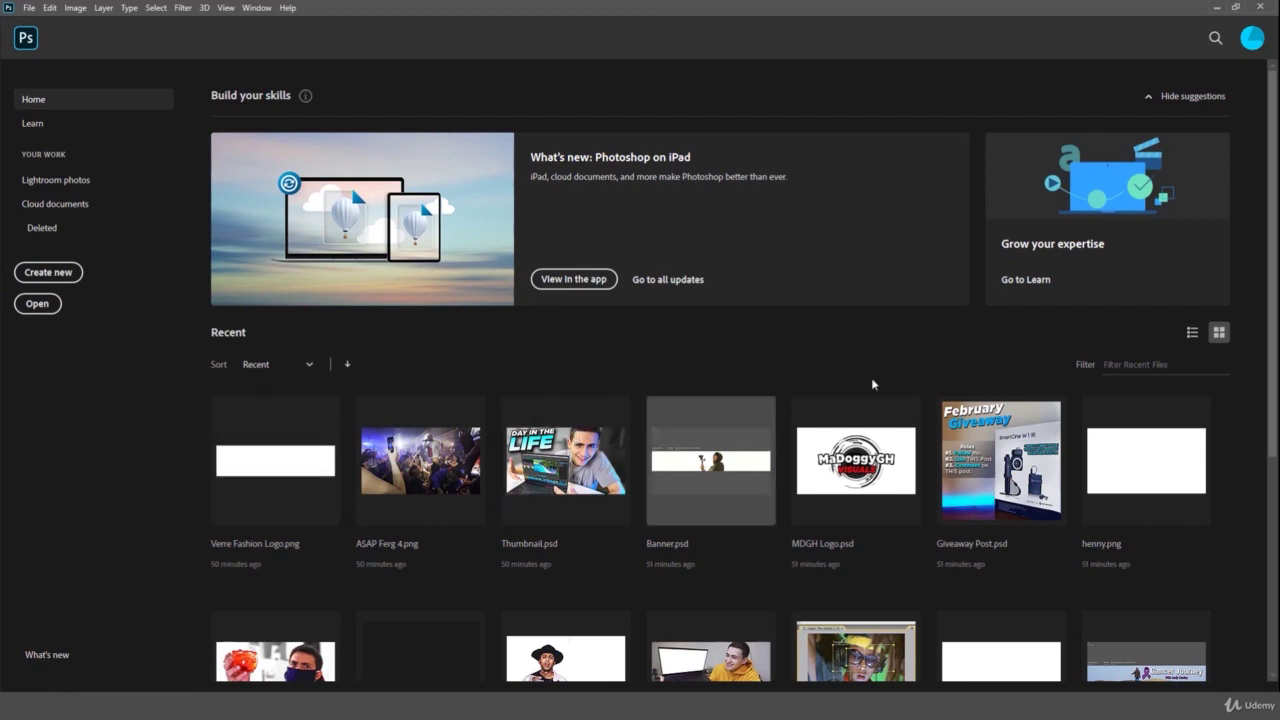
- Scroll the Home screen and glance at the Layer menu before closing it
scroll(871, 390, "down", 1)
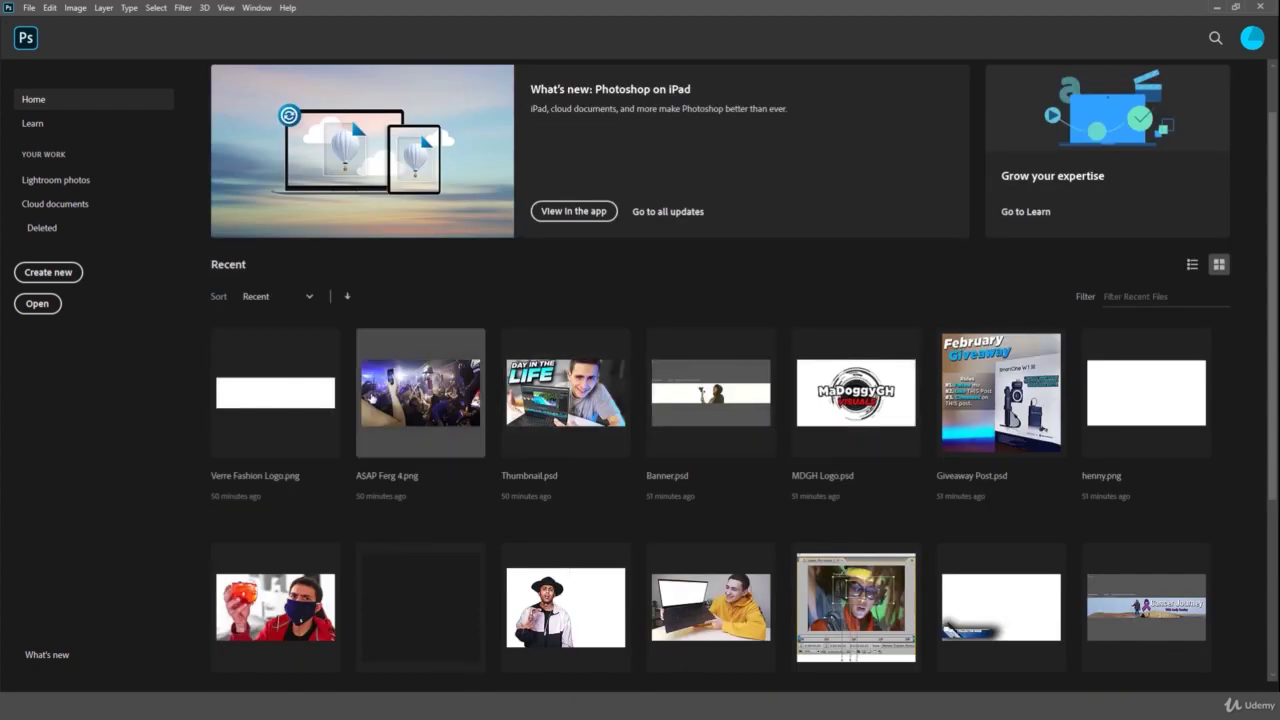
scroll(346, 402, "up", 1)
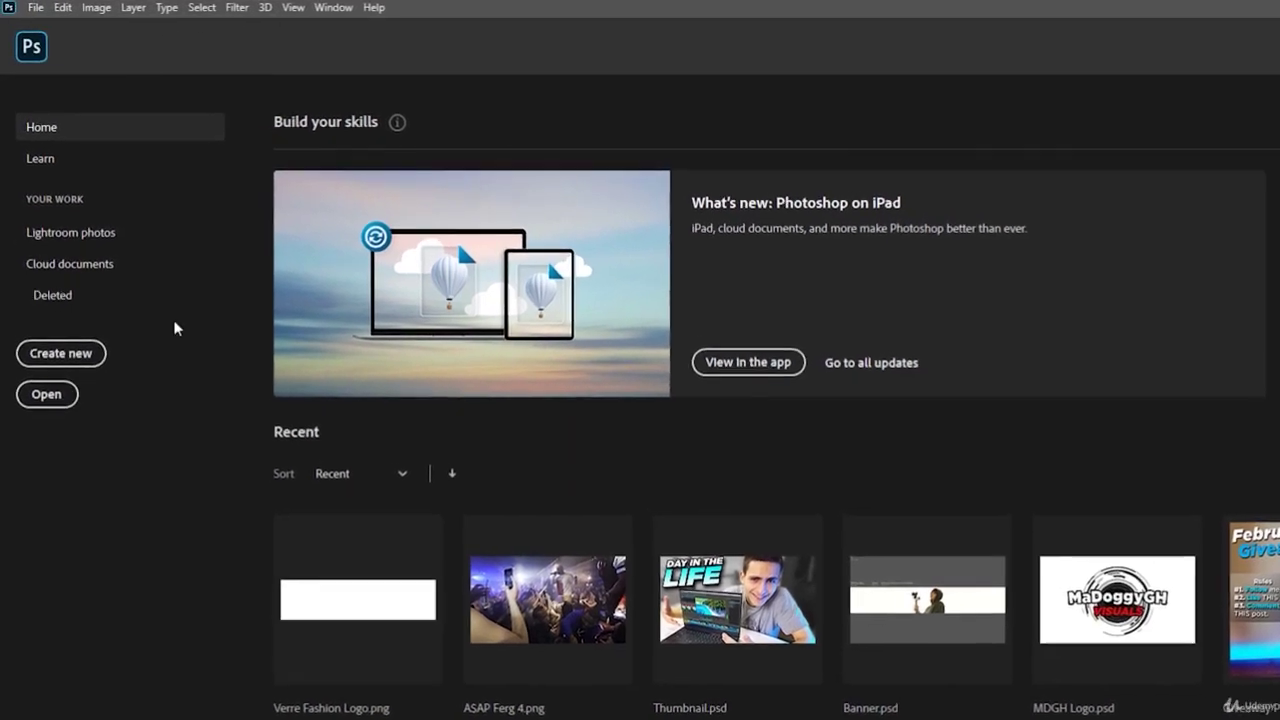
left_click(135, 7)
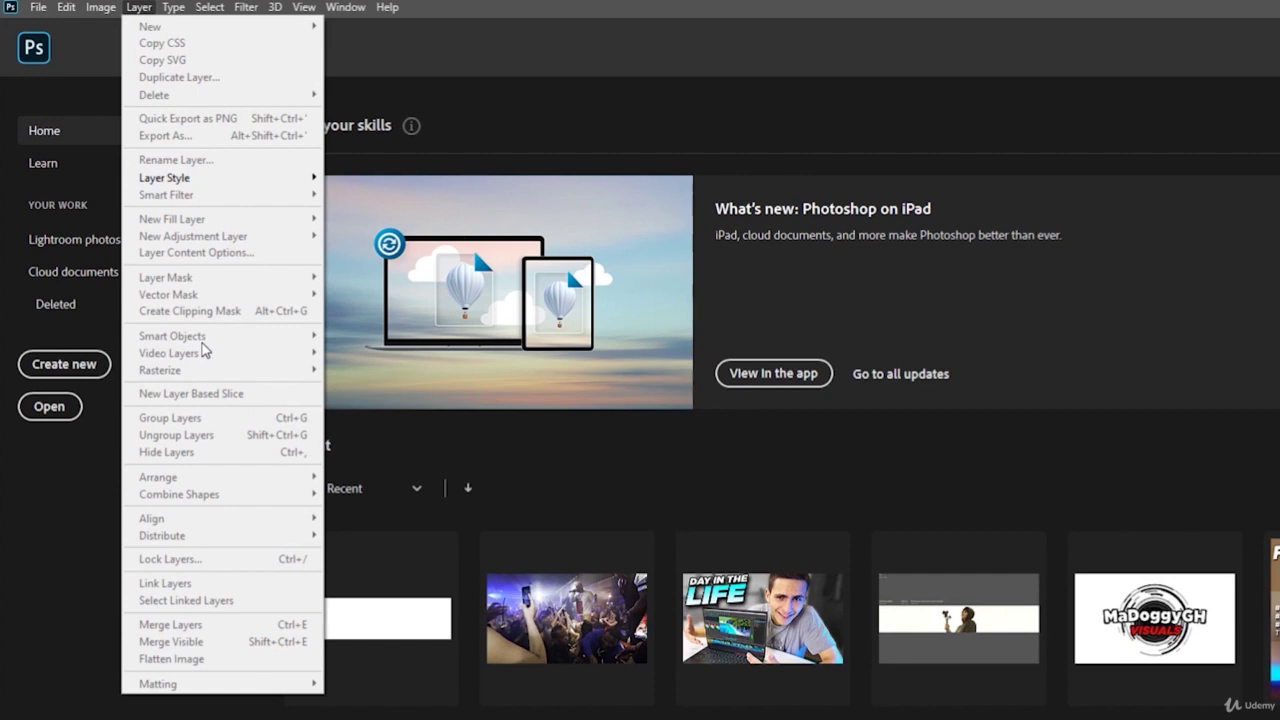
left_click(489, 108)
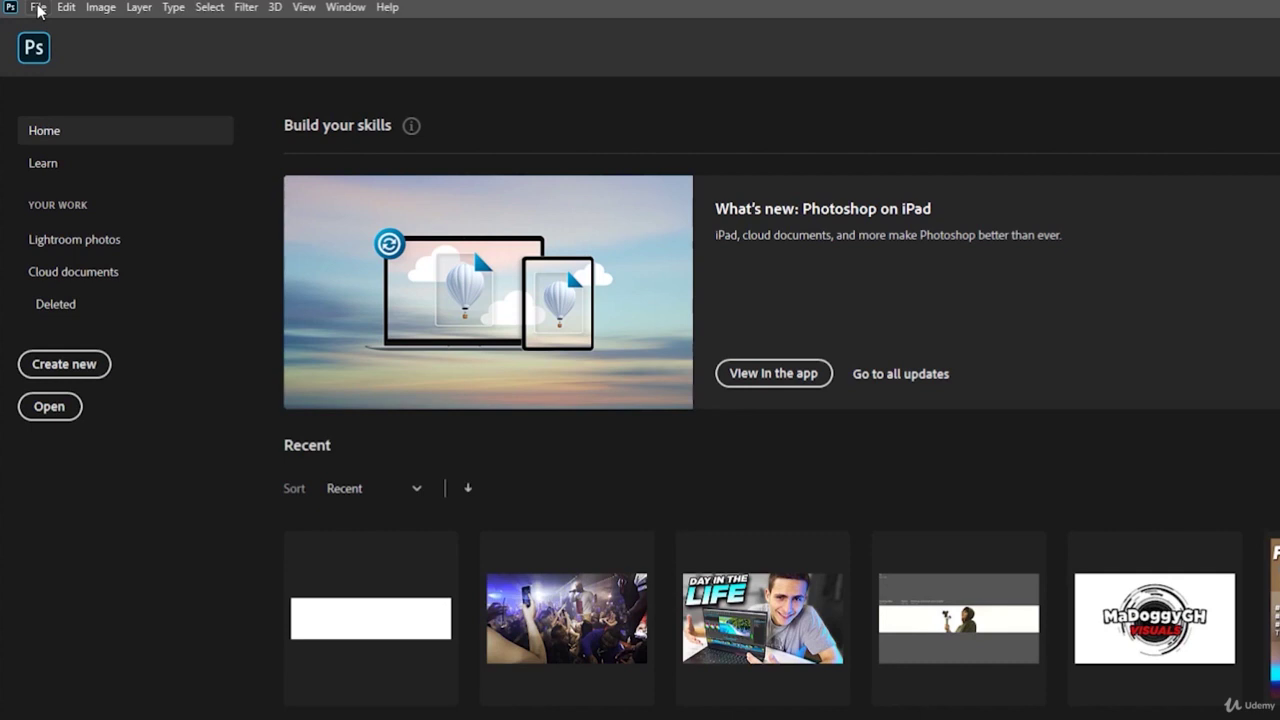
- Browse the File menu's Open Recent and Export submenus, ending on the Edit menu
left_click(39, 10)
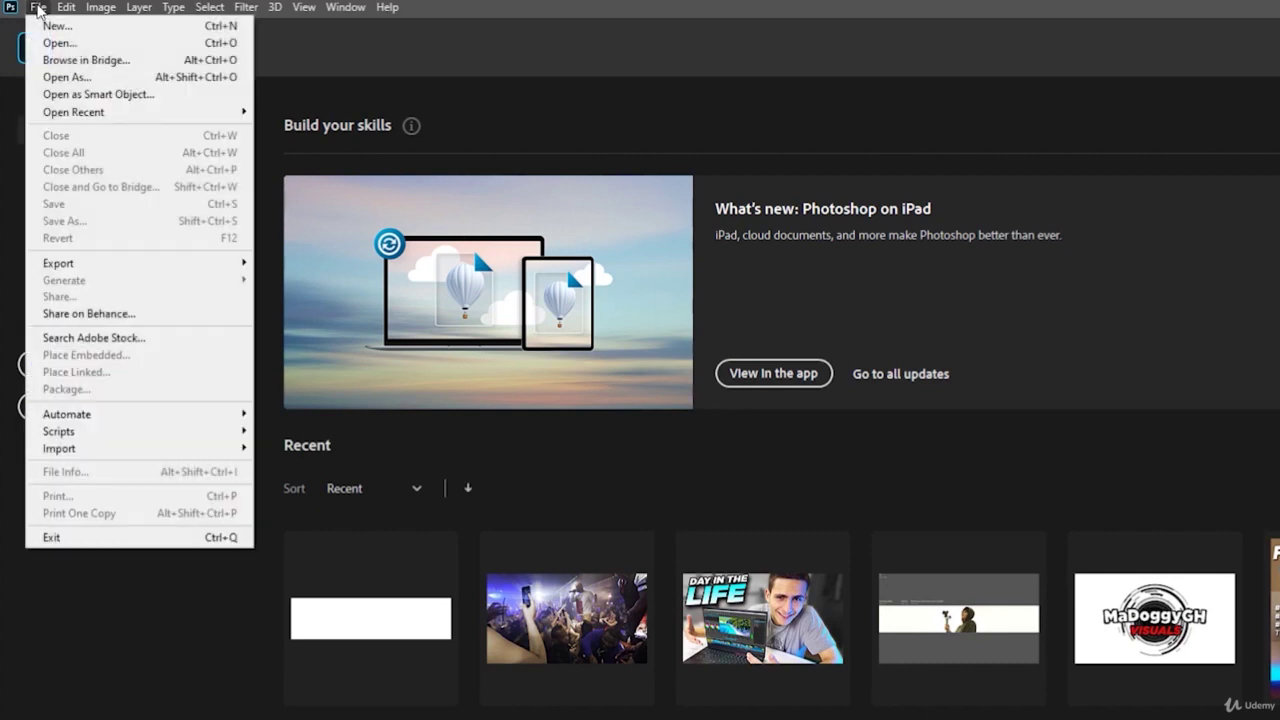
left_click(507, 50)
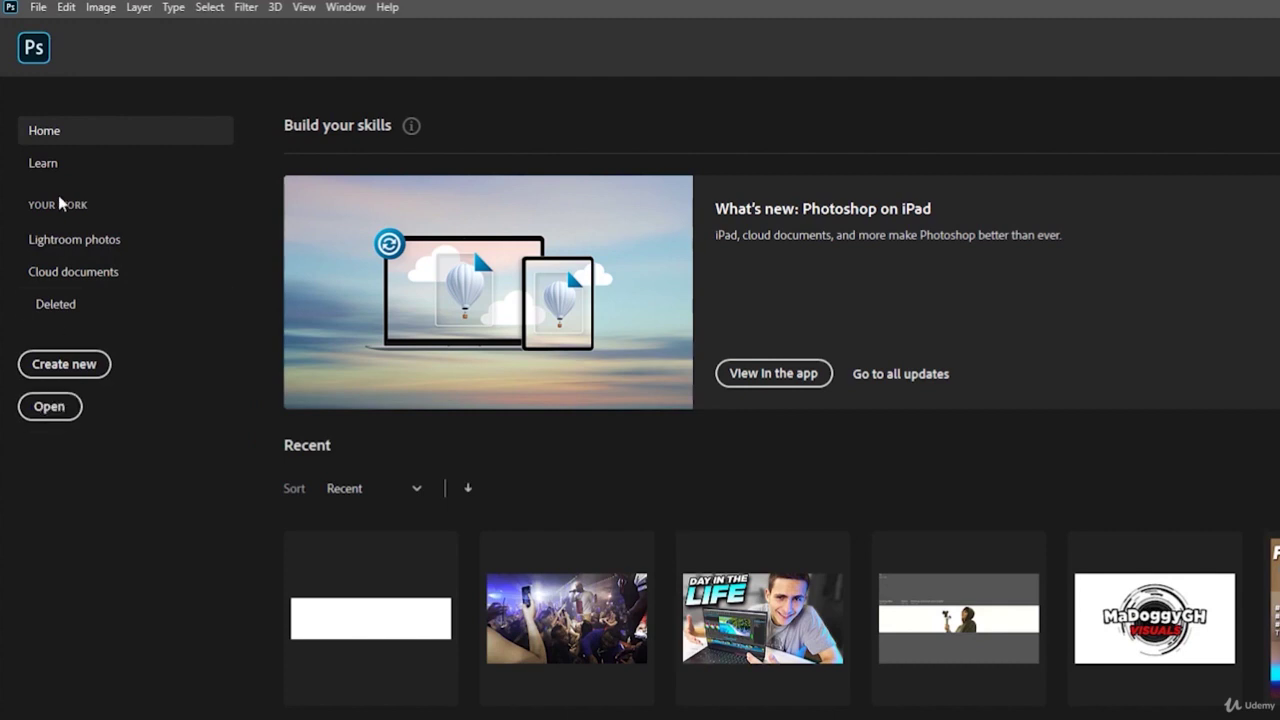
left_click(45, 14)
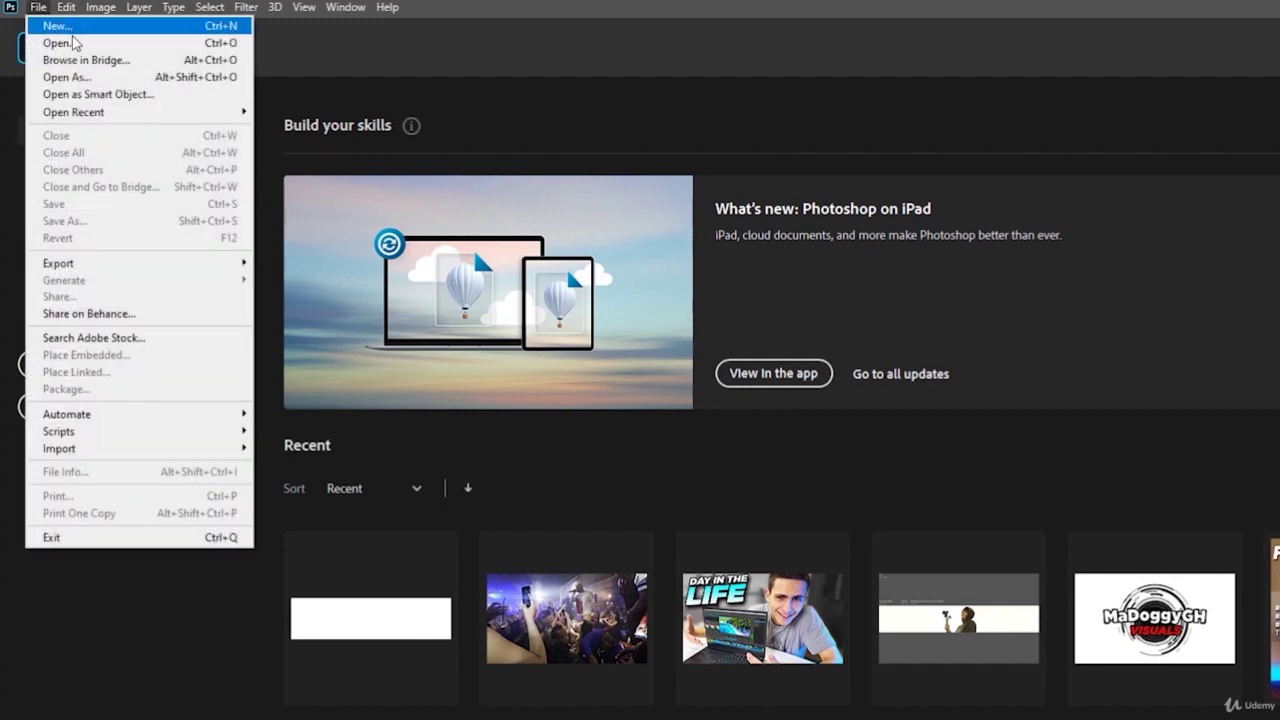
mouse_move(99, 112)
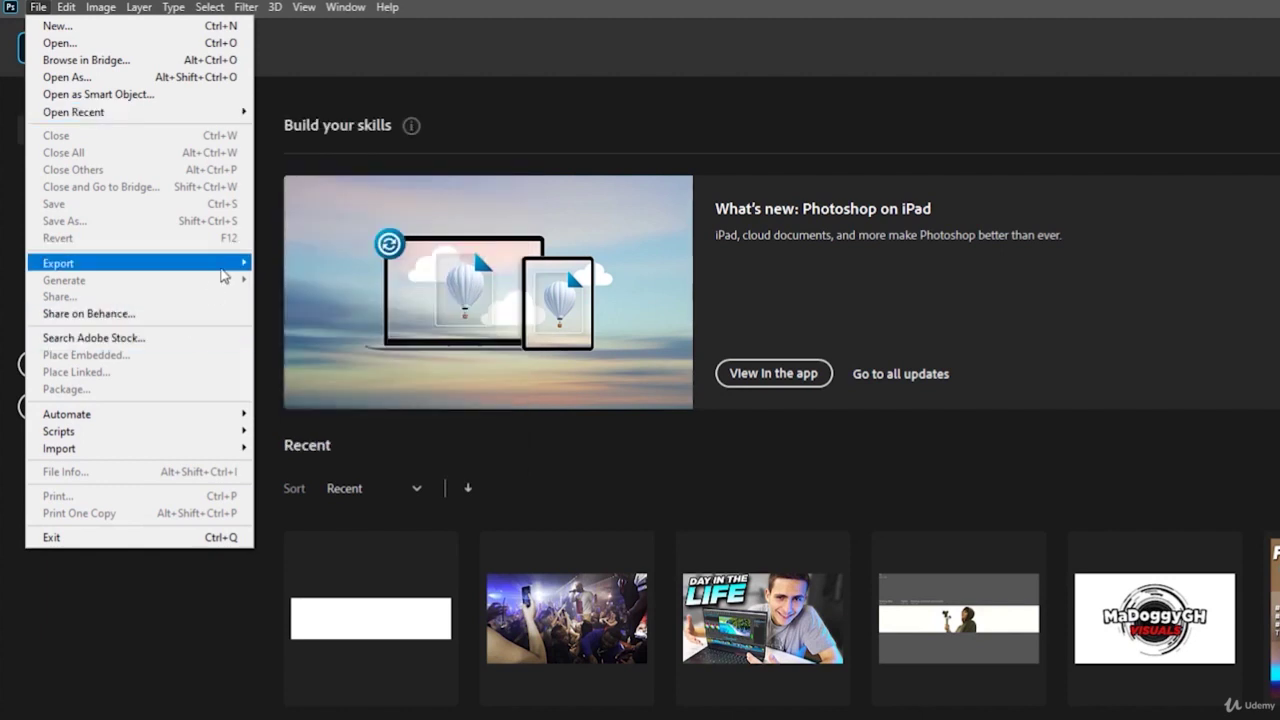
mouse_move(223, 276)
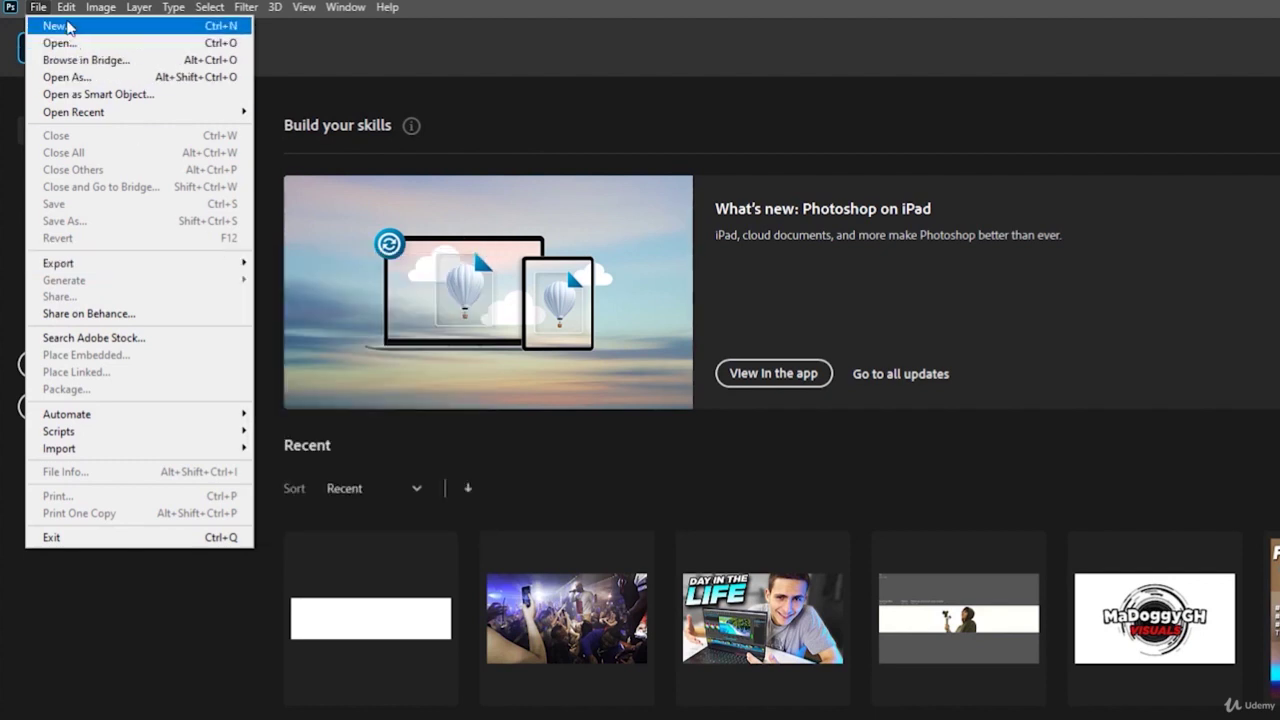
mouse_move(66, 12)
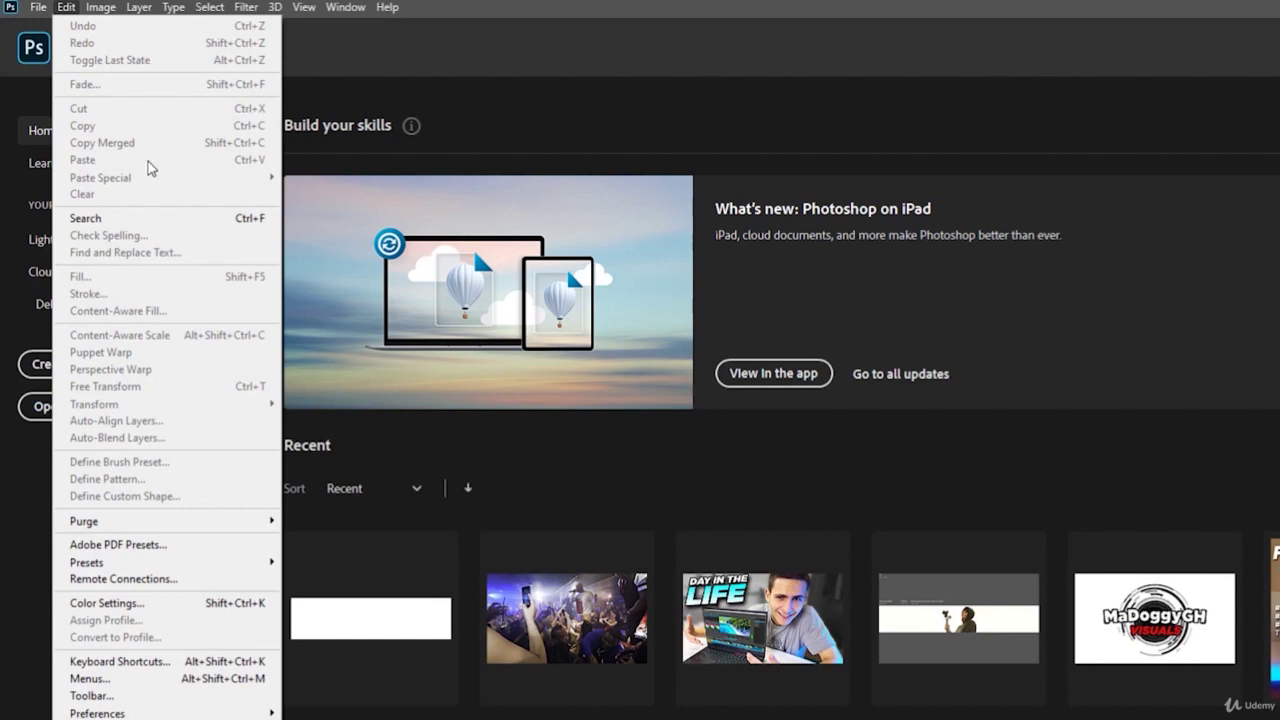
mouse_move(253, 715)
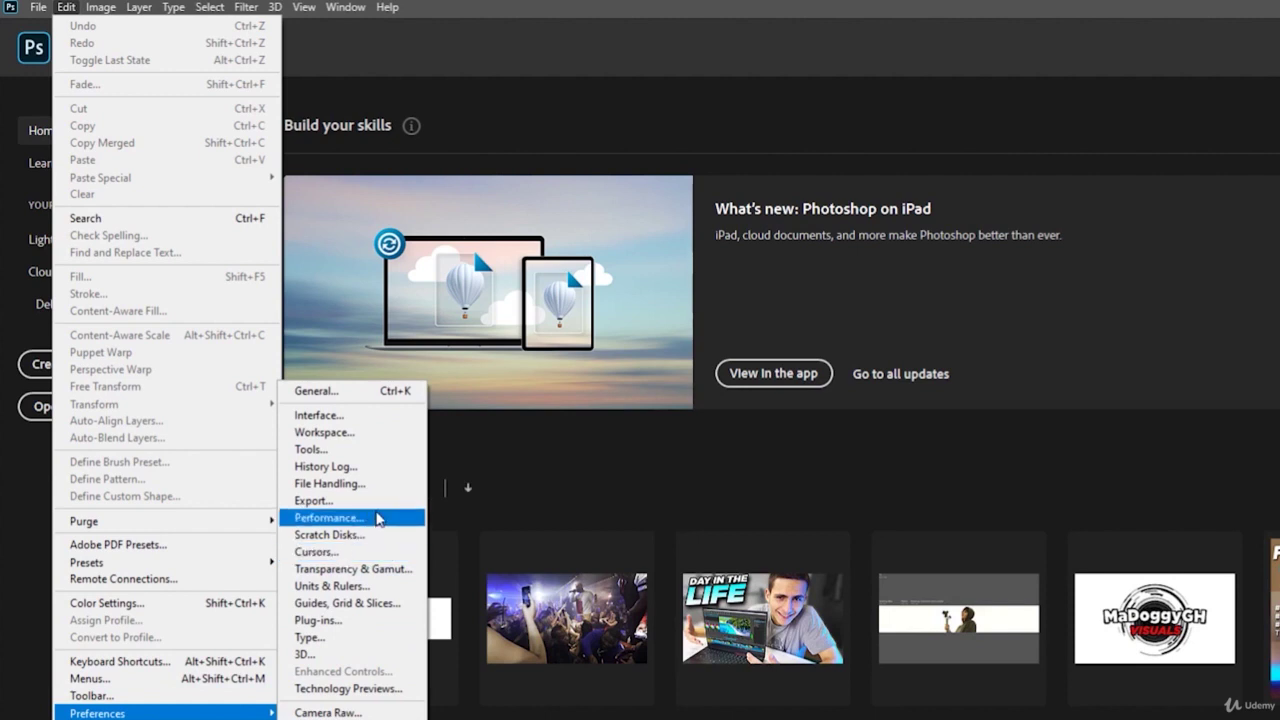
left_click(560, 468)
left_click(93, 7)
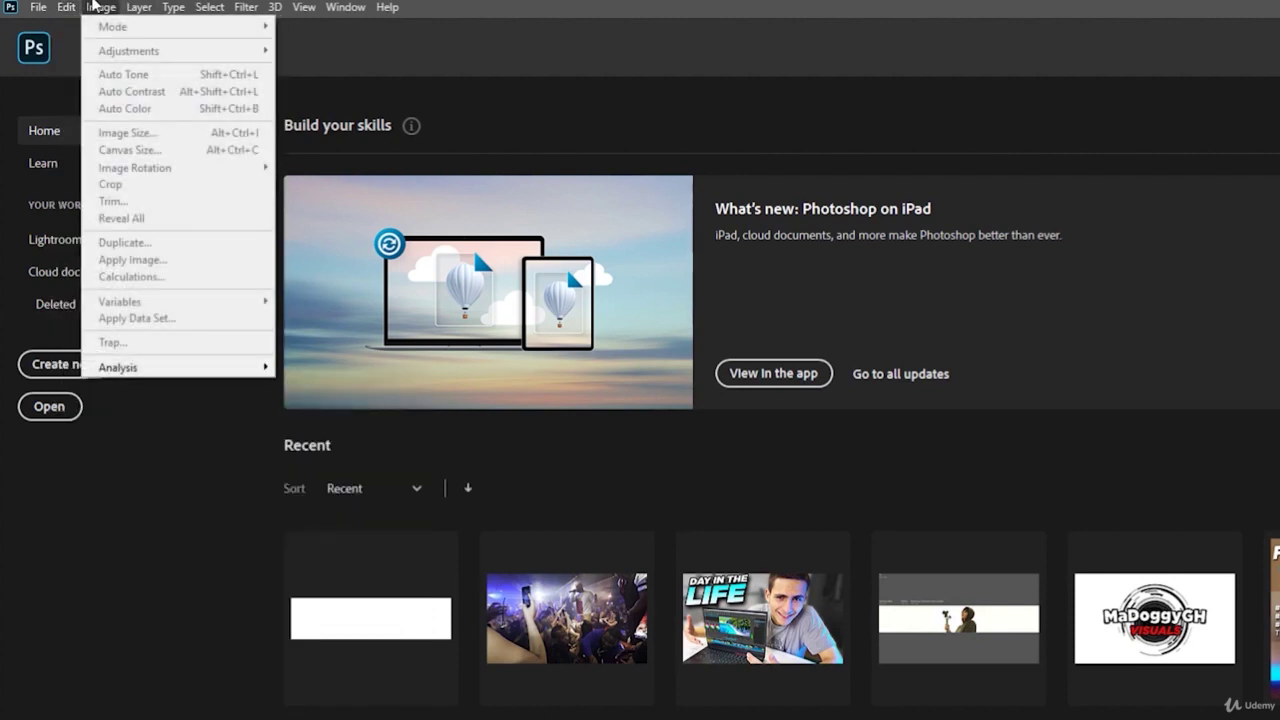
mouse_move(197, 7)
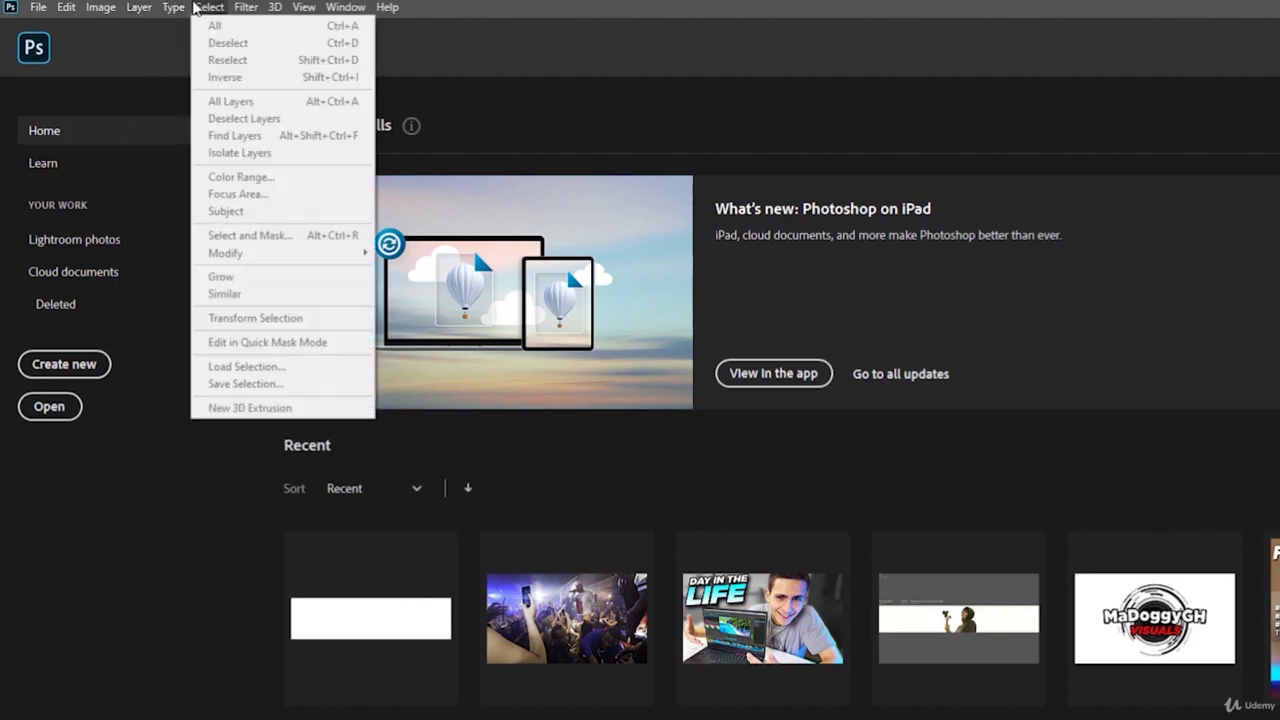
mouse_move(299, 12)
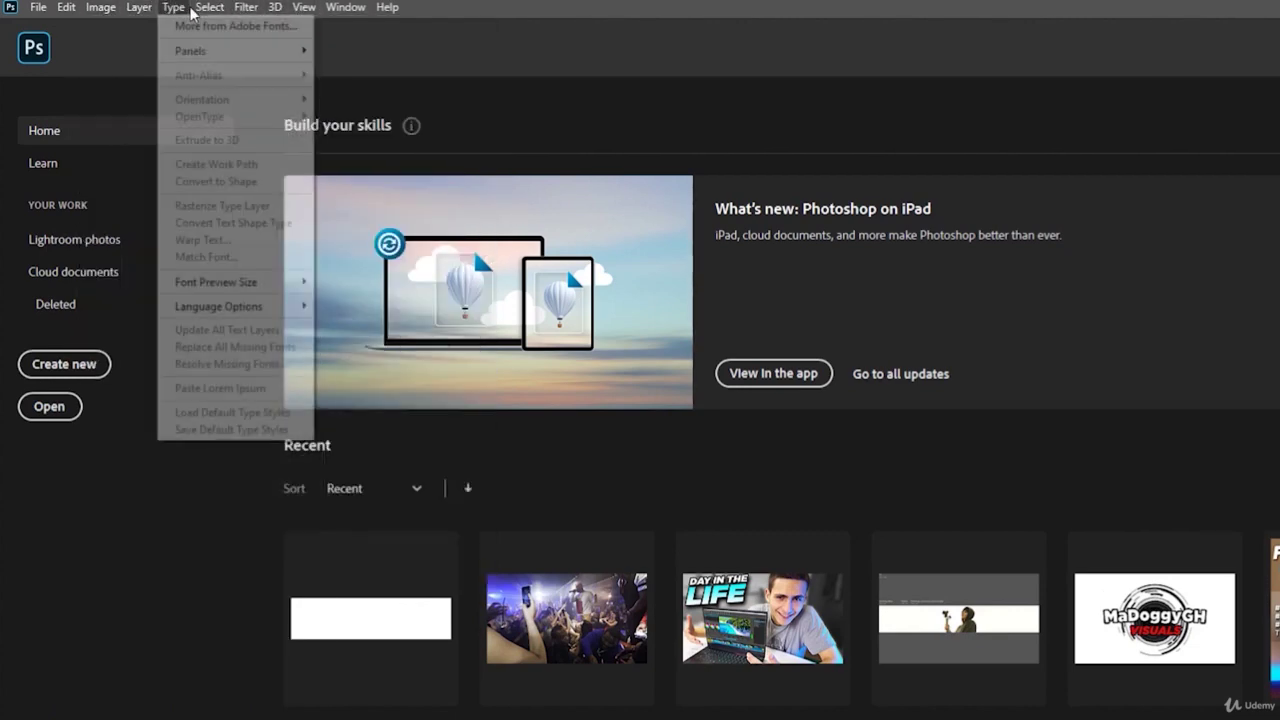
mouse_move(103, 12)
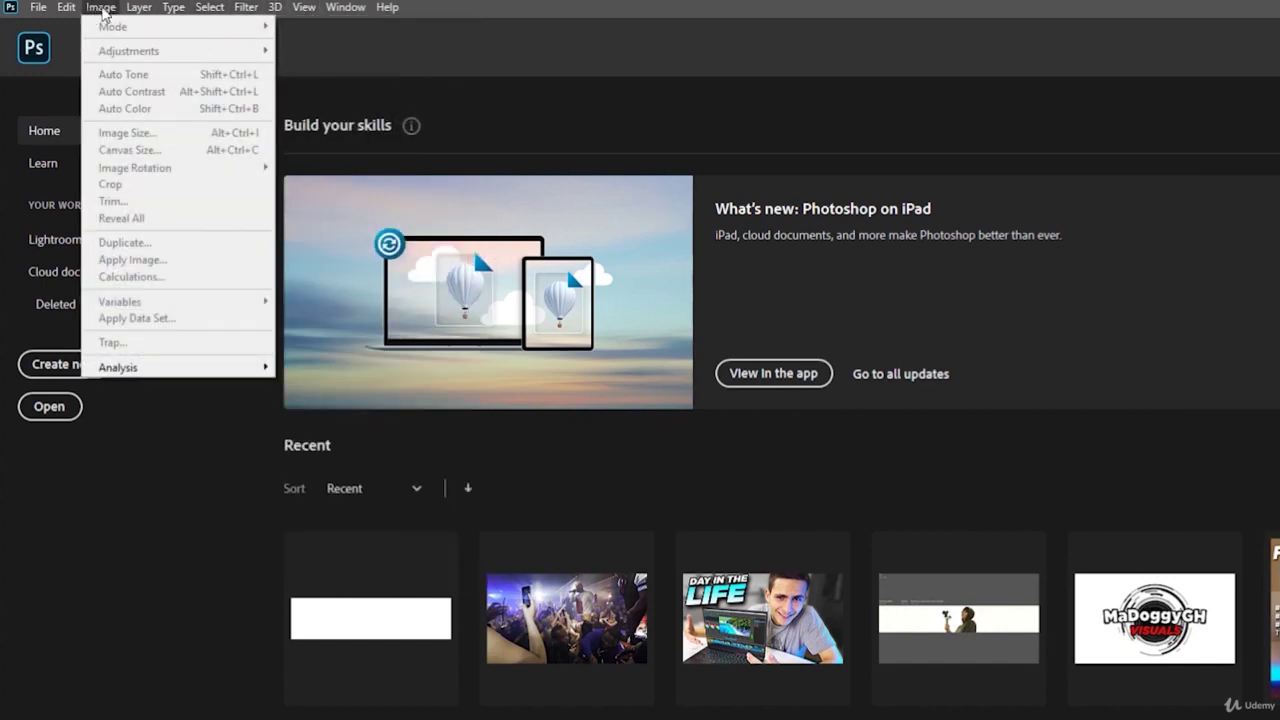
left_click(283, 53)
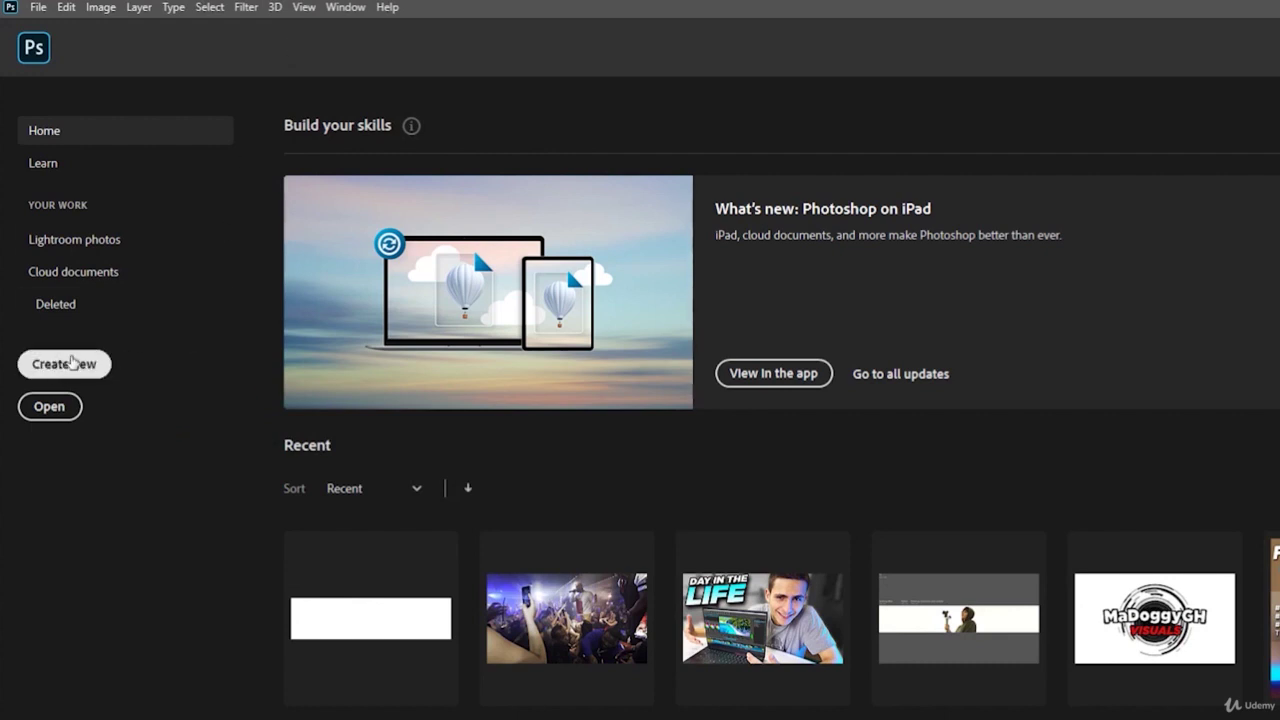
- Restore the default Essentials panel layout with Window > Workspace > Reset Essentials
left_click(360, 10)
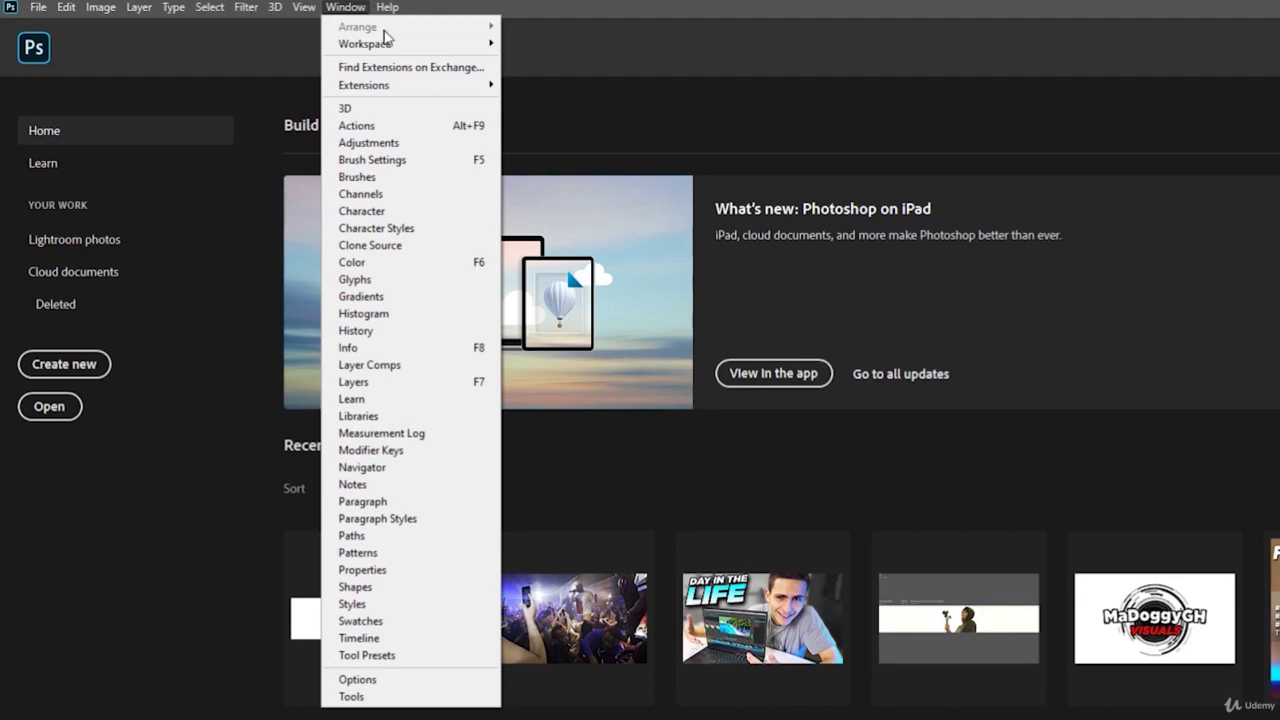
mouse_move(393, 45)
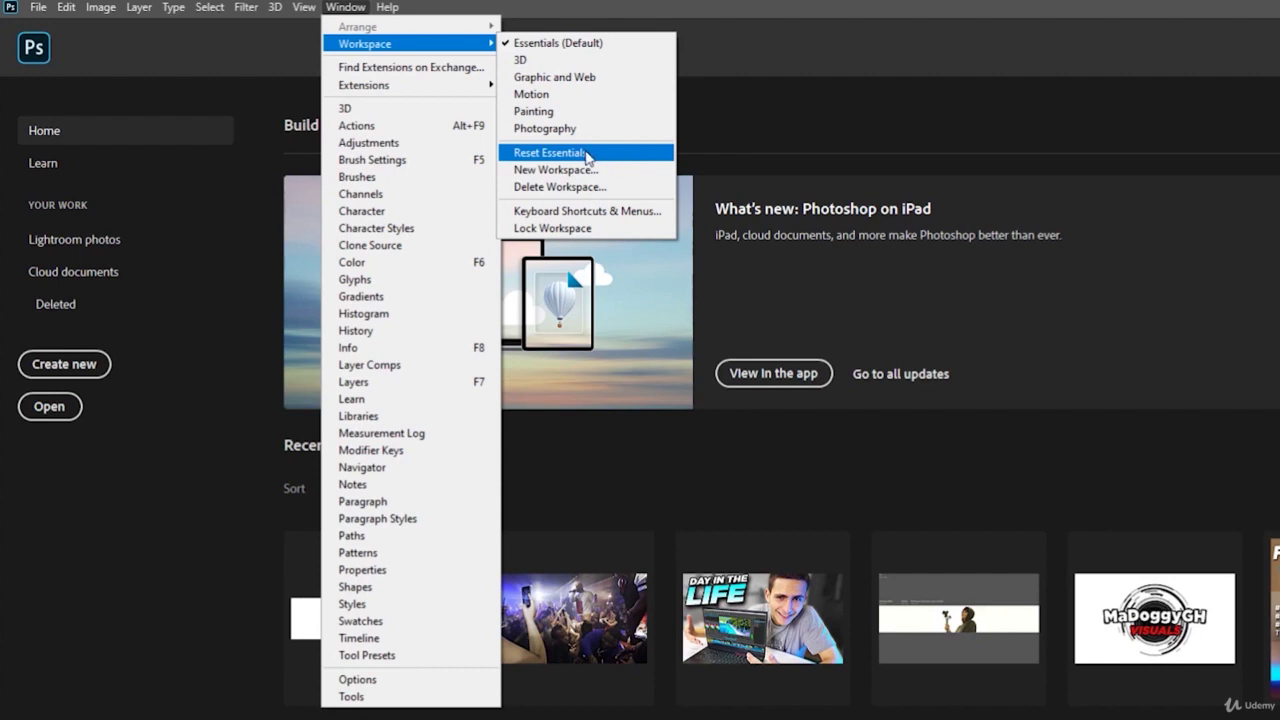
left_click(829, 118)
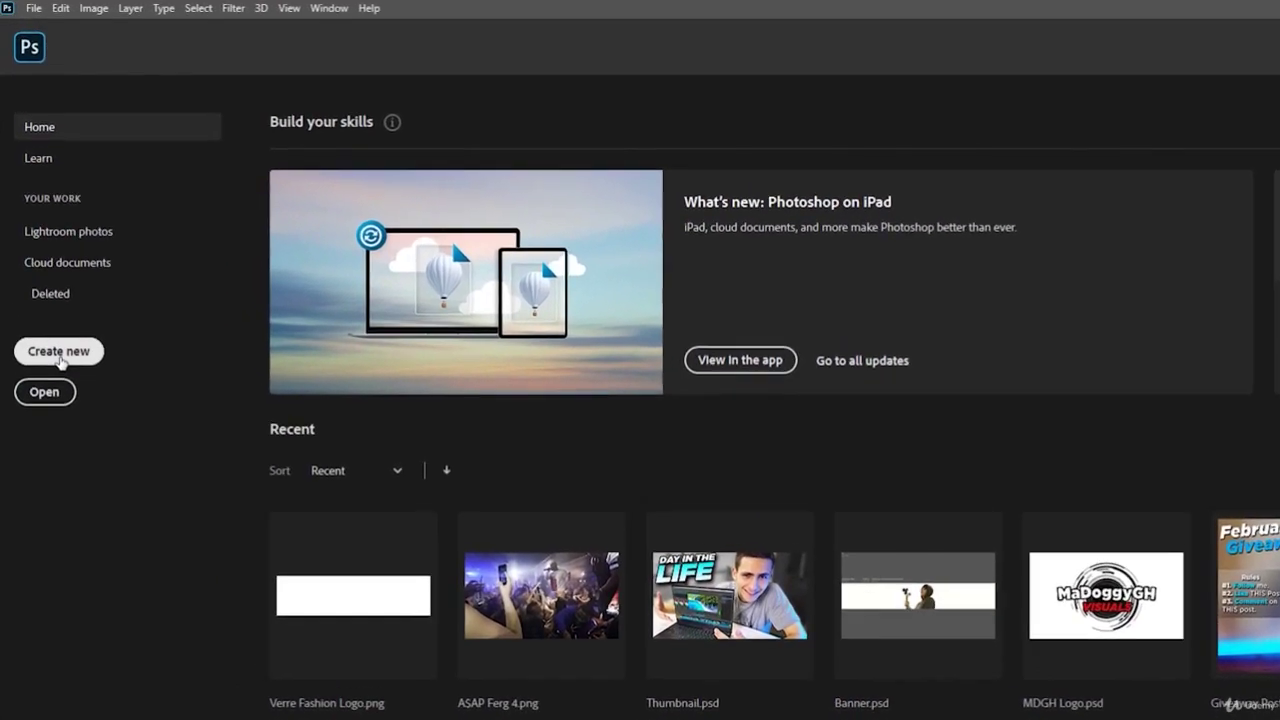
left_click(58, 353)
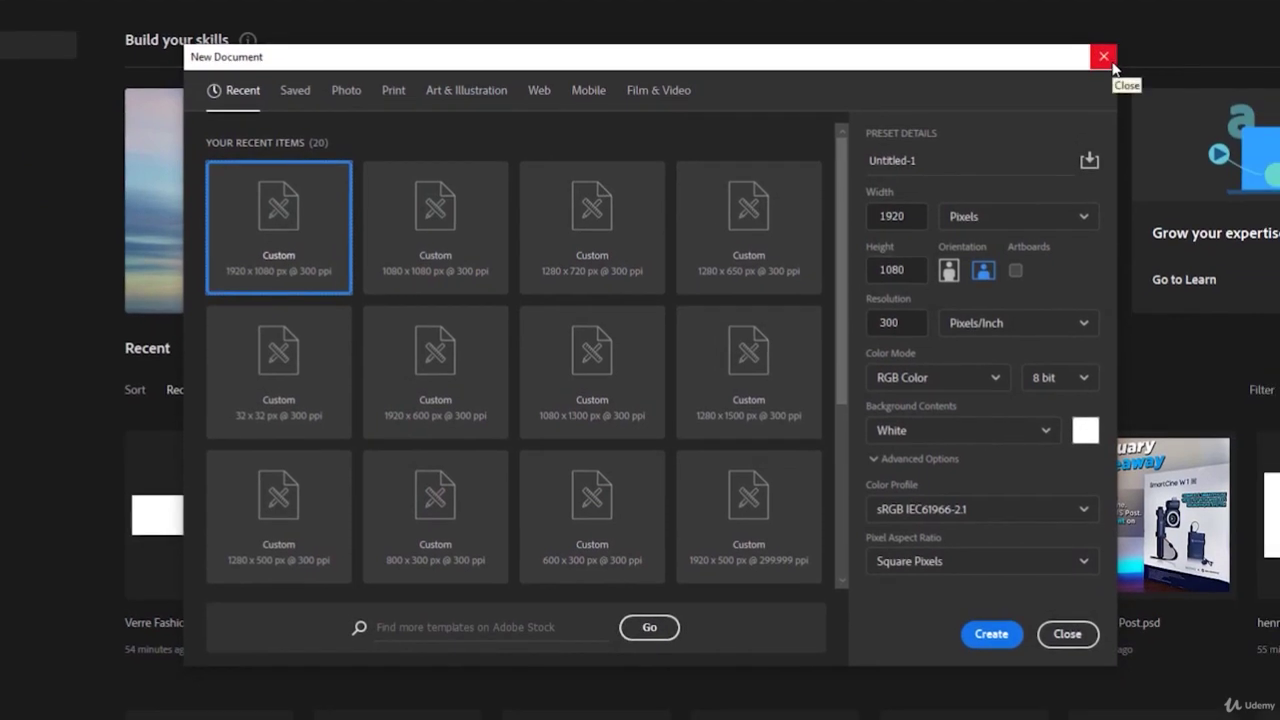
left_click(1112, 61)
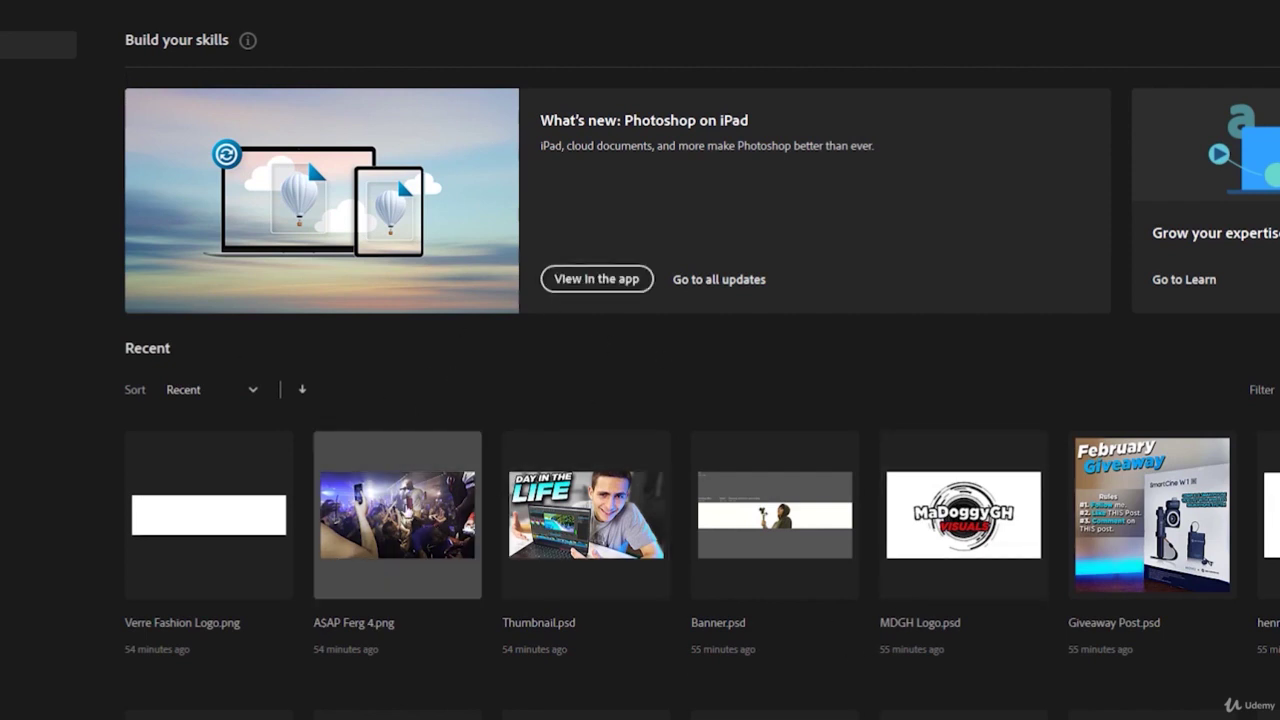
left_click(408, 510)
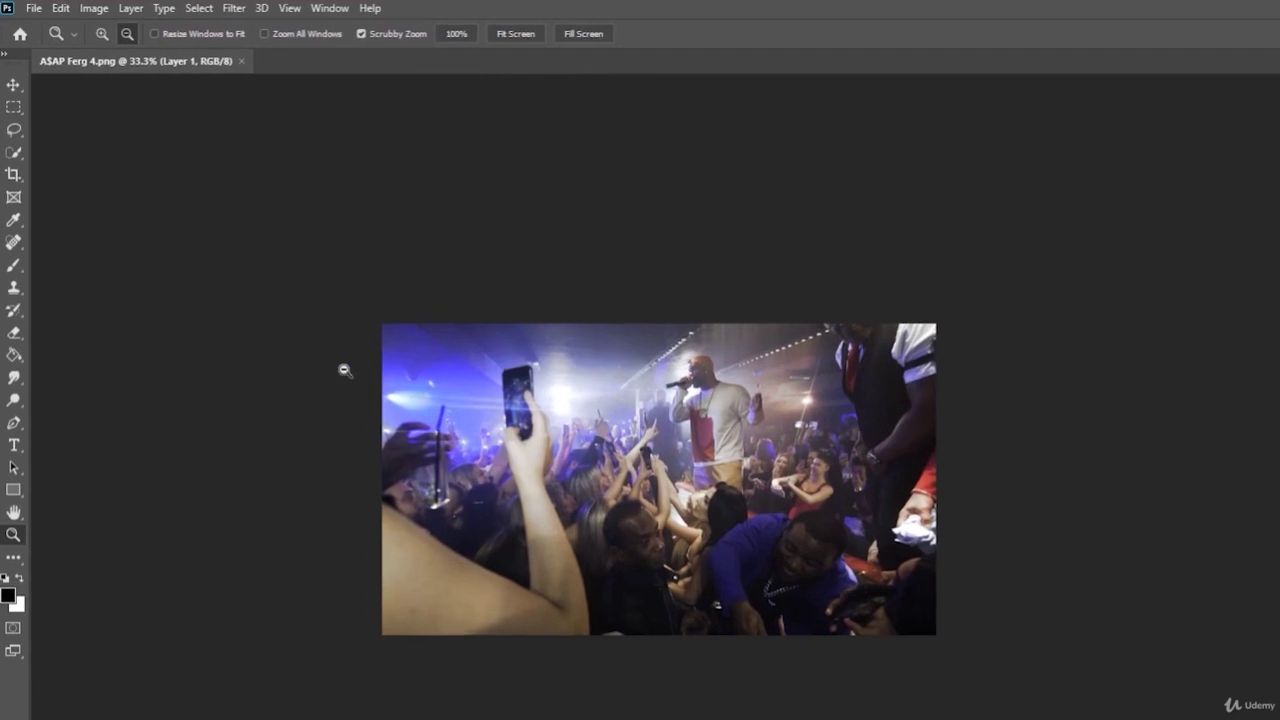
left_click(38, 9)
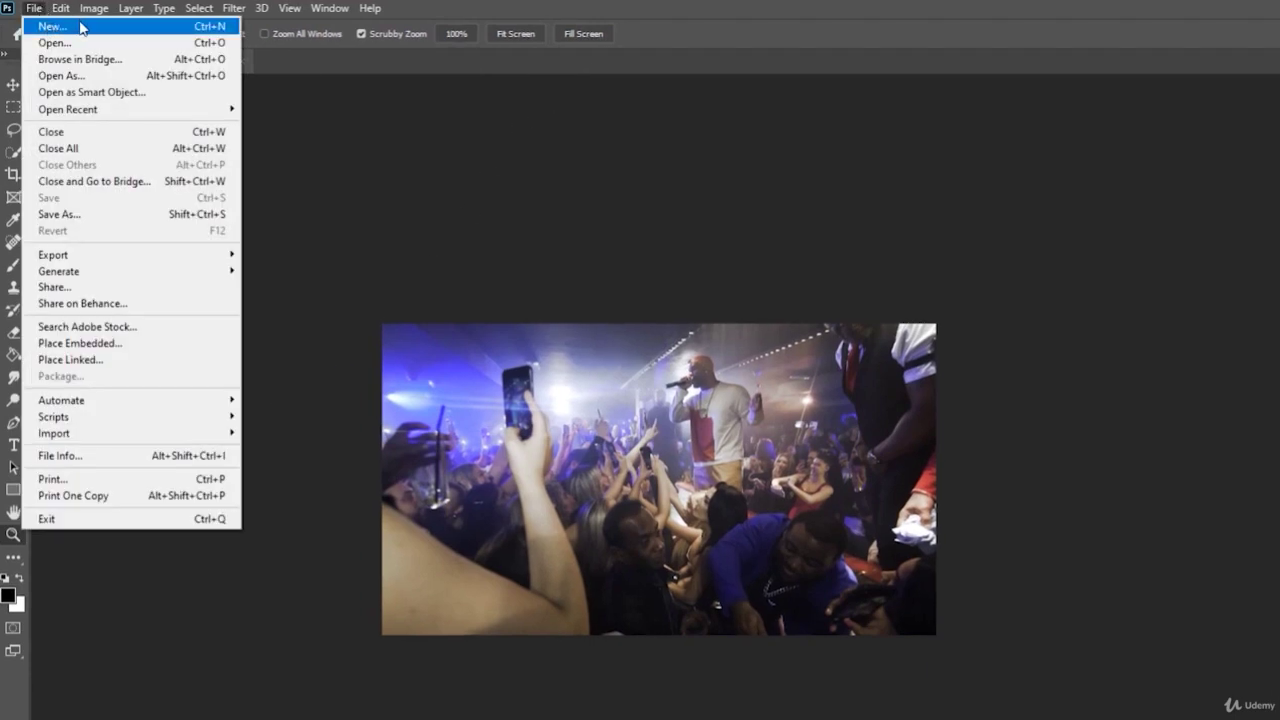
left_click(290, 69)
left_click(240, 62)
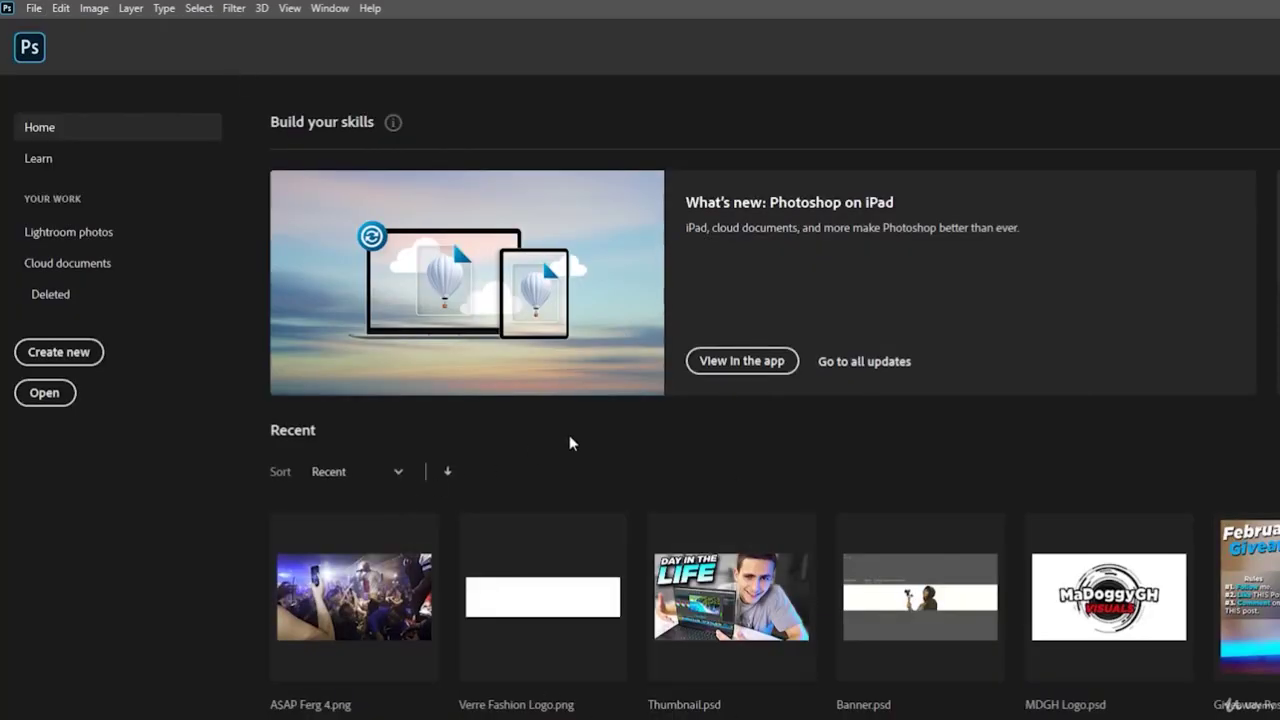
- Start a new document from the Home screen, loading 1920 x 1080 px at 300 ppi
left_click(59, 352)
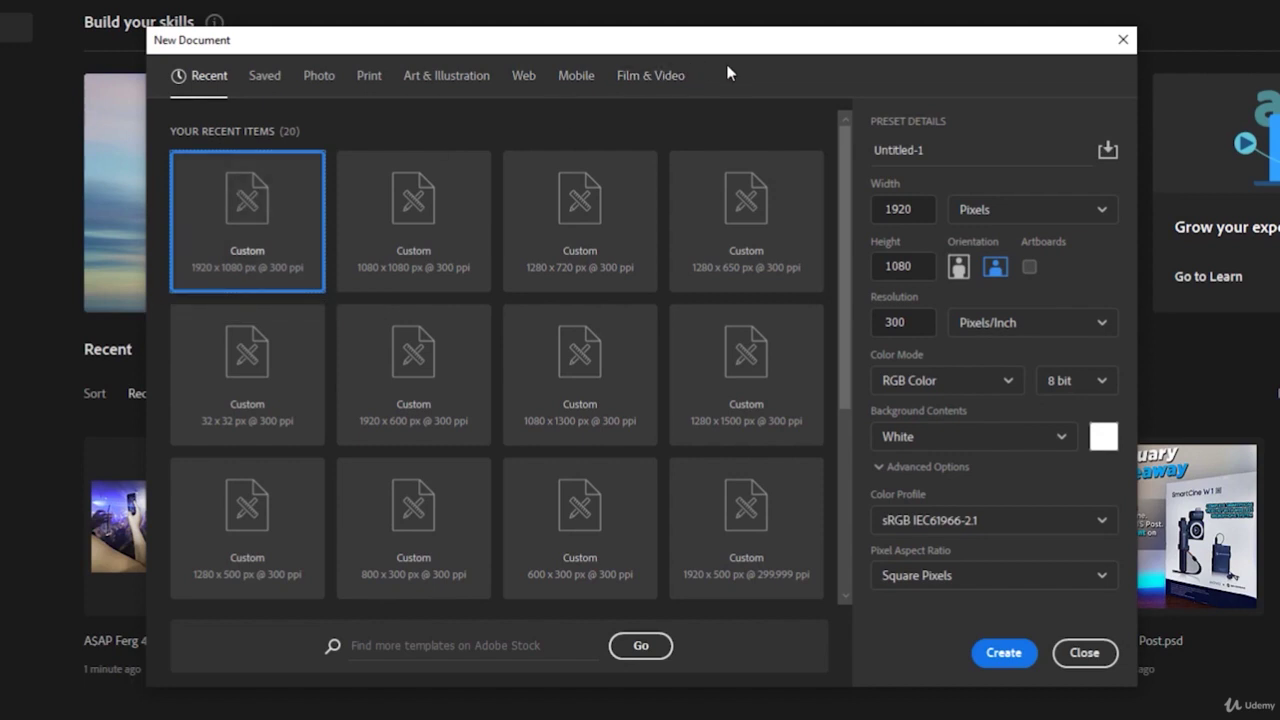
left_click_drag(731, 42, 693, 50)
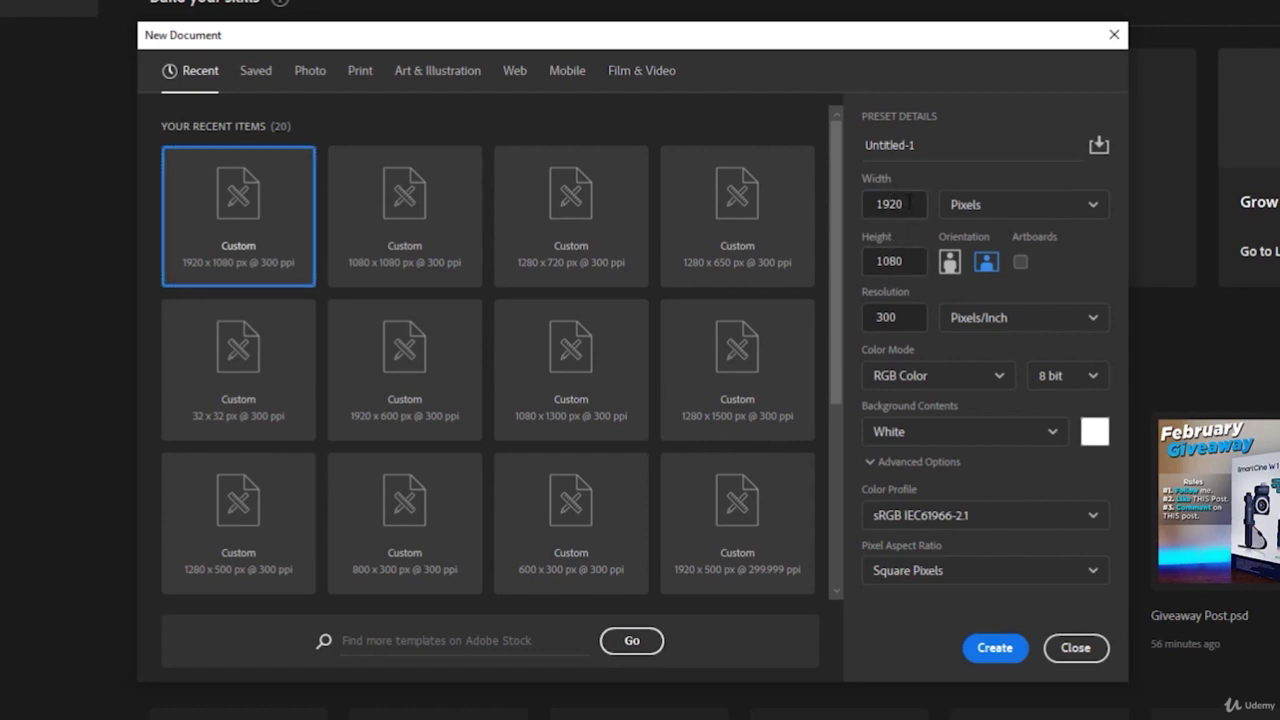
double_click(908, 203)
double_click(906, 204)
type("1080")
double_click(903, 204)
type("1920")
left_click(955, 180)
left_click(1003, 443)
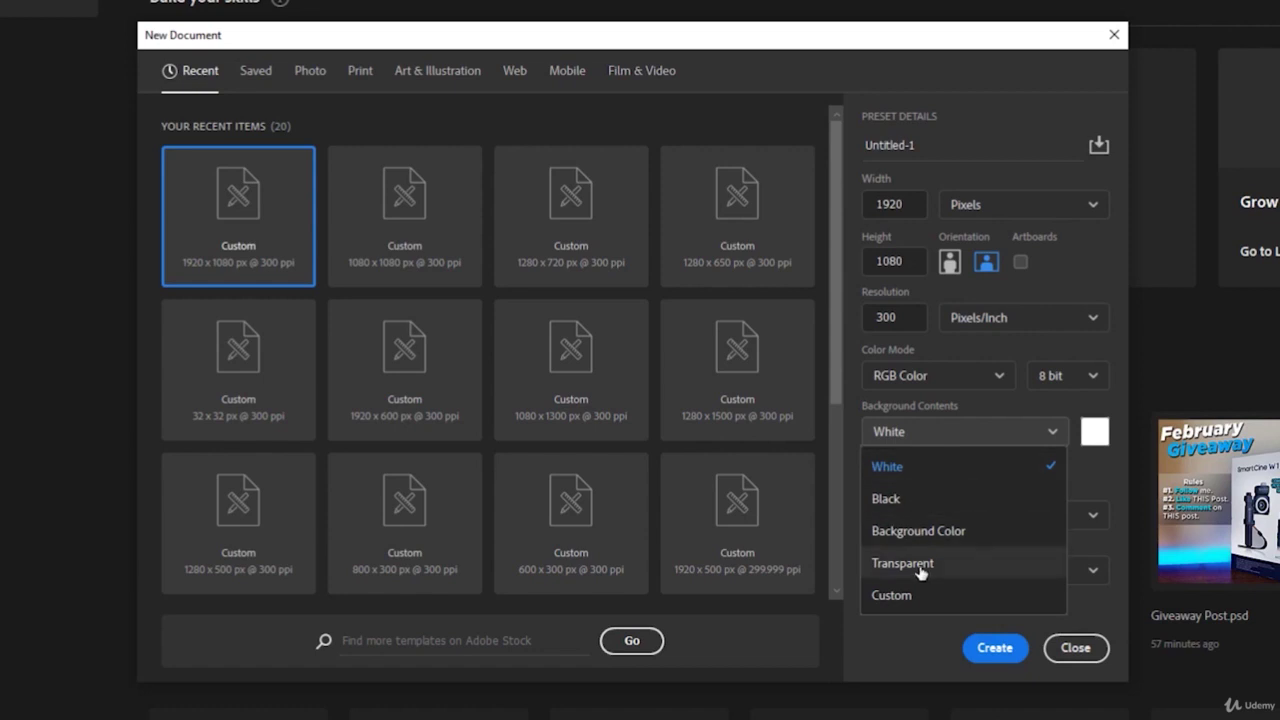
left_click(942, 468)
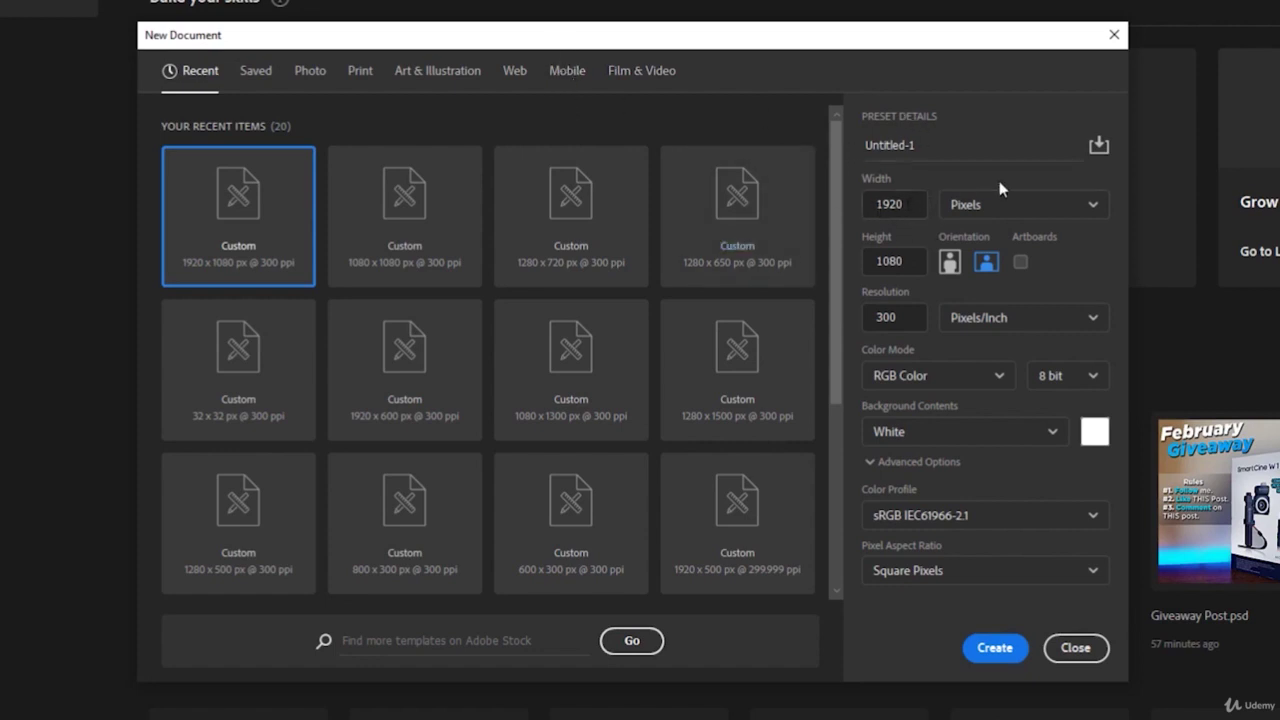
left_click(984, 206)
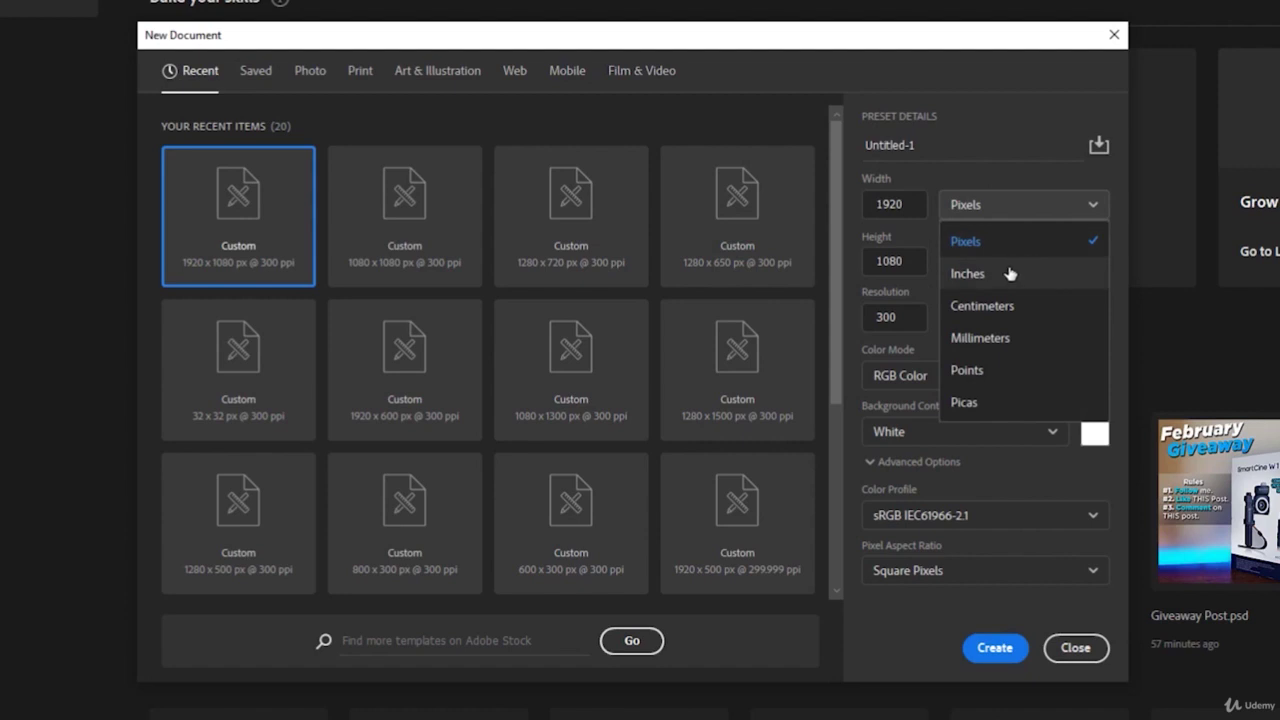
left_click(1051, 204)
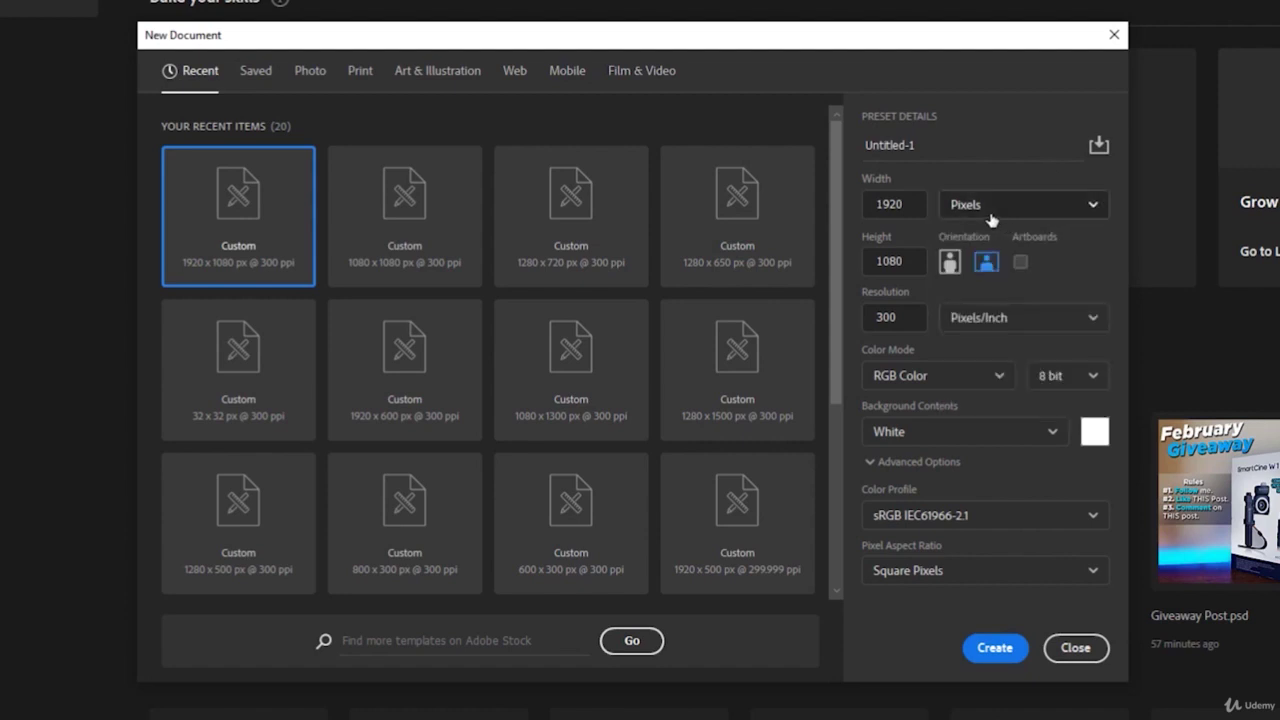
- Browse the Photo, Print, Art & Illustration, Web, Mobile and Film & Video preset tabs
left_click(306, 75)
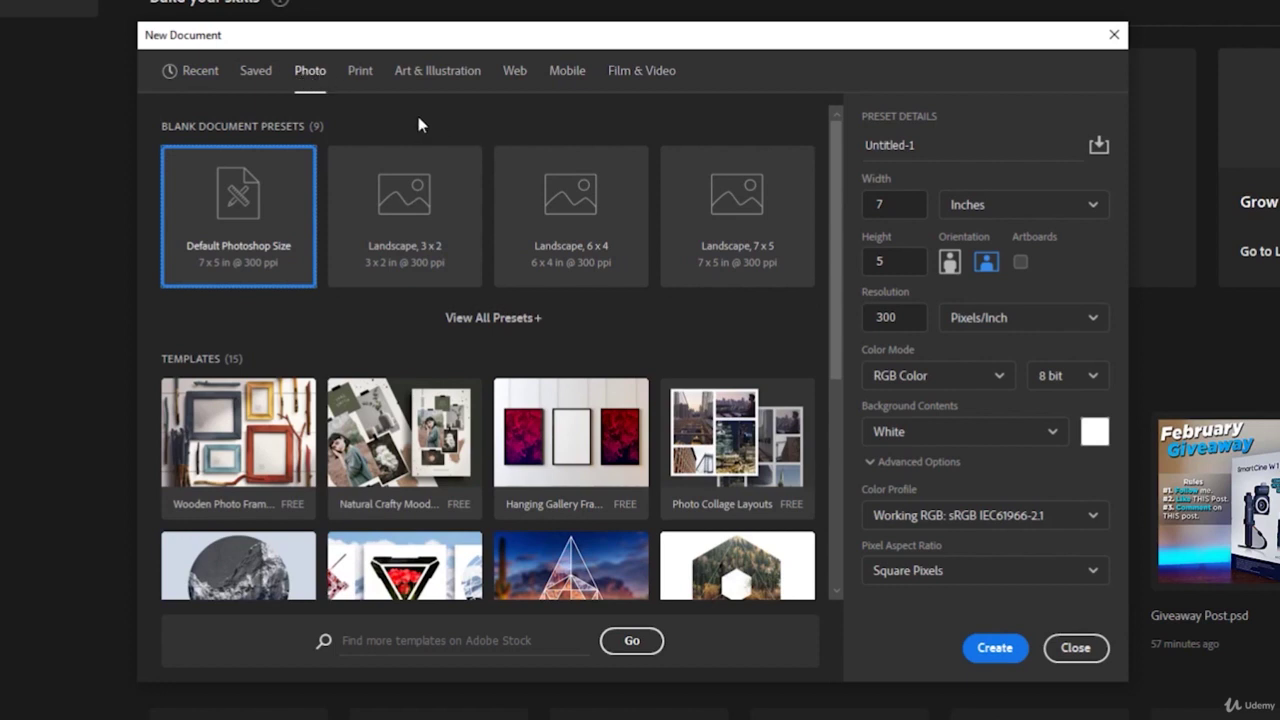
left_click(360, 80)
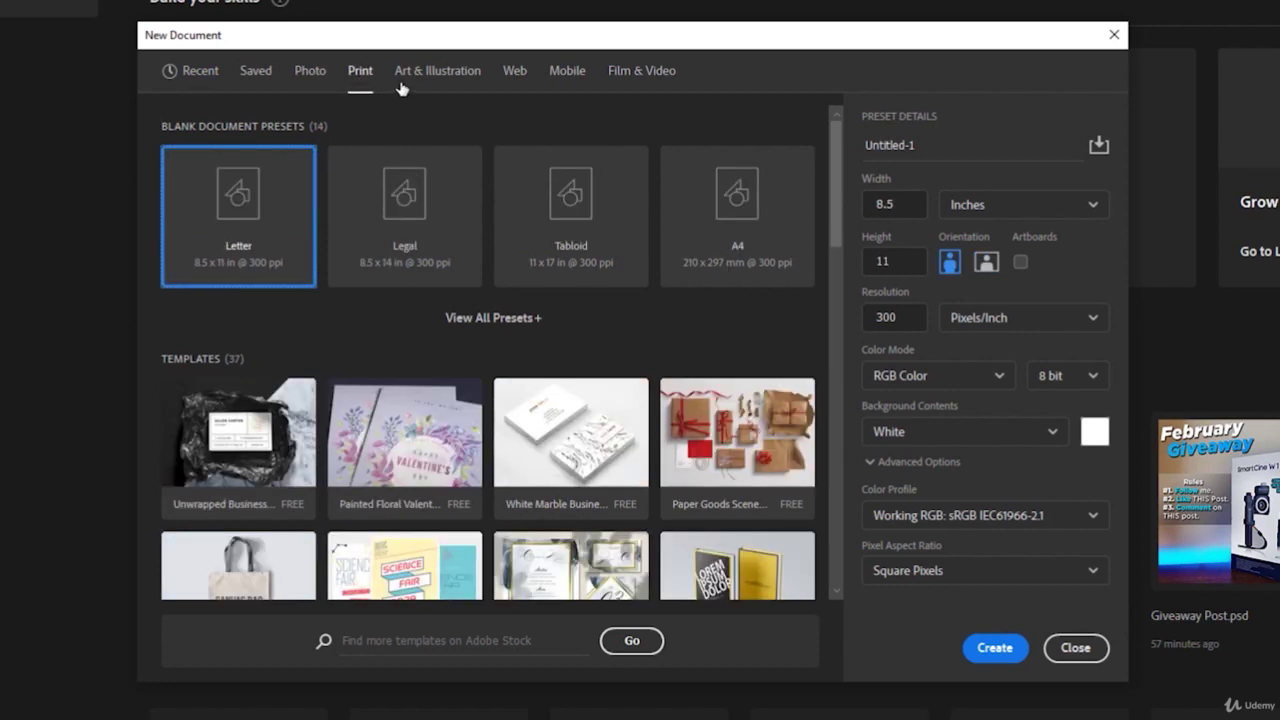
left_click(415, 80)
left_click(514, 77)
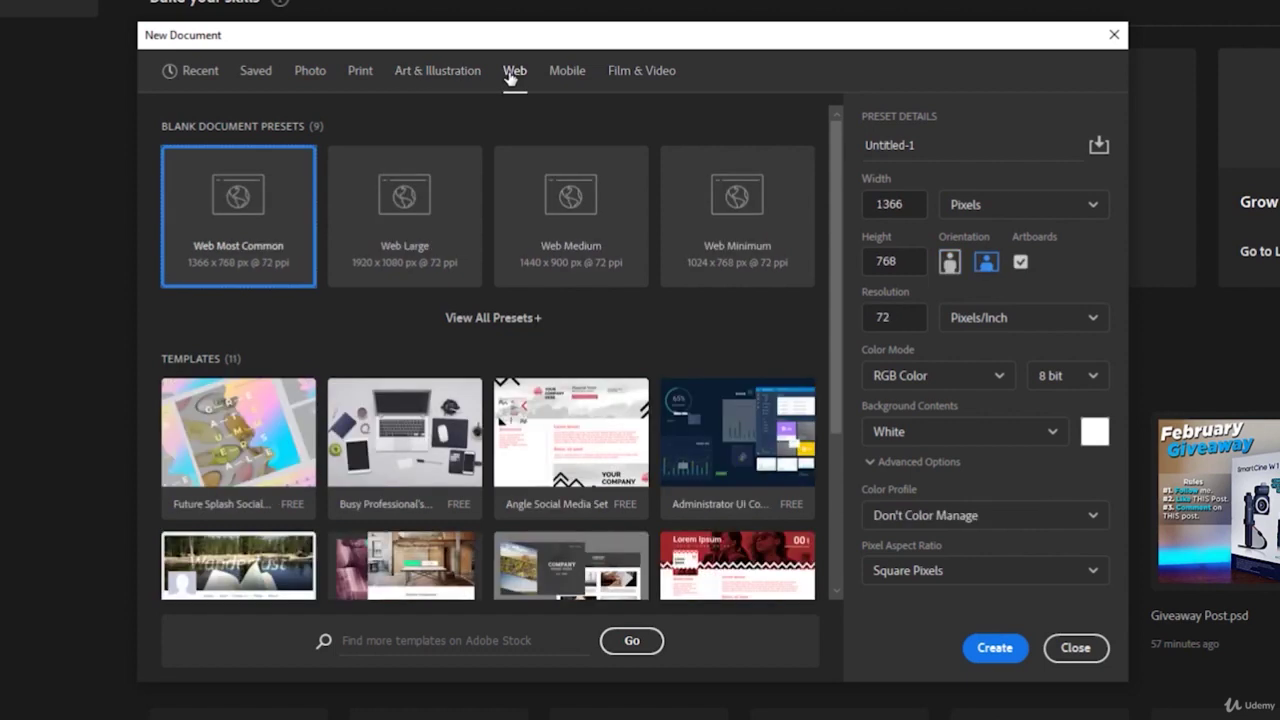
left_click(565, 72)
left_click(640, 76)
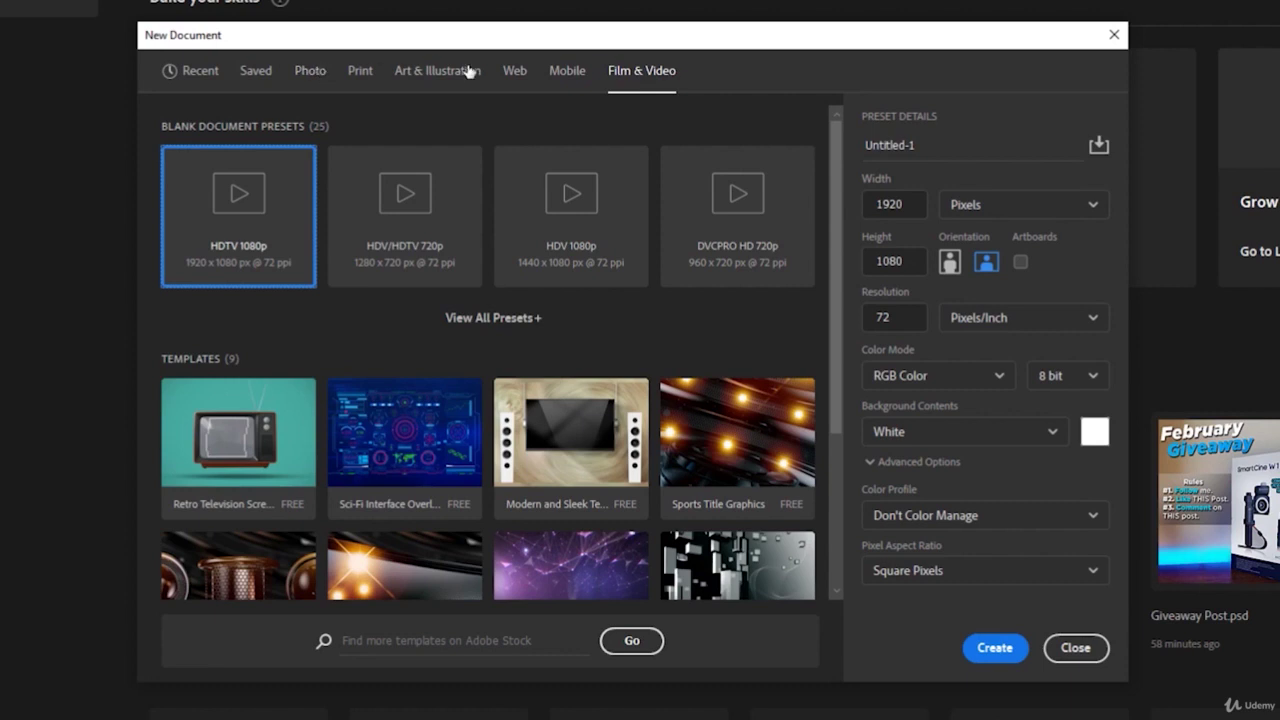
left_click(437, 71)
left_click(362, 74)
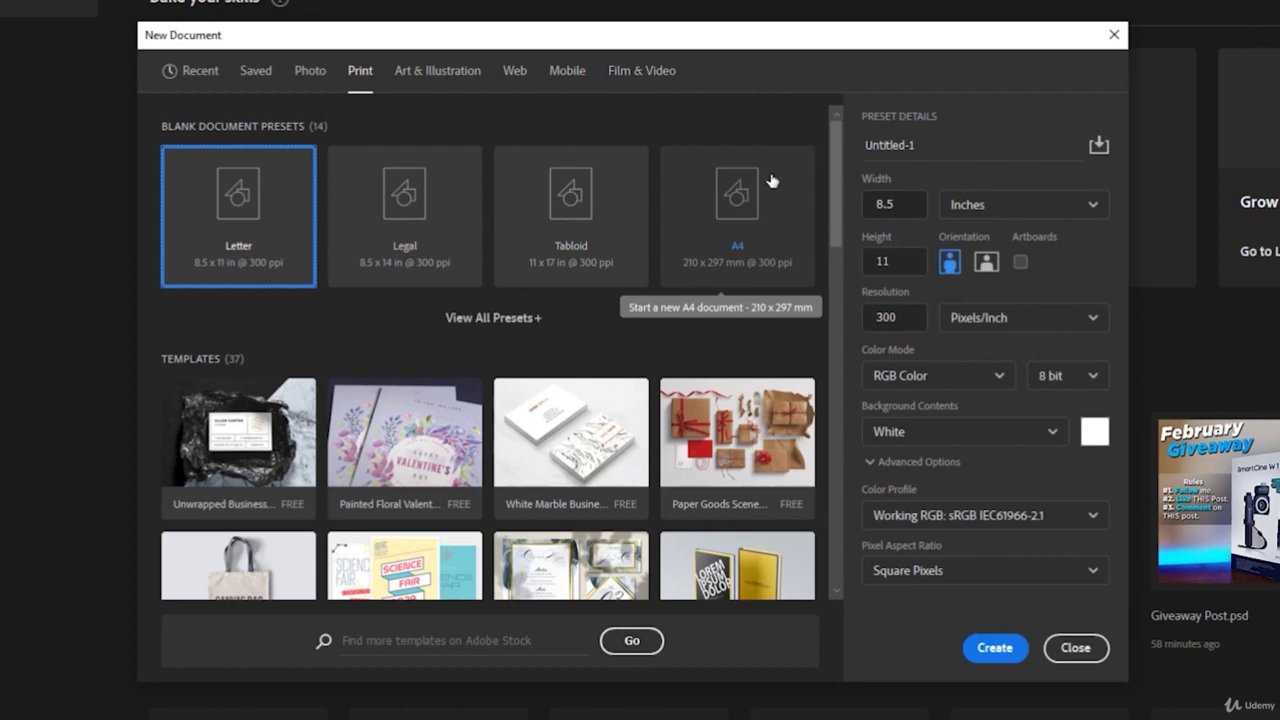
- Expand the full lists of Print and Art & Illustration blank presets
left_click(497, 320)
scroll(523, 317, "down", 5)
scroll(523, 317, "up", 3)
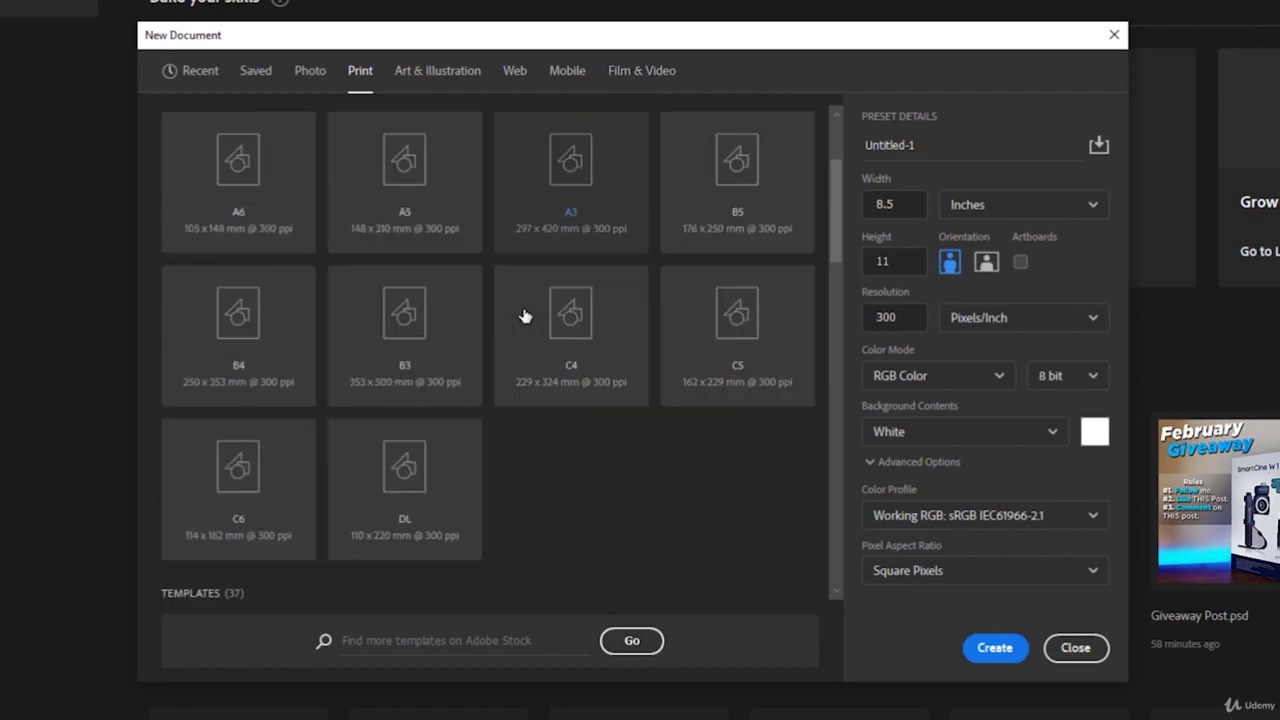
scroll(523, 317, "up", 3)
left_click(437, 70)
left_click(531, 319)
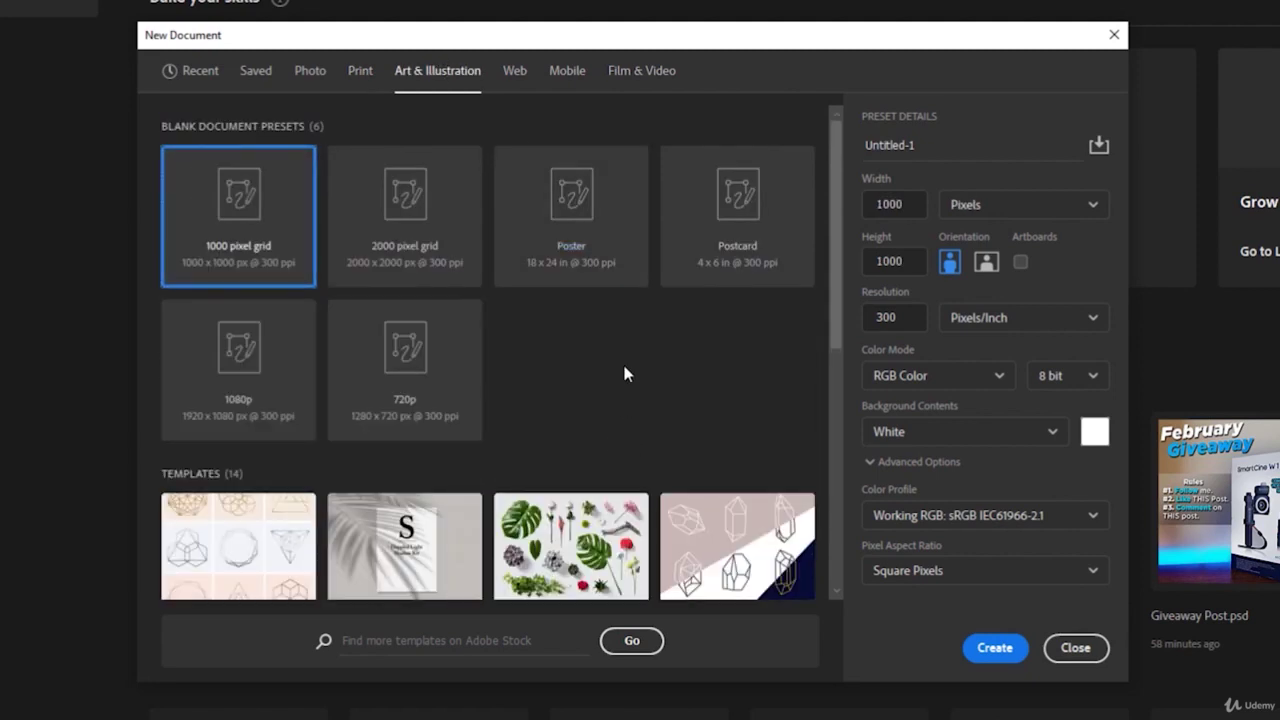
scroll(625, 370, "down", 3)
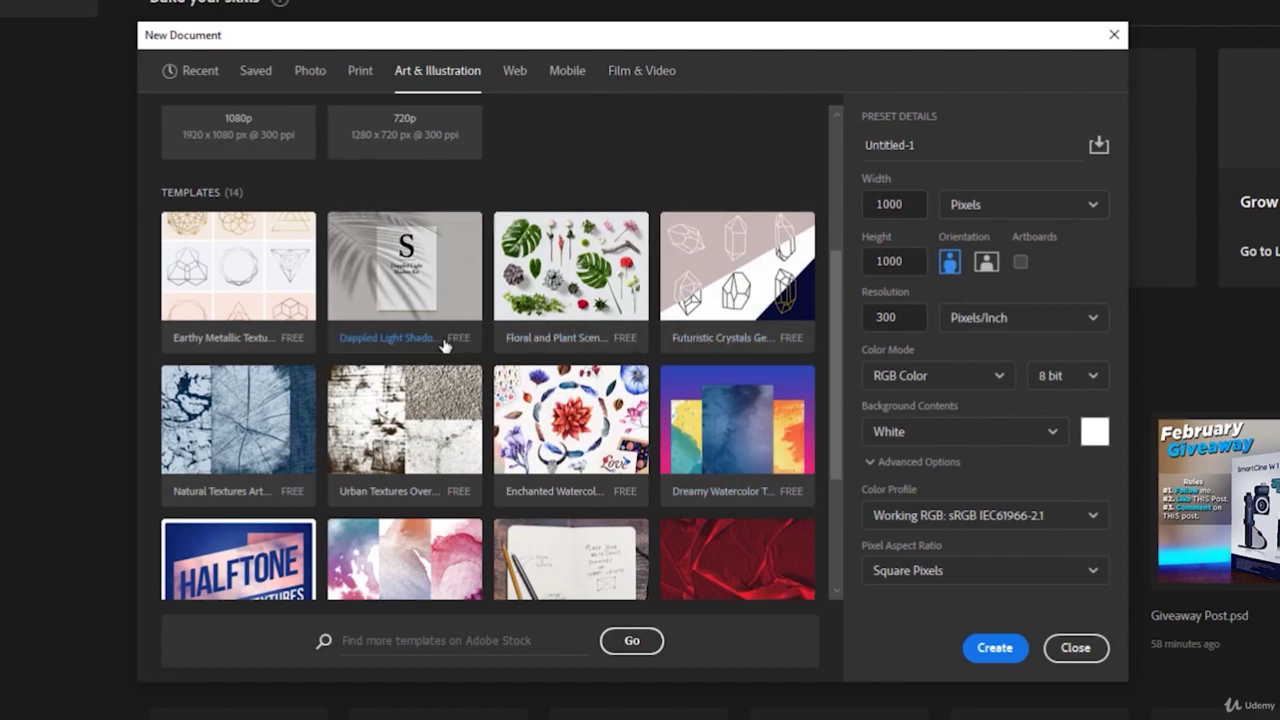
scroll(443, 345, "up", 5)
- View the Busy Professional's Desk Mockup web template details, then check the empty Saved presets
left_click(511, 78)
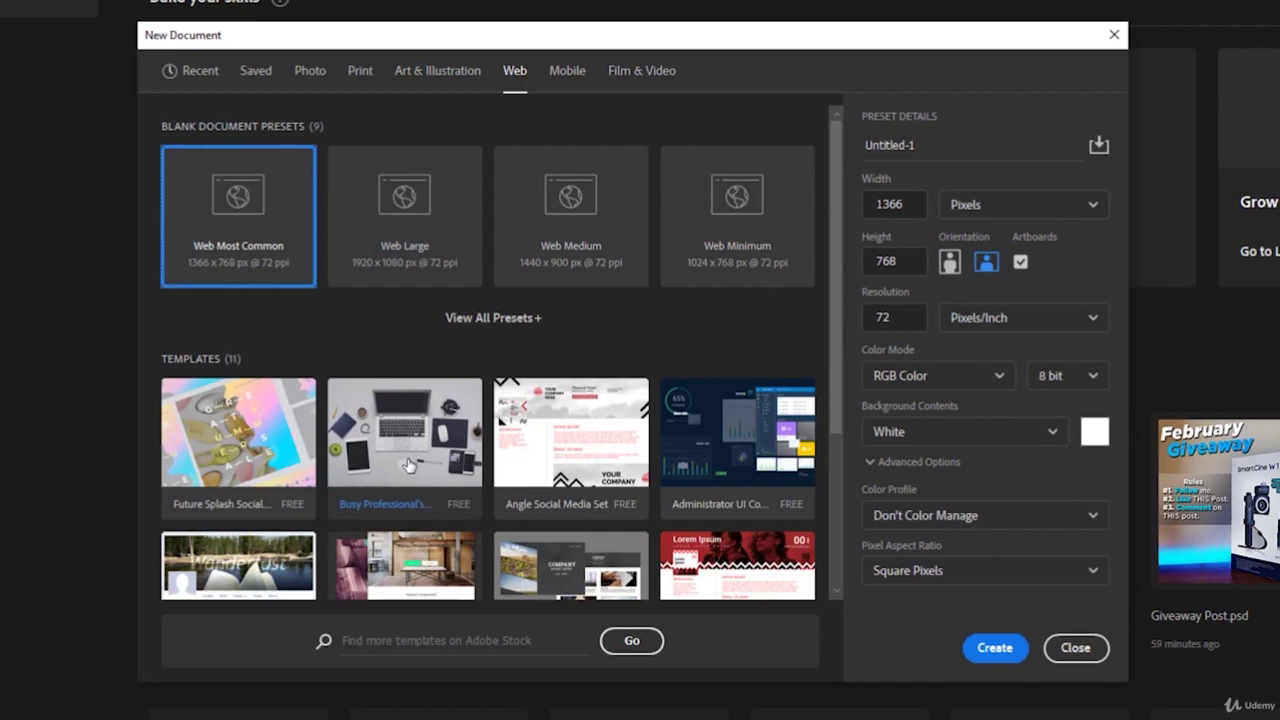
left_click(408, 462)
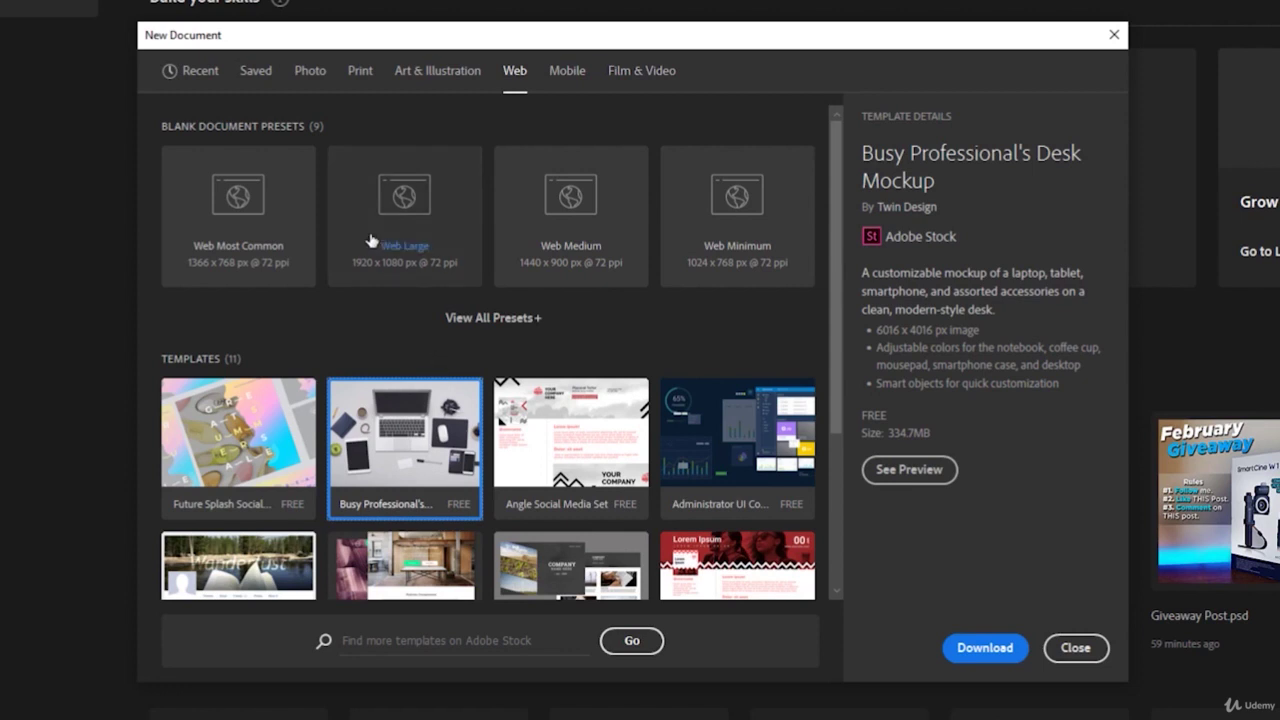
left_click(256, 72)
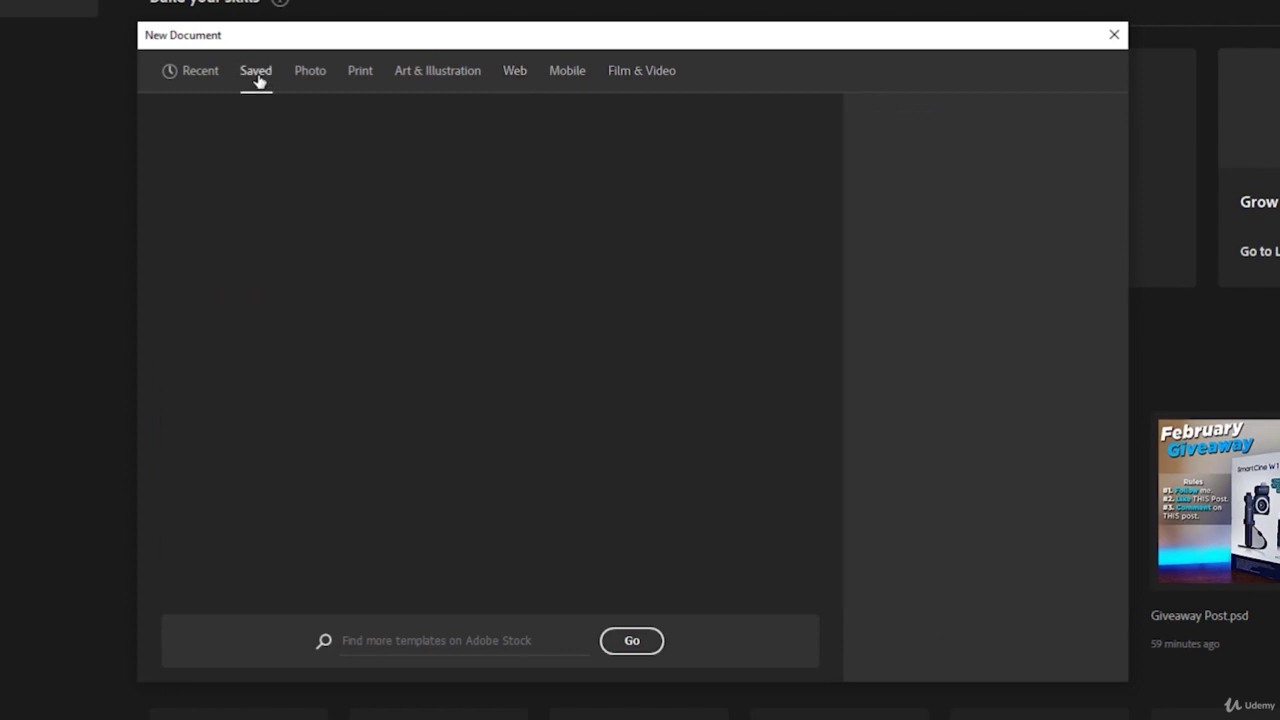
- Return to Recent presets and check the Height of the 1920 x 1080 px, 300 ppi setting
left_click(203, 74)
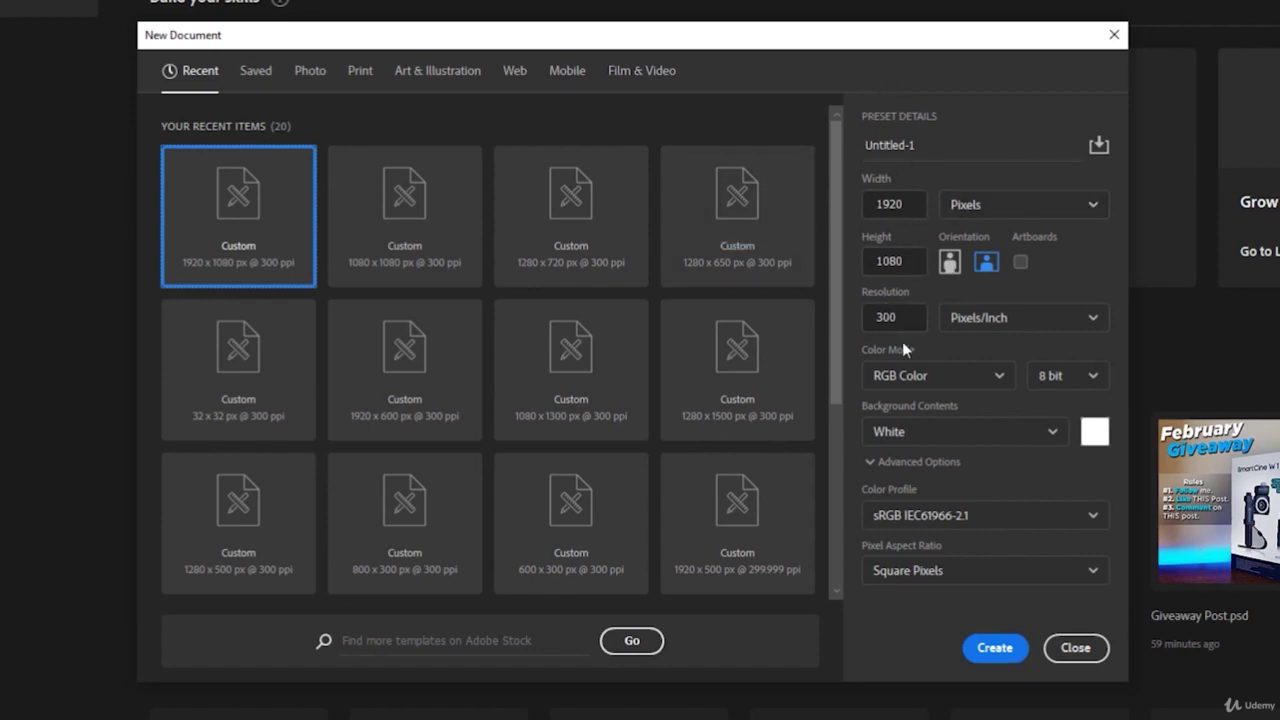
left_click(896, 261)
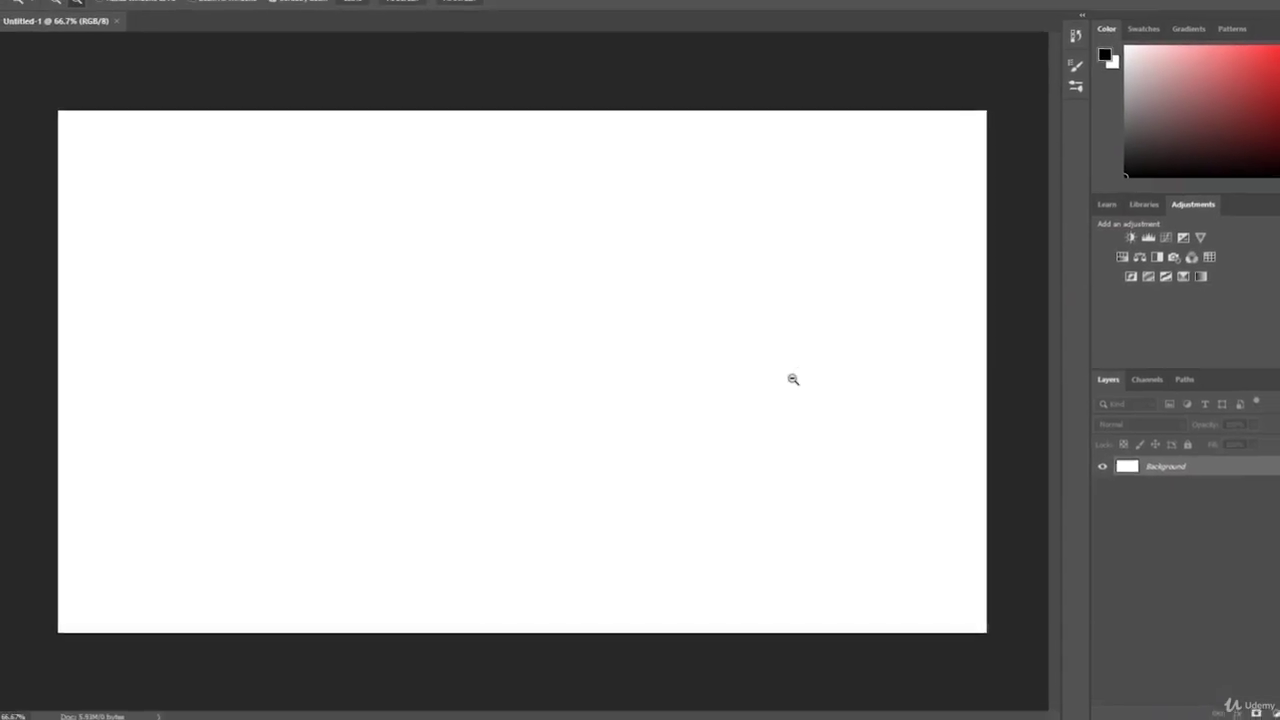
- Alt-click the blank canvas with the Zoom tool to view it at 50%
left_click(795, 375, "alt")
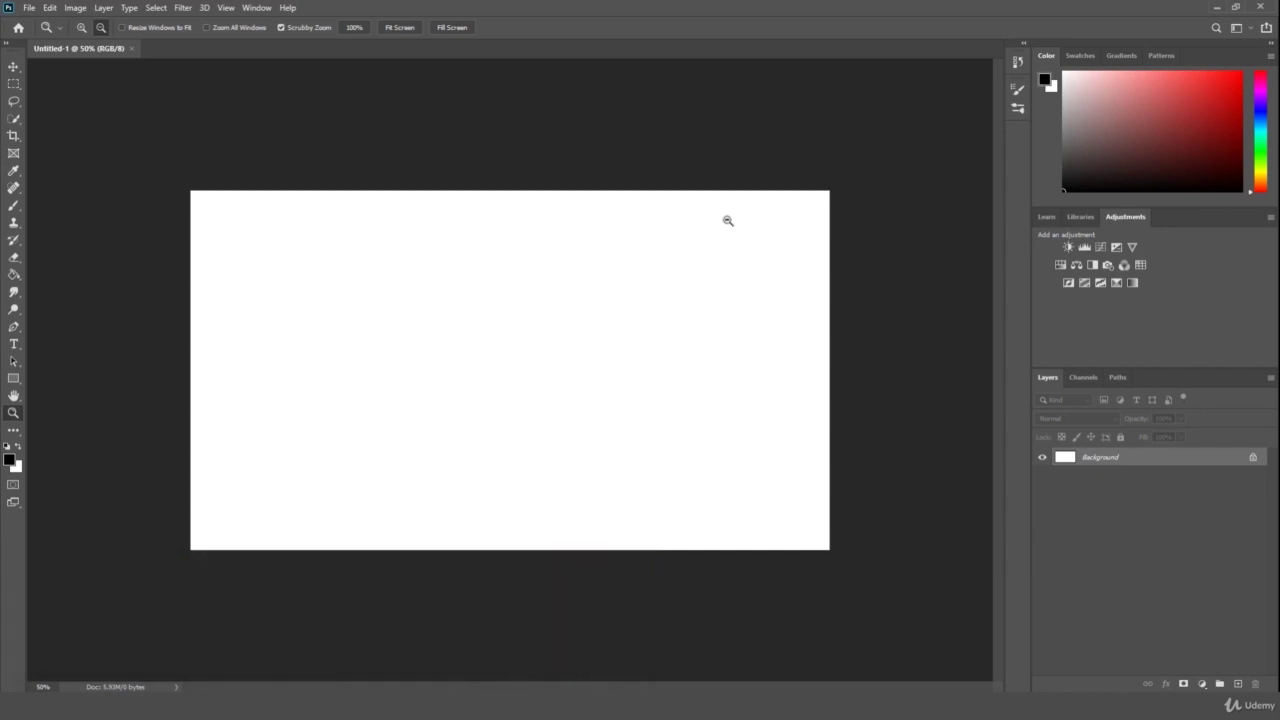
left_click(80, 7)
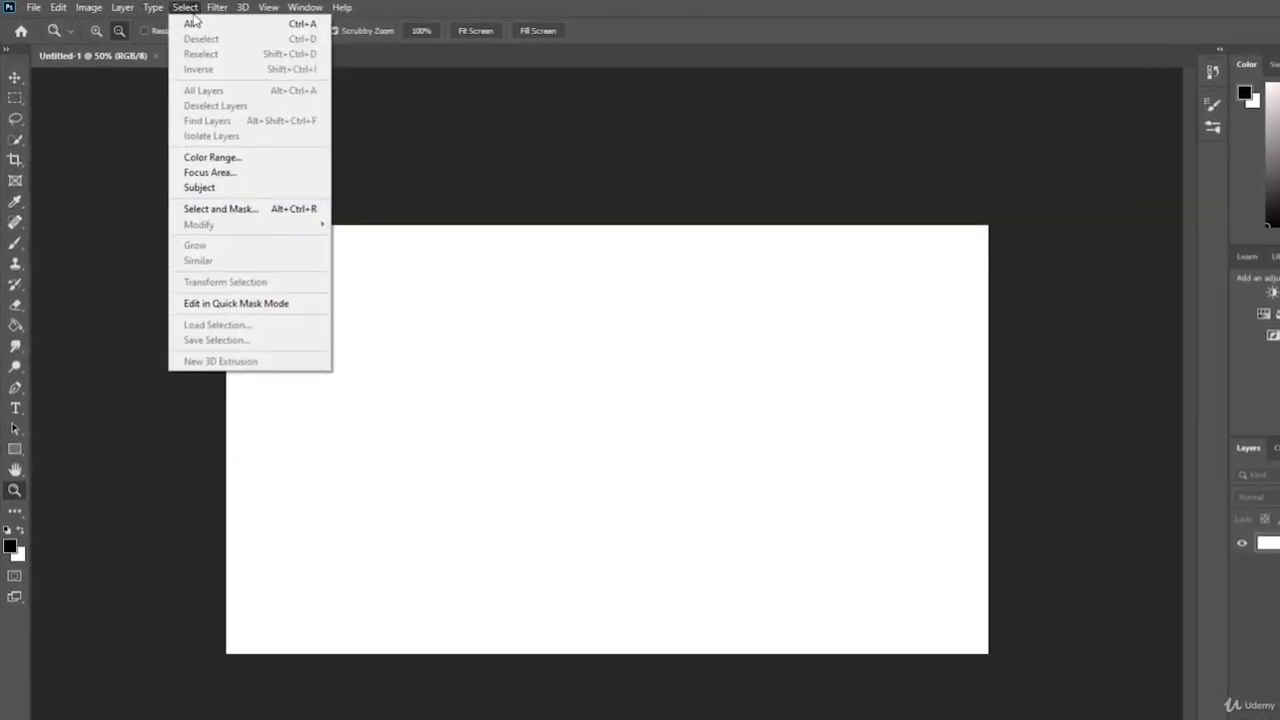
mouse_move(225, 7)
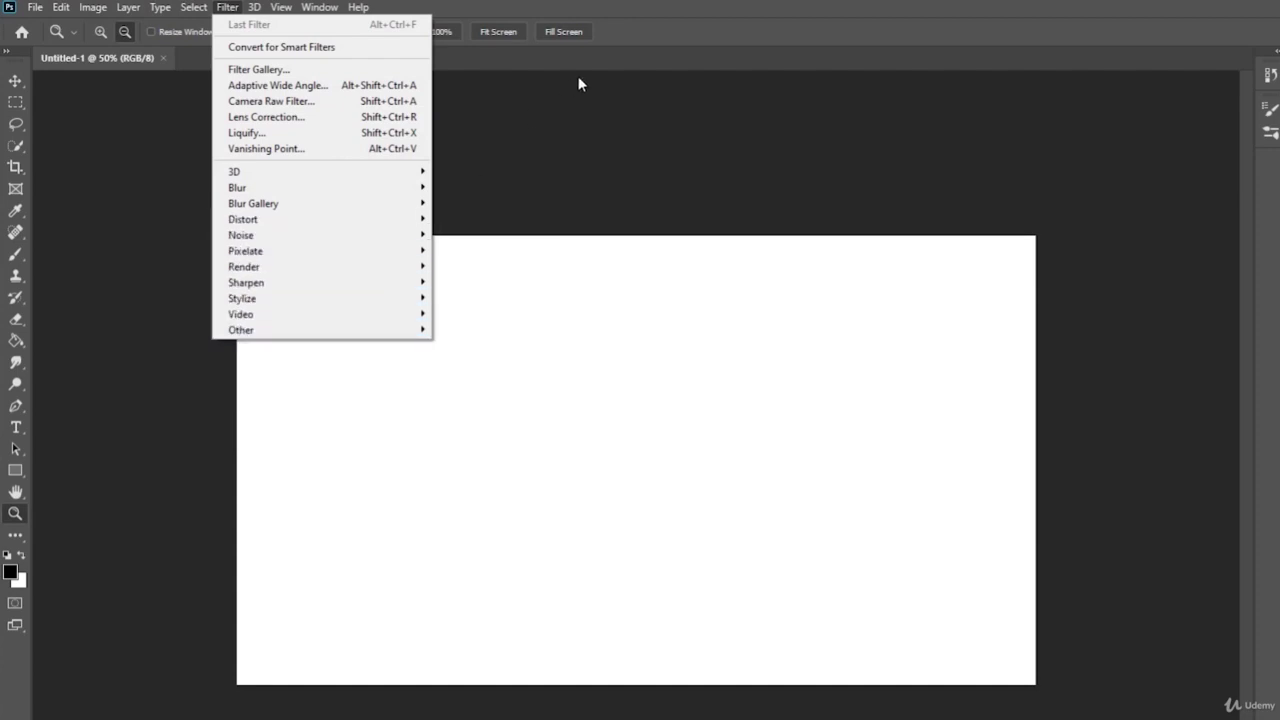
left_click(594, 103)
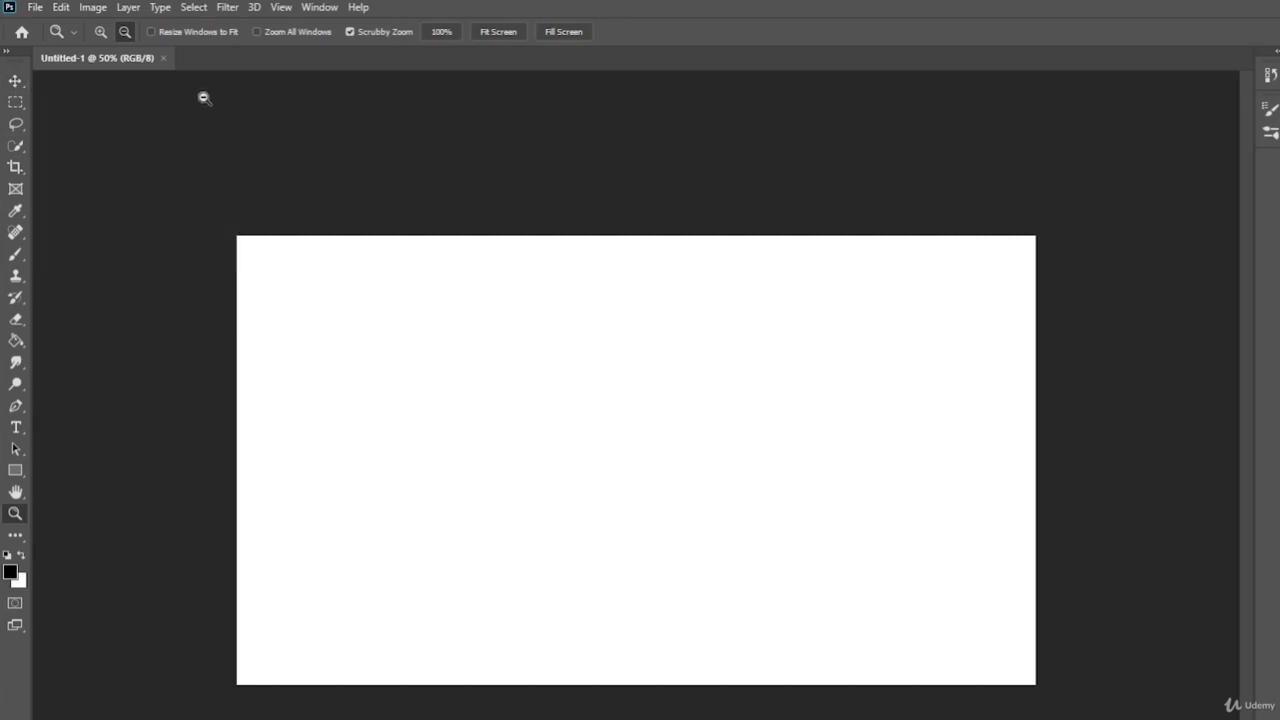
- Nudge the zoom to 51.4%, then settle on the Move tool after trying the Rectangular Marquee
left_click_drag(531, 314, 534, 320)
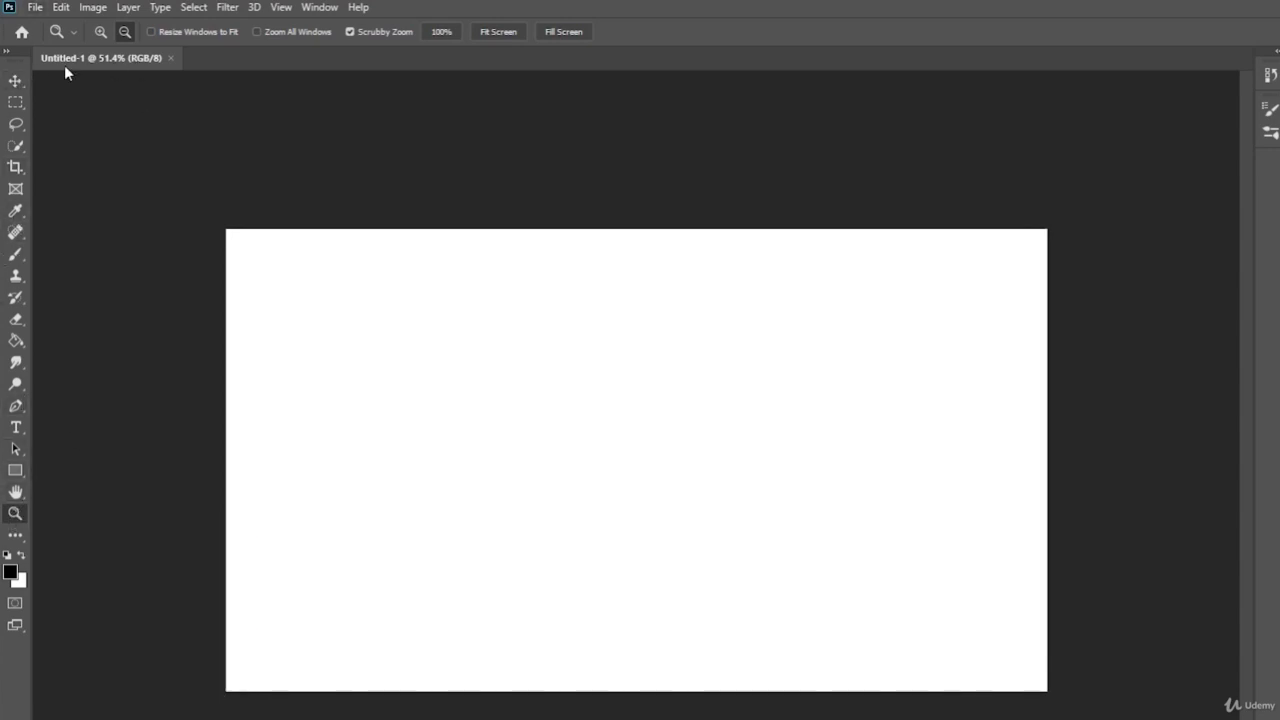
left_click(15, 82)
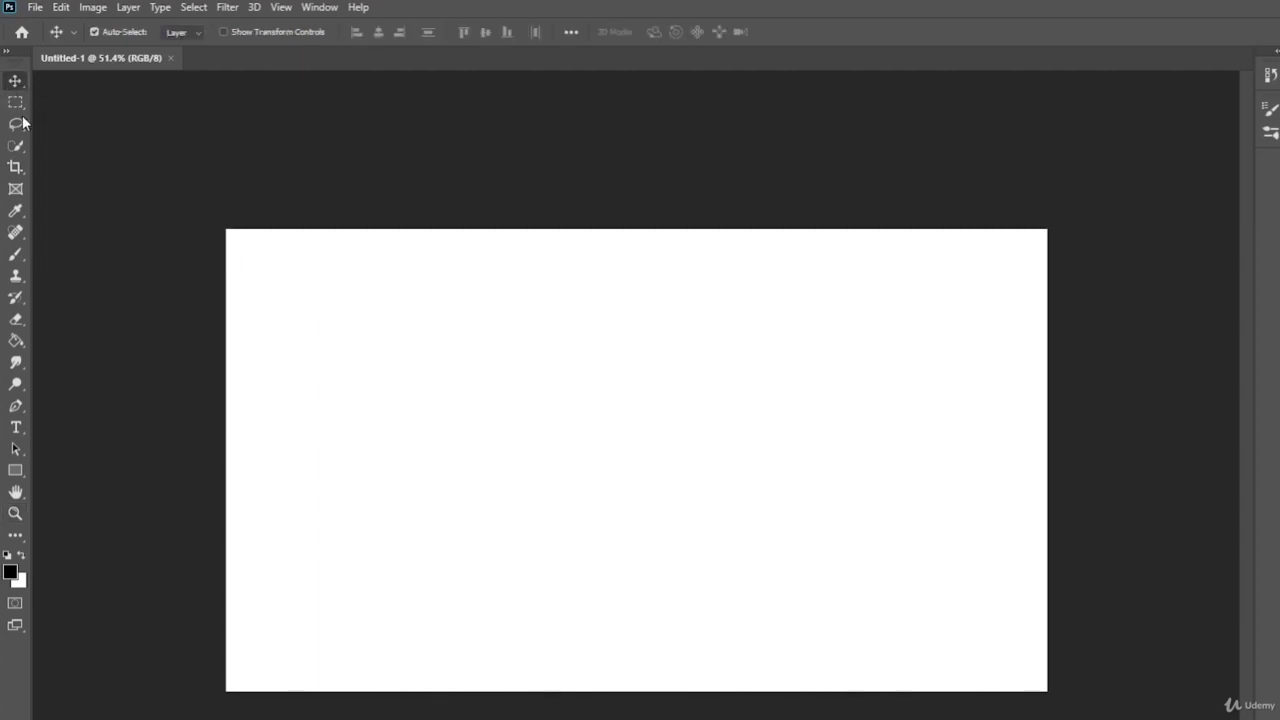
left_click(15, 102)
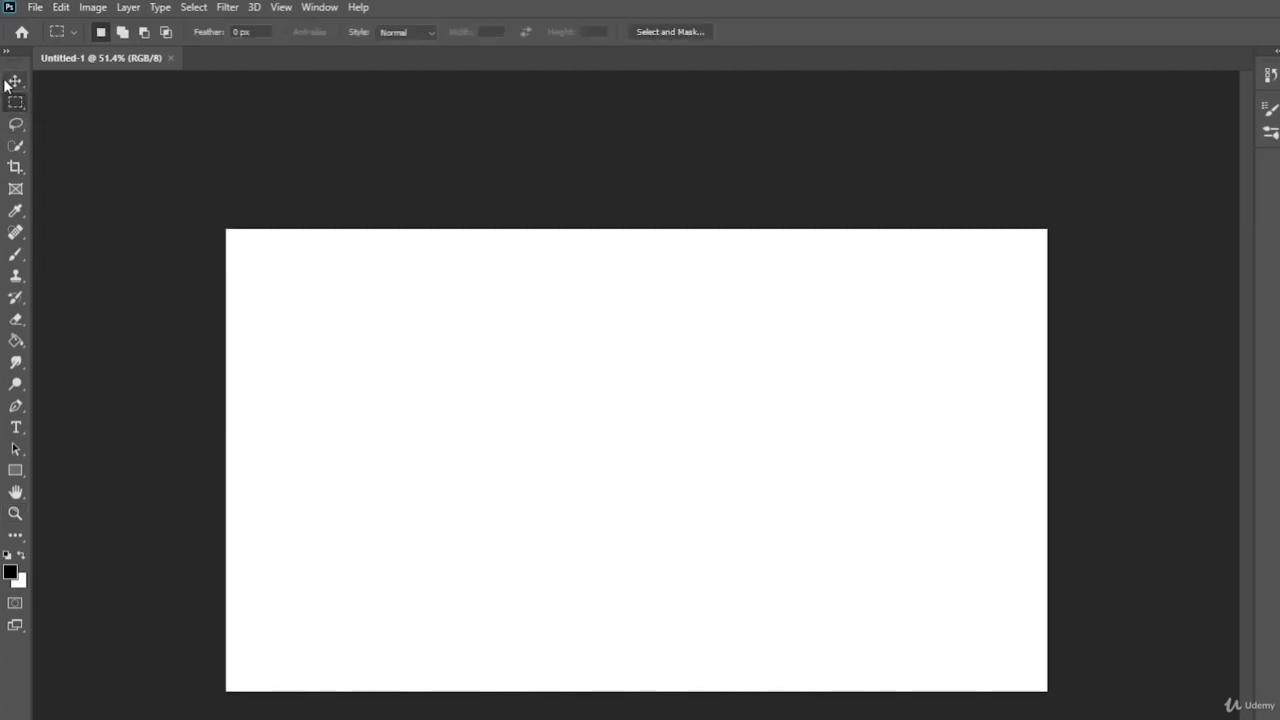
left_click(15, 82)
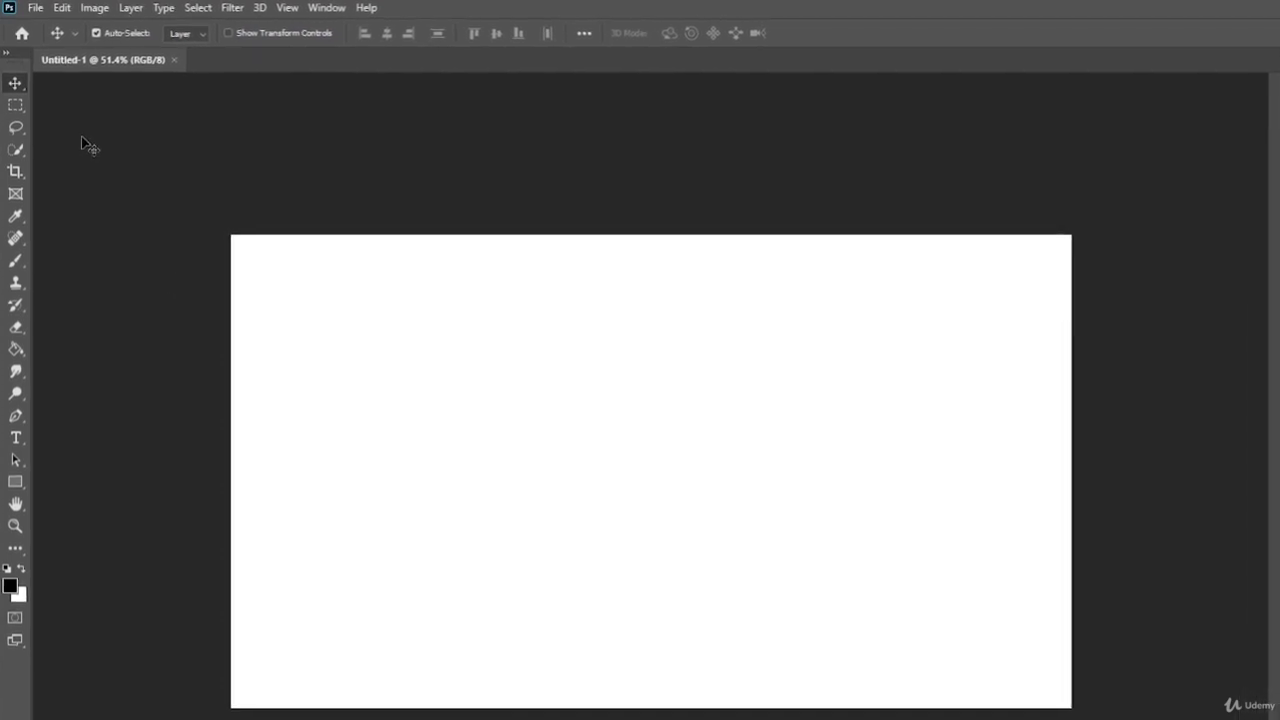
left_click(40, 8)
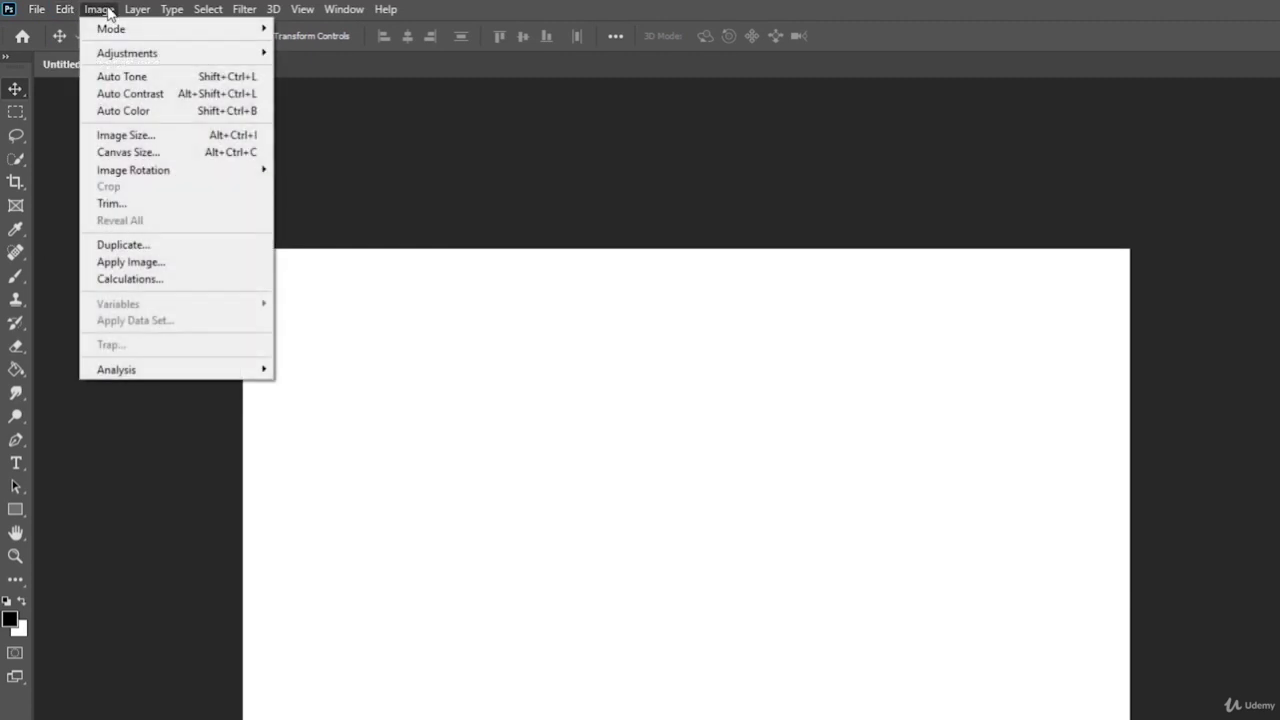
left_click(109, 11)
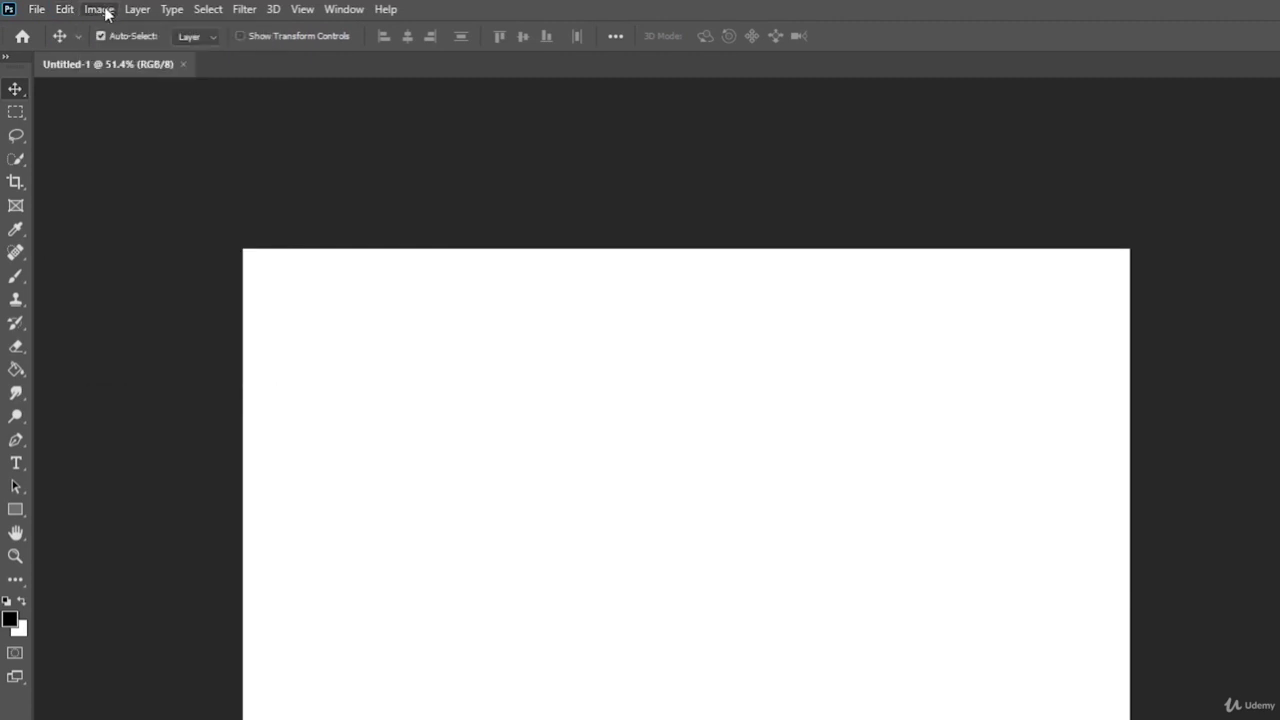
left_click(130, 11)
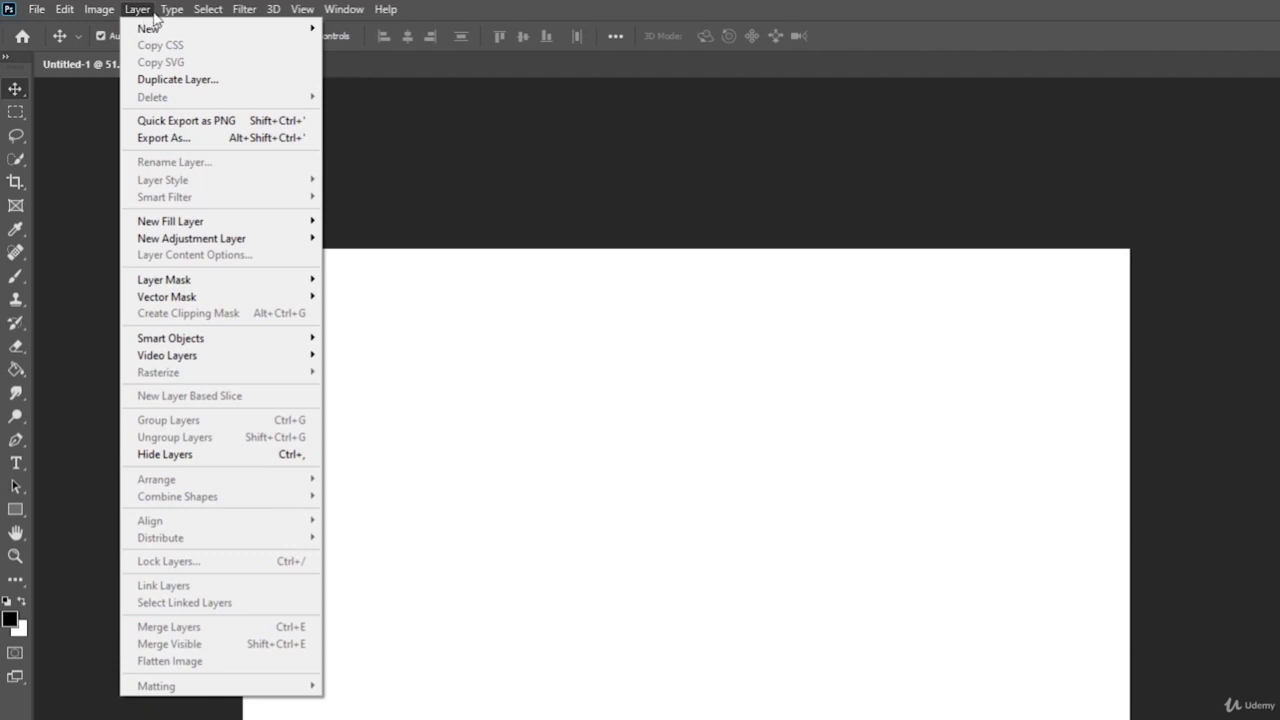
mouse_move(169, 10)
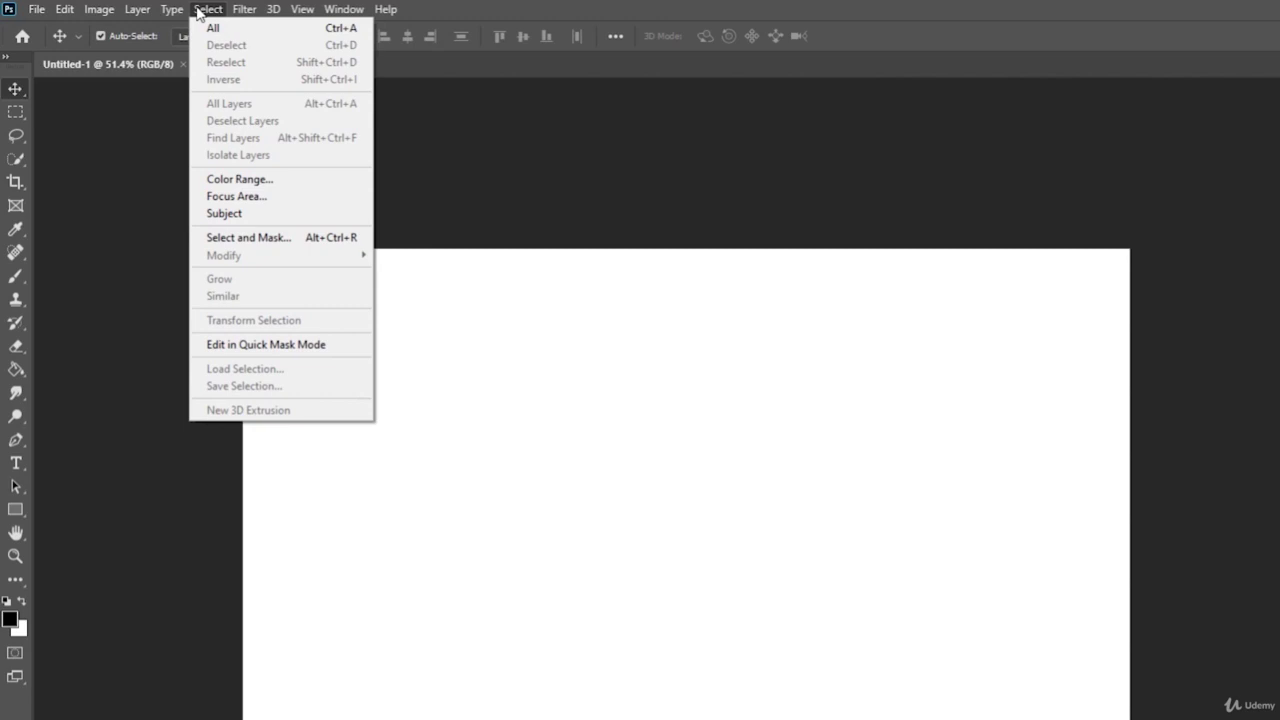
mouse_move(64, 10)
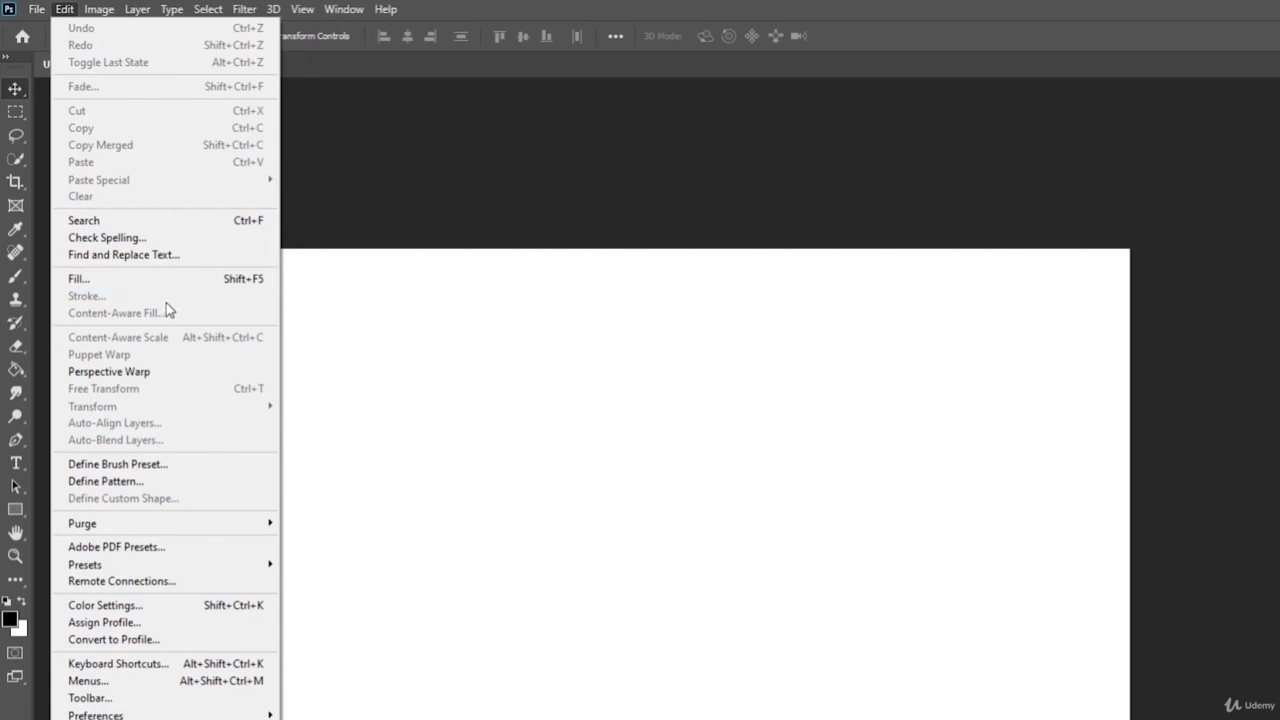
left_click(351, 77)
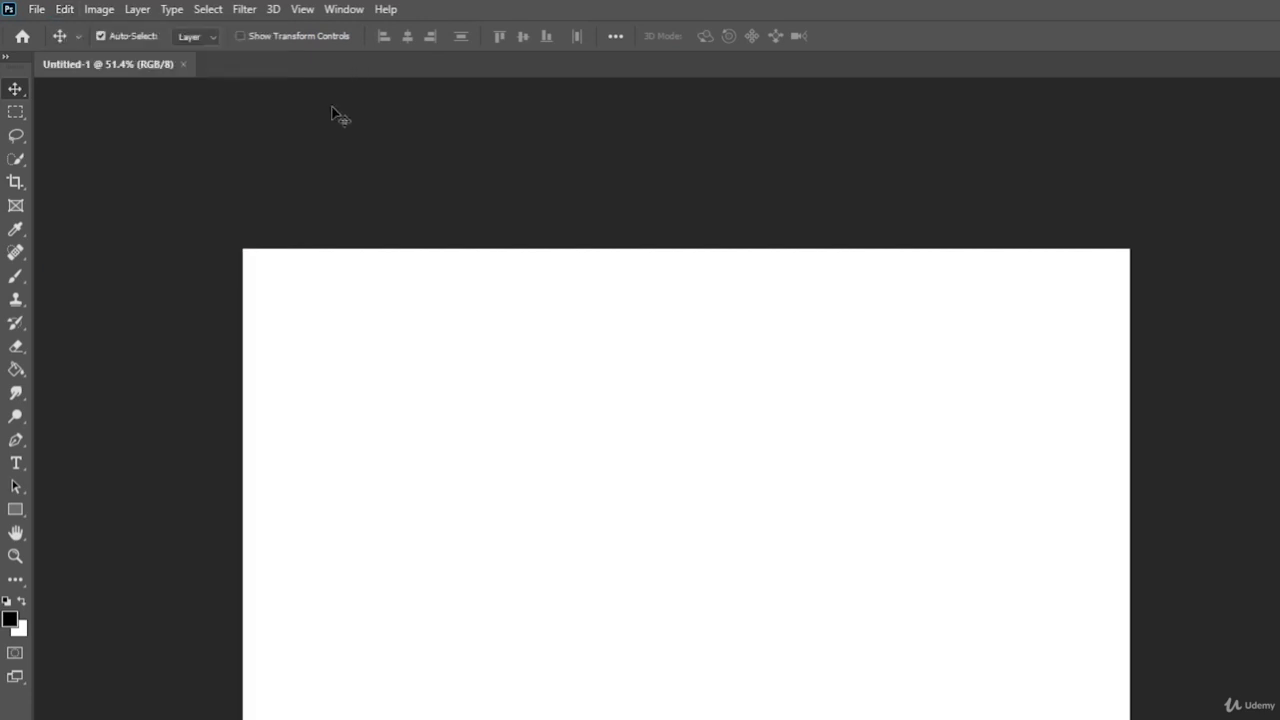
- Pick the Zoom tool and browse the Type, Filter, 3D and View menus, ending on Window
left_click(15, 556)
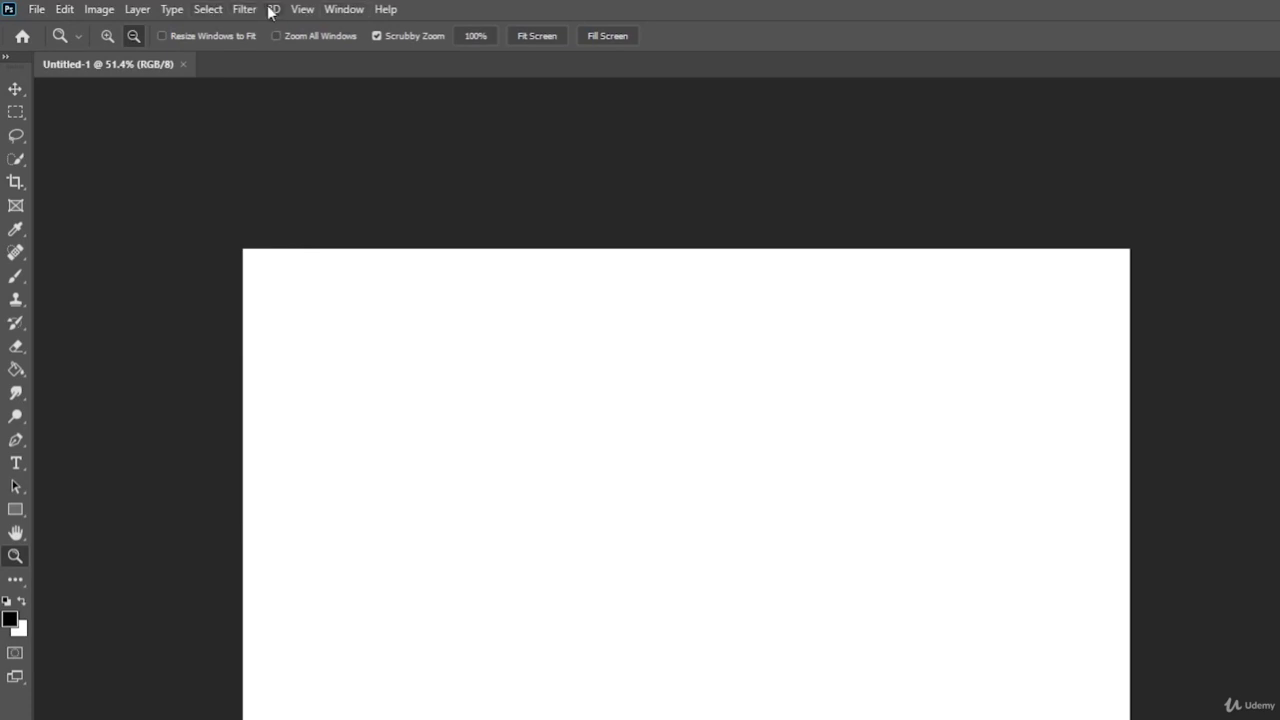
left_click(207, 10)
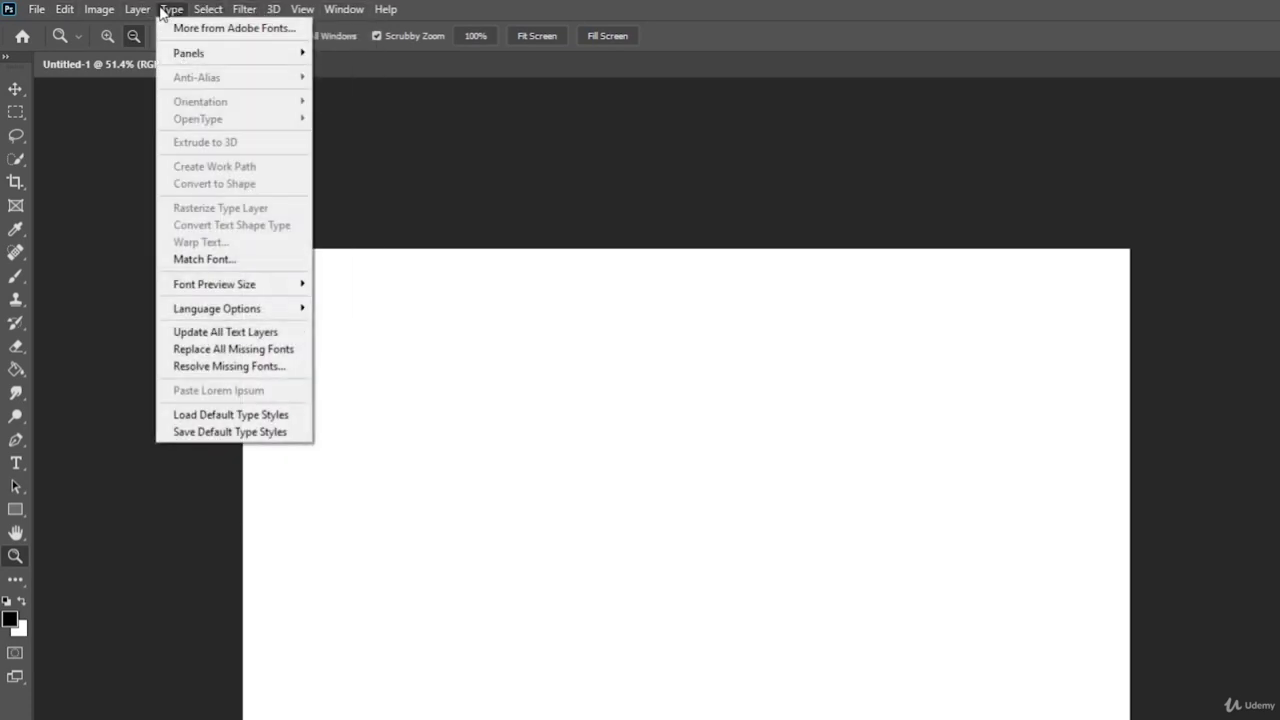
mouse_move(234, 12)
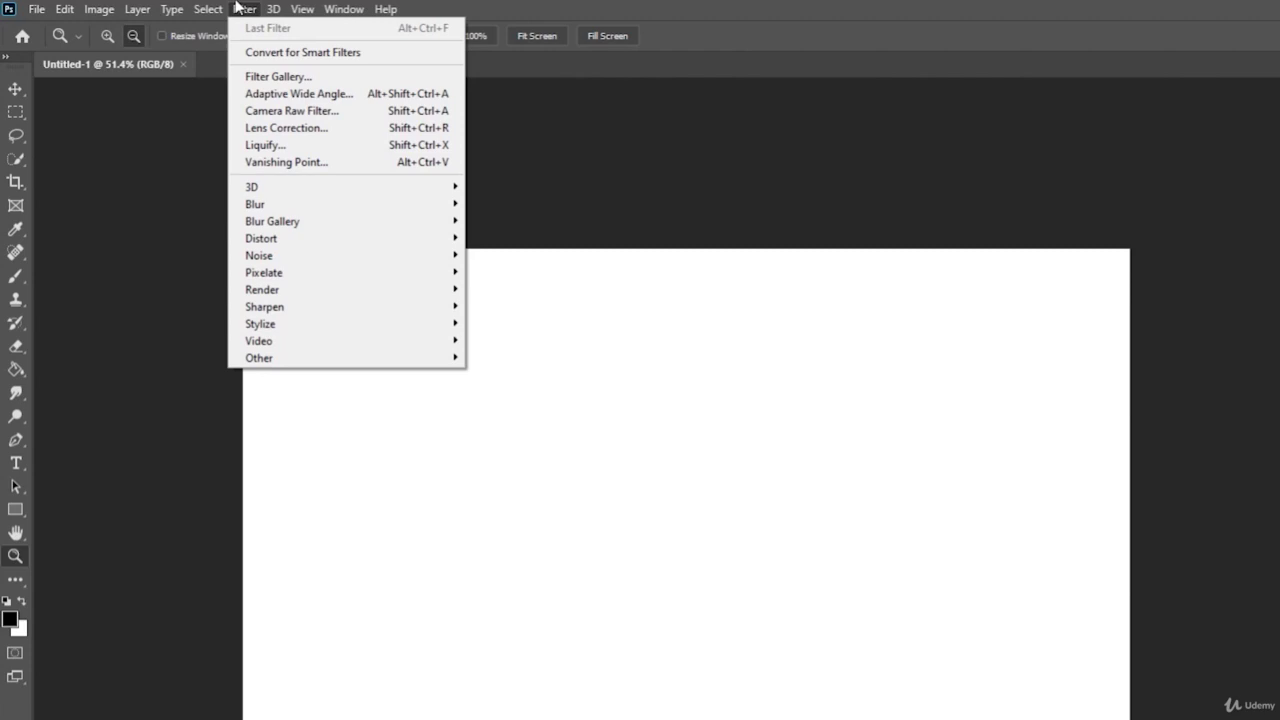
left_click(240, 9)
left_click(272, 9)
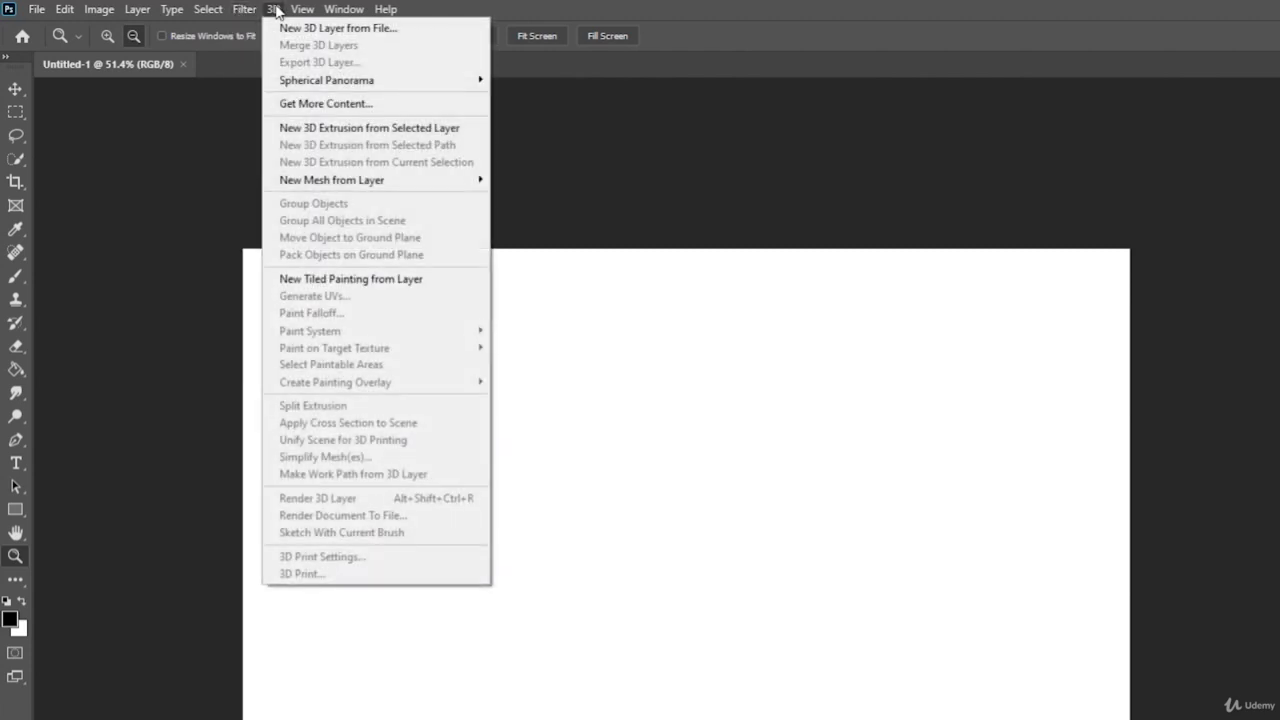
mouse_move(299, 12)
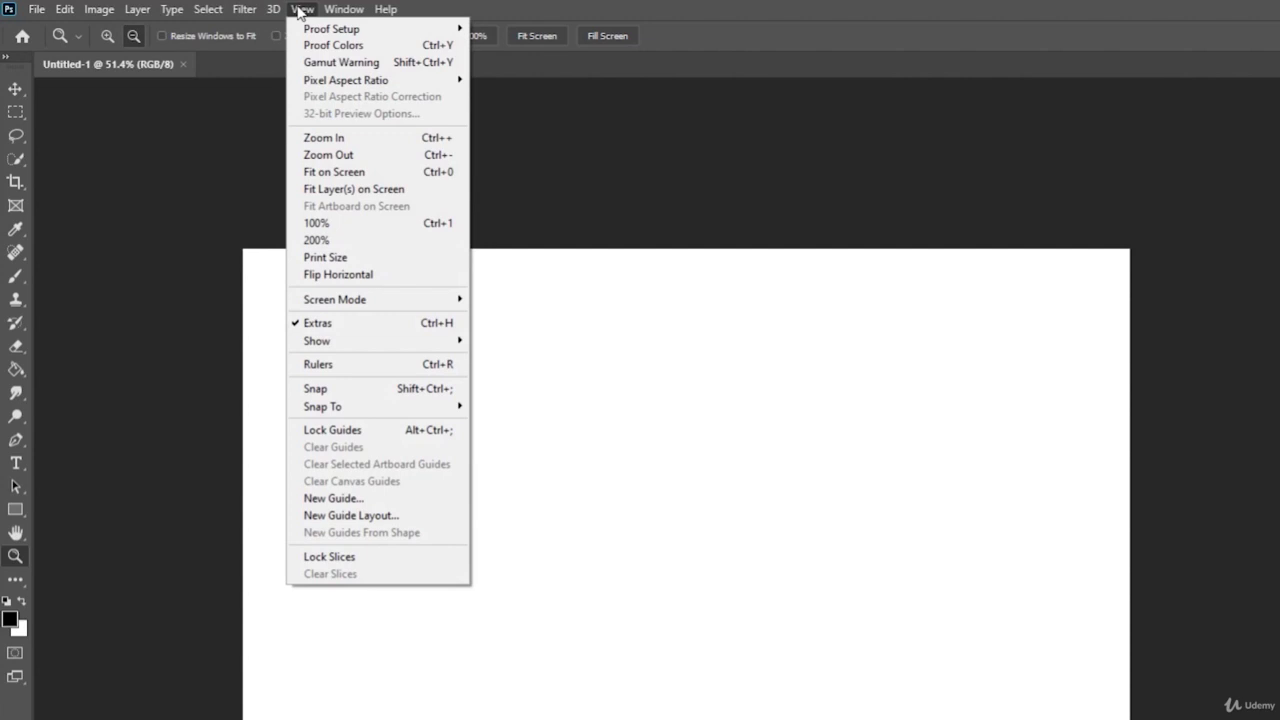
left_click(617, 208)
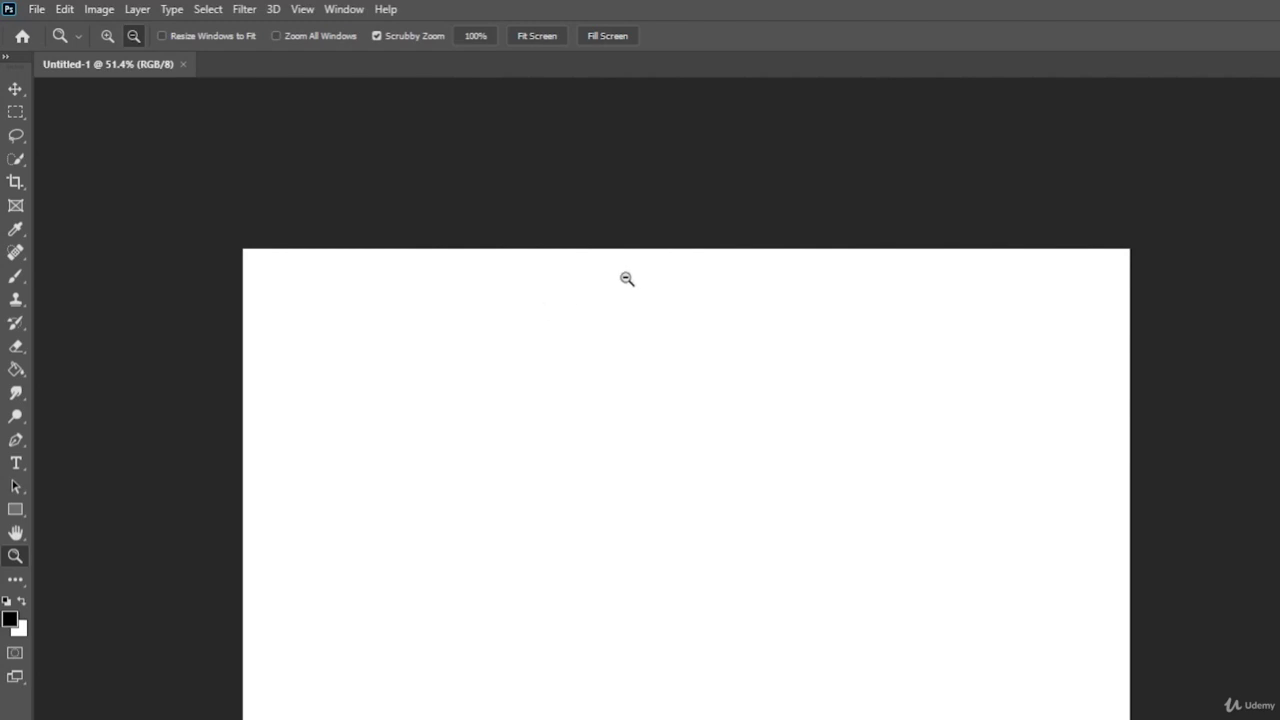
left_click(336, 8)
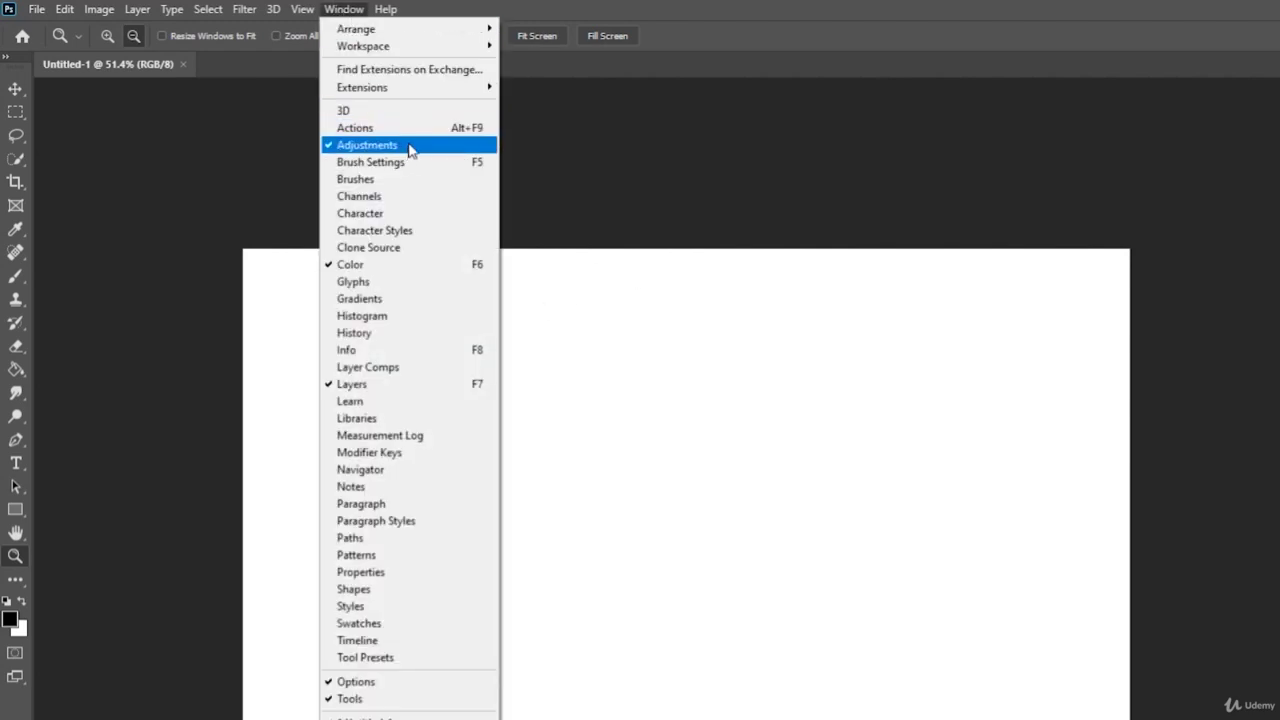
mouse_move(420, 46)
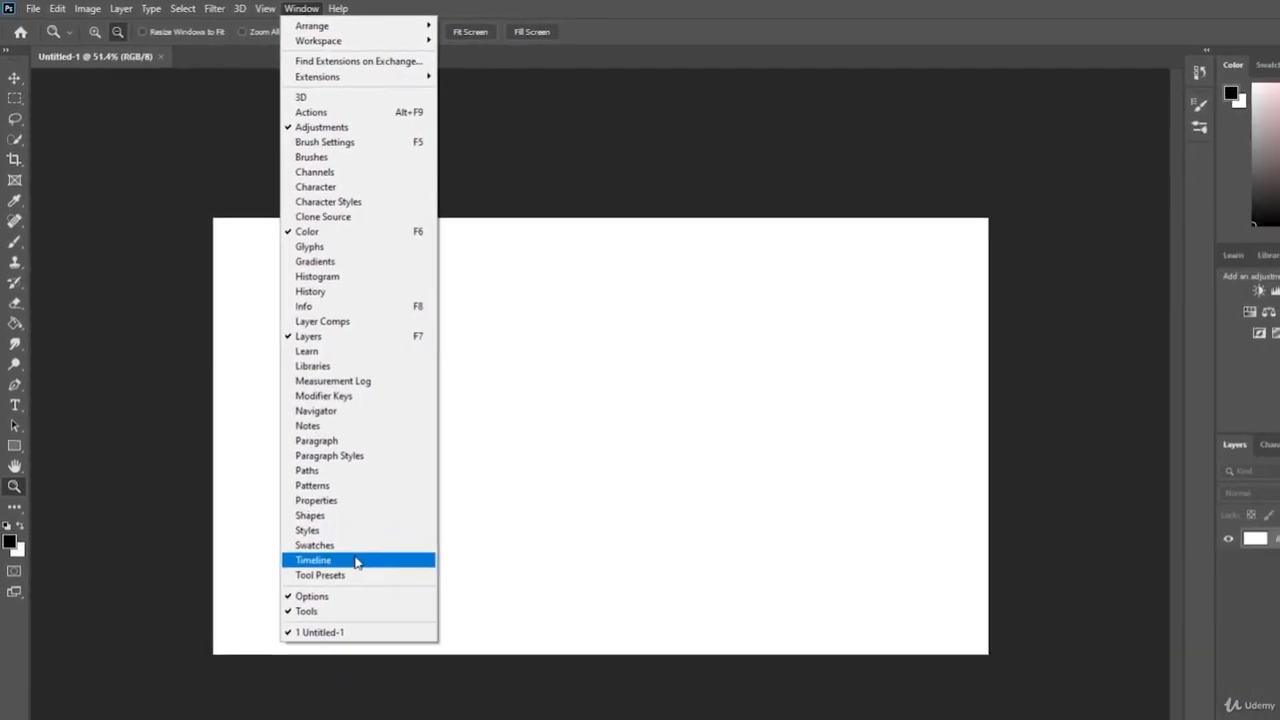
left_click(333, 508)
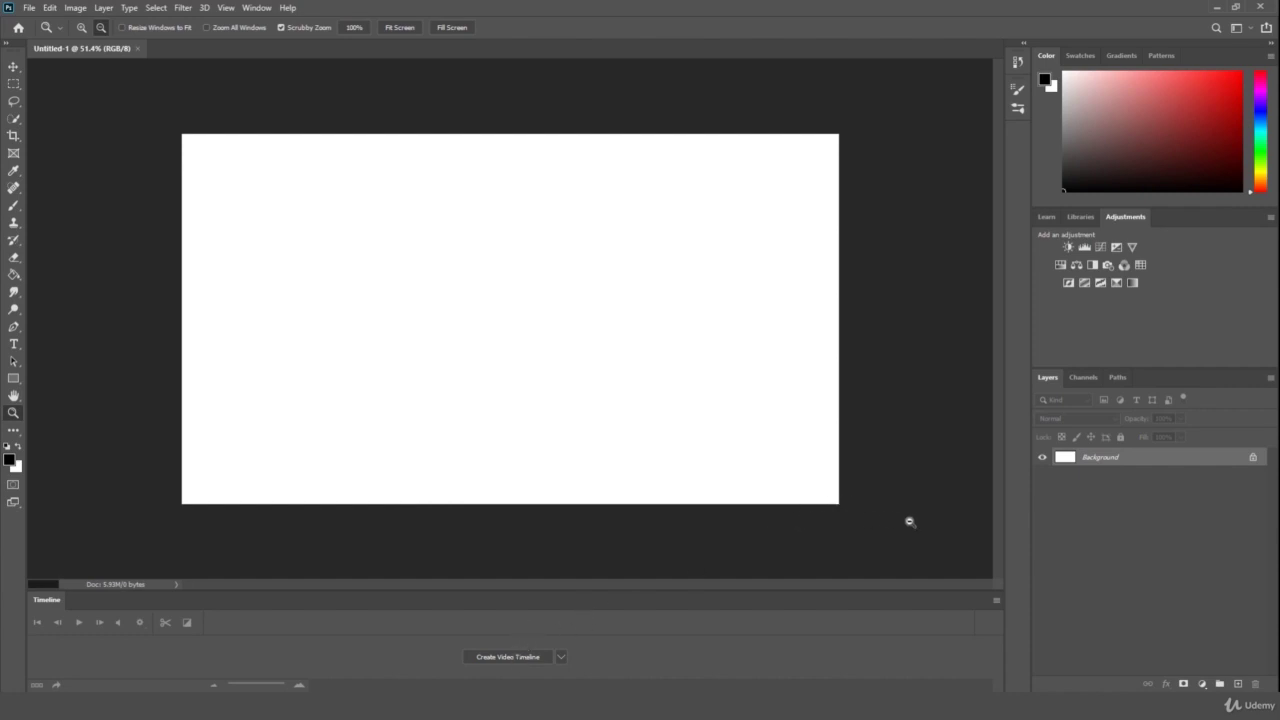
left_click(997, 599)
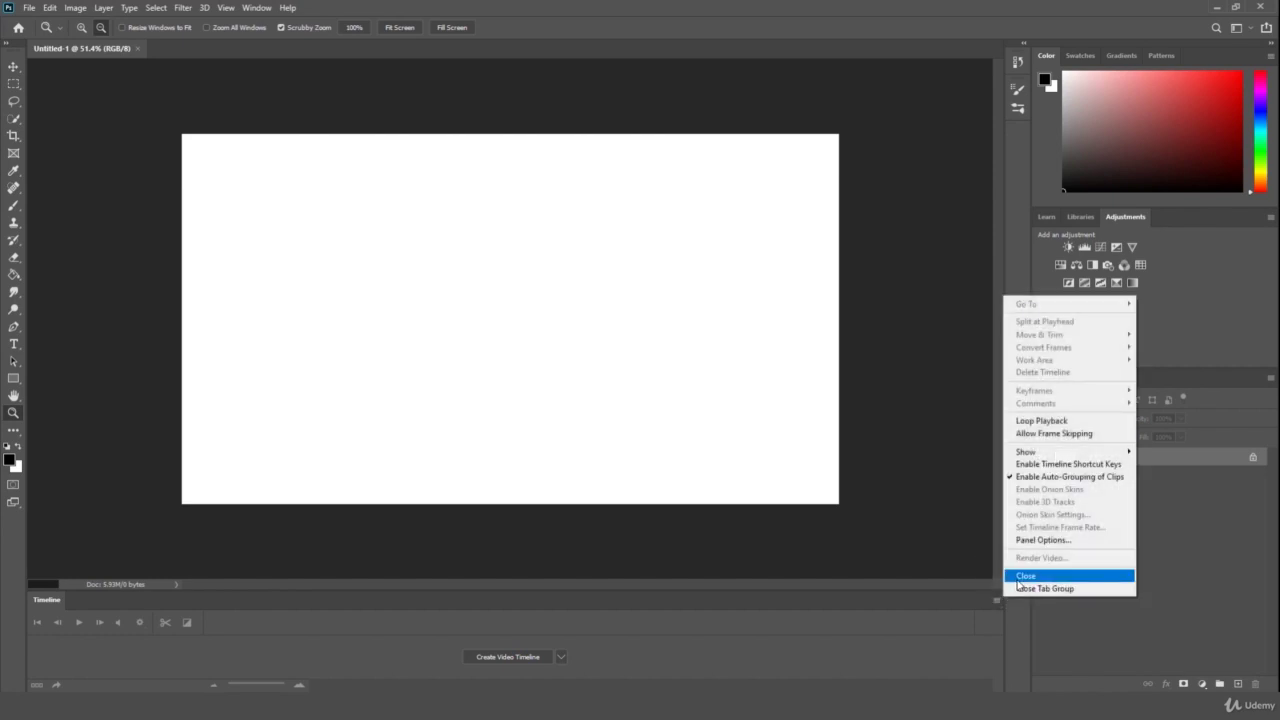
left_click(961, 632)
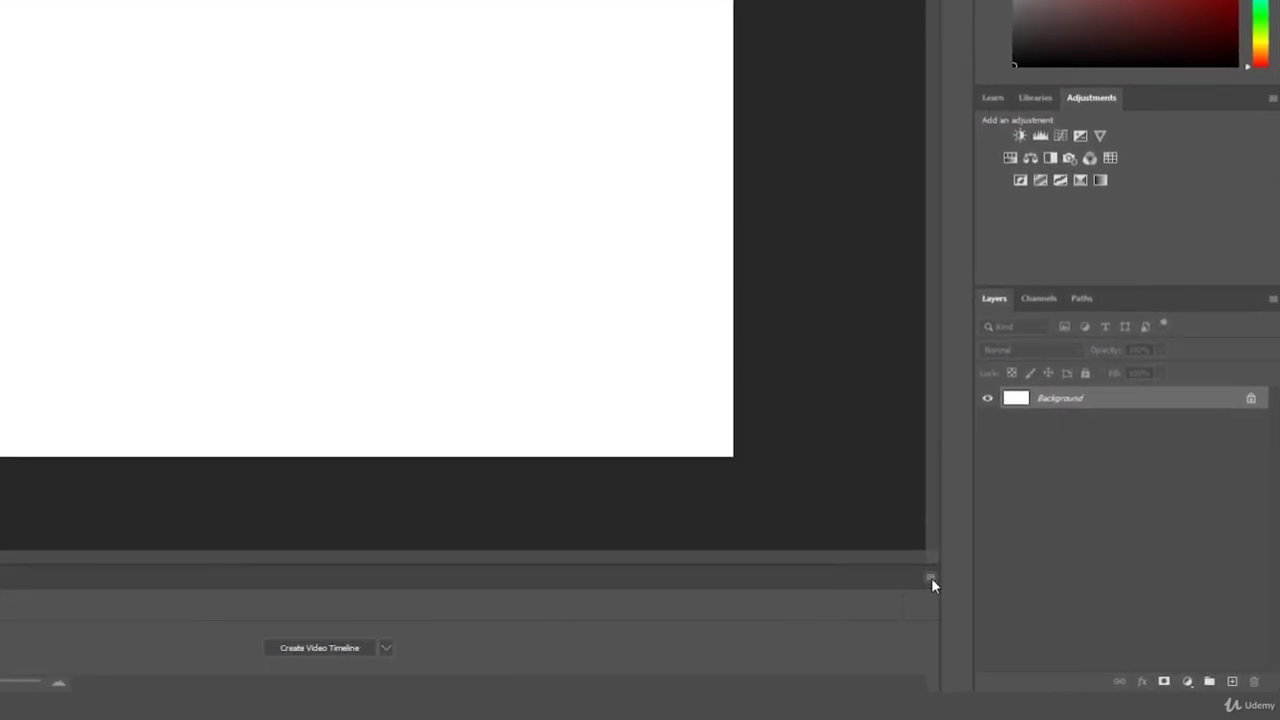
left_click(930, 578)
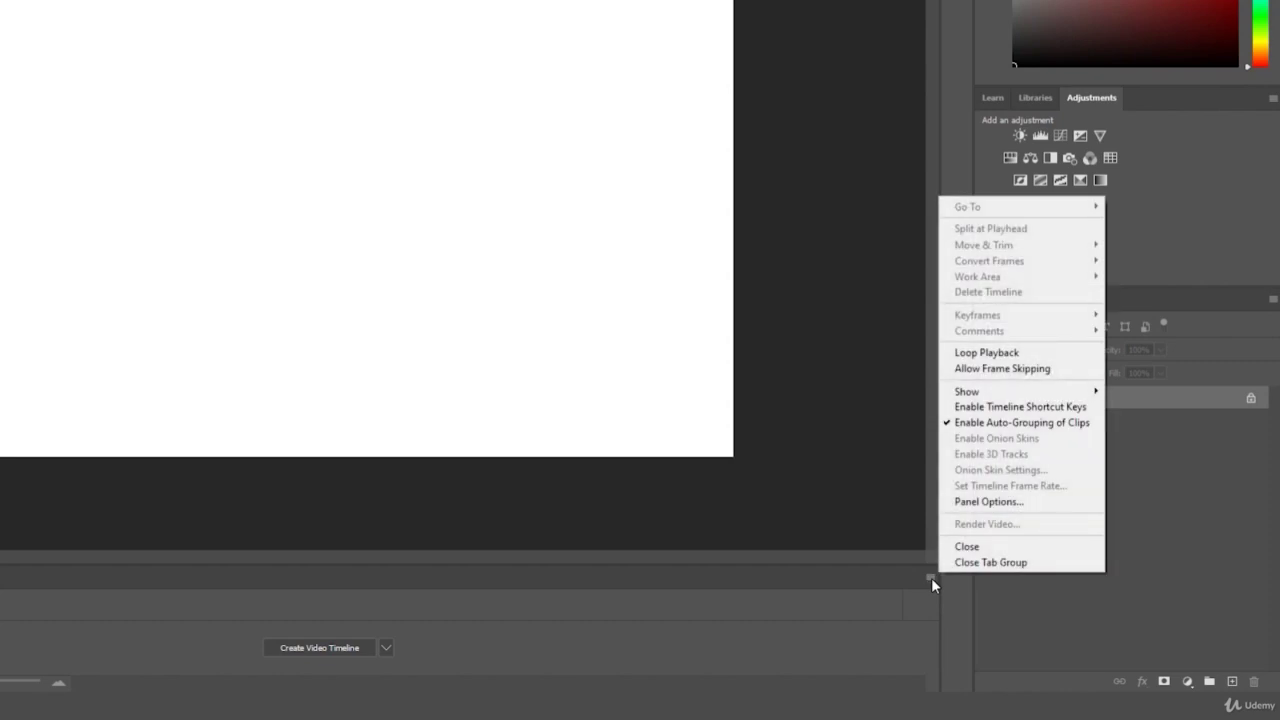
left_click(966, 546)
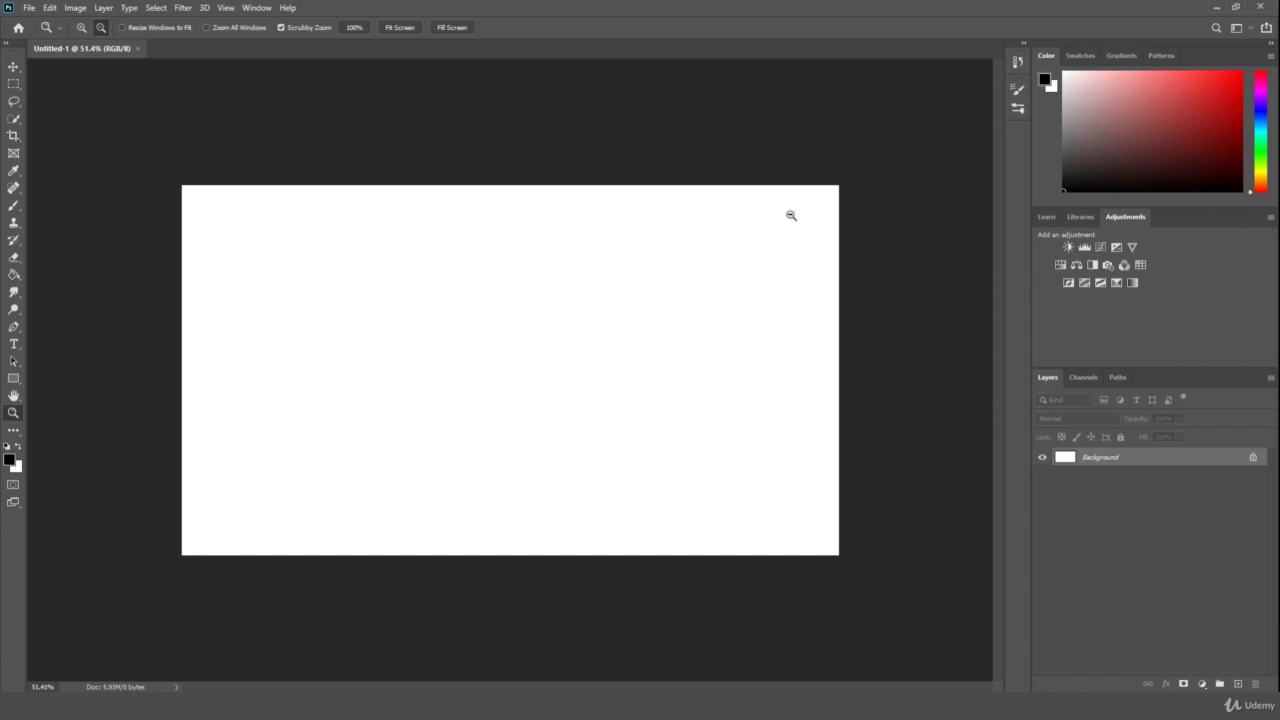
left_click_drag(772, 270, 768, 273)
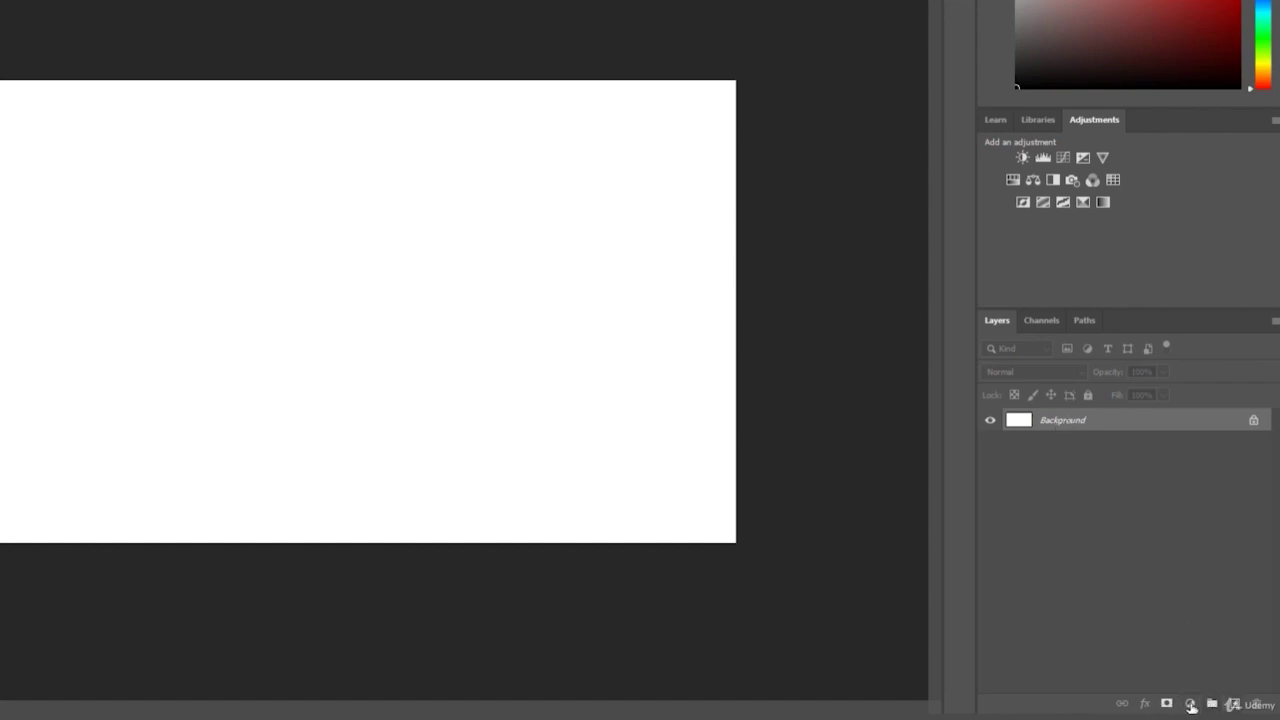
left_click(1042, 320)
left_click(1083, 324)
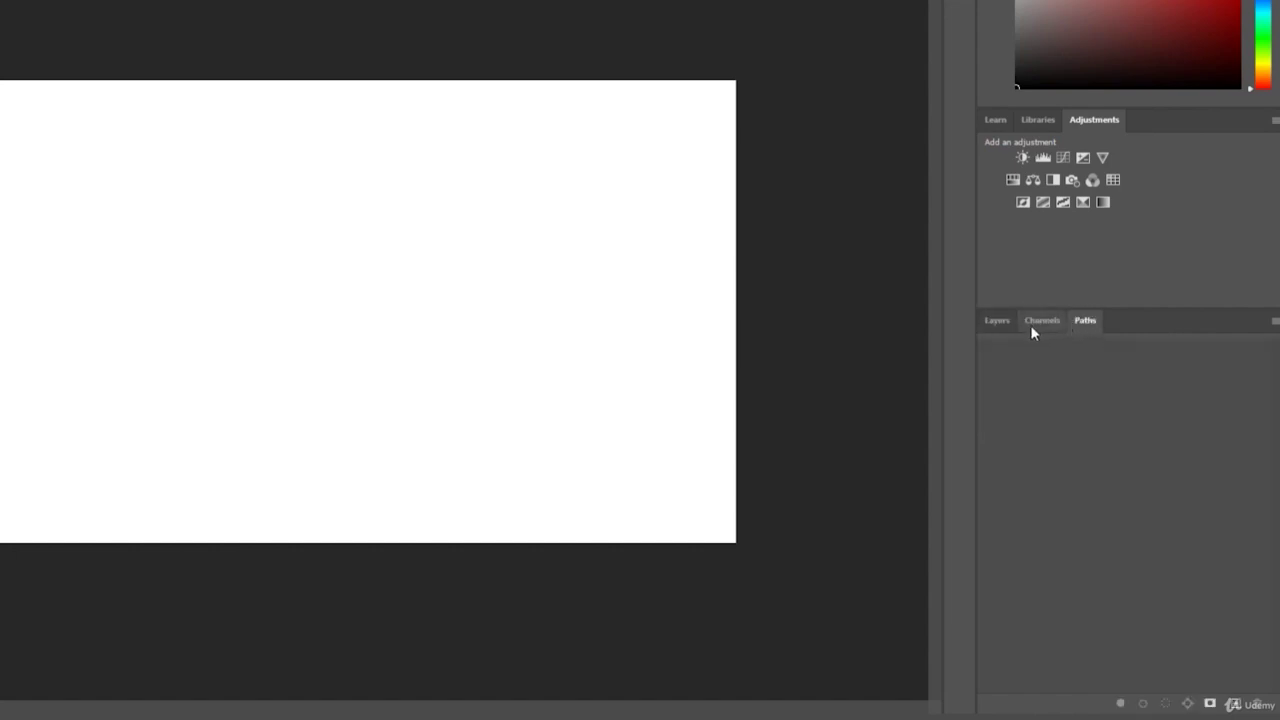
left_click(997, 321)
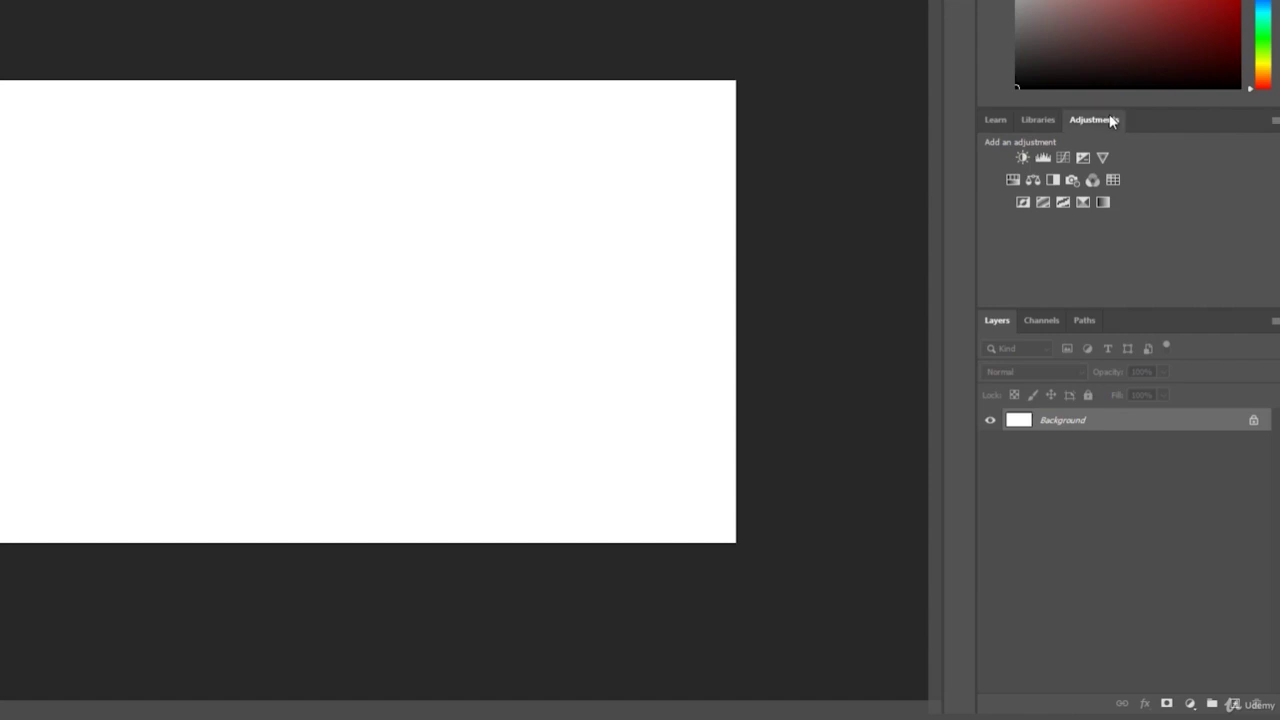
left_click(1057, 119)
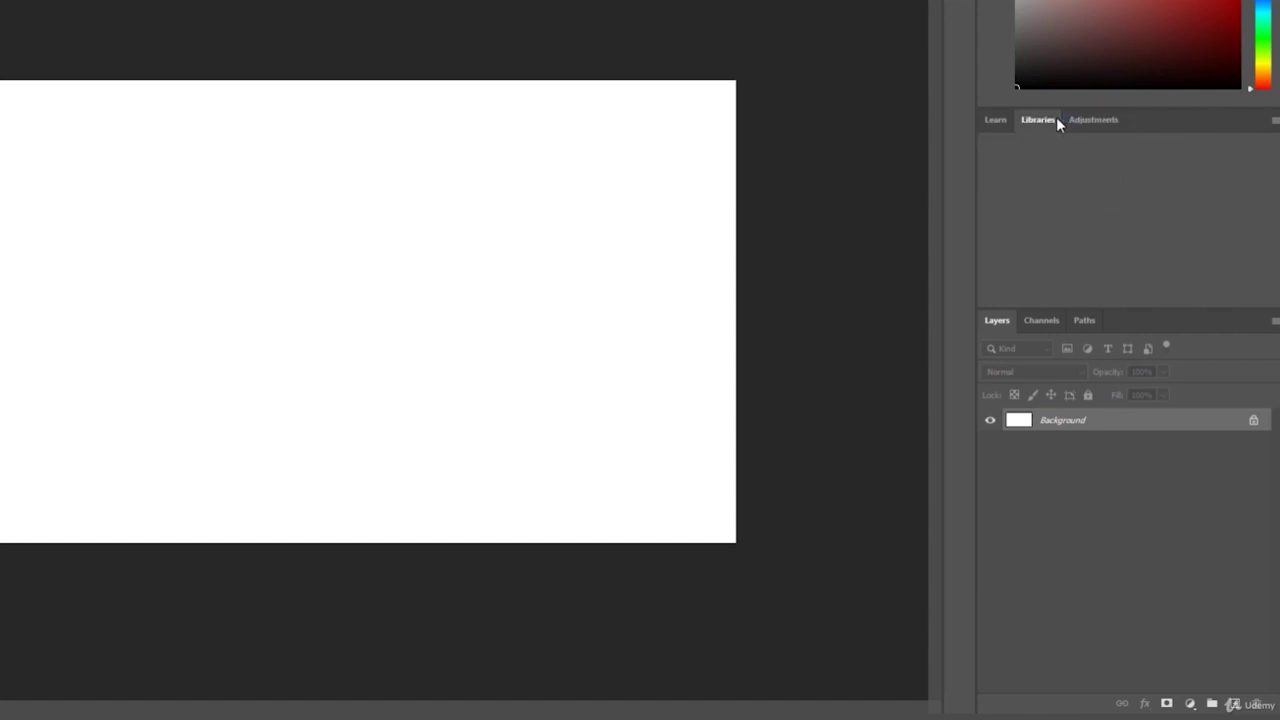
left_click(992, 120)
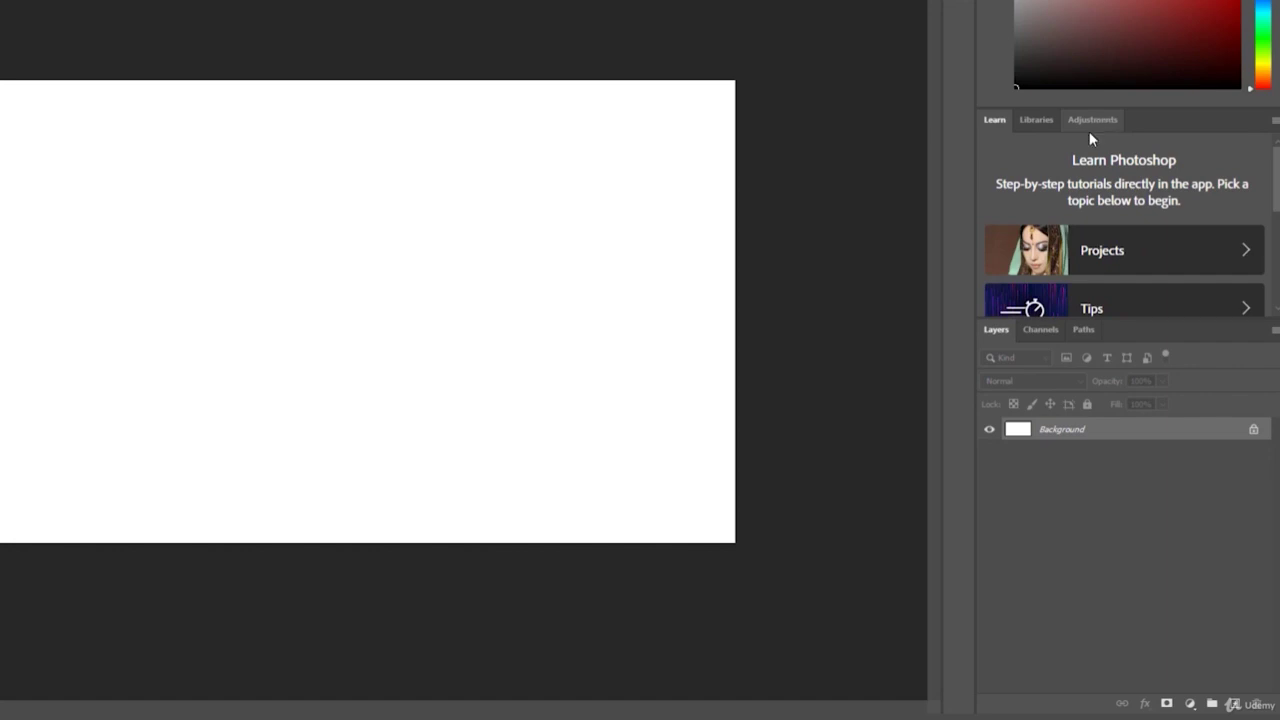
left_click(1098, 120)
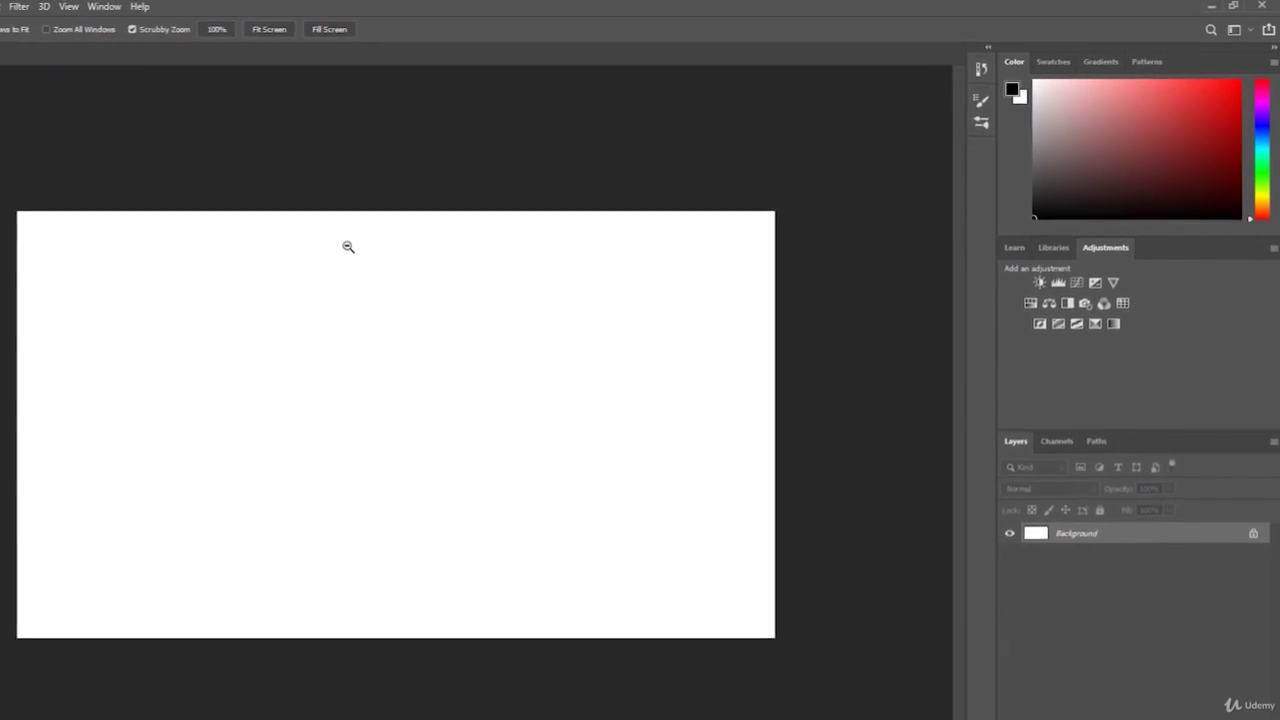
- Zoom the canvas out to 36.9%, in to 73.7%, then scrubby-zoom to 53.6%
left_click(691, 191, "alt")
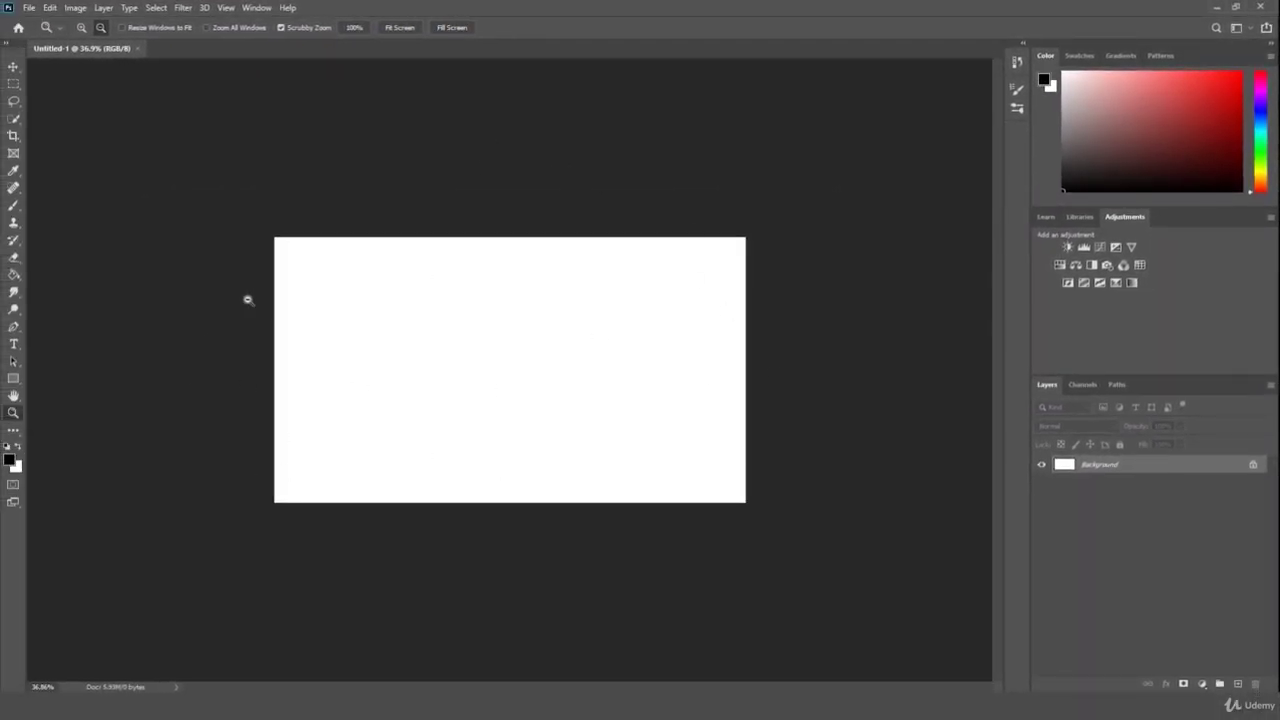
left_click(543, 303)
left_click_drag(571, 280, 555, 294)
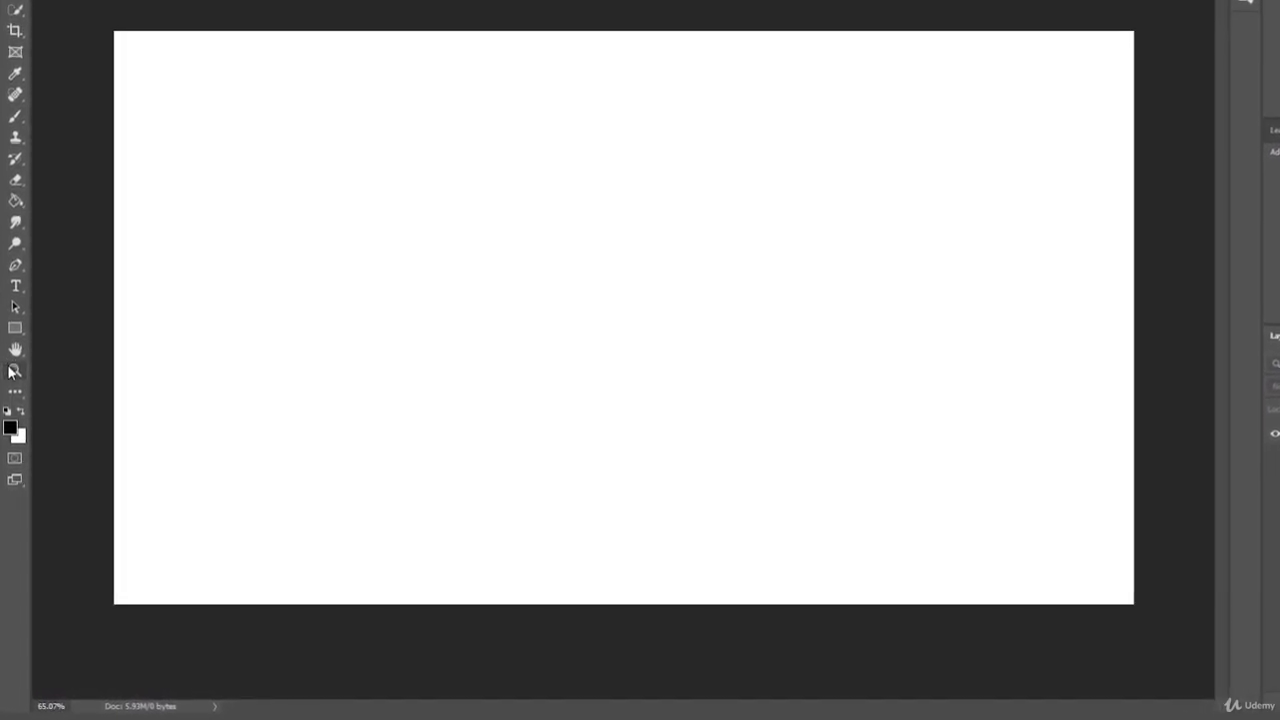
- Switch between the Zoom and Move tools, then scrubby-zoom the blank canvas out slightly
key("z")
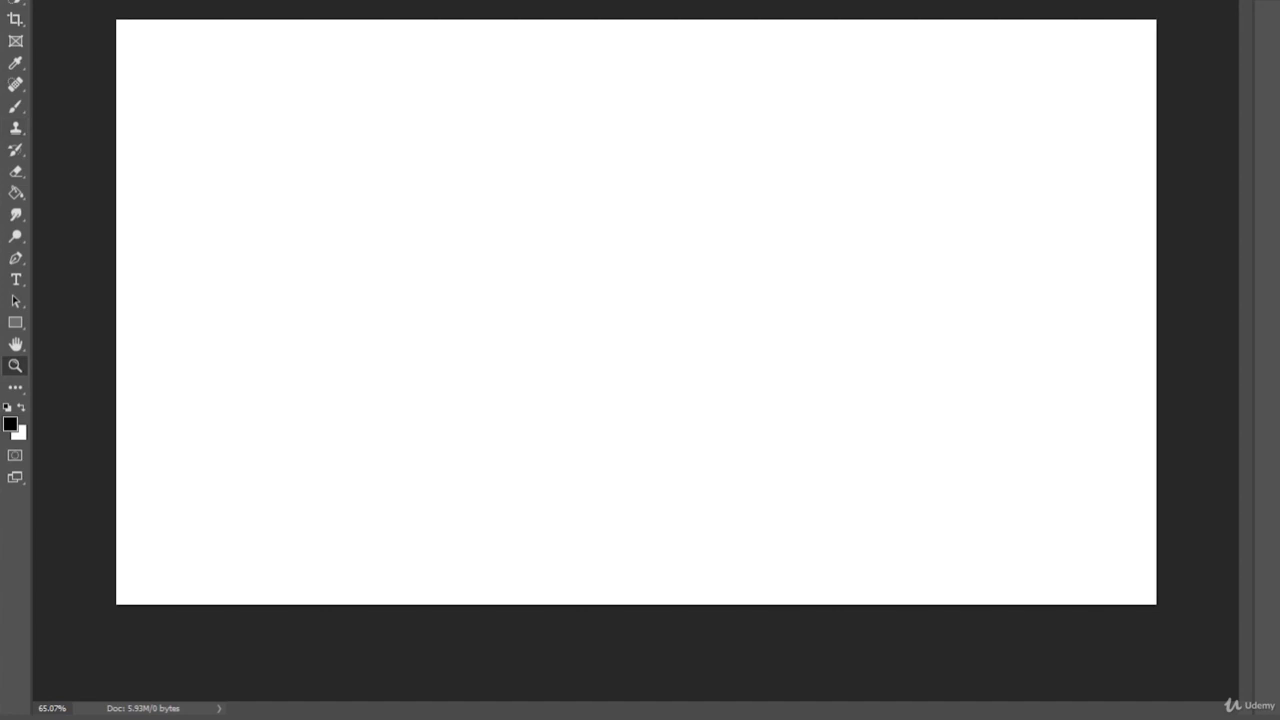
key("v")
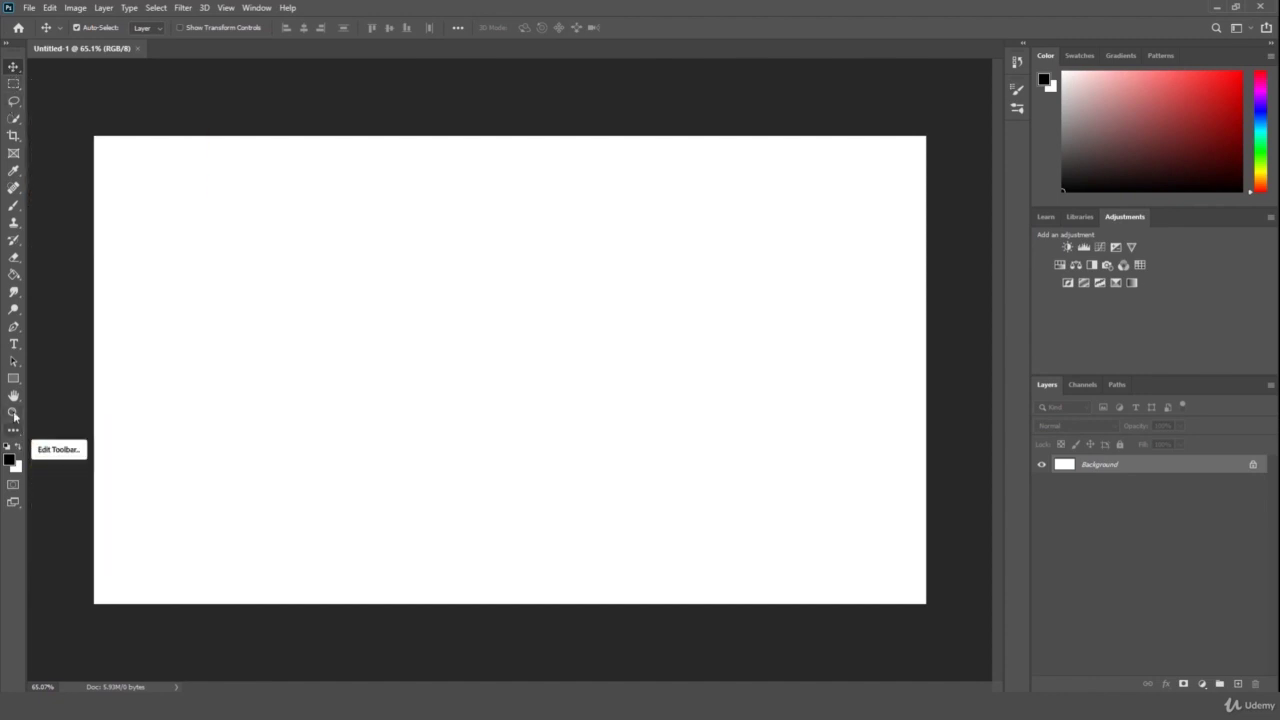
left_click(14, 413)
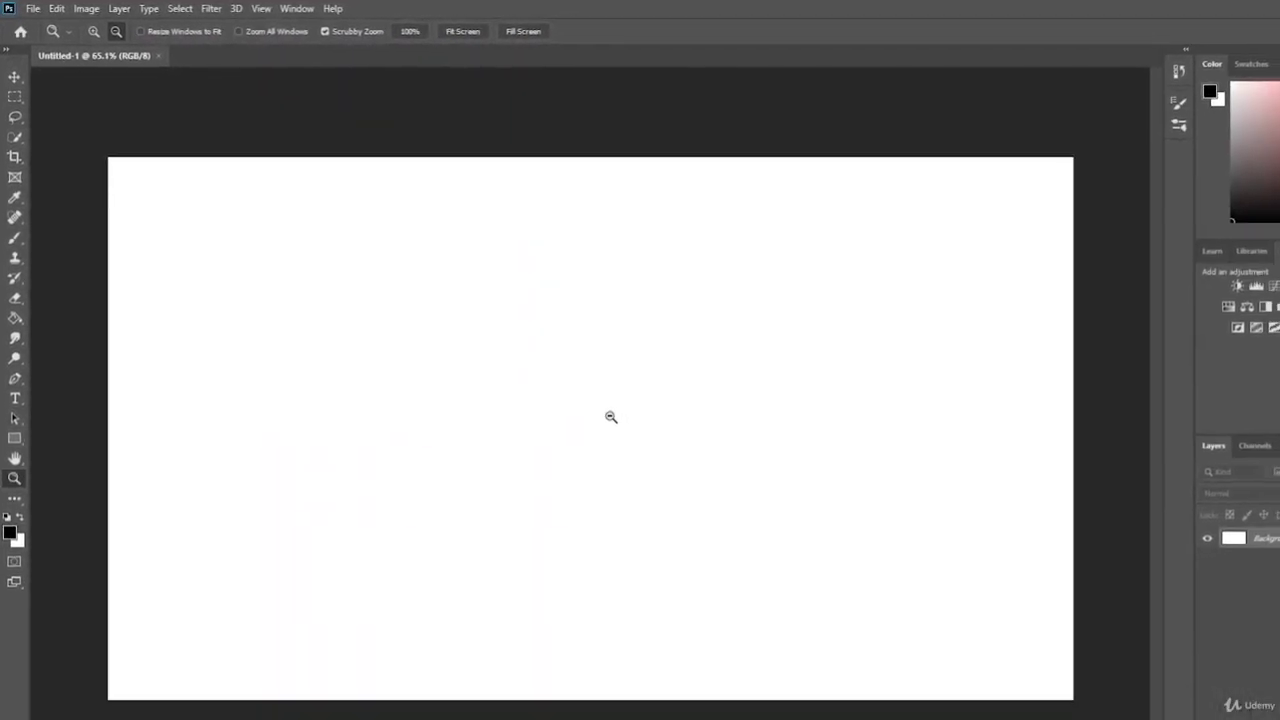
left_click_drag(523, 358, 500, 352)
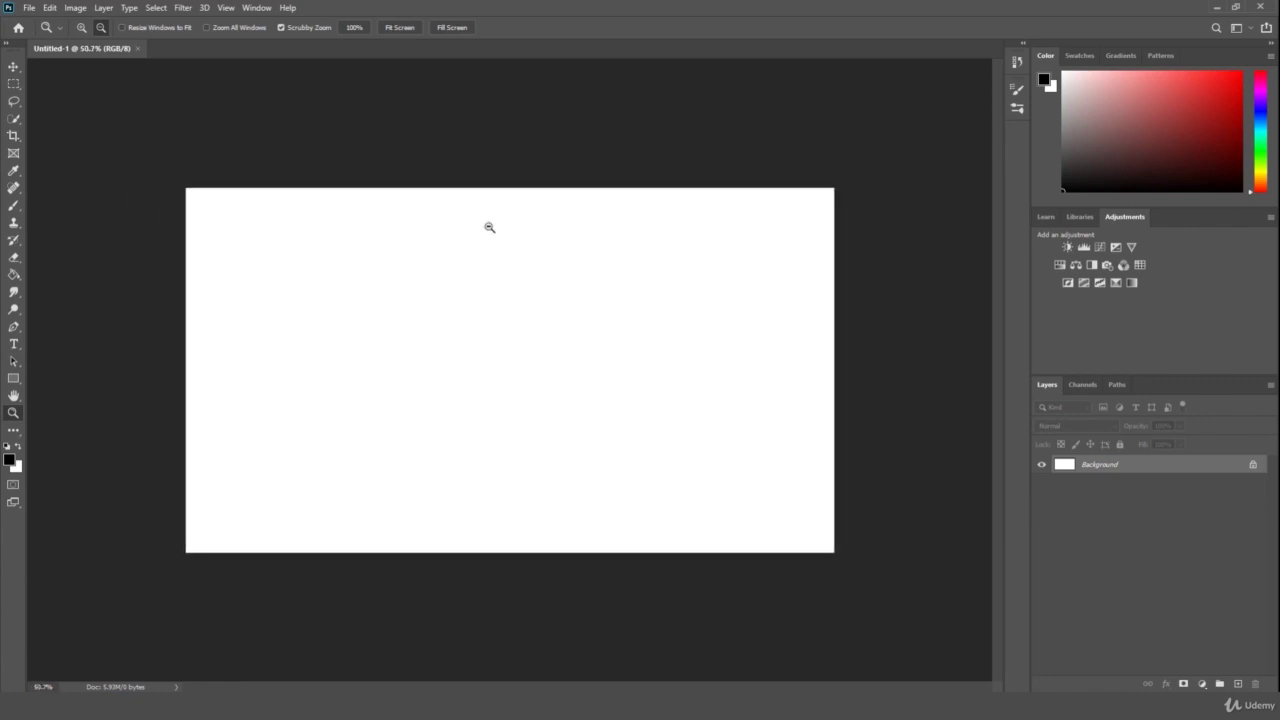
- Reopen the concert photo ASAP Ferg 4.png from the recent files list
left_click(29, 7)
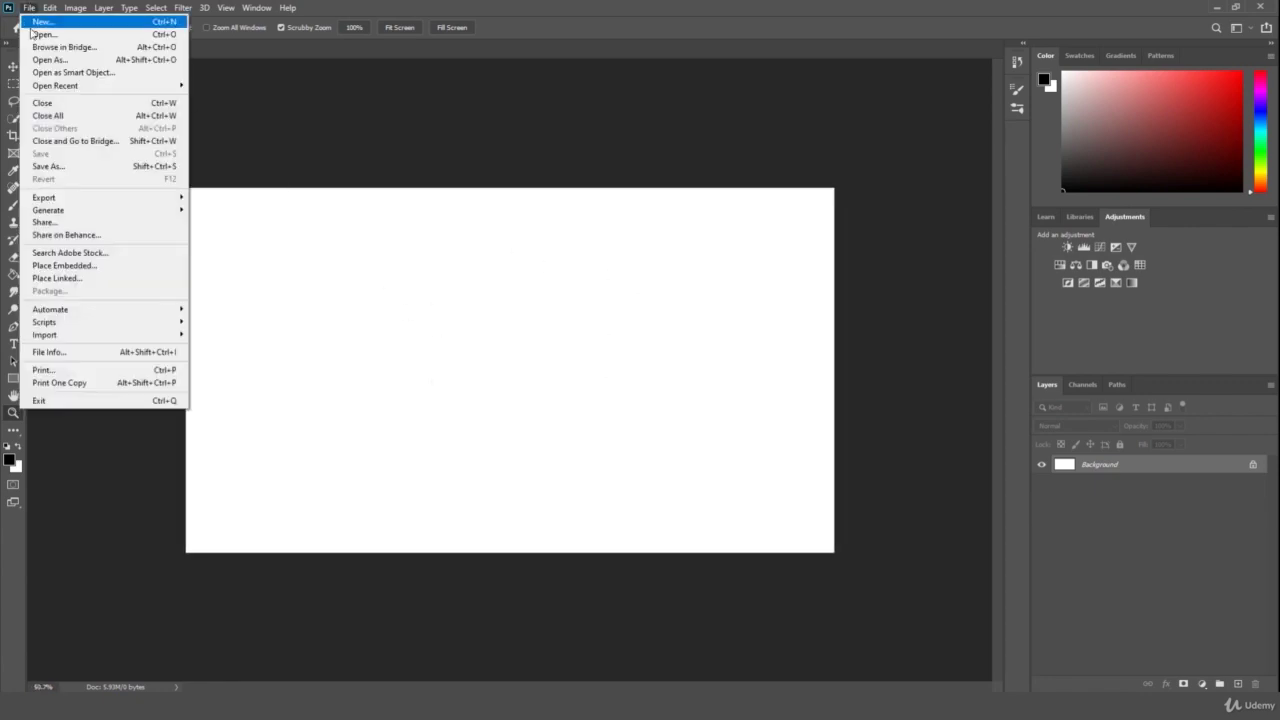
mouse_move(66, 87)
left_click(279, 88)
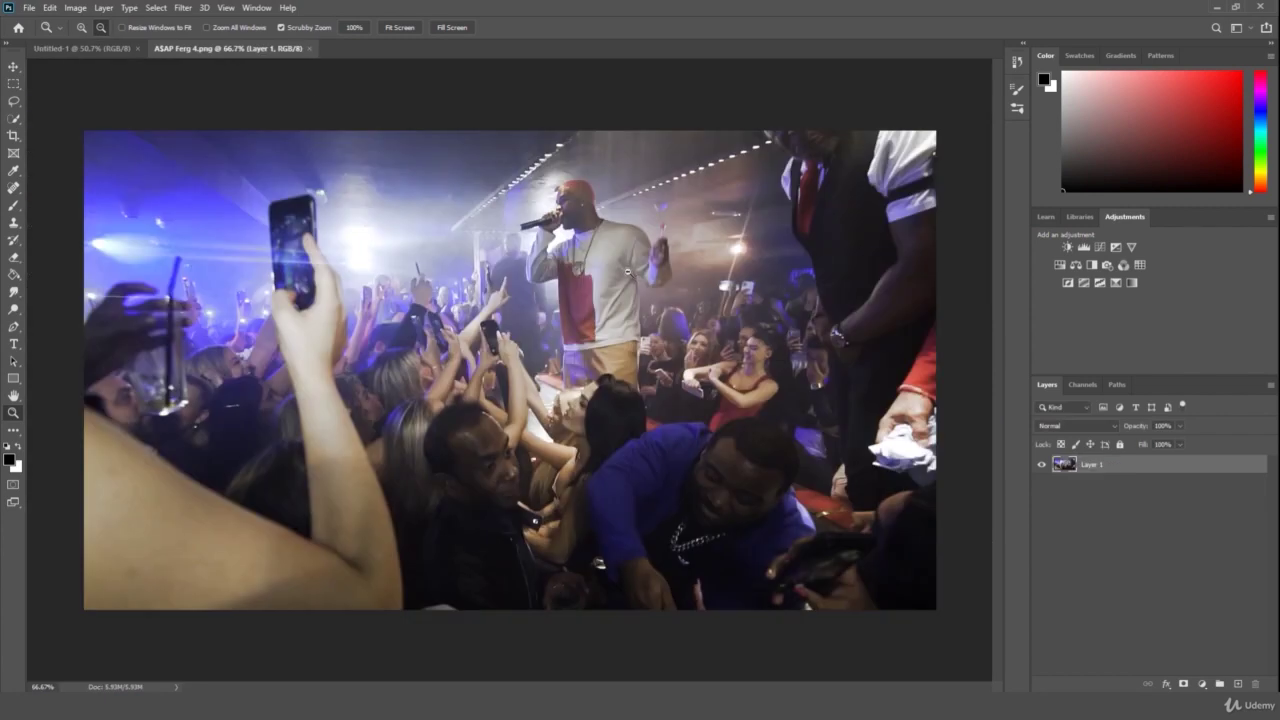
- Scrubby-zoom the concert photo out and in until it sits small in the window
left_click_drag(624, 262, 607, 272)
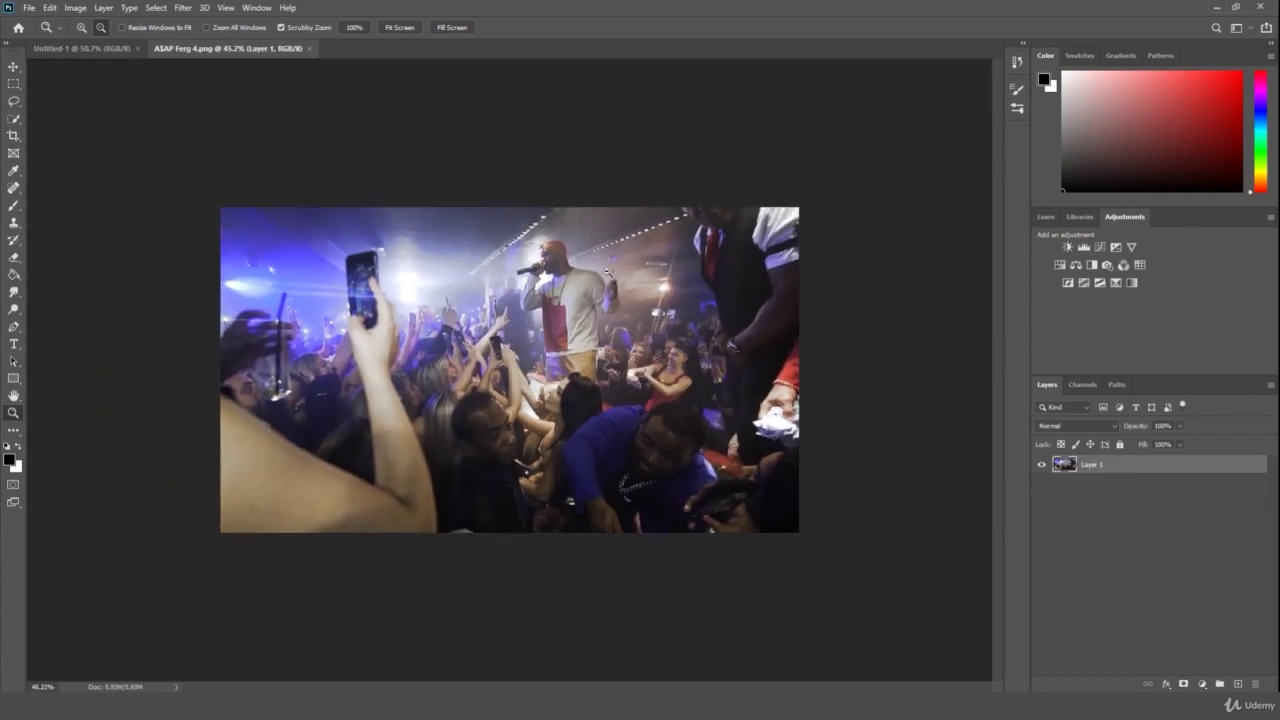
left_click(681, 295)
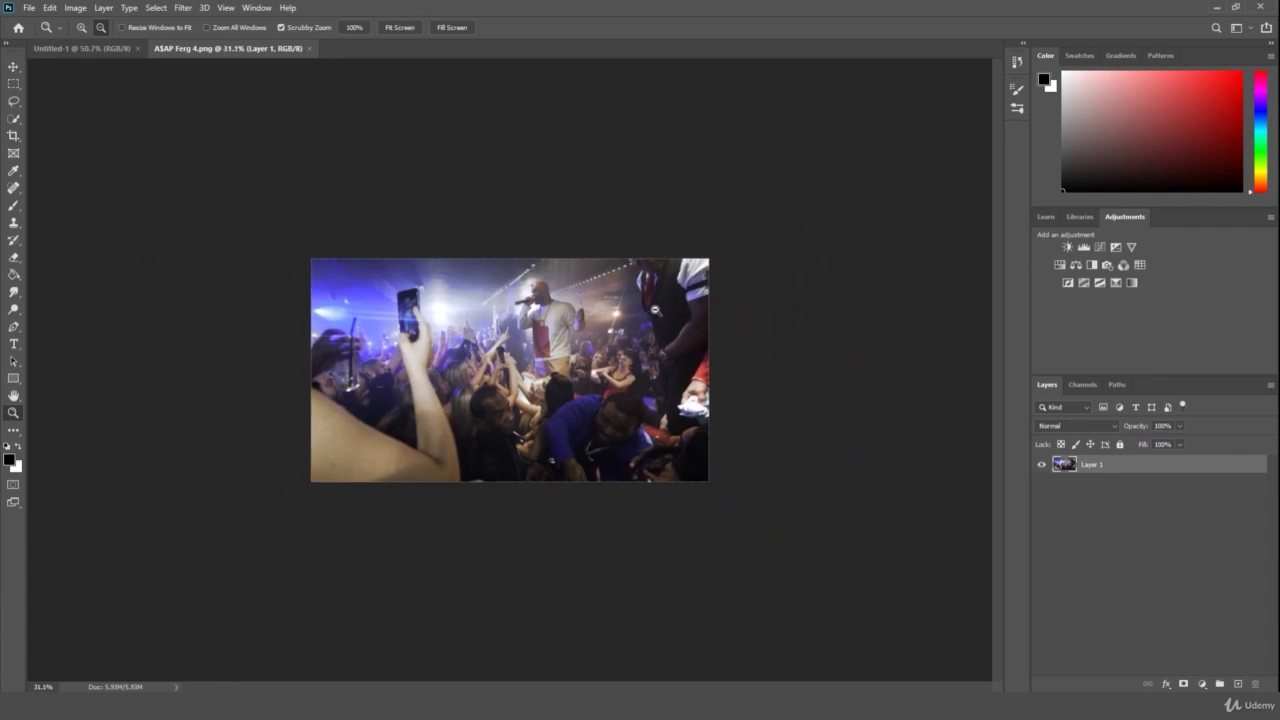
left_click_drag(539, 305, 563, 292)
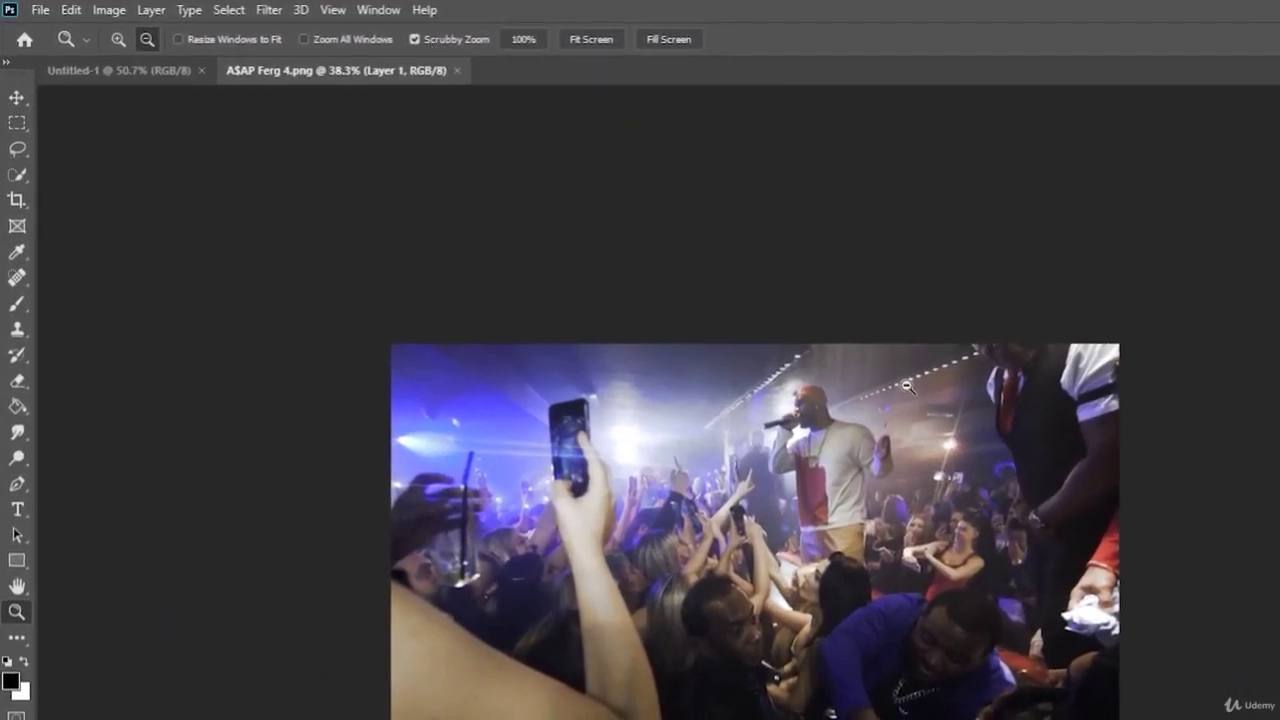
left_click_drag(779, 332, 657, 390)
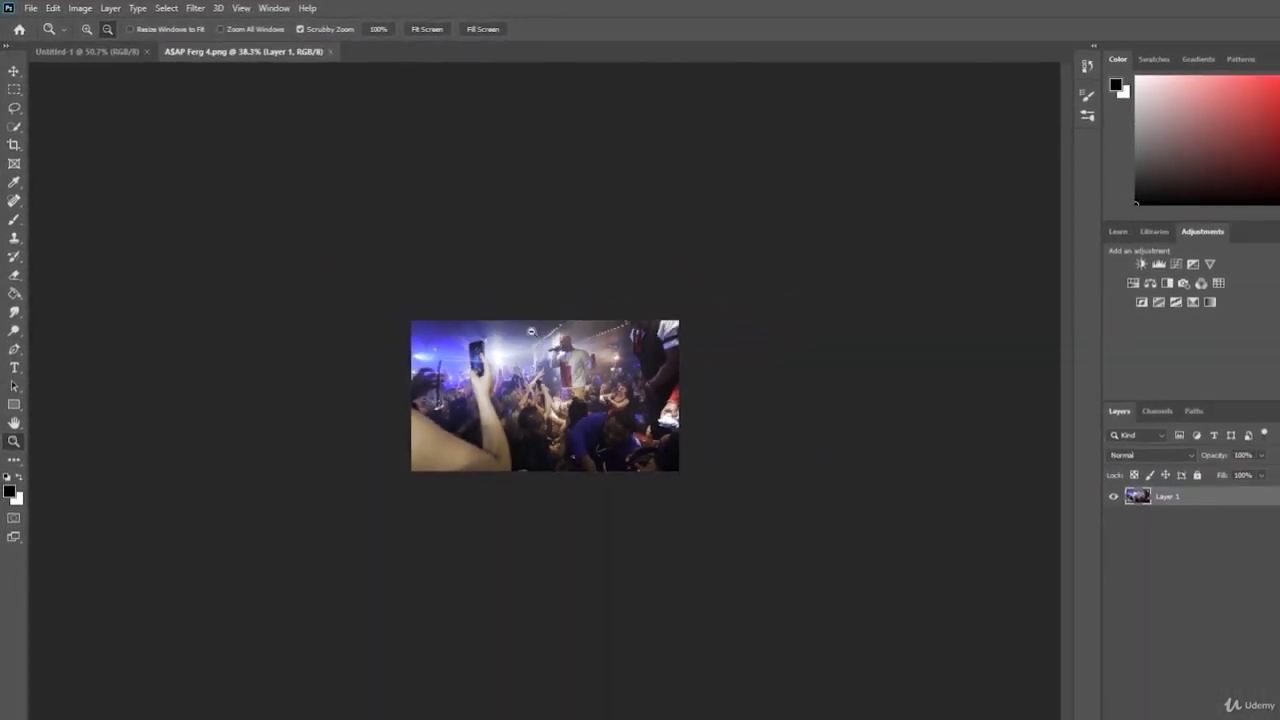
left_click_drag(519, 355, 580, 347)
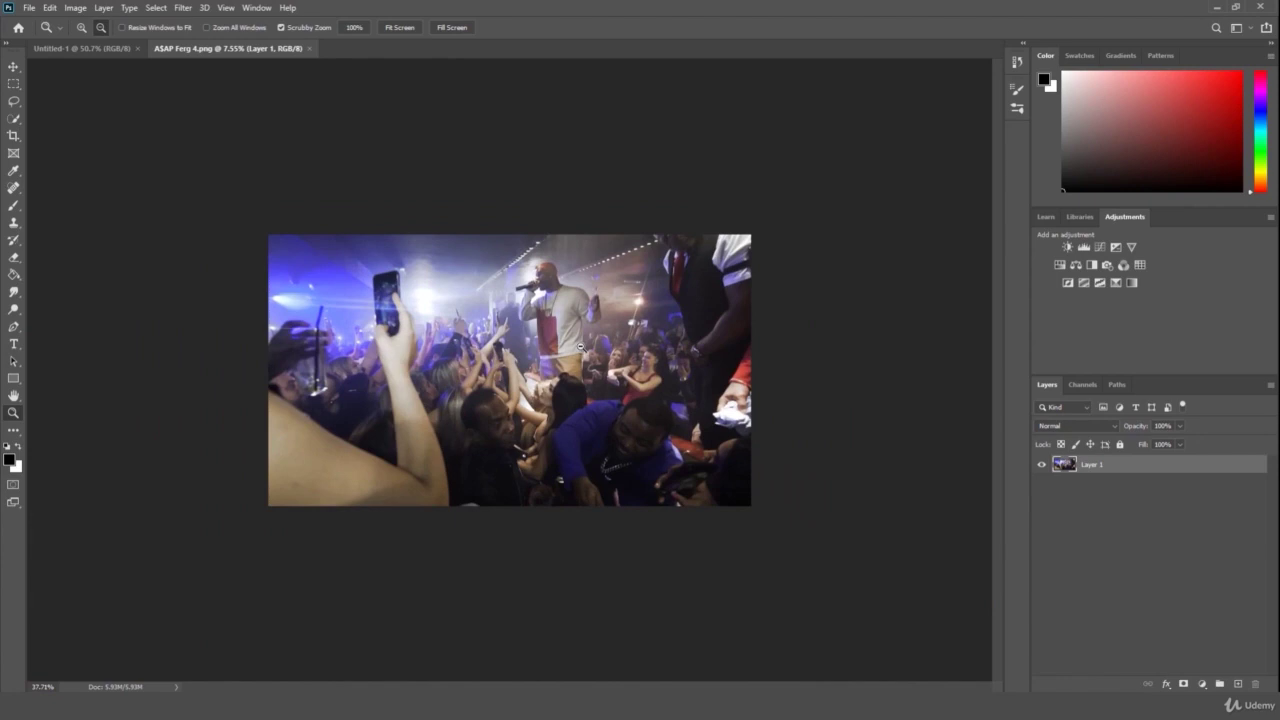
- Step the photo zoom in to 50% and 66.7%, then out to 33.3% and 25%
left_click(82, 27)
left_click(628, 333)
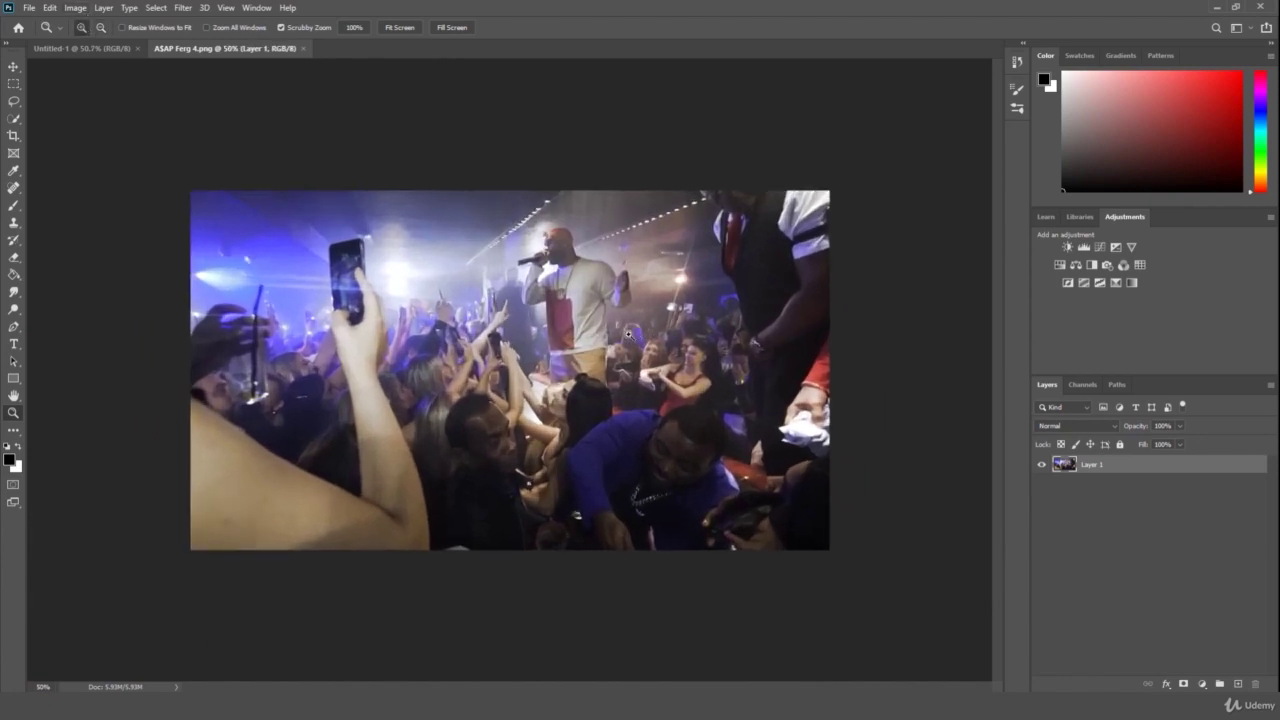
left_click(629, 333)
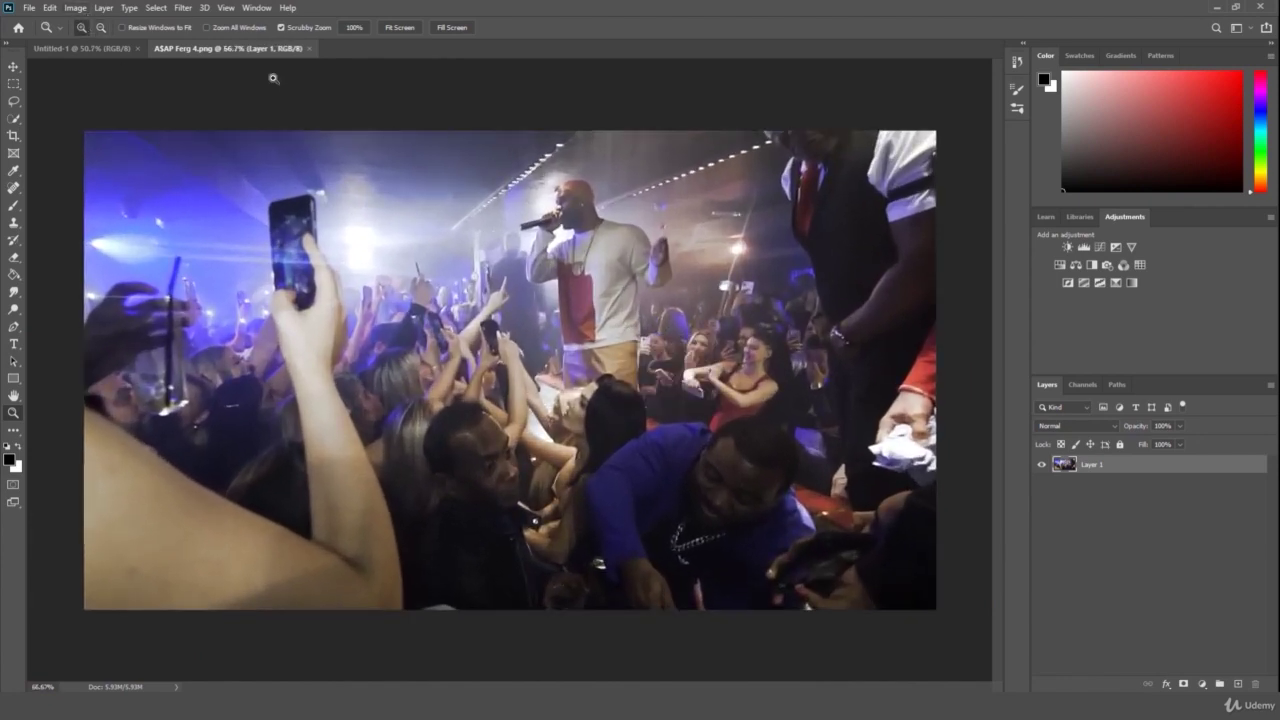
left_click(100, 27)
left_click(520, 224)
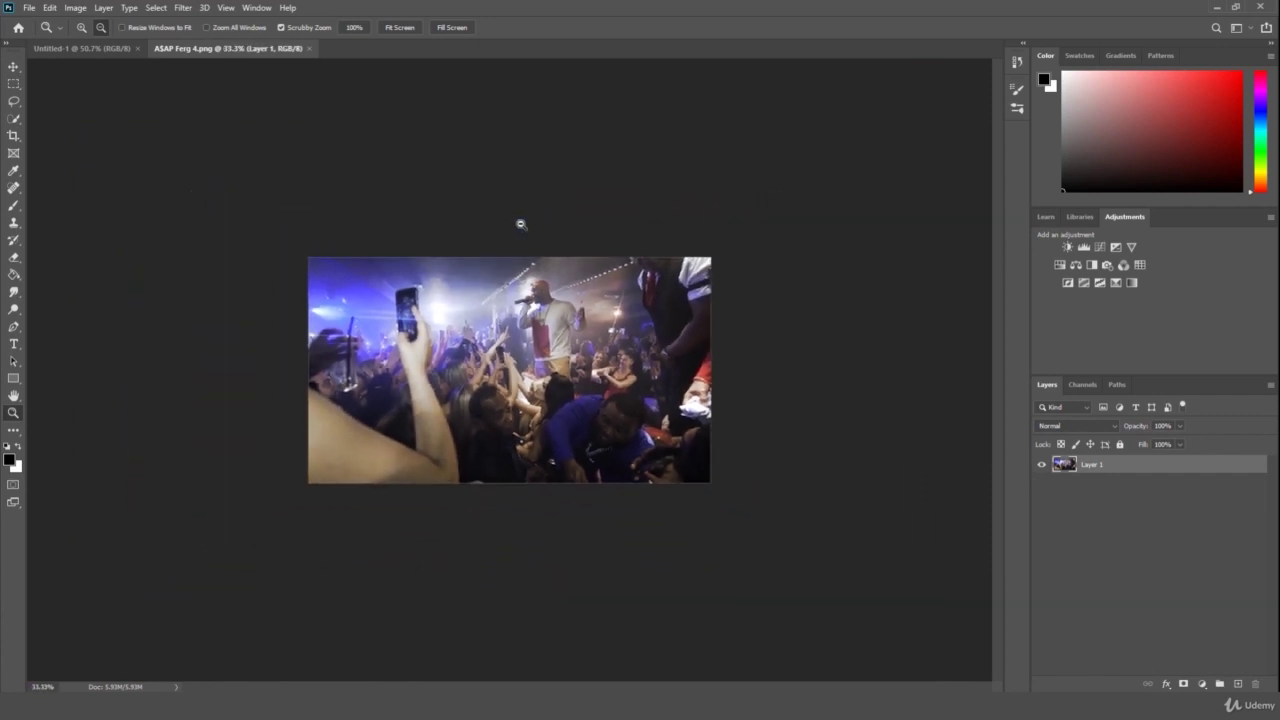
left_click(520, 224)
left_click(82, 27)
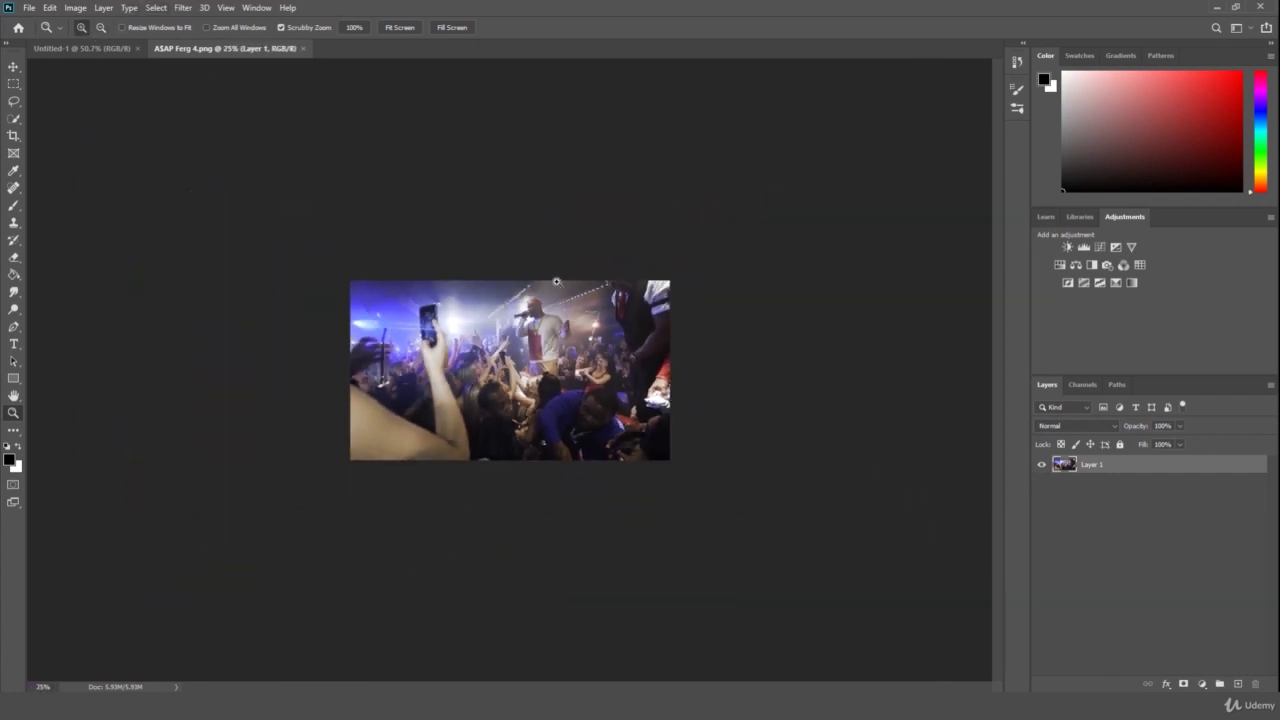
- Zoom in close on the performer's head, then back out to the whole photo
scroll(557, 282, "up", 2)
scroll(555, 280, "down", 2)
scroll(552, 277, "up", 1)
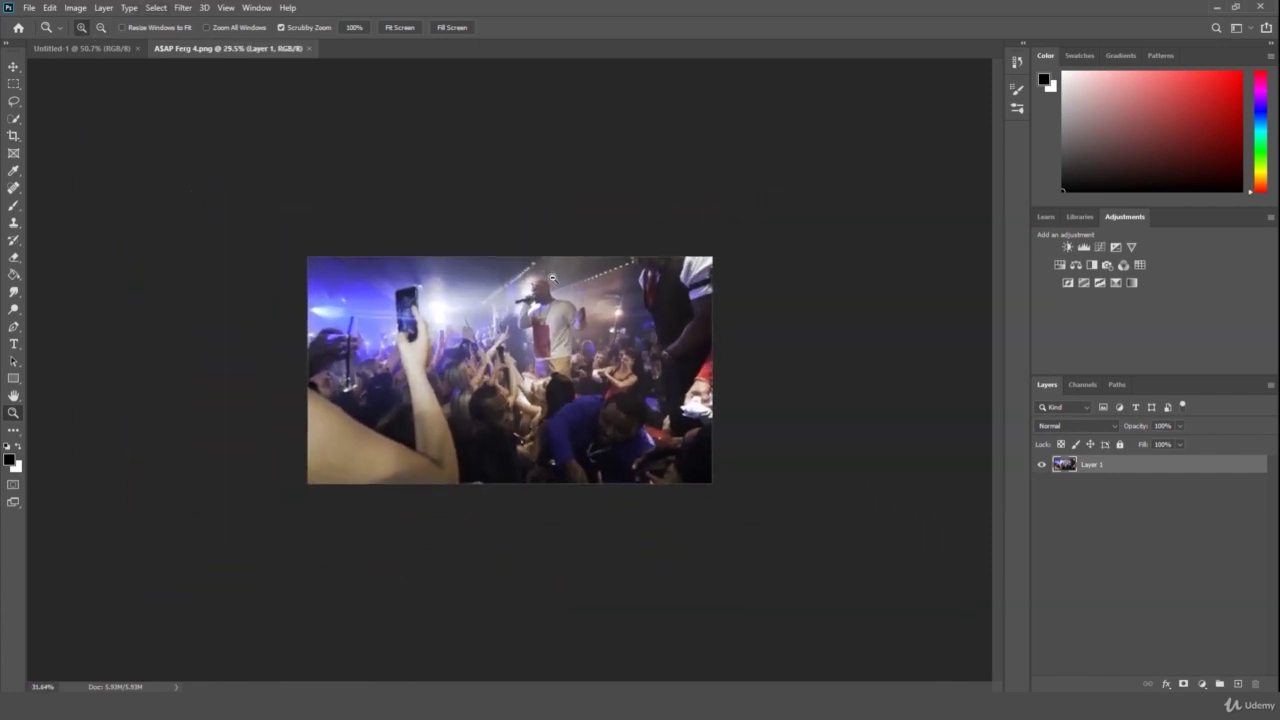
left_click_drag(552, 277, 647, 346)
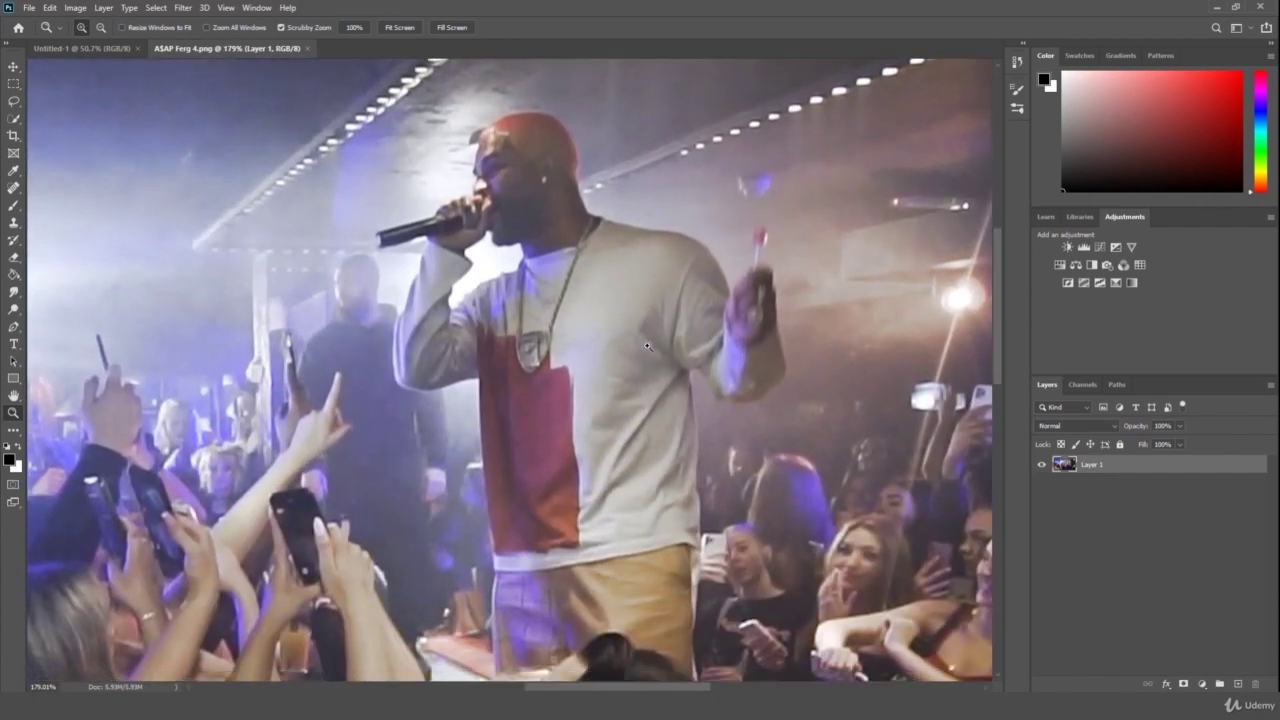
scroll(647, 346, "down", 1)
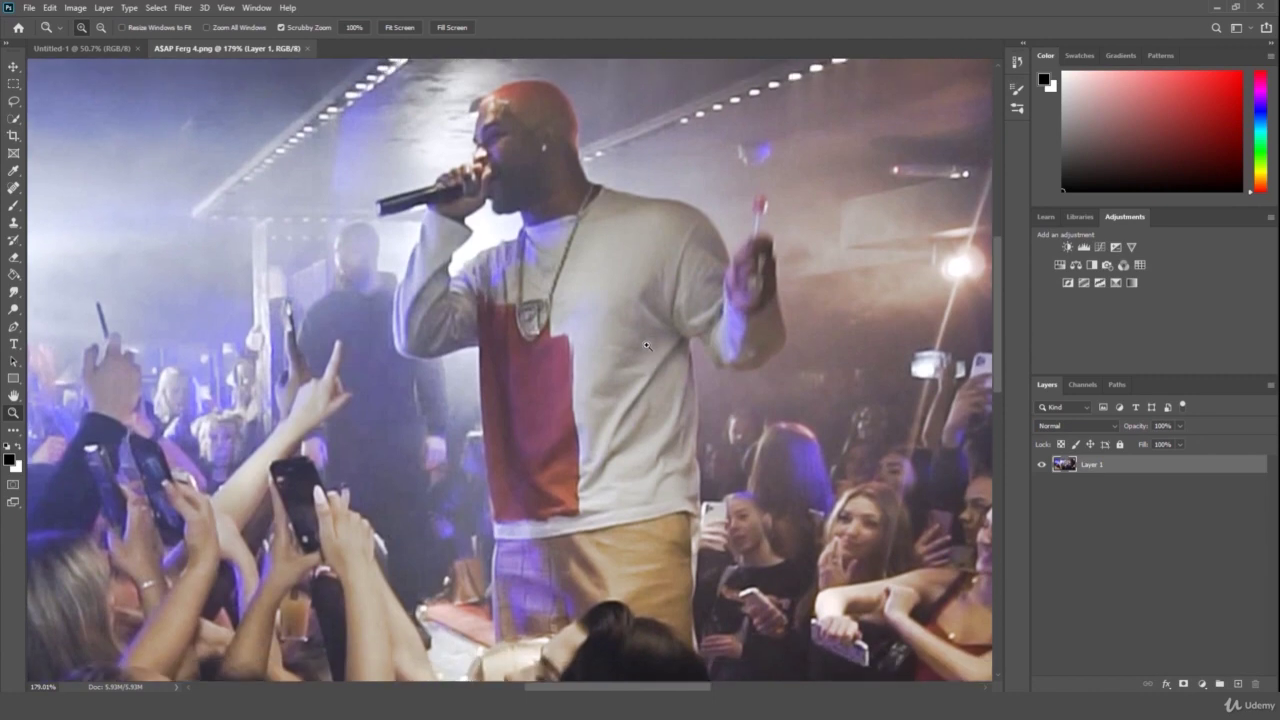
left_click_drag(651, 301, 570, 345)
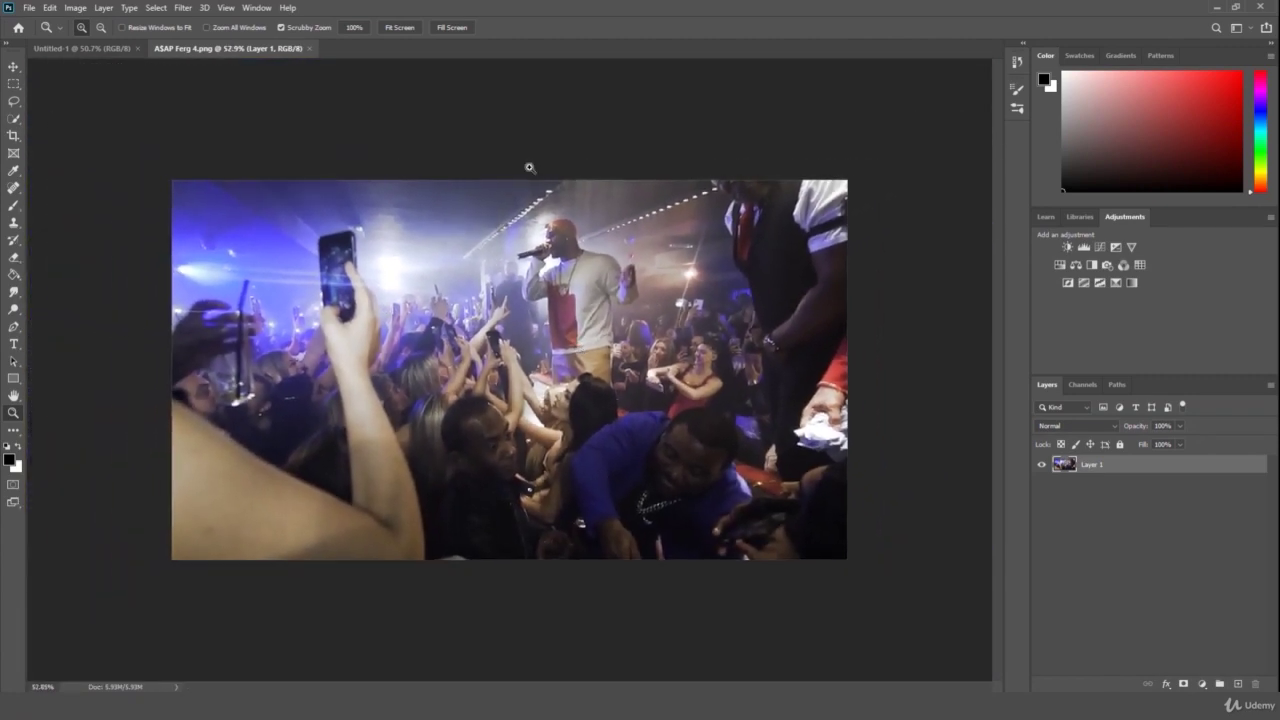
- Zoom tight on the singer's microphone, then back out to about 33%
left_click_drag(533, 247, 609, 211)
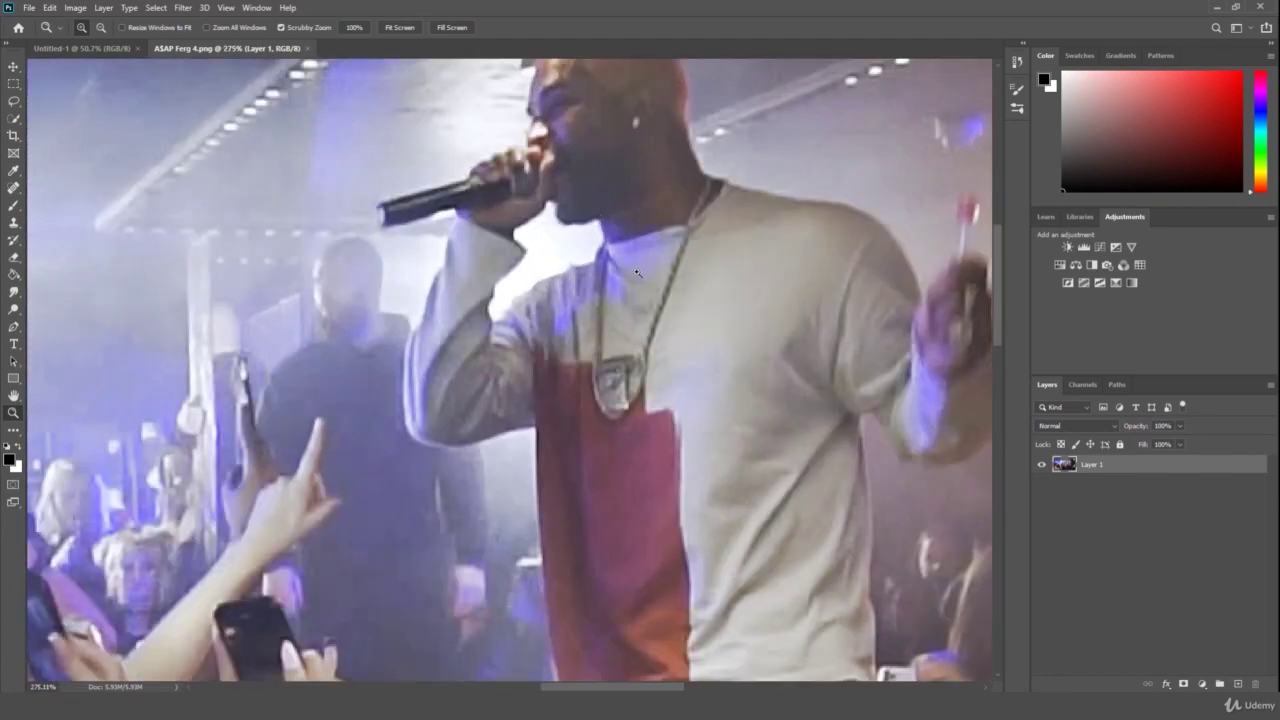
scroll(637, 272, "up", 5)
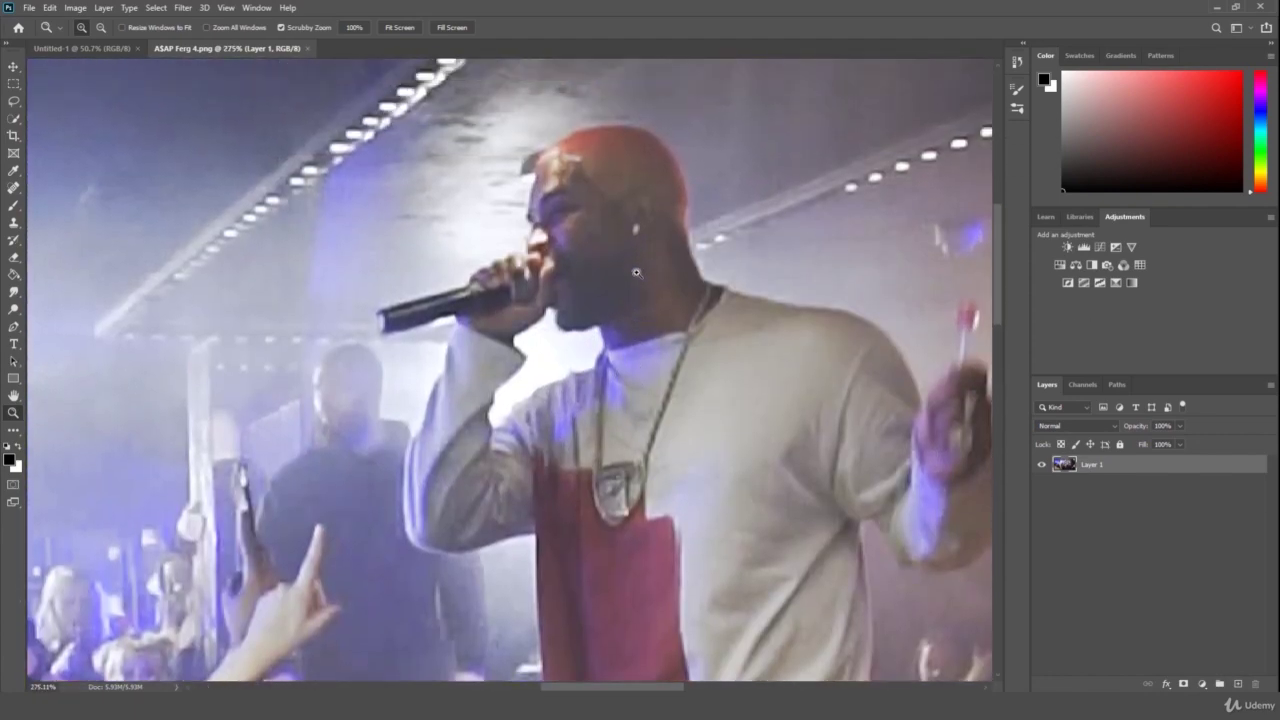
scroll(637, 272, "down", 1)
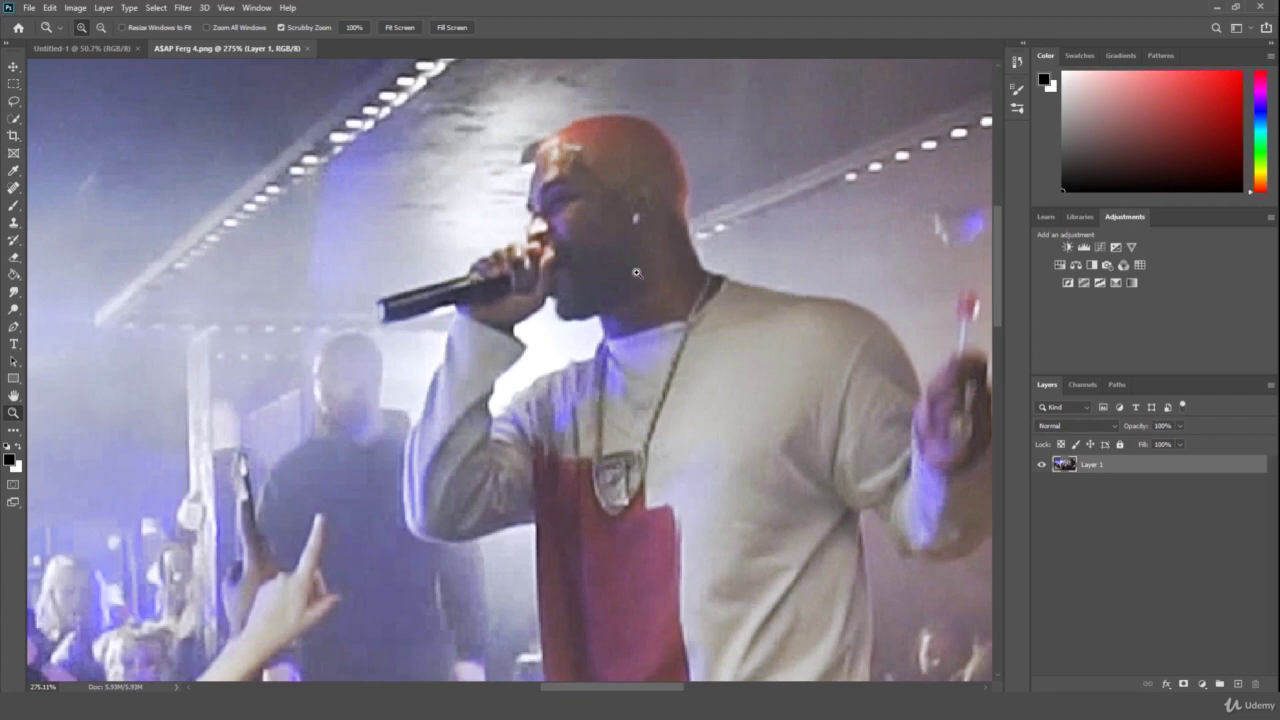
left_click_drag(629, 265, 570, 270)
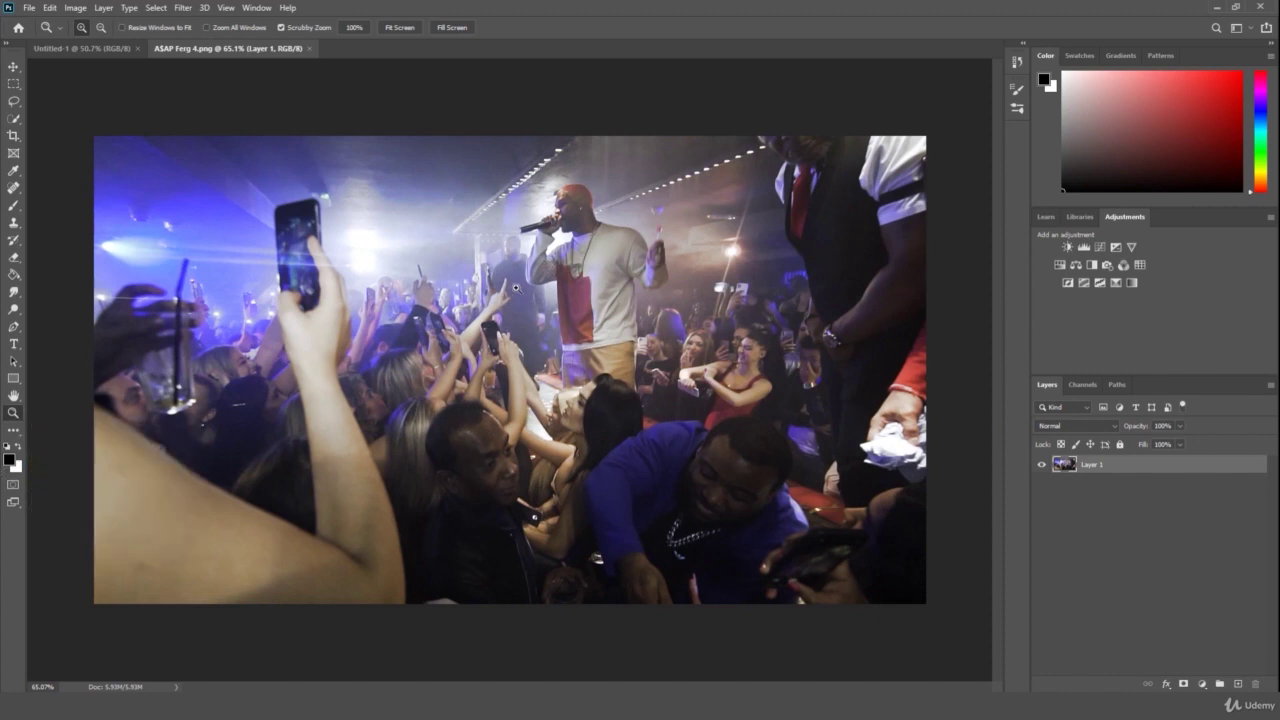
left_click_drag(512, 288, 500, 310)
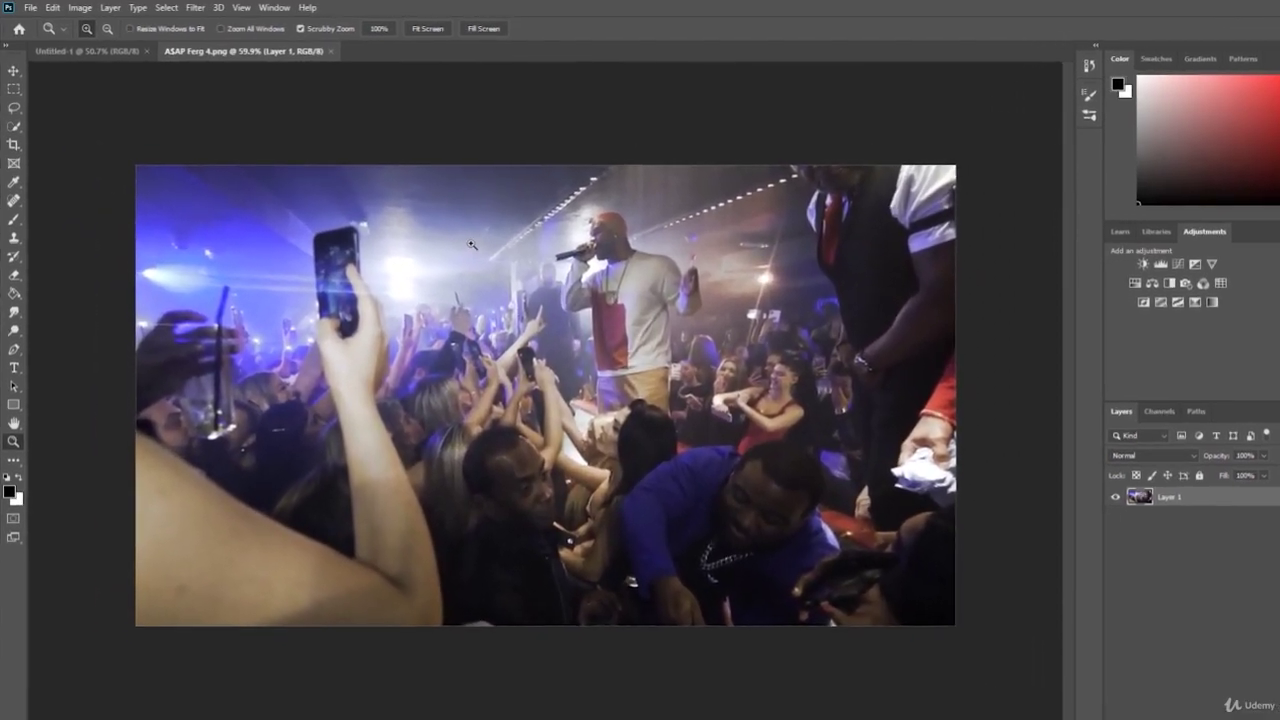
left_click_drag(471, 244, 430, 249)
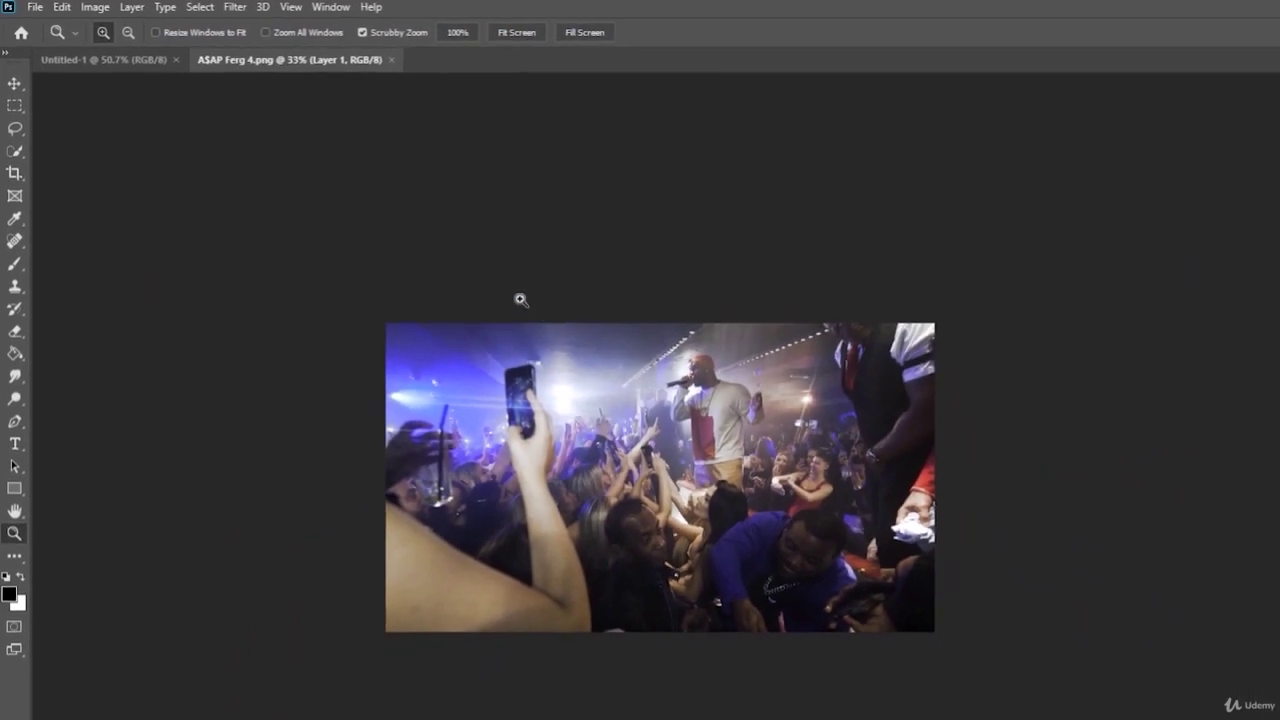
- Turn off Scrubby Zoom and click-zoom the photo to 50%, then 66.7%
left_click(363, 32)
left_click(819, 371)
left_click(819, 371)
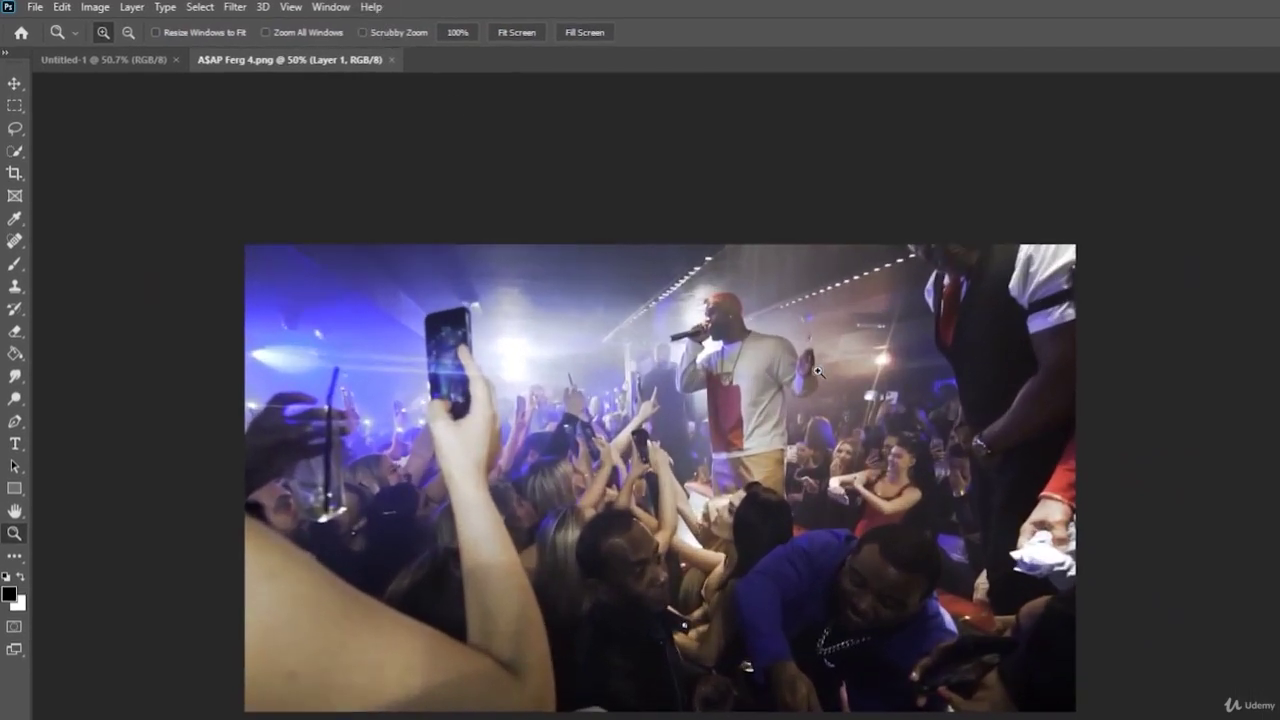
left_click(790, 311)
- Marquee-zoom to 2300%, fit the photo to screen, then box-zoom onto a raised phone
left_click_drag(790, 311, 766, 300)
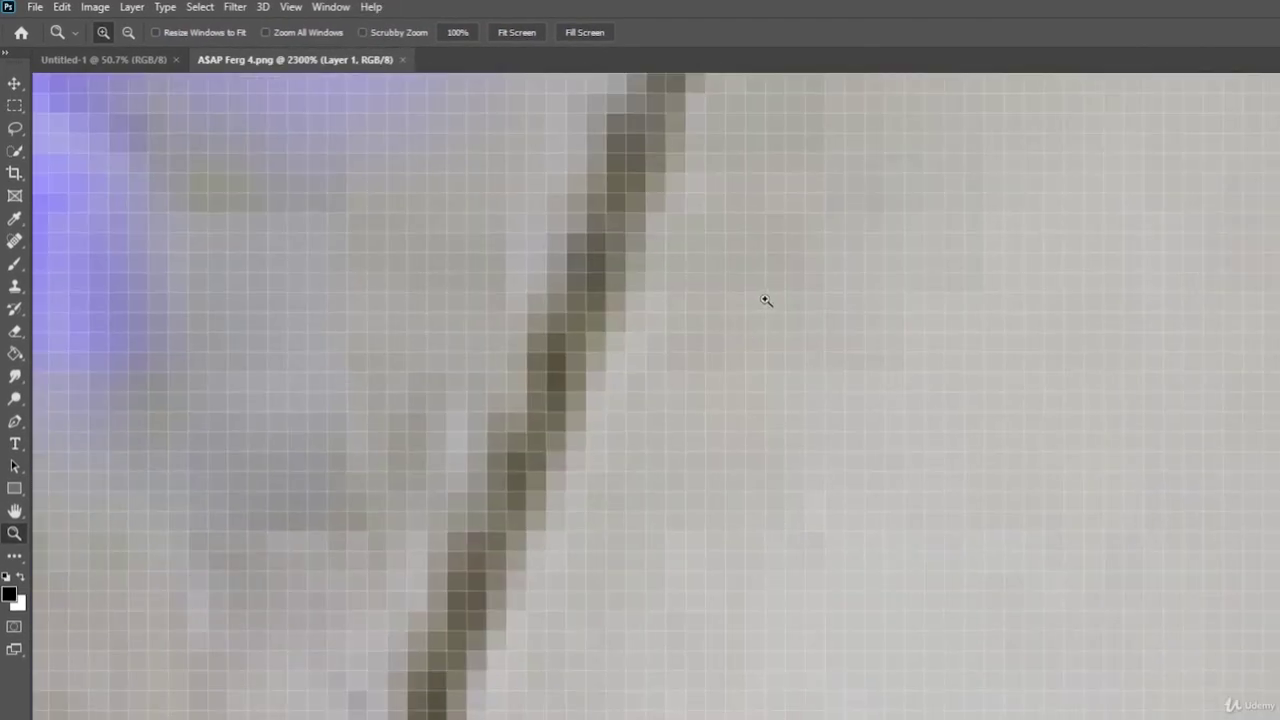
left_click(505, 33)
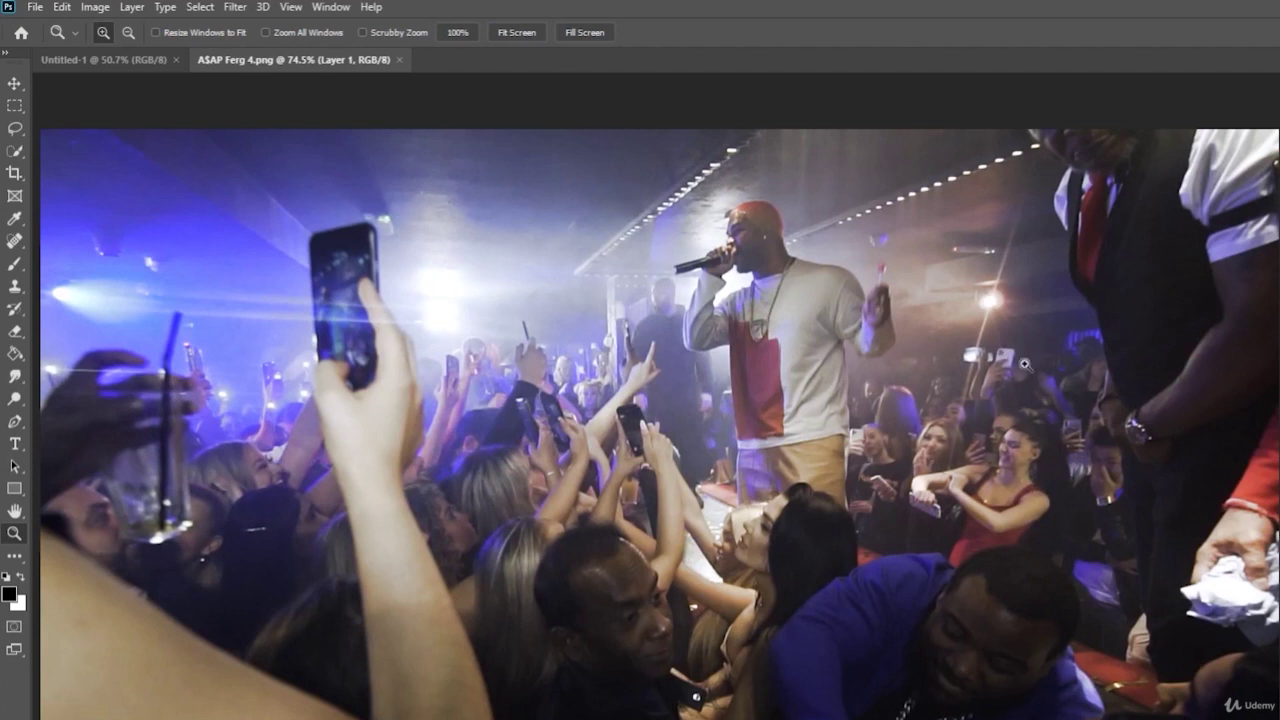
left_click_drag(957, 326, 1052, 418)
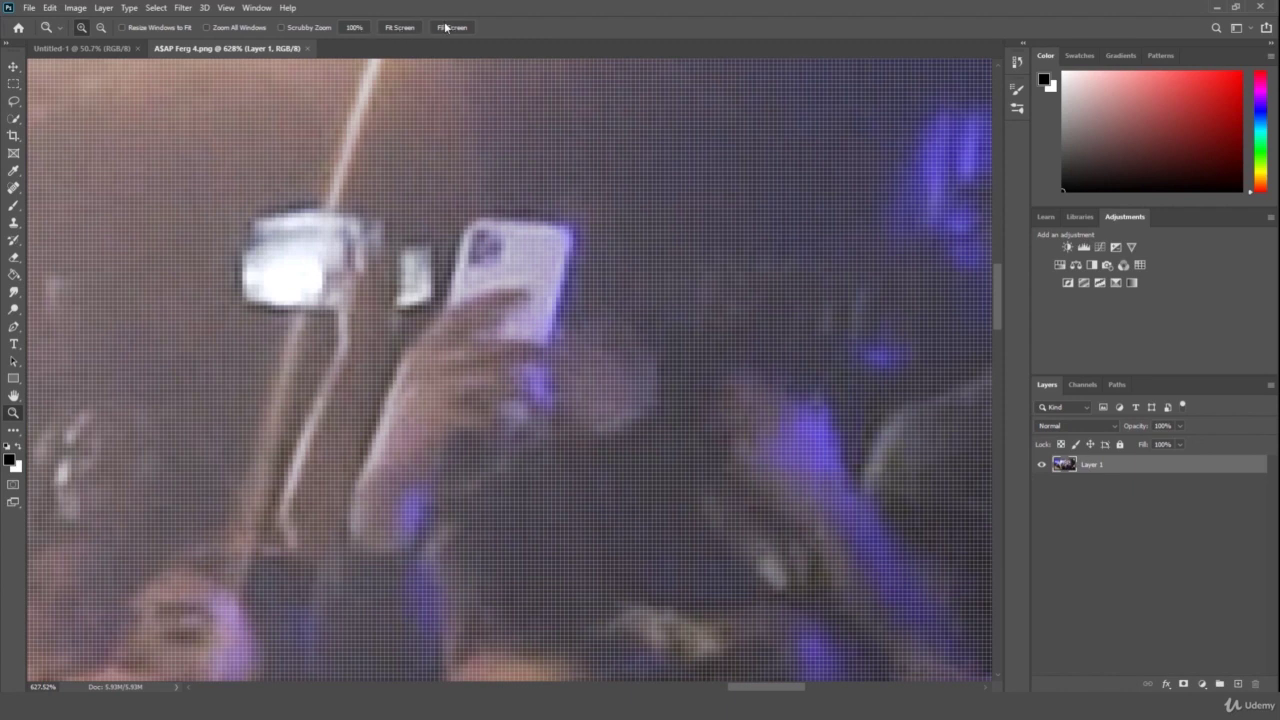
- View the photo at 100%, zoom on a raised phone, then try Fill and Fit Screen
left_click(355, 29)
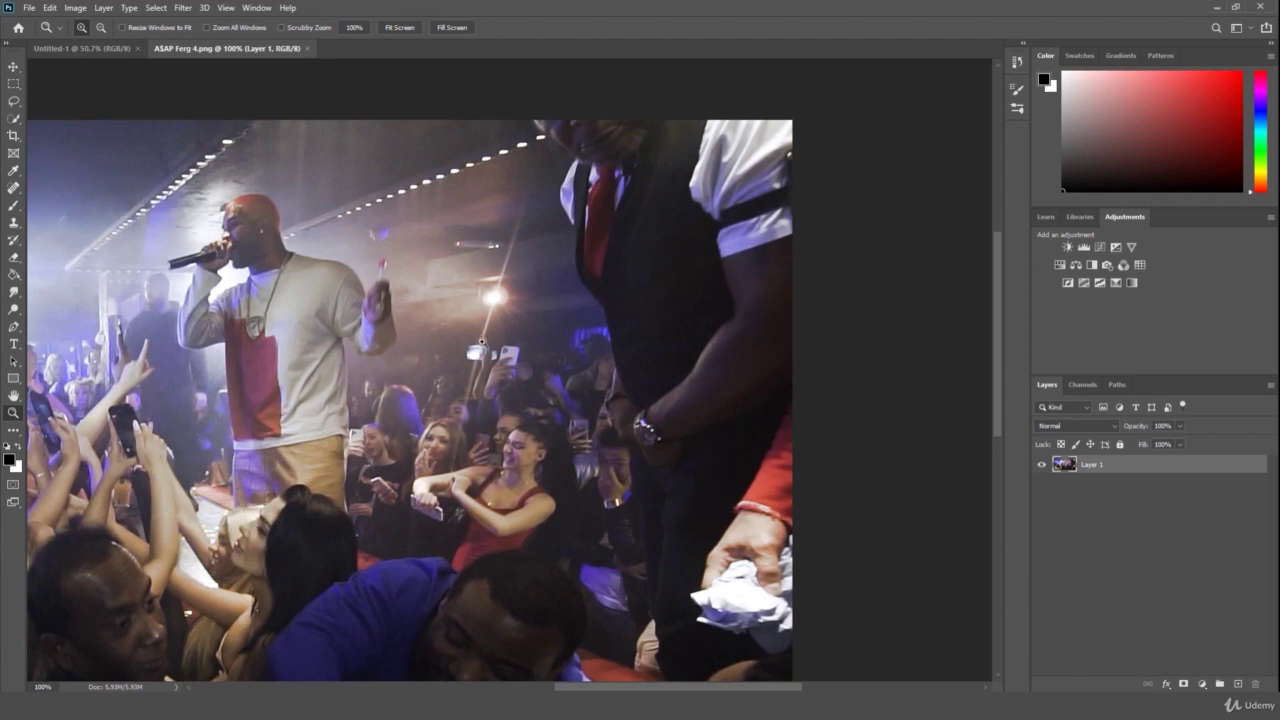
left_click(533, 398)
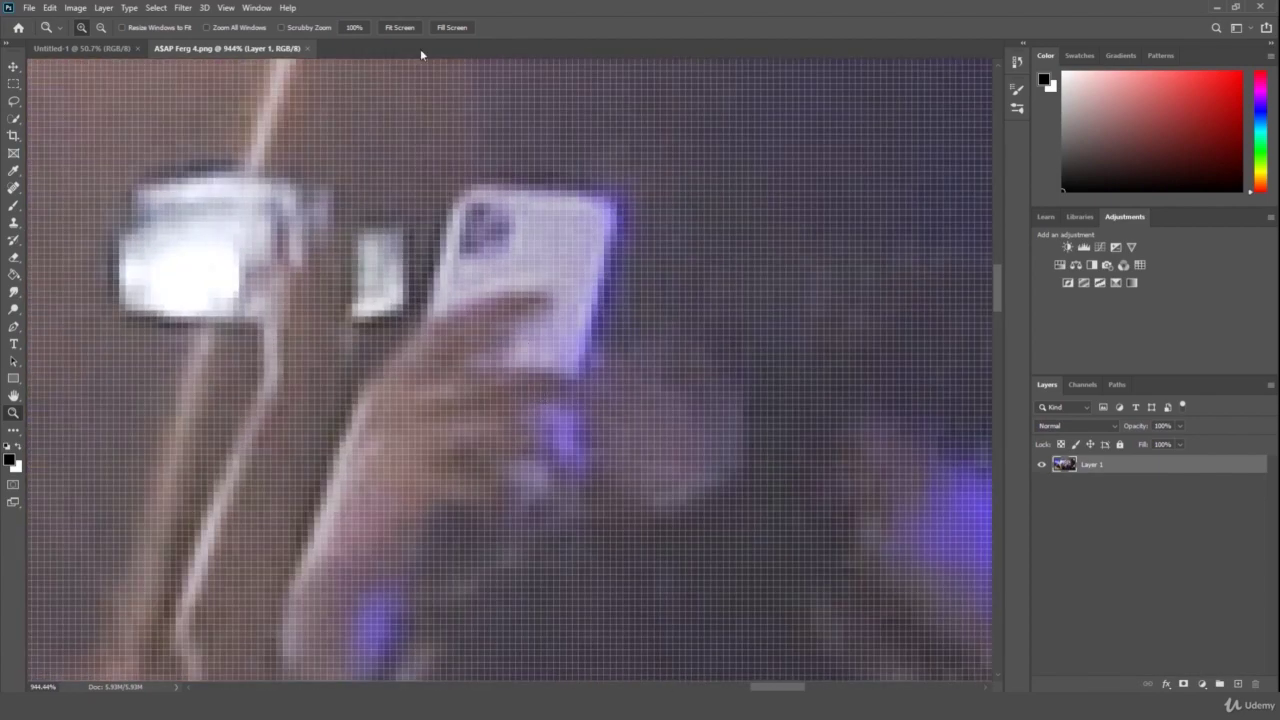
left_click(400, 28)
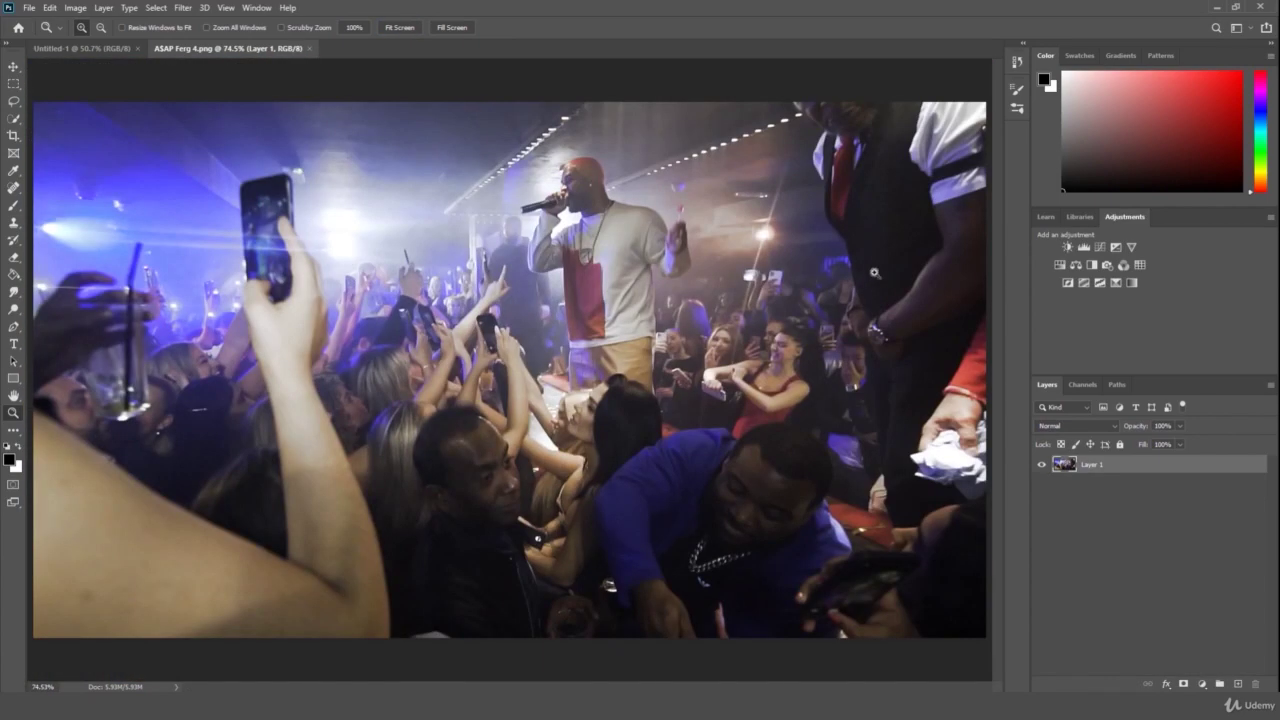
left_click(458, 30)
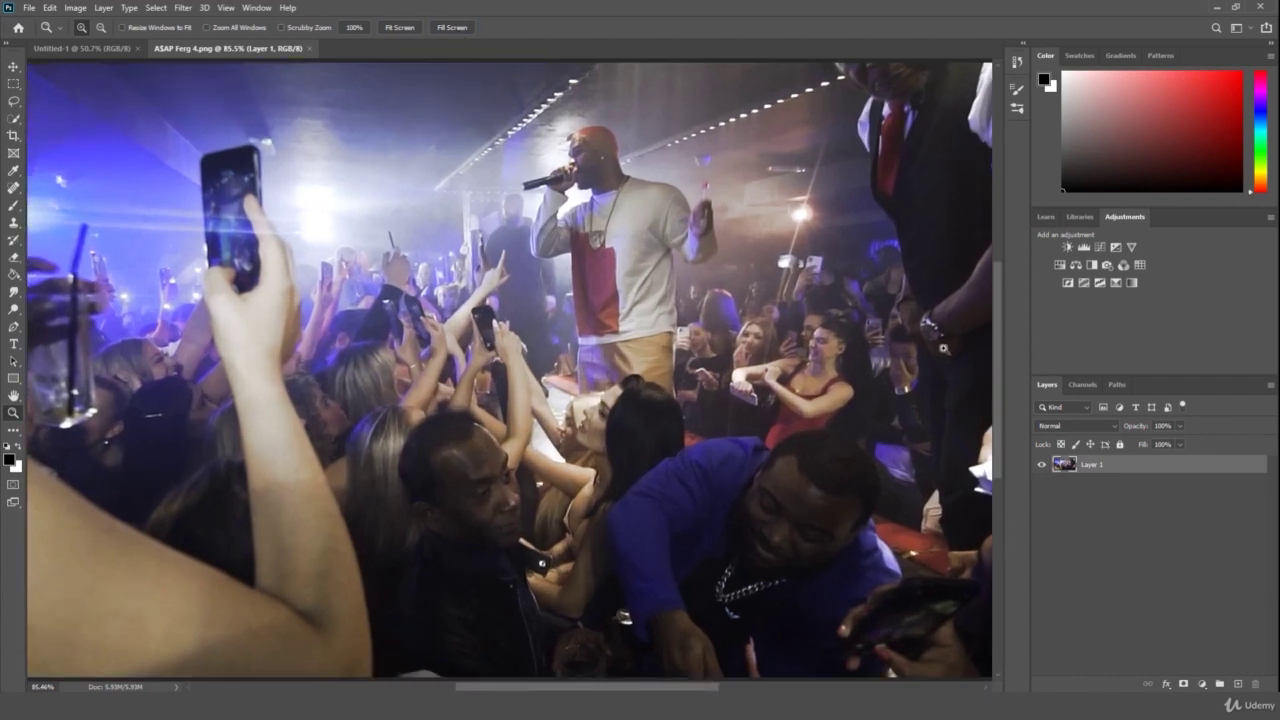
left_click(399, 28)
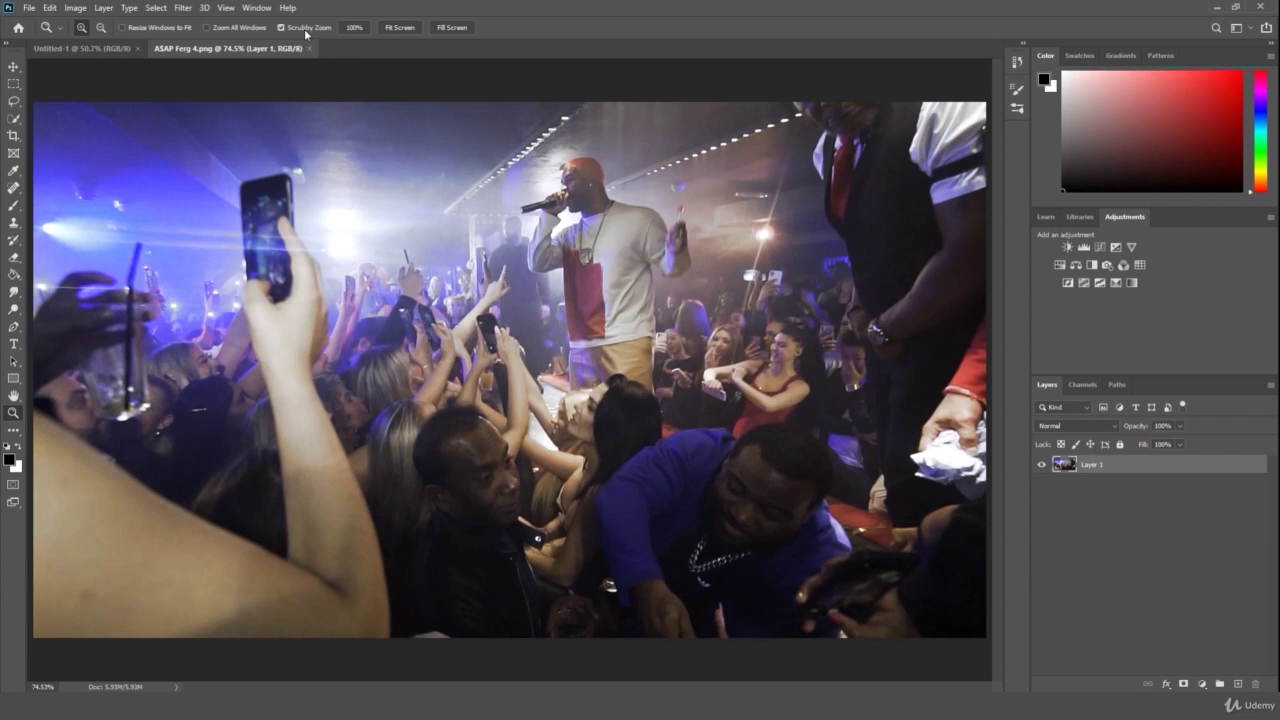
- Scrubby-zoom the photo out to about 47%, fill the window, then zoom back out
left_click_drag(613, 222, 586, 241)
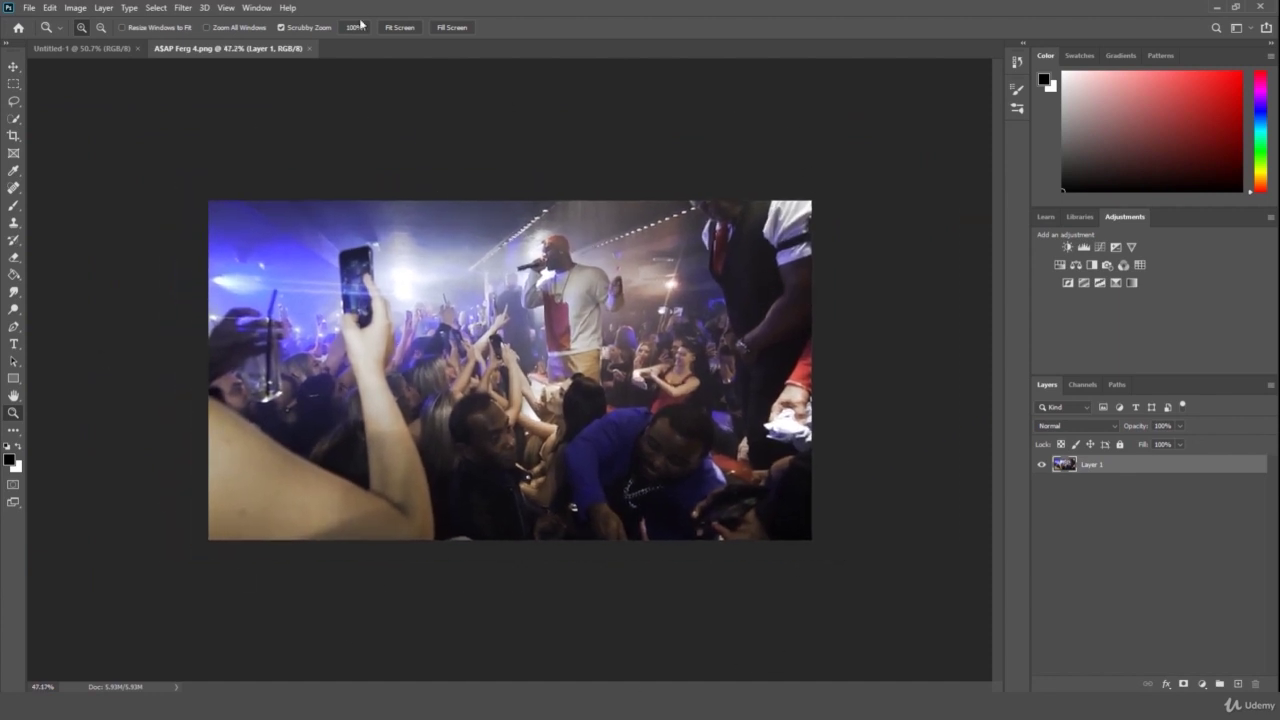
left_click(452, 27)
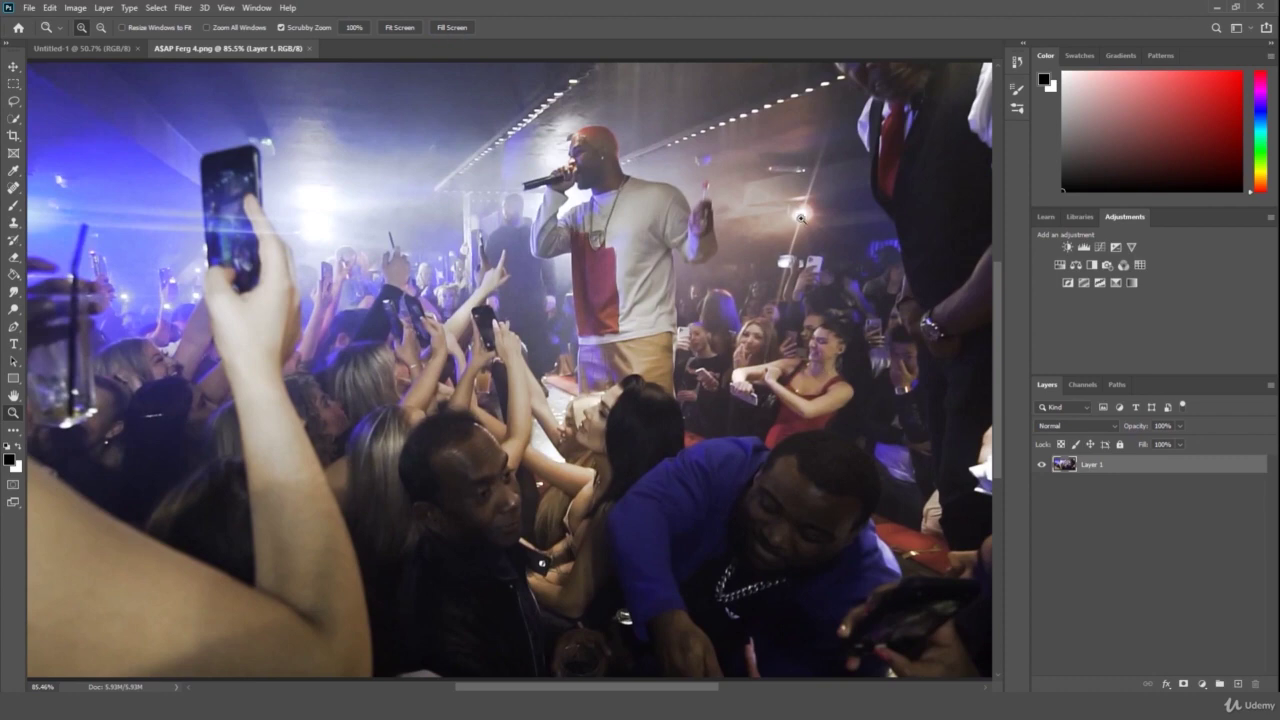
left_click_drag(766, 243, 690, 246)
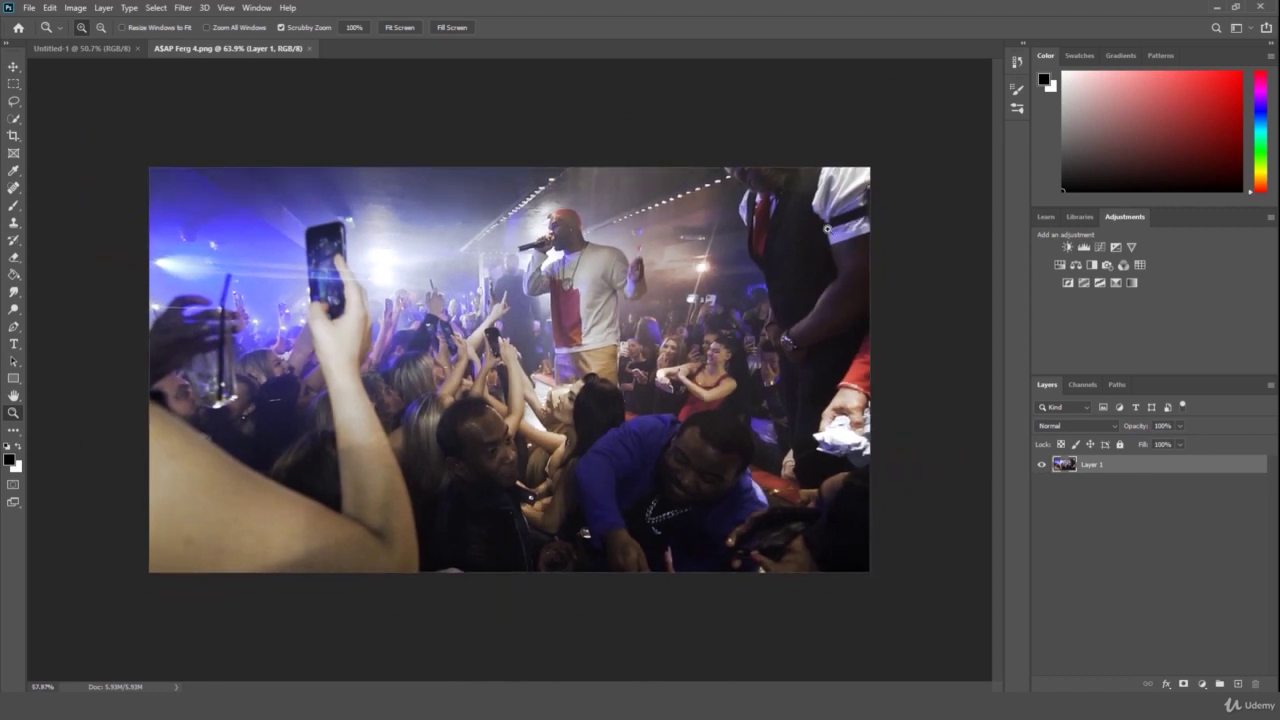
left_click_drag(826, 228, 830, 237)
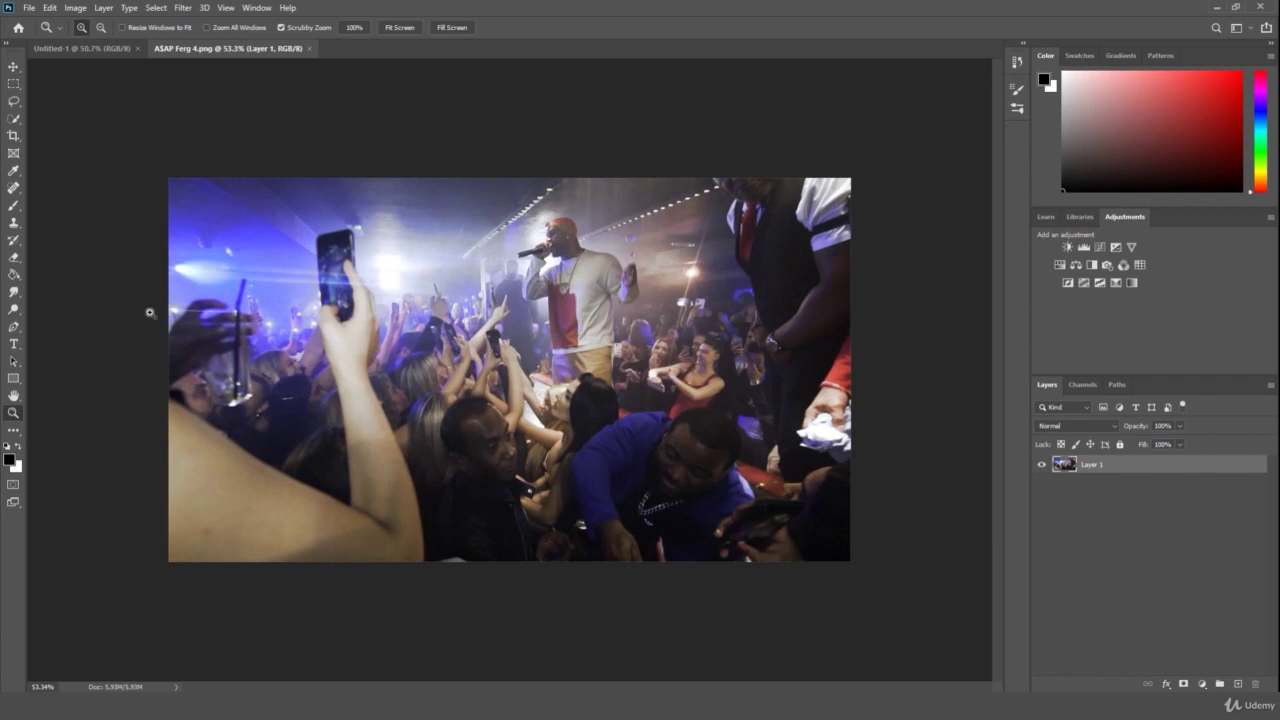
- Adjust the concert photo zoom, then switch to Untitled-1 and zoom its blank canvas to 57.4%
left_click_drag(97, 343, 100, 363)
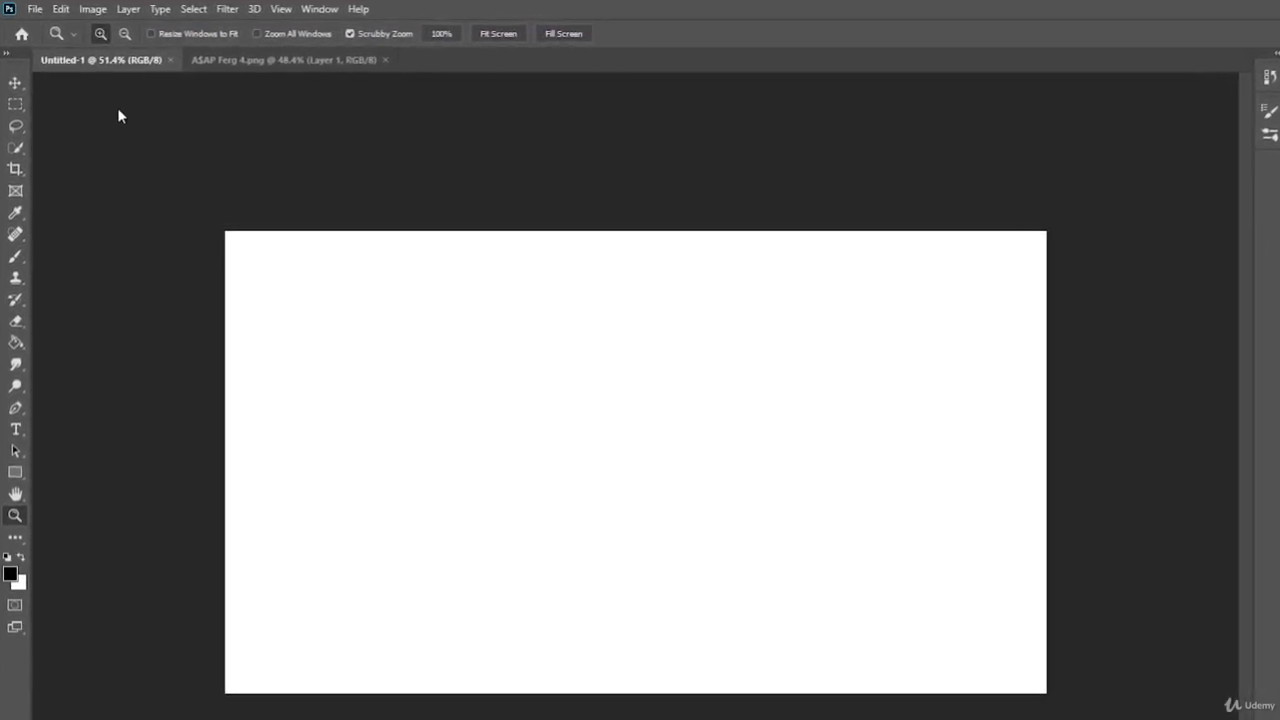
left_click(238, 61)
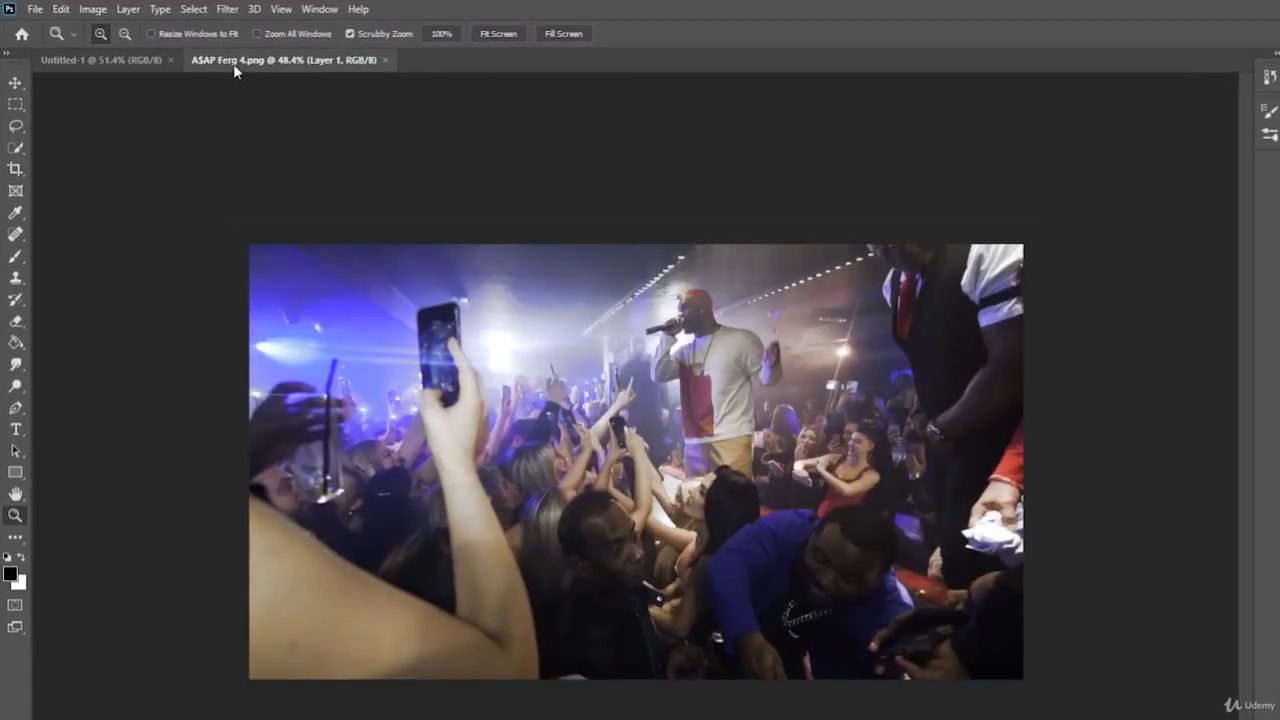
left_click_drag(614, 271, 638, 265)
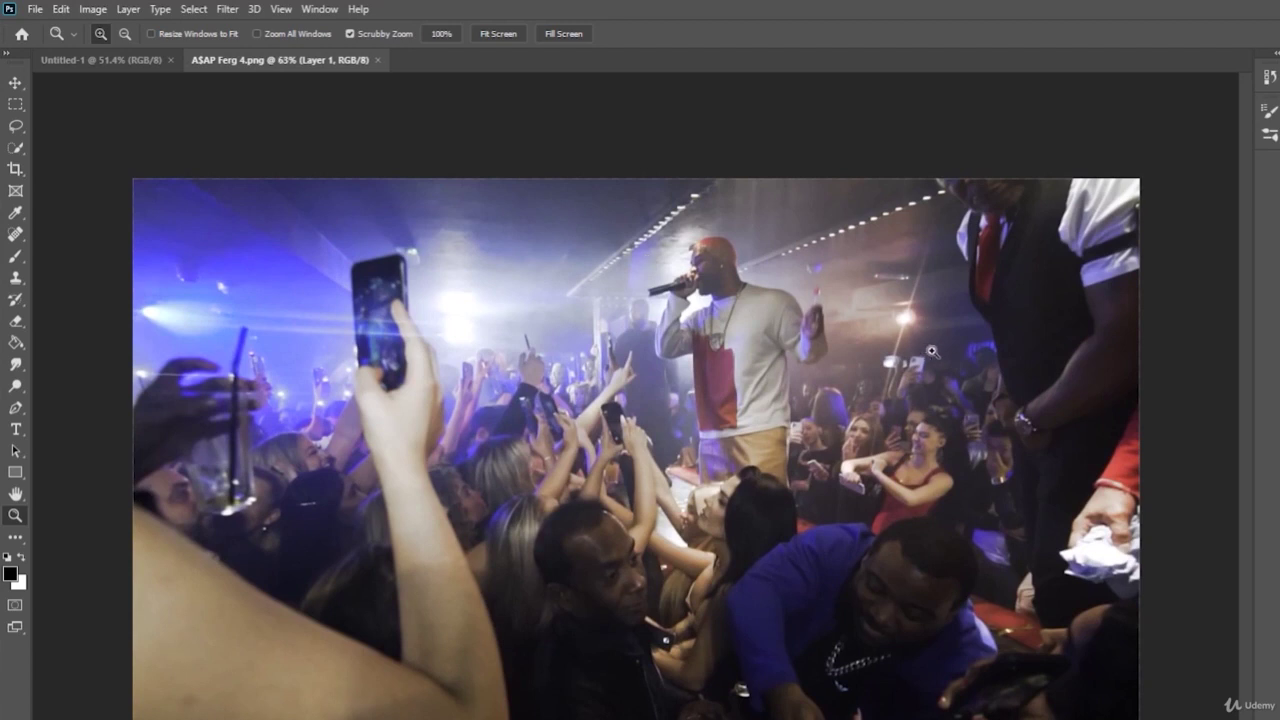
left_click_drag(931, 350, 880, 355)
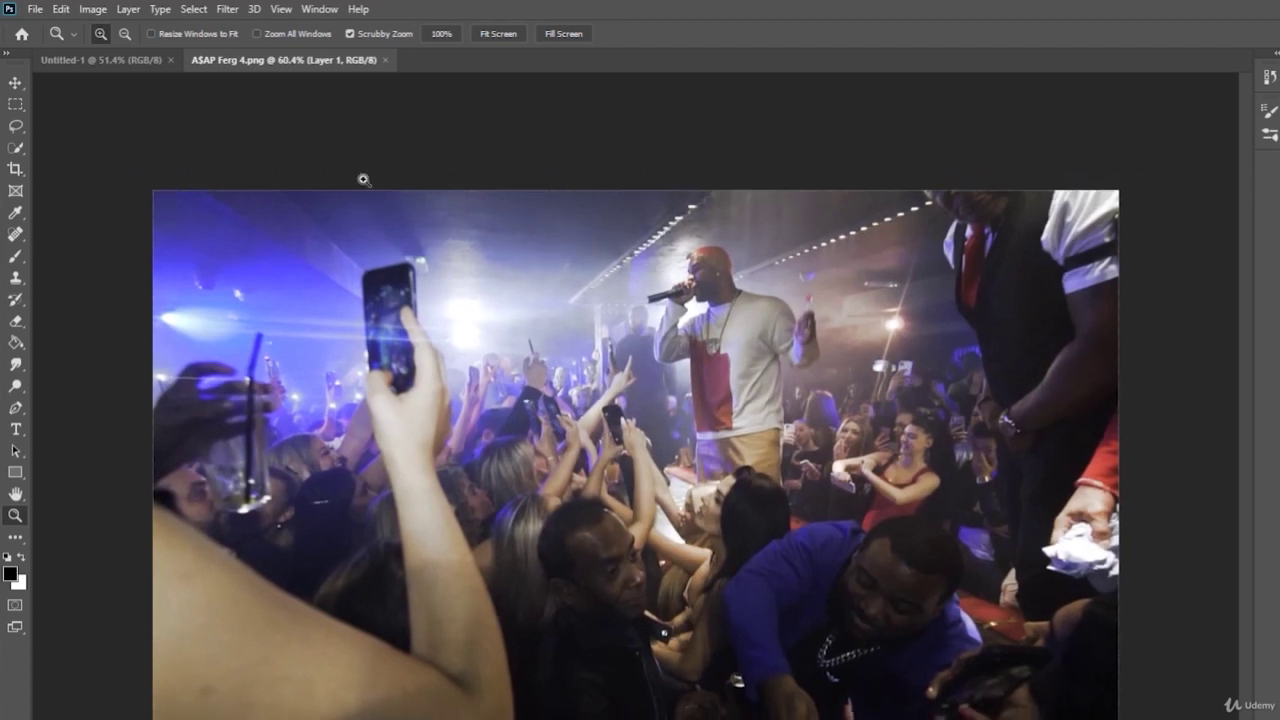
left_click(120, 65)
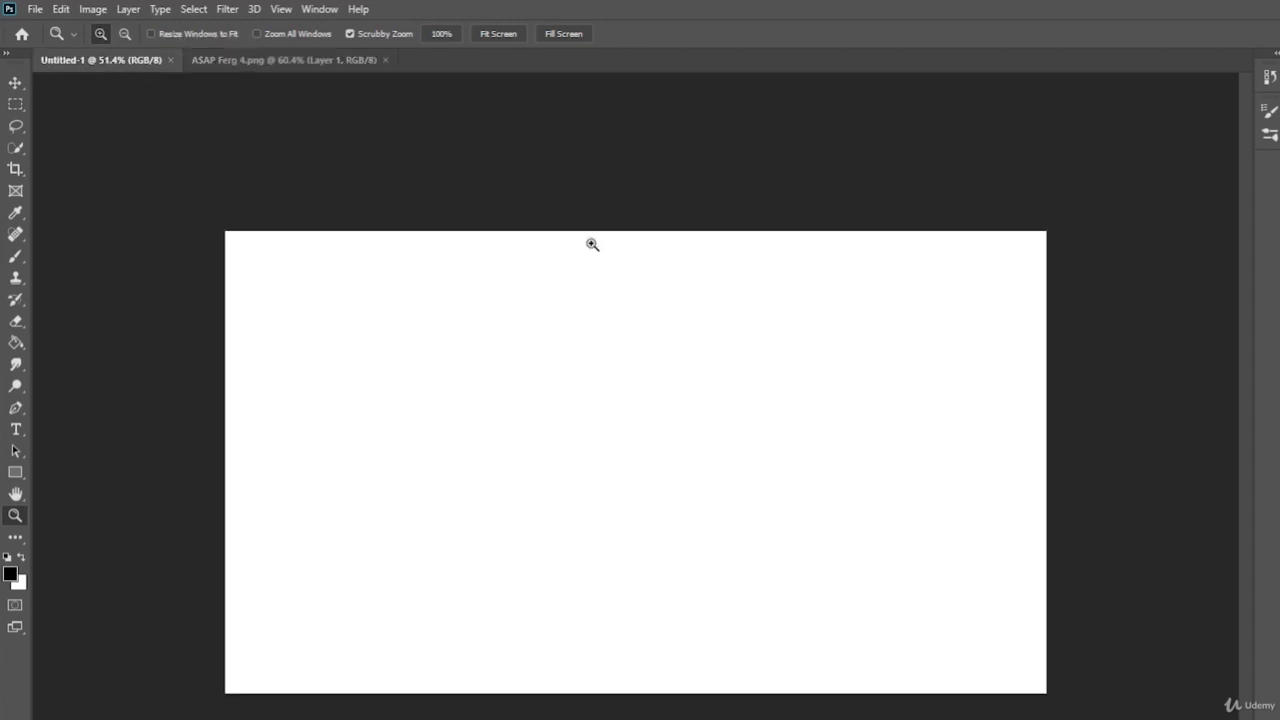
left_click_drag(671, 260, 675, 259)
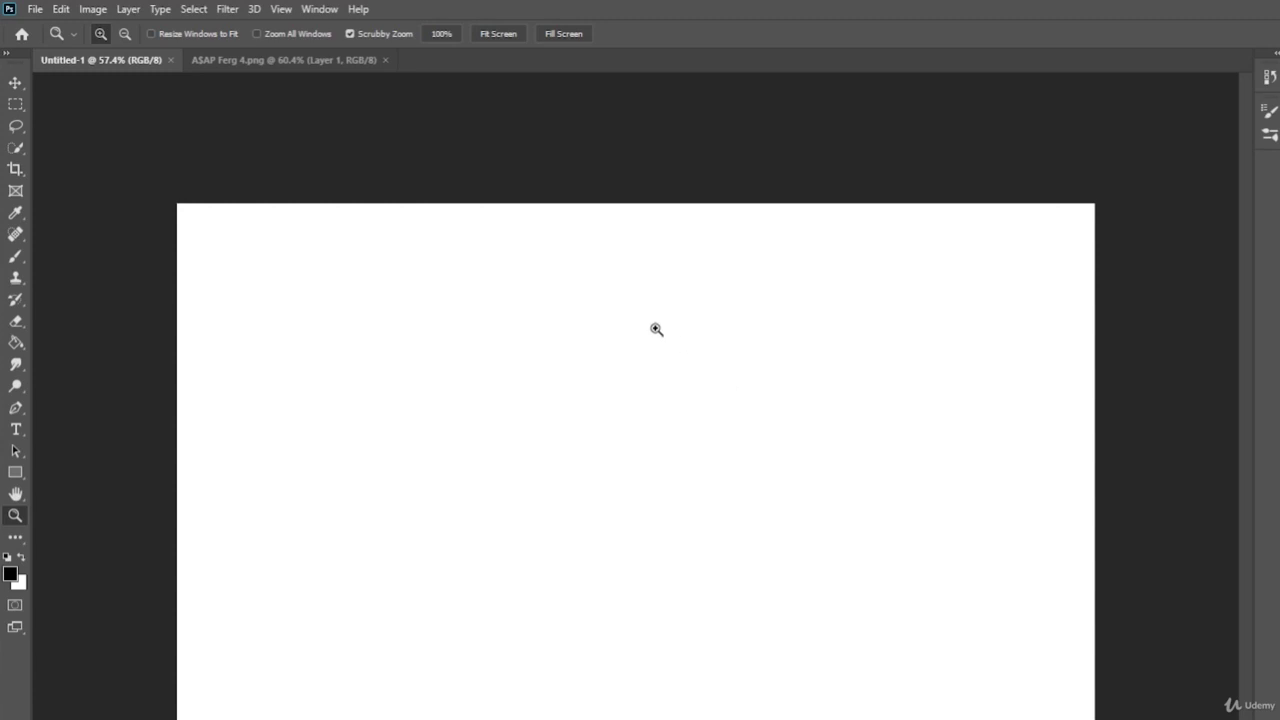
- Reopen Verre Fashion Logo.png from Open Recent, then check the ASAP Ferg 4.png and Untitled-1 tabs
left_click(35, 9)
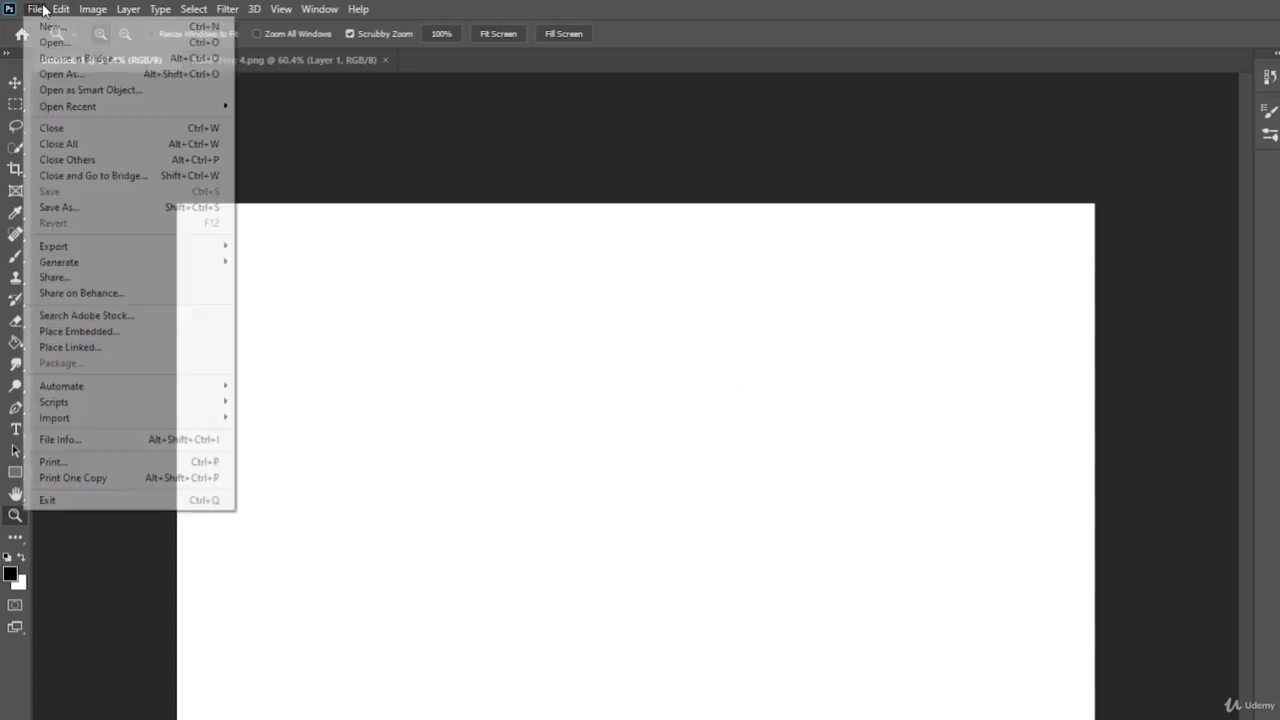
mouse_move(75, 108)
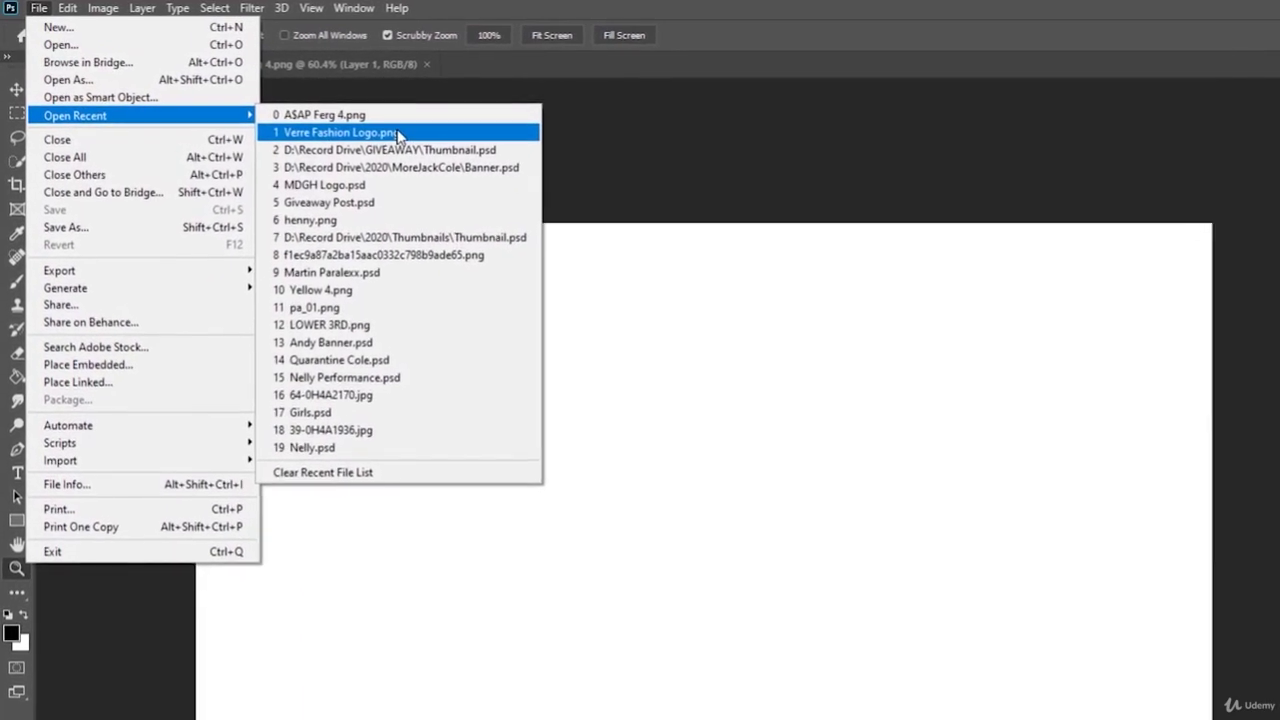
left_click(400, 133)
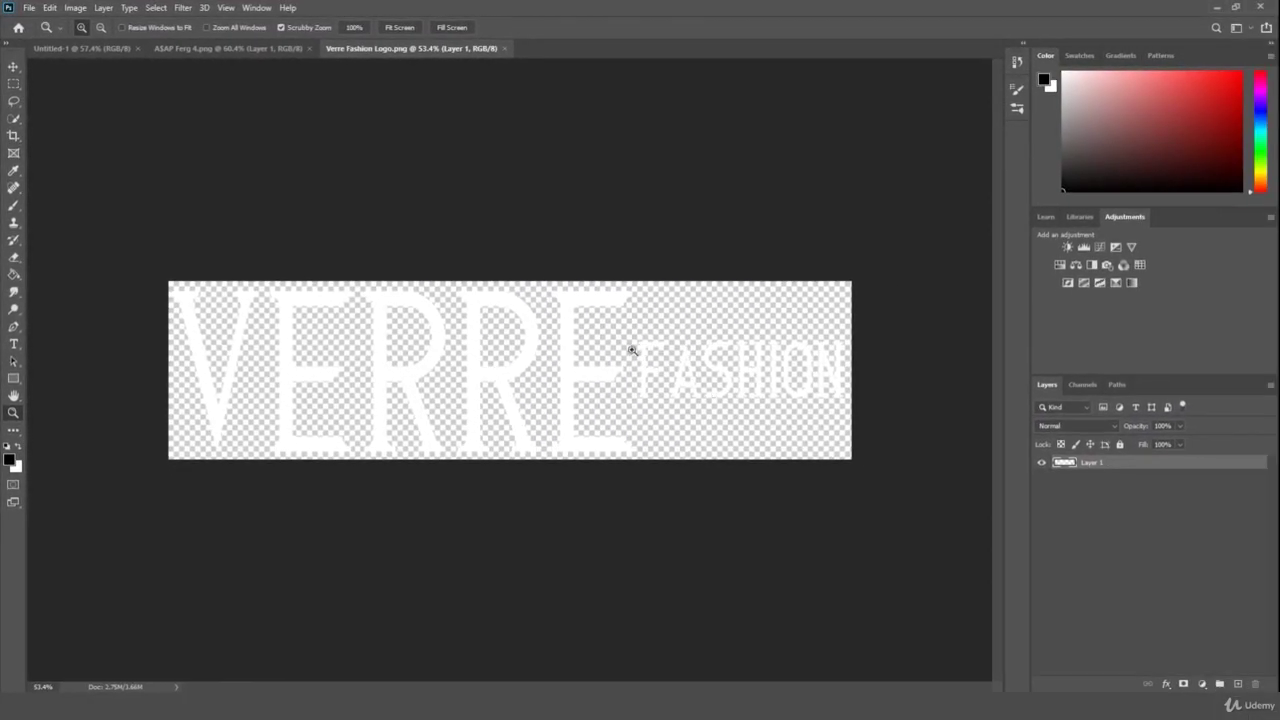
left_click(219, 50)
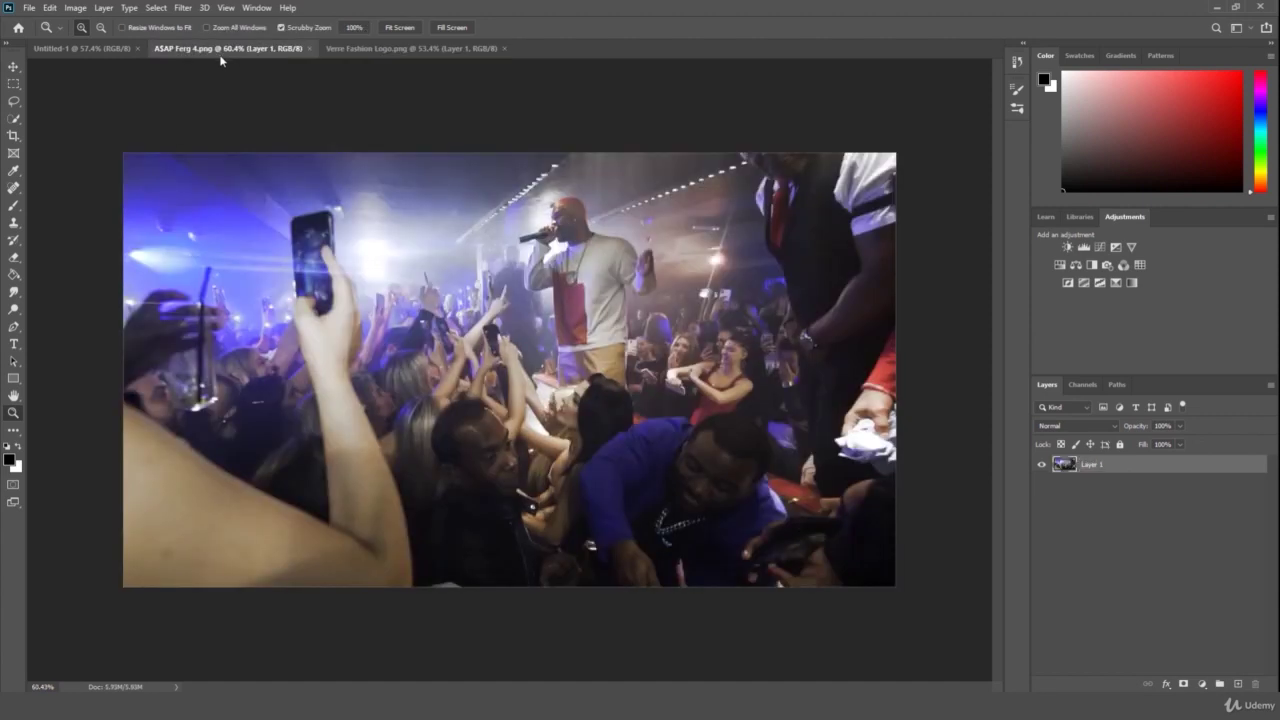
left_click(90, 49)
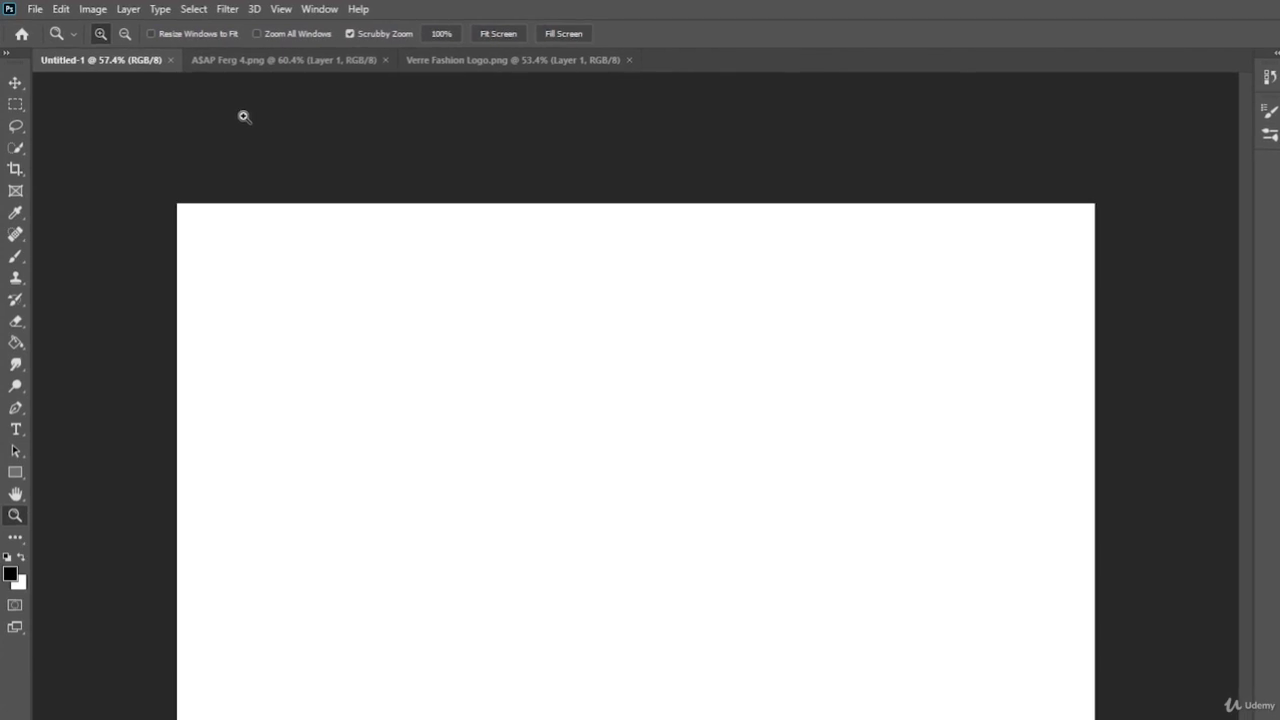
- Enable Zoom All Windows and zoom all three documents out together to 19.9%
left_click(256, 63)
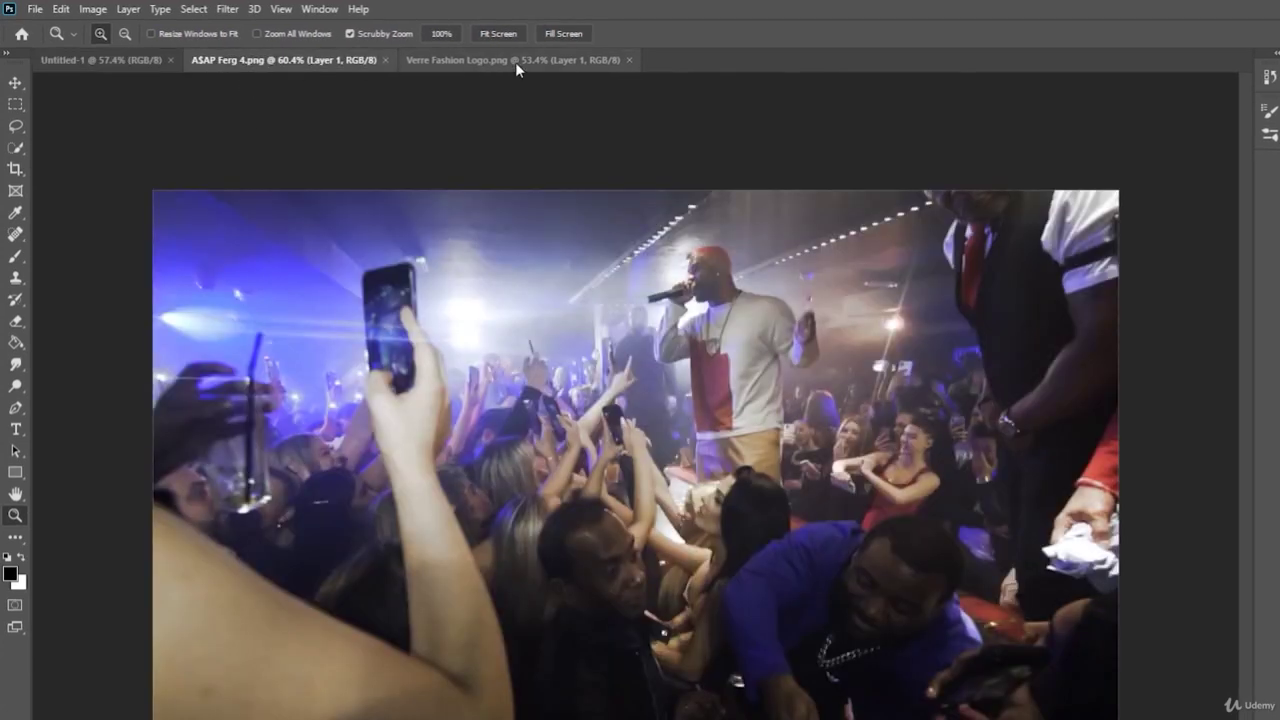
left_click(516, 62)
left_click(297, 63)
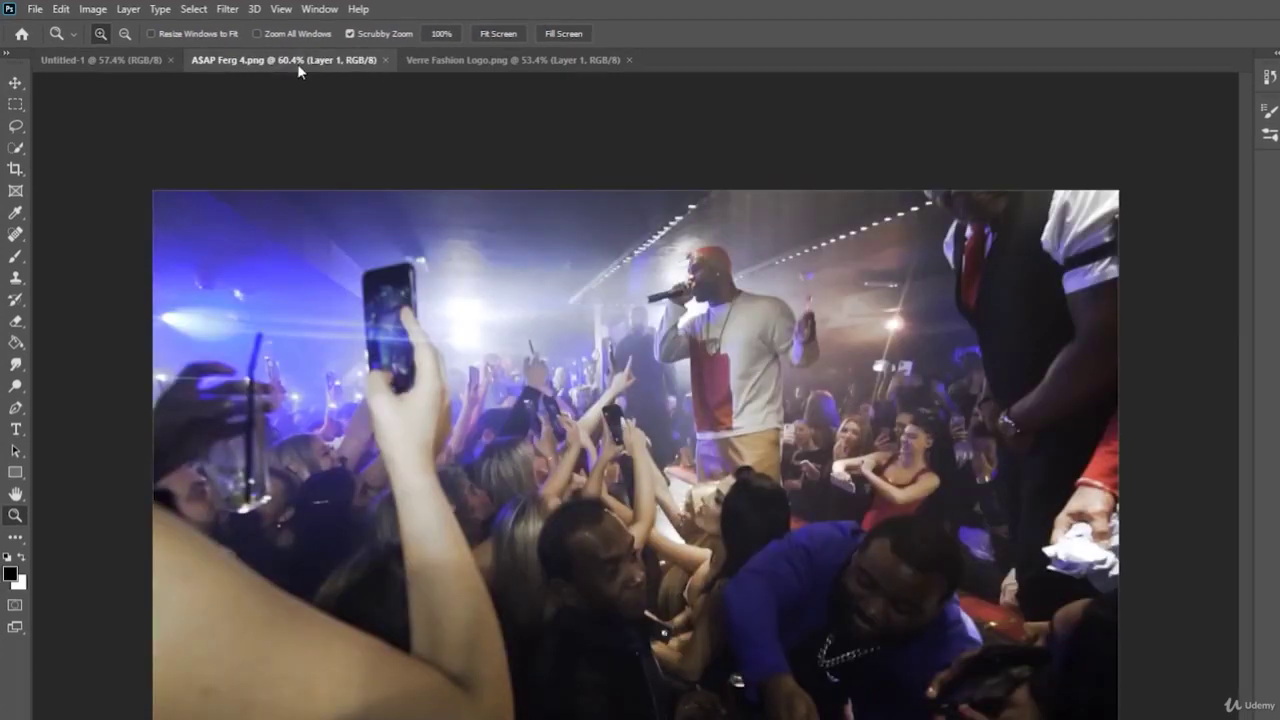
left_click(99, 62)
left_click(278, 63)
left_click(290, 36)
left_click_drag(633, 280, 560, 302)
- Check each tab, disable Zoom All Windows, and set the concert photo alone to 100%
left_click(512, 58)
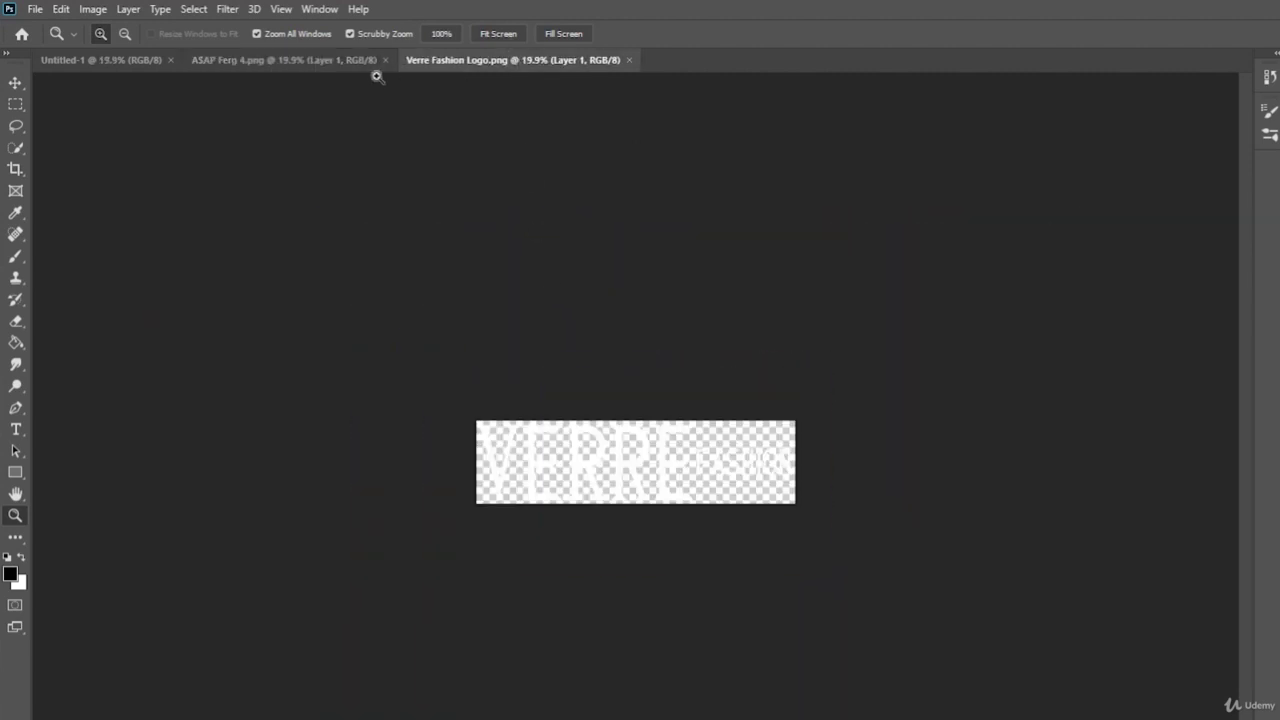
left_click(246, 61)
left_click(110, 61)
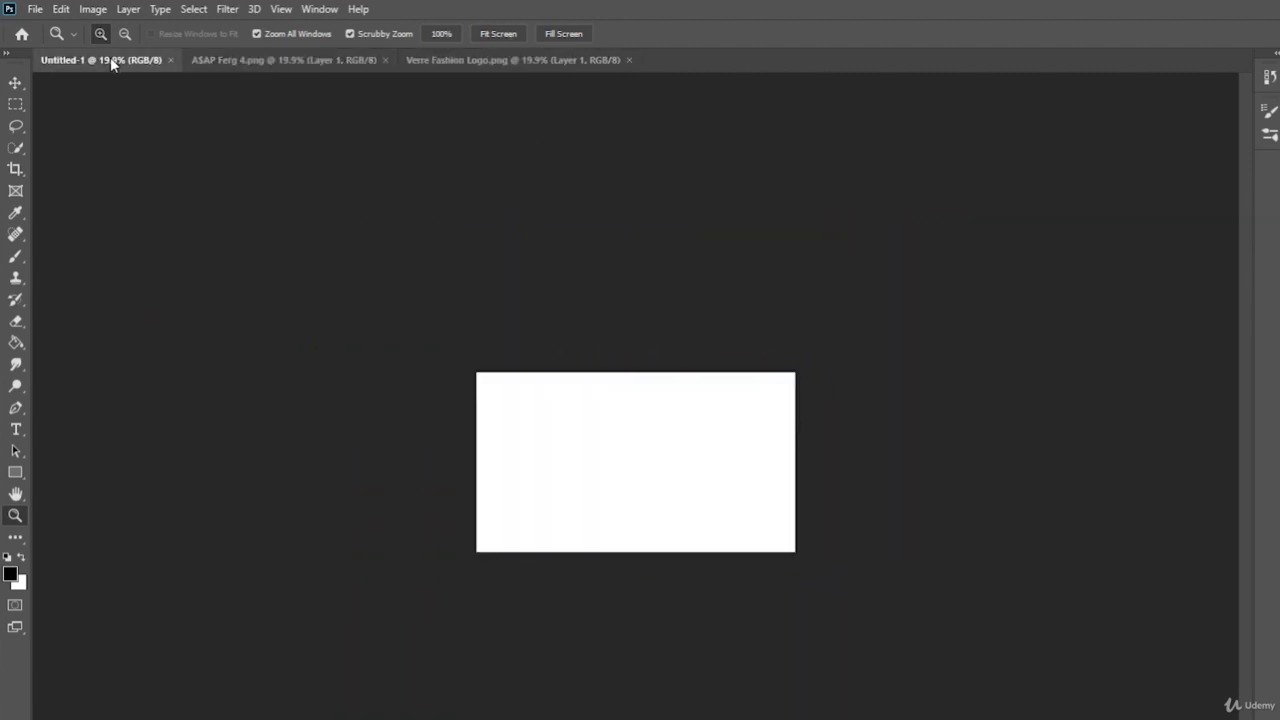
left_click(238, 62)
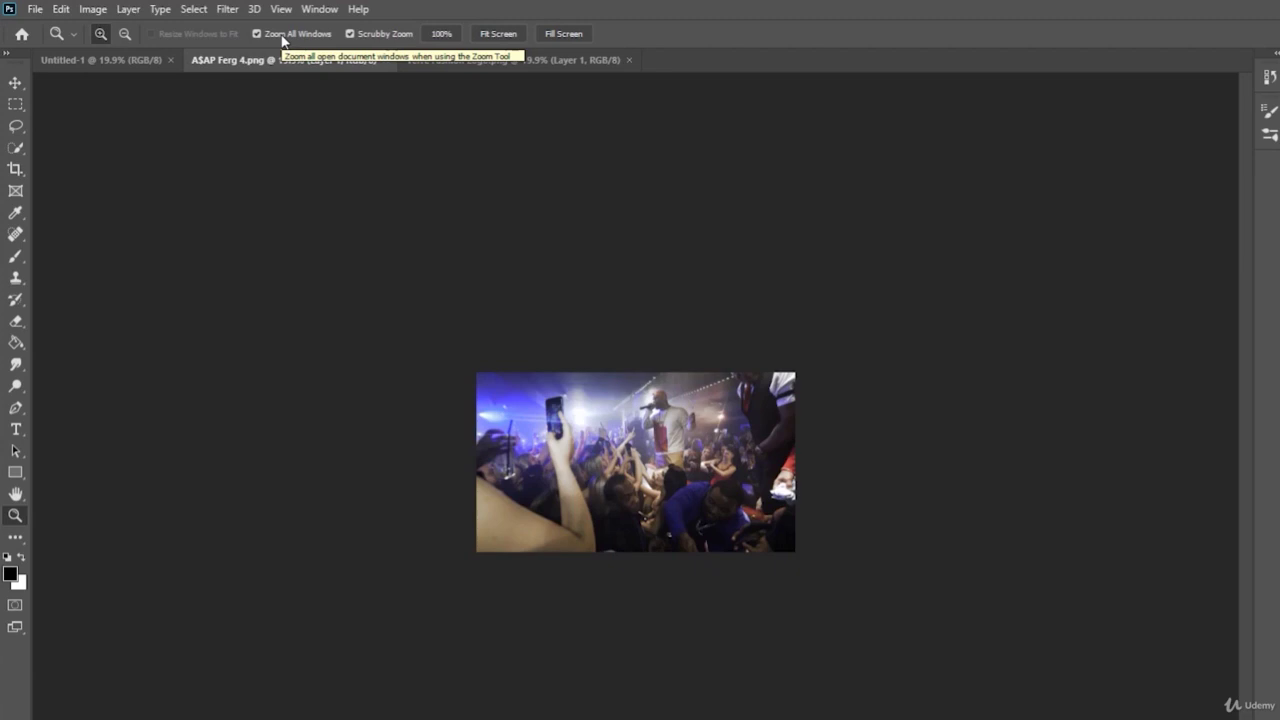
left_click(283, 40)
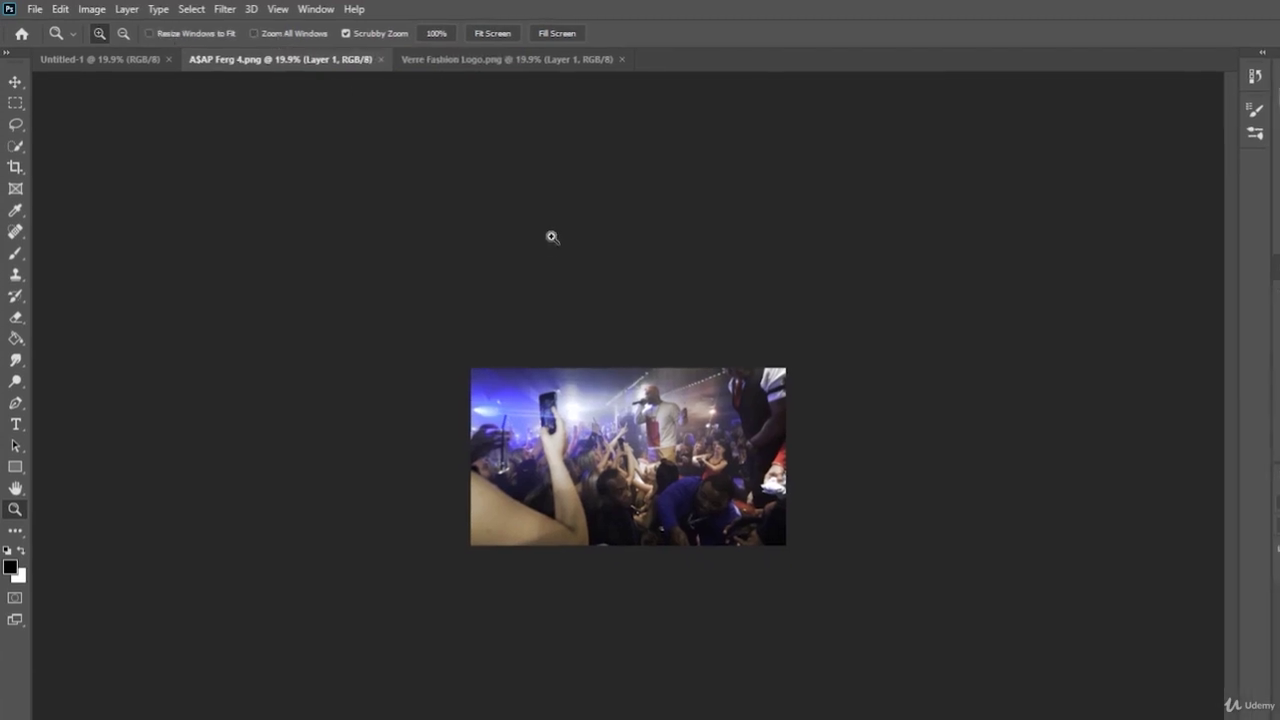
left_click_drag(553, 238, 635, 179)
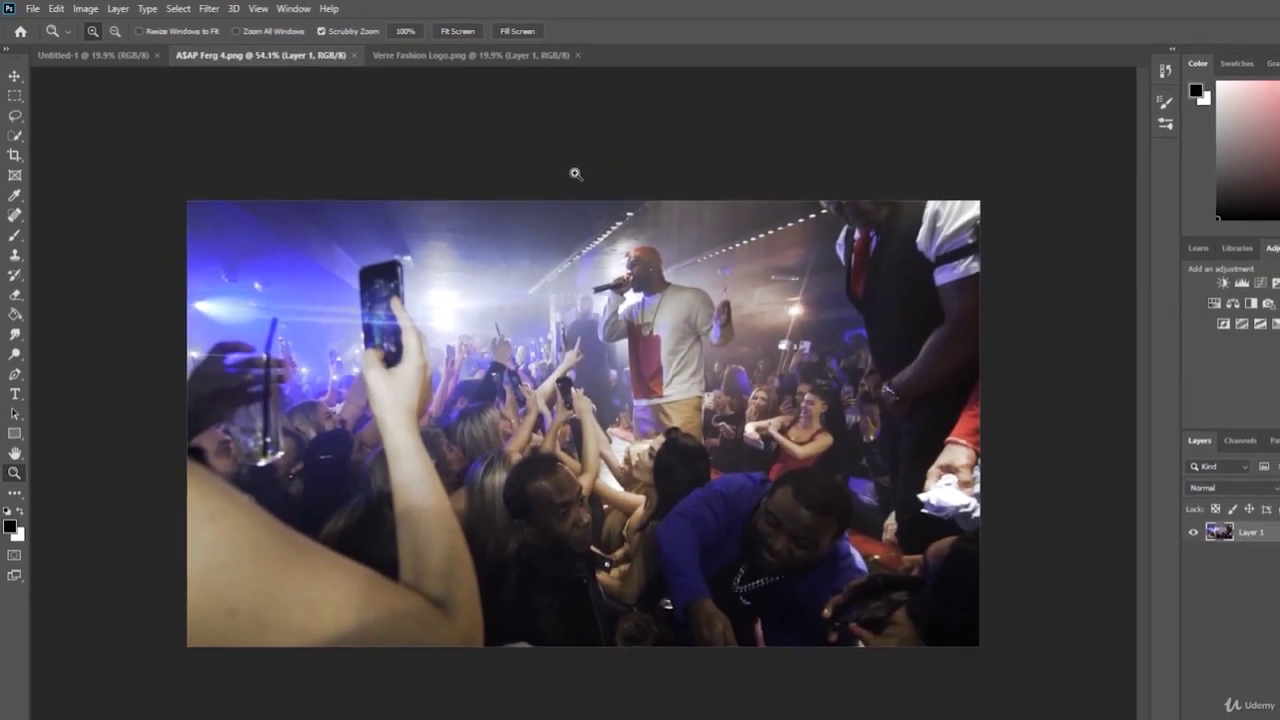
left_click(415, 31)
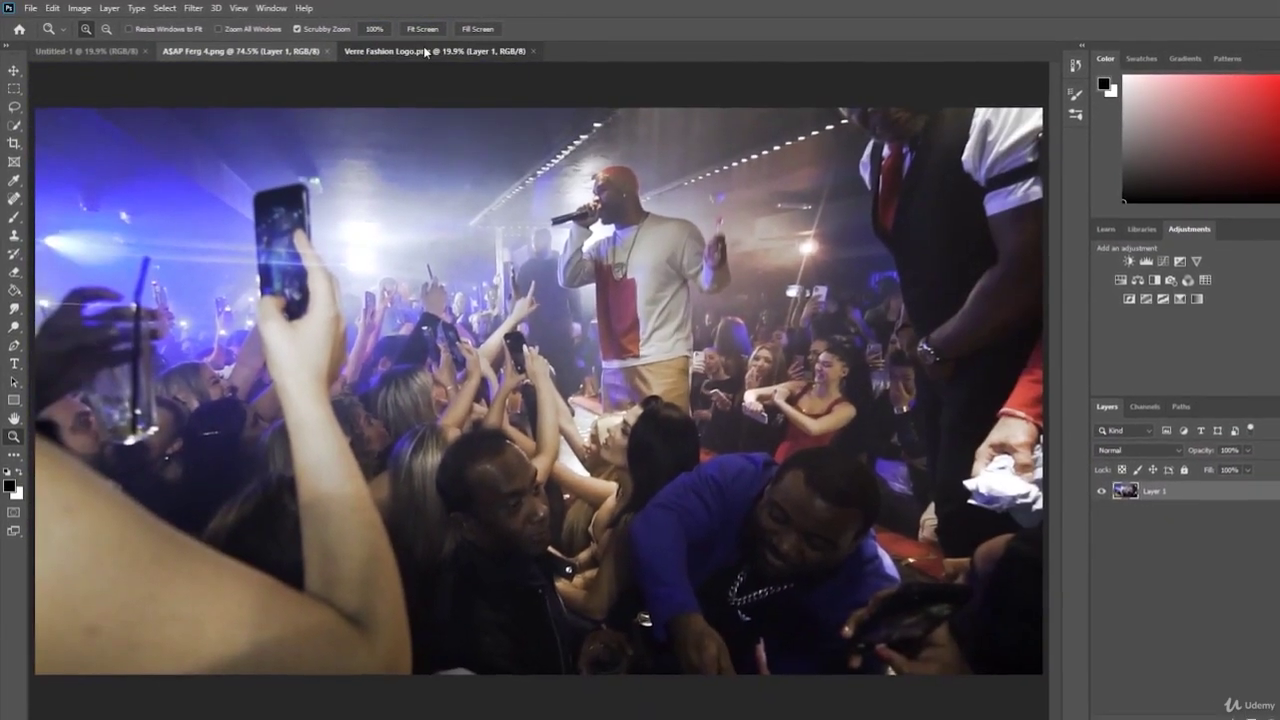
- Zoom the logo and photo each to about 60%, zoom in Untitled-1, finishing on the logo
left_click(440, 52)
left_click(431, 29)
left_click_drag(486, 109, 473, 113)
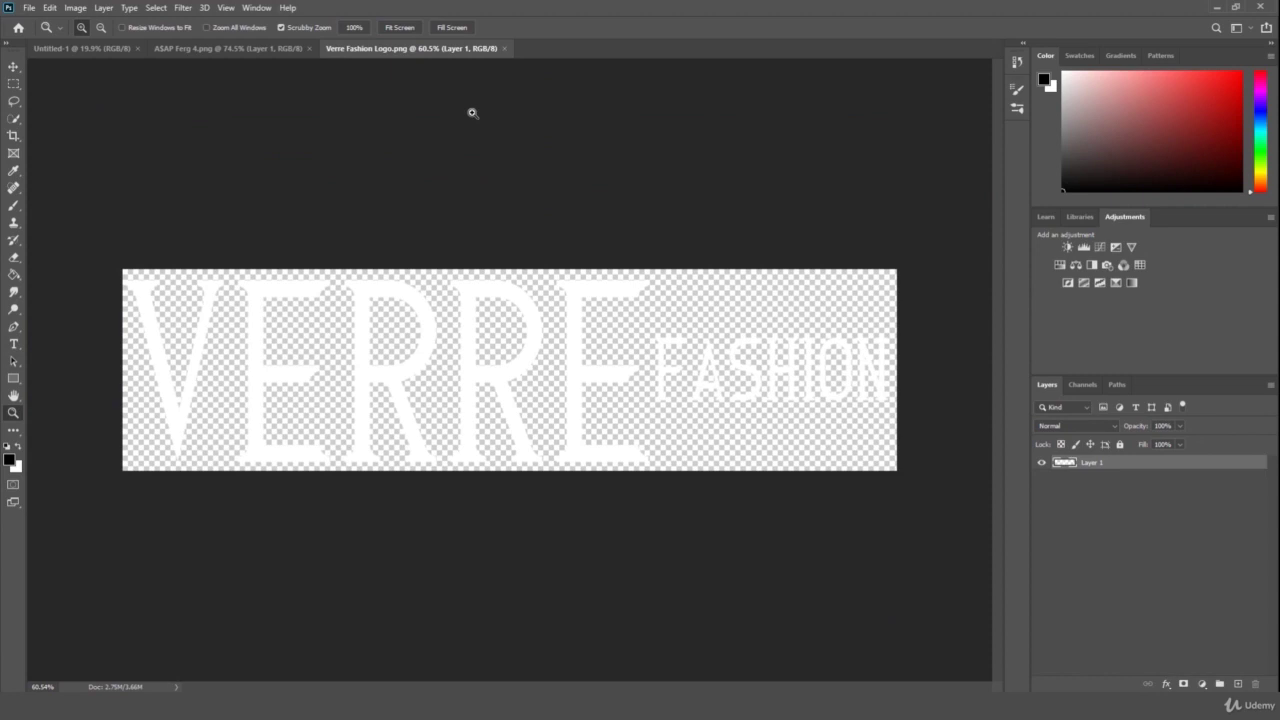
left_click(238, 52)
left_click_drag(395, 128, 371, 131)
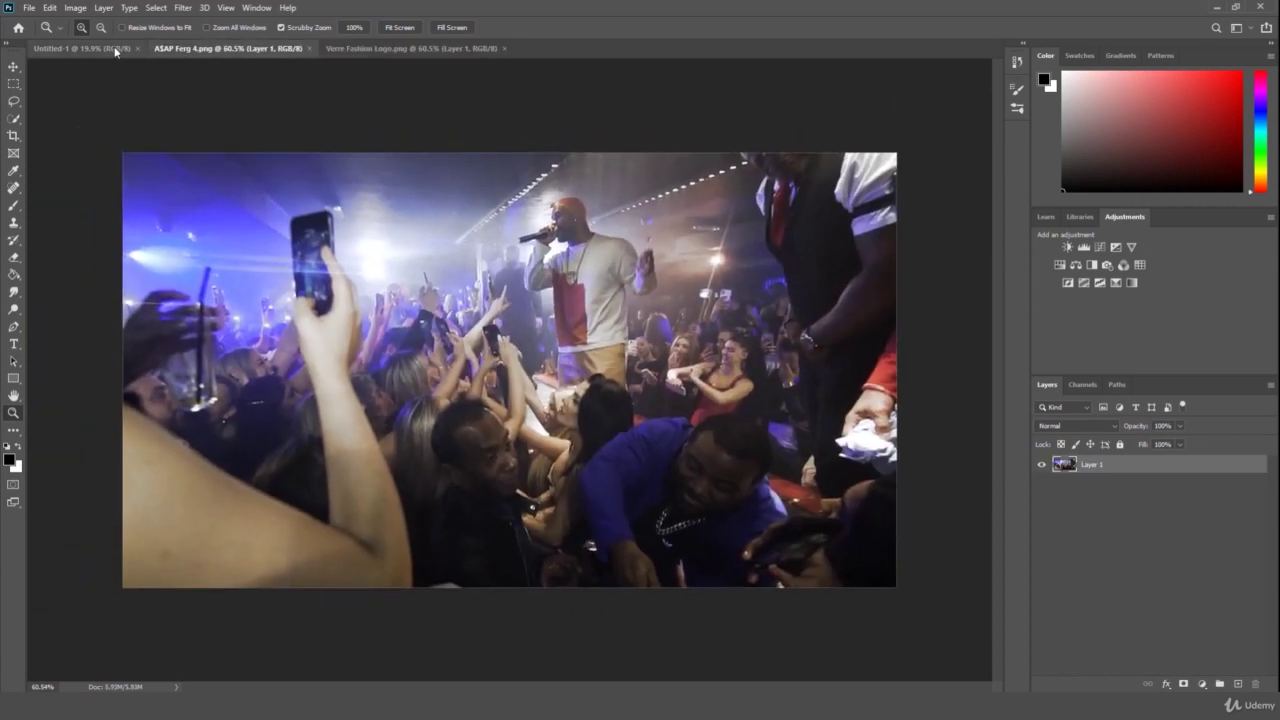
left_click(116, 49)
left_click_drag(551, 260, 610, 232)
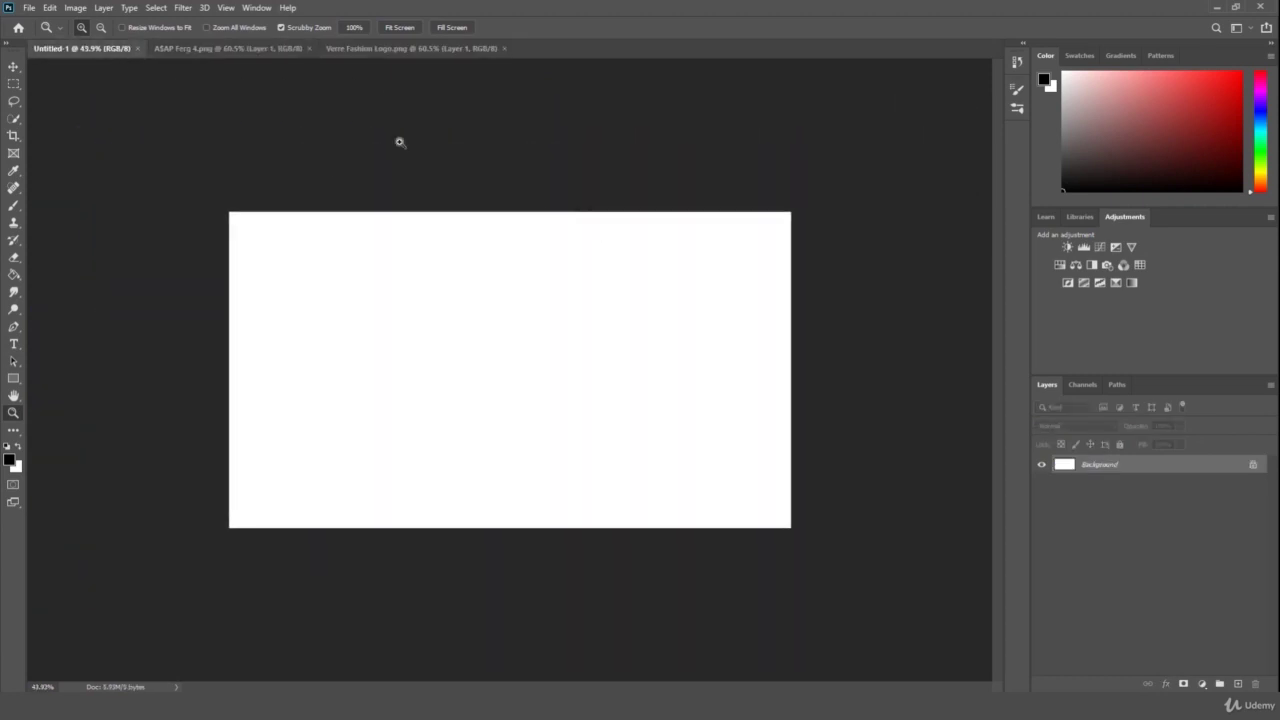
left_click(229, 49)
left_click(366, 50)
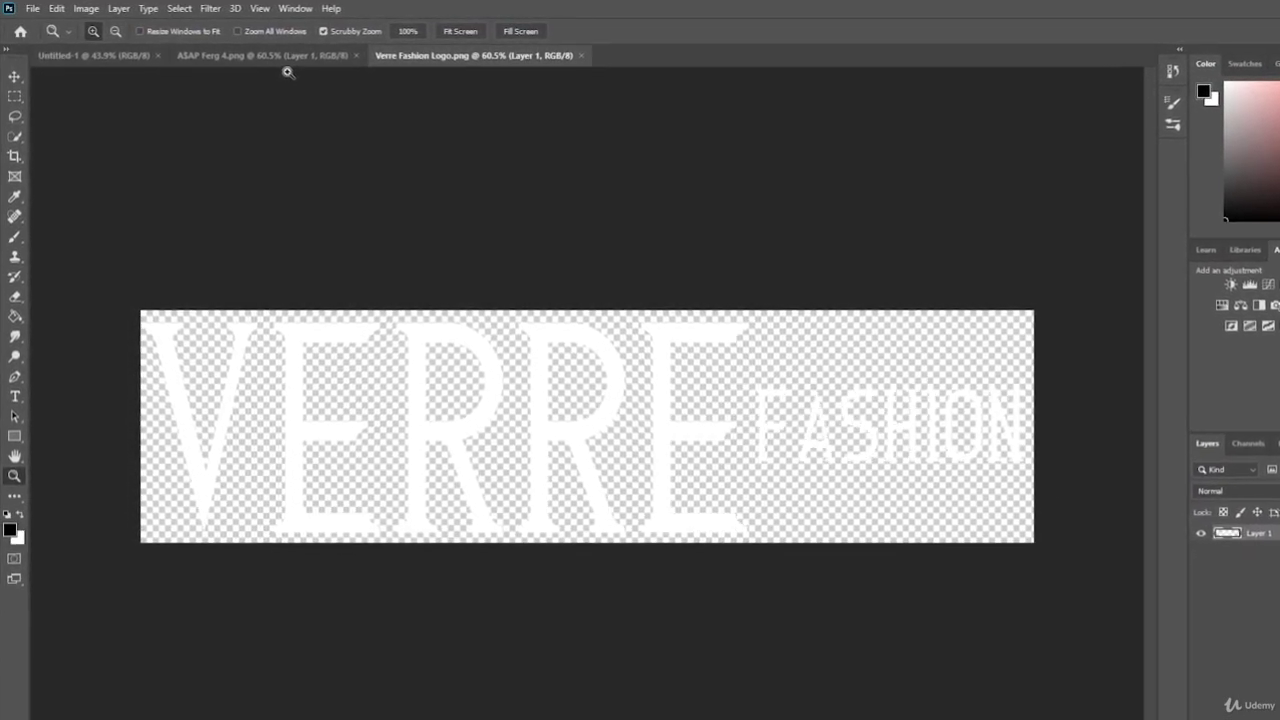
- Switch to the Move tool and try nudging the logo layer, undoing both moves
key("v")
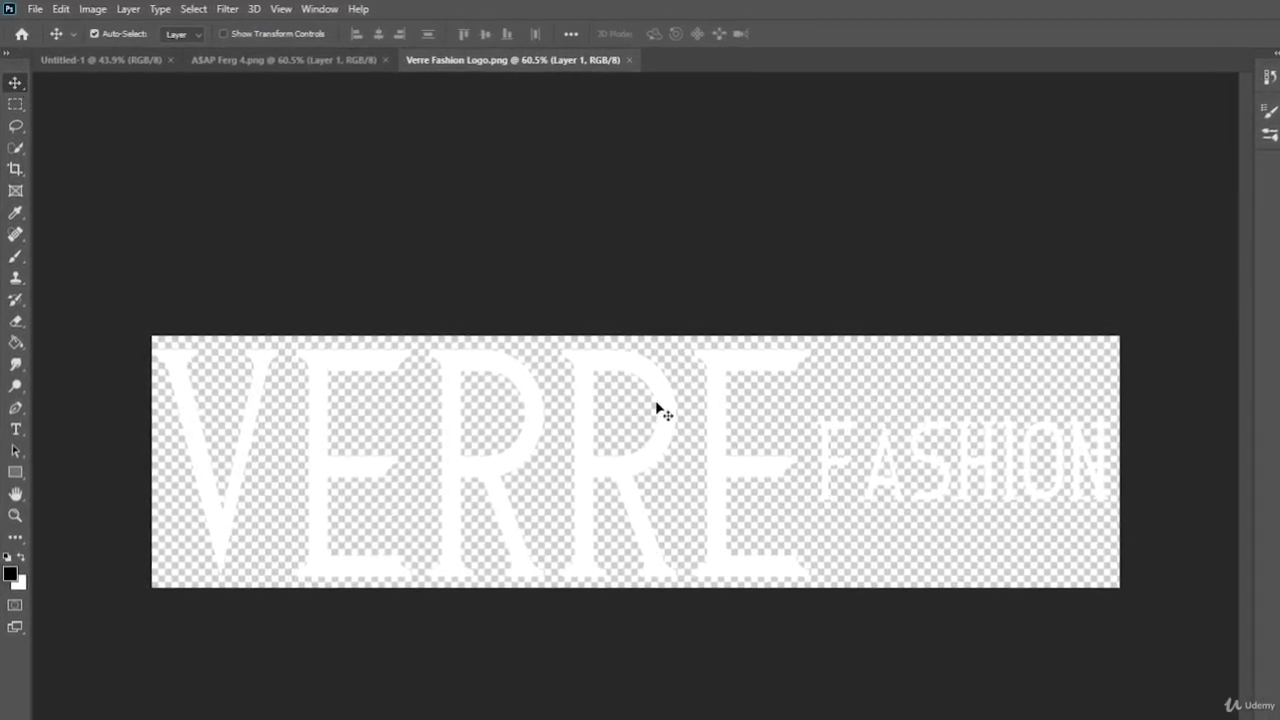
left_click_drag(658, 410, 671, 394)
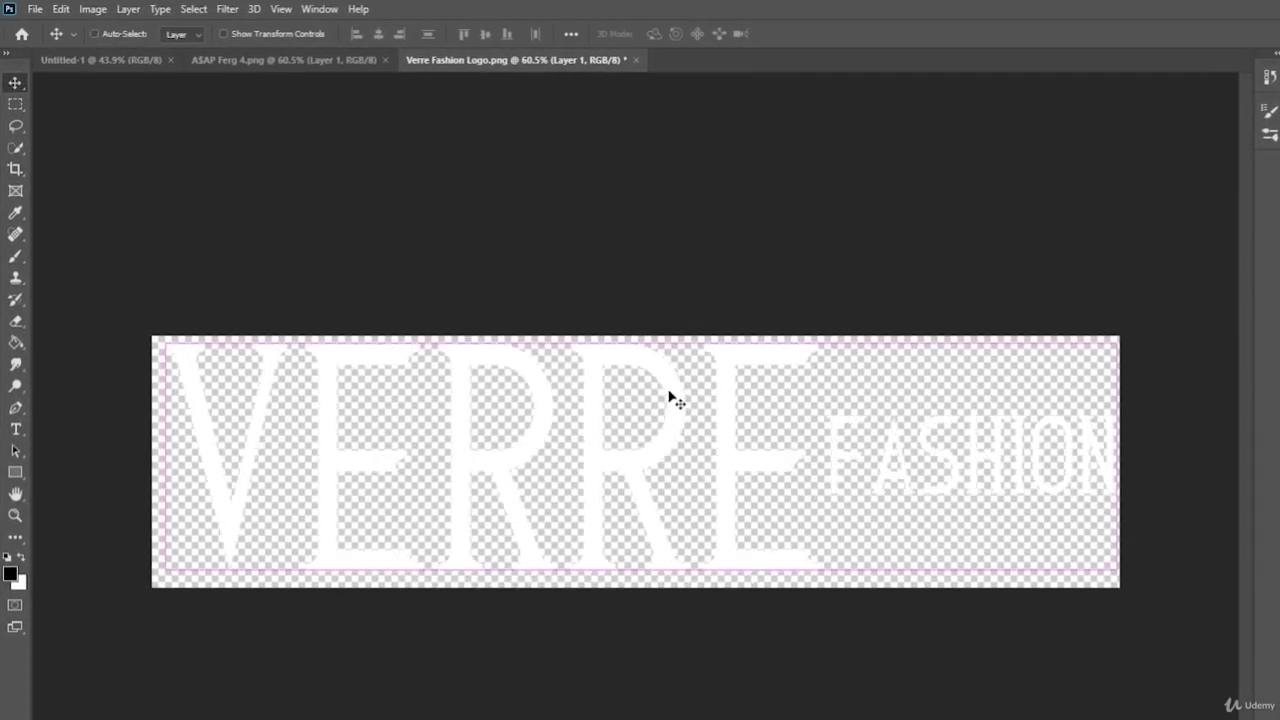
key("ctrl+z")
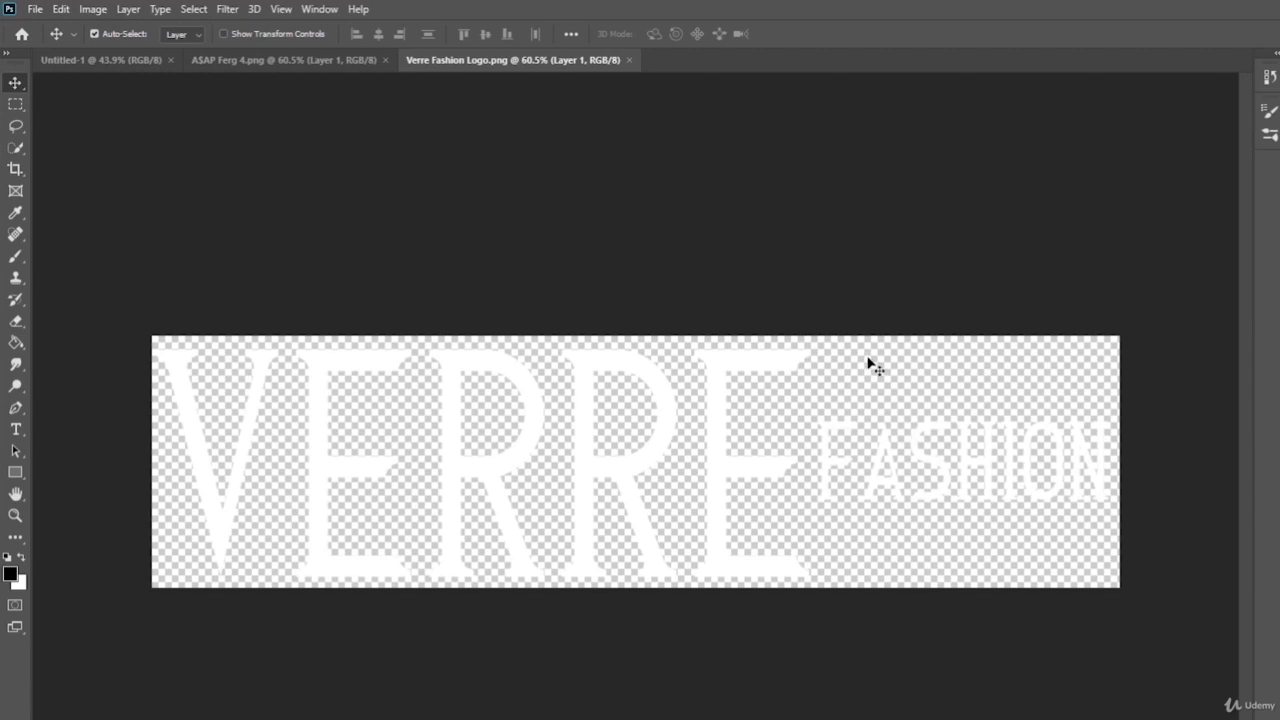
left_click_drag(791, 368, 790, 378)
key("ctrl+z")
- Drag the VERRE FASHION logo from its document onto the concert photo as Layer 2
left_click(104, 61)
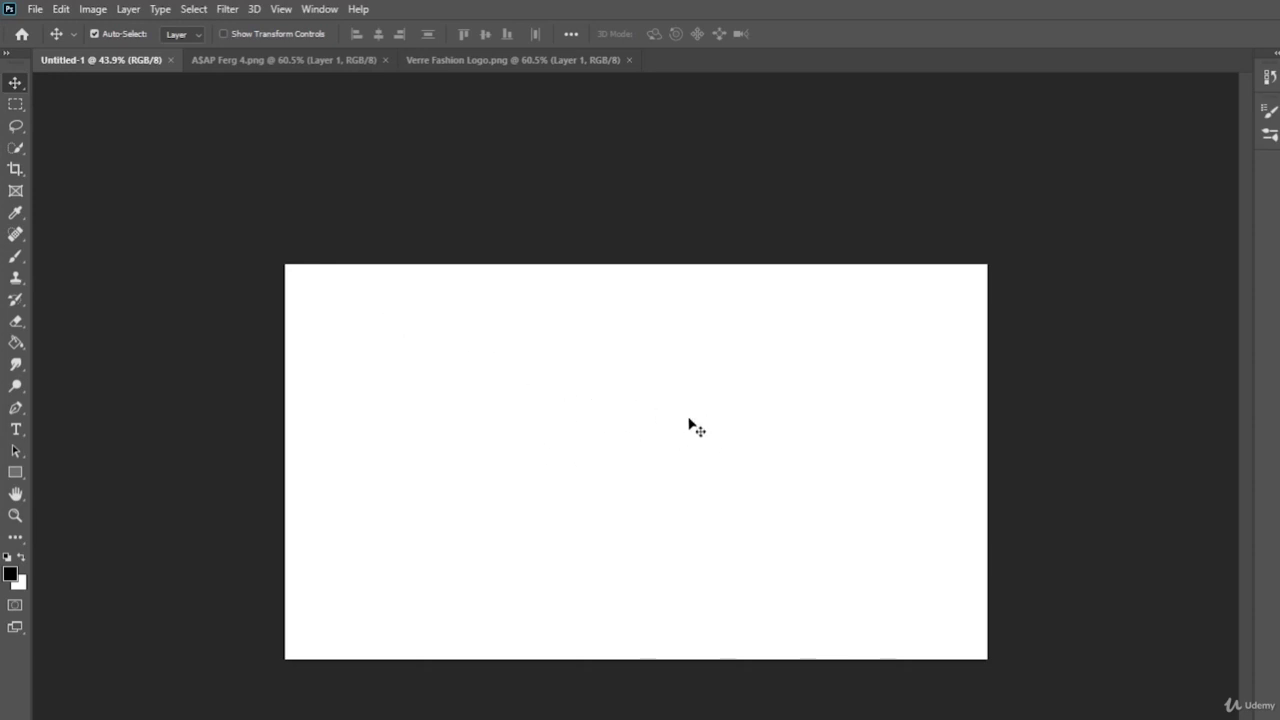
left_click(512, 60)
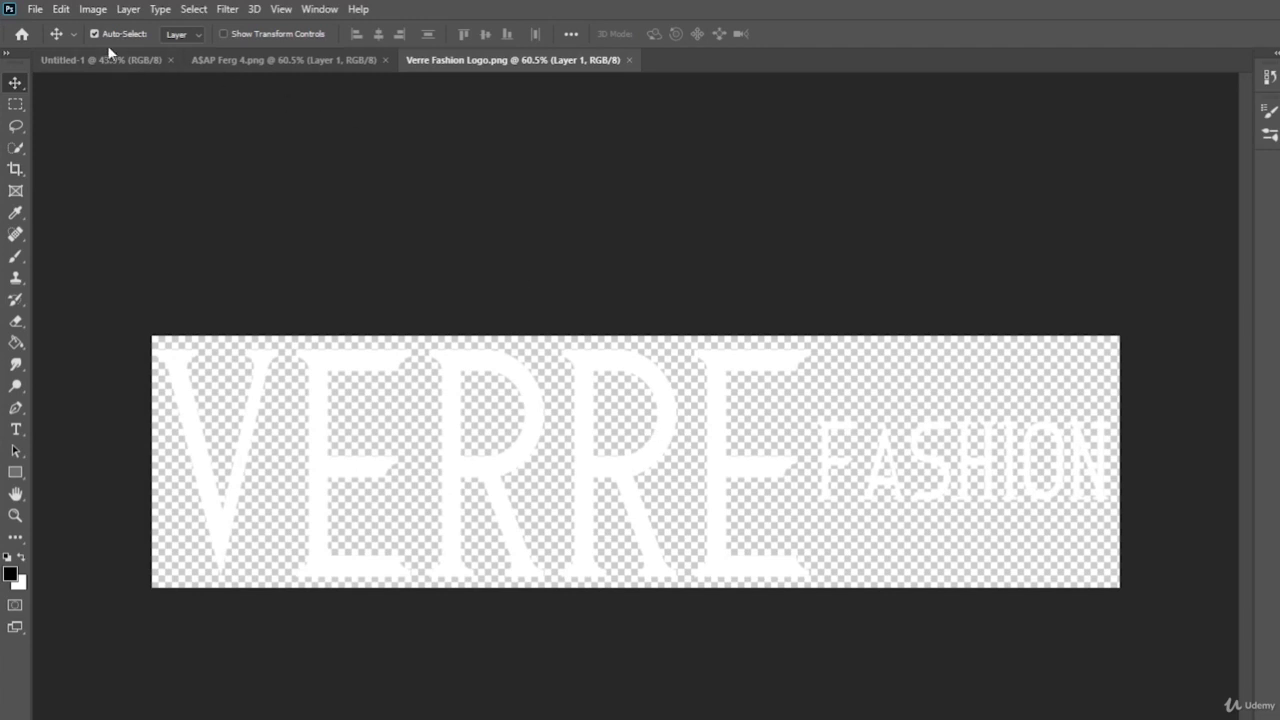
left_click(150, 60)
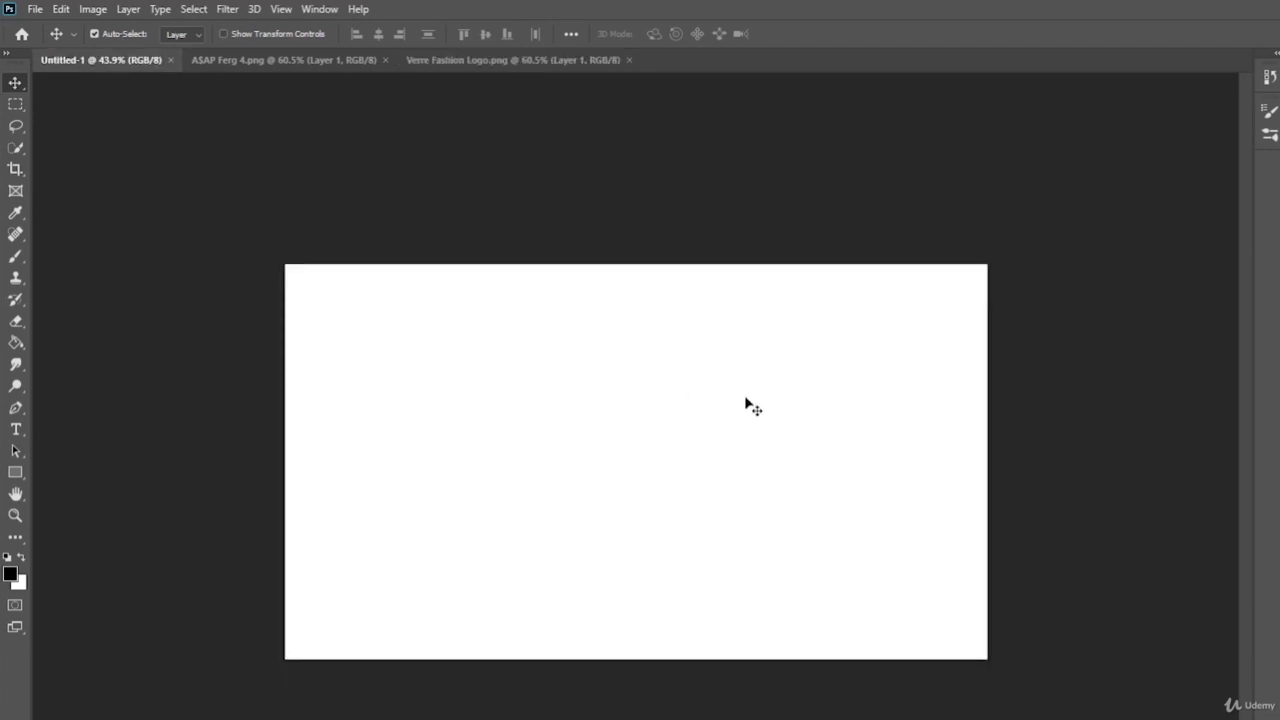
left_click(553, 63)
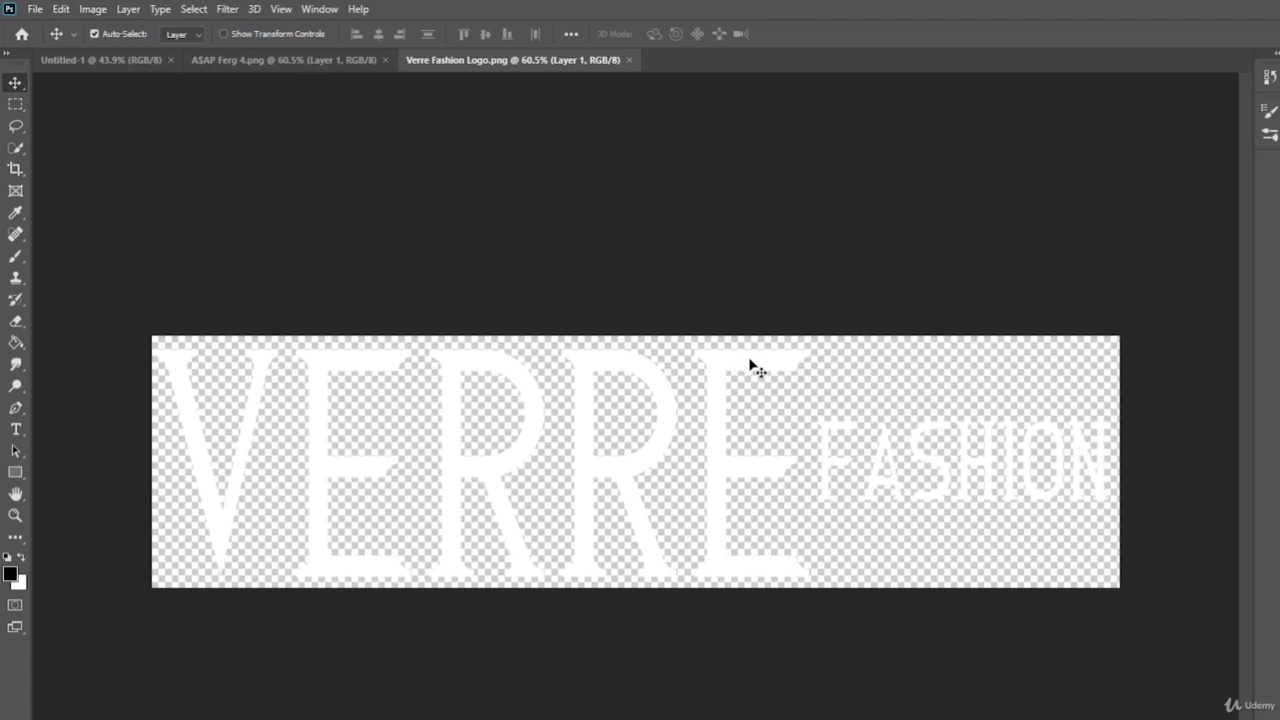
left_click_drag(755, 368, 637, 448)
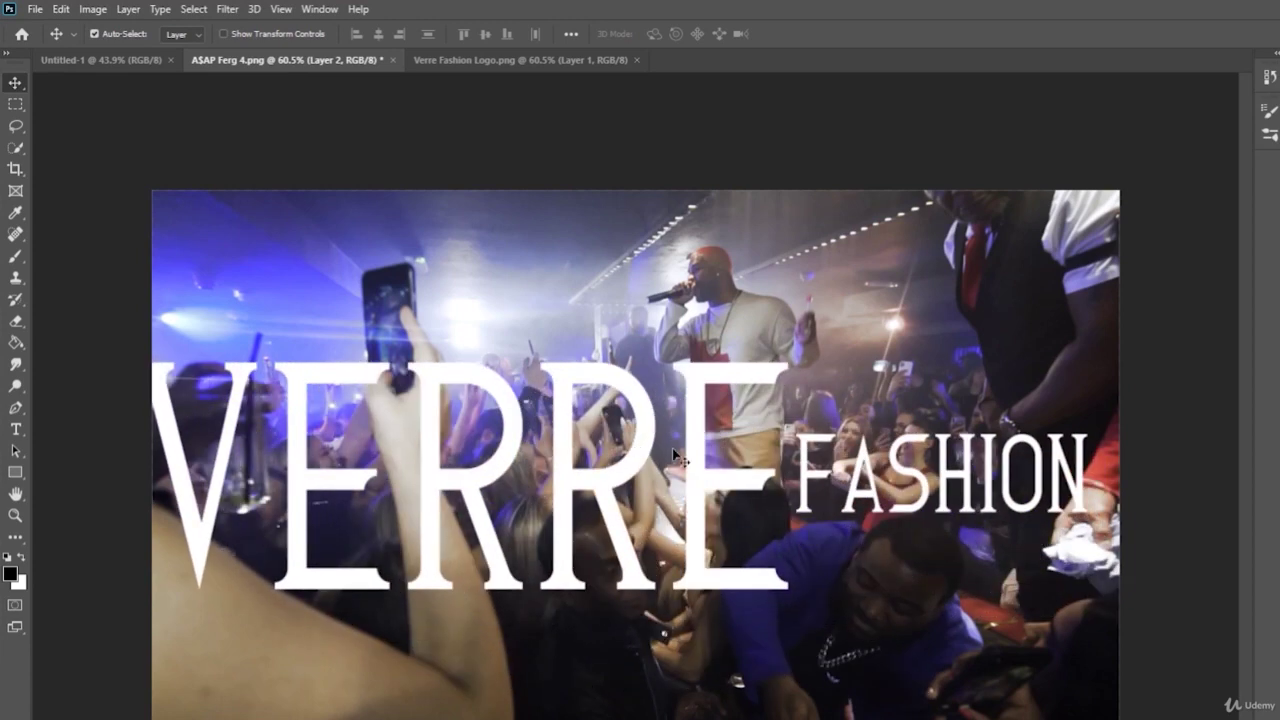
- Undo the placement and drag the logo onto the concert photo again, positioned lower
key("ctrl+z")
key("ctrl+z")
left_click(520, 58)
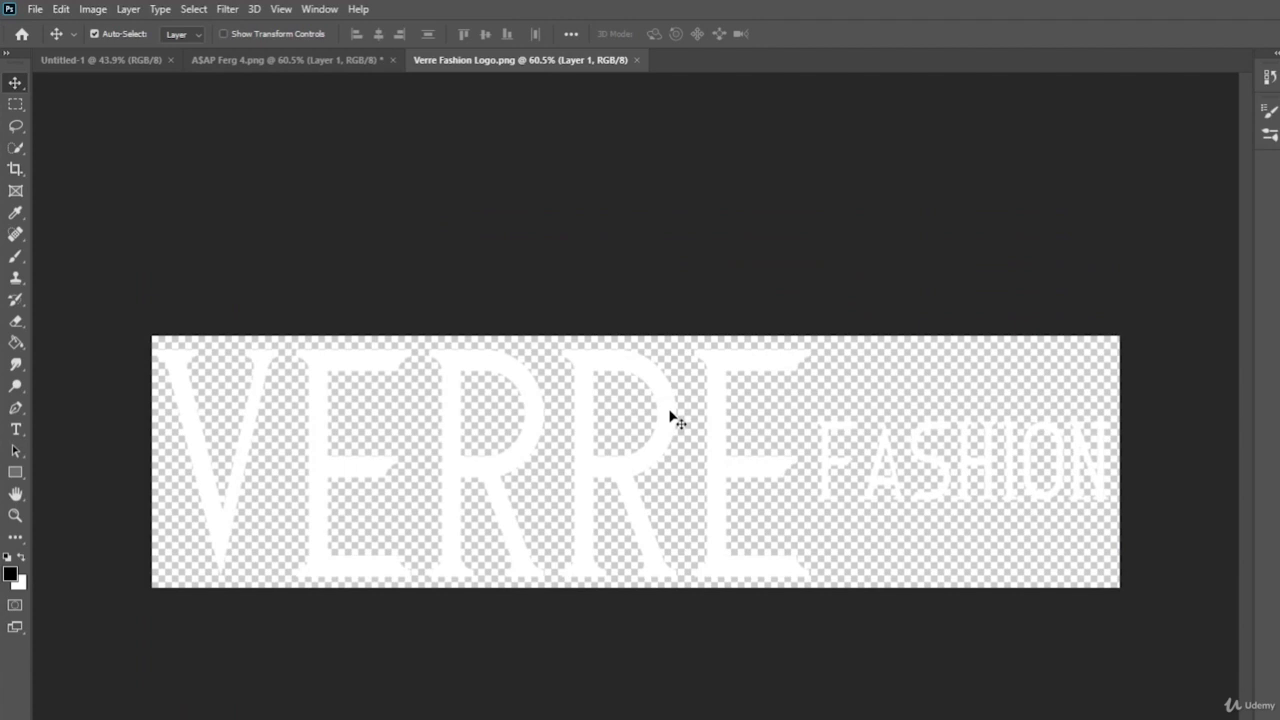
left_click_drag(670, 412, 676, 433)
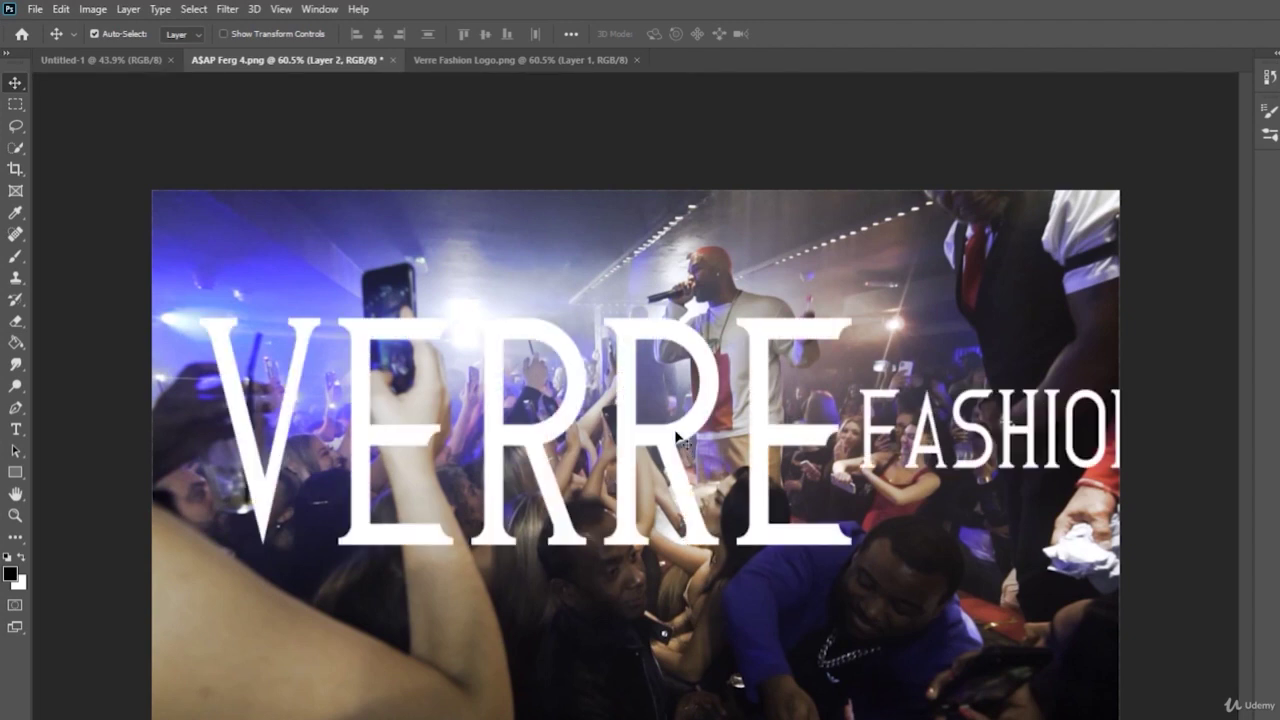
left_click_drag(783, 442, 739, 610)
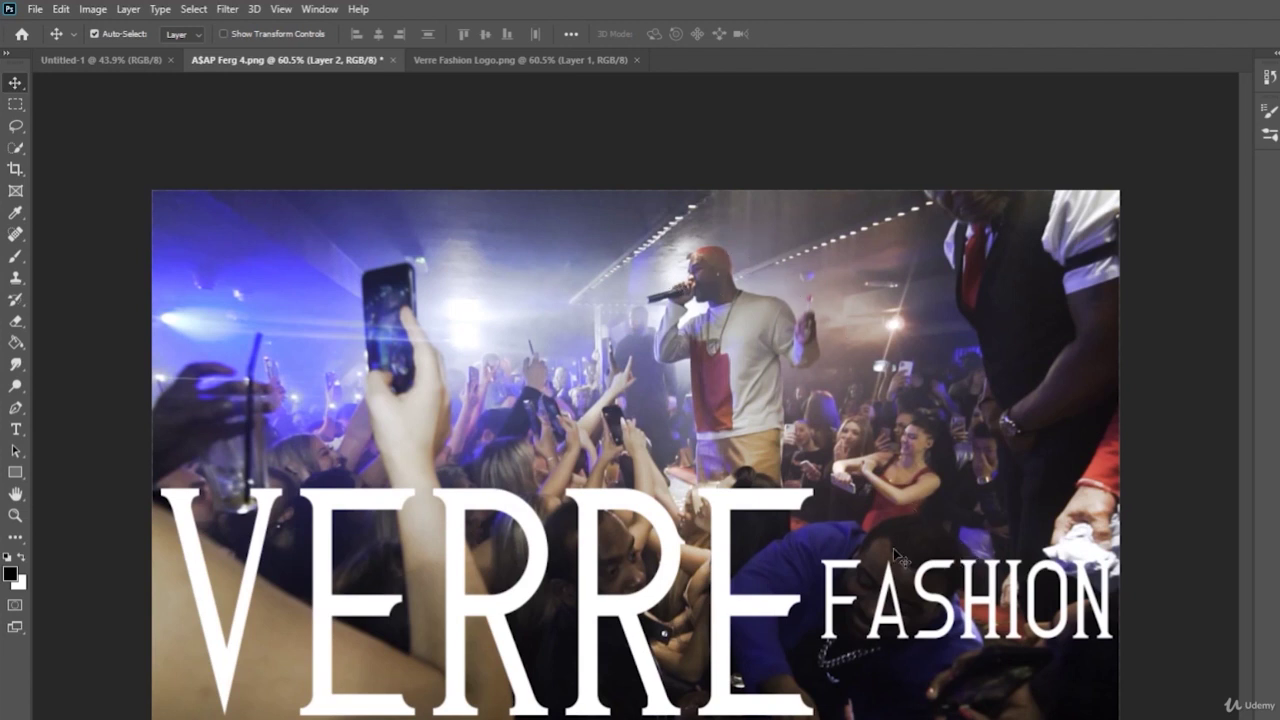
left_click(580, 61)
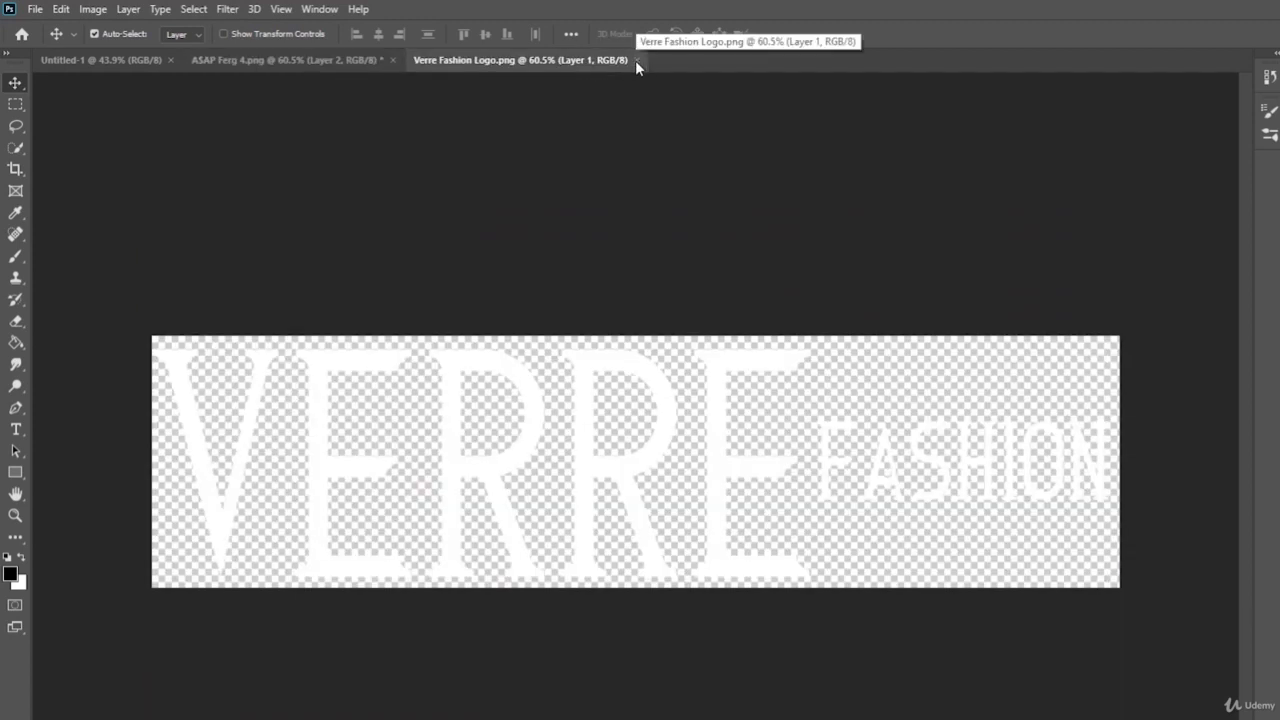
- Close Verre Fashion Logo.png, delete the logo's Layer 2 from the photo, and show Untitled-1
left_click(637, 61)
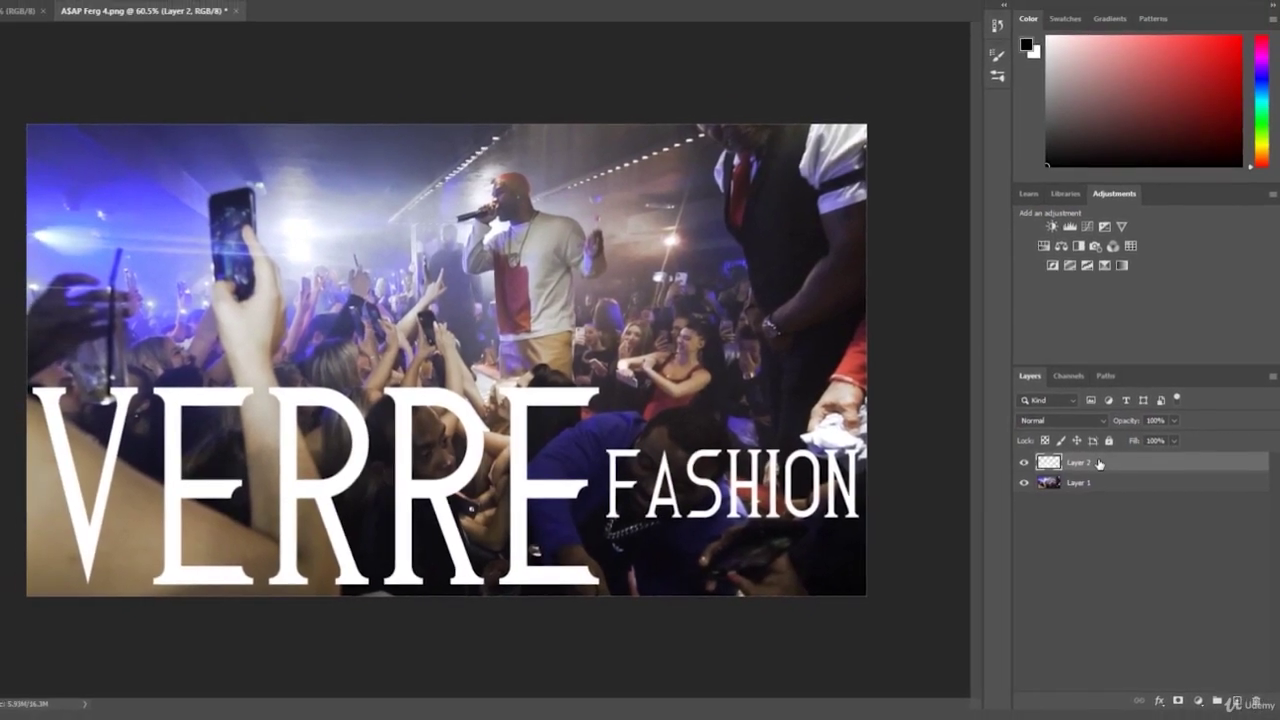
key("Delete")
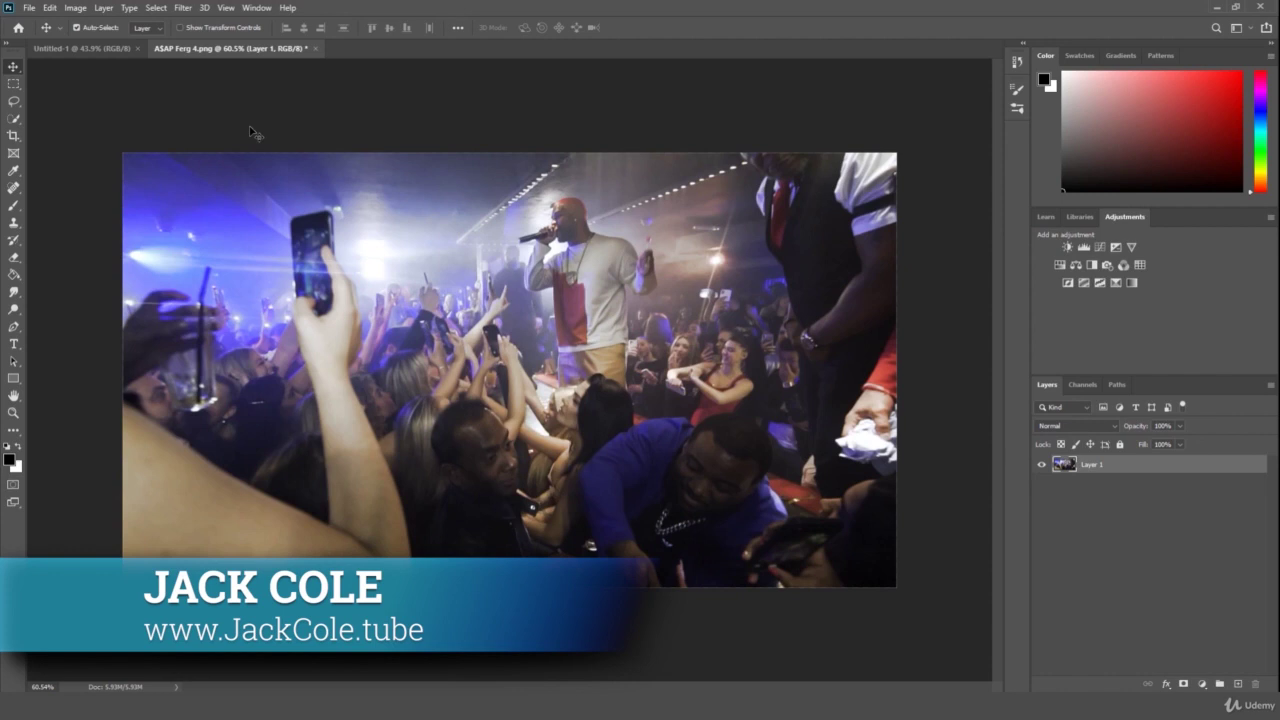
left_click(62, 47)
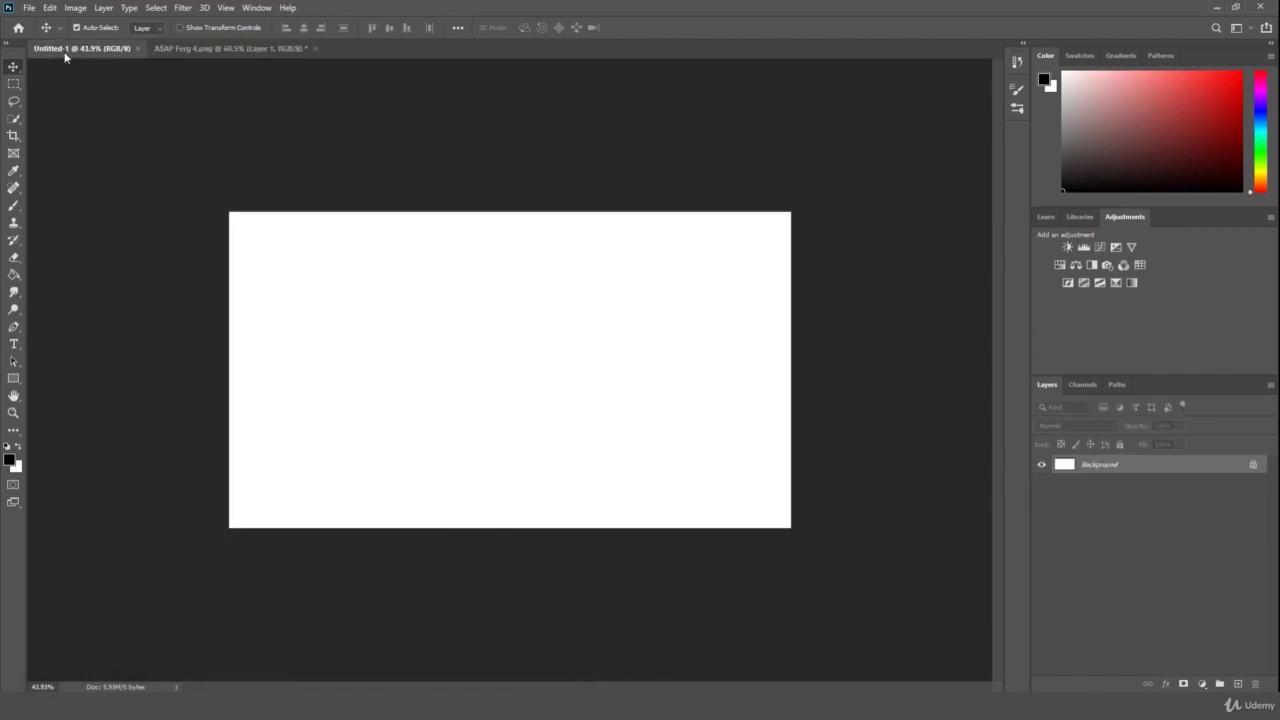
- Switch back to the ASAP Ferg 4.png concert photo and zoom the view out slightly
left_click(240, 50)
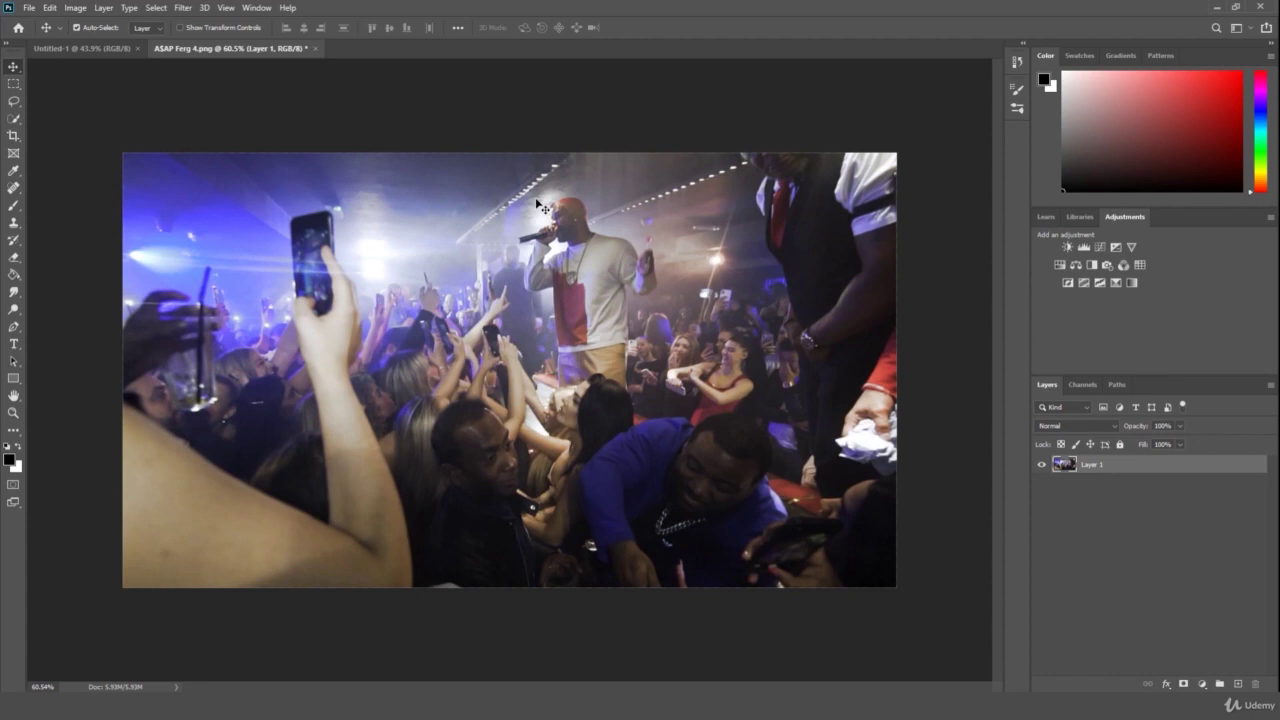
left_click(13, 412)
left_click_drag(242, 347, 228, 371)
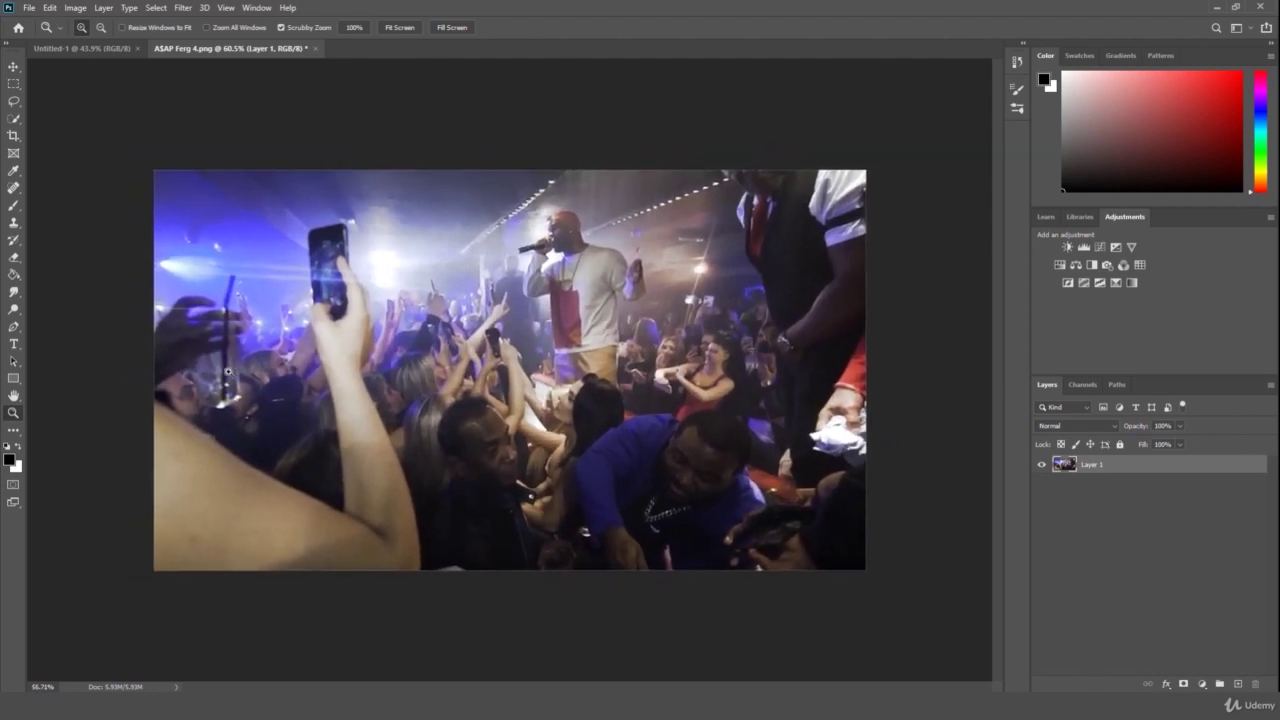
left_click_drag(462, 290, 515, 280)
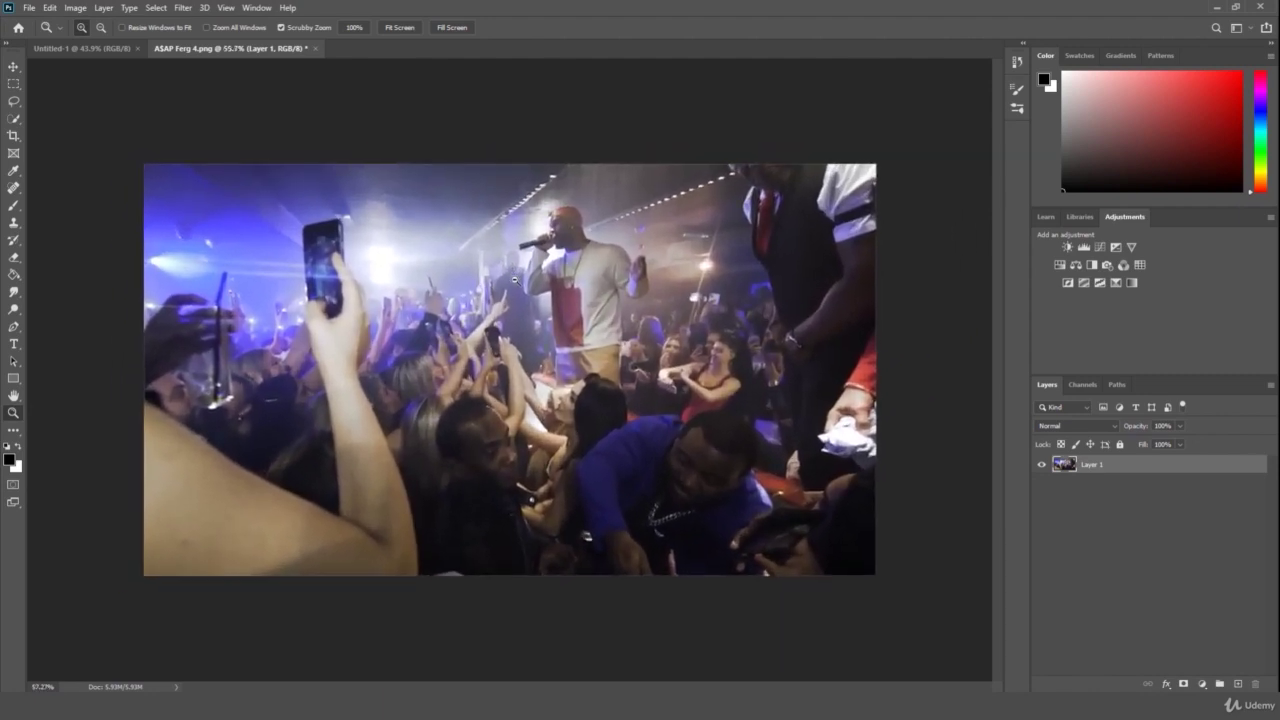
left_click(30, 8)
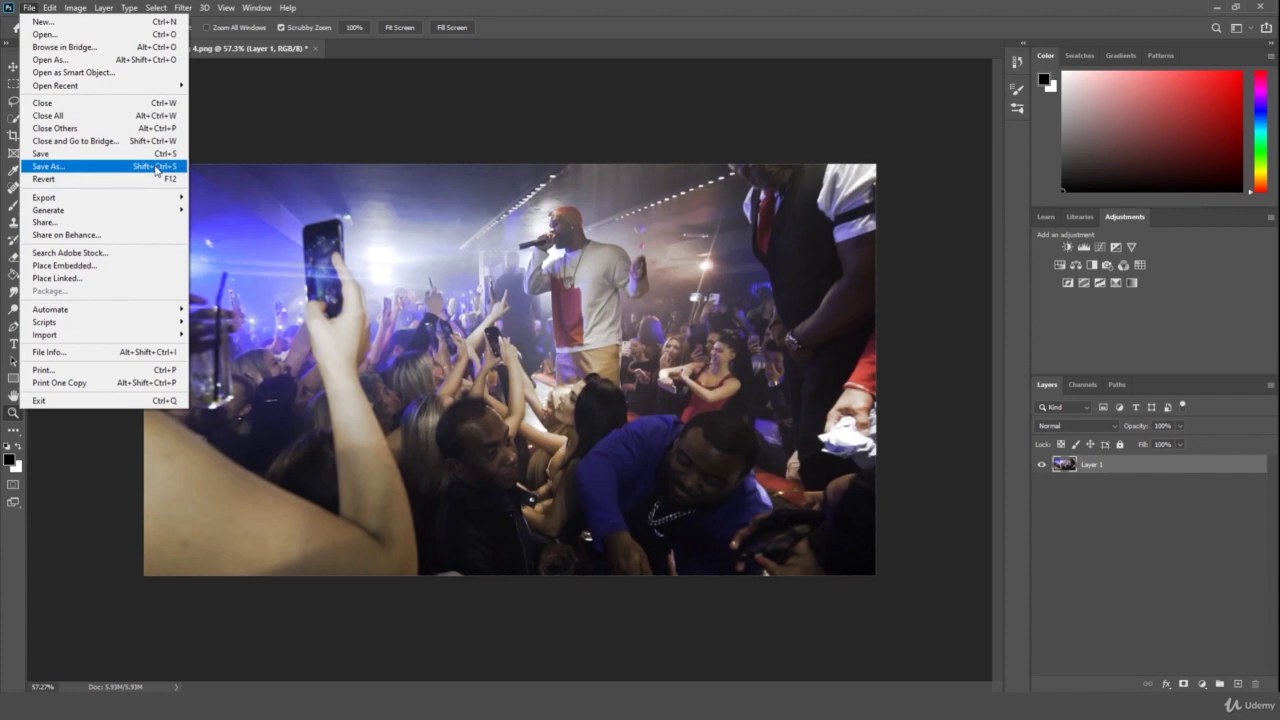
- Save the photo as ASAP Ferg 4 in Photoshop (*.PSD) format under Record Drive > 2020 > Photoshop Master Class
left_click(156, 168)
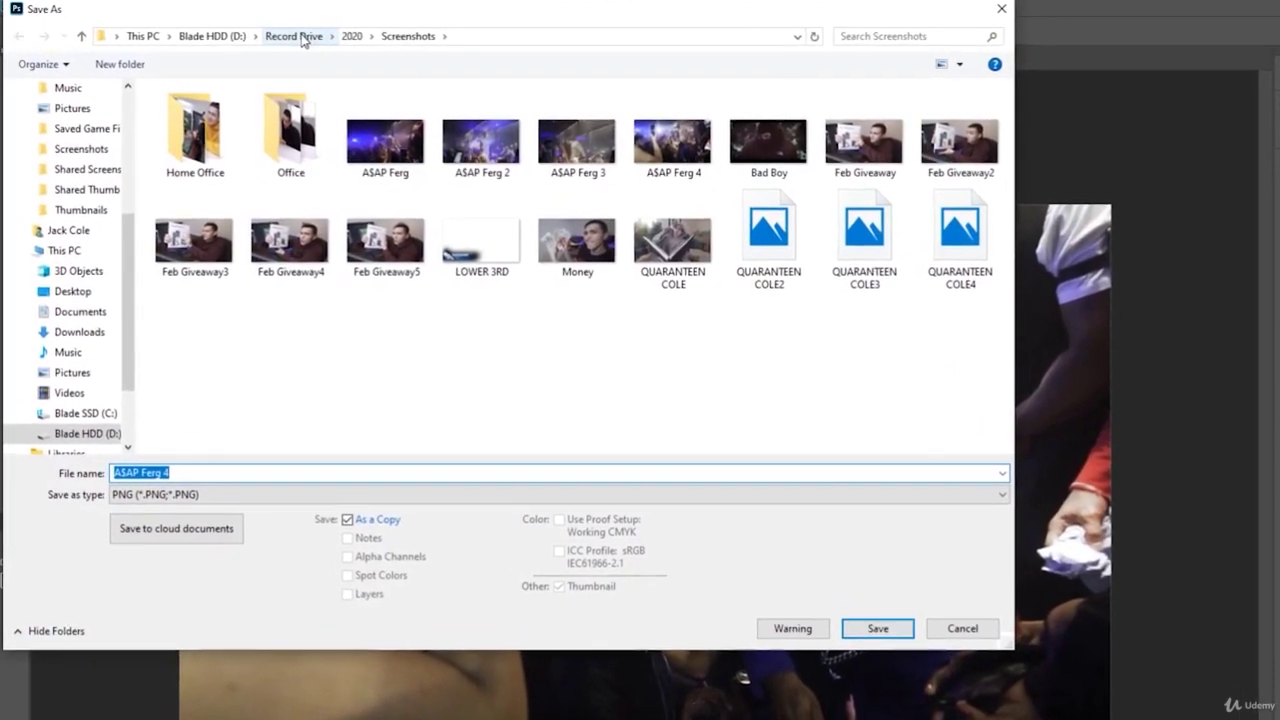
left_click(302, 38)
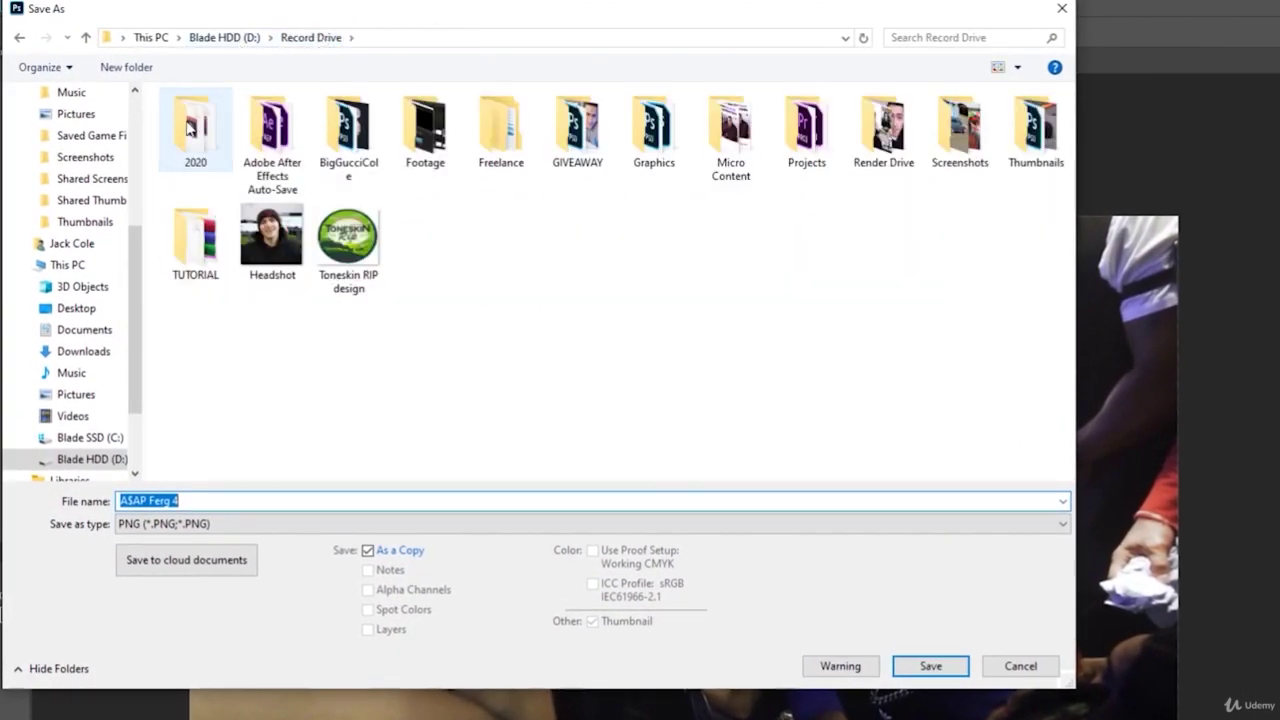
double_click(195, 128)
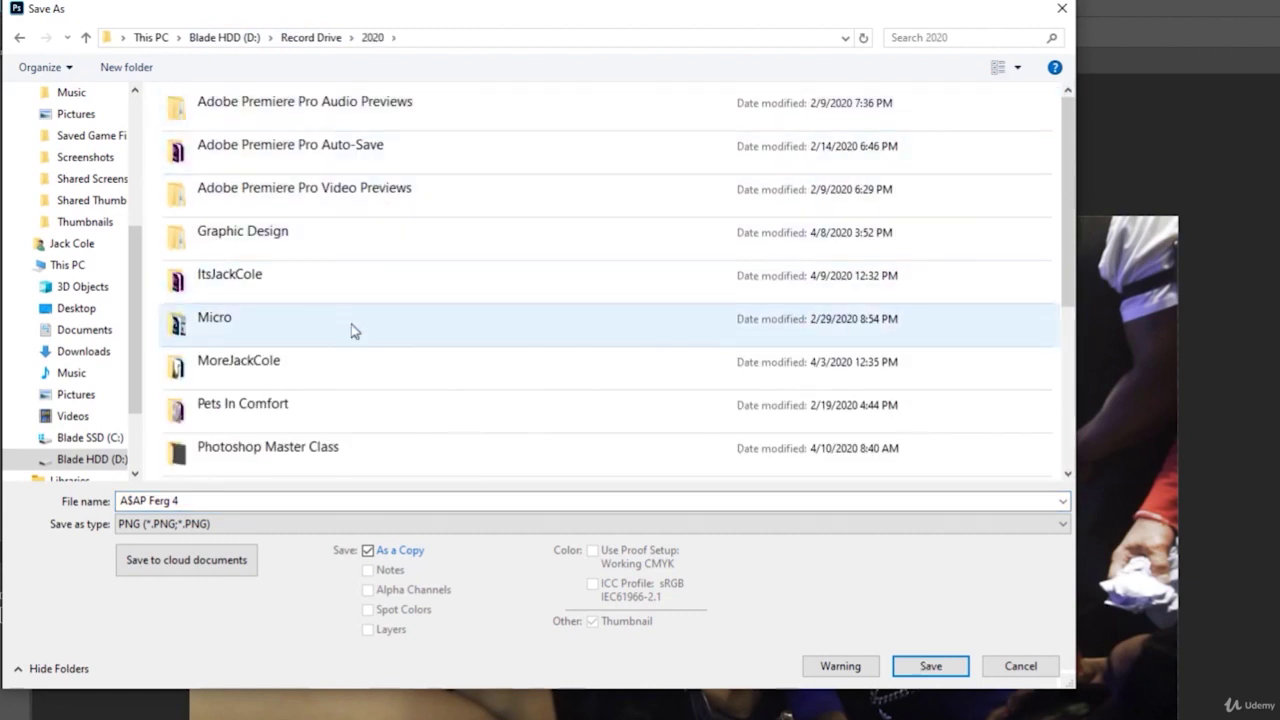
left_click(335, 450)
double_click(335, 450)
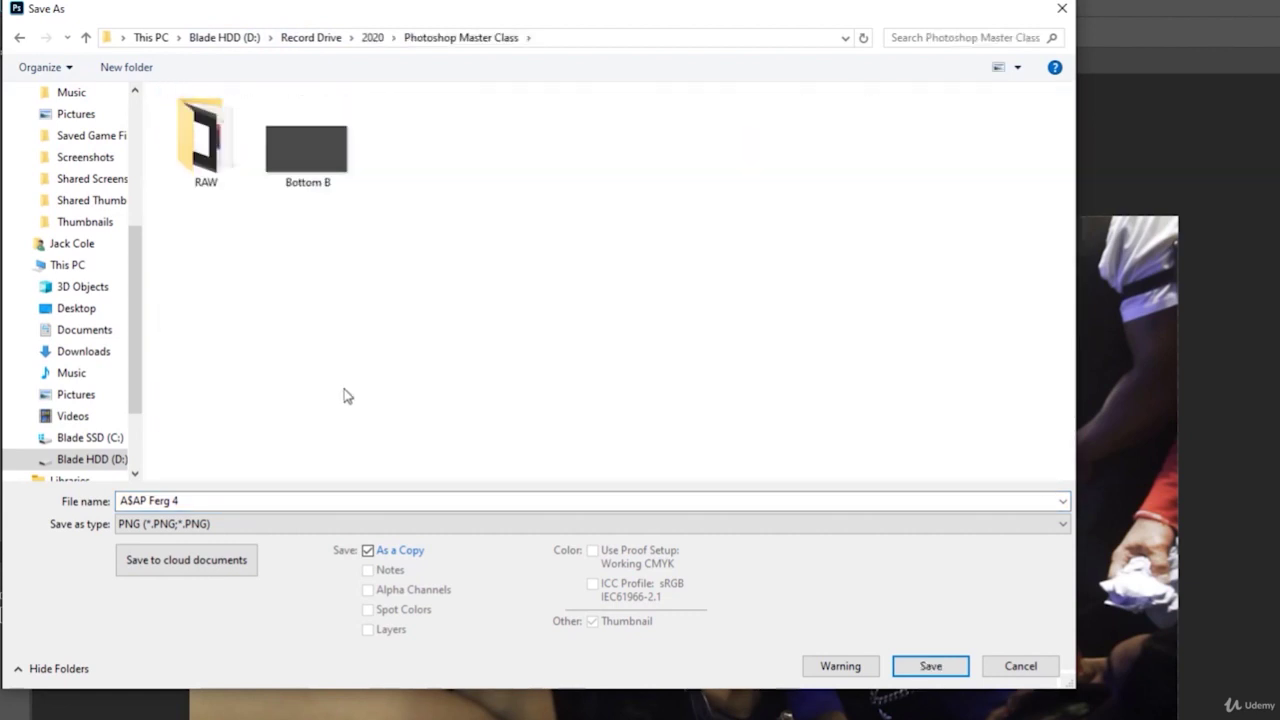
left_click(249, 526)
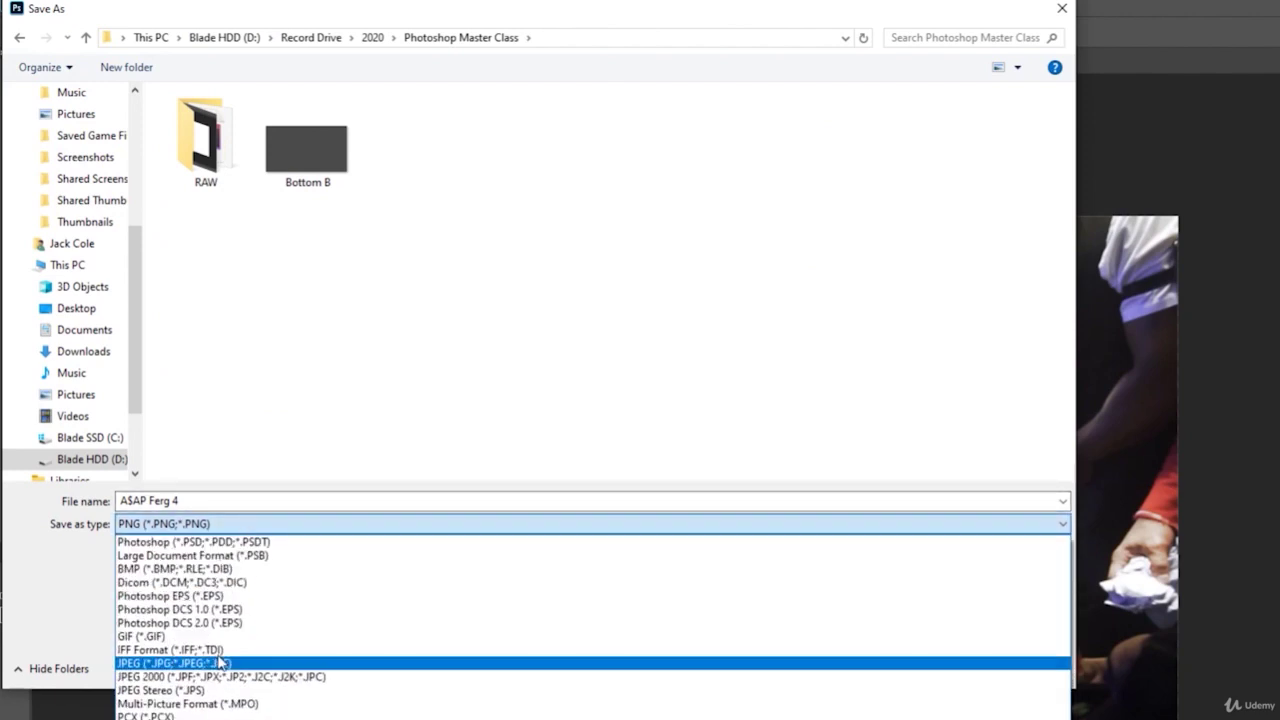
left_click(221, 542)
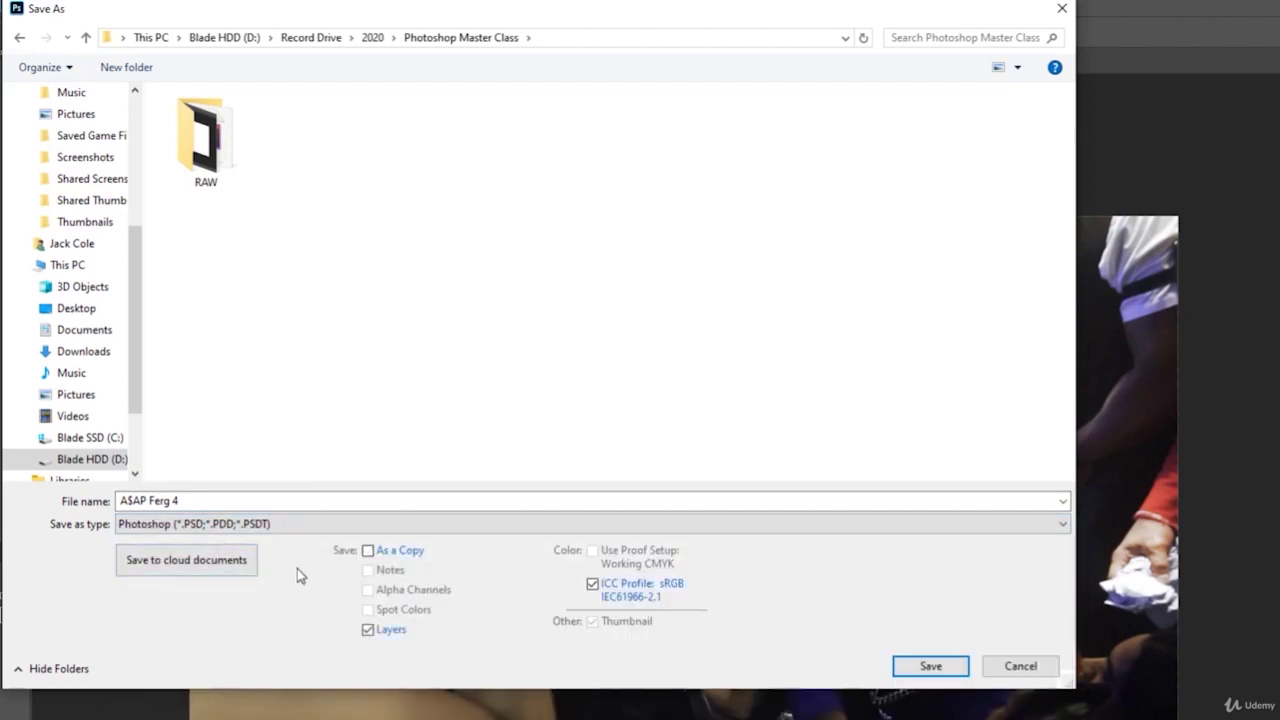
left_click(931, 666)
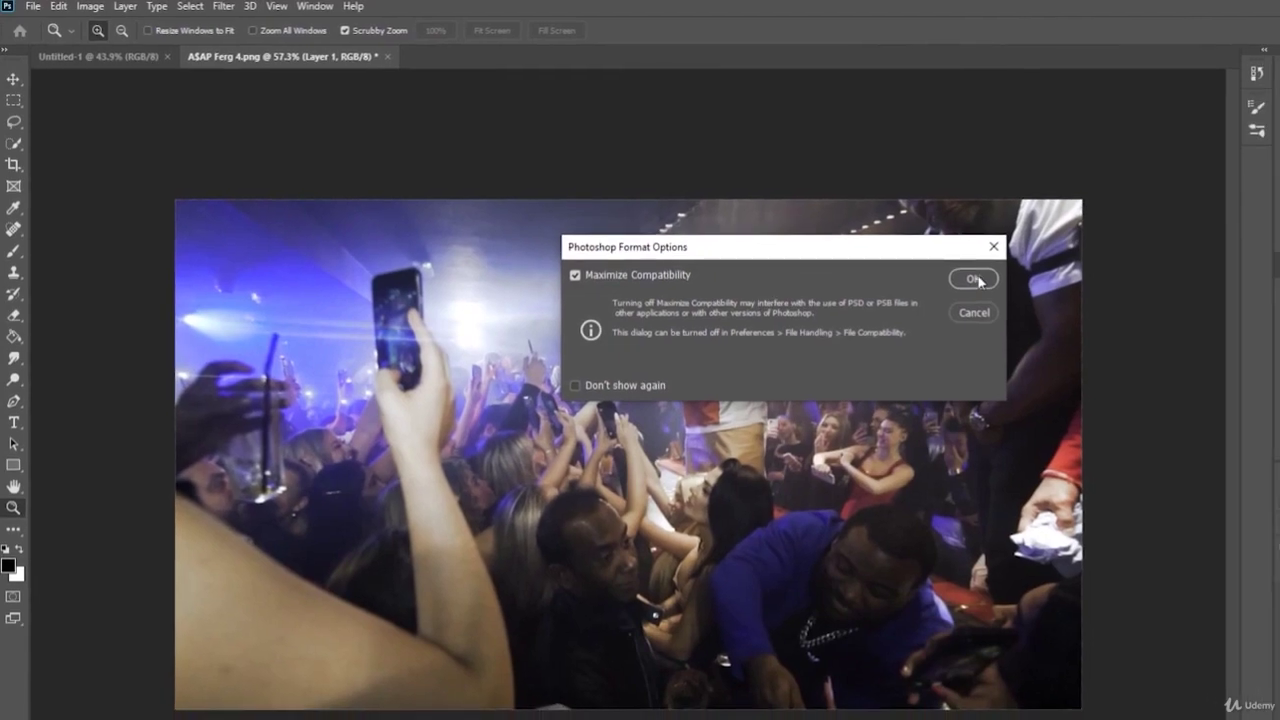
- Finish the PSD save with Maximize Compatibility and check ASAP Ferg 4.psd in File Explorer
left_click(991, 283)
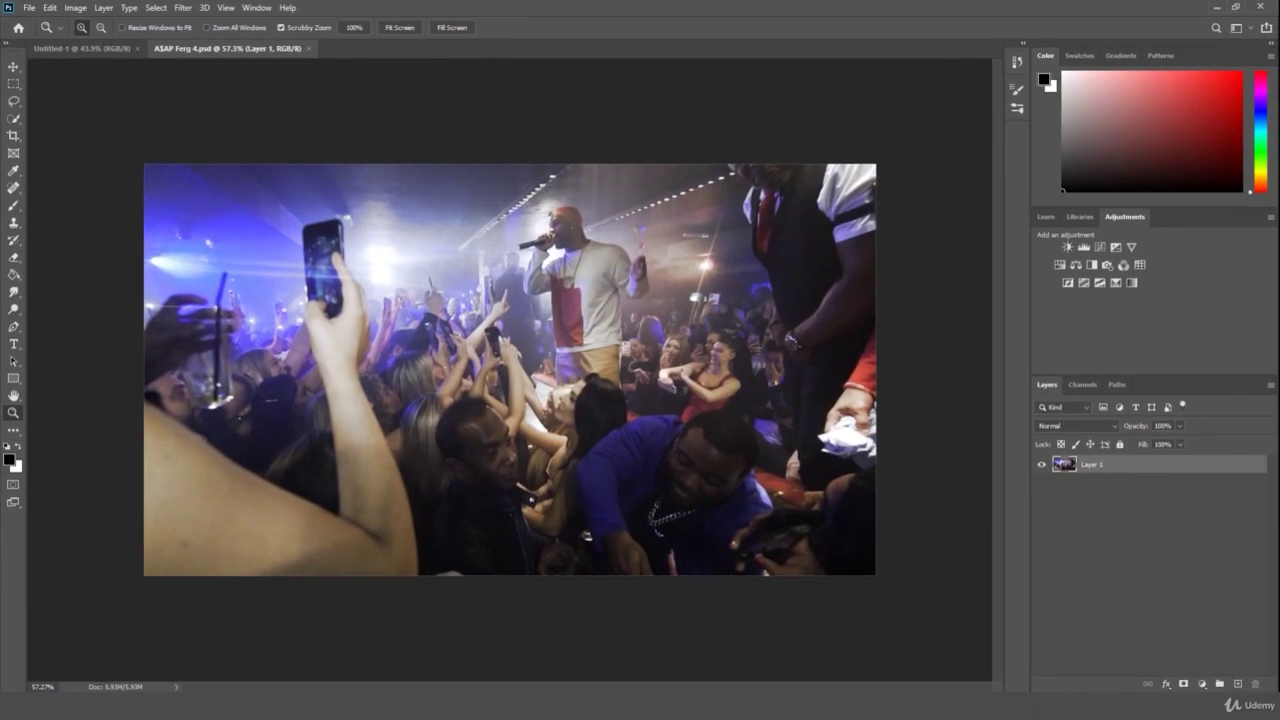
key("alt+Tab")
left_click_drag(1176, 118, 549, 100)
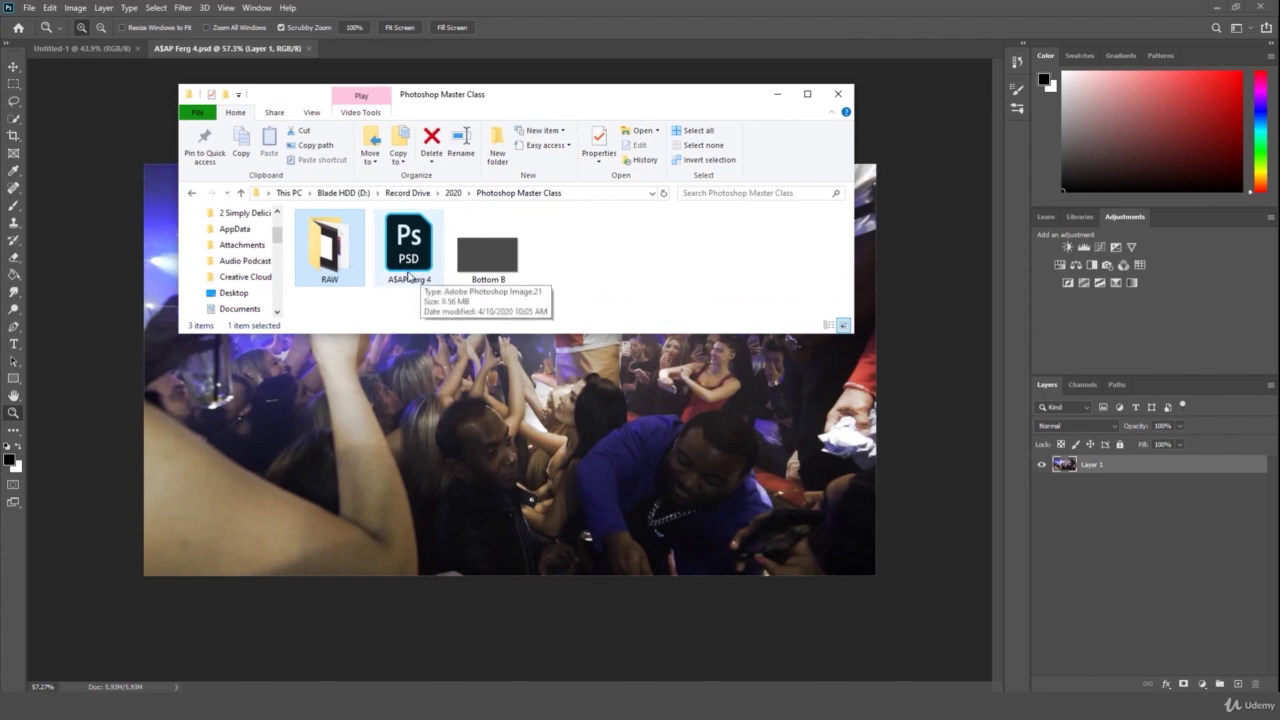
left_click(417, 267)
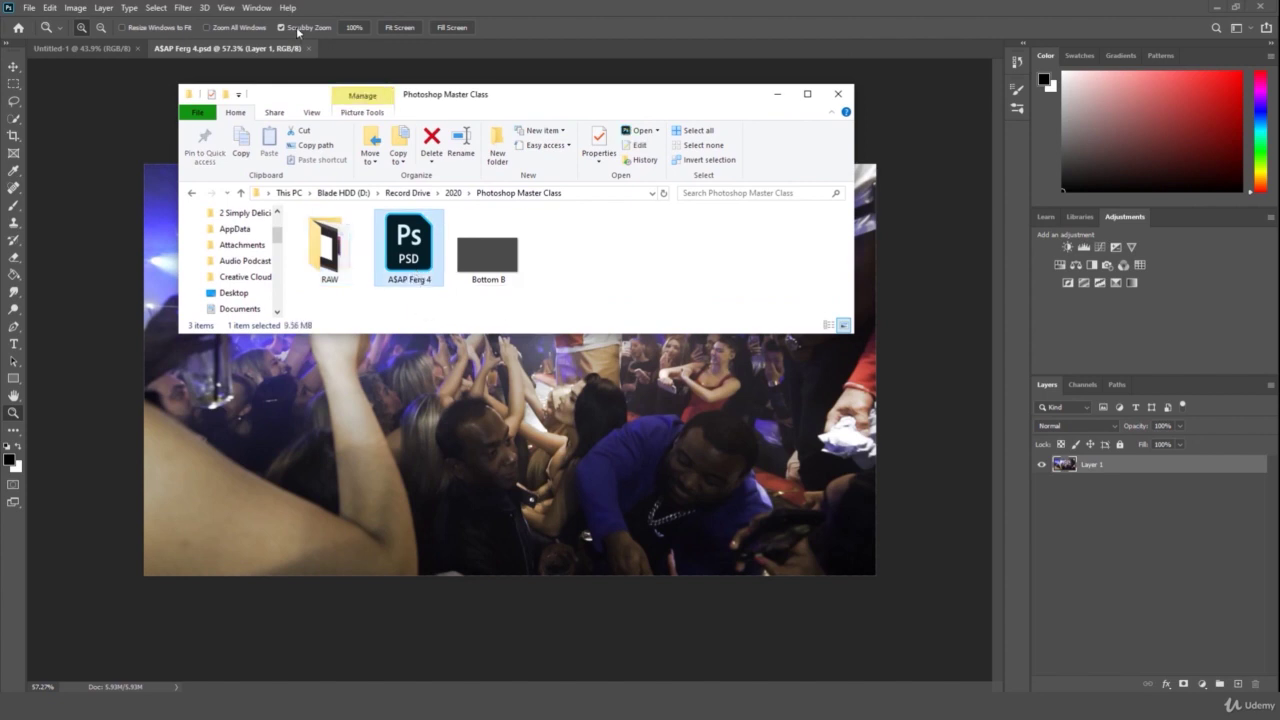
- Close ASAP Ferg 4.psd, reopen it from File Explorer, and zoom out slightly
left_click(352, 48)
left_click(309, 48)
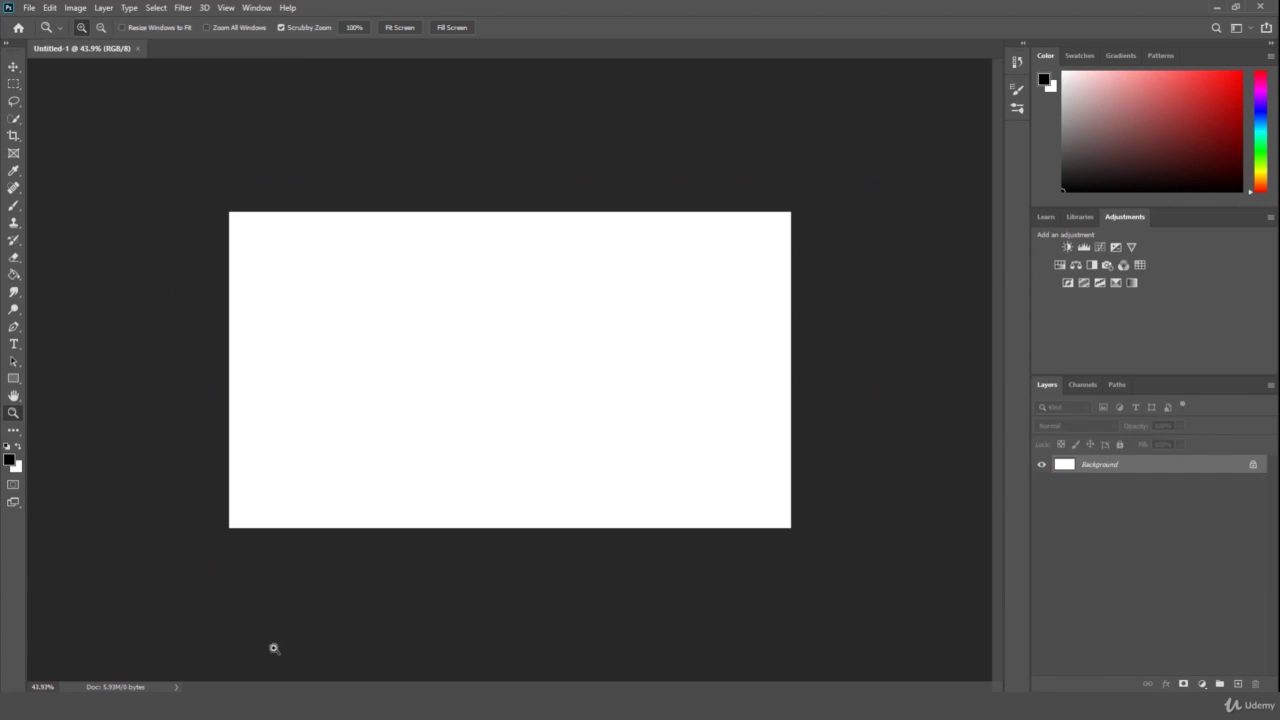
key("alt+Tab")
double_click(405, 252)
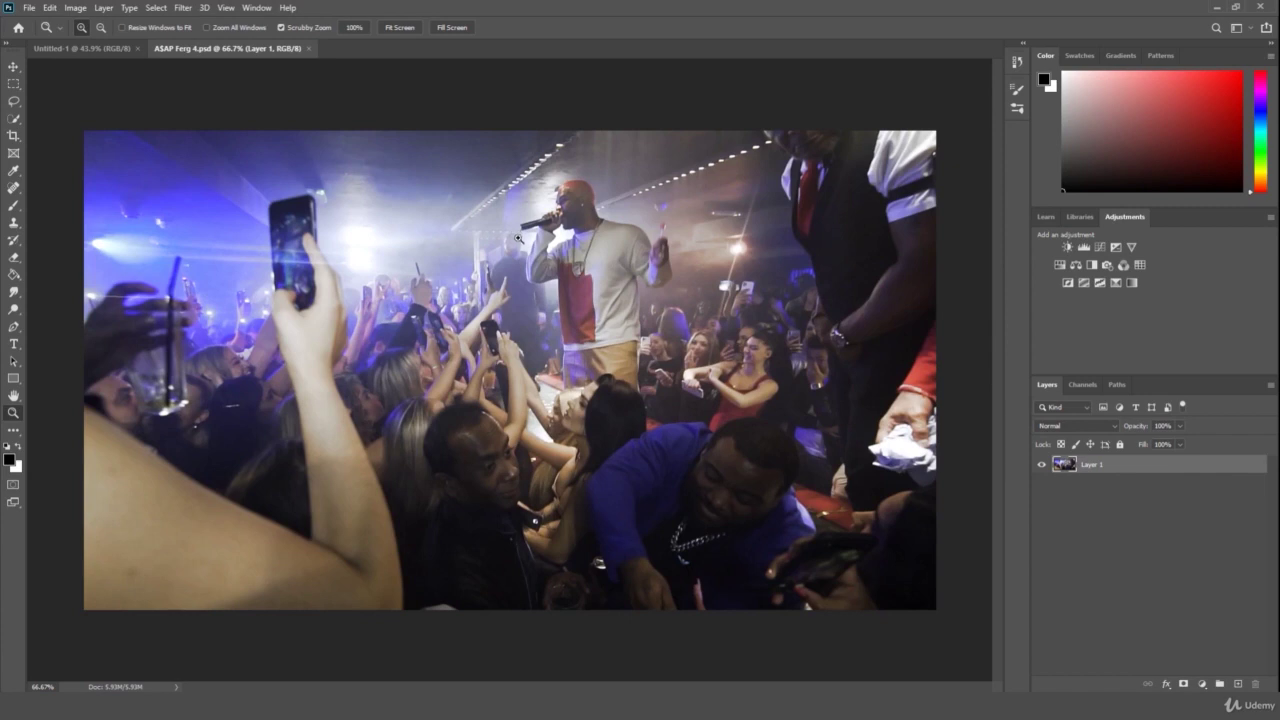
left_click_drag(525, 241, 509, 253)
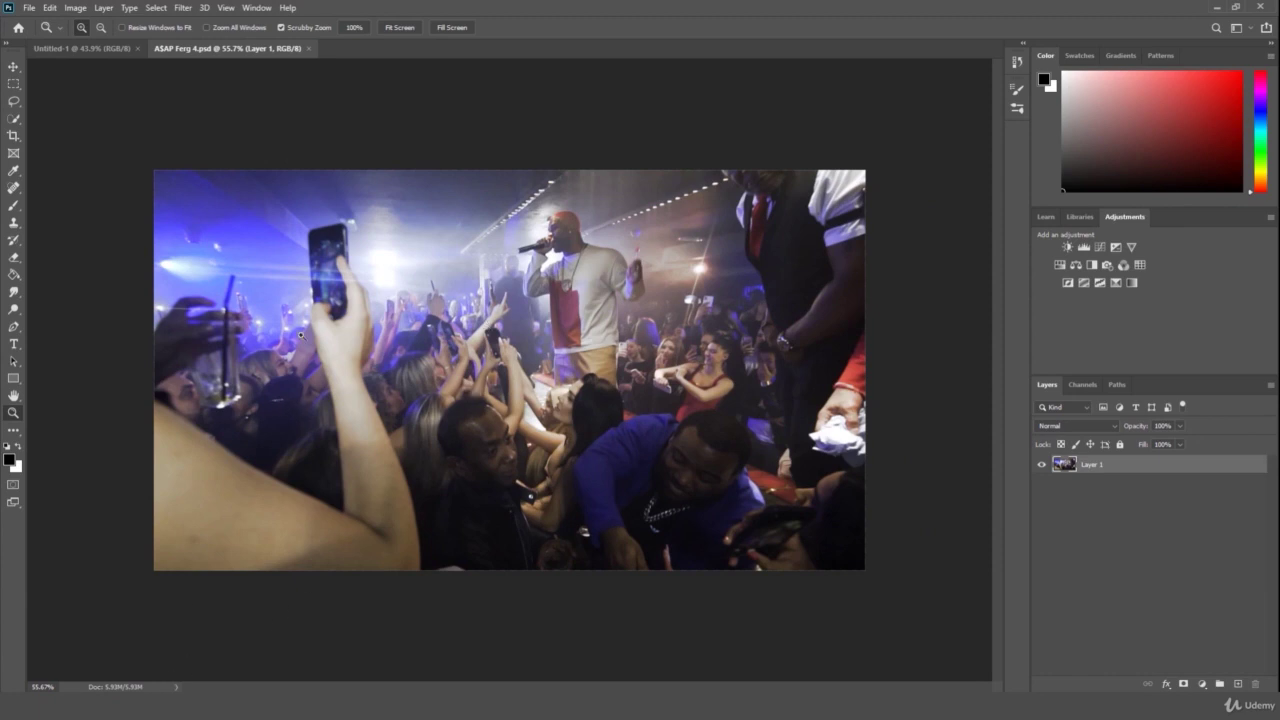
key("alt+Tab")
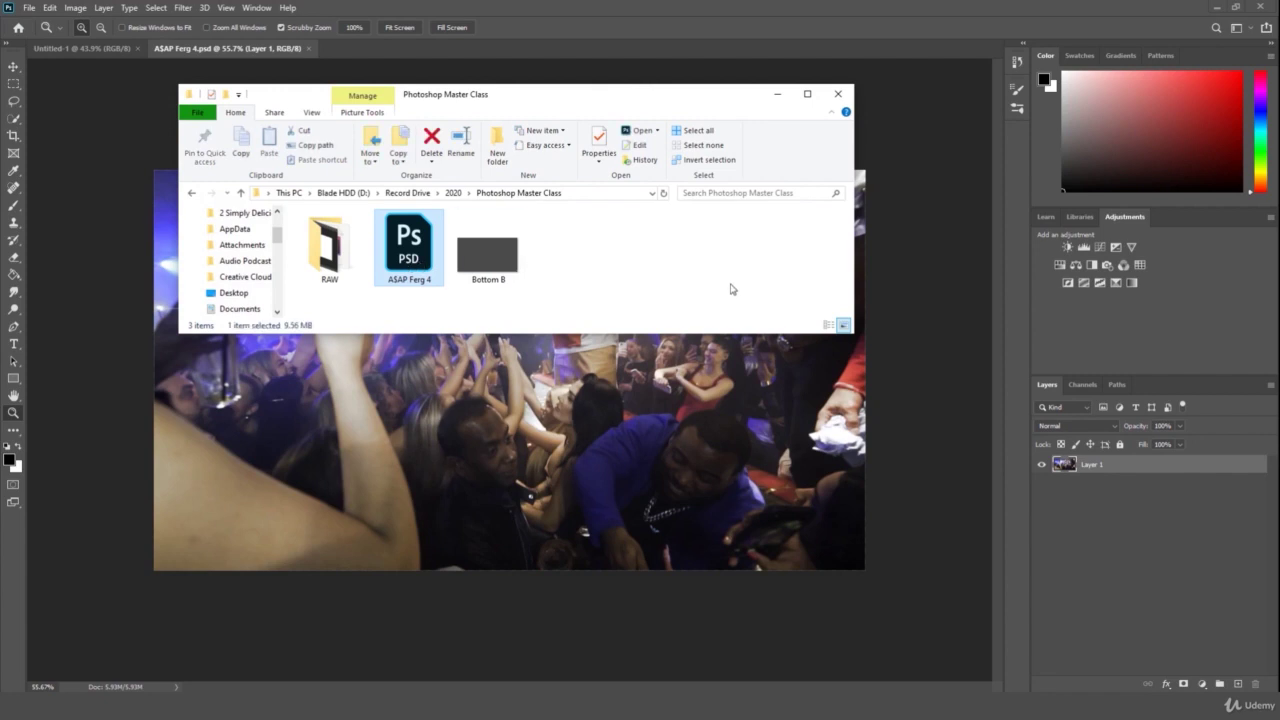
left_click(782, 407)
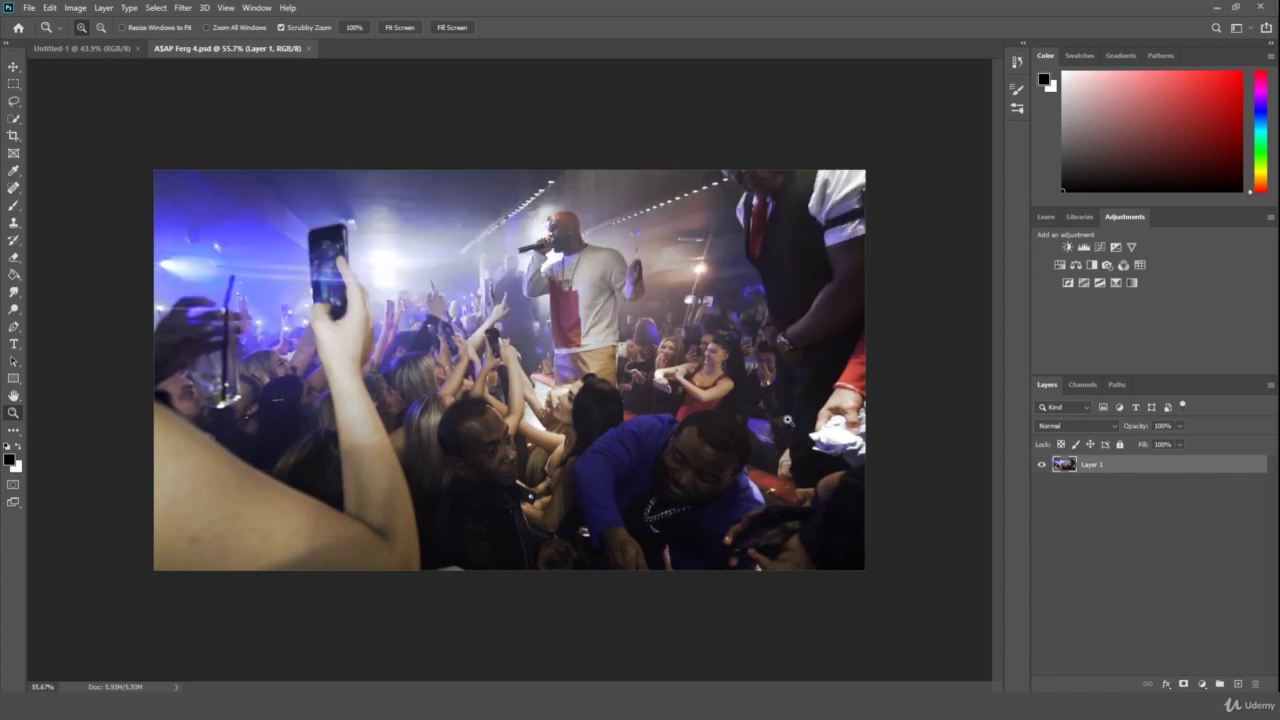
left_click(33, 7)
- Open Verre Fashion Logo.png from the recent files and zoom out slightly
mouse_move(42, 88)
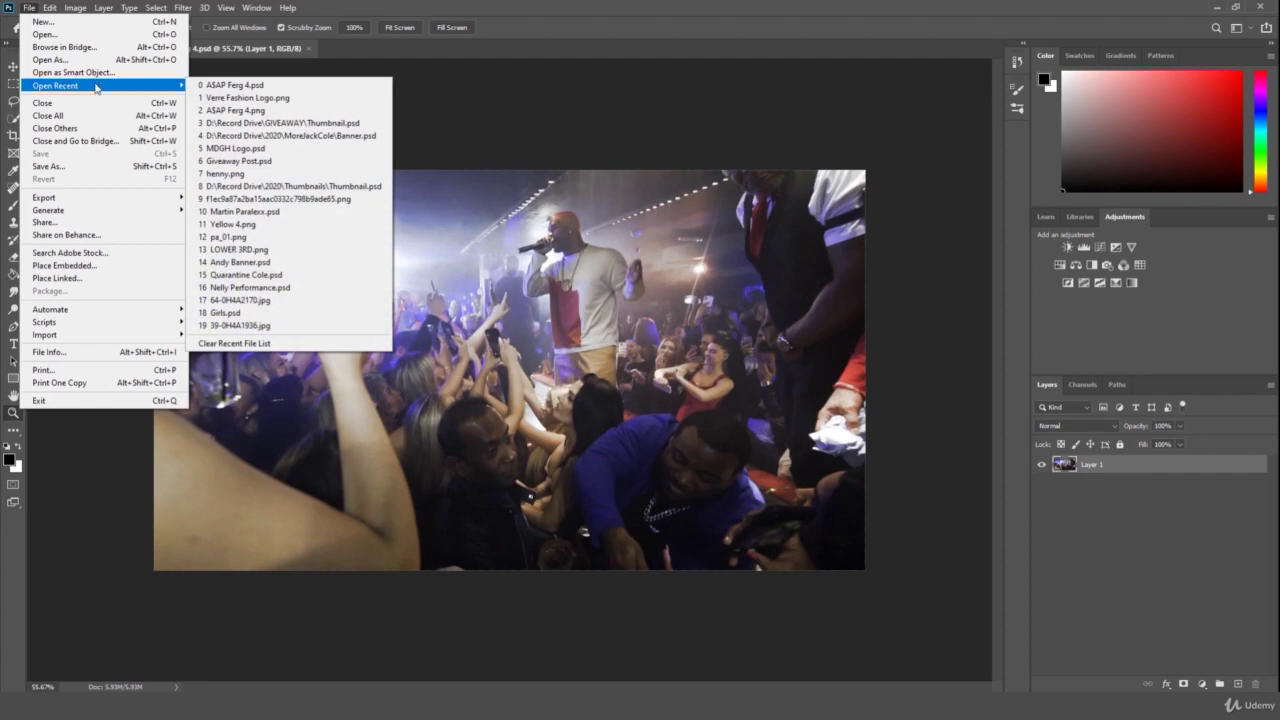
left_click(230, 99)
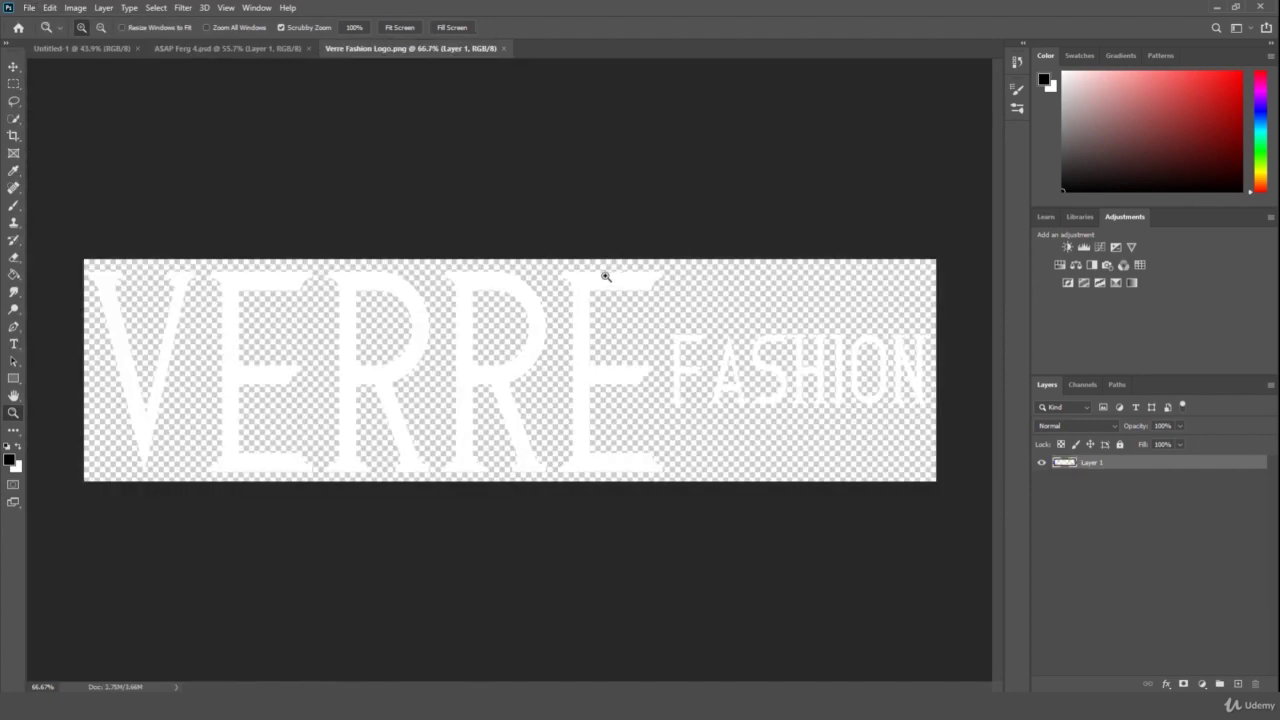
left_click_drag(605, 275, 571, 274)
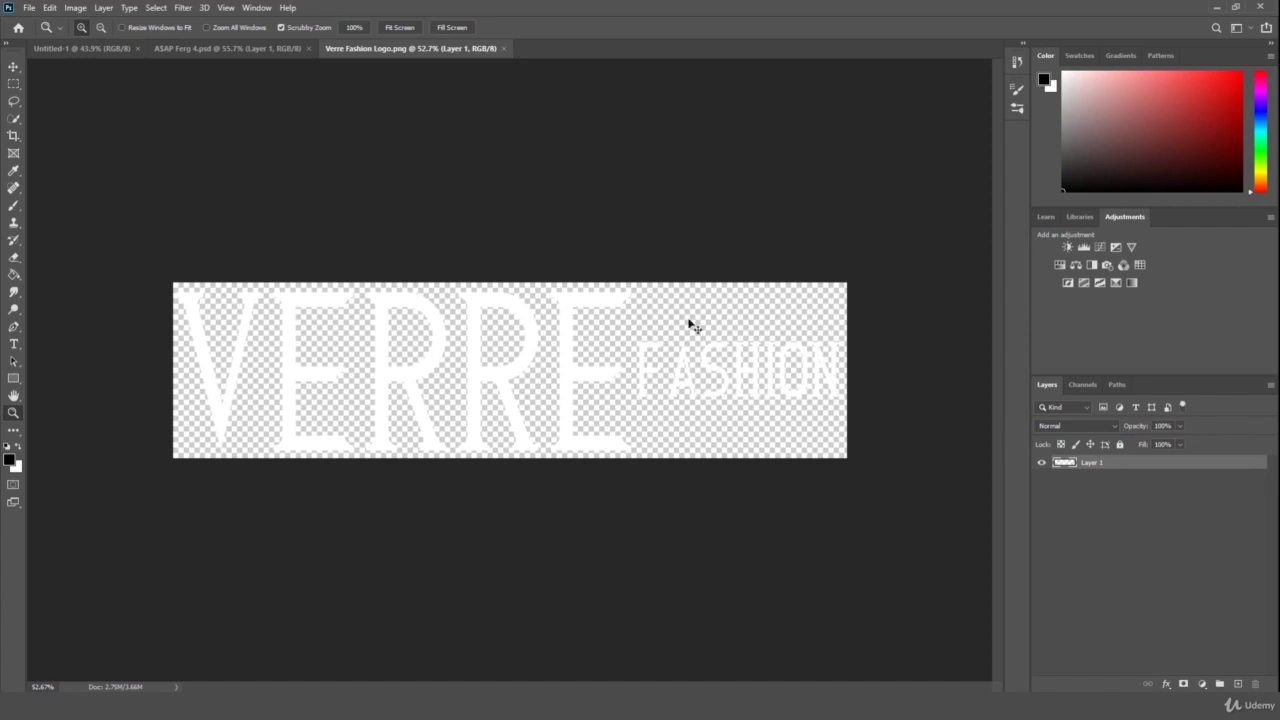
- Save the logo as a quality-12 JPEG in Record Drive > 2020 > Photoshop Master Class
left_click(29, 7)
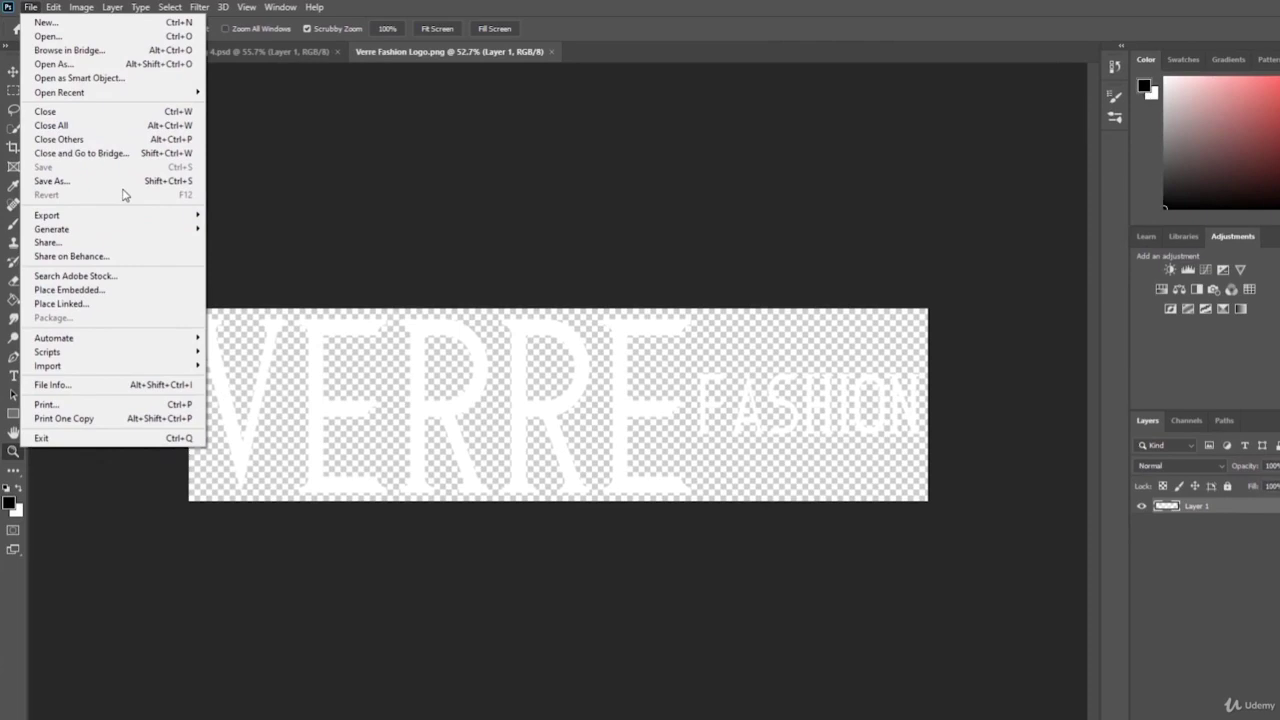
left_click(124, 183)
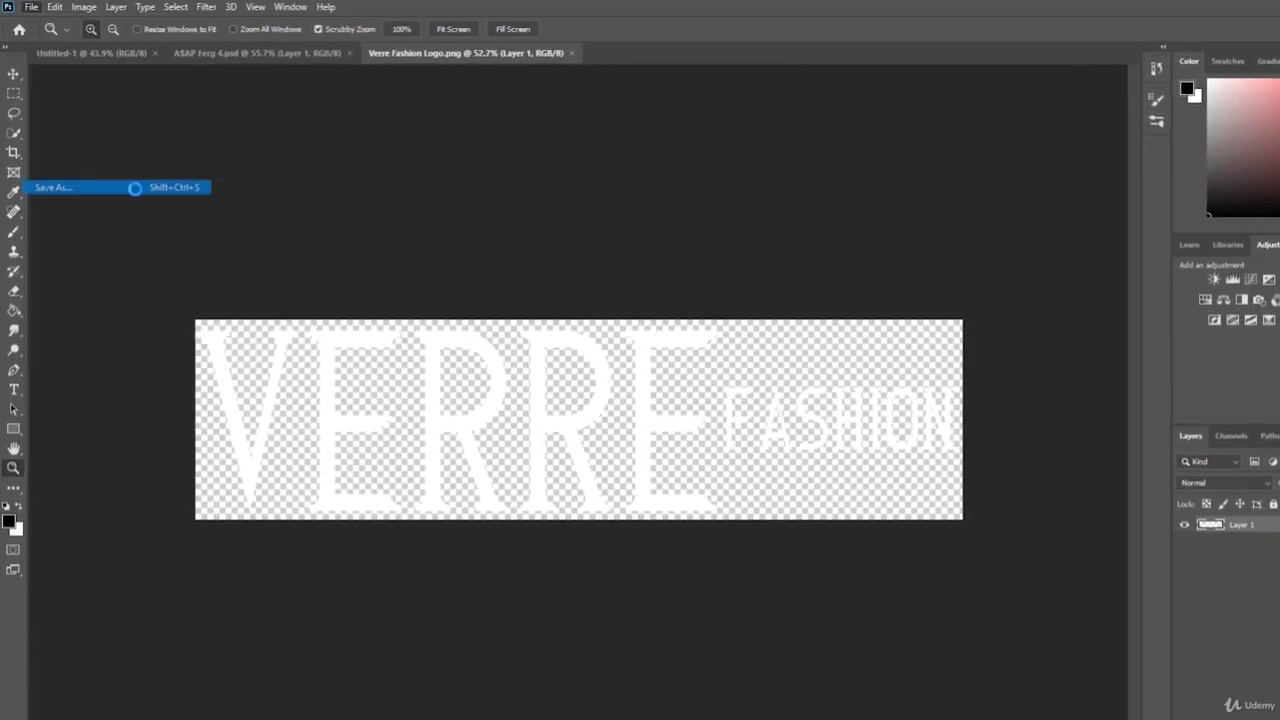
left_click(242, 491)
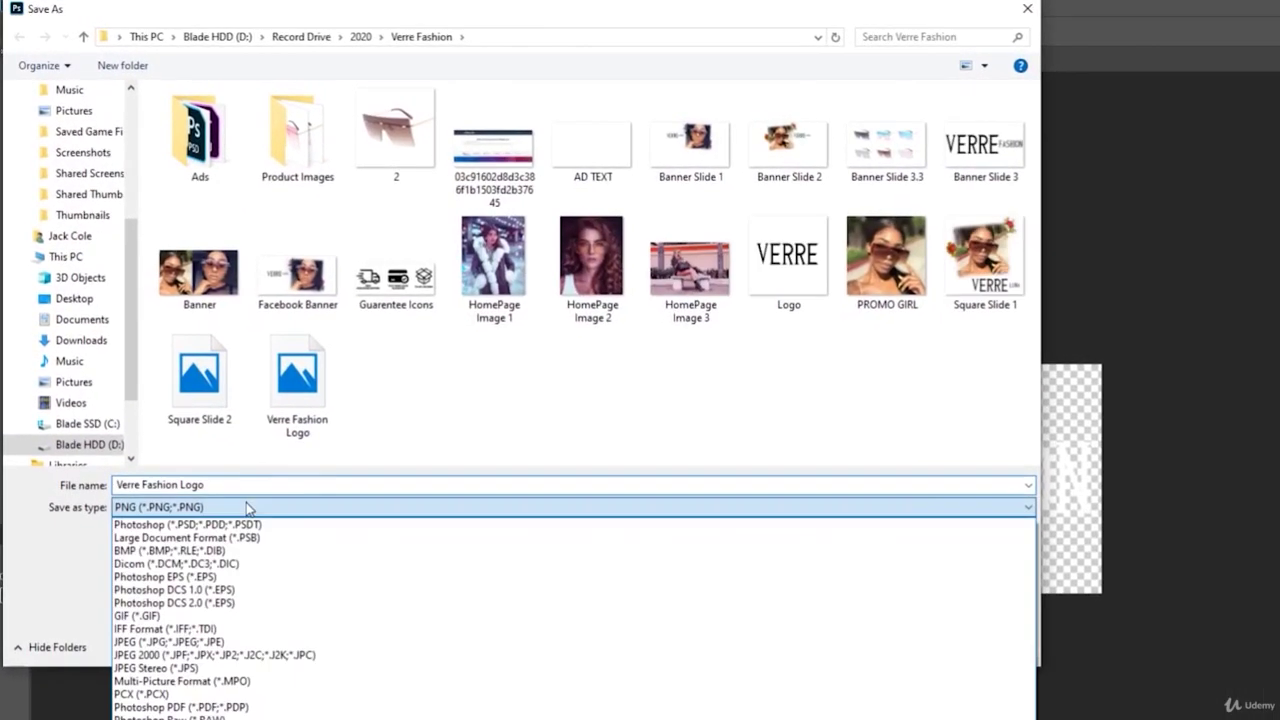
left_click(174, 663)
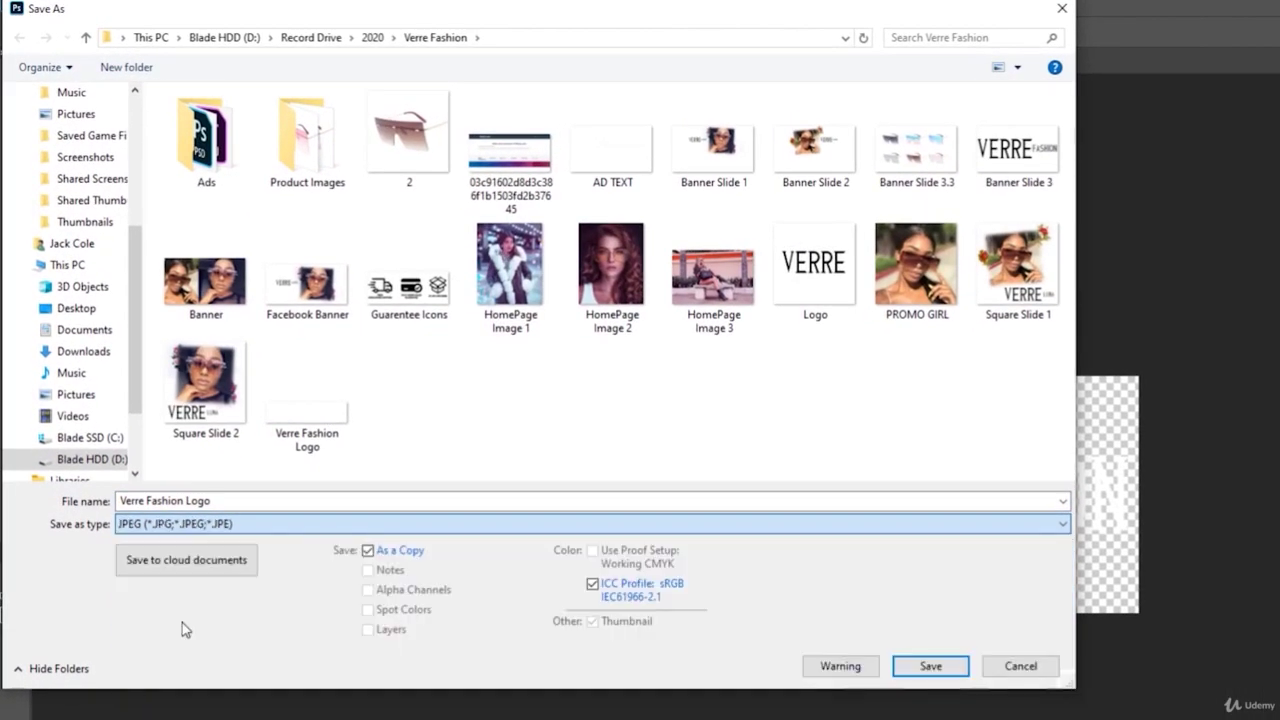
left_click(322, 37)
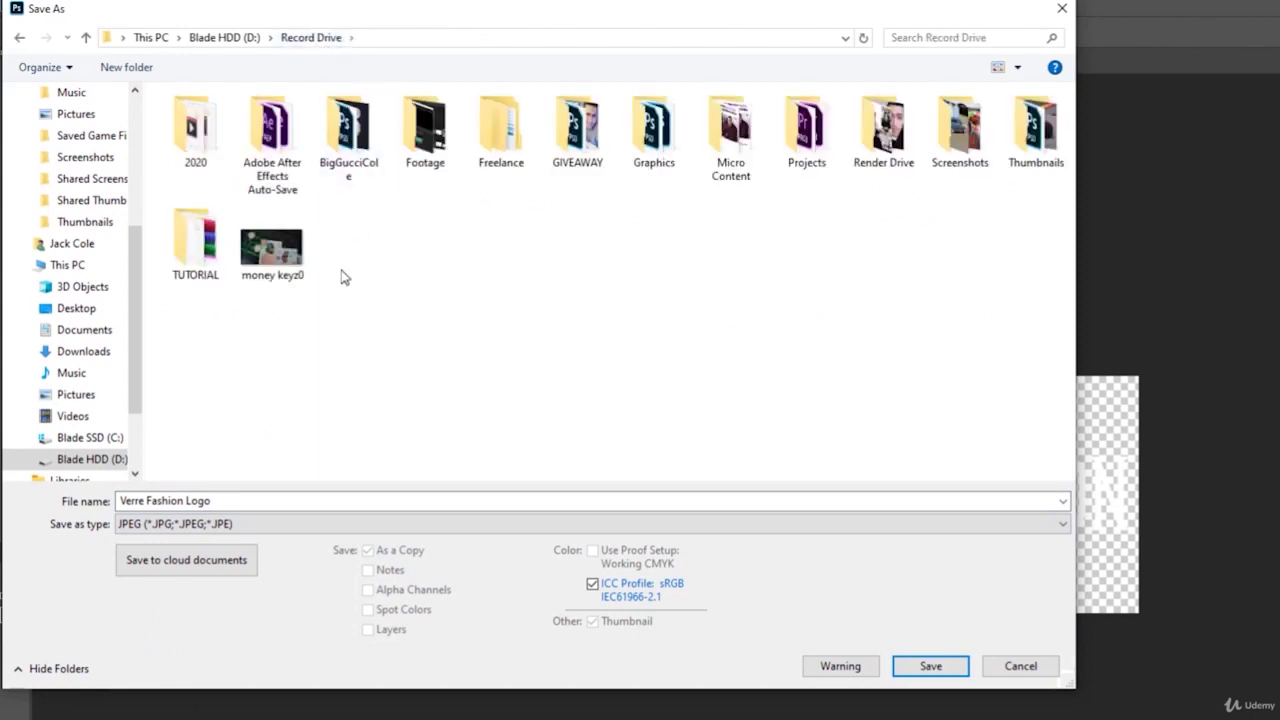
double_click(212, 105)
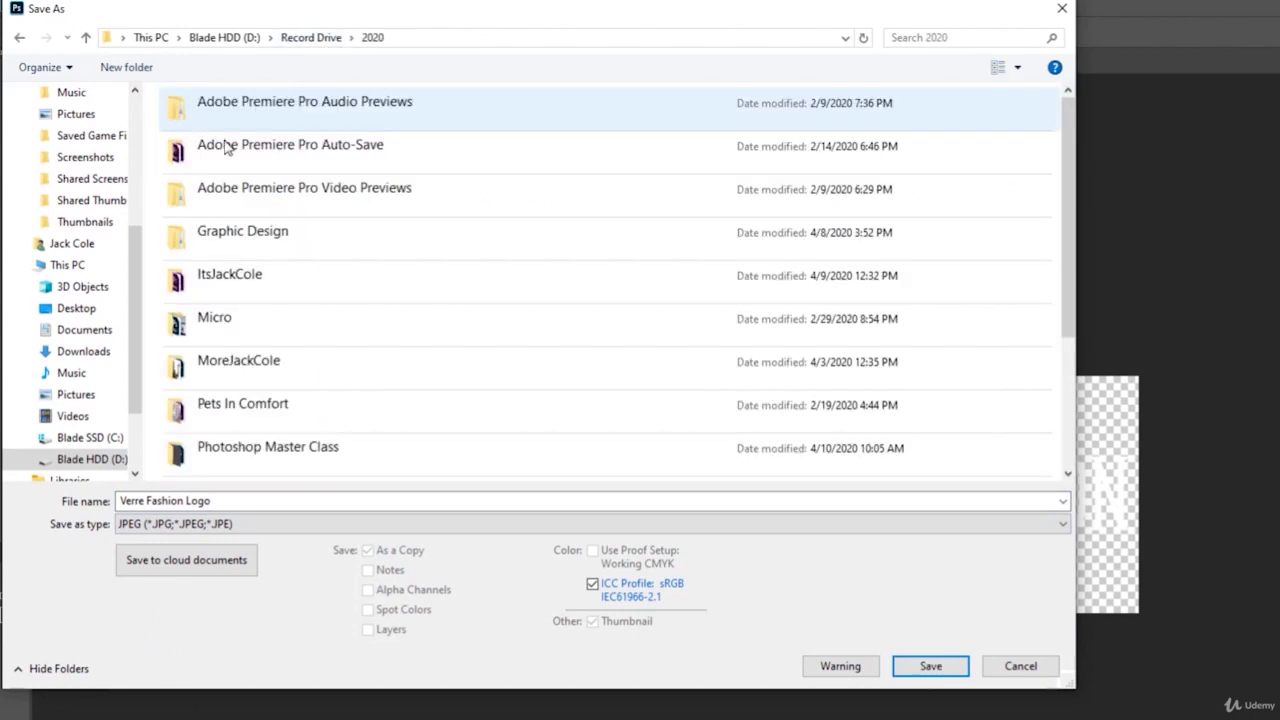
double_click(342, 447)
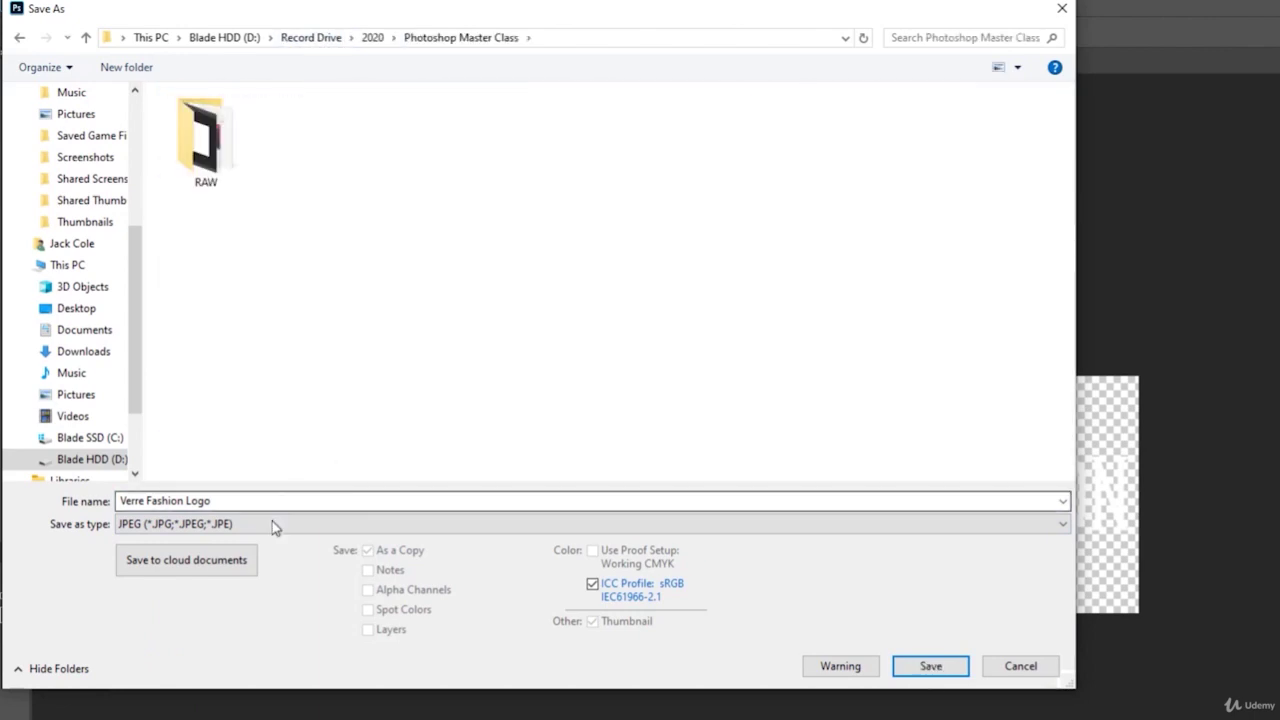
left_click(272, 524)
left_click(183, 668)
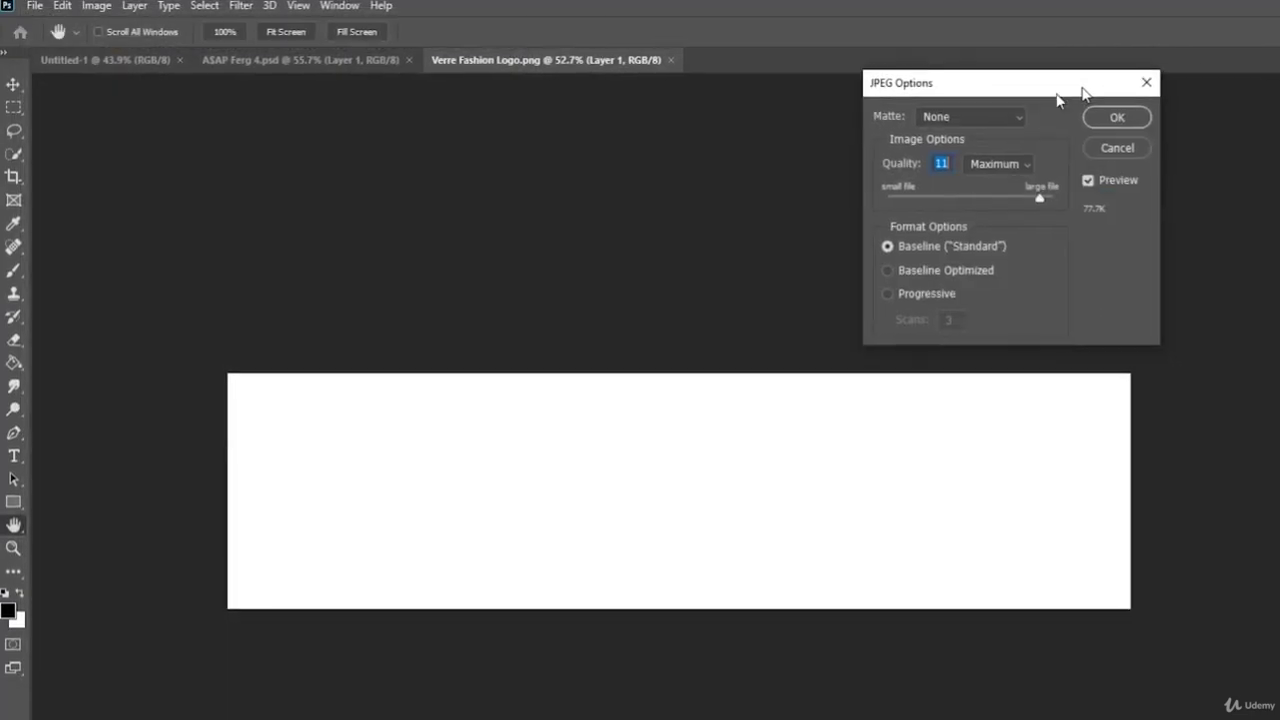
left_click_drag(1057, 100, 891, 126)
left_click_drag(820, 224, 828, 219)
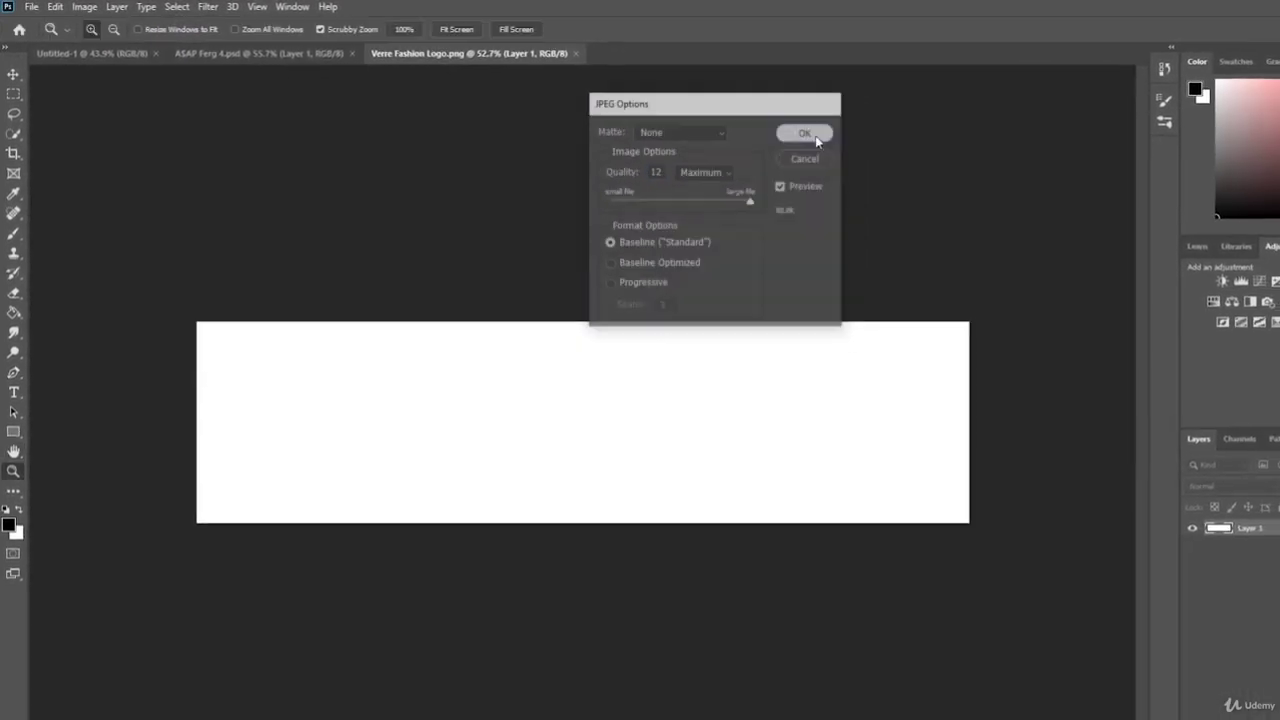
left_click(831, 137)
- Preview the saved JPEG logo in Photos, which shows only solid white, then close it
key("alt+Tab")
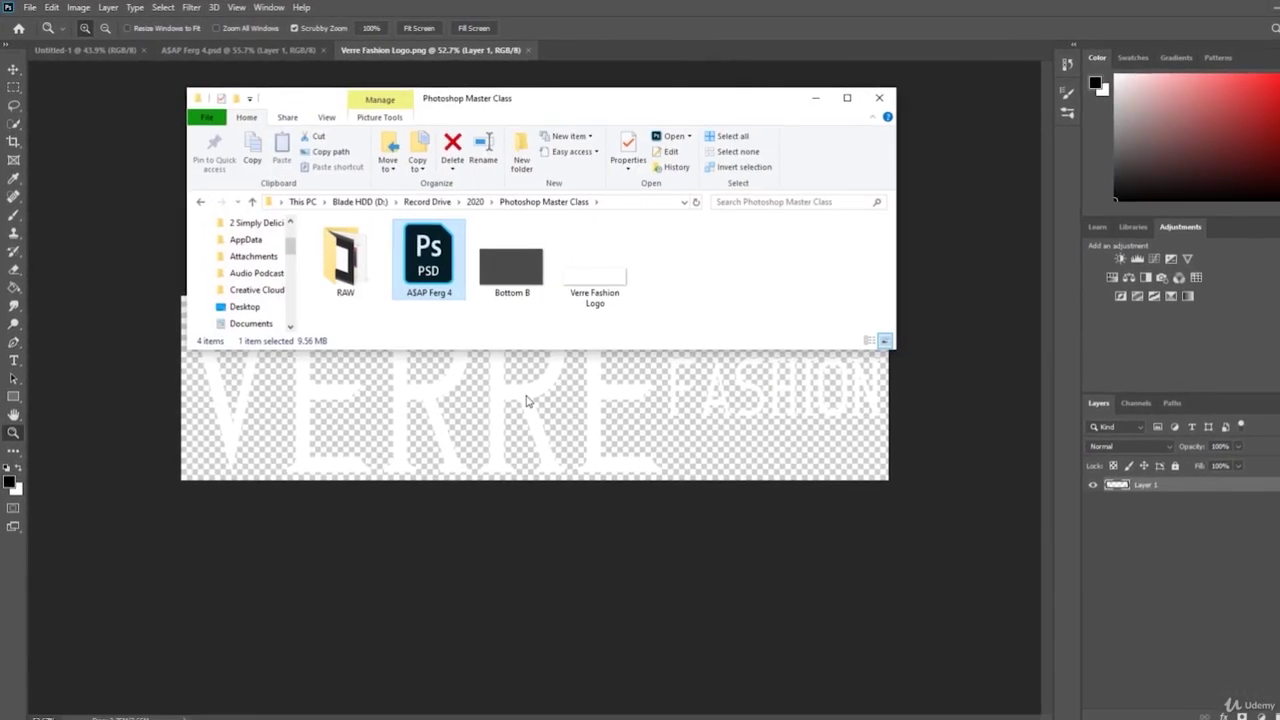
double_click(565, 282)
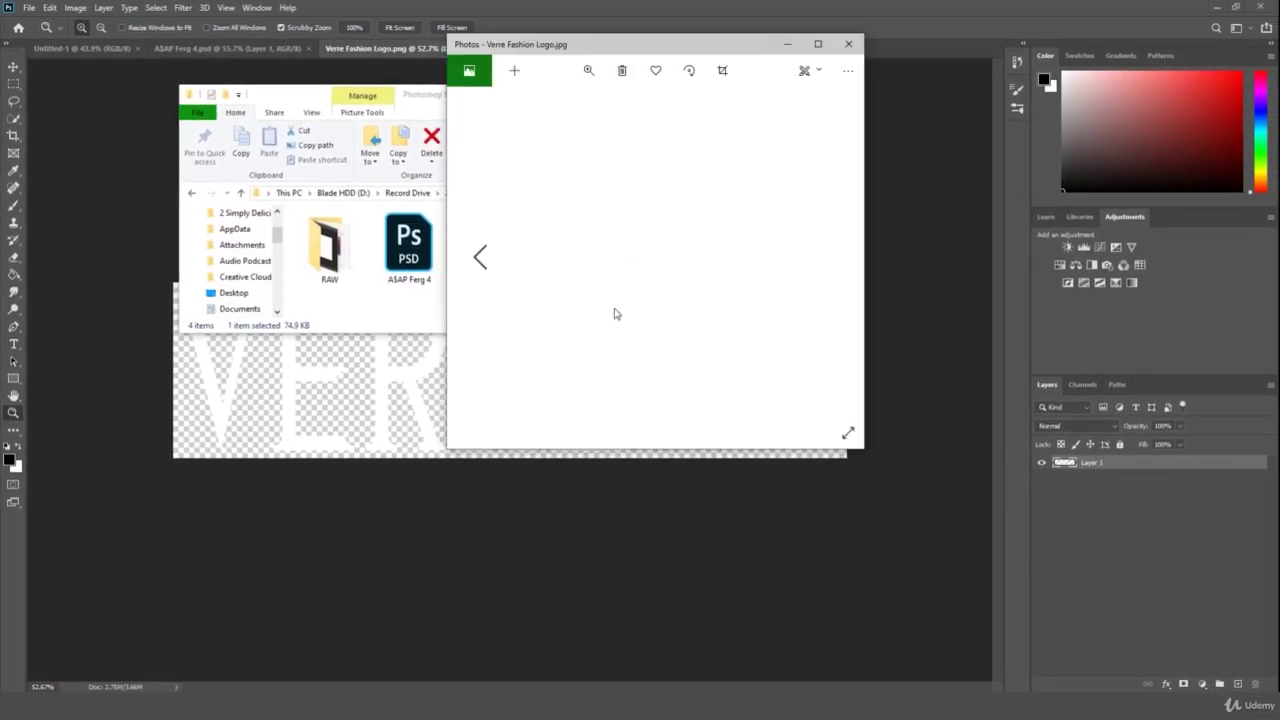
left_click_drag(685, 52, 870, 192)
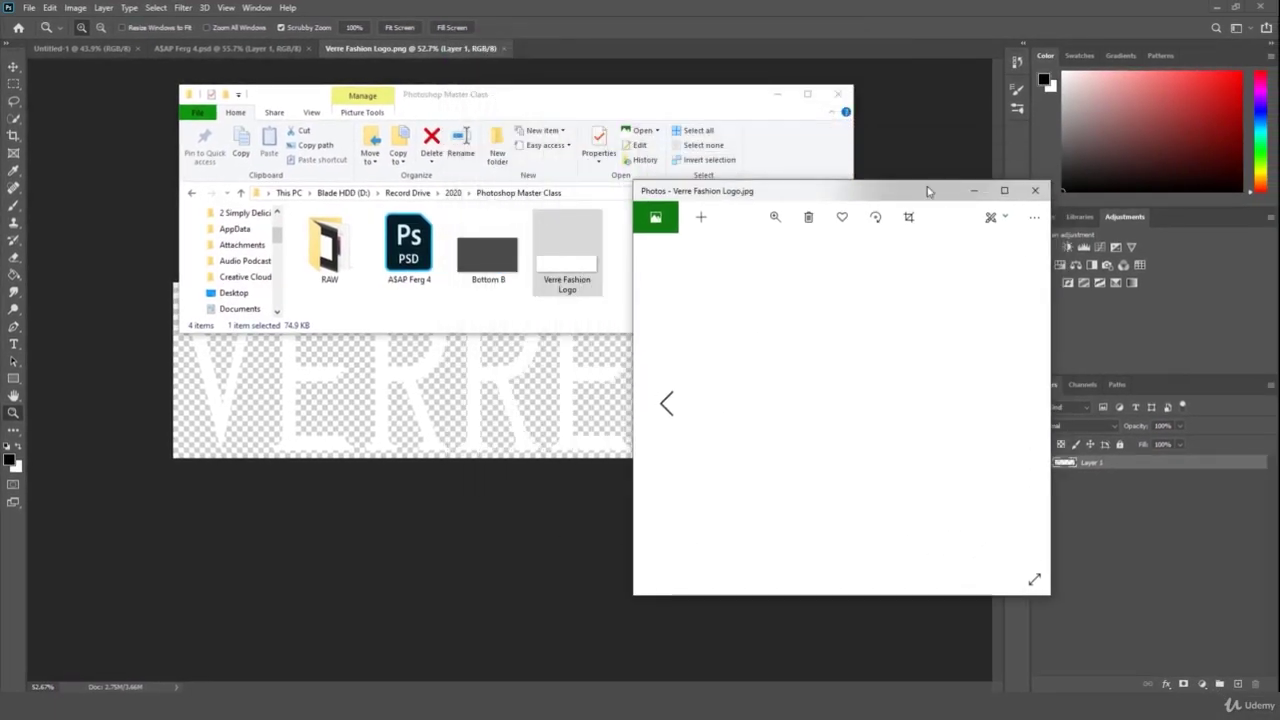
left_click(1045, 199)
- Return to the logo in Photoshop, zoom out slightly, and start another Save As
left_click(825, 425)
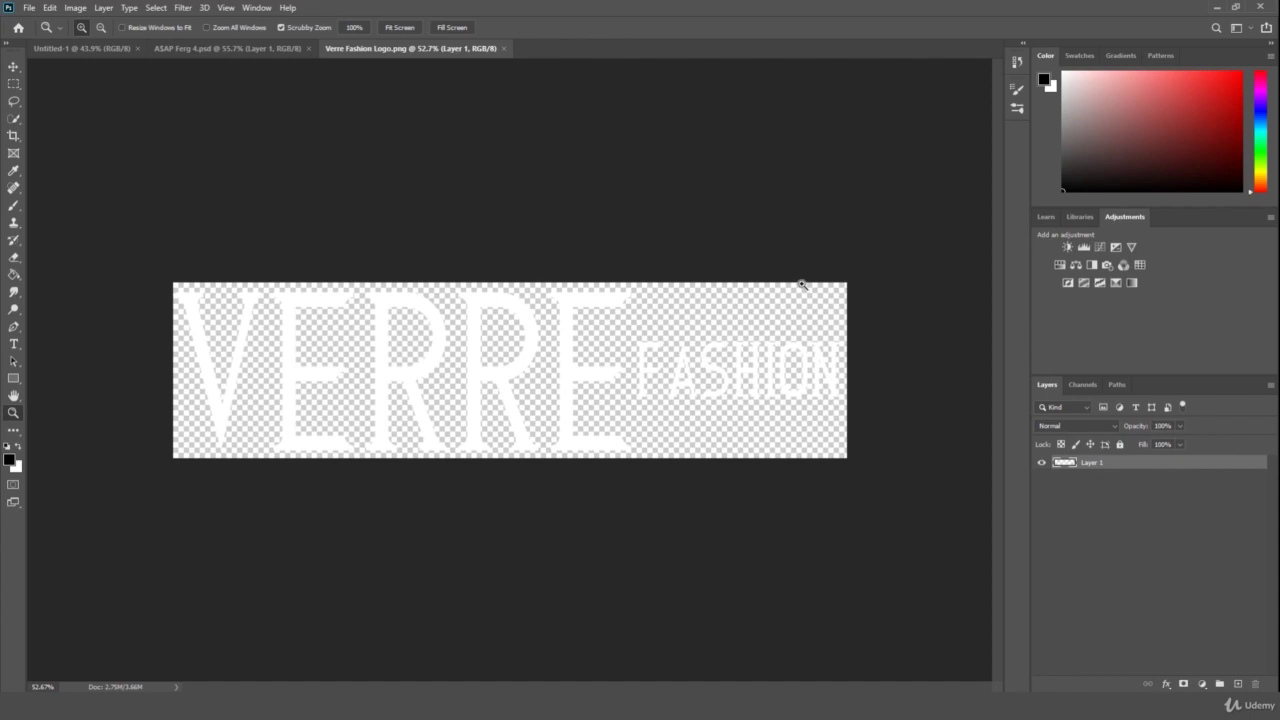
left_click_drag(814, 300, 820, 306)
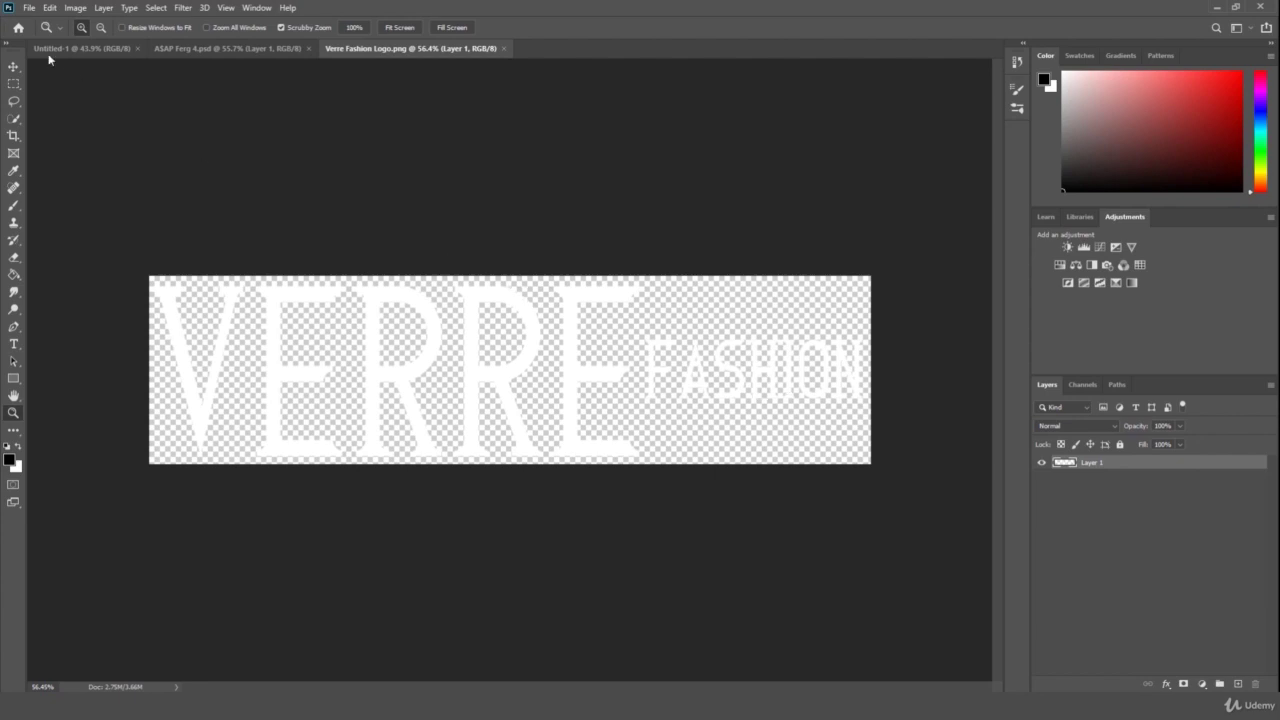
left_click(30, 7)
left_click(47, 166)
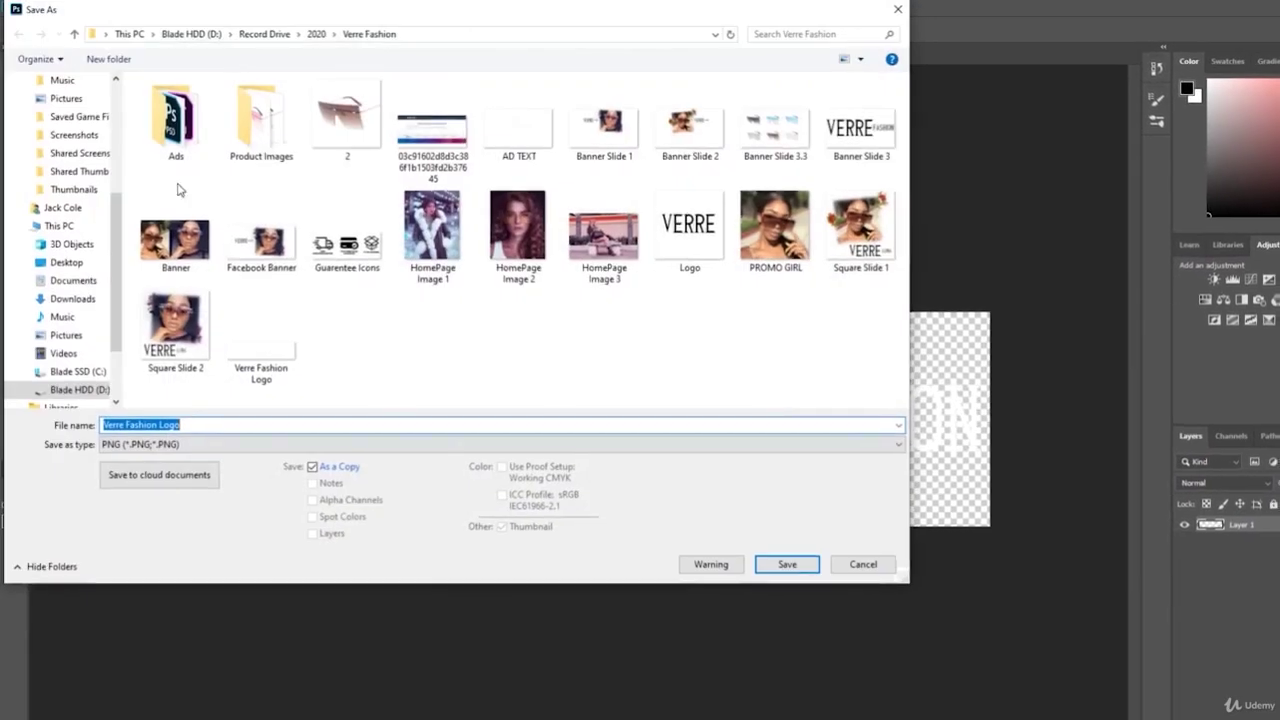
- Save the logo as a PNG in Record Drive > 2020 > Photoshop Master Class, accepting PNG options
left_click(264, 34)
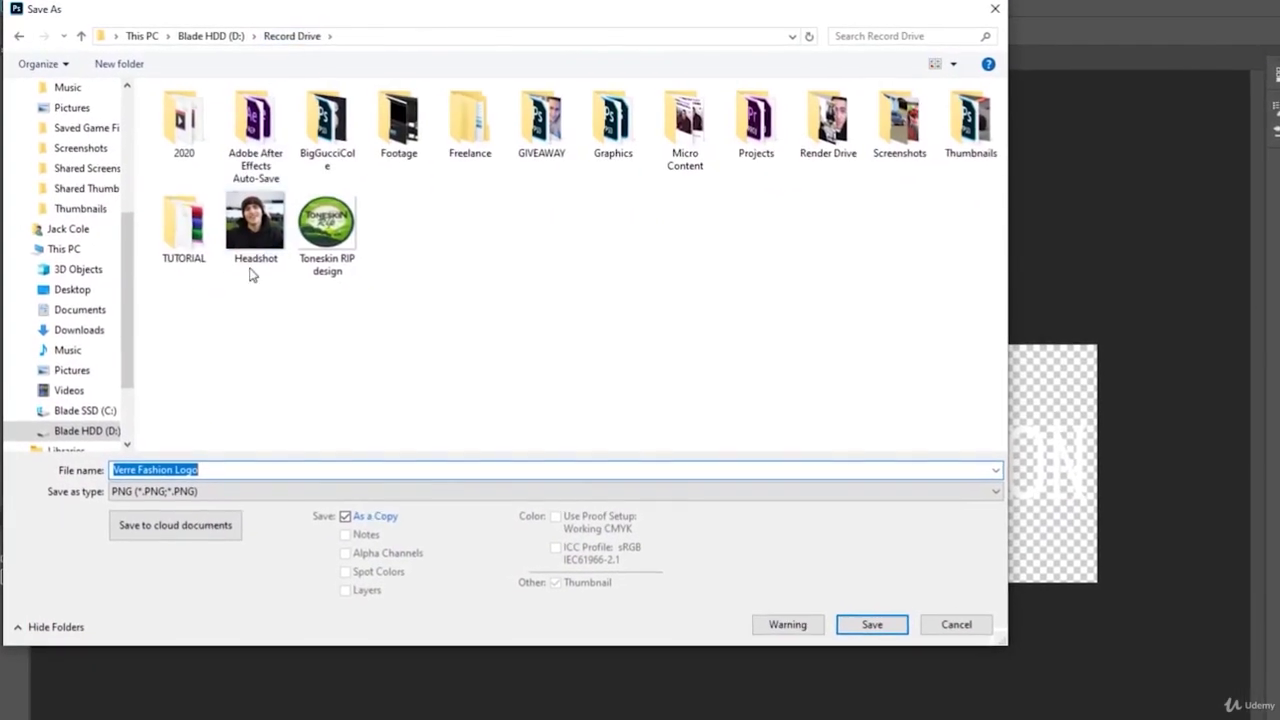
double_click(198, 133)
double_click(400, 435)
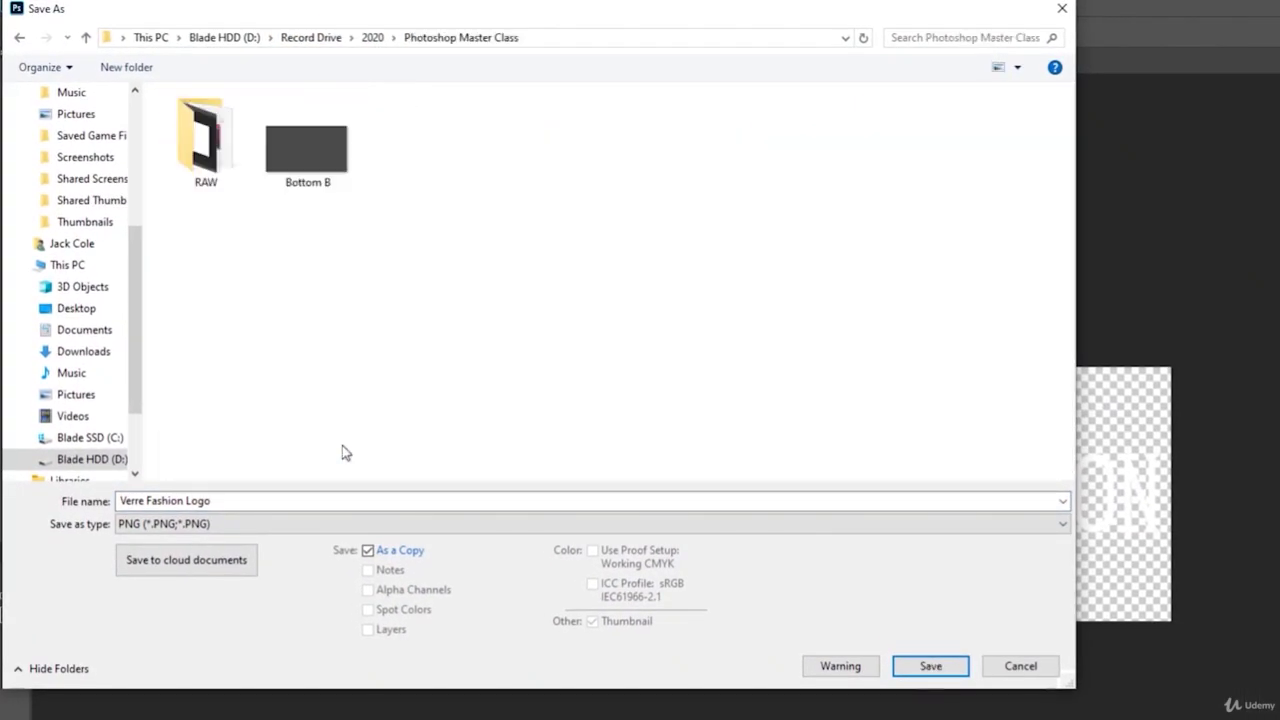
left_click(268, 524)
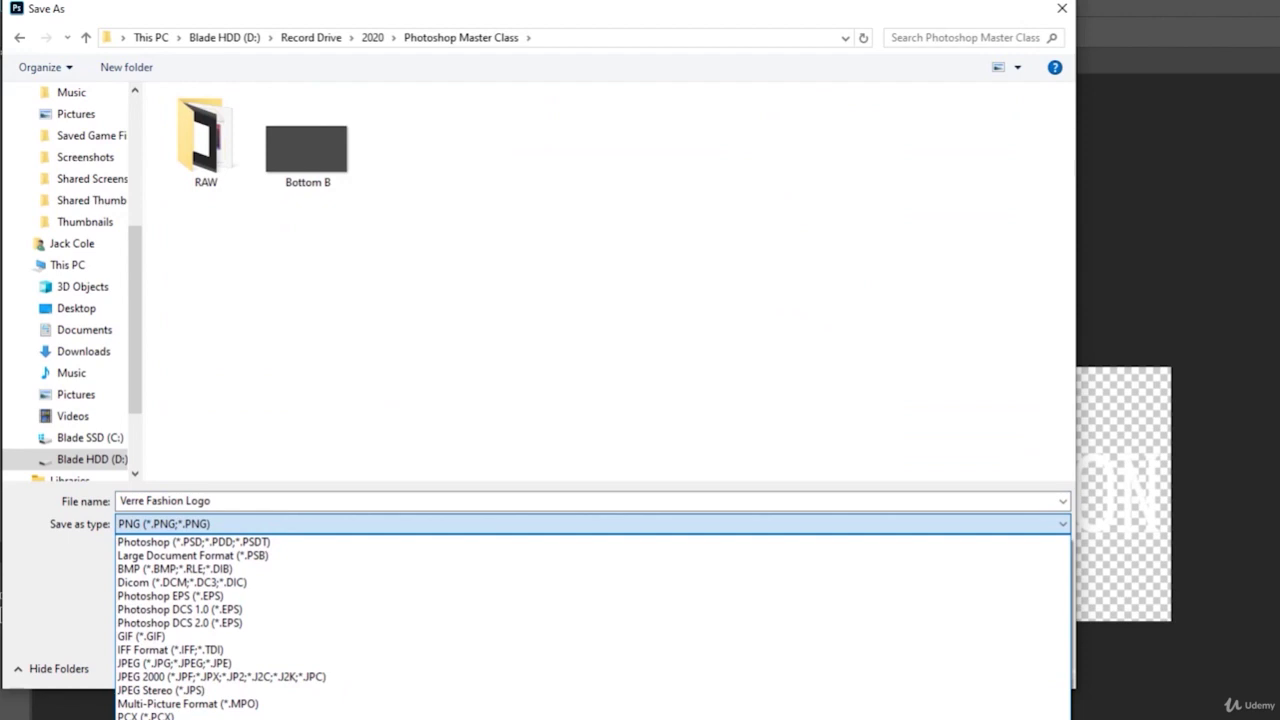
left_click(477, 700)
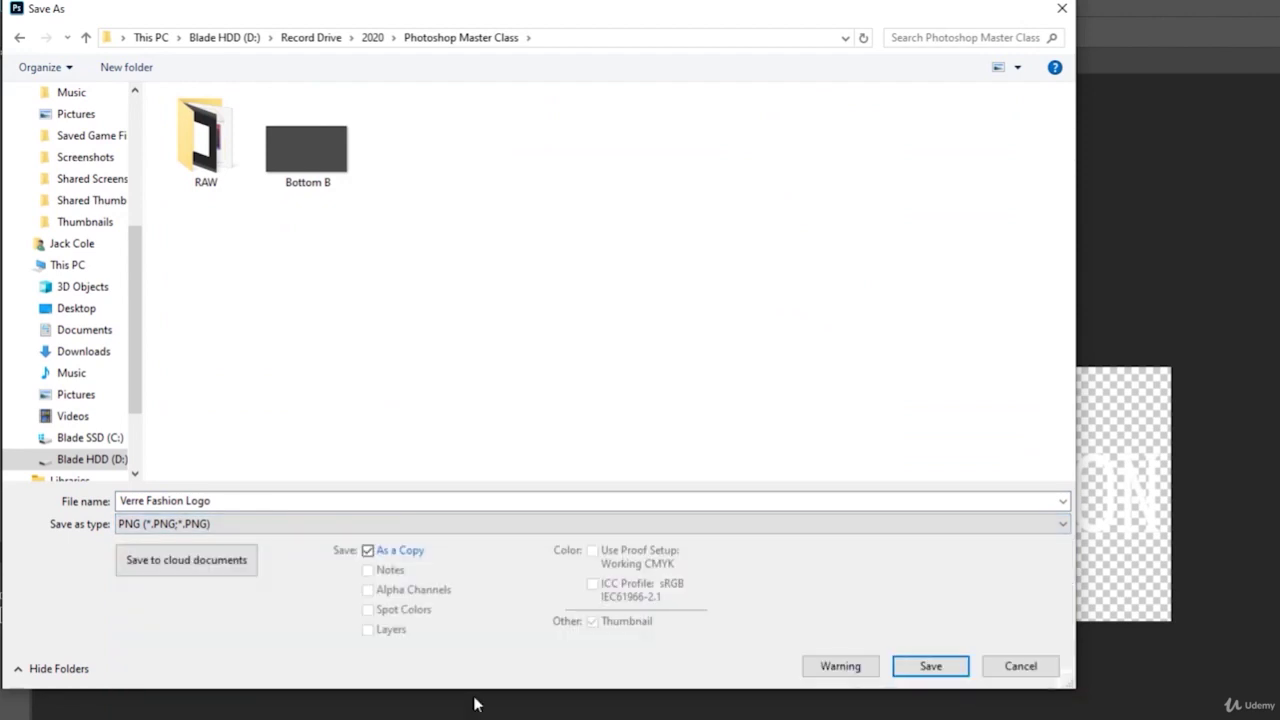
left_click(928, 666)
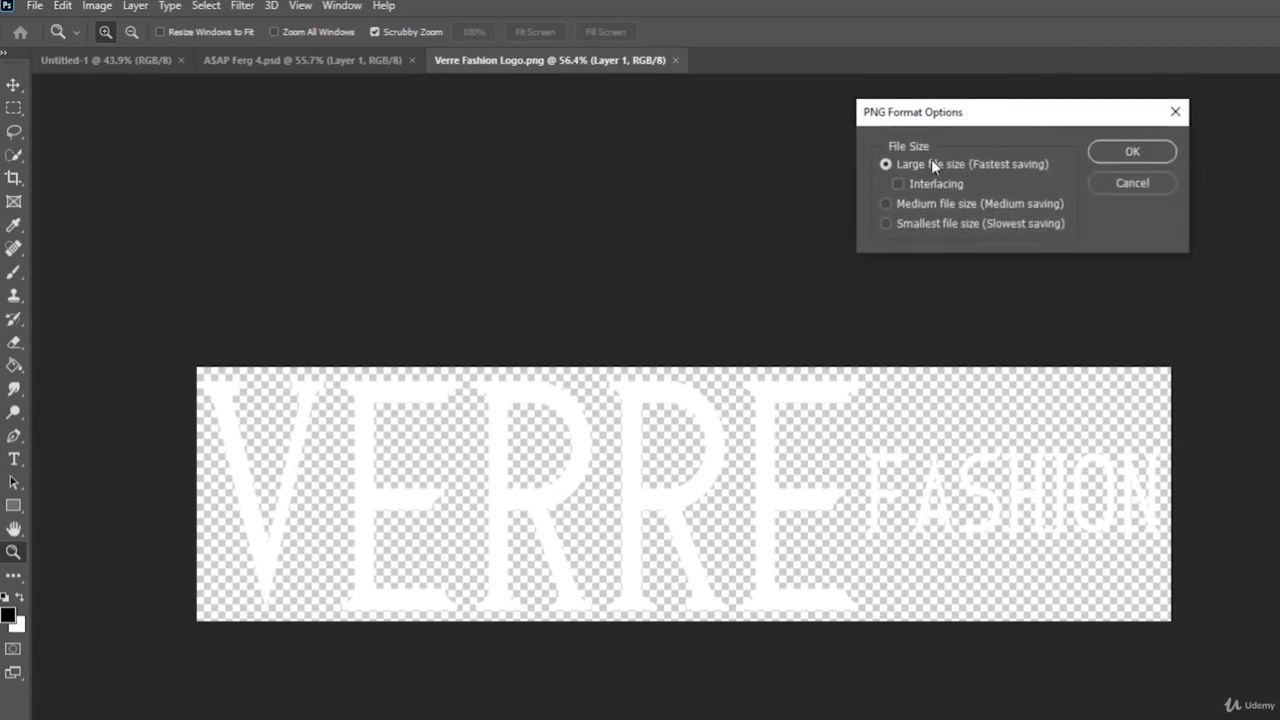
left_click(1133, 151)
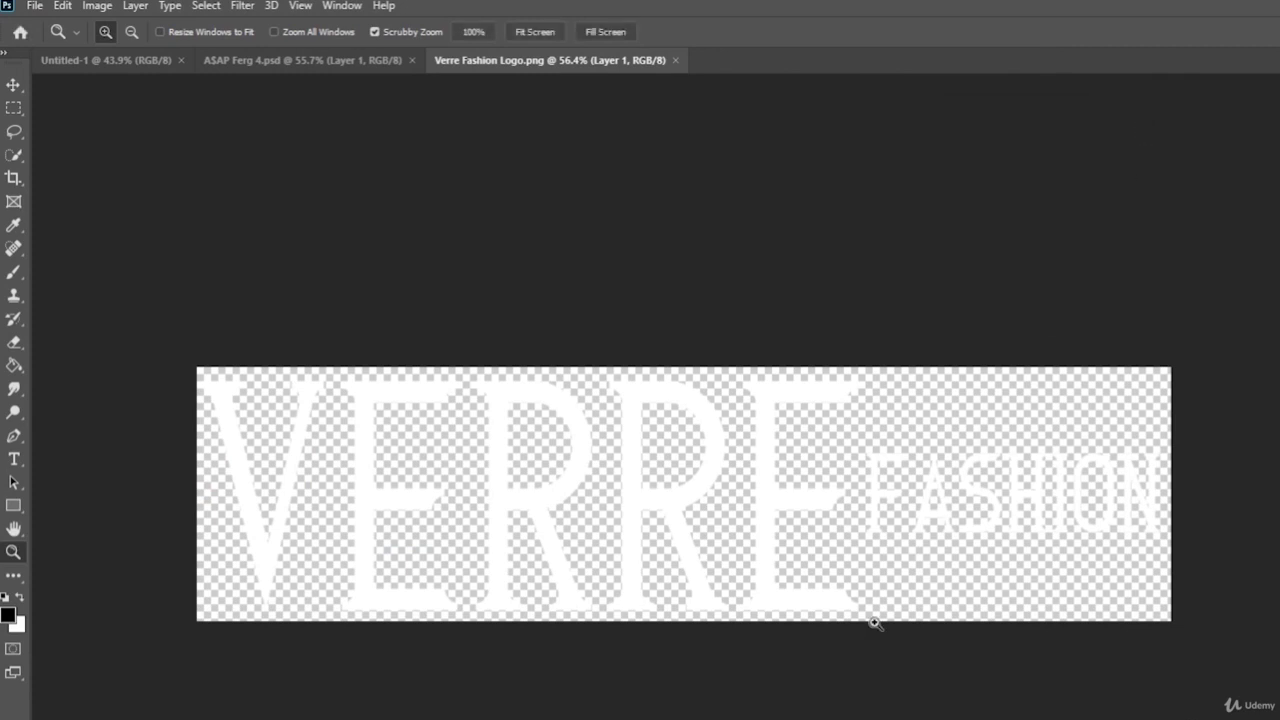
- Preview the Verre Fashion Logo PNG in Photos to confirm its transparency, then close it
key("alt+Tab")
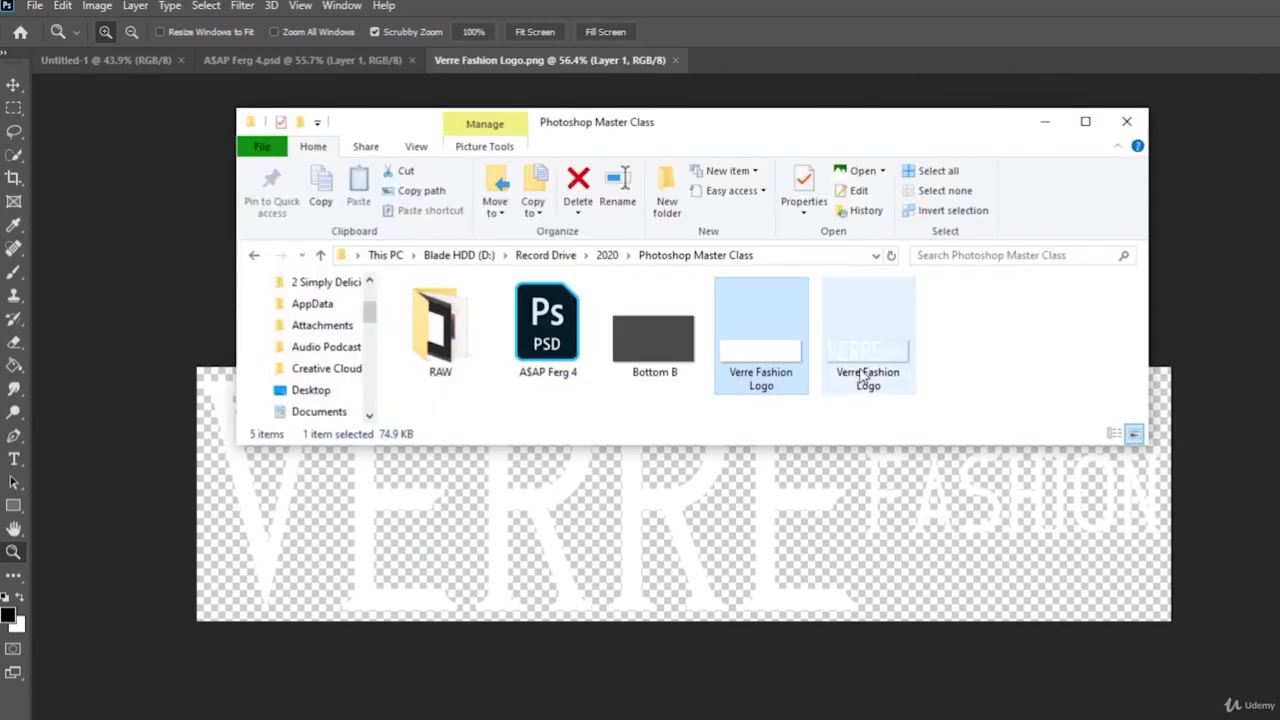
left_click(868, 373)
double_click(868, 373)
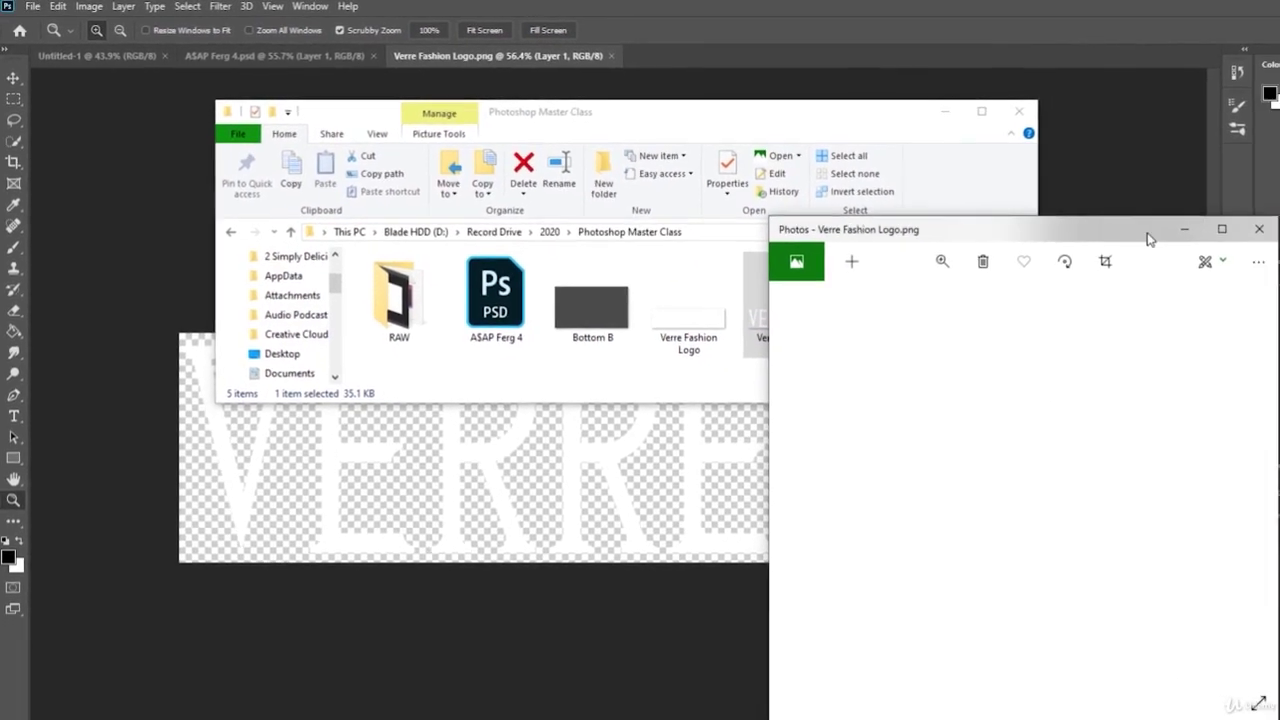
left_click_drag(1143, 236, 1017, 113)
left_click(1094, 105)
- Maximize File Explorer and drag the Verre Fashion Logo PNG onto the ASAP Ferg 4 canvas
scroll(806, 323, "up", 5, "ctrl")
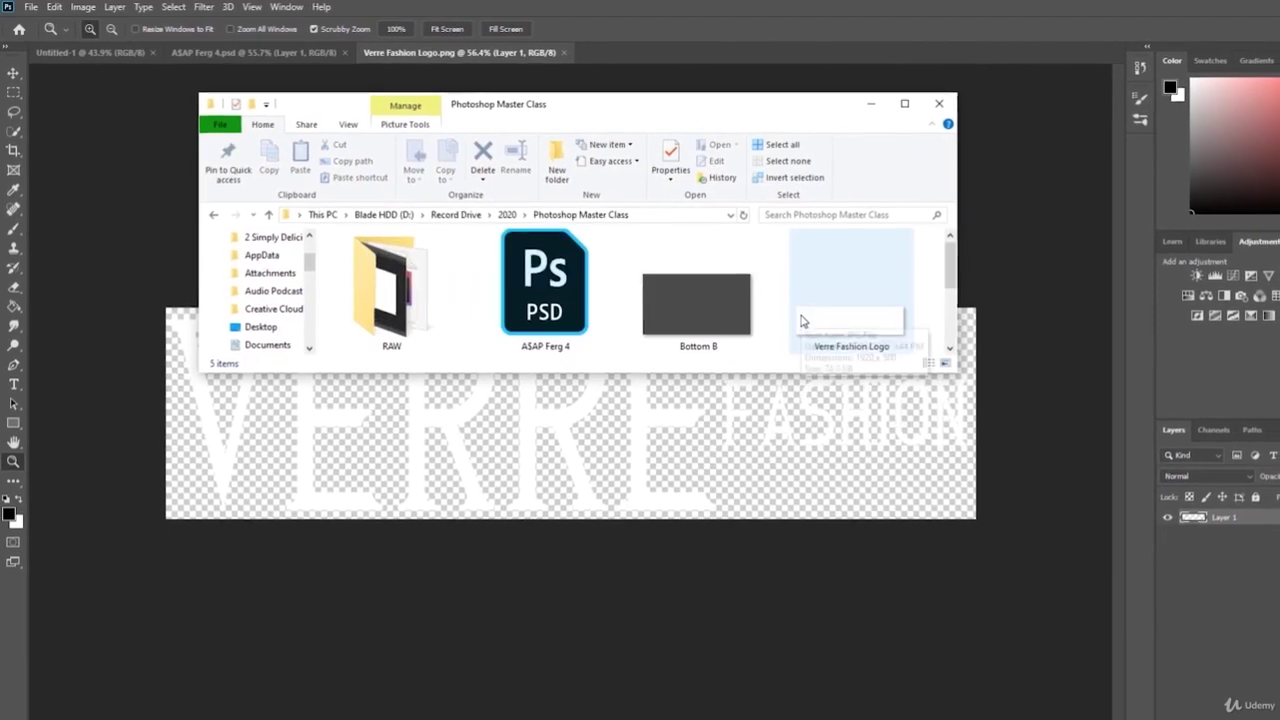
double_click(900, 100)
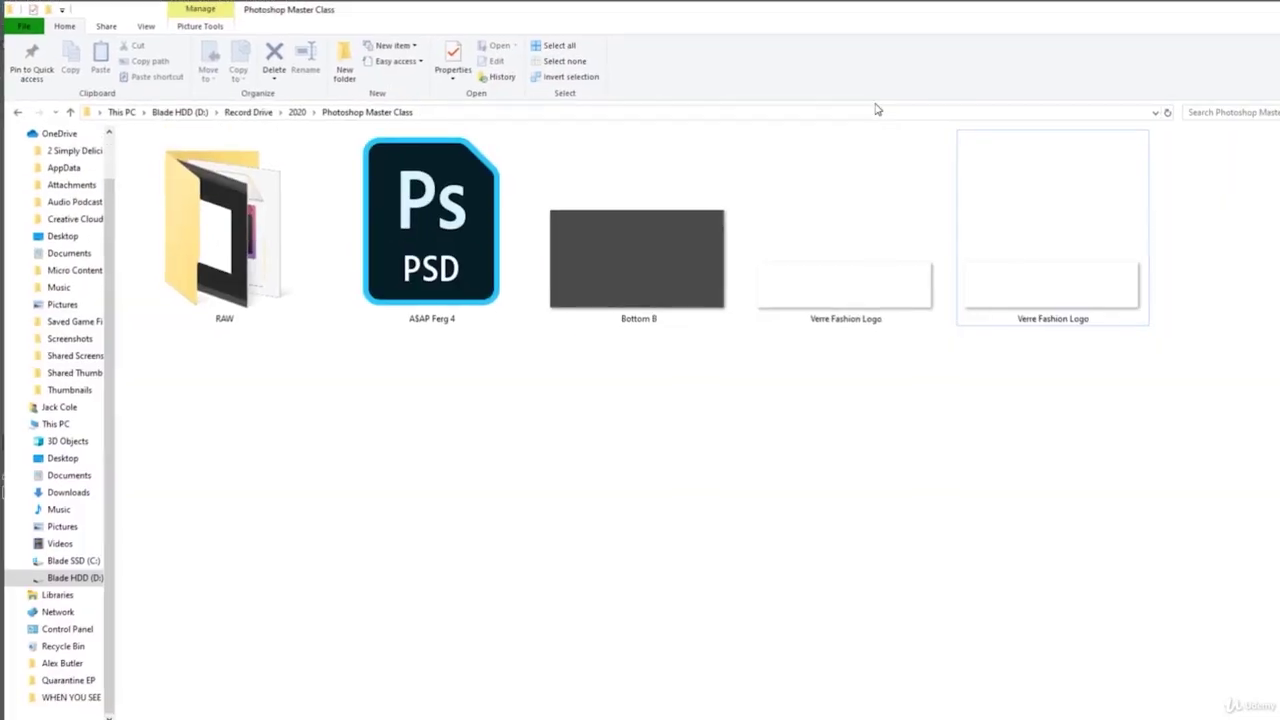
left_click(1050, 240)
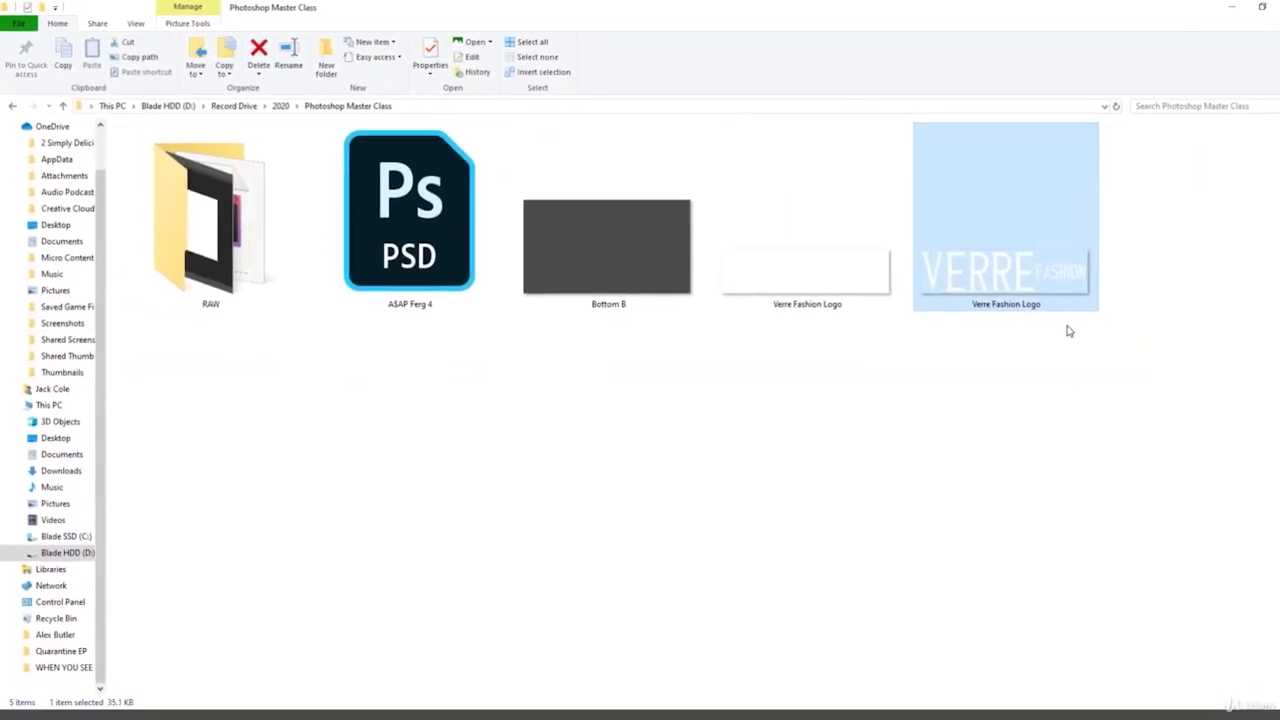
left_click(1120, 378)
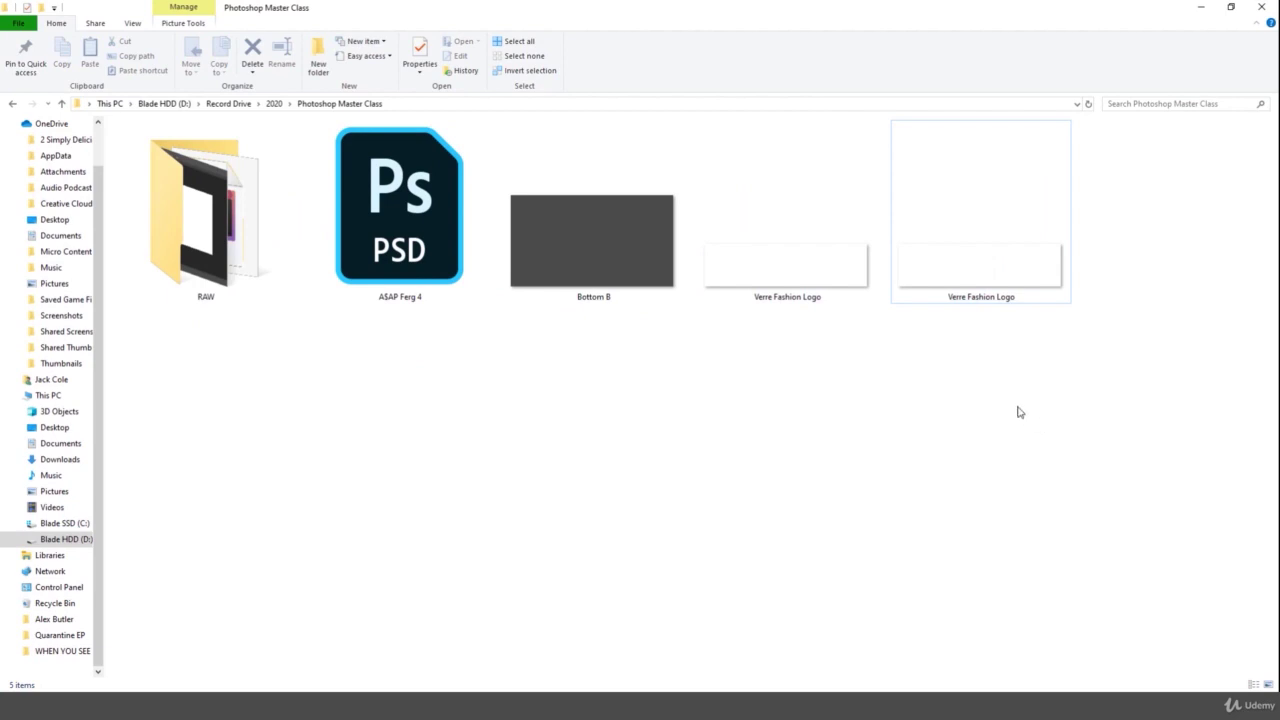
mouse_move(968, 281)
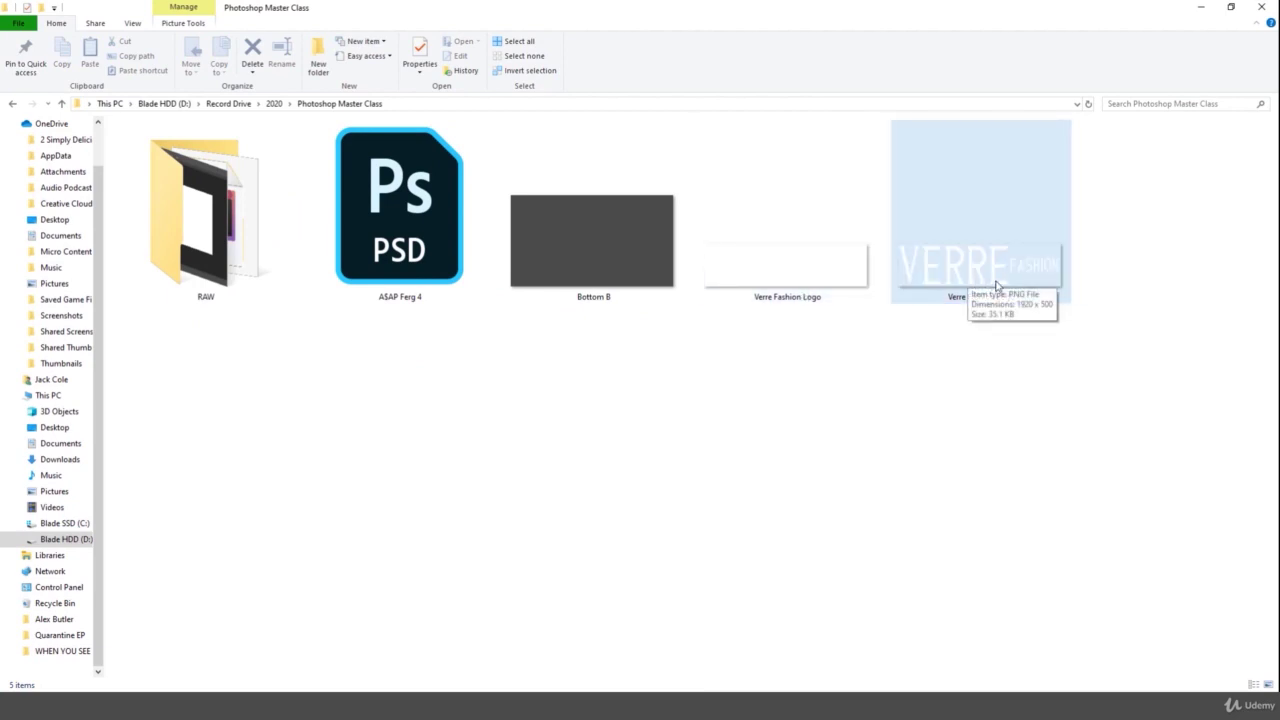
left_click(1028, 263)
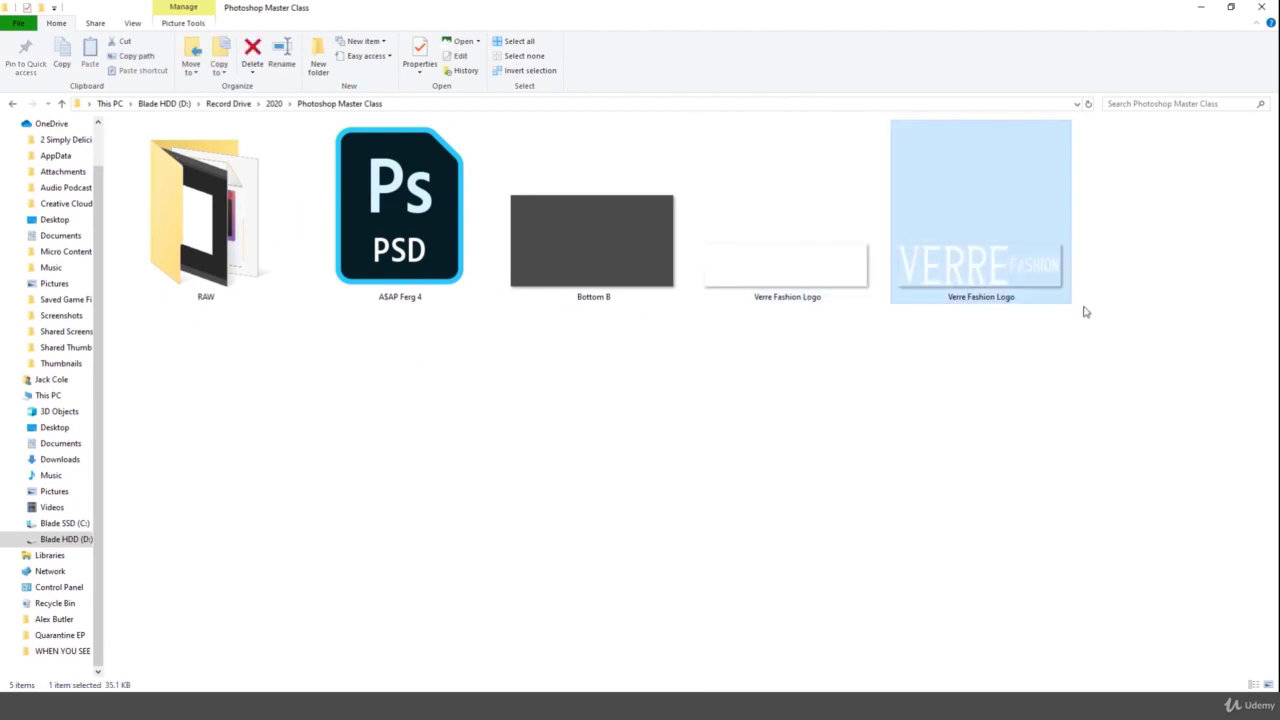
left_click_drag(1010, 270, 567, 314)
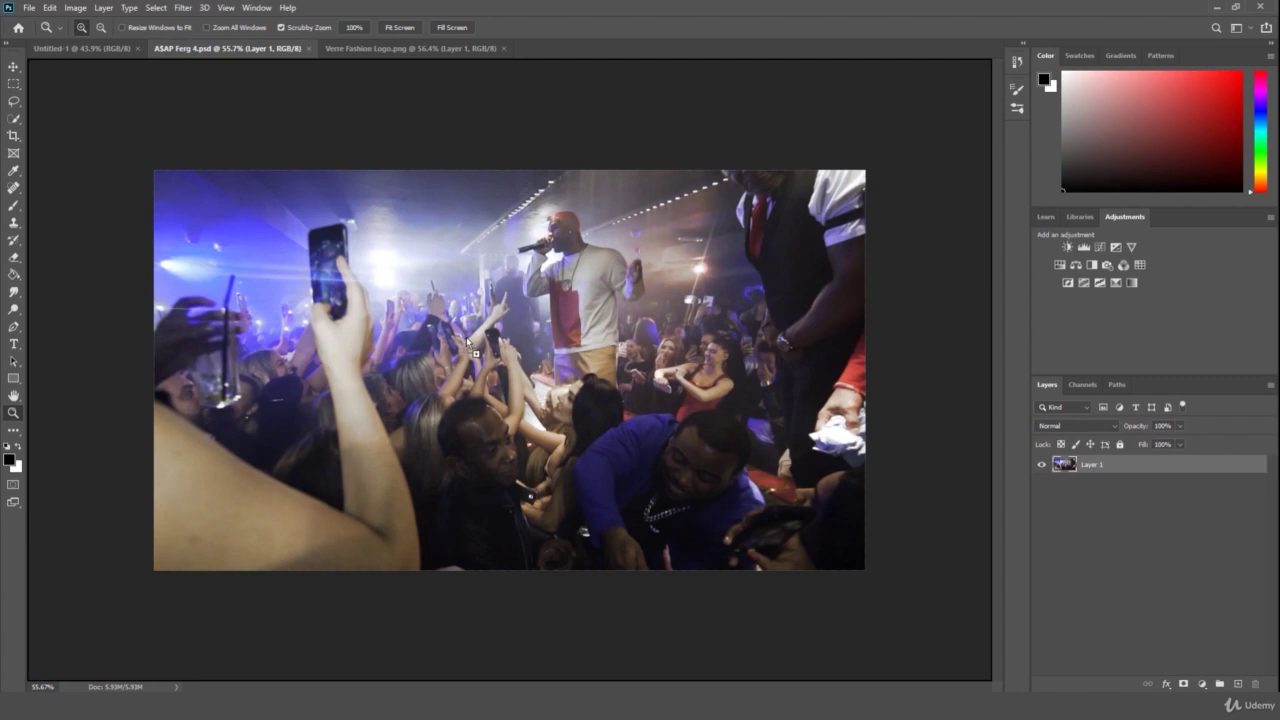
- Drop the logo onto the concert photo and scale it up to about 405%
left_click_drag(466, 337, 466, 337)
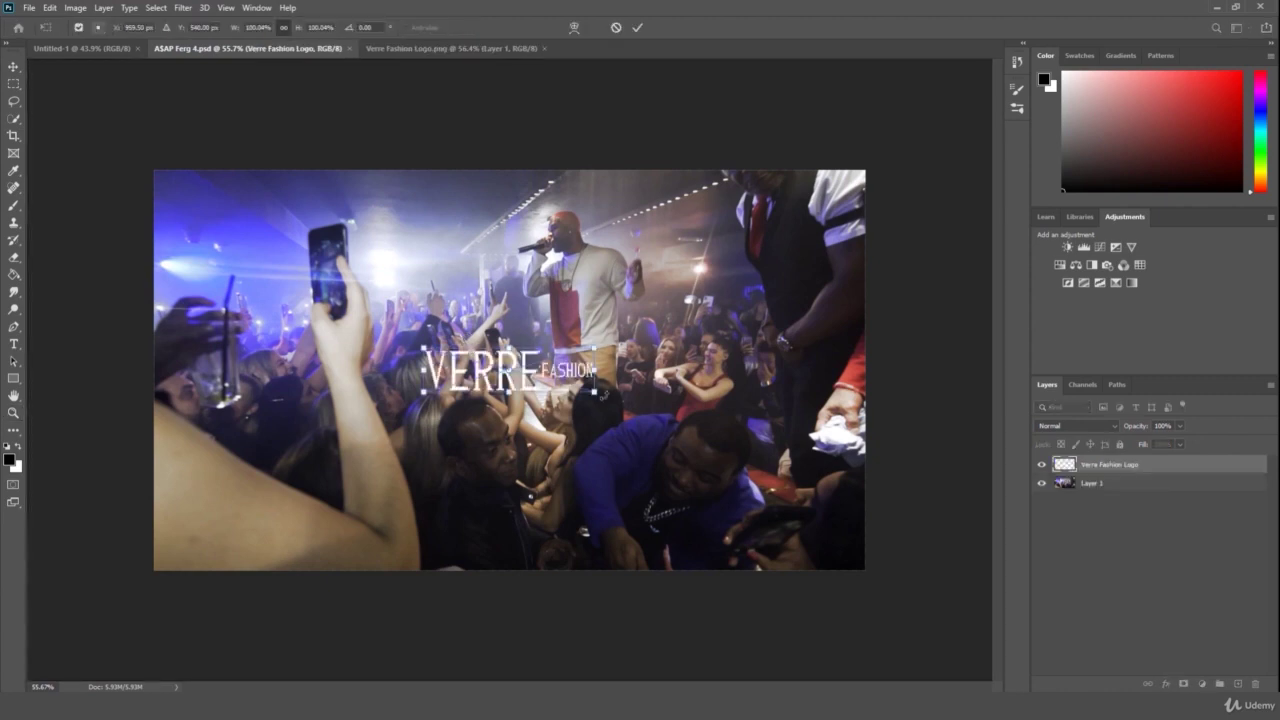
left_click_drag(593, 392, 858, 462)
left_click_drag(417, 446, 164, 496)
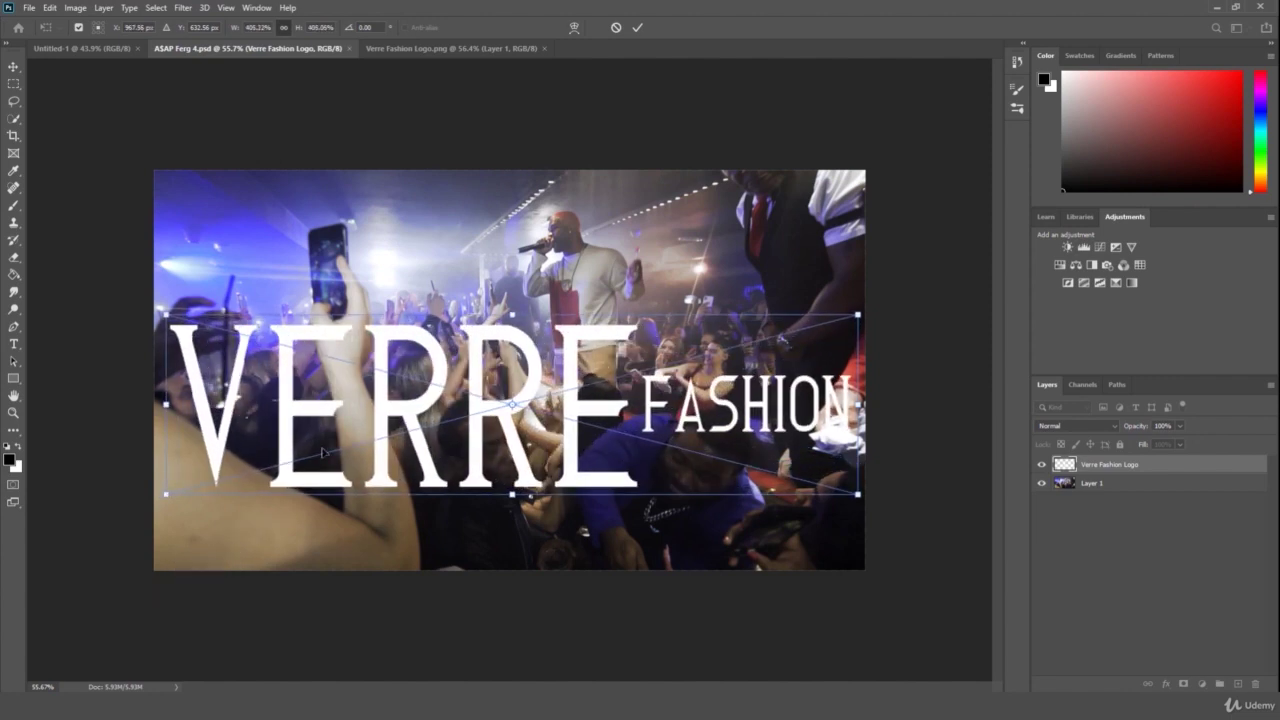
key("Return")
key("z")
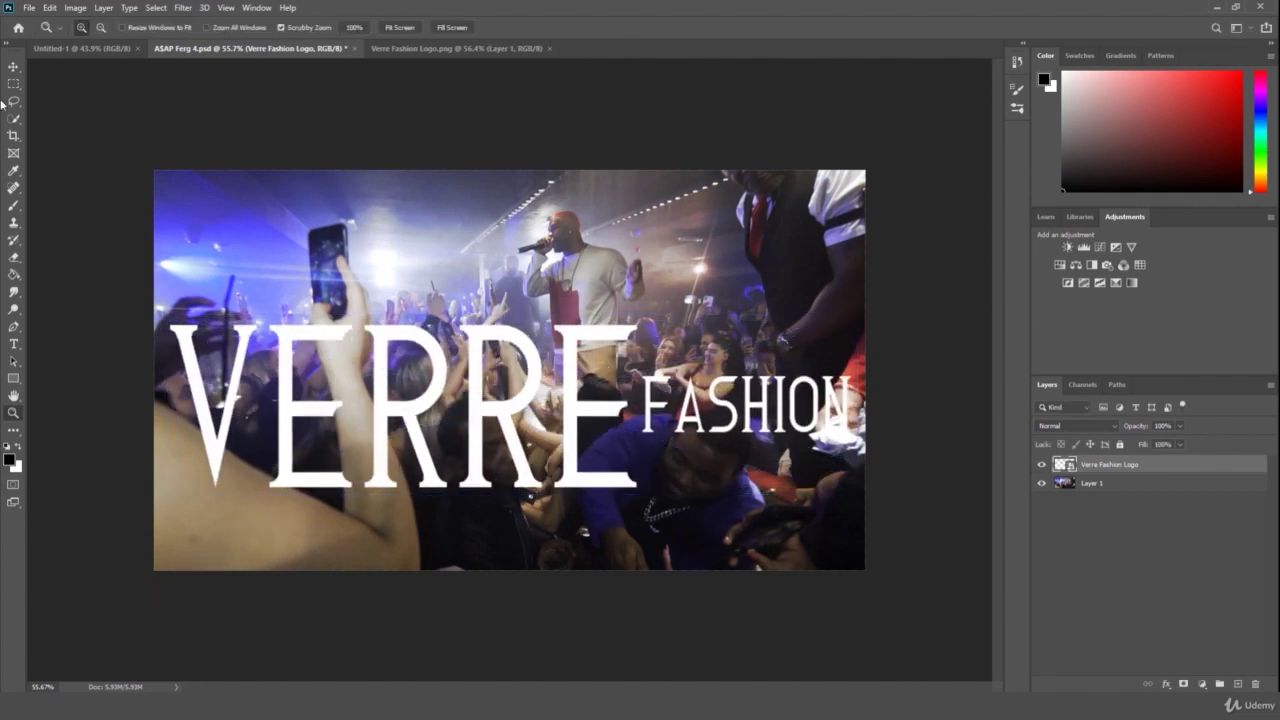
- Move the logo down over the crowd with the Move tool
left_click(13, 66)
left_click_drag(504, 414, 503, 481)
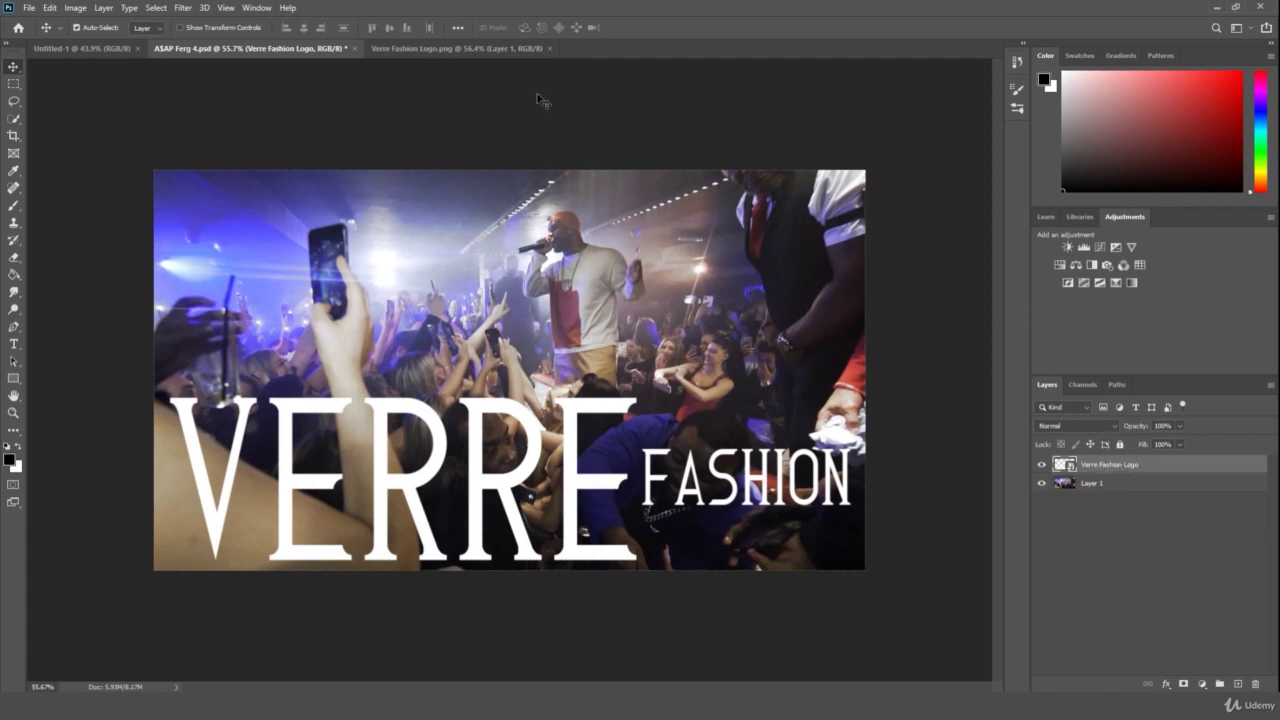
key("Delete")
- Switch to the Verre Fashion Logo.png document and adjust its zoom
left_click(437, 48)
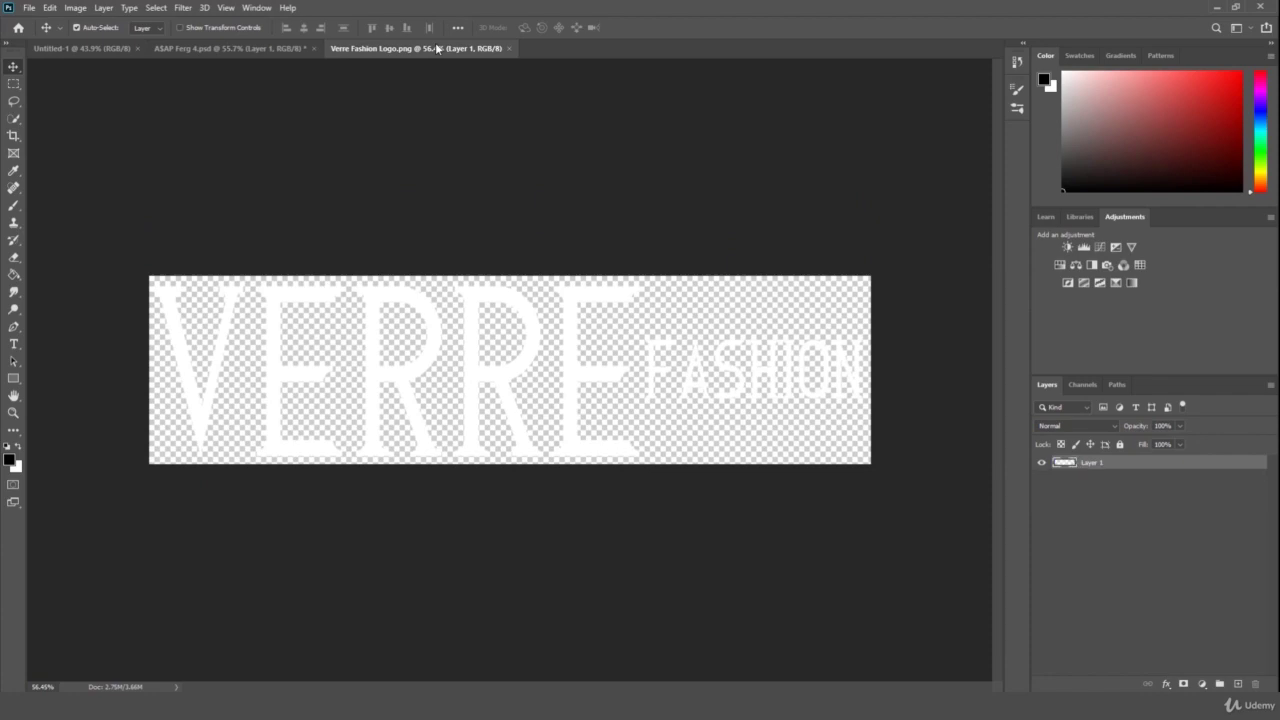
left_click(13, 412)
left_click(279, 362, "alt")
left_click(279, 362)
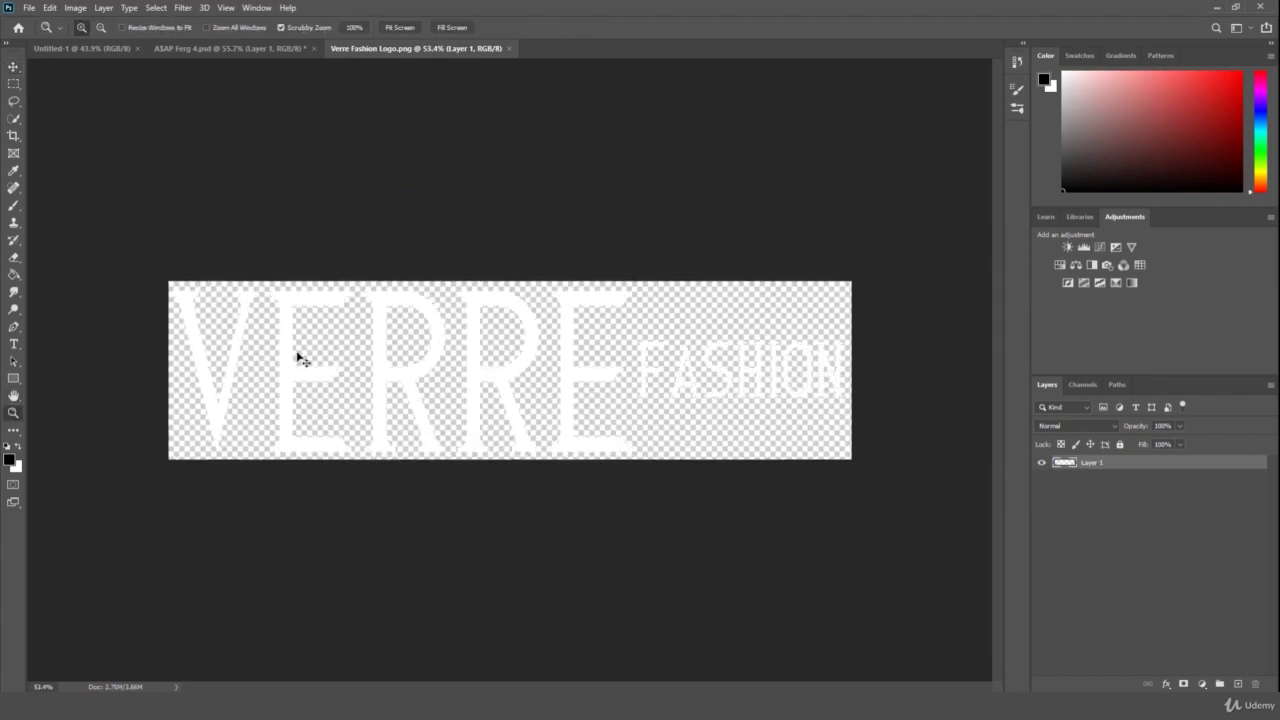
- Open Save As in the Photoshop Master Class folder, confirm PNG type, and close the dialog
key("ctrl+shift+s")
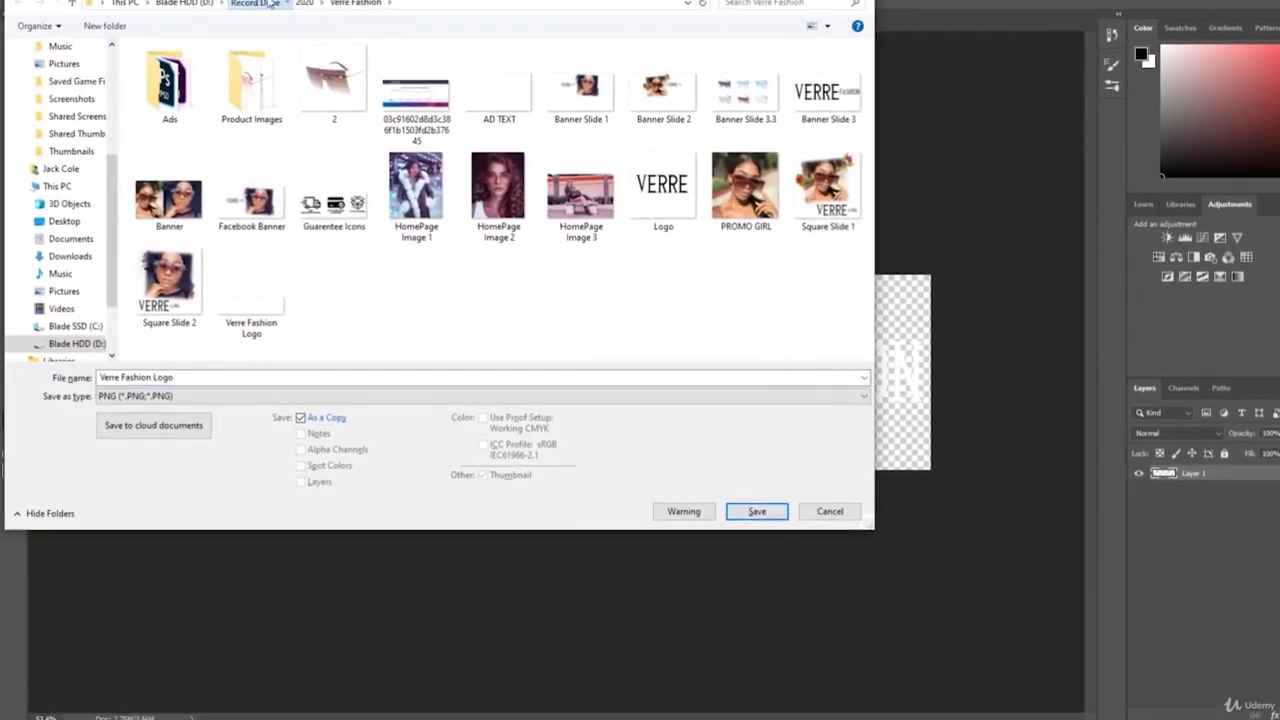
left_click(236, 28)
double_click(196, 78)
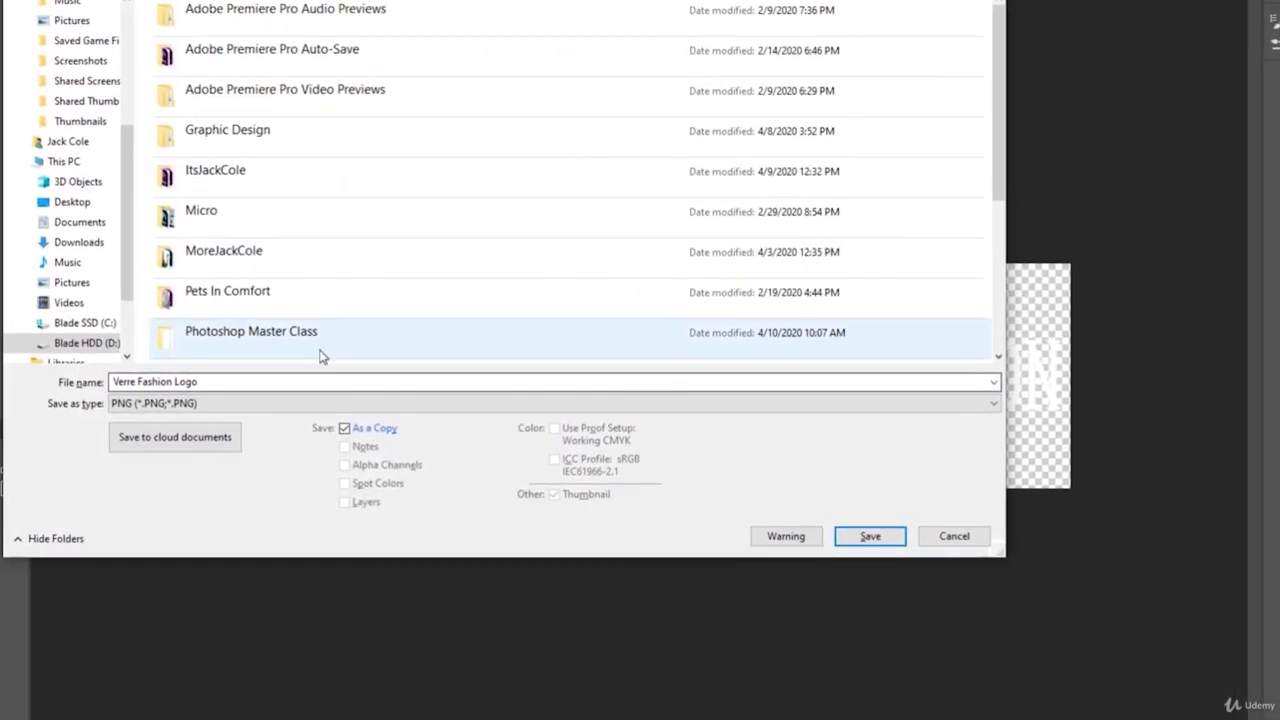
double_click(320, 357)
left_click(230, 400)
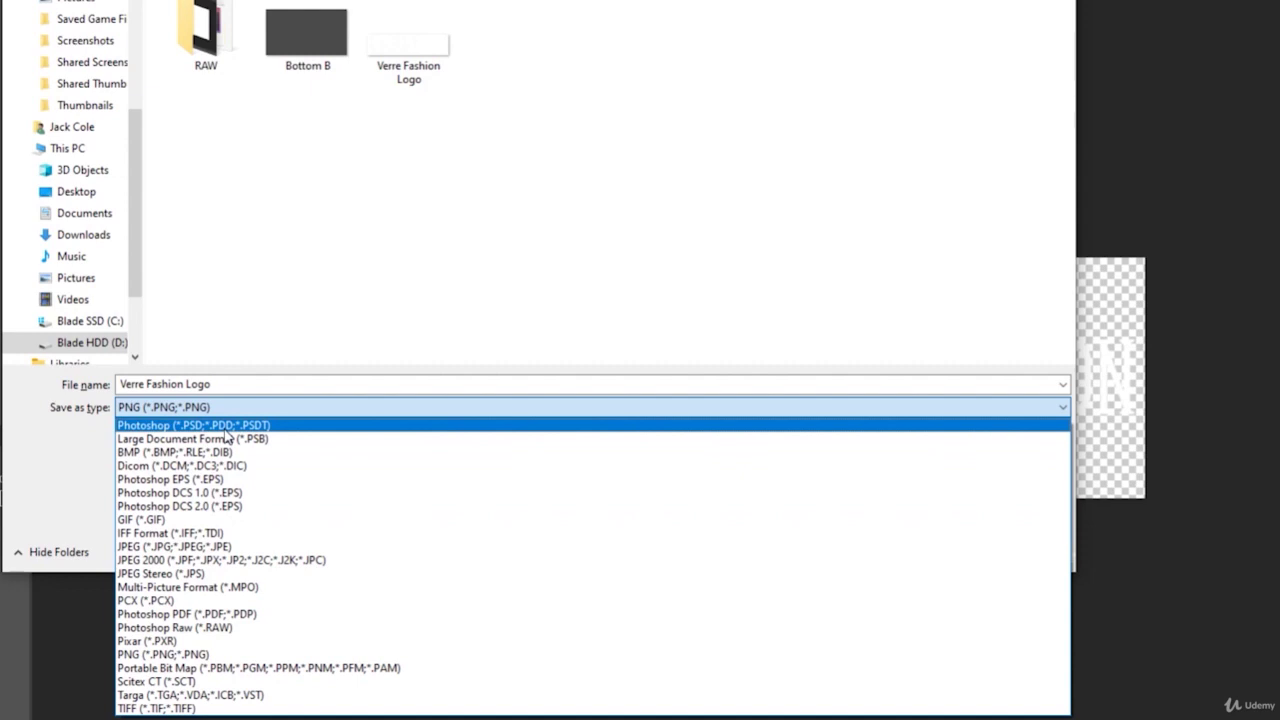
left_click(771, 251)
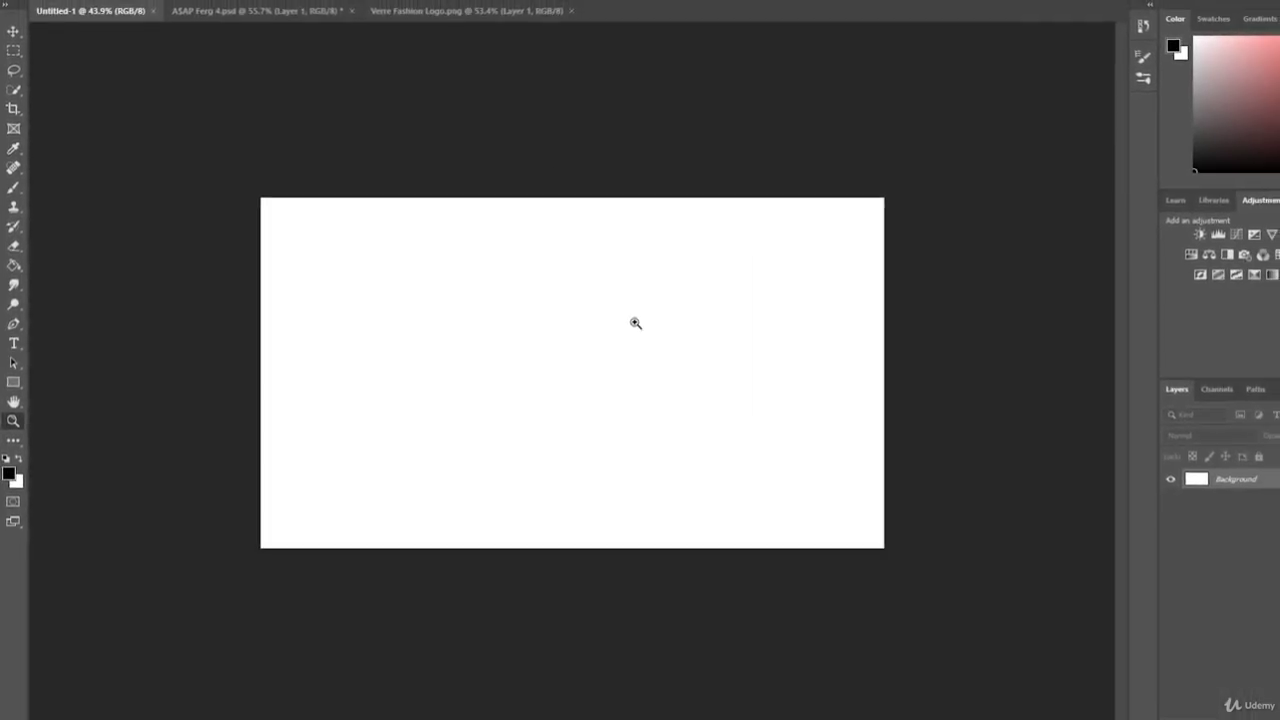
- Save the blank Untitled-1 canvas as Project File Sample.psd in Photoshop Master Class
left_click(625, 318)
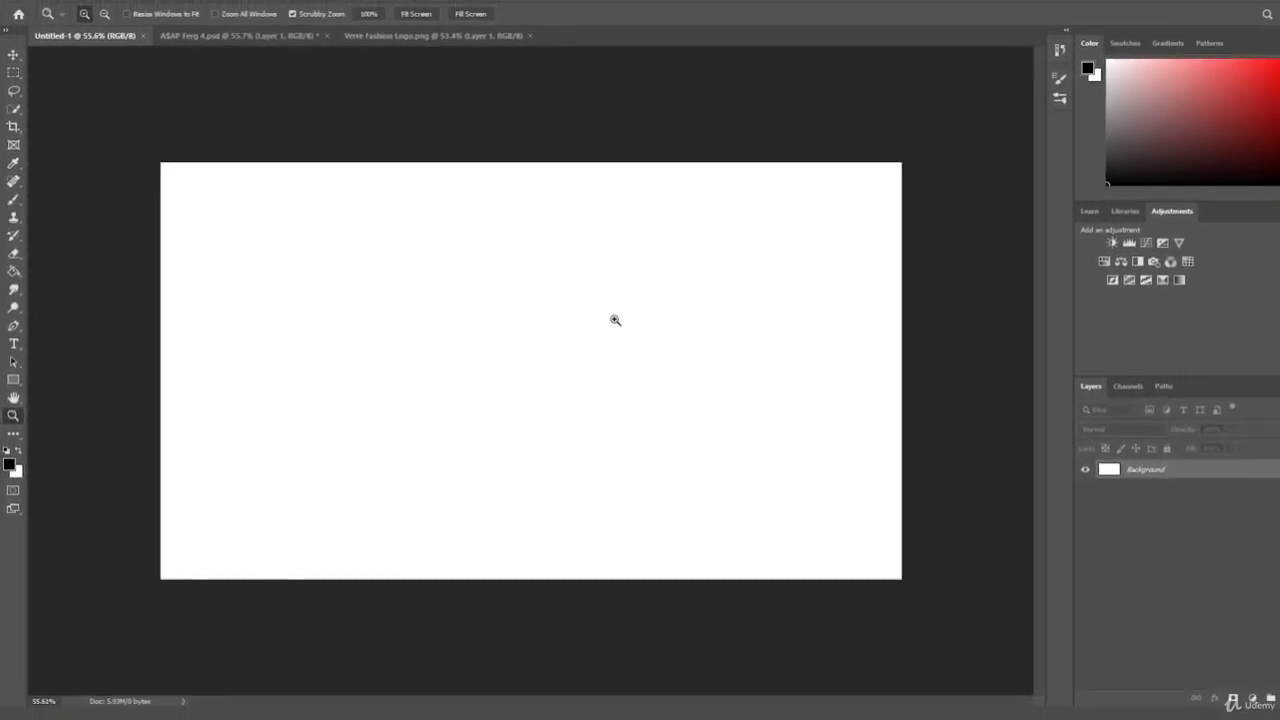
key("ctrl+shift+s")
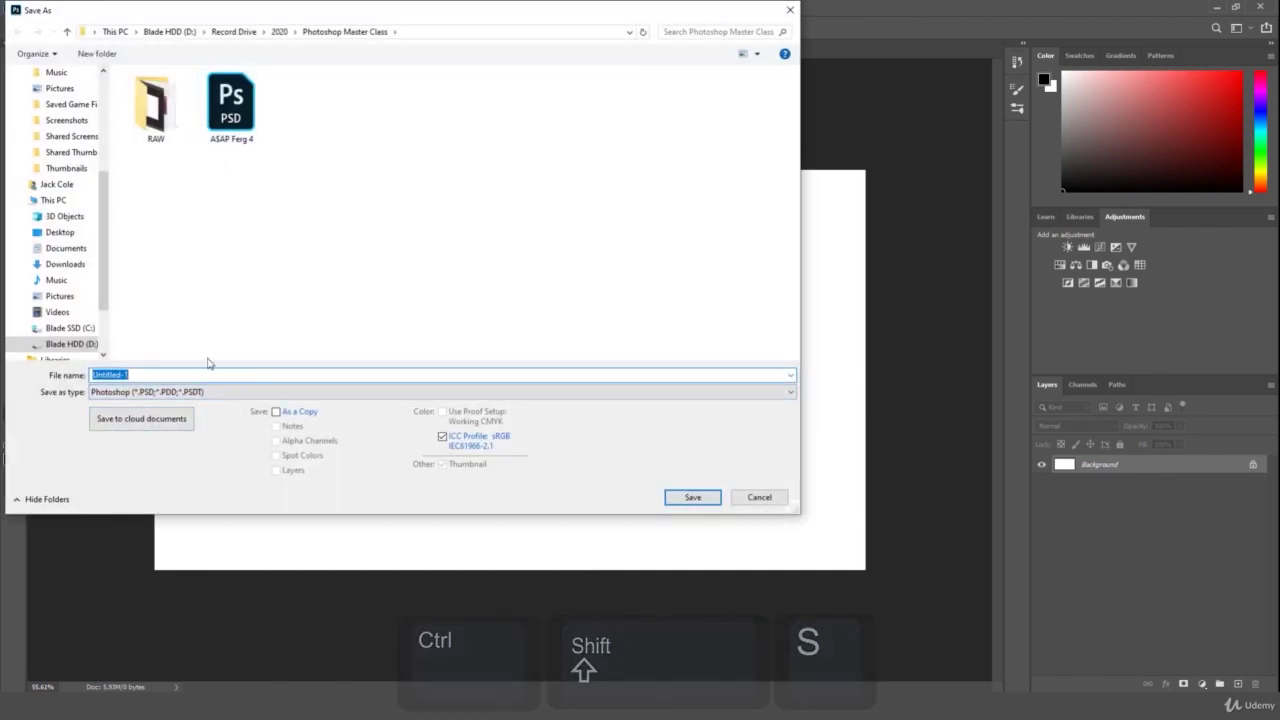
type("Project File Sample")
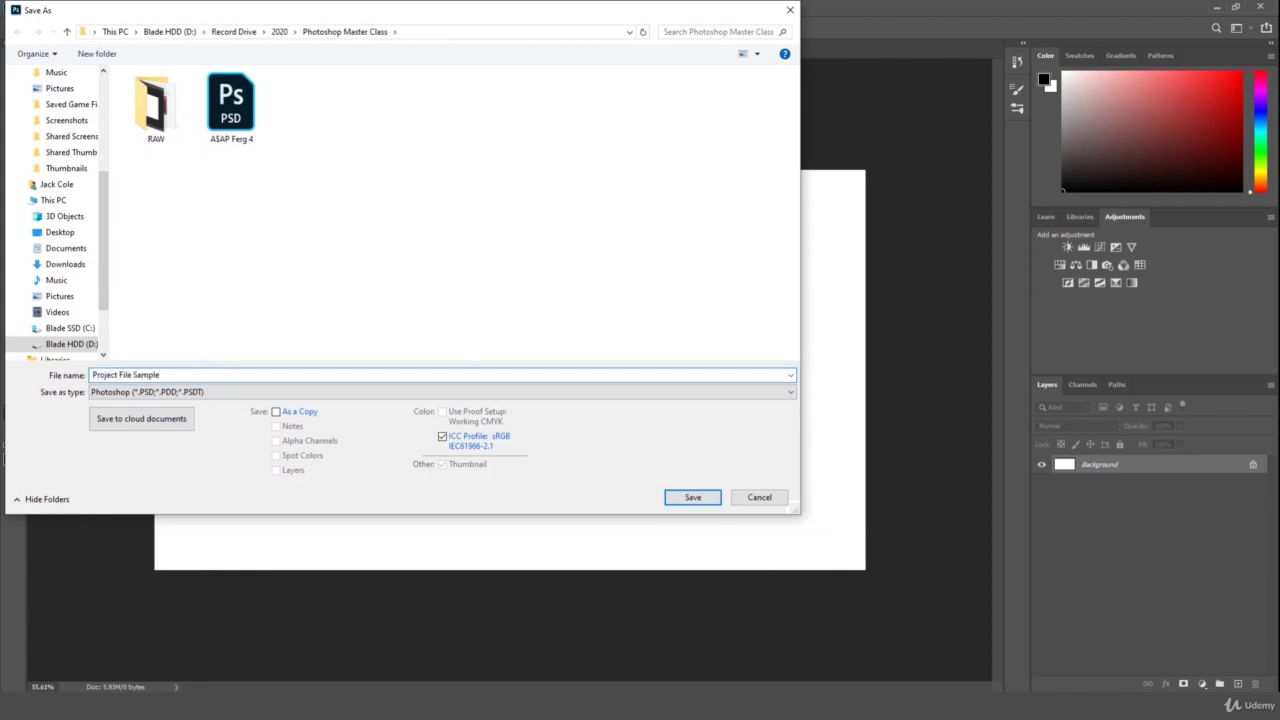
key("Return")
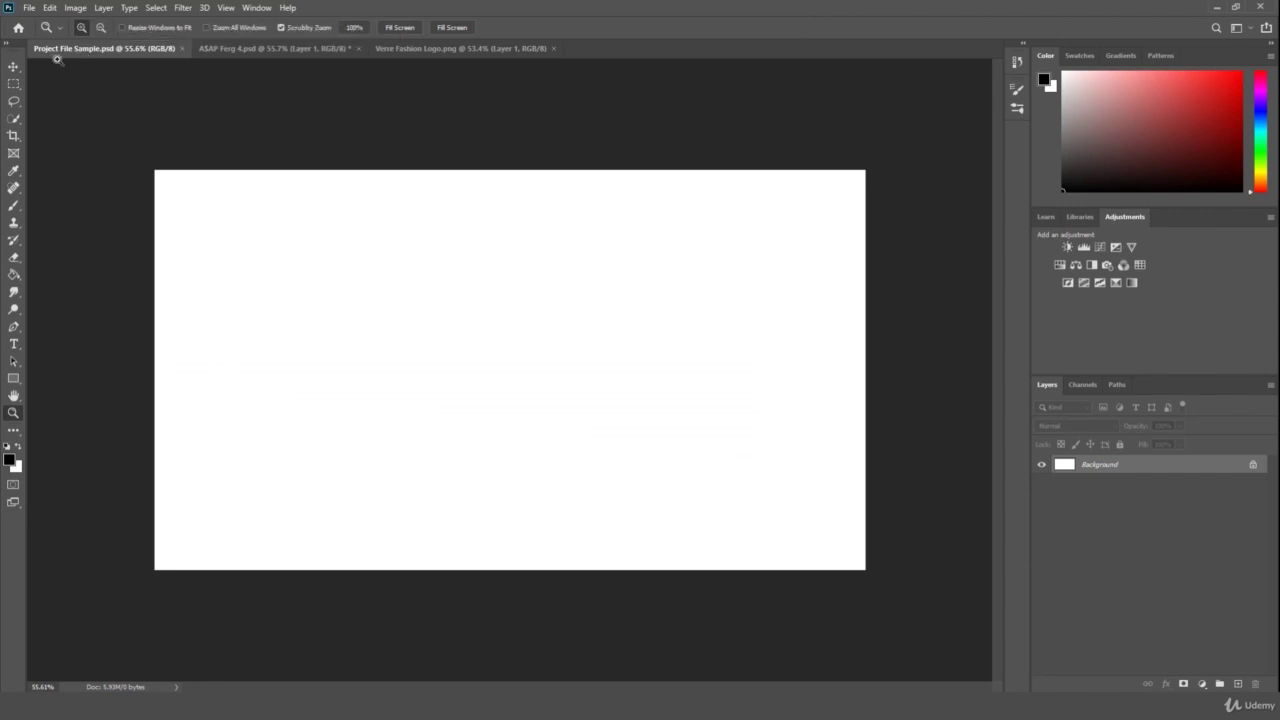
left_click_drag(354, 171, 350, 187)
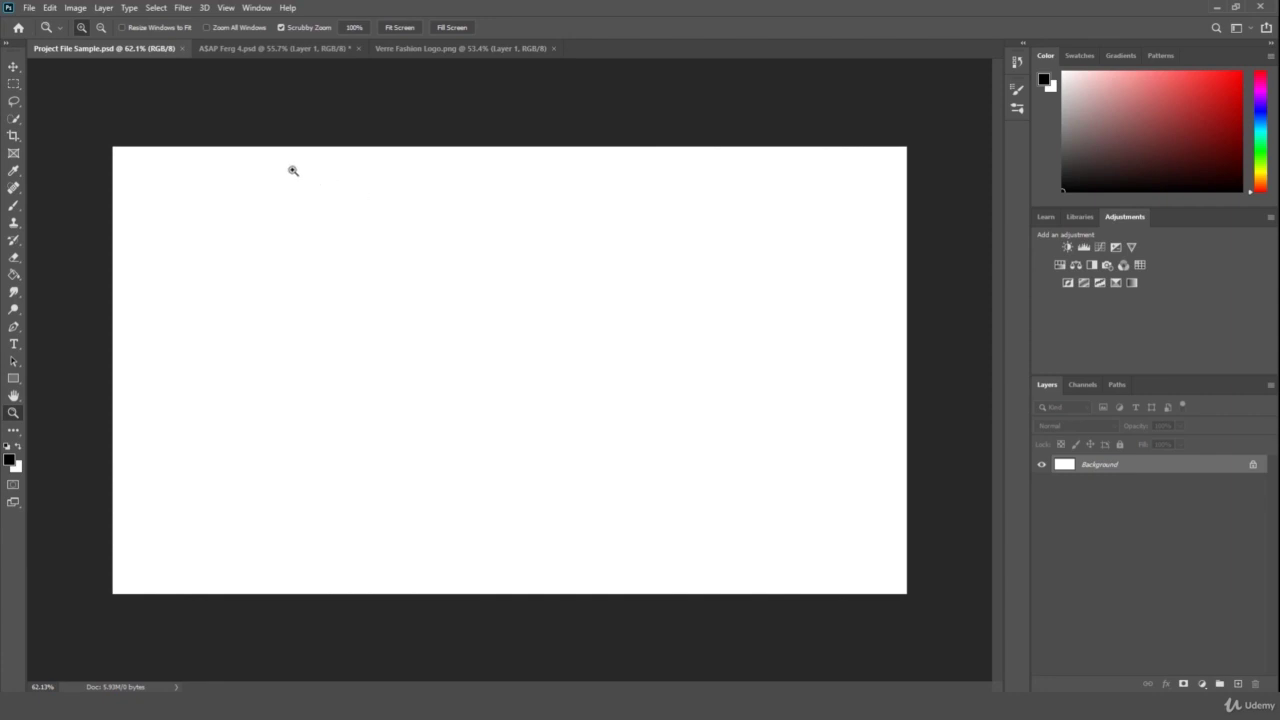
- Close Project File Sample, ASAP Ferg 4 and Verre Fashion Logo, then reopen Project File Sample.psd from Recent
left_click(183, 48)
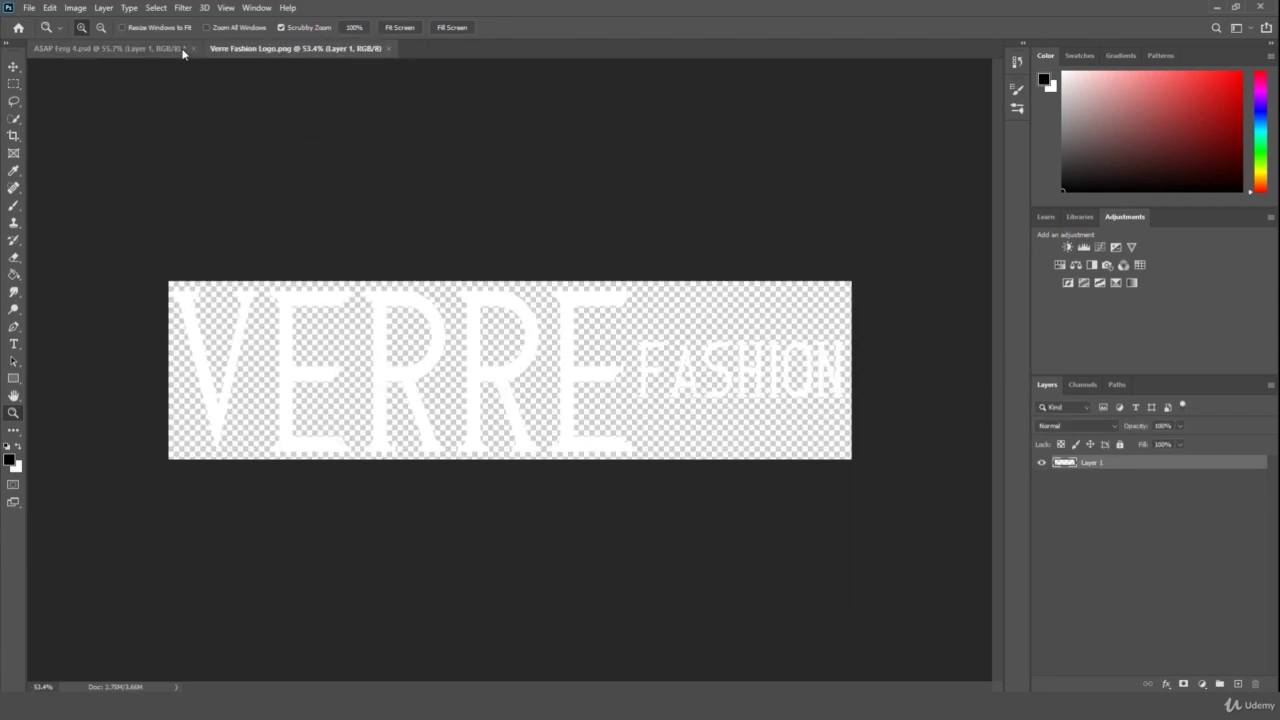
left_click(194, 48)
left_click(626, 263)
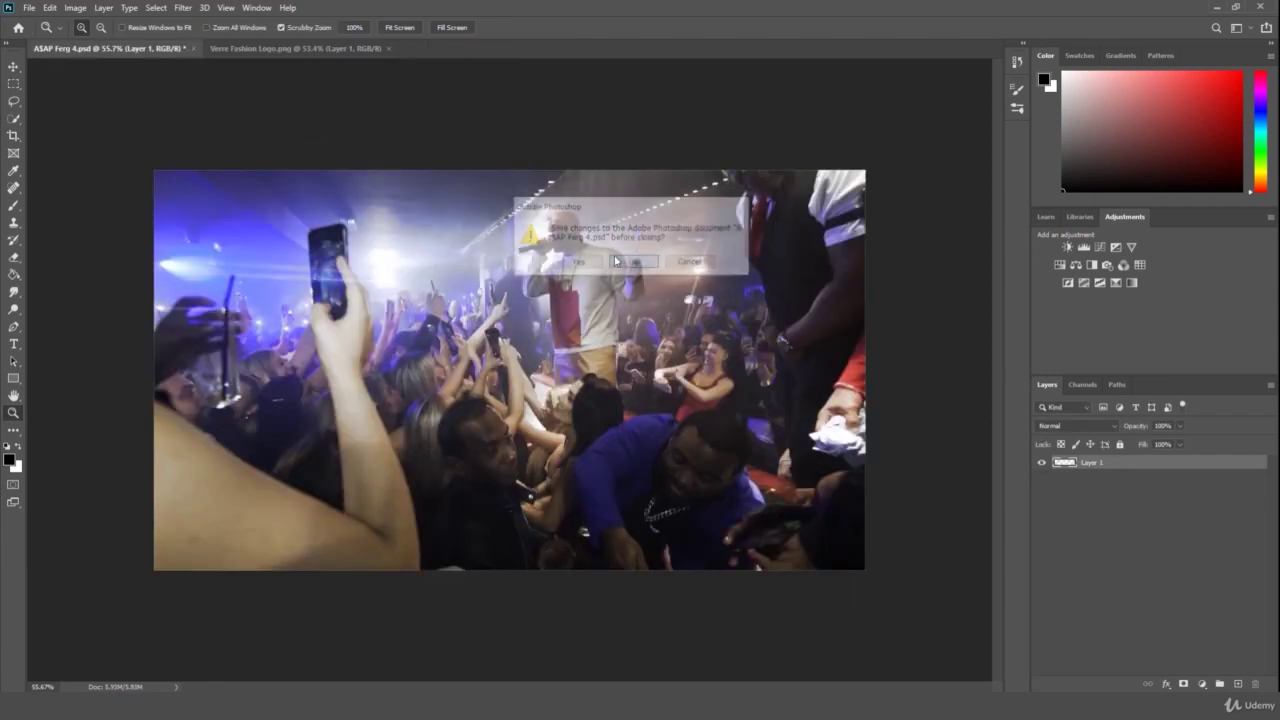
left_click(212, 48)
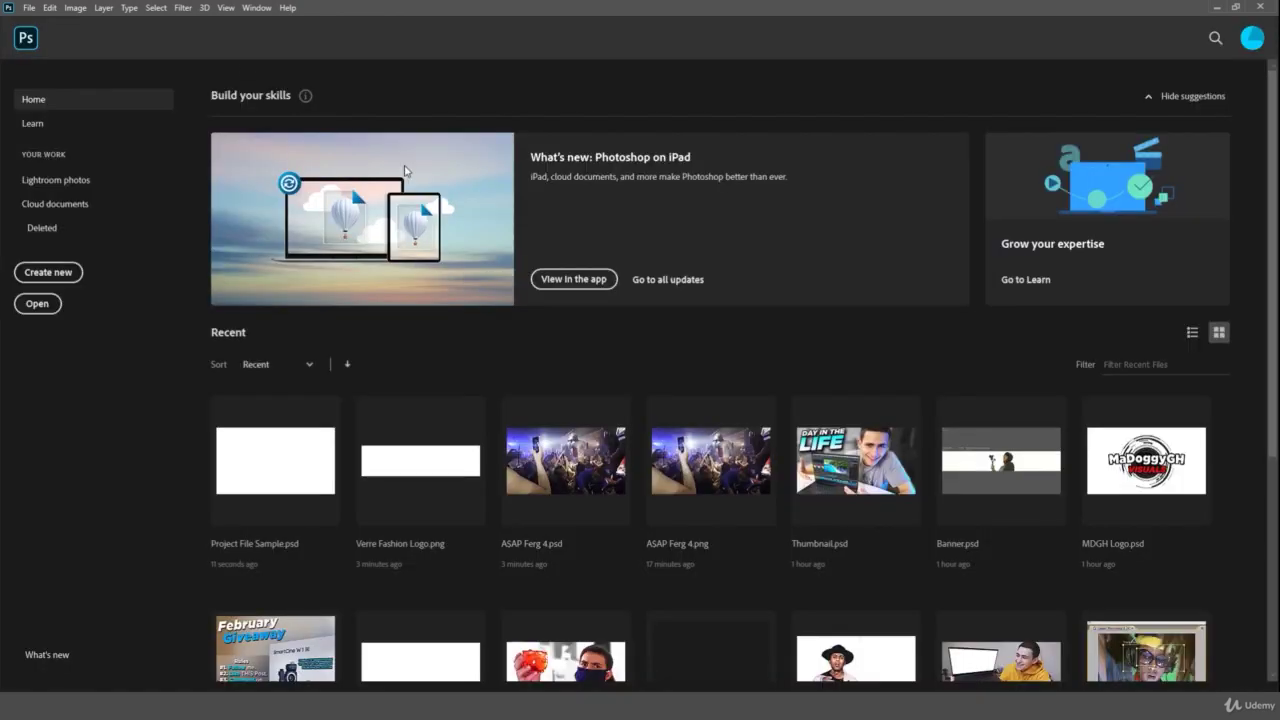
left_click(250, 457)
left_click(612, 382, "alt")
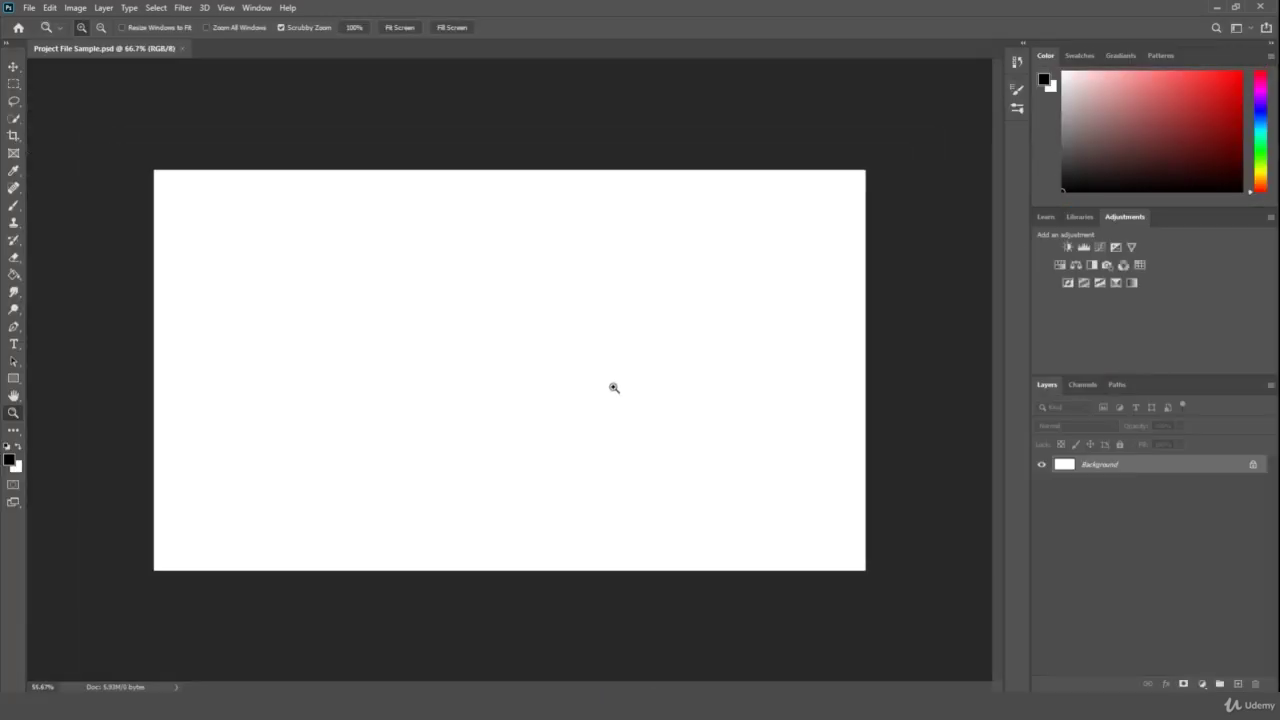
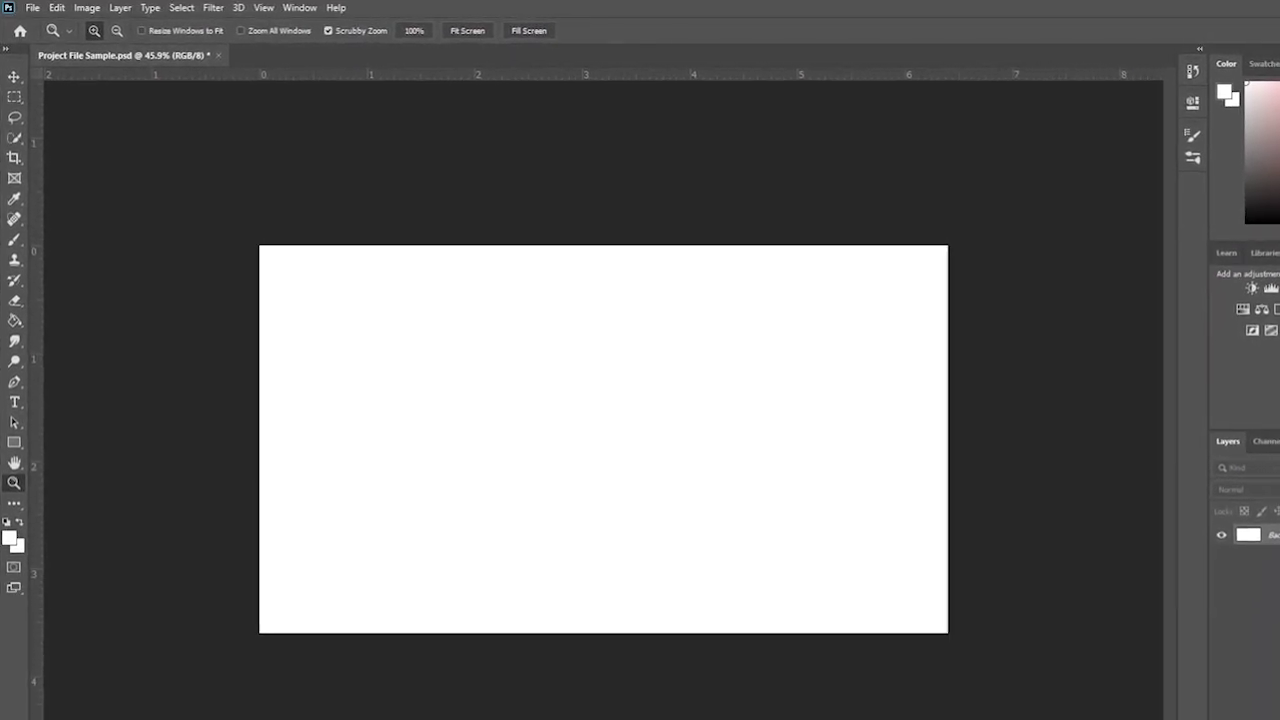
- Zoom the canvas, switch to the Move tool, and save Project File Sample.psd
left_click_drag(966, 489, 1023, 500)
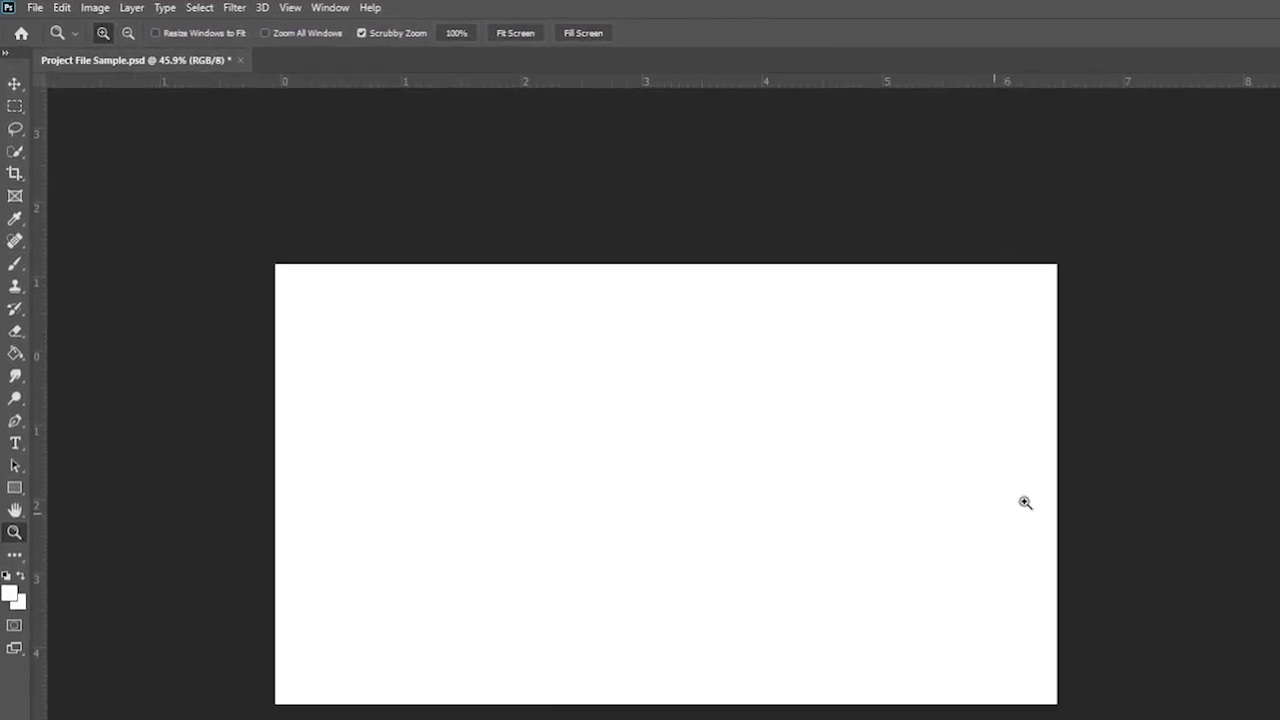
left_click(15, 84)
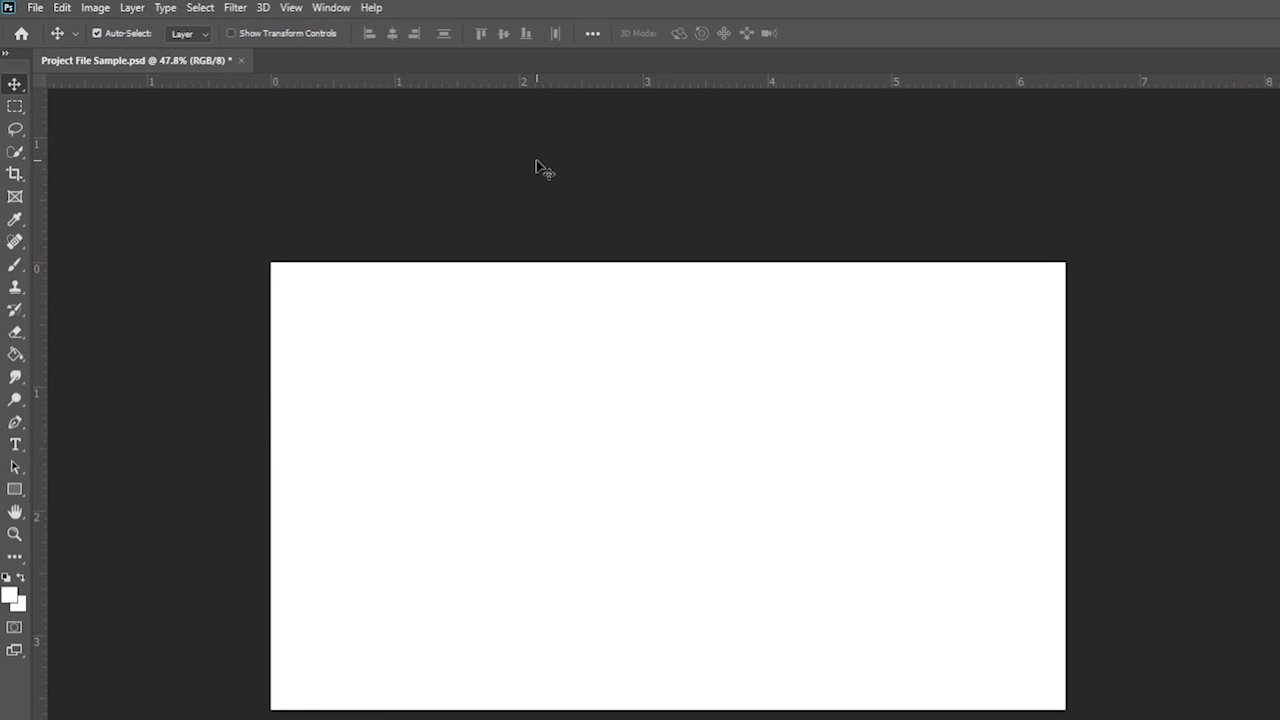
key("ctrl+s")
- Set up a 40 px Brush with black (#000000) as the foreground colour
left_click(15, 264)
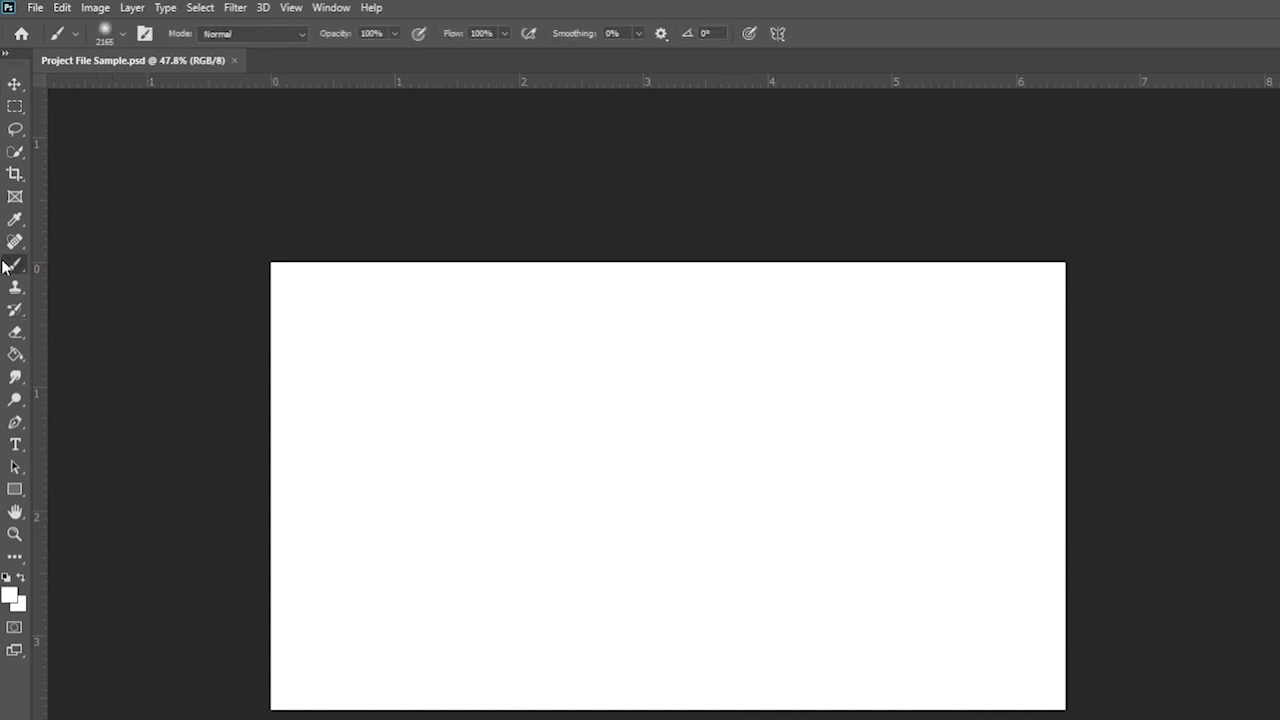
left_click(122, 33)
left_click_drag(149, 86, 116, 89)
key("i")
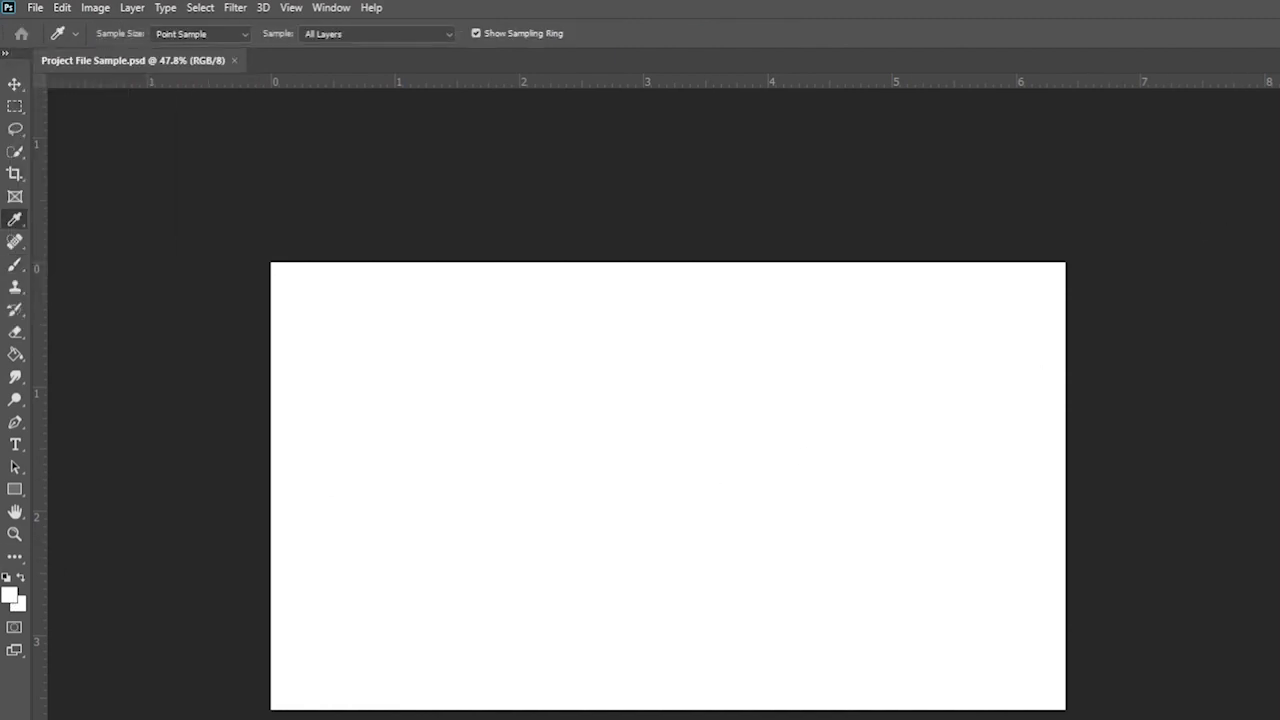
left_click(9, 596)
type("000000")
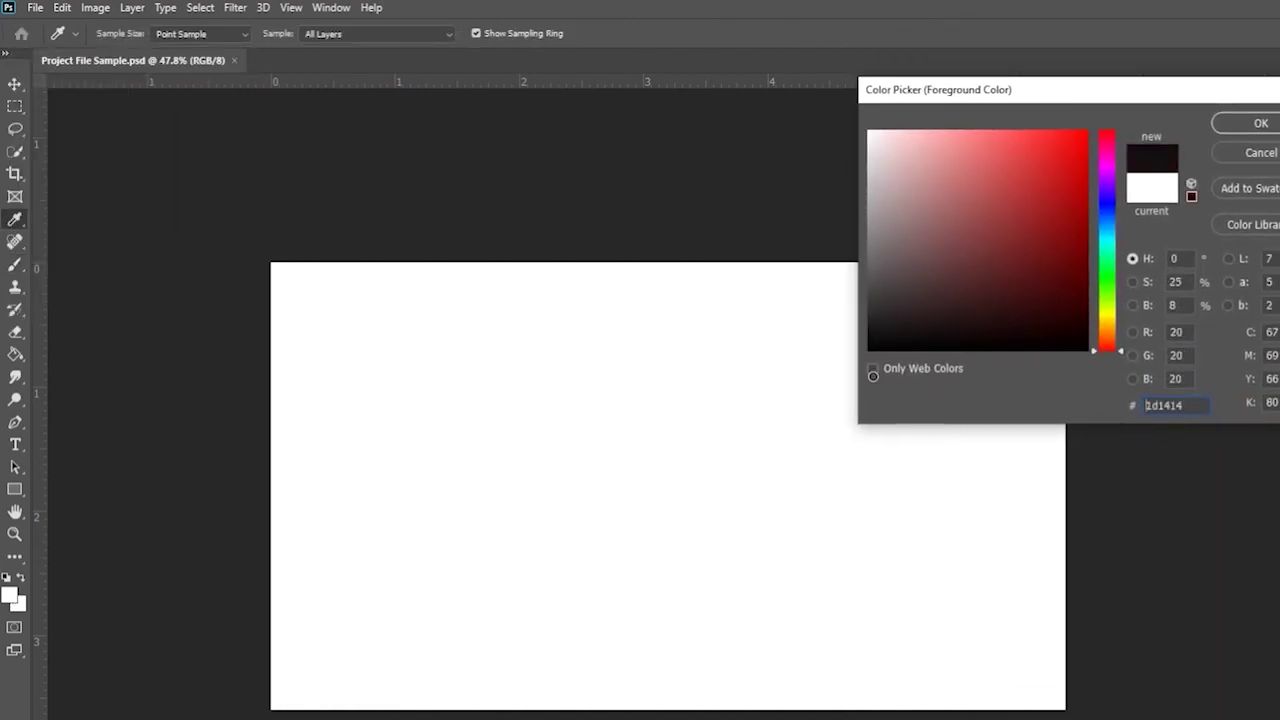
key("Return")
key("b")
- Paint a black scribble, cancel the quit prompt, save, then undo the scribble
left_click_drag(825, 386, 650, 467)
mouse_move(569, 487)
left_mouse_down()
mouse_move(846, 600)
mouse_move(888, 532)
left_mouse_up()
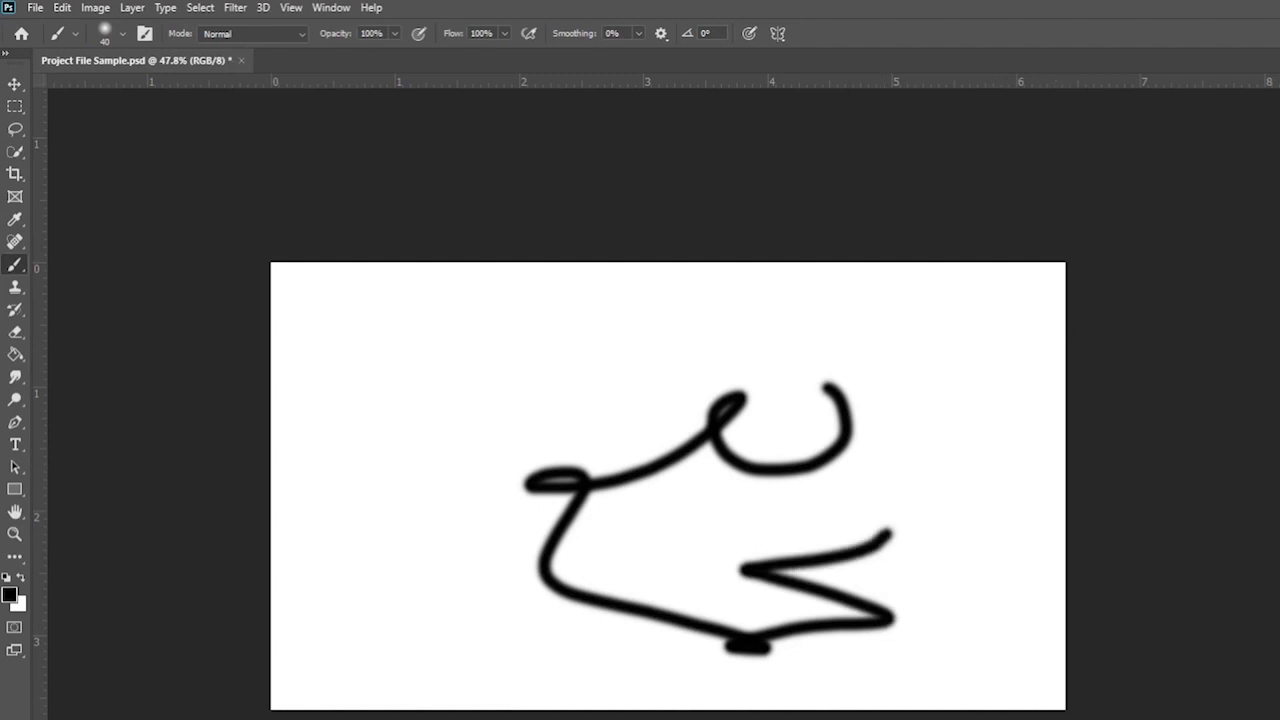
key("ctrl+q")
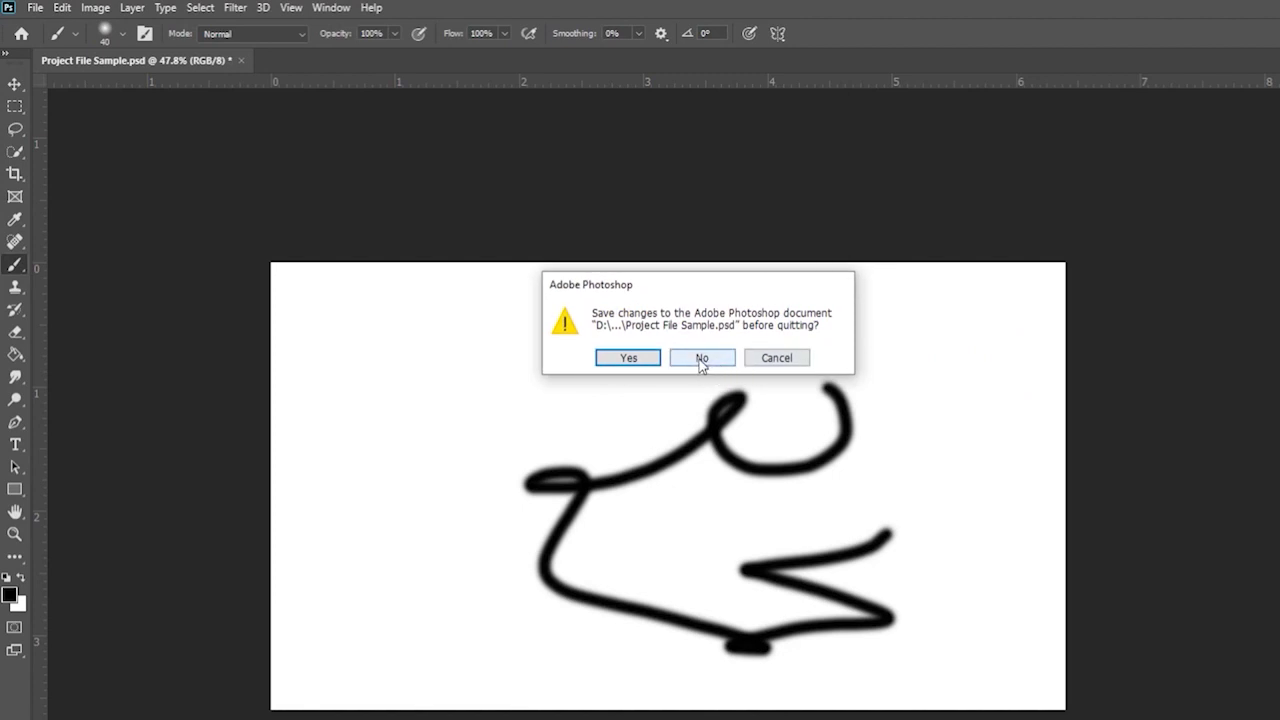
left_click(778, 358)
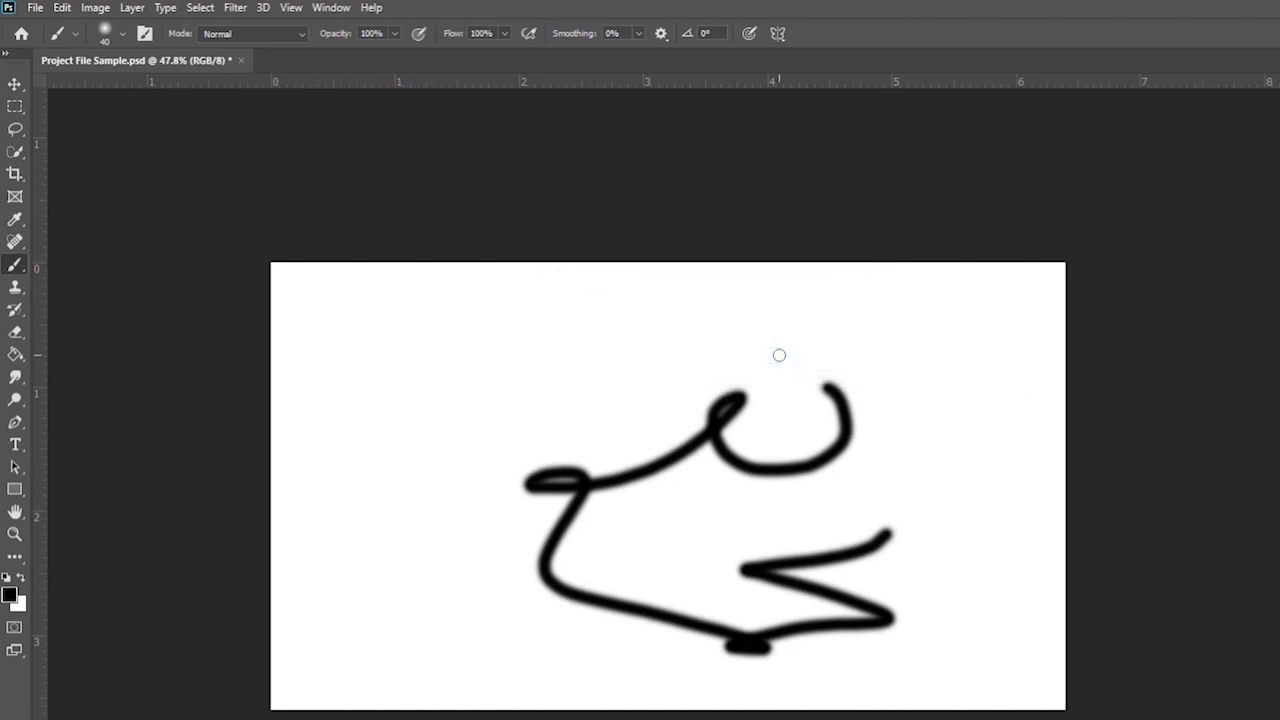
key("ctrl+s")
key("ctrl+z")
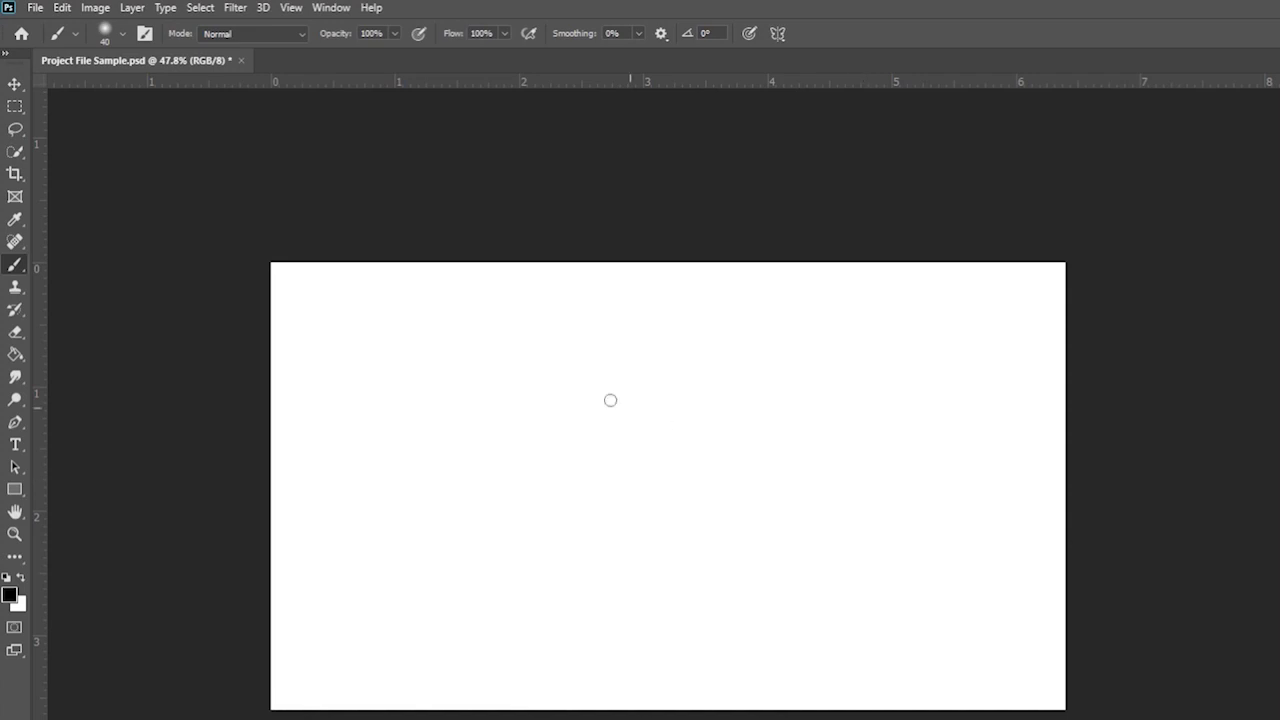
- Redo the brush scribble, undo it twice, save, and bring up the Save As dialog
left_click(62, 8)
left_click(103, 42)
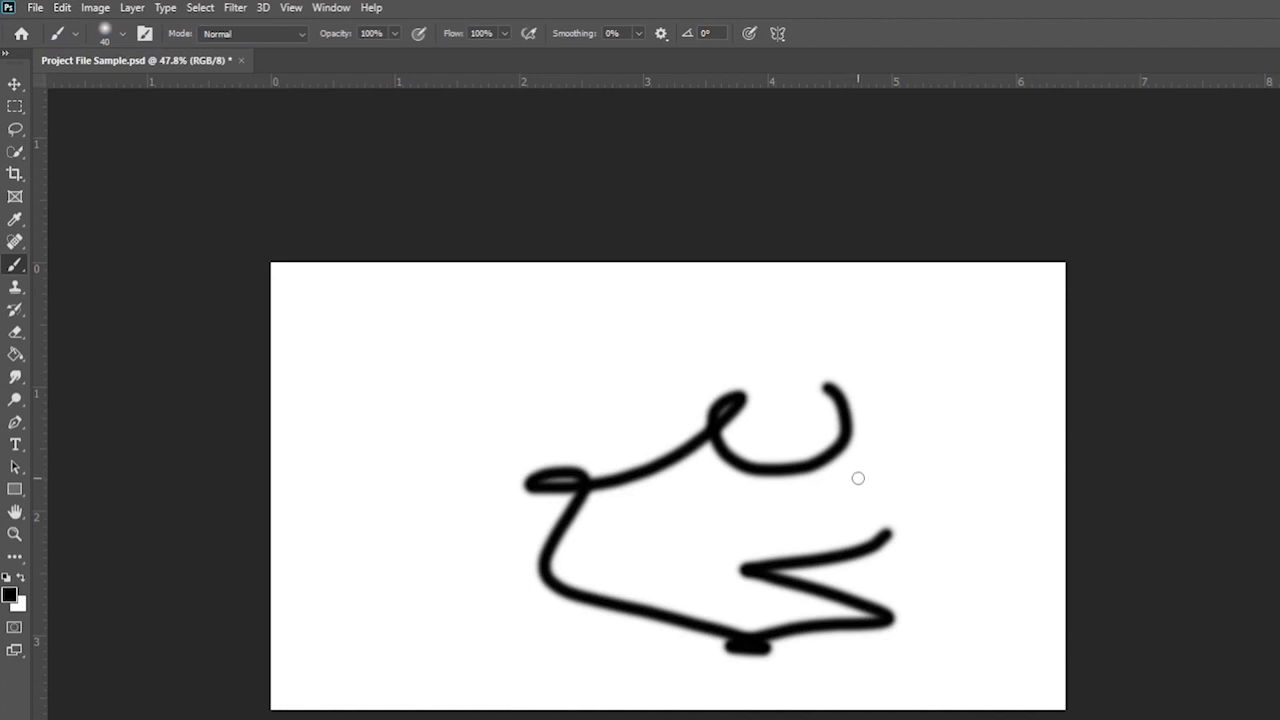
key("ctrl+z")
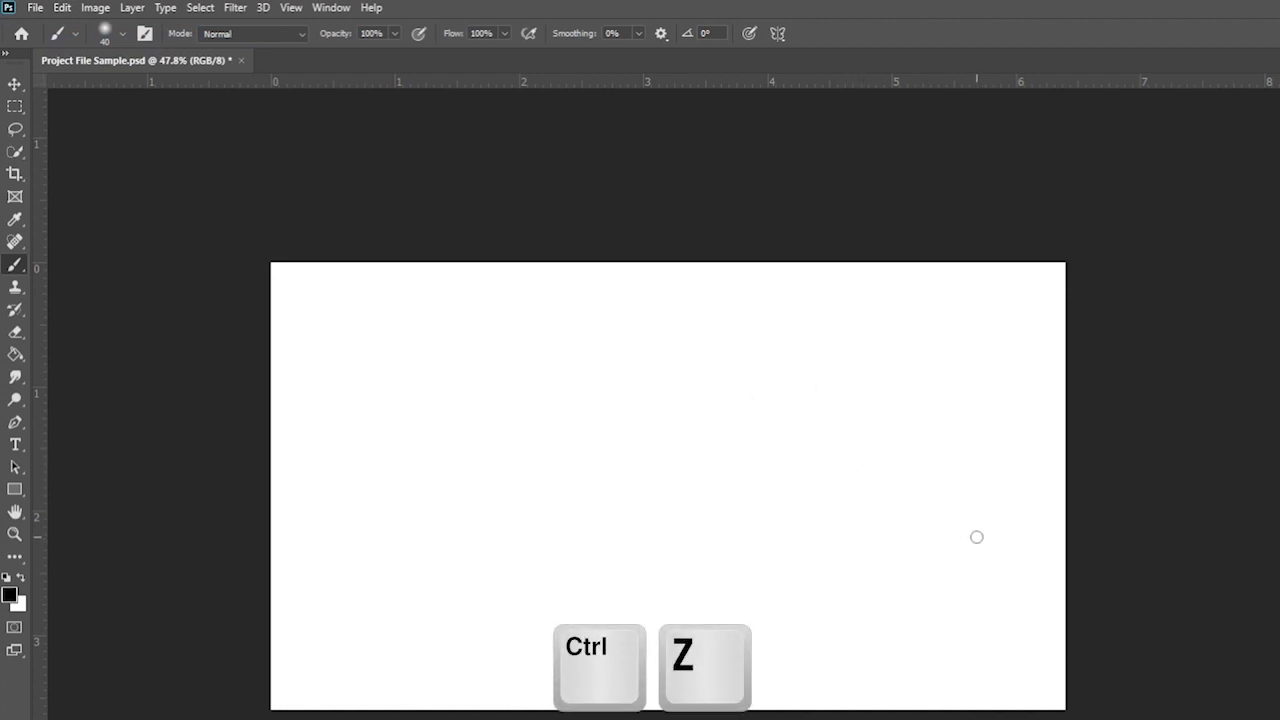
key("ctrl+z")
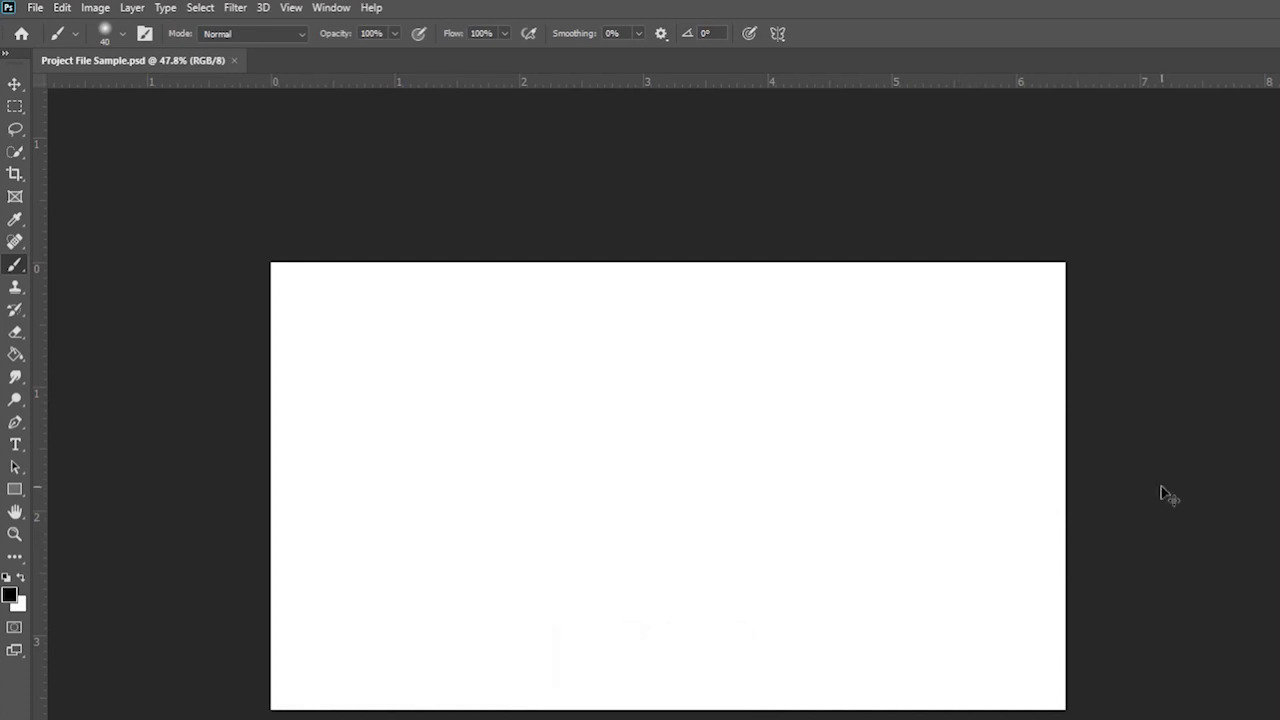
key("ctrl+s")
key("ctrl+shift+s")
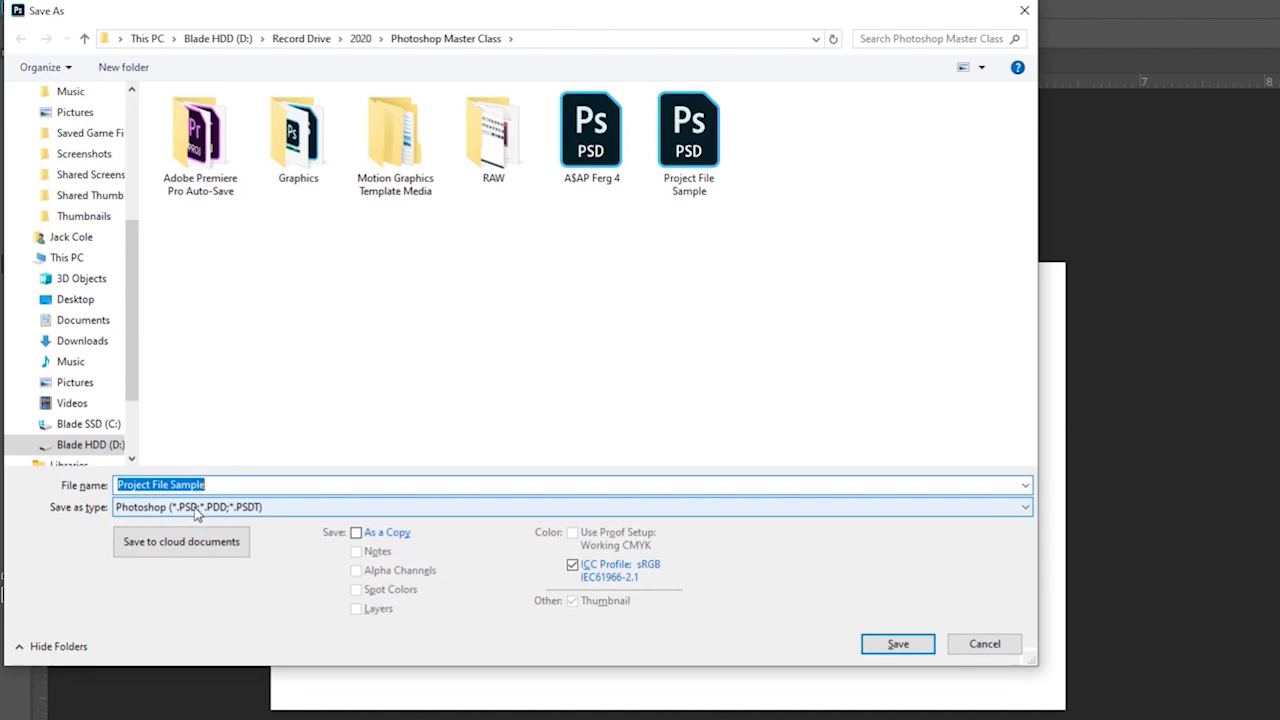
- Save Project File Sample as a PNG, then save the PSD again
left_click(197, 512)
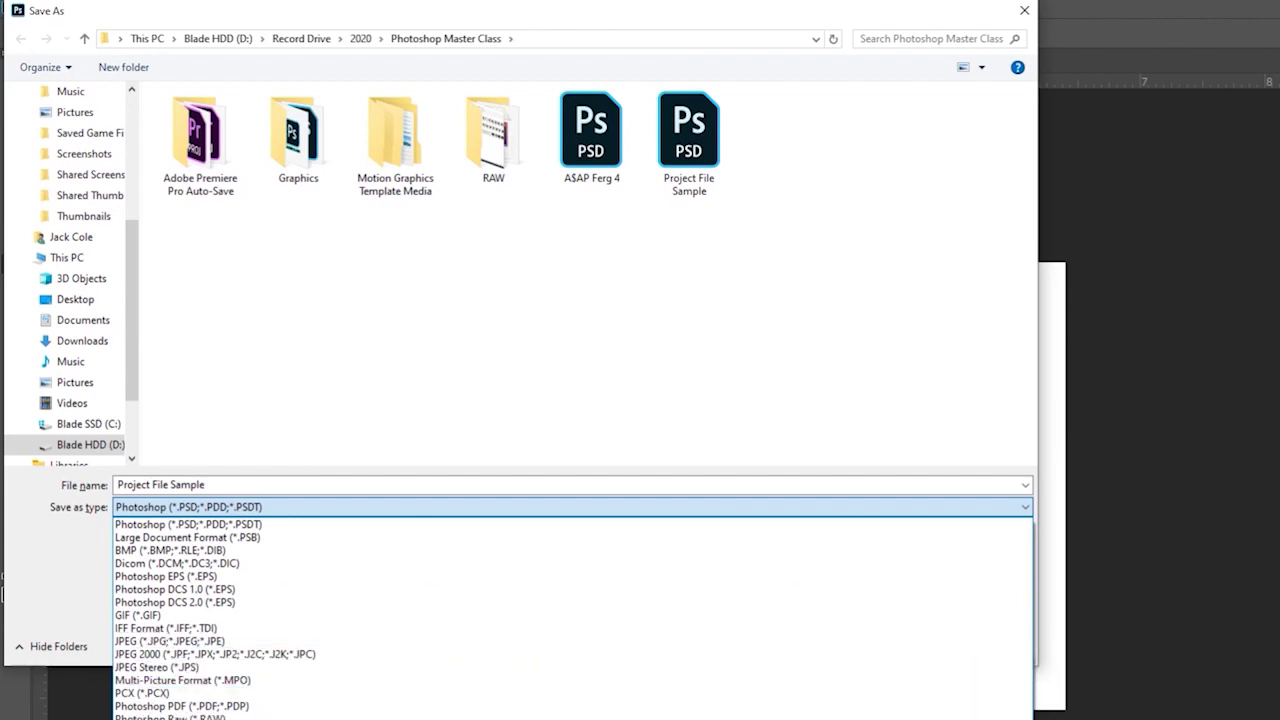
left_click(230, 719)
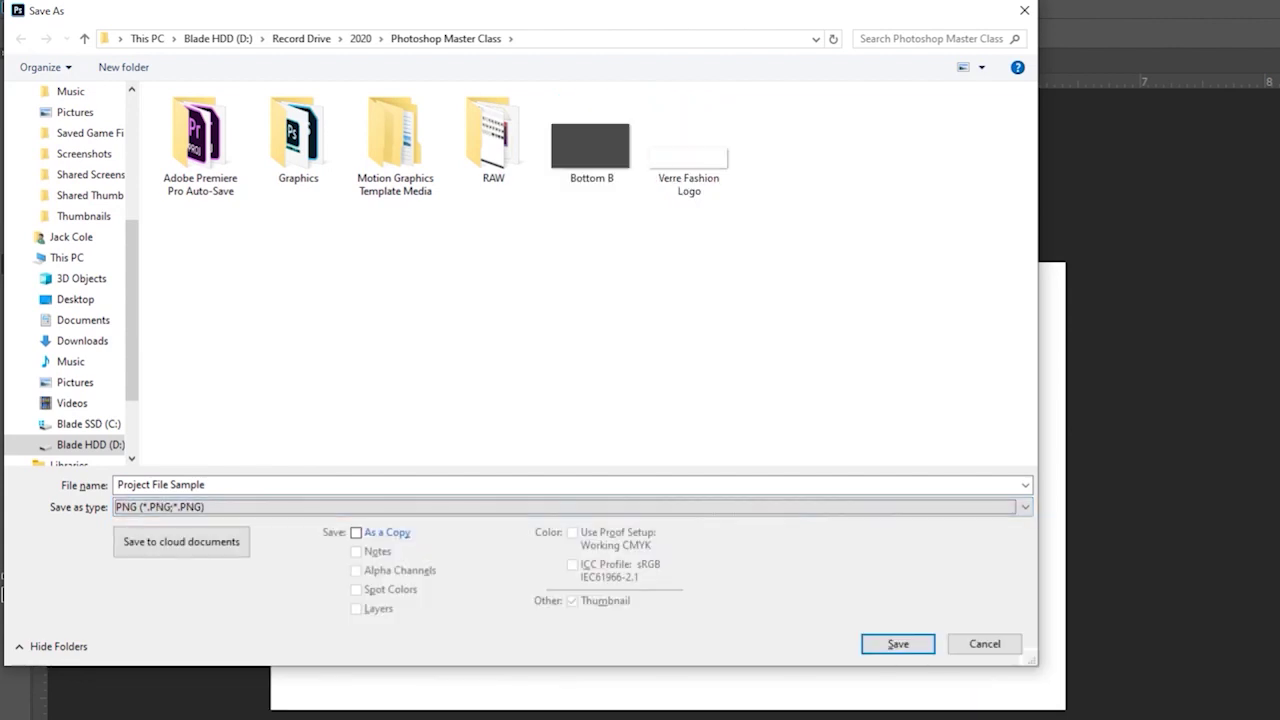
left_click(343, 486)
left_click(880, 635)
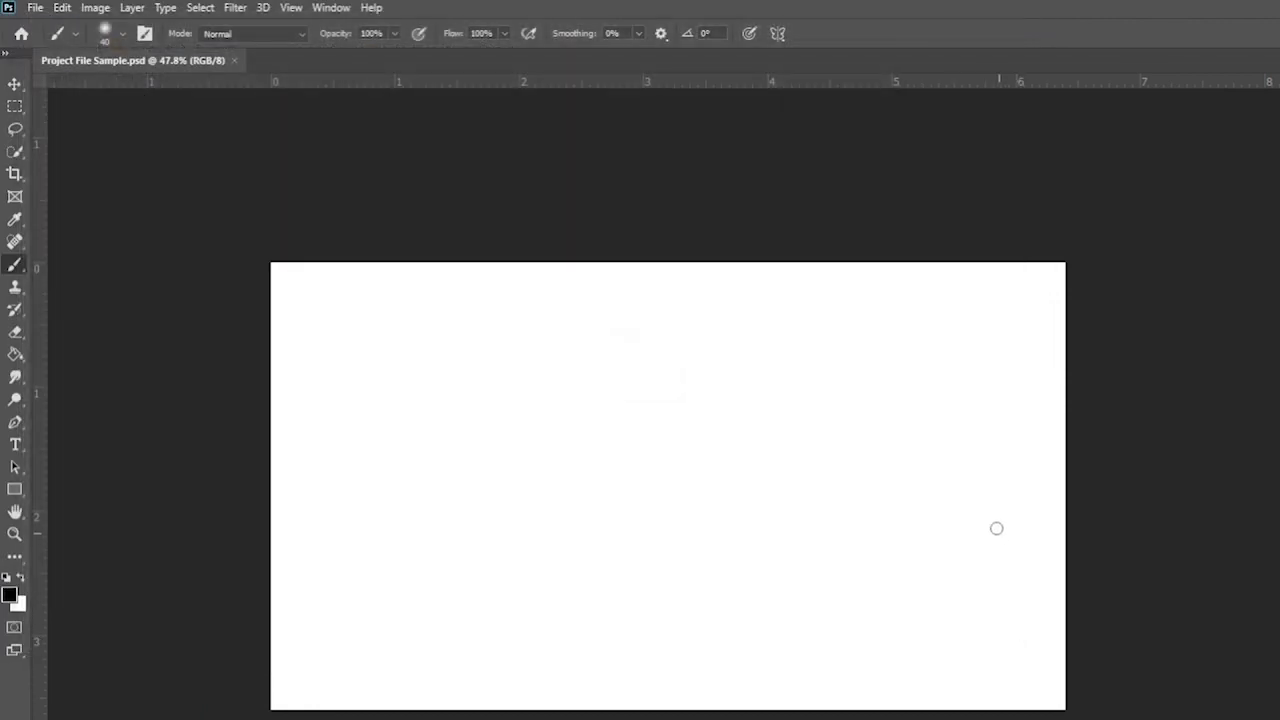
key("ctrl+s")
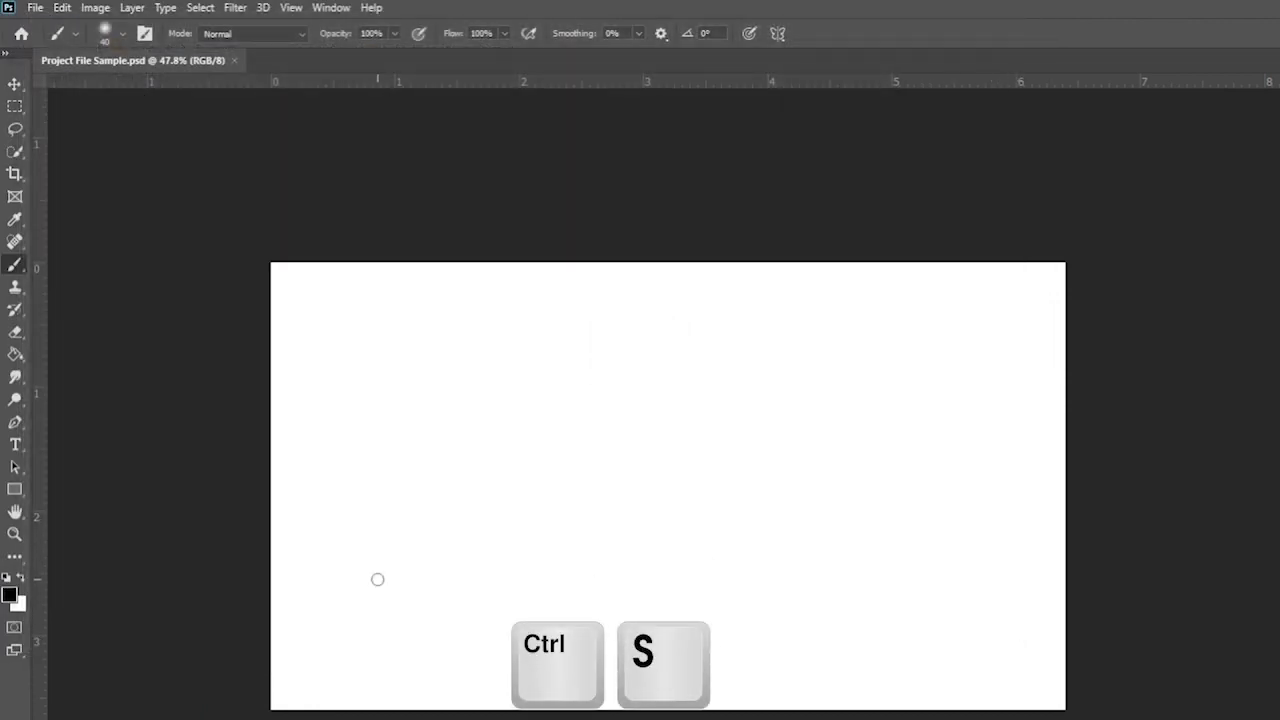
key("ctrl+shift+s")
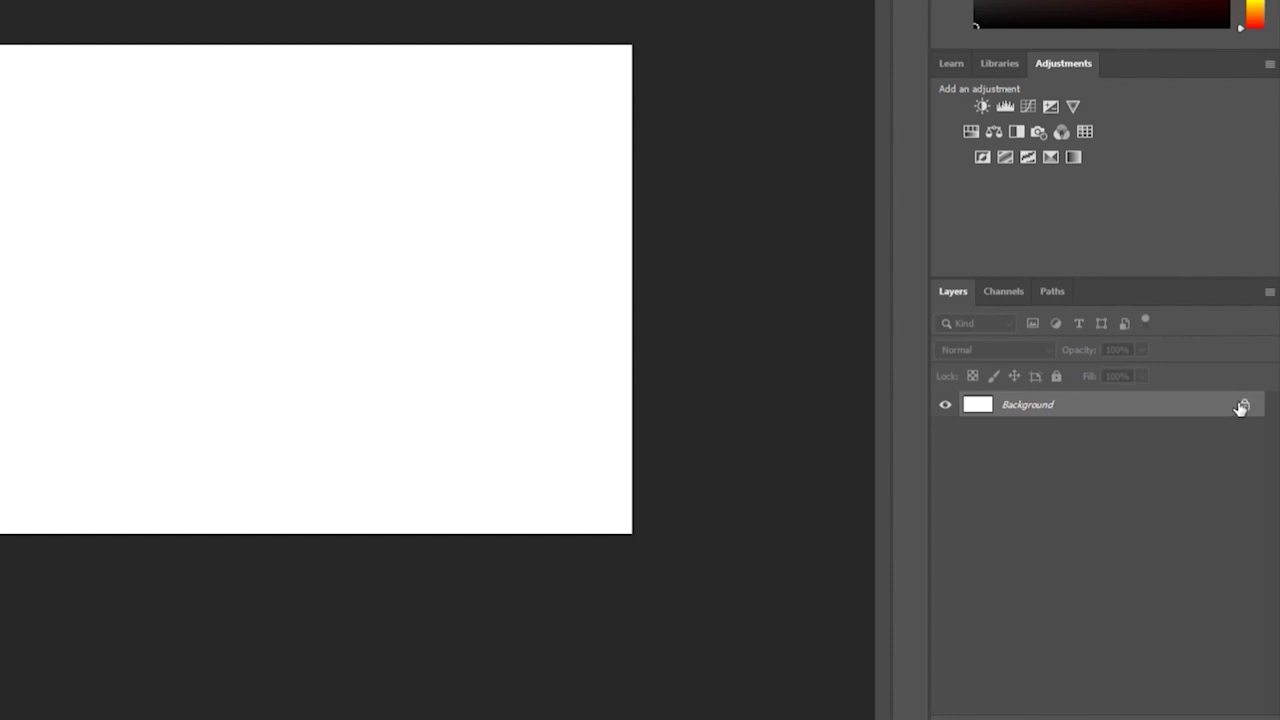
- Unlock the Background into Layer 0 and free-transform it from the top-right corner
left_click(1245, 406)
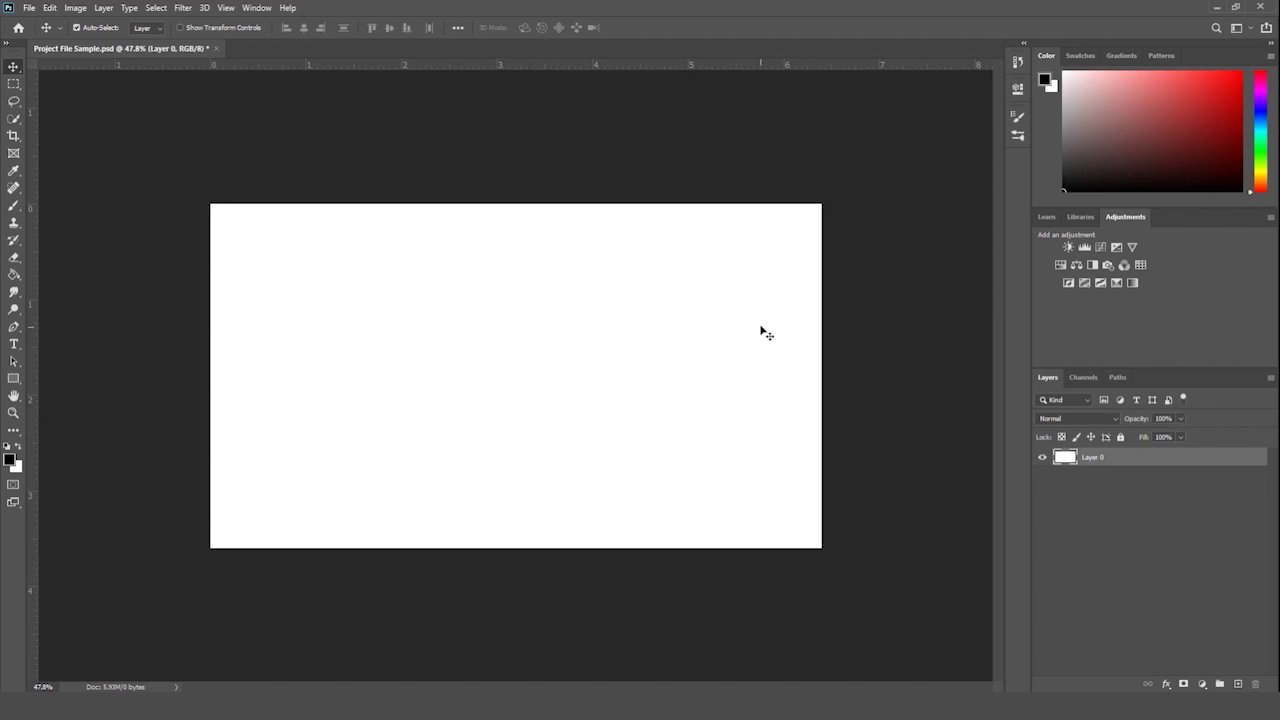
key("ctrl+t")
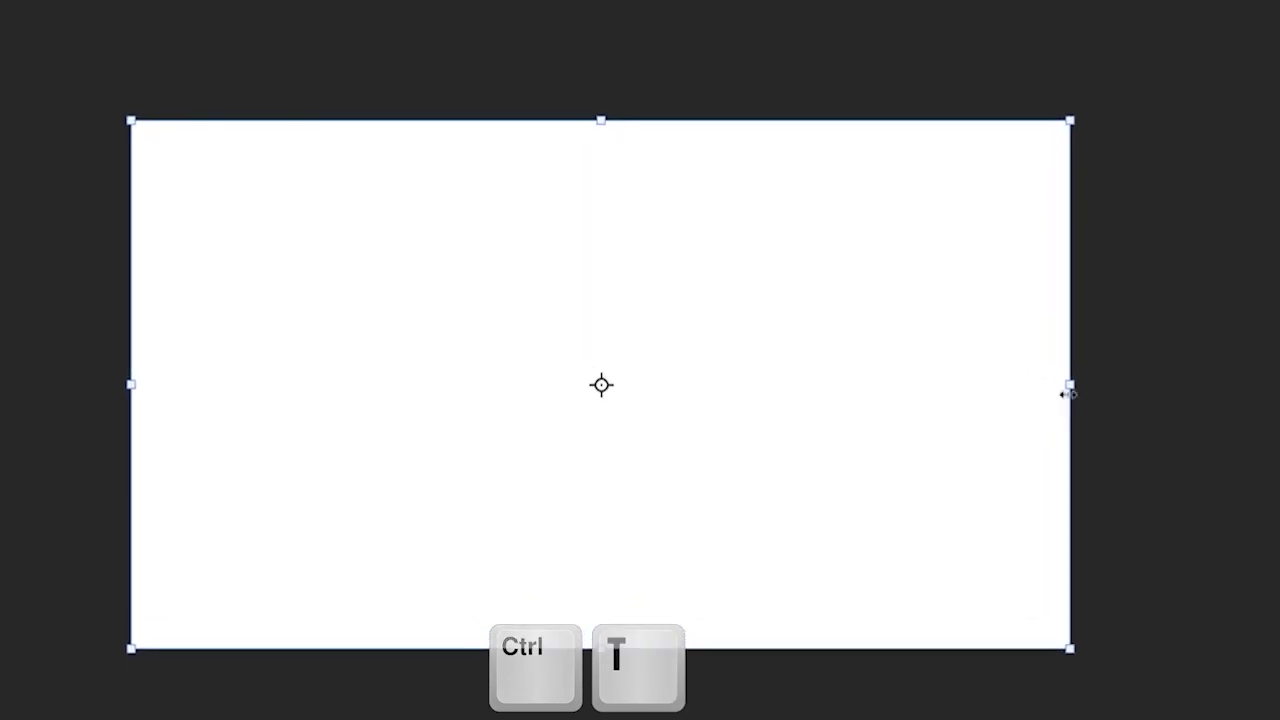
left_click_drag(1070, 120, 1272, 18)
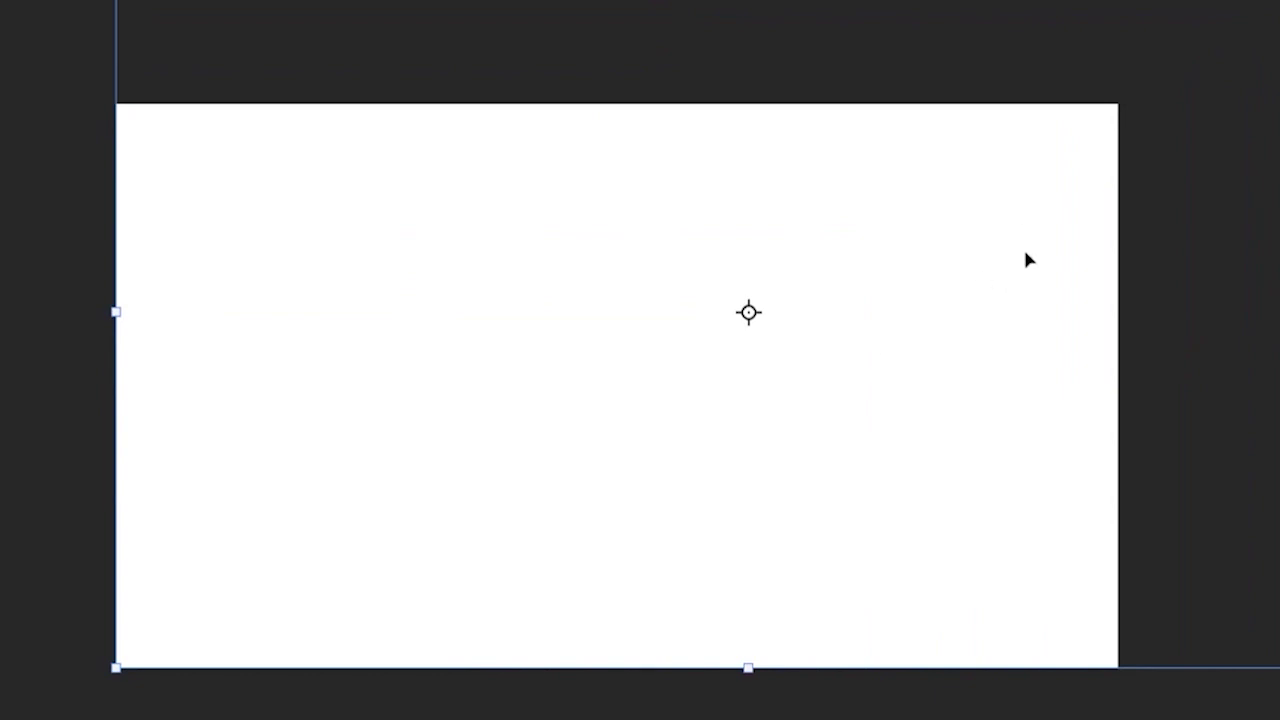
- Move and shrink the transformed layer, then cancel that transform
left_click_drag(1025, 253, 1015, 292)
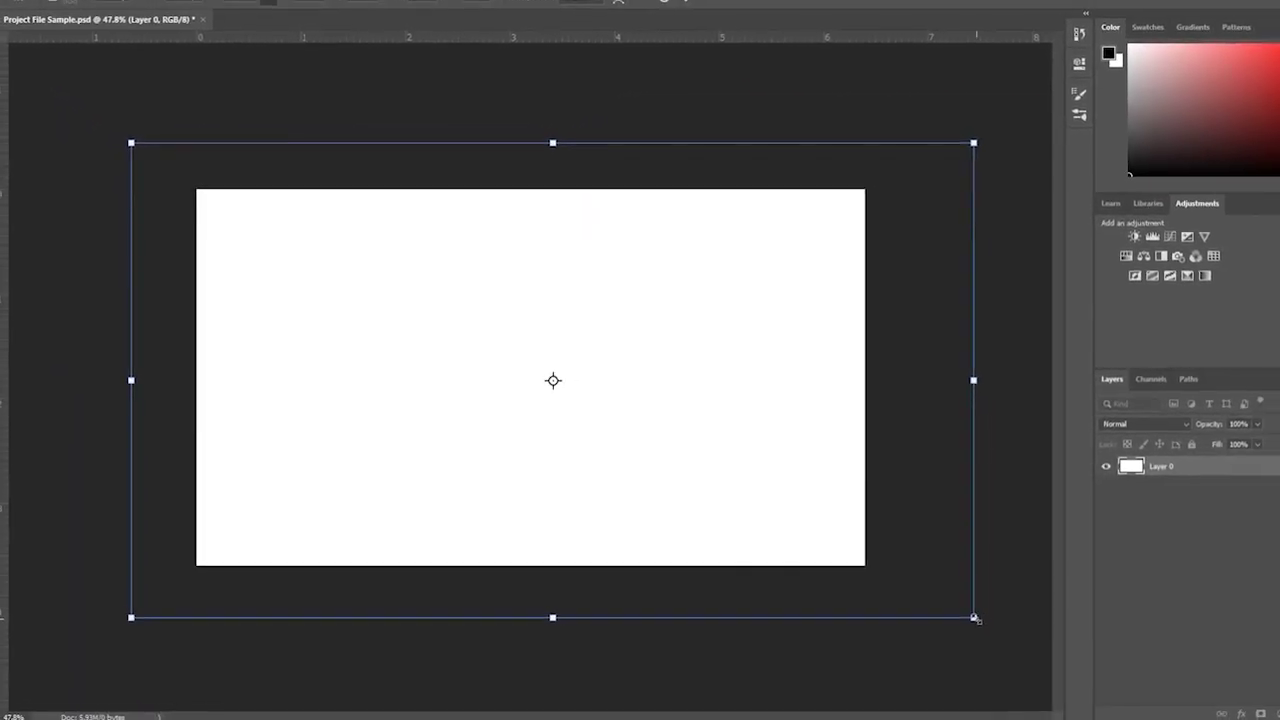
left_click_drag(975, 619, 832, 562)
key("ctrl+z")
key("Escape")
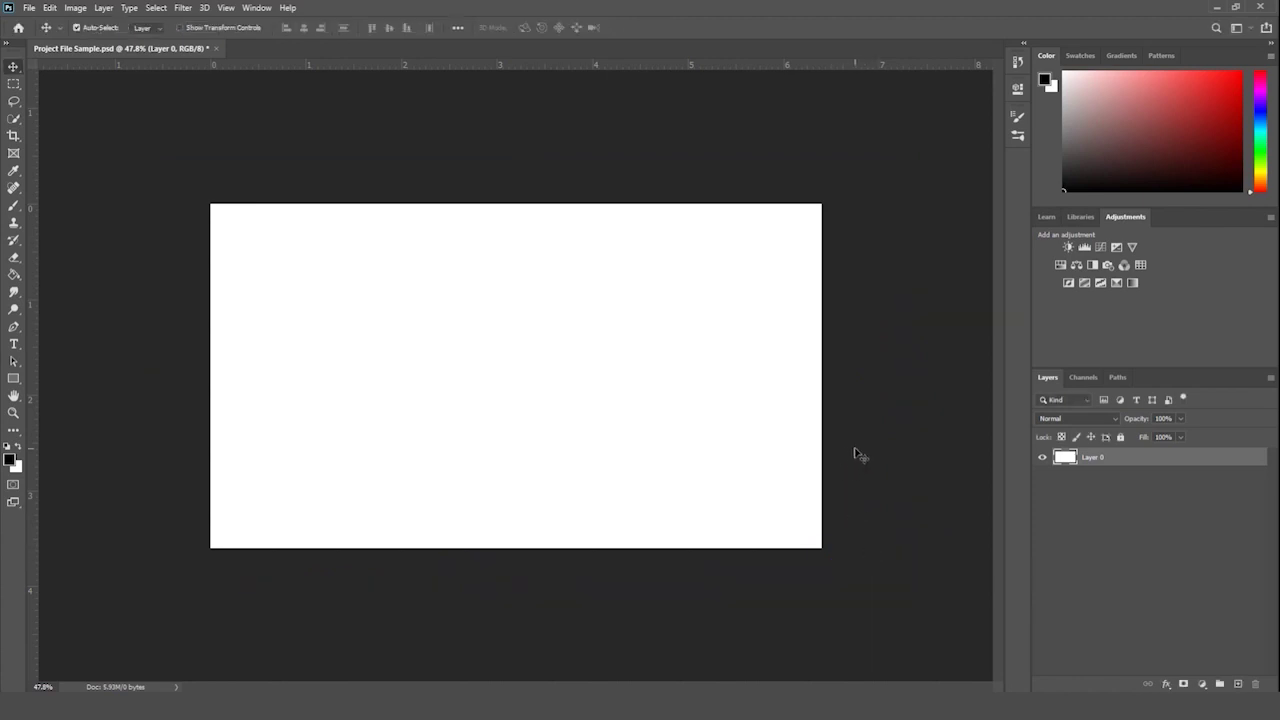
key("ctrl+z")
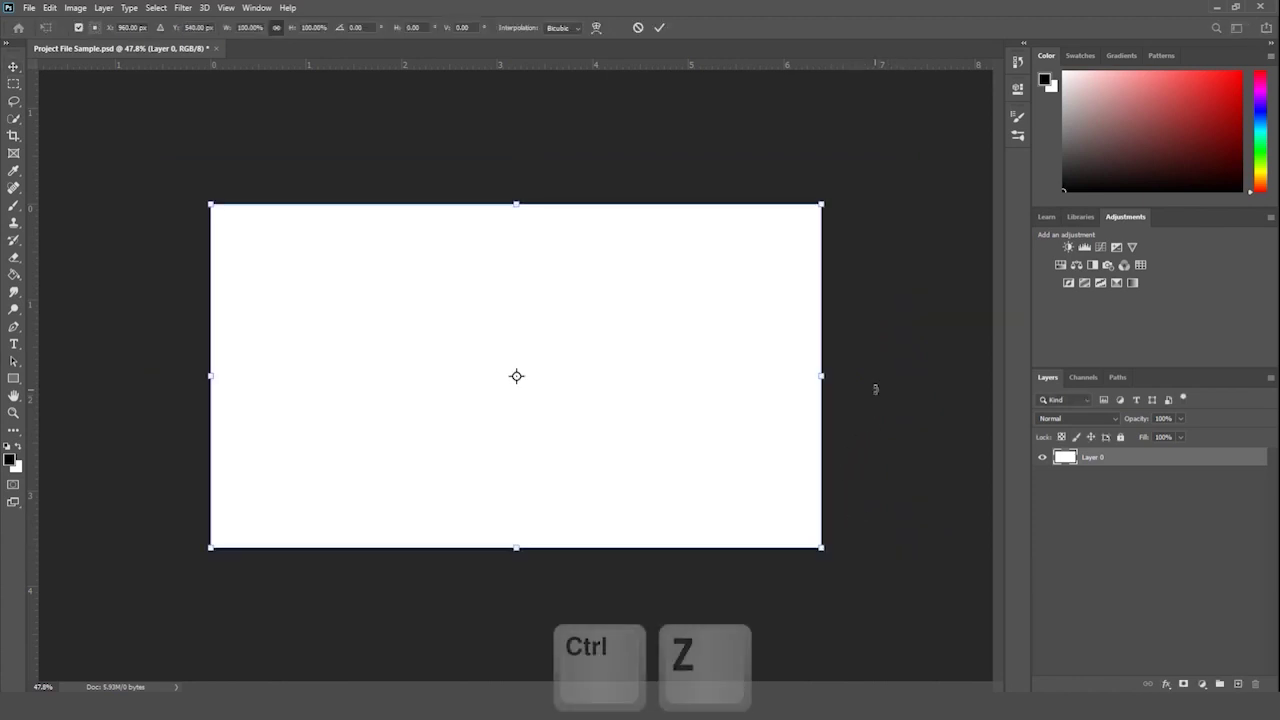
- Distort the layer's four corners into a trapezoid, commit it, then undo the distortion
left_click_drag(818, 546, 745, 502)
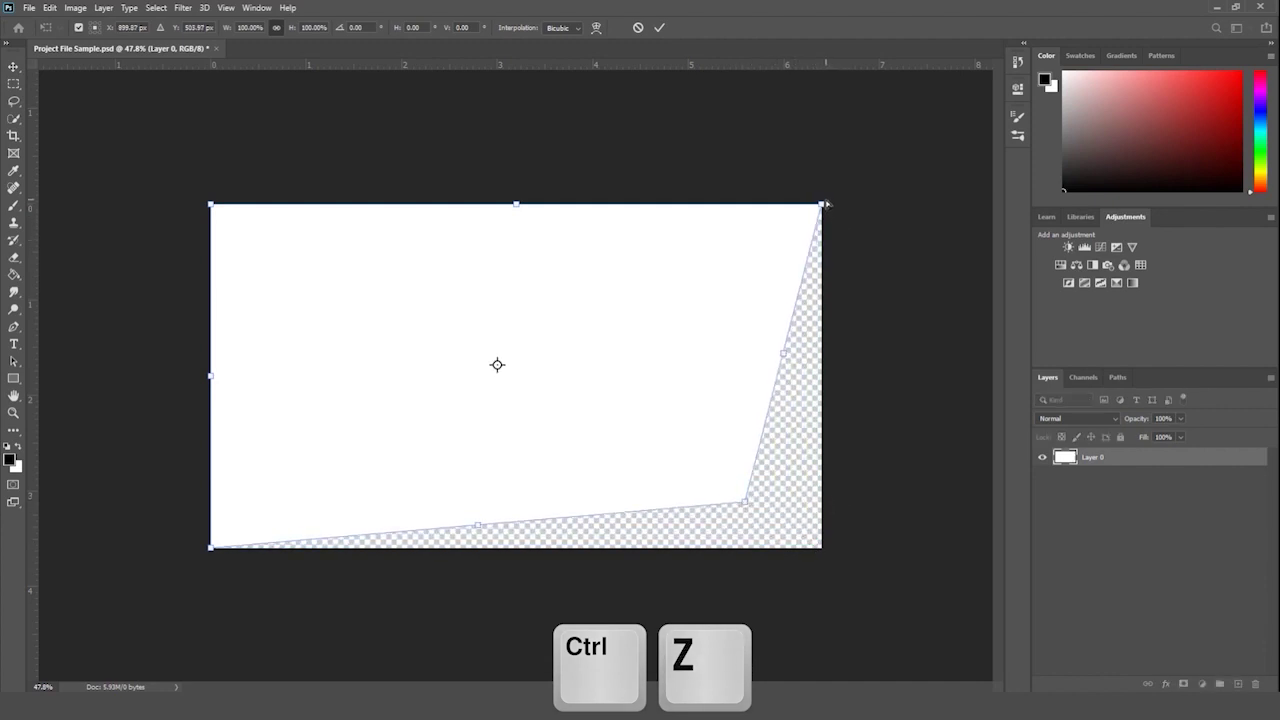
left_click_drag(821, 205, 820, 208)
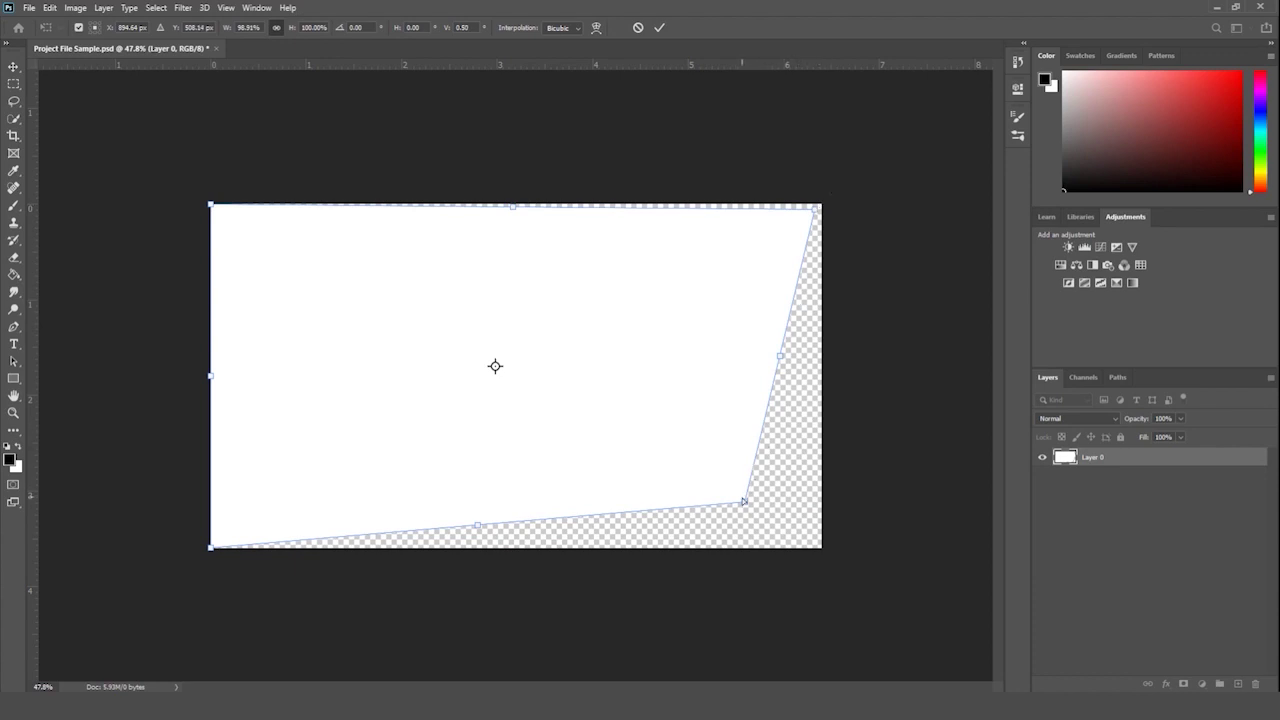
left_click_drag(743, 500, 701, 541)
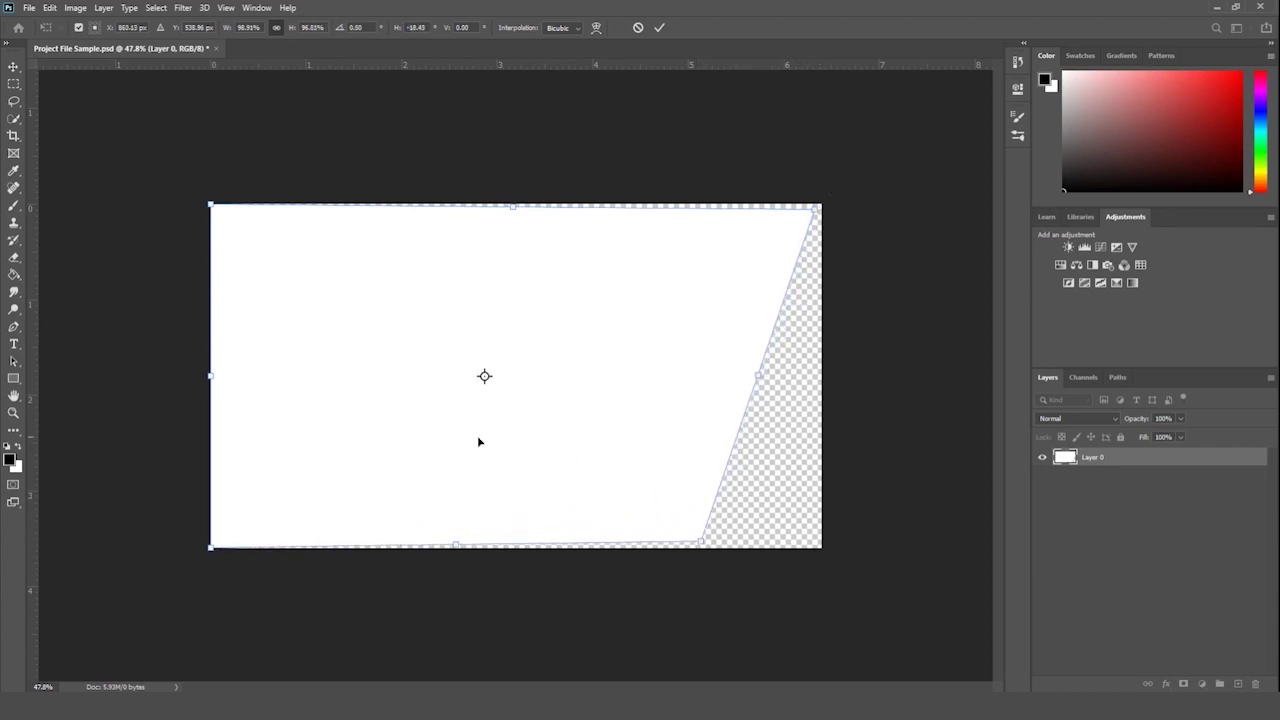
left_click_drag(222, 551, 367, 544)
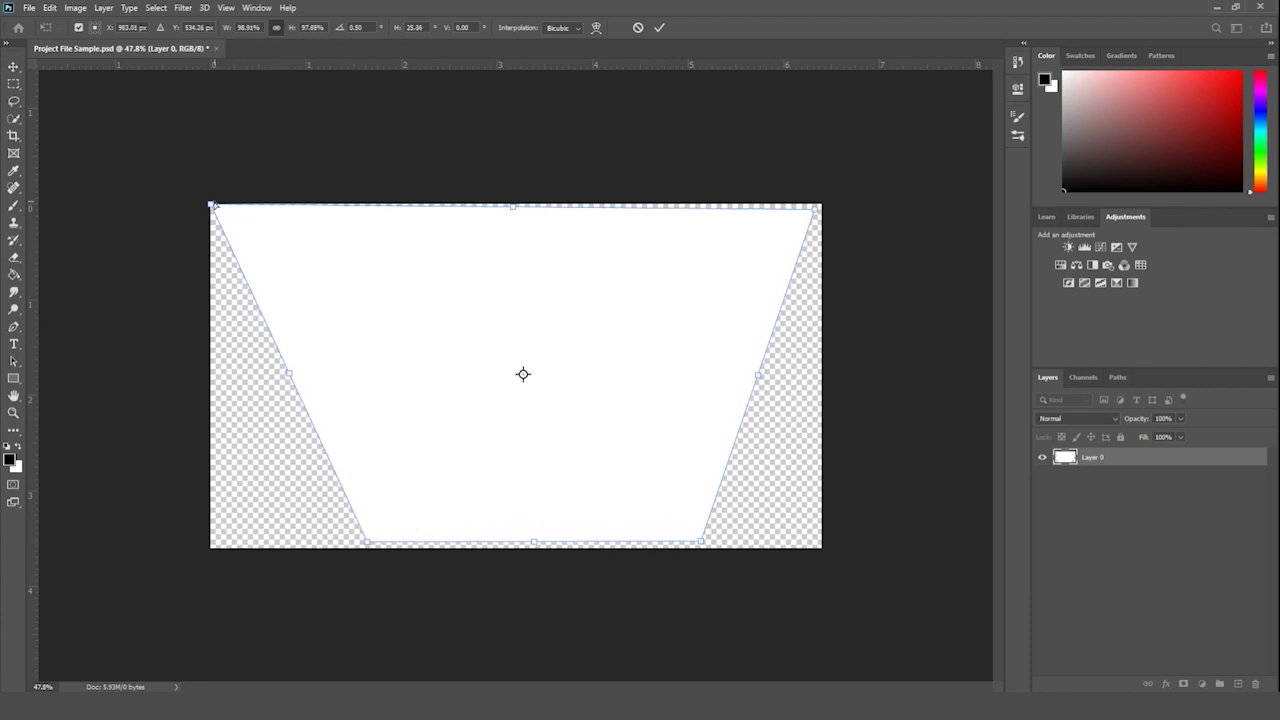
left_click_drag(212, 204, 221, 213)
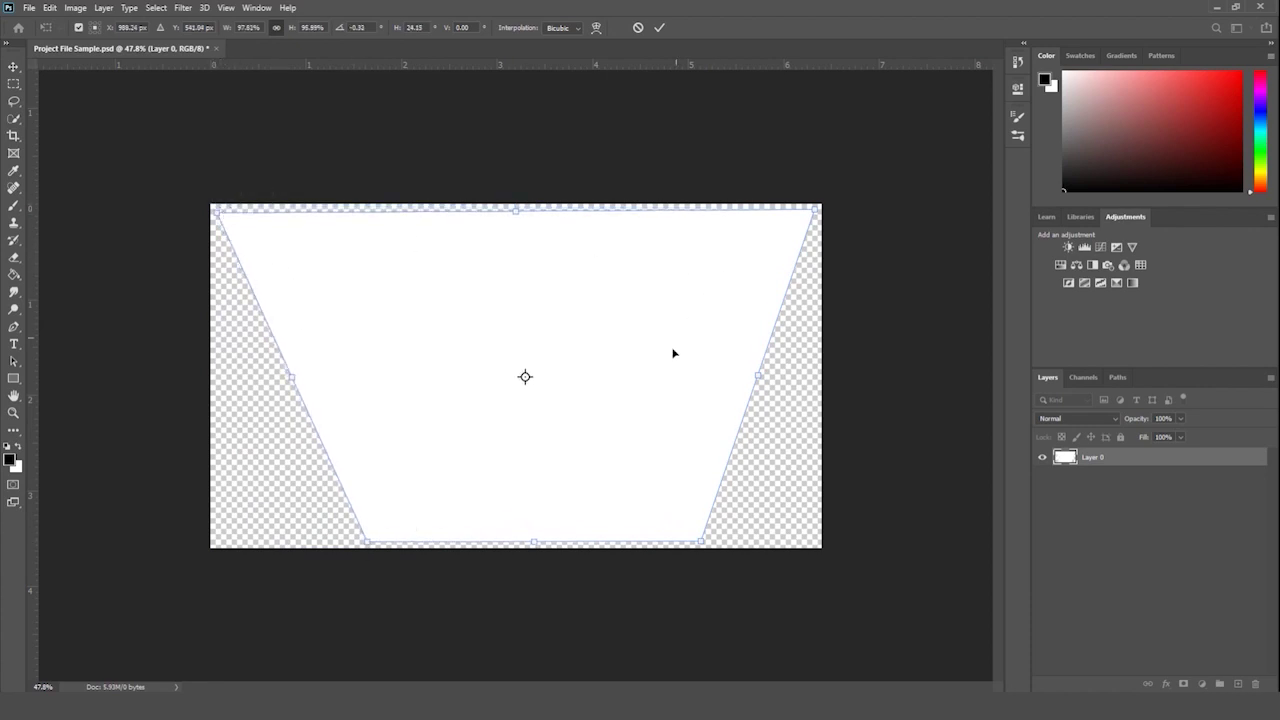
key("Return")
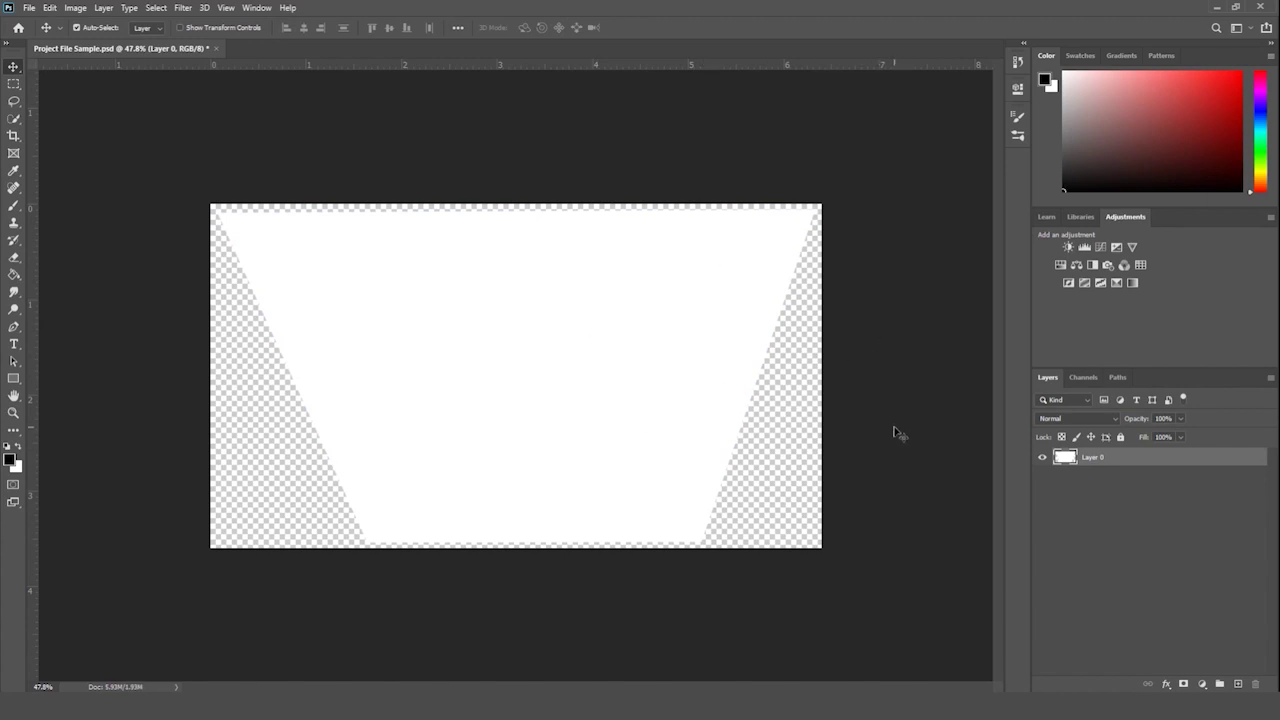
key("ctrl")
key("ctrl+z")
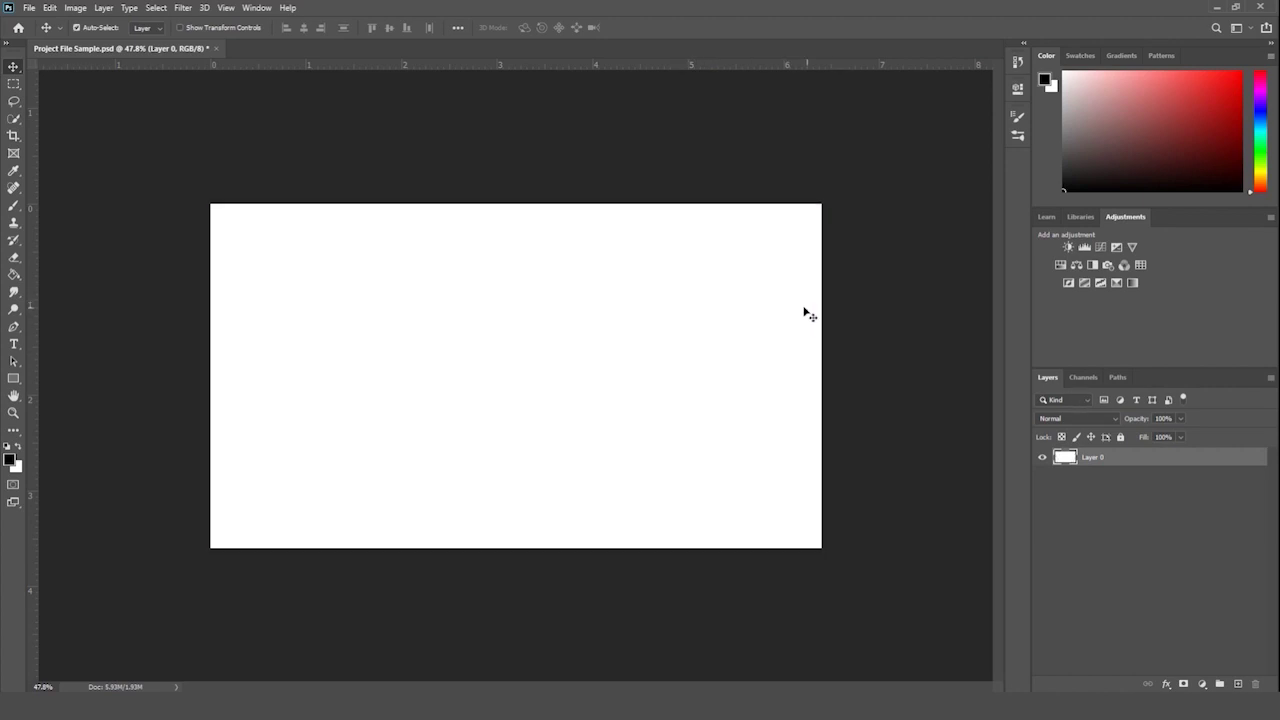
key("ctrl+t")
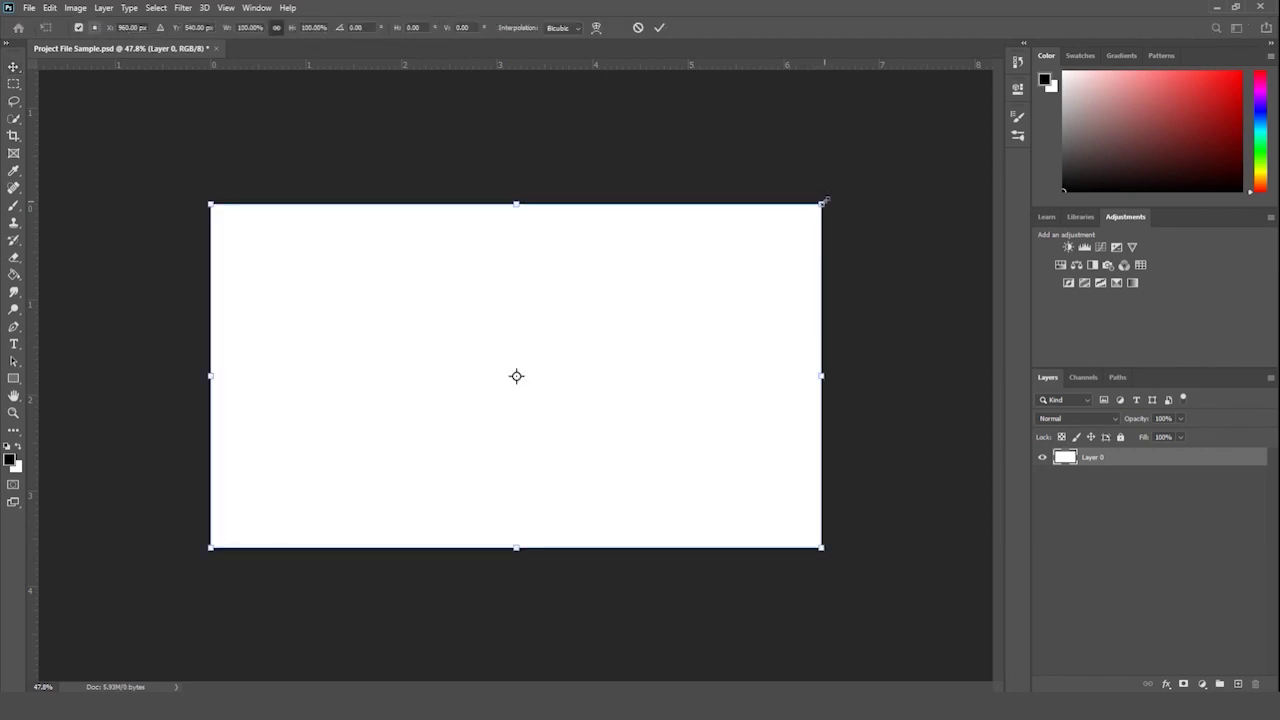
left_click_drag(822, 204, 738, 241)
left_click_drag(640, 326, 678, 304)
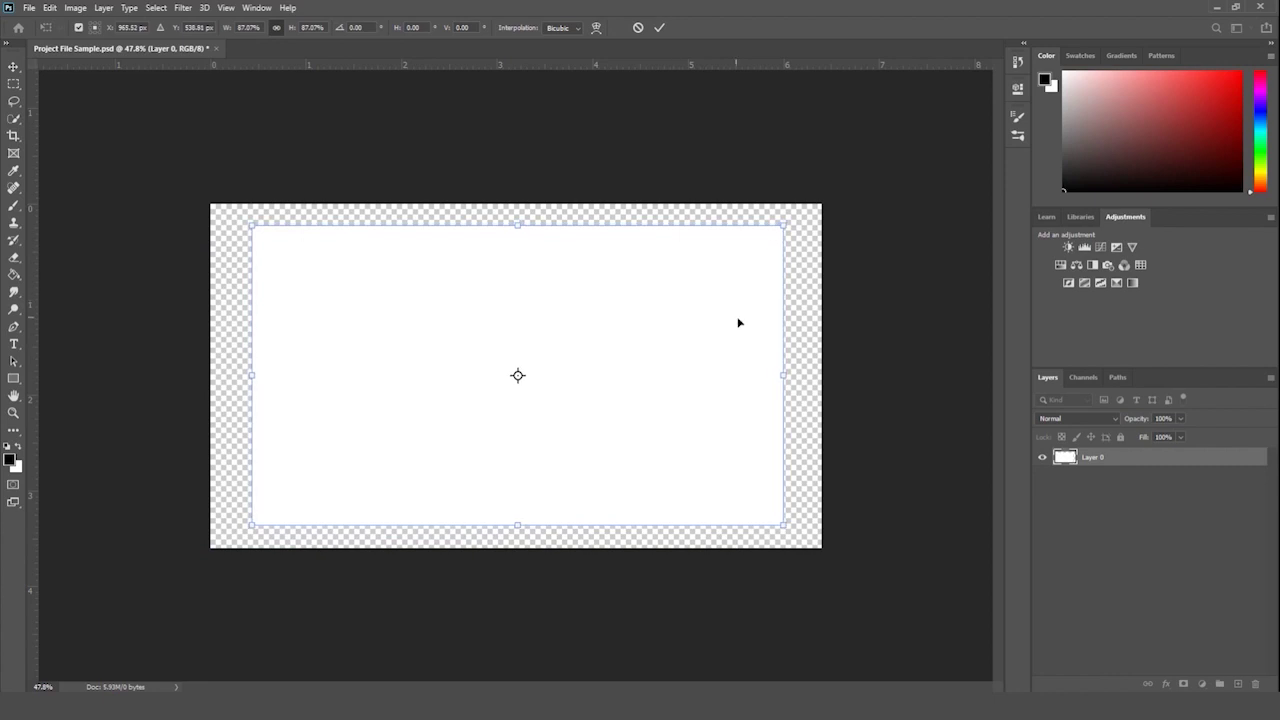
key("Return")
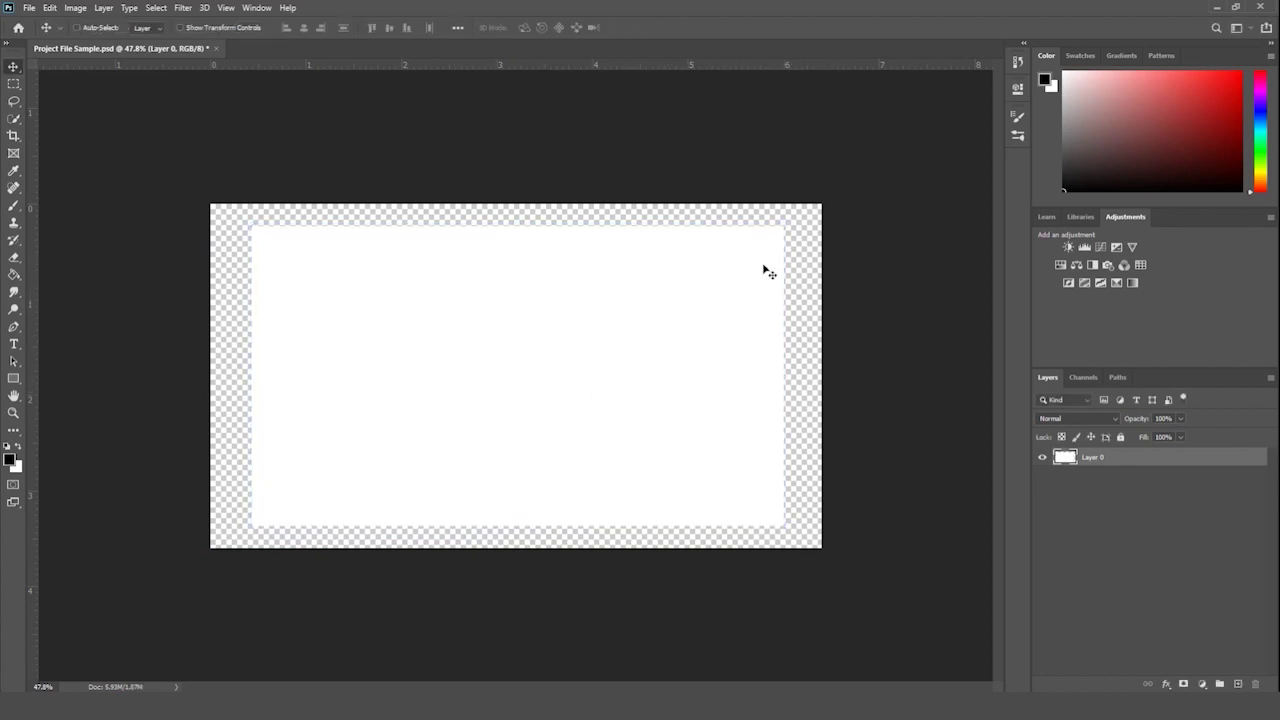
key("ctrl+z")
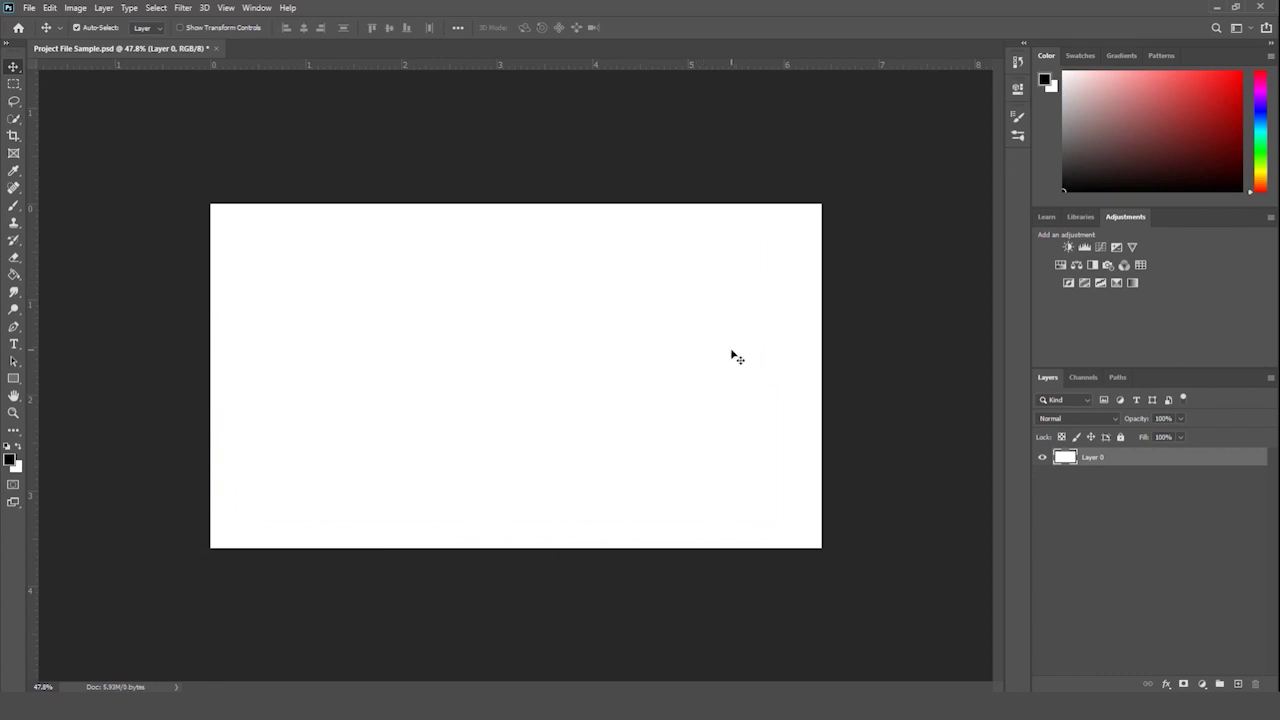
key("ctrl+t")
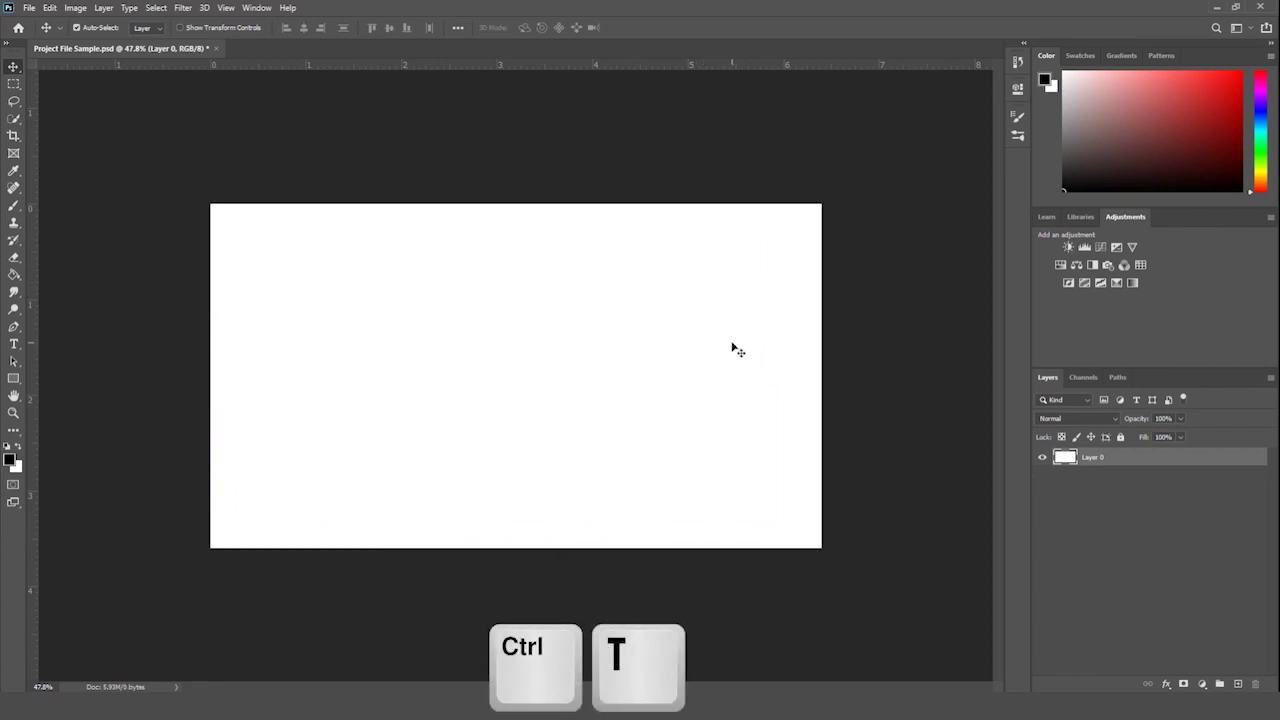
key("ctrl+t")
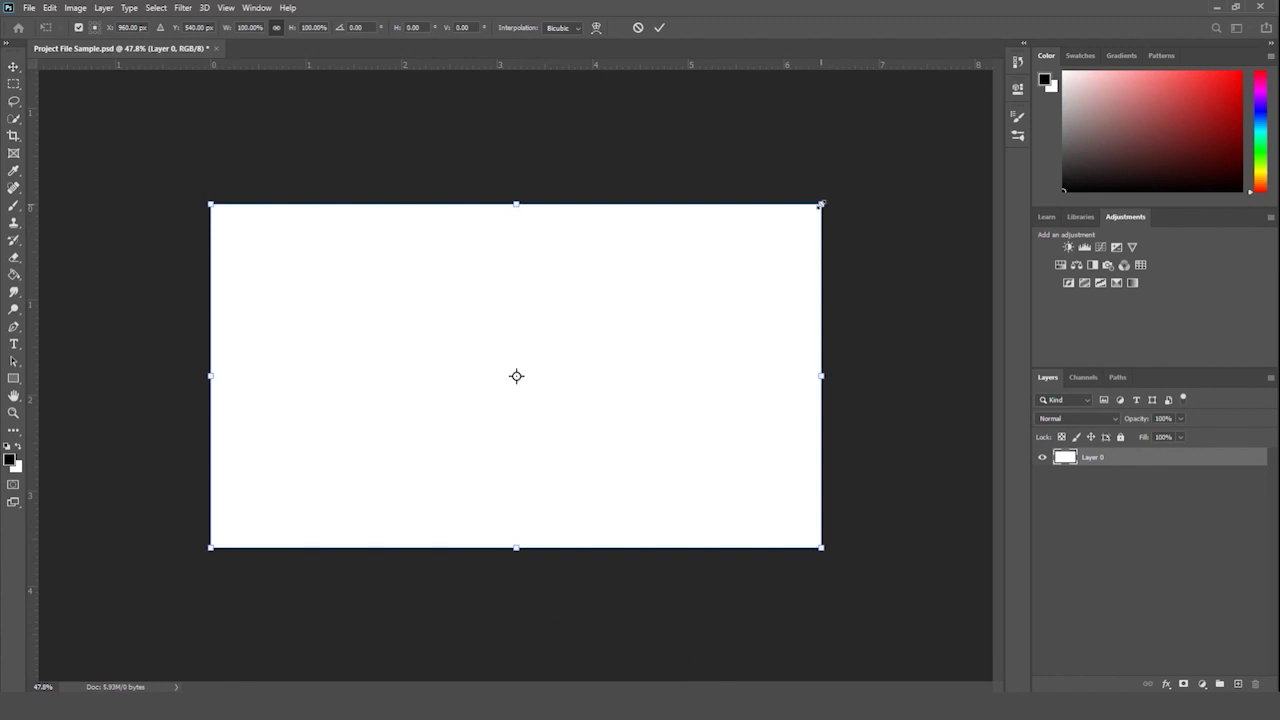
key("Return")
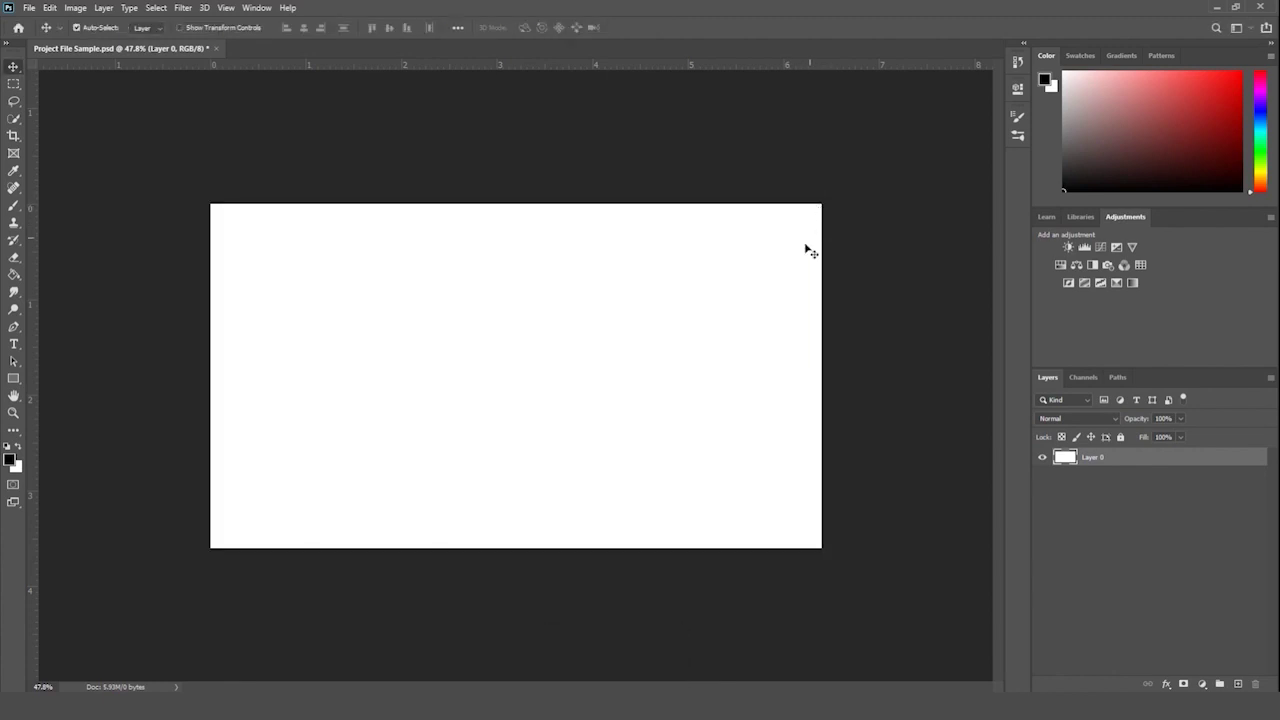
left_click(18, 273)
- Fill Layer 0 with solid black using the Paint Bucket
left_click(13, 291)
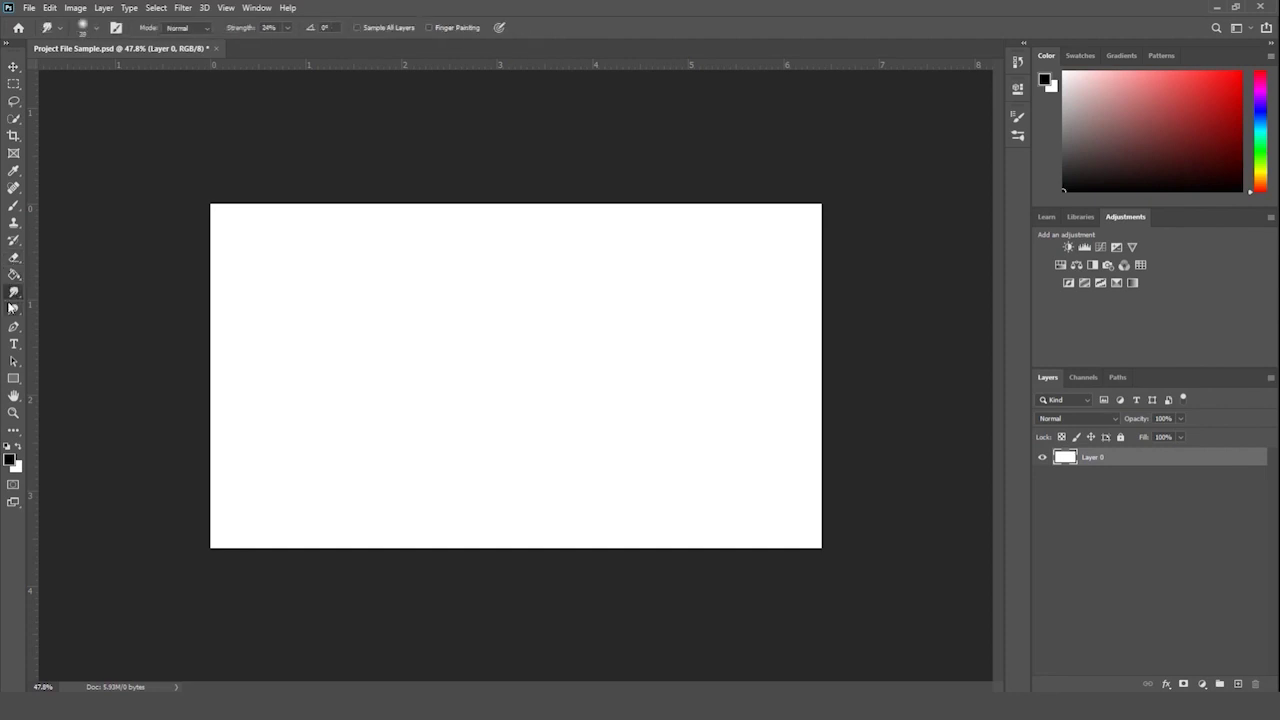
left_click(13, 275)
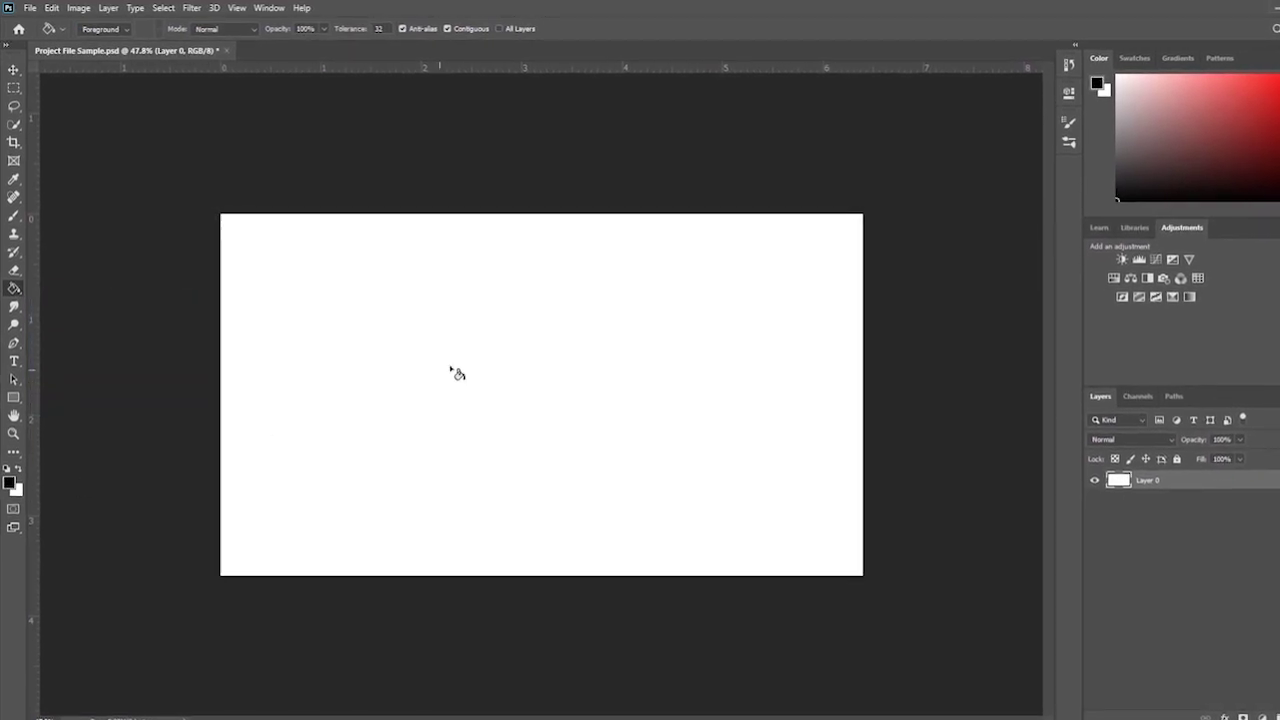
left_click(457, 373)
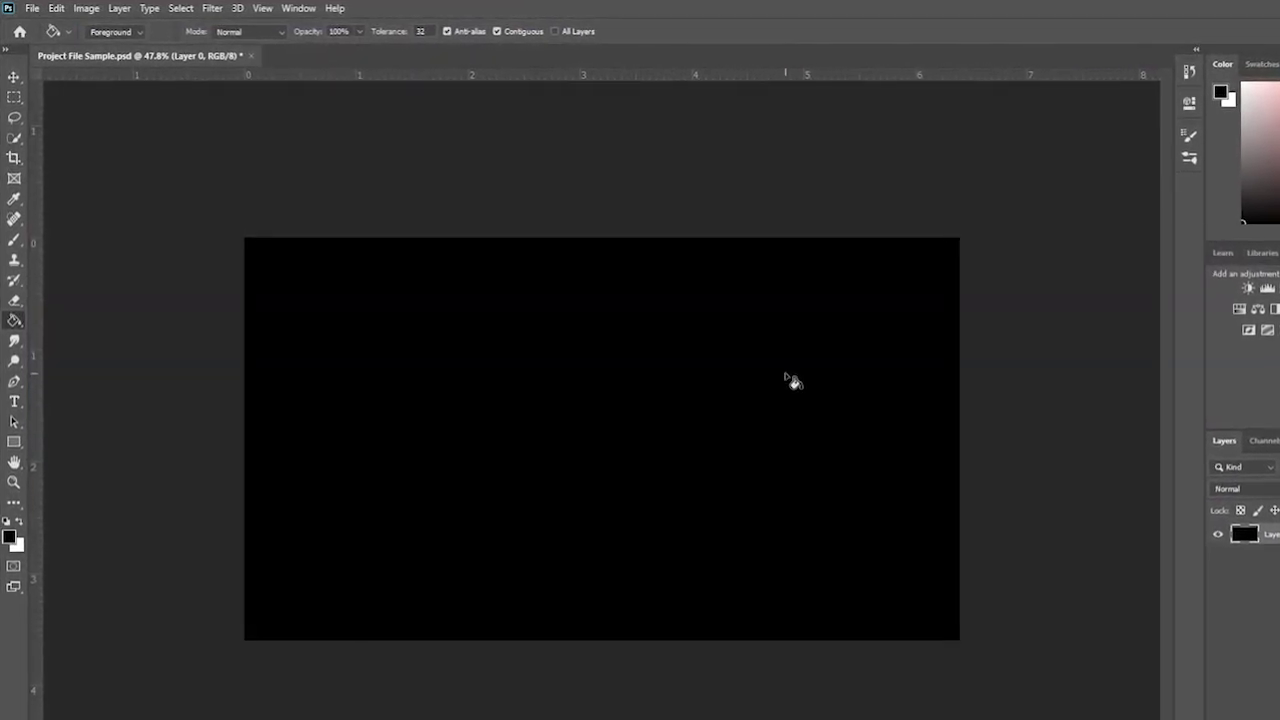
- Try moving the black layer, undo the move, and switch to the Zoom tool
key("v")
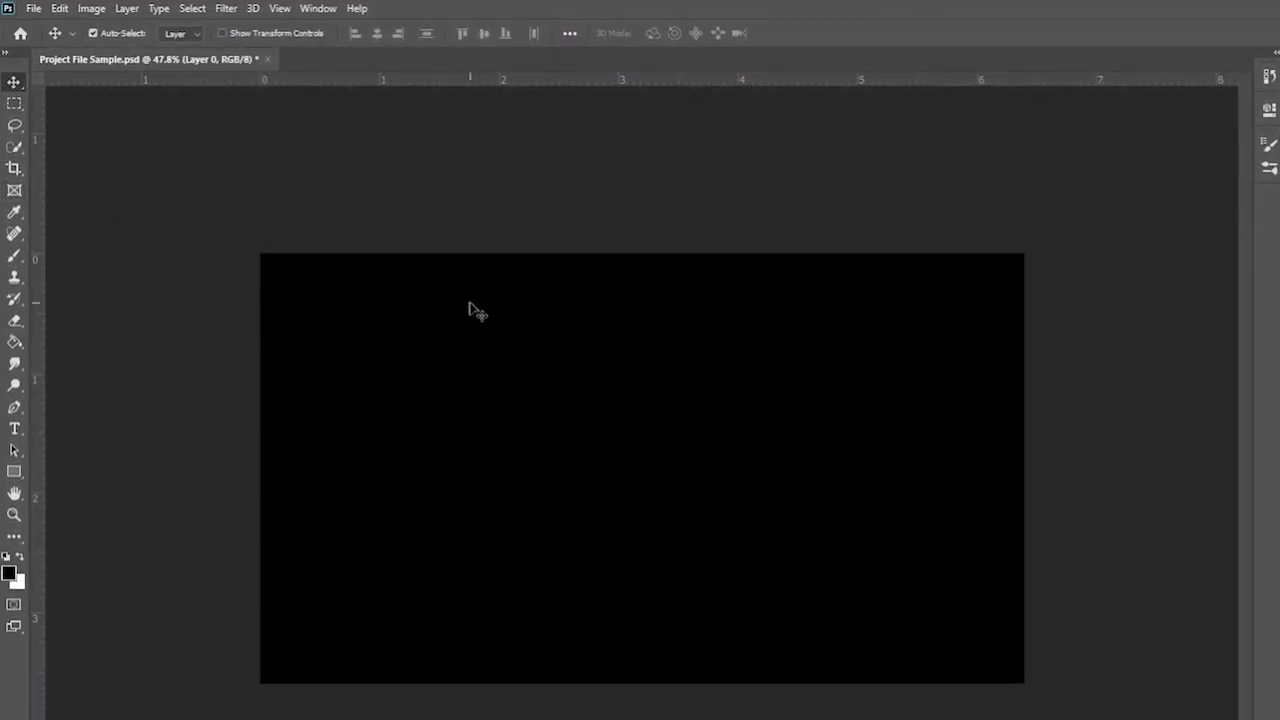
left_click_drag(437, 299, 586, 314)
key("ctrl+z")
left_click(14, 515)
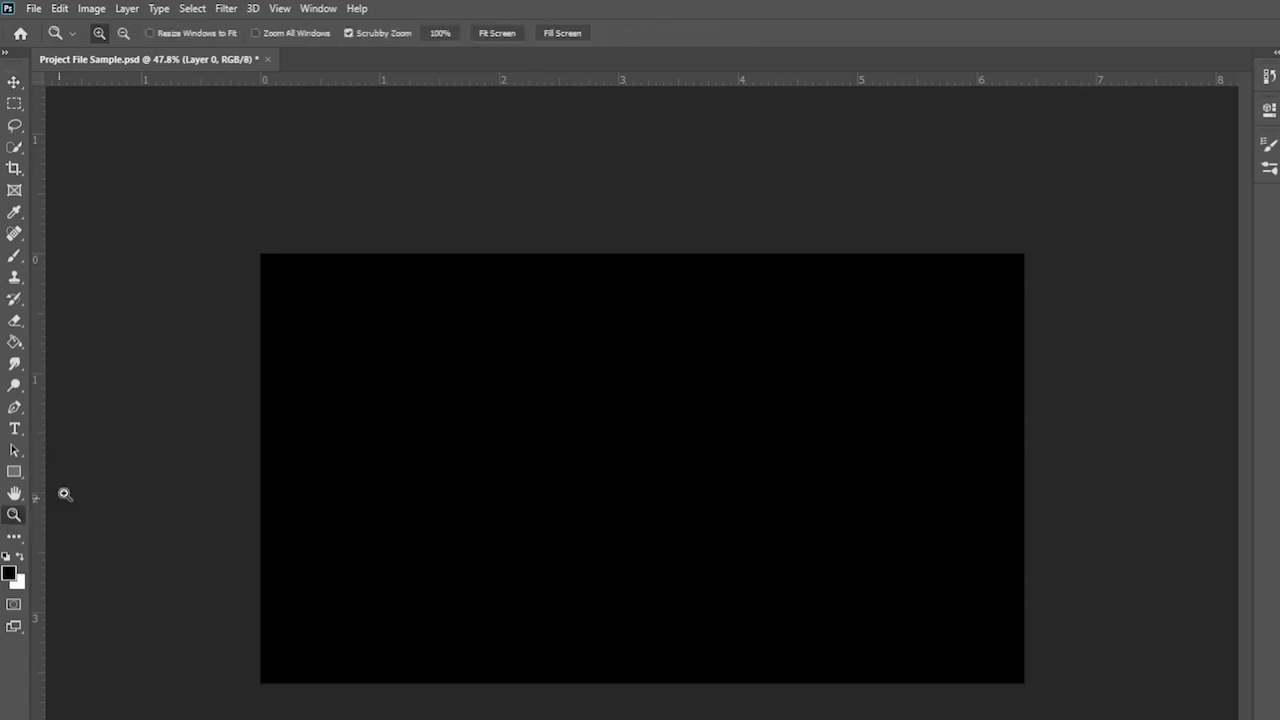
left_click(14, 82)
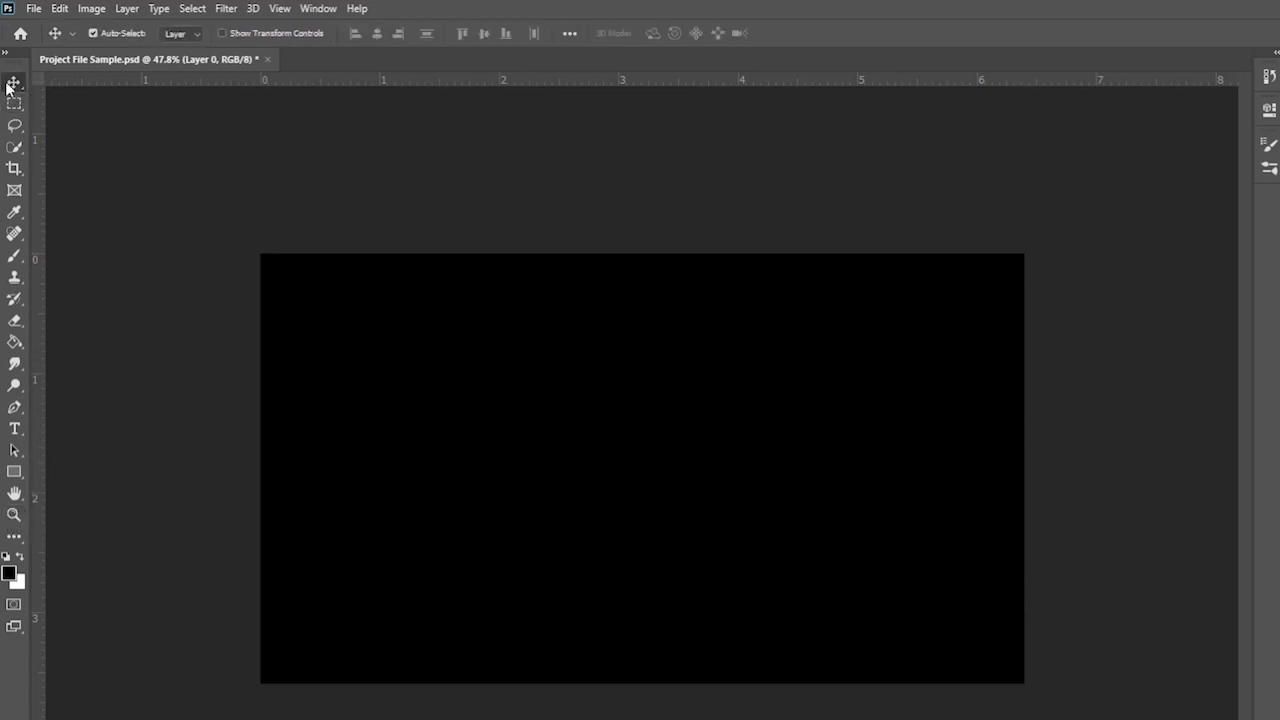
key("z")
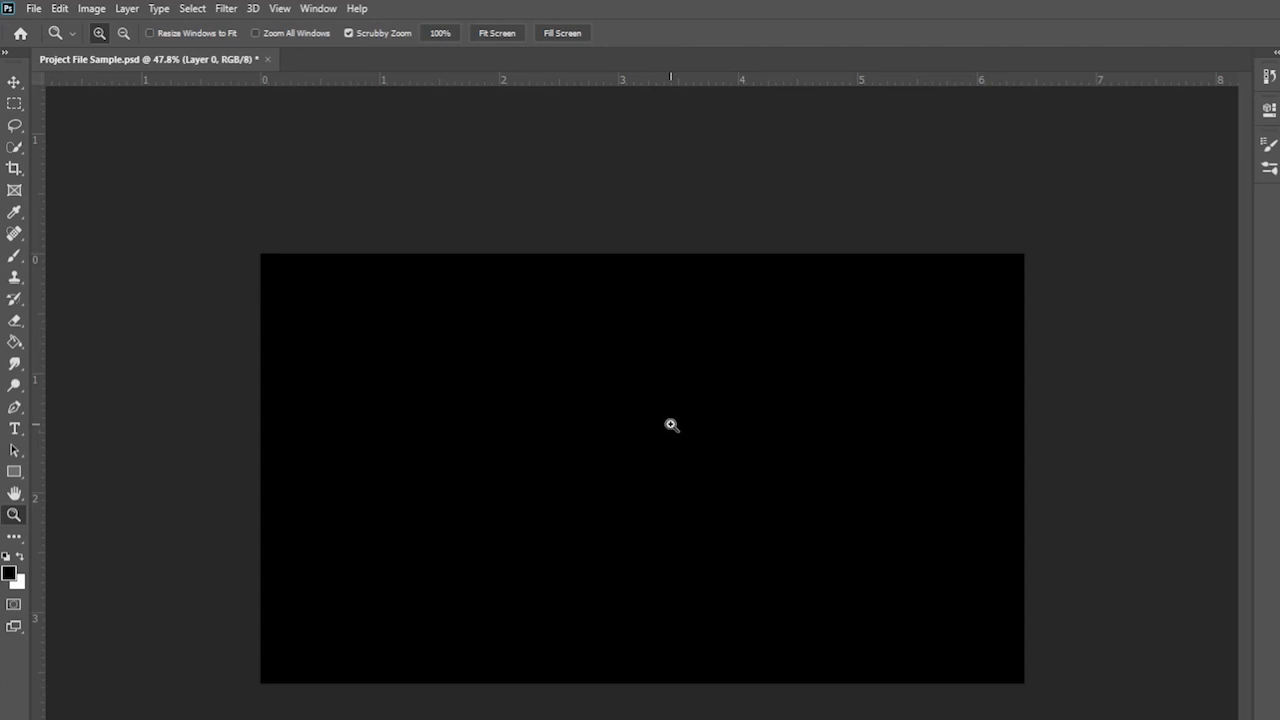
- Shrink the Eraser to 89 px and undo a test dab on the black layer
key("e")
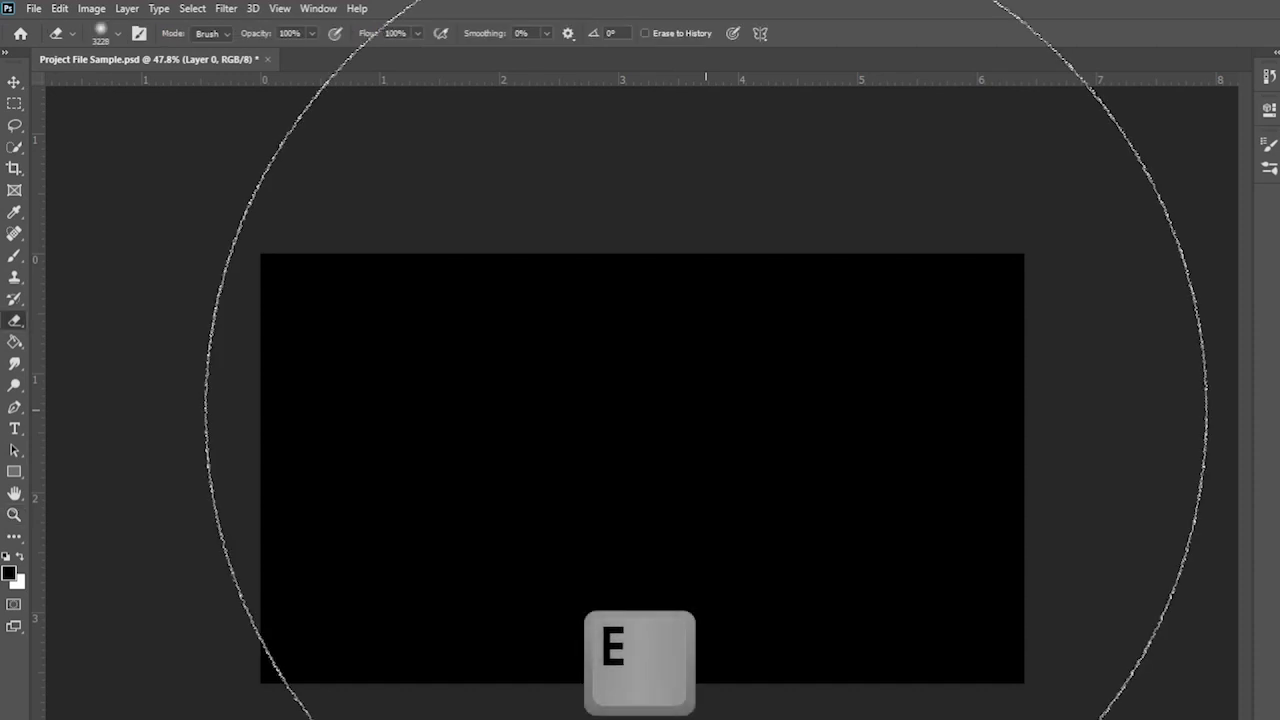
left_click(114, 31)
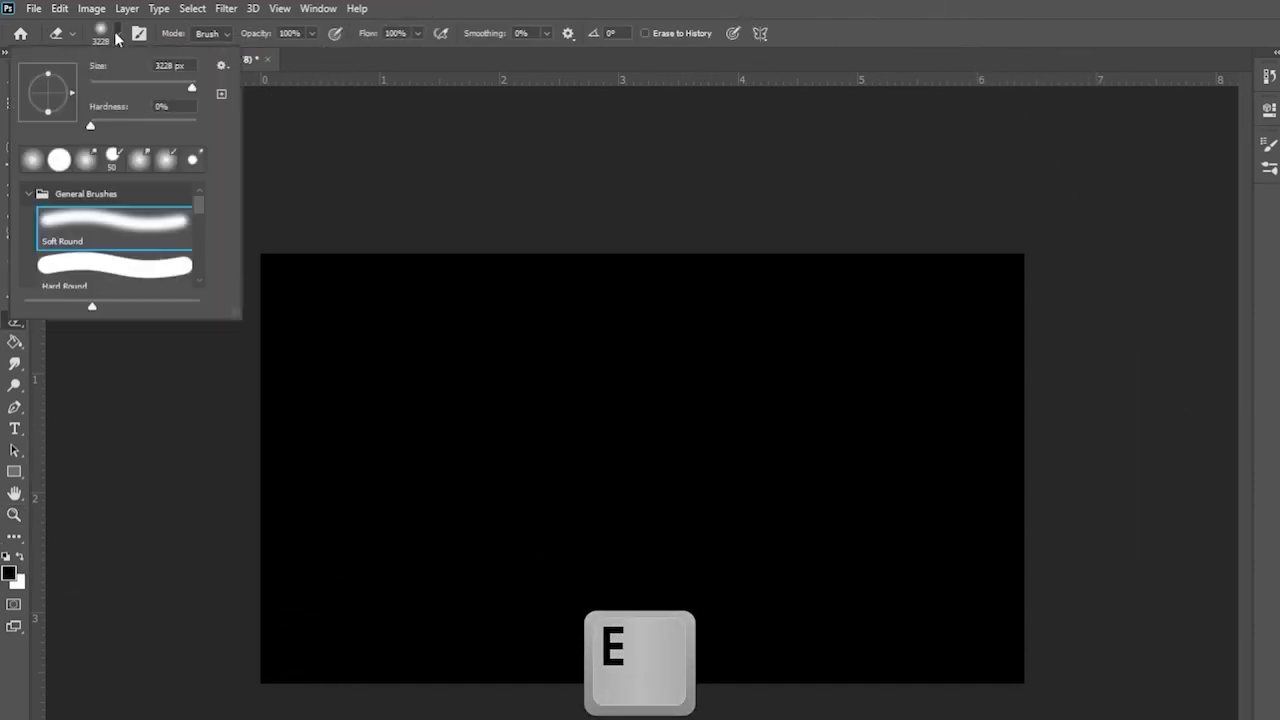
left_click_drag(174, 93, 166, 82)
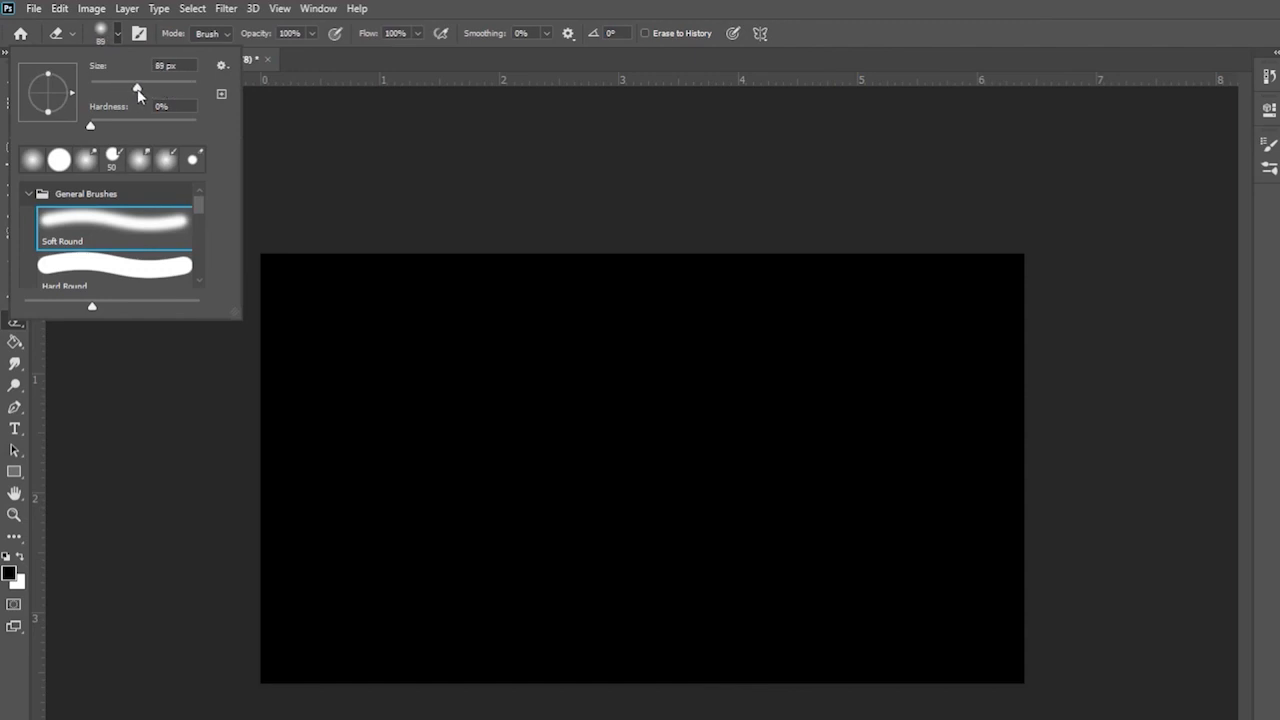
left_click(650, 357)
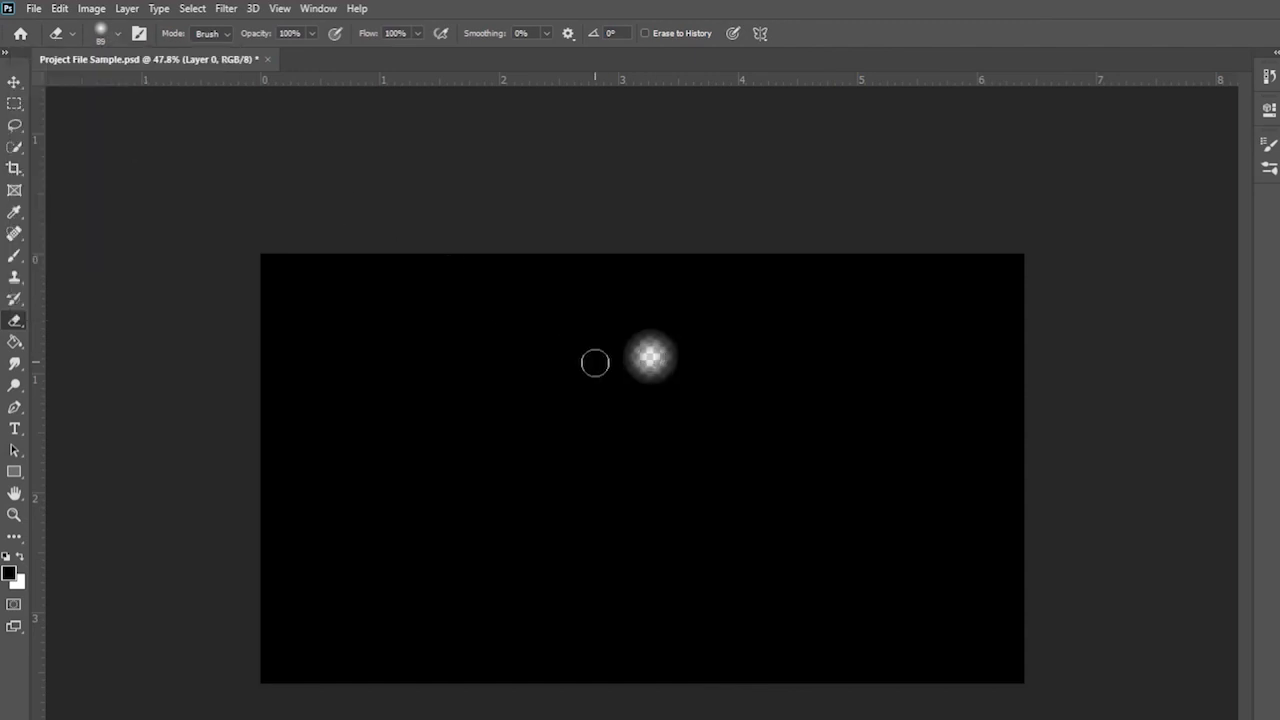
key("ctrl+z")
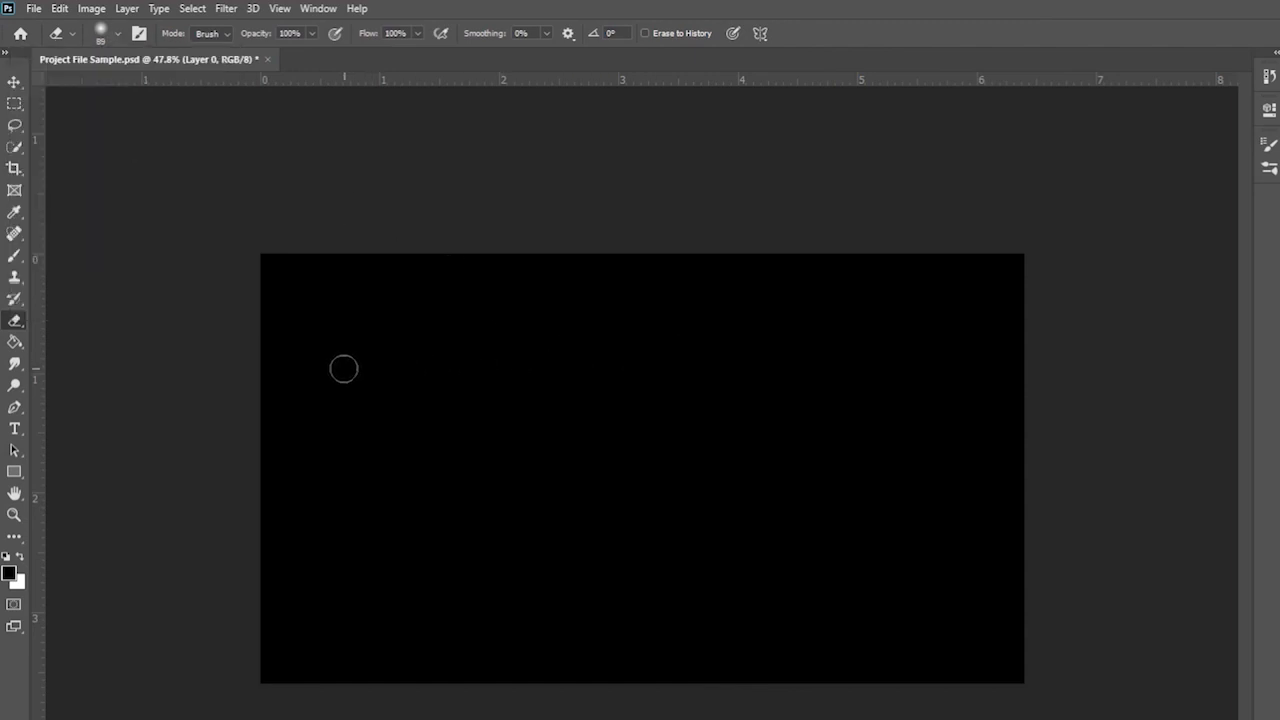
- Erase the letters J, A, C and an L/K into the black layer, undoing the last two strokes
mouse_move(343, 369)
left_mouse_down()
mouse_move(445, 371)
mouse_move(401, 373)
mouse_move(387, 480)
mouse_move(340, 477)
left_mouse_up()
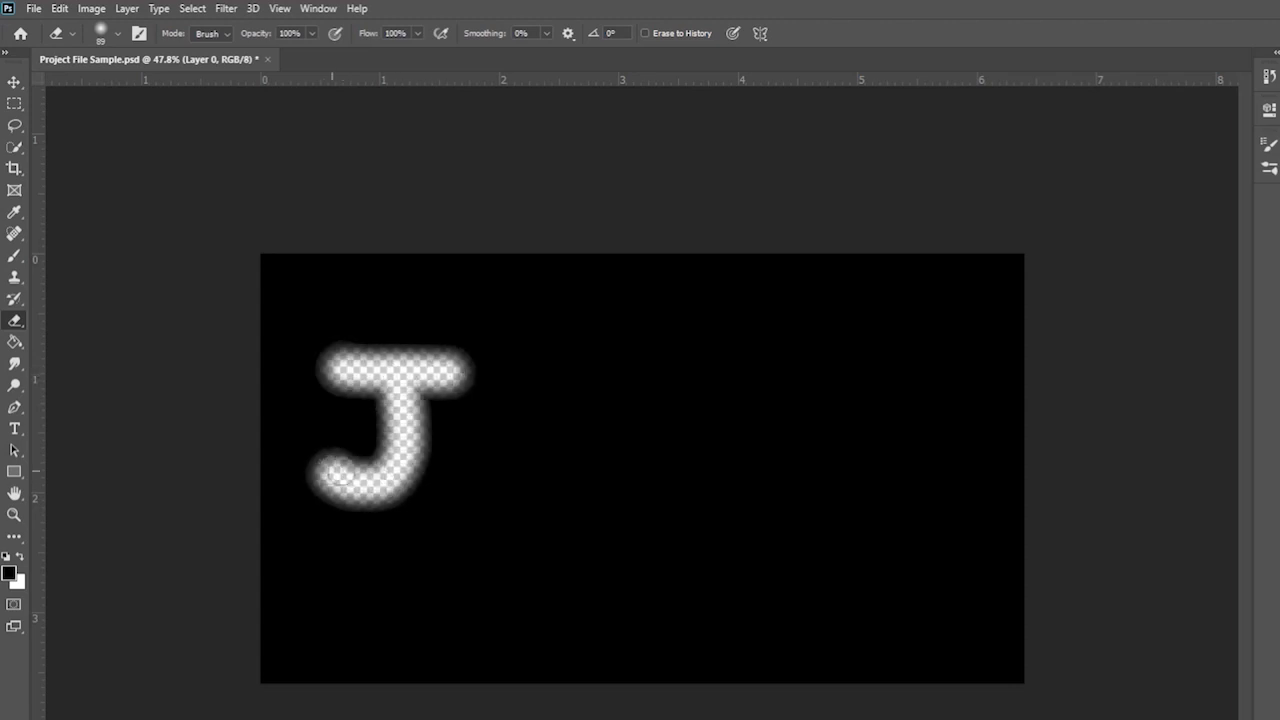
mouse_move(477, 493)
left_mouse_down()
mouse_move(531, 370)
mouse_move(569, 493)
left_mouse_up()
left_click_drag(493, 468, 565, 458)
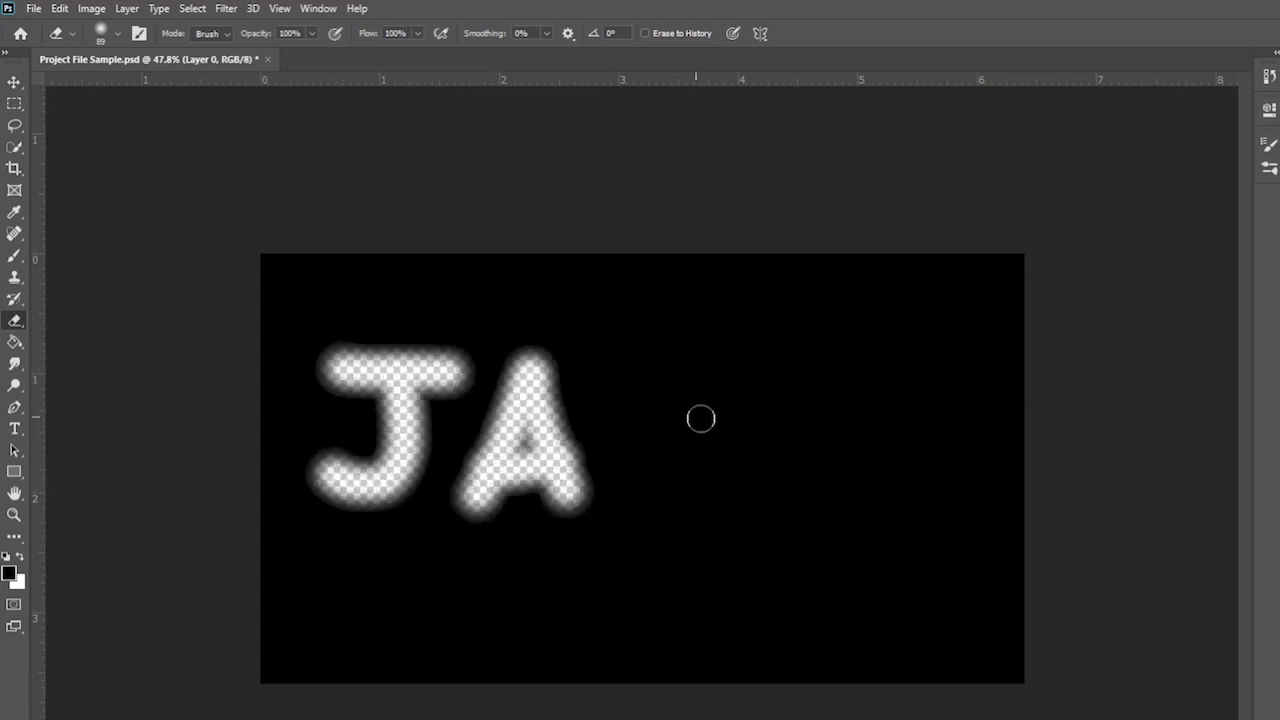
left_click_drag(700, 420, 726, 503)
left_click_drag(801, 352, 815, 548)
left_click_drag(775, 462, 935, 492)
left_click_drag(835, 447, 978, 330)
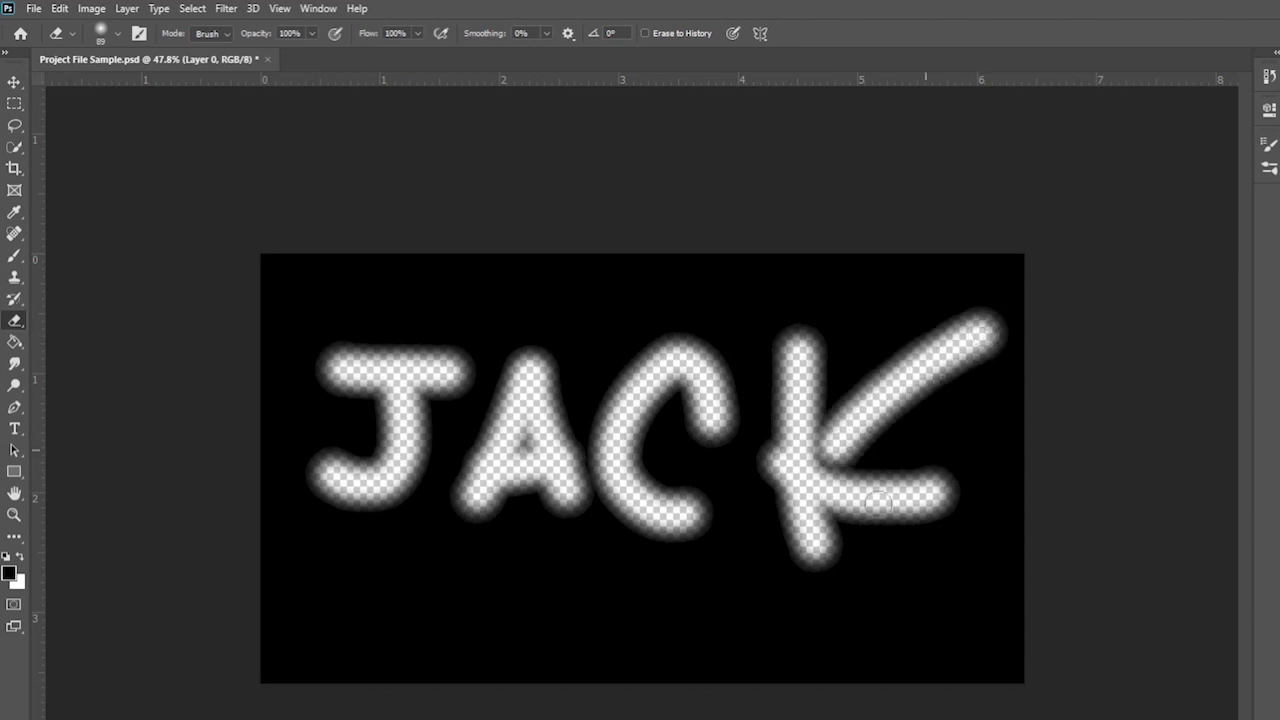
key("ctrl+z")
key("ctrl+z")
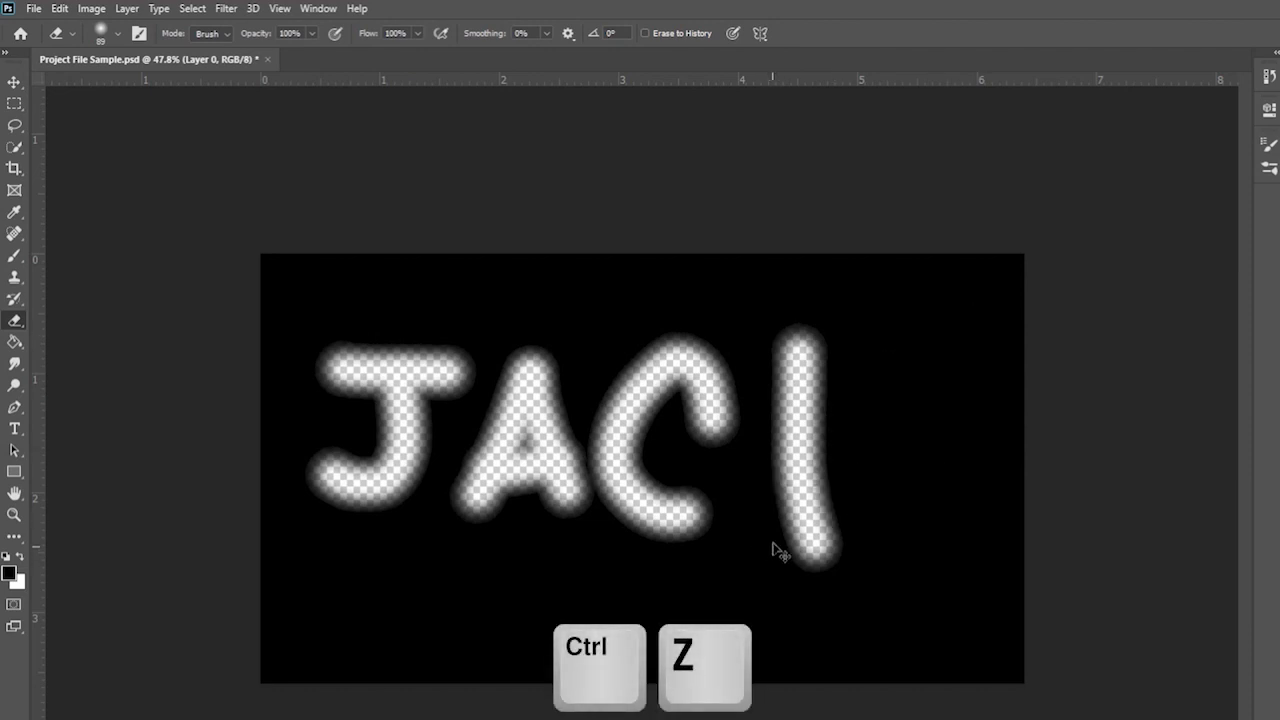
key("ctrl+z")
key("ctrl+z")
key("ctrl+z")
key("ctrl+z")
key("ctrl+z")
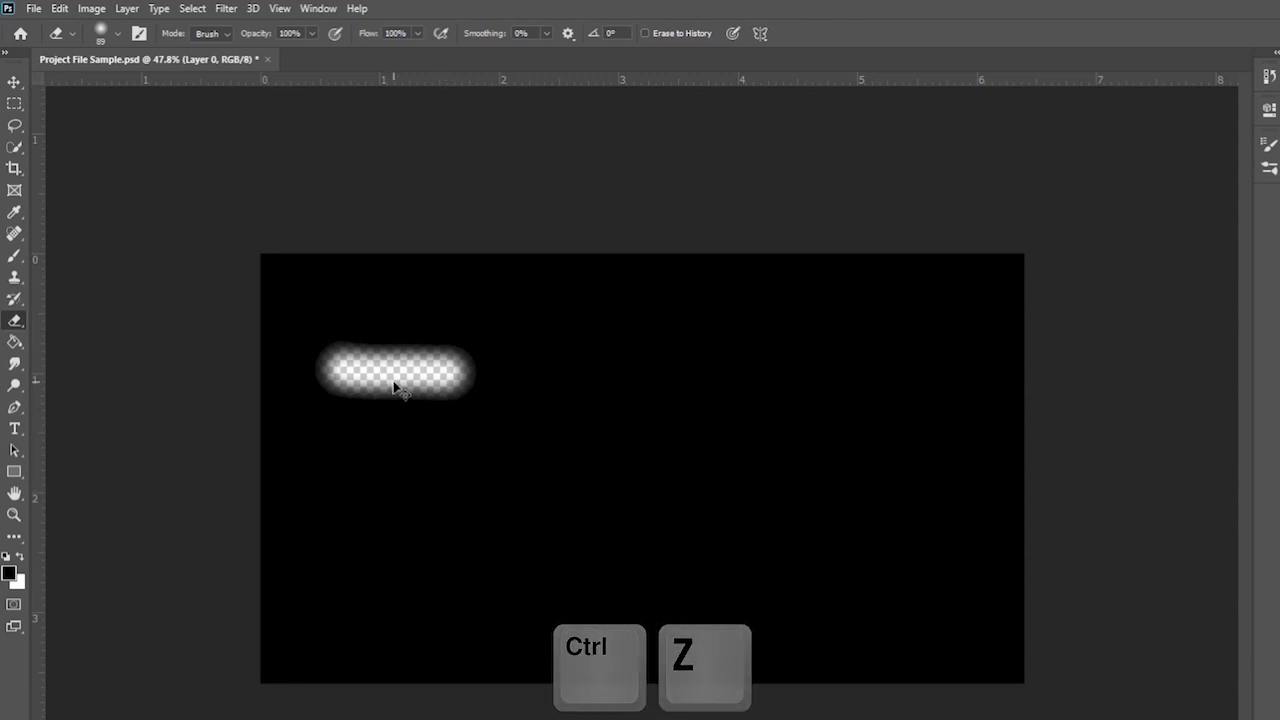
- Erase another J into the black layer, then undo both of its strokes
left_click_drag(416, 378, 586, 369)
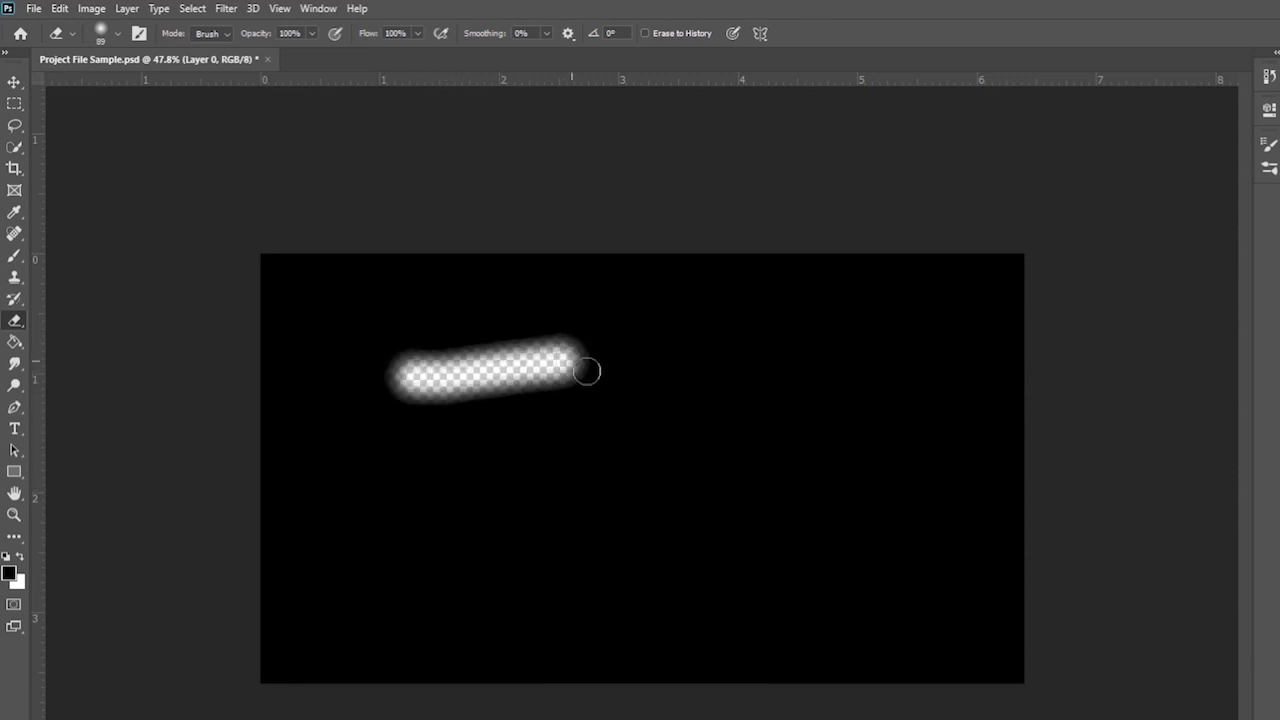
mouse_move(499, 391)
left_mouse_down()
mouse_move(505, 513)
mouse_move(466, 499)
left_mouse_up()
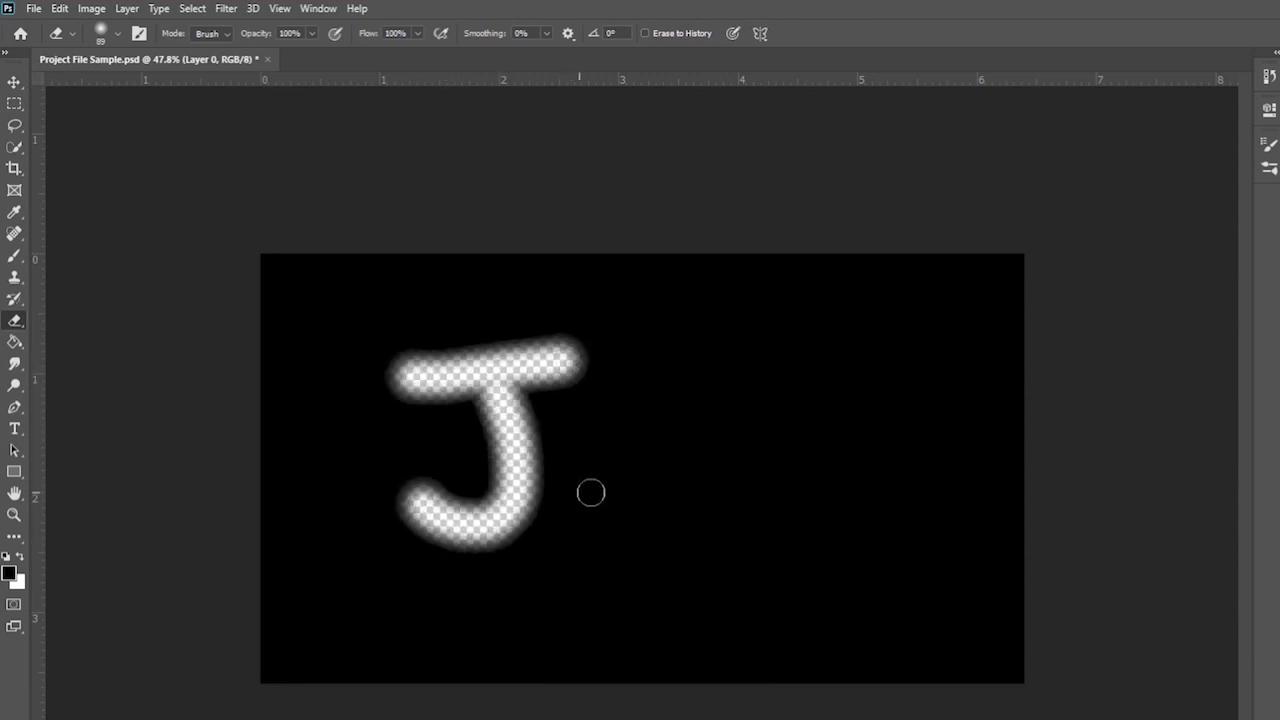
key("ctrl+z")
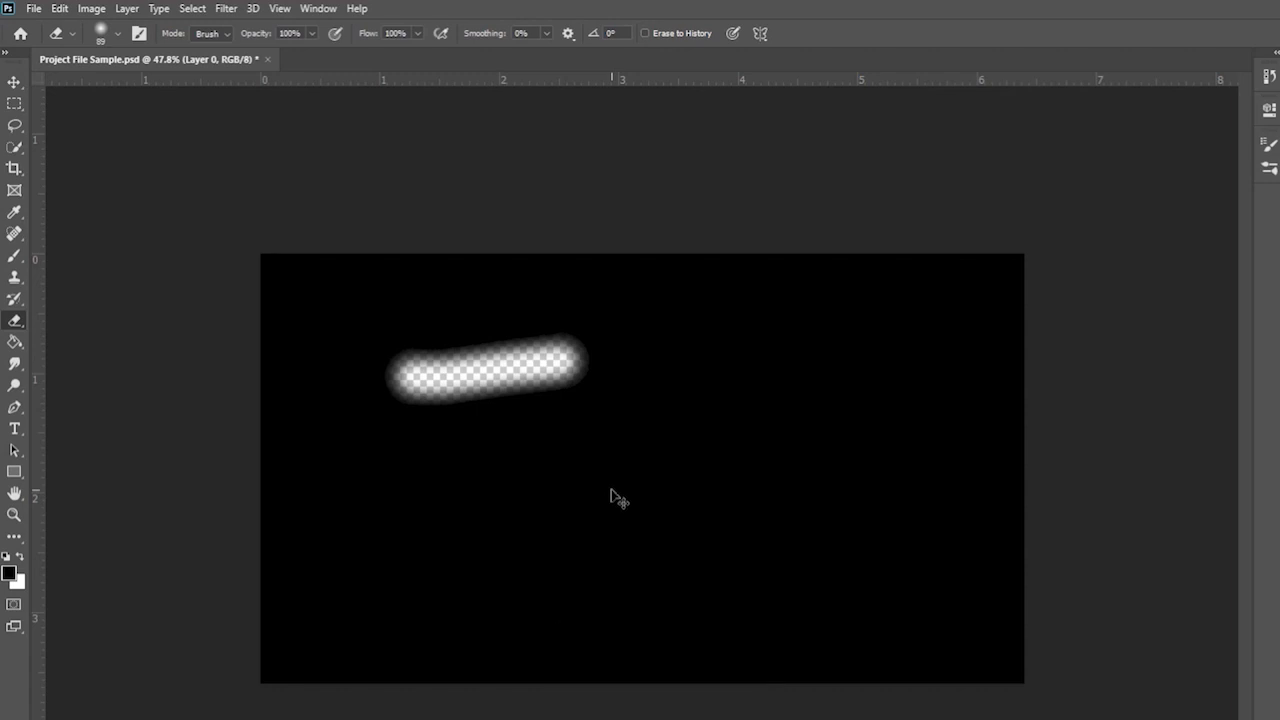
key("ctrl+z")
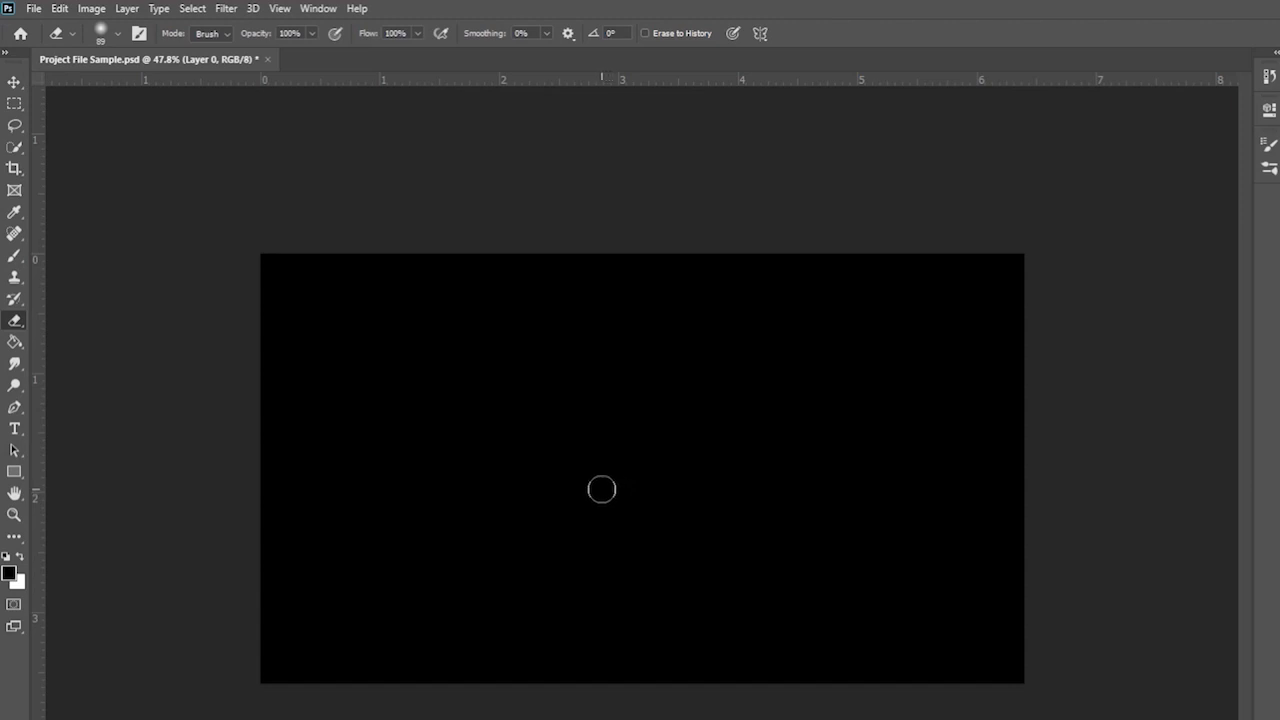
key("t")
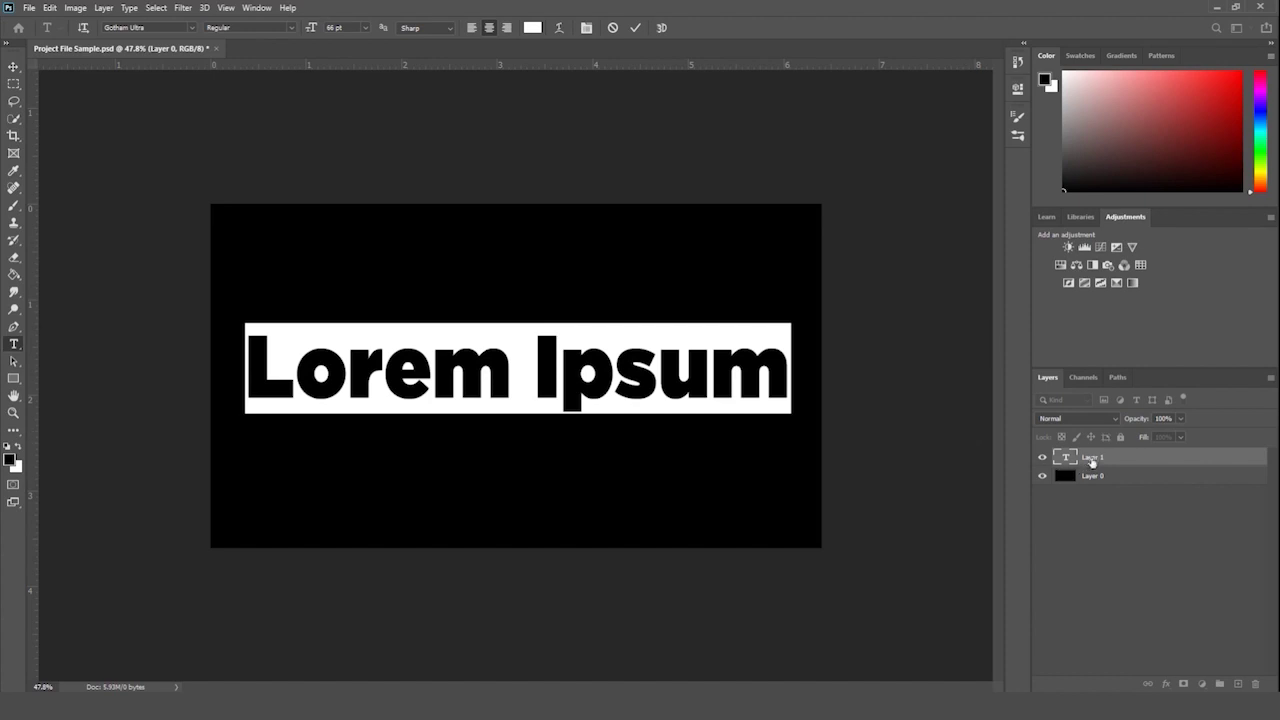
- Commit the Lorem Ipsum text and delete its type layer
left_click(1092, 461)
key("Delete")
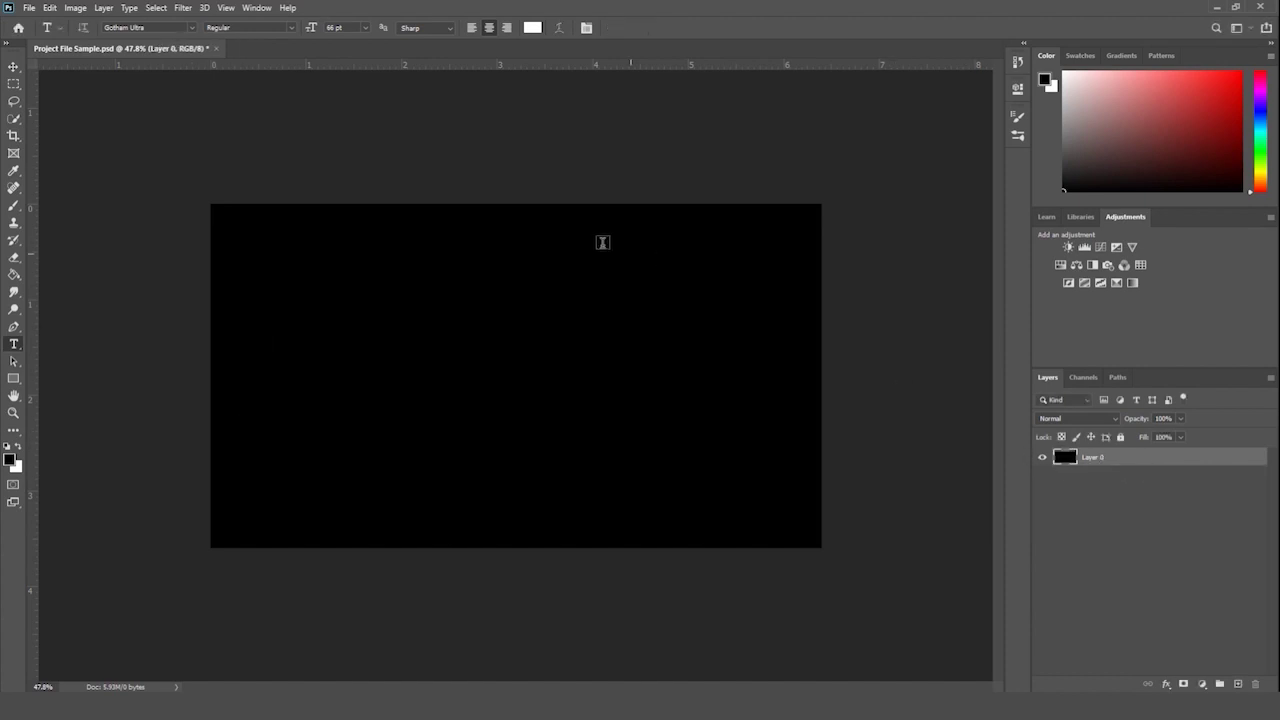
key("w")
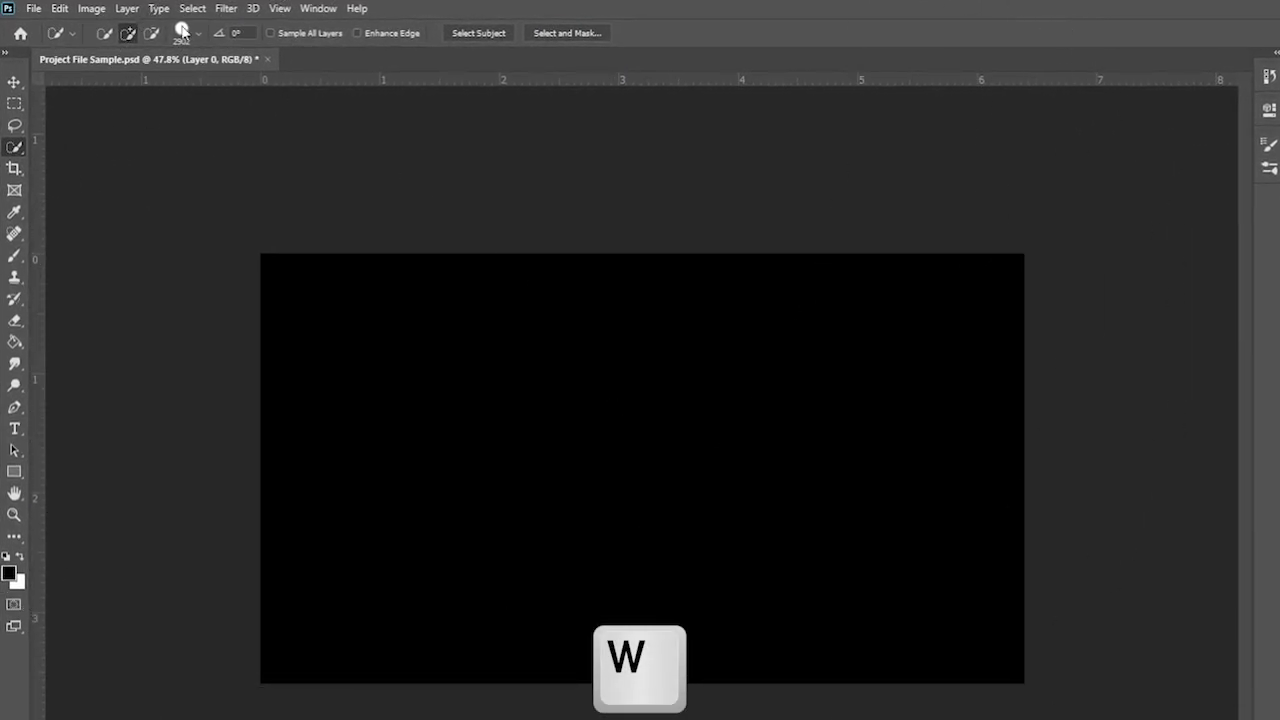
- Shrink the selection brush to 65 px and choose the Quick Selection Tool
left_click(197, 33)
left_click_drag(244, 78, 157, 87)
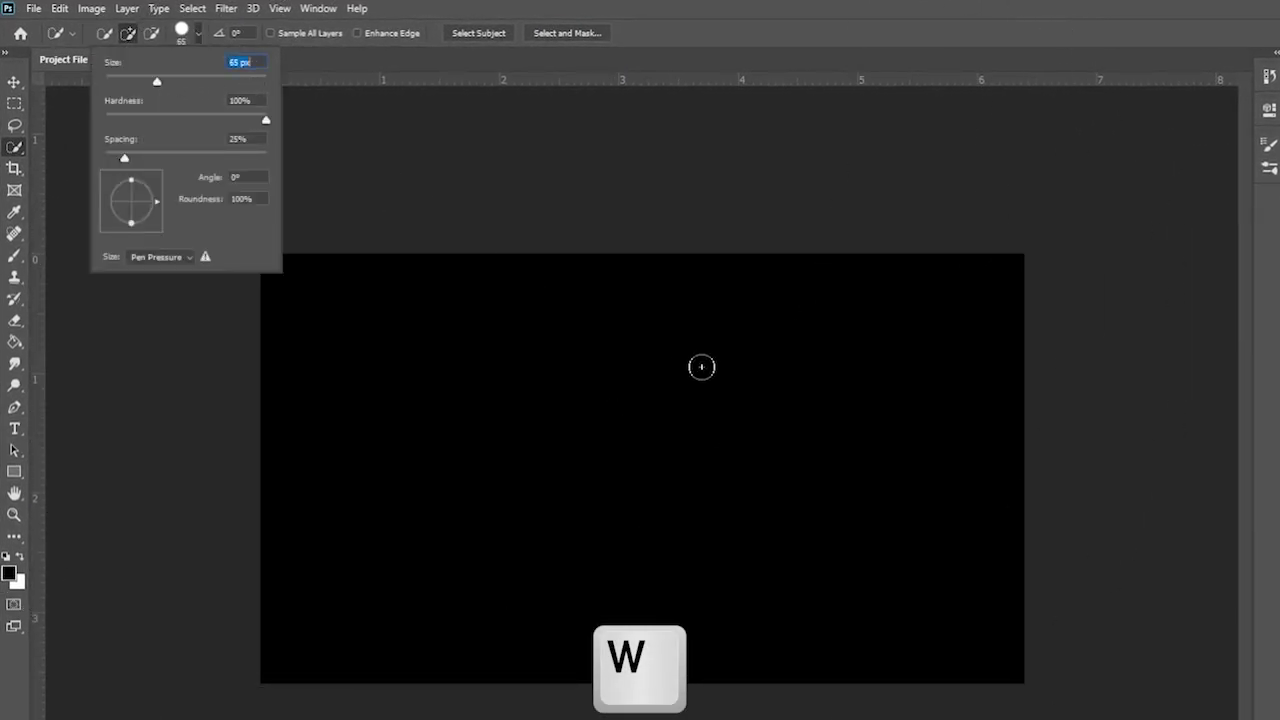
left_click(17, 141)
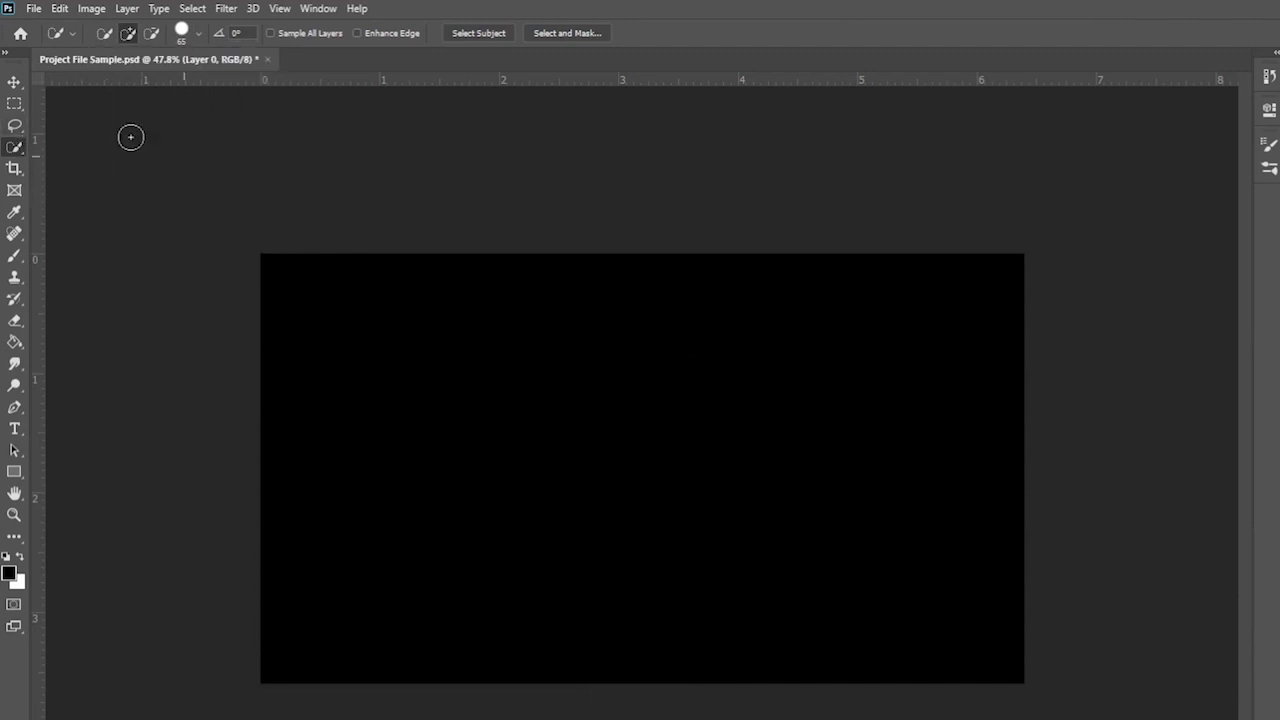
right_click(16, 148)
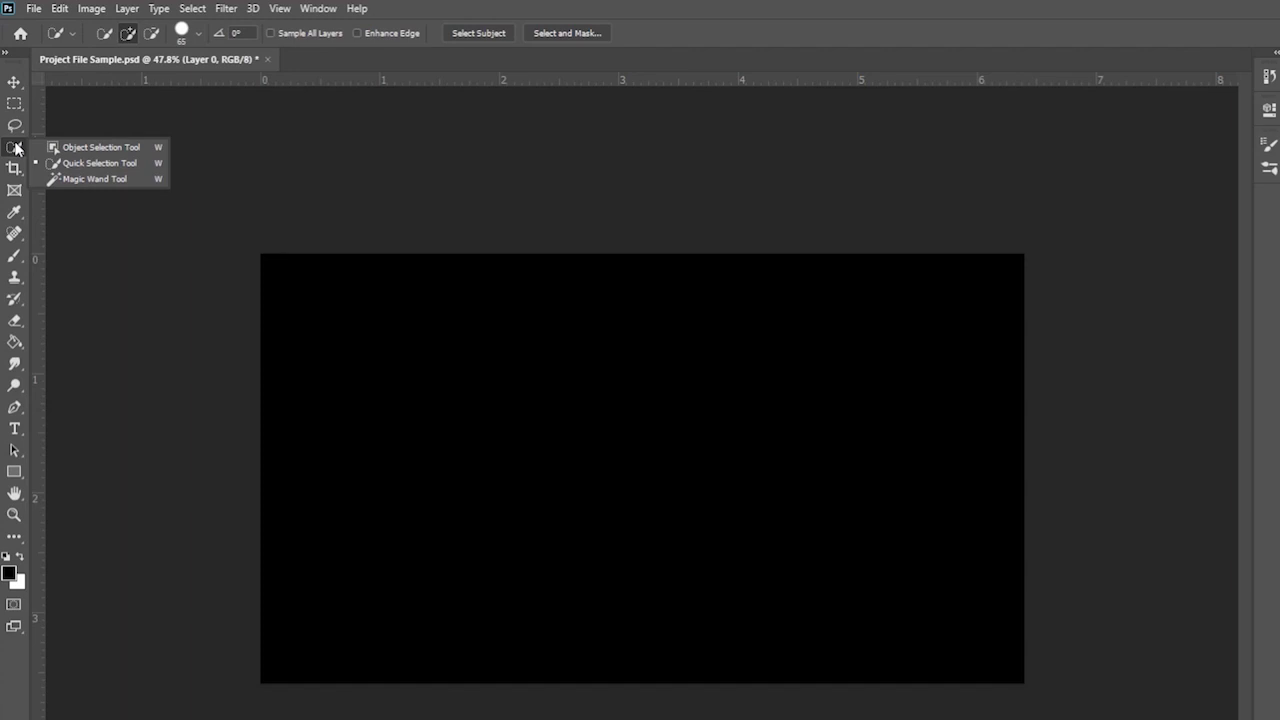
left_click(100, 163)
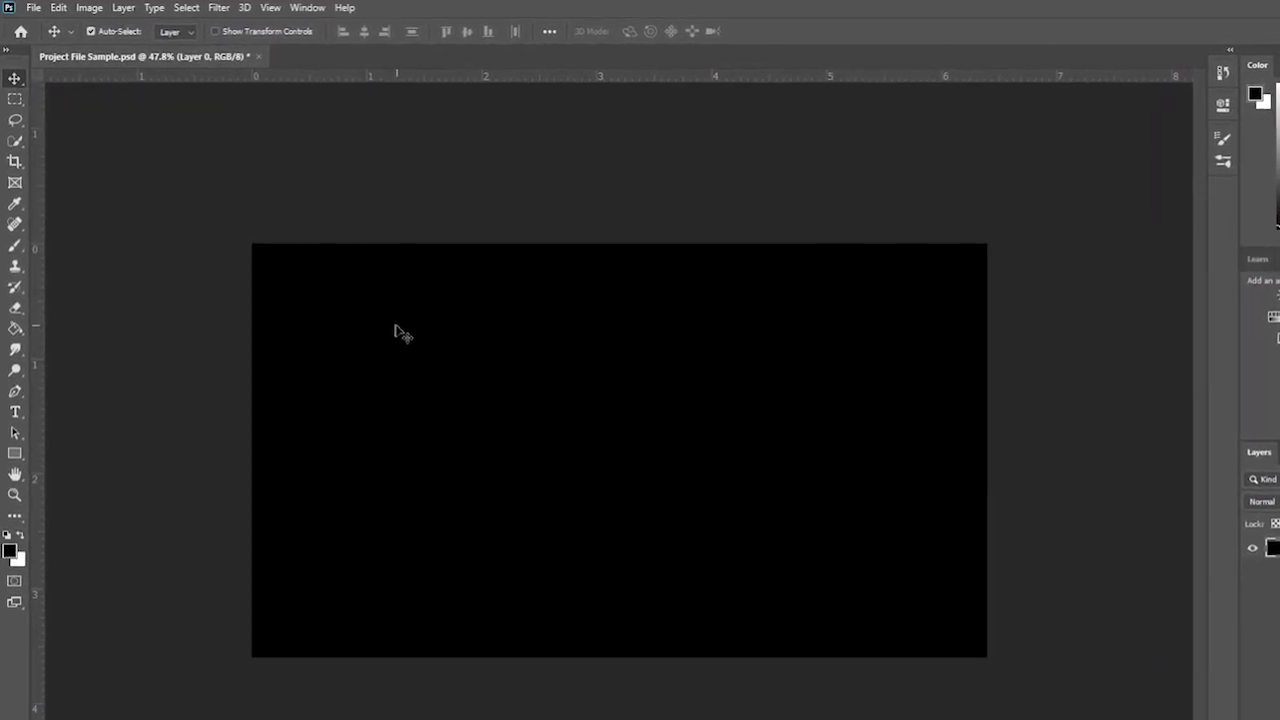
left_click_drag(396, 327, 446, 306)
key("ctrl+z")
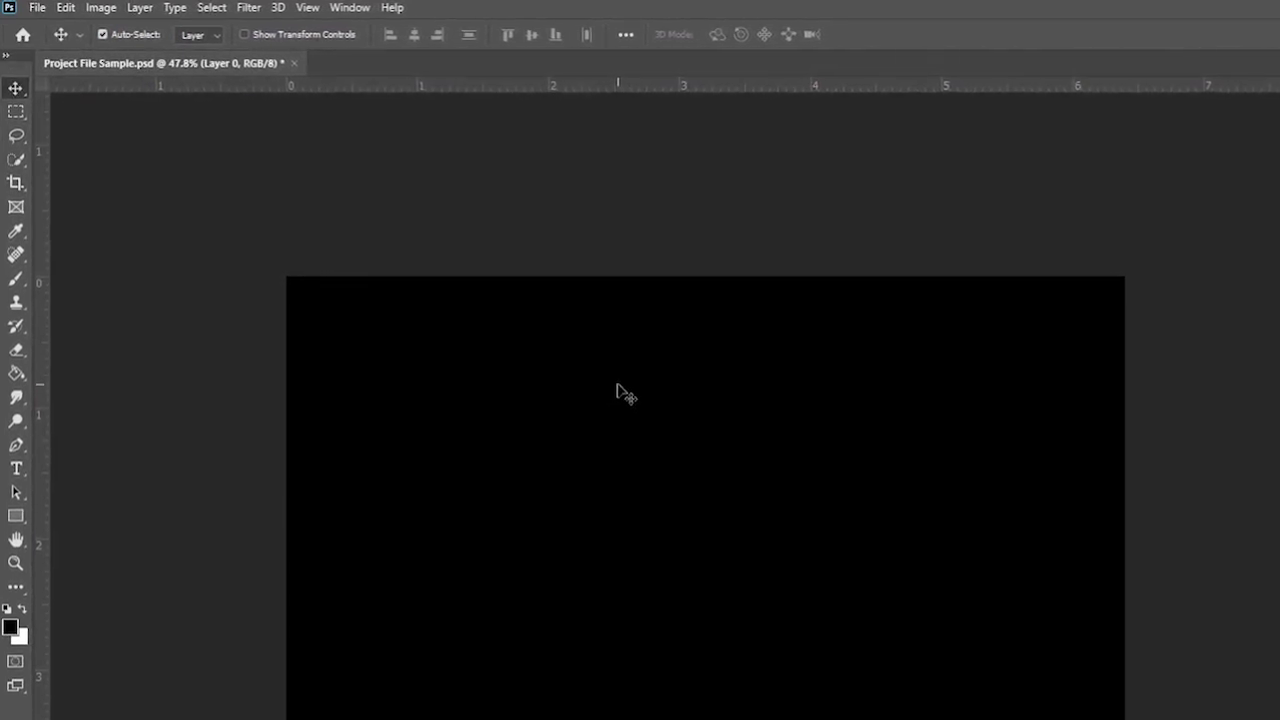
left_click_drag(600, 385, 614, 389)
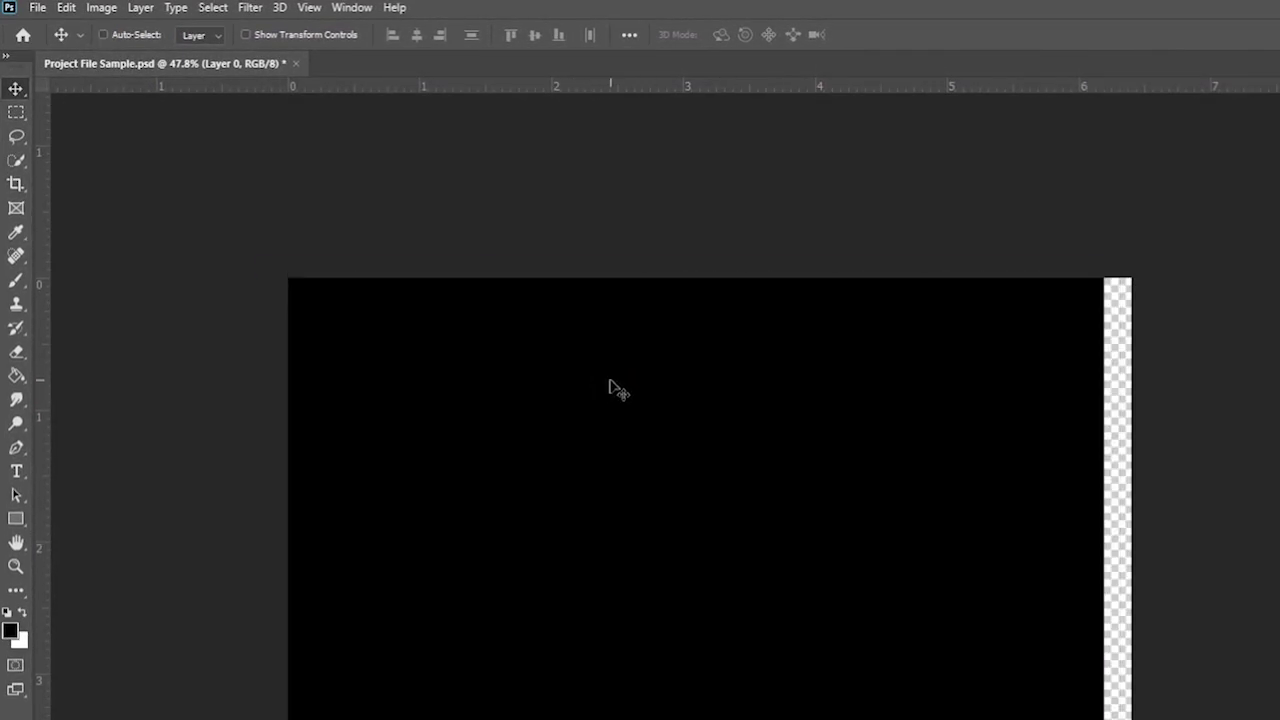
key("ctrl+z")
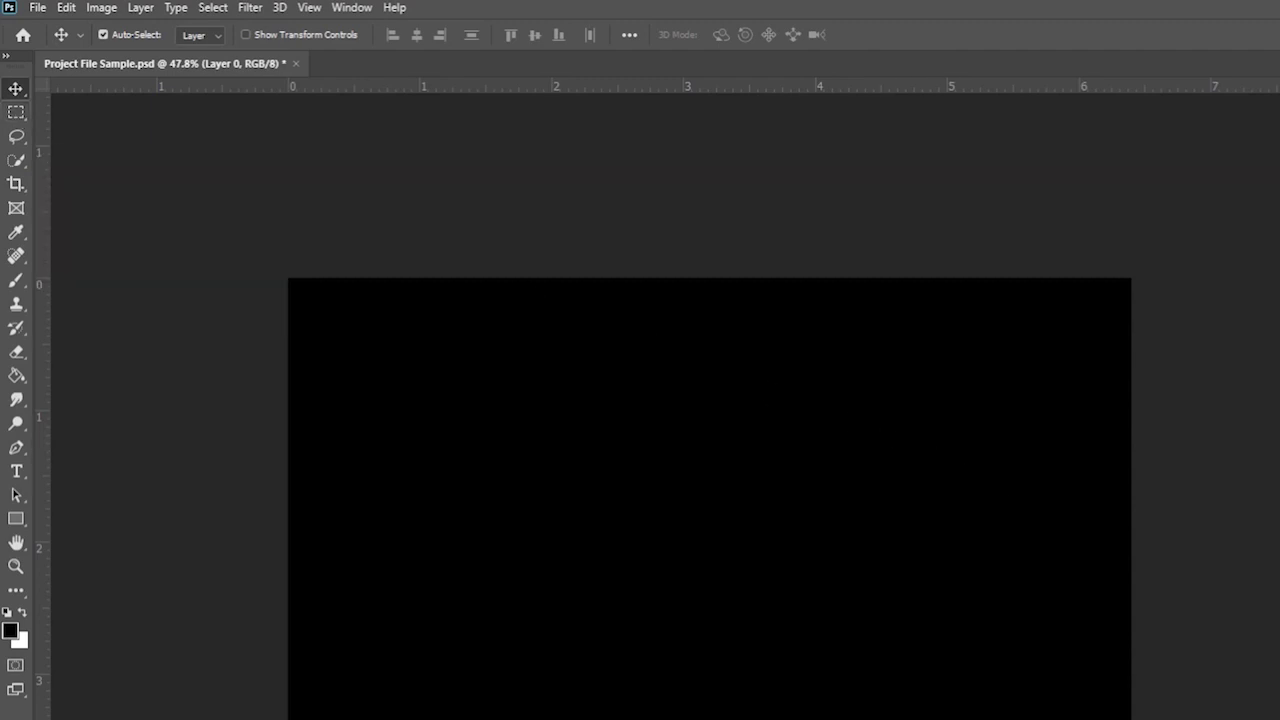
key("ctrl+t")
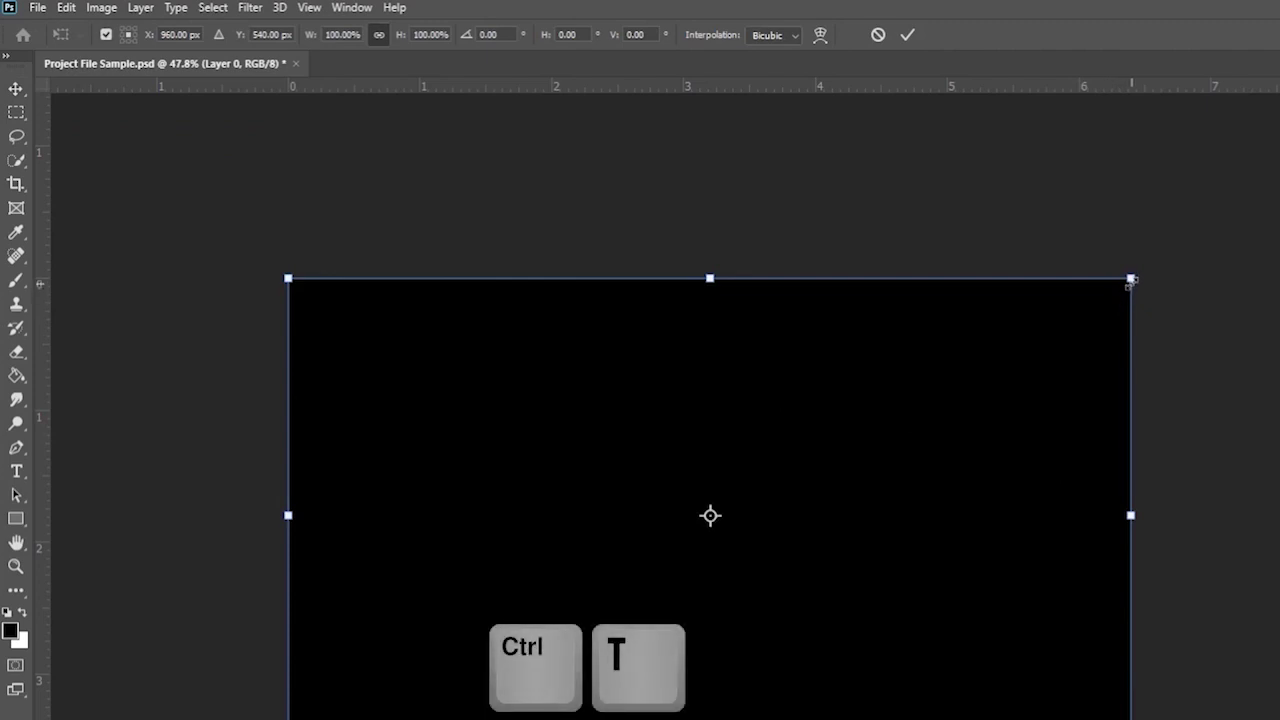
left_click_drag(1131, 278, 1062, 350)
key("ctrl+z")
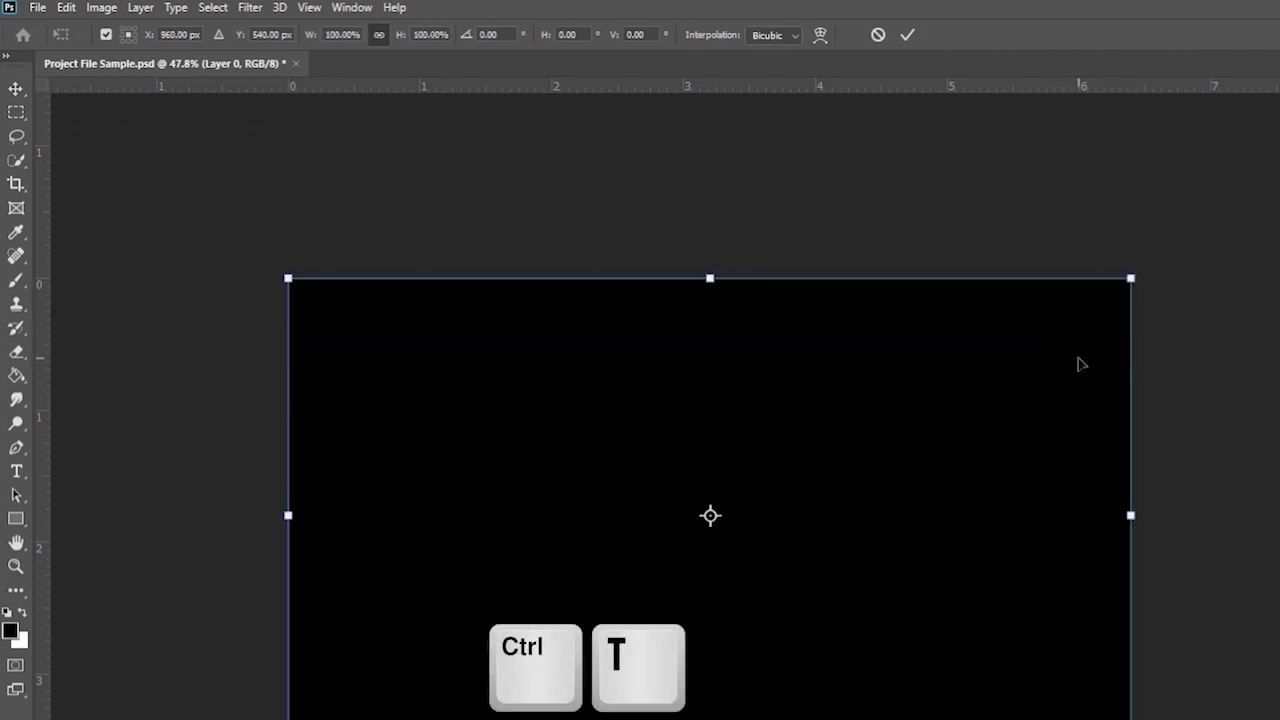
key("Escape")
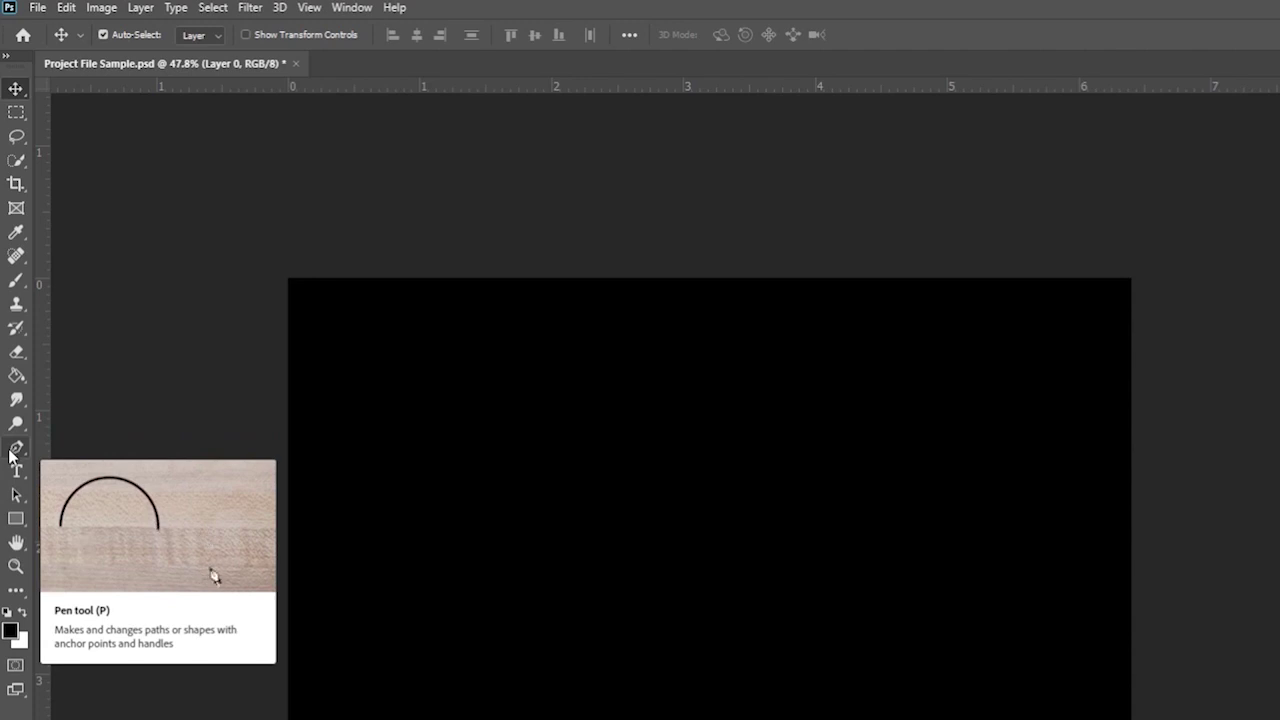
- Draw a trial lasso selection, delete its pixels, then undo the deletion
left_click(16, 136)
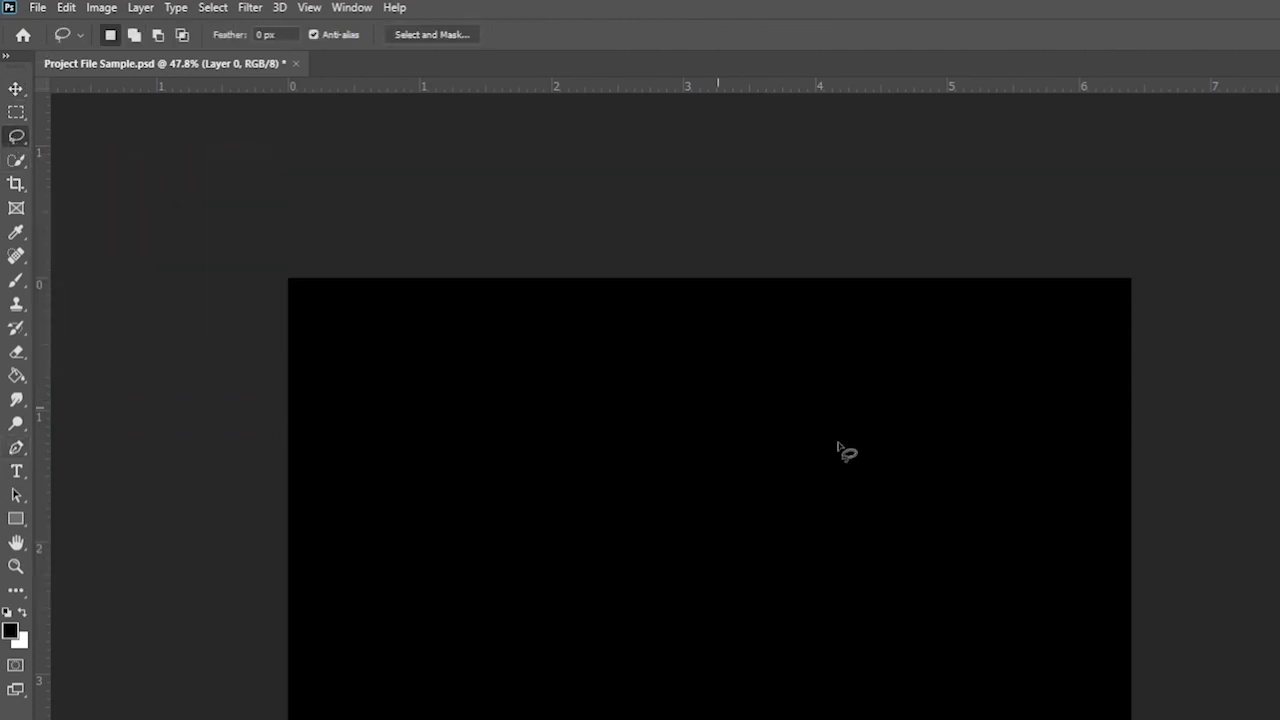
mouse_move(703, 346)
left_mouse_down()
mouse_move(763, 415)
mouse_move(757, 460)
mouse_move(713, 489)
mouse_move(683, 425)
mouse_move(708, 352)
left_mouse_up()
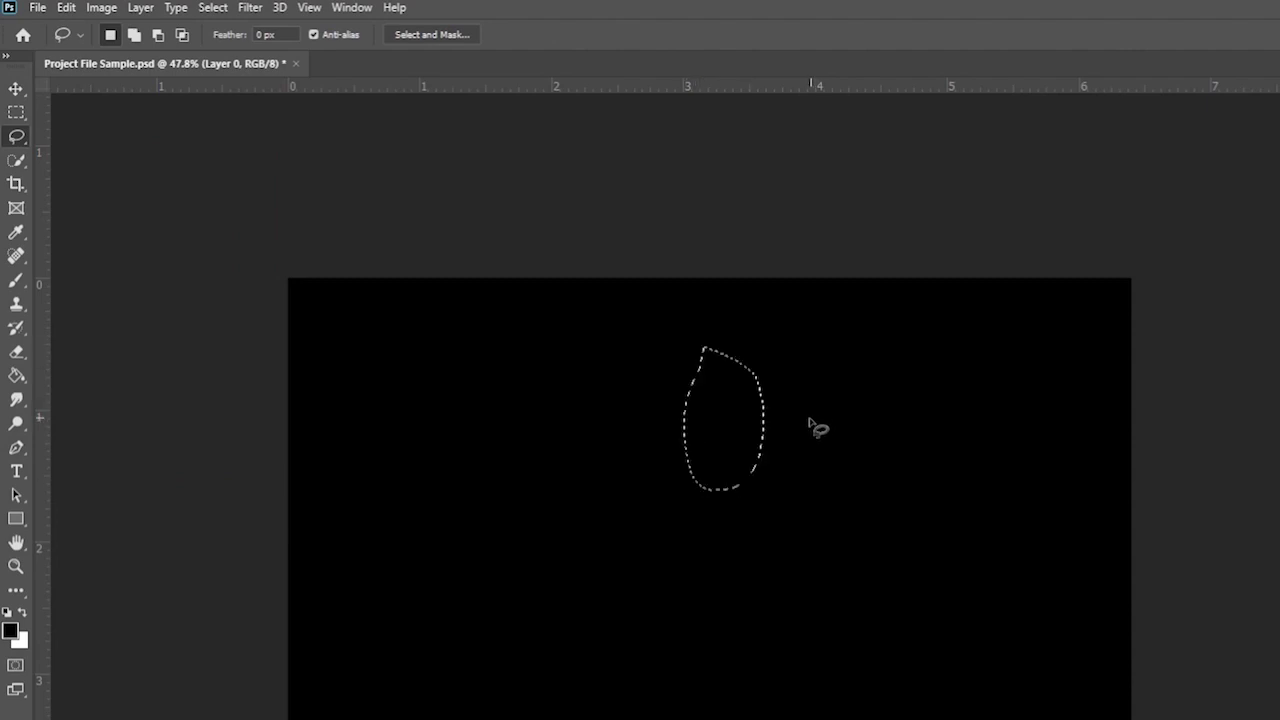
left_click(693, 420)
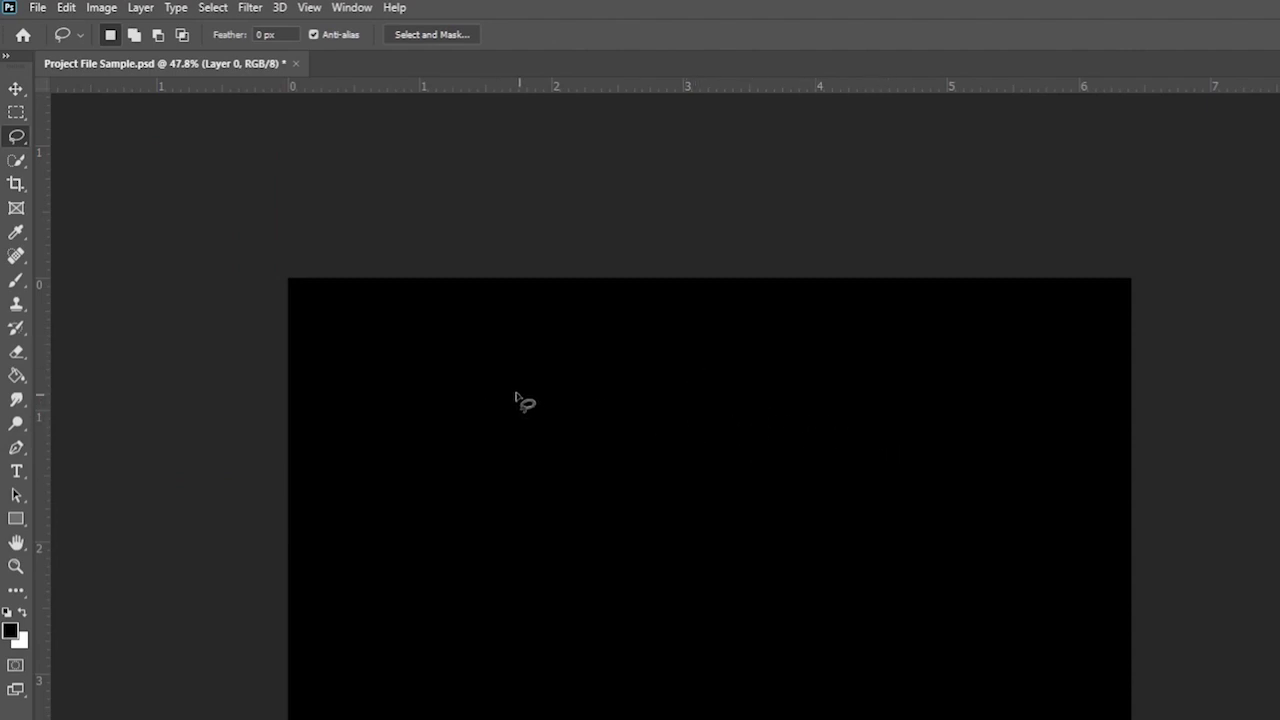
mouse_move(515, 396)
left_mouse_down()
mouse_move(552, 457)
mouse_move(549, 417)
mouse_move(522, 403)
left_mouse_up()
key("Delete")
key("ctrl+z")
left_click(16, 112)
left_click(166, 160)
- Lasso a J-shaped area, delete it to transparency, then undo to restore it
left_click(16, 136)
mouse_move(383, 360)
left_mouse_down()
mouse_move(486, 412)
mouse_move(477, 519)
mouse_move(467, 523)
mouse_move(418, 442)
mouse_move(358, 471)
mouse_move(382, 540)
mouse_move(523, 561)
mouse_move(556, 404)
mouse_move(683, 405)
mouse_move(675, 343)
mouse_move(385, 359)
left_mouse_up()
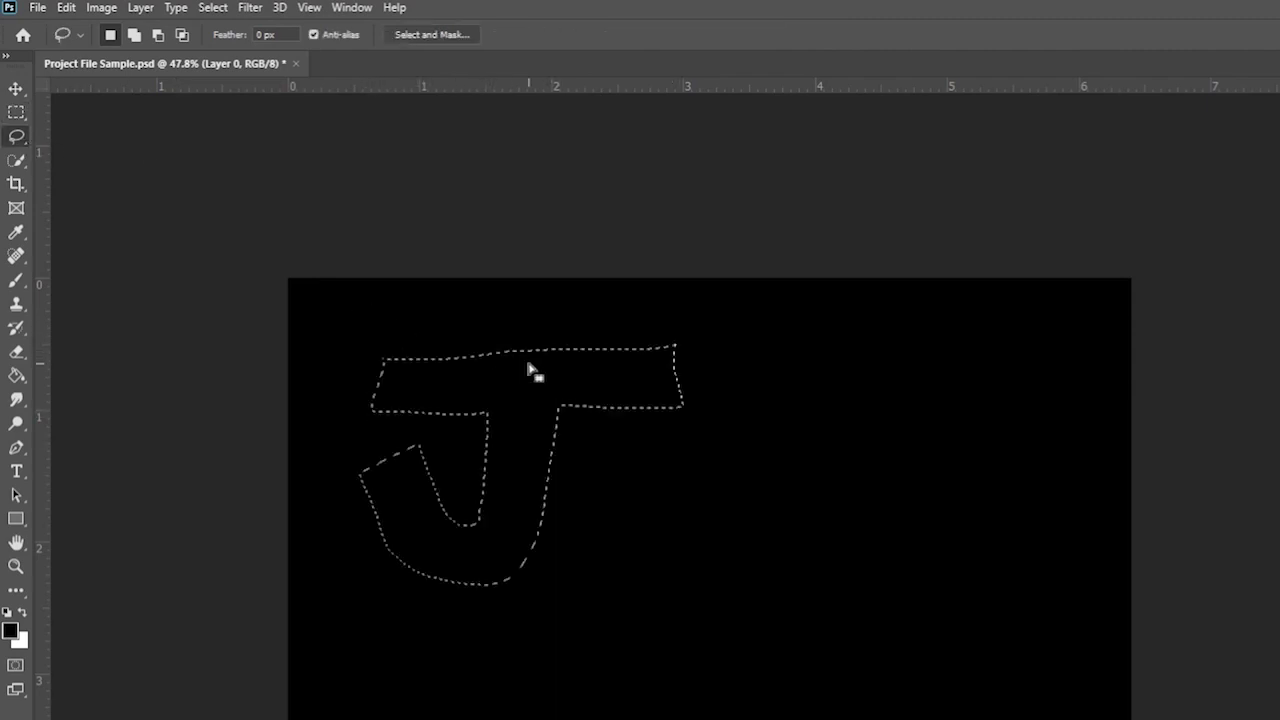
right_click(530, 369)
key("Escape")
key("Delete")
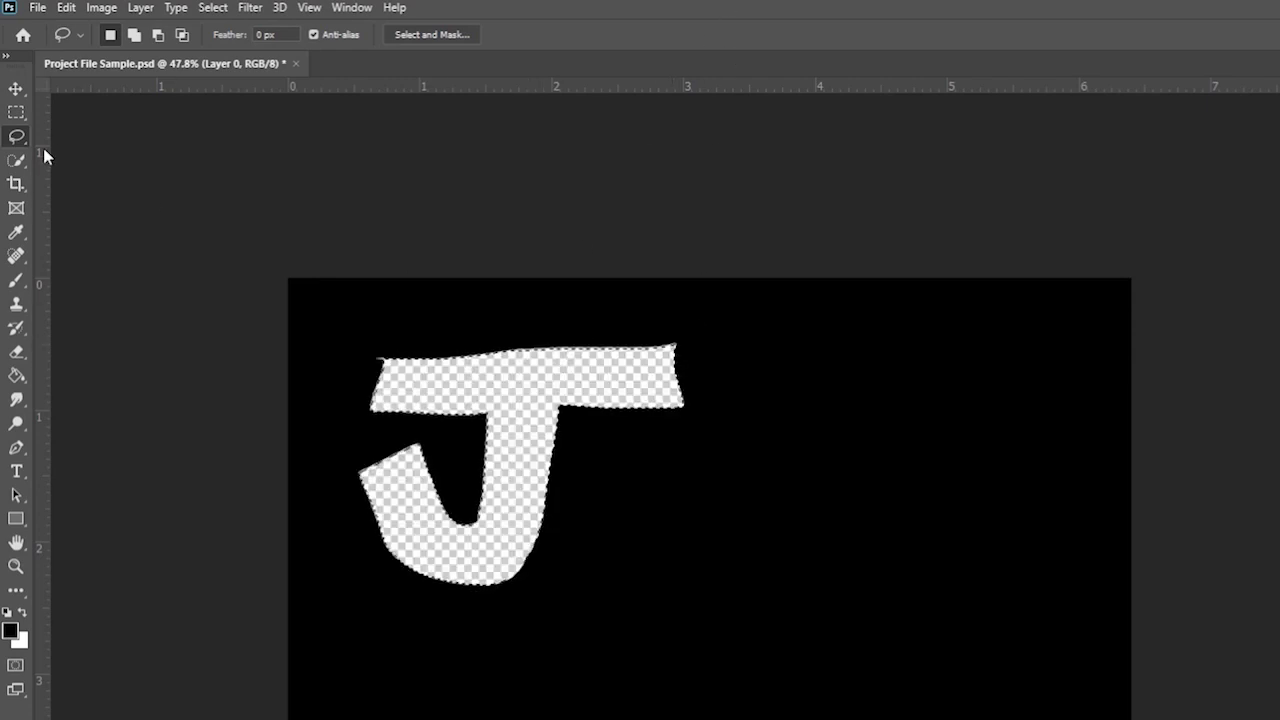
left_click(16, 112)
key("ctrl+z")
key("ctrl+z")
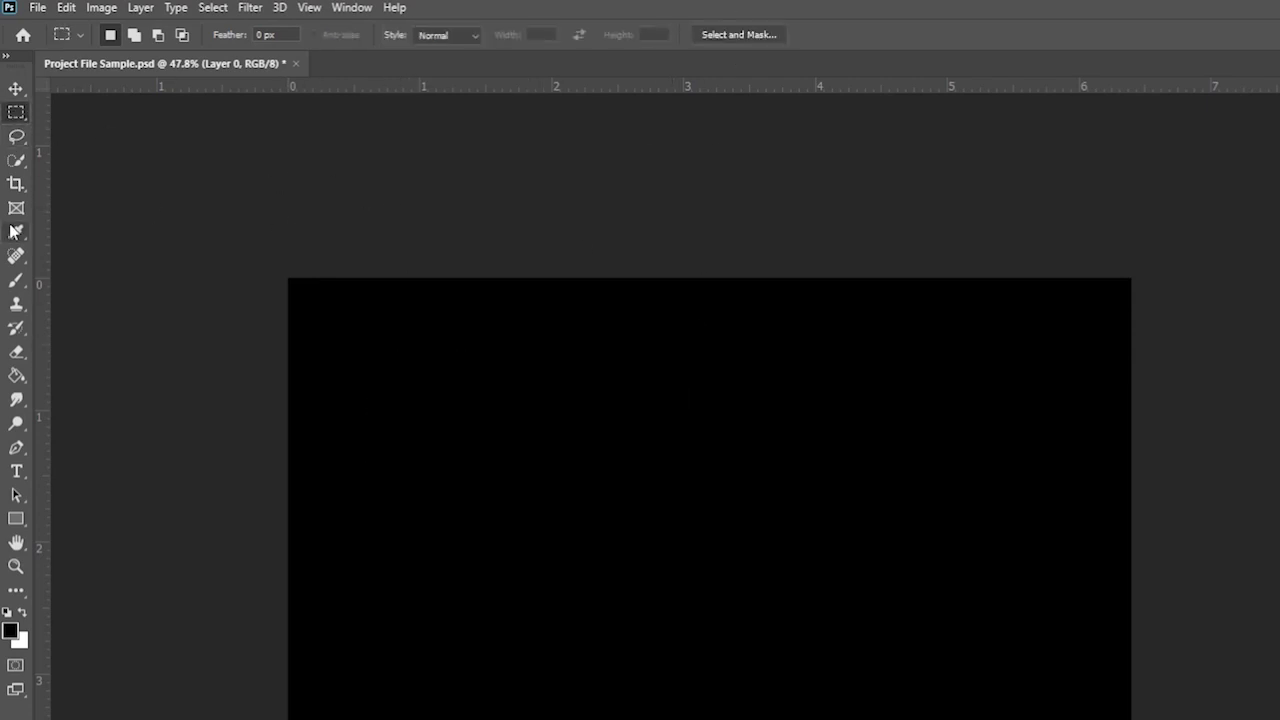
- Draw a freehand Lasso loop to the right of centre
left_click(15, 139)
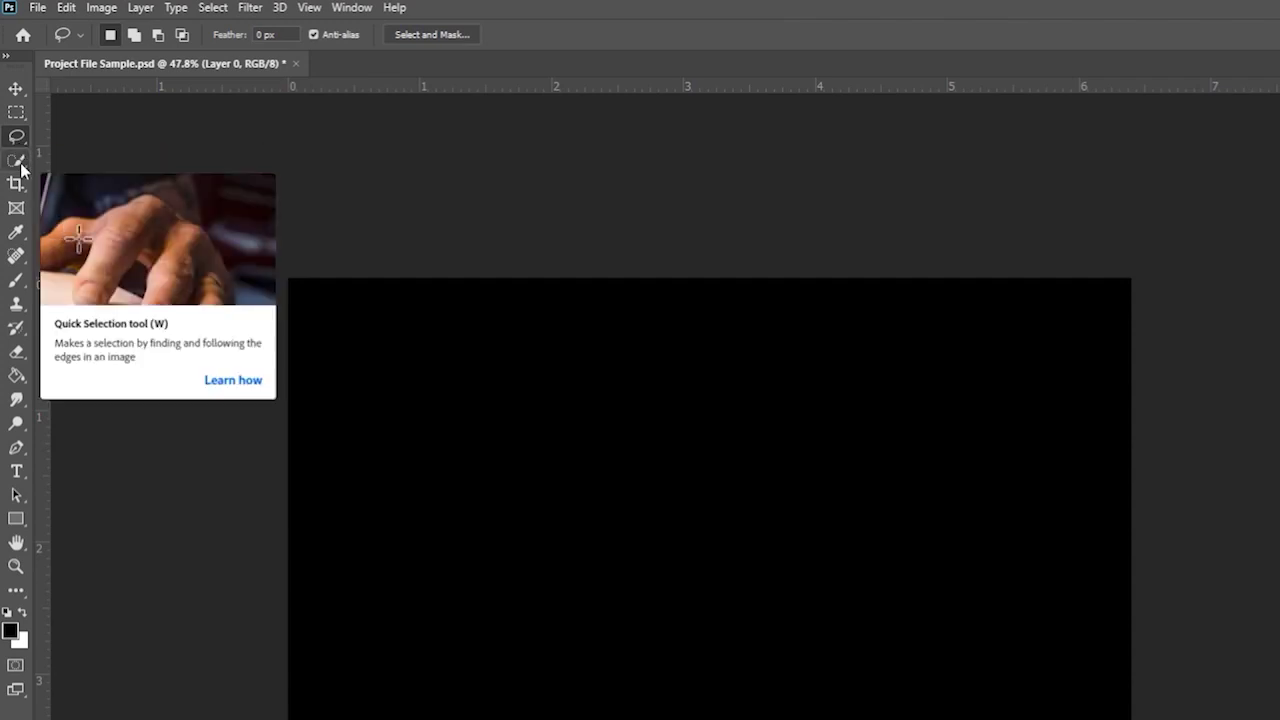
left_click(18, 163)
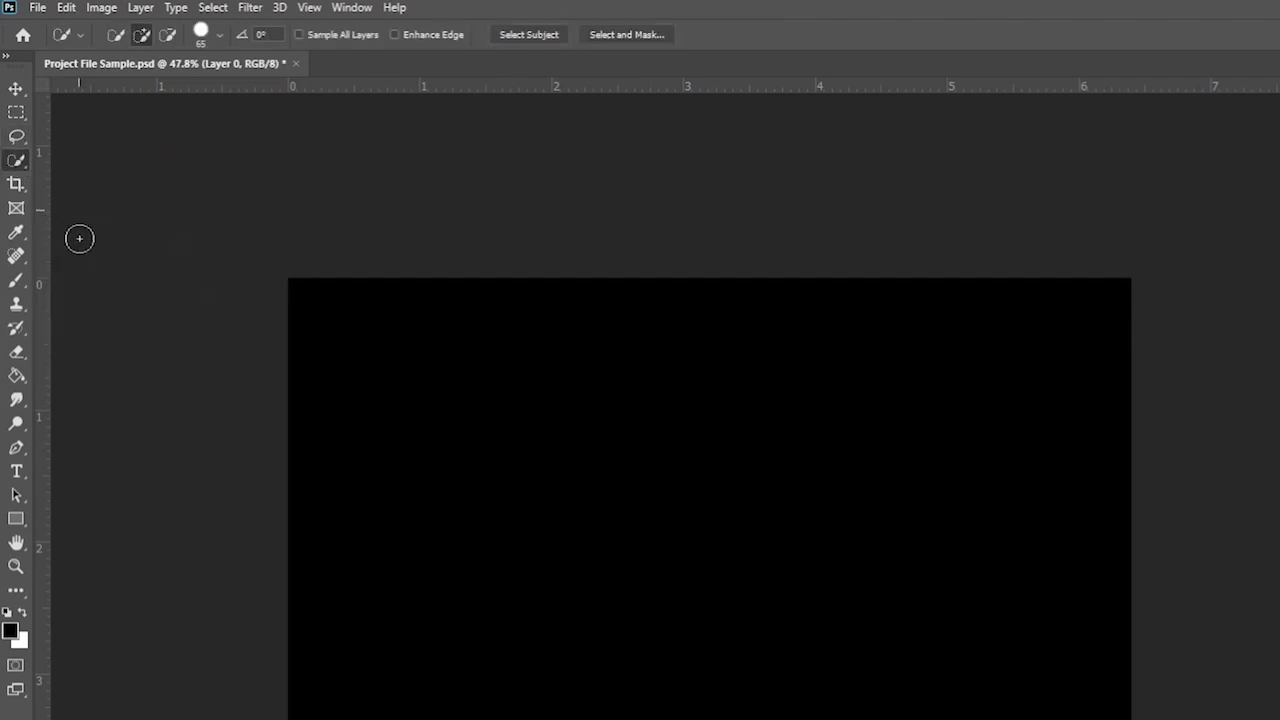
left_click(19, 136)
mouse_move(828, 430)
left_mouse_down()
mouse_move(729, 457)
mouse_move(858, 547)
mouse_move(867, 454)
mouse_move(828, 437)
left_mouse_up()
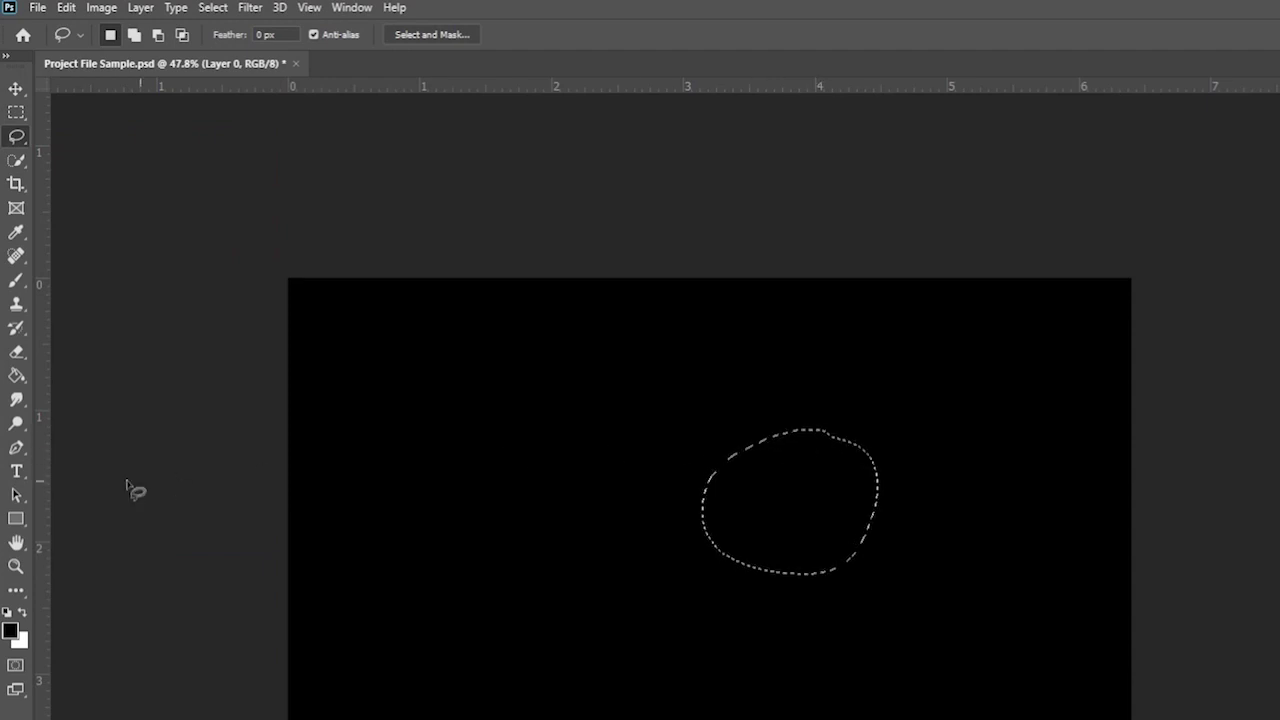
- Set the foreground to white and Paint Bucket fill the loop
left_click(16, 375)
left_click(10, 630)
left_click_drag(1014, 314, 869, 94)
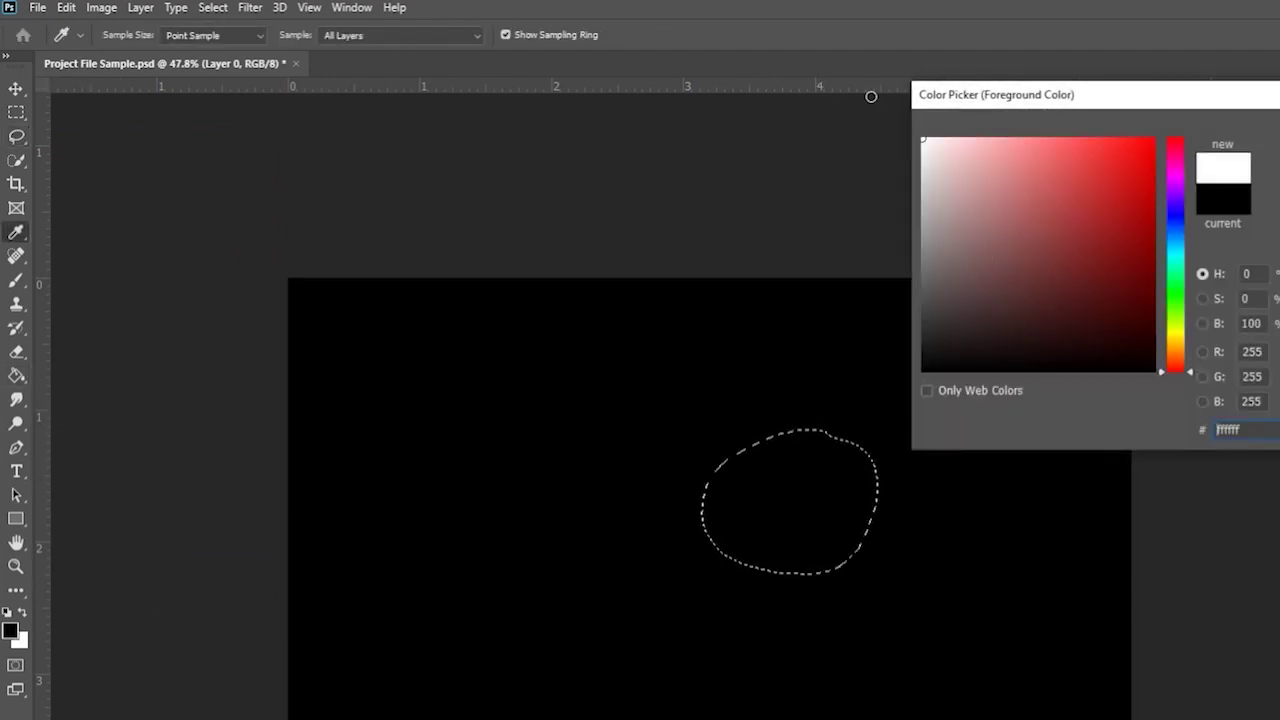
key("Return")
left_click(806, 486)
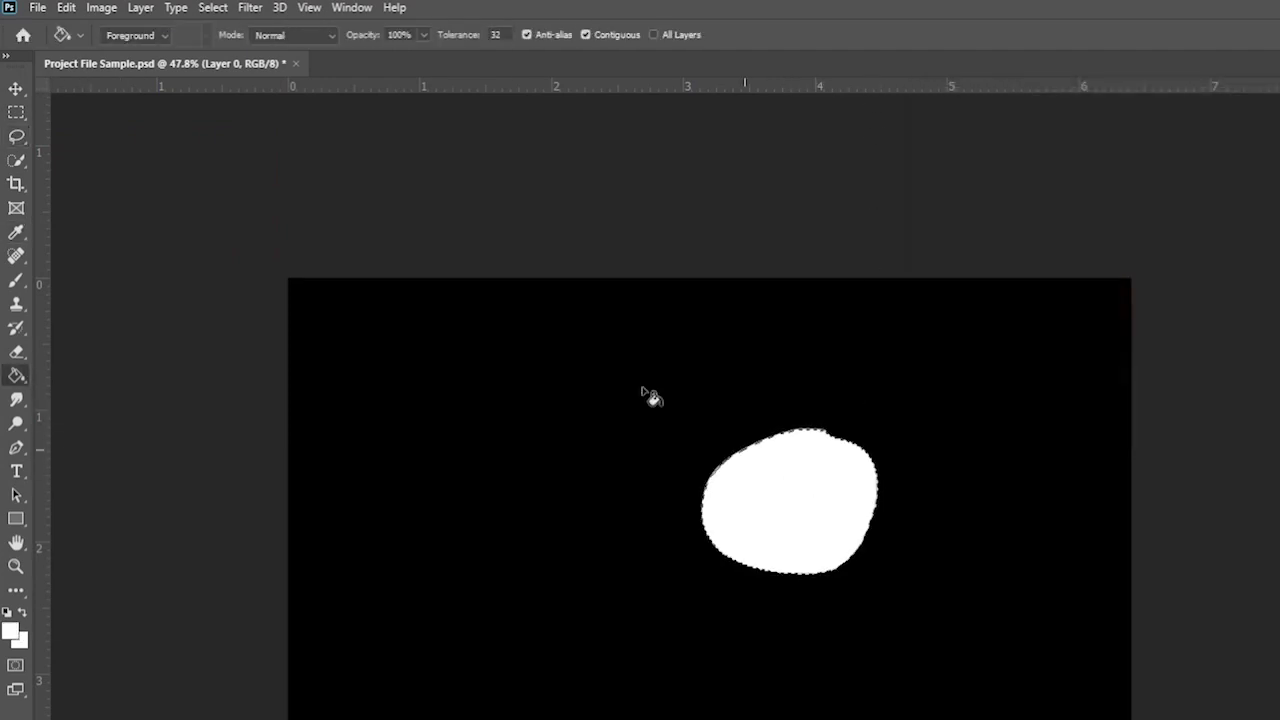
- Deselect the new white blob
left_click(16, 112)
left_click(196, 188)
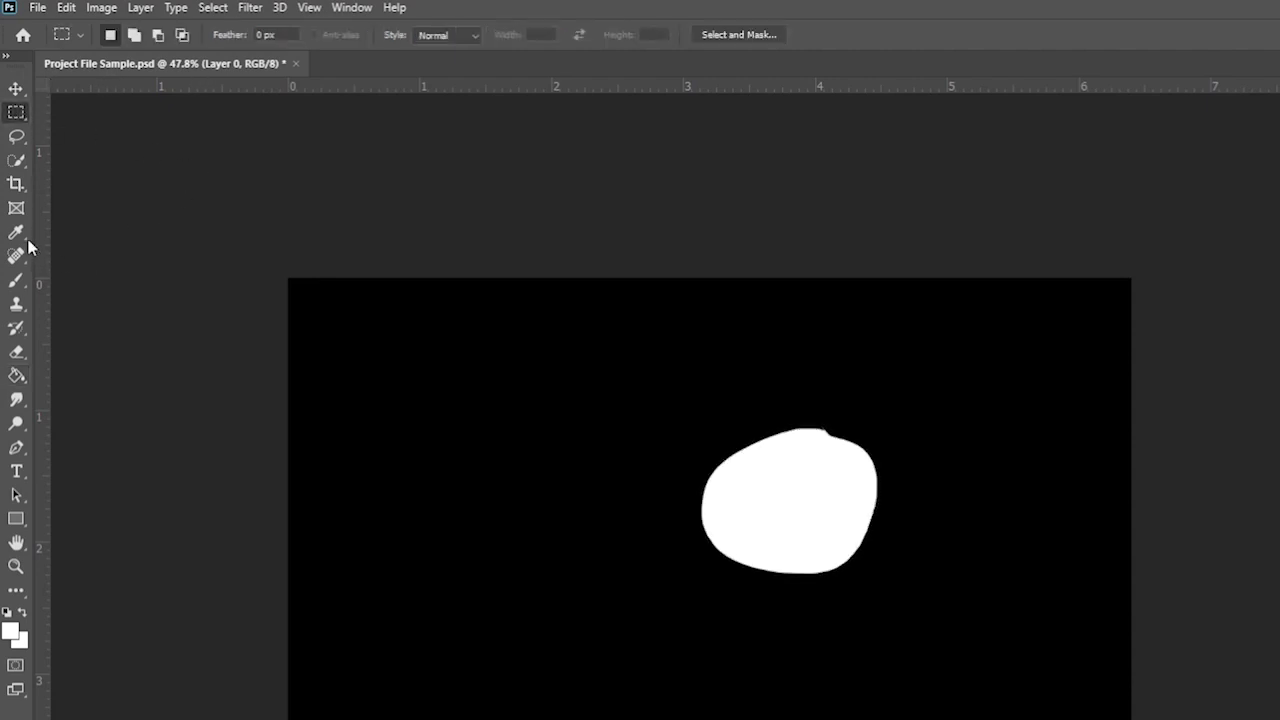
left_click(17, 166)
- Paint Quick Selections left of the white blob and across the canvas
right_click(17, 166)
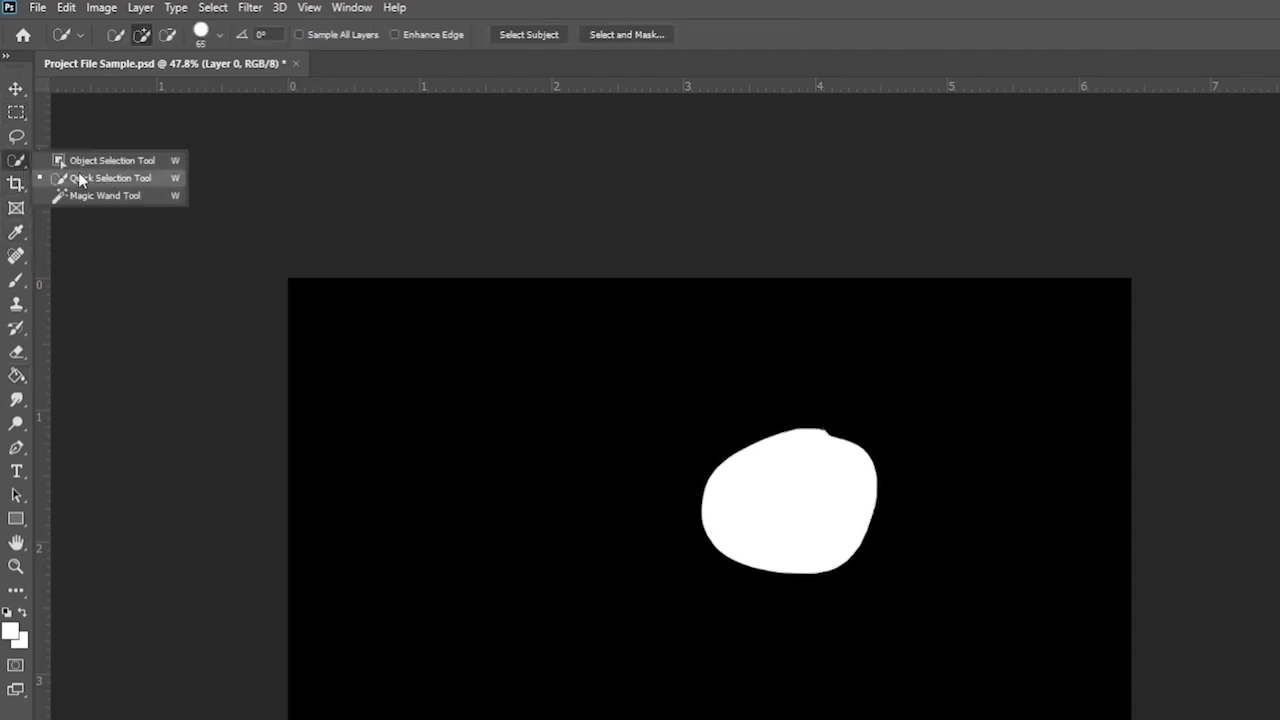
left_click(85, 178)
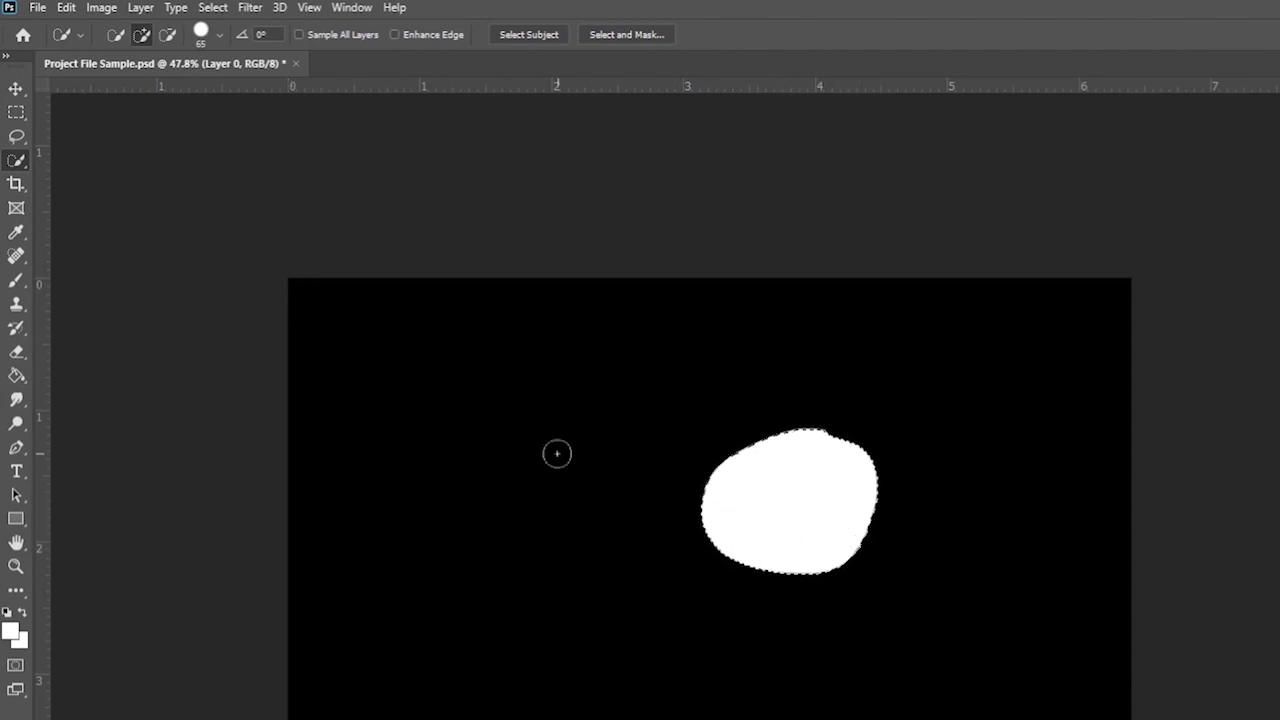
mouse_move(557, 454)
left_mouse_down()
mouse_move(491, 443)
mouse_move(523, 457)
mouse_move(609, 563)
mouse_move(535, 585)
left_mouse_up()
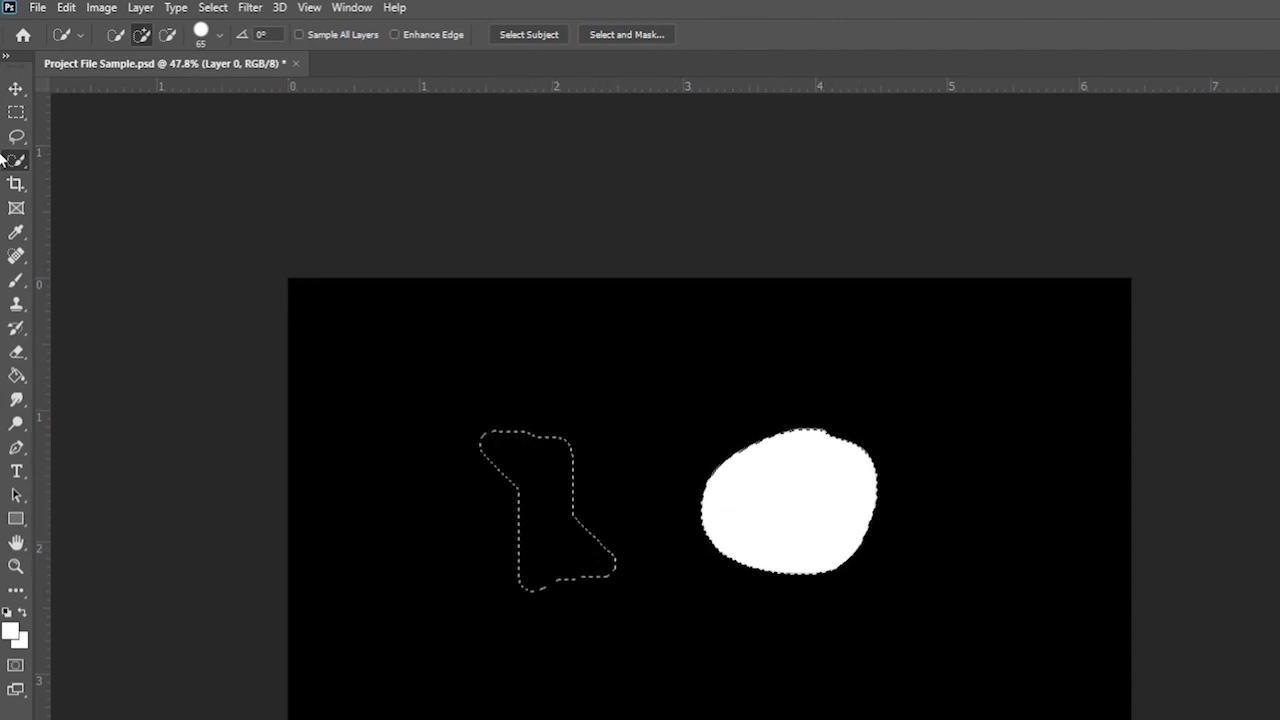
left_click(16, 112)
left_click(200, 189)
left_click(17, 161)
mouse_move(380, 357)
left_mouse_down()
mouse_move(377, 434)
mouse_move(473, 522)
mouse_move(774, 697)
mouse_move(849, 700)
mouse_move(922, 614)
left_mouse_up()
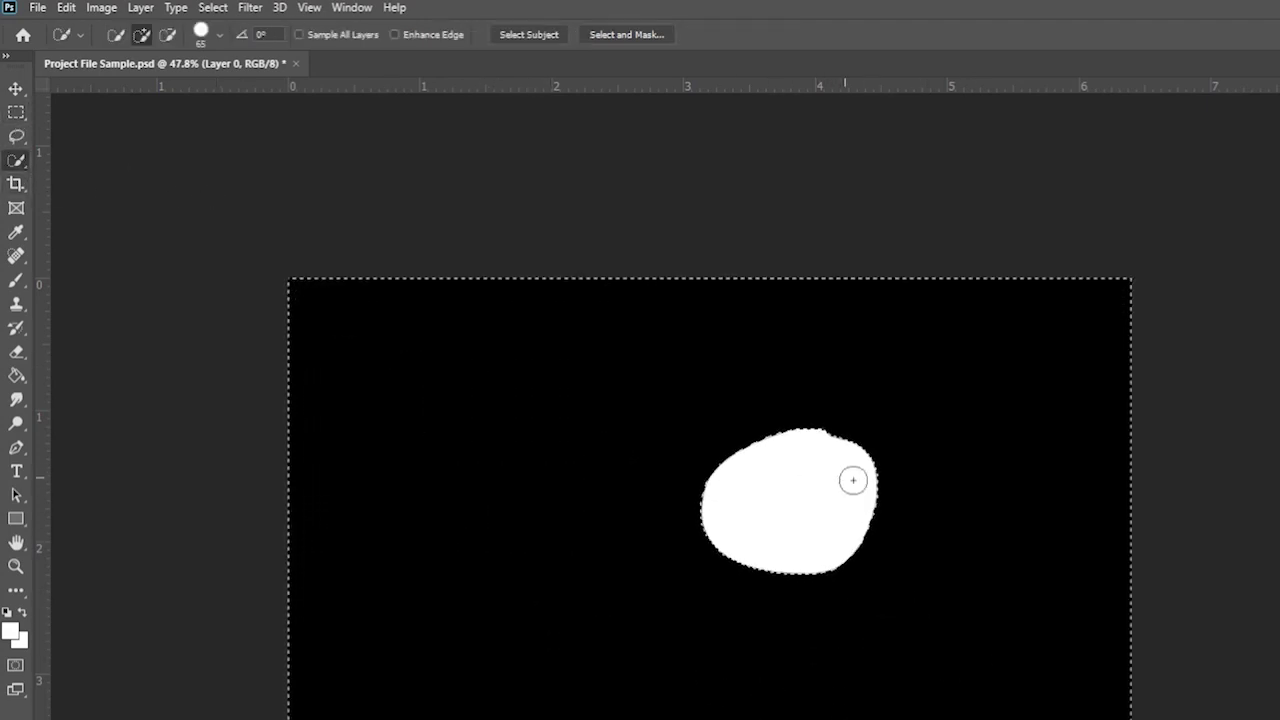
- Undo the last Quick Selection change, clearing the leftover selection, and pick the Crop tool
right_click(17, 161)
left_click(67, 179)
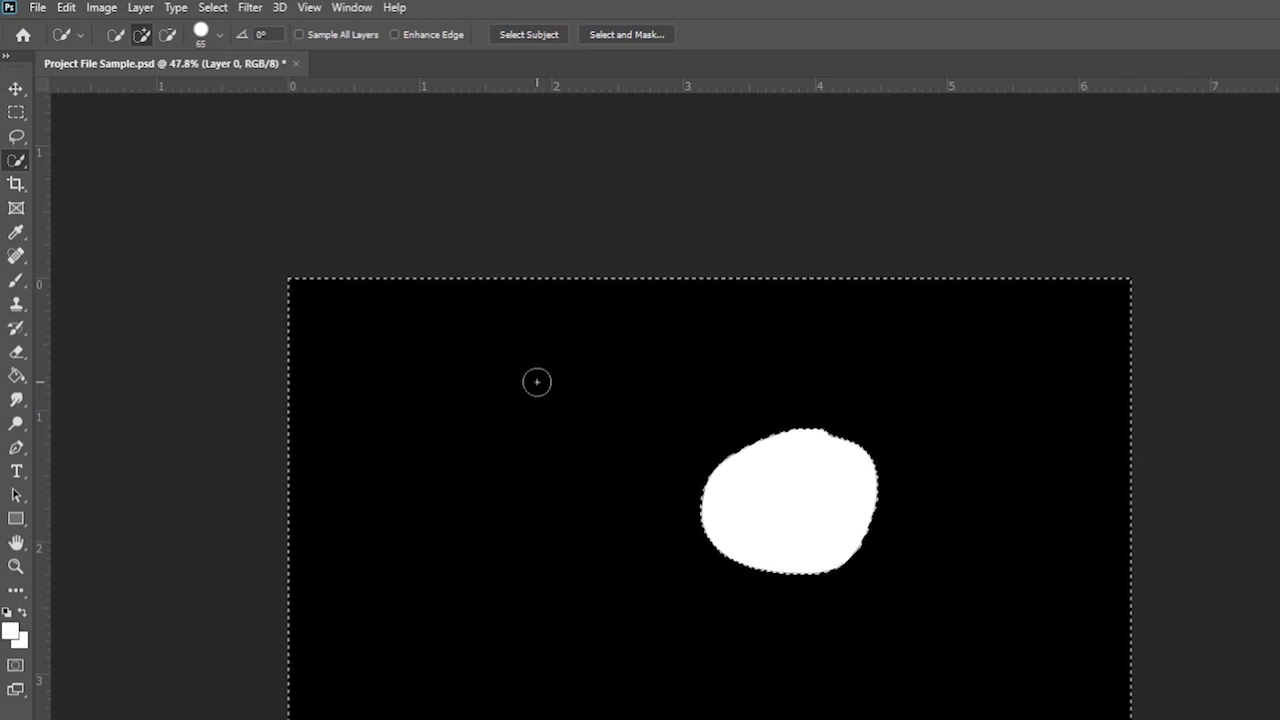
right_click(17, 160)
left_click(53, 180)
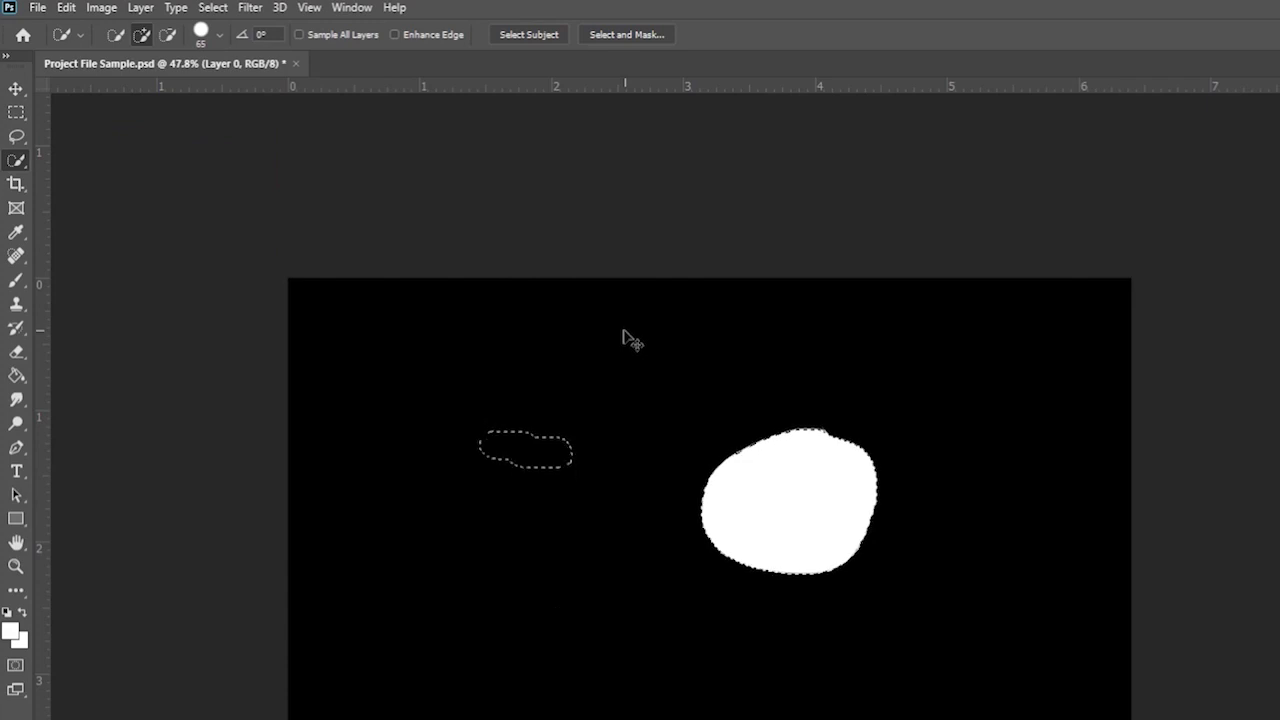
key("ctrl+z")
left_click(16, 112)
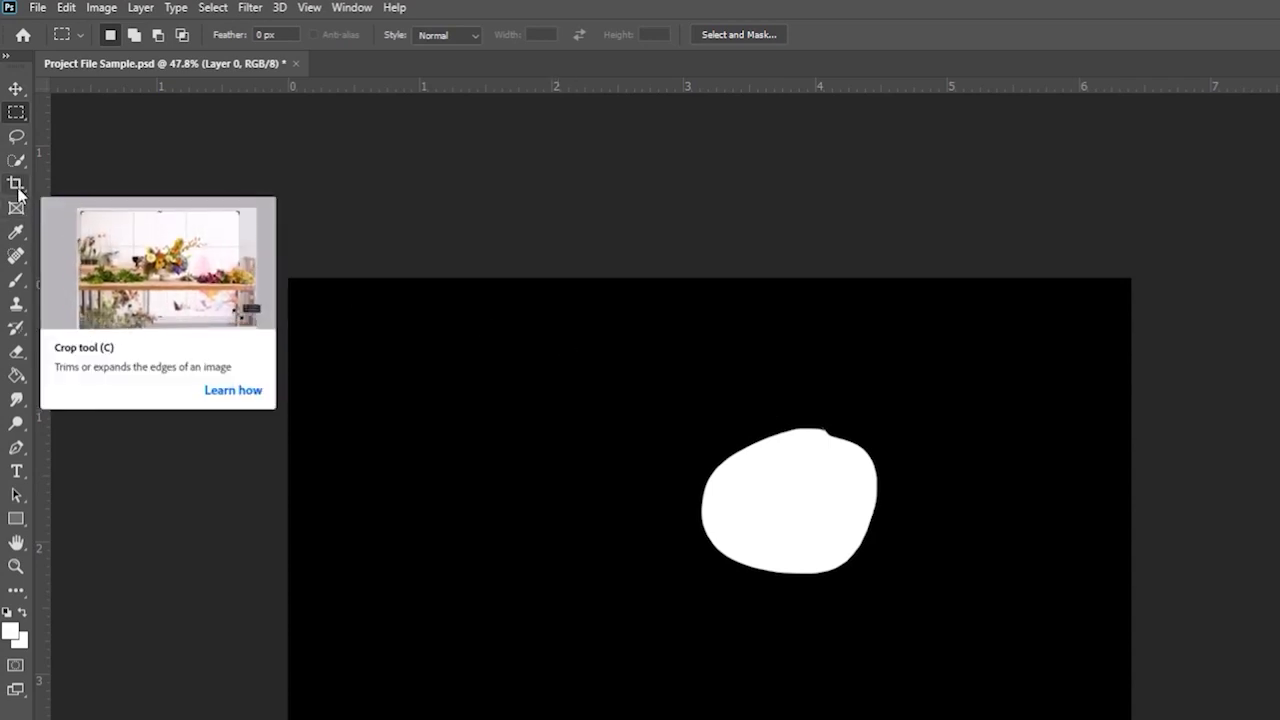
left_click(17, 188)
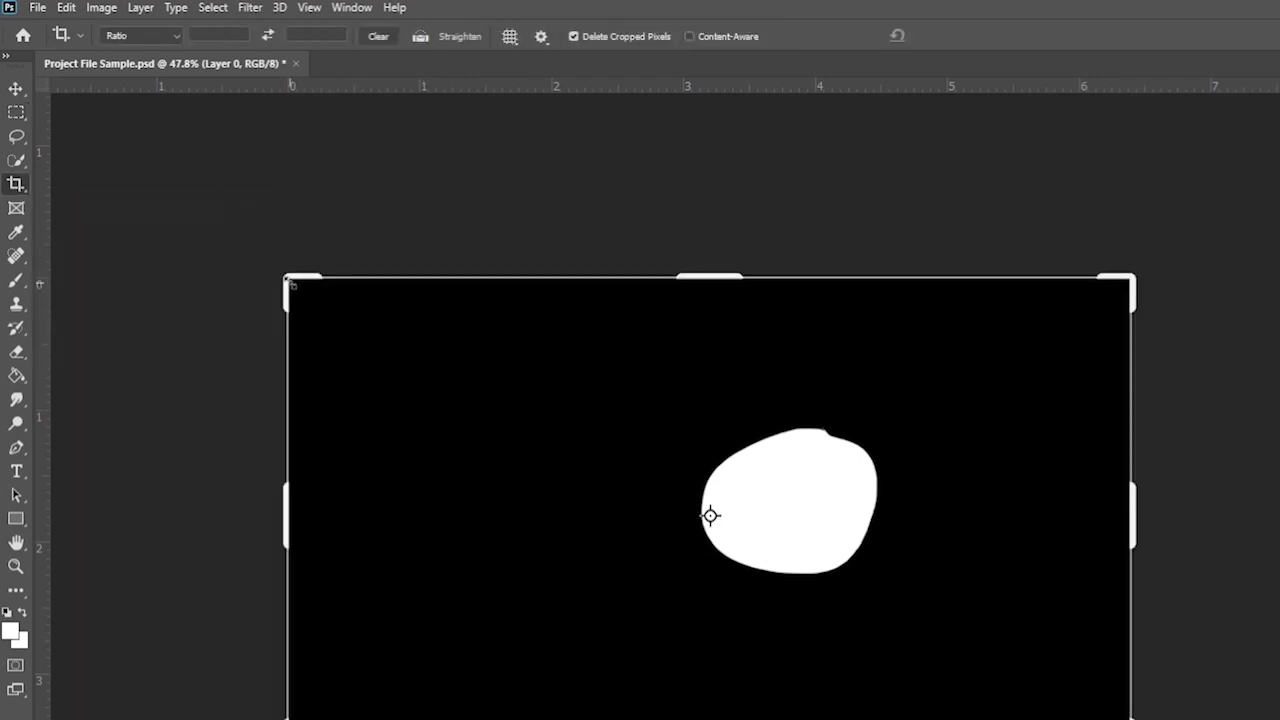
- Drag the crop corners tight around the white blob, cancel the crop, and pick the Frame tool
left_click_drag(287, 280, 430, 345)
left_click_drag(994, 689, 896, 598)
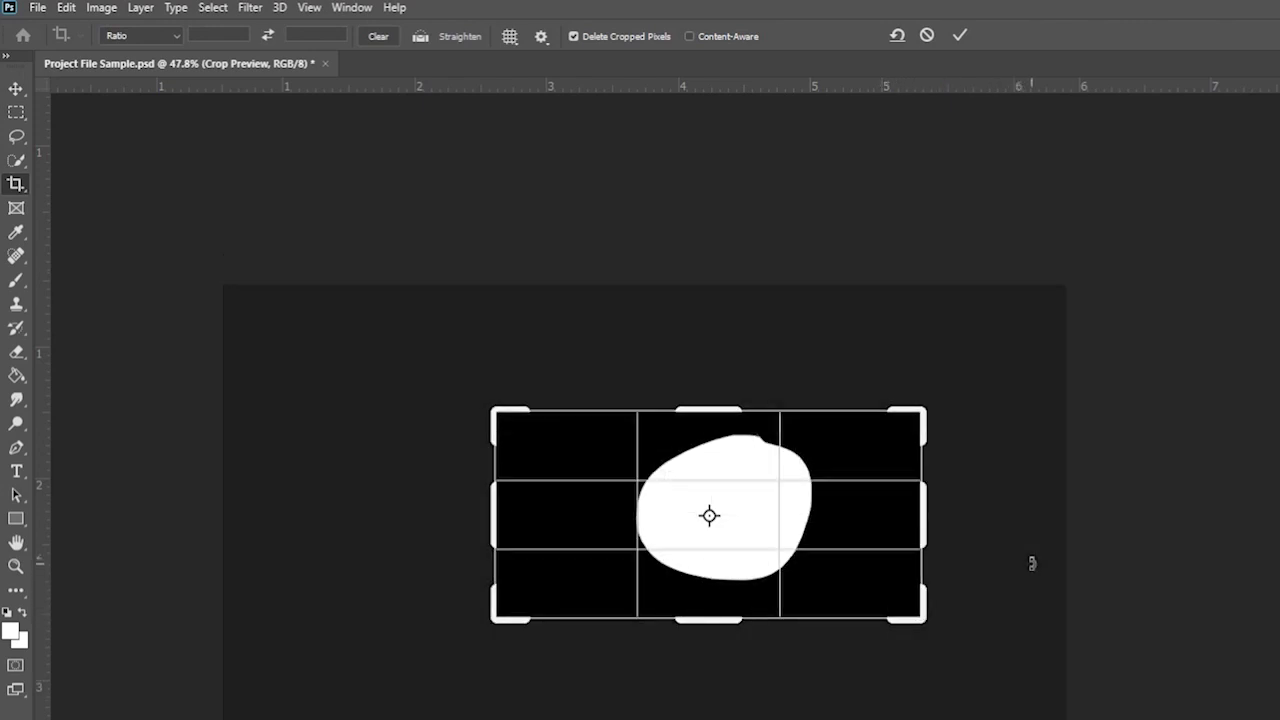
left_click(969, 35)
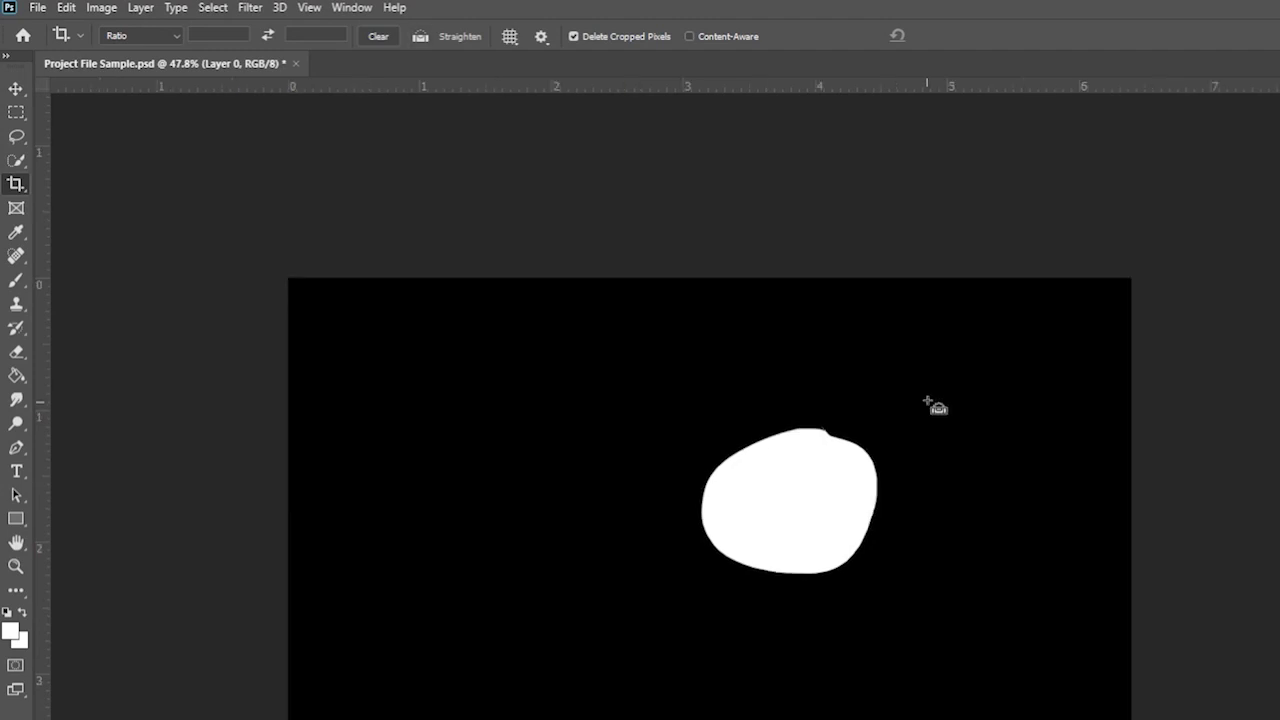
right_click(15, 190)
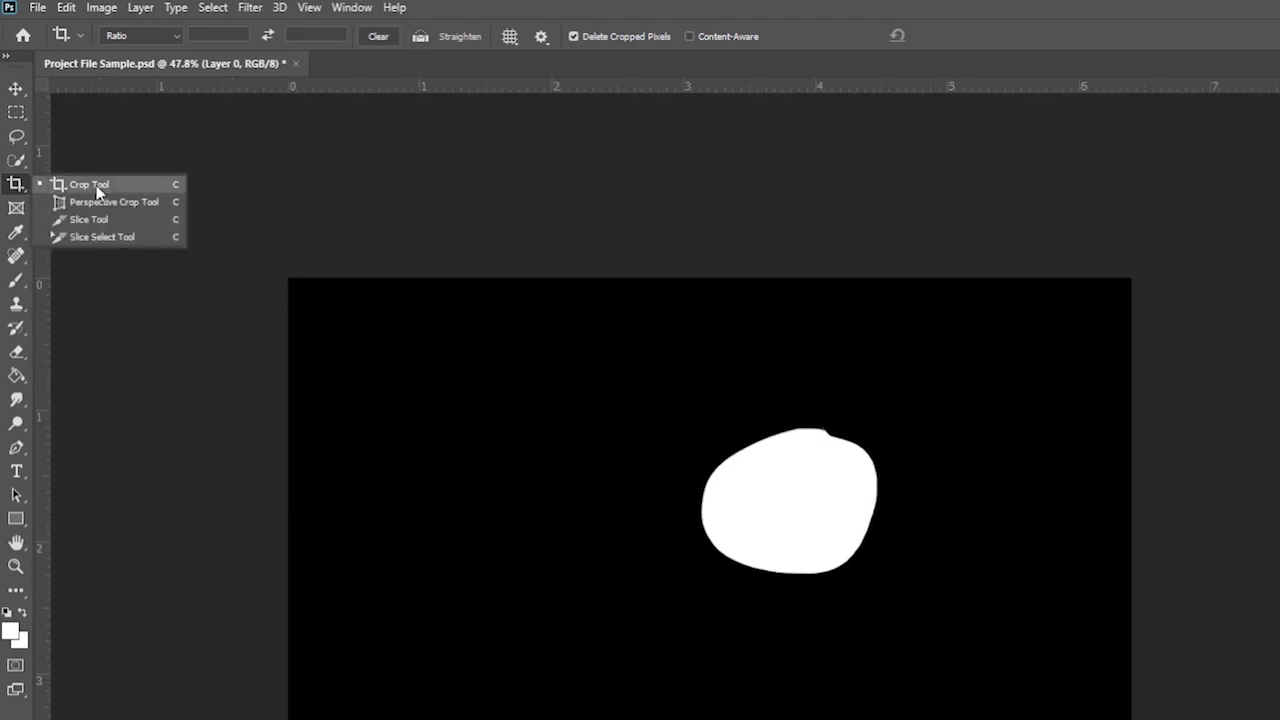
left_click(17, 210)
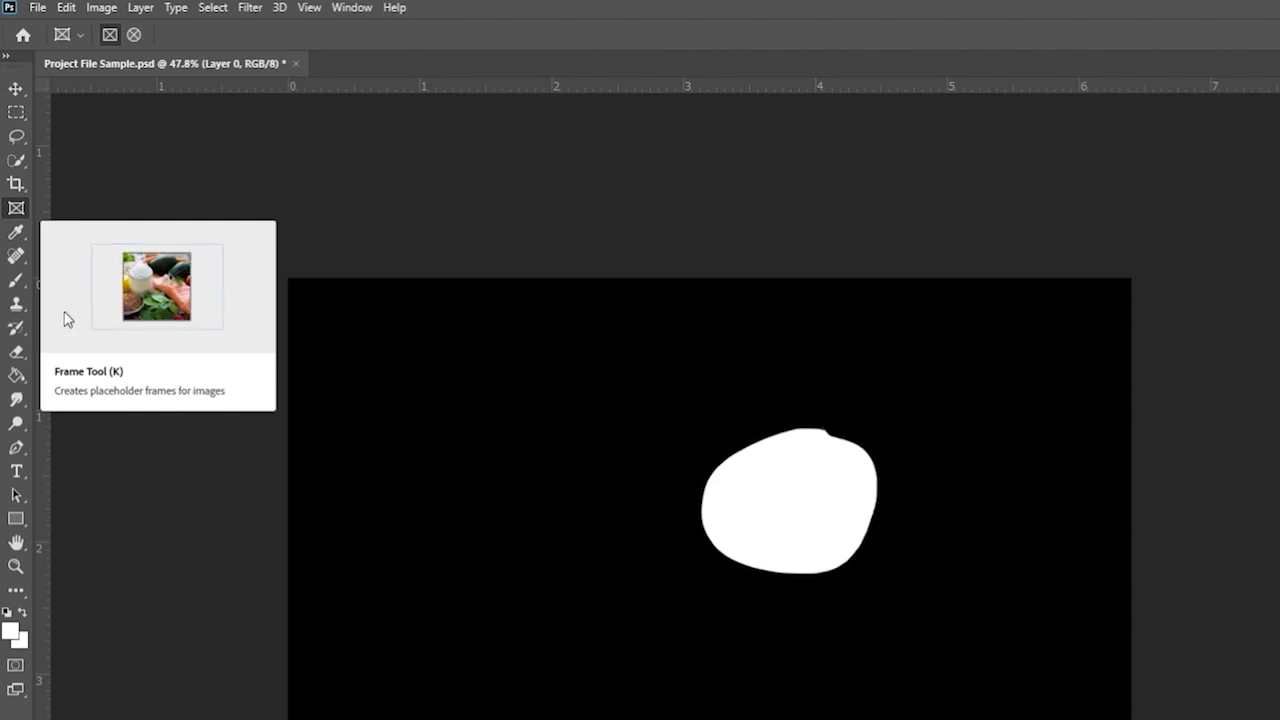
- Eyedropper-sample black from the canvas and white from the blob, ending on black
left_click(21, 240)
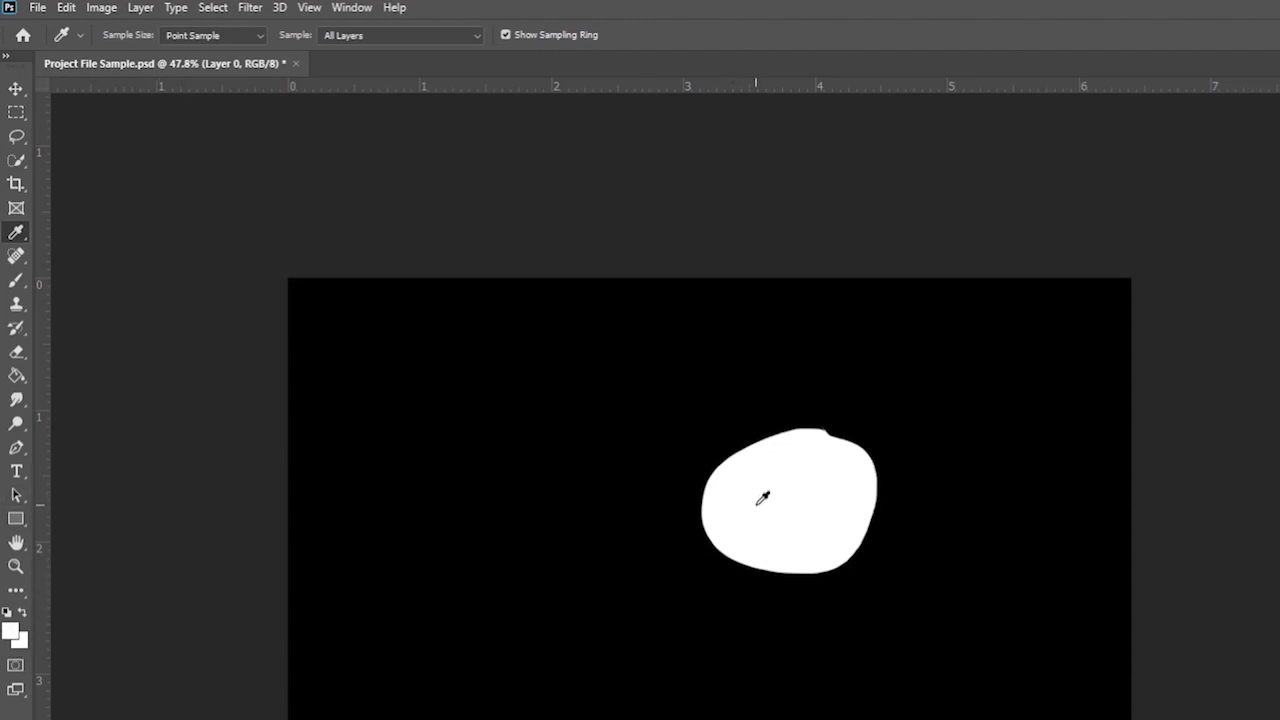
left_click(546, 396)
left_click(548, 396)
left_click(562, 396)
left_click(799, 466)
left_click(518, 378)
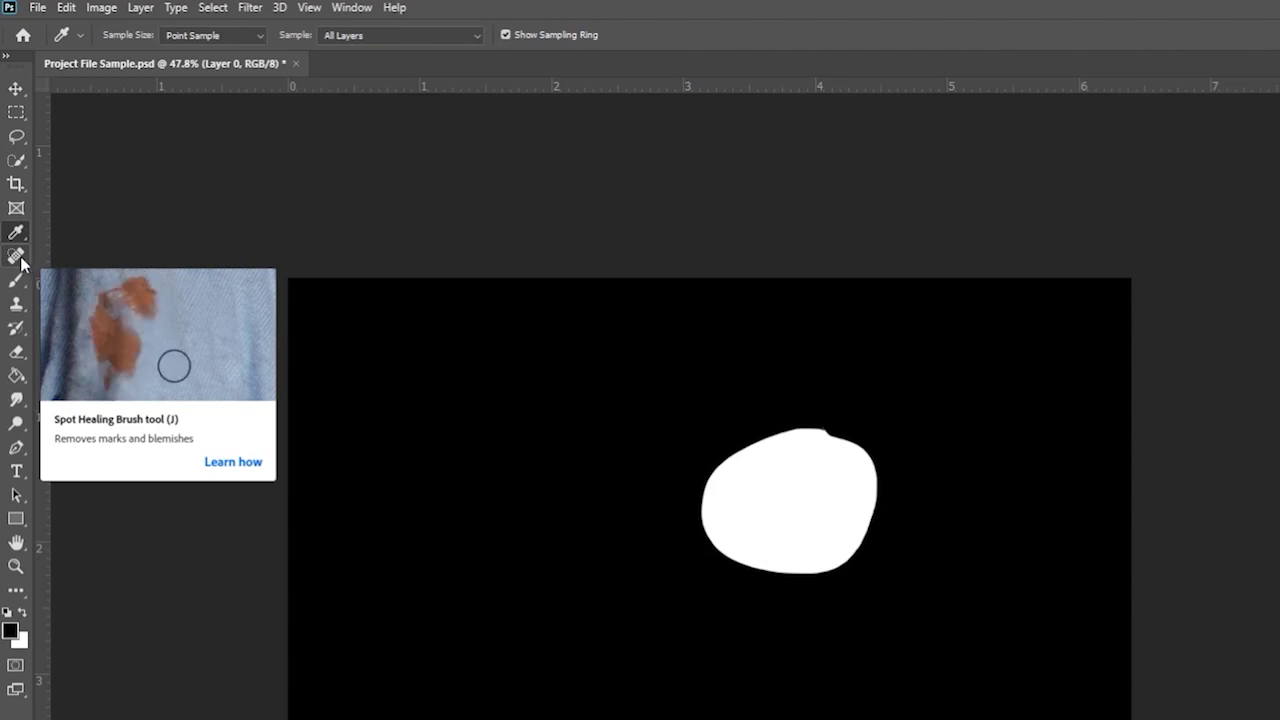
- Set the Spot Healing Brush to 99 px and paint over the white blob
left_click(18, 258)
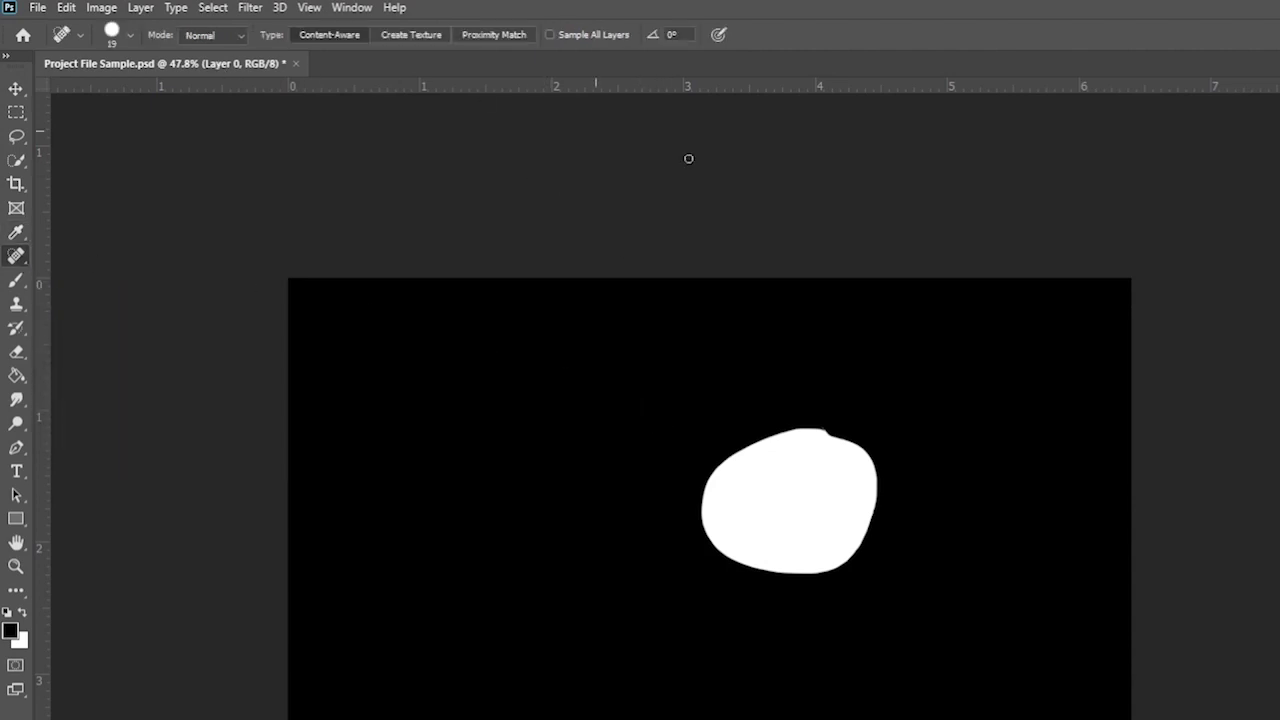
left_click(132, 35)
left_click_drag(146, 89, 117, 90)
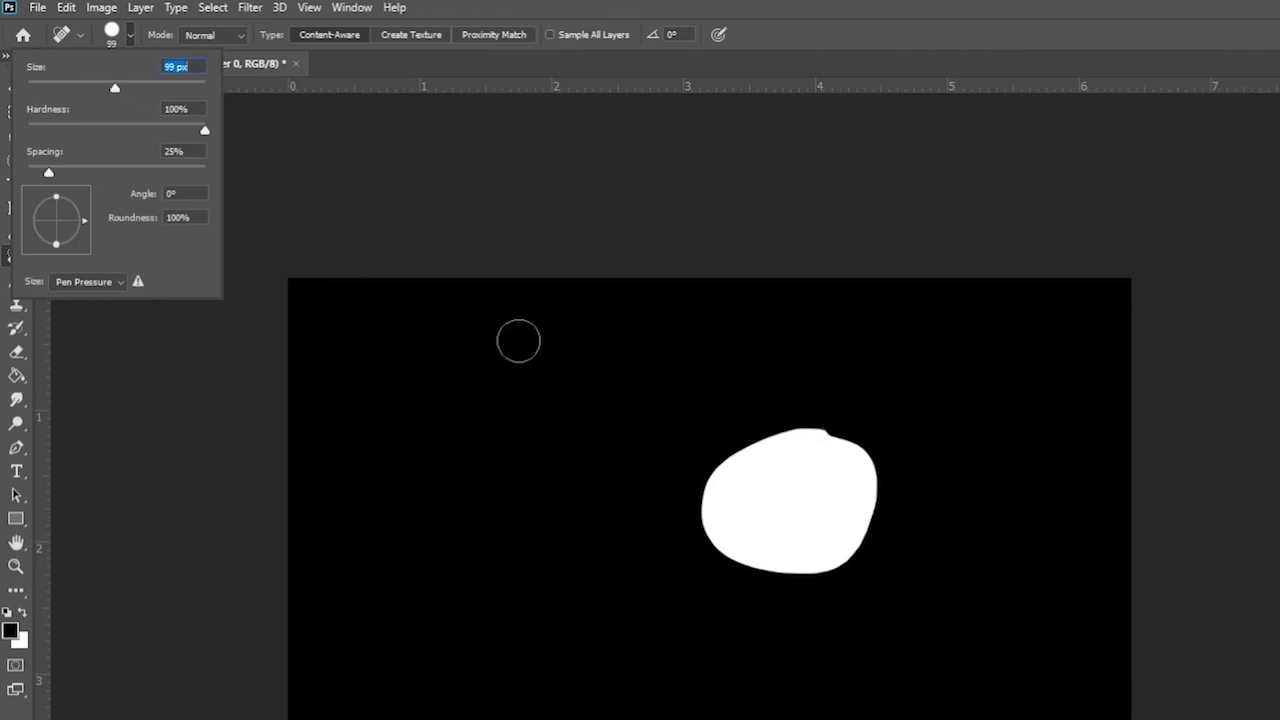
mouse_move(765, 442)
left_mouse_down()
mouse_move(722, 480)
mouse_move(757, 451)
mouse_move(831, 457)
mouse_move(772, 576)
left_mouse_up()
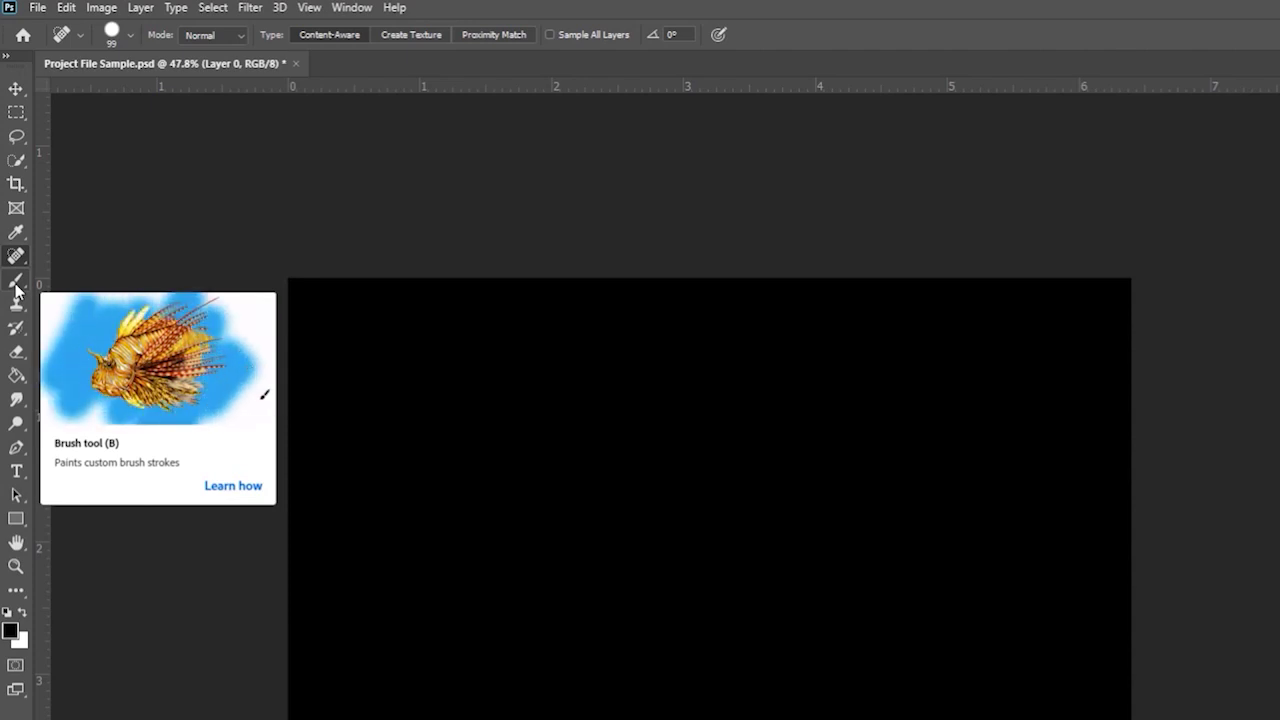
- Set a Soft Round 97 px brush, paint a bright green stroke, and undo it
left_click(15, 287)
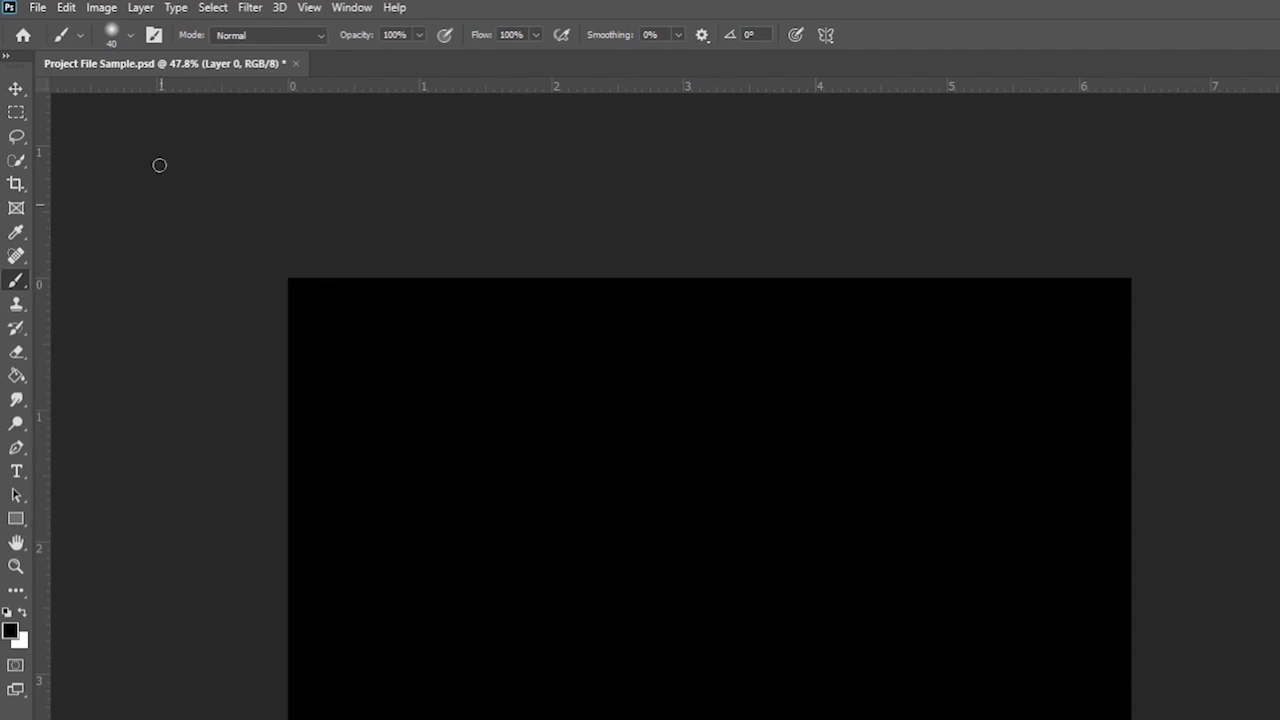
left_click(131, 34)
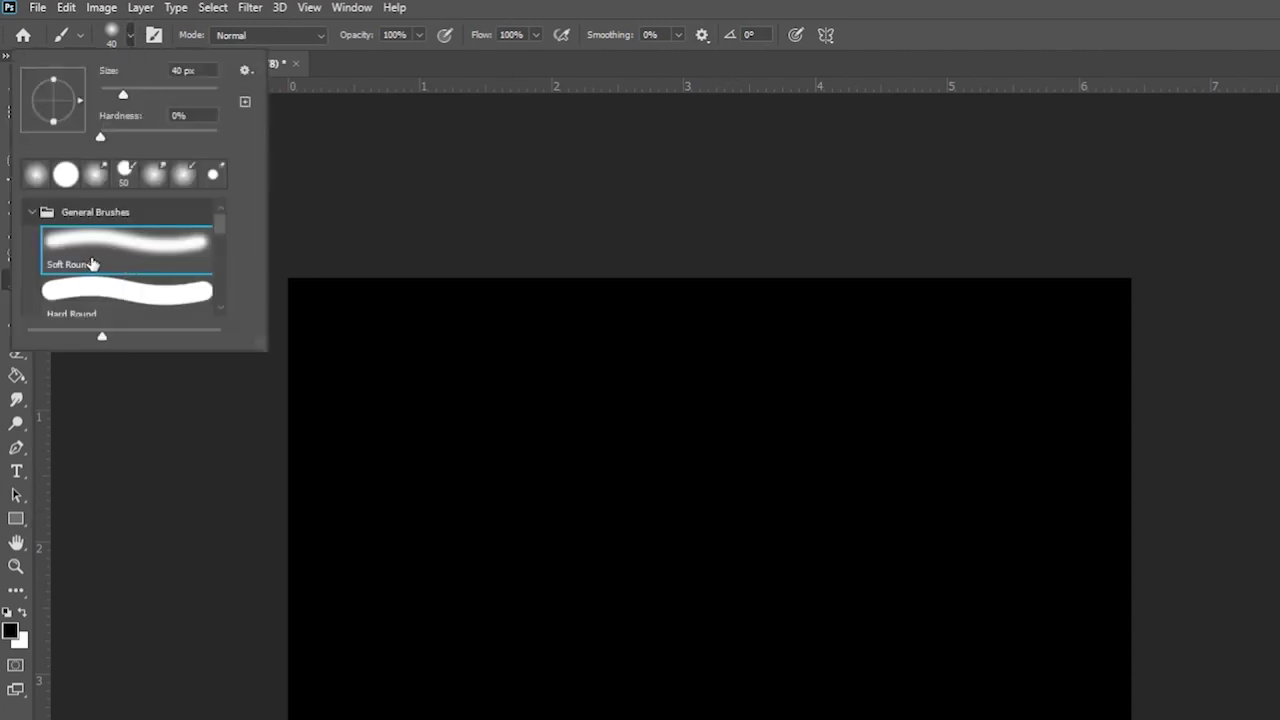
left_click_drag(127, 93, 158, 94)
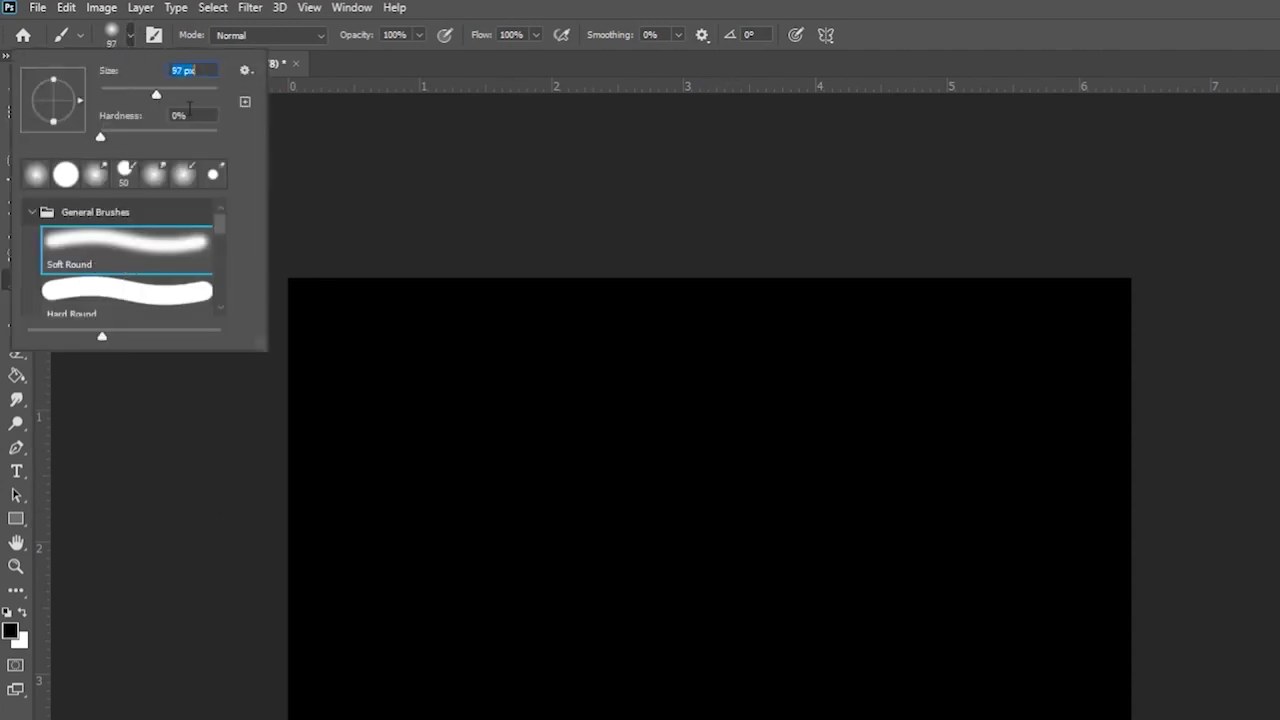
left_click(12, 631)
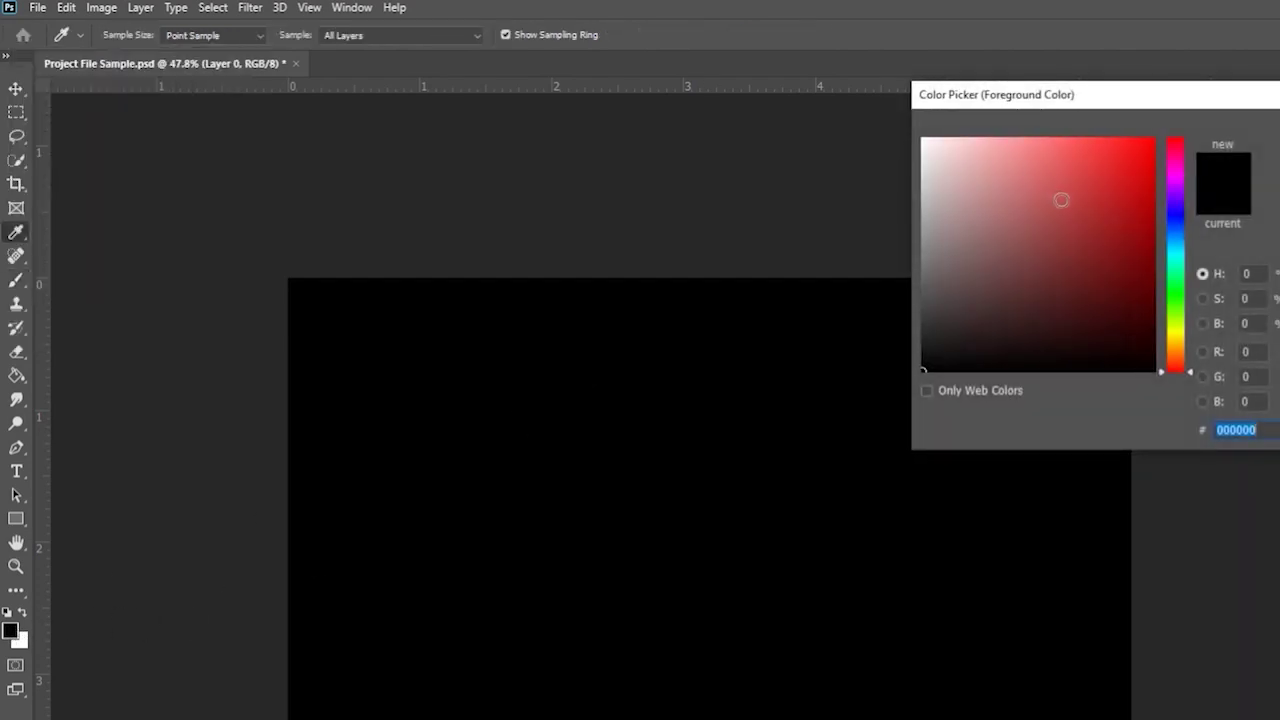
left_click(1175, 296)
left_click(1152, 140)
key("Return")
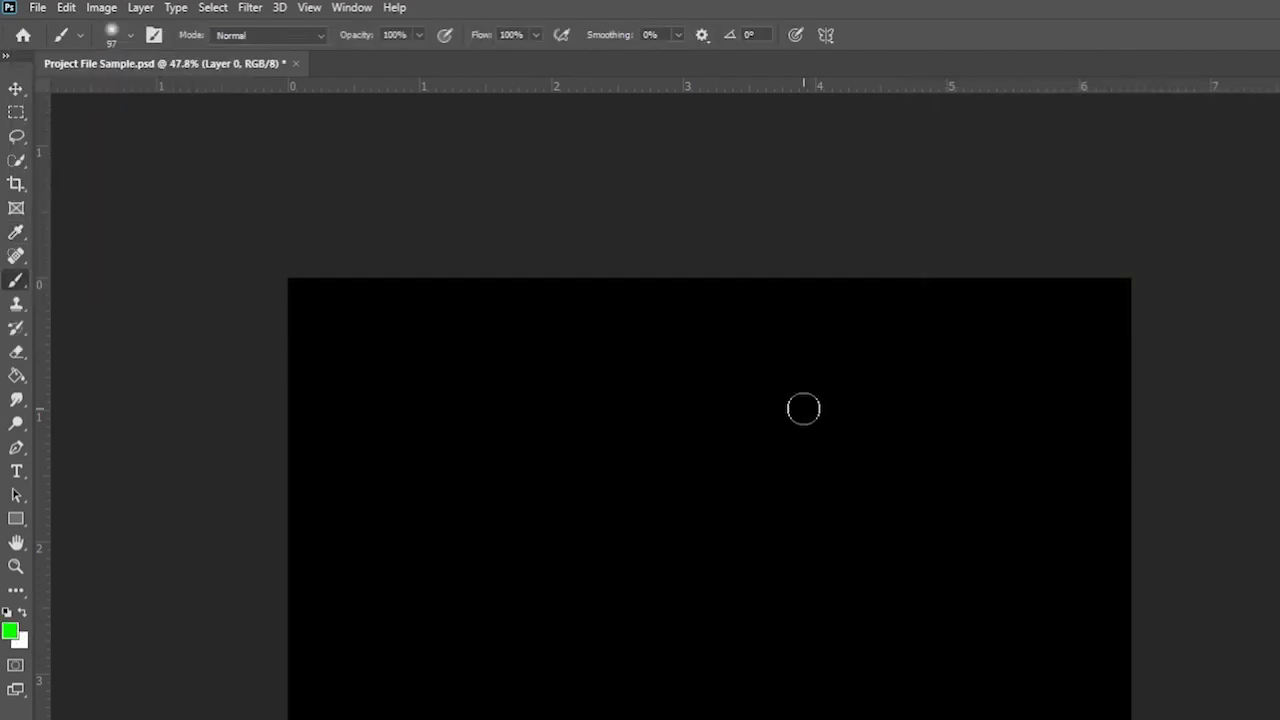
mouse_move(812, 403)
left_mouse_down()
mouse_move(684, 401)
mouse_move(606, 527)
mouse_move(612, 621)
mouse_move(806, 620)
mouse_move(860, 515)
mouse_move(882, 428)
mouse_move(810, 402)
left_mouse_up()
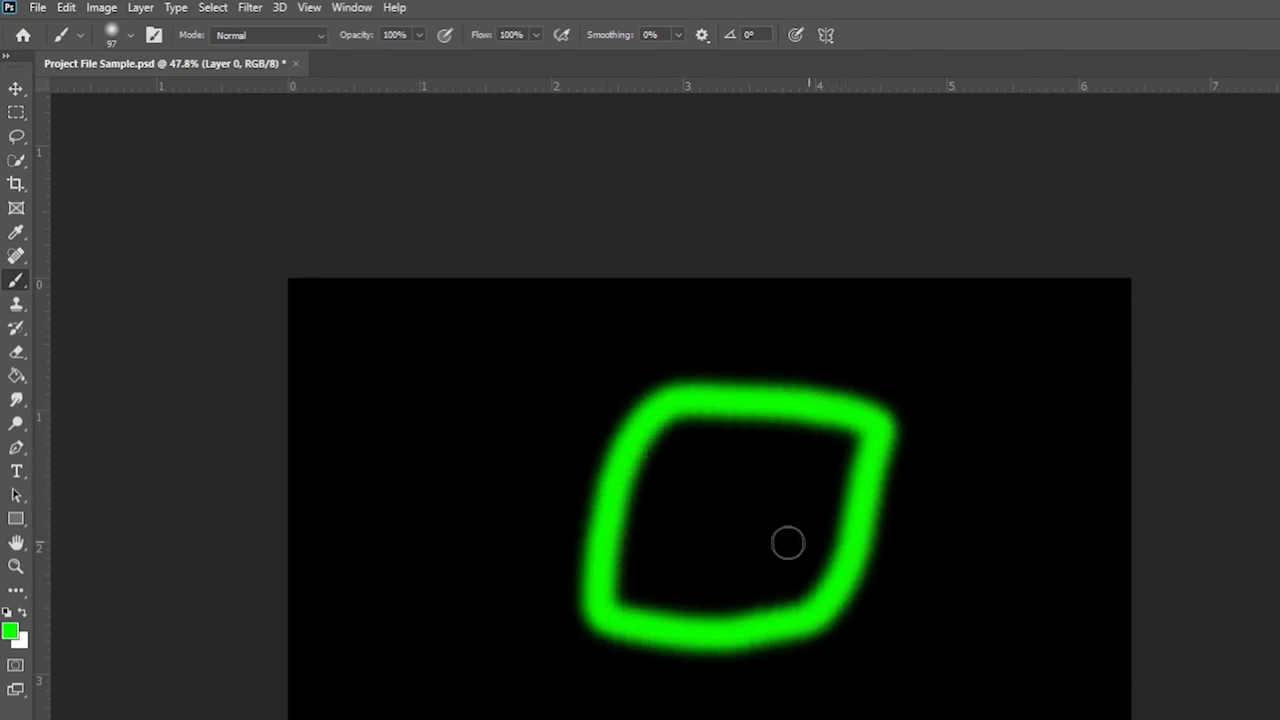
key("ctrl+z")
- Switch the foreground to #0096ff, paint a blue 'Ps' logo, then undo it
left_click(8, 632)
left_click(1178, 238)
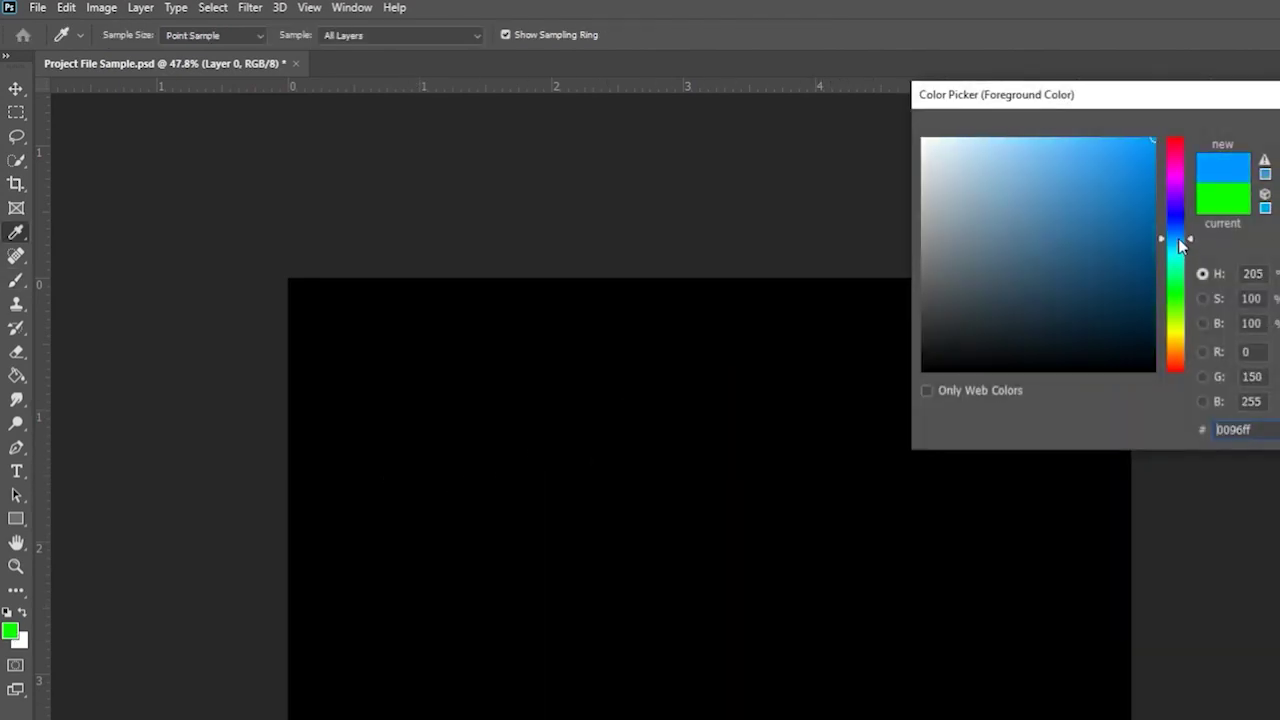
key("Return")
mouse_move(728, 398)
left_mouse_down()
mouse_move(680, 391)
mouse_move(557, 523)
mouse_move(700, 649)
mouse_move(865, 413)
mouse_move(730, 396)
left_mouse_up()
mouse_move(632, 568)
left_mouse_down()
mouse_move(676, 447)
mouse_move(682, 482)
left_mouse_up()
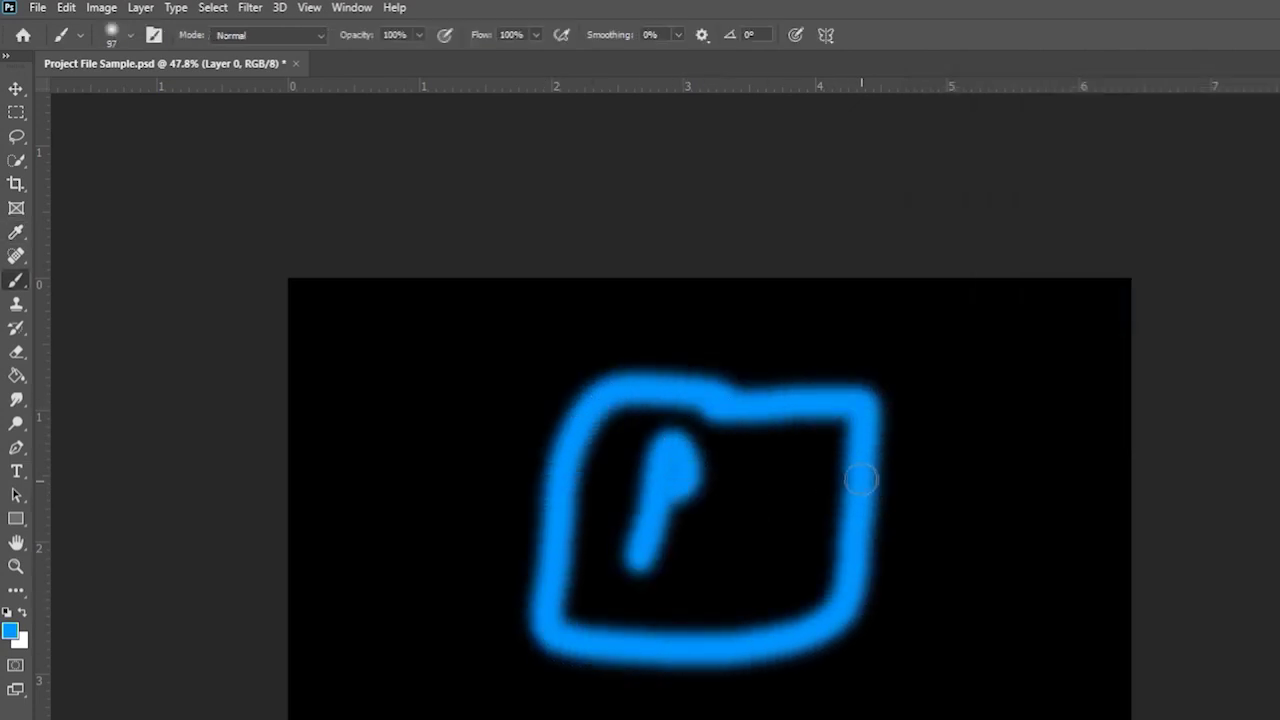
mouse_move(800, 474)
left_mouse_down()
mouse_move(736, 498)
mouse_move(730, 553)
left_mouse_up()
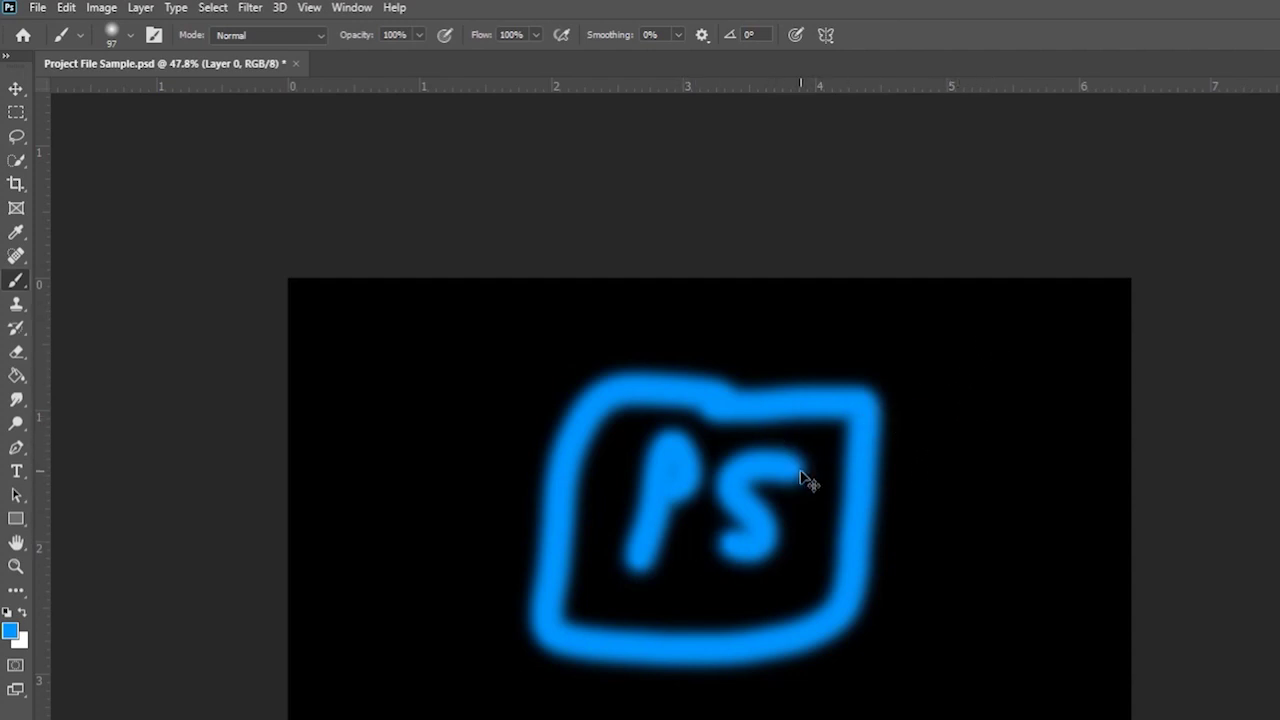
key("ctrl+z")
key("ctrl+z")
key("ctrl+z")
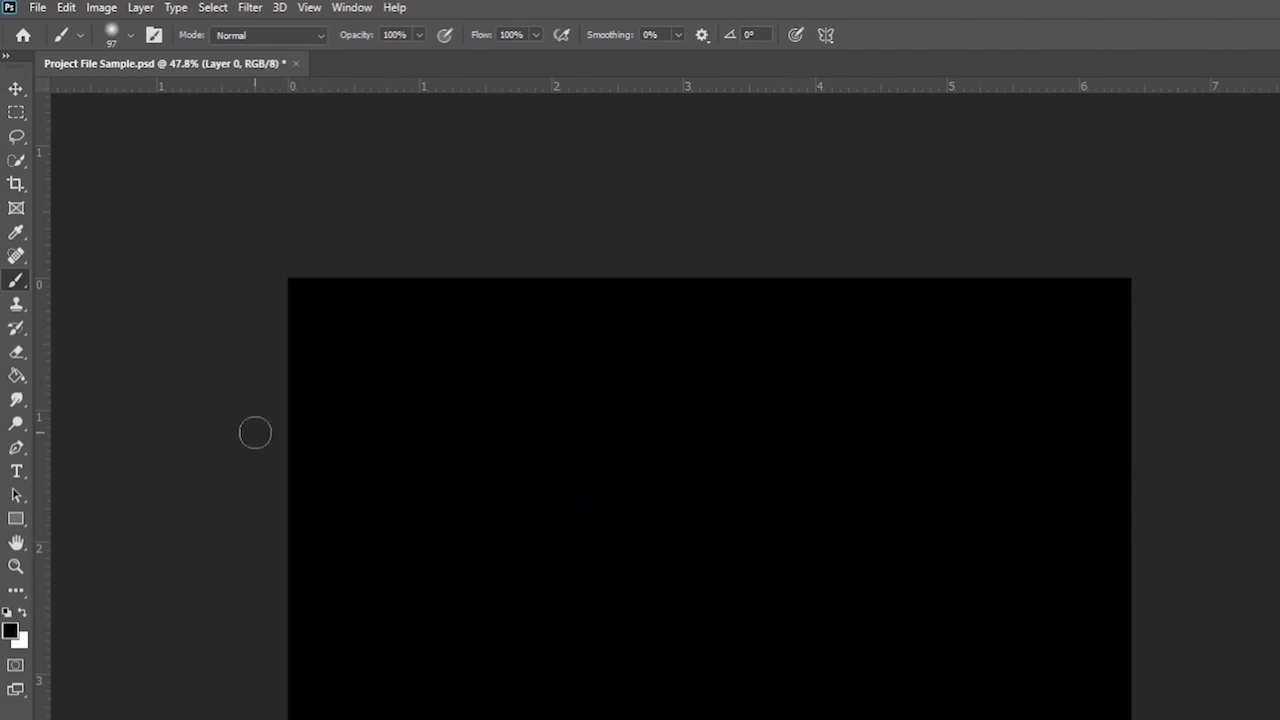
- Try out the Zoom, Brush, Clone Stamp and History Brush tools
left_click(16, 566)
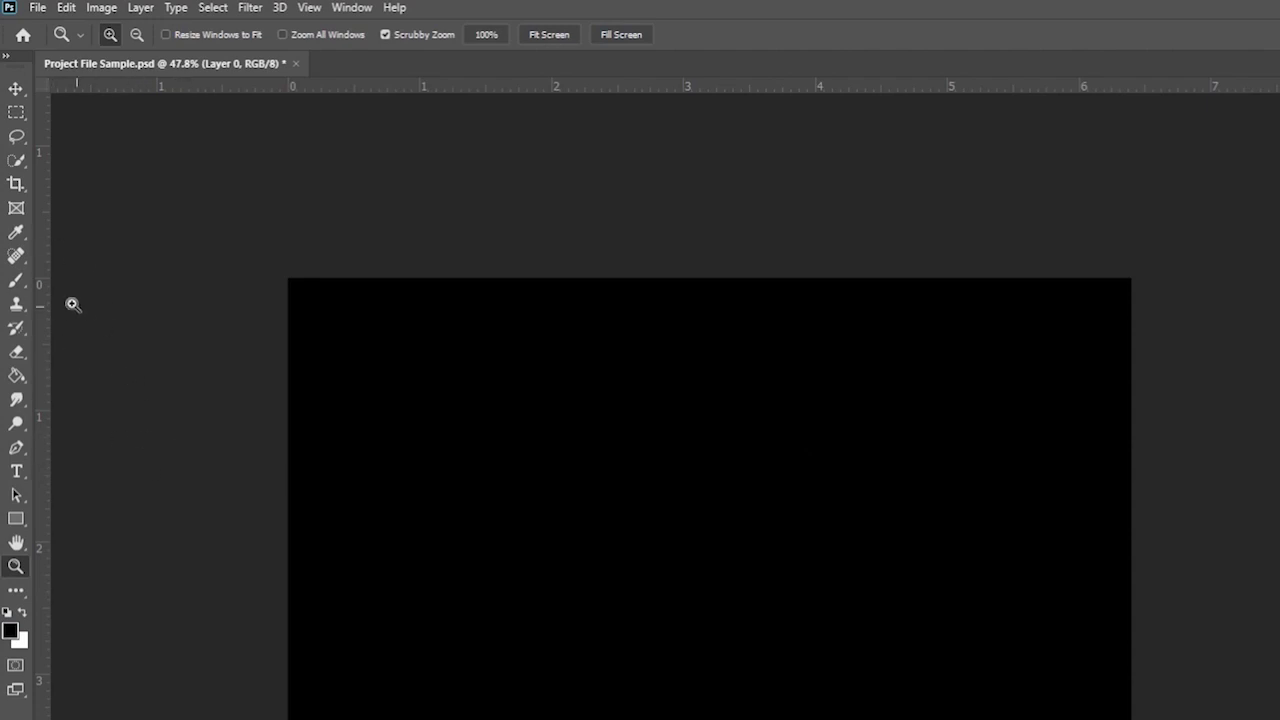
left_click(22, 279)
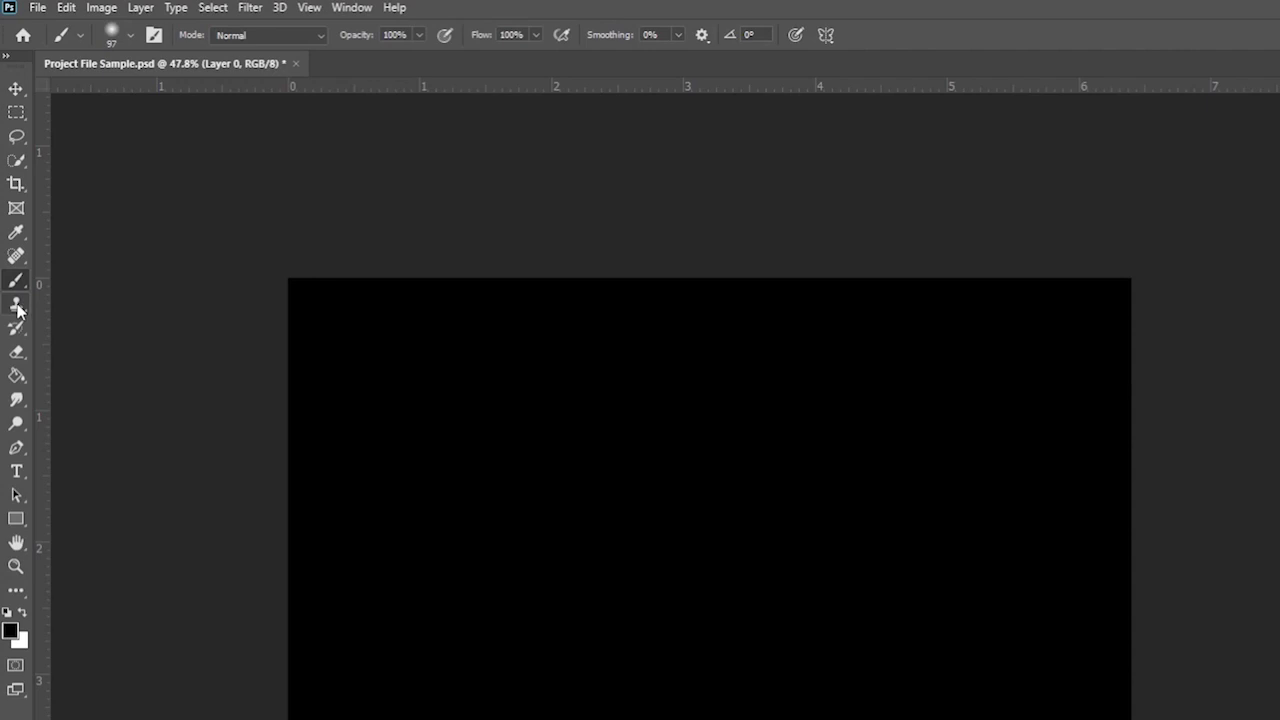
left_click(17, 307)
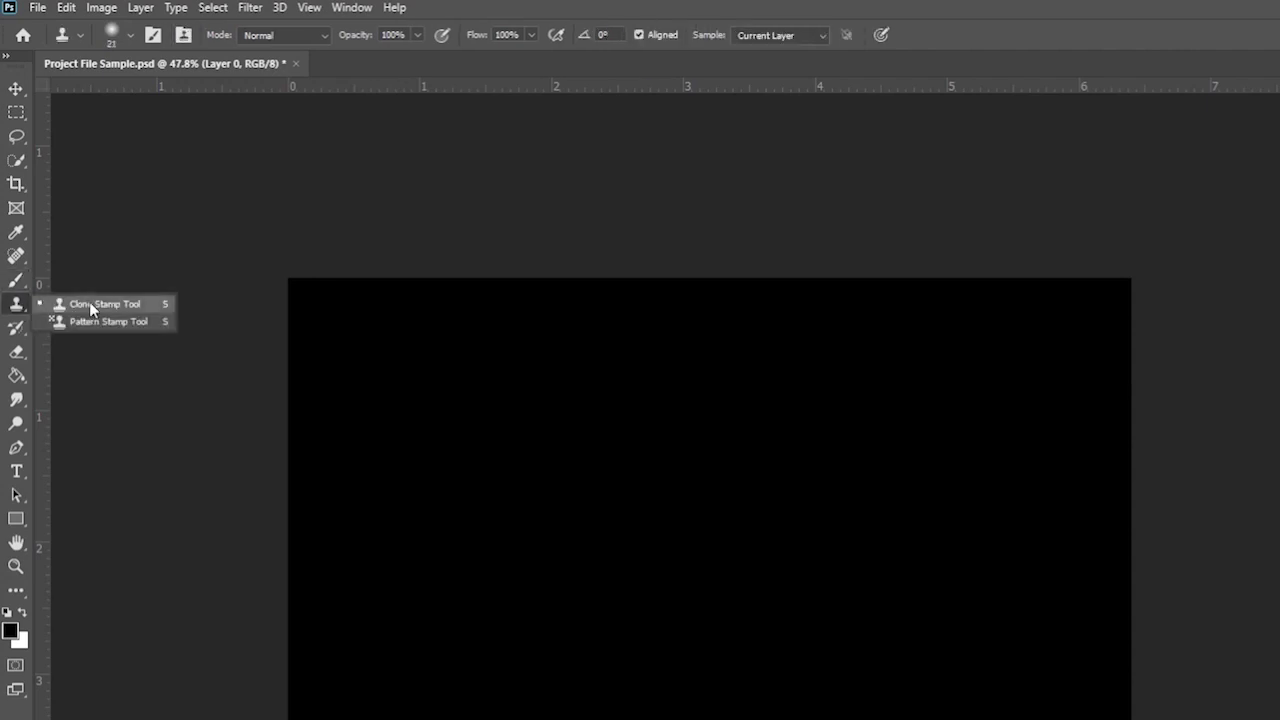
left_click(89, 303)
left_click(15, 330)
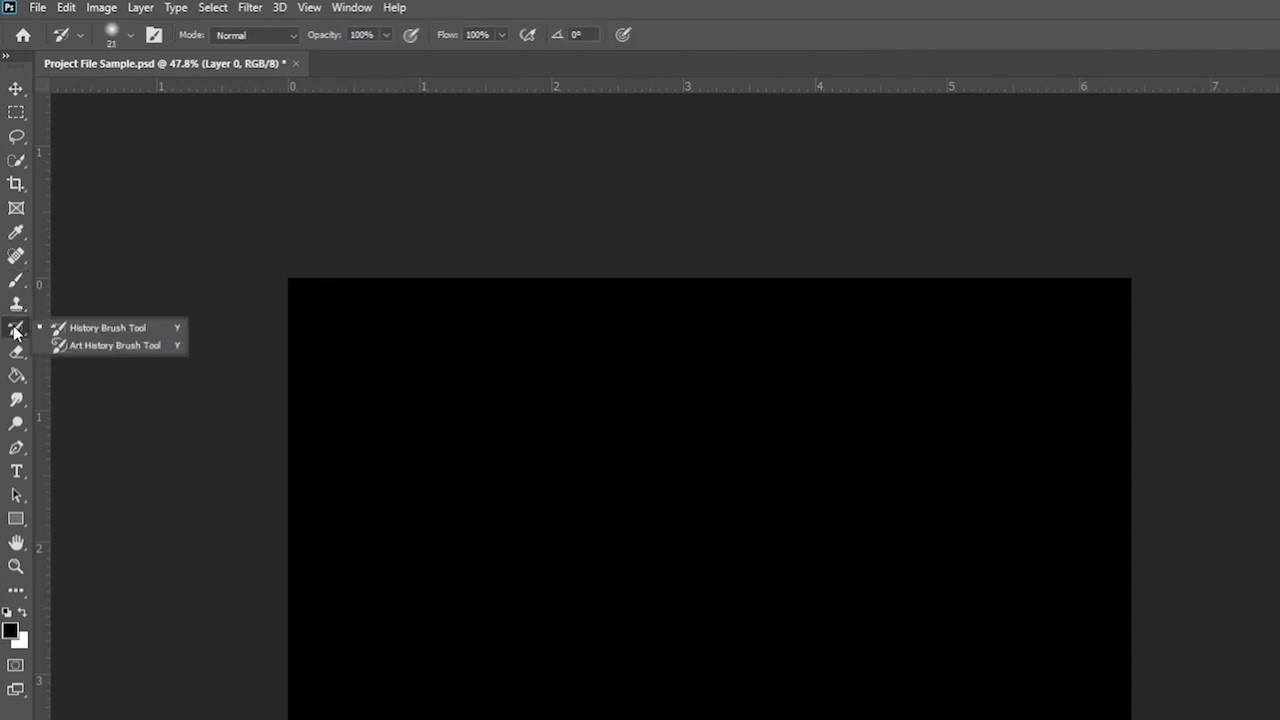
left_click(143, 333)
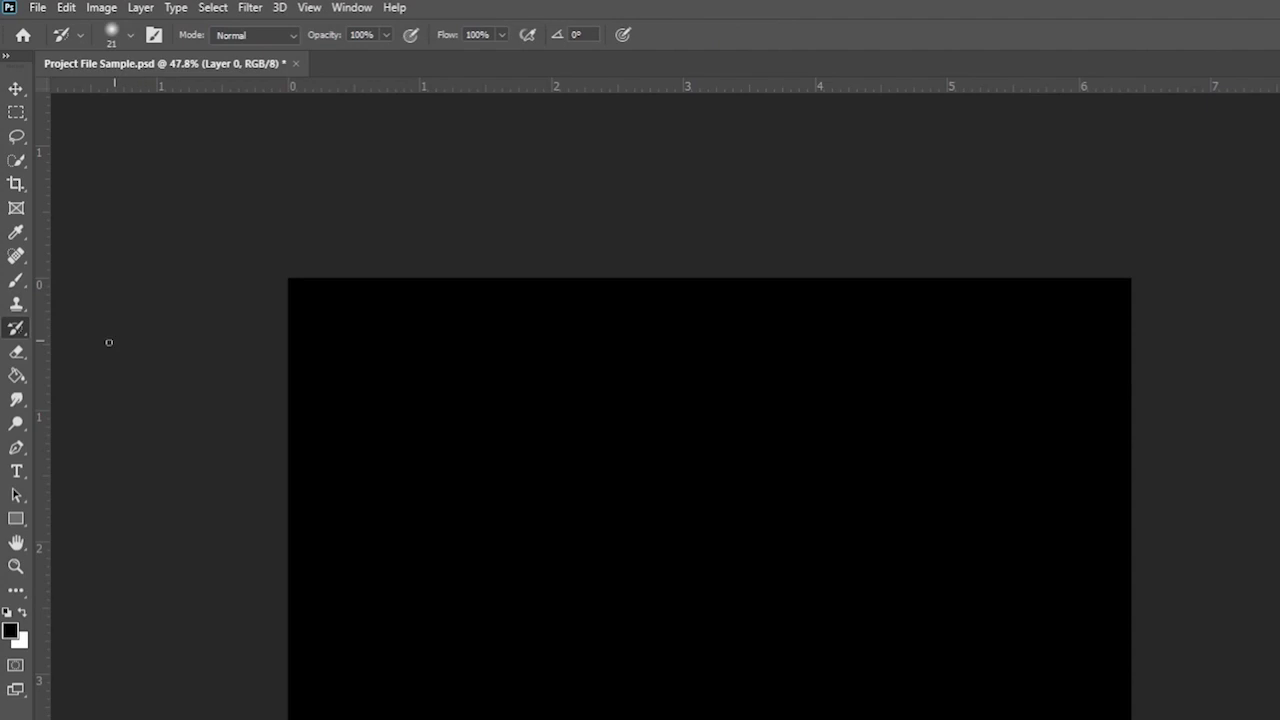
- Erase a band and the letters 'PS' into the black layer, then undo them
left_click(20, 356)
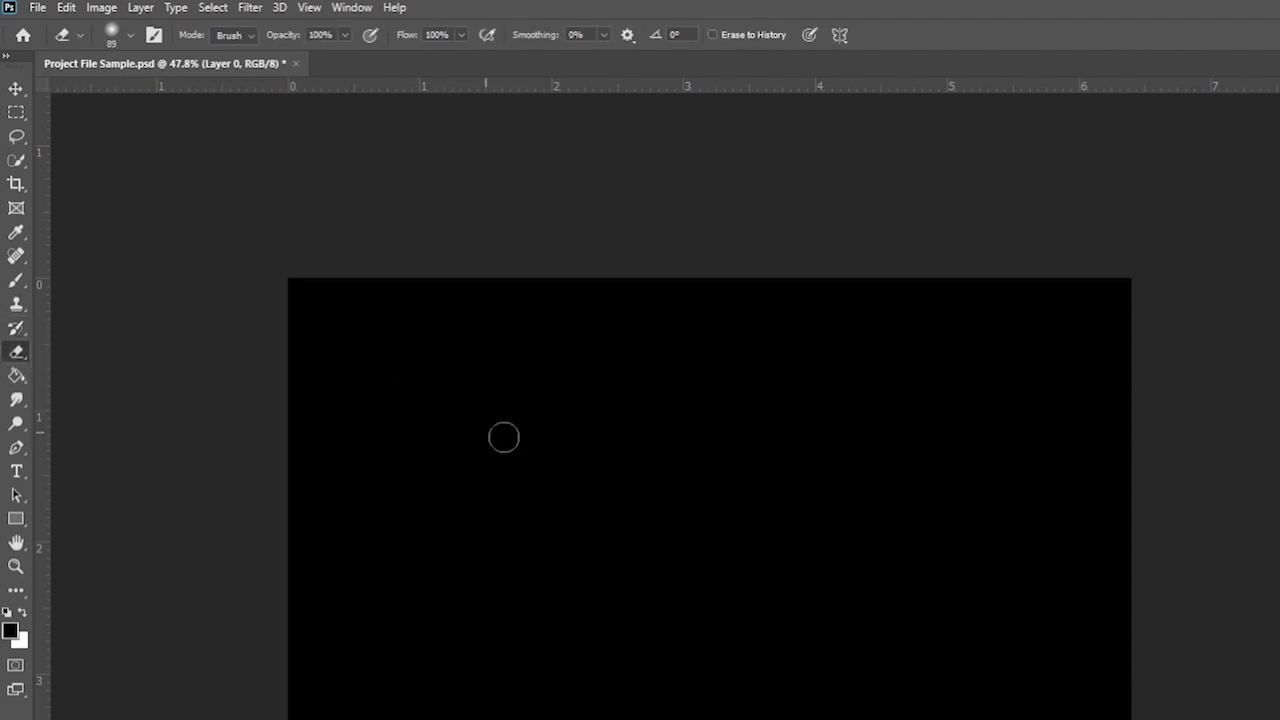
mouse_move(843, 411)
left_mouse_down()
mouse_move(623, 415)
mouse_move(582, 630)
mouse_move(897, 631)
mouse_move(900, 405)
mouse_move(825, 418)
left_mouse_up()
mouse_move(684, 568)
left_mouse_down()
mouse_move(692, 502)
mouse_move(734, 499)
mouse_move(702, 528)
left_mouse_up()
mouse_move(852, 478)
left_mouse_down()
mouse_move(832, 535)
mouse_move(802, 574)
left_mouse_up()
key("ctrl+z")
key("ctrl+z")
key("ctrl+z")
key("ctrl+z")
key("ctrl+z")
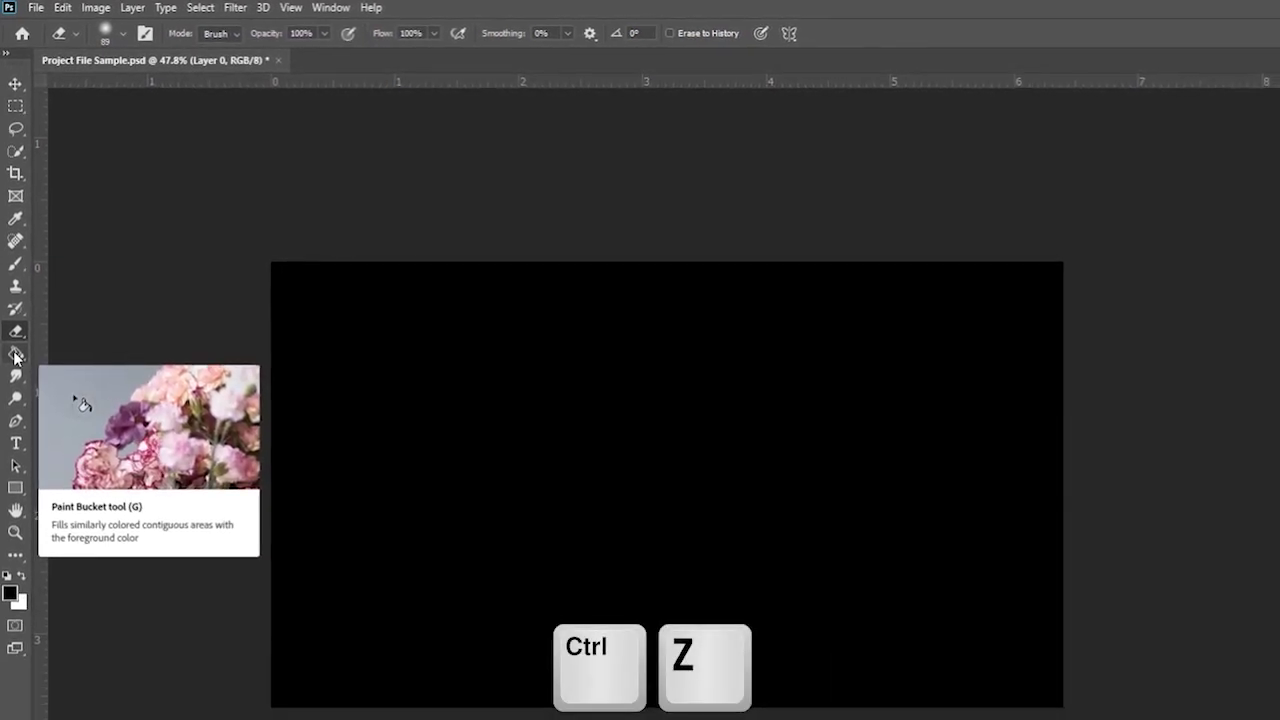
- Set a fully saturated bright blue foreground and bucket-fill the whole black canvas
left_click(15, 361)
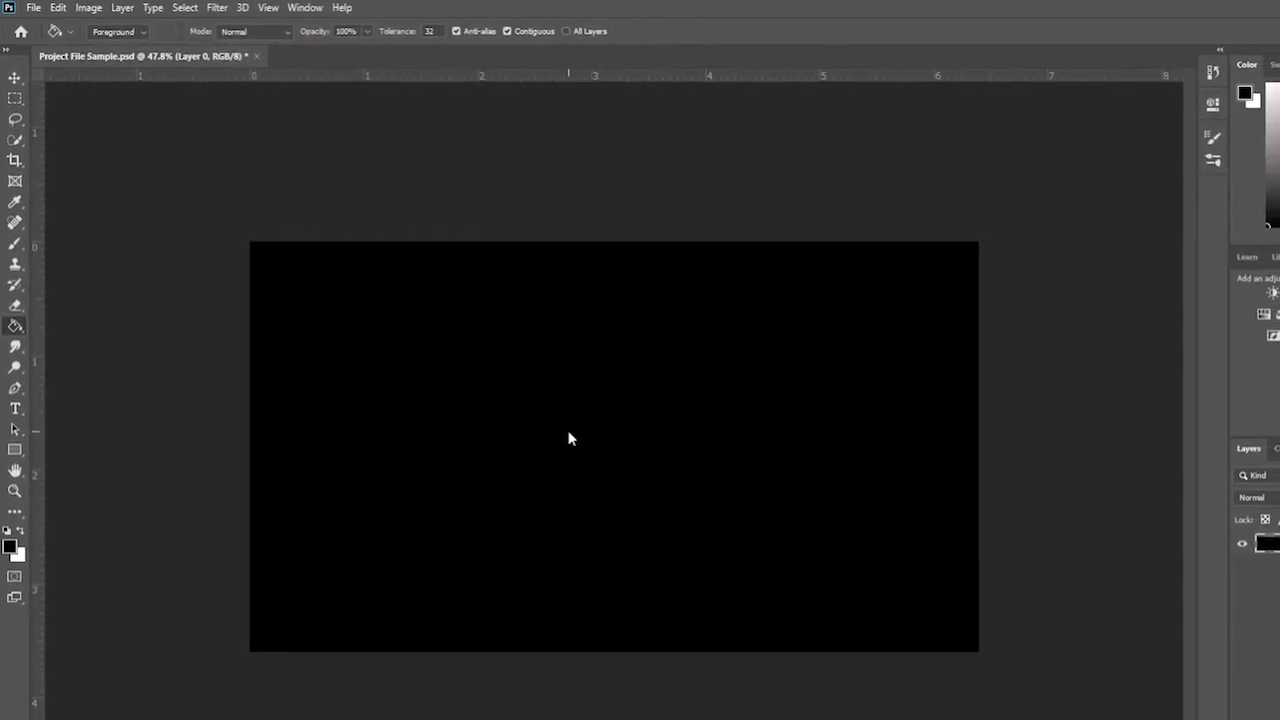
left_click(10, 537)
left_click_drag(957, 204, 957, 187)
left_click(933, 115)
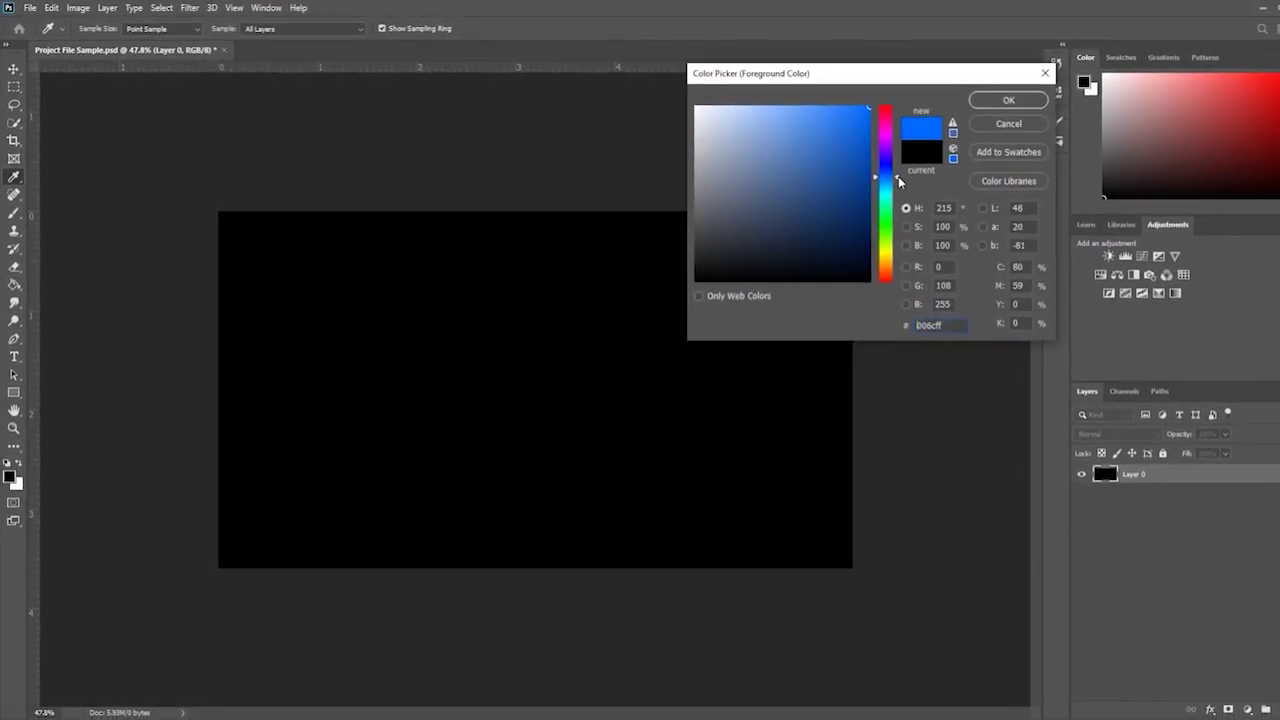
key("Return")
key("g")
left_click(772, 265)
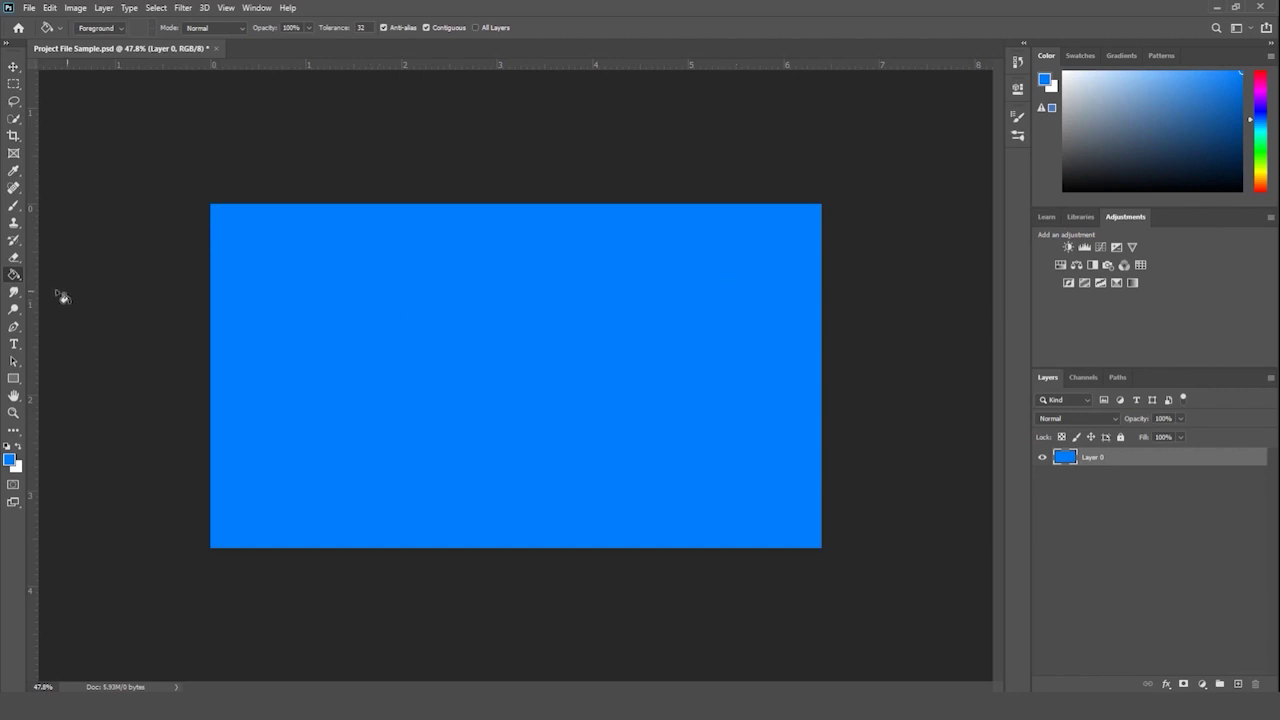
left_click_drag(13, 296, 65, 318)
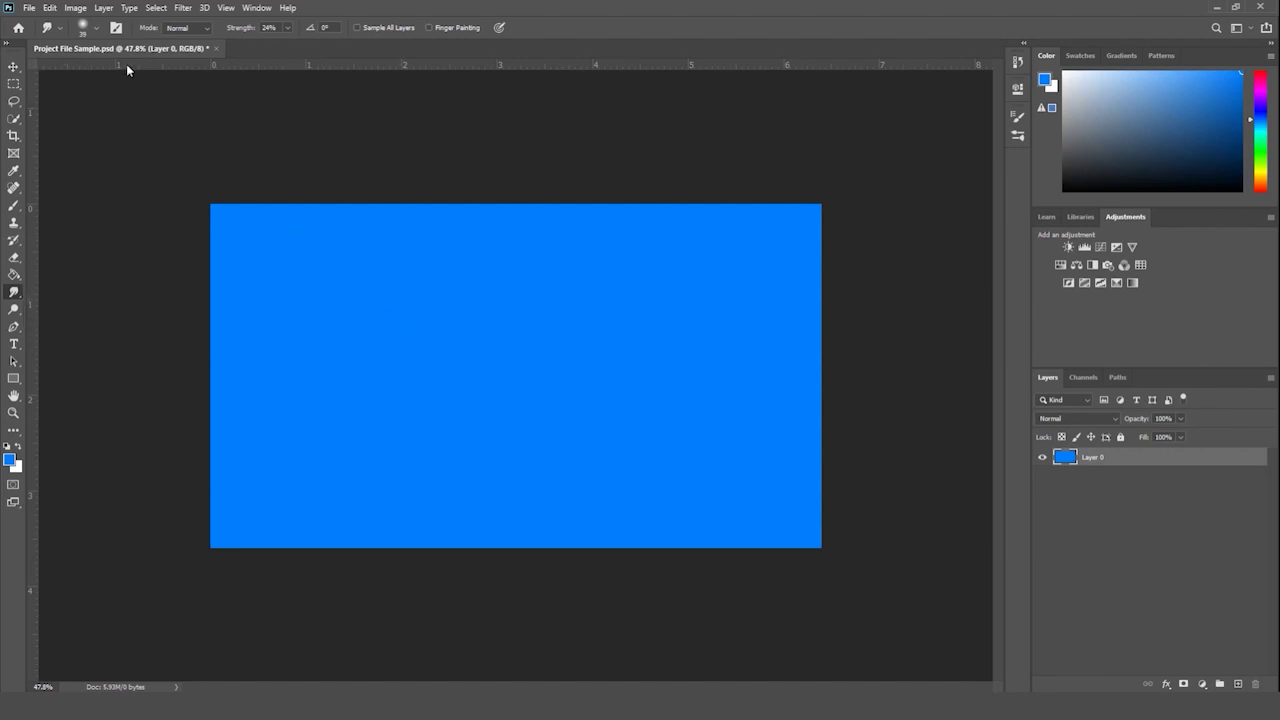
- Select a rectangle in the upper middle of the canvas and fill it white
left_click(91, 30)
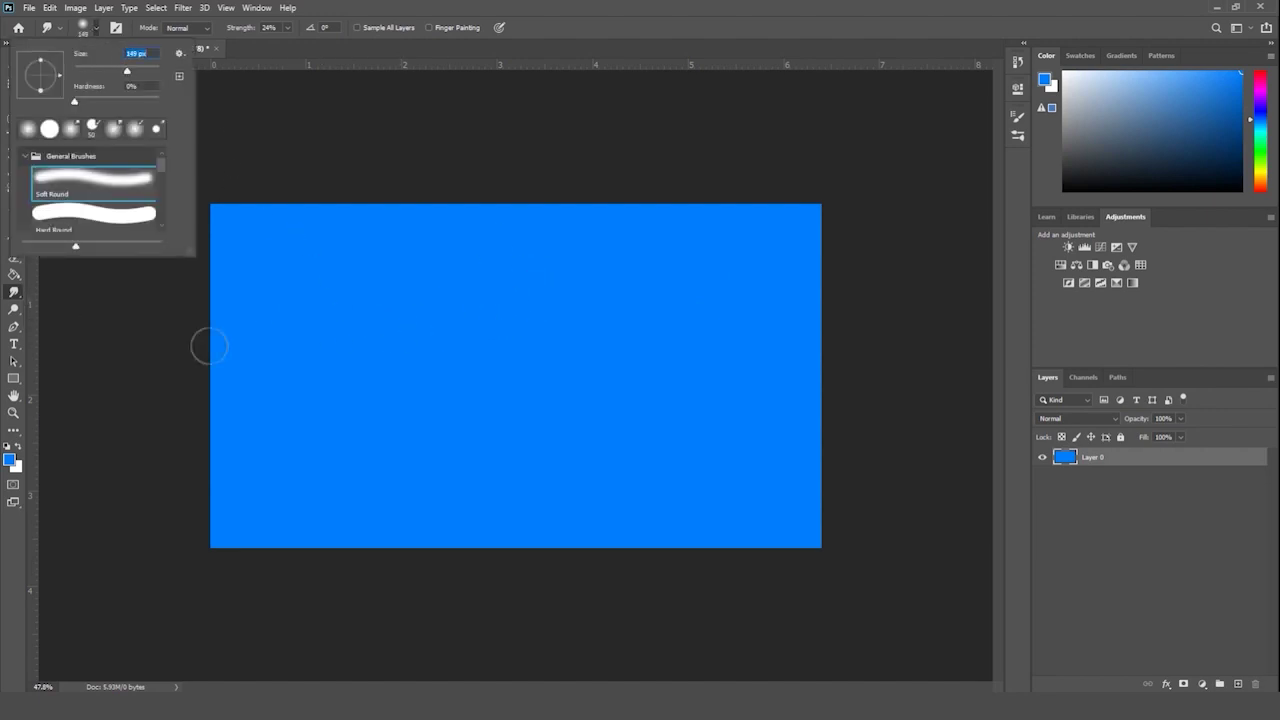
left_click(16, 292)
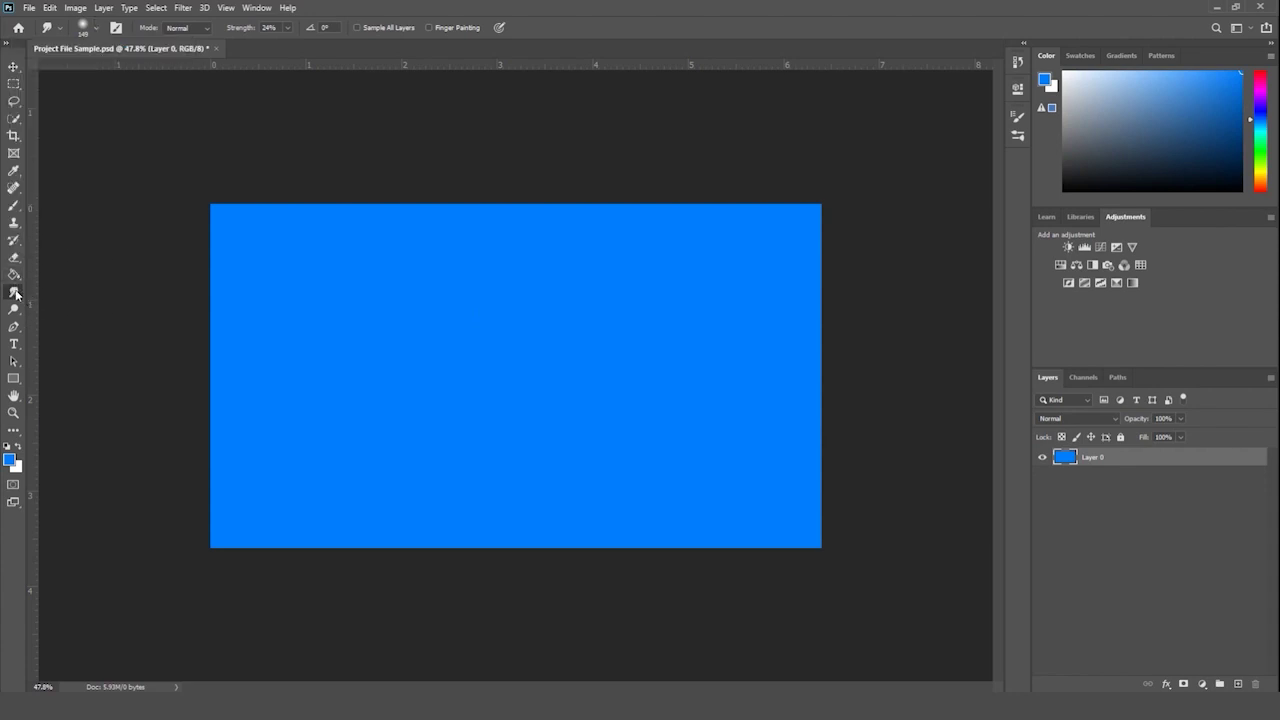
left_click(14, 84)
left_click_drag(350, 287, 615, 396)
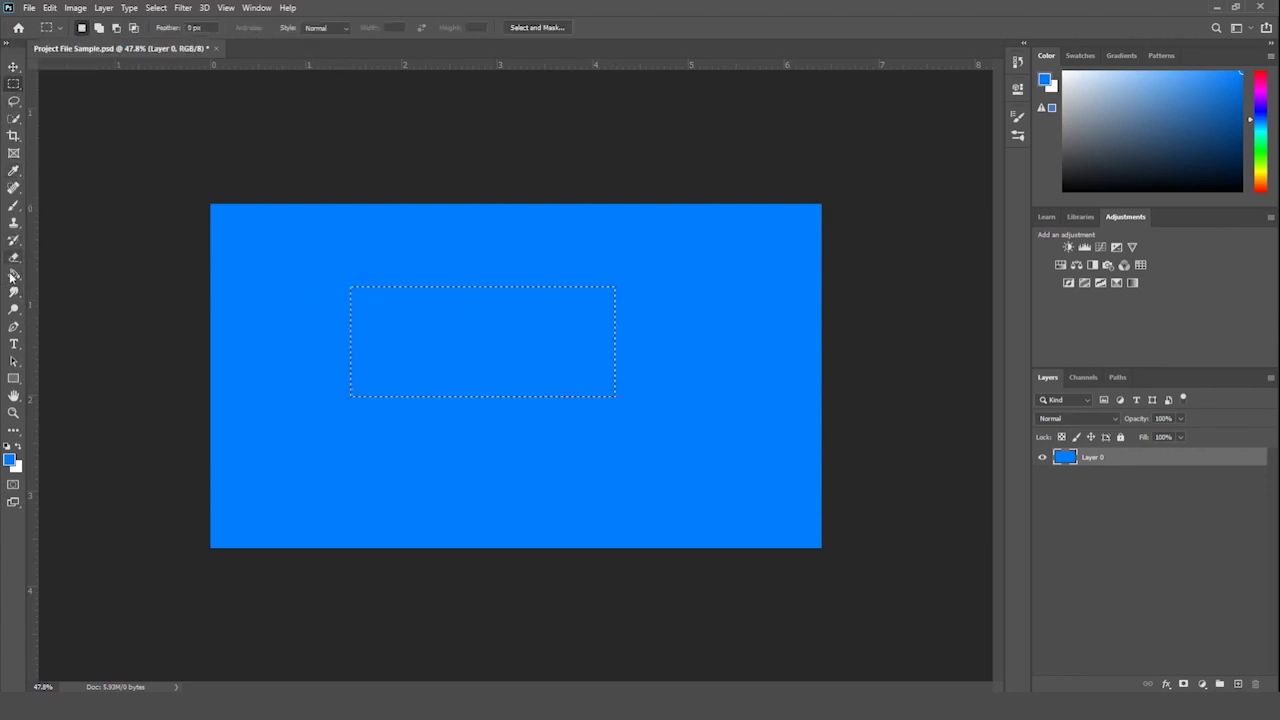
left_click(14, 275)
left_click(10, 459)
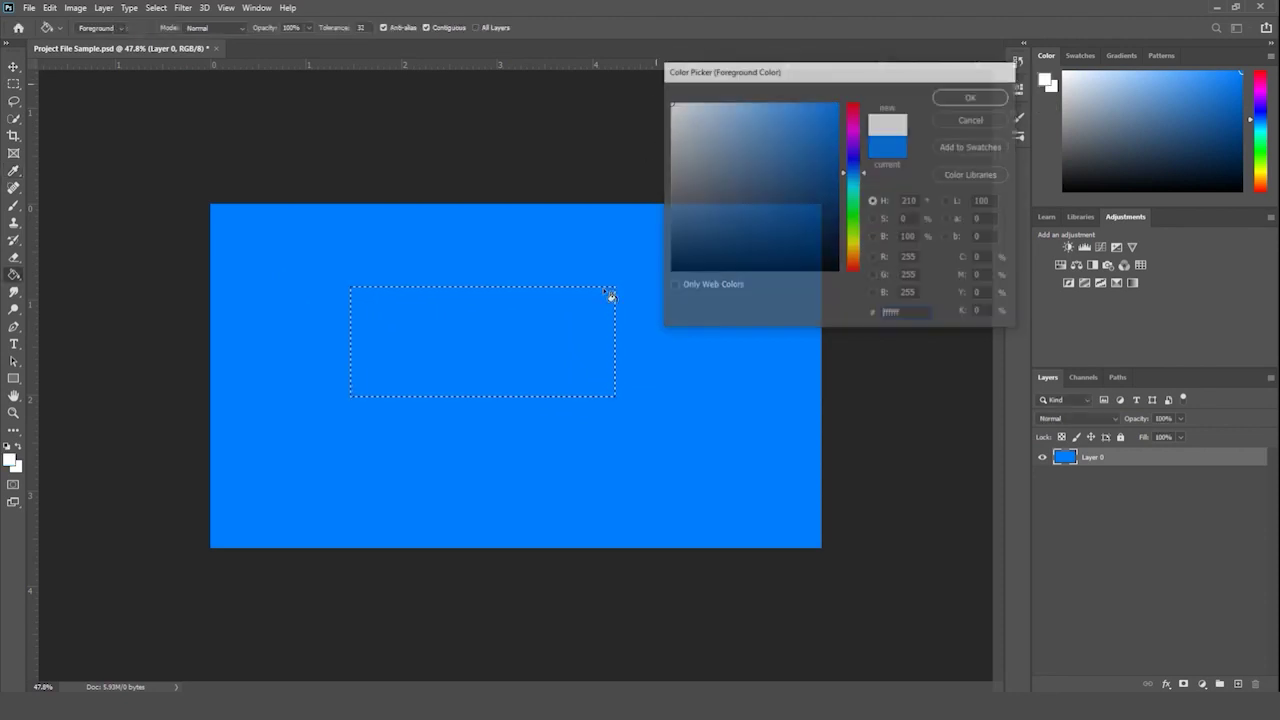
left_click(611, 296)
left_click(14, 84)
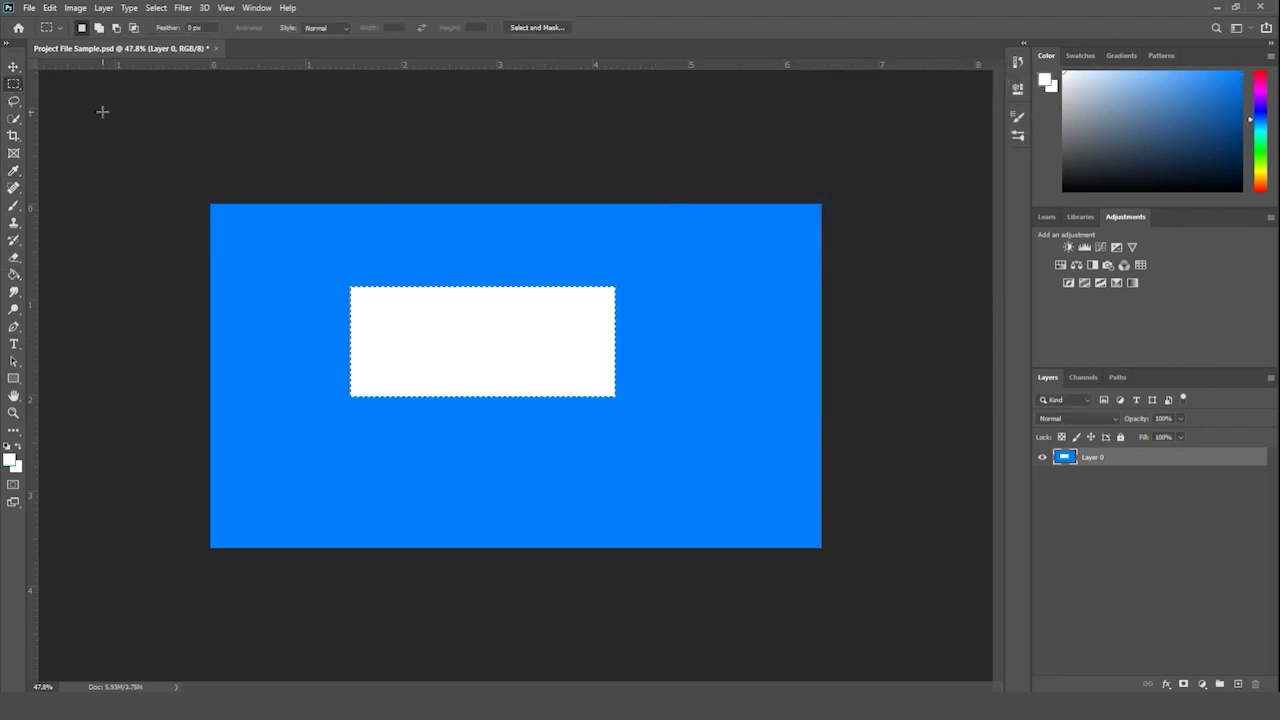
- Smudge the white rectangle's corners and edges into soft, wavy borders
left_click(15, 294)
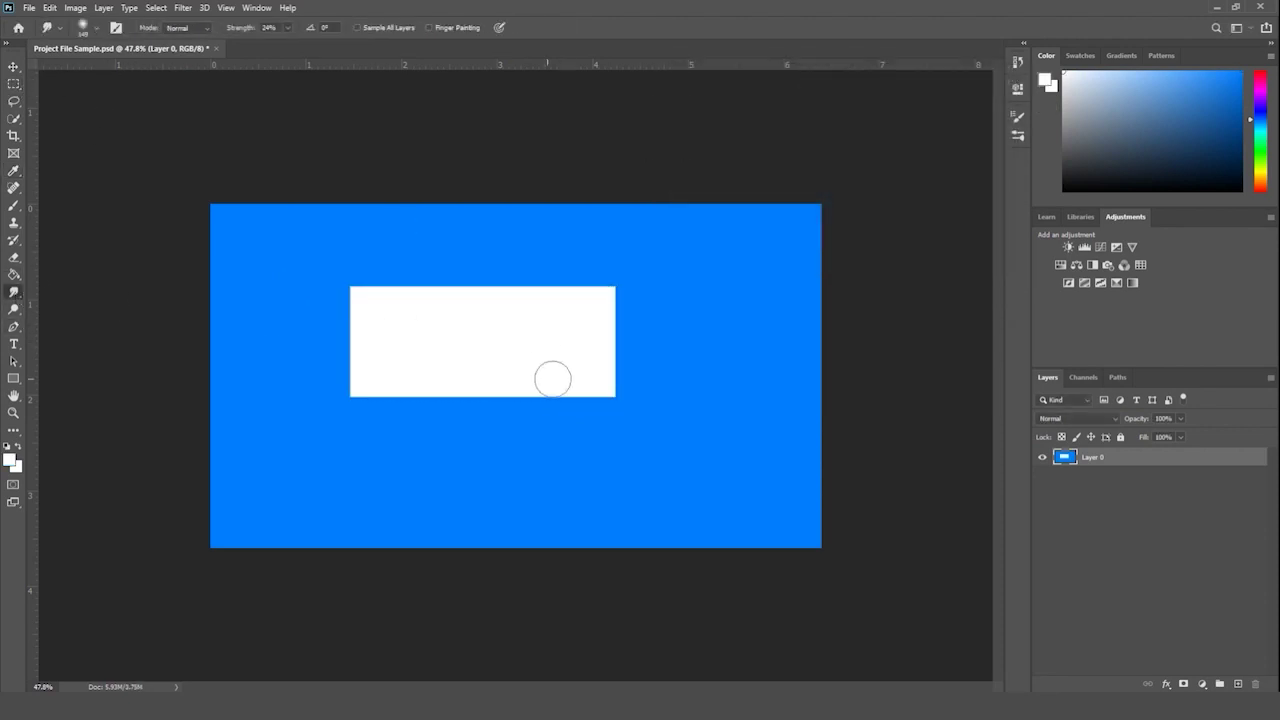
mouse_move(556, 395)
left_mouse_down()
mouse_move(671, 405)
mouse_move(615, 403)
mouse_move(627, 373)
mouse_move(608, 326)
mouse_move(628, 293)
mouse_move(590, 281)
left_mouse_up()
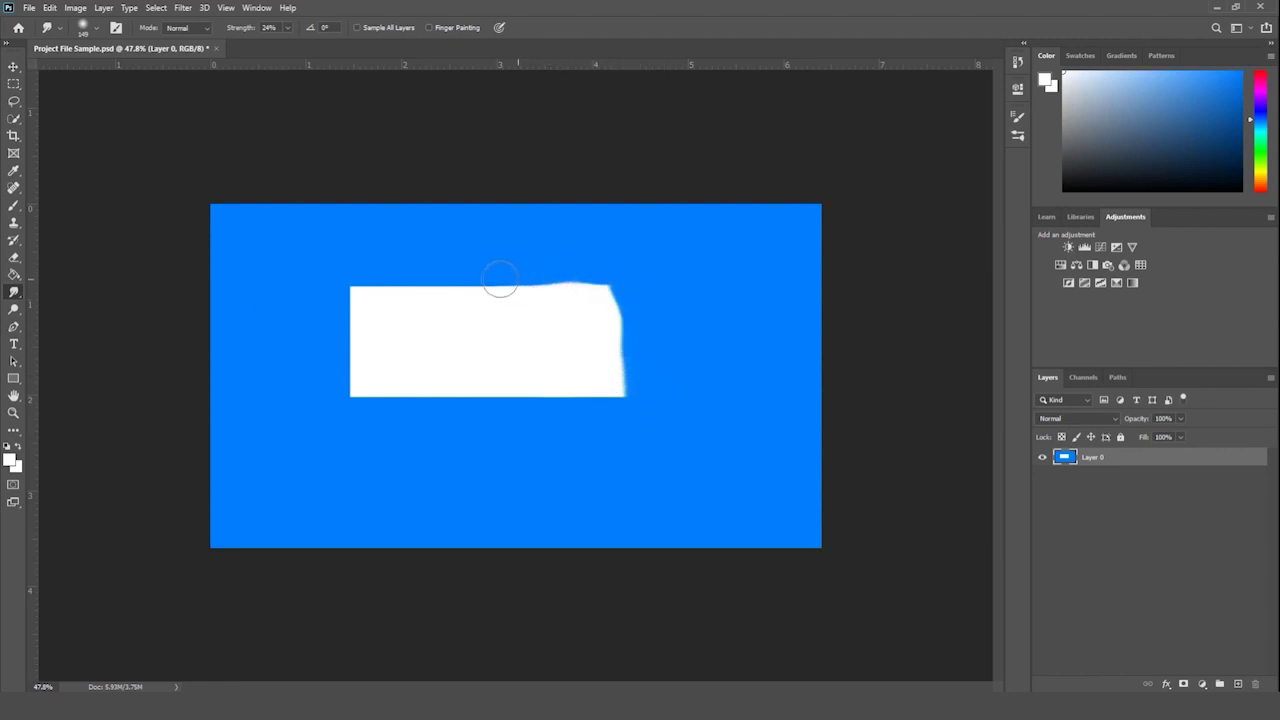
mouse_move(353, 287)
left_mouse_down()
mouse_move(353, 371)
mouse_move(340, 401)
left_mouse_up()
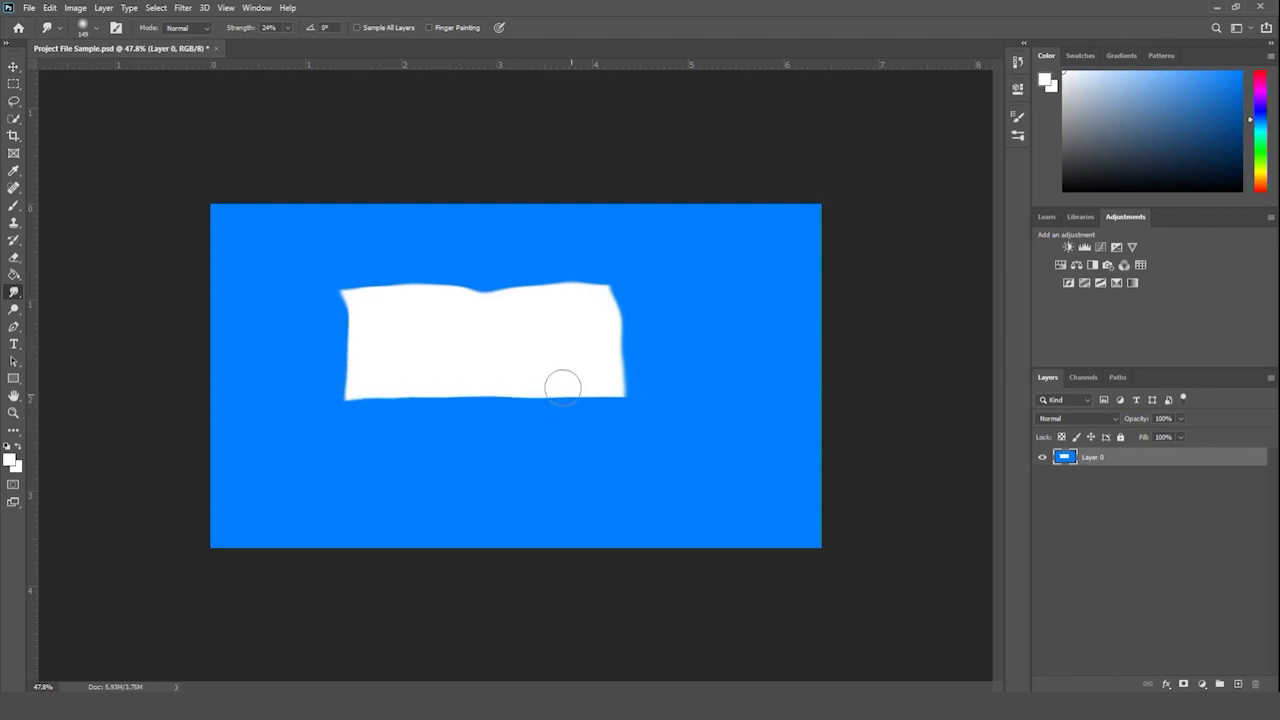
mouse_move(562, 386)
left_mouse_down()
mouse_move(465, 383)
mouse_move(416, 395)
left_mouse_up()
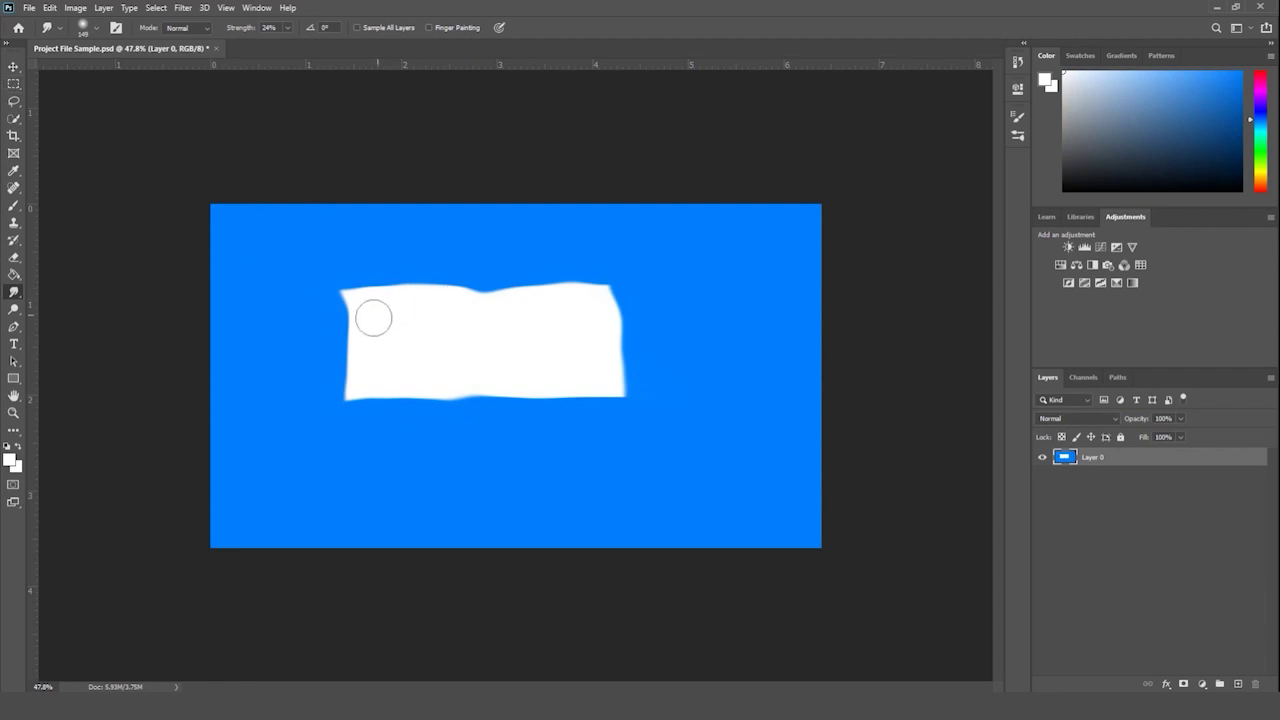
mouse_move(373, 318)
left_mouse_down()
mouse_move(323, 309)
mouse_move(311, 291)
mouse_move(349, 343)
mouse_move(291, 357)
mouse_move(320, 334)
mouse_move(360, 334)
mouse_move(296, 383)
mouse_move(315, 390)
mouse_move(359, 340)
left_mouse_up()
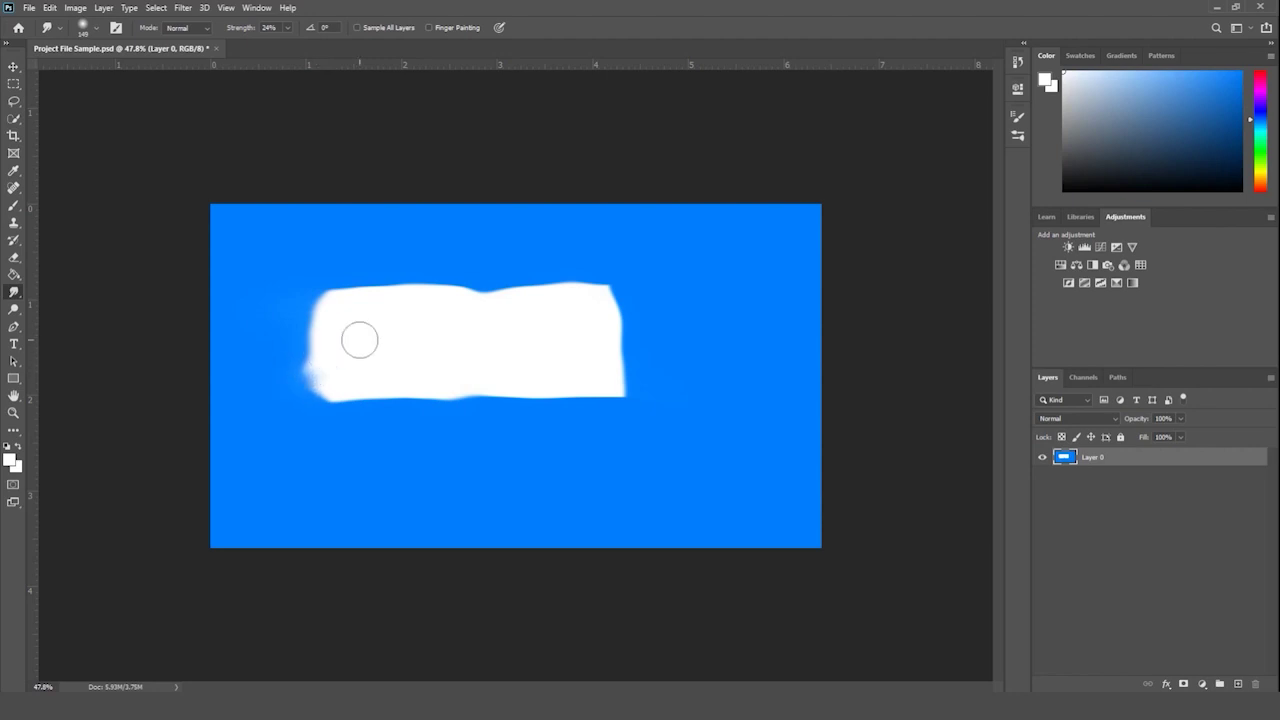
- Shift the layer left and smudge the white shape's upper-left corner further
left_click(13, 67)
left_click_drag(497, 349, 403, 346)
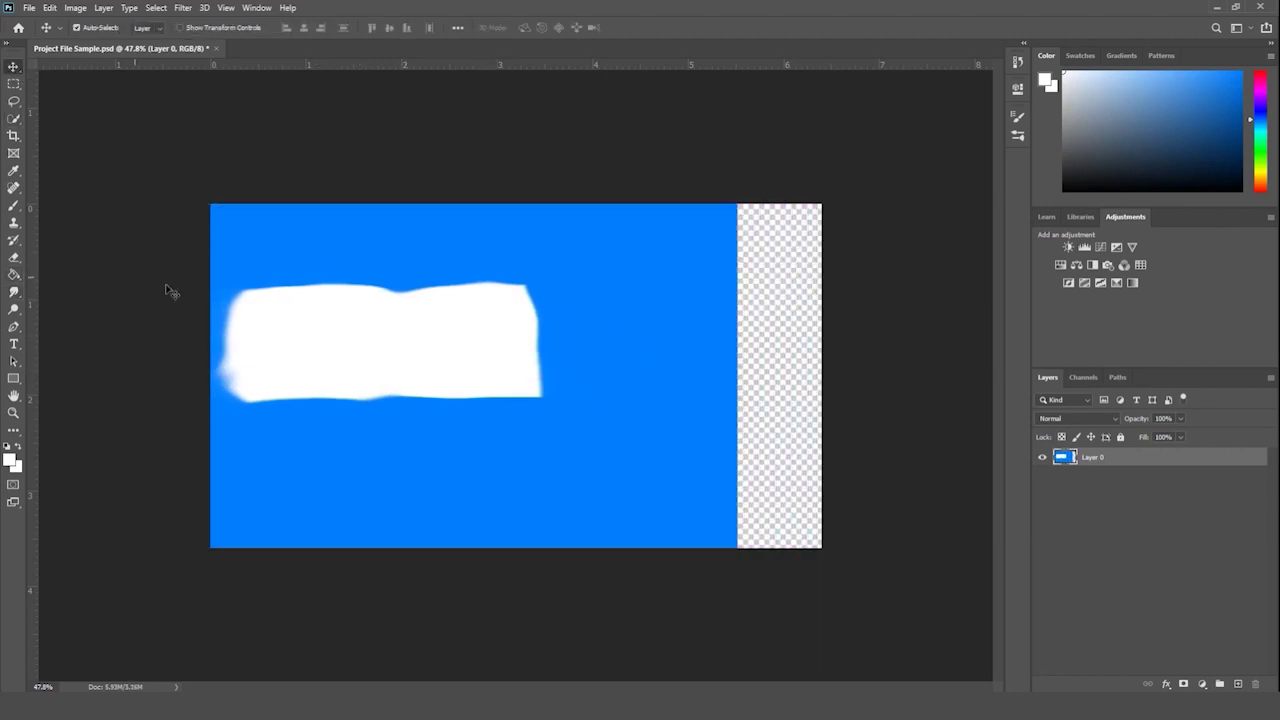
left_click(14, 292)
mouse_move(250, 310)
left_mouse_down()
mouse_move(171, 309)
mouse_move(180, 297)
mouse_move(243, 303)
mouse_move(249, 343)
mouse_move(200, 371)
mouse_move(223, 380)
mouse_move(218, 396)
left_mouse_up()
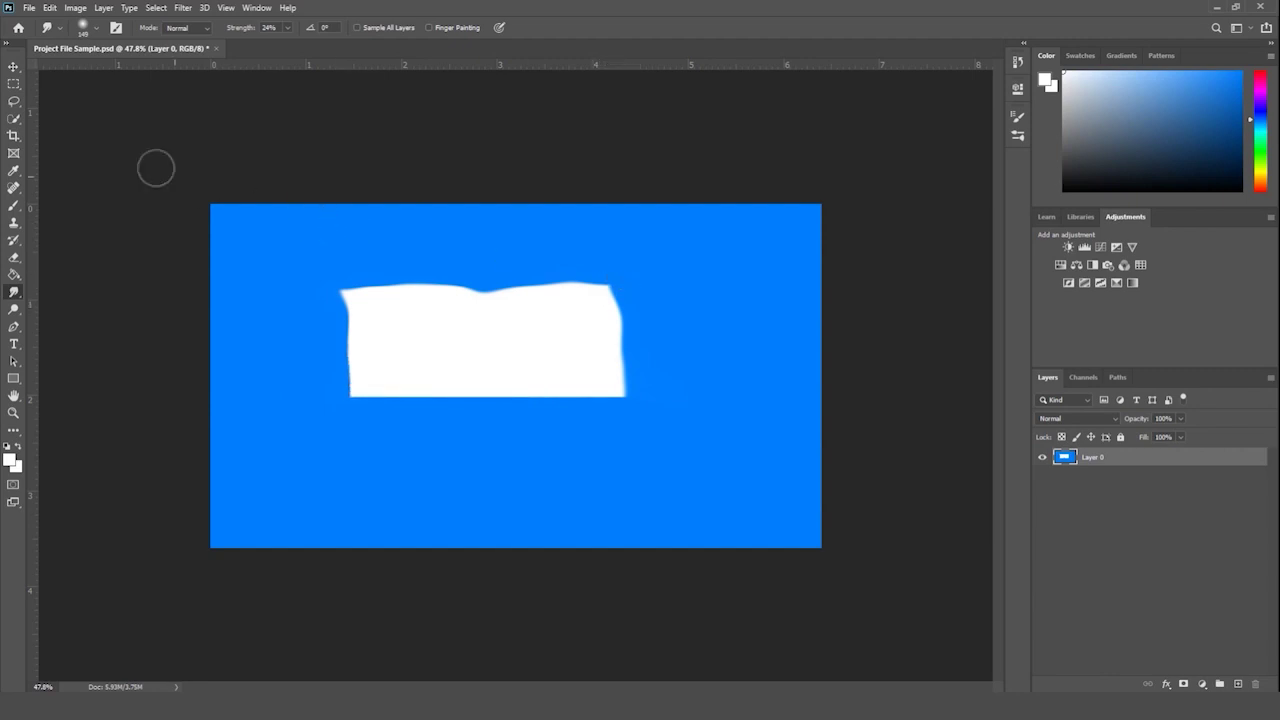
- Marquee-select around the white shape and sample the canvas blue as the foreground colour
left_click(13, 84)
left_click_drag(301, 261, 707, 459)
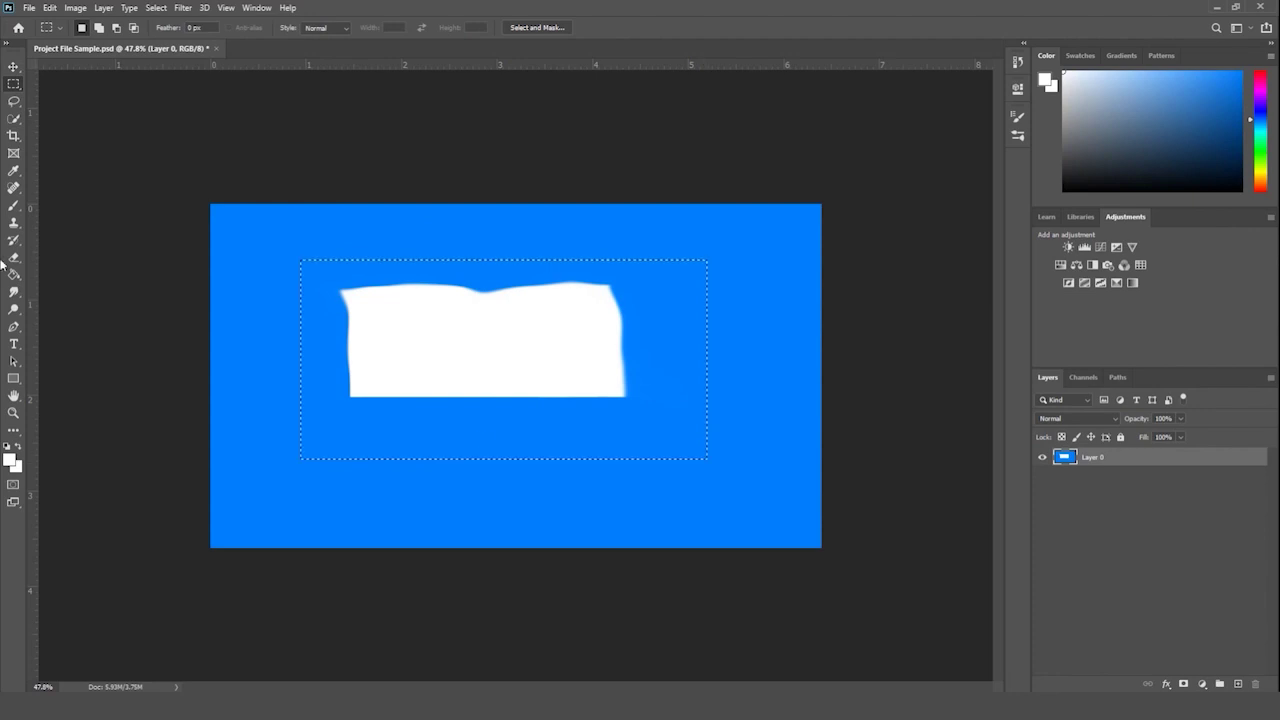
left_click(14, 274)
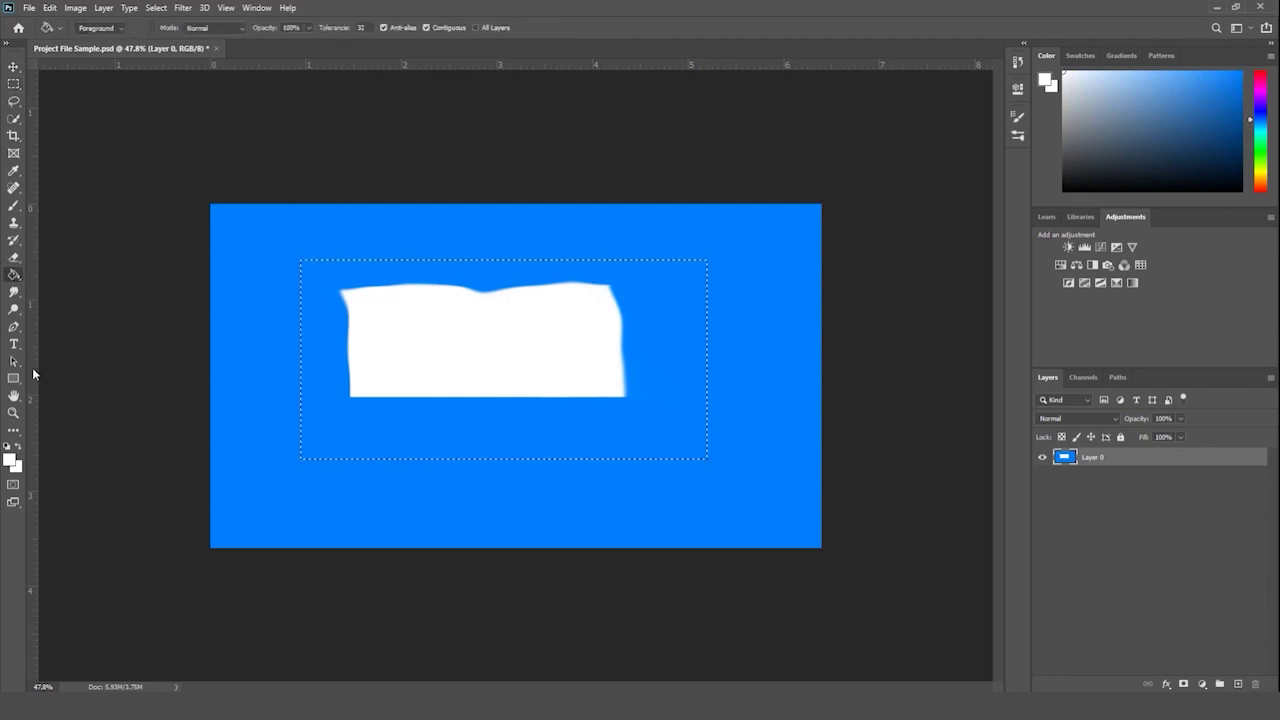
left_click(14, 171)
left_click(283, 231)
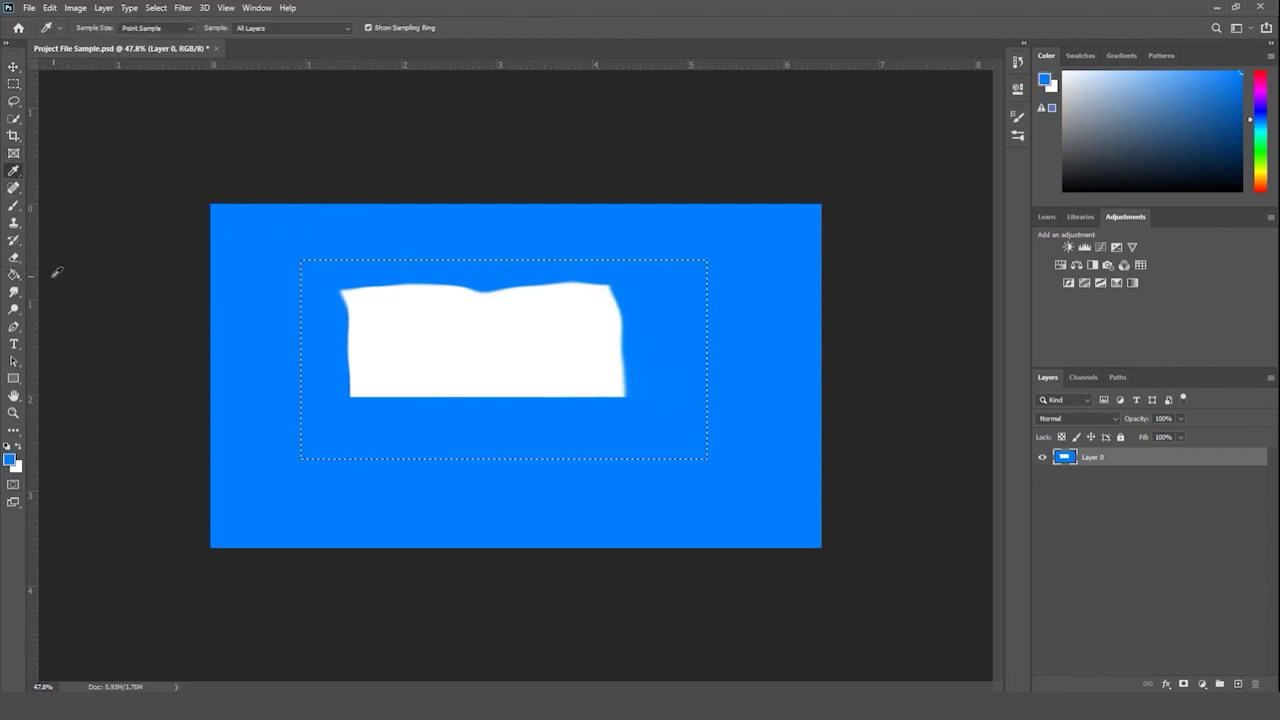
left_click(14, 274)
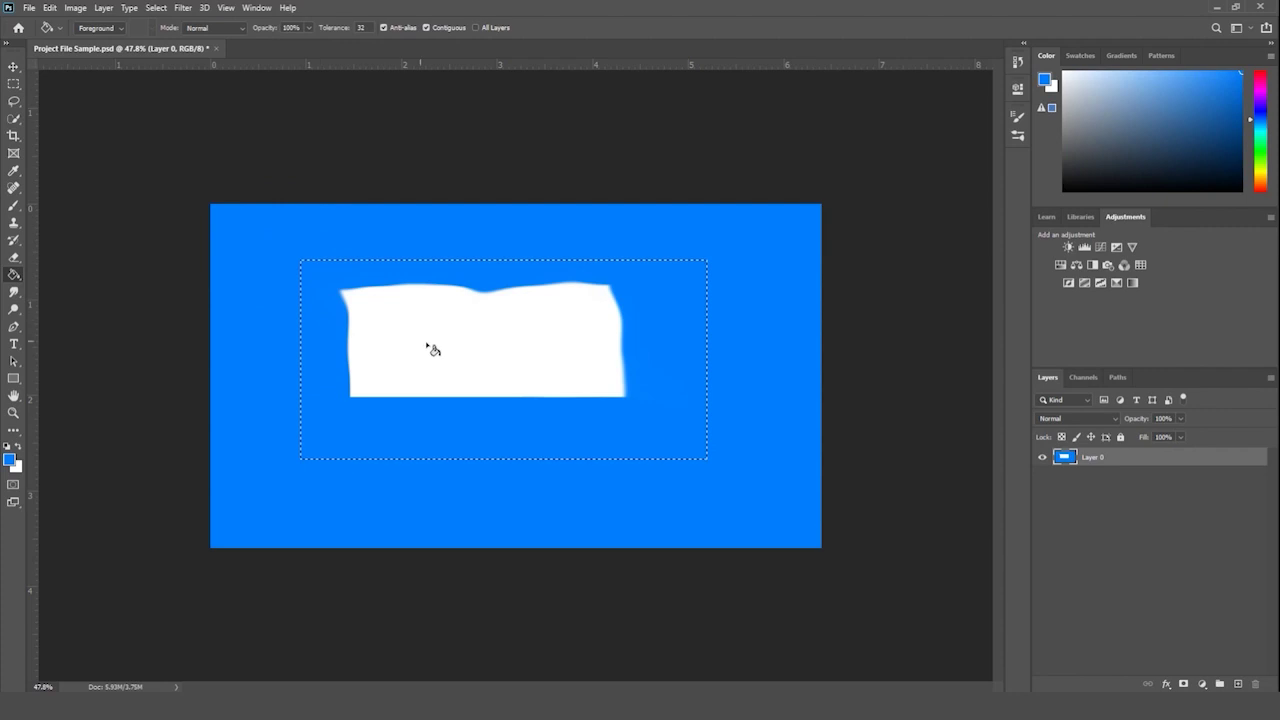
right_click(17, 279)
- Fill the white shape with blue, deselect, and paint over the leftover white outline with a larger brush
left_click(97, 290)
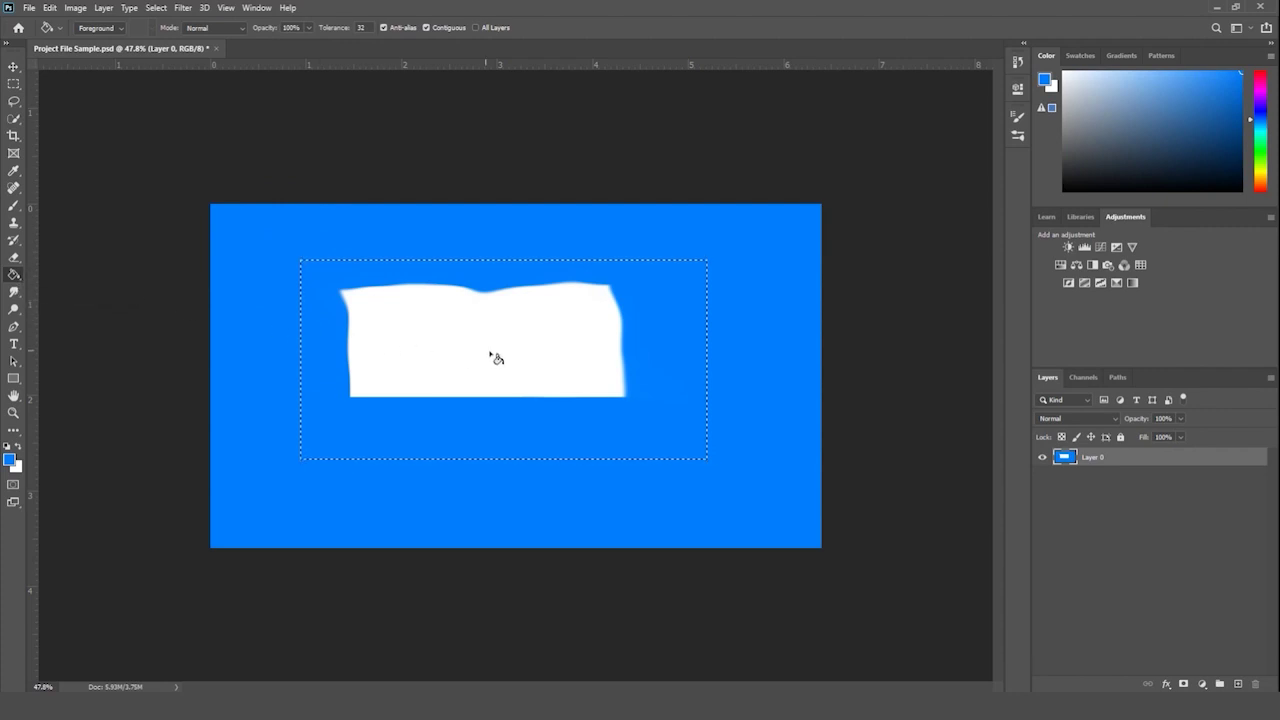
left_click(490, 350)
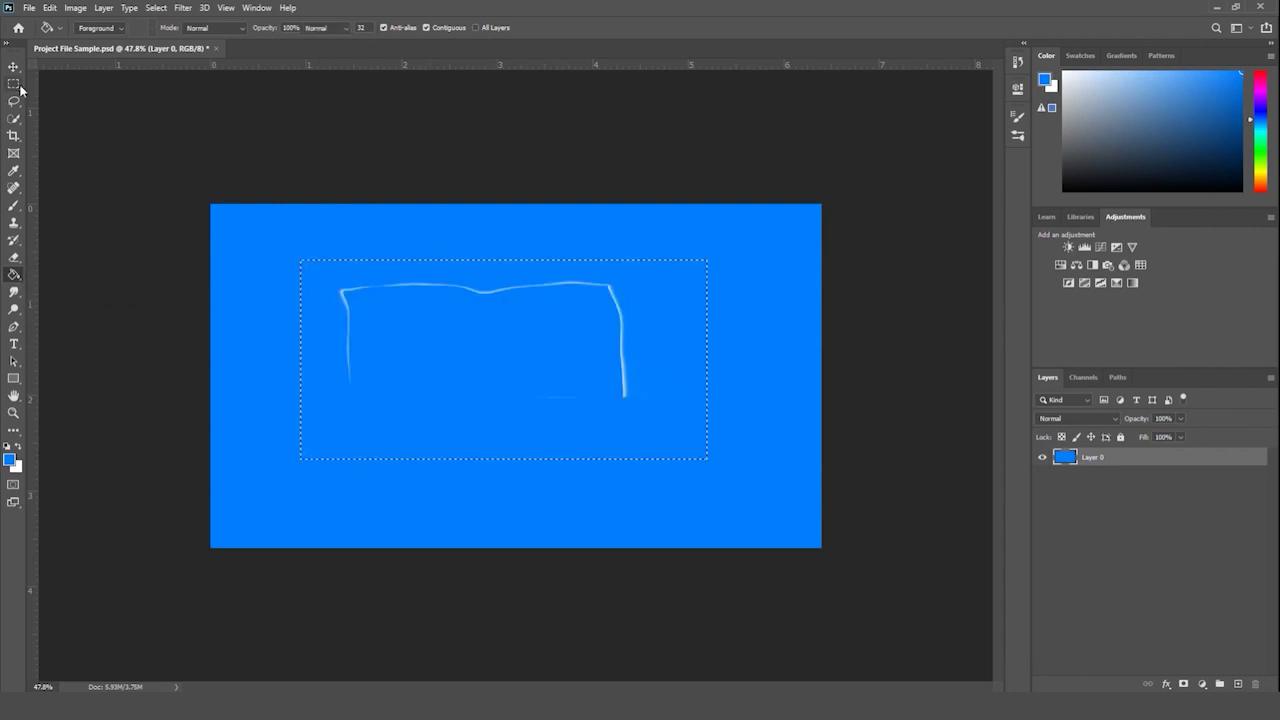
key("ctrl+d")
key("b")
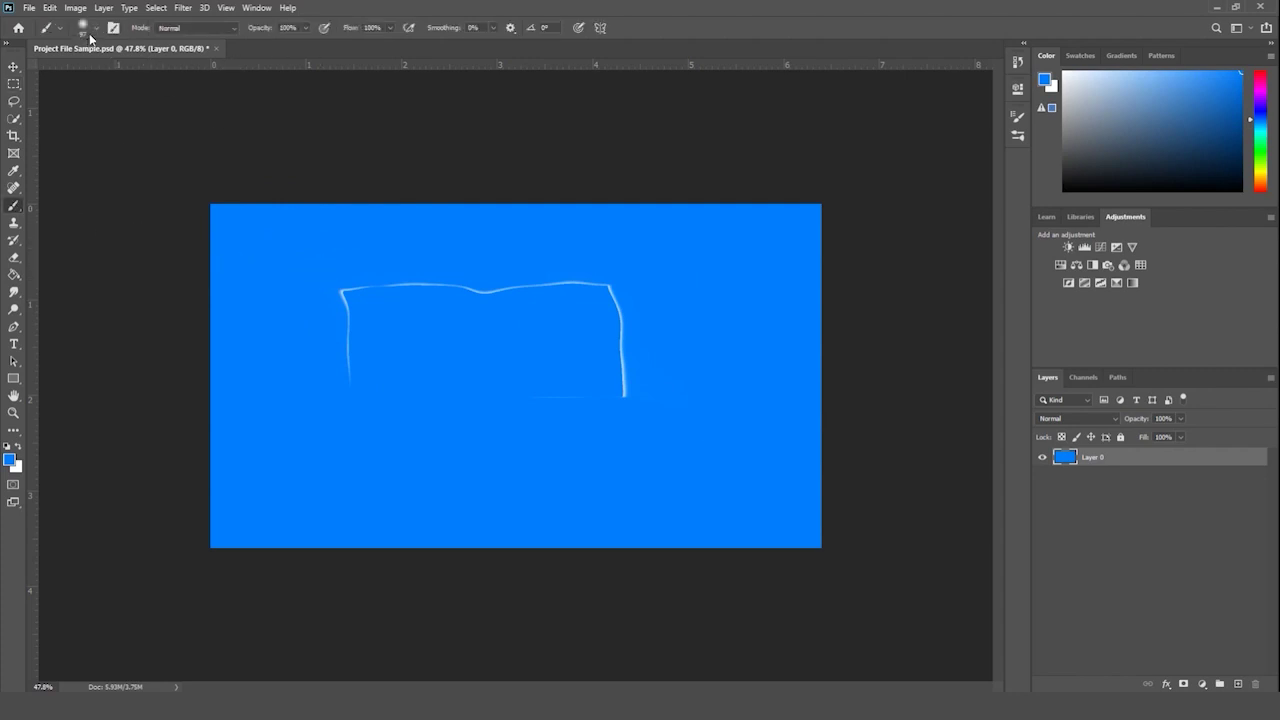
left_click(89, 33)
mouse_move(323, 243)
left_mouse_down()
mouse_move(443, 303)
mouse_move(633, 363)
mouse_move(583, 294)
mouse_move(609, 309)
mouse_move(614, 283)
left_mouse_up()
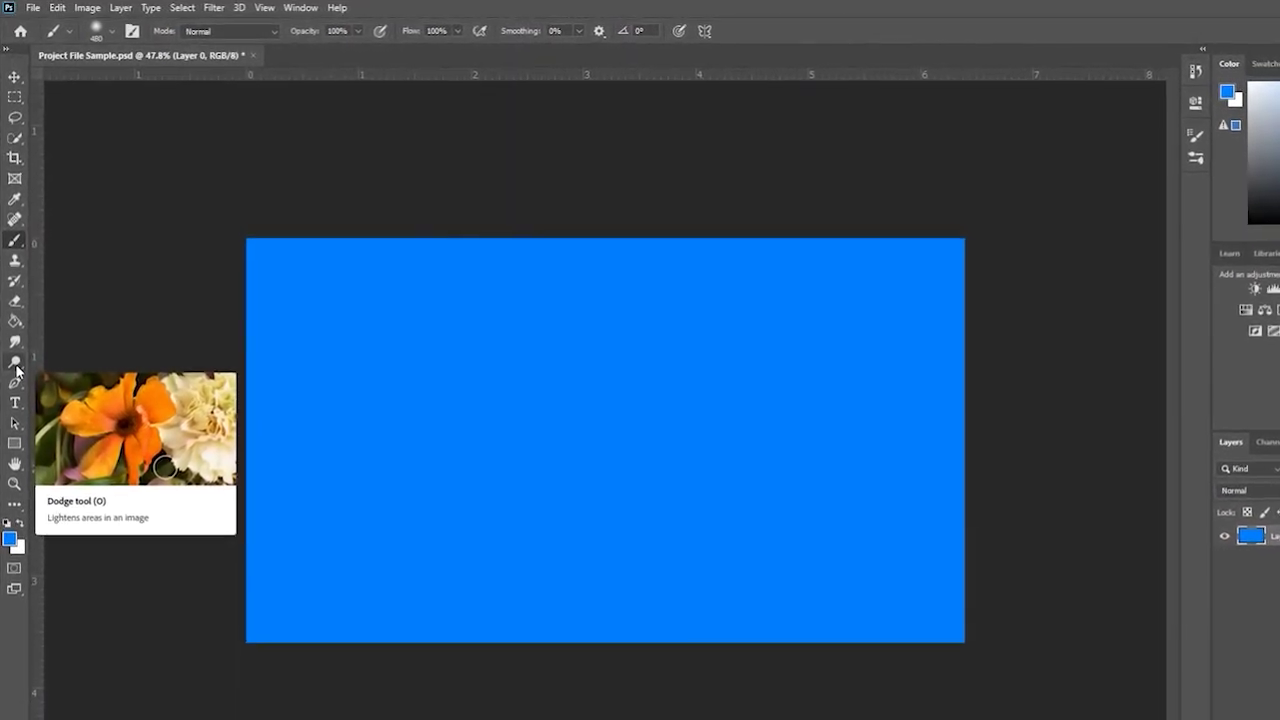
- Try the Smudge and Dodge tools, then pick the Pen tool for drawing paths
left_click(15, 346)
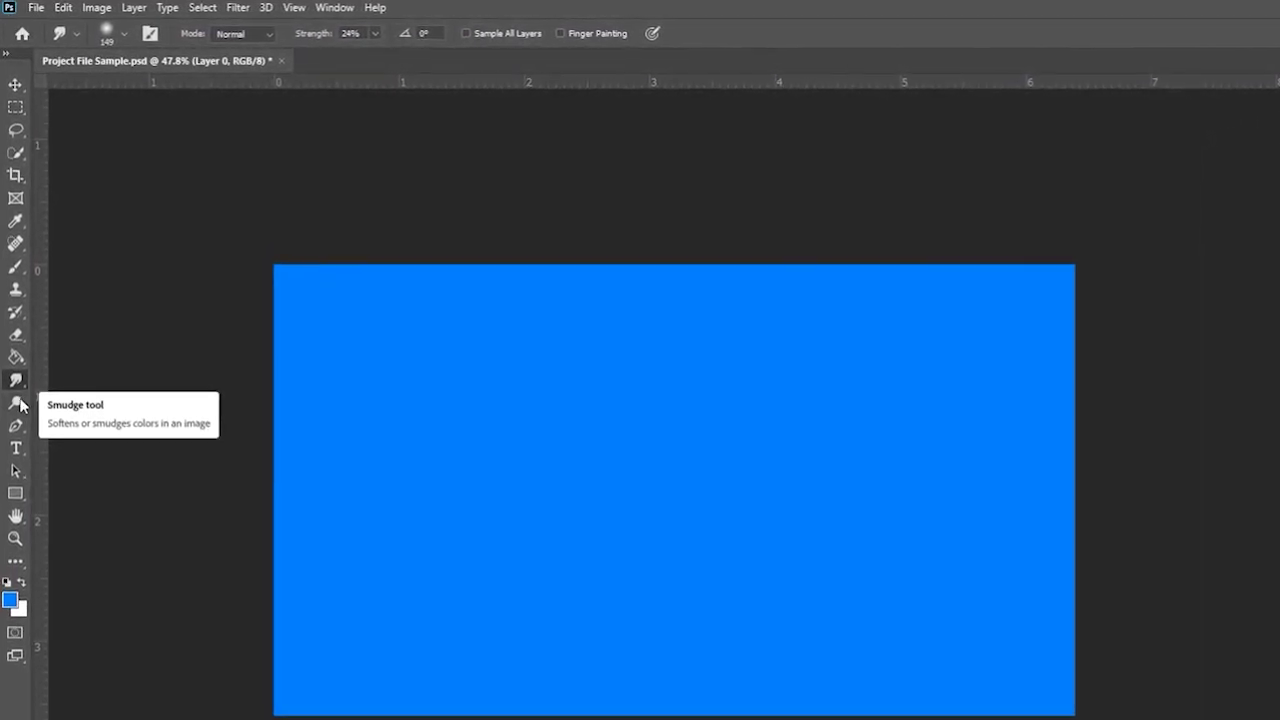
left_click(17, 409)
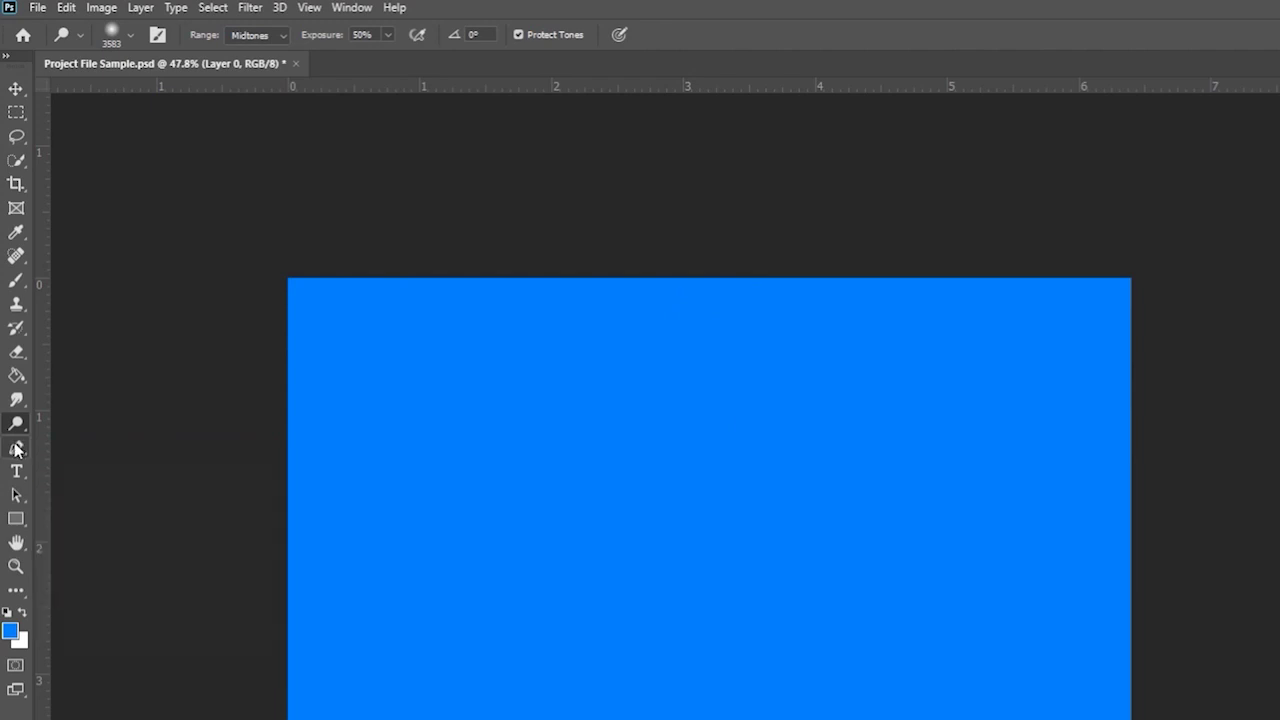
left_click(16, 448)
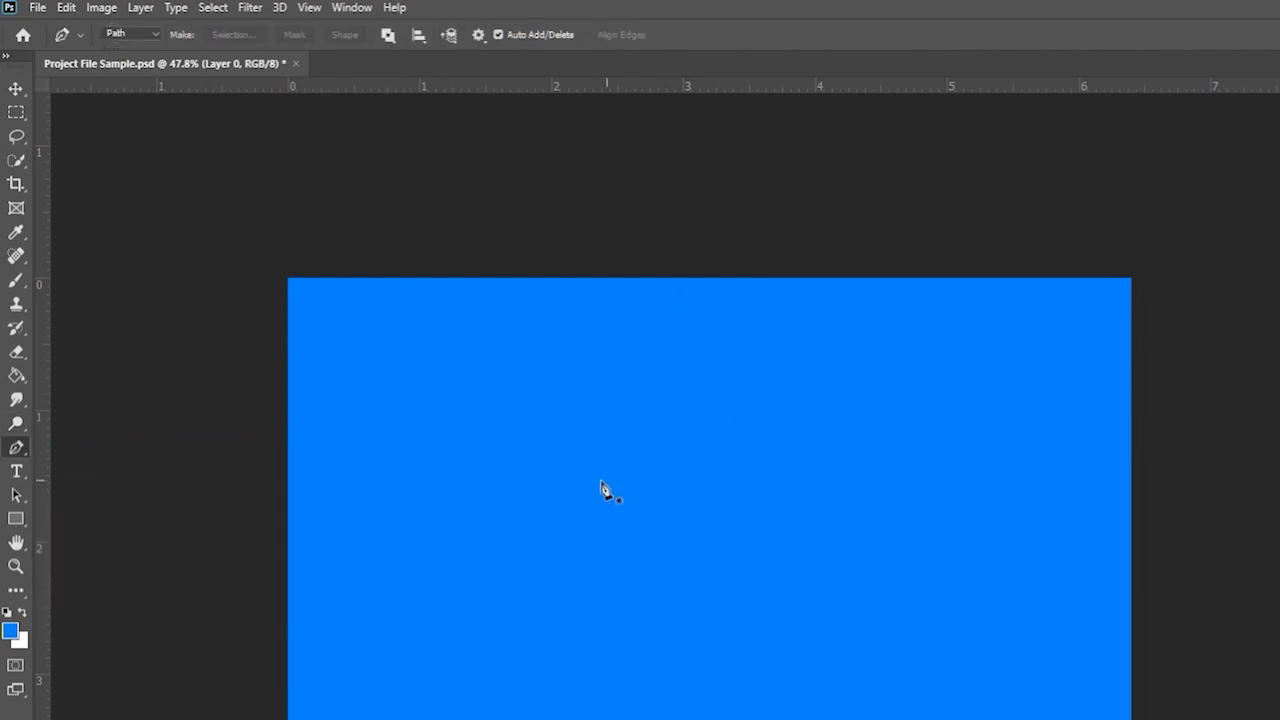
- Draw a closed pen path, make it a selection, and delete that area to transparency
left_click(528, 405)
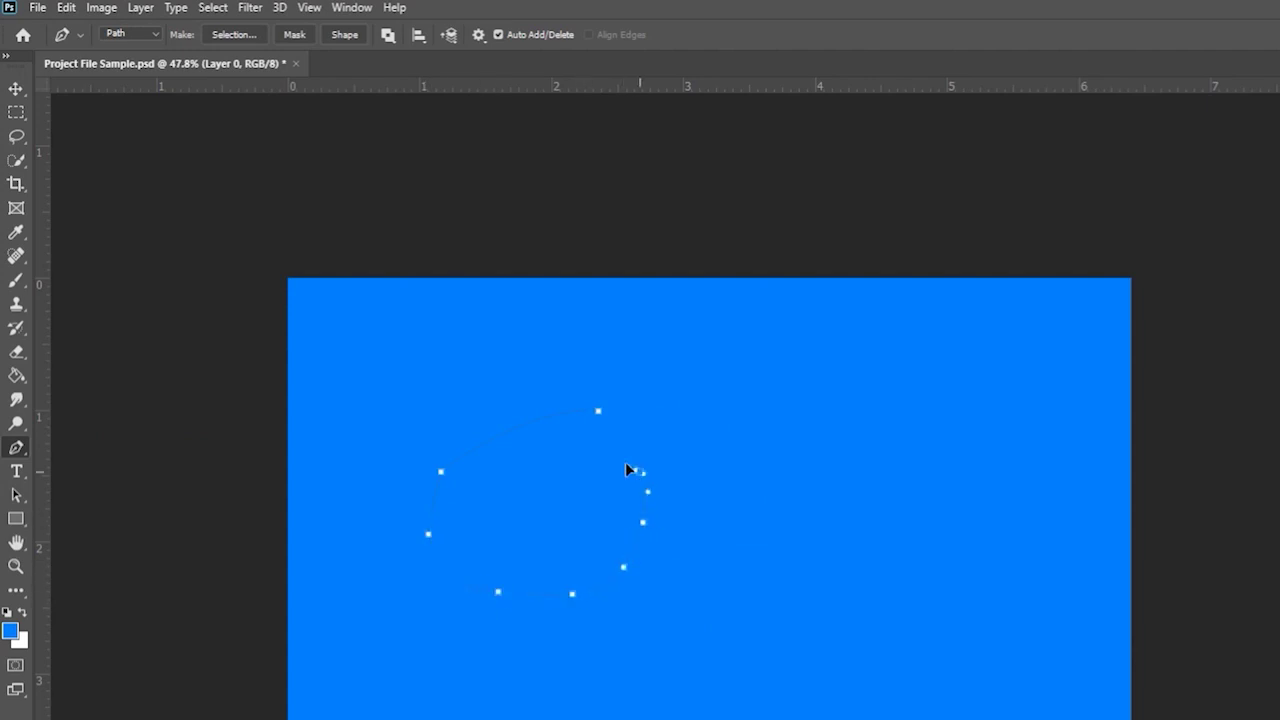
left_click(601, 415)
right_click(529, 478)
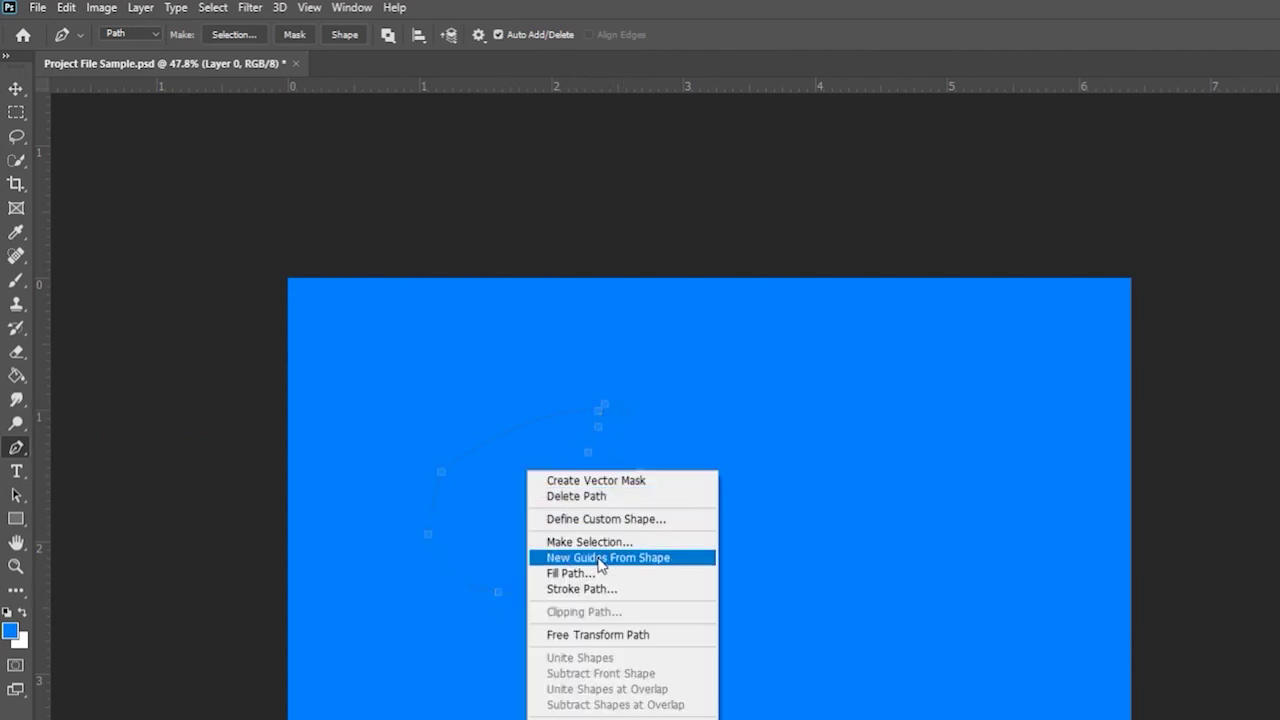
left_click(600, 557)
key("Delete")
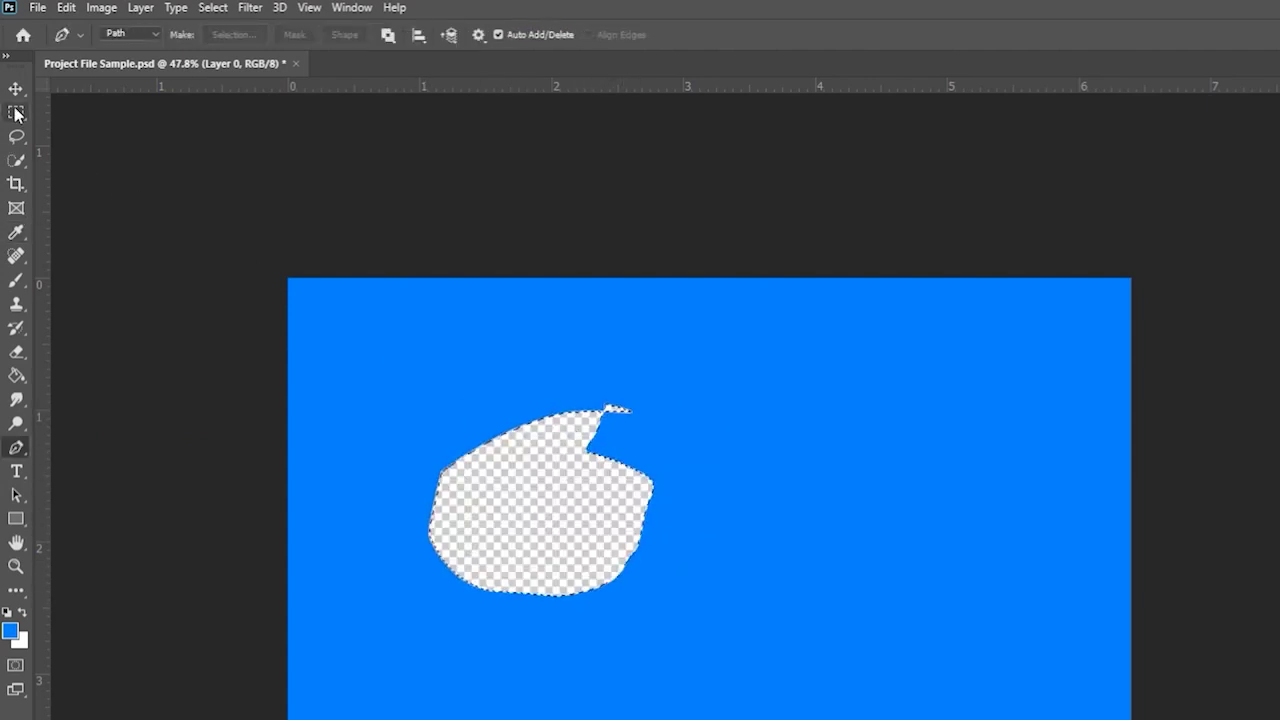
- Deselect and undo the deletion so Layer 0 is solid blue, returning to the Pen tool
left_click(16, 112)
key("ctrl+d")
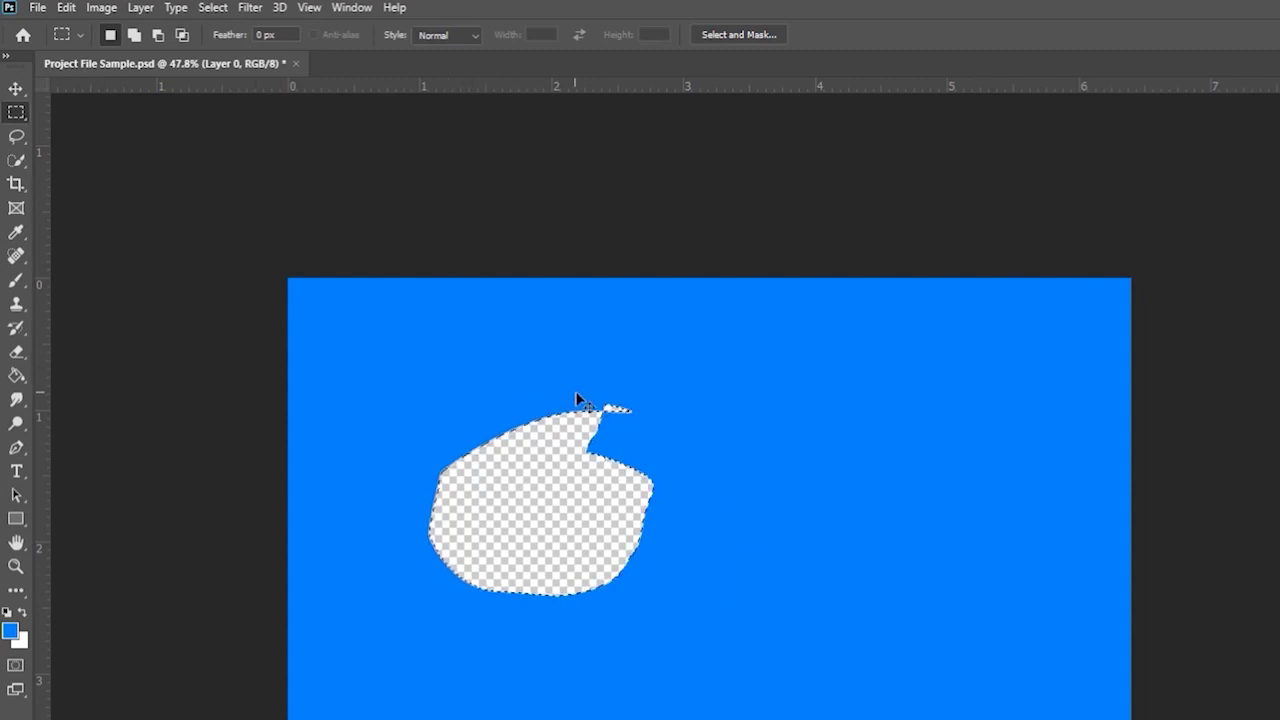
key("ctrl+z")
key("ctrl+z")
key("ctrl+z")
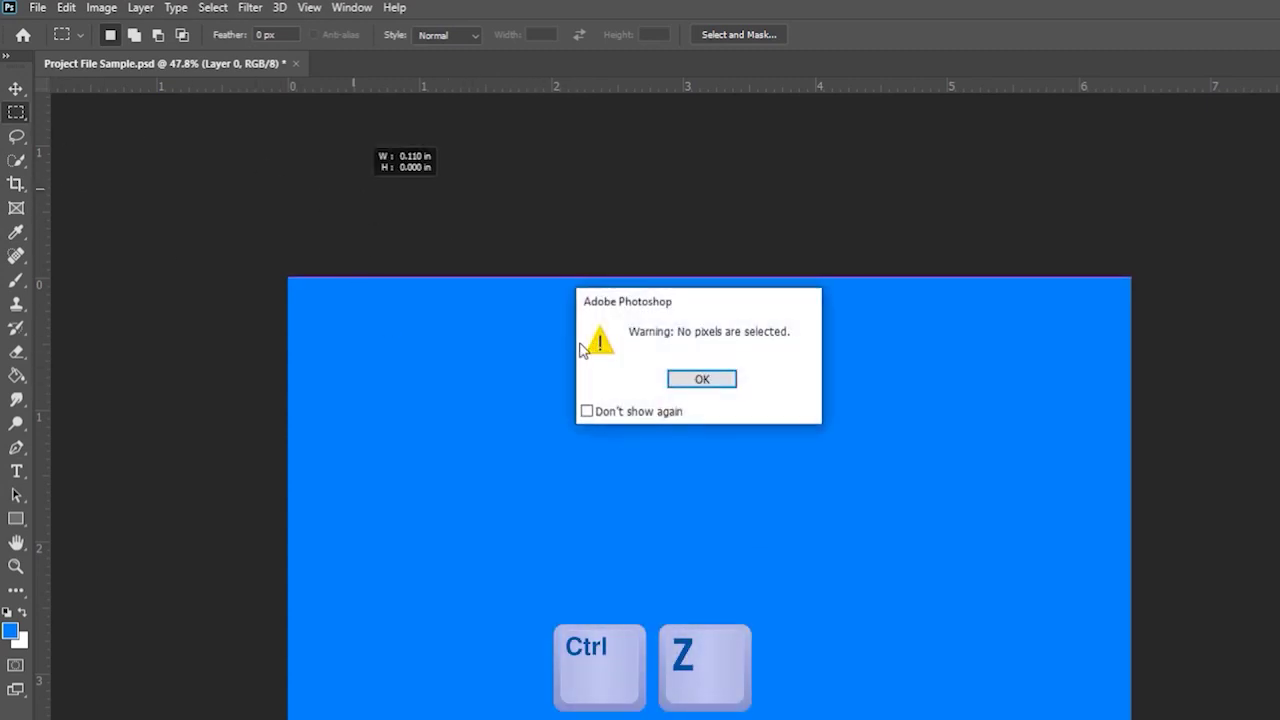
key("Return")
left_click(16, 450)
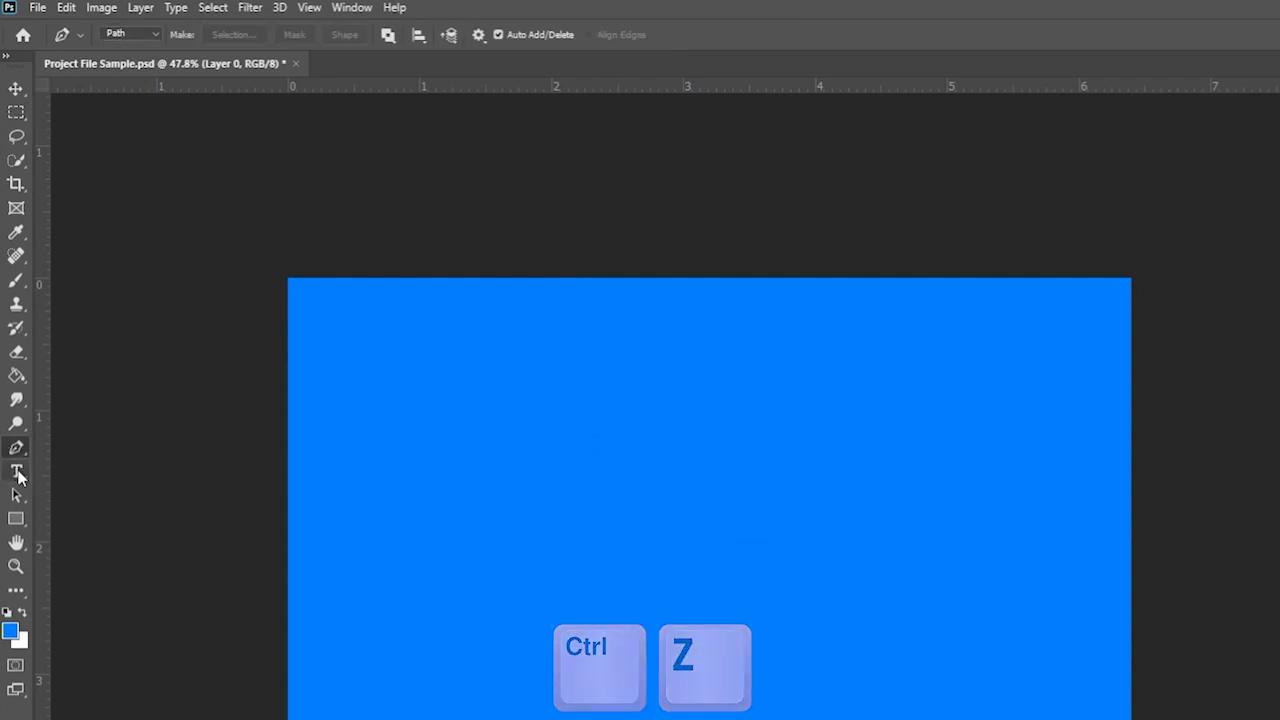
- Add a text layer on the blue canvas and set its colour to white (ffffff)
key("t")
left_click(672, 536)
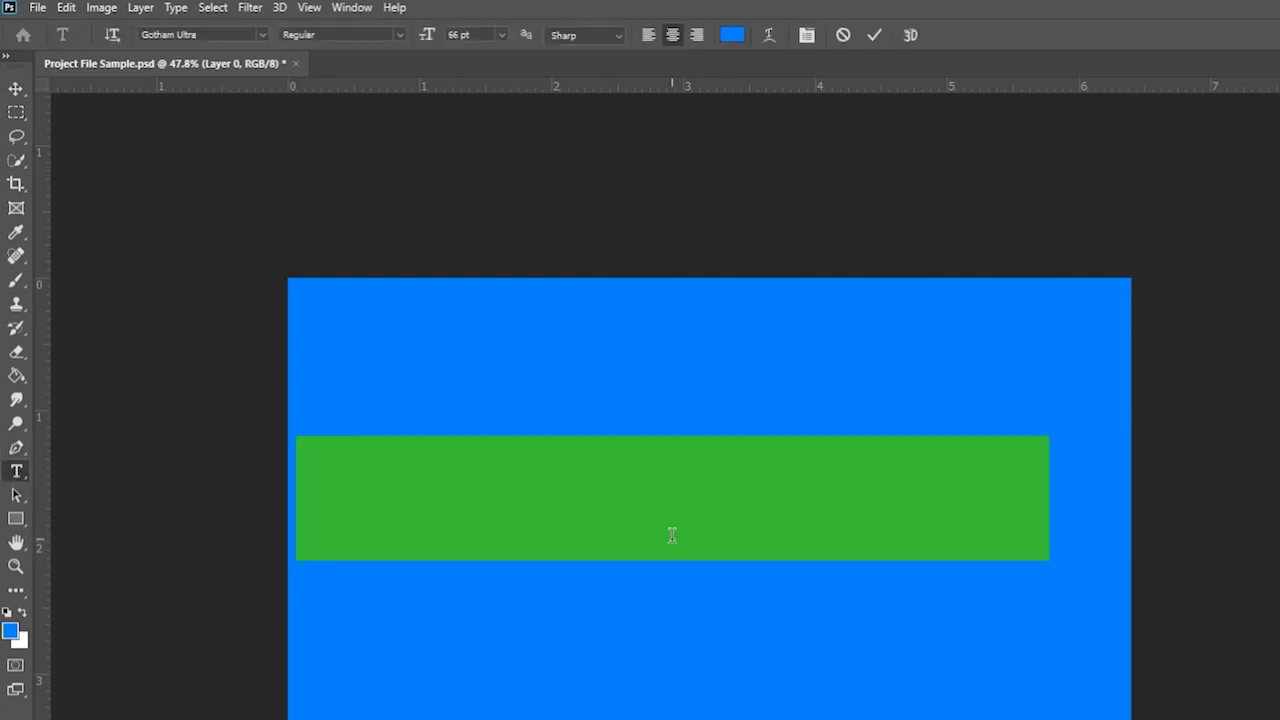
type("The")
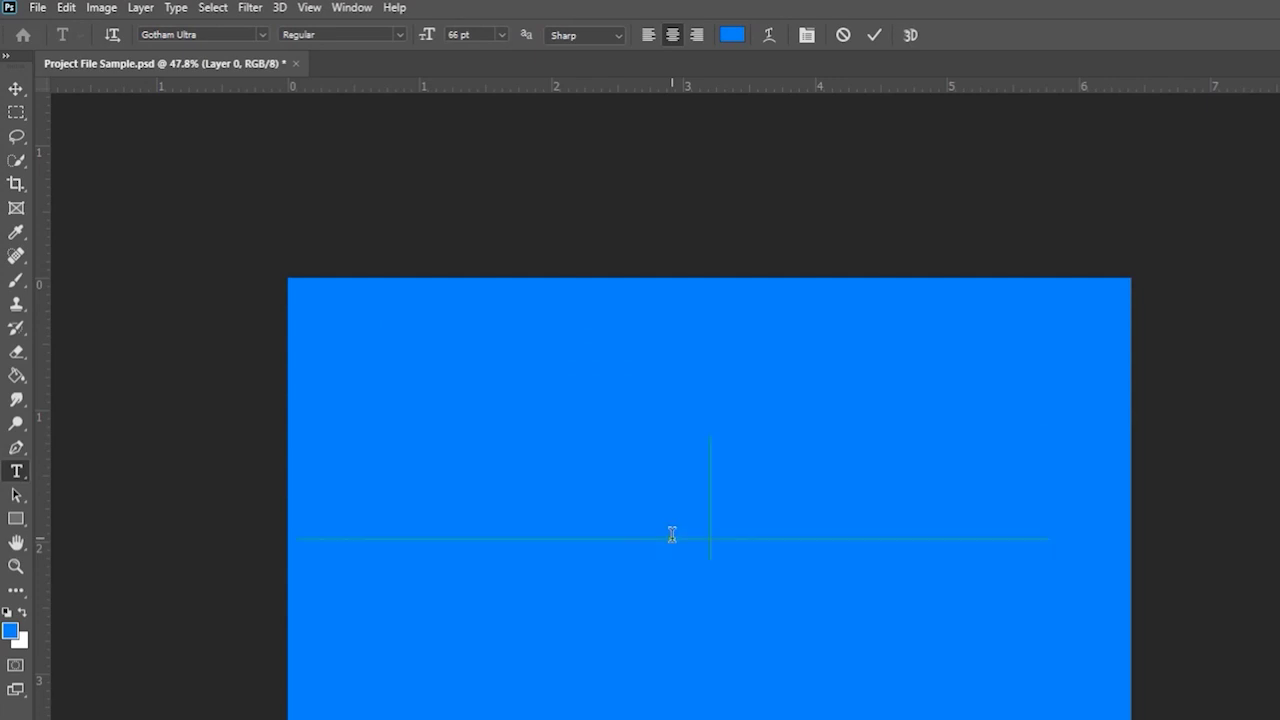
key("ctrl+a")
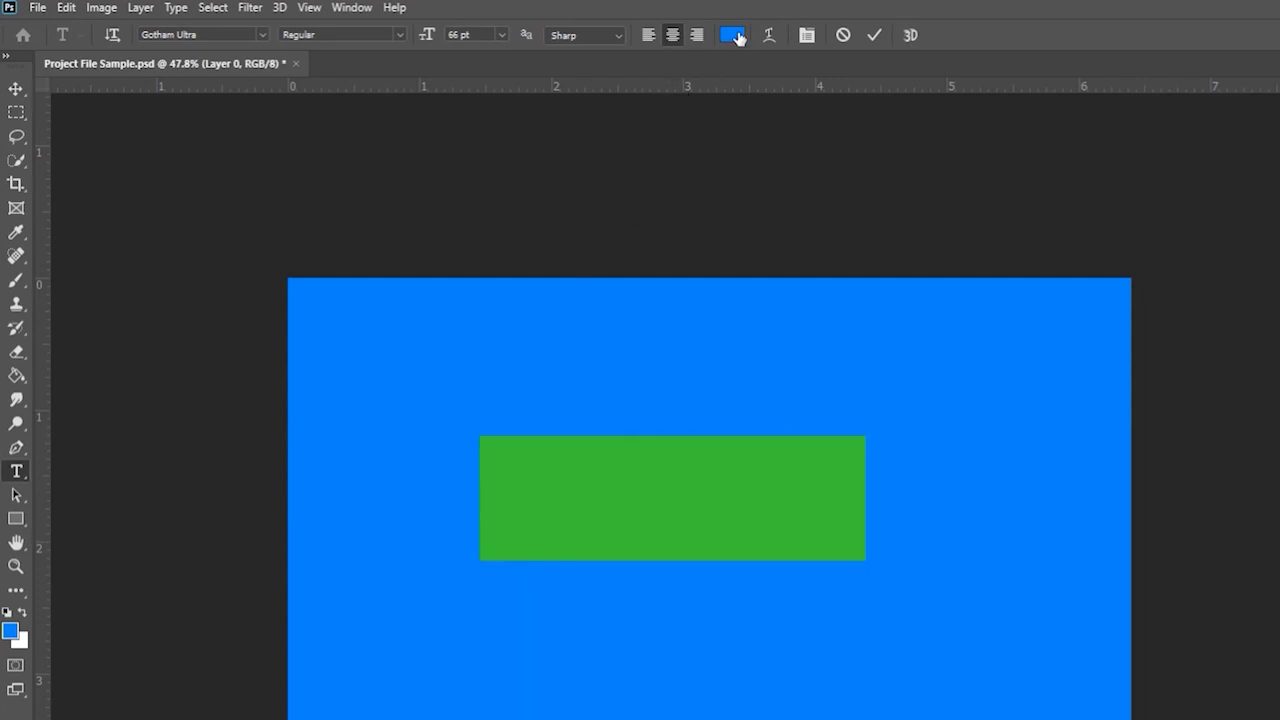
left_click(735, 36)
type("ffffff")
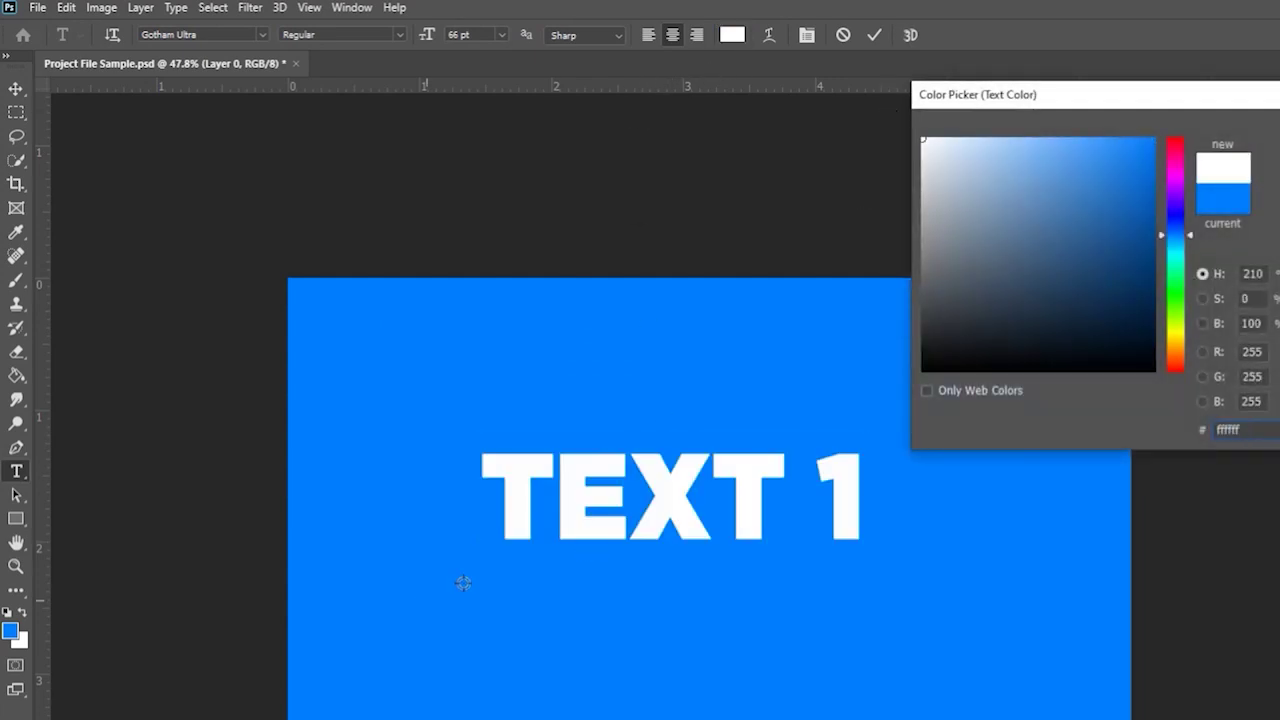
key("Return")
left_click(15, 88)
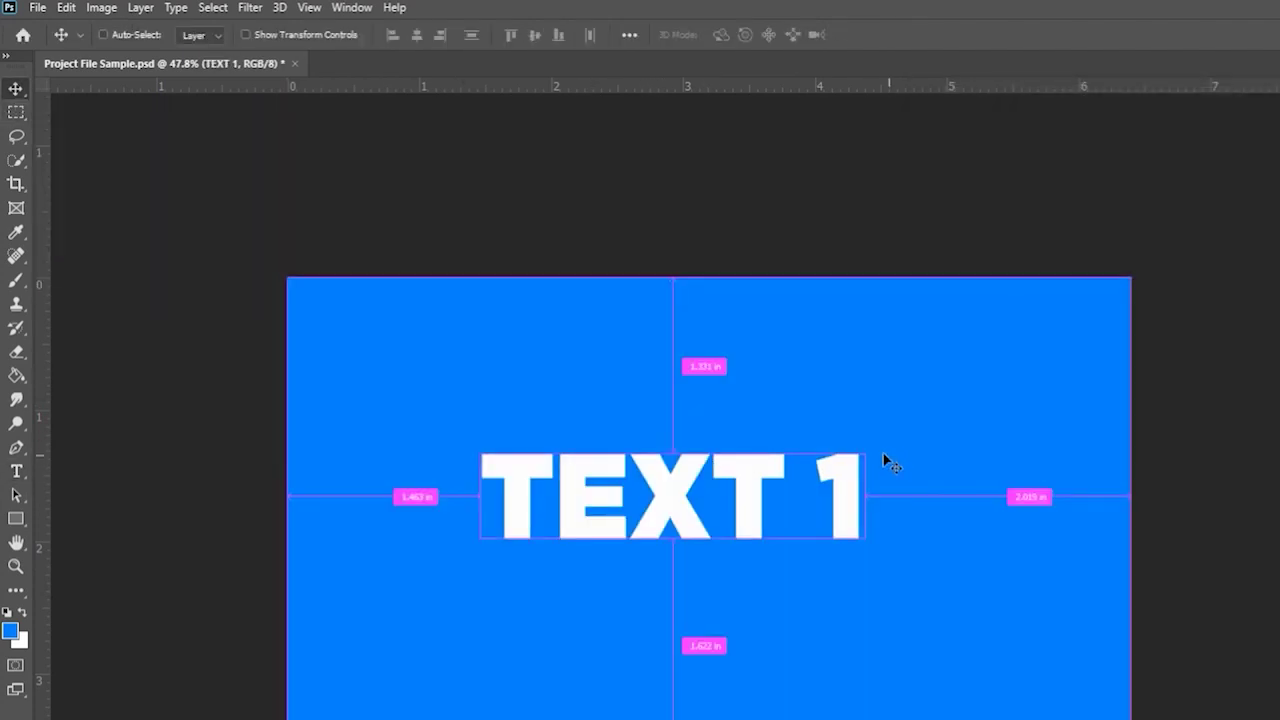
- Scale TEXT 1 up to about 217% so it spans nearly the full canvas width
key("ctrl+t")
left_click_drag(866, 437, 1137, 365)
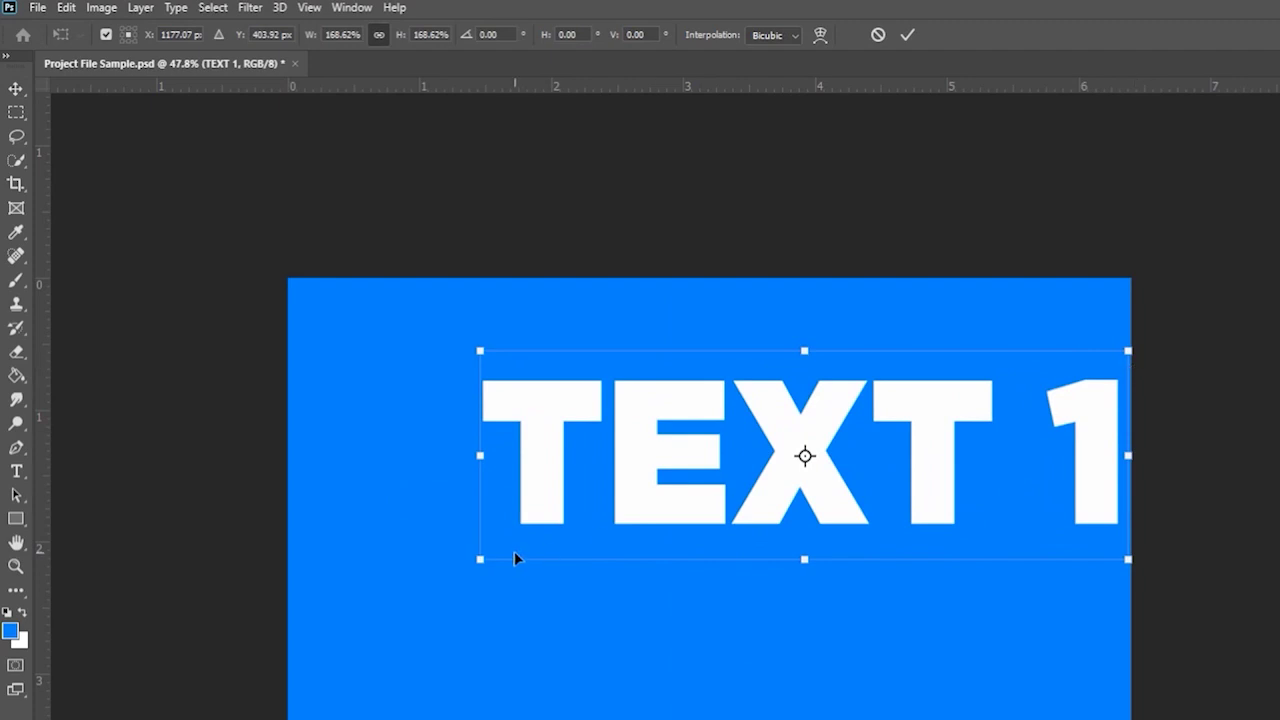
left_click_drag(480, 559, 307, 690)
left_click_drag(451, 574, 454, 606)
key("Return")
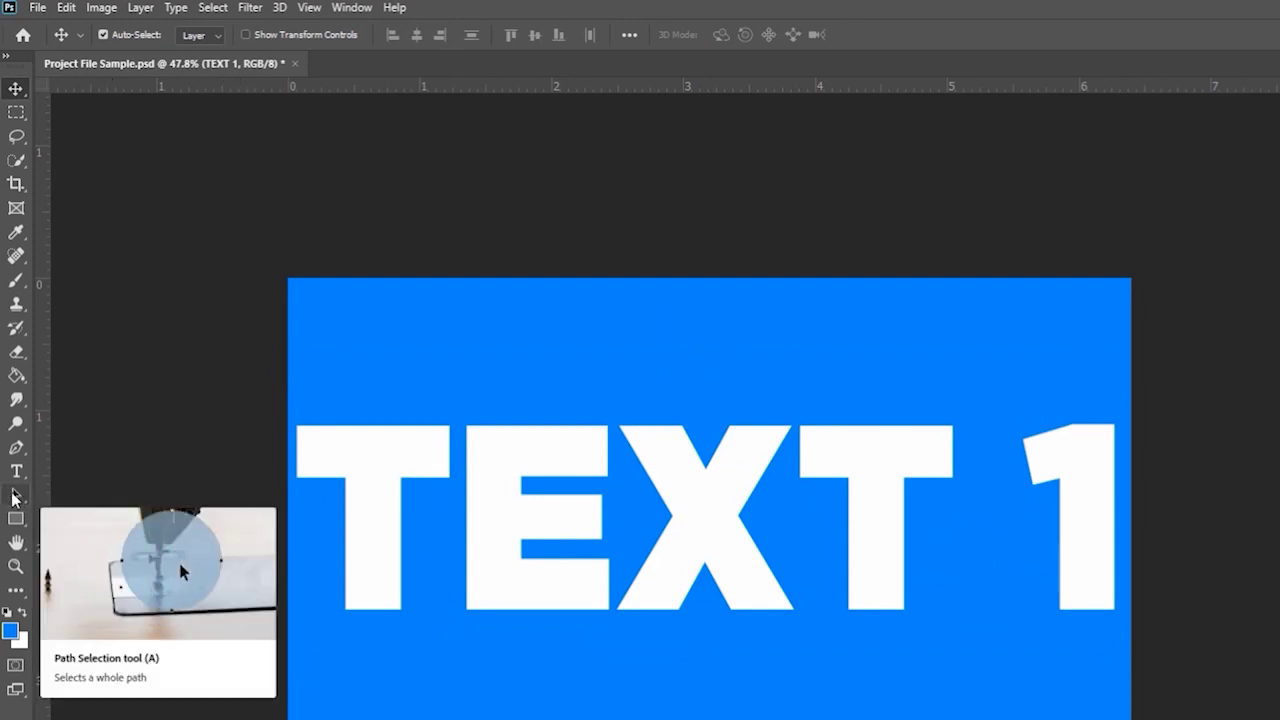
left_click(15, 497)
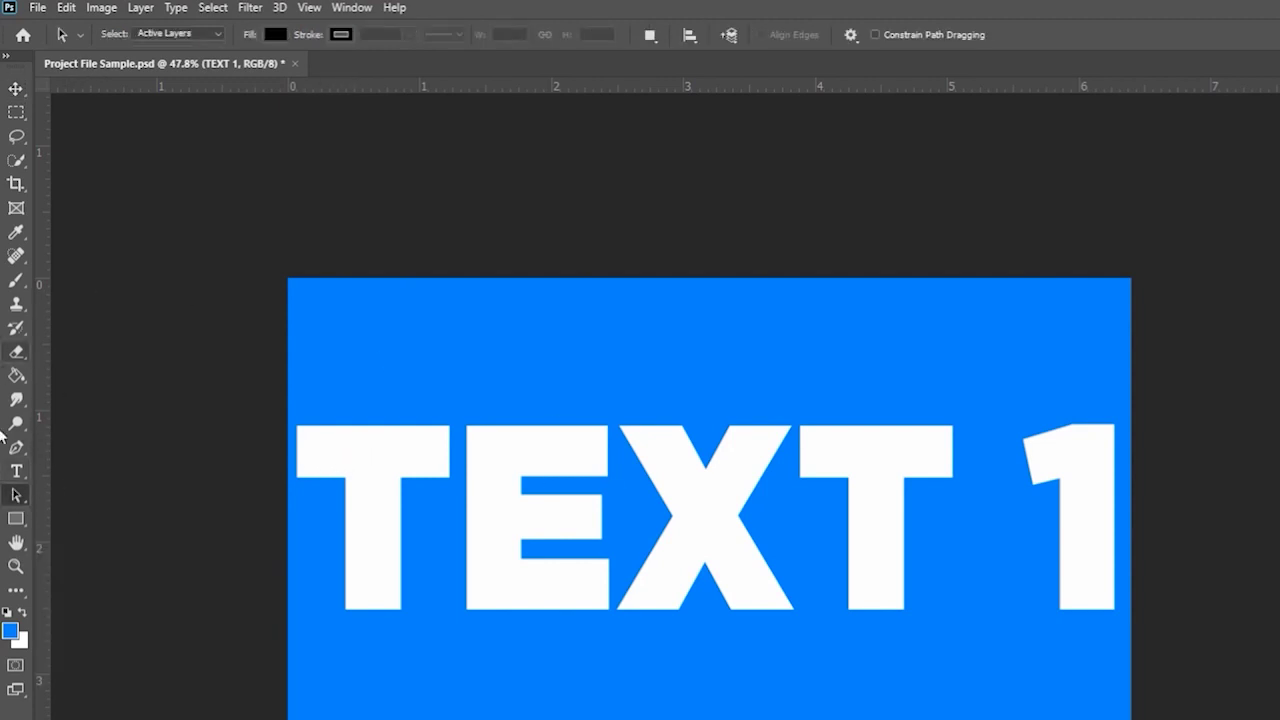
left_click(13, 521)
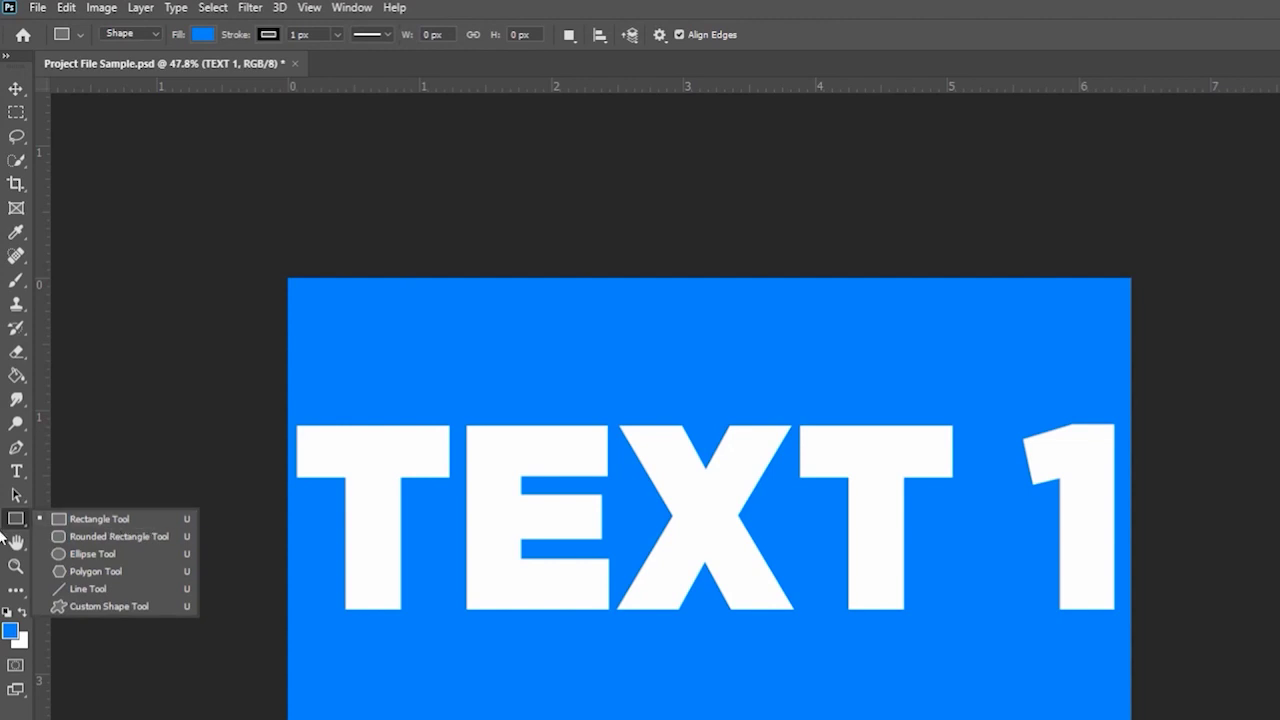
left_click(14, 522)
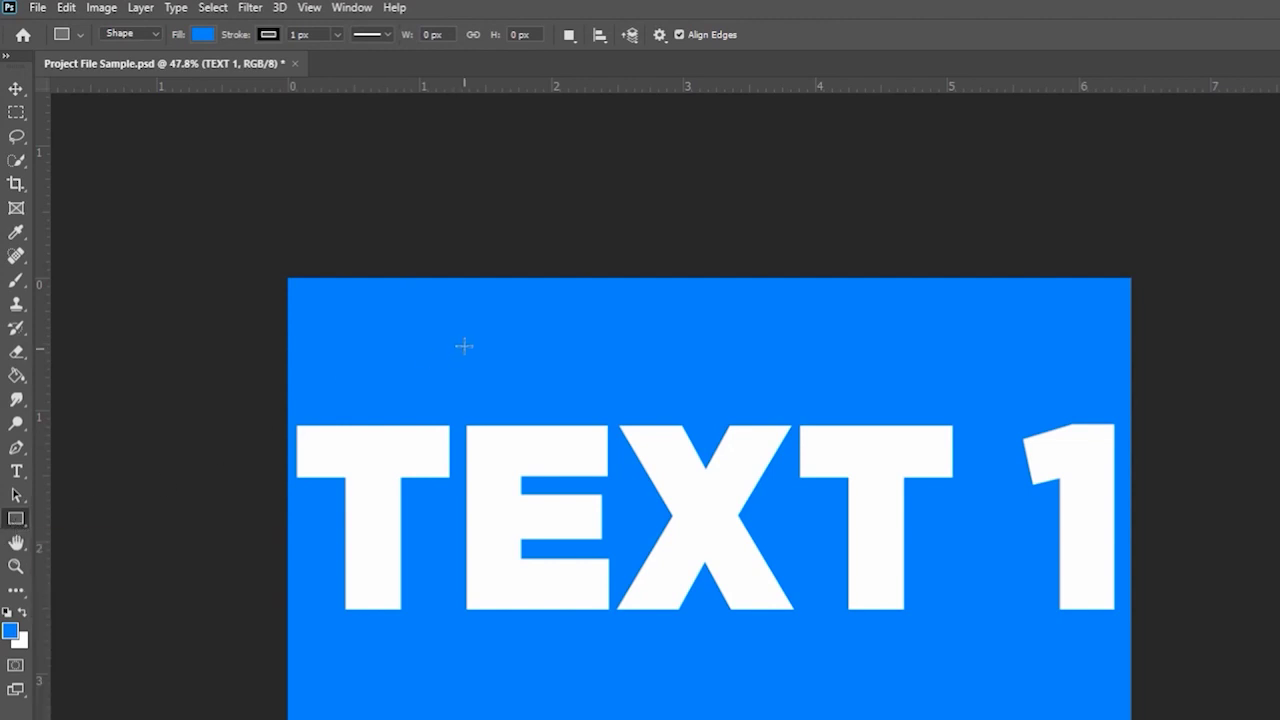
right_click(14, 530)
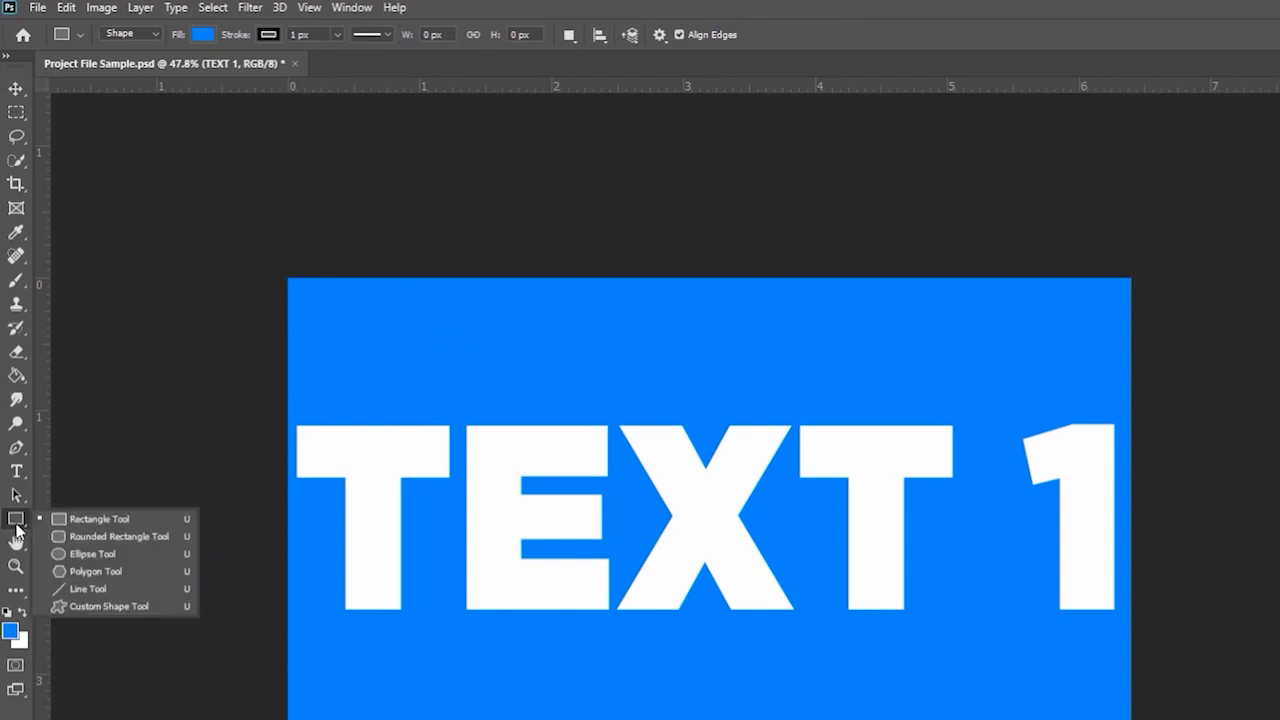
left_click(104, 517)
left_click_drag(562, 330, 827, 492)
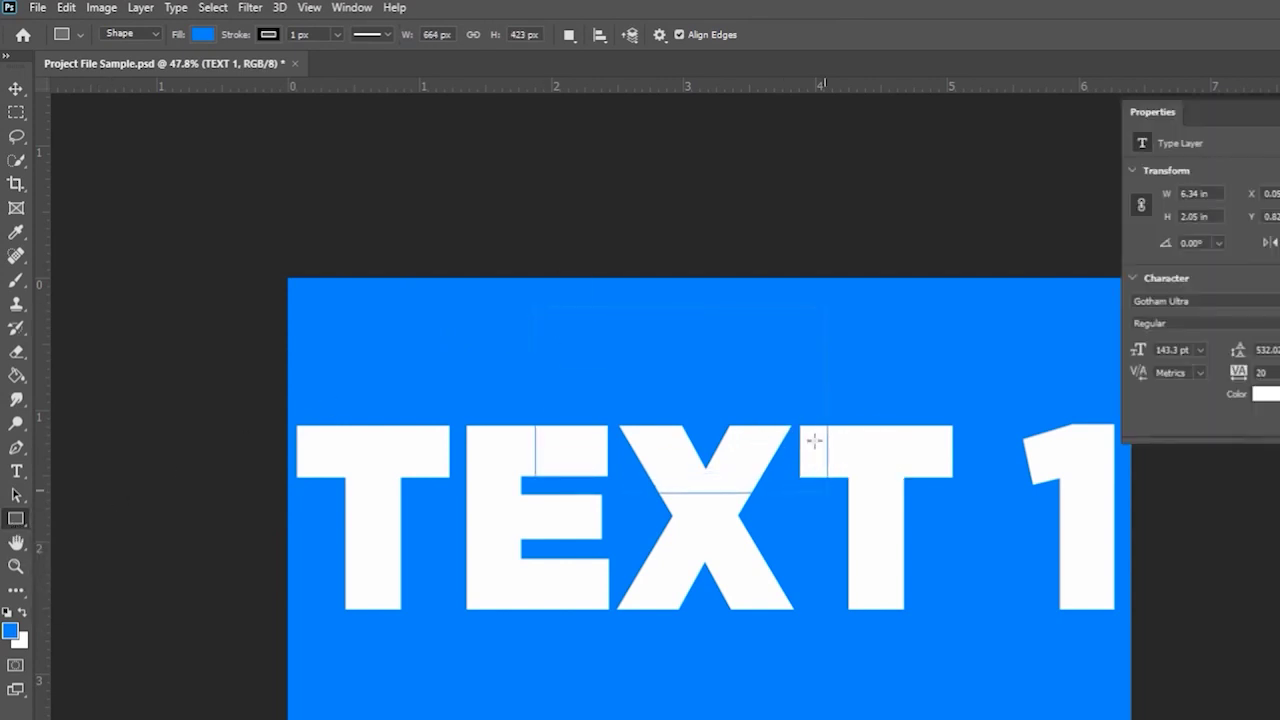
left_click(203, 34)
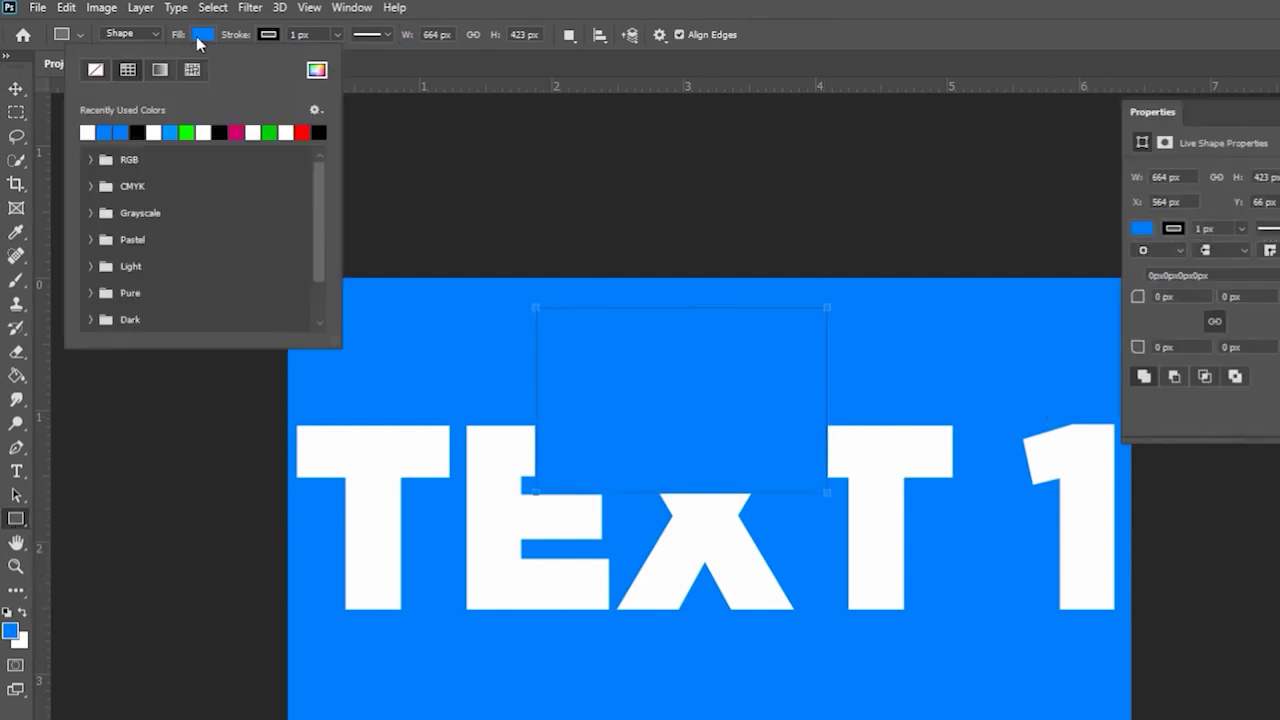
left_click(88, 132)
key("Escape")
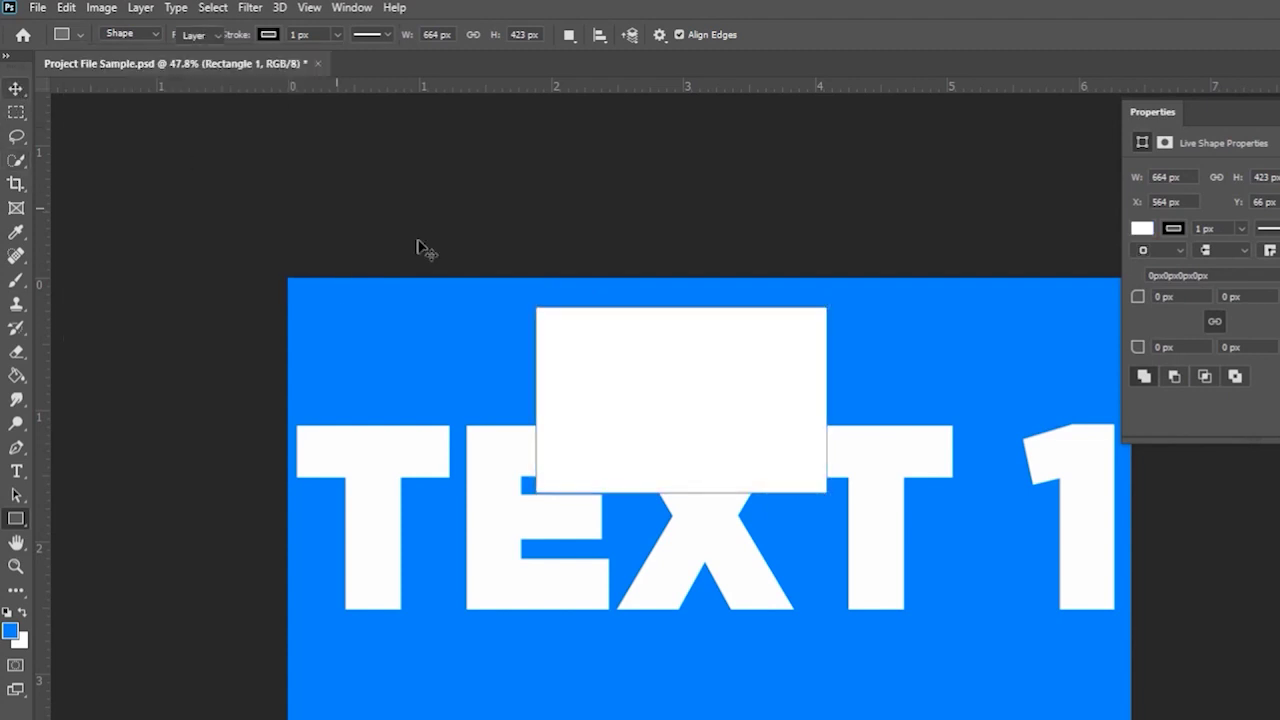
key("v")
left_click_drag(705, 360, 920, 616)
key("ctrl+t")
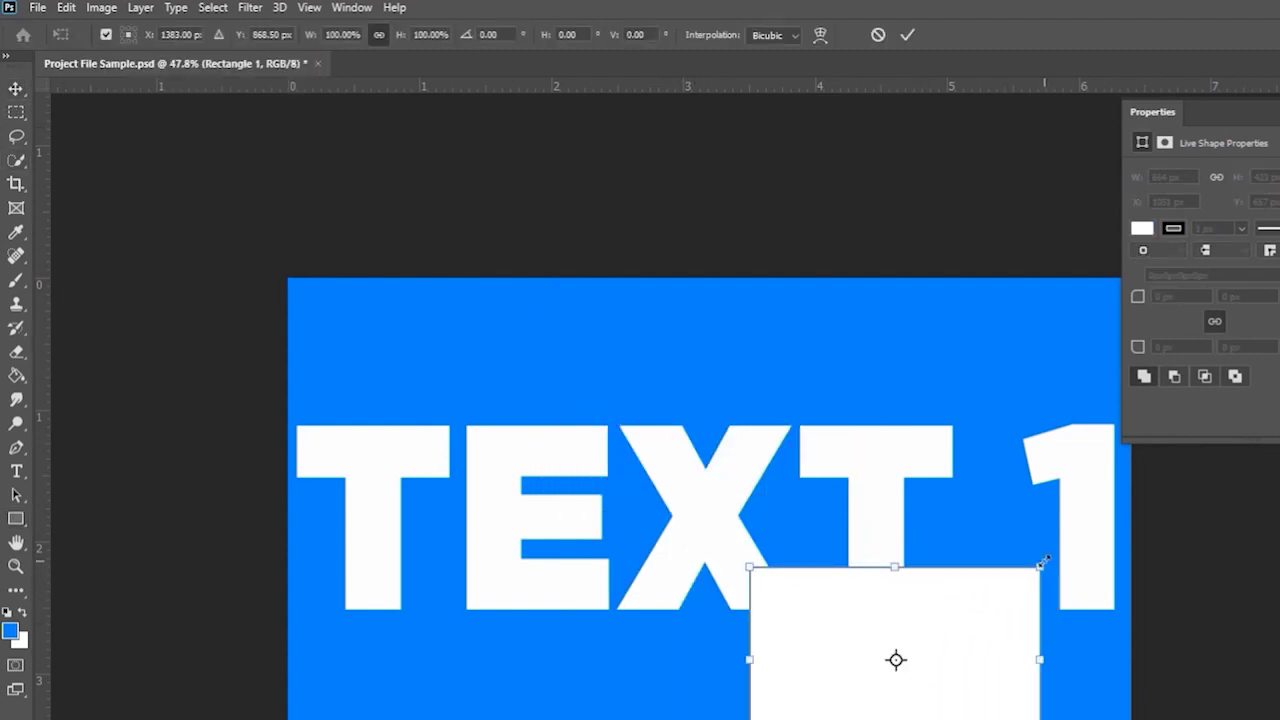
left_click_drag(1043, 562, 884, 668)
key("Return")
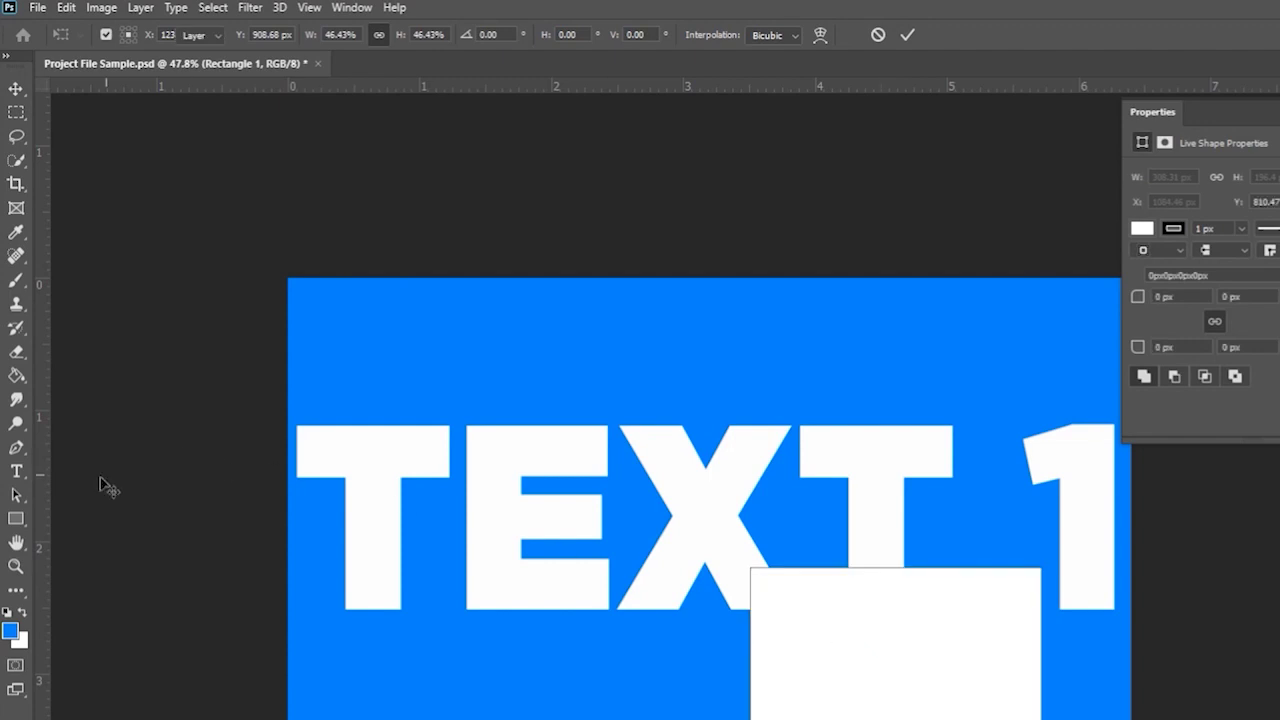
left_click(16, 518)
left_click(112, 558)
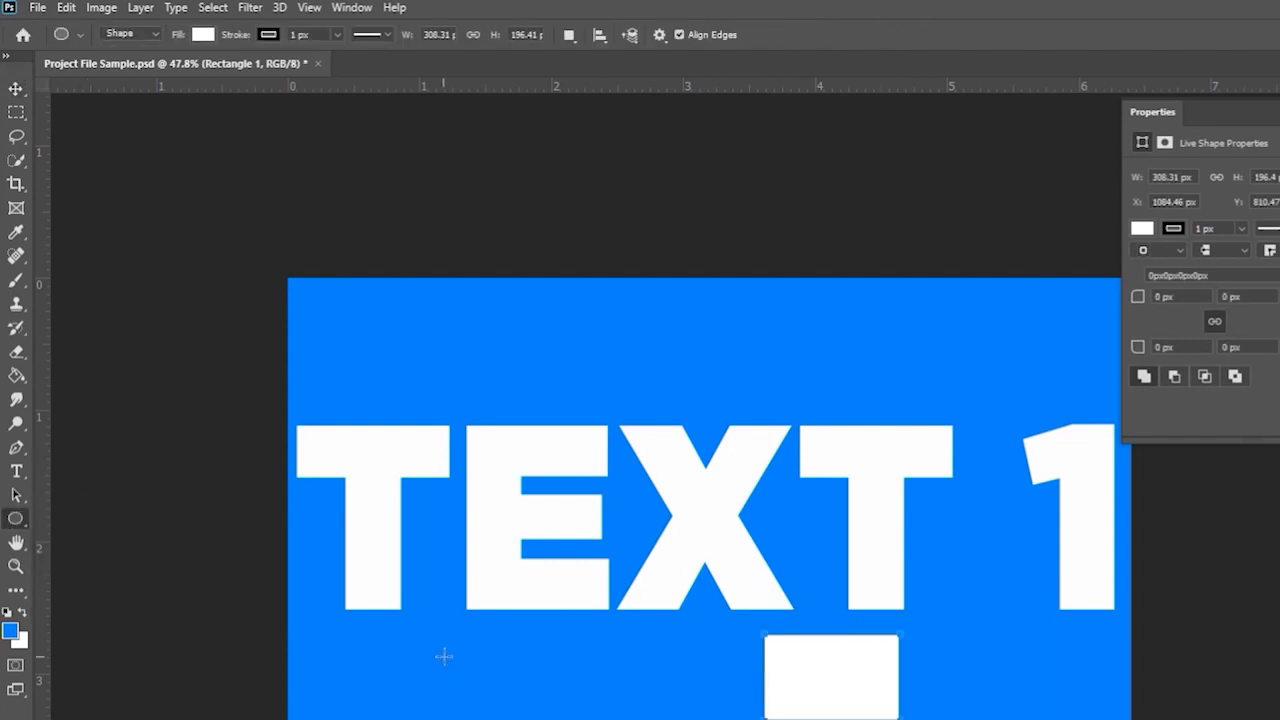
left_click_drag(443, 656, 660, 719)
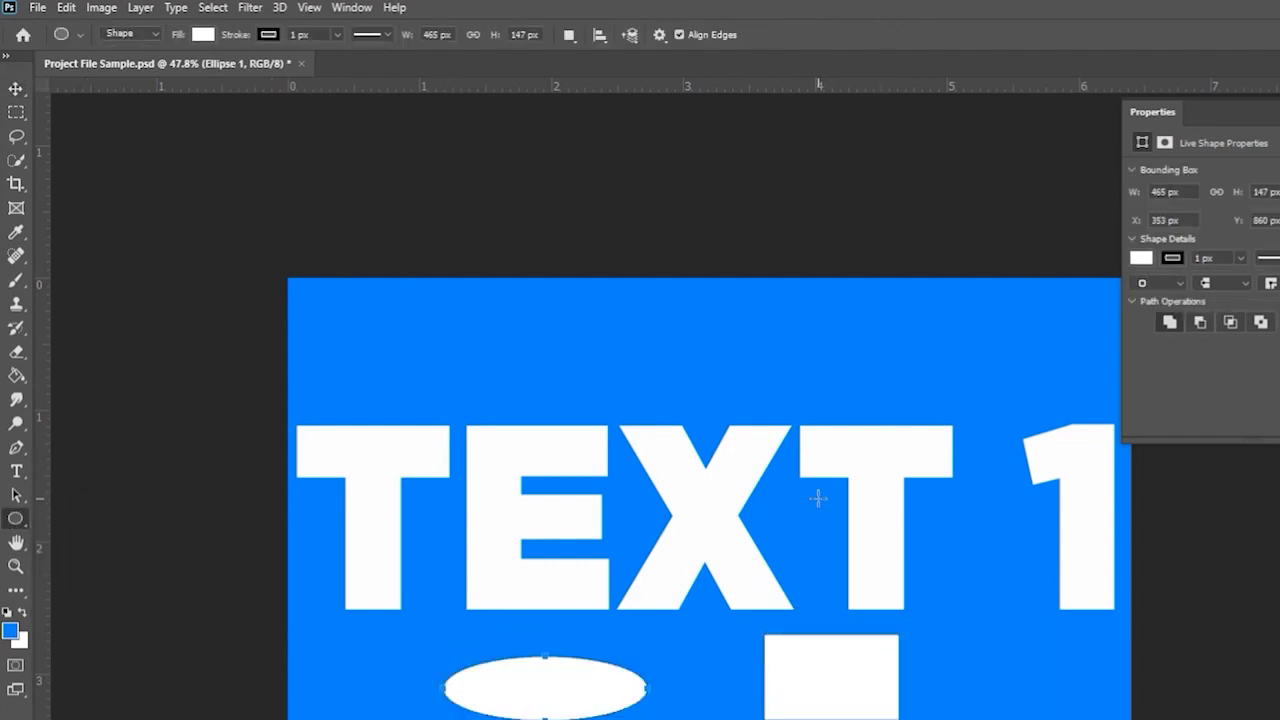
key("Delete")
key("Delete")
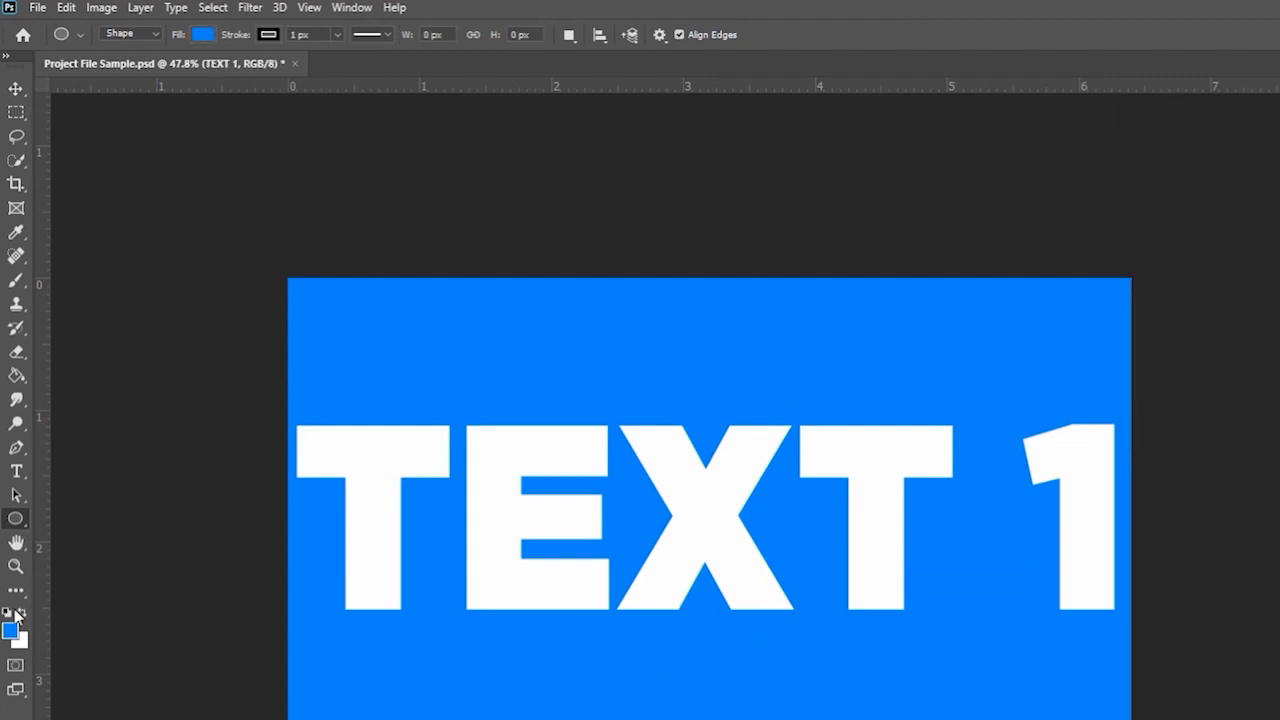
right_click(15, 520)
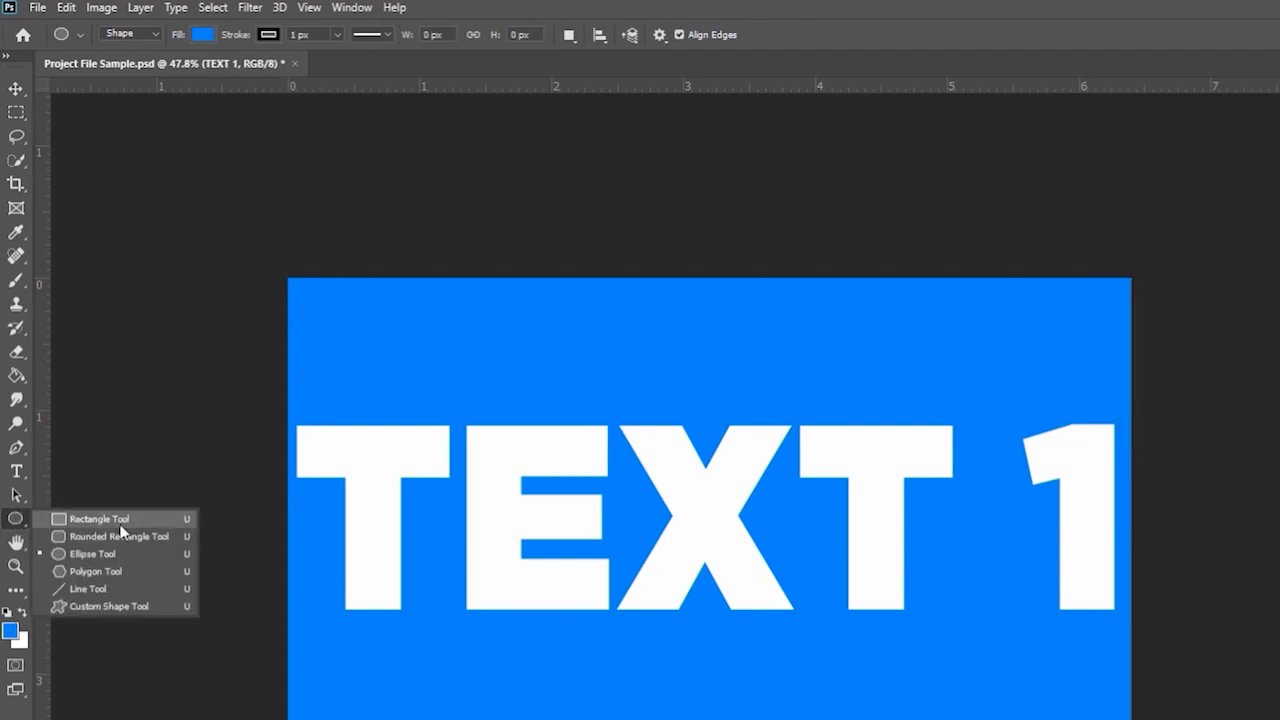
left_click(14, 522)
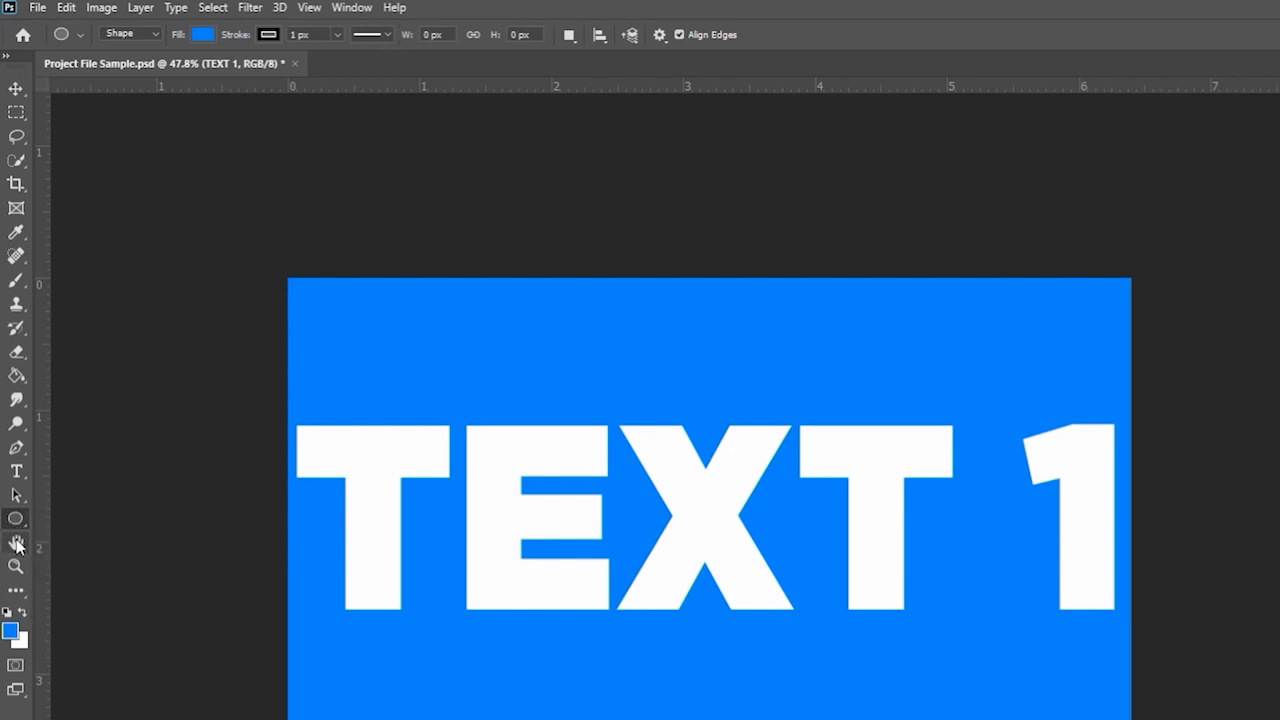
- Zoom out on the TEXT 1 canvas until it fits the window at about 28%
left_click(17, 546)
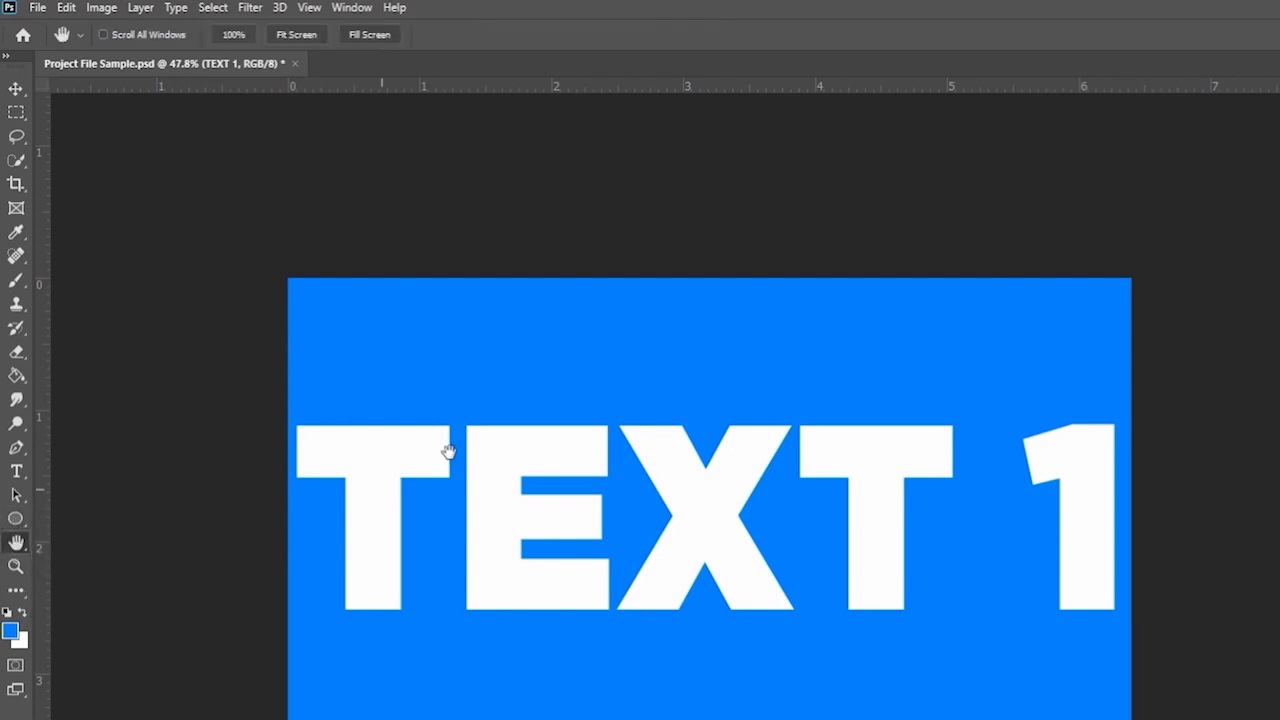
left_click(308, 34)
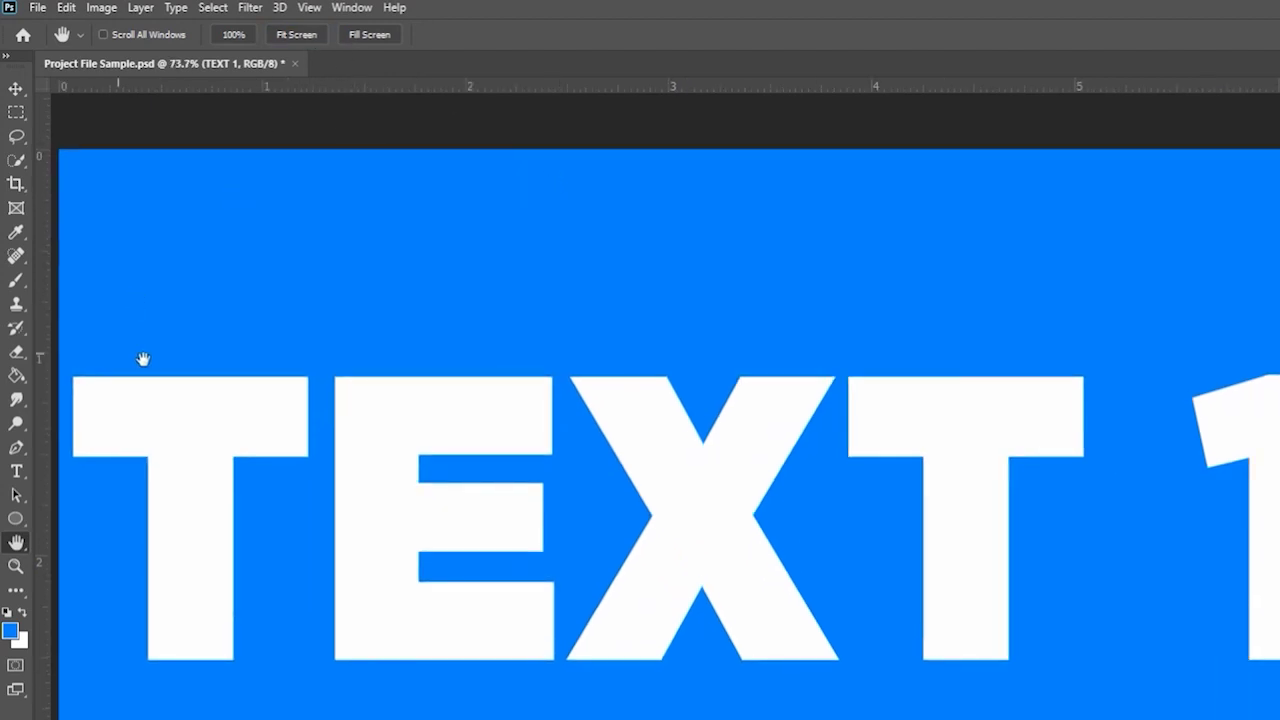
left_click(15, 566)
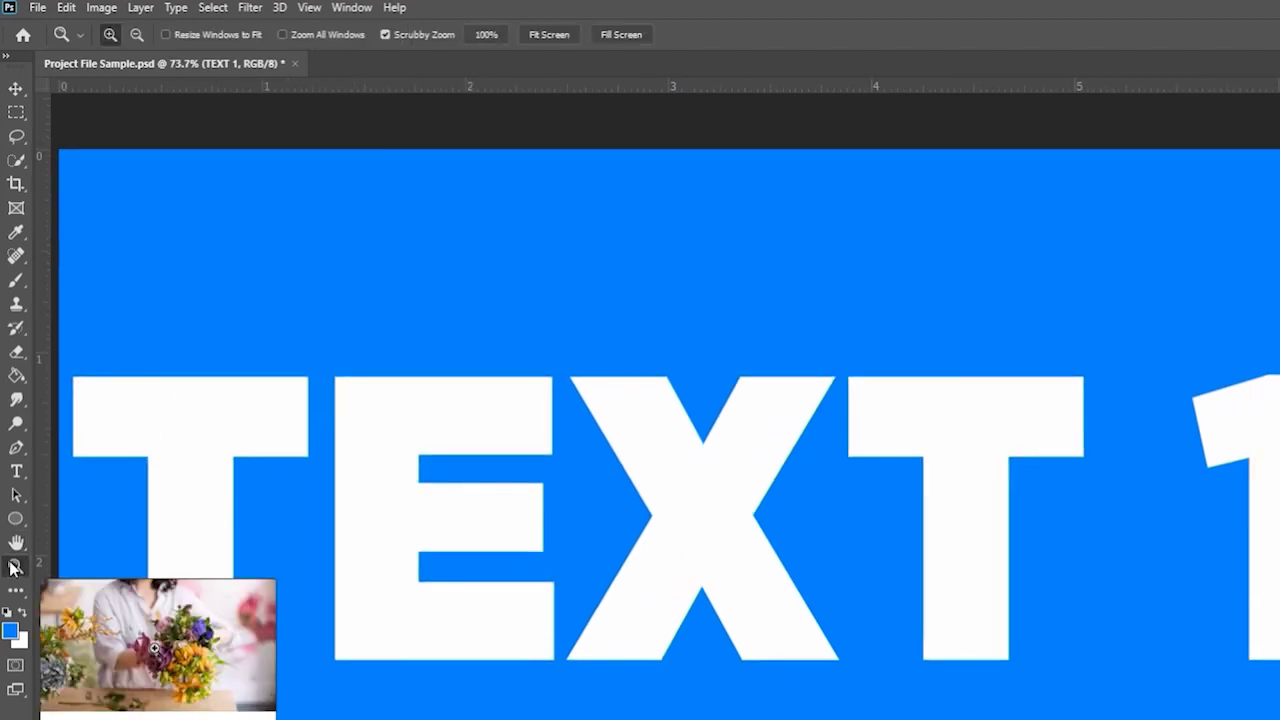
left_click_drag(503, 483, 483, 480)
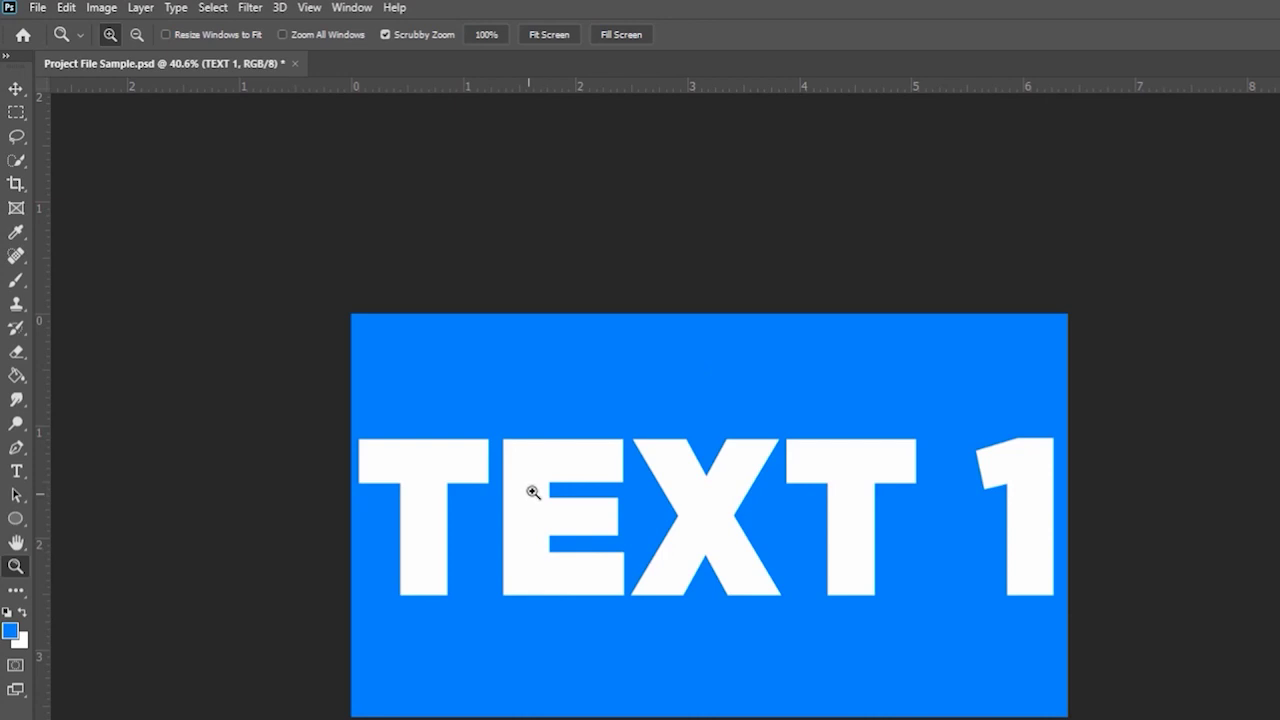
left_click(16, 90)
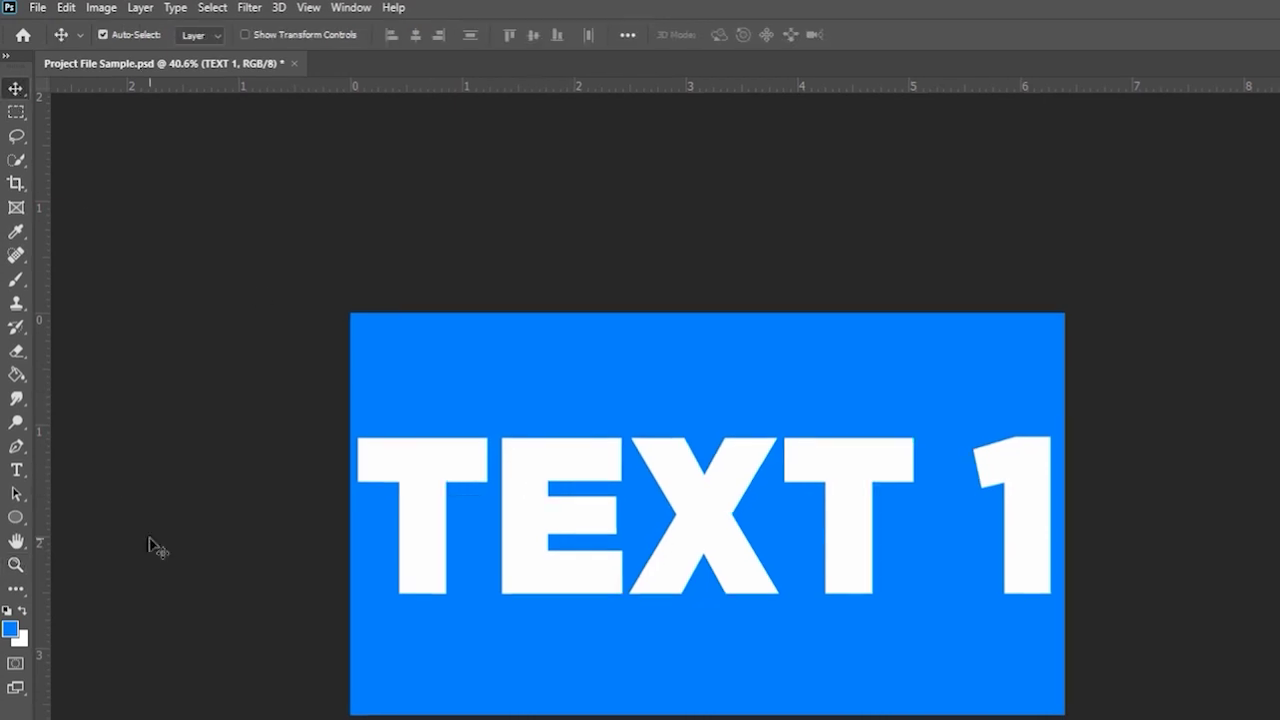
left_click(16, 565)
key("ctrl+minus")
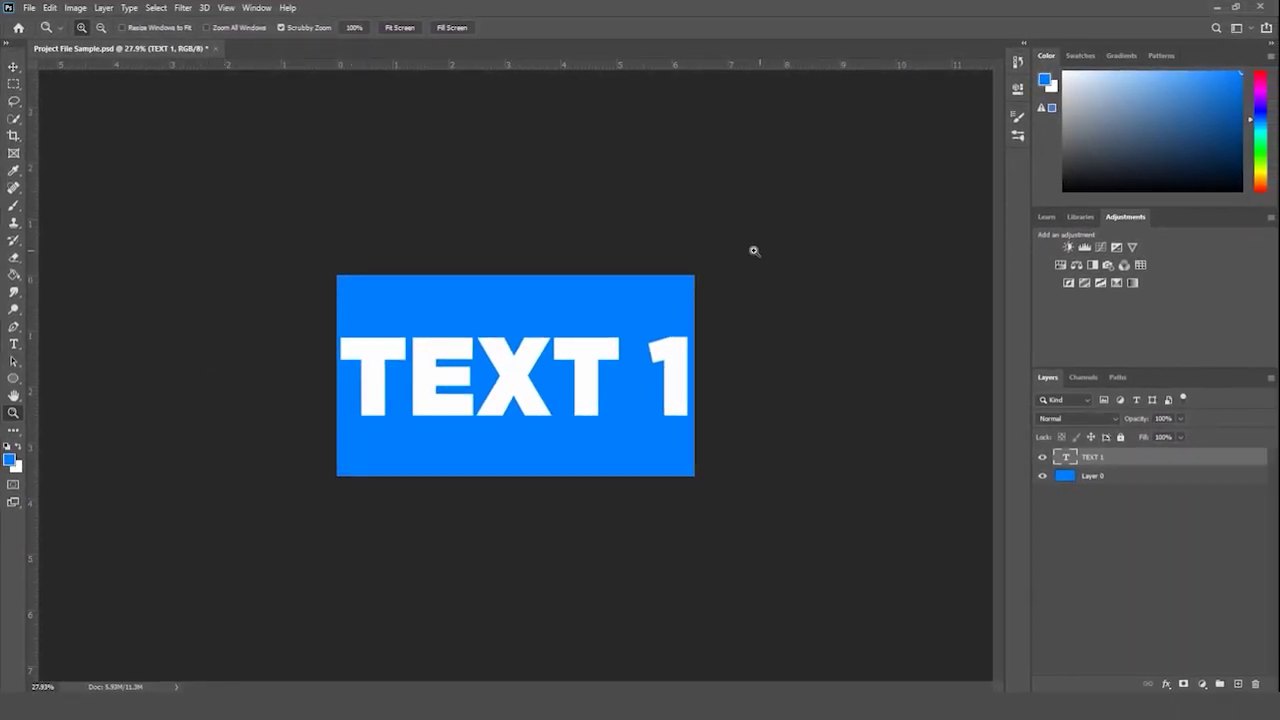
- Look through the Crop tool variants, then switch to the PURPLE ME.png document
scroll(700, 243, "up", 3)
scroll(682, 252, "down", 2)
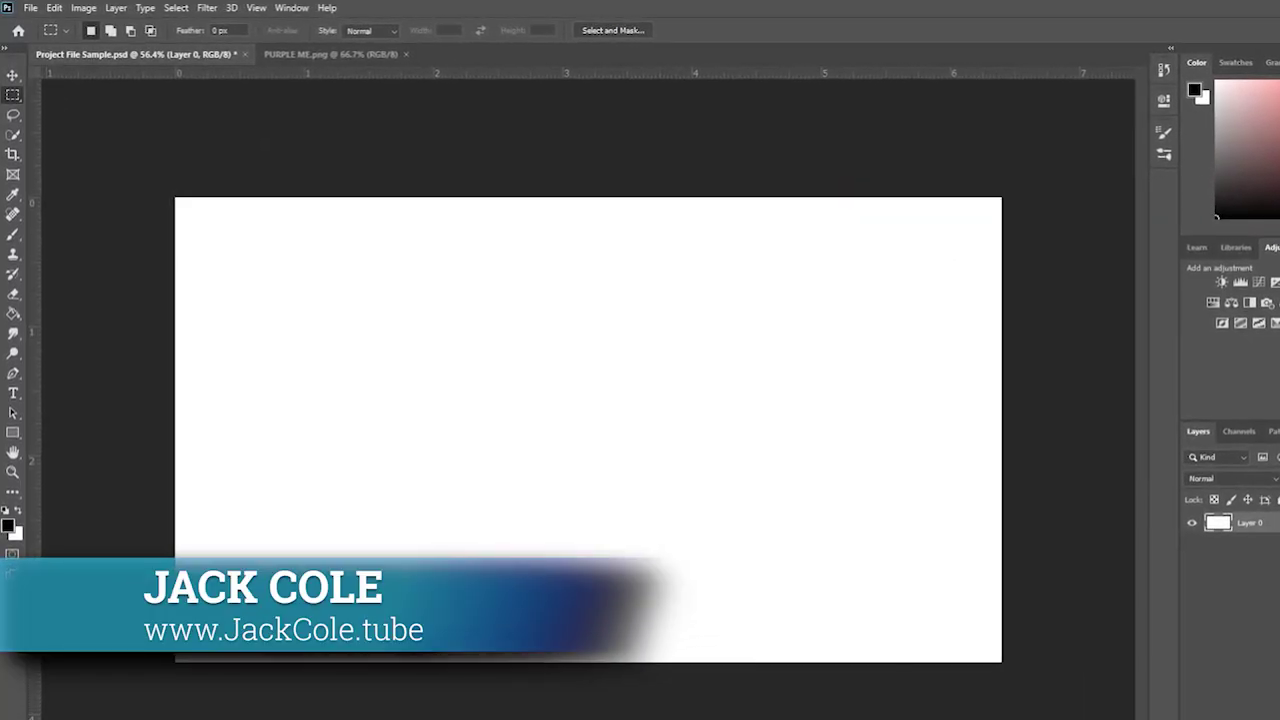
left_click(12, 157)
left_click(13, 167)
left_click(16, 168)
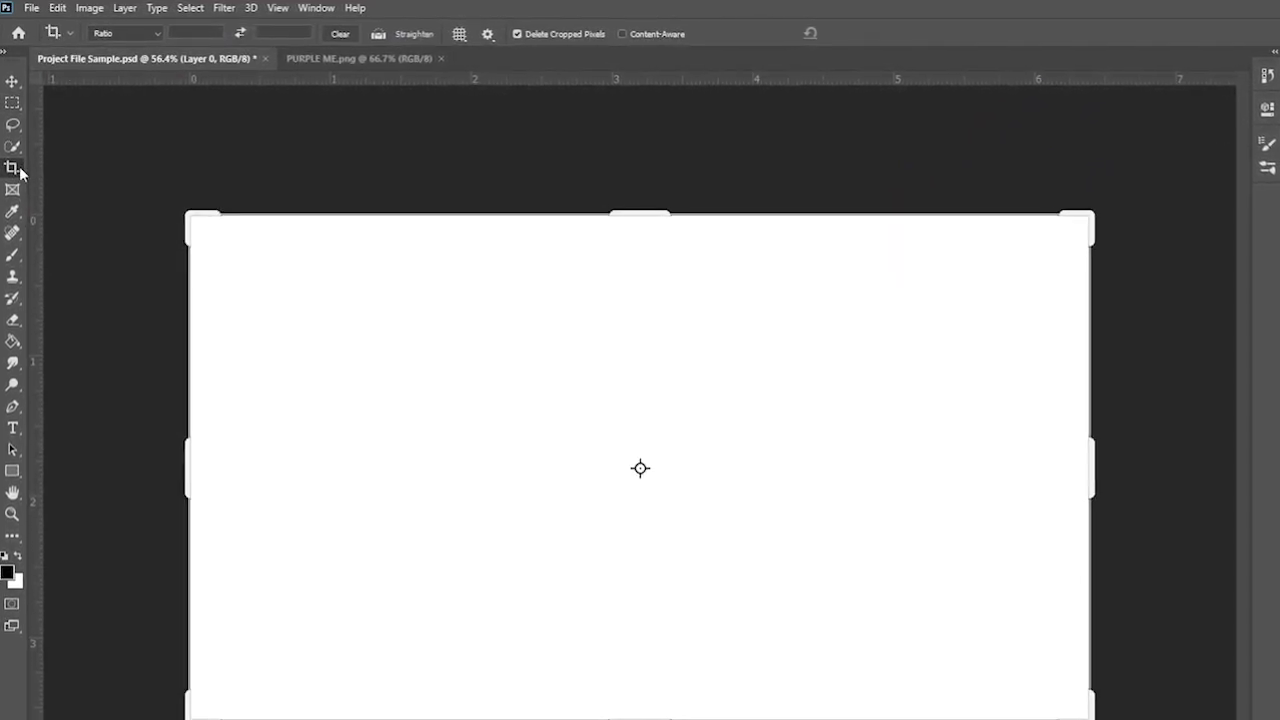
left_click(14, 167)
left_click(47, 168)
left_click(15, 81)
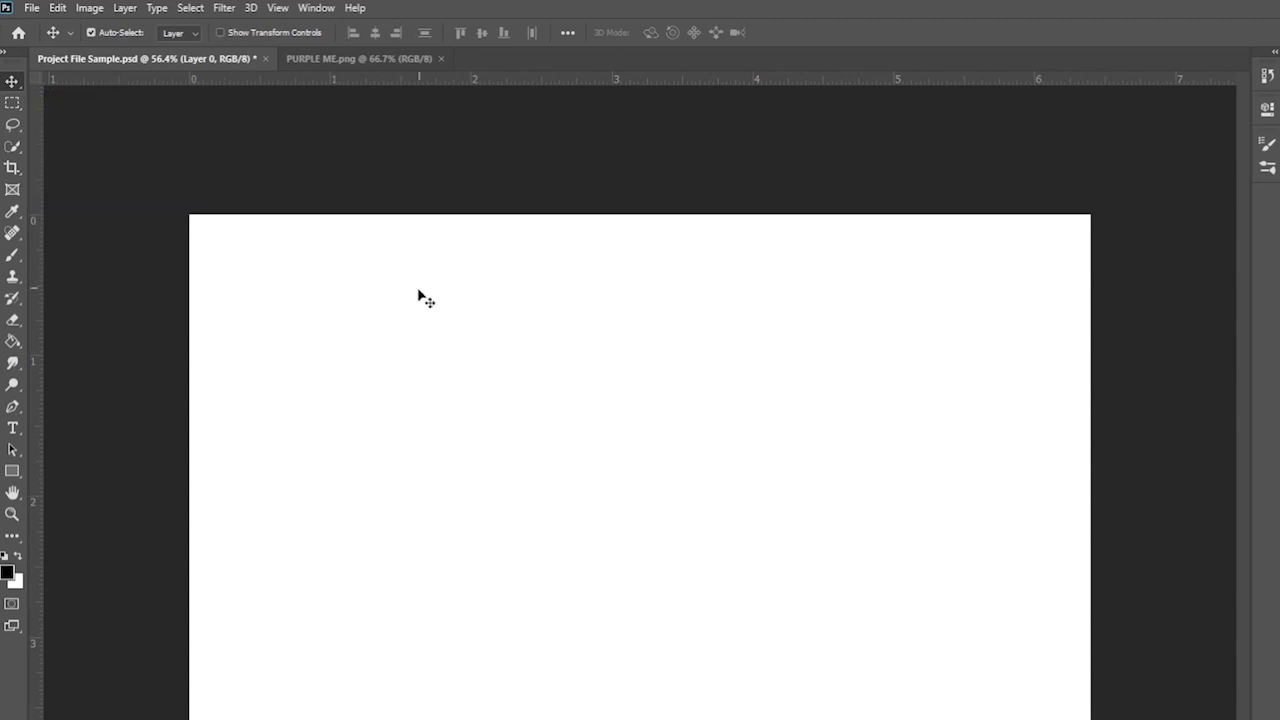
left_click(336, 61)
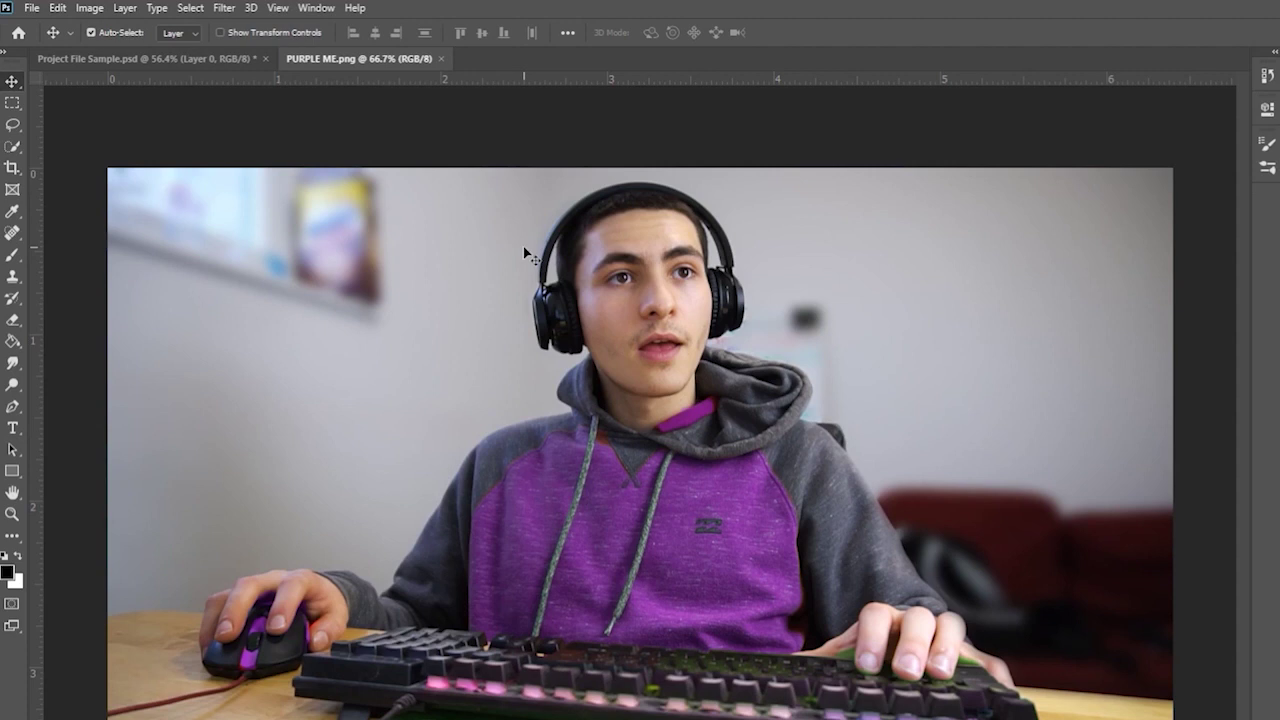
- Choose the Elliptical Marquee Tool from the Marquee tool flyout
left_click(16, 111)
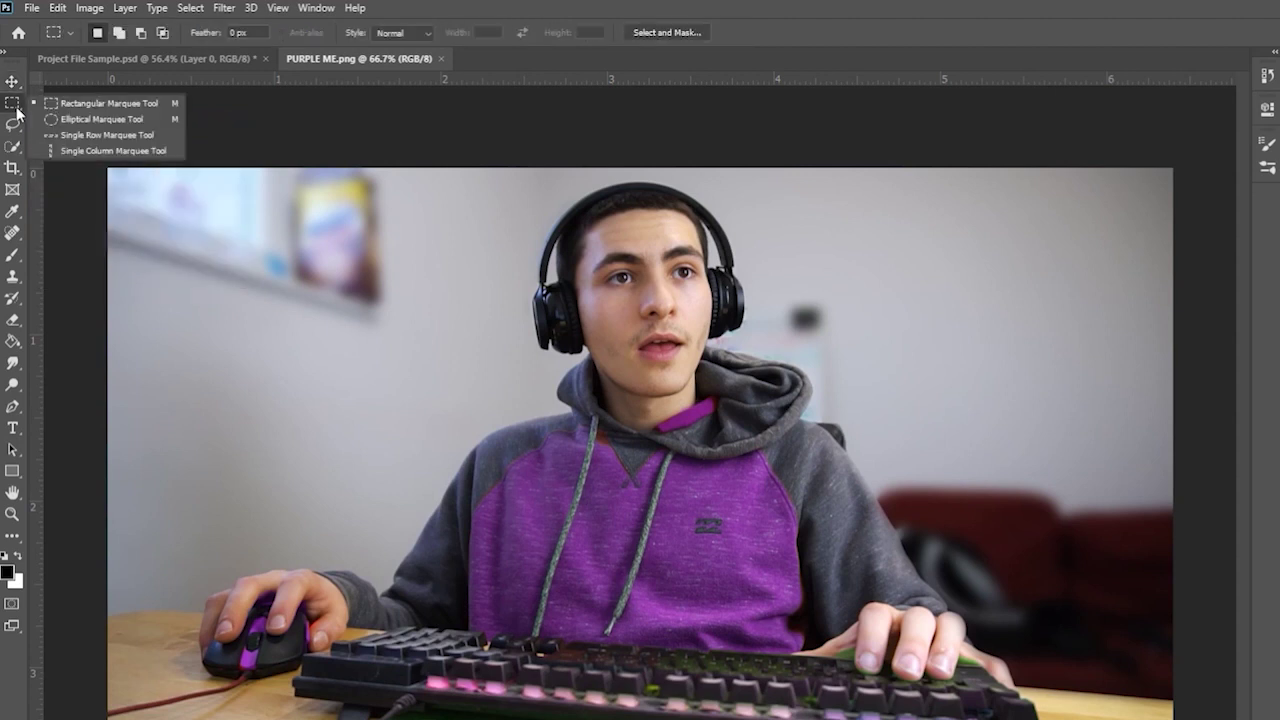
left_click(15, 82)
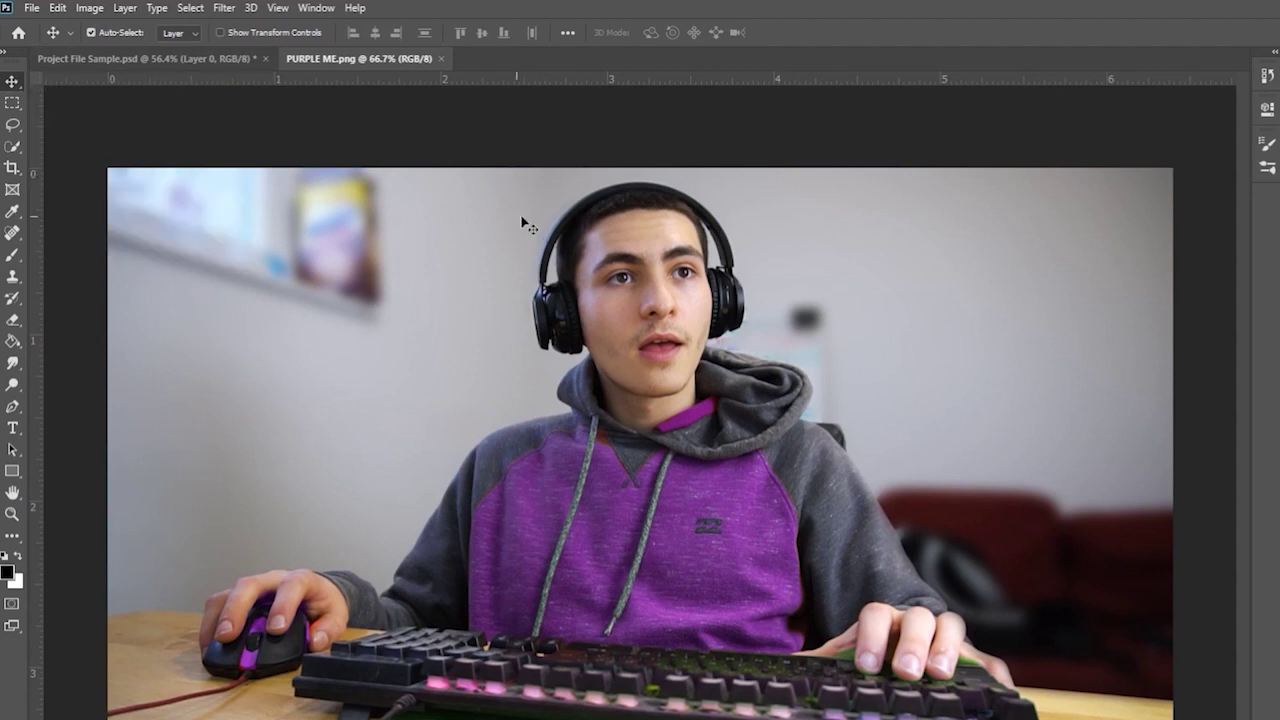
left_click(9, 111)
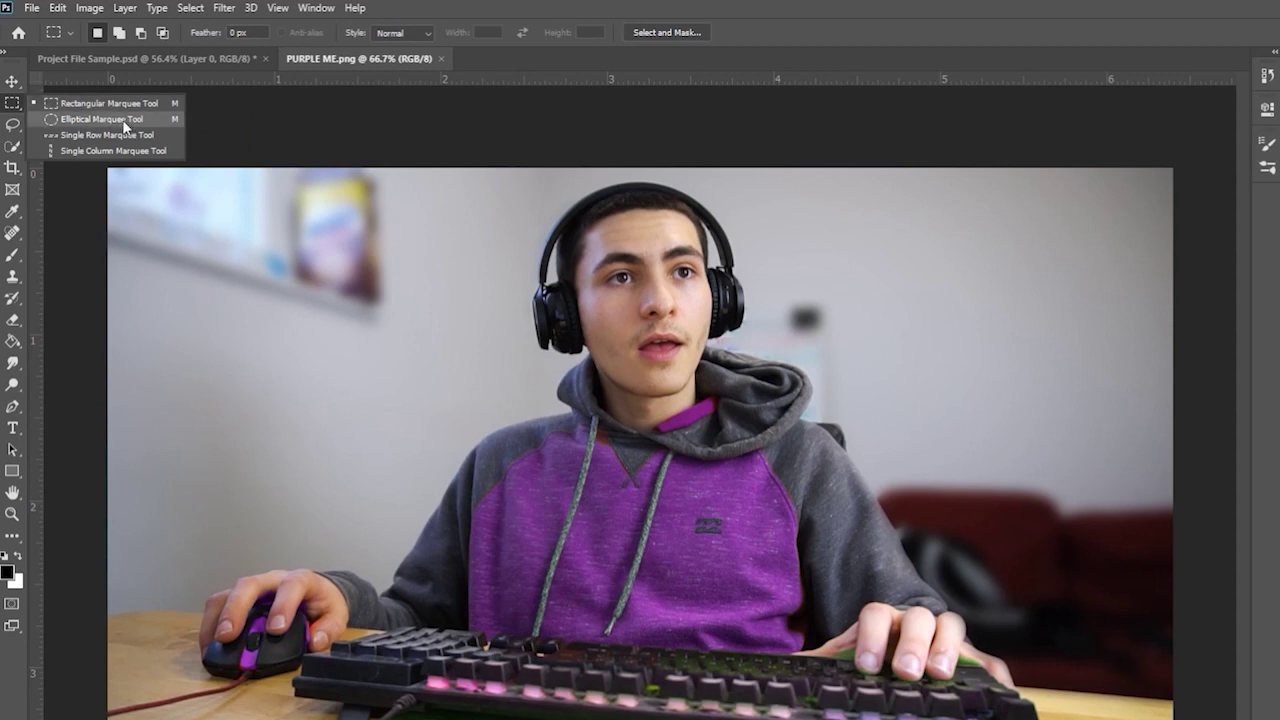
left_click(102, 119)
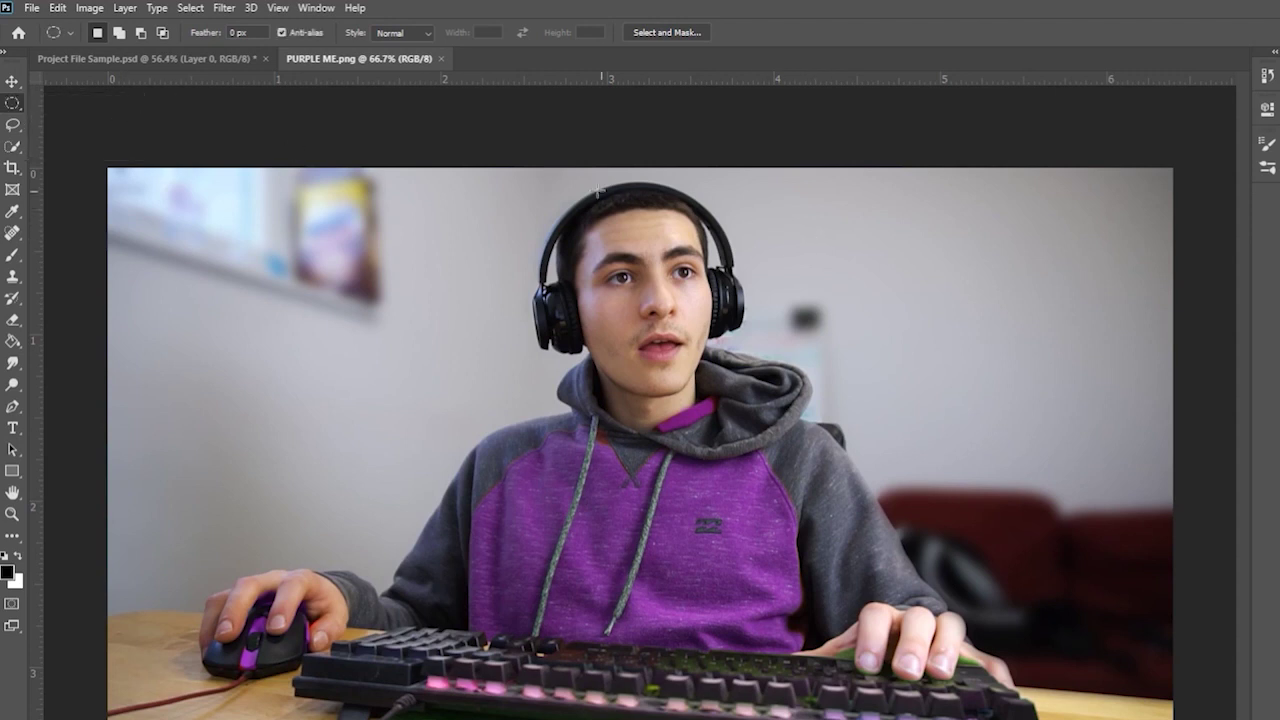
- Draw a circular selection around the head and headphones, nudging it slightly right to centre it
left_click_drag(497, 172, 923, 445)
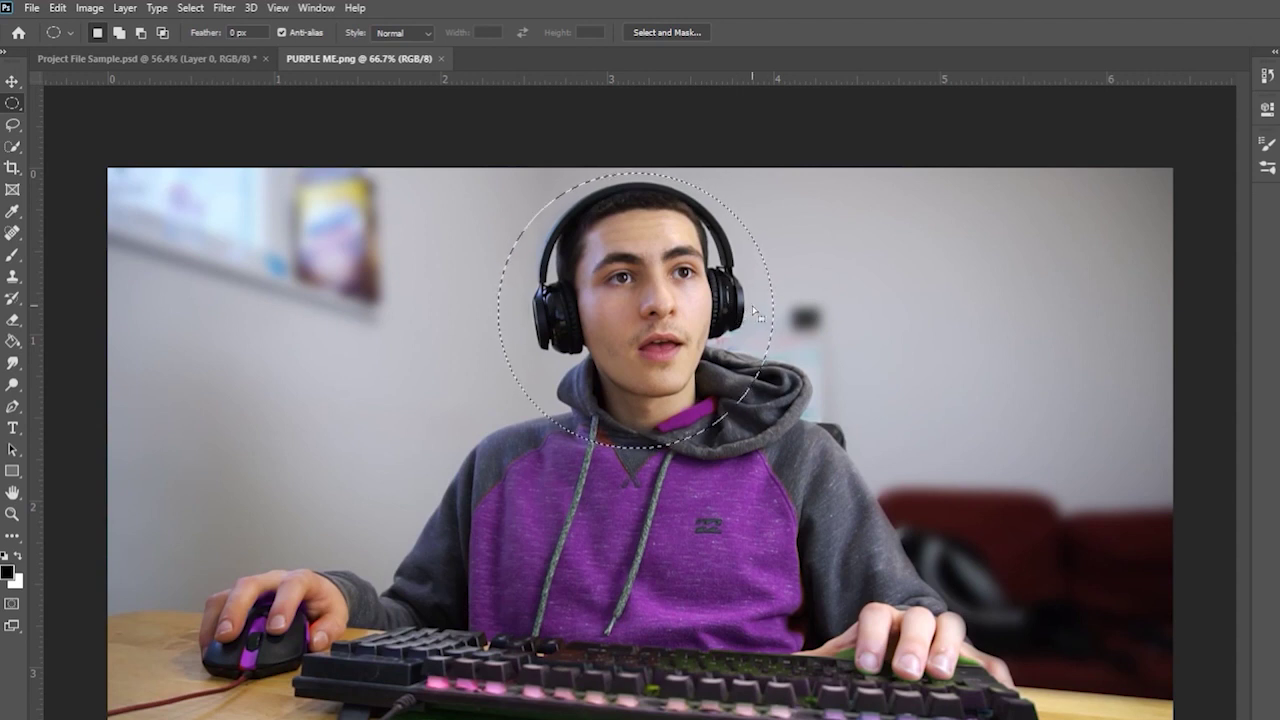
left_click_drag(752, 307, 757, 306)
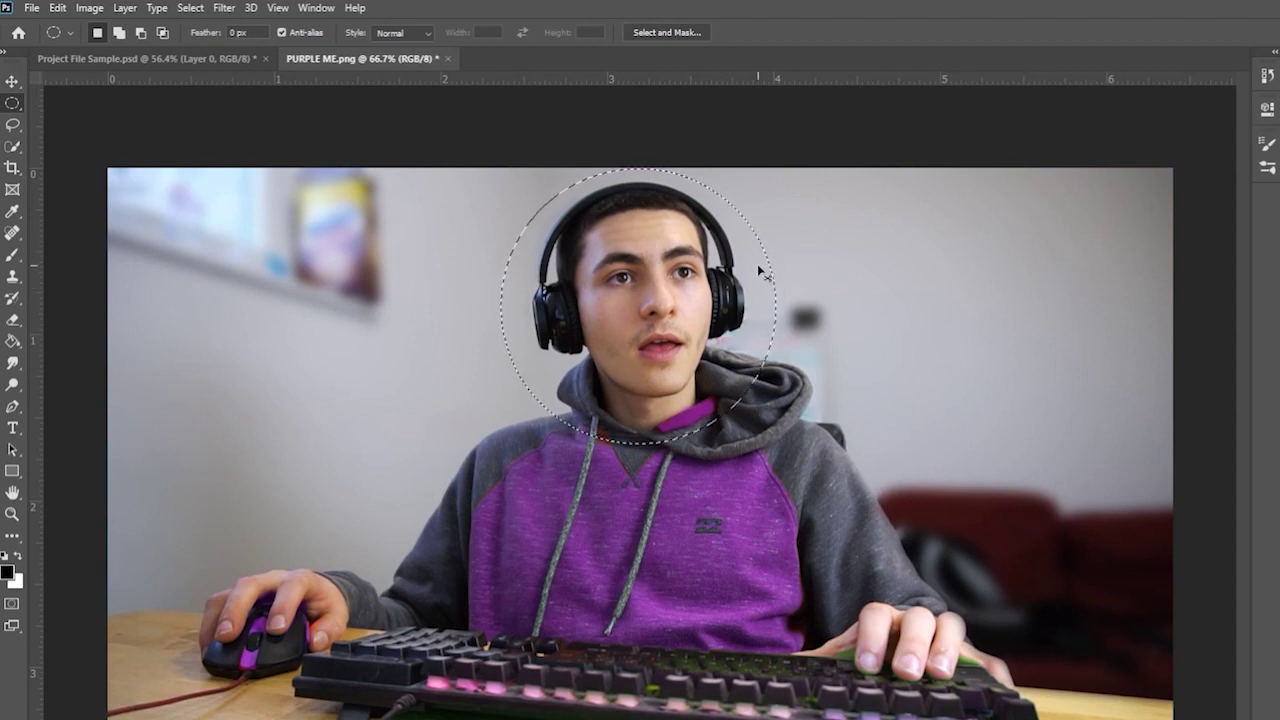
- Copy the circled head to its own layer, hide the photo, and move the cutout lower left
key("ctrl+j")
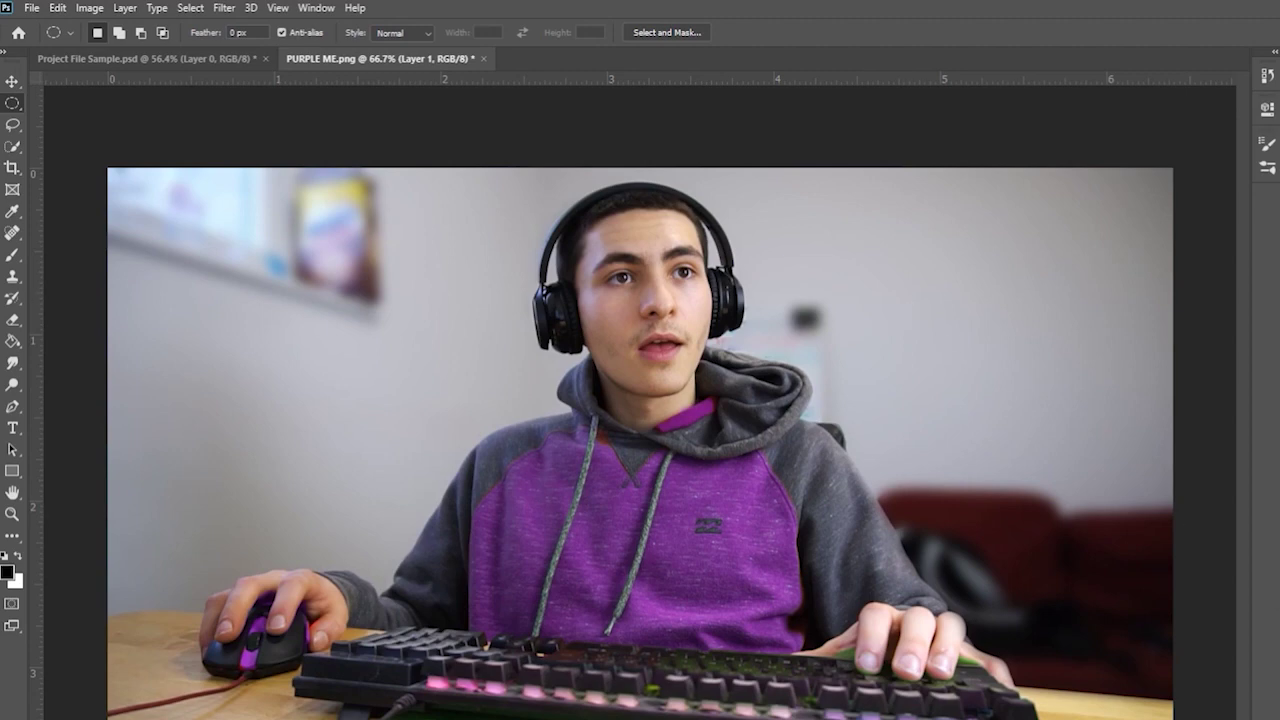
key("ctrl+comma")
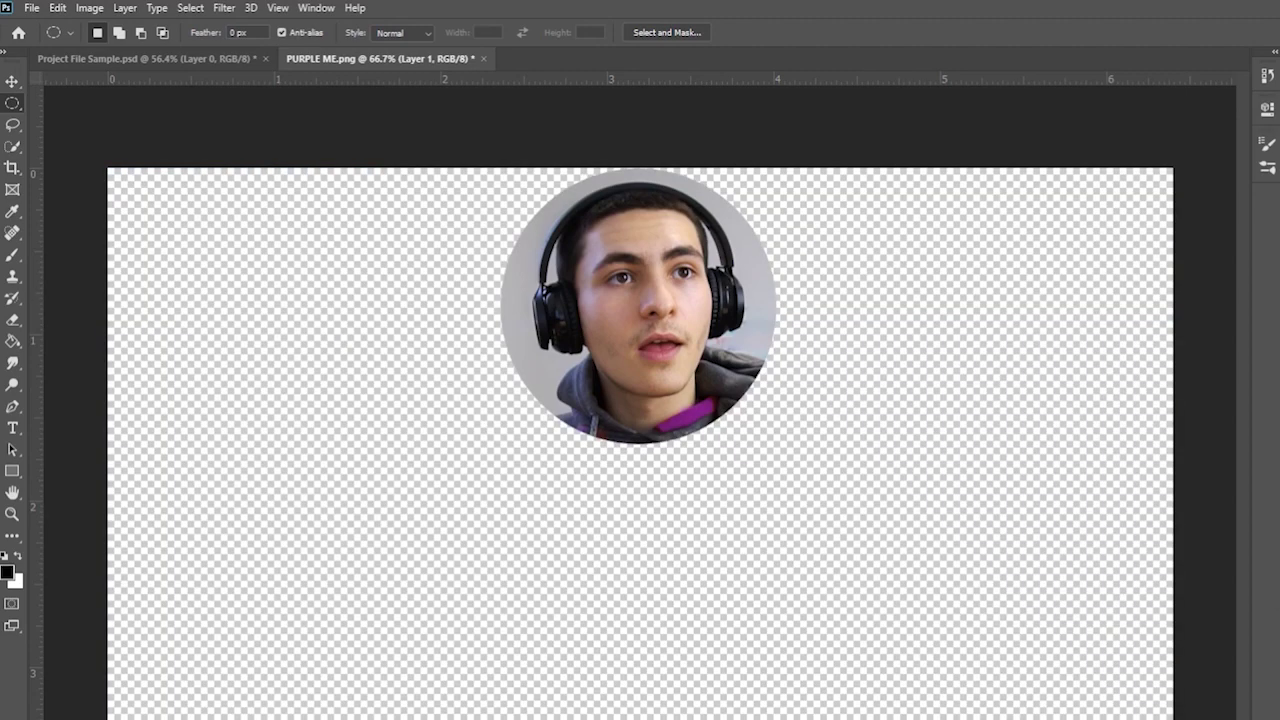
left_click(10, 82)
left_click_drag(688, 250, 303, 553)
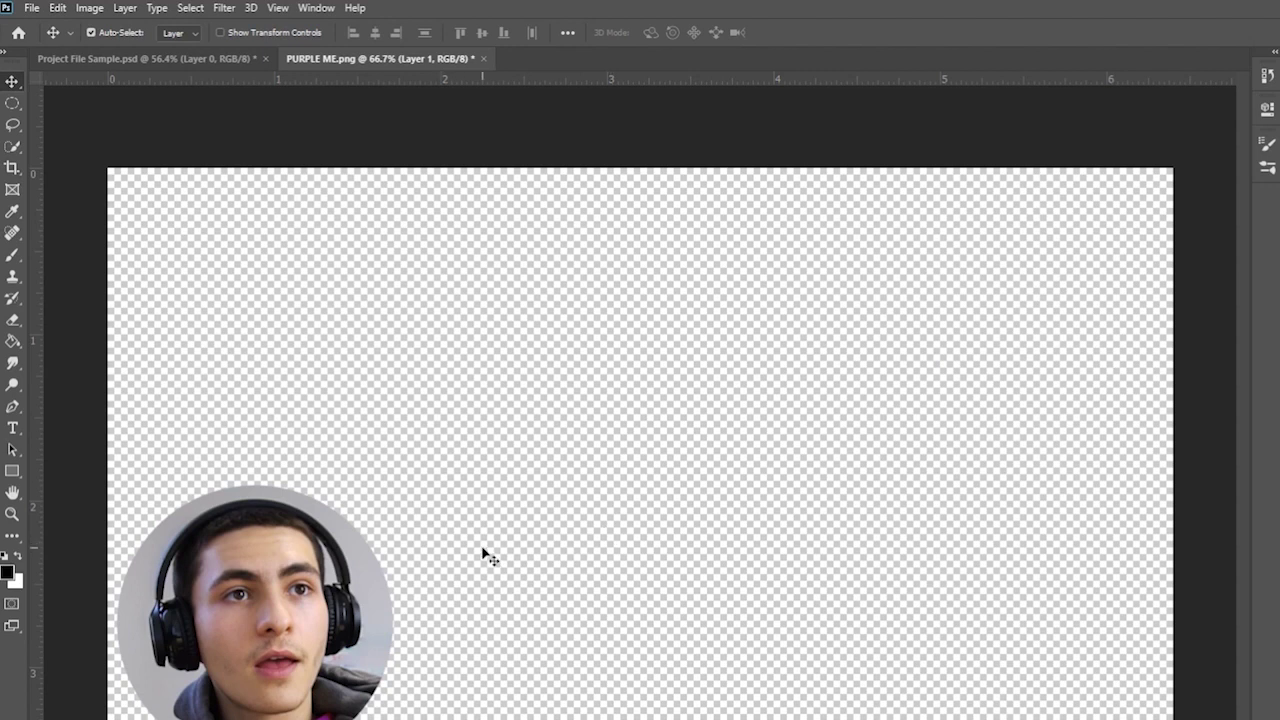
- Undo back to the full photo and drop the circular selection
key("ctrl+z")
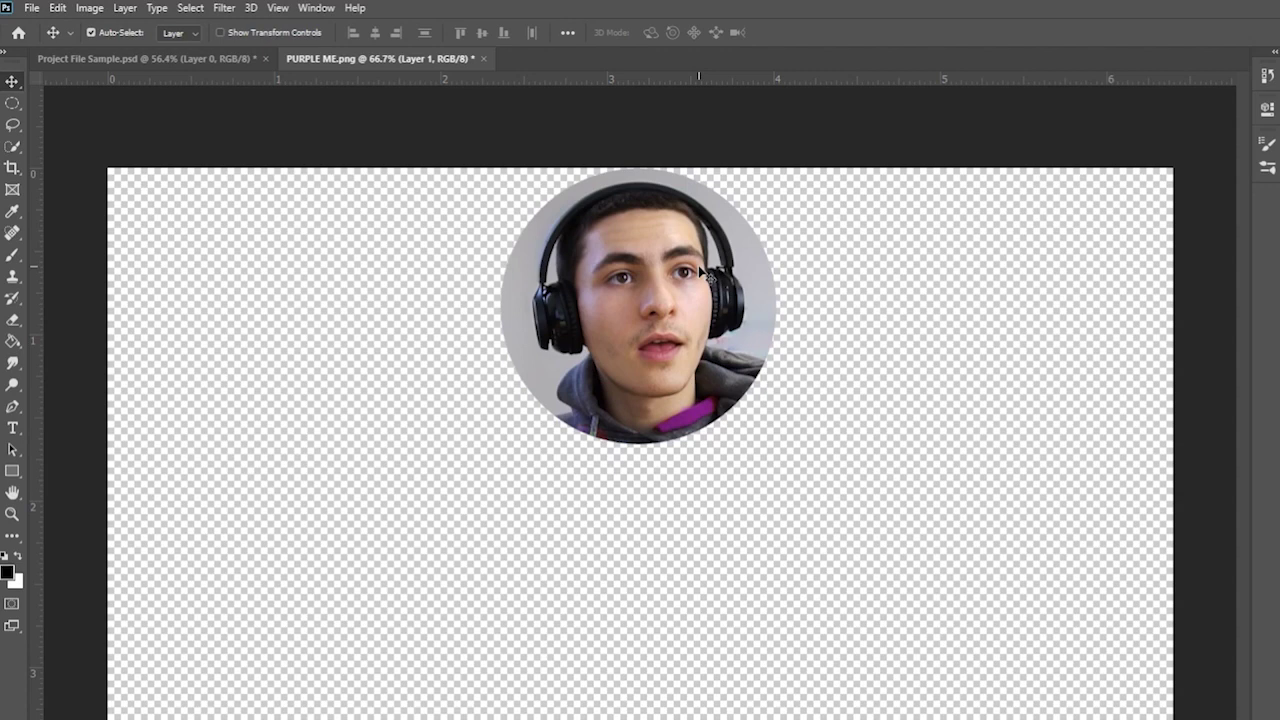
key("ctrl+z")
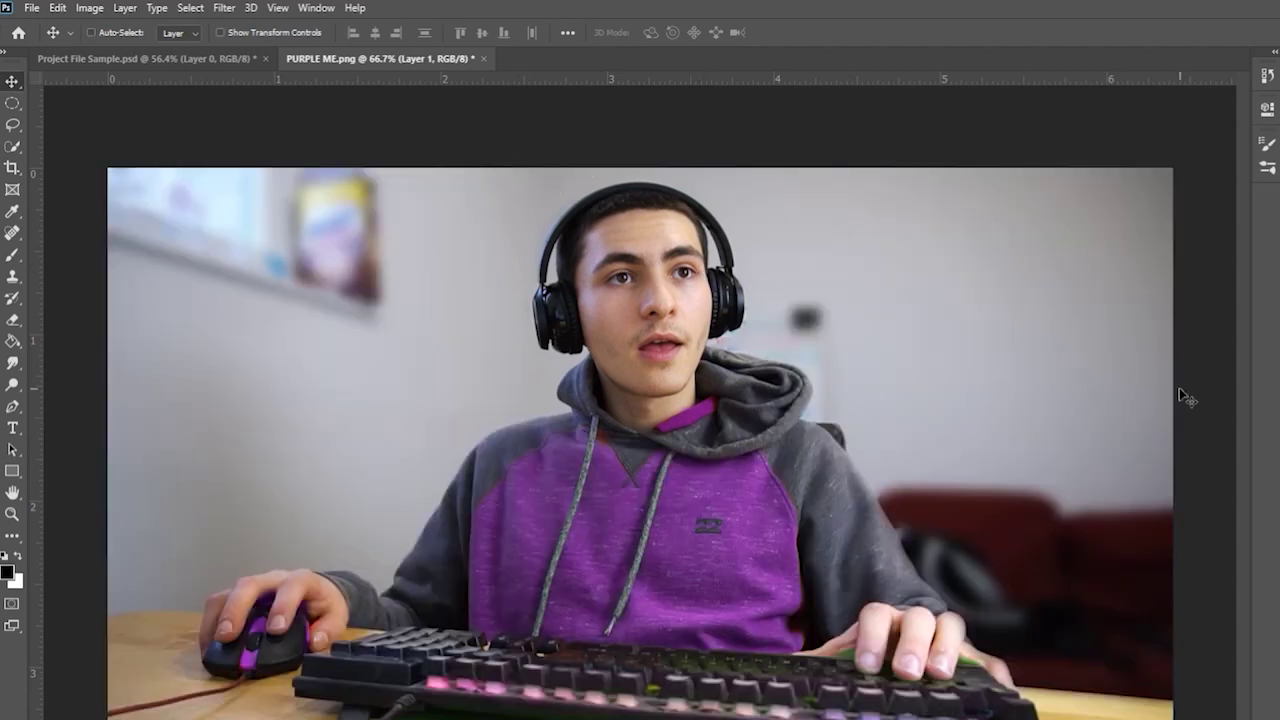
key("ctrl+z")
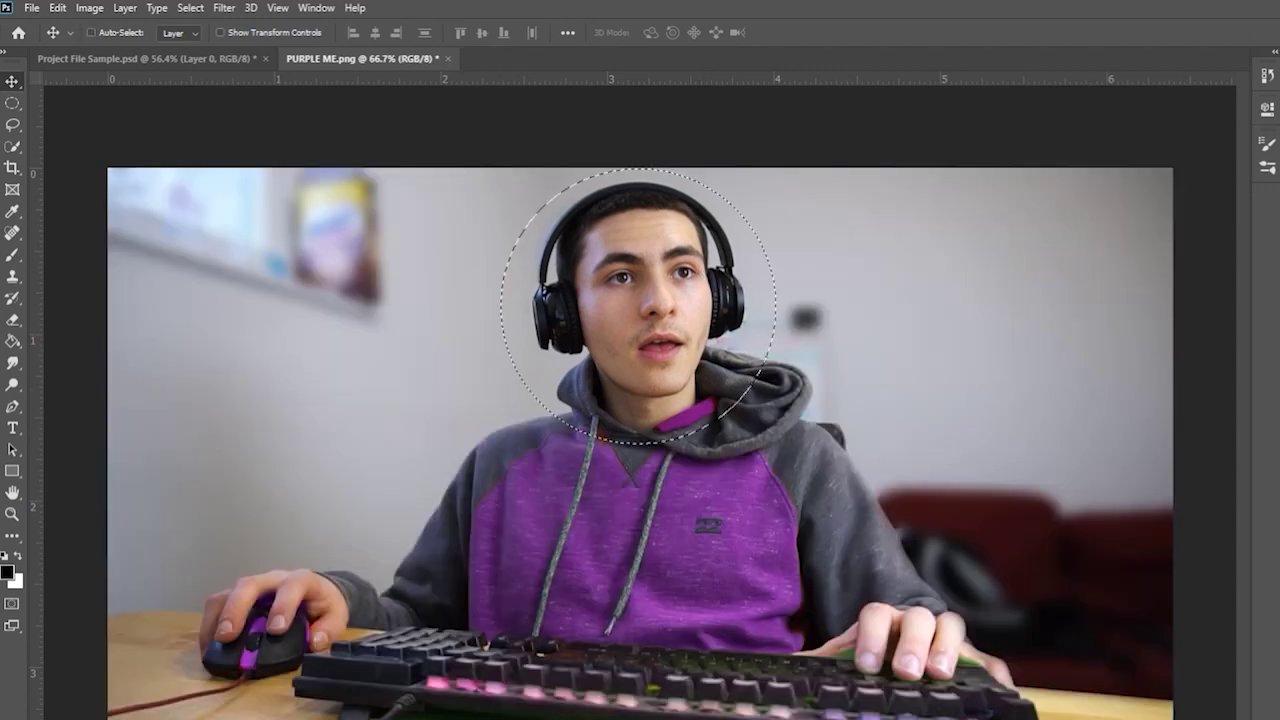
left_click(12, 104)
left_click(203, 138)
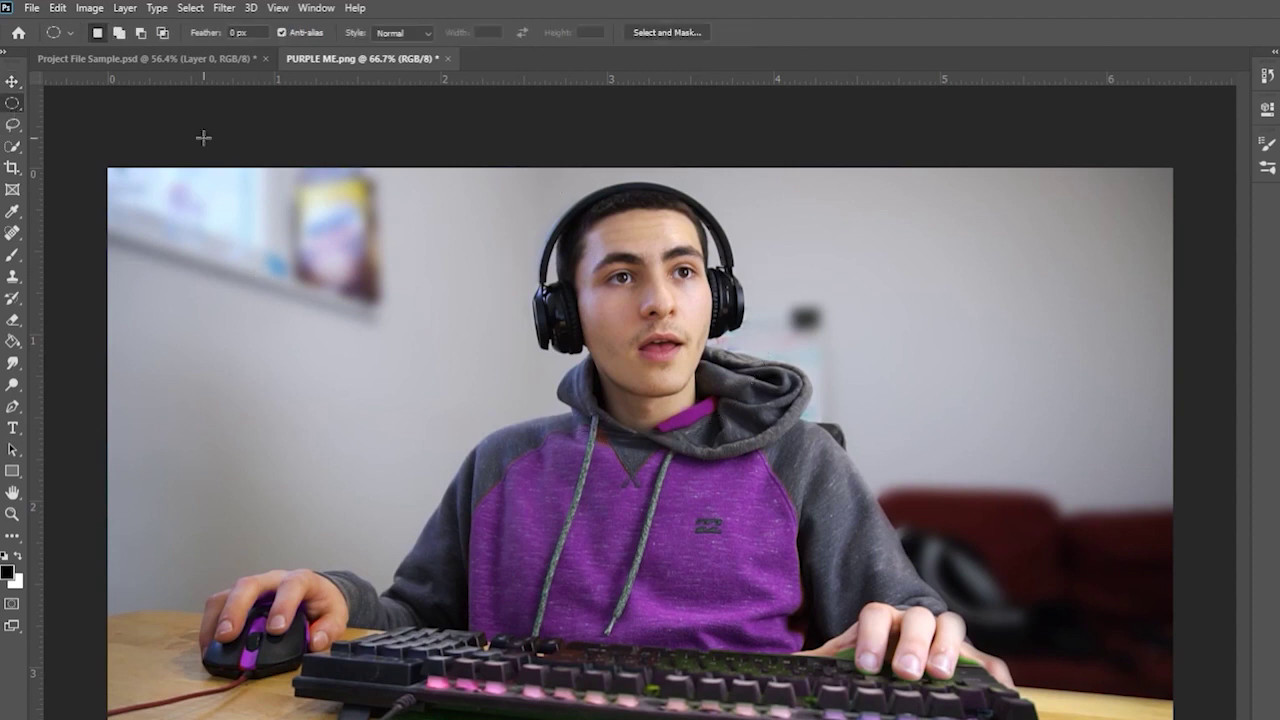
- Crop the photo to a narrow upright frame centred on the person, then zoom out
left_click(13, 168)
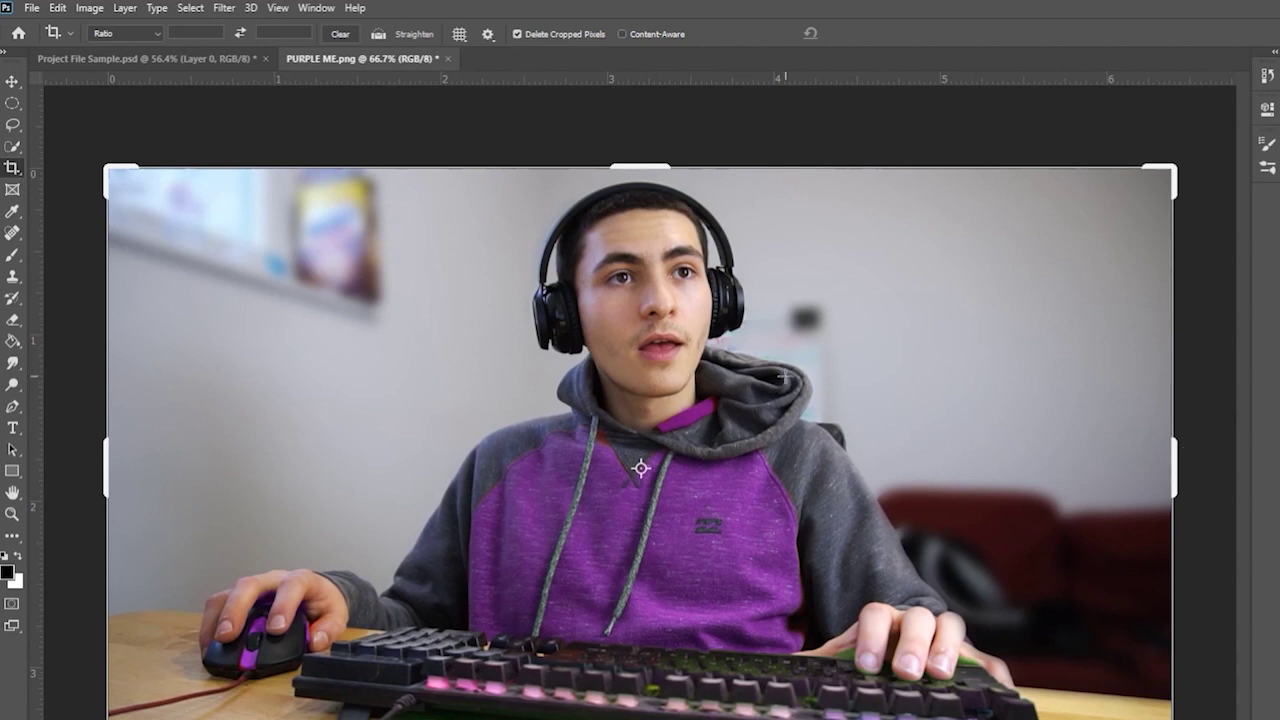
left_click_drag(1186, 463, 866, 486)
left_click(882, 490)
left_click_drag(920, 170, 930, 172)
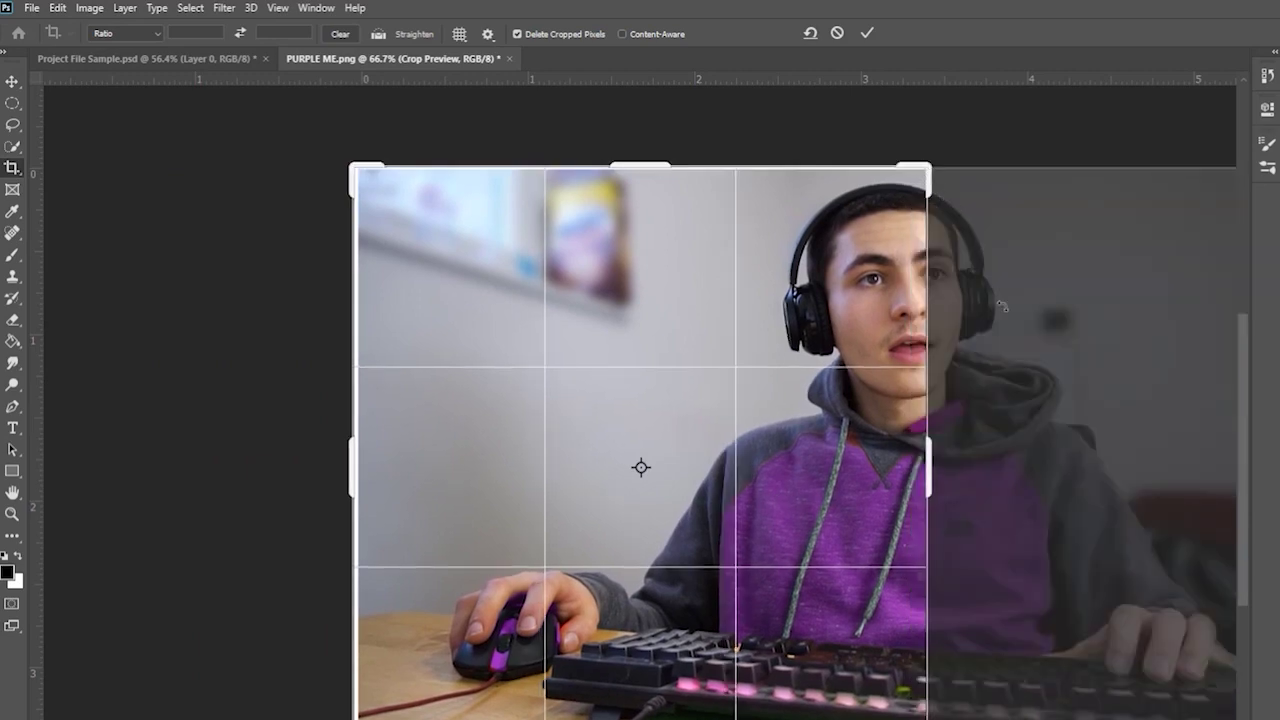
left_click_drag(830, 345, 585, 343)
left_click_drag(687, 346, 697, 347)
left_click_drag(920, 465, 926, 468)
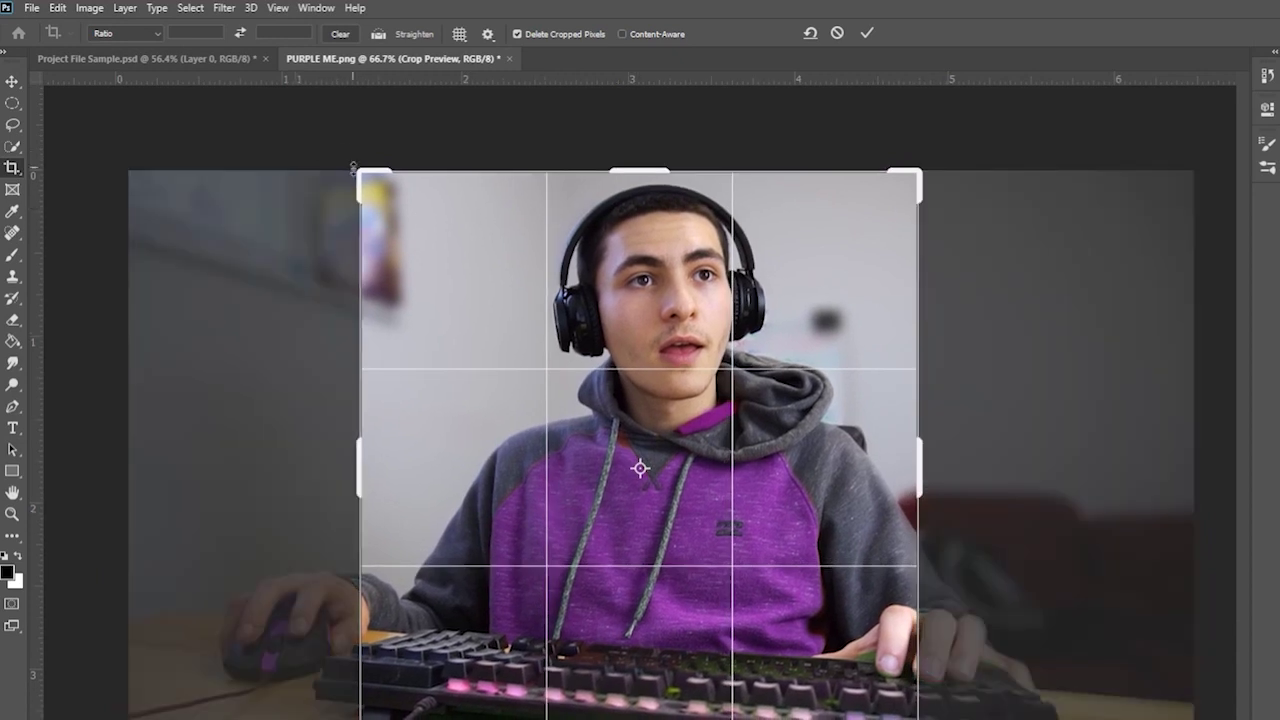
left_click_drag(362, 174, 370, 182)
left_click_drag(644, 274, 638, 277)
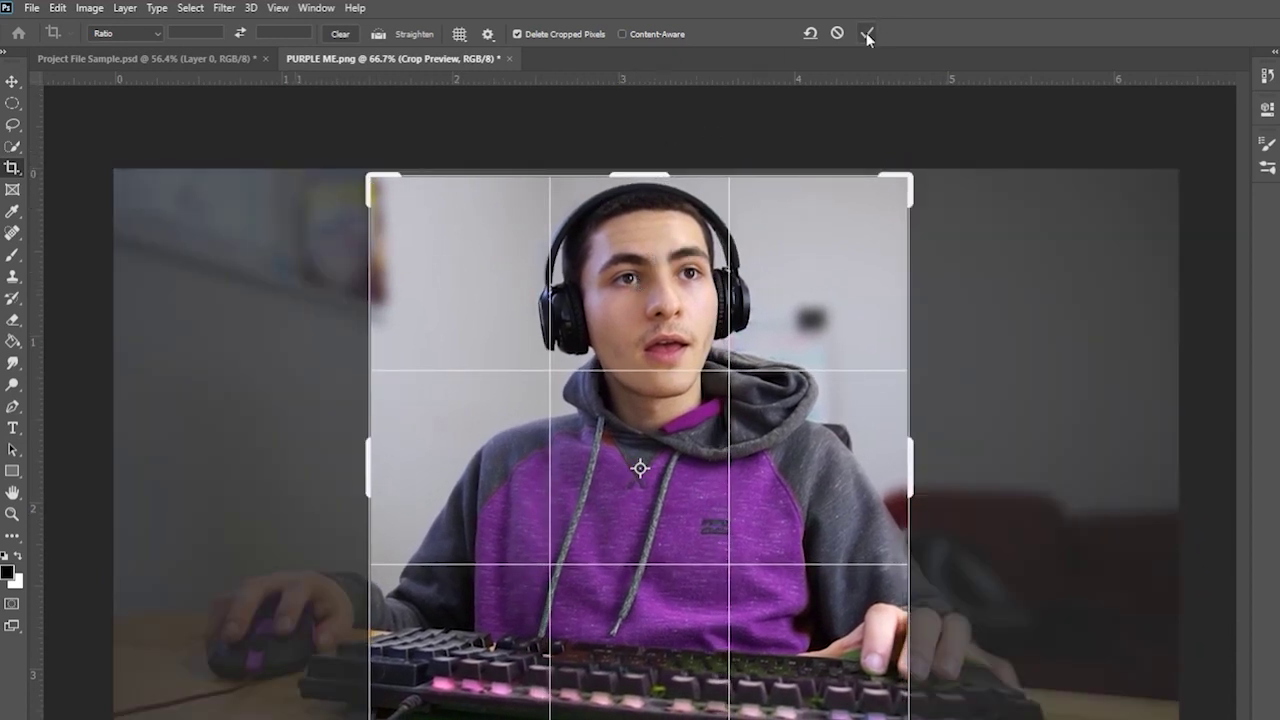
left_click(867, 35)
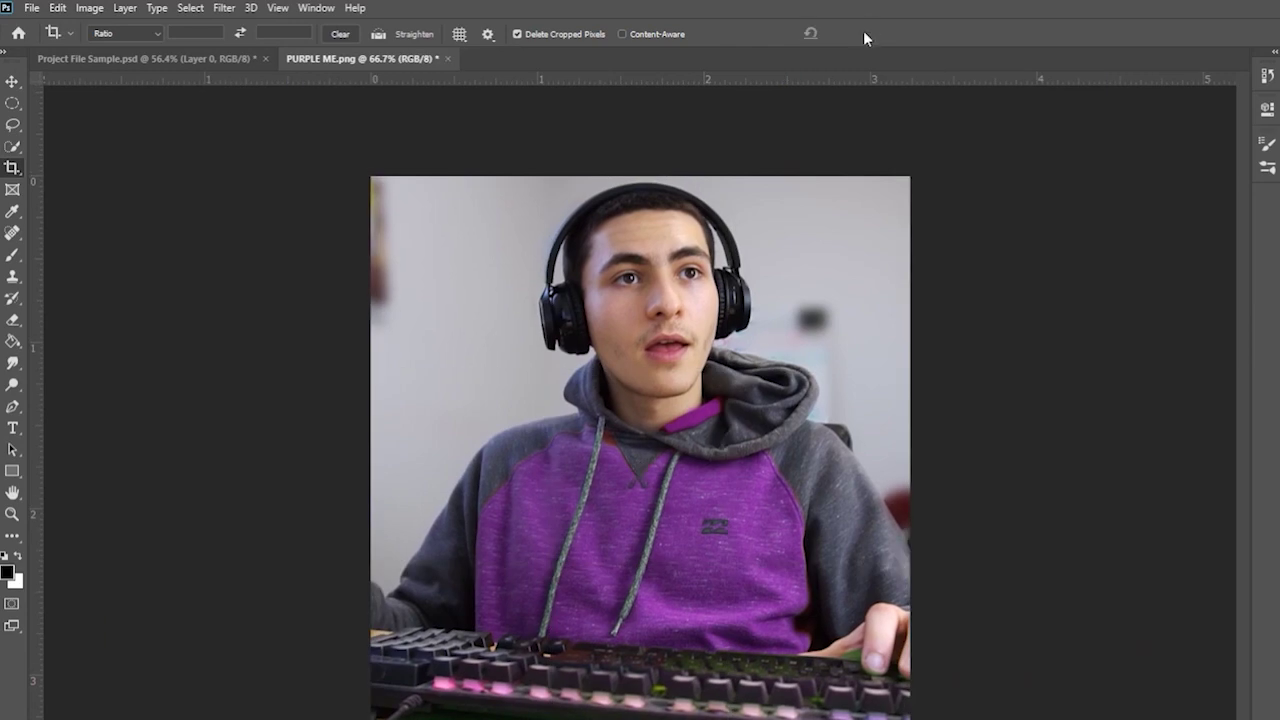
left_click(12, 513)
- Open Save As for the cropped photo and browse to the Blade HDD (D:) drive
left_click(314, 411, "alt")
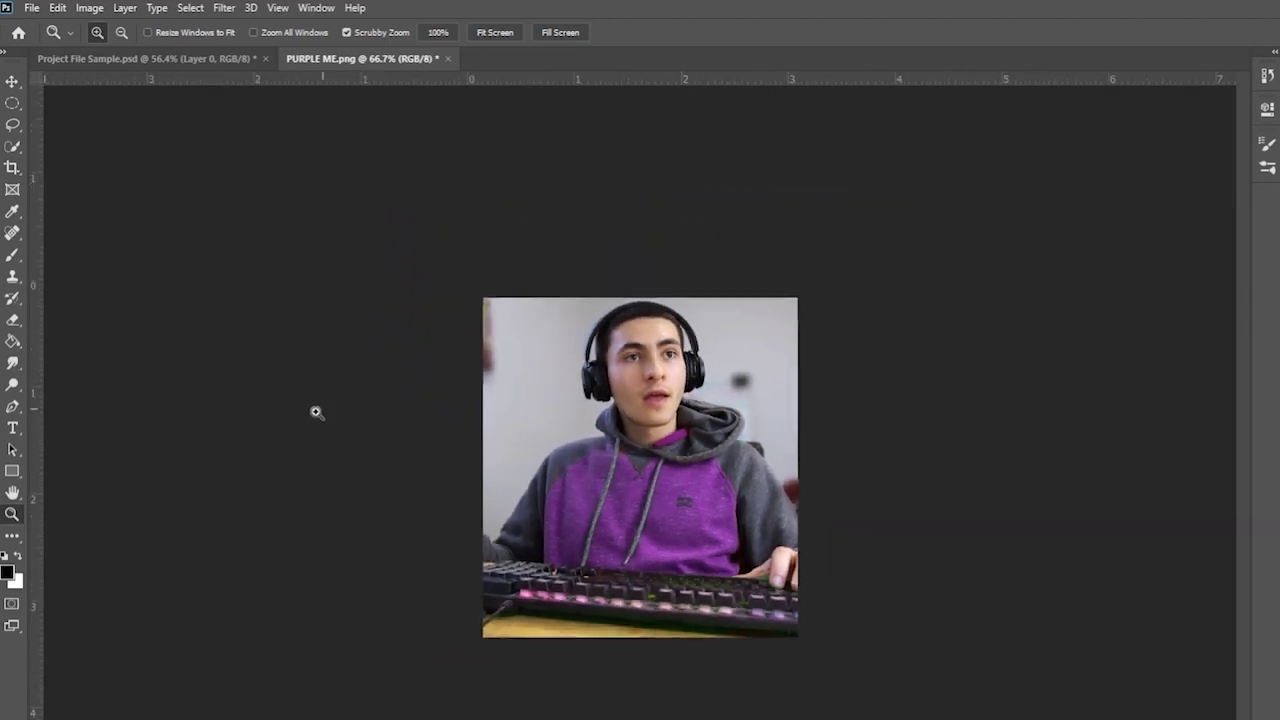
left_click(308, 414, "alt")
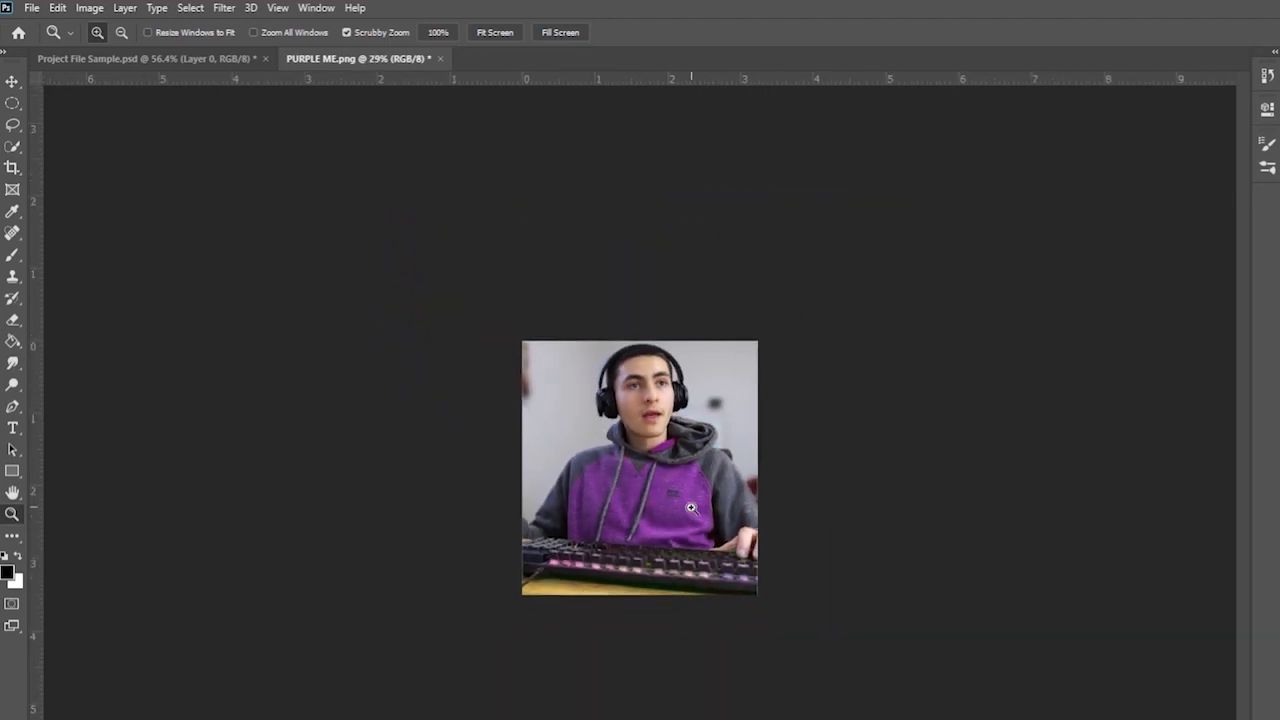
left_click_drag(680, 410, 706, 397)
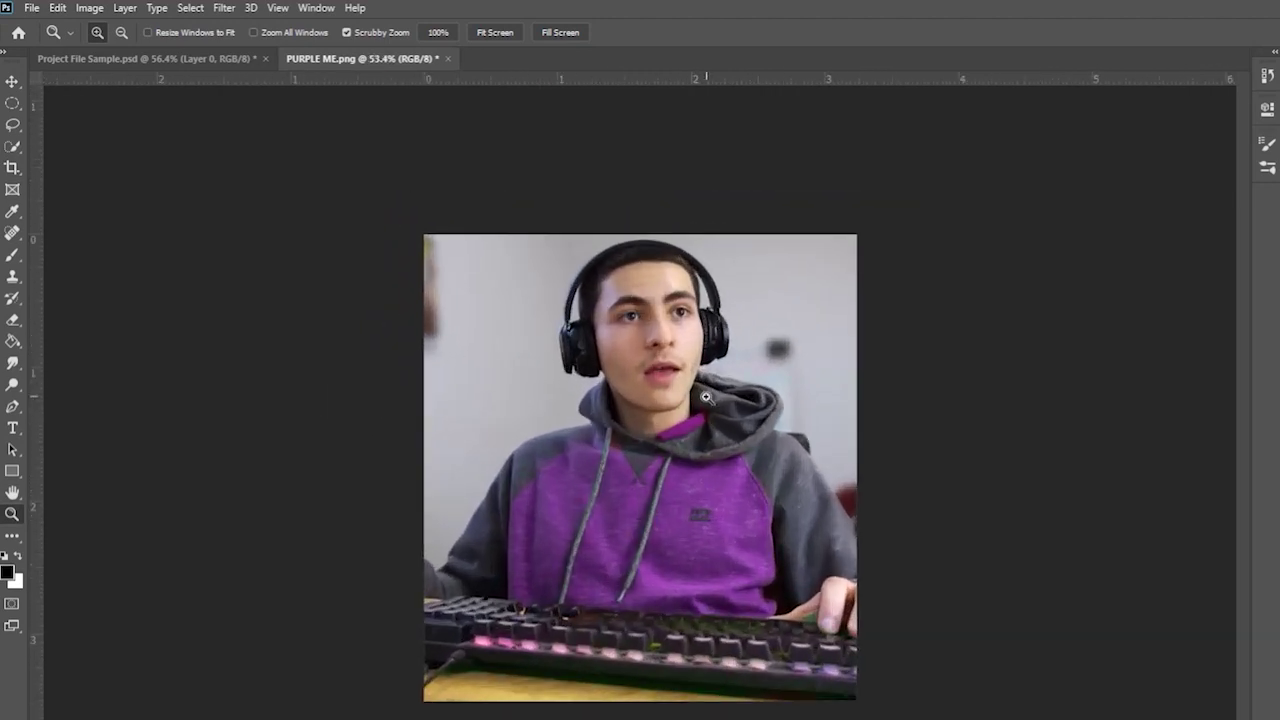
key("ctrl+shift+s")
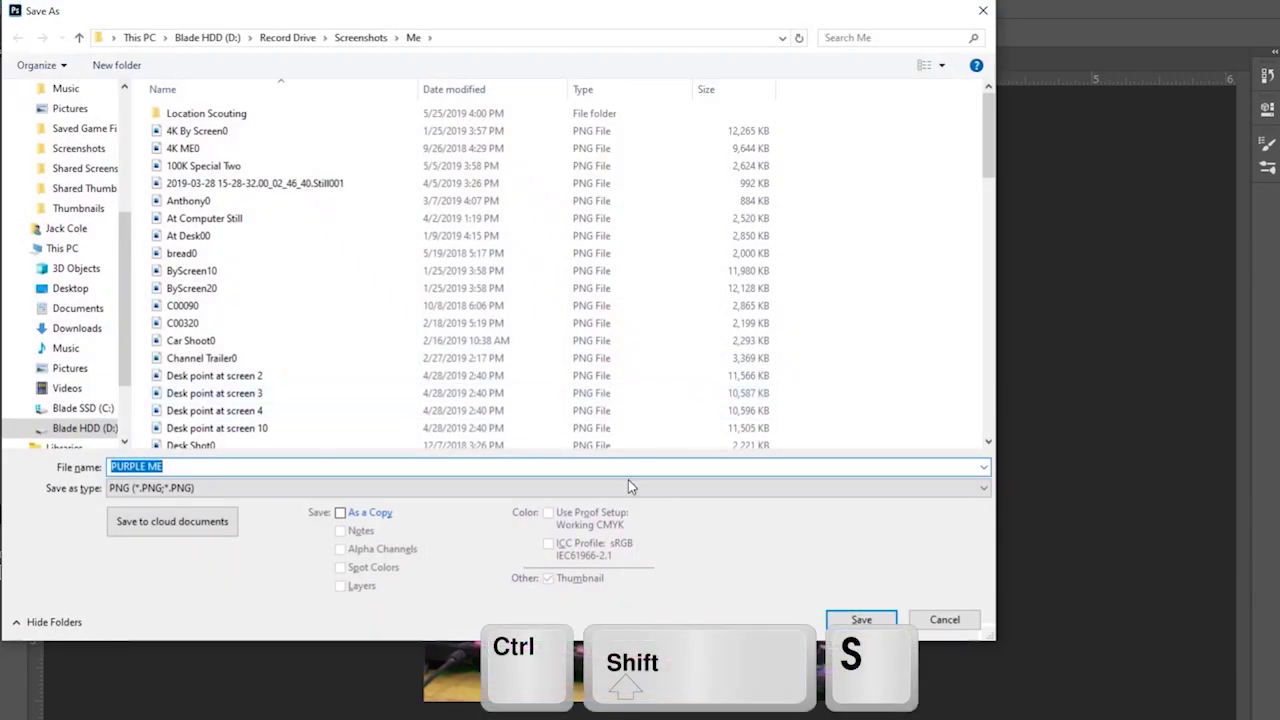
left_click(371, 37)
left_click(288, 38)
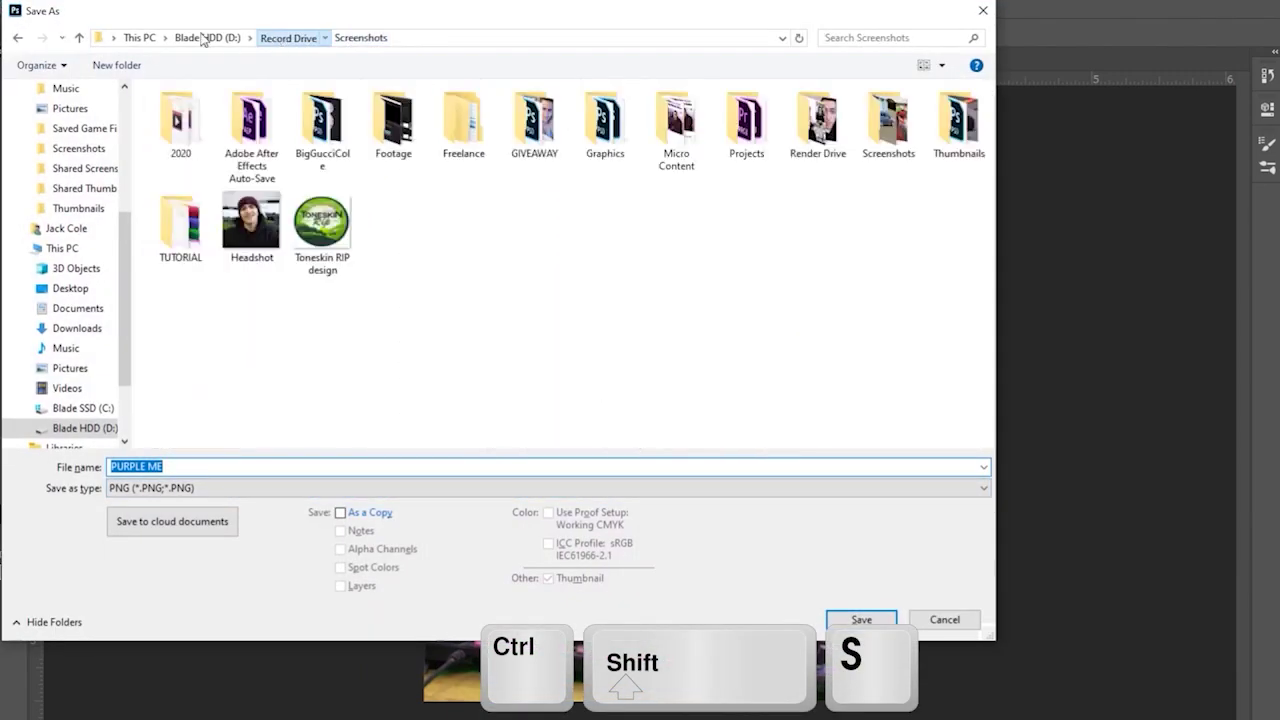
left_click(203, 38)
- Set the save type to JPEG, then cancel without saving
left_click(165, 490)
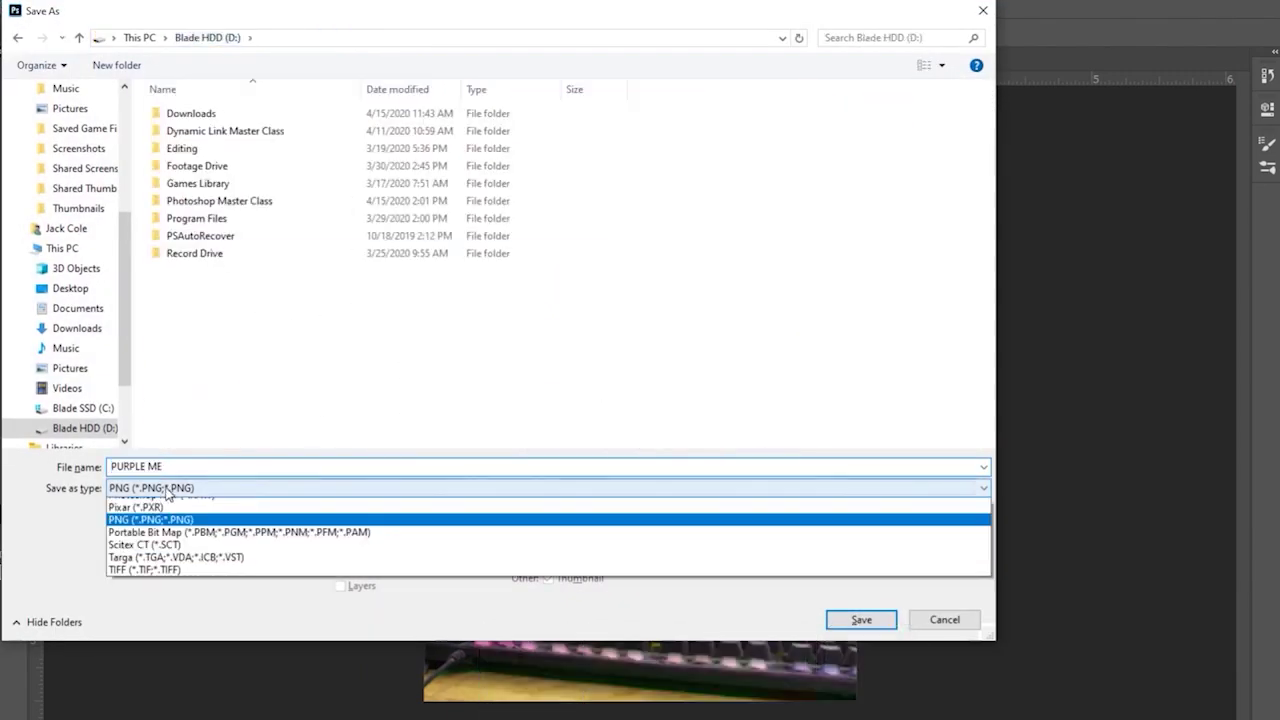
left_click(160, 616)
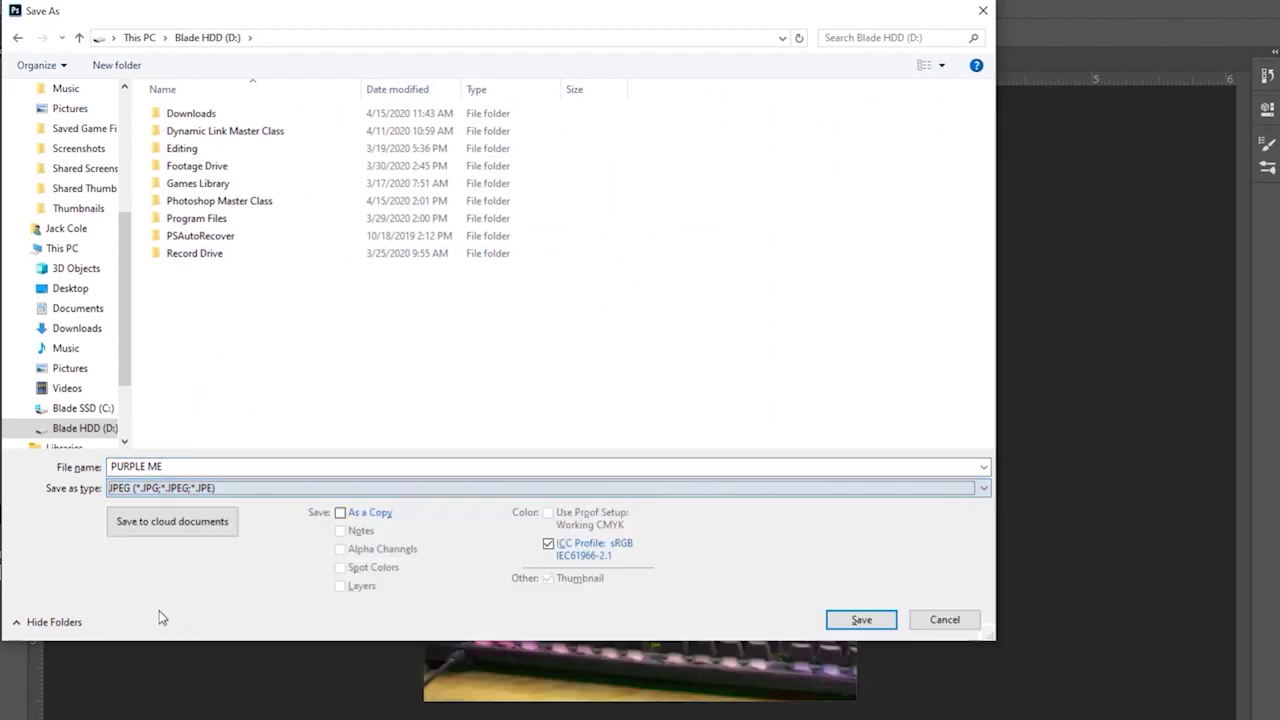
left_click(944, 619)
left_click_drag(863, 560, 926, 507)
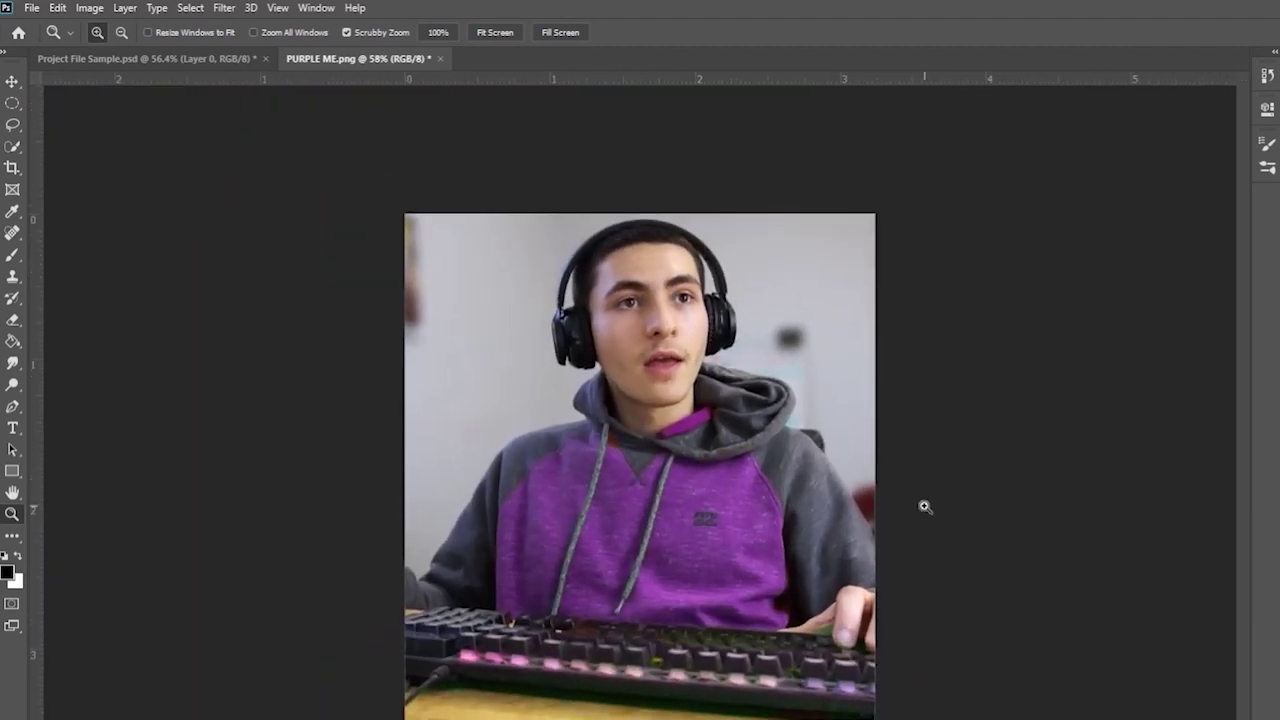
- Undo the portrait crop and free-transform the wide photo, scaling it to about 149%
key("ctrl+z")
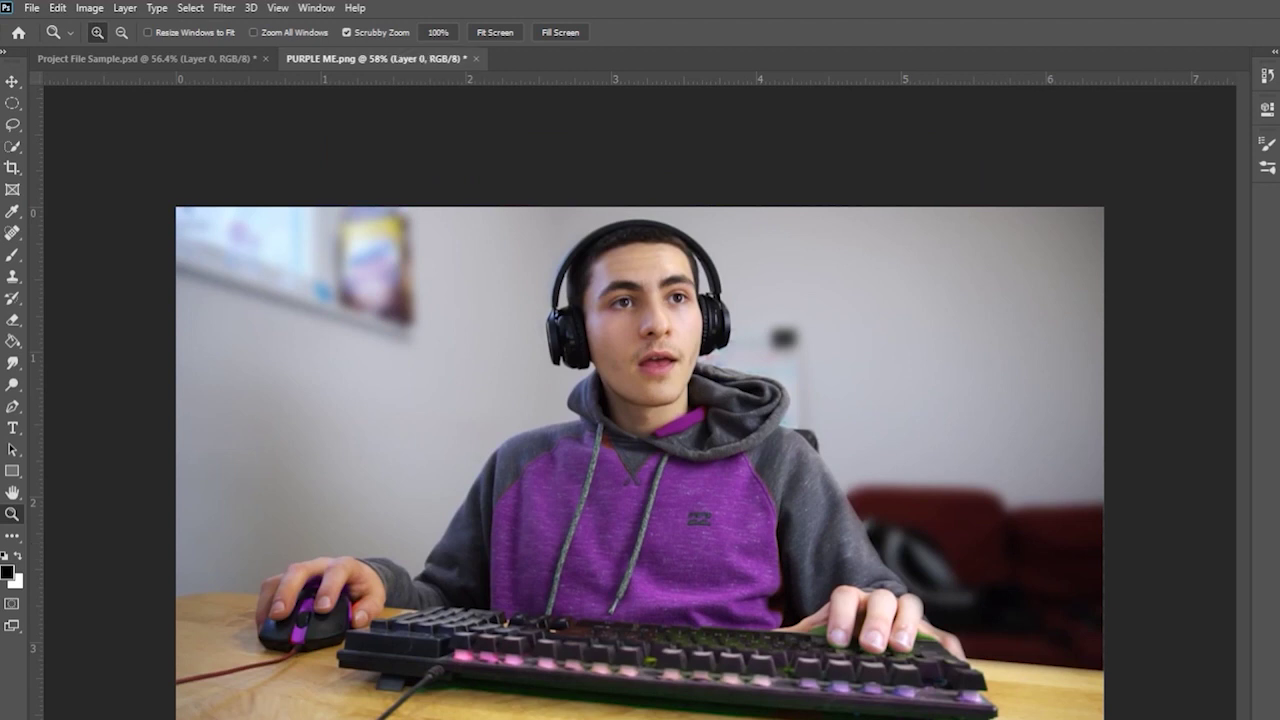
key("ctrl+t")
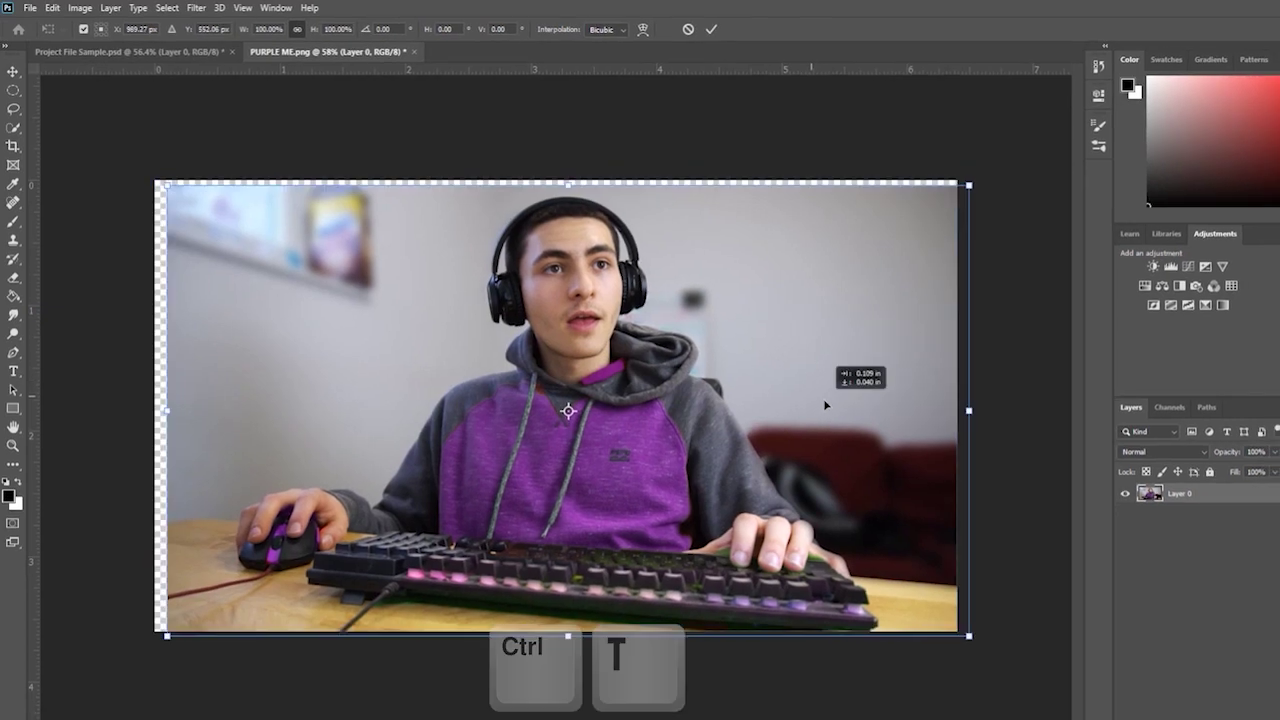
left_click_drag(922, 176, 674, 287)
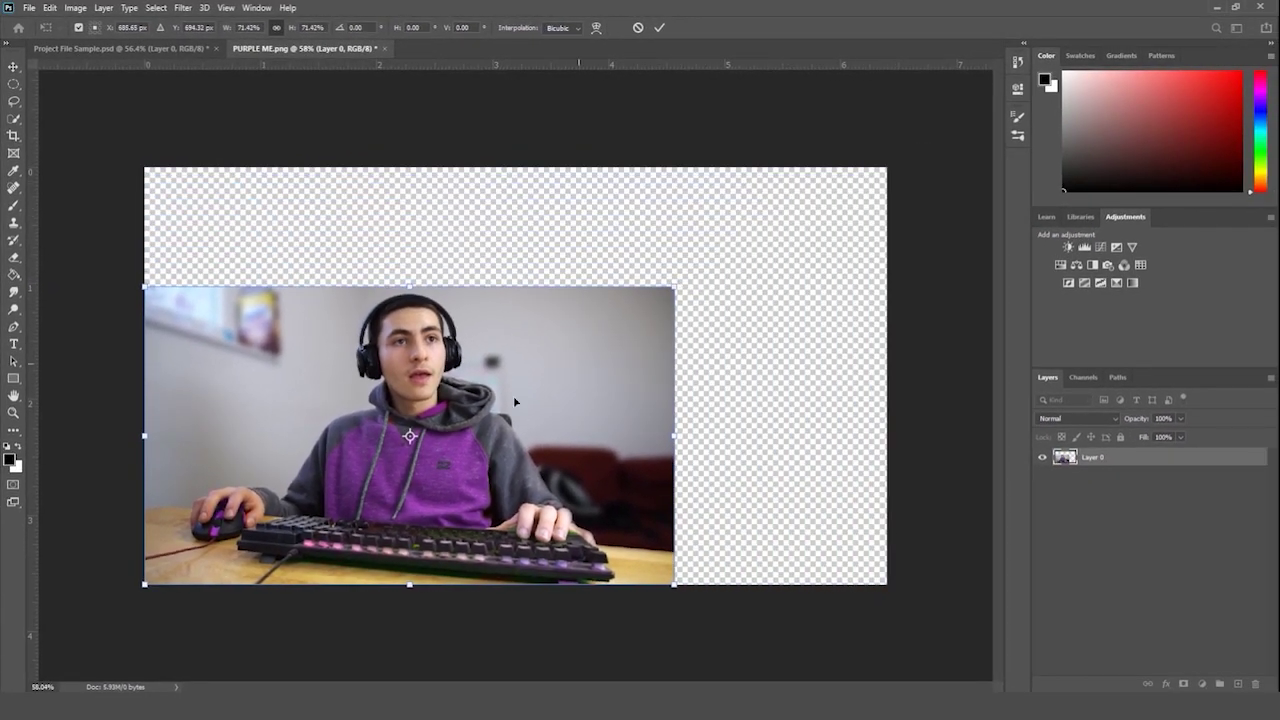
left_click_drag(158, 574, 145, 585)
left_click_drag(679, 285, 1273, 9)
- Shift the photo left, tilt it, and enlarge it to about 160%, then apply the transform
left_click_drag(687, 152, 575, 361)
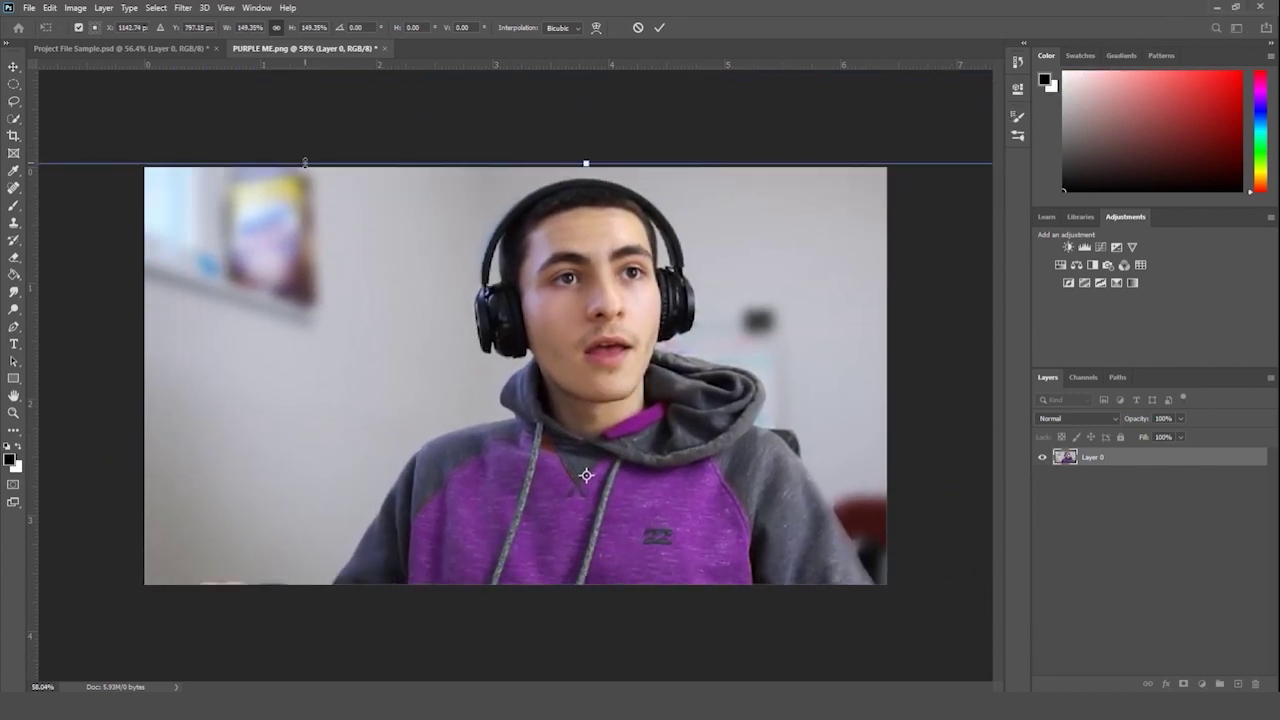
left_click_drag(307, 153, 423, 191)
left_click_drag(655, 250, 410, 250)
left_click_drag(971, 400, 782, 350)
left_click_drag(448, 170, 514, 120)
left_click_drag(605, 280, 607, 282)
key("Return")
key("z")
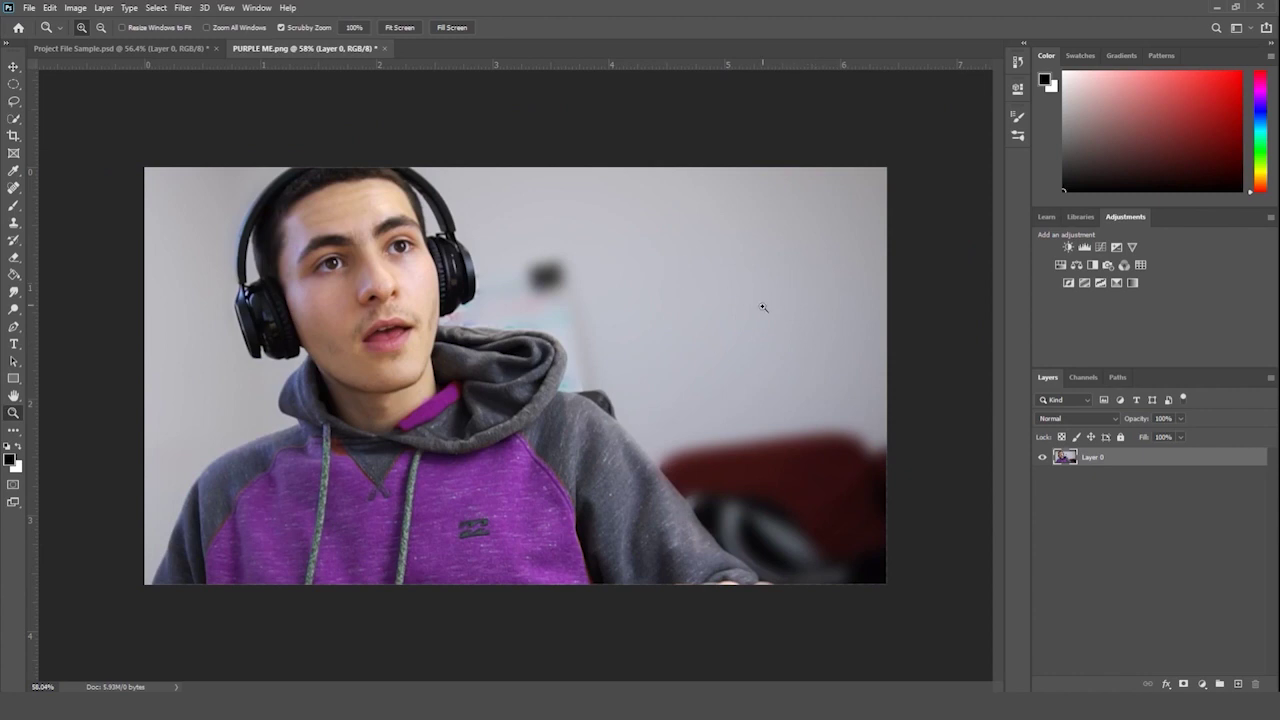
- Undo the enlarge-and-tilt, then distort the photo by dragging its bottom-right, bottom-left and top-left corners
key("ctrl+z")
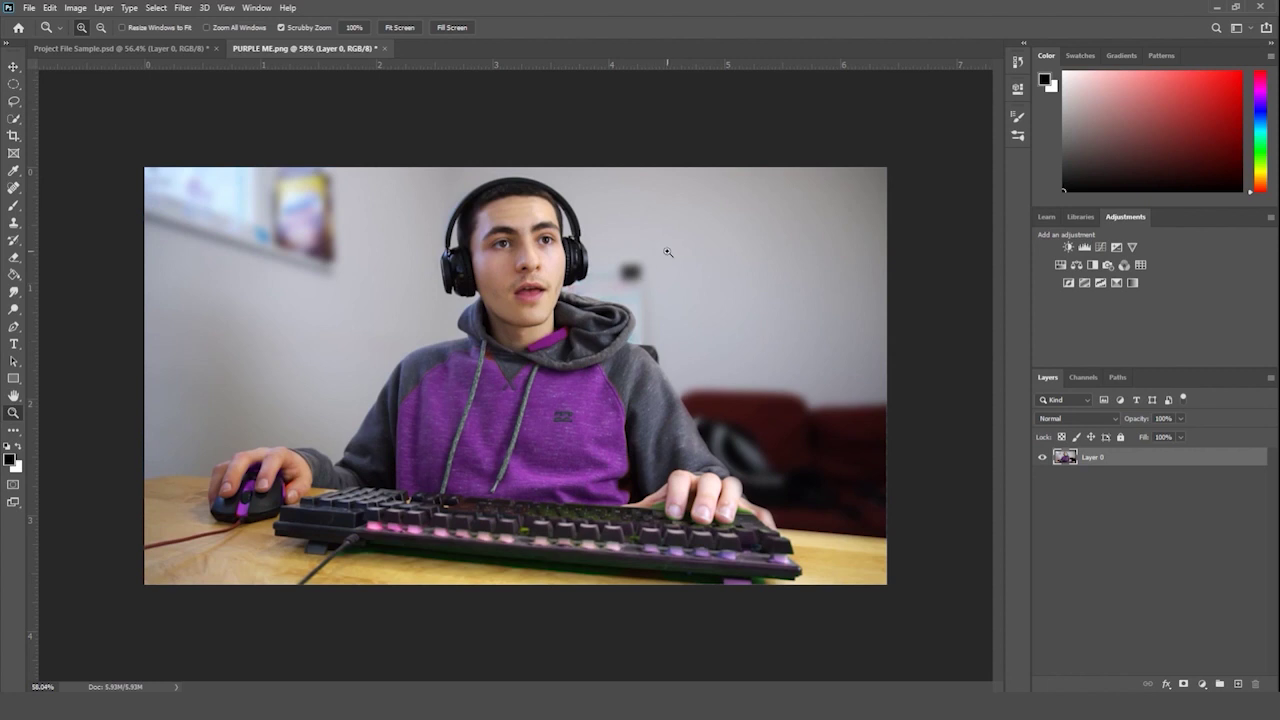
key("ctrl+t")
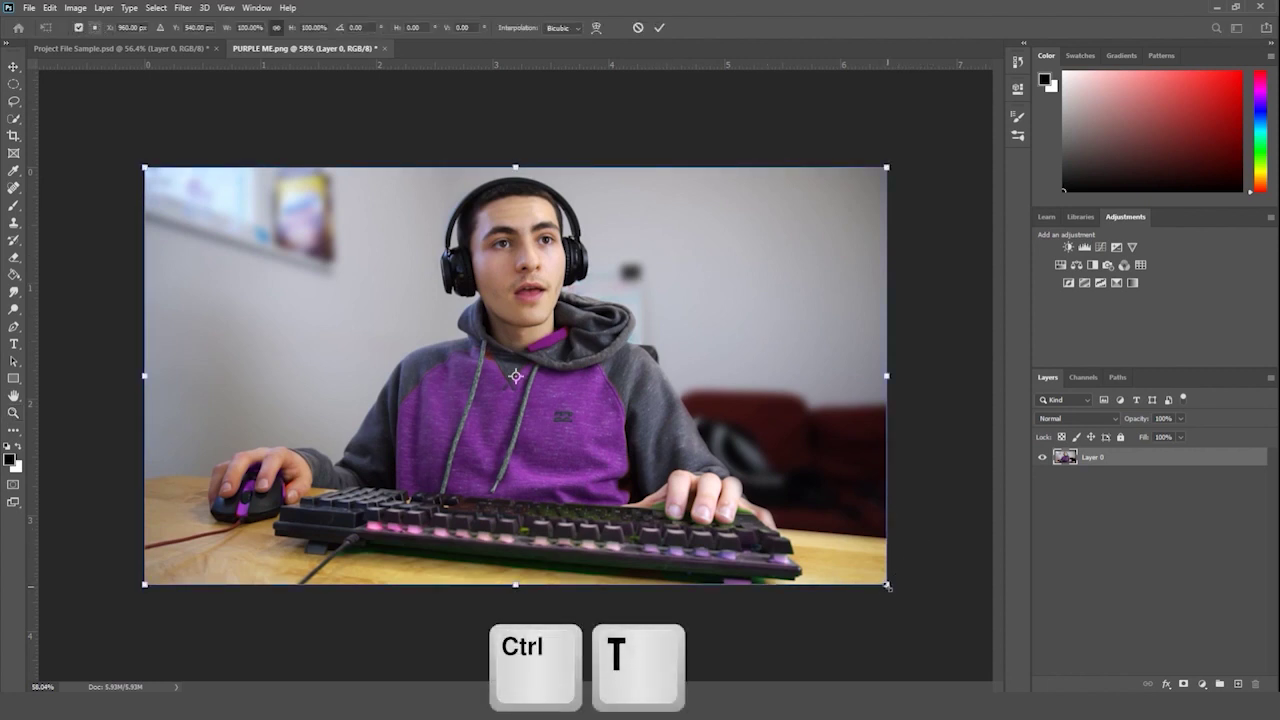
left_click_drag(889, 587, 862, 569)
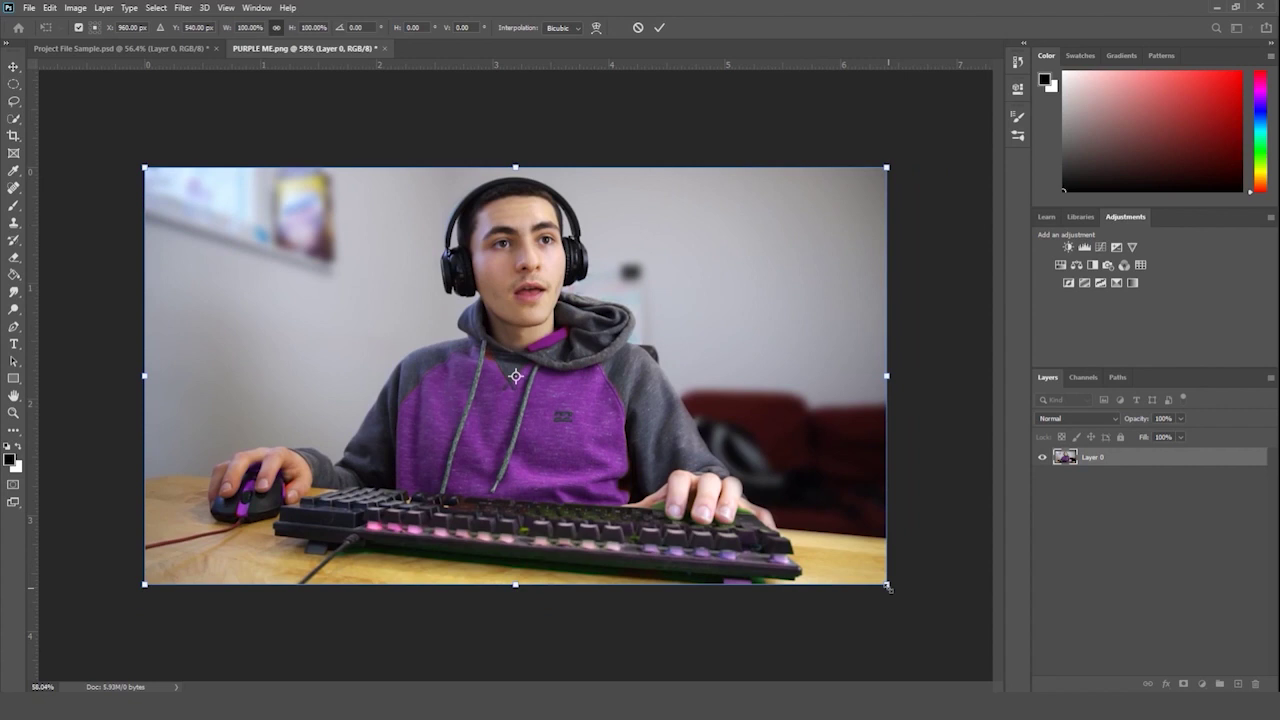
left_click_drag(887, 587, 718, 424)
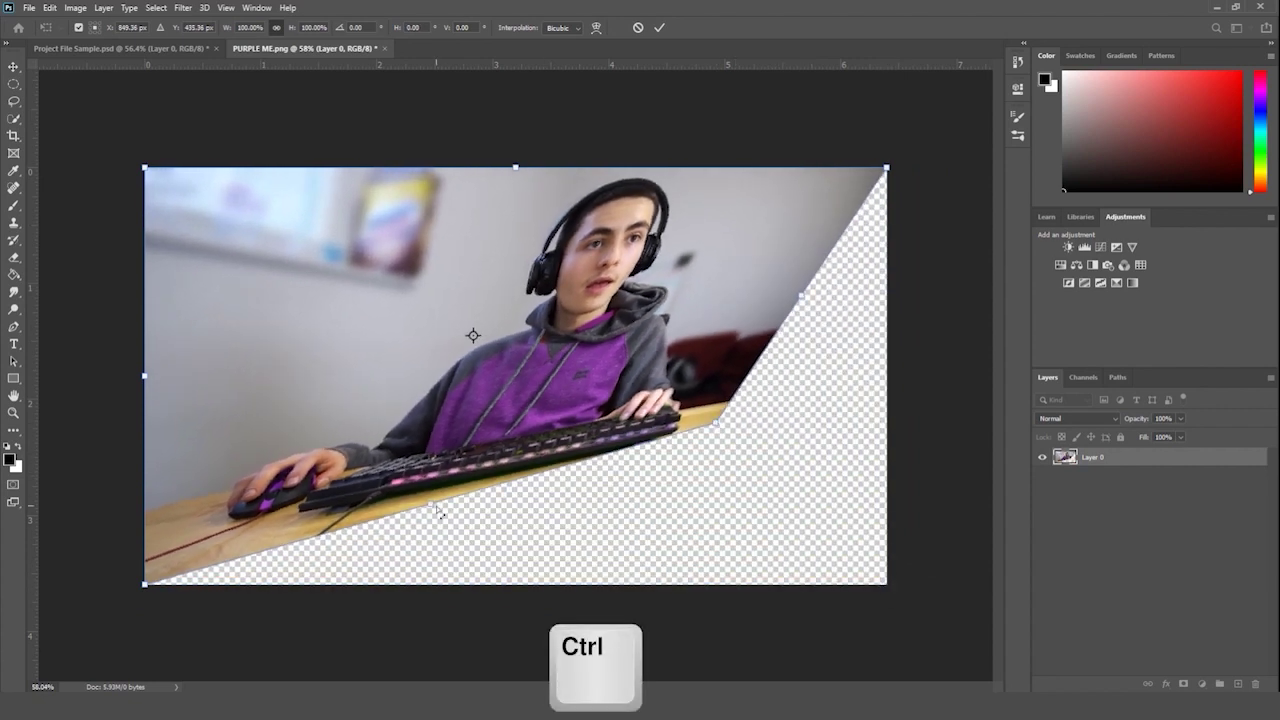
left_click_drag(145, 584, 346, 430)
left_click_drag(145, 168, 89, 225)
- Stretch the top corners further outward, shift the distorted photo down, and apply the distortion
left_click_drag(887, 166, 1135, 30)
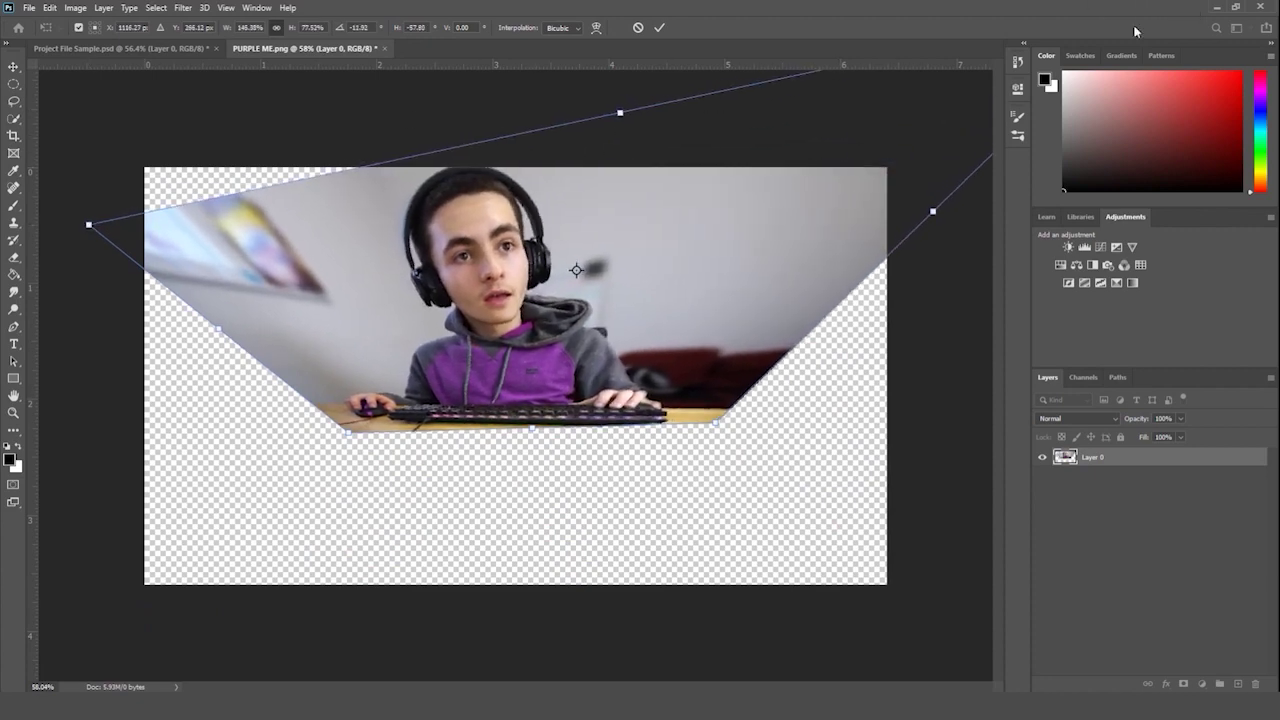
left_click_drag(722, 426, 705, 490)
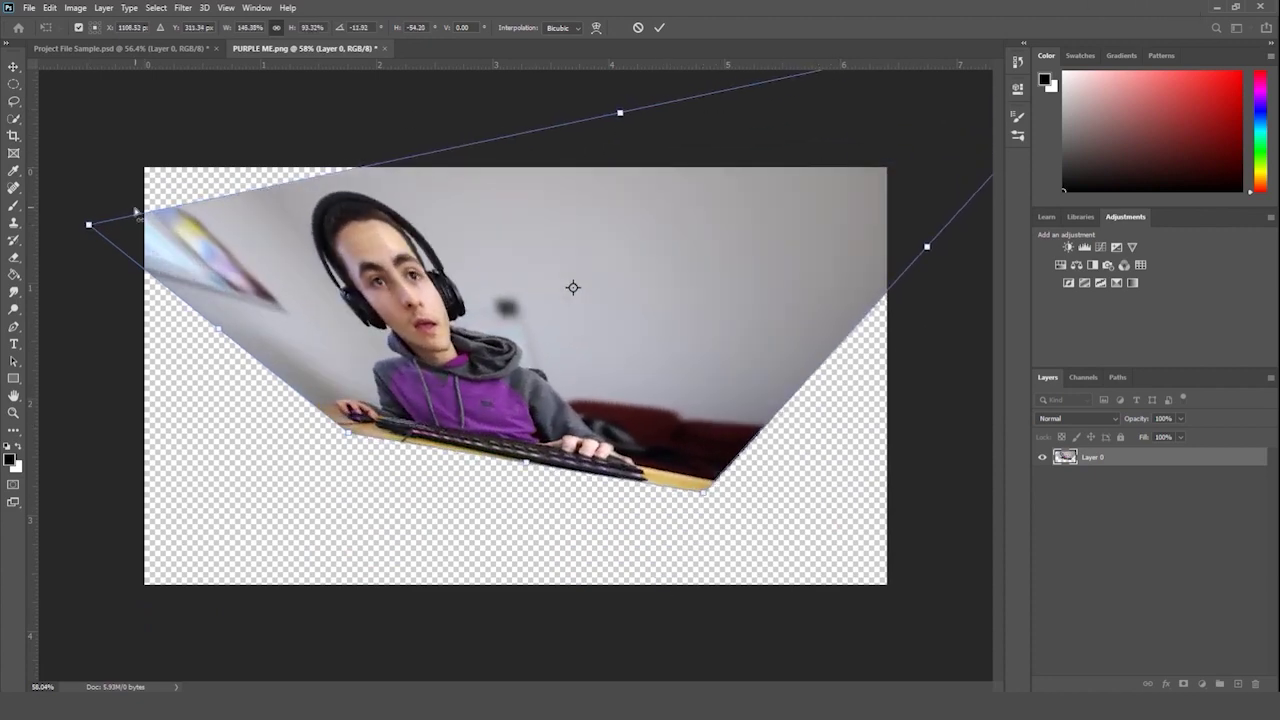
left_click_drag(89, 225, 50, 50)
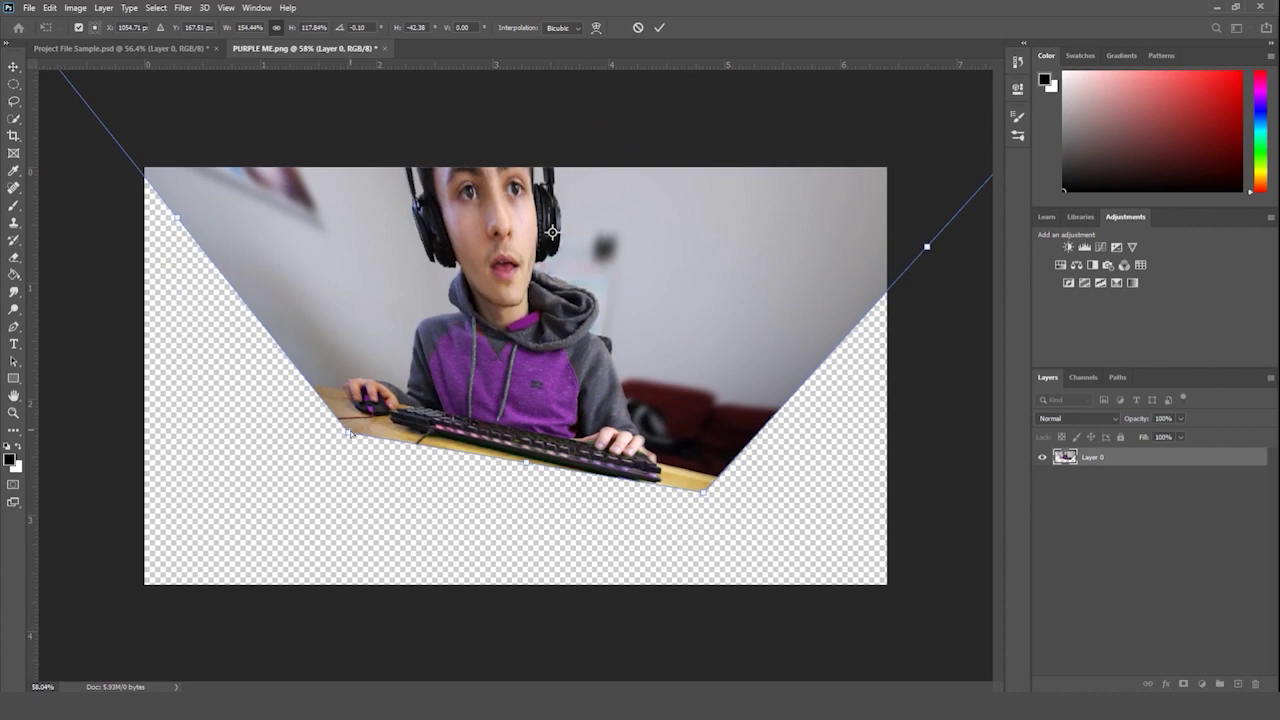
left_click_drag(539, 312, 517, 413)
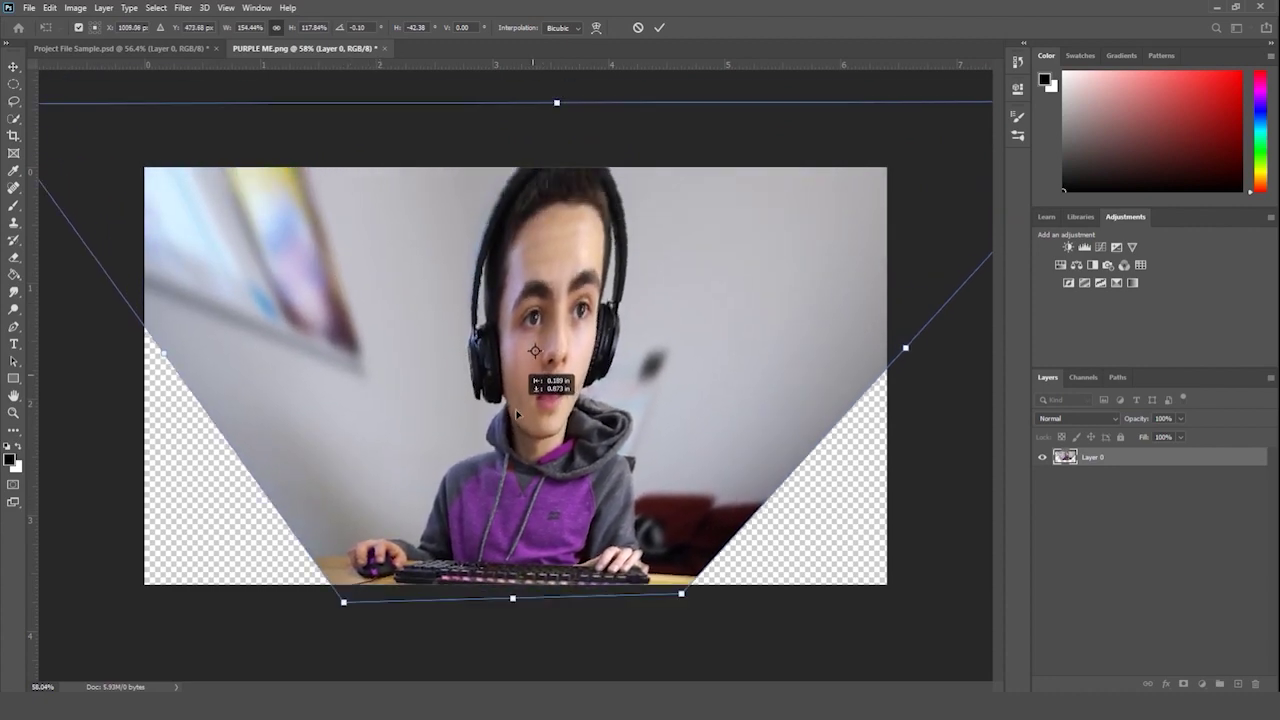
key("Return")
key("z")
- Undo the distortion, redo it to compare, then undo it again
key("ctrl+z")
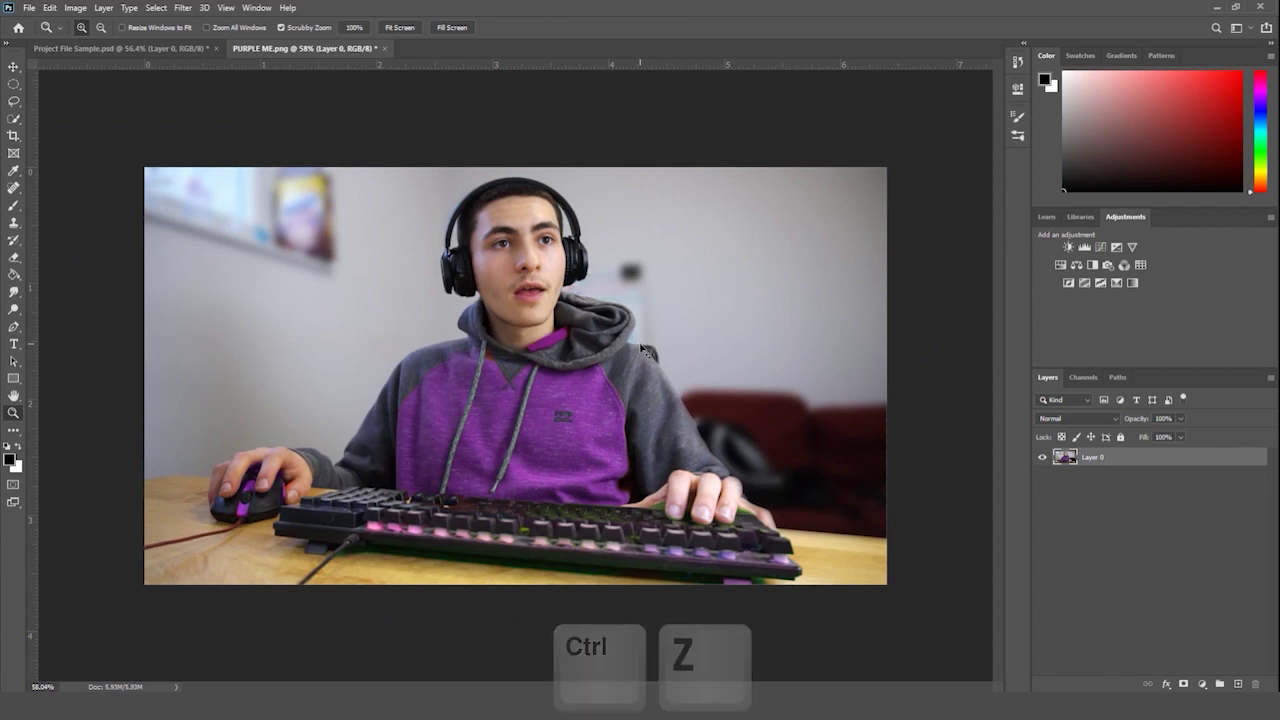
key("ctrl+shift+z")
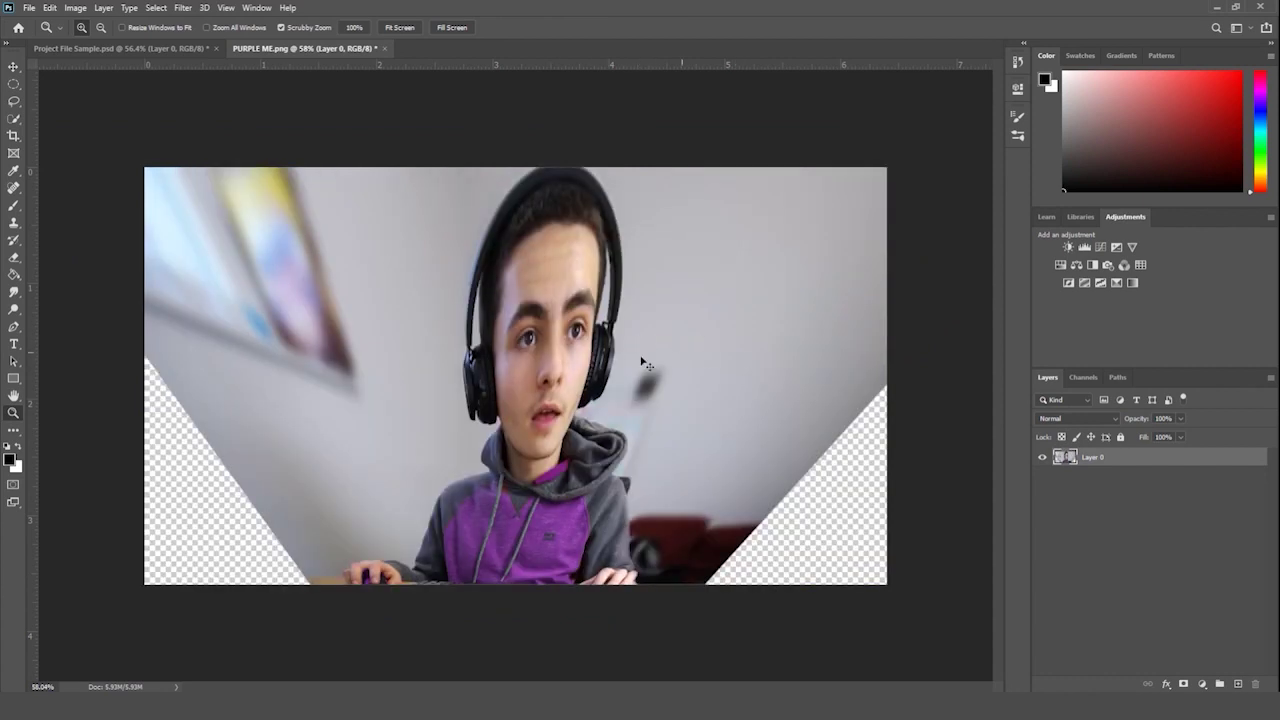
key("ctrl+z")
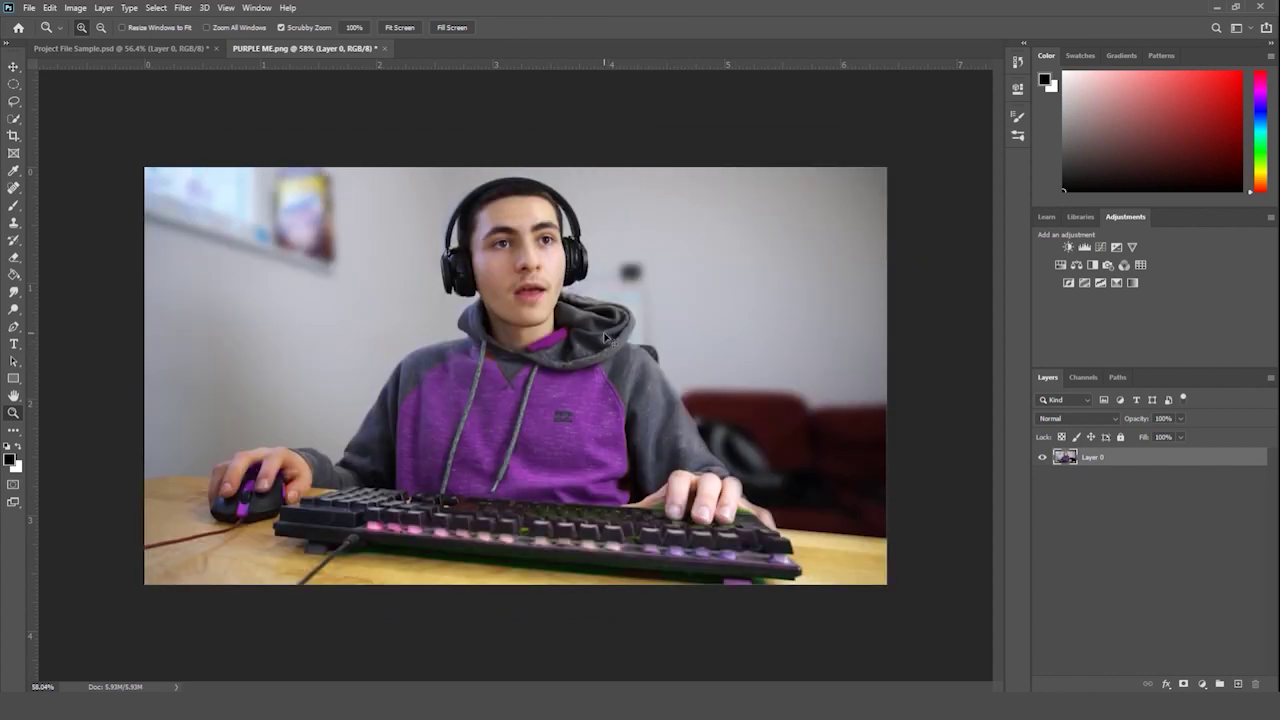
- Try a second corner distortion and cancel it, leaving the photo untransformed
key("ctrl+t")
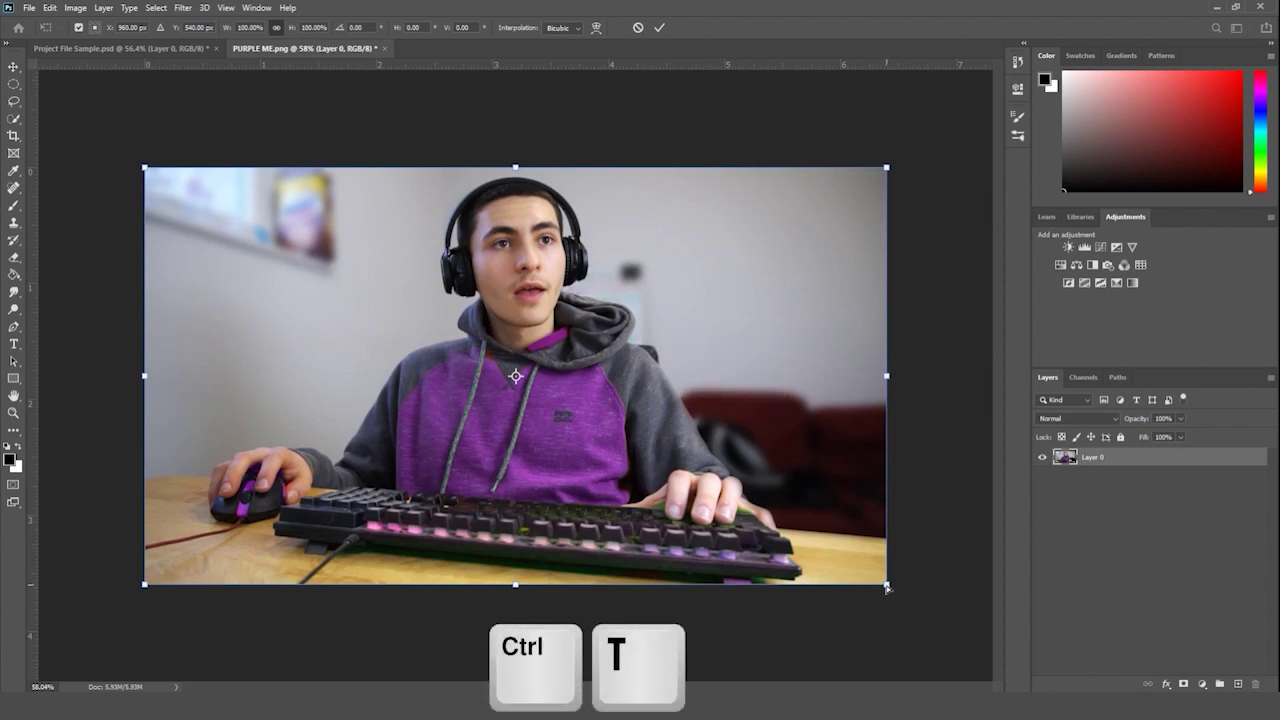
left_click_drag(886, 585, 886, 585)
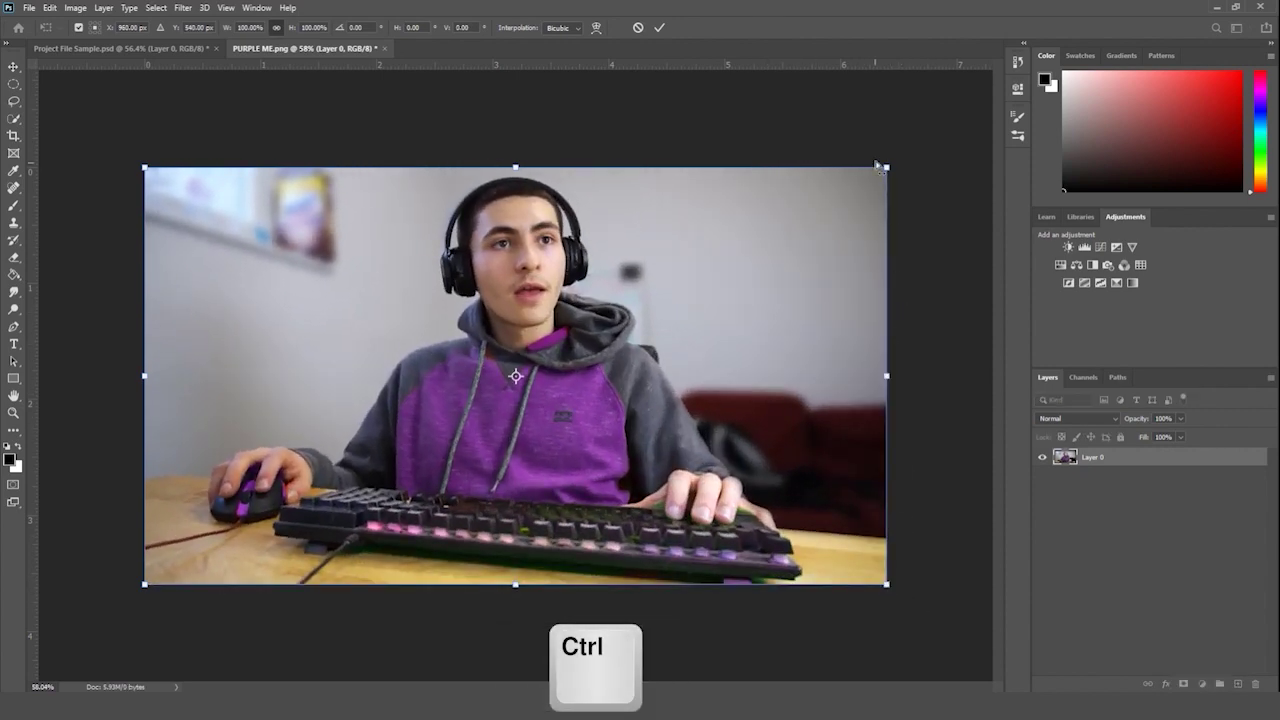
left_click_drag(886, 167, 583, 283)
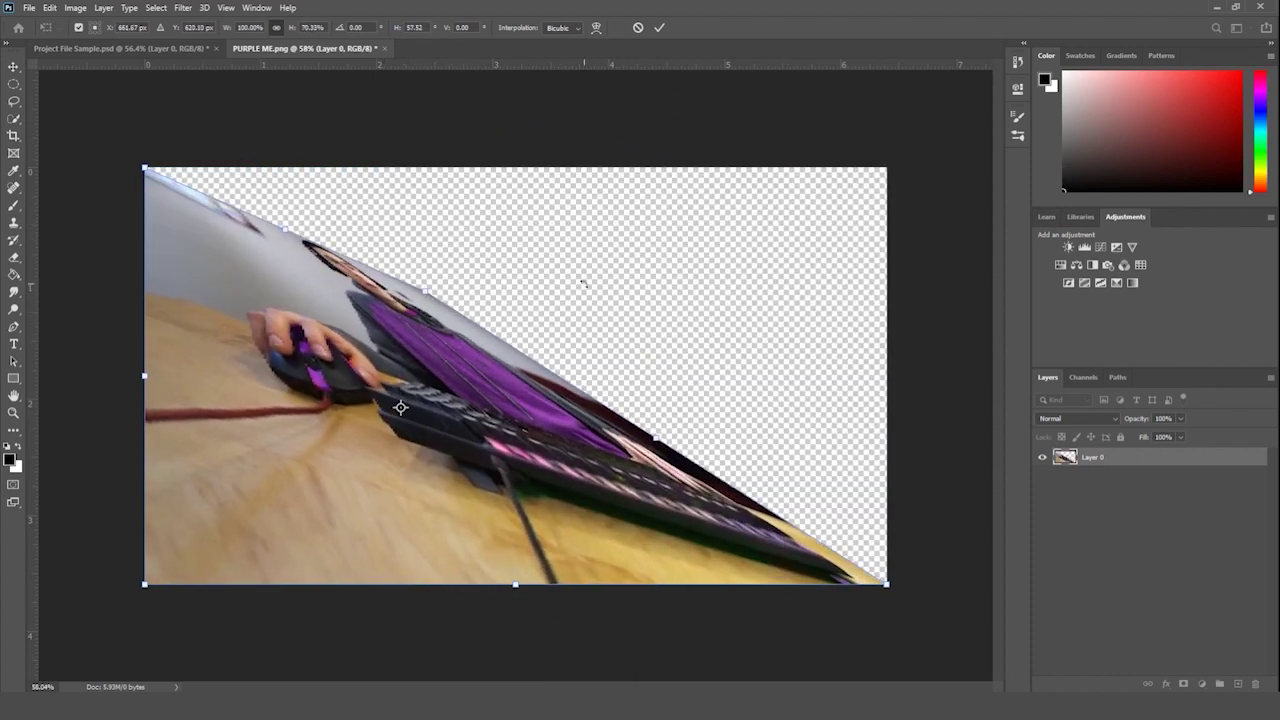
key("Escape")
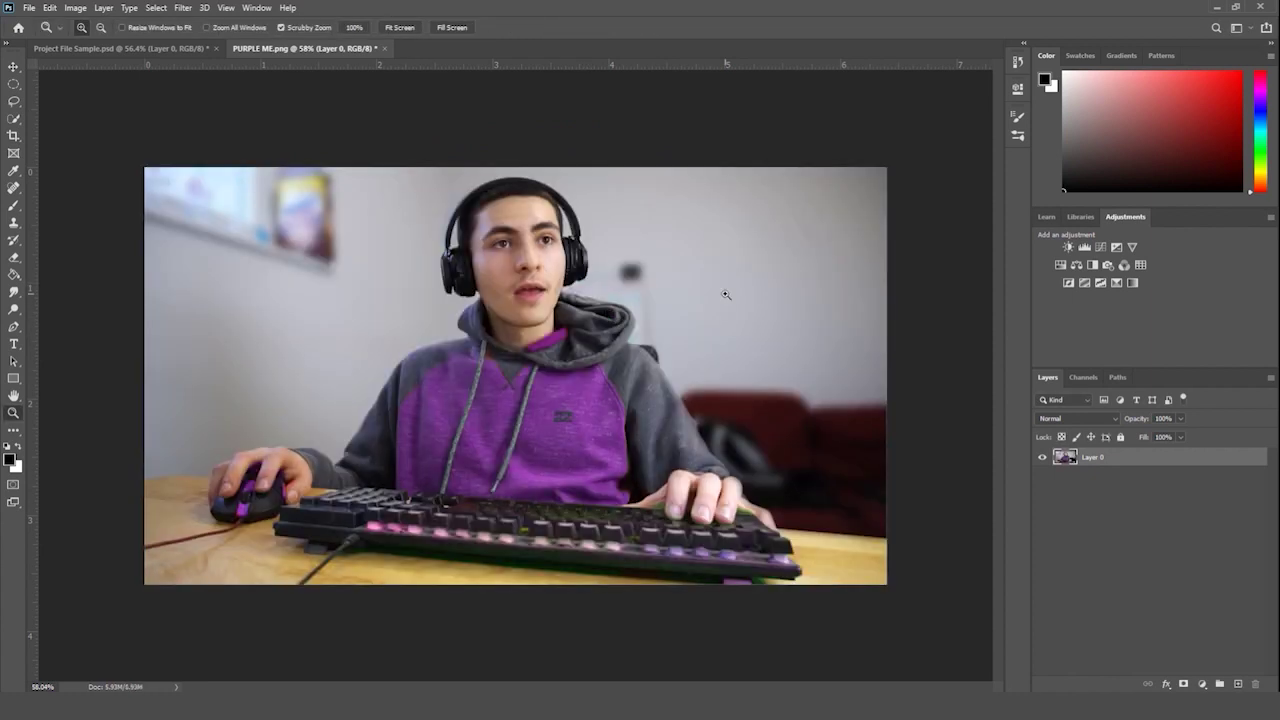
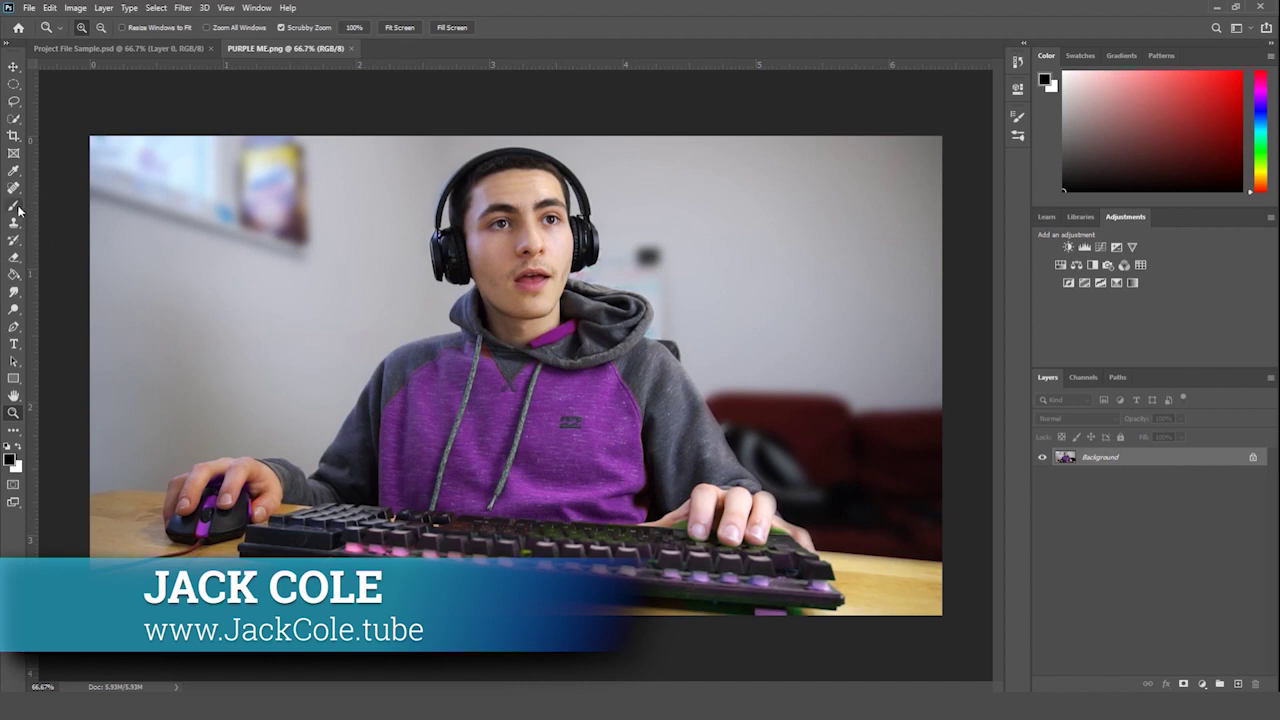
- Select the regular Brush Tool after briefly trying the standard Eraser Tool
left_click(15, 208)
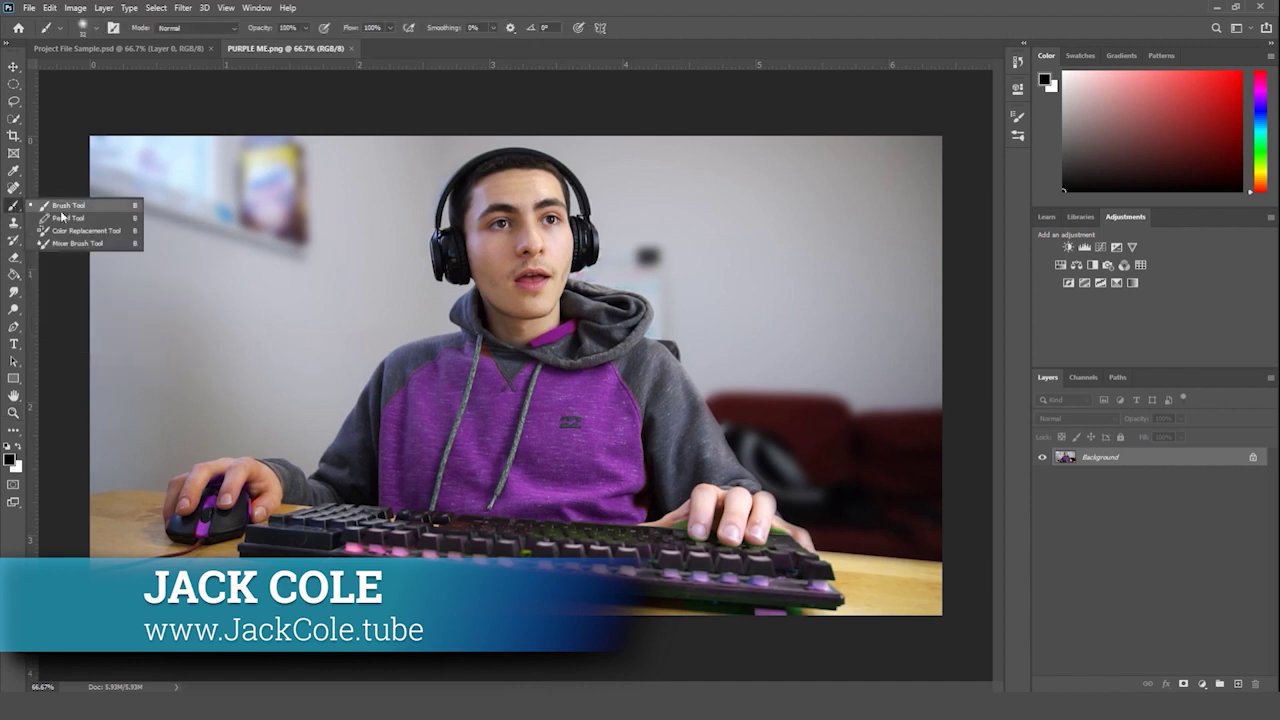
key("Escape")
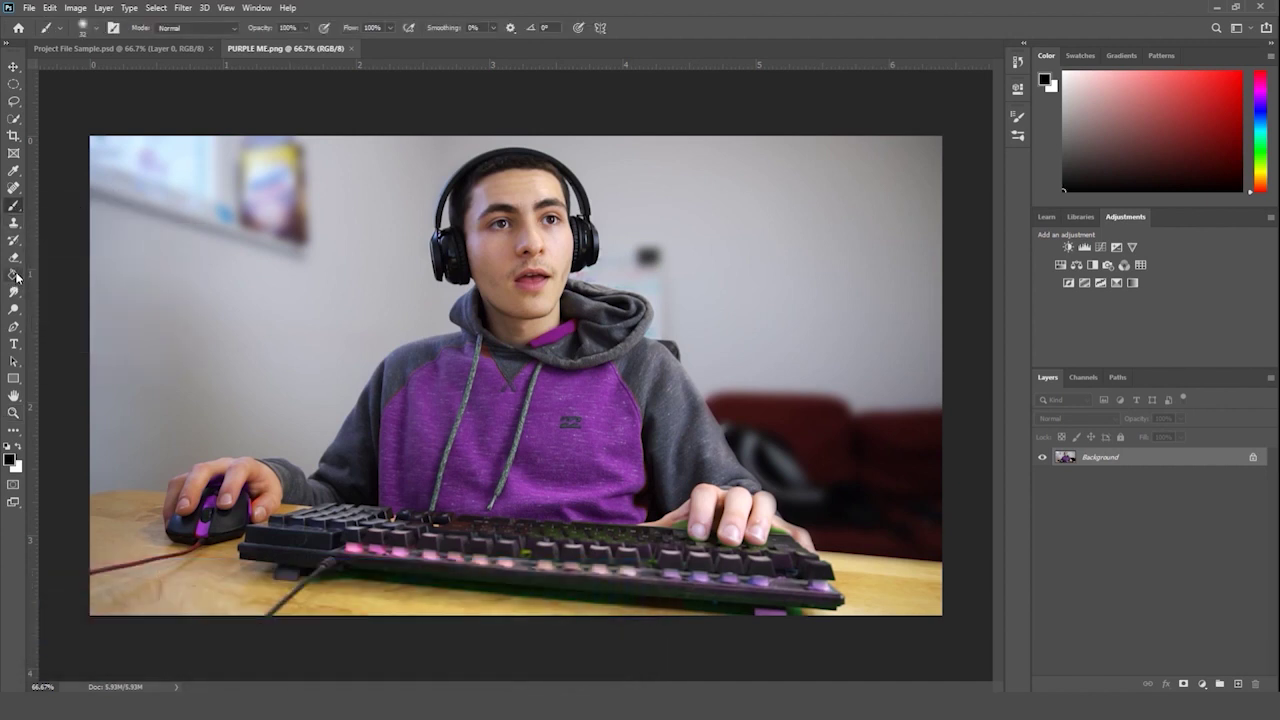
left_click(15, 258)
left_click(68, 257)
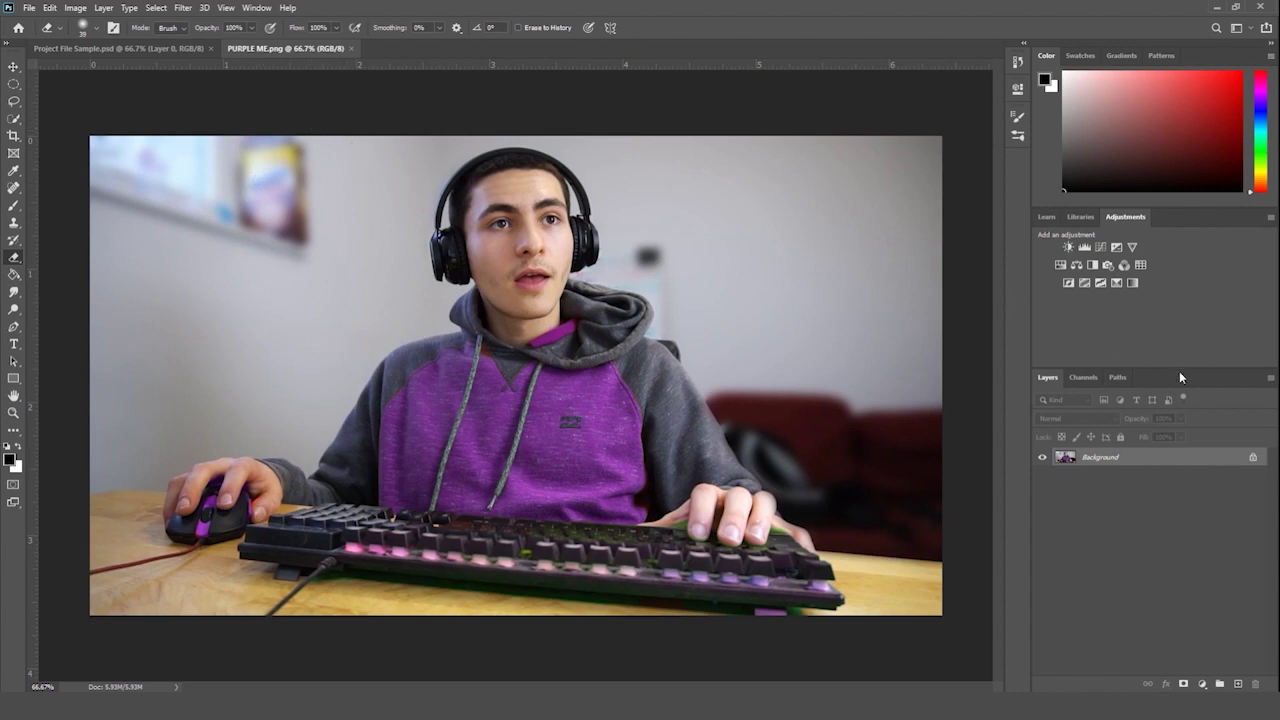
left_click(12, 207)
right_click(12, 207)
left_click(60, 207)
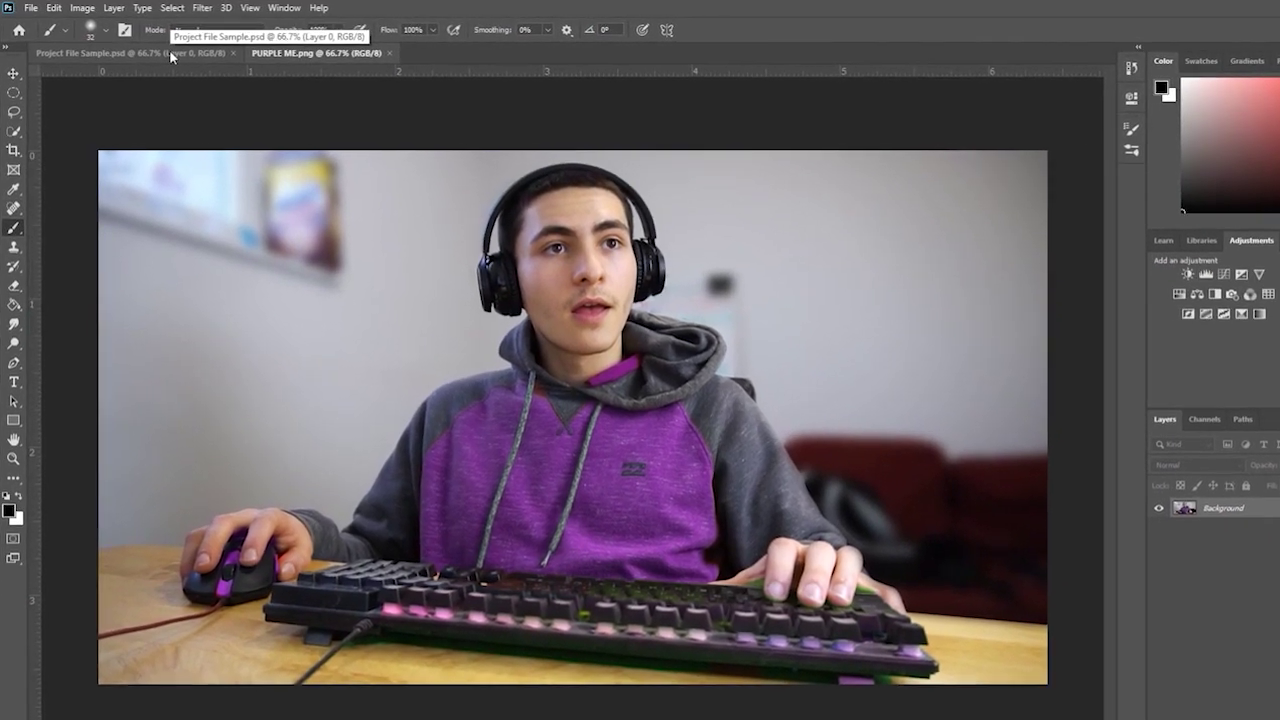
- Switch to Project File Sample.psd and set the regular brush to 102 px
left_click(168, 50)
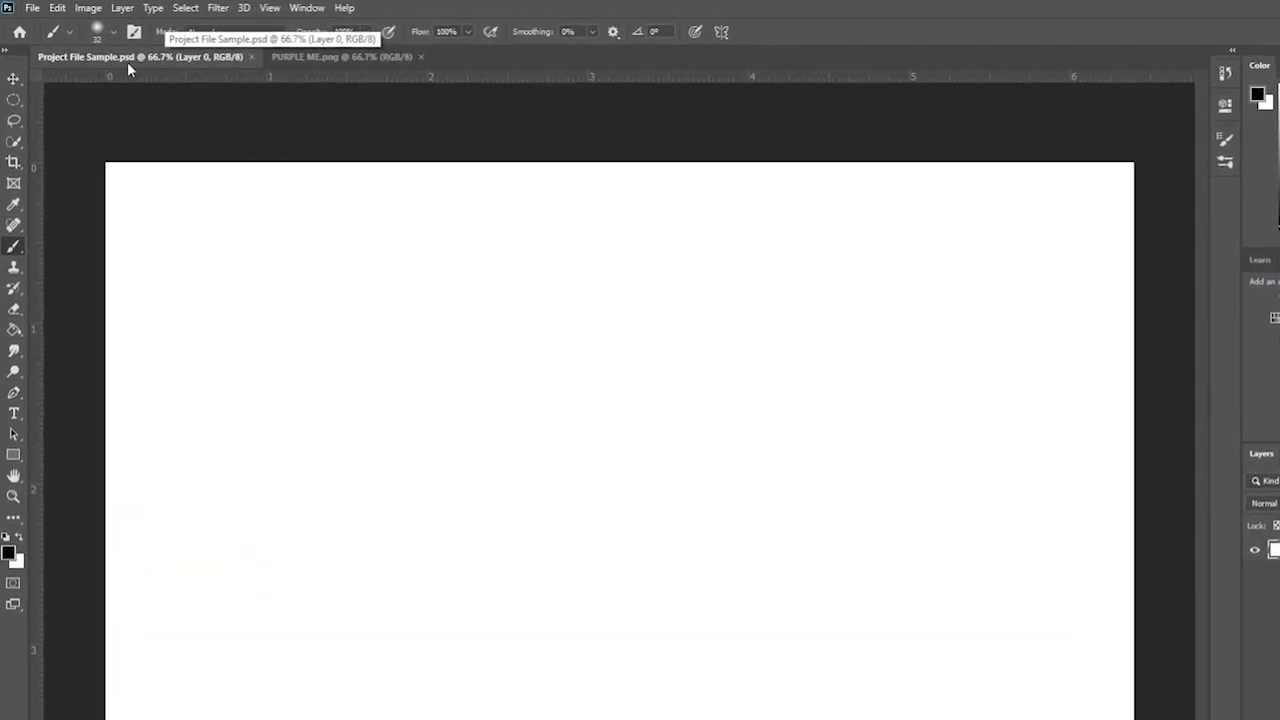
right_click(13, 243)
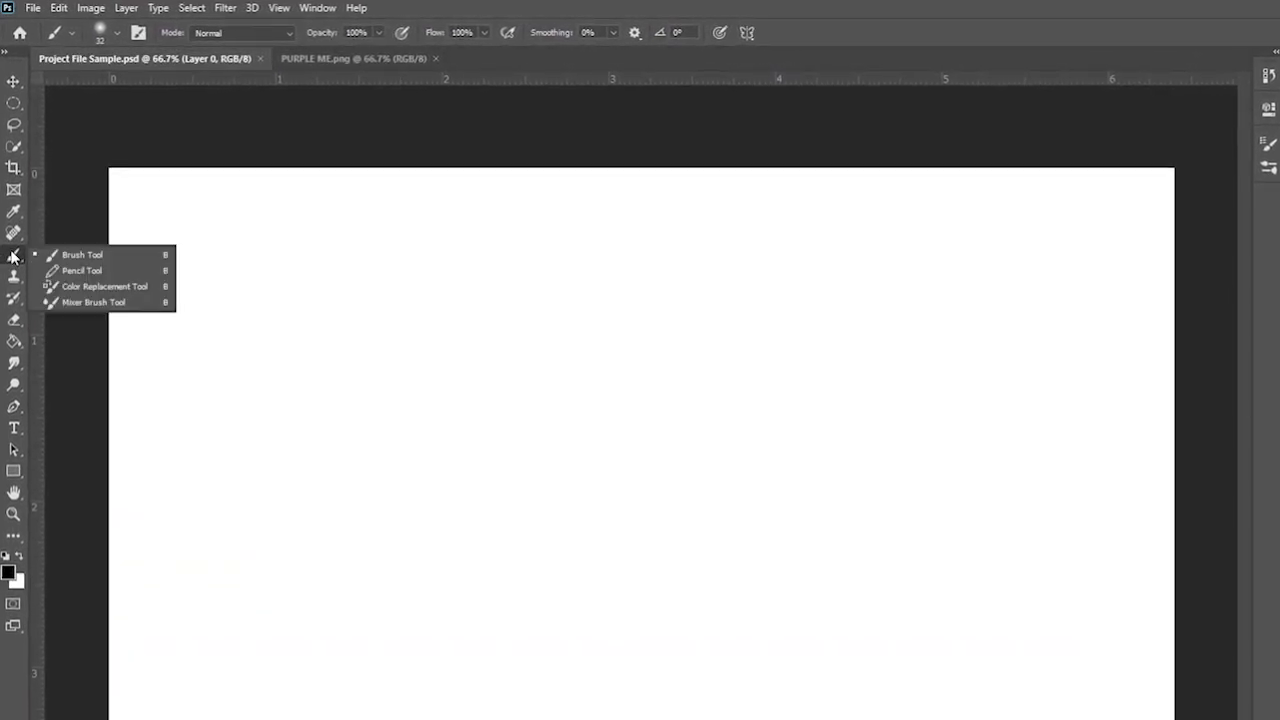
left_click(78, 254)
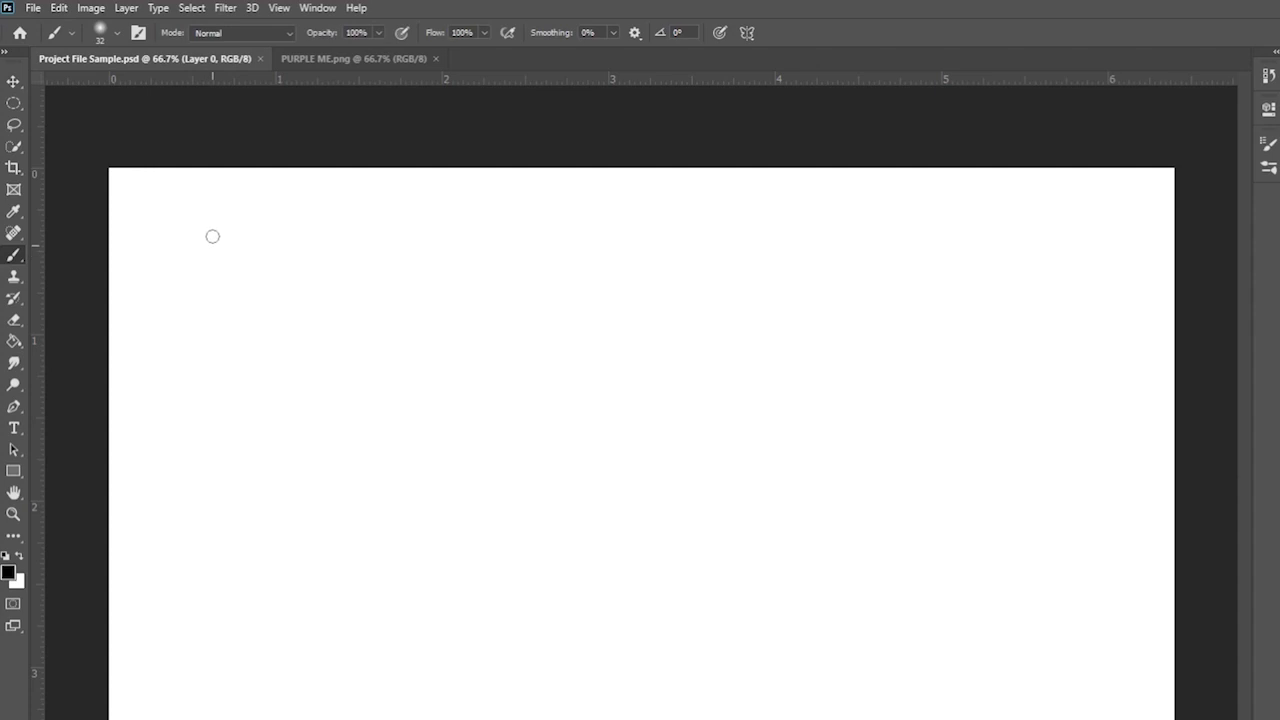
left_click(108, 38)
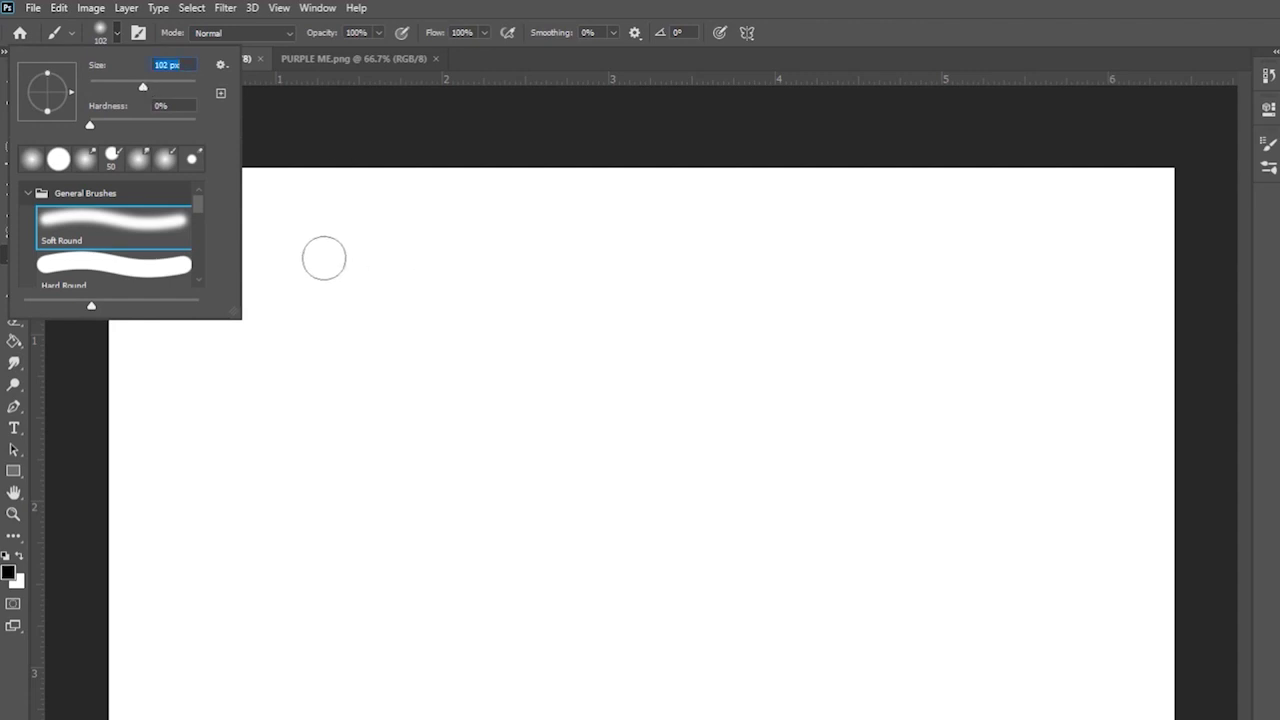
- Paint test letters J, A, C and k on the canvas, then undo them all
left_click_drag(323, 257, 551, 260)
mouse_move(423, 254)
left_mouse_down()
mouse_move(376, 424)
mouse_move(322, 388)
left_mouse_up()
mouse_move(525, 462)
left_mouse_down()
mouse_move(628, 360)
mouse_move(663, 447)
left_mouse_up()
left_click_drag(572, 386, 745, 380)
mouse_move(912, 300)
left_mouse_down()
mouse_move(774, 449)
mouse_move(850, 480)
left_mouse_up()
mouse_move(1012, 185)
left_mouse_down()
mouse_move(932, 432)
mouse_move(1110, 475)
left_mouse_up()
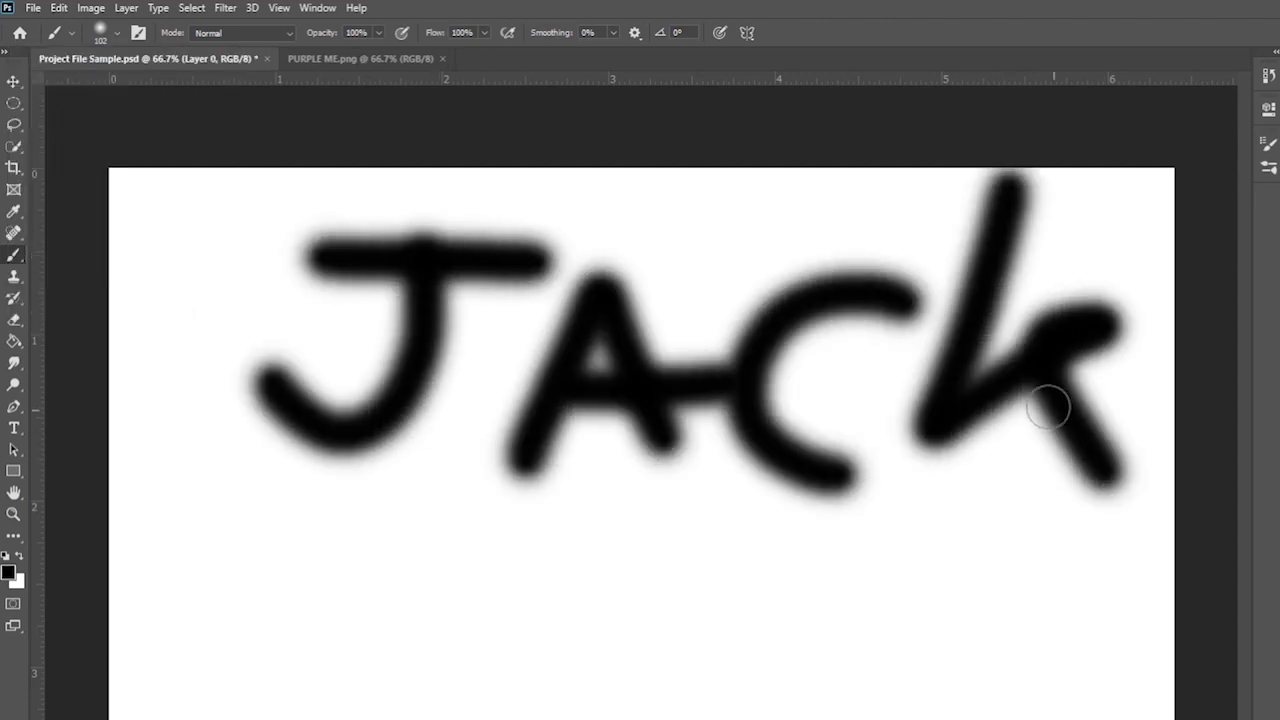
key("ctrl+z")
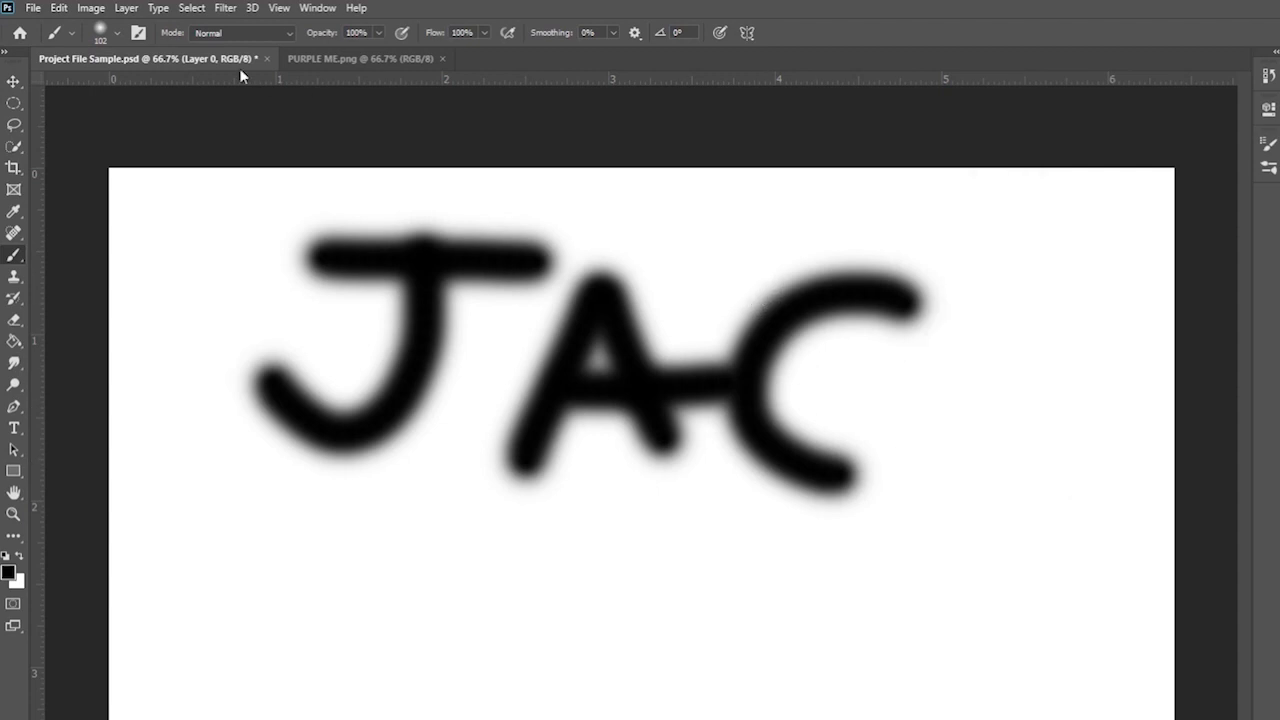
key("ctrl+z")
key("ctrl+z")
key("ctrl+z")
key("ctrl+z")
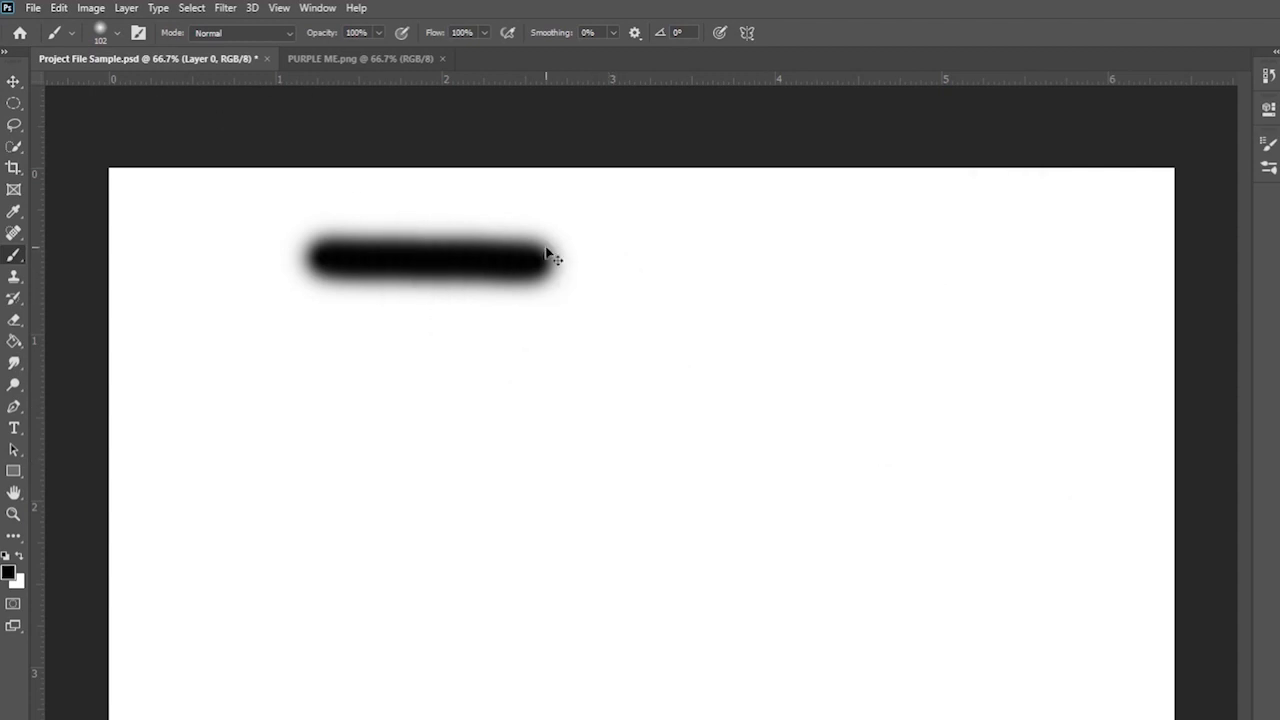
key("ctrl+z")
- Try the Hard Round brush with hand-painted letters J, a, c, k, then undo them
left_click(112, 38)
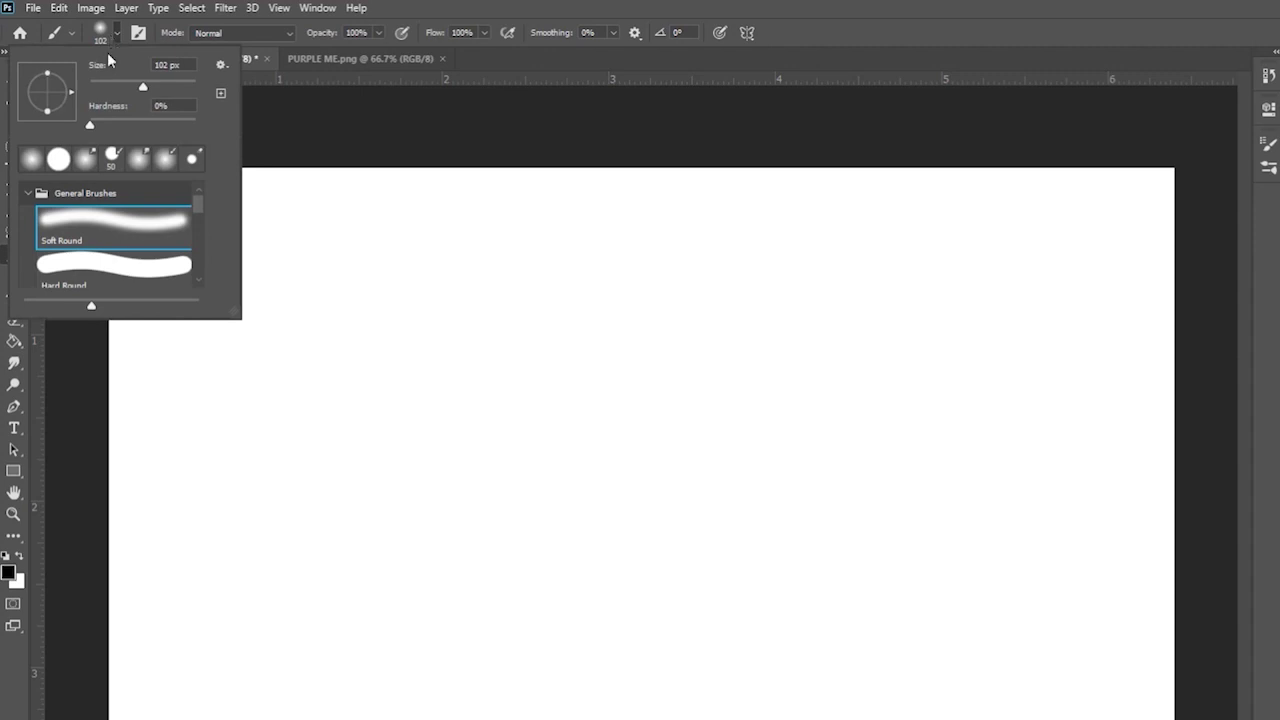
scroll(78, 249, "down", 1)
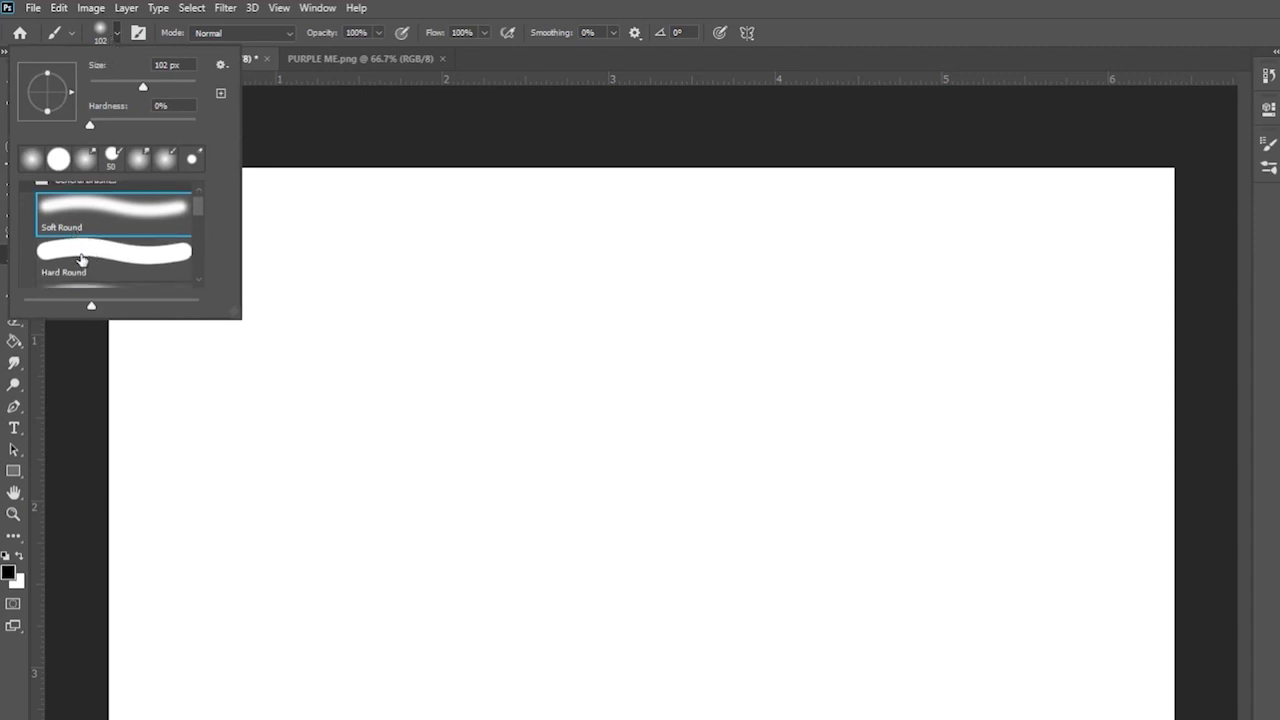
left_click(70, 249)
left_click(377, 246)
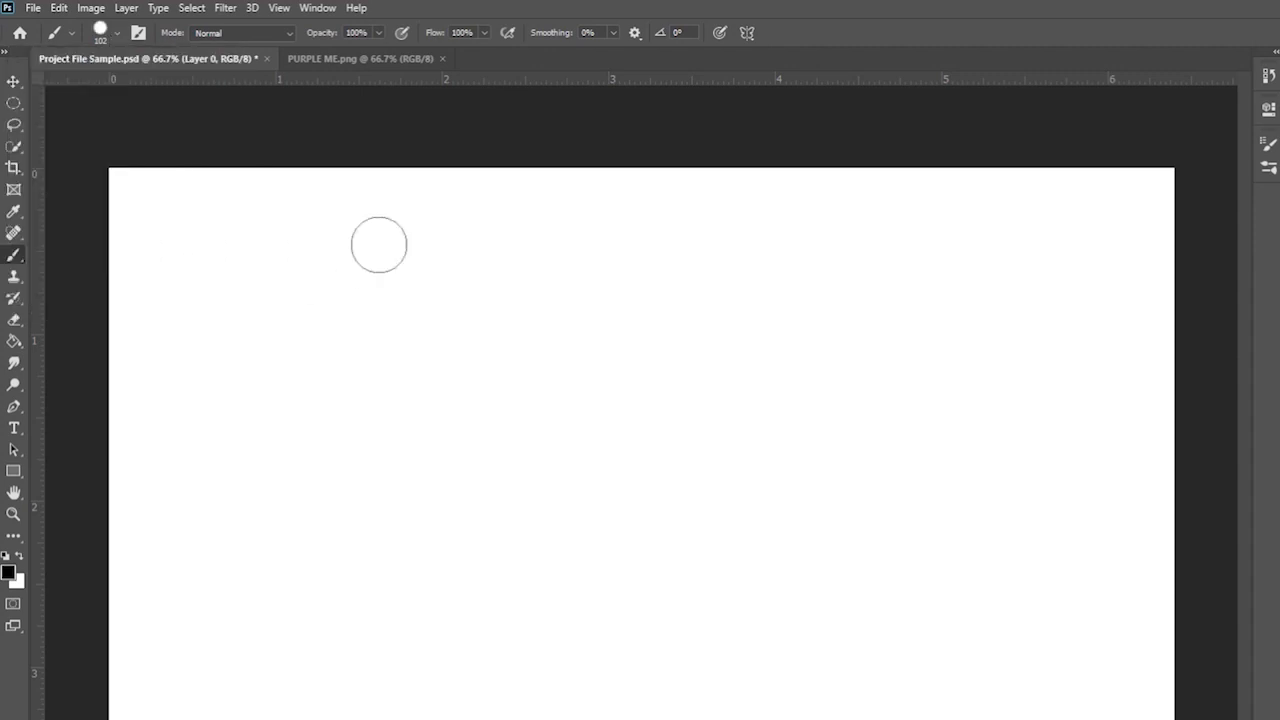
mouse_move(318, 248)
left_mouse_down()
mouse_move(437, 234)
mouse_move(355, 410)
left_mouse_up()
left_click_drag(606, 374, 752, 484)
left_click_drag(865, 365, 926, 524)
mouse_move(1009, 274)
left_mouse_down()
mouse_move(1020, 511)
mouse_move(1137, 578)
left_mouse_up()
key("ctrl+z")
key("ctrl+z")
key("ctrl+z")
key("ctrl+z")
key("ctrl+z")
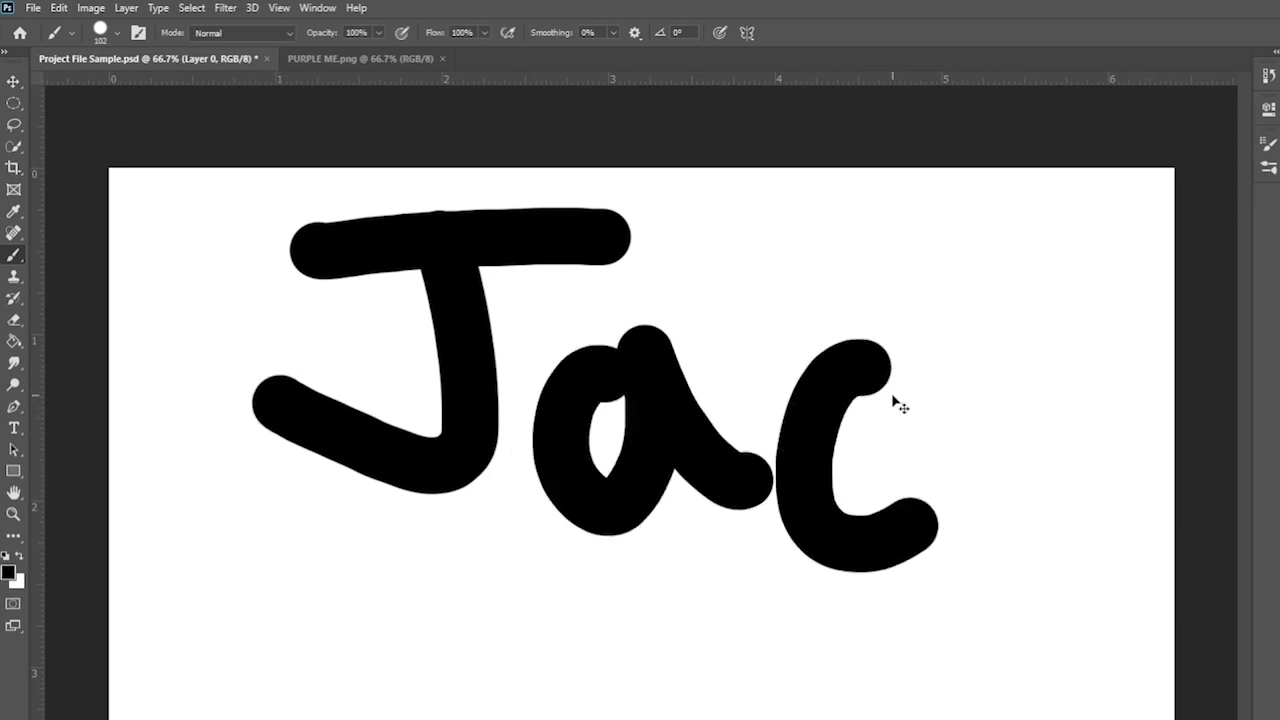
- Return to the Soft Round brush, paint two soft test strokes and undo them
left_click(100, 32)
left_click(111, 209)
left_click_drag(320, 325, 778, 342)
left_click_drag(509, 311, 207, 470)
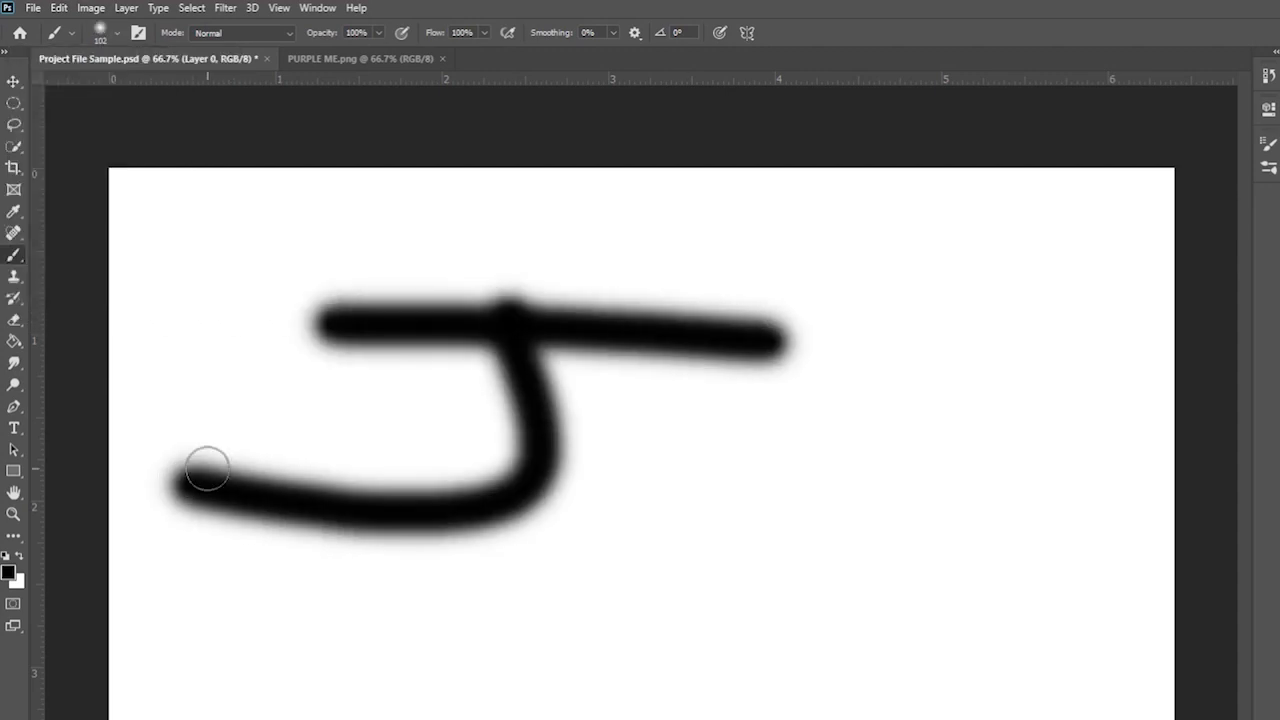
key("ctrl+z")
key("ctrl+z")
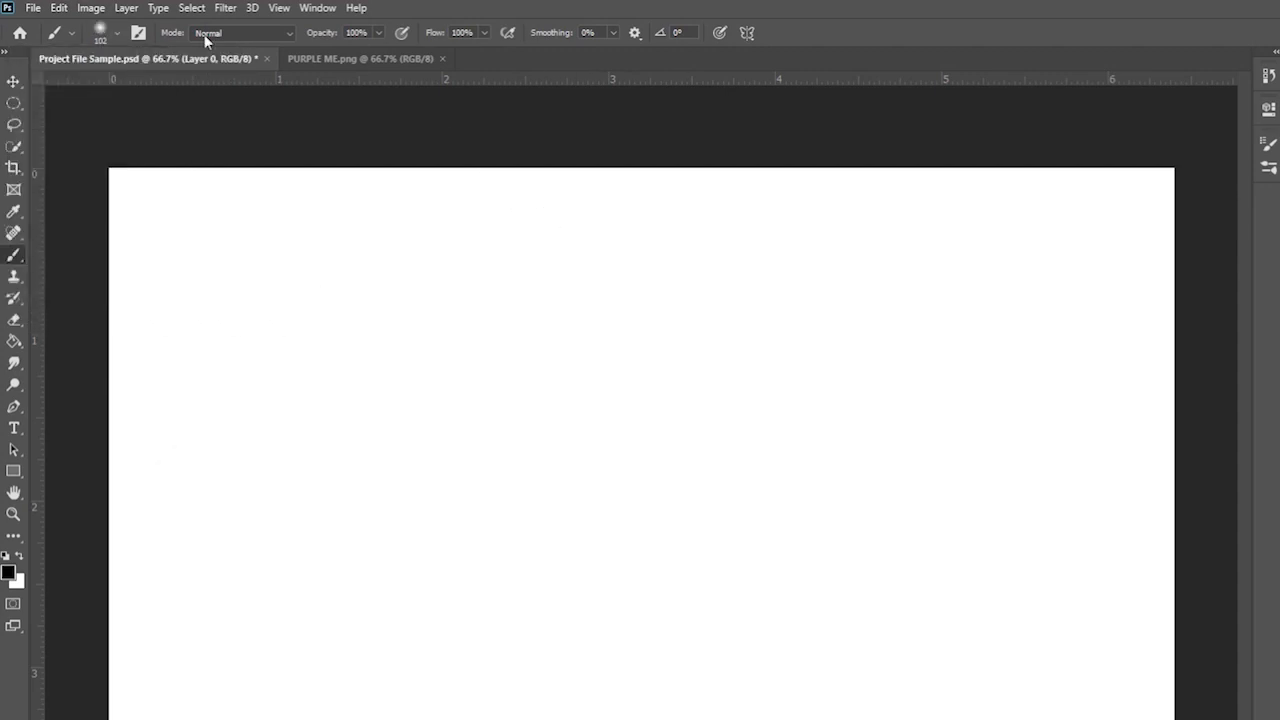
- Choose the screentone preset from Special Effects Brushes, test a stroke and undo it
left_click(99, 34)
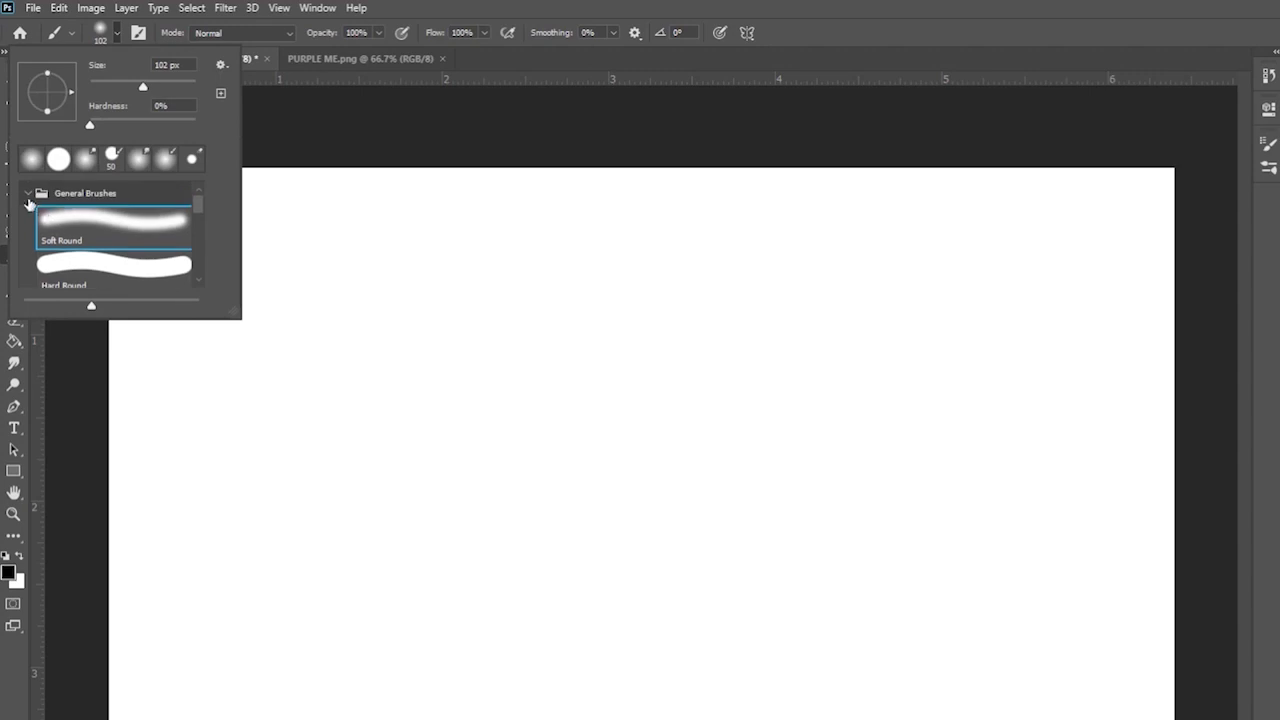
left_click(28, 193)
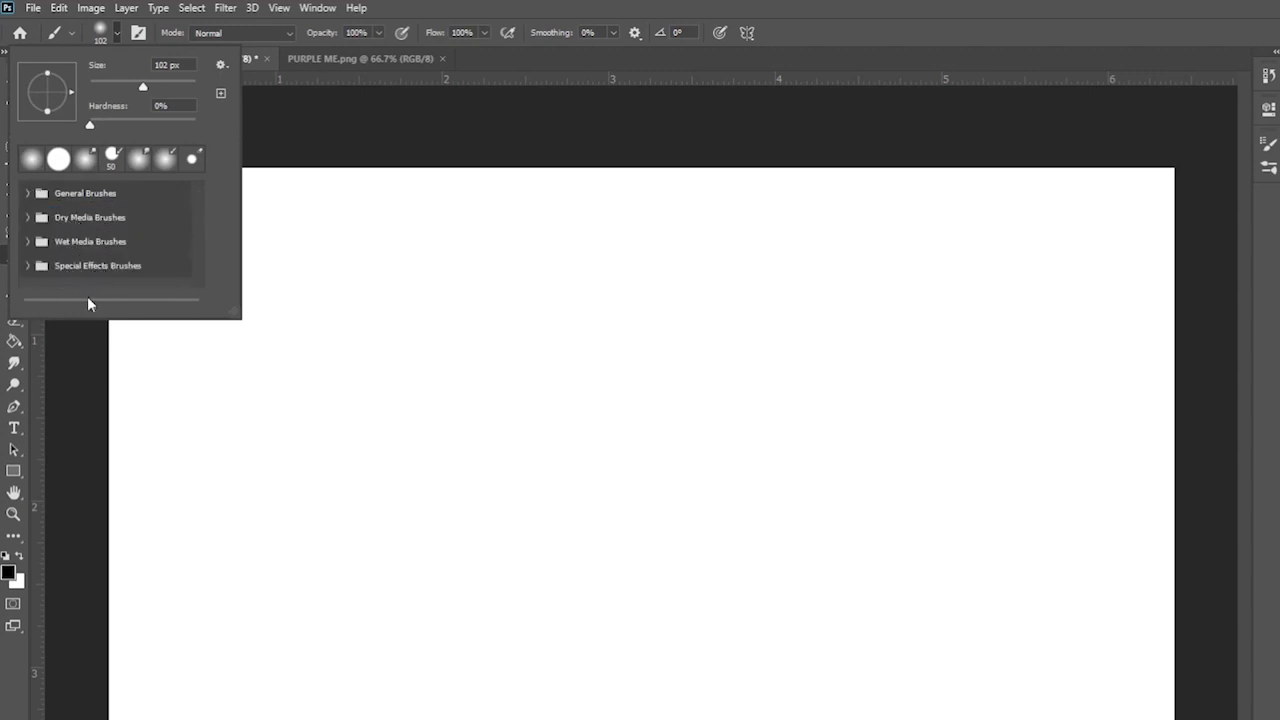
left_click(56, 262)
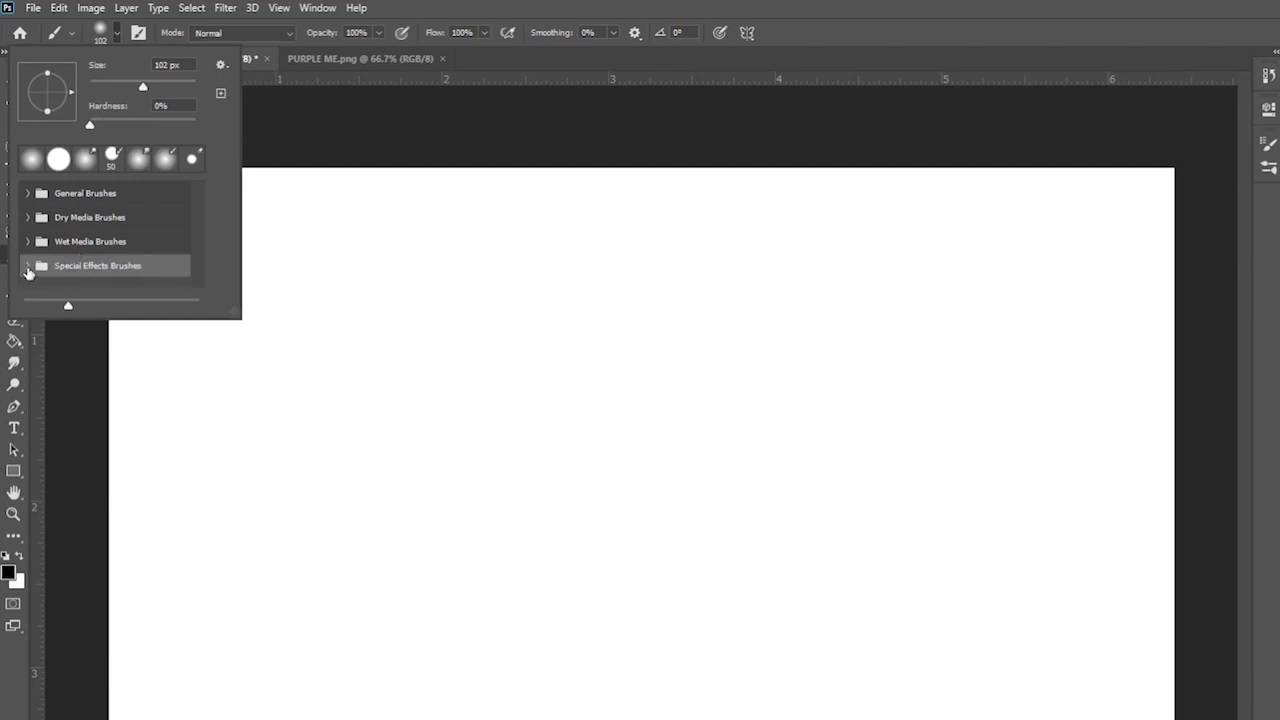
scroll(75, 261, "down", 10)
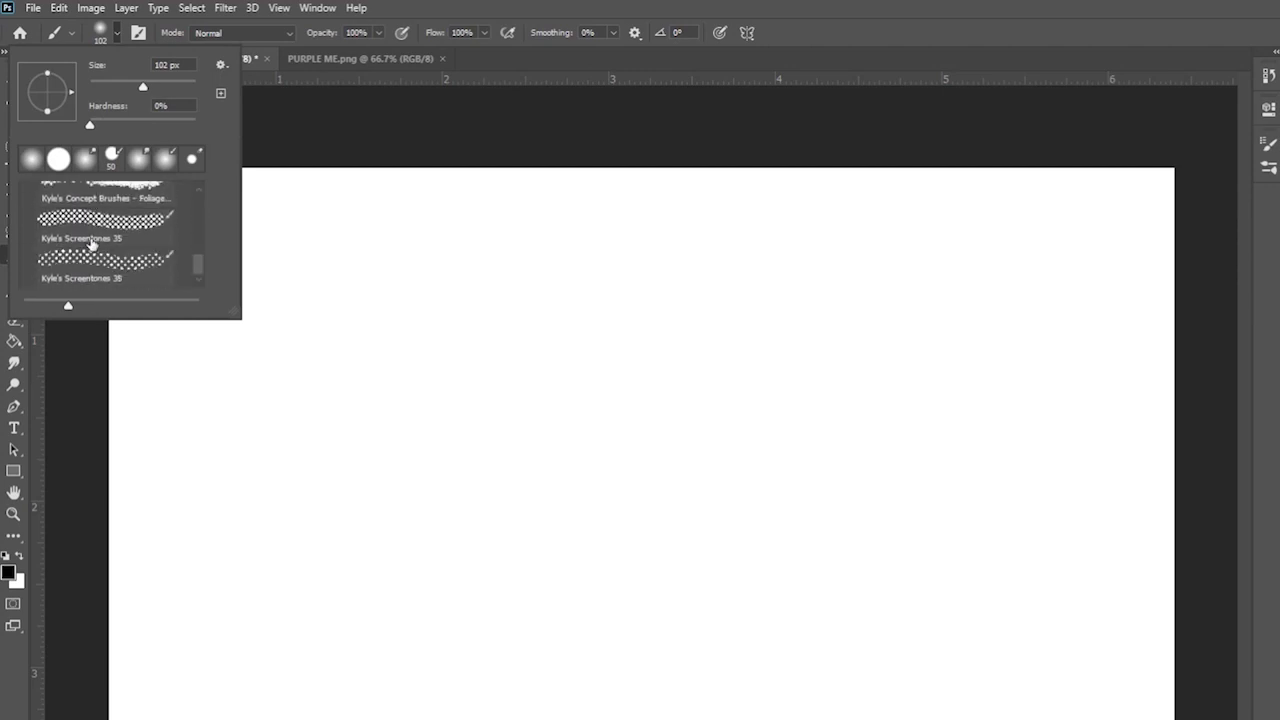
left_click(100, 265)
mouse_move(410, 292)
left_mouse_down()
mouse_move(306, 377)
mouse_move(598, 420)
mouse_move(763, 617)
mouse_move(837, 334)
mouse_move(1043, 262)
left_mouse_up()
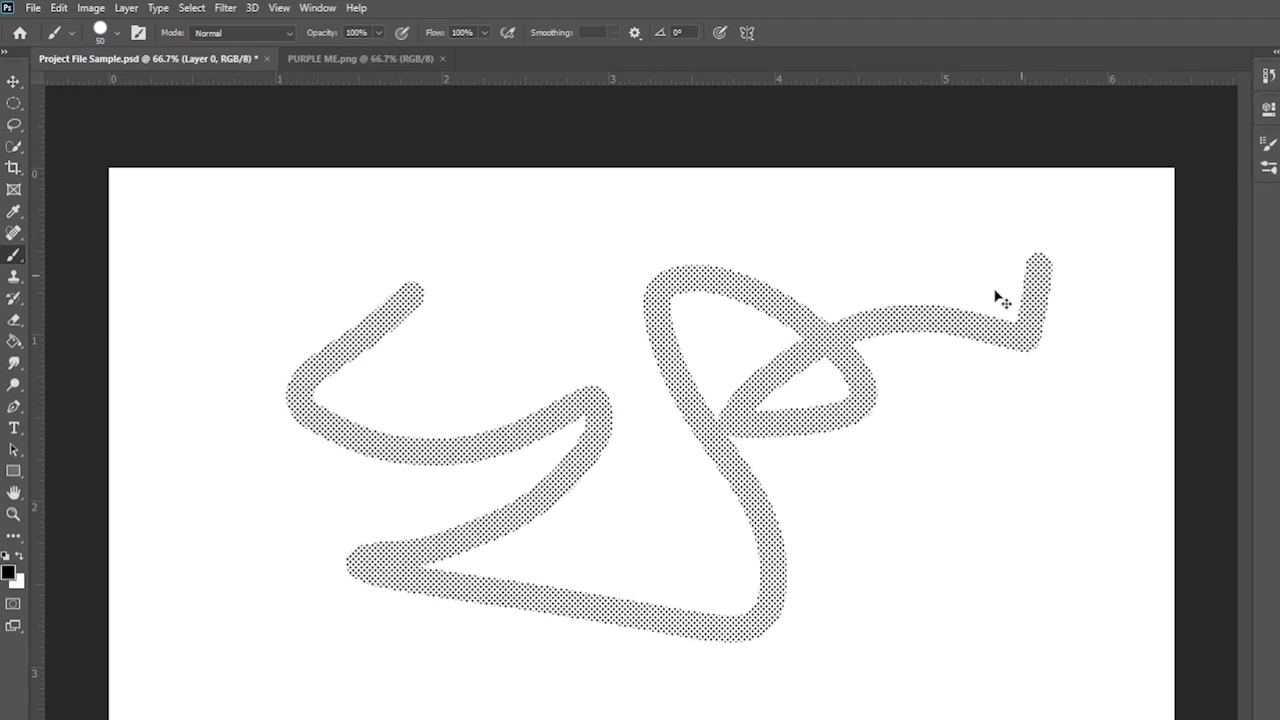
key("ctrl+z")
- Enlarge the screentone brush to 291 px, test a broad stroke and undo it
left_click(110, 32)
left_click(160, 87)
mouse_move(575, 455)
left_mouse_down()
mouse_move(814, 488)
mouse_move(1020, 377)
left_mouse_up()
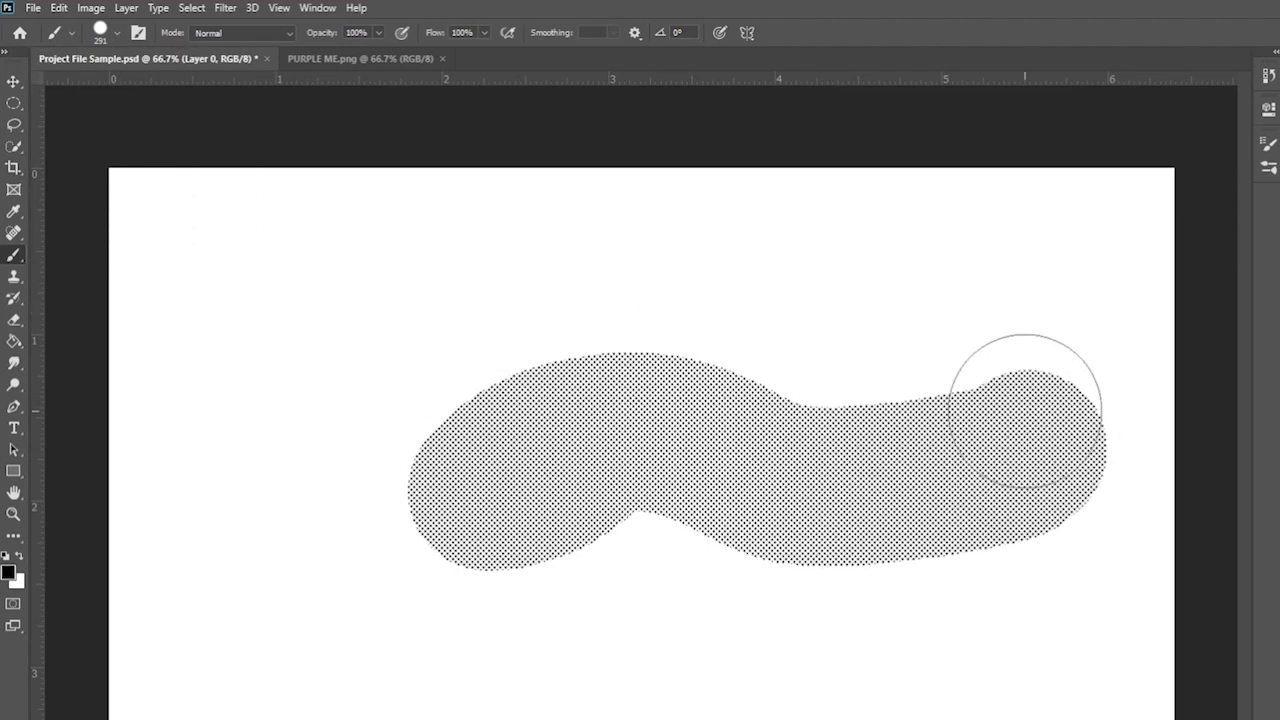
key("ctrl+z")
right_click(16, 259)
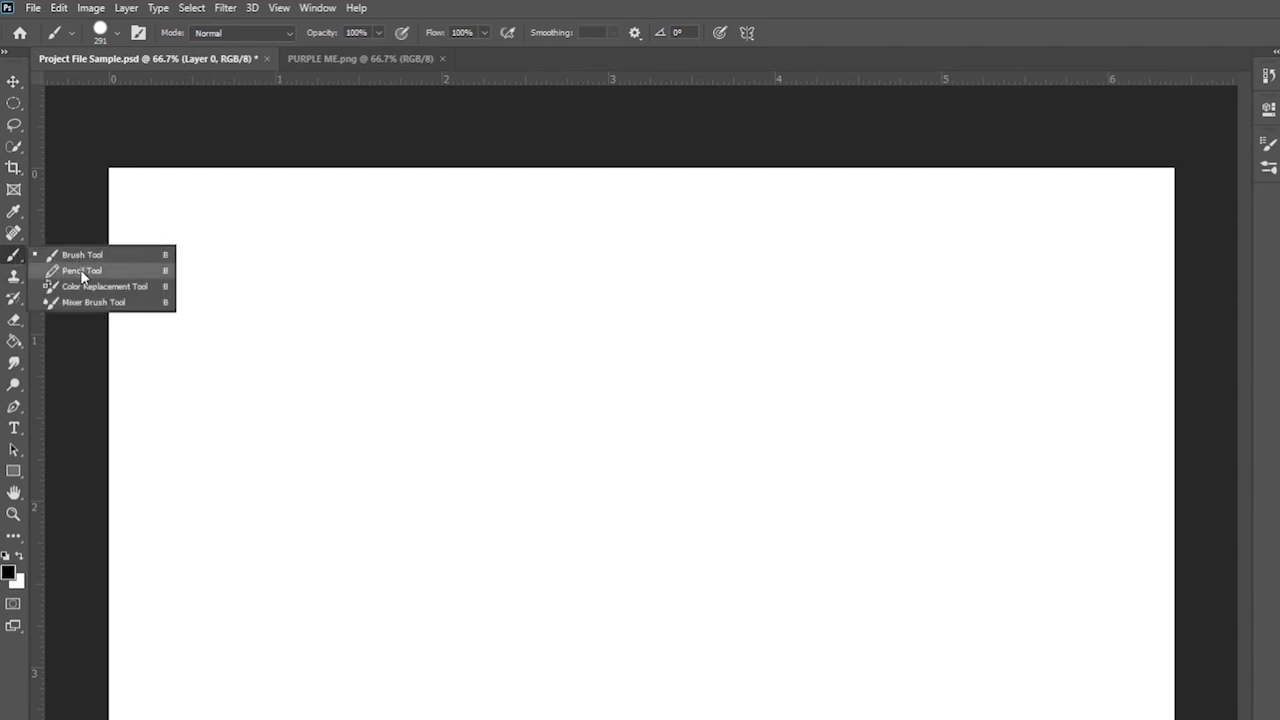
- Switch to a 15 px Pencil and hand-write a two-word name on the canvas
left_click(81, 270)
left_click(116, 33)
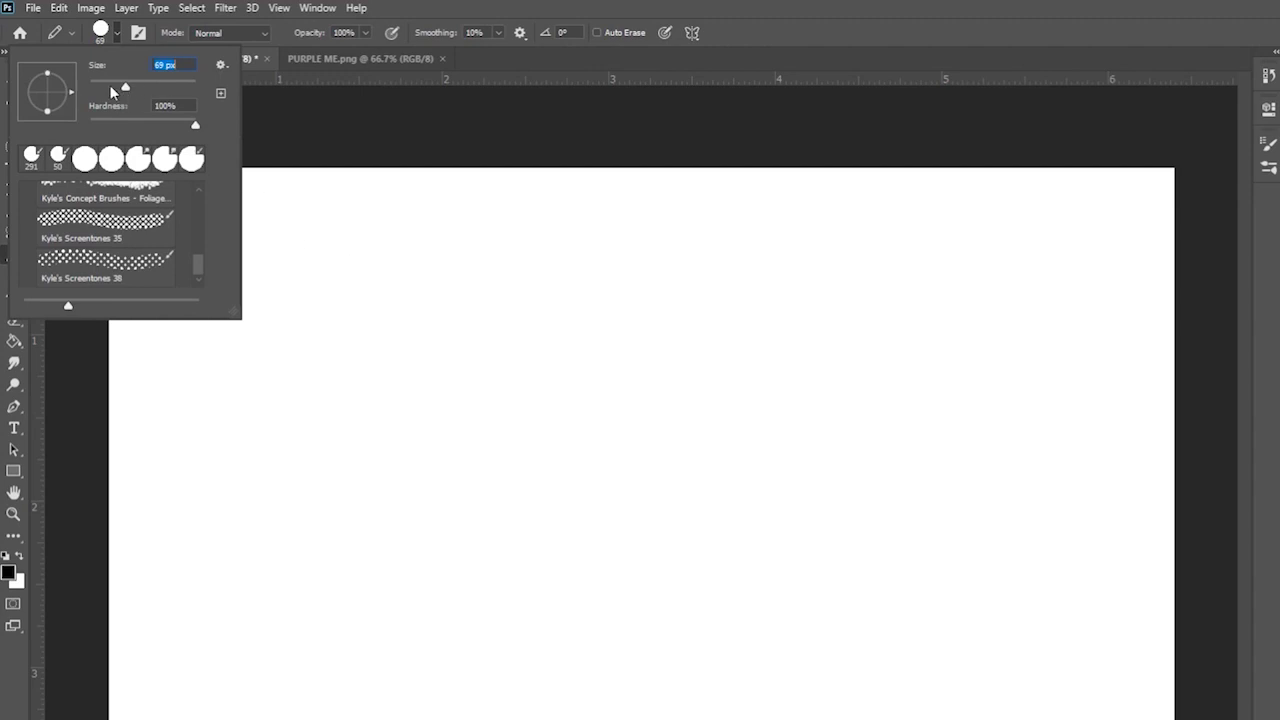
left_click_drag(111, 90, 97, 87)
mouse_move(278, 253)
left_mouse_down()
mouse_move(407, 246)
mouse_move(353, 250)
mouse_move(213, 325)
left_mouse_up()
mouse_move(411, 323)
left_mouse_down()
mouse_move(391, 357)
mouse_move(450, 380)
left_mouse_up()
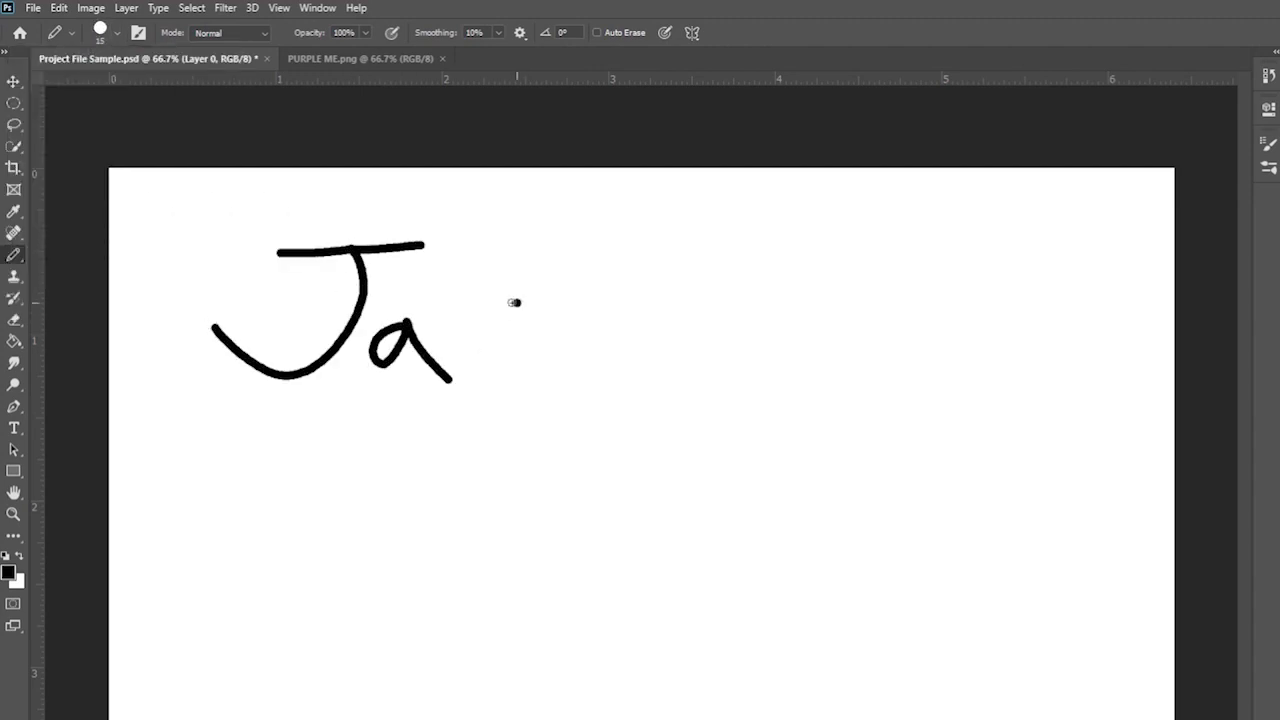
left_click_drag(520, 301, 533, 377)
mouse_move(586, 213)
left_mouse_down()
mouse_move(572, 362)
mouse_move(648, 387)
left_mouse_up()
left_click_drag(840, 268, 712, 385)
mouse_move(880, 354)
left_mouse_down()
mouse_move(863, 374)
mouse_move(850, 342)
left_mouse_up()
left_click_drag(940, 274, 938, 290)
left_click_drag(920, 374, 915, 422)
left_click_drag(988, 391, 1070, 415)
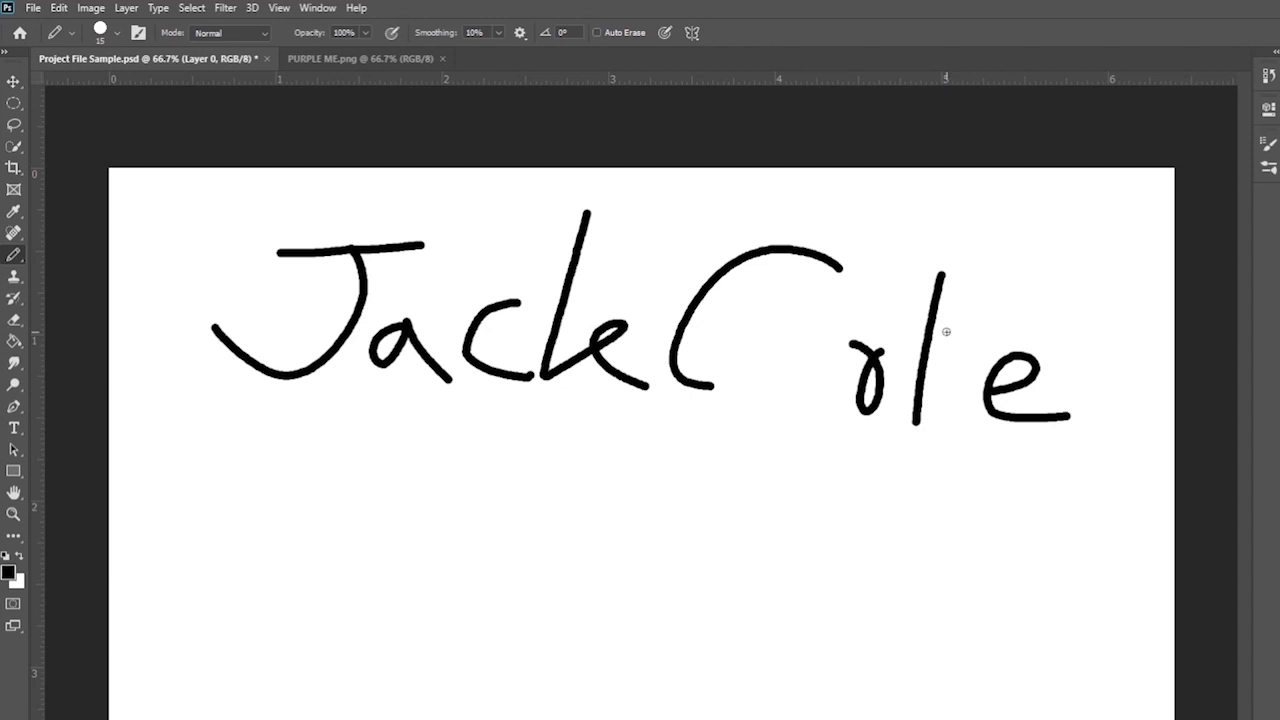
- Undo the pencil lettering and return to the Brush Tool
key("ctrl+z")
key("ctrl+z")
key("ctrl+z")
key("ctrl+z")
key("ctrl+z")
key("ctrl+z")
key("ctrl+z")
key("ctrl+z")
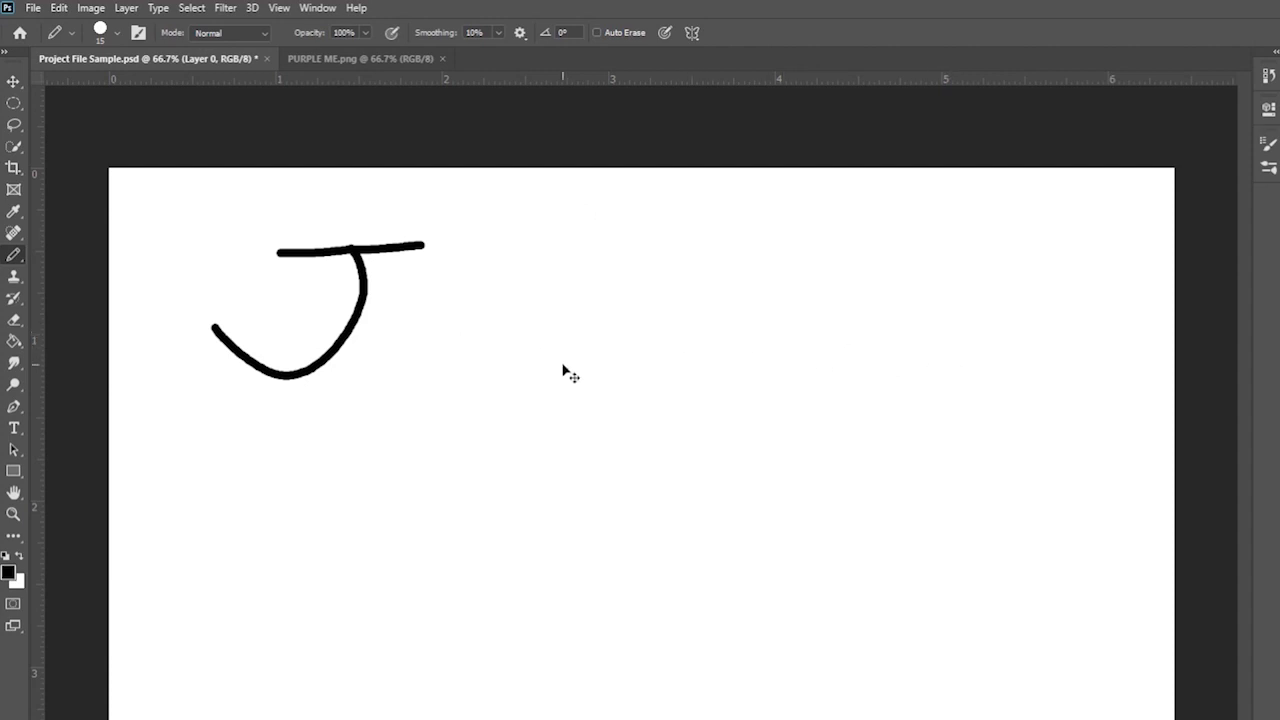
key("ctrl+z")
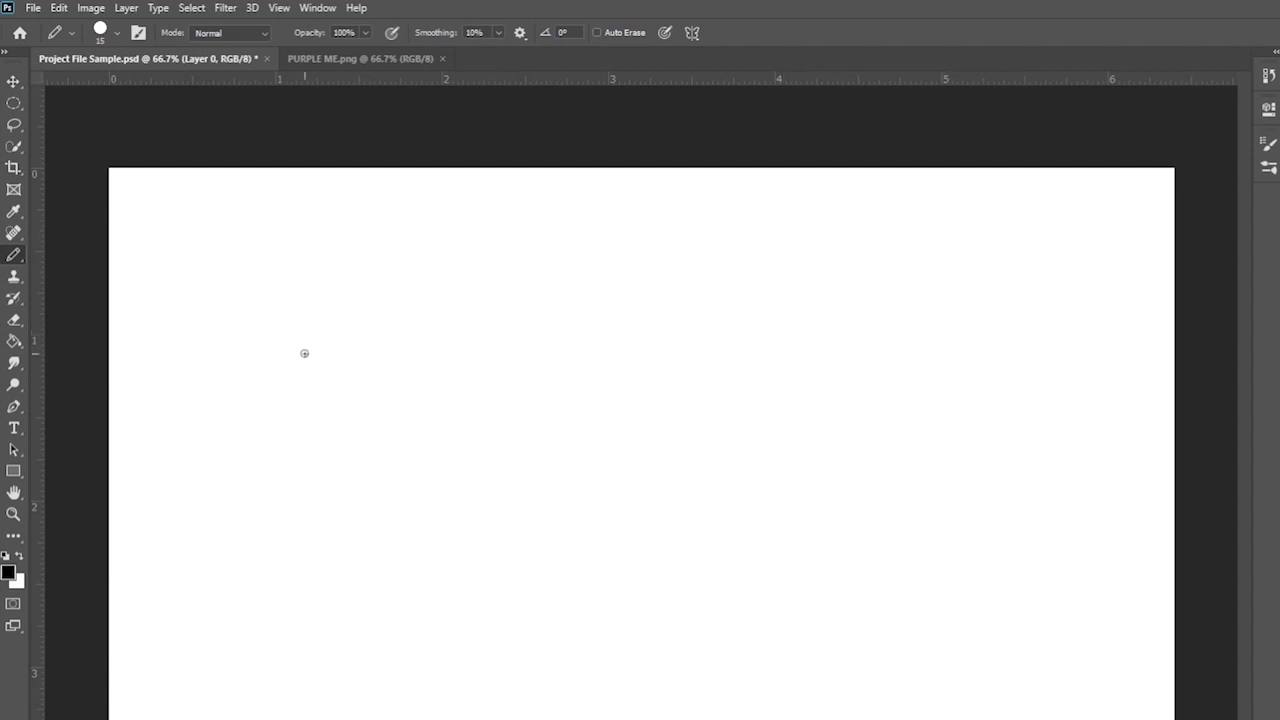
right_click(20, 263)
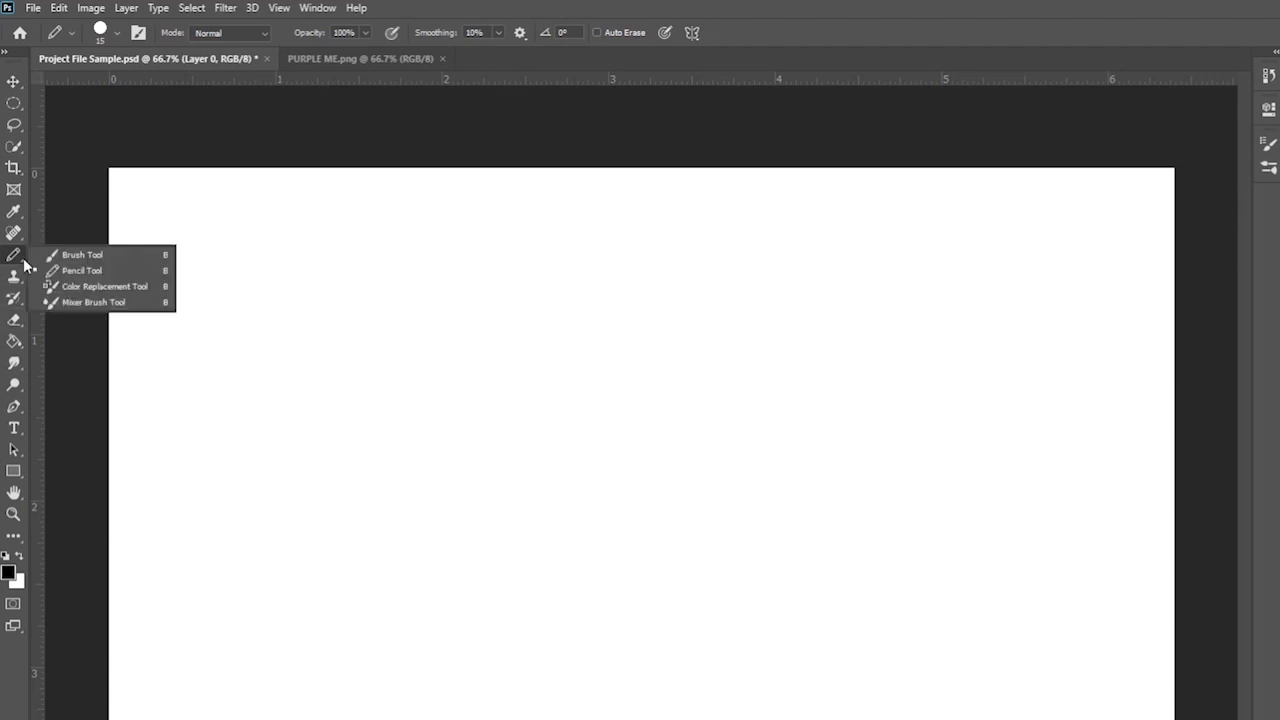
left_click(80, 255)
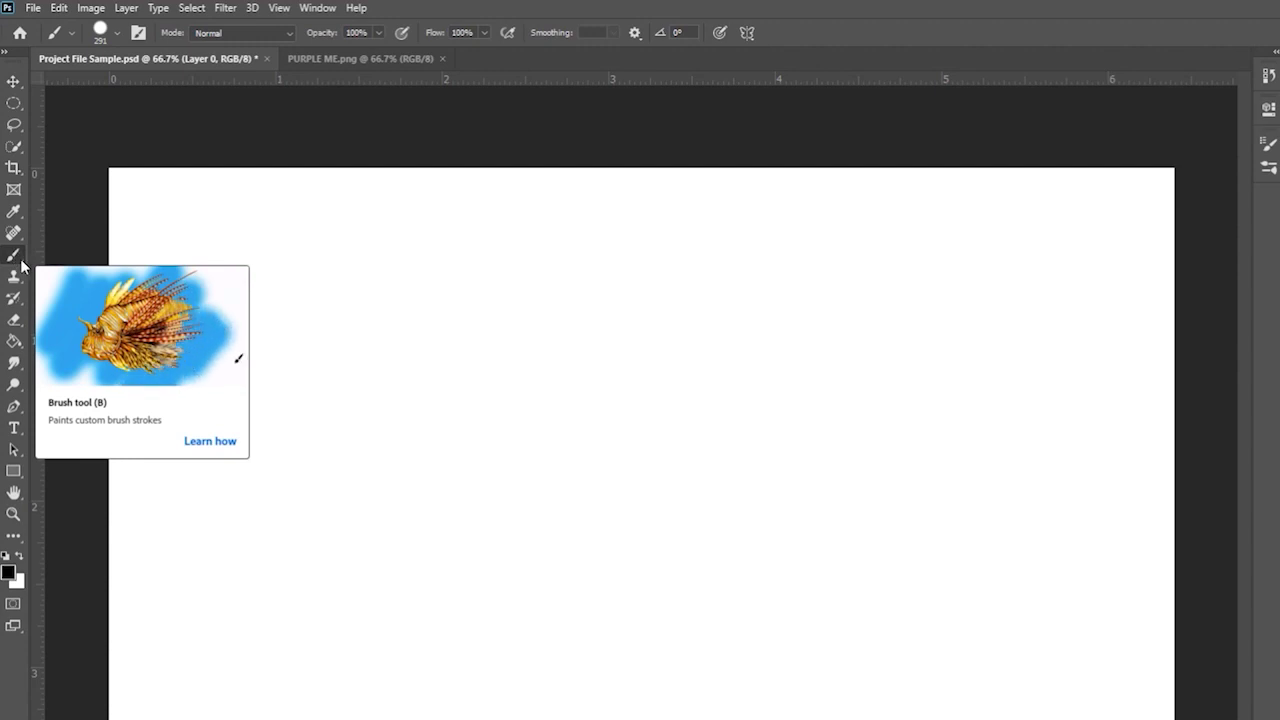
- Cycle through Pencil, Eraser and Move, then take the Brush over to PURPLE ME.png
right_click(14, 257)
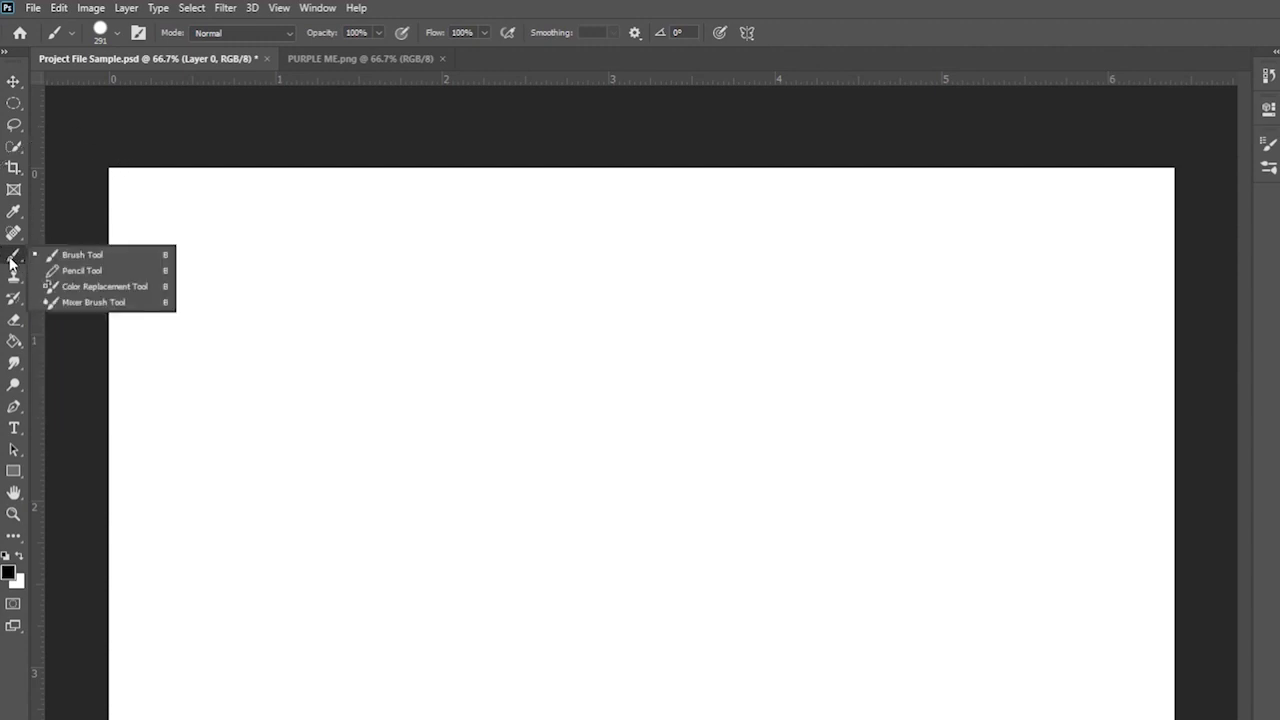
left_click(76, 270)
left_click(18, 323)
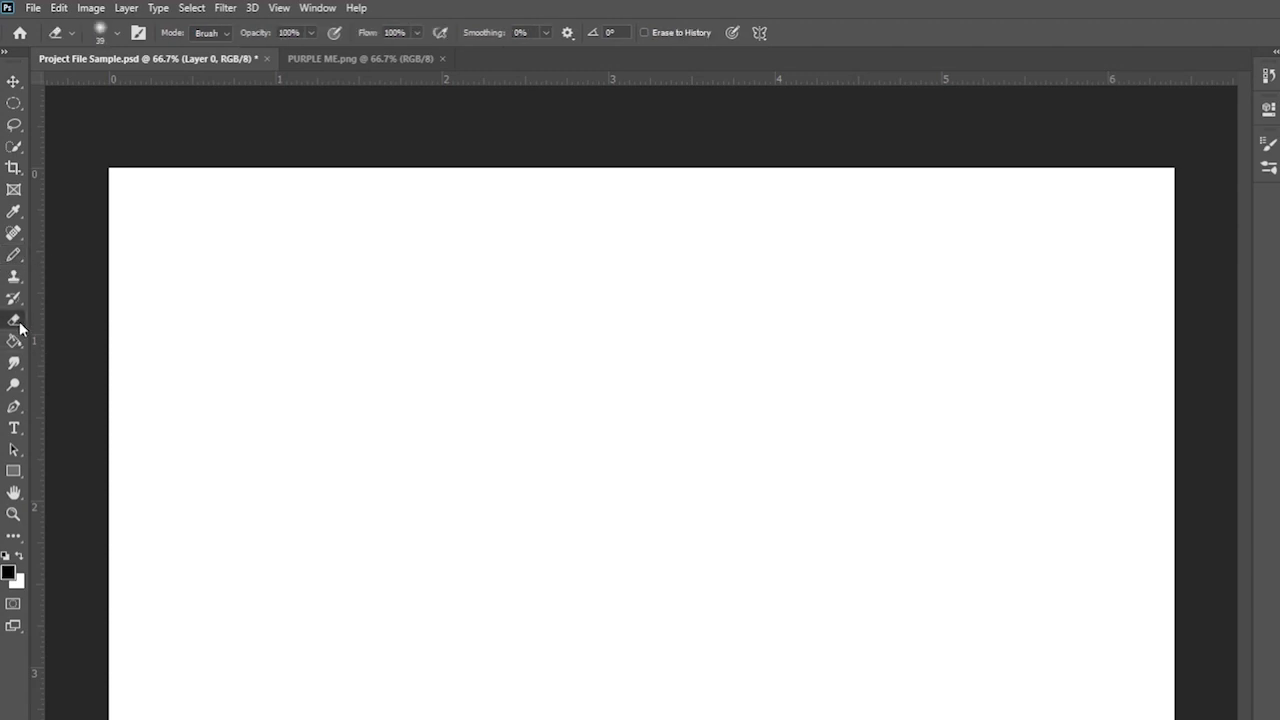
left_click(15, 83)
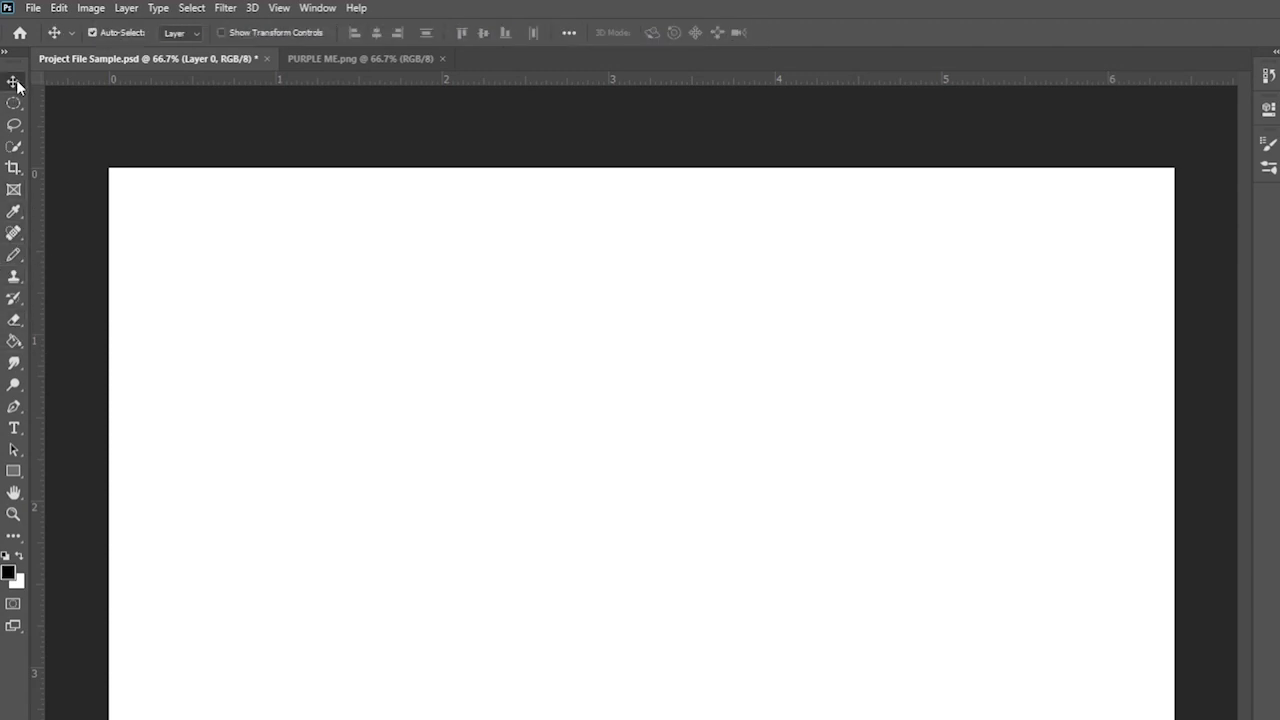
right_click(14, 255)
left_click(65, 252)
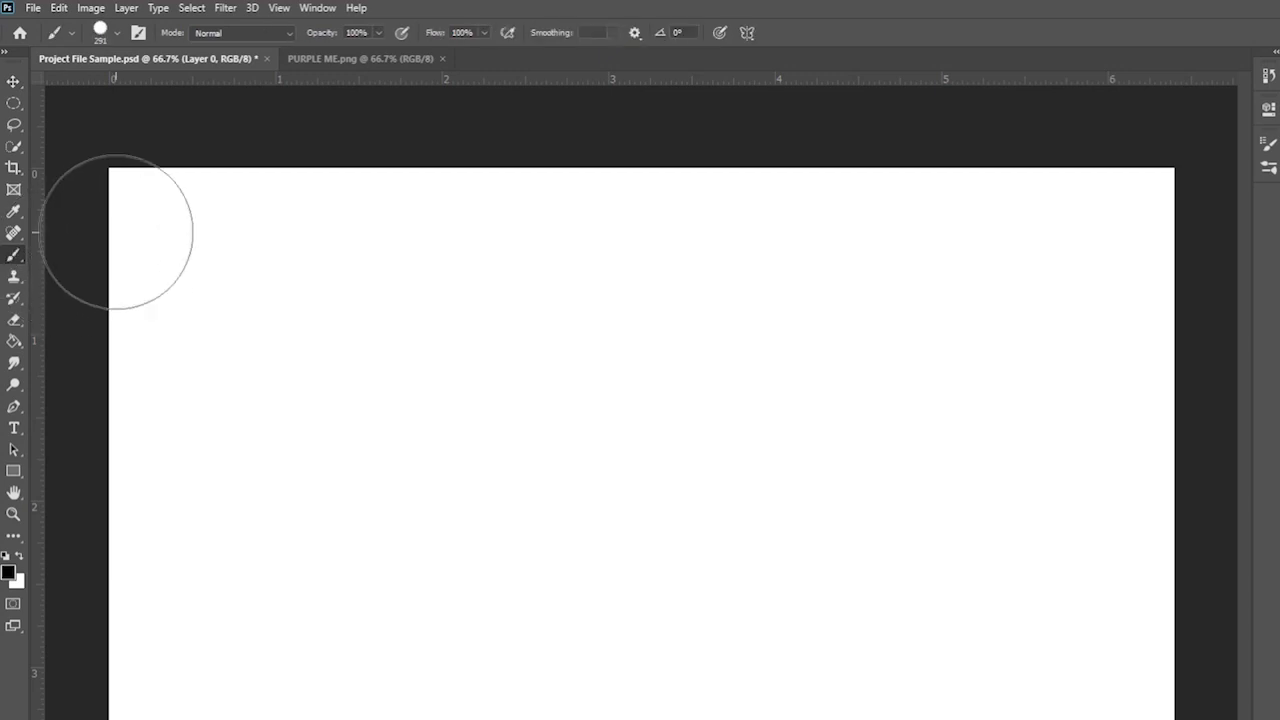
left_click(345, 58)
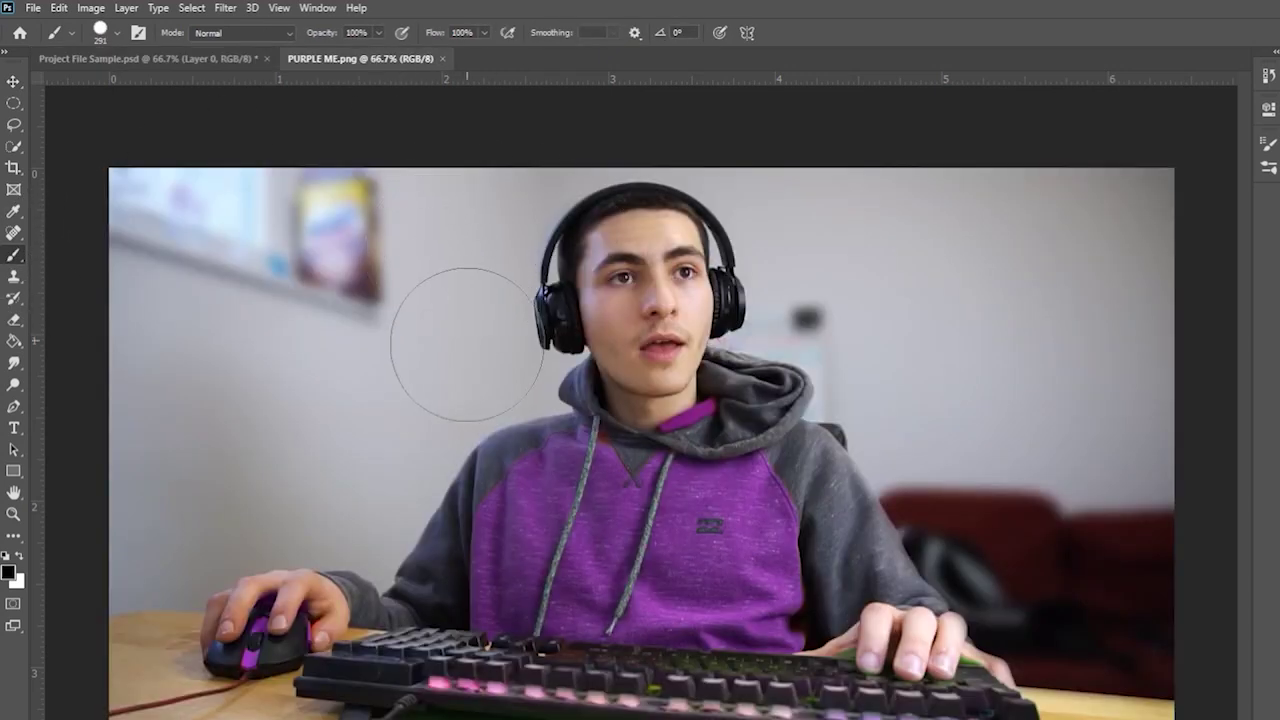
- Sample the wall colour with the Eyedropper and paint over the top-left window
left_click(17, 214)
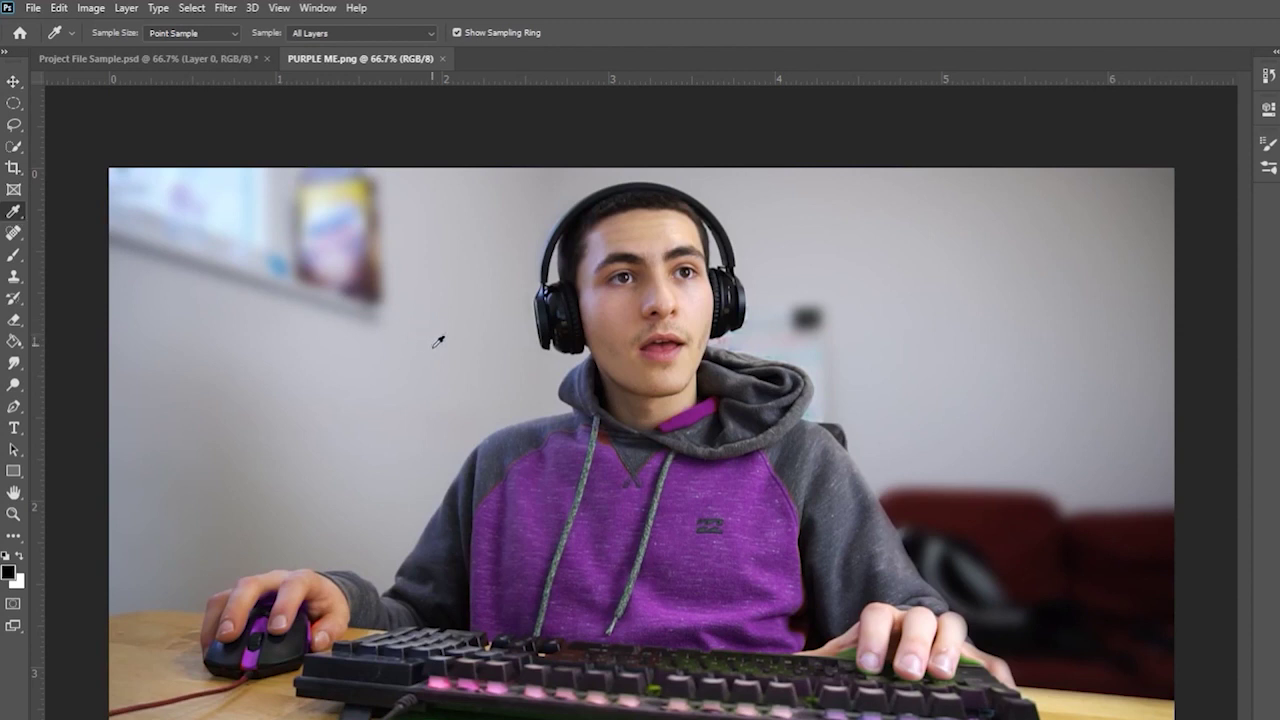
left_click(16, 256)
left_click_drag(171, 243, 194, 214)
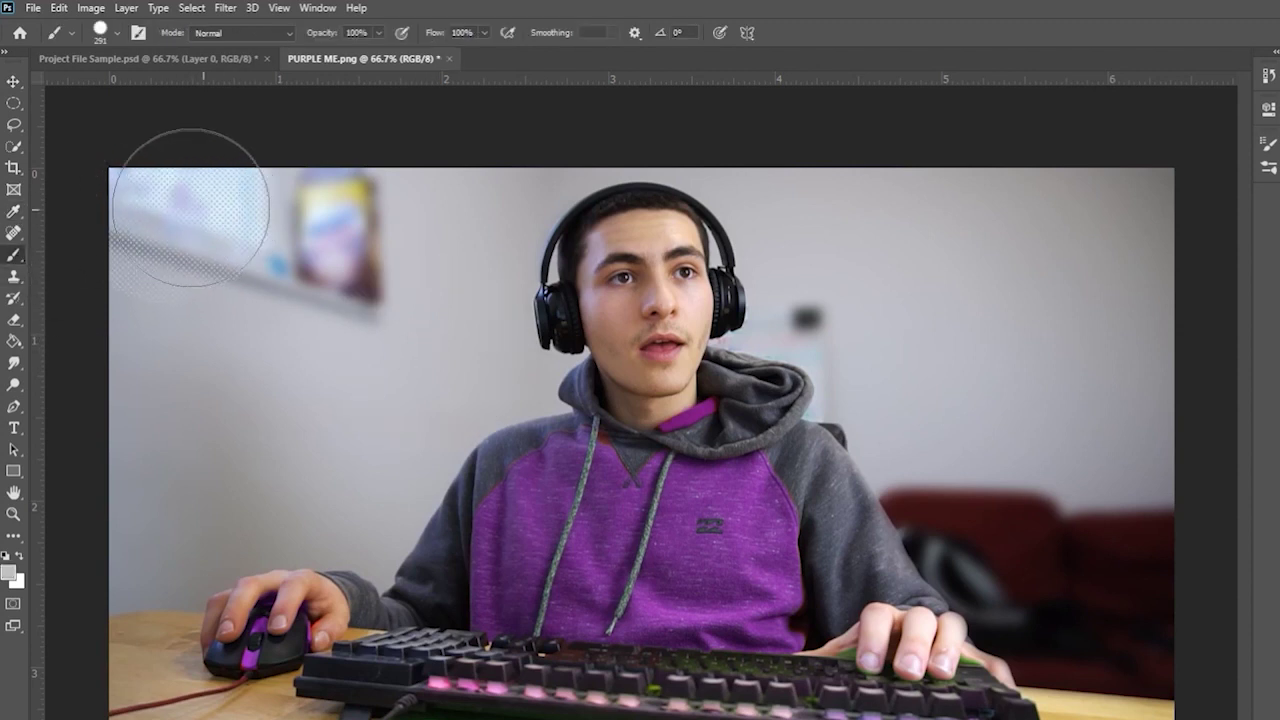
- Switch to the Soft Round brush, paint grey over the window, then undo it
left_click(104, 38)
scroll(95, 240, "up", 5)
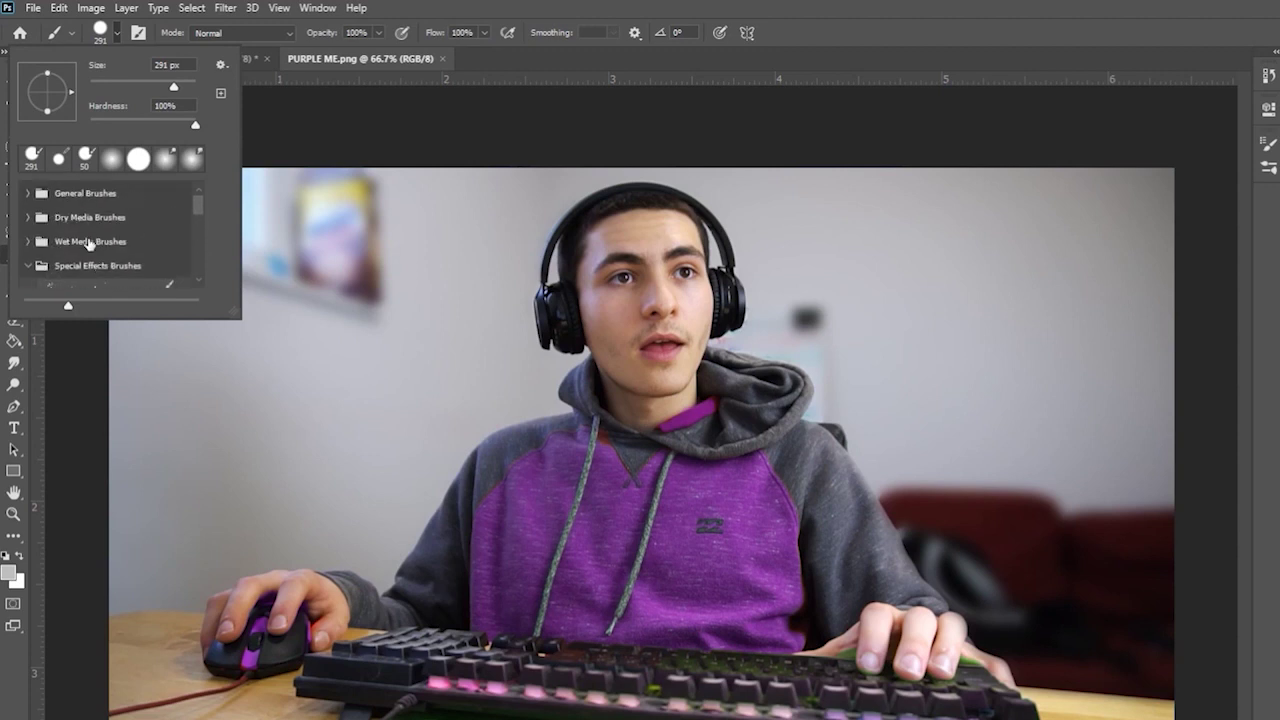
left_click(28, 196)
left_click(25, 192)
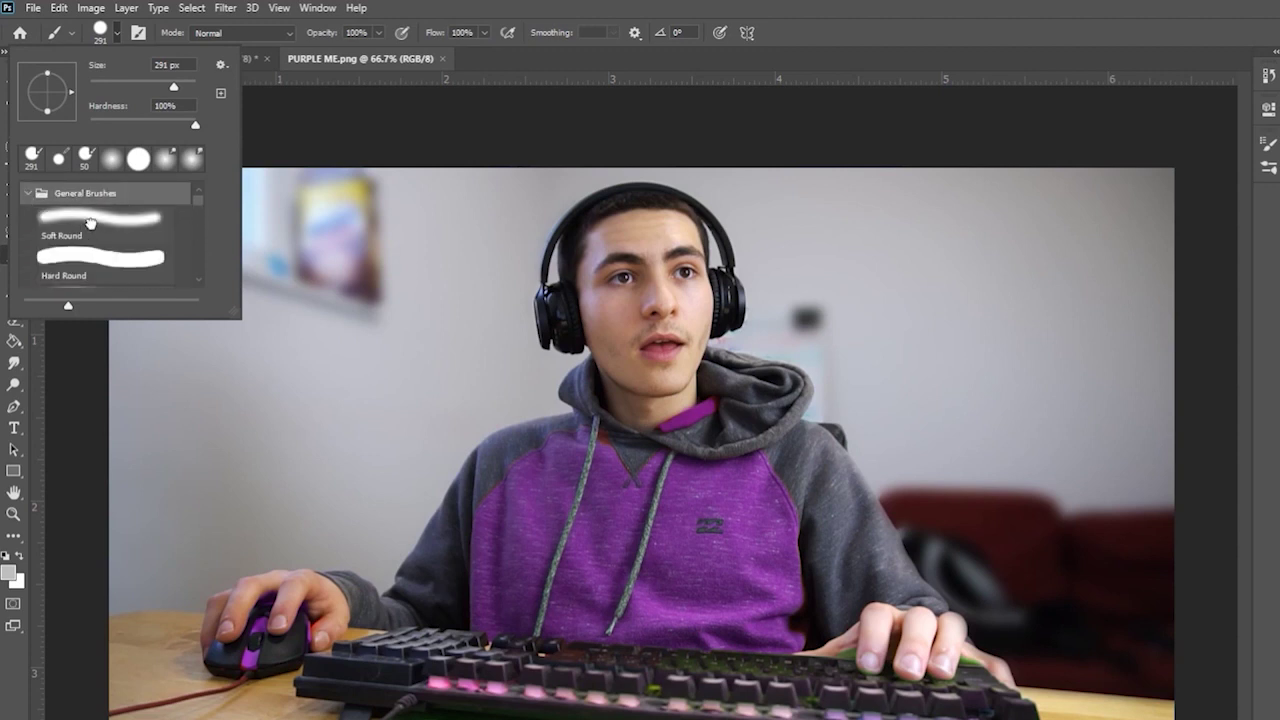
left_click(90, 228)
left_click(320, 250)
mouse_move(280, 233)
left_mouse_down()
mouse_move(238, 196)
mouse_move(151, 197)
left_mouse_up()
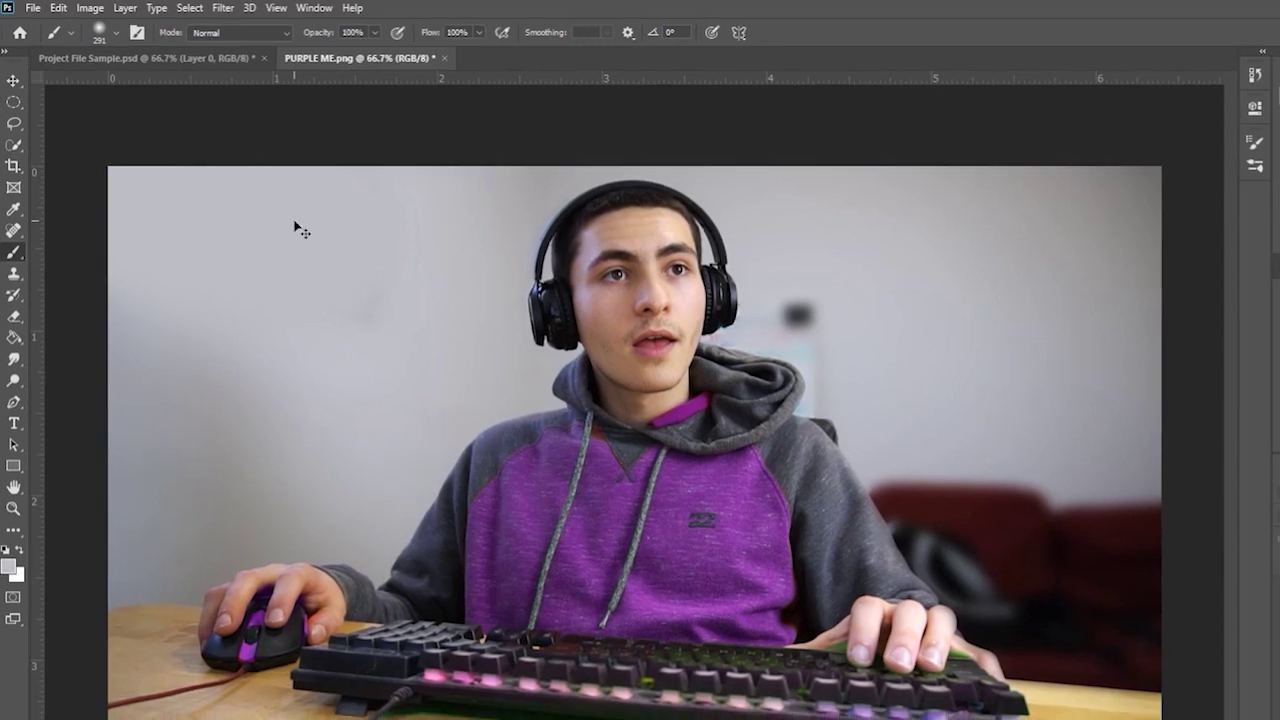
key("ctrl+z")
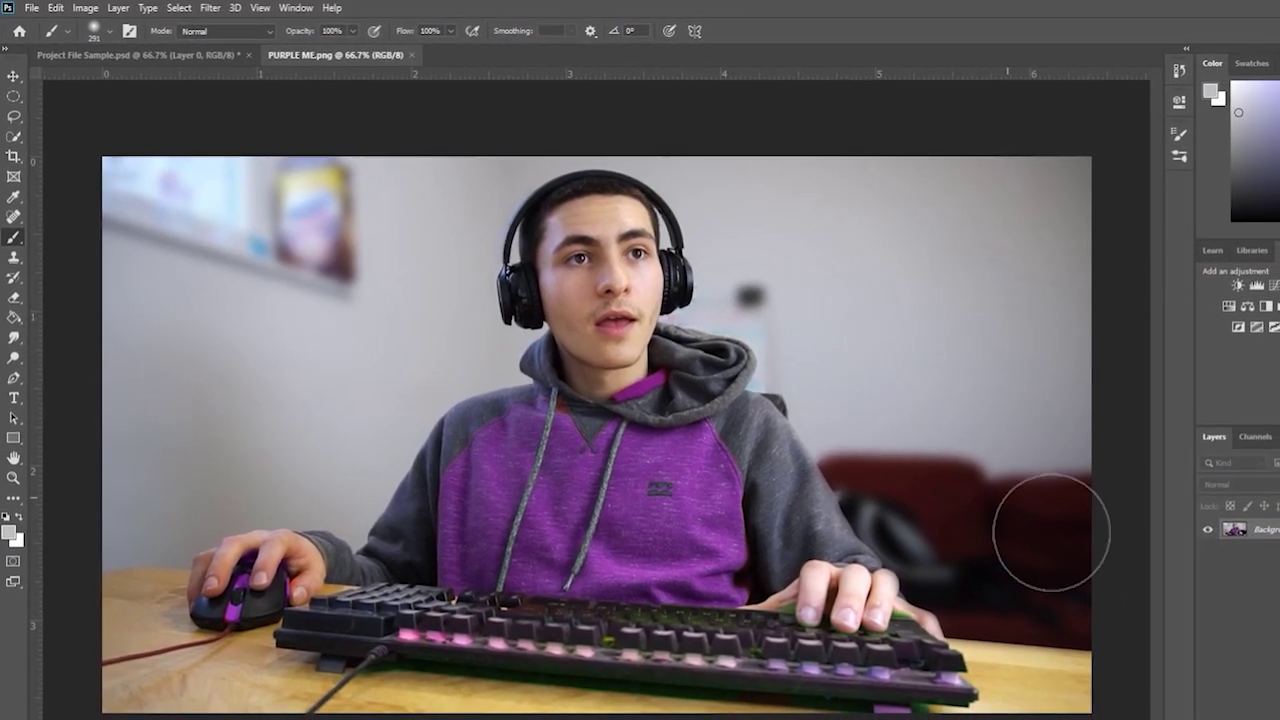
- Add a new Layer 1, paint grey over the window and poster, then undo
key("ctrl+shift+alt+n")
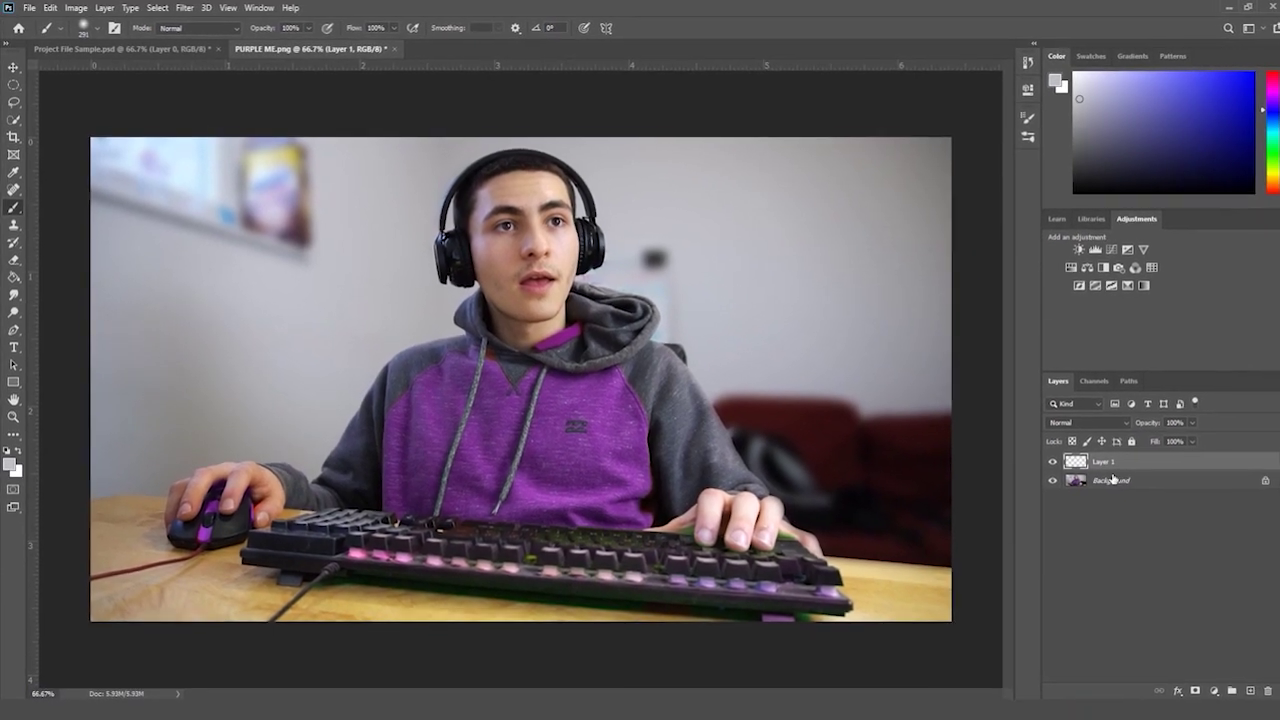
mouse_move(322, 216)
left_mouse_down()
mouse_move(262, 185)
mouse_move(192, 220)
mouse_move(289, 226)
mouse_move(141, 155)
mouse_move(114, 184)
mouse_move(158, 172)
mouse_move(94, 143)
left_mouse_up()
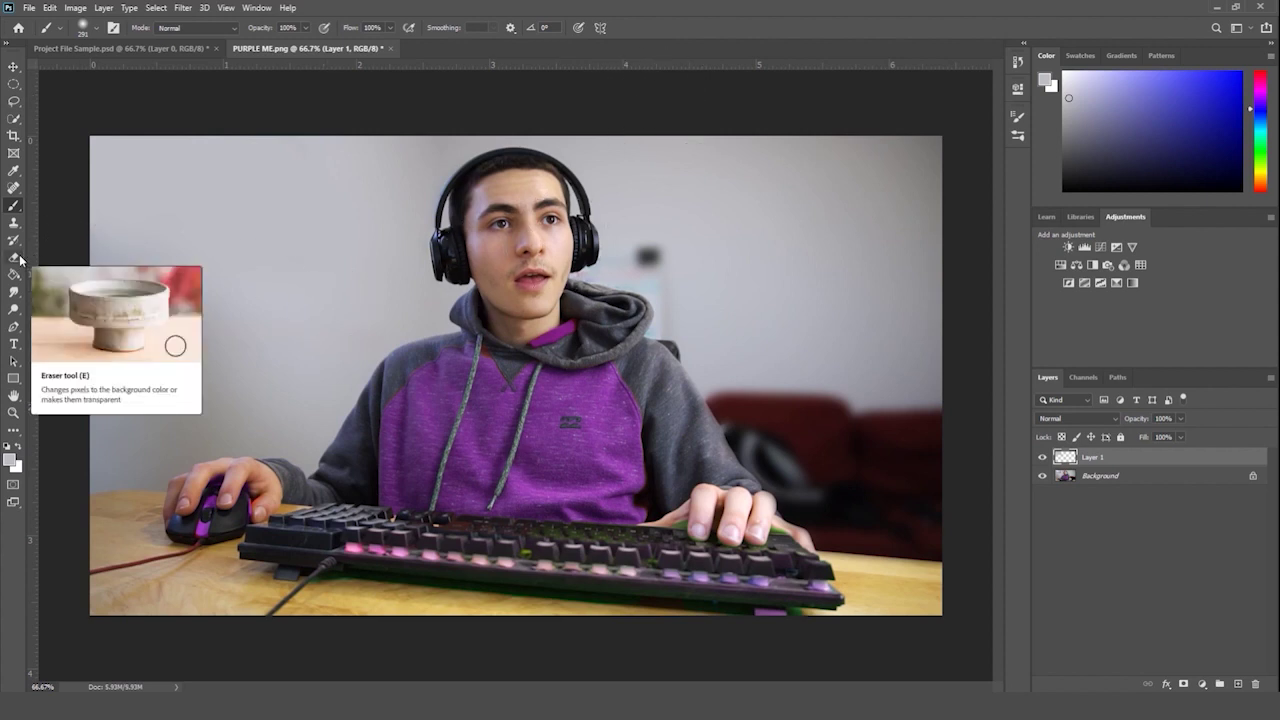
key("ctrl+z")
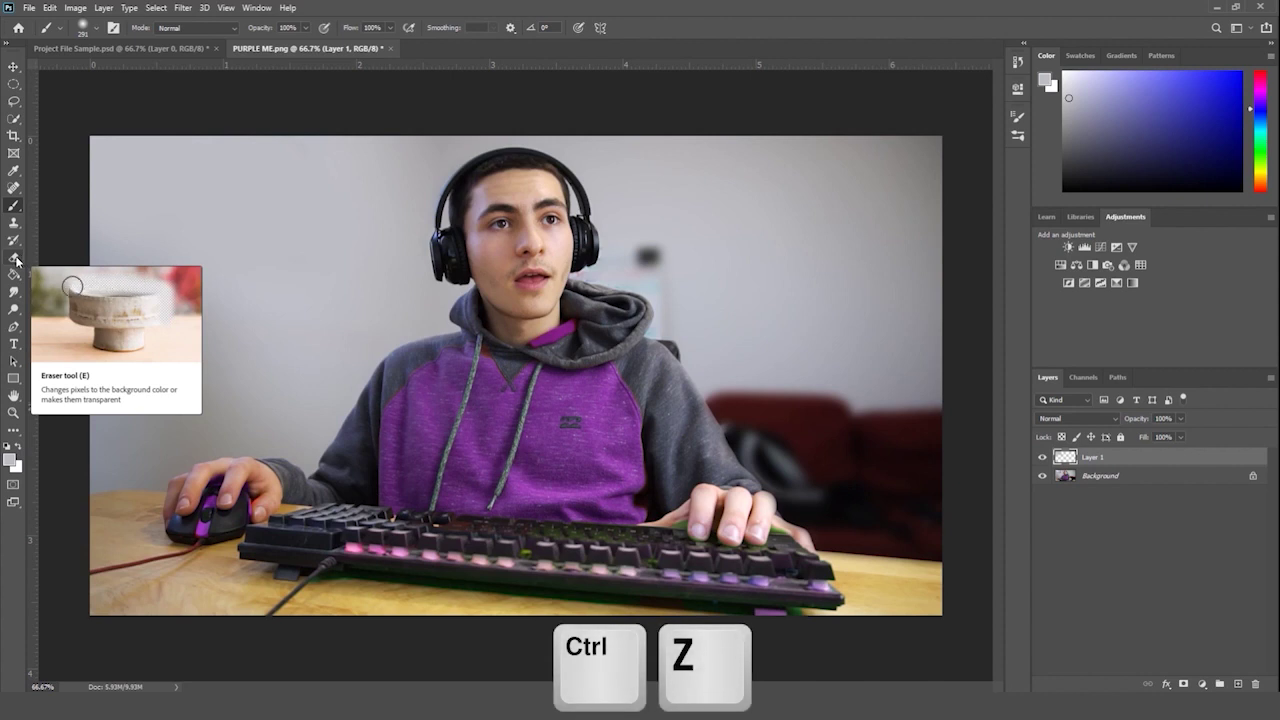
- Erase the grey paint on Layer 1 to reveal the poster with the Eraser
left_click(16, 259)
left_click(91, 34)
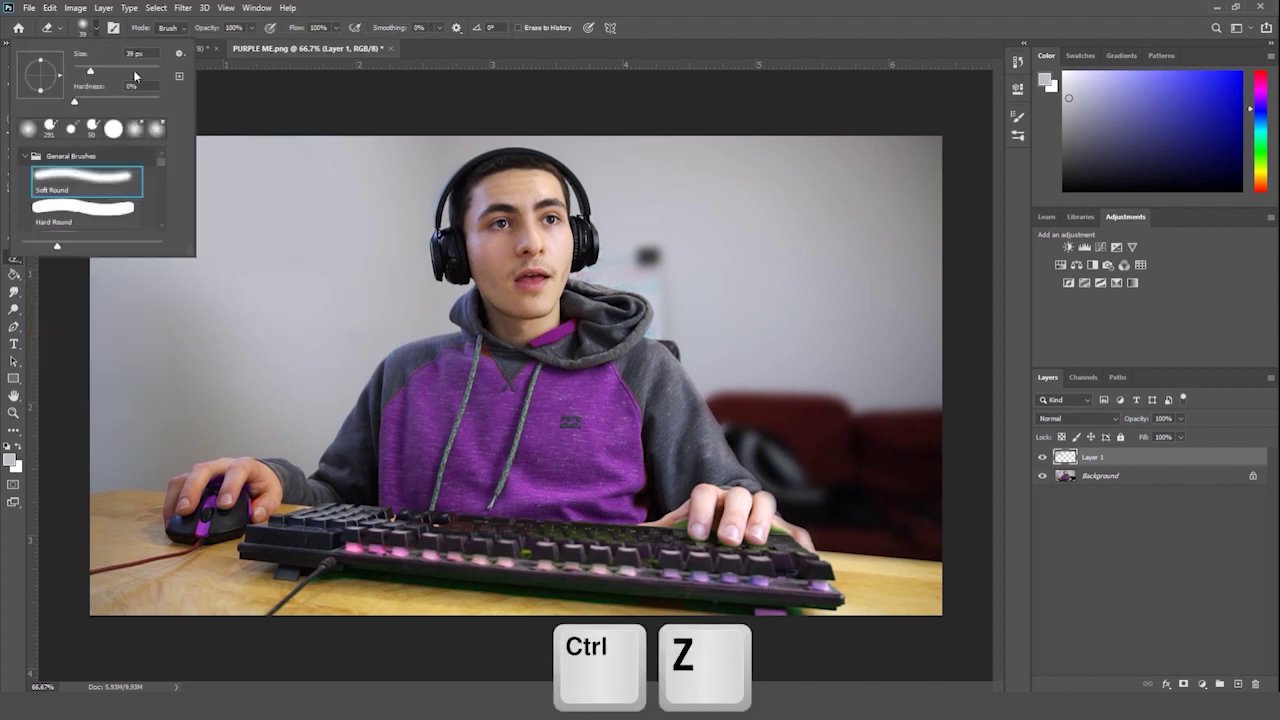
left_click(243, 129)
mouse_move(215, 205)
left_mouse_down()
mouse_move(229, 229)
mouse_move(286, 243)
mouse_move(227, 175)
mouse_move(57, 206)
mouse_move(73, 152)
left_mouse_up()
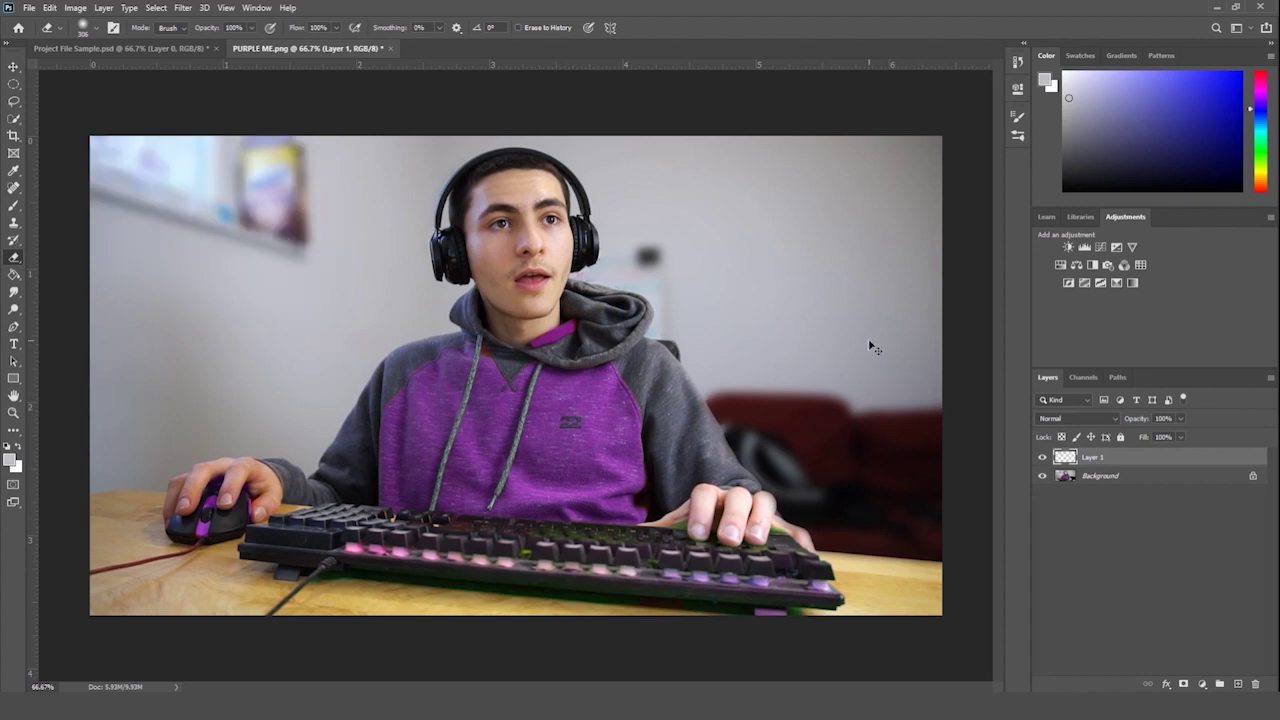
- Get rid of the grey paint layer, then test-erase the wall and undo it
key("ctrl+e")
key("ctrl+z")
key("ctrl+shift+z")
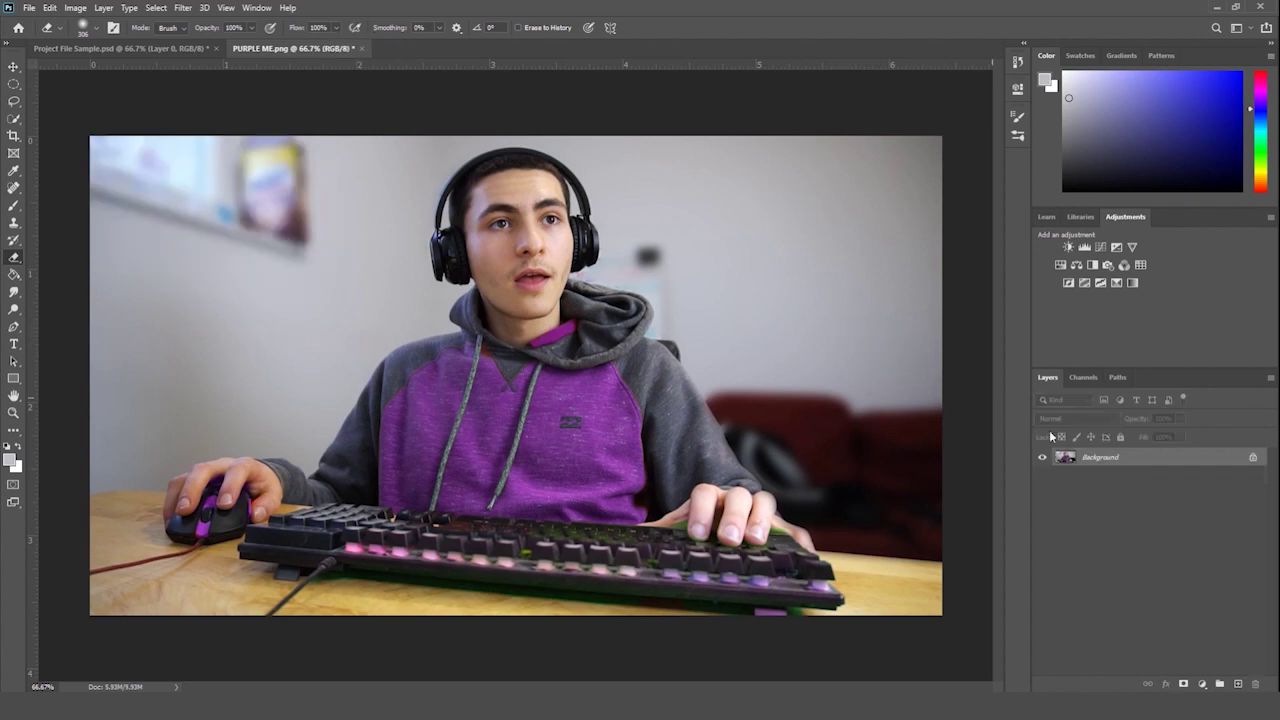
mouse_move(295, 198)
left_mouse_down()
mouse_move(270, 236)
mouse_move(117, 184)
mouse_move(86, 129)
left_mouse_up()
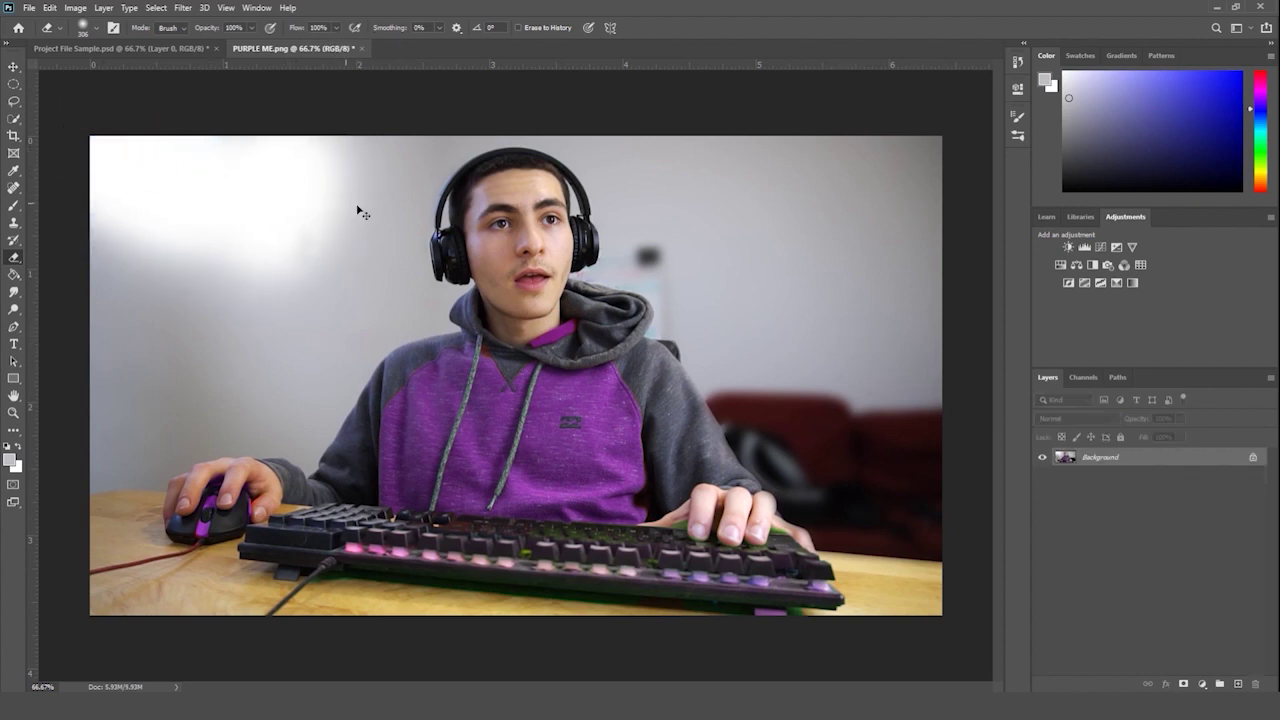
key("ctrl+z")
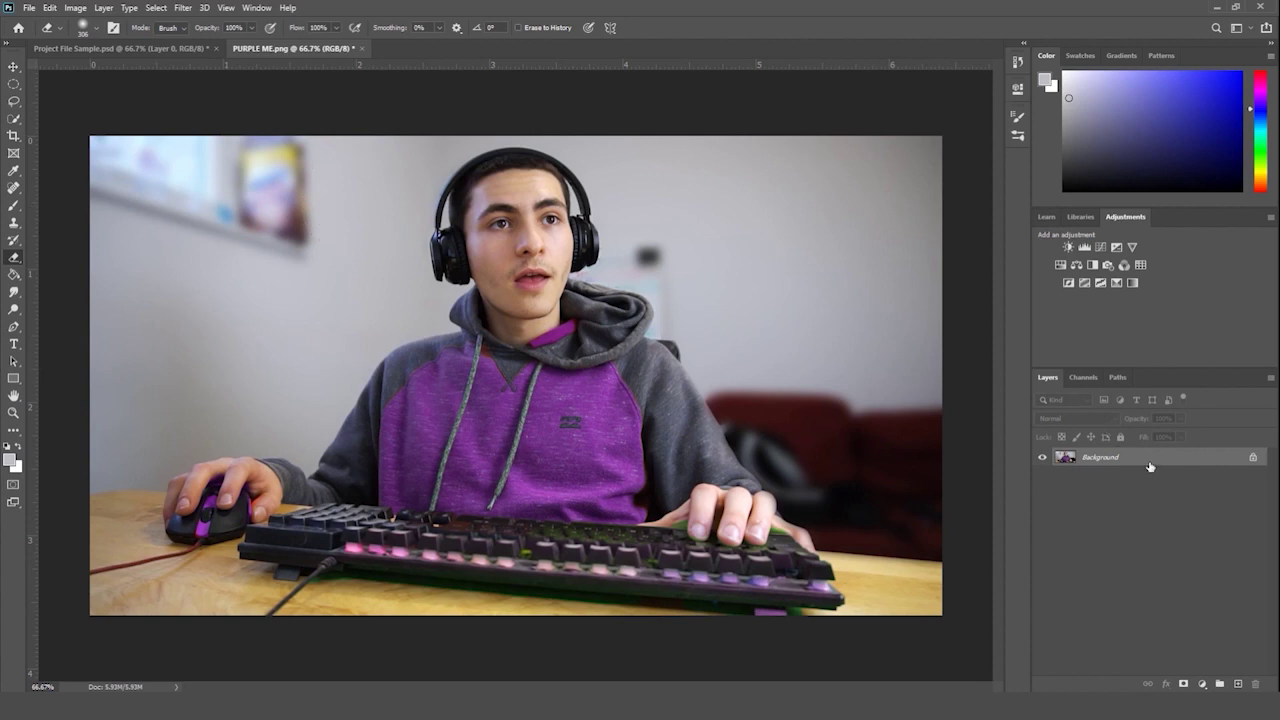
- Unlock the Background into Layer 0, undo a test erase, and select the Move tool
double_click(1150, 467, "alt")
mouse_move(300, 210)
left_mouse_down()
mouse_move(94, 163)
mouse_move(200, 245)
left_mouse_up()
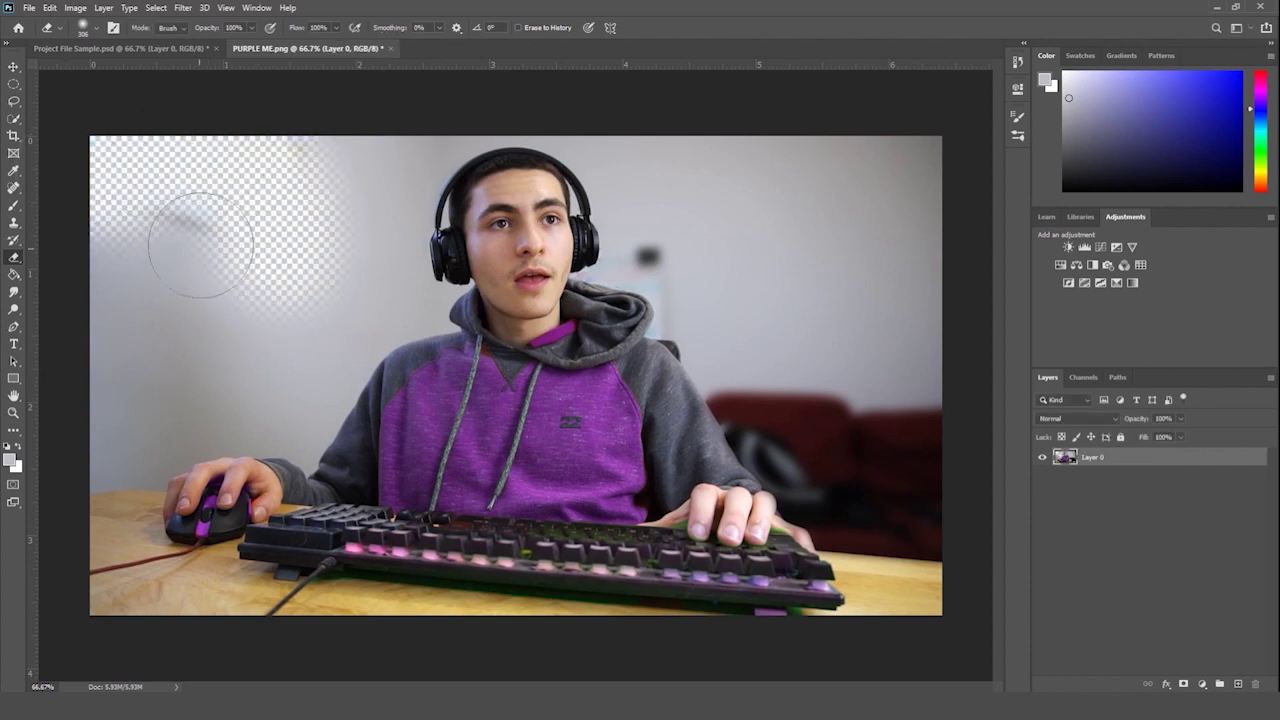
key("ctrl+z")
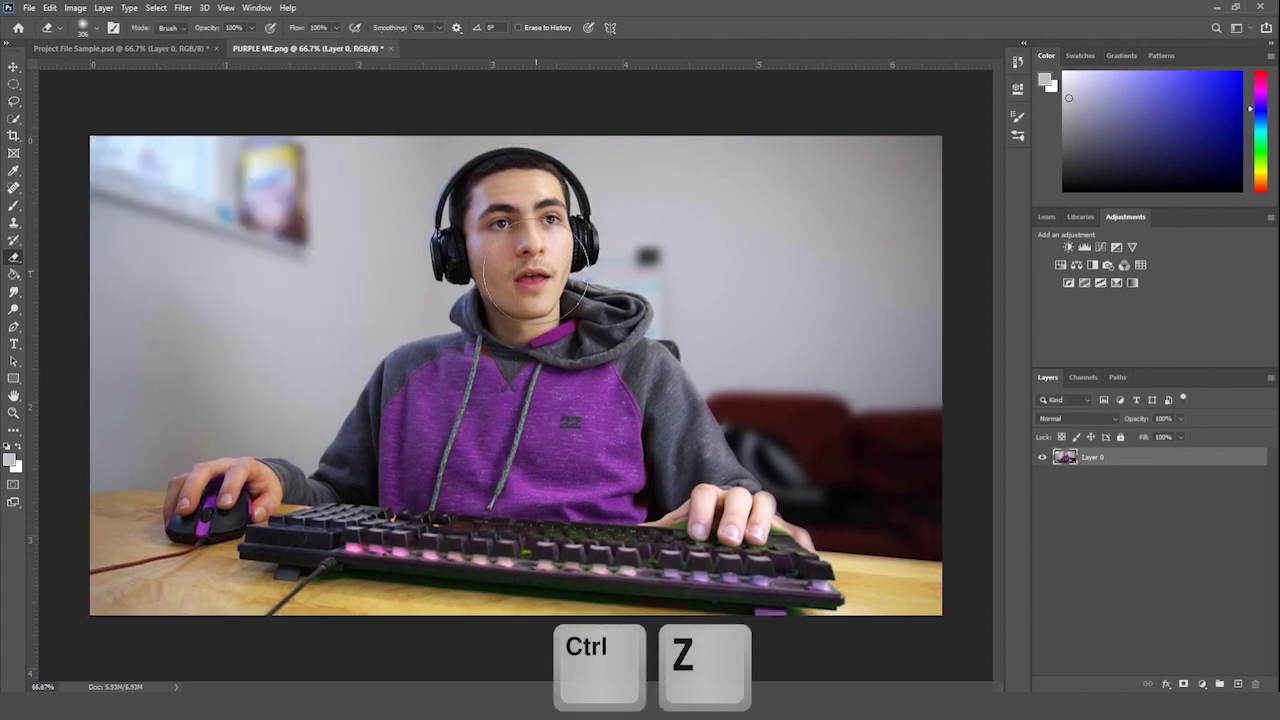
right_click(10, 257)
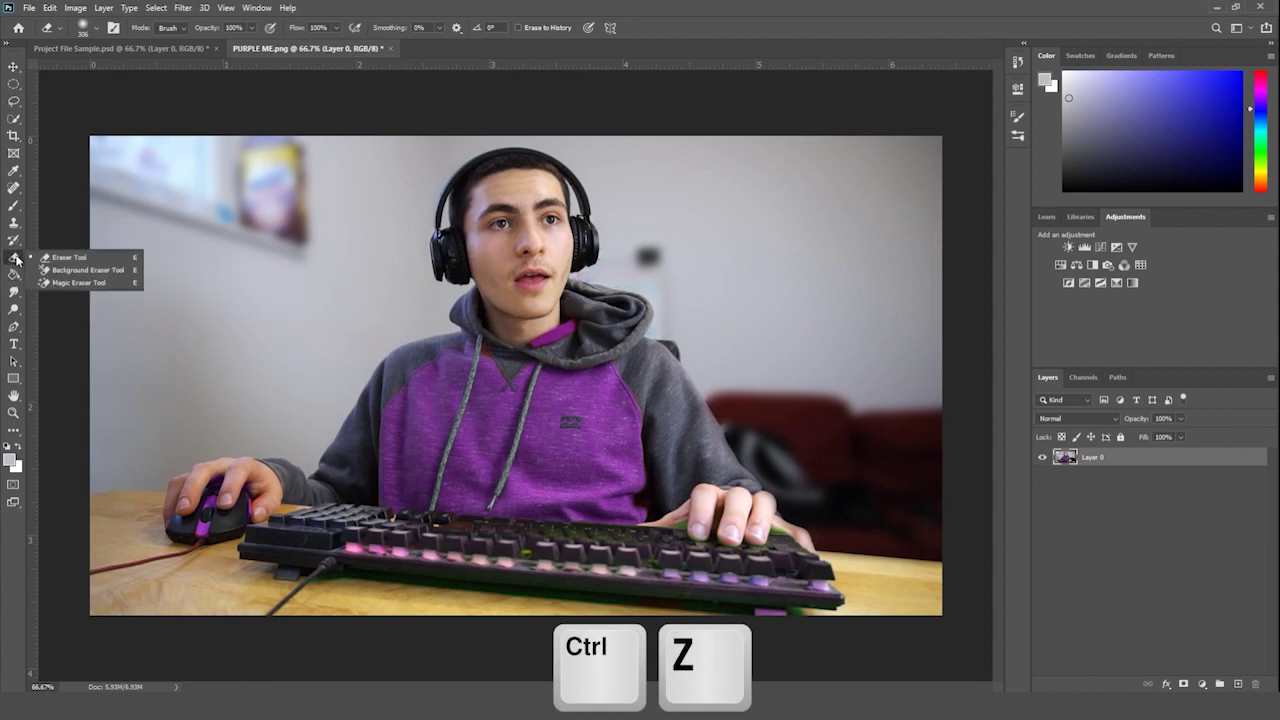
left_click(60, 252)
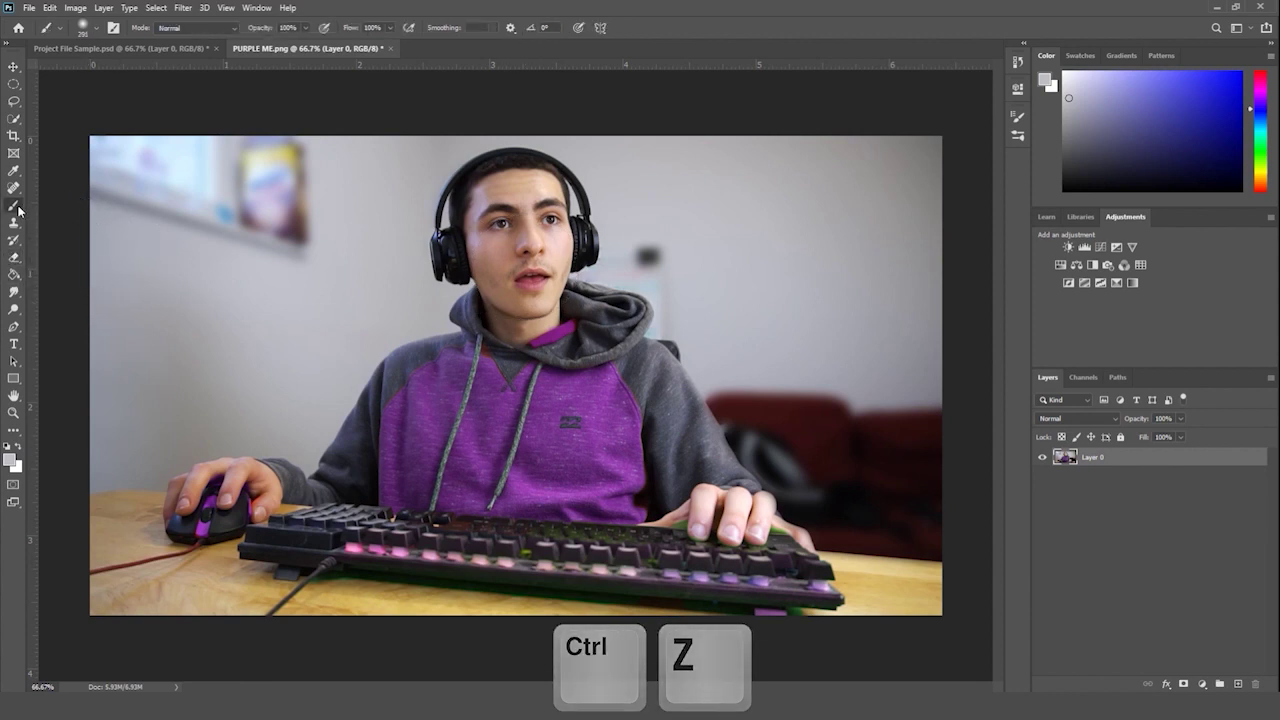
left_click(13, 67)
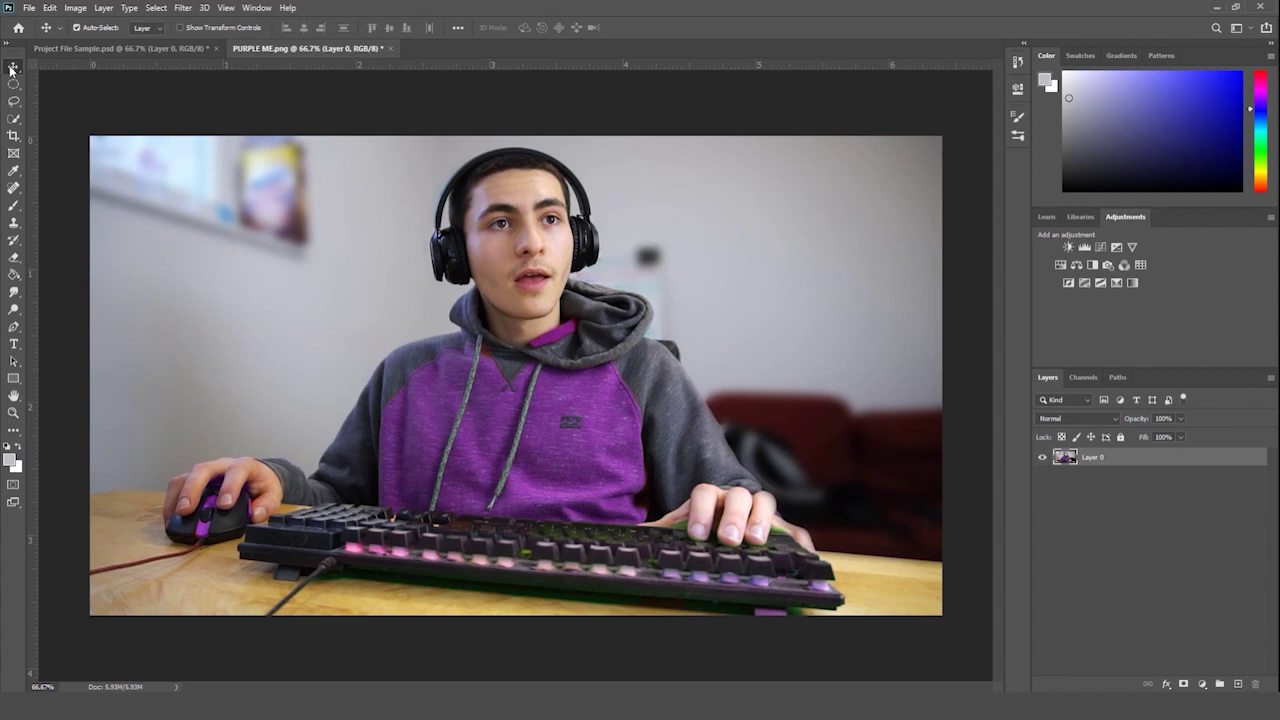
- Back on Project File Sample.psd, pick the Hard Round brush, test a J and undo it
left_click(100, 52)
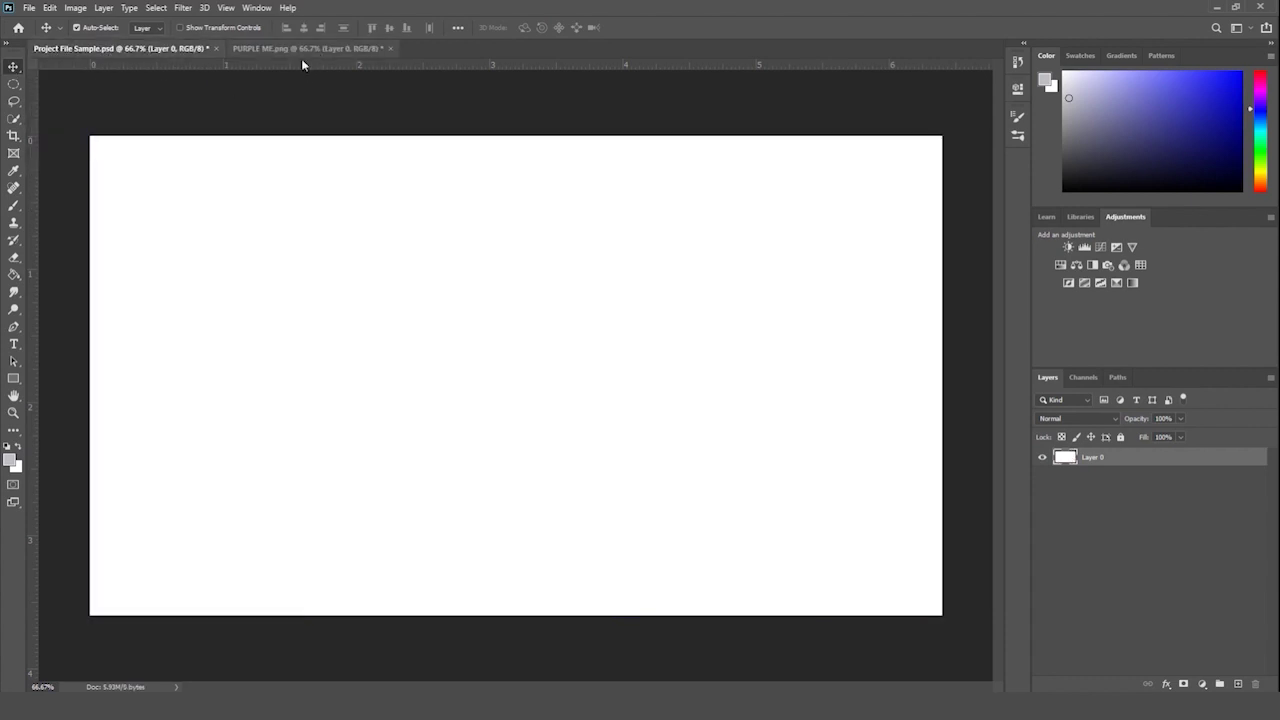
right_click(16, 212)
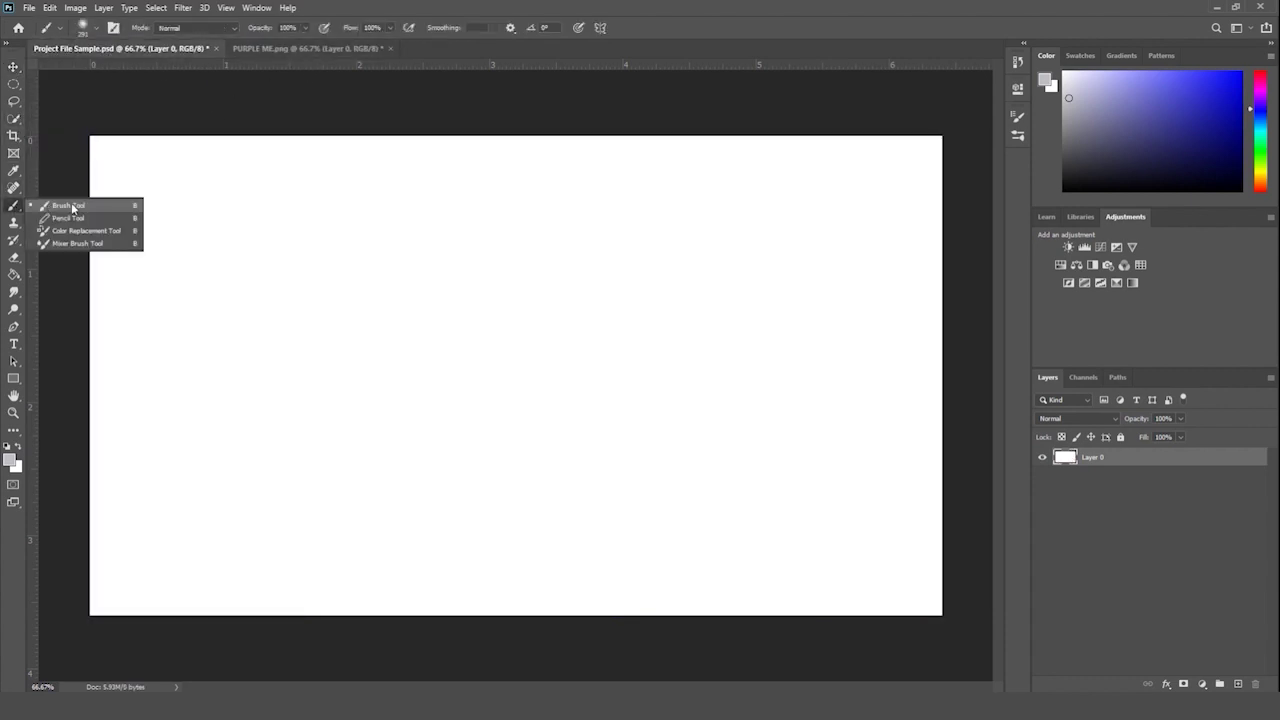
left_click(72, 208)
left_click(92, 28)
left_click(82, 206)
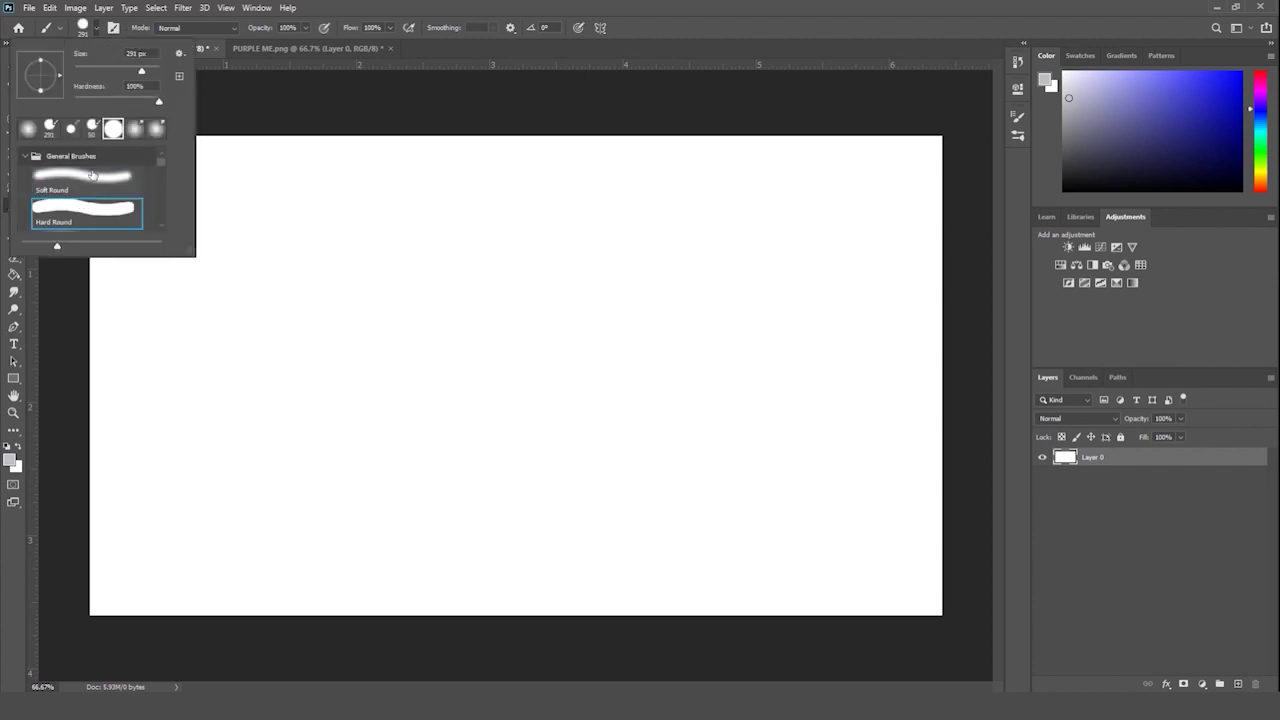
left_click_drag(237, 211, 388, 193)
mouse_move(311, 205)
left_mouse_down()
mouse_move(231, 309)
mouse_move(192, 292)
left_mouse_up()
key("ctrl+z")
key("ctrl+z")
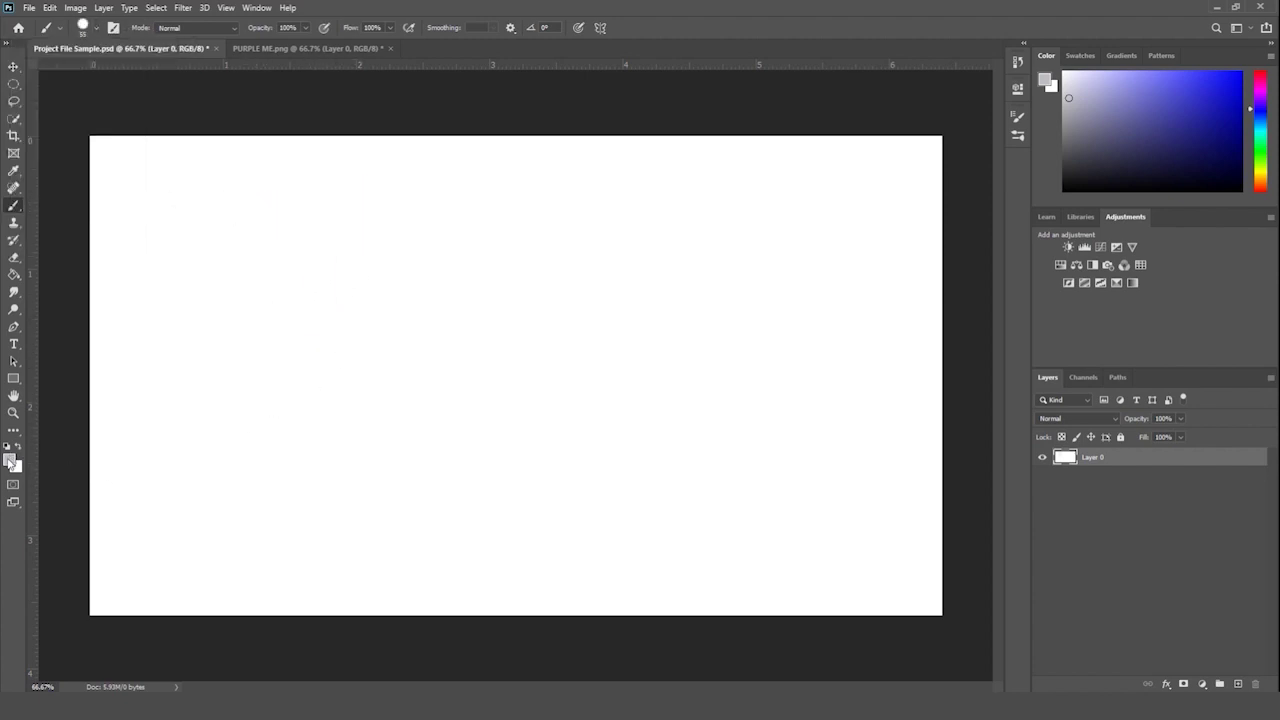
- Set the foreground to 000000 and hand-letter the two-word name in black
left_click(11, 459)
type("000000")
key("Return")
left_click_drag(172, 227, 329, 206)
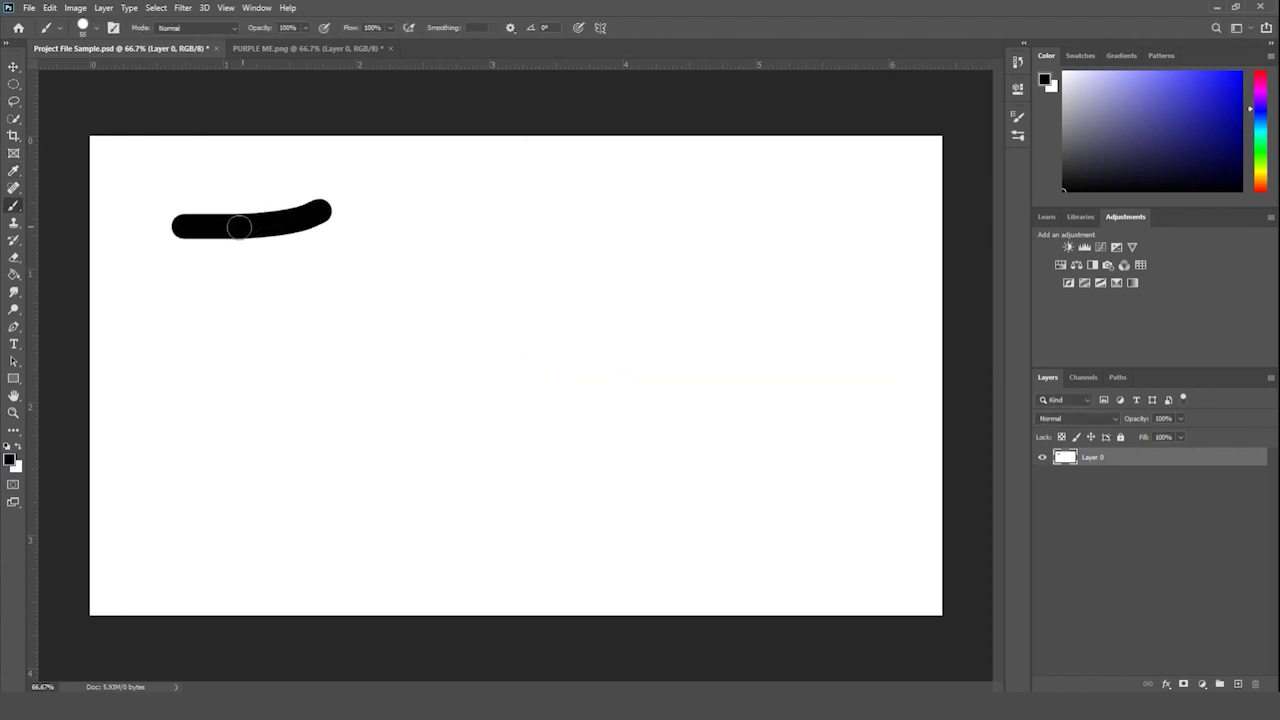
left_click_drag(245, 223, 160, 326)
left_click_drag(290, 296, 366, 347)
left_click_drag(400, 300, 485, 355)
left_click_drag(509, 214, 445, 330)
left_click_drag(440, 330, 612, 358)
mouse_move(400, 415)
left_mouse_down()
mouse_move(260, 460)
mouse_move(370, 530)
left_mouse_up()
mouse_move(475, 470)
left_mouse_down()
mouse_move(451, 456)
mouse_move(614, 434)
mouse_move(725, 530)
left_mouse_up()
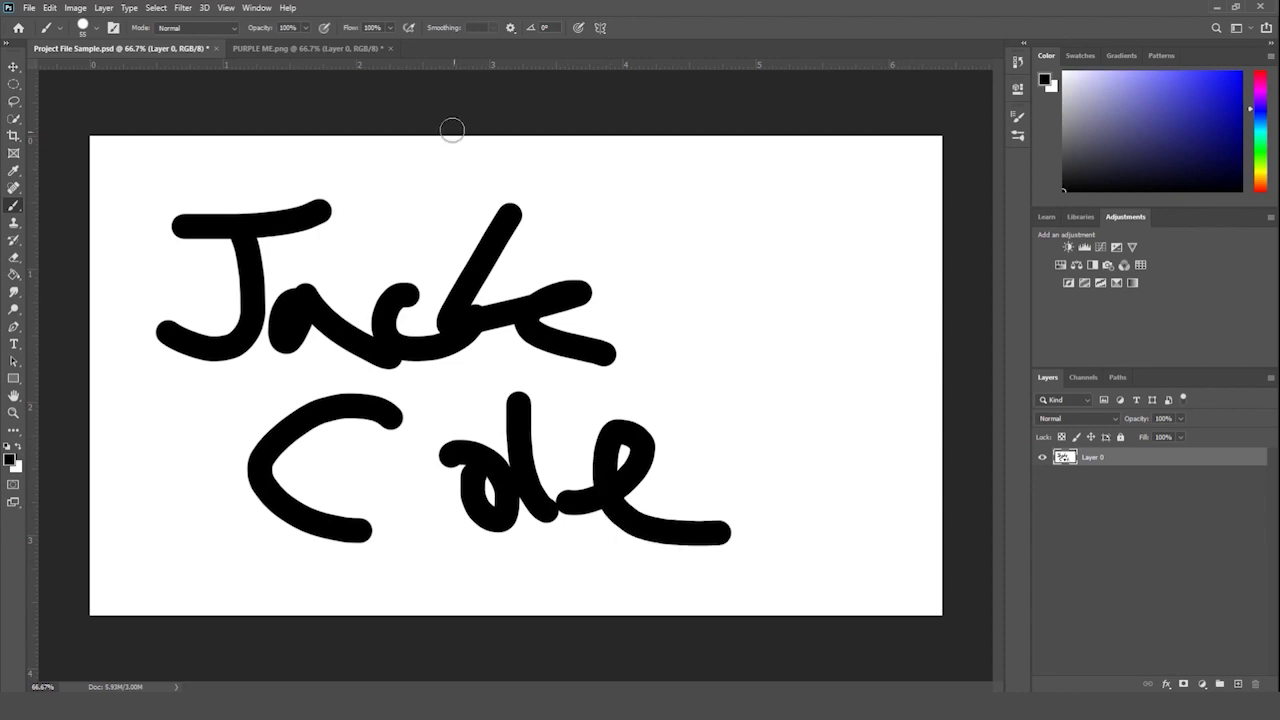
left_click(300, 48)
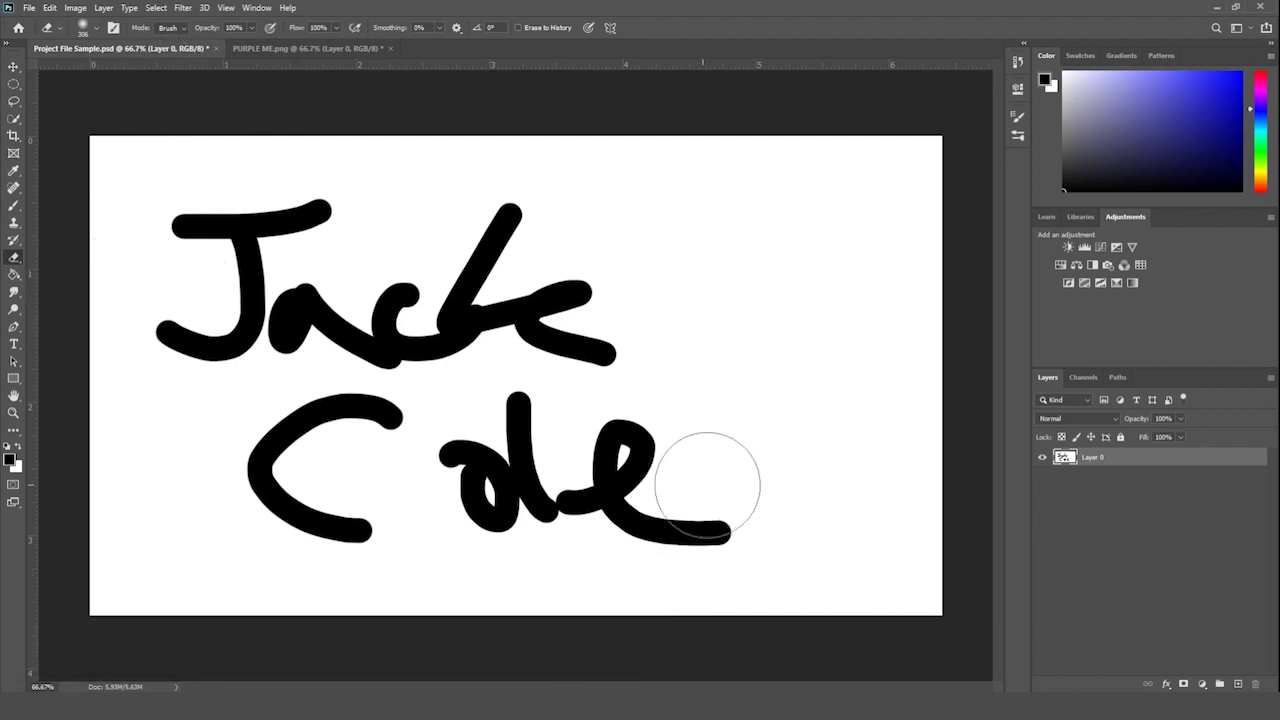
- Wipe the lettering and fill the transparent canvas with #ffffff using the Paint Bucket
mouse_move(723, 508)
left_mouse_down()
mouse_move(511, 492)
mouse_move(402, 455)
mouse_move(387, 495)
mouse_move(316, 491)
mouse_move(291, 457)
mouse_move(375, 423)
mouse_move(287, 390)
mouse_move(501, 334)
mouse_move(479, 272)
mouse_move(516, 223)
mouse_move(444, 207)
mouse_move(273, 248)
mouse_move(242, 218)
mouse_move(366, 266)
left_mouse_up()
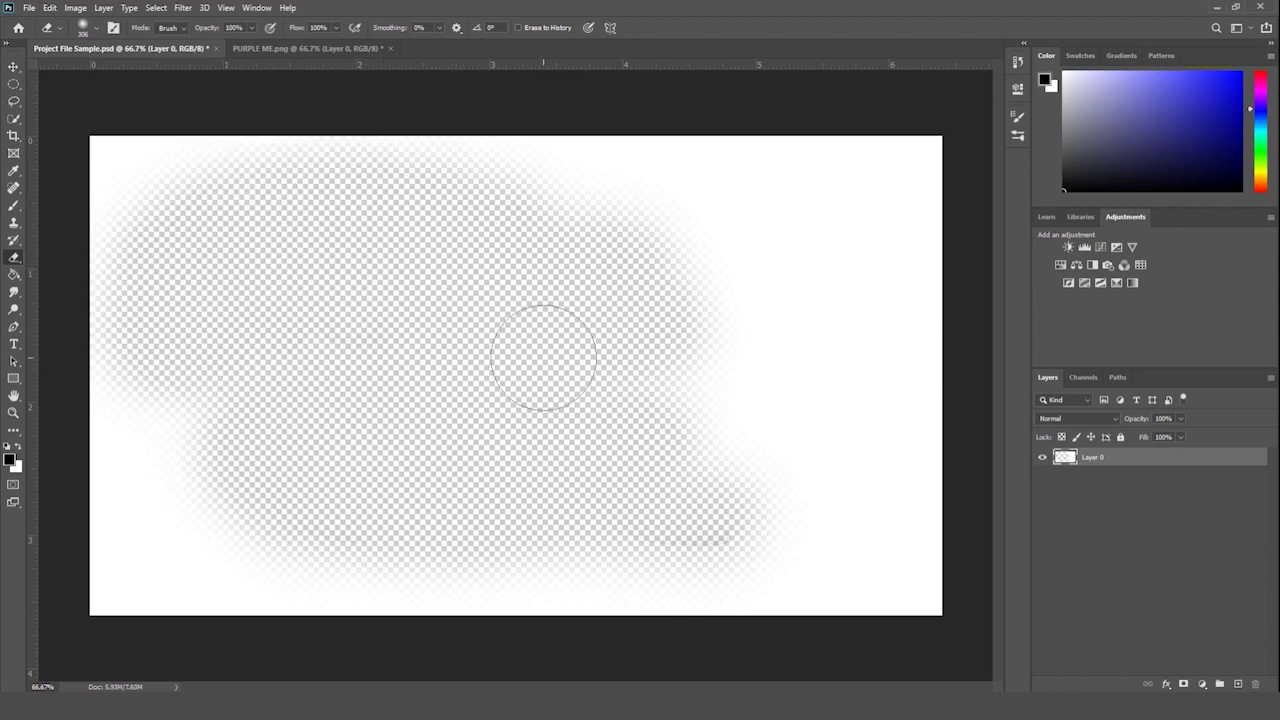
left_click(16, 278)
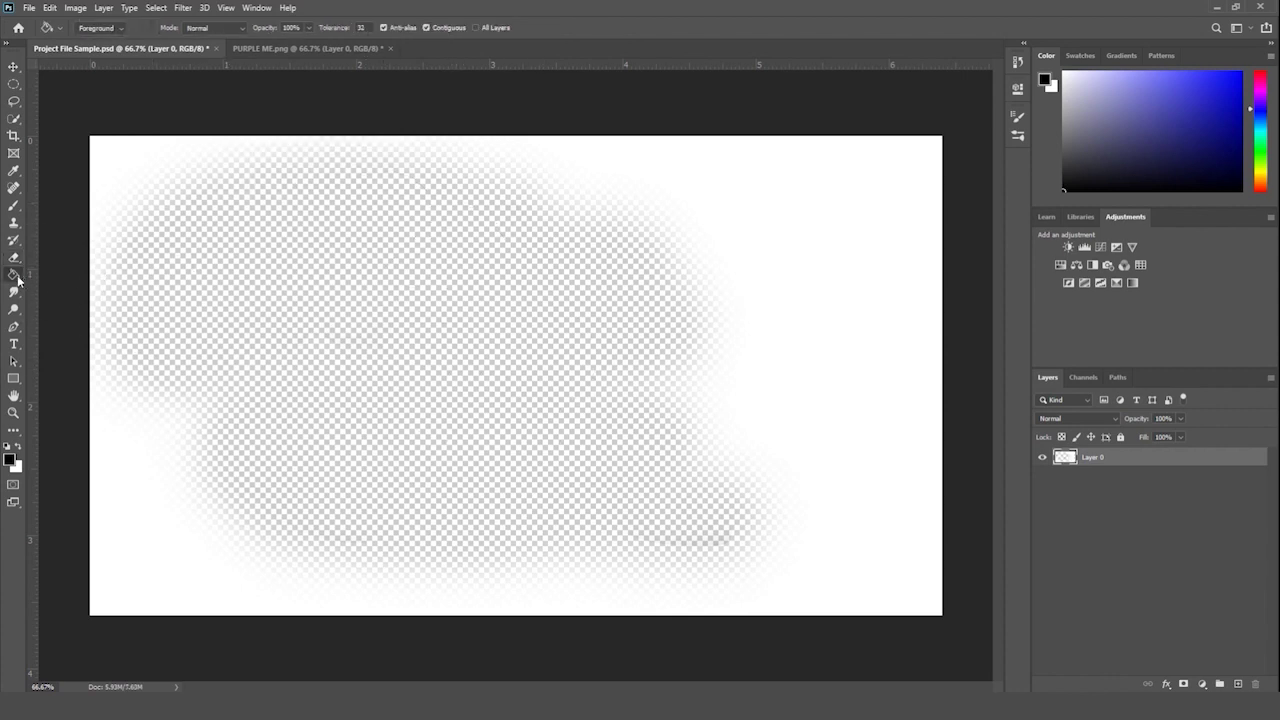
left_click(8, 457)
double_click(757, 344)
type("ffffff")
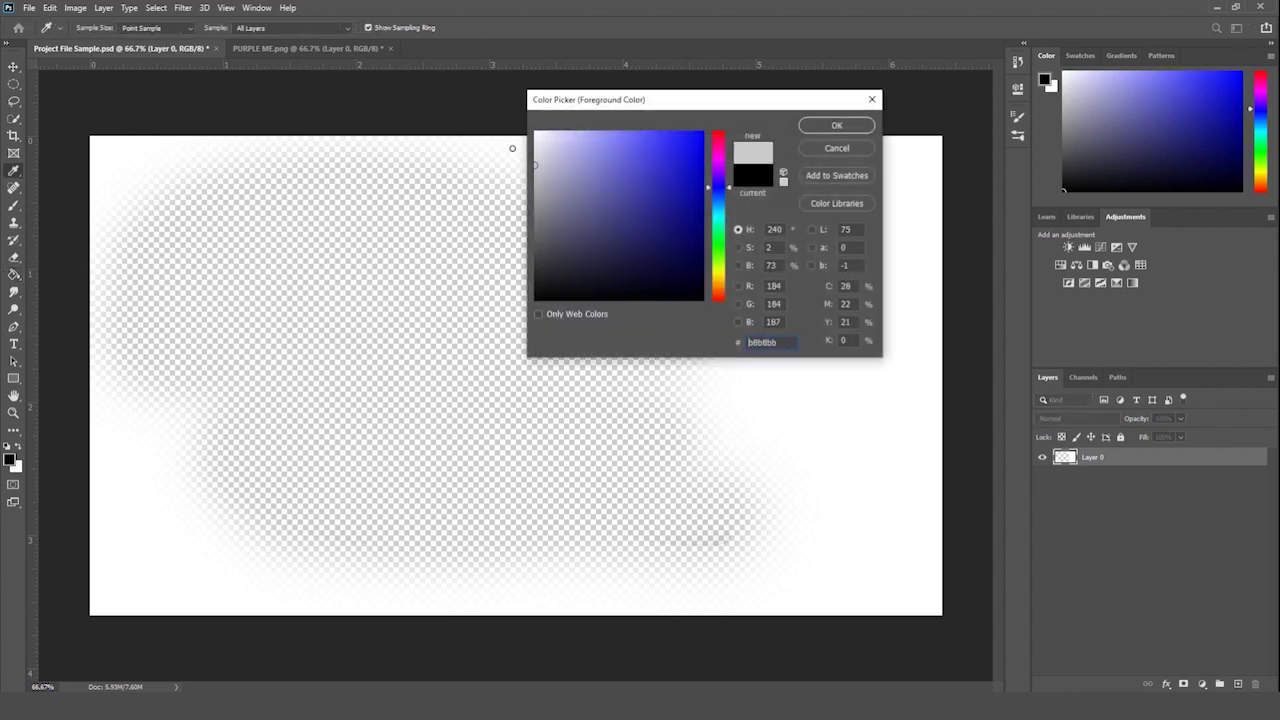
key("Return")
left_click(428, 263)
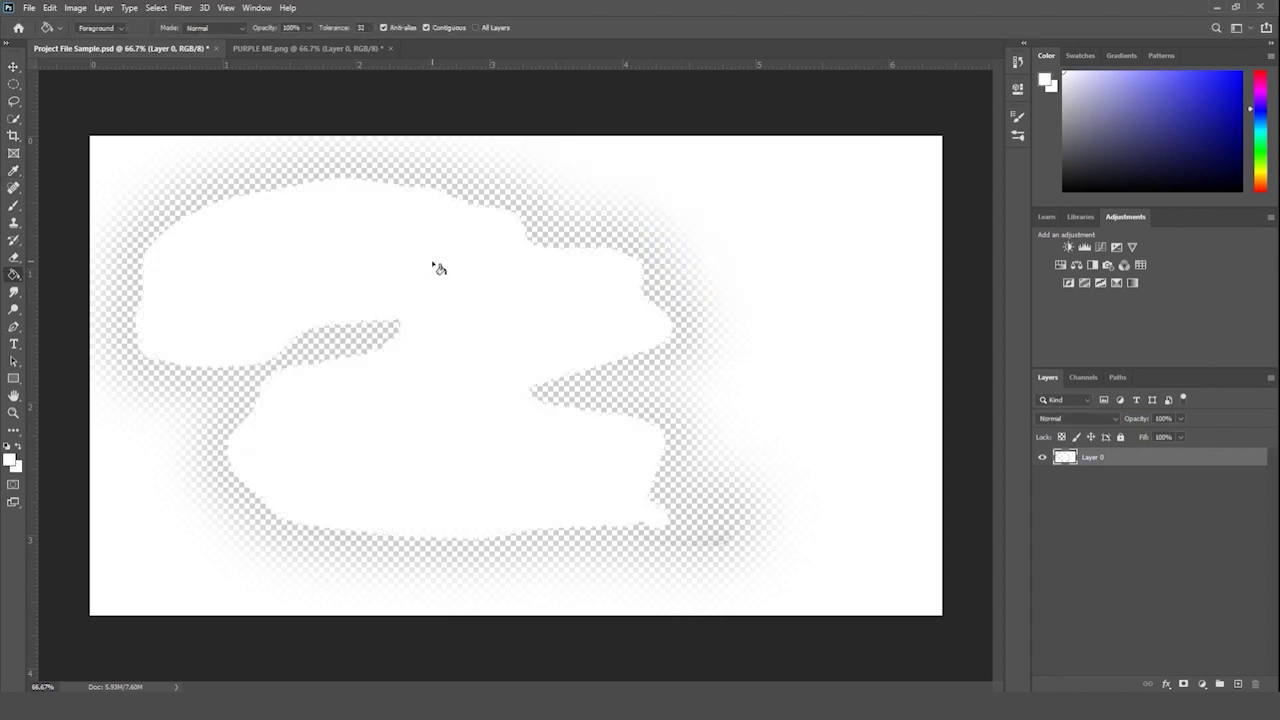
- Add a white-filled new layer, merge both layers, reset colours and zoom out slightly
left_click(1239, 685)
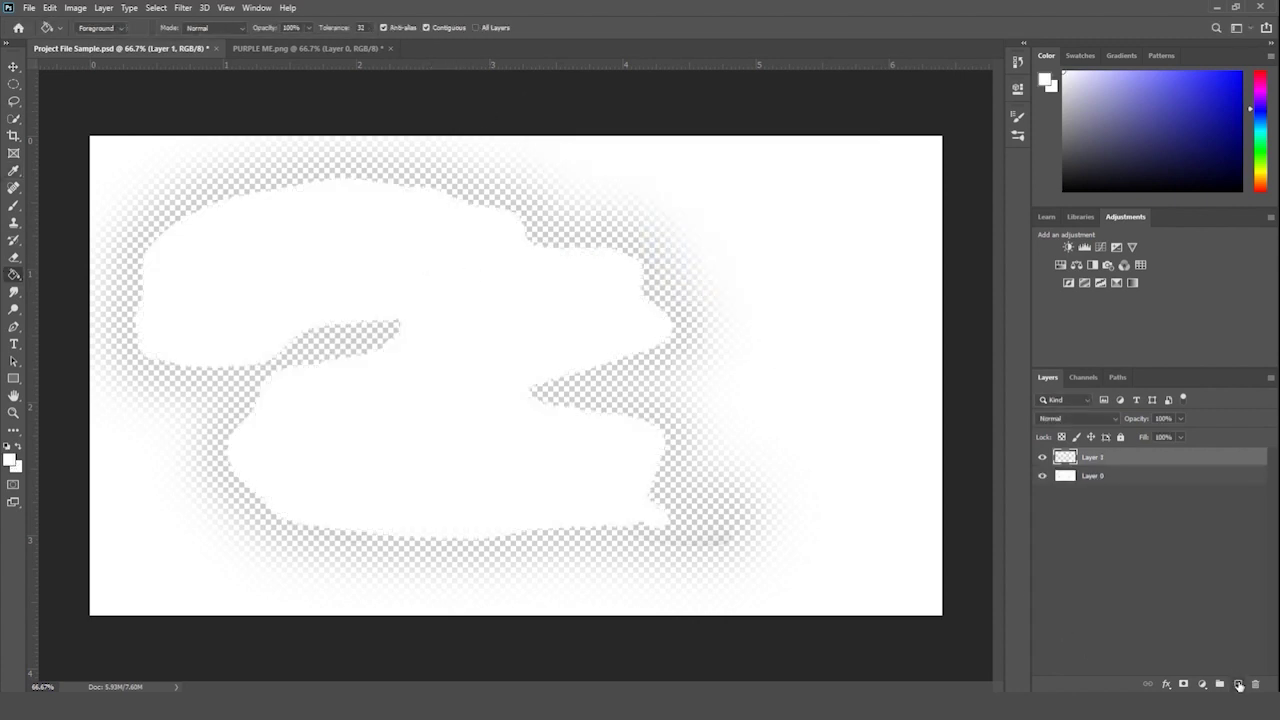
left_click(680, 364)
left_click(1097, 476, "shift")
key("ctrl+e")
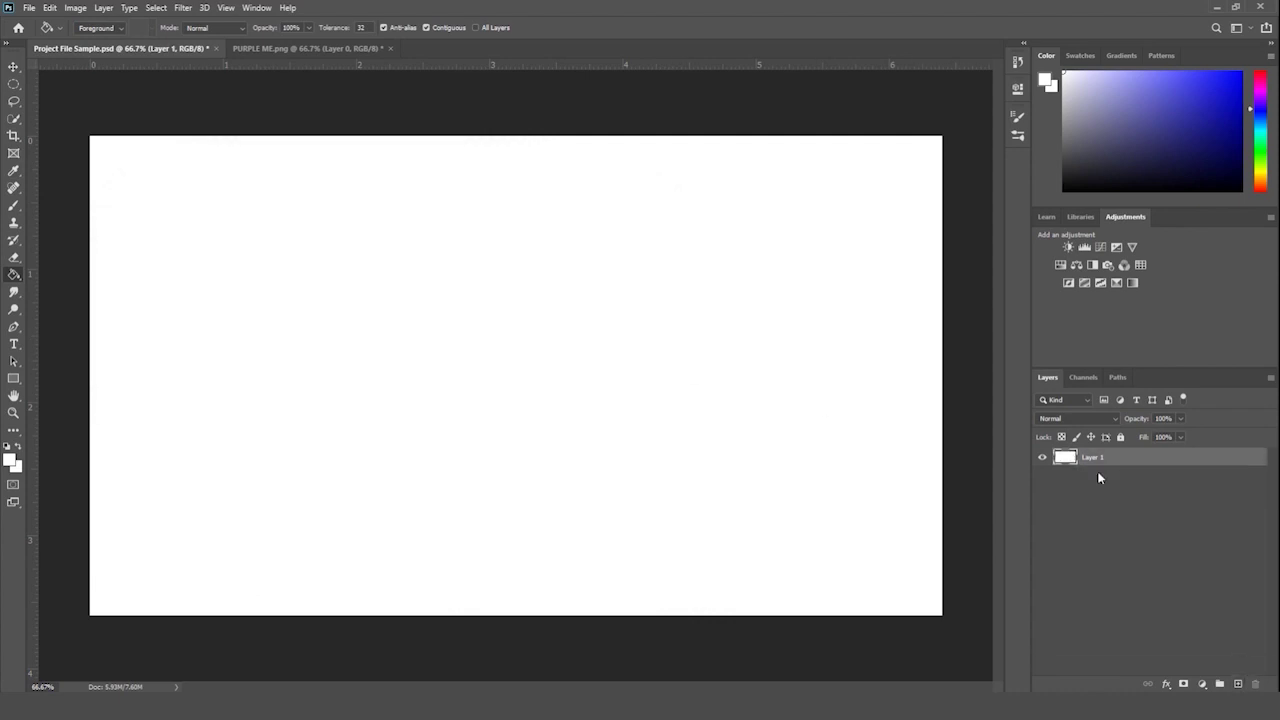
left_click(13, 412)
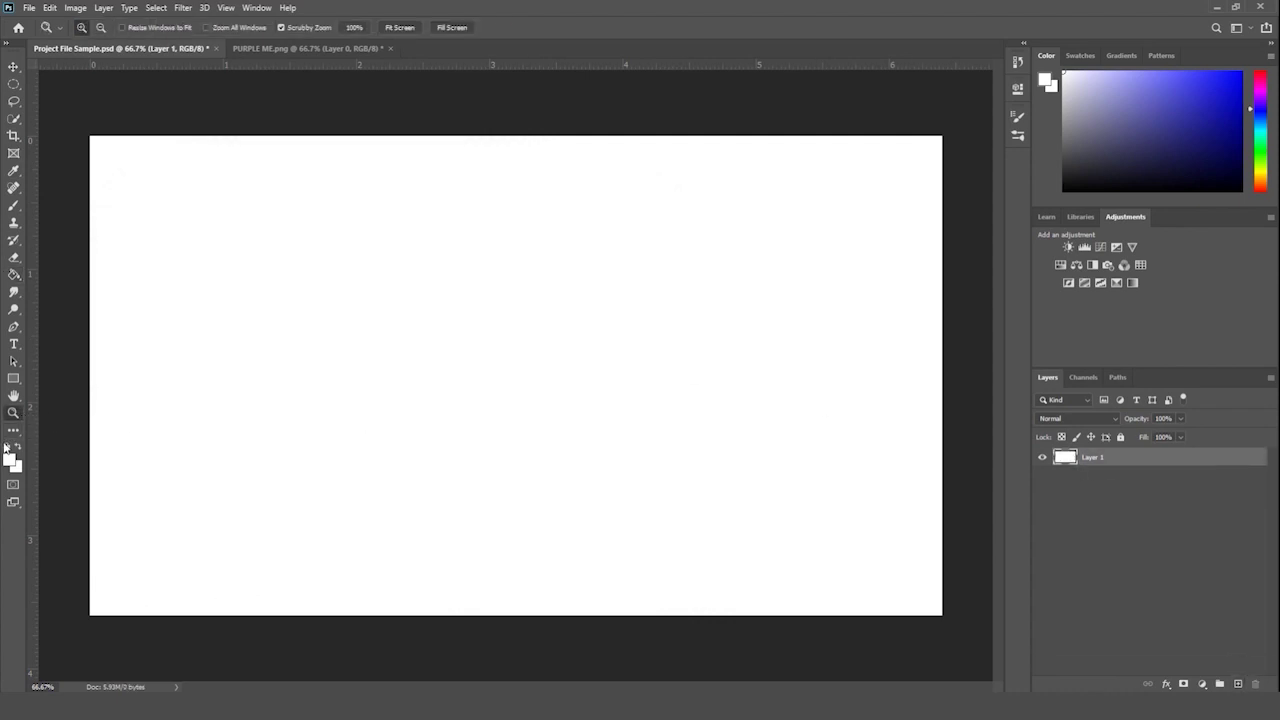
left_click(7, 446)
left_click_drag(310, 340, 295, 356)
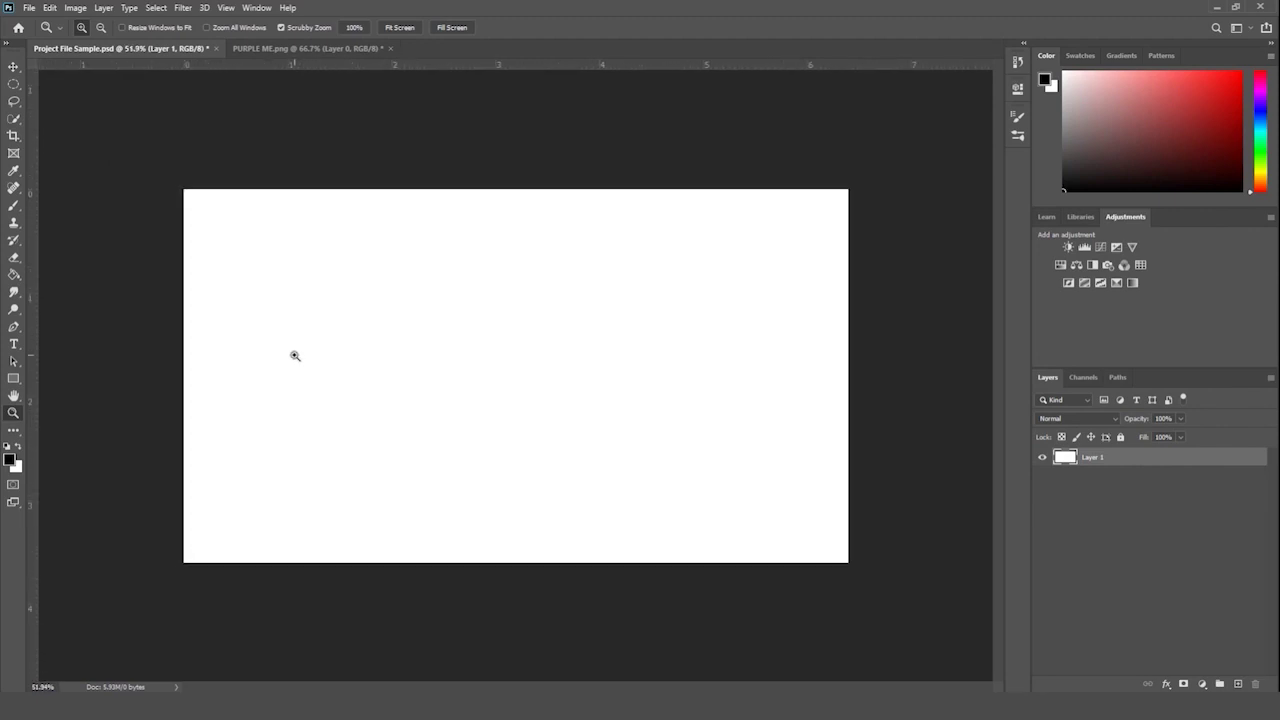
- Show PURPLE ME.png, nudge its zoom, and select the Pen Tool for drawing paths
left_click(302, 48)
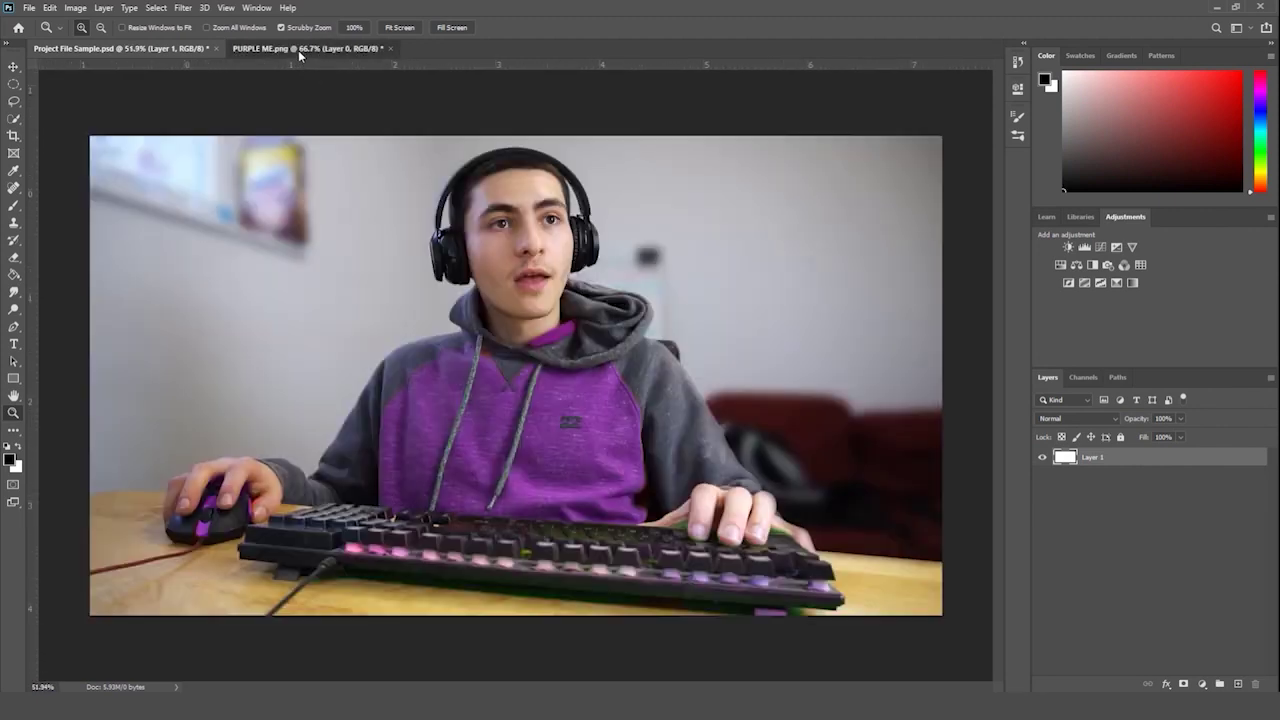
left_click_drag(625, 303, 620, 314)
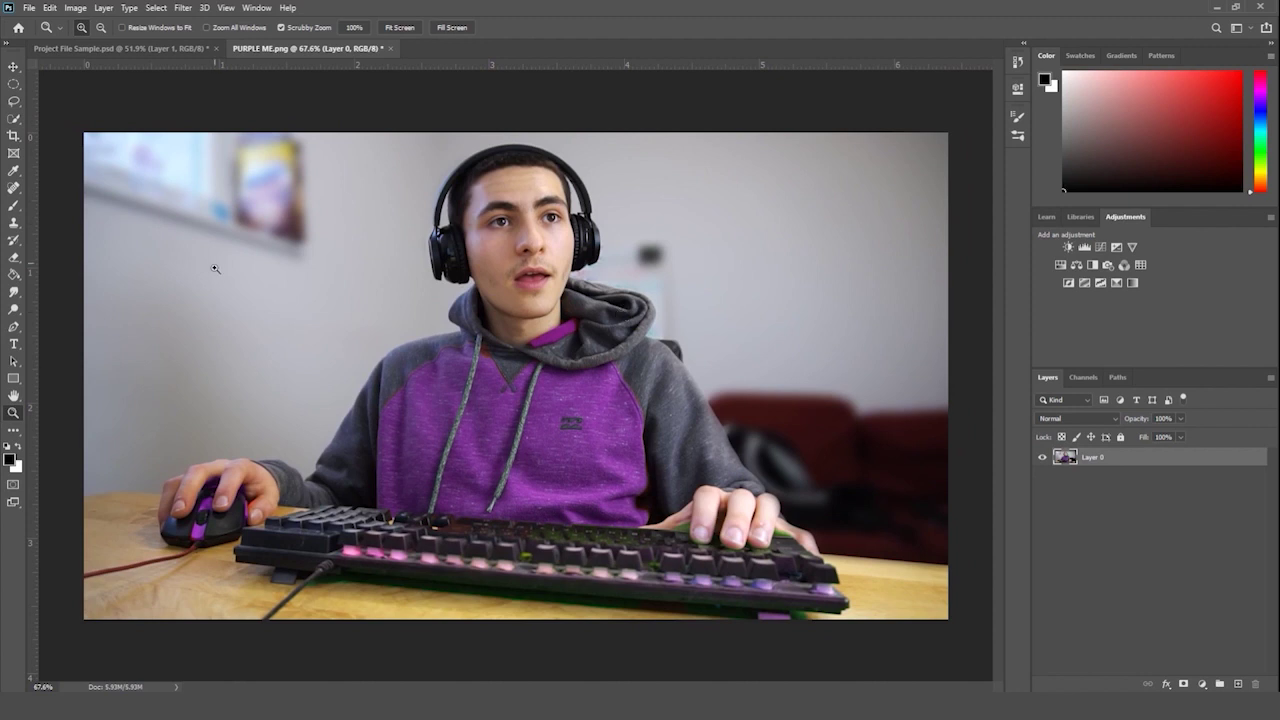
right_click(11, 327)
left_click(55, 331)
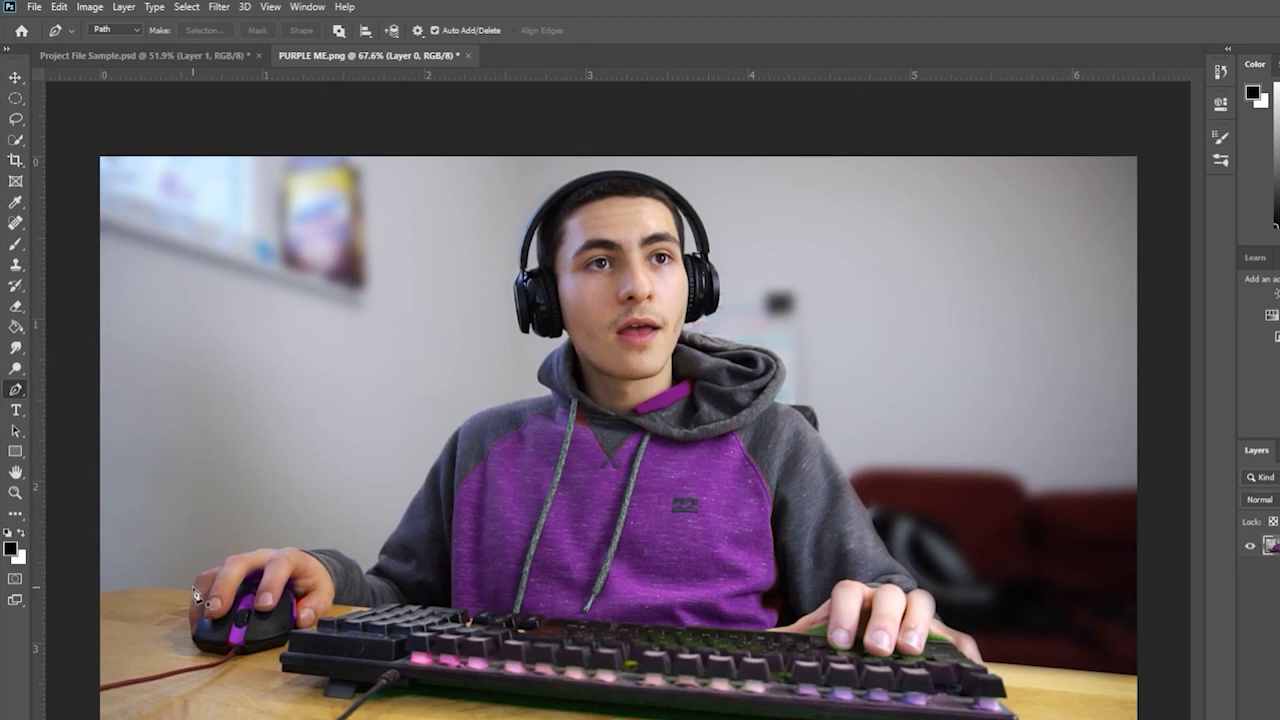
- Zoom in on the hand and start a Pen path at the hand's left edge, across the knuckles
left_click(15, 492)
left_click(196, 629)
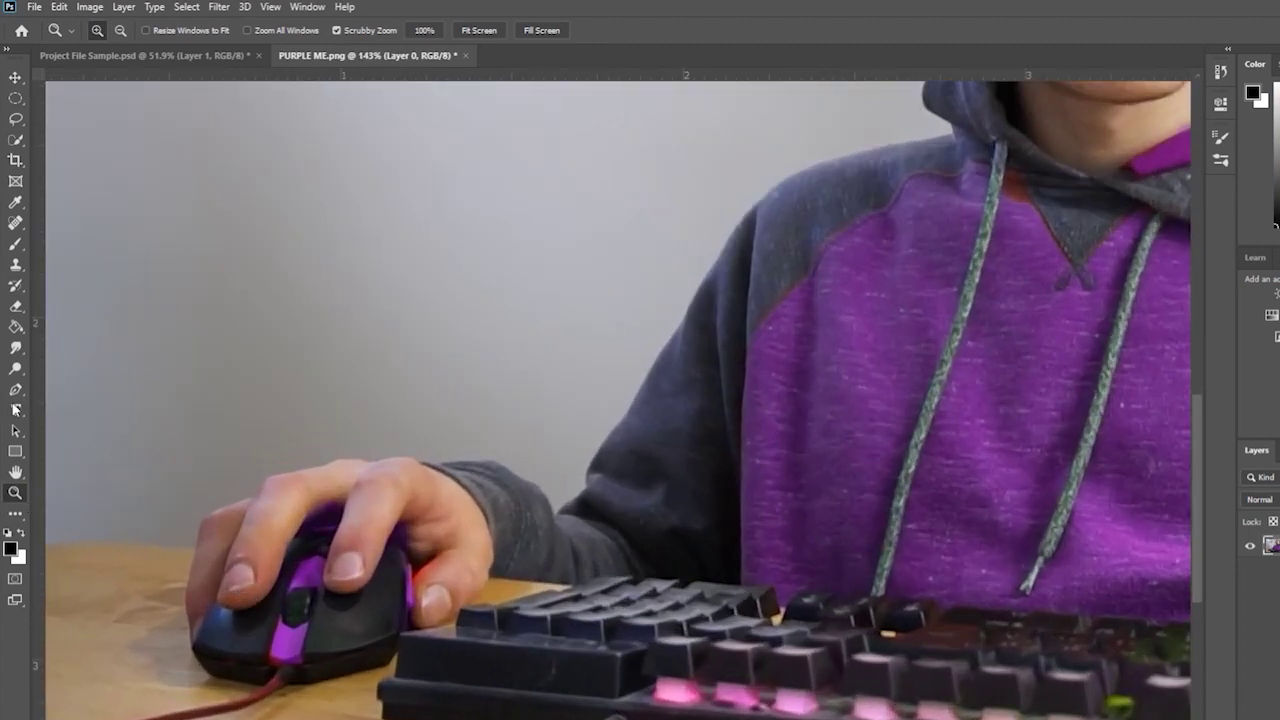
left_click(15, 390)
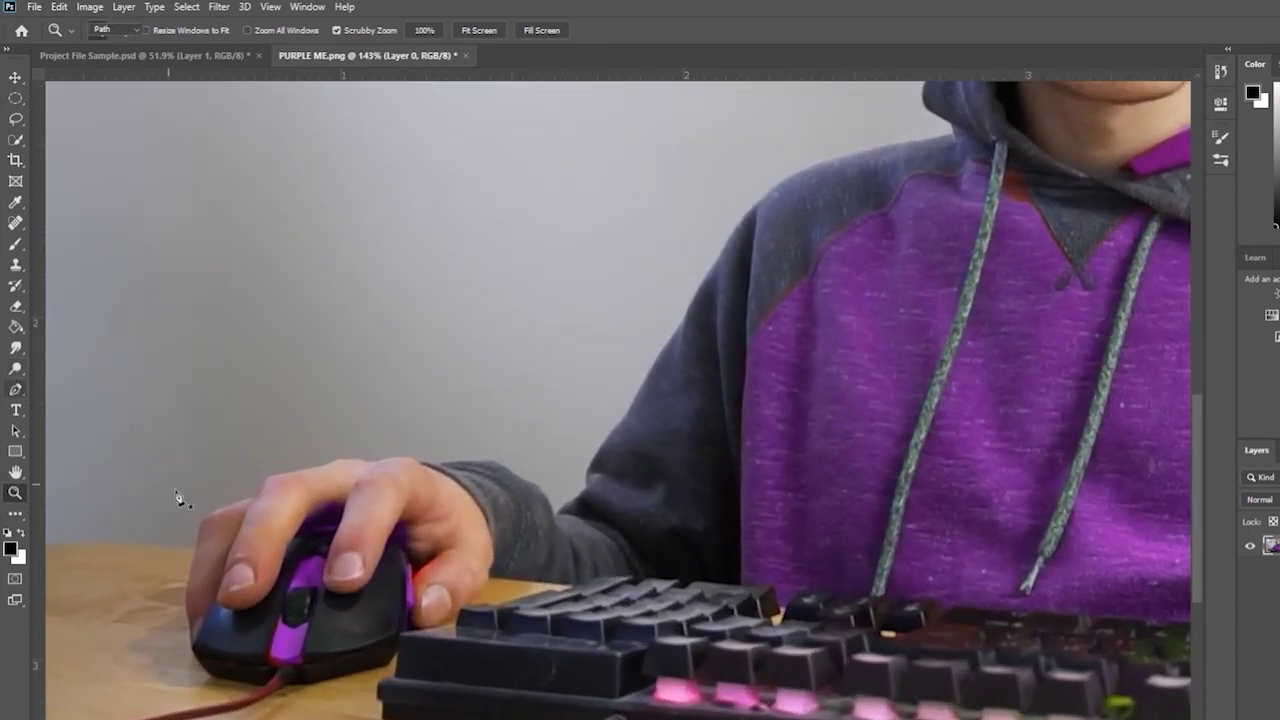
left_click(197, 549)
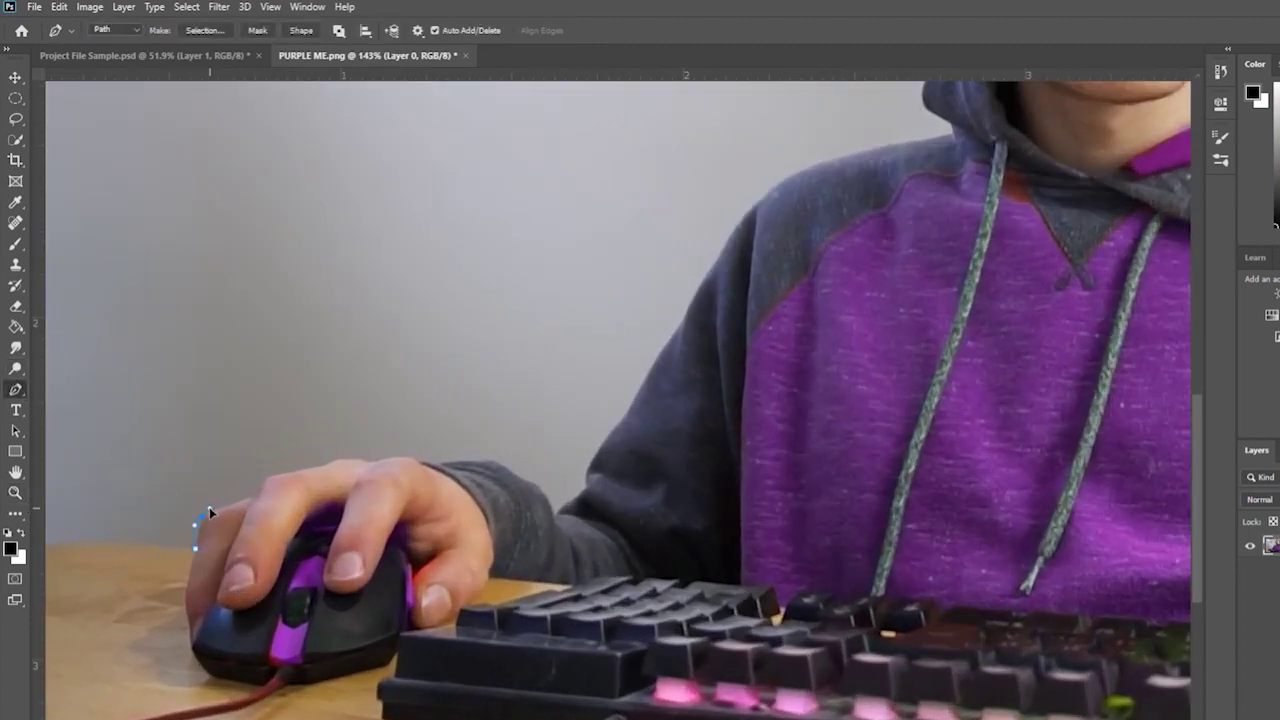
left_click(263, 476)
left_click(290, 474)
left_click(340, 459)
left_click(375, 461)
- Extend the path along the wrist and sleeve cuff with a curved anchor up the sleeve edge
left_click(473, 458)
key("ctrl+z")
left_click(458, 458)
left_click(494, 455)
left_click(554, 513)
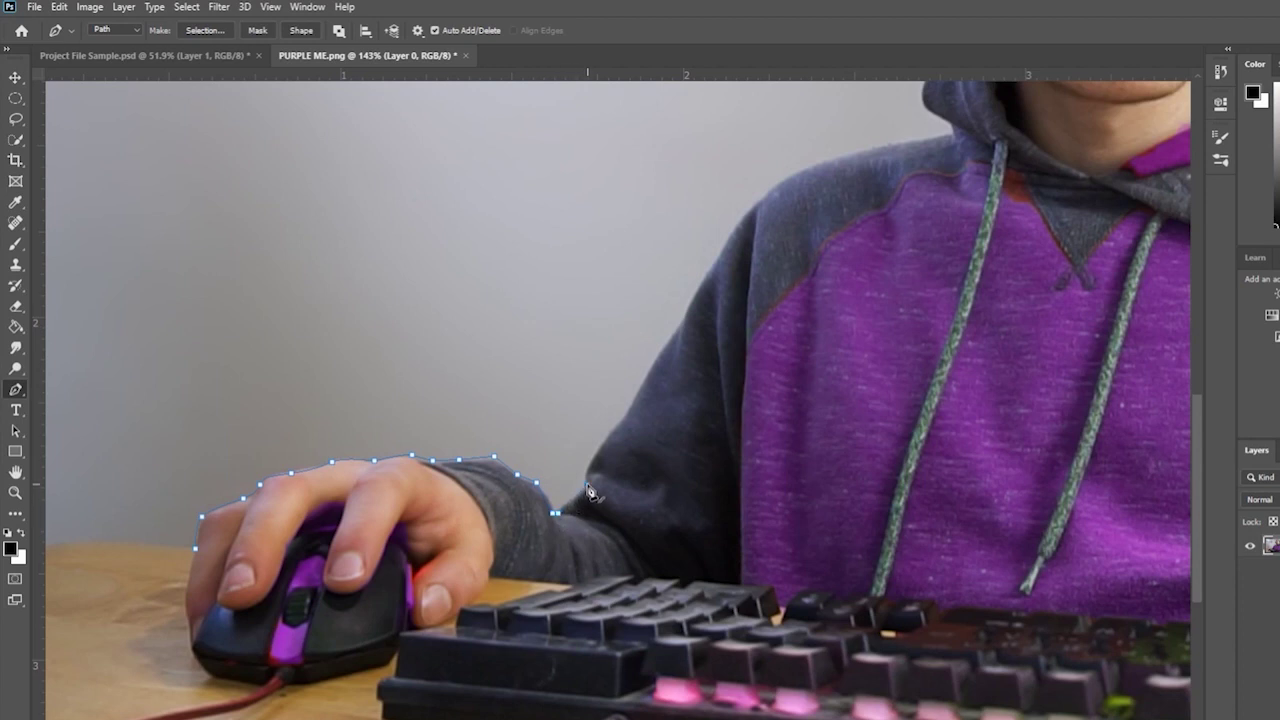
left_click_drag(606, 438, 629, 413)
key("ctrl+z")
left_click_drag(591, 462, 637, 395)
- Continue the path up the shoulder and hood to the headphone earcup edge
left_click_drag(682, 323, 698, 293)
scroll(715, 320, "up", 1)
left_click(722, 295)
left_click(752, 256)
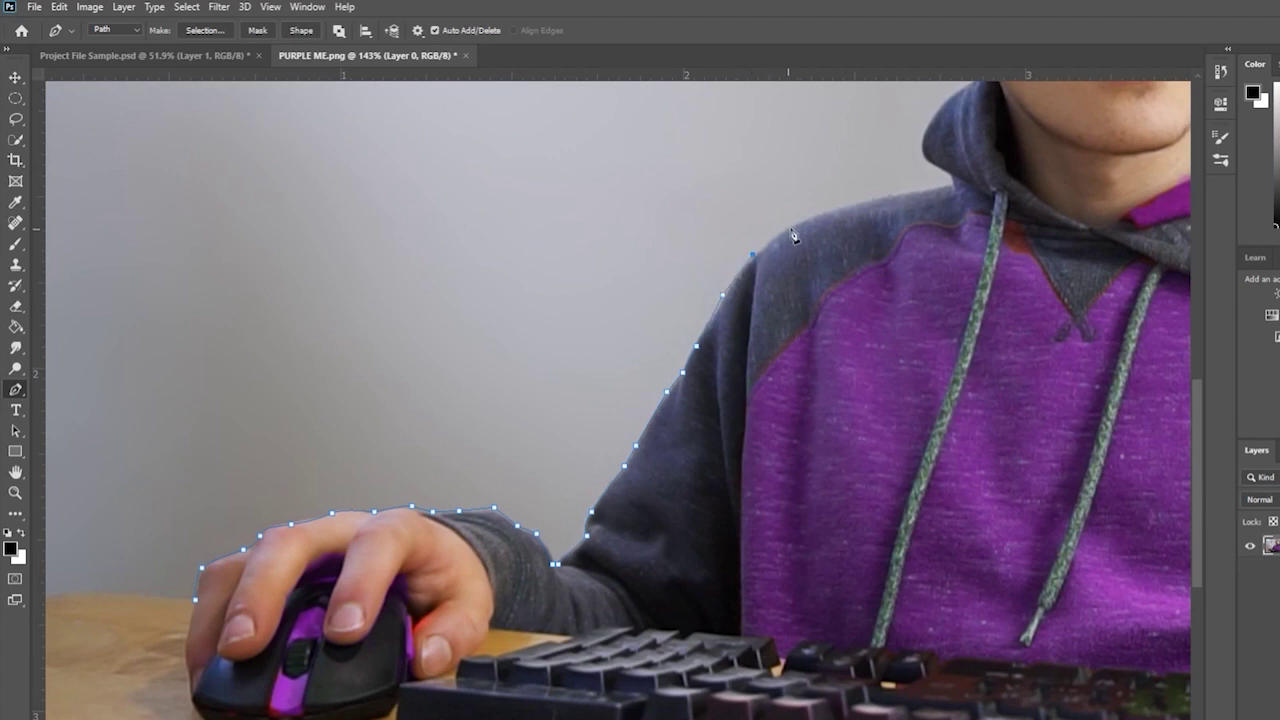
left_click(803, 220)
left_click_drag(904, 193, 922, 191)
scroll(922, 155, "up", 2)
left_click(918, 200)
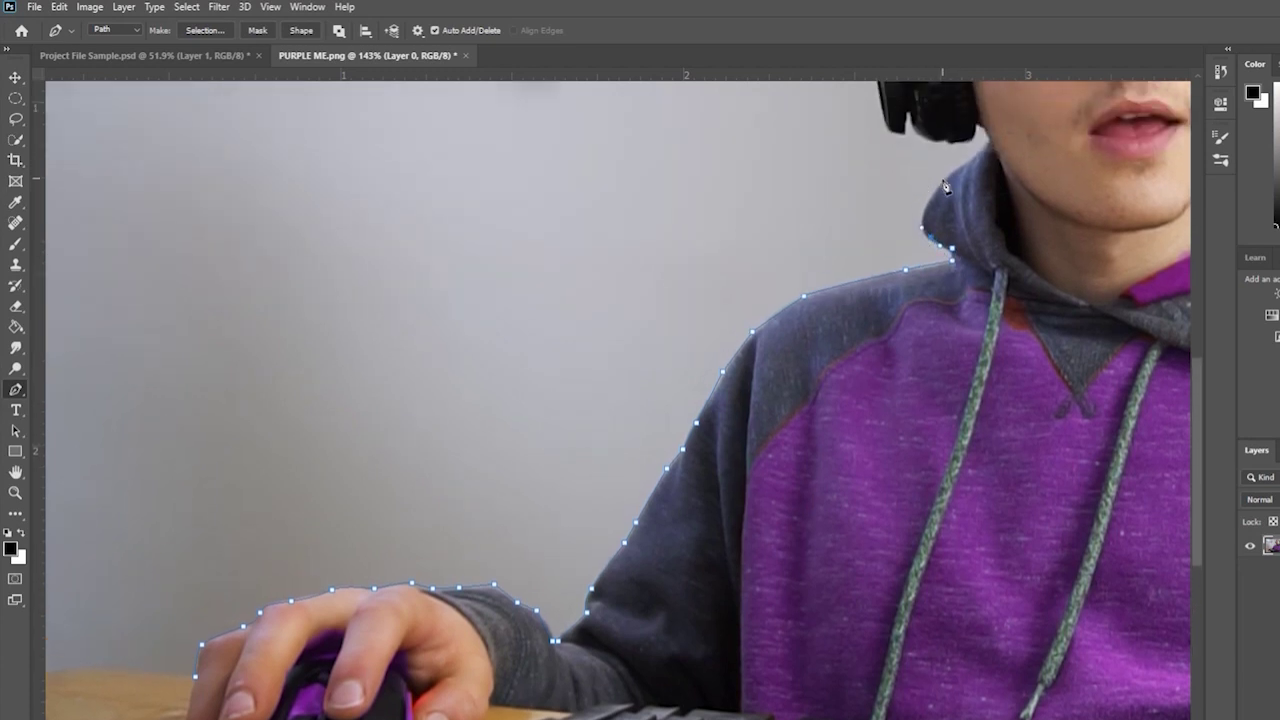
left_click_drag(968, 160, 978, 128)
left_click(978, 124)
left_click(936, 137)
left_click(905, 119)
left_click_drag(912, 119, 908, 136)
- Curve the path up the earcup, over the headband top and down its right side
scroll(890, 134, "up", 3)
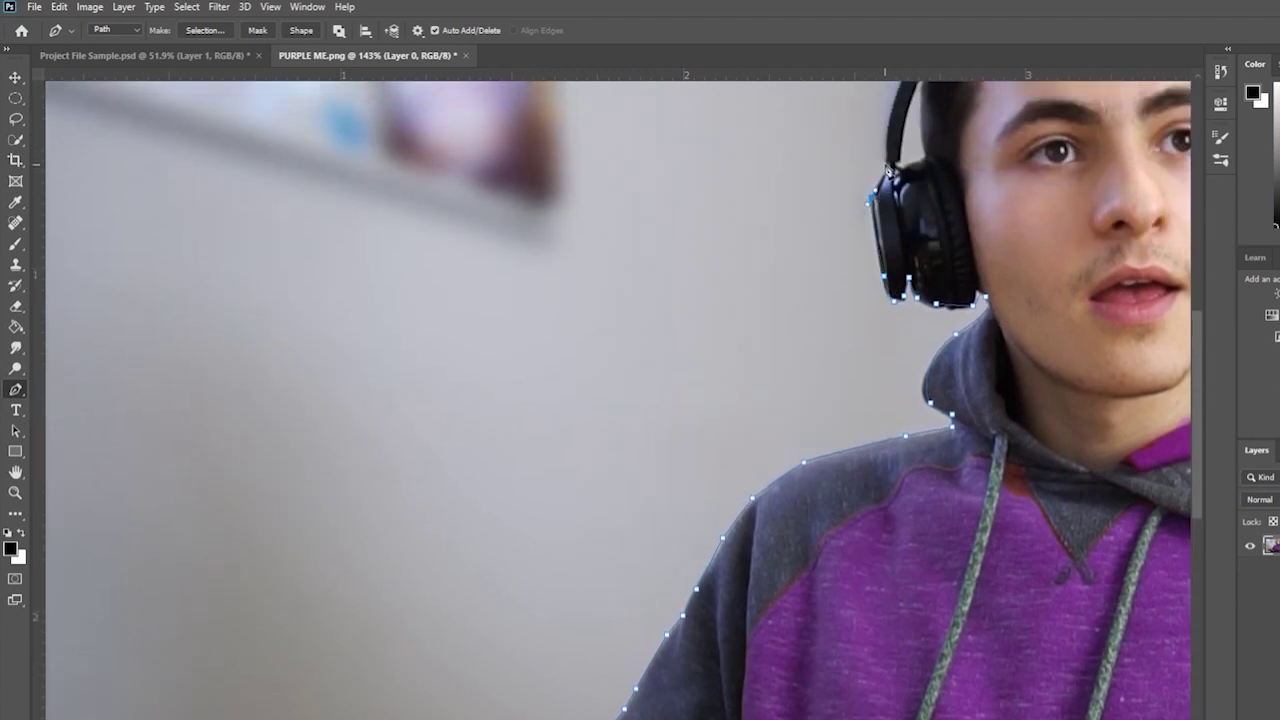
scroll(886, 152, "up", 2)
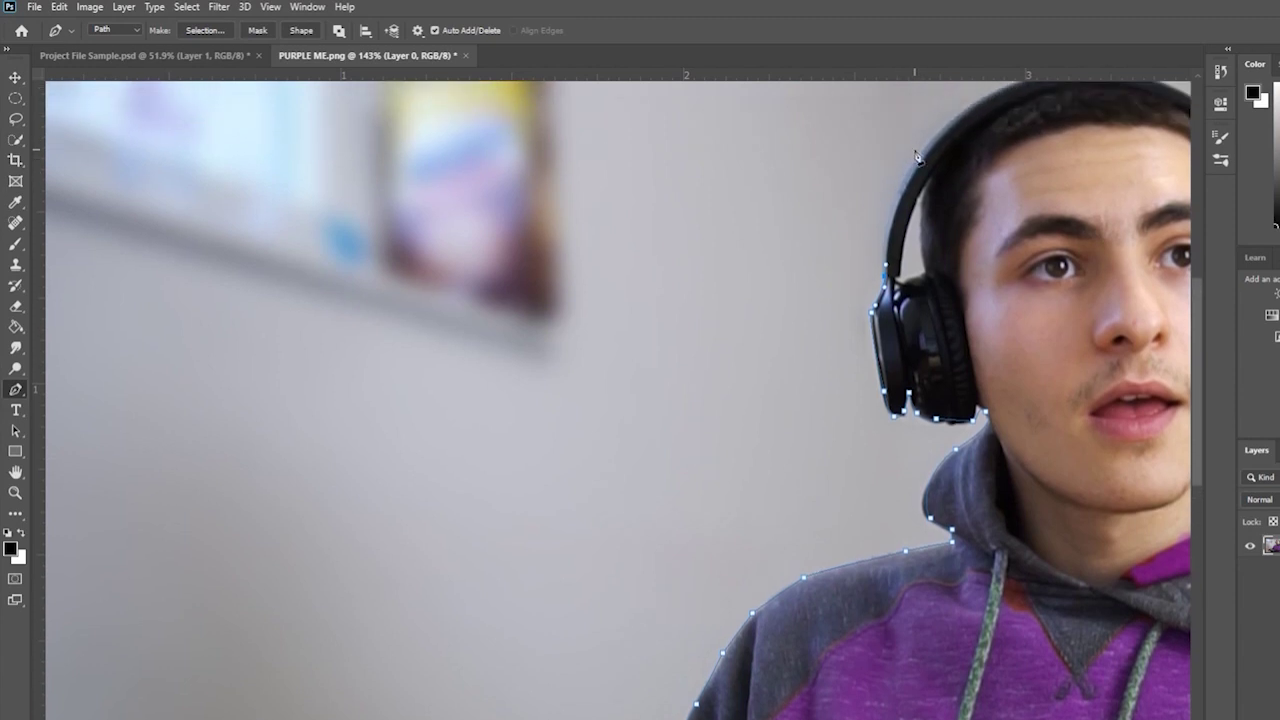
left_click_drag(919, 152, 957, 118)
scroll(963, 120, "up", 1)
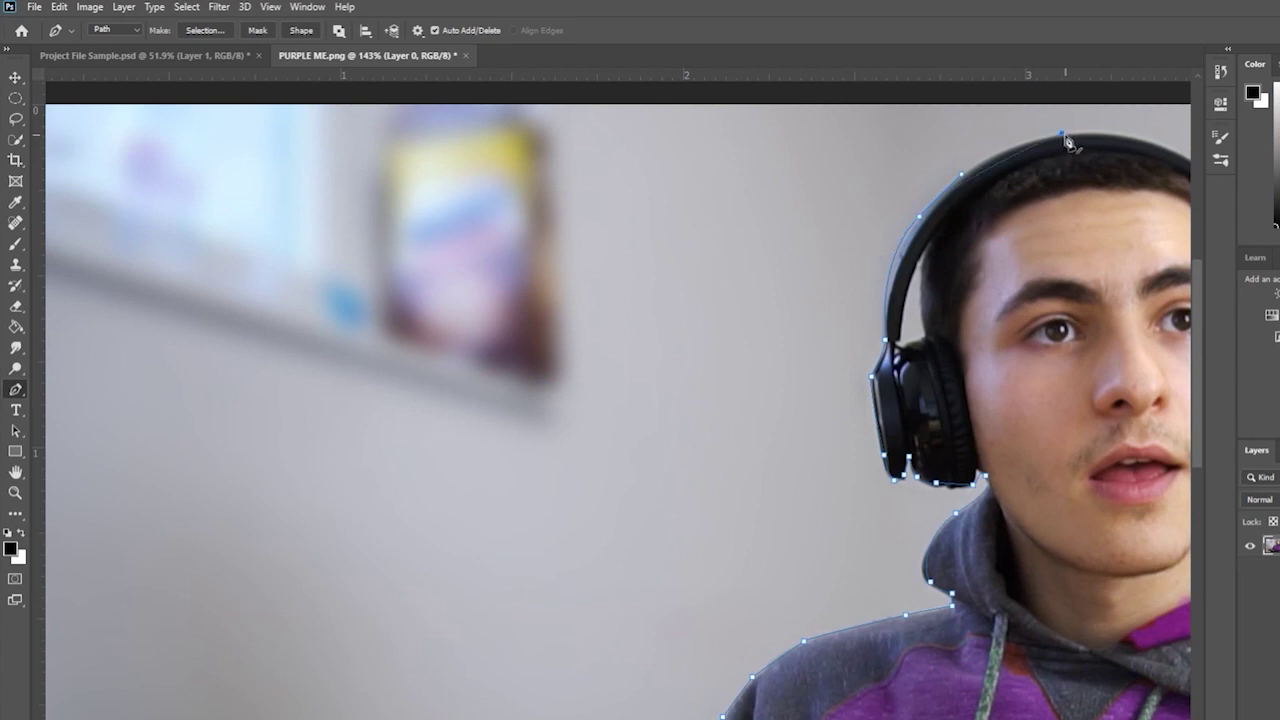
left_click_drag(1066, 132, 1176, 153)
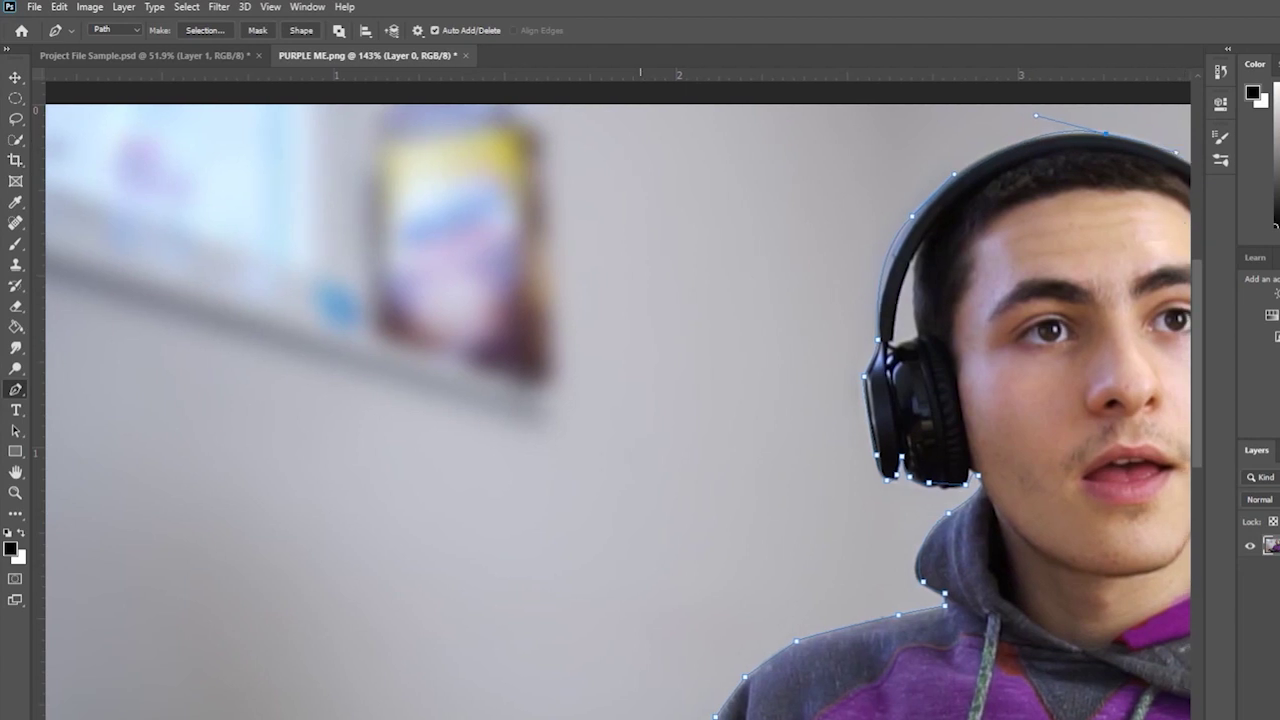
scroll(742, 232, "right", 5)
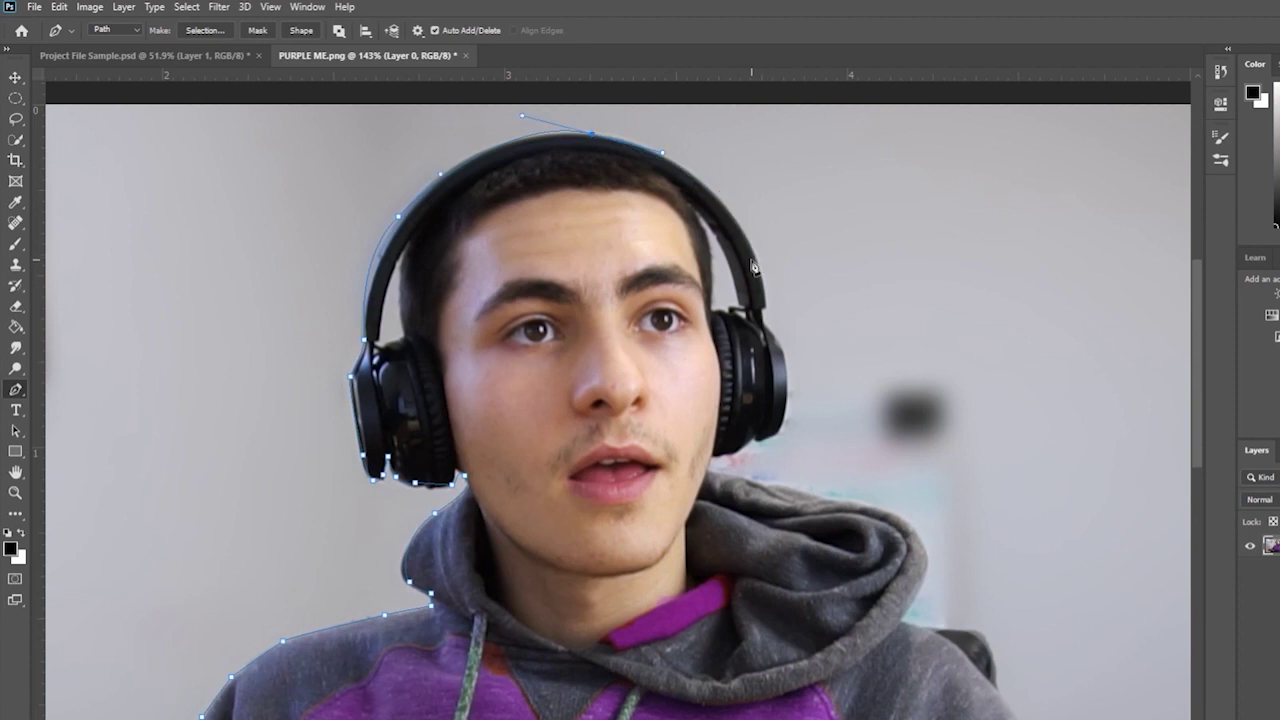
left_click_drag(752, 252, 785, 362)
left_click_drag(786, 423, 779, 434)
- Trace along the bottom of the earcup and down the hood edge to its lower right
left_click(760, 438)
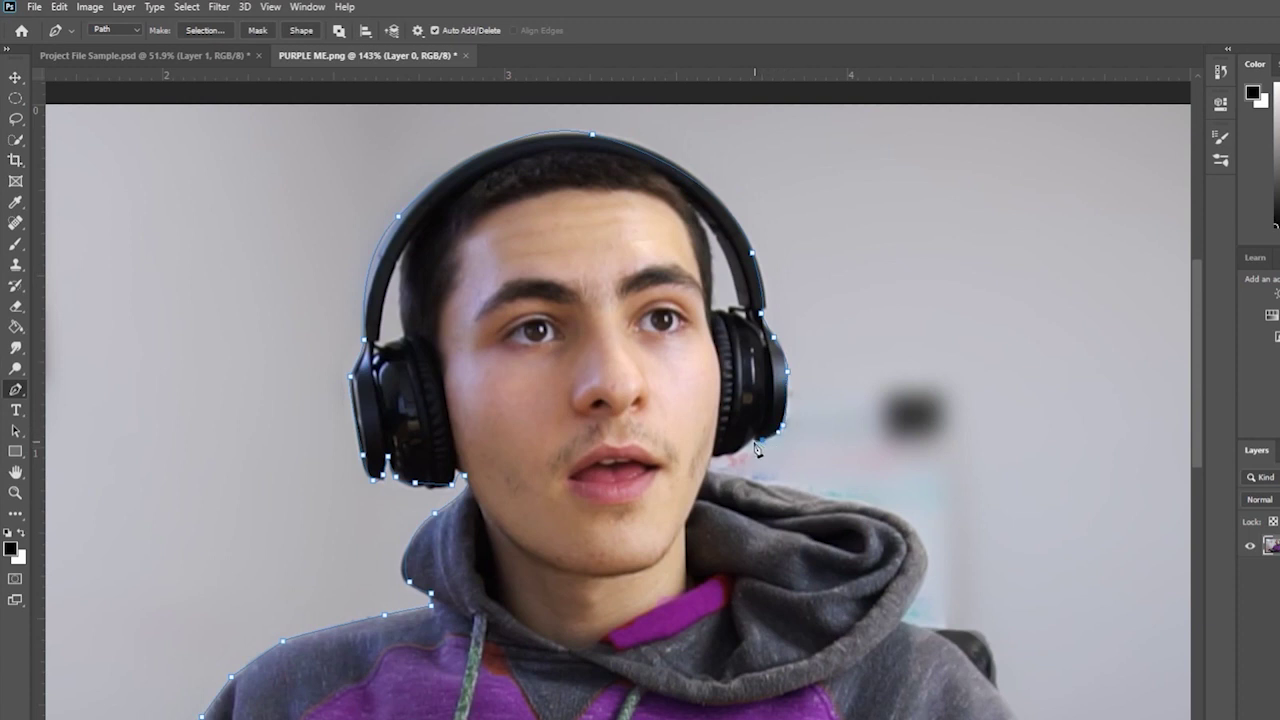
left_click(735, 453)
left_click(717, 460)
left_click(813, 492)
left_click(886, 506)
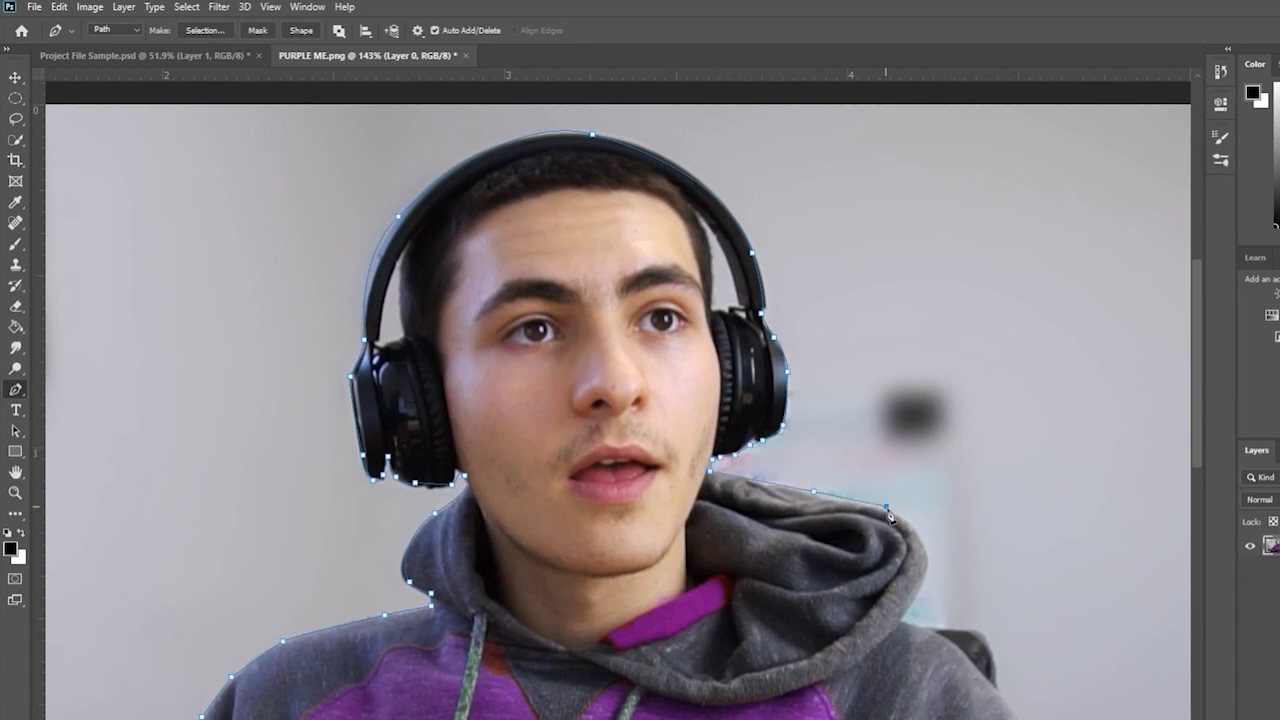
left_click_drag(924, 553, 909, 633)
left_click_drag(993, 689, 999, 697)
- Outline the right shoulder, arm and hand down to the keyboard's right corner
scroll(1052, 370, "down", 8)
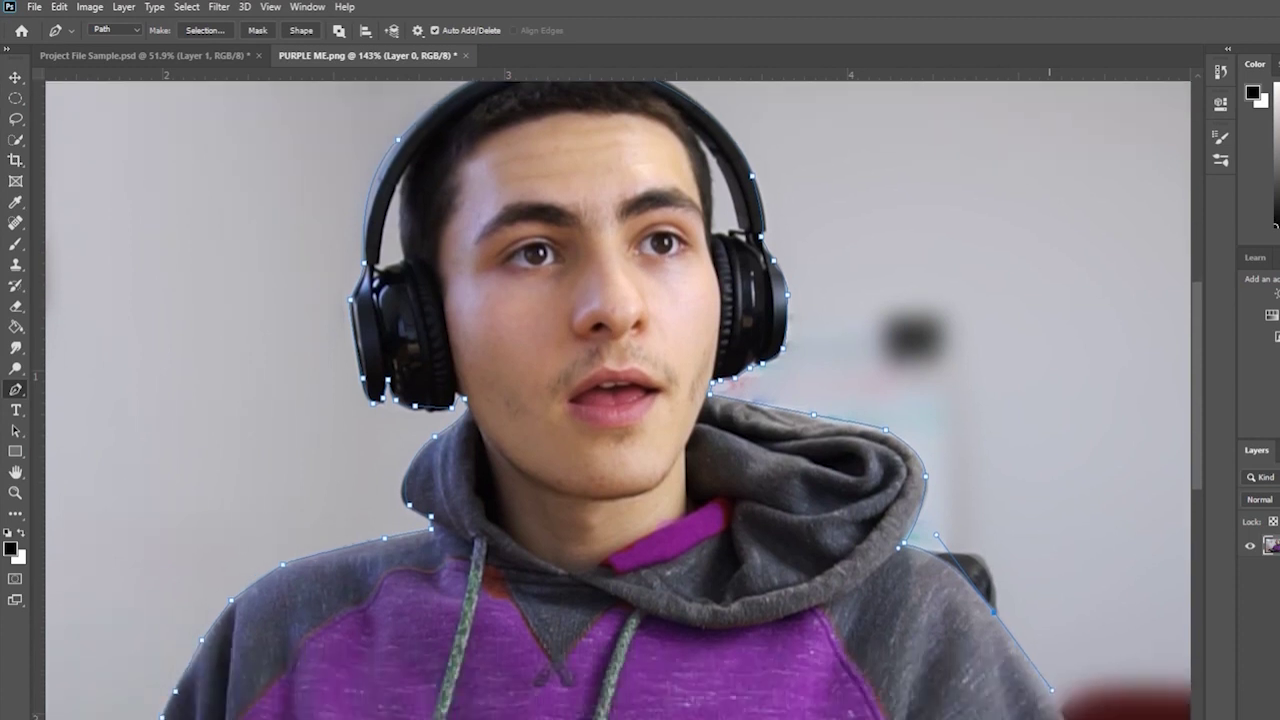
scroll(1052, 370, "right", 6)
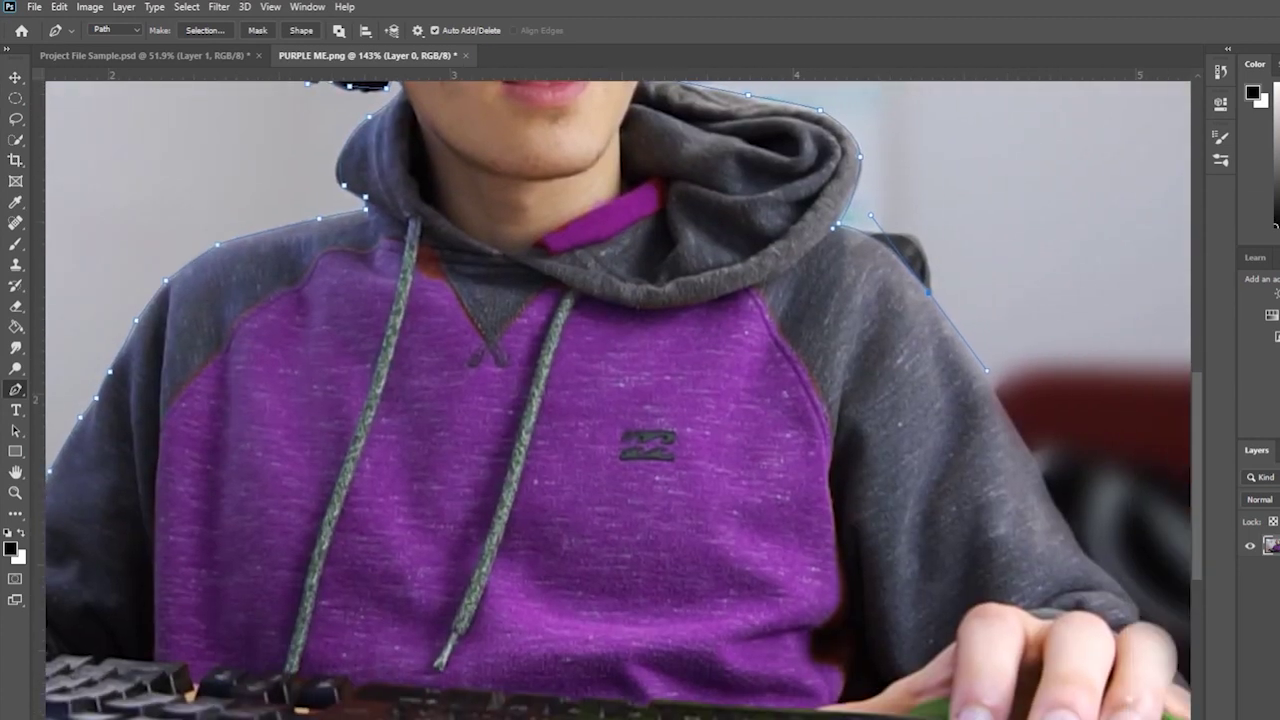
left_click(810, 460)
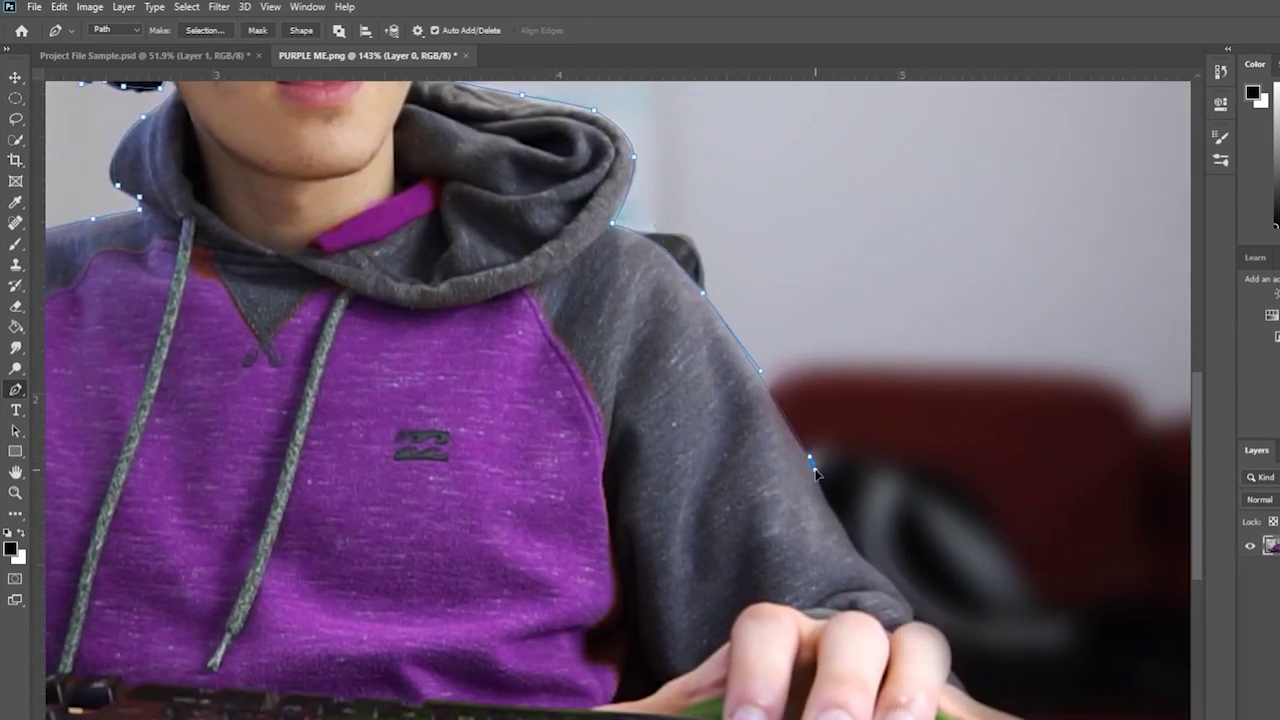
left_click(855, 549)
left_click_drag(954, 637, 952, 680)
left_click(1025, 716)
scroll(1025, 700, "down", 1)
scroll(1090, 683, "down", 3)
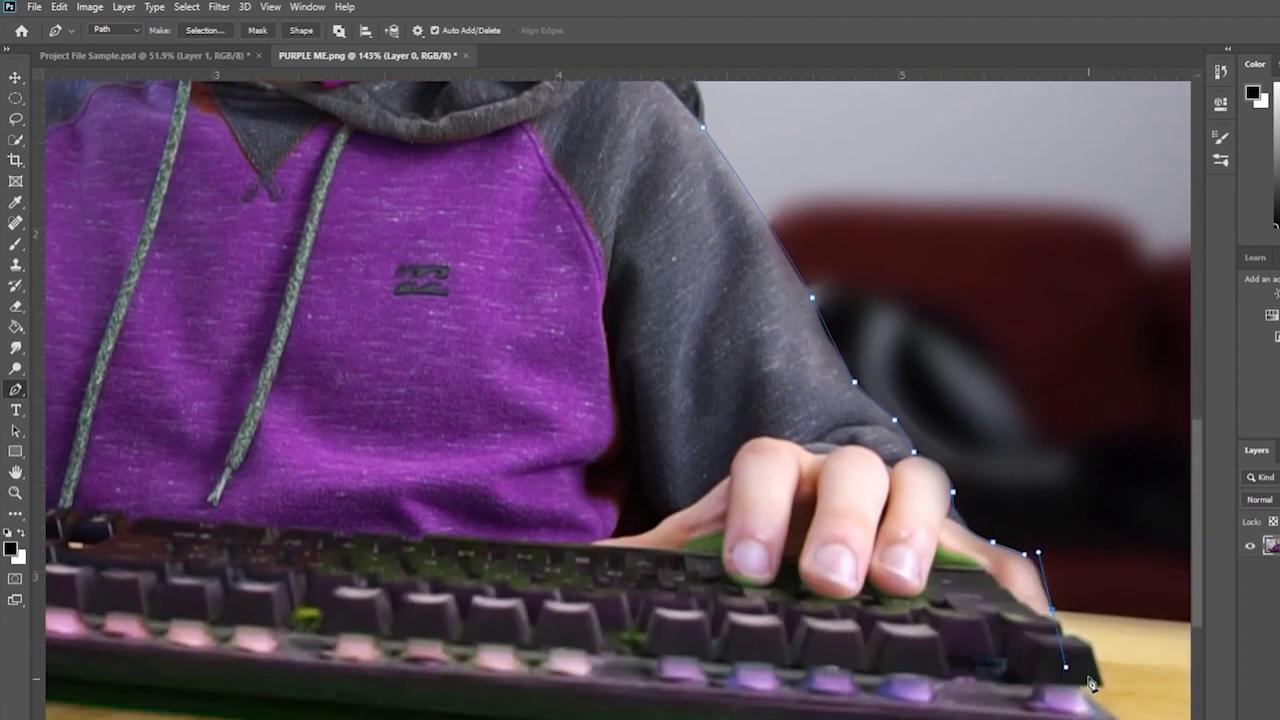
left_click_drag(1090, 683, 1094, 657)
left_click(1090, 645)
left_click(1098, 684)
- Run the path along the keyboard's bottom edge and up its left edge
scroll(938, 665, "down", 2)
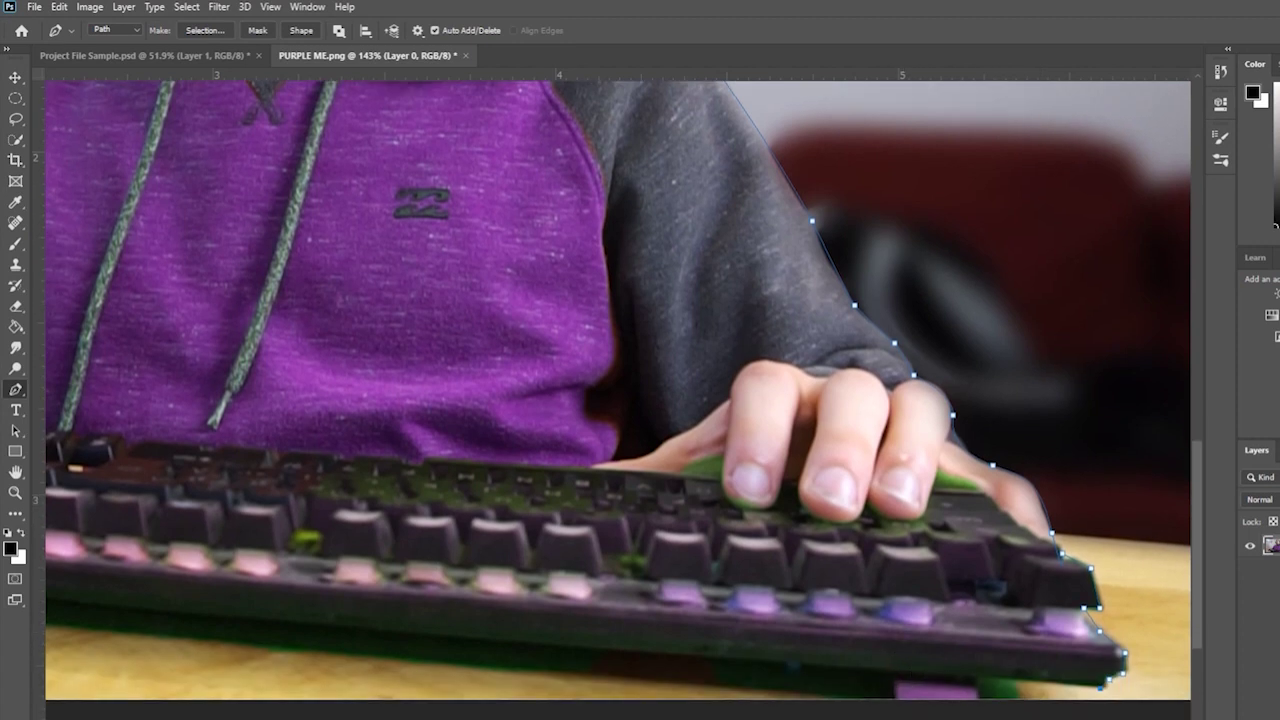
left_click_drag(938, 665, 462, 520)
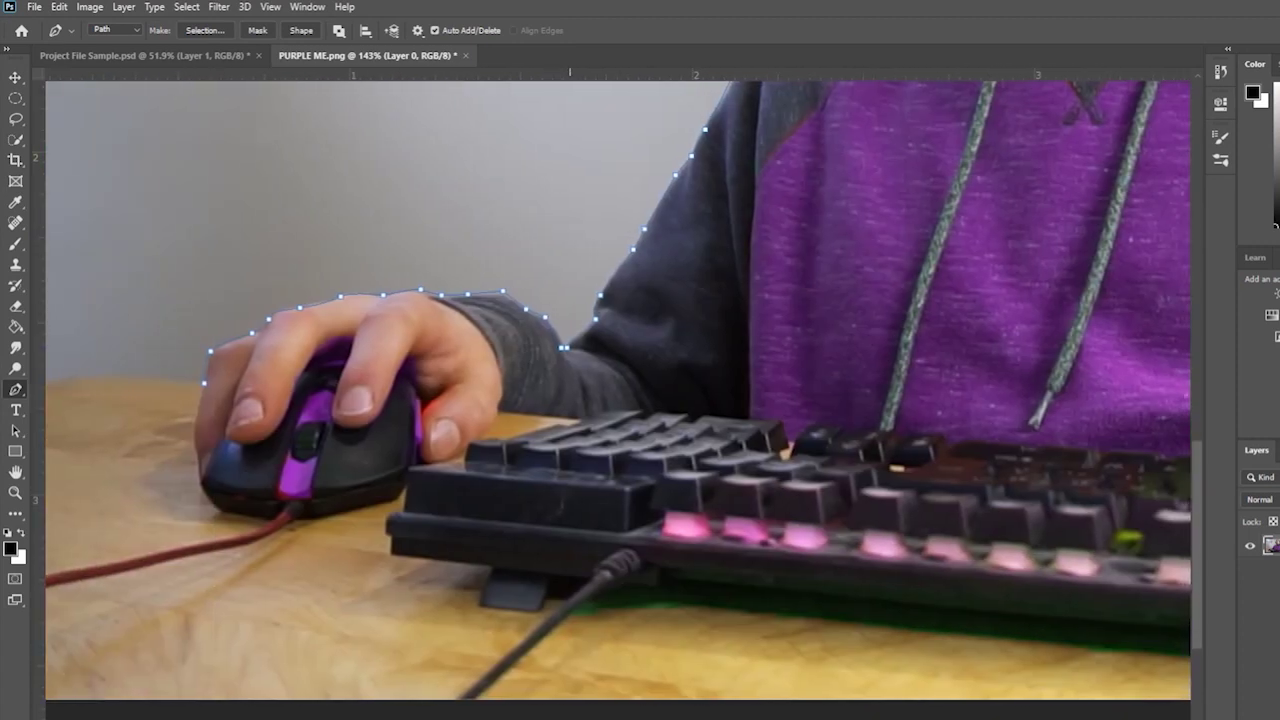
left_click(391, 556)
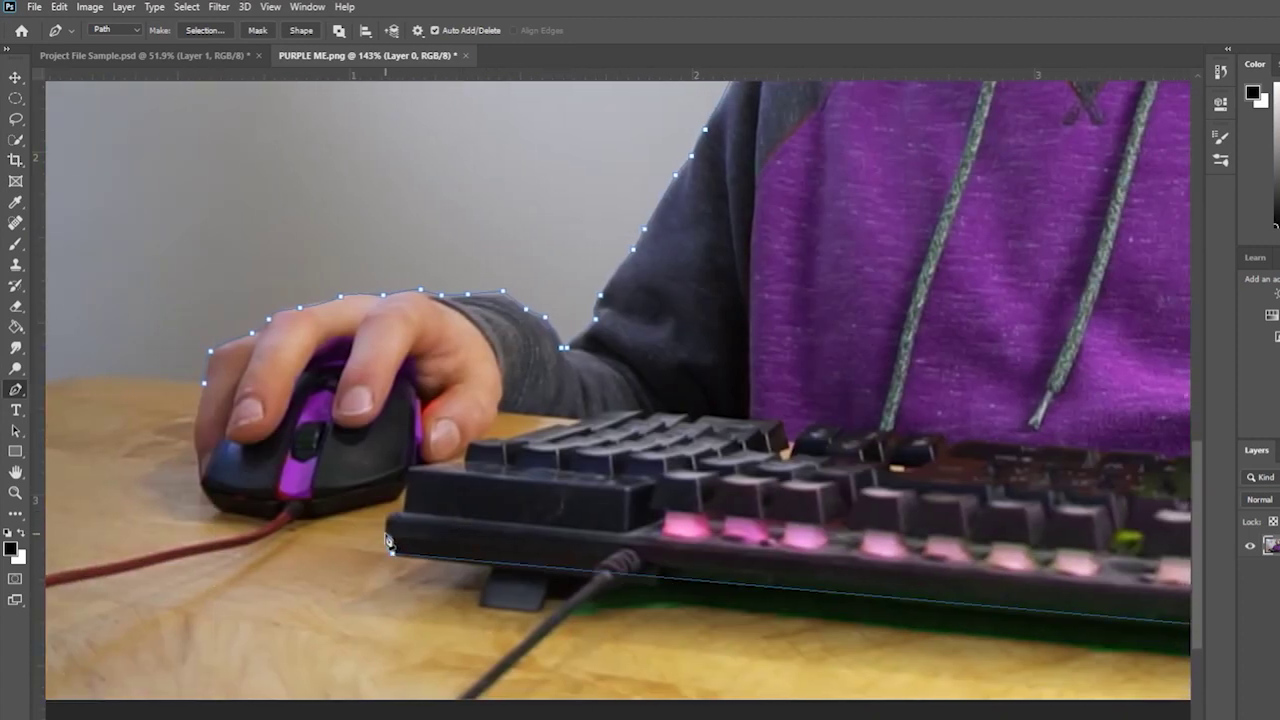
left_click(390, 527)
left_click(395, 497)
left_click(405, 486)
- Trace the bottom of the mouse, close the path at the first anchor, and zoom out
left_click(351, 507)
left_click(337, 509)
left_click(323, 511)
left_click(309, 515)
left_click(295, 518)
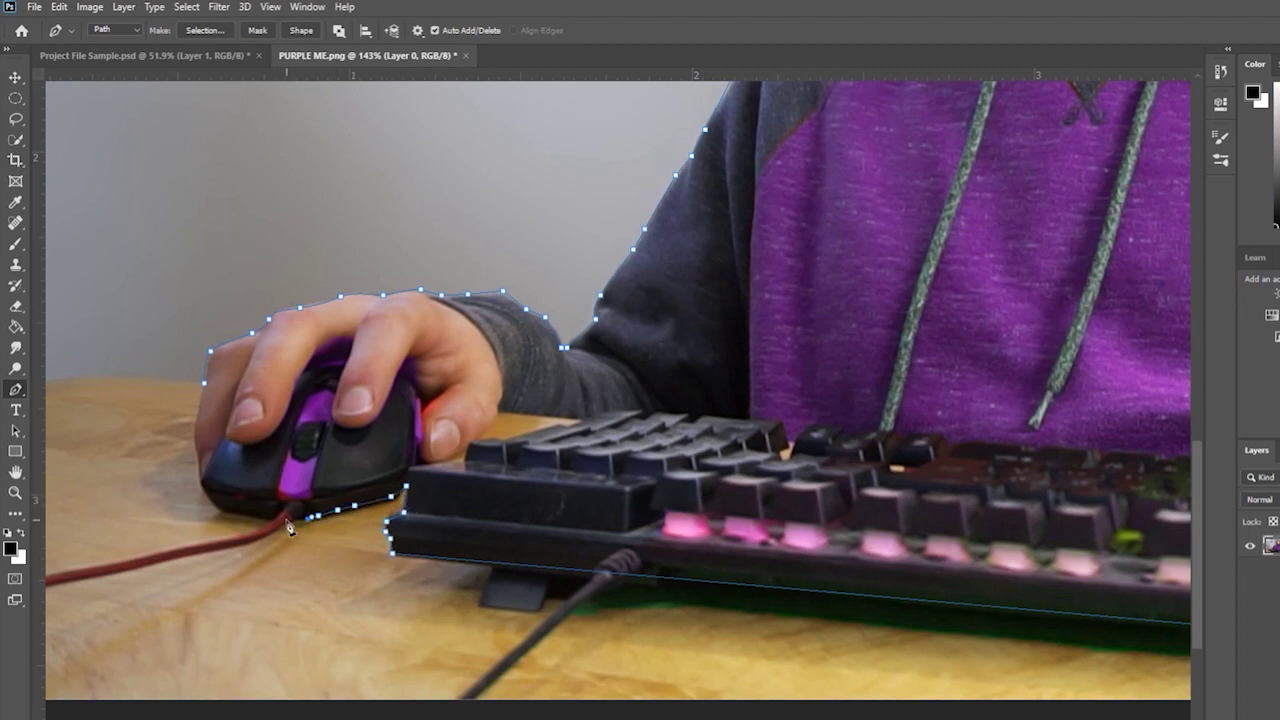
left_click(281, 521)
left_click(269, 521)
left_click(256, 519)
left_click(195, 430)
left_click(204, 388)
left_click(15, 492)
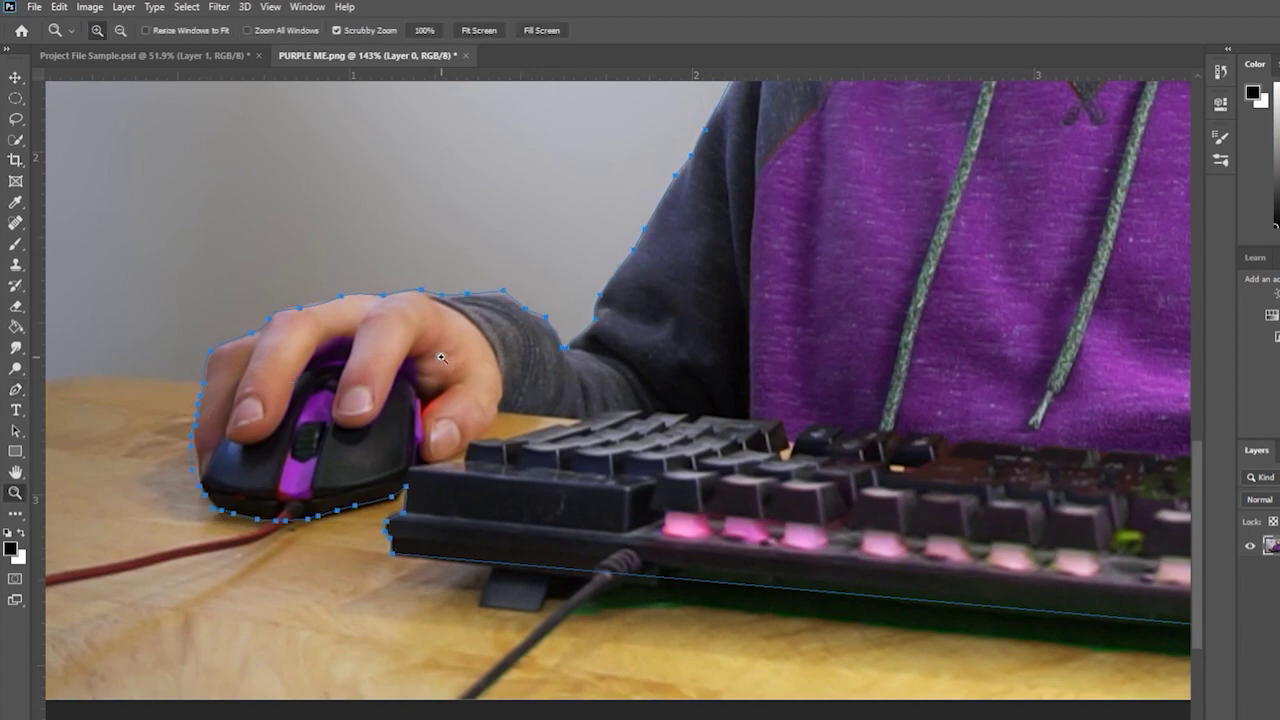
left_click_drag(640, 400, 349, 409)
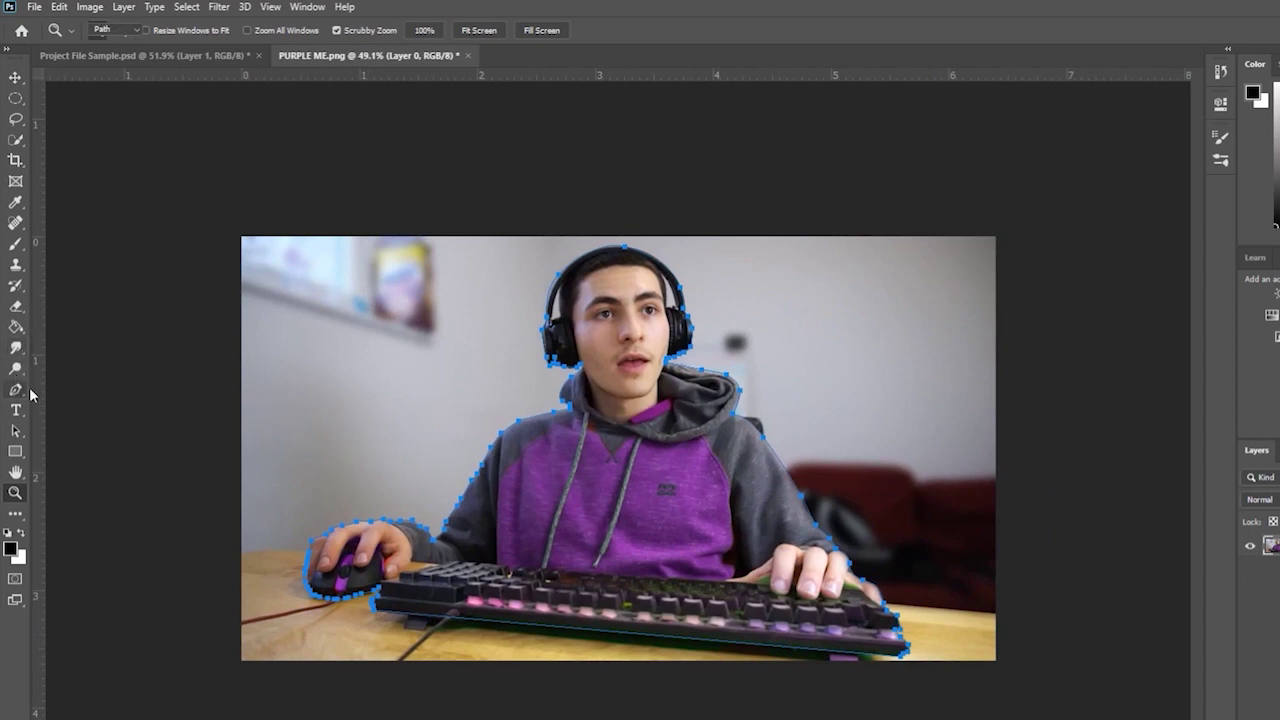
- Convert the traced pen path into a selection
left_click(15, 389)
right_click(628, 458)
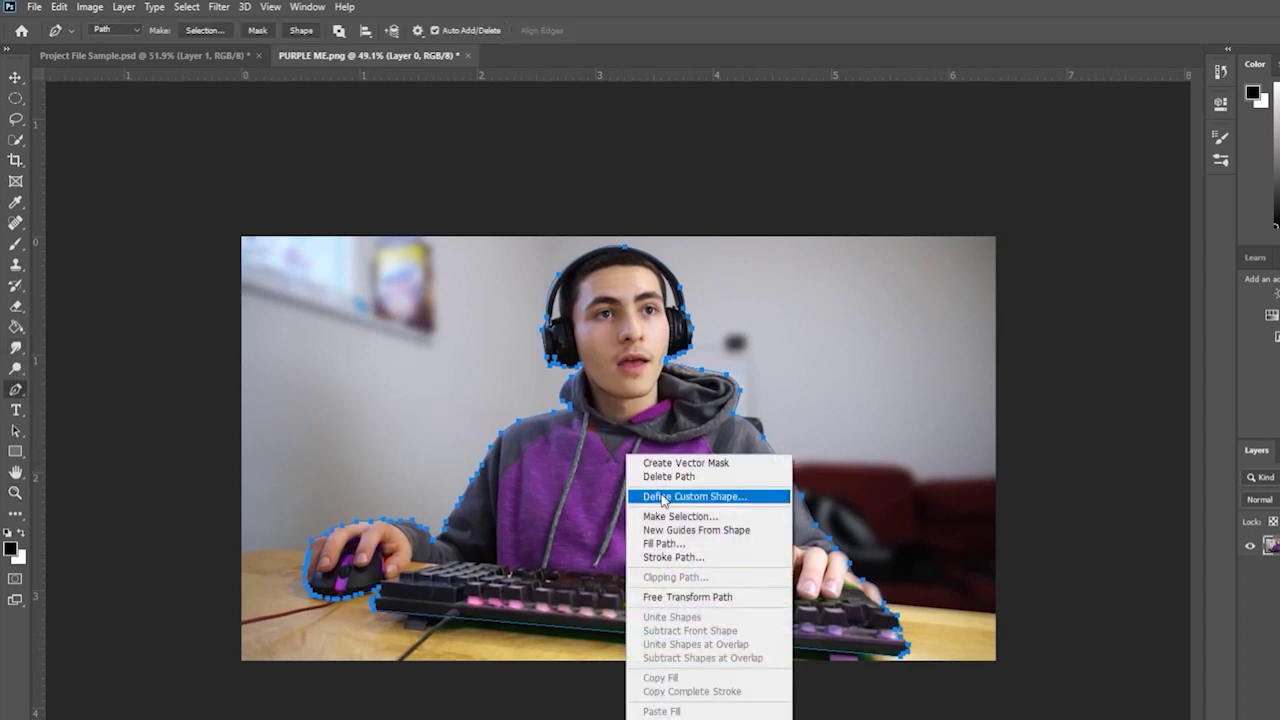
left_click(695, 516)
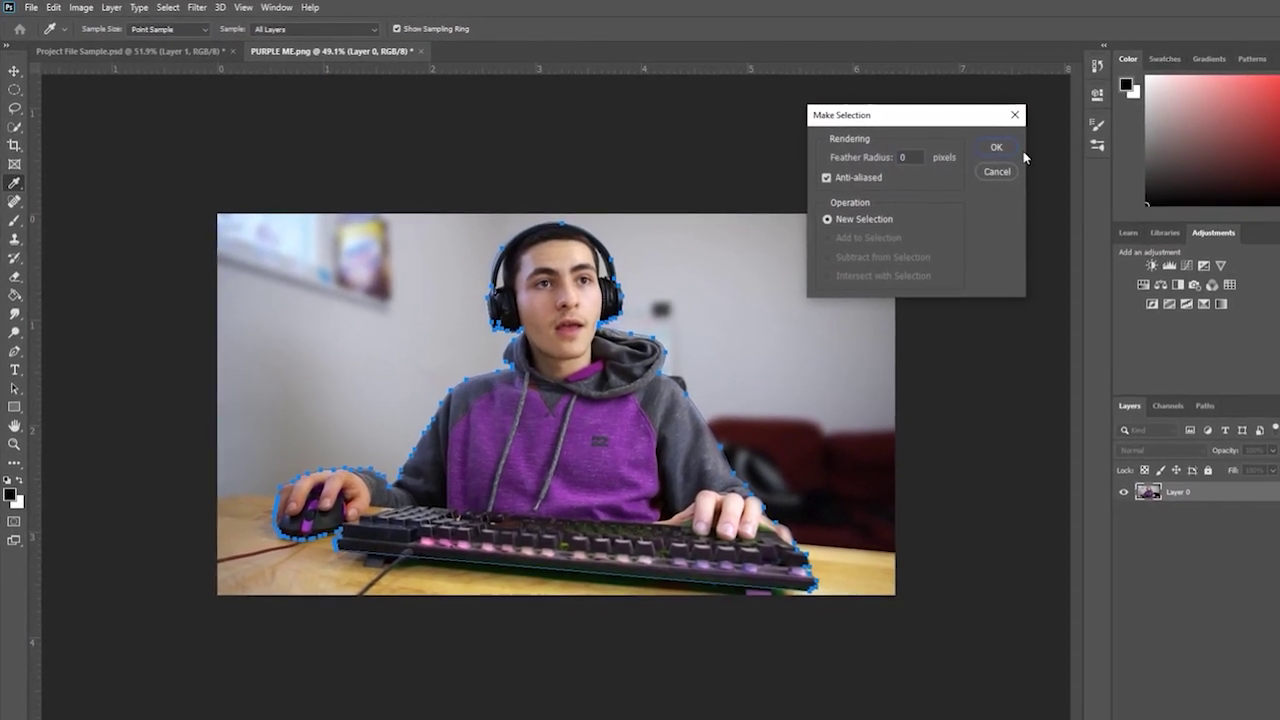
left_click(993, 150)
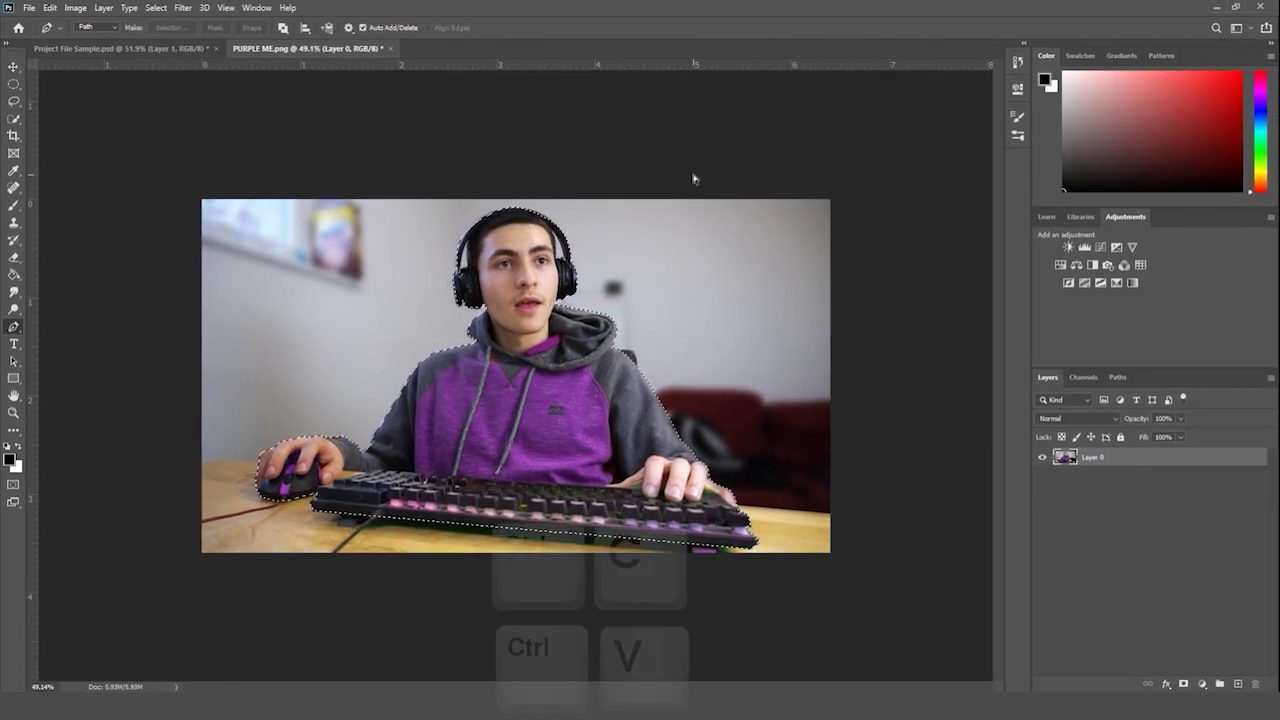
- Copy and paste the selection onto new Layer 1, hide Layer 0, and zoom to about half size
key("ctrl+c")
key("ctrl+v")
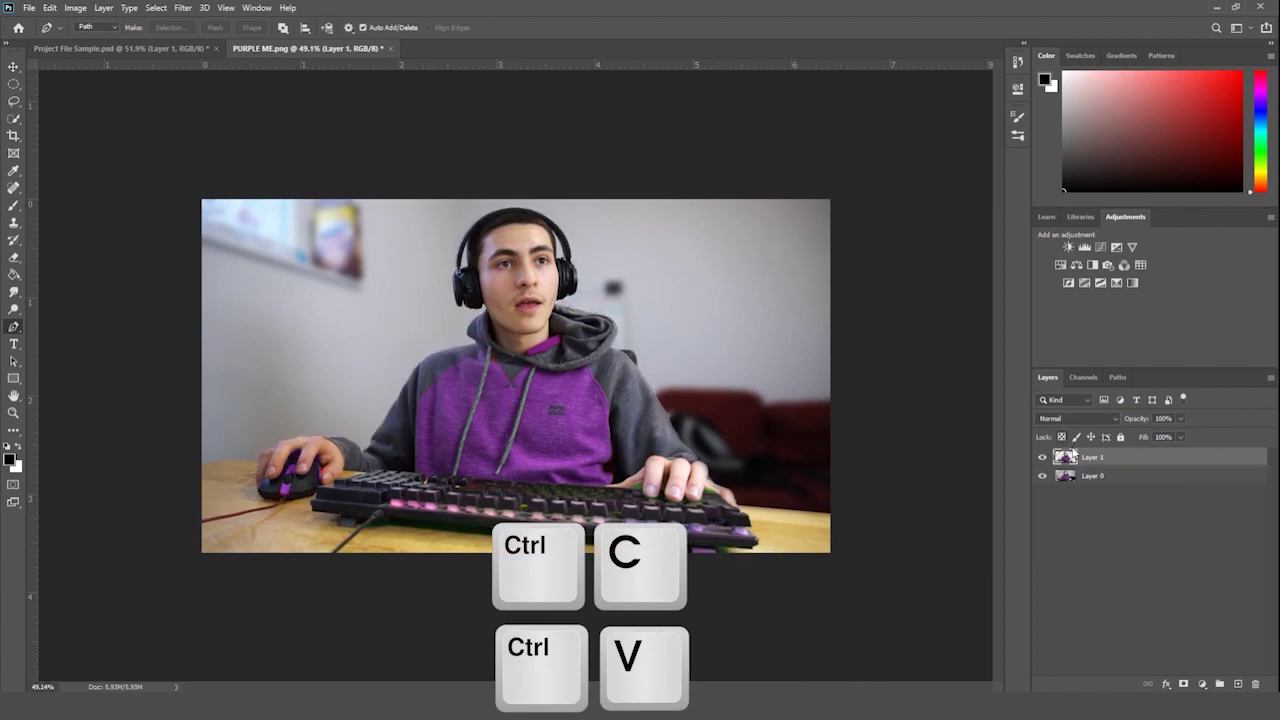
left_click(1044, 477)
left_click(1065, 476)
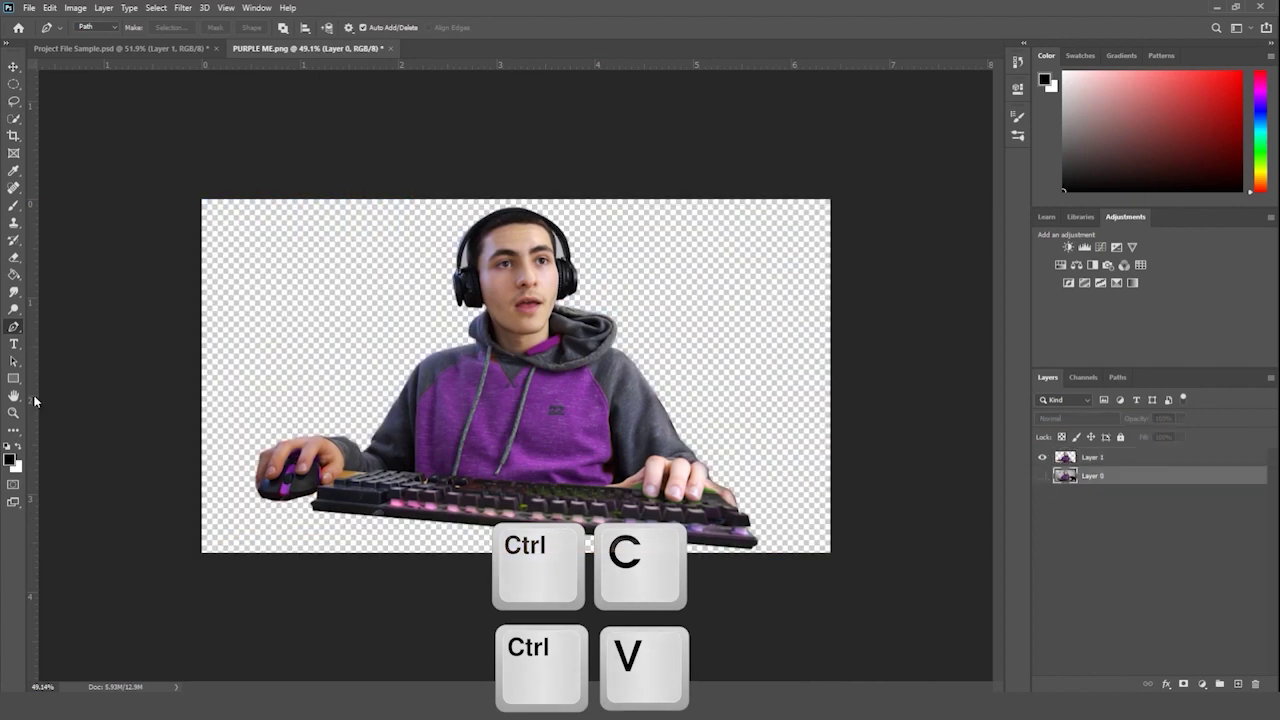
left_click(14, 413)
left_click_drag(354, 323, 360, 354)
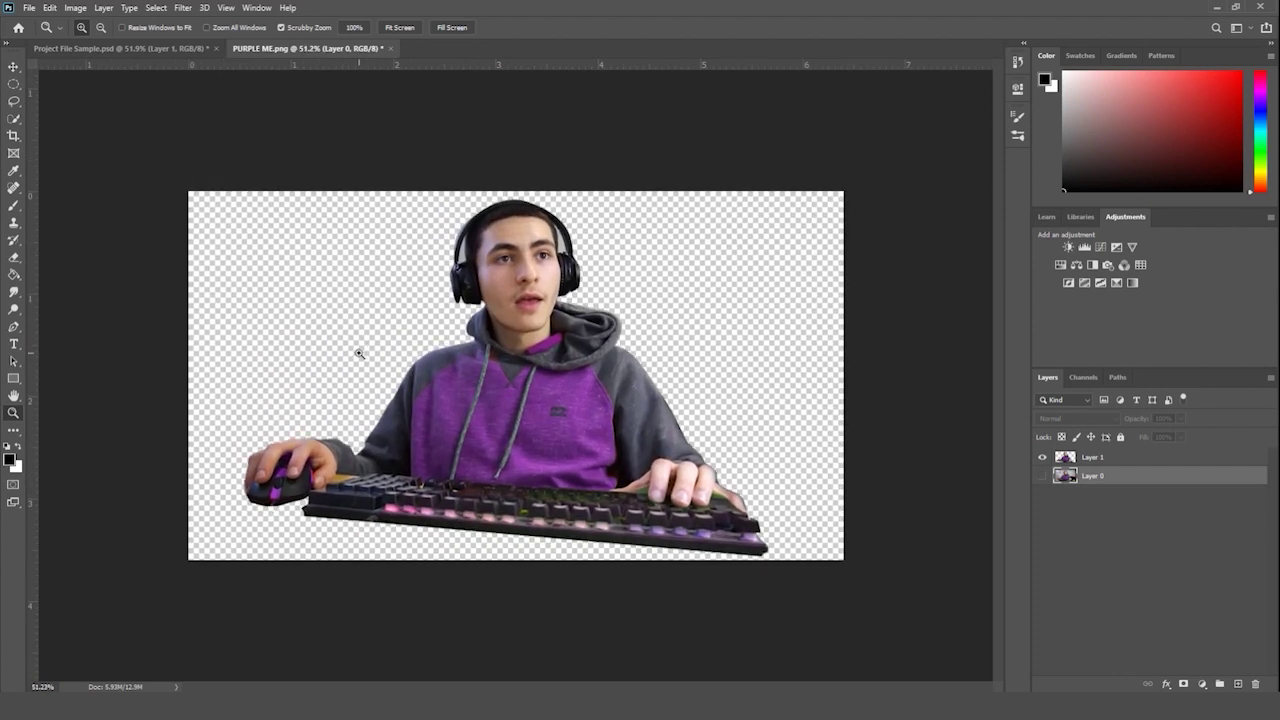
- Reselect the standard Pen tool and toggle Layer 0's visibility to check the cut-out
left_click(12, 328)
left_click(66, 330)
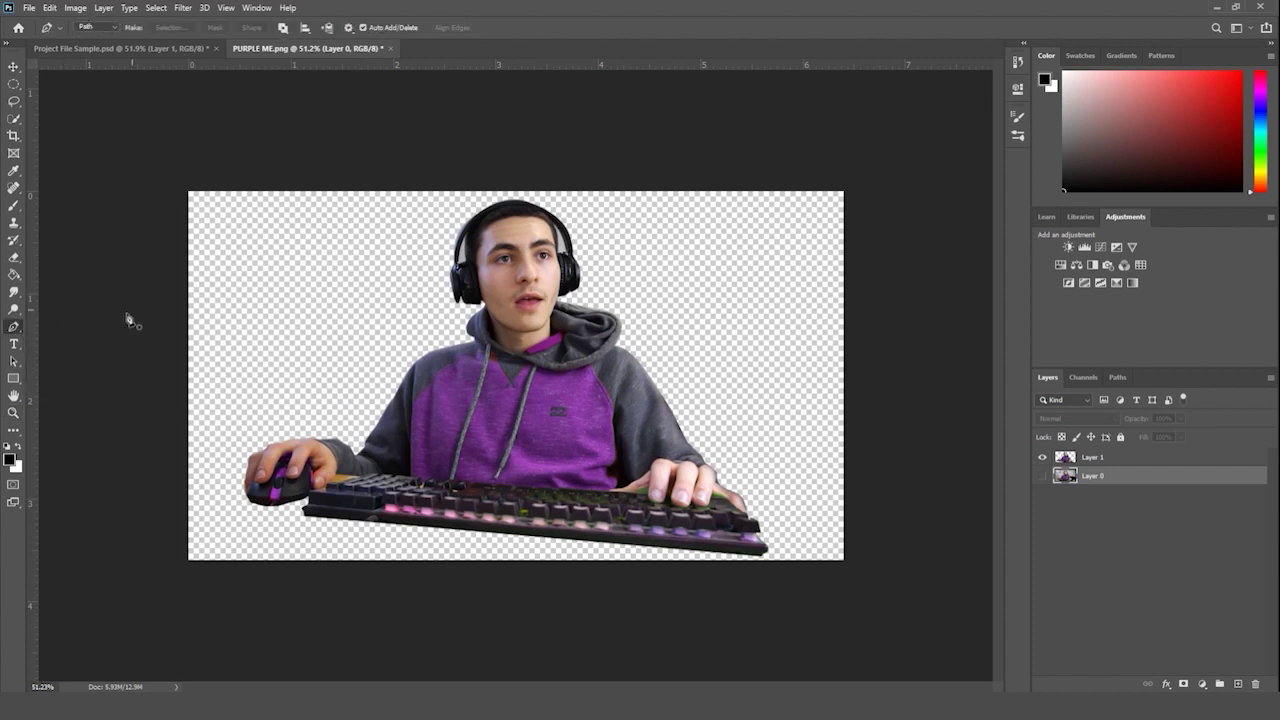
left_click(13, 333)
left_click(35, 333)
left_click(13, 413)
scroll(995, 462, "down", 2)
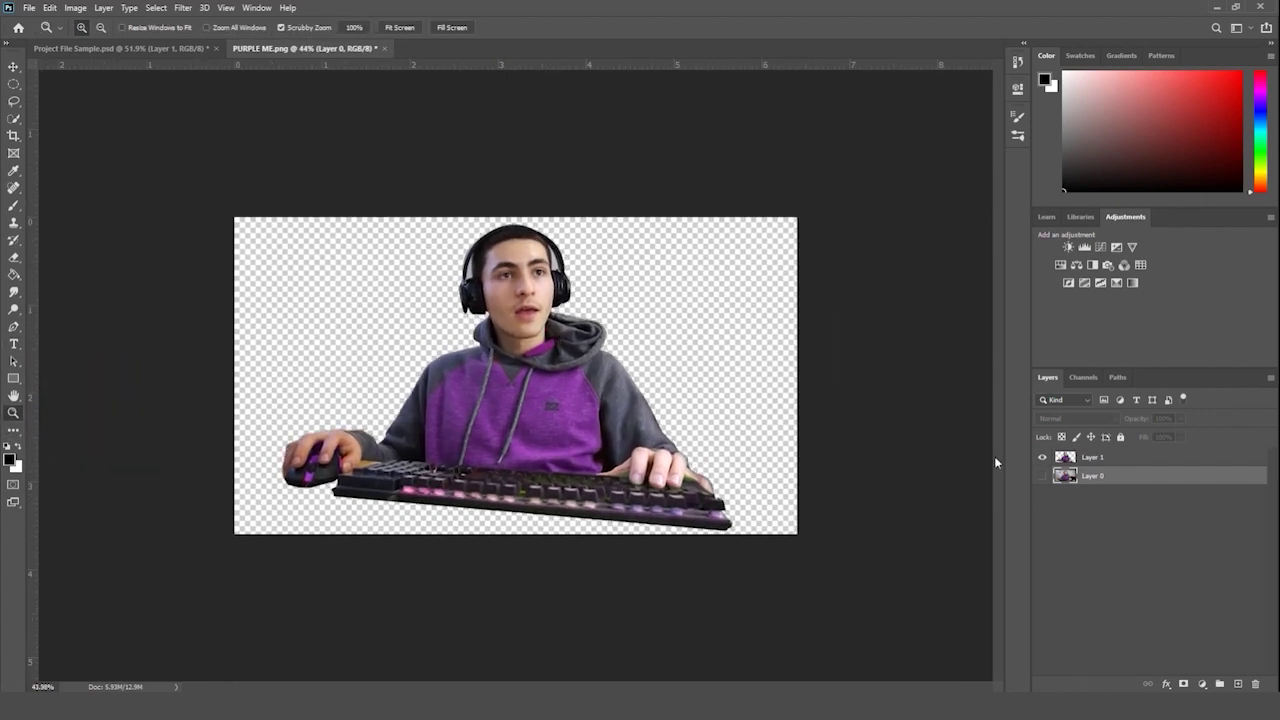
left_click(1042, 476)
left_click(1041, 476)
left_click(1041, 476)
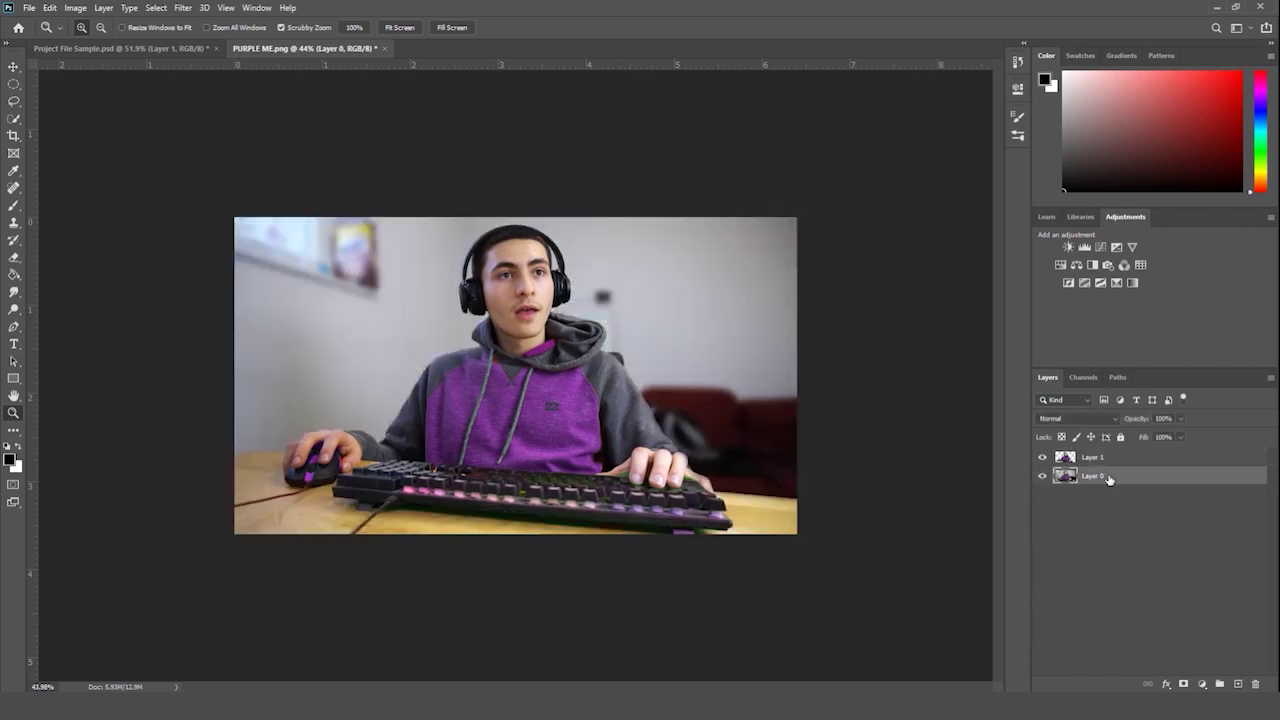
key("t")
left_click(318, 349)
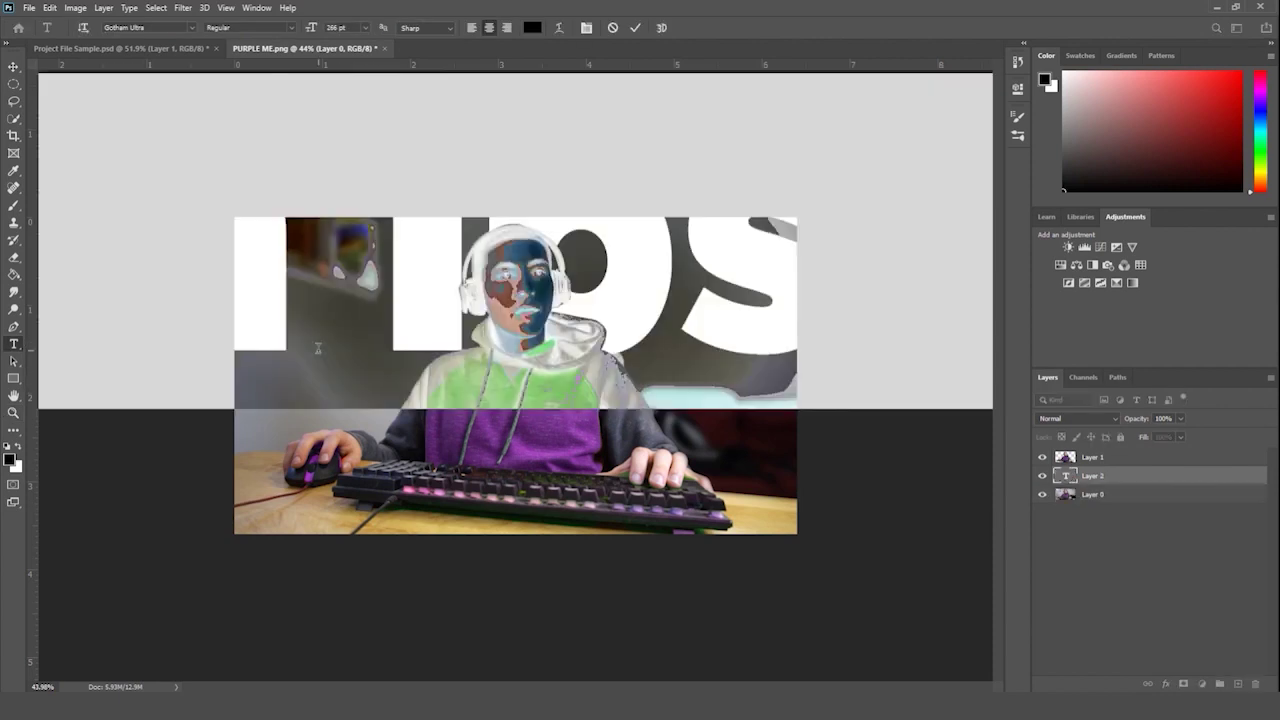
left_click(1110, 483)
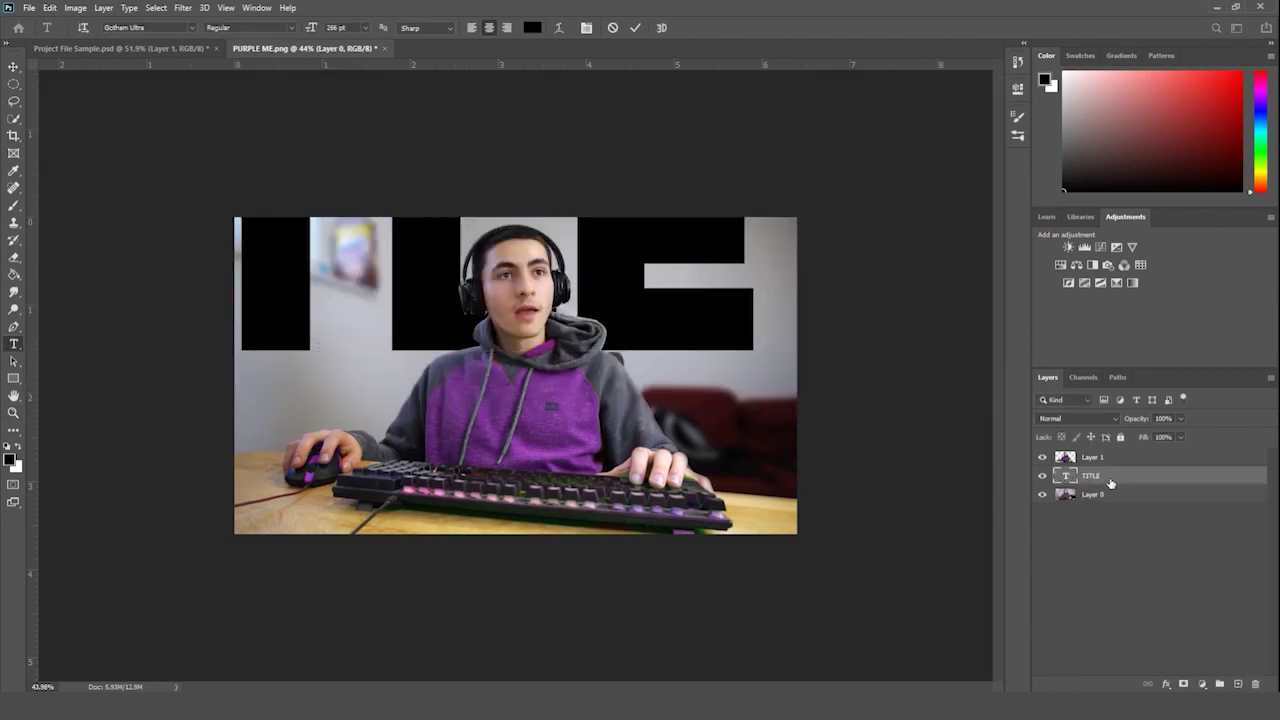
key("ctrl+t")
left_click_drag(766, 406, 374, 260)
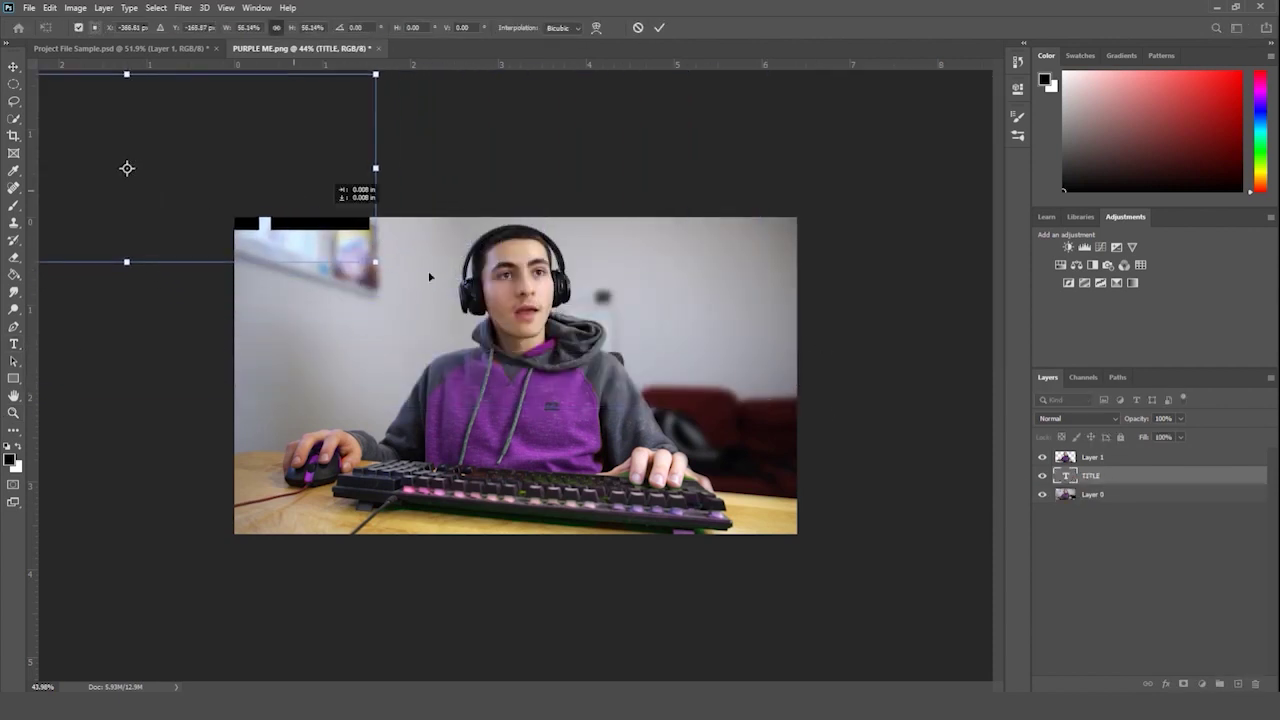
left_click_drag(293, 193, 676, 327)
key("Return")
left_click(1100, 458)
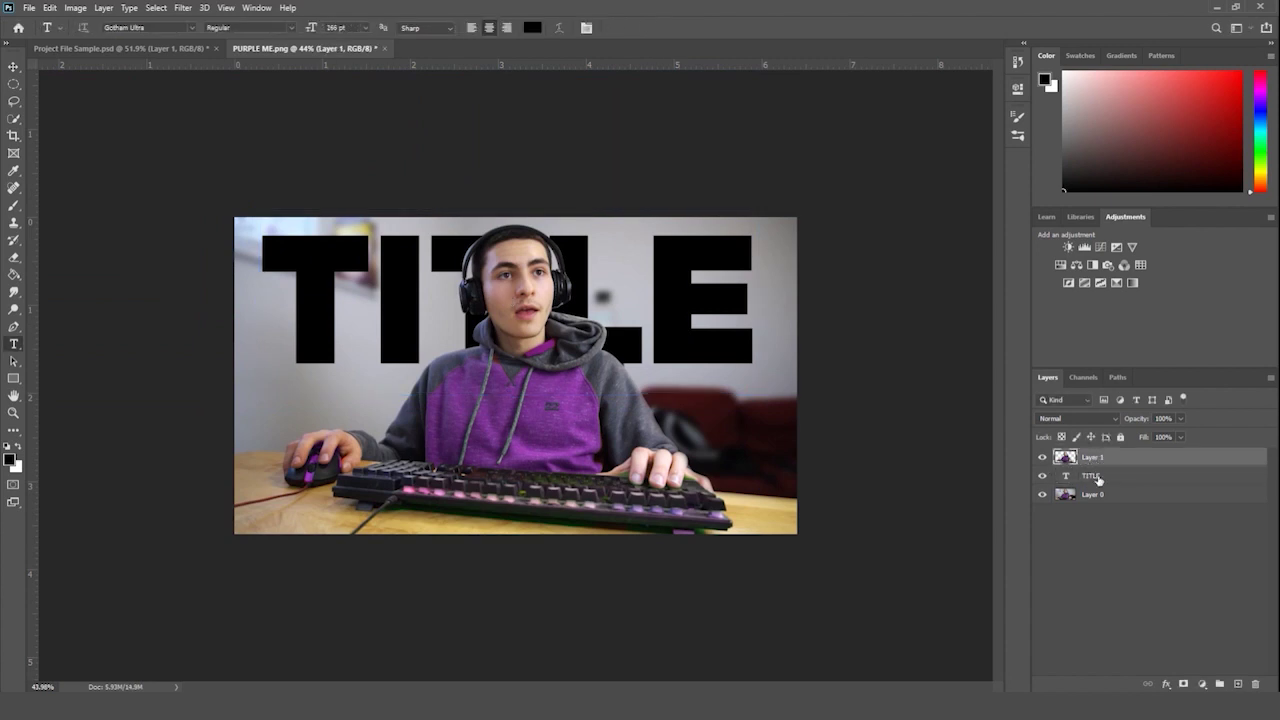
left_click(1098, 477)
double_click(677, 286)
left_click(538, 28)
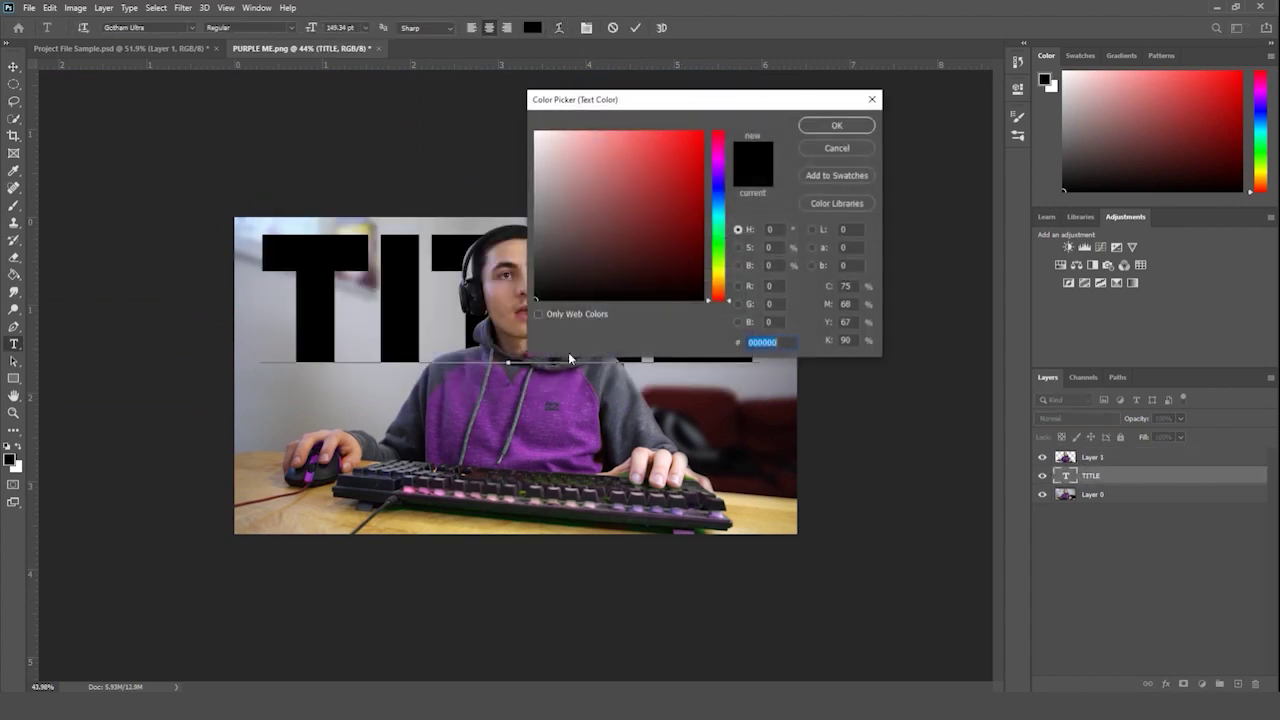
left_click(531, 422)
key("Return")
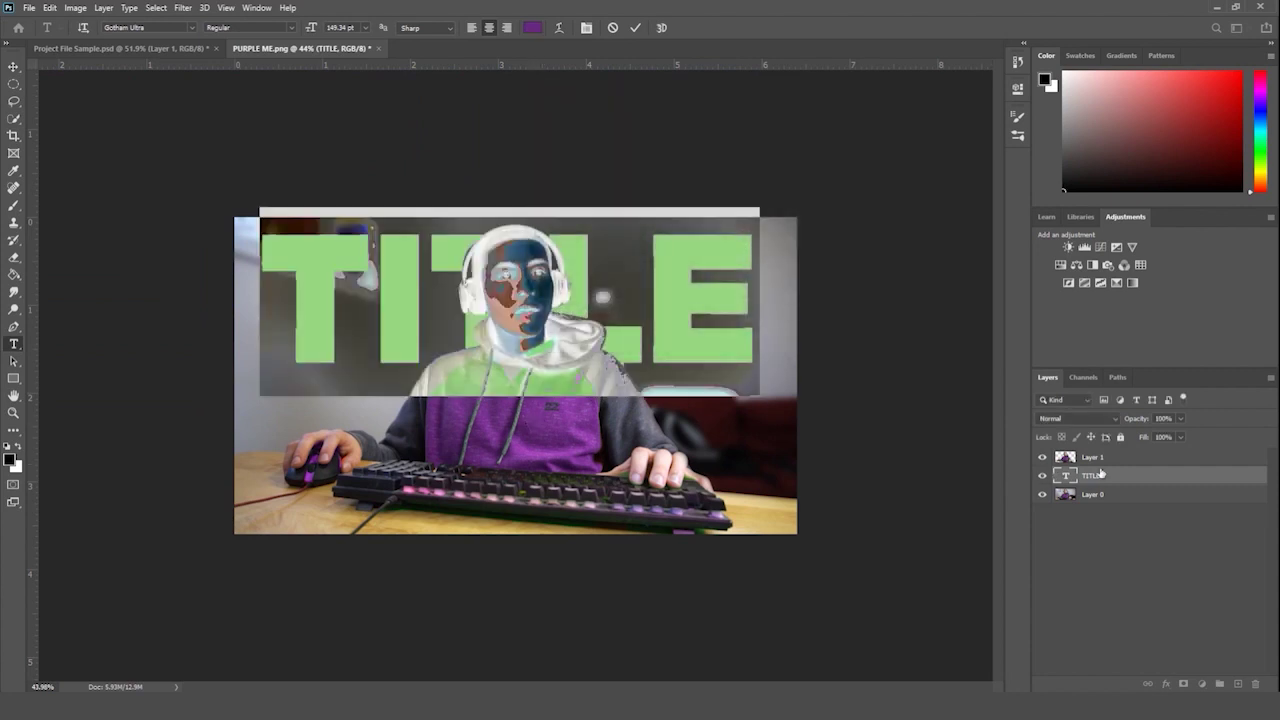
left_click(1110, 476)
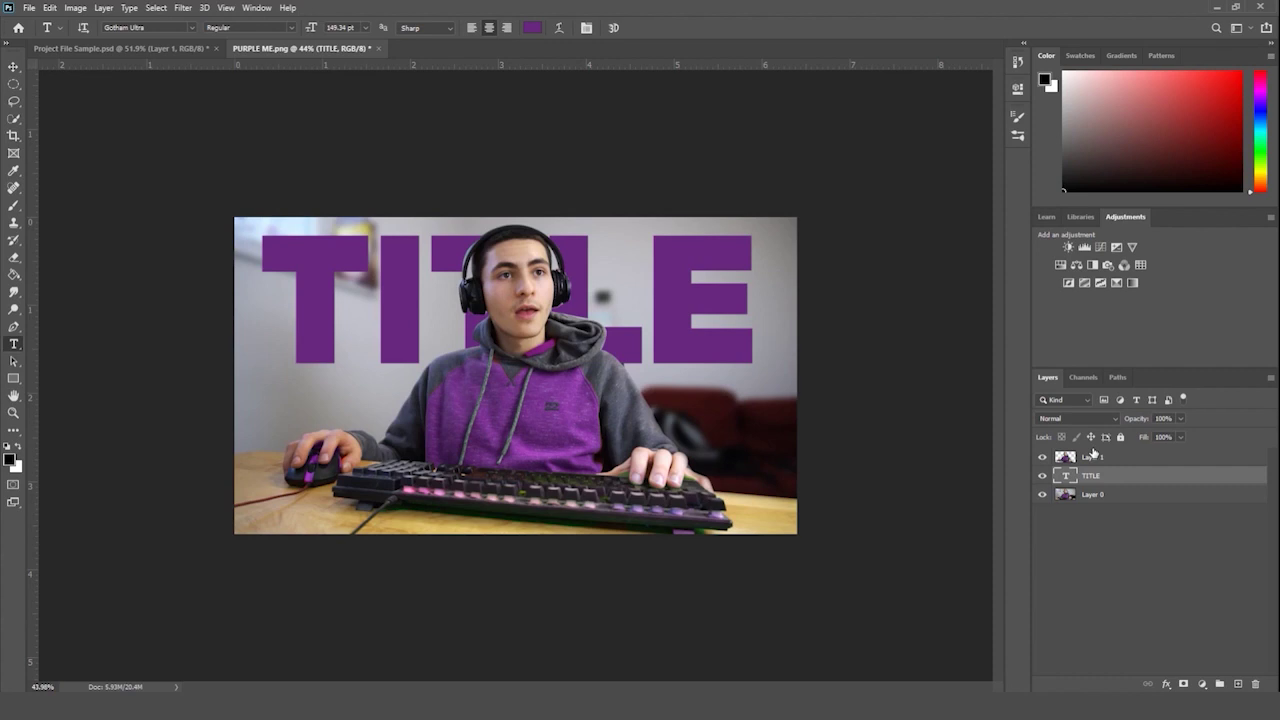
key("Delete")
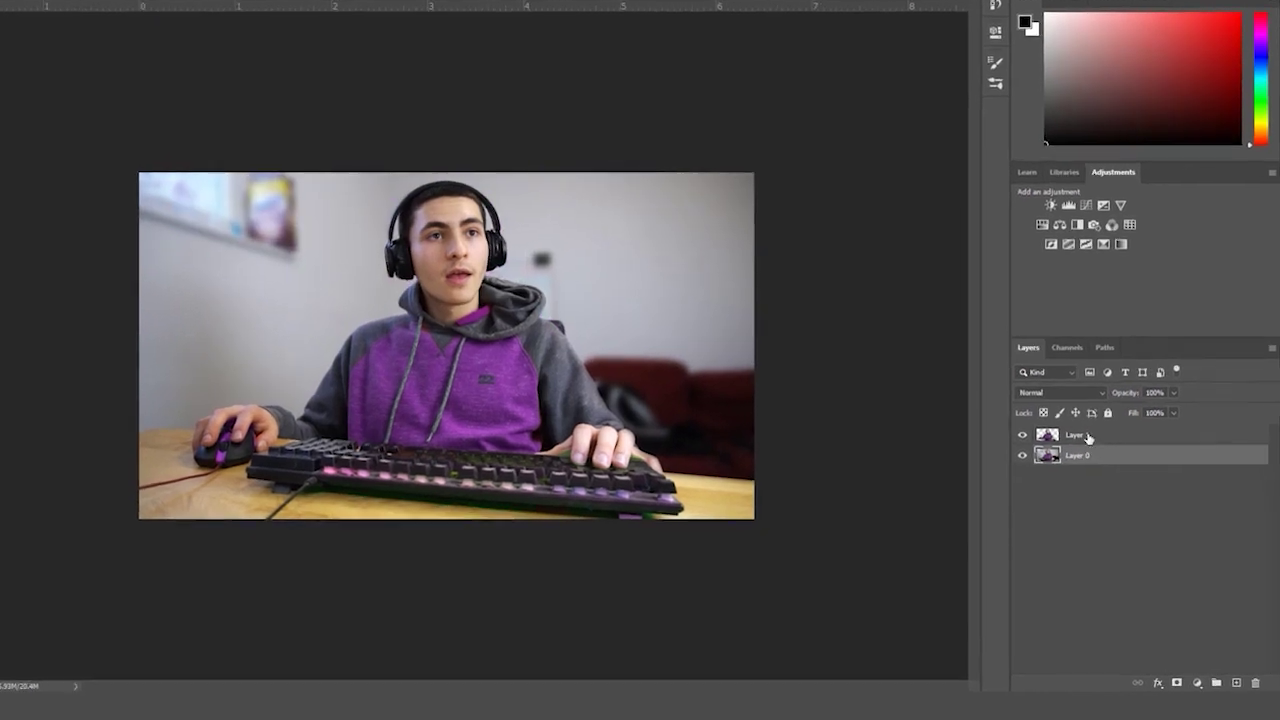
- Rename Layer 1 to PEN TOOL, delete the Lorem Ipsum layer, and save as PURPLE ME.psd
double_click(1093, 456)
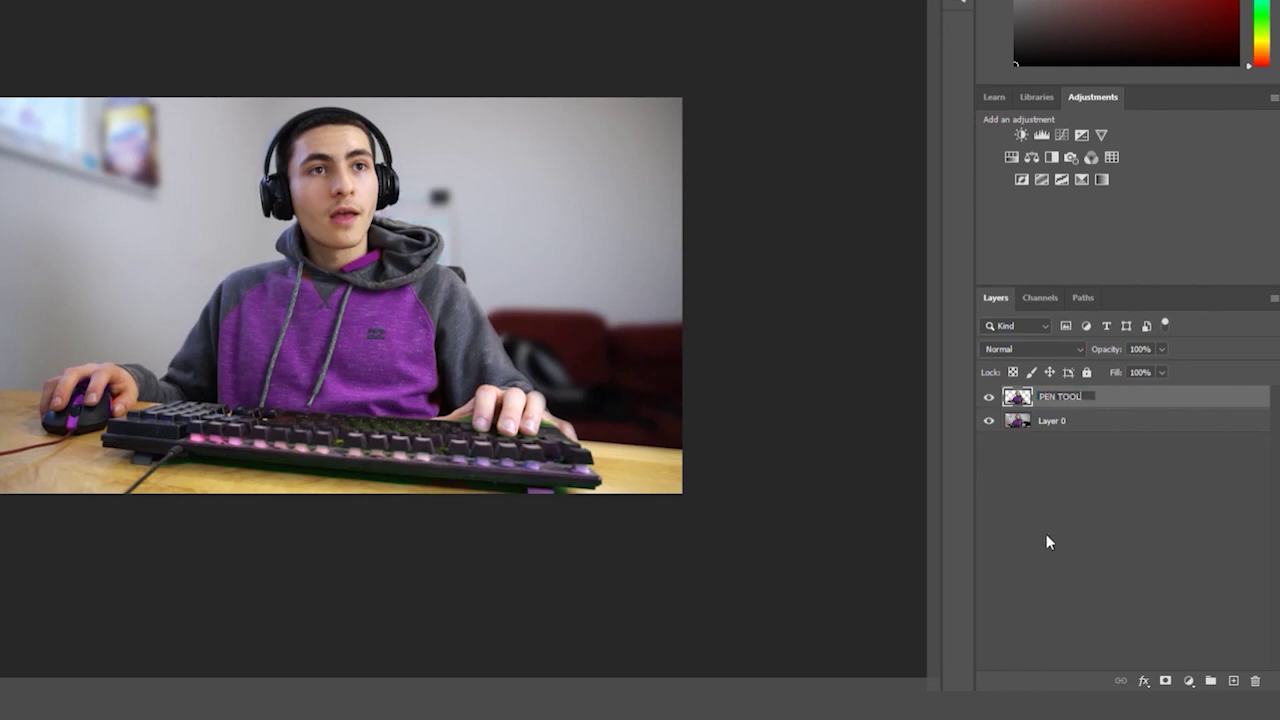
key("Return")
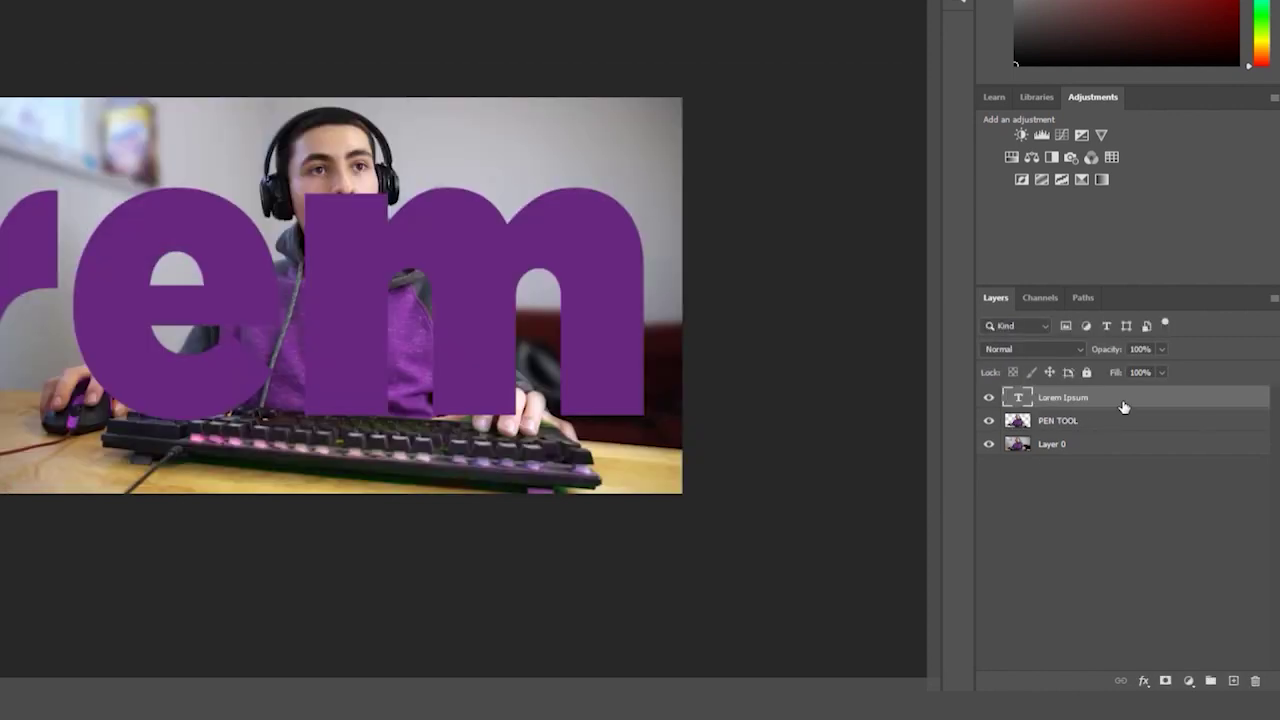
key("Delete")
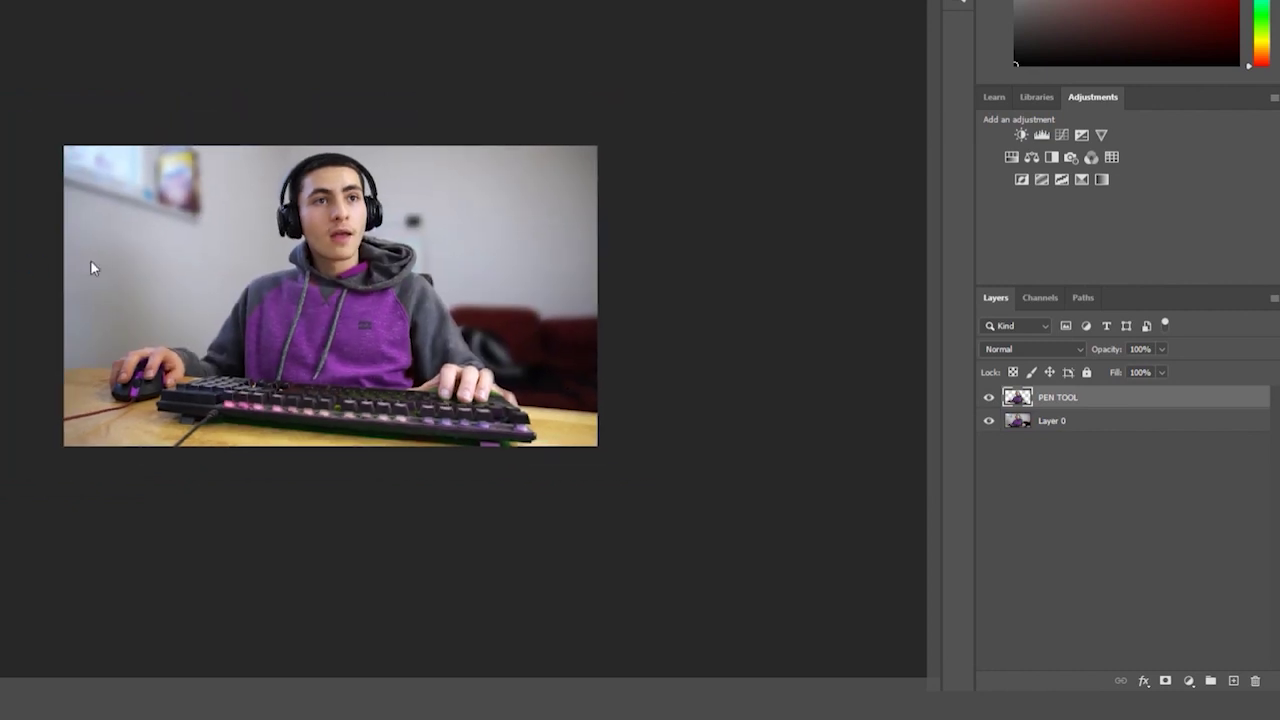
key("ctrl+s")
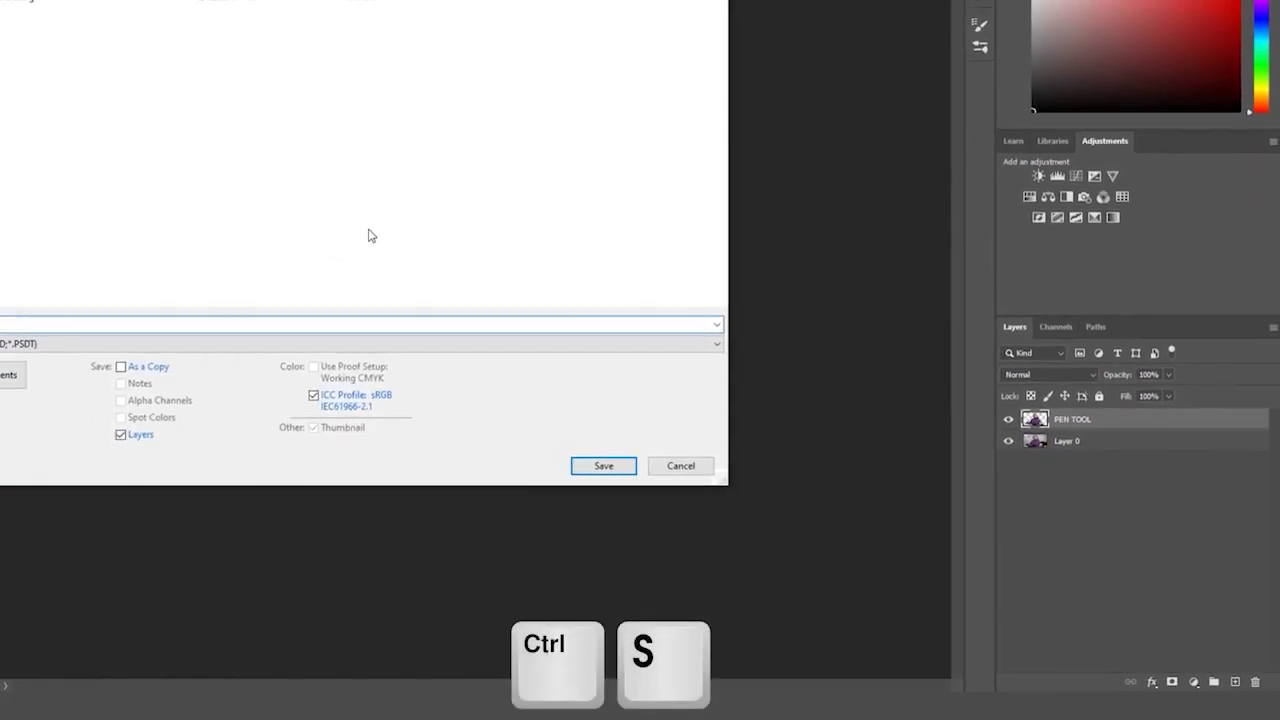
key("Return")
key("Return")
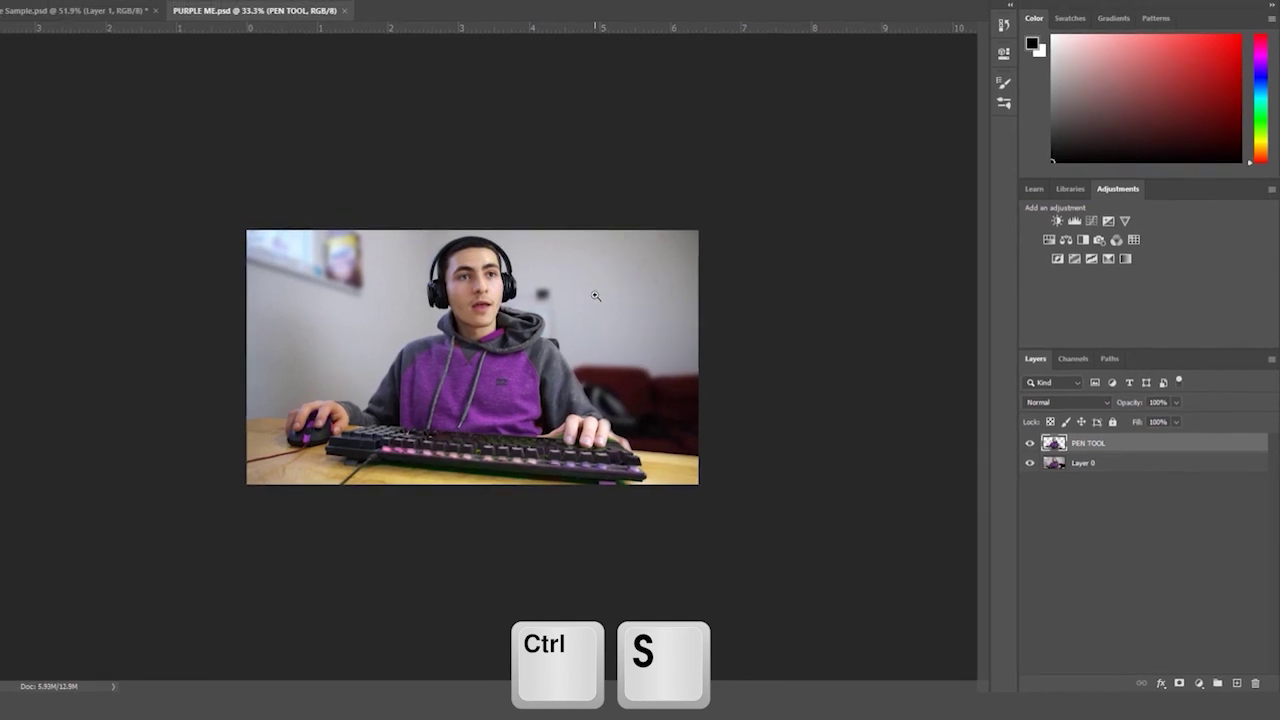
left_click_drag(579, 264, 613, 272)
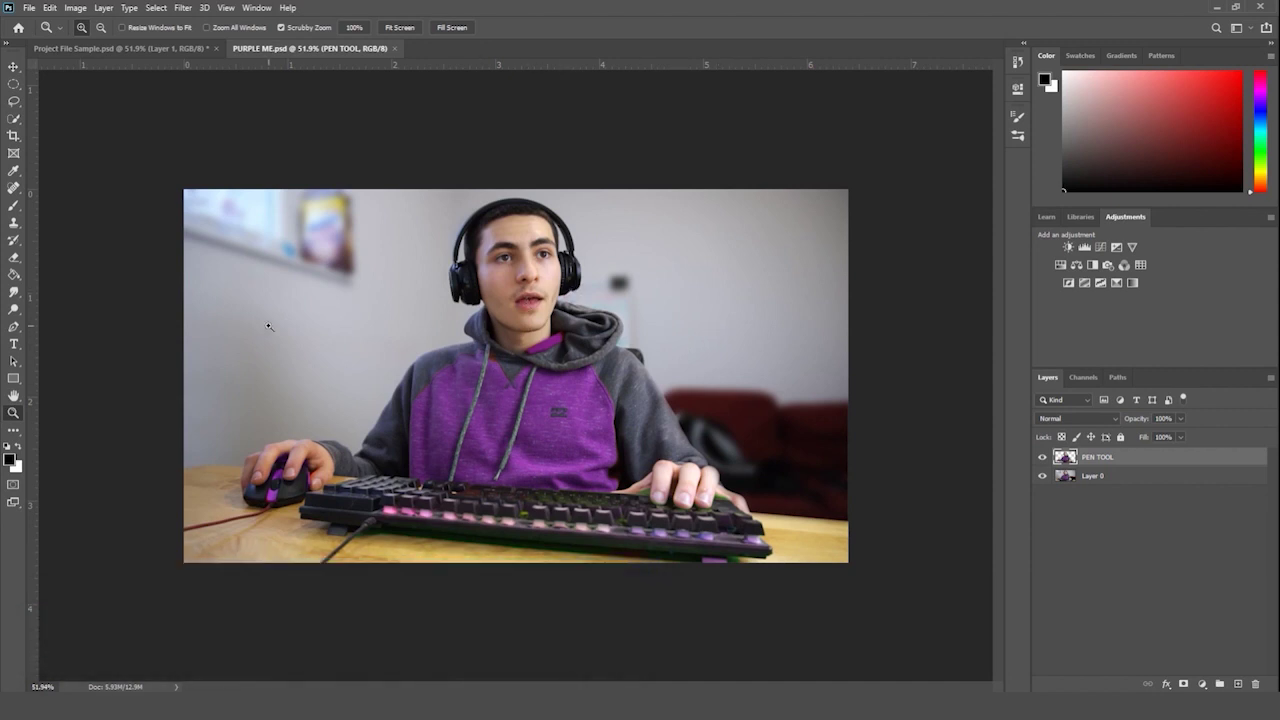
left_click_drag(16, 328, 56, 337)
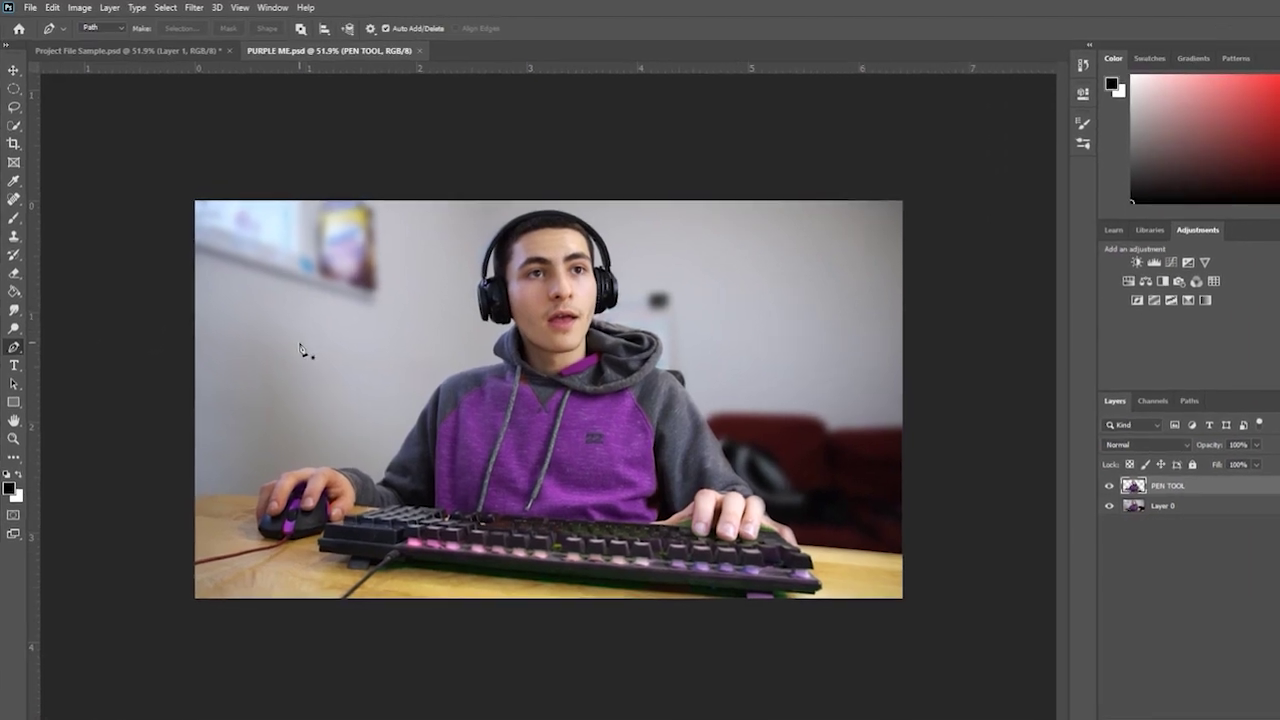
left_click(1208, 550)
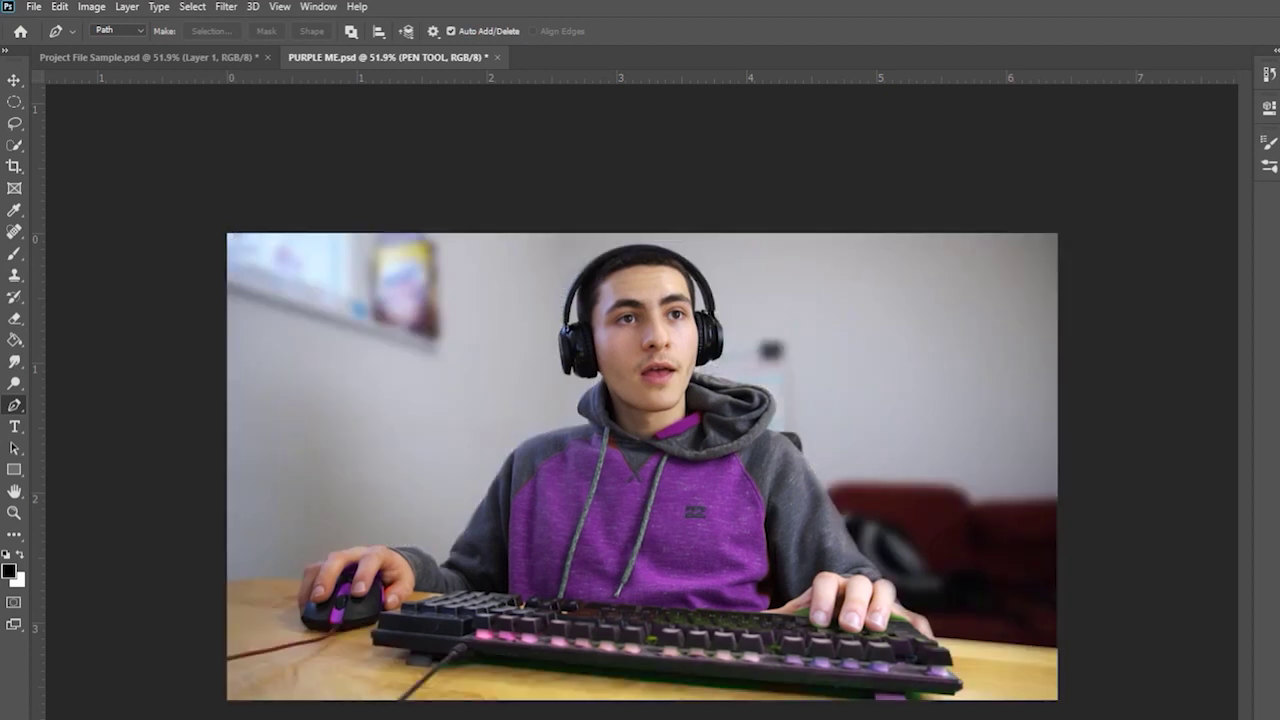
key("ctrl+z")
key("ctrl+z")
key("ctrl+z")
- Pick the Quick Selection Tool and open its brush size settings
left_click(14, 145)
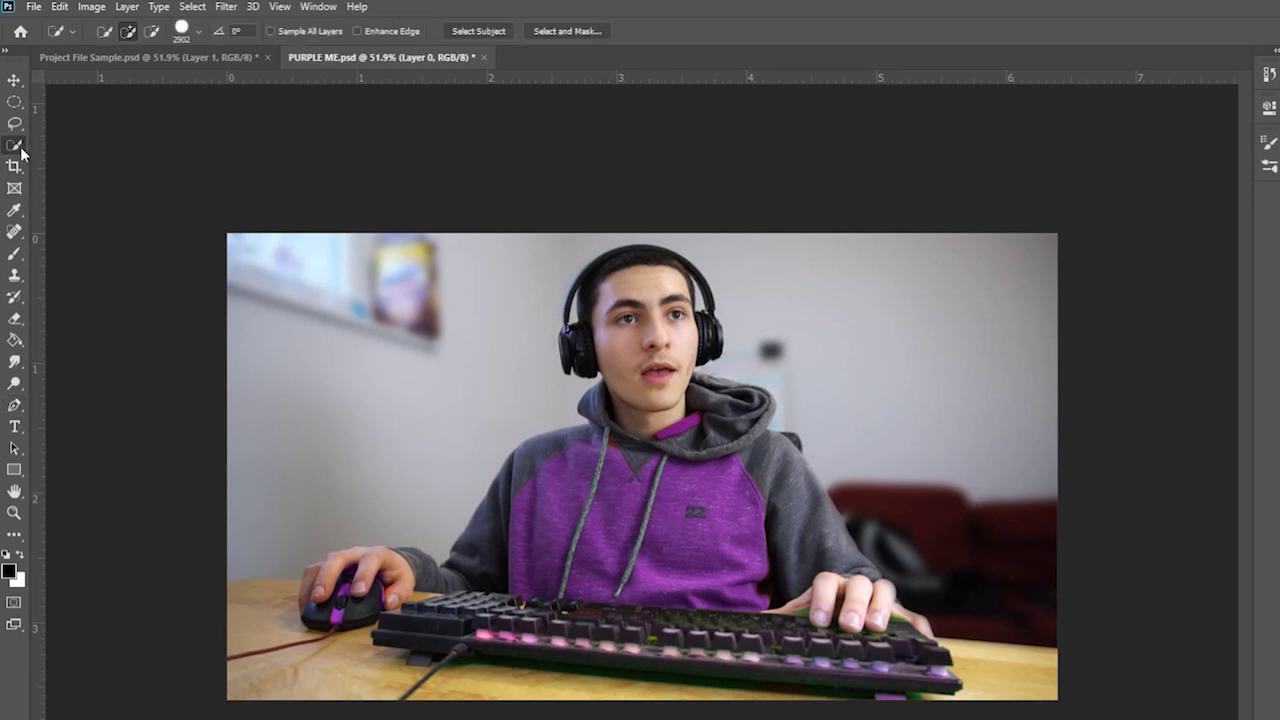
right_click(14, 145)
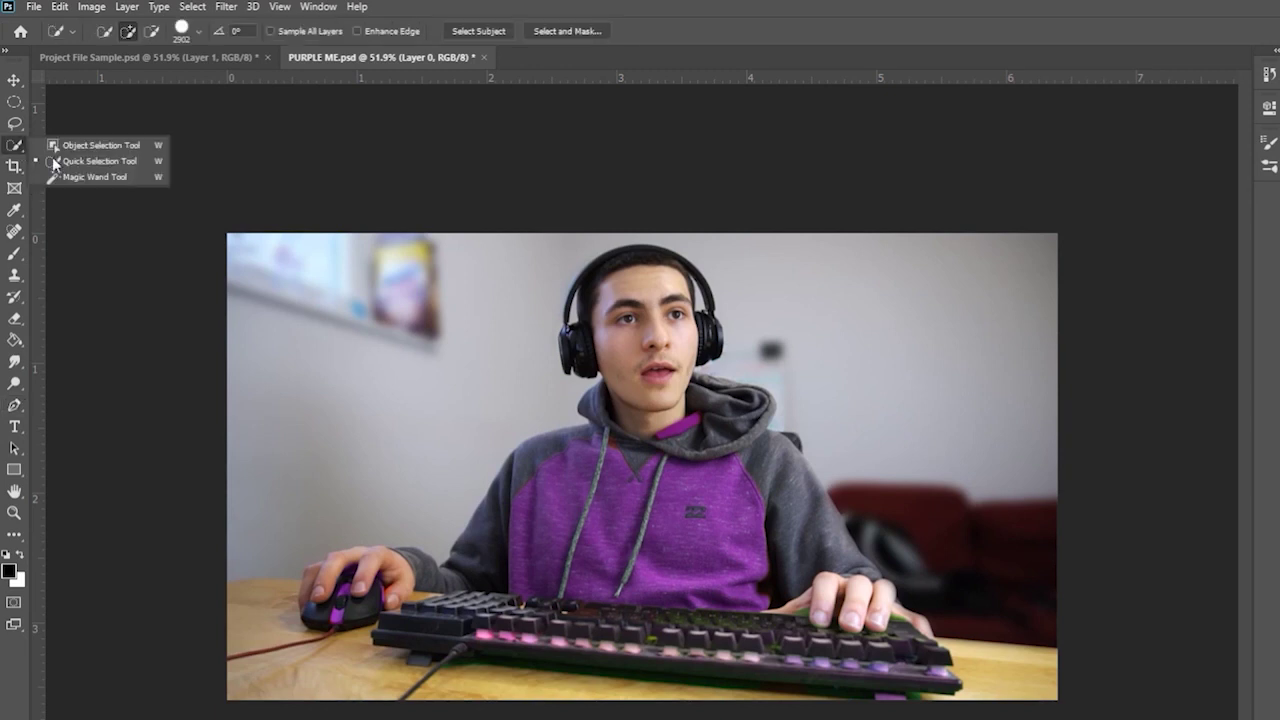
left_click(127, 162)
key("w")
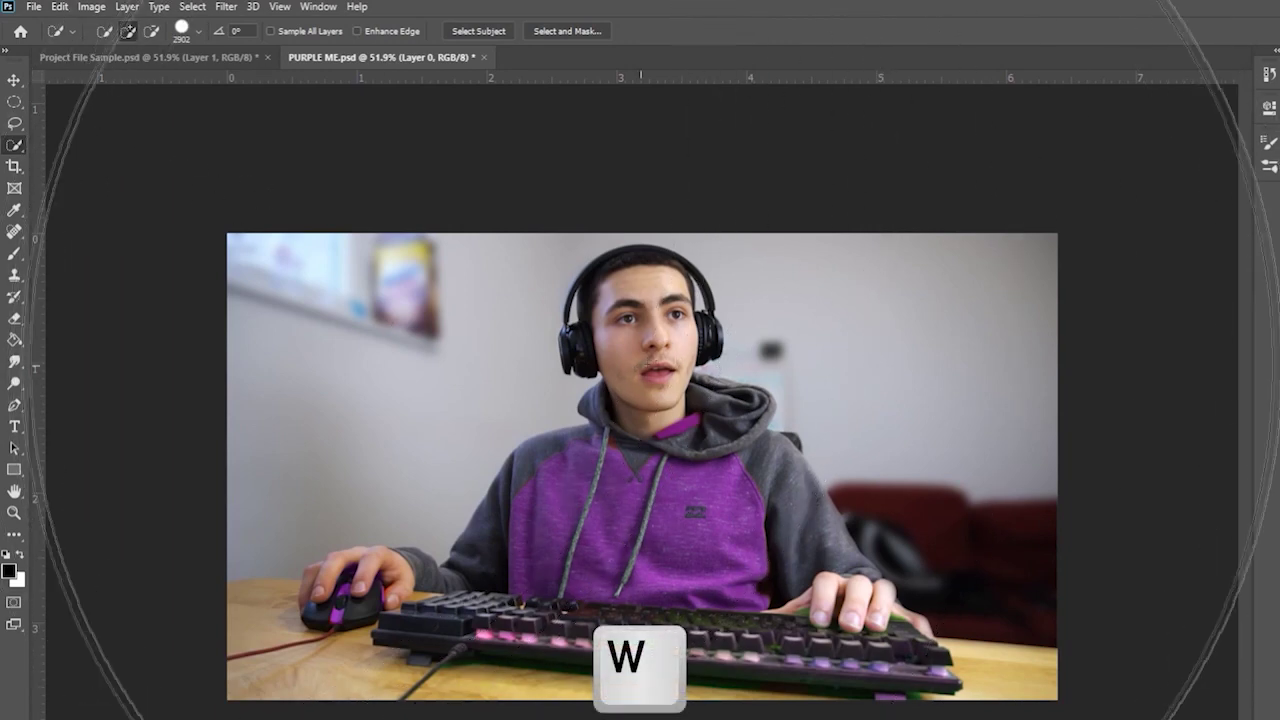
left_click(198, 31)
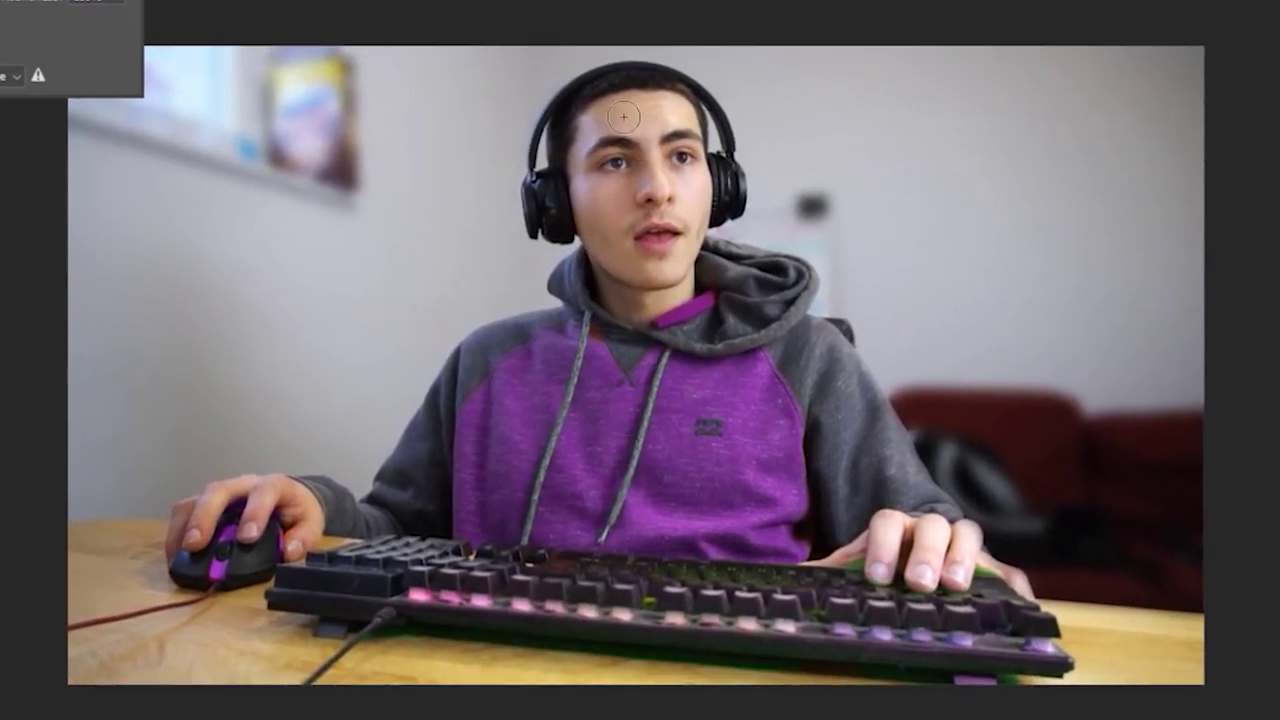
- Brush over the head and headphones, chest, both hands, keyboard and mouse to select them
mouse_move(628, 97)
left_mouse_down()
mouse_move(648, 205)
mouse_move(645, 286)
mouse_move(760, 320)
mouse_move(770, 300)
mouse_move(736, 262)
left_mouse_up()
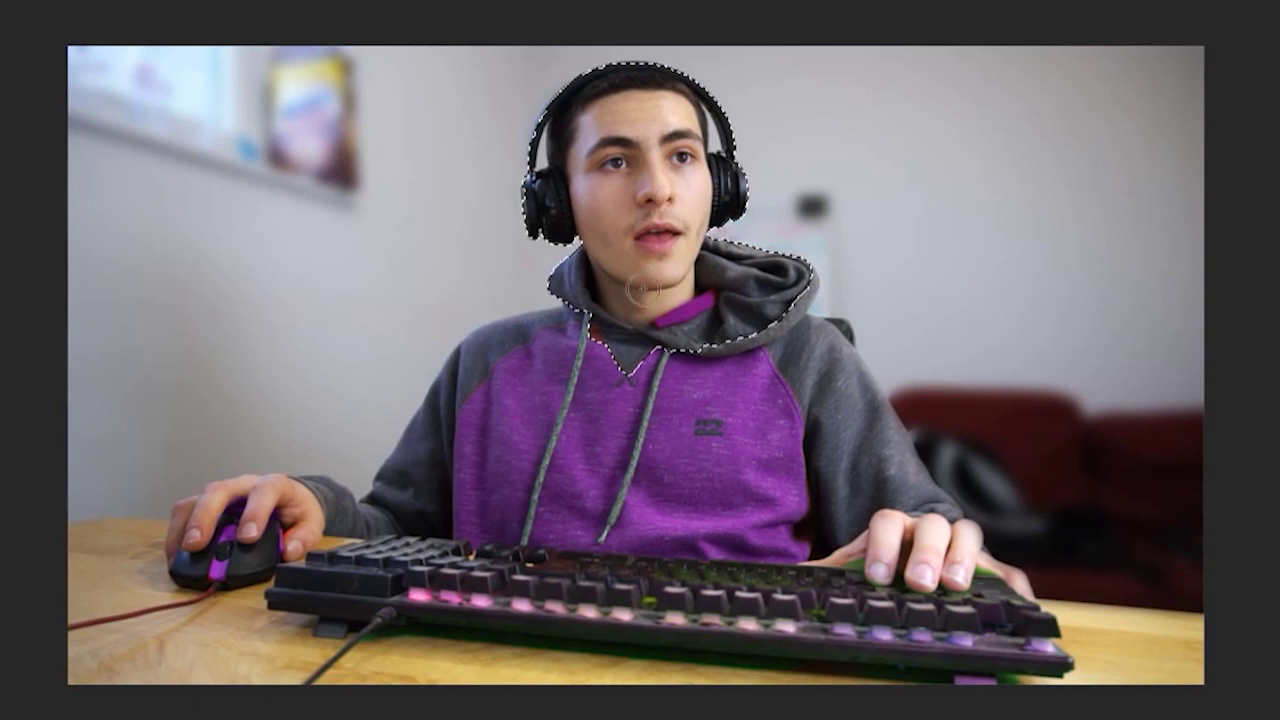
mouse_move(670, 415)
left_mouse_down()
mouse_move(740, 449)
mouse_move(822, 455)
left_mouse_up()
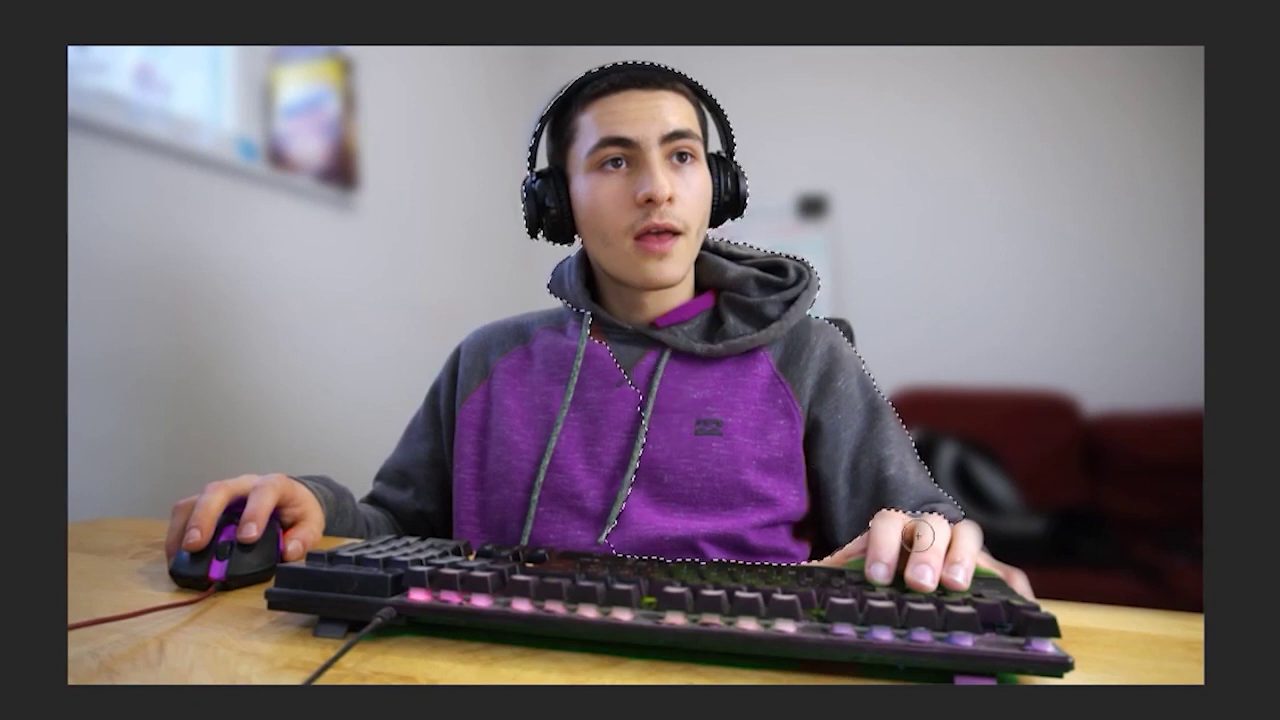
mouse_move(917, 537)
left_mouse_down()
mouse_move(949, 544)
mouse_move(852, 544)
mouse_move(901, 598)
mouse_move(1023, 648)
mouse_move(715, 606)
mouse_move(484, 594)
mouse_move(495, 511)
mouse_move(463, 474)
left_mouse_up()
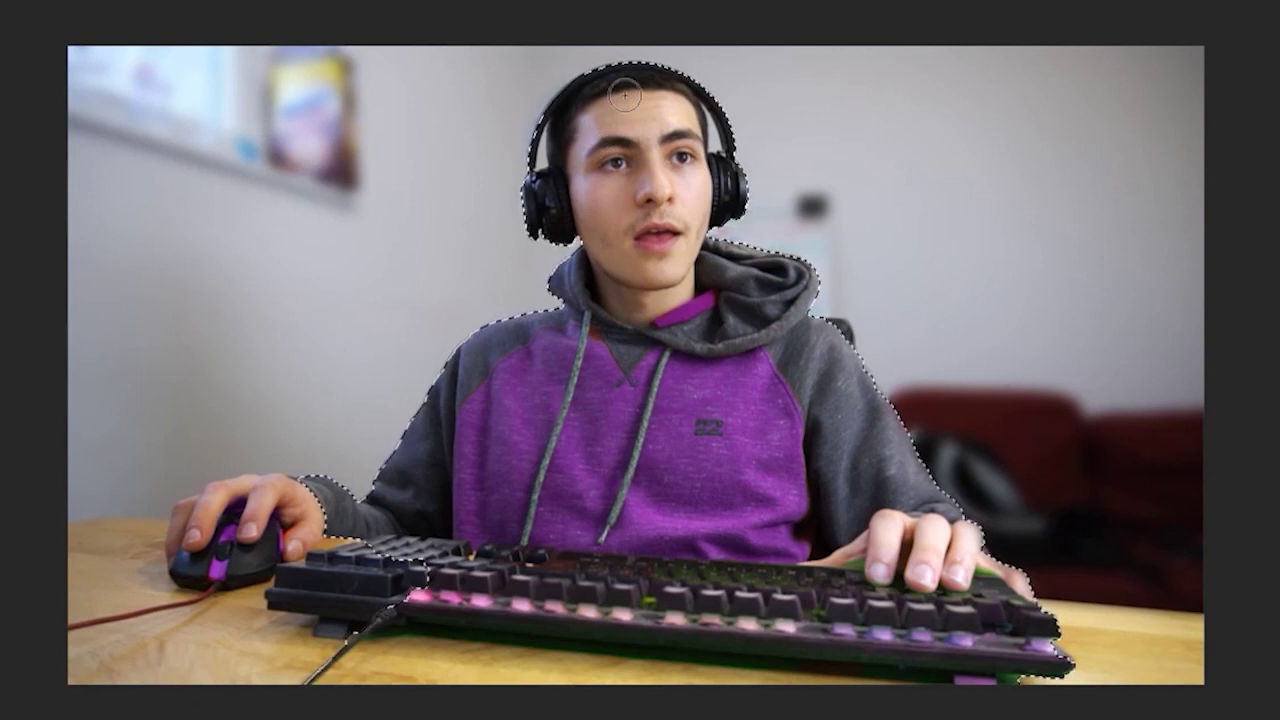
mouse_move(503, 457)
left_mouse_down()
mouse_move(330, 500)
mouse_move(193, 508)
left_mouse_up()
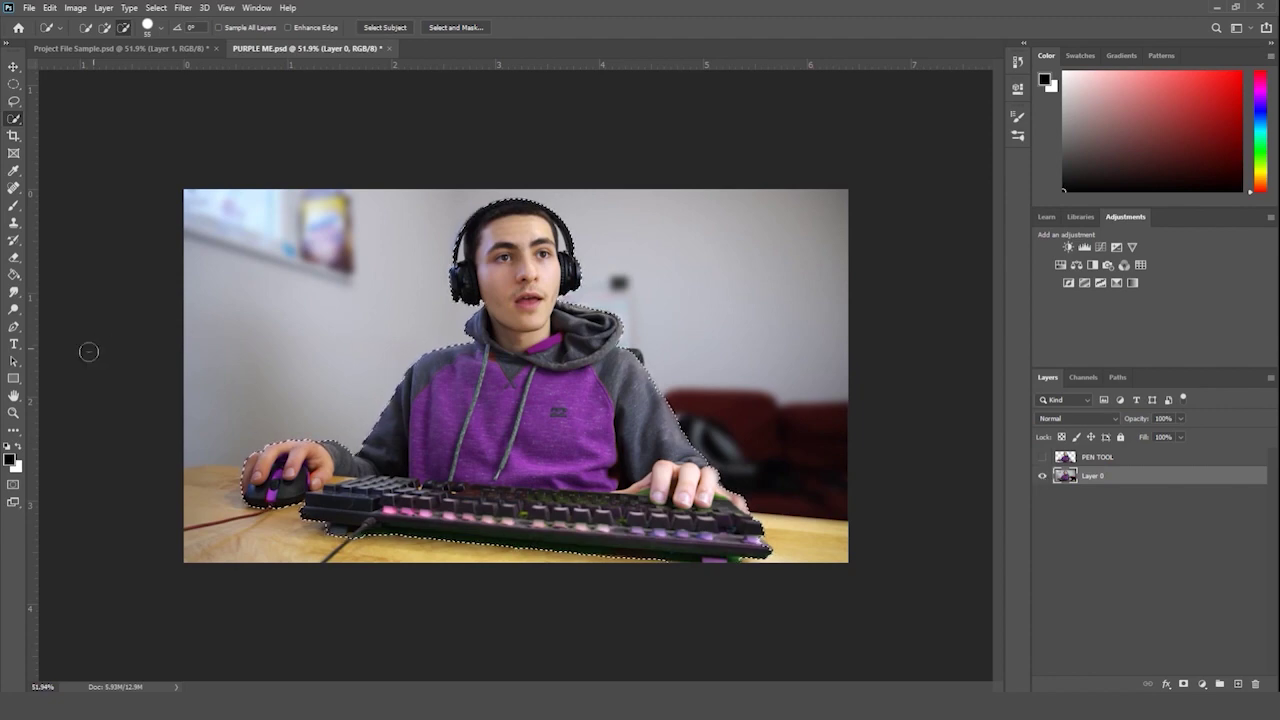
- Zoom in on the face and toggle the Layer 0 and PEN TOOL layer visibility
key("ctrl+d")
key("z")
key("ctrl+plus")
left_click_drag(513, 222, 688, 257)
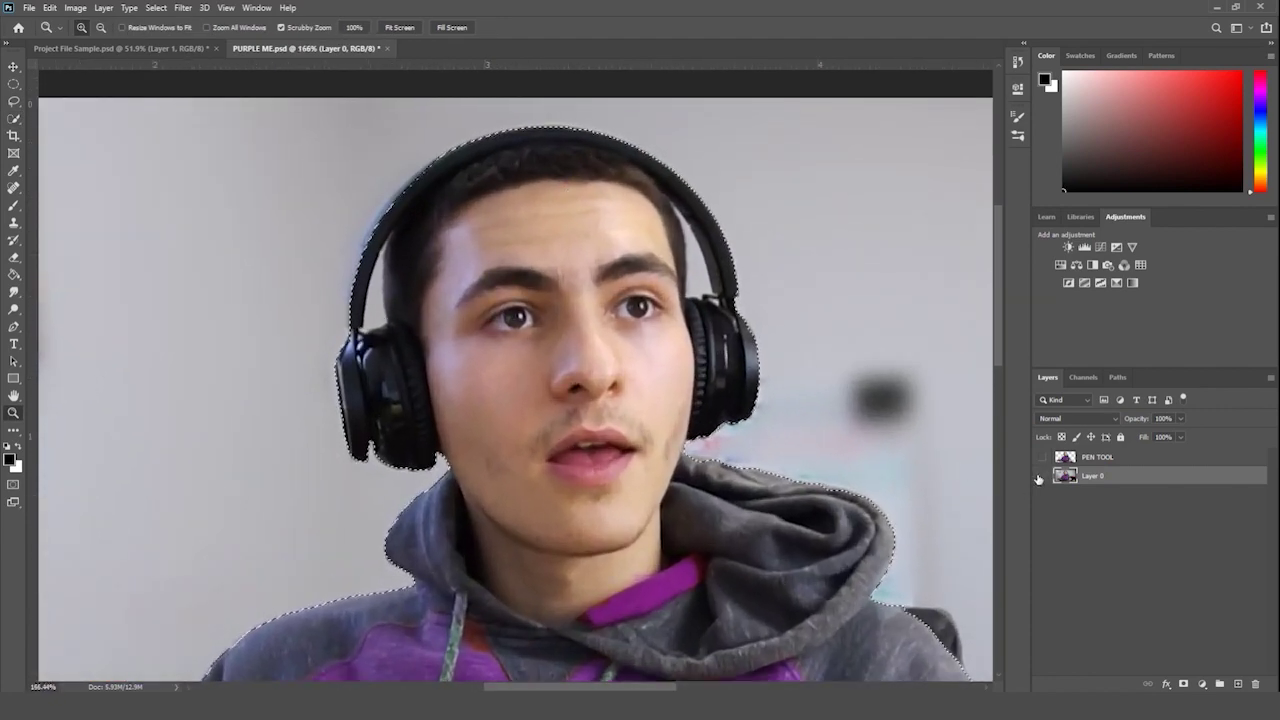
left_click(1038, 477)
left_click(1043, 457)
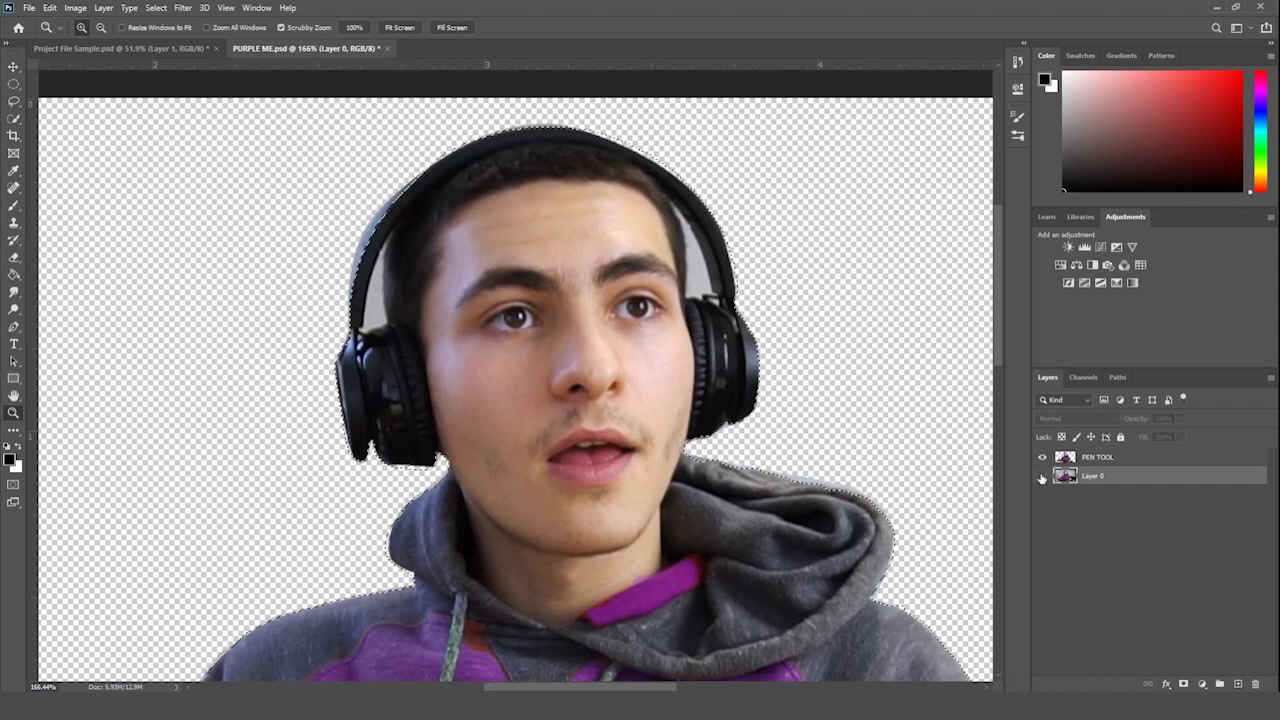
left_click(1042, 478)
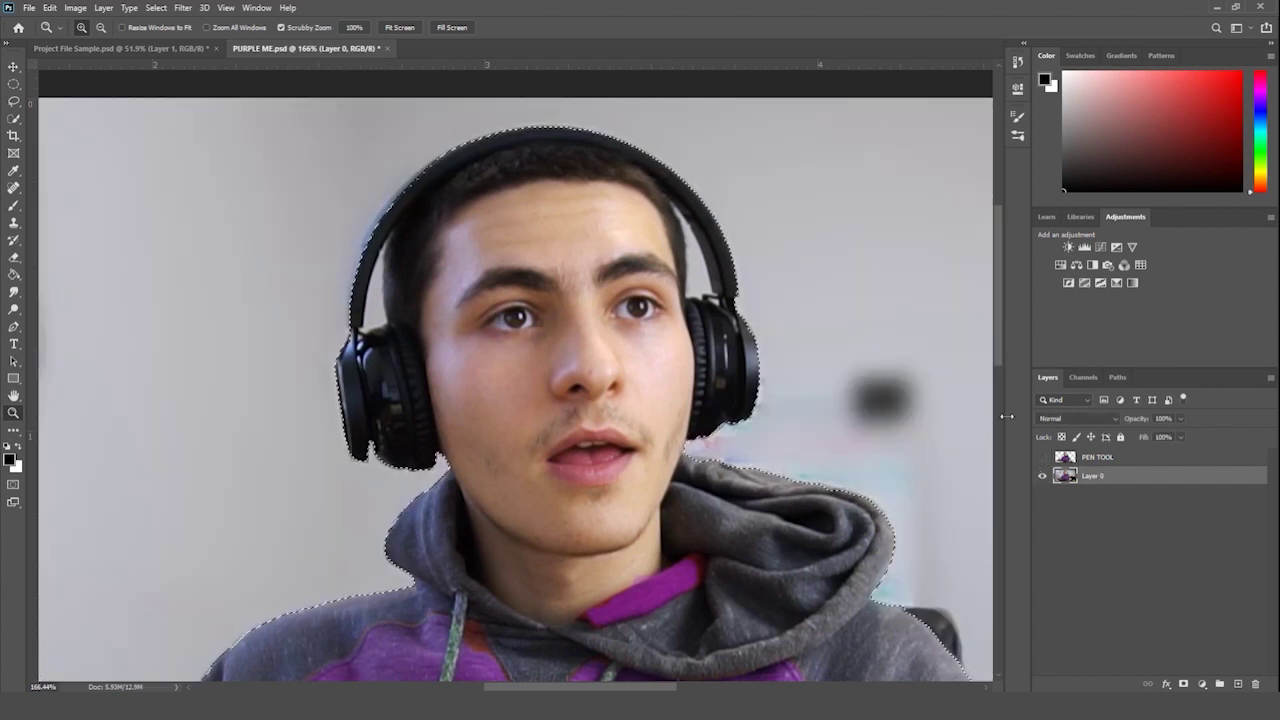
- Set the Quick Selection brush size to 14 px
key("w")
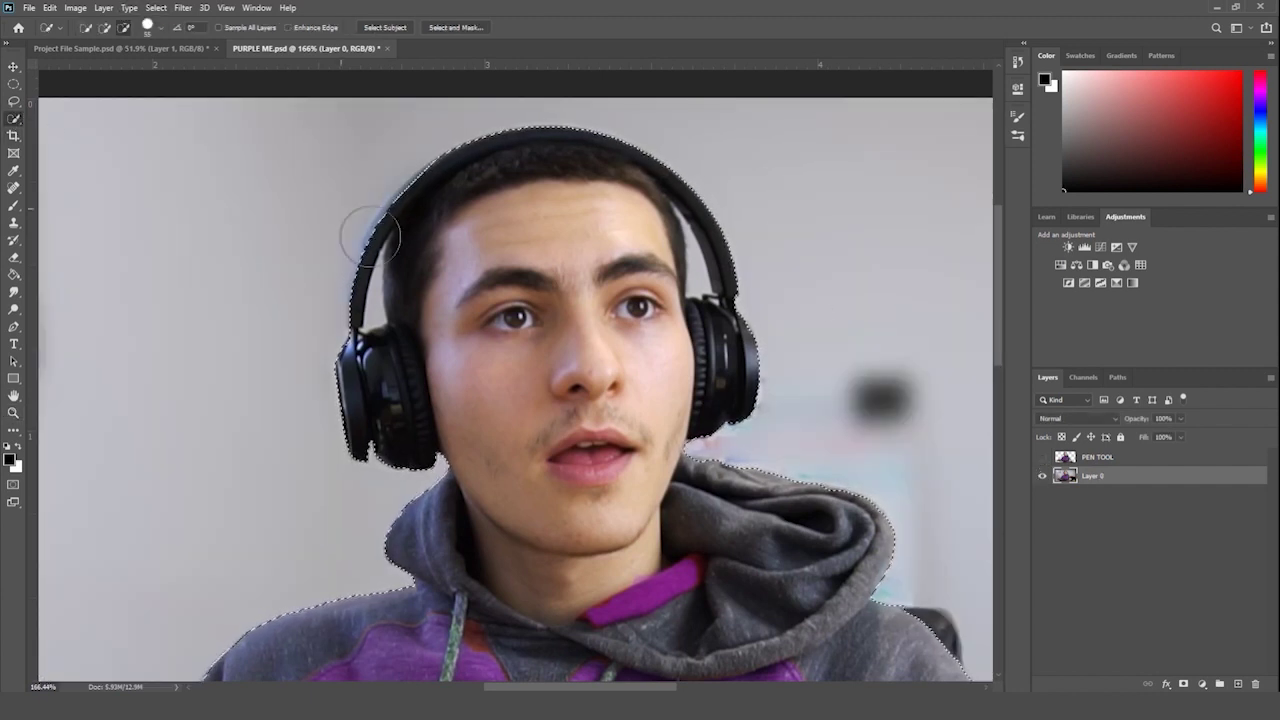
left_click(160, 28)
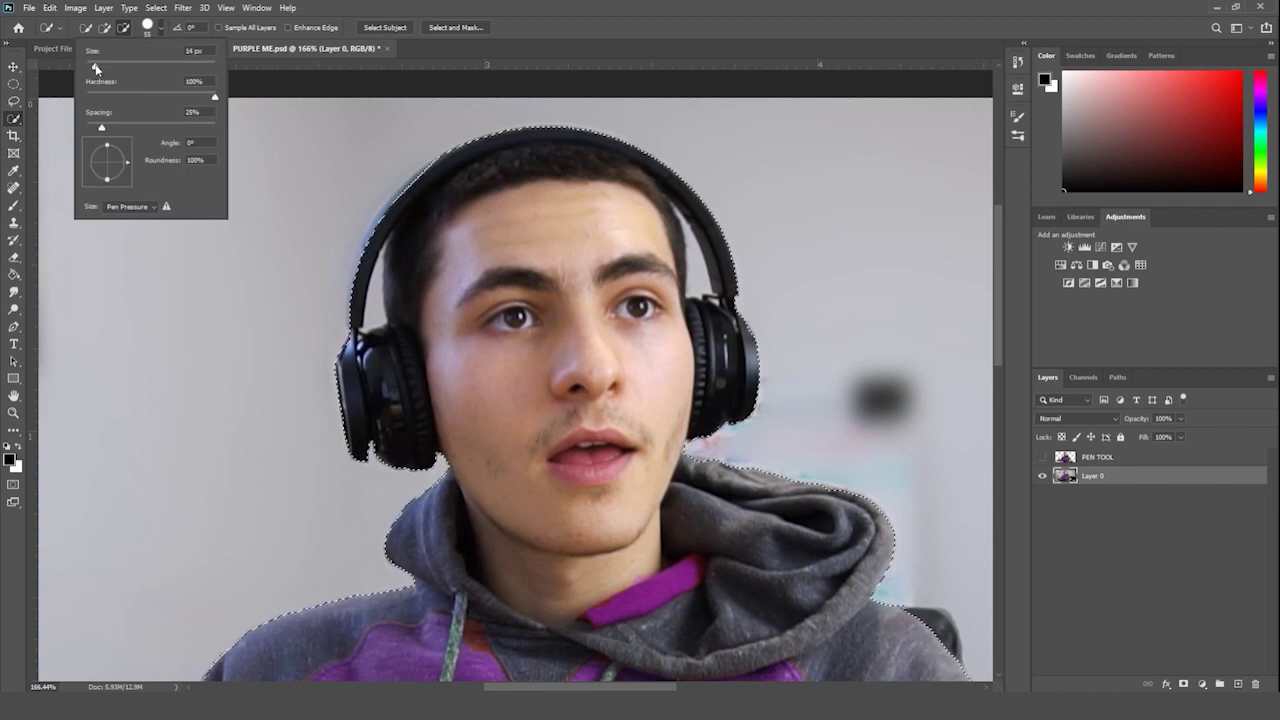
left_click_drag(96, 68, 96, 67)
key("Return")
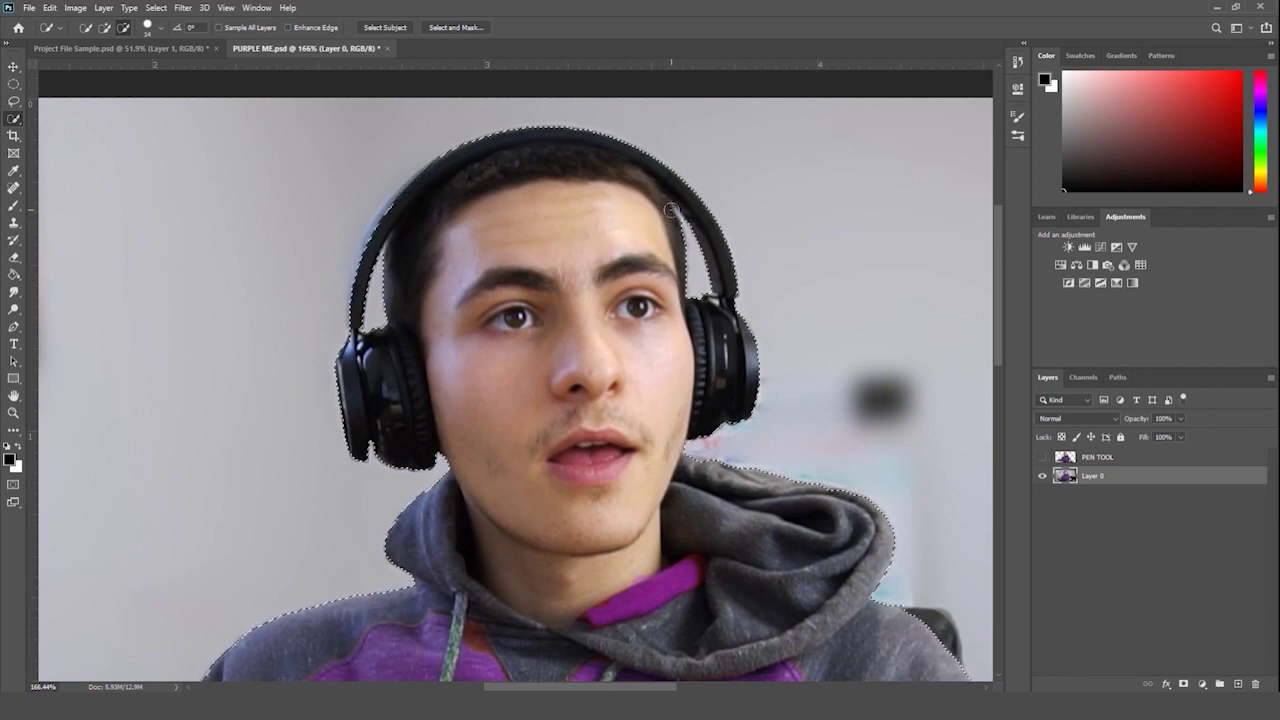
- Zoom out, test-delete the selected pixels and undo, then copy the selection
left_click(12, 412)
left_click_drag(307, 290, 258, 304)
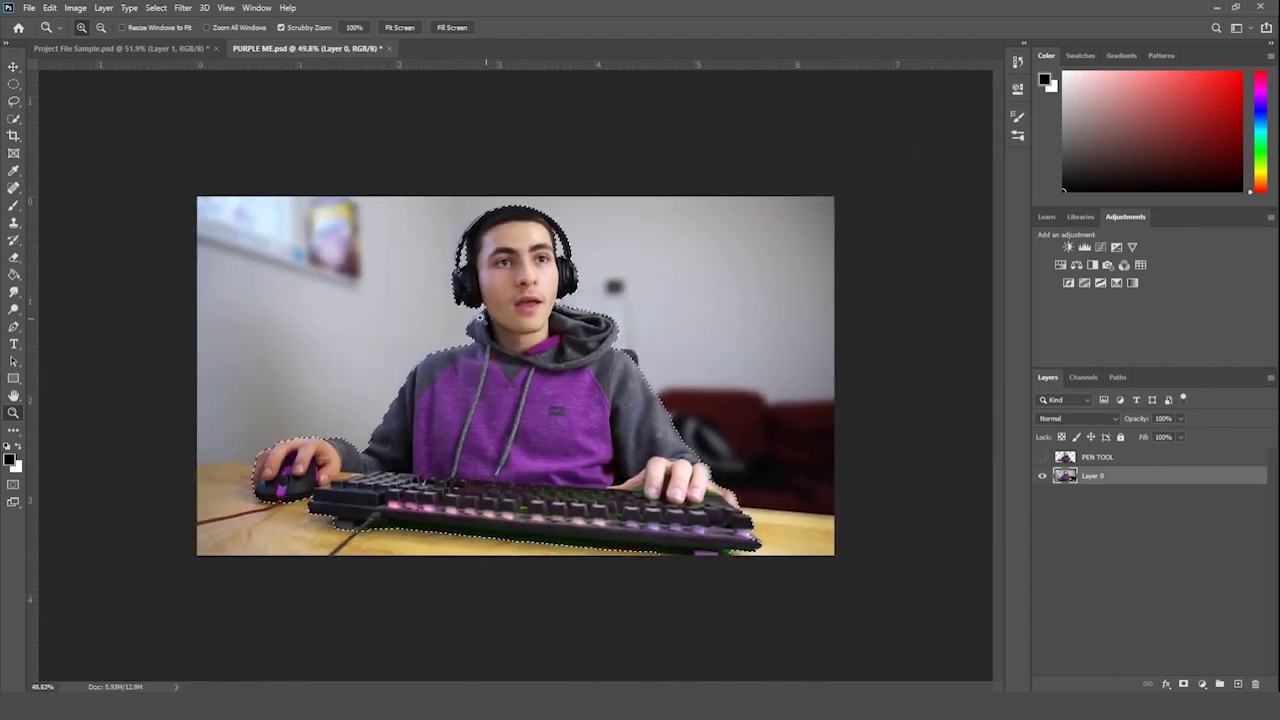
left_click(14, 256)
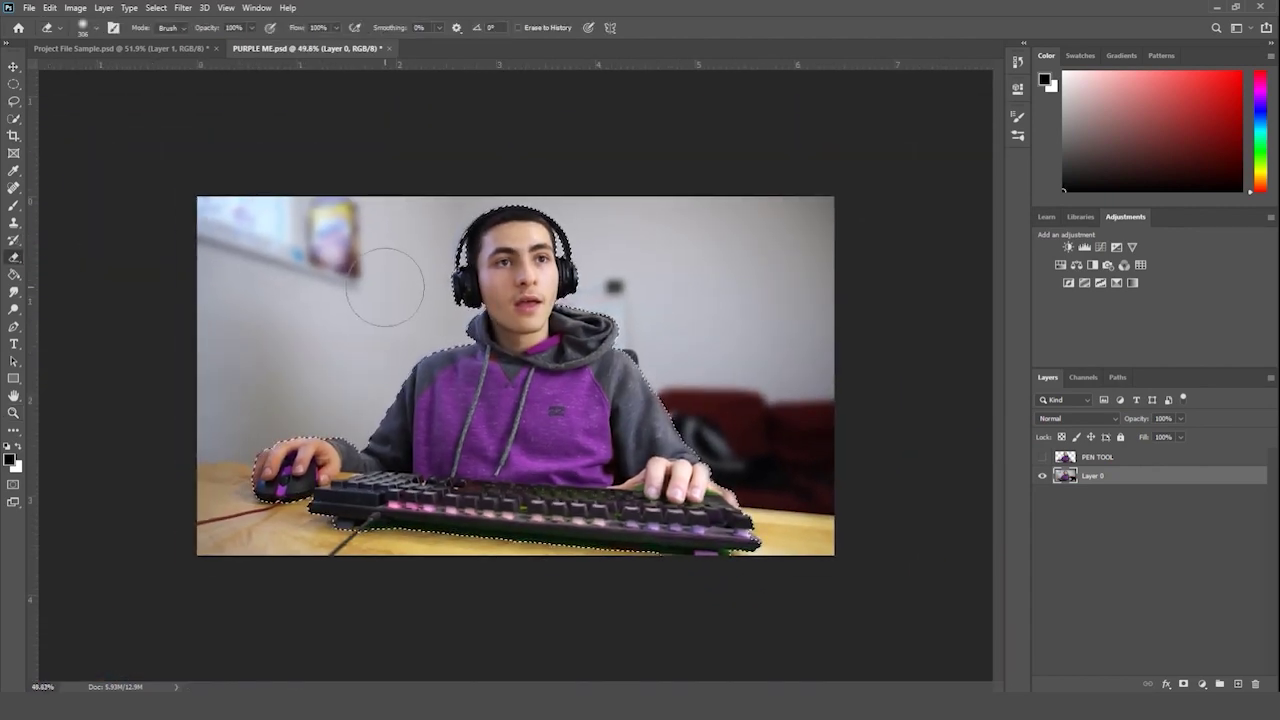
key("Delete")
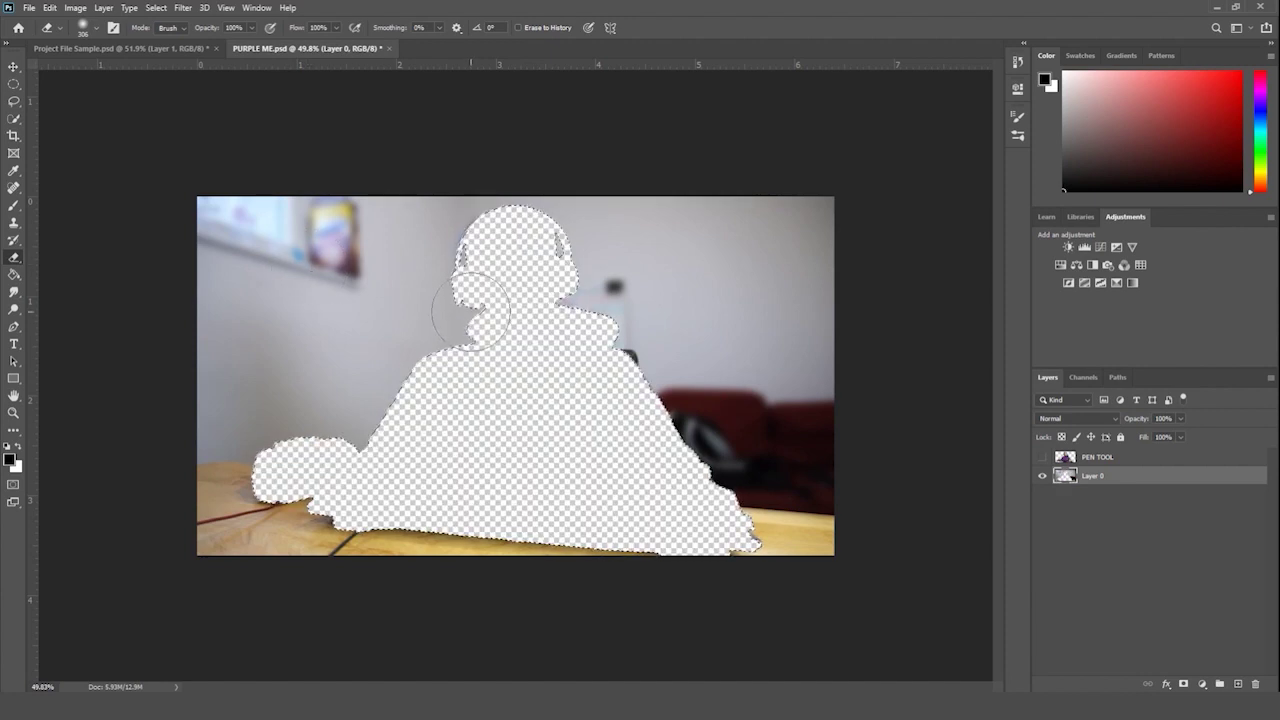
key("ctrl+z")
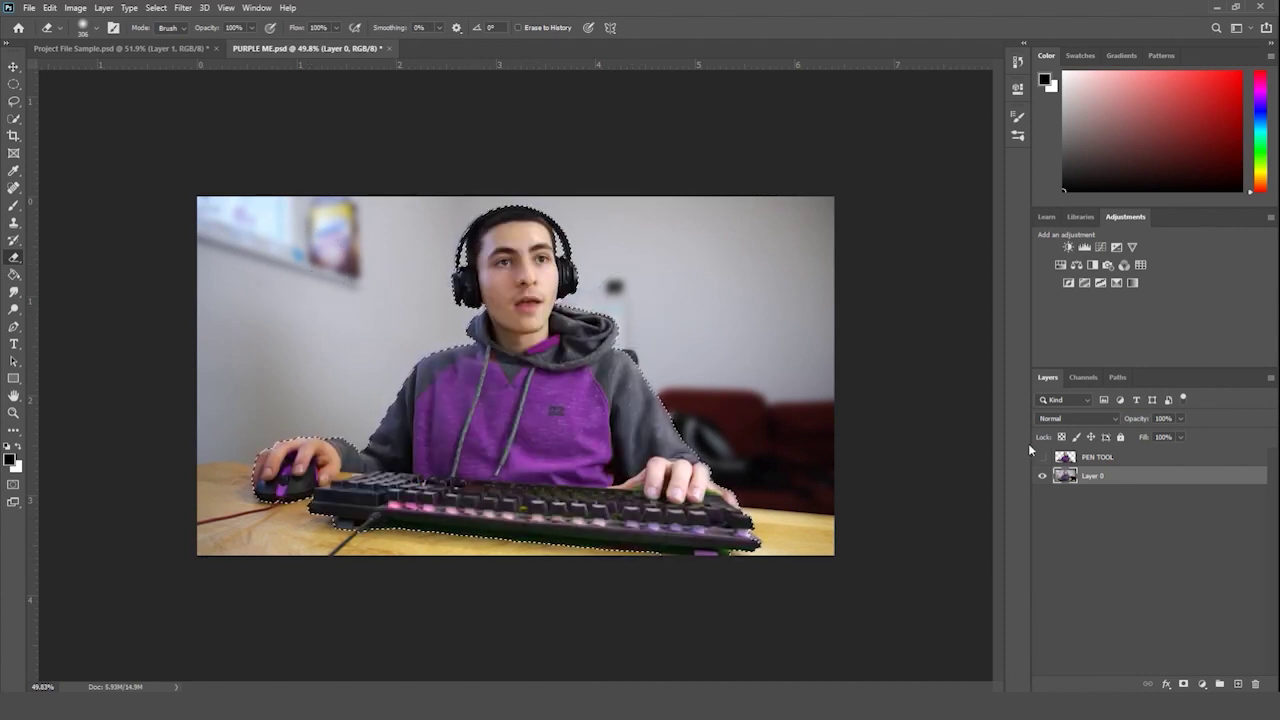
key("ctrl+c")
- Paste the selection as a new layer, hide Layer 0, and compare the PEN TOOL and Layer 1 cut-outs
key("ctrl+v")
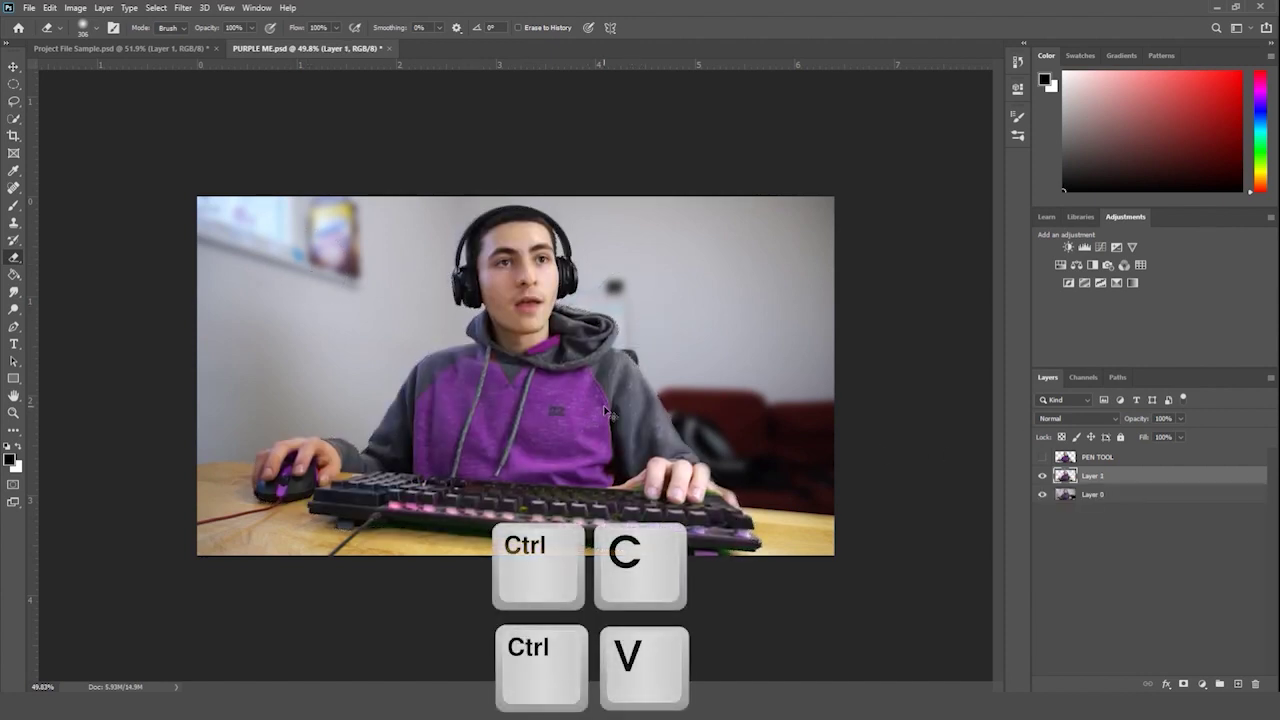
left_click(1041, 496)
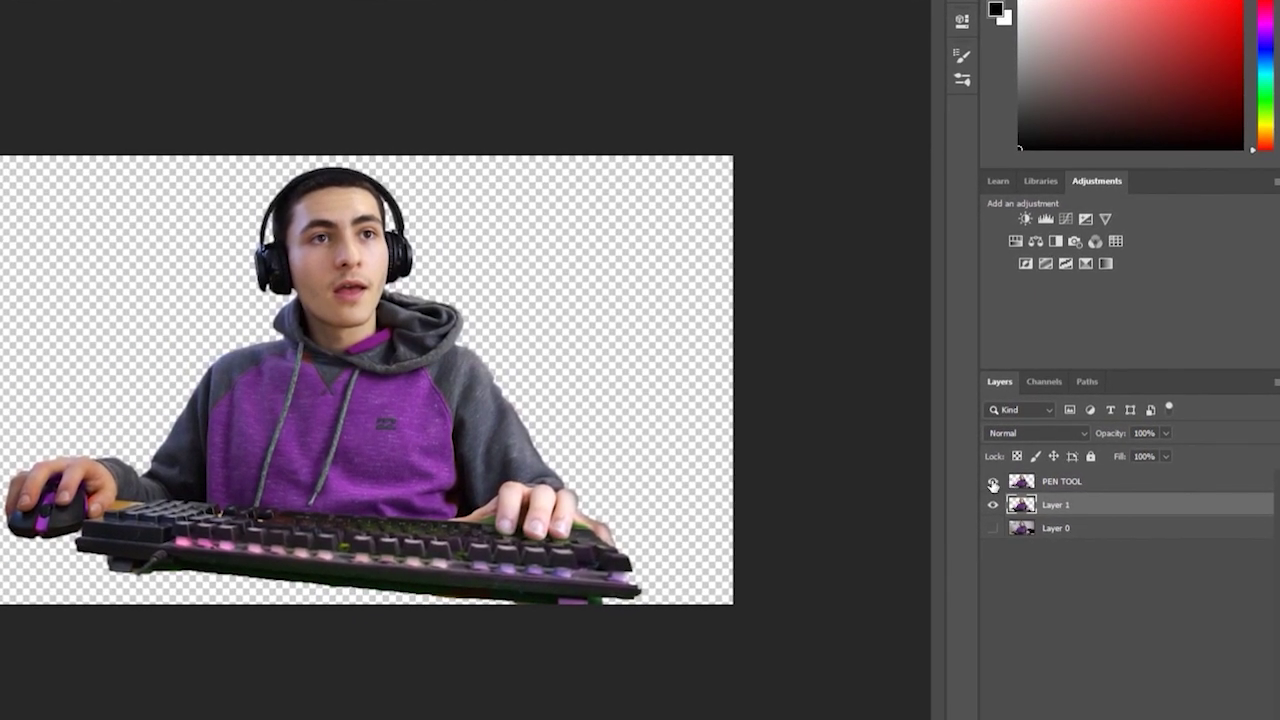
left_click(993, 482)
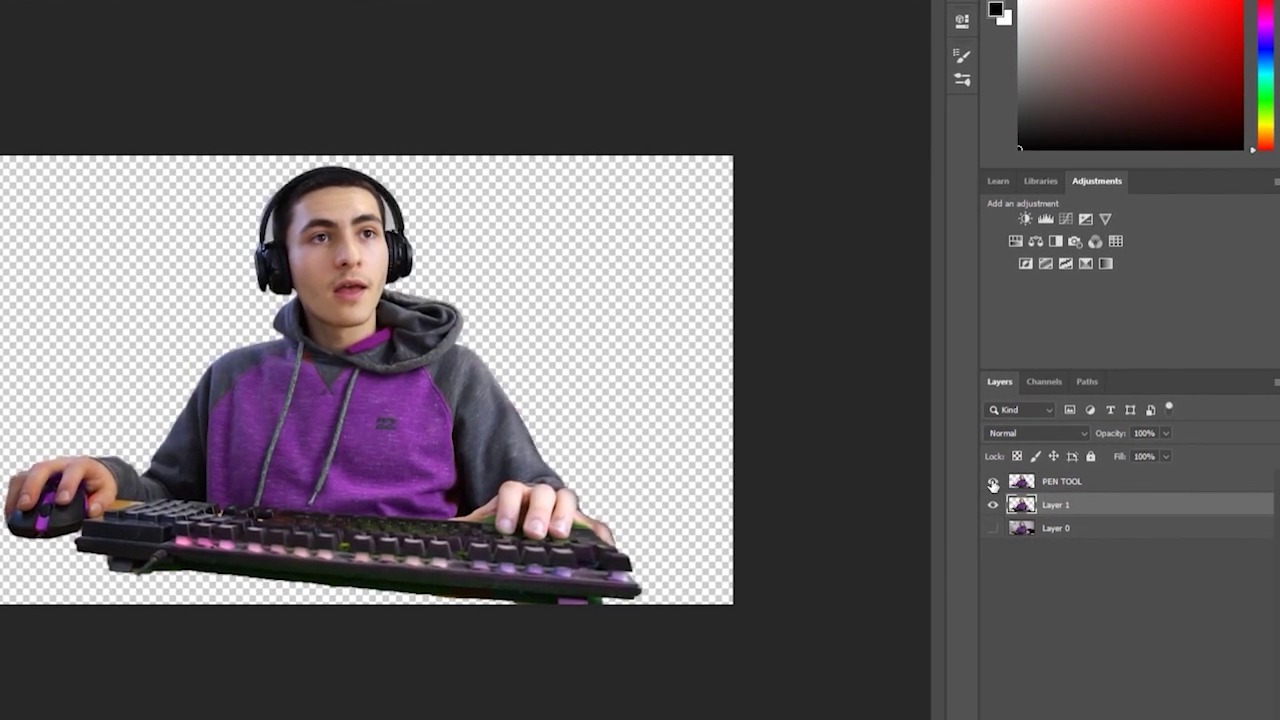
left_click(993, 482)
left_click(993, 482)
left_click(993, 485, "alt")
left_click(1073, 491)
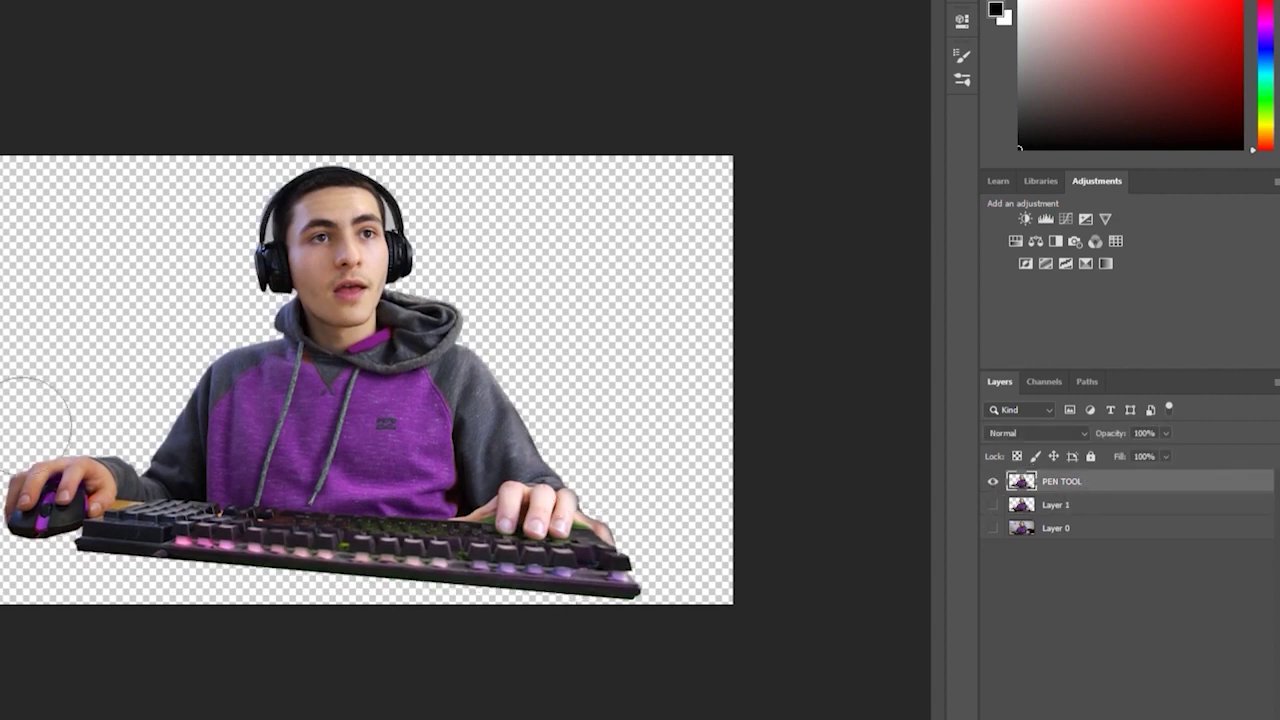
- Leave only the Layer 1 cut-out visible and make it the active layer
scroll(92, 419, "up", 5)
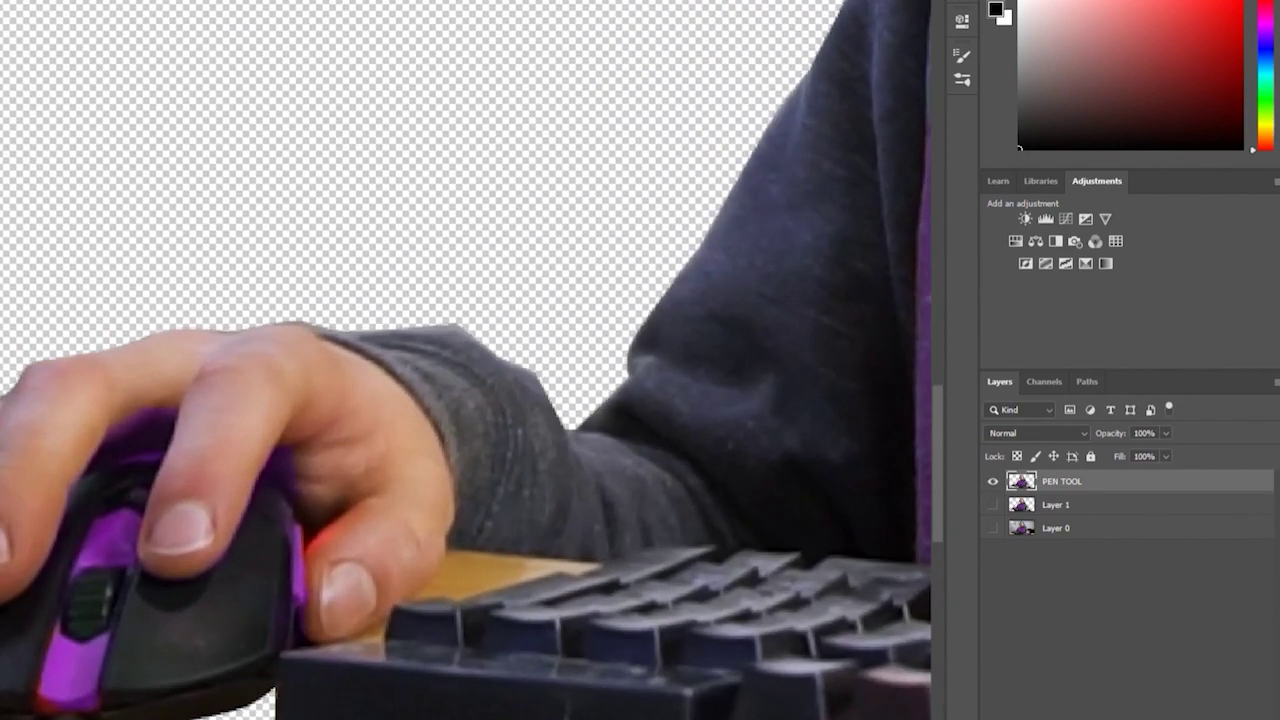
scroll(87, 378, "down", 5)
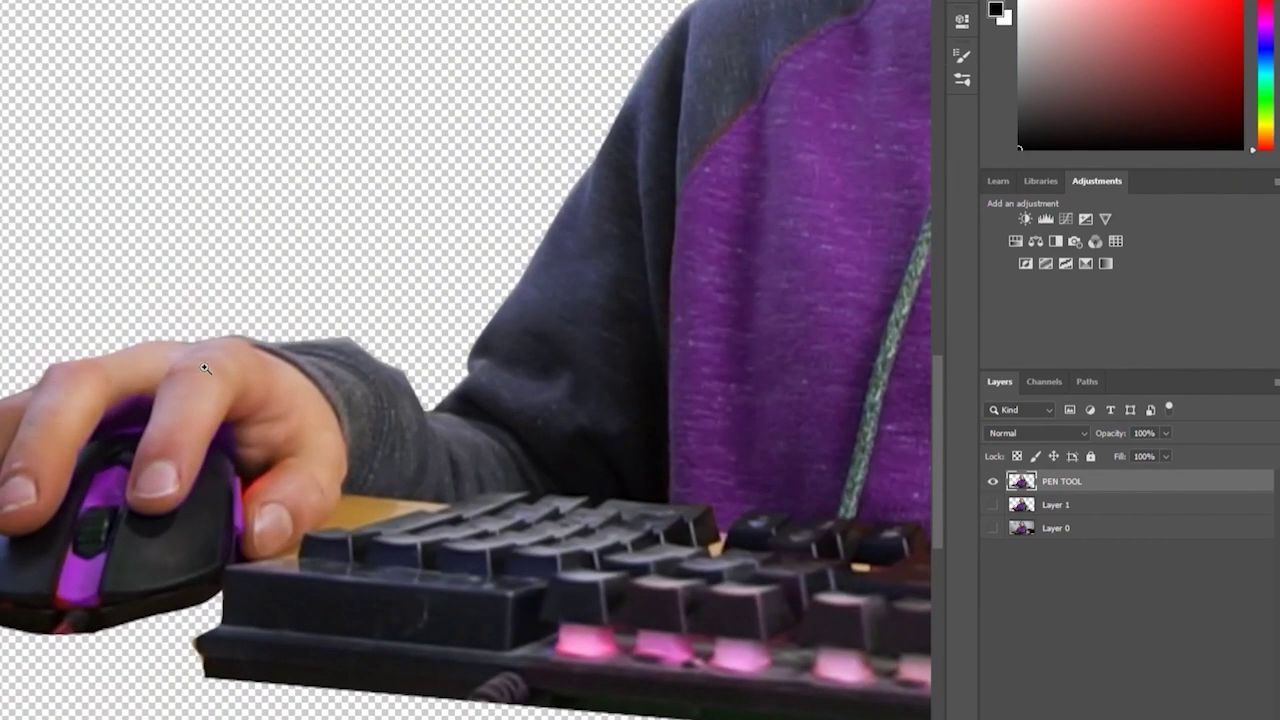
scroll(397, 323, "up", 5)
scroll(338, 359, "down", 5)
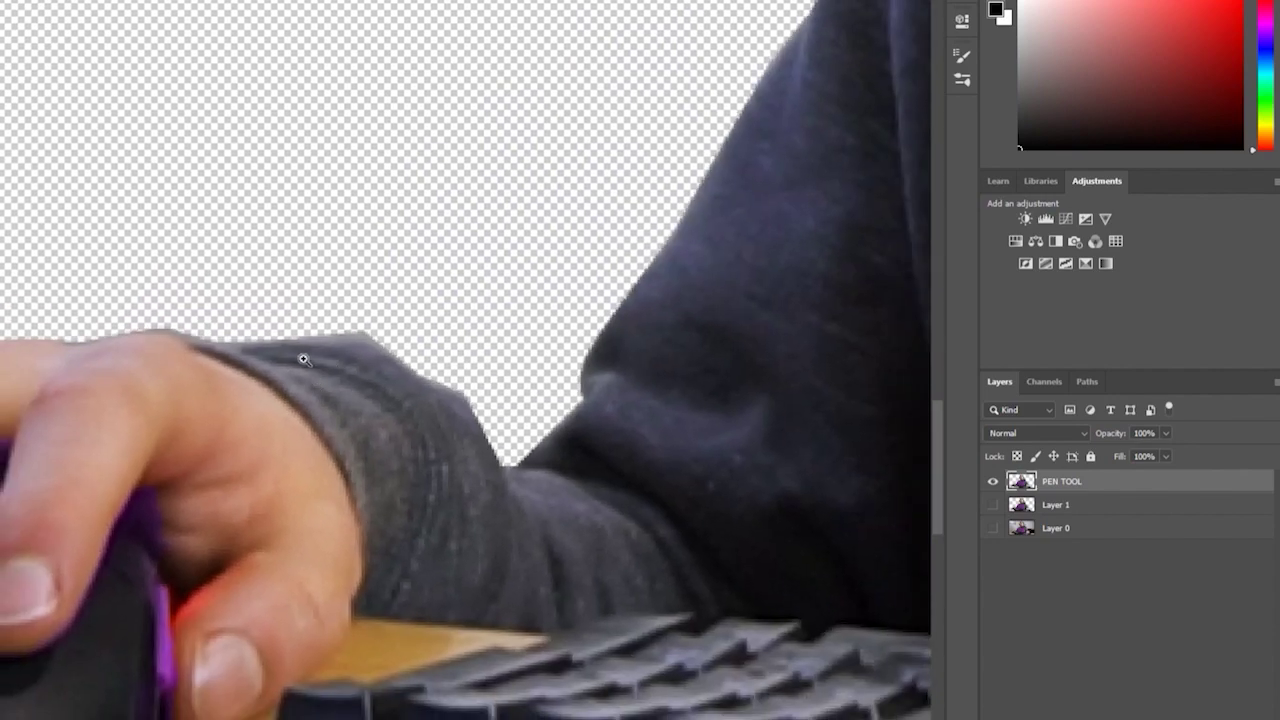
scroll(400, 329, "up", 2)
scroll(520, 385, "down", 5)
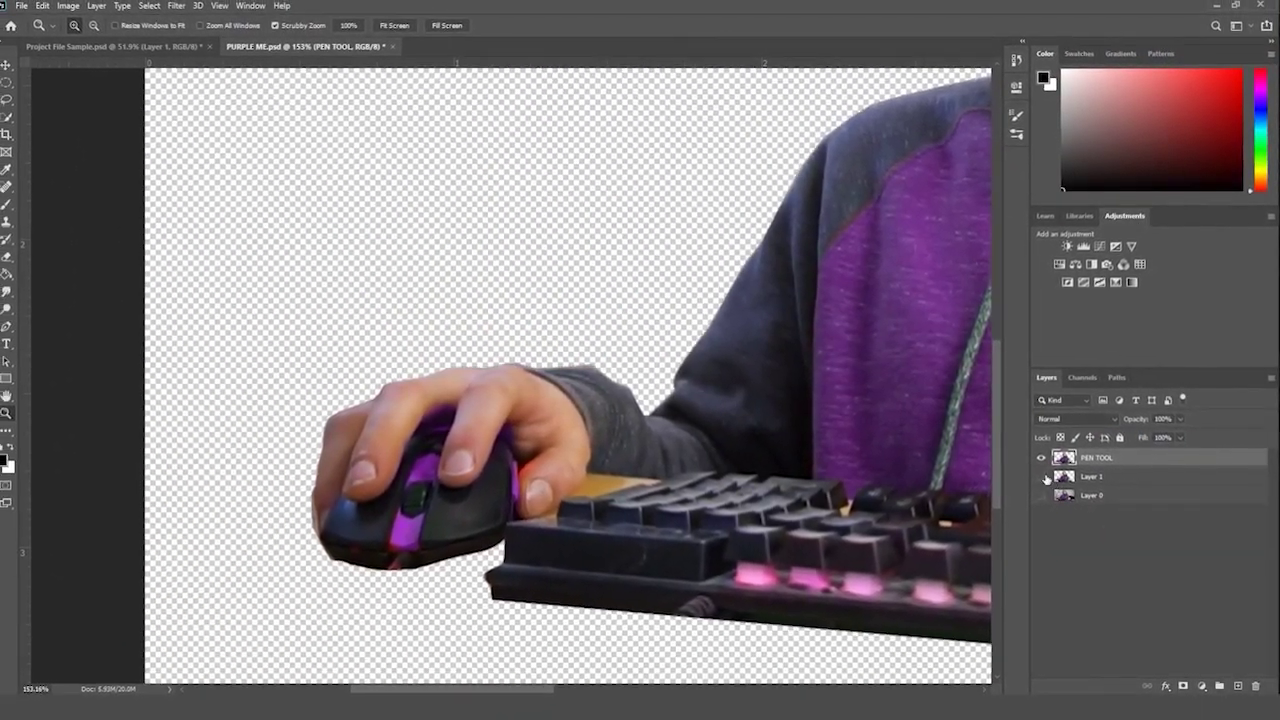
left_click(1035, 481)
left_click(1035, 460)
left_click(1099, 477)
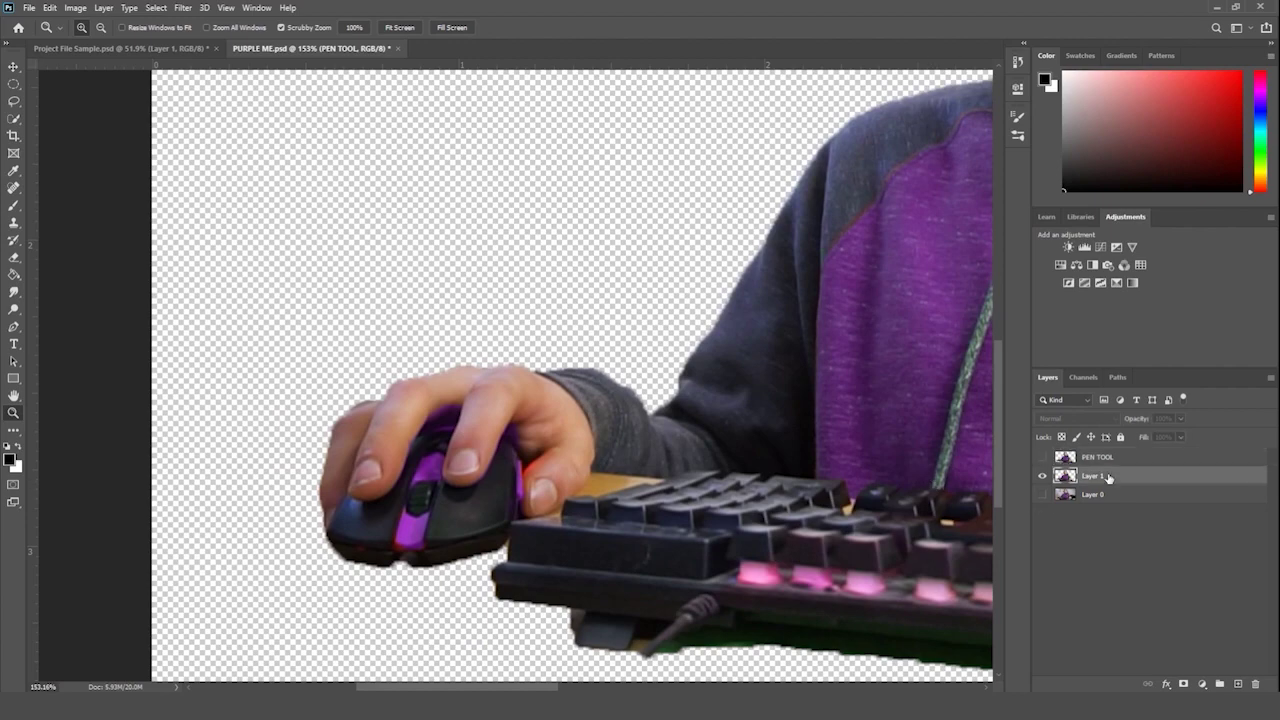
scroll(627, 437, "down", 4)
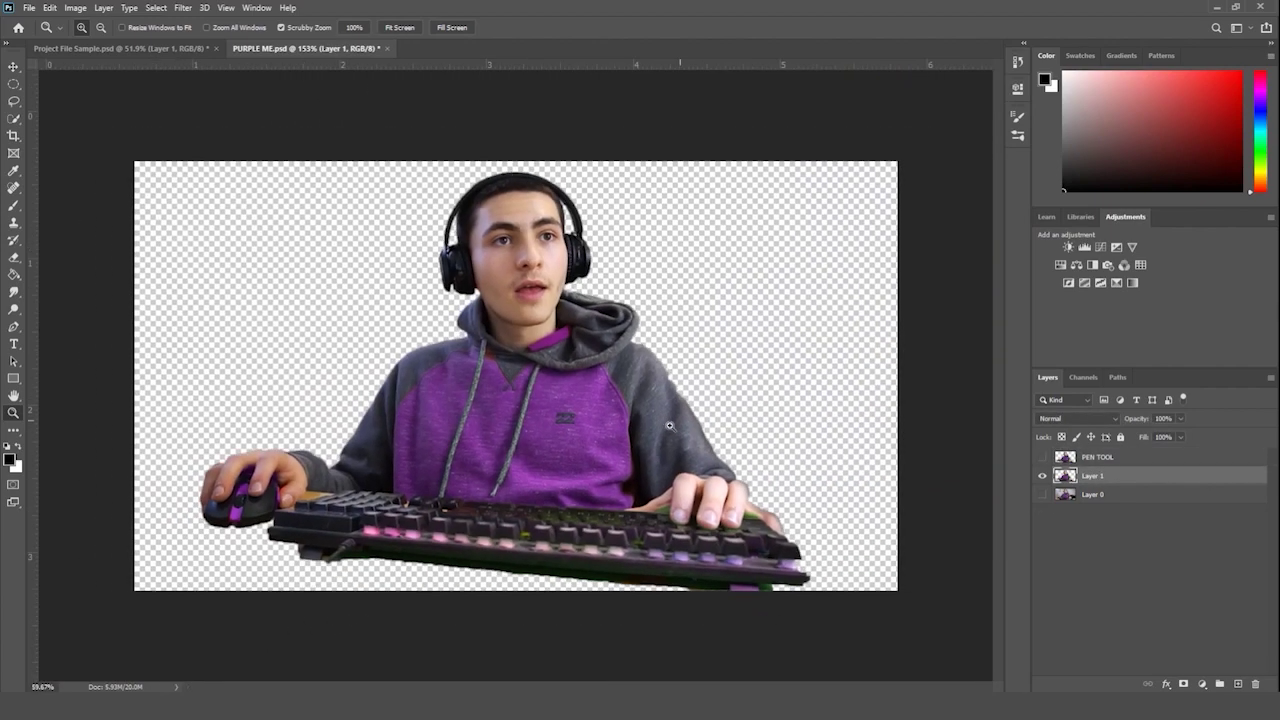
scroll(343, 467, "up", 6)
scroll(343, 467, "up", 3)
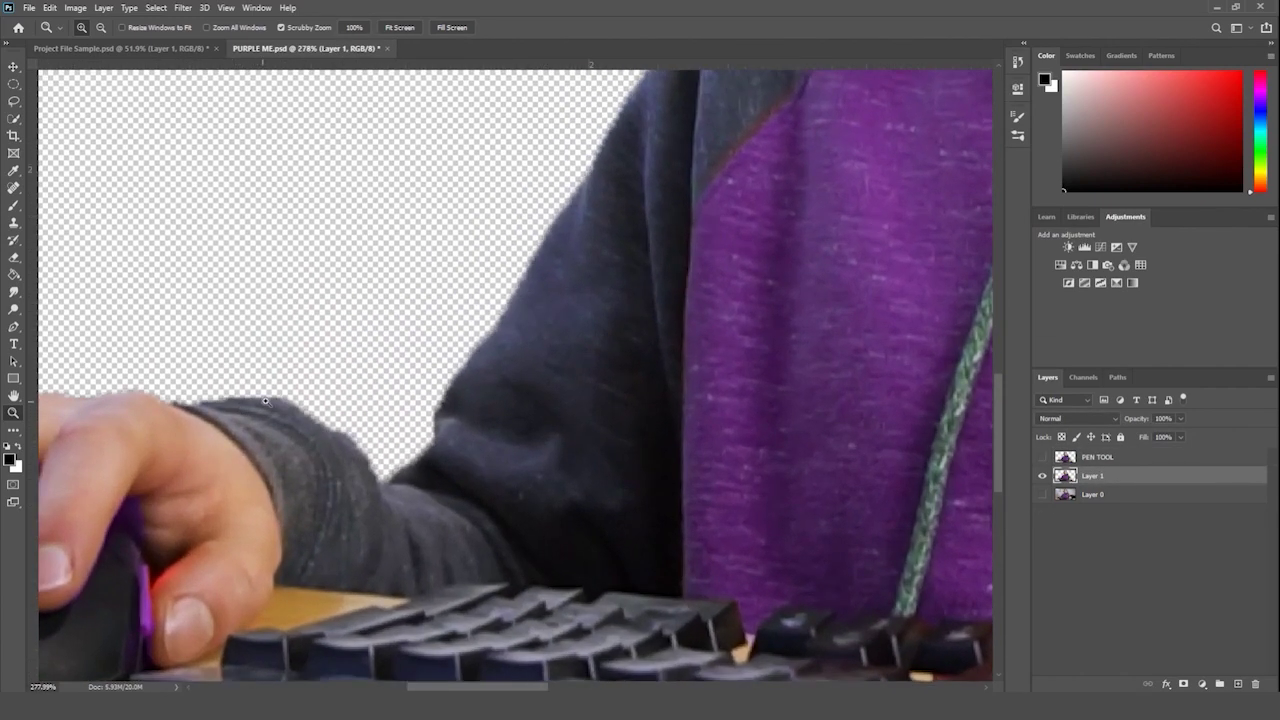
scroll(369, 427, "down", 6)
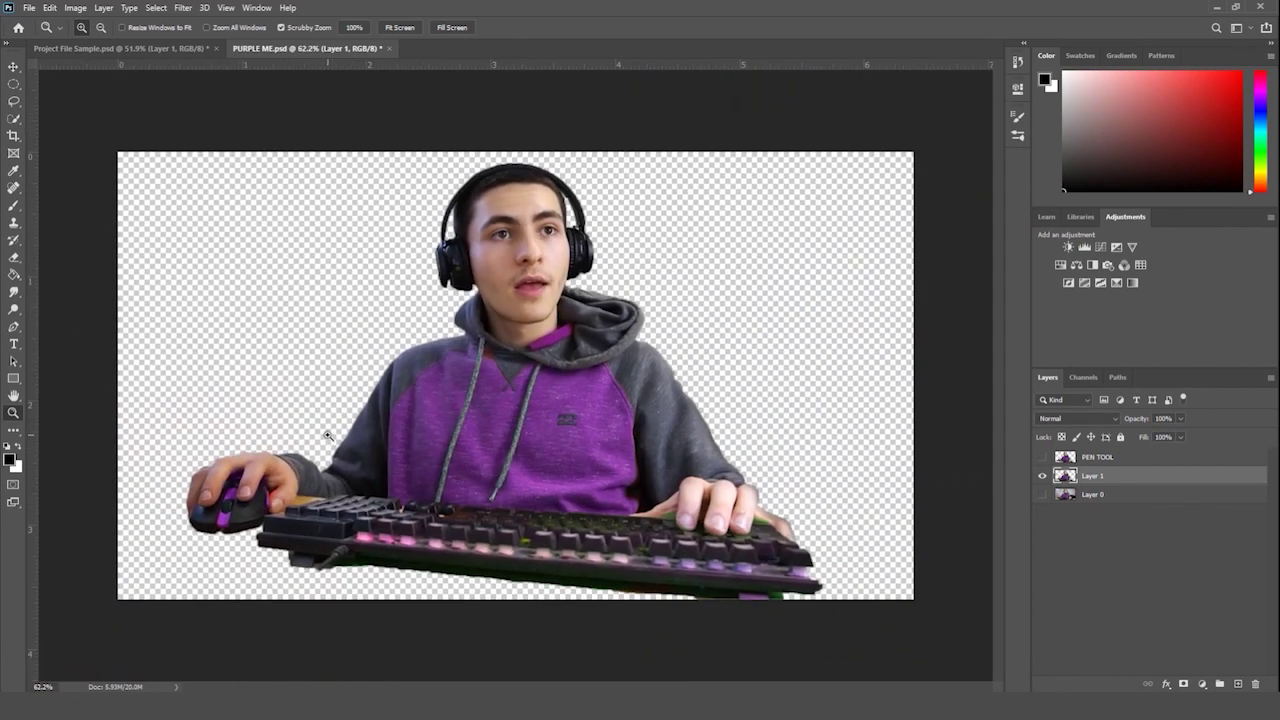
scroll(509, 341, "down", 2)
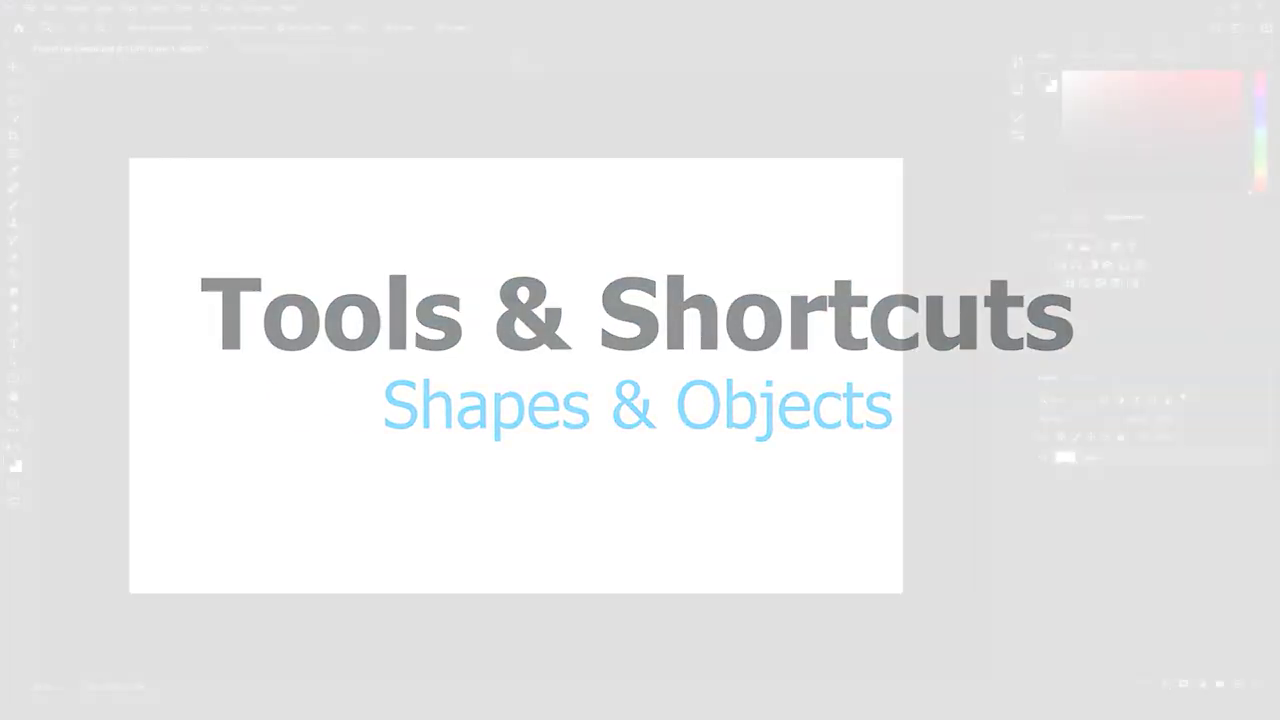
- Adjust the zoom on the blank Project File Sample.psd canvas with the Zoom tool
left_click_drag(503, 301, 506, 305)
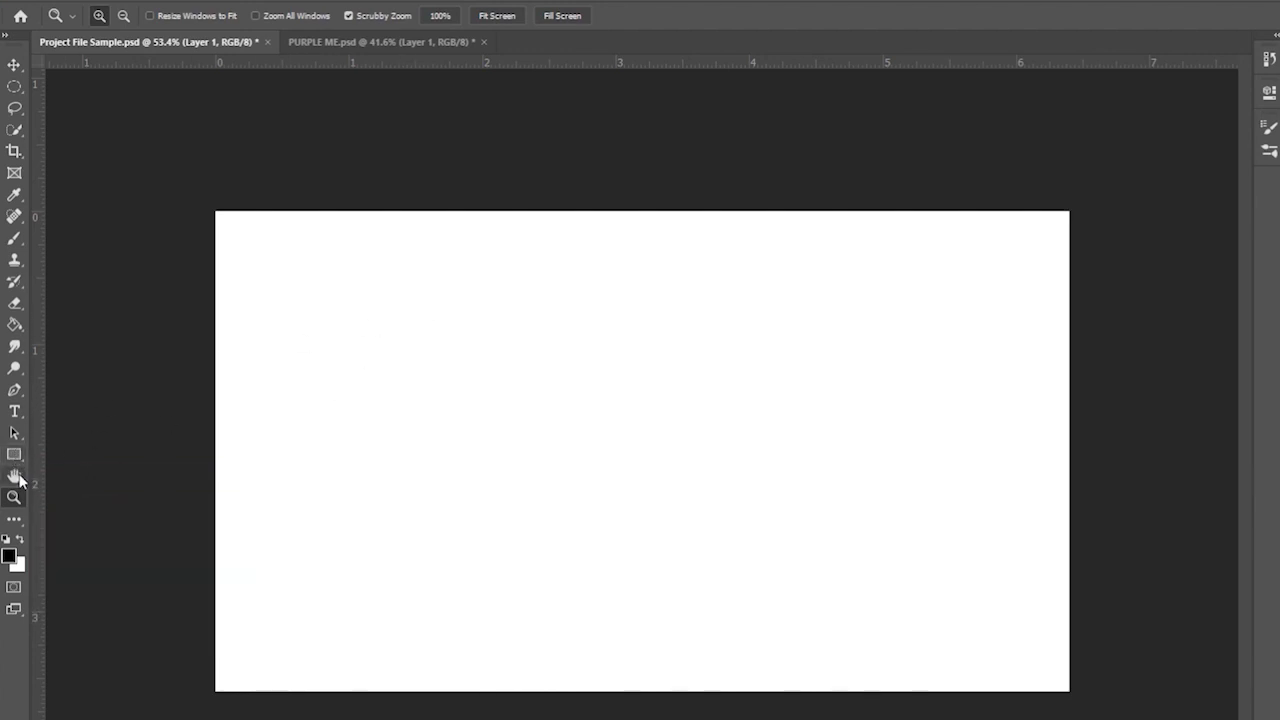
- Draw a black rectangle near the top-left and a black square below it with the Rectangle tool
left_click(20, 456)
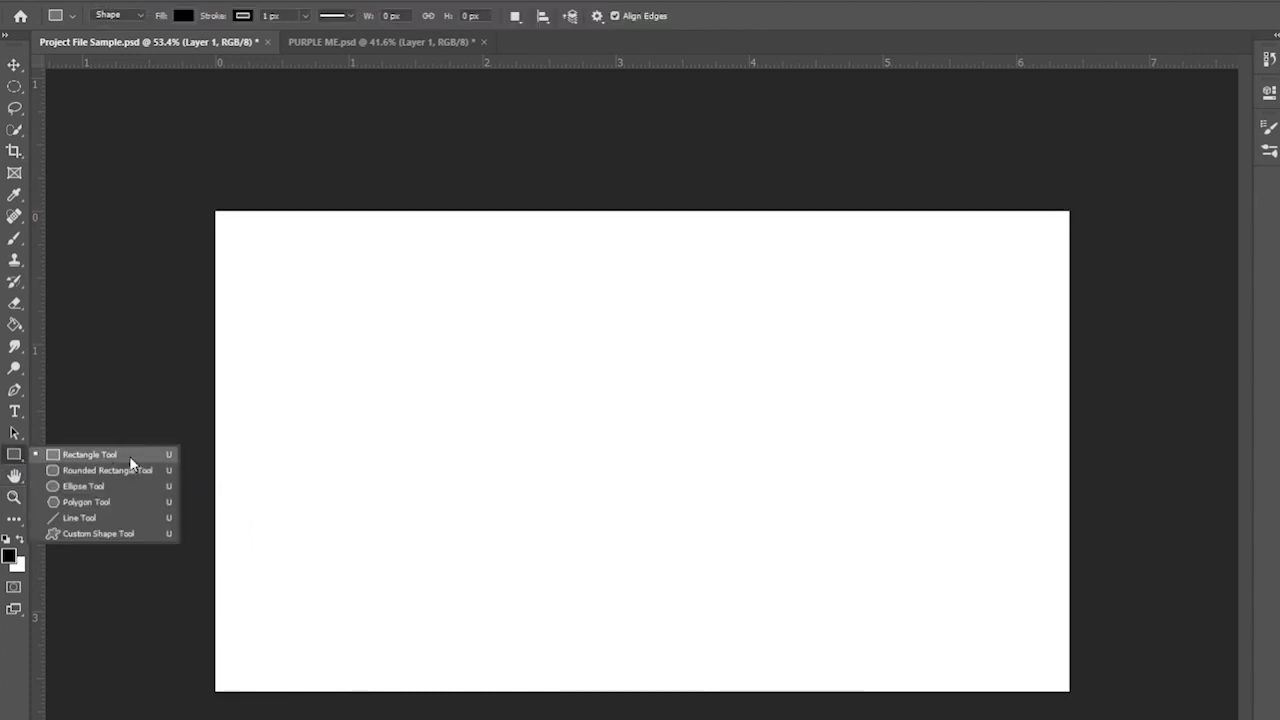
left_click(13, 454)
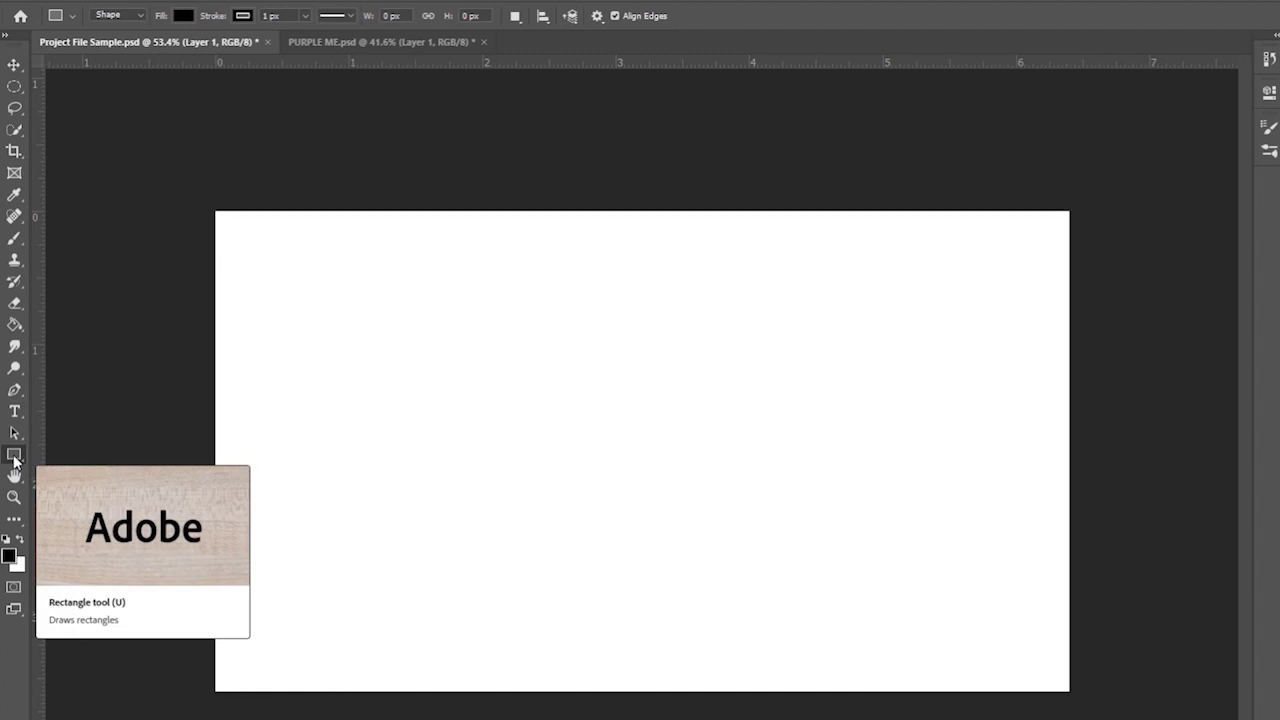
right_click(13, 457)
left_click(80, 452)
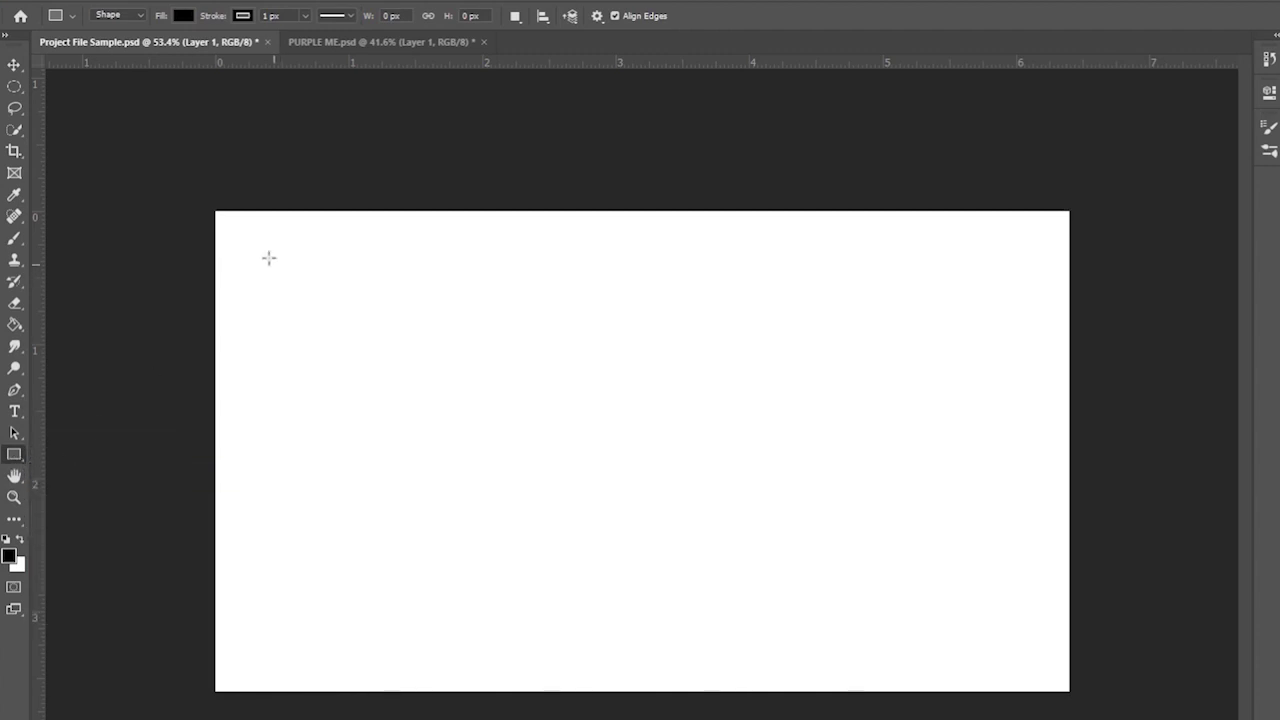
left_click_drag(245, 236, 530, 352)
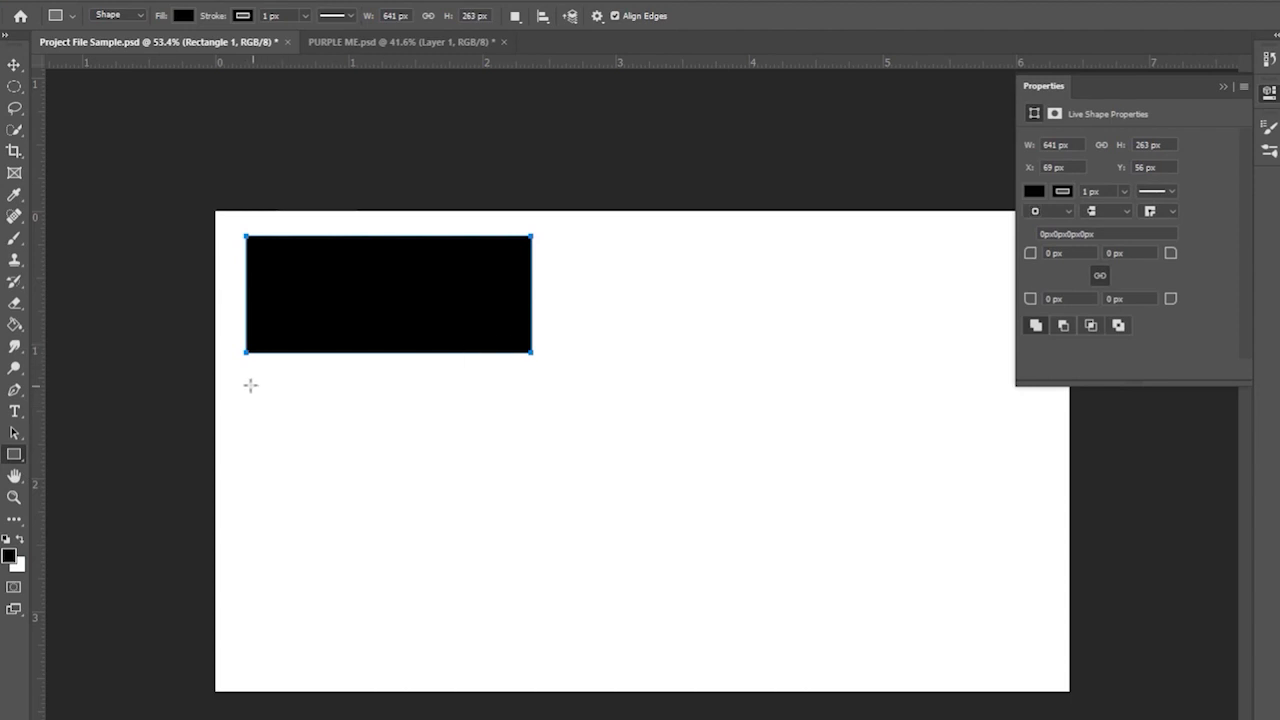
left_click_drag(243, 381, 511, 529)
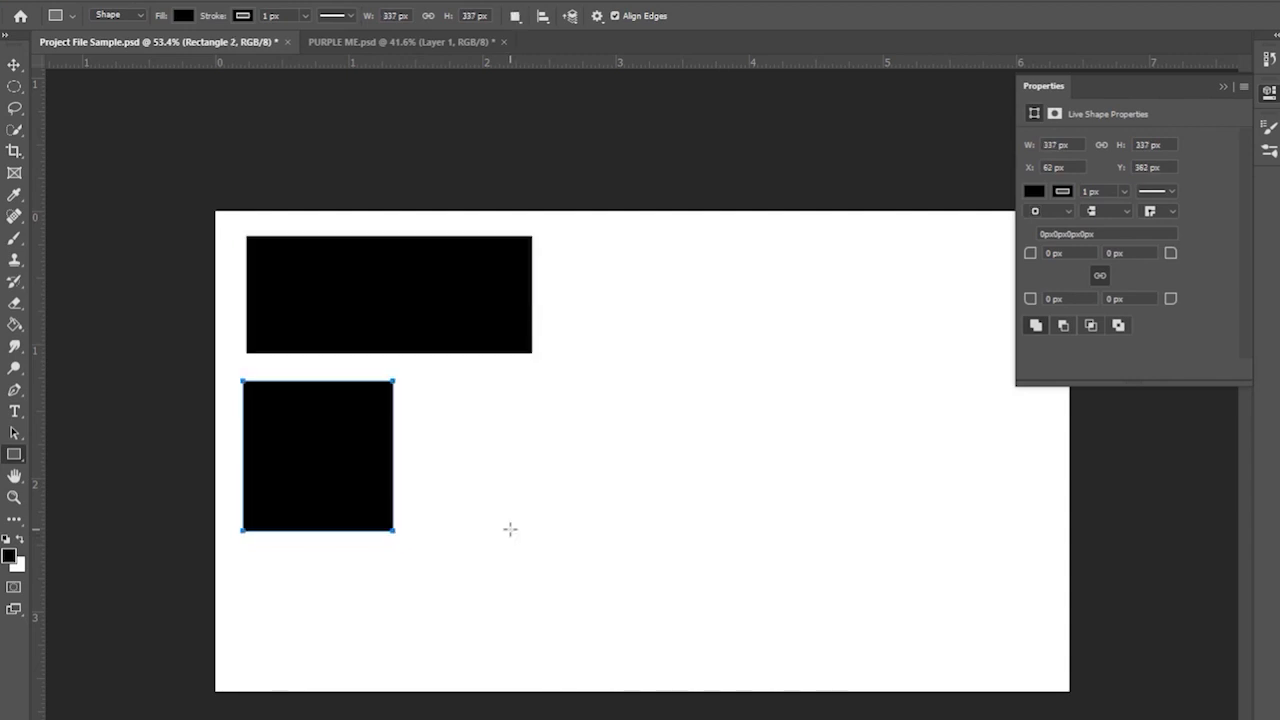
left_click(1224, 89)
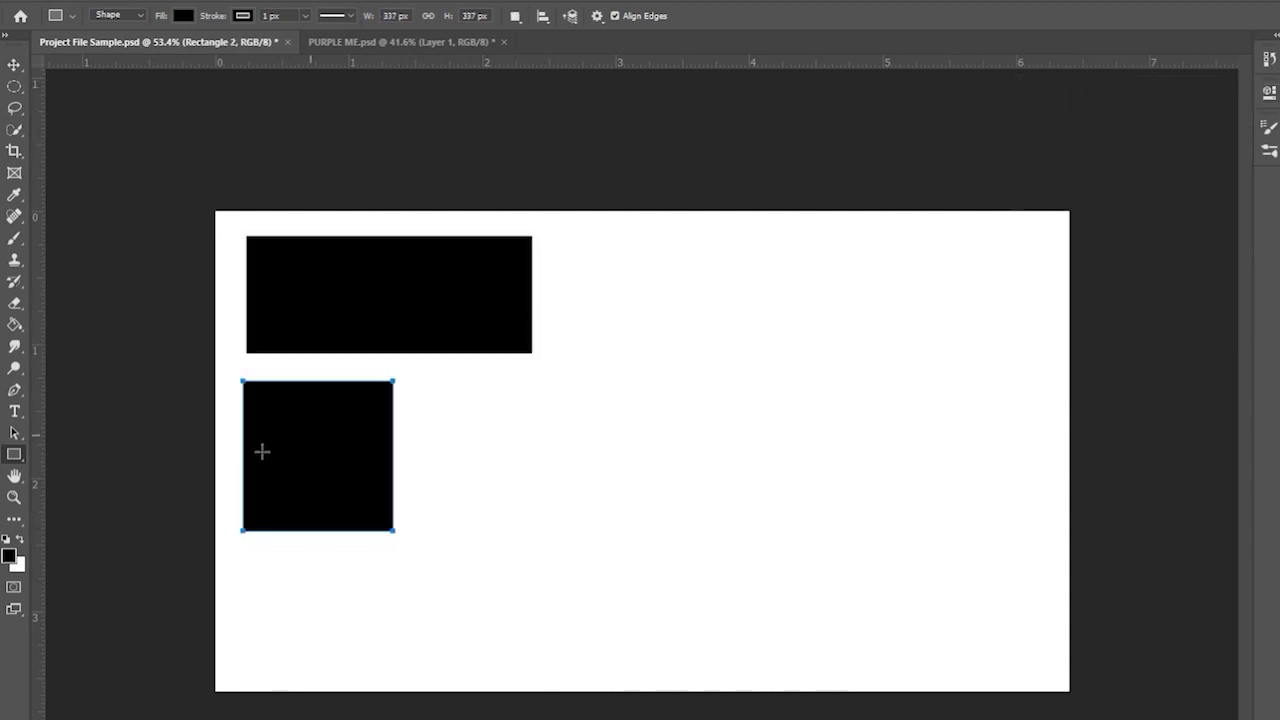
- Draw a rounded rectangle and a rounded square beside them, undoing one extra shape
right_click(12, 455)
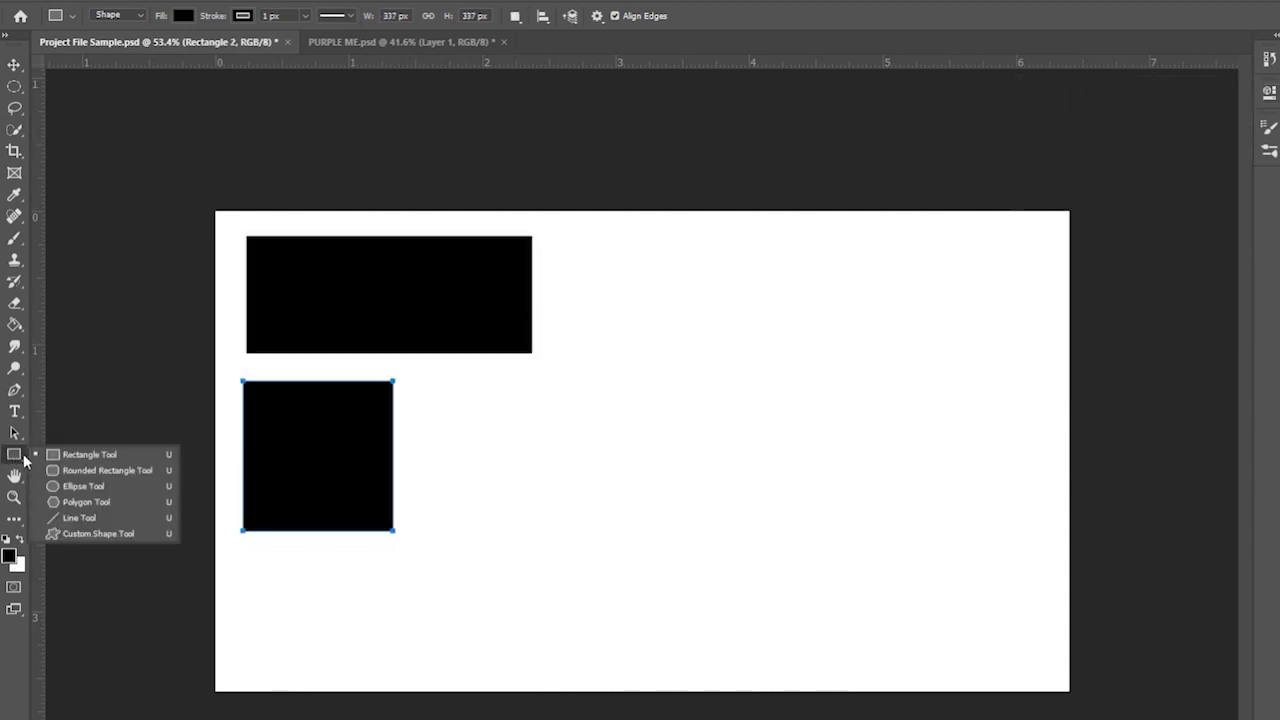
left_click(131, 469)
left_click_drag(547, 236, 800, 351)
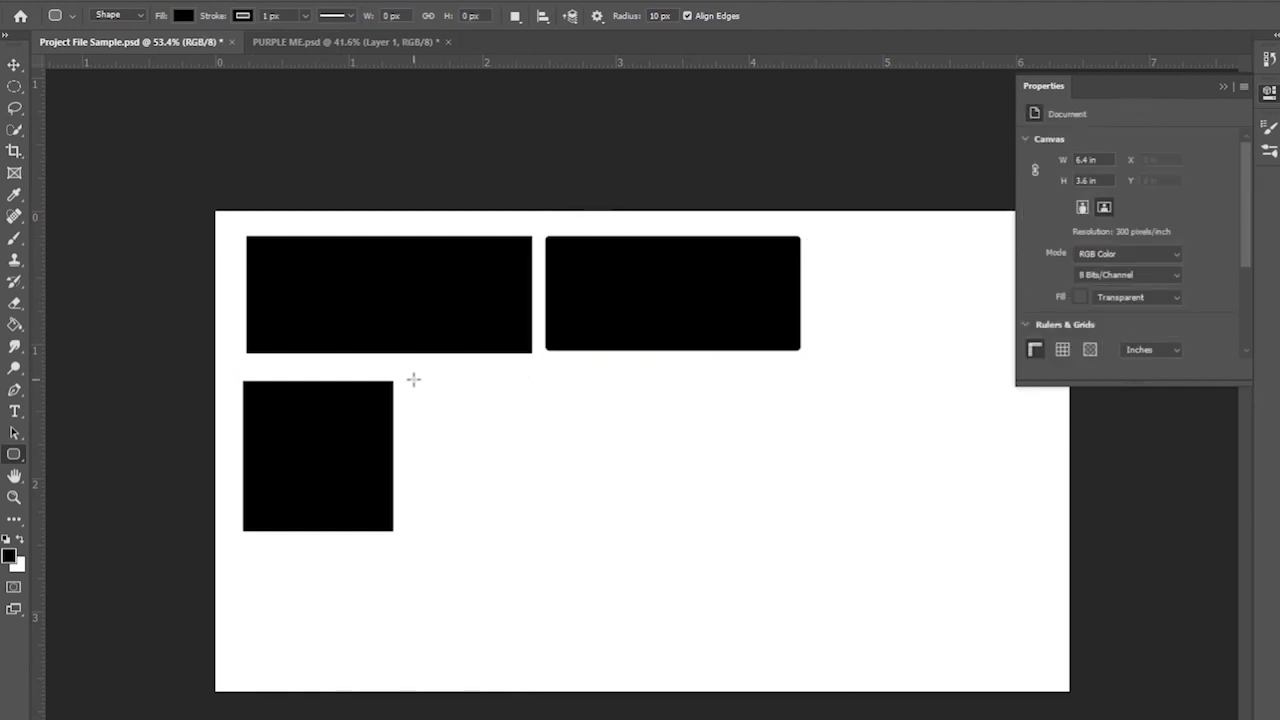
left_click_drag(413, 379, 806, 520)
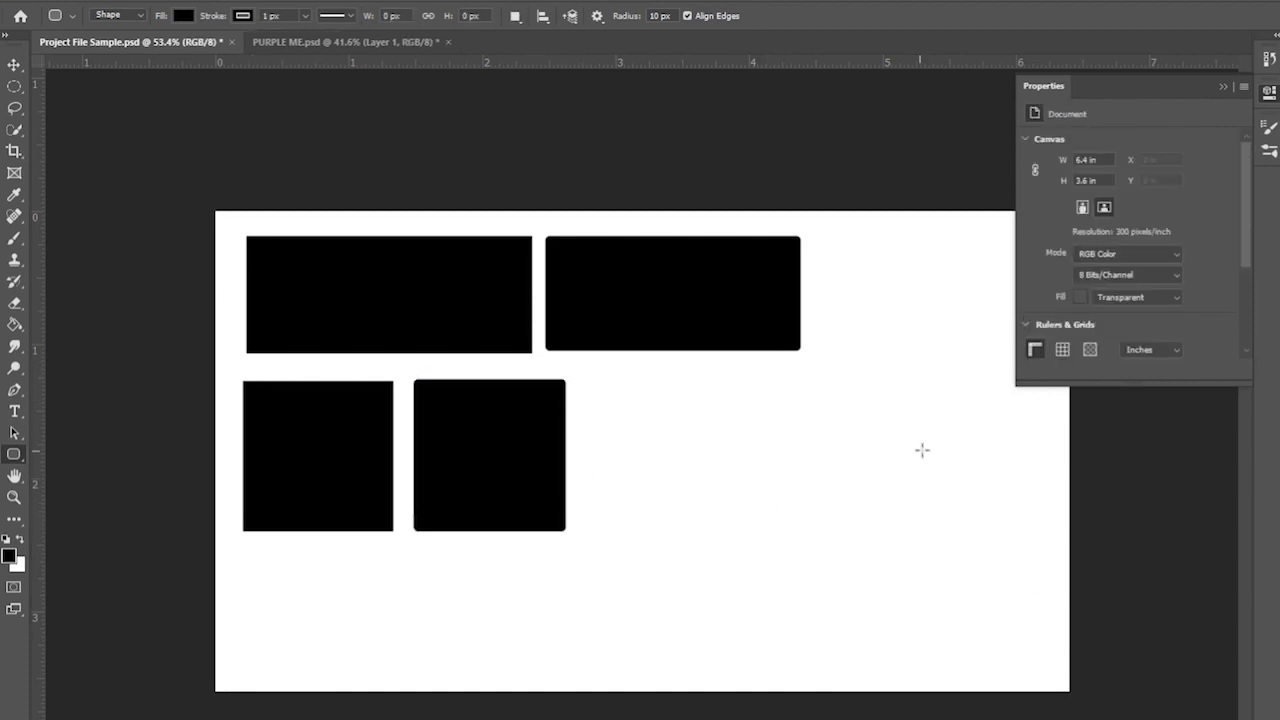
left_click_drag(623, 398, 893, 538)
key("ctrl+z")
right_click(15, 458)
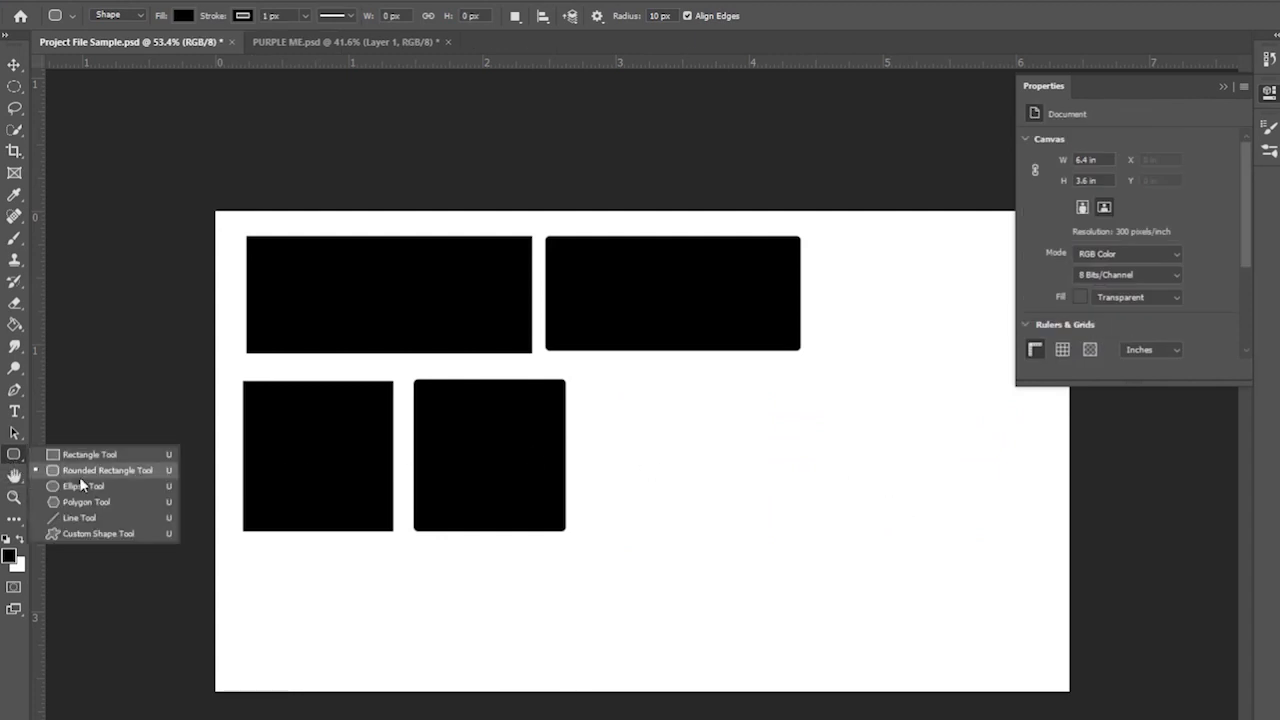
- Draw a black ellipse and a circle near the top right, then nudge the circle and square
left_click(127, 490)
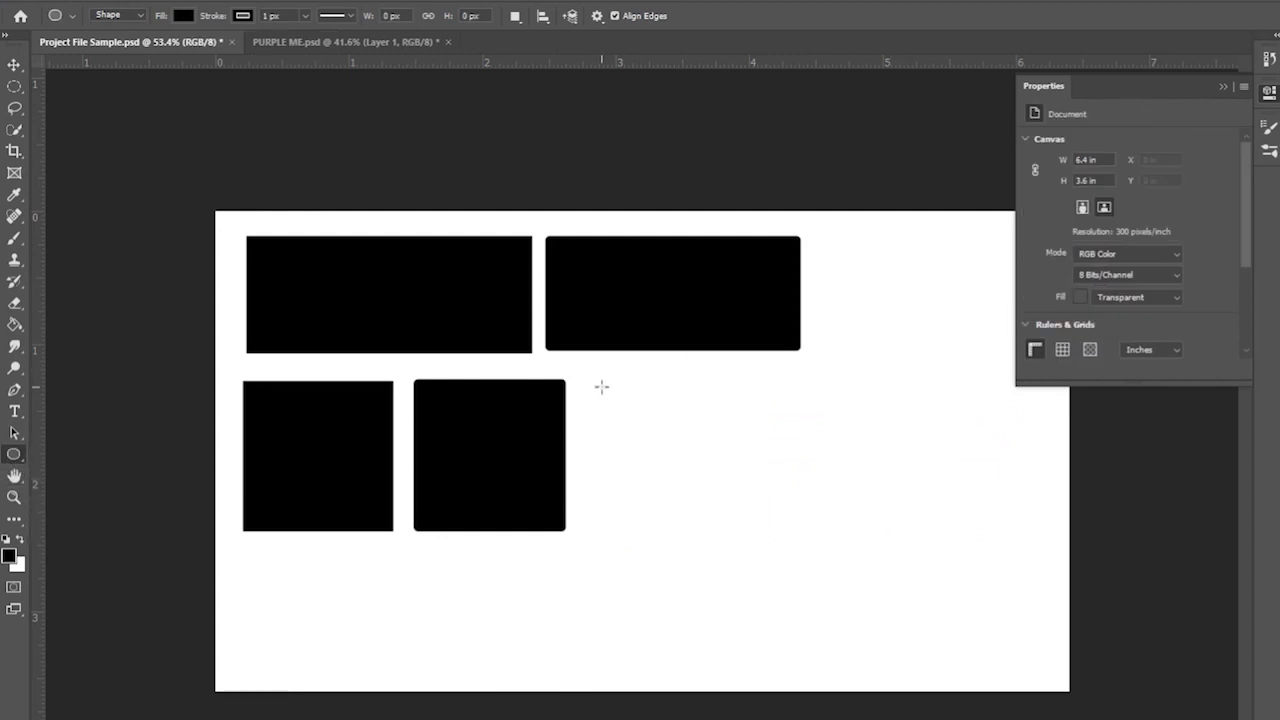
left_click_drag(601, 386, 986, 520)
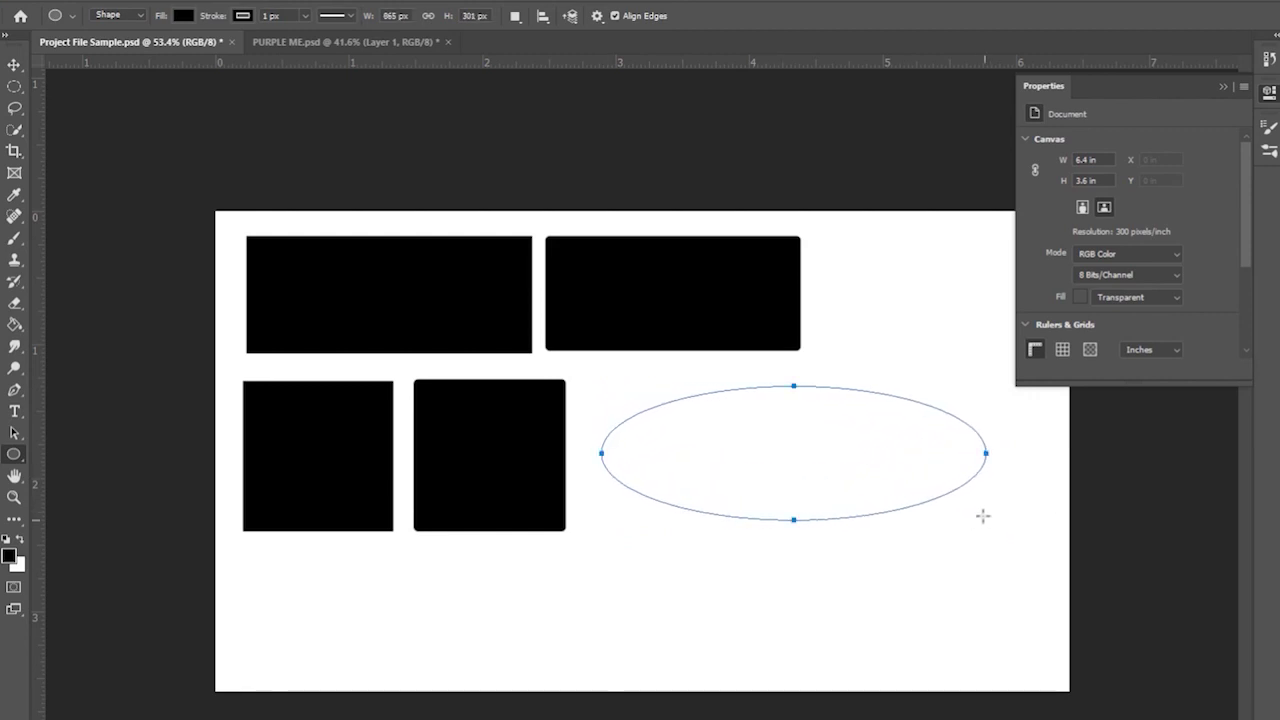
left_click(1222, 86)
left_click_drag(860, 242, 1068, 378)
left_click_drag(1091, 393, 1097, 400)
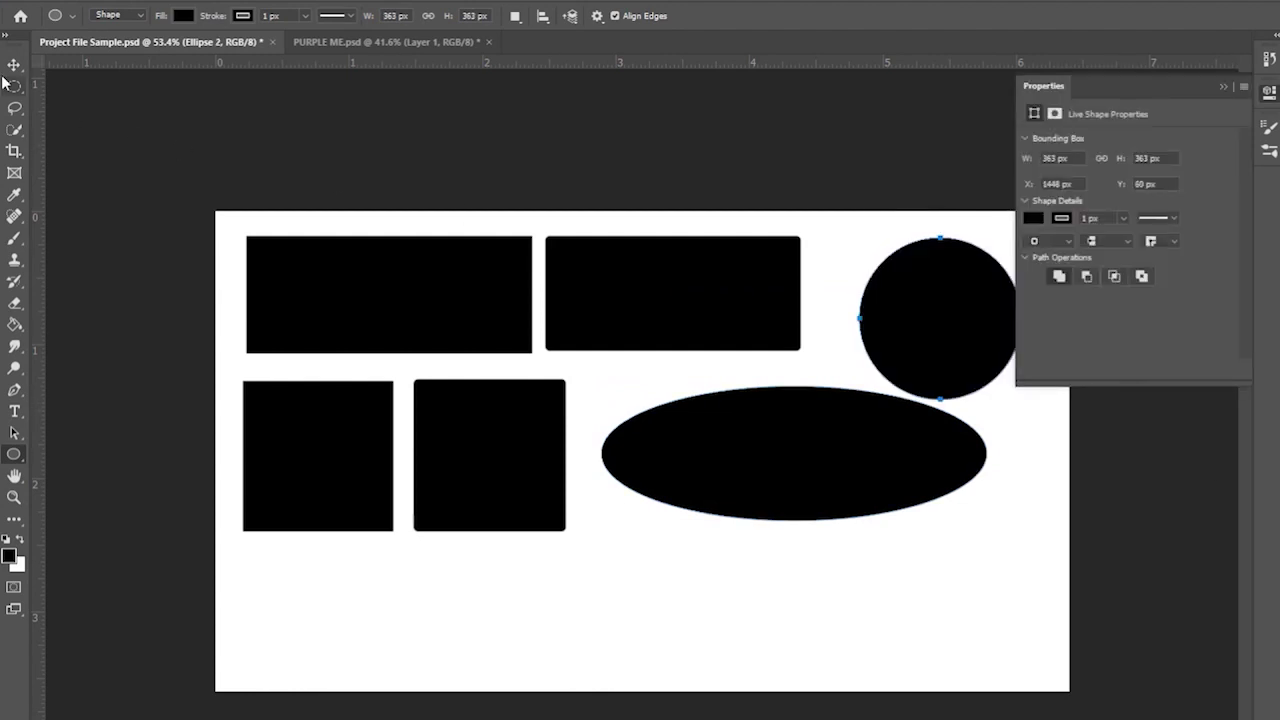
key("v")
left_click_drag(936, 321, 937, 302)
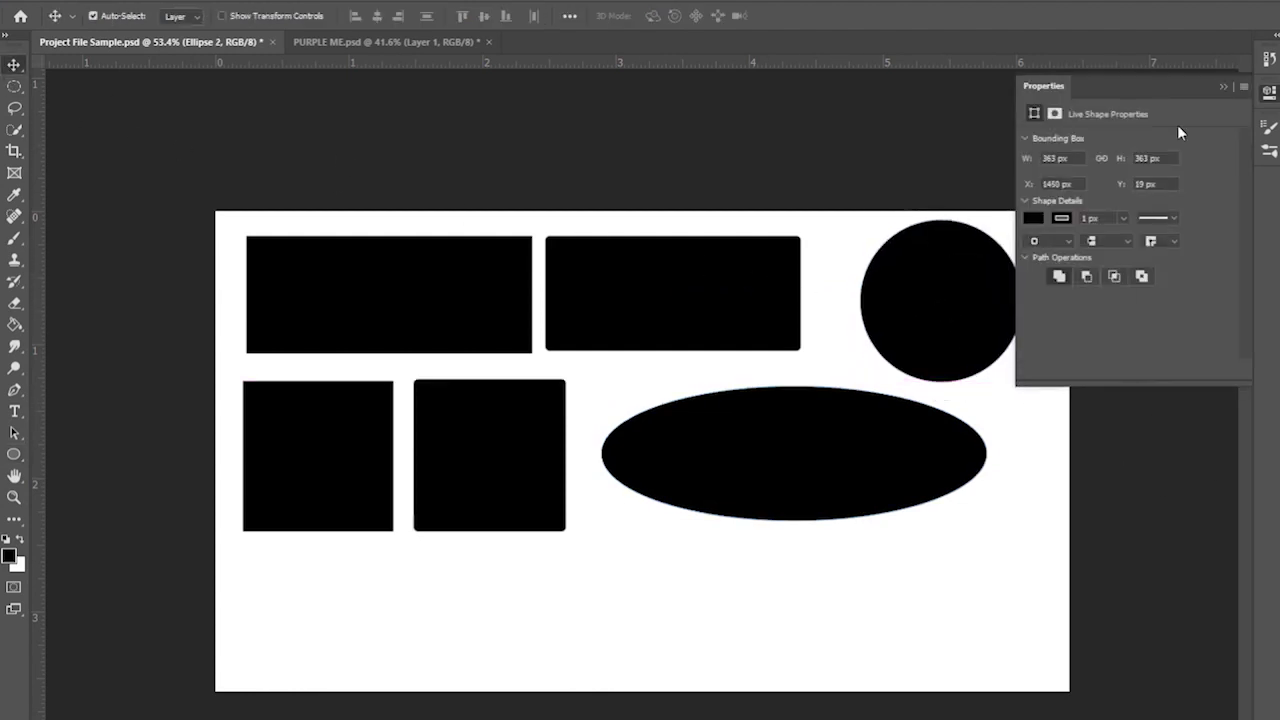
left_click(1222, 88)
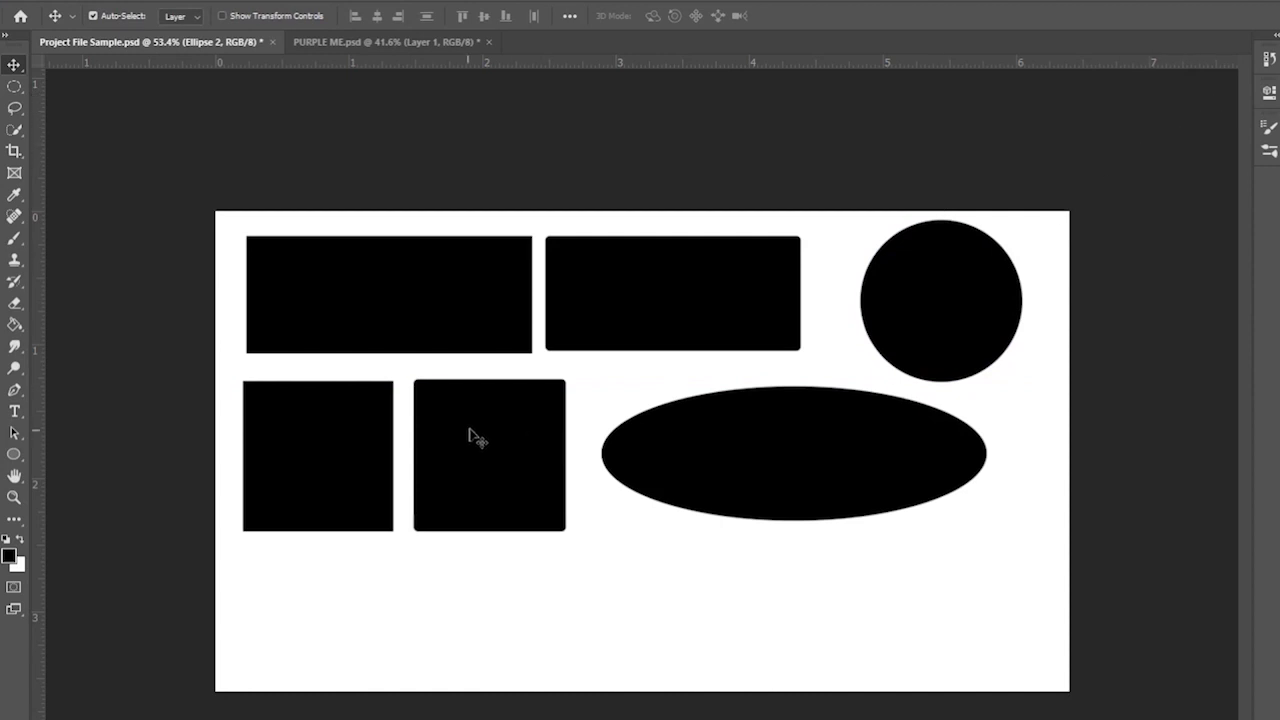
left_click_drag(489, 425, 506, 404)
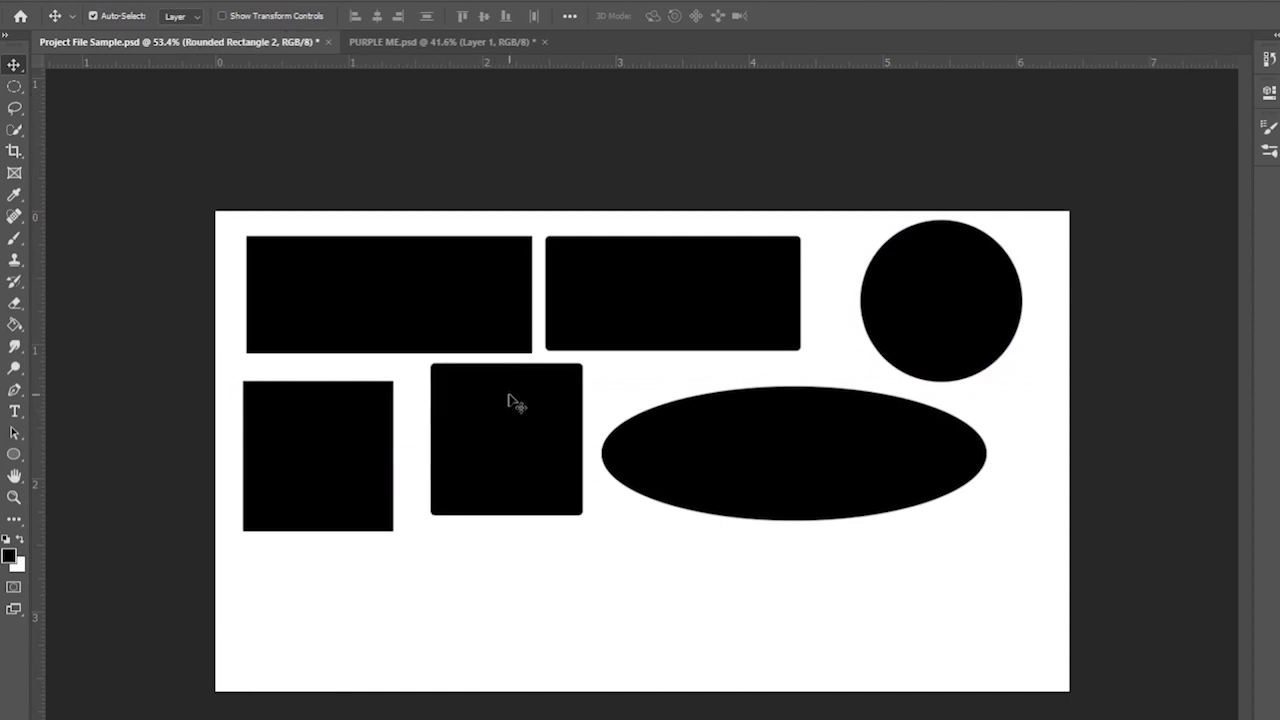
- Draw a black pentagon at the lower left with the Polygon tool
left_click(13, 456)
right_click(13, 460)
left_click(113, 499)
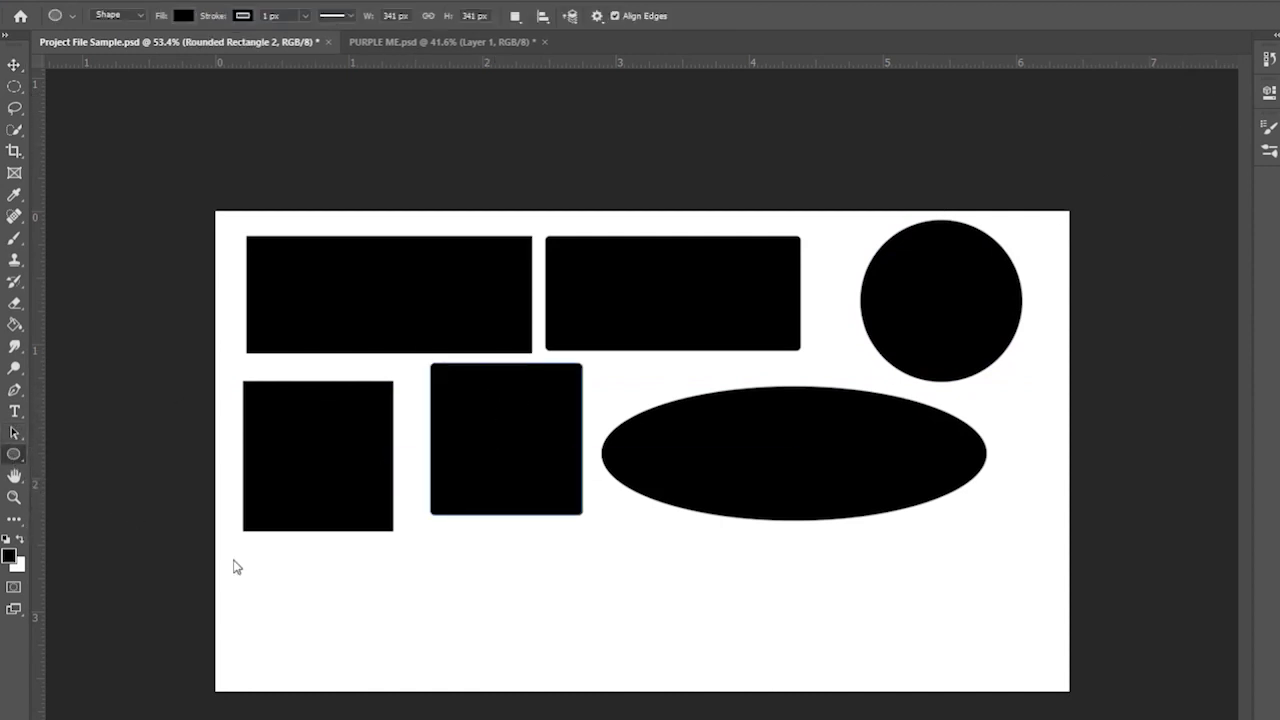
left_click_drag(289, 596, 333, 613)
left_click(8, 66)
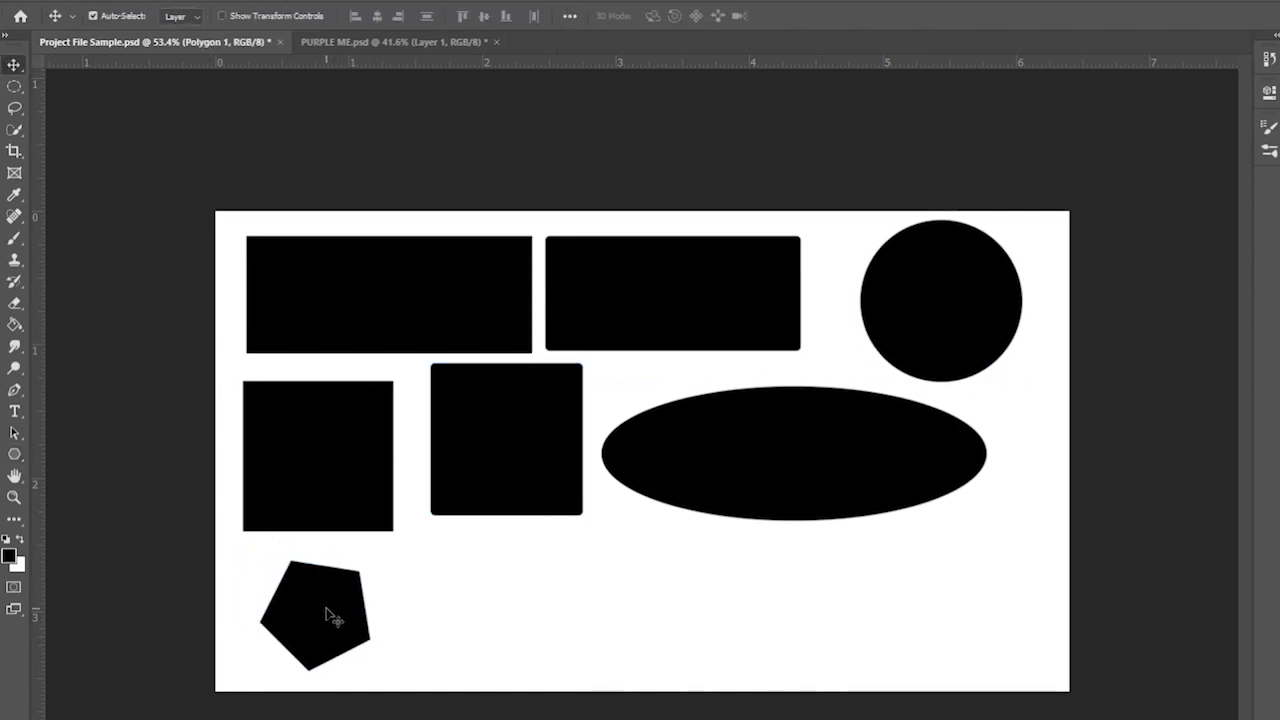
left_click(12, 458)
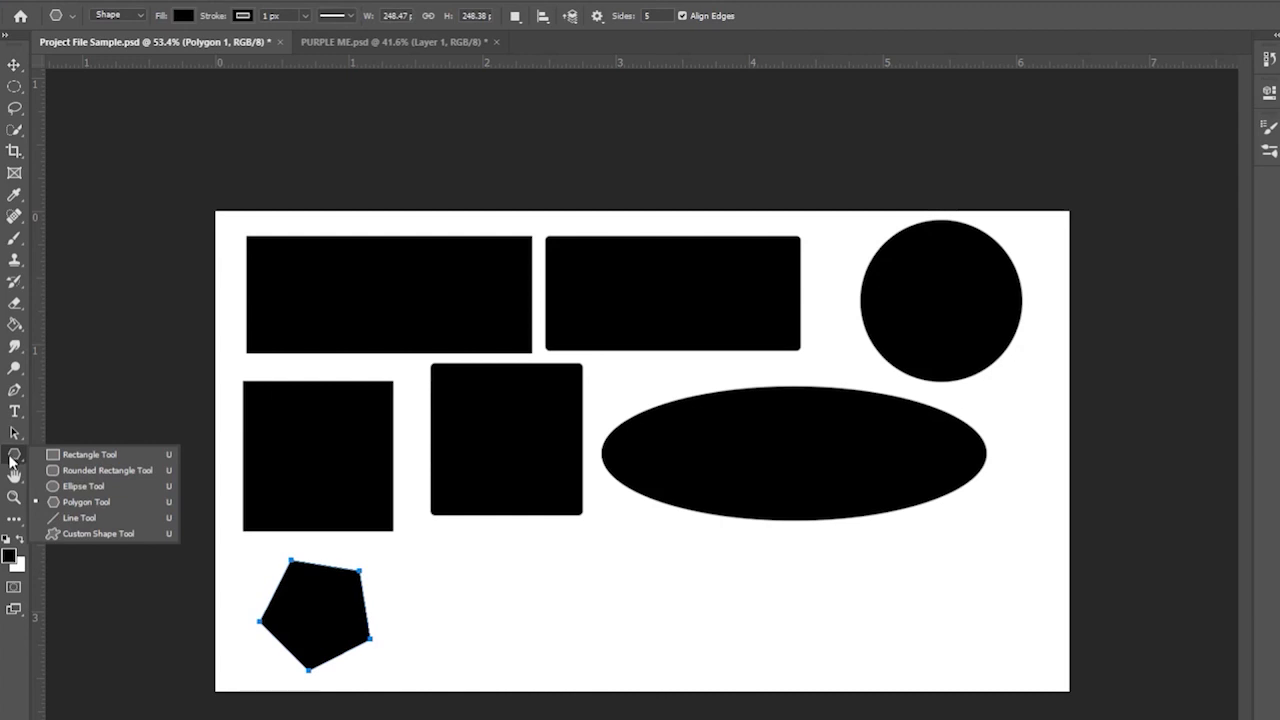
- Draw a thin grey diagonal line below the ellipse with the Line tool
left_click(105, 517)
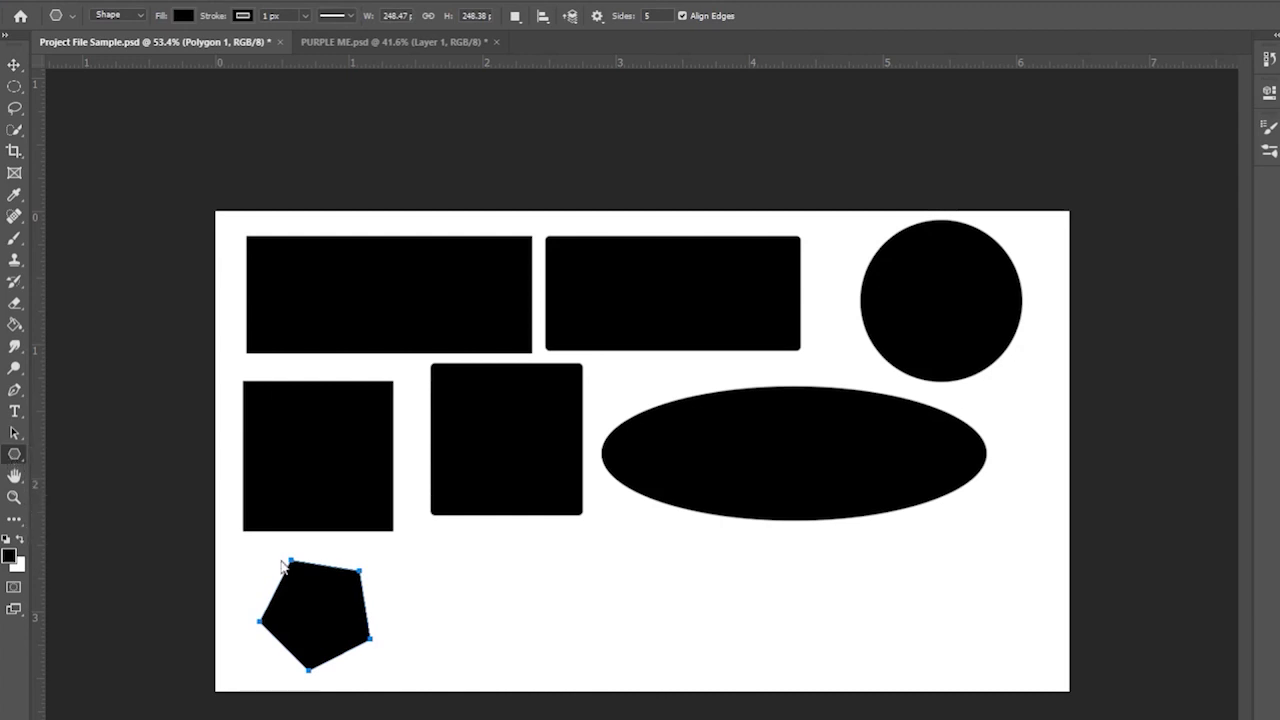
left_click(246, 18)
left_click(246, 18)
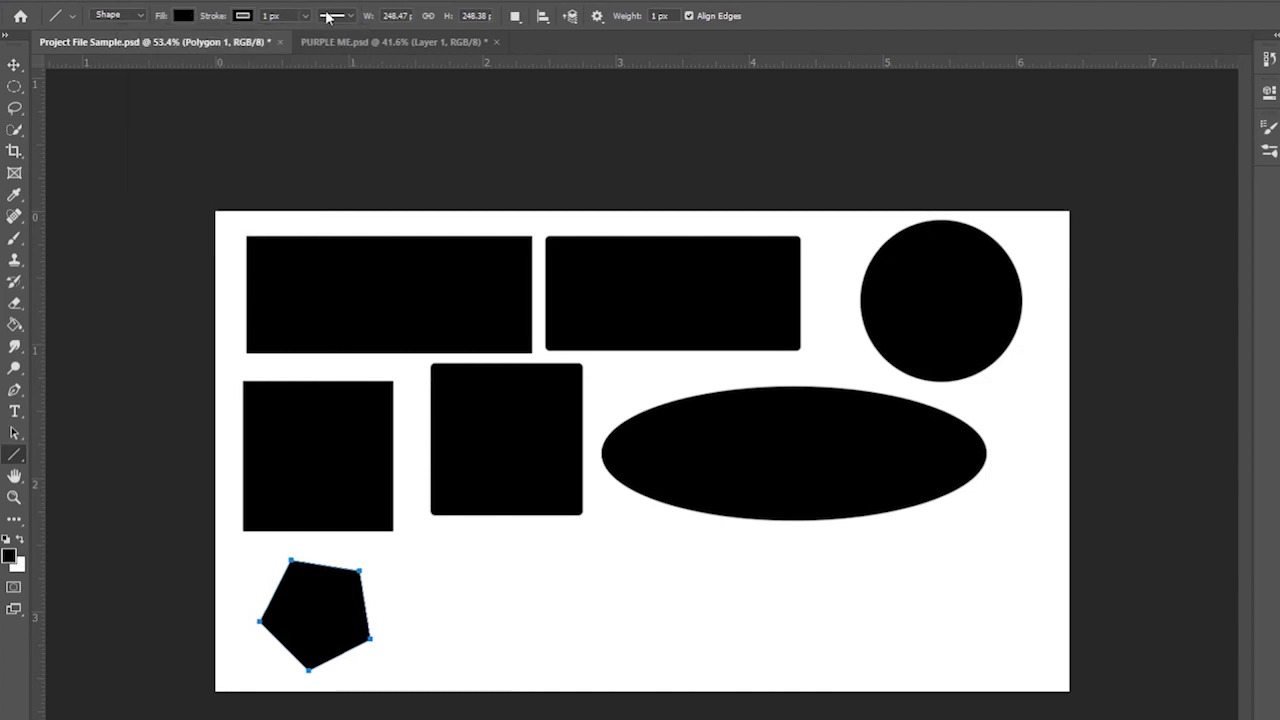
left_click_drag(592, 627, 950, 582)
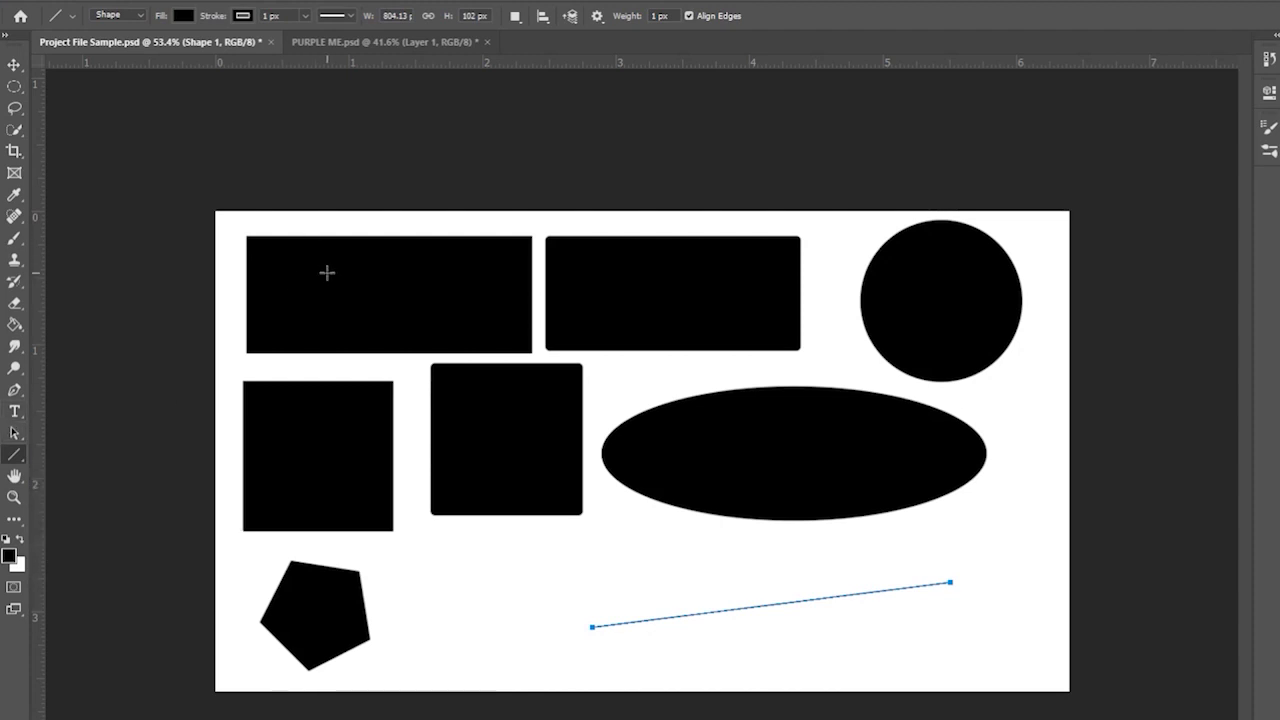
left_click(14, 64)
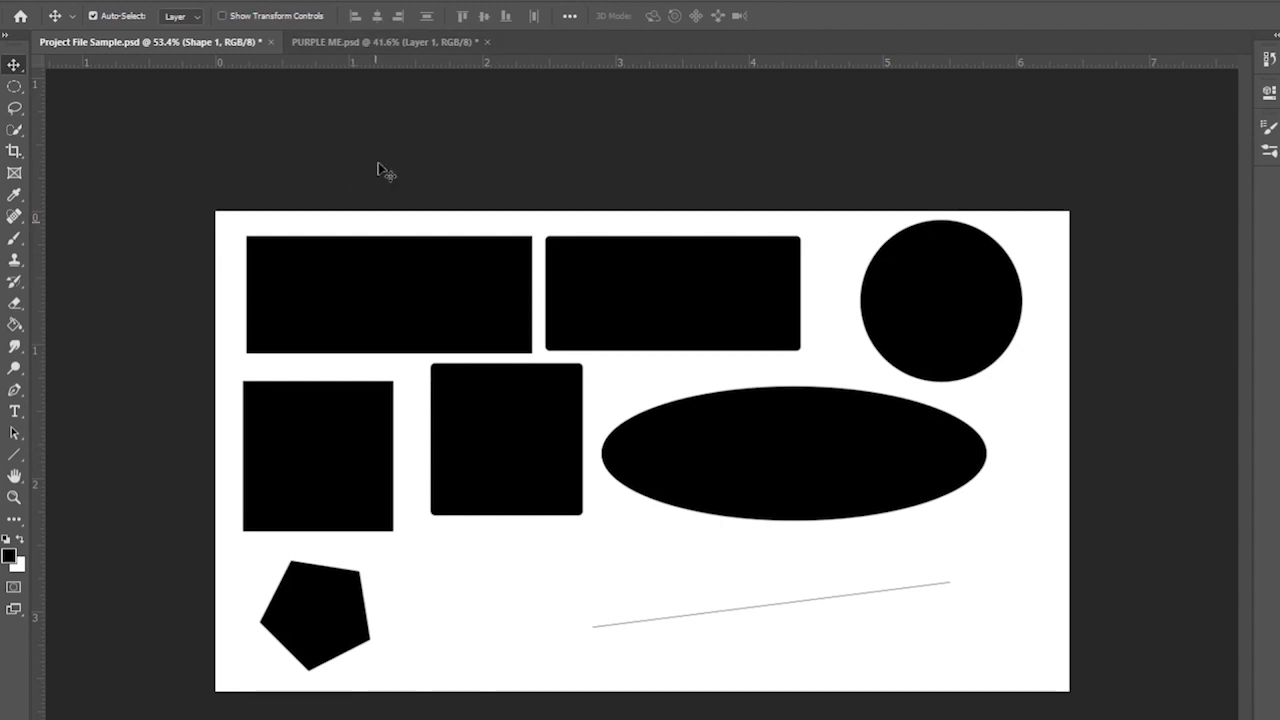
- Remove every shape except Rectangle 1 and start shortening it with Free Transform
left_click(364, 42)
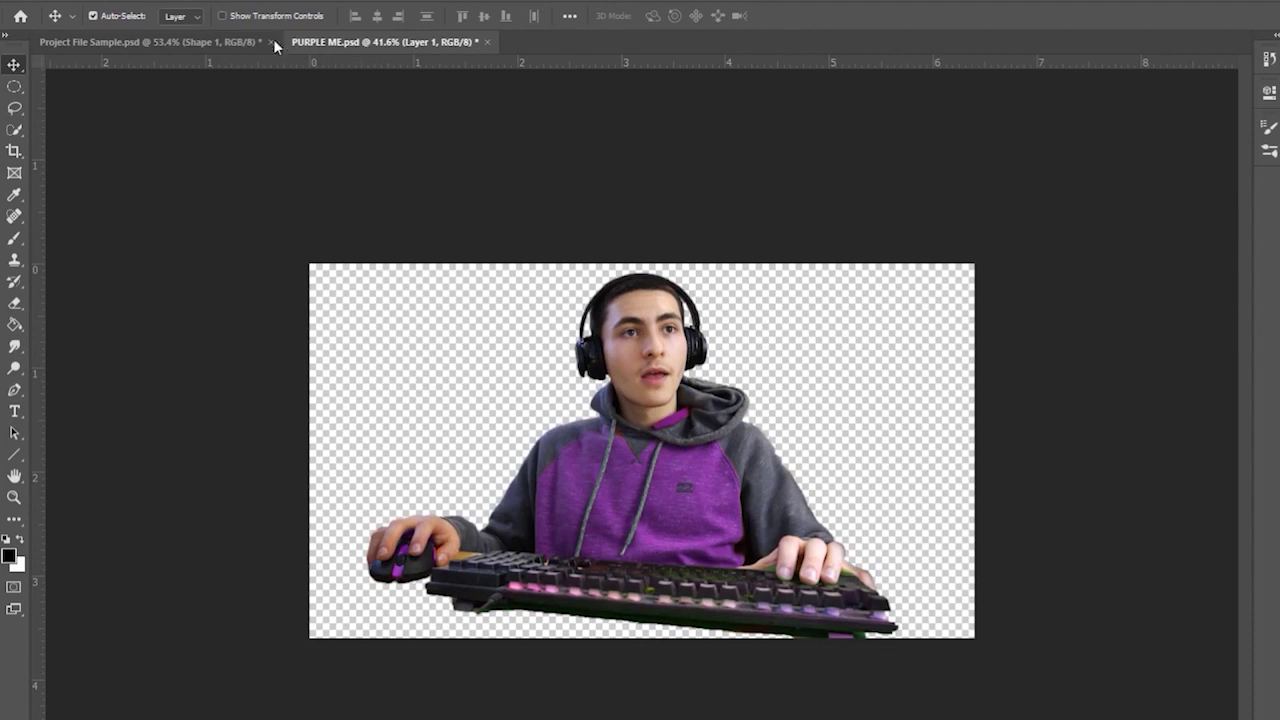
left_click(240, 42)
key("ctrl+z")
key("ctrl+z")
key("ctrl+z")
key("ctrl+z")
key("ctrl+z")
key("ctrl+z")
key("ctrl+z")
key("ctrl+z")
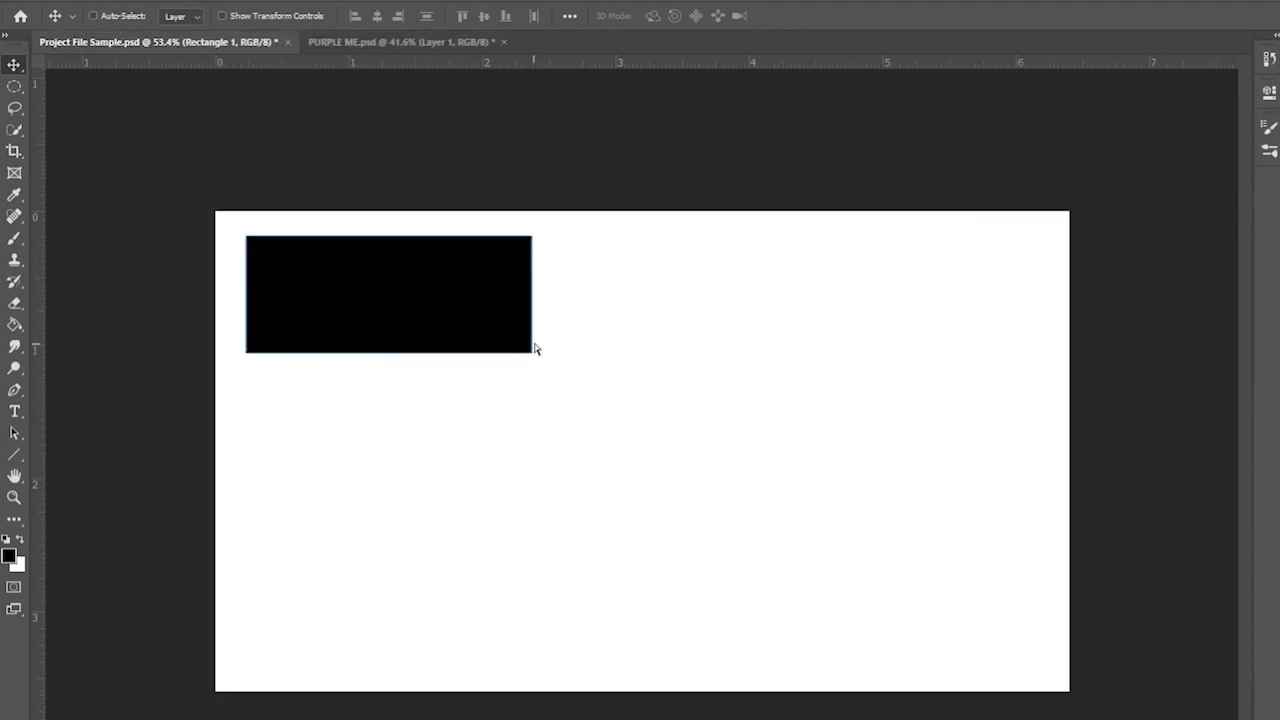
key("ctrl+t")
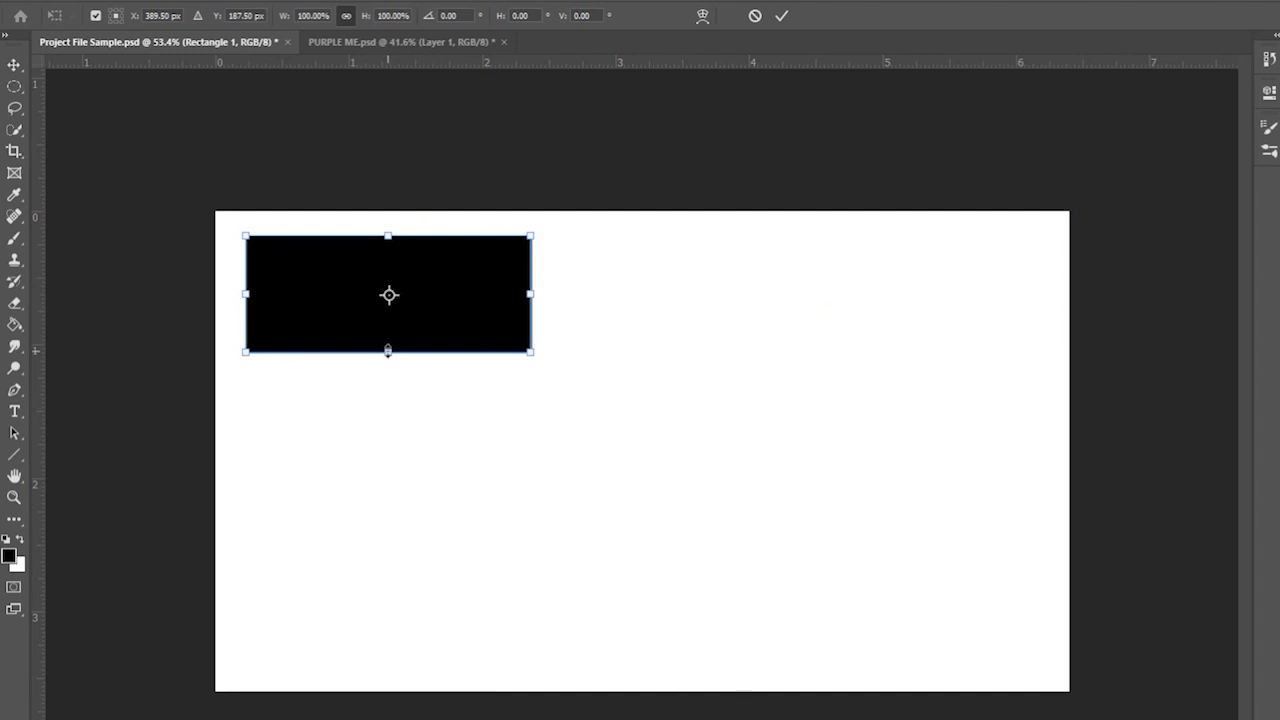
left_click_drag(388, 350, 388, 309)
- Stretch the rectangle into a wide bottom-left bar and add white 'TITLE' text
left_click_drag(534, 309, 645, 614)
key("Return")
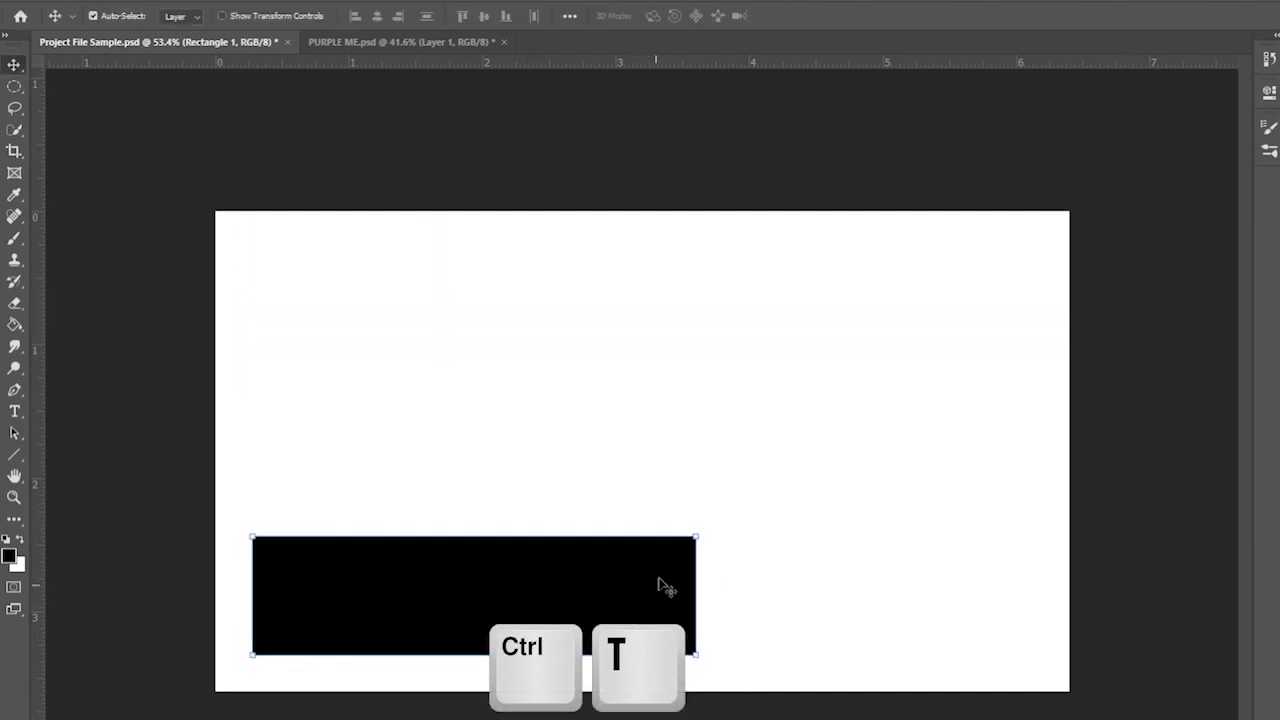
left_click(14, 411)
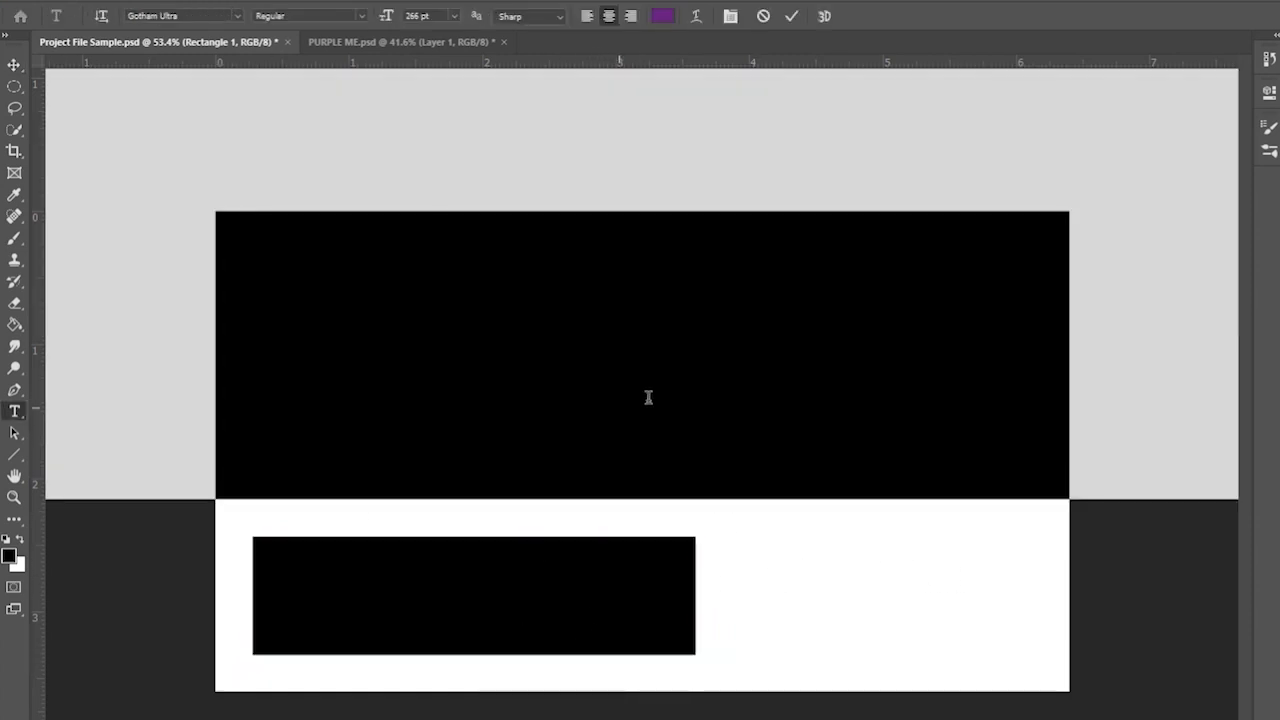
left_click(620, 408)
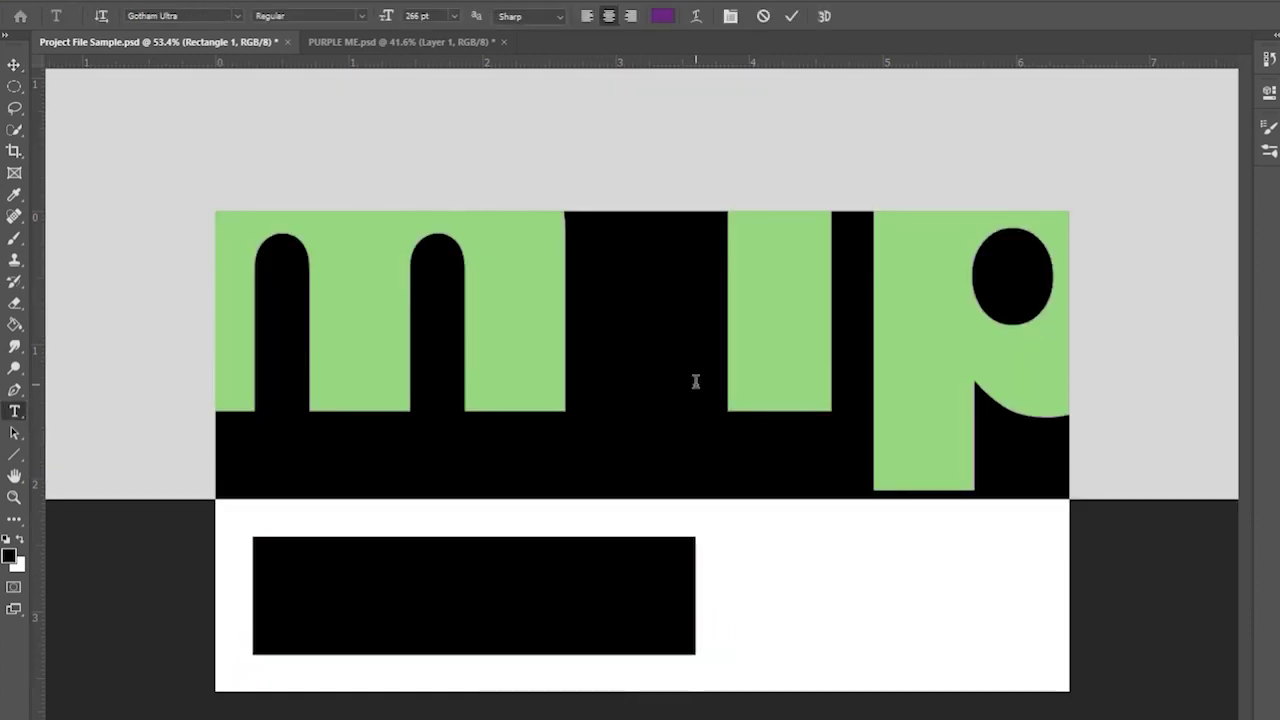
type("TITLE")
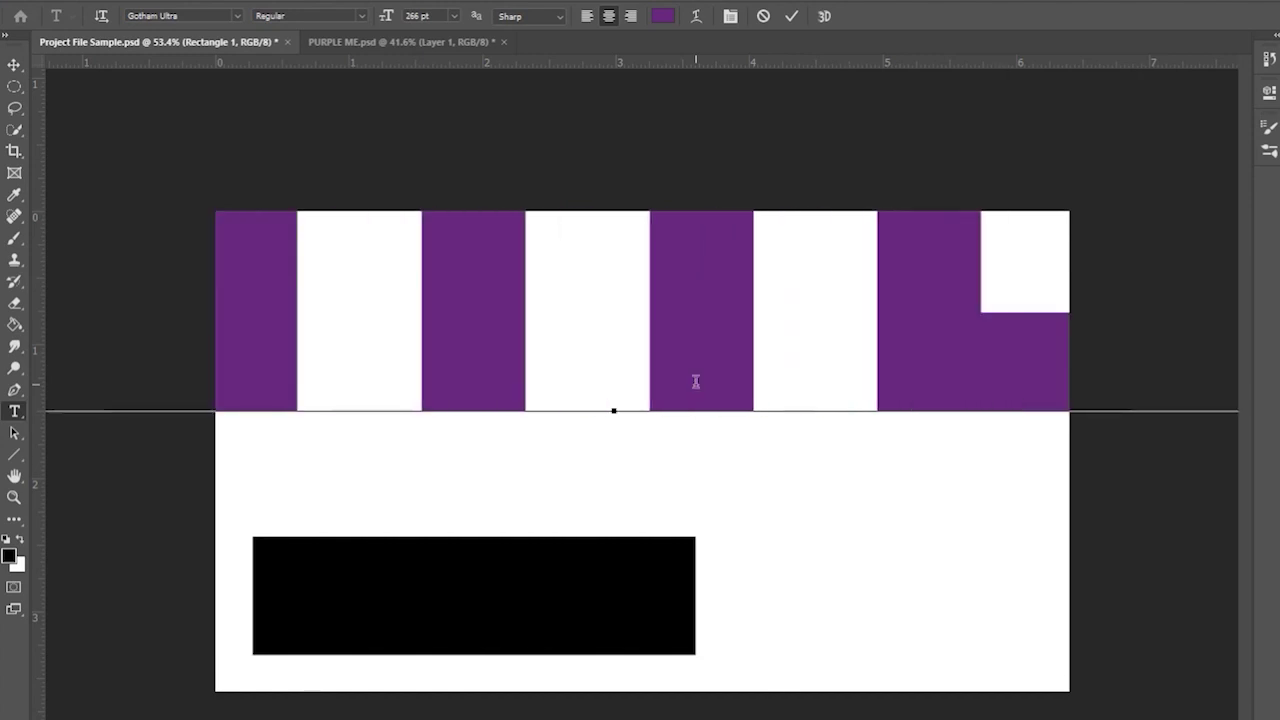
key("ctrl+a")
left_click(662, 16)
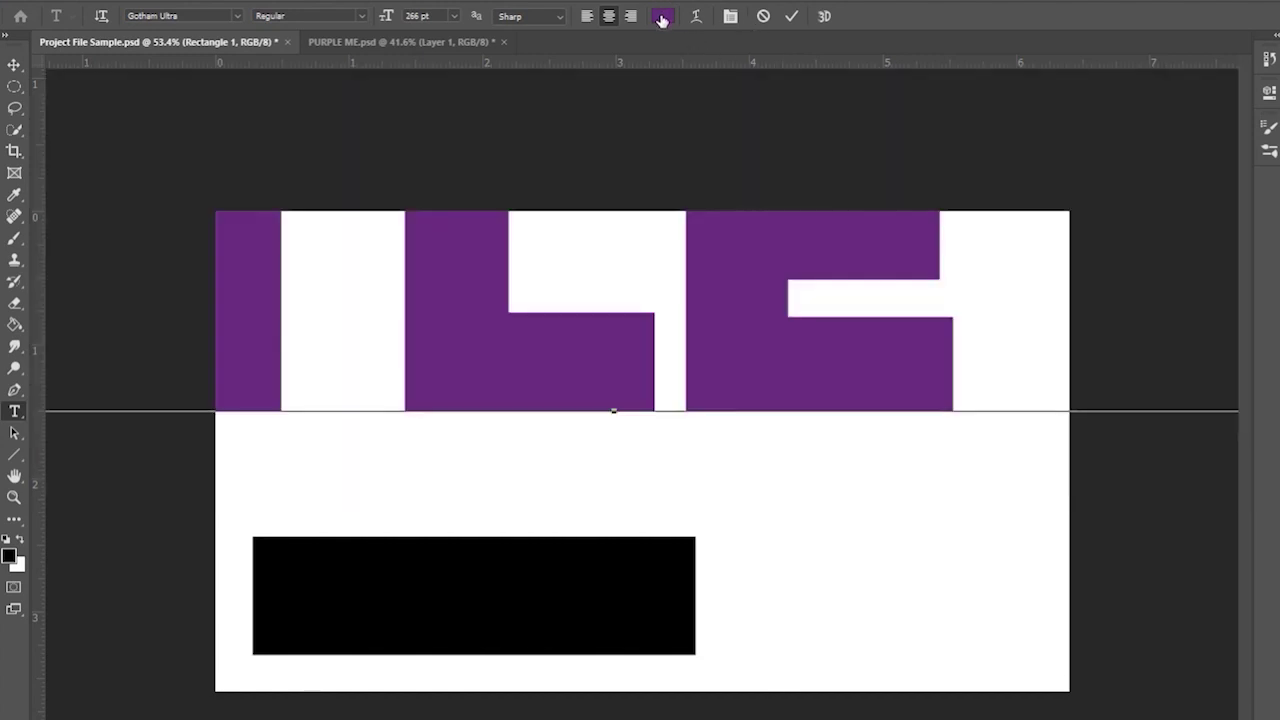
left_click_drag(786, 248, 595, 116)
key("Return")
- Scale and move the title text to fill the black bar, then select both layers together
left_click(14, 66)
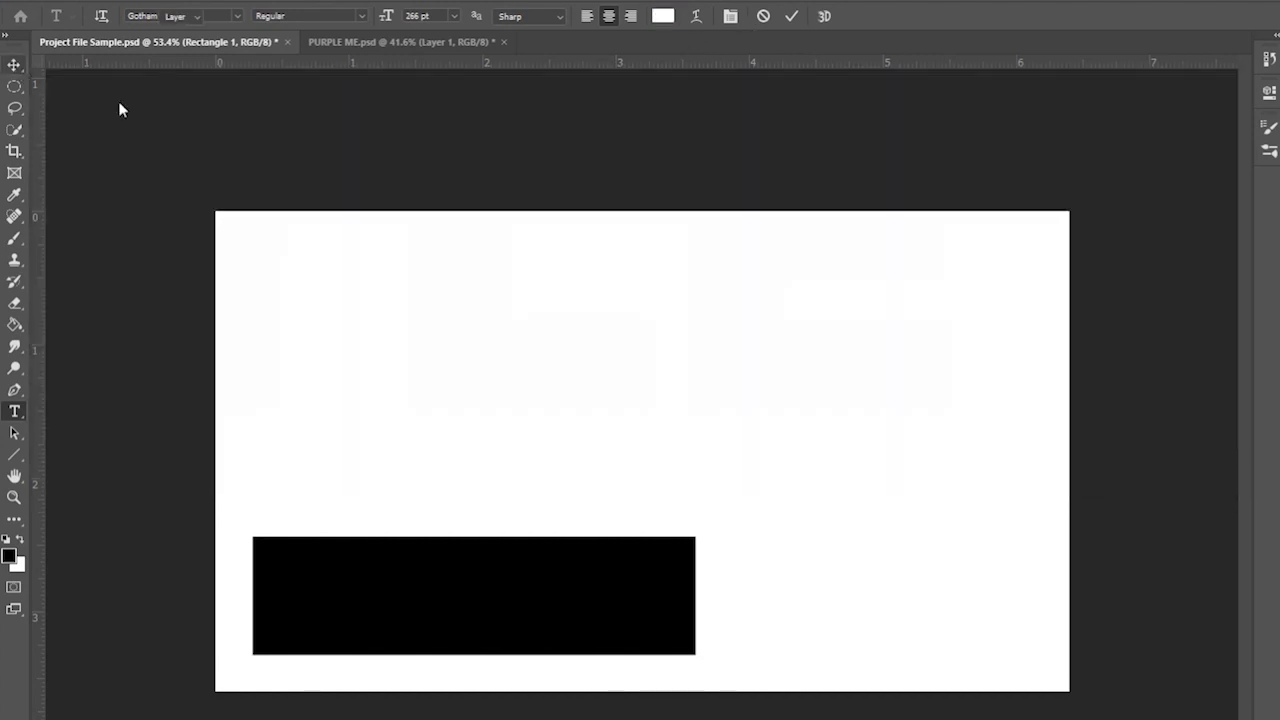
key("ctrl+t")
left_click_drag(1231, 497, 1060, 393)
left_click_drag(1104, 240, 351, 429)
left_click_drag(285, 476, 448, 633)
left_click_drag(532, 585, 687, 543)
key("Return")
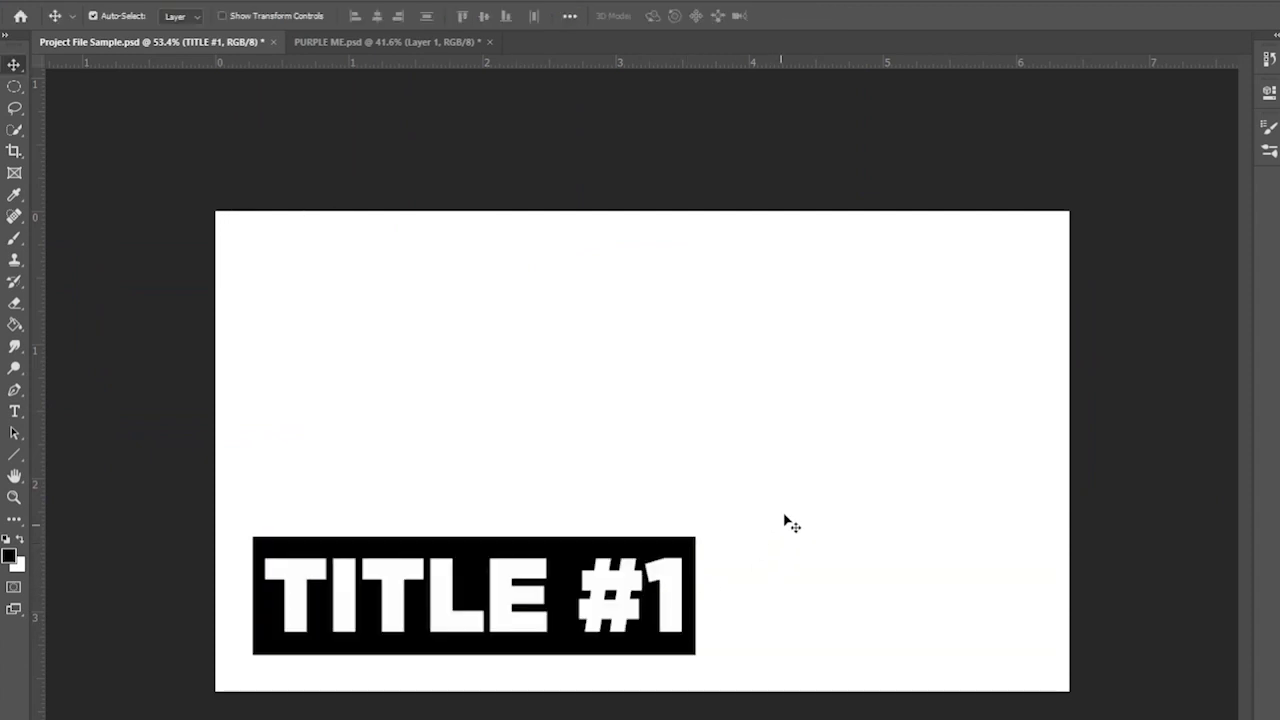
key("alt+bracketleft")
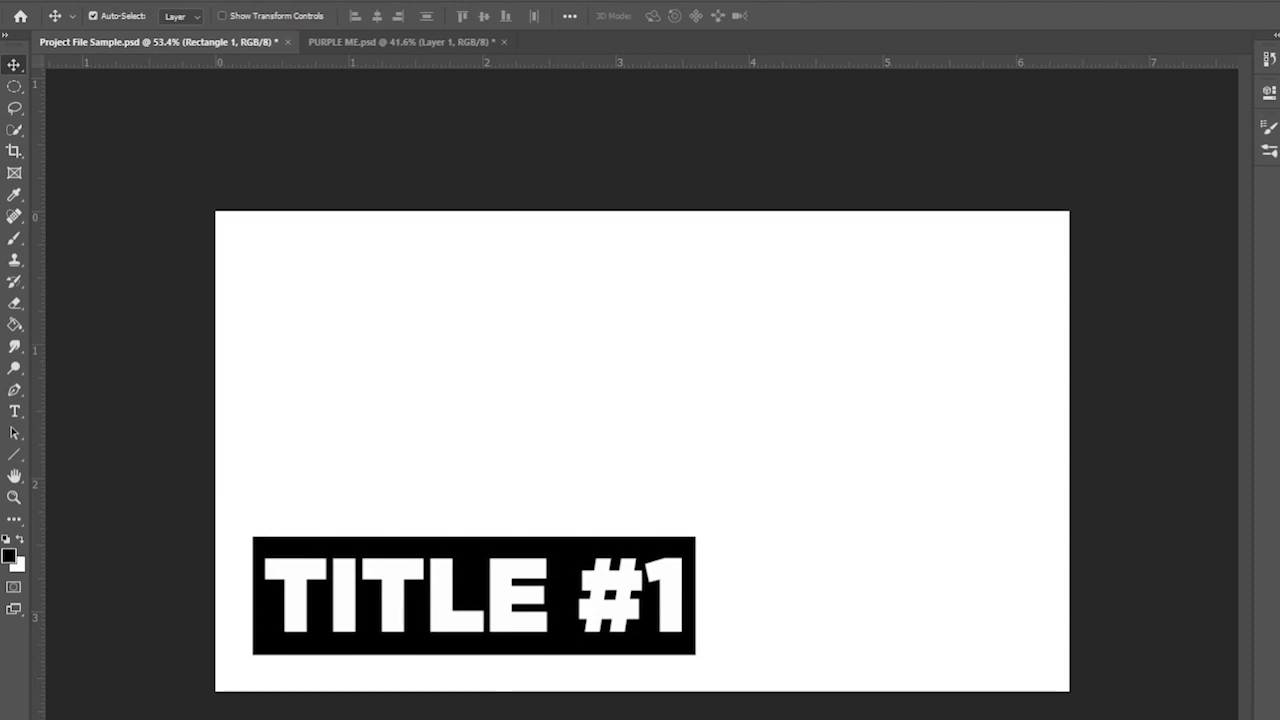
key("ctrl")
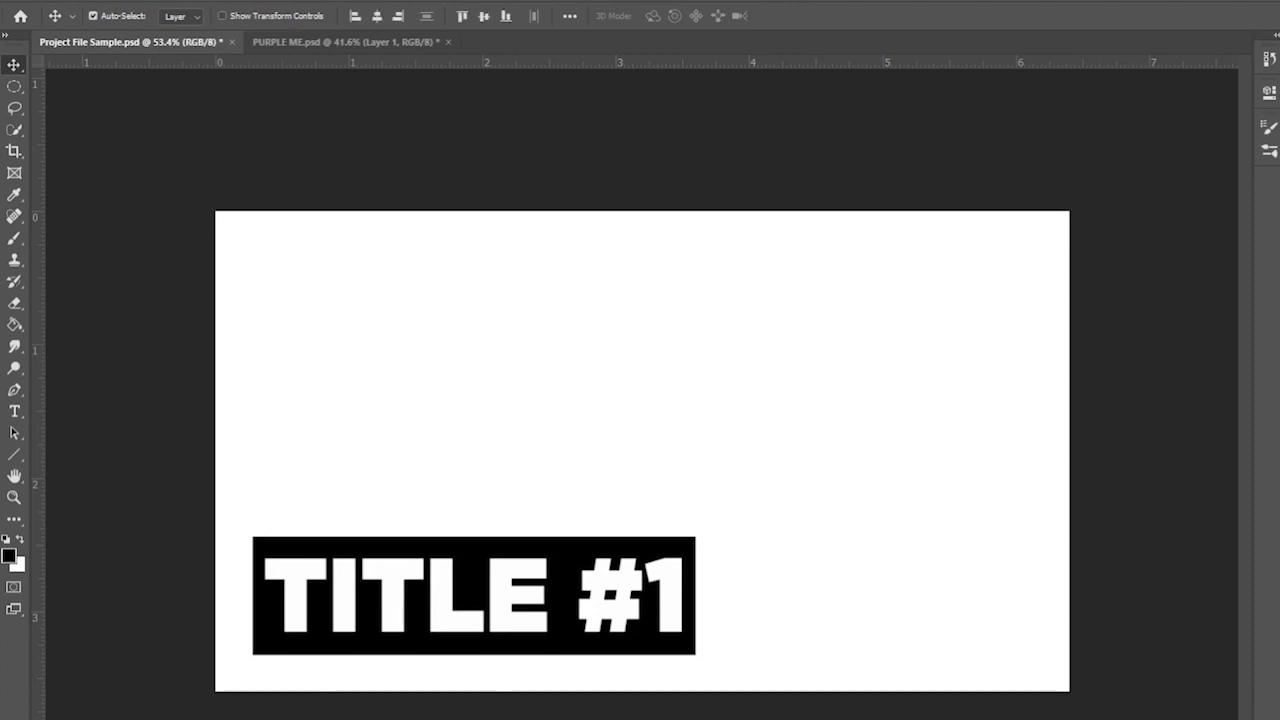
- Duplicate the titled bar and place the copy above the original, undoing a trial tilt
key("ctrl+alt+t")
left_click_drag(668, 571, 982, 505)
left_click(1218, 538)
key("ctrl+t")
left_click_drag(1108, 491, 1098, 525)
left_click_drag(1080, 443, 1000, 434)
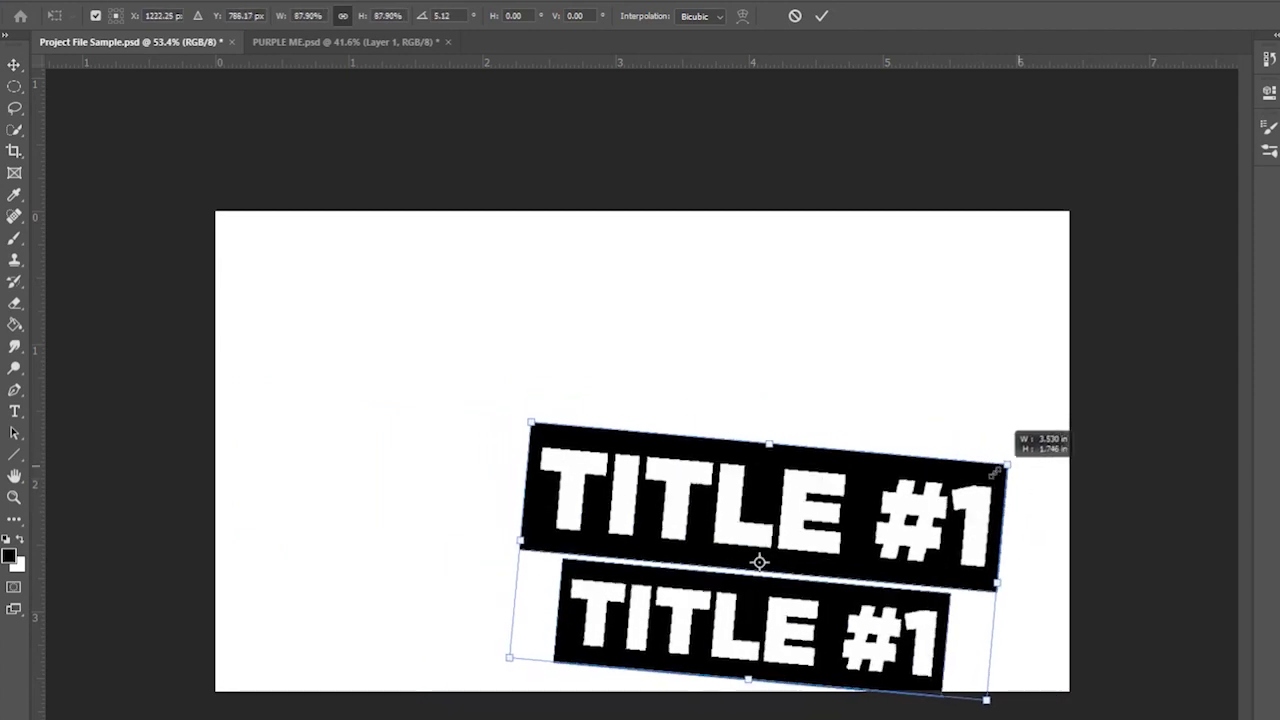
left_click_drag(930, 527, 1003, 539)
key("Return")
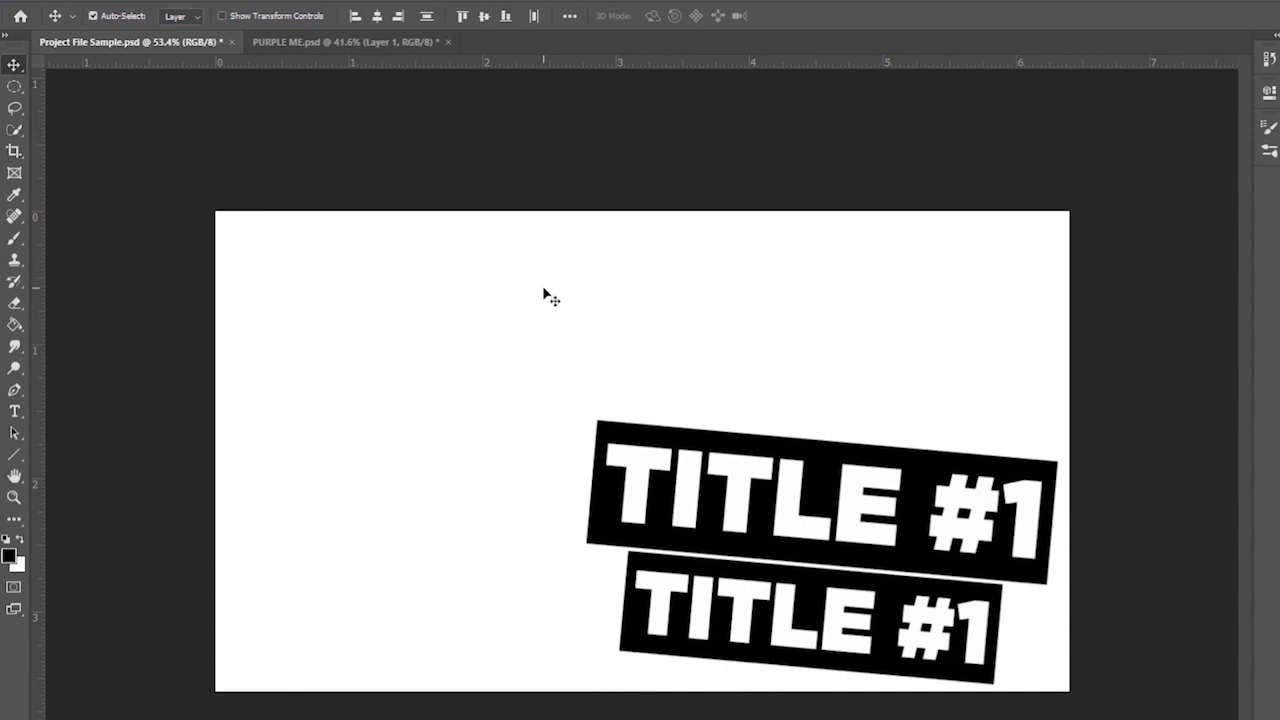
key("ctrl")
key("ctrl+z")
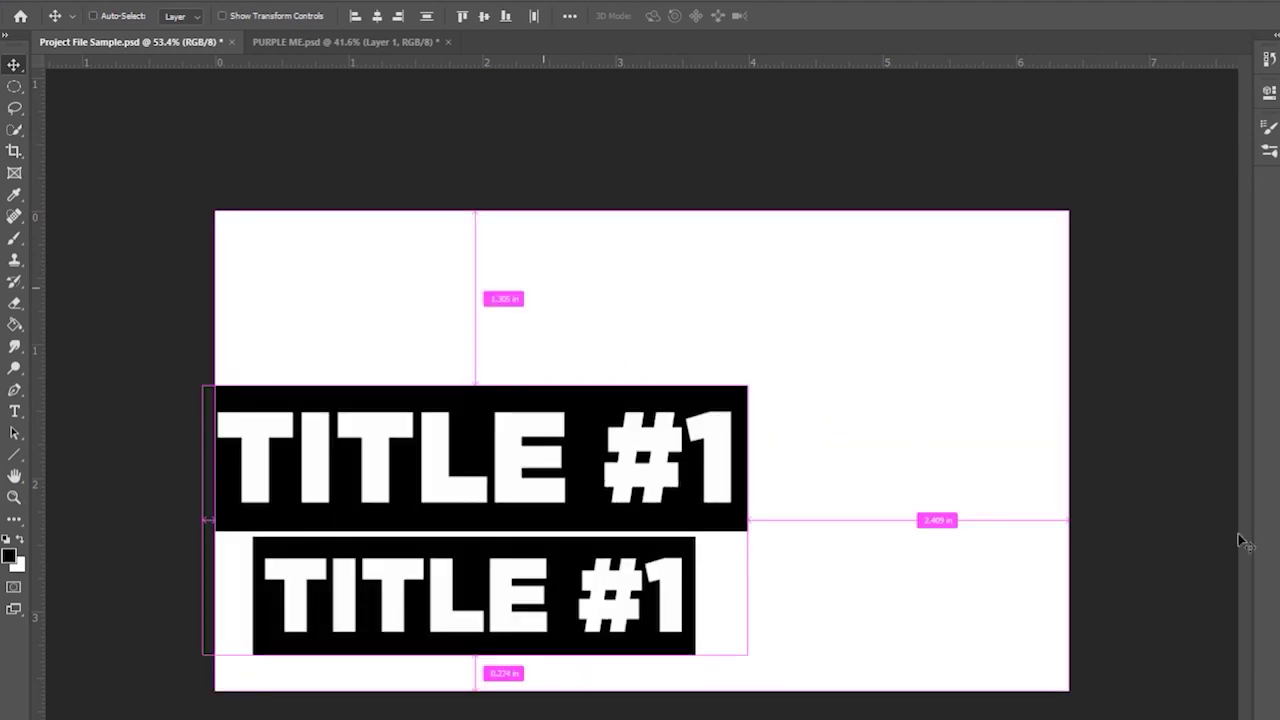
- Shrink, slightly rotate and move both title banners toward the upper right
key("t")
left_click_drag(559, 435, 788, 343)
left_click(16, 65)
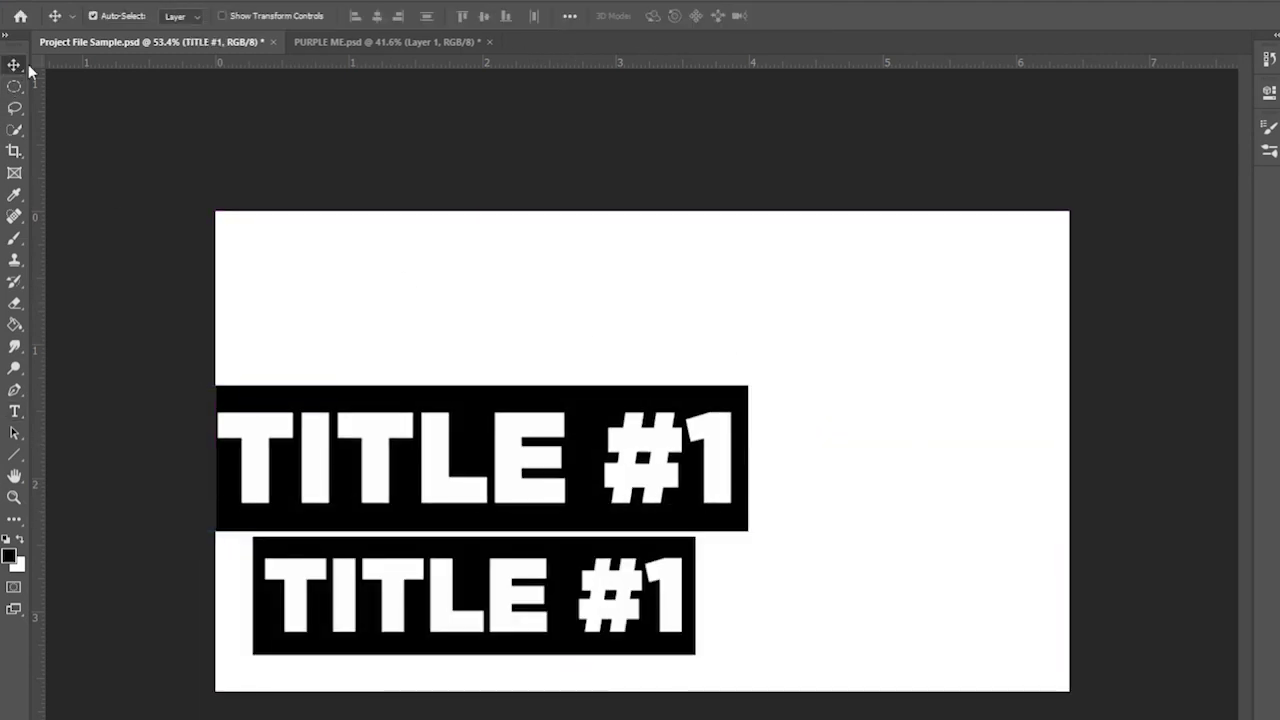
key("ctrl+alt+a")
key("ctrl+t")
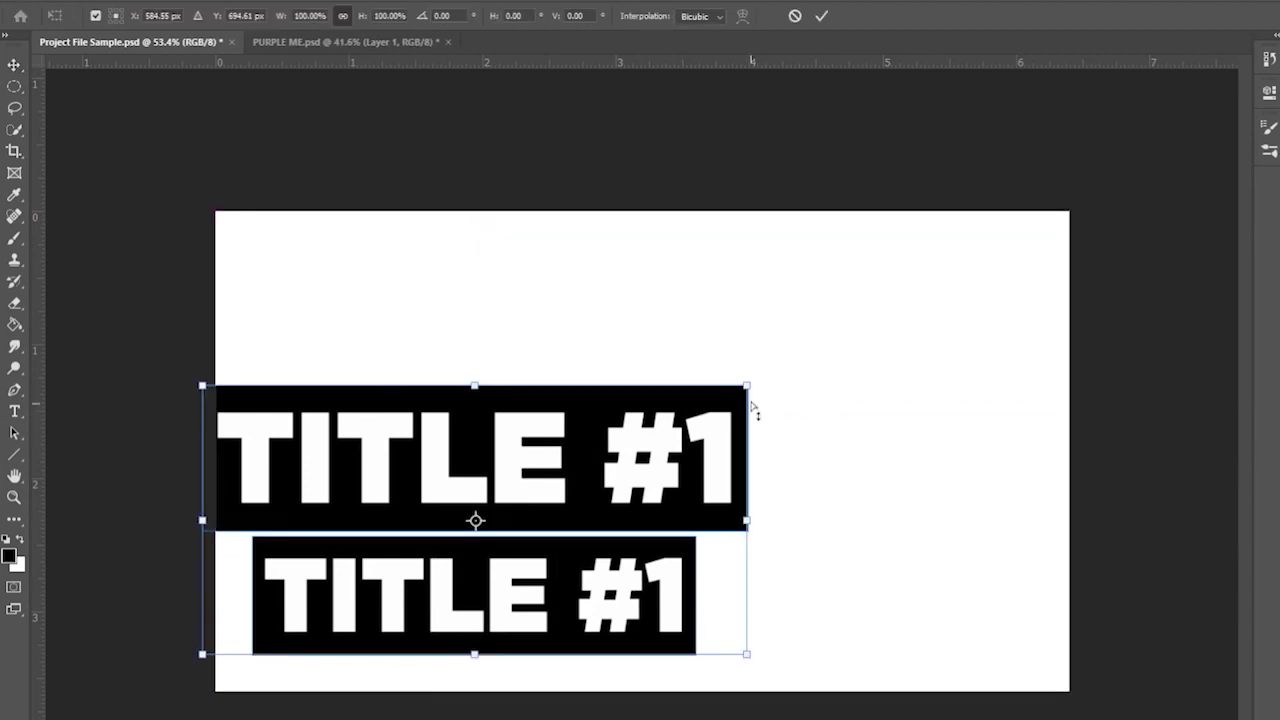
left_click_drag(725, 398, 735, 400)
left_click_drag(600, 450, 867, 312)
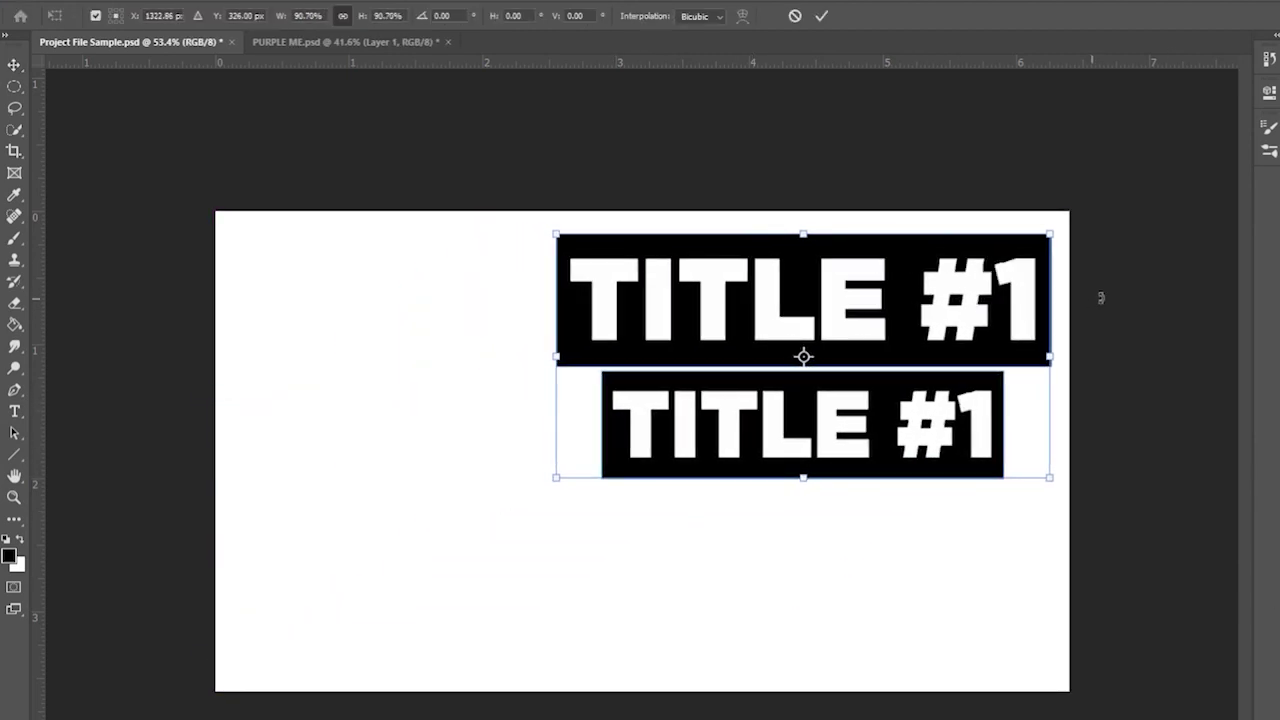
left_click_drag(1100, 294, 1103, 360)
left_click_drag(573, 204, 652, 241)
left_click_drag(935, 371, 945, 340)
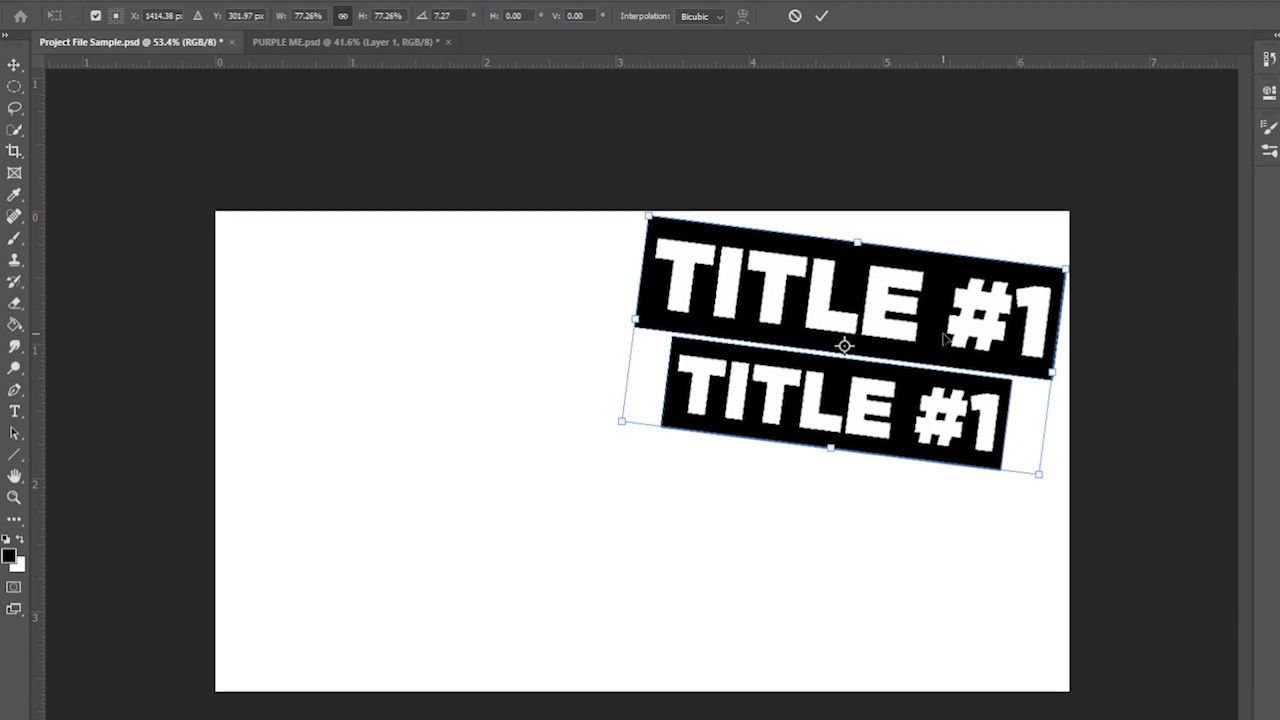
left_click_drag(1018, 343, 1123, 366)
key("Return")
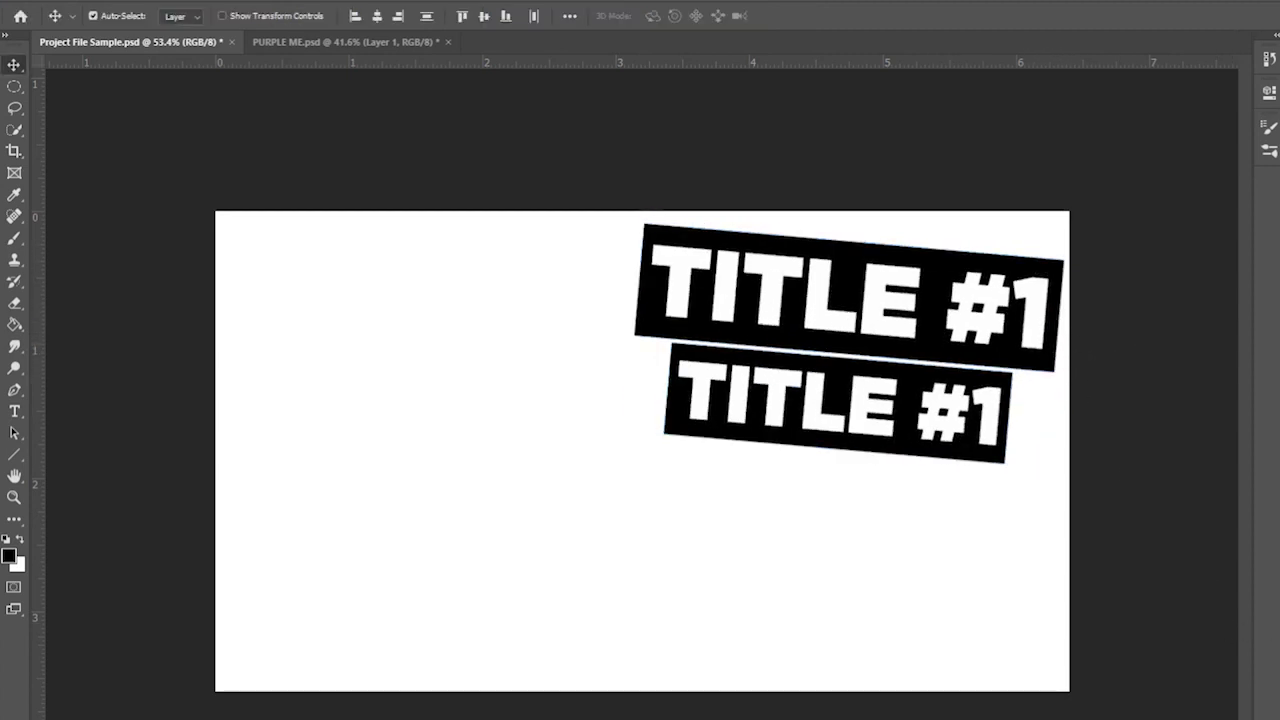
- Shift and slightly tilt the top banner, then make the TITLE #1 text layer active
key("ctrl+j")
key("ctrl+t")
left_click_drag(849, 297, 955, 316)
key("Return")
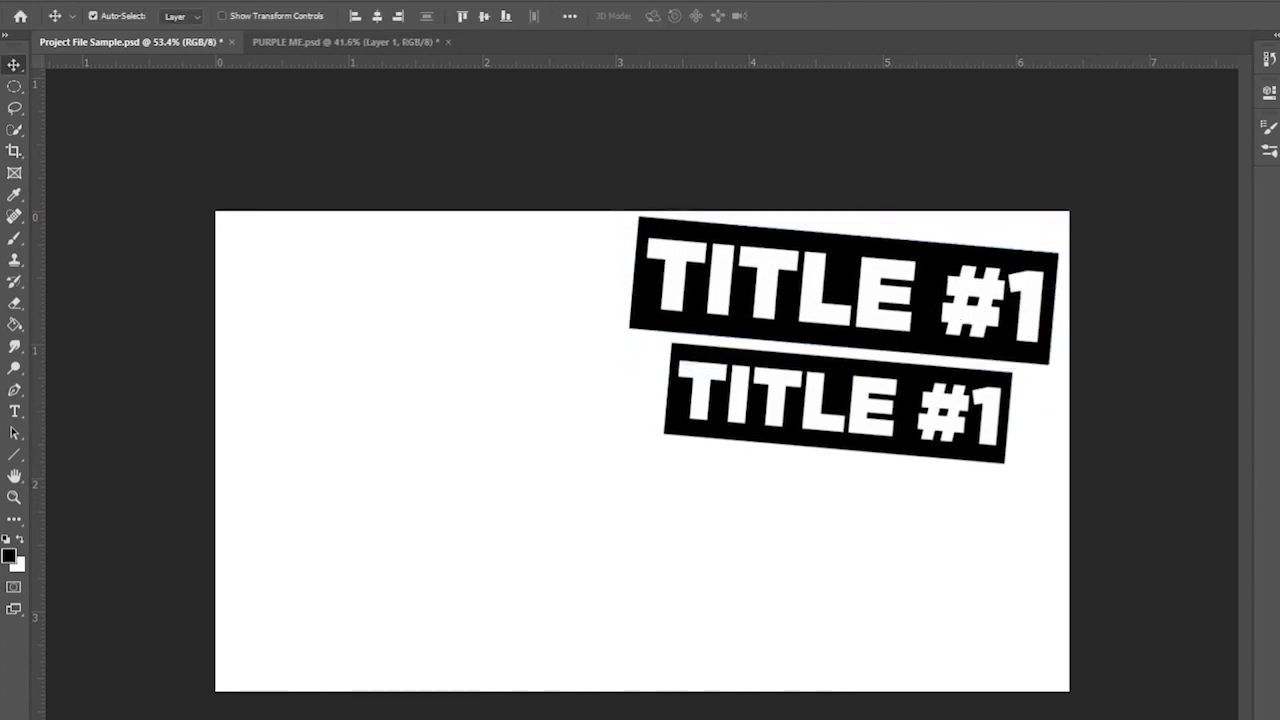
key("alt+period")
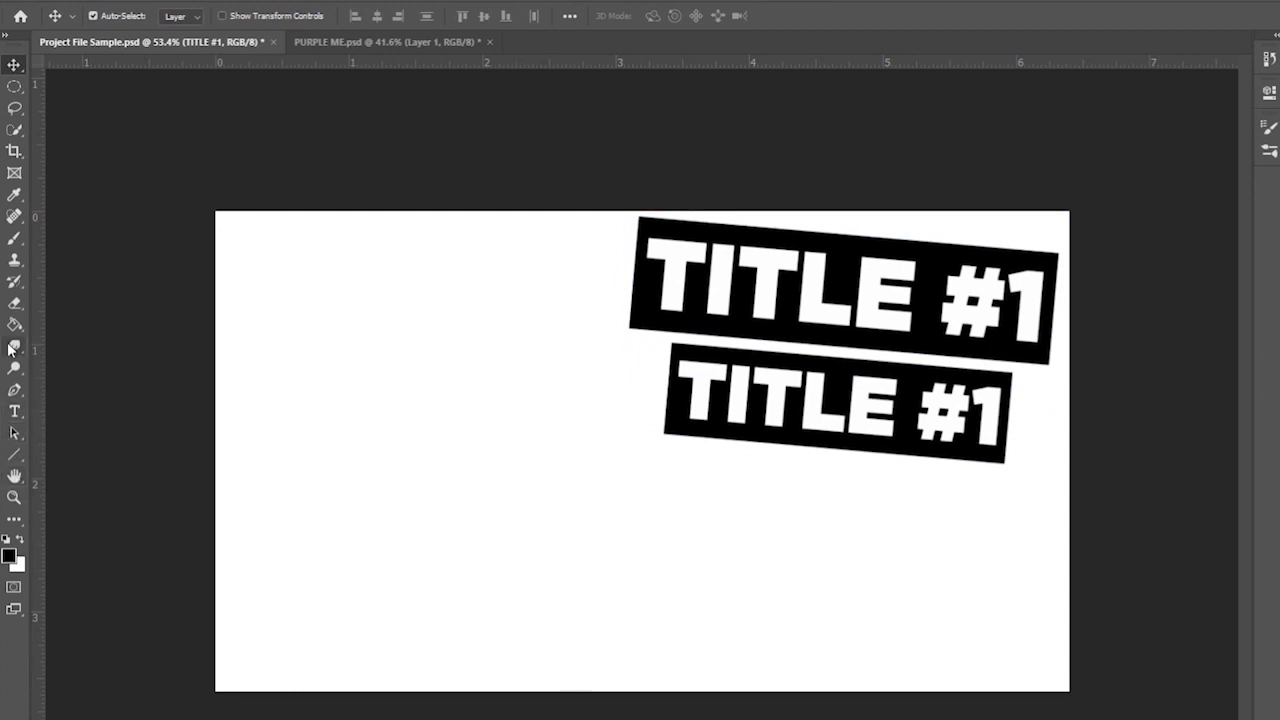
- Pick the standard Pen Tool and create a new empty layer for the arrow
left_click(15, 391)
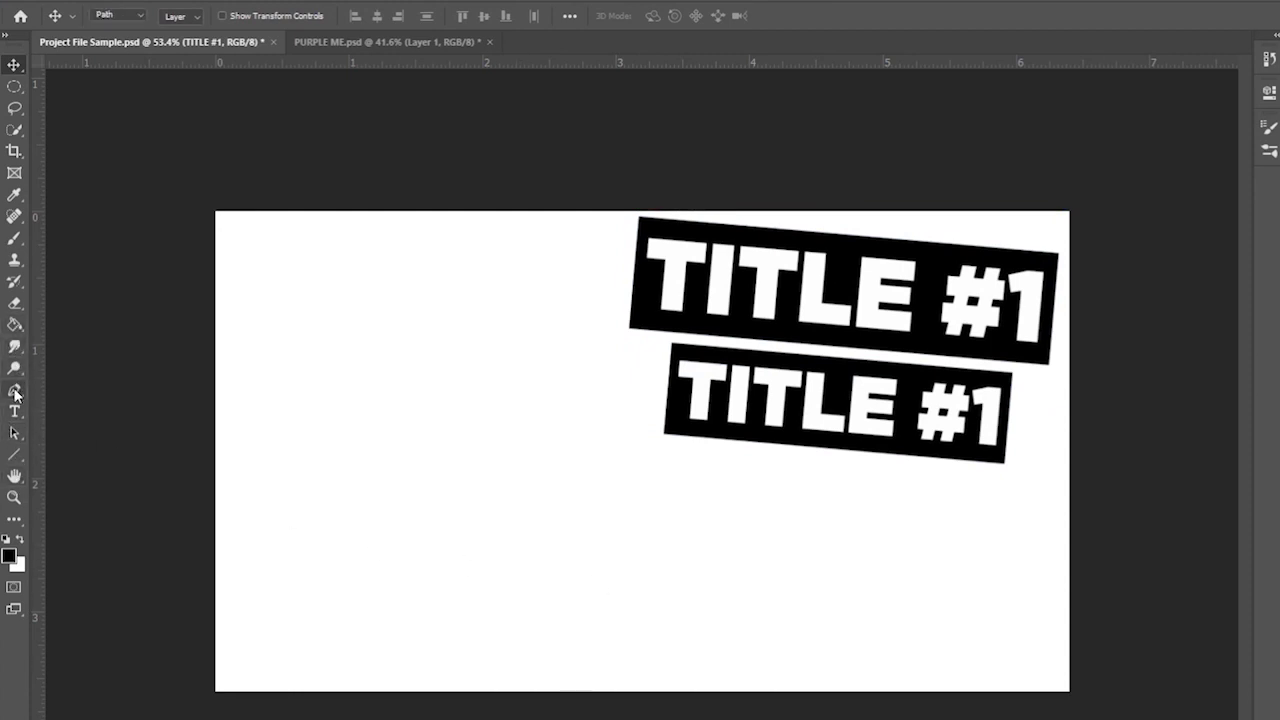
right_click(15, 391)
left_click(70, 390)
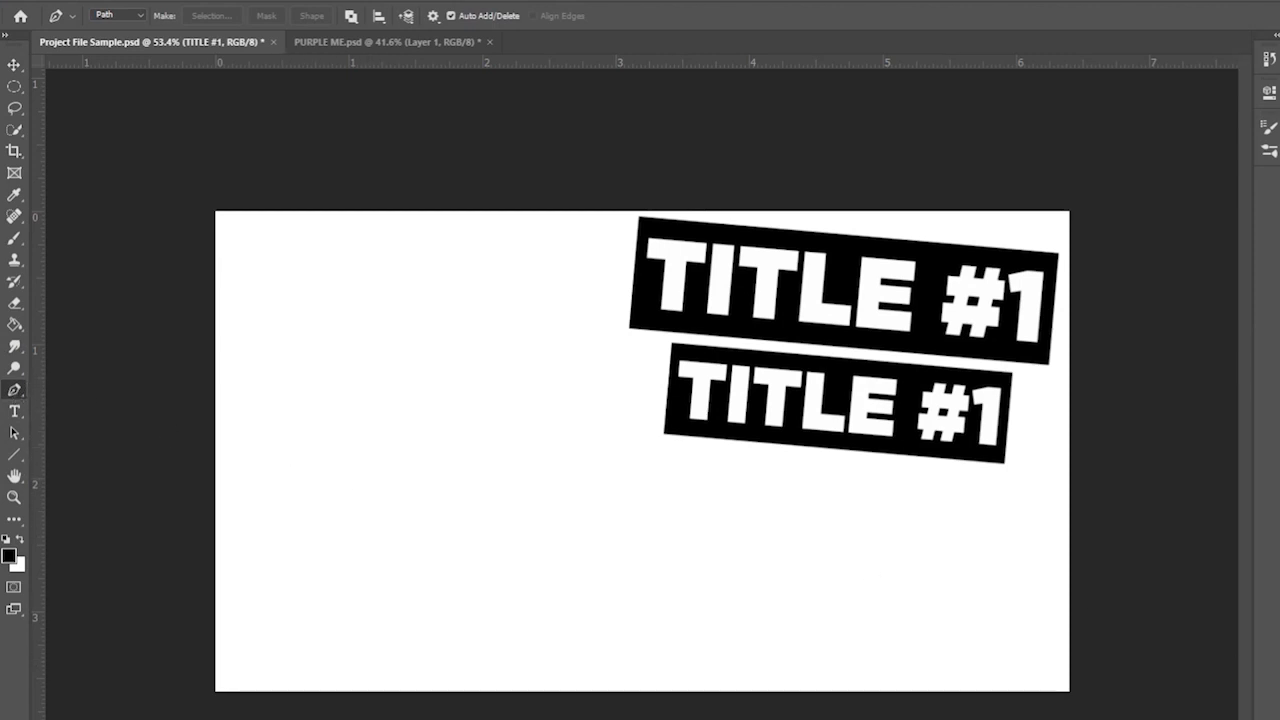
key("ctrl+shift+alt+n")
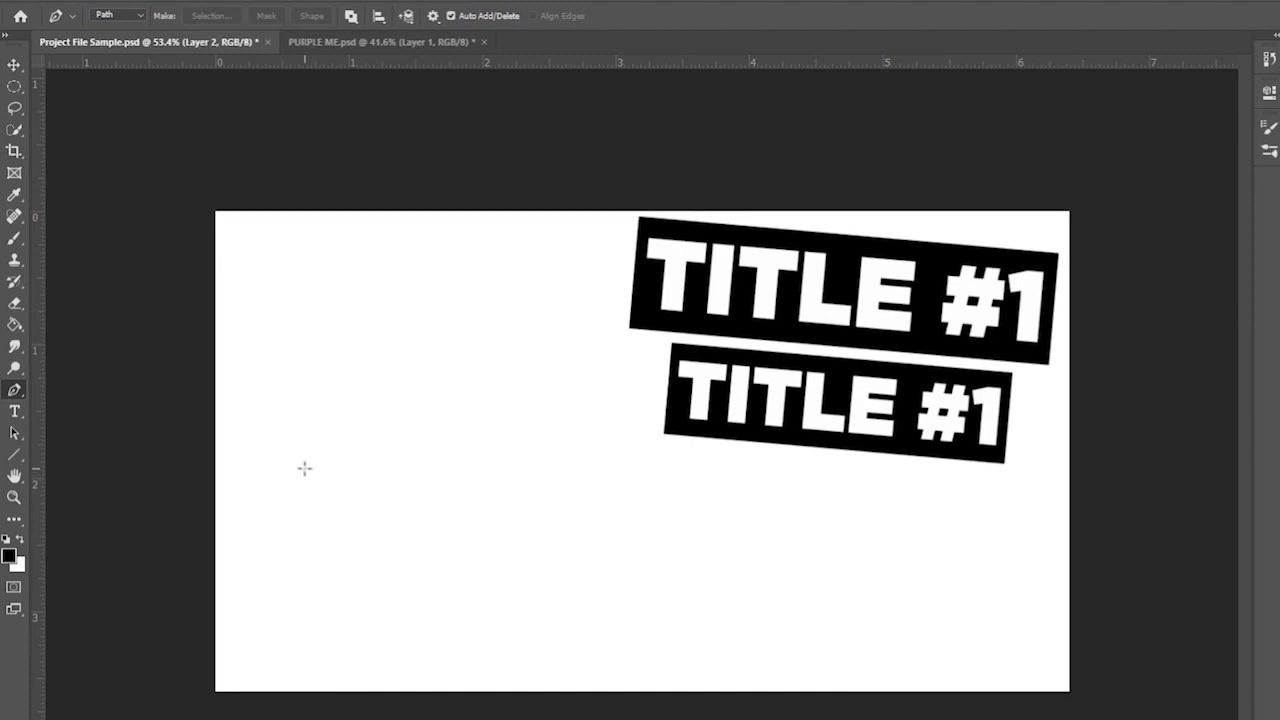
- Outline a closed right-pointing arrow path, correcting one misplaced anchor point
left_click(300, 468)
left_click(297, 565)
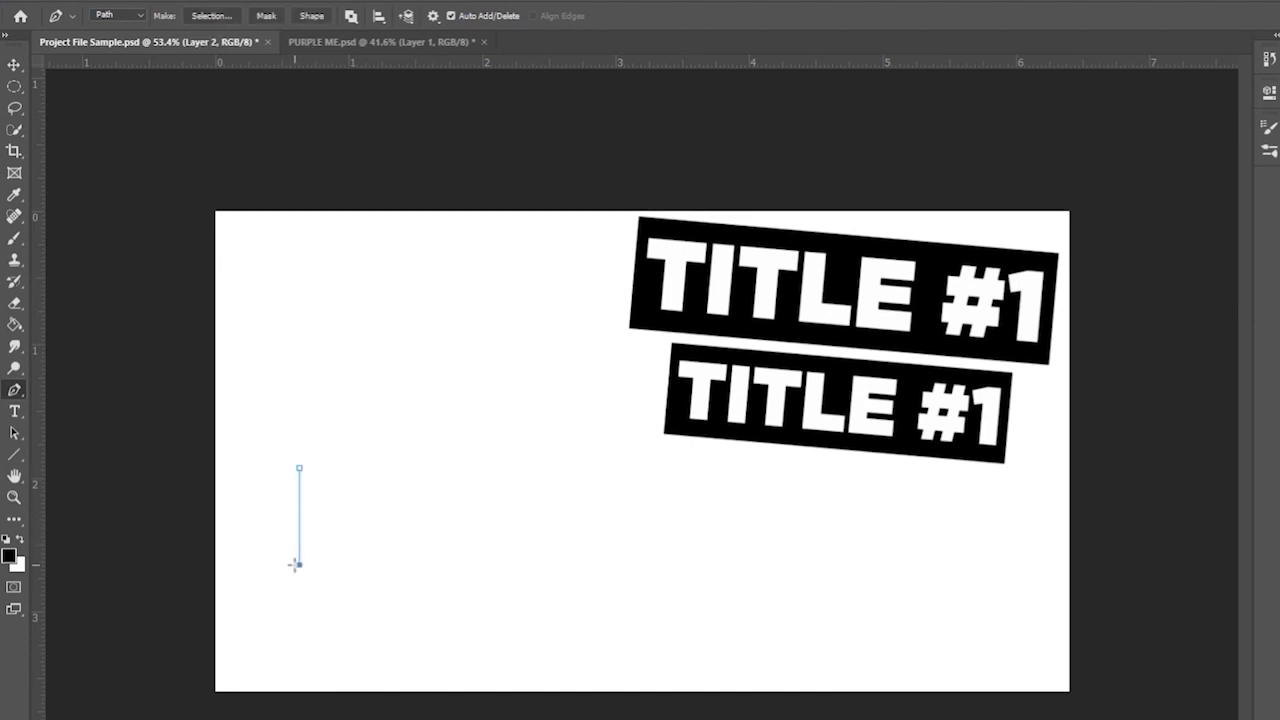
left_click(599, 557, "shift")
left_click(599, 663)
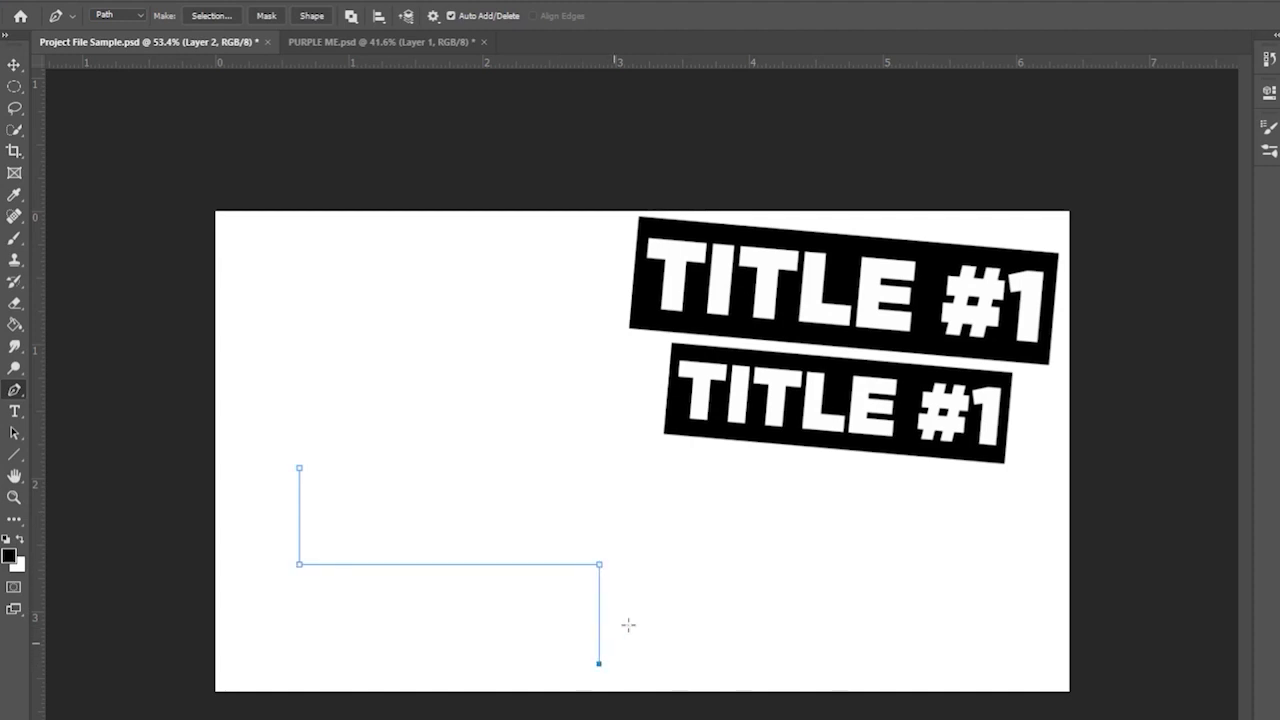
left_click(704, 501)
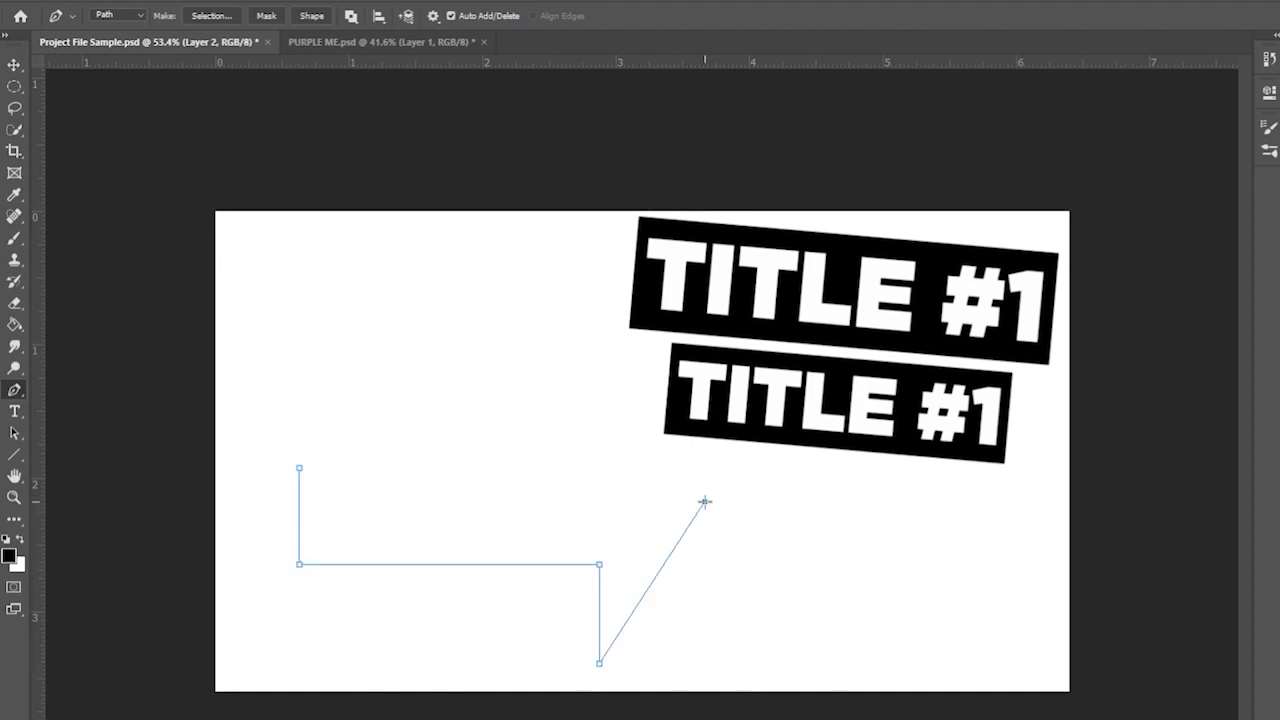
left_click(592, 351)
left_click(592, 441)
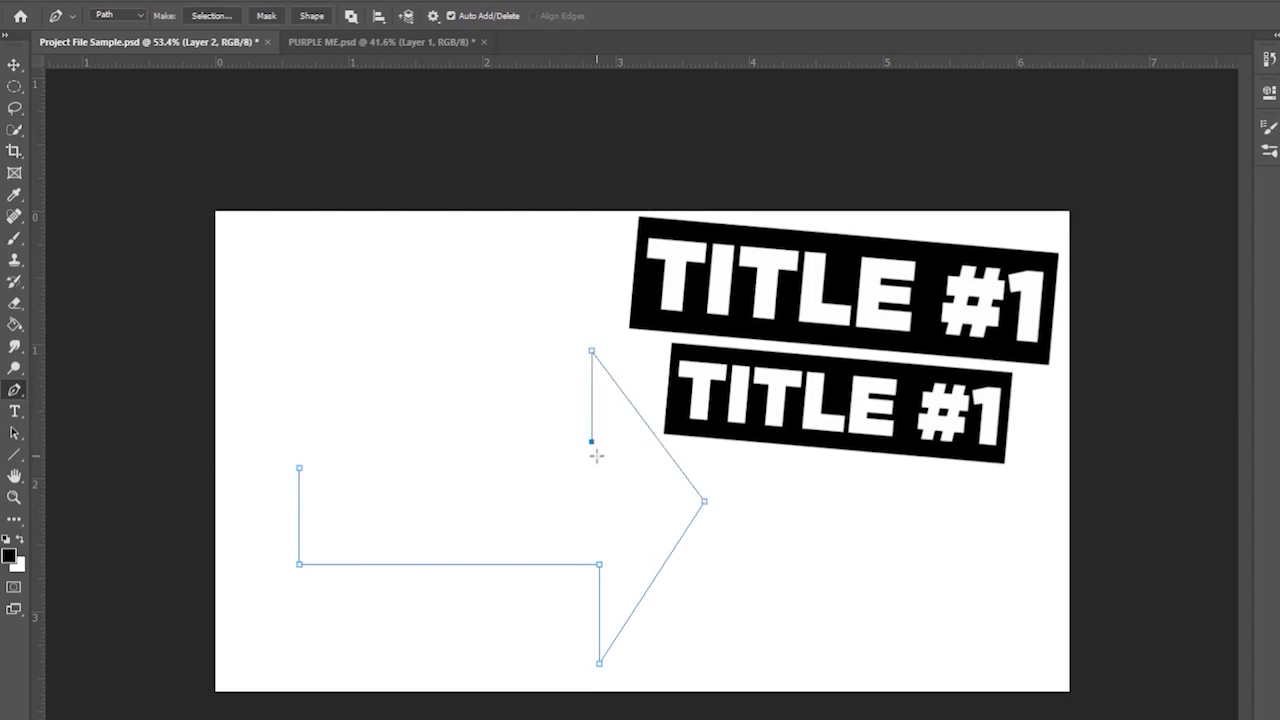
key("ctrl+z")
left_click(592, 466)
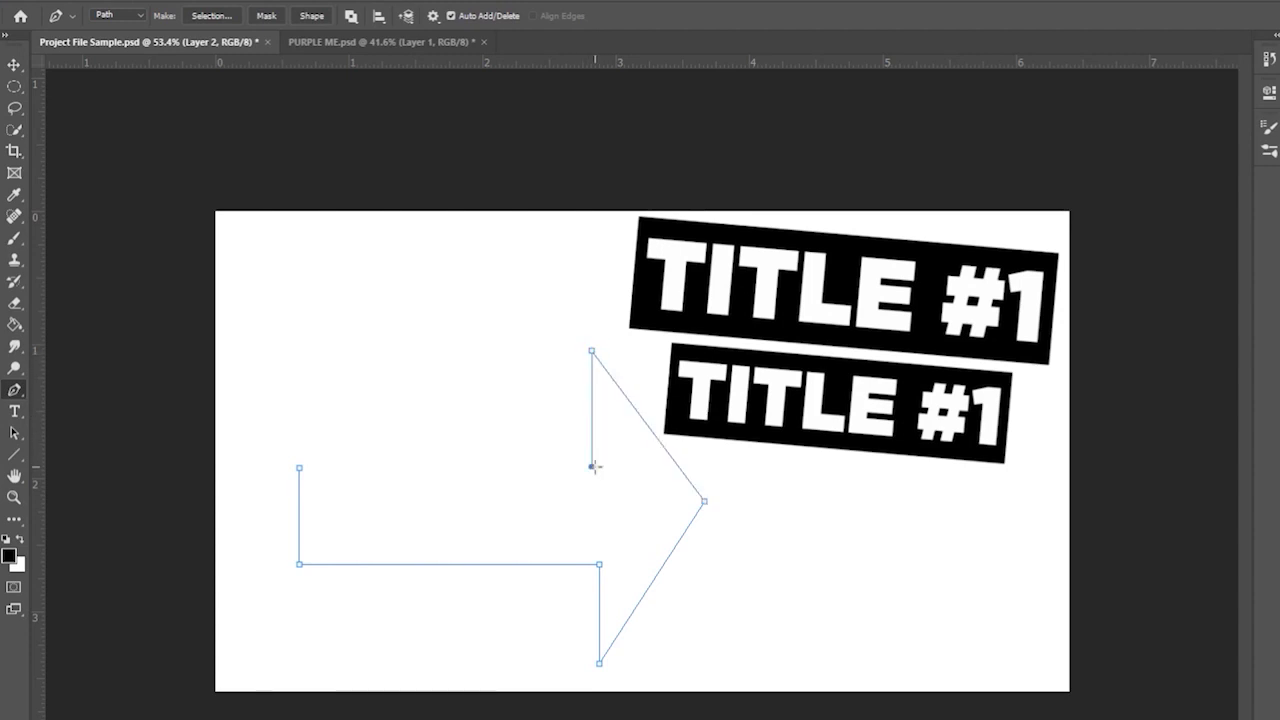
left_click(301, 469)
- Bring up the arrow path's context menu to choose Make Selection
right_click(488, 521)
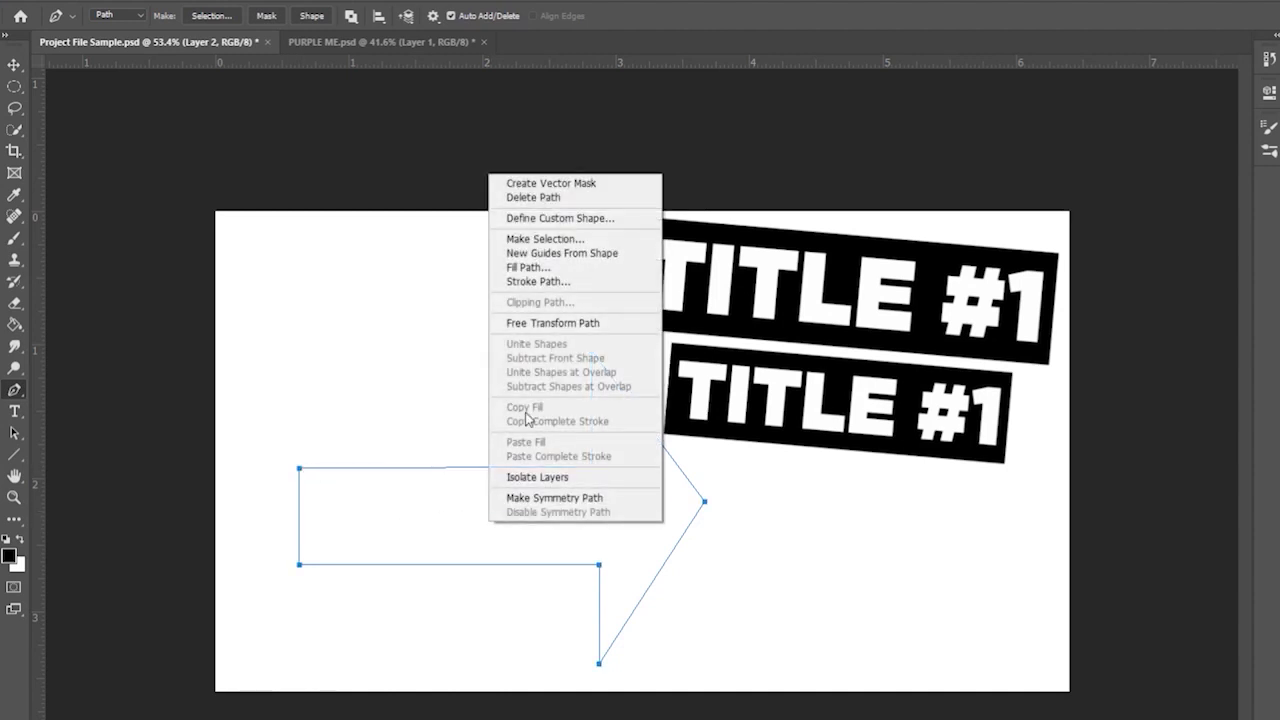
left_click(437, 525)
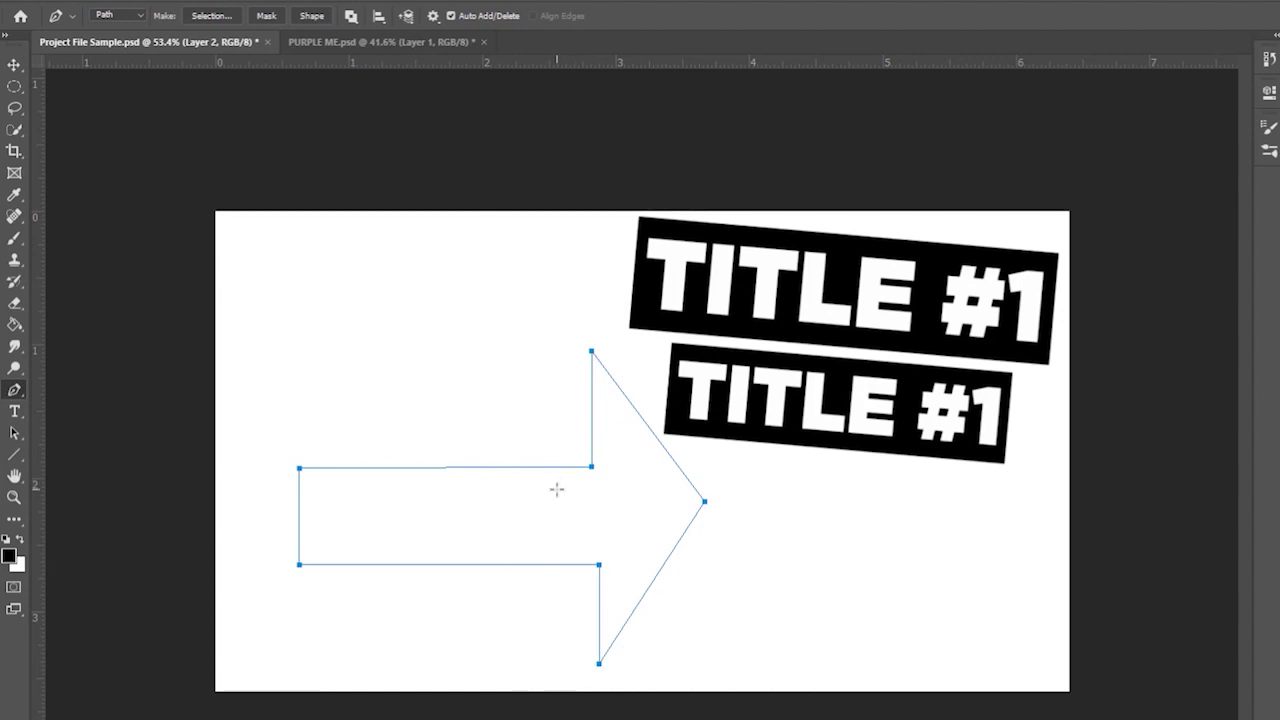
right_click(557, 489)
- Convert the arrow path to a selection and paint it black using Paint Bucket and a 1102 px brush
left_click(623, 556)
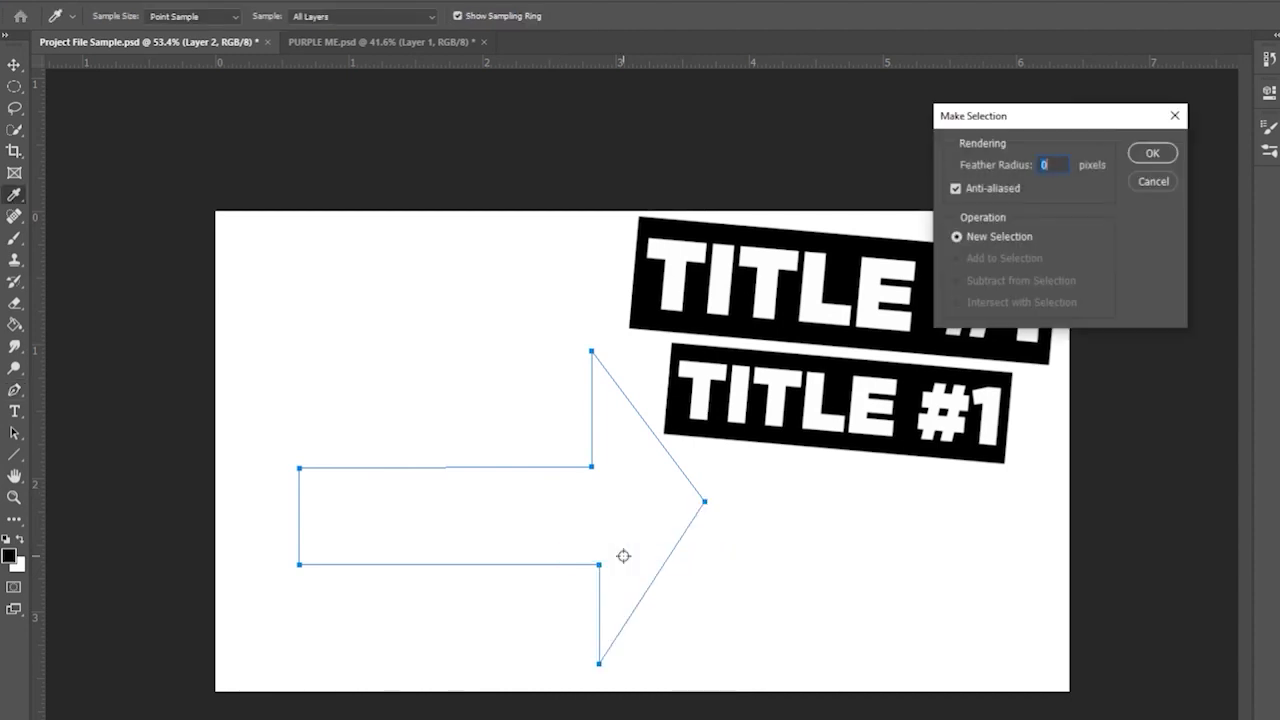
left_click(1158, 153)
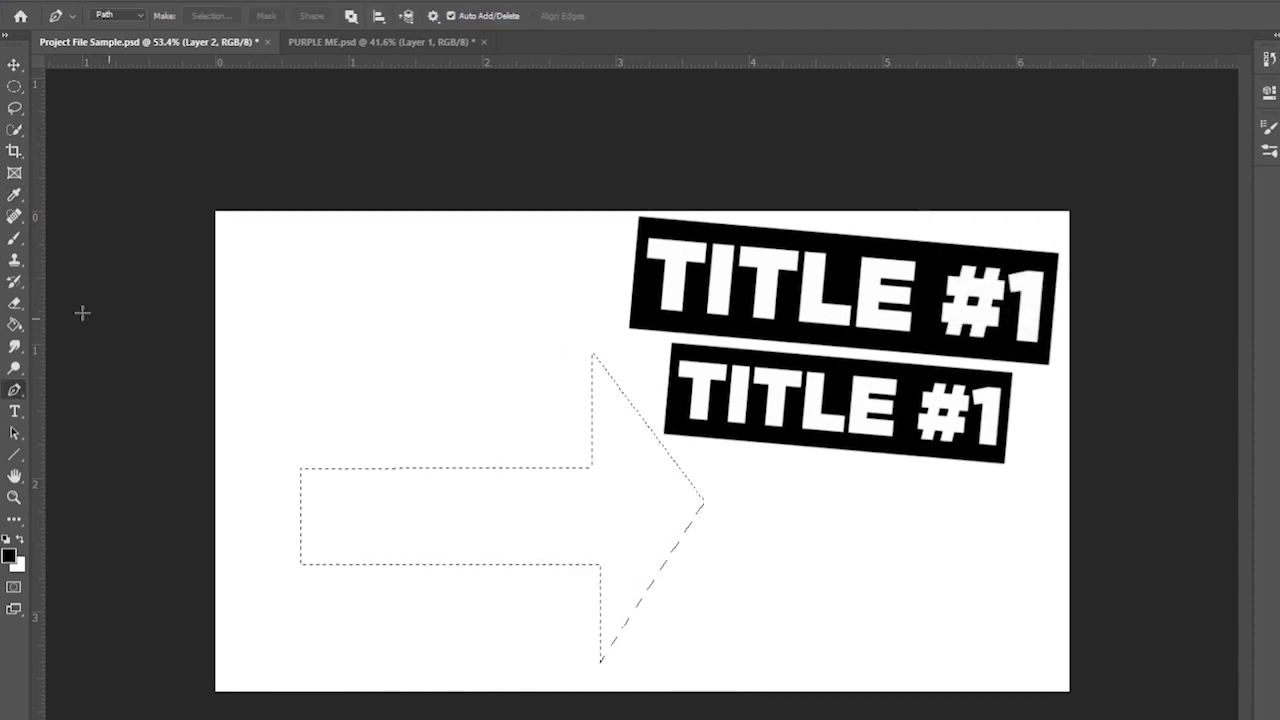
left_click(15, 326)
left_click(484, 545)
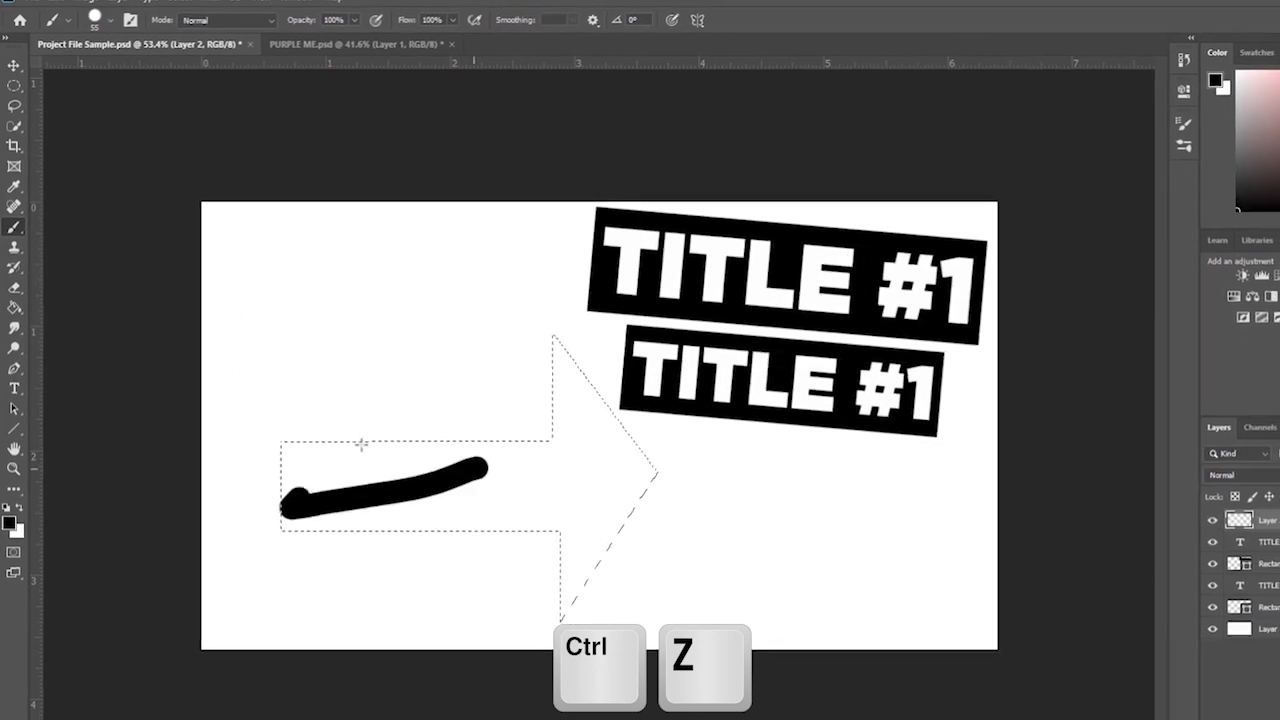
left_click_drag(361, 443, 201, 466)
left_click(95, 18)
left_click_drag(90, 72, 175, 73)
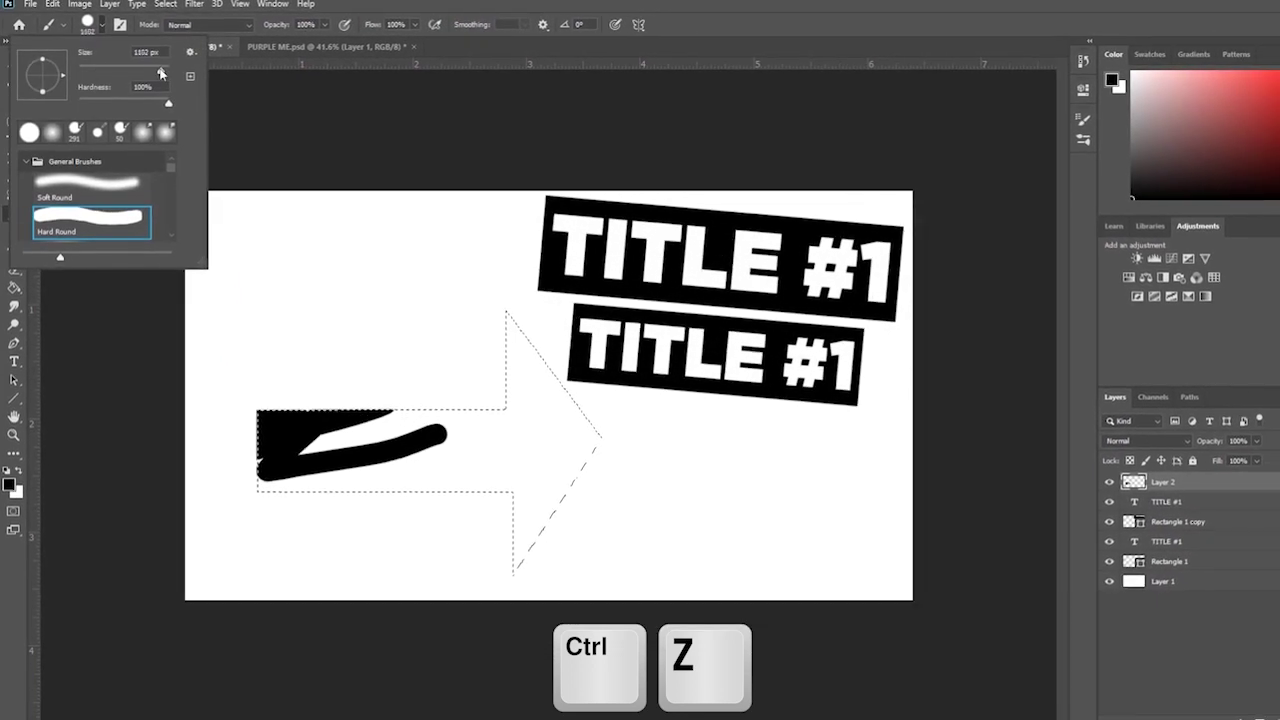
key("Return")
mouse_move(290, 445)
left_mouse_down()
mouse_move(273, 513)
mouse_move(358, 497)
mouse_move(440, 446)
mouse_move(417, 517)
mouse_move(444, 412)
mouse_move(463, 392)
mouse_move(558, 417)
mouse_move(490, 320)
mouse_move(508, 377)
left_mouse_up()
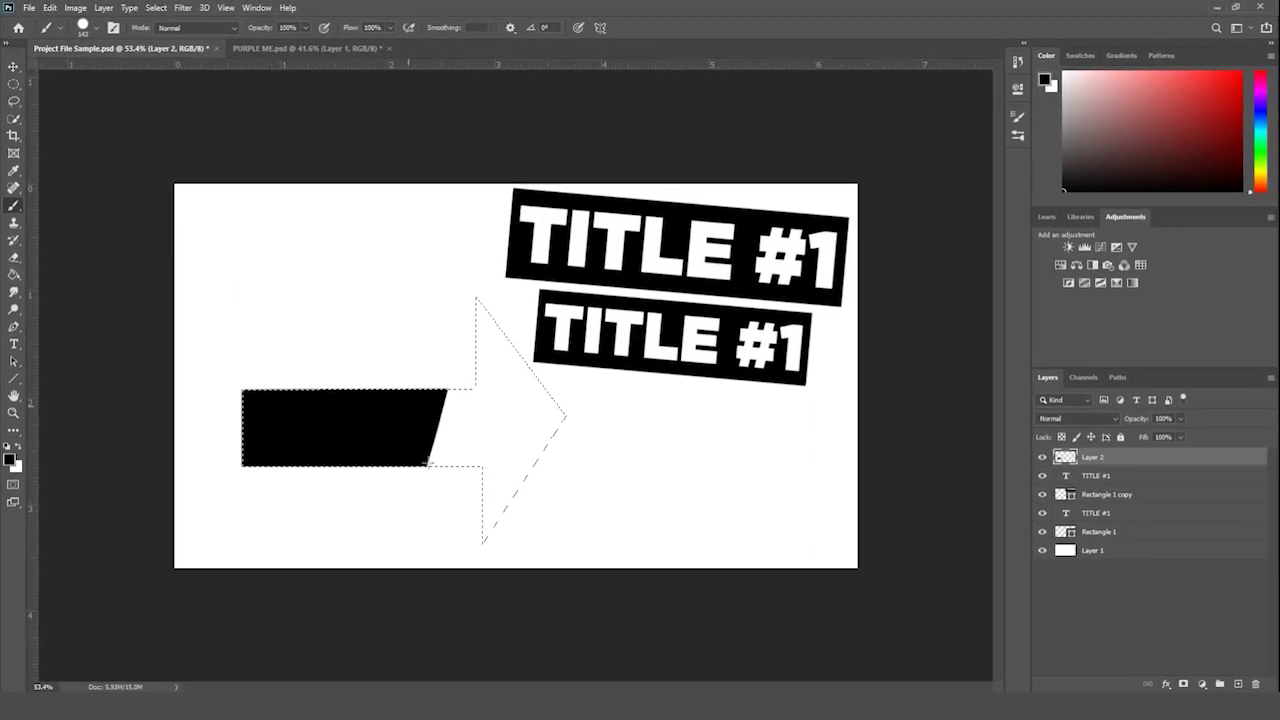
- Deselect the arrow, shrink it, and flatten it to about half its height
left_click(13, 88)
left_click(453, 207)
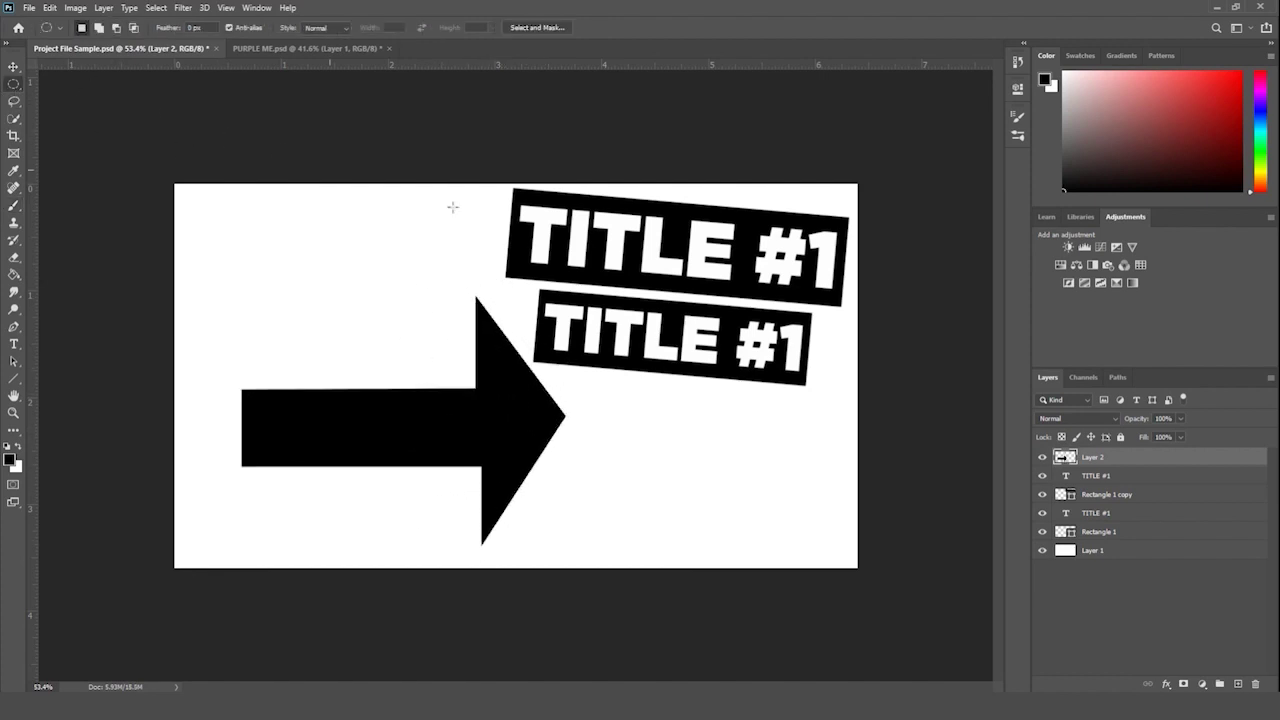
key("ctrl+t")
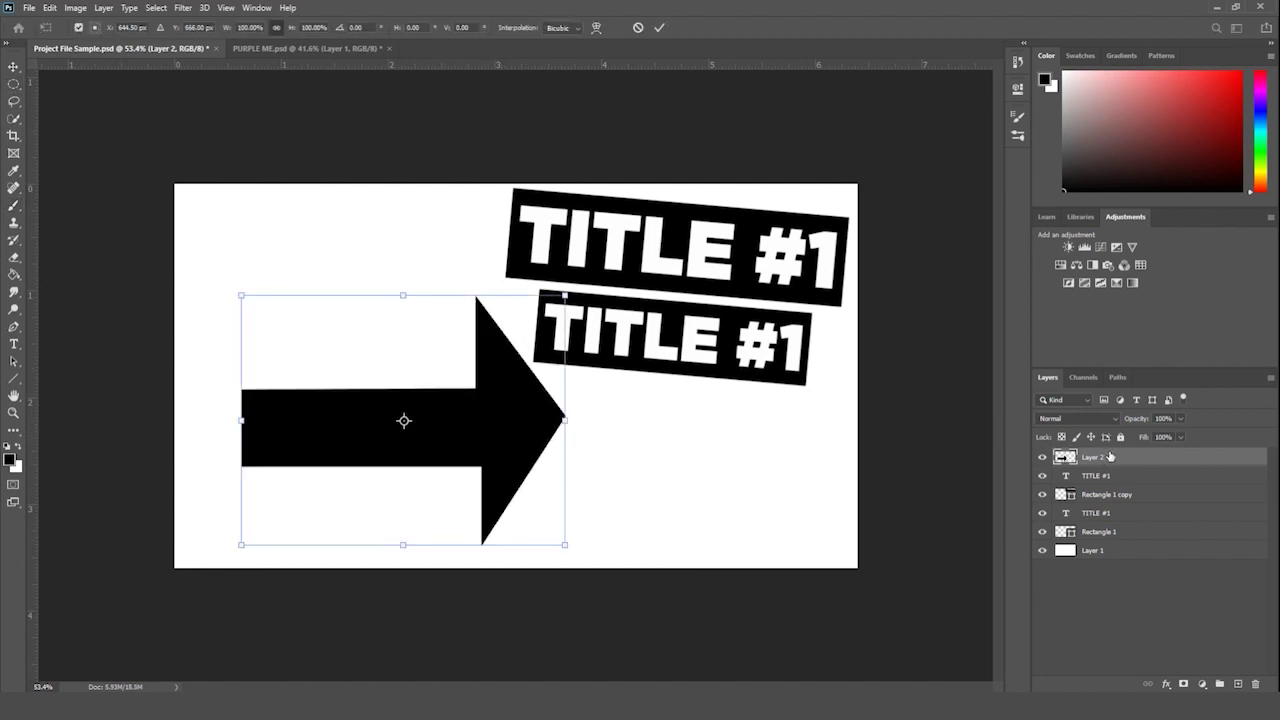
key("Return")
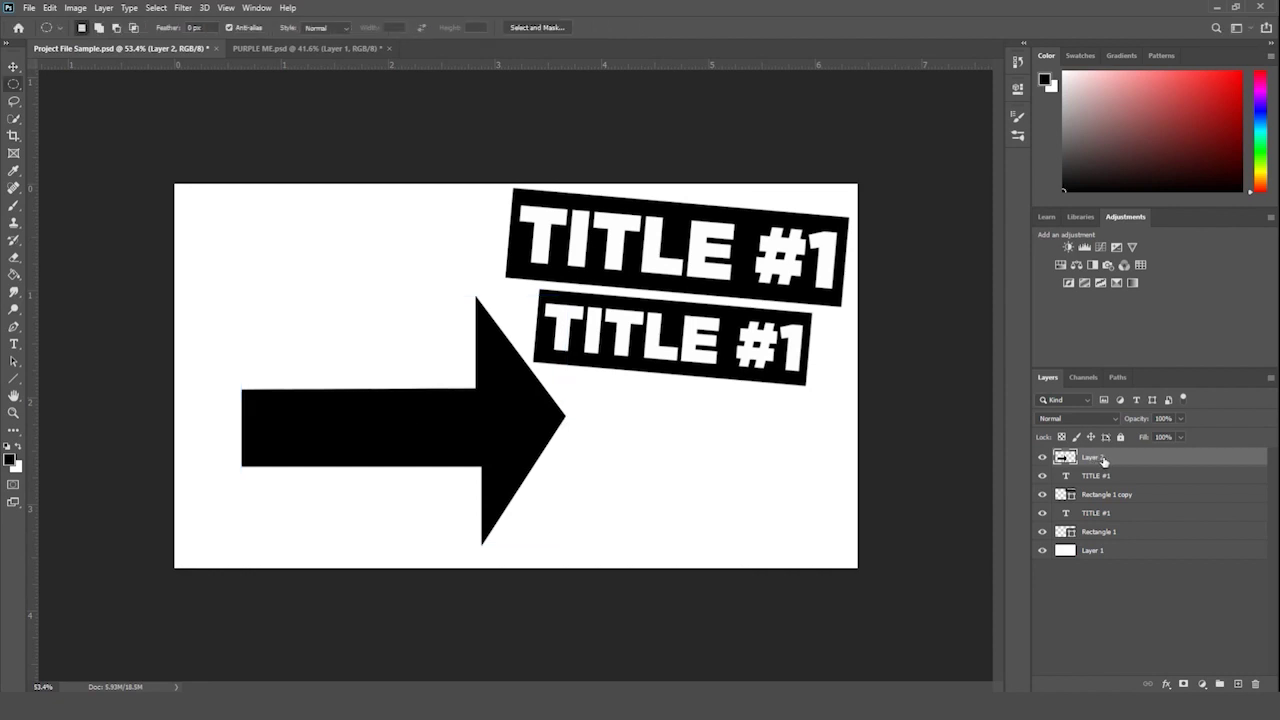
key("ctrl+t")
left_click_drag(406, 292, 404, 373)
key("shift")
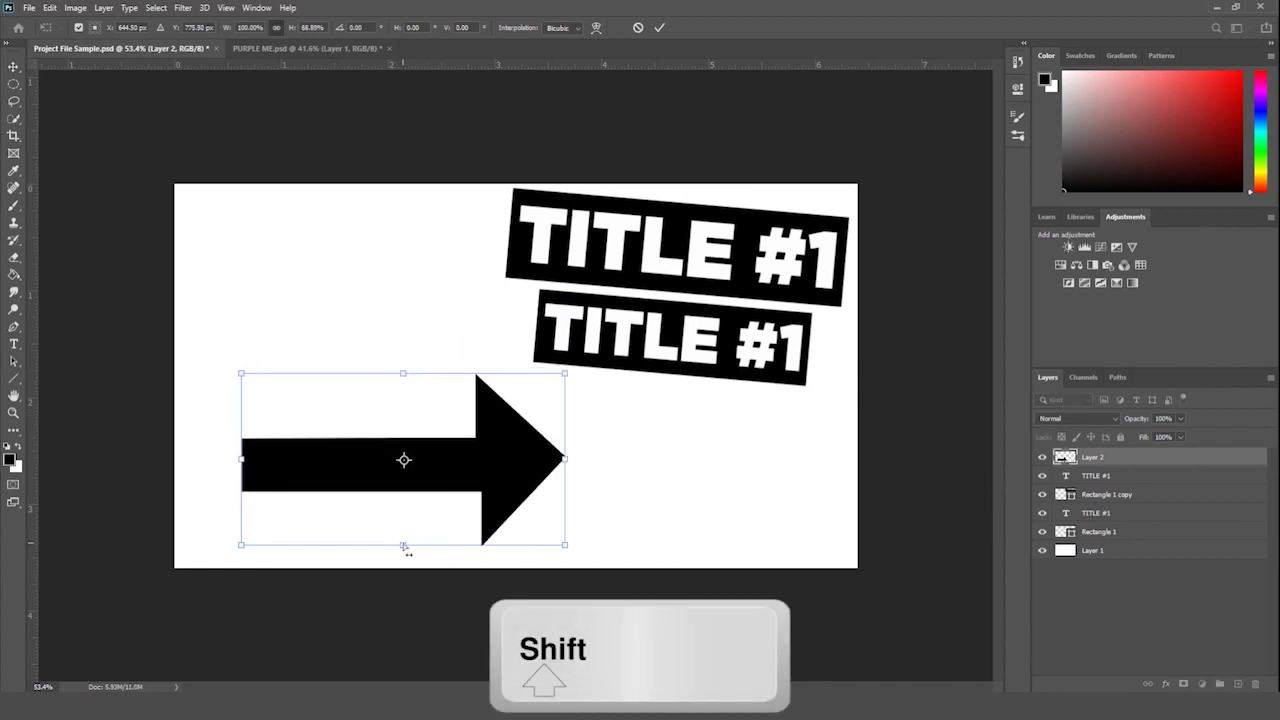
left_click_drag(405, 545, 401, 501)
- Distort the arrow's corners so its tip stretches up toward the TITLE #1 banners
key("ctrl")
left_click_drag(564, 499, 517, 546)
left_click_drag(566, 374, 440, 277)
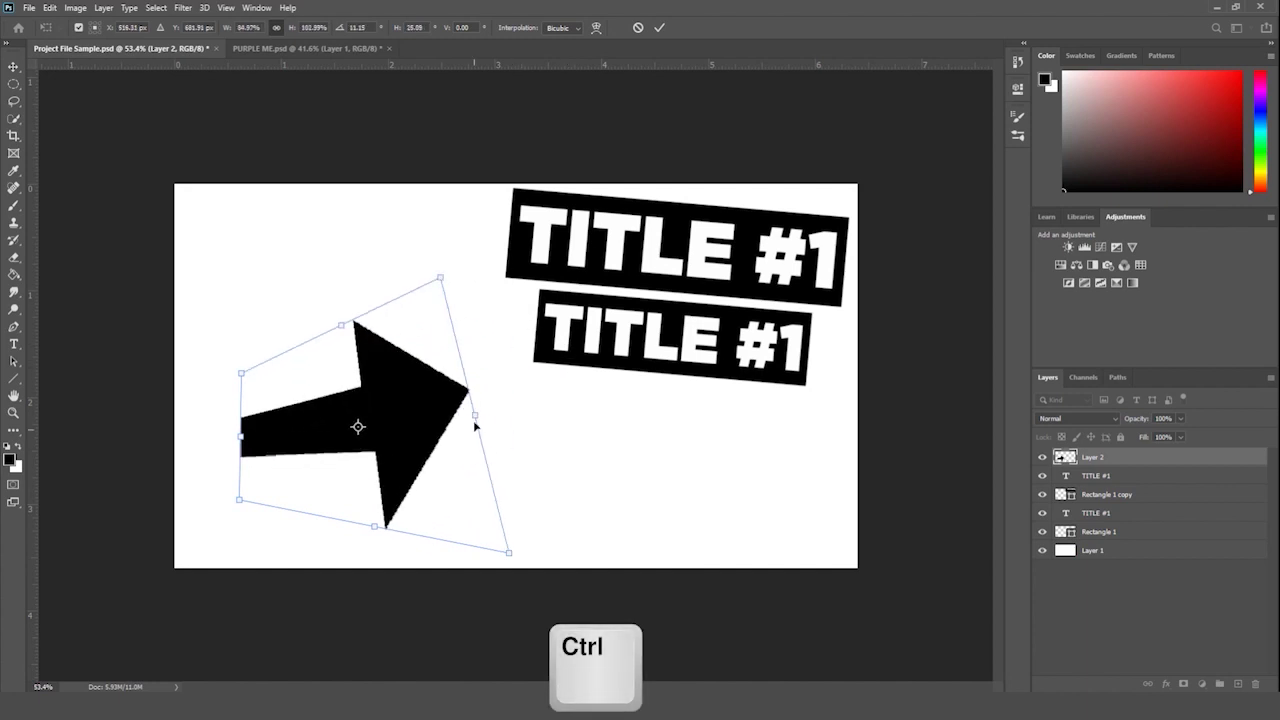
left_click_drag(474, 423, 538, 388)
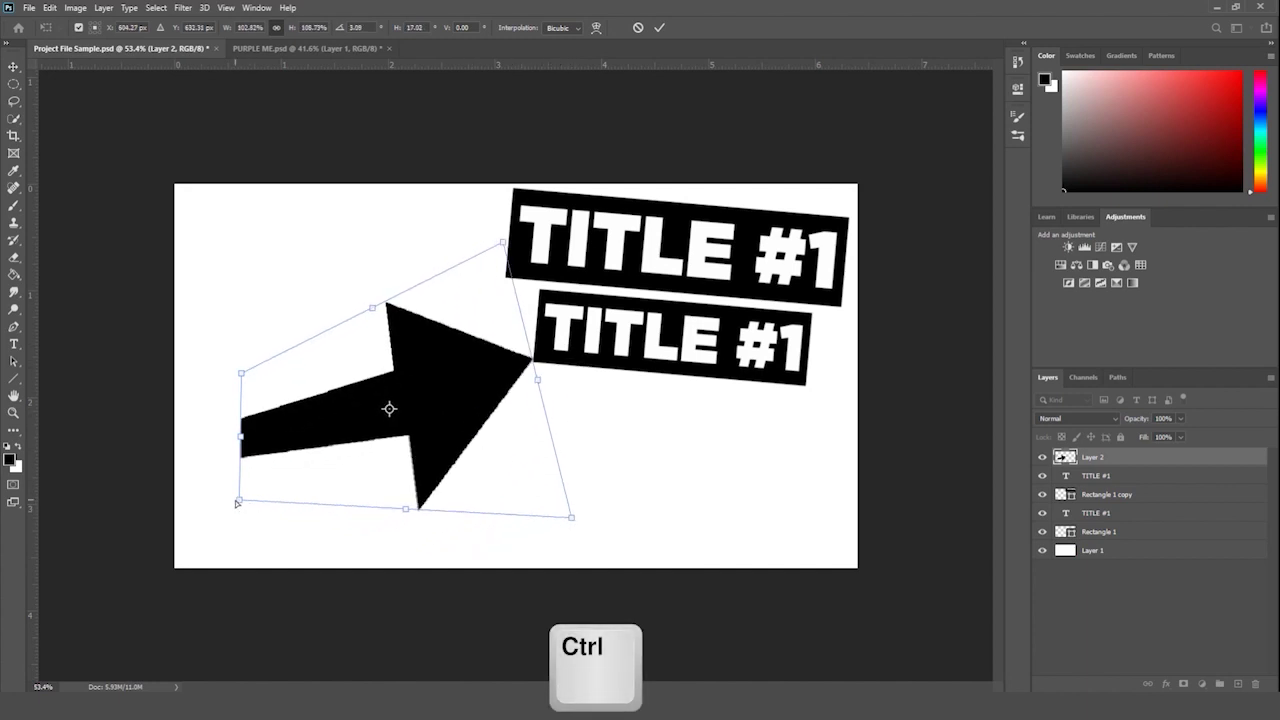
left_click_drag(241, 373, 225, 418)
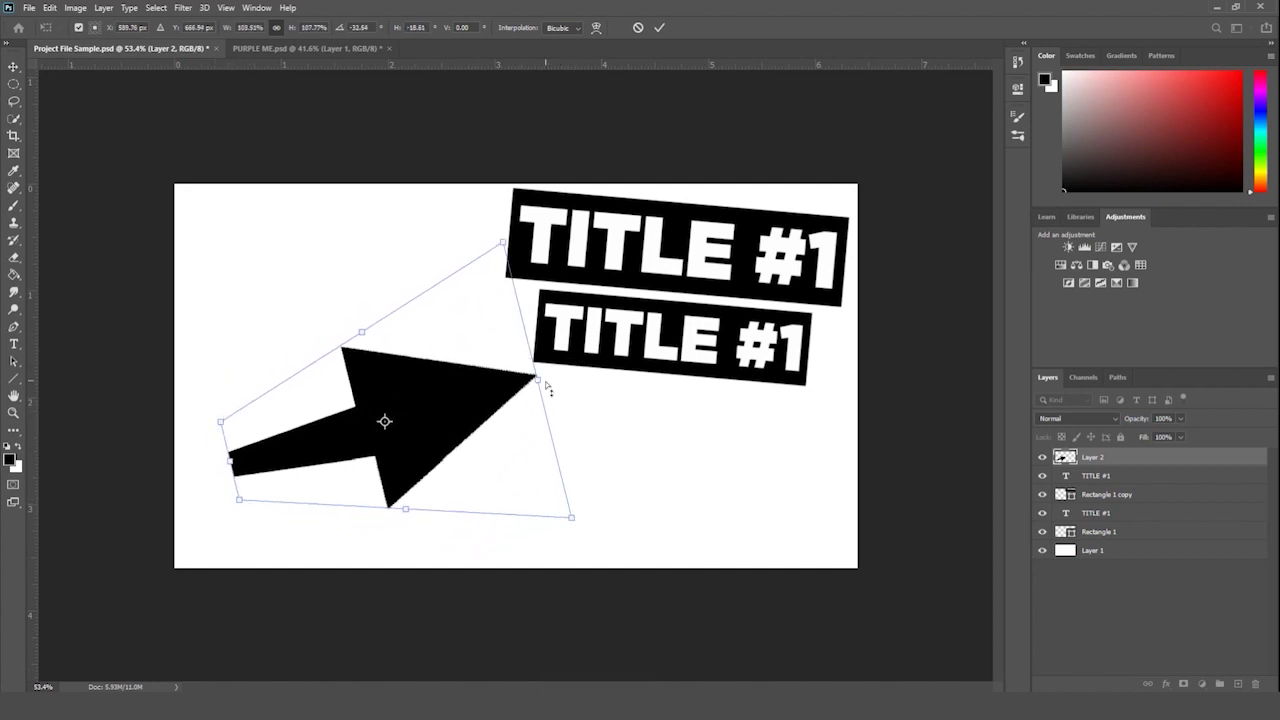
- Rotate the arrow to about -26.9° and commit the transformation
left_click_drag(548, 389, 528, 318)
left_click_drag(245, 512, 241, 529)
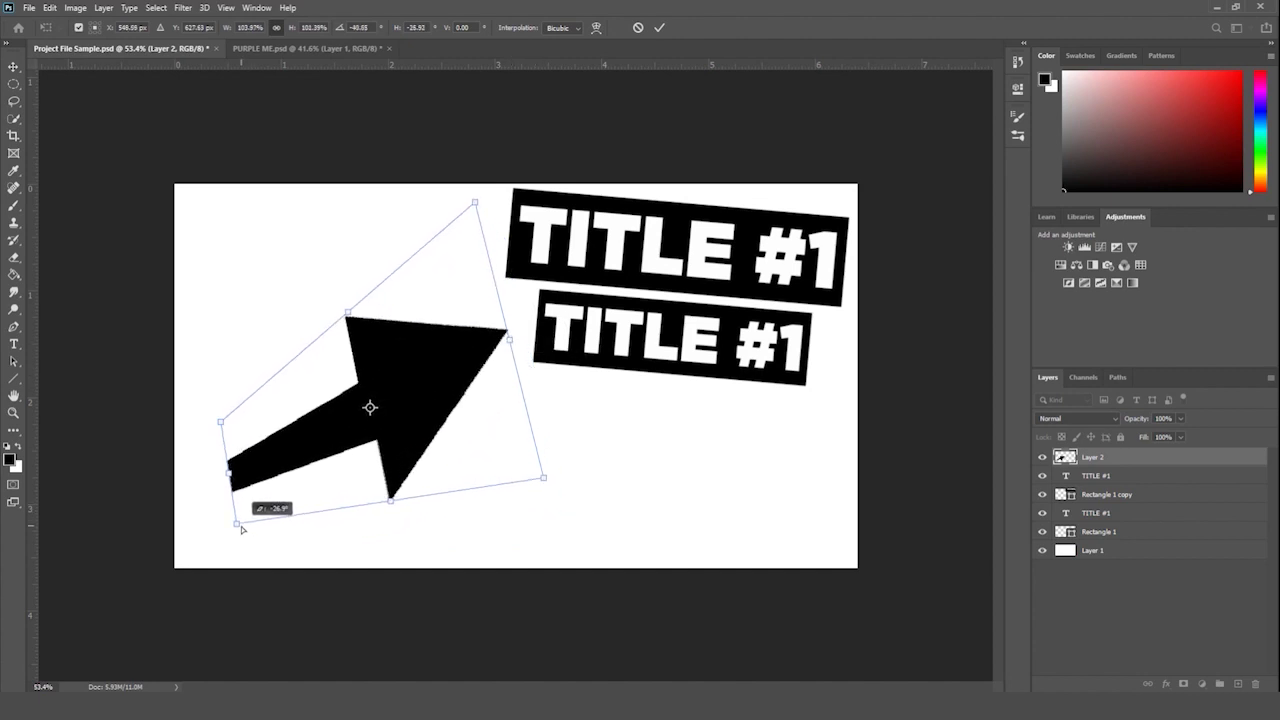
key("Return")
key("m")
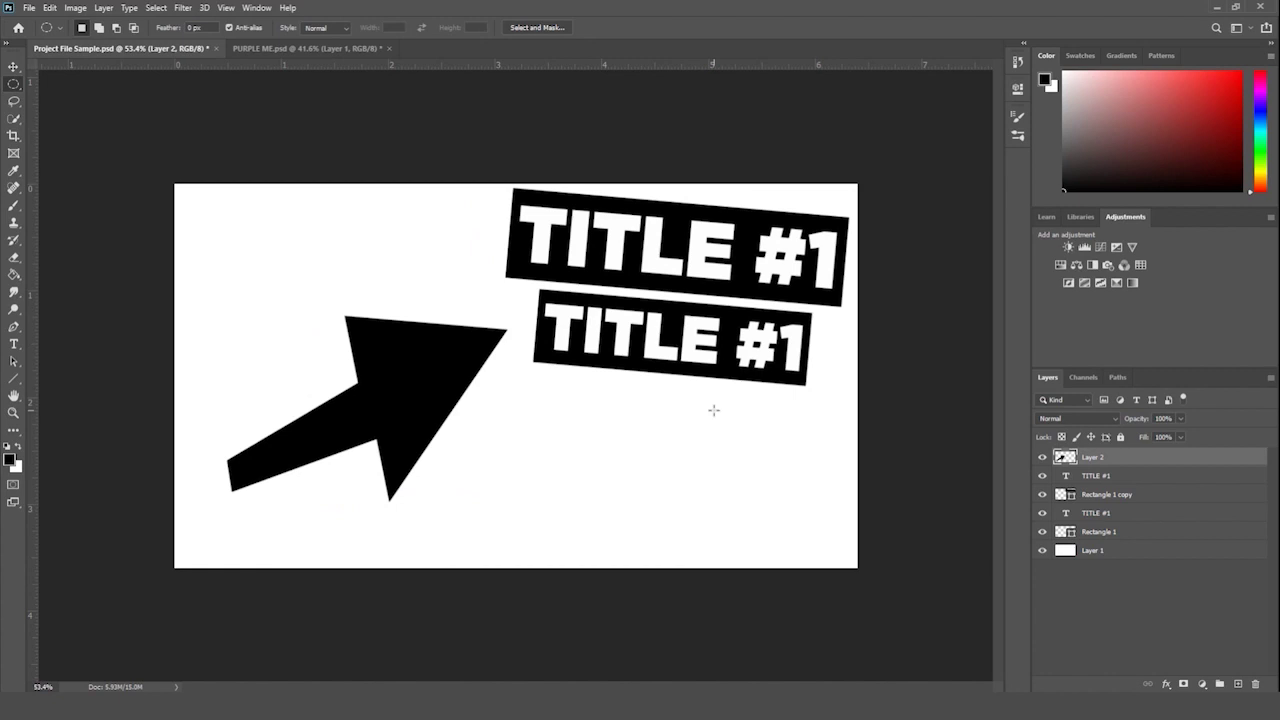
left_click_drag(14, 378, 36, 386)
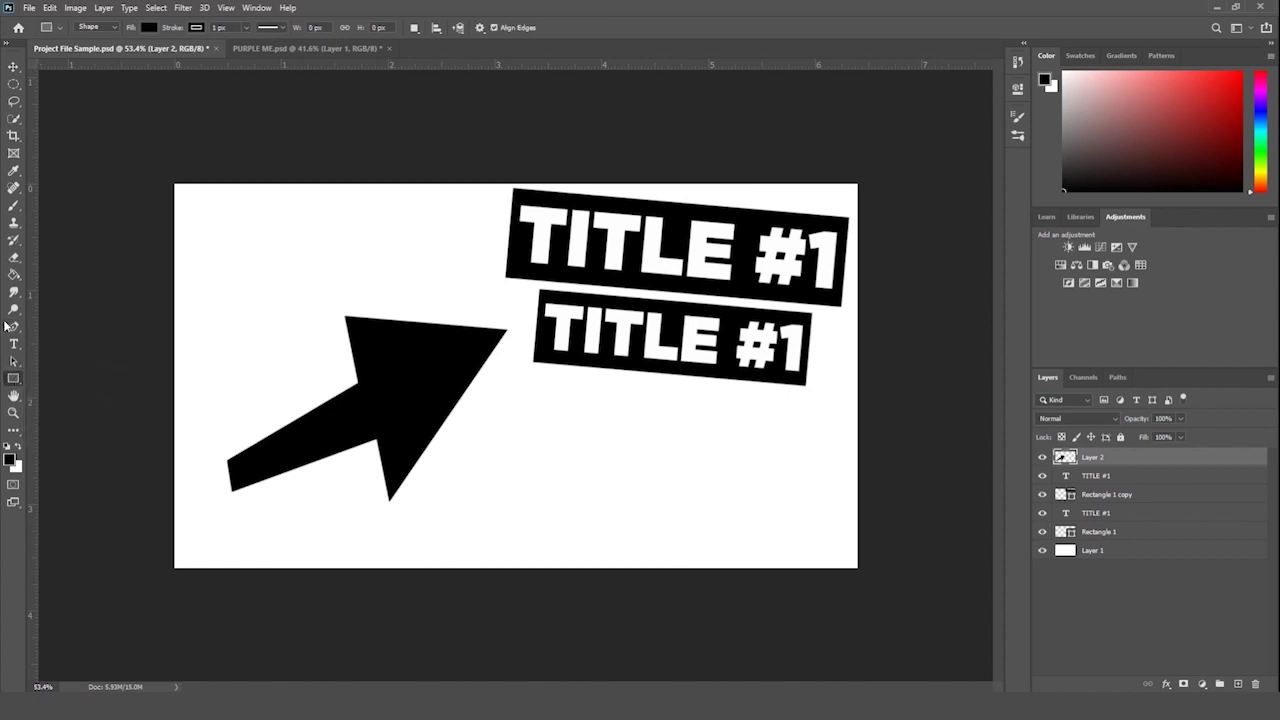
left_click_drag(14, 328, 75, 330)
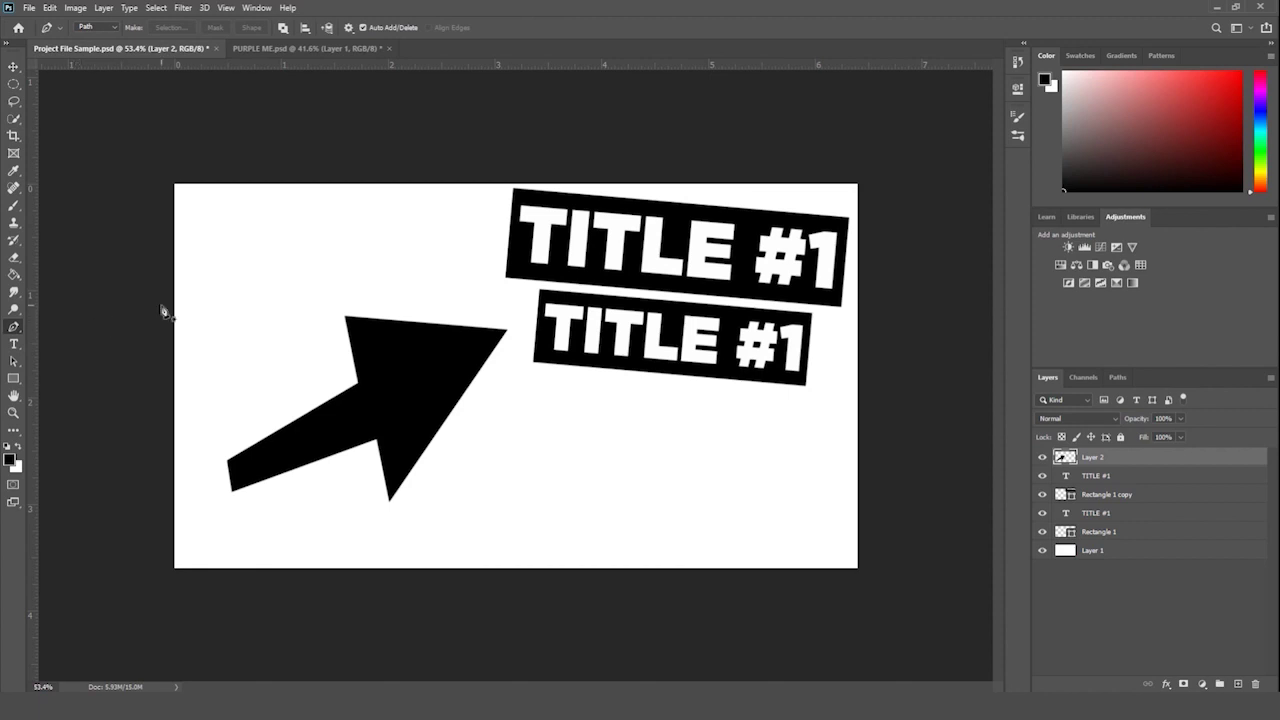
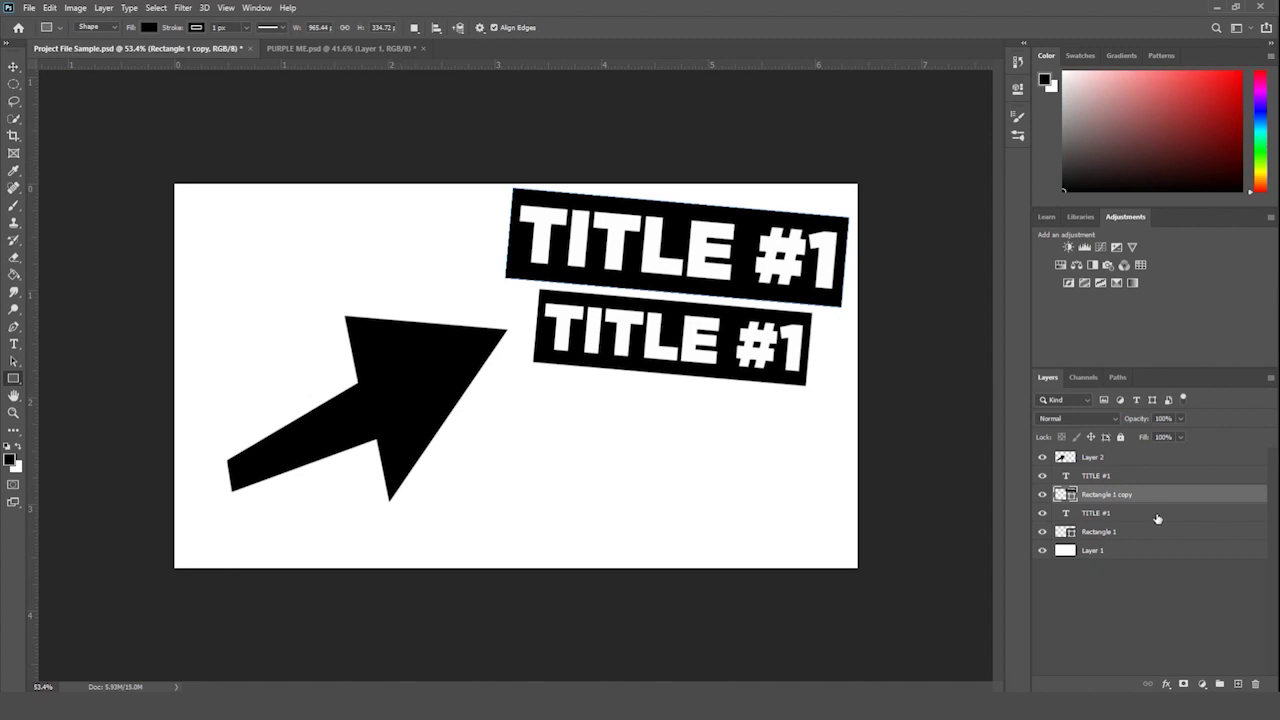
- Select the Rectangle 1 copy layer and fill the upper TITLE #1 banner red
left_click(1125, 513)
left_click(1133, 494)
left_click(1100, 459)
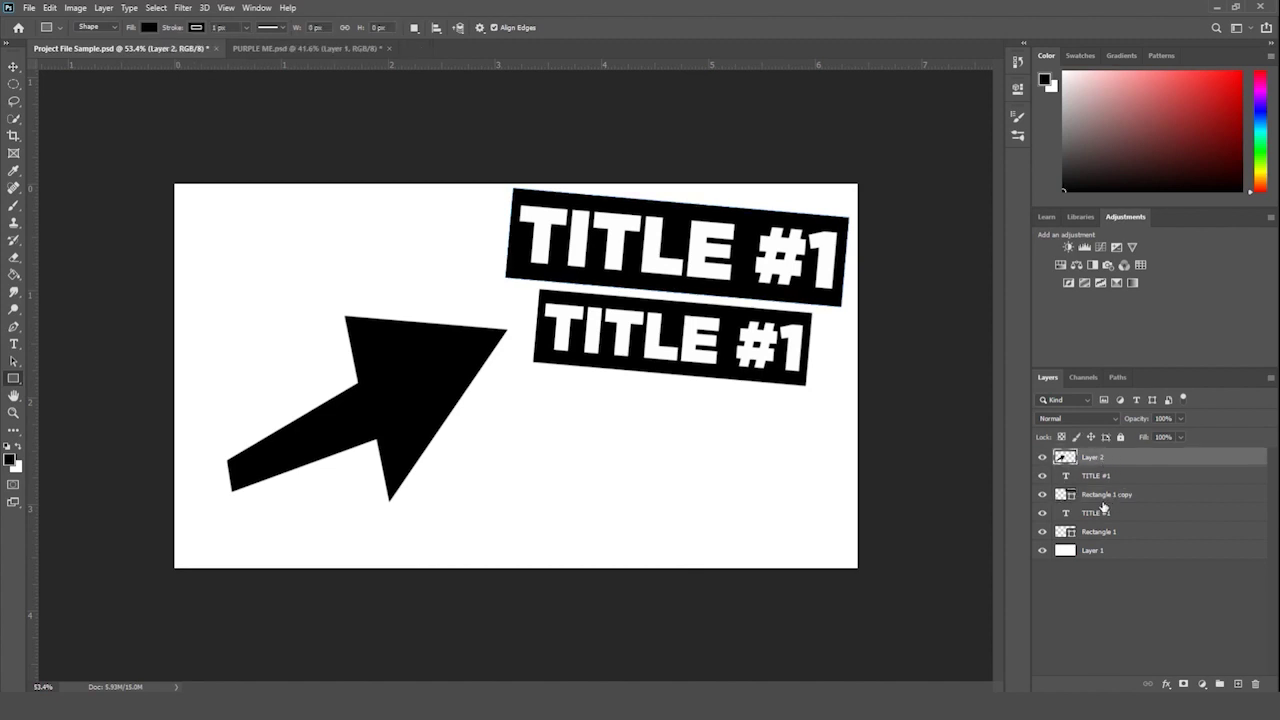
left_click(1105, 496)
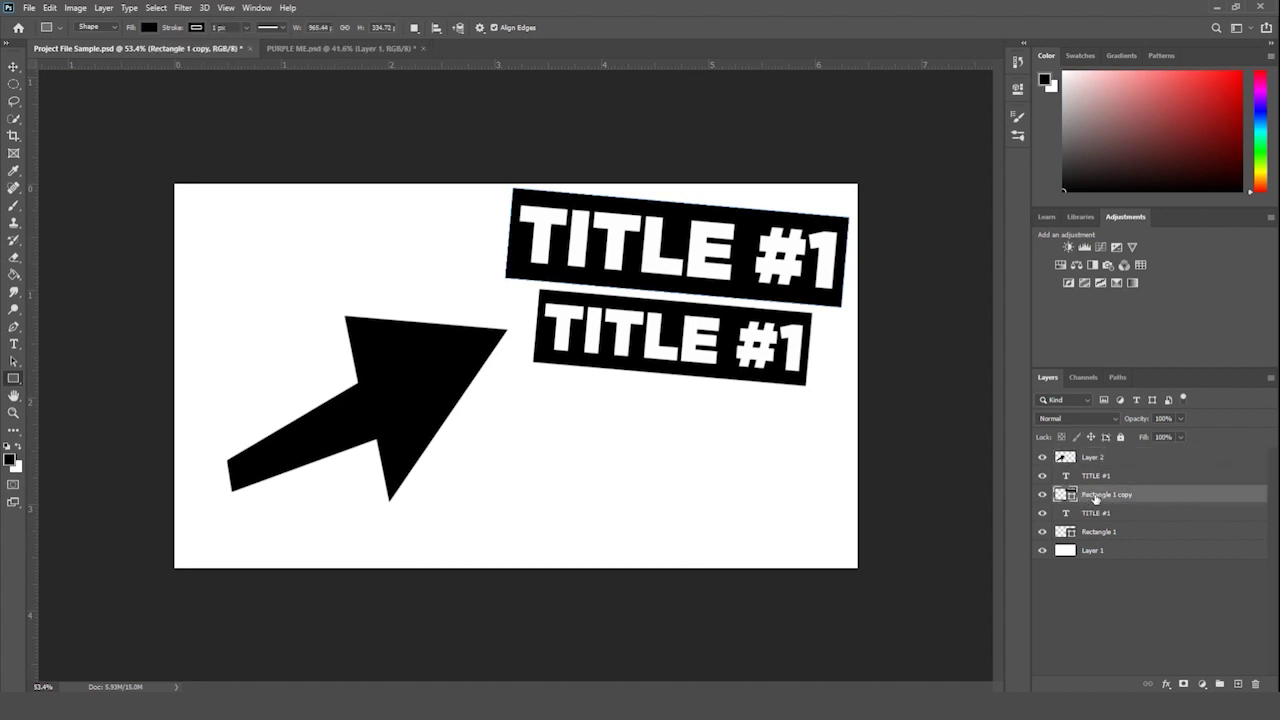
left_click(1103, 458)
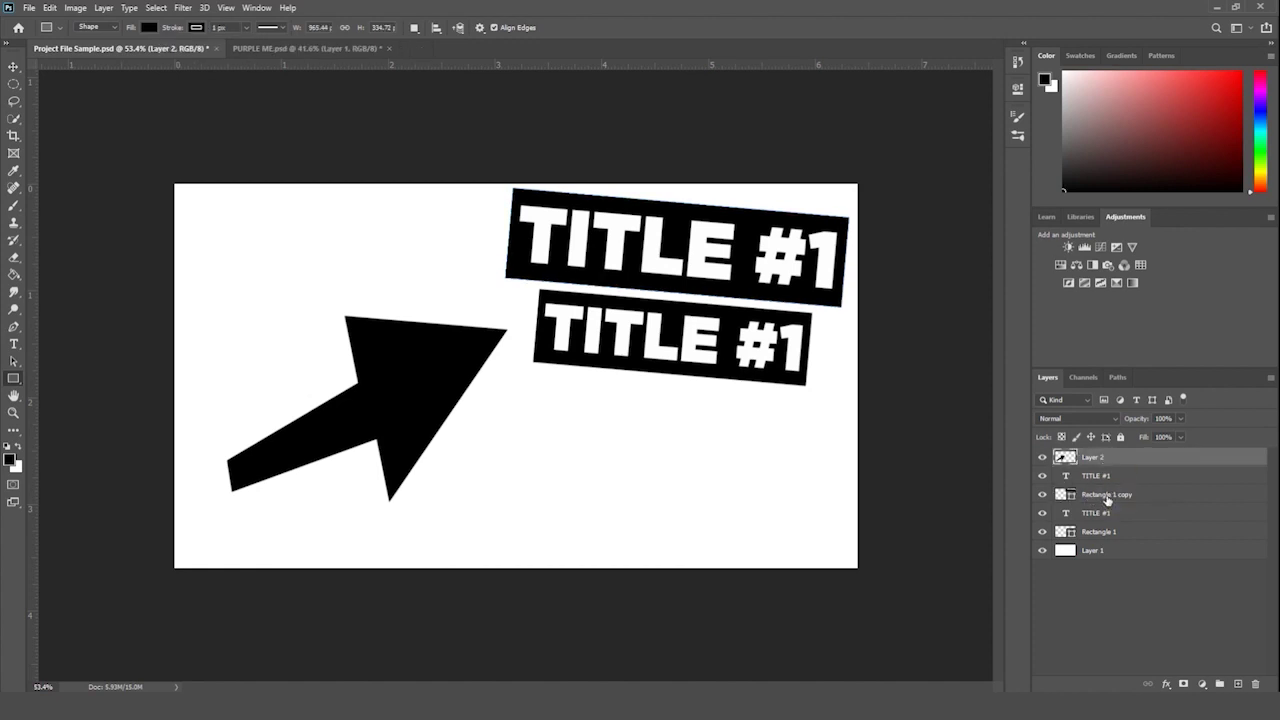
left_click(1110, 497)
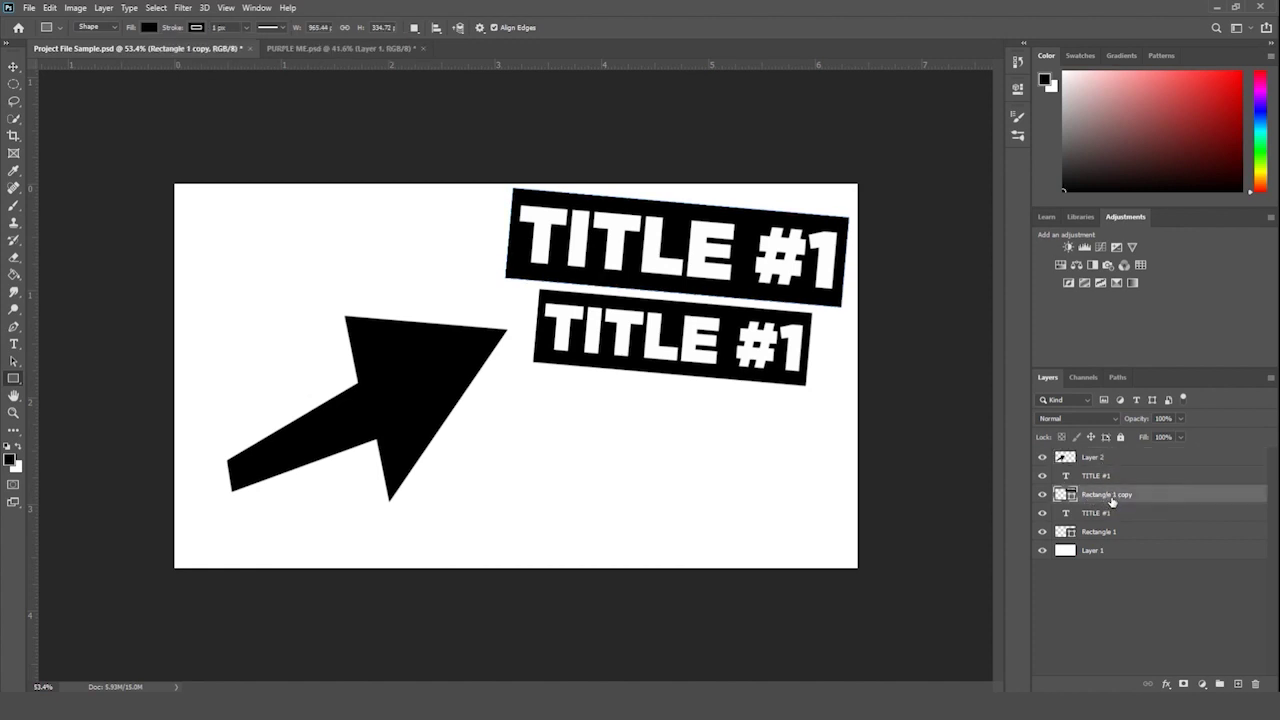
left_click(150, 32)
left_click(79, 93)
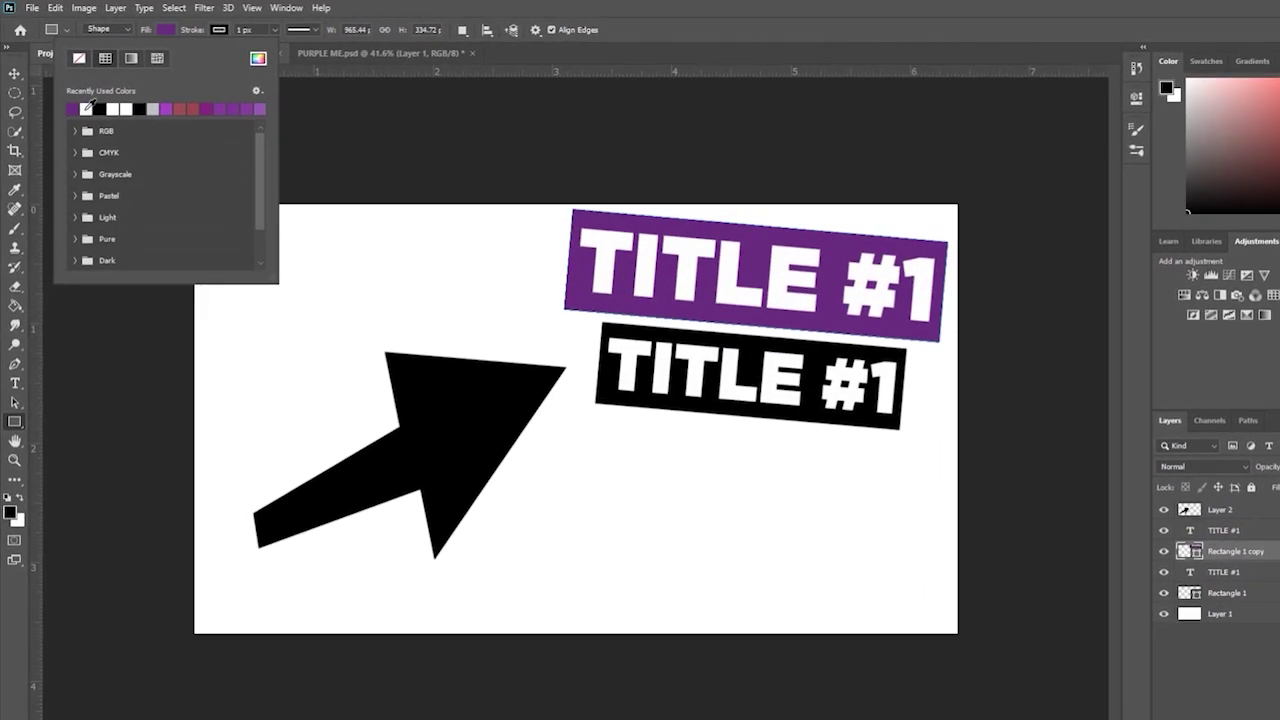
left_click(86, 108)
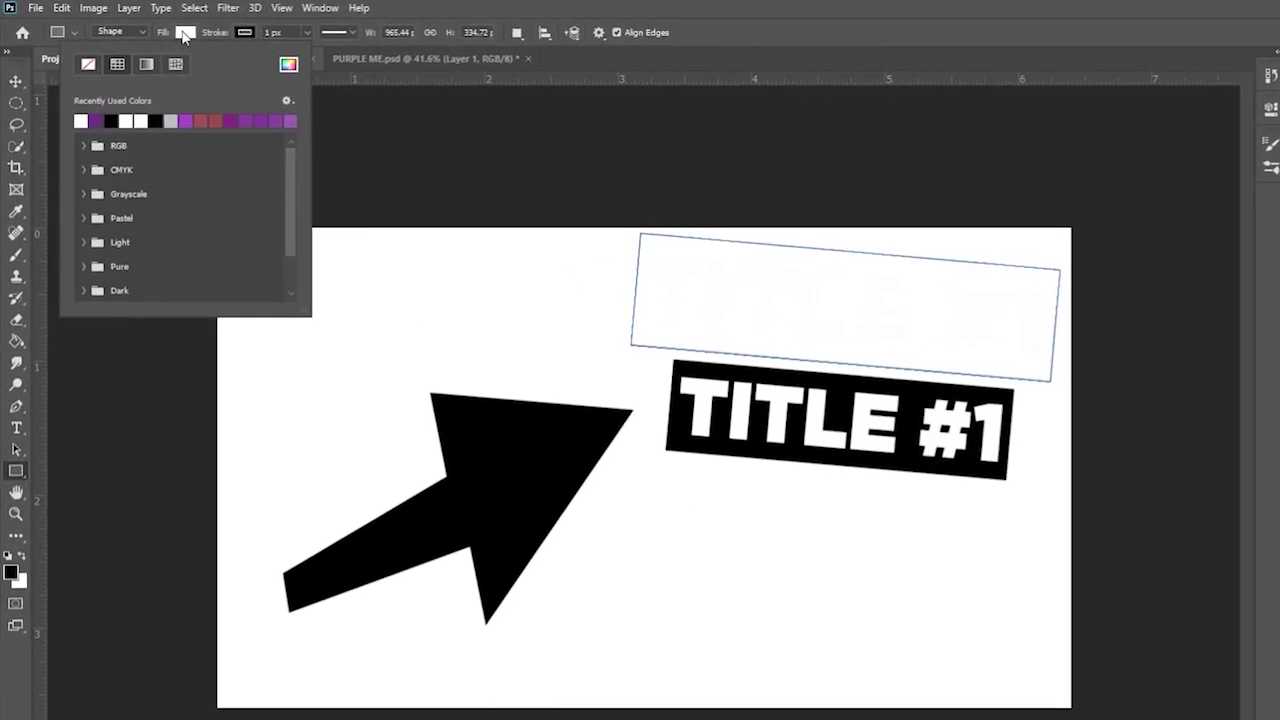
left_click(84, 145)
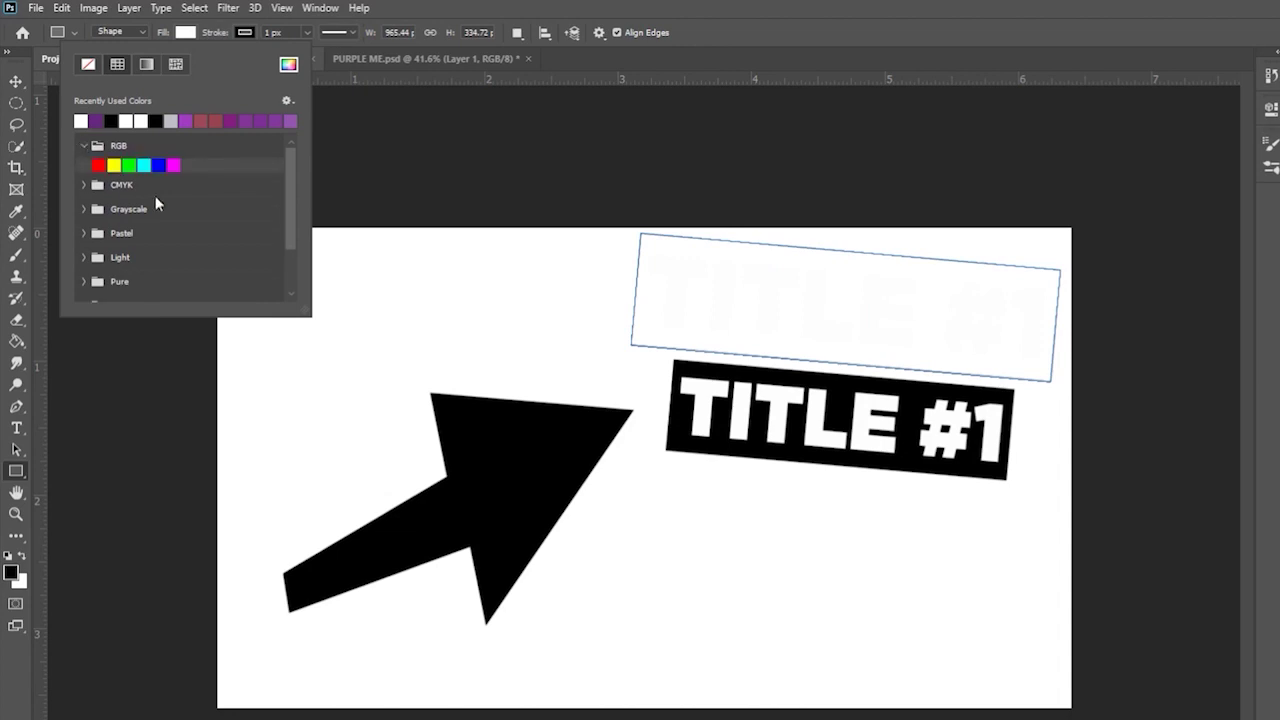
left_click(99, 165)
key("Return")
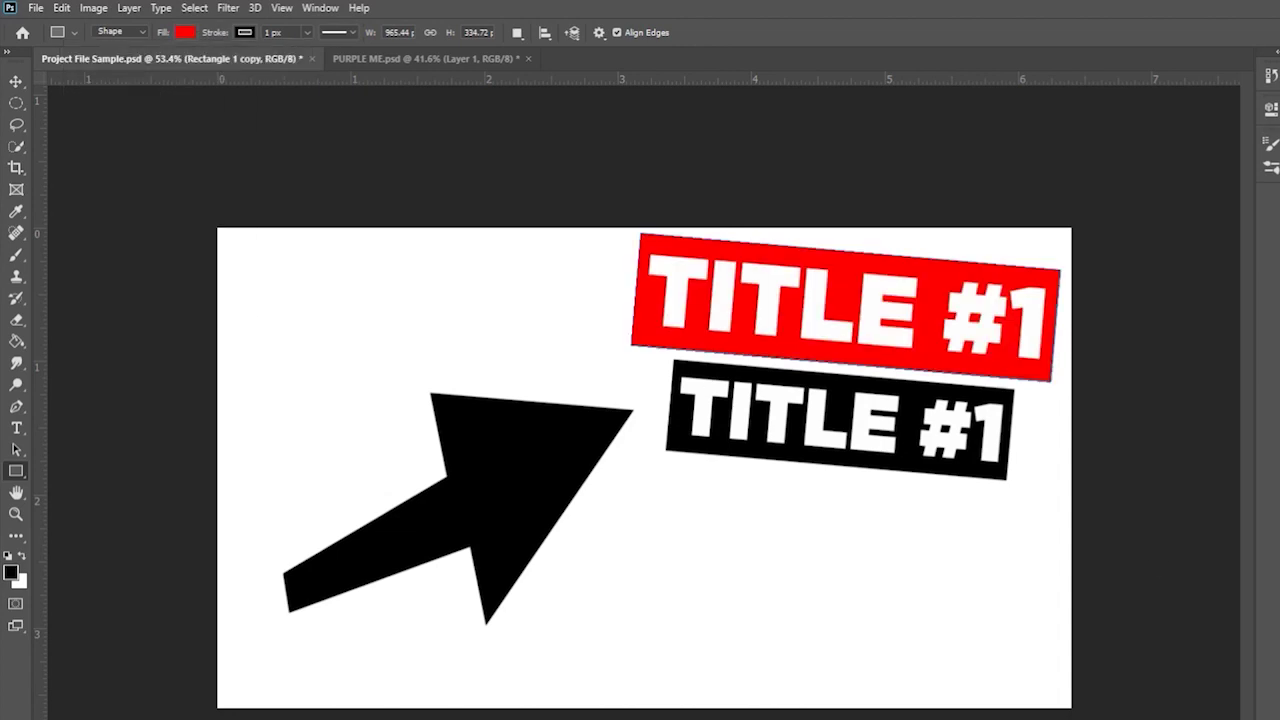
key("Escape")
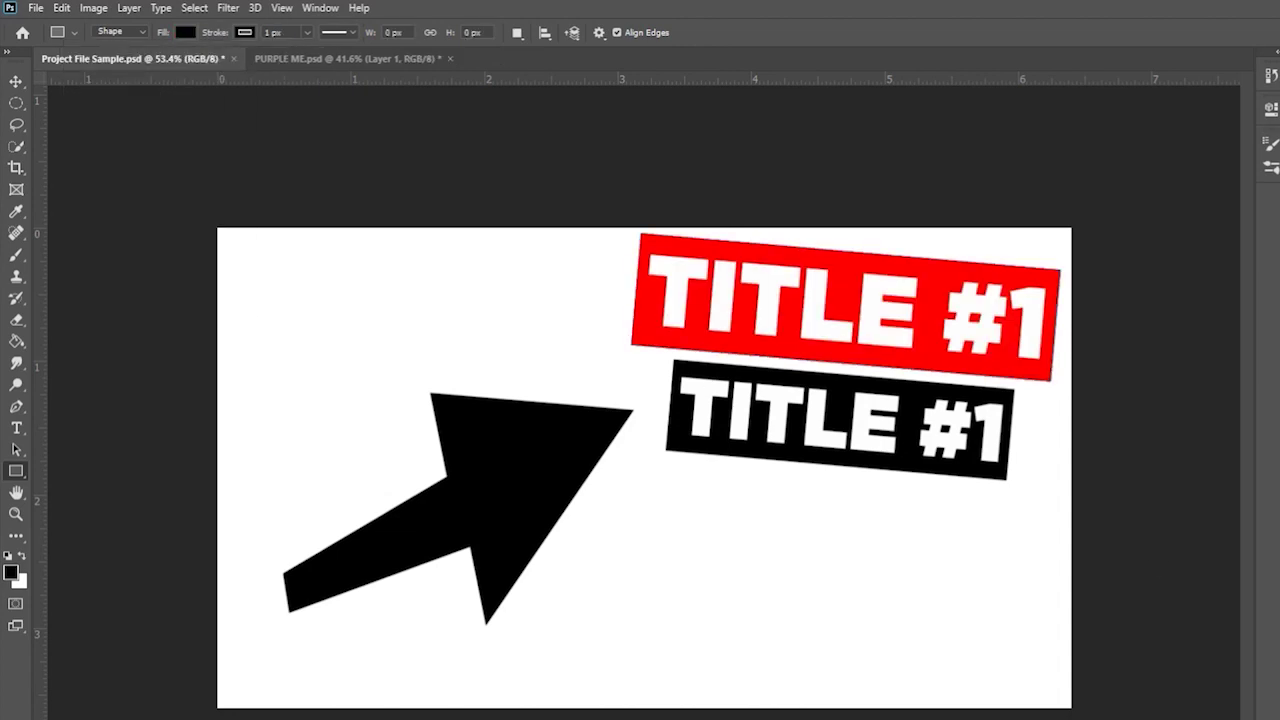
- Fill the lower TITLE #1 banner with the recent purple swatch
left_click(840, 420)
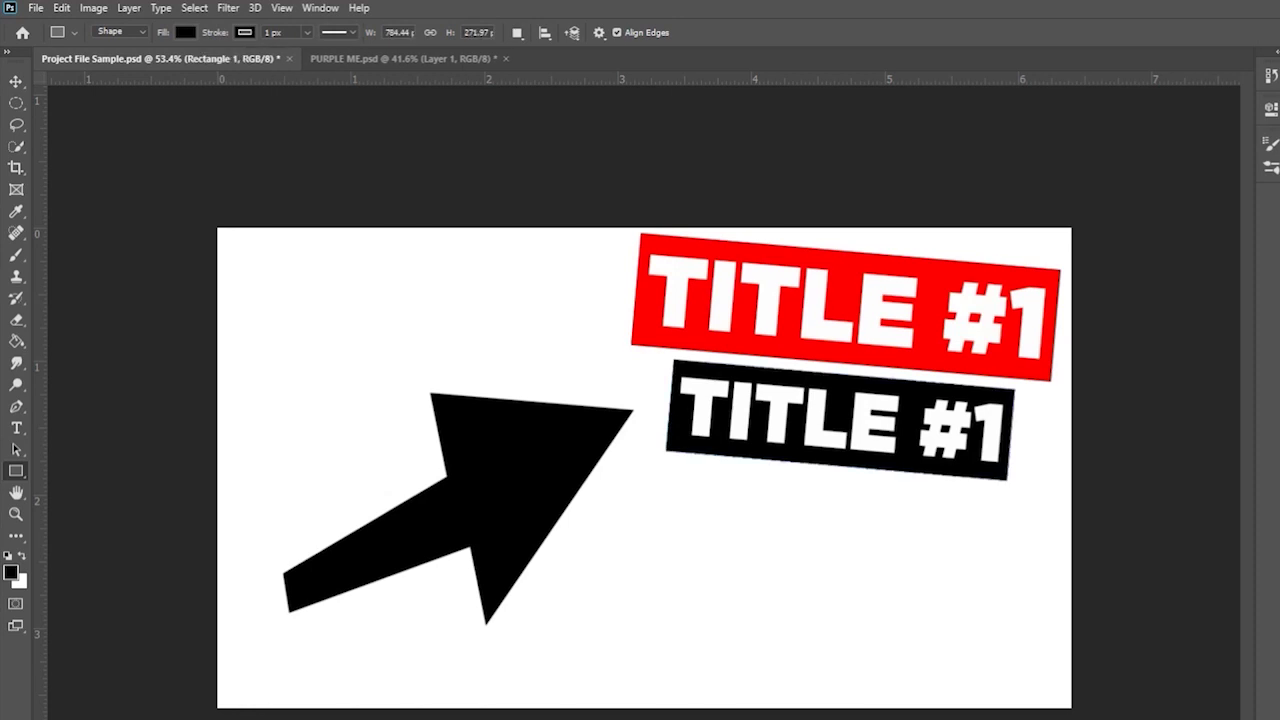
left_click(186, 32)
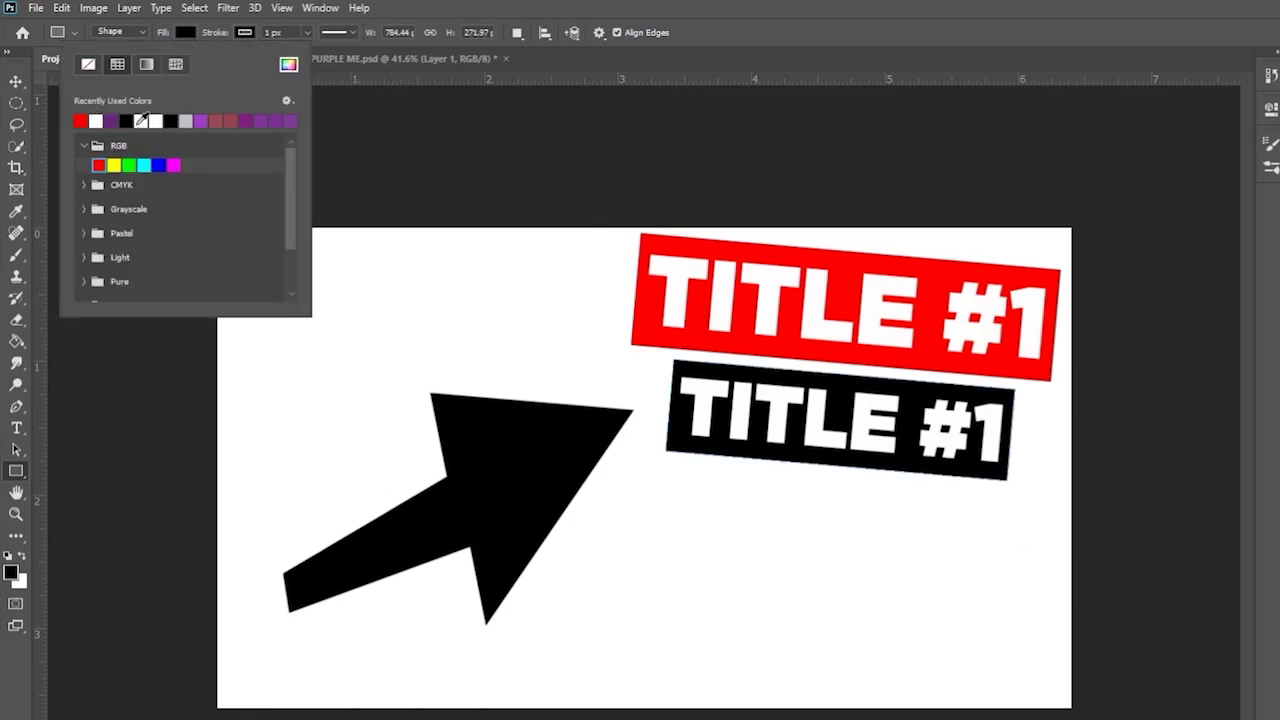
left_click(110, 121)
key("Return")
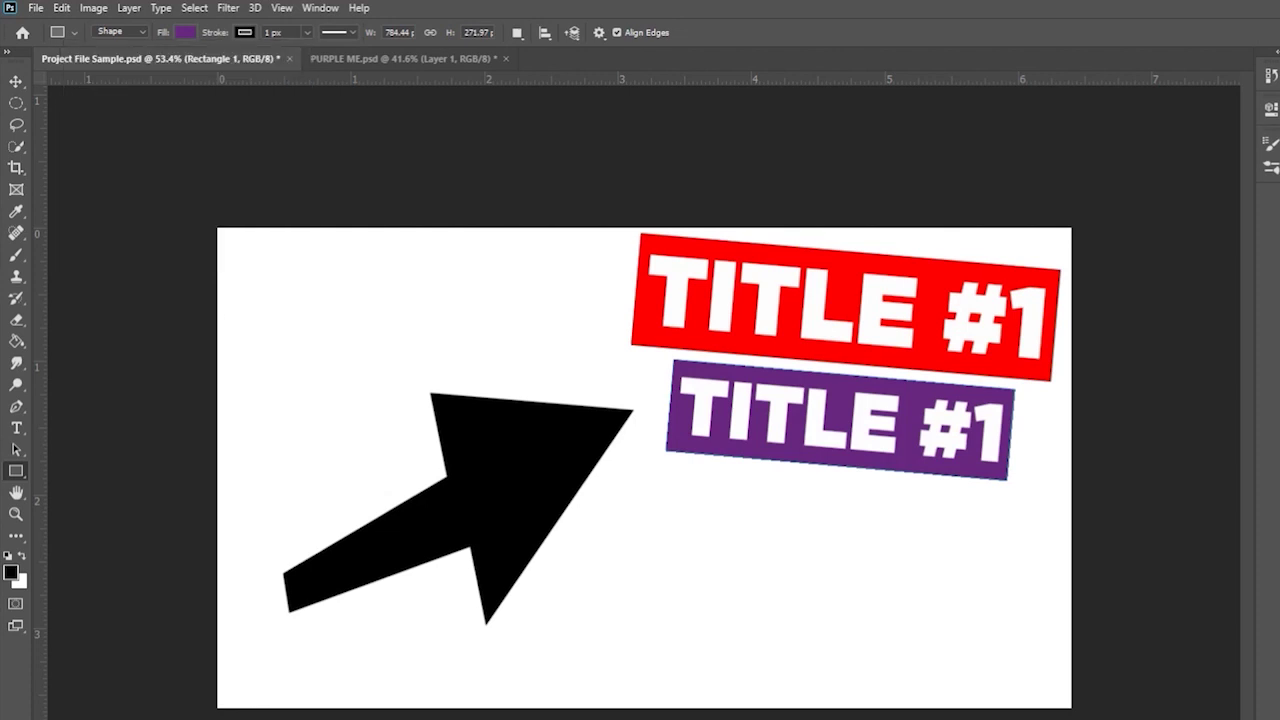
key("Escape")
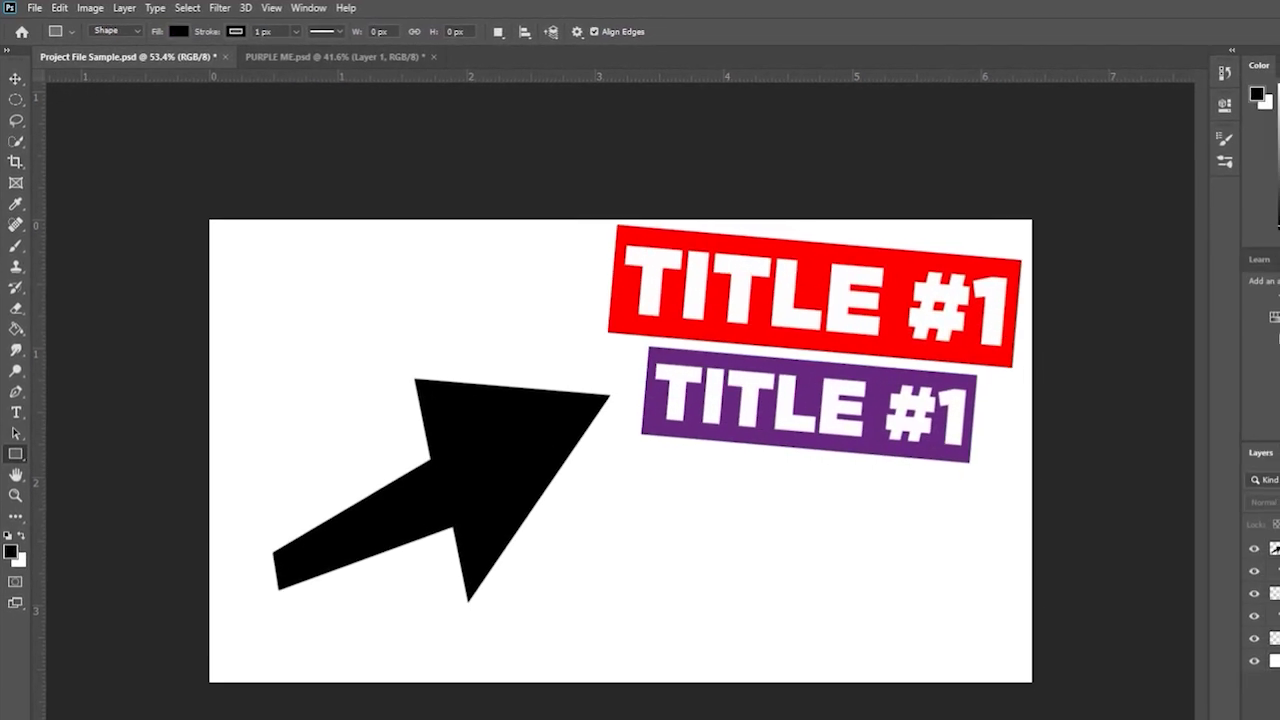
left_click(1243, 520)
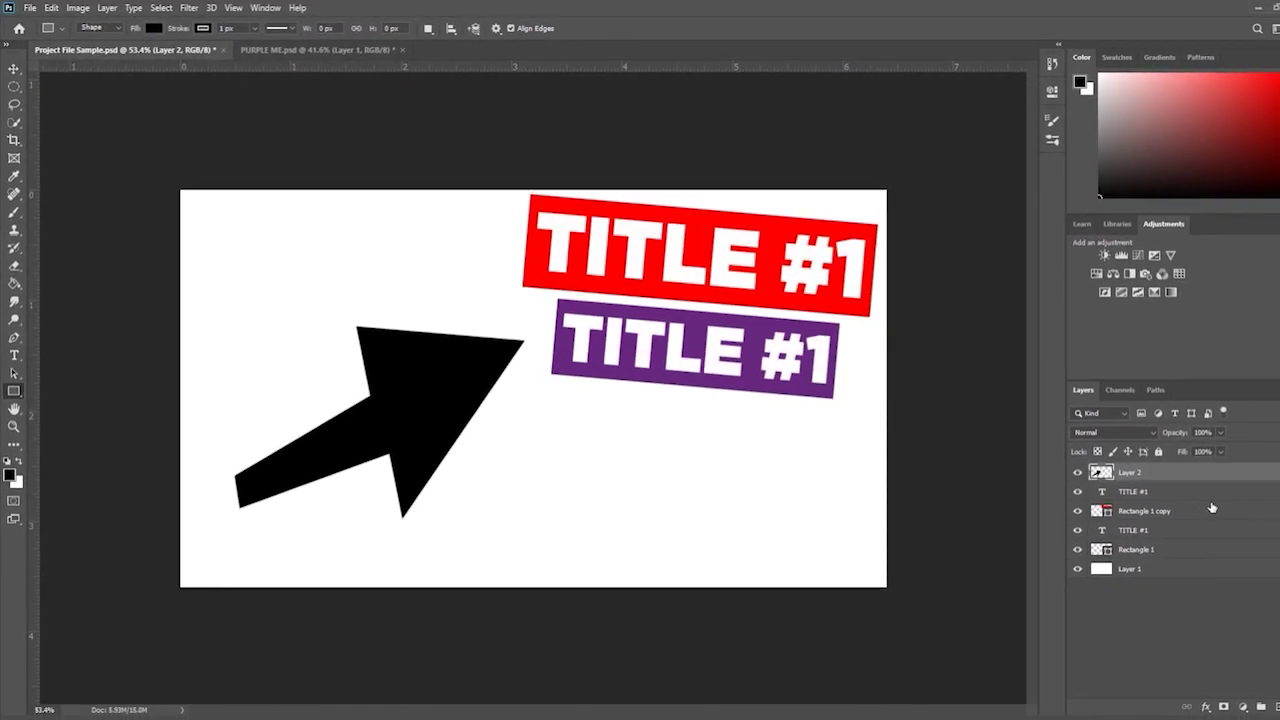
left_click(14, 74)
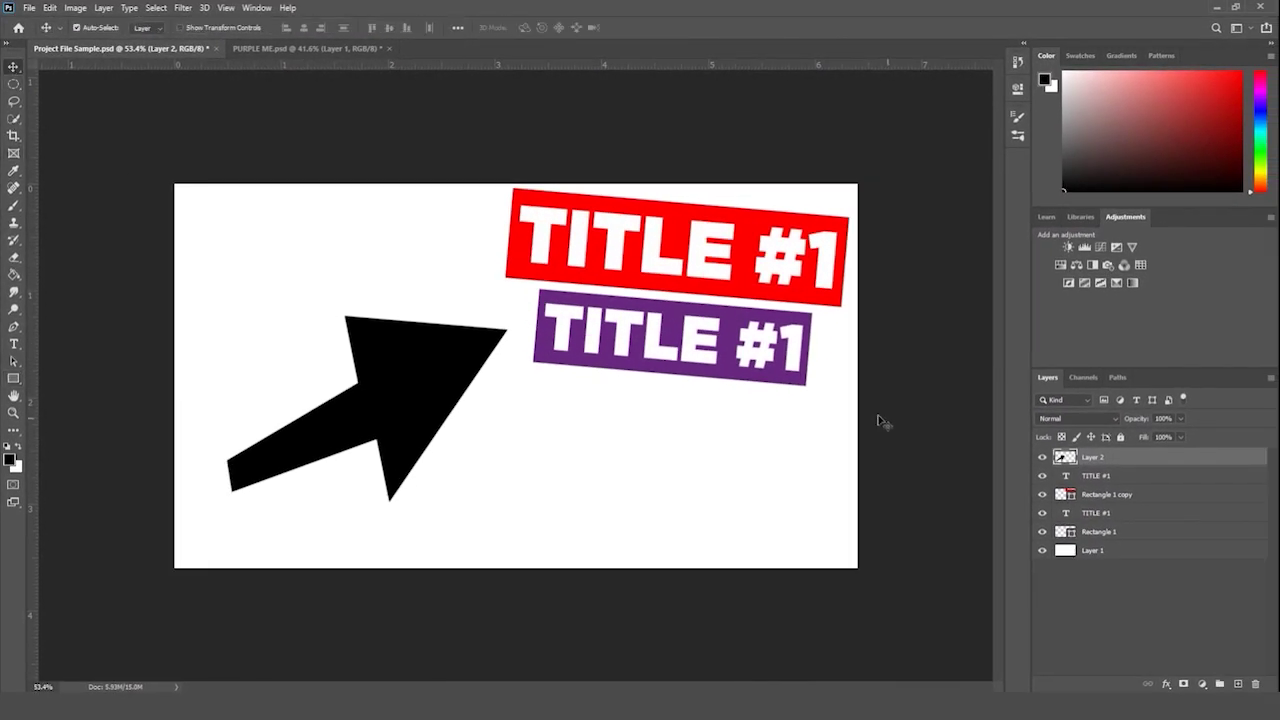
left_click(14, 377)
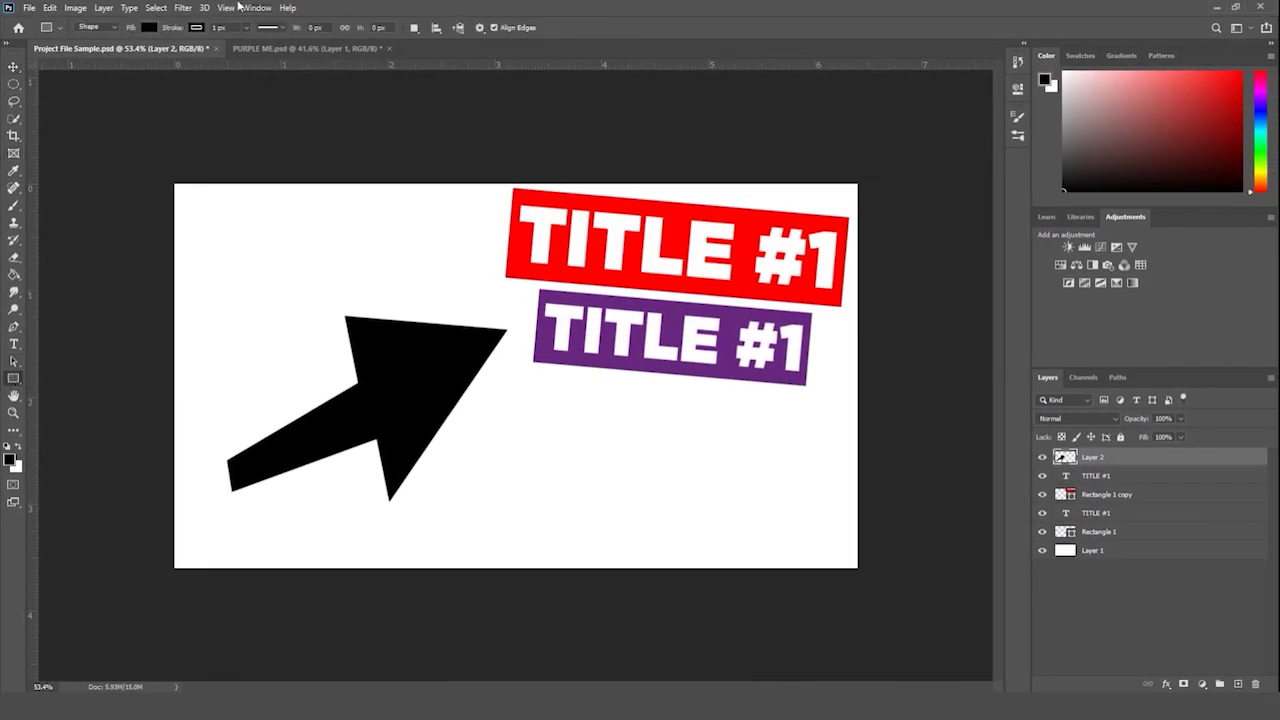
left_click(148, 28)
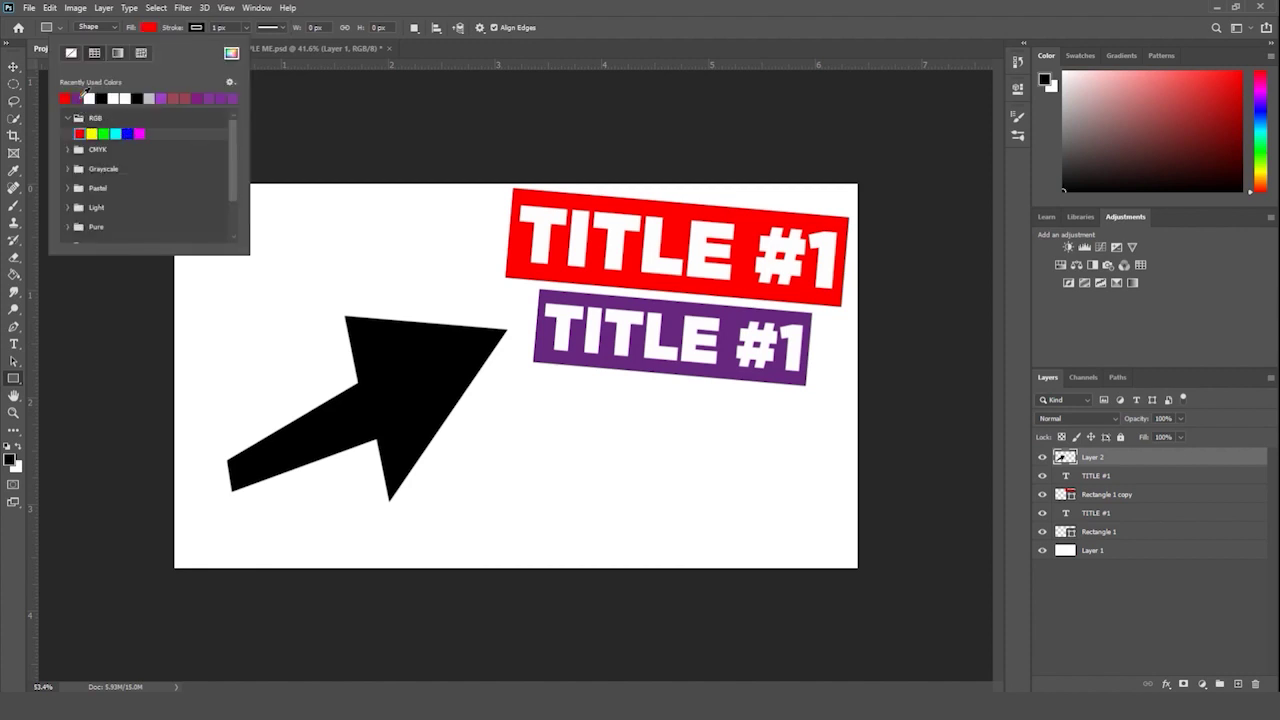
left_click(1126, 459)
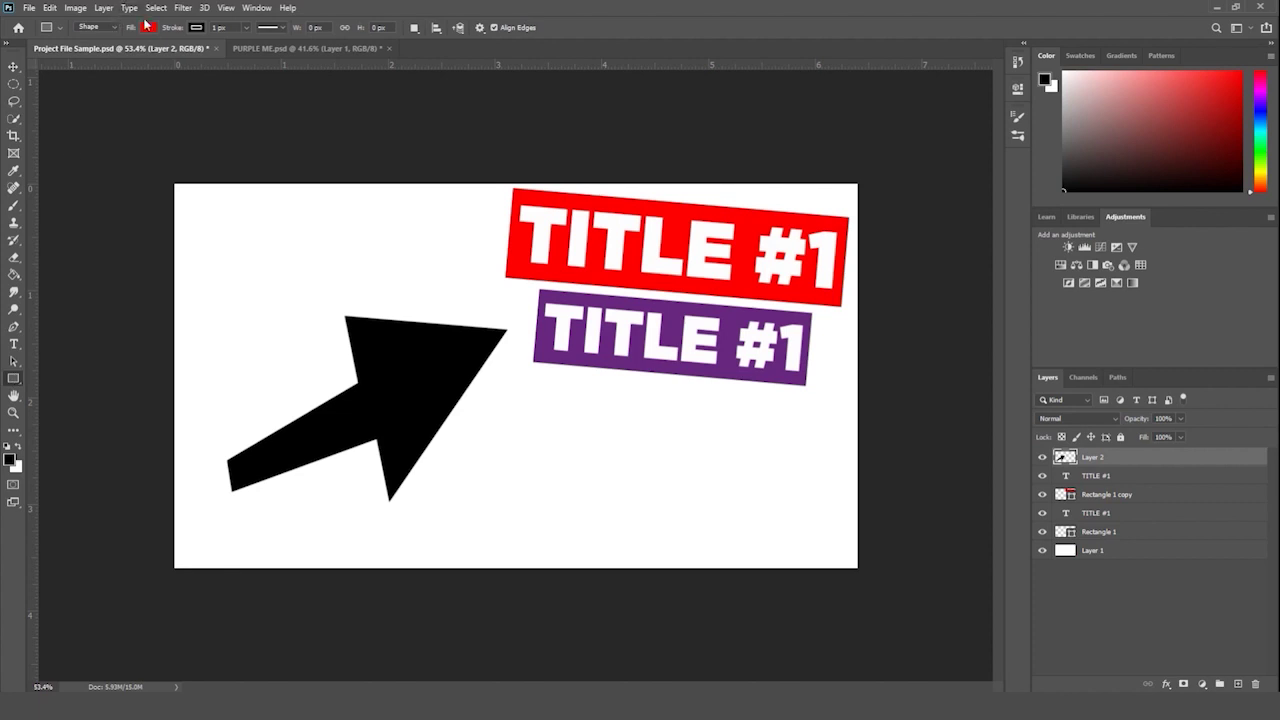
left_click_drag(226, 198, 398, 286)
key("ctrl+z")
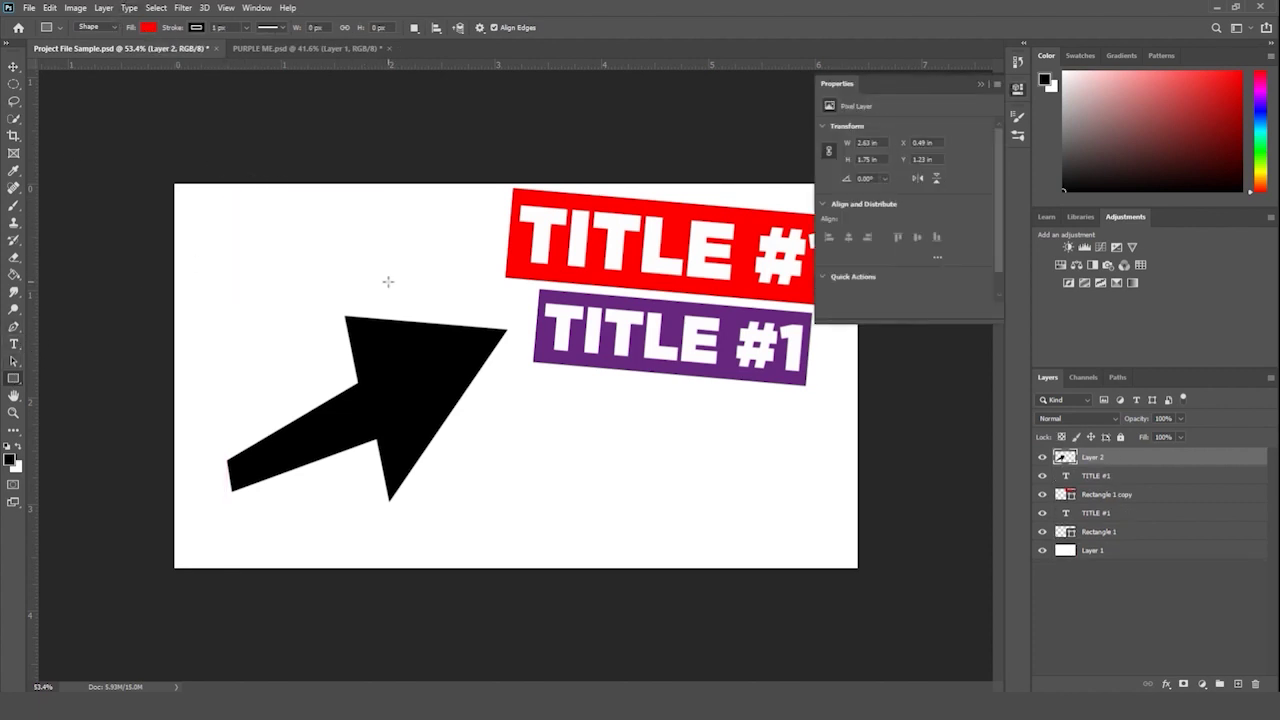
left_click(980, 84)
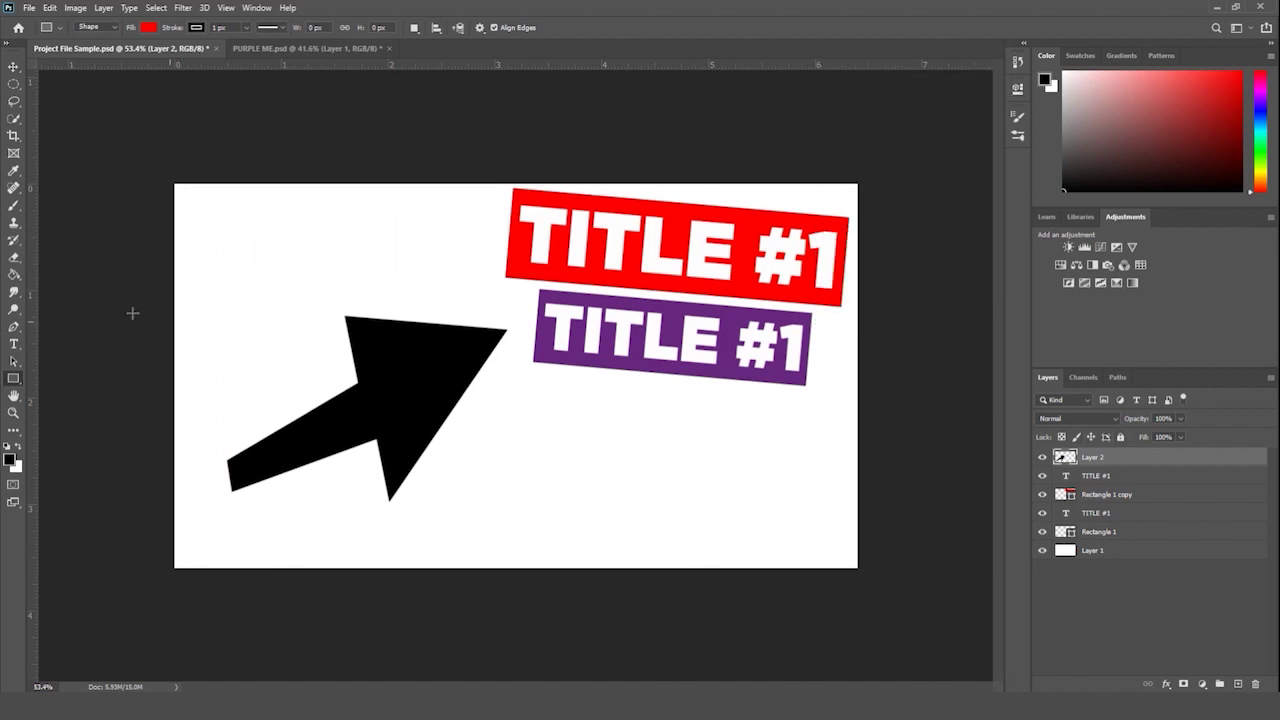
- Choose the Paint Bucket and sample the banner's red as the foreground colour
left_click(13, 274)
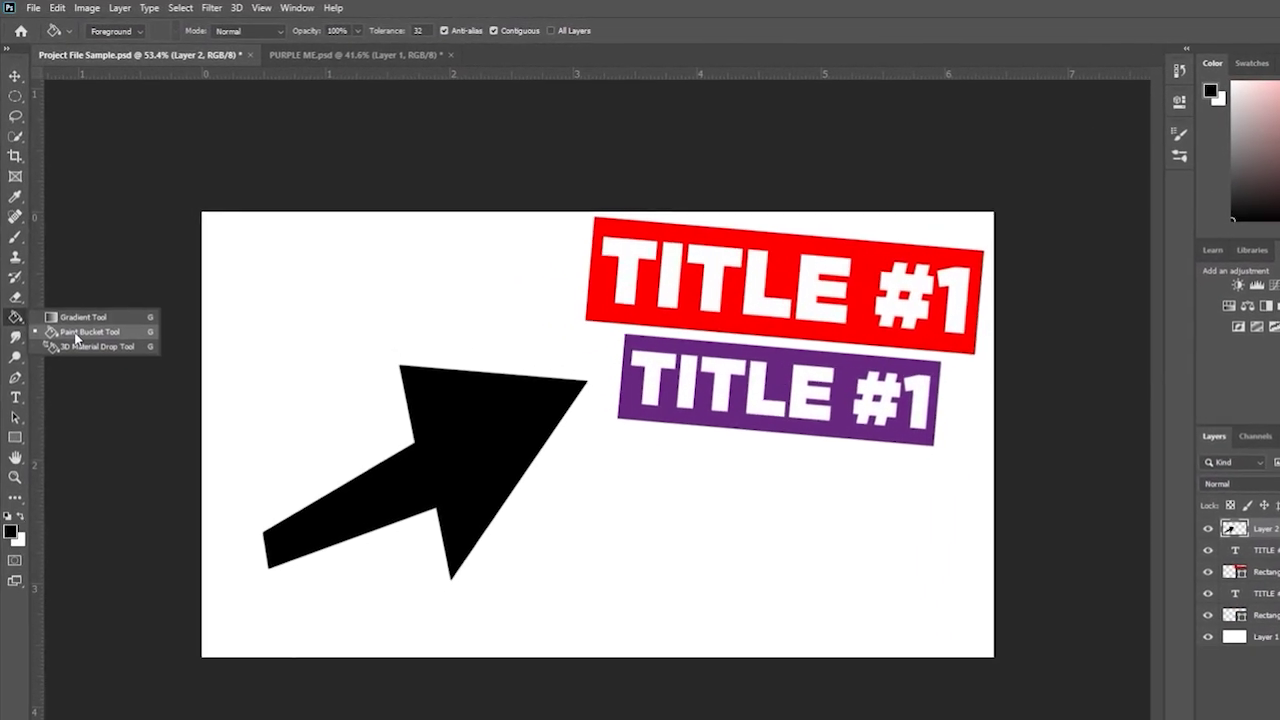
left_click(85, 322)
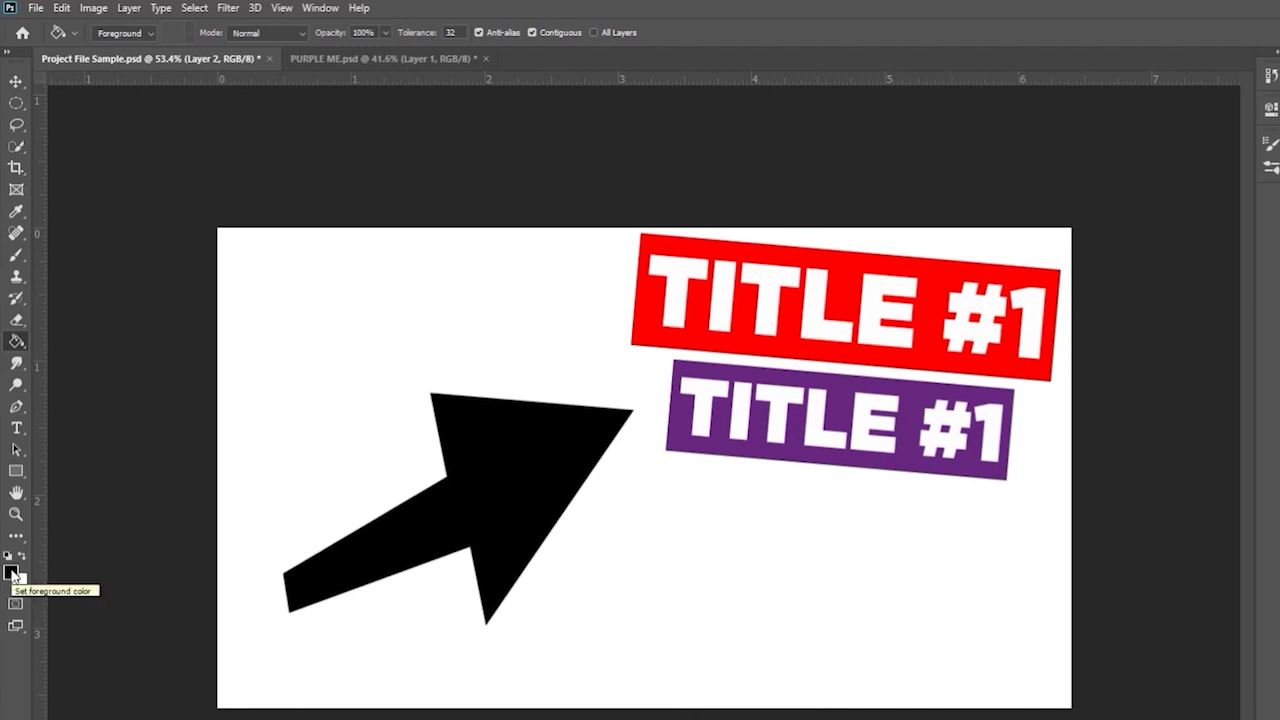
left_click(11, 572)
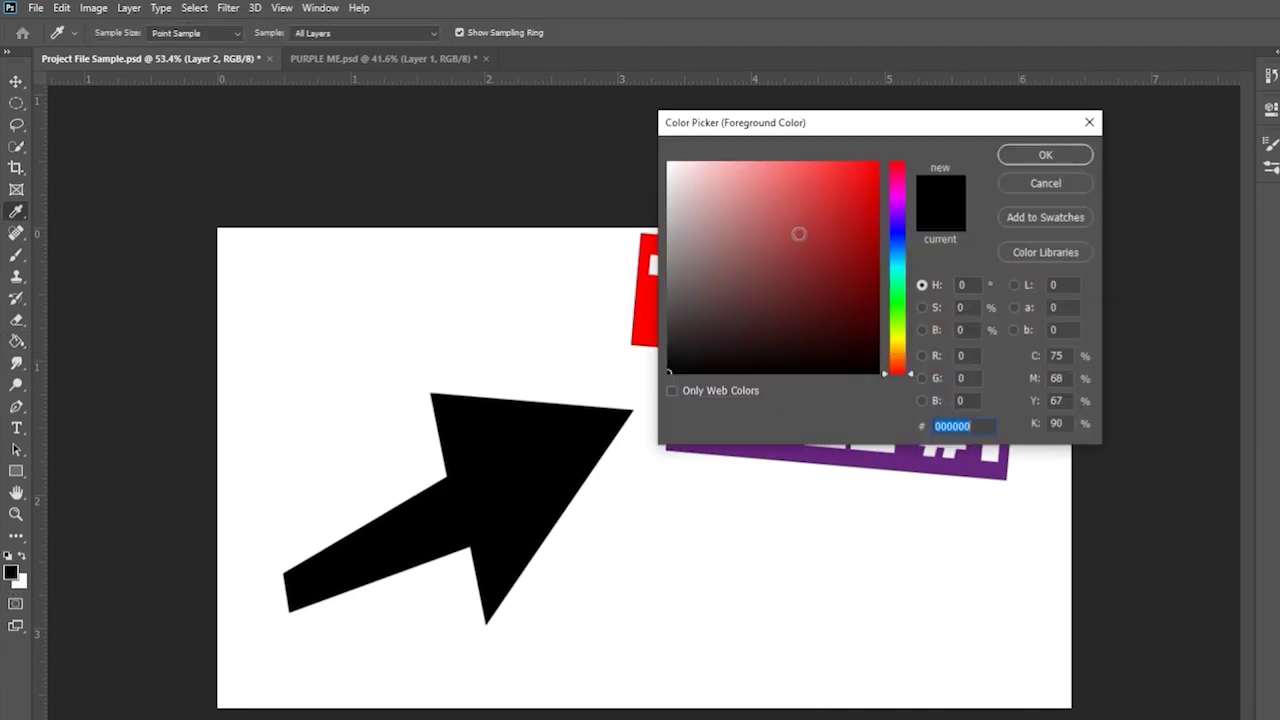
left_click_drag(797, 228, 770, 139)
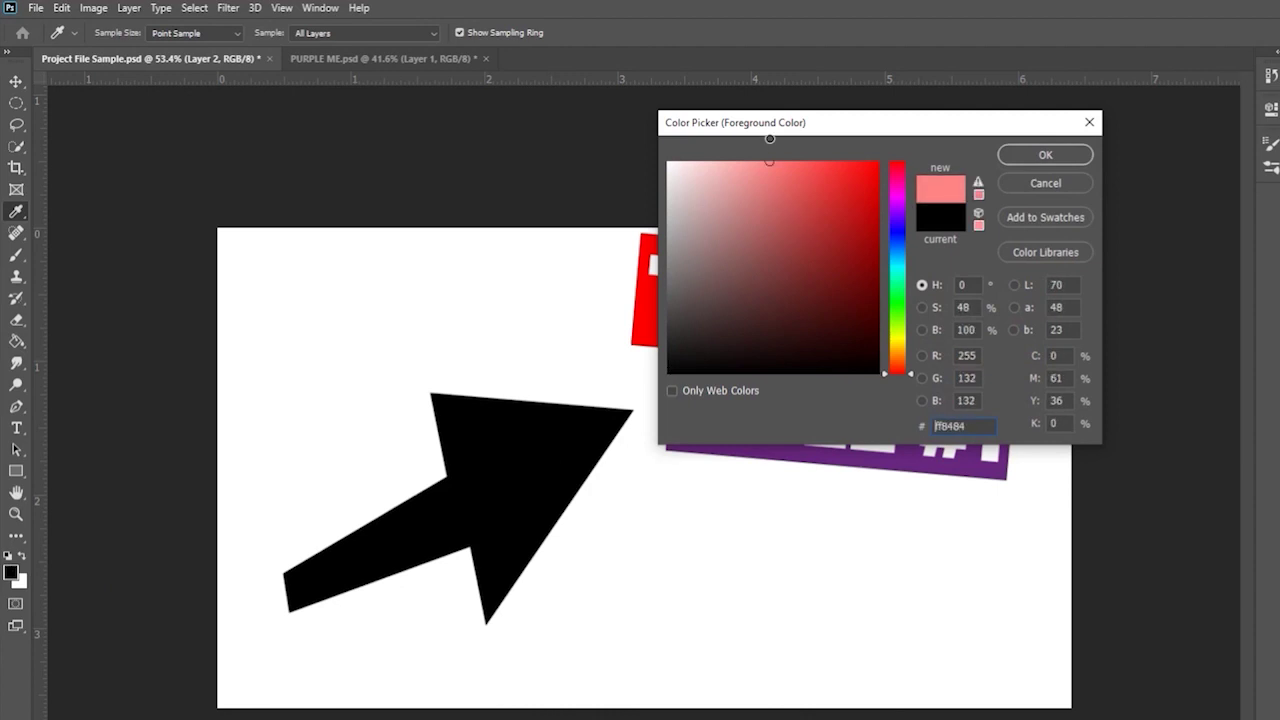
left_click(648, 315)
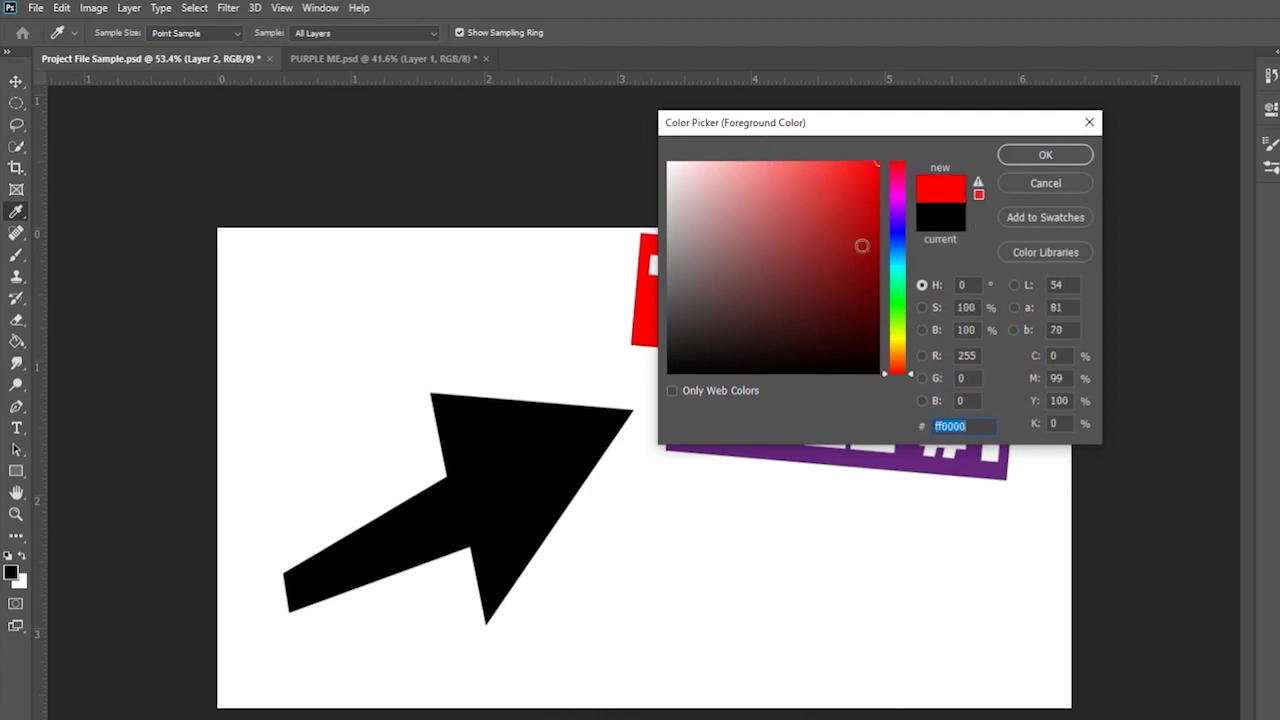
left_click(1045, 155)
key("g")
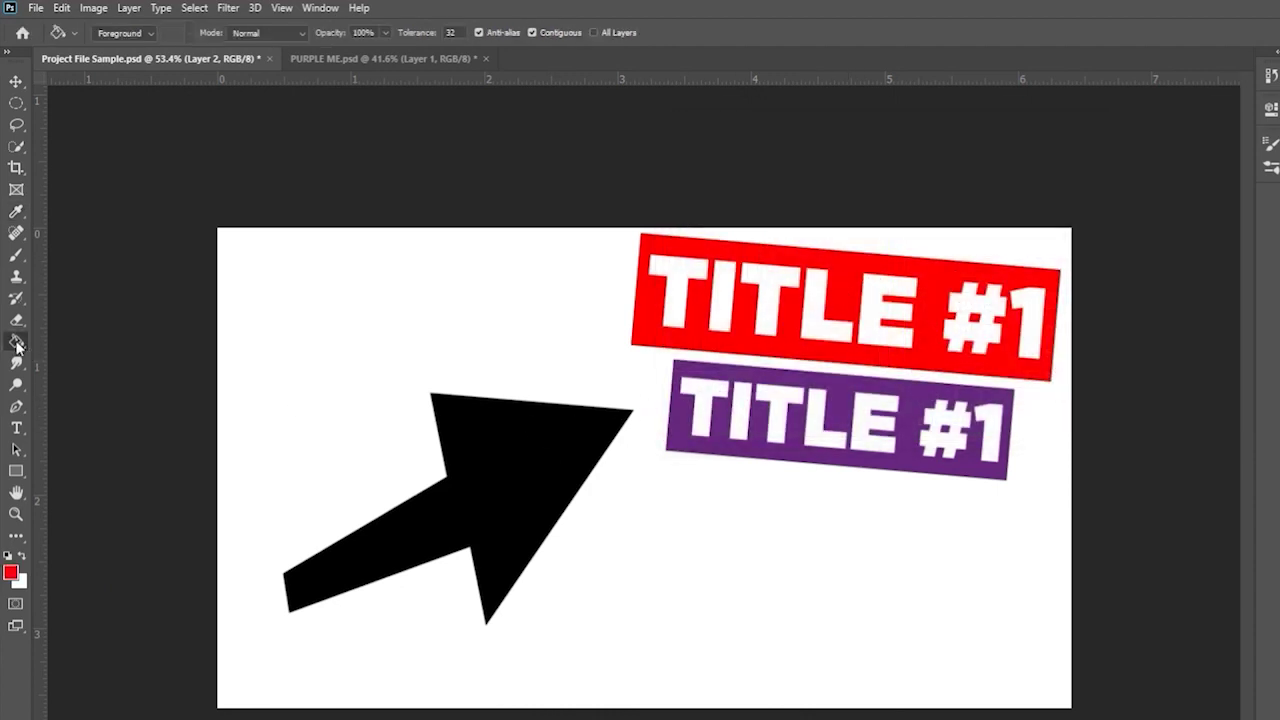
- Test-fill the black arrow with red, then undo the fill
right_click(17, 346)
left_click(100, 354)
left_click(510, 463)
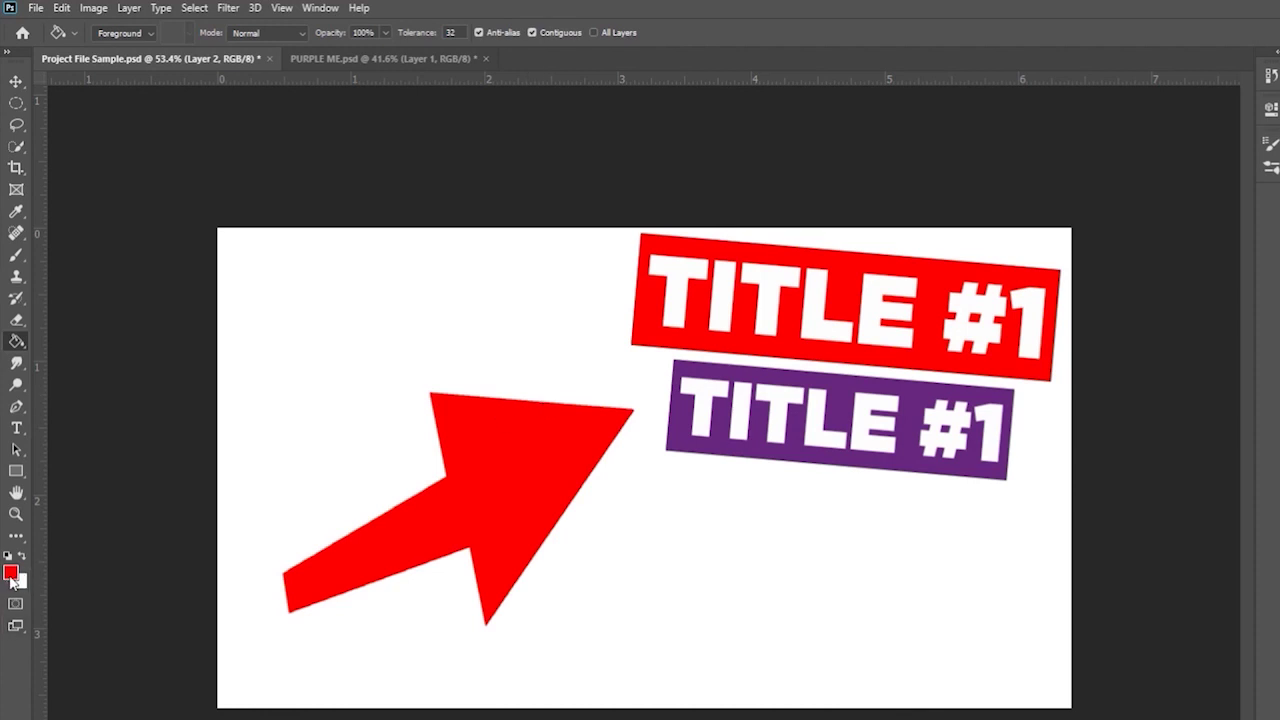
key("ctrl+z")
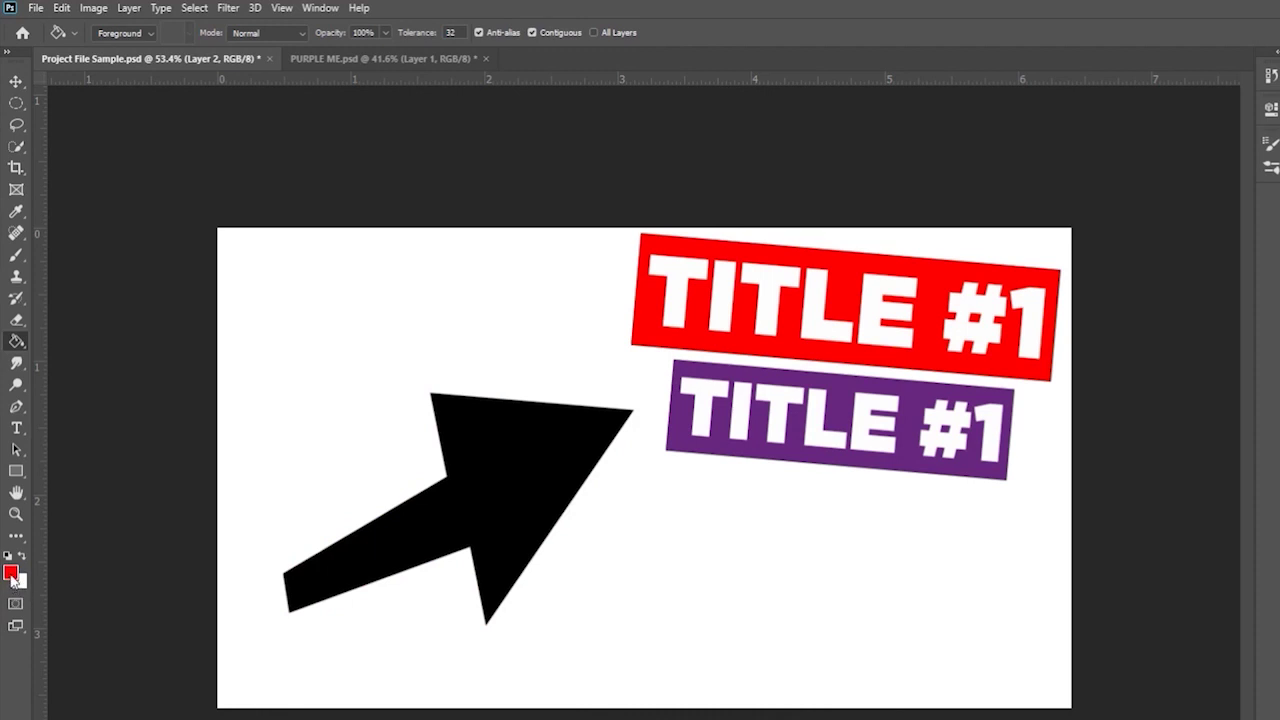
- Reset colours to black and white, then pick a red foreground shade in the Color Picker
left_click(8, 556)
left_click(12, 576)
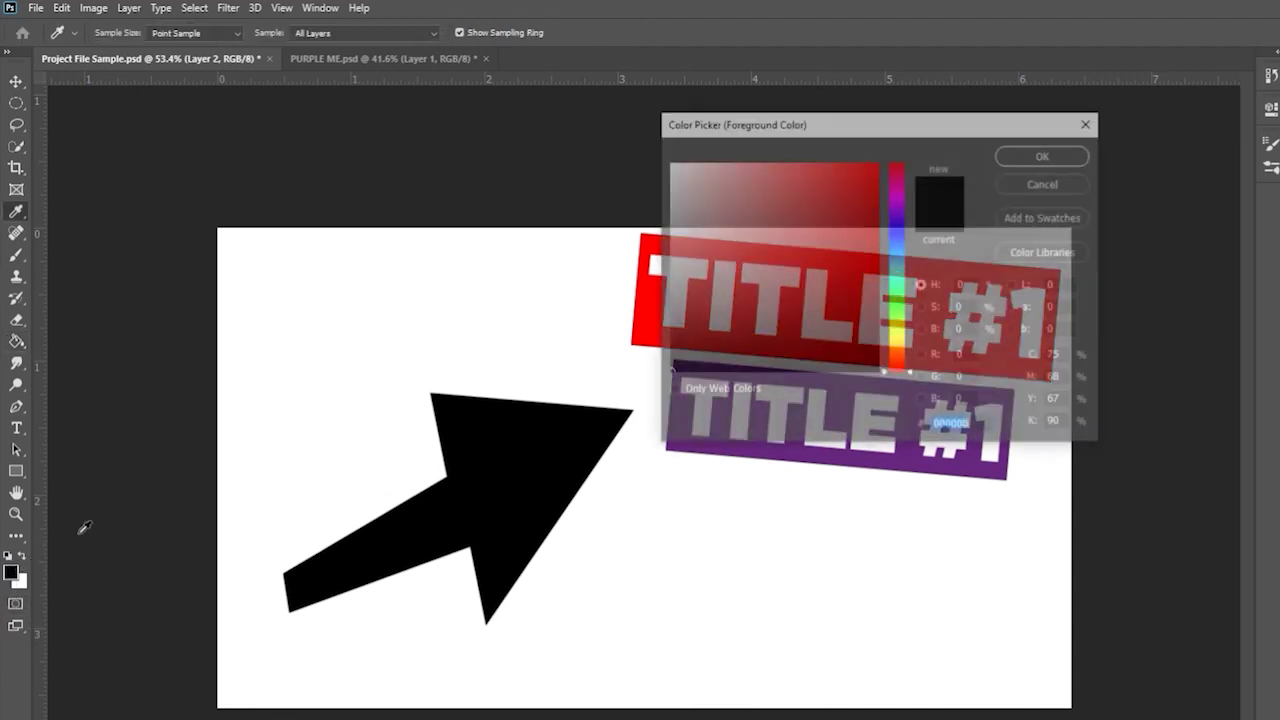
left_click(897, 297)
left_click_drag(877, 292, 921, 133)
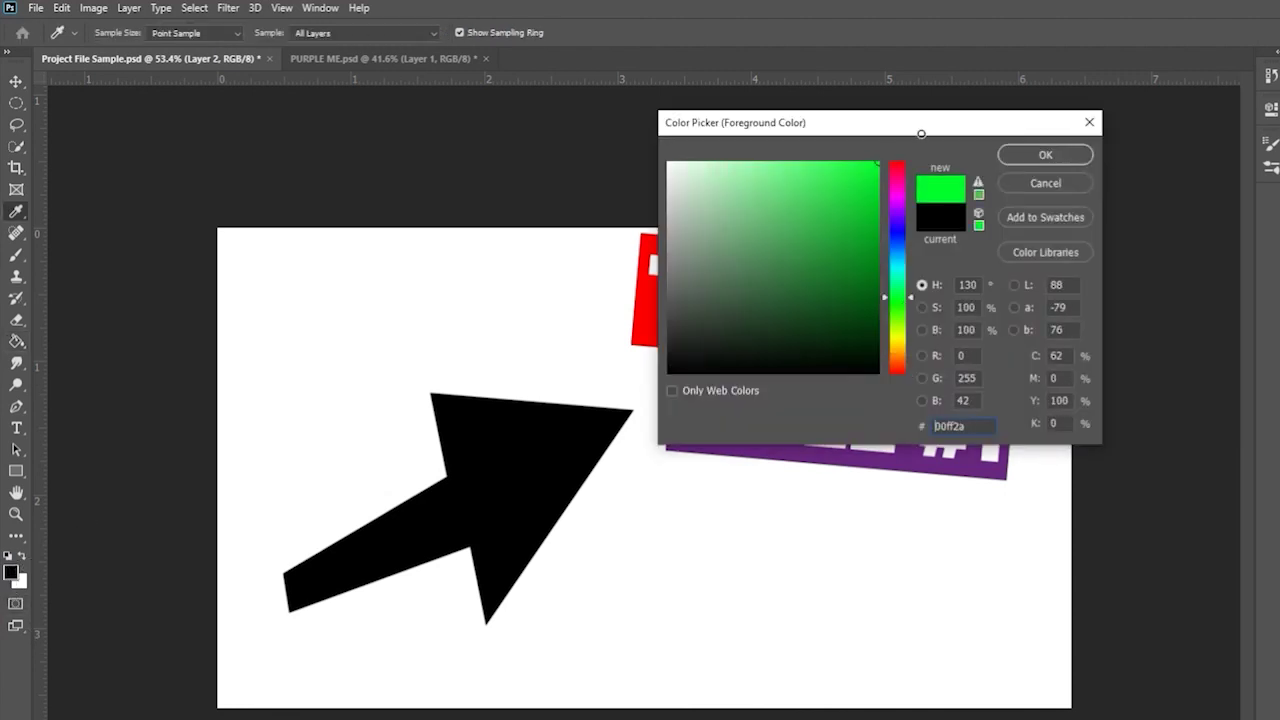
mouse_move(887, 224)
left_mouse_down()
mouse_move(904, 163)
mouse_move(898, 175)
mouse_move(896, 138)
left_mouse_up()
left_click(877, 253)
left_click_drag(874, 186, 895, 203)
left_click(1045, 154)
key("g")
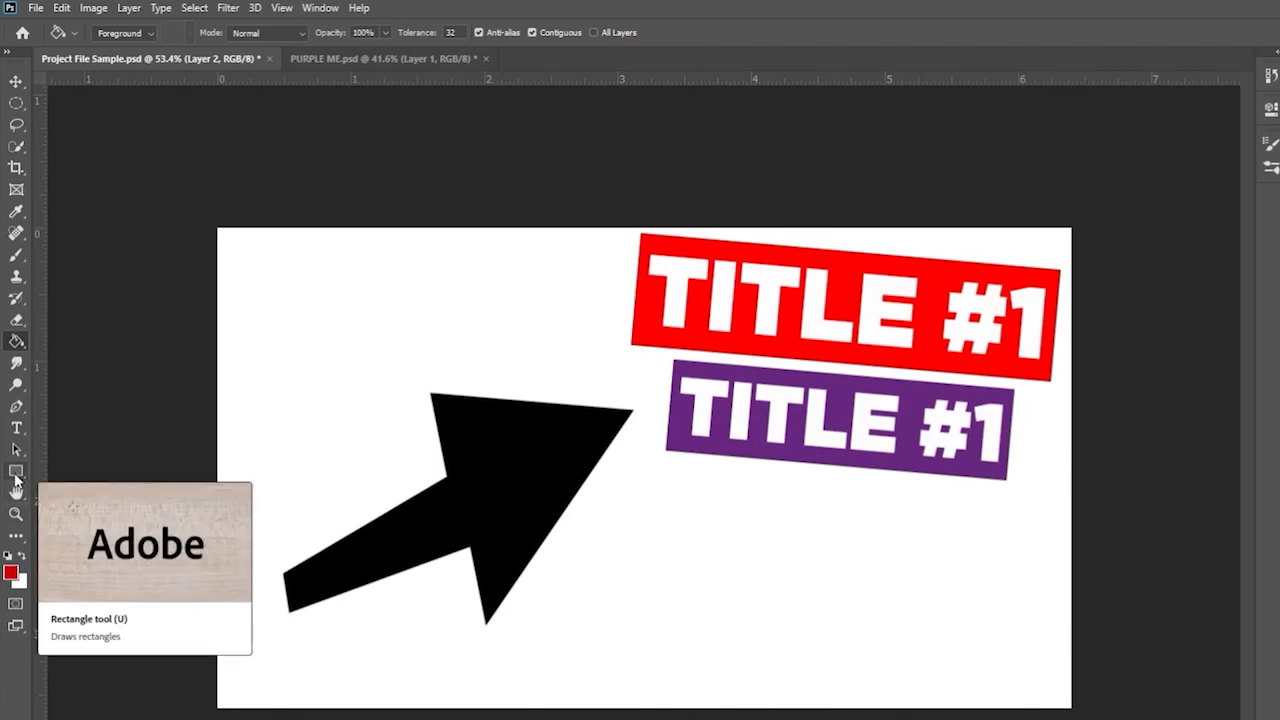
- Set the foreground colour to hex 0049ce, test-fill the arrow, and undo it
left_click(12, 574)
type("0049ce")
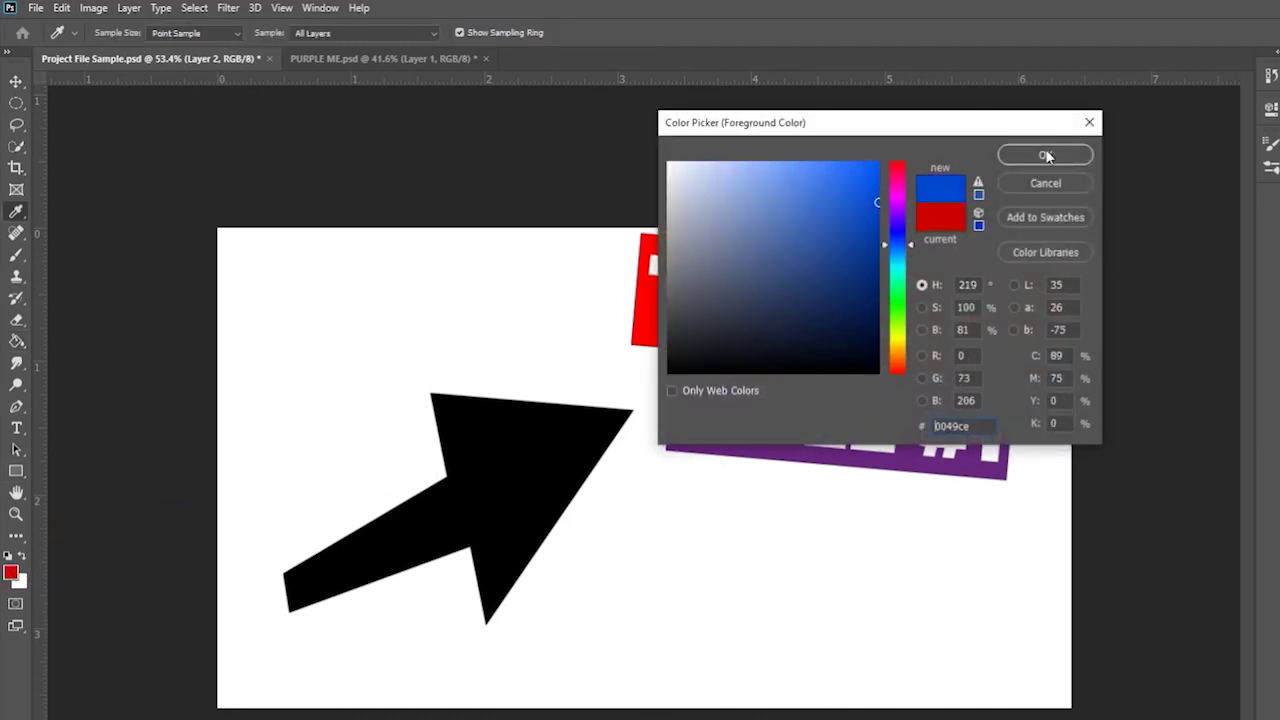
left_click(1046, 157)
key("u")
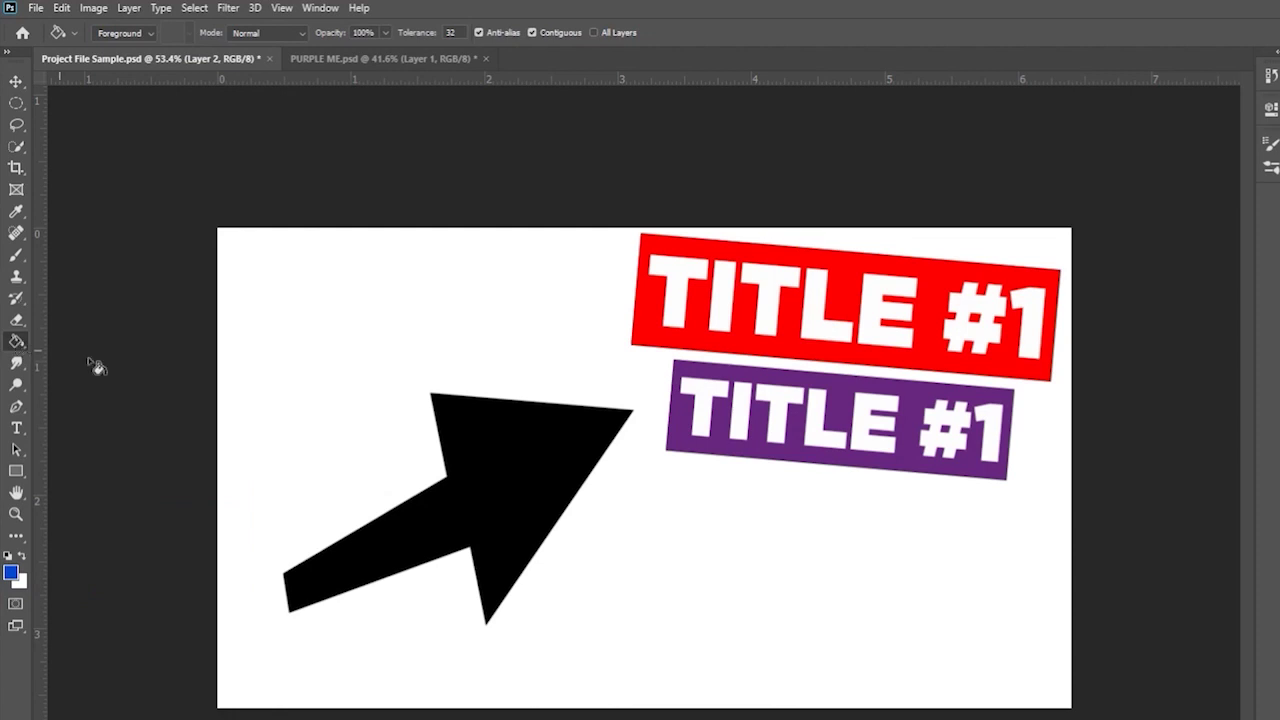
left_click(497, 465)
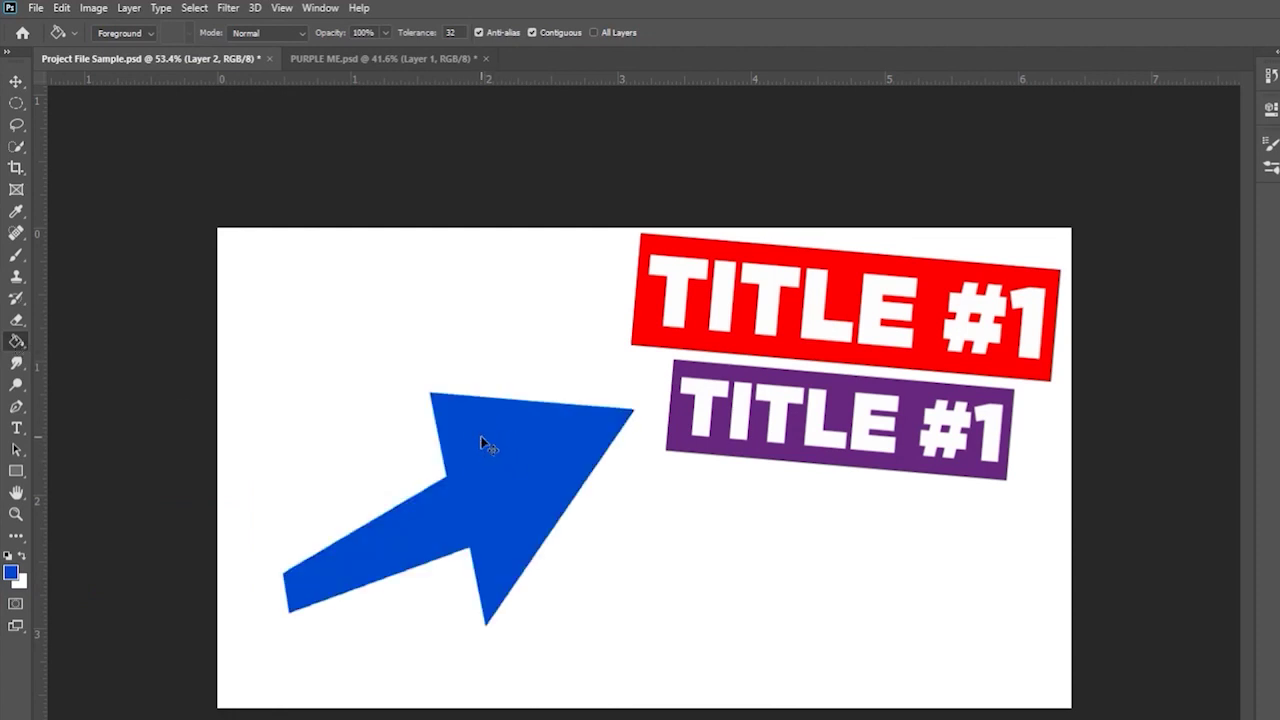
key("ctrl+z")
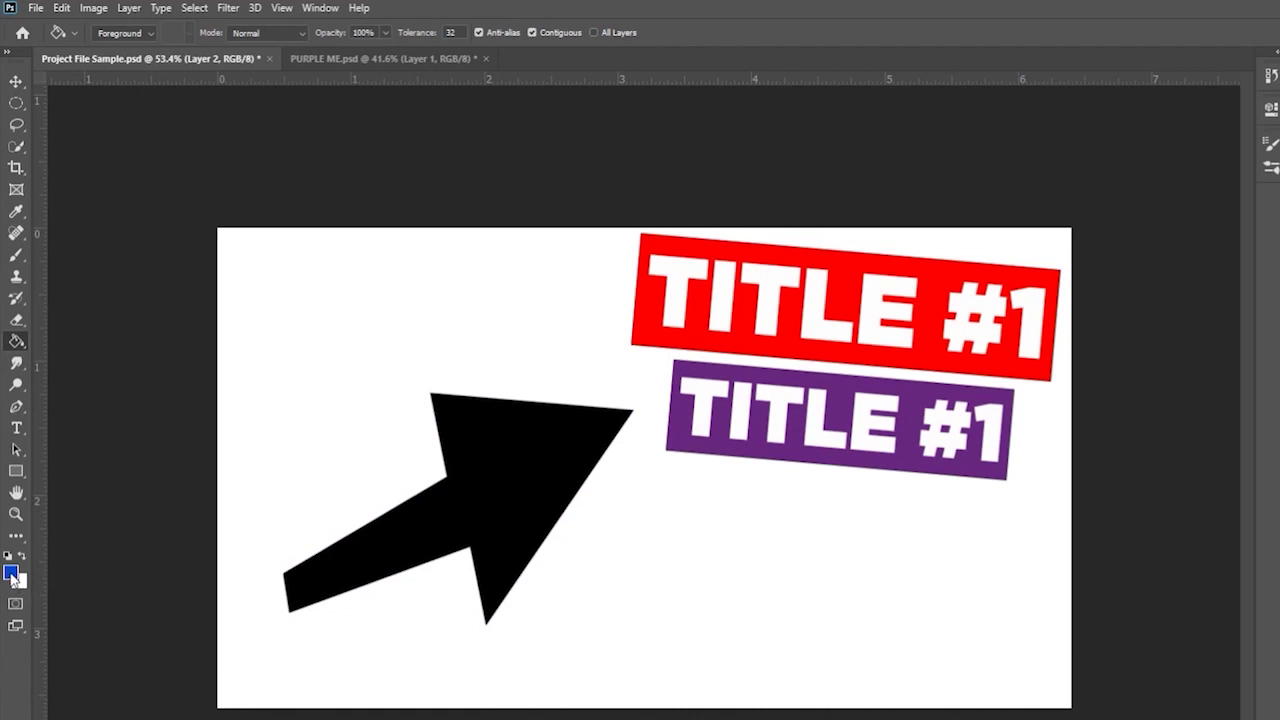
- Test the blue fill on the arrow and the white background again, undoing each
left_click(12, 574)
left_click(1045, 186)
left_click(555, 441)
key("ctrl+z")
left_click(920, 395)
key("ctrl+z")
- Try a blue-to-white diagonal gradient with the Gradient Tool, then undo it
right_click(19, 346)
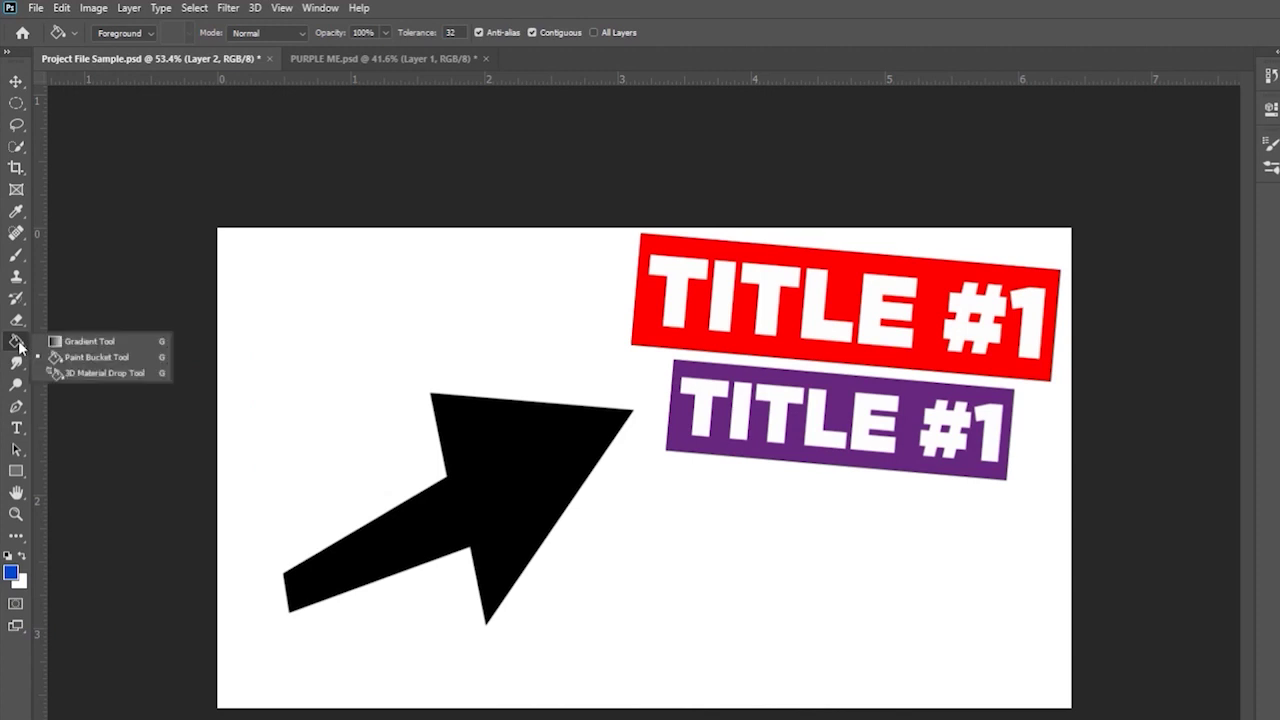
left_click(88, 342)
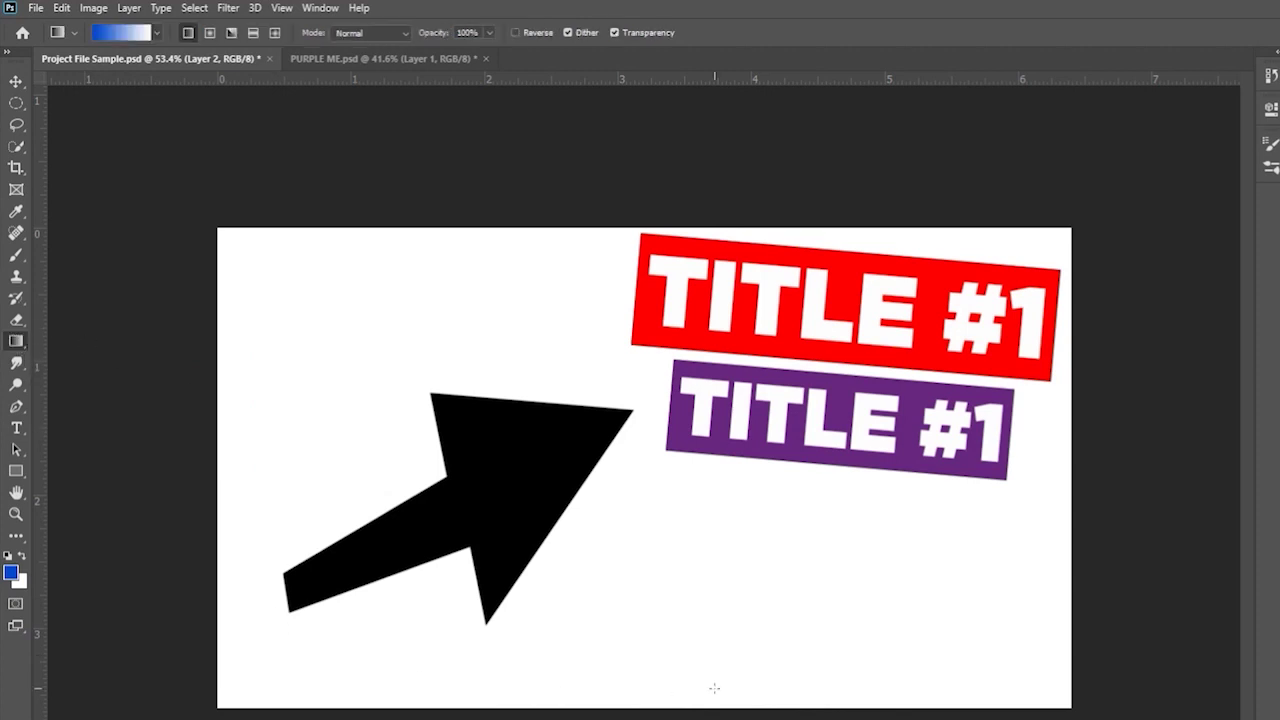
left_click_drag(217, 703, 1043, 224)
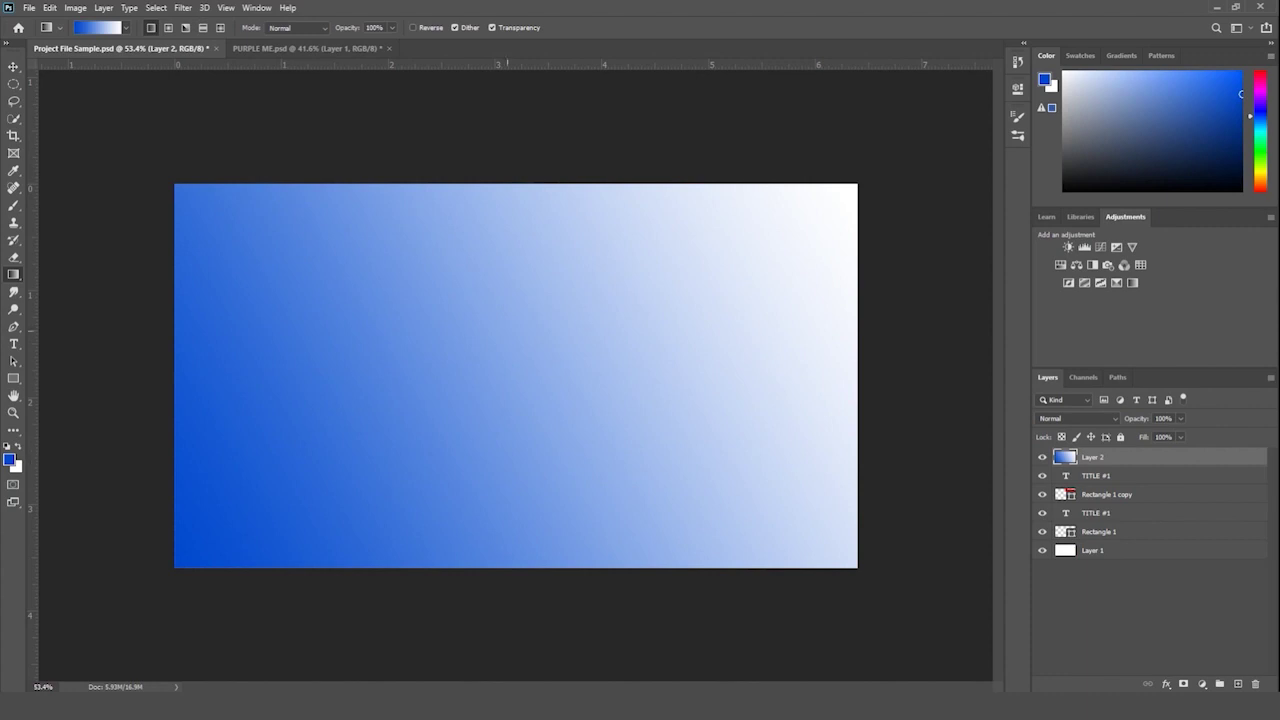
left_click(1236, 684)
left_click(1120, 480)
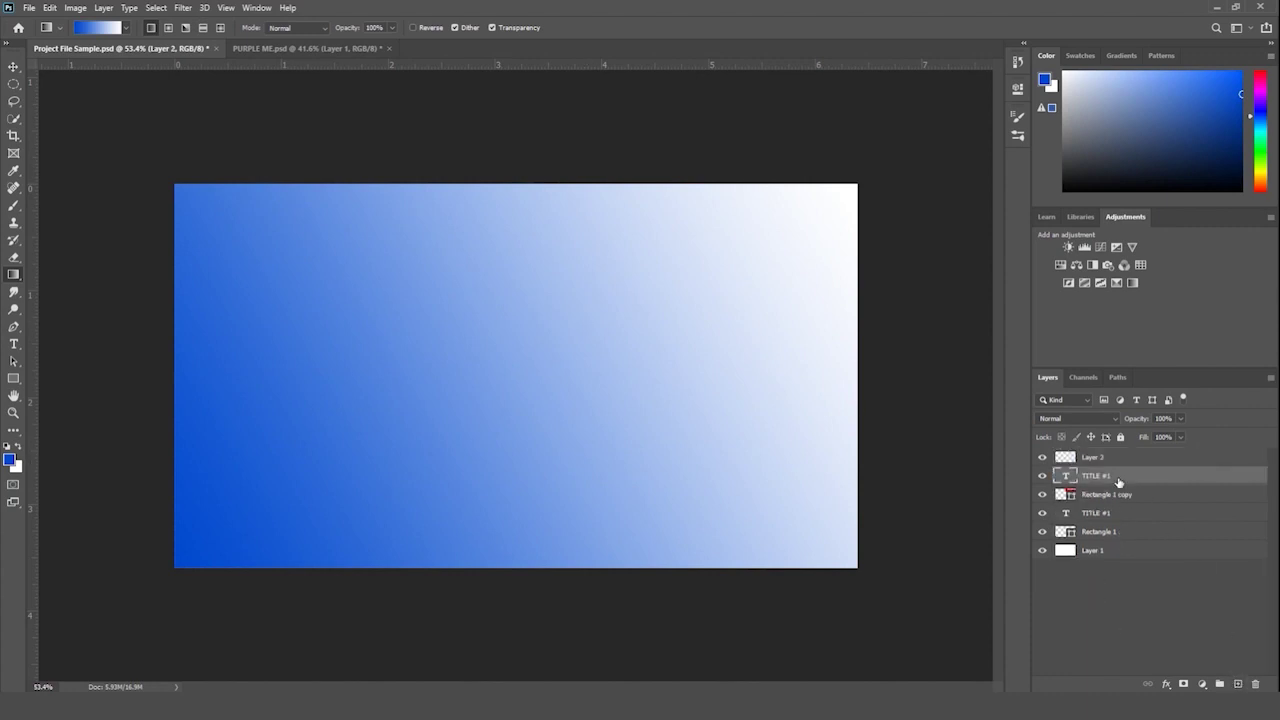
key("Delete")
key("ctrl+z")
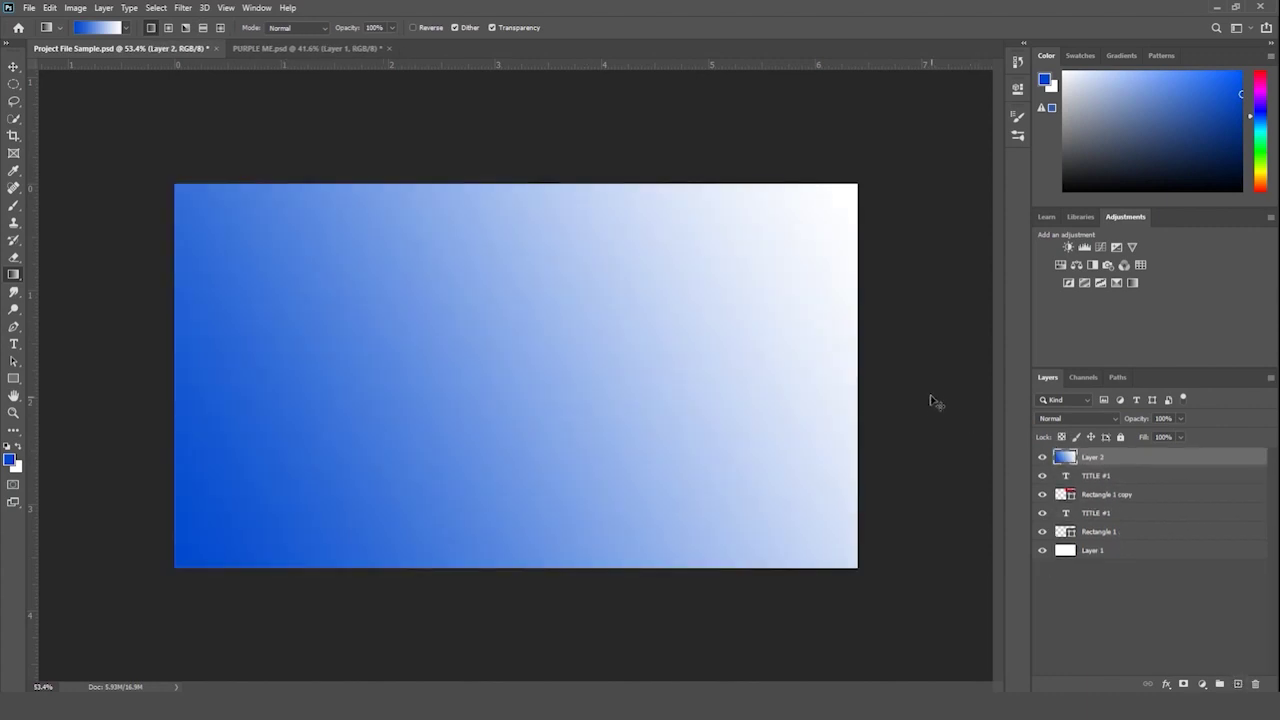
key("ctrl+z")
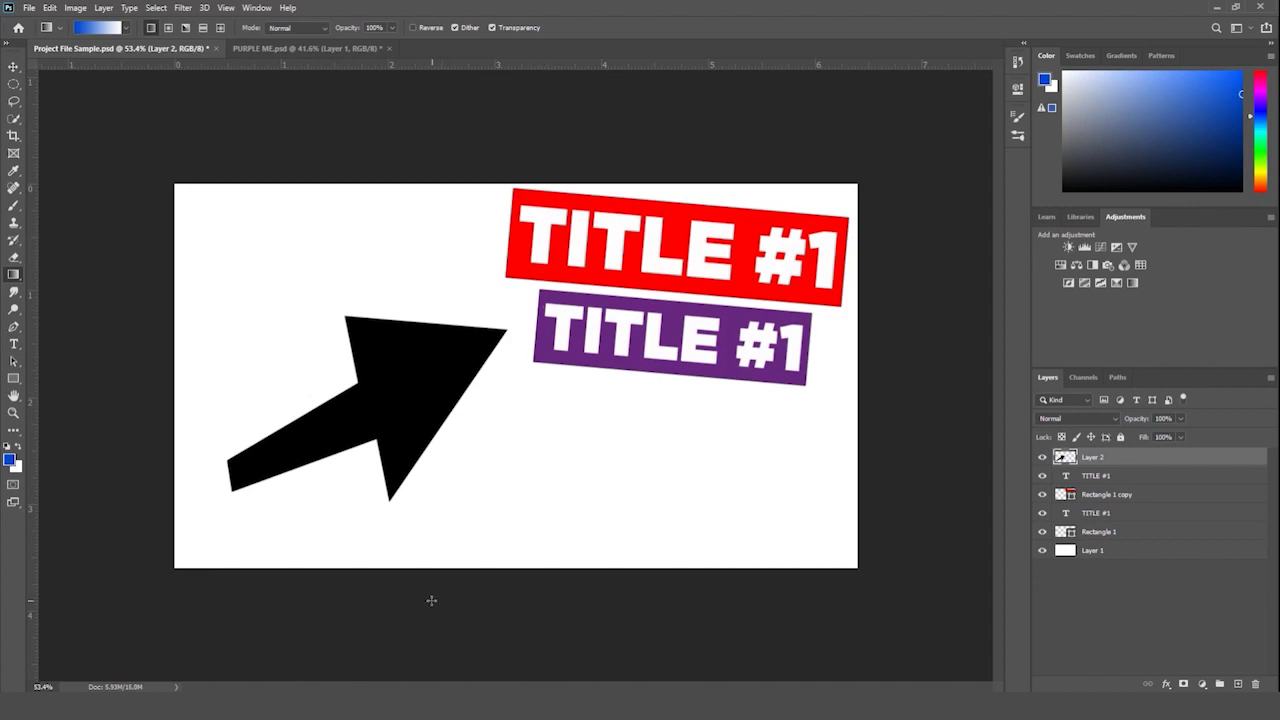
- Add a new layer and set the background colour to dark blue 000c52
left_click(1237, 684)
left_click_drag(200, 533, 822, 181)
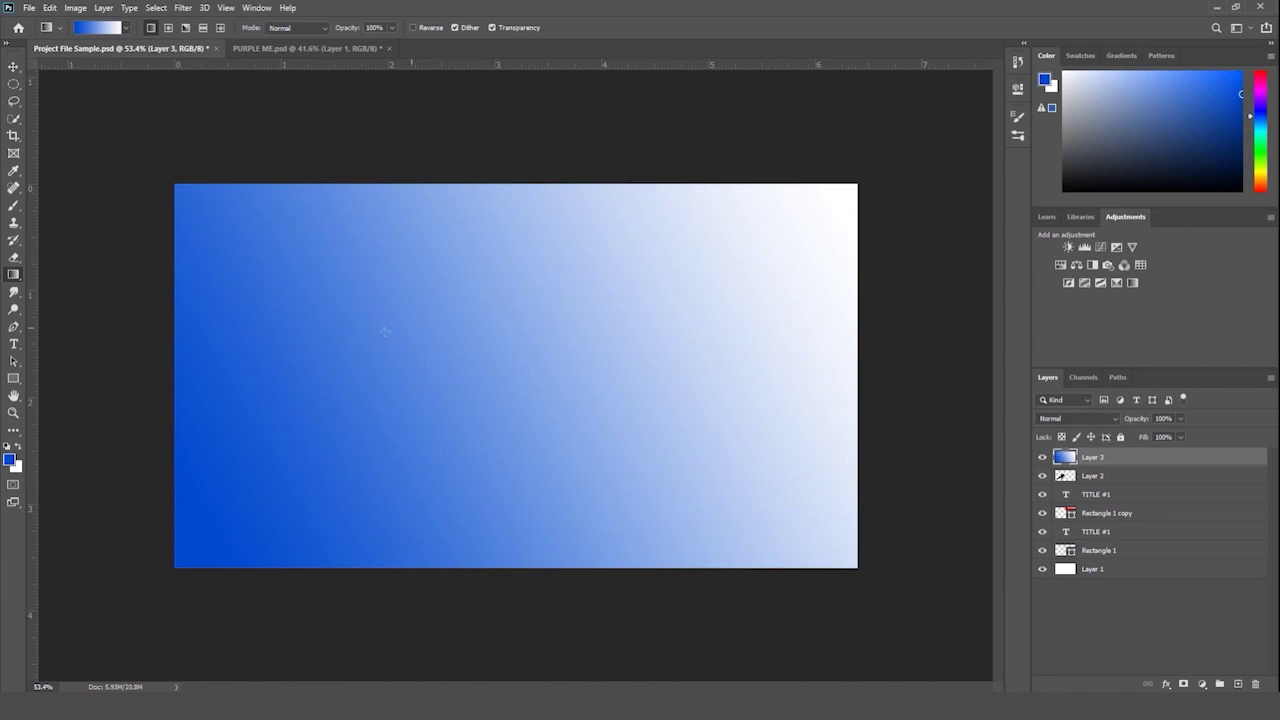
key("ctrl+z")
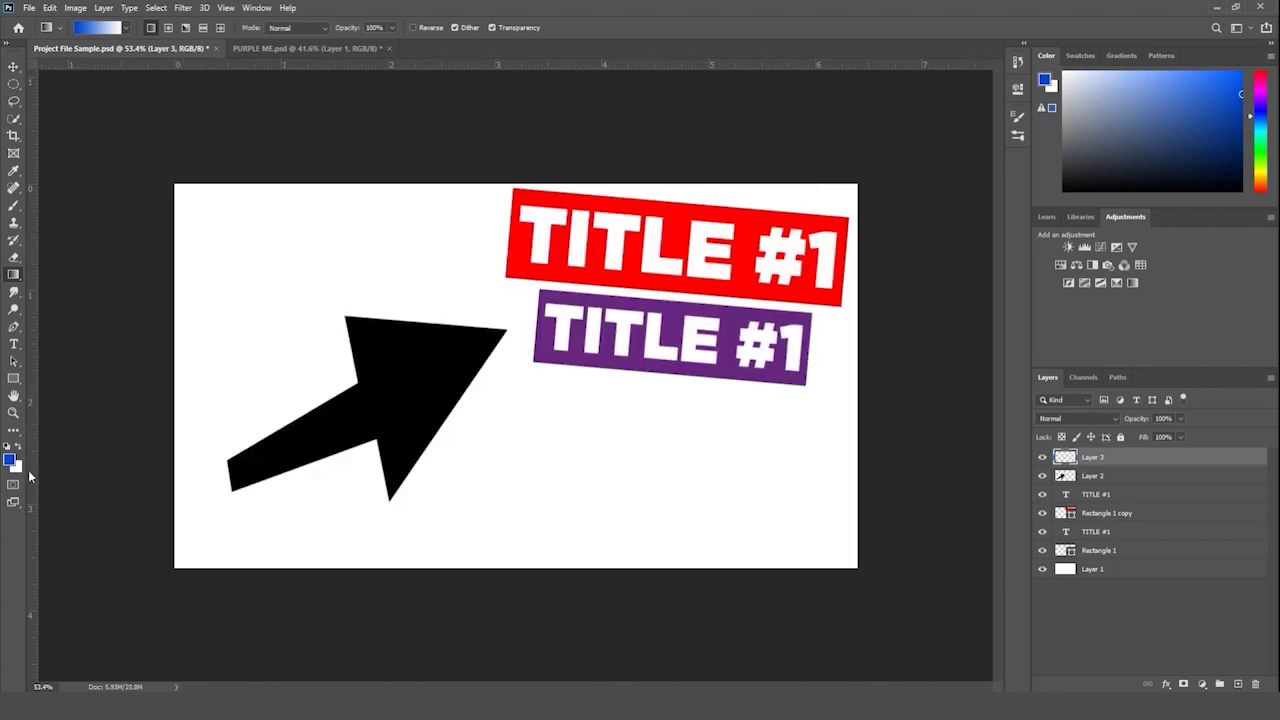
left_click(16, 466)
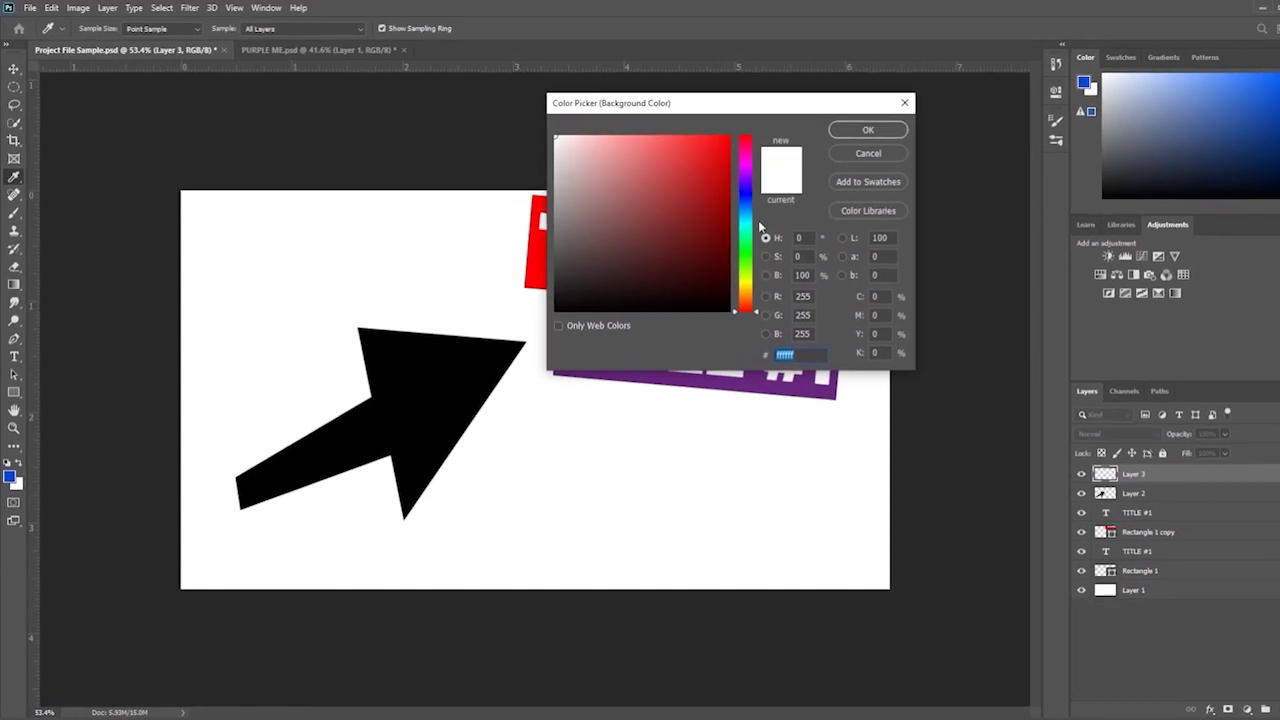
left_click(718, 192)
left_click(755, 290)
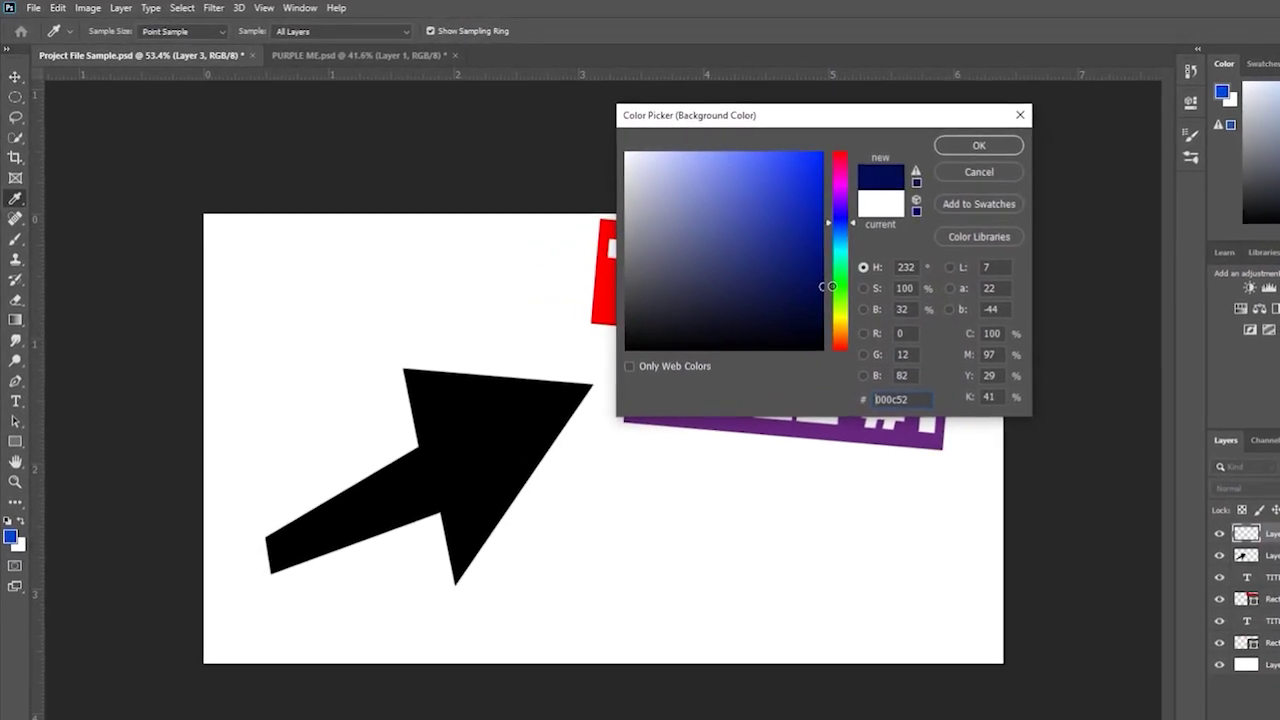
left_click(923, 137)
- Draw trial dark blue gradients across the canvas, then undo them all
left_click_drag(297, 634, 962, 271)
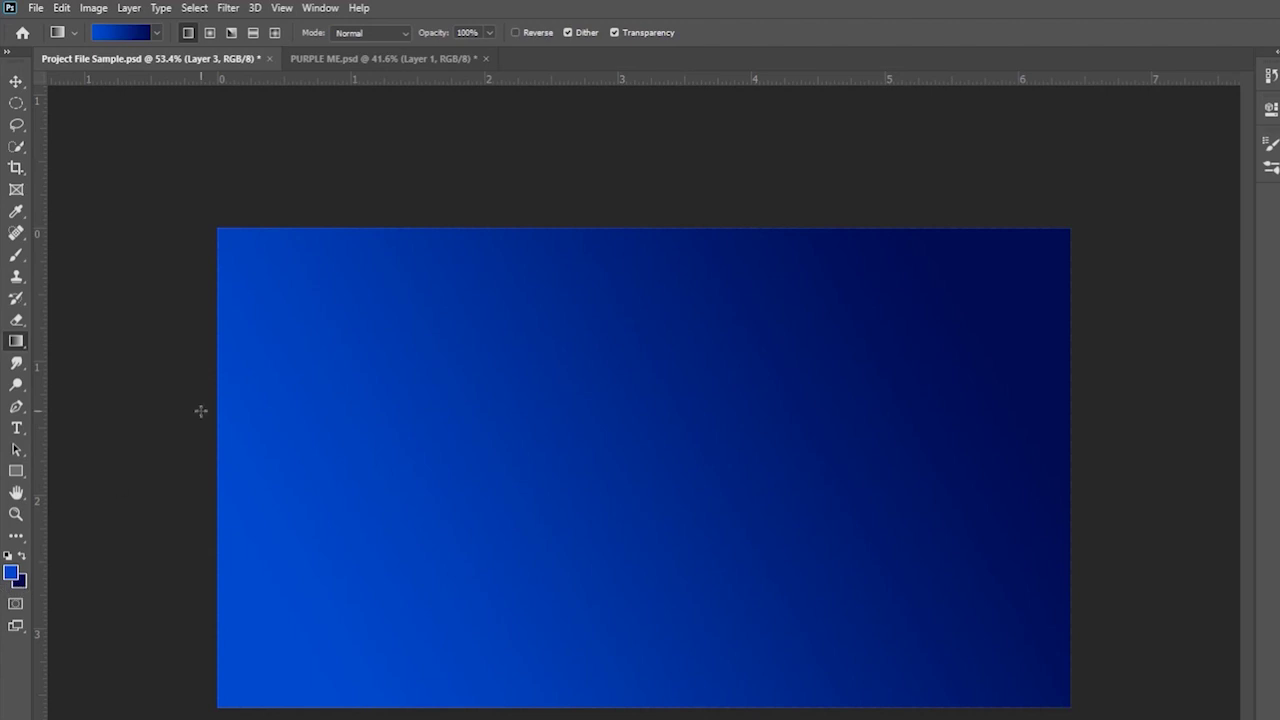
left_click_drag(223, 390, 669, 397)
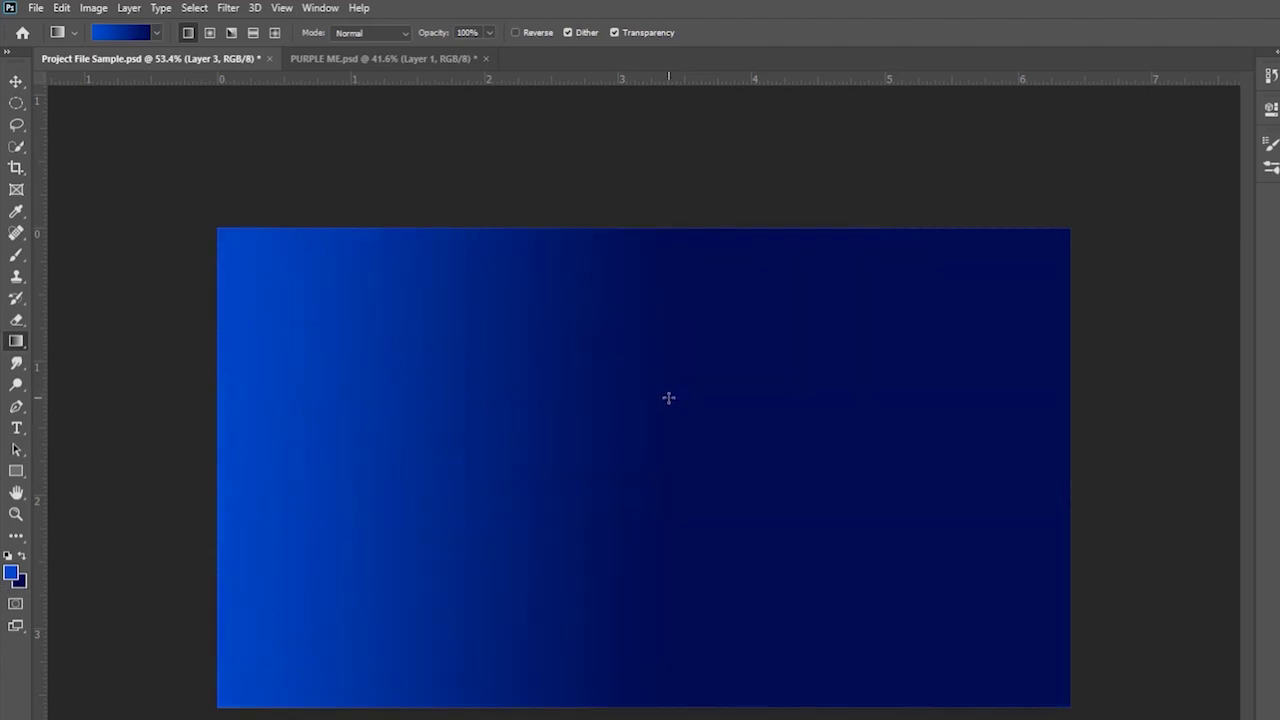
left_click_drag(203, 463, 1073, 457)
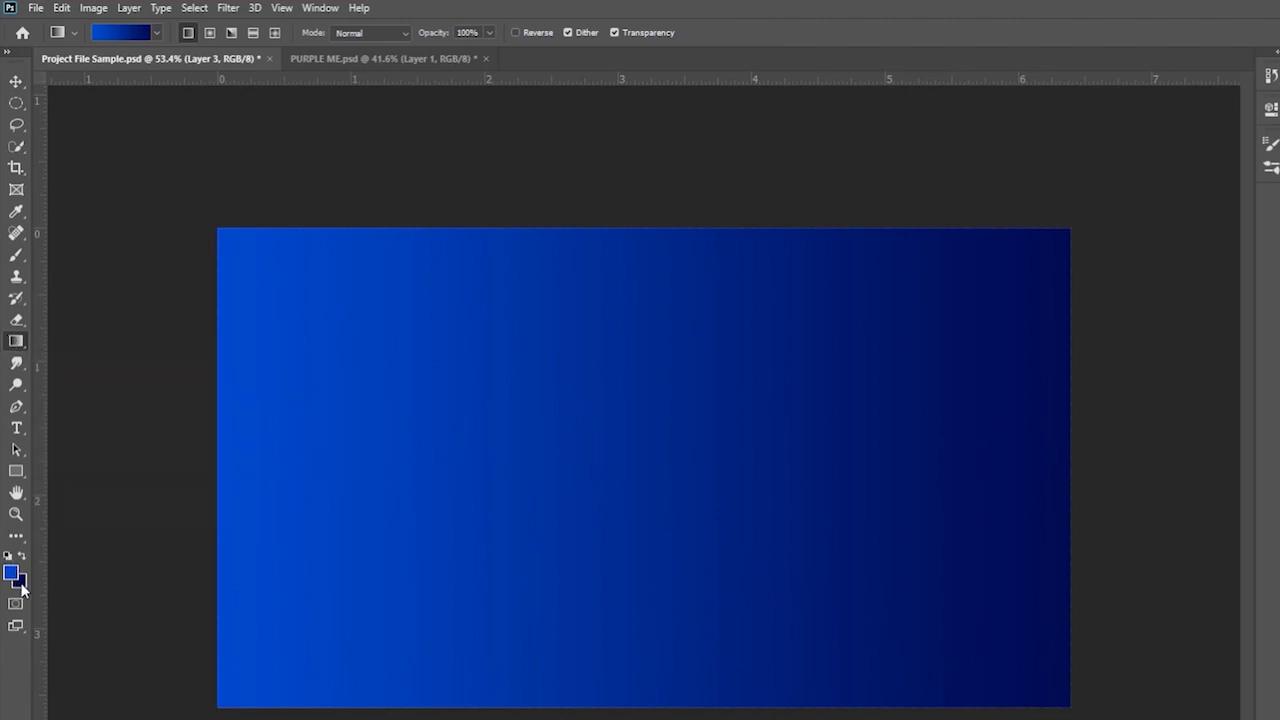
key("ctrl+z")
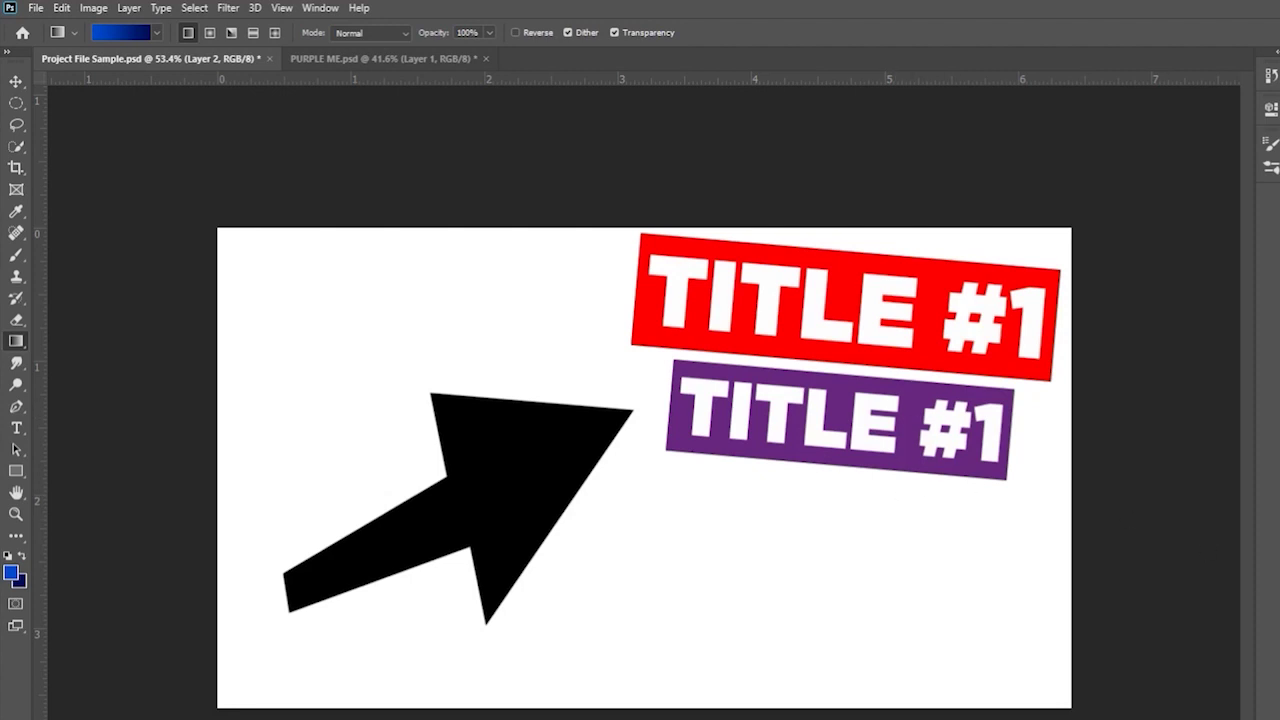
key("ctrl+z")
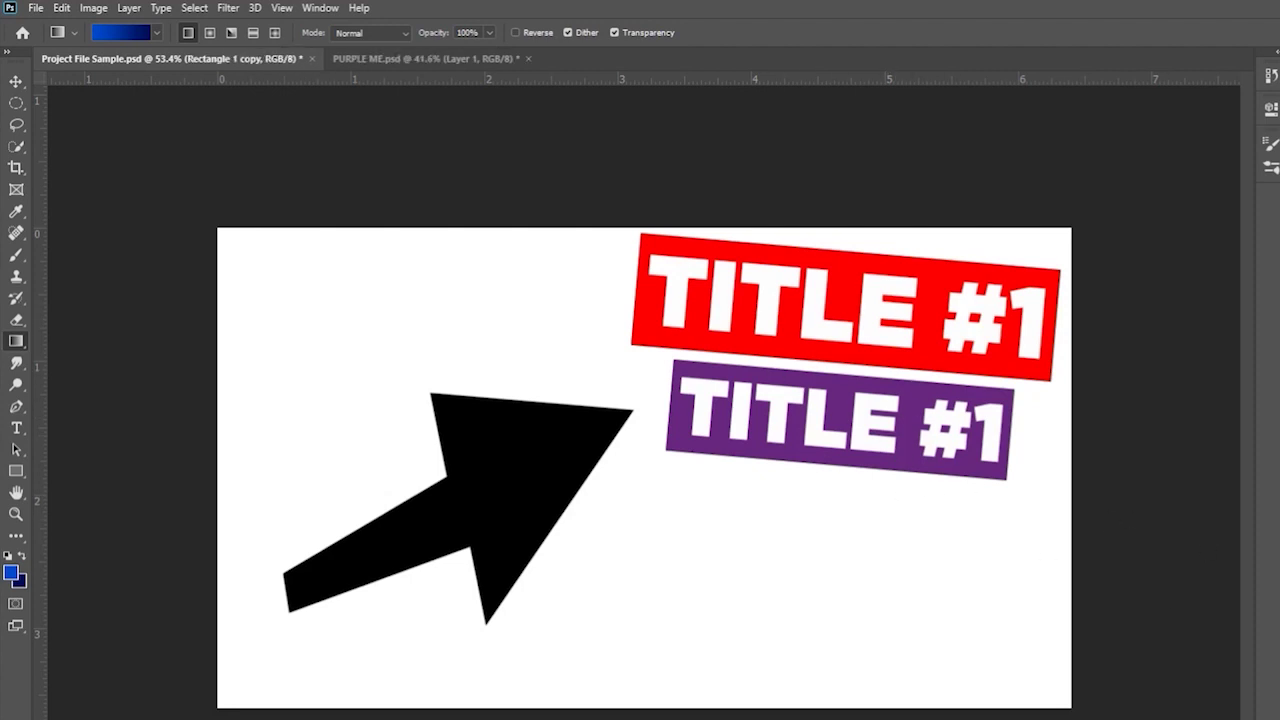
key("ctrl+z")
- Switch to the PURPLE ME.psd document and save it
left_click(16, 81)
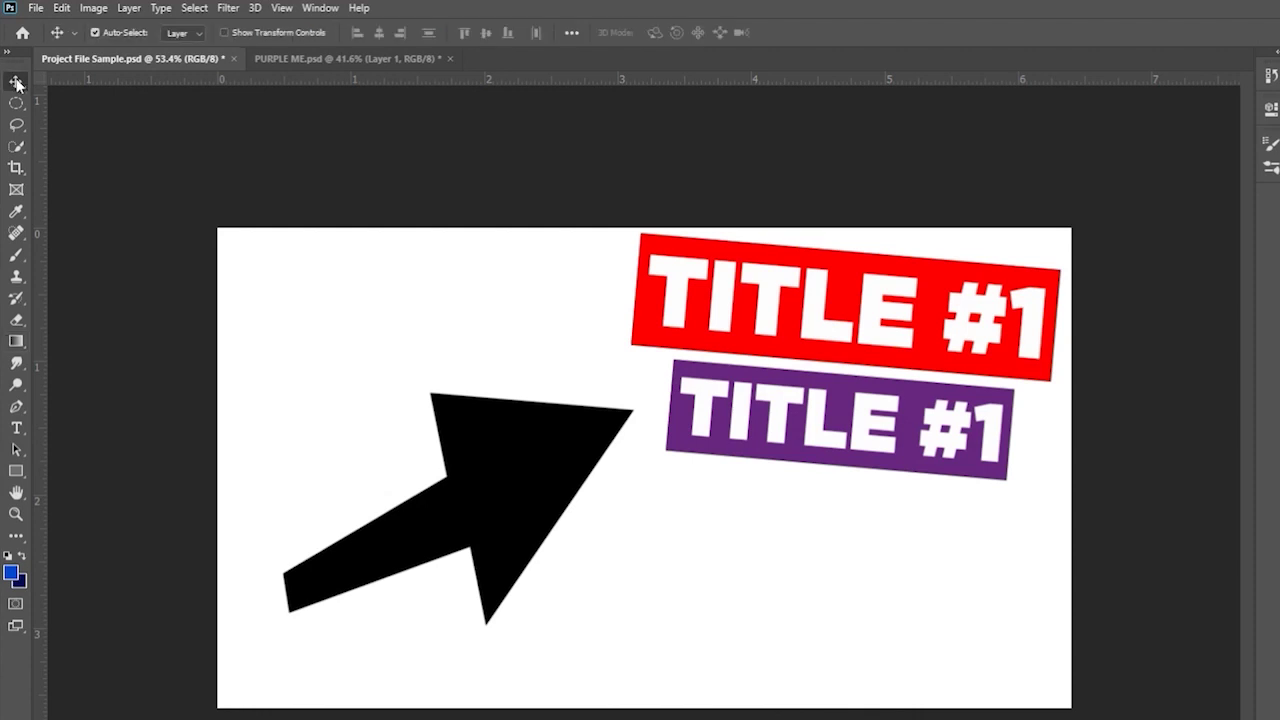
left_click(295, 59)
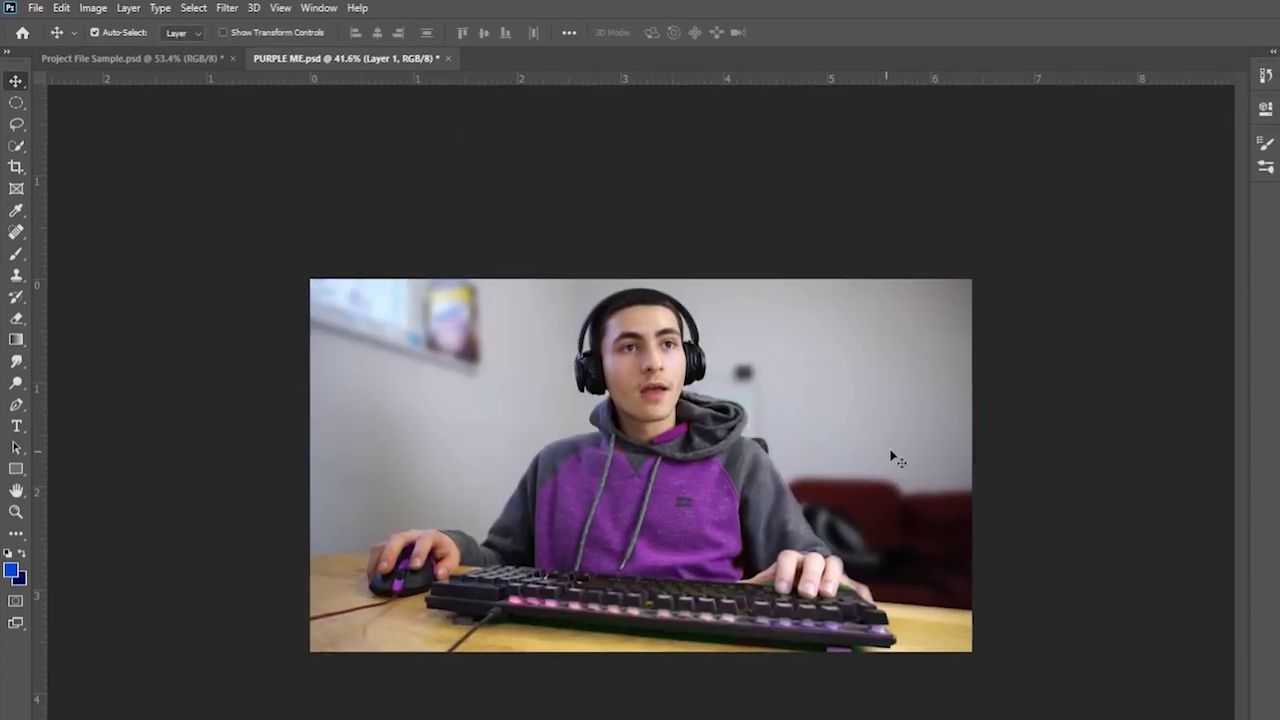
key("ctrl+s")
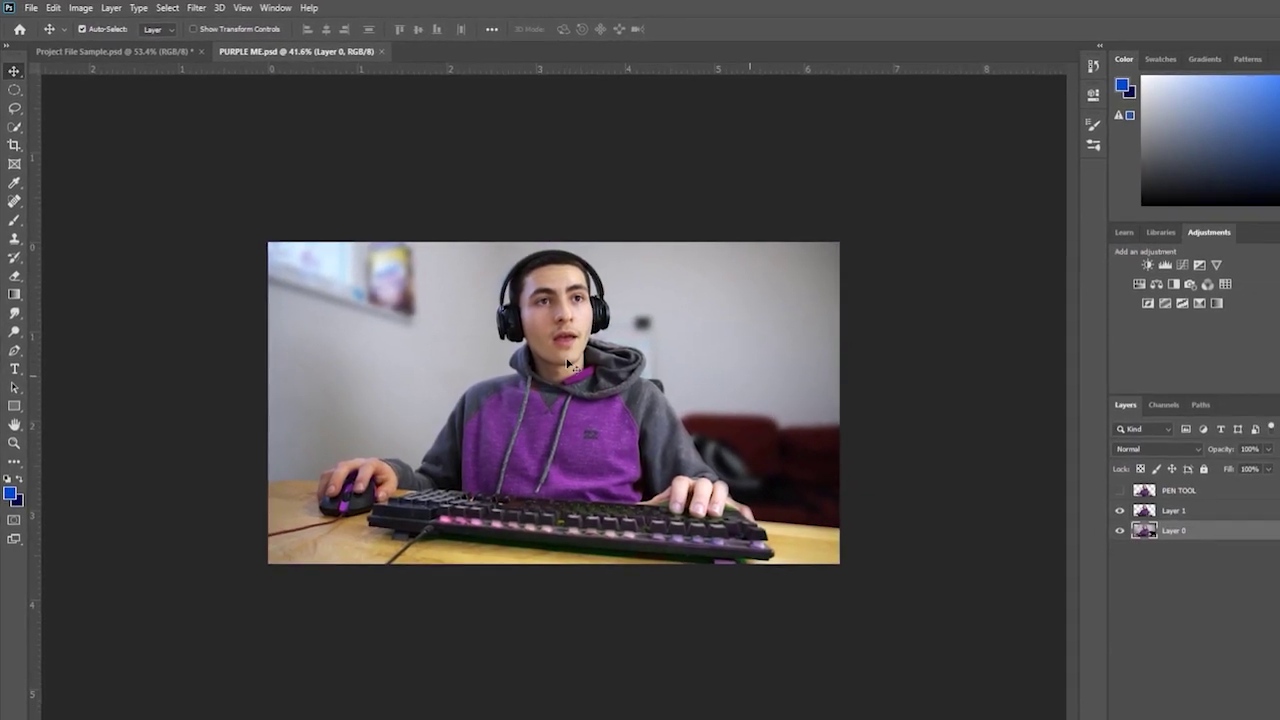
left_click(15, 397)
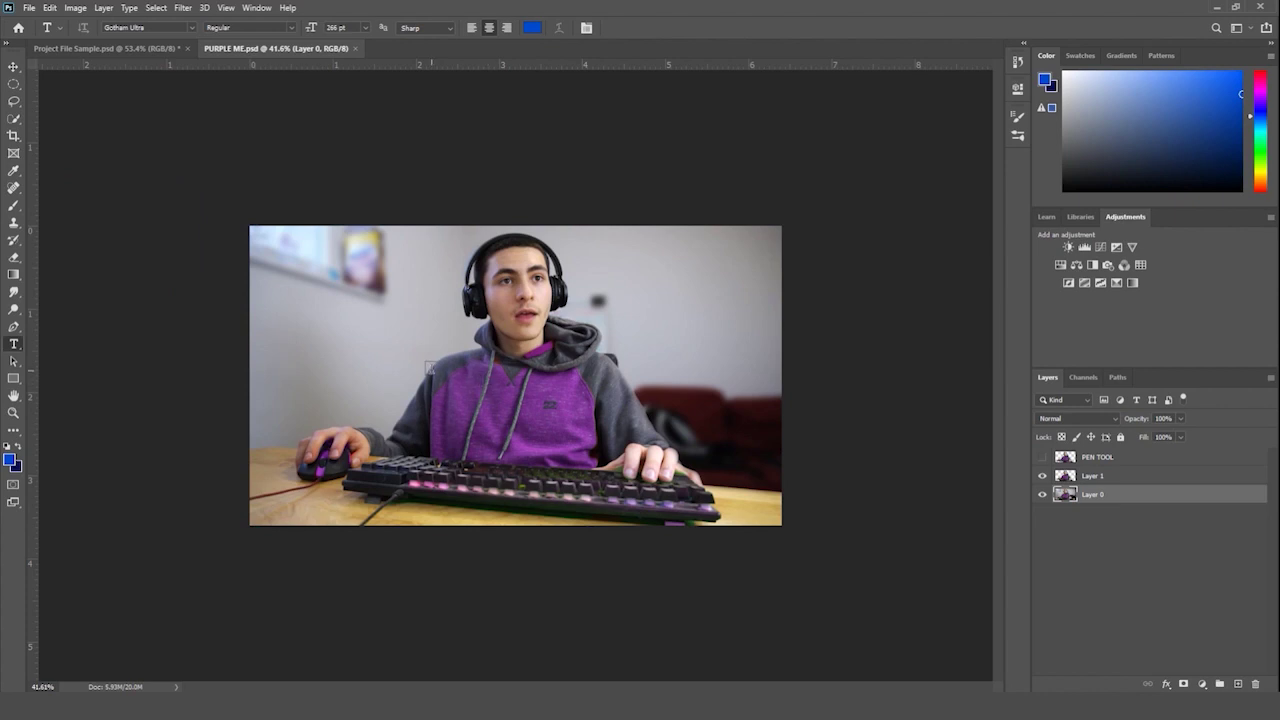
- Add the blue title text and scale it to span the top of the photo
left_click(431, 366)
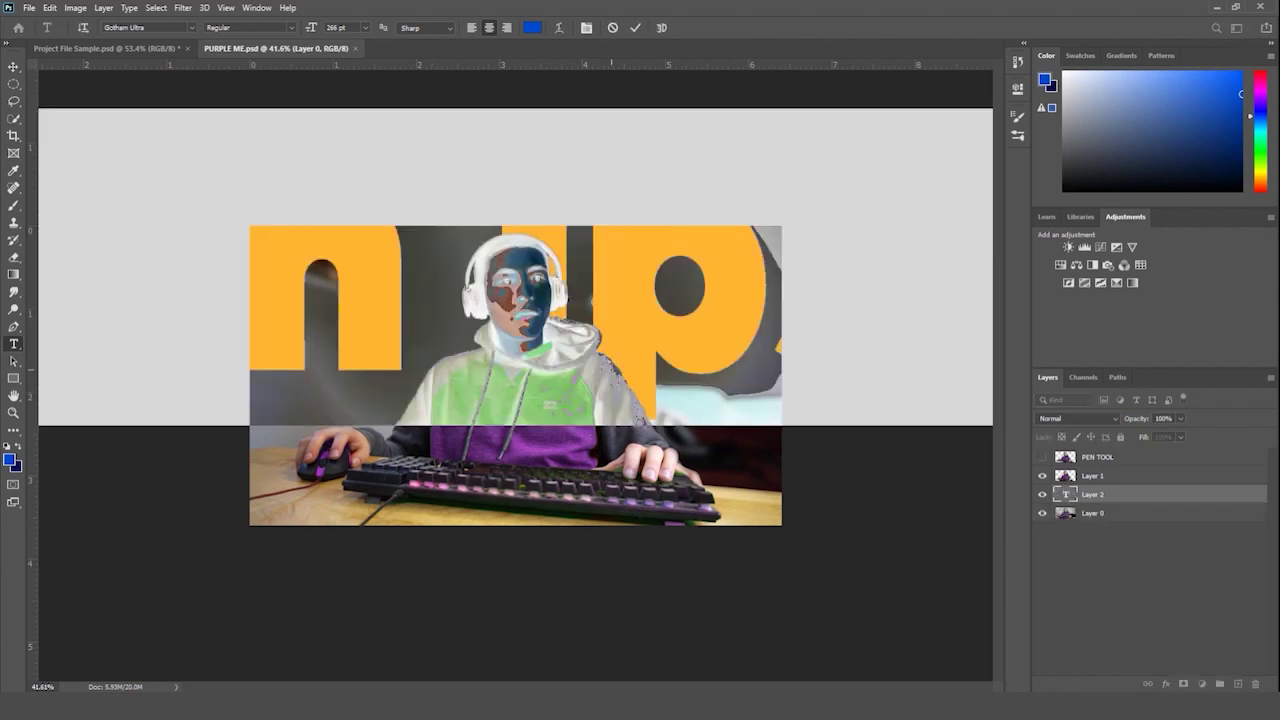
type("ELSE")
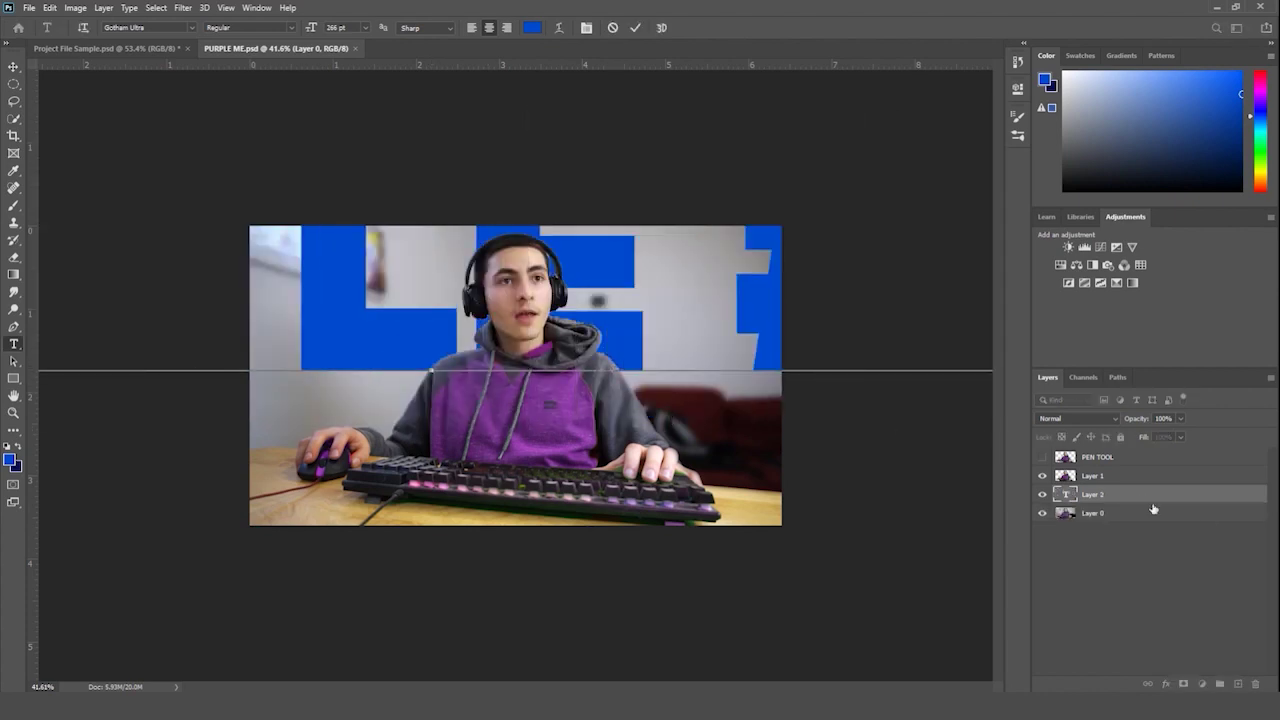
left_click(1128, 496)
key("ctrl+t")
left_click_drag(866, 351, 825, 155)
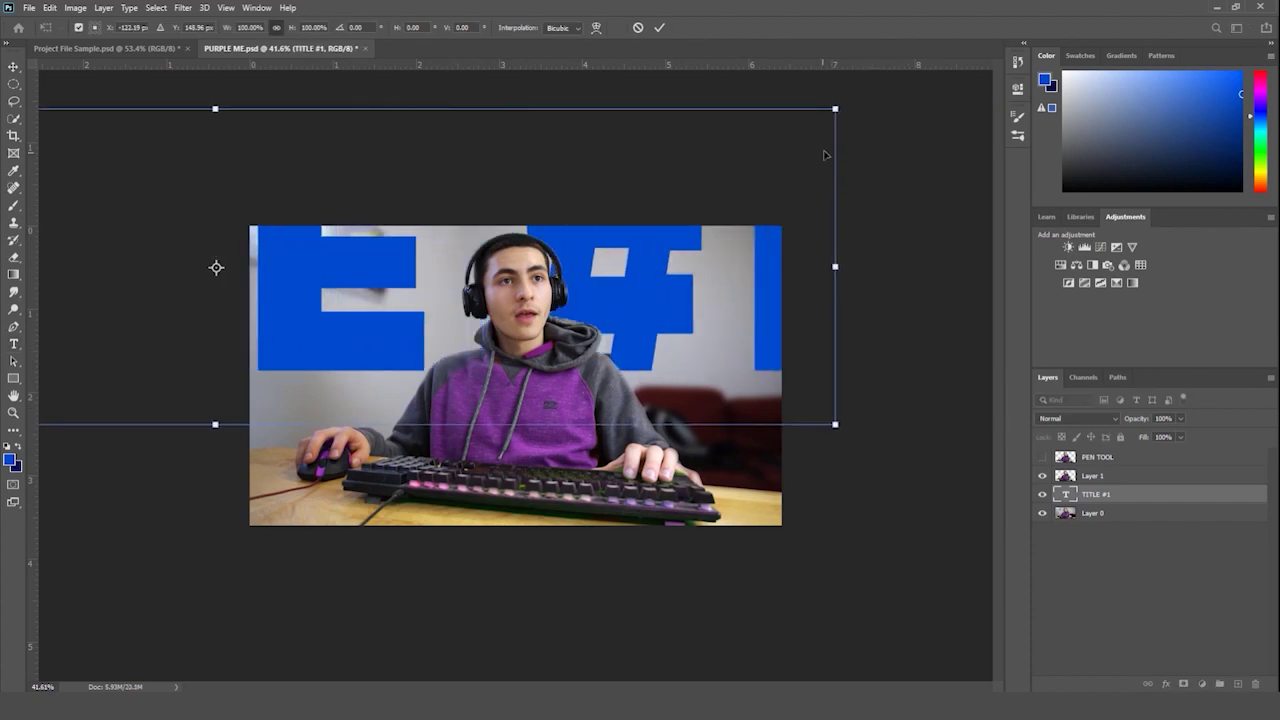
left_click_drag(835, 108, 175, 280)
left_click_drag(237, 363, 768, 352)
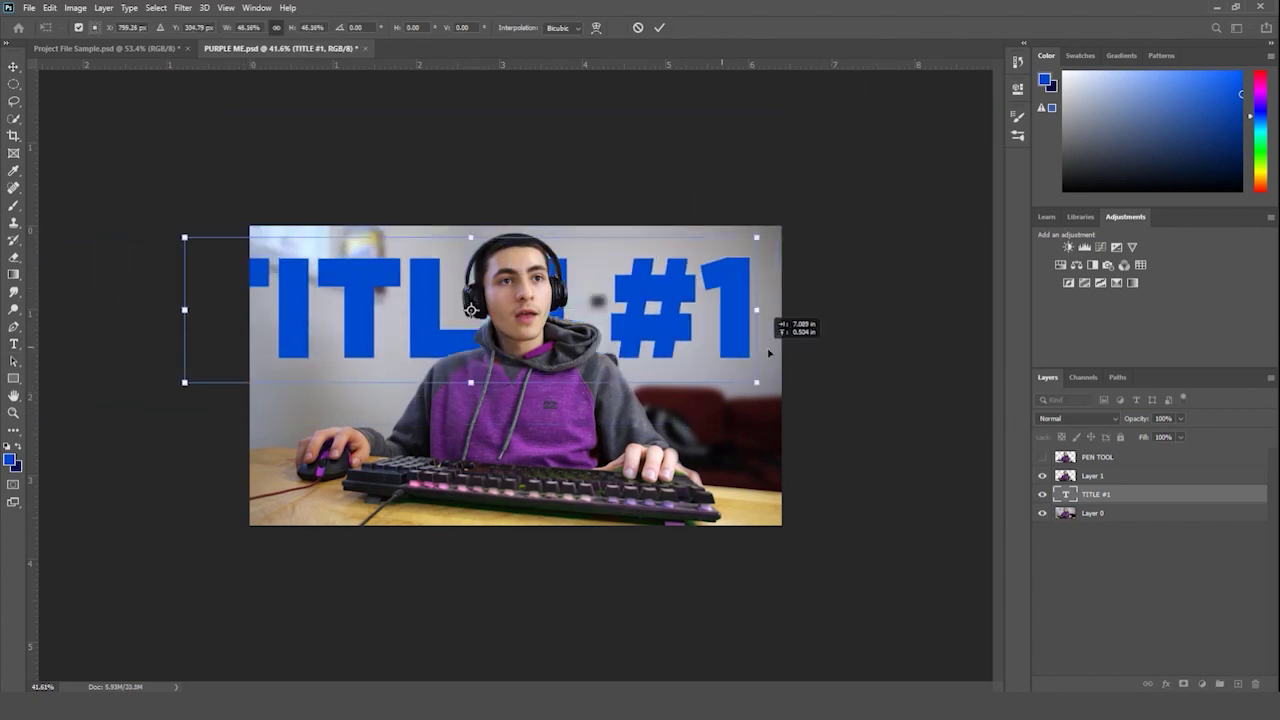
left_click_drag(756, 237, 712, 277)
left_click_drag(640, 300, 680, 320)
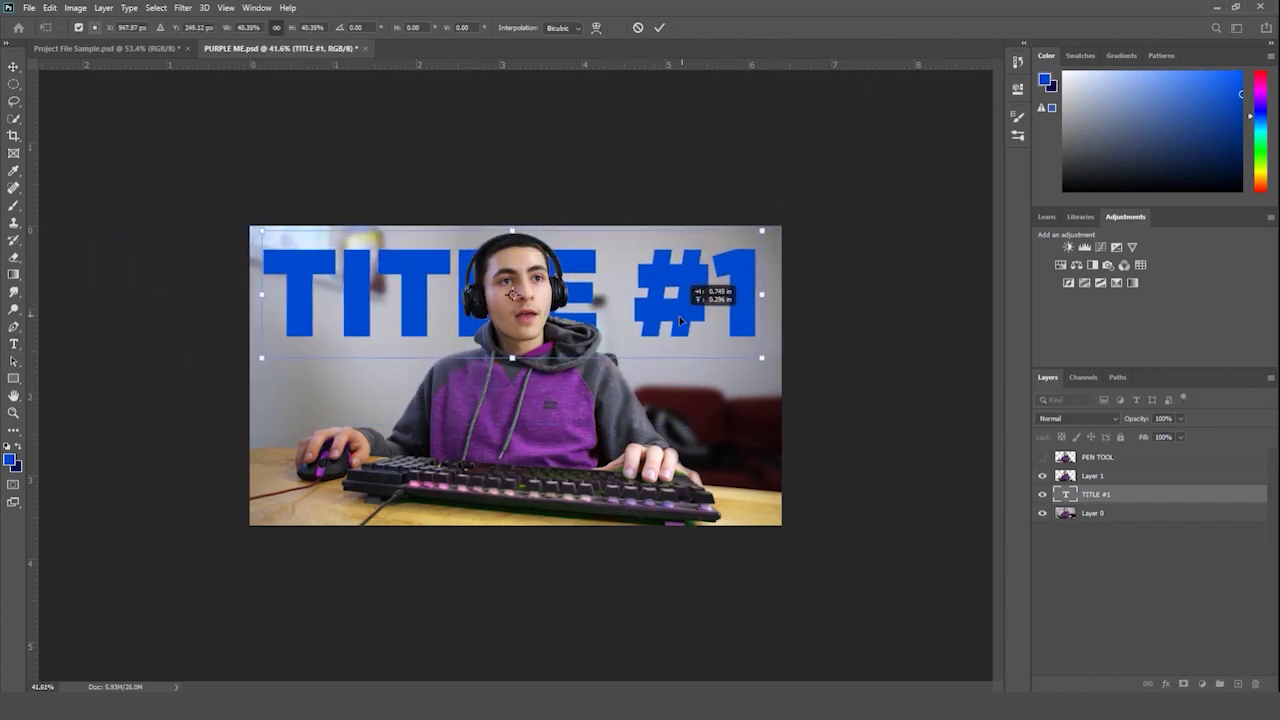
left_click_drag(762, 357, 772, 362)
key("Return")
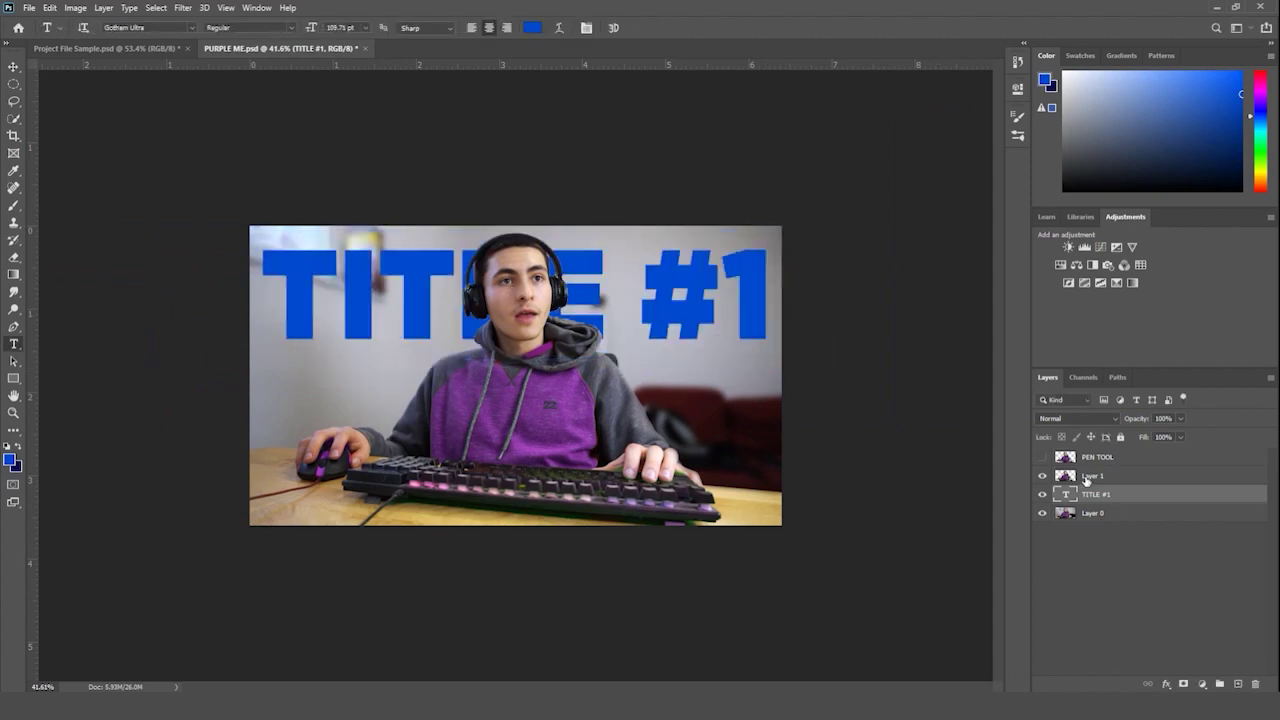
left_click(1087, 478)
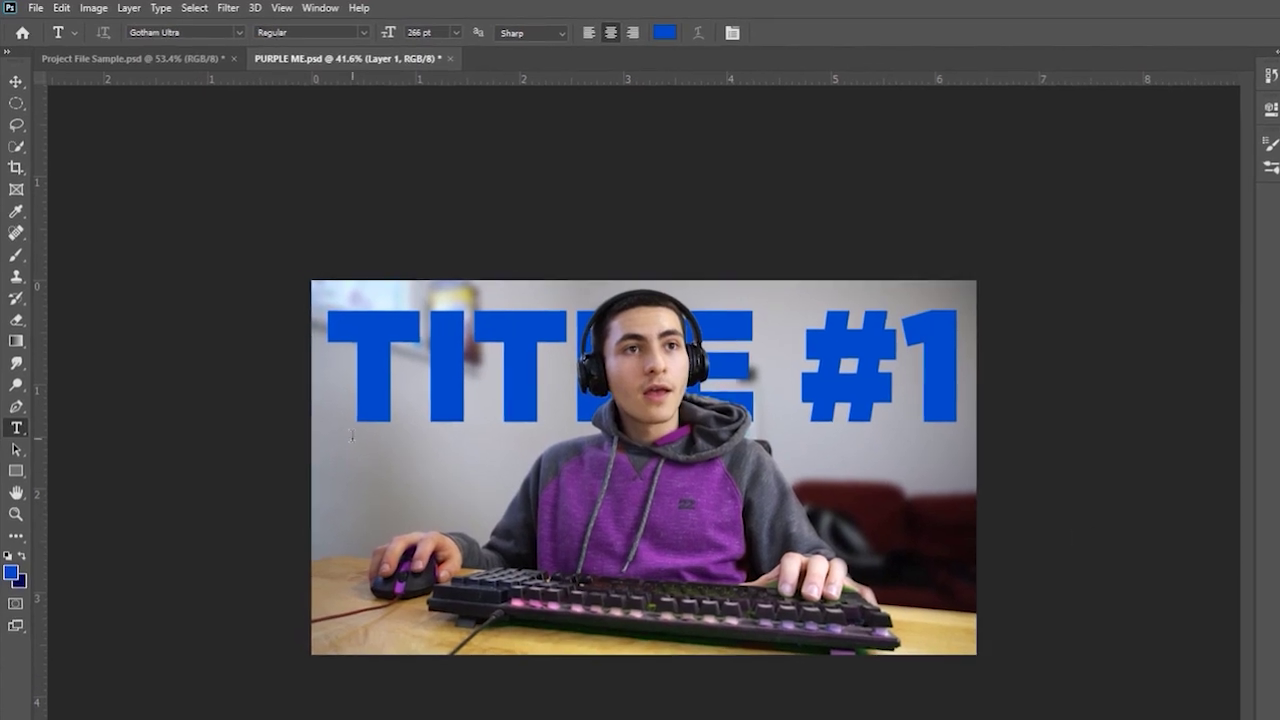
- Recolour the whole title with purple sampled from the hoodie
triple_click(476, 360)
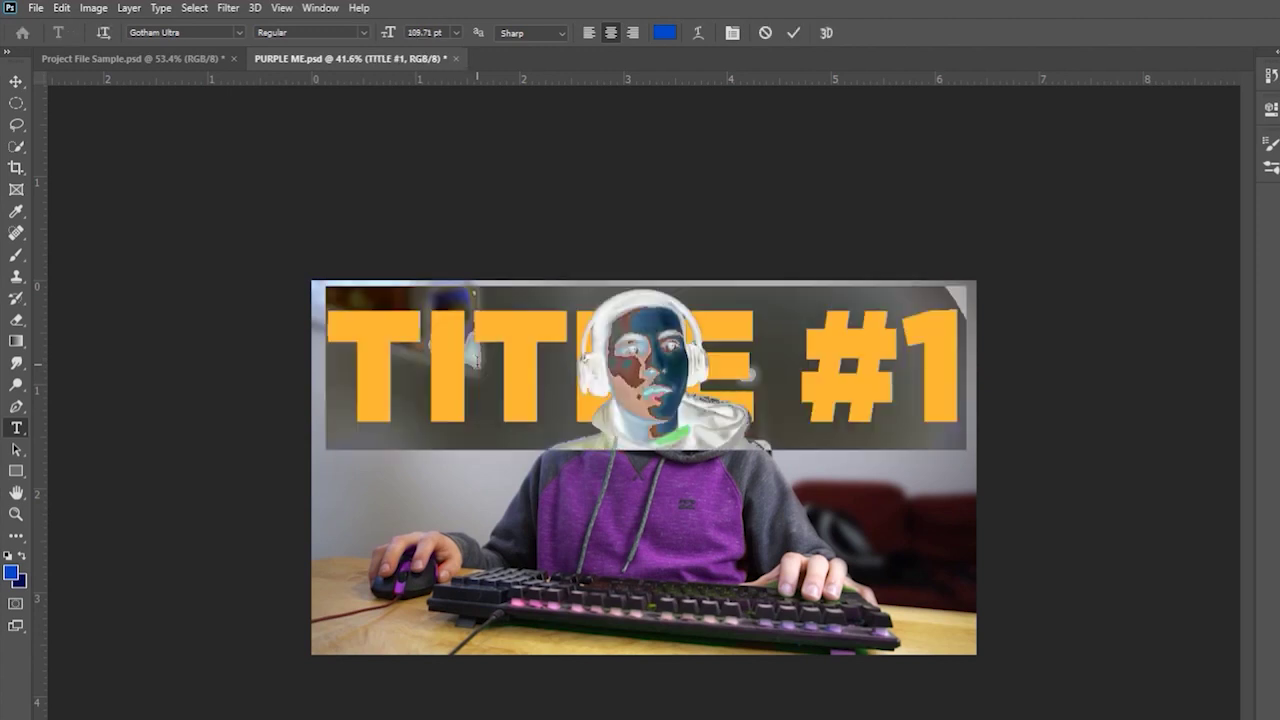
left_click(665, 32)
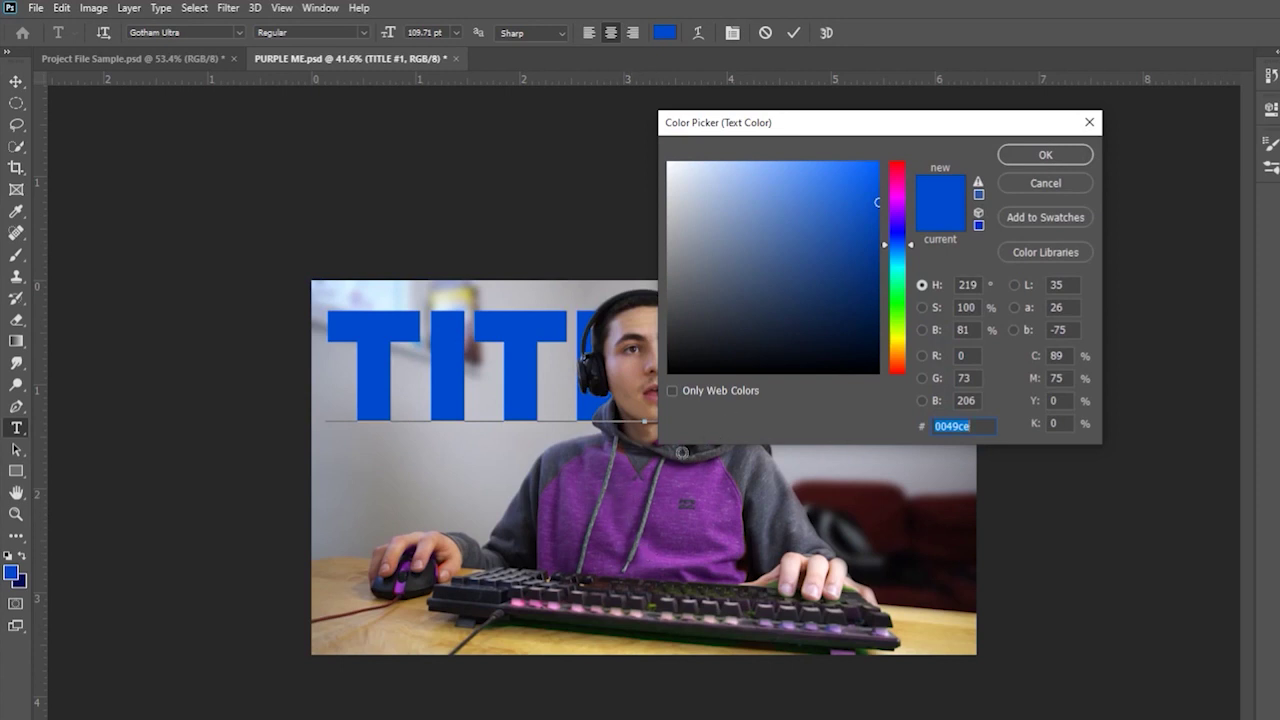
left_click(626, 502)
key("BackSpace")
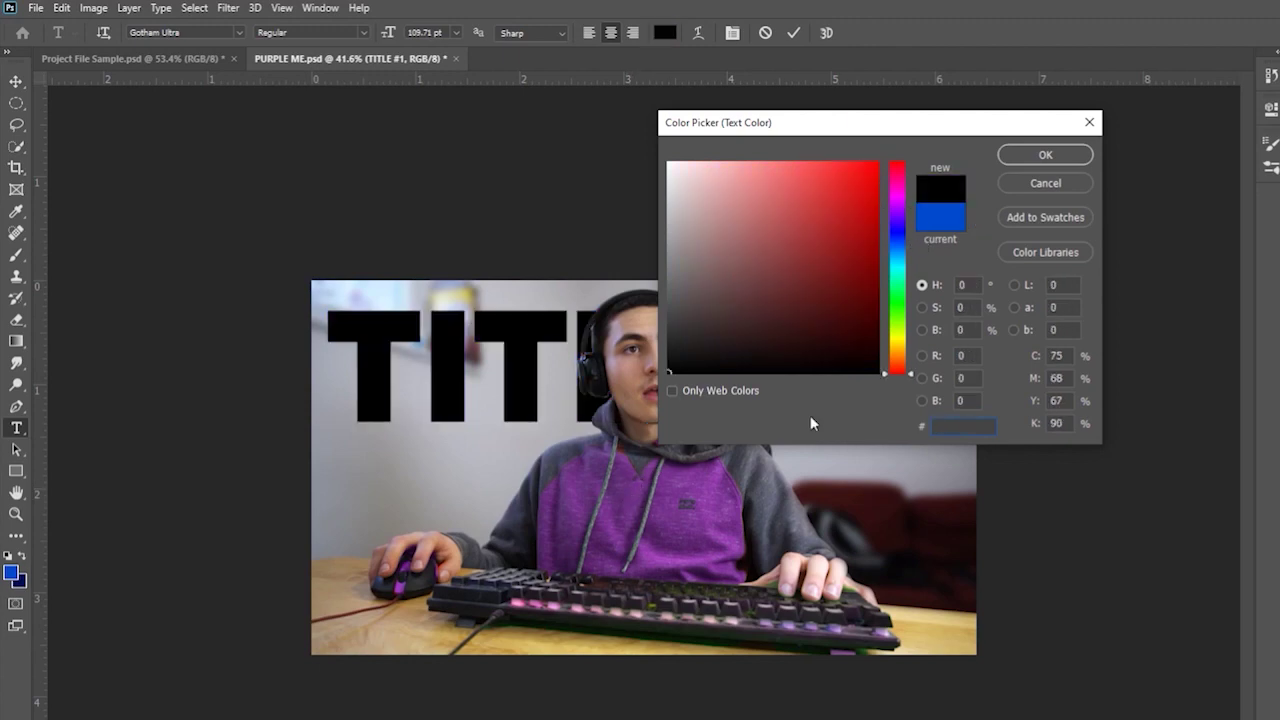
key("ctrl+z")
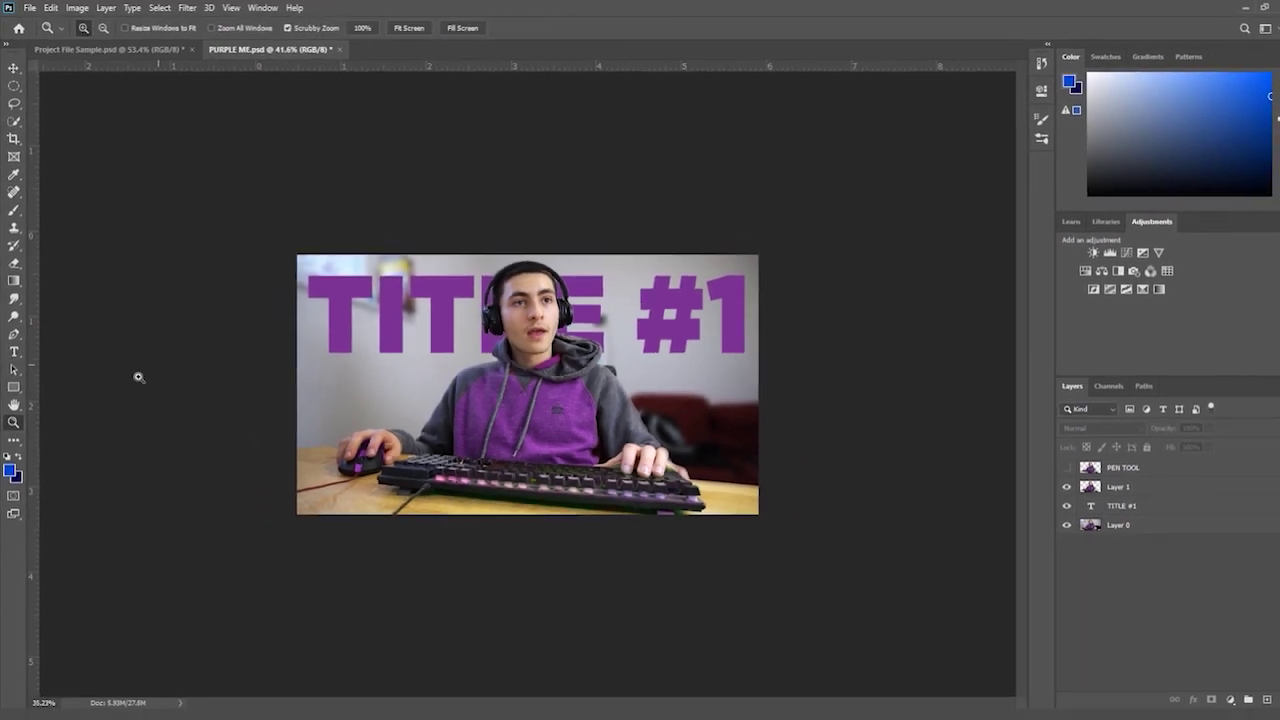
left_click_drag(139, 377, 128, 383)
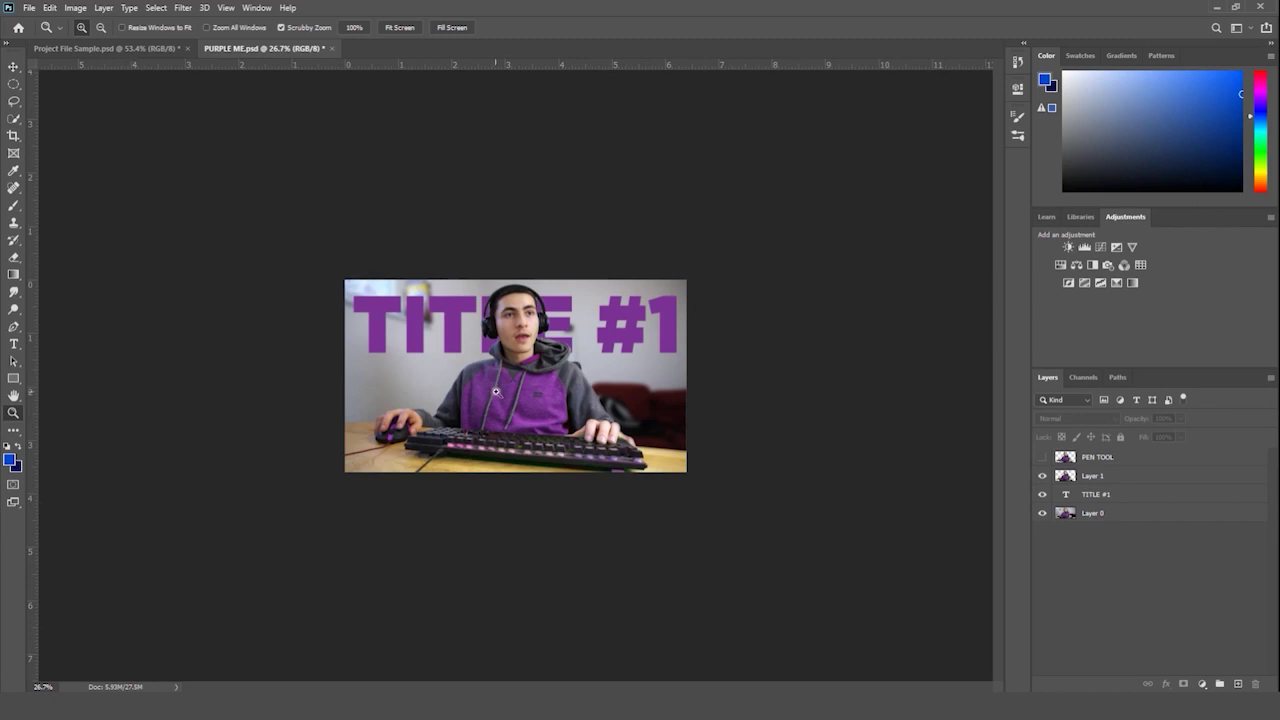
left_click_drag(497, 393, 552, 405)
key("ctrl+y")
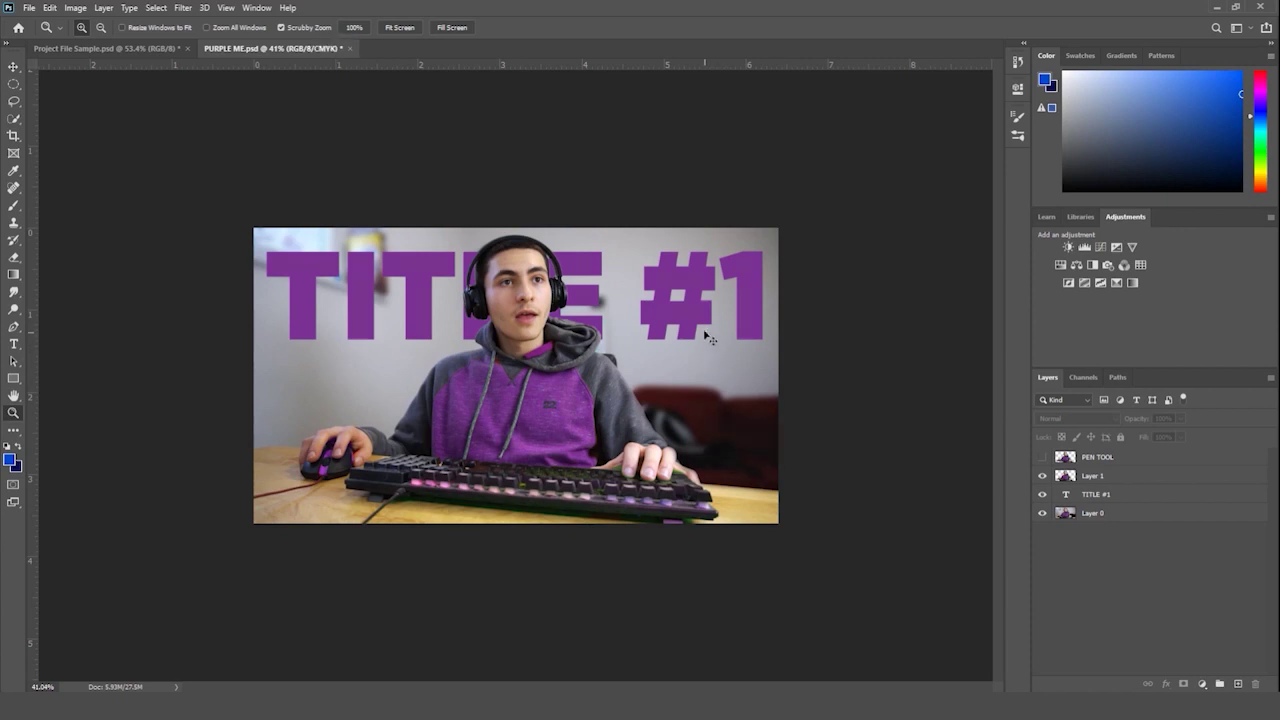
key("ctrl+y")
left_click(1120, 476)
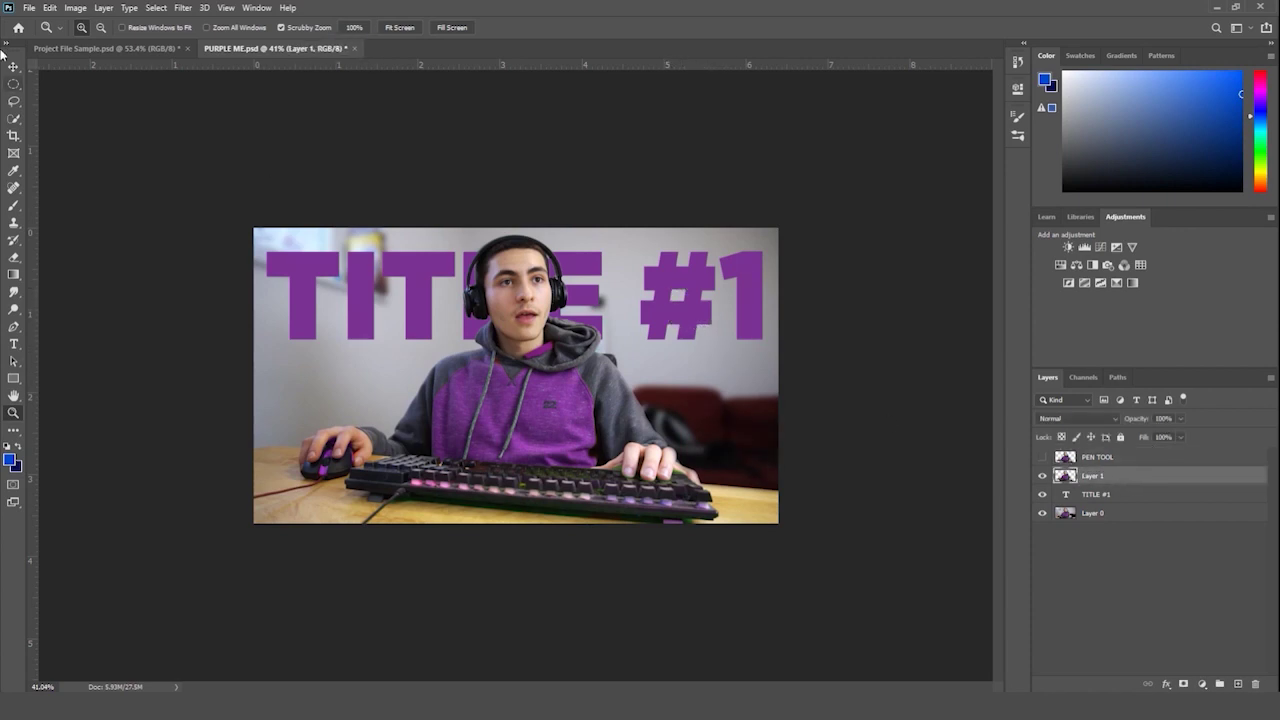
key("v")
left_click(722, 264)
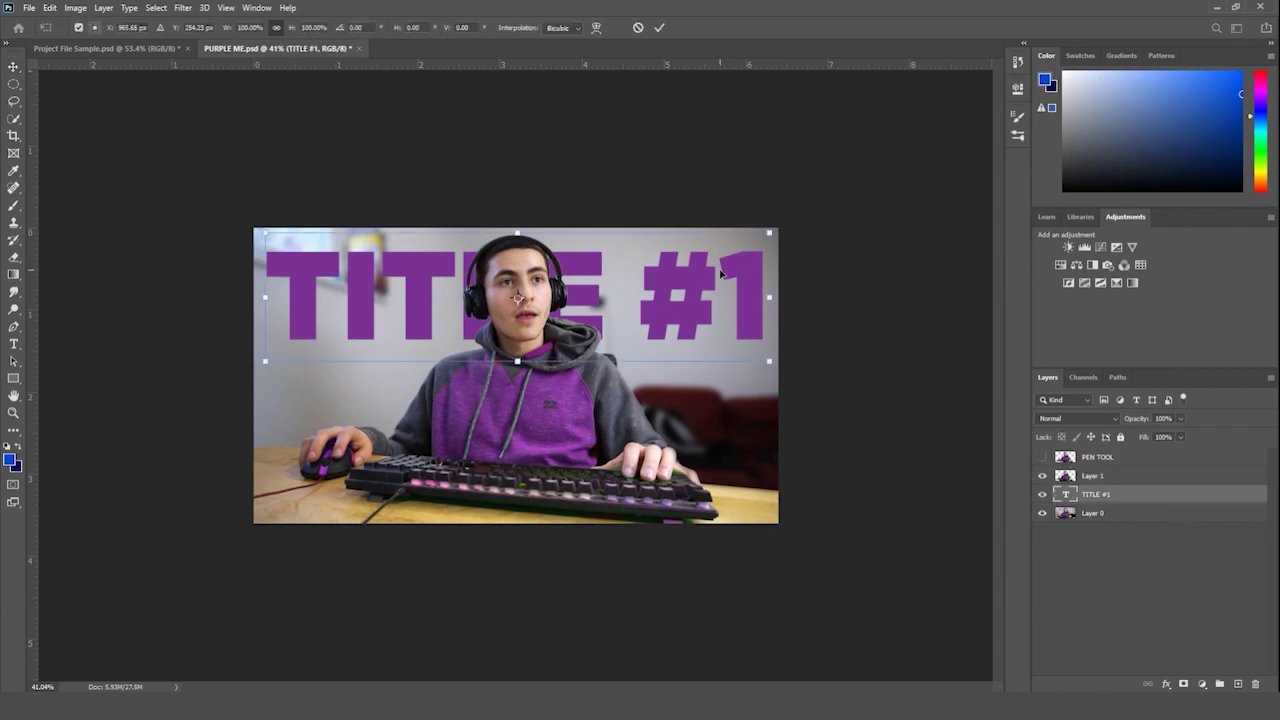
key("ctrl+t")
key("Return")
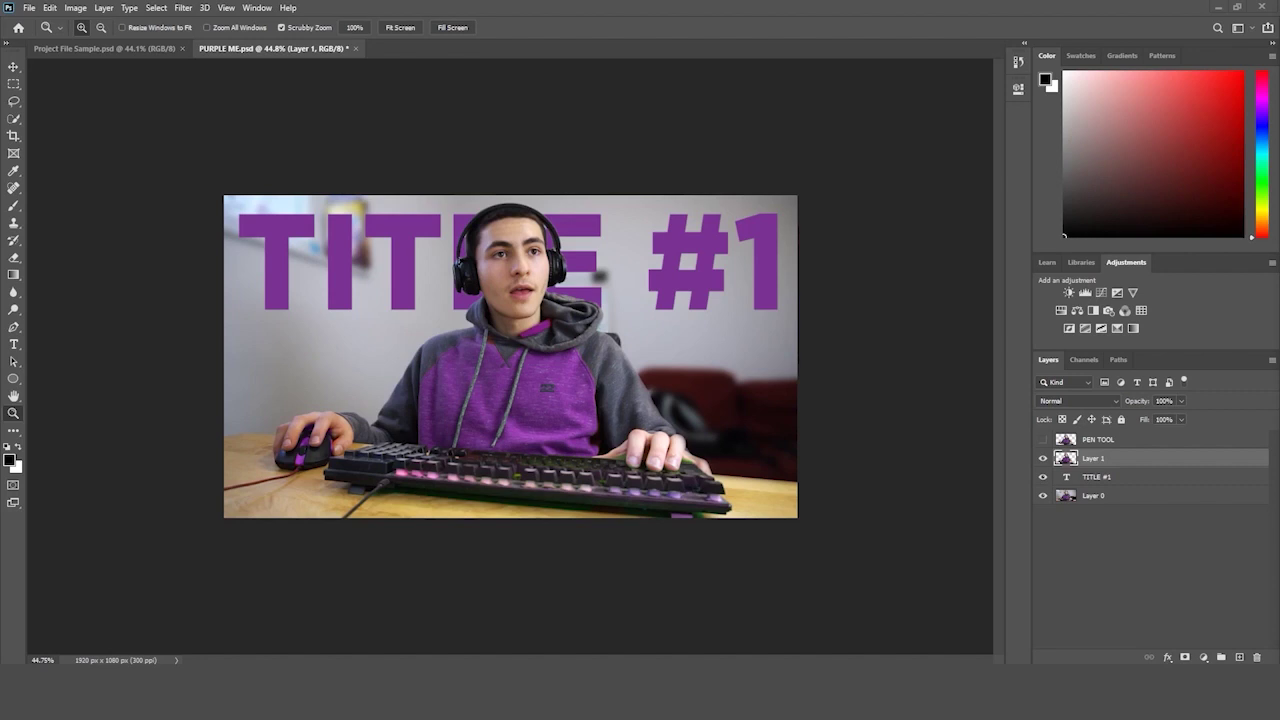
left_click_drag(831, 427, 881, 416)
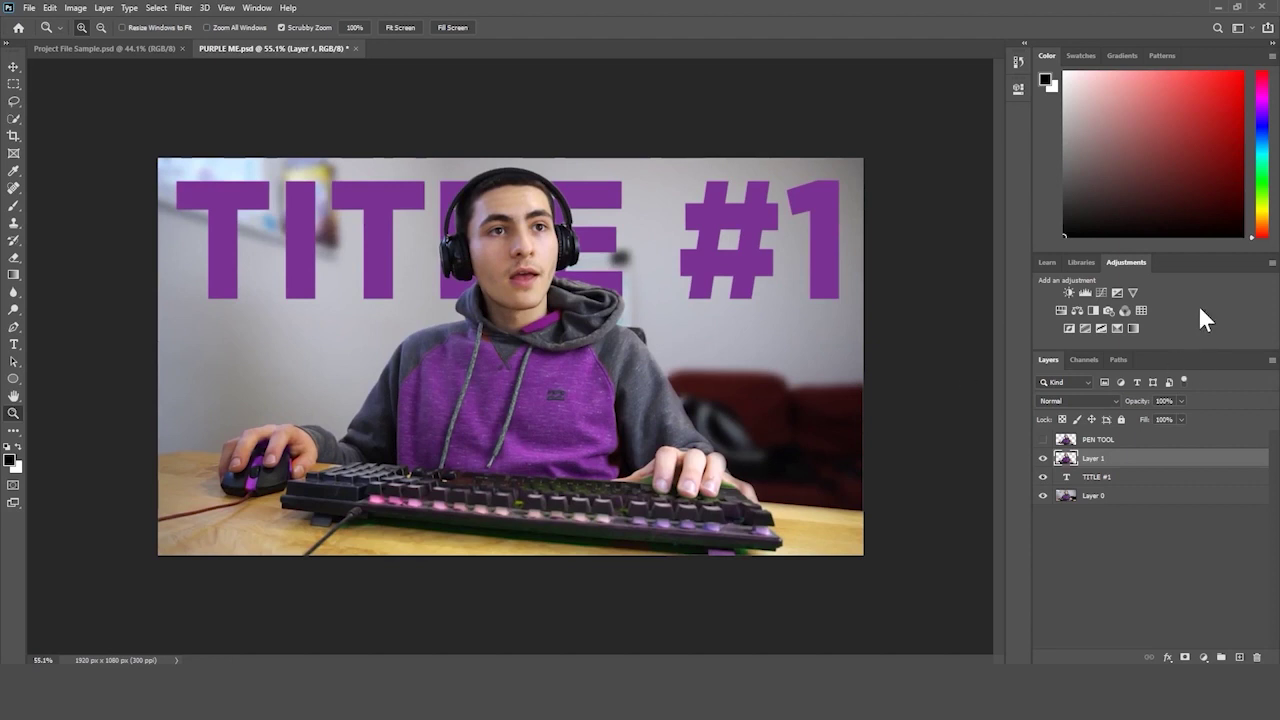
left_click(1129, 551)
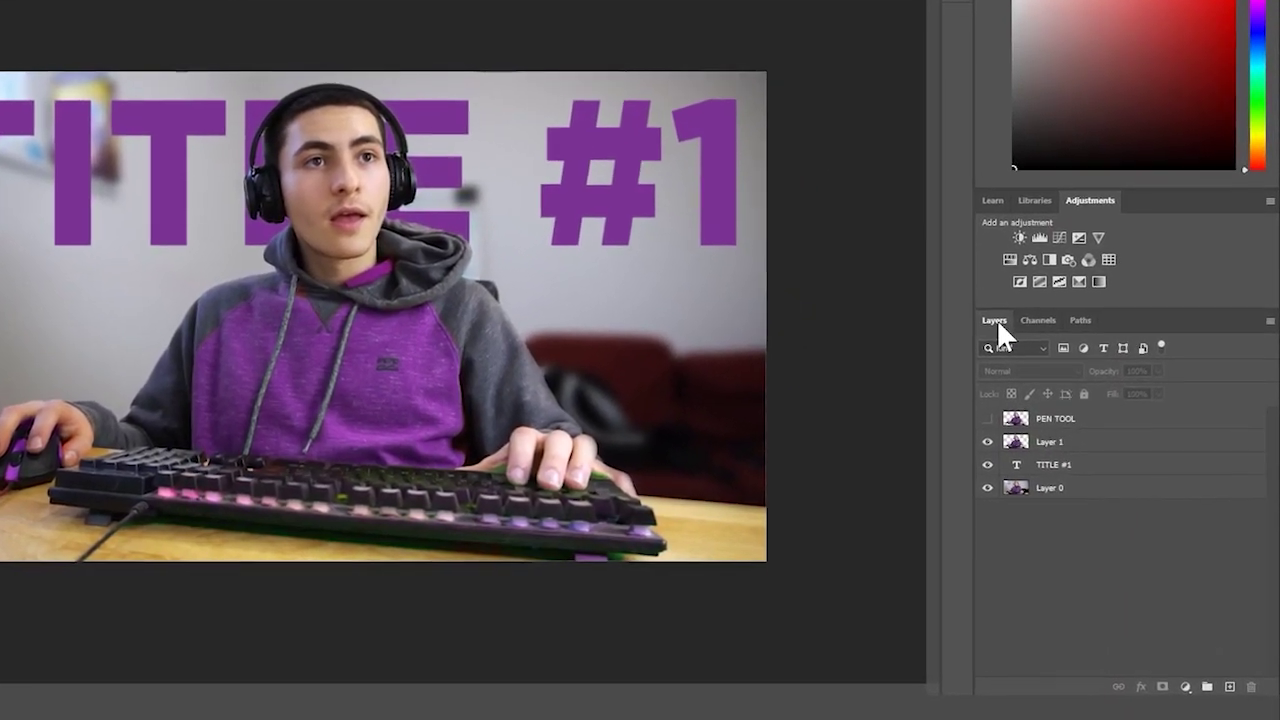
left_click(1024, 309)
left_click(1069, 309)
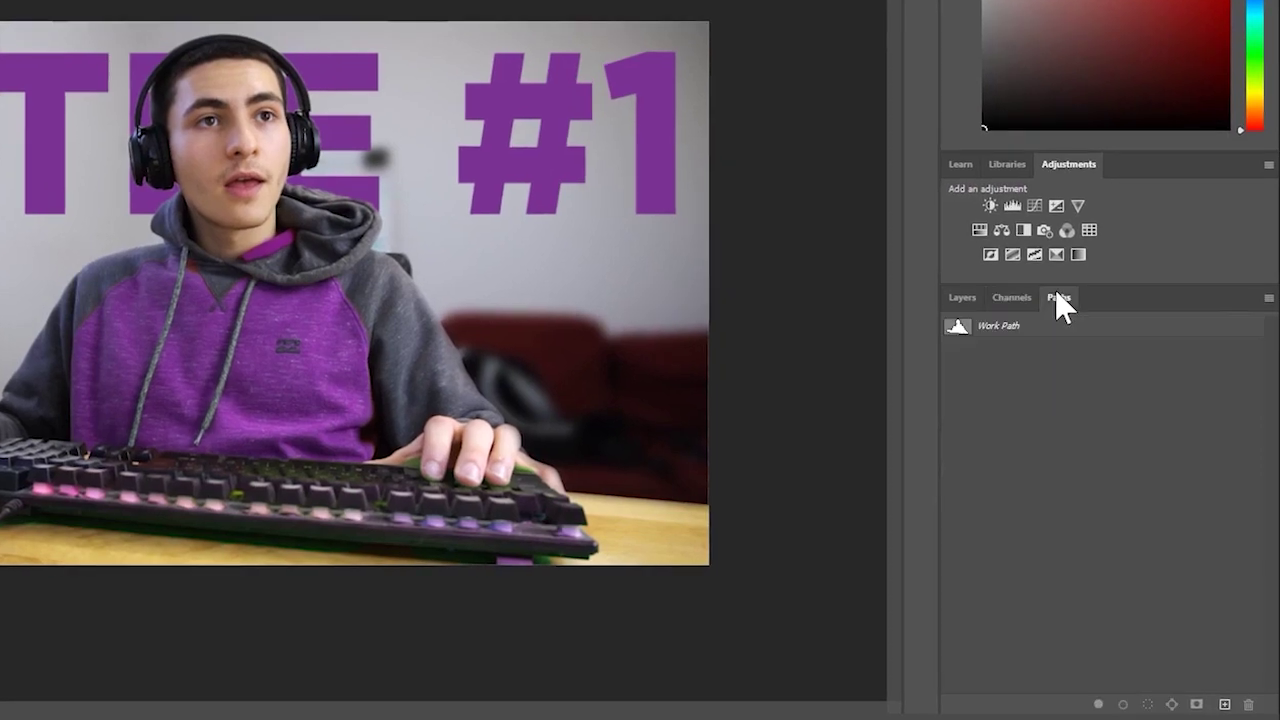
left_click(998, 287)
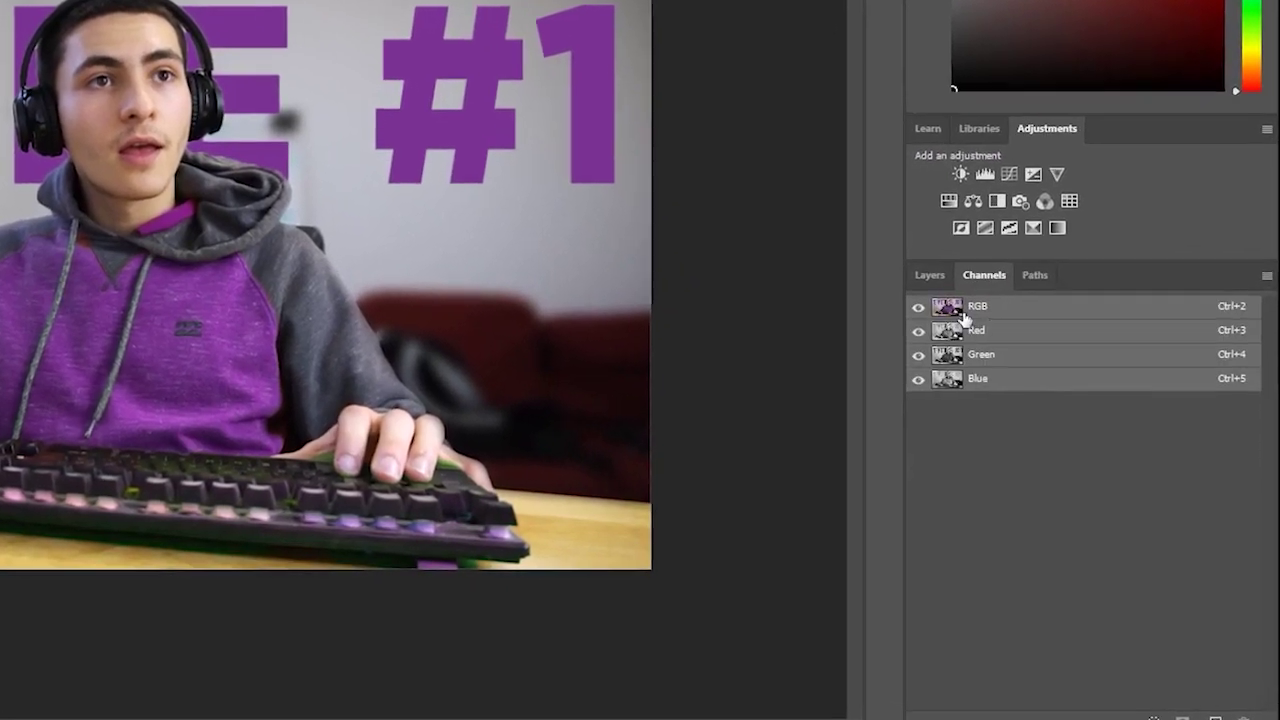
left_click(916, 266)
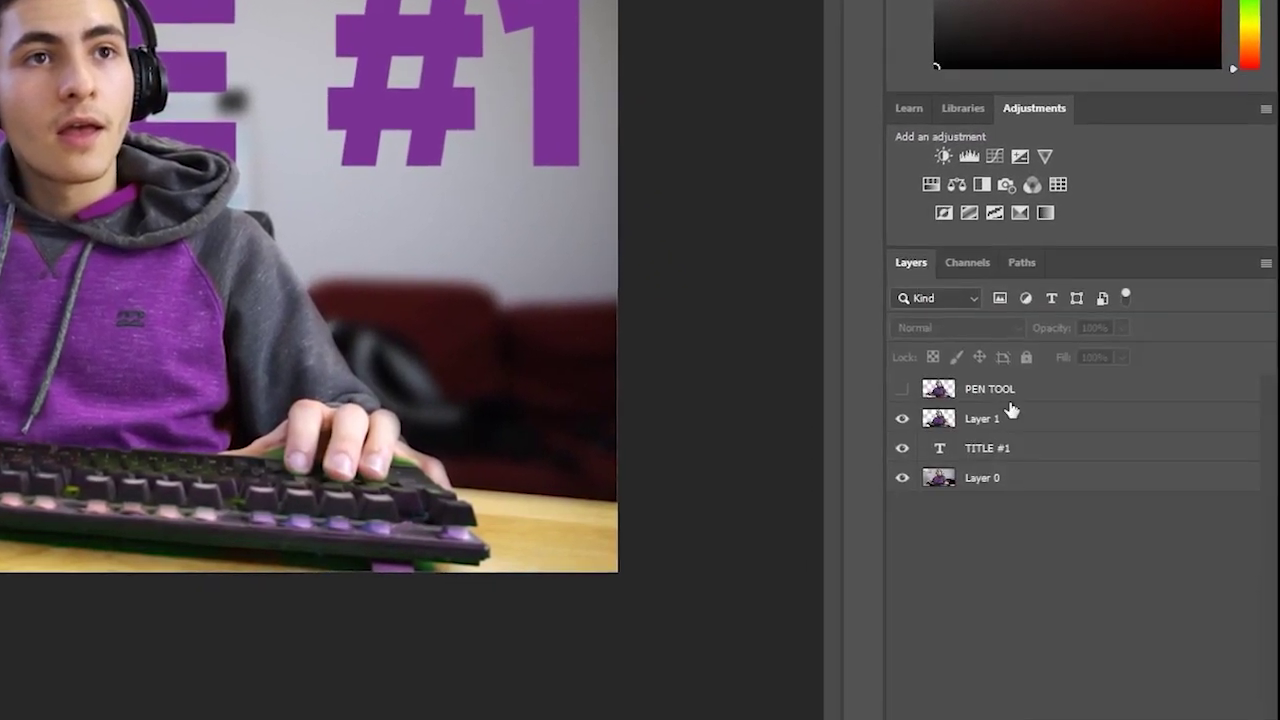
left_click(985, 478)
left_click(992, 446)
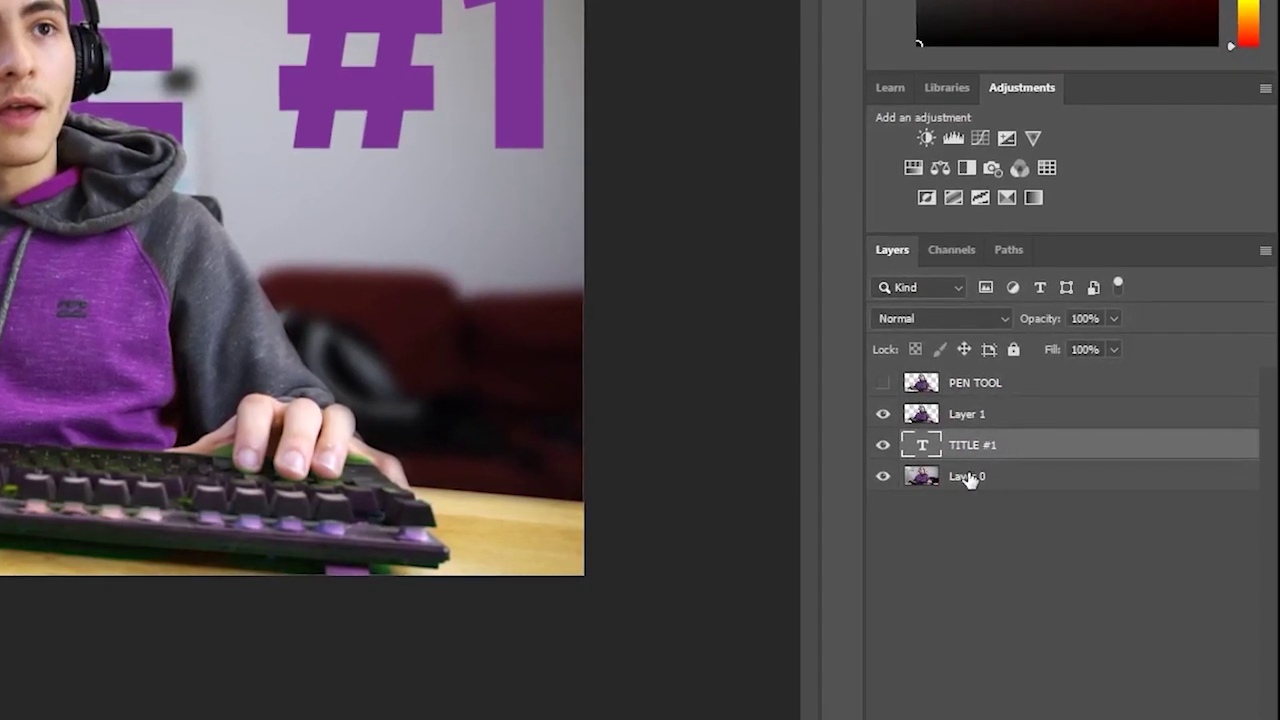
left_click(974, 478)
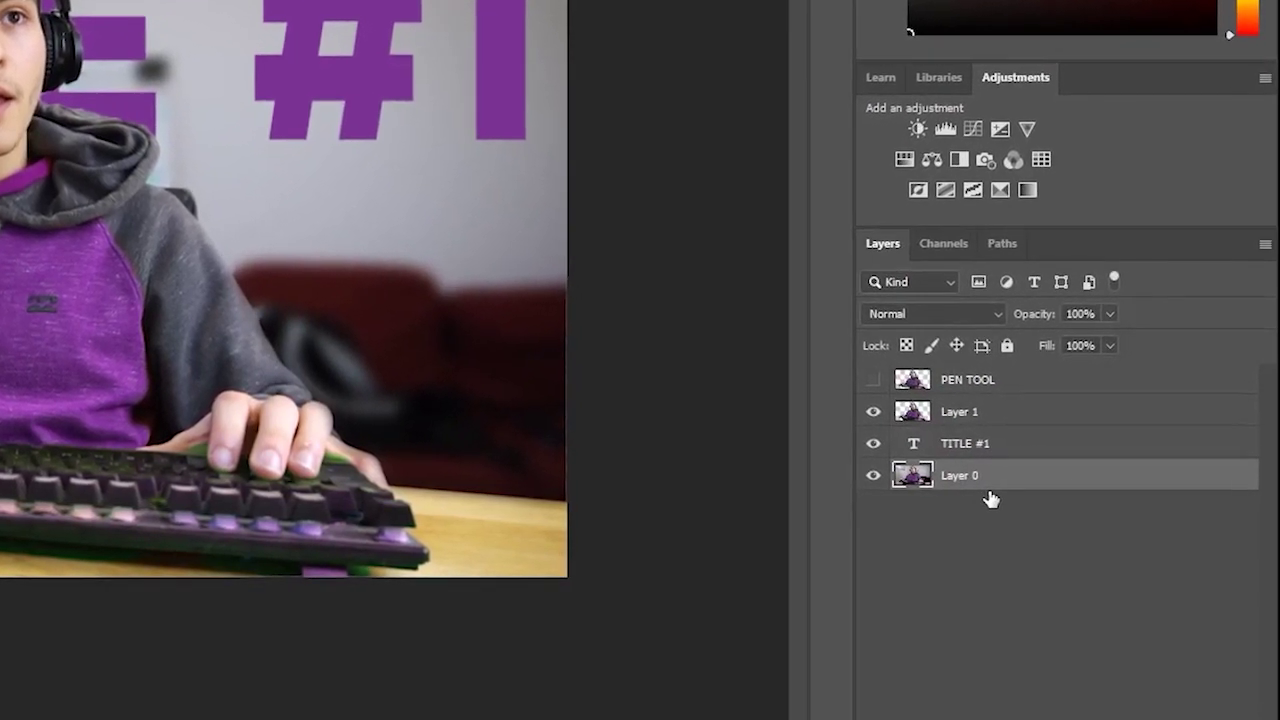
left_click(1005, 572)
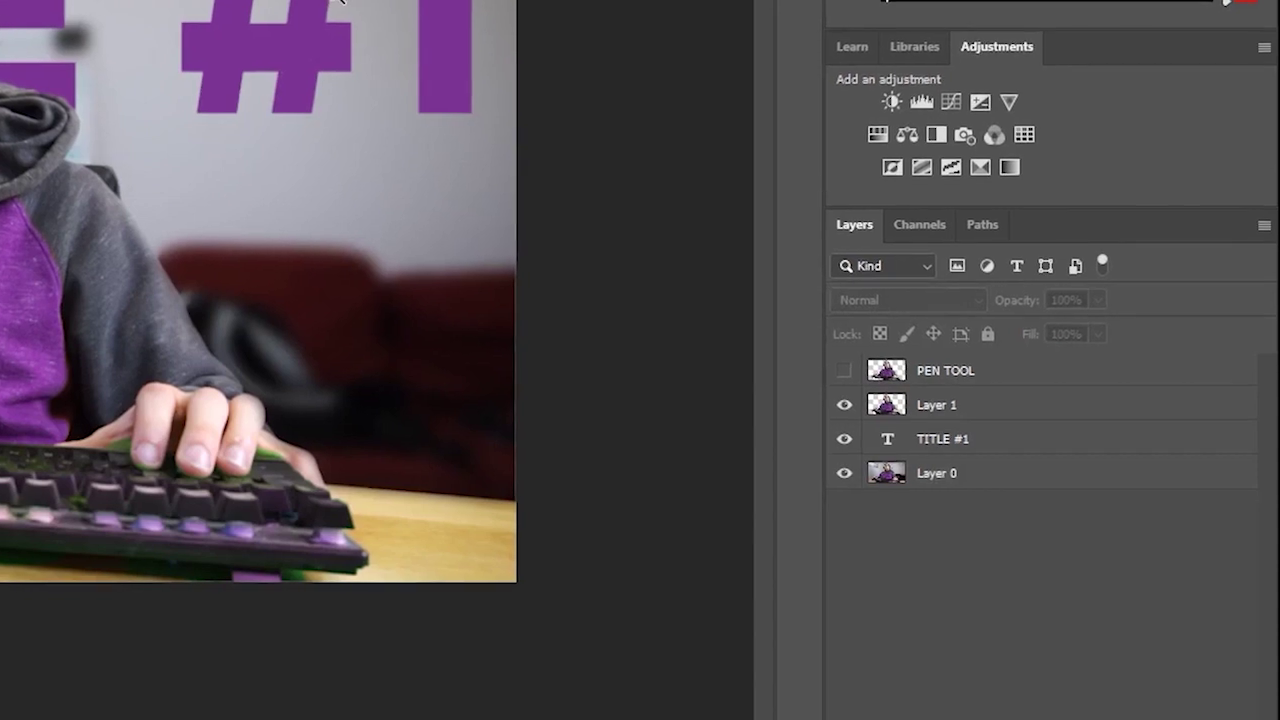
- Toggle layer visibility, leaving Layer 1 shown and the PEN TOOL layer hidden
left_click(938, 370)
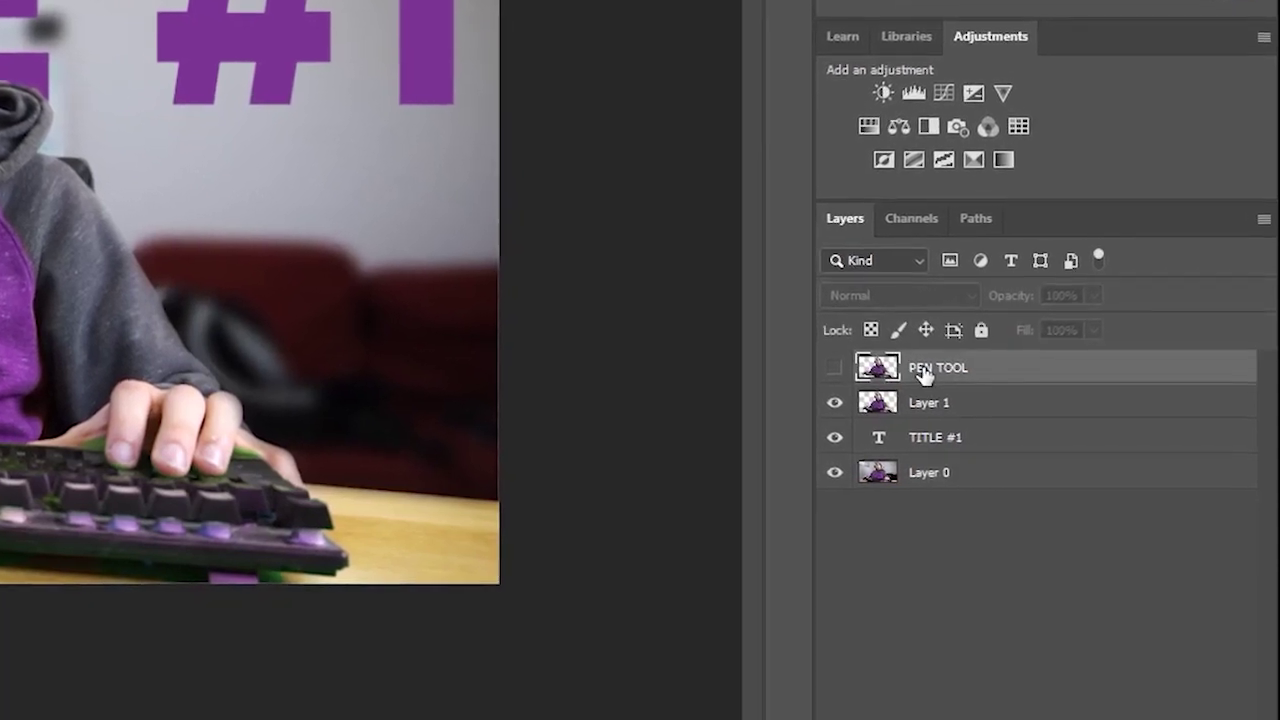
double_click(935, 370)
double_click(962, 370)
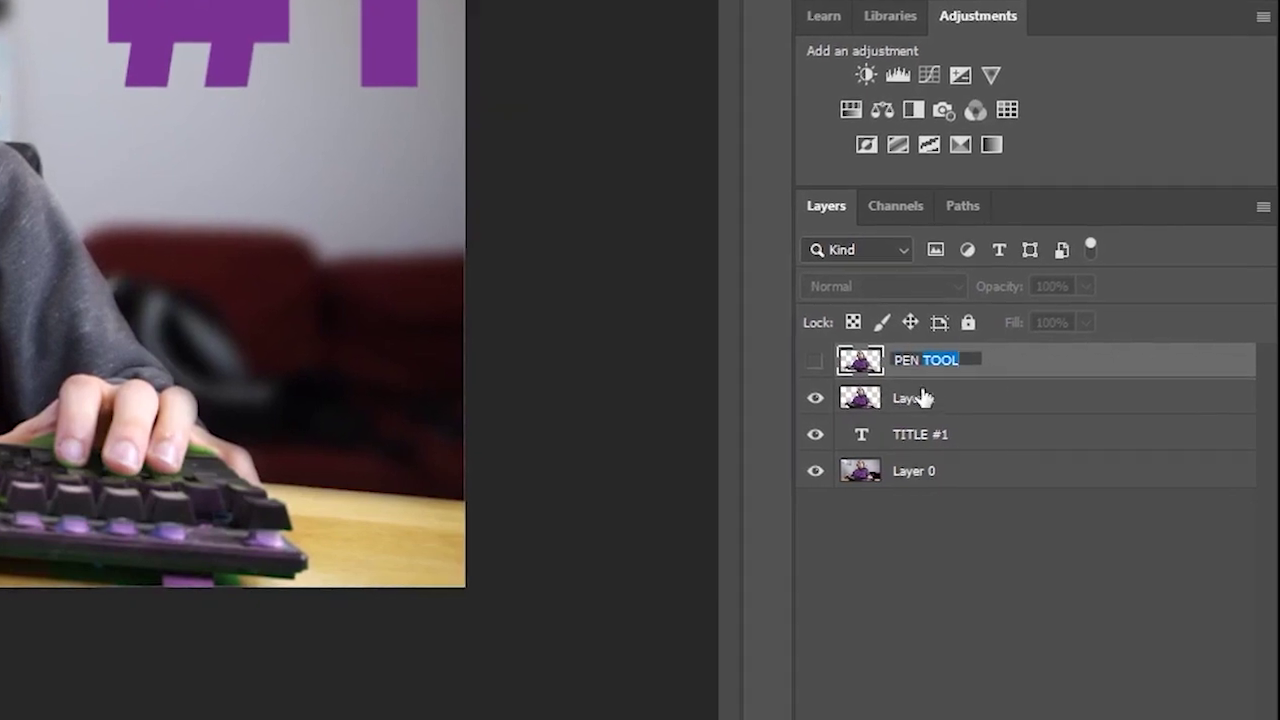
left_click(897, 400)
left_click(810, 398)
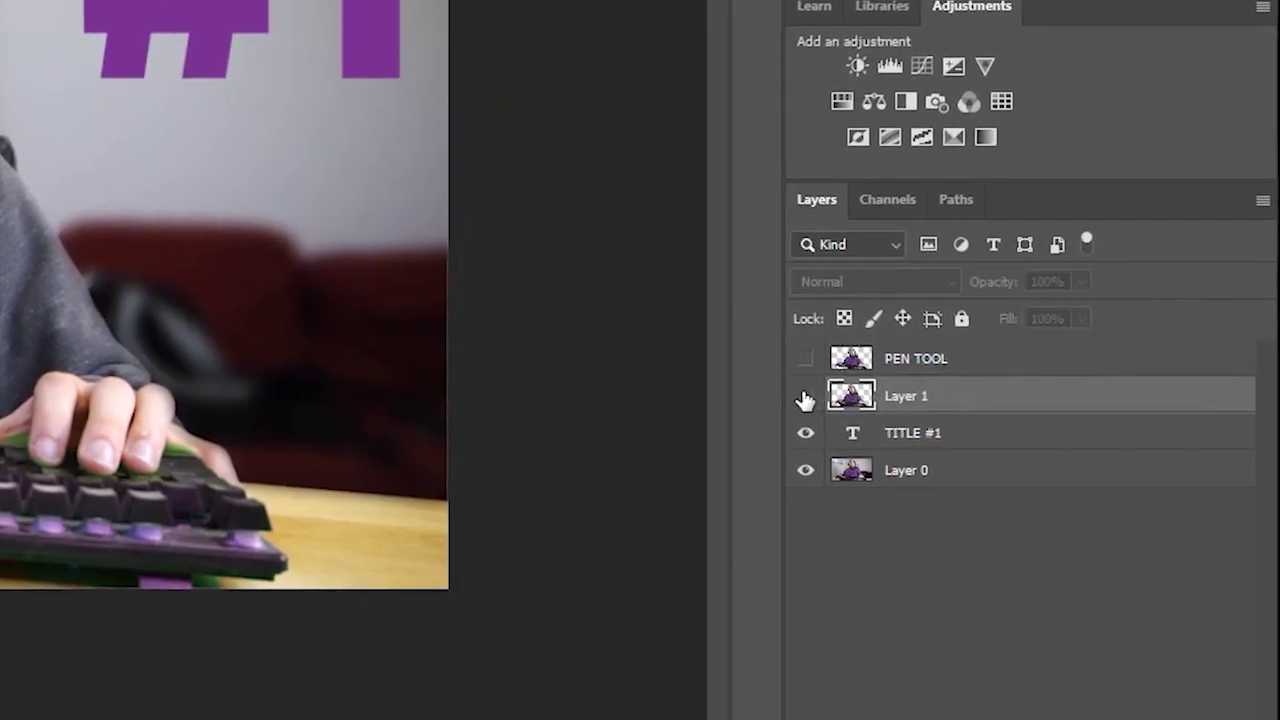
left_click(930, 366)
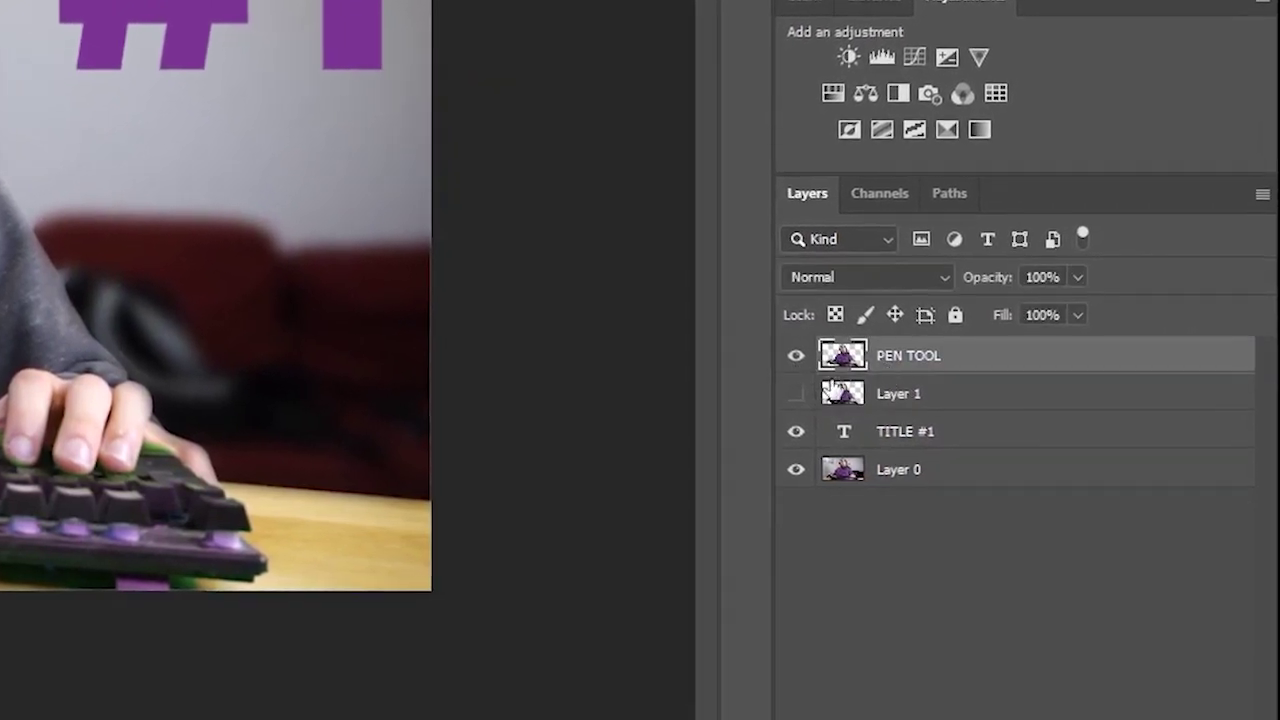
left_click(798, 394)
left_click(798, 356)
- Rename Layer 1 to QUICK SELECT
left_click(918, 397)
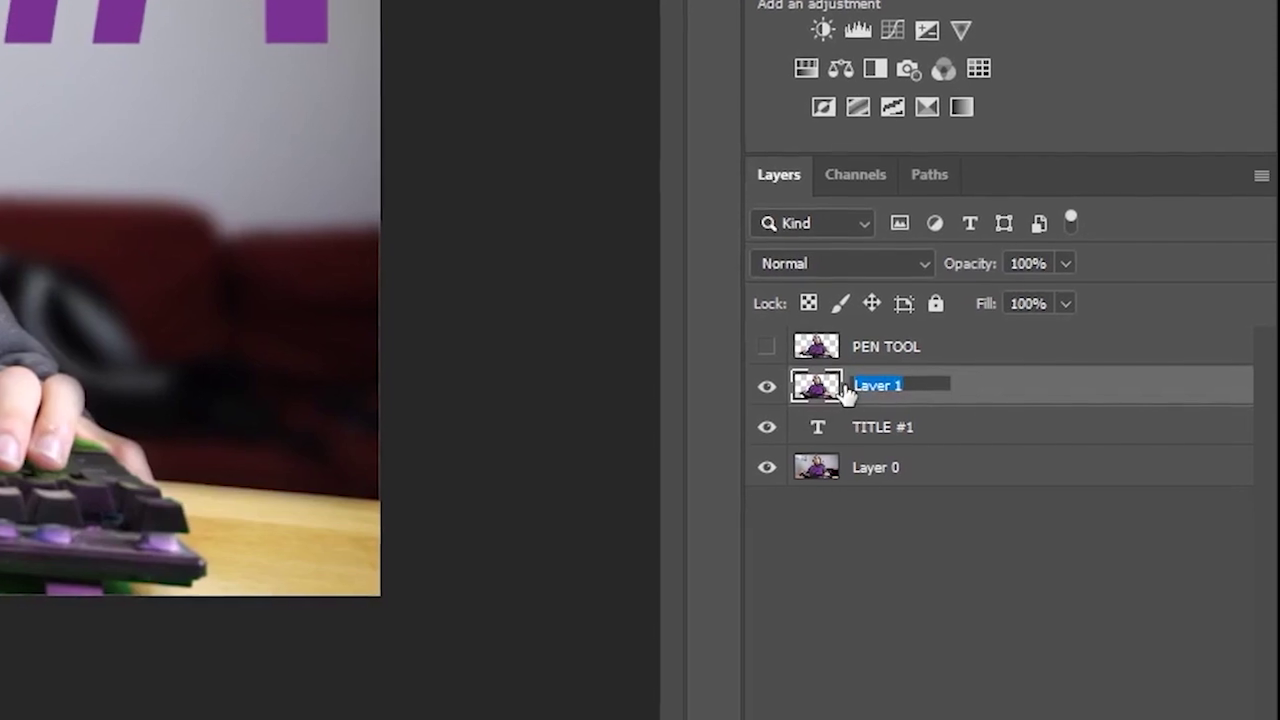
type("OUT")
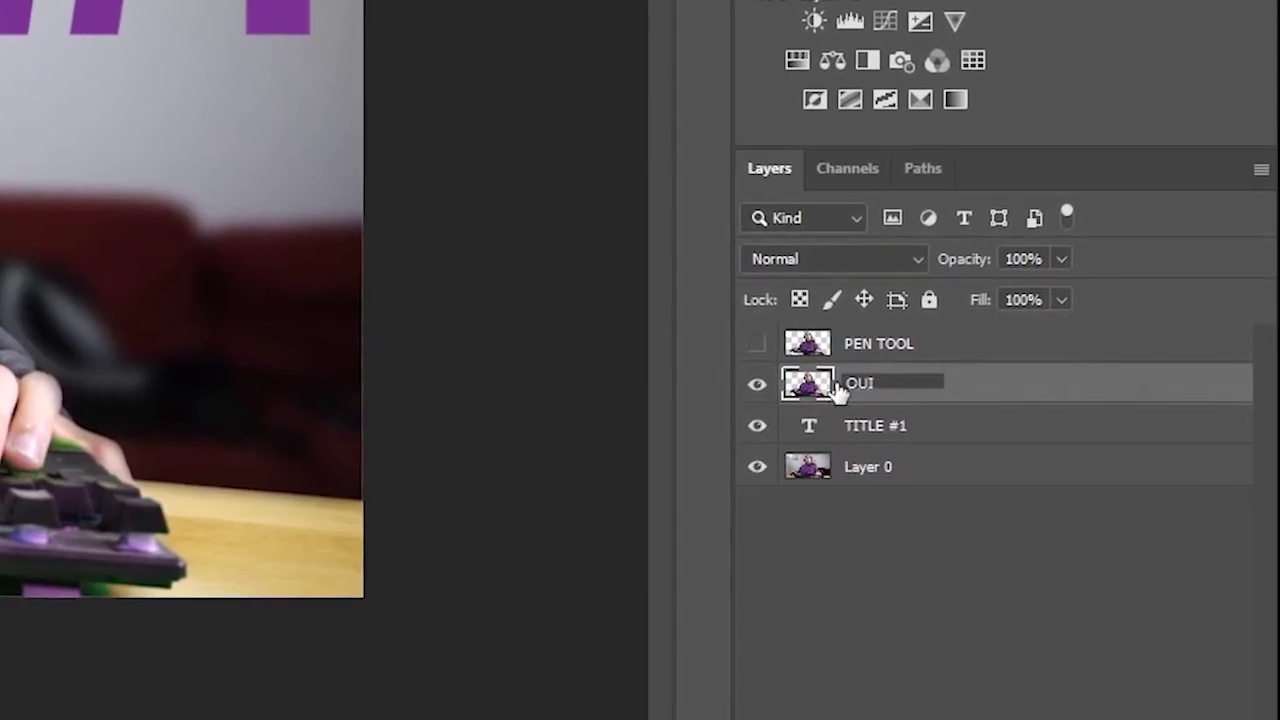
key("BackSpace")
key("BackSpace")
type("UICK")
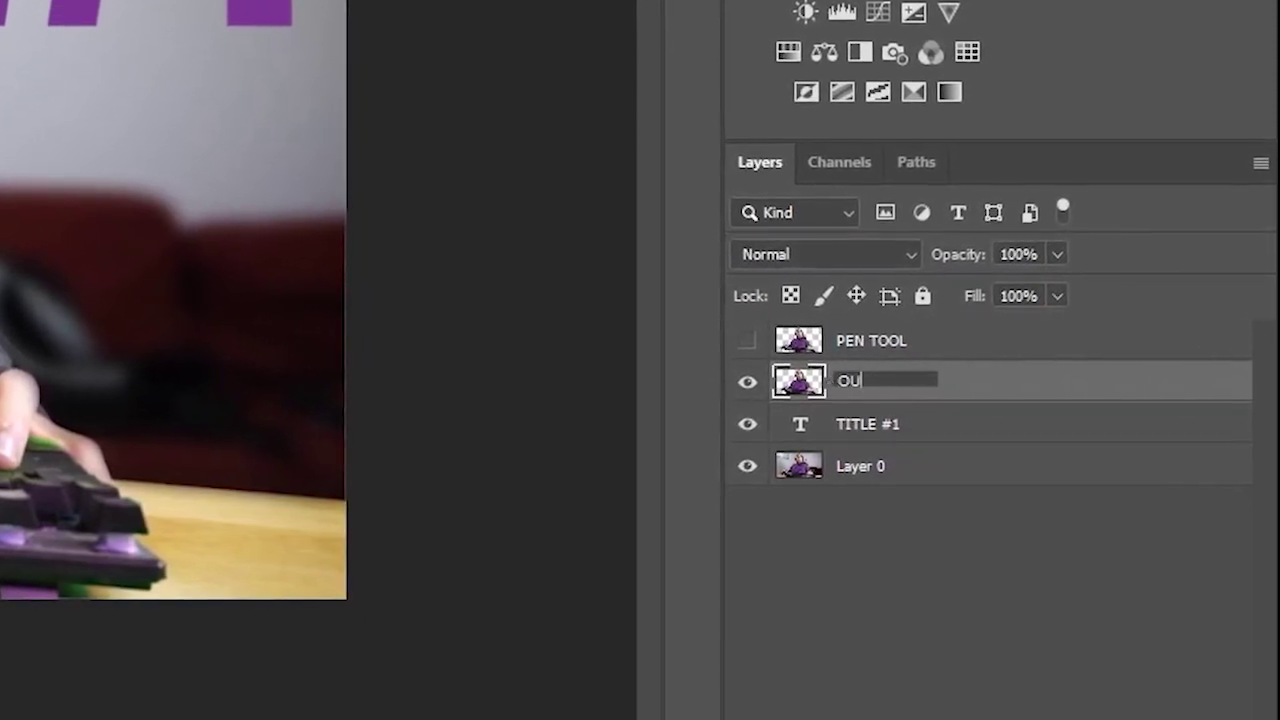
type(" SELECT")
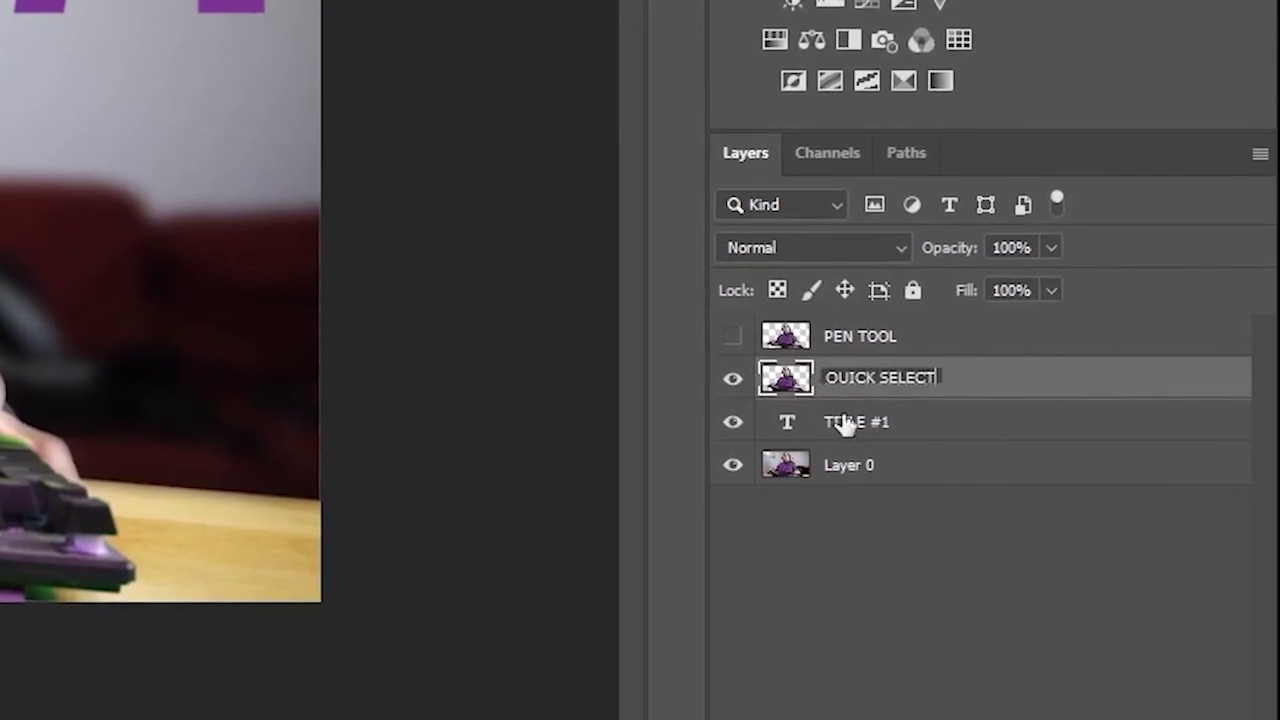
key("Return")
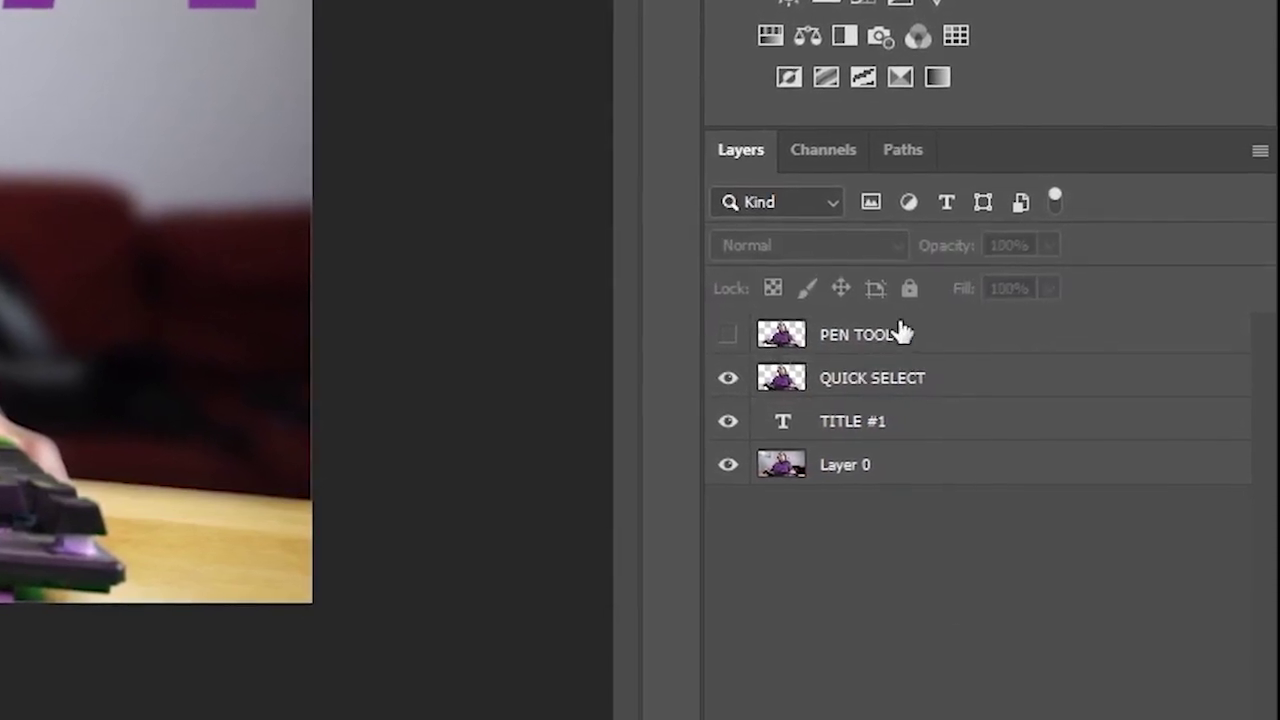
left_click(900, 335)
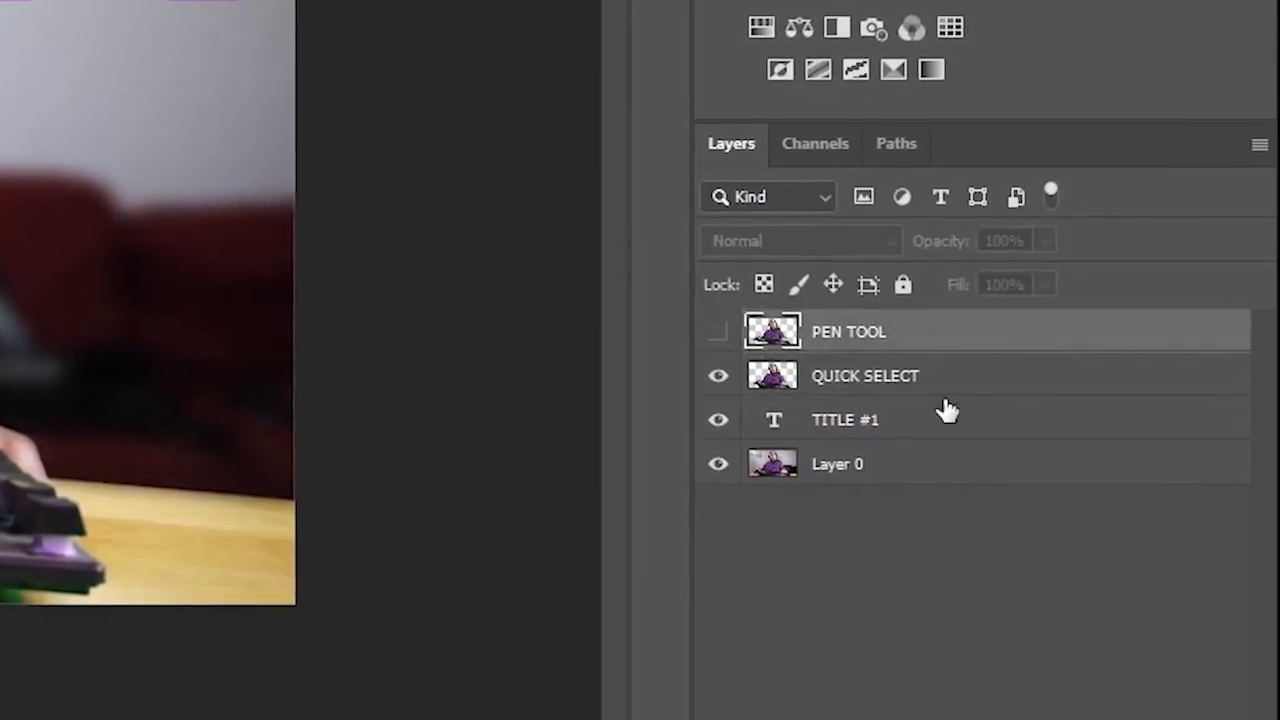
left_click(891, 423)
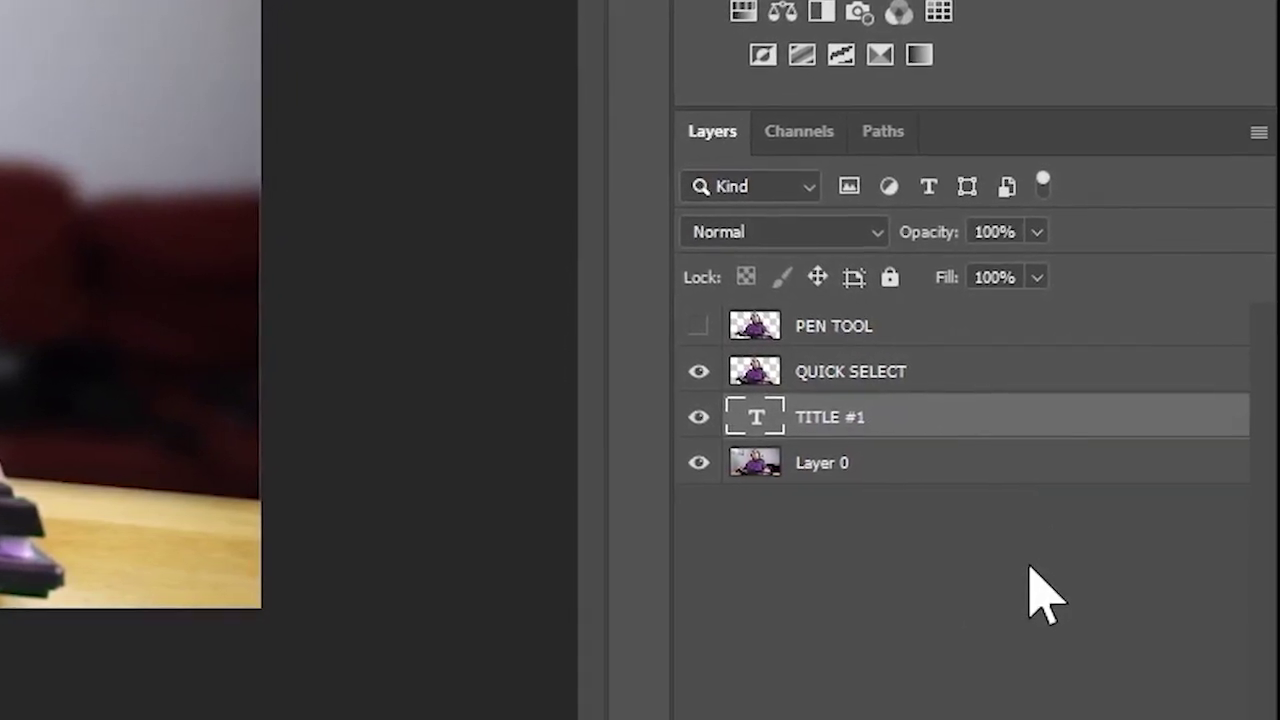
left_click(1000, 575)
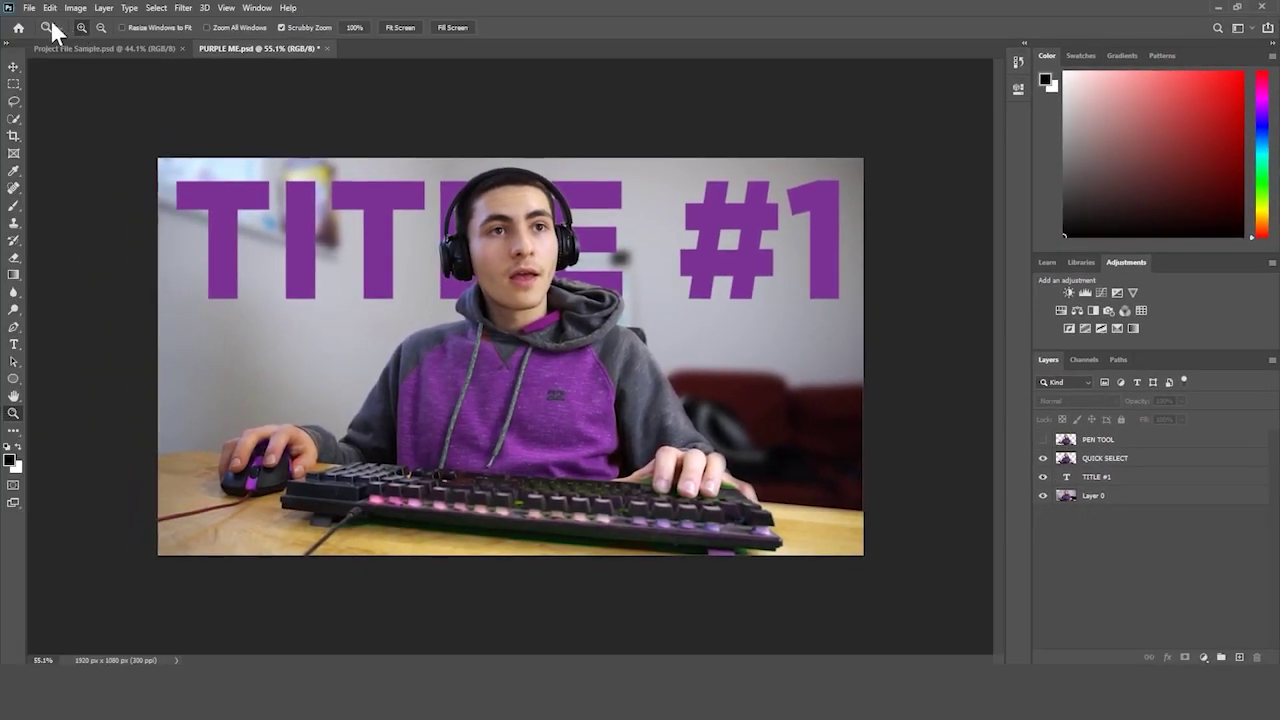
- Create a blank 1280x720 document, unlock its Background, then close it without saving
left_click(30, 8)
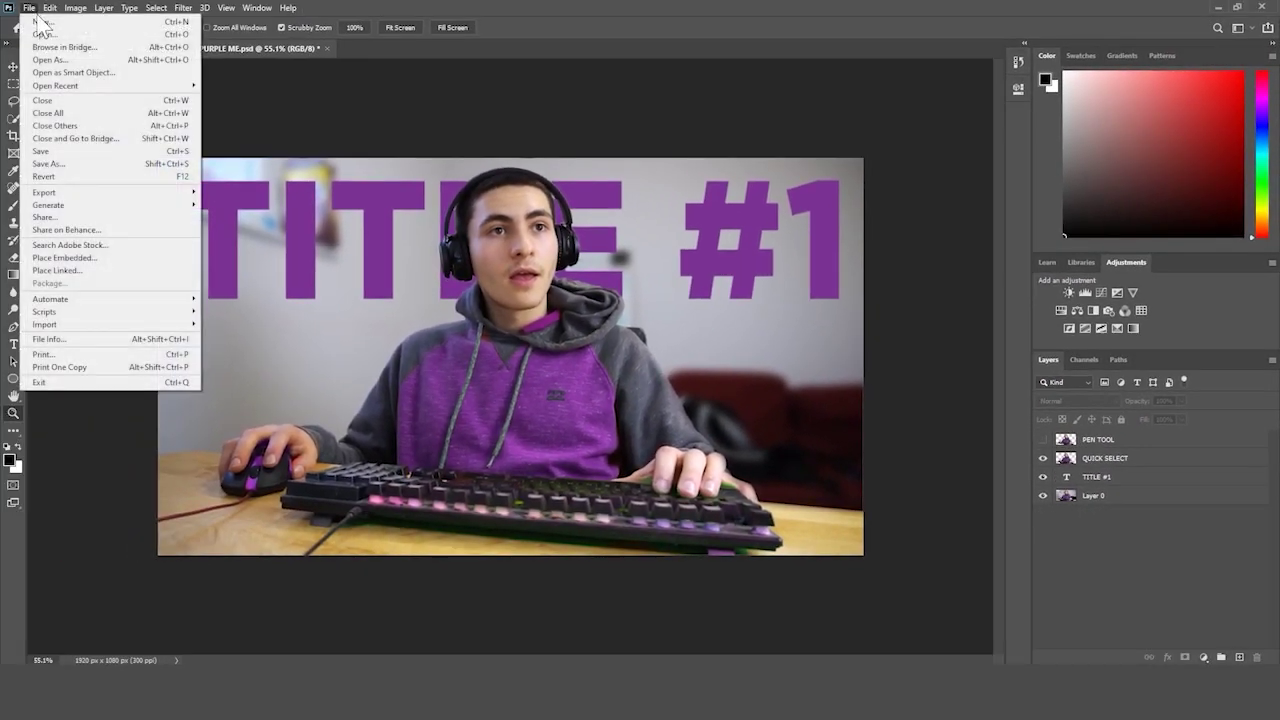
left_click(48, 34)
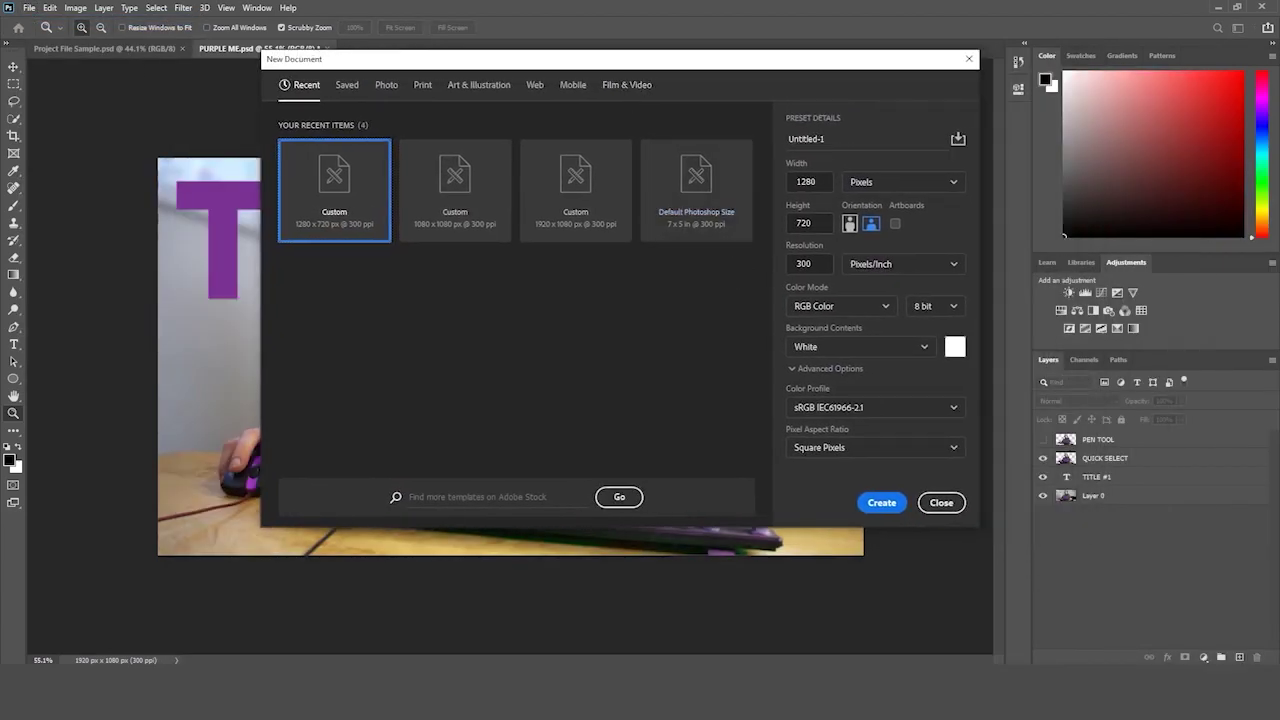
left_click(880, 502)
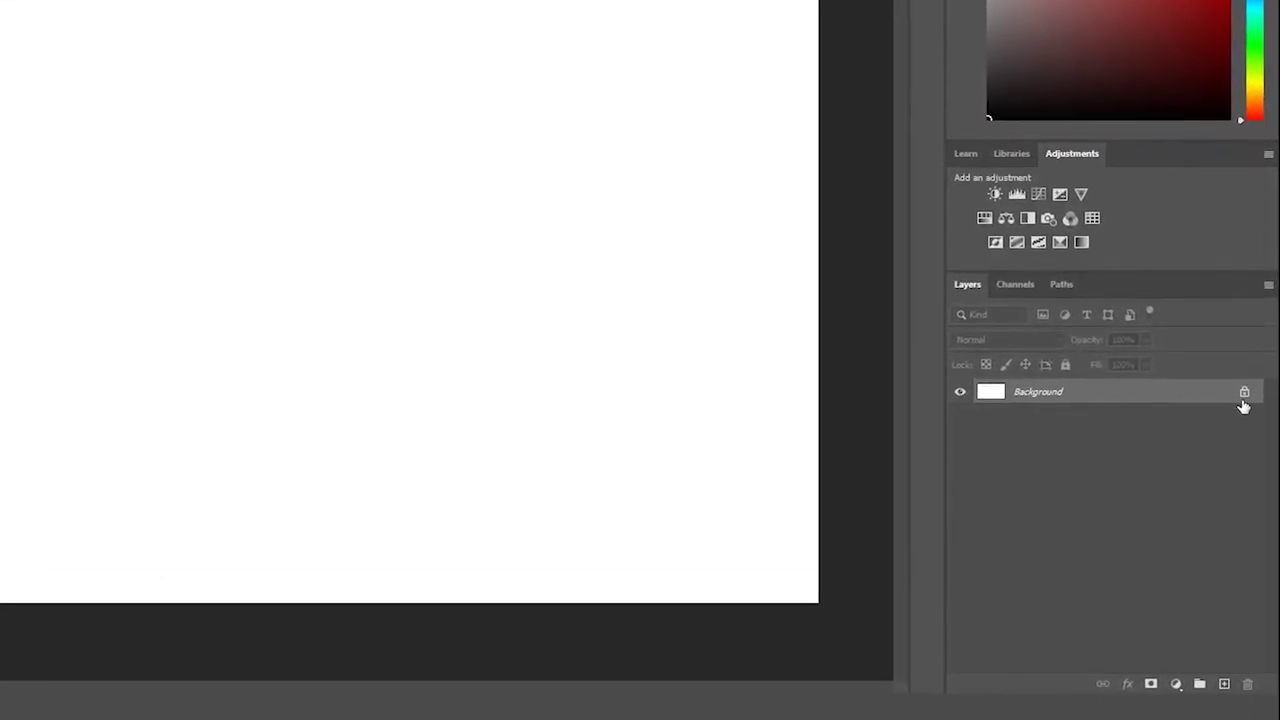
left_click(1244, 393)
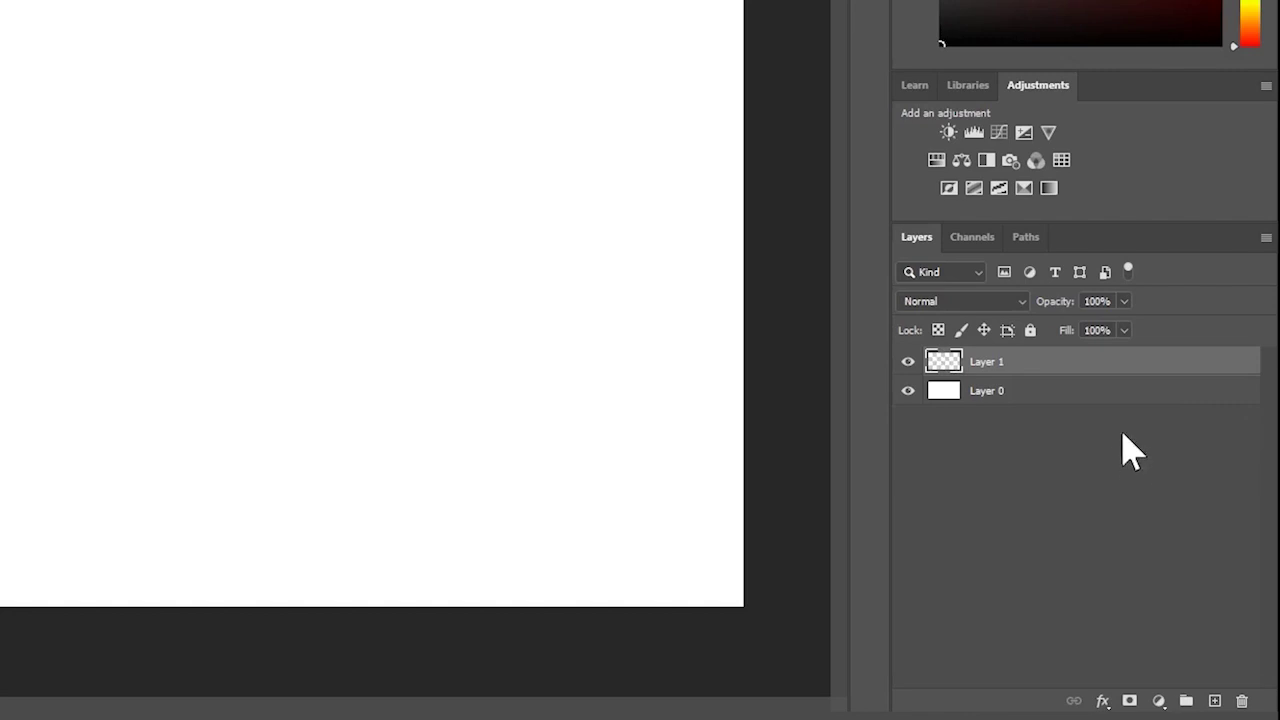
key("ctrl+w")
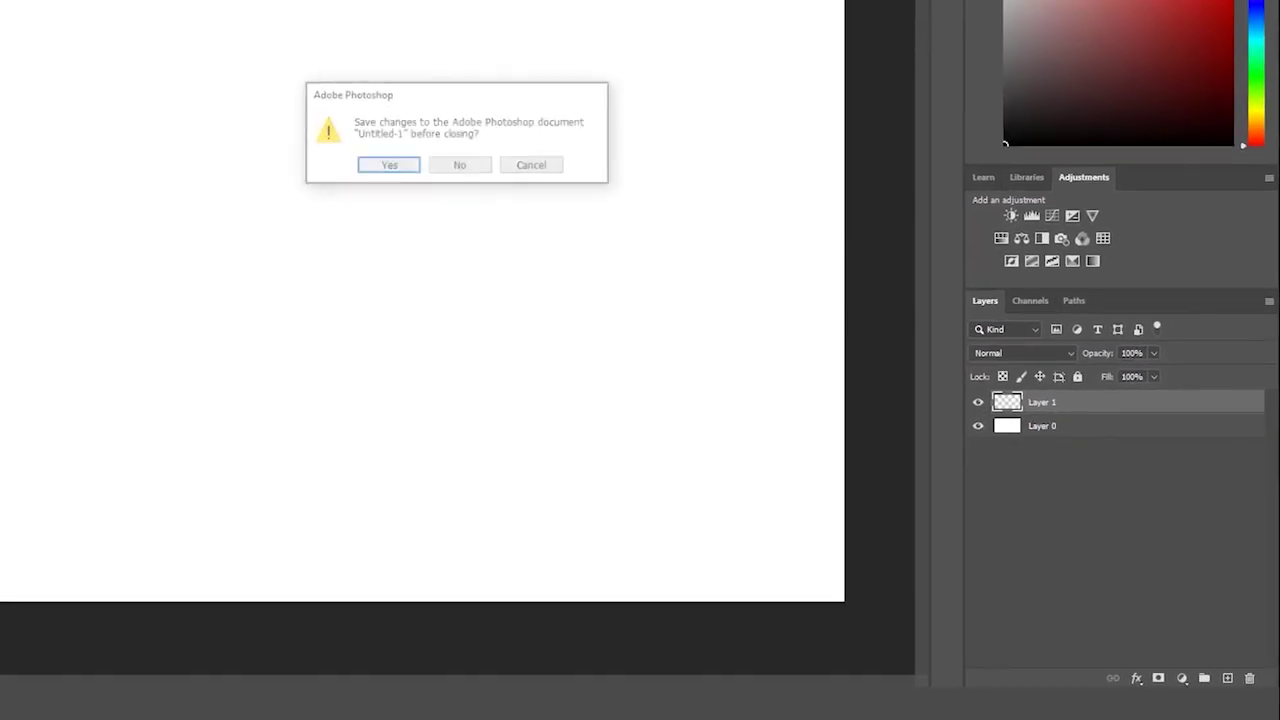
left_click(461, 165)
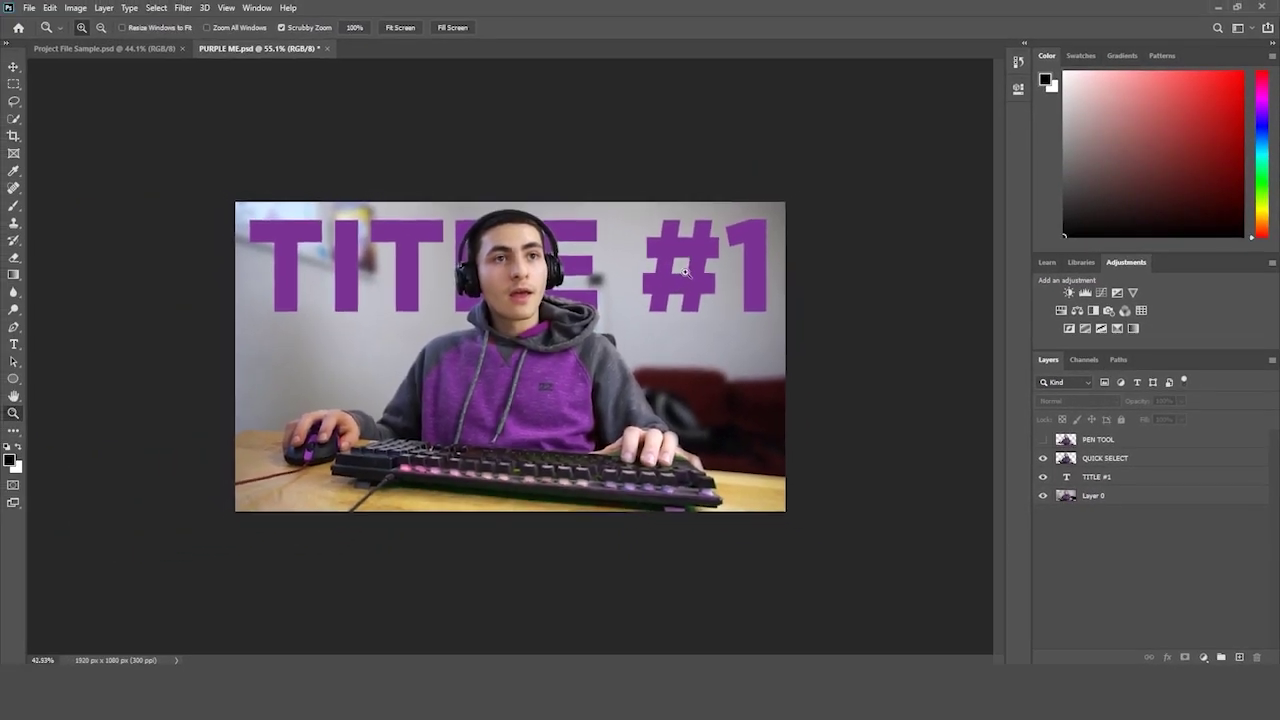
- Switch to Project File Sample.psd and select Layer 1, Rectangle 1, Rectangle 1 copy and Layer 2
left_click(685, 271)
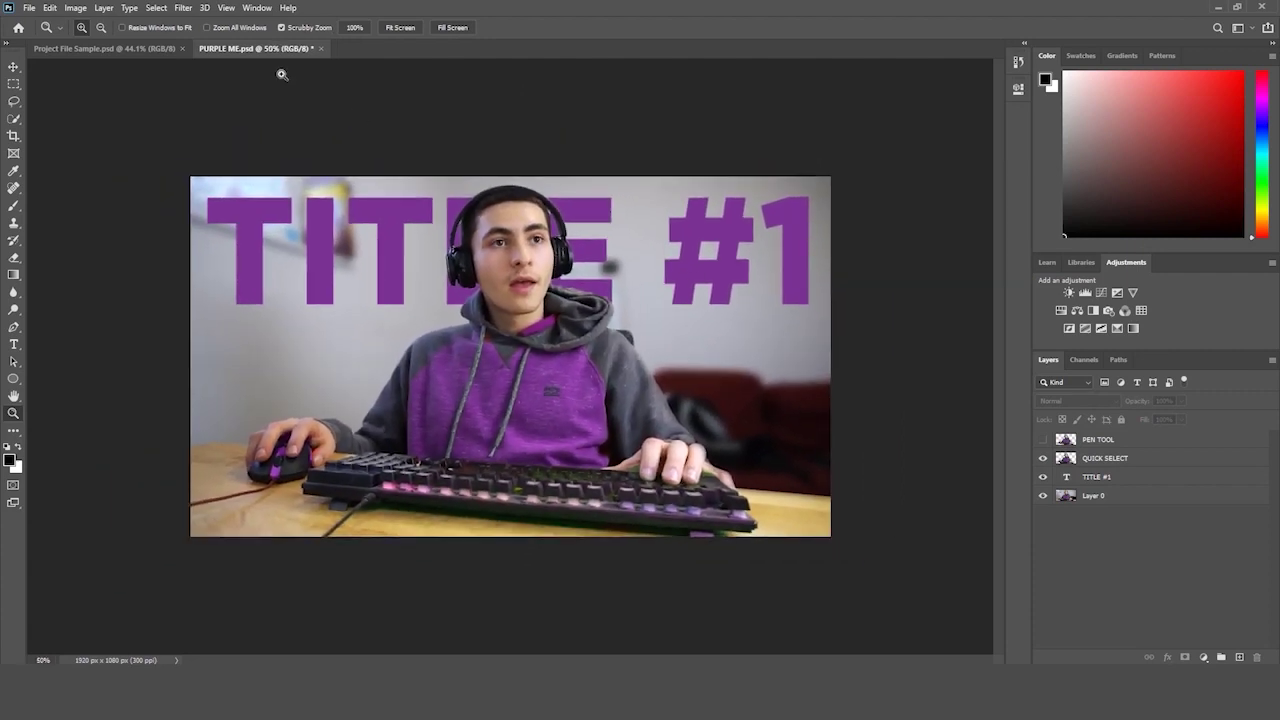
left_click(143, 52)
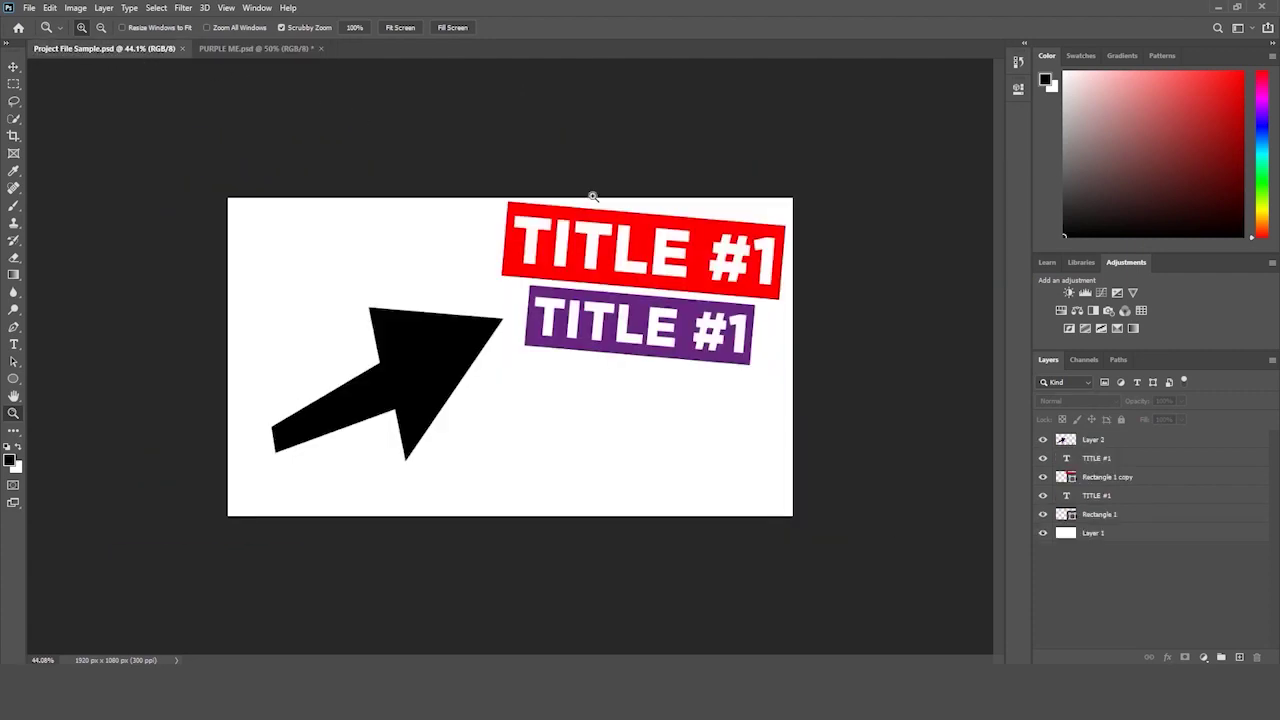
left_click(1128, 535)
left_click(1120, 514)
left_click(1118, 477)
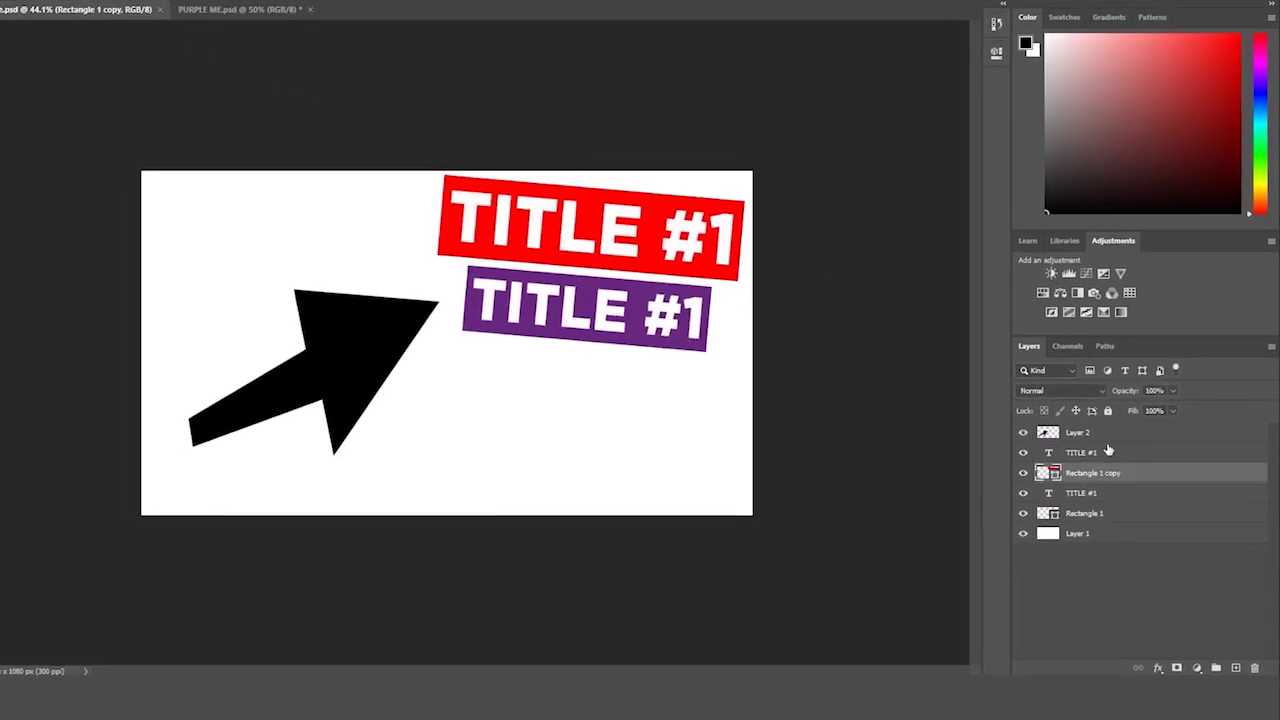
left_click(1100, 433)
- Step through Rectangle 1, Layer 1, both TITLE #1 text layers and the arrow layer
left_click(1095, 513)
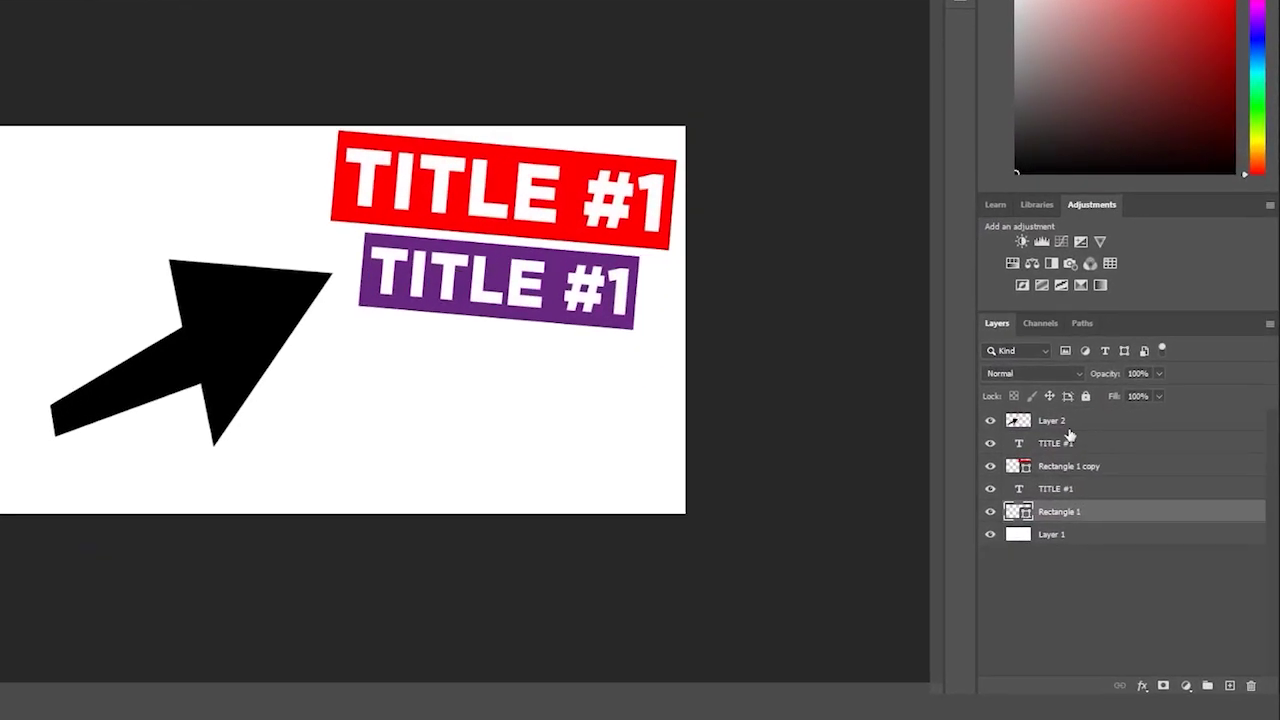
left_click(1068, 534)
left_click(1080, 514)
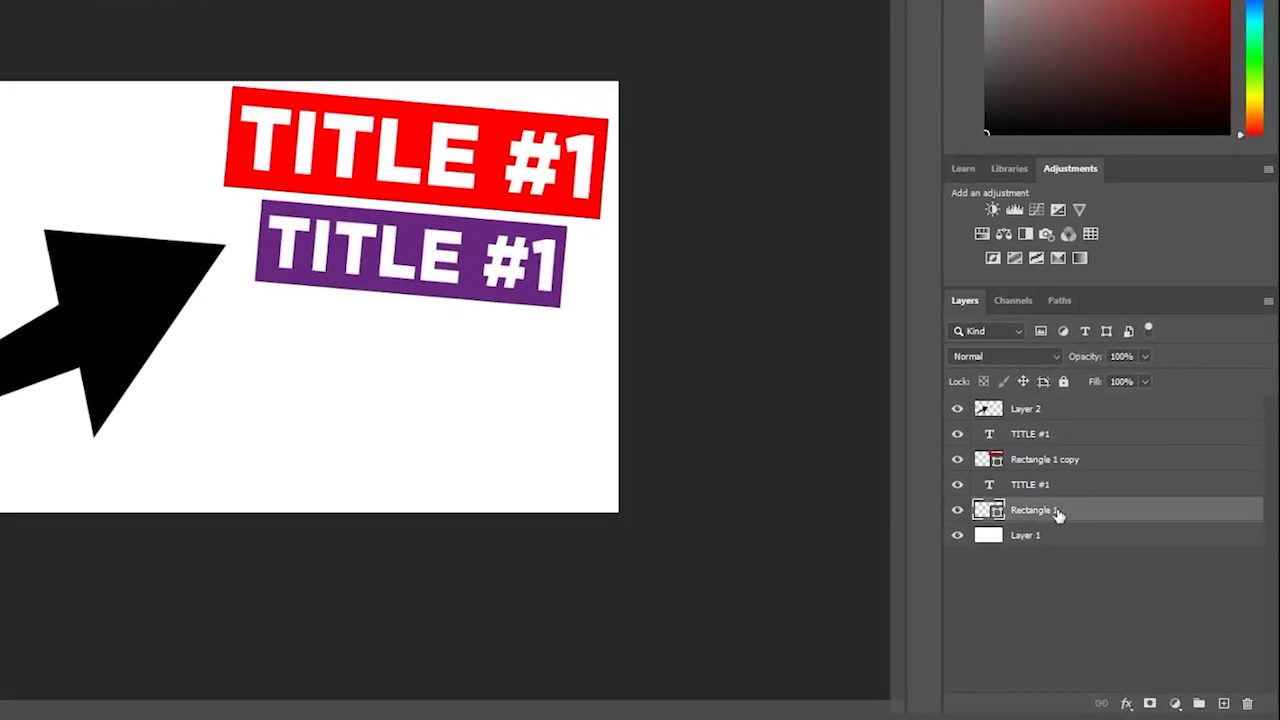
left_click(1050, 484)
left_click(1060, 459)
left_click(1059, 433)
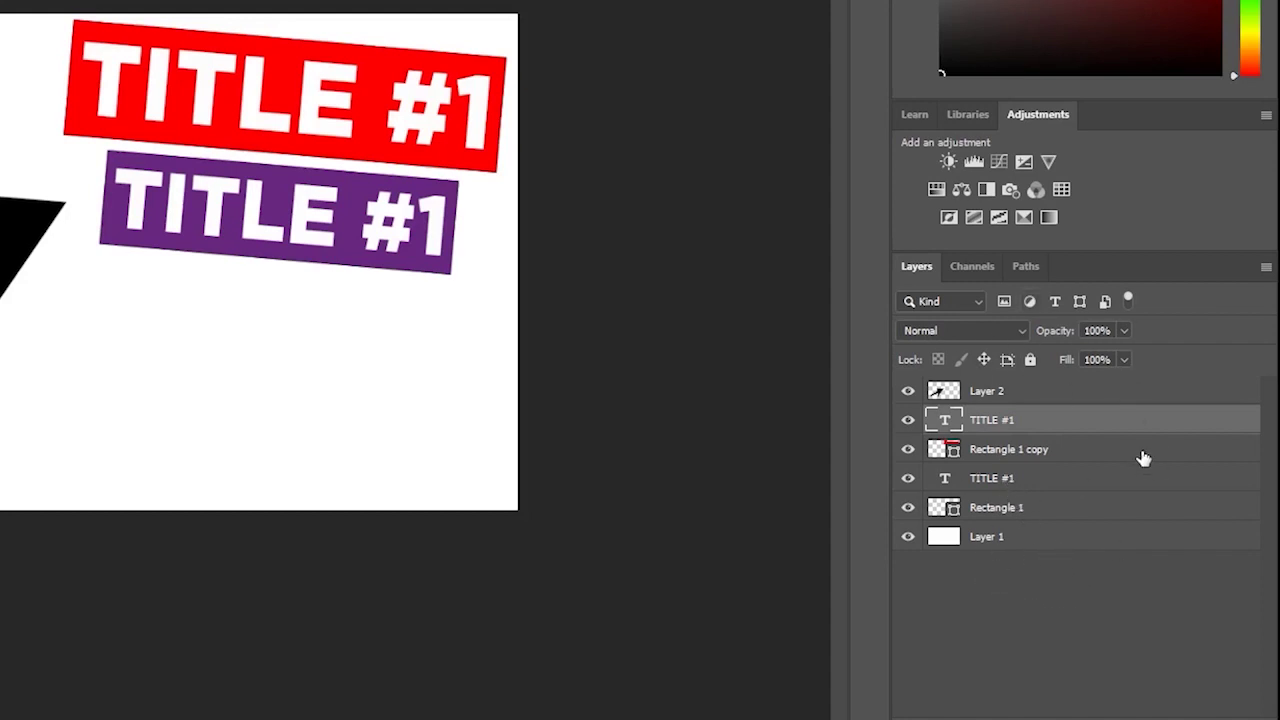
left_click(1005, 392)
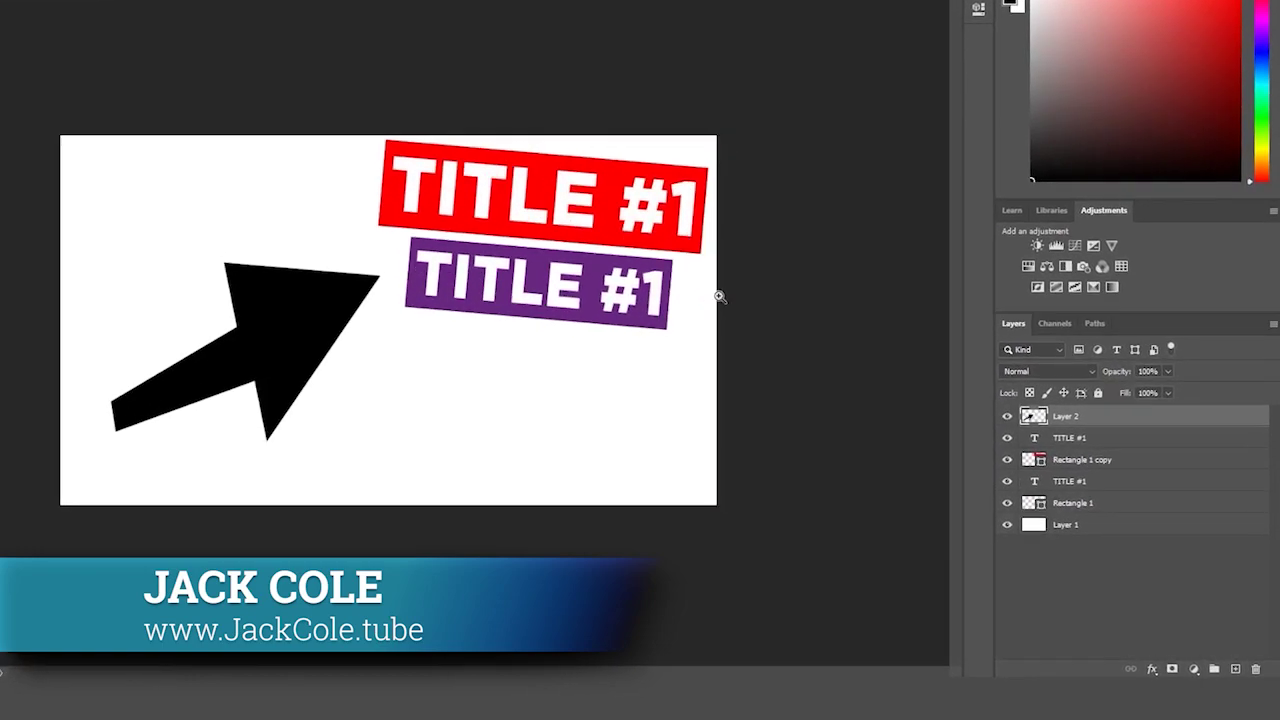
- Walk the layer stack again from white Layer 1 up to the arrow, ending on Layer 1
left_click(1095, 526)
left_click(1080, 494)
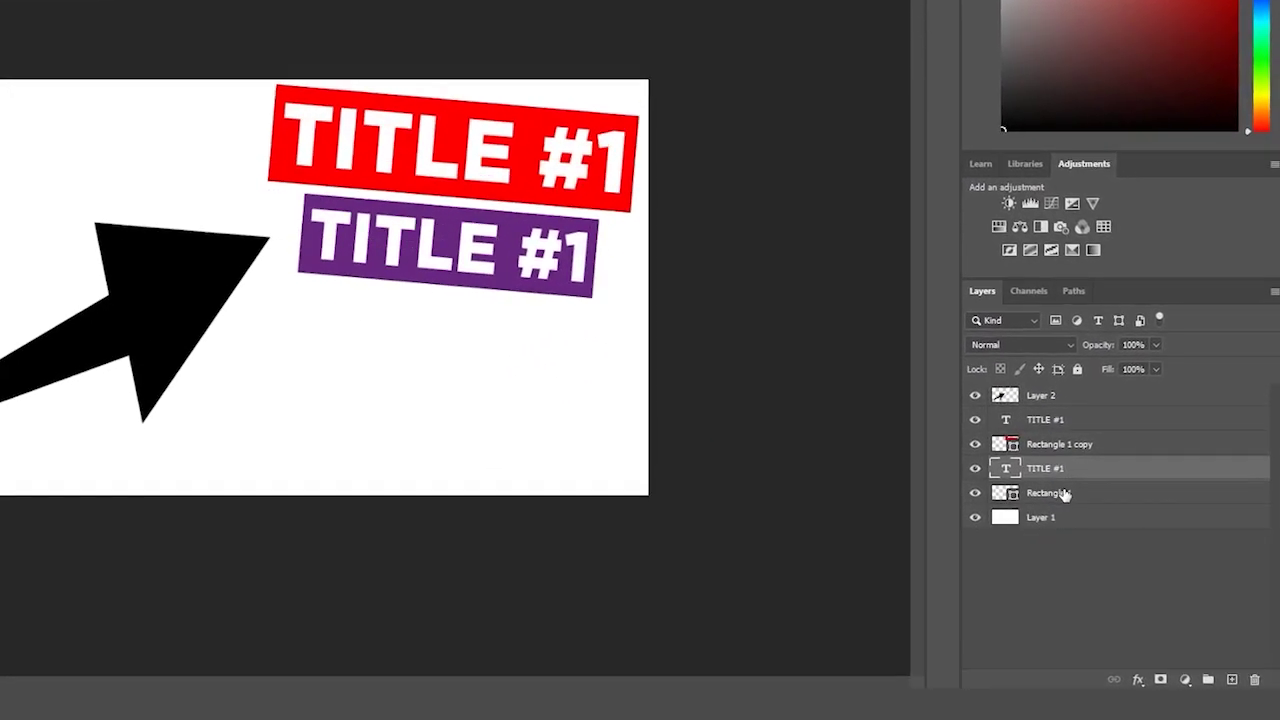
left_click(1070, 471)
left_click(1047, 430)
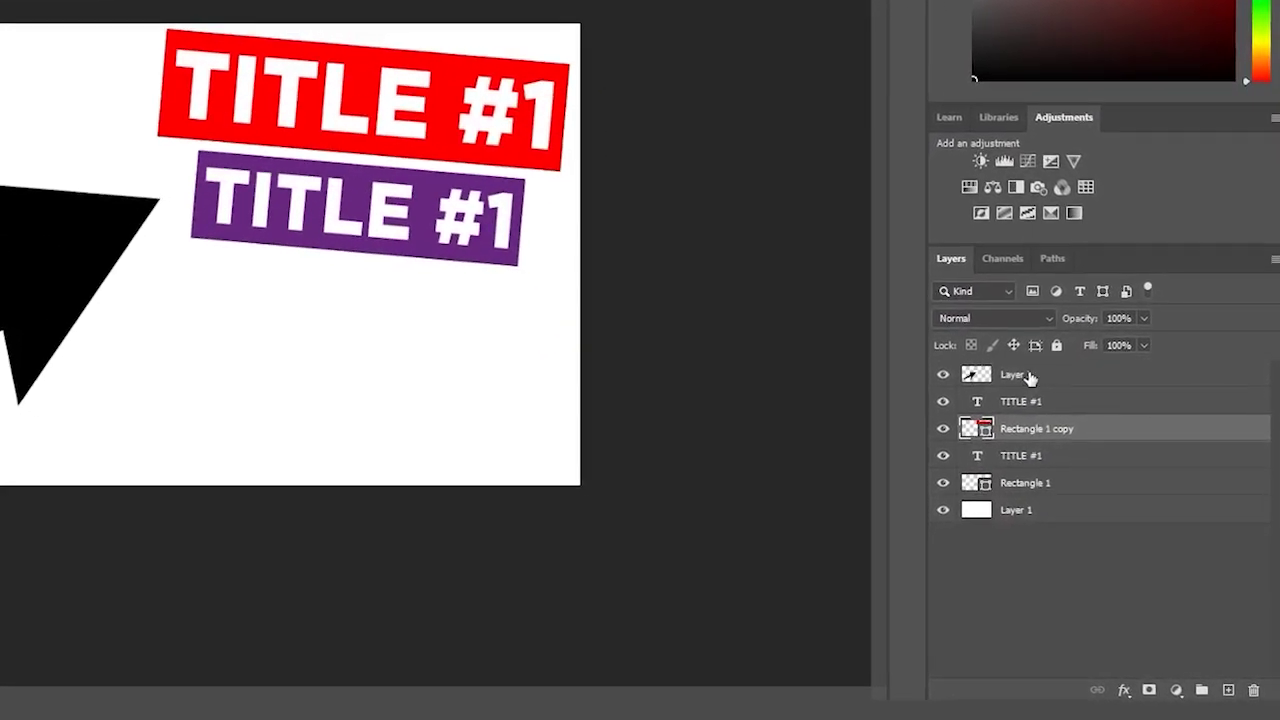
left_click(1045, 380)
left_click(1039, 406)
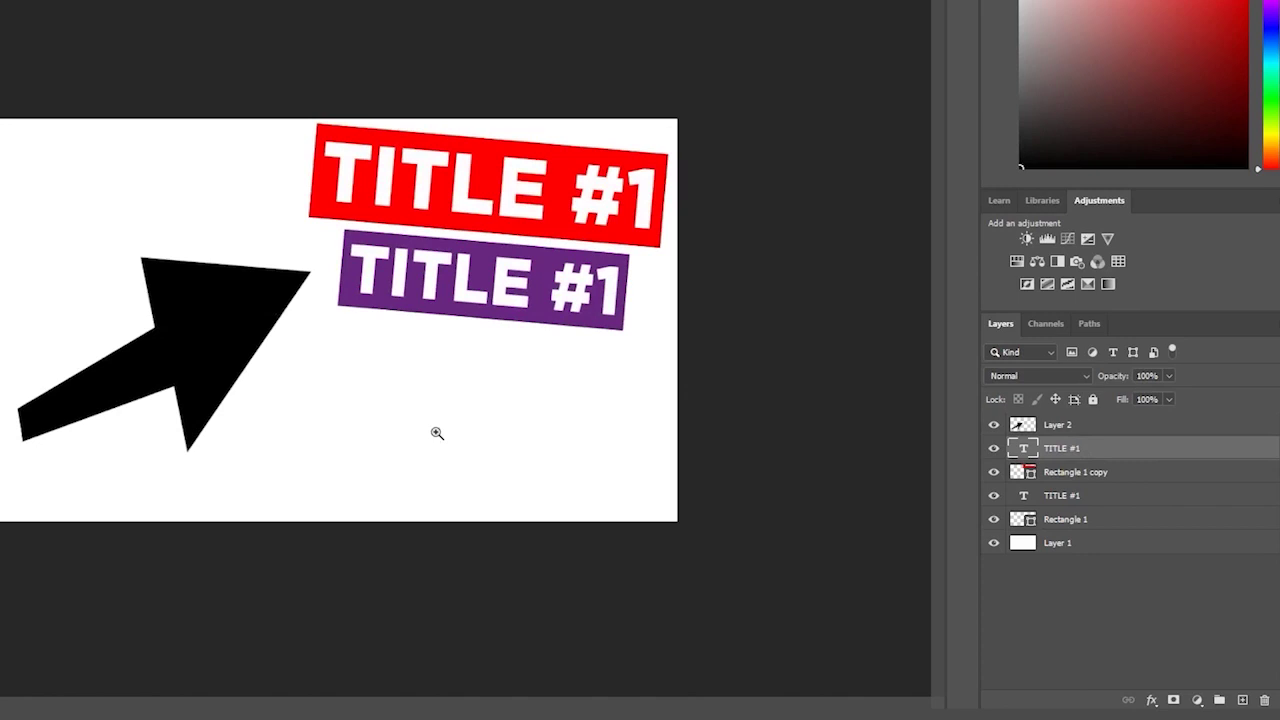
left_click(1061, 547)
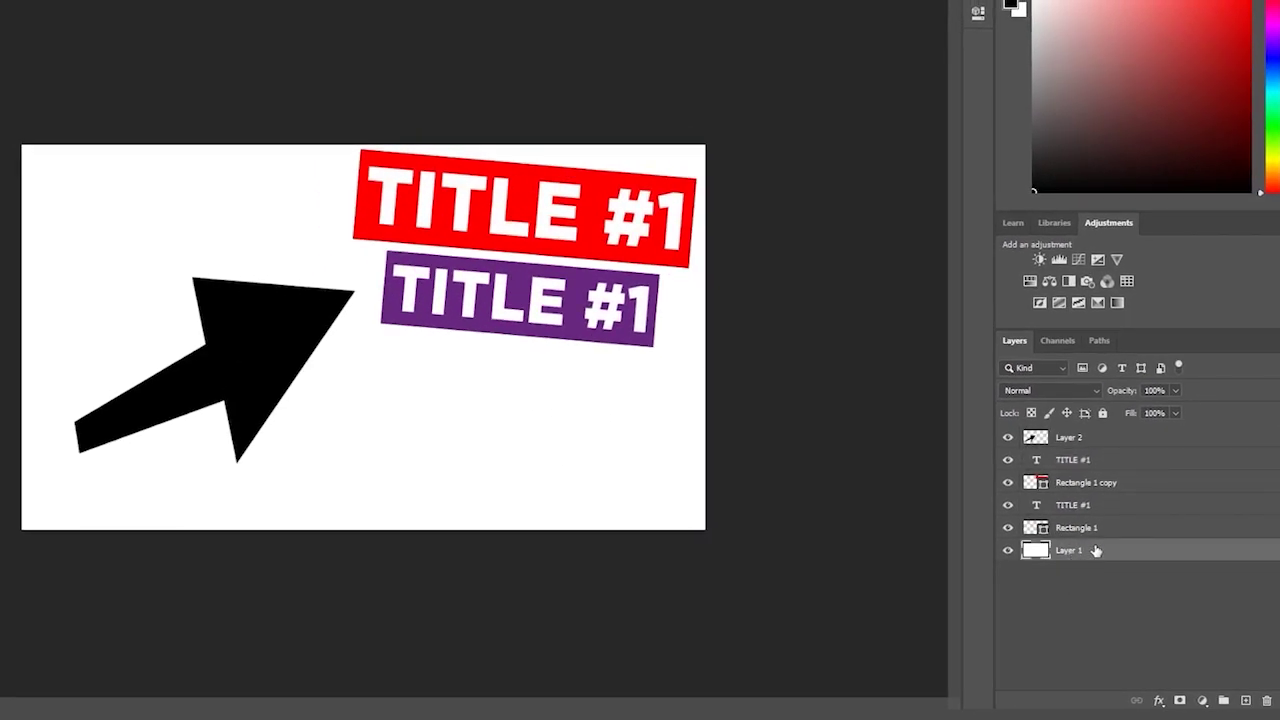
left_click(1068, 438)
left_click(1007, 438)
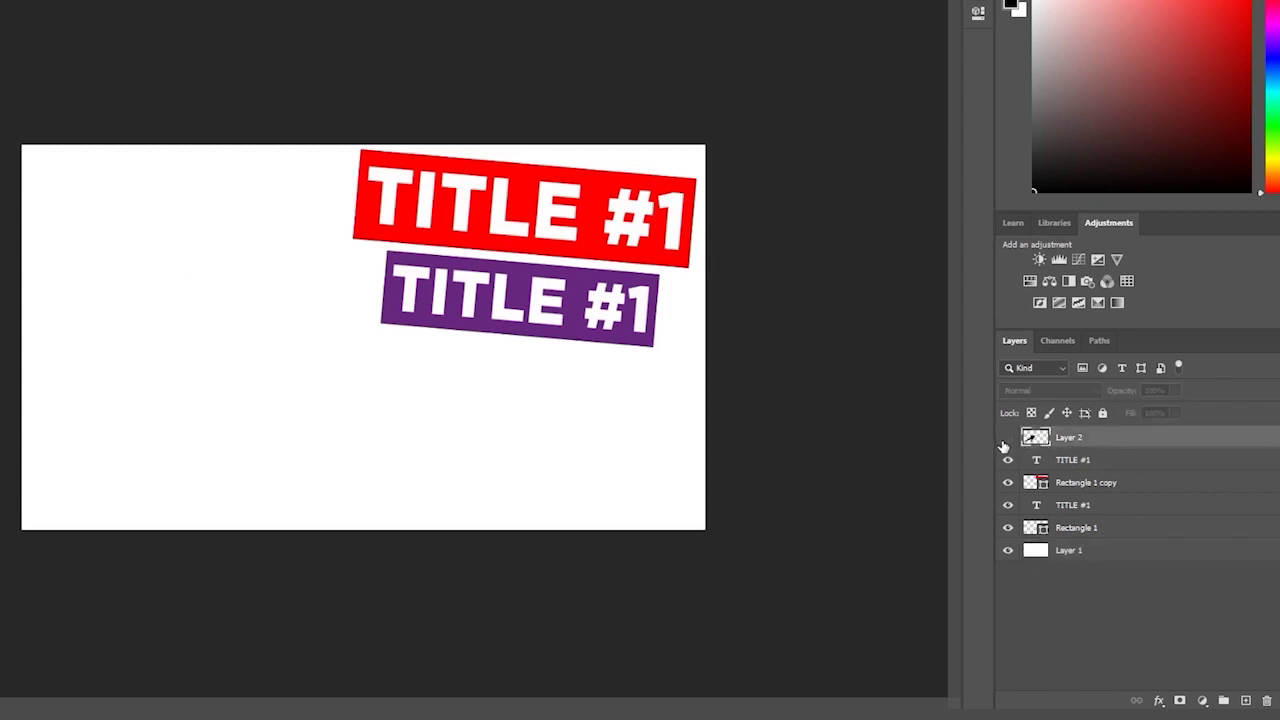
left_click(1007, 438)
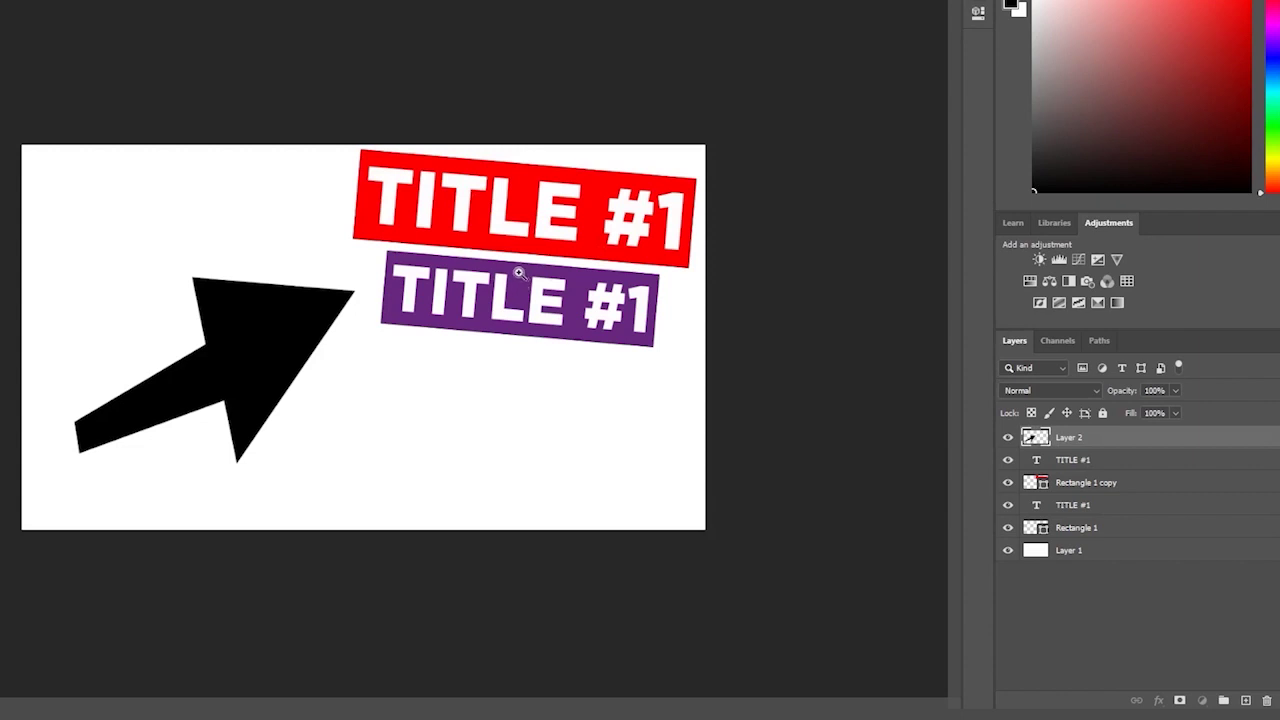
left_click(1095, 484)
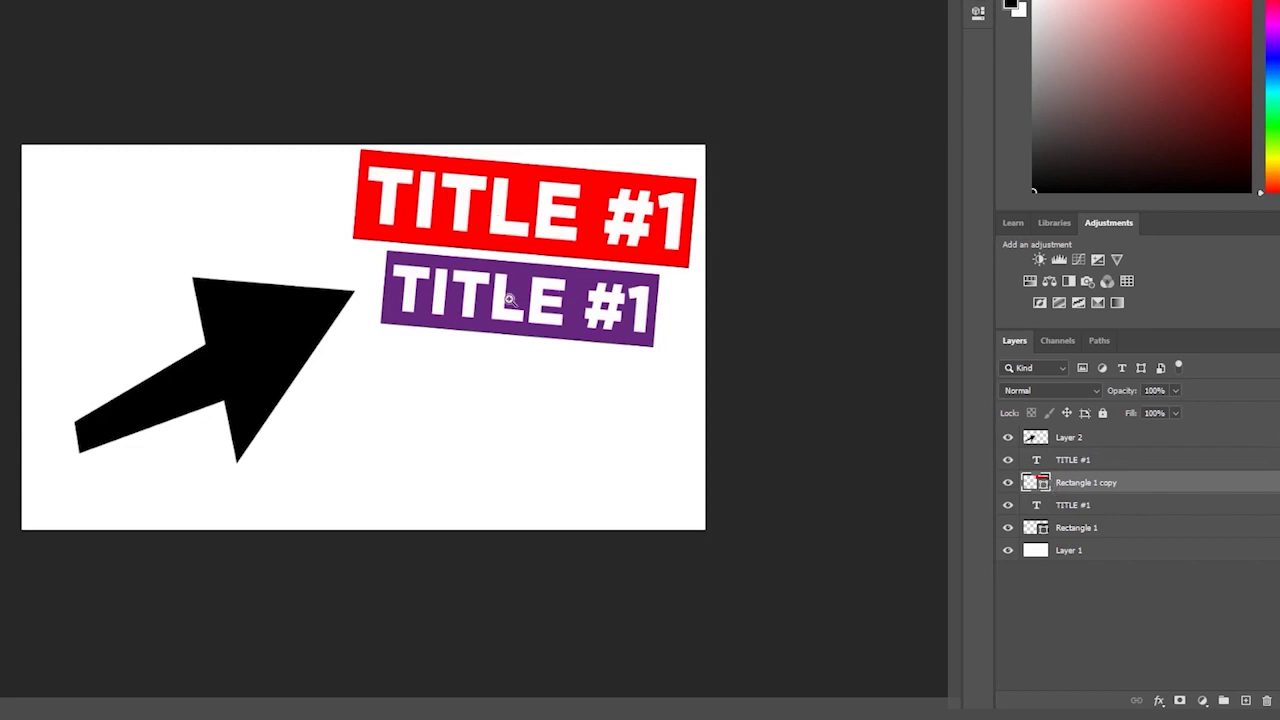
- Clear the layer selection and create an empty layer group, Group 1
left_click(1172, 612)
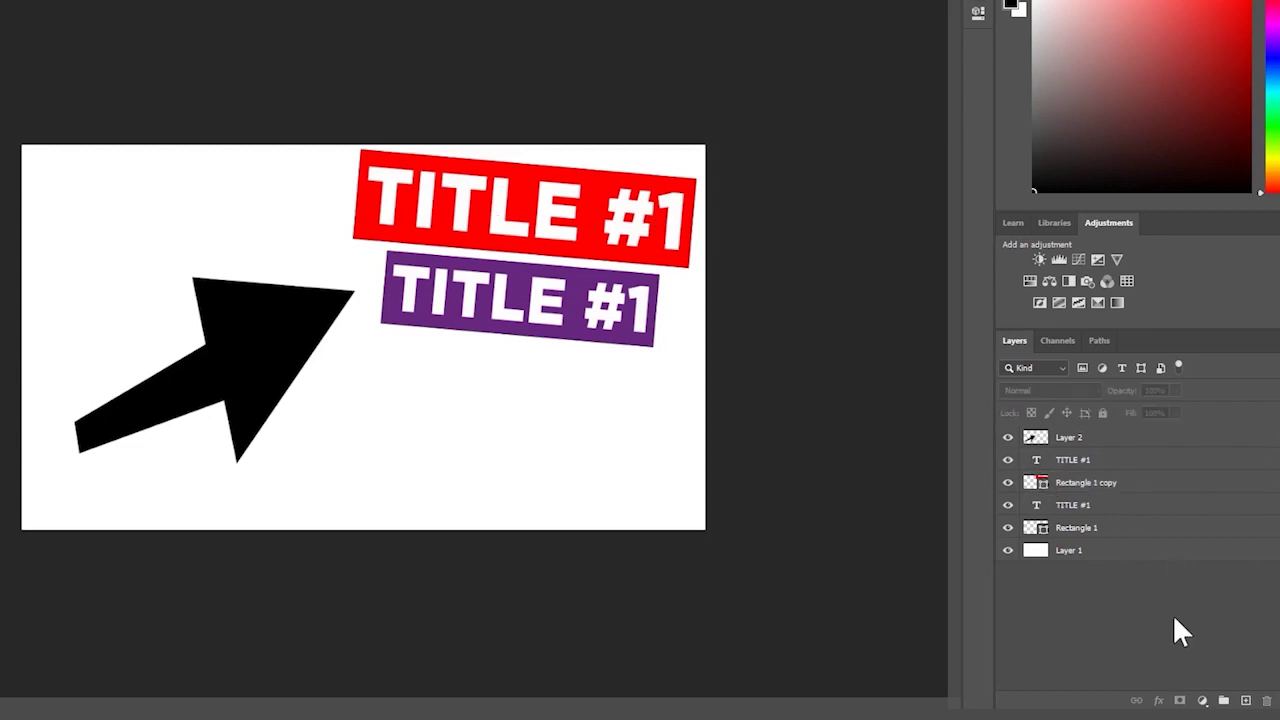
left_click(1099, 466)
left_click(1043, 636)
left_click(1223, 701)
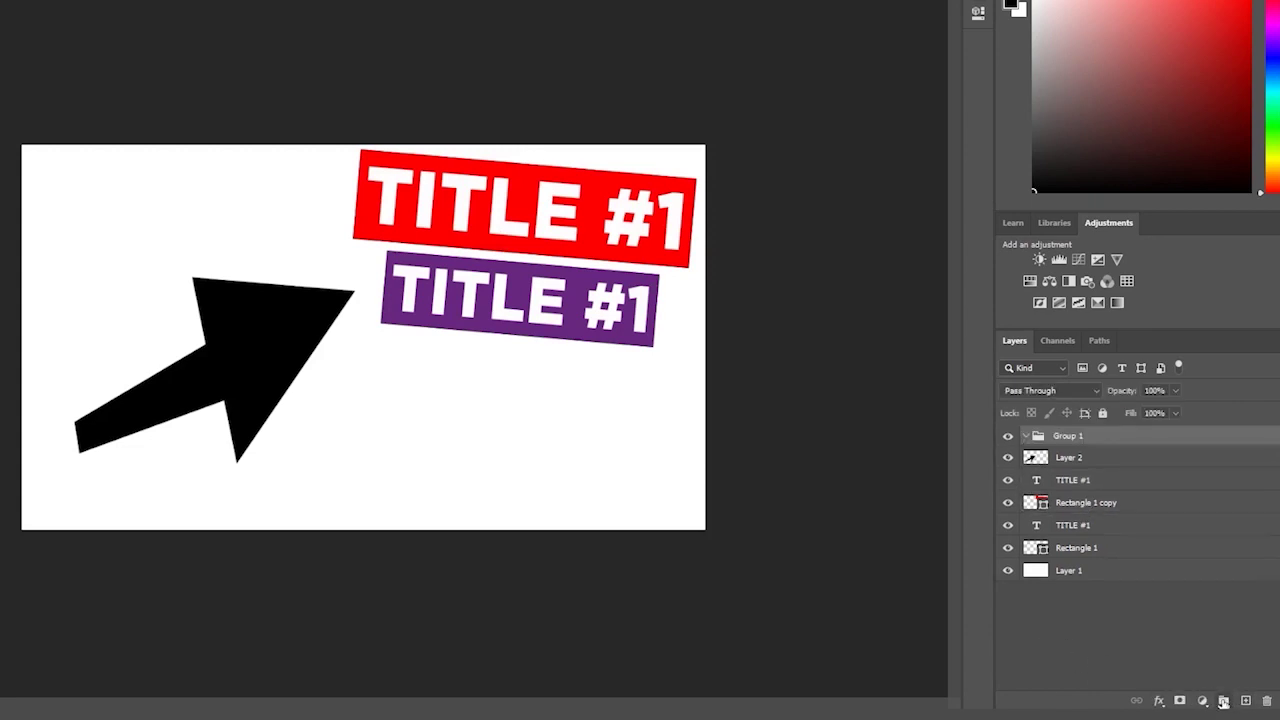
left_click(1078, 456)
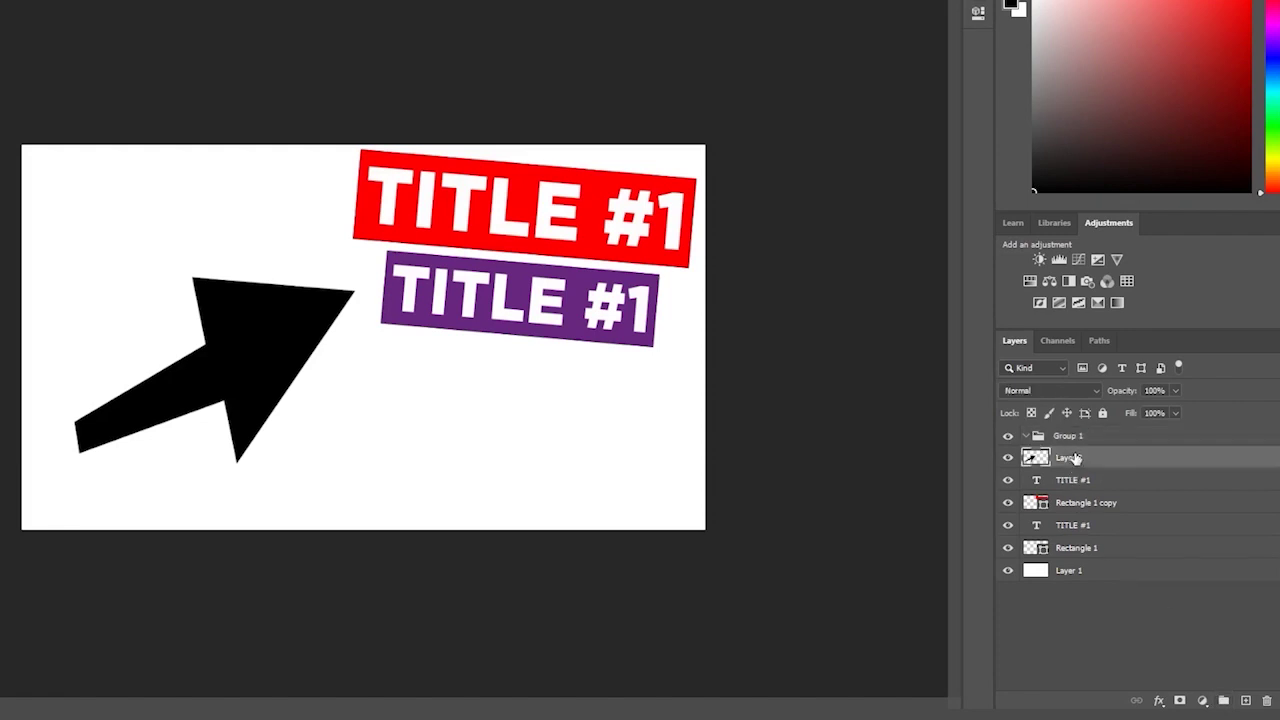
left_click(1075, 443)
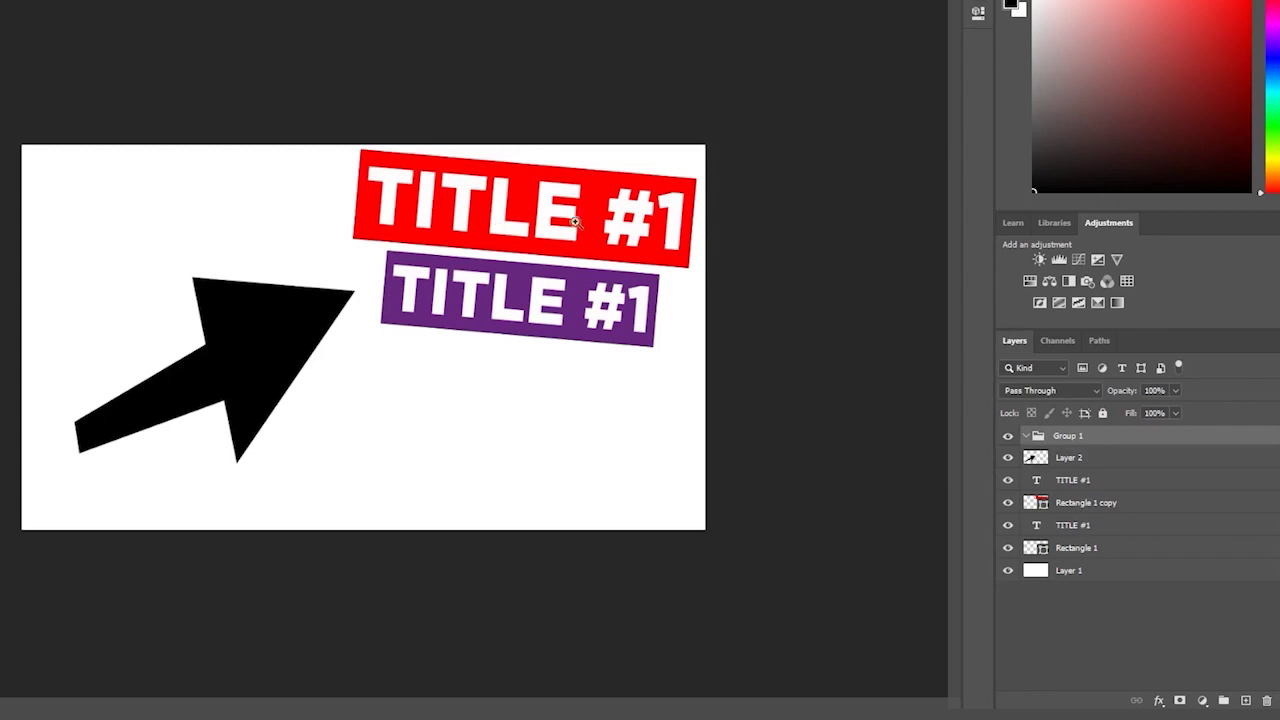
- Toggle the purple banner rectangle's visibility, then select all four title and rectangle layers together
left_click(1076, 548)
left_click(1007, 548)
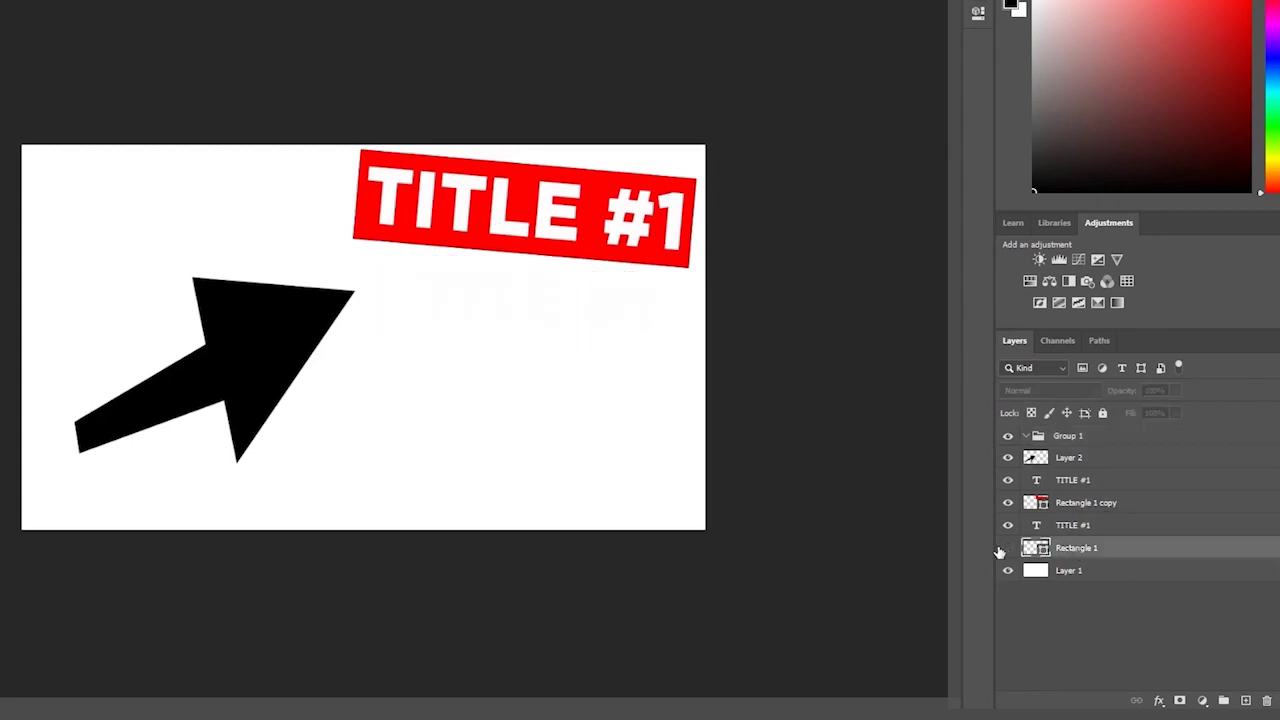
left_click(1007, 548)
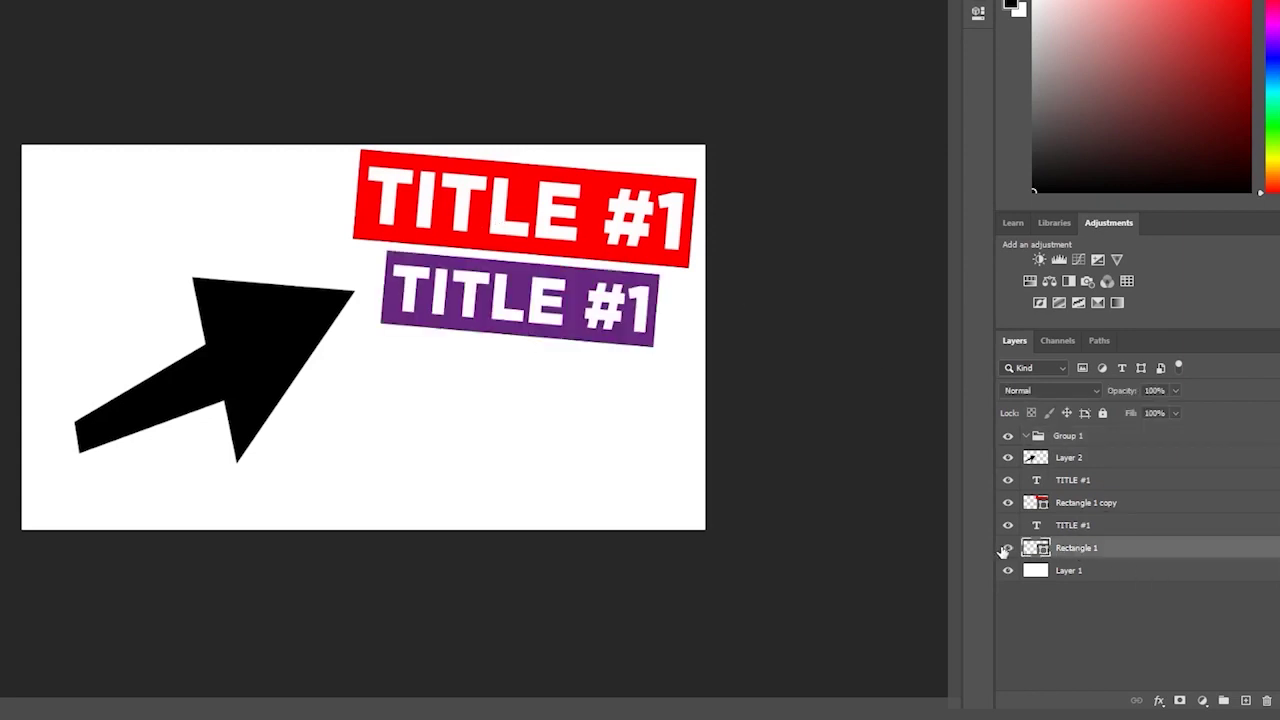
left_click(1097, 525)
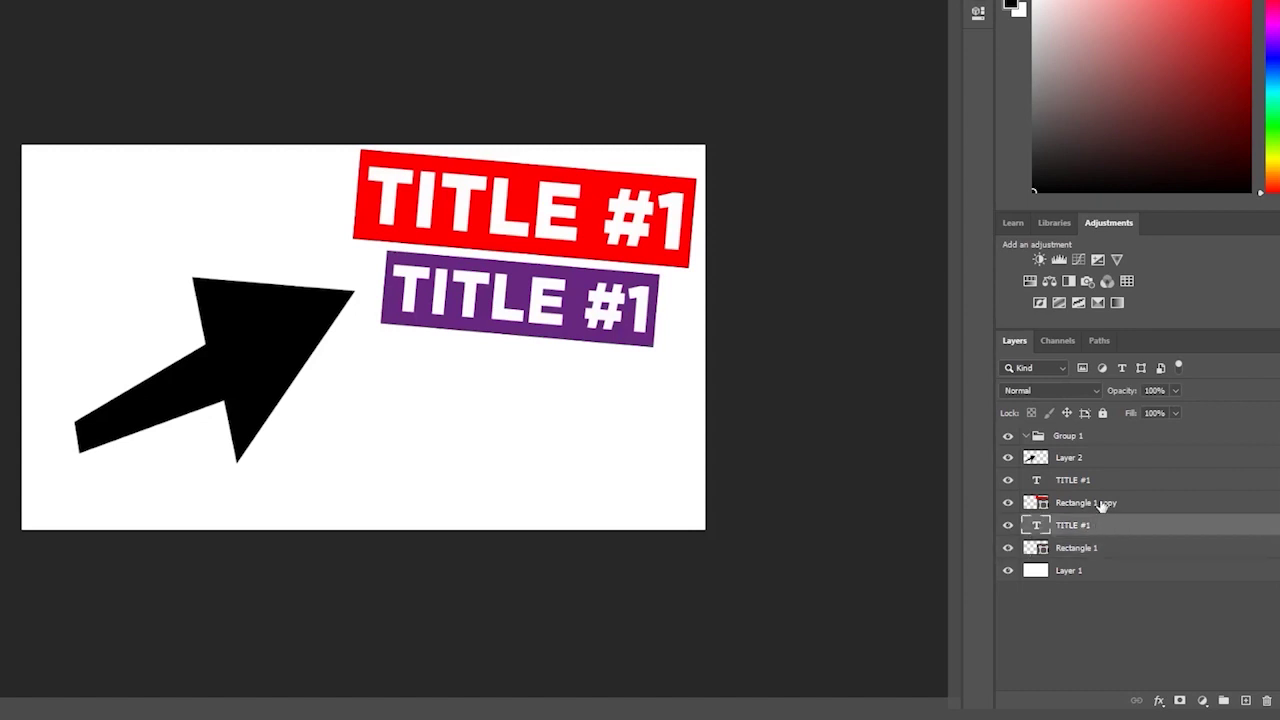
left_click(1101, 504)
left_click(1114, 485)
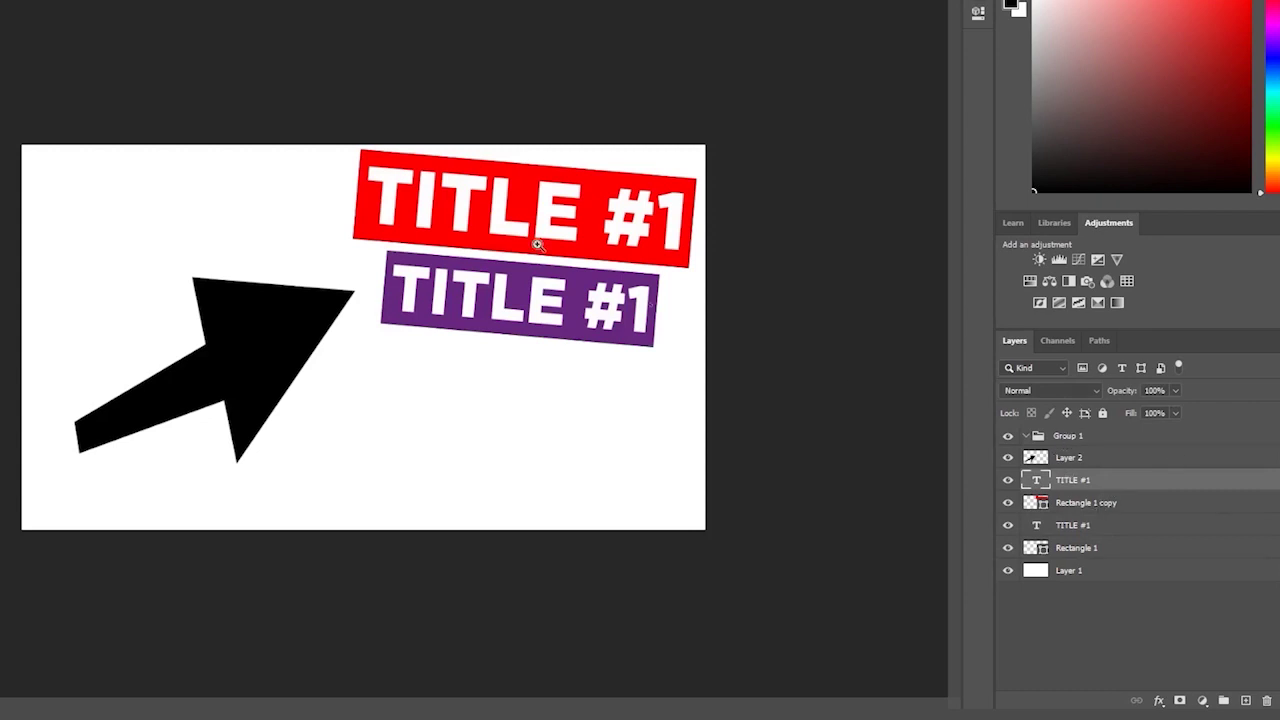
left_click(1110, 549)
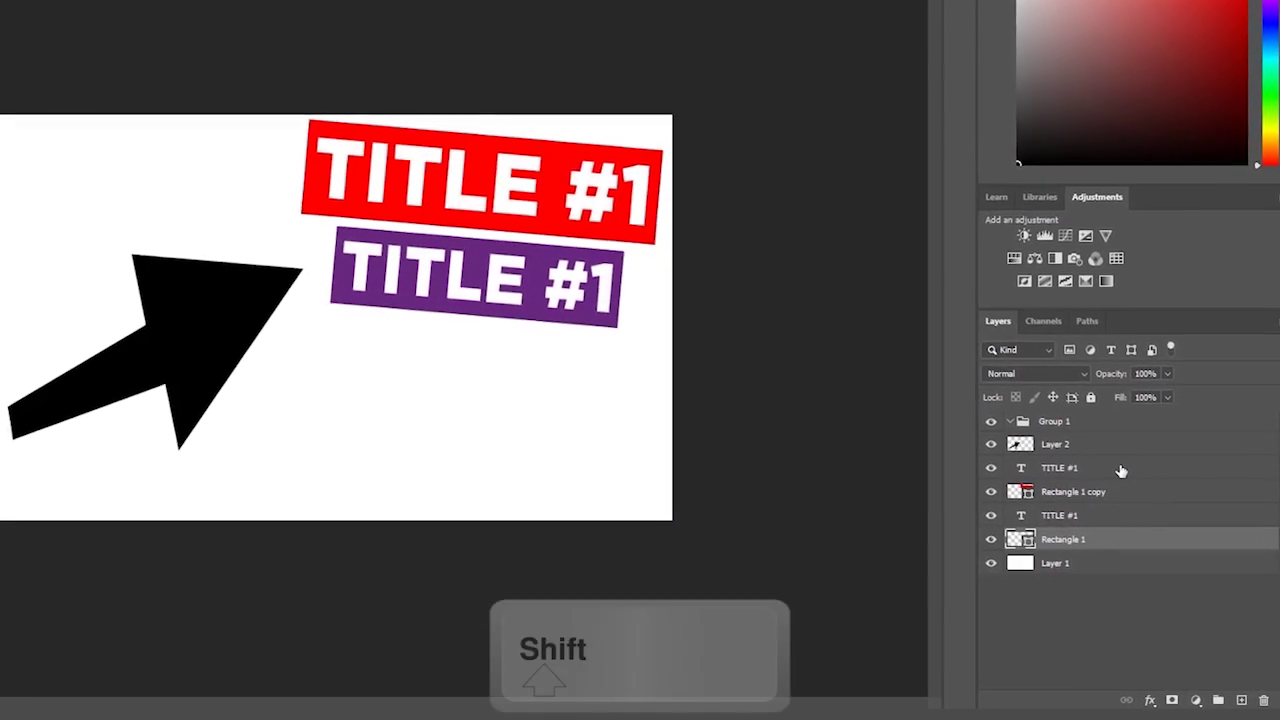
left_click(1120, 471, "shift")
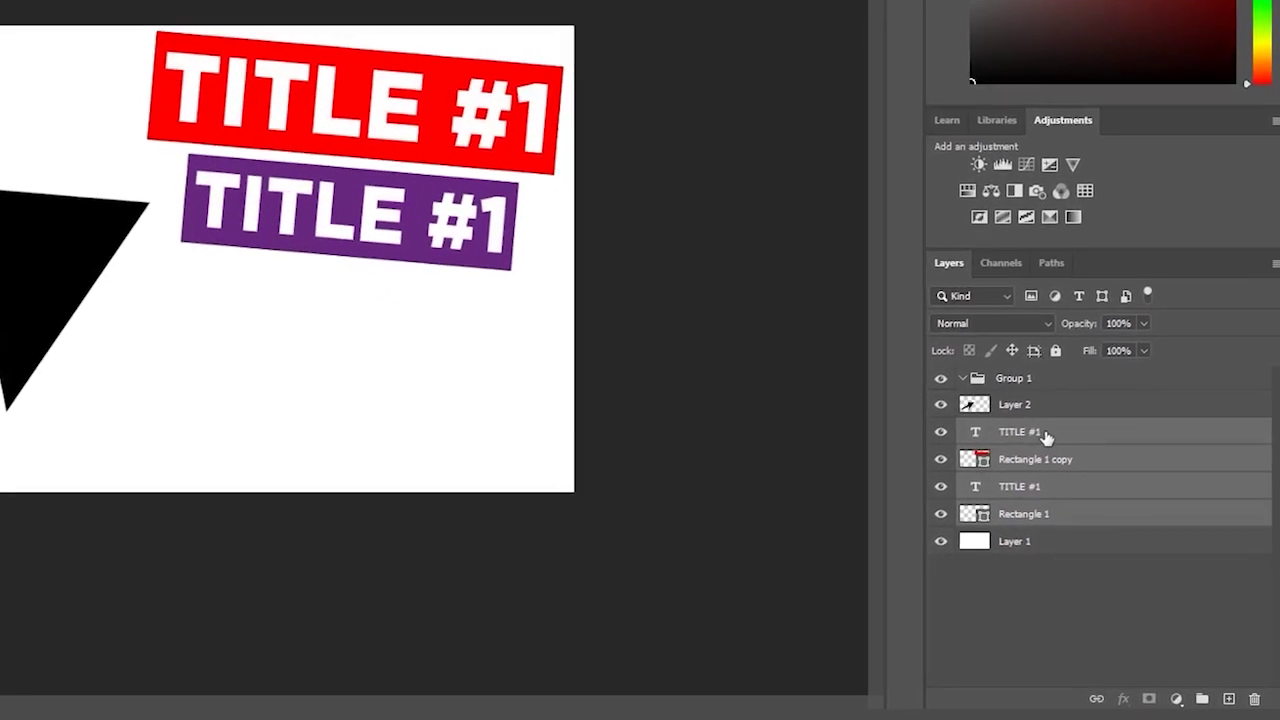
- Drag the four title and rectangle layers into Group 1, then collapse and expand it
left_click_drag(1044, 437, 1006, 366)
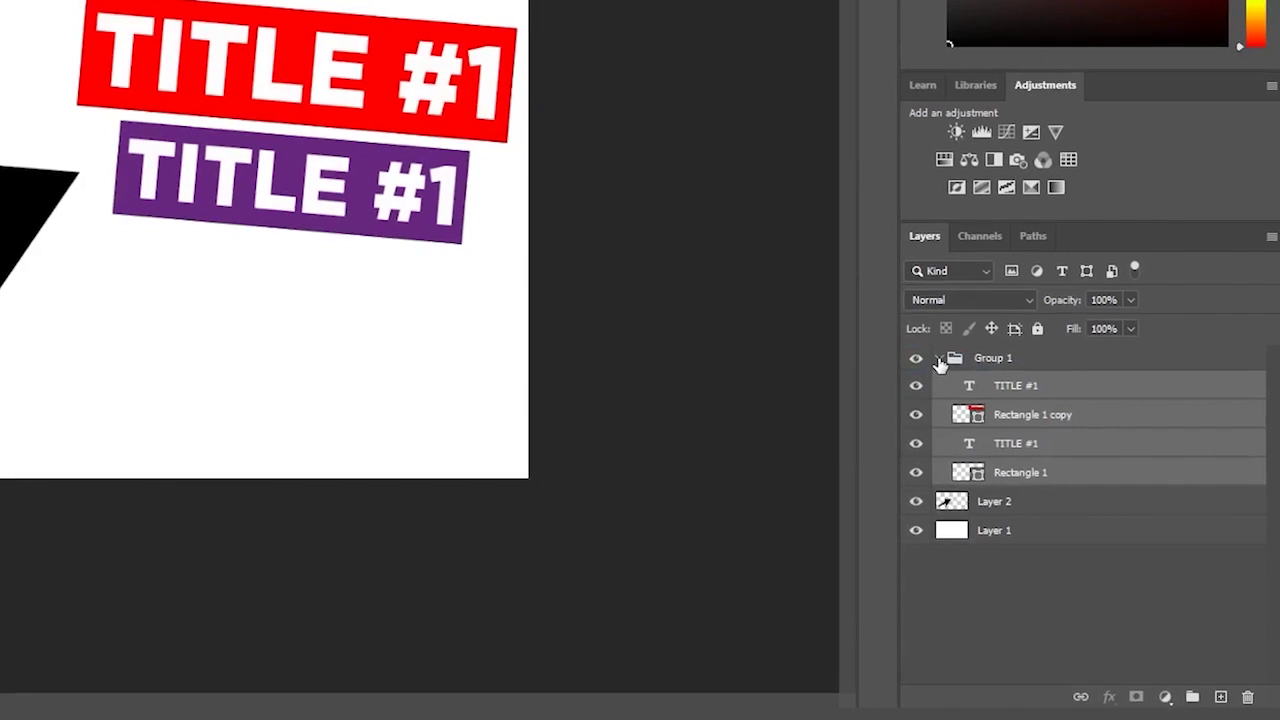
left_click(940, 359)
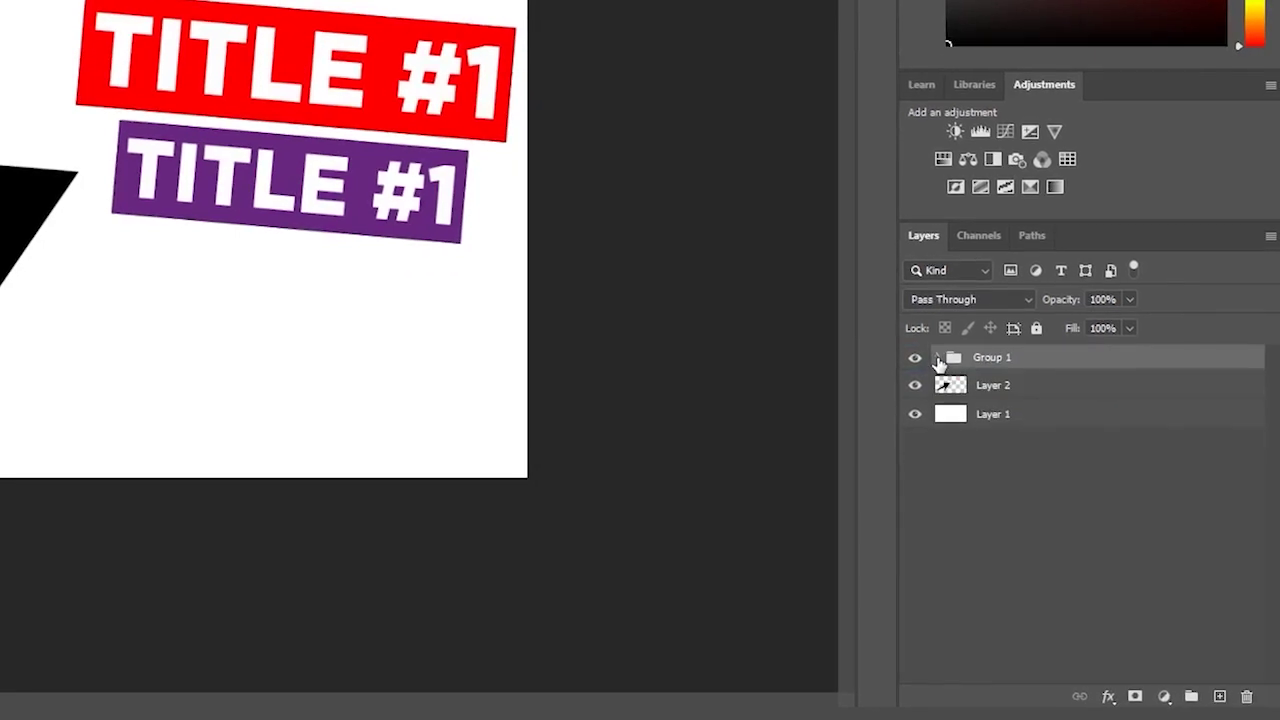
left_click(1005, 358)
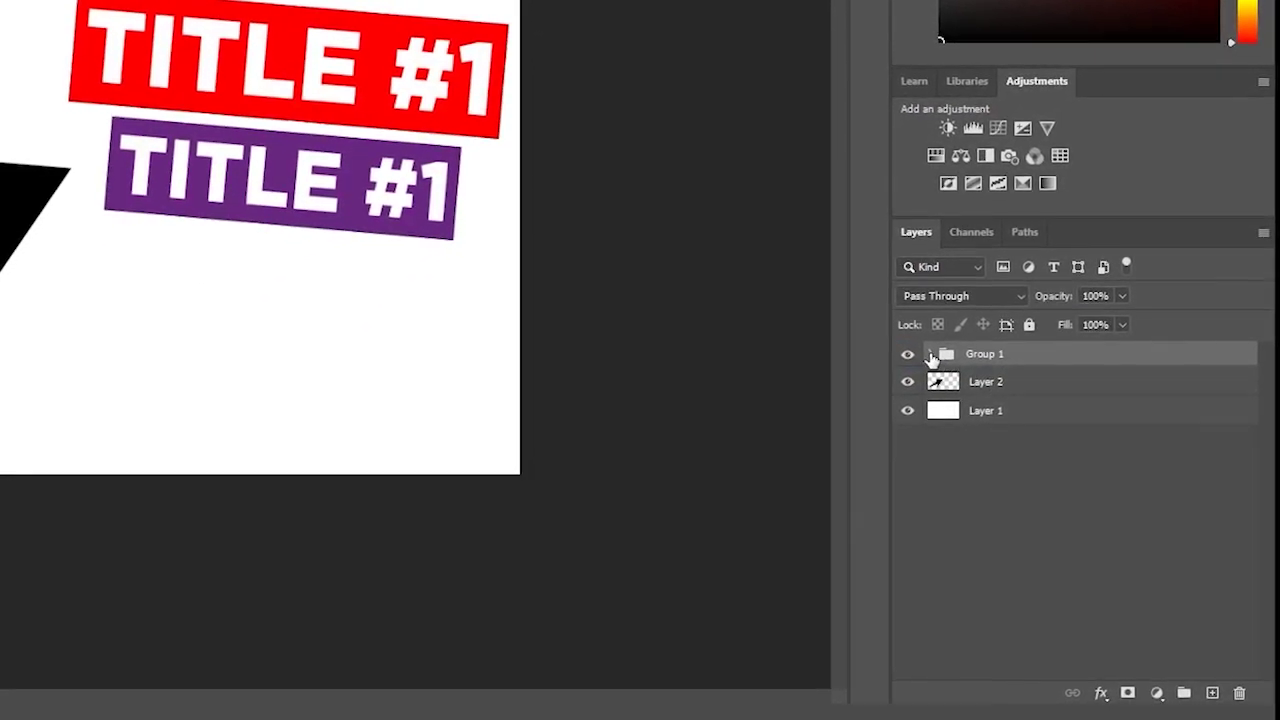
left_click(931, 354)
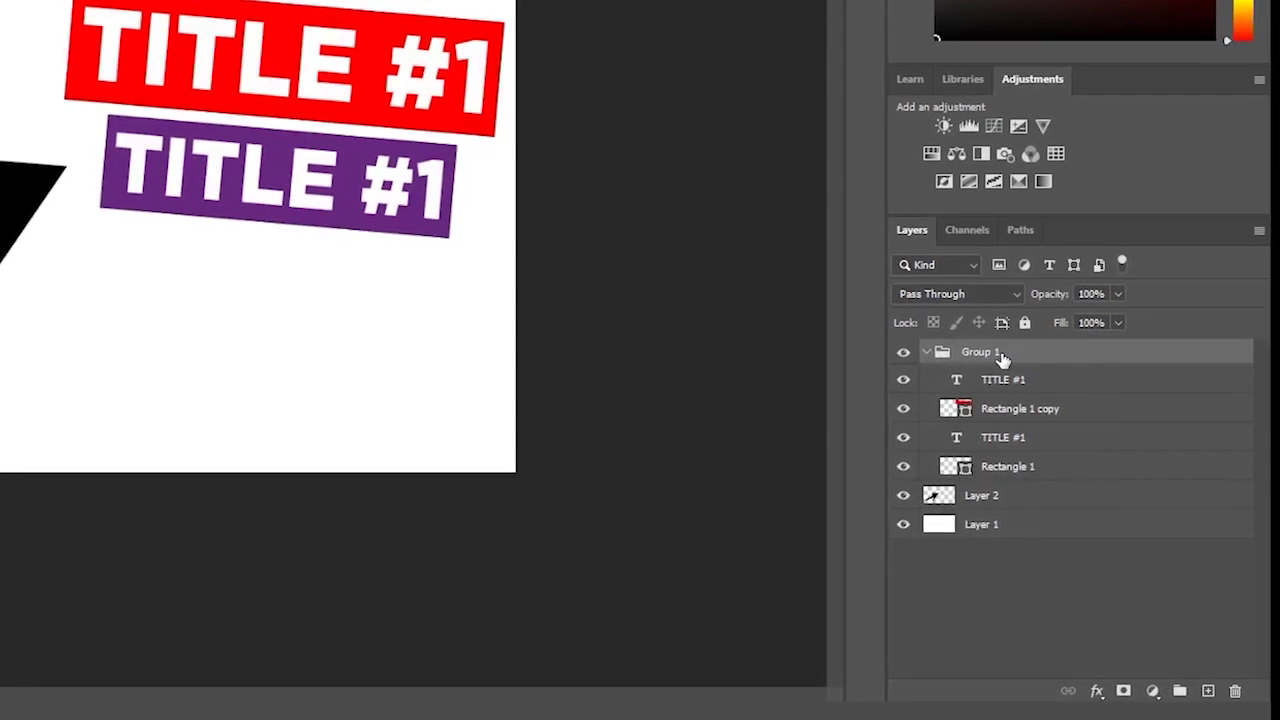
- Rename Group 1 to 'Titles'
double_click(998, 356)
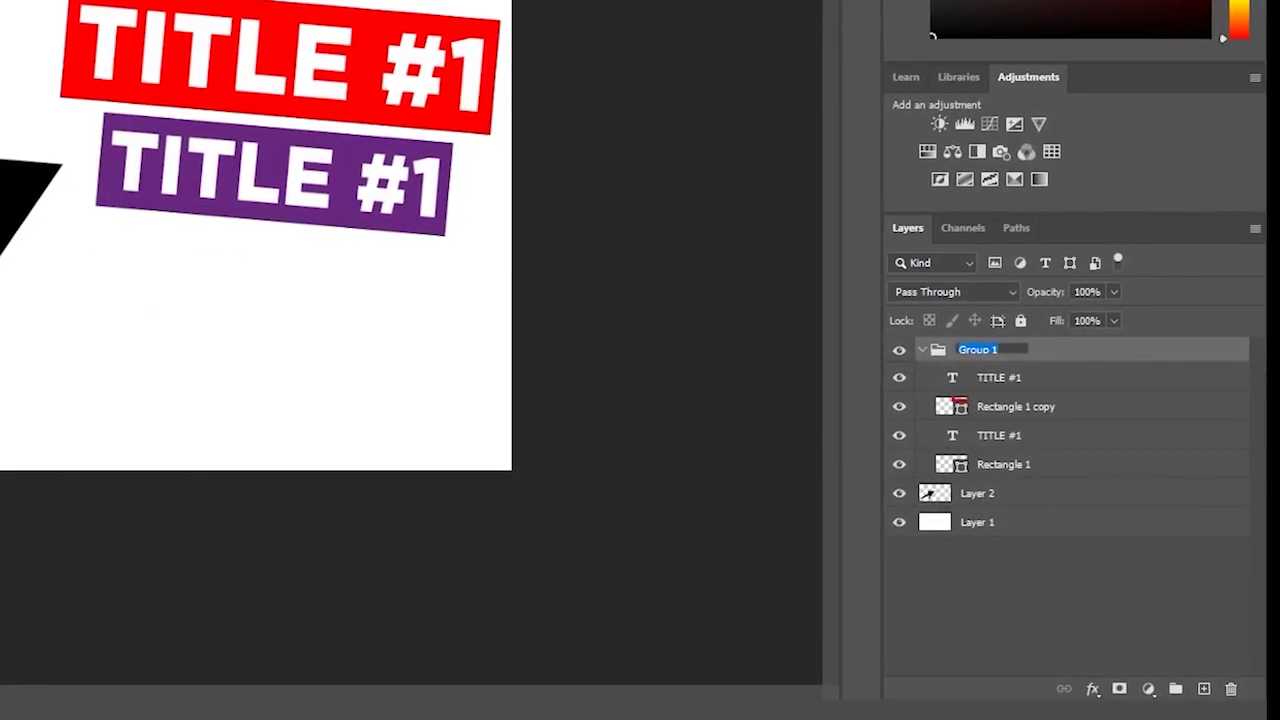
type("Titles")
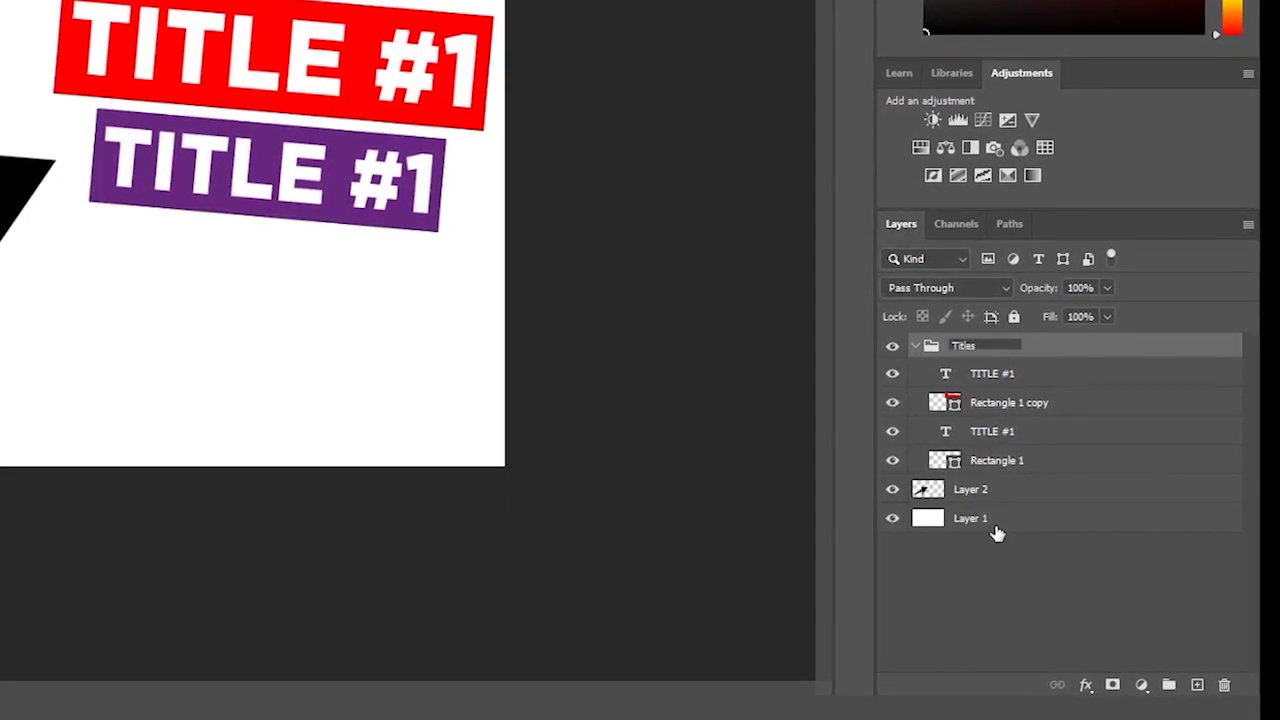
left_click(1006, 586)
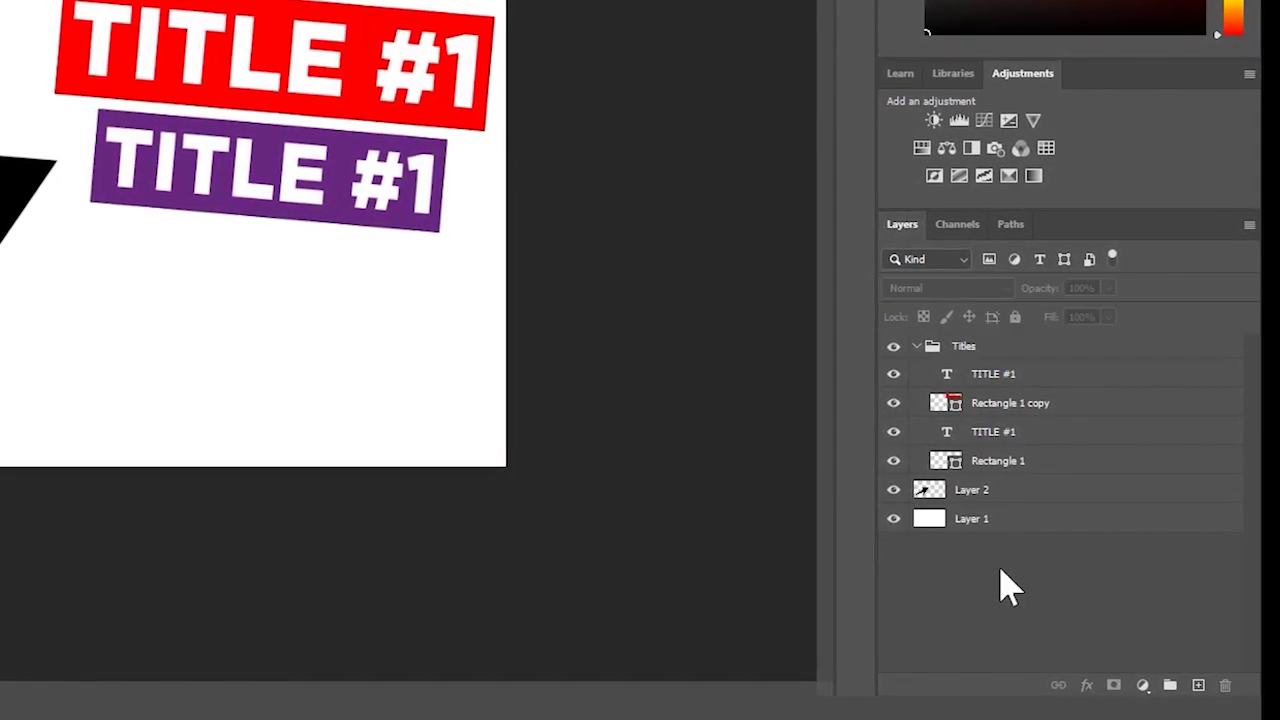
- Collapse and expand the Titles group, pick the red TITLE #1 from the canvas, then deselect
left_click(927, 352)
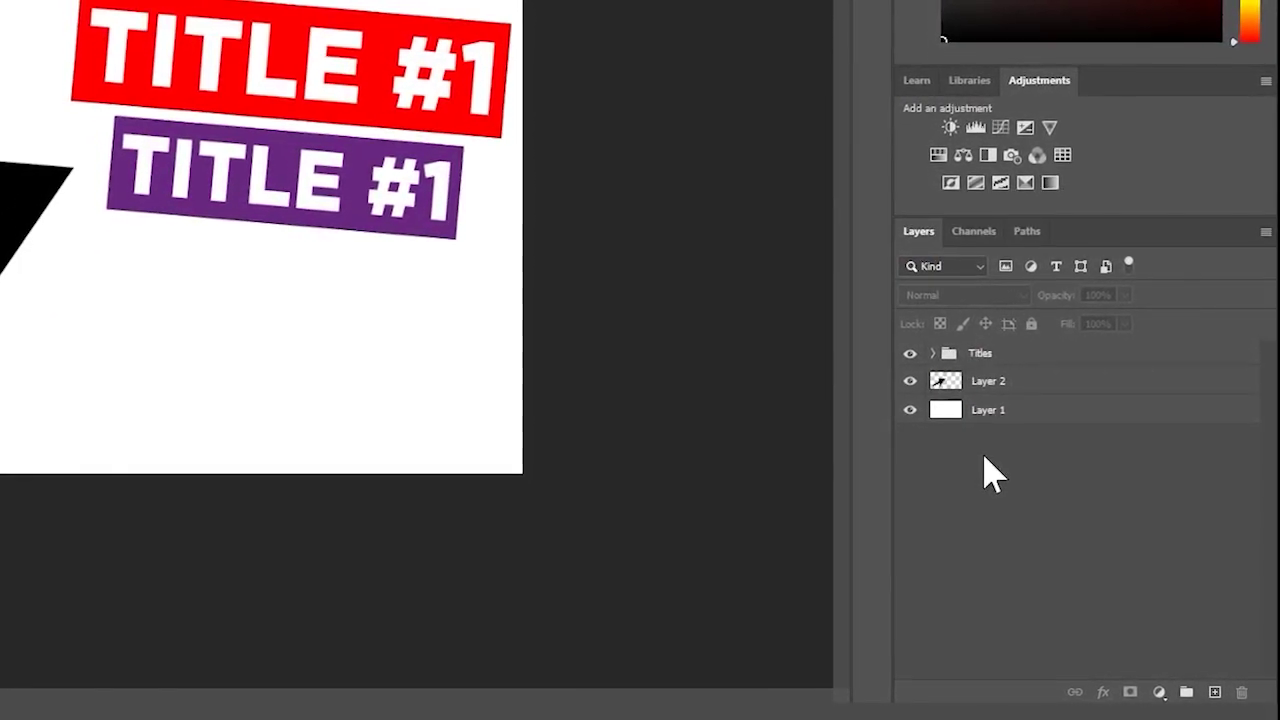
left_click(935, 354)
left_click(991, 358)
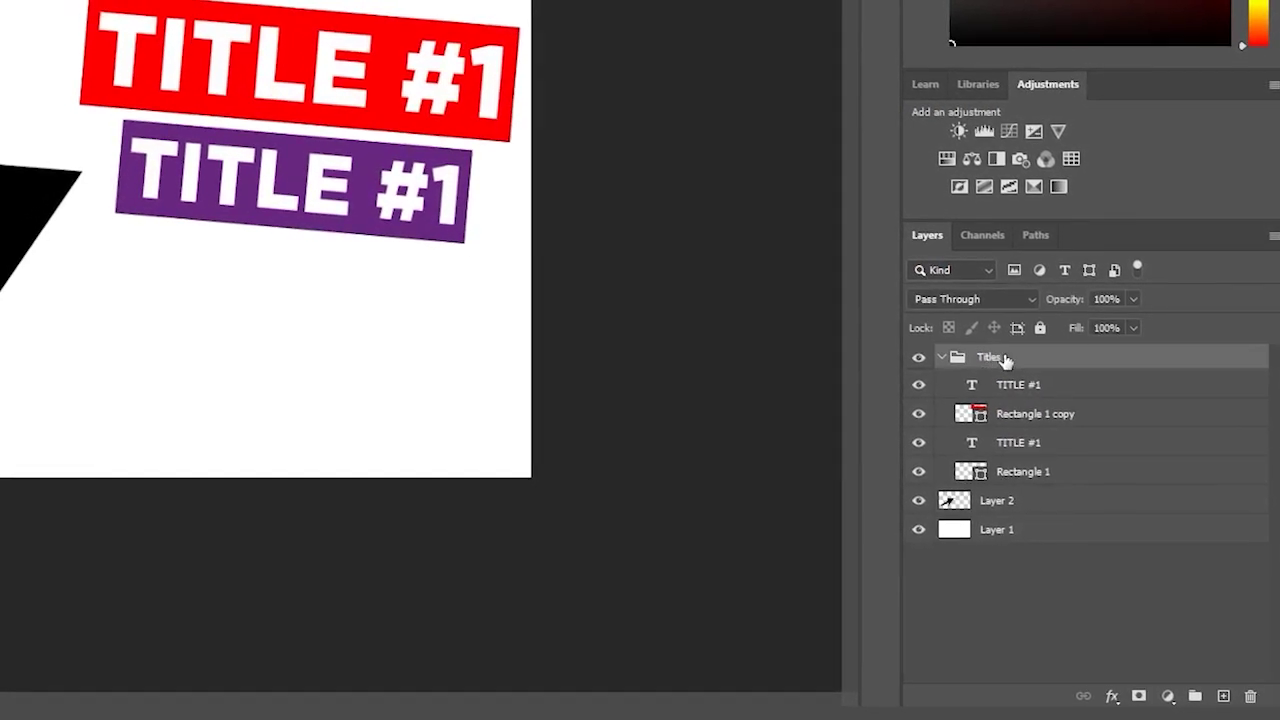
left_click(950, 364)
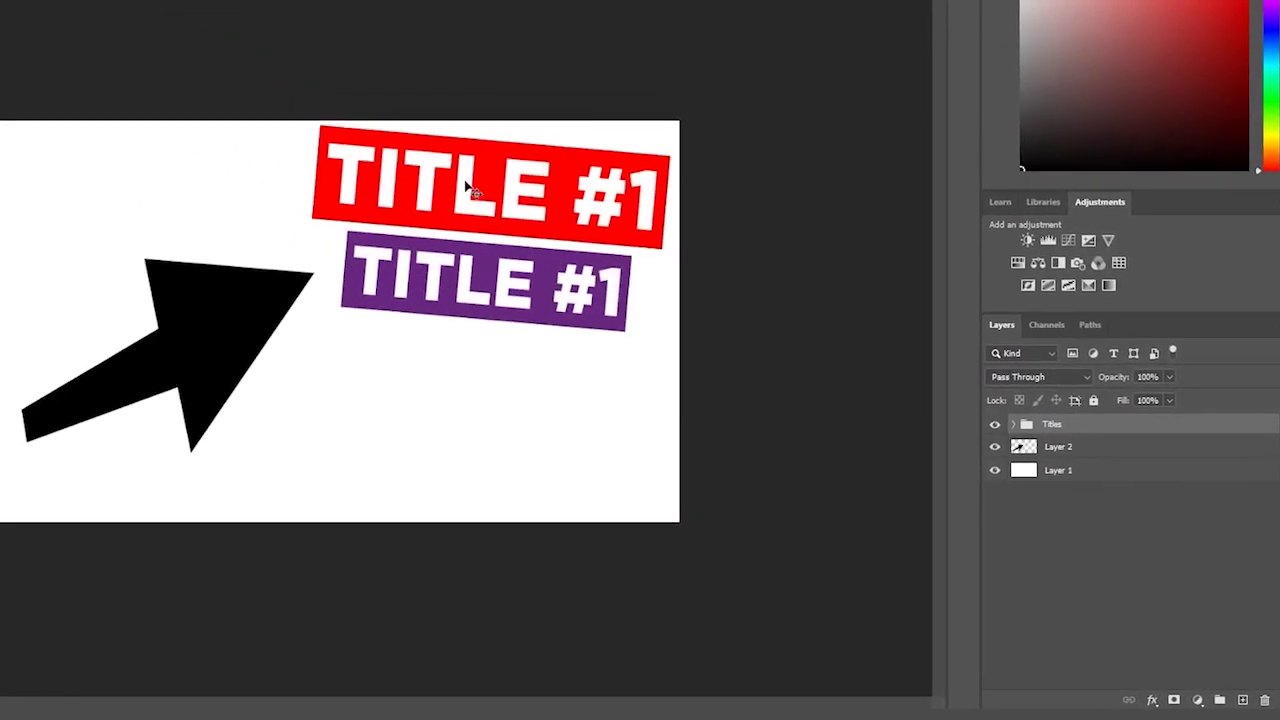
left_click(520, 207)
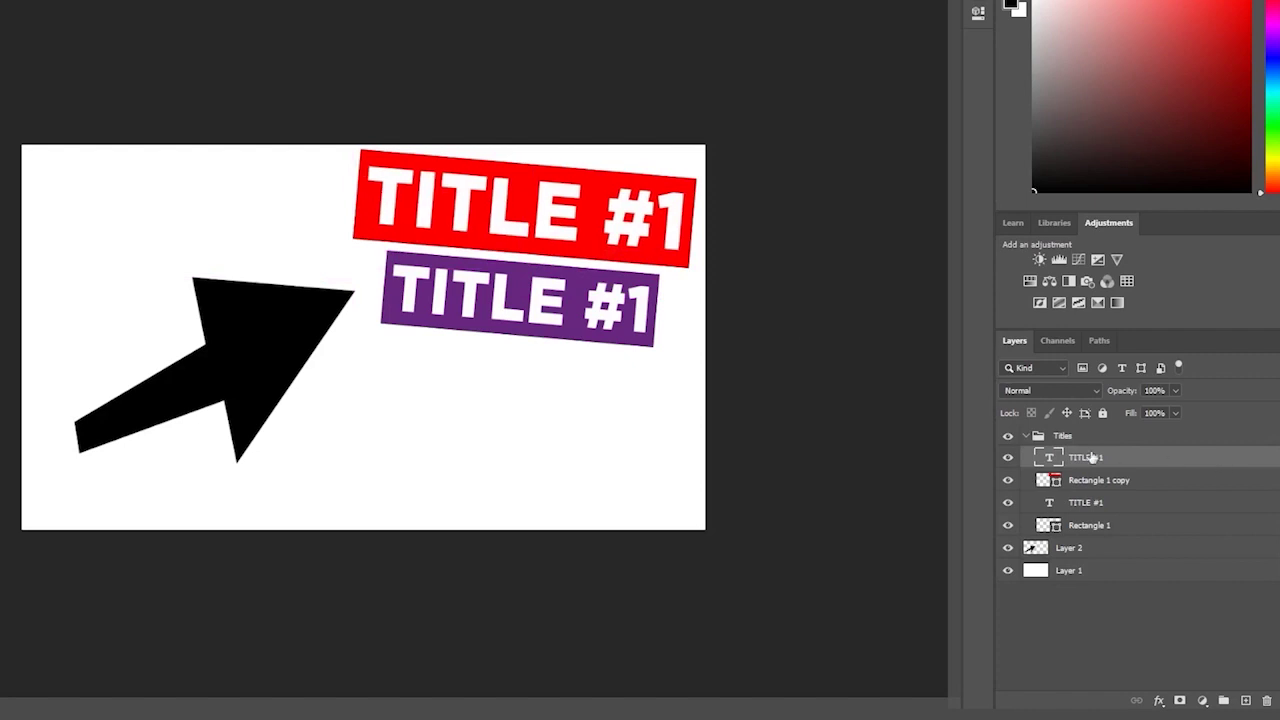
left_click(1029, 439)
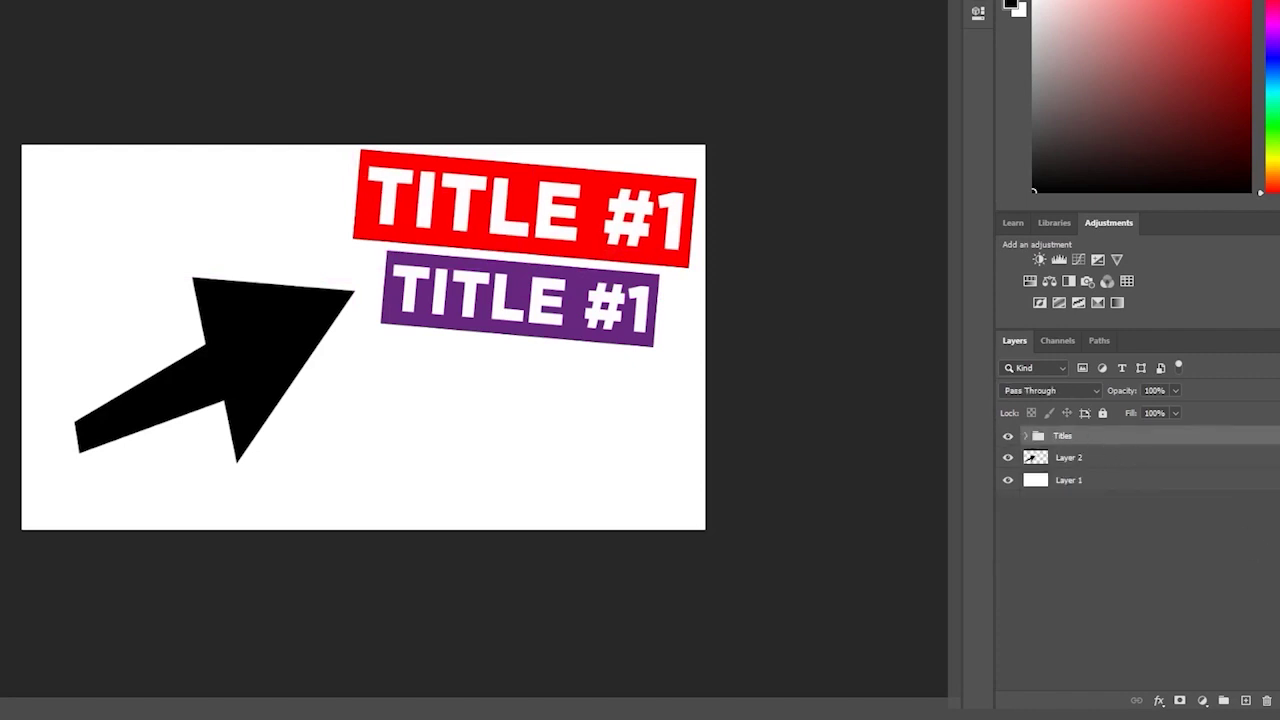
left_click(1097, 515)
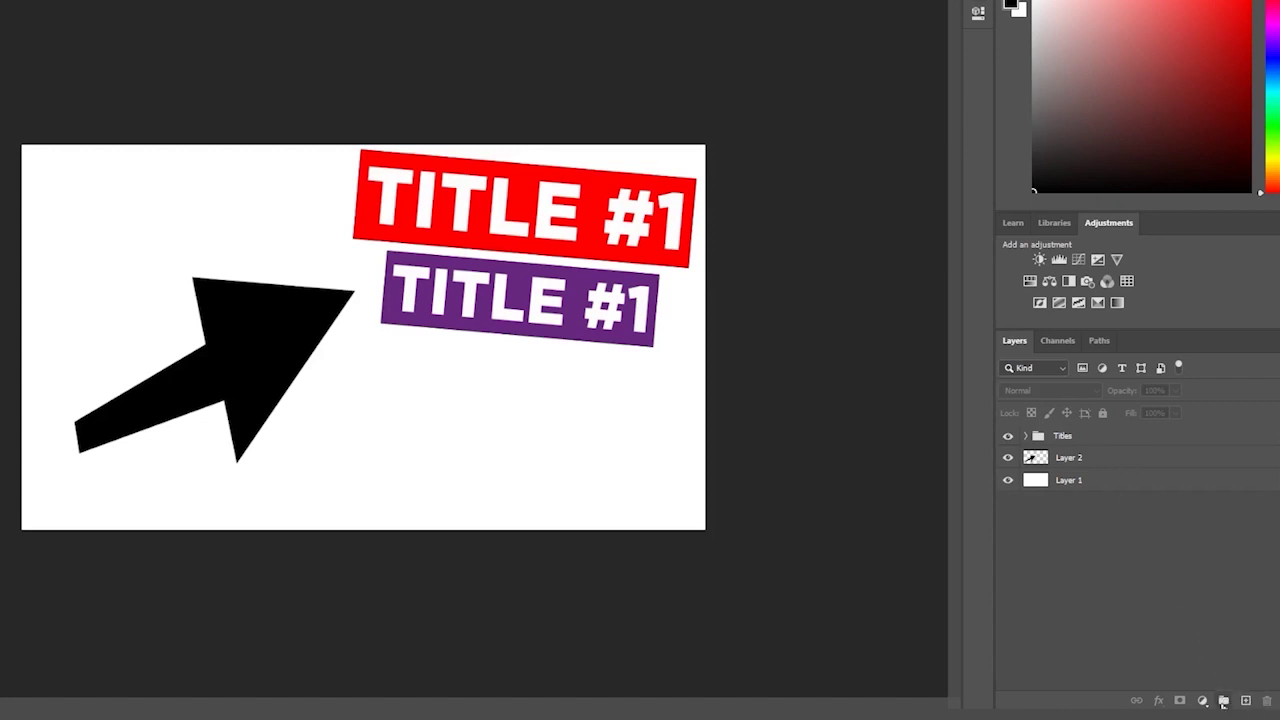
- Add and delete an empty group, then select the purple TITLE #1 and show its edge distances
left_click(1224, 703)
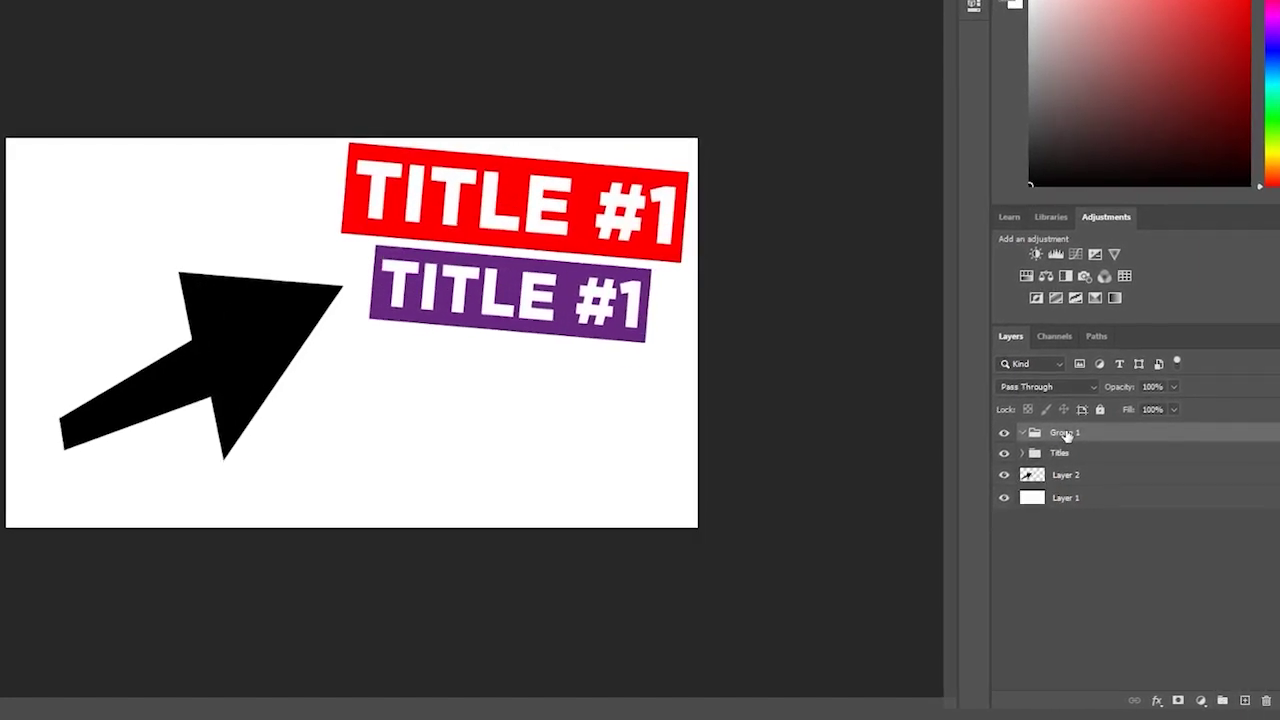
key("Delete")
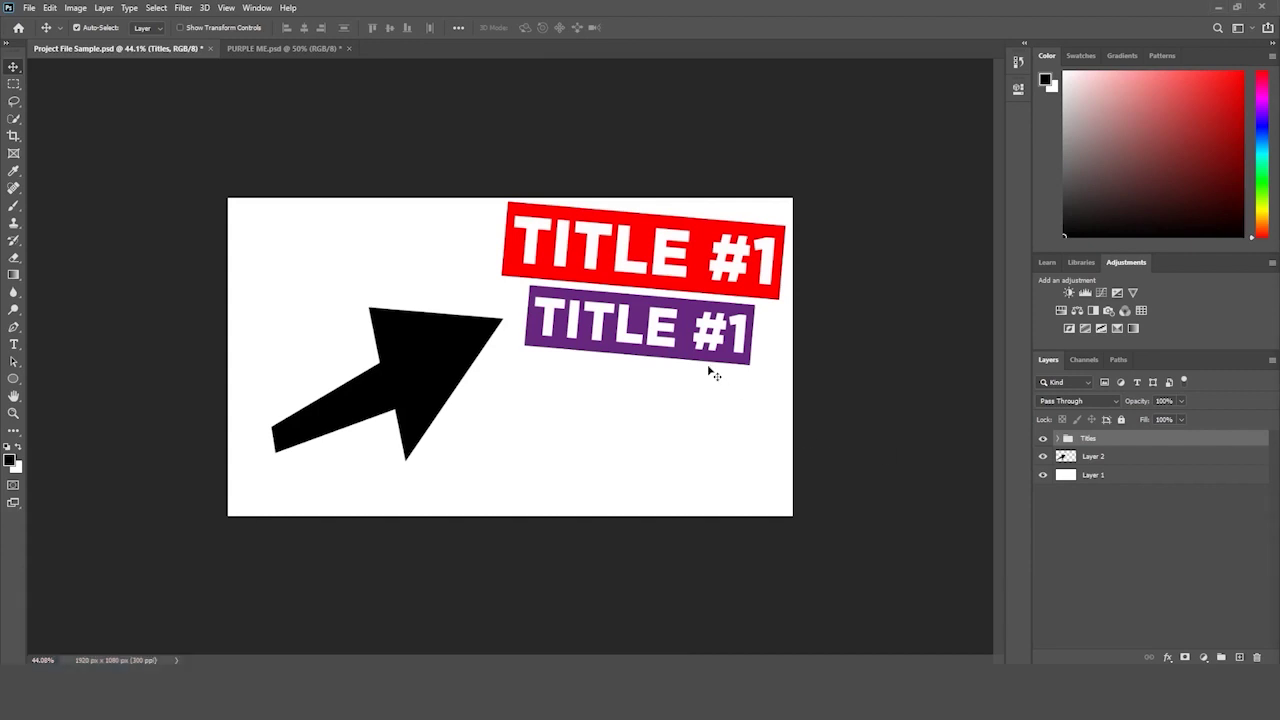
left_click(715, 320)
key("ctrl")
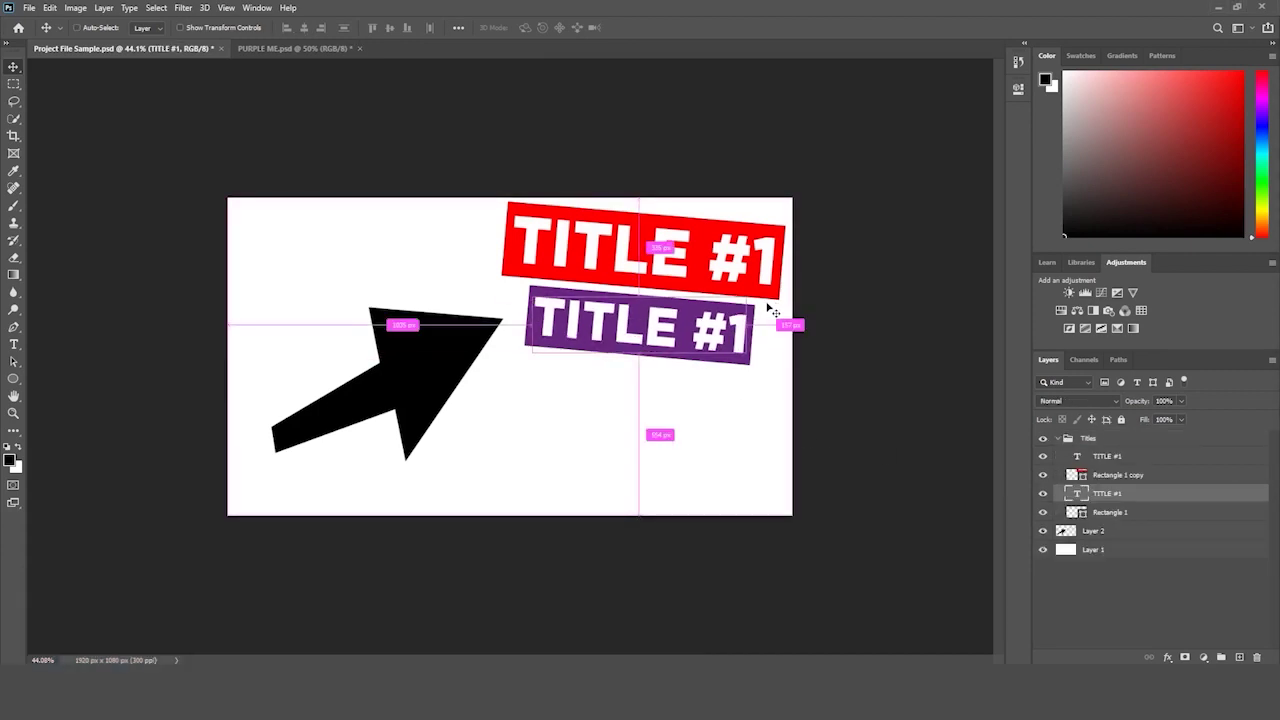
- Zoom in on the canvas with the Zoom tool, then slightly back out
left_click(13, 413)
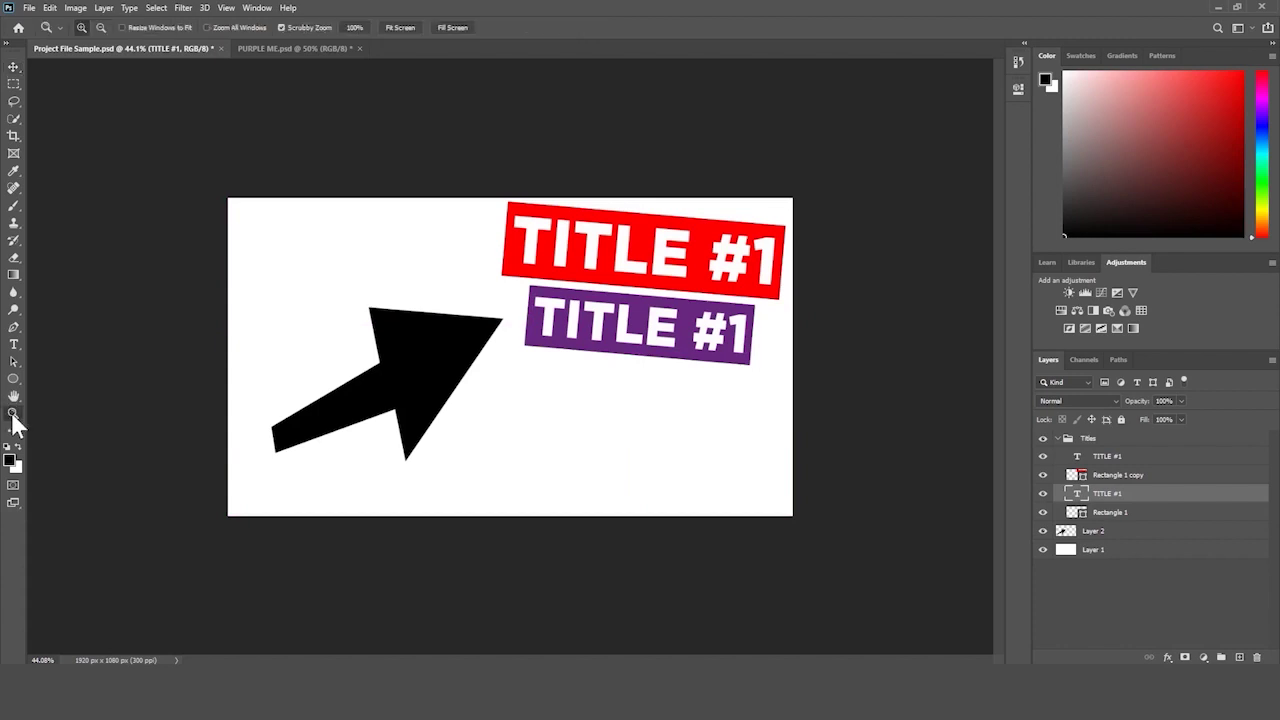
left_click_drag(188, 340, 187, 349)
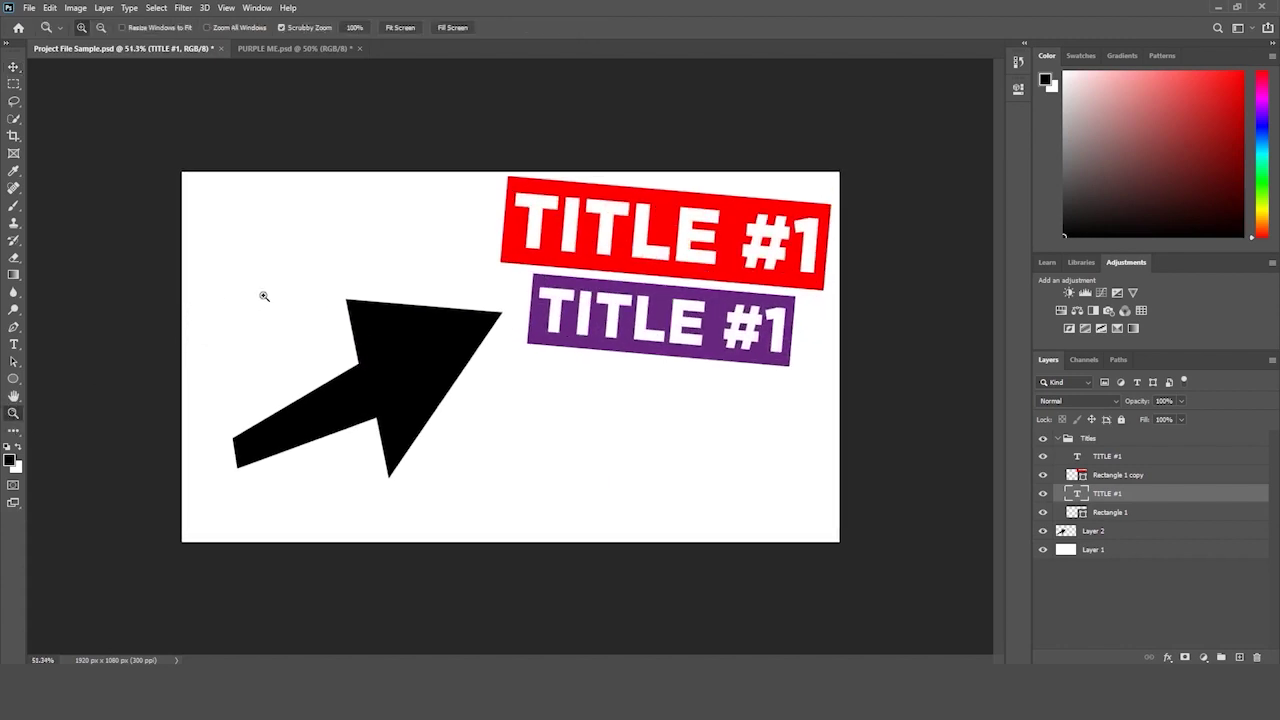
left_click_drag(264, 296, 274, 294)
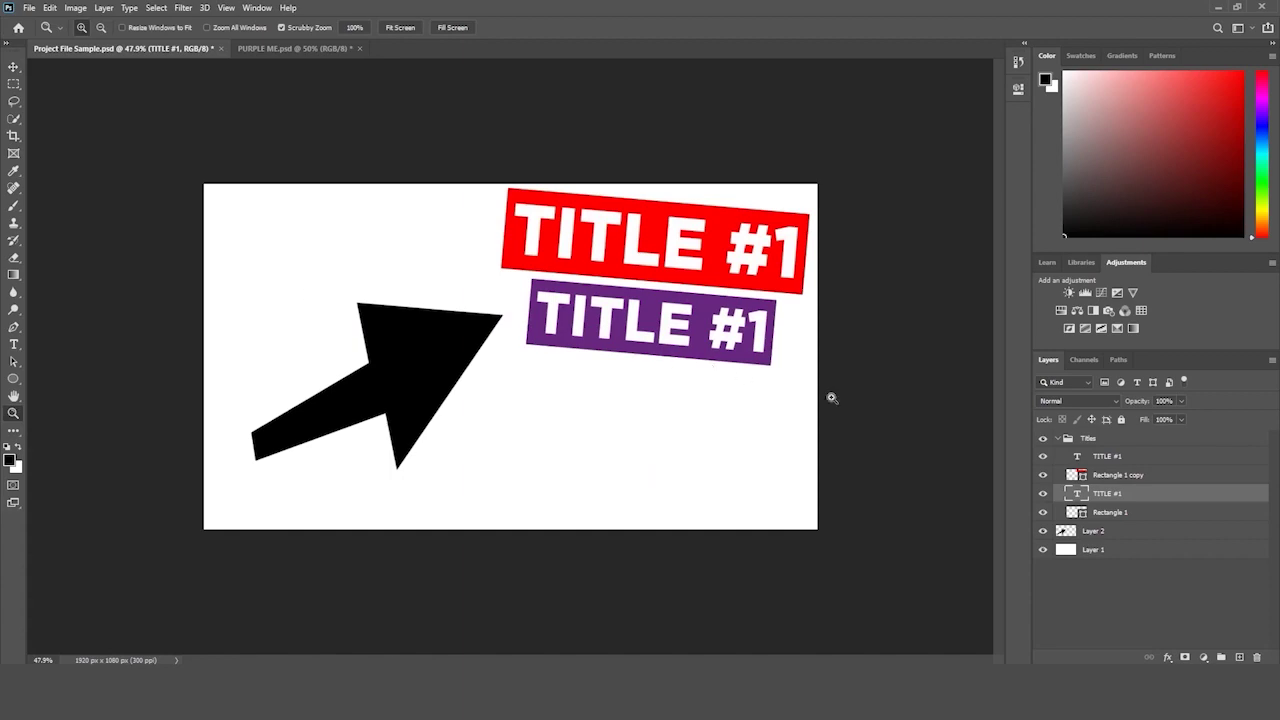
left_click(1100, 438)
left_click(1059, 438)
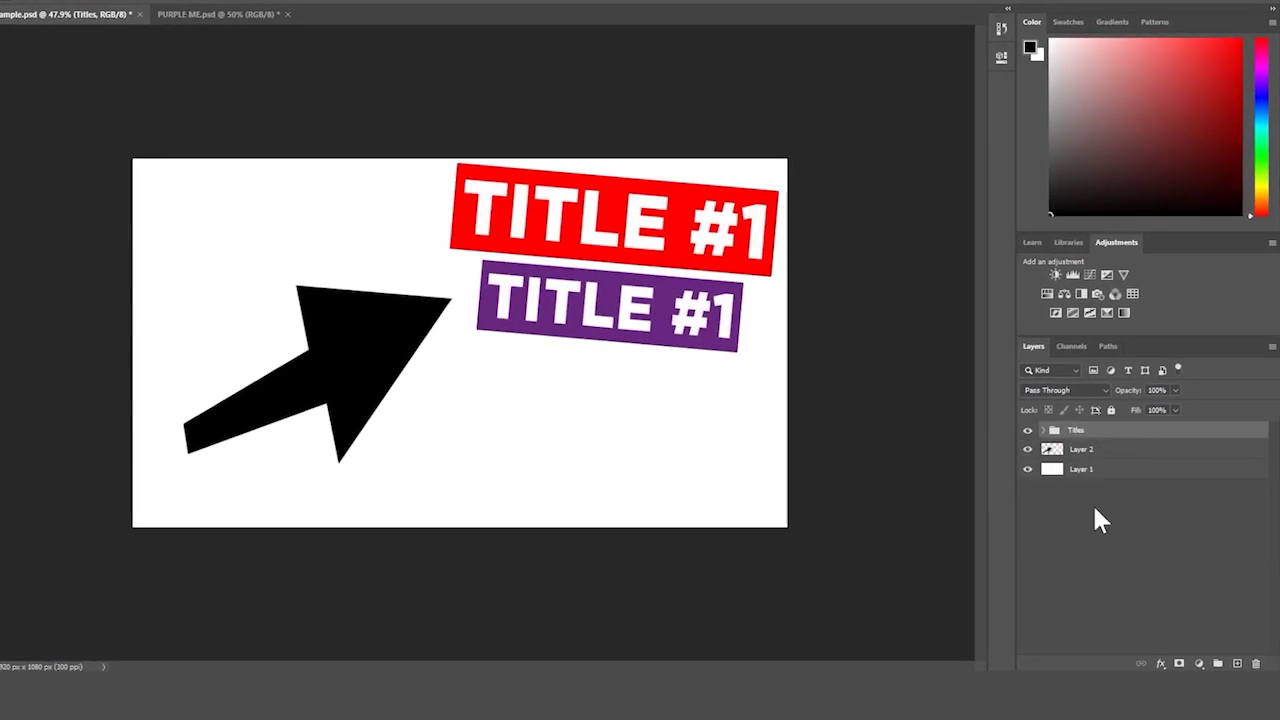
left_click(1043, 430)
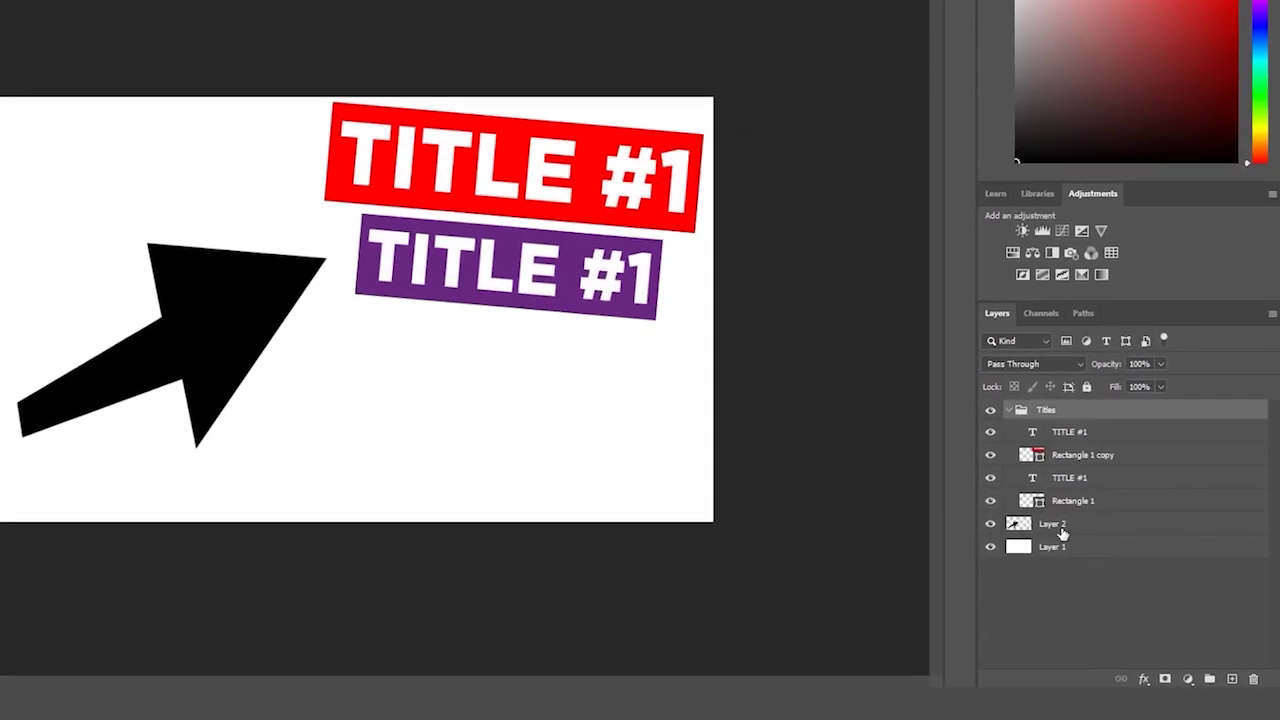
left_click(1003, 524)
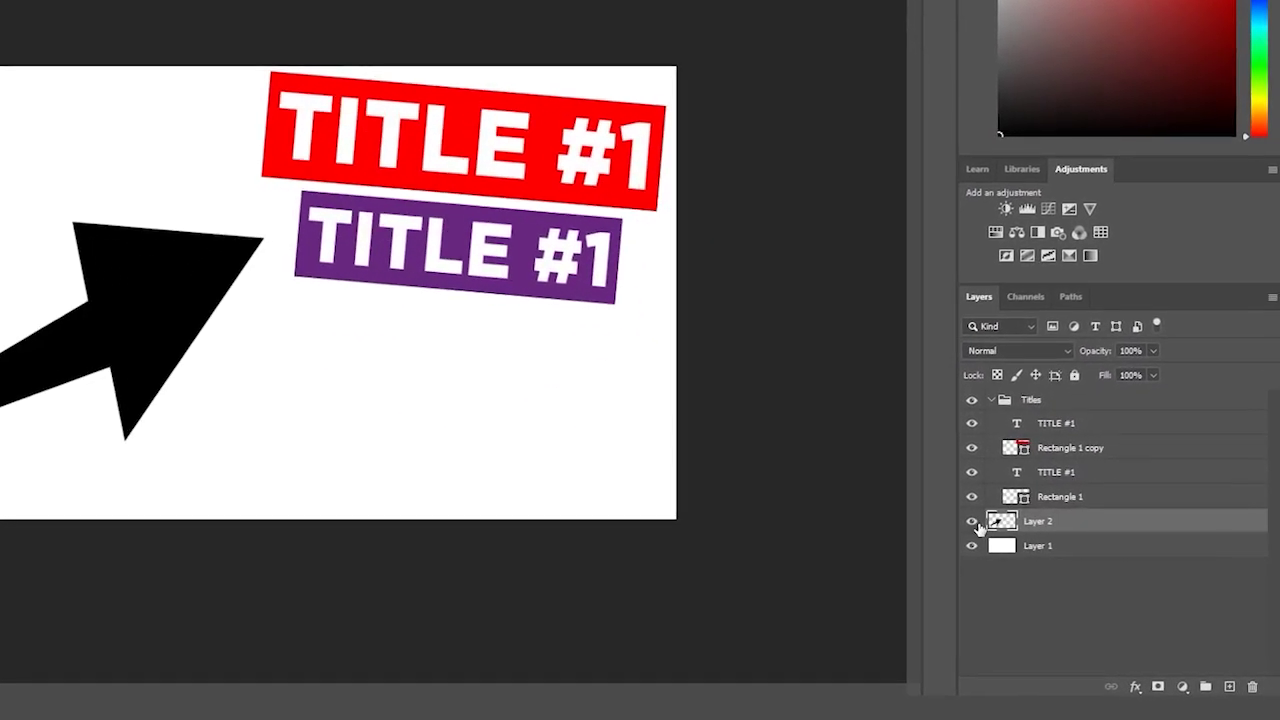
left_click(972, 522)
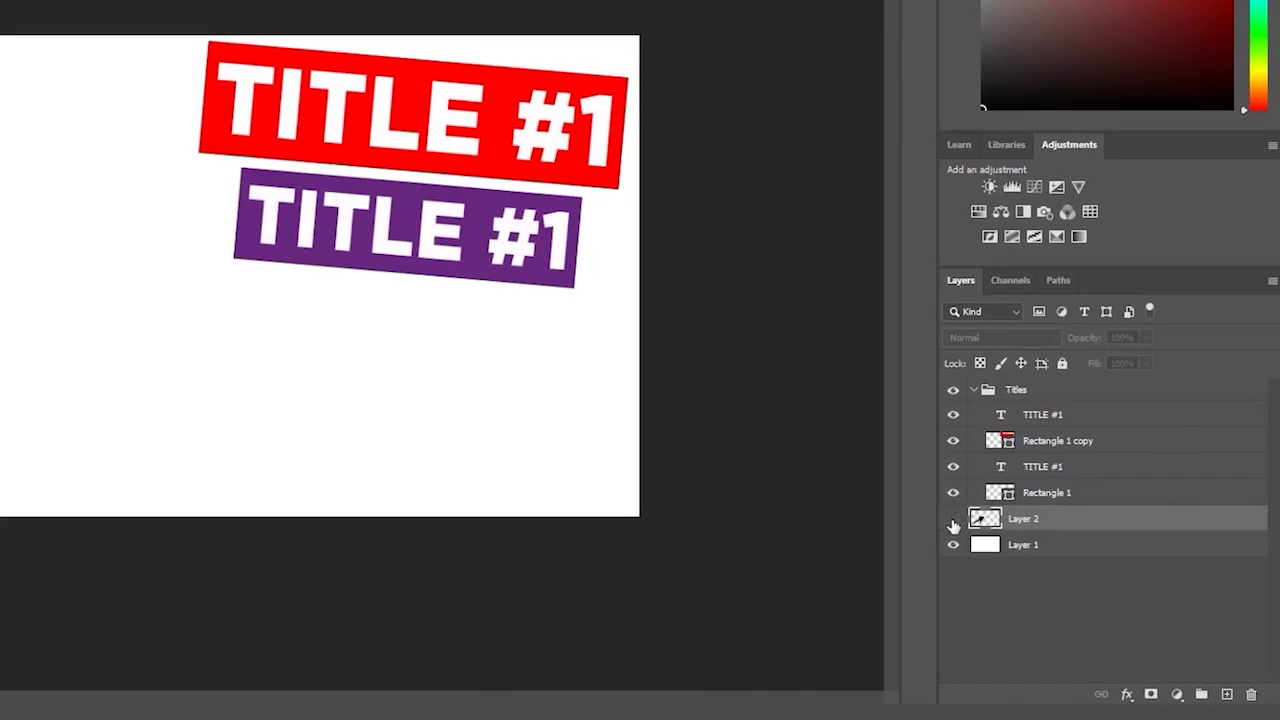
left_click(953, 521)
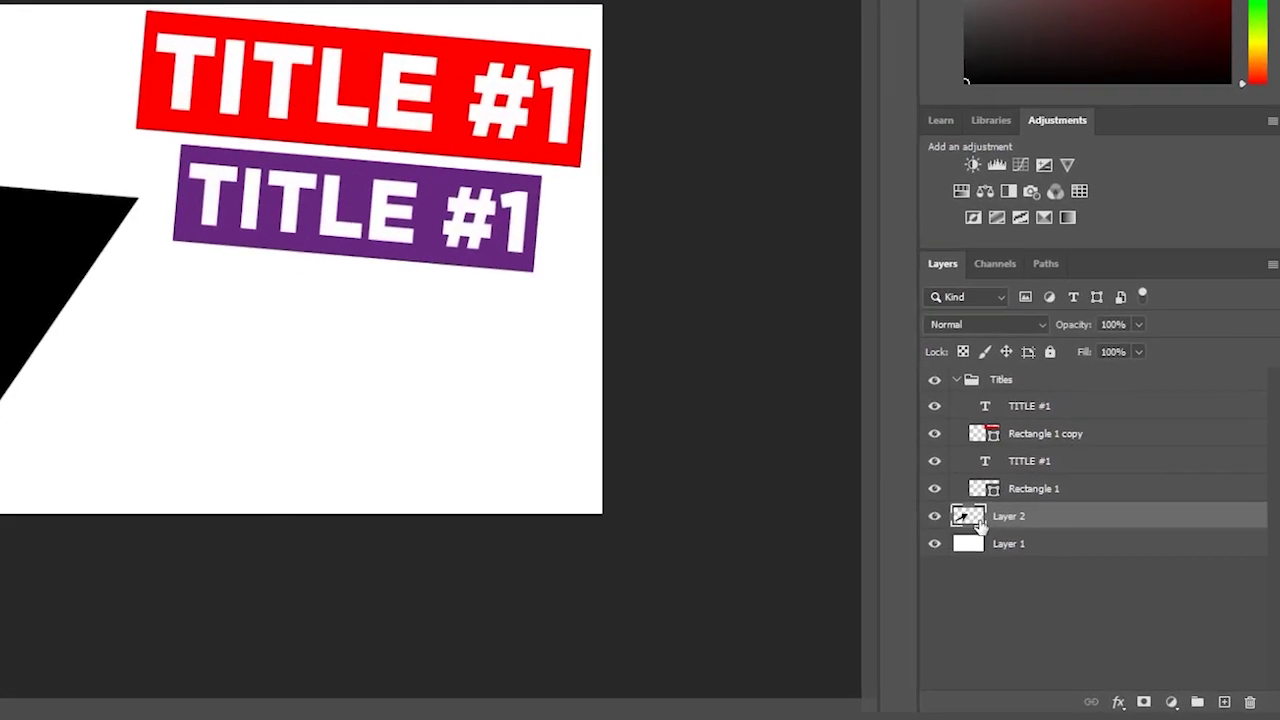
left_click(972, 546)
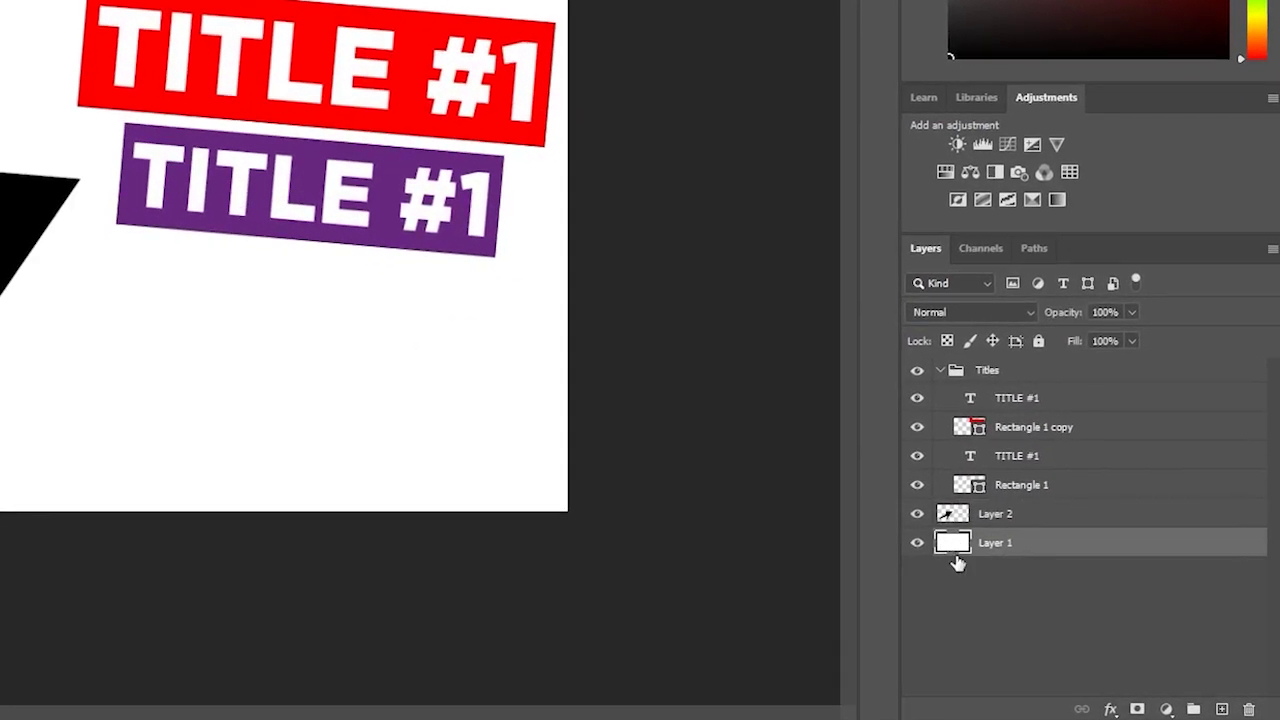
left_click(917, 544)
left_click(919, 546)
left_click(919, 546)
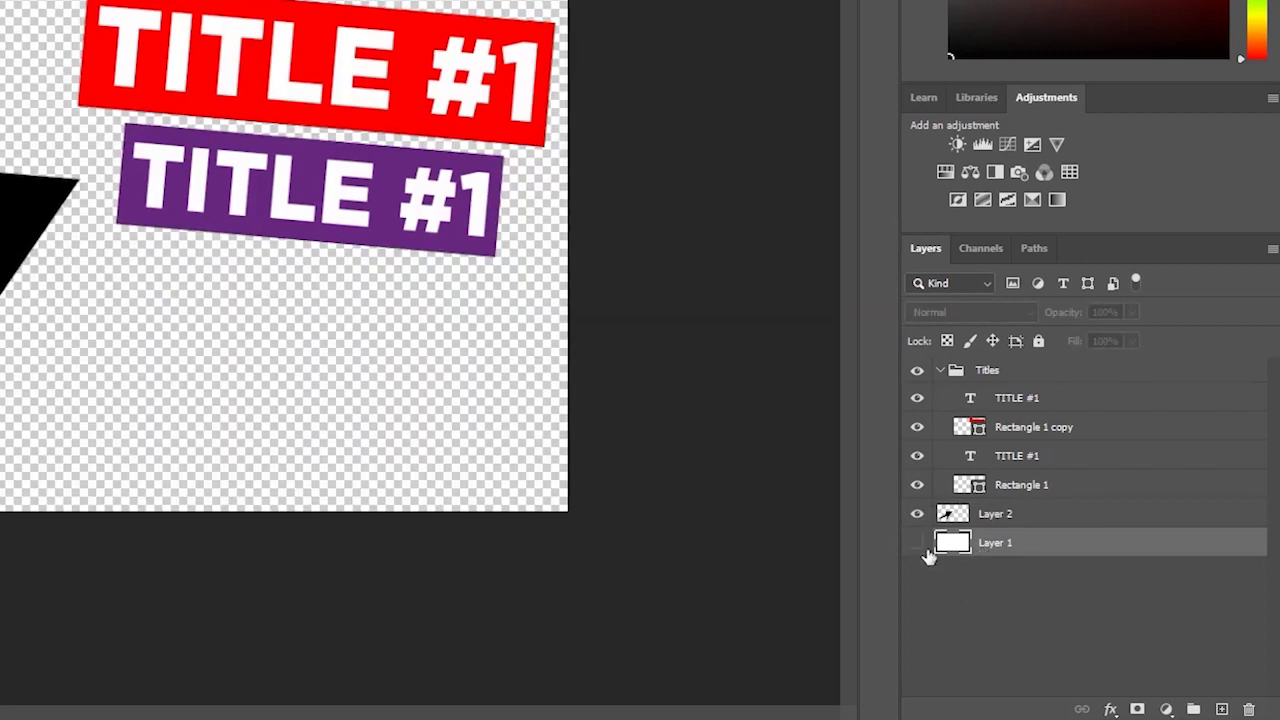
left_click(916, 543)
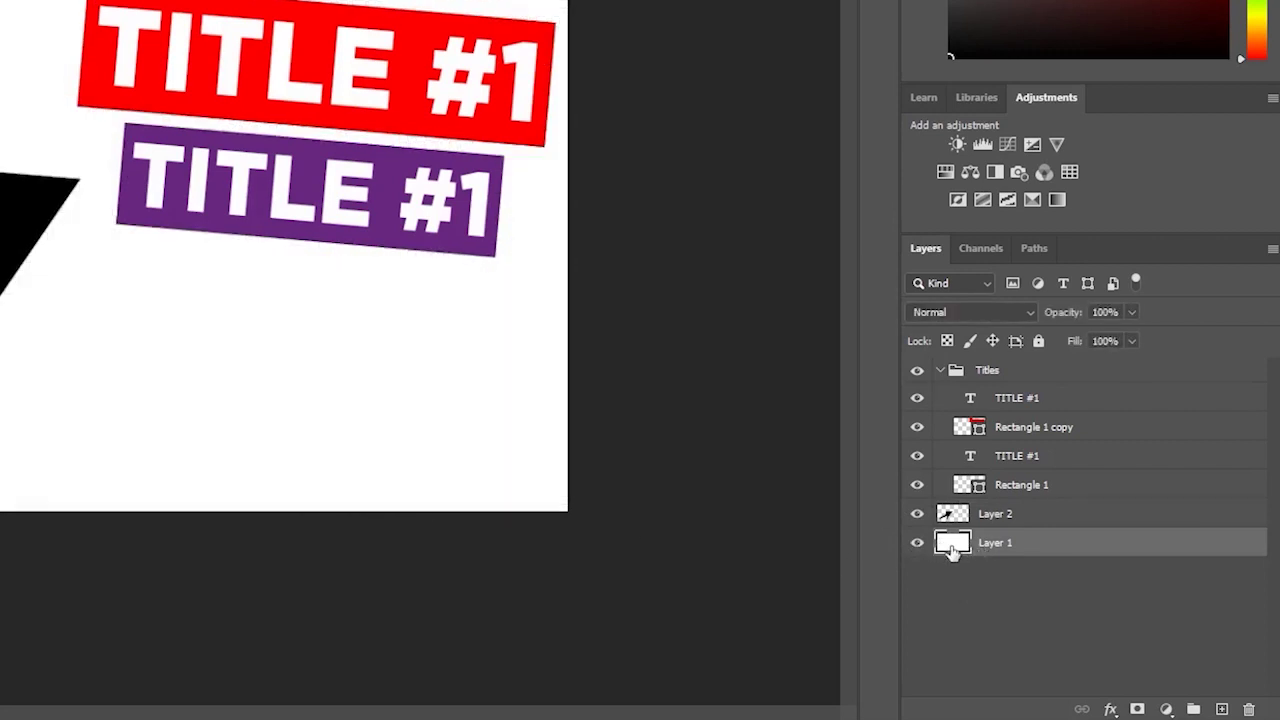
left_click(1015, 519)
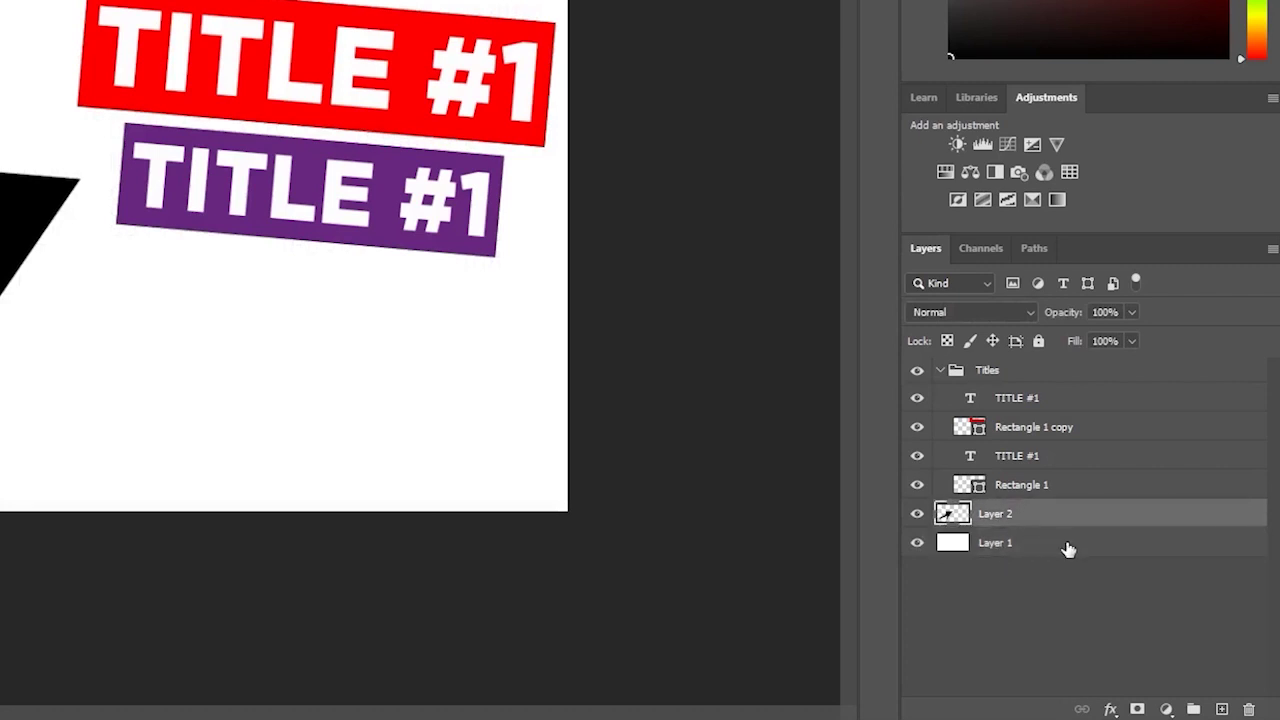
left_click(1050, 544)
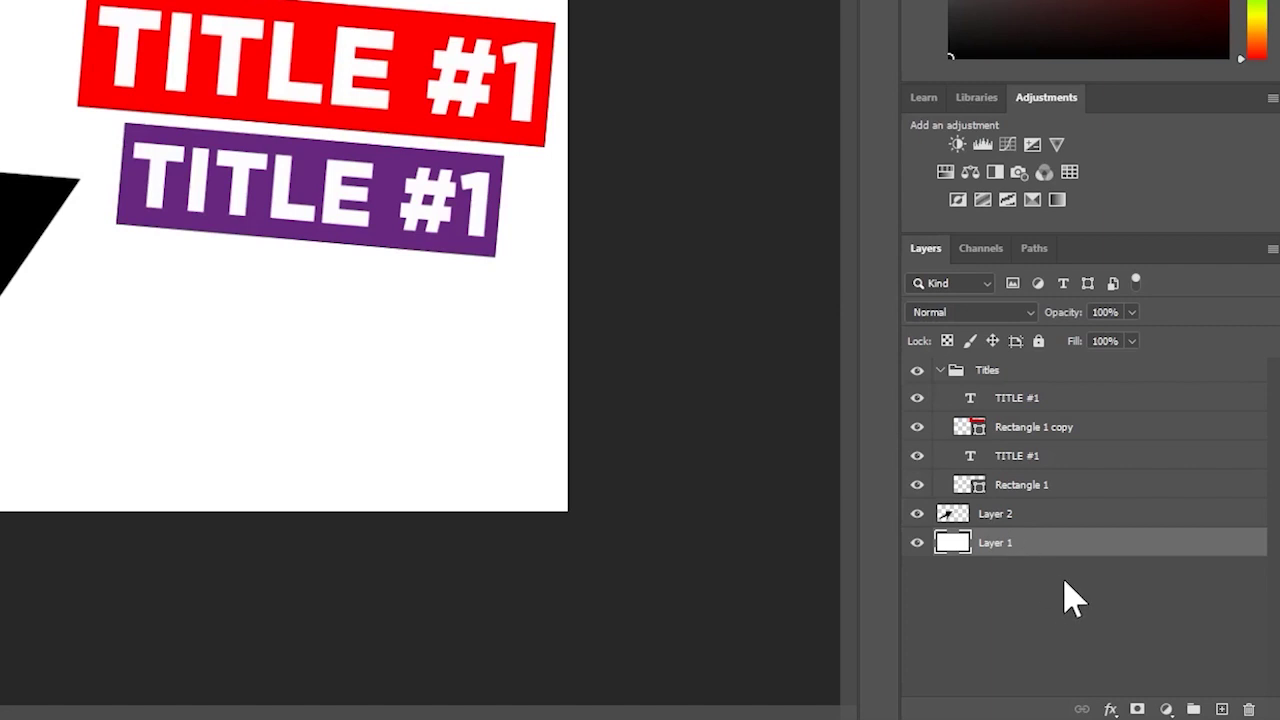
left_click(977, 491)
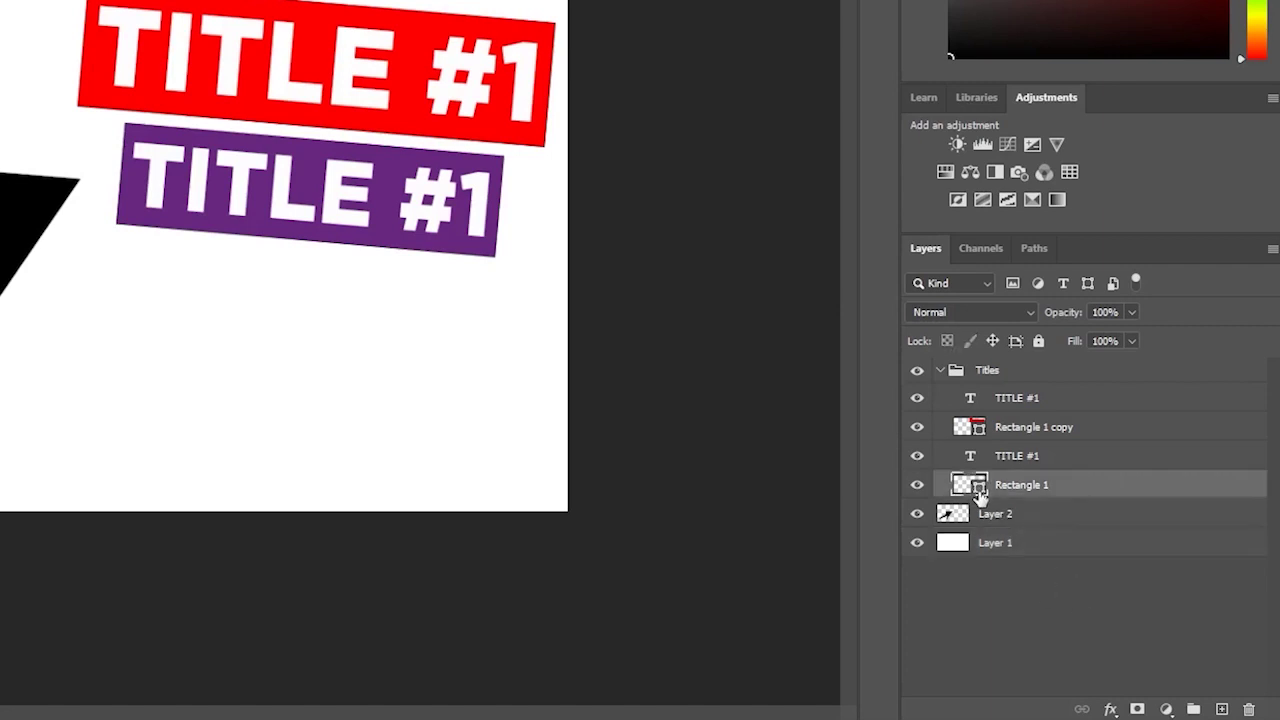
left_click(1086, 621)
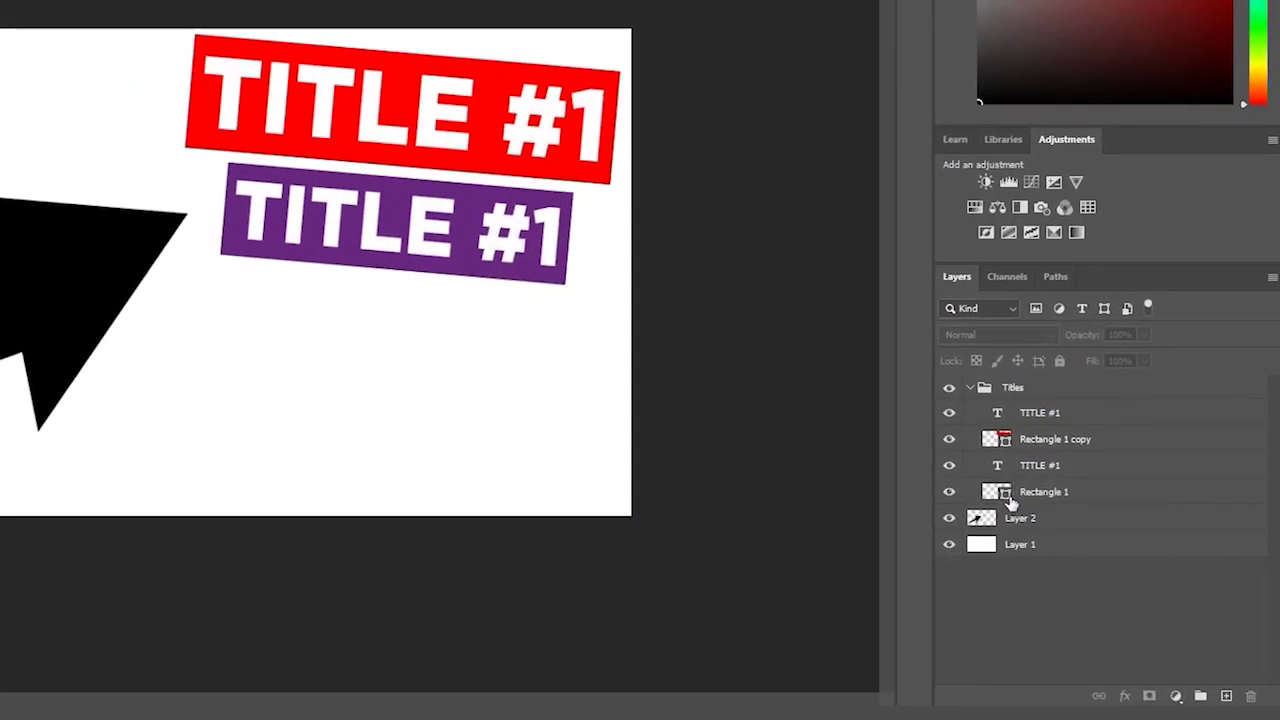
left_click(1015, 500)
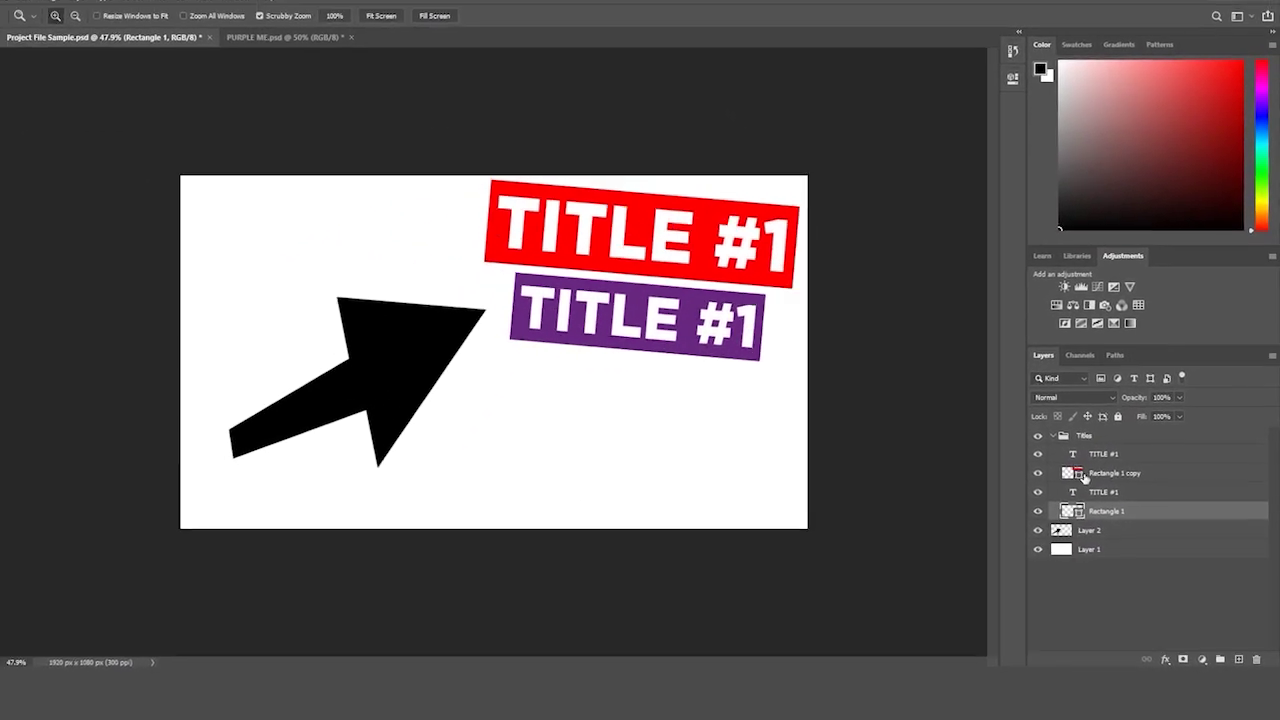
- Try a greyer purple fill on the purple banner's rectangle, then cancel without applying
key("i")
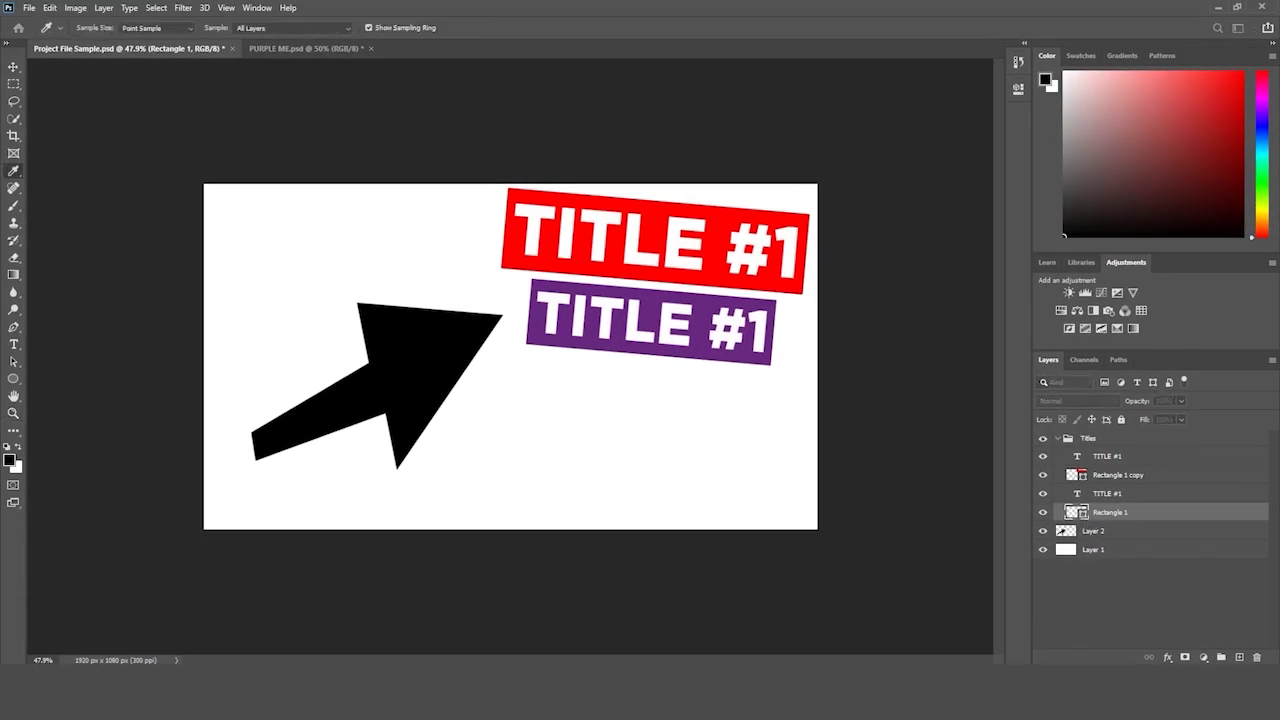
double_click(1076, 512)
left_click_drag(700, 192, 334, 126)
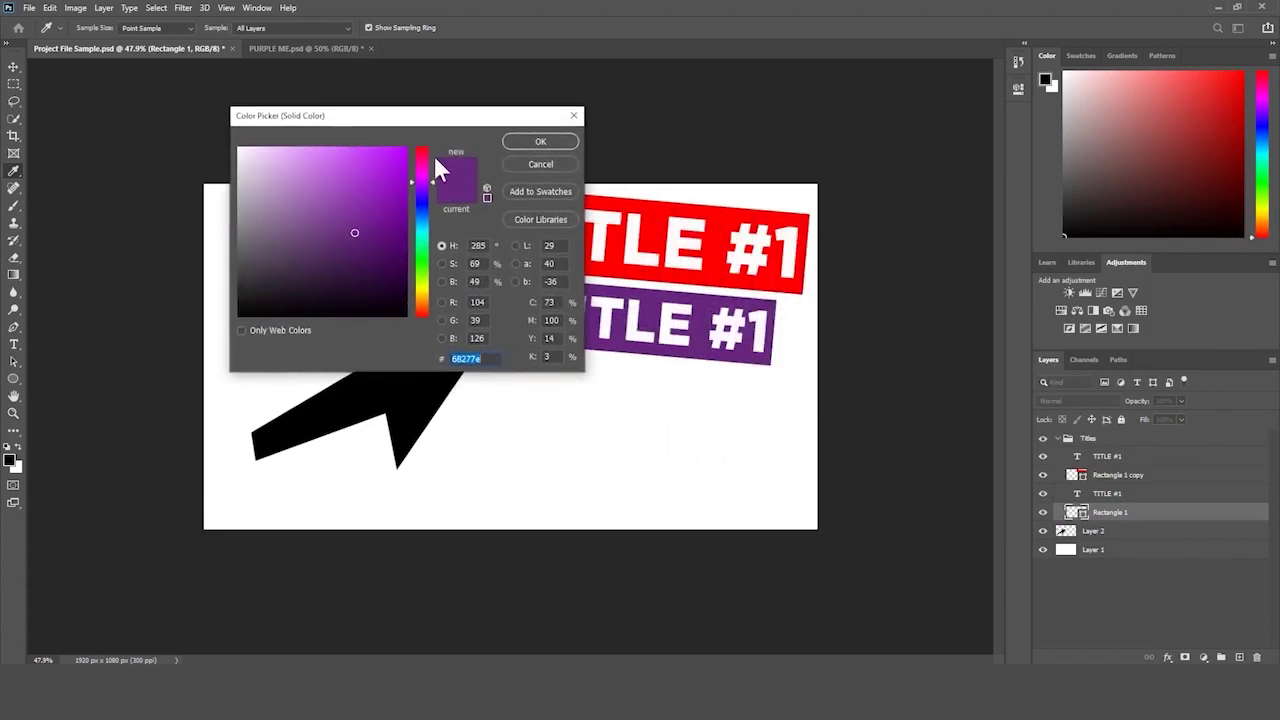
left_click(530, 168)
key("z")
key("i")
double_click(1076, 512)
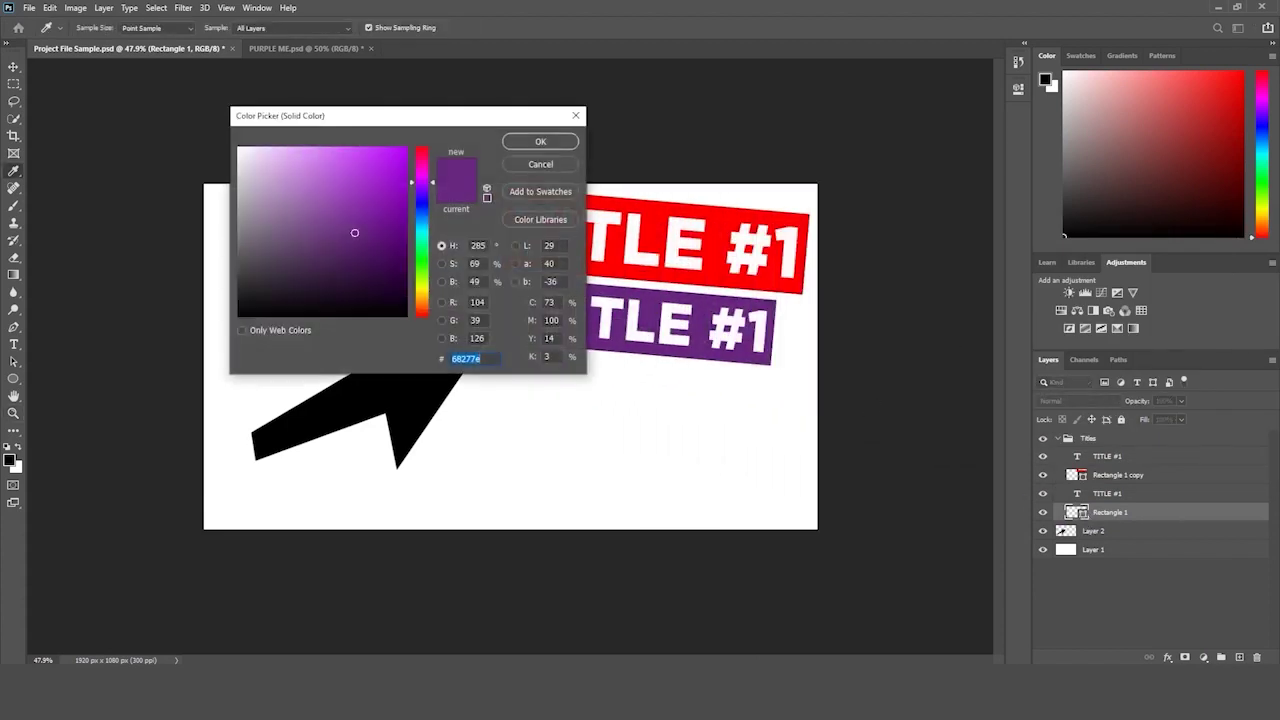
mouse_move(347, 208)
left_mouse_down()
mouse_move(318, 182)
mouse_move(292, 247)
mouse_move(351, 269)
mouse_move(370, 320)
mouse_move(399, 310)
mouse_move(317, 260)
mouse_move(314, 345)
left_mouse_up()
key("z")
left_click(540, 164)
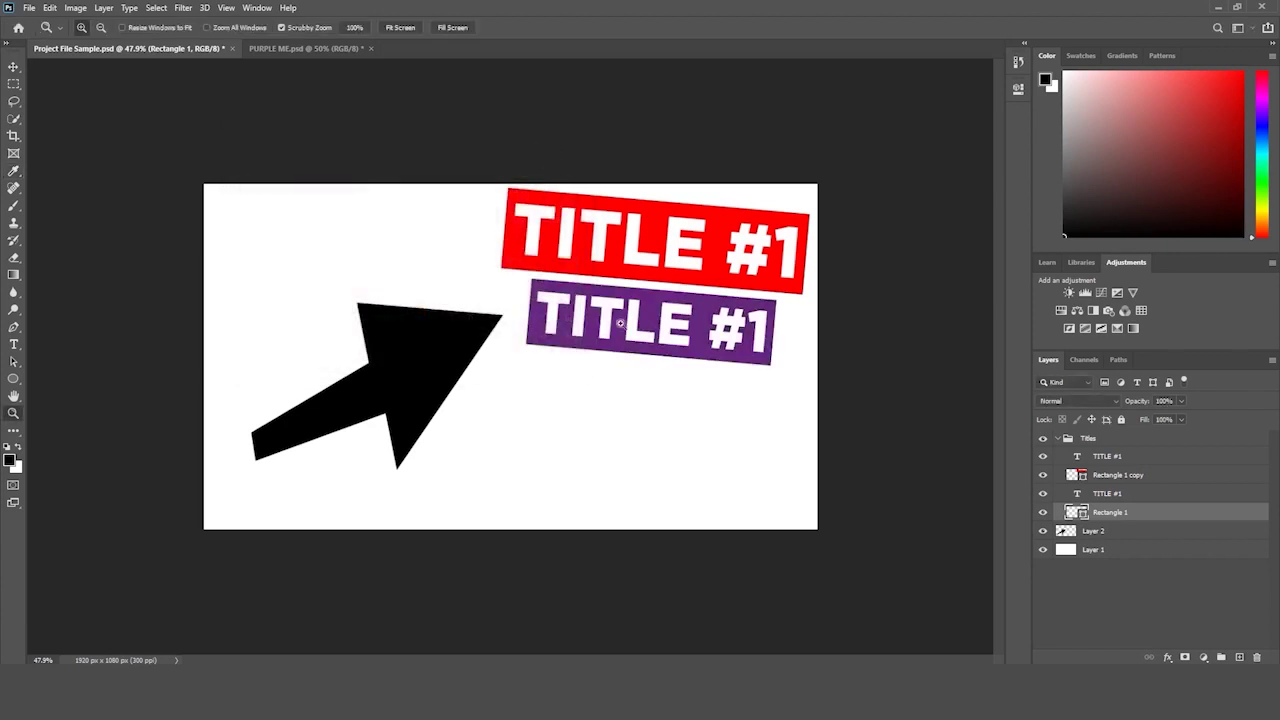
- Move the black arrow down and then left, undoing each move
left_click(1094, 531)
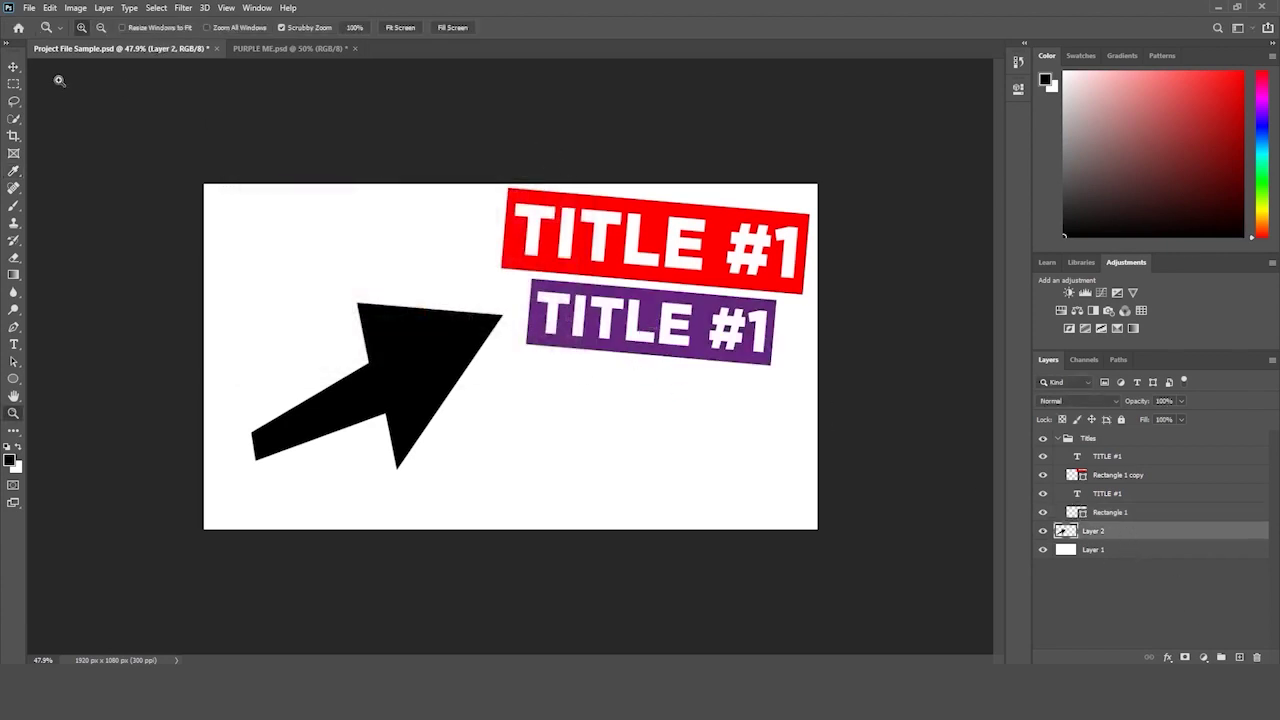
left_click(13, 67)
left_click_drag(434, 350, 432, 370)
key("ctrl+z")
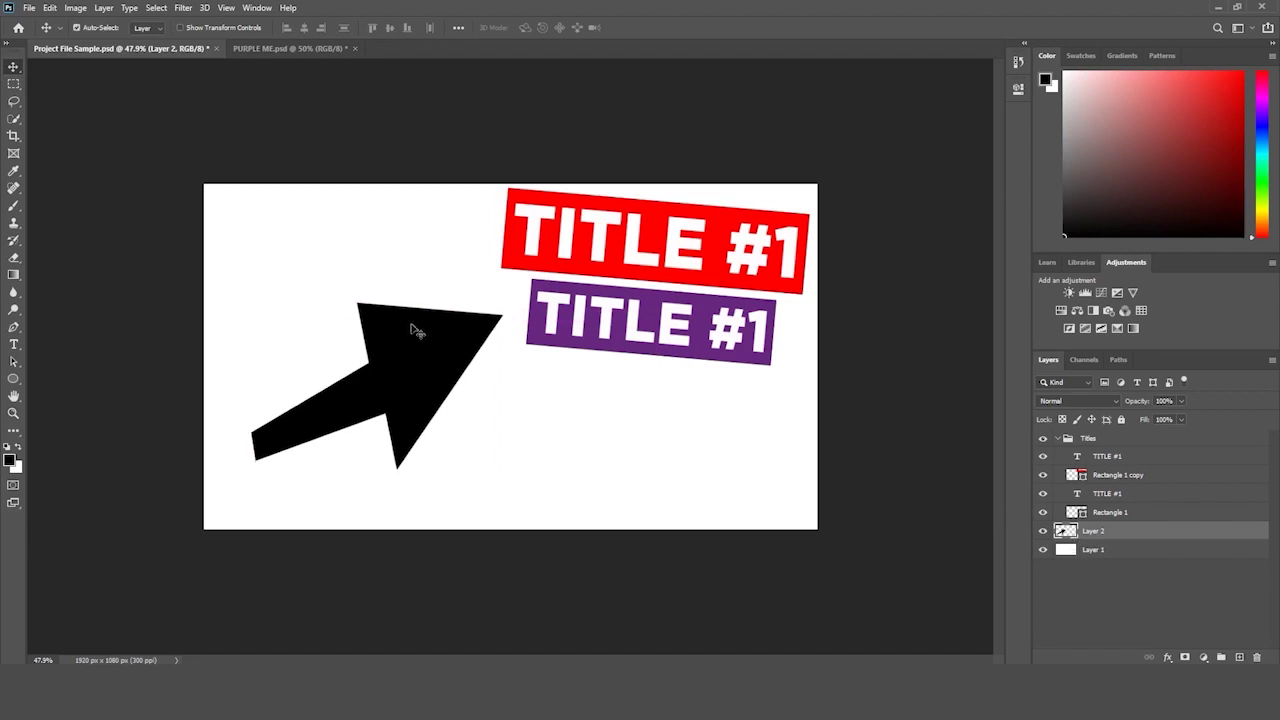
left_click_drag(448, 343, 440, 343)
key("ctrl+z")
- Try a yellow-green fill on the red banner's Rectangle 1 copy, discard it, and deselect
left_click(1084, 479)
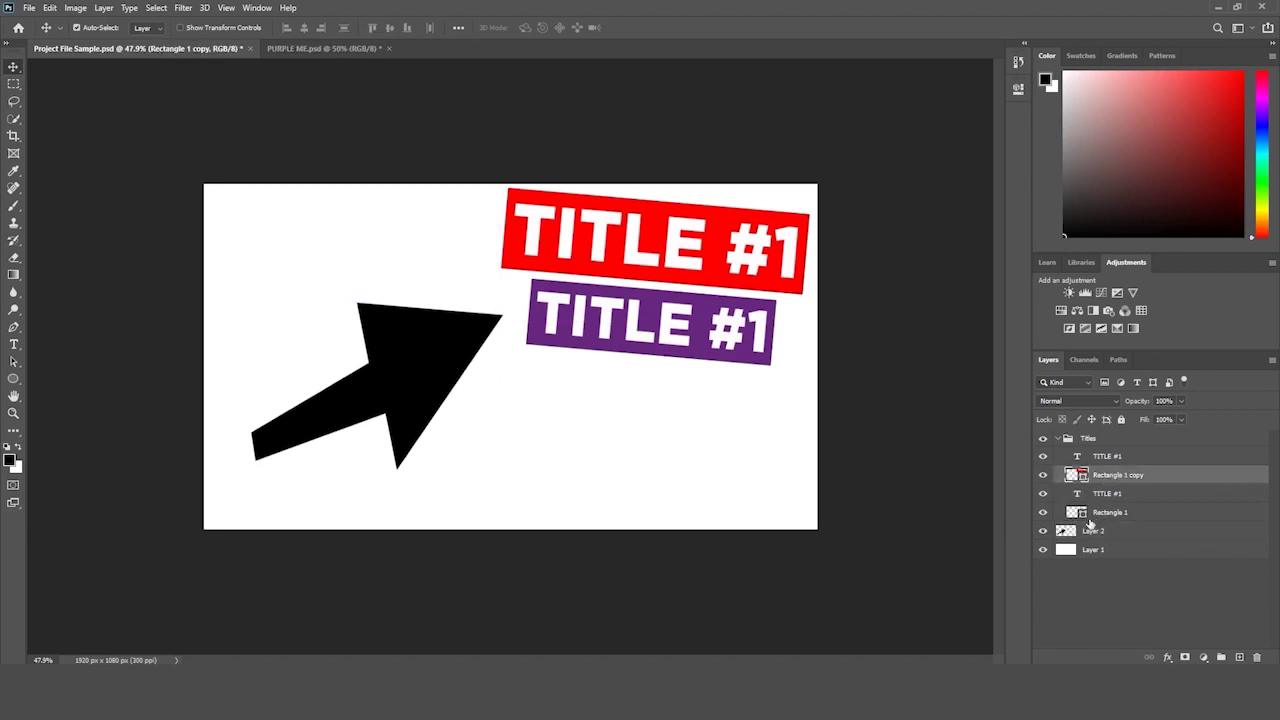
double_click(1082, 476)
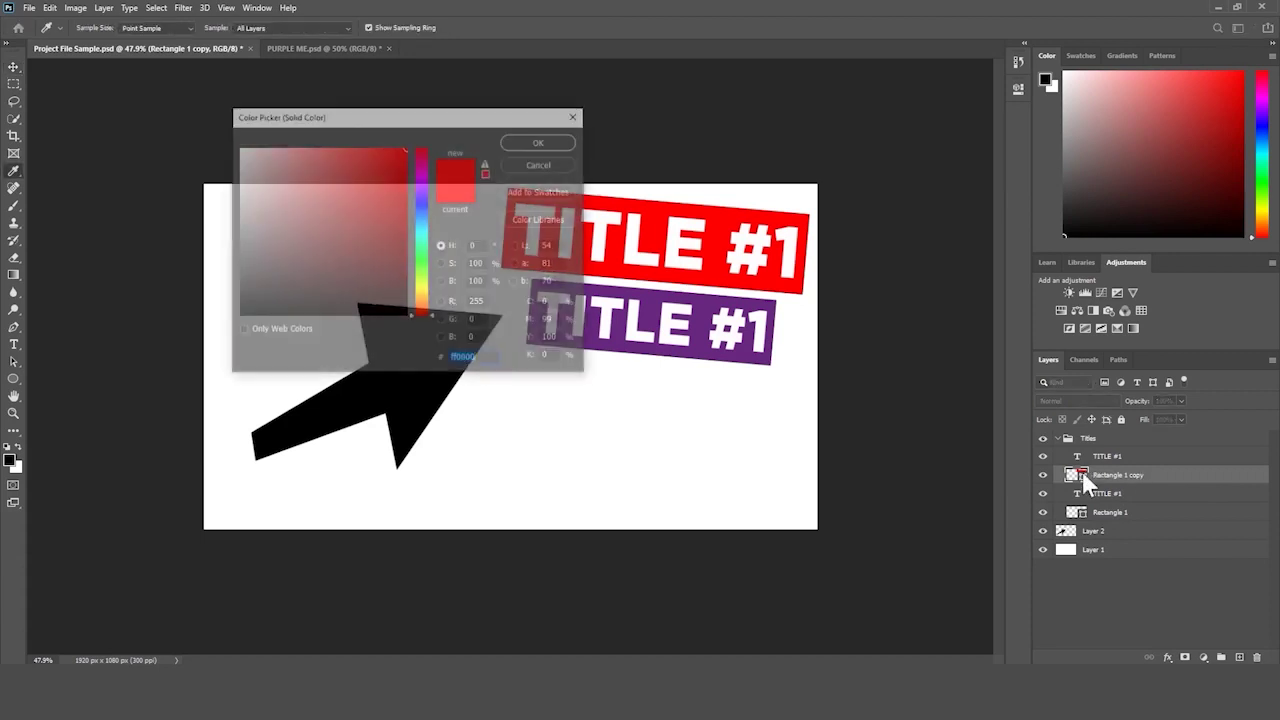
left_click_drag(418, 210, 423, 306)
key("Return")
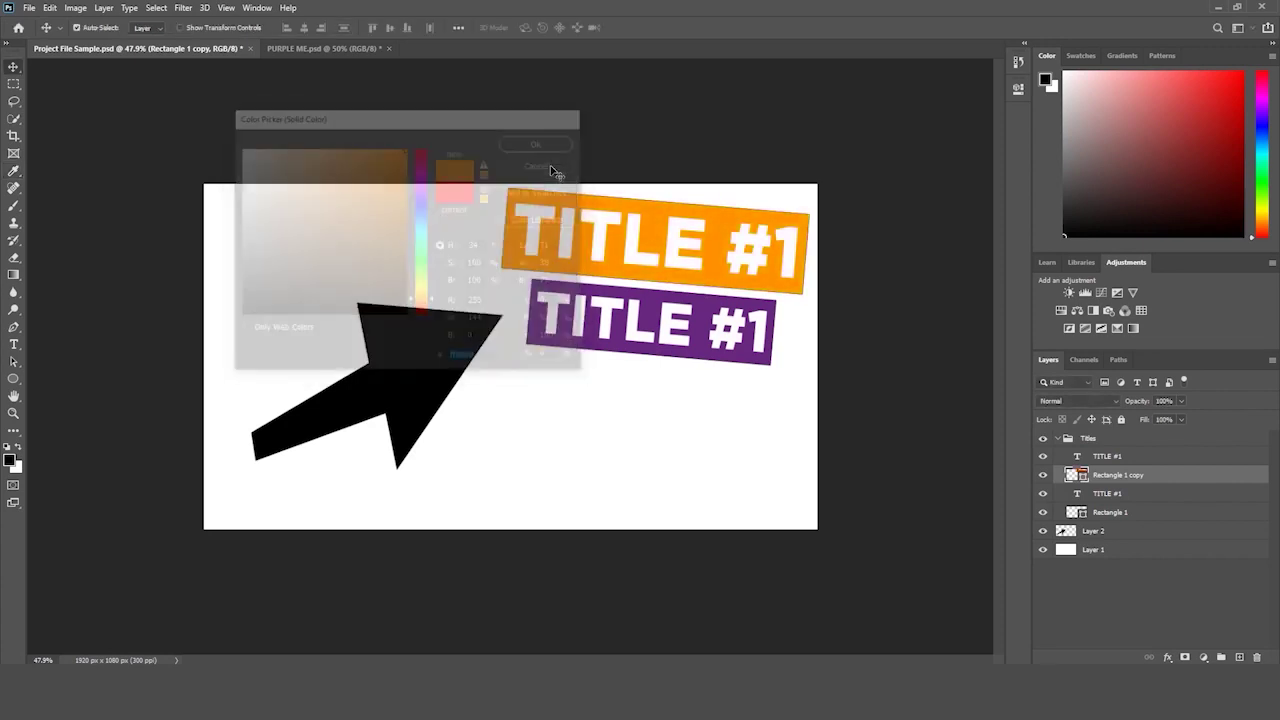
left_click(1084, 584)
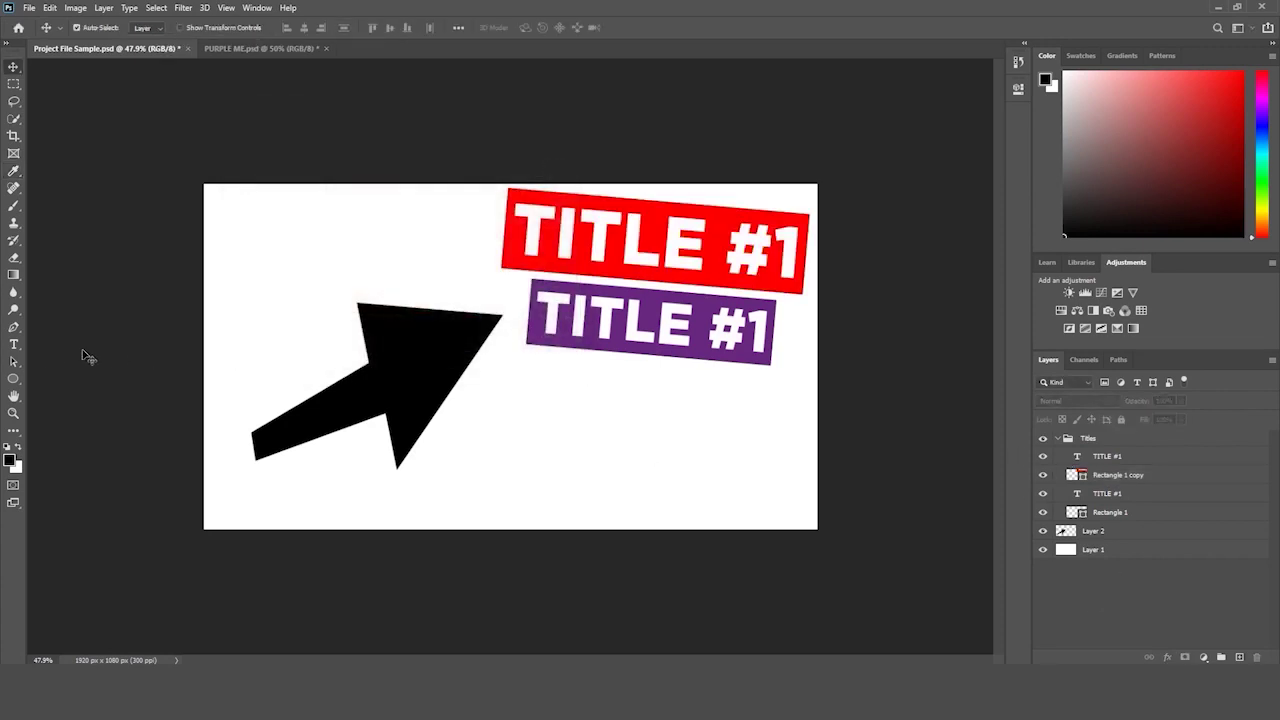
right_click(13, 378)
left_click(73, 403)
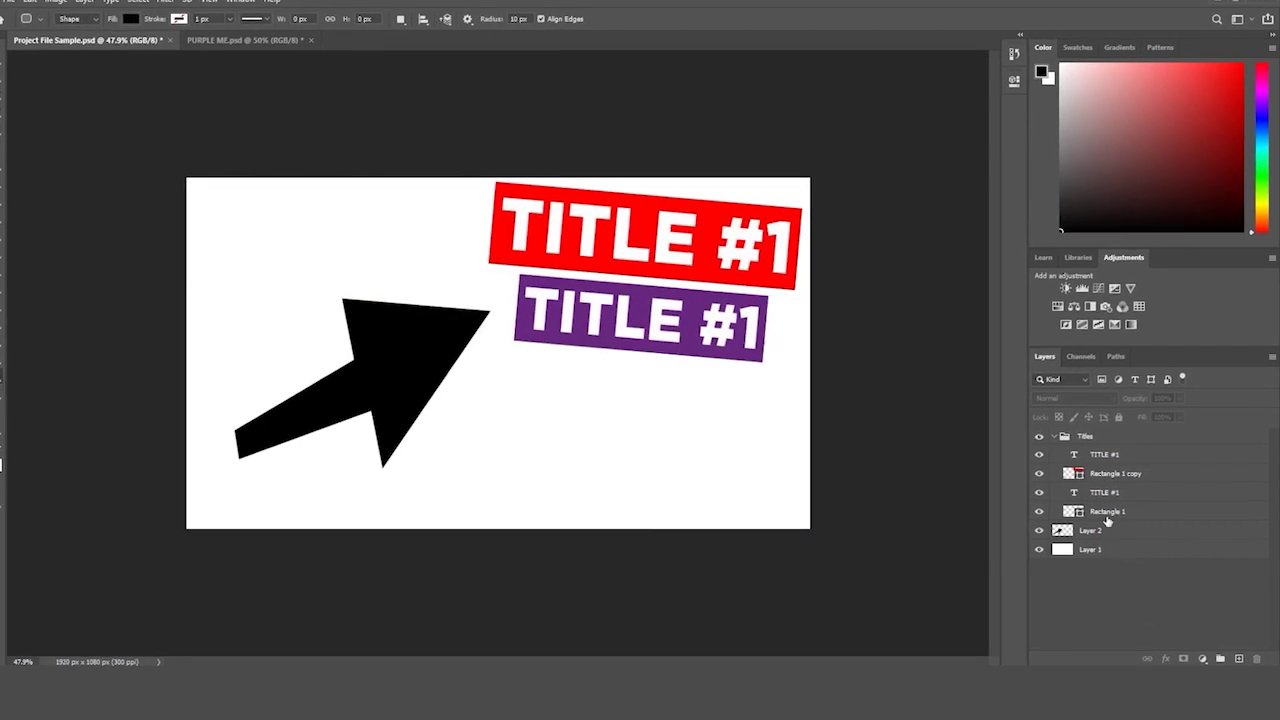
left_click(1094, 488)
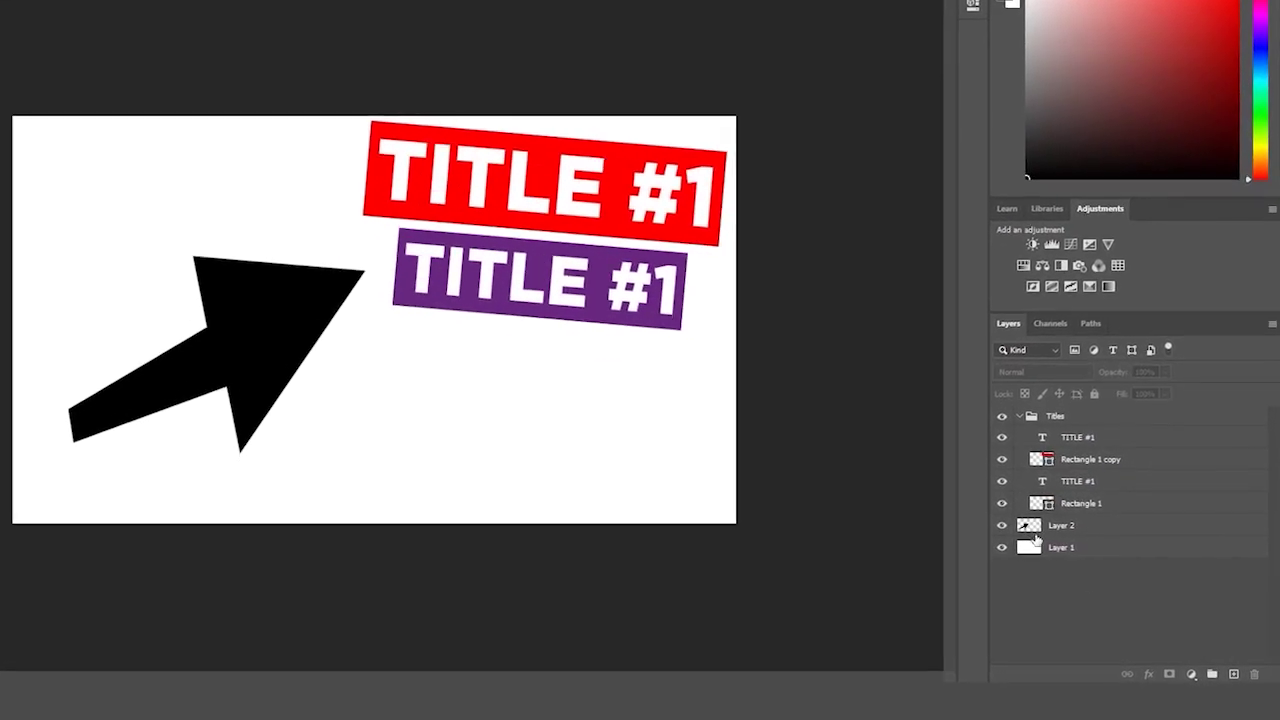
left_click(1066, 526)
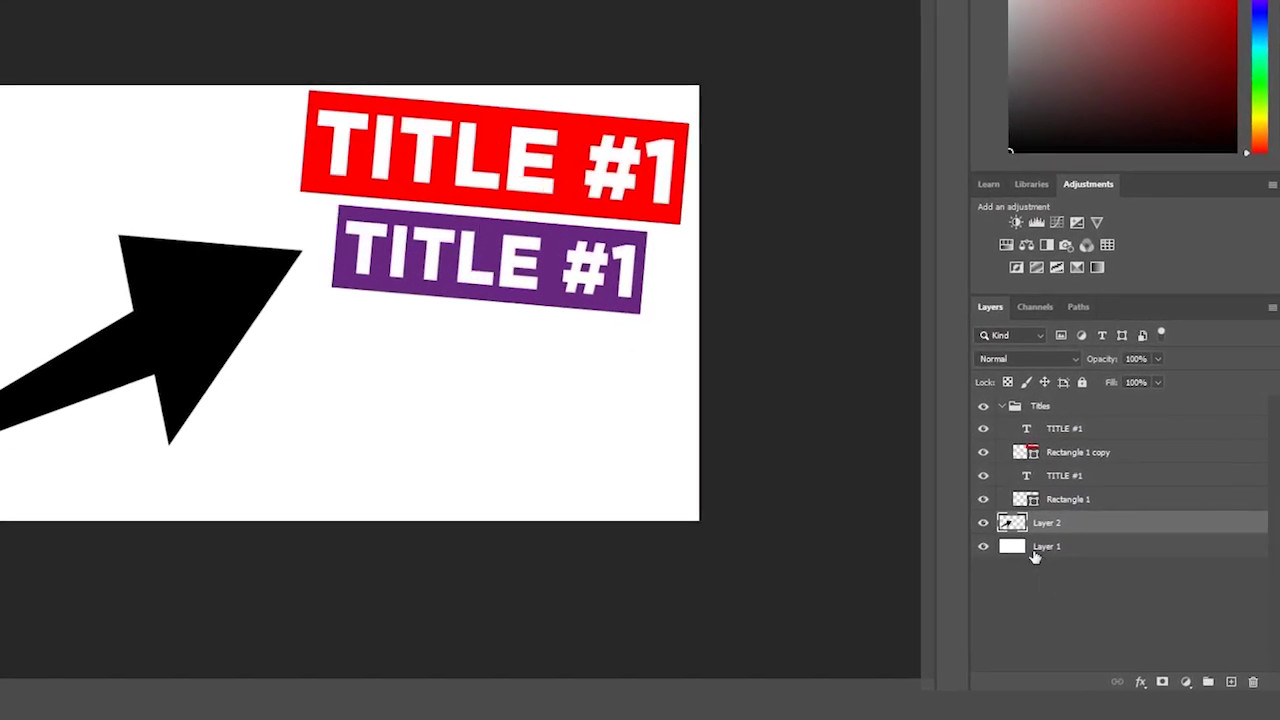
left_click(1068, 550)
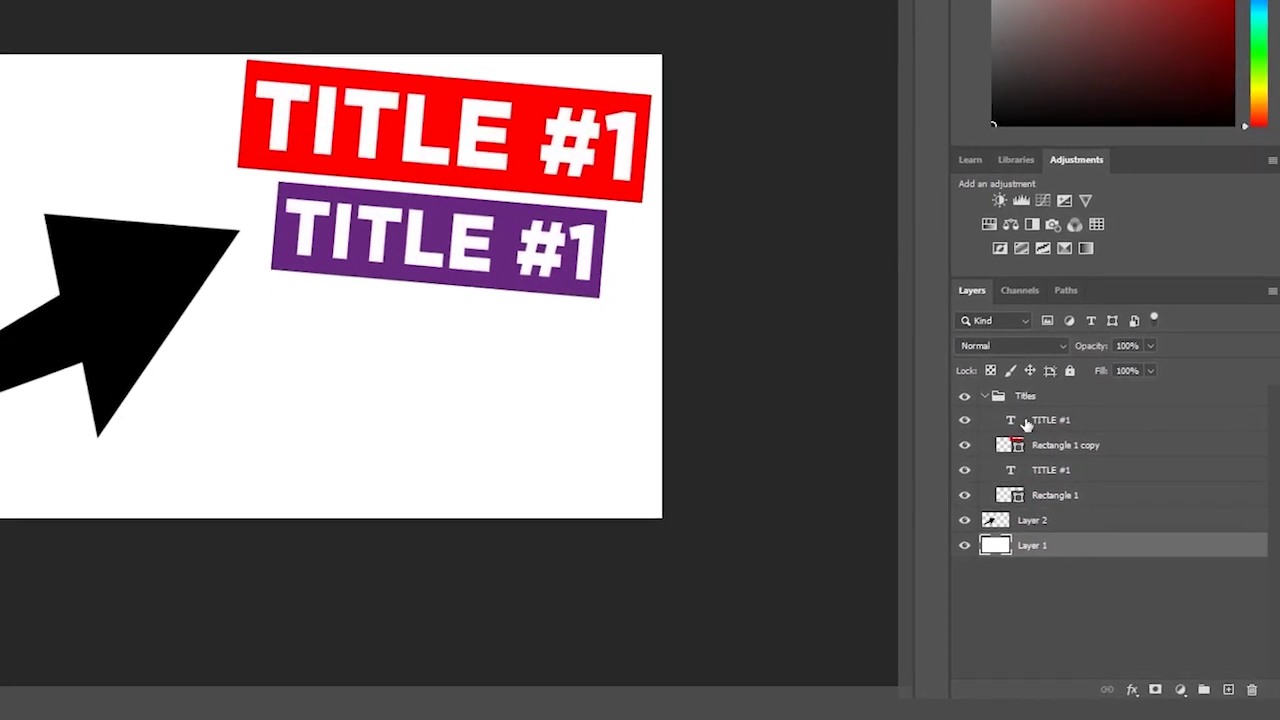
left_click(1058, 423)
left_click(1050, 468)
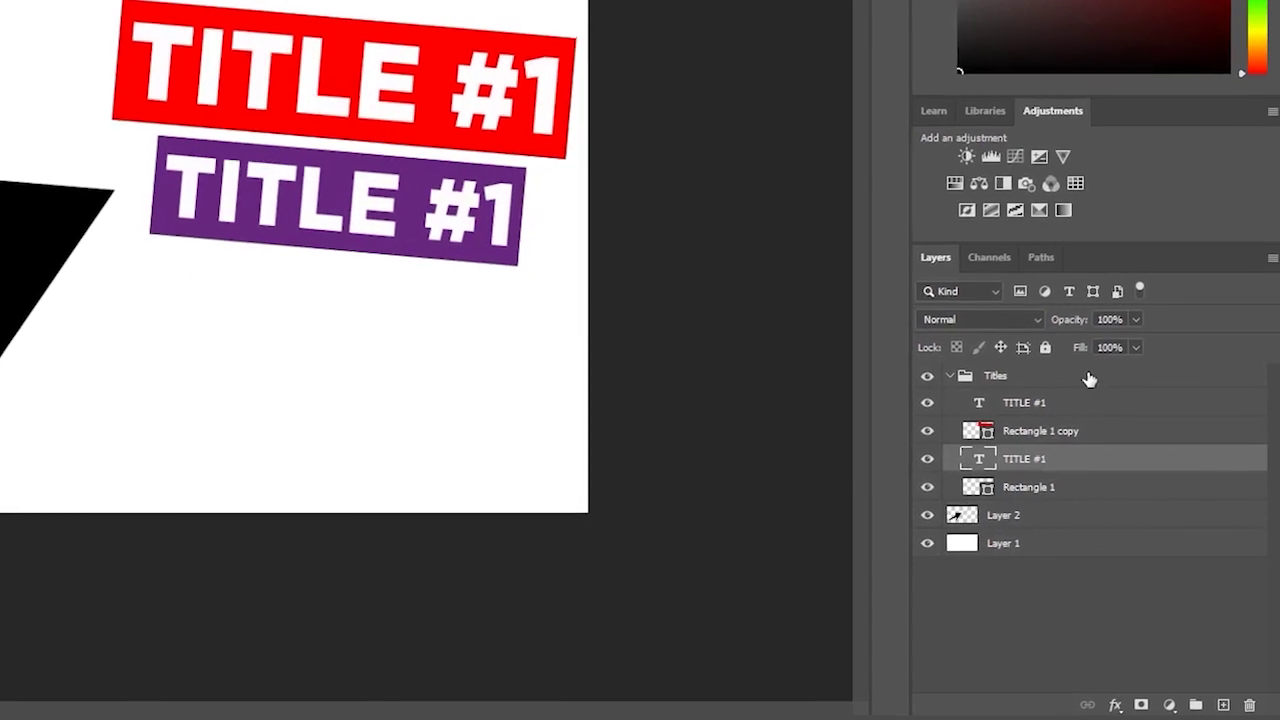
left_click(1060, 405)
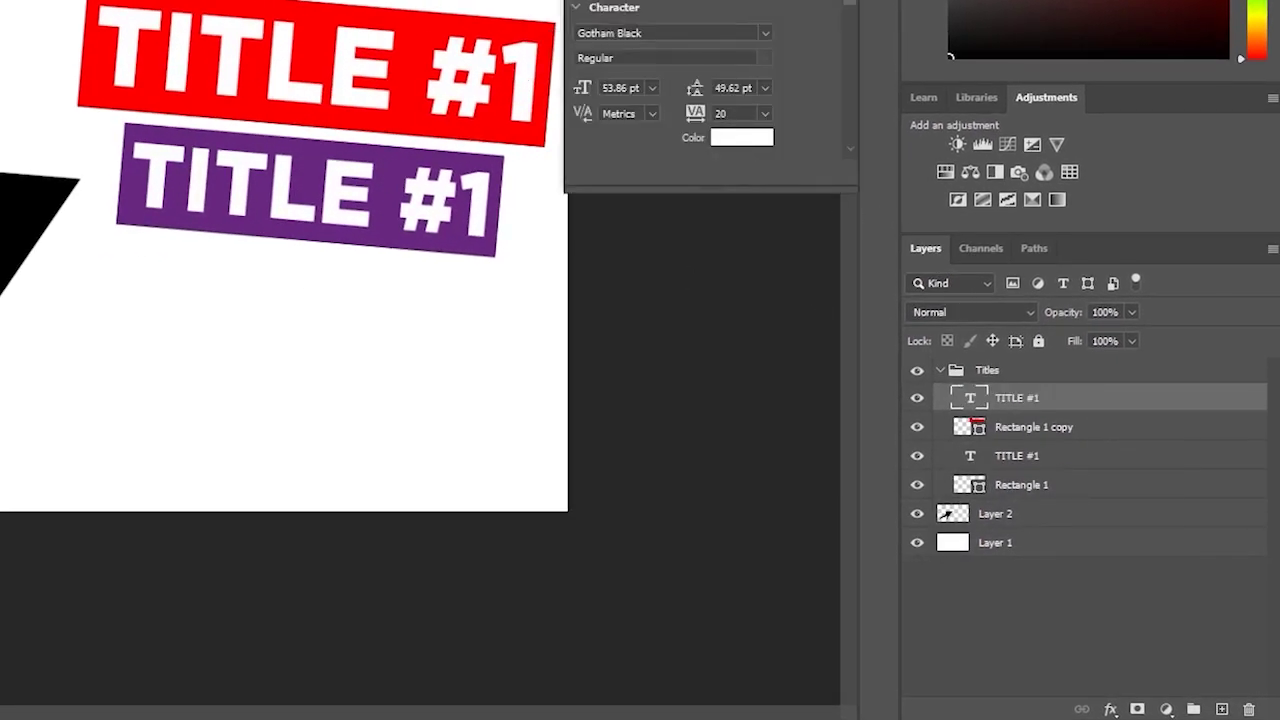
- Change the purple banner's text from TITLE #1 to TITLE #2
double_click(481, 205)
type("2")
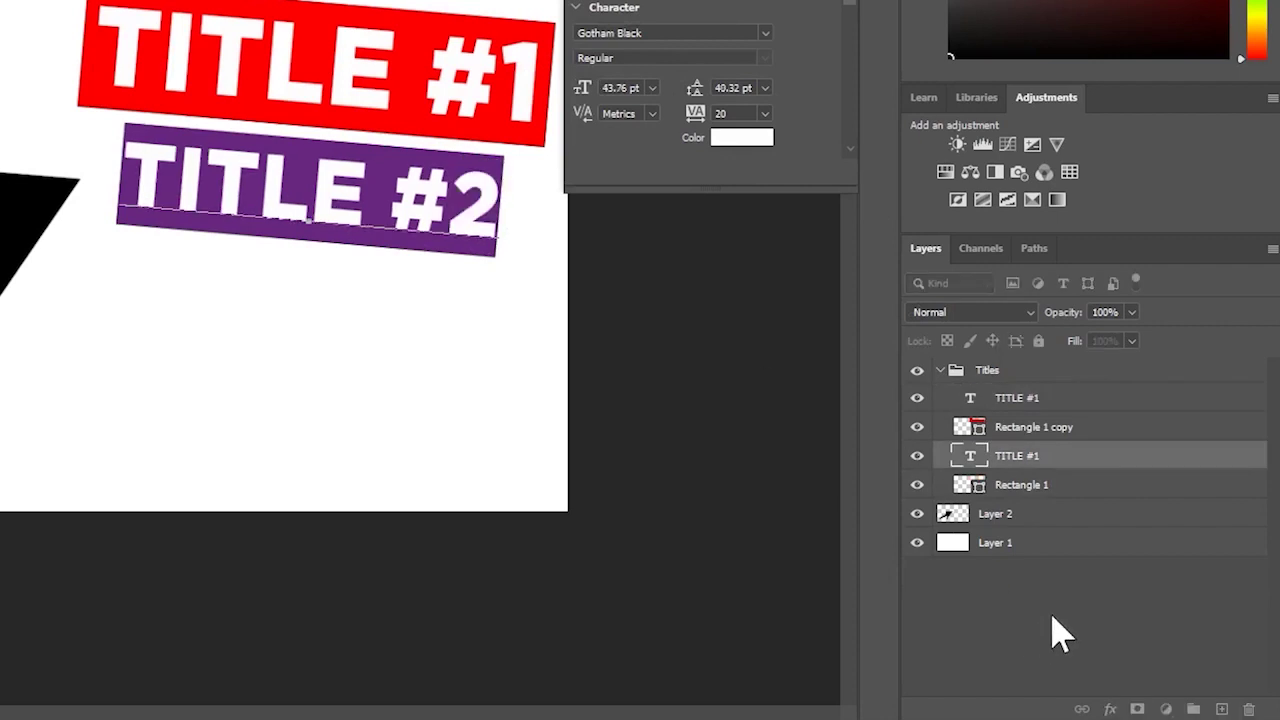
left_click(1207, 663)
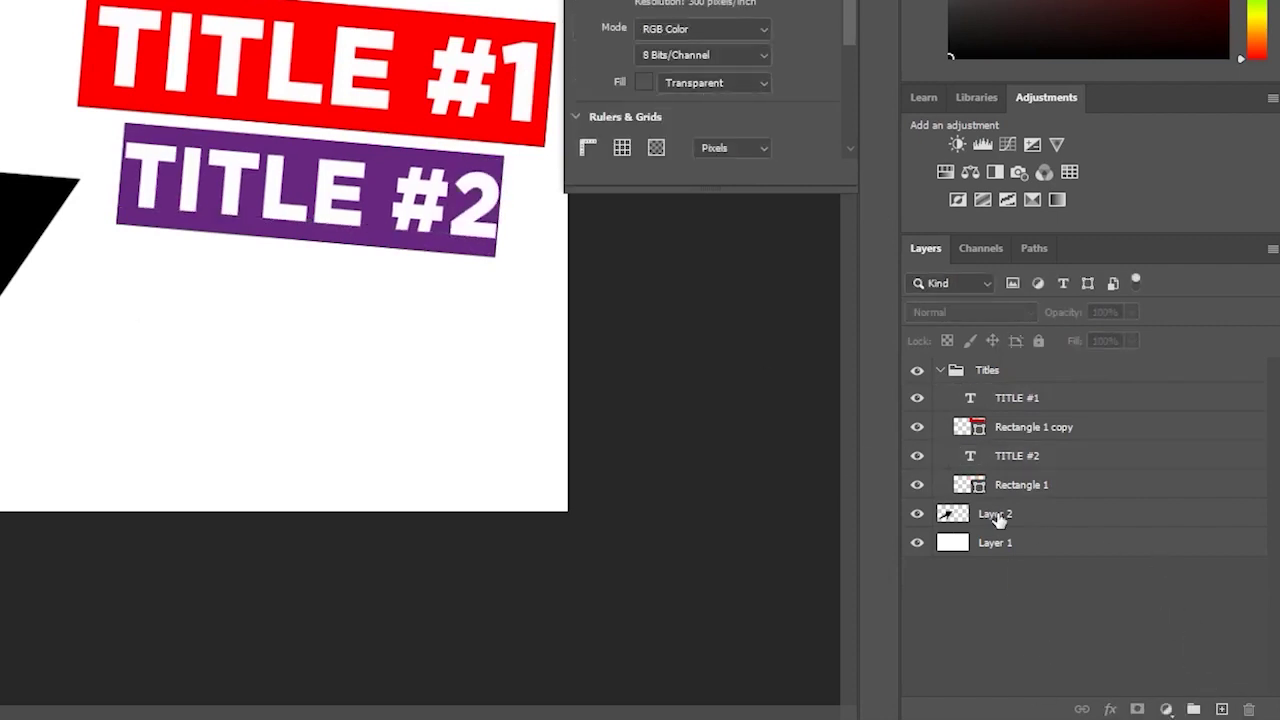
- Shrink the TITLE #2 text slightly and nudge it lower, then deselect
left_click(345, 204)
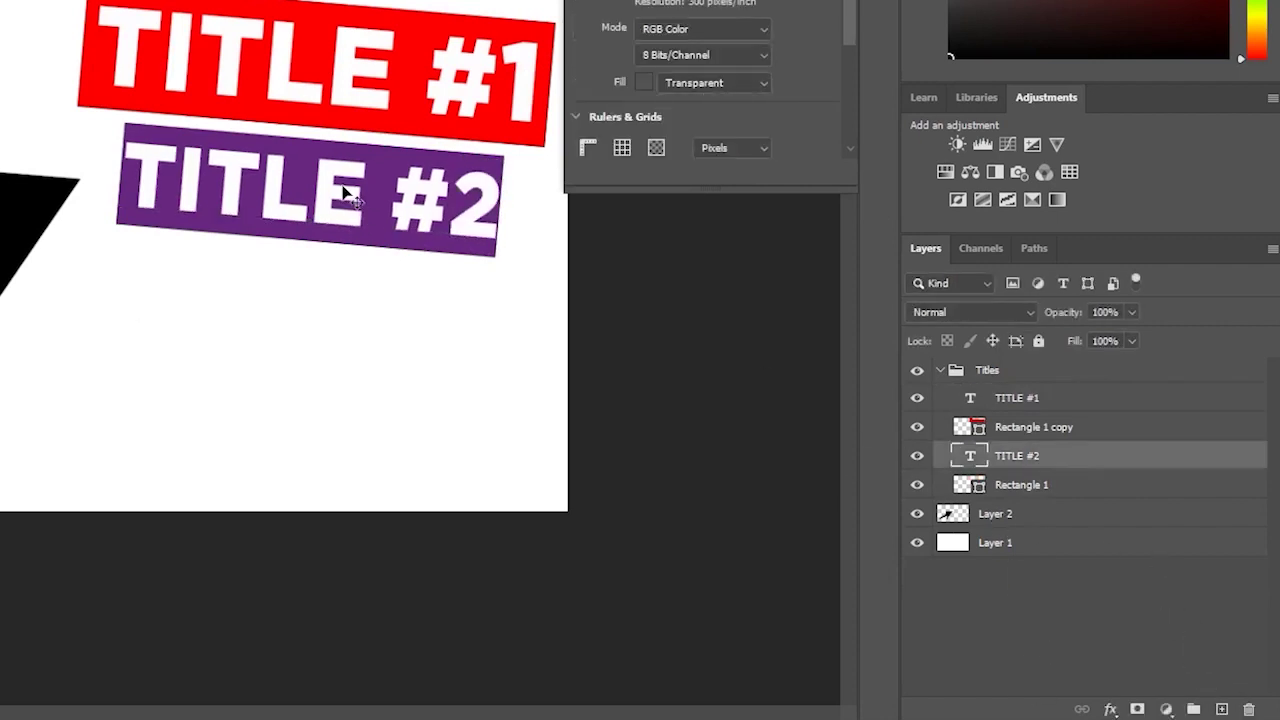
key("ctrl+t")
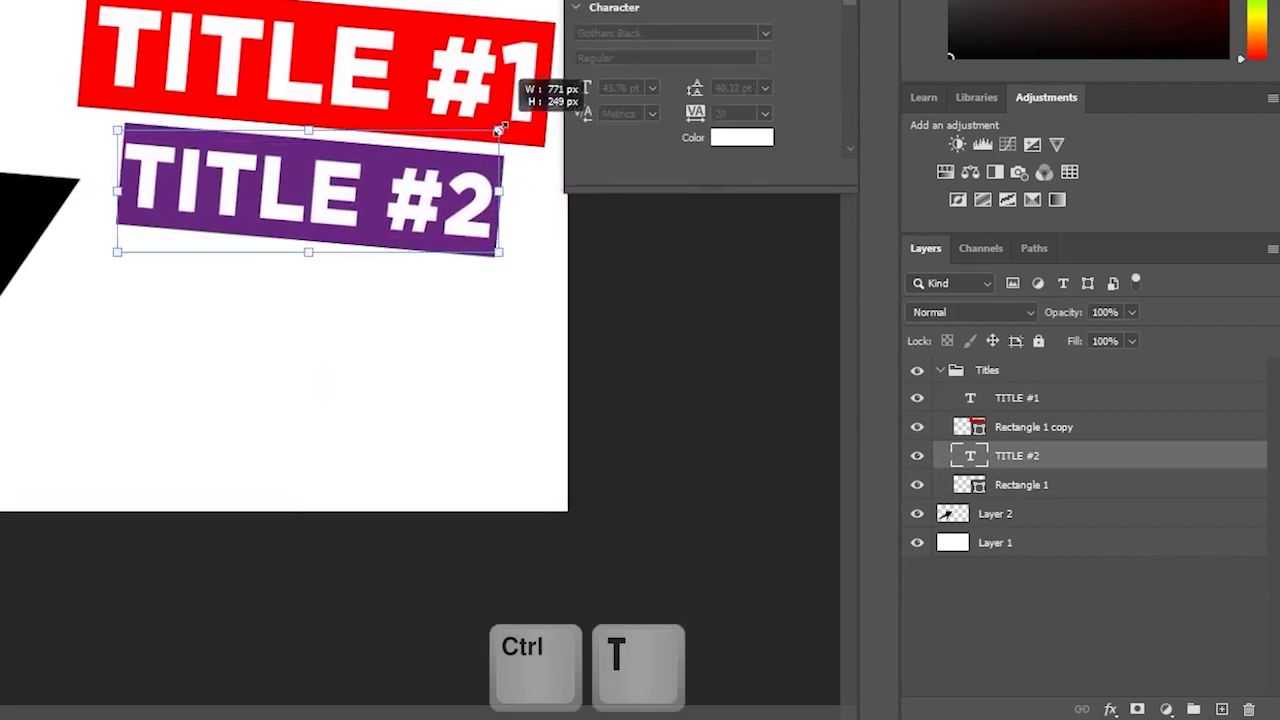
left_click_drag(117, 251, 125, 252)
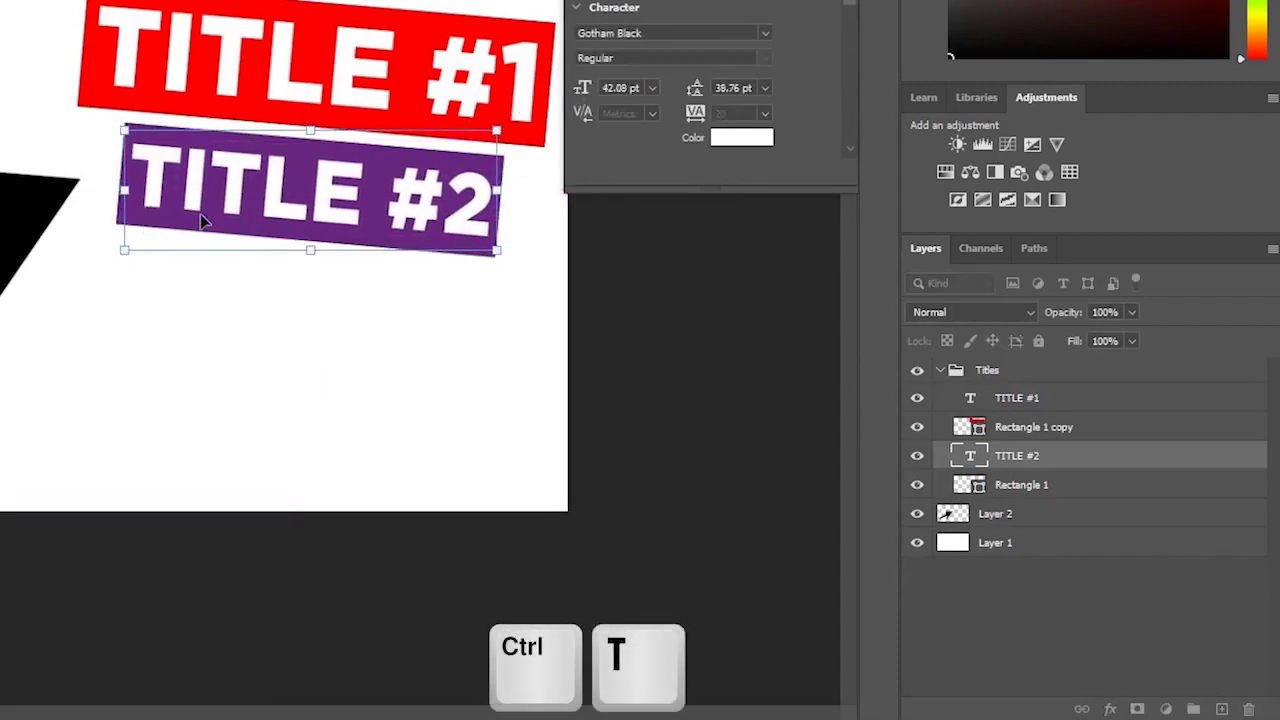
left_click_drag(262, 194, 266, 202)
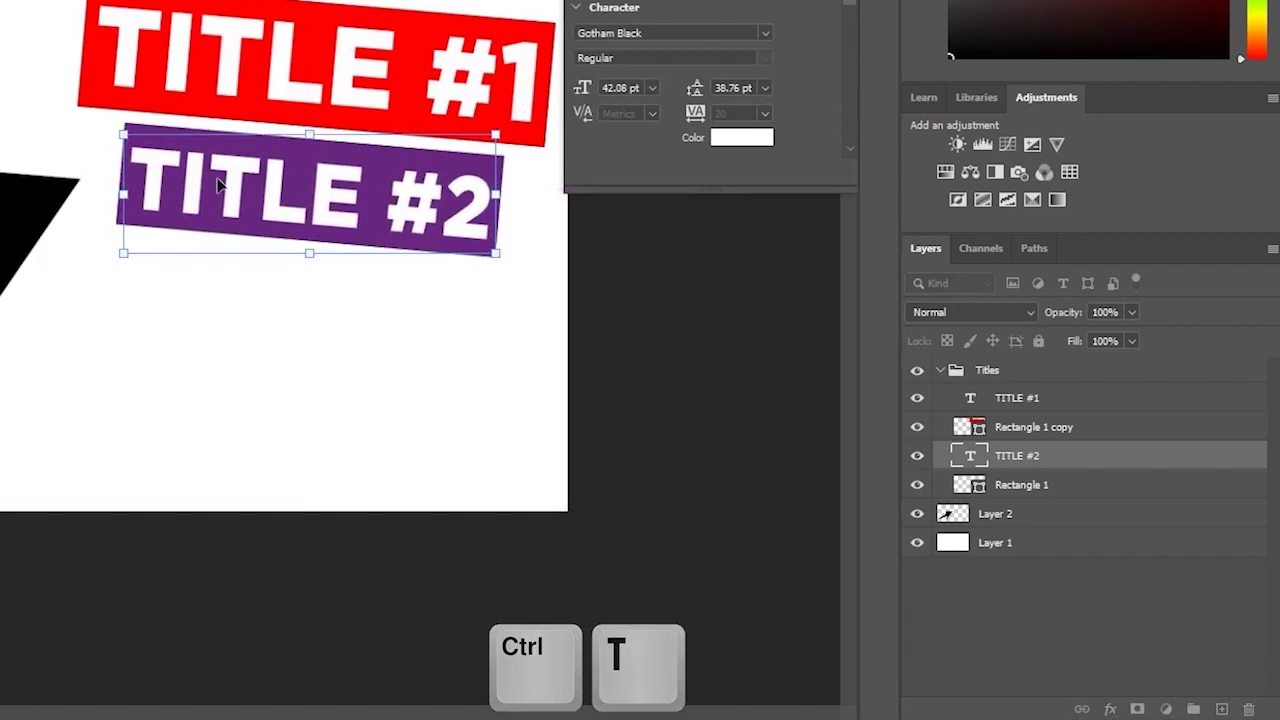
key("Return")
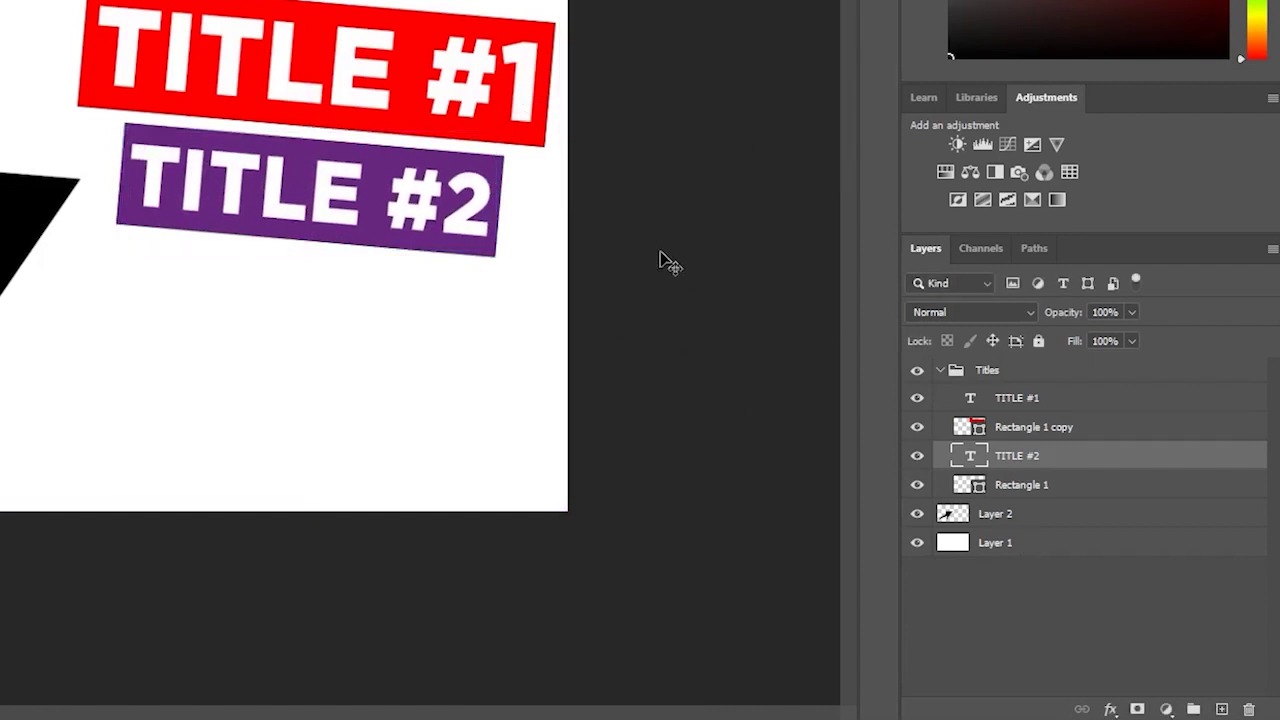
left_click(1042, 584)
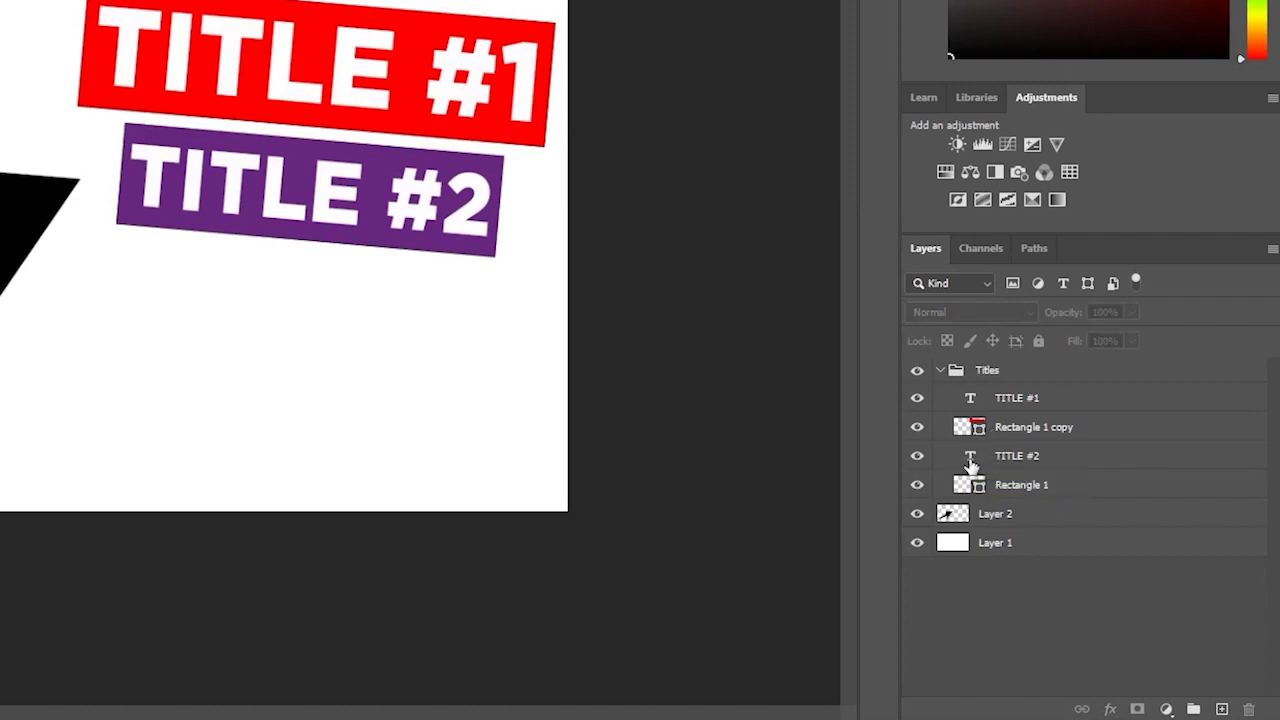
left_click(987, 463)
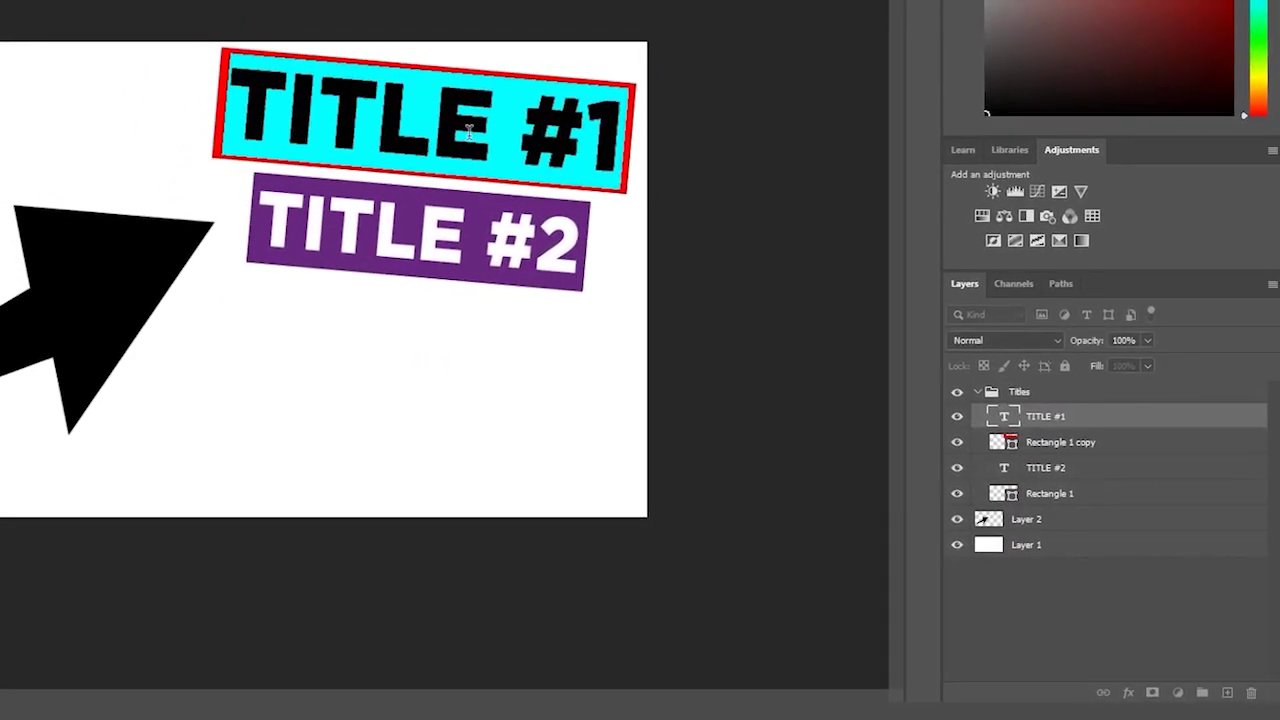
key("Right")
key("BackSpace")
key("BackSpace")
key("BackSpace")
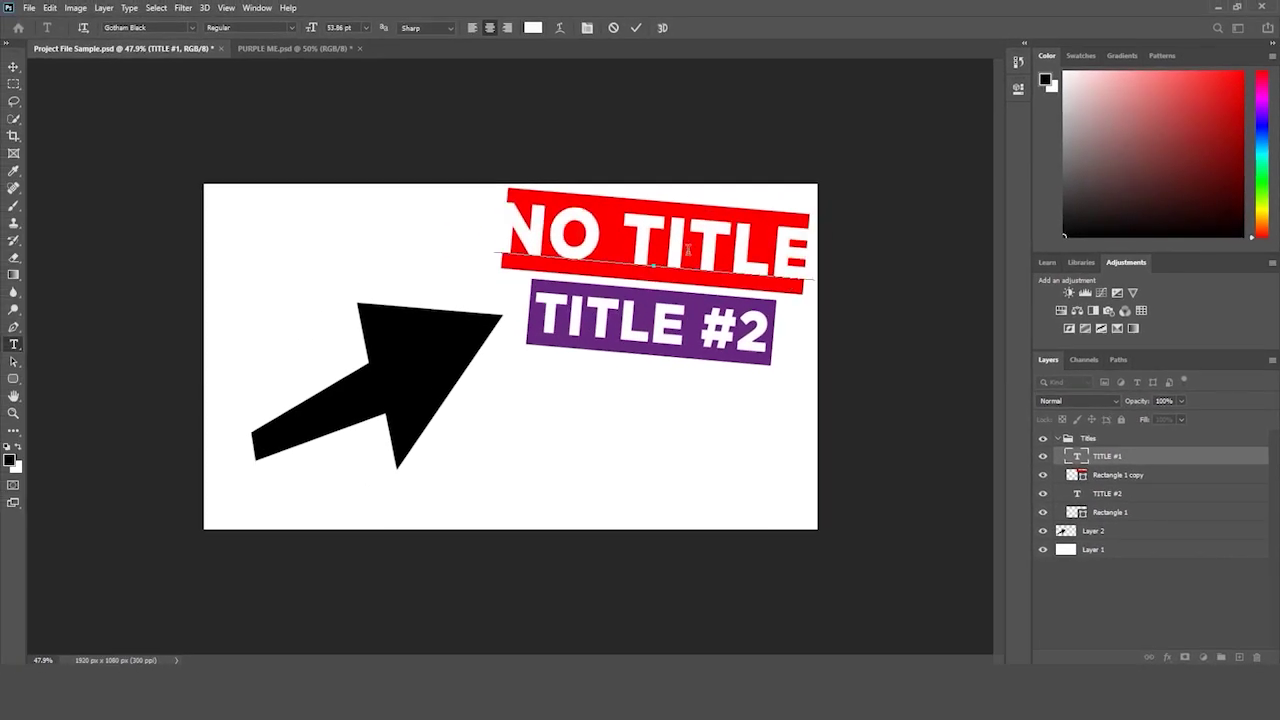
left_click(1176, 582)
key("ctrl+z")
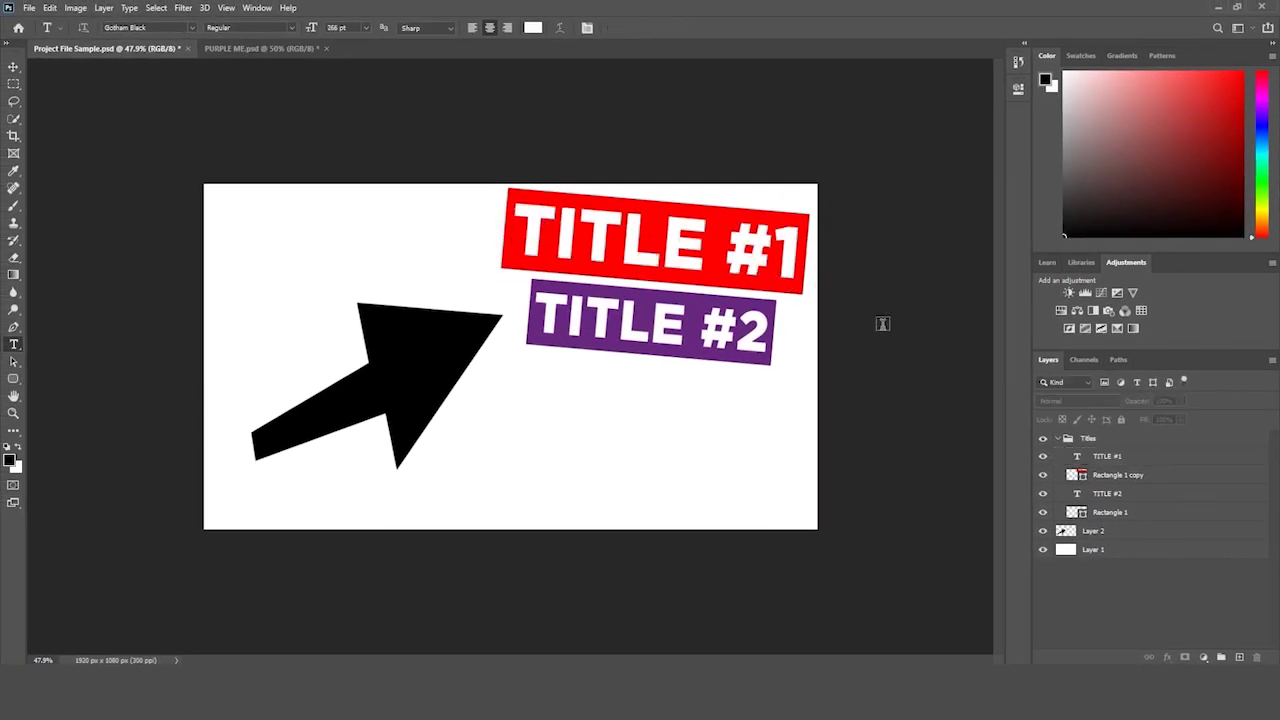
left_click(1084, 463)
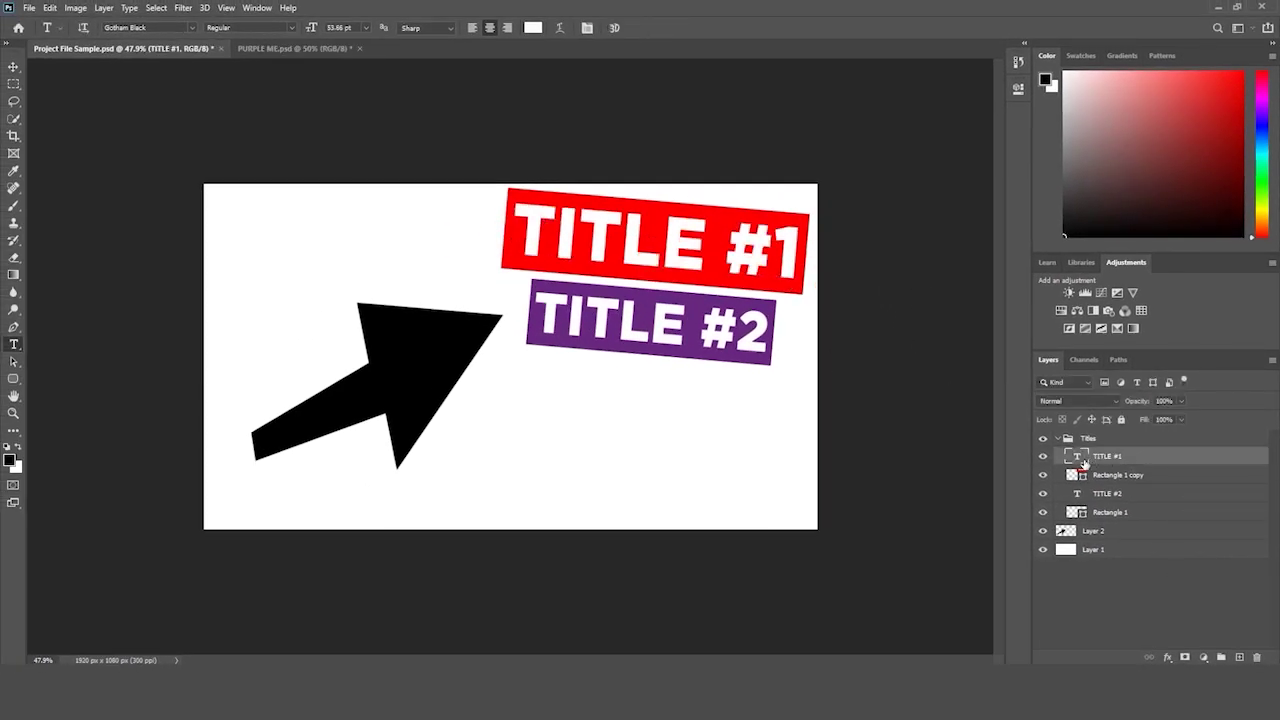
left_click(1098, 532)
left_click(1098, 550)
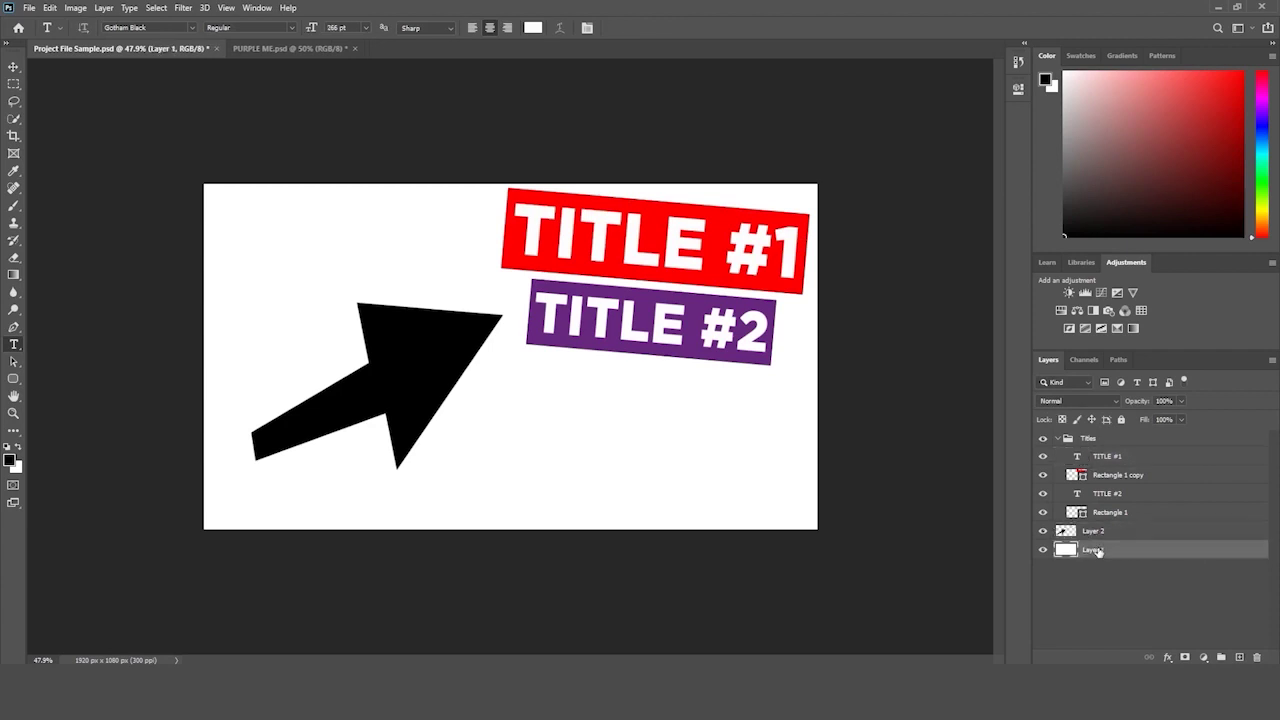
left_click(1124, 573)
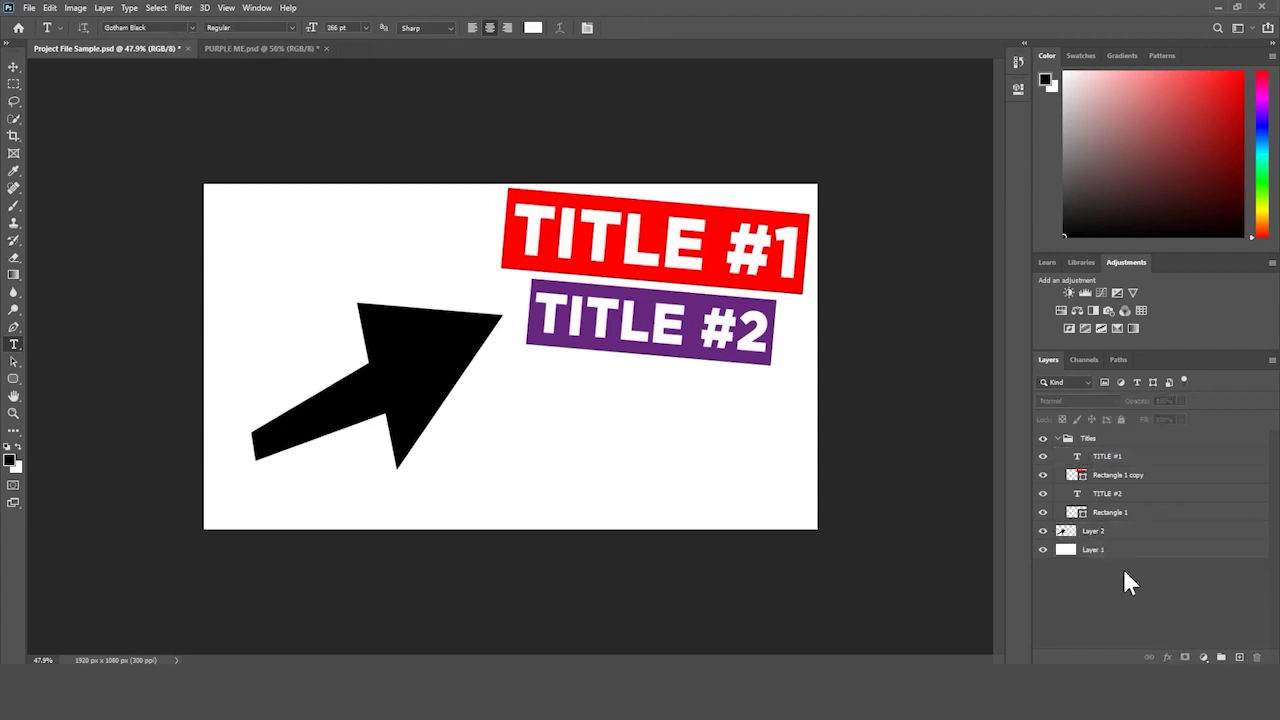
left_click(1120, 536)
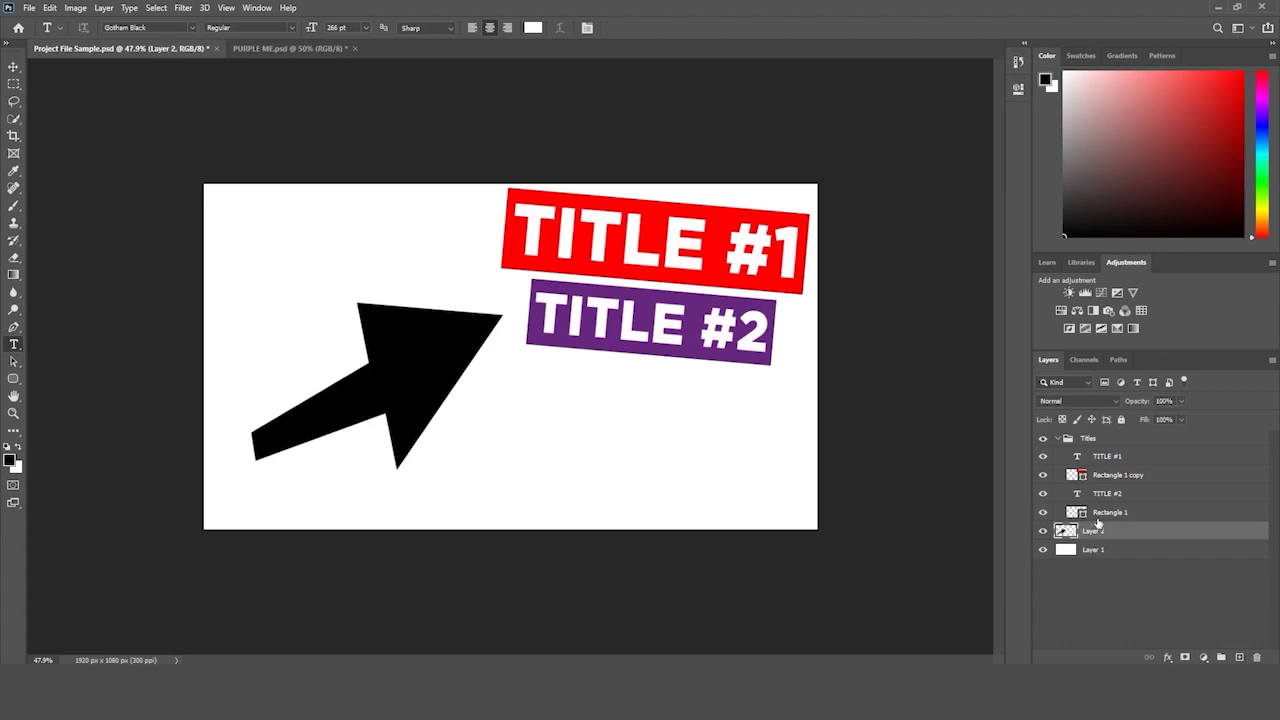
left_click(1094, 552)
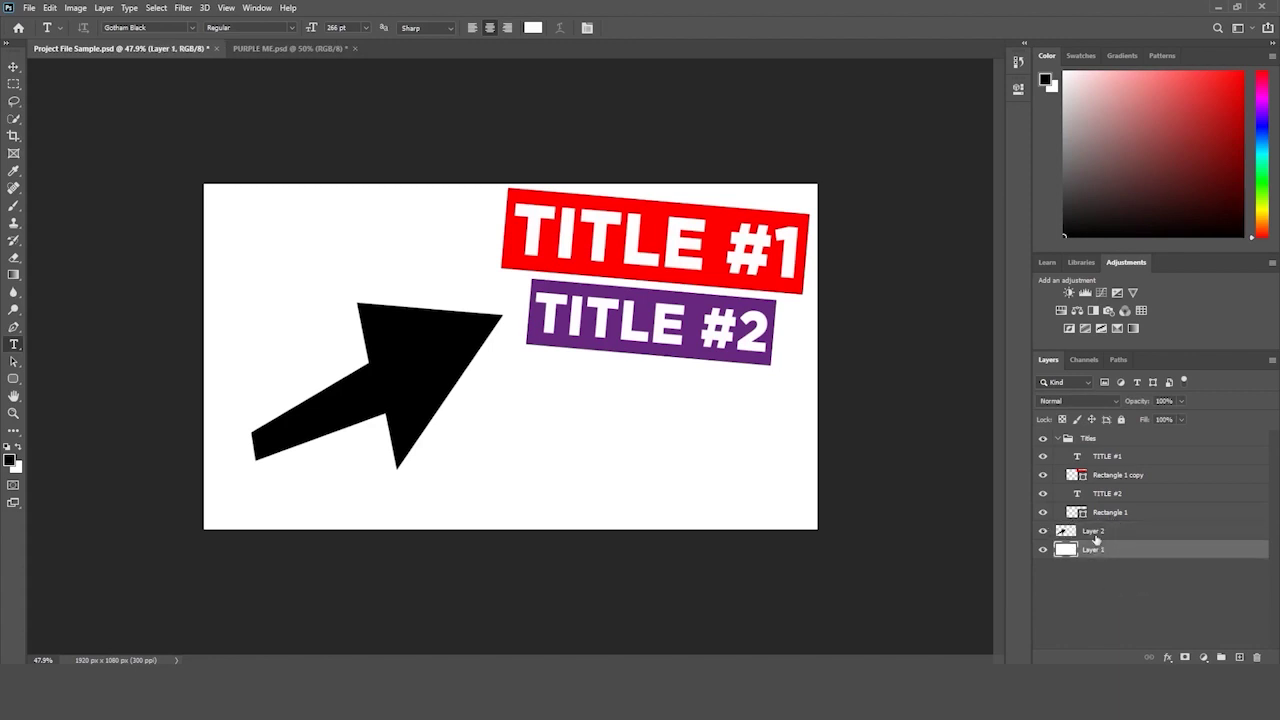
left_click(1097, 530)
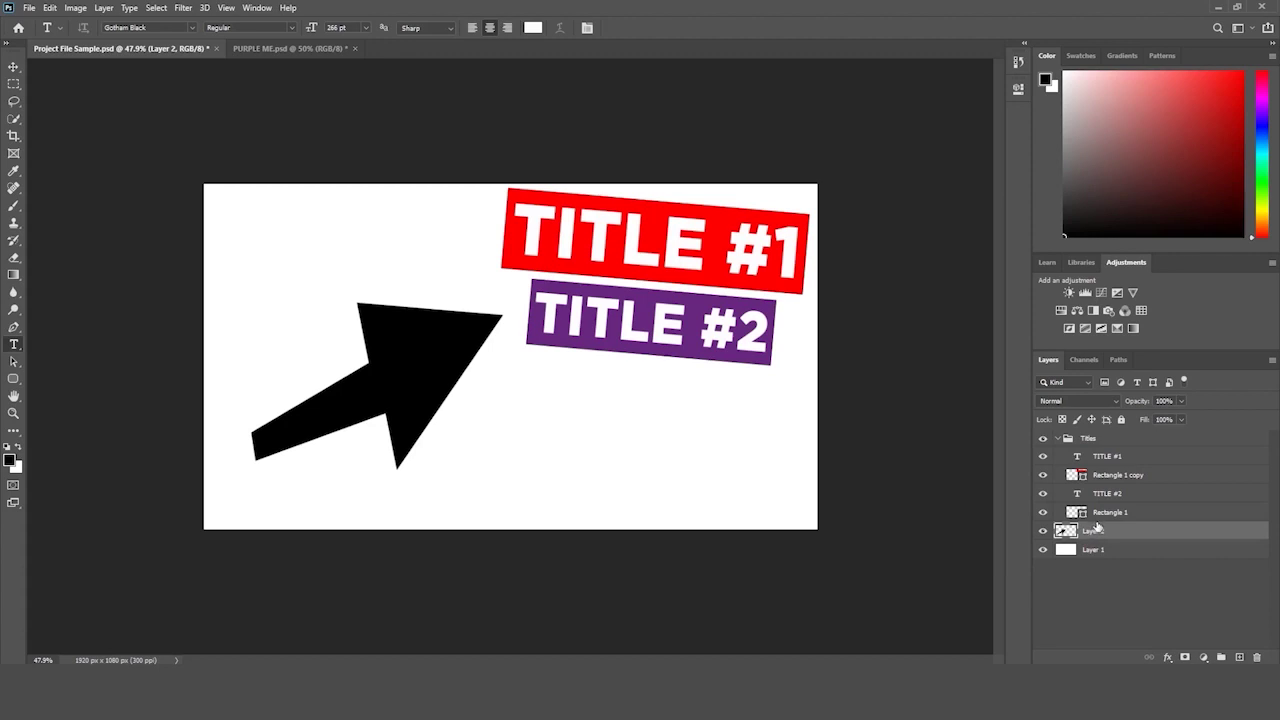
- Select the arrow's Layer 2 and switch to the Paint Bucket tool
left_click(1106, 513)
left_click(1105, 457)
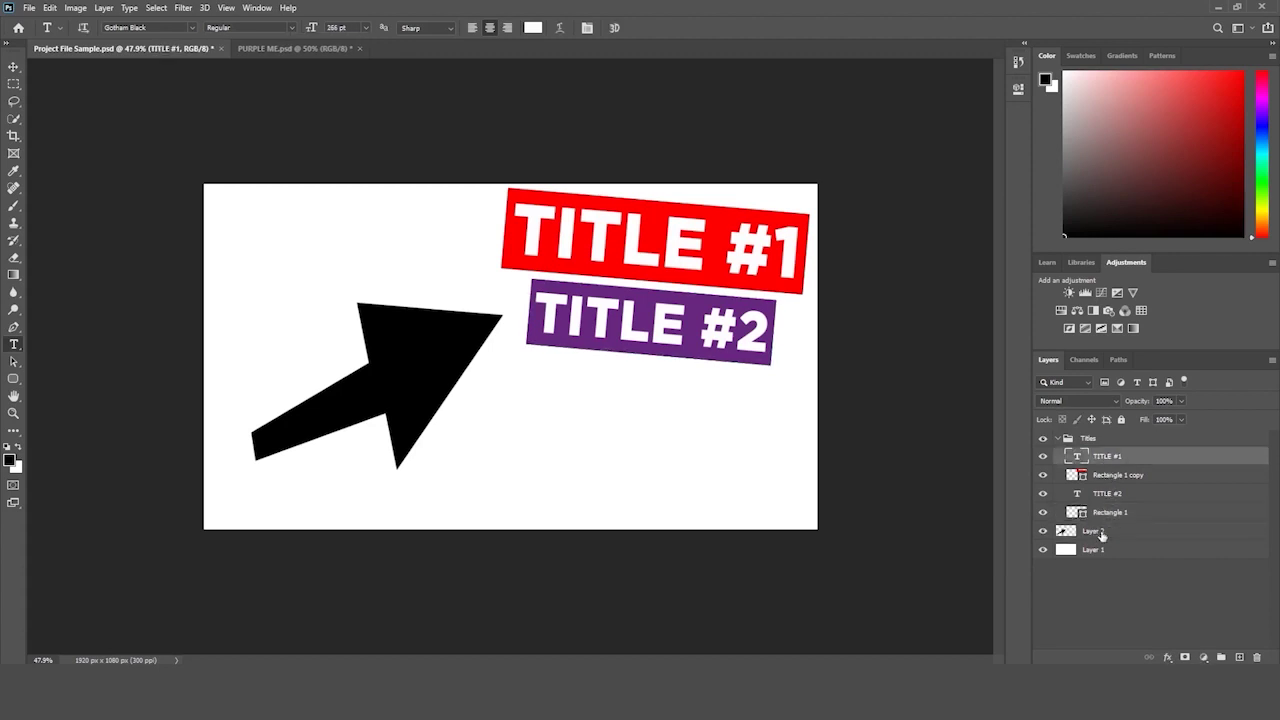
left_click(1100, 535)
left_click(14, 258)
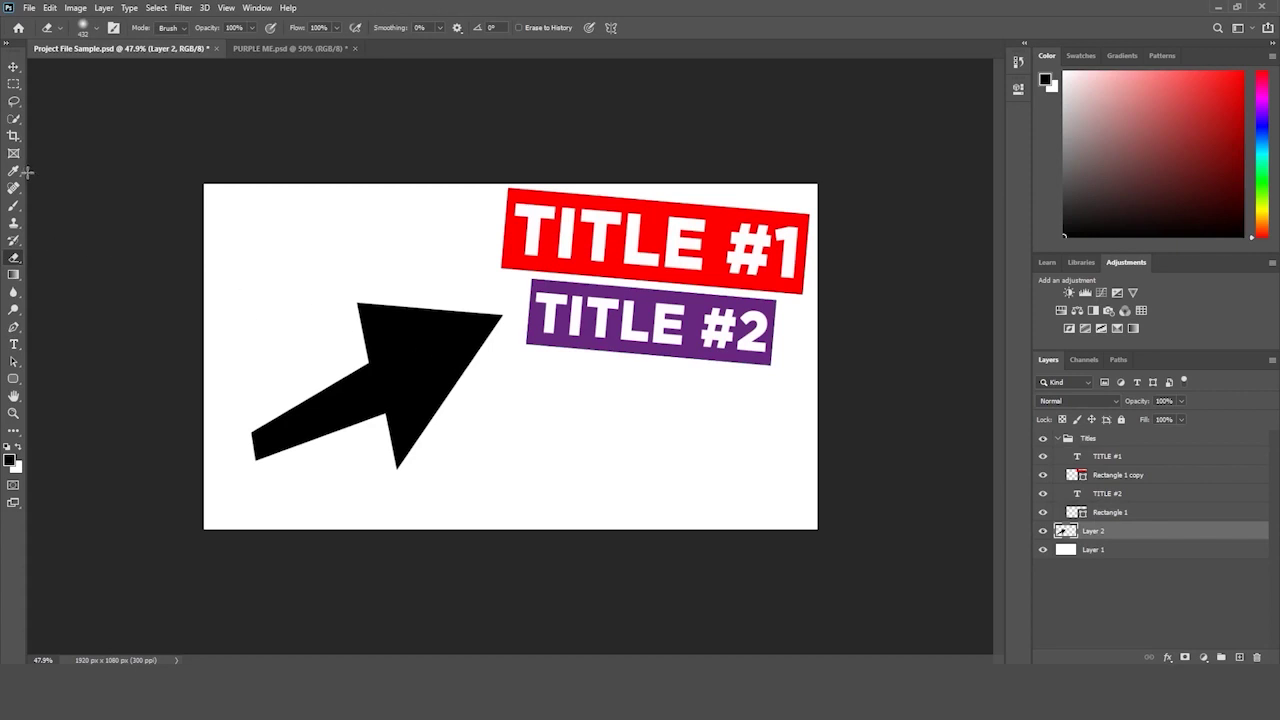
left_click(15, 272)
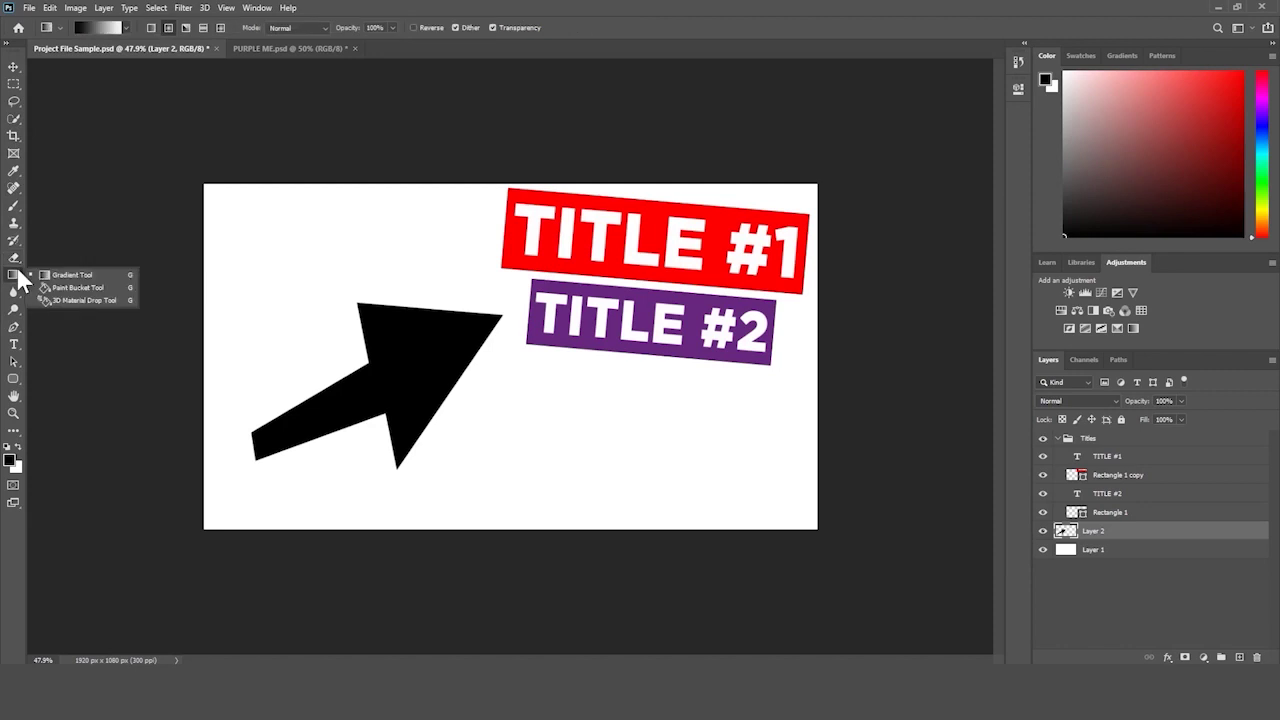
left_click(77, 288)
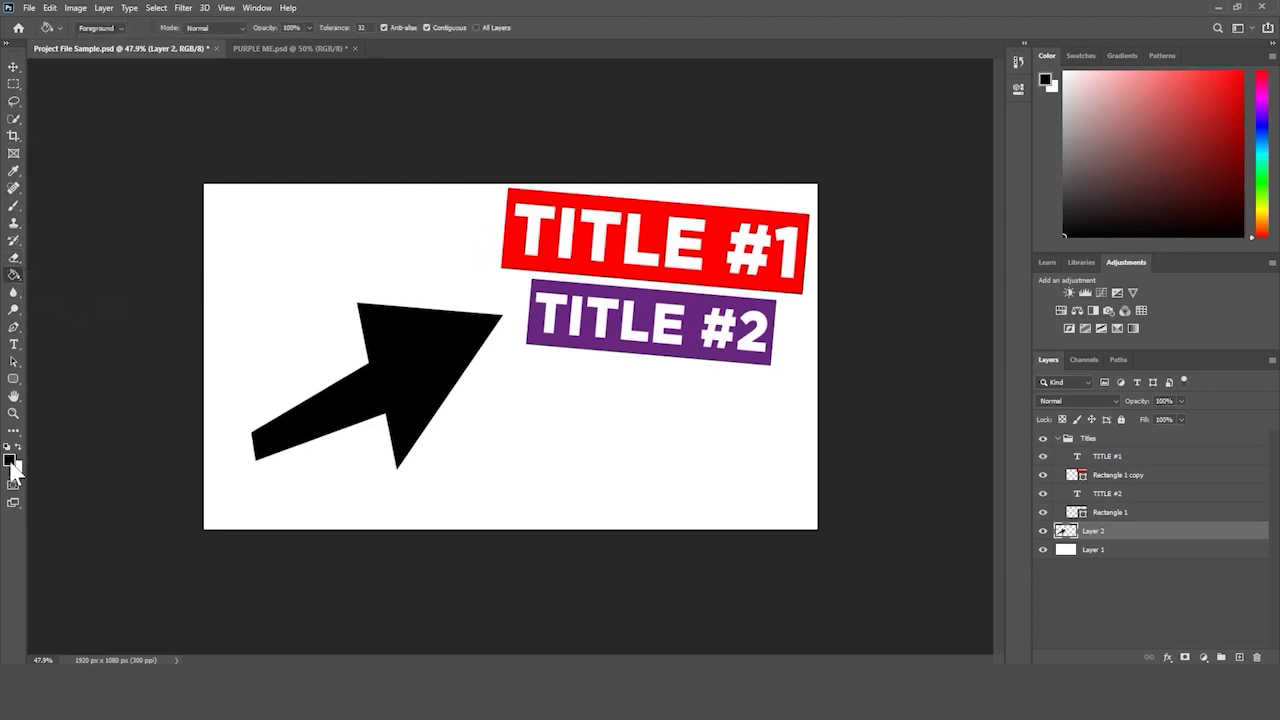
- Set the foreground colour to bright green 24db00, fill the arrow, then undo the fill
left_click(11, 462)
left_click_drag(428, 237, 430, 261)
left_click_drag(405, 172, 434, 171)
key("Return")
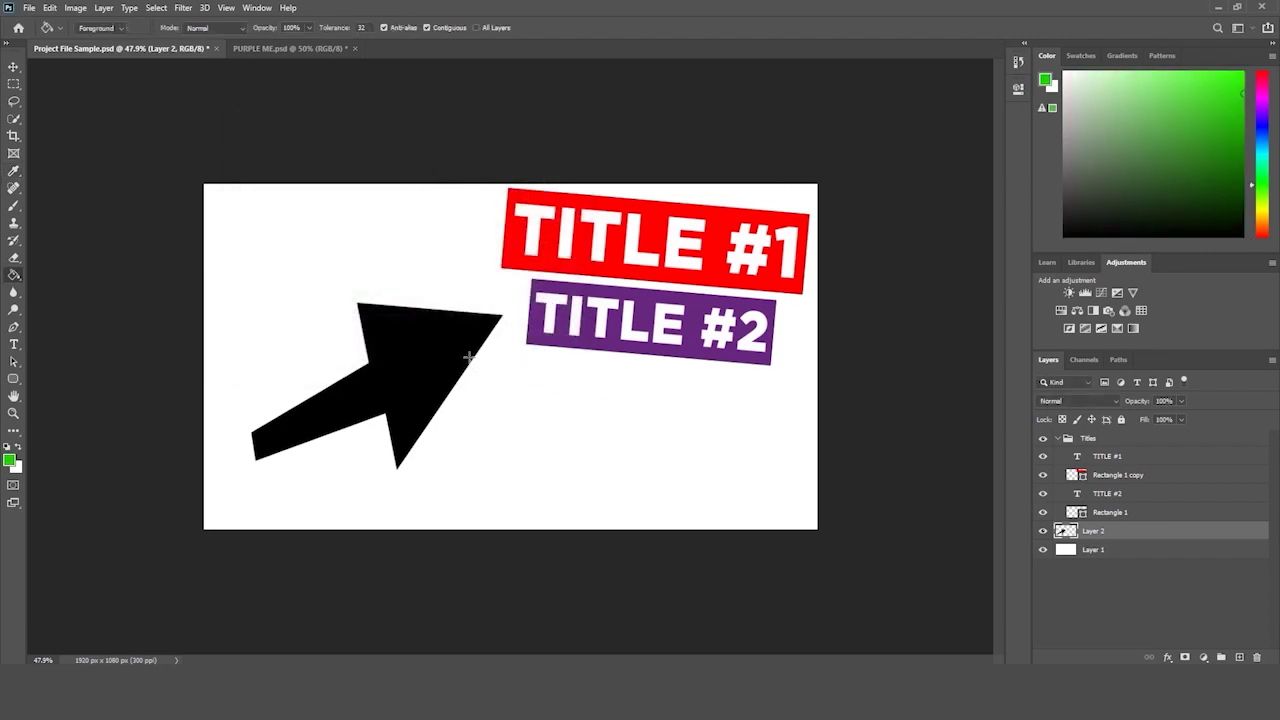
left_click(426, 346)
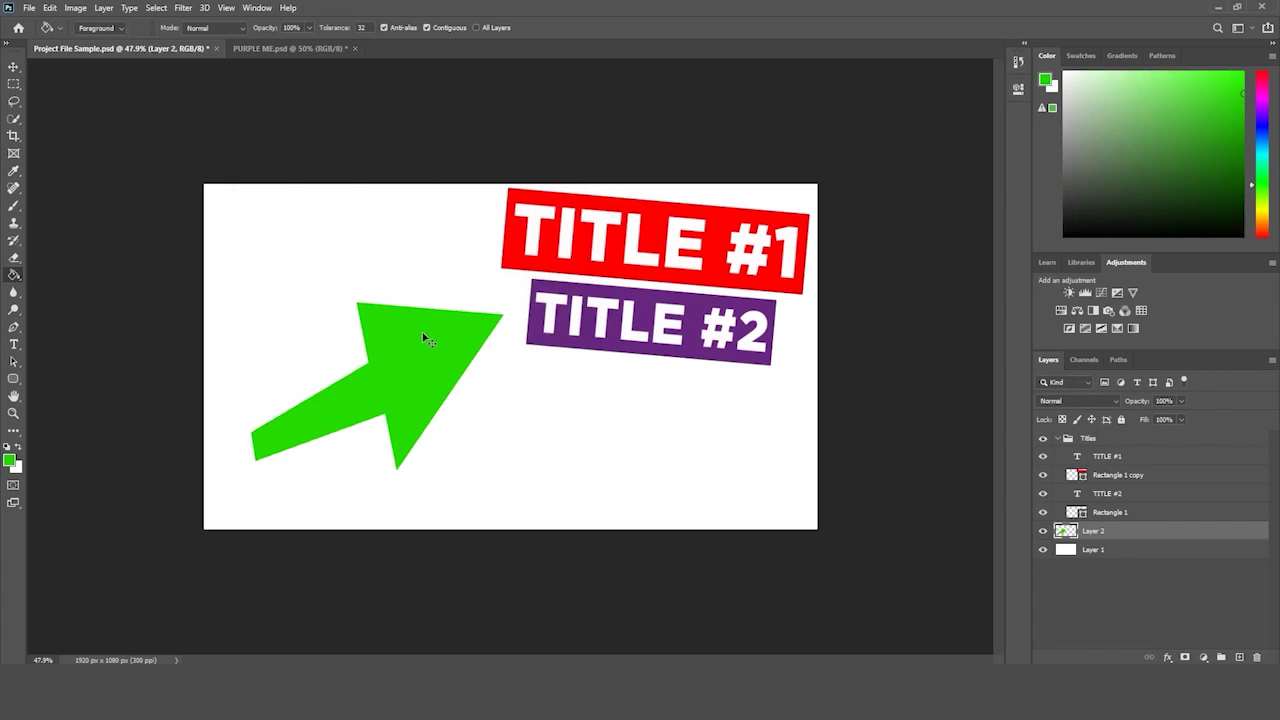
key("ctrl+z")
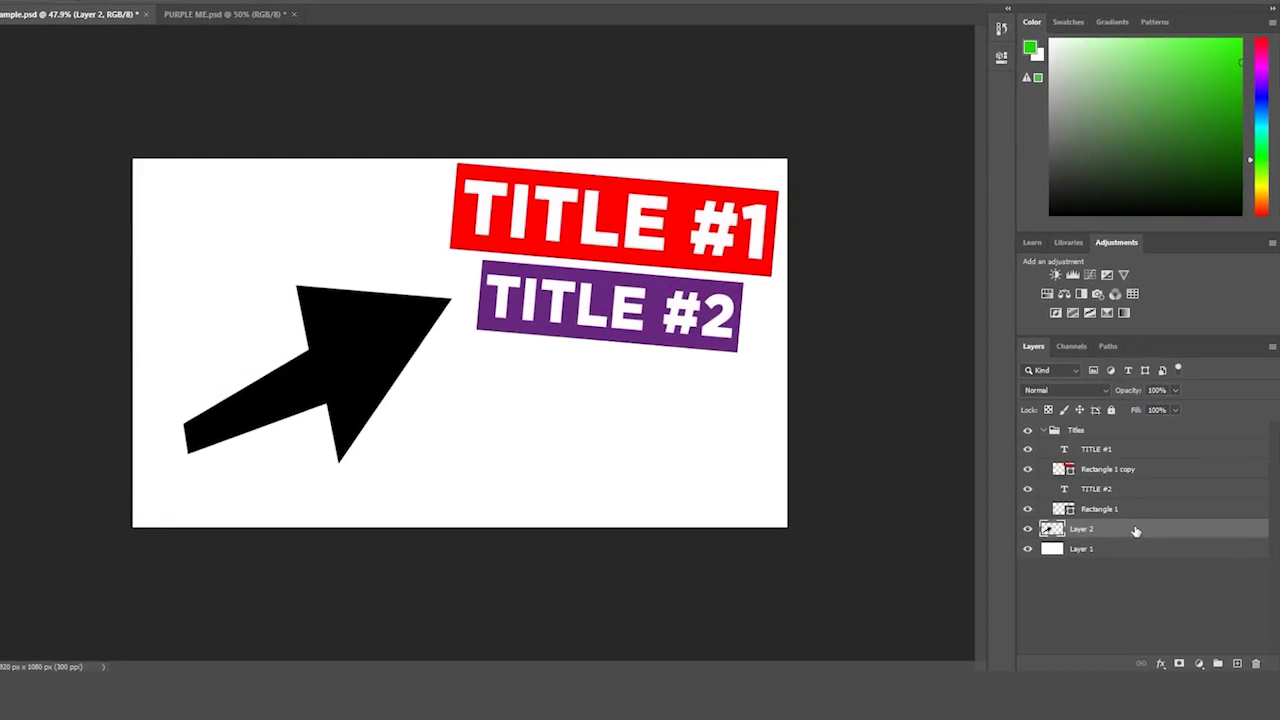
- Convert Layer 2 to a smart object and try filling the arrow green with the Paint Bucket
right_click(1135, 529)
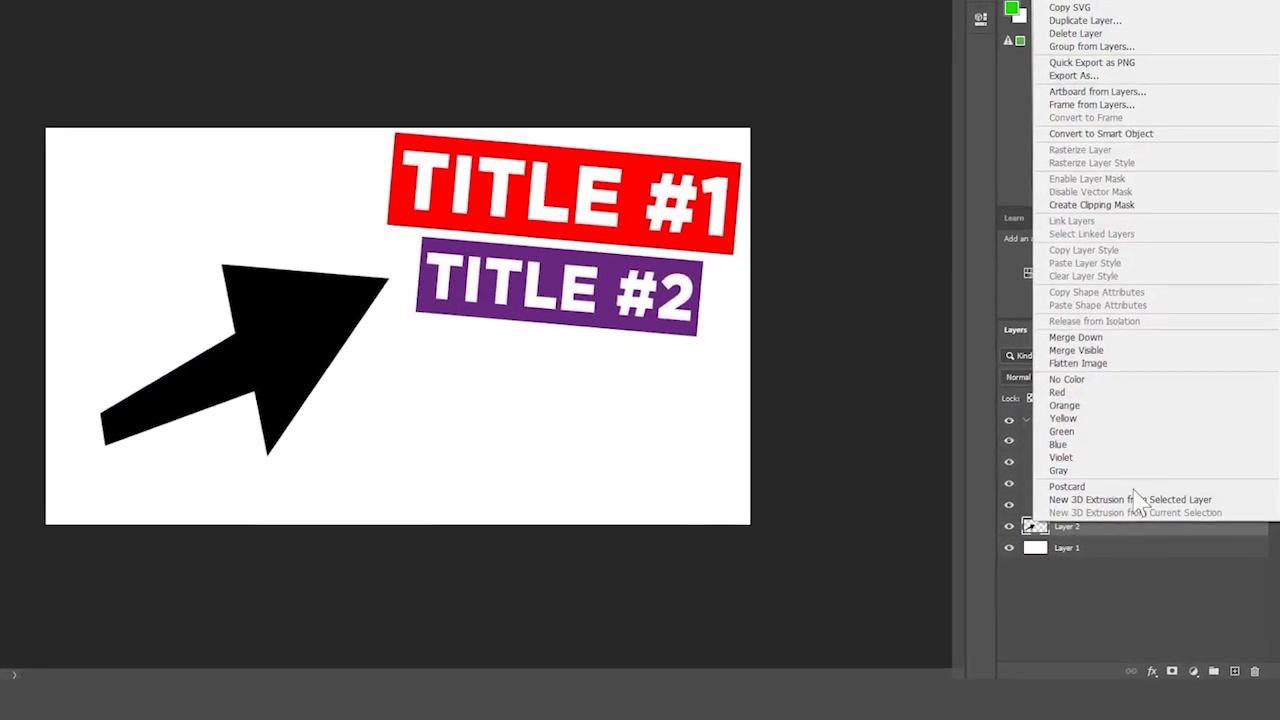
left_click(1130, 134)
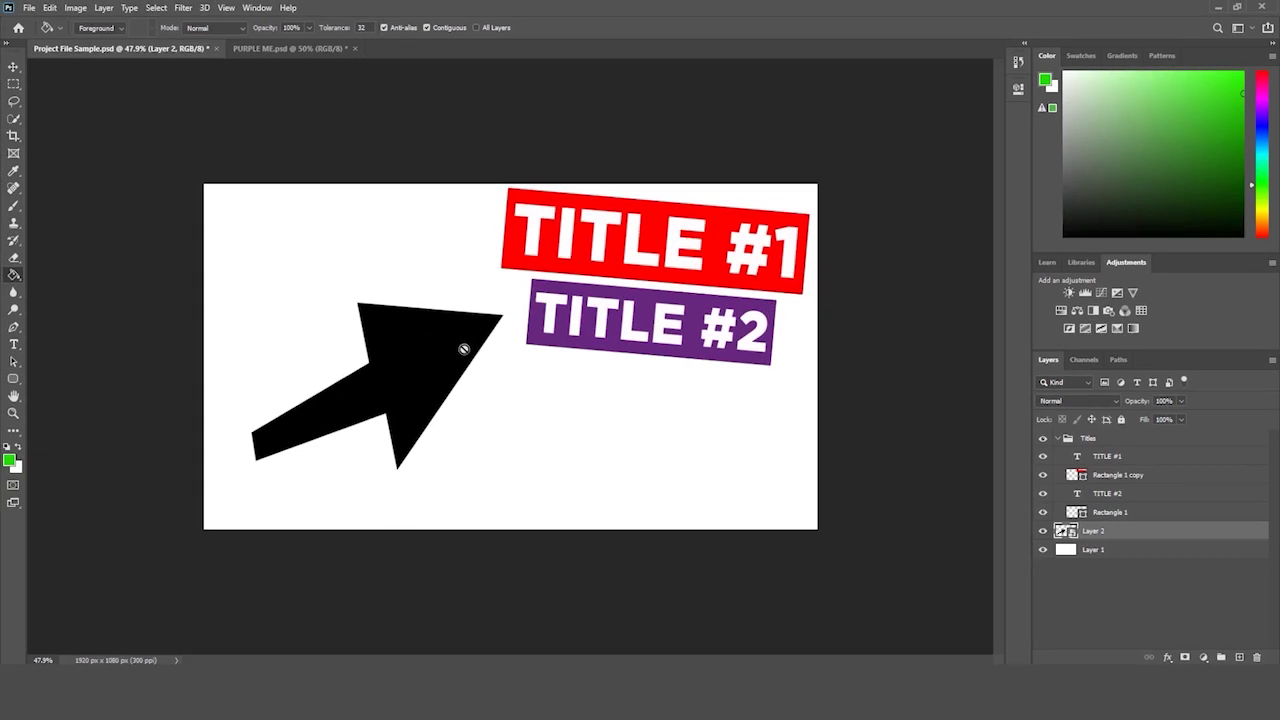
right_click(14, 274)
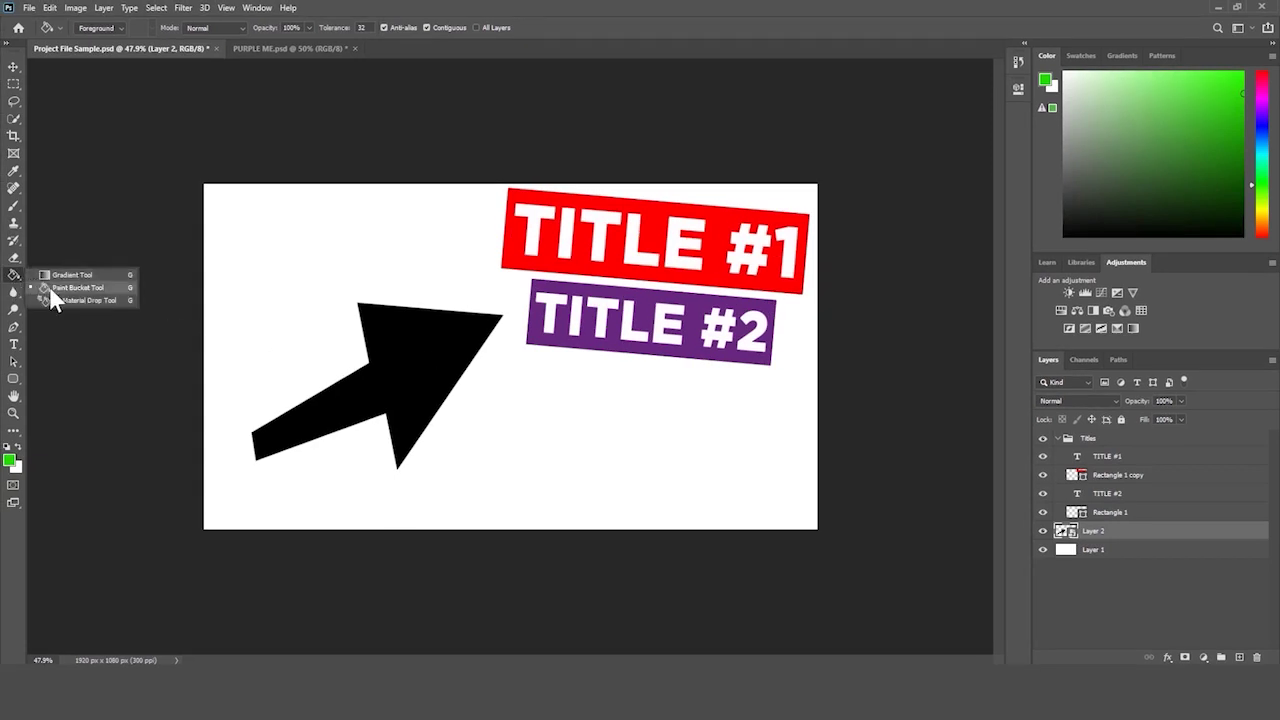
left_click(60, 287)
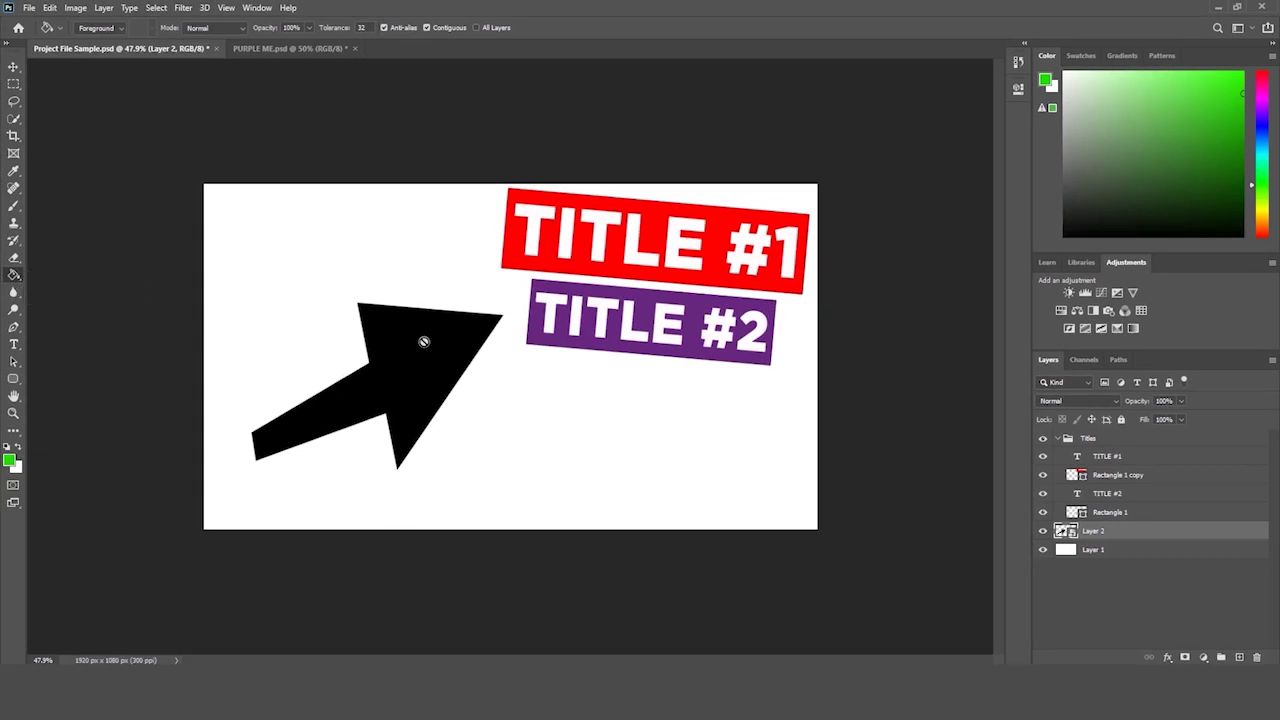
left_click(424, 342)
- Accept rasterizing, fill the arrow green, then undo back to the black arrow on Layer 2
left_click_drag(667, 189, 633, 359)
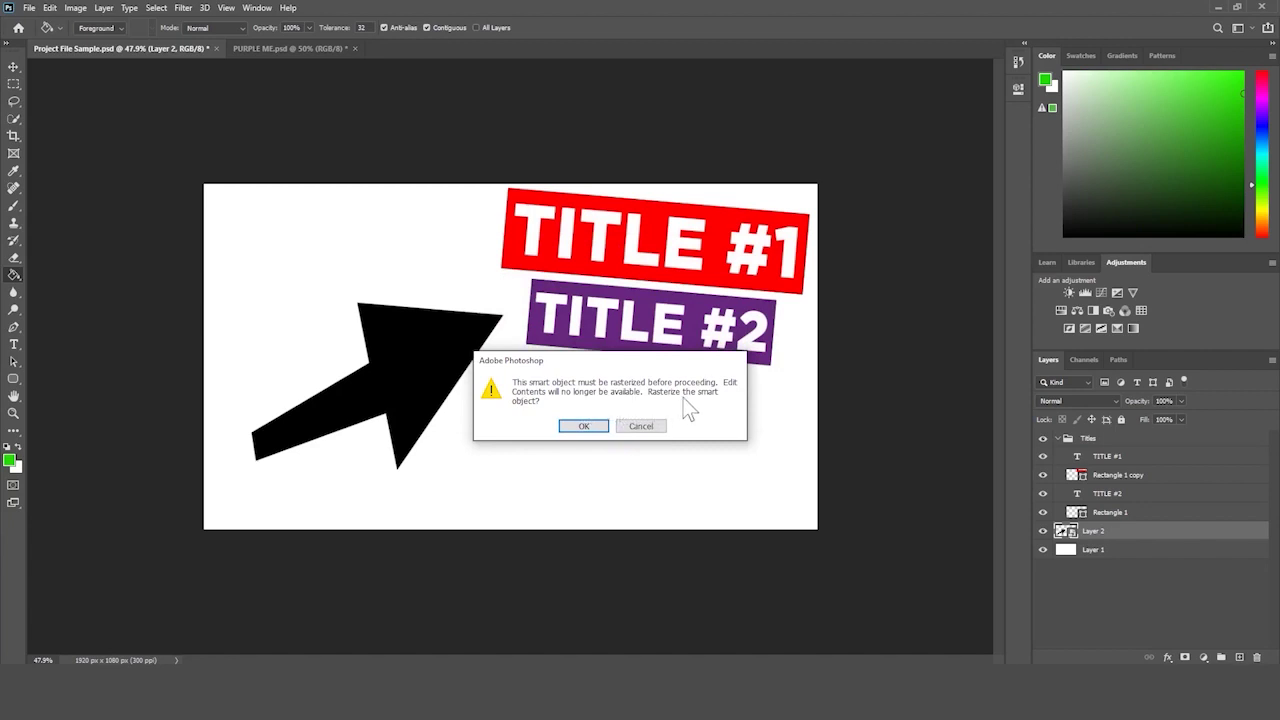
left_click(584, 427)
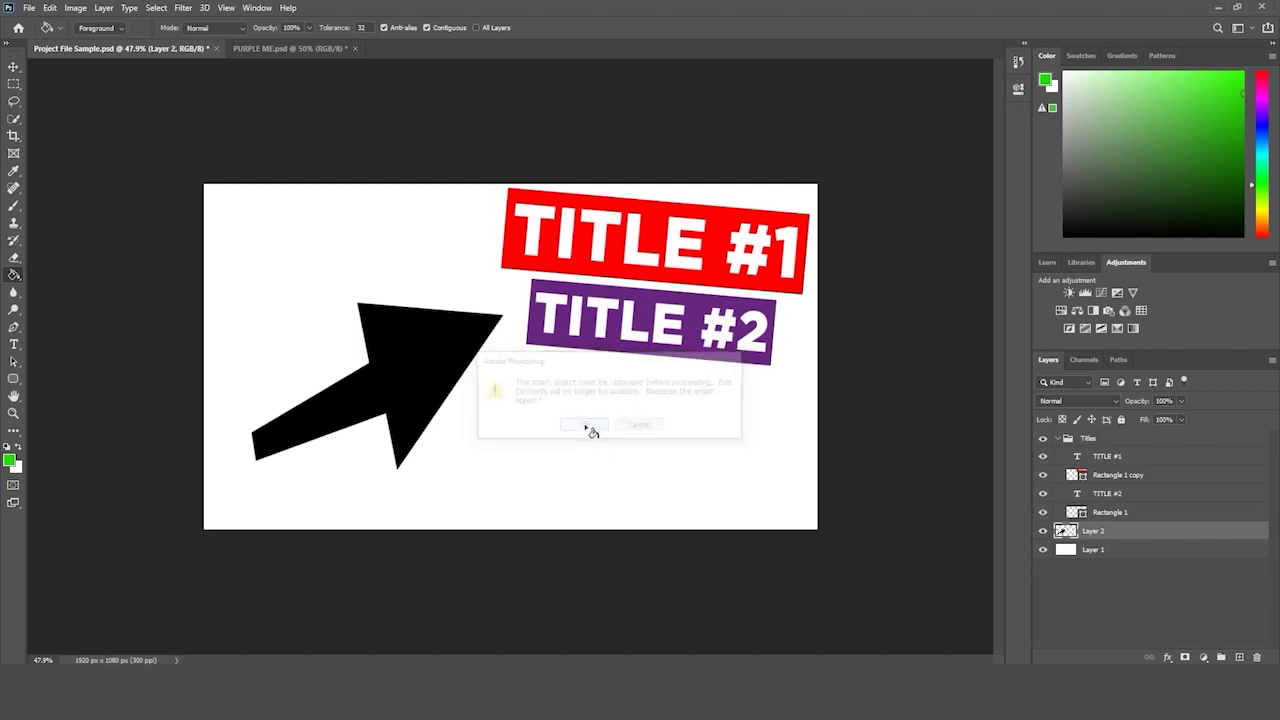
left_click(418, 358)
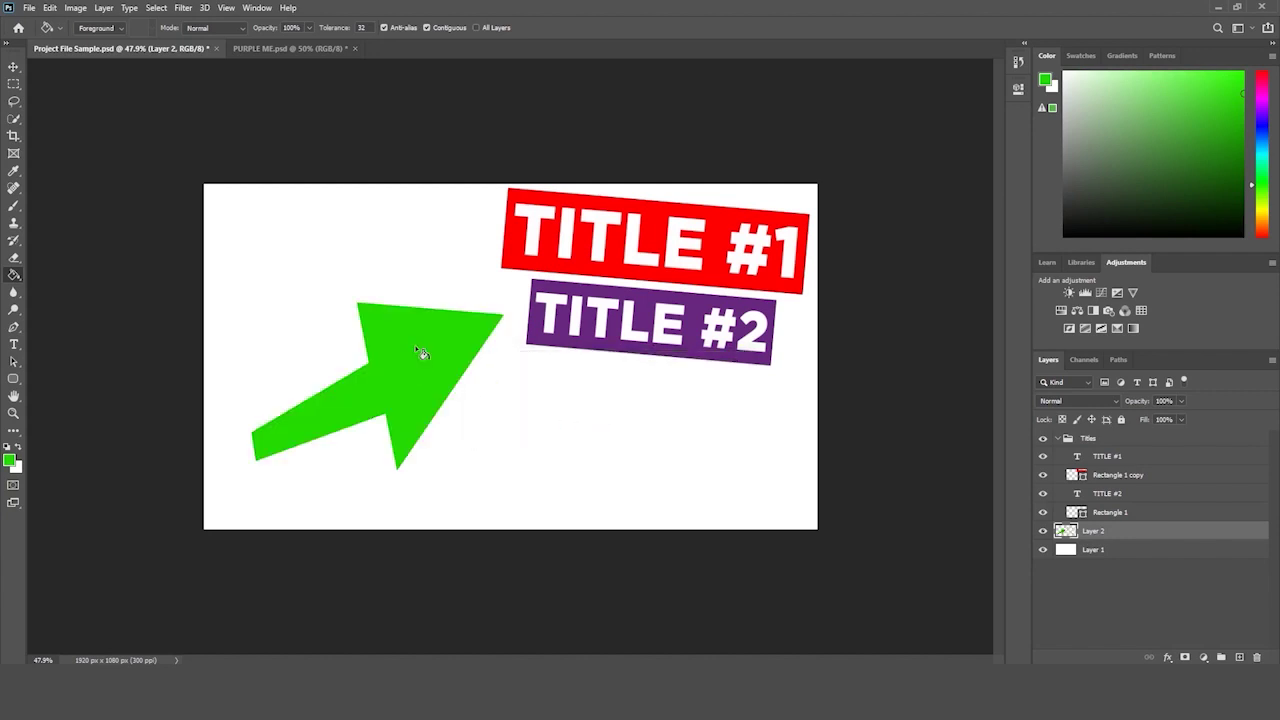
key("ctrl+z")
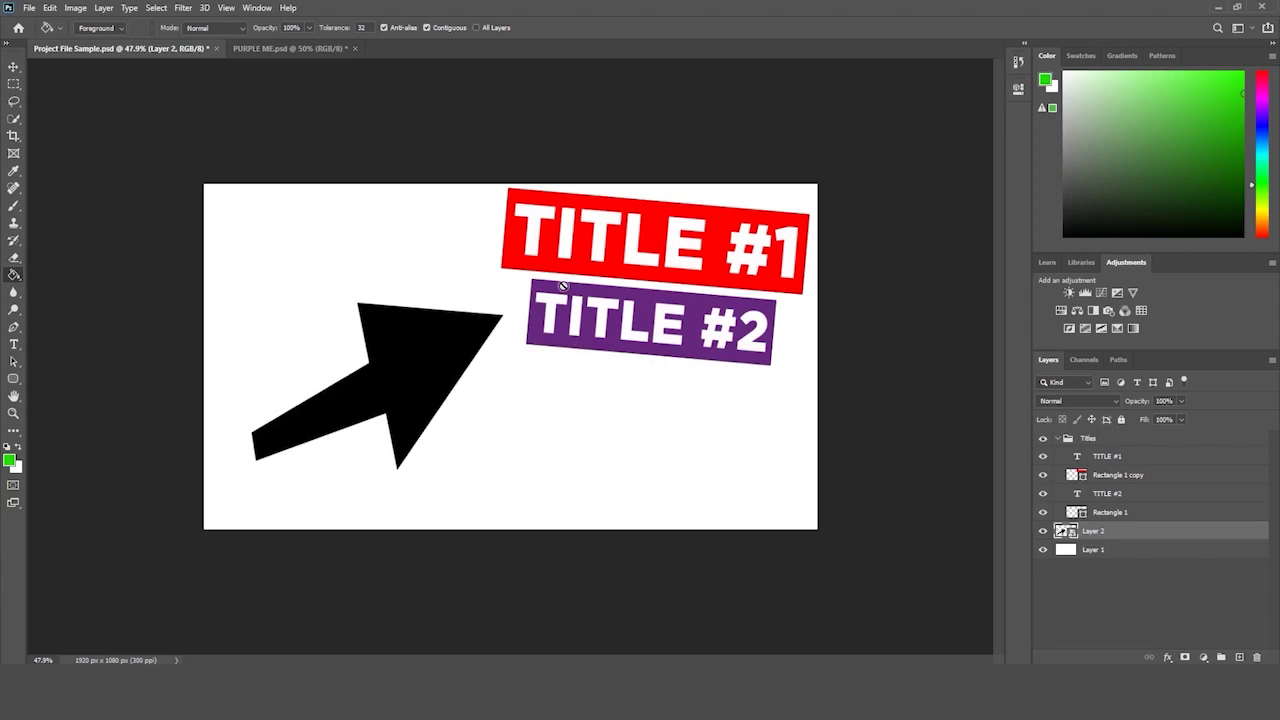
key("ctrl+z")
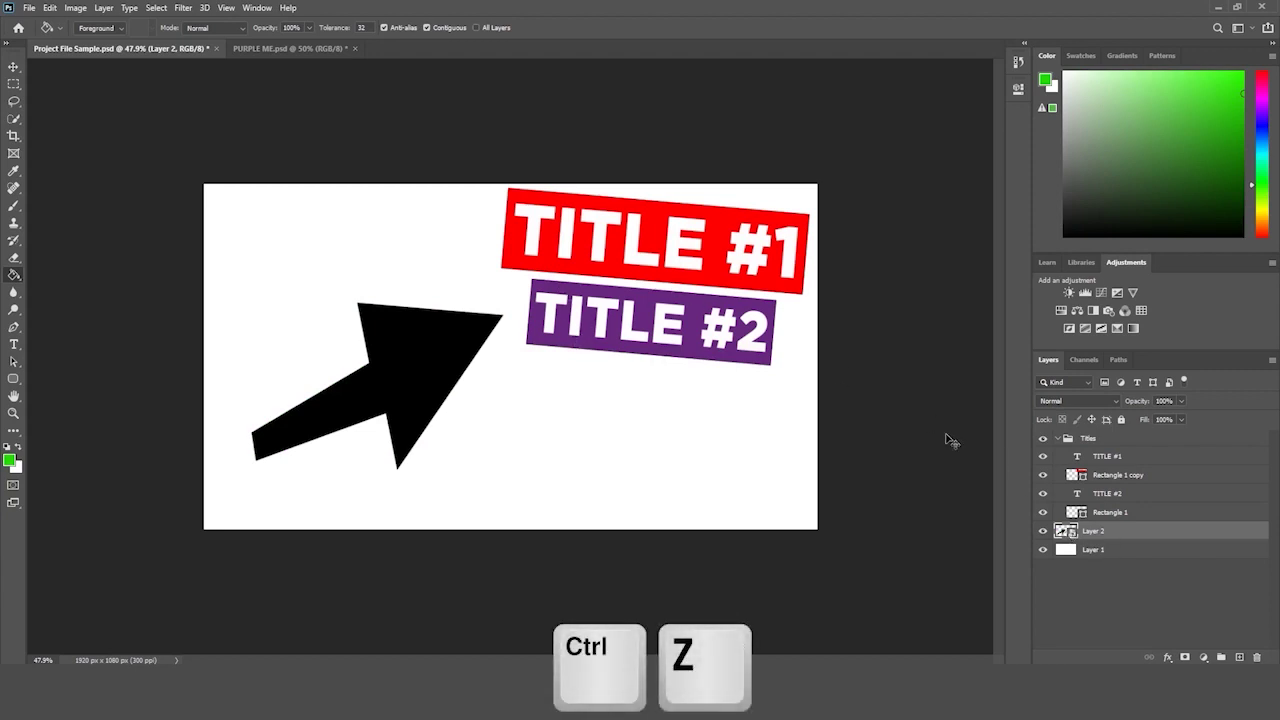
key("ctrl+z")
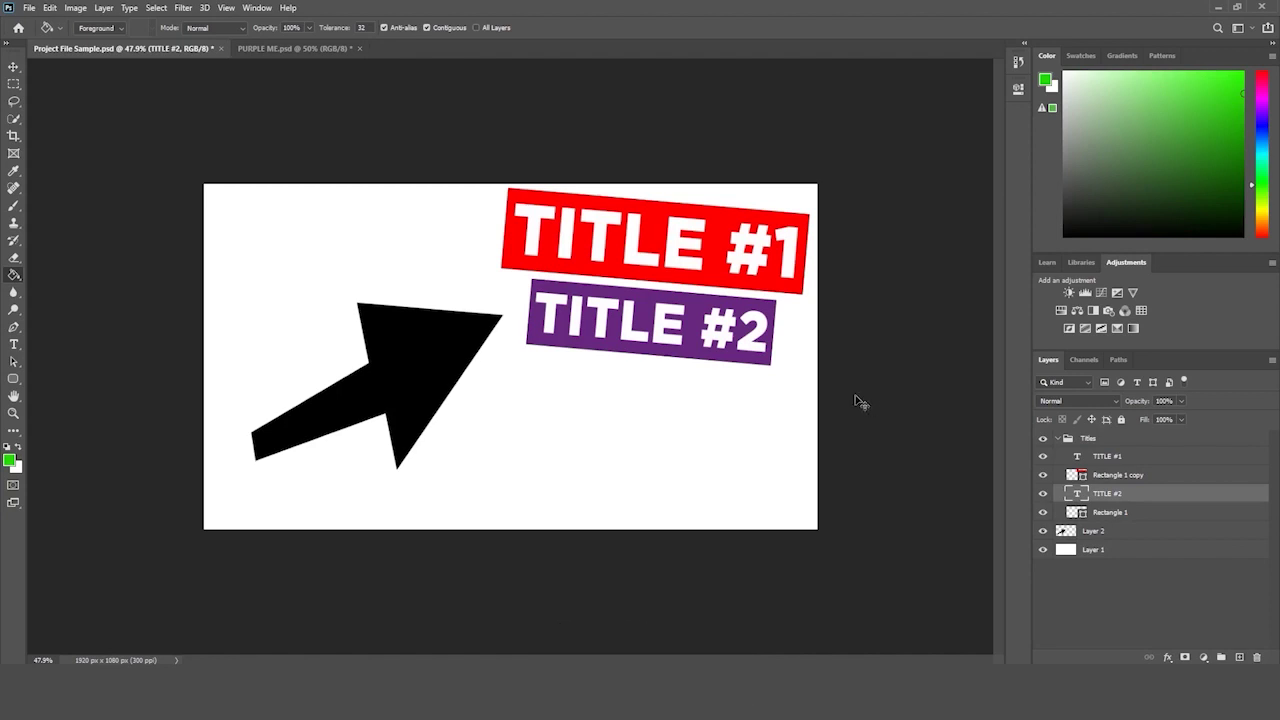
left_click(1086, 532)
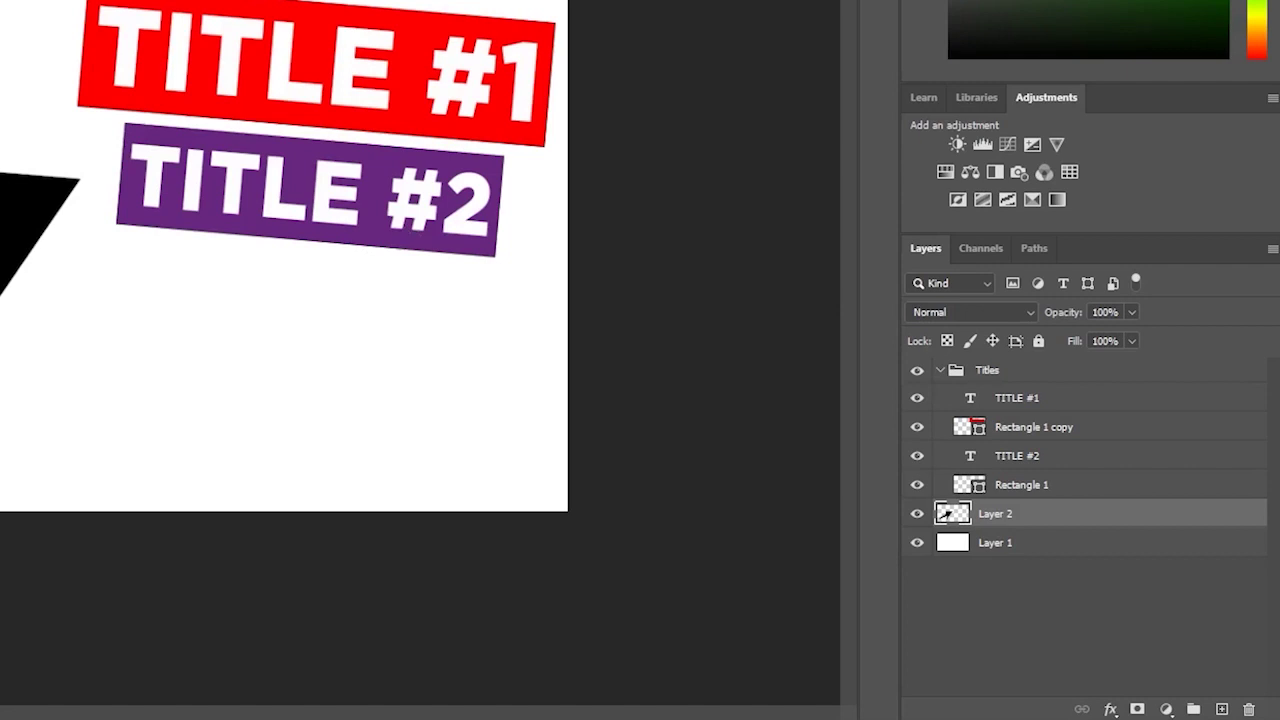
left_click_drag(414, 266, 431, 254)
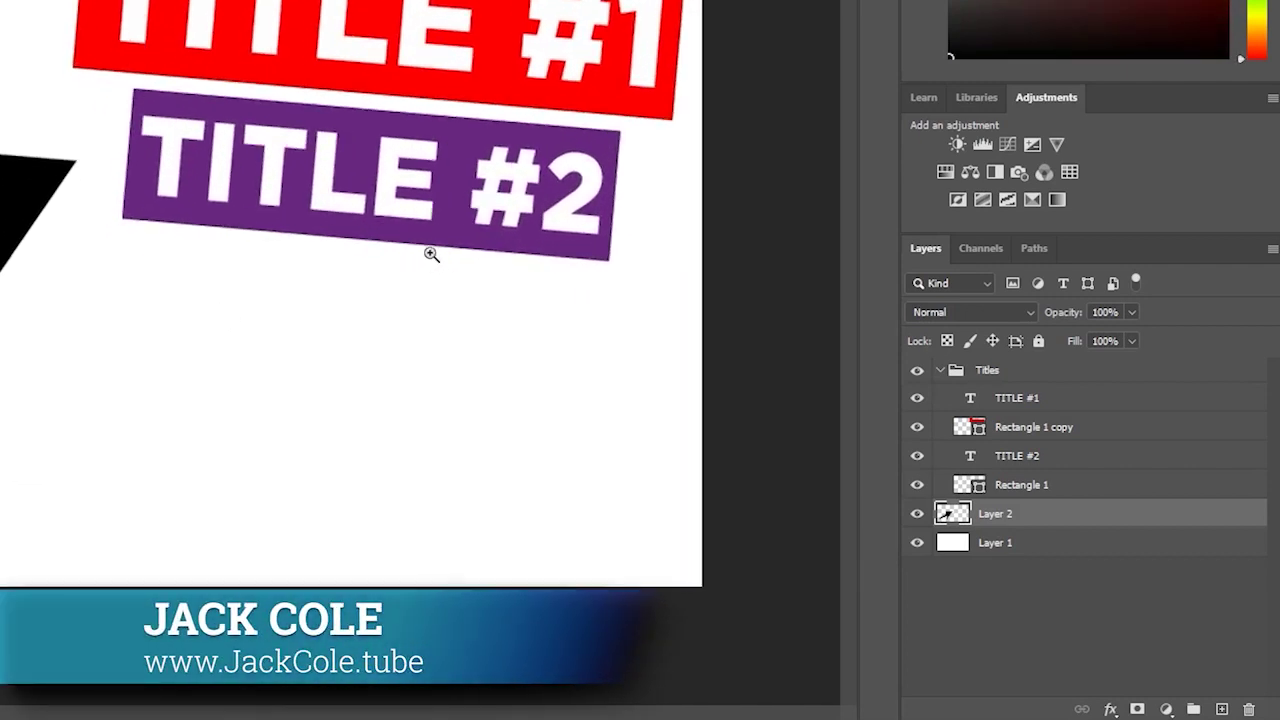
left_click_drag(491, 182, 479, 200)
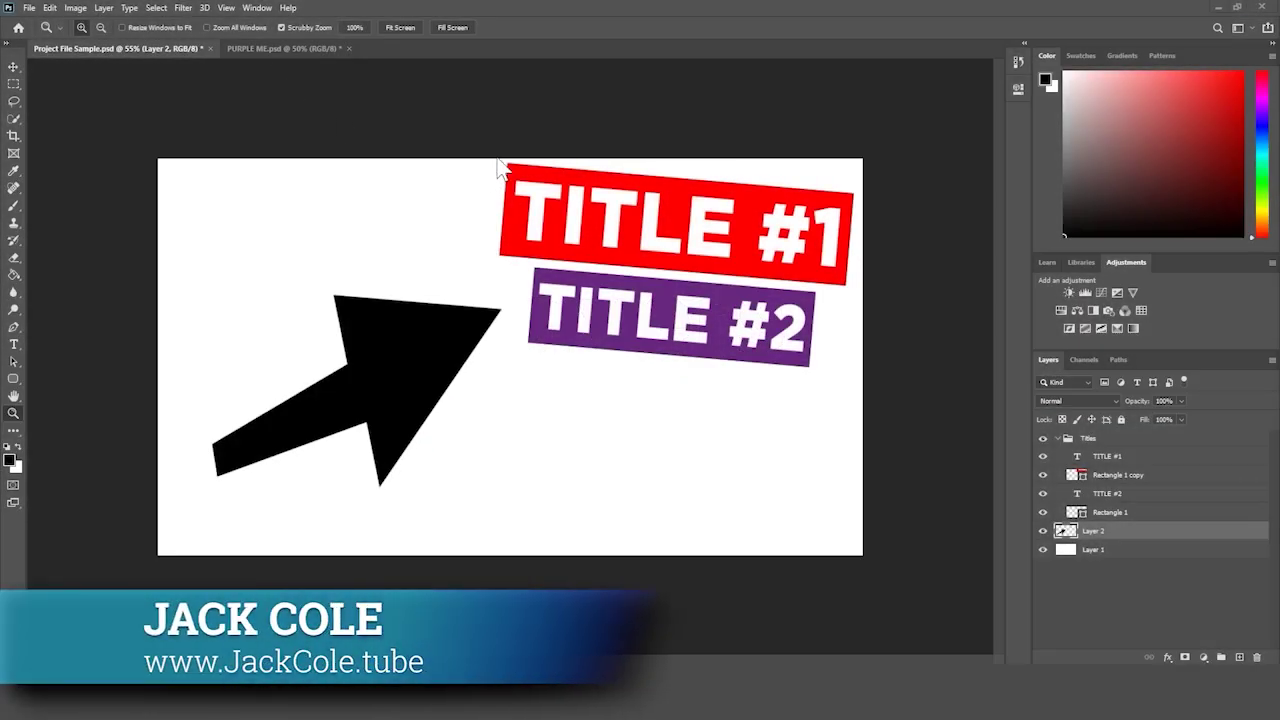
left_click_drag(506, 143, 491, 166)
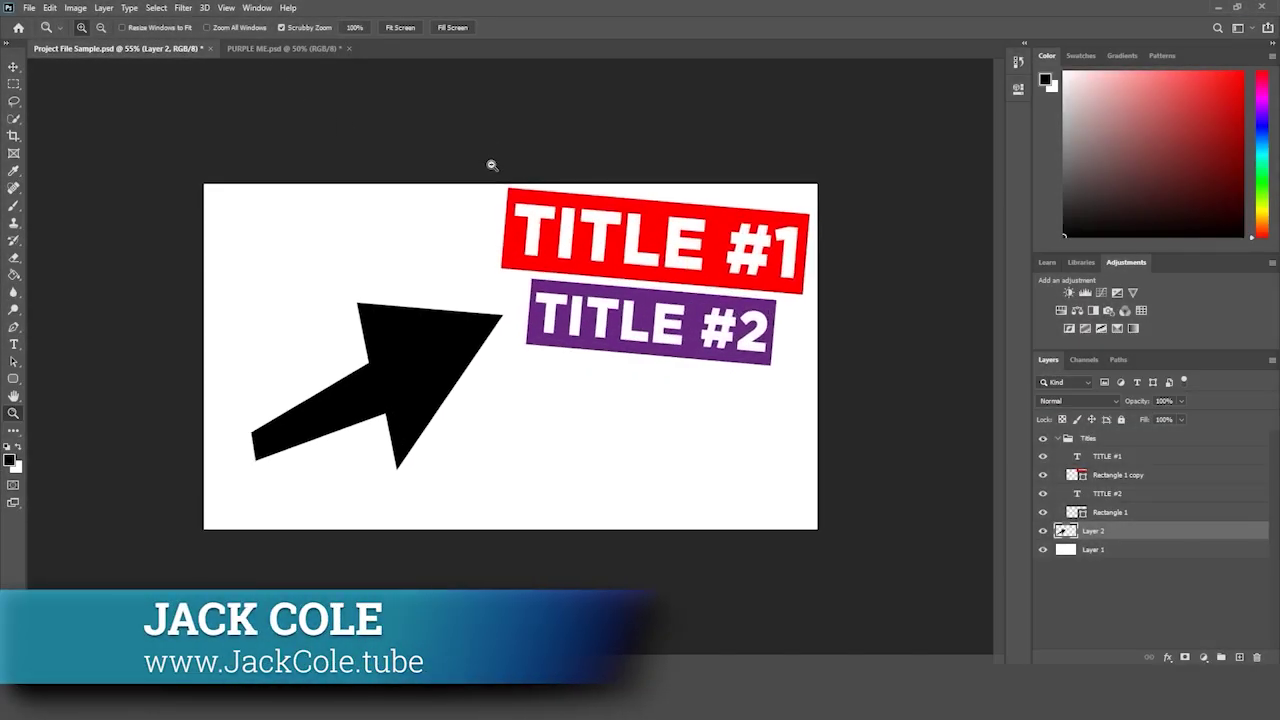
- Switch to the PURPLE ME.psd tab and zoom in slightly on the photo
left_click(280, 50)
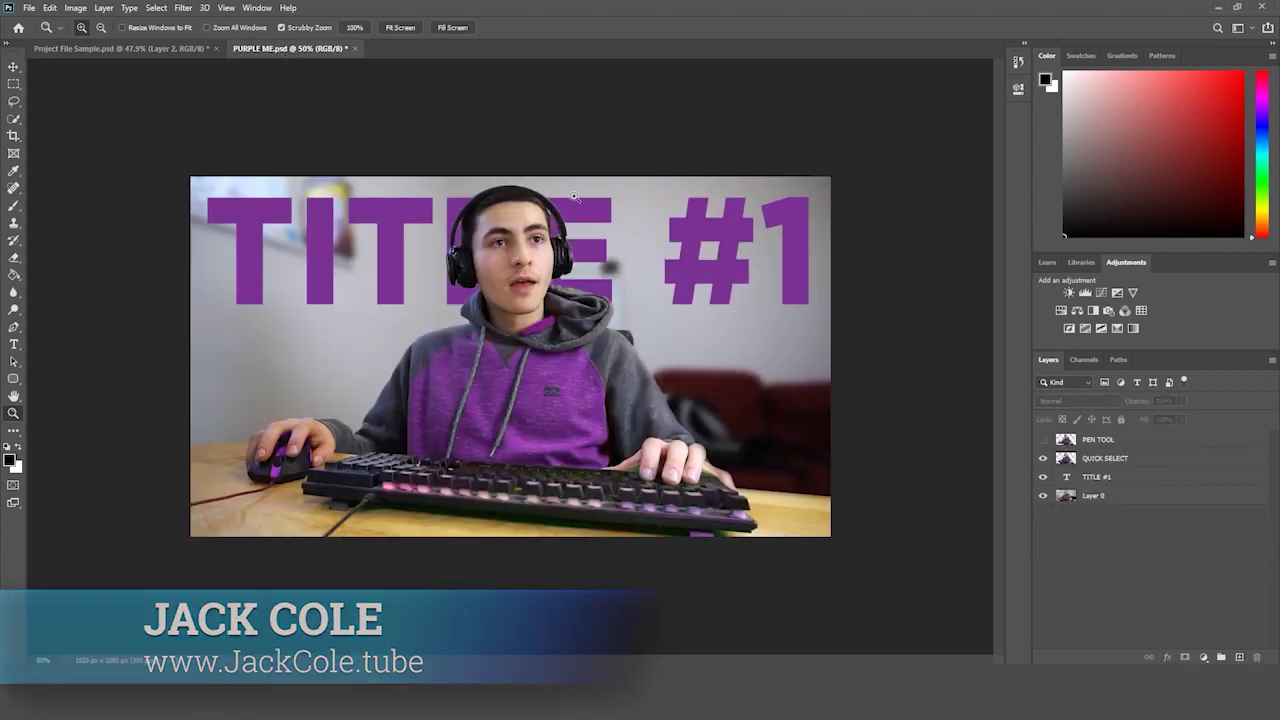
left_click_drag(683, 233, 697, 240)
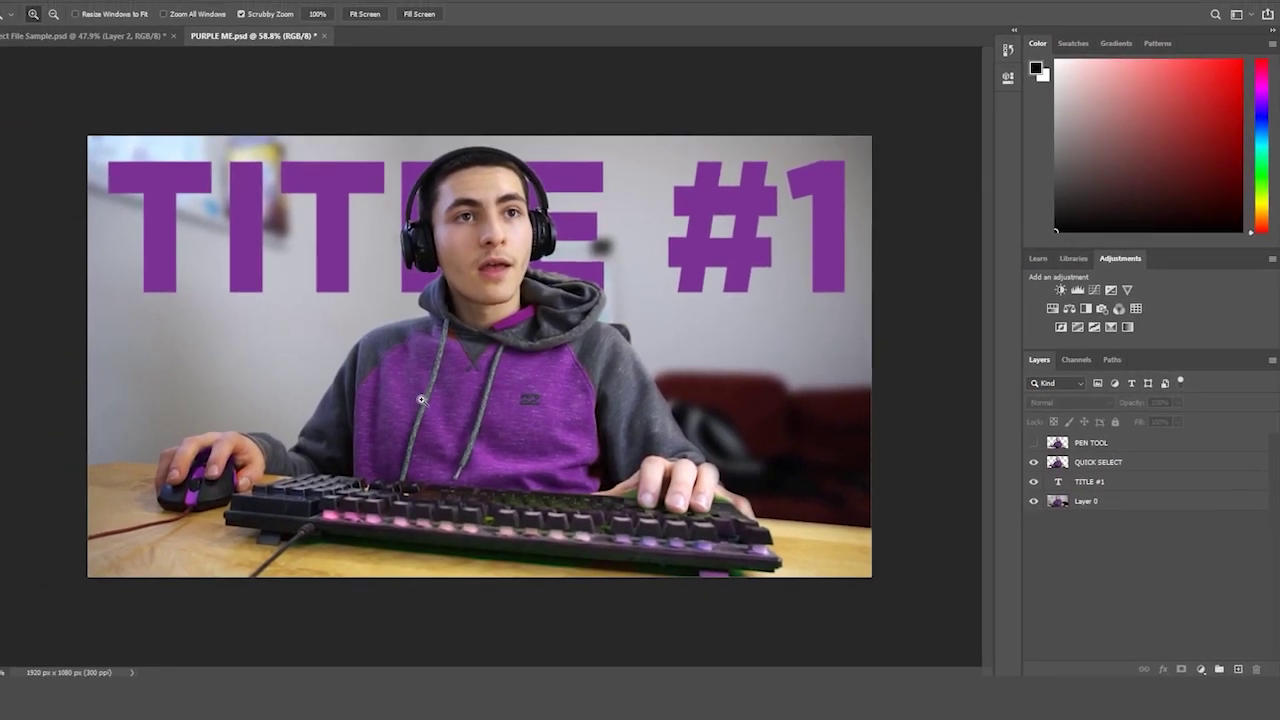
left_click_drag(509, 402, 530, 404)
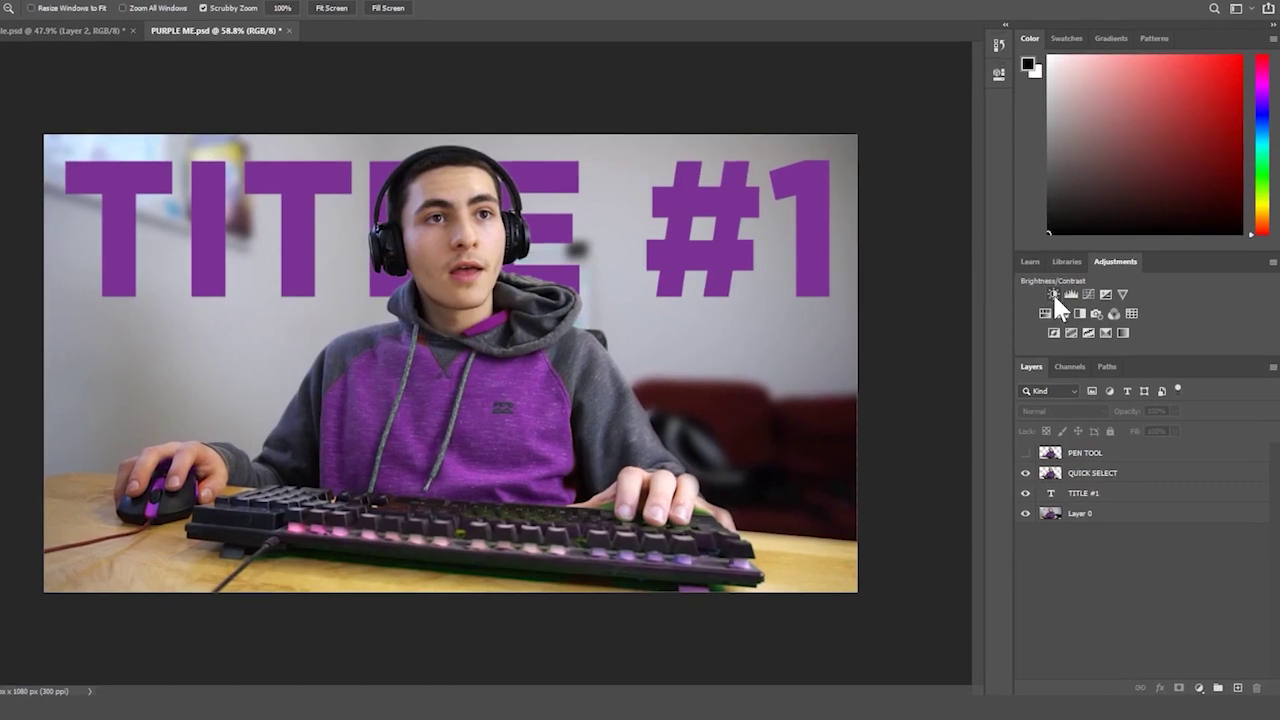
left_click(1053, 293)
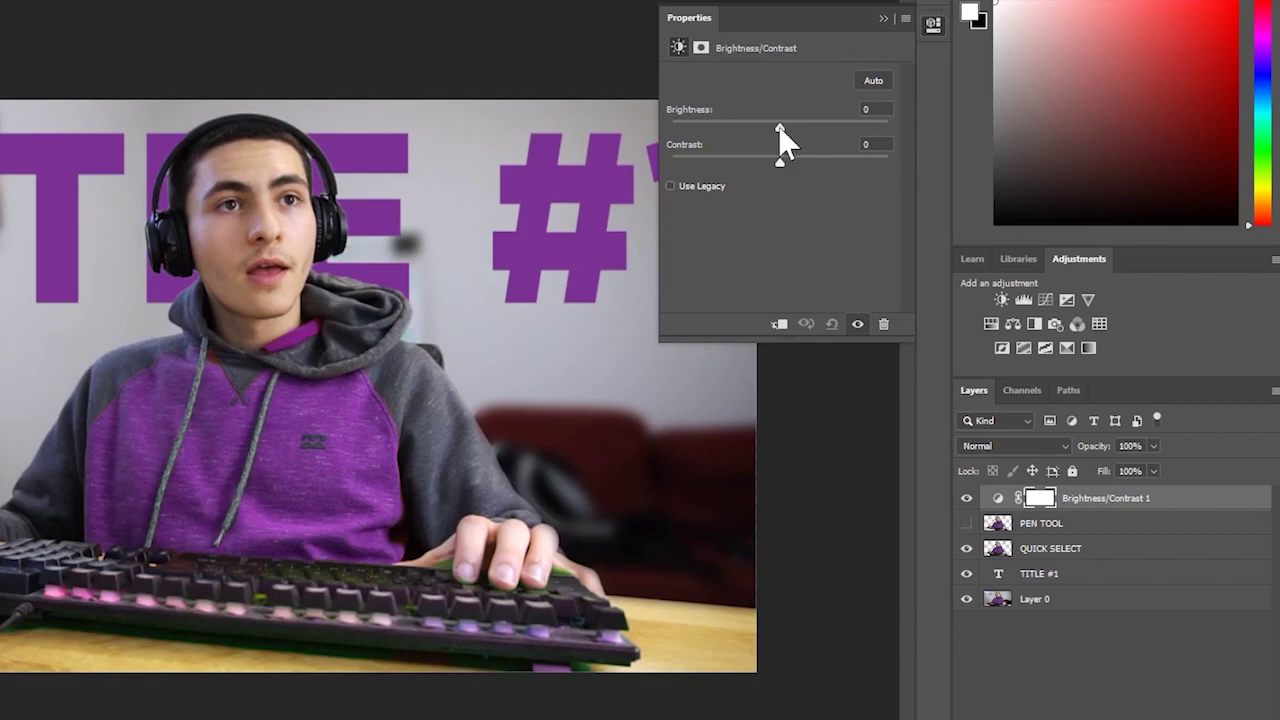
left_click_drag(780, 128, 796, 164)
left_click(1097, 497)
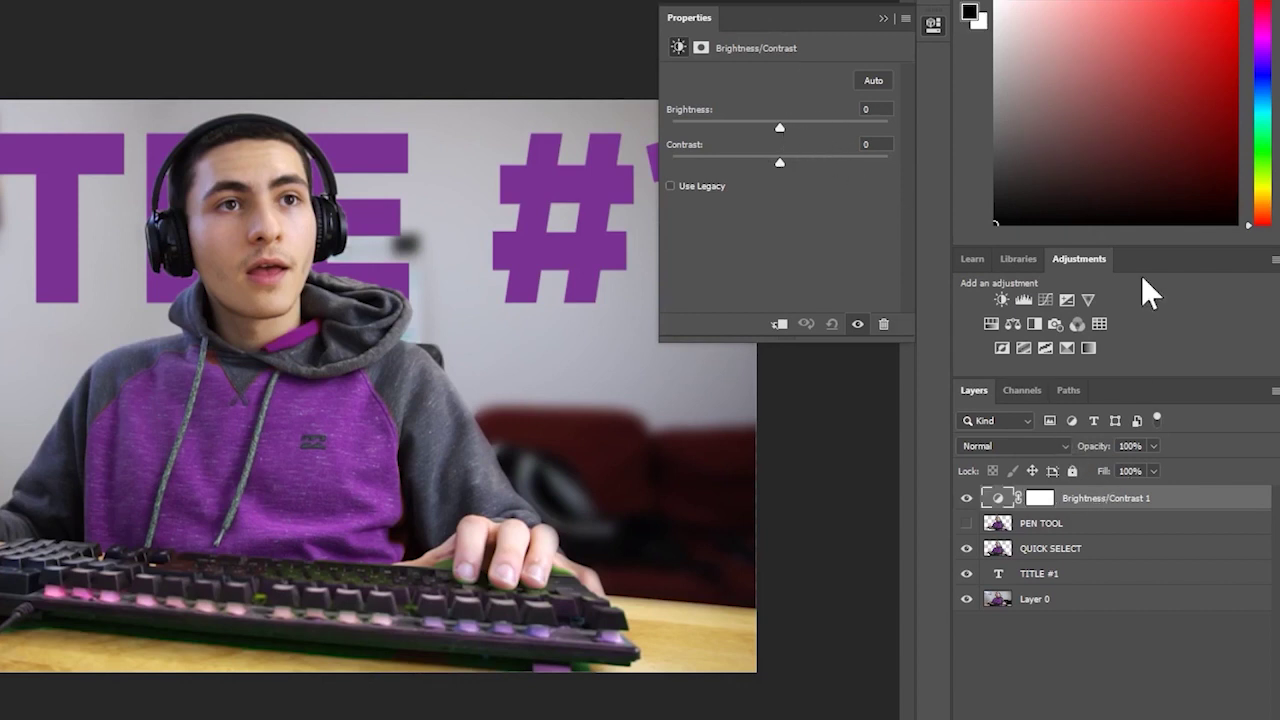
key("Delete")
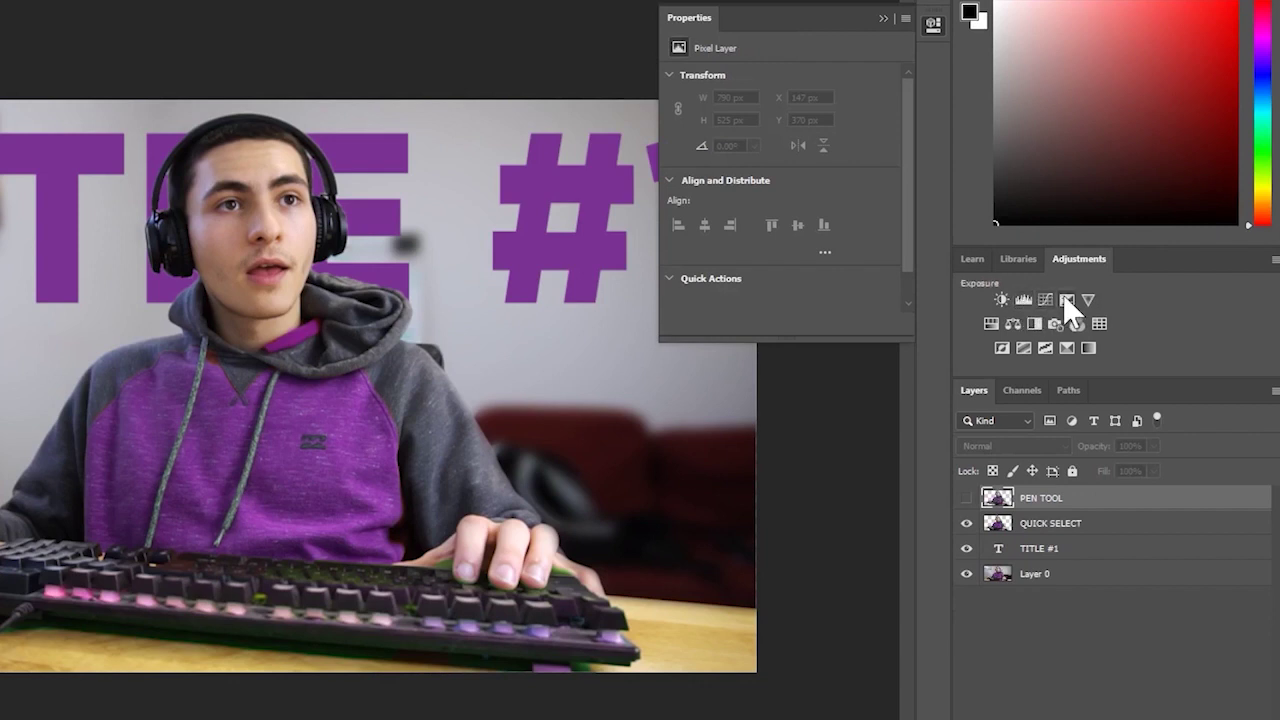
- Add a Vibrance adjustment layer, push vibrance and saturation to +100, then lower vibrance again
left_click(1089, 297)
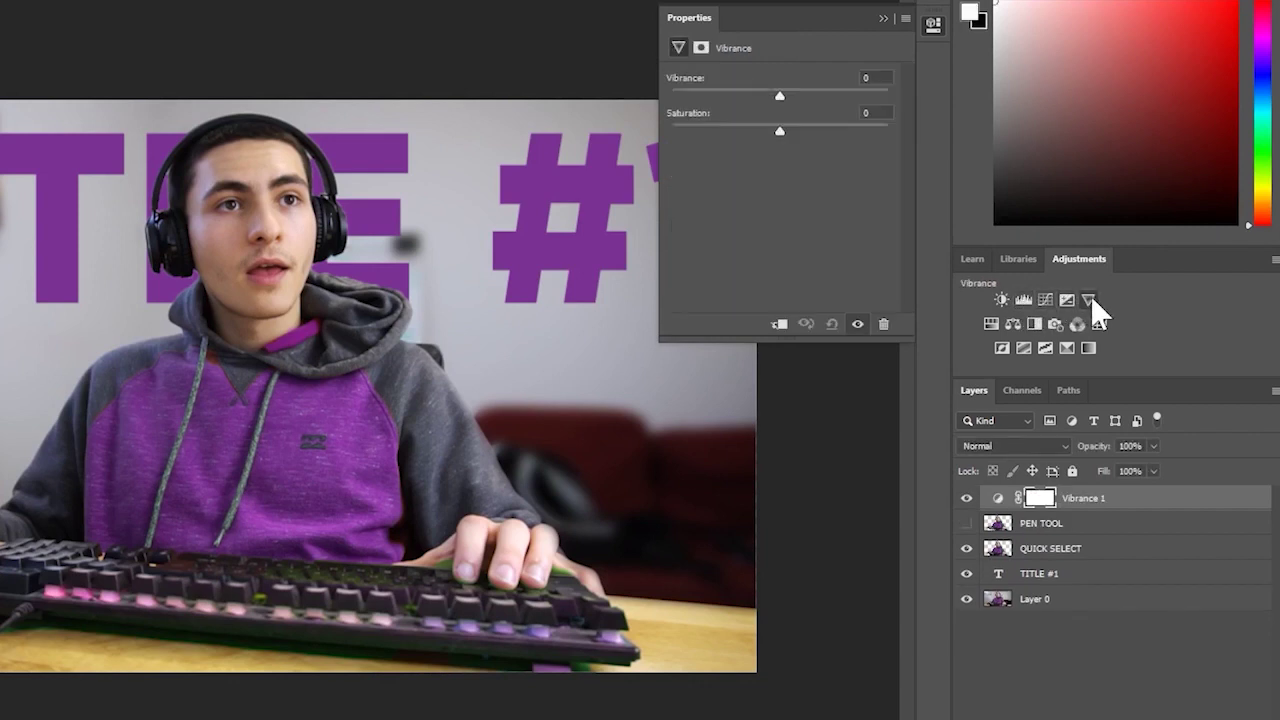
left_click_drag(832, 96, 905, 96)
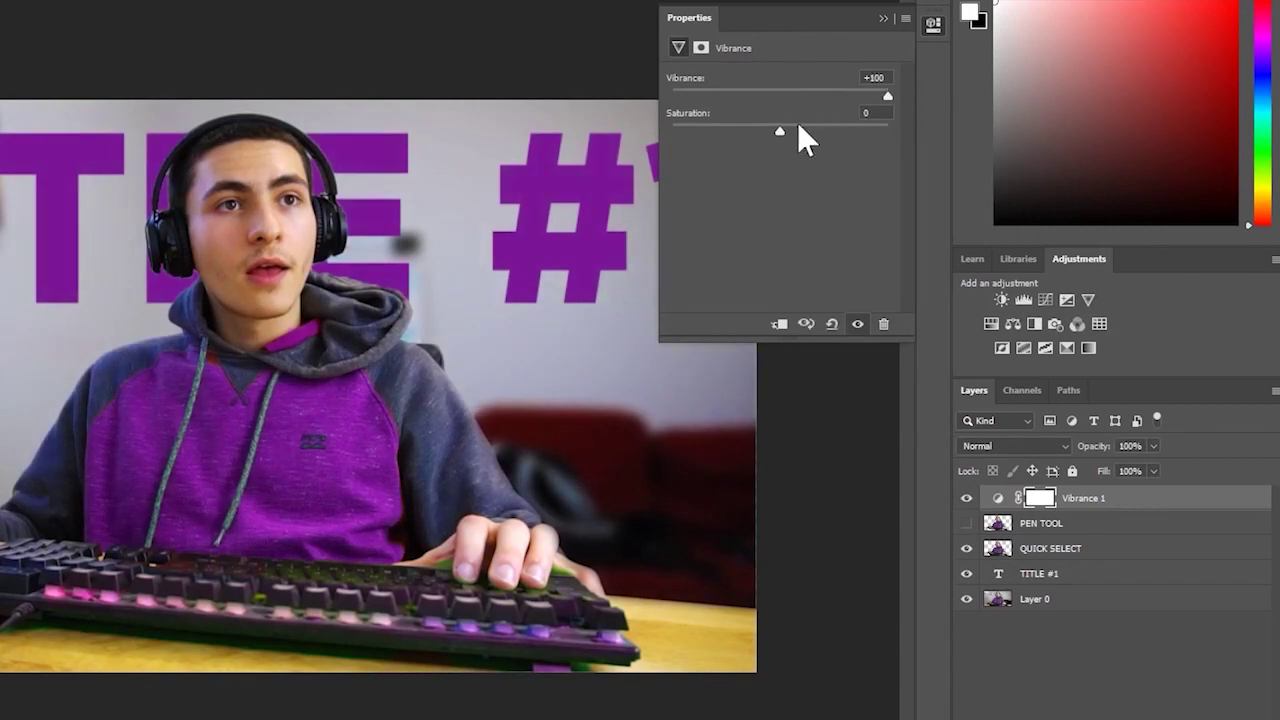
left_click_drag(781, 130, 781, 144)
left_click_drag(872, 94, 779, 106)
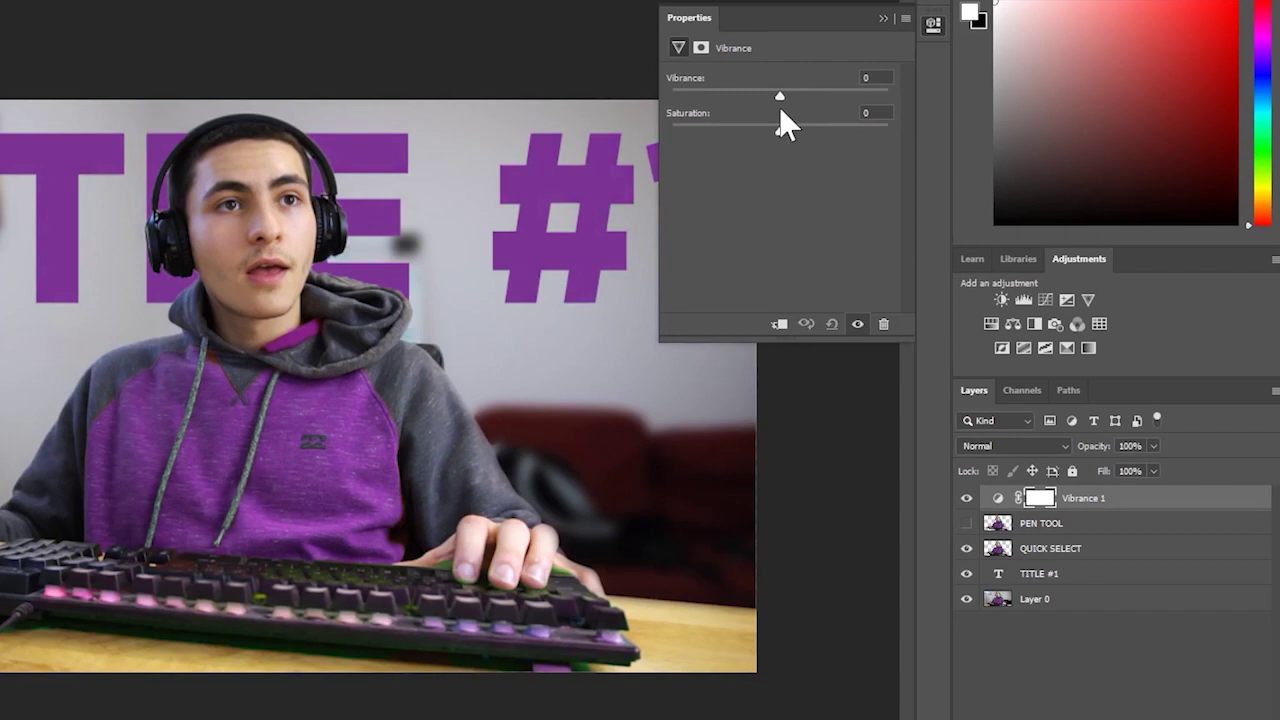
- Delete the Vibrance 1 adjustment layer and close the properties panel
left_click(1105, 499)
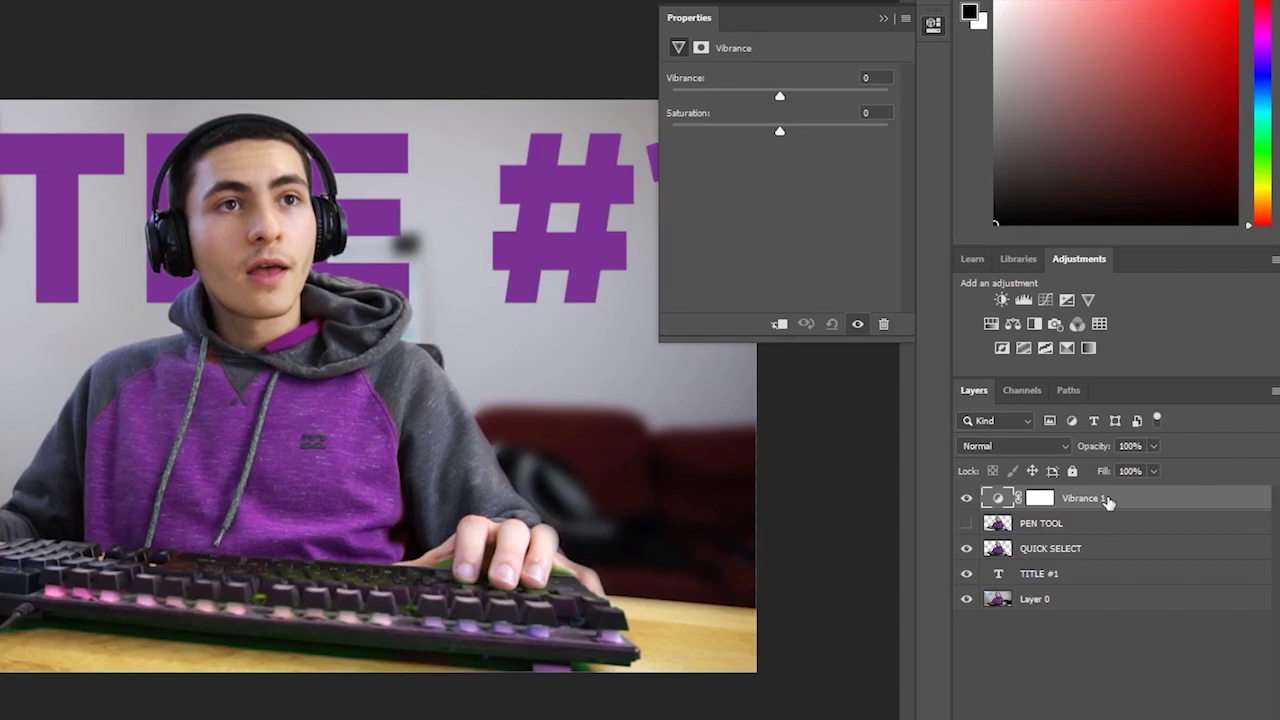
key("ctrl+backslash")
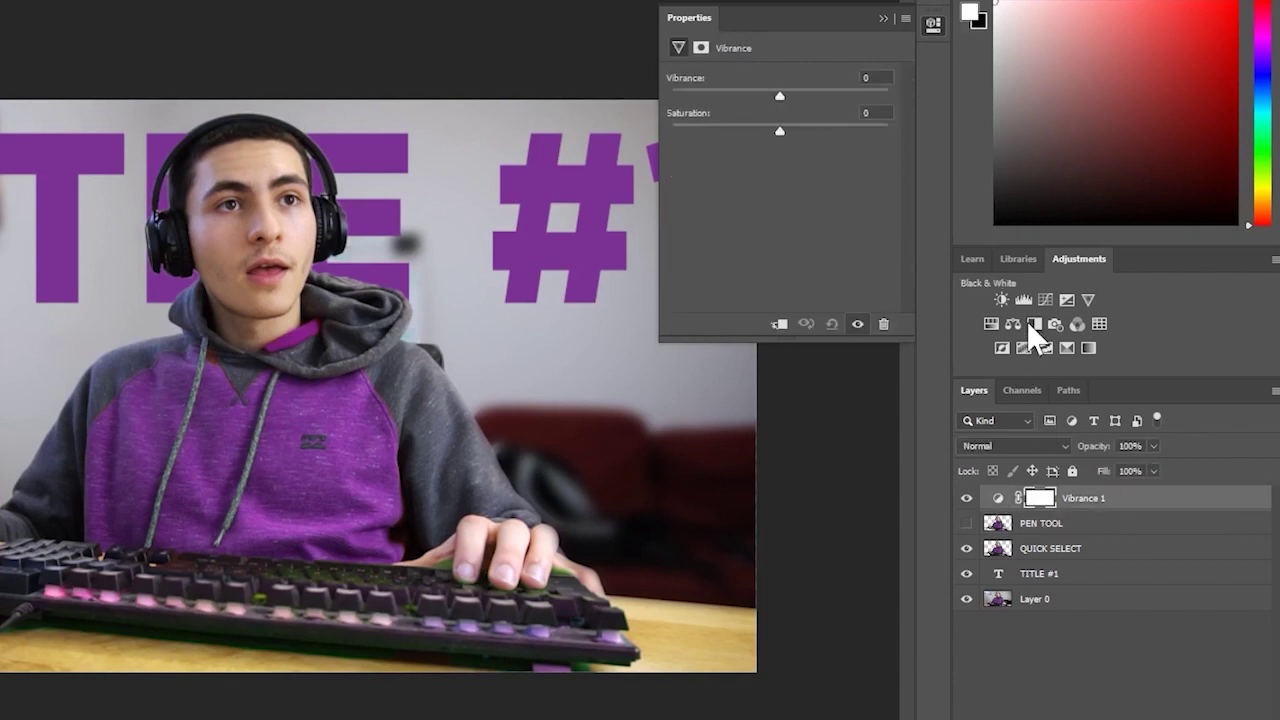
key("Delete")
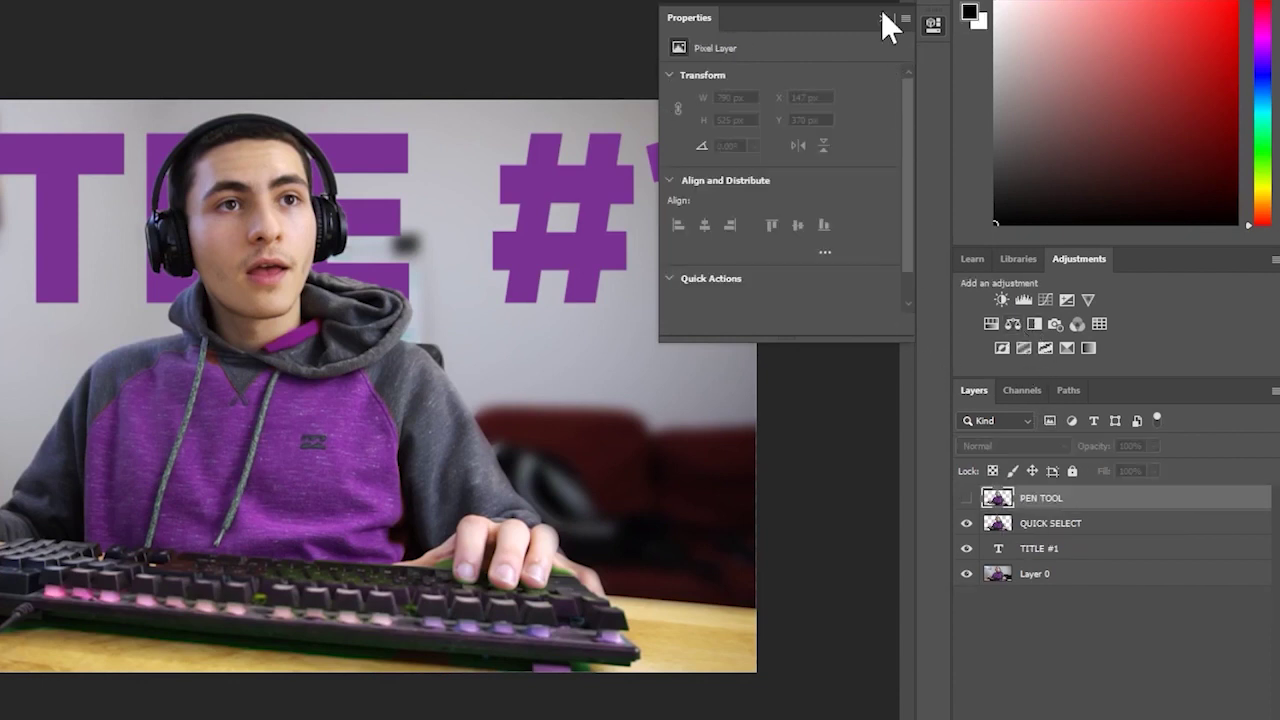
left_click(884, 17)
left_click_drag(870, 305, 834, 303)
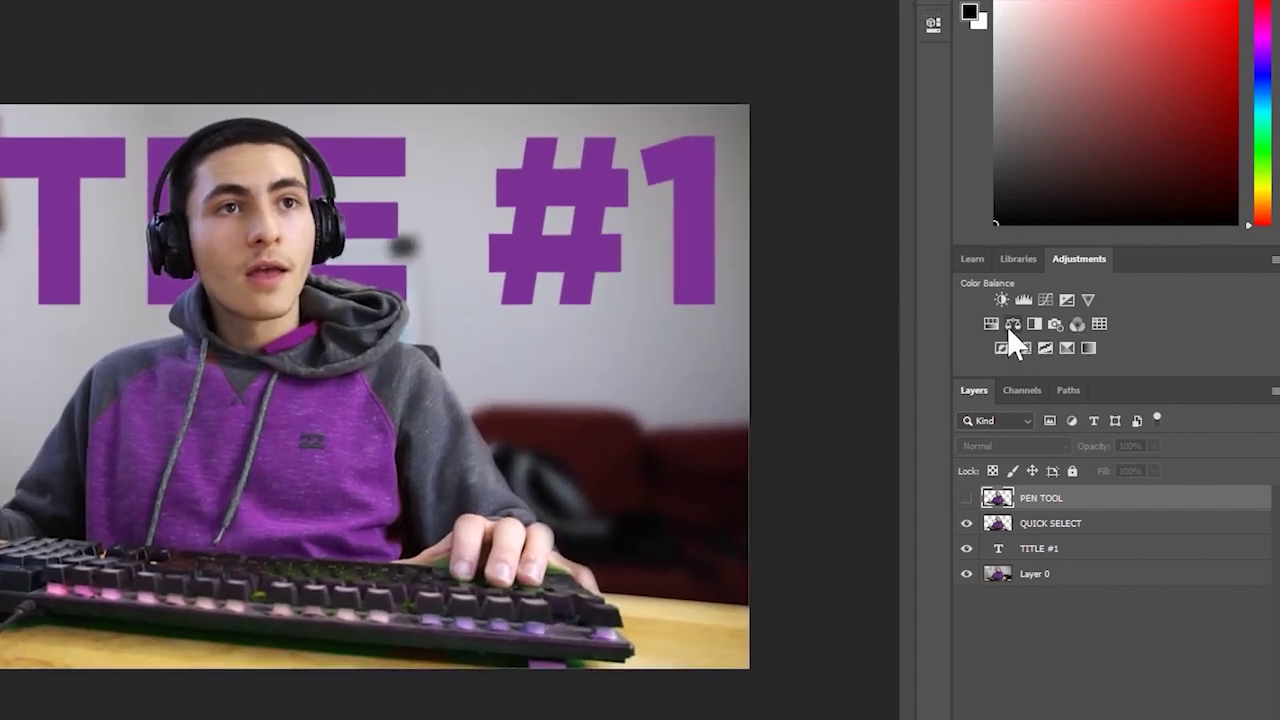
- Add Color Balance 1 with midtones at -51 yellow and Color Balance 2 at +52 blue
left_click(1013, 323)
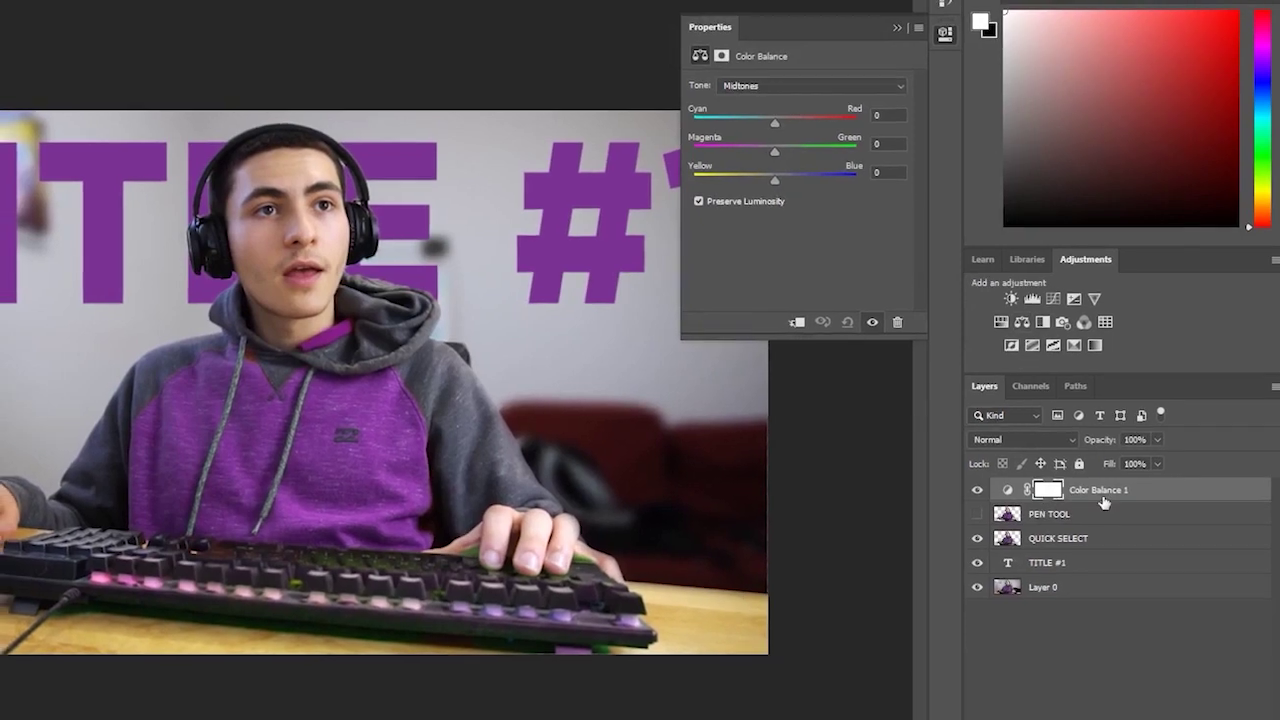
left_click_drag(778, 181, 741, 181)
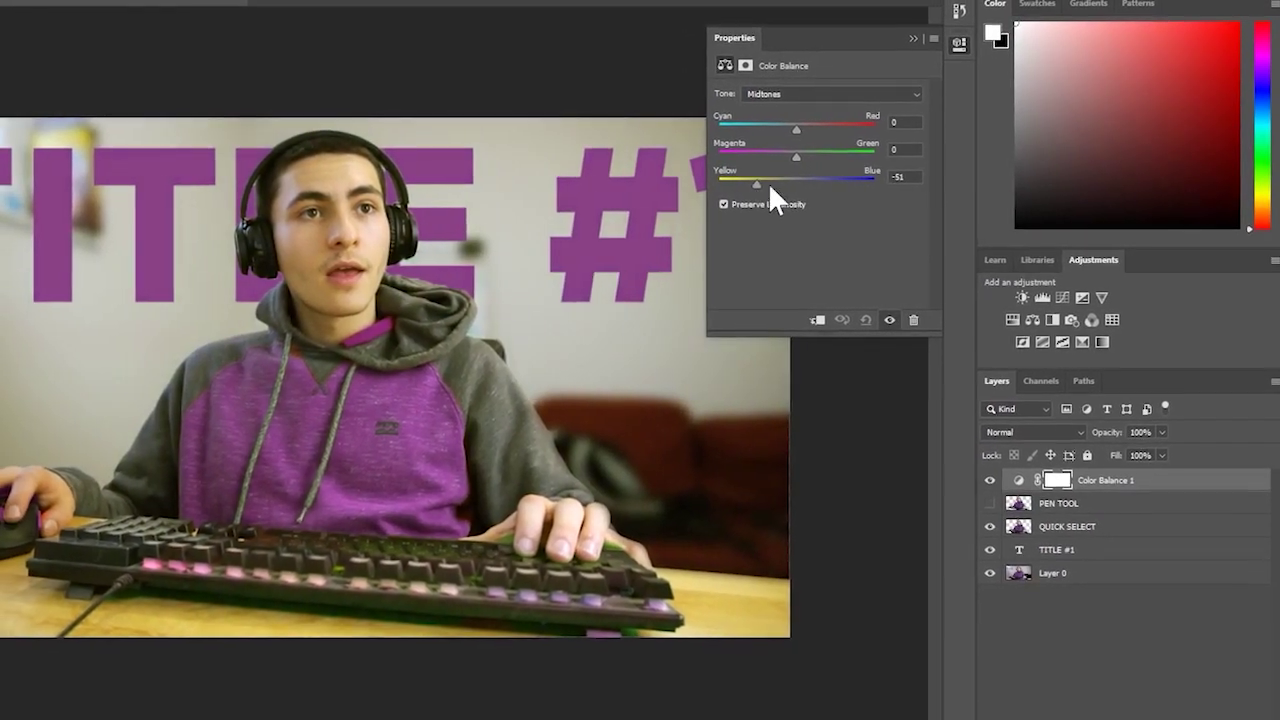
left_click(917, 41)
key("z")
left_click_drag(903, 140, 898, 174)
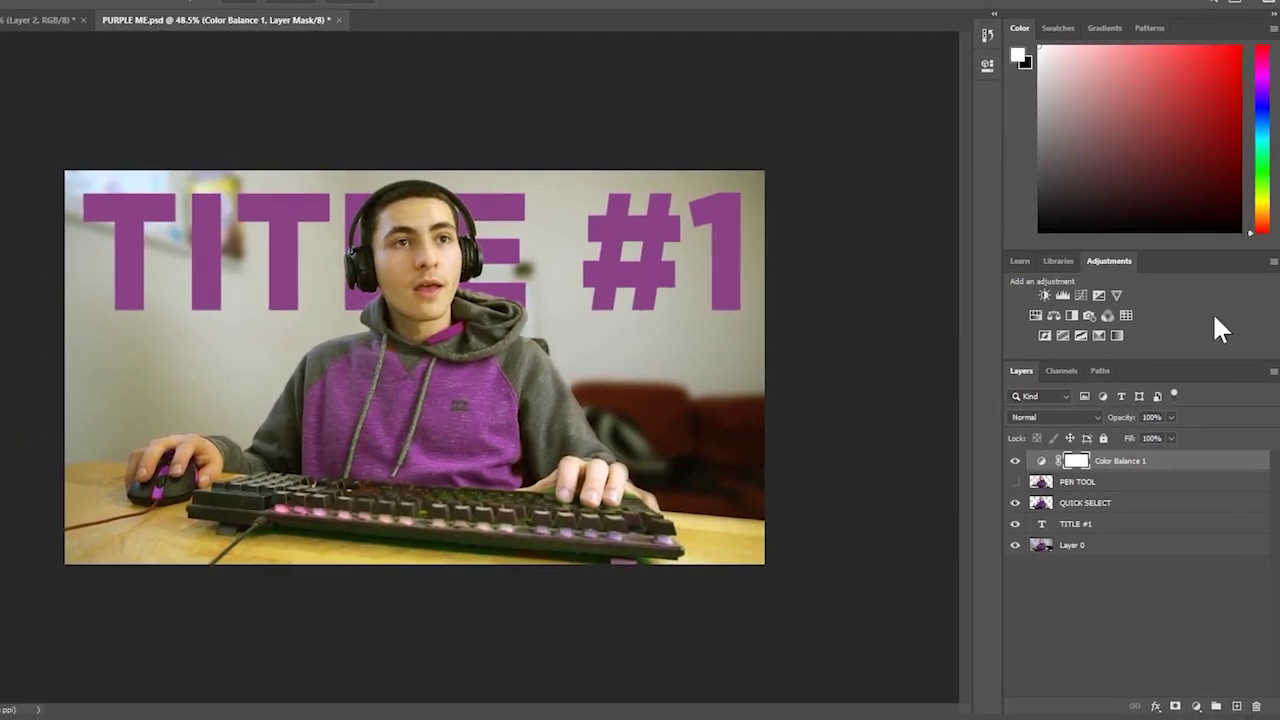
left_click(1156, 573)
left_click(1063, 312)
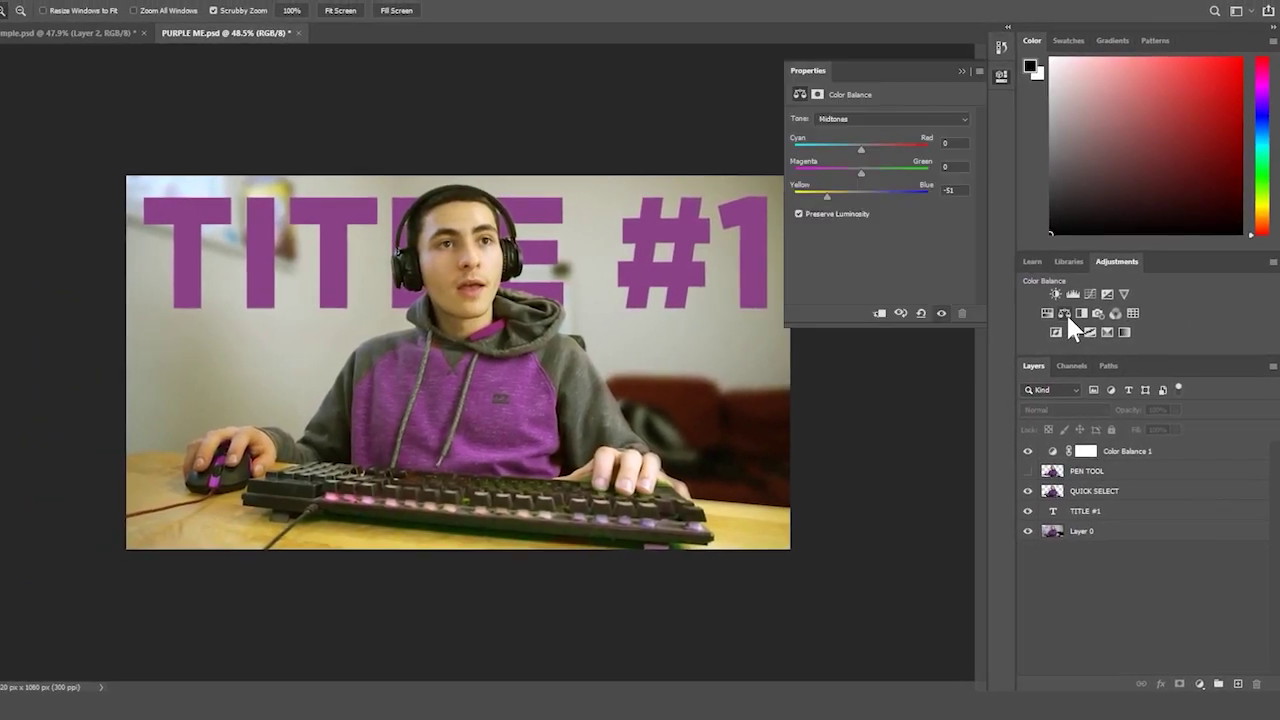
left_click_drag(849, 196, 891, 197)
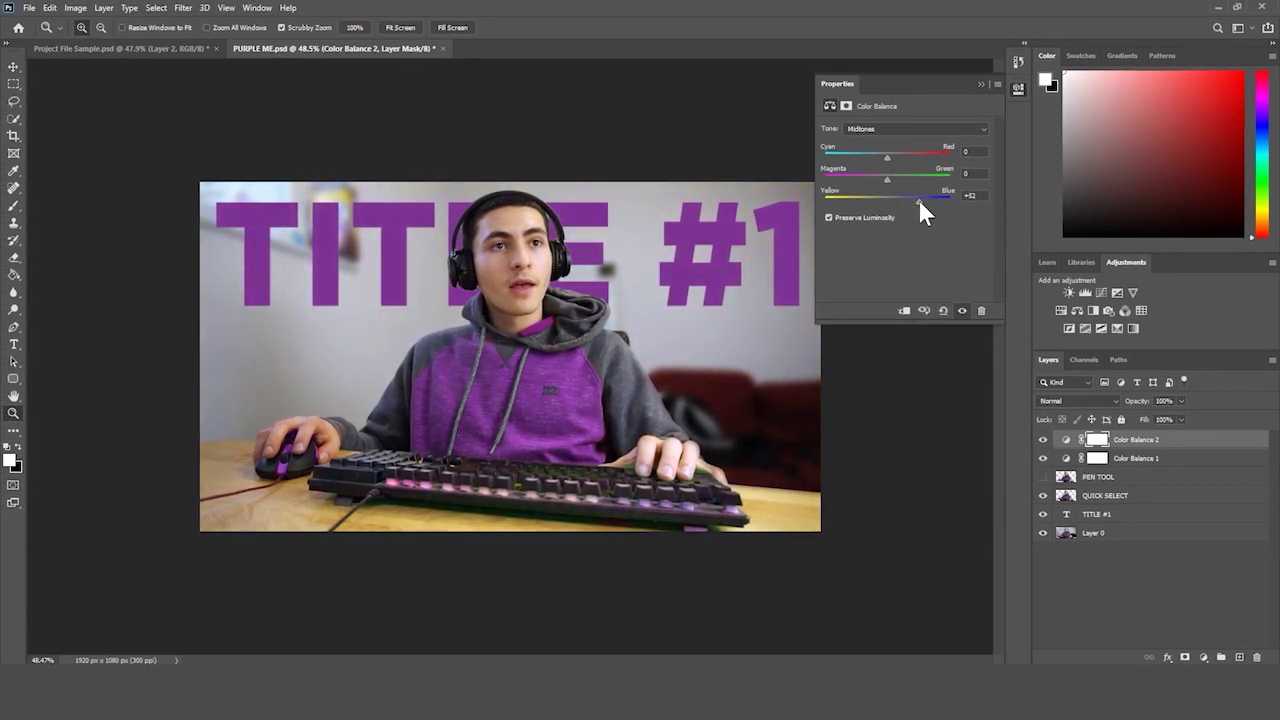
- Convert the Color Balance 1 and QUICK SELECT layers into a single Smart Object
left_click(1150, 460)
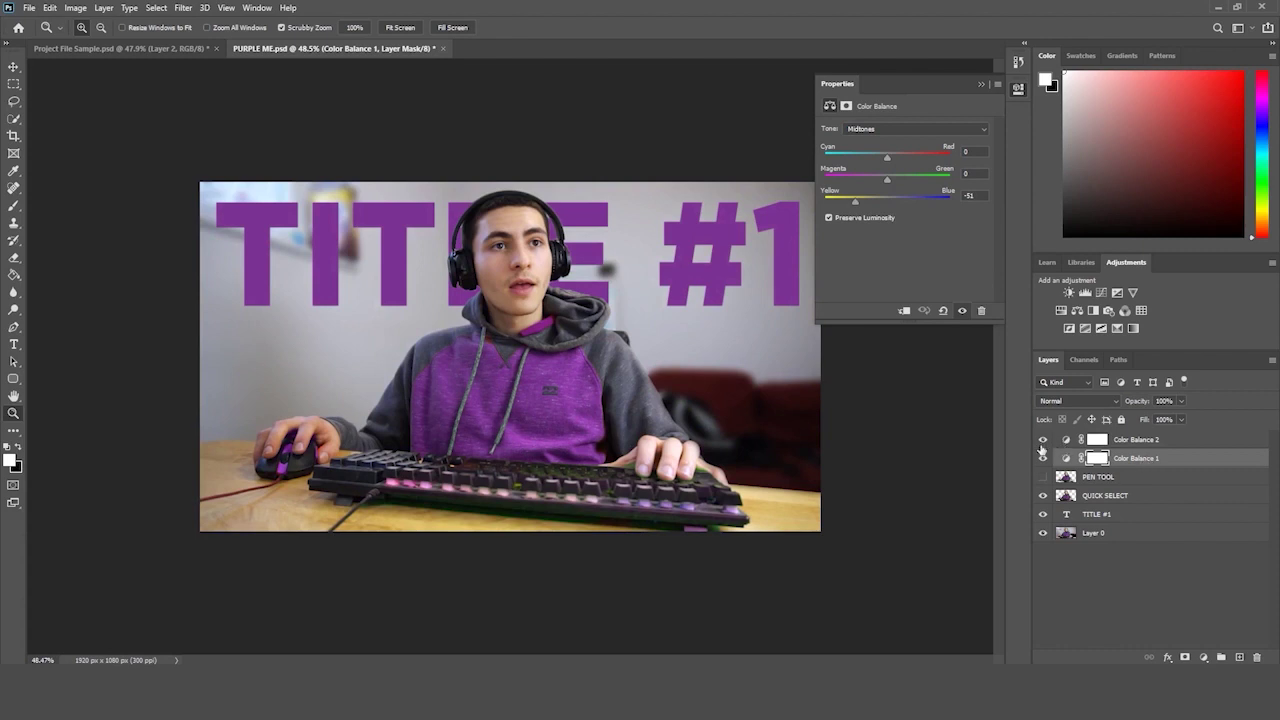
left_click(1117, 497, "ctrl")
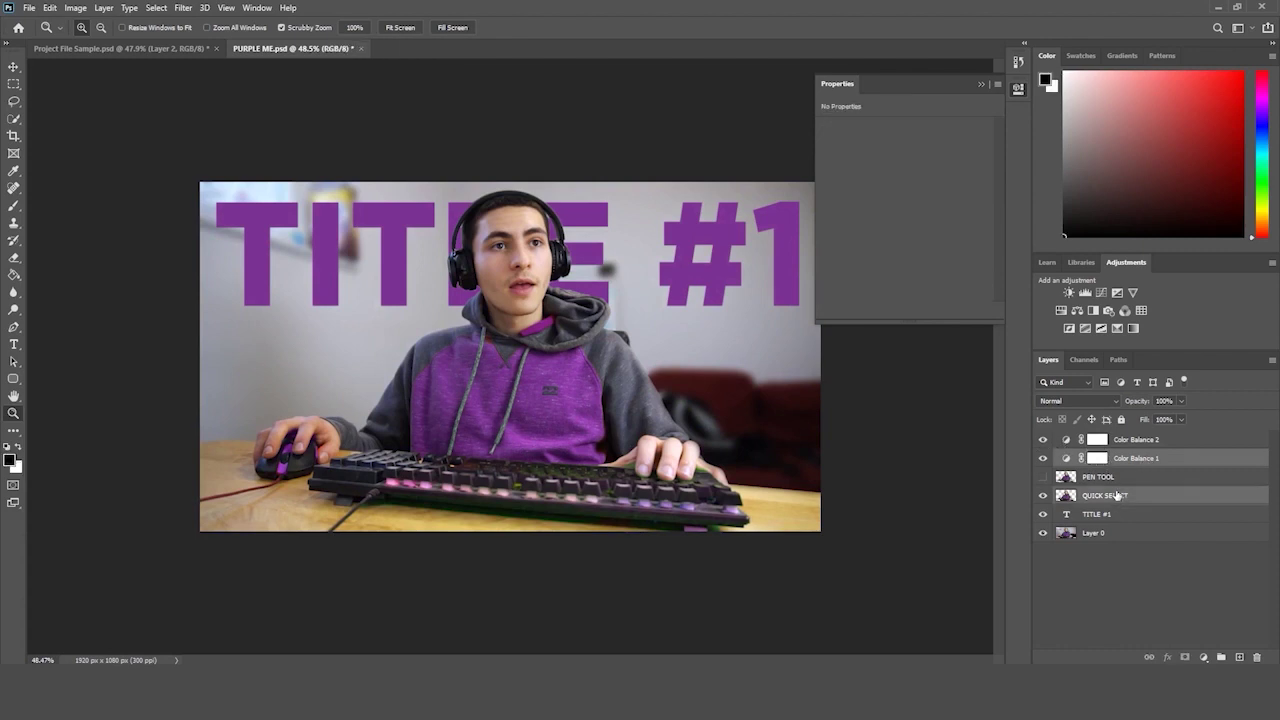
right_click(1117, 497)
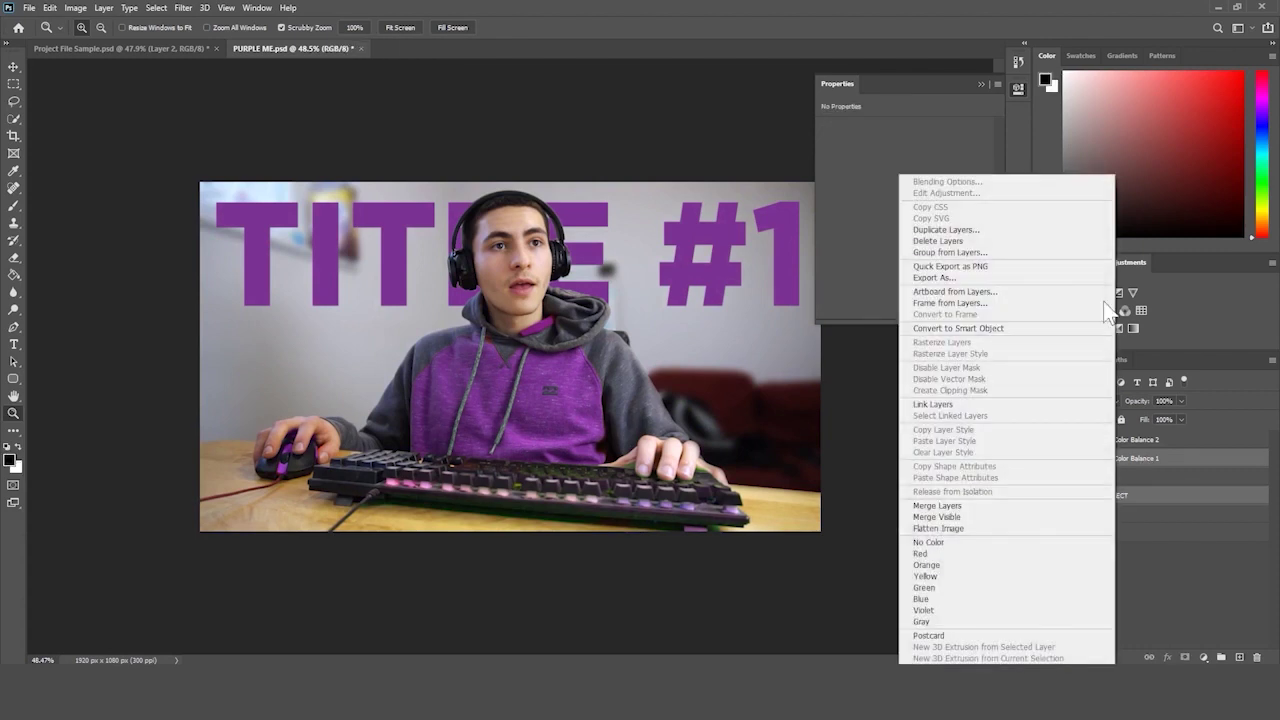
left_click(1028, 330)
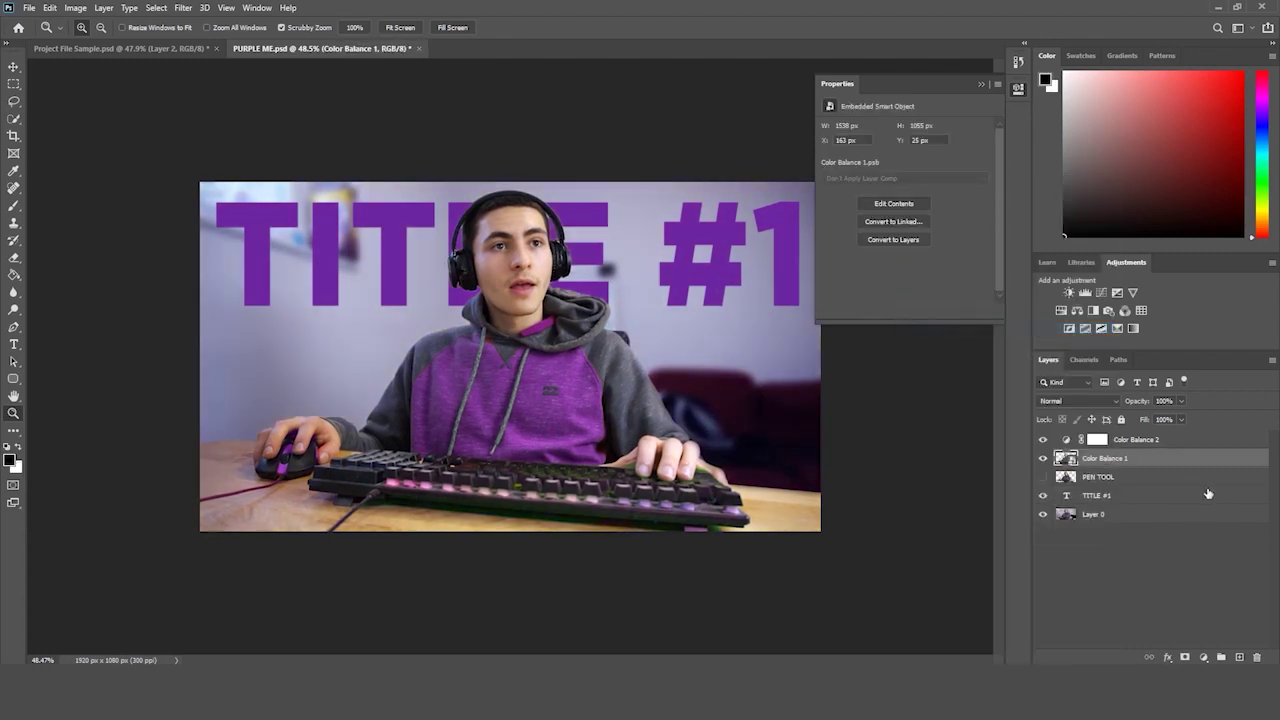
- Hide and then delete the Color Balance 2 adjustment layer
left_click(1041, 441)
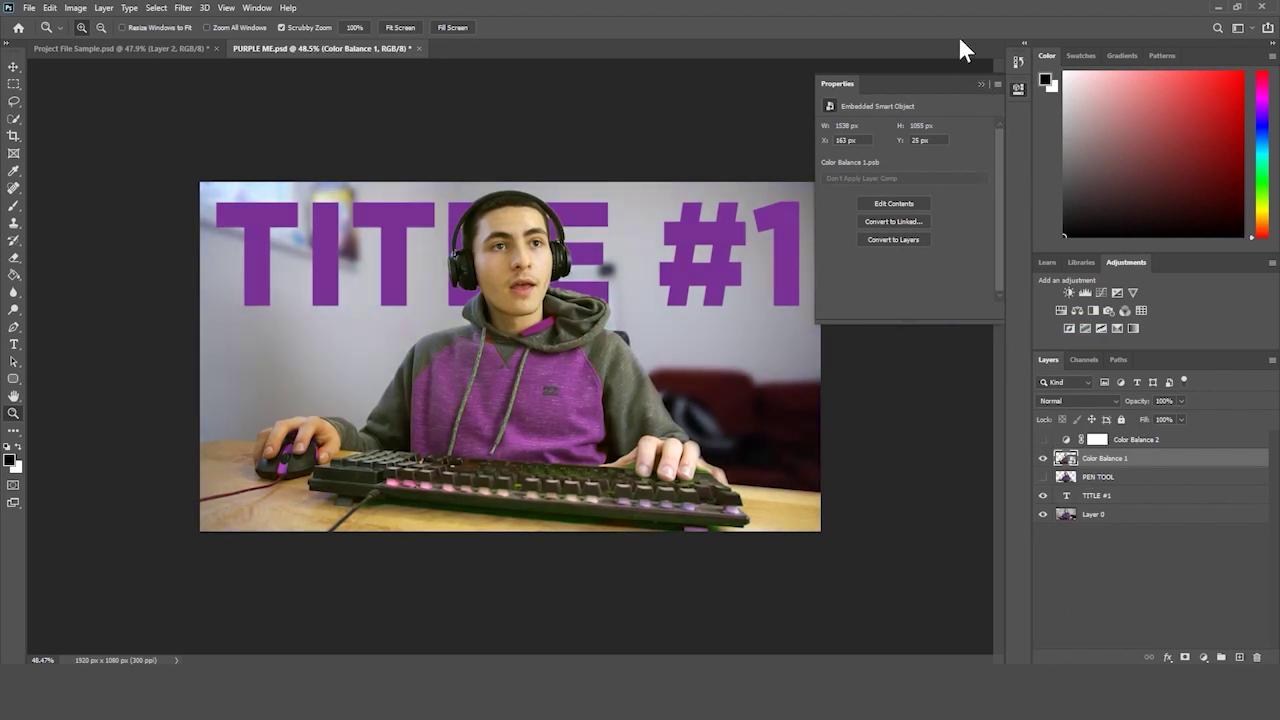
left_click(981, 84)
scroll(604, 288, "down", 2)
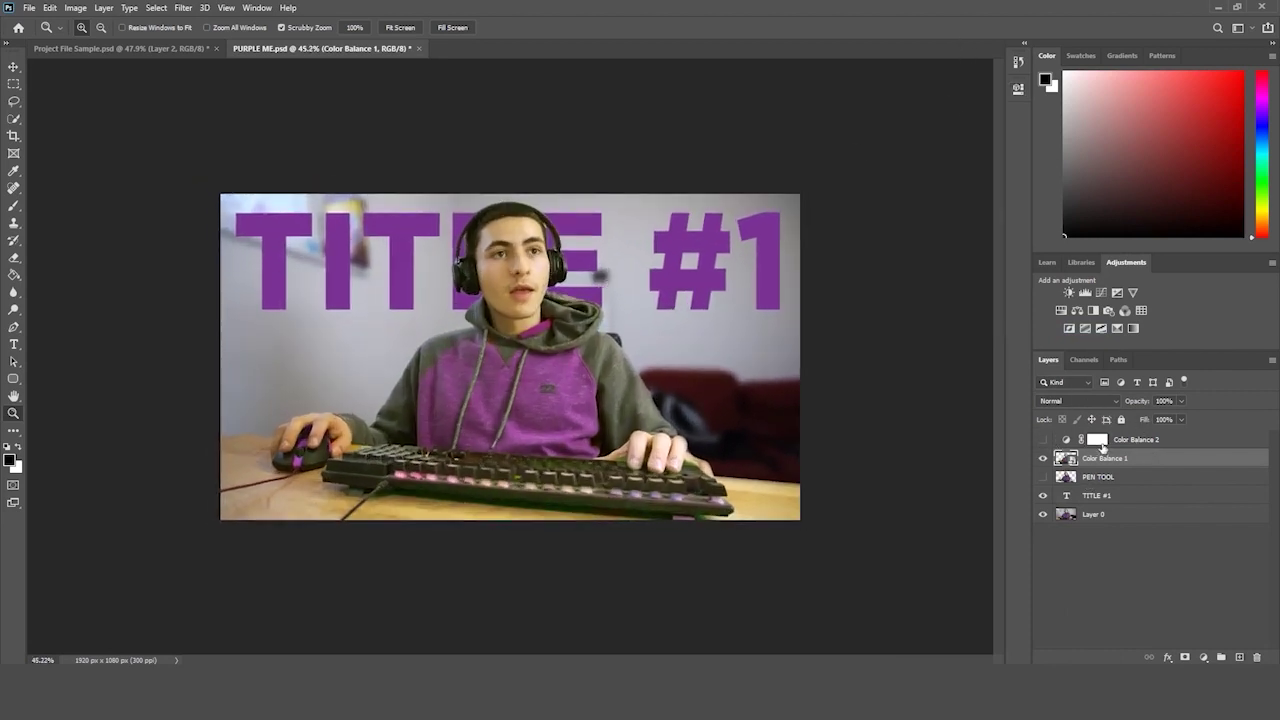
left_click(1134, 443)
key("Delete")
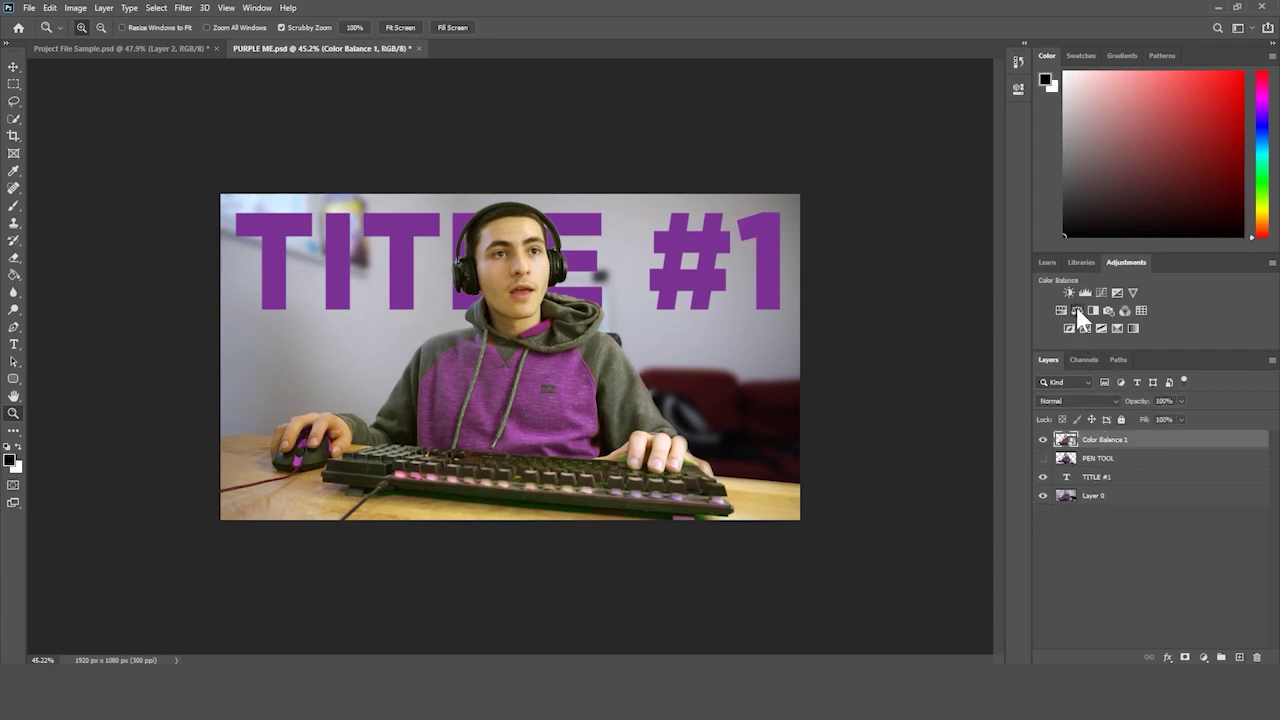
- Add a new Color Balance with midtones Yellow/Blue at +48, toggling it to compare at about 60% zoom
left_click(1076, 310)
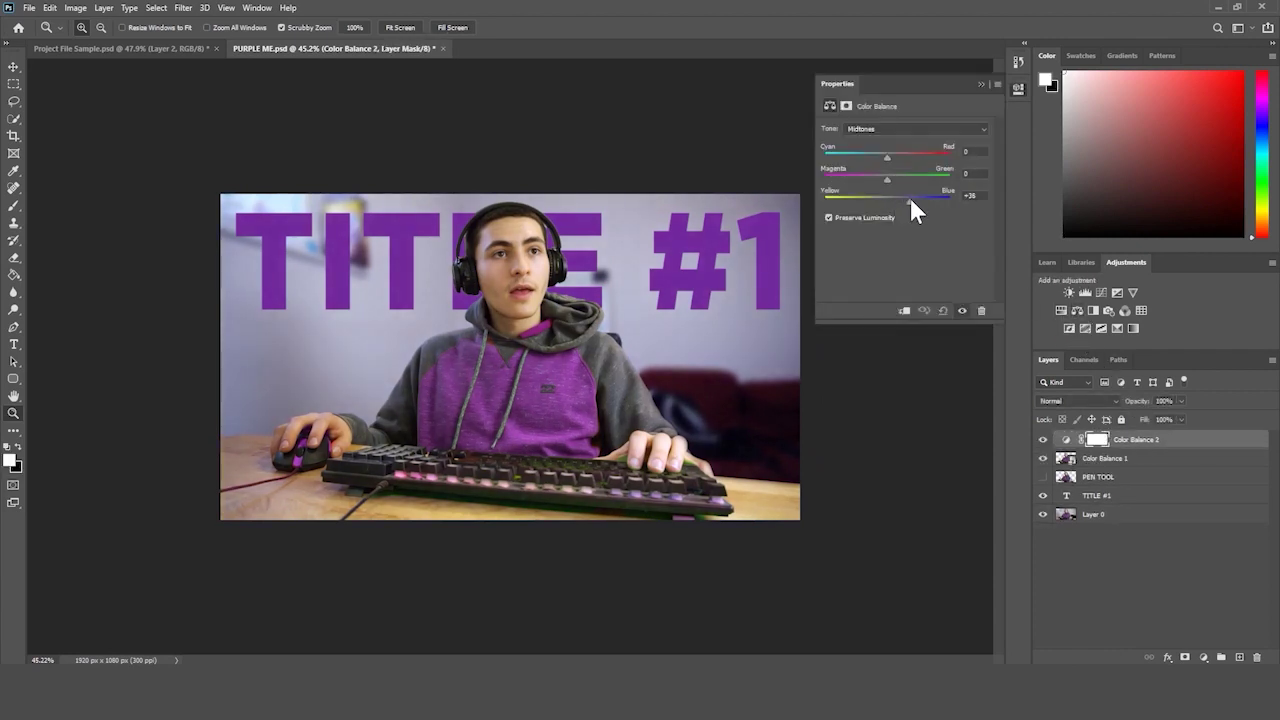
left_click_drag(915, 198, 918, 198)
left_click(981, 84)
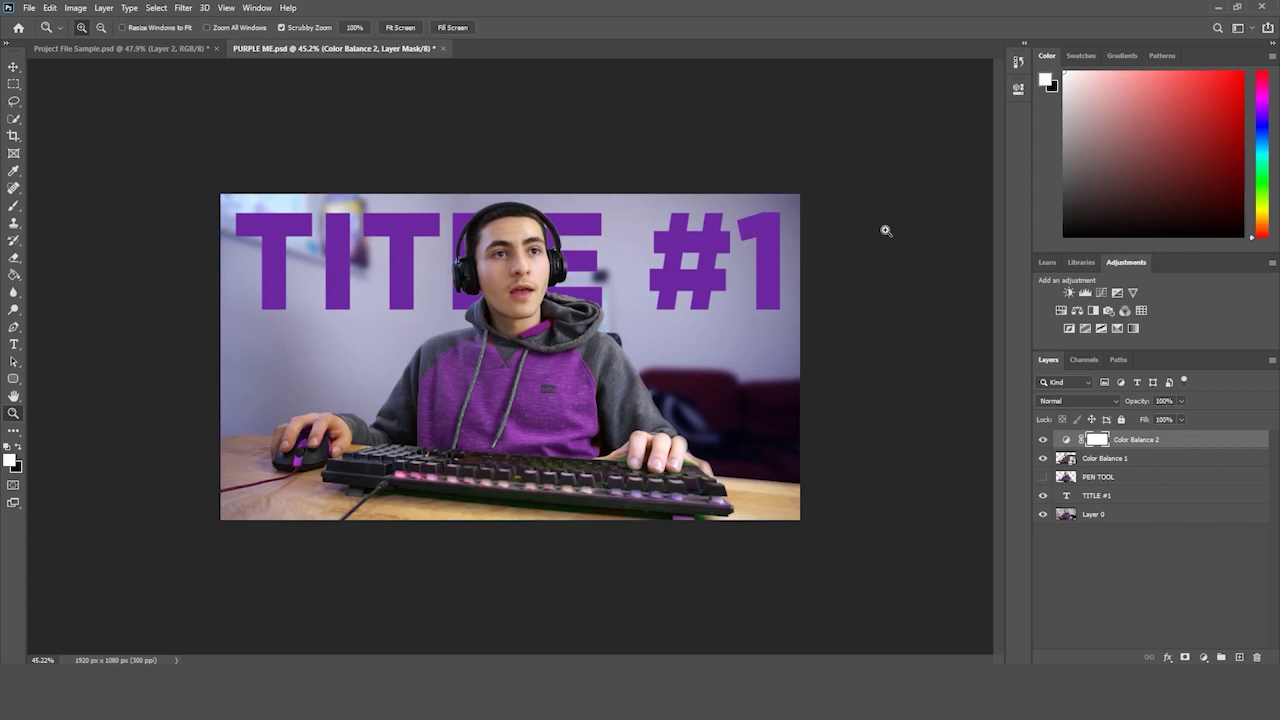
left_click_drag(886, 231, 904, 240)
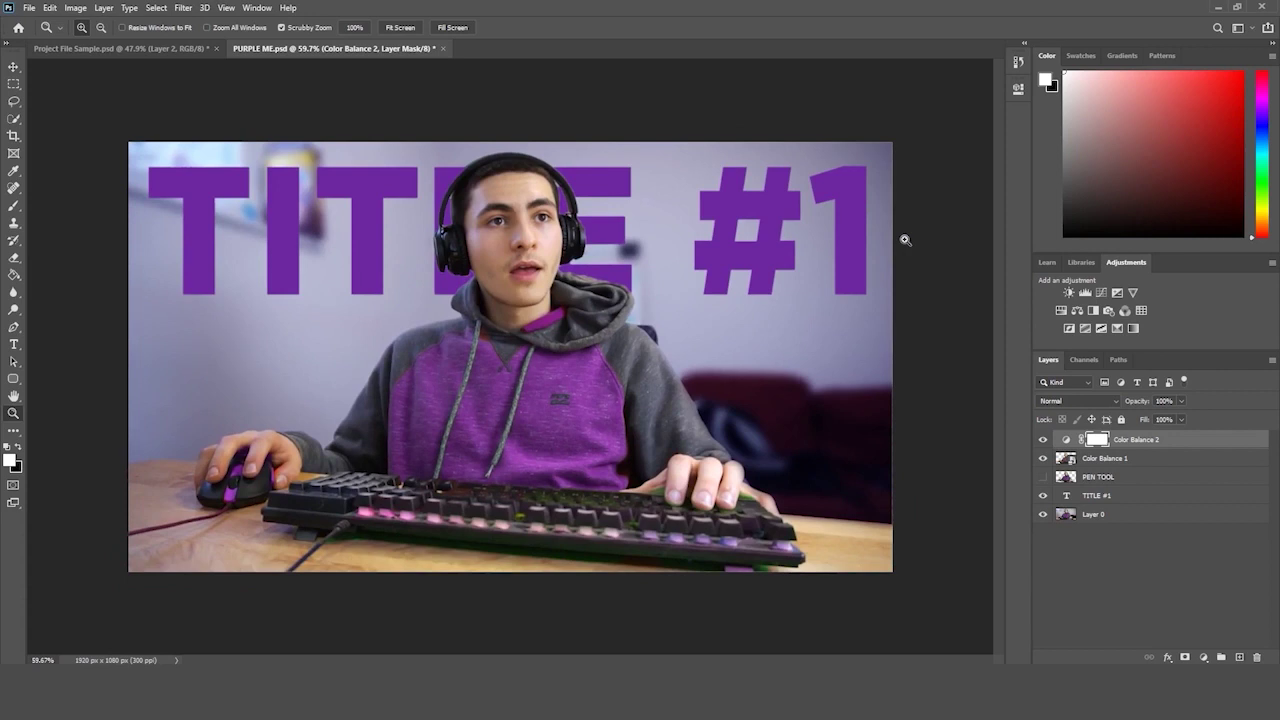
left_click(1042, 443)
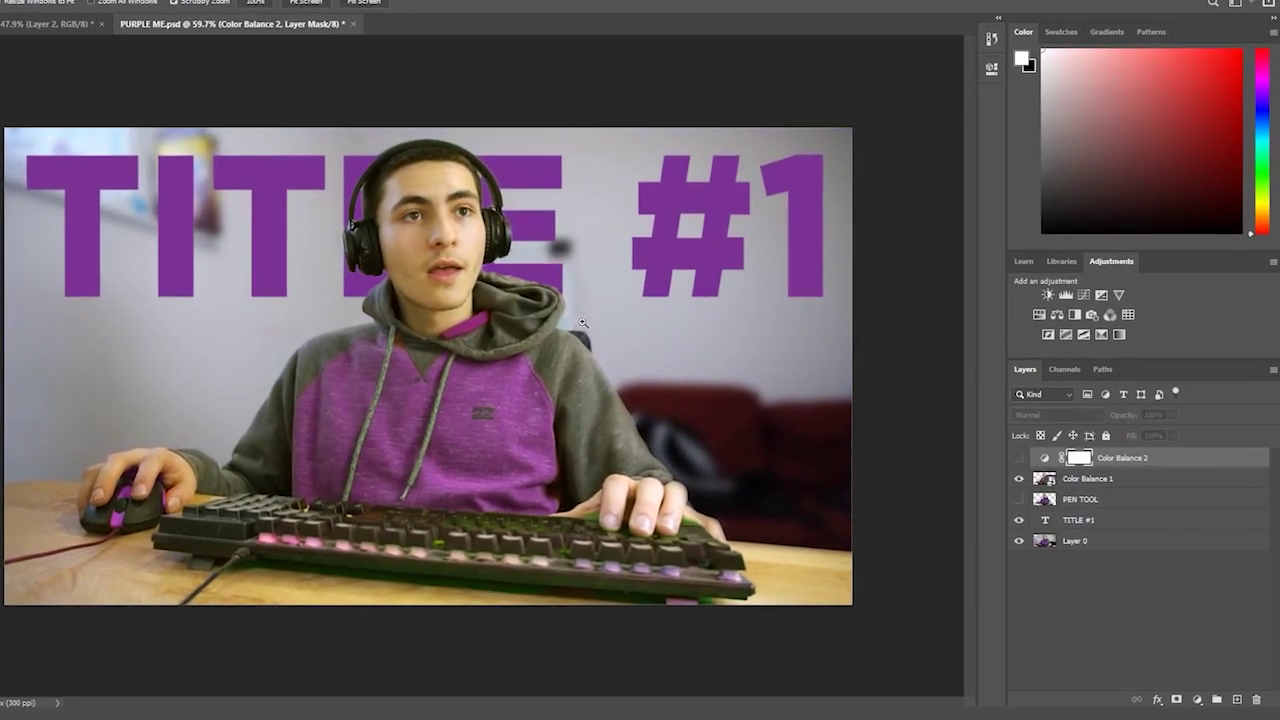
left_click(1024, 455)
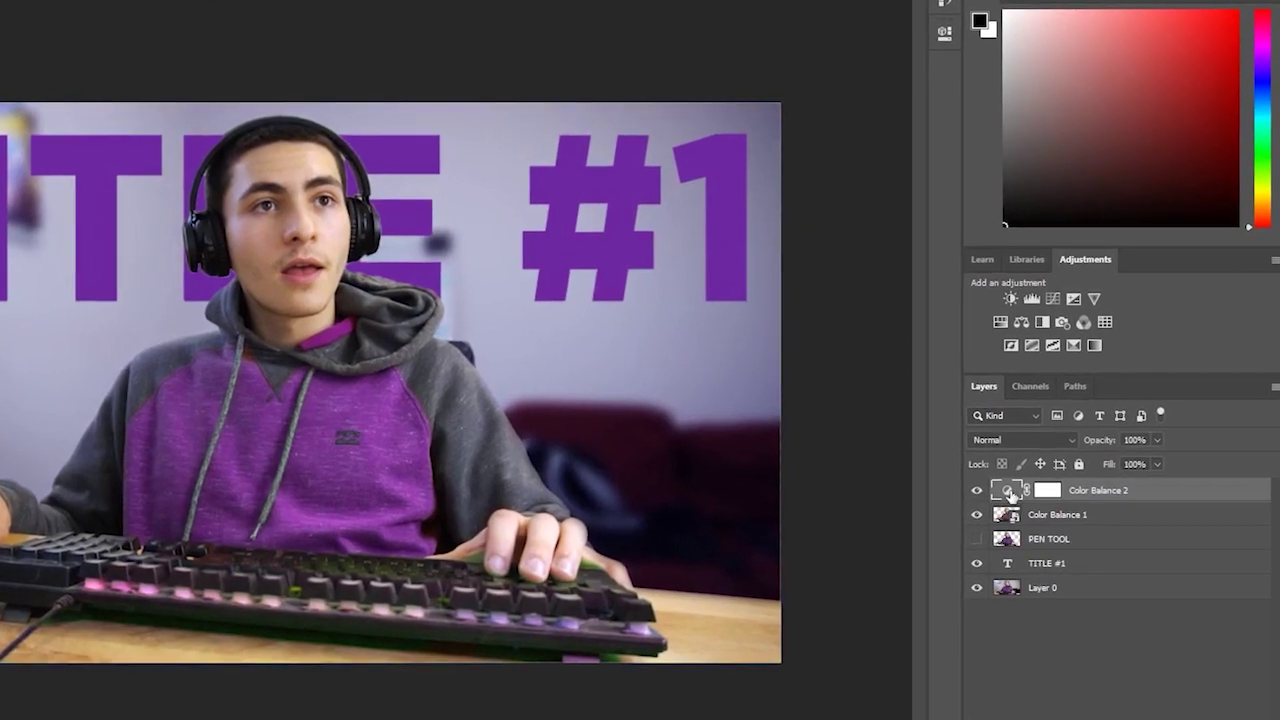
double_click(1011, 486)
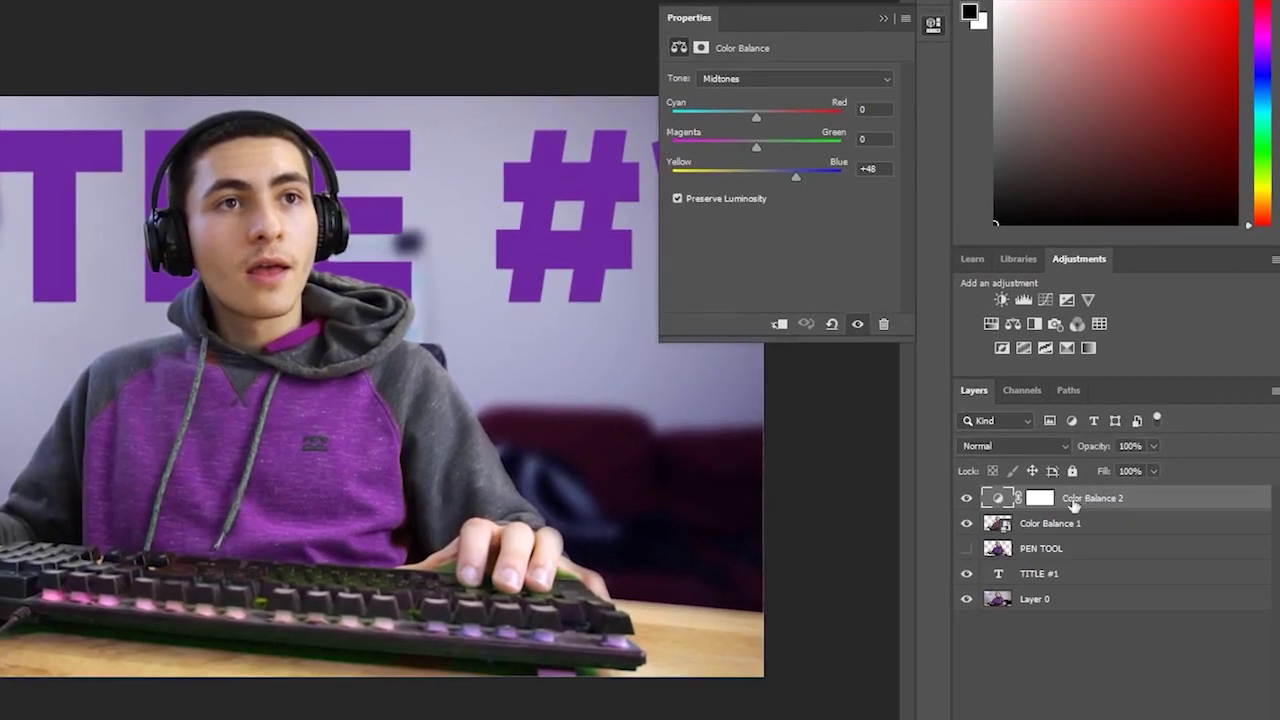
double_click(1040, 498)
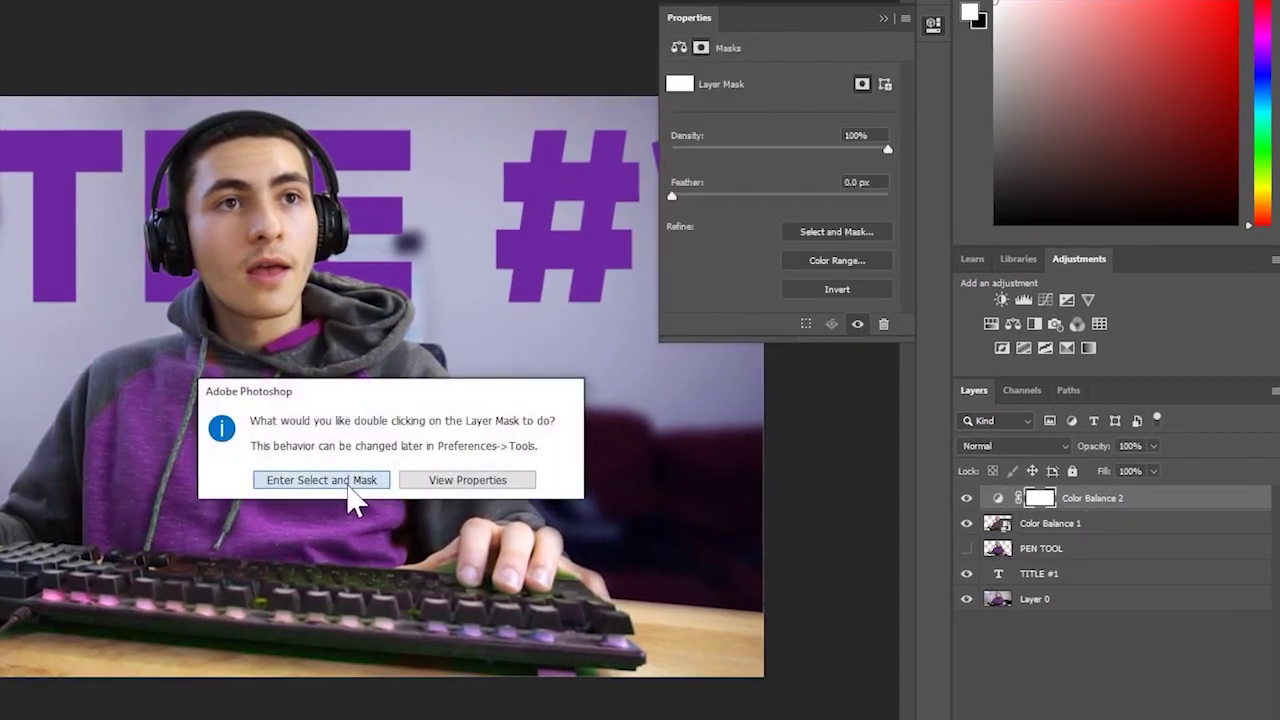
left_click(378, 483)
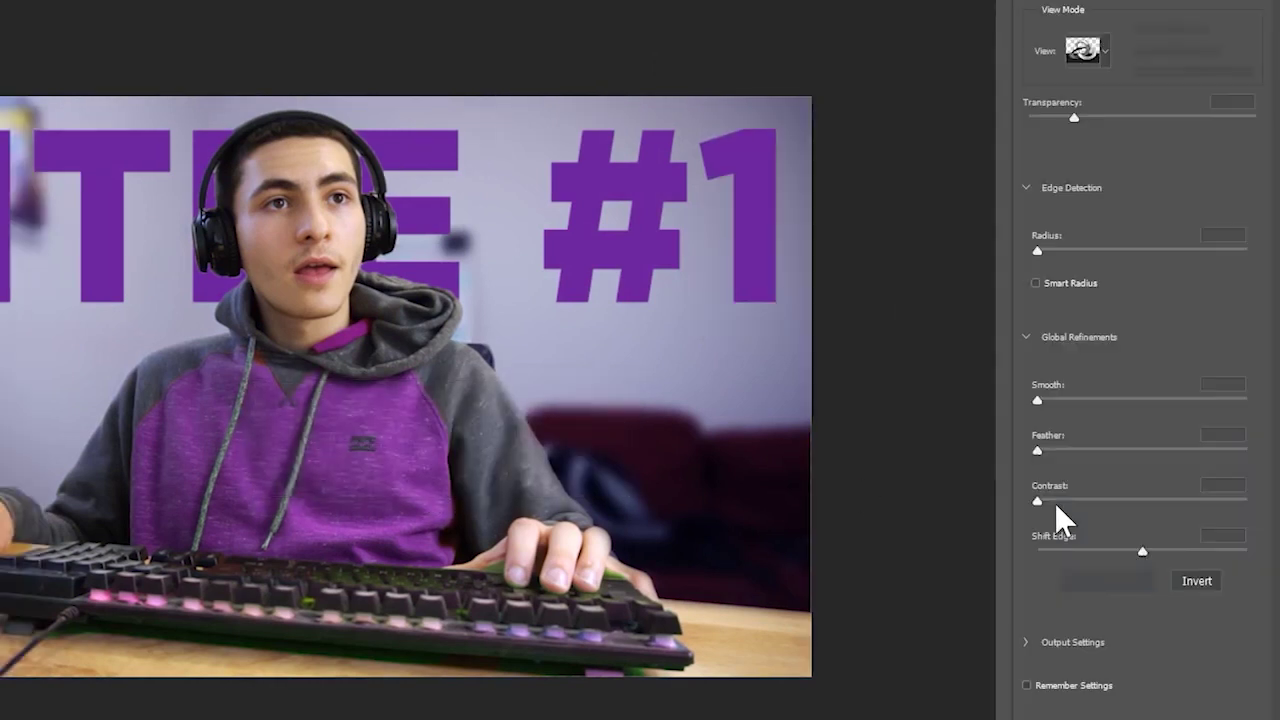
key("Escape")
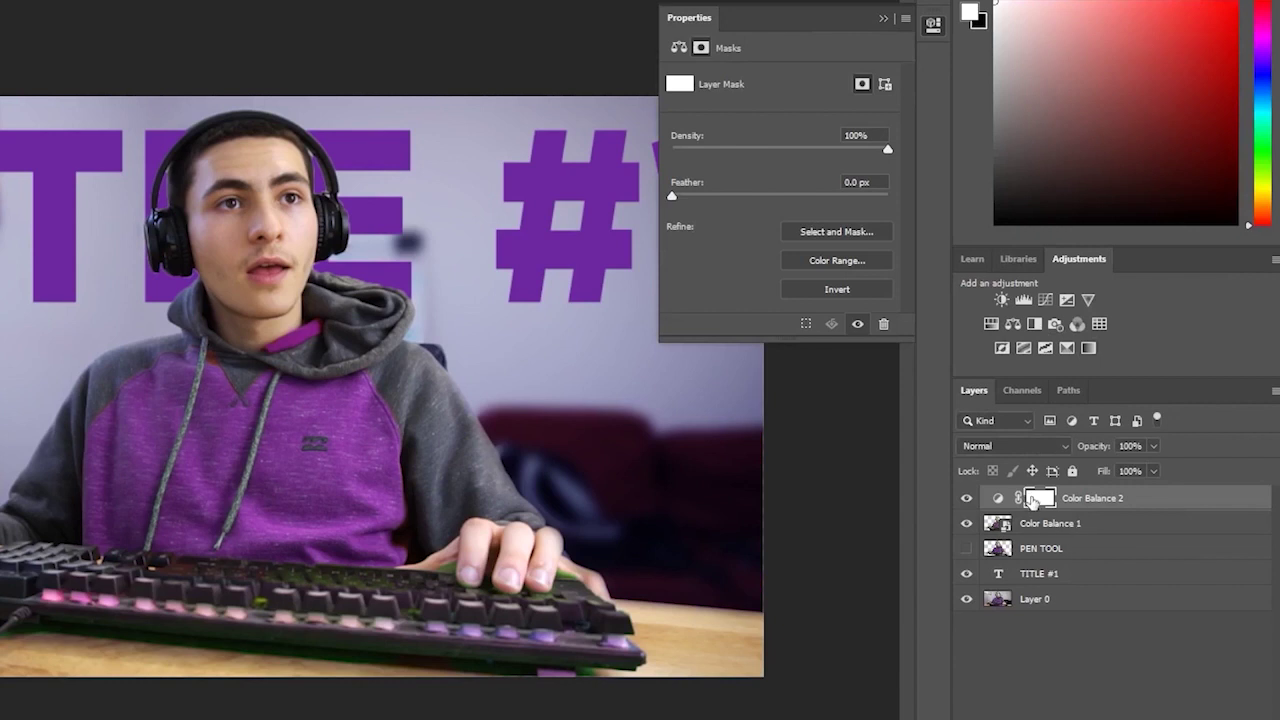
left_click(1085, 522)
left_click(1080, 500)
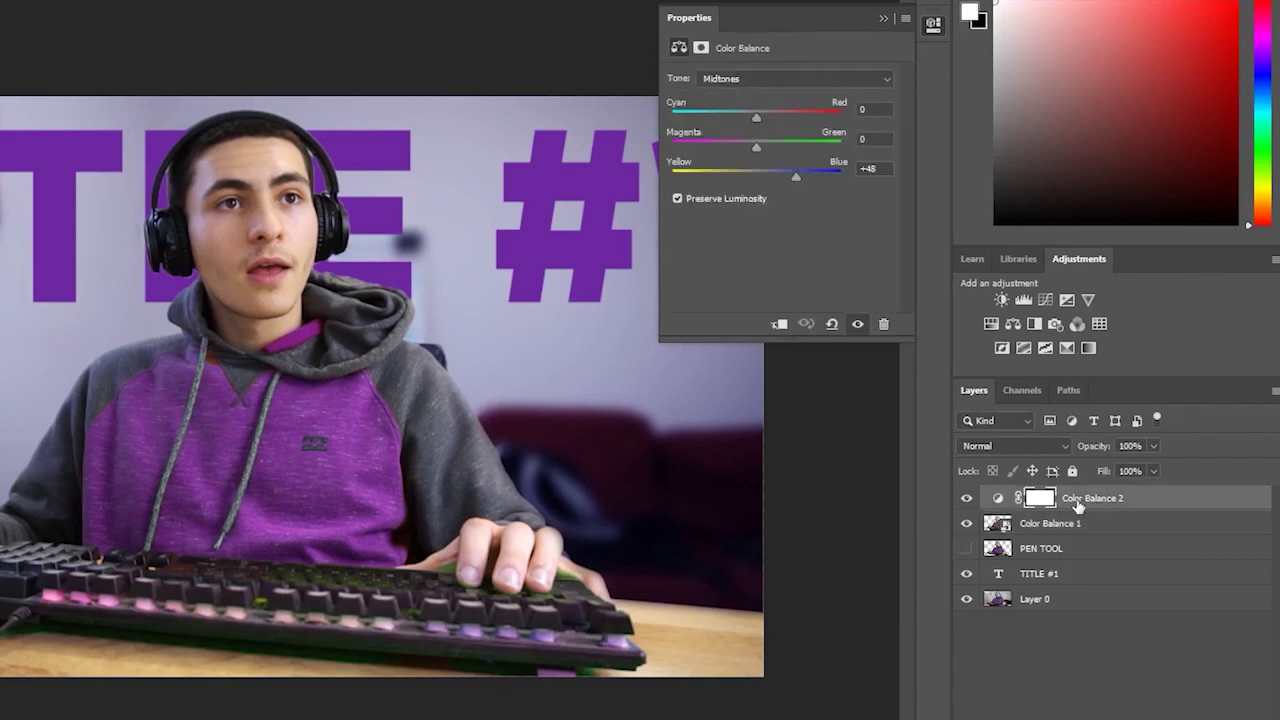
left_click(882, 19)
left_click(933, 24)
left_click(1035, 500)
left_click(999, 498)
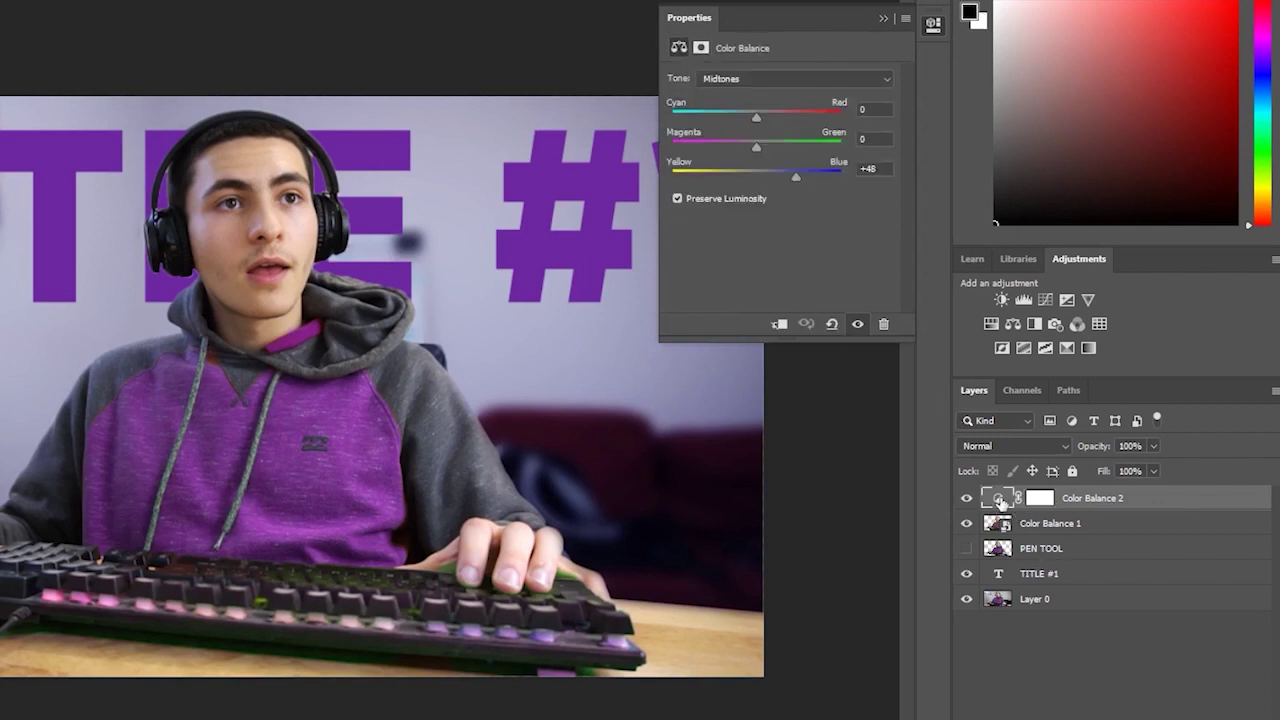
left_click(1048, 502)
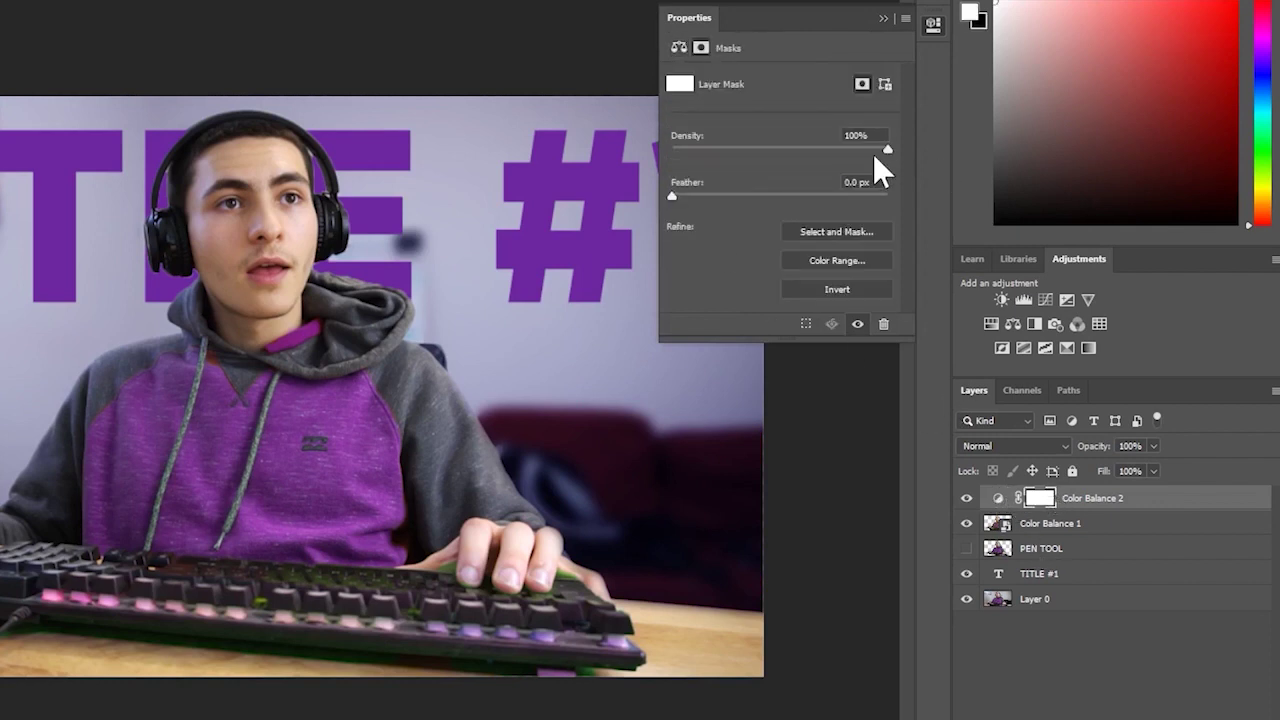
left_click(1136, 656)
left_click(1107, 500)
key("Delete")
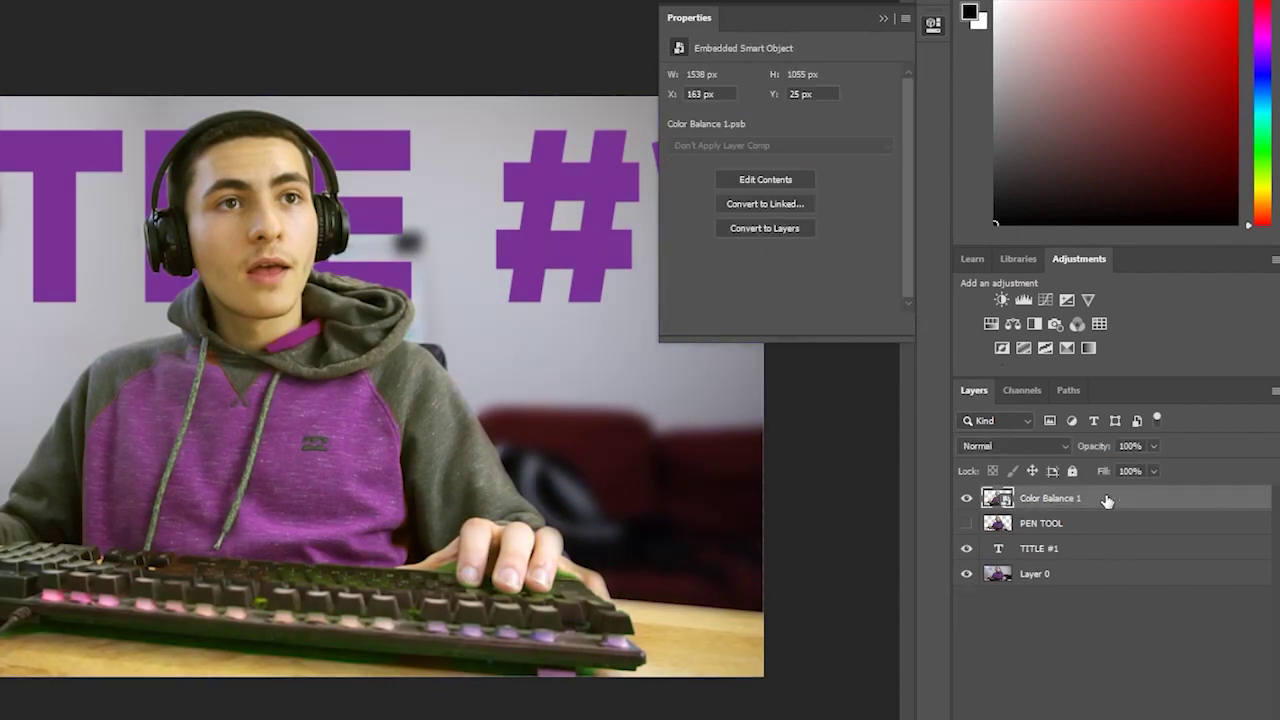
key("ctrl+z")
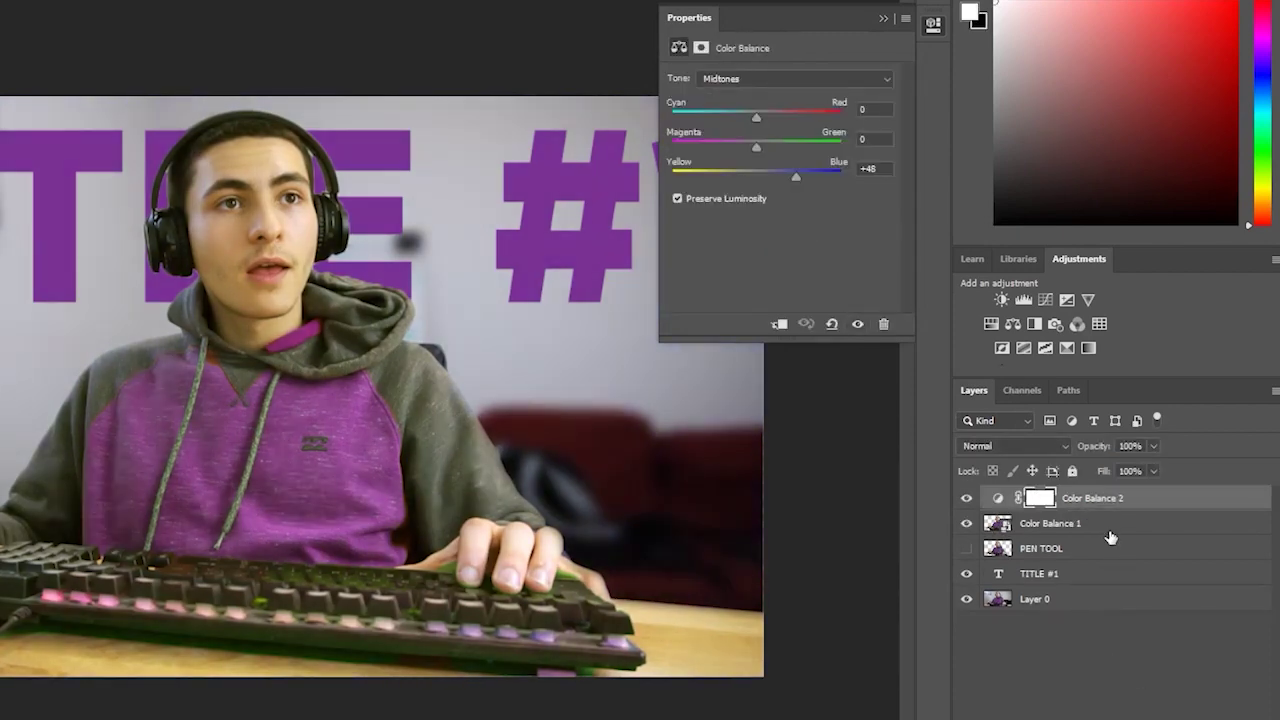
key("ctrl+shift+z")
key("ctrl+z")
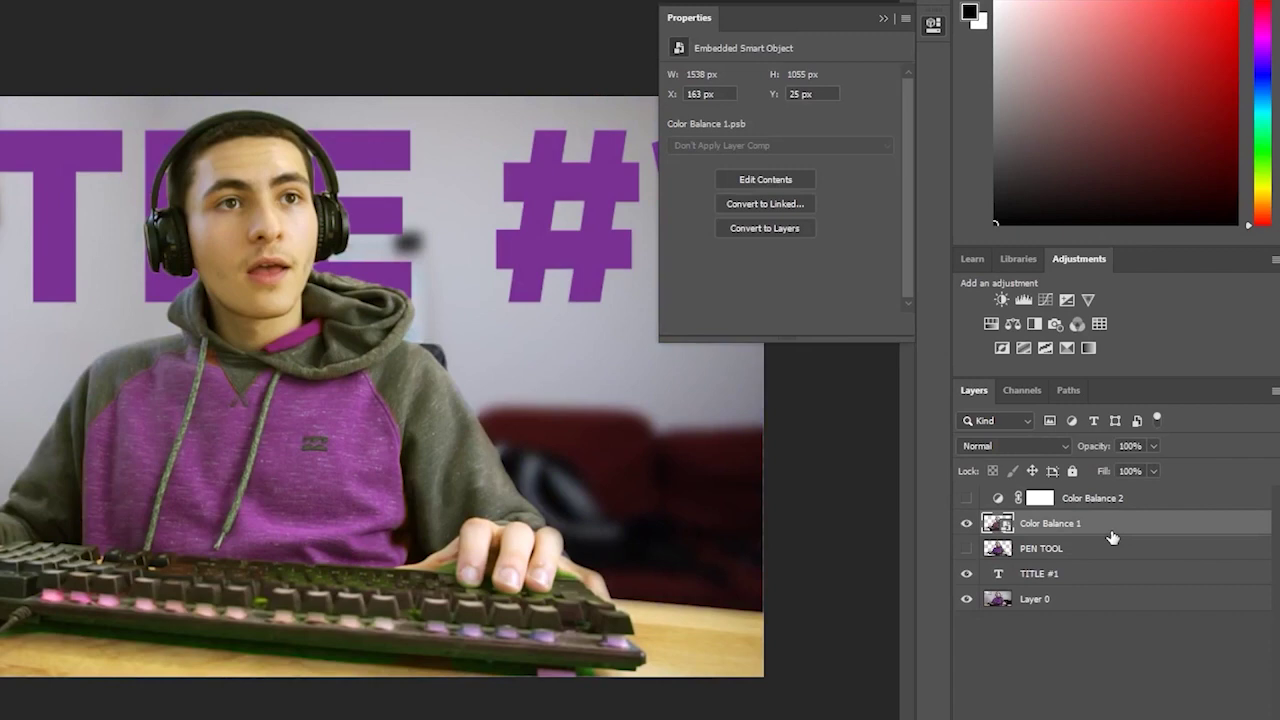
key("ctrl+z")
key("ctrl+z")
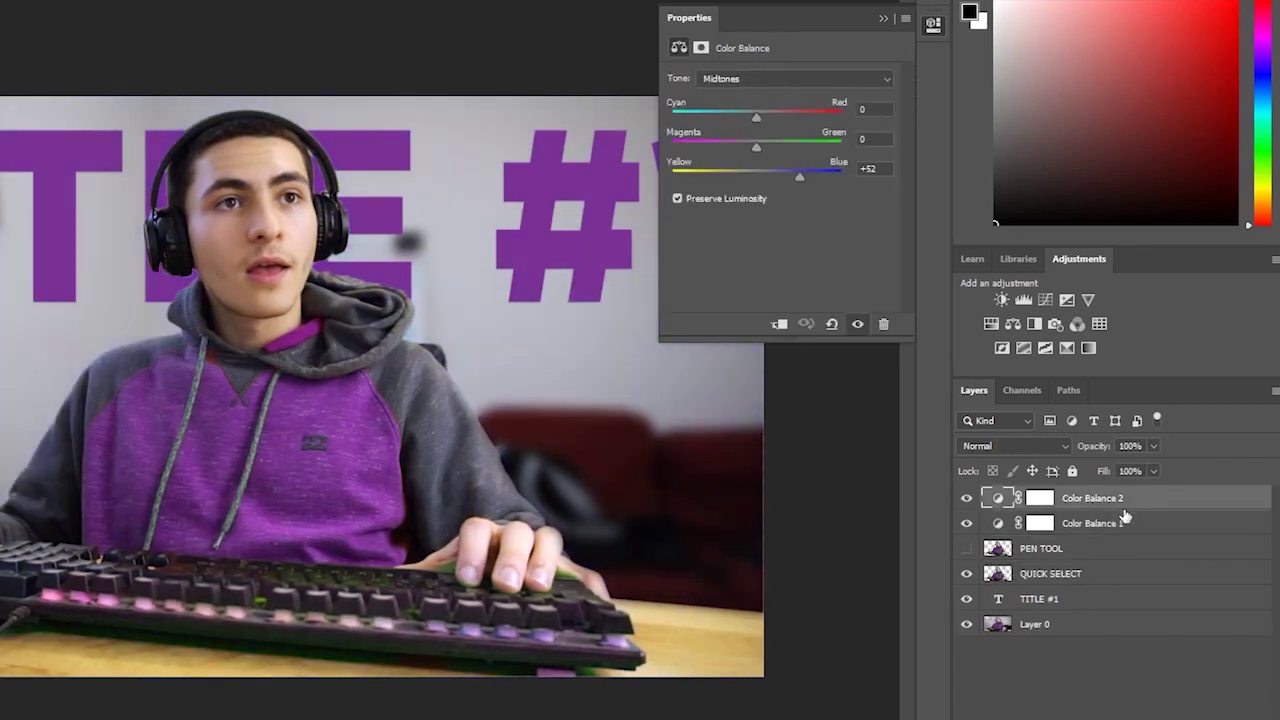
key("ctrl+z")
left_click(1089, 639)
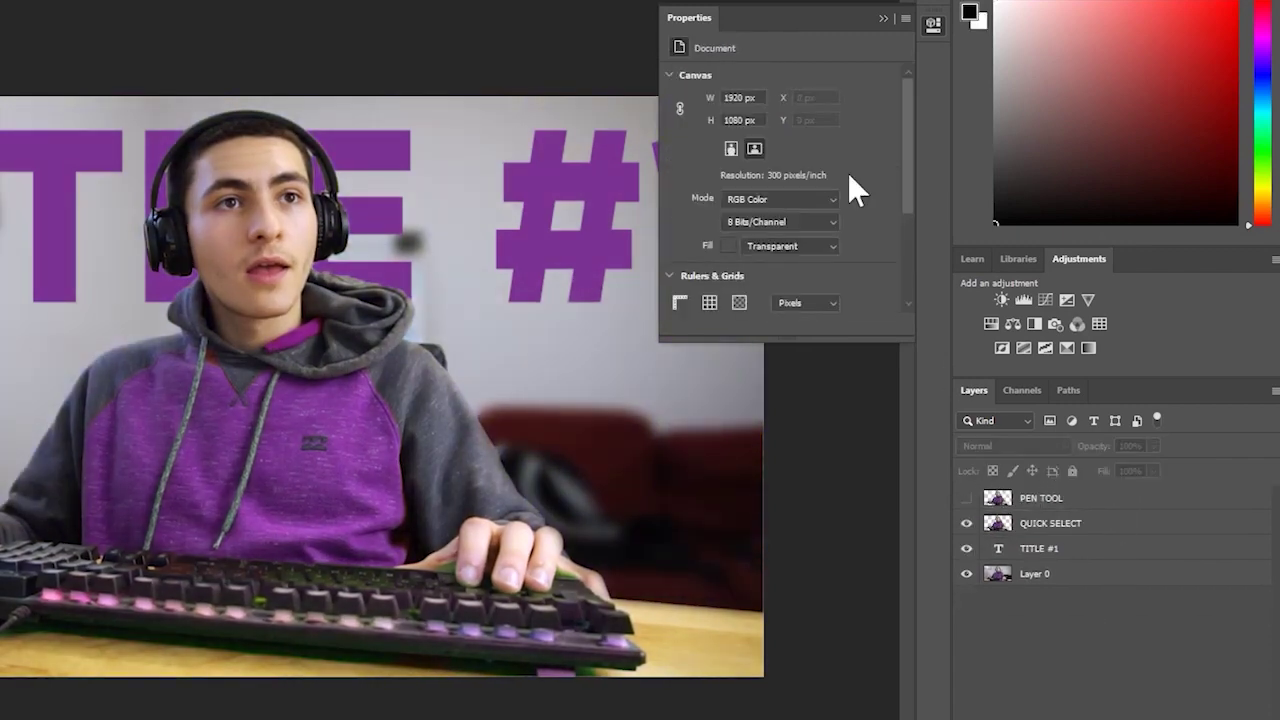
left_click(881, 20)
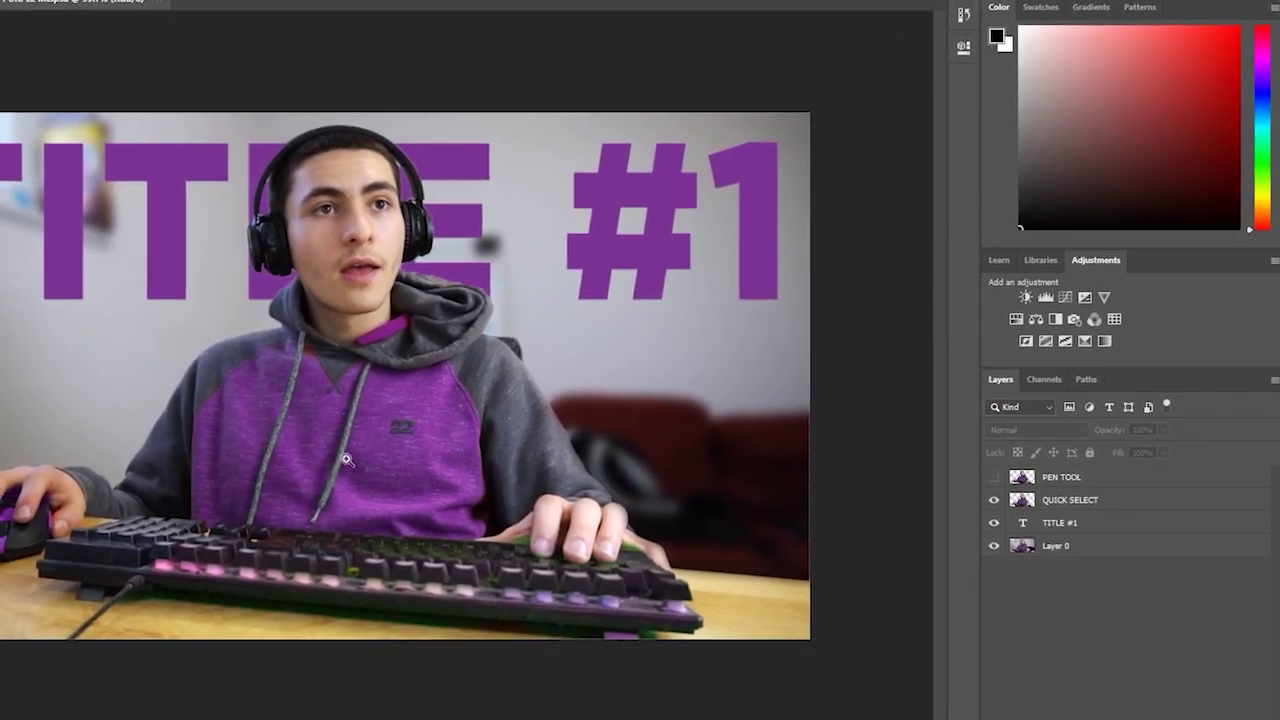
left_click(371, 455, "alt")
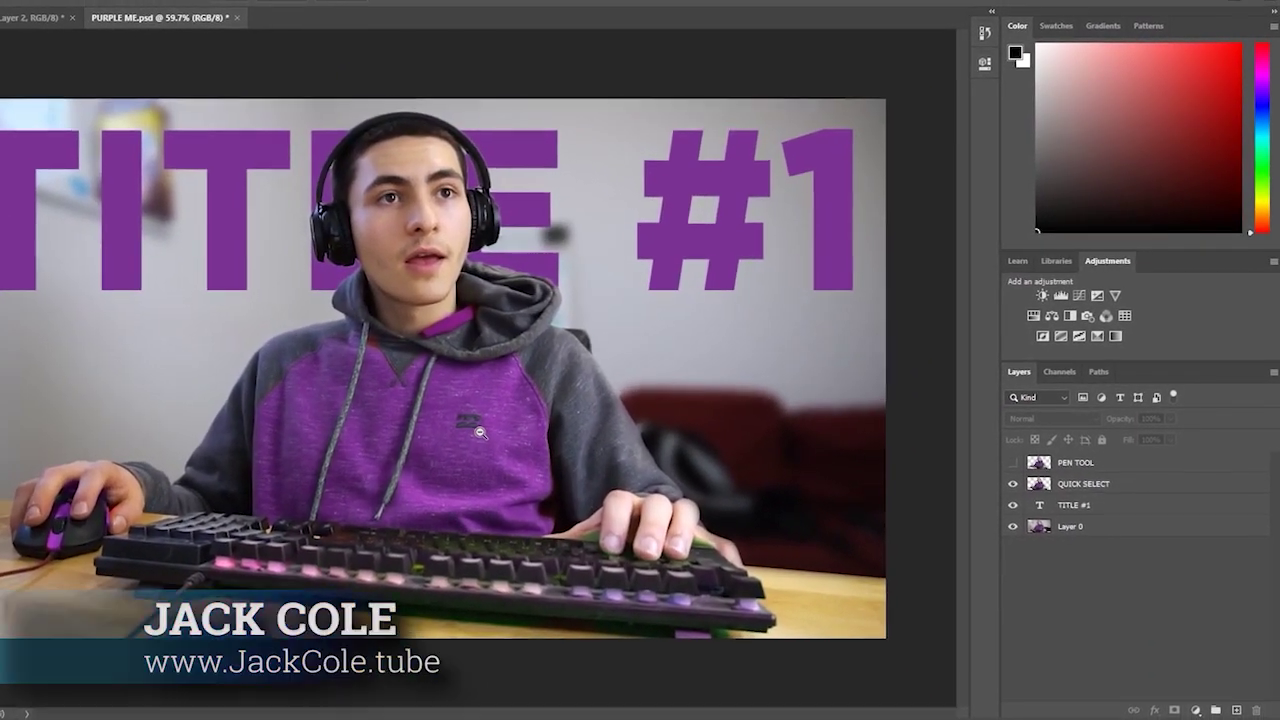
- Preview At Desk00.png, then drag it from the Photoshop Master Class folder onto Photoshop
left_click(480, 432)
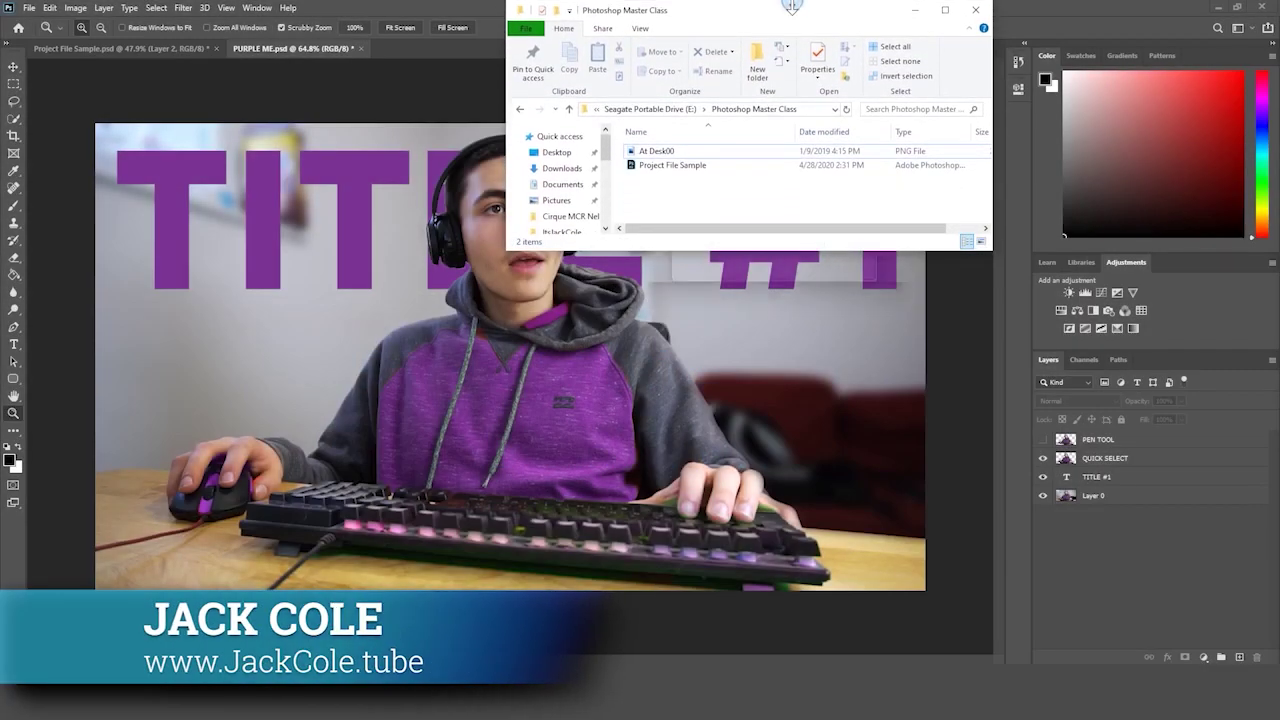
left_click(723, 150)
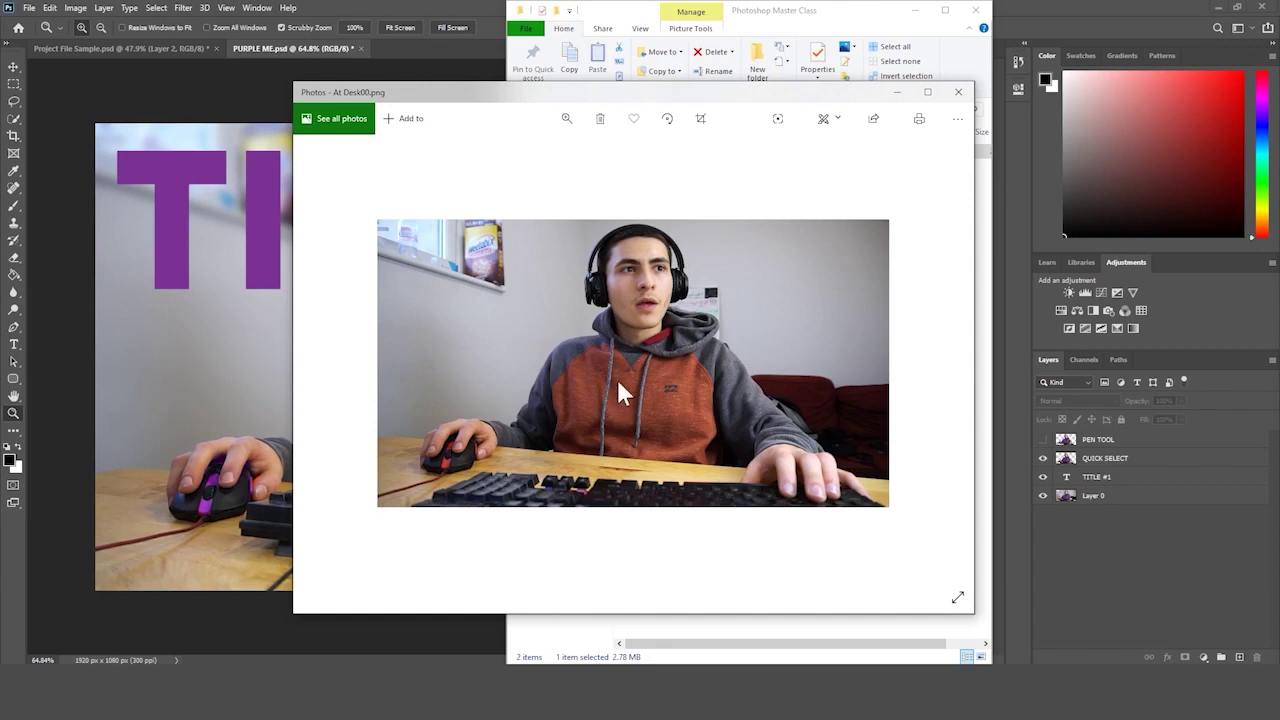
left_click(959, 92)
left_click_drag(820, 10, 1049, 2)
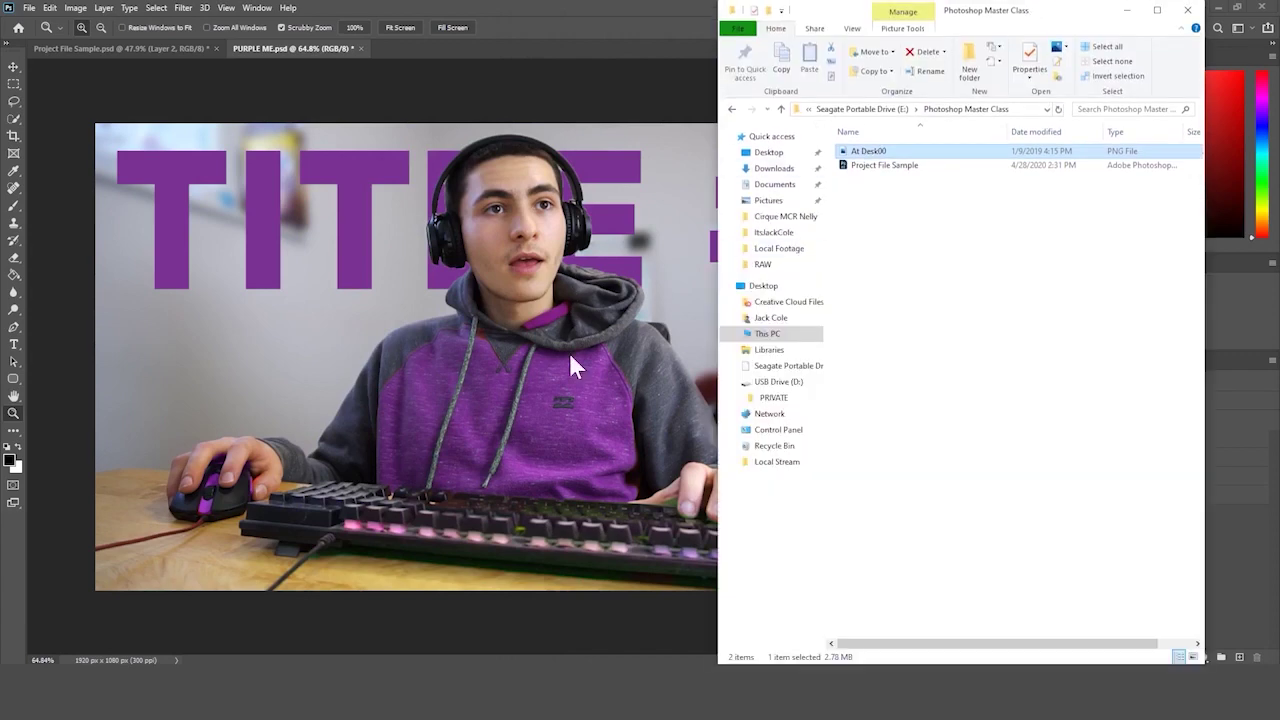
left_click_drag(890, 152, 509, 57)
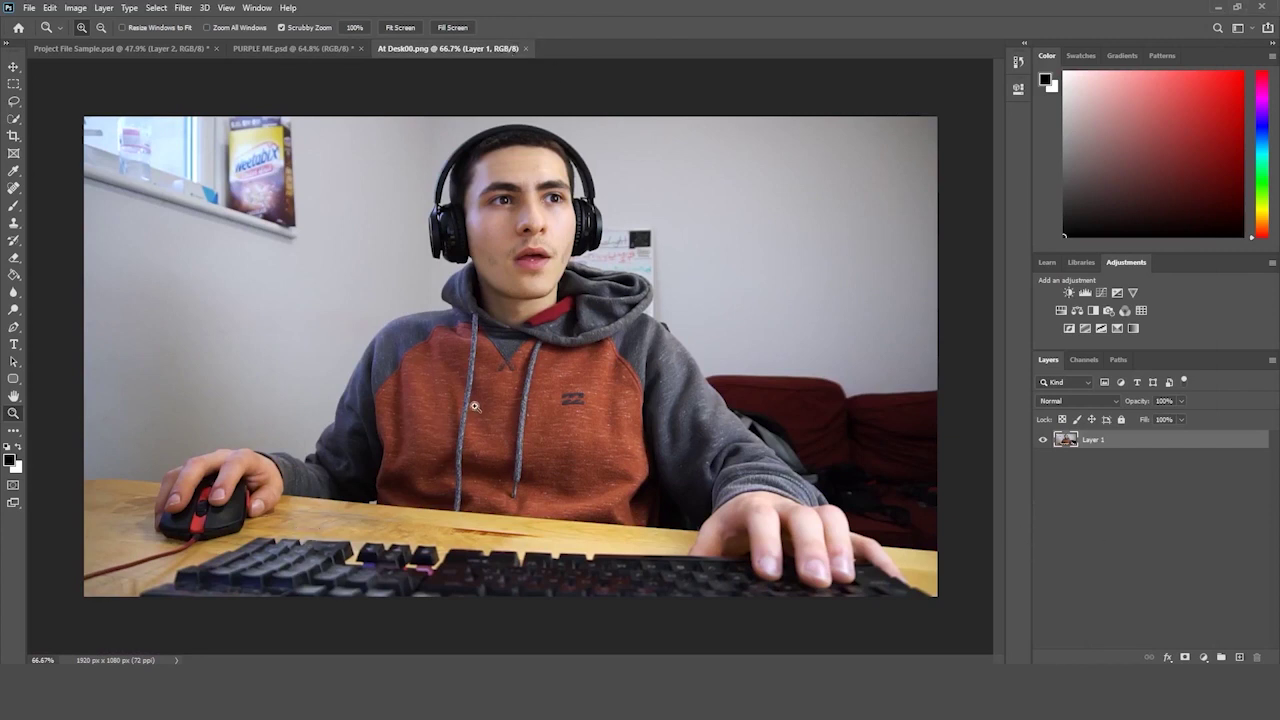
left_click_drag(475, 407, 461, 412)
left_click(314, 50)
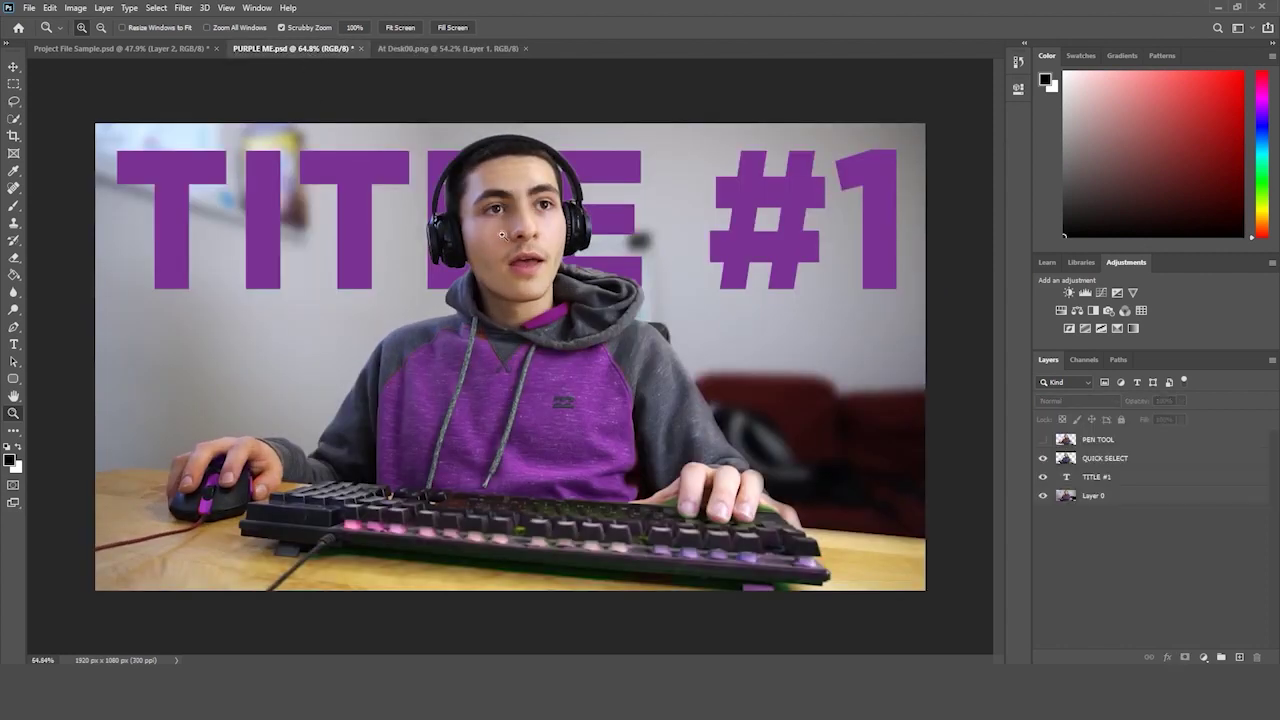
left_click(457, 49)
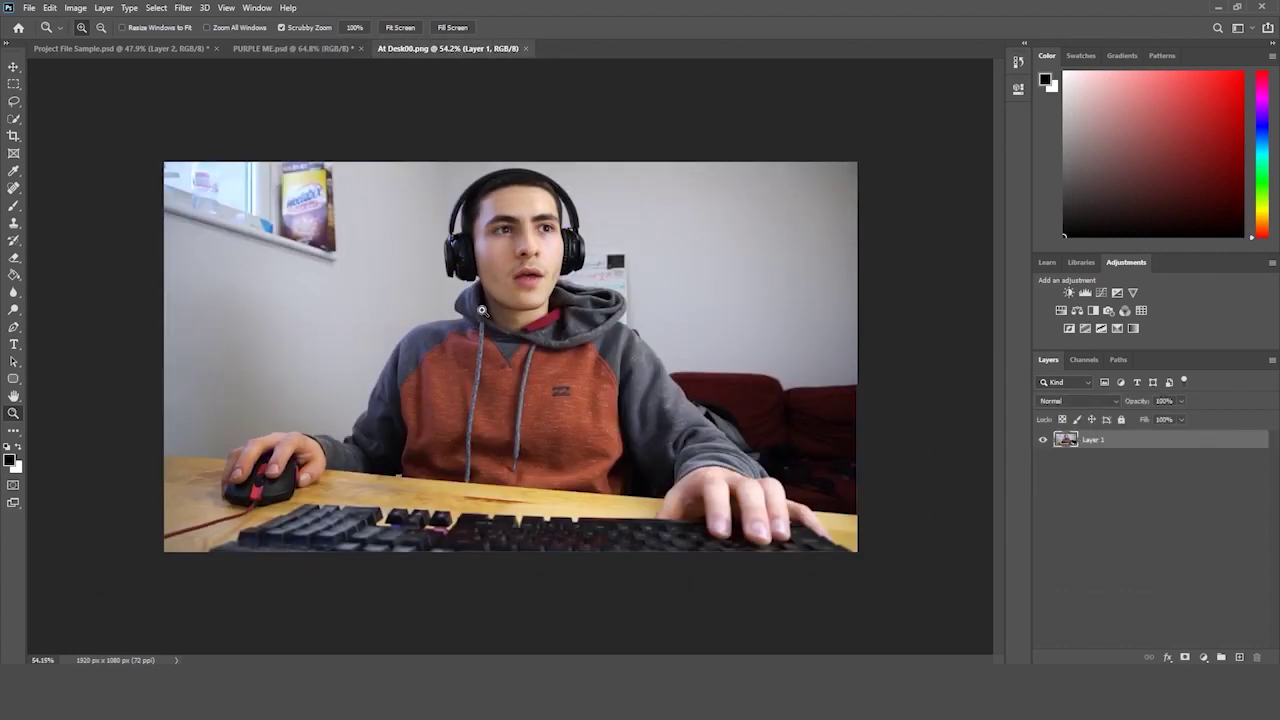
left_click_drag(518, 274, 532, 270)
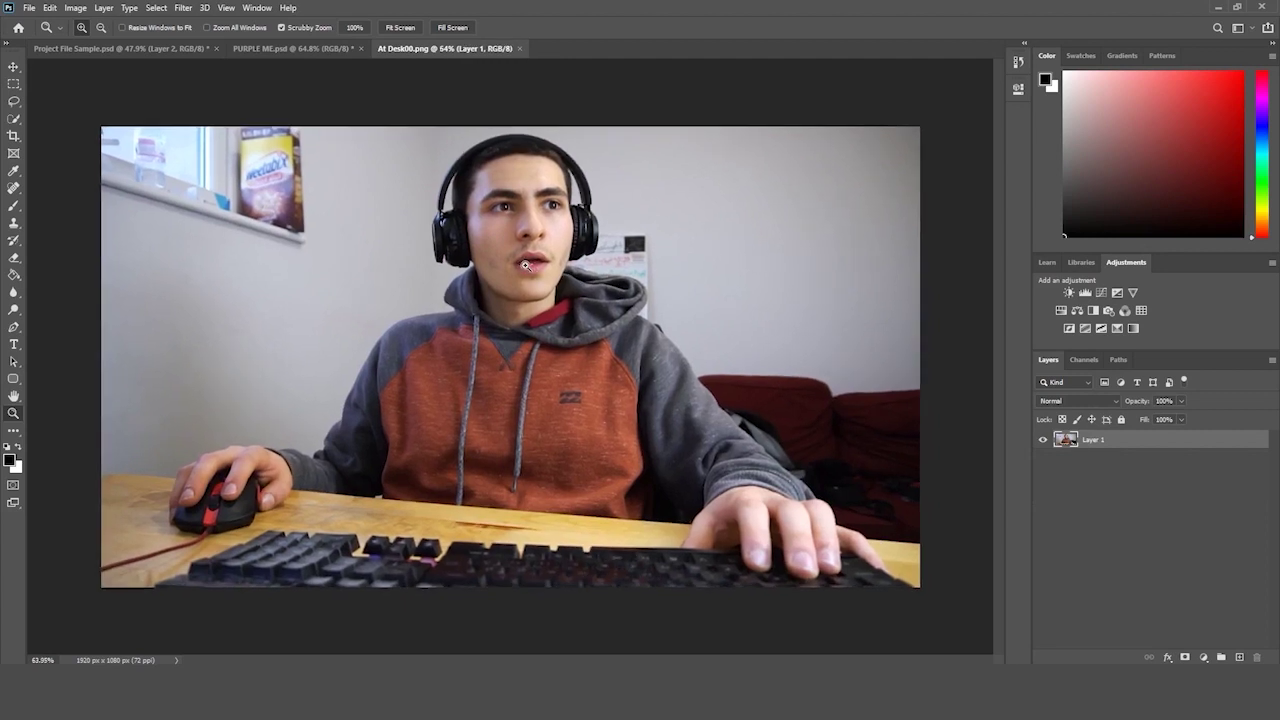
left_click(331, 49)
left_click(1105, 458)
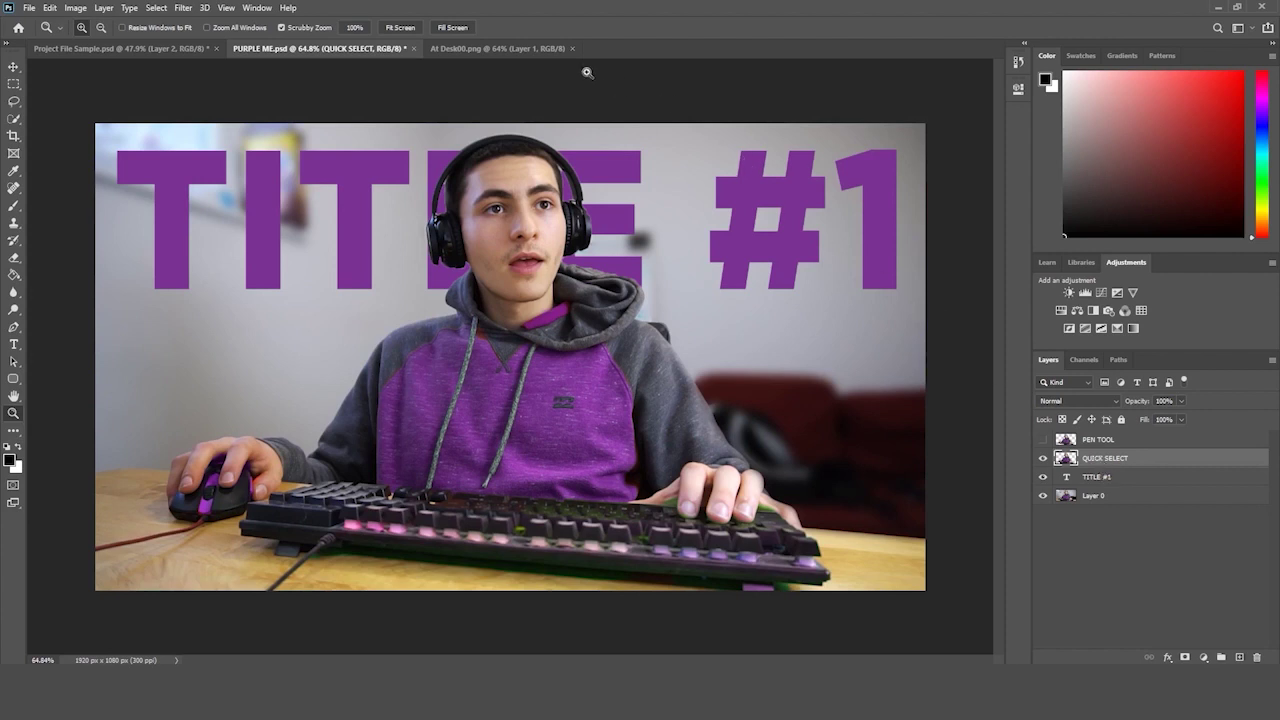
left_click(513, 46)
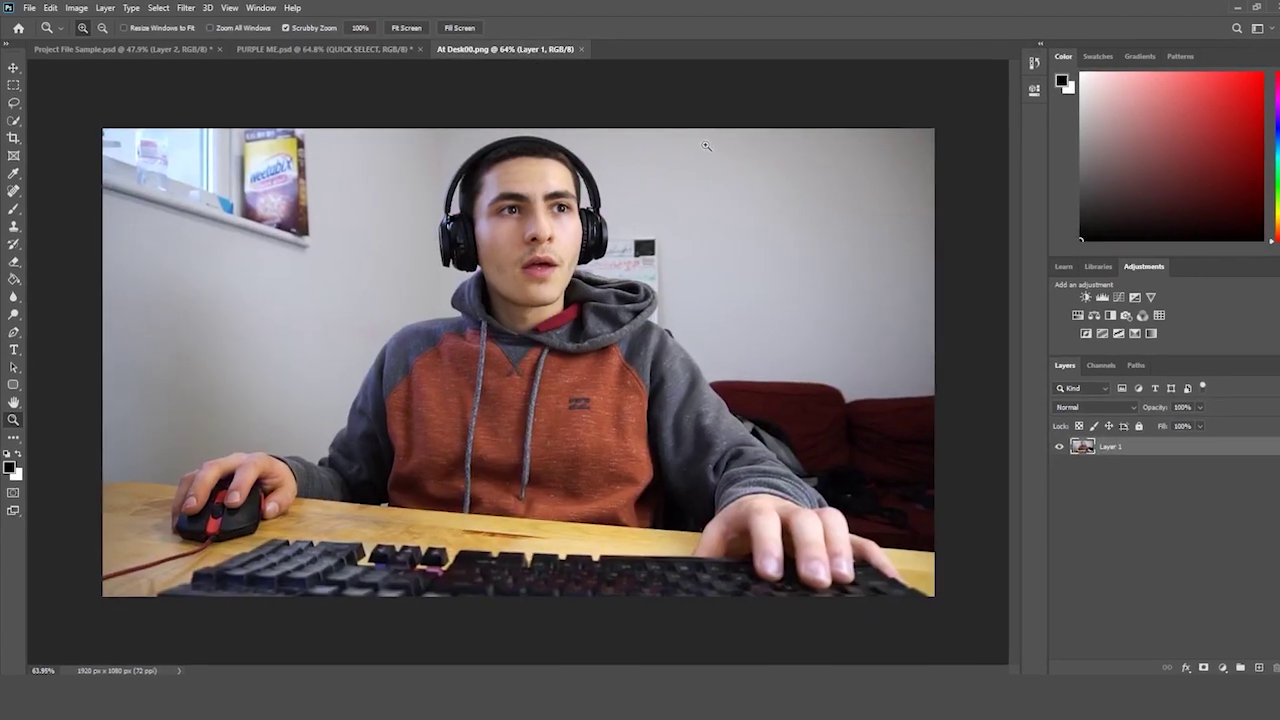
- With the Quick Selection Tool and an adjusted brush size, brush across the hoodie's chest to select it
left_click(16, 136)
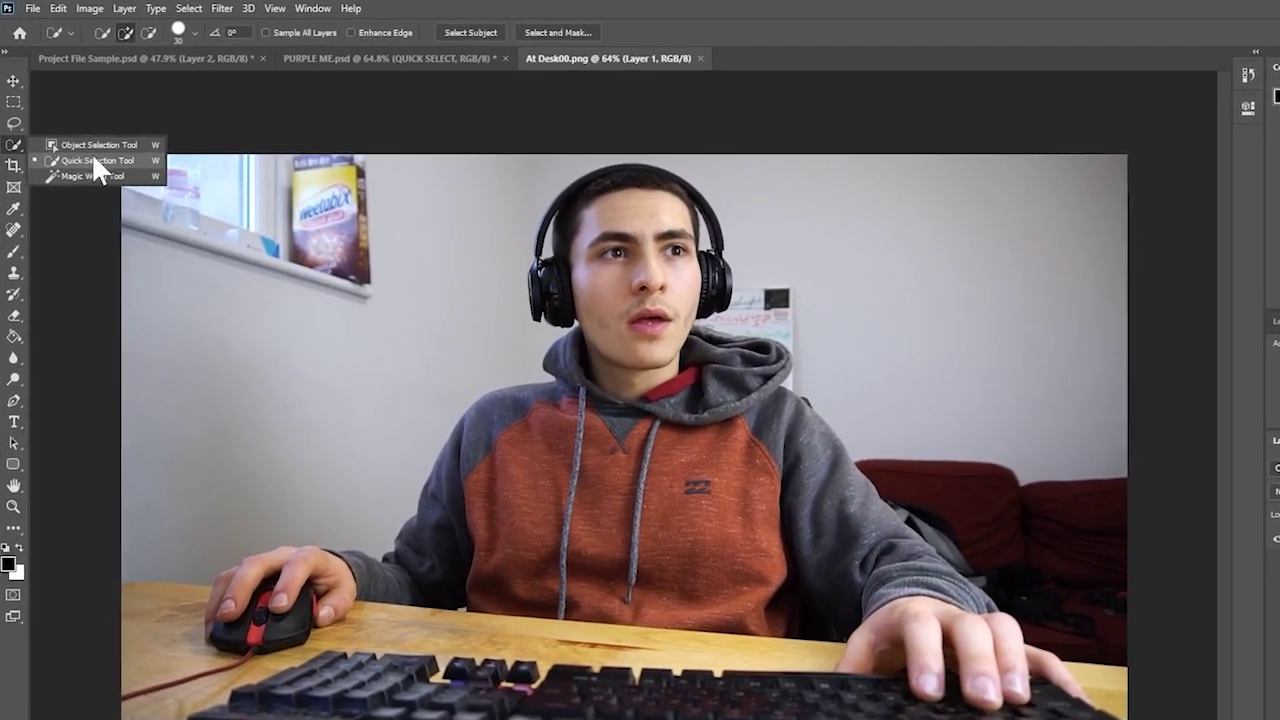
left_click(101, 162)
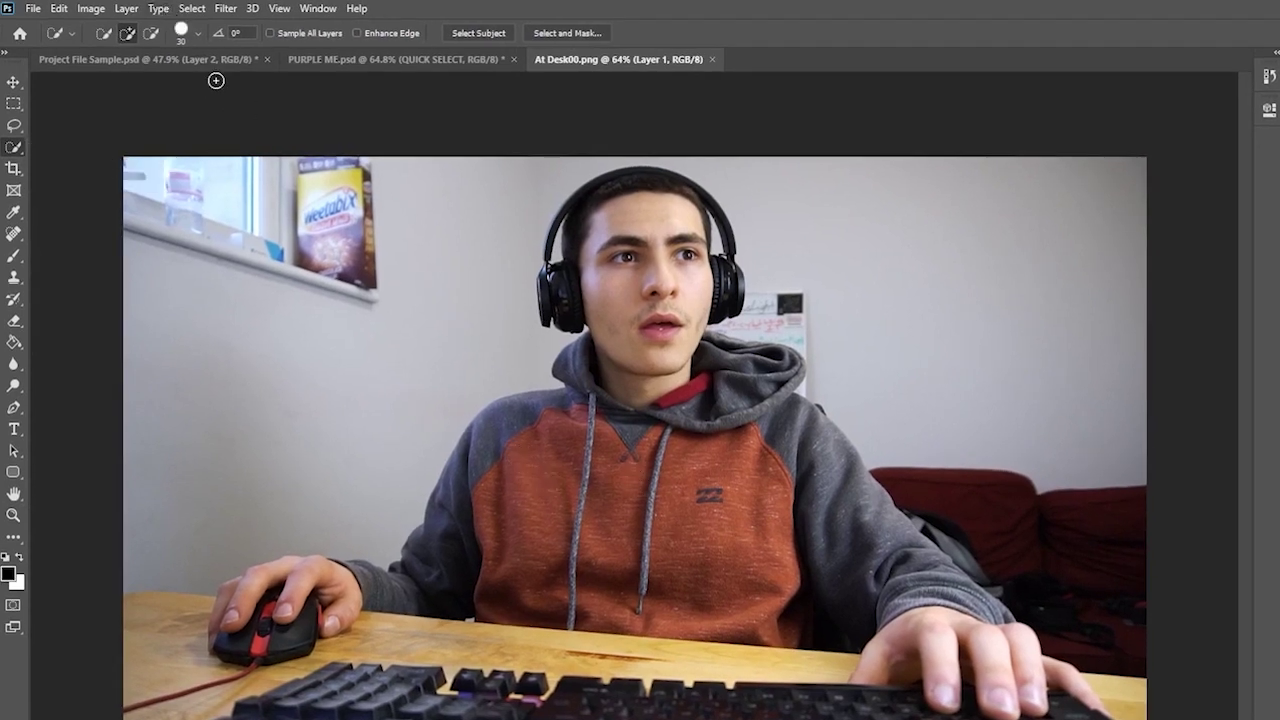
left_click(196, 34)
left_click(542, 500)
left_click_drag(541, 469, 523, 489)
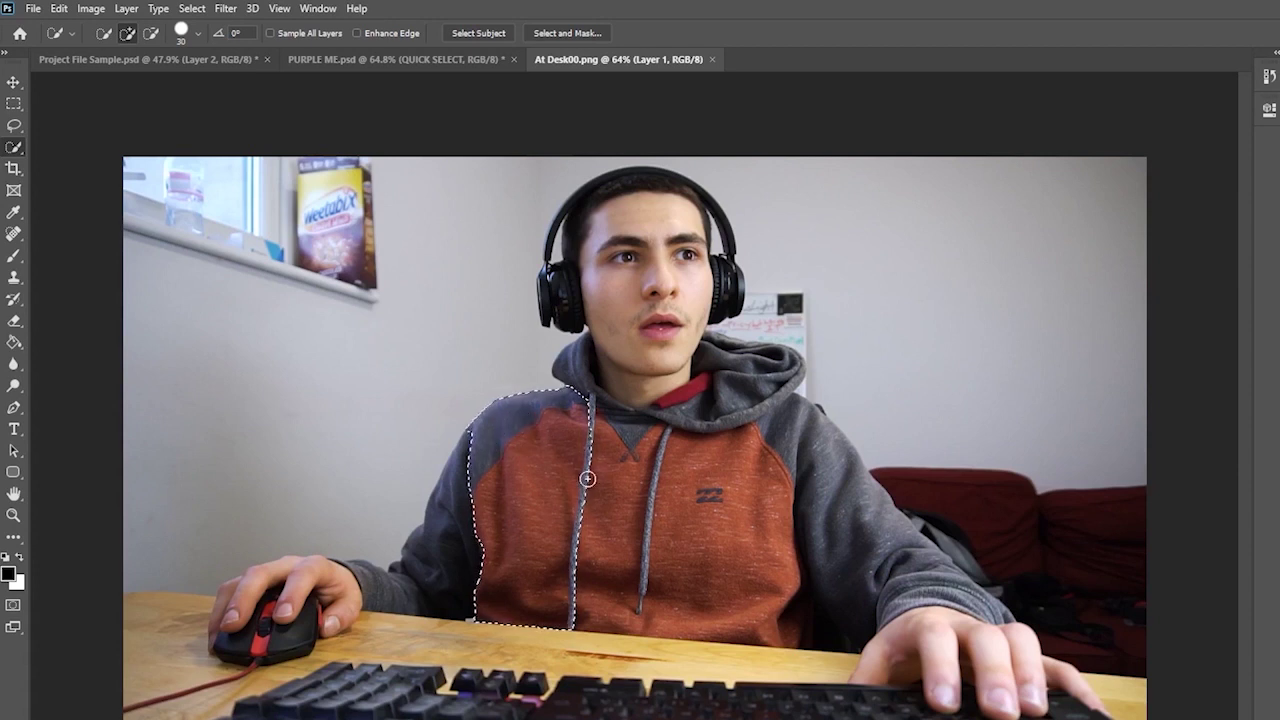
mouse_move(566, 466)
left_mouse_down()
mouse_move(695, 508)
mouse_move(796, 592)
mouse_move(806, 614)
mouse_move(791, 623)
mouse_move(794, 613)
left_mouse_up()
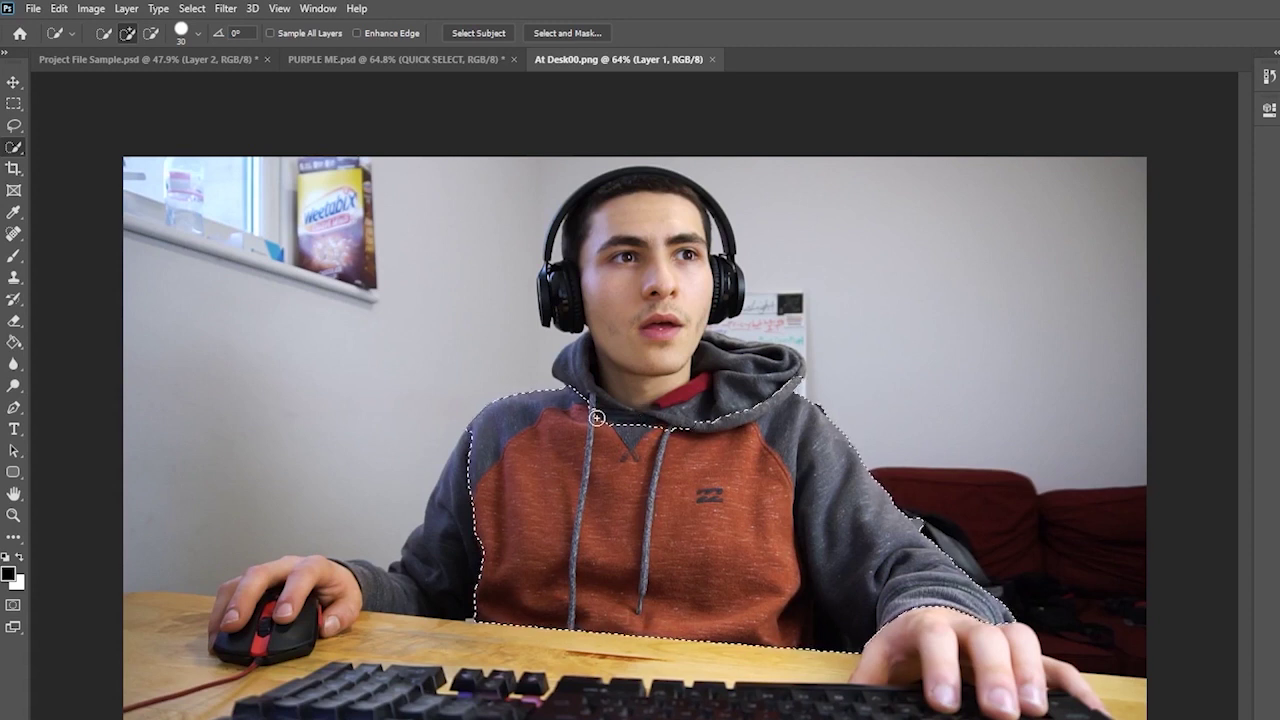
left_click(126, 34)
- Subtract the grey shoulder and sleeve from the hoodie selection, undoing one misplaced stroke
left_click(121, 34)
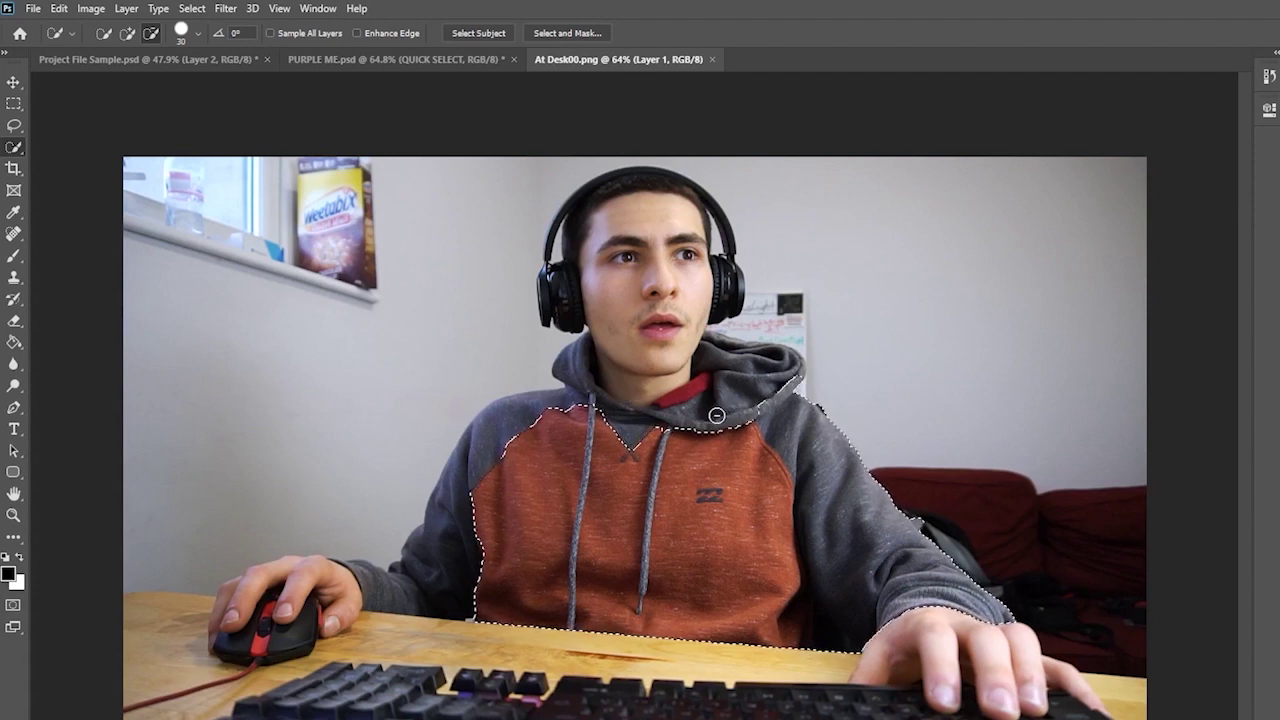
left_click(804, 425)
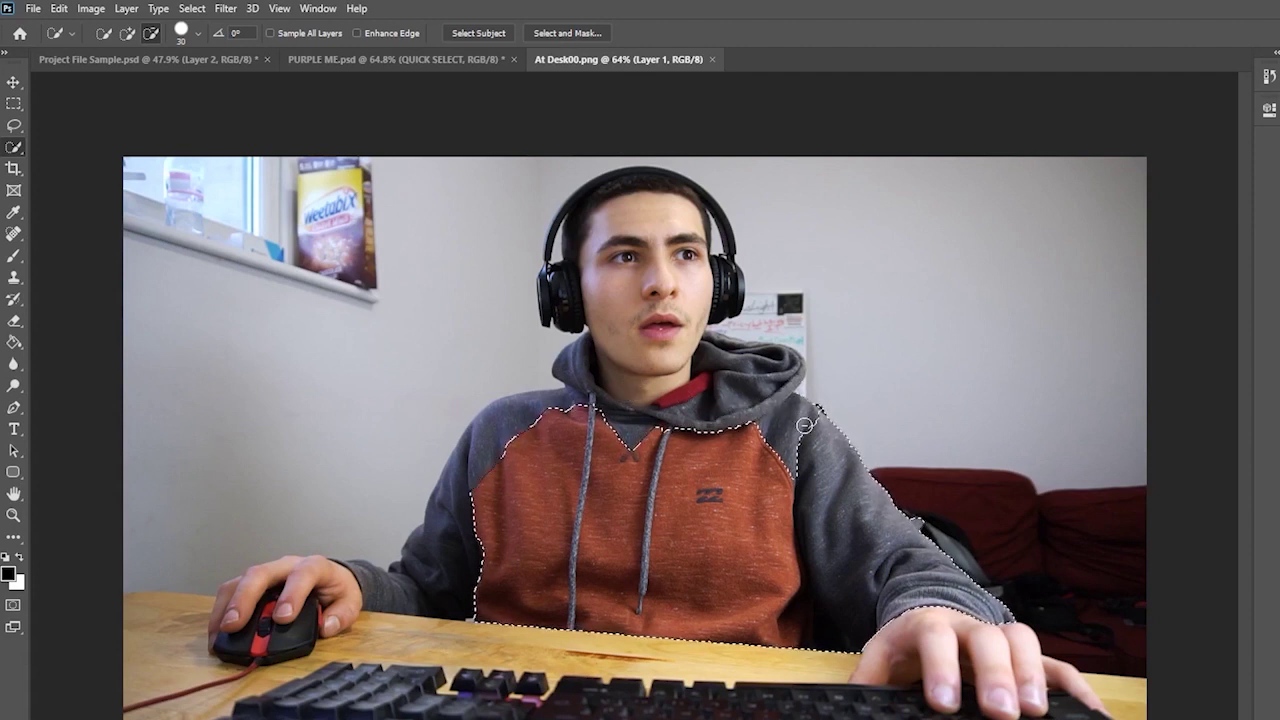
mouse_move(804, 425)
left_mouse_down()
mouse_move(871, 551)
mouse_move(917, 599)
mouse_move(858, 578)
mouse_move(945, 612)
mouse_move(907, 614)
left_mouse_up()
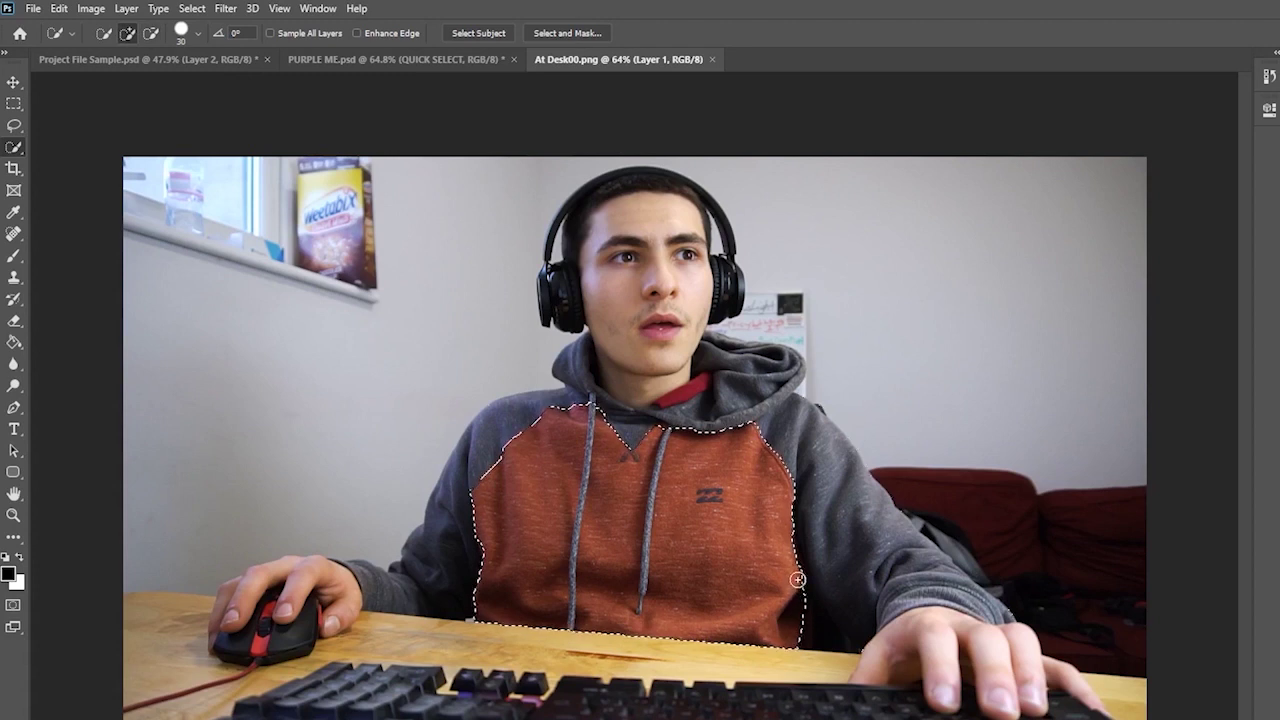
key("ctrl+z")
left_click_drag(793, 557, 791, 600)
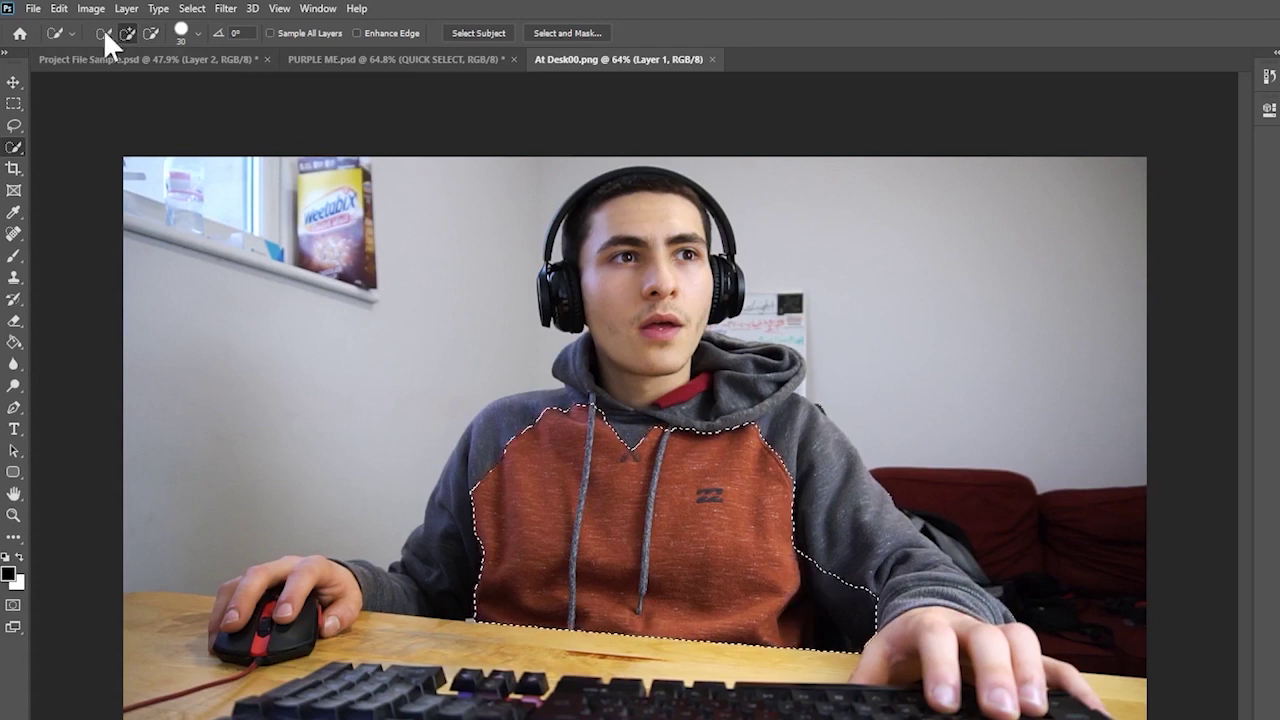
left_click(150, 33)
mouse_move(797, 552)
left_mouse_down()
mouse_move(865, 612)
mouse_move(829, 571)
mouse_move(846, 583)
mouse_move(829, 609)
left_mouse_up()
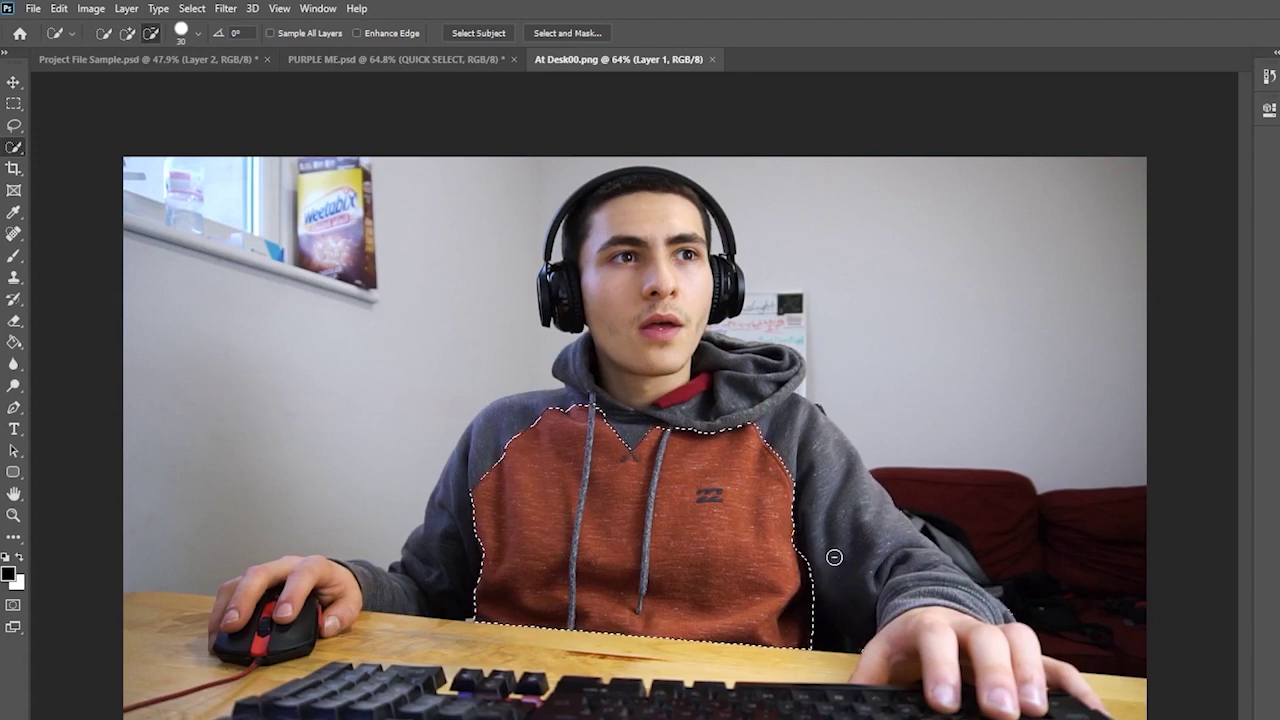
left_click(127, 33)
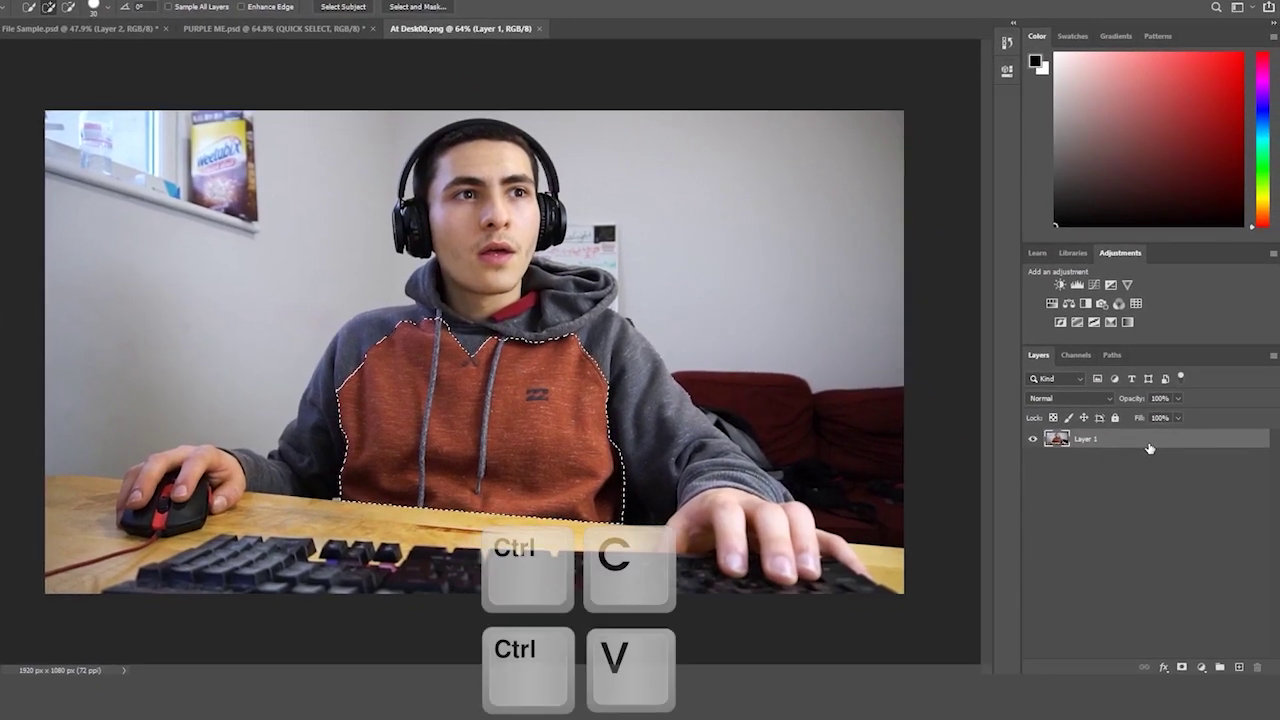
key("ctrl+c")
key("ctrl+v")
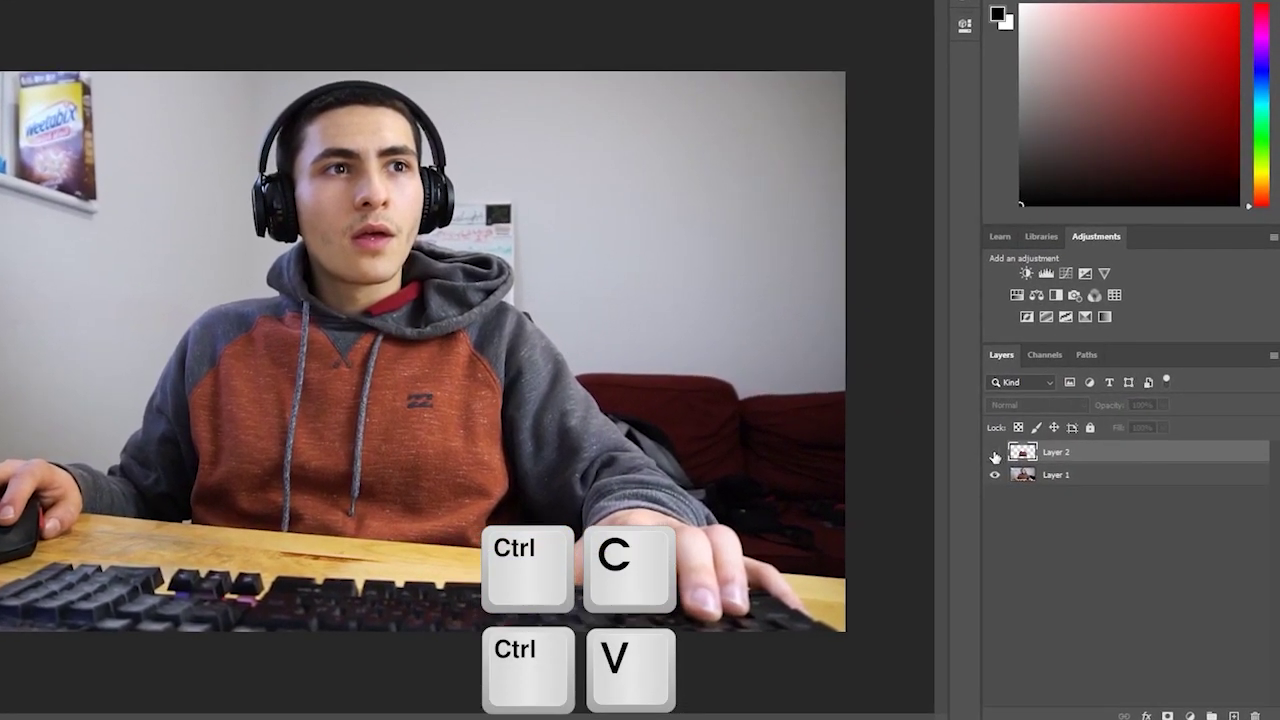
left_click(1002, 470)
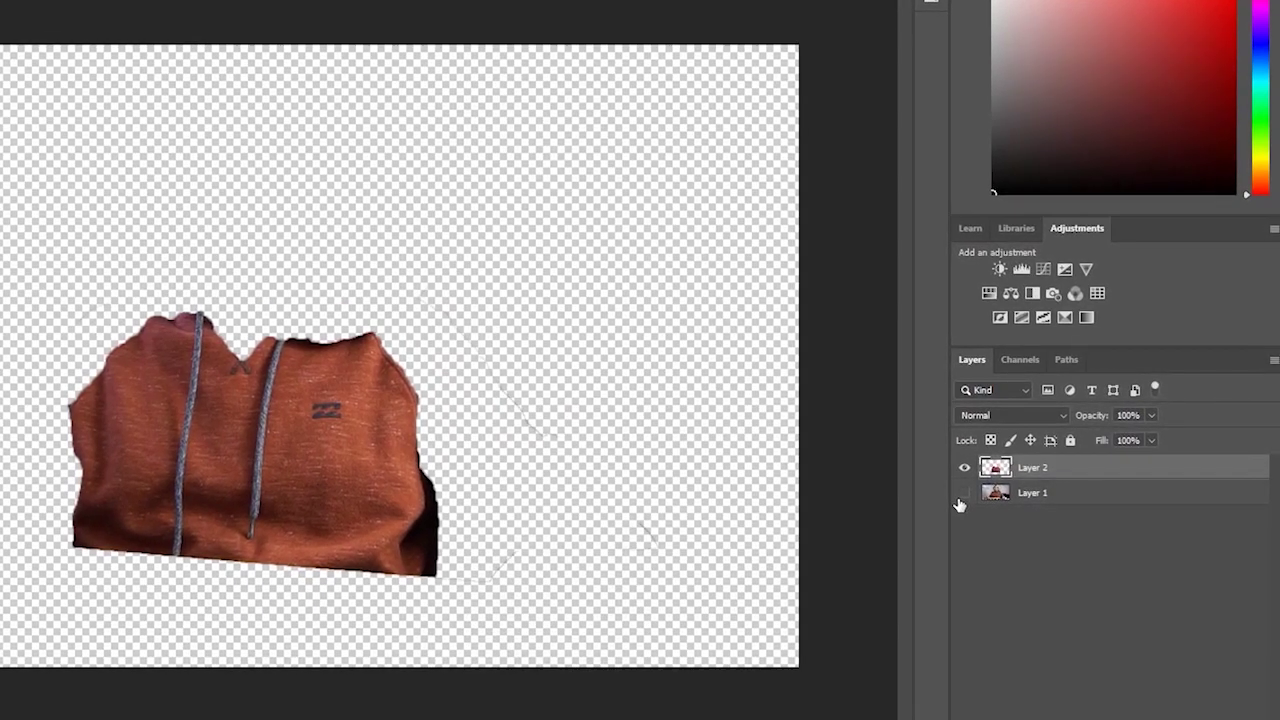
left_click(972, 488)
left_click(964, 494)
left_click(964, 494, "alt")
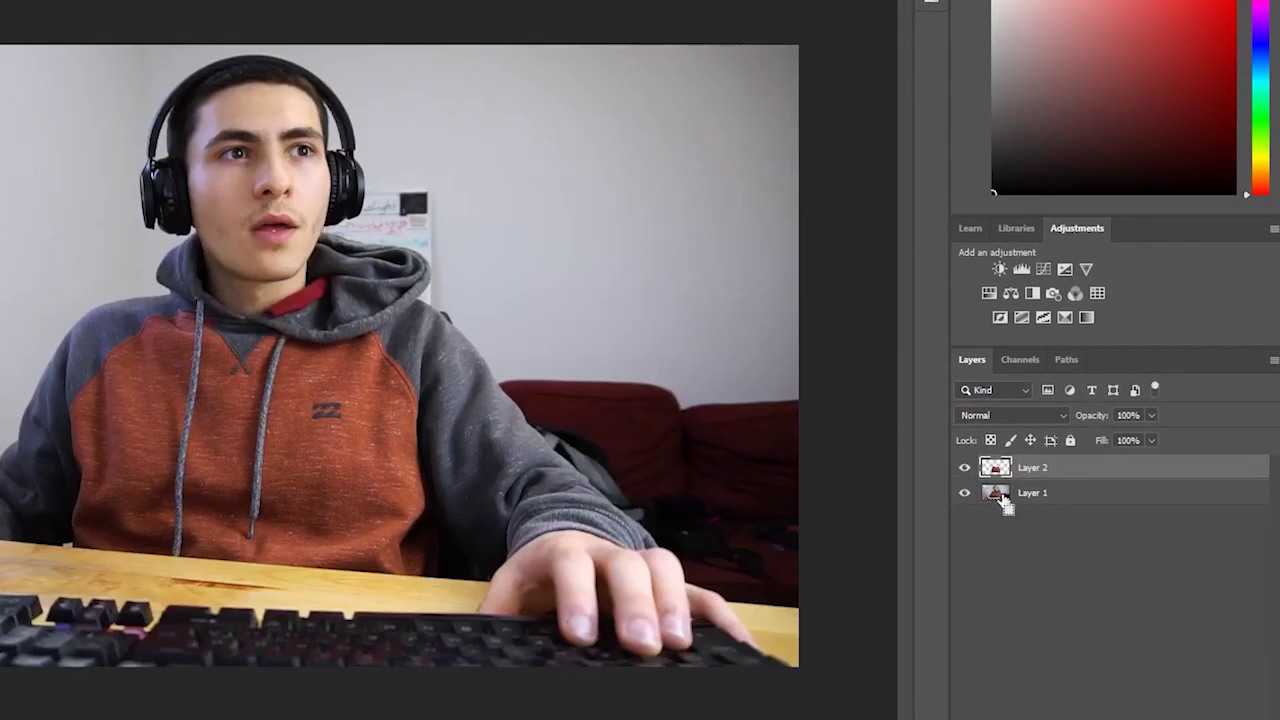
key("ctrl+z")
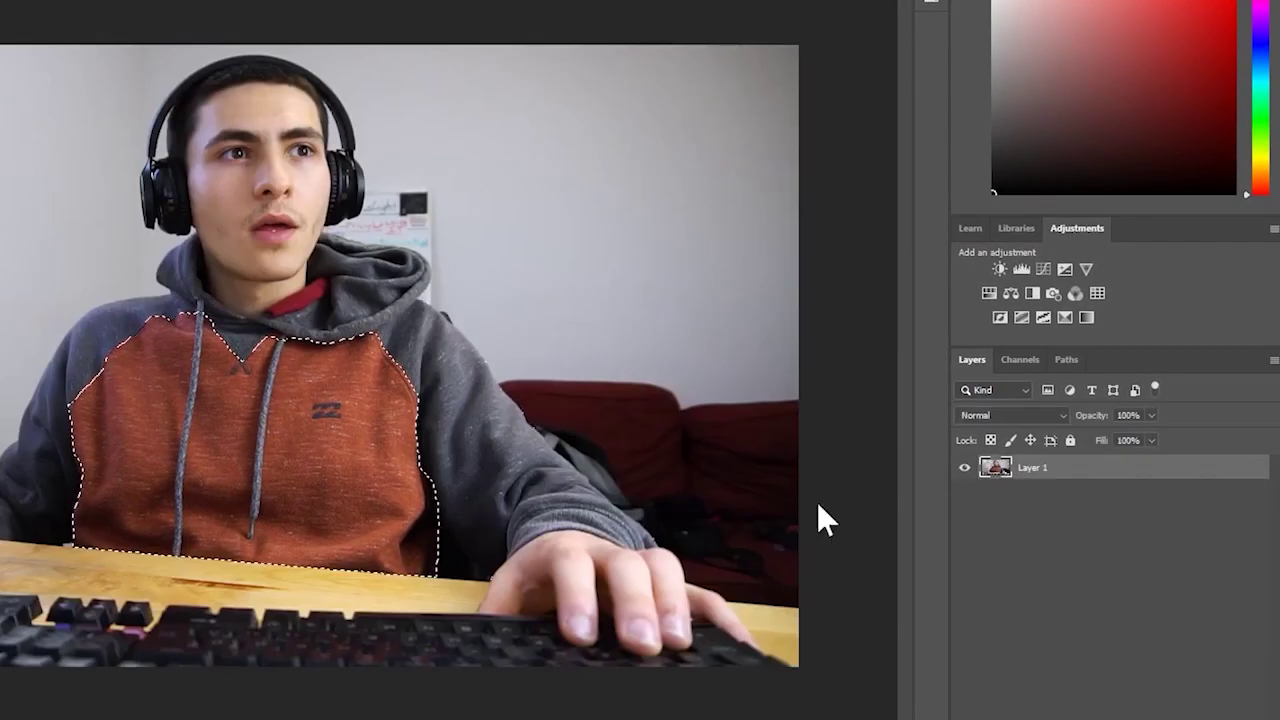
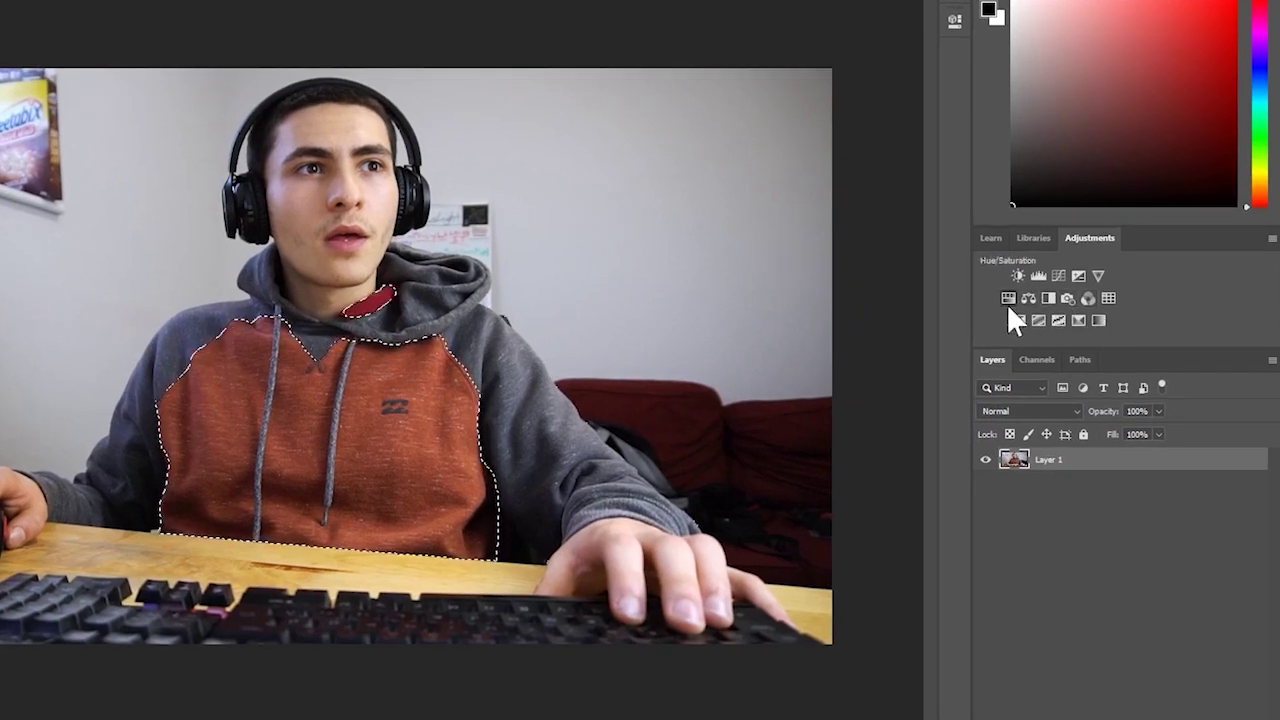
- Add a Hue/Saturation adjustment to the selected hoodie and shift Hue to +170 for teal
left_click(1007, 305)
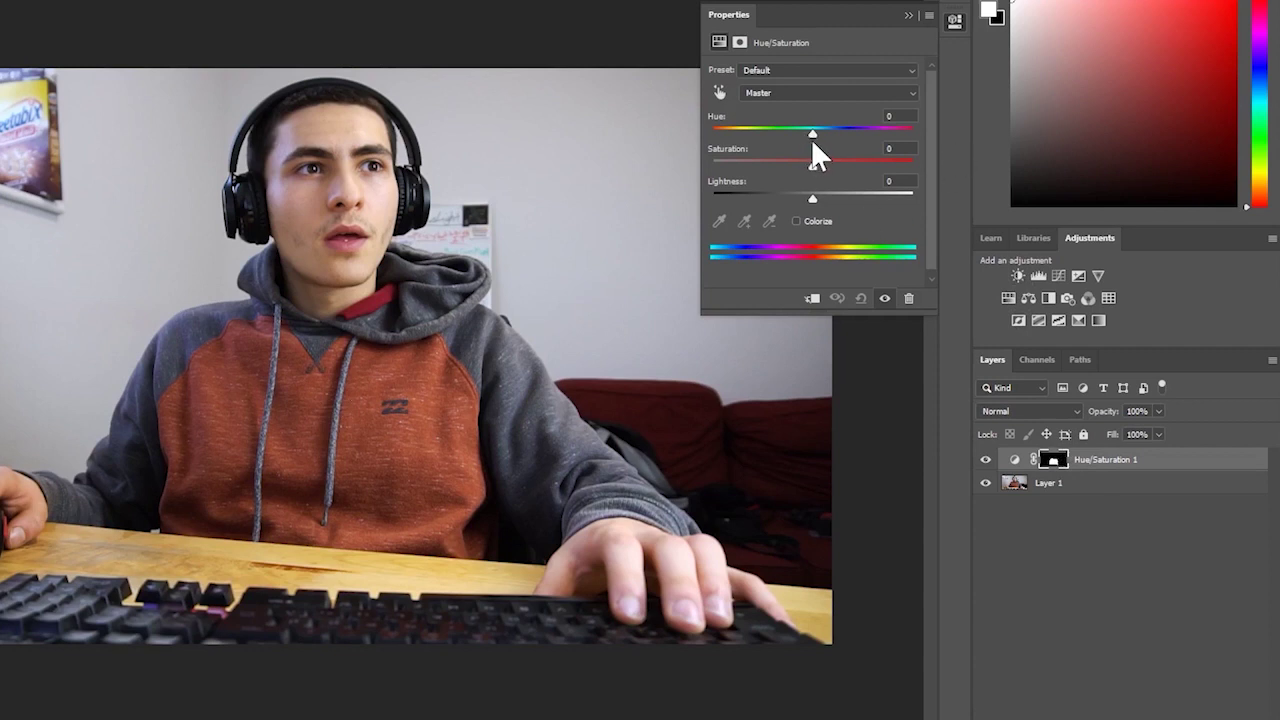
left_click_drag(811, 136, 909, 152)
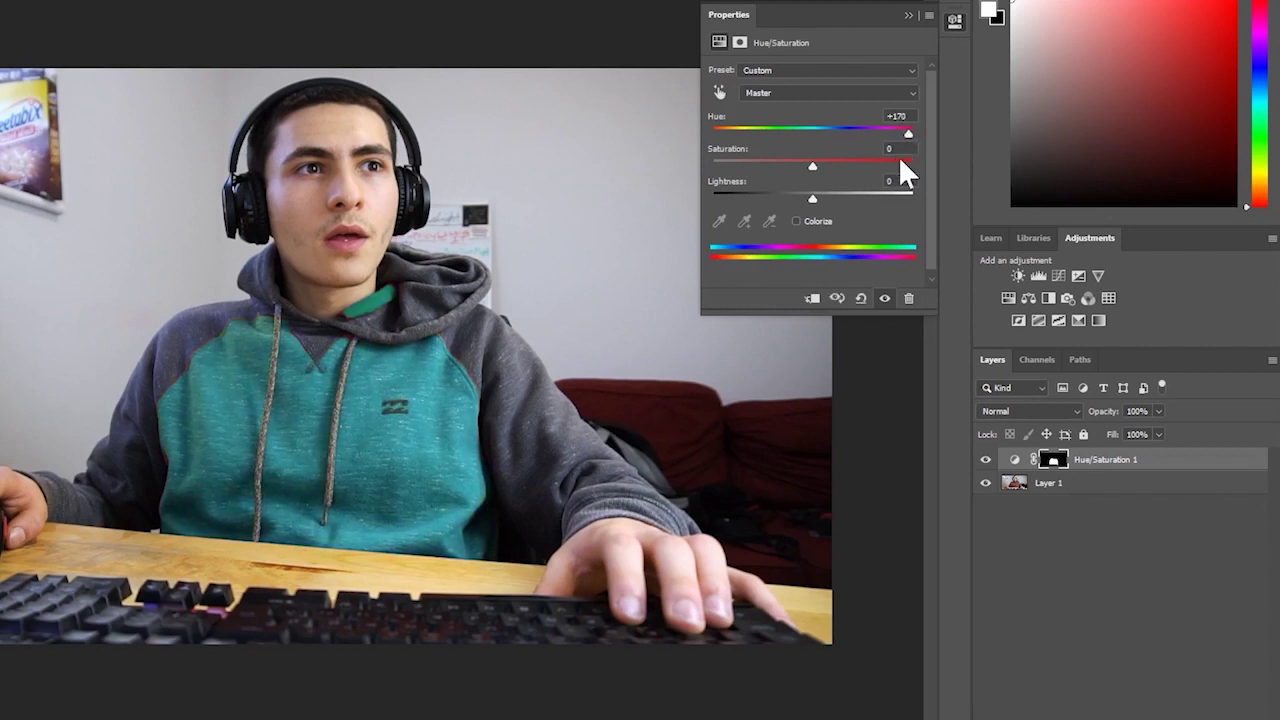
left_click(907, 15)
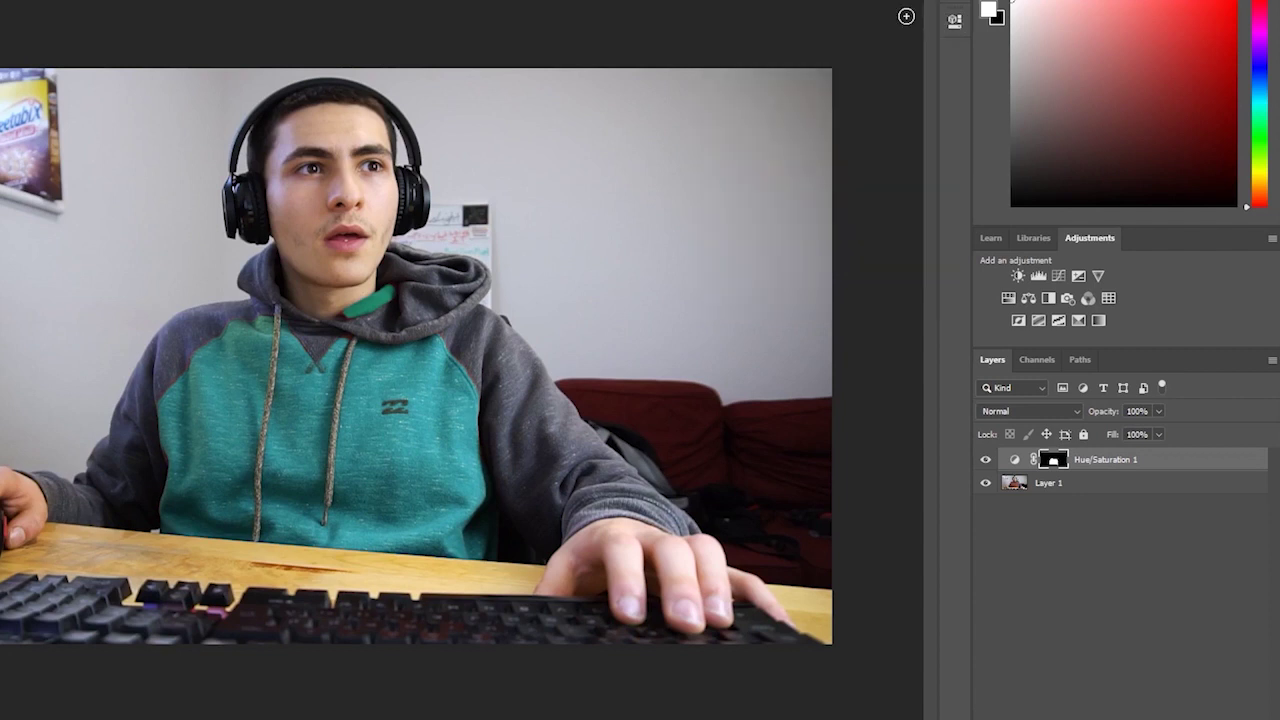
left_click(1057, 525)
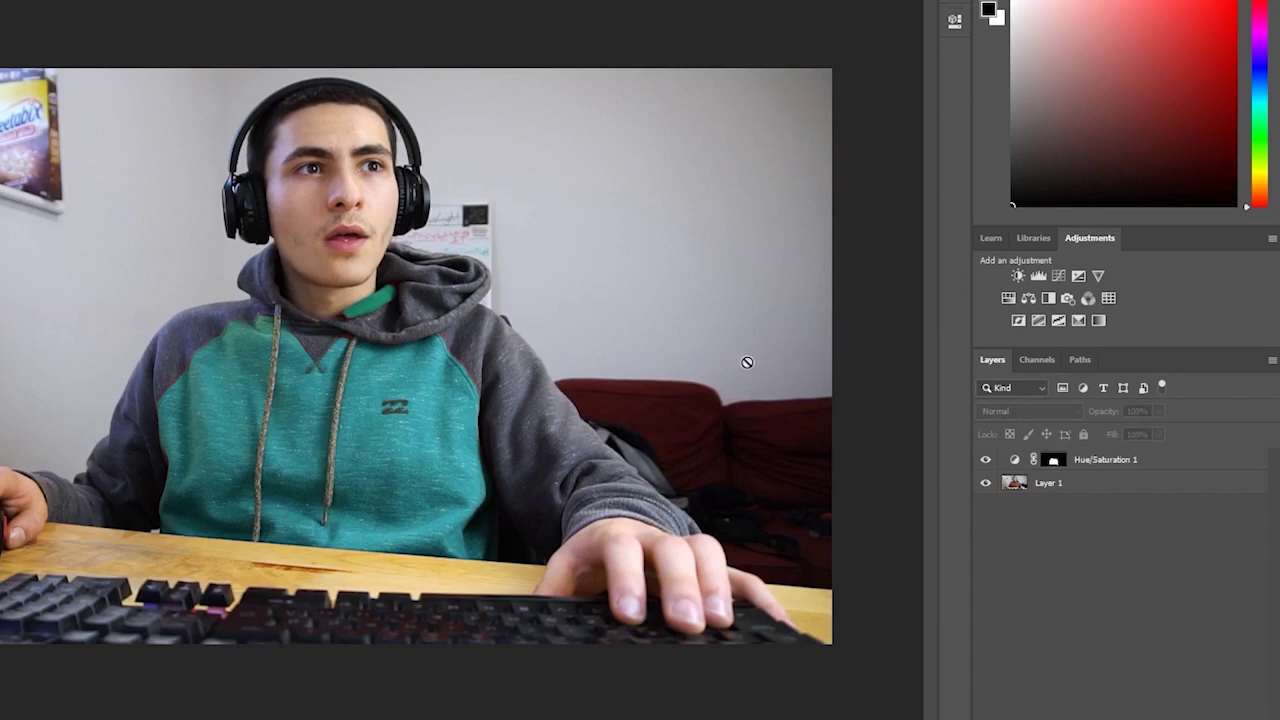
left_click(591, 297)
left_click(410, 438)
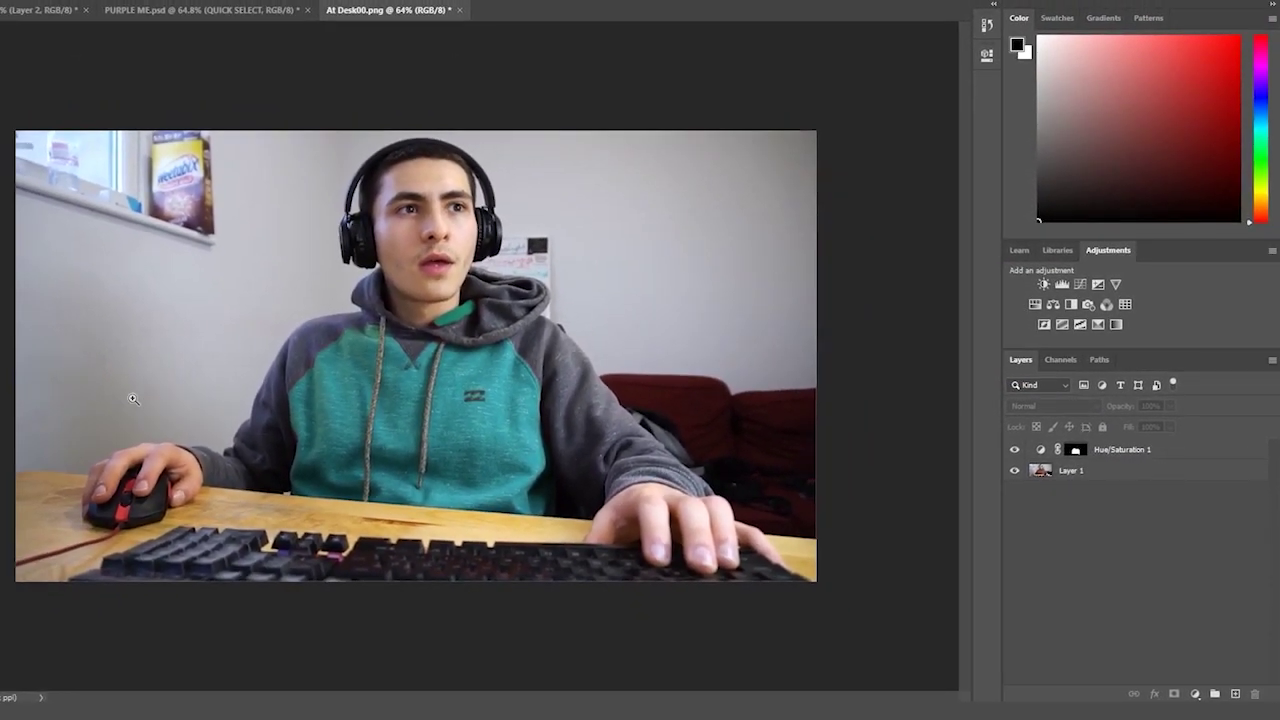
left_click_drag(696, 427, 720, 427)
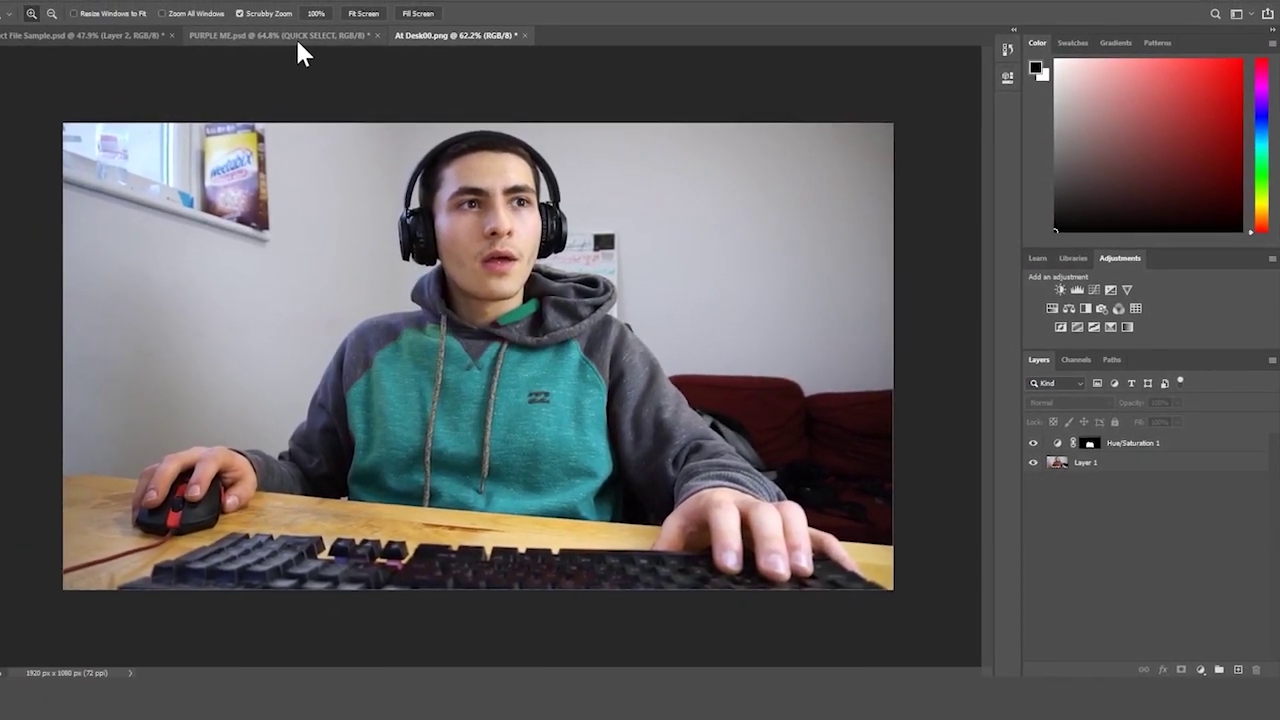
left_click(1031, 443)
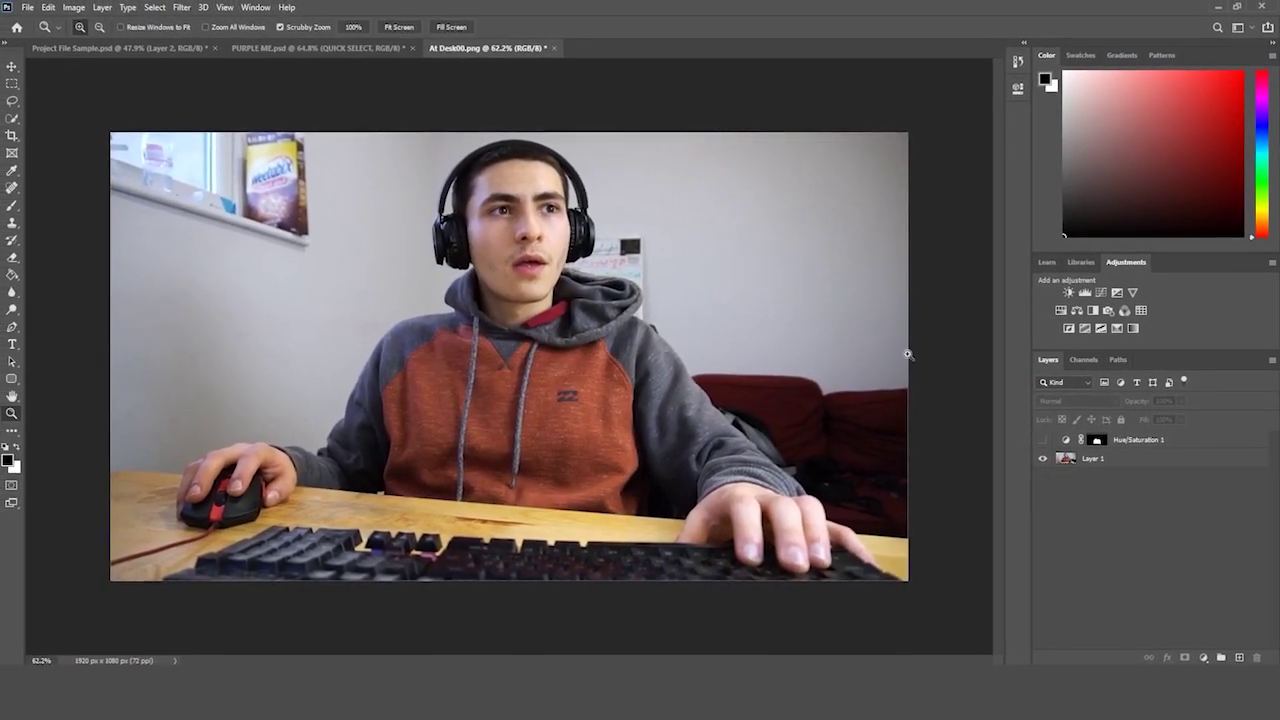
left_click(1040, 440)
left_click(880, 297, "alt")
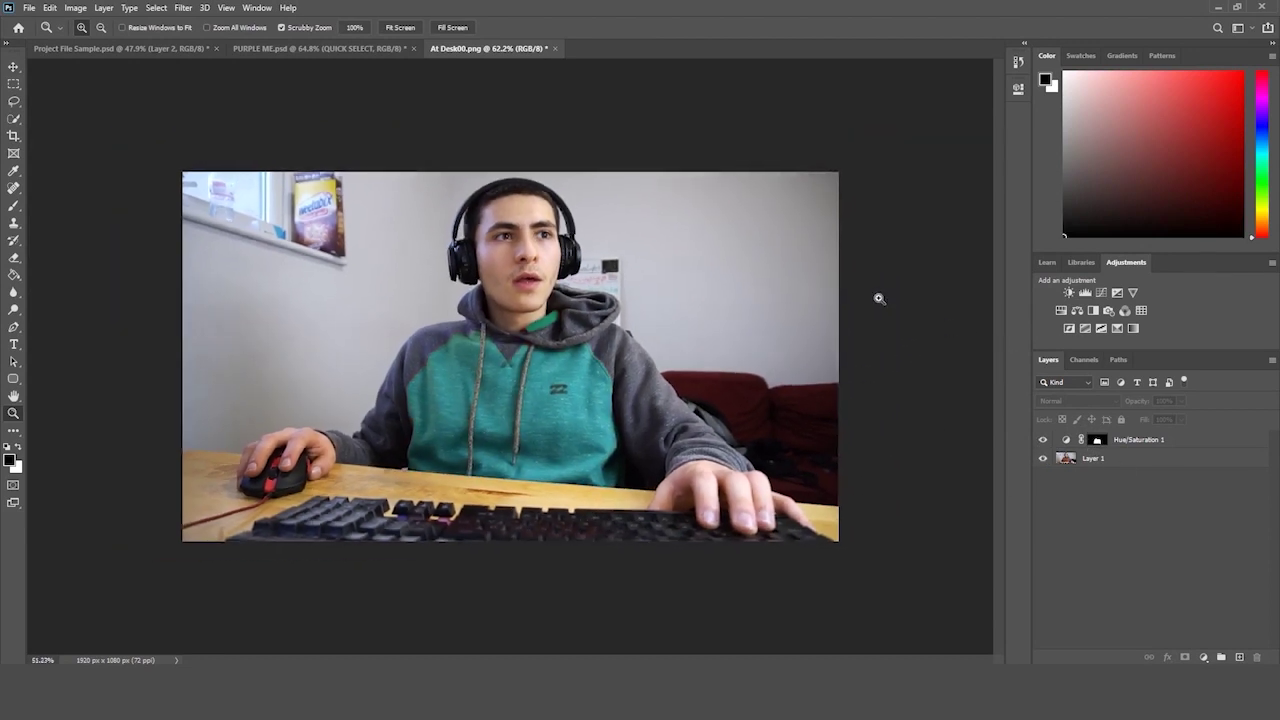
left_click(897, 294)
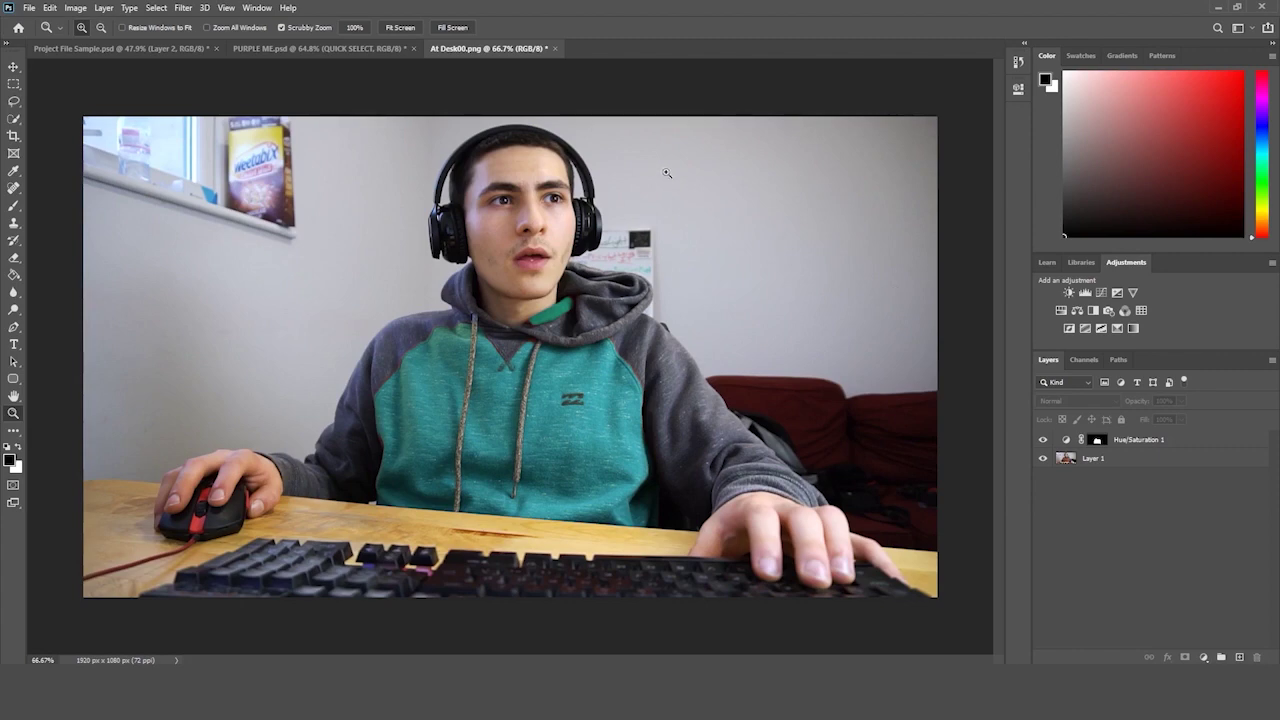
left_click(345, 48)
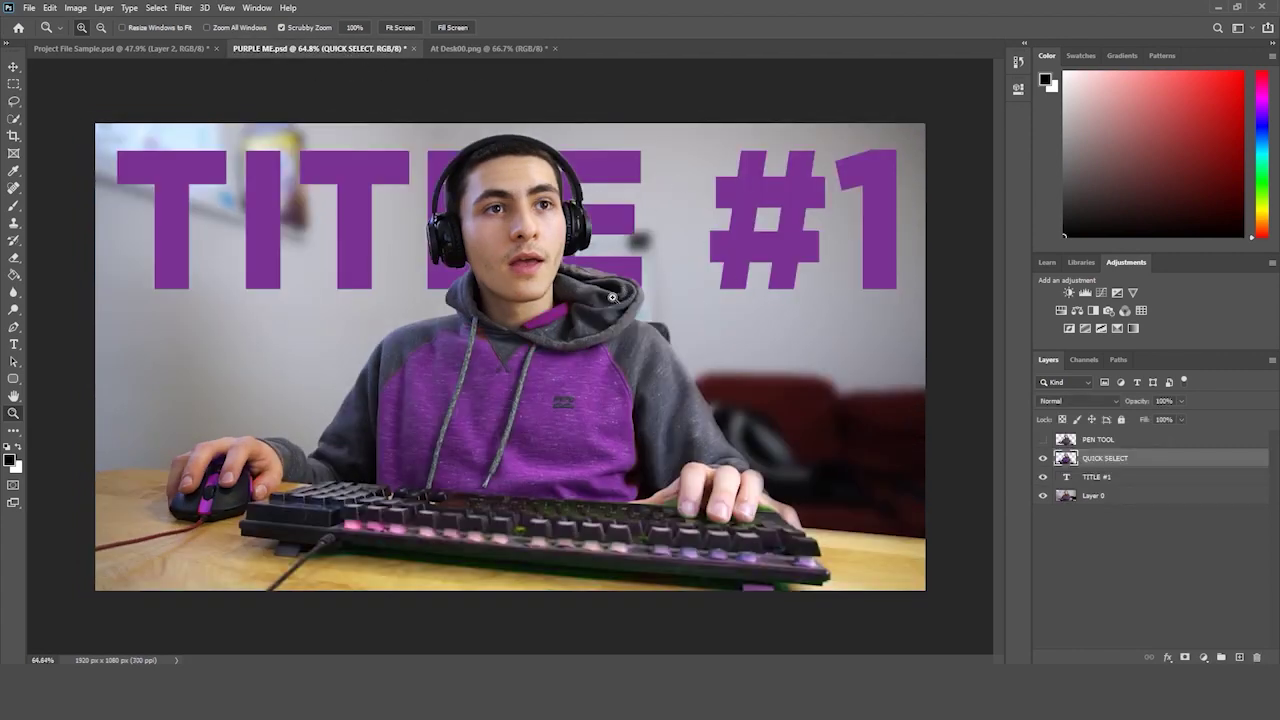
left_click_drag(614, 300, 612, 305)
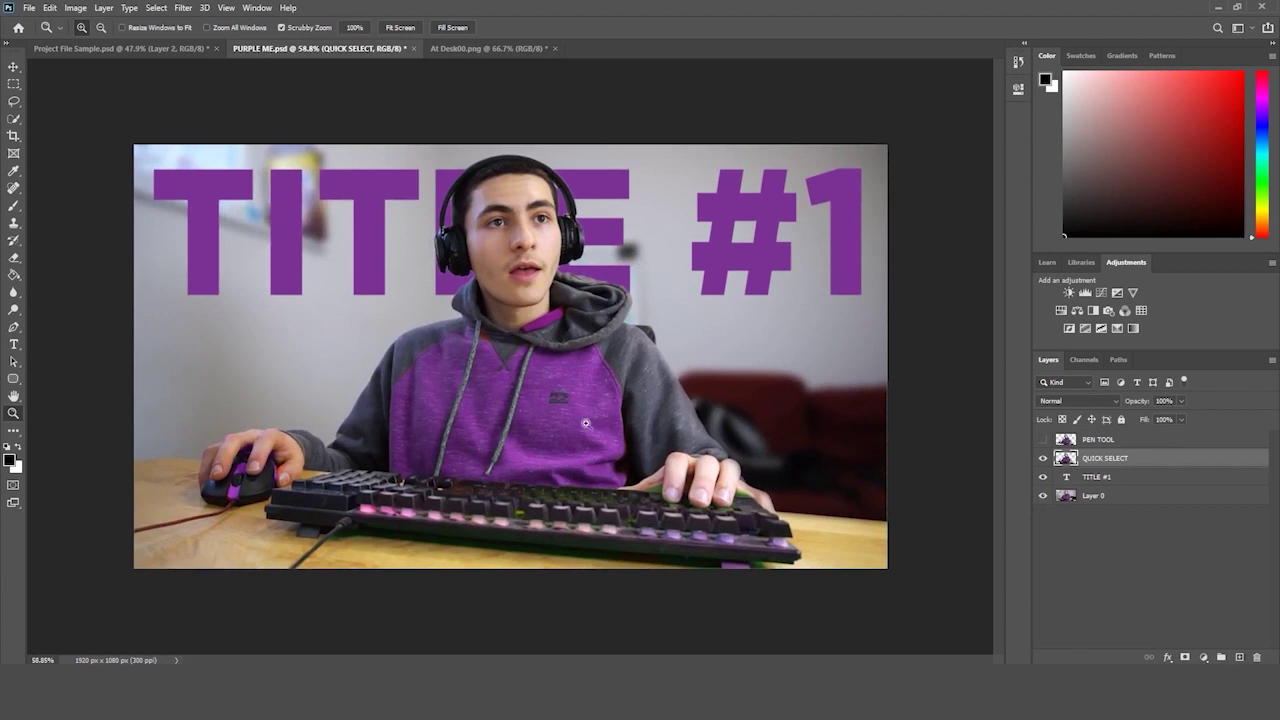
left_click(514, 52)
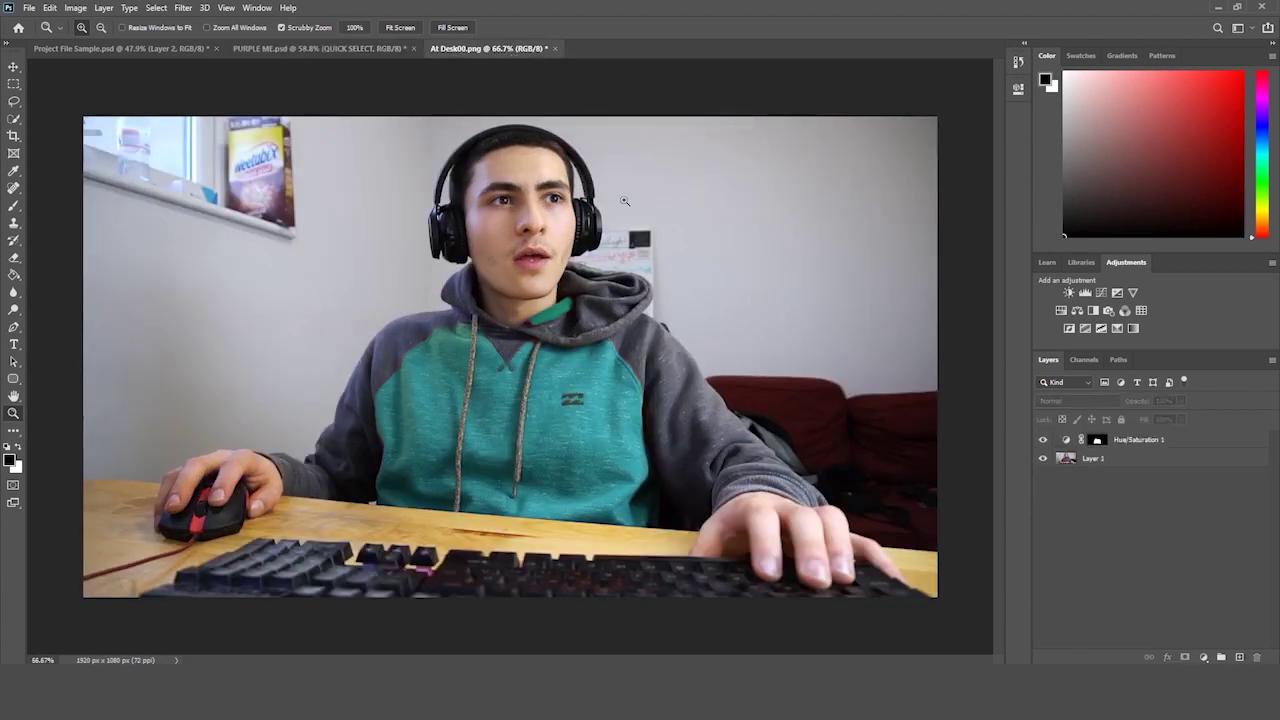
left_click(1150, 447)
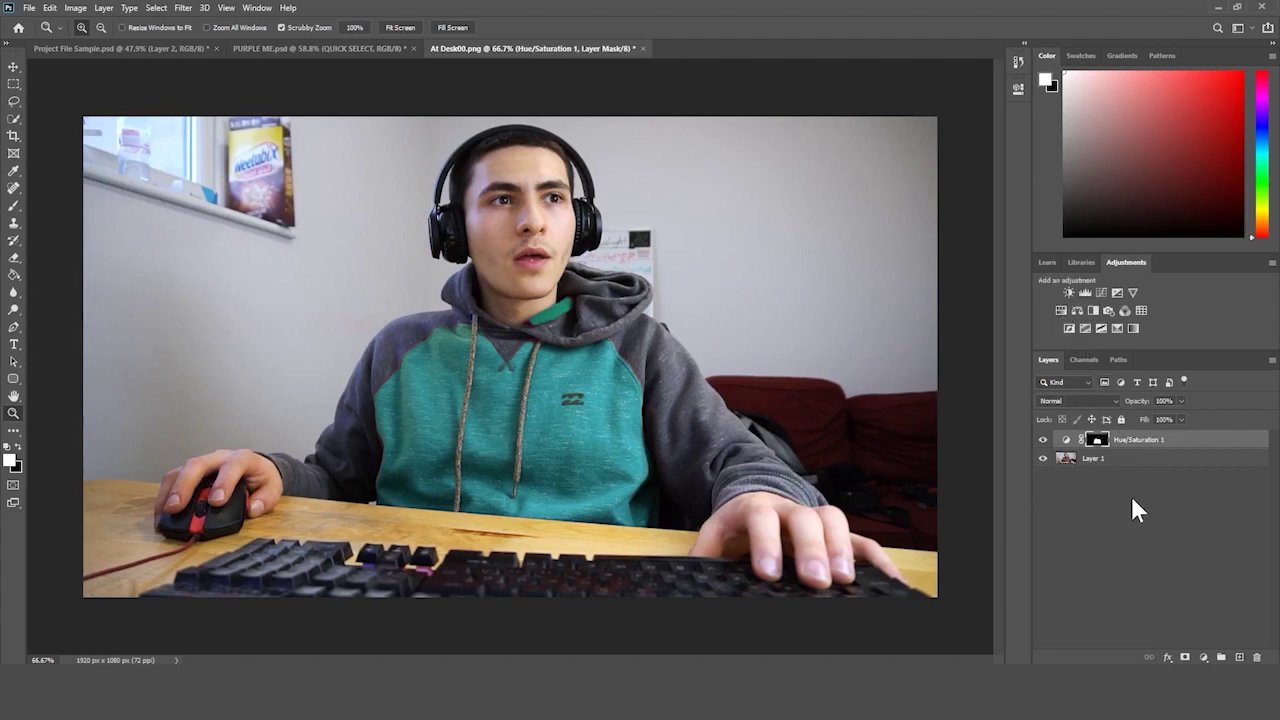
left_click(1132, 472)
left_click(1134, 443)
left_click(1151, 502)
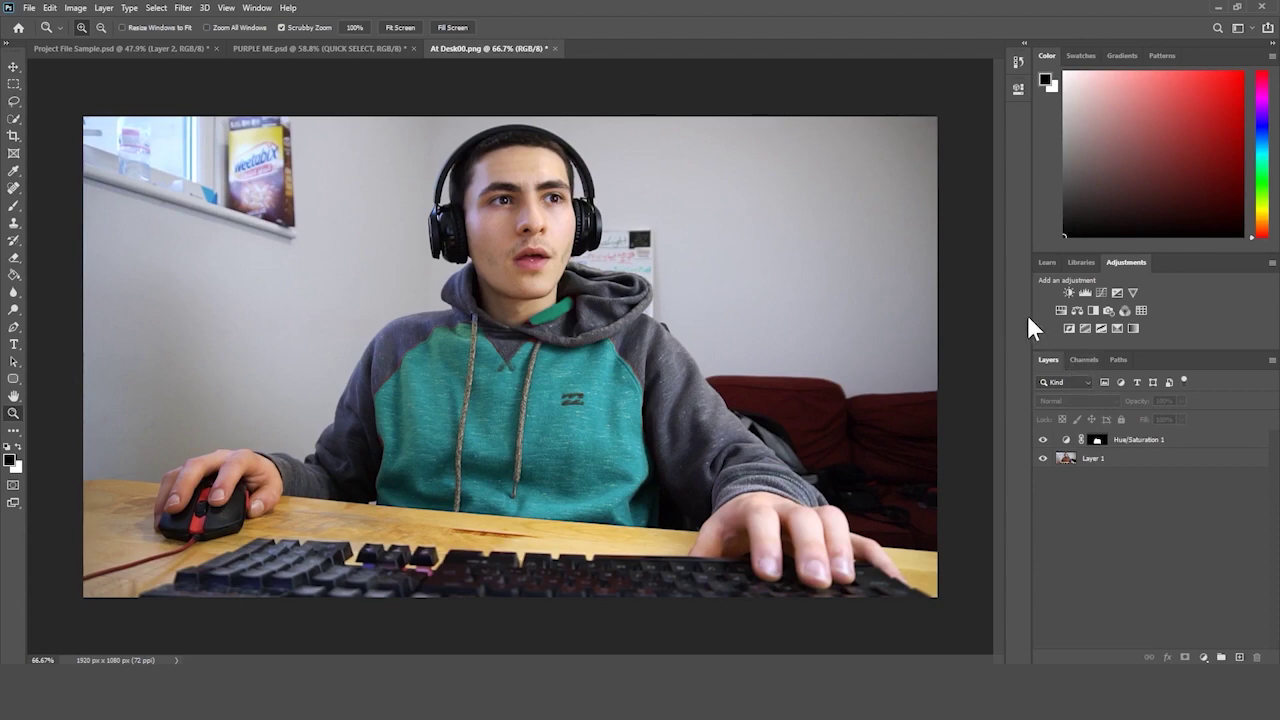
- Add a Brightness/Contrast adjustment layer with Contrast 41 and Brightness 1
left_click(683, 251, "alt")
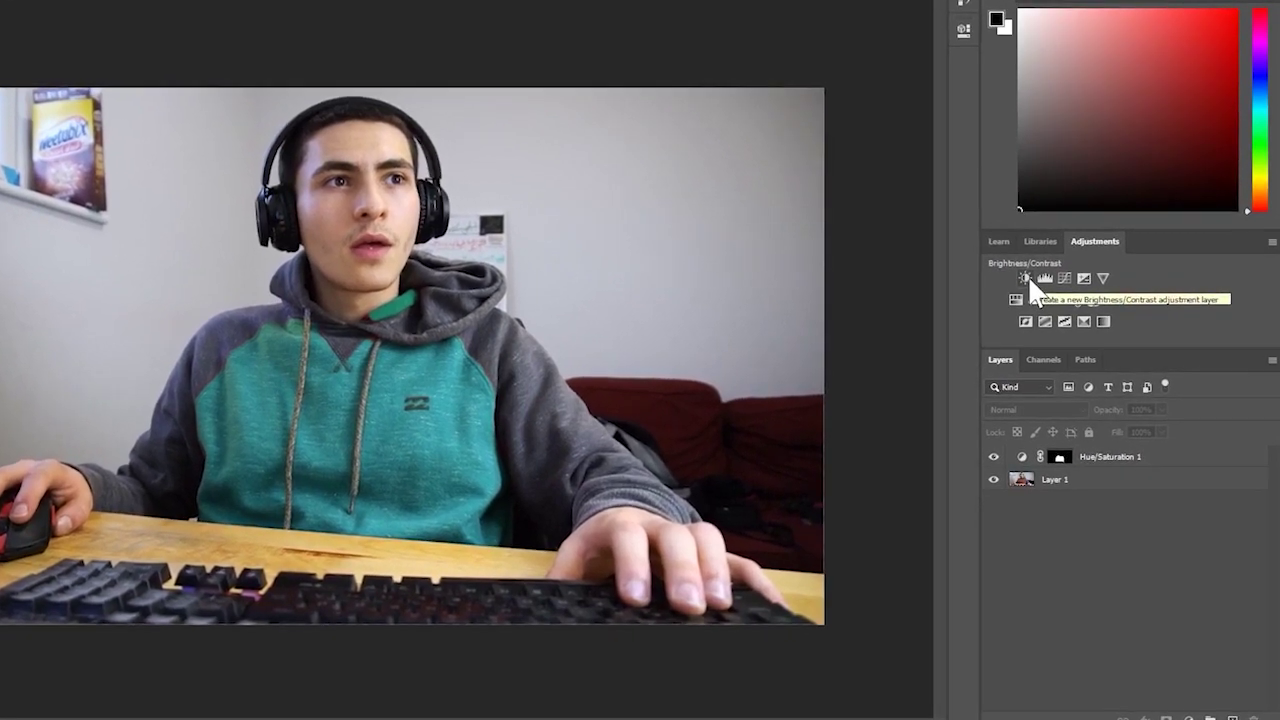
left_click(1026, 279)
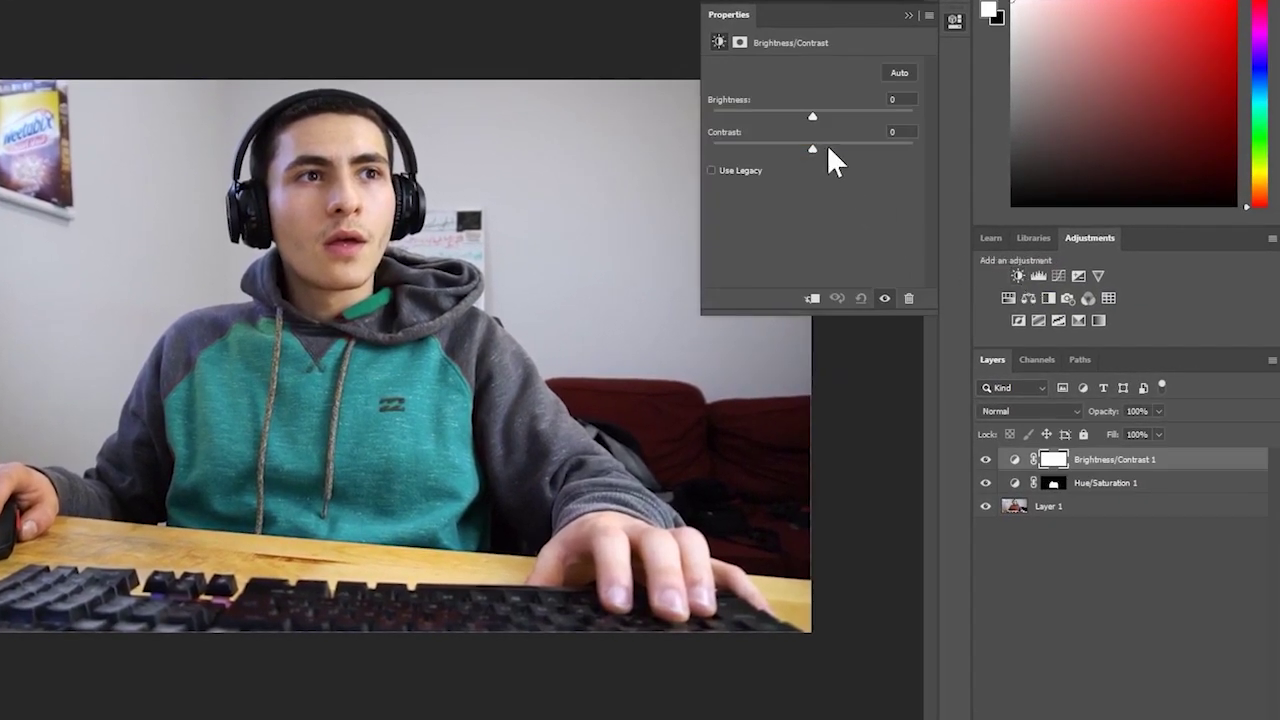
left_click_drag(828, 149, 807, 120)
key("ctrl+minus")
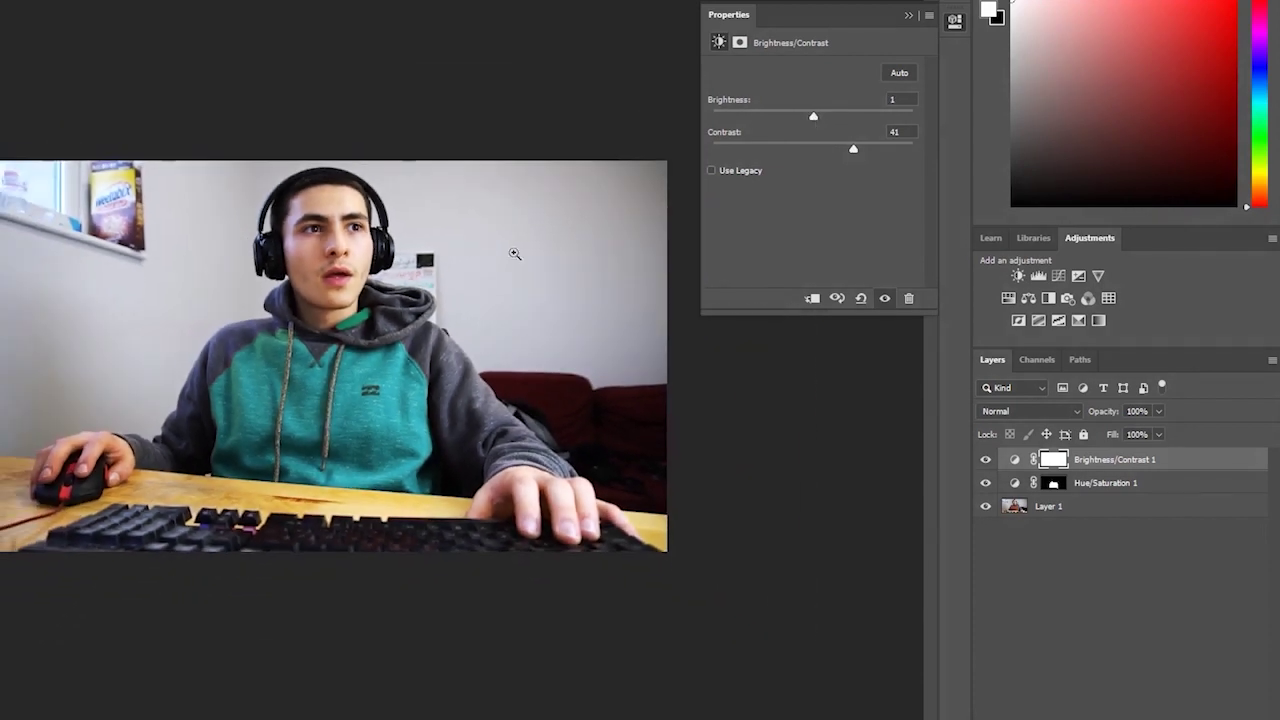
- Collapse Properties and hide then reshow both adjustments to compare with the original photo
left_click(983, 483)
left_click(983, 459)
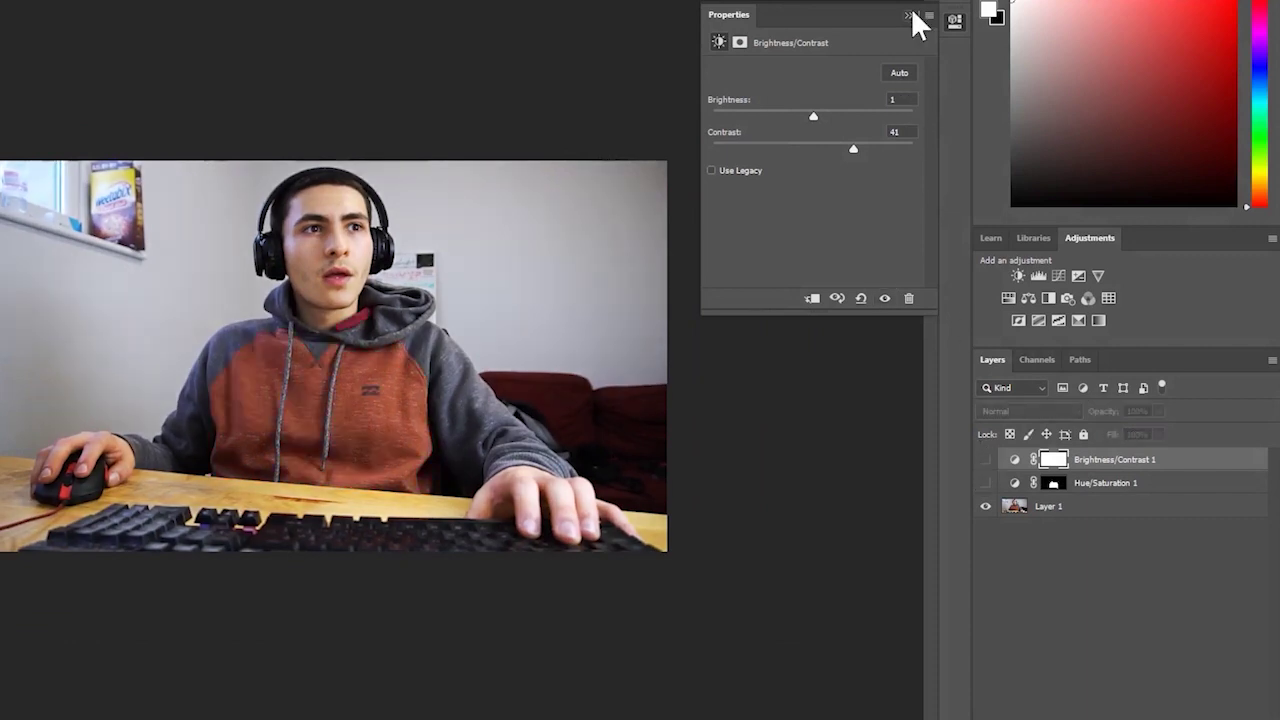
left_click(908, 14)
key("ctrl+minus")
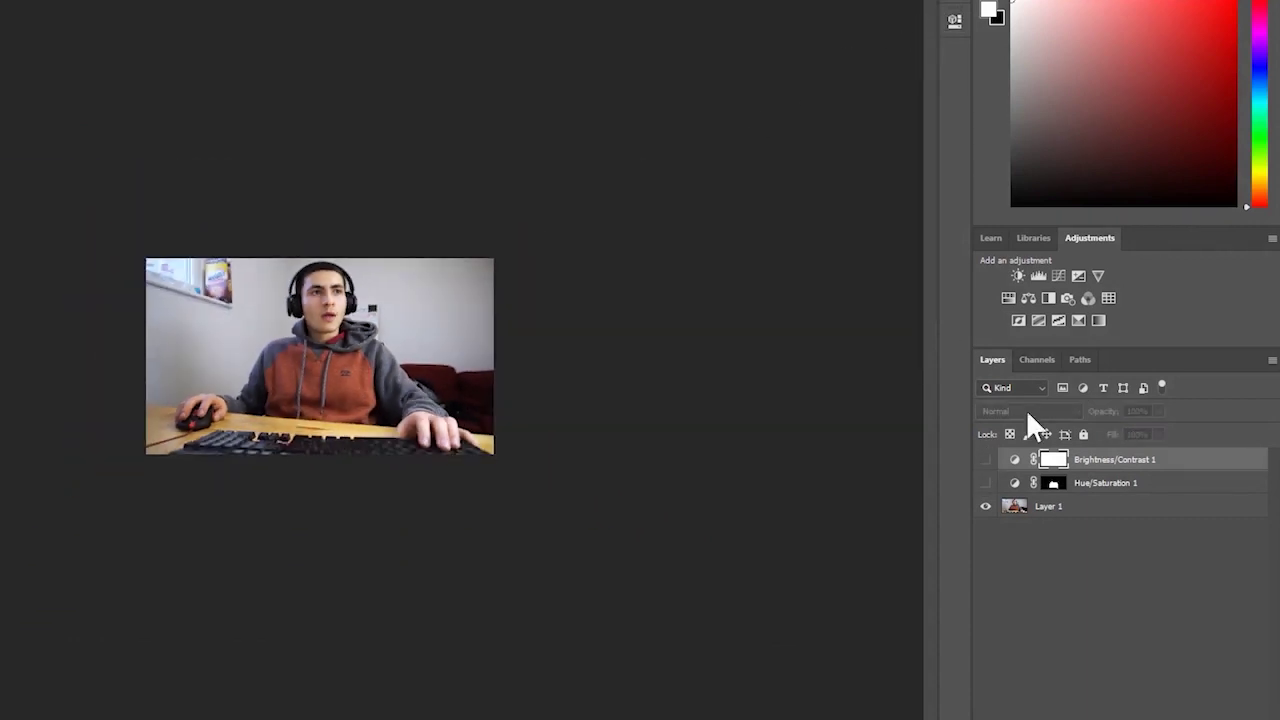
left_click(983, 483)
left_click(984, 459)
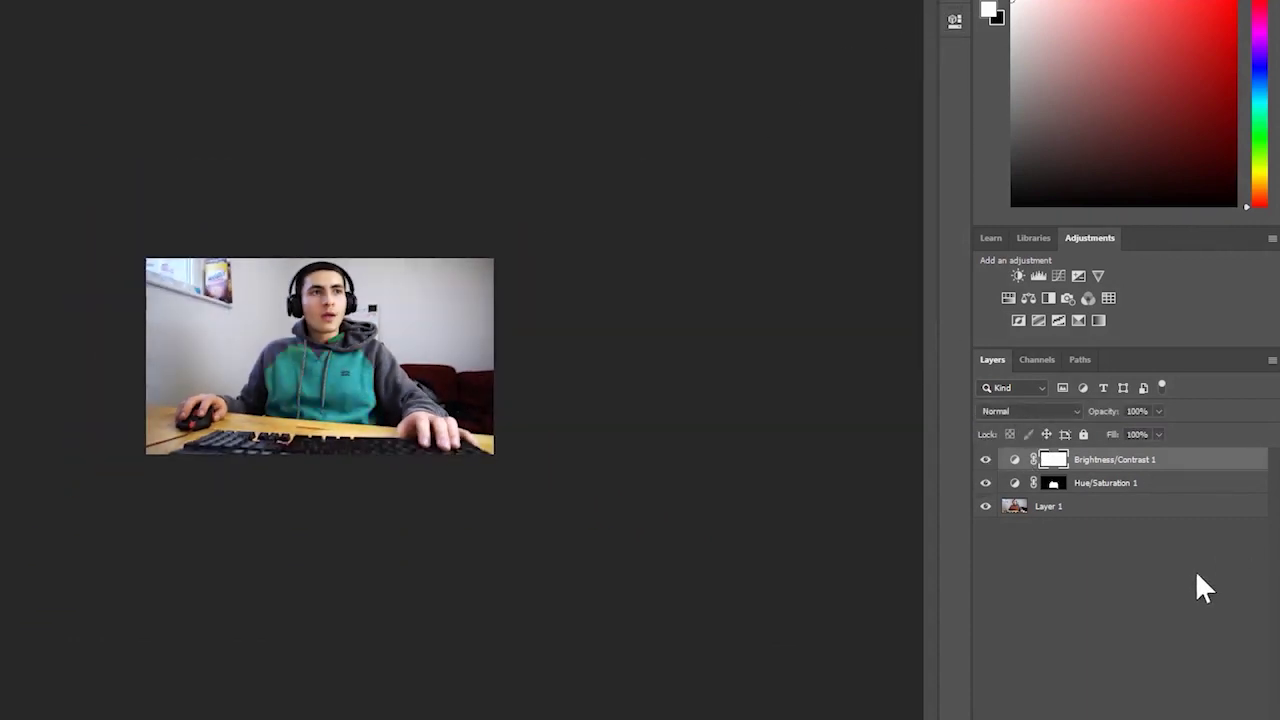
key("ctrl+plus")
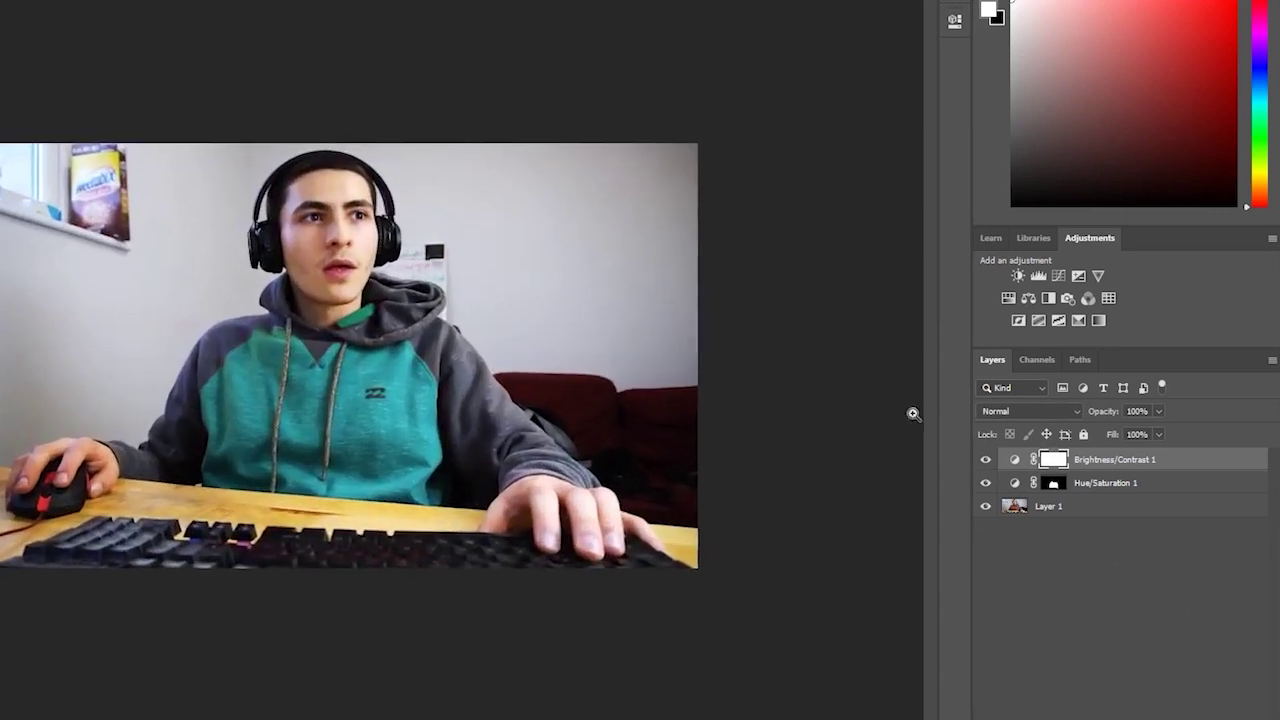
- Toggle Brightness/Contrast 1 on and off to compare the contrast boost, leaving it on
left_click(985, 459)
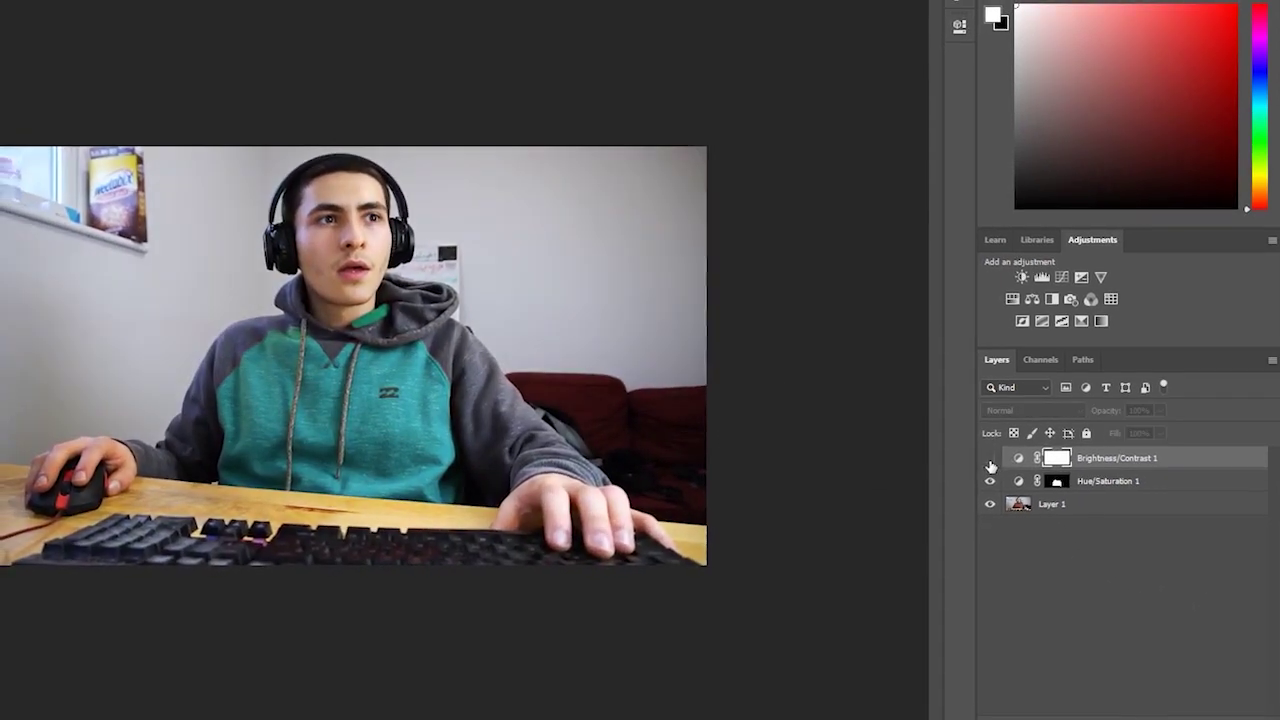
left_click(985, 461)
left_click(995, 458)
left_click(995, 458)
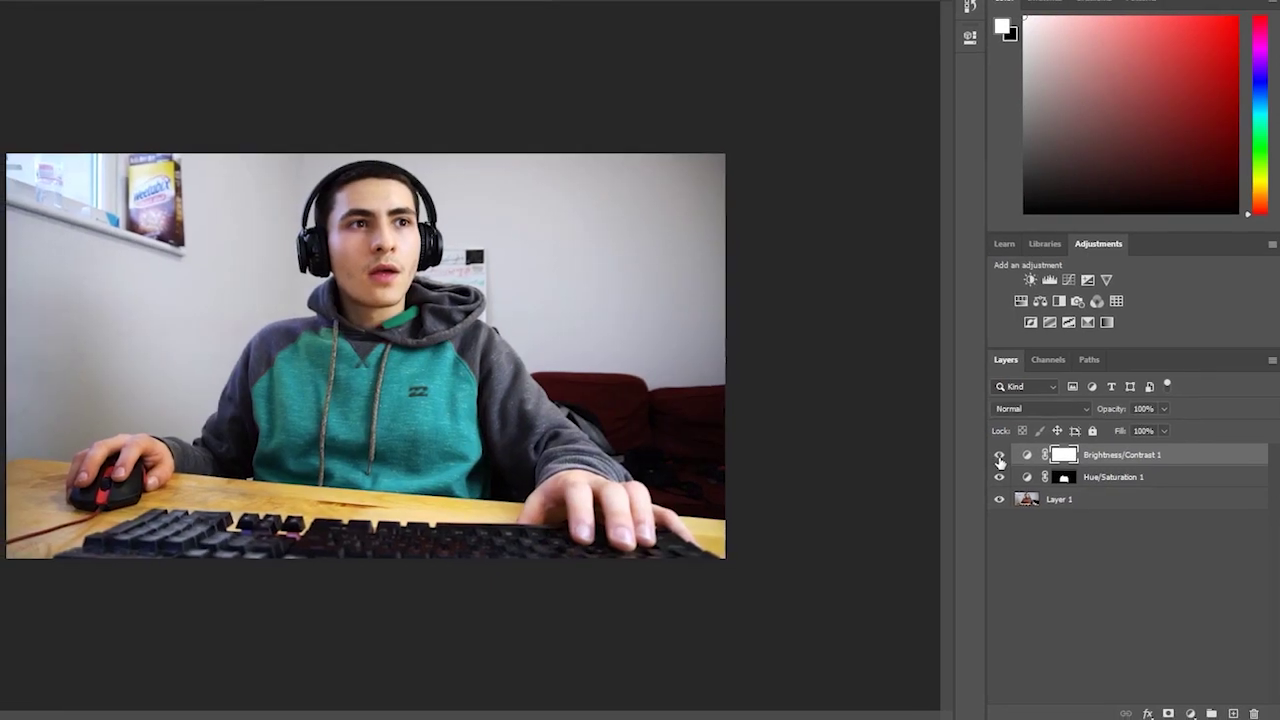
left_click(996, 457)
left_click(1004, 456)
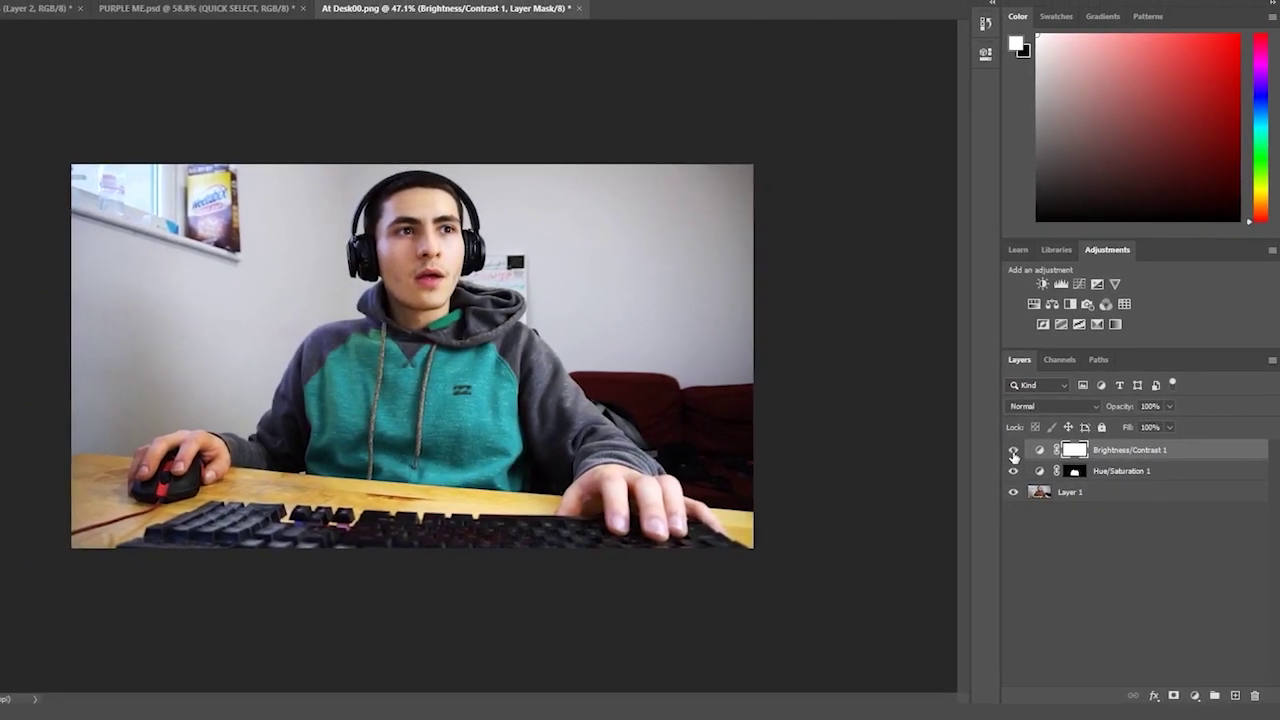
- Toggle the Hue/Saturation hoodie recolour on and off to compare
left_click(1013, 470)
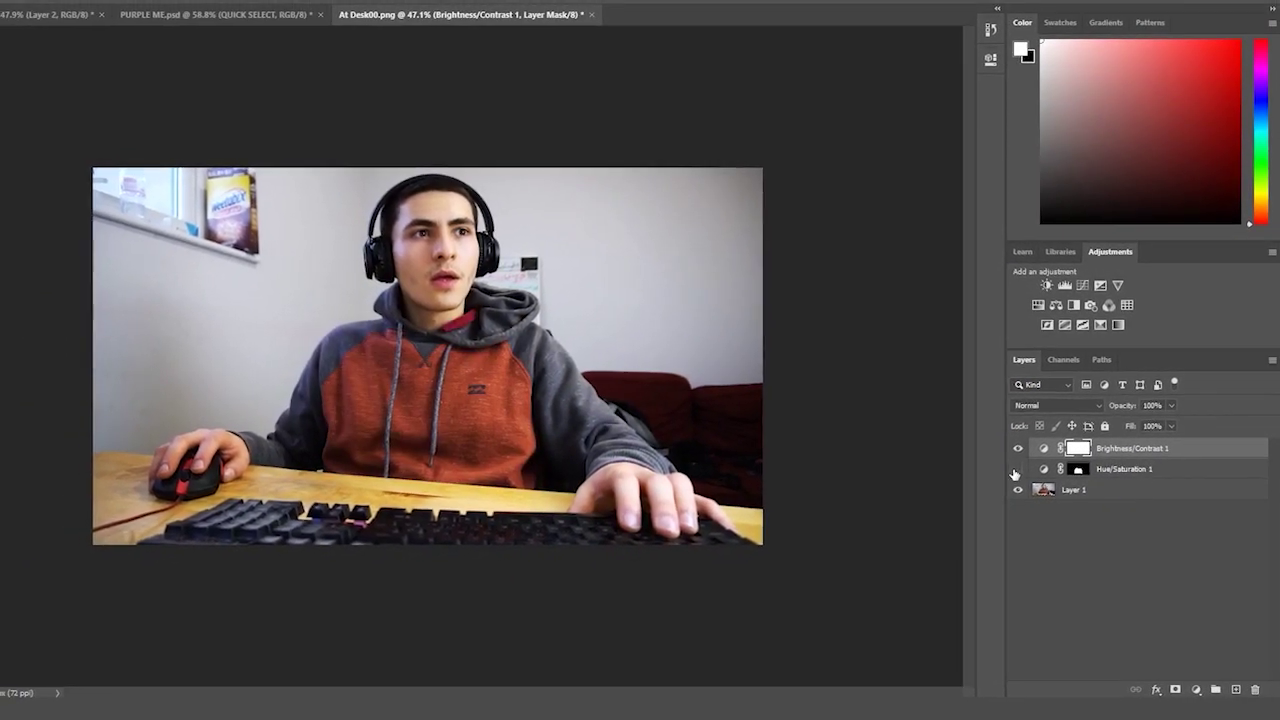
left_click(1013, 470)
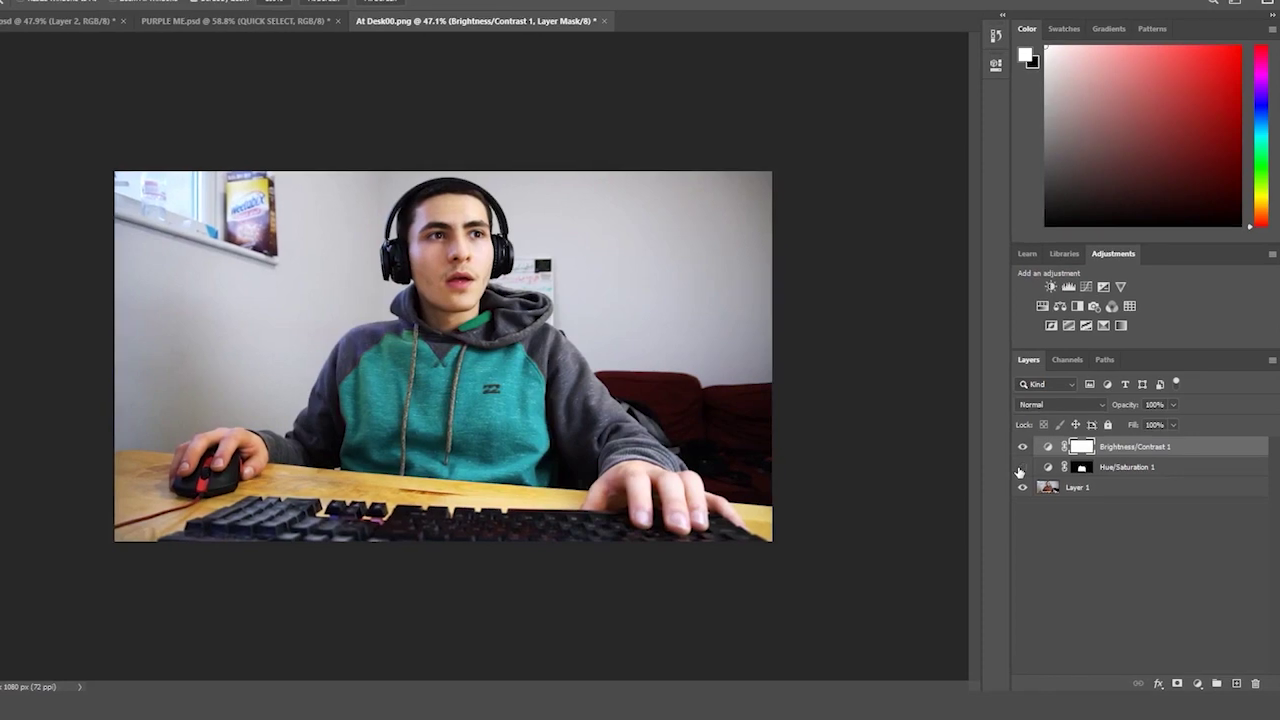
left_click(1020, 468)
left_click(1020, 468)
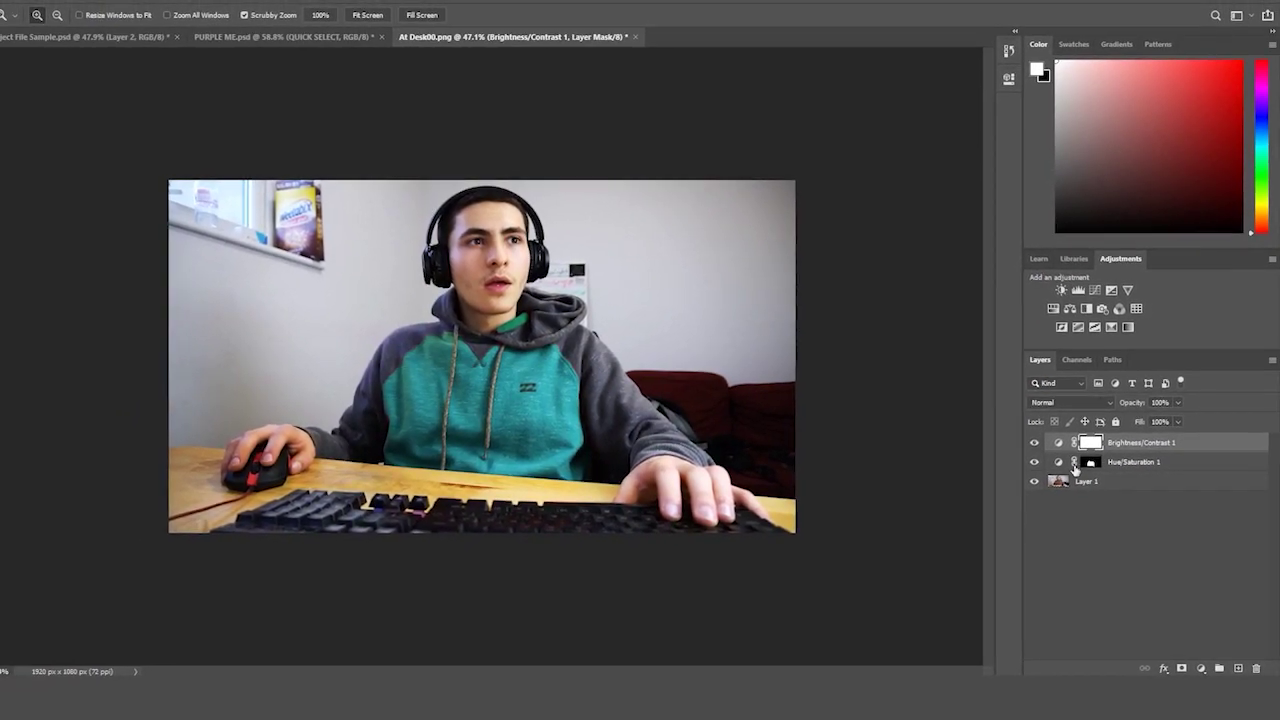
left_click(1034, 461)
left_click(1034, 461)
left_click(1034, 461)
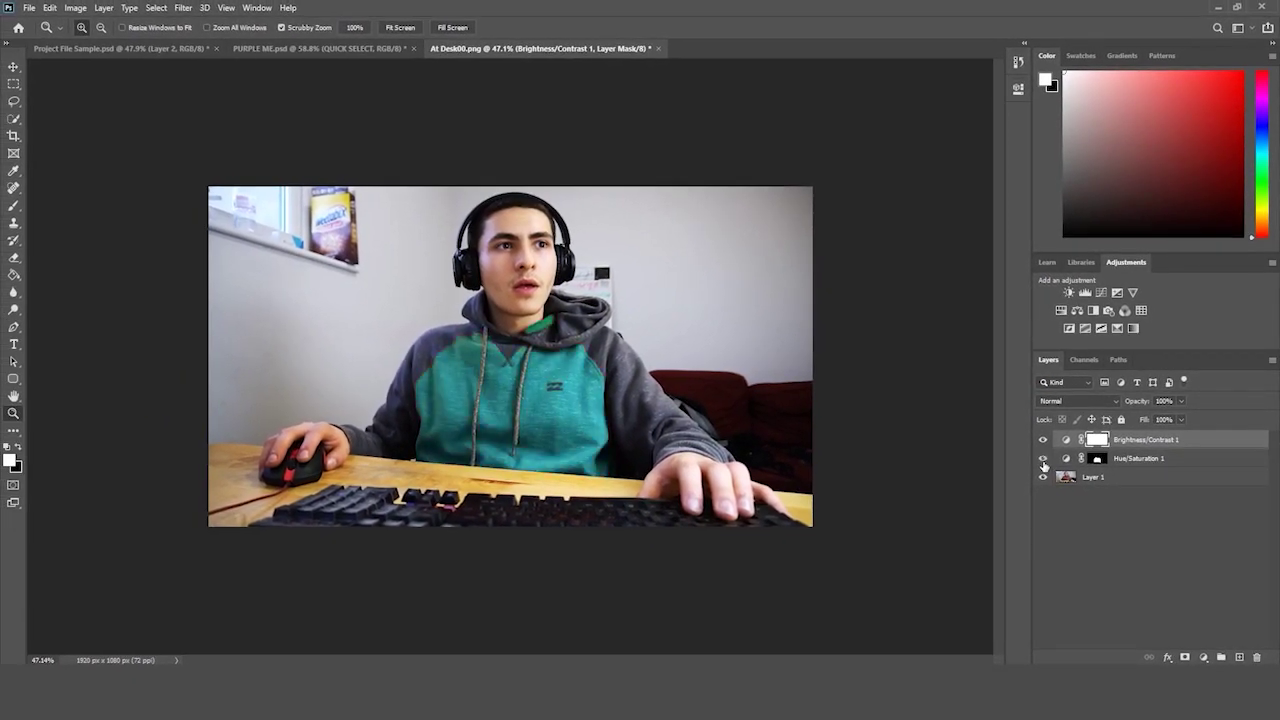
left_click_drag(856, 412, 844, 425)
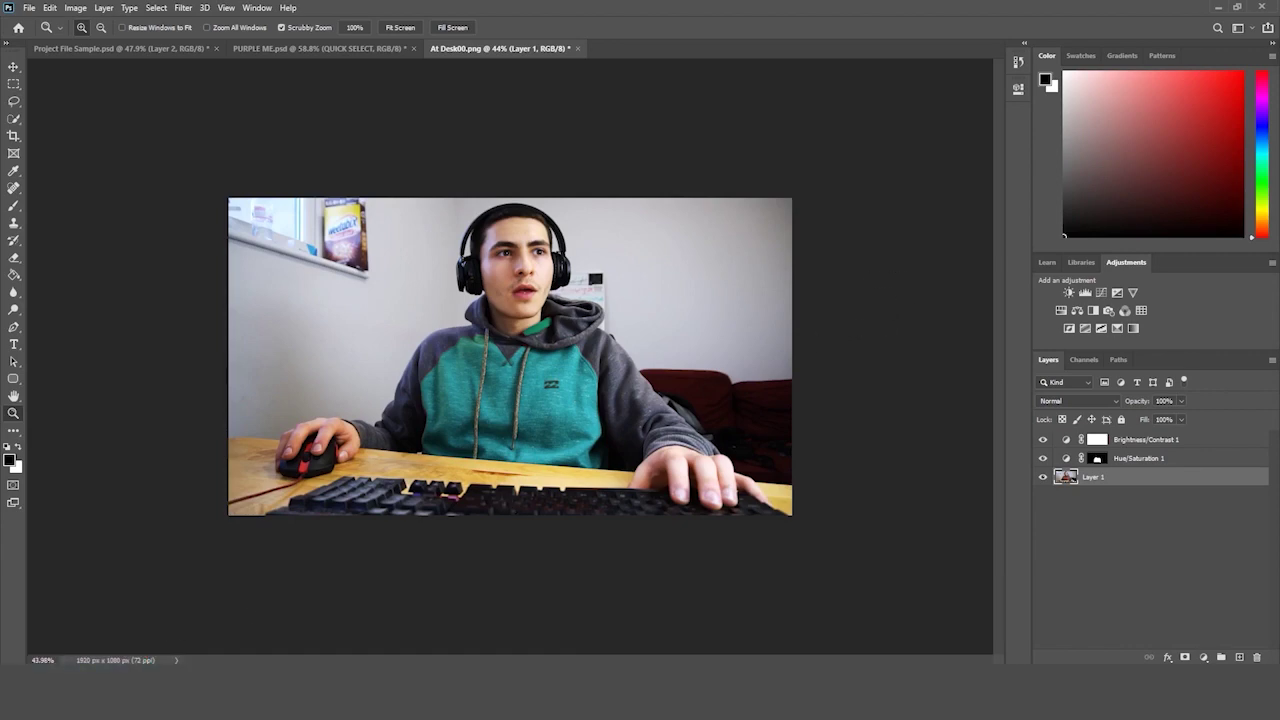
- Place the Pattern image onto the photo and move its layer to the top of the stack
key("alt+Tab")
left_click(944, 170)
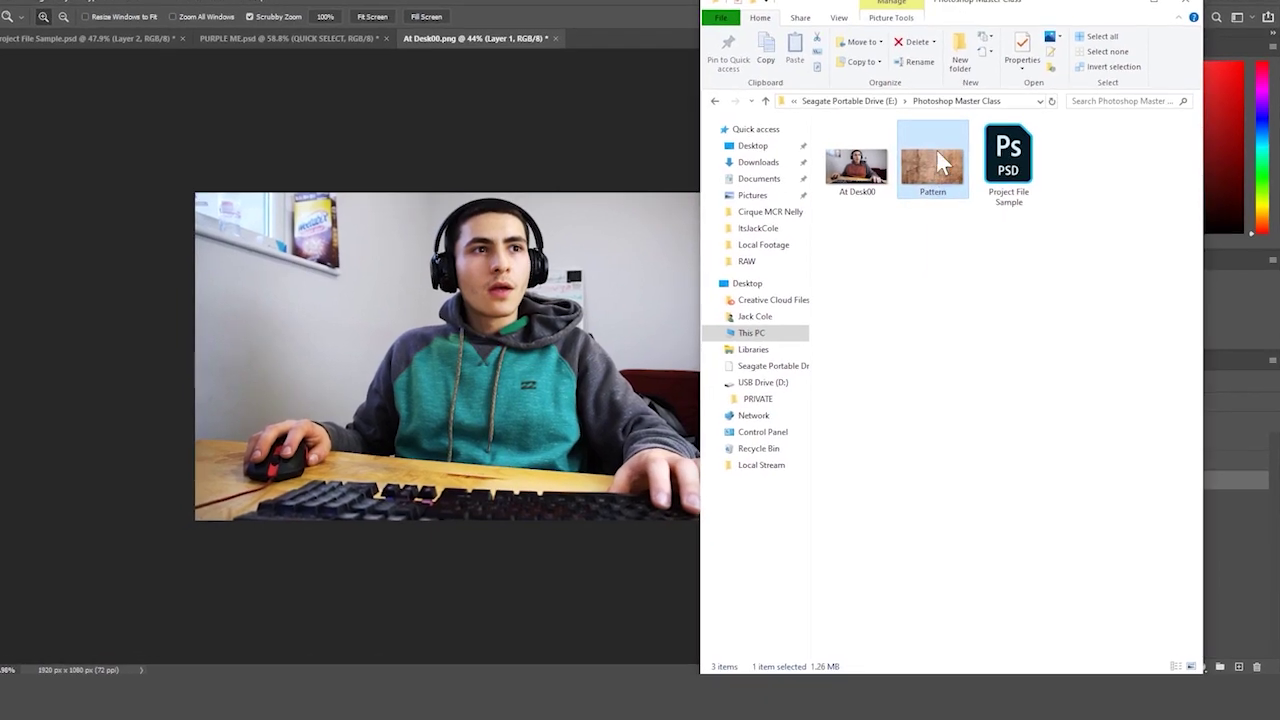
left_click_drag(936, 150, 449, 294)
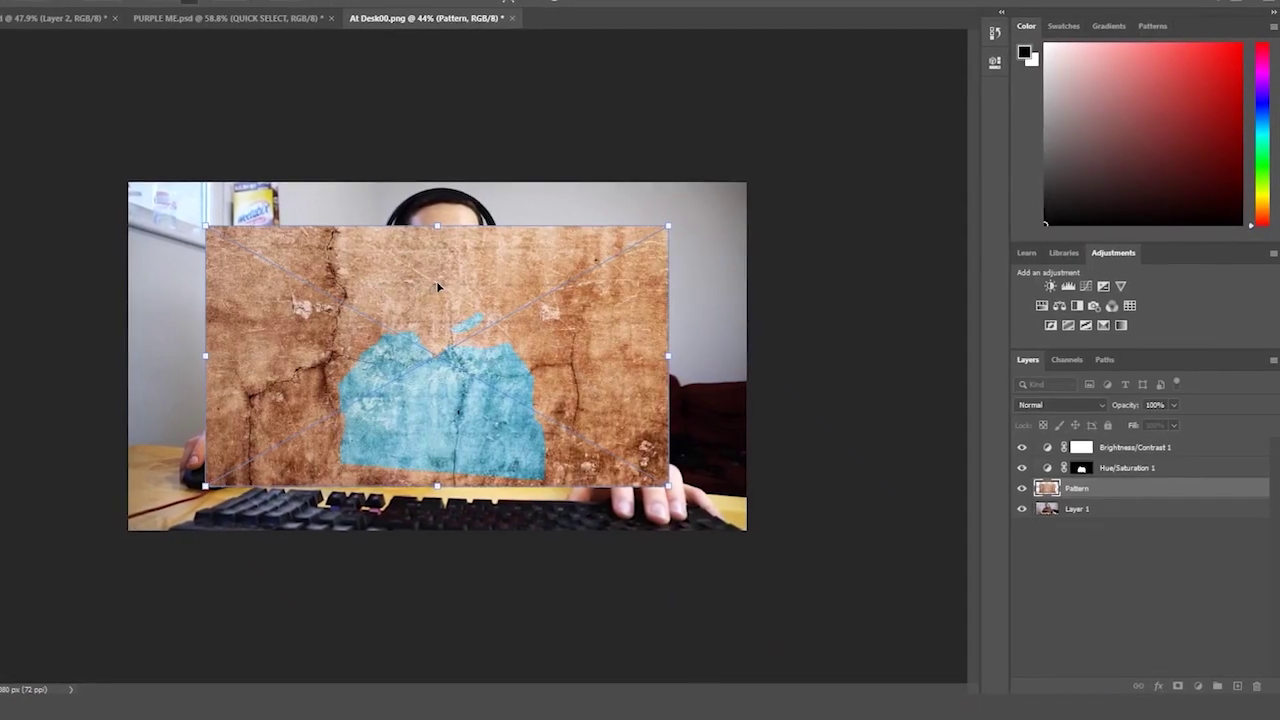
key("Return")
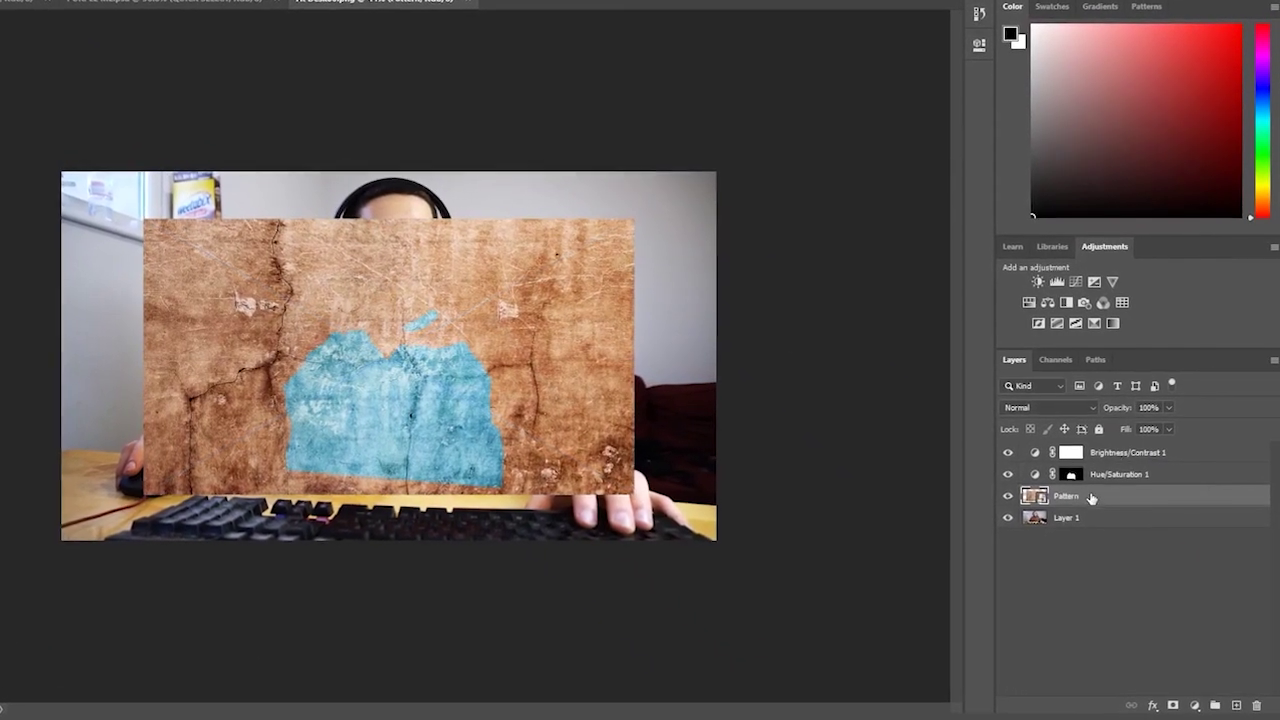
left_click_drag(1091, 498, 1100, 452)
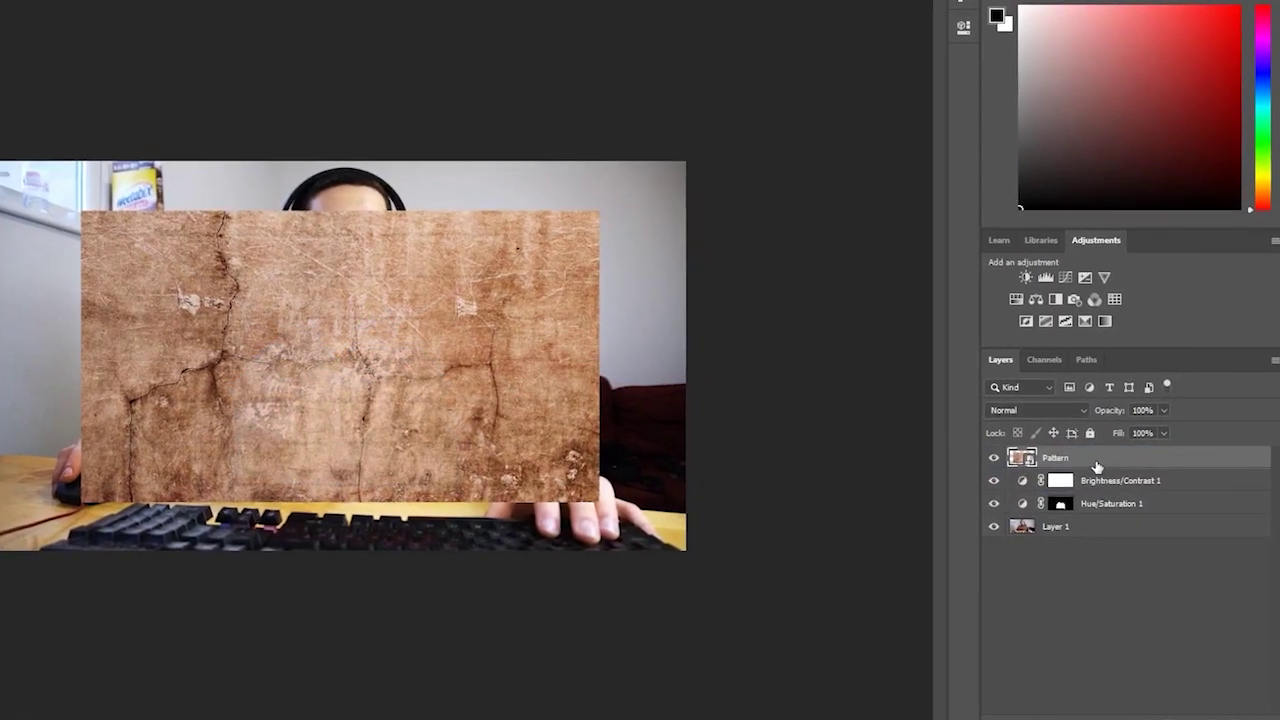
- Stretch the Pattern texture with Free Transform until it covers the whole canvas
key("ctrl+t")
left_click_drag(81, 501, 1, 553)
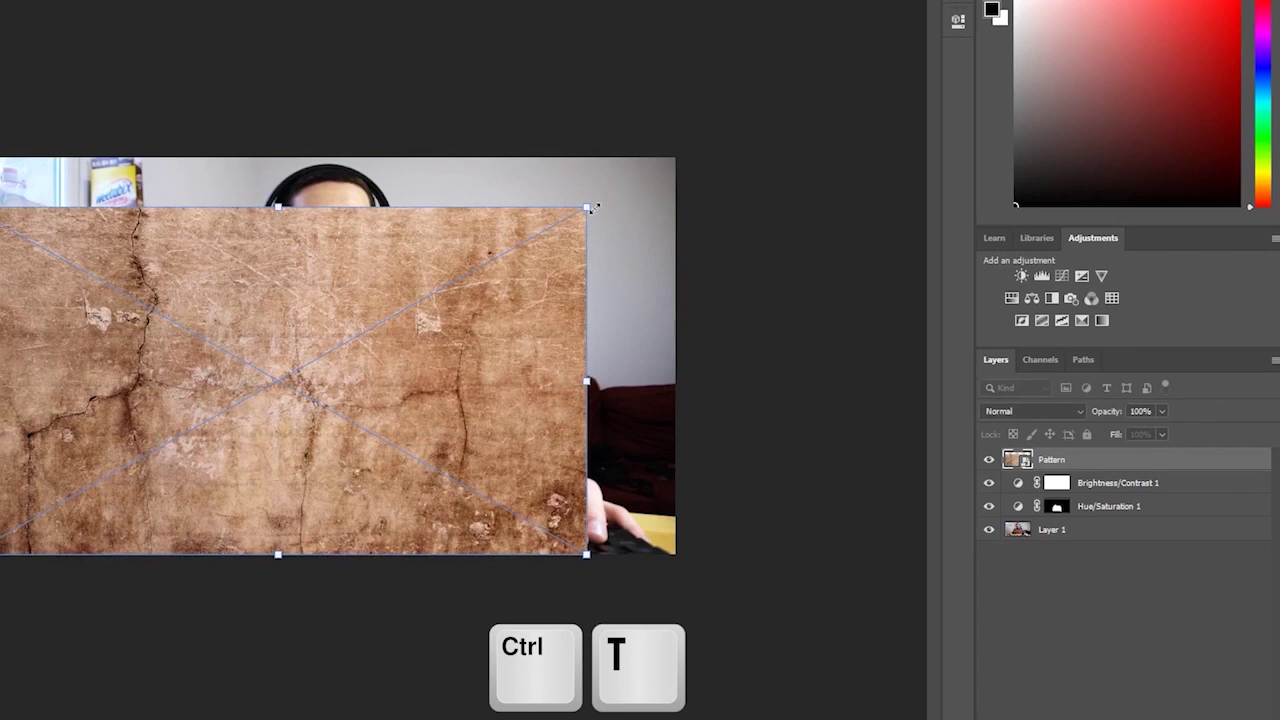
left_click_drag(591, 208, 681, 157)
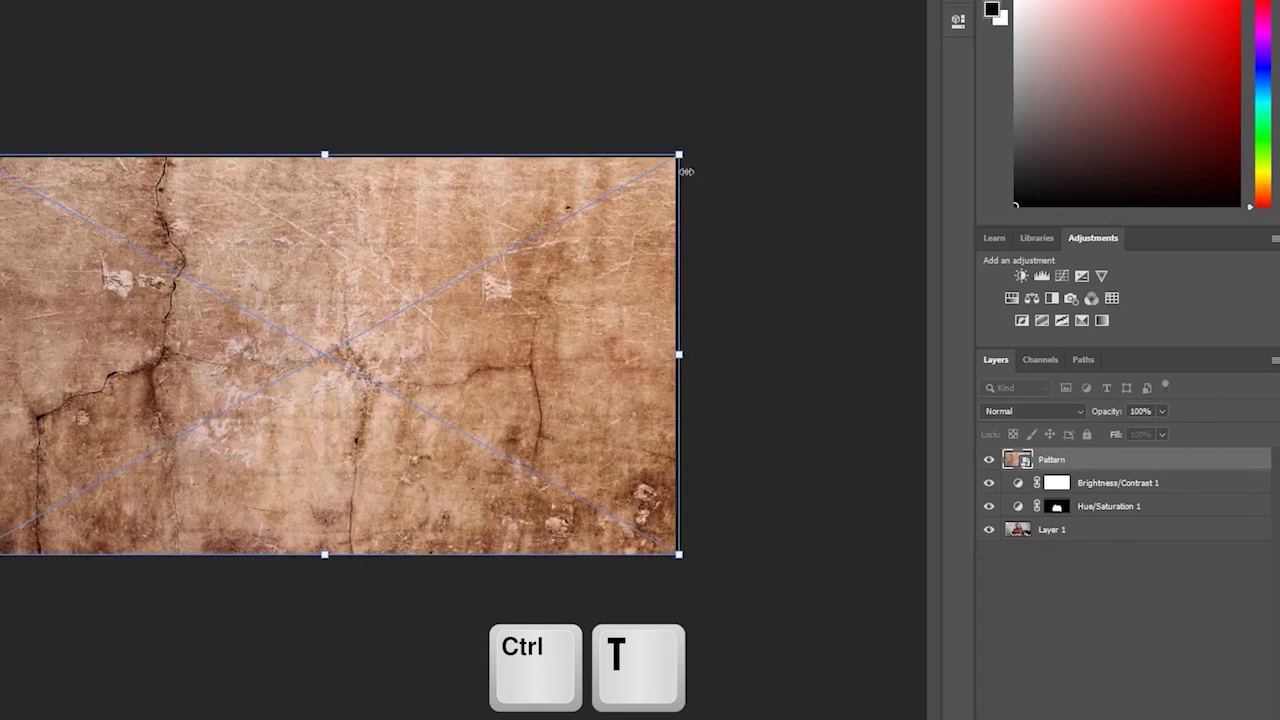
double_click(670, 180)
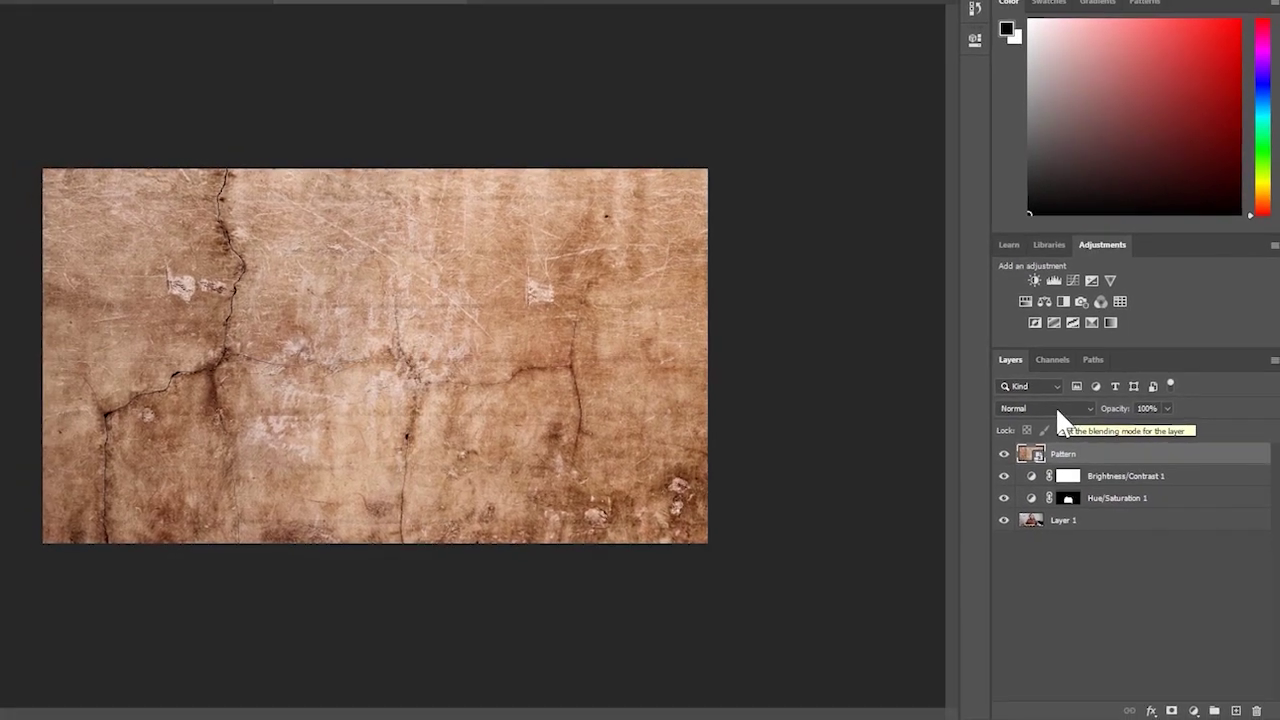
- Set the Pattern layer's blend mode to Divide and toggle its visibility to compare
left_click(1060, 408)
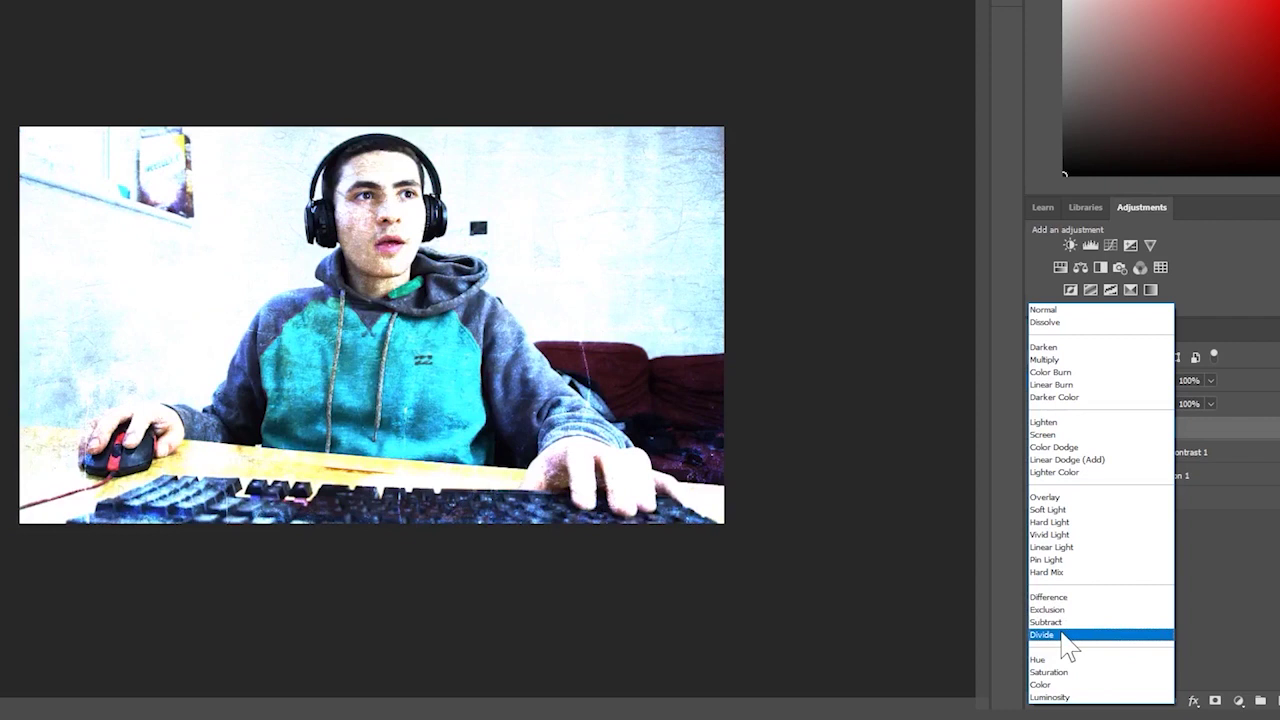
left_click(1068, 645)
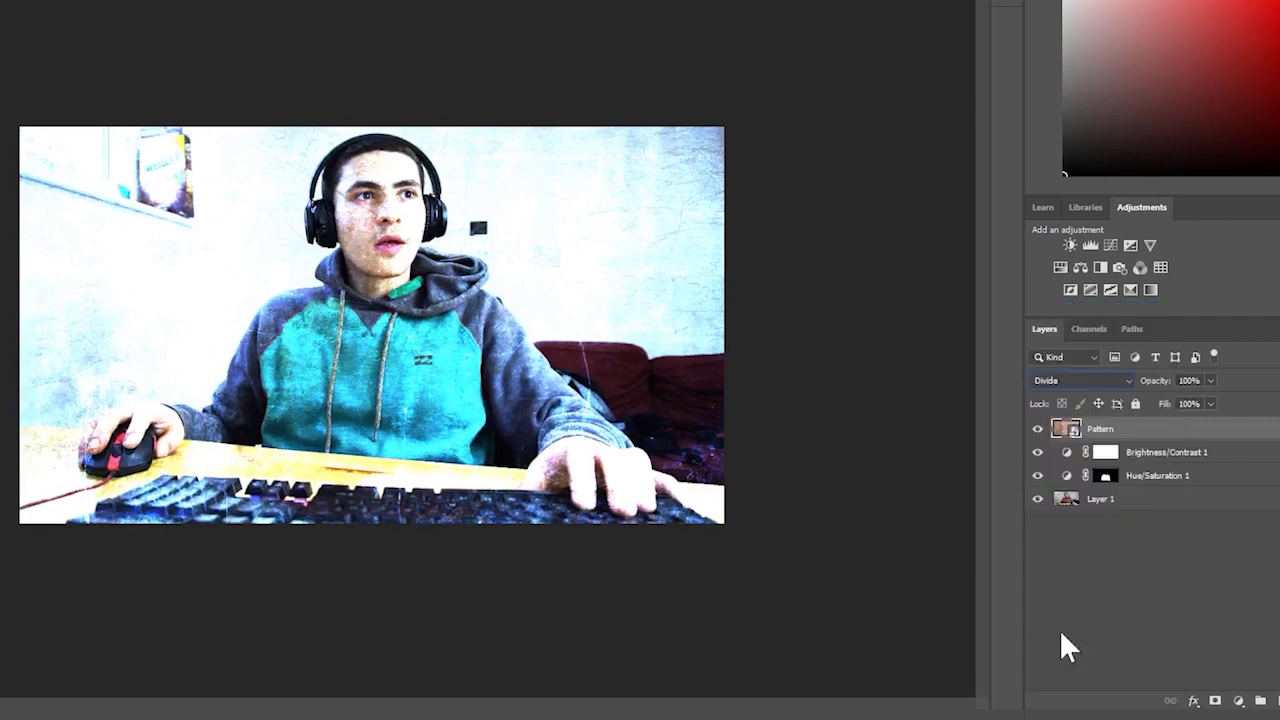
left_click(1037, 429)
left_click(1036, 430)
left_click_drag(401, 284, 393, 318)
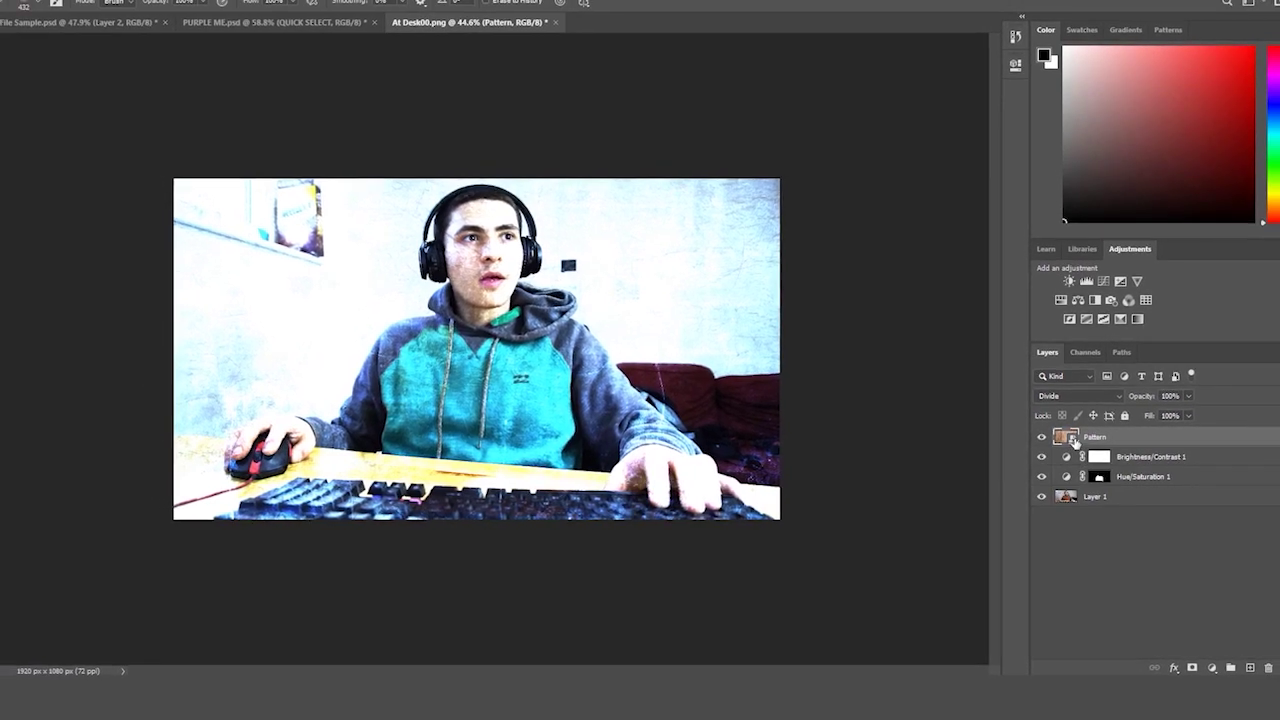
- Rasterize the Pattern smart object and erase the texture off the subject's face
left_click(593, 332)
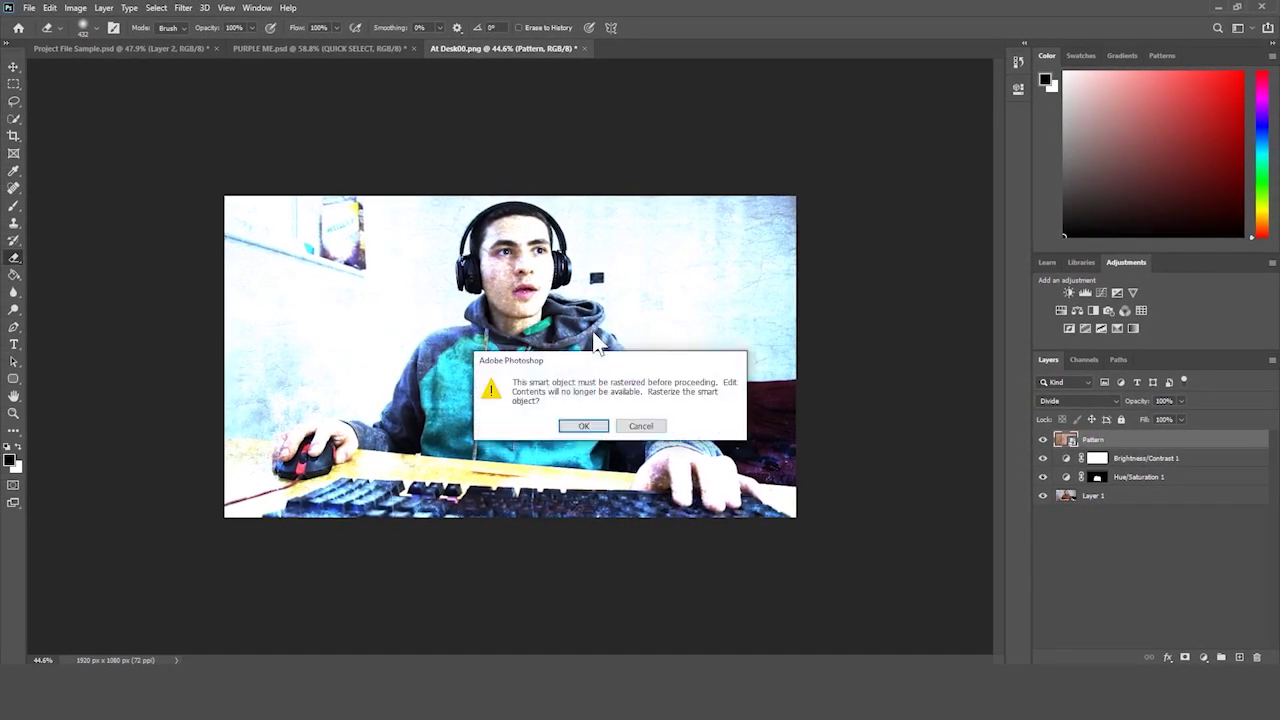
left_click(580, 426)
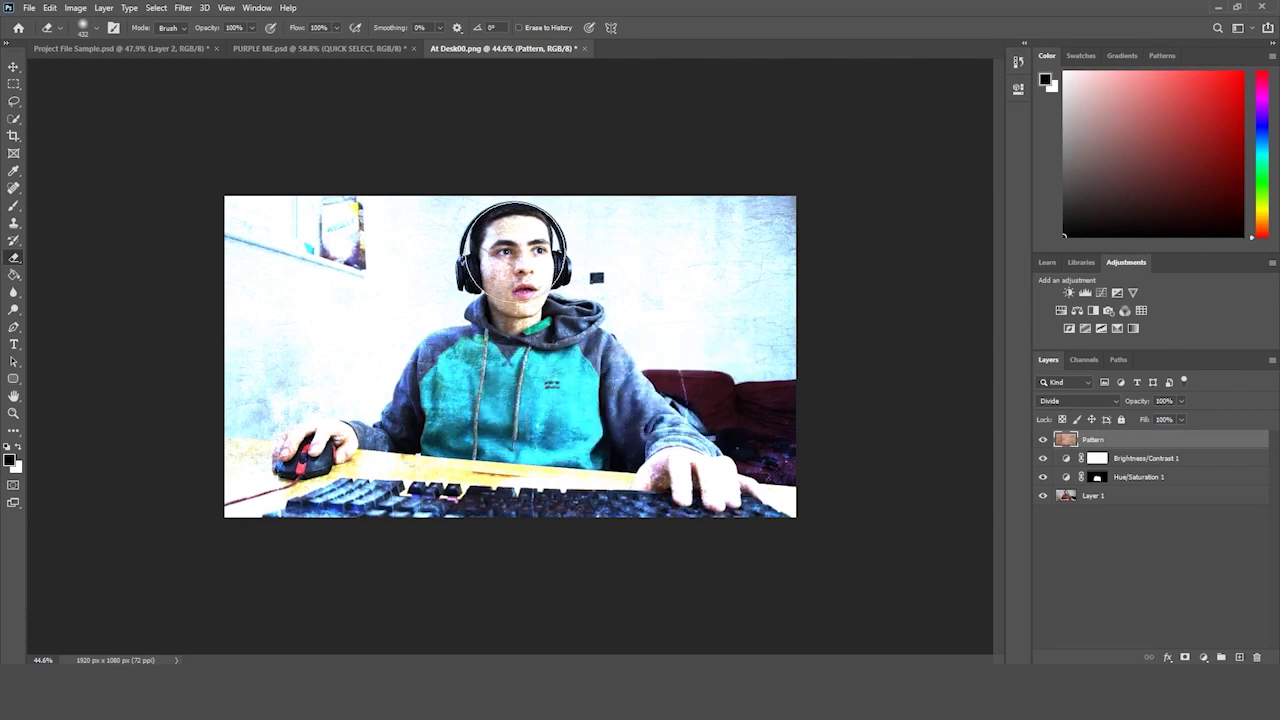
mouse_move(516, 252)
left_mouse_down()
mouse_move(523, 290)
mouse_move(438, 375)
mouse_move(407, 442)
mouse_move(313, 470)
mouse_move(666, 464)
mouse_move(693, 492)
mouse_move(676, 459)
mouse_move(600, 445)
mouse_move(580, 355)
left_mouse_up()
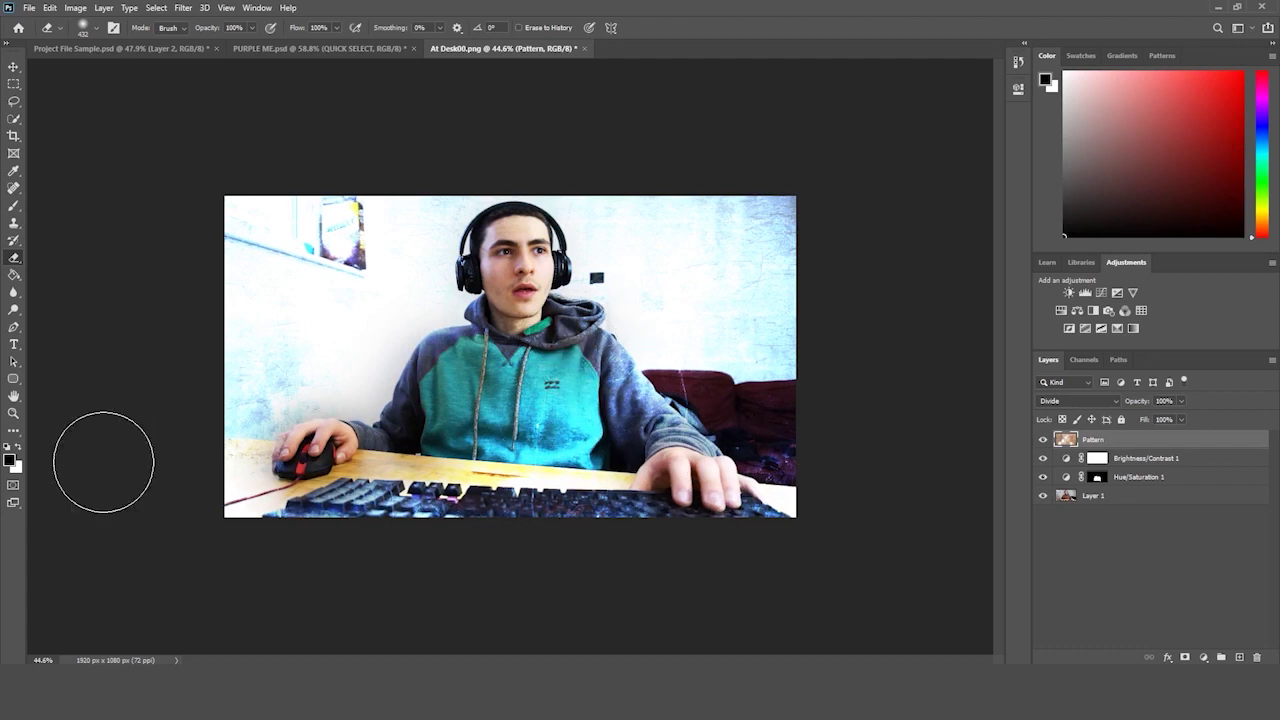
left_click(13, 413)
left_click_drag(272, 372, 243, 380)
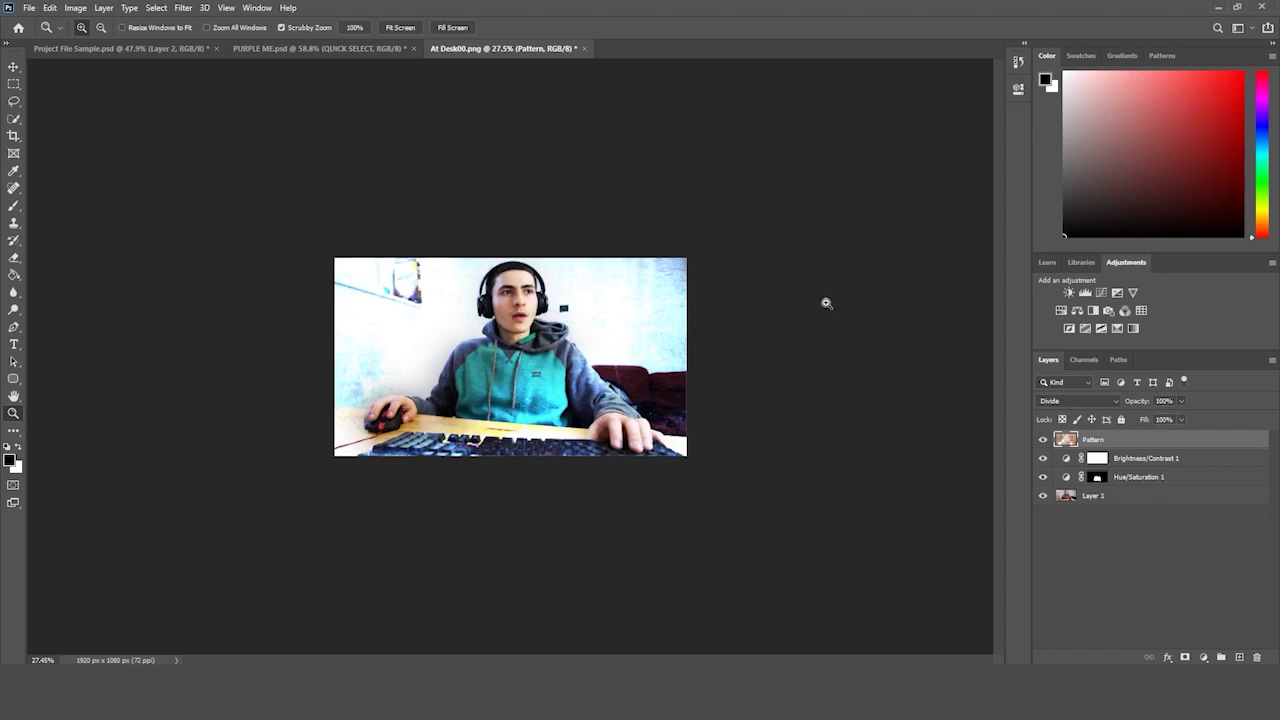
- Toggle the Pattern layer off and on to compare the Divide texture, then open its blend modes
left_click_drag(826, 303, 839, 294)
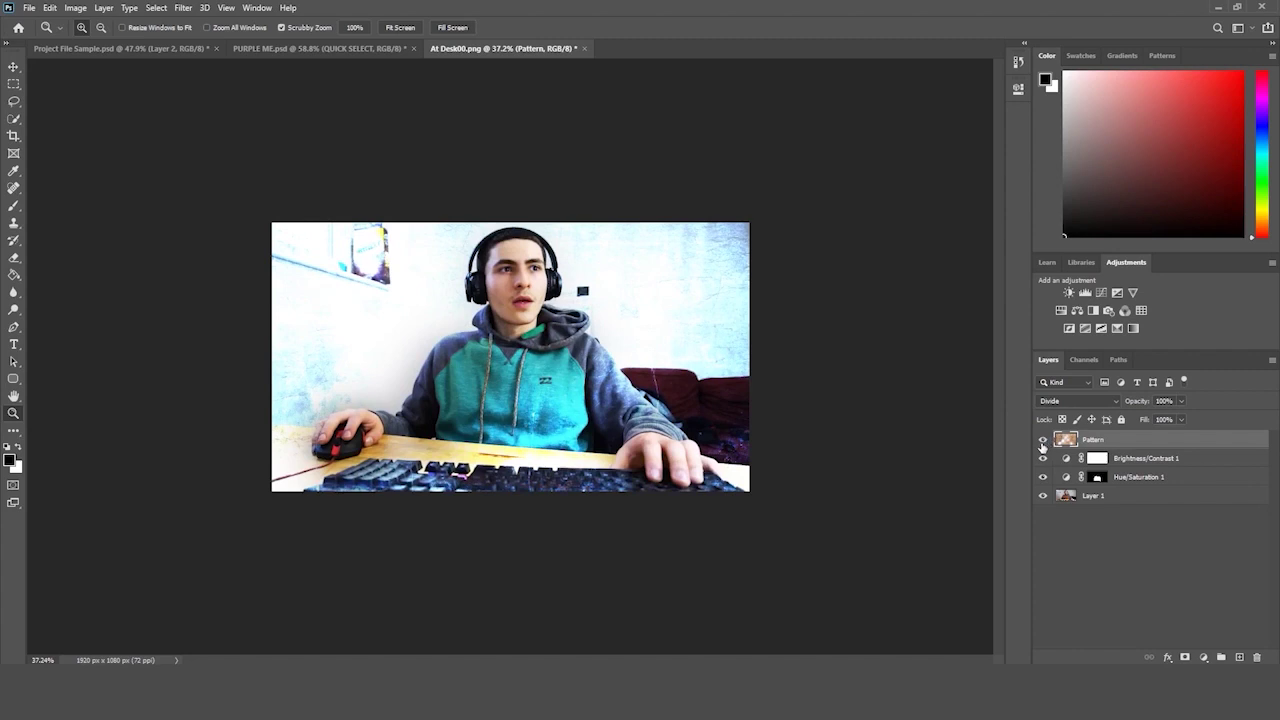
left_click(1042, 440)
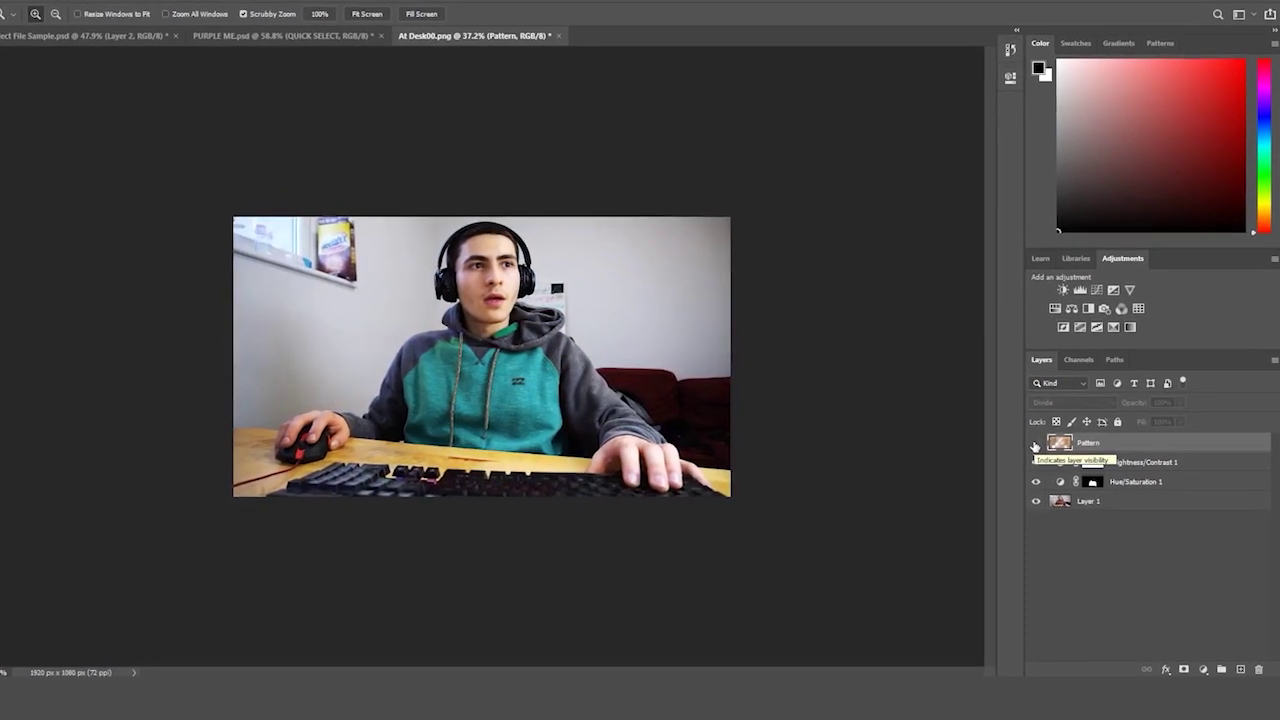
left_click(1033, 446)
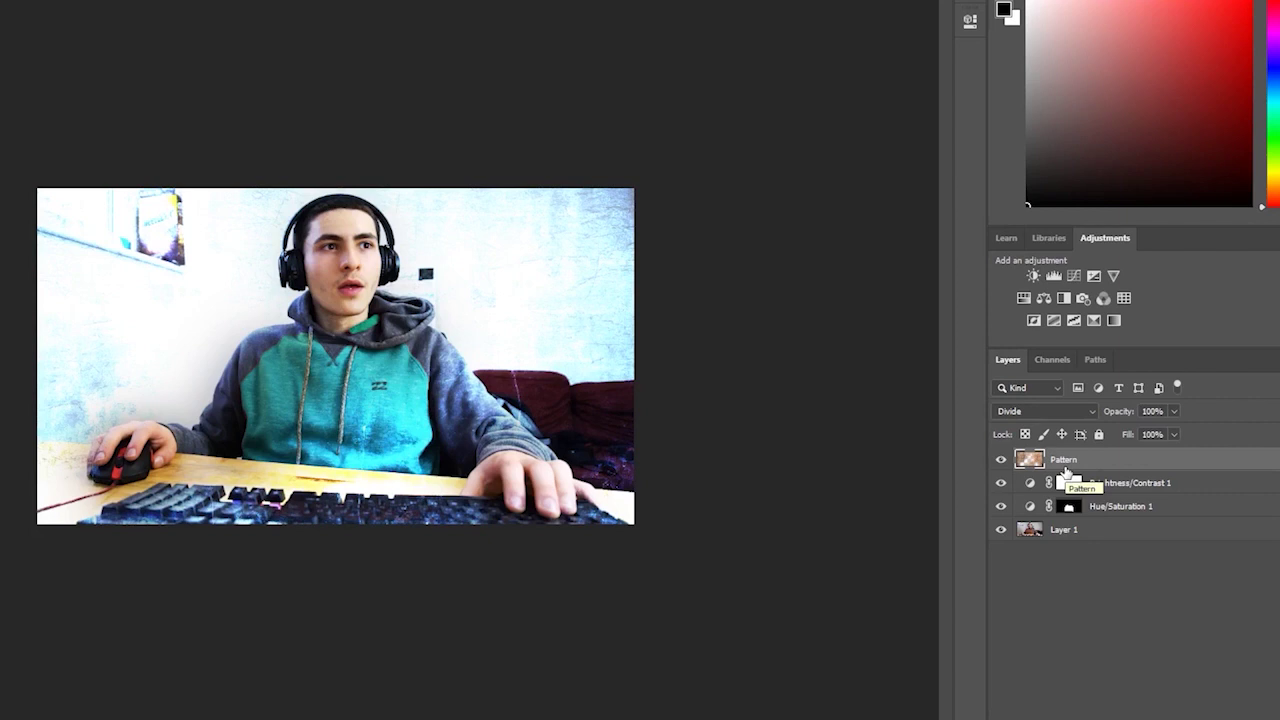
left_click(777, 357)
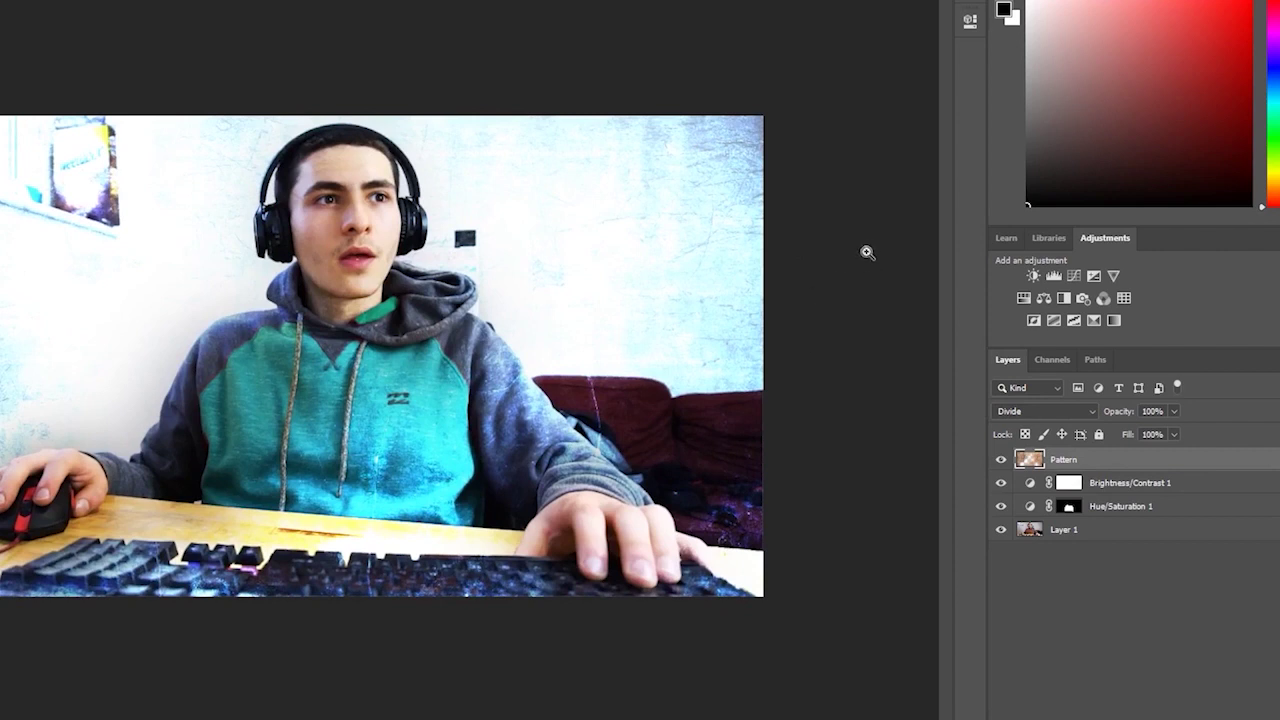
left_click(850, 265, "alt")
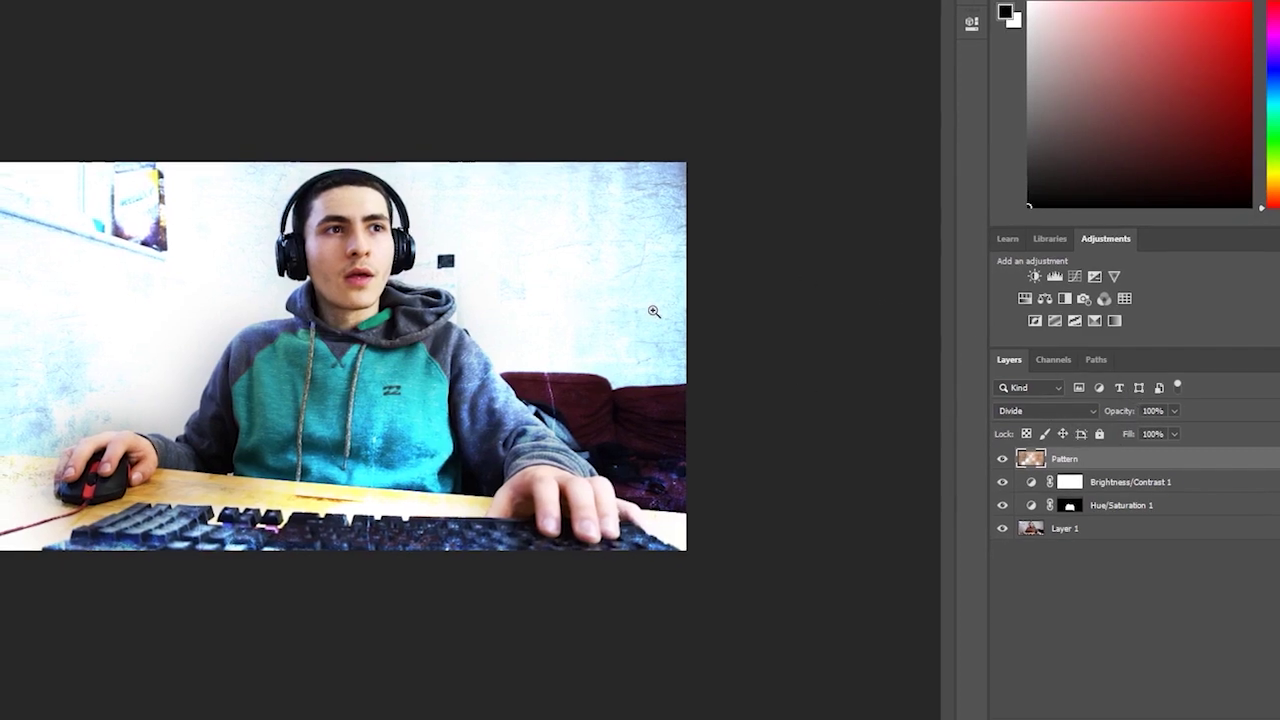
left_click(1050, 411)
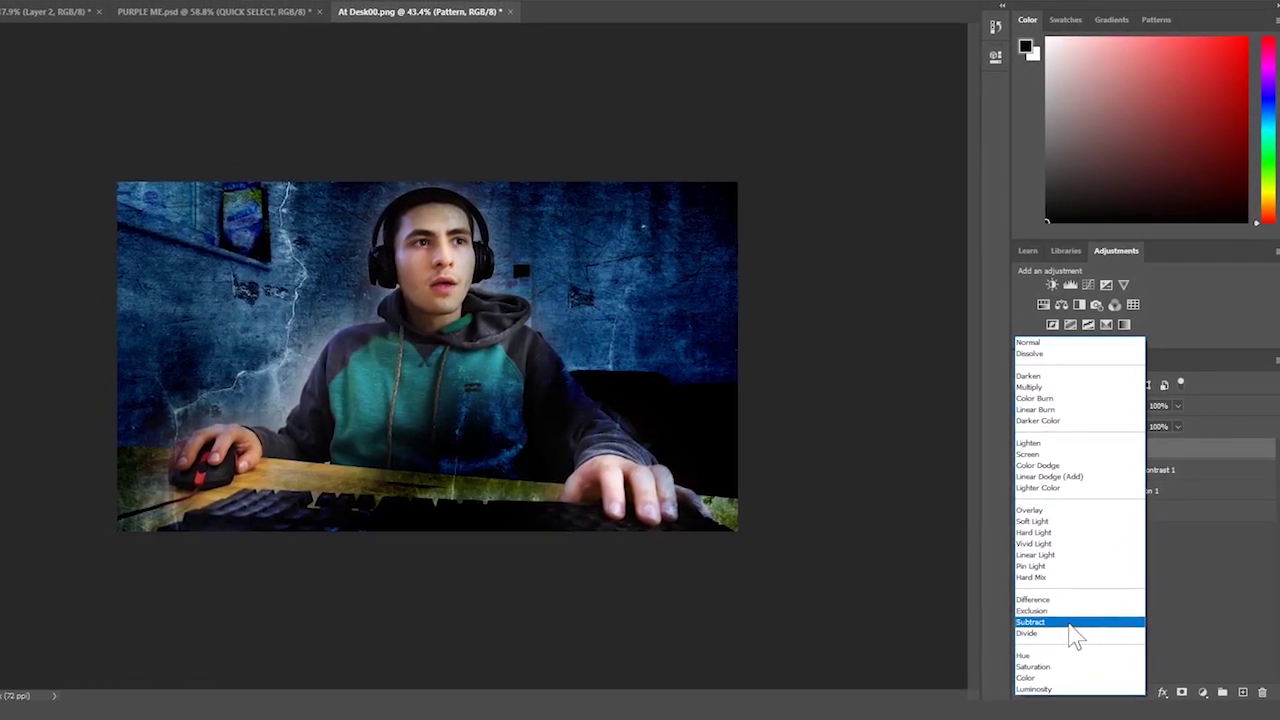
- Set the Pattern layer's blend mode to Subtract for a dark blue grunge look
left_click(1068, 626)
scroll(740, 390, "down", 2)
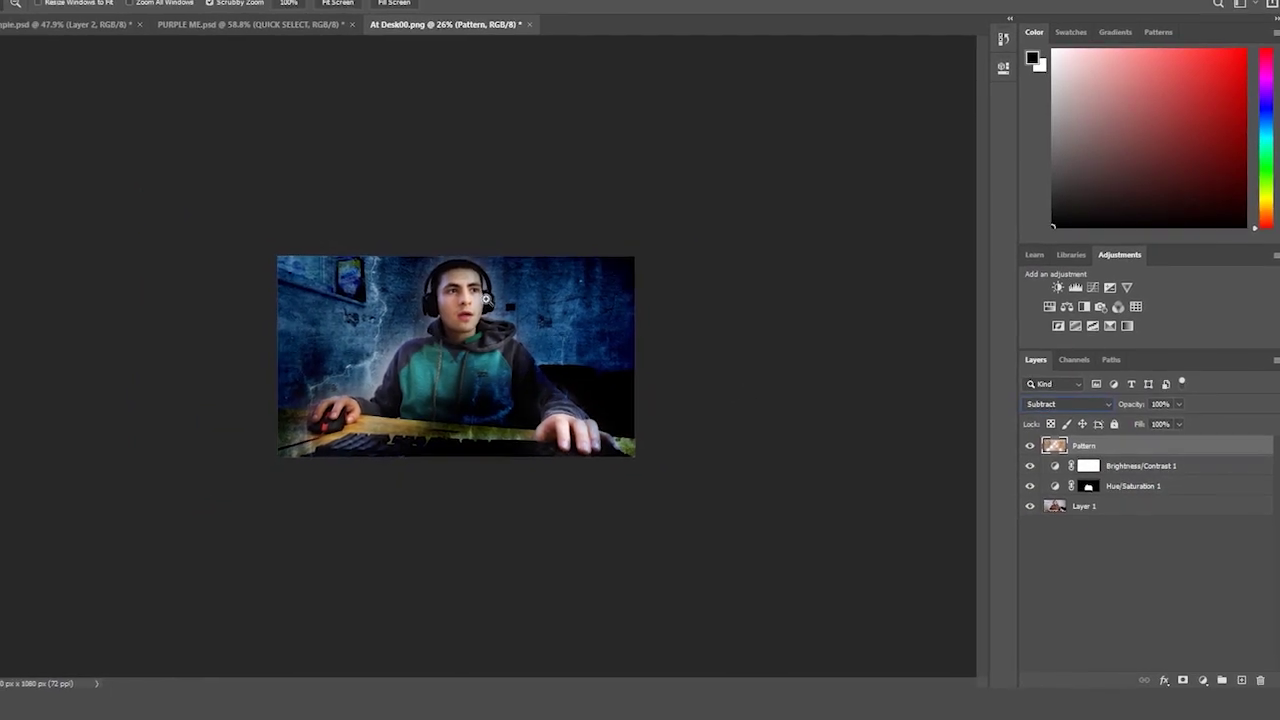
scroll(504, 381, "up", 3)
scroll(504, 381, "up", 2)
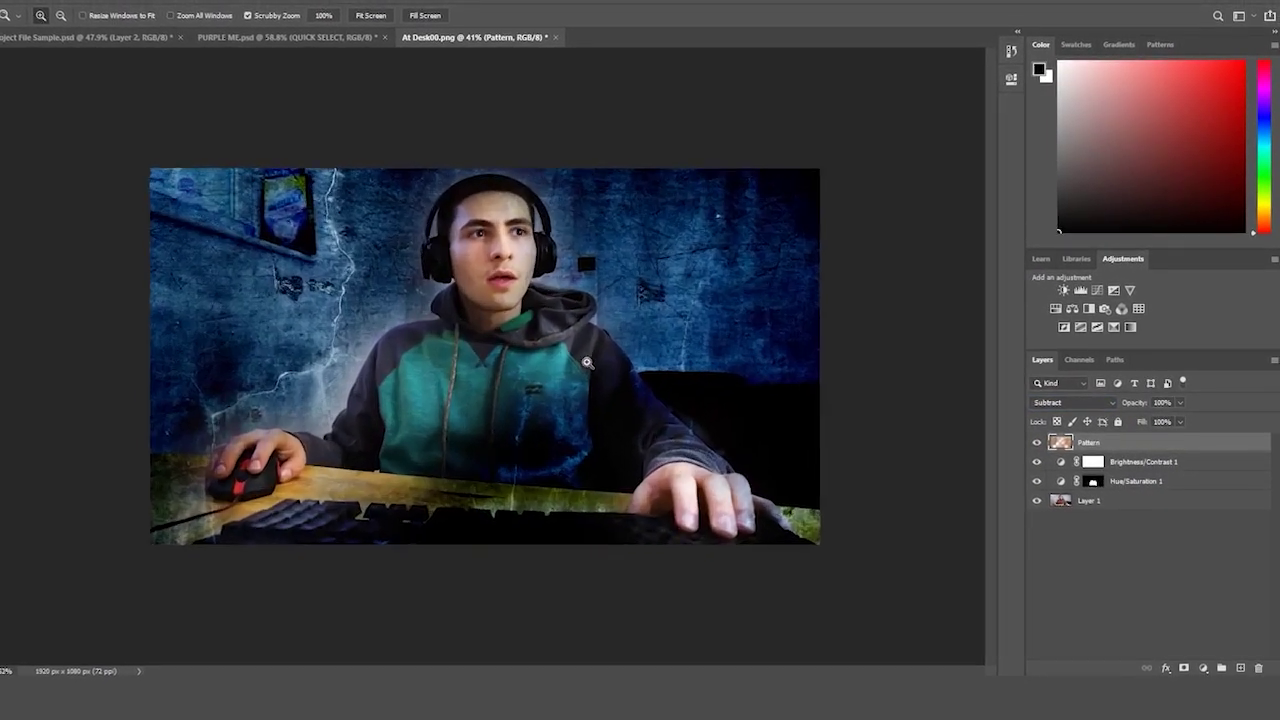
scroll(580, 363, "down", 3)
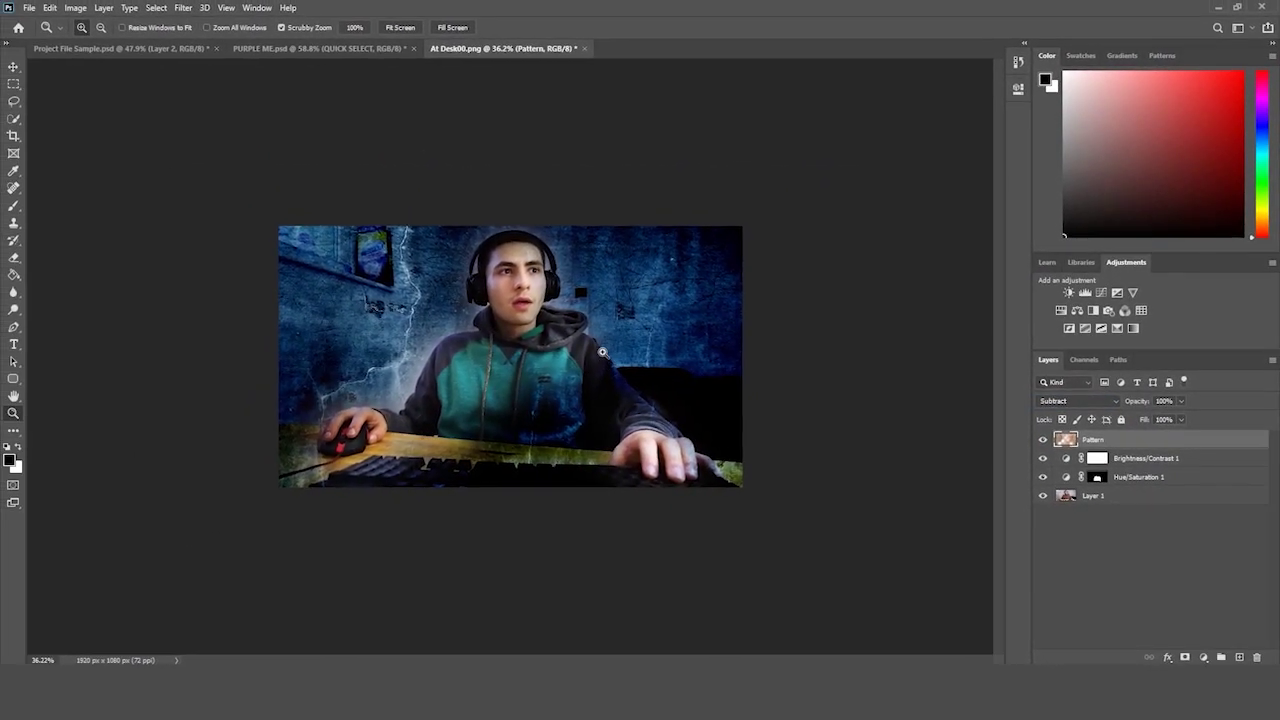
- Switch the Pattern blend mode back to Divide and inspect the result
left_click(1058, 402)
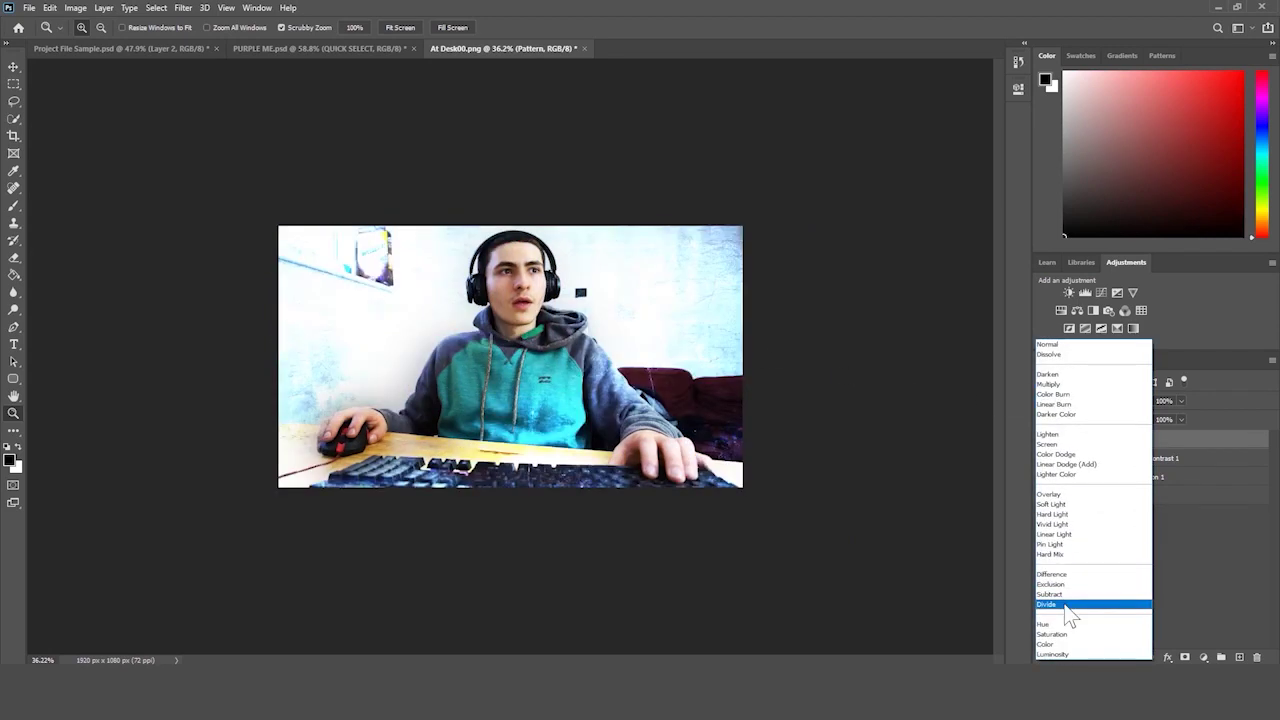
left_click(1072, 605)
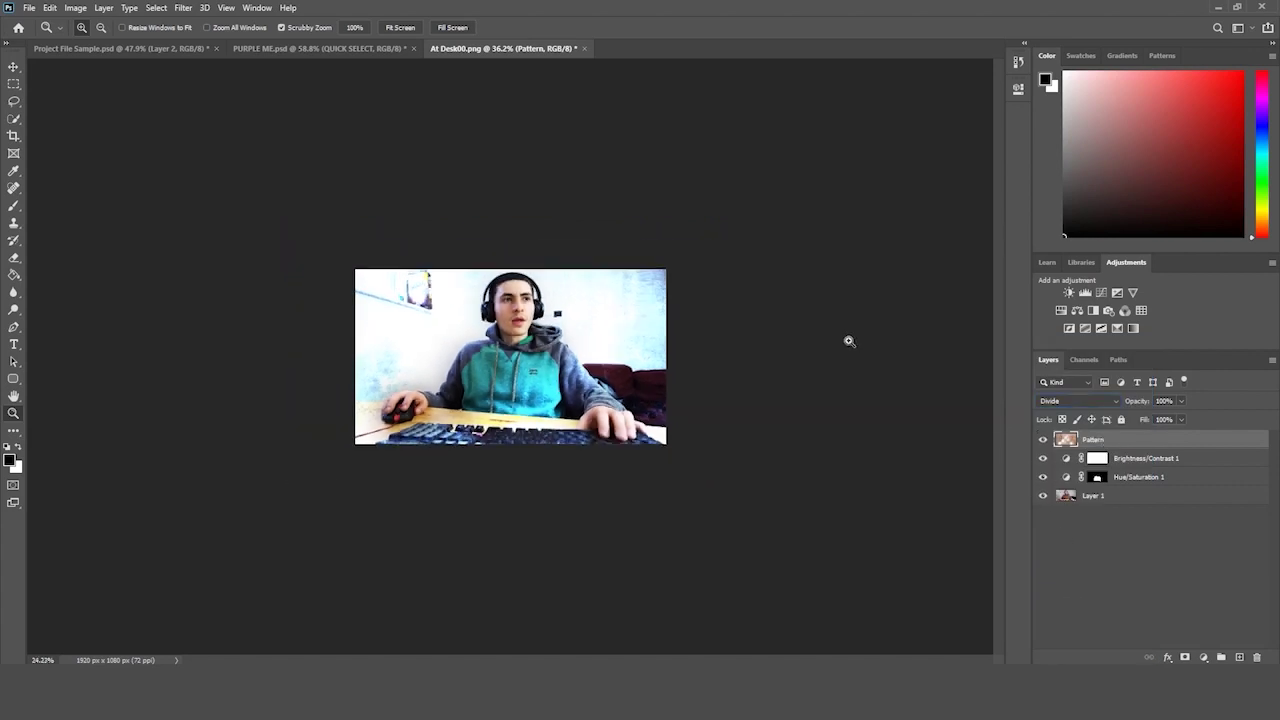
left_click_drag(870, 340, 886, 337)
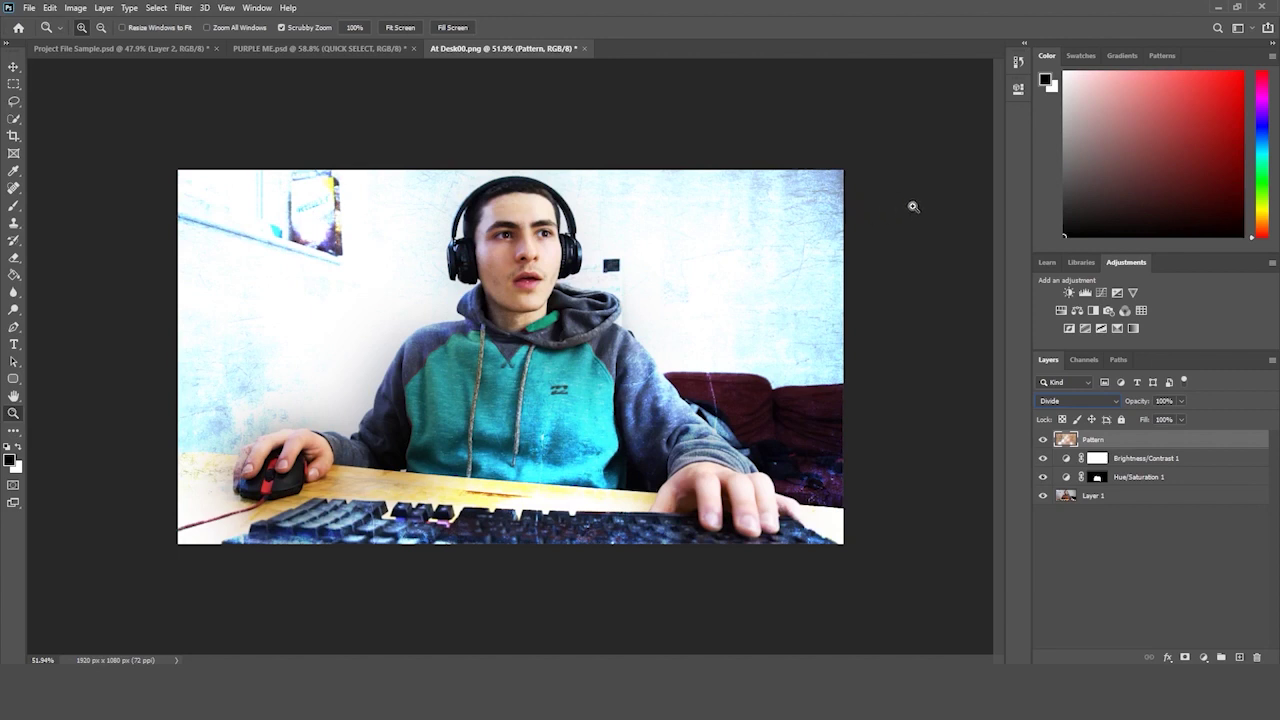
left_click_drag(917, 212, 923, 209)
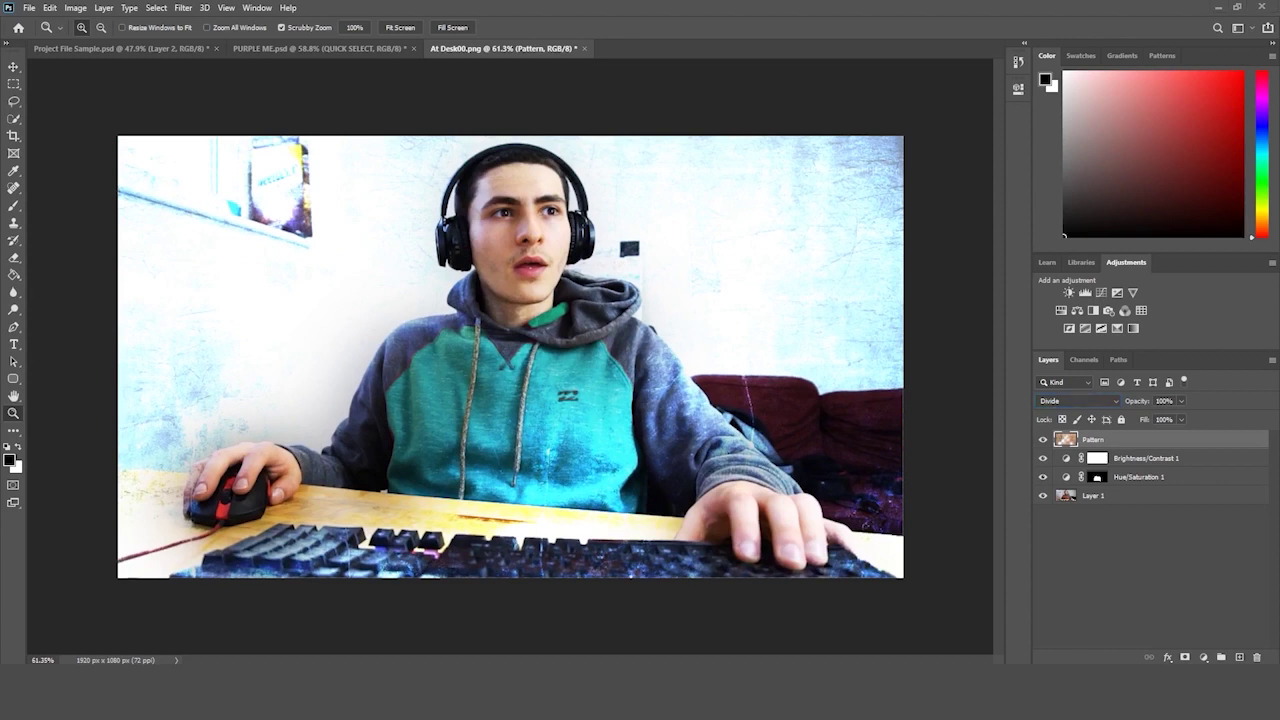
left_click_drag(700, 381, 684, 391)
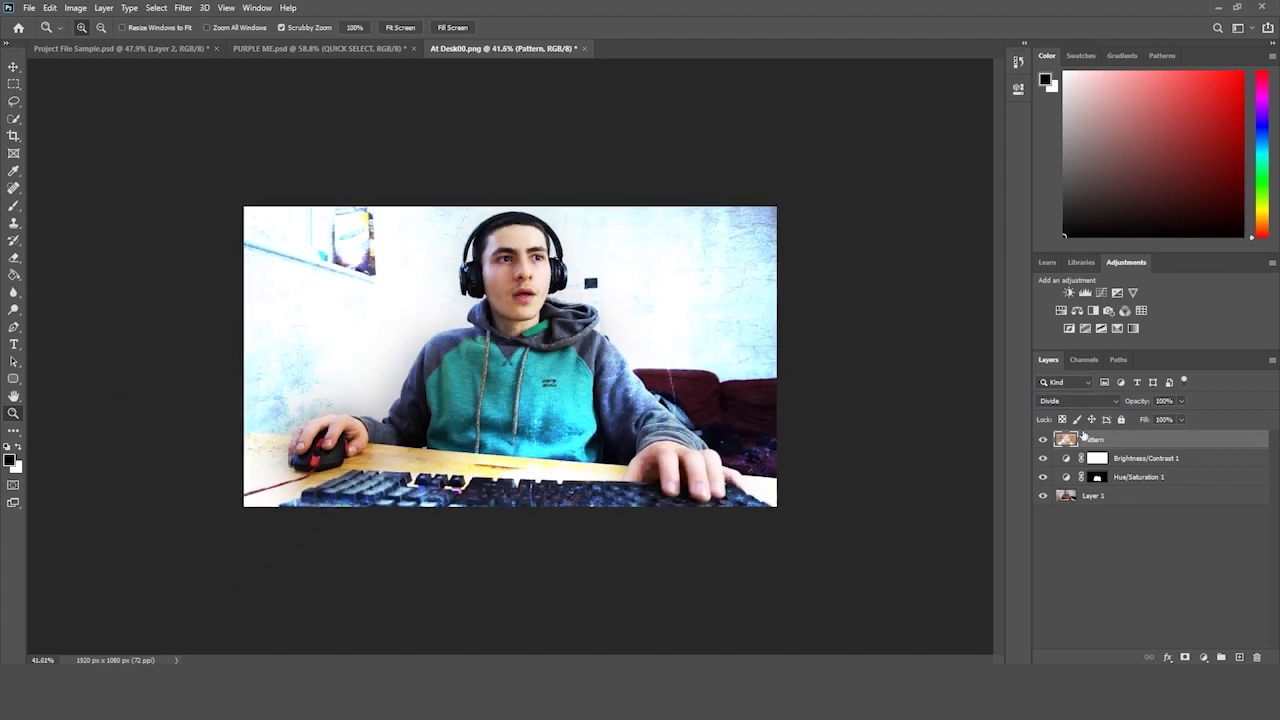
left_click_drag(831, 430, 861, 451)
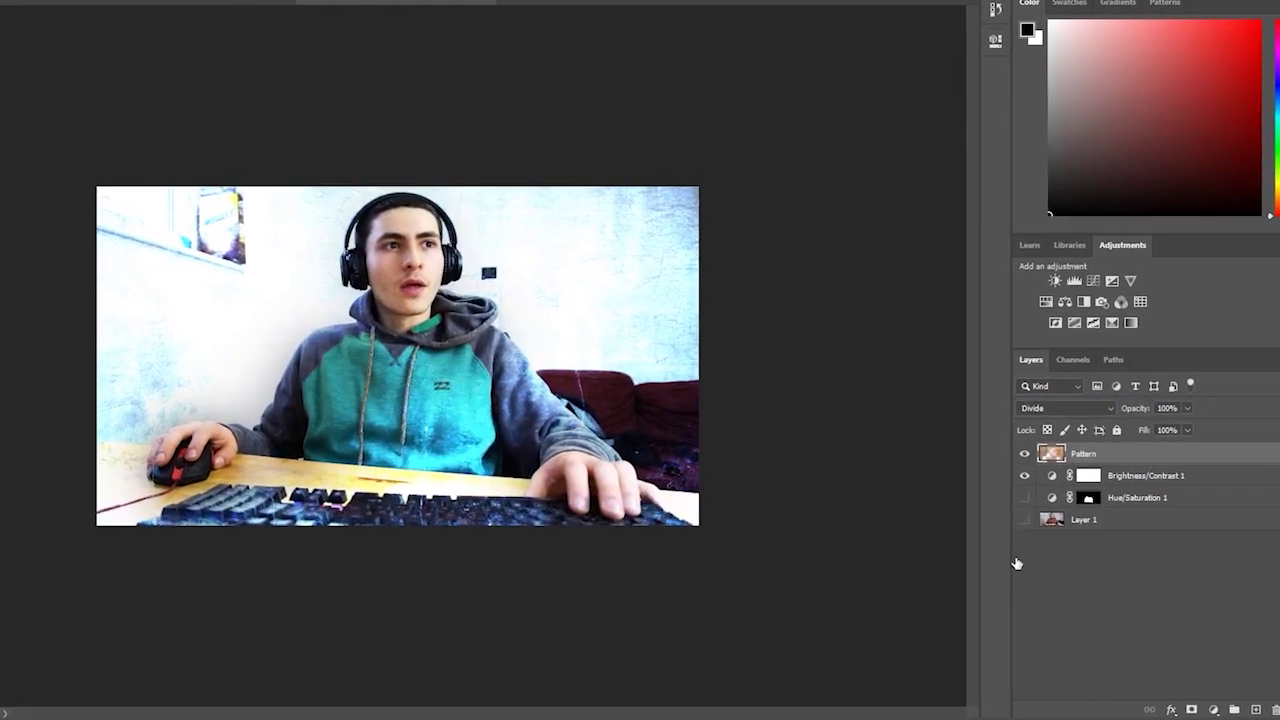
- Hide and reshow the photo layers and the Pattern layer to compare the texture
left_click(1029, 513)
left_click(1029, 513)
left_click(1019, 458)
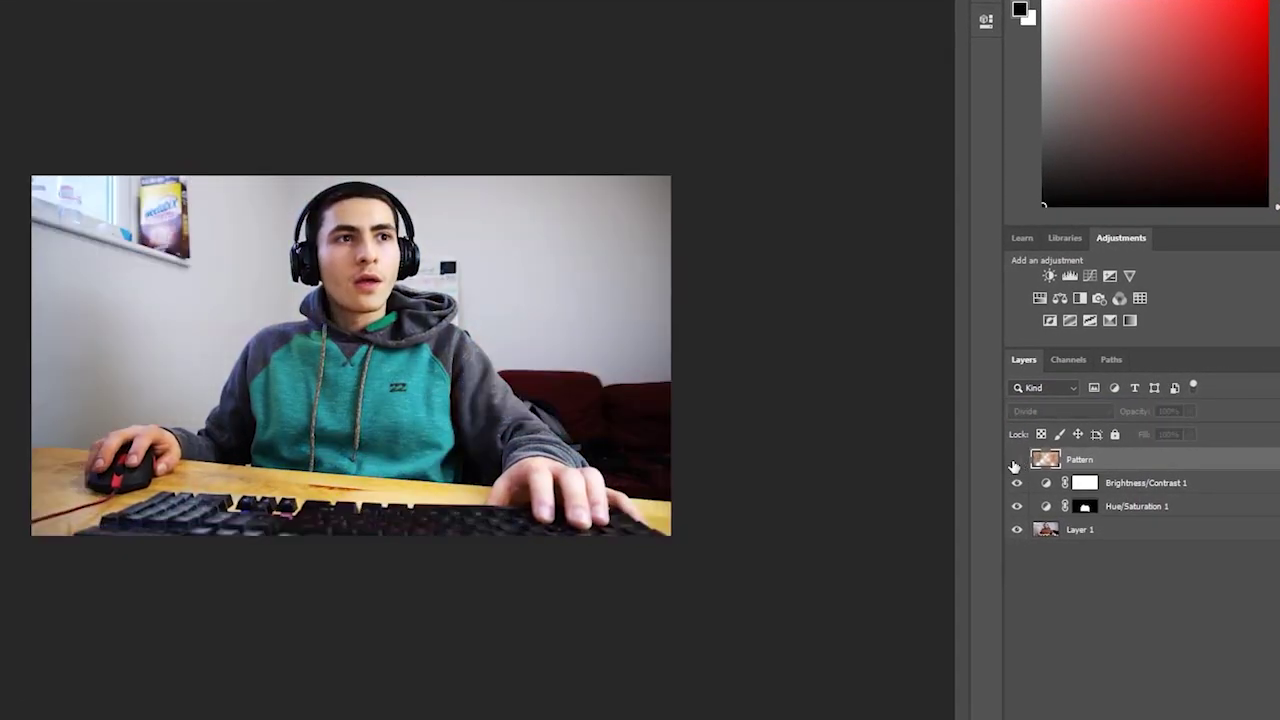
left_click(1019, 458)
left_click_drag(778, 429, 742, 443)
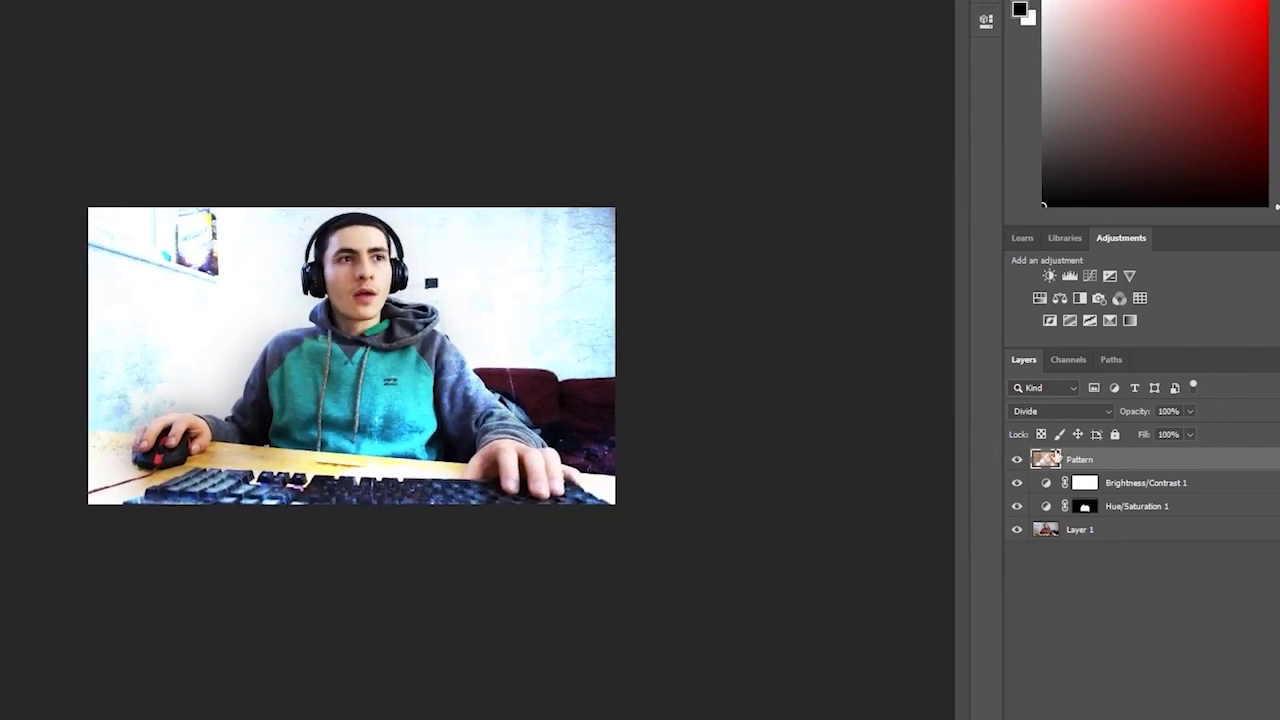
left_click_drag(533, 351, 568, 329)
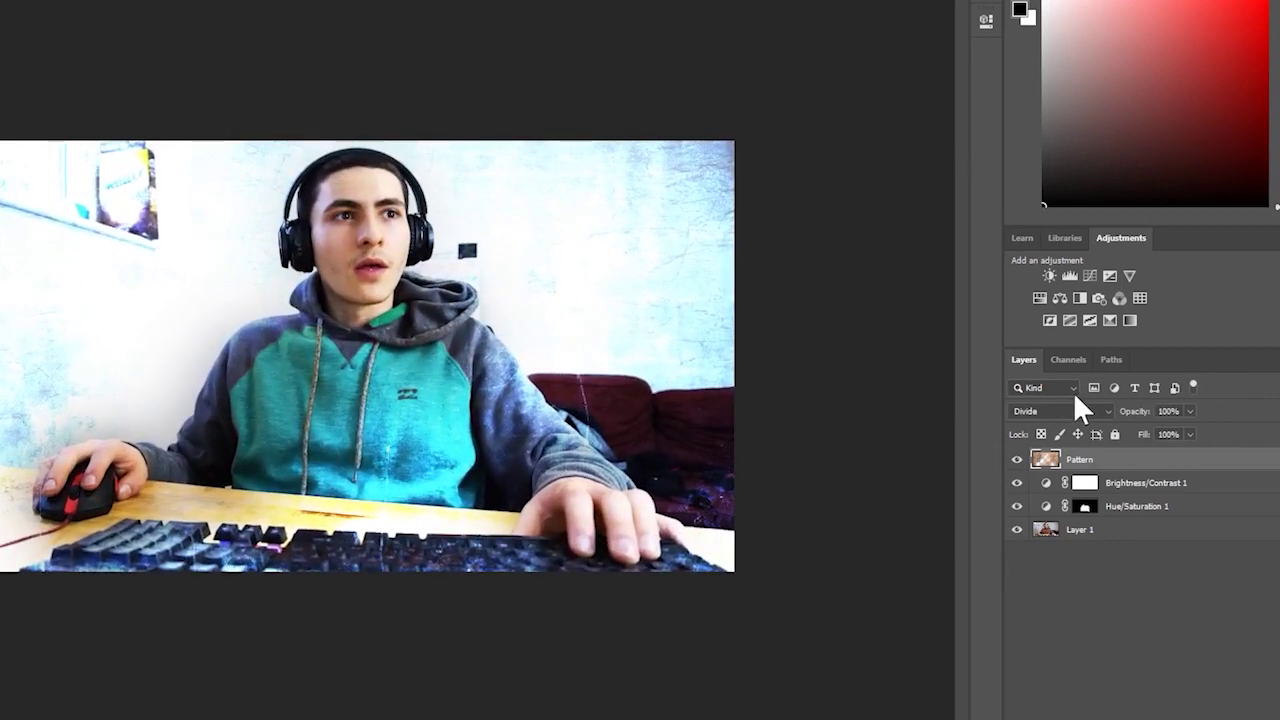
- Reapply Divide blending to the Pattern texture layer
left_click(1068, 411)
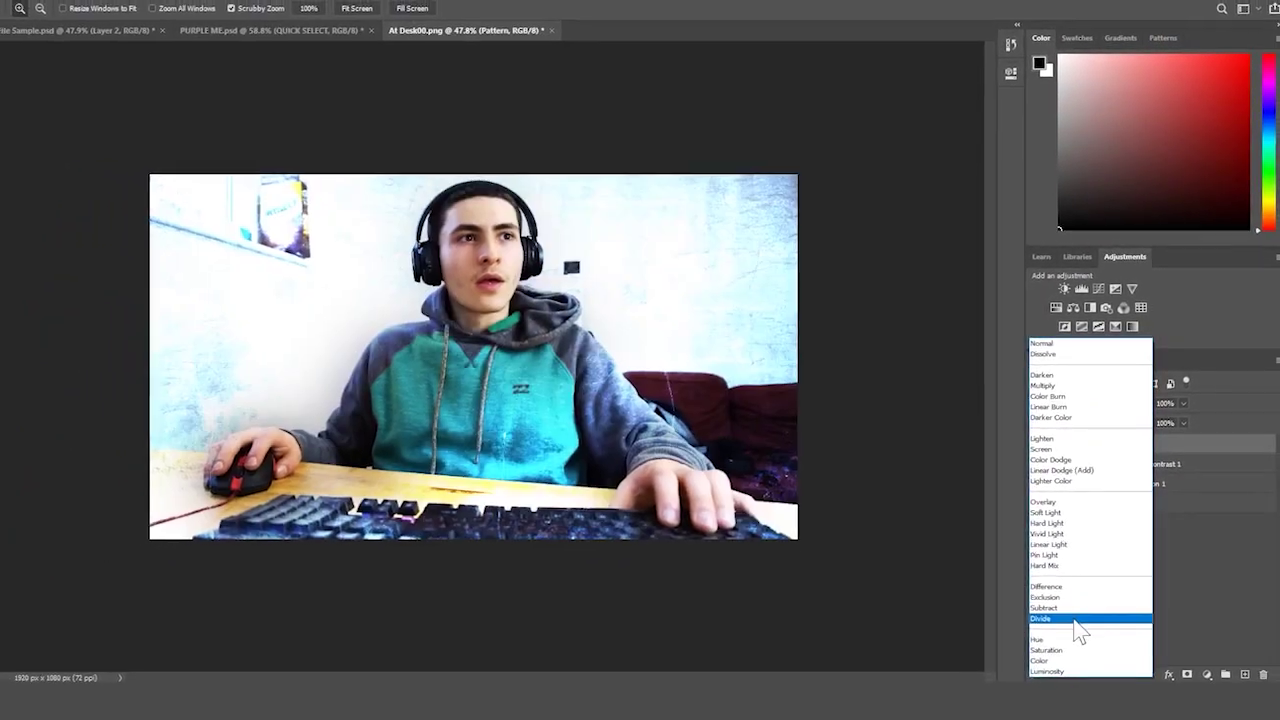
left_click(1076, 624)
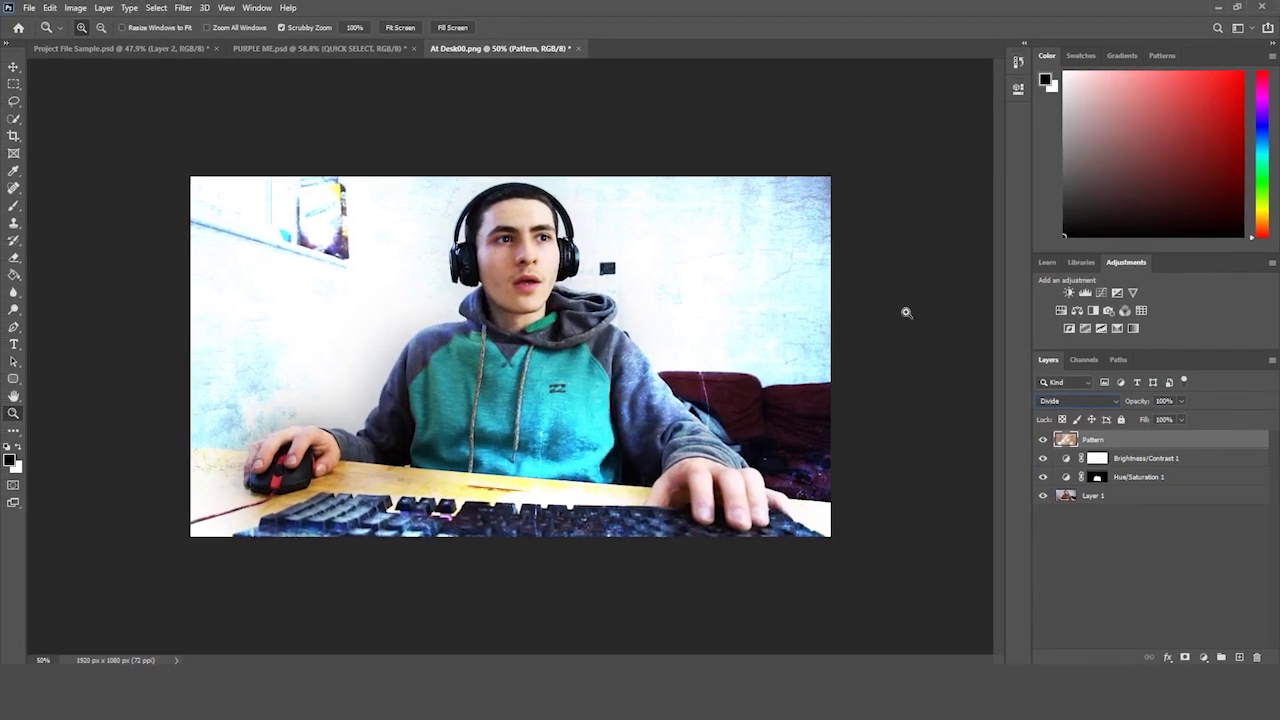
left_click_drag(906, 313, 919, 320)
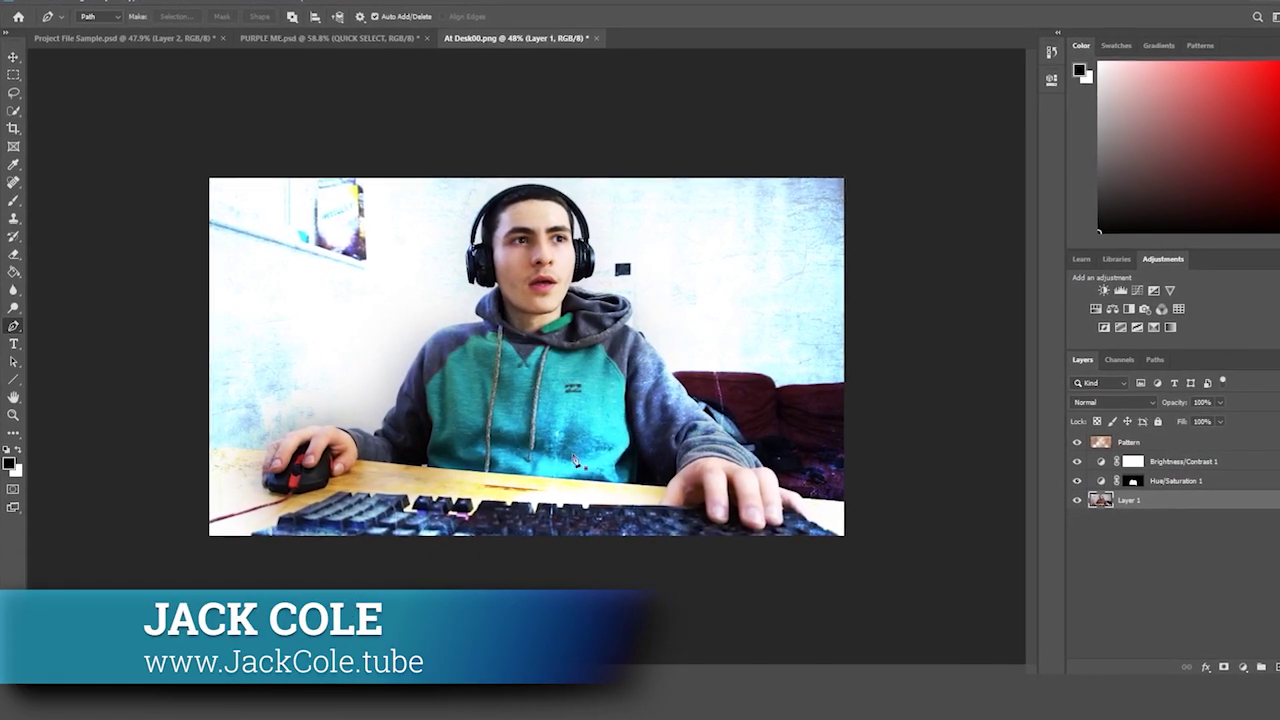
left_click(14, 417)
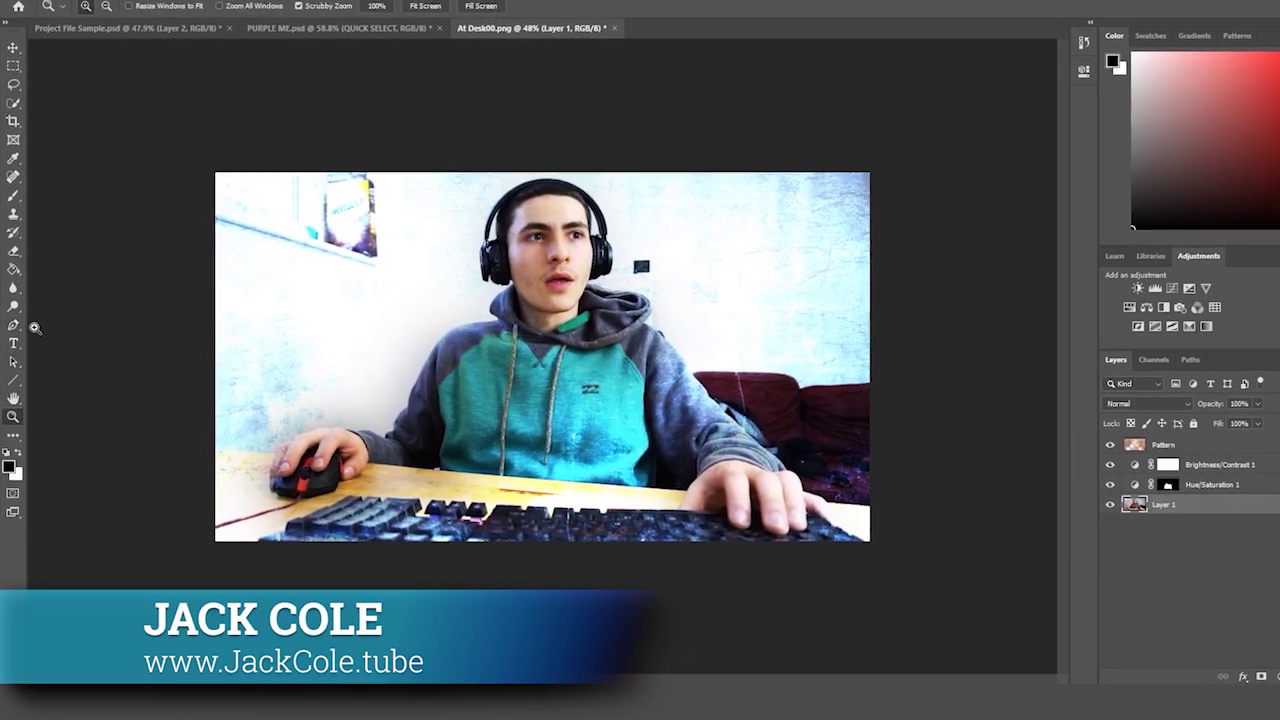
right_click(14, 325)
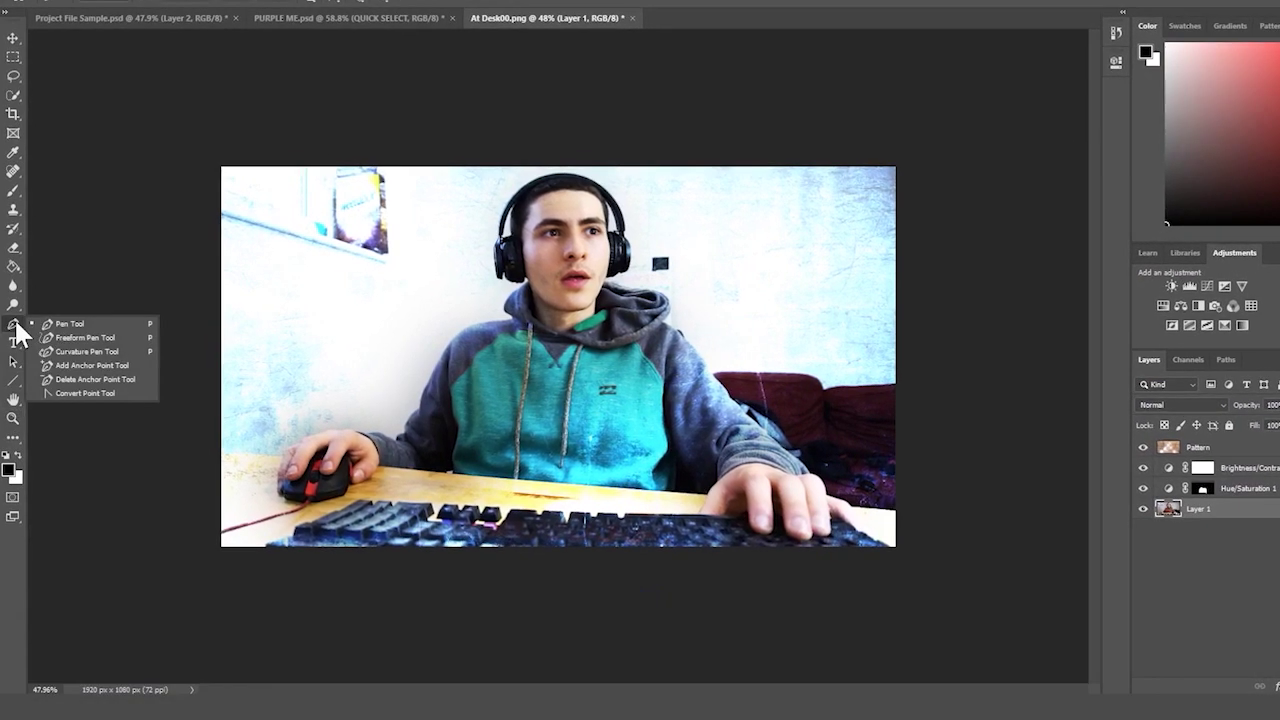
left_click(56, 330)
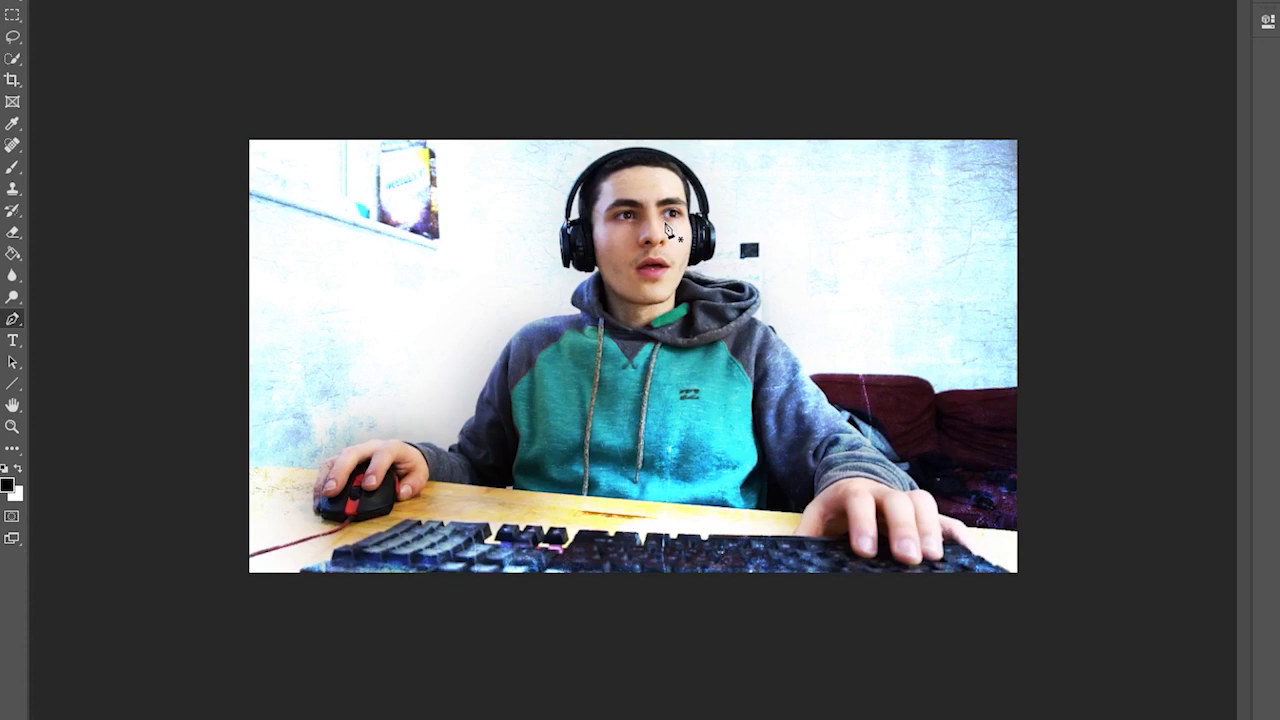
right_click(12, 319)
left_click(58, 318)
- Zoom in on the face and trace the path from the jawline up and over the headband
left_click(12, 426)
left_click_drag(630, 188, 715, 175)
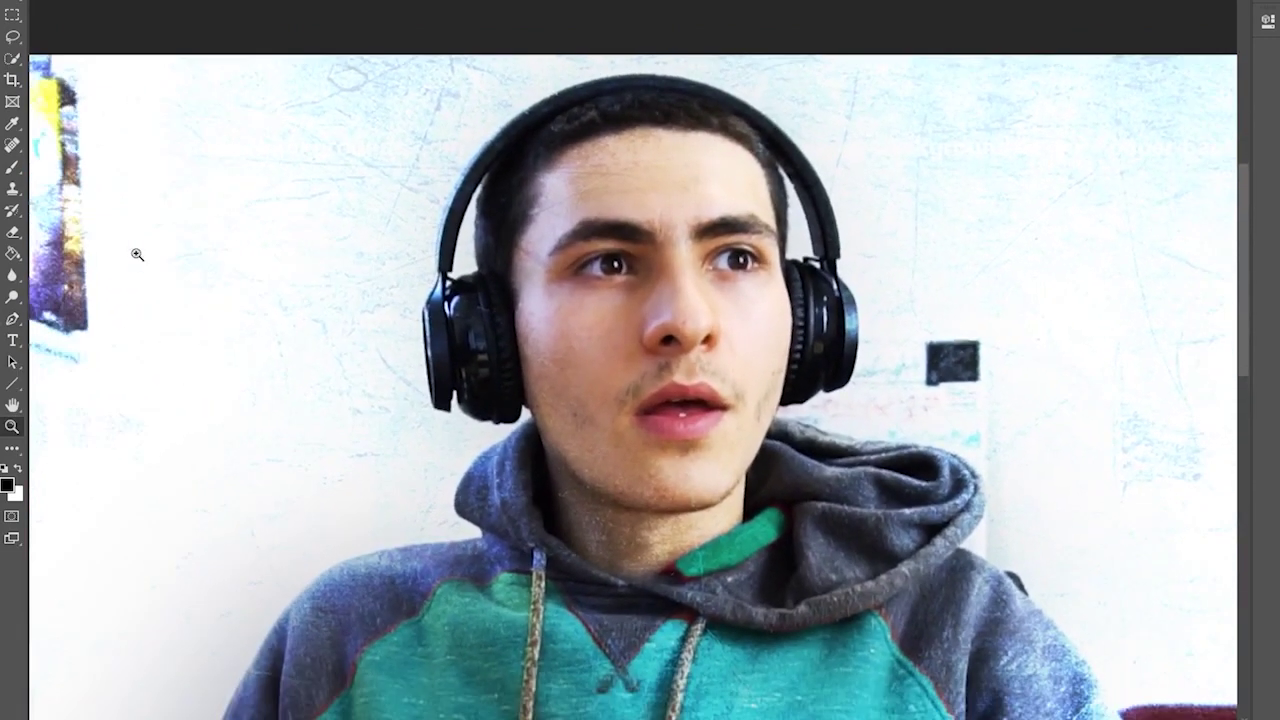
left_click(12, 319)
mouse_move(661, 516)
left_mouse_down()
mouse_move(582, 490)
mouse_move(527, 406)
mouse_move(515, 428)
mouse_move(473, 425)
mouse_move(454, 395)
mouse_move(452, 422)
mouse_move(435, 410)
mouse_move(422, 338)
mouse_move(448, 210)
left_mouse_up()
mouse_move(490, 170)
left_mouse_down()
mouse_move(482, 150)
mouse_move(524, 126)
left_mouse_up()
left_click_drag(622, 76, 678, 80)
left_click_drag(800, 152, 829, 204)
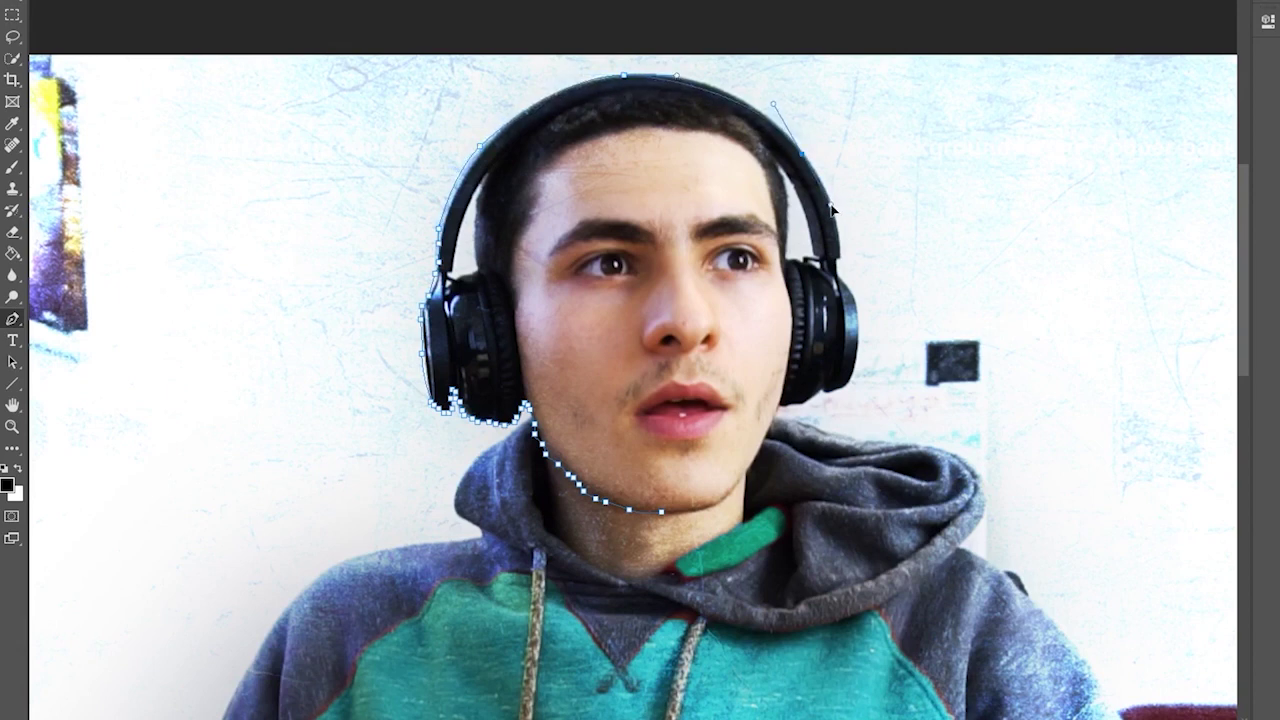
- Continue the path down the right ear cup and along the jawline around the chin
left_click(843, 246)
left_click_drag(852, 290, 856, 318)
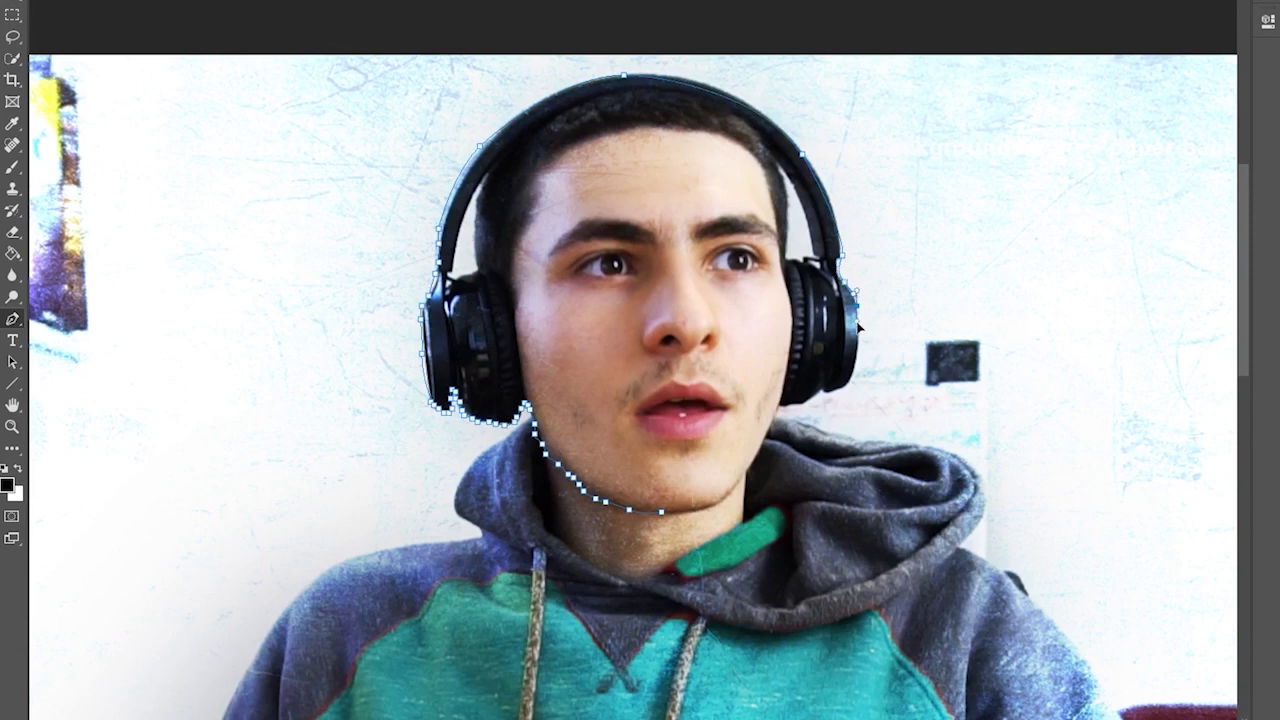
left_click(853, 382)
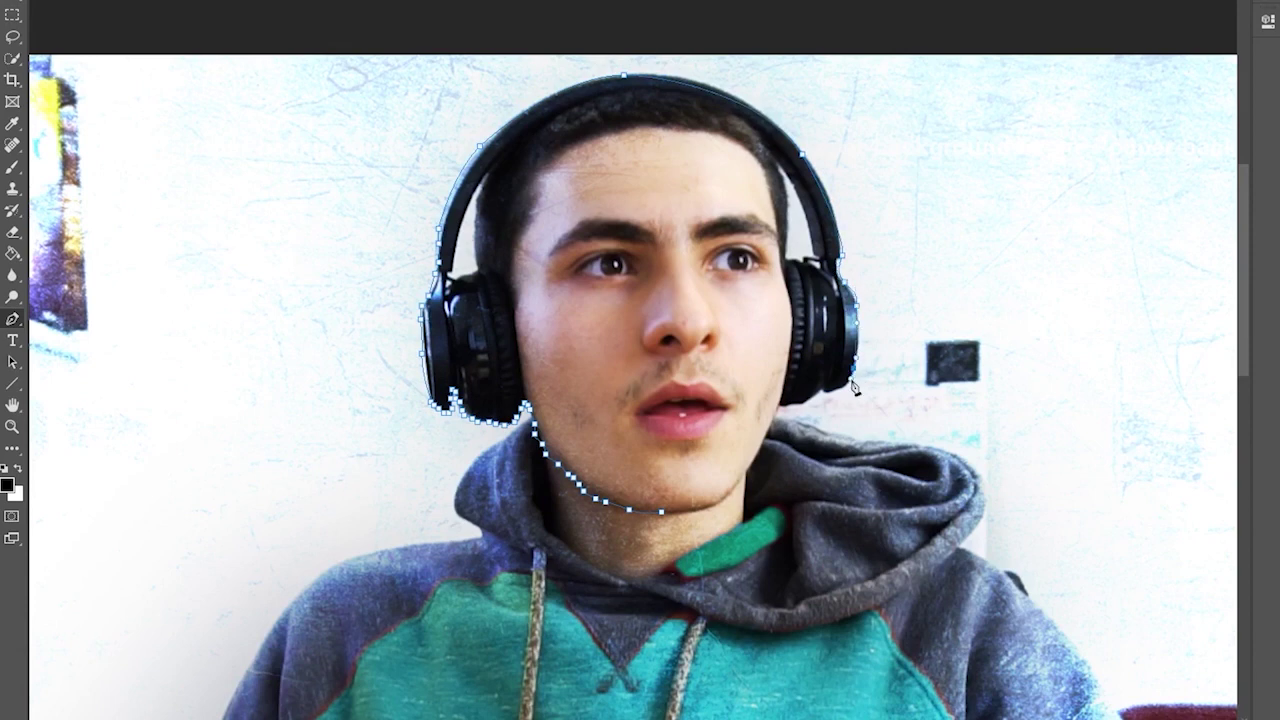
left_click(804, 404)
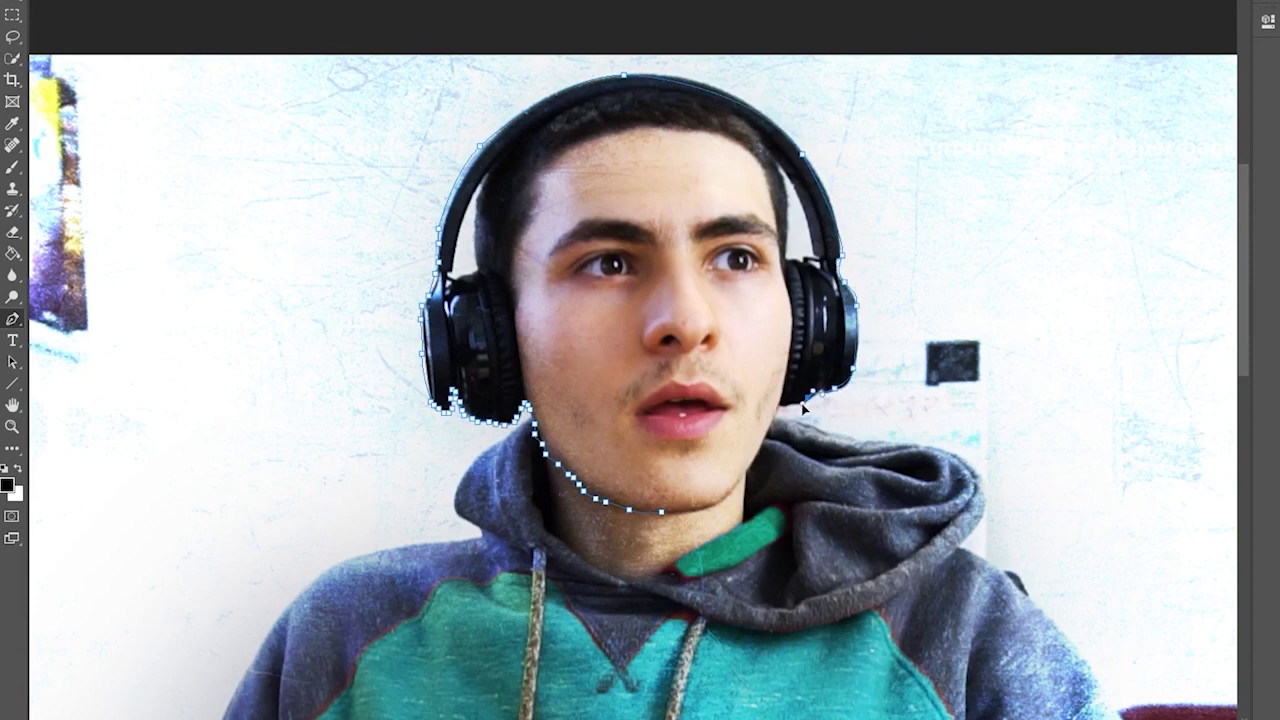
left_click(763, 436)
left_click(753, 459)
left_click(670, 512)
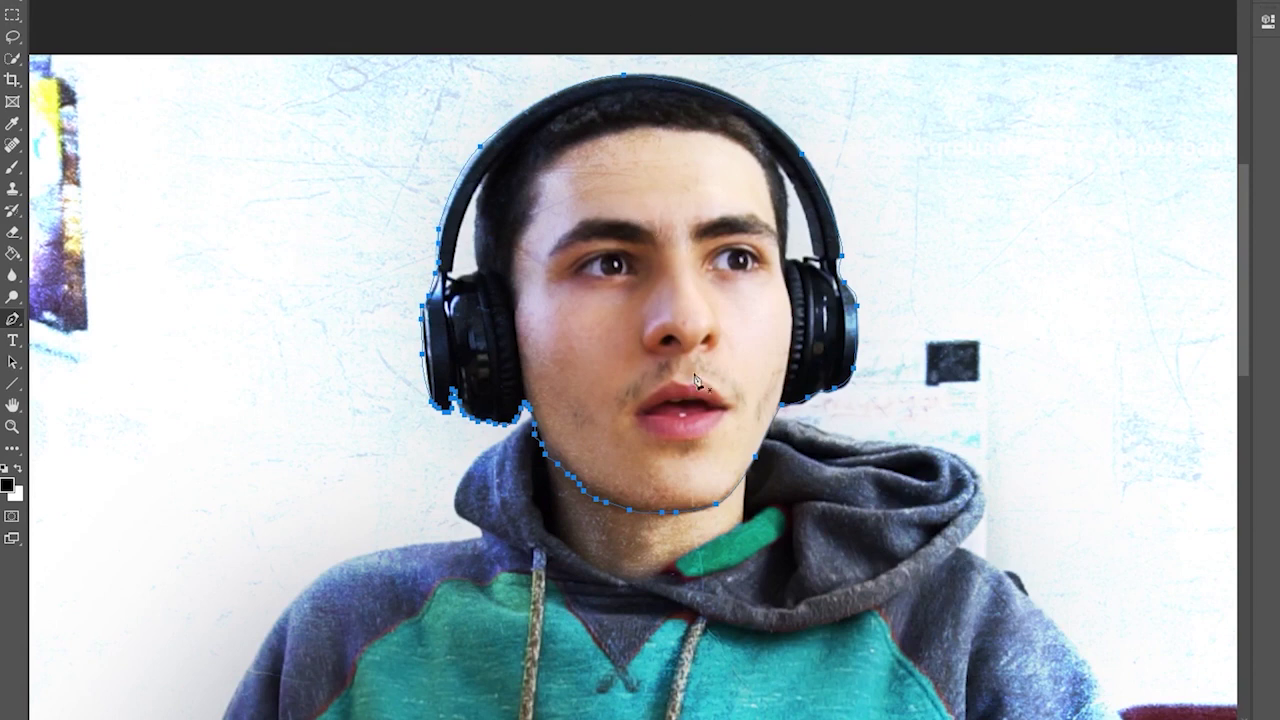
left_click(10, 320)
- Turn the head path into a selection masking Layer 1, then zoom out to the whole image
right_click(654, 186)
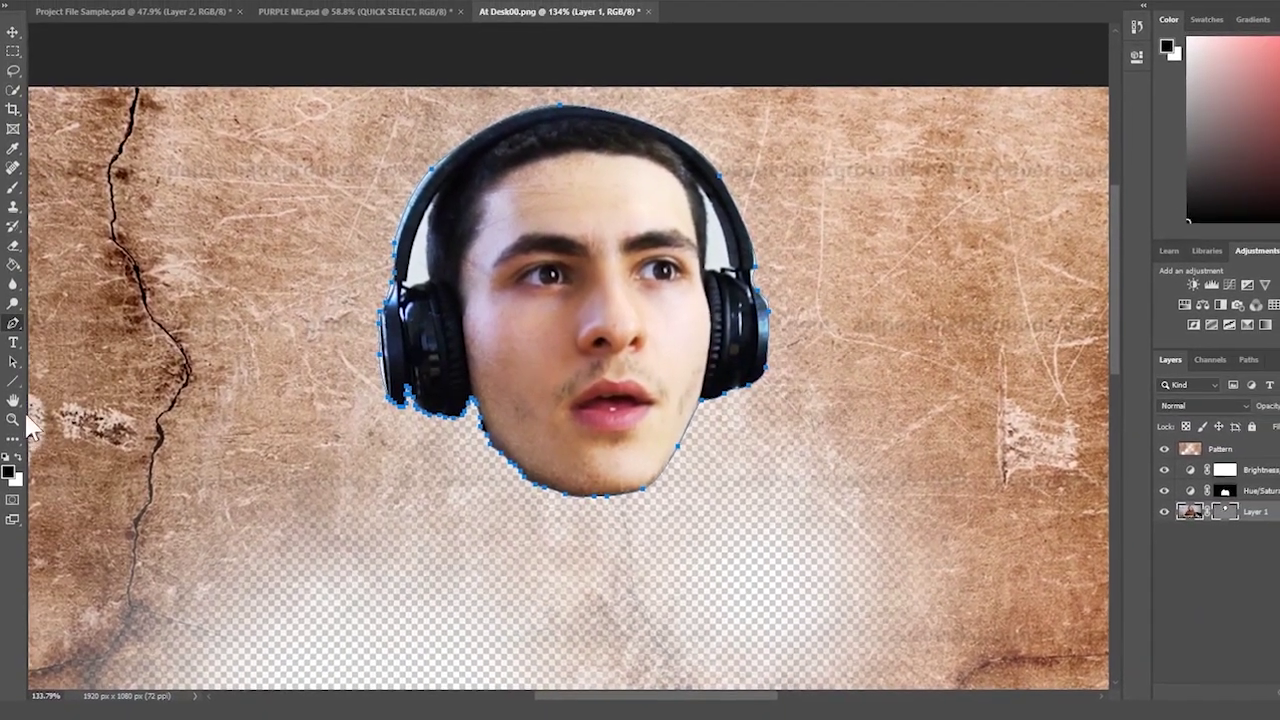
left_click(13, 419)
left_click_drag(330, 402, 260, 400)
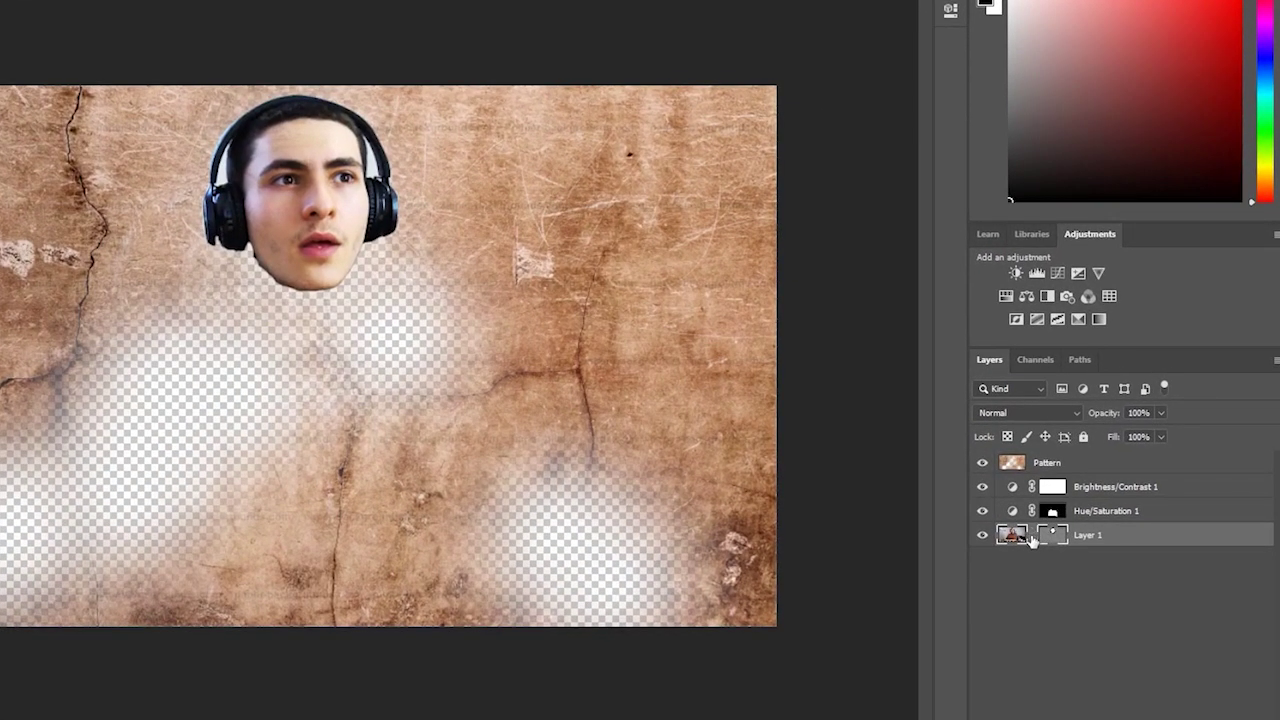
- Disable Layer 1's vector mask so the whole webcam photo is visible again
left_click(1084, 570)
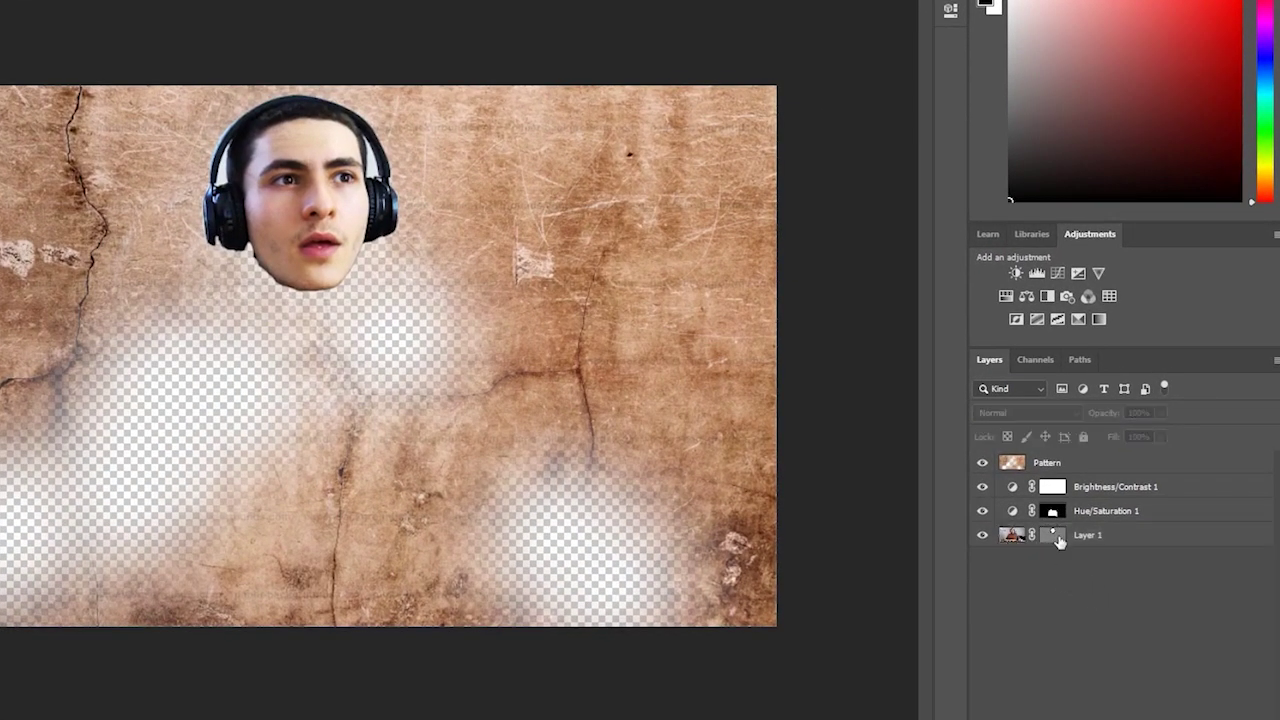
left_click(1017, 539)
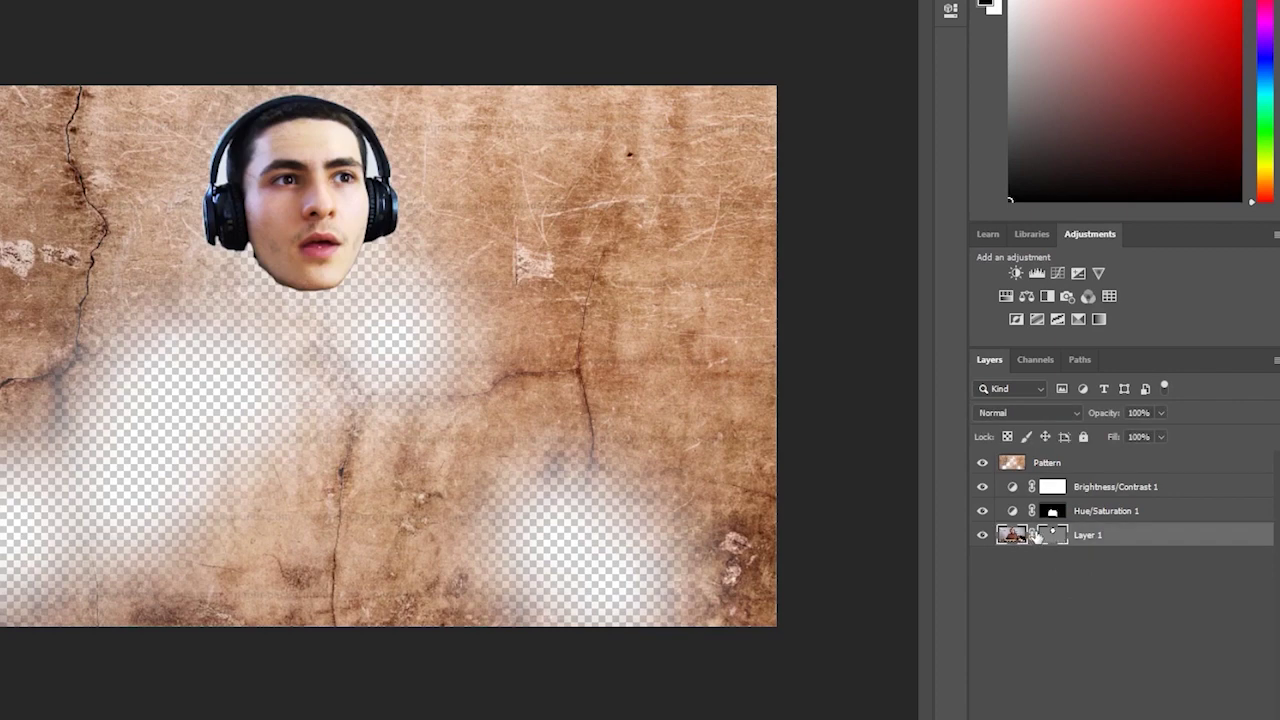
left_click(1043, 563)
left_click(1012, 538)
double_click(1010, 538)
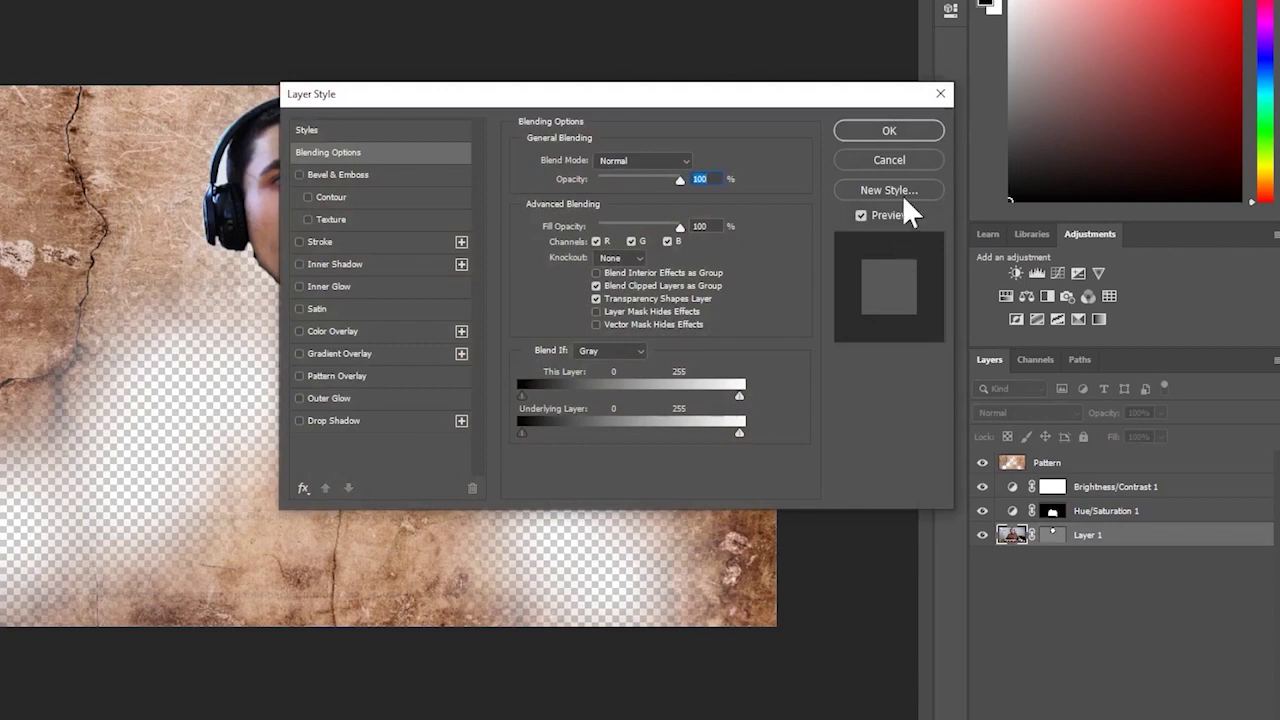
left_click(901, 158)
left_click(1052, 538)
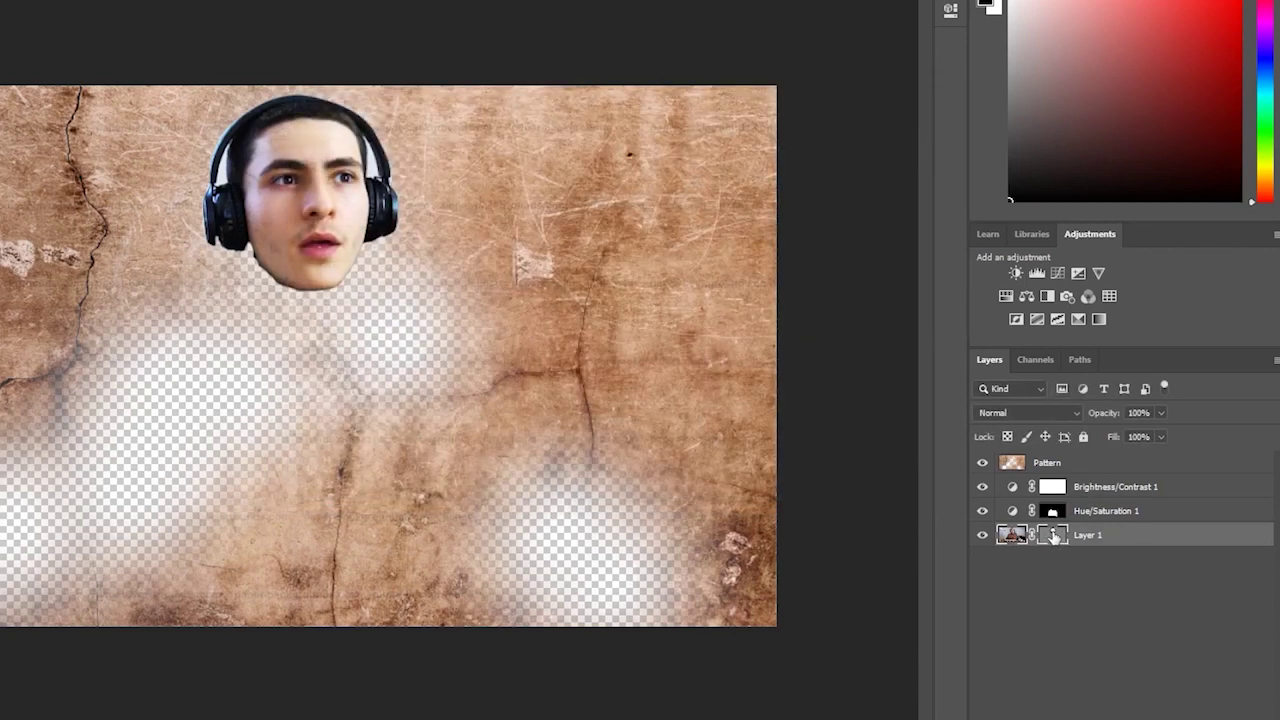
right_click(1055, 537)
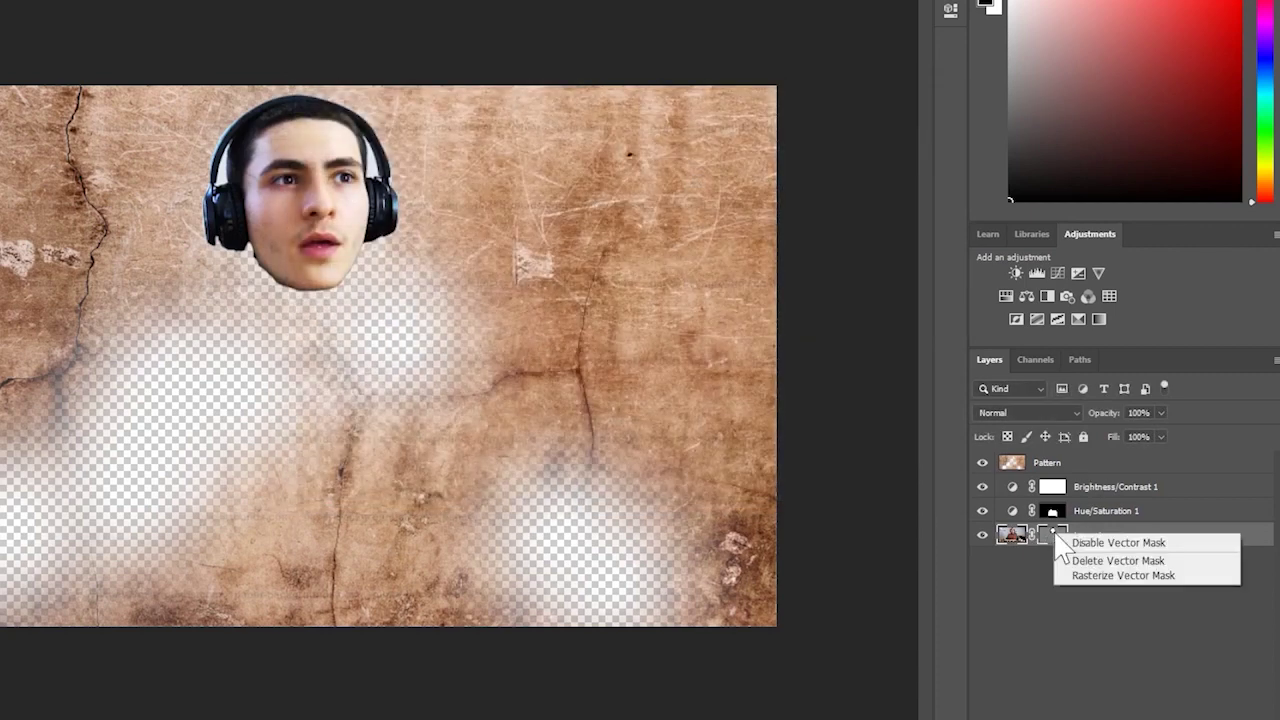
left_click(1114, 564)
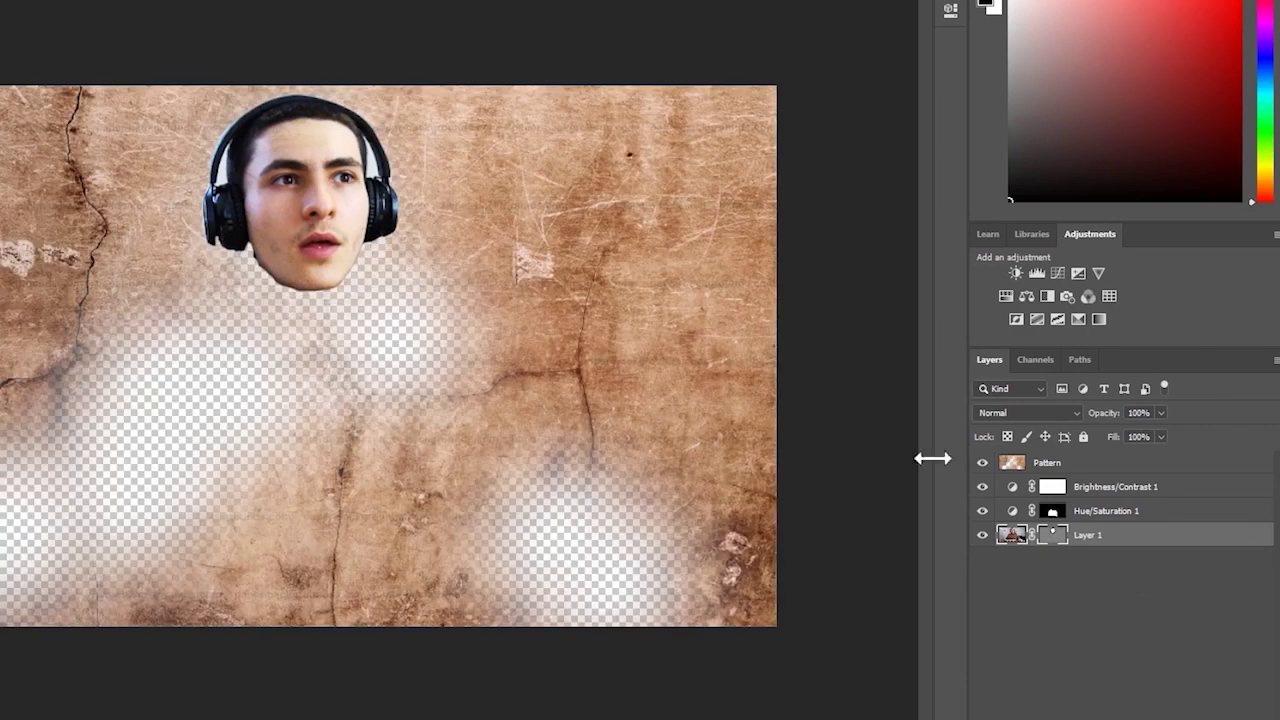
right_click(1059, 540)
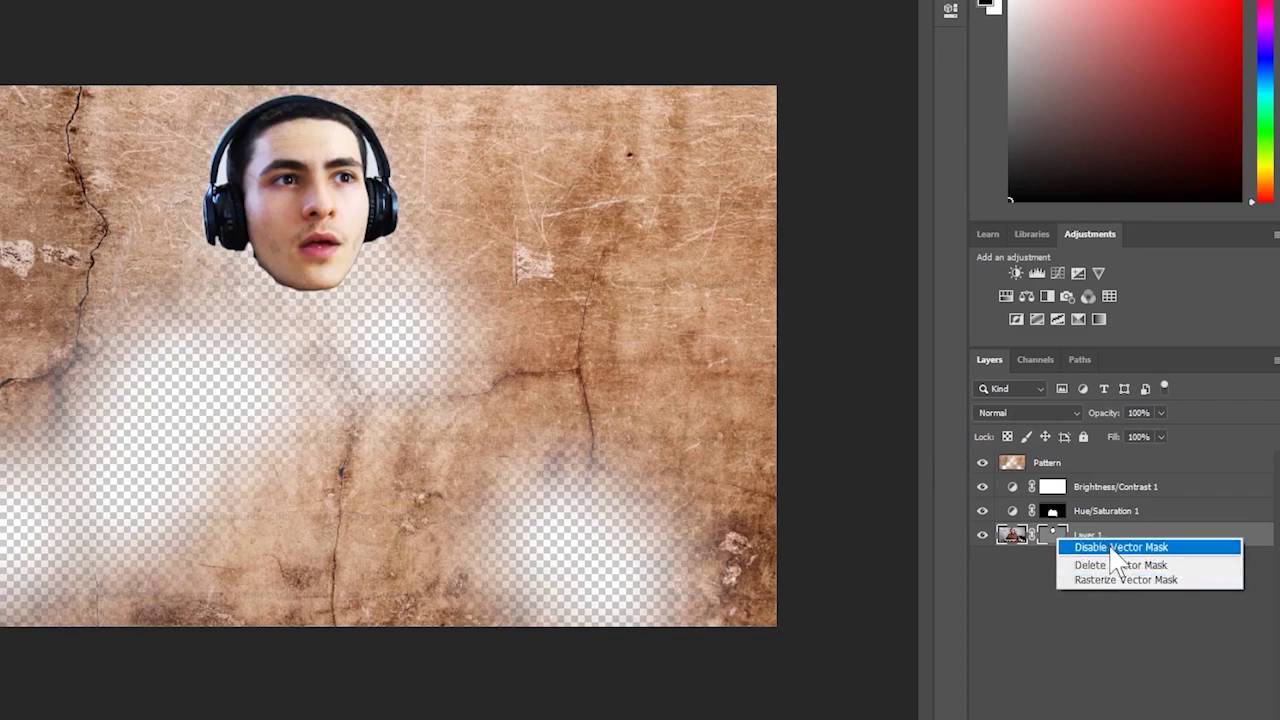
left_click(1112, 548)
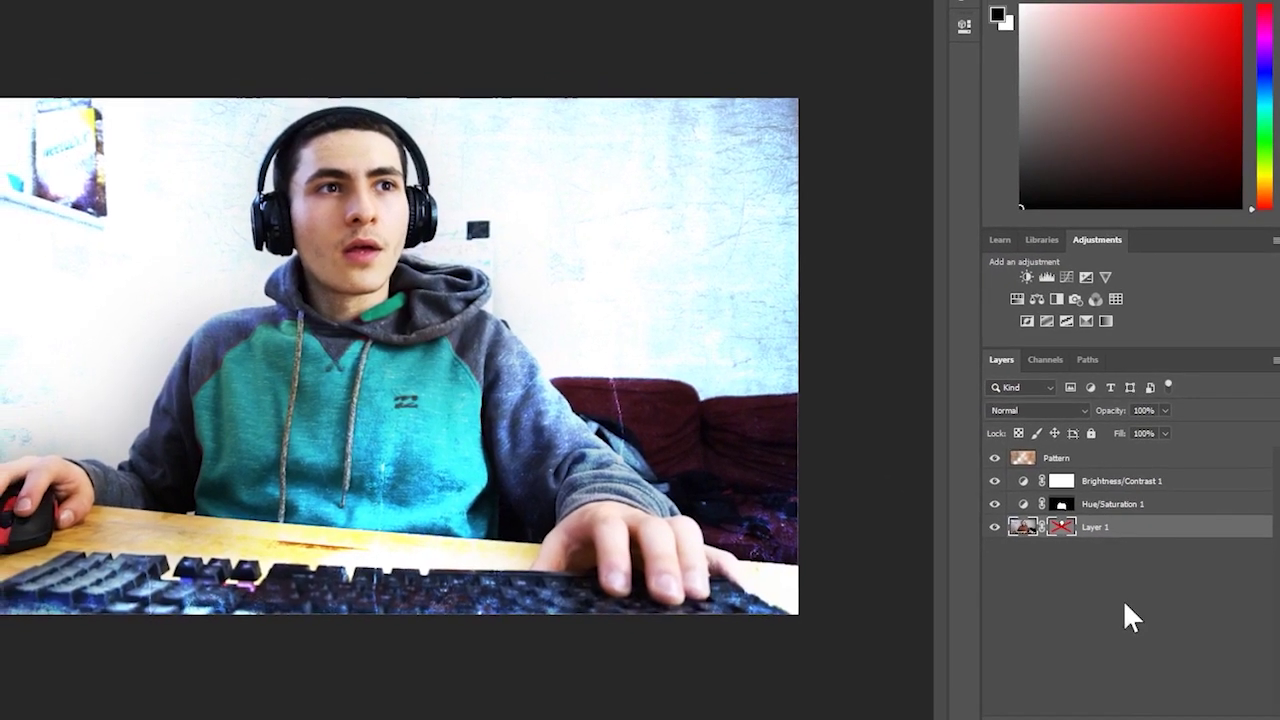
- Re-enable Layer 1's head mask to compare, then disable it again
right_click(1059, 527)
left_click(1070, 540)
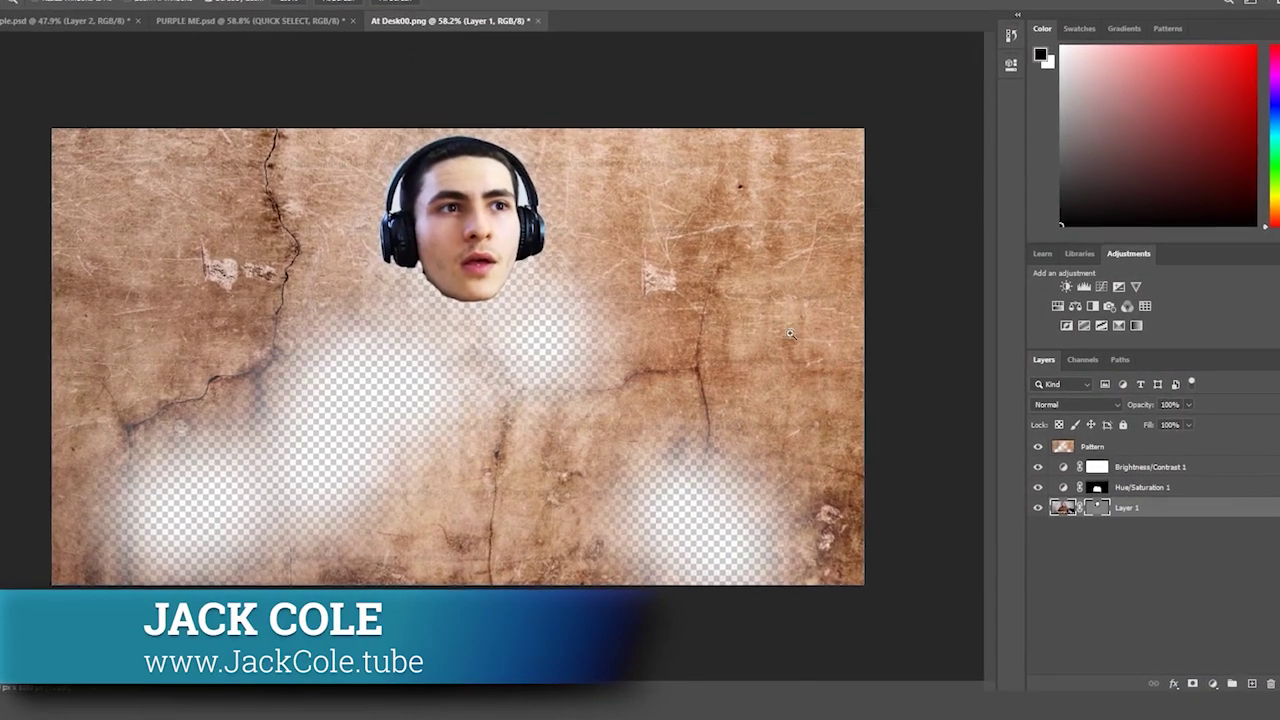
right_click(1099, 509)
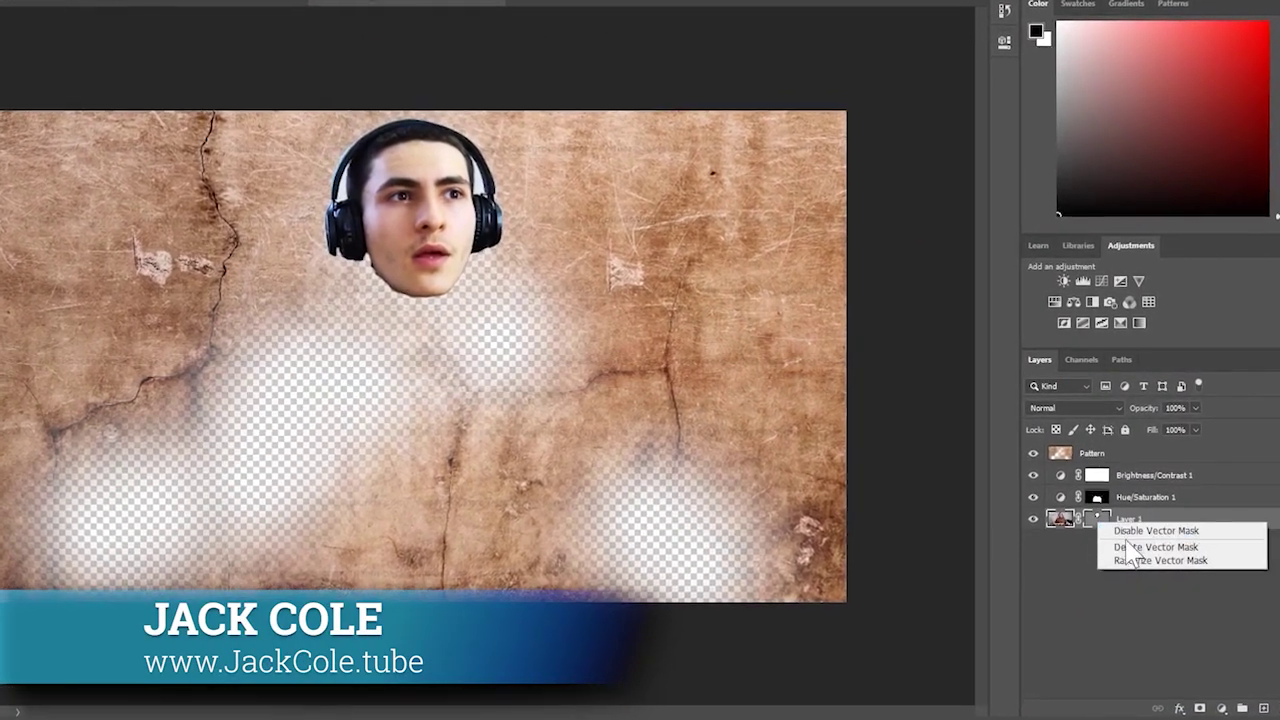
left_click(1134, 534)
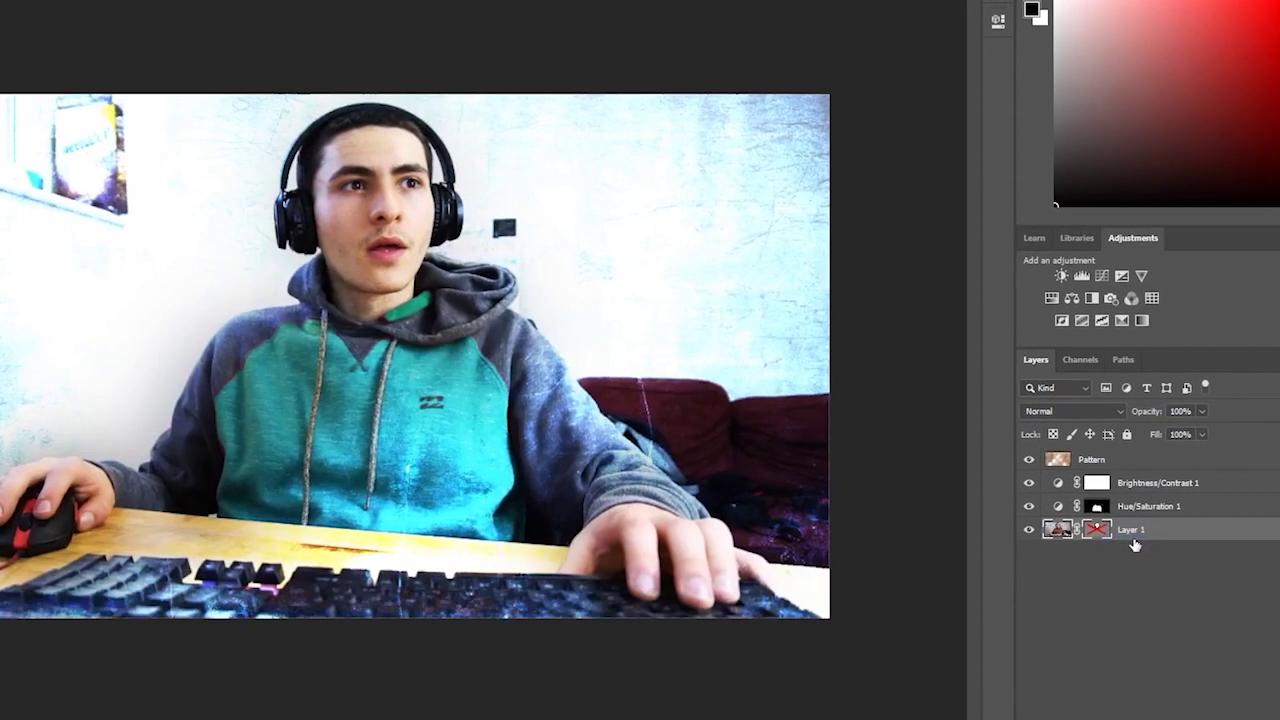
- Zoom the view out slightly and switch to the Project File Sample document
key("ctrl+minus")
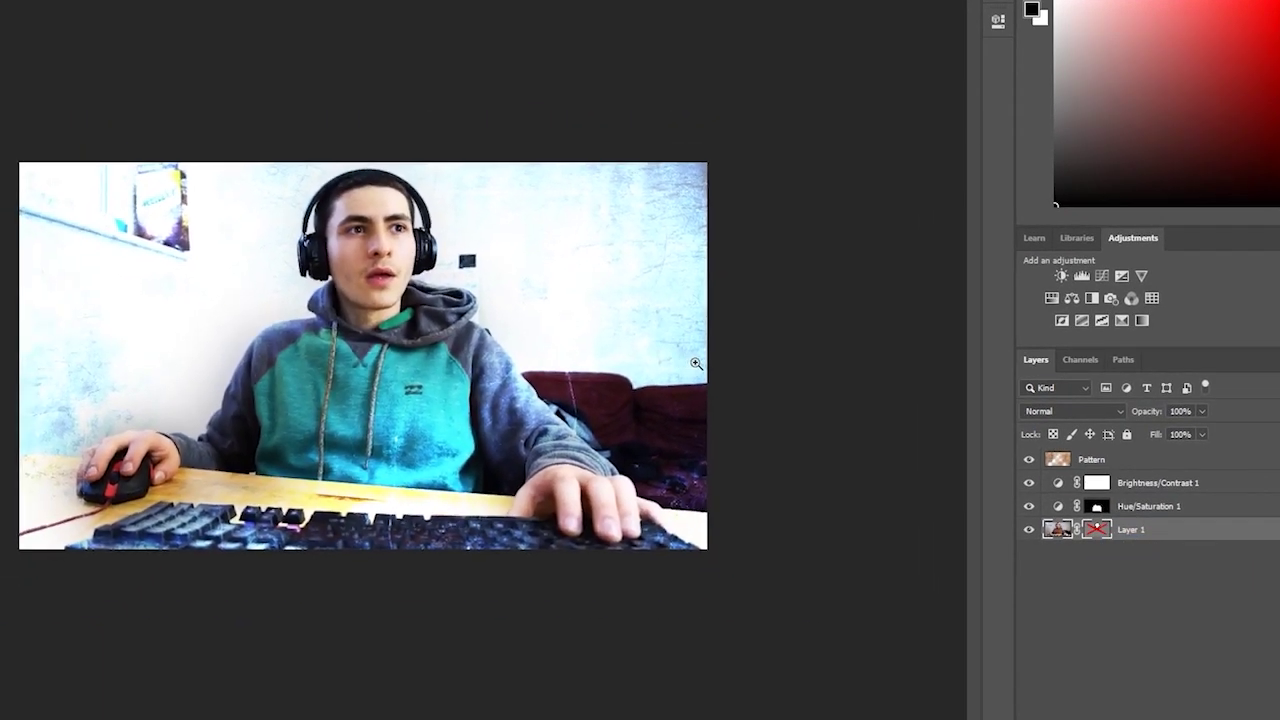
key("ctrl+plus")
key("ctrl+minus")
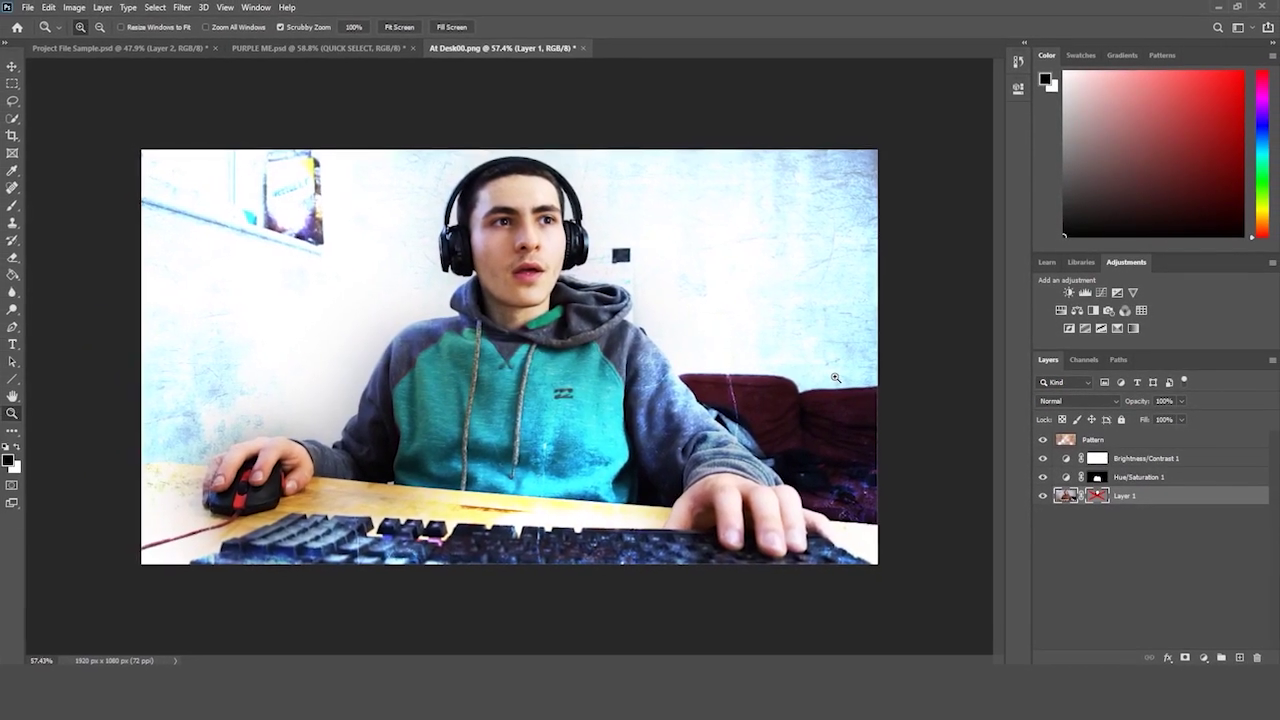
left_click(286, 49)
- Return to PURPLE ME, fit the image, select TITLE #1 and show its layer effects list
left_click(160, 48)
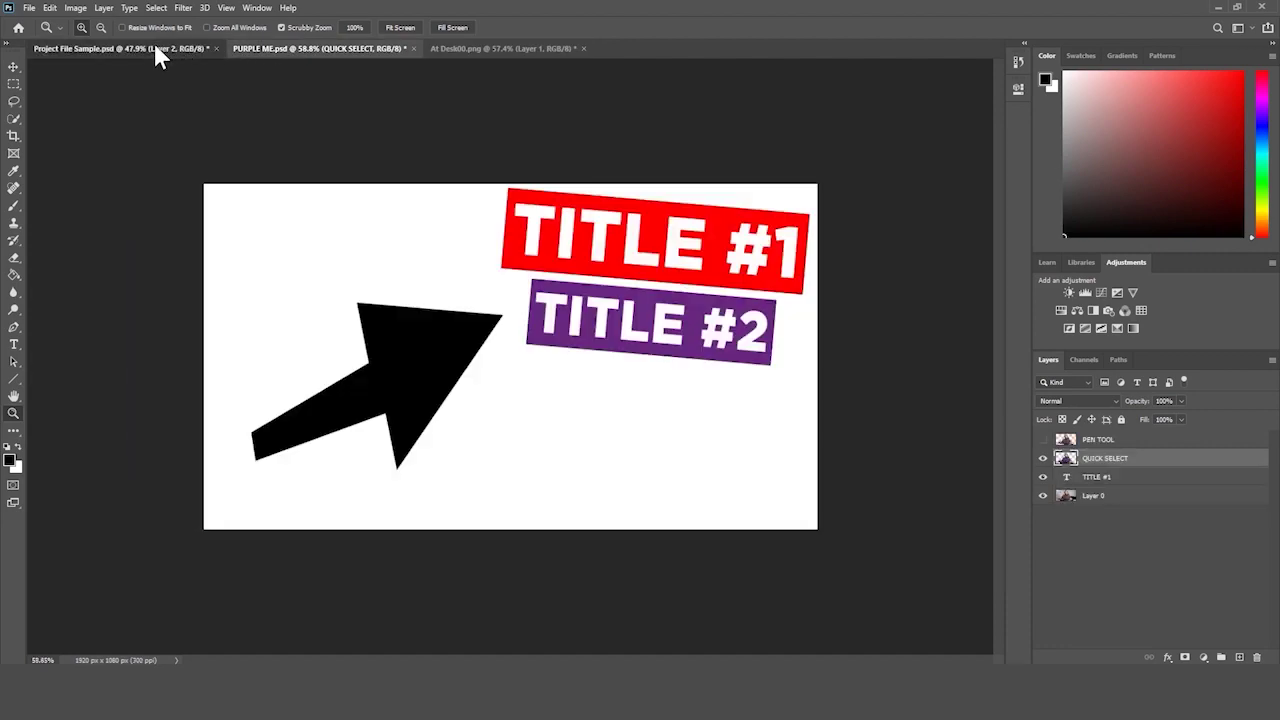
left_click(315, 49)
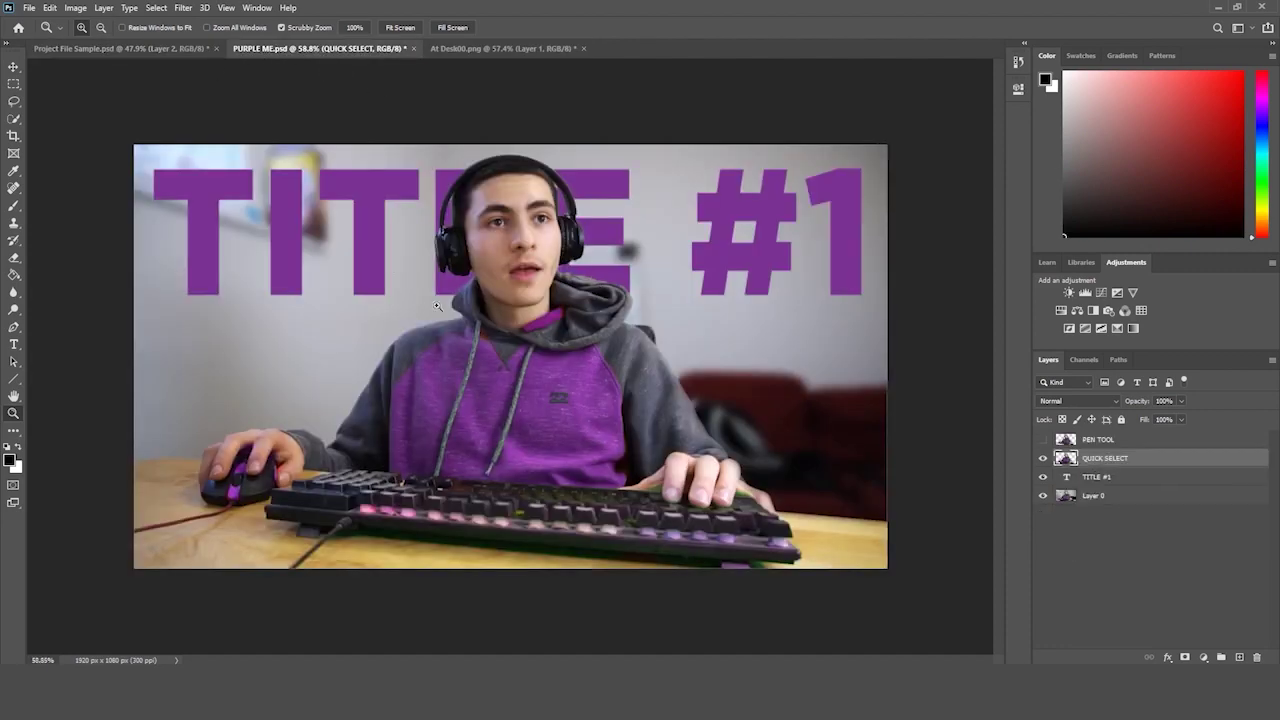
left_click_drag(588, 246, 573, 270)
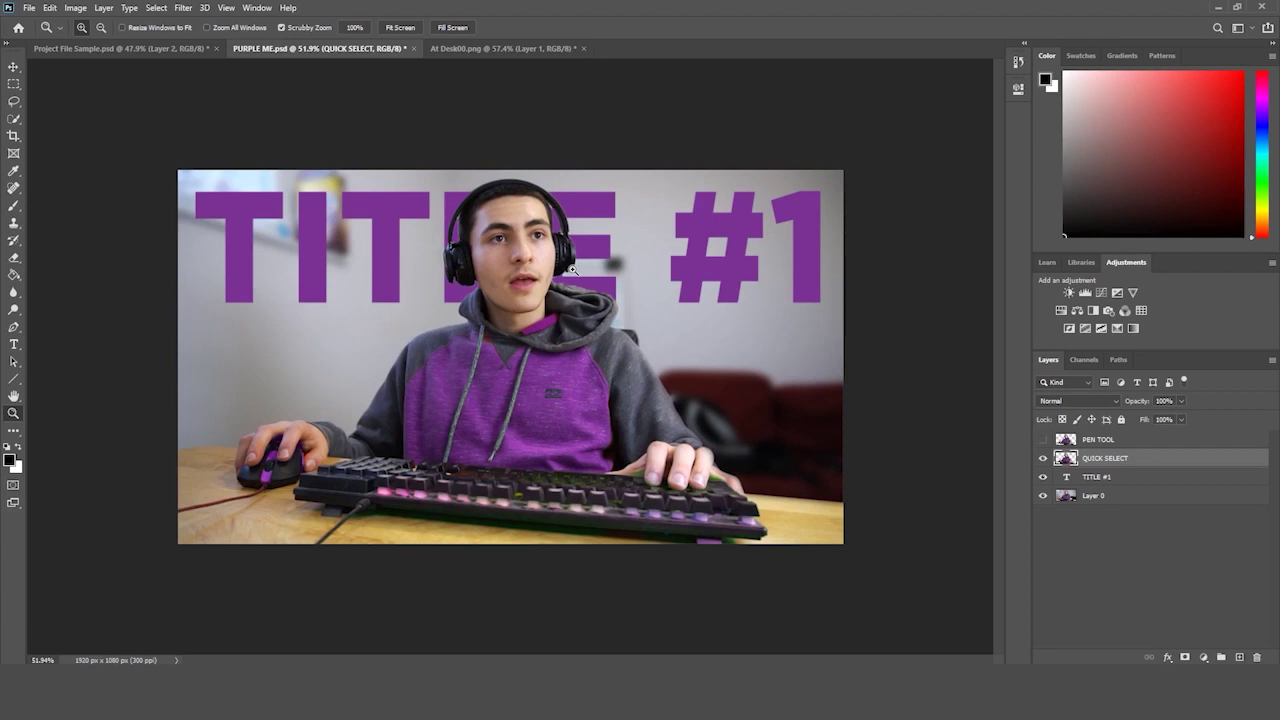
left_click(1099, 481)
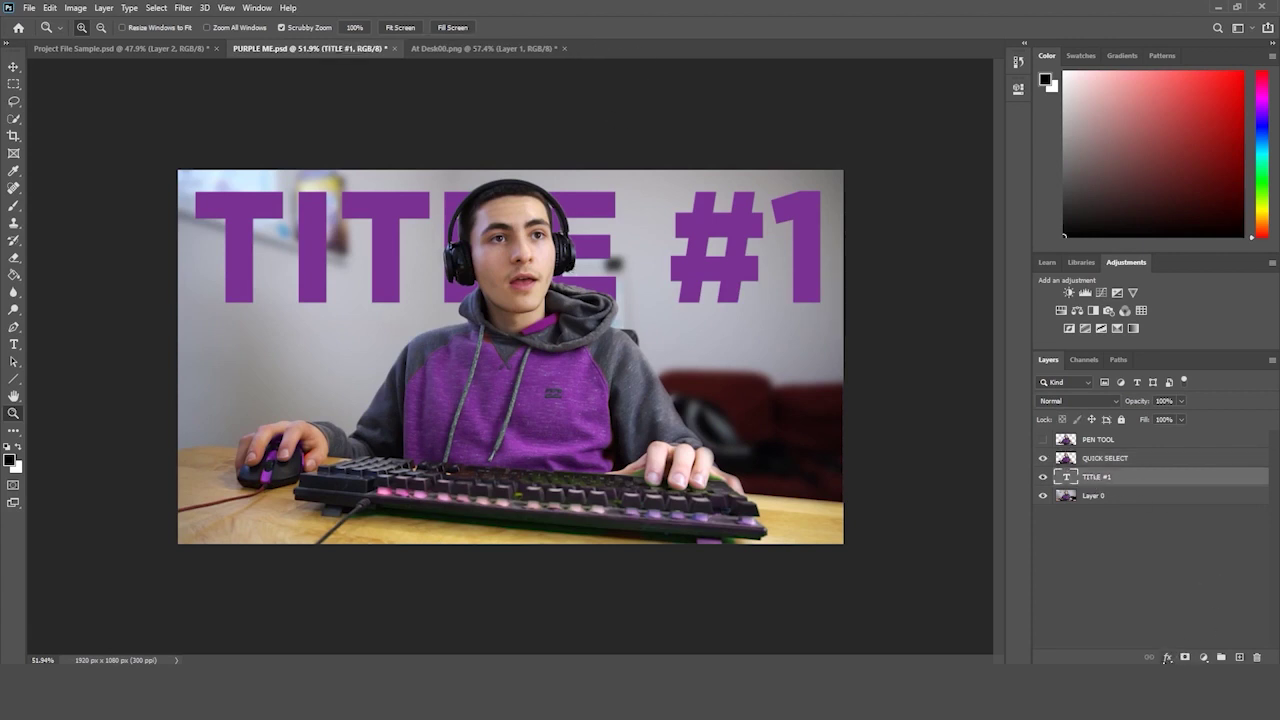
left_click(1167, 657)
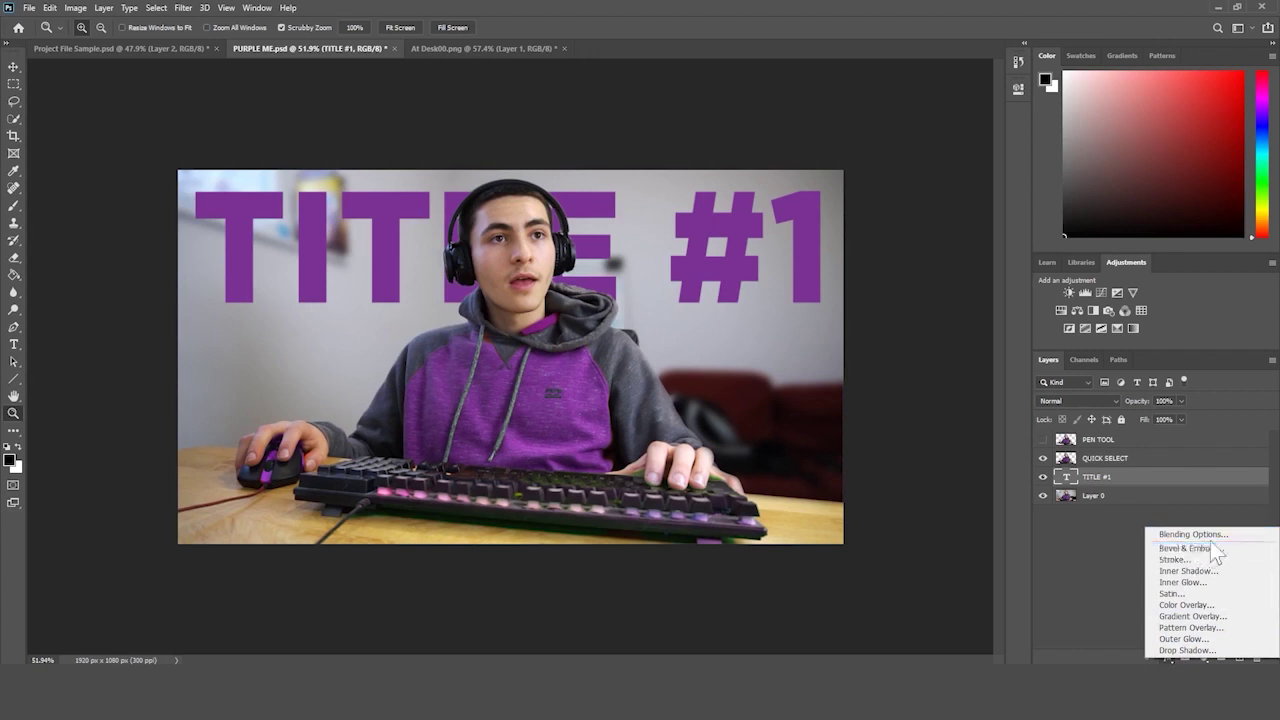
- Give TITLE #1 a drop shadow at 120°, 36 px distance, 2% spread, 87 px size, then switch it off
left_click(1187, 650)
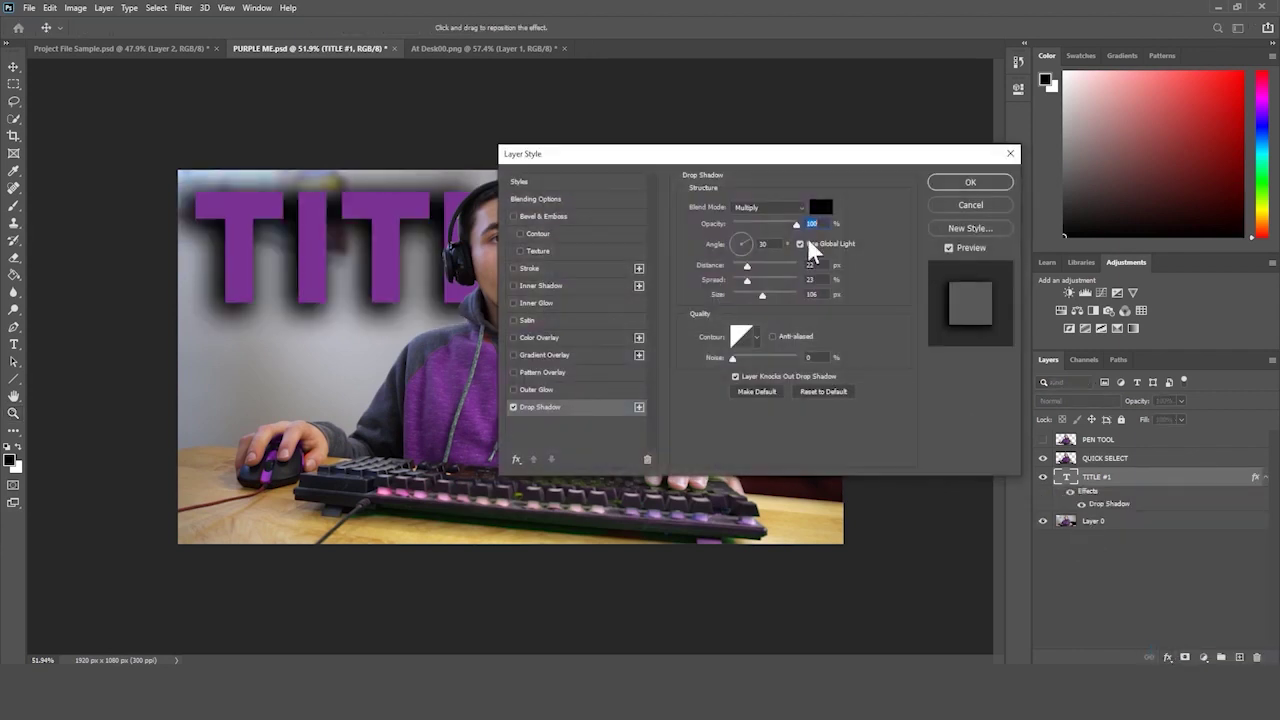
left_click_drag(667, 156, 881, 323)
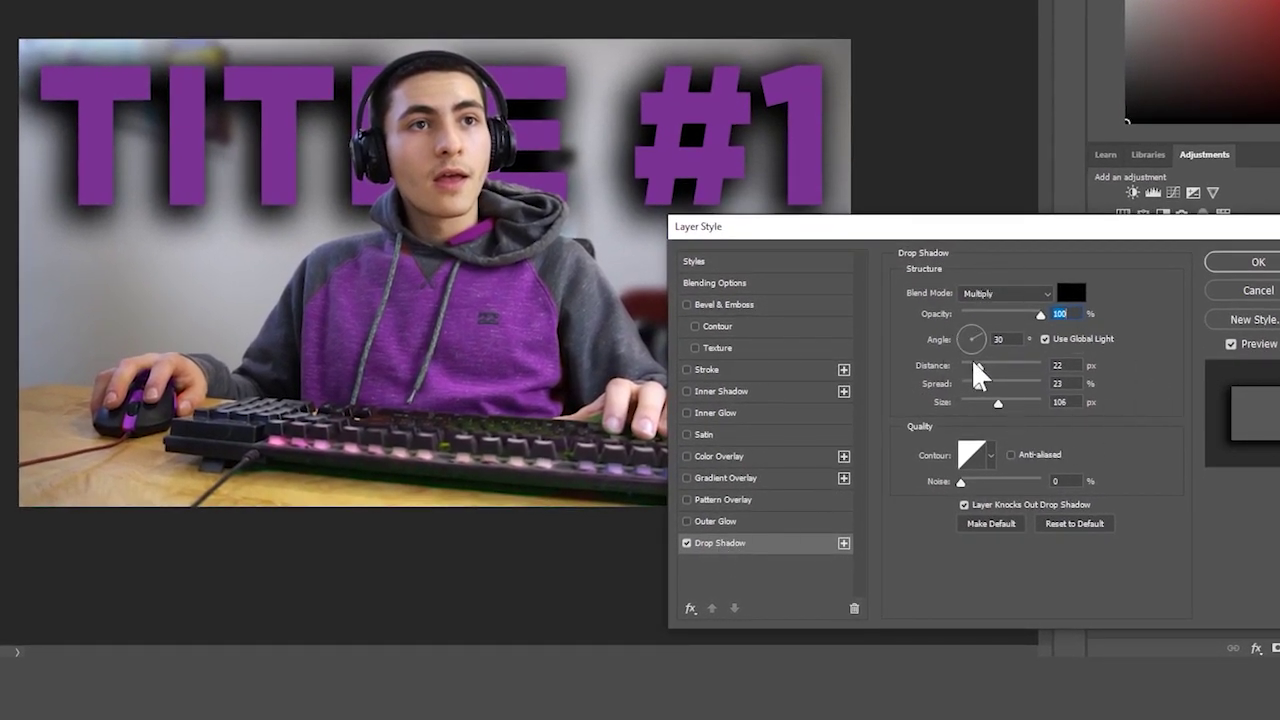
left_click_drag(979, 366, 968, 340)
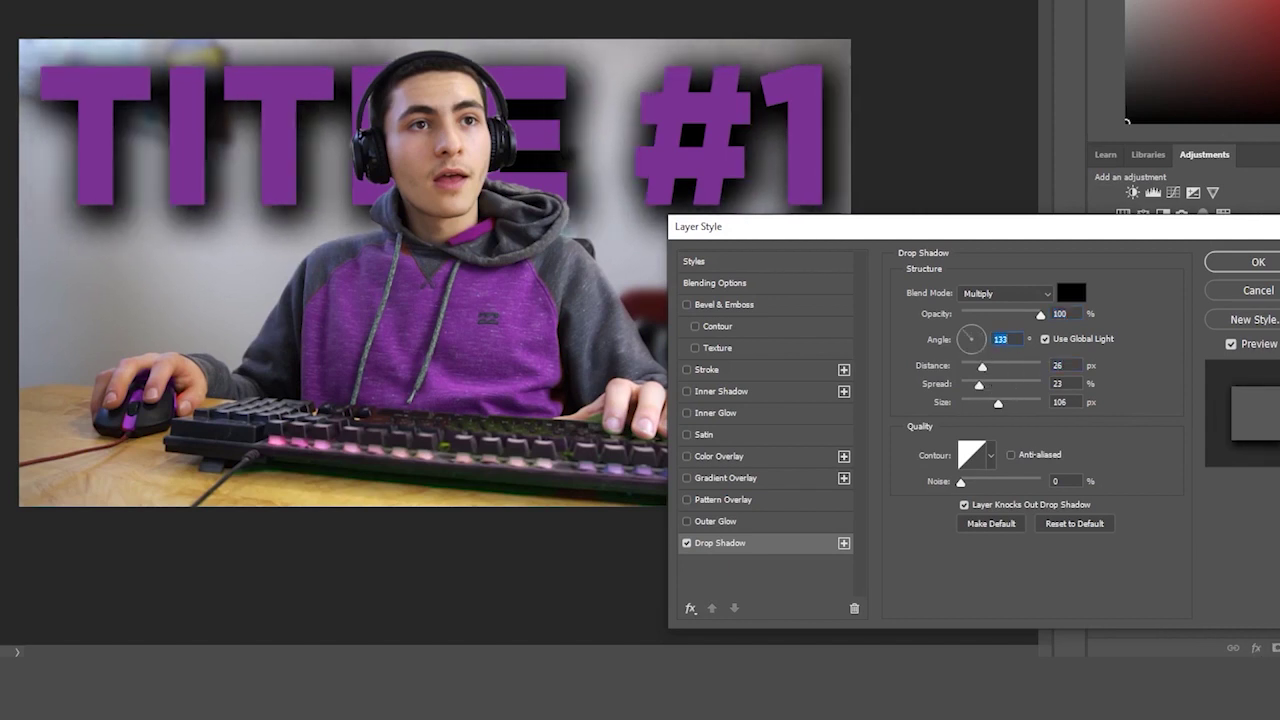
key("shift+Down")
key("Down")
key("Down")
key("Down")
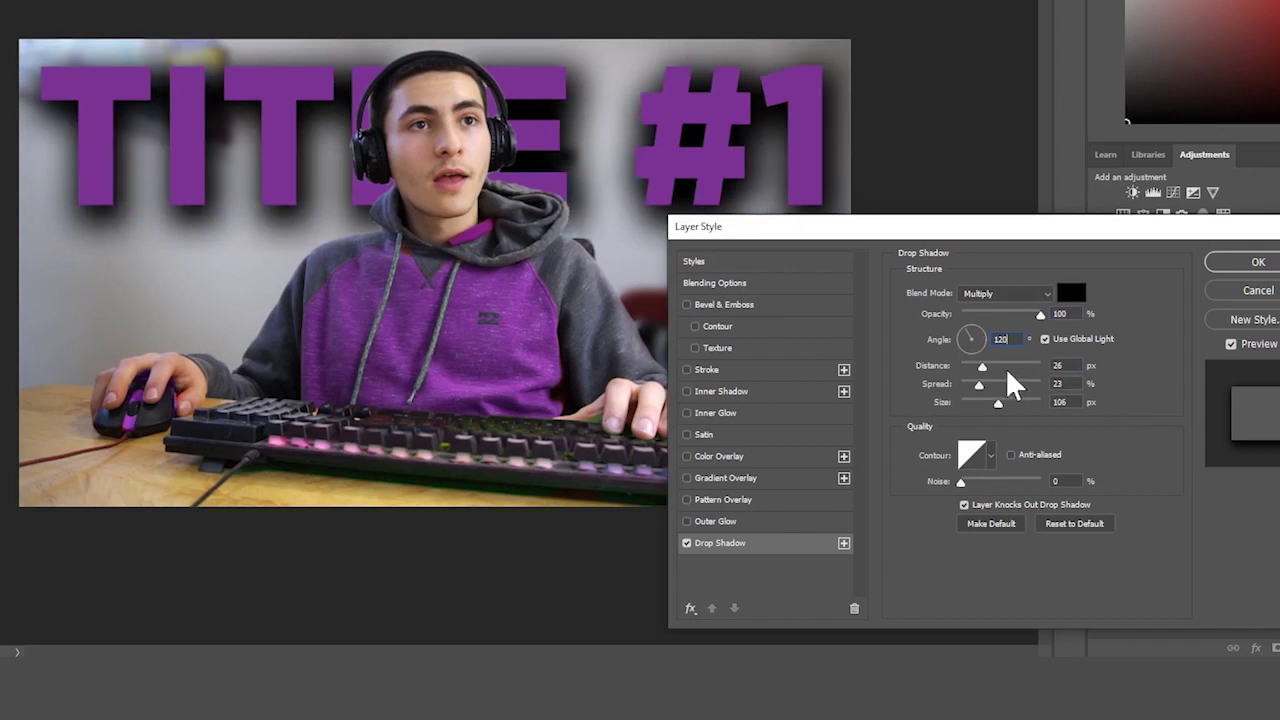
left_click_drag(994, 366, 992, 377)
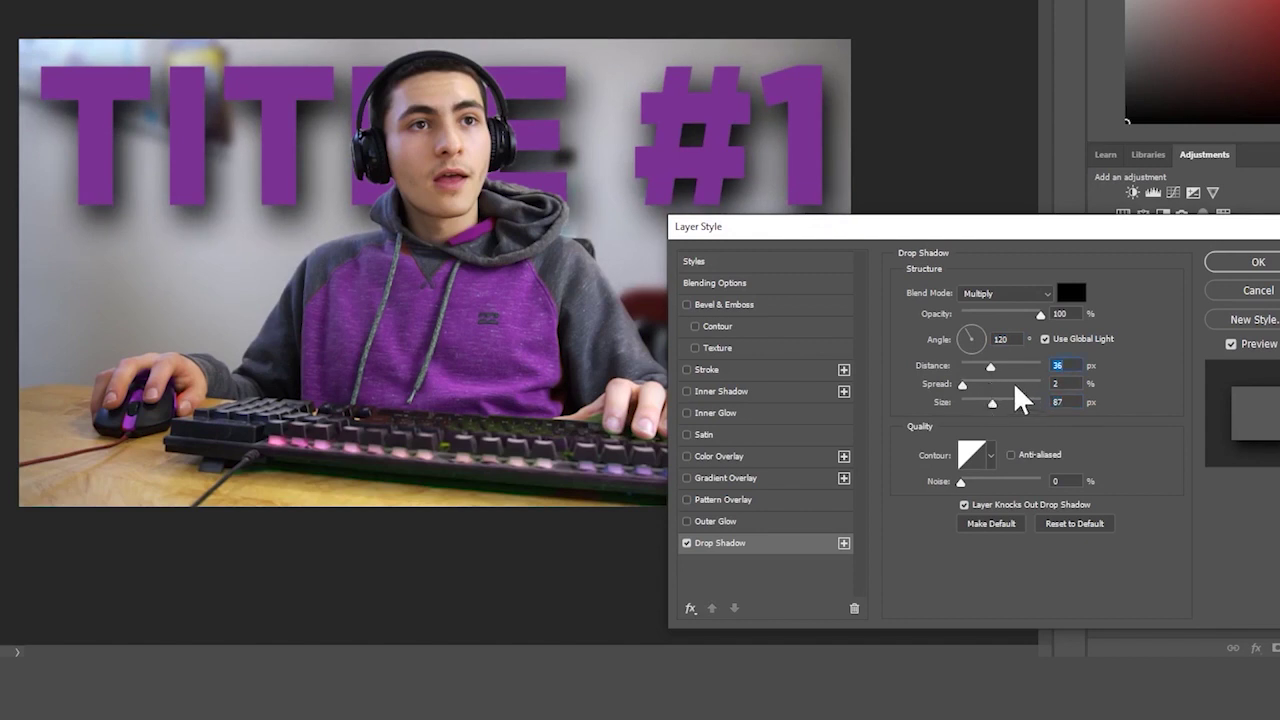
left_click(686, 544)
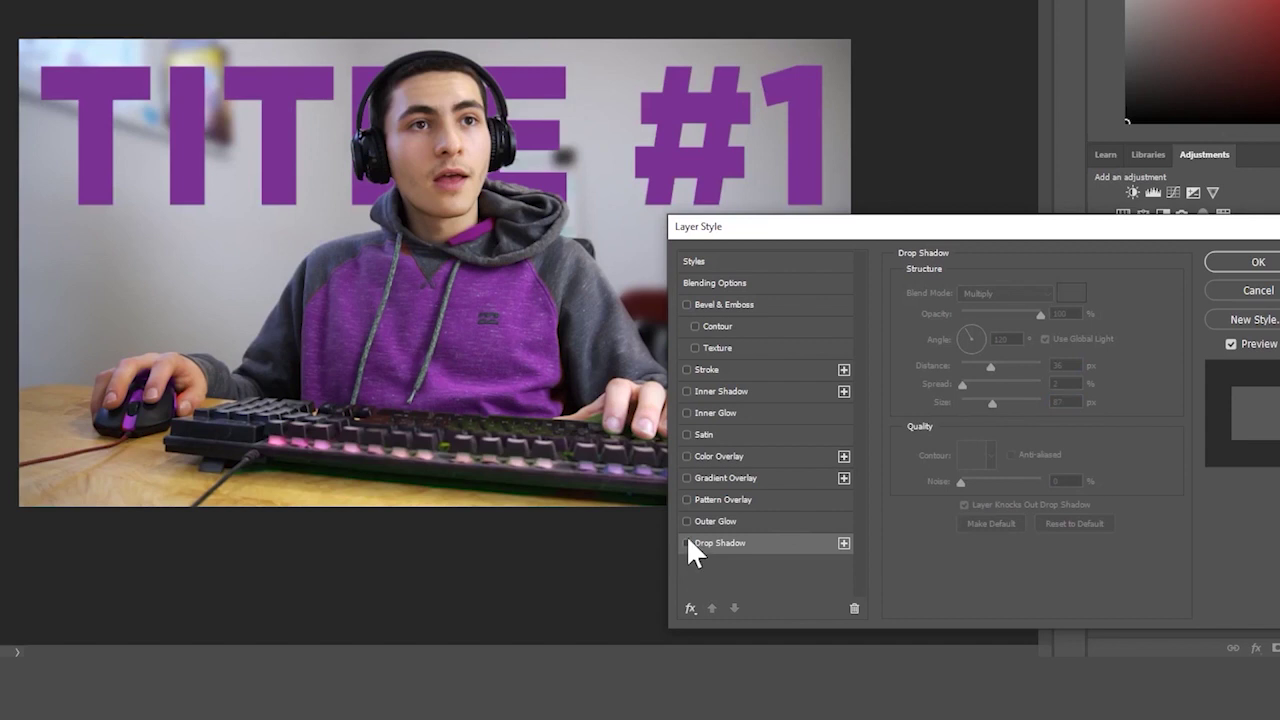
- Add a default Outer Glow in Screen mode at 79% opacity and 103 px size
left_click(706, 522)
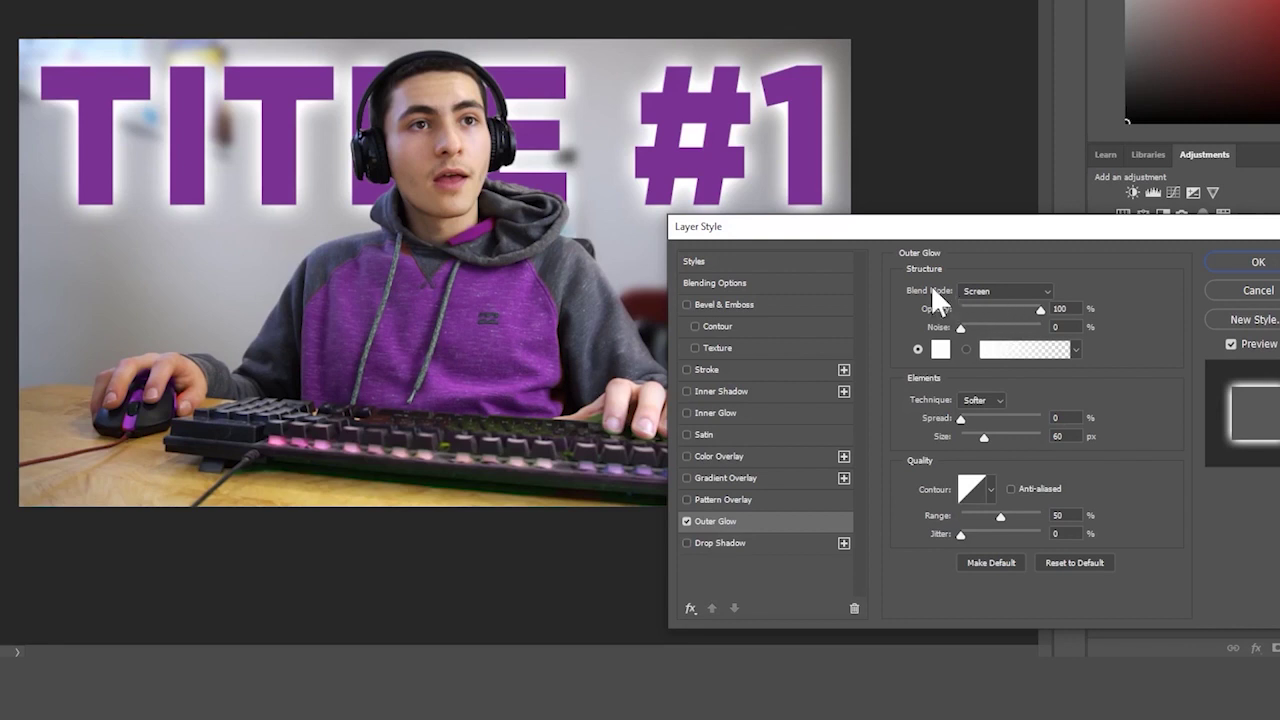
left_click(985, 291)
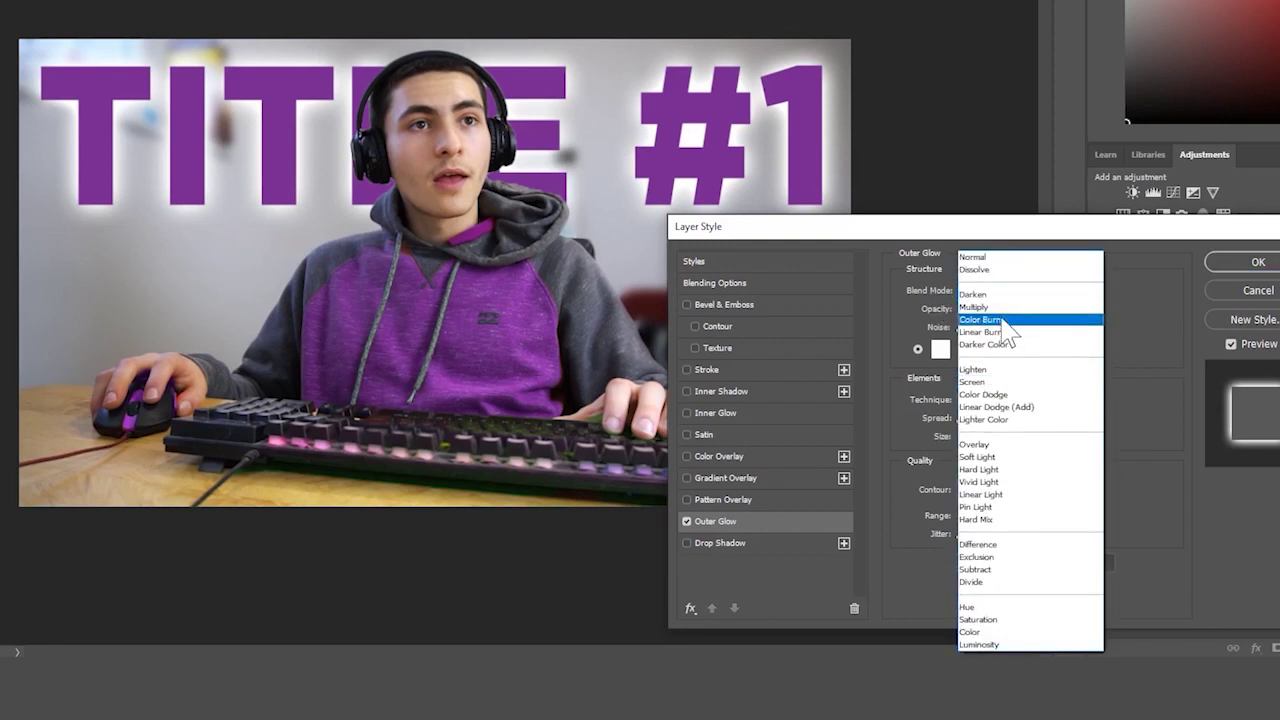
left_click(1002, 320)
left_click(1012, 292)
left_click(991, 444)
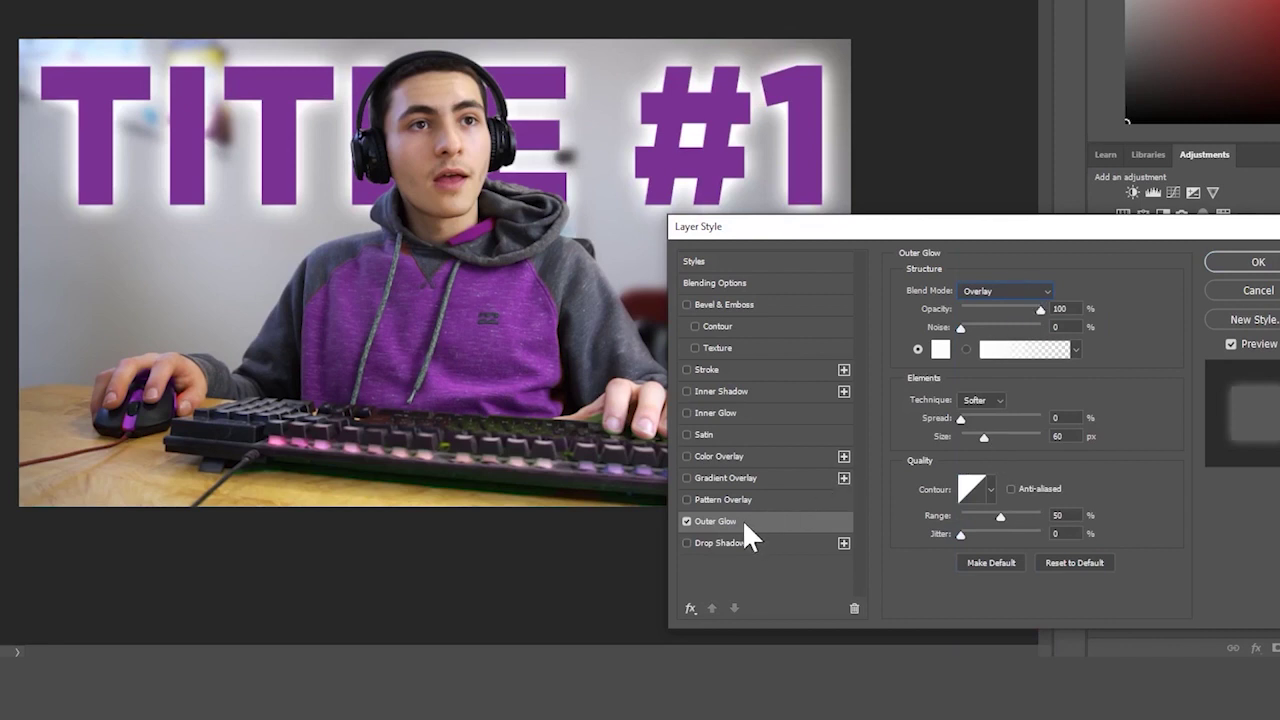
left_click(1089, 562)
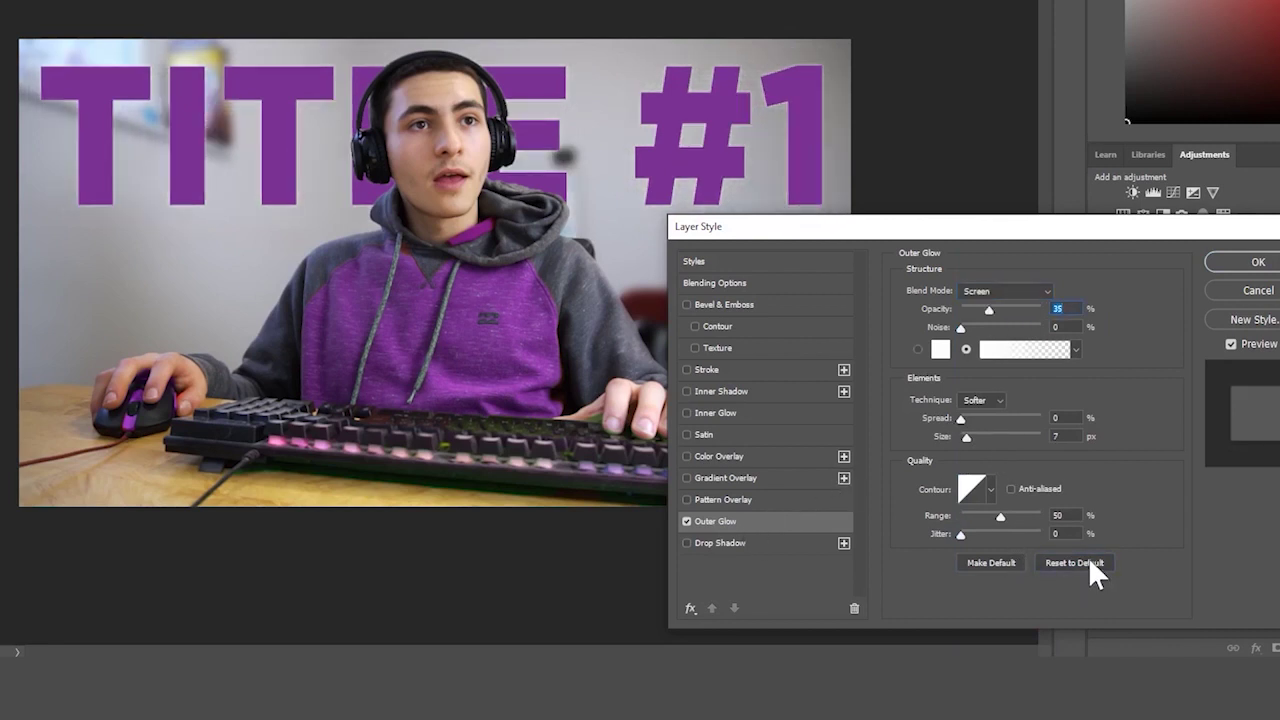
left_click_drag(987, 311, 961, 330)
left_click_drag(979, 436, 997, 436)
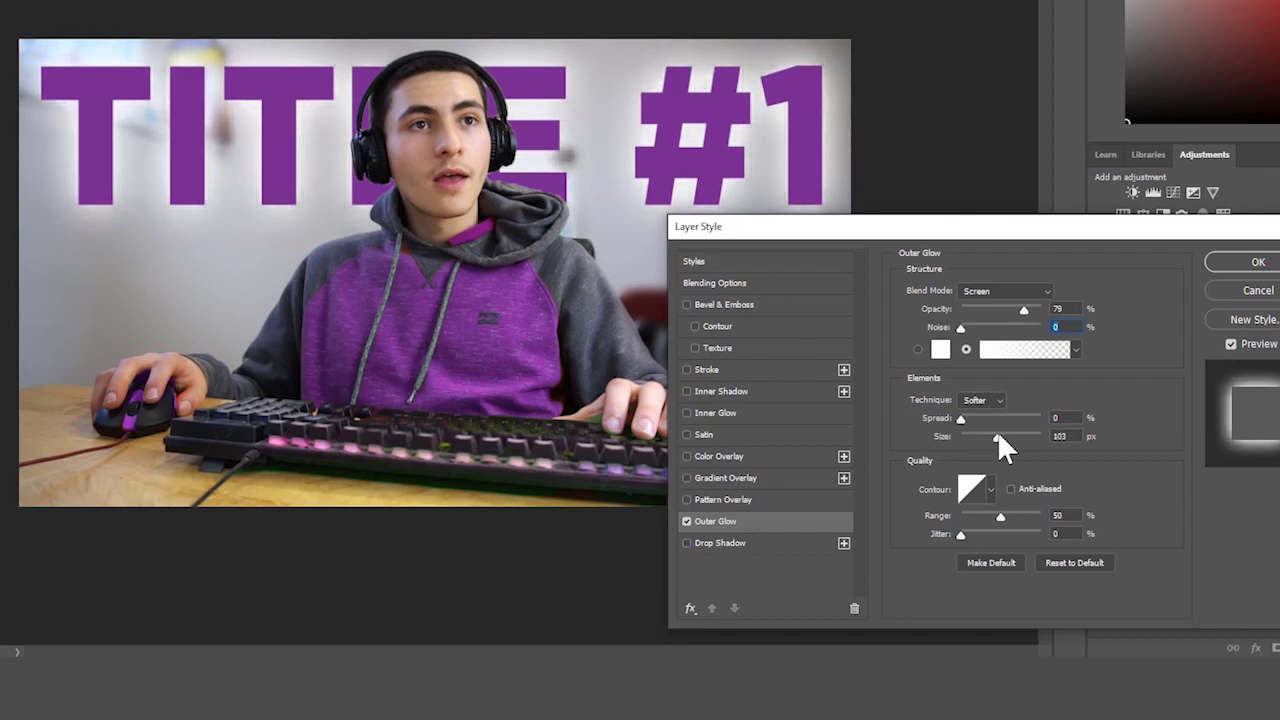
left_click(1015, 284)
left_click(1130, 287)
- Swap the outer glow for a Pattern Overlay and restore the drop shadow at 31 px distance, 10% spread
left_click(686, 521)
left_click(687, 499)
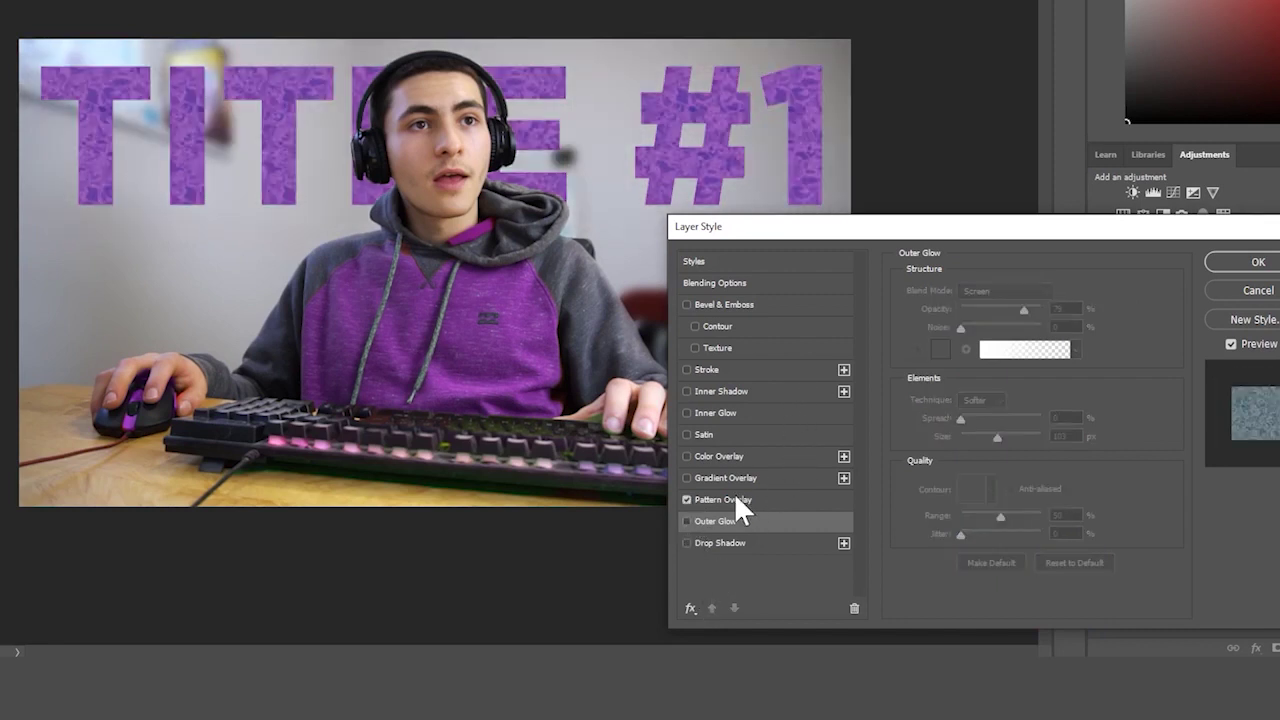
left_click(742, 497)
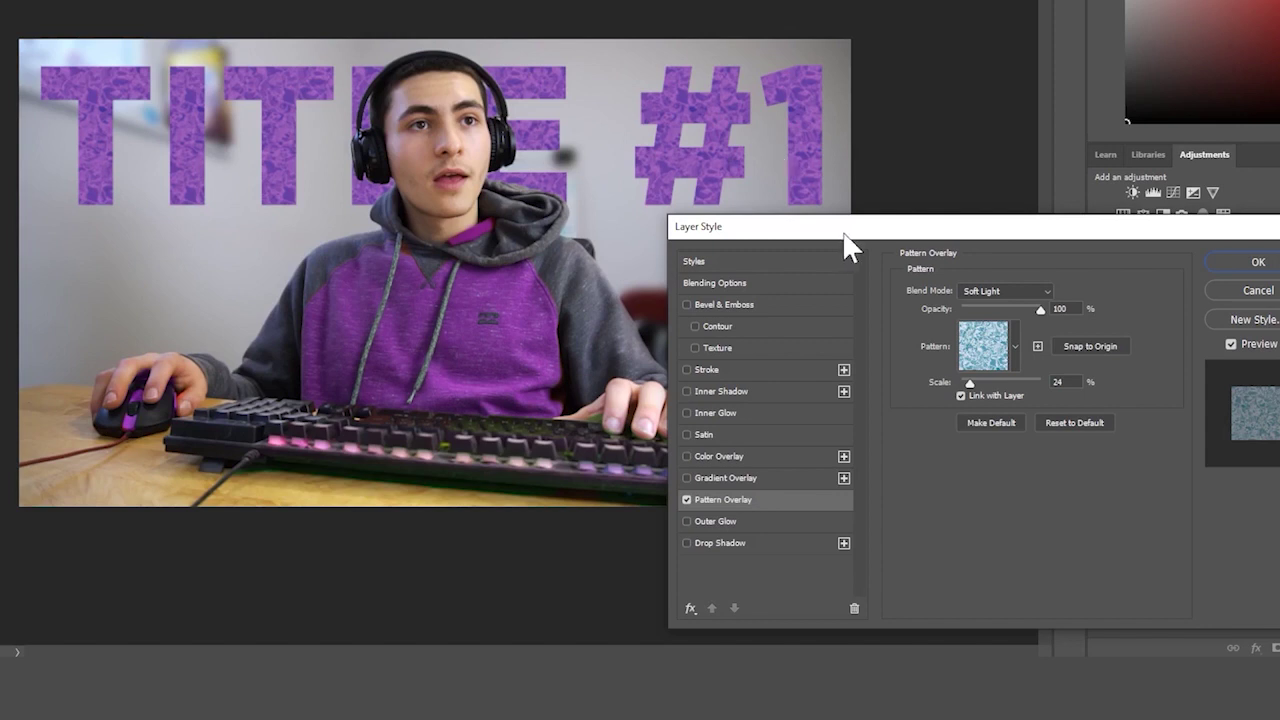
left_click(686, 543)
left_click(720, 543)
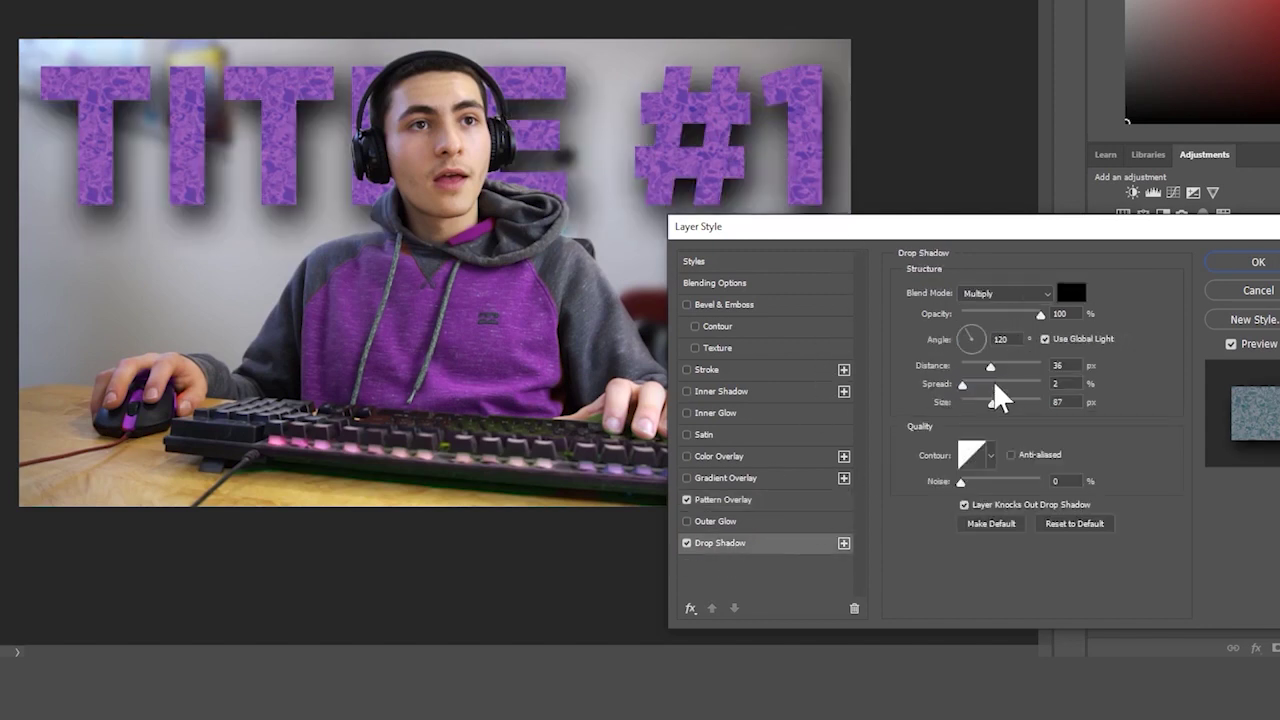
left_click_drag(991, 366, 968, 388)
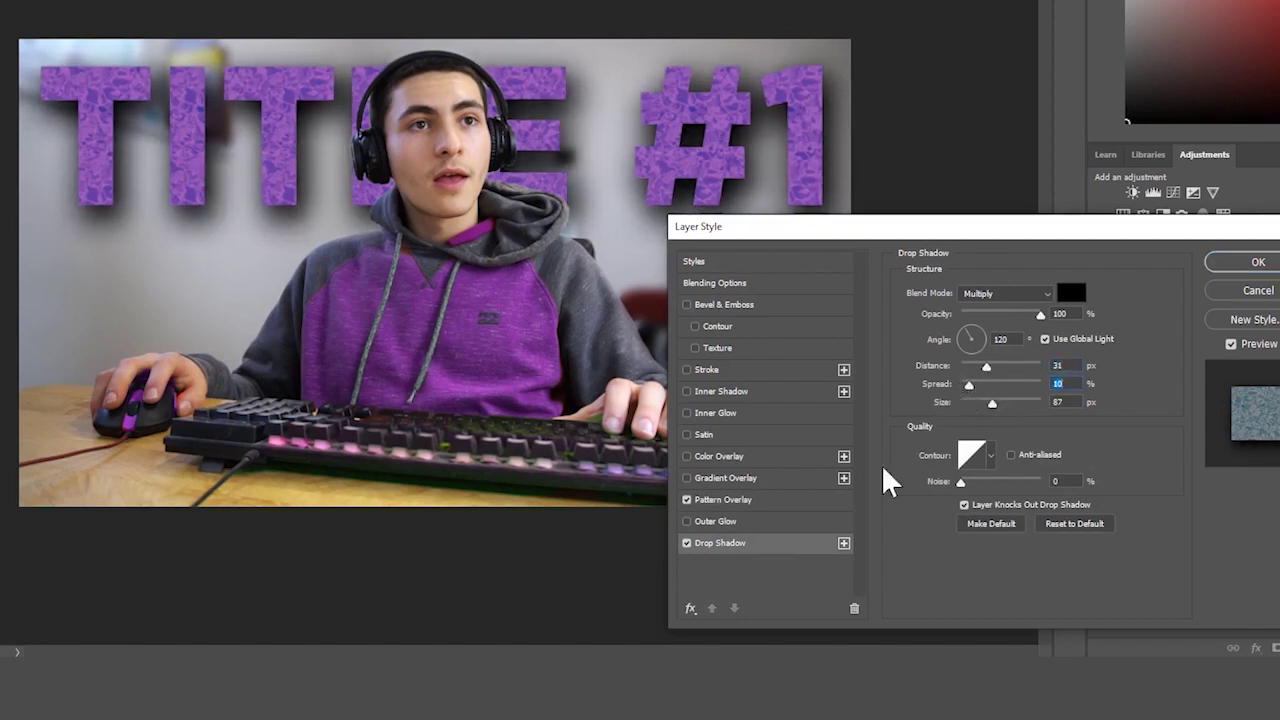
- Add a 33% opacity Gradient Overlay running from 000000 black to ffffff white
left_click(727, 478)
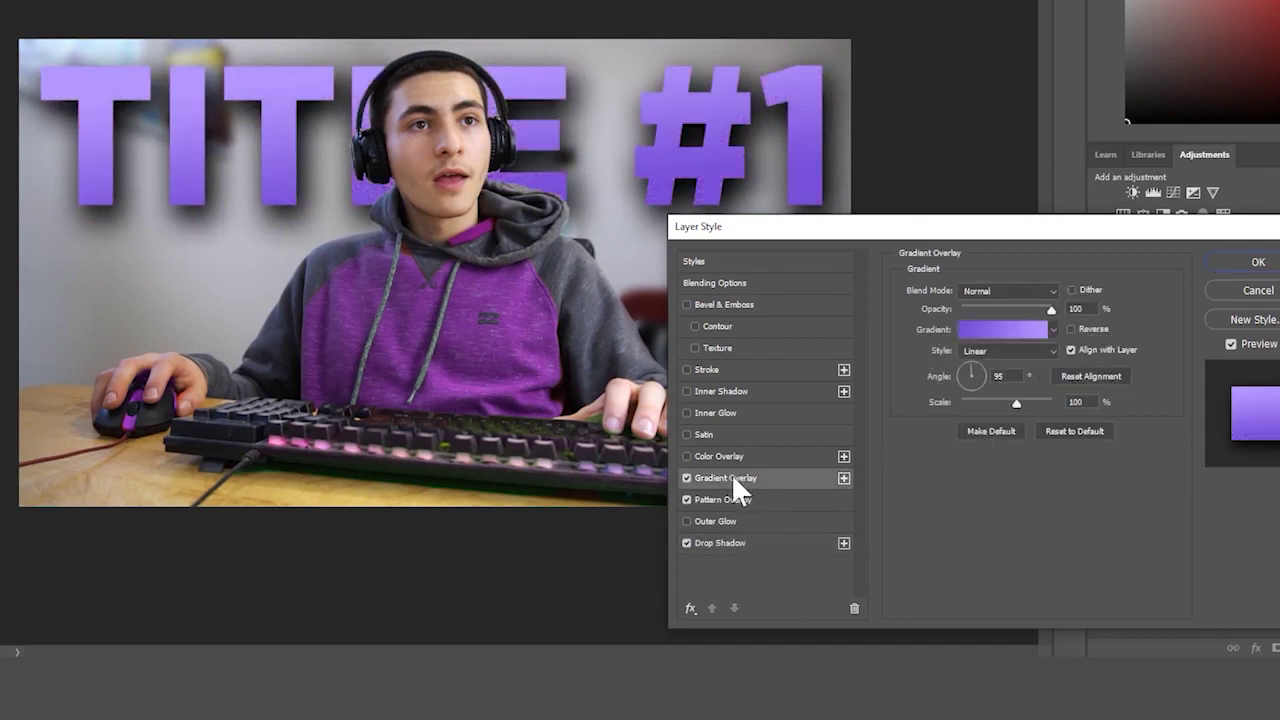
left_click_drag(1051, 310, 987, 326)
left_click(686, 480)
left_click(685, 479)
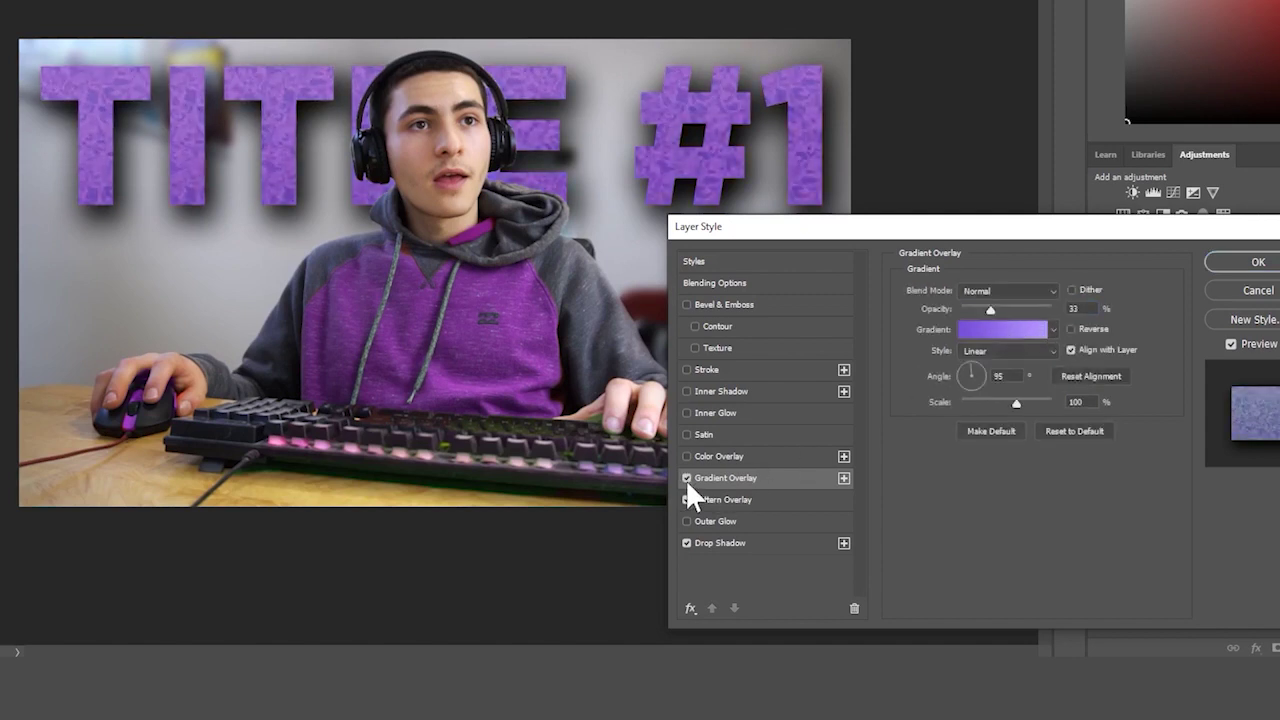
left_click(985, 330)
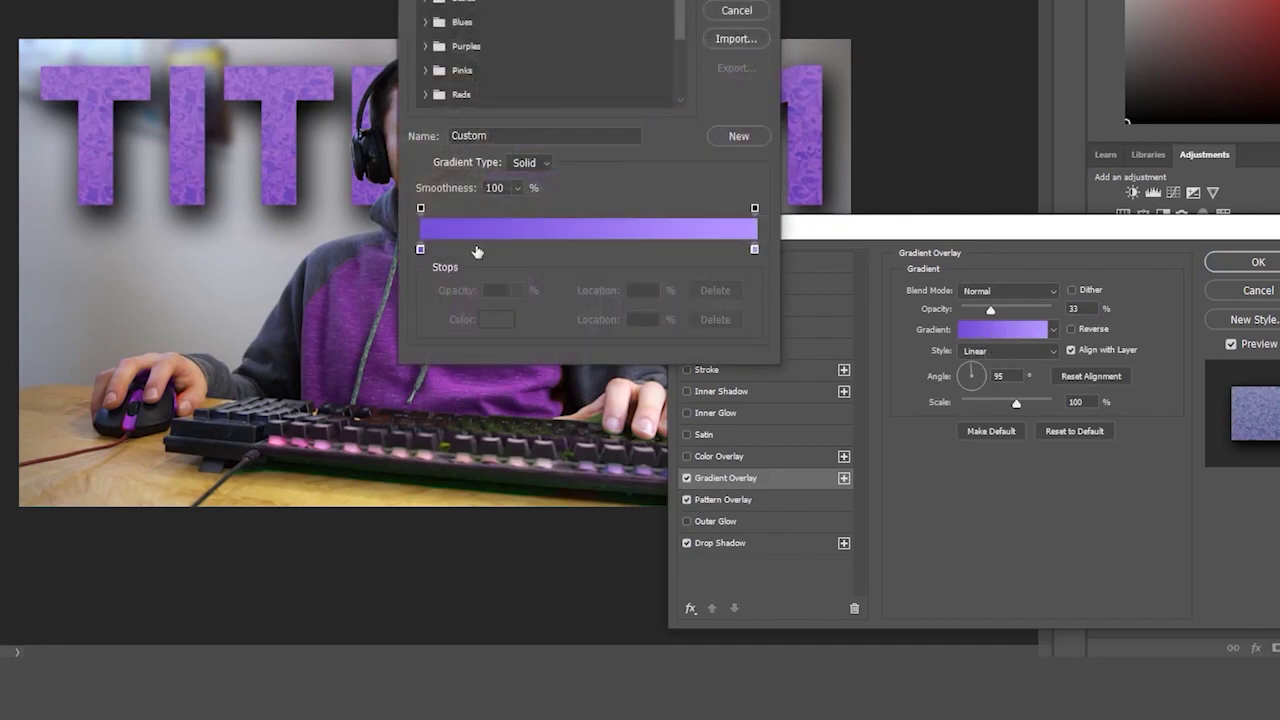
double_click(420, 247)
type("000000")
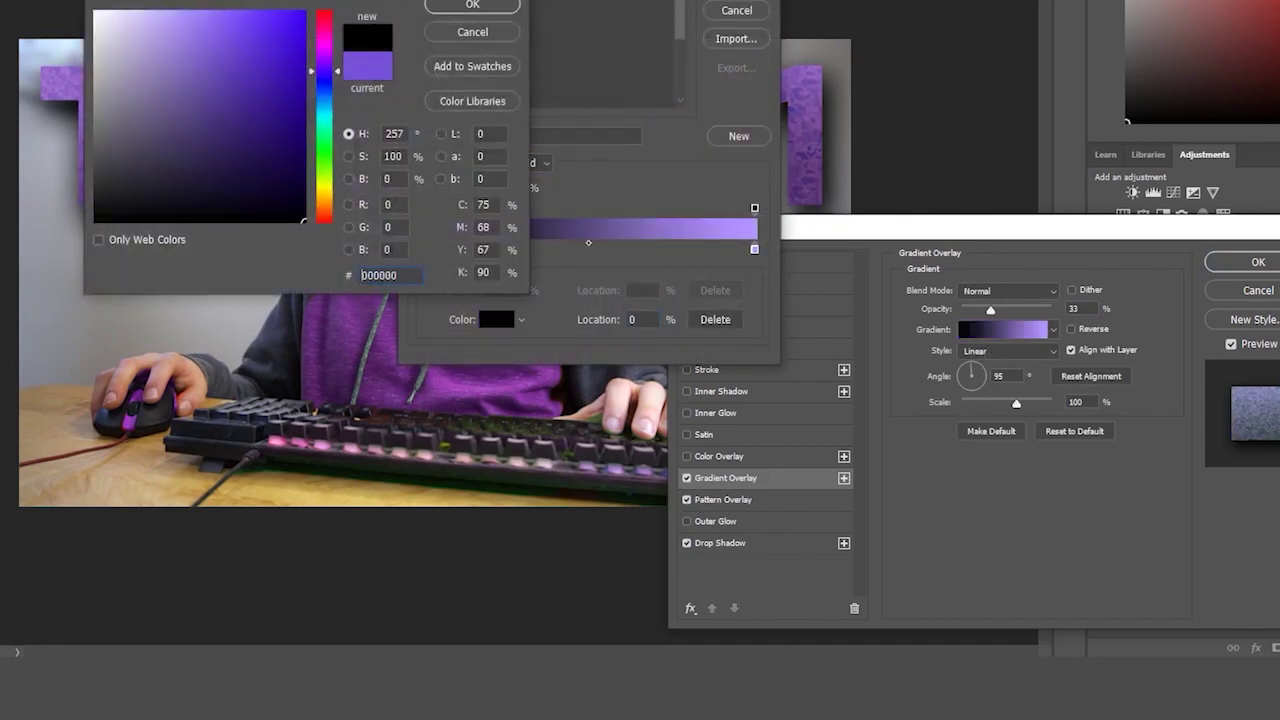
key("Return")
double_click(754, 249)
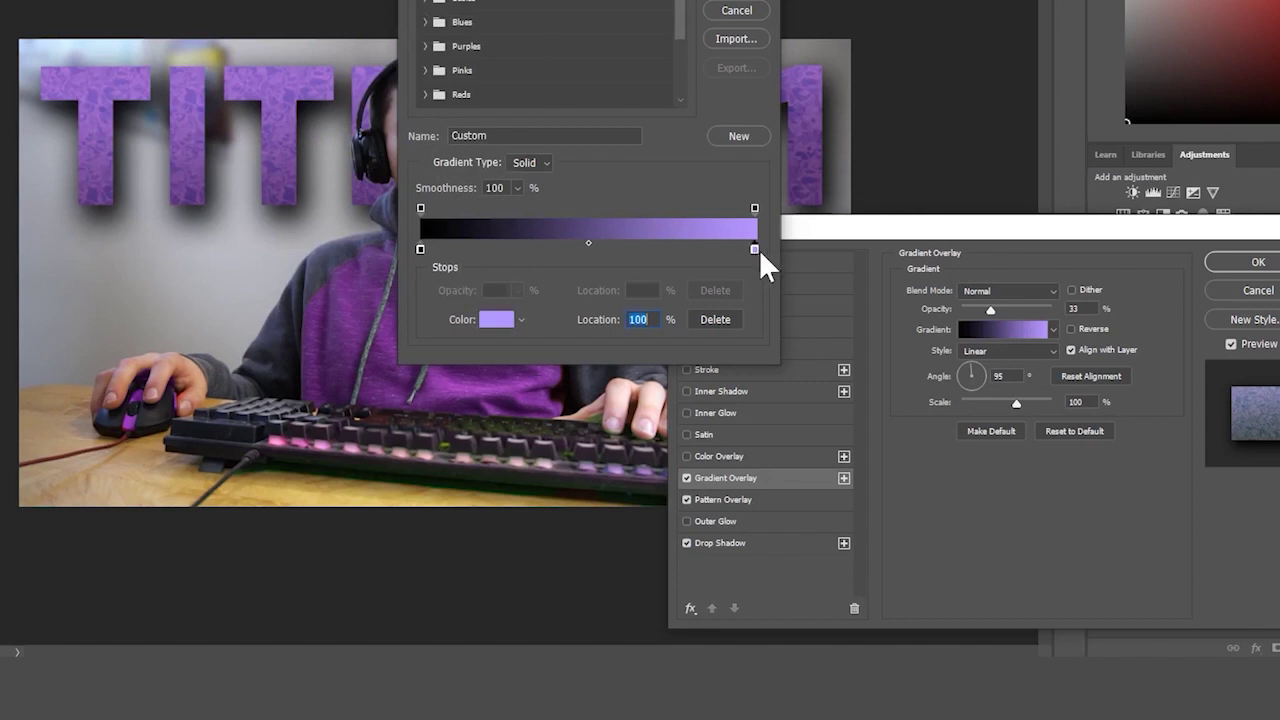
type("ffffff")
key("Return")
key("Return")
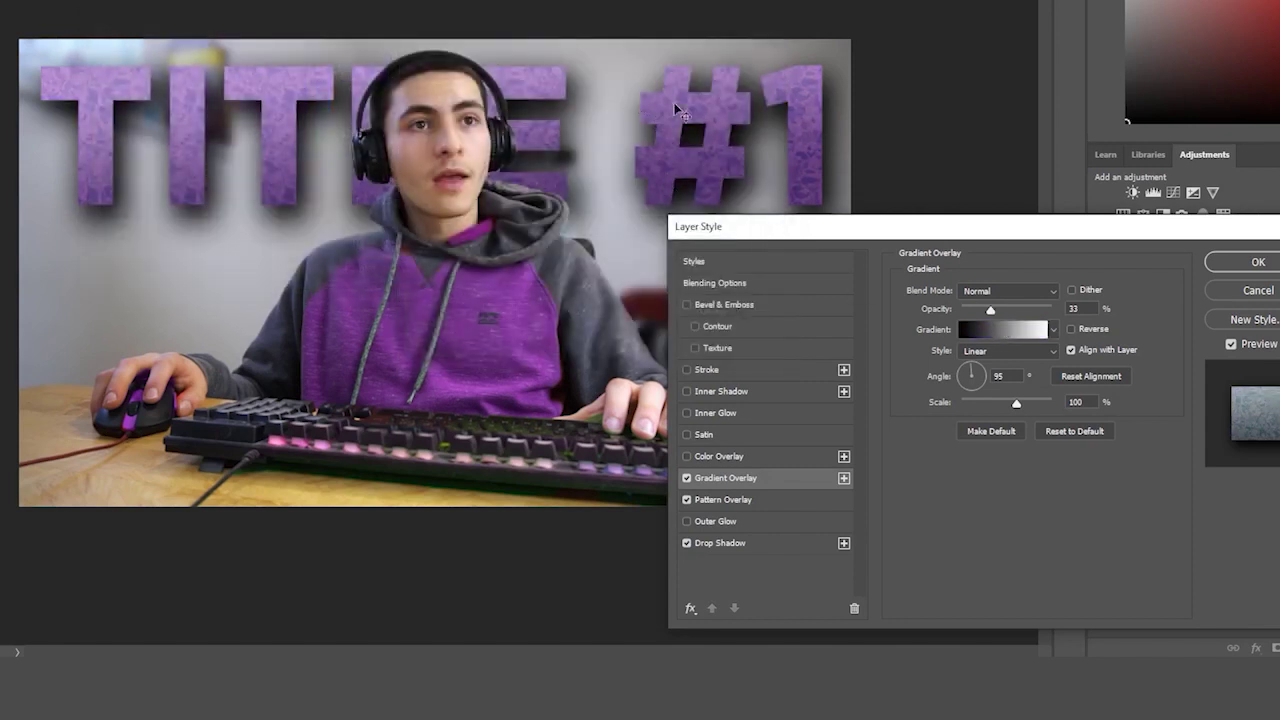
- Try a red ff0000 Color Overlay on the title, then remove it
left_click(687, 456)
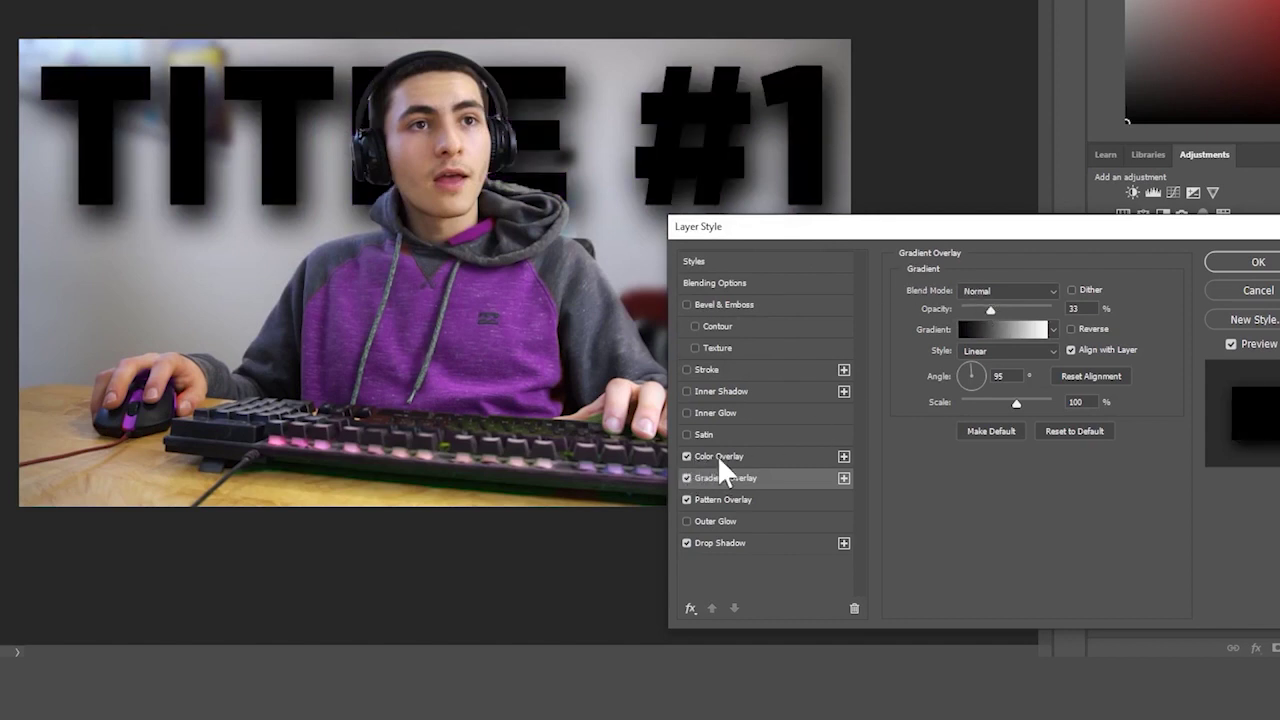
left_click(720, 457)
left_click(1071, 293)
type("ff0000")
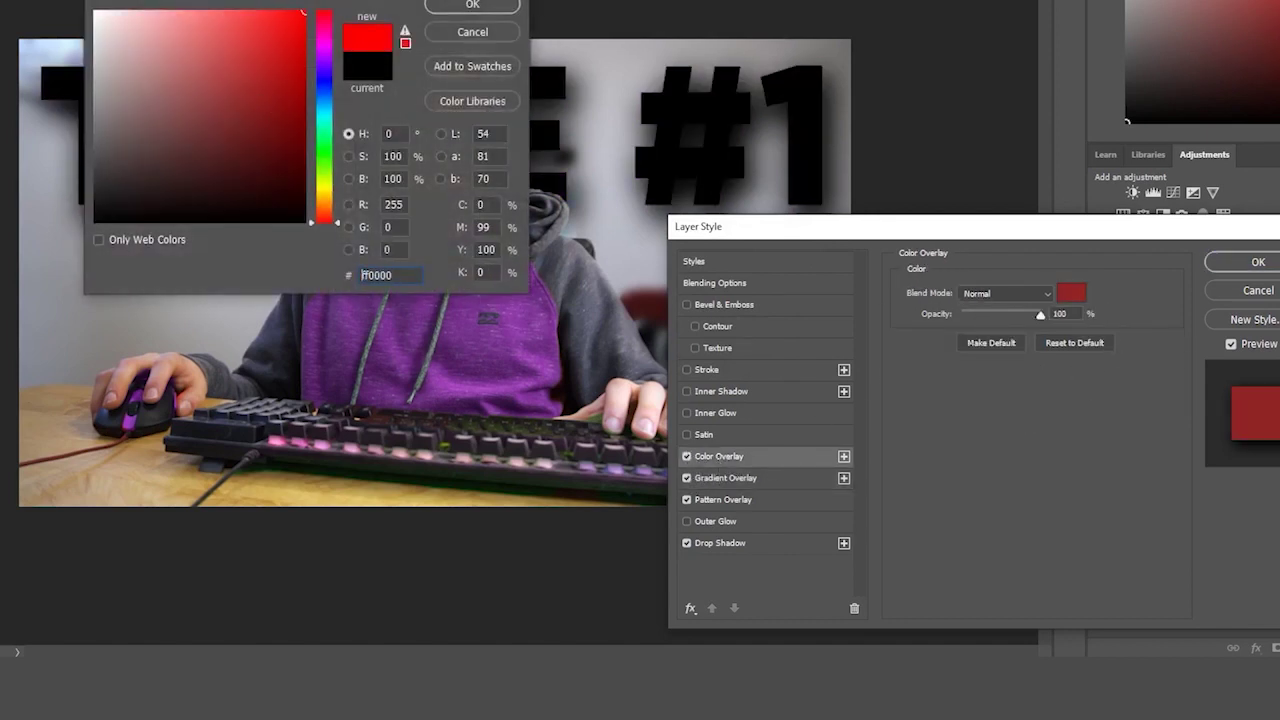
key("Return")
left_click(687, 456)
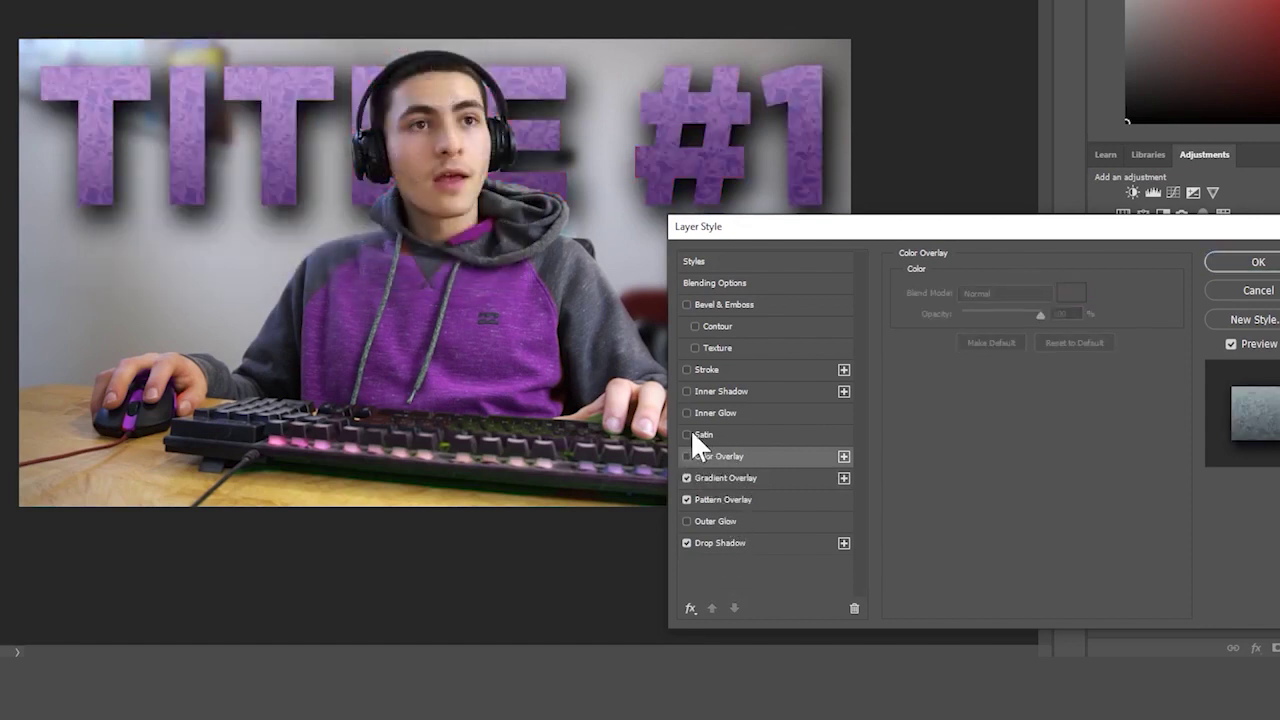
- Try Satin and Inner Glow effects on the title, then turn both off
left_click(688, 434)
left_click(713, 437)
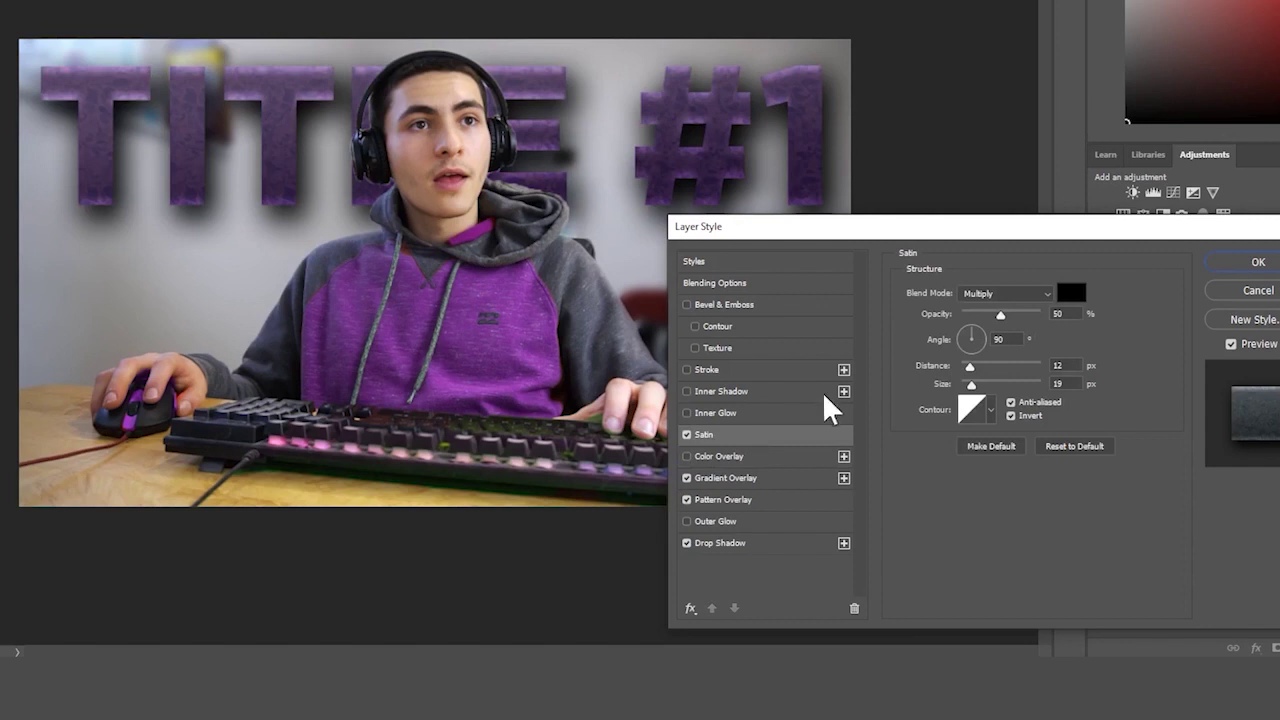
left_click_drag(1000, 316, 980, 330)
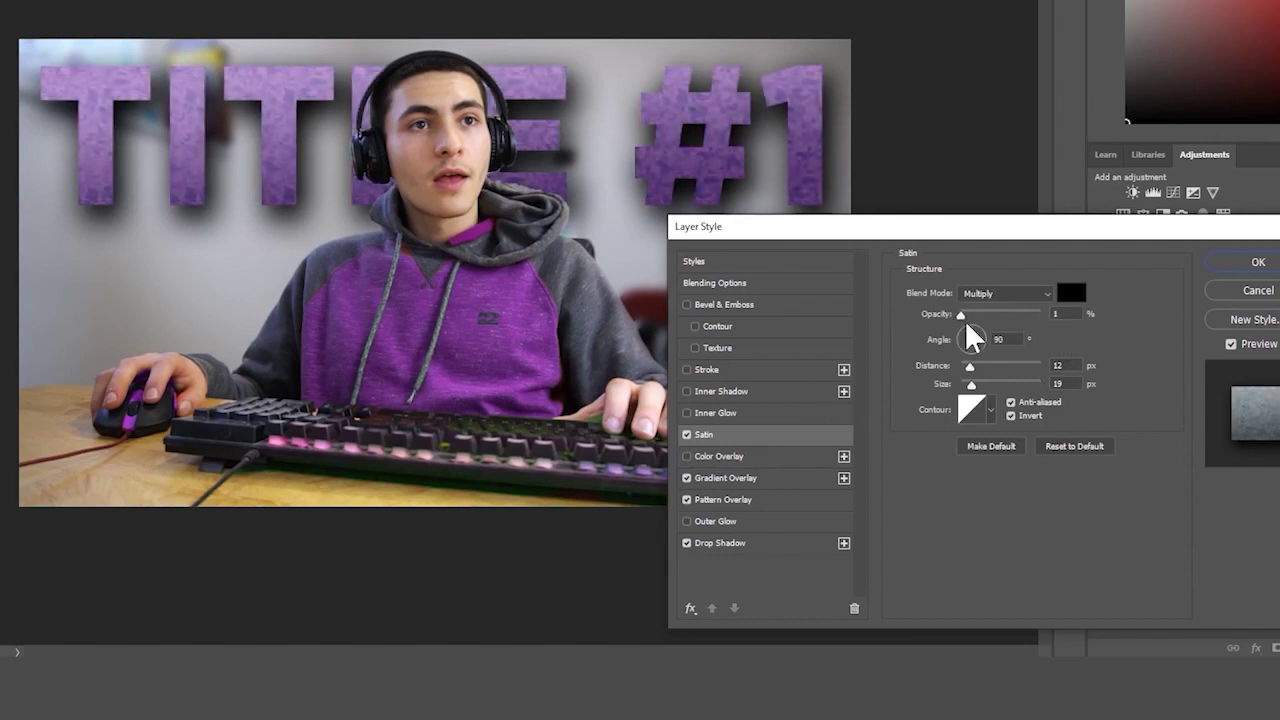
left_click(686, 434)
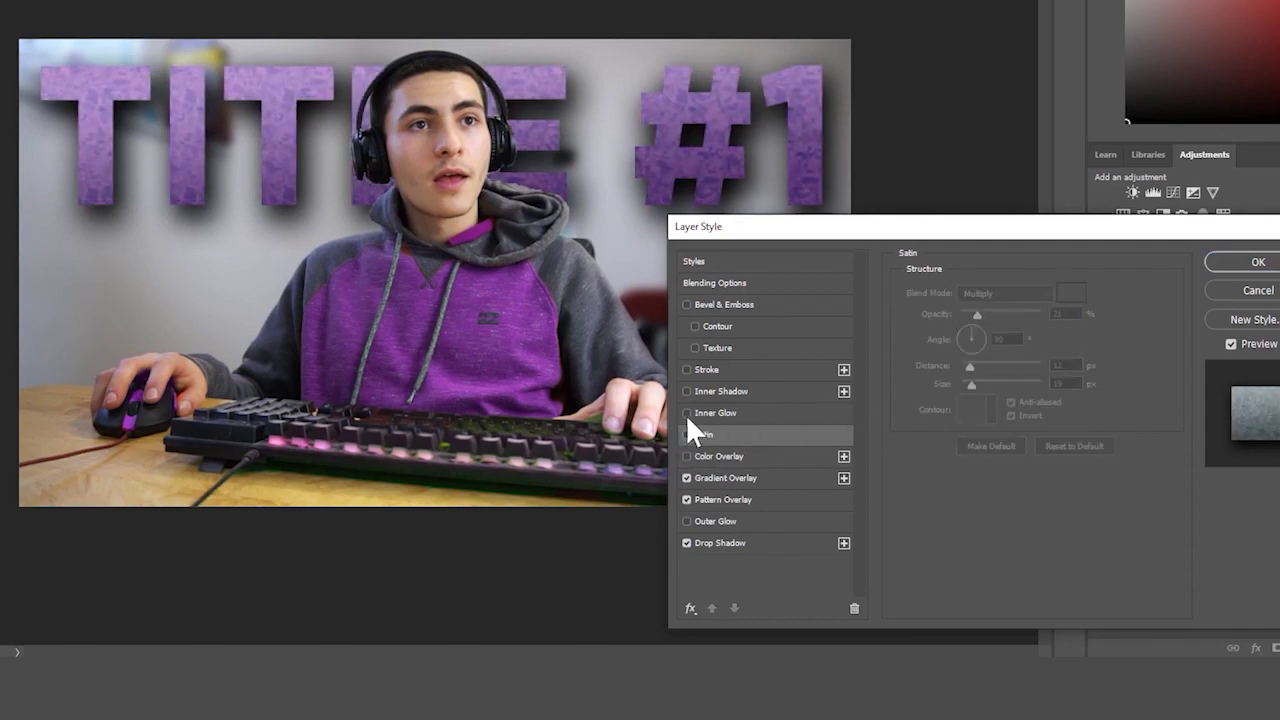
left_click(686, 413)
left_click(710, 414)
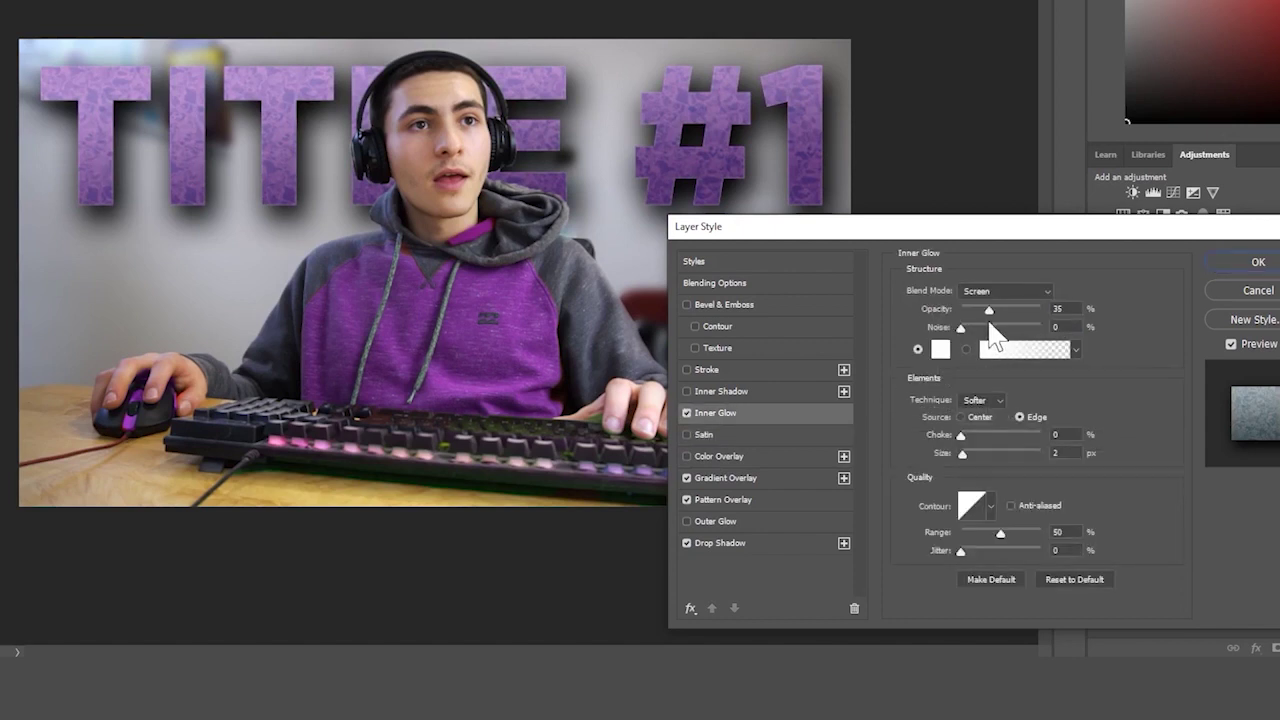
left_click_drag(974, 443, 972, 452)
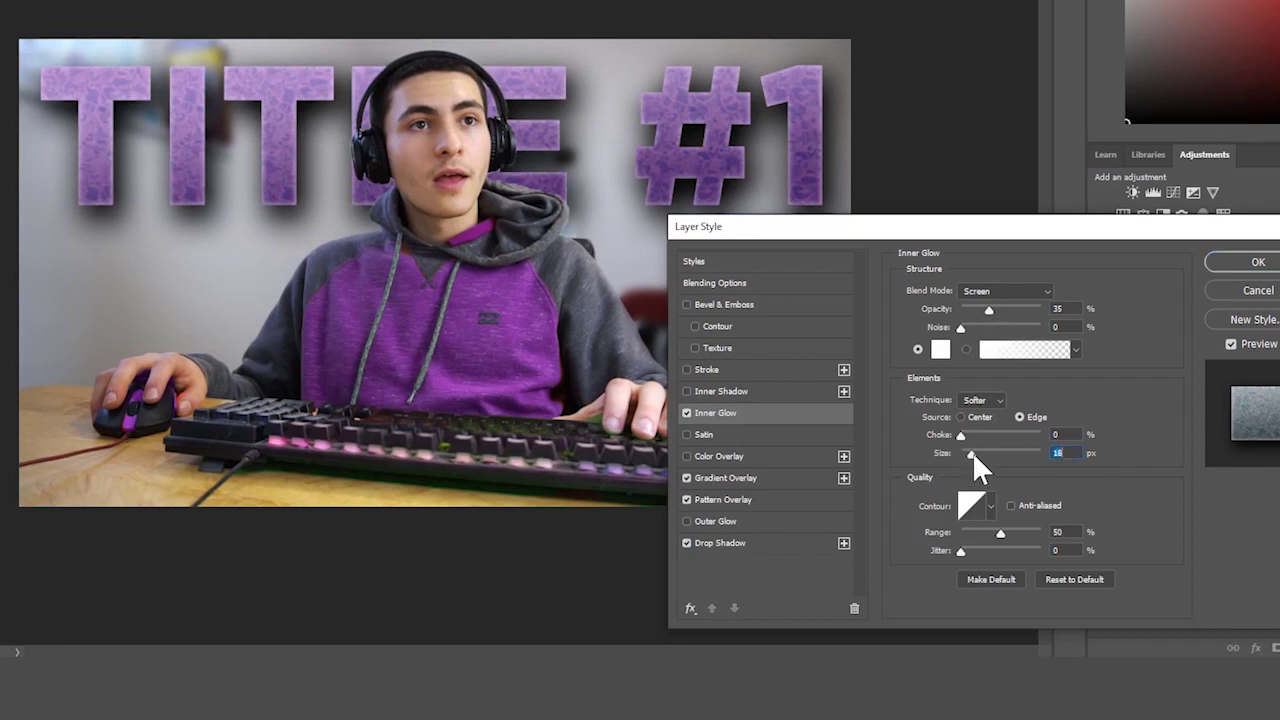
left_click(686, 413)
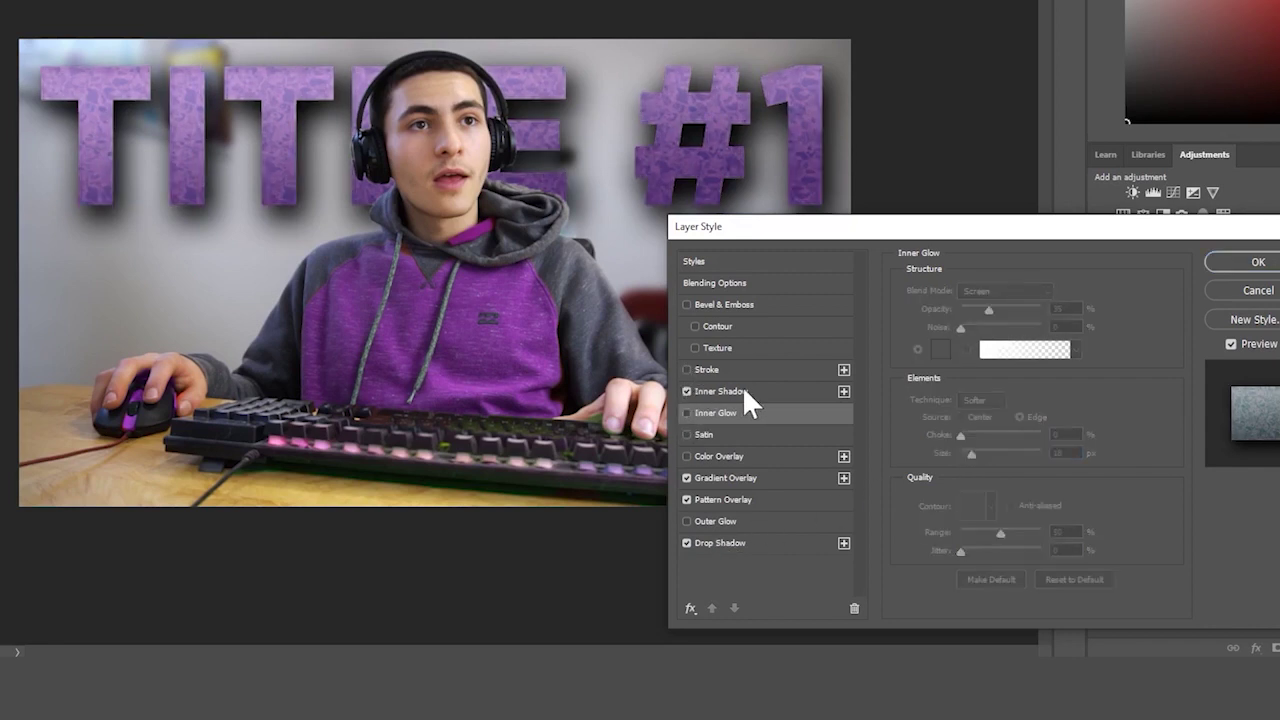
- Add an Inner Shadow at 44% opacity, 10 px distance, 17% choke and 21 px size
left_click(742, 391)
left_click_drag(977, 367, 979, 378)
left_click_drag(968, 314, 995, 316)
left_click_drag(979, 366, 972, 402)
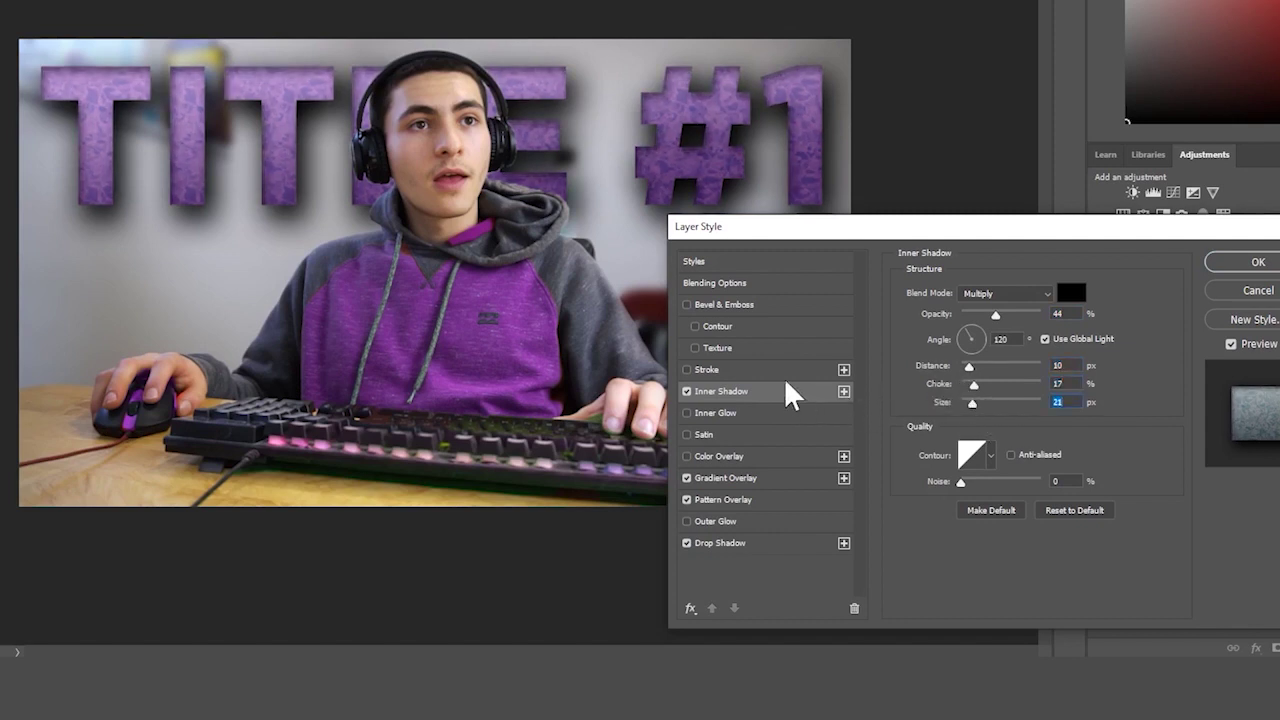
- Set an 18 px ffffff white stroke on TITLE #1, then switch the stroke off
left_click(687, 370)
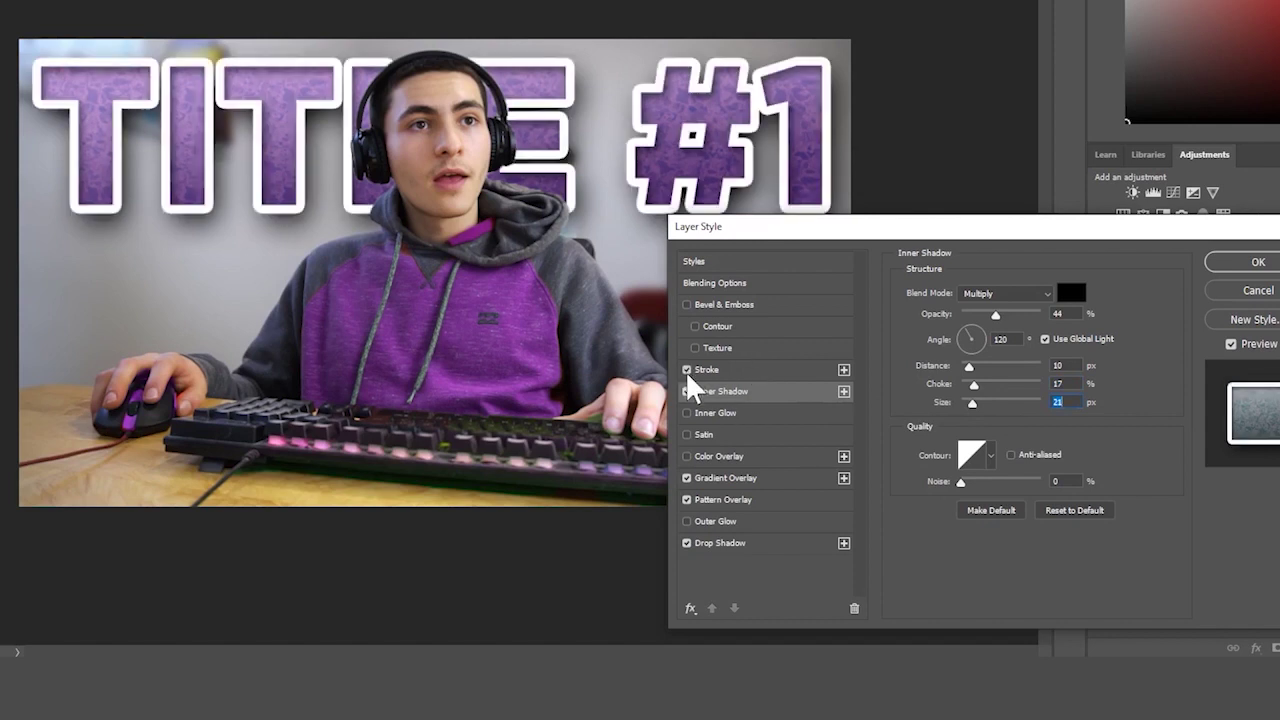
left_click(727, 372)
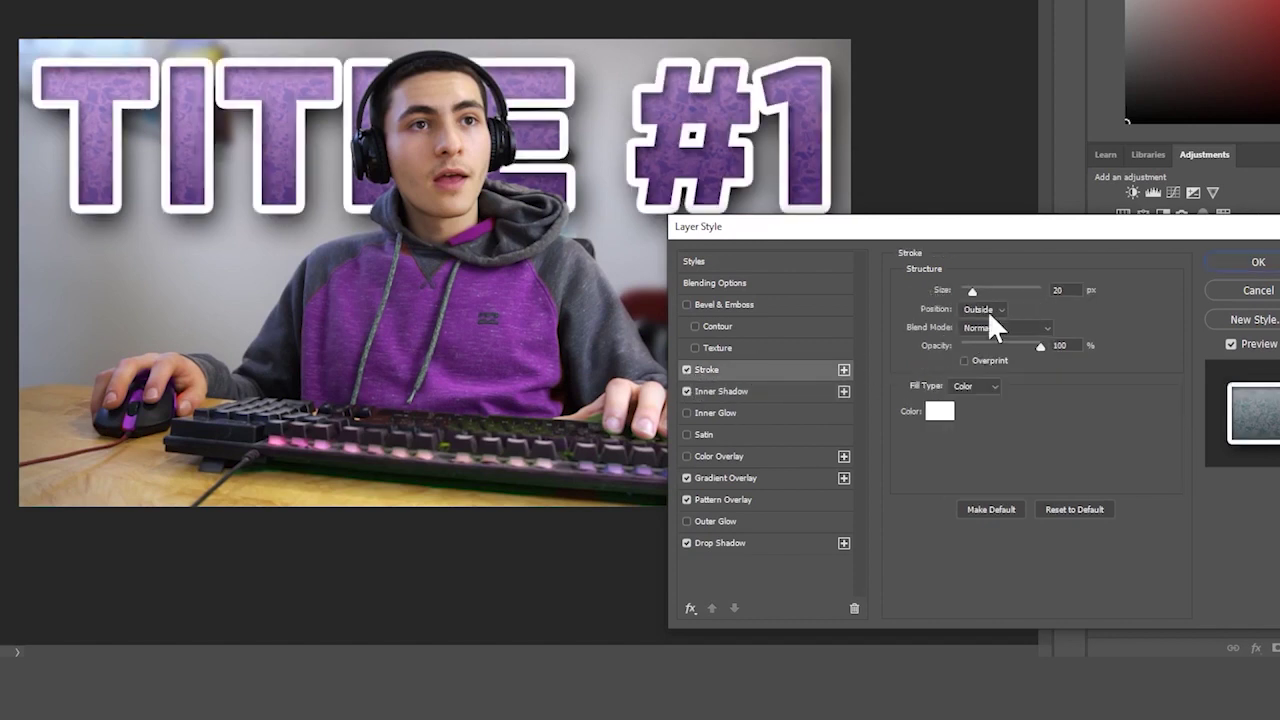
left_click(940, 411)
left_click(254, 174)
left_click_drag(254, 174, 343, 288)
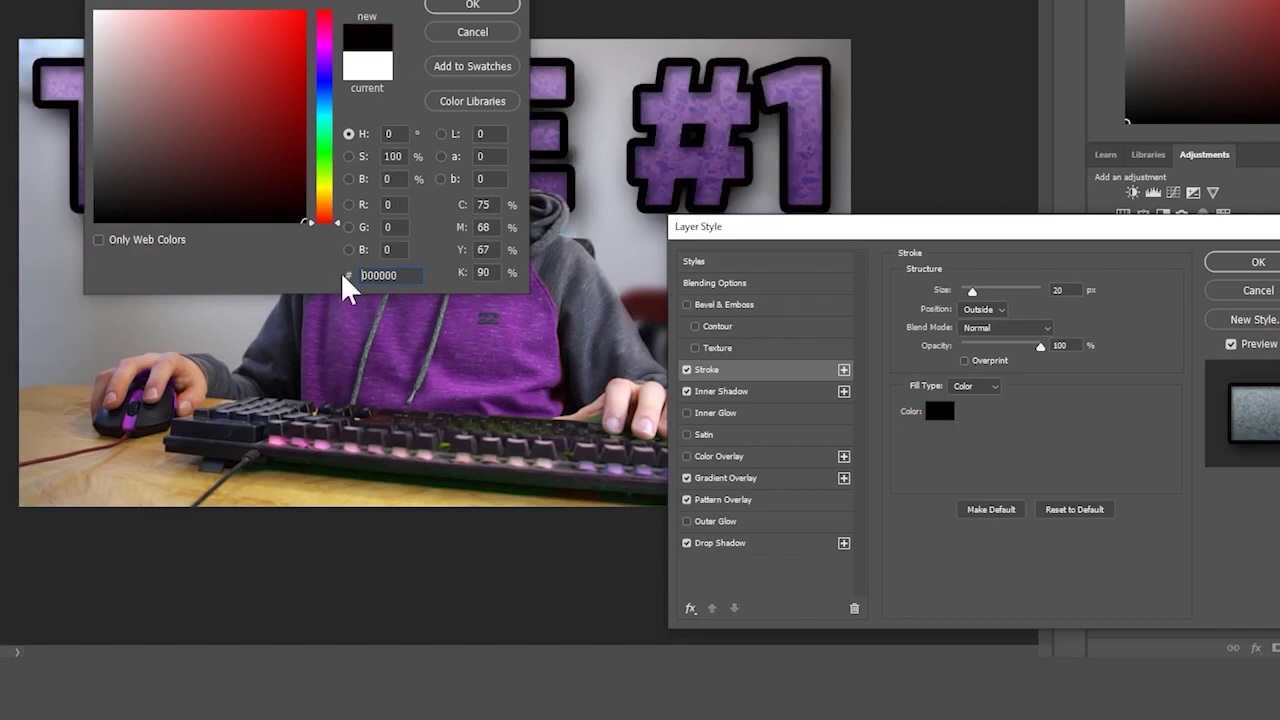
key("Return")
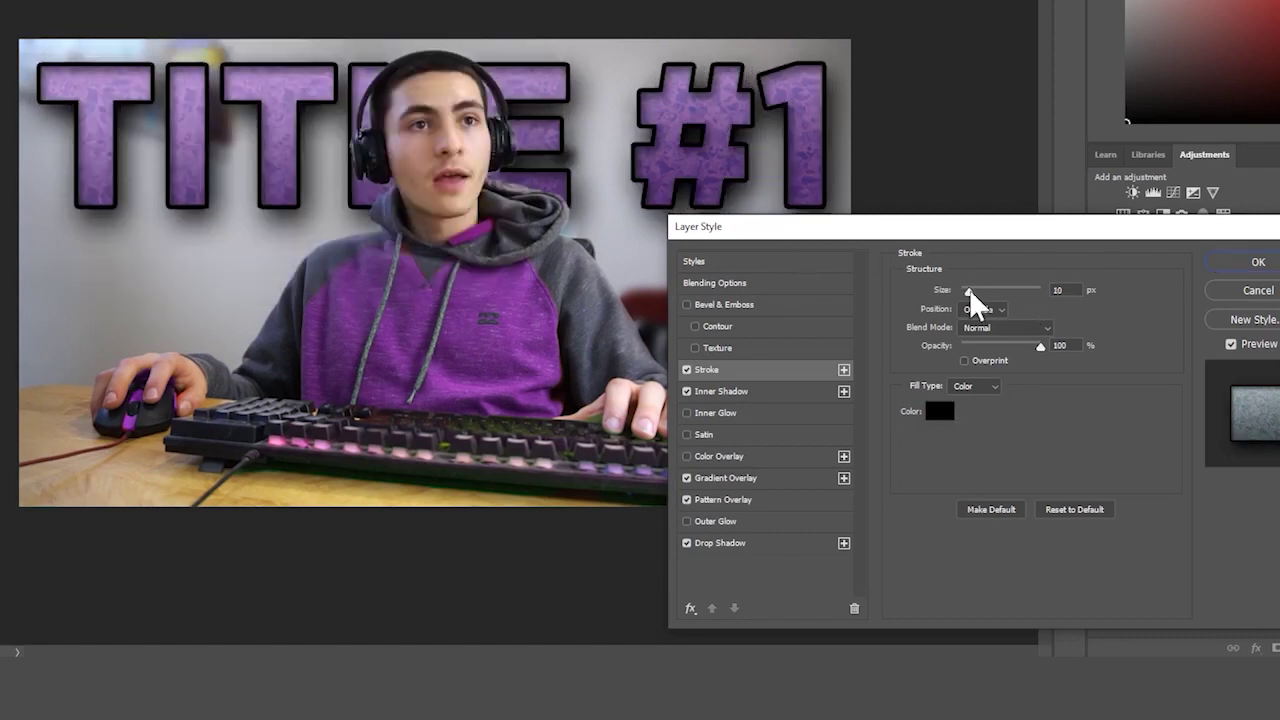
left_click(970, 288)
left_click(927, 409)
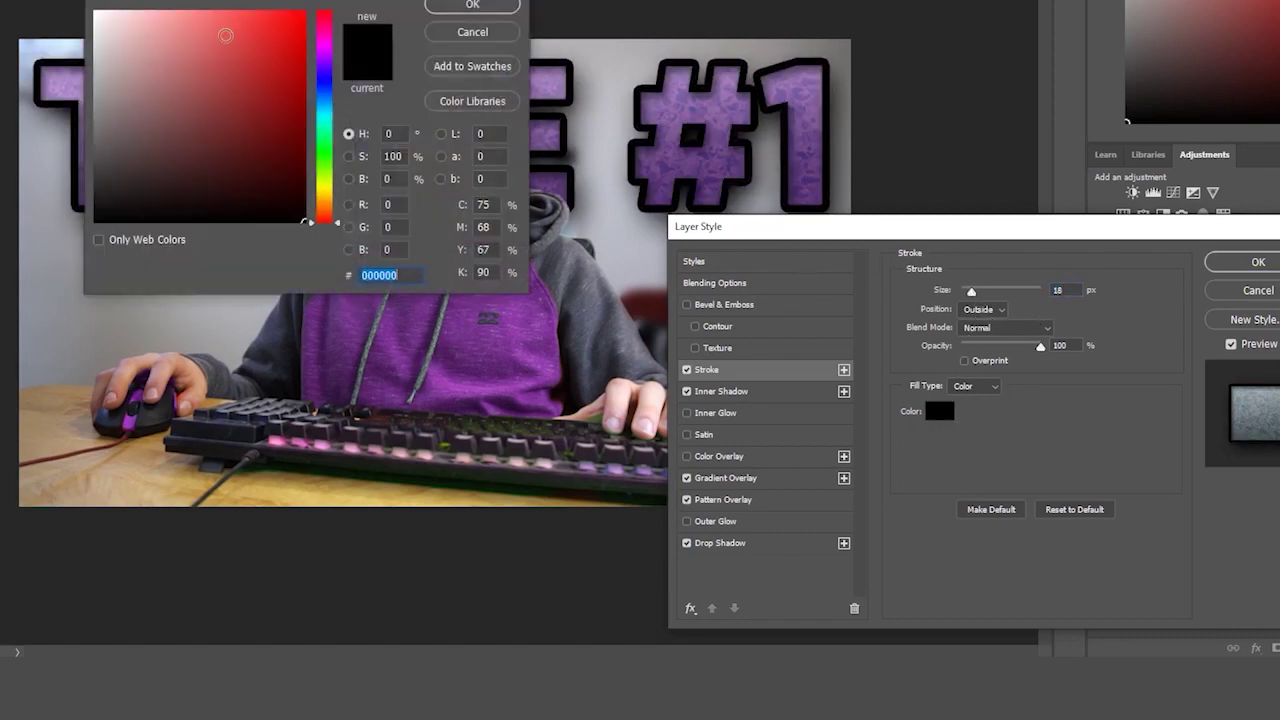
type("ffffff")
key("Return")
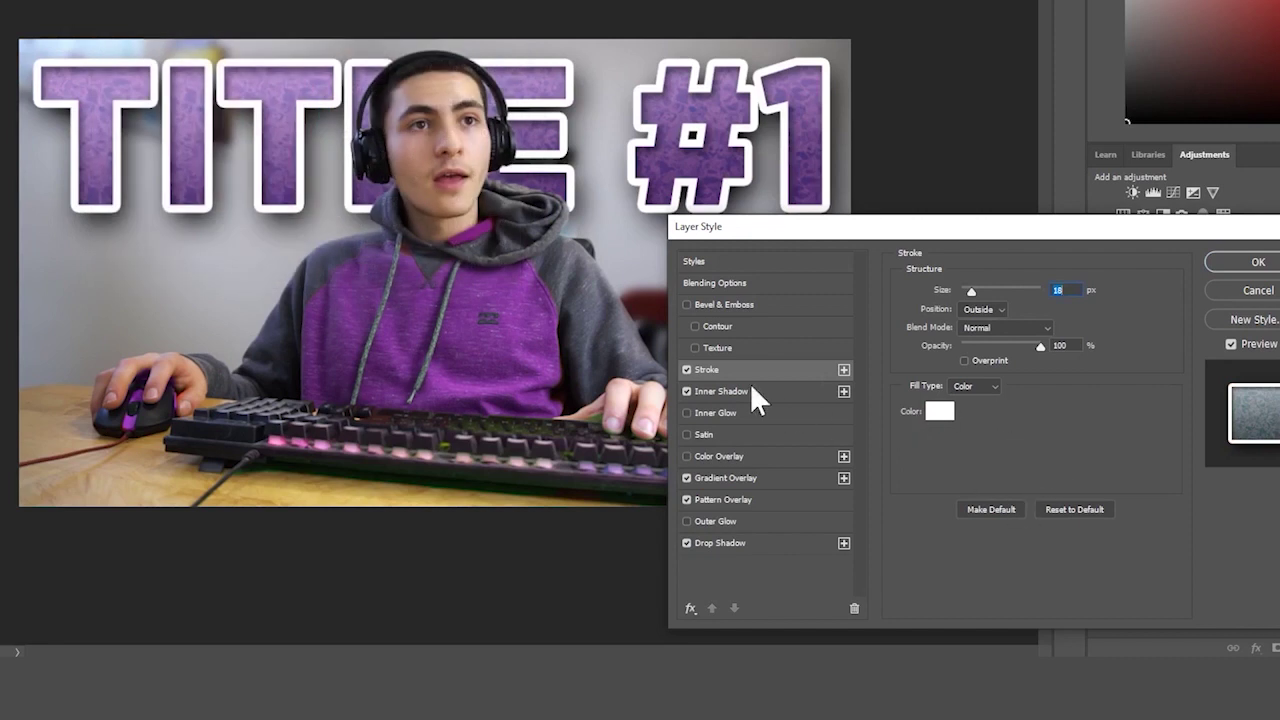
left_click(686, 370)
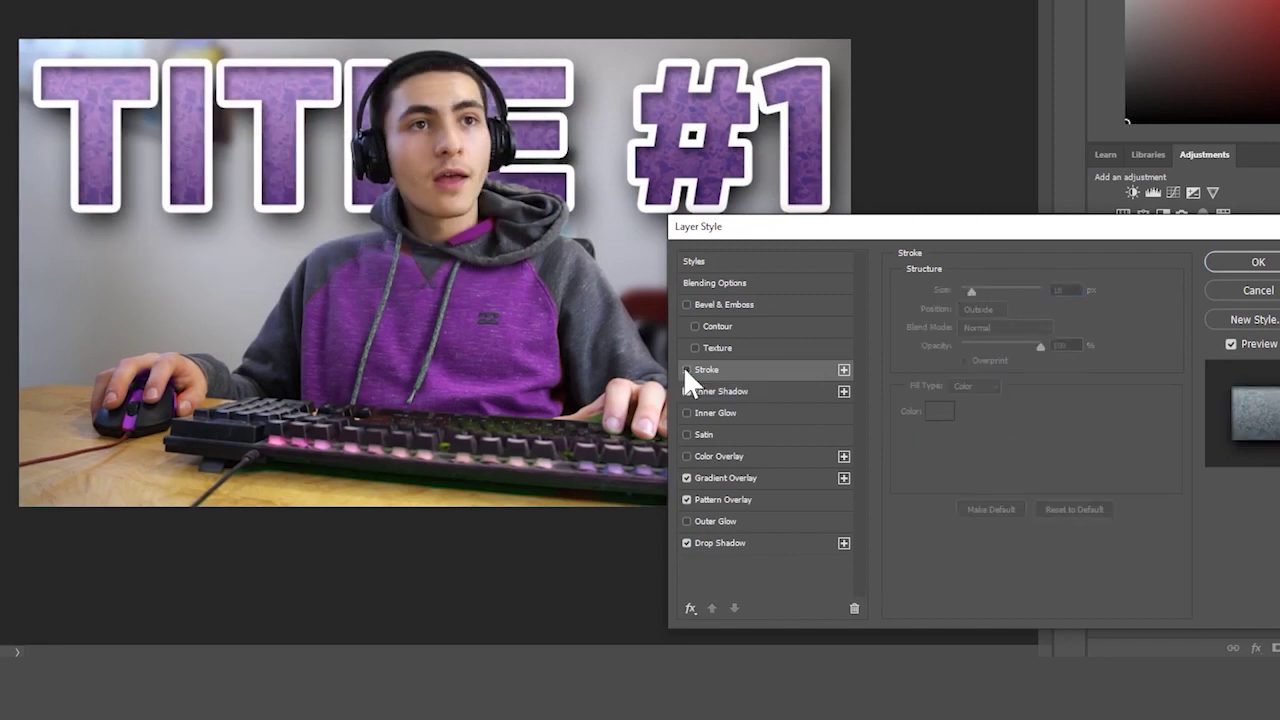
- Enable Pillow Emboss Bevel & Emboss on TITLE #1 with 396% depth and 13 px size
left_click(686, 304)
left_click(730, 303)
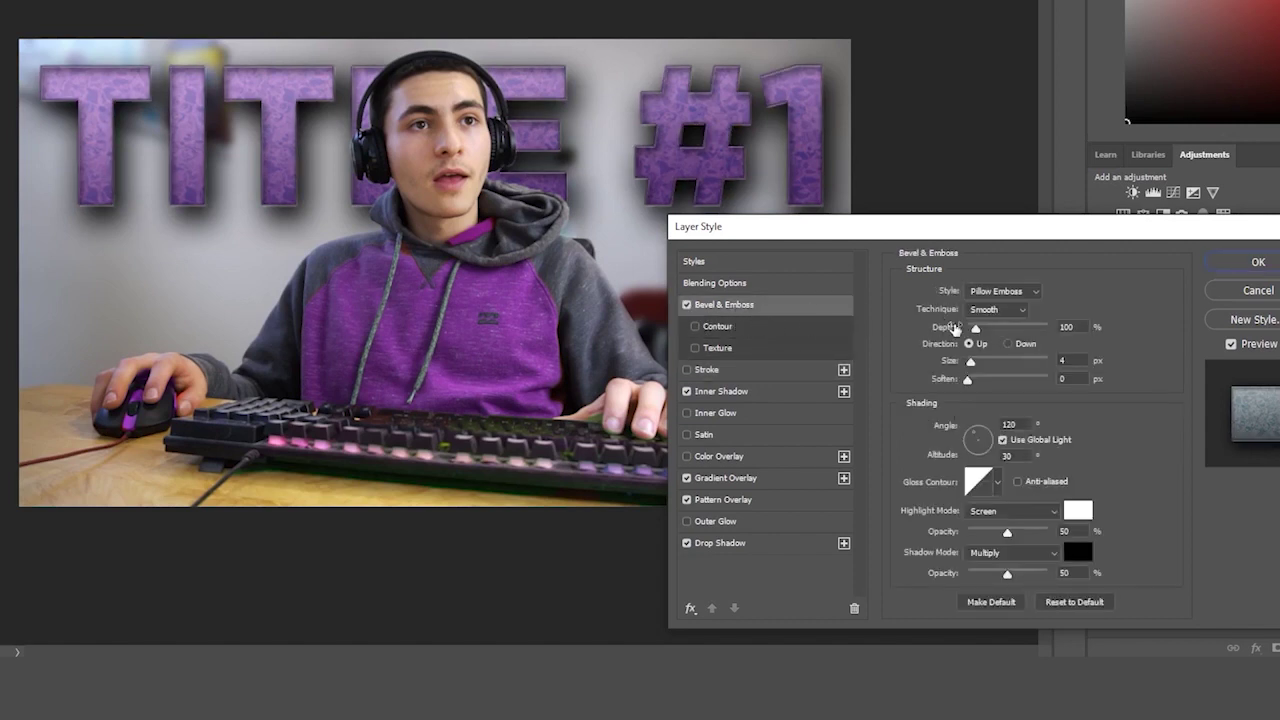
left_click(997, 327)
left_click_drag(975, 363, 976, 367)
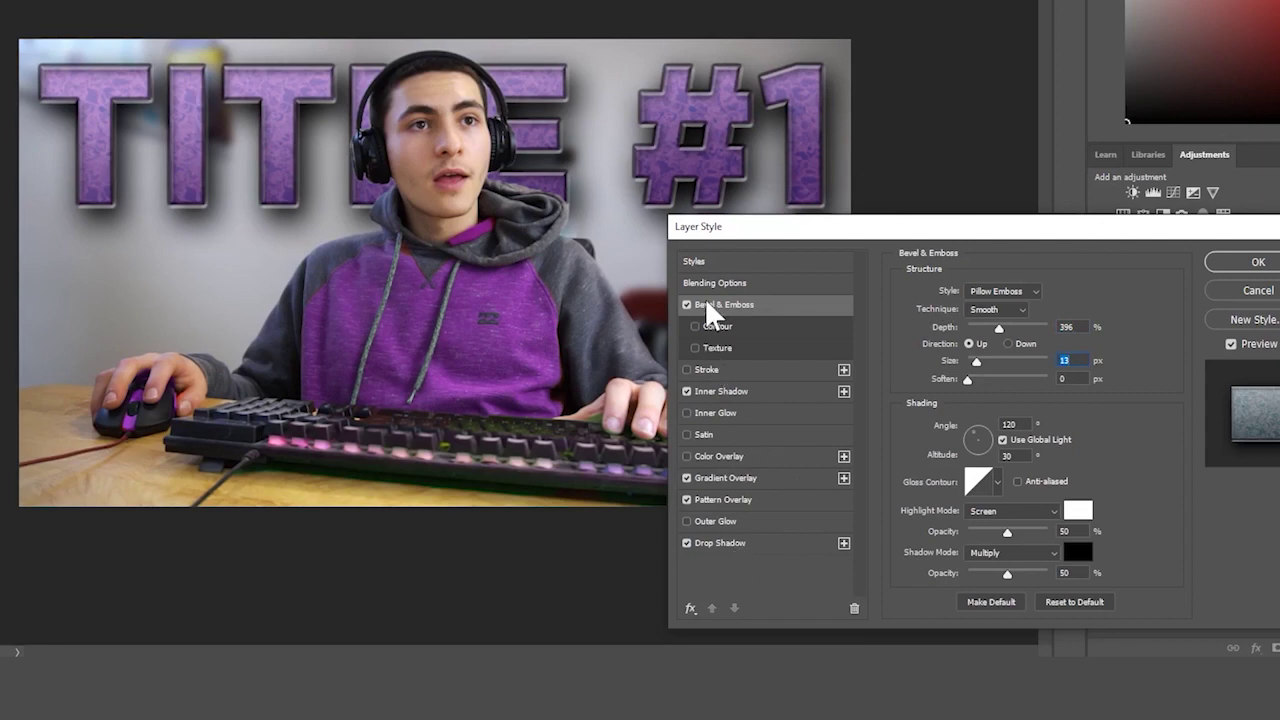
- Confirm the Layer Style so TITLE #1 keeps its five effects, then check the fx menu
left_click(1250, 263)
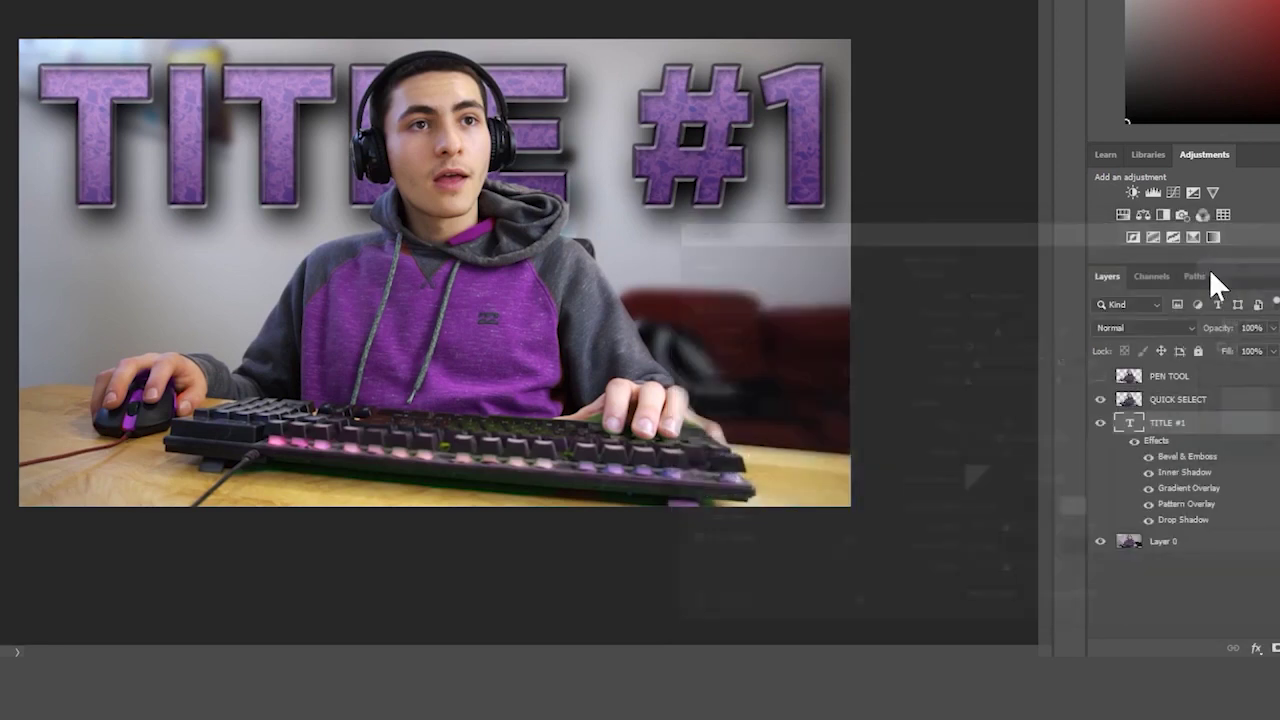
key("ctrl+minus")
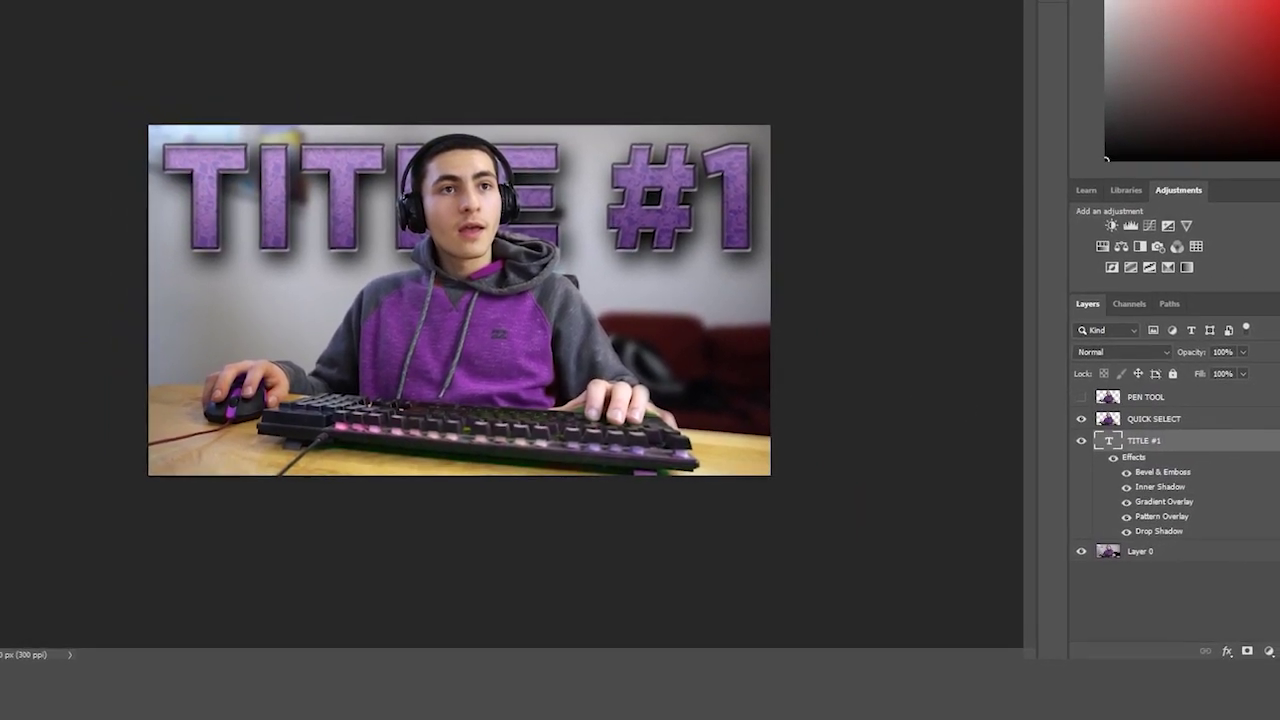
left_click(1240, 650)
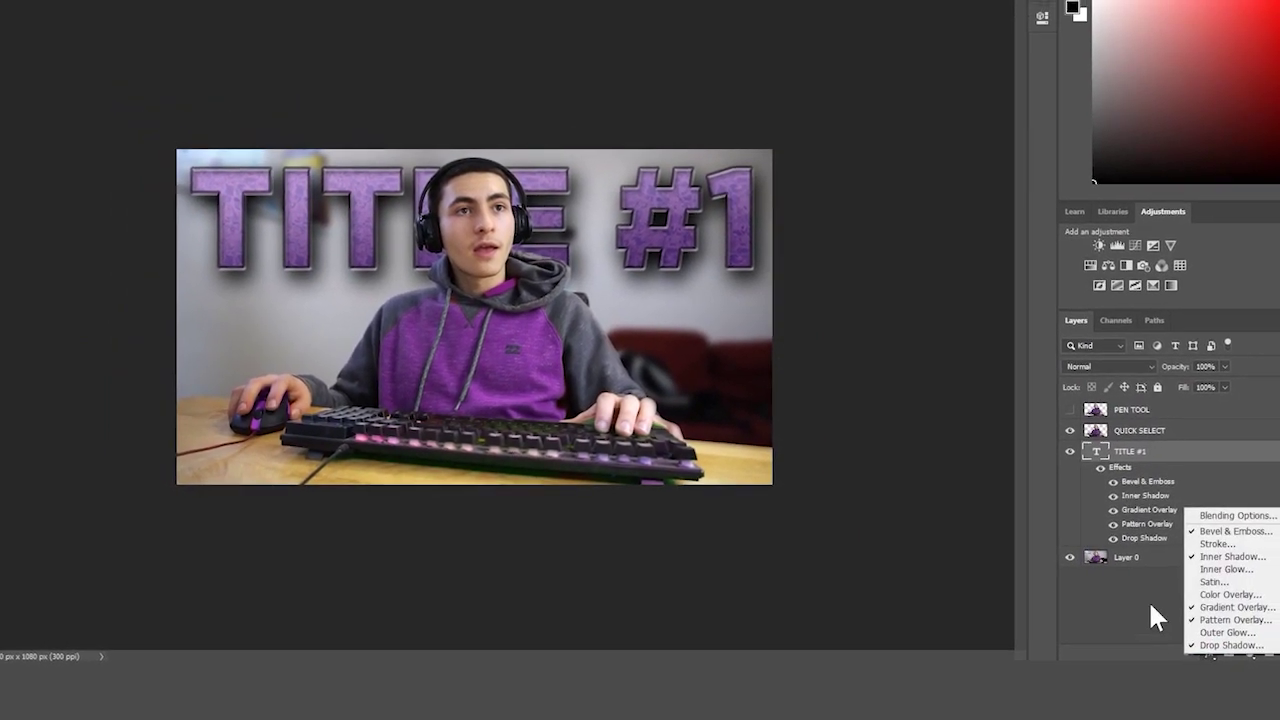
left_click(1168, 600)
left_click(860, 237)
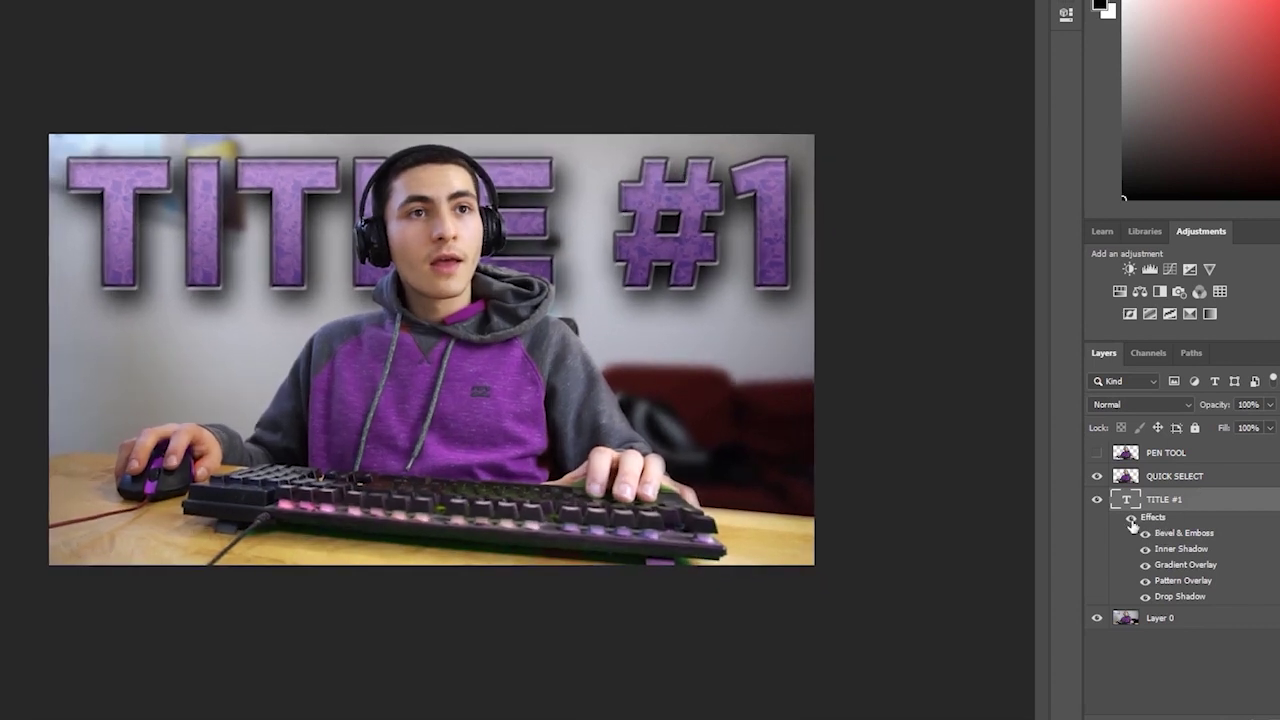
left_click(1131, 520)
left_click_drag(907, 461, 889, 466)
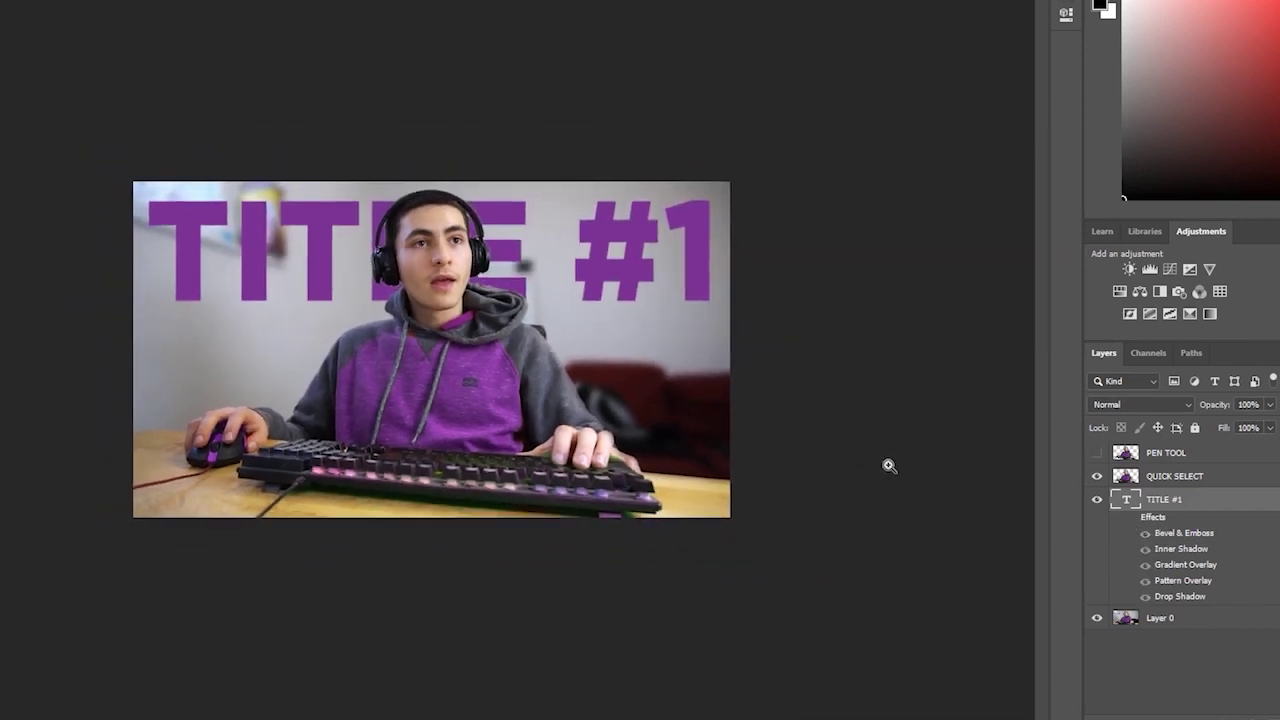
left_click(1131, 520)
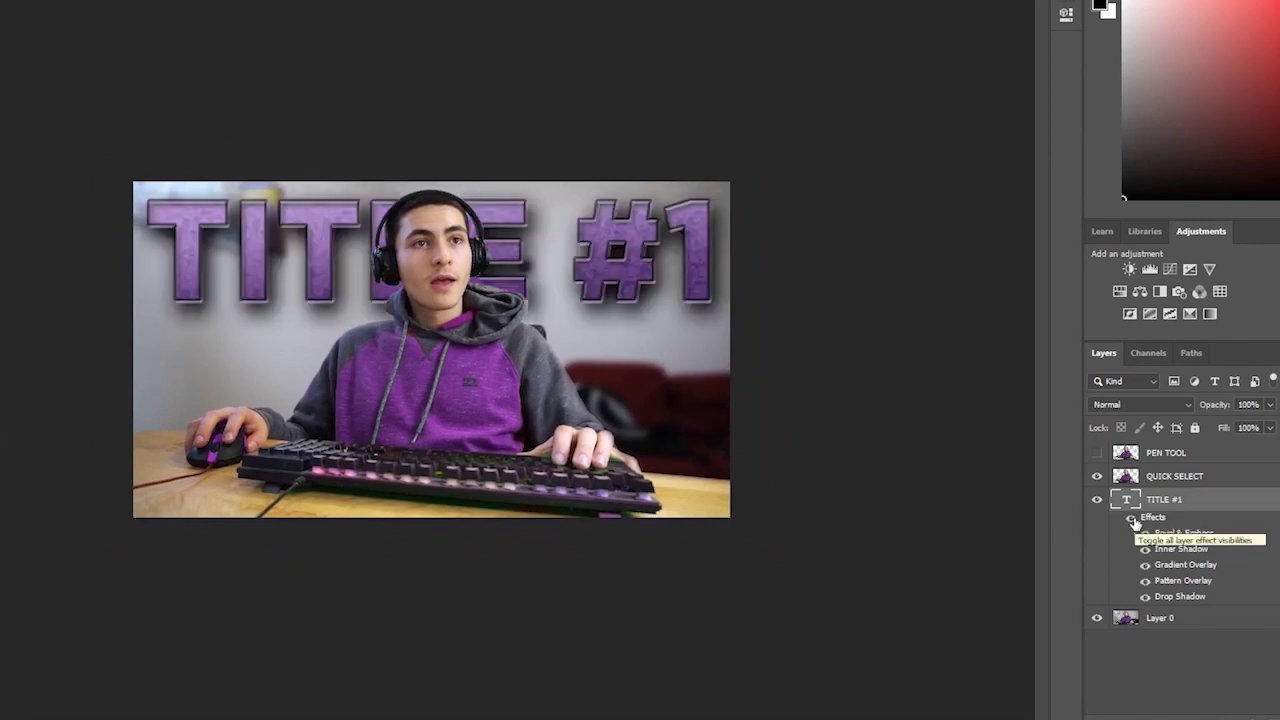
left_click_drag(672, 210, 683, 214)
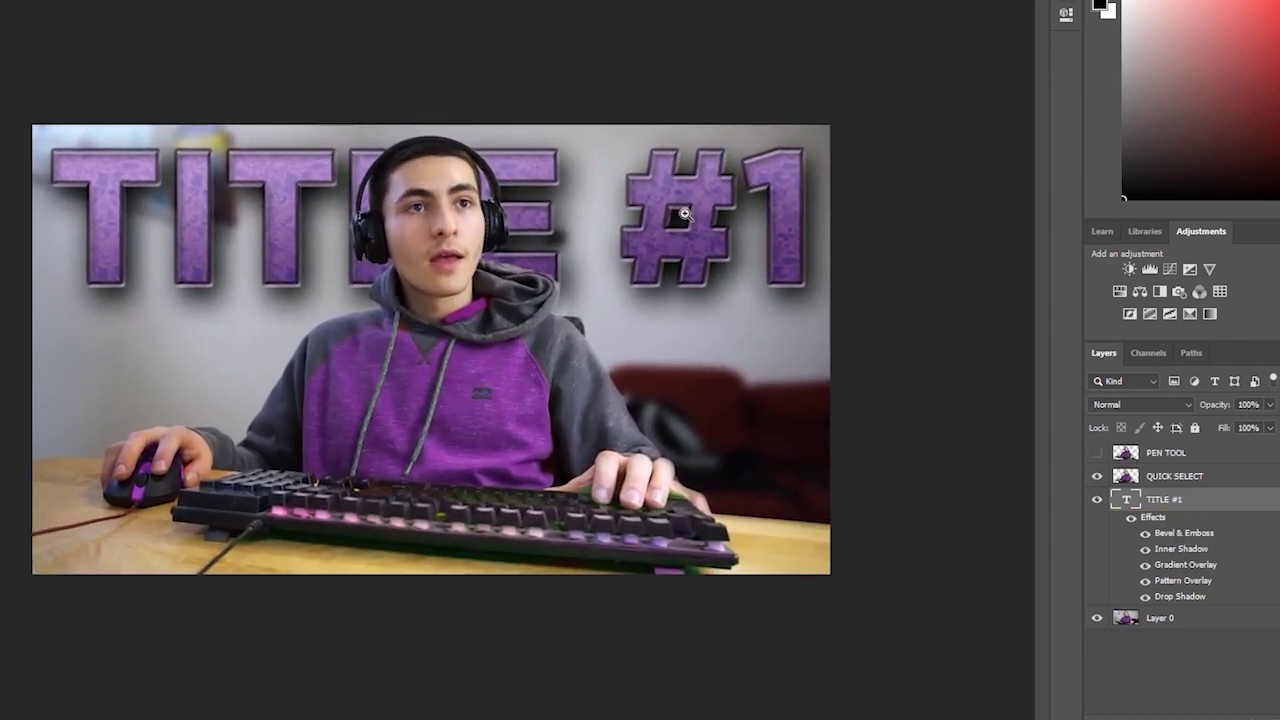
left_click(1132, 522)
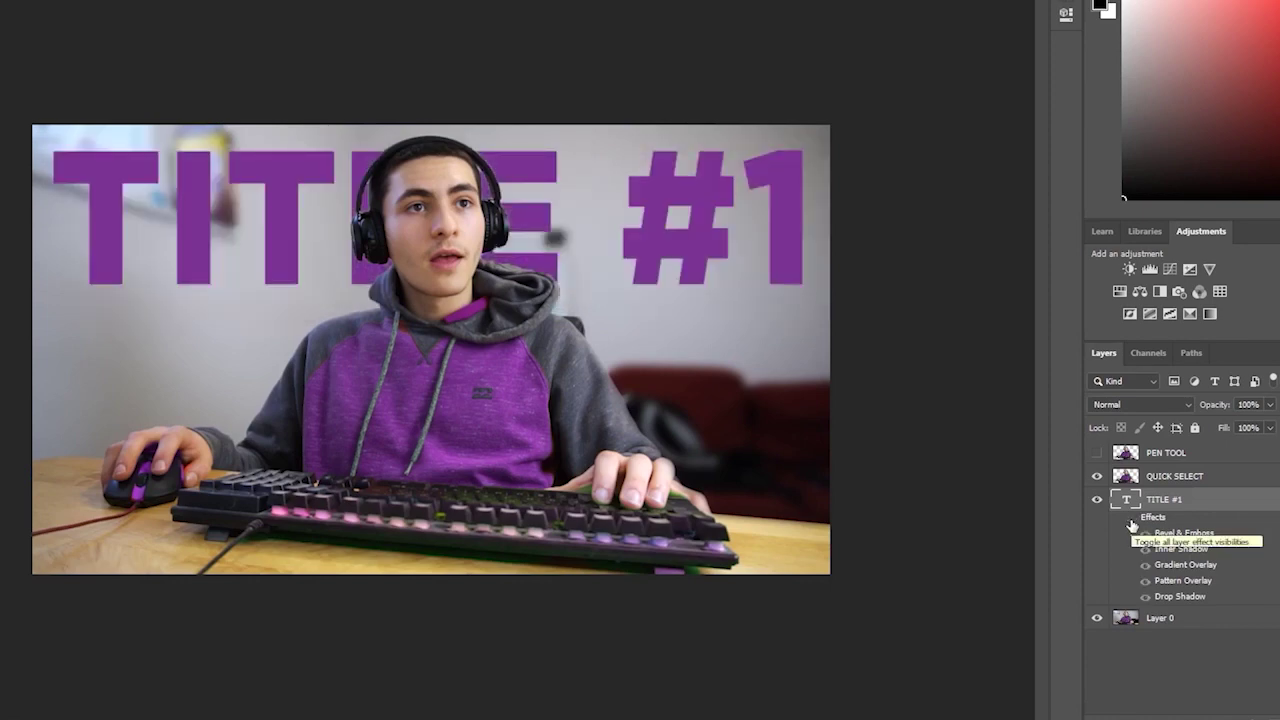
left_click(1132, 522)
left_click_drag(882, 404, 875, 407)
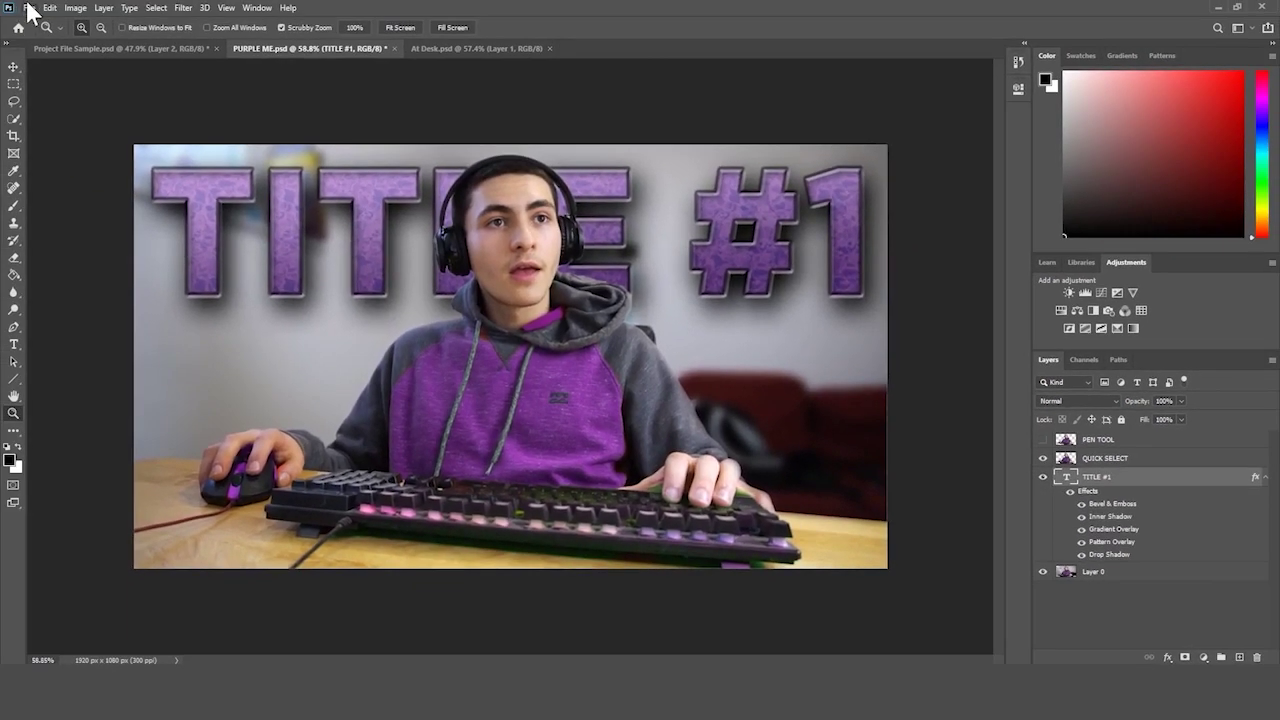
- Create a new 1920×1080 px document
left_click(30, 8)
left_click(40, 21)
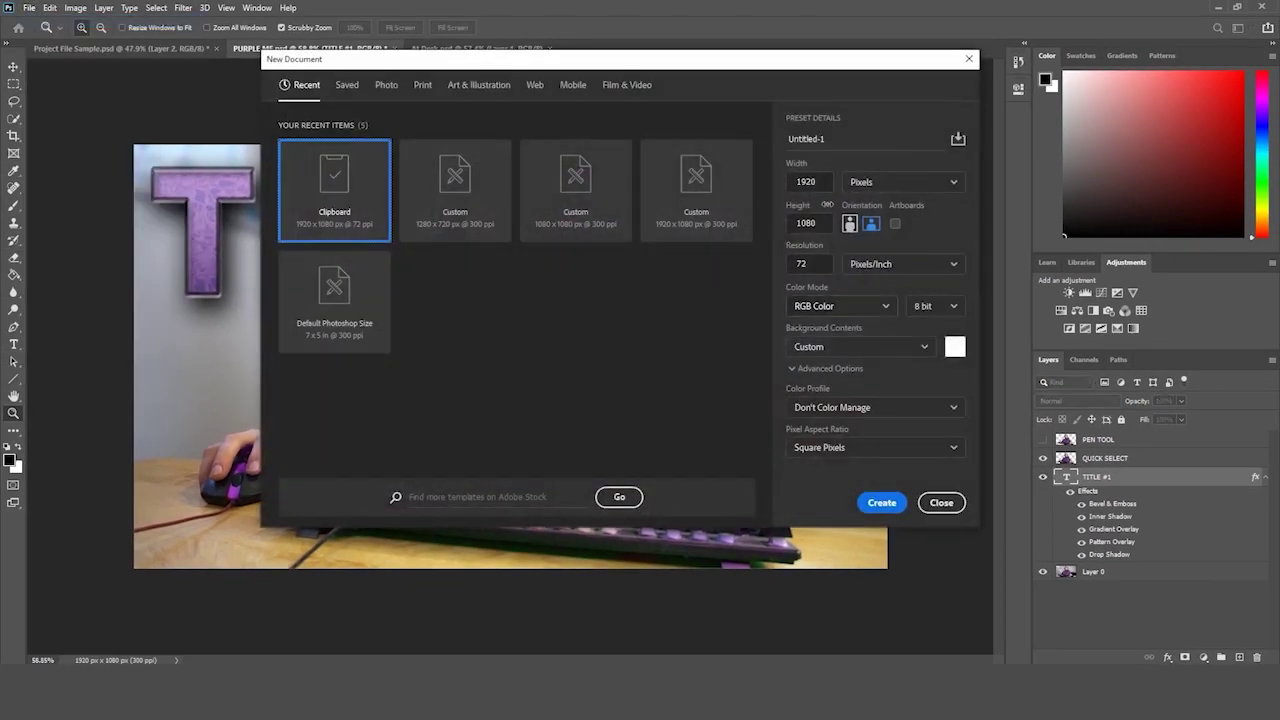
left_click(822, 182)
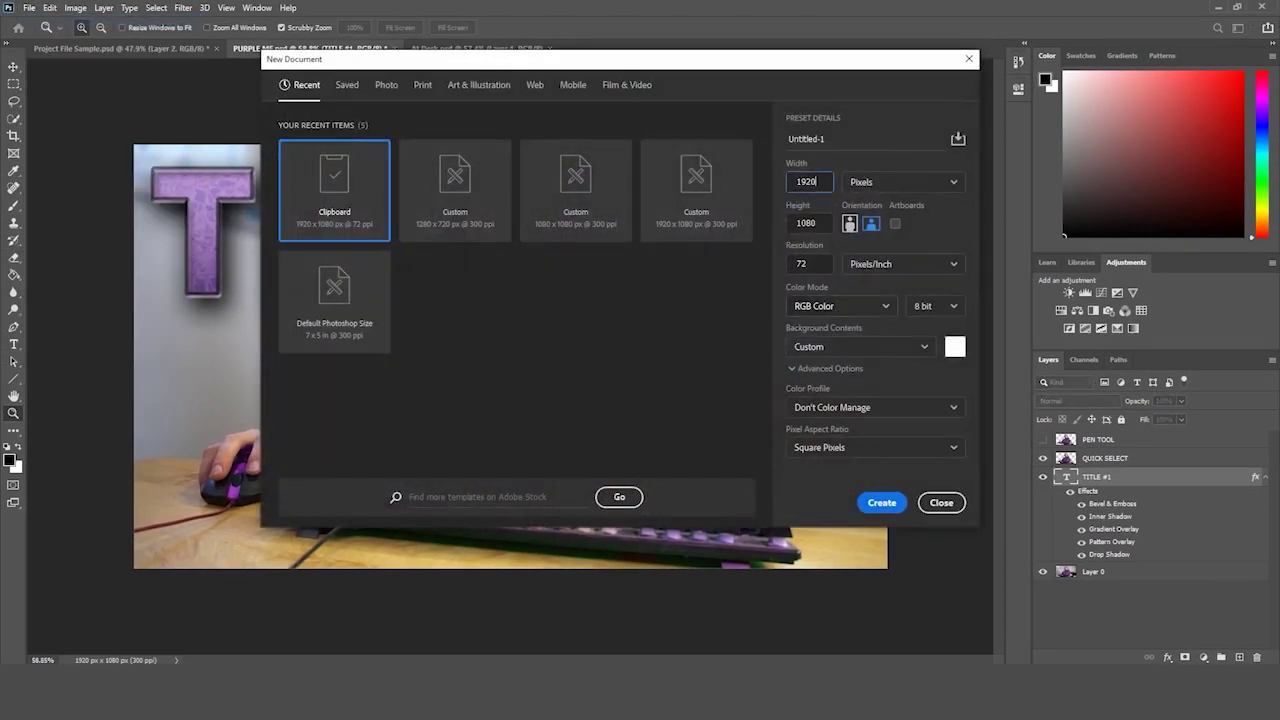
left_click(880, 502)
left_click_drag(887, 456, 880, 461)
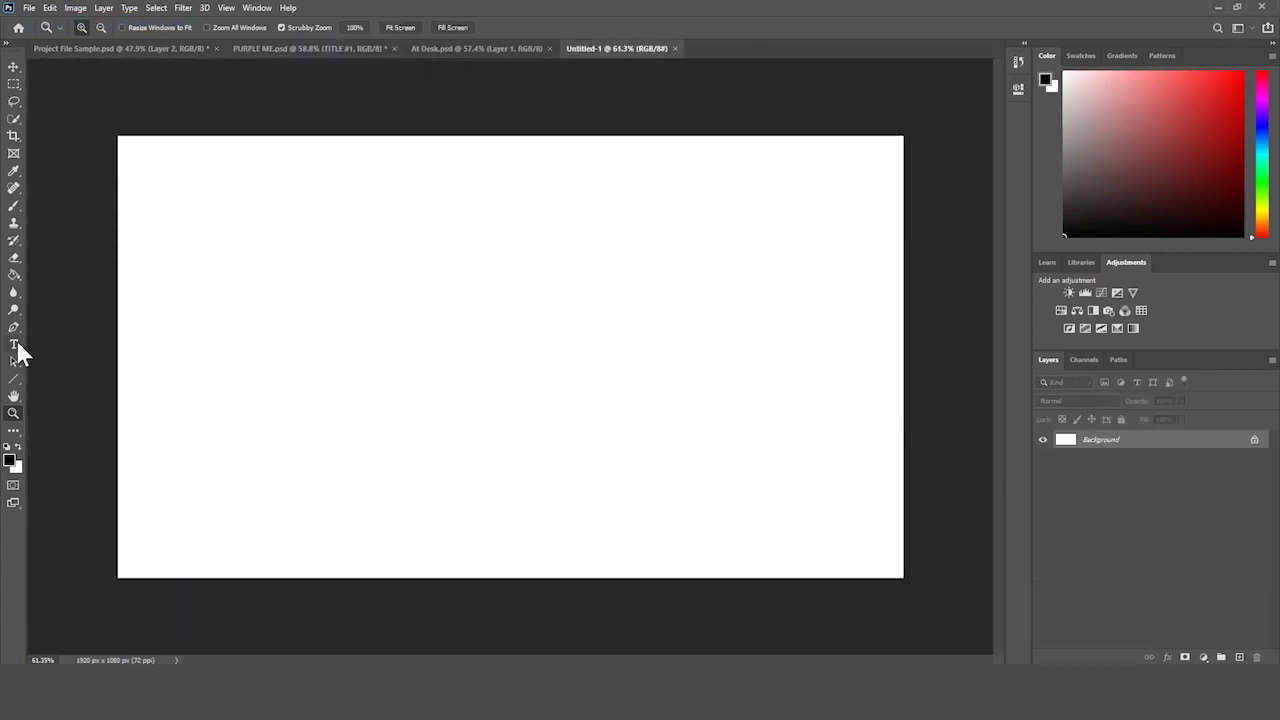
- Add a text layer reading 'Ultimate Title' on the canvas
left_click(14, 344)
left_click(526, 354)
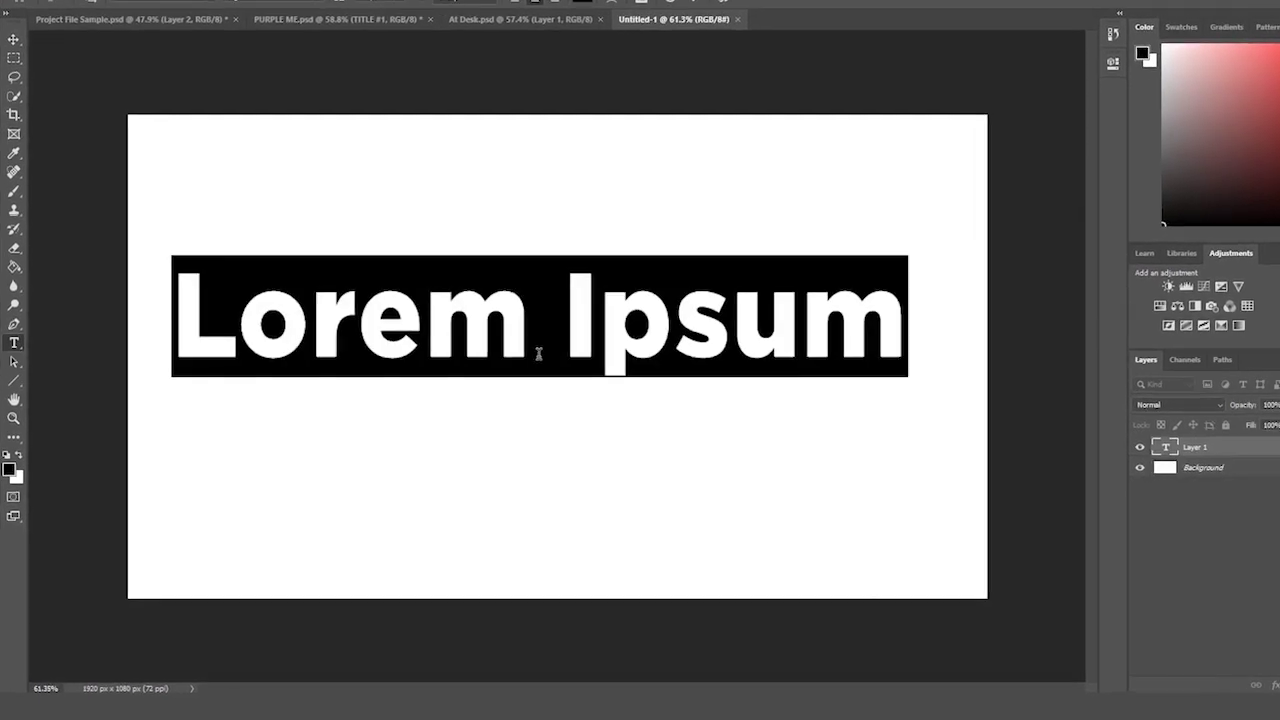
type("Ultimate T")
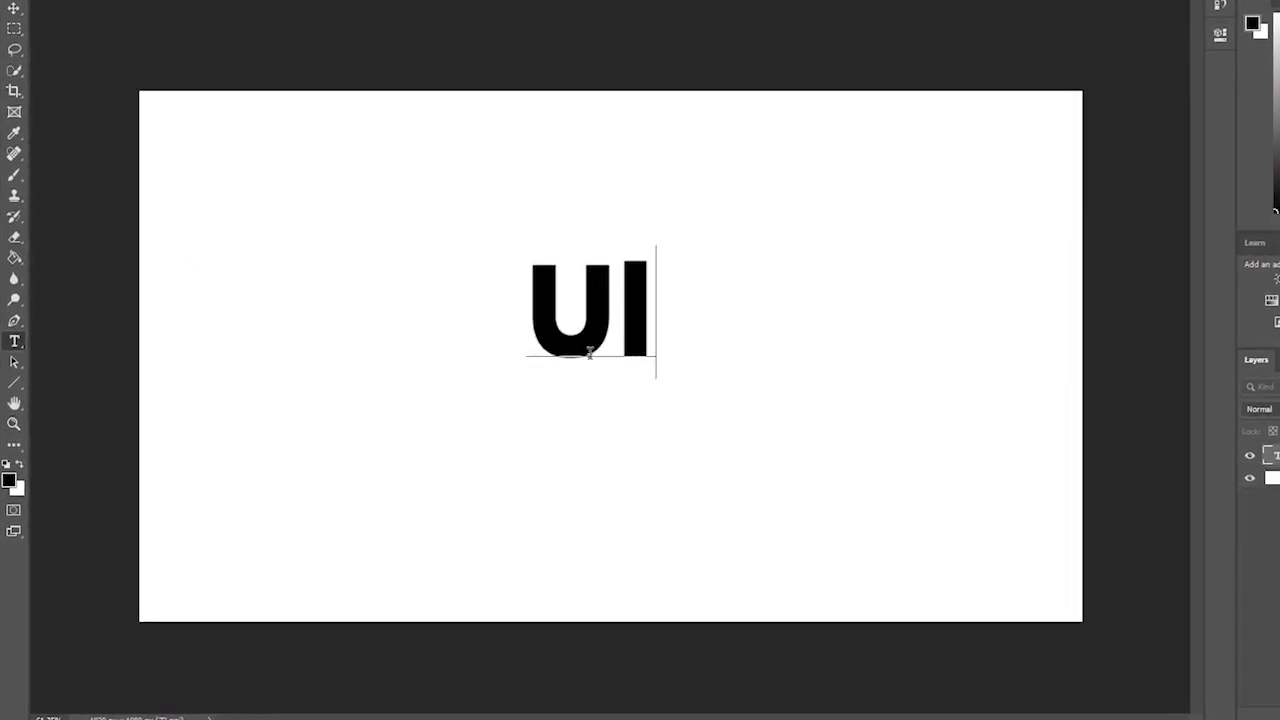
type("itle")
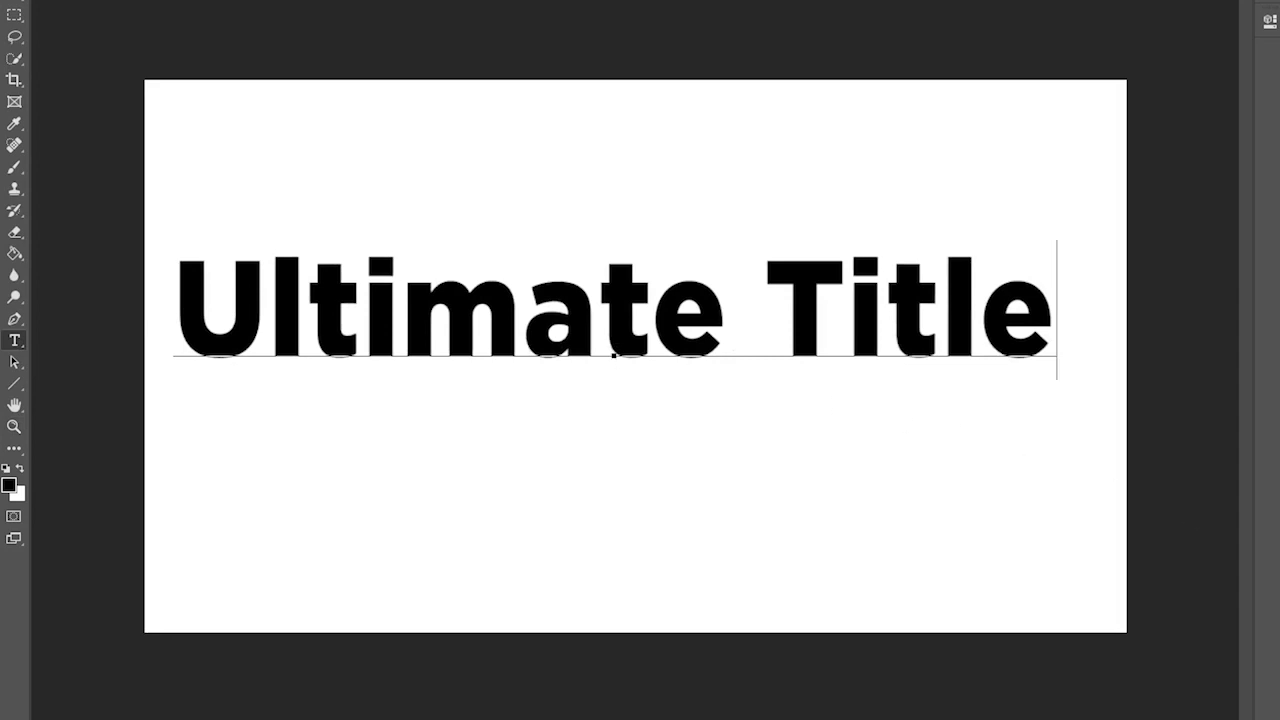
key("ctrl+Return")
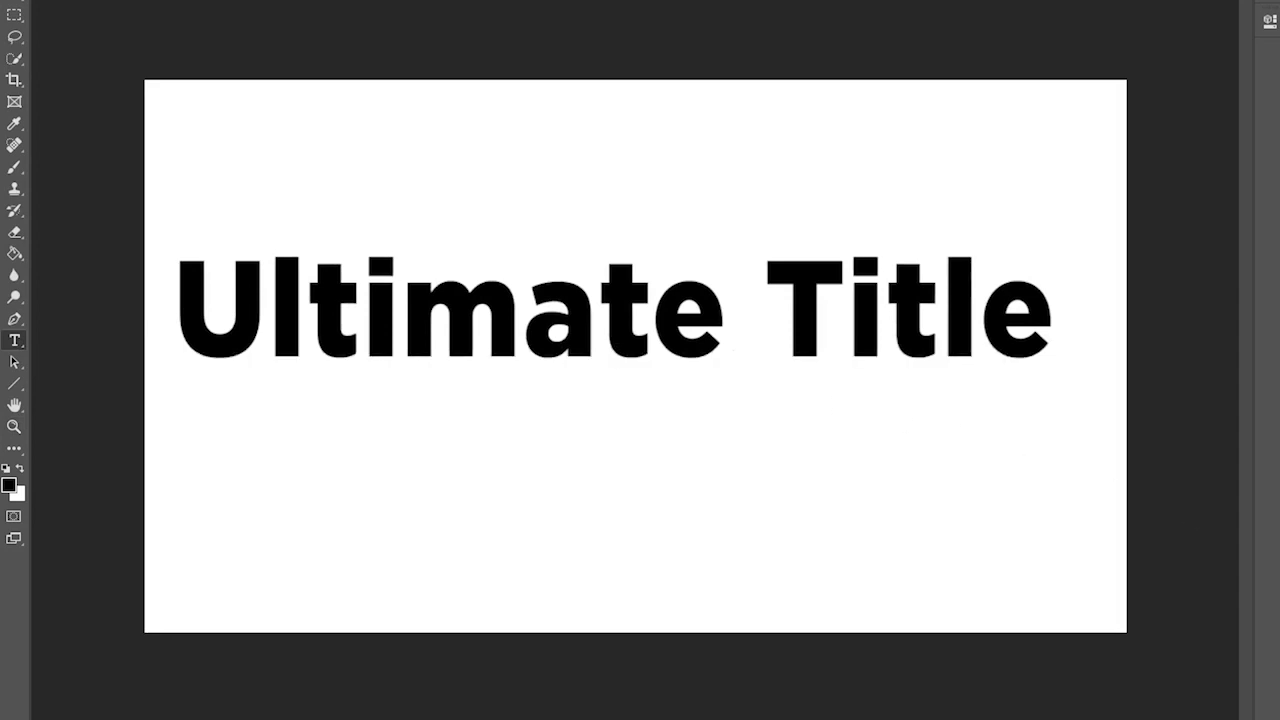
- Scale the 'Ultimate Title' text up and centre it on the canvas
key("ctrl+t")
left_click_drag(1057, 382, 1104, 388)
left_click_drag(1051, 338, 1040, 380)
key("t")
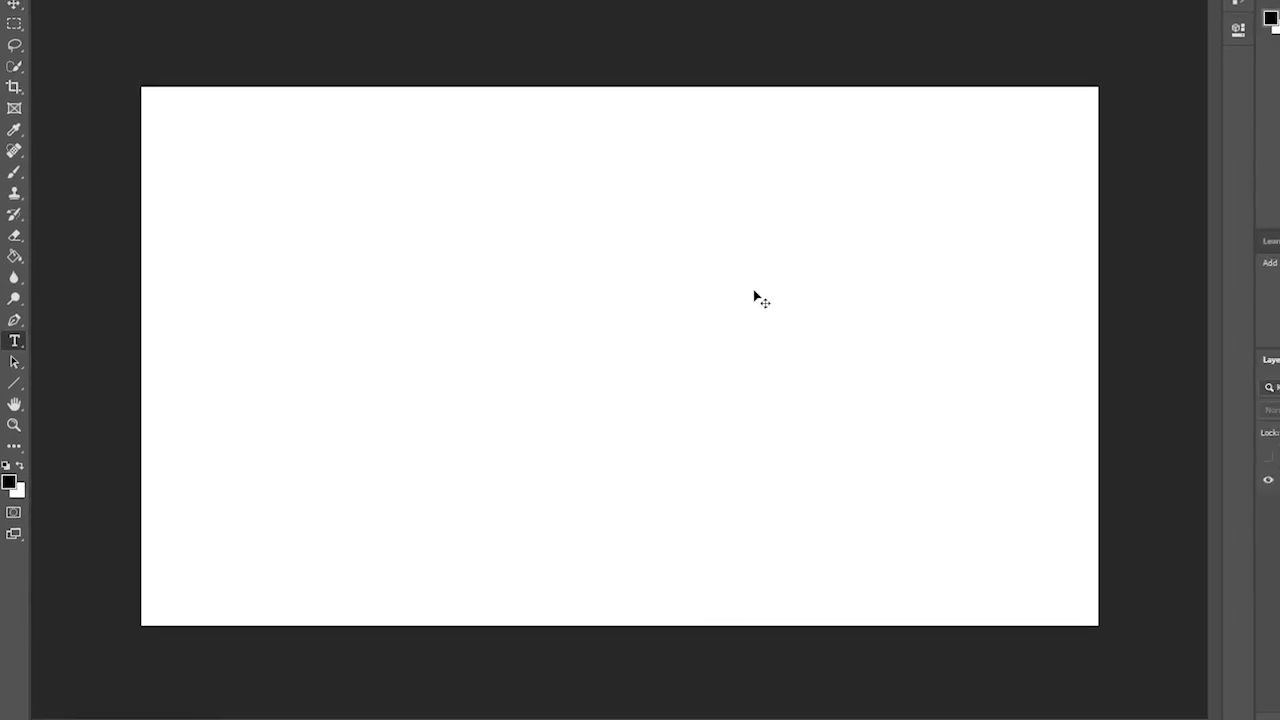
- Show the rulers and place horizontal and vertical guides at the canvas centre
key("ctrl+r")
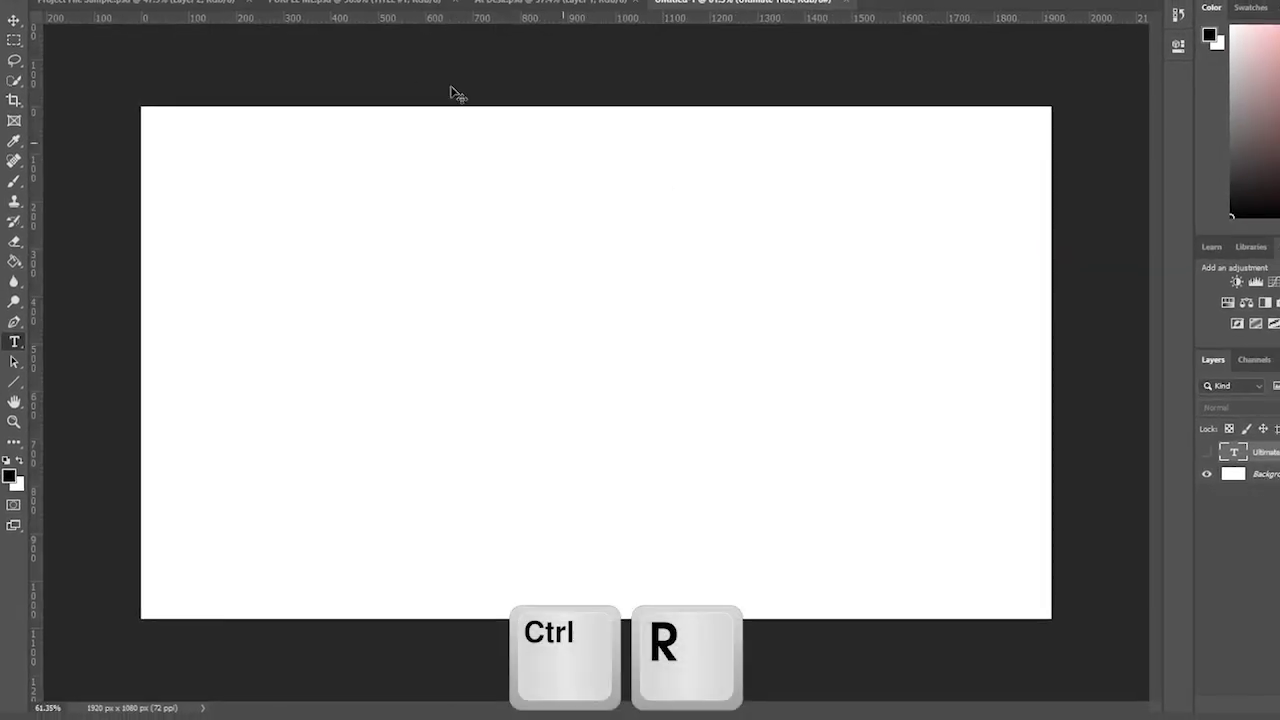
left_click_drag(467, 20, 424, 56)
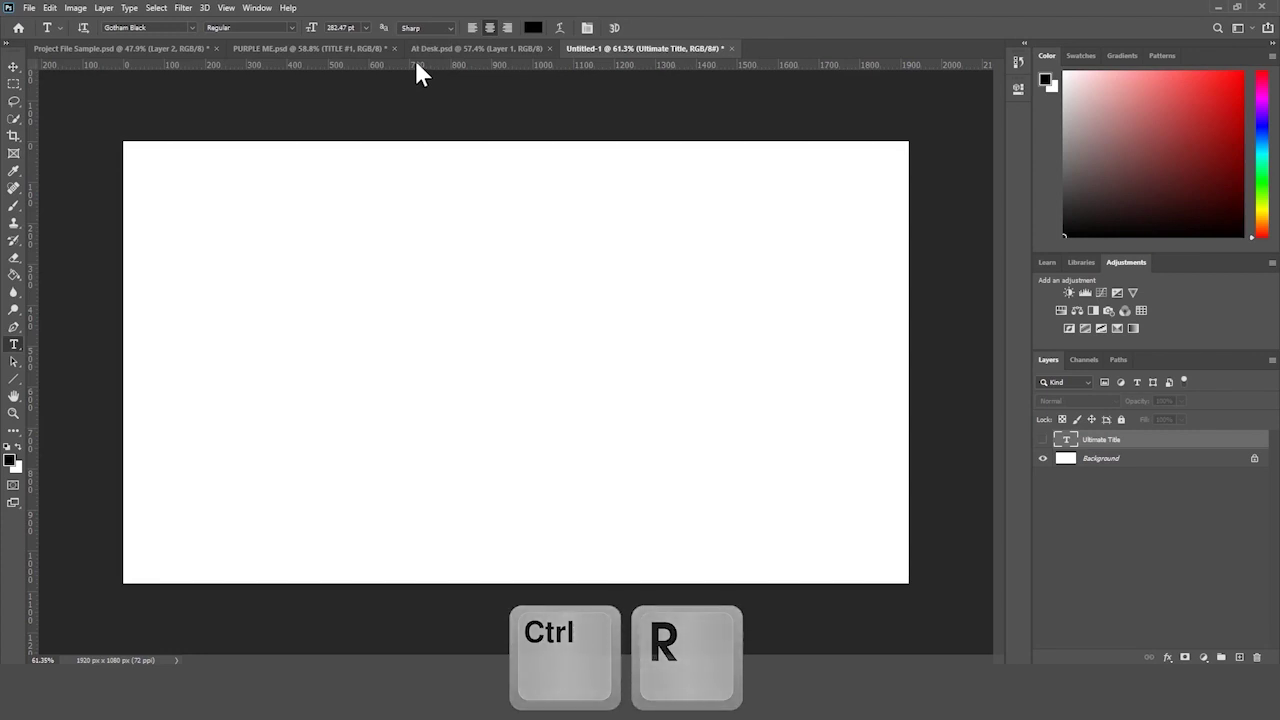
left_click_drag(416, 63, 388, 361)
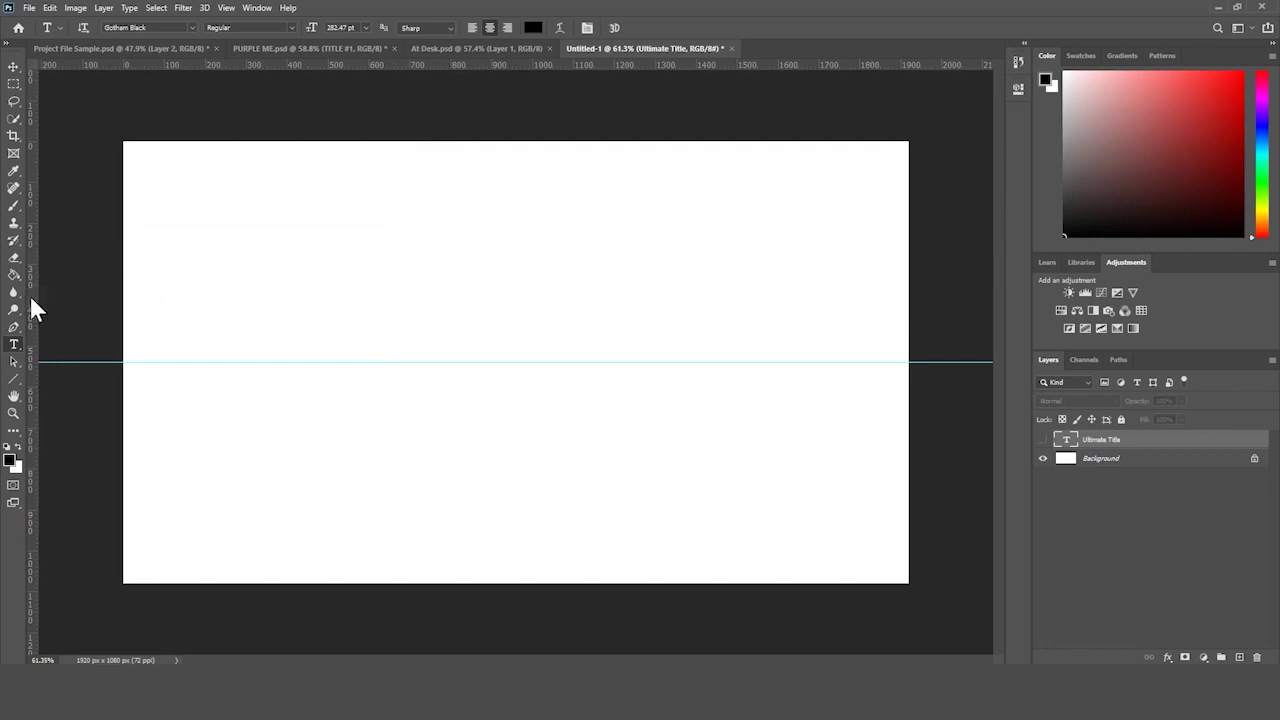
left_click_drag(31, 309, 445, 325)
left_click_drag(503, 329, 515, 330)
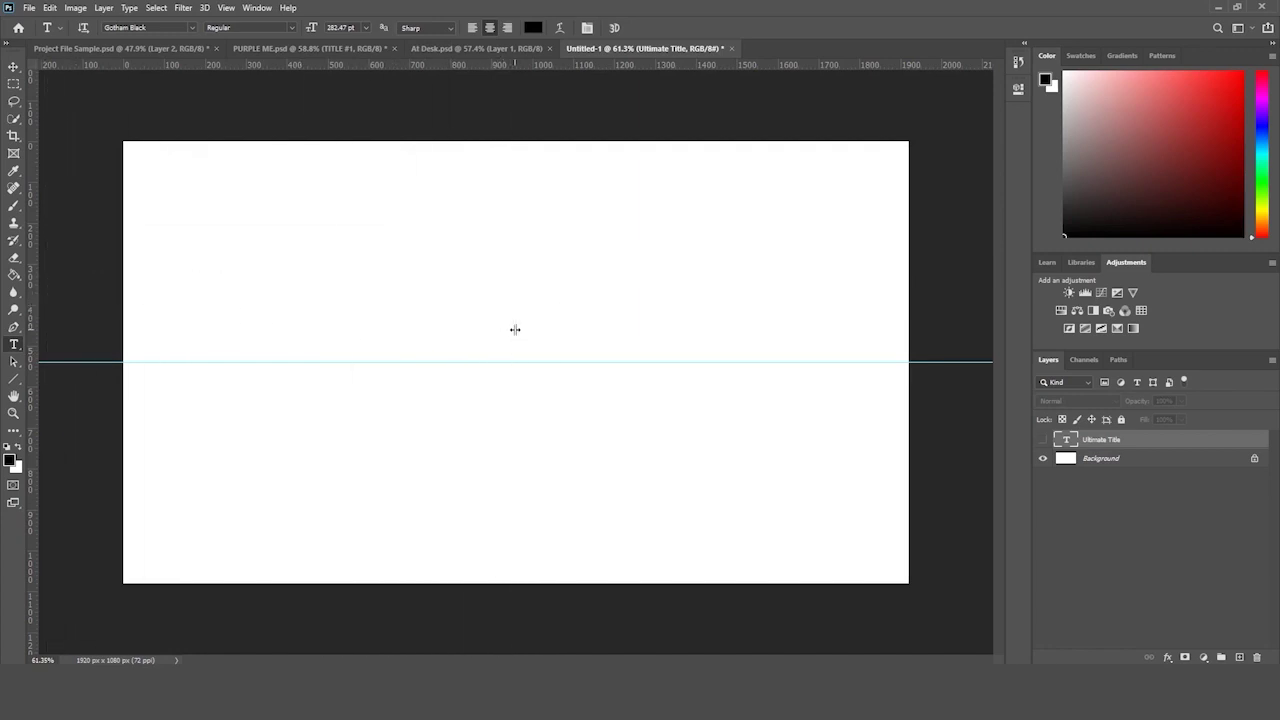
- Move the Ultimate Title layer so it sits centred on the guides at Y 540 px
left_click(14, 66)
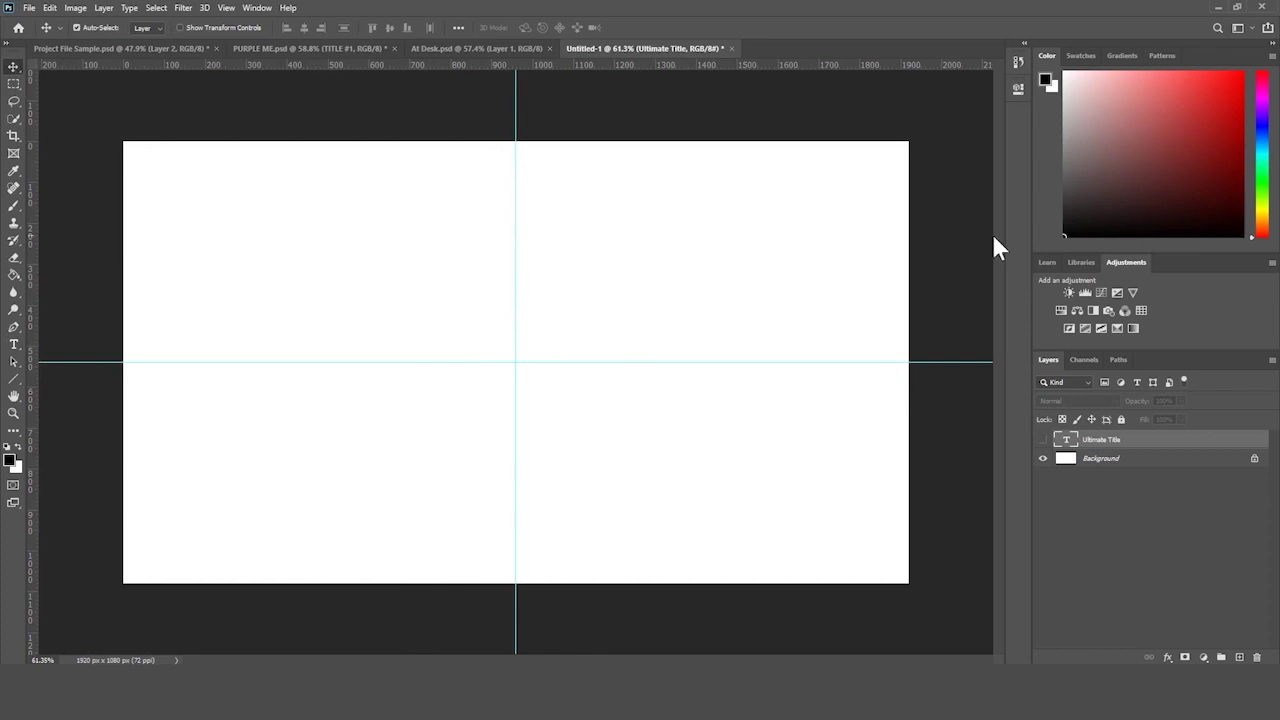
left_click(1042, 441)
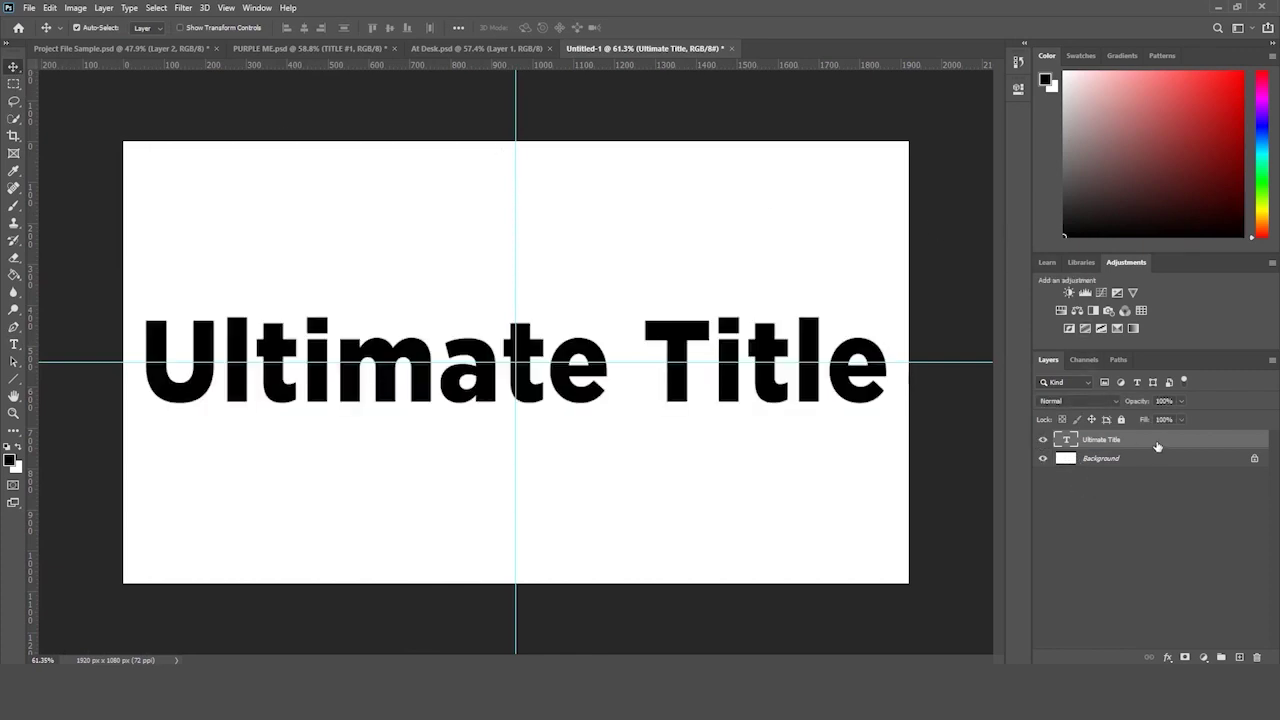
key("ctrl+t")
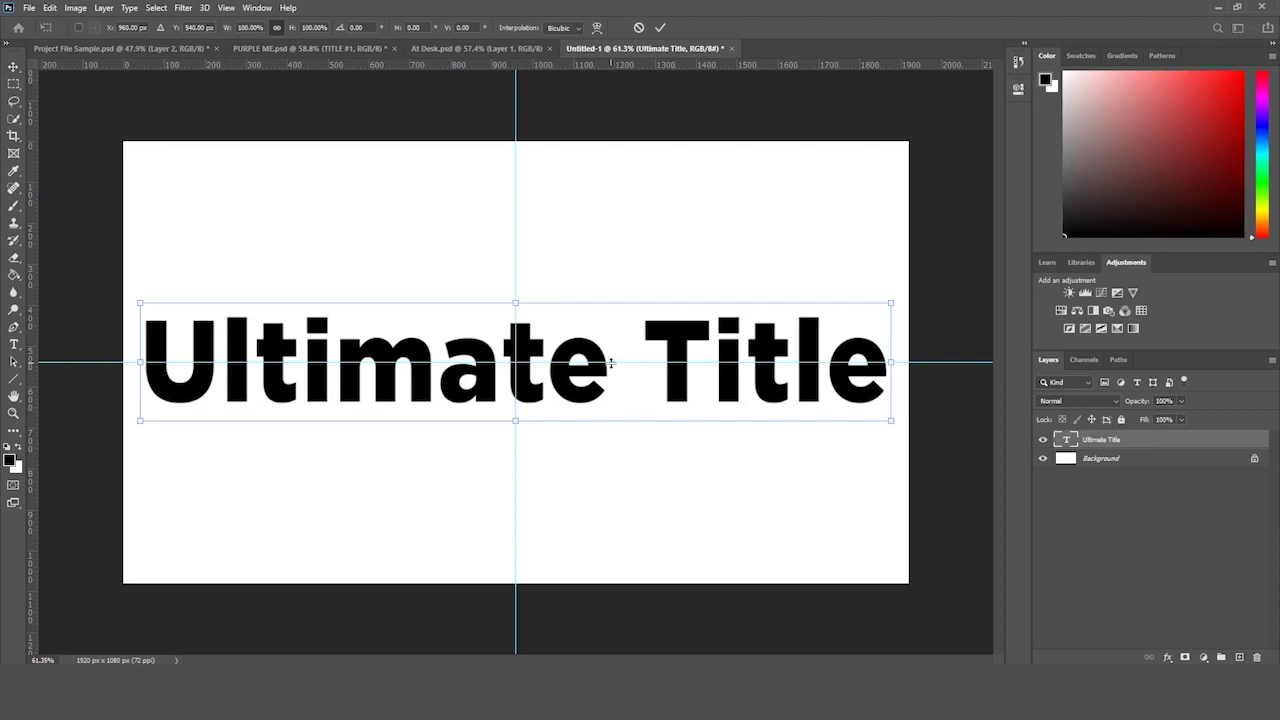
left_click_drag(603, 363, 642, 386)
key("Return")
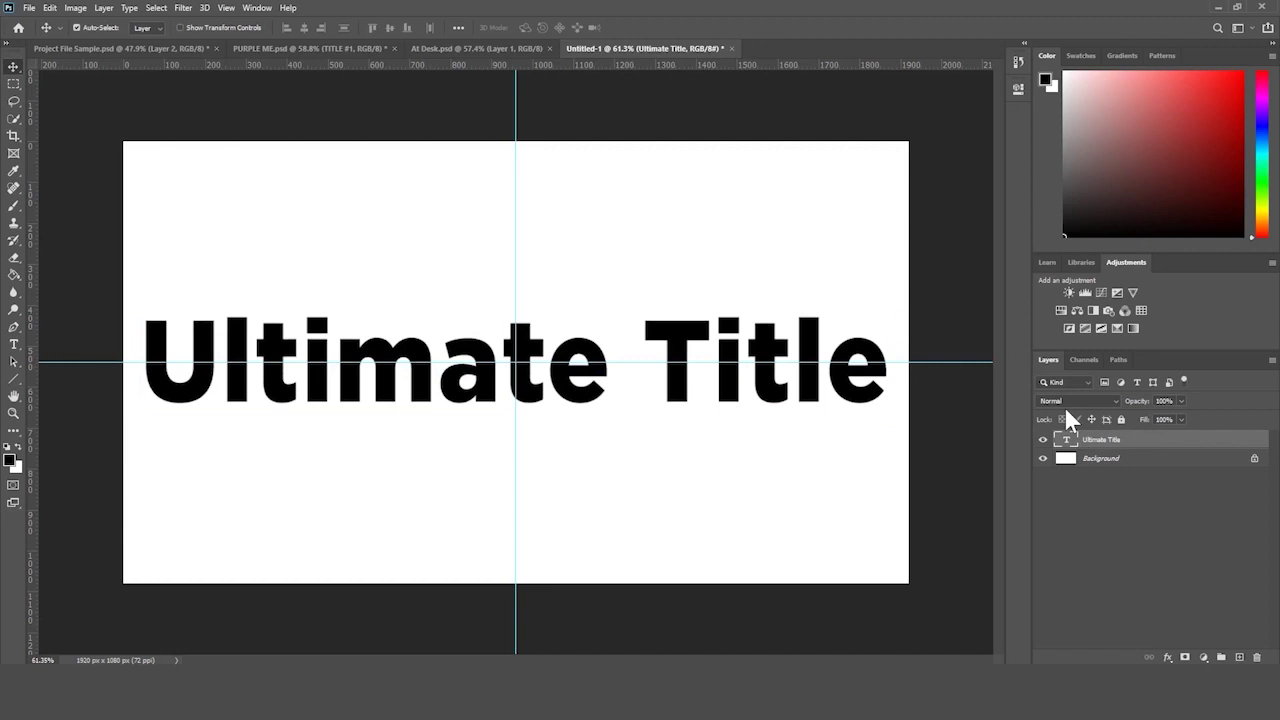
- Toggle the guides with Ctrl+; so they end up hidden
key("ctrl+semicolon")
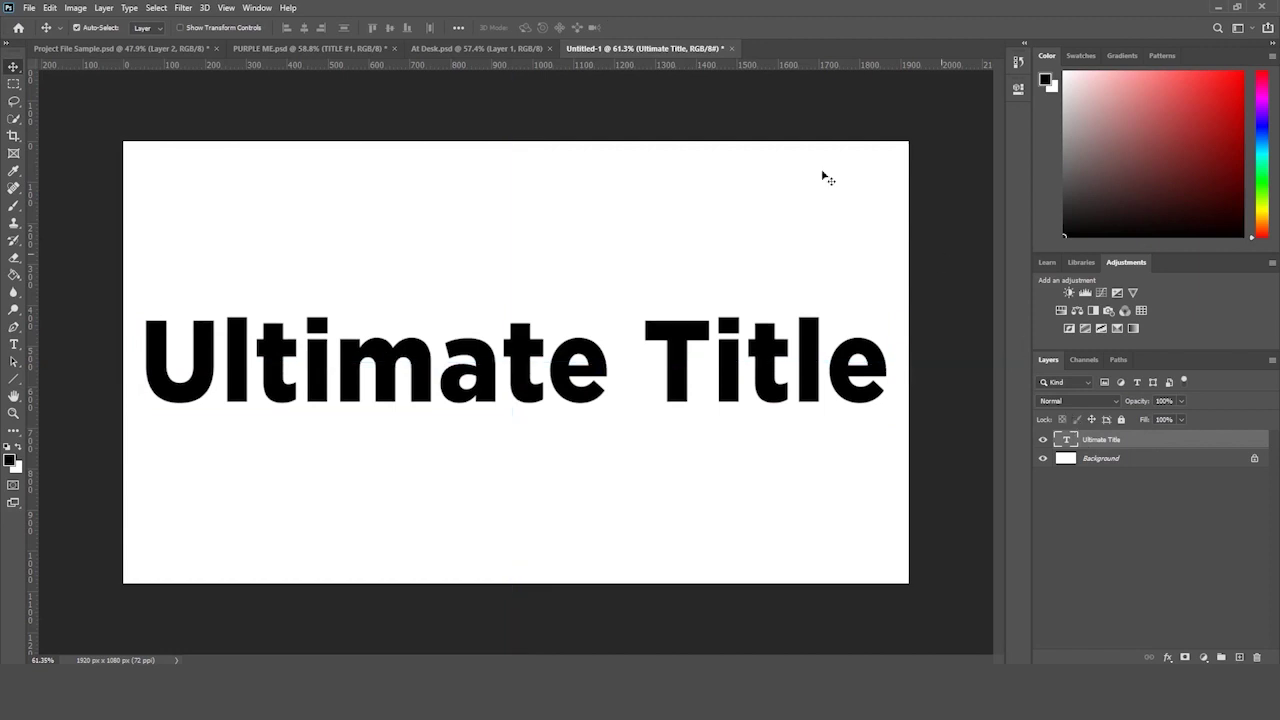
key("ctrl+semicolon")
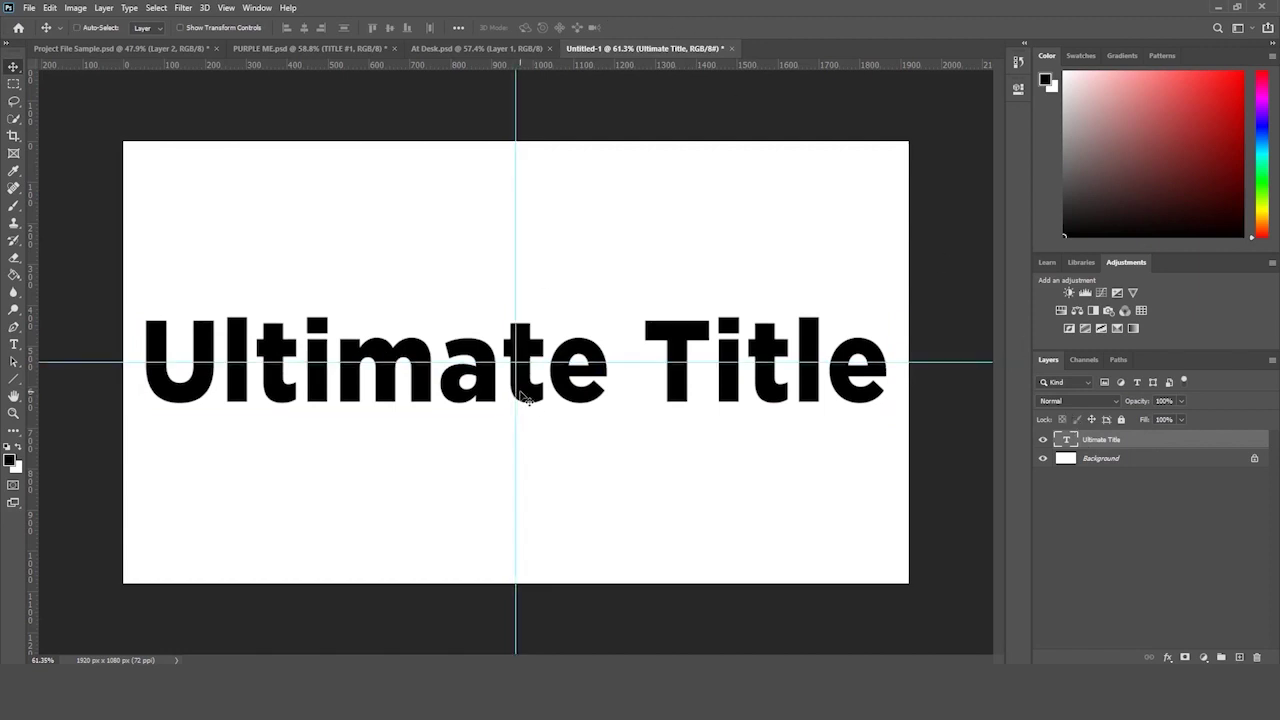
key("ctrl+semicolon")
- Select all the title text and set its colour to 00a8ff in the Color Picker
left_click(13, 412)
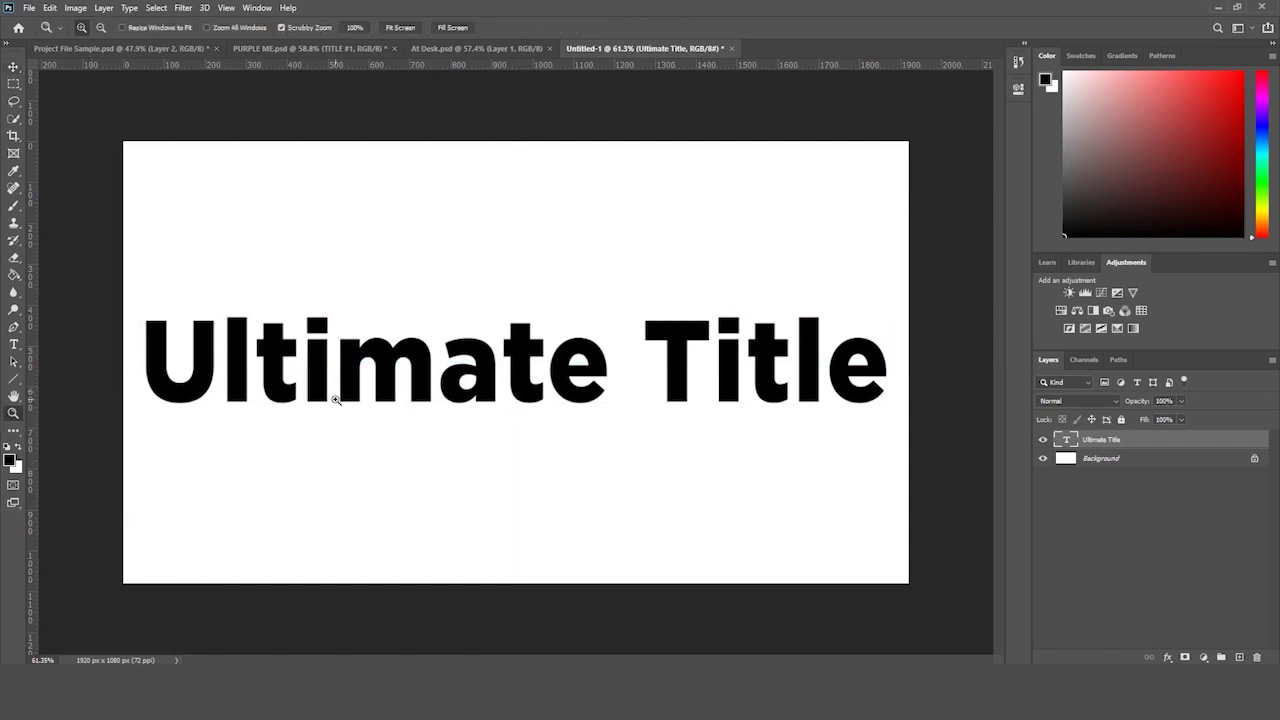
left_click_drag(390, 371, 410, 368)
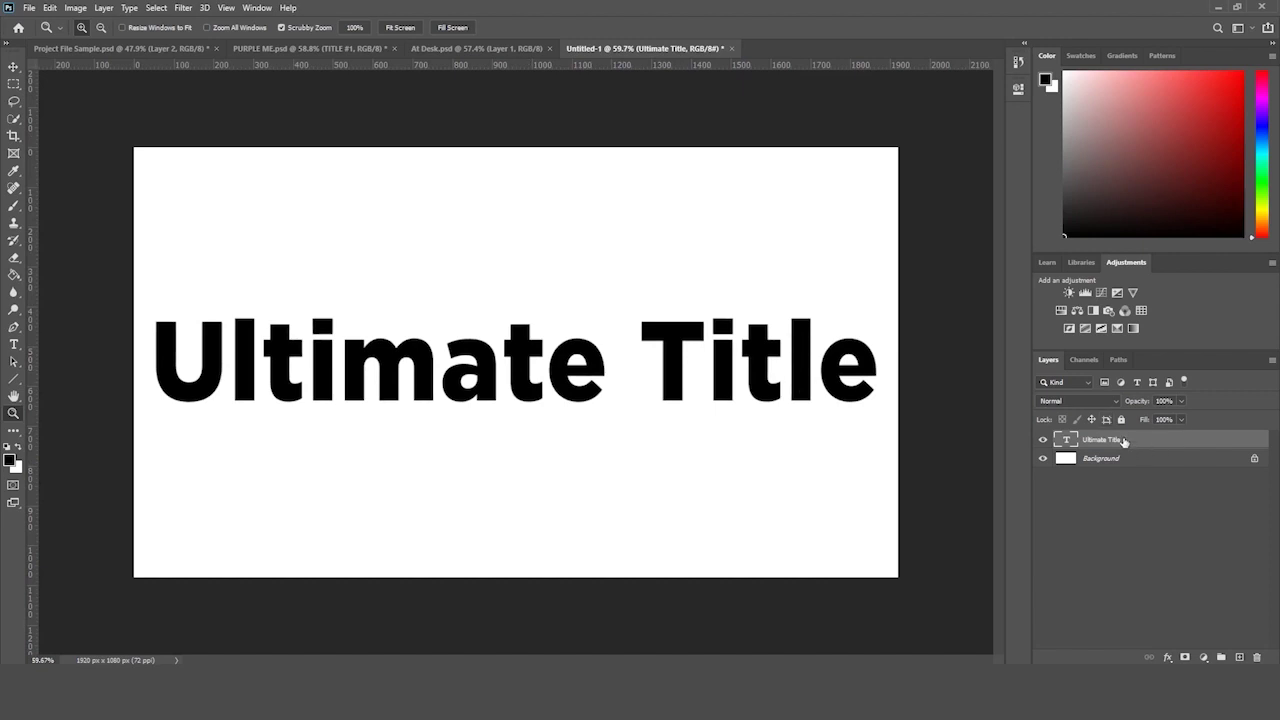
left_click(1167, 657)
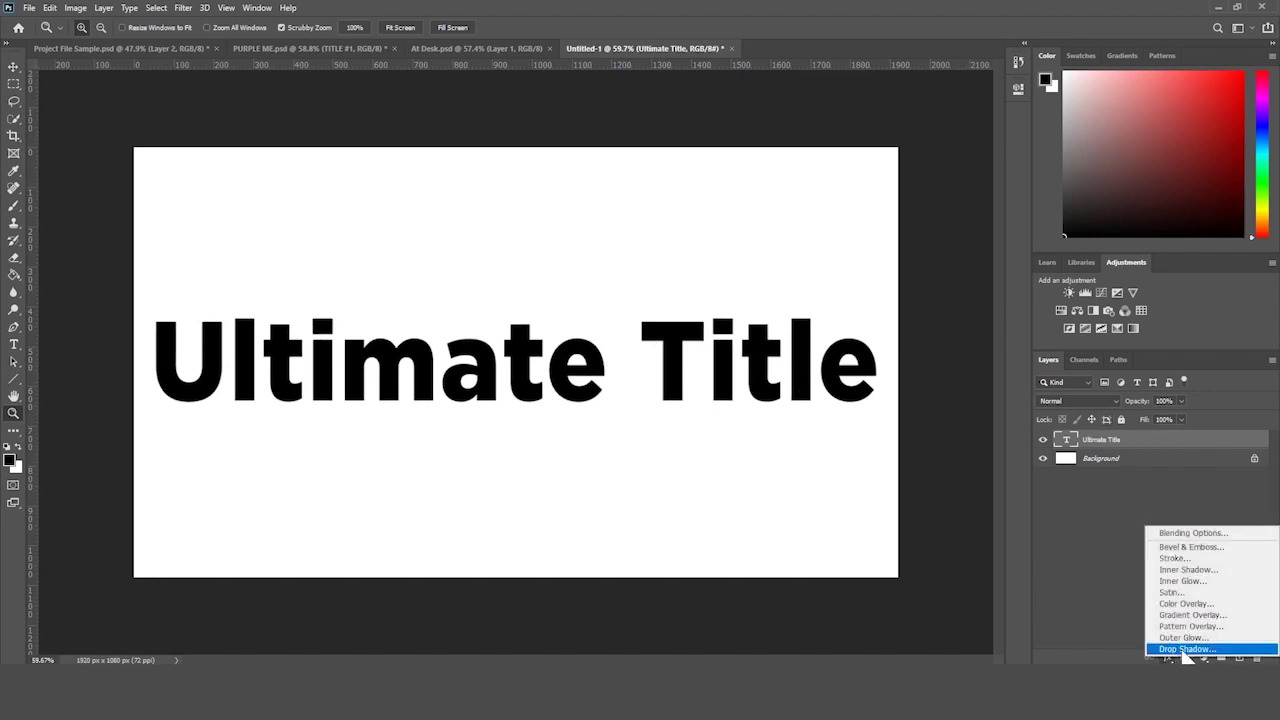
left_click(1068, 580)
left_click(14, 344)
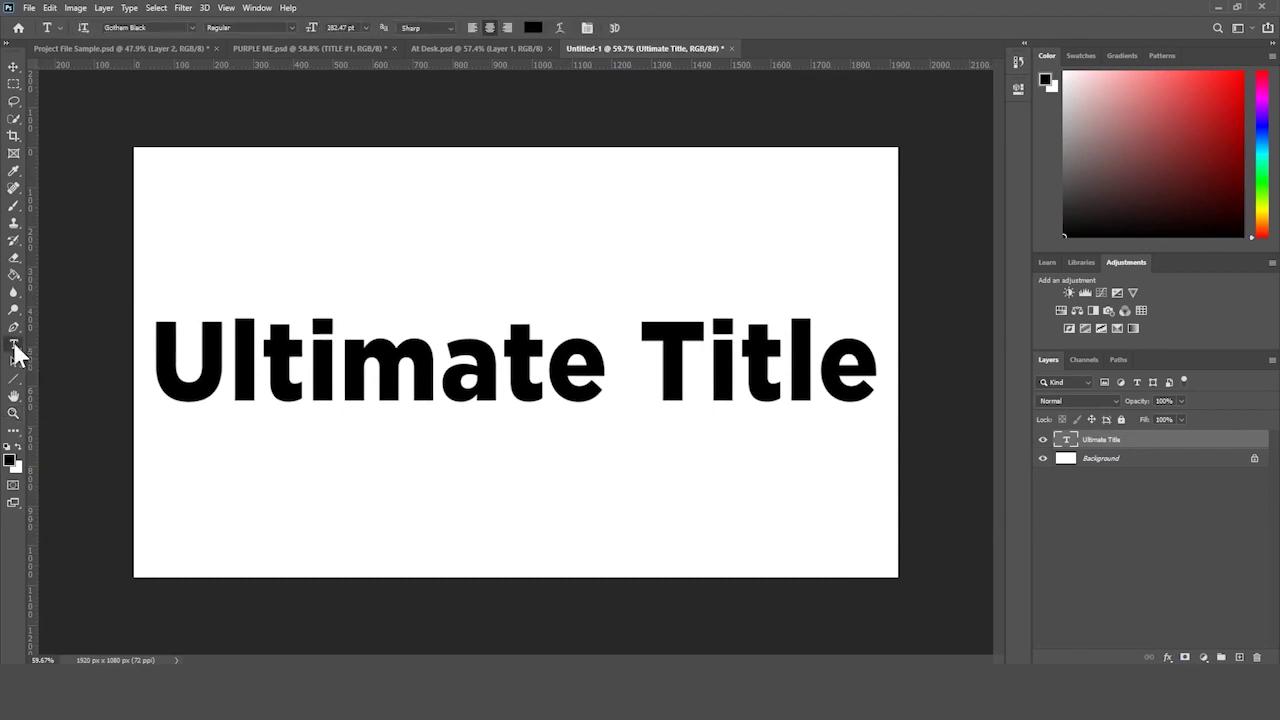
left_click(321, 358)
key("ctrl+a")
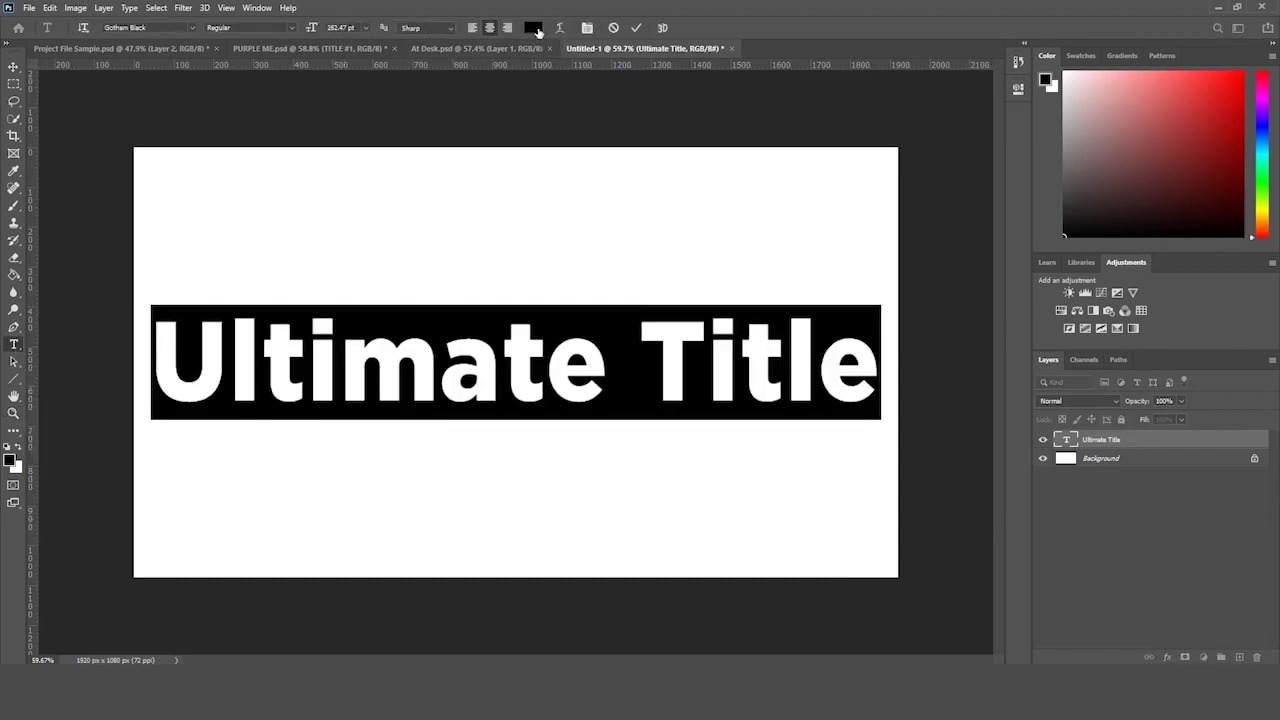
left_click(533, 27)
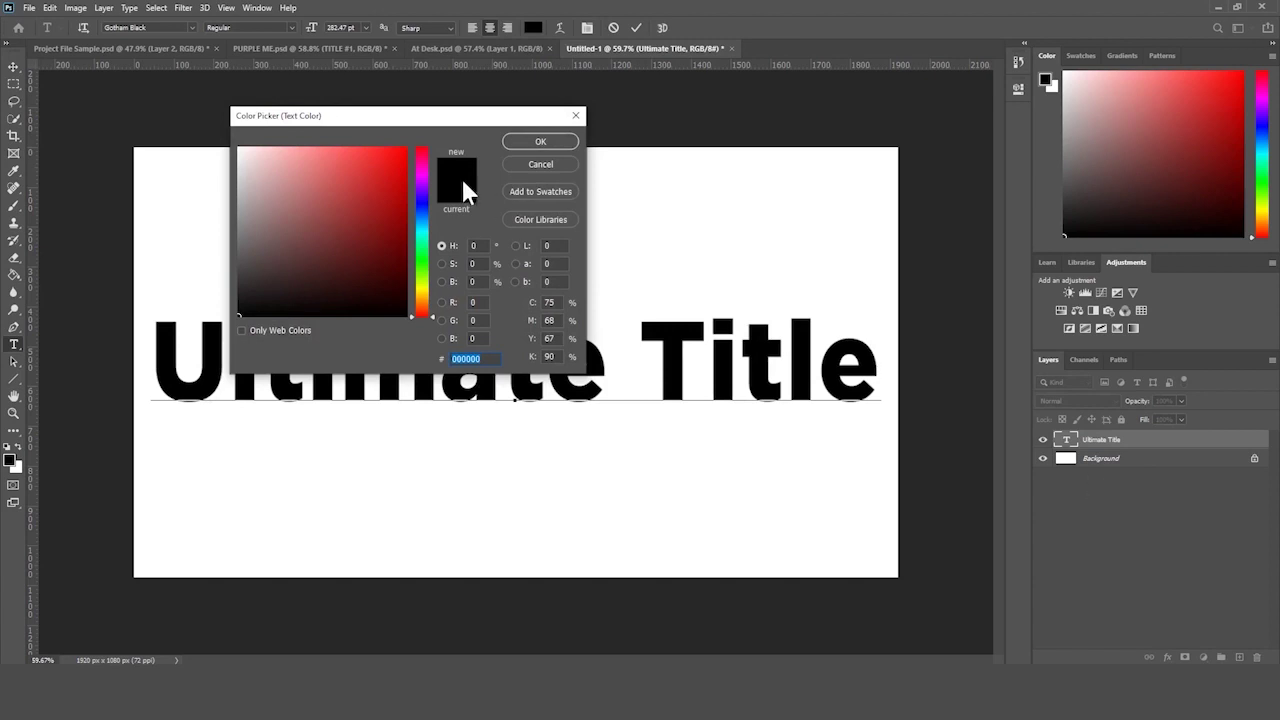
left_click_drag(421, 249, 436, 217)
type("00a8ff")
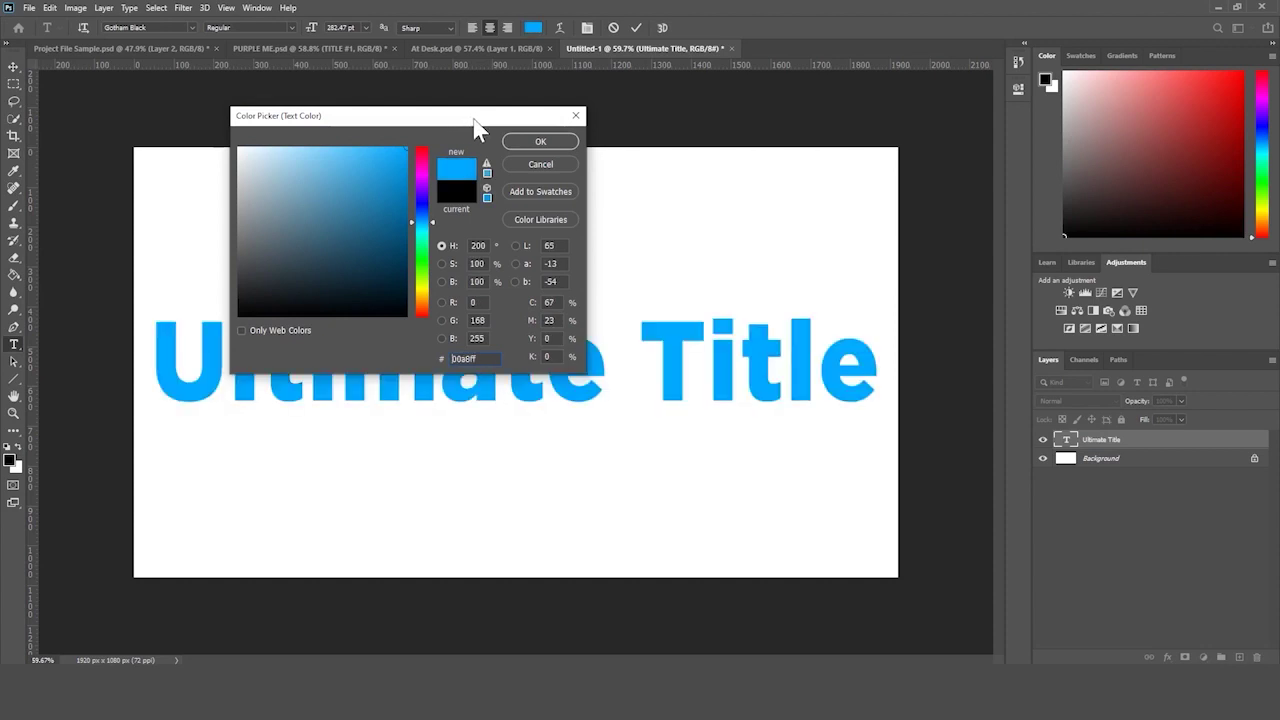
left_click(539, 142)
- Commit the blue text colour and open the fx effects menu in Untitled-1
left_click(636, 27)
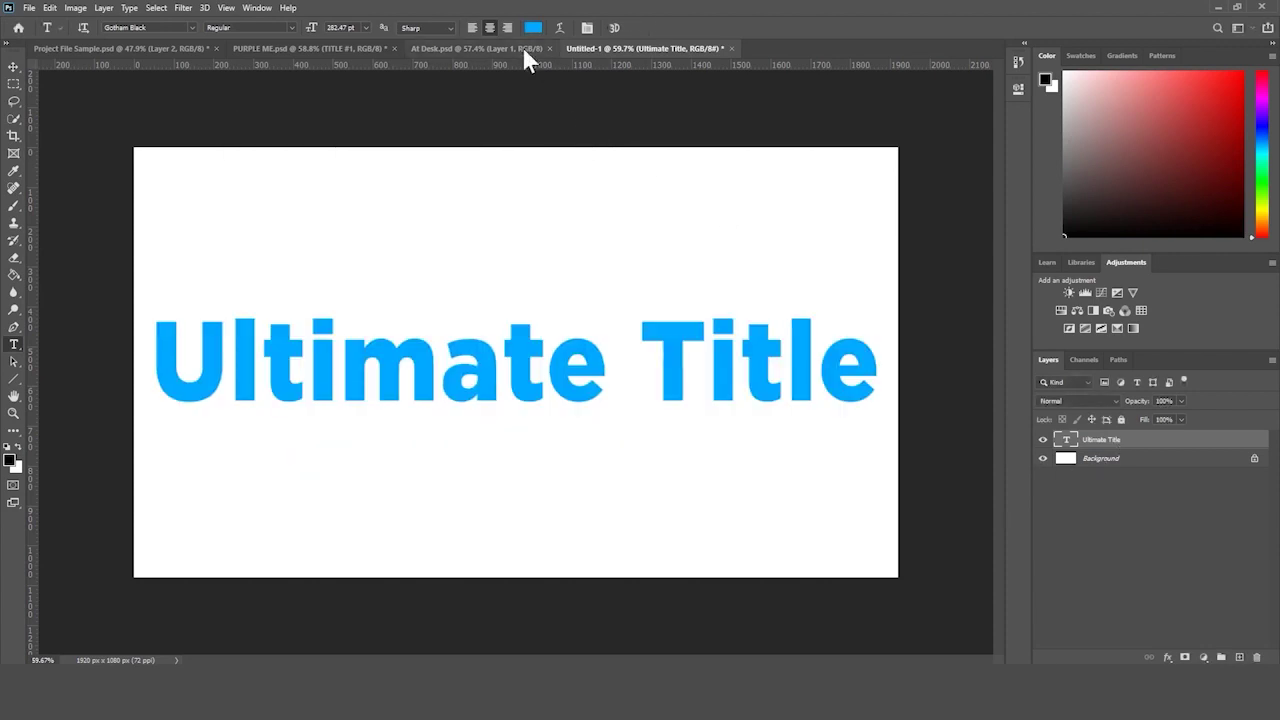
left_click(508, 49)
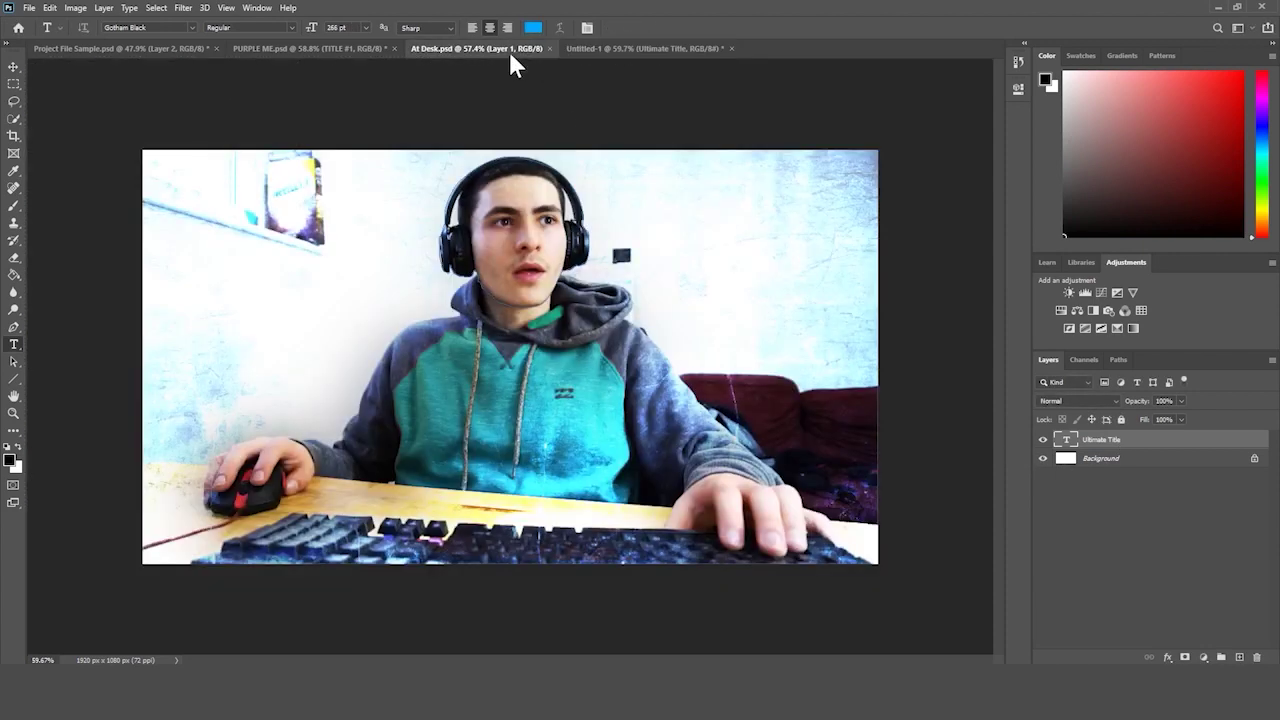
left_click(674, 55)
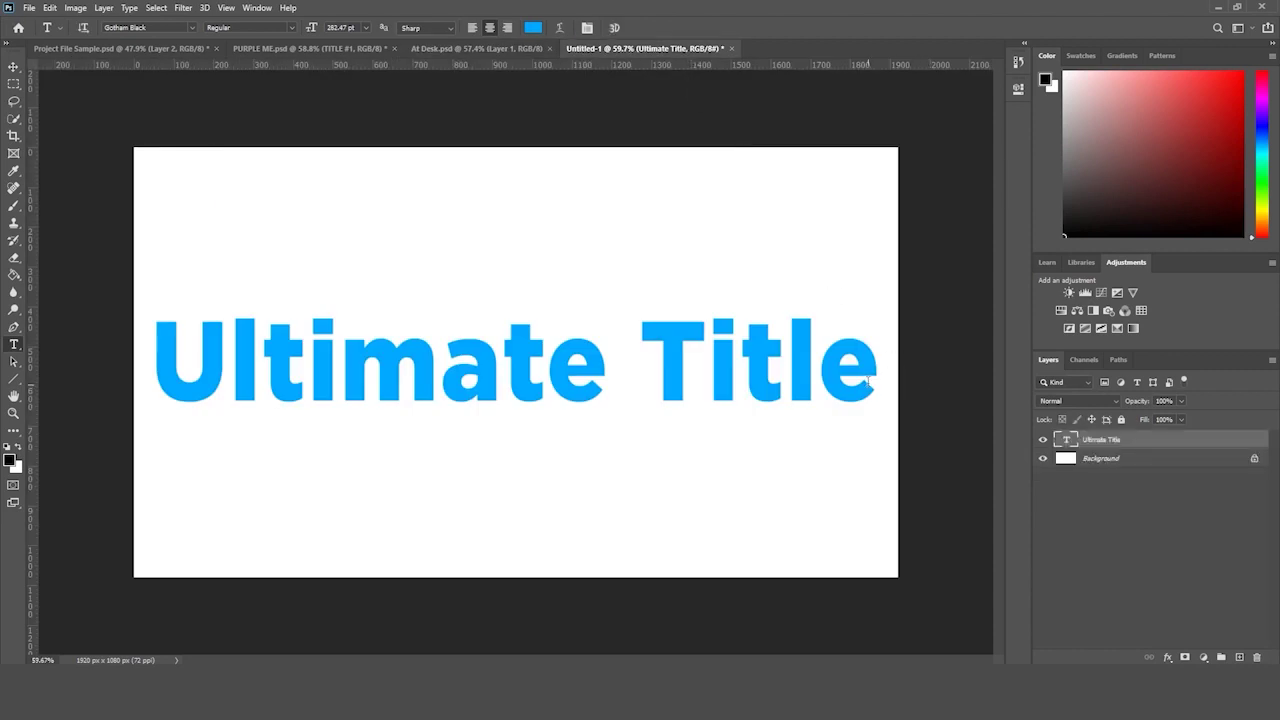
left_click(1167, 658)
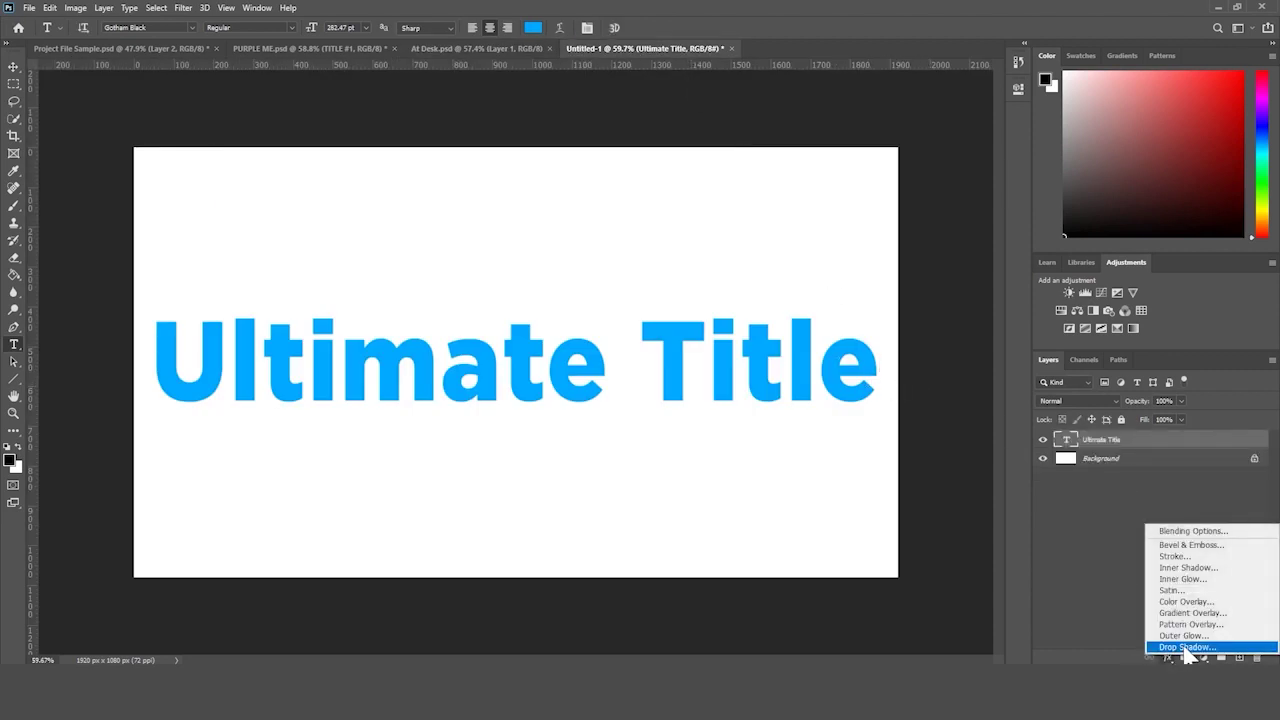
- Add a Drop Shadow (Multiply, 100%, 90°, 7 px distance, 21 px size) and enable Pattern Overlay
left_click(1187, 648)
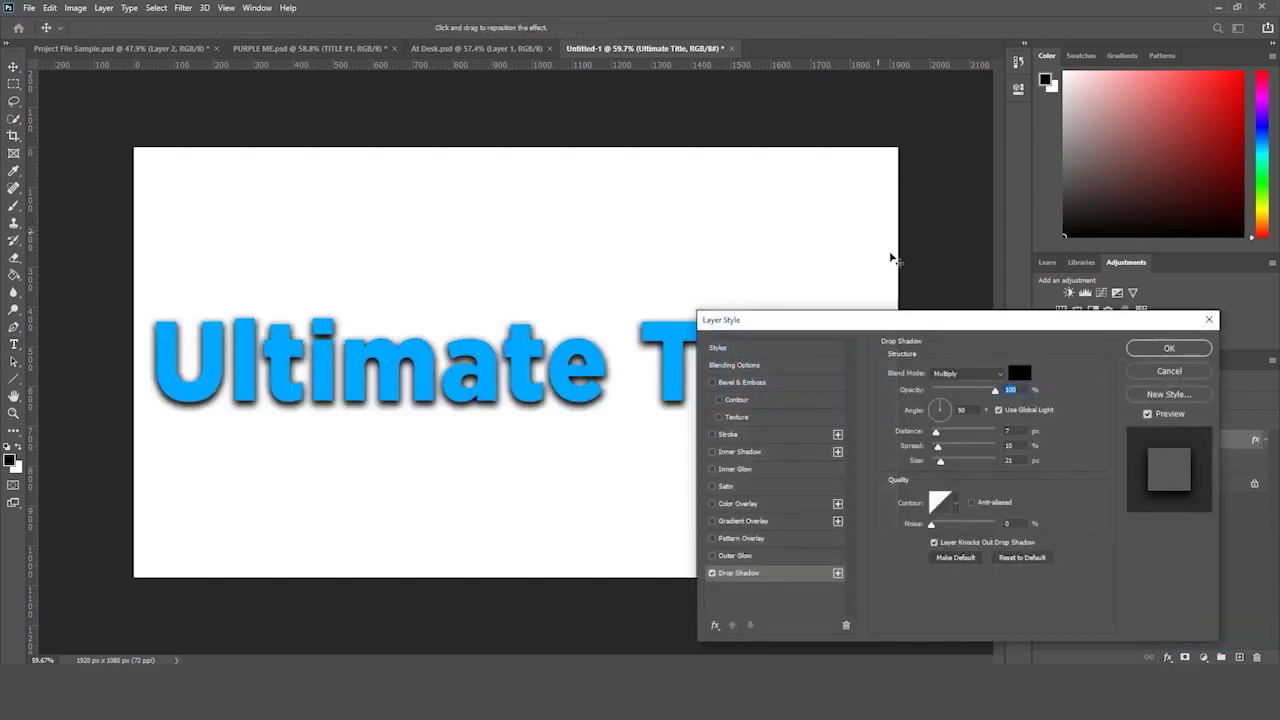
left_click_drag(948, 321, 954, 17)
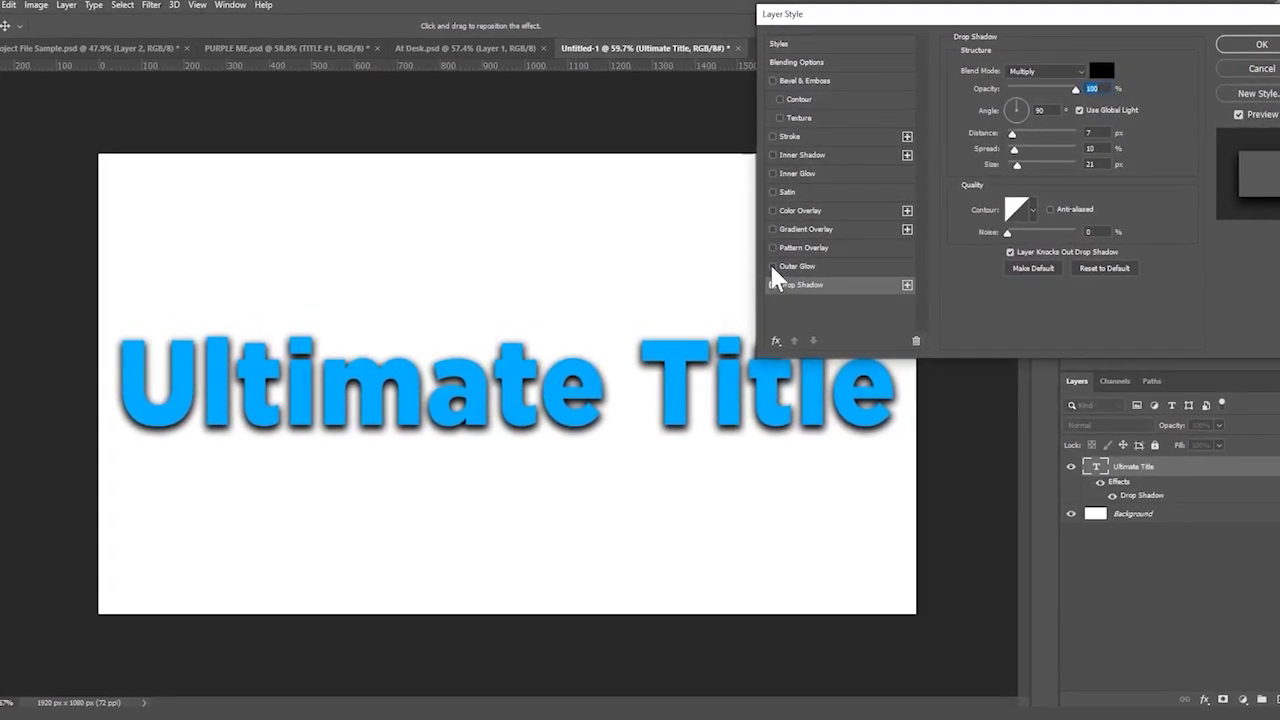
left_click(772, 247)
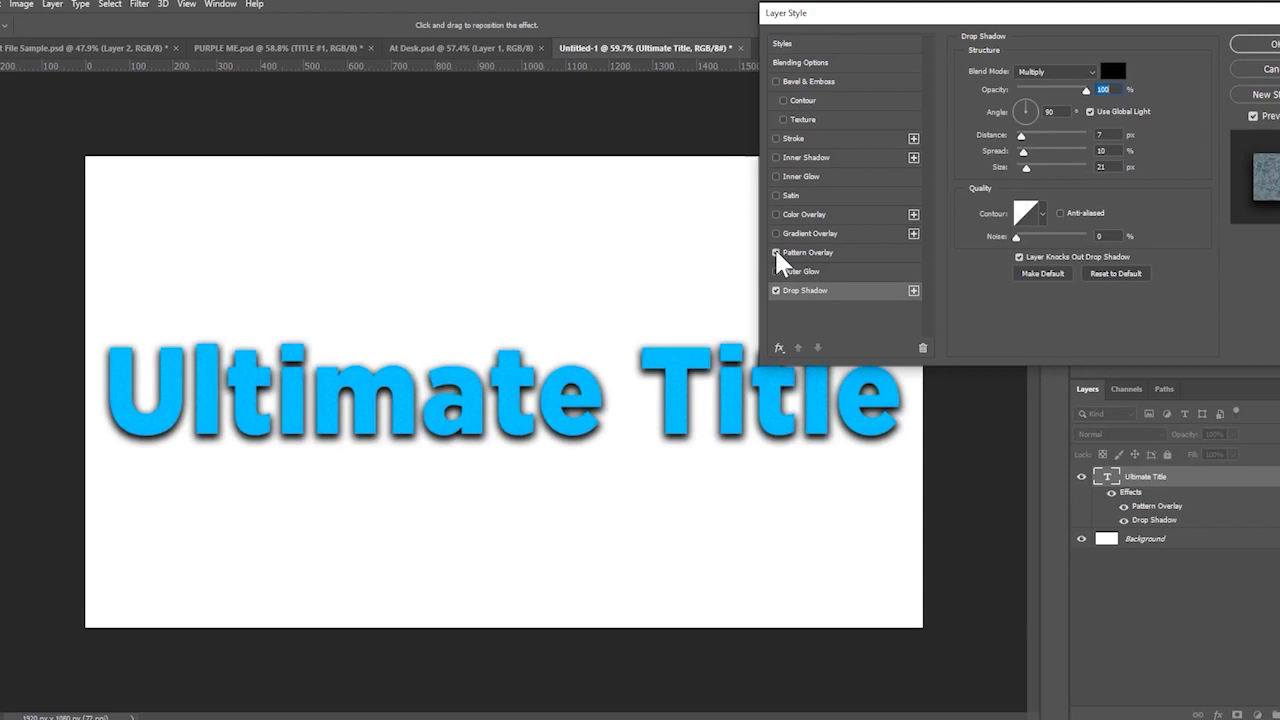
- Browse the Trees, Grass and Water pattern groups and pick the light blue Water pattern
left_click(829, 255)
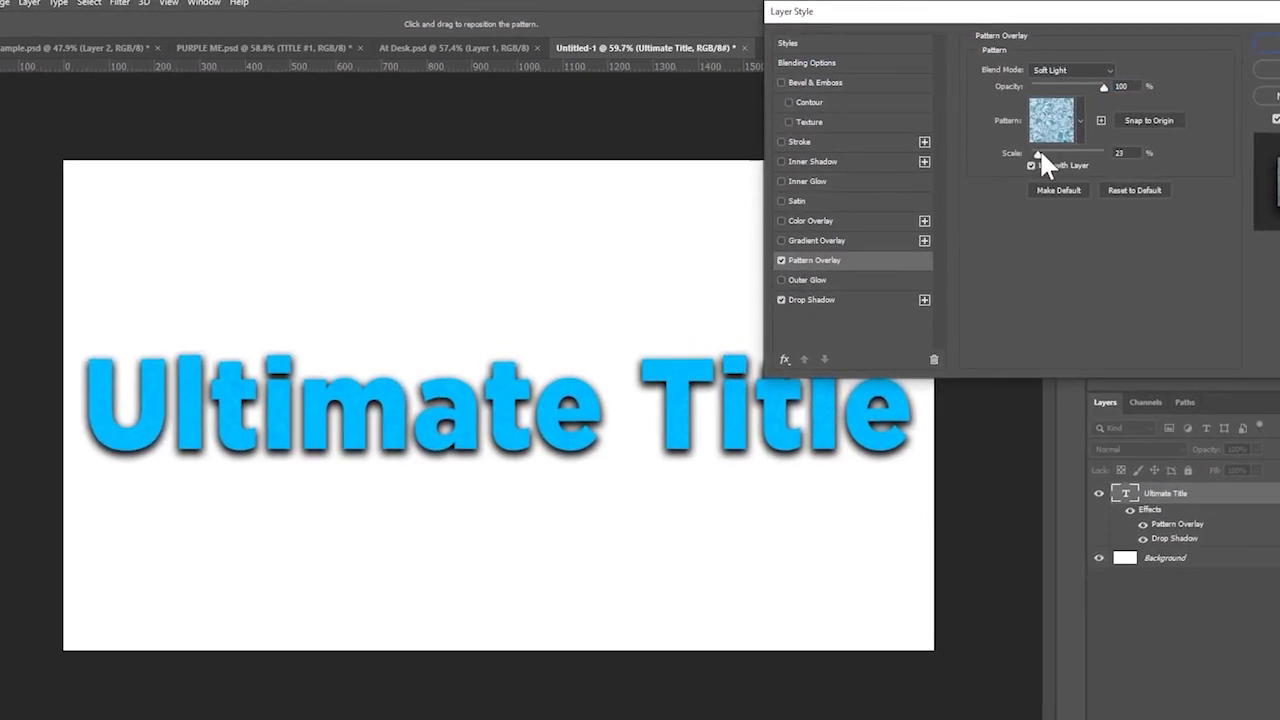
left_click_drag(1040, 152, 1042, 154)
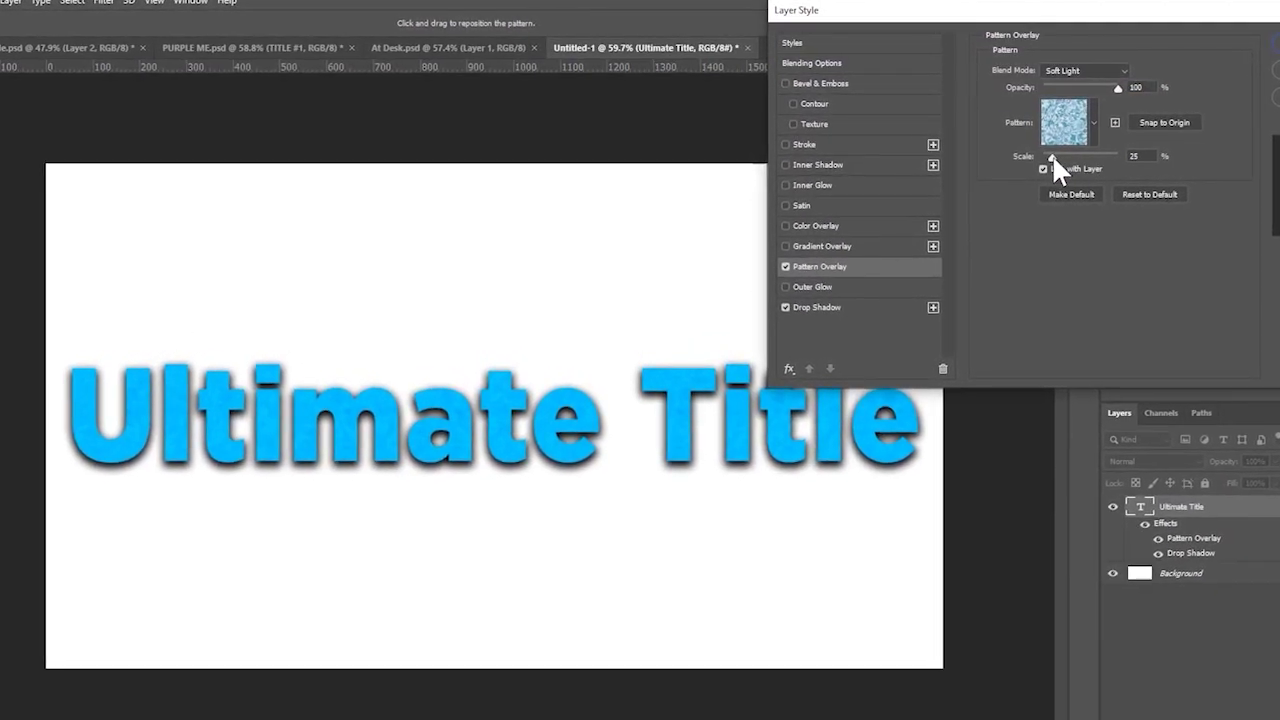
left_click(1066, 126)
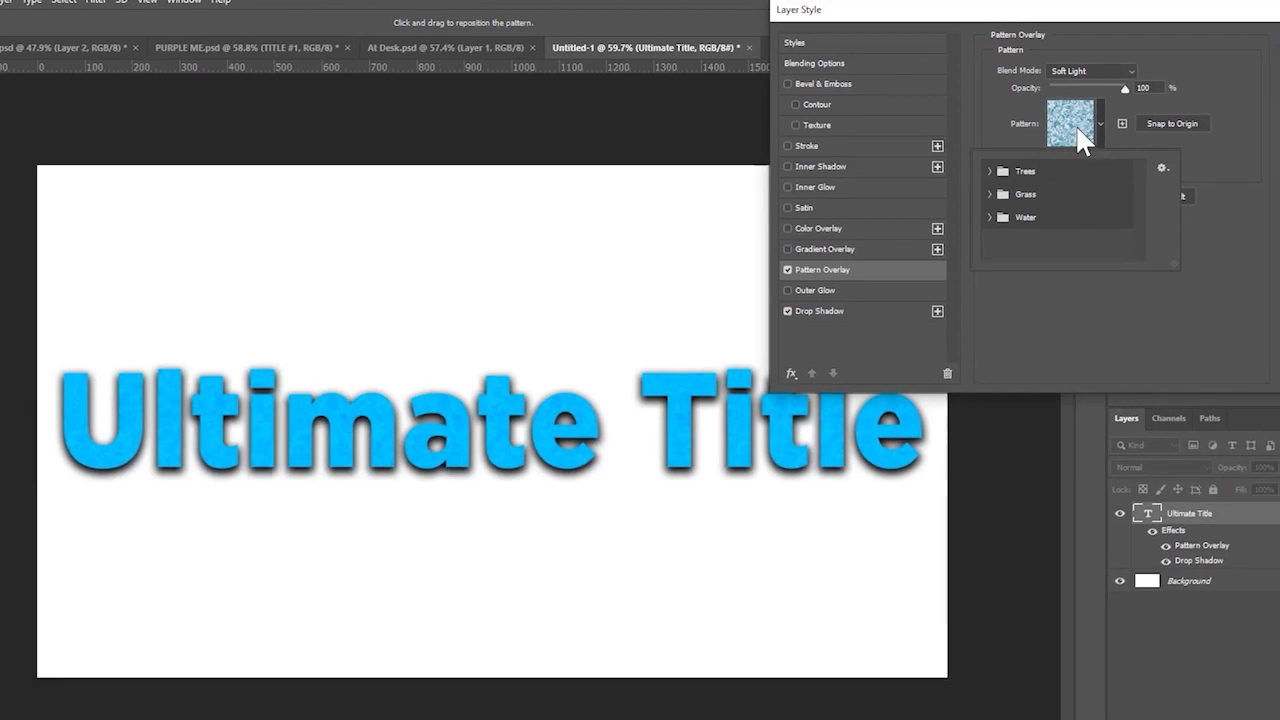
left_click(995, 173)
left_click(1013, 197)
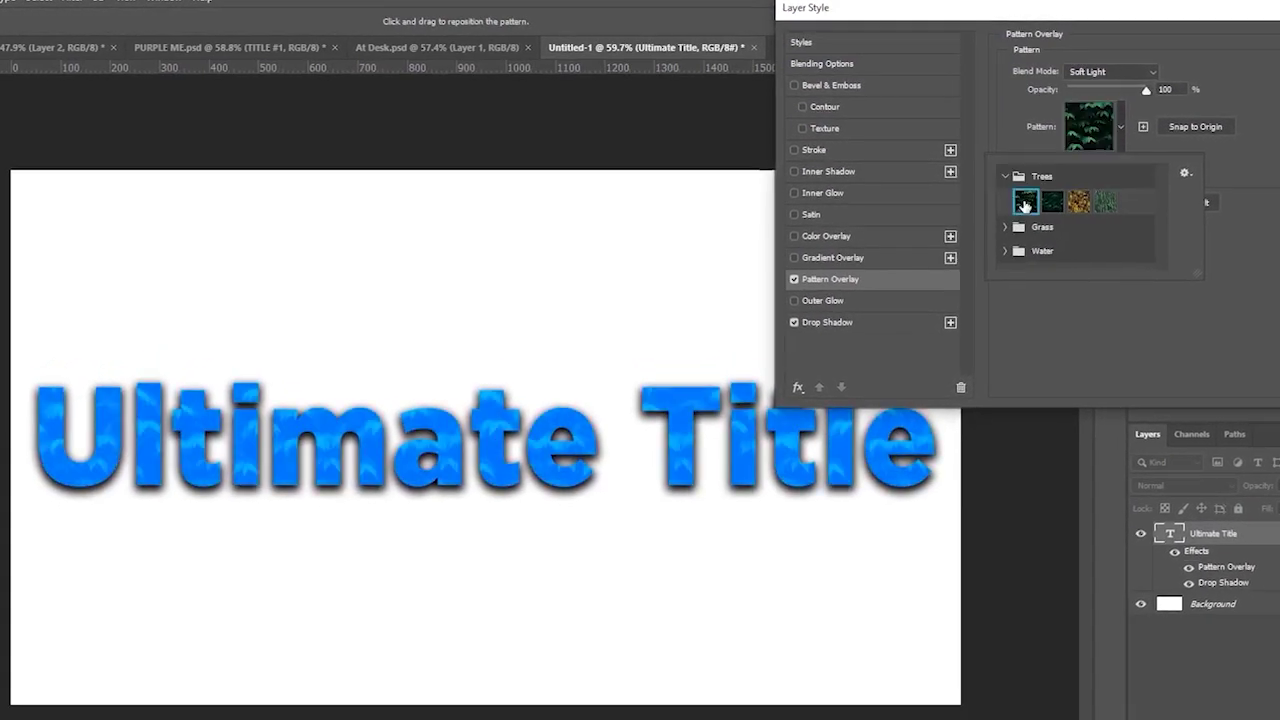
left_click(1052, 203)
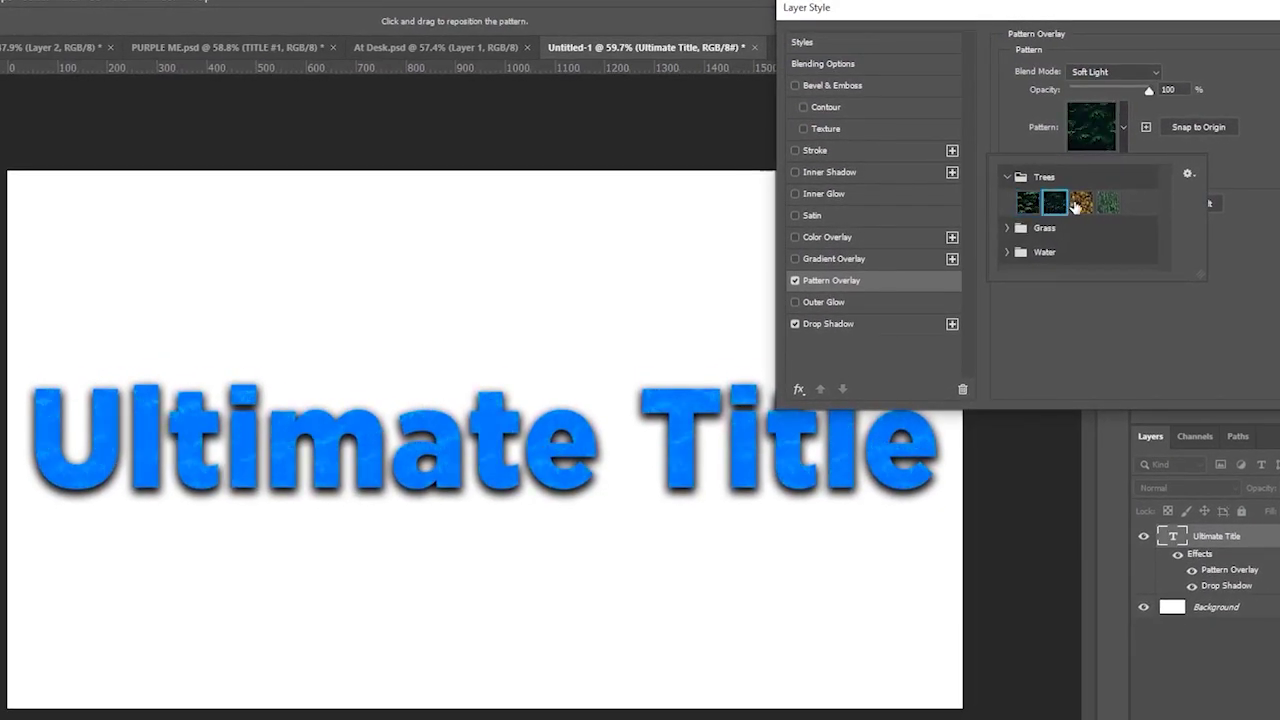
left_click(1077, 203)
left_click(1109, 203)
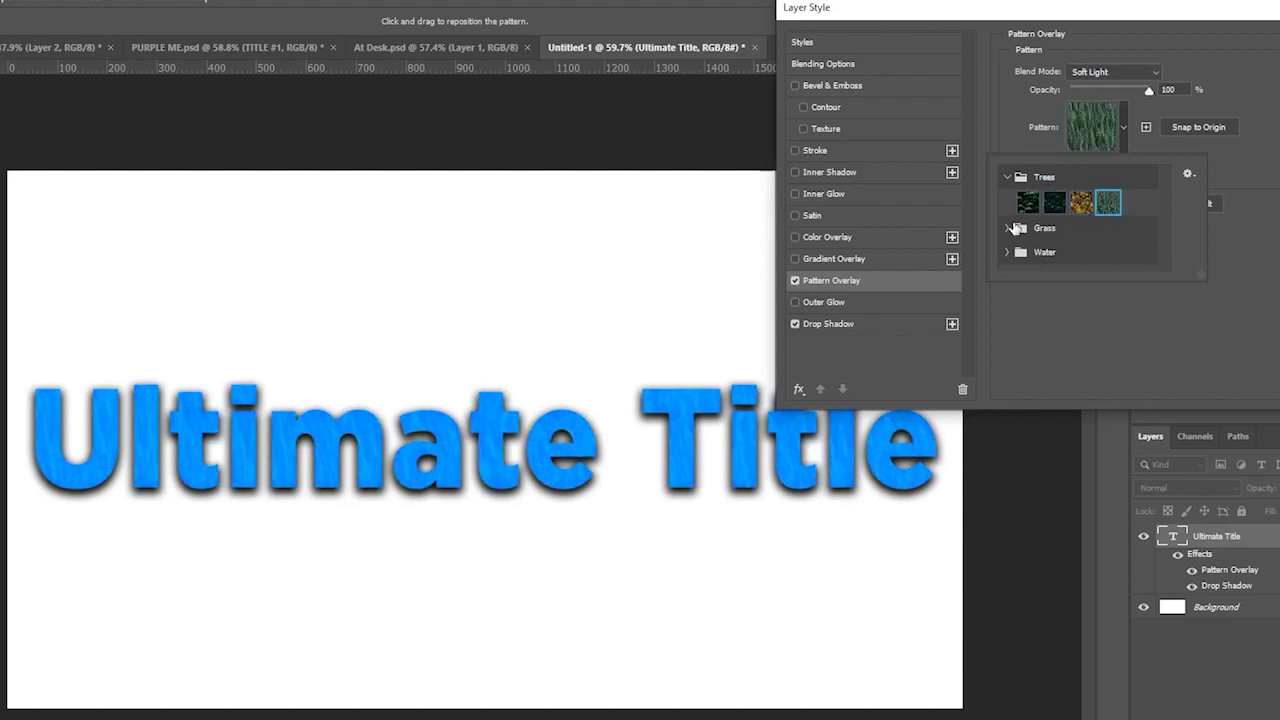
left_click(1009, 228)
left_click(1028, 253)
left_click(1056, 254)
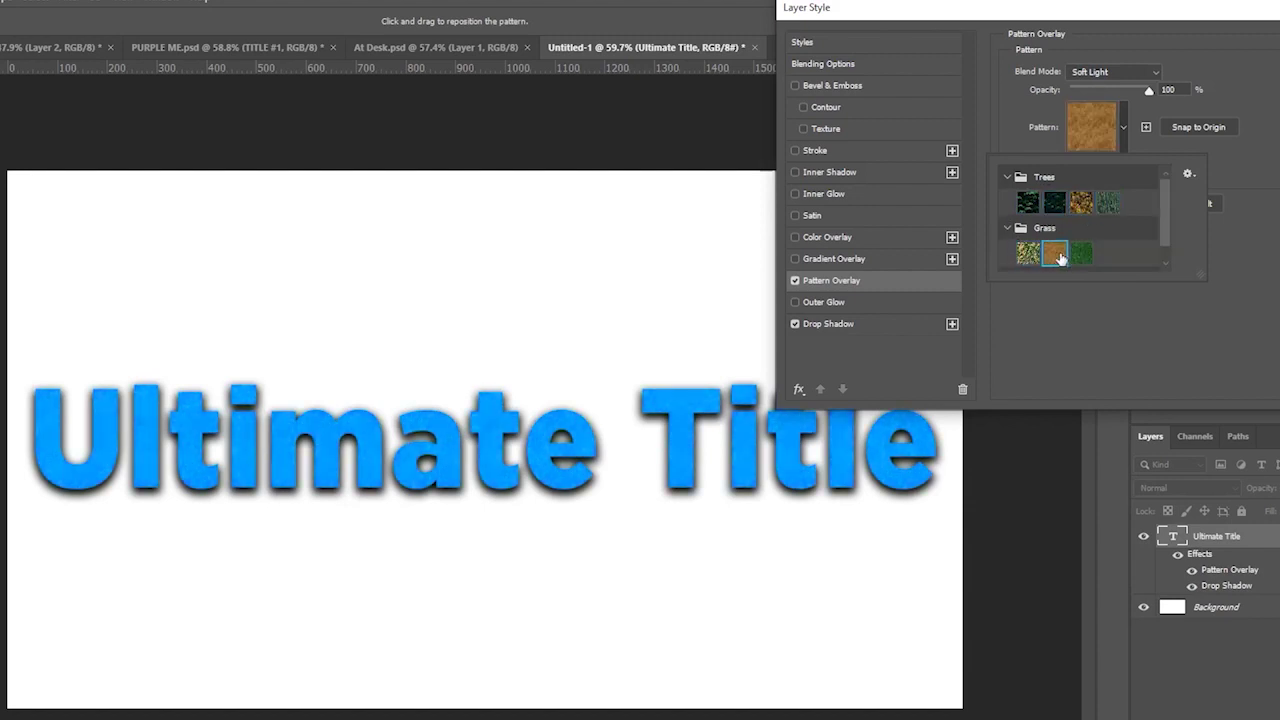
left_click(1081, 254)
scroll(1030, 254, "down", 1)
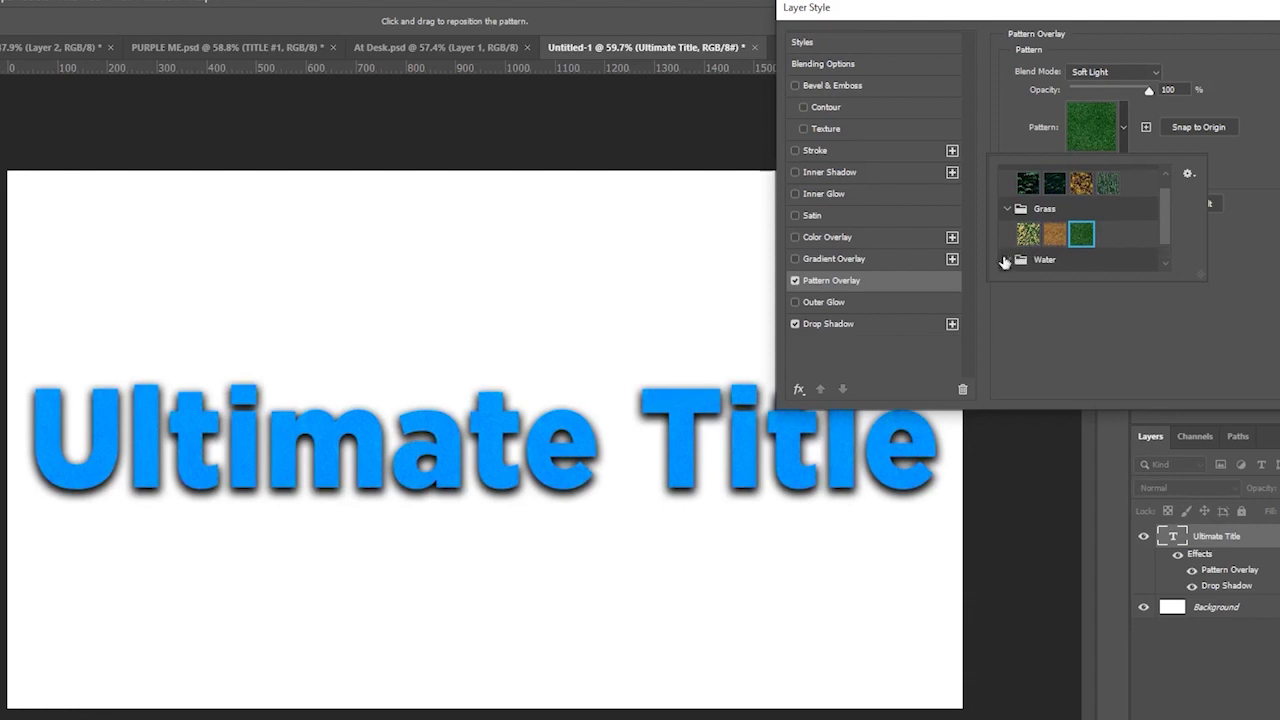
left_click(1007, 260)
left_click(1027, 258)
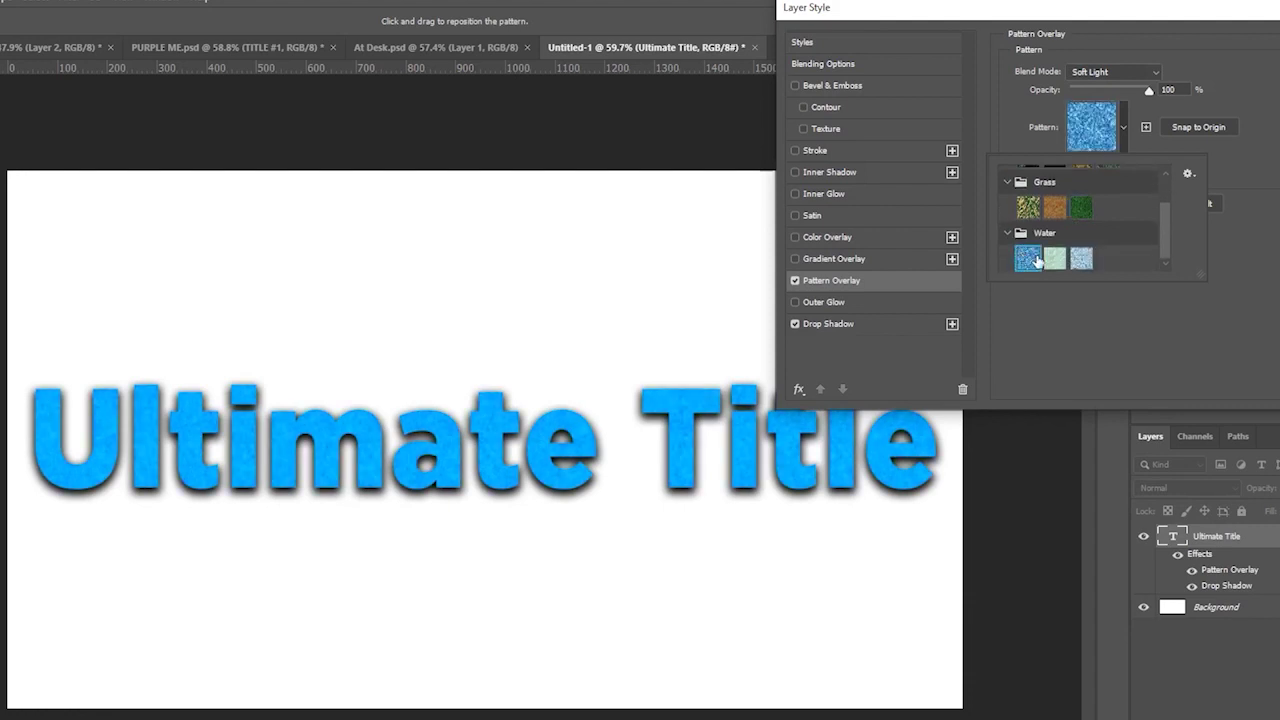
left_click(1084, 259)
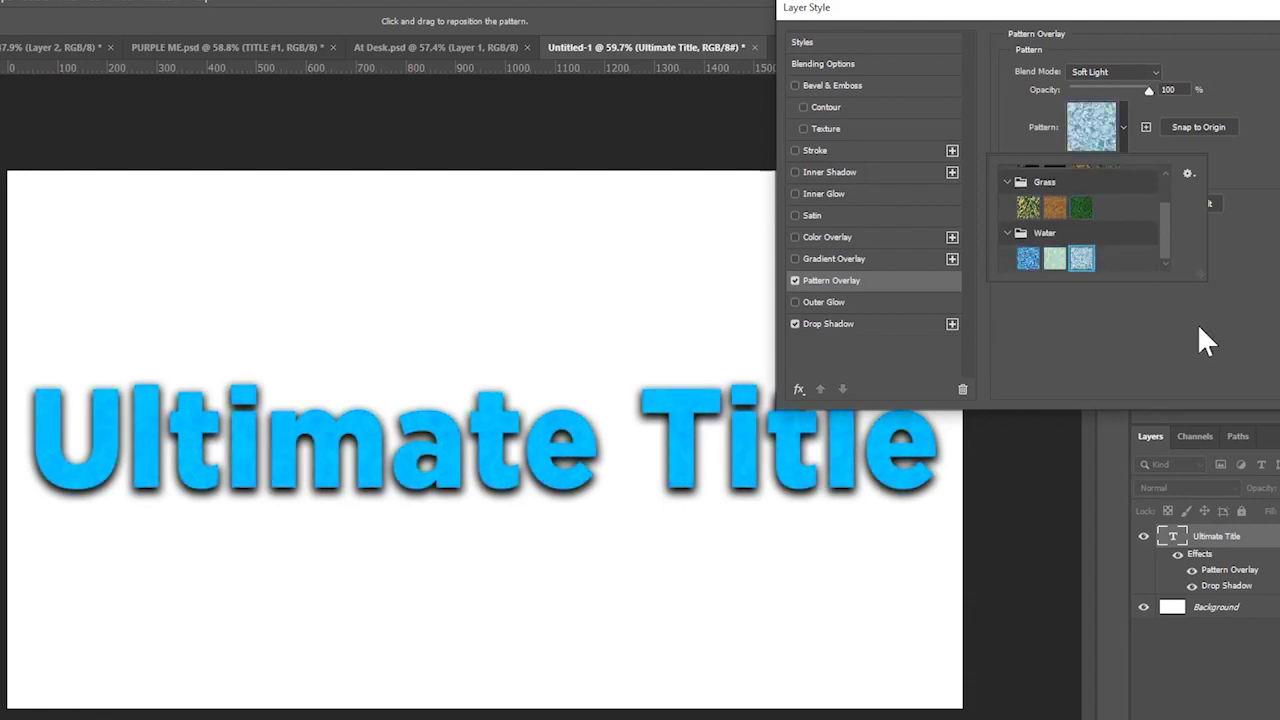
left_click(1123, 130)
- Set the pattern scale to about 45, Normal blend mode and roughly half opacity
left_click_drag(1088, 161, 1087, 159)
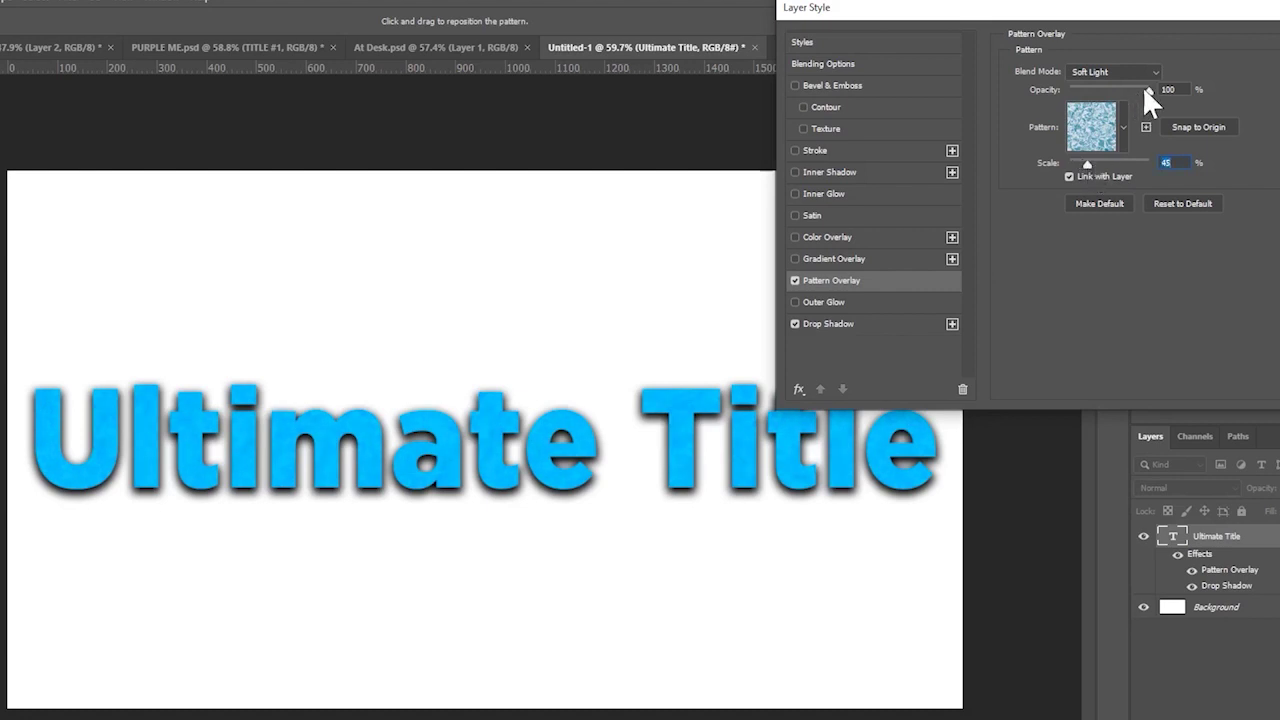
left_click(1129, 72)
left_click(1118, 86)
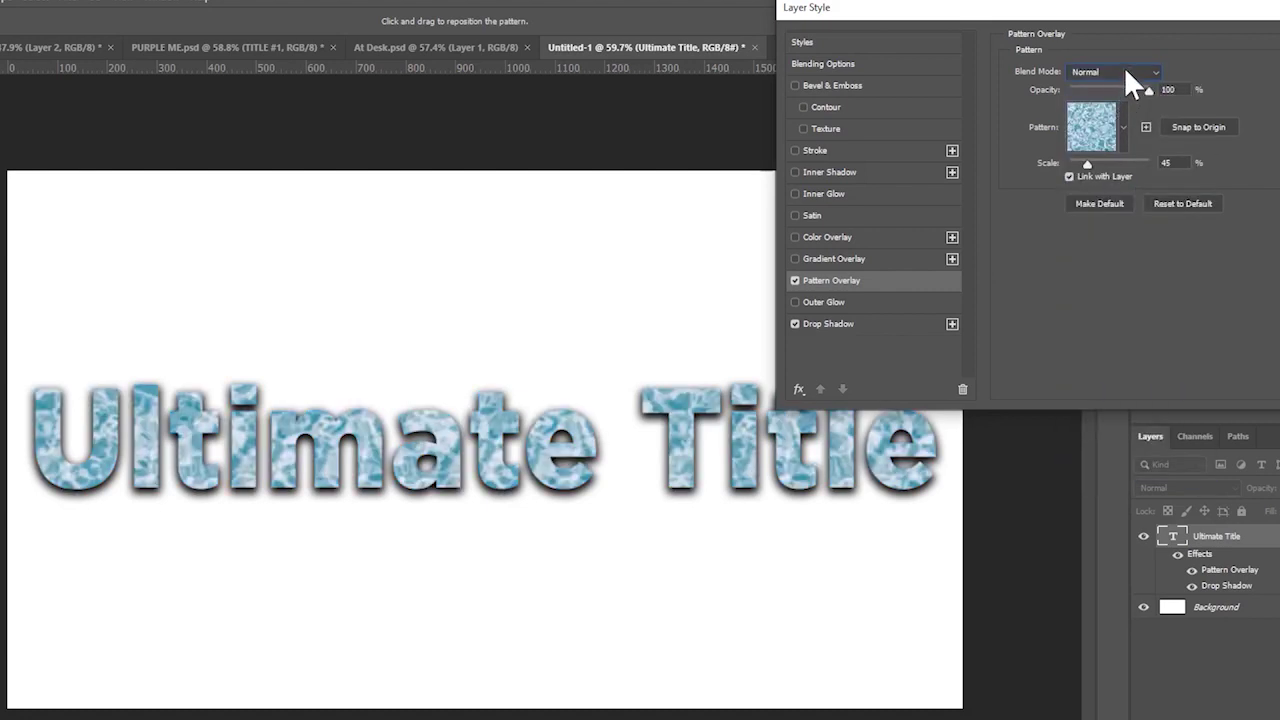
left_click(1124, 70)
left_click(1126, 86)
left_click_drag(1135, 90, 1112, 97)
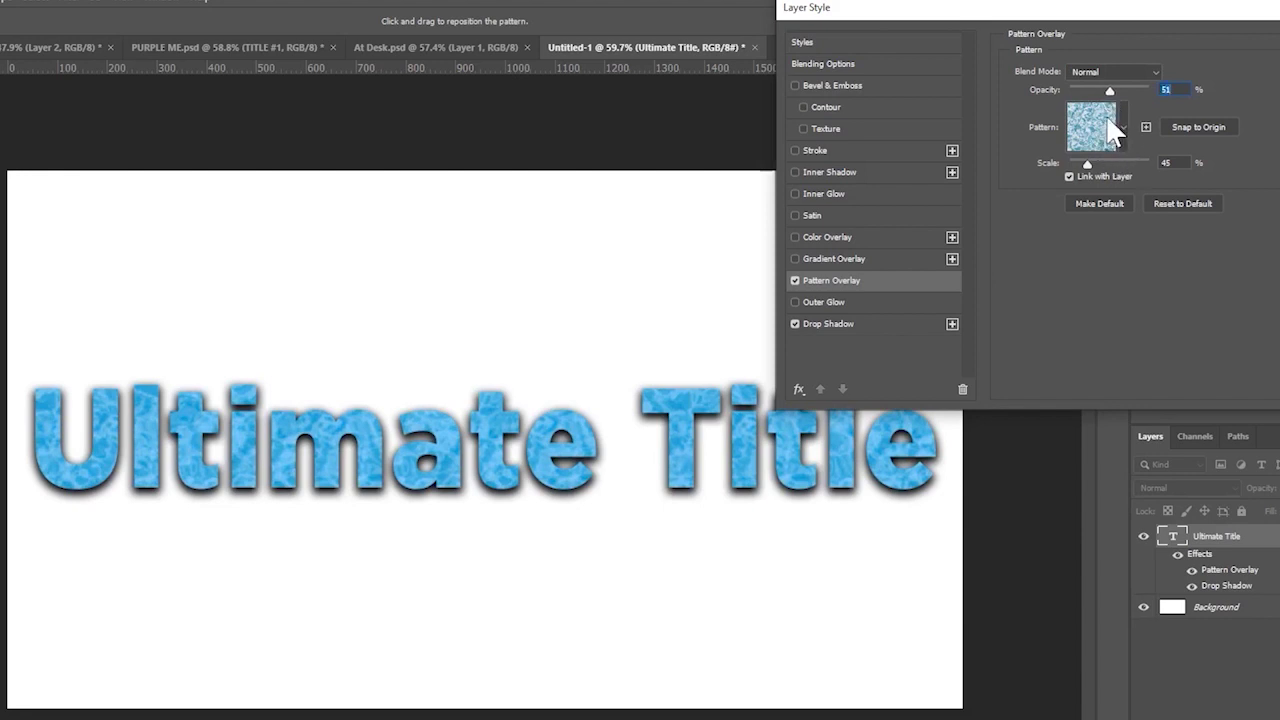
- Reconfirm the light blue Water pattern and Normal blend, and enter 50% opacity
left_click(1108, 118)
double_click(1080, 262)
left_click(1099, 68)
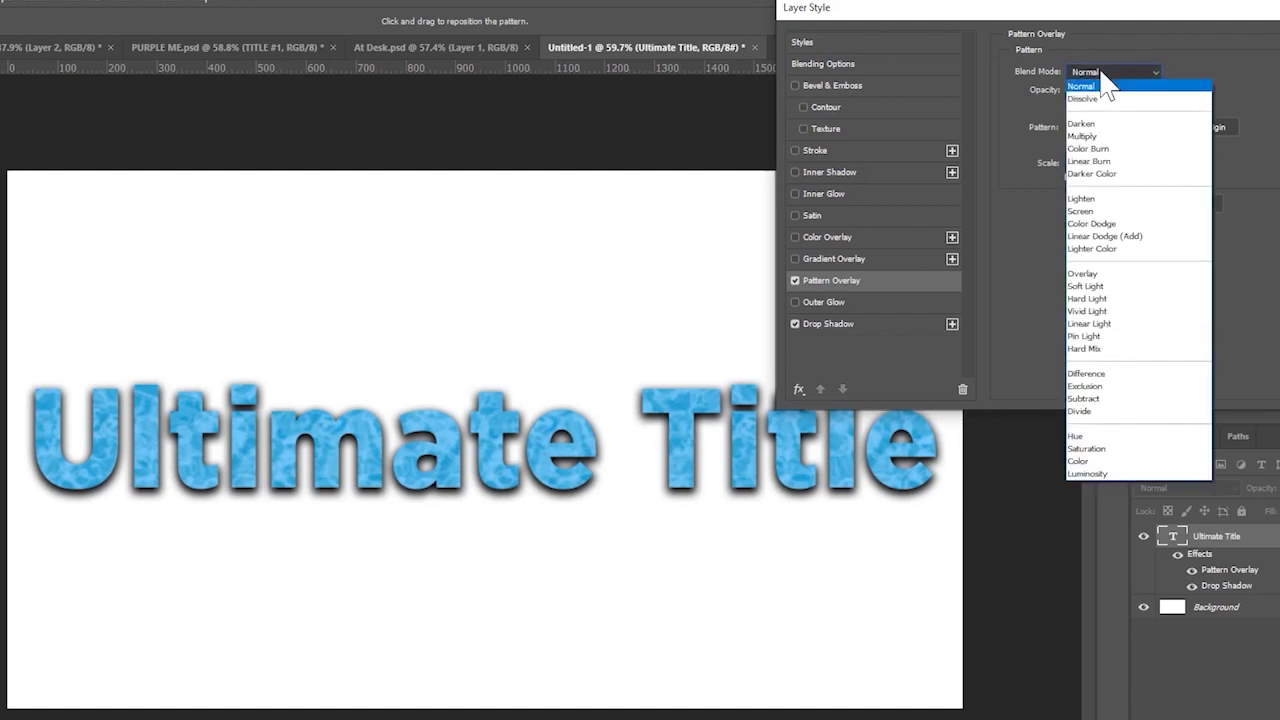
left_click(1118, 66)
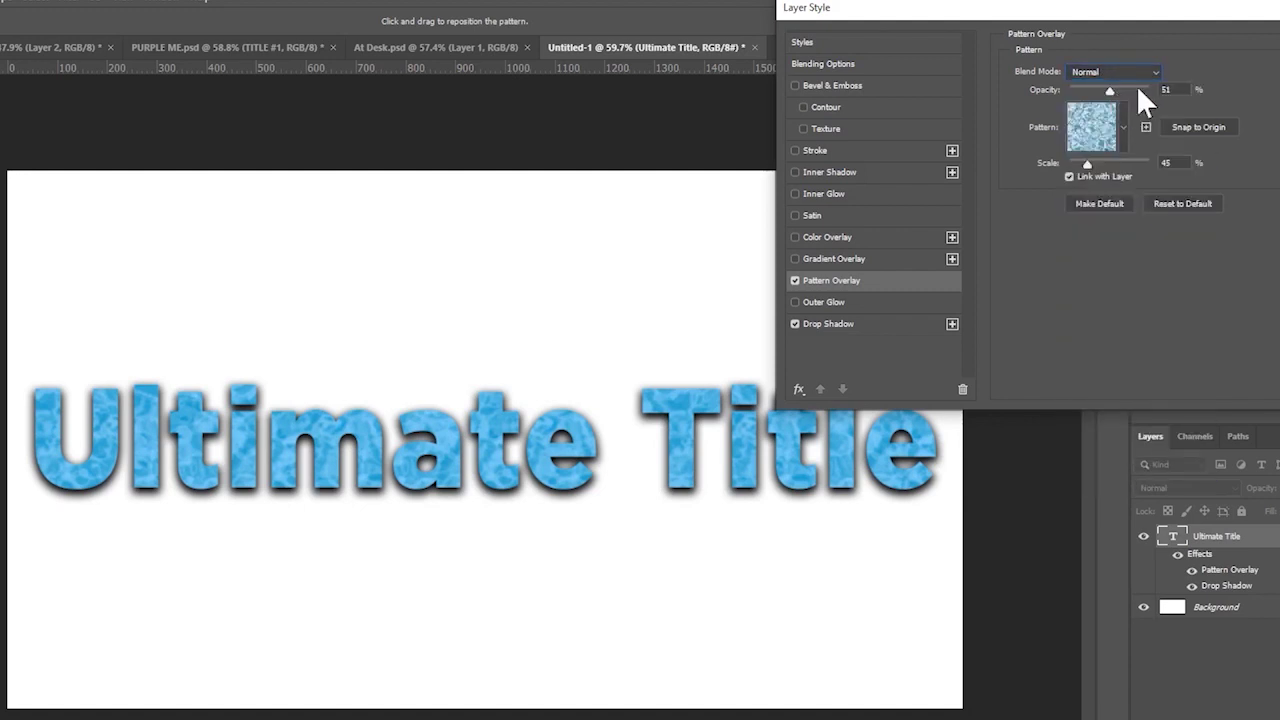
left_click(1166, 89)
type("50")
- Enable Gradient Overlay, reset it to defaults, and make its left stop black for black-to-white
left_click(826, 259)
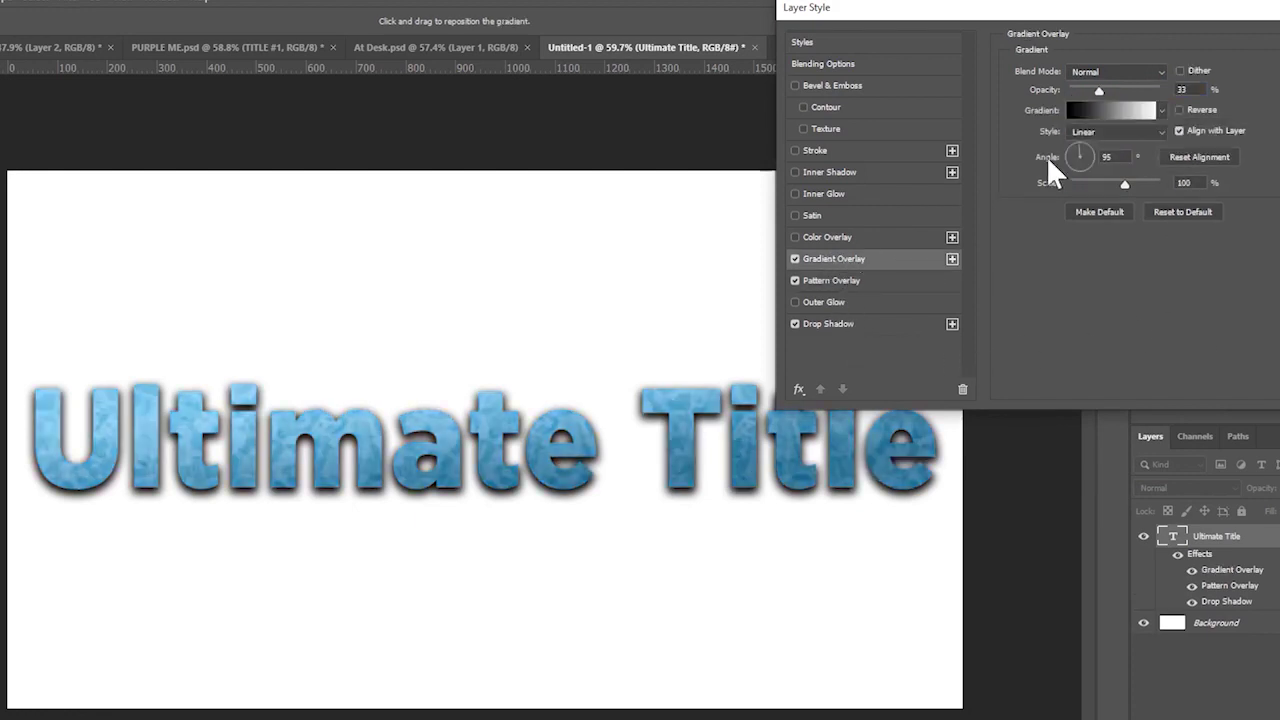
left_click(1190, 211)
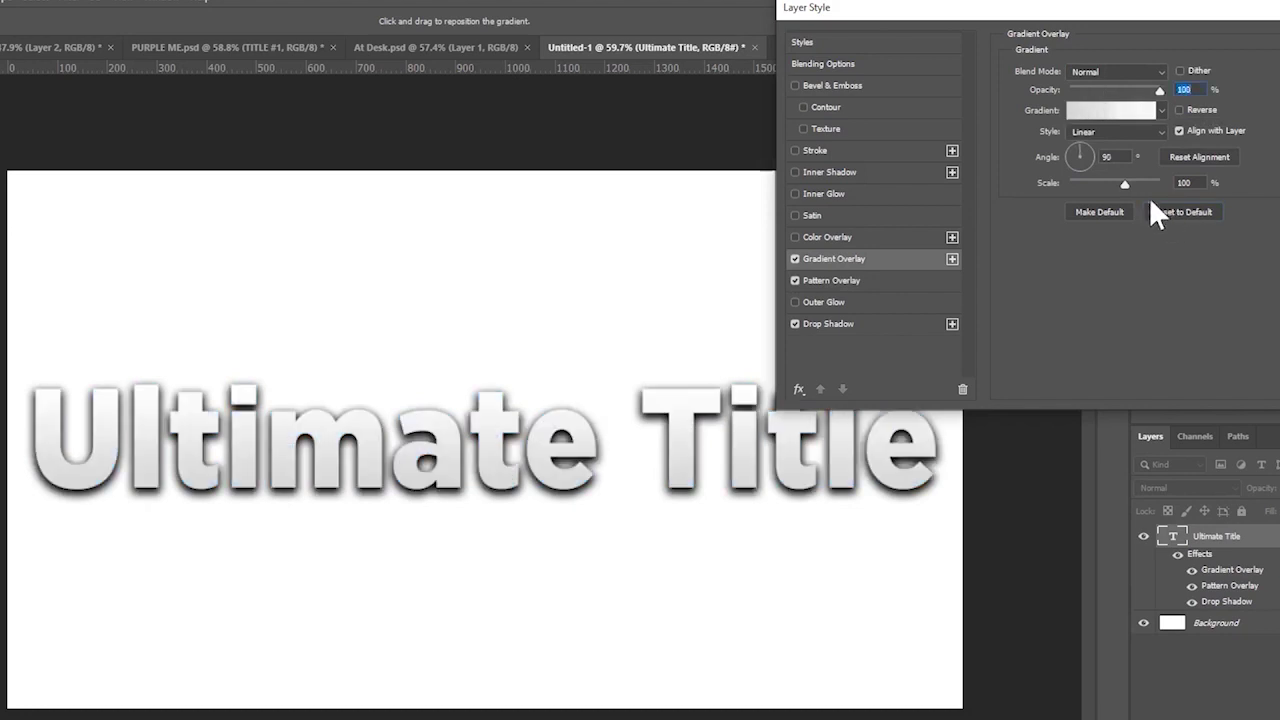
left_click(1125, 111)
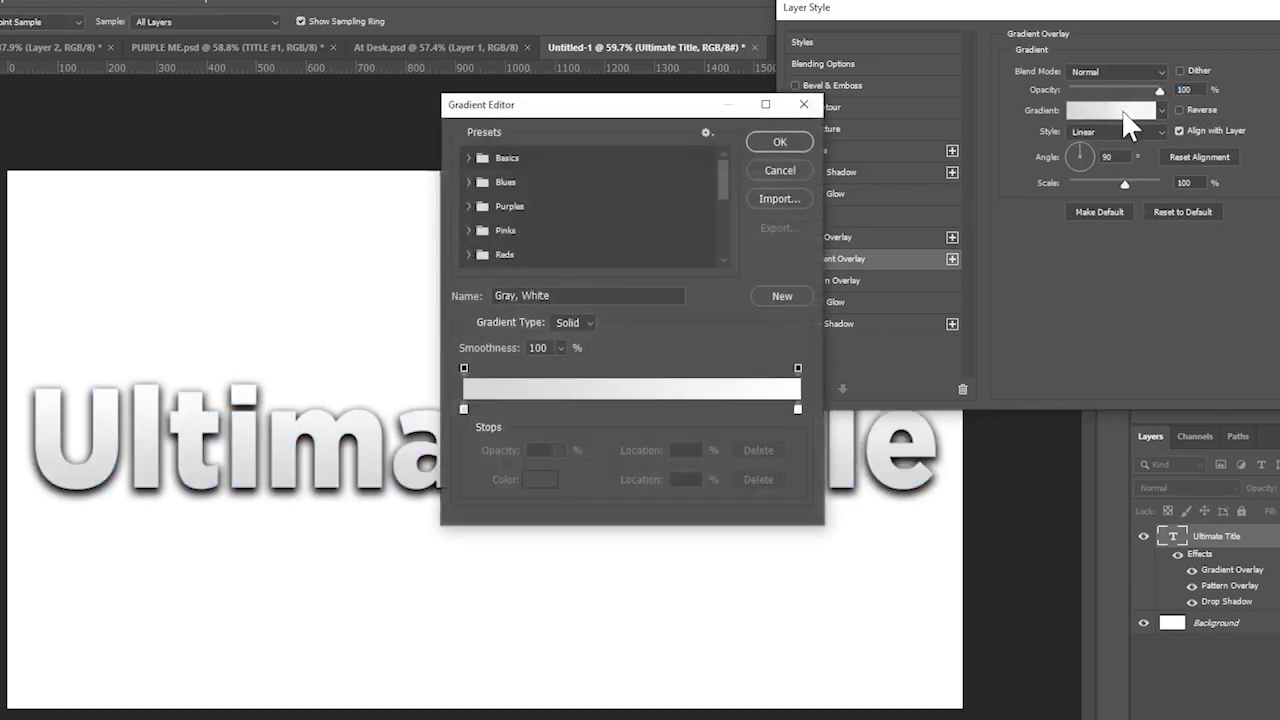
left_click(775, 170)
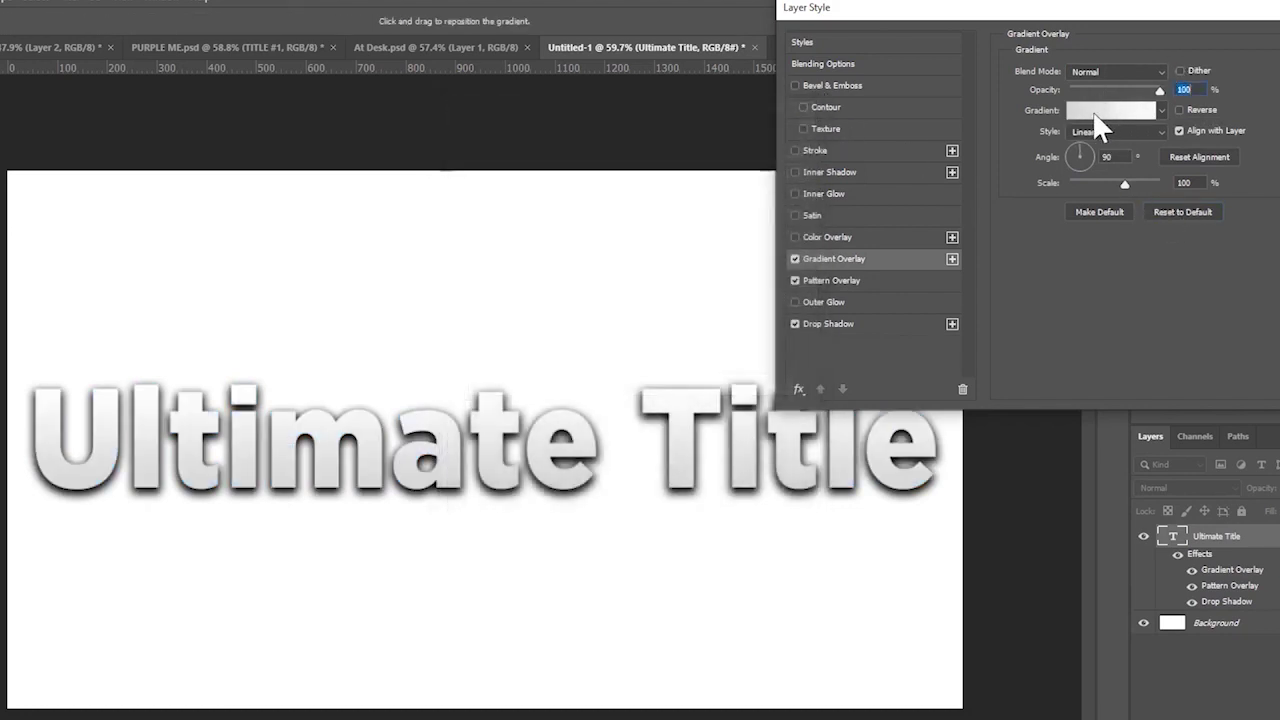
left_click(1094, 111)
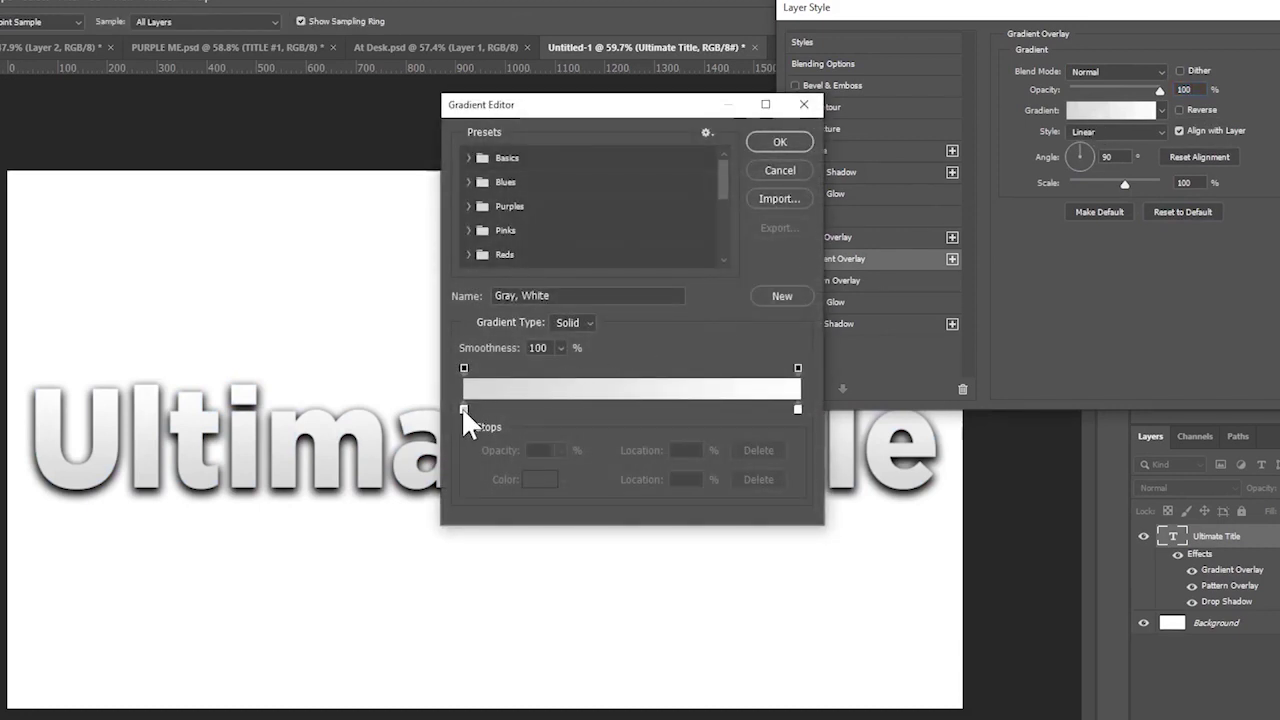
double_click(463, 409)
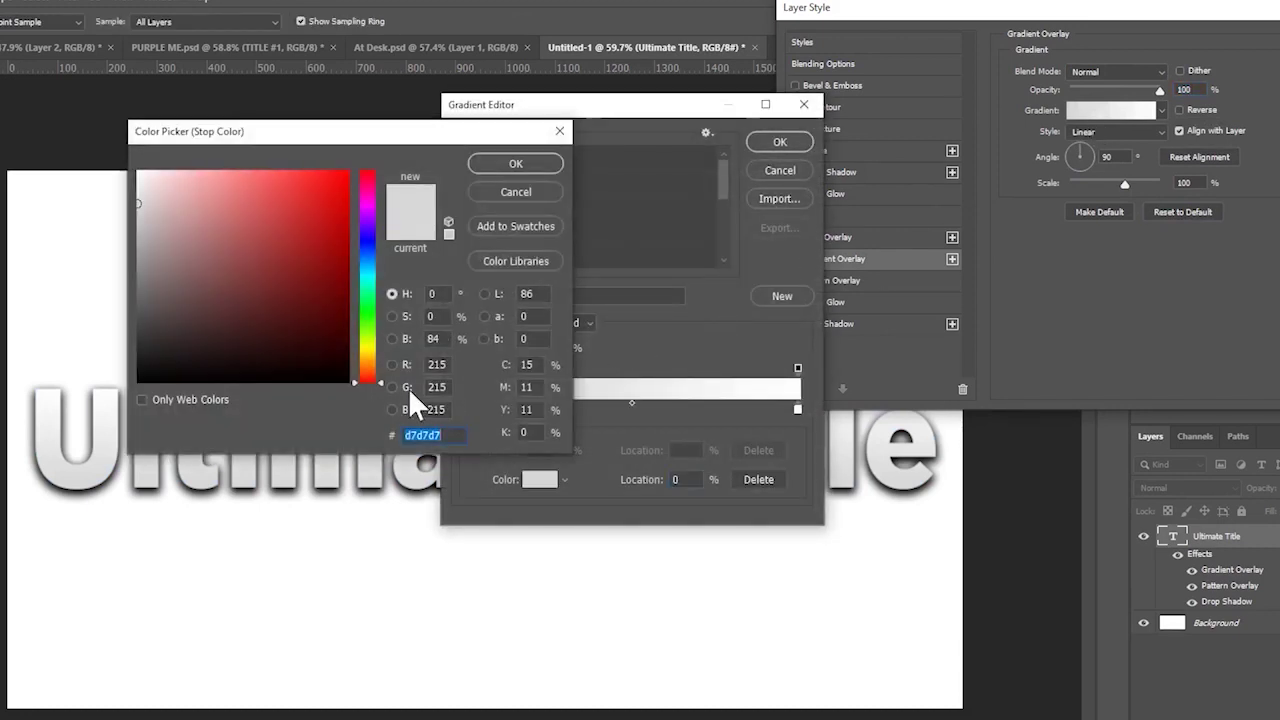
mouse_move(272, 318)
left_mouse_down()
mouse_move(222, 290)
mouse_move(100, 440)
mouse_move(110, 432)
left_mouse_up()
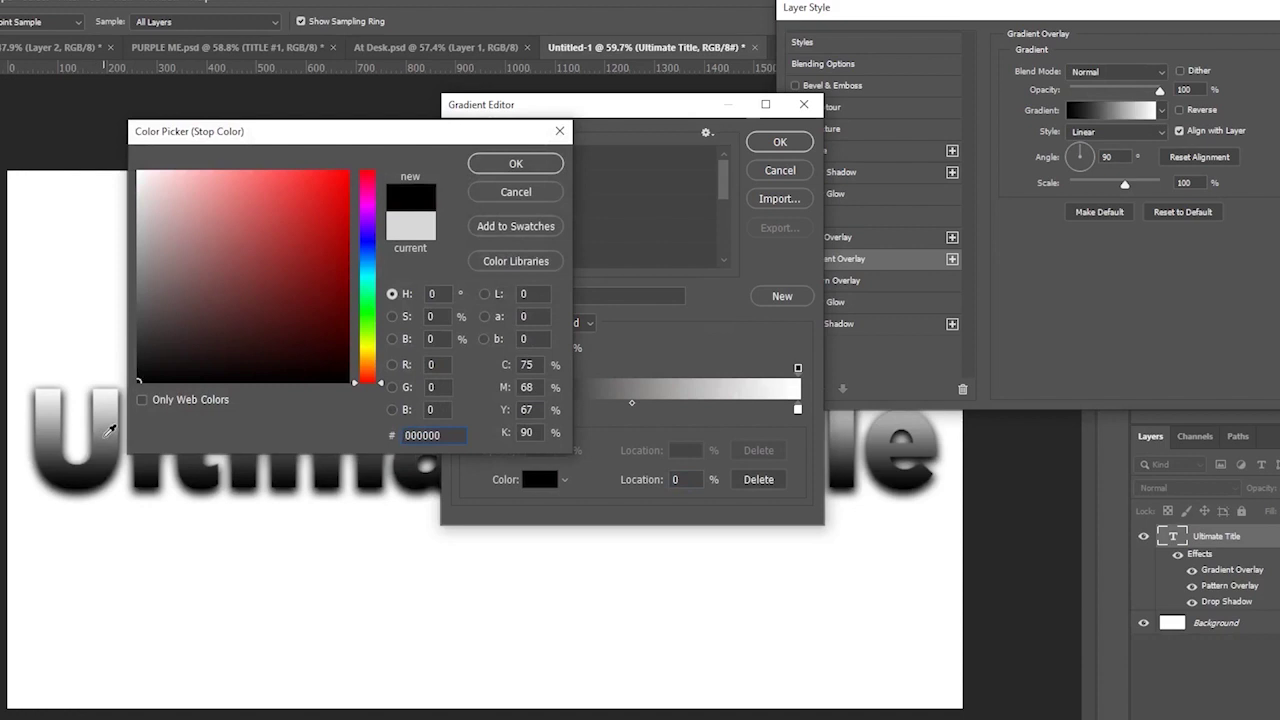
key("Return")
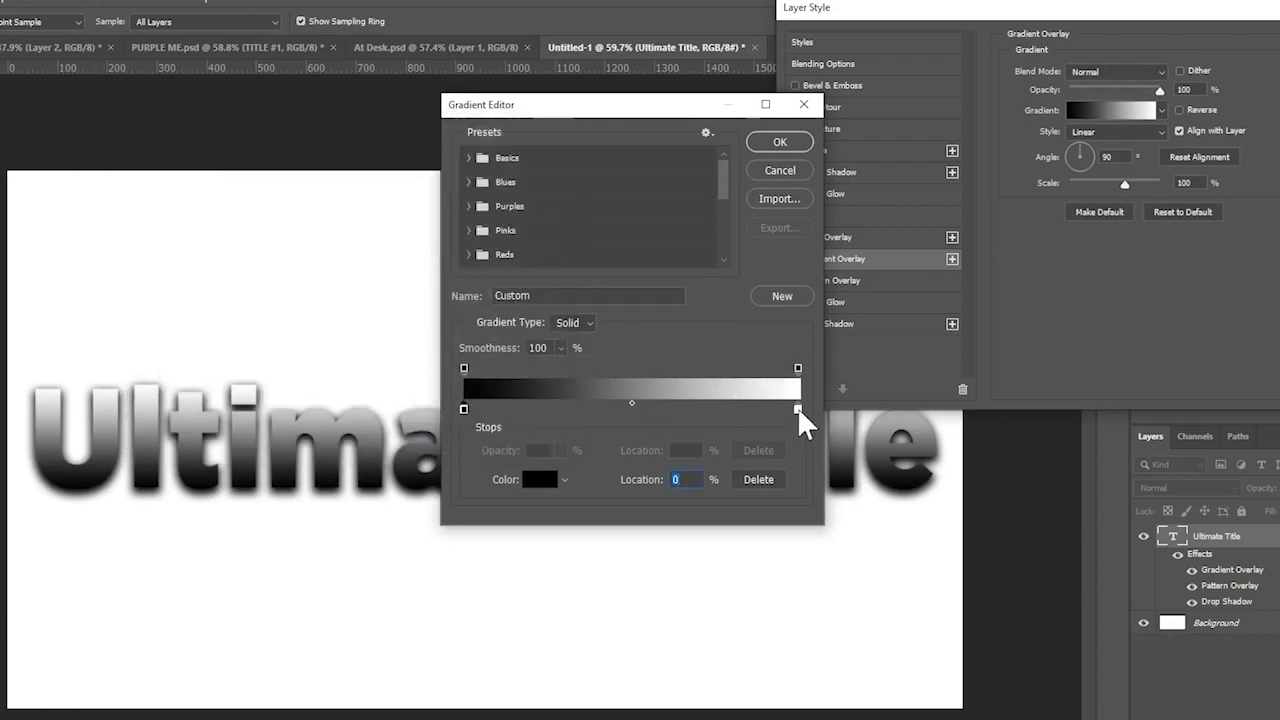
left_click(797, 143)
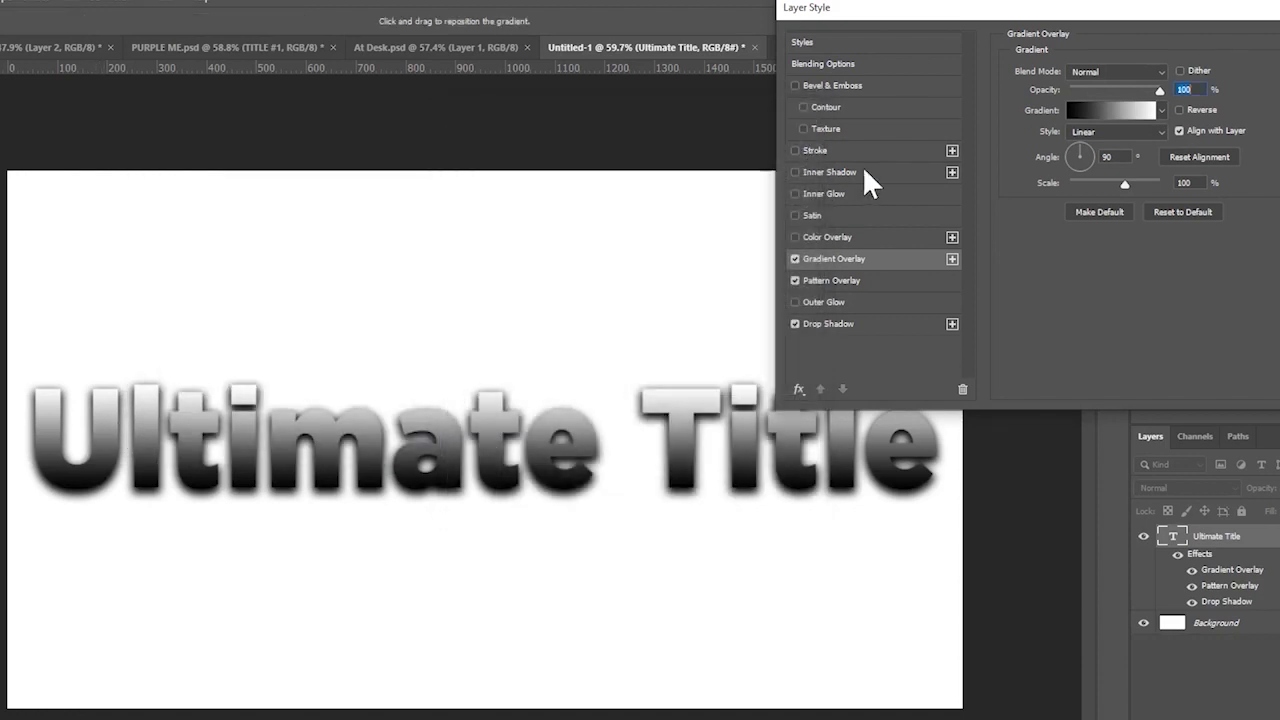
- Blend the gradient overlay in Soft Light and compare the title with it off and on
left_click(1116, 70)
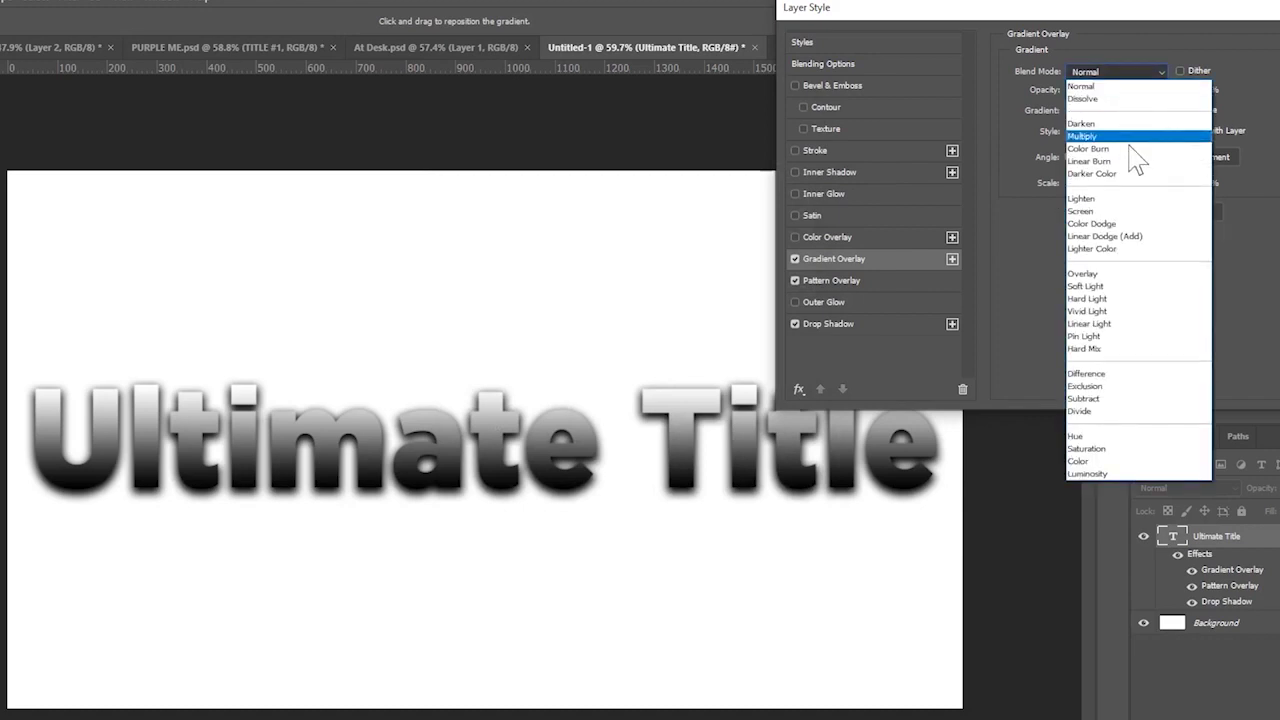
left_click(1088, 286)
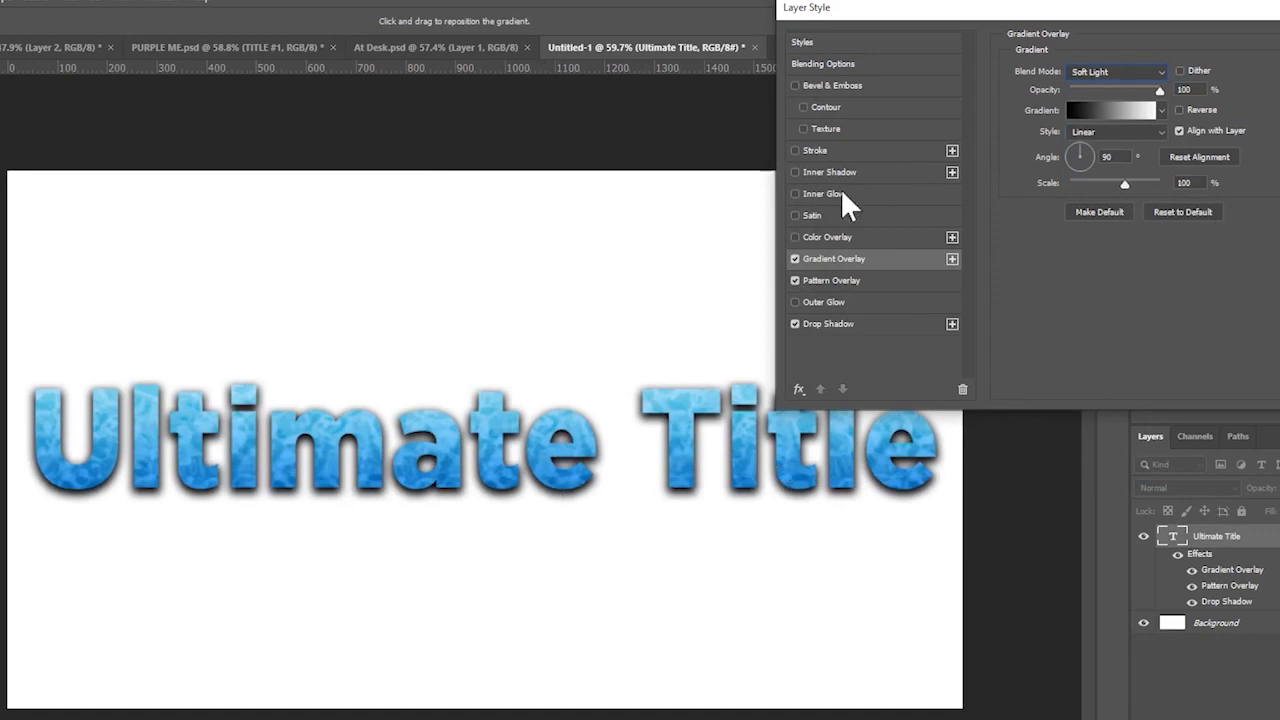
left_click(794, 258)
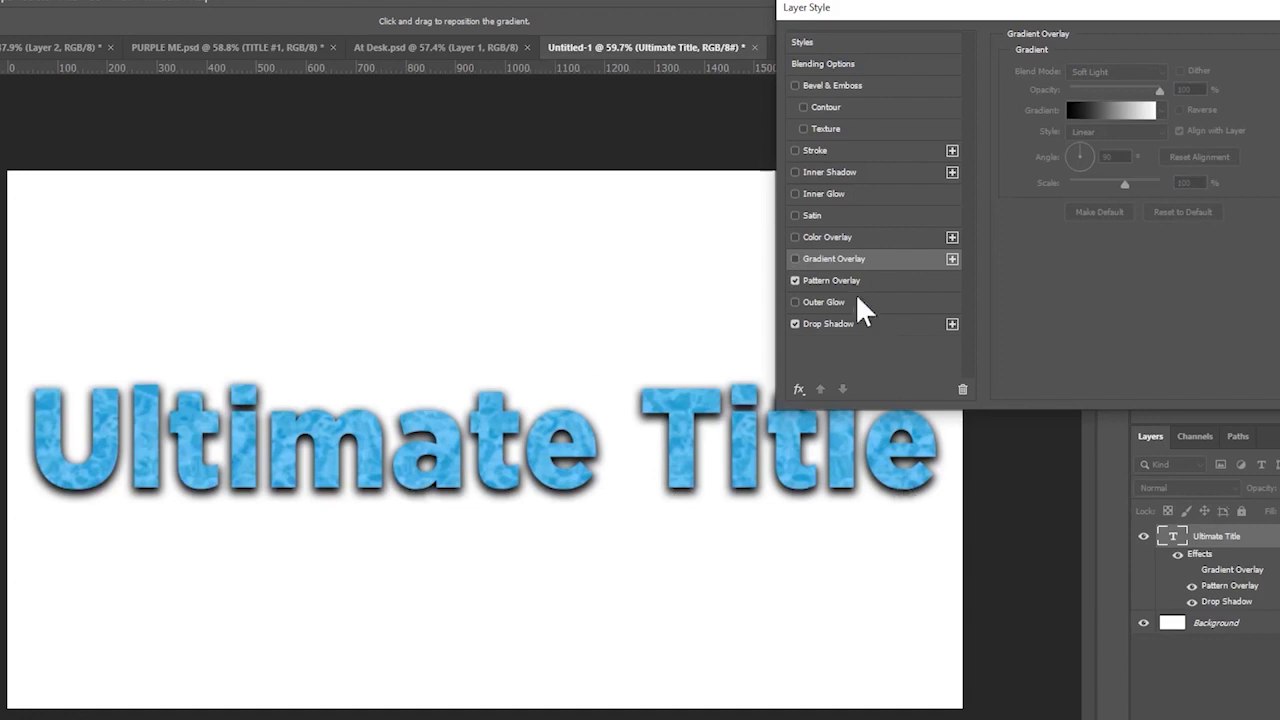
left_click(794, 258)
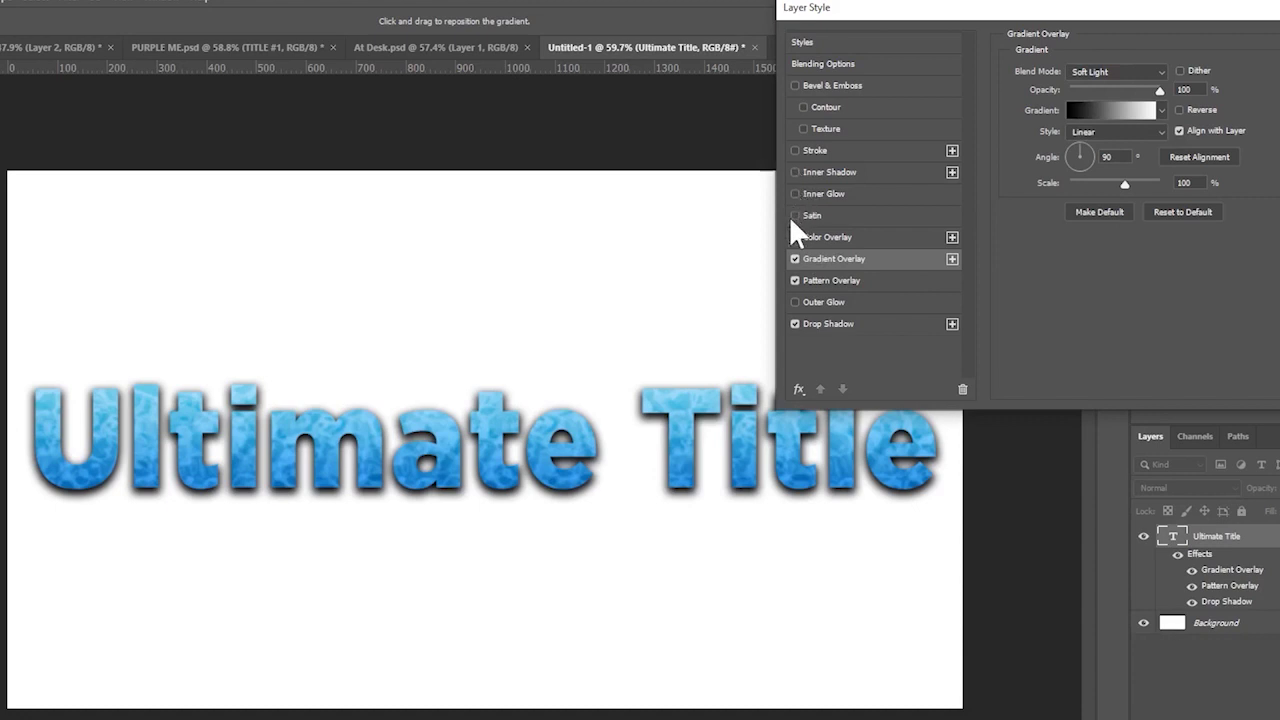
- Enable Inner Shadow at a 120° angle and compare the title with it off and on
left_click(795, 172)
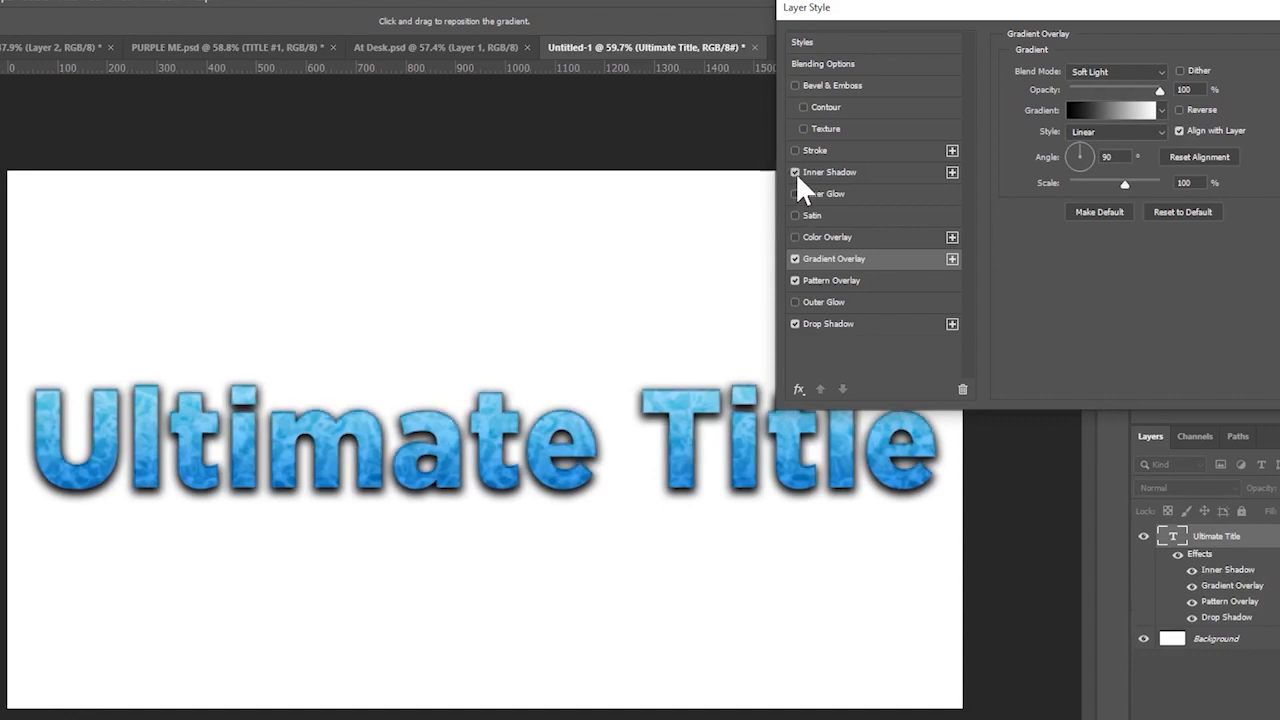
left_click(844, 172)
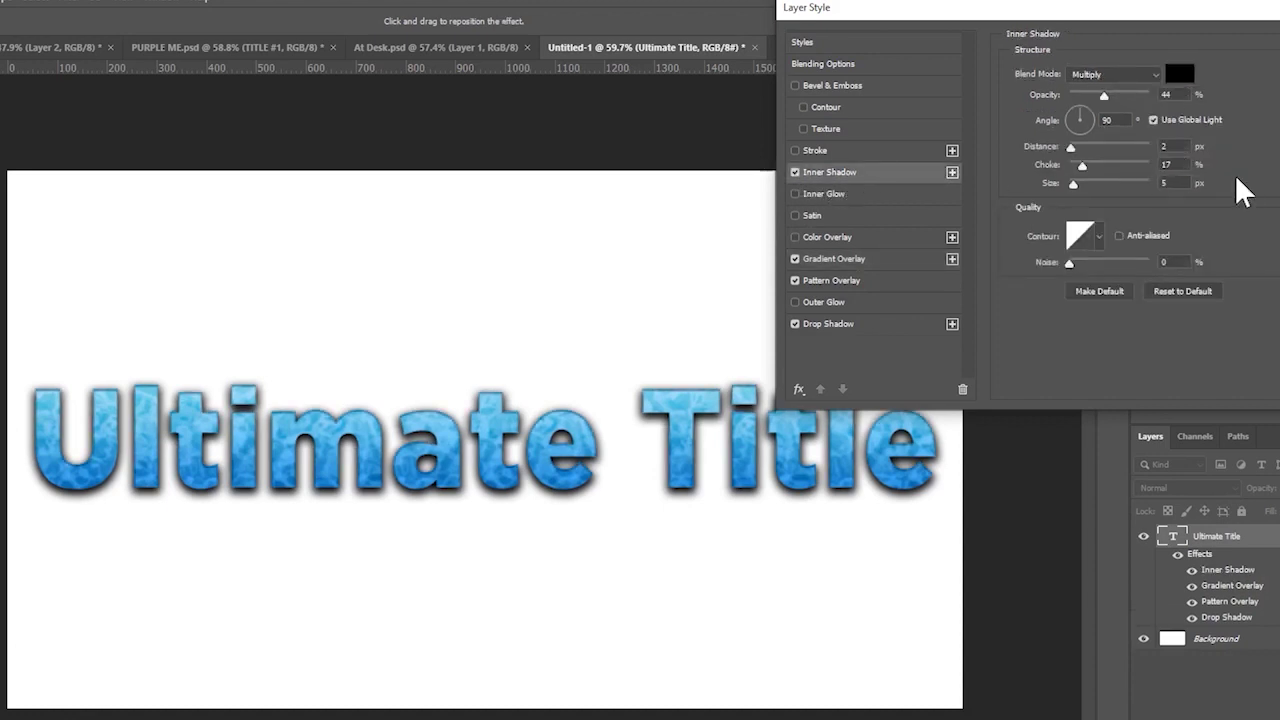
left_click_drag(1085, 113, 1075, 106)
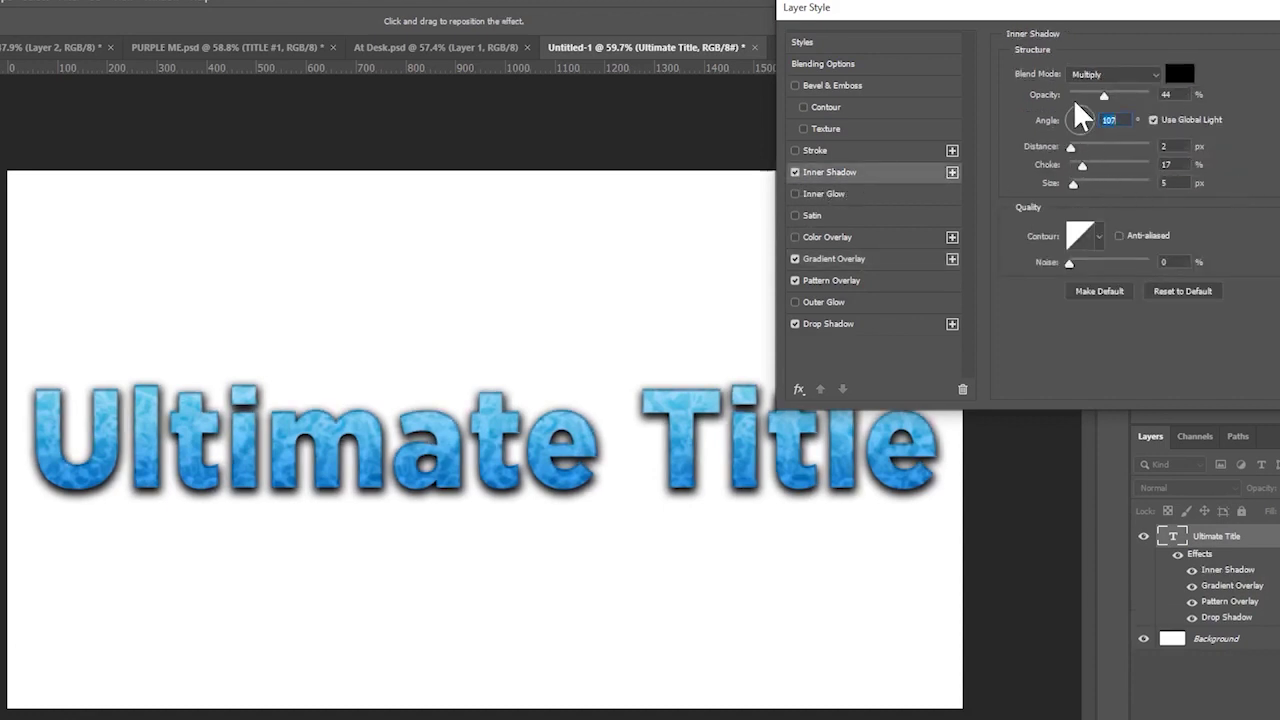
type("120")
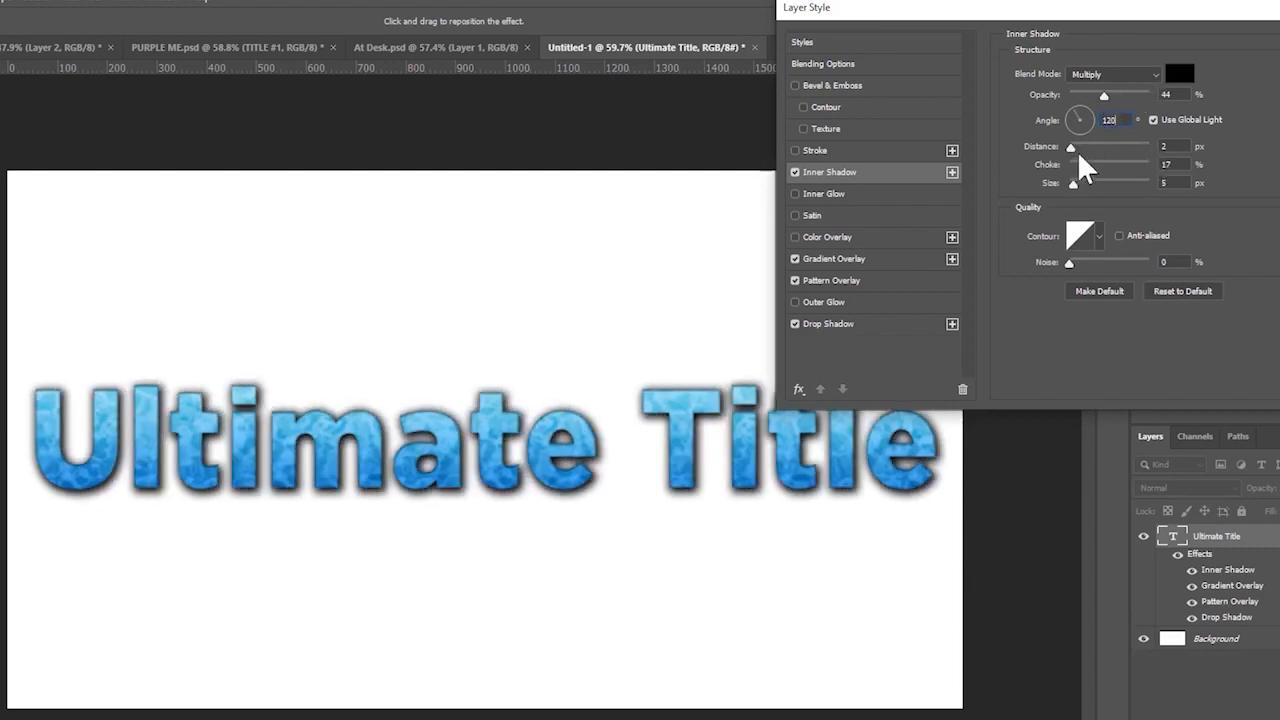
left_click_drag(1071, 148, 1068, 148)
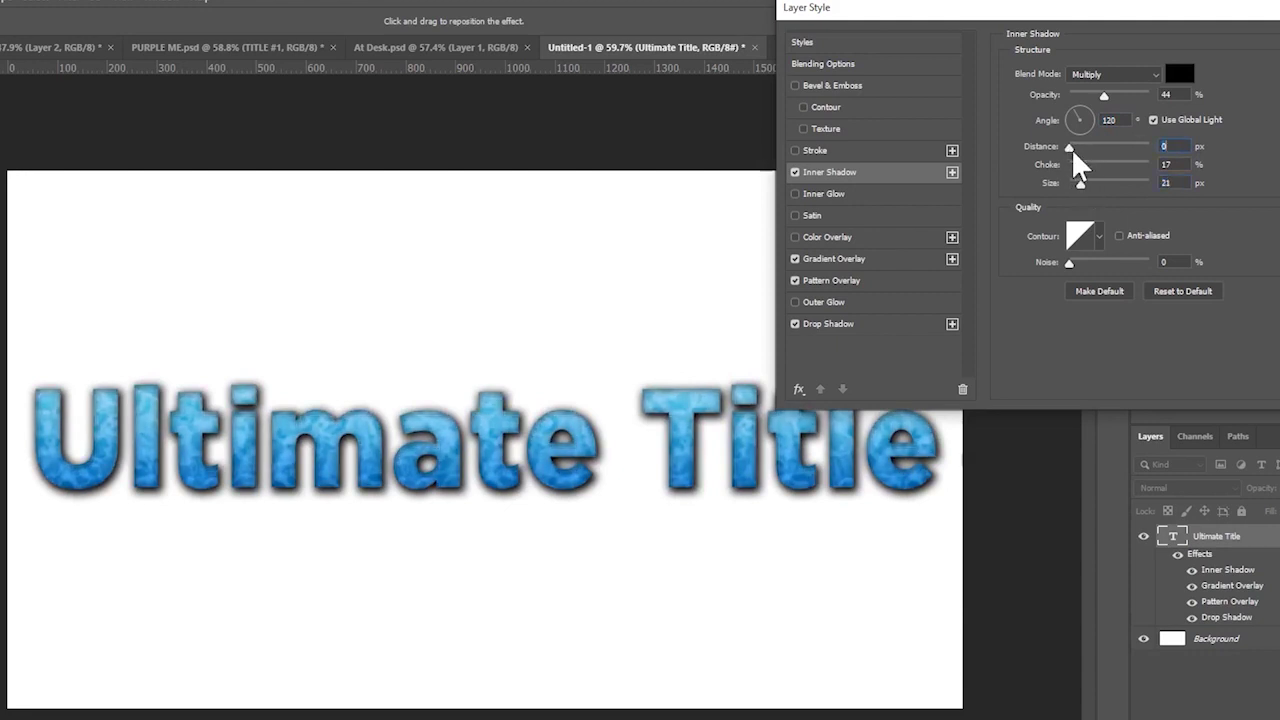
left_click(795, 173)
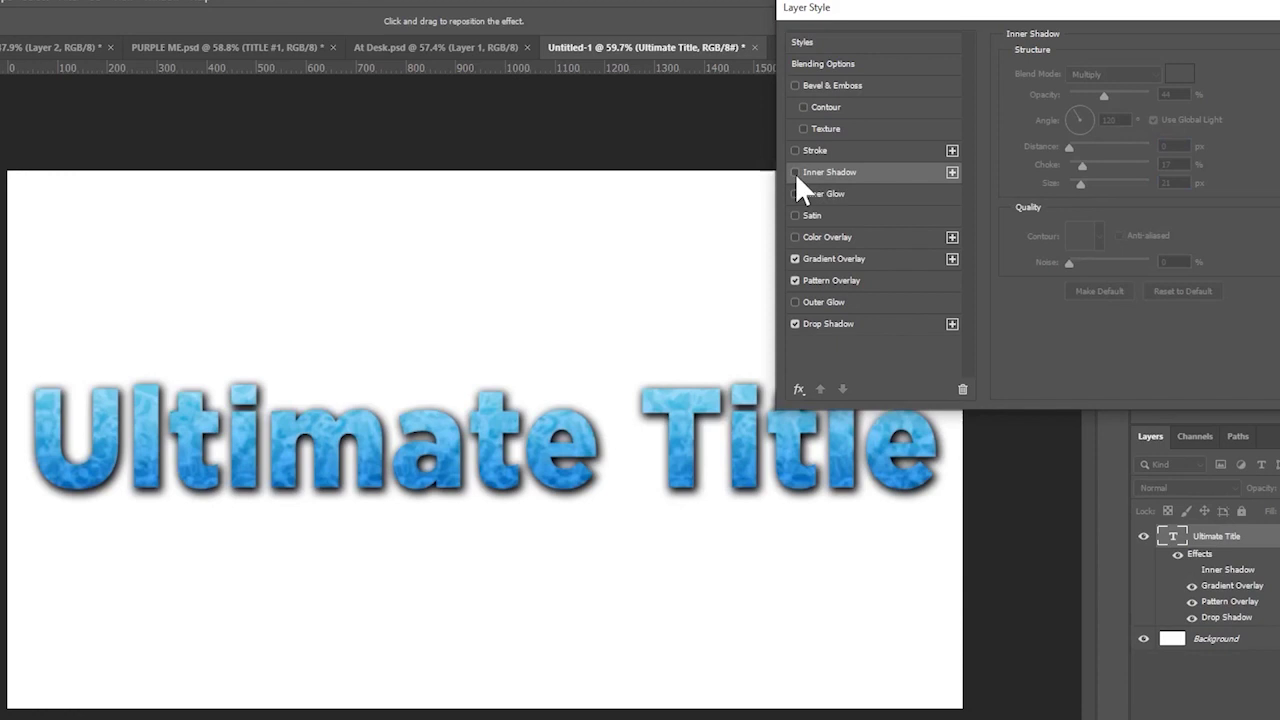
left_click(795, 173)
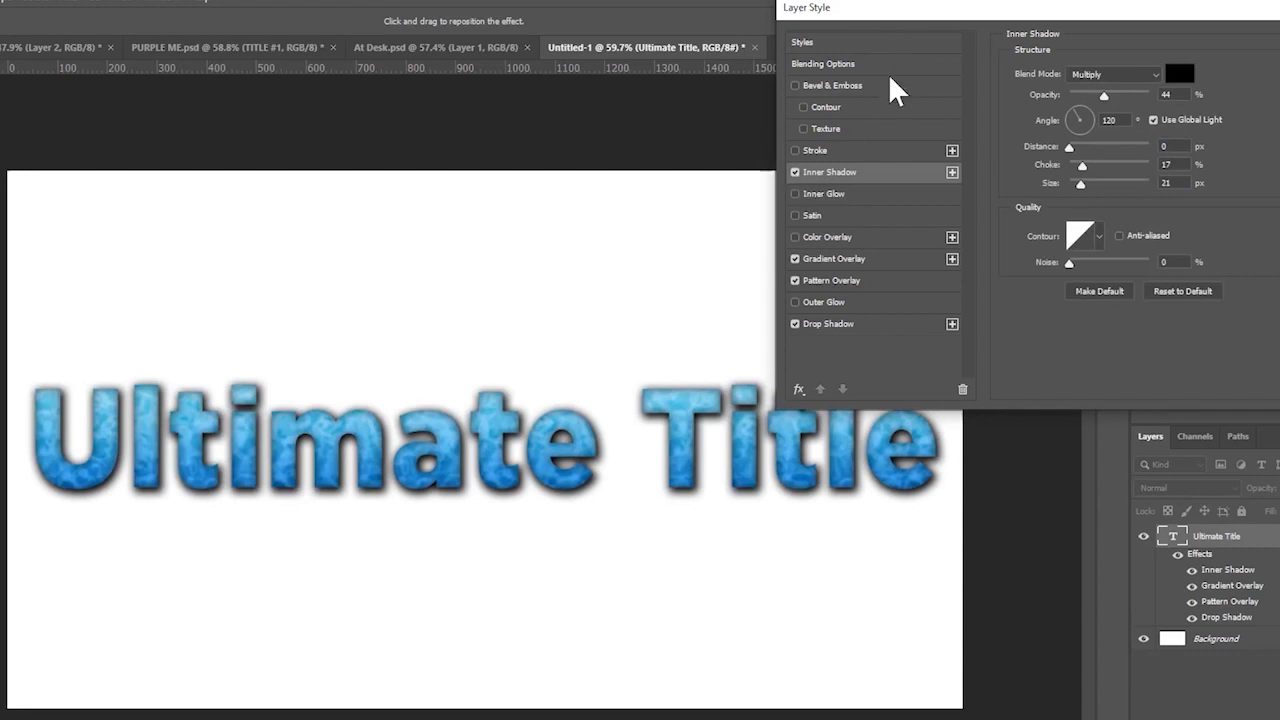
left_click(795, 173)
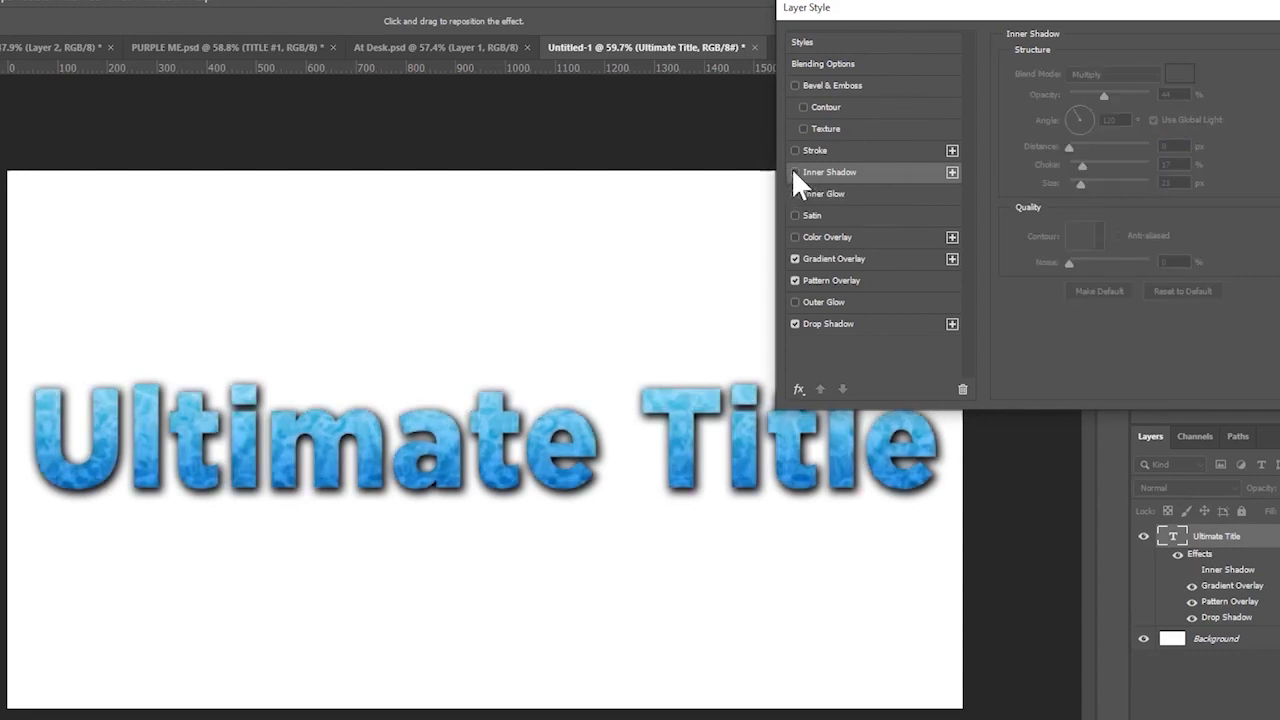
left_click(795, 173)
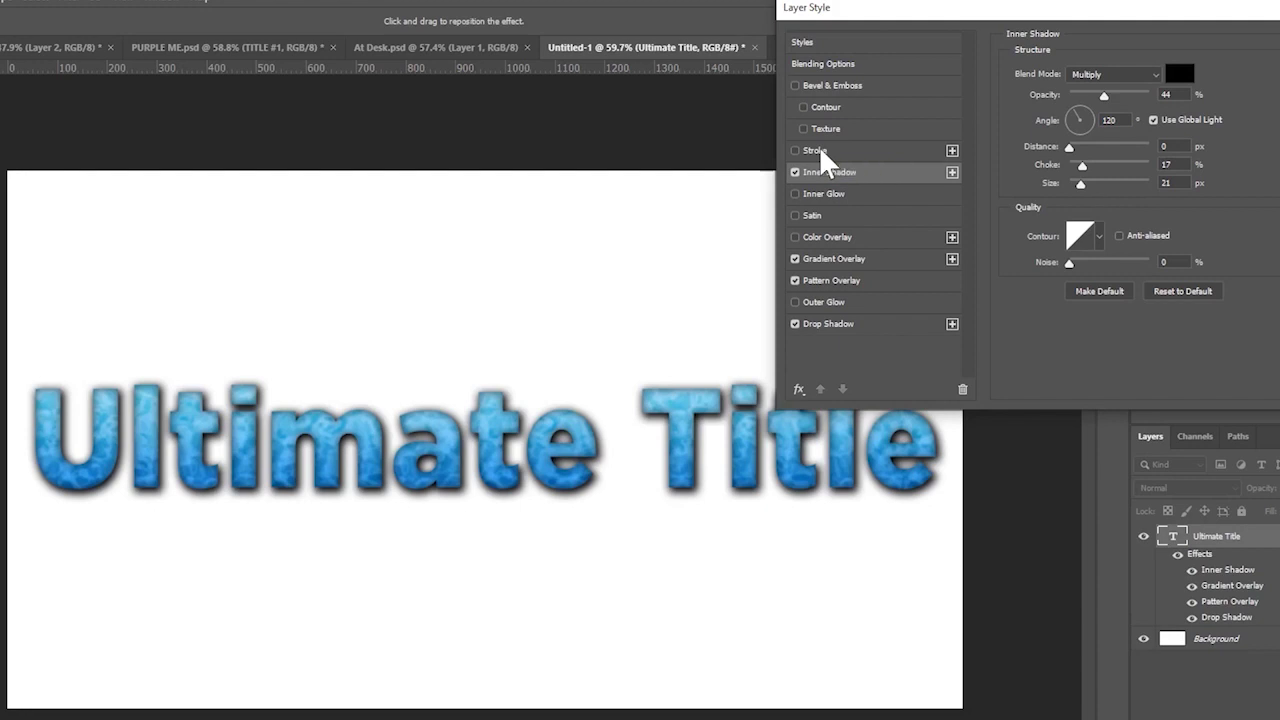
- Try extreme choke, distance and size, then reset and settle on 32% choke, 16 px size
left_click_drag(929, 10, 918, 3)
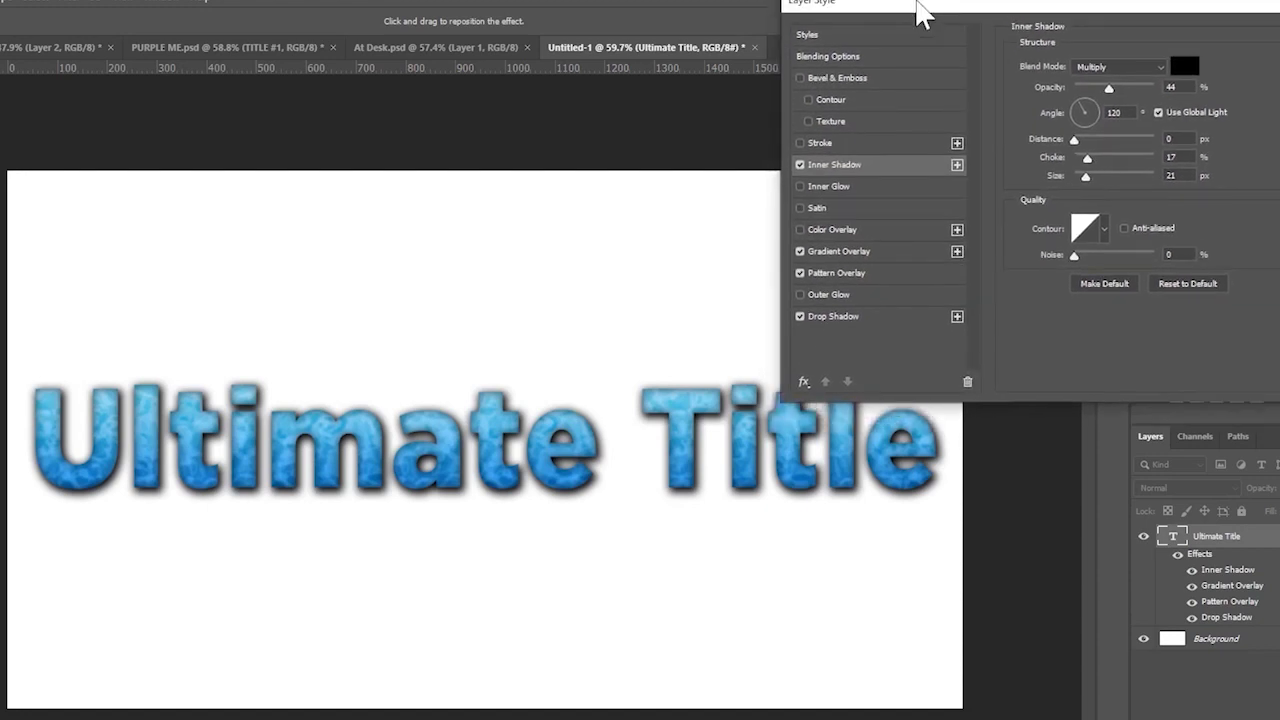
left_click_drag(1088, 158, 1150, 176)
left_click(1135, 139)
left_click(1127, 175)
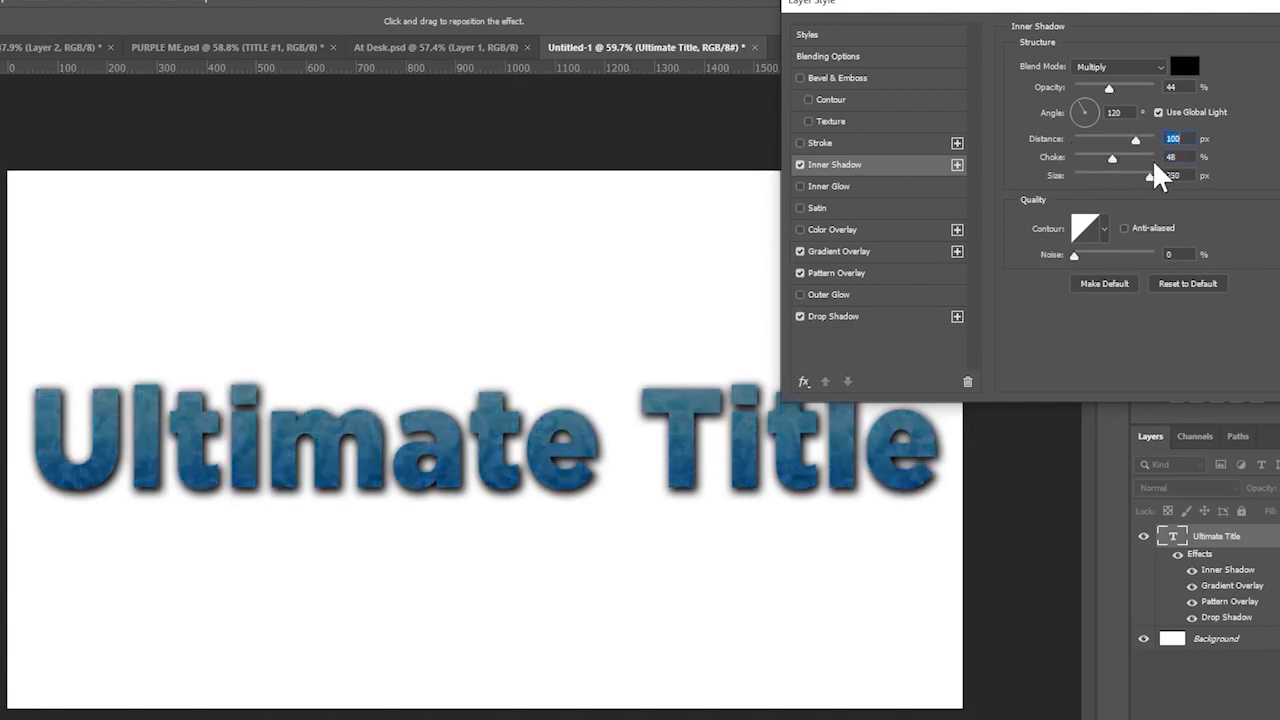
left_click(1199, 281)
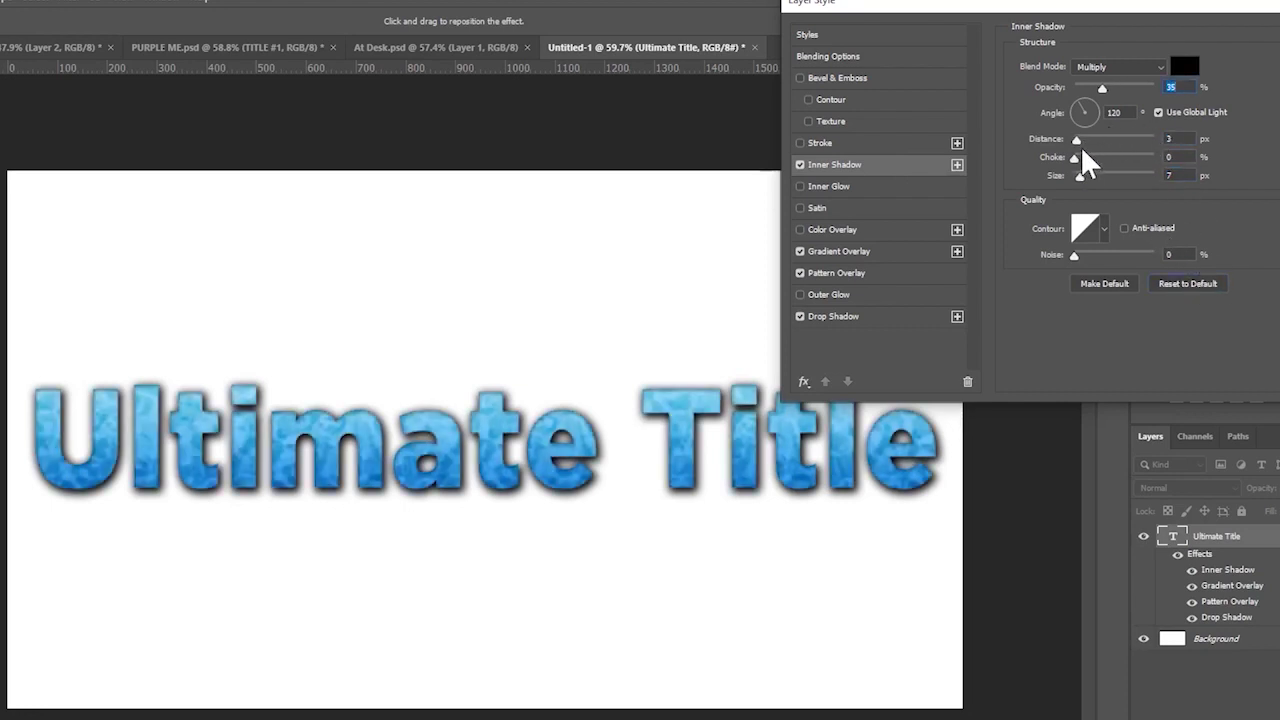
left_click_drag(1088, 158, 1074, 139)
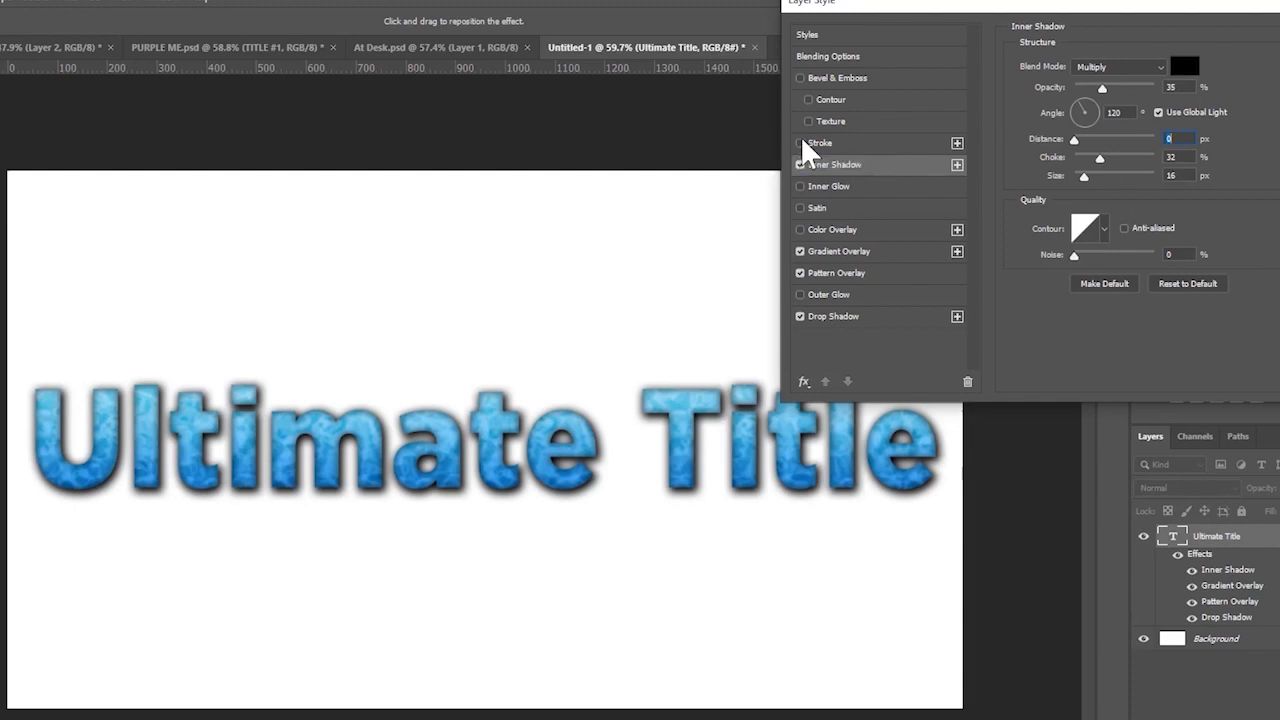
- Add a 10 px white outside stroke and raise the drop shadow to 36% spread, 35 px size
left_click(800, 143)
left_click(851, 143)
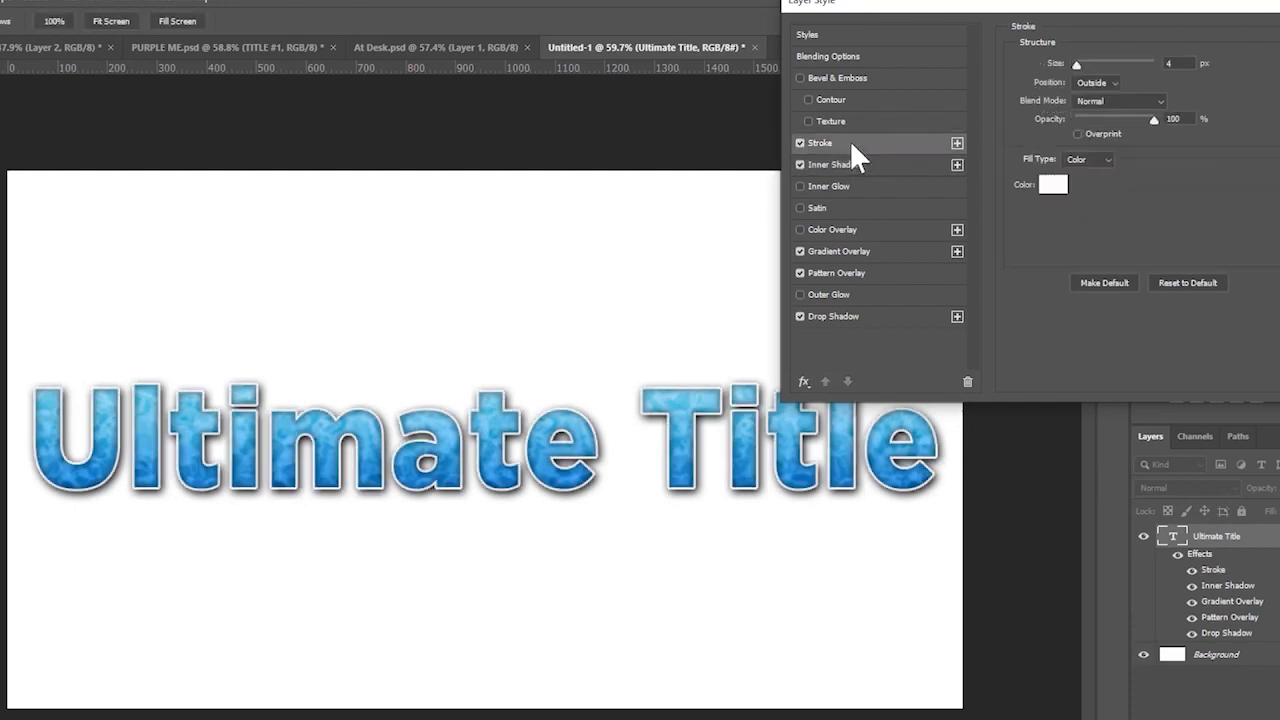
left_click_drag(1075, 61, 1077, 64)
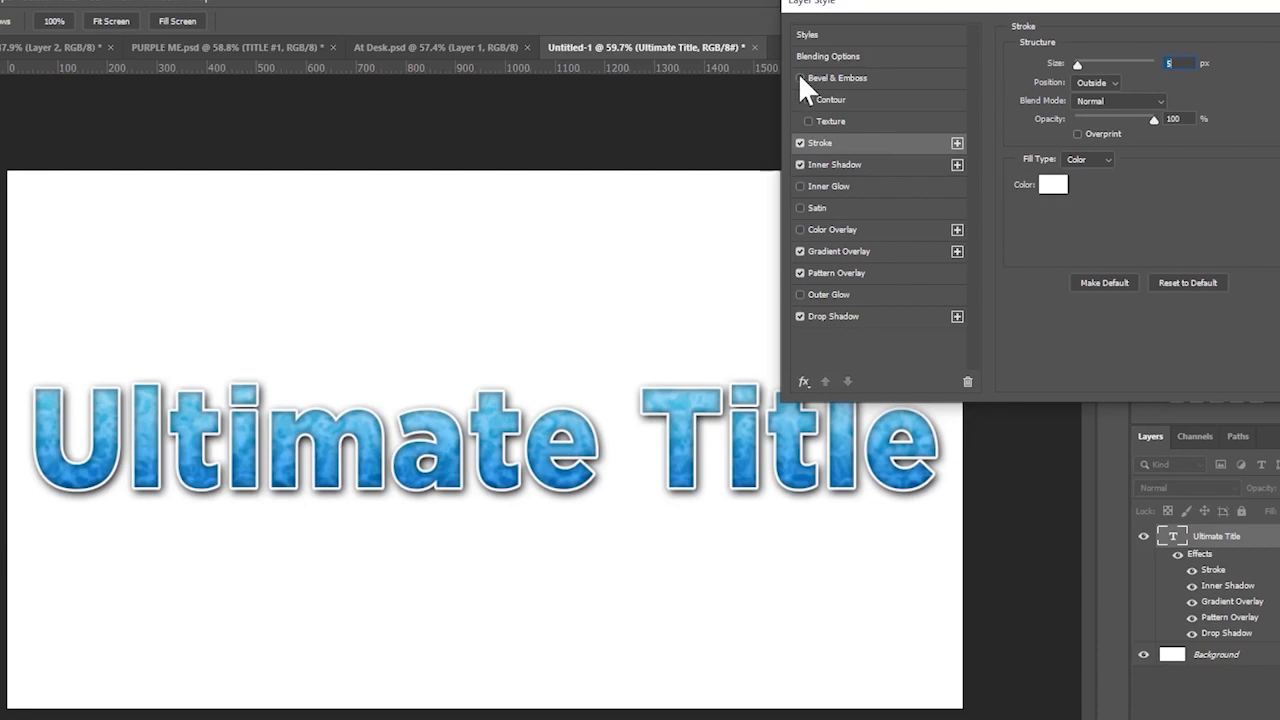
left_click(1080, 63)
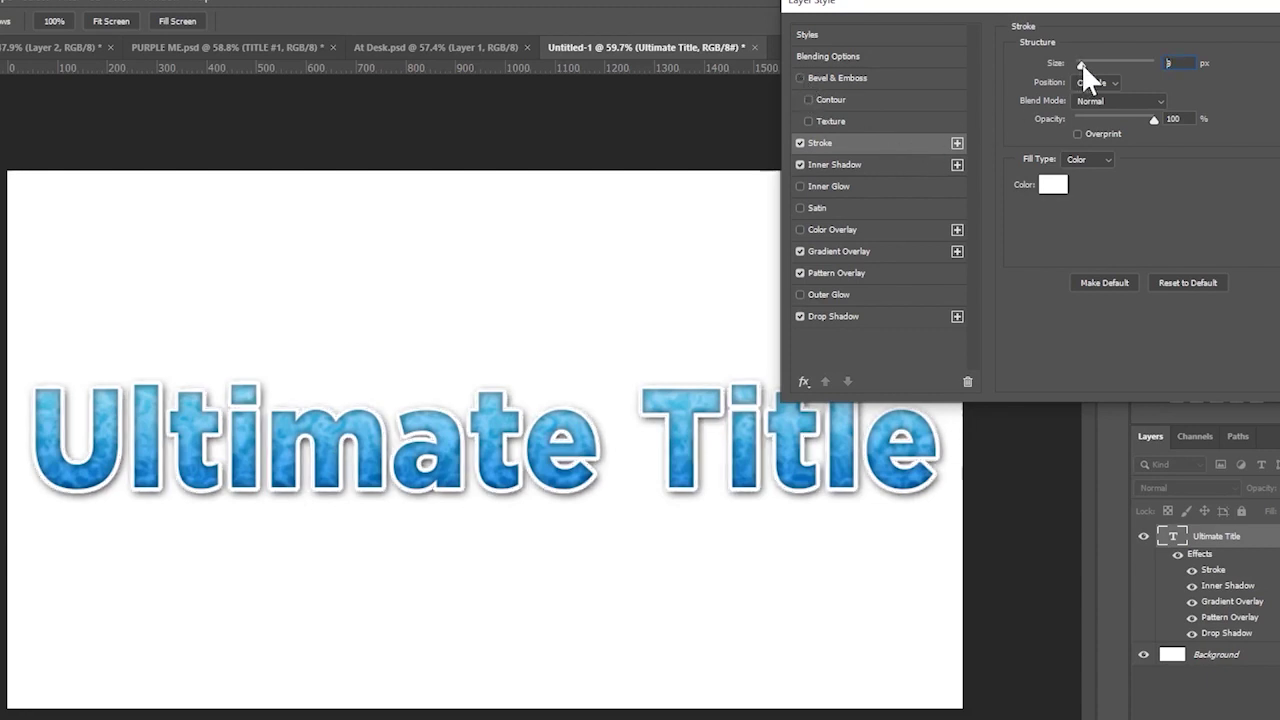
left_click_drag(1081, 63, 1082, 63)
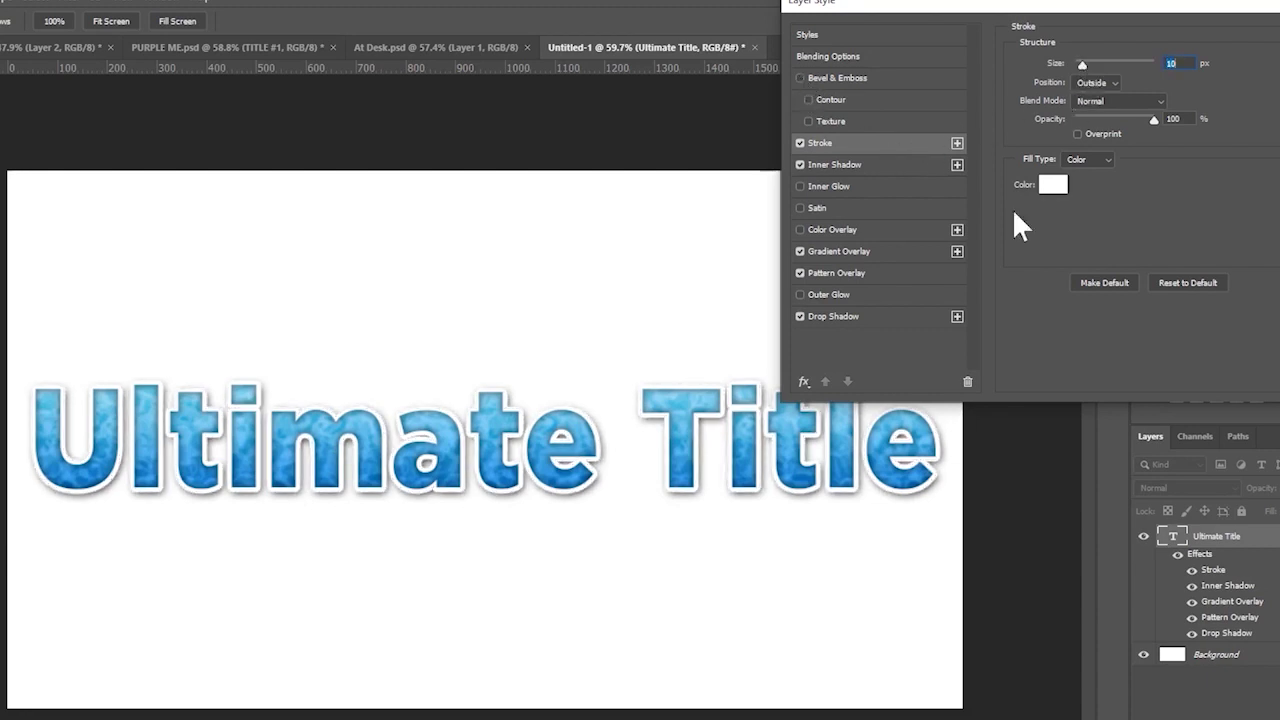
left_click(846, 320)
mouse_move(1093, 160)
left_mouse_down()
mouse_move(1106, 163)
mouse_move(1090, 175)
left_mouse_up()
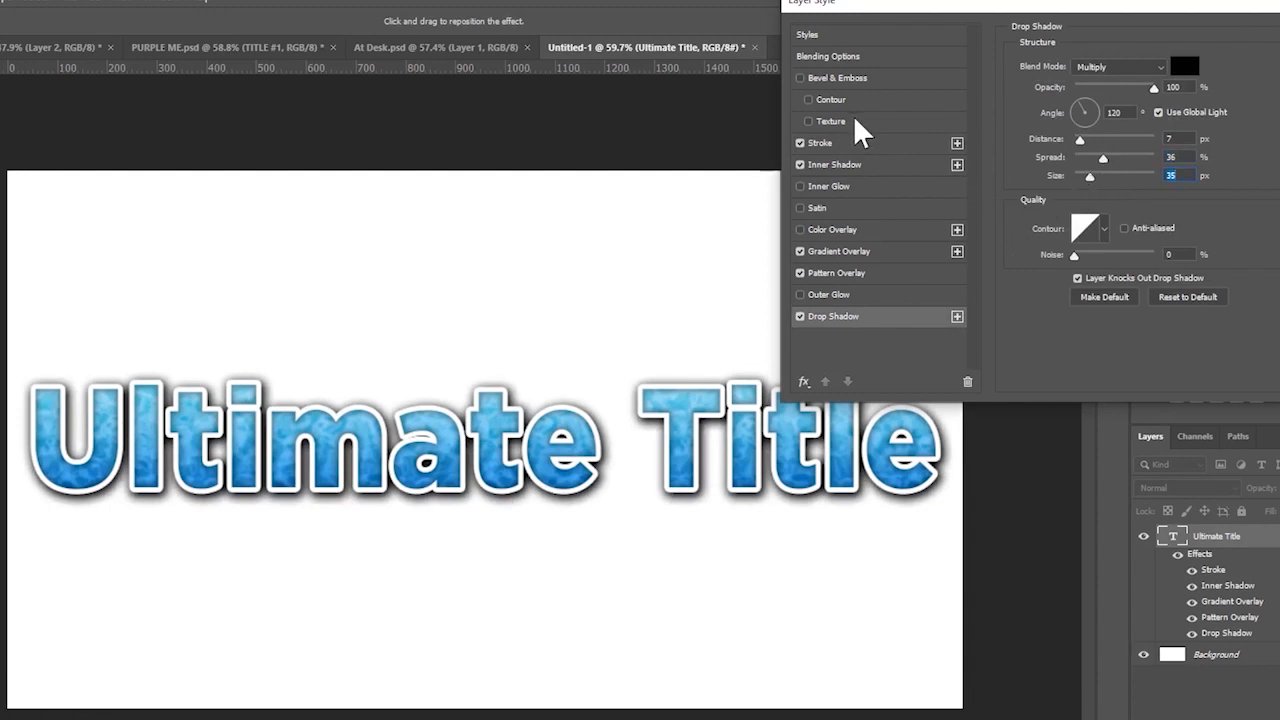
- Add Bevel & Emboss to the title using the Stroke Emboss style at 6 px size
left_click(800, 79)
left_click(828, 80)
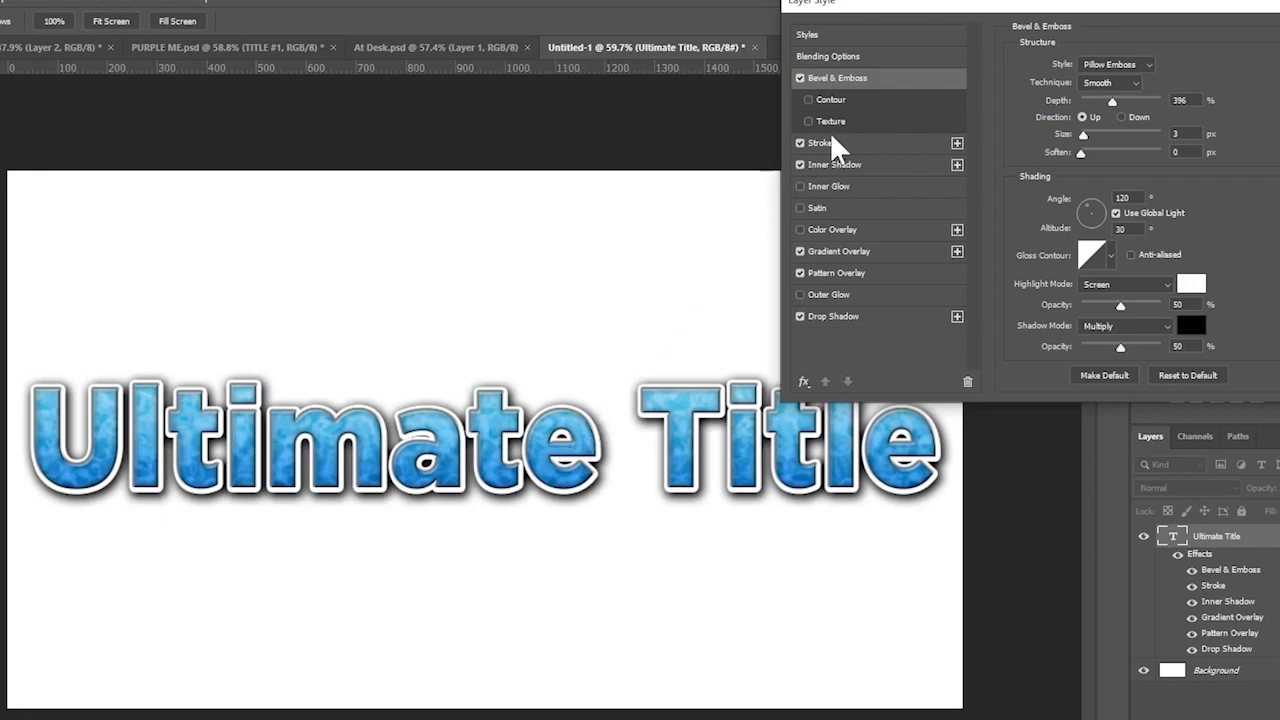
left_click(1139, 65)
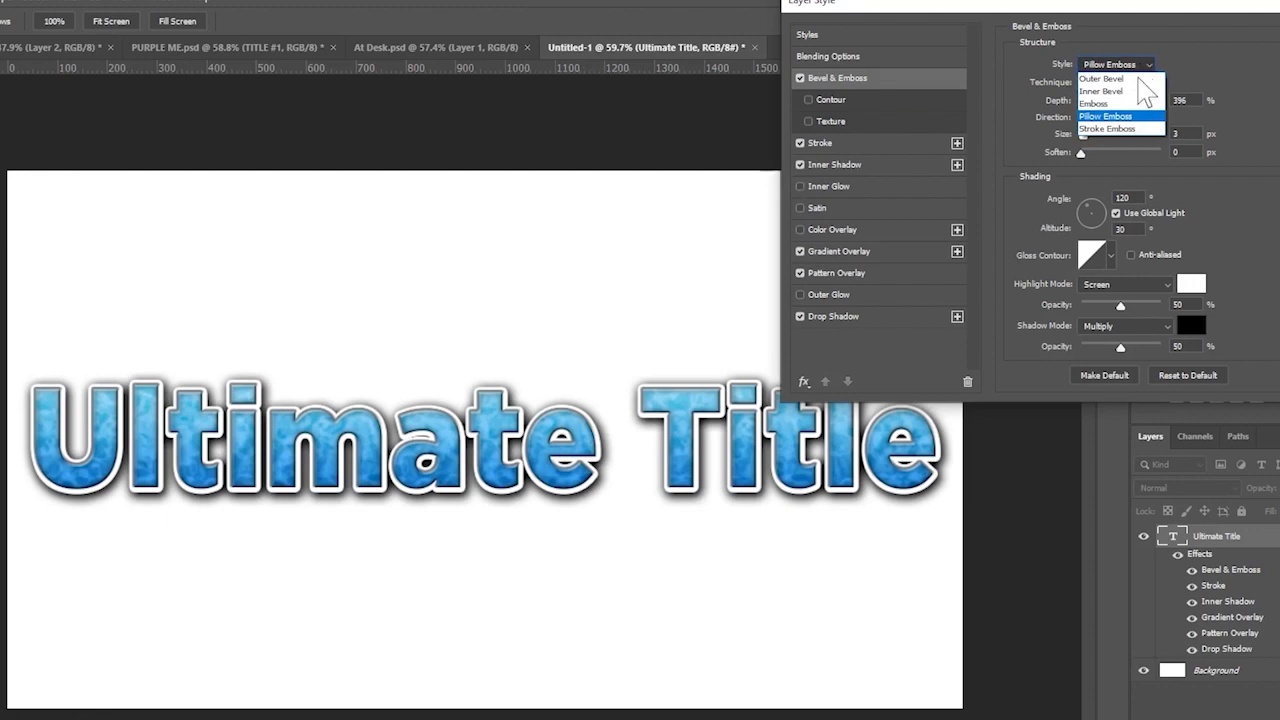
left_click(1120, 128)
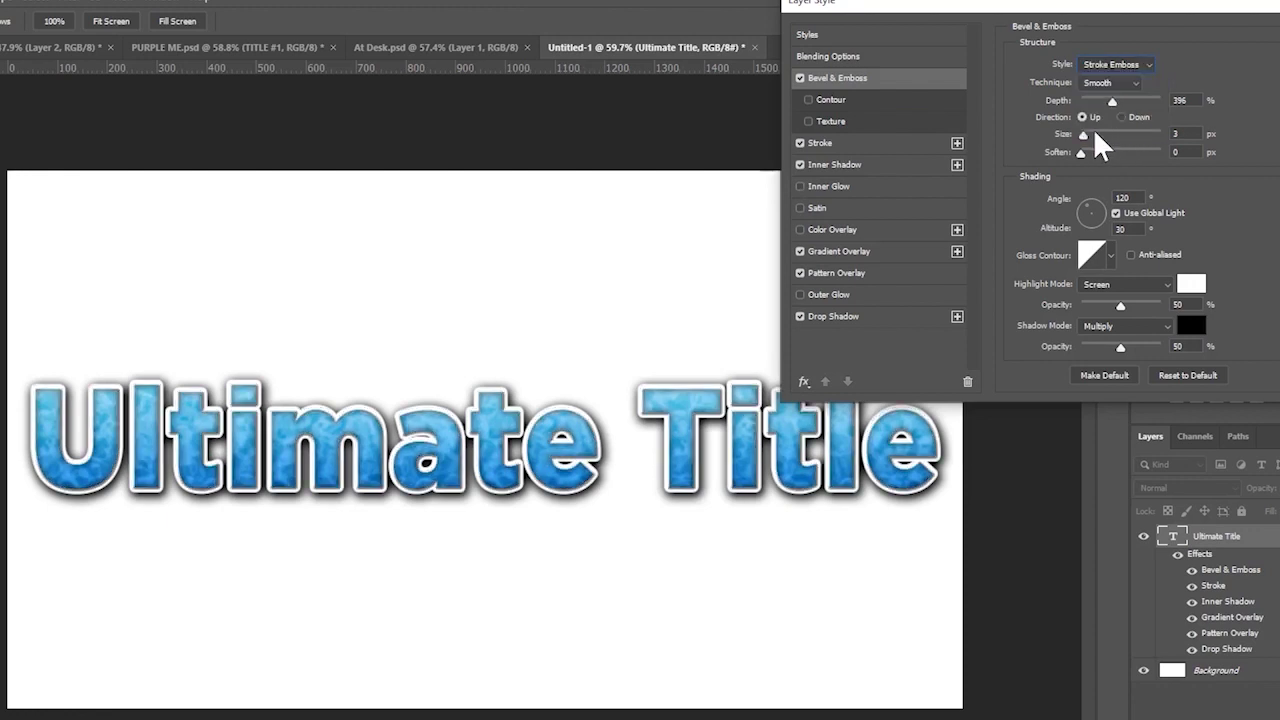
left_click_drag(1087, 131, 1088, 133)
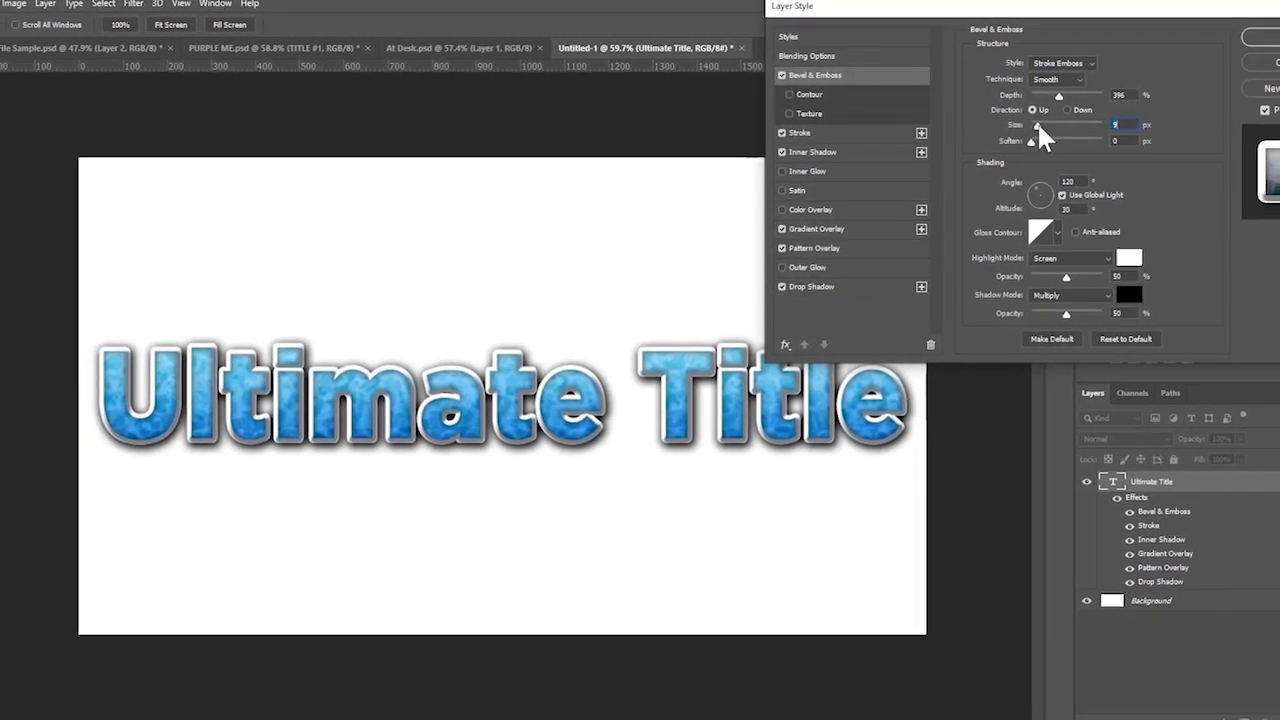
- Confirm the Layer Style changes, then duplicate Ultimate Title as 'Ultimate Title copy'
left_click(1257, 37)
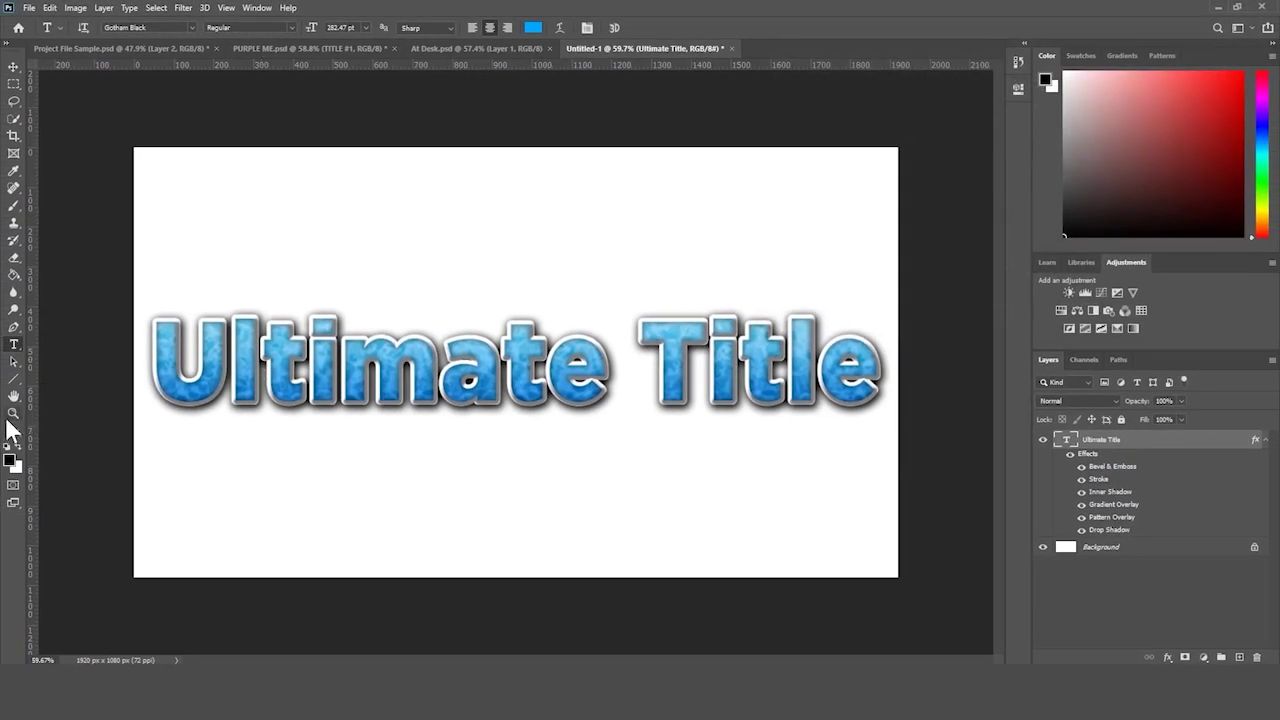
left_click(14, 412)
left_click_drag(394, 326, 382, 414)
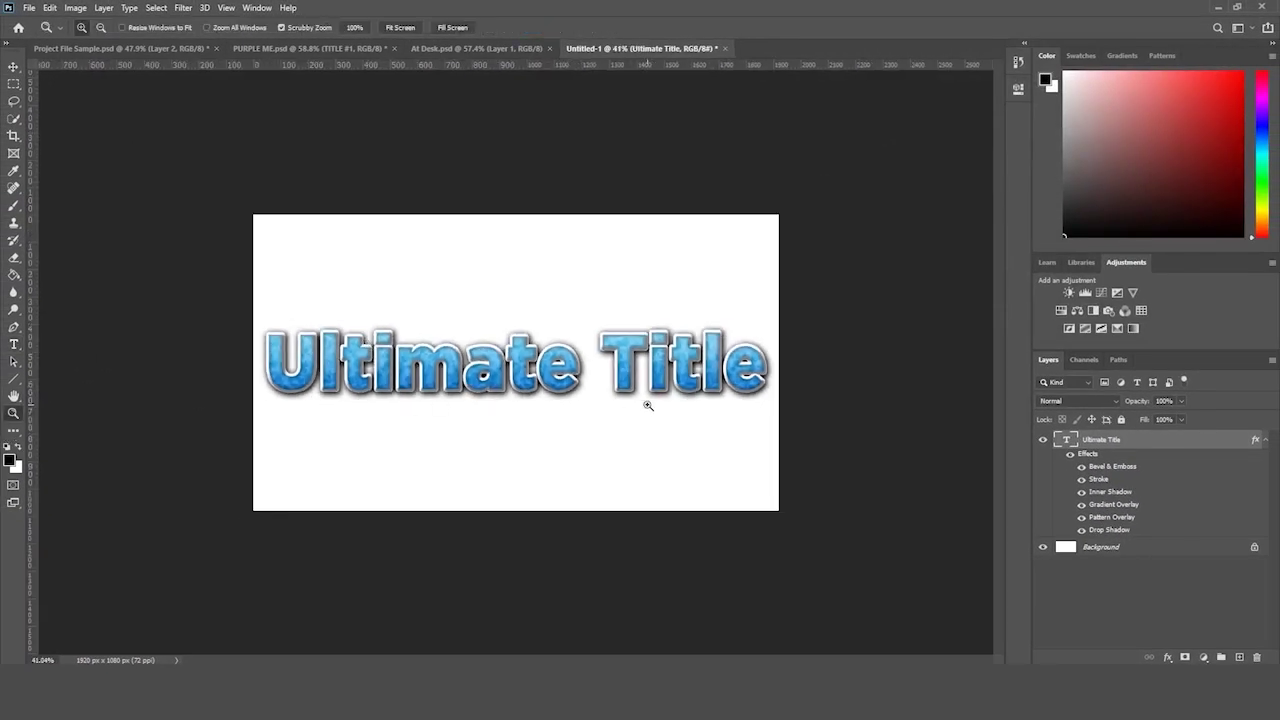
left_click_drag(745, 282, 745, 291)
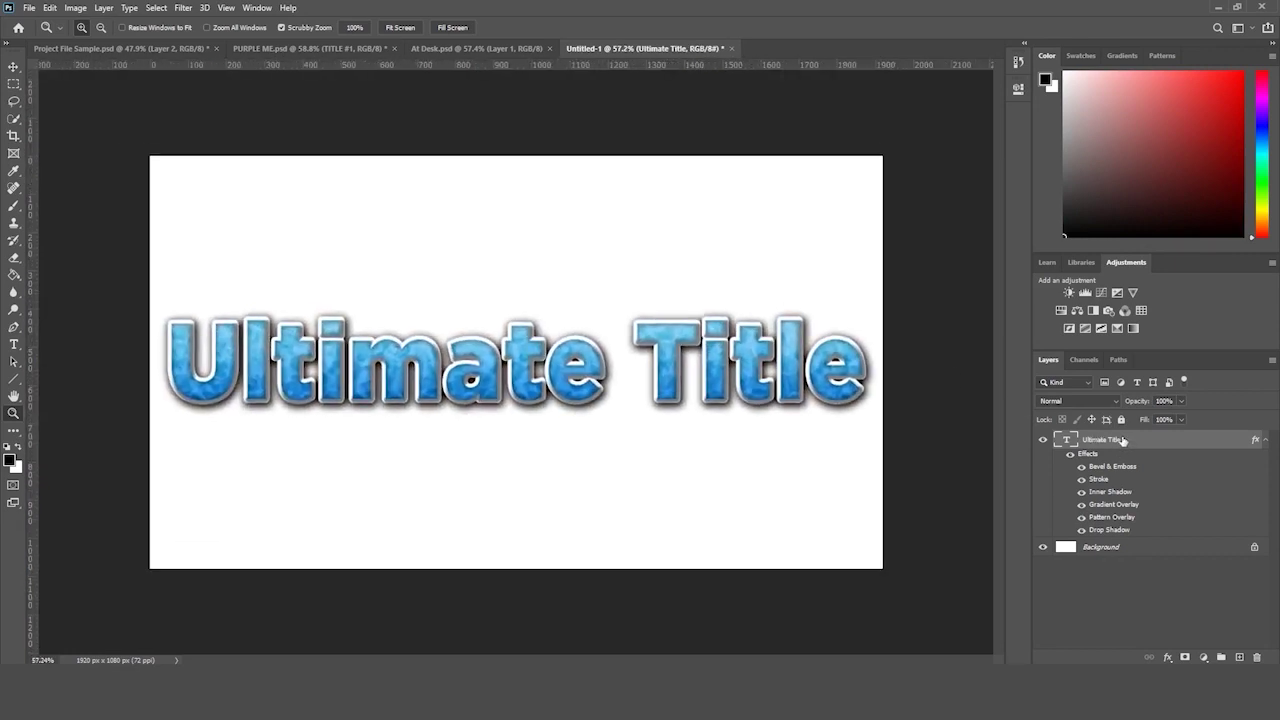
left_click_drag(1125, 441, 1232, 691)
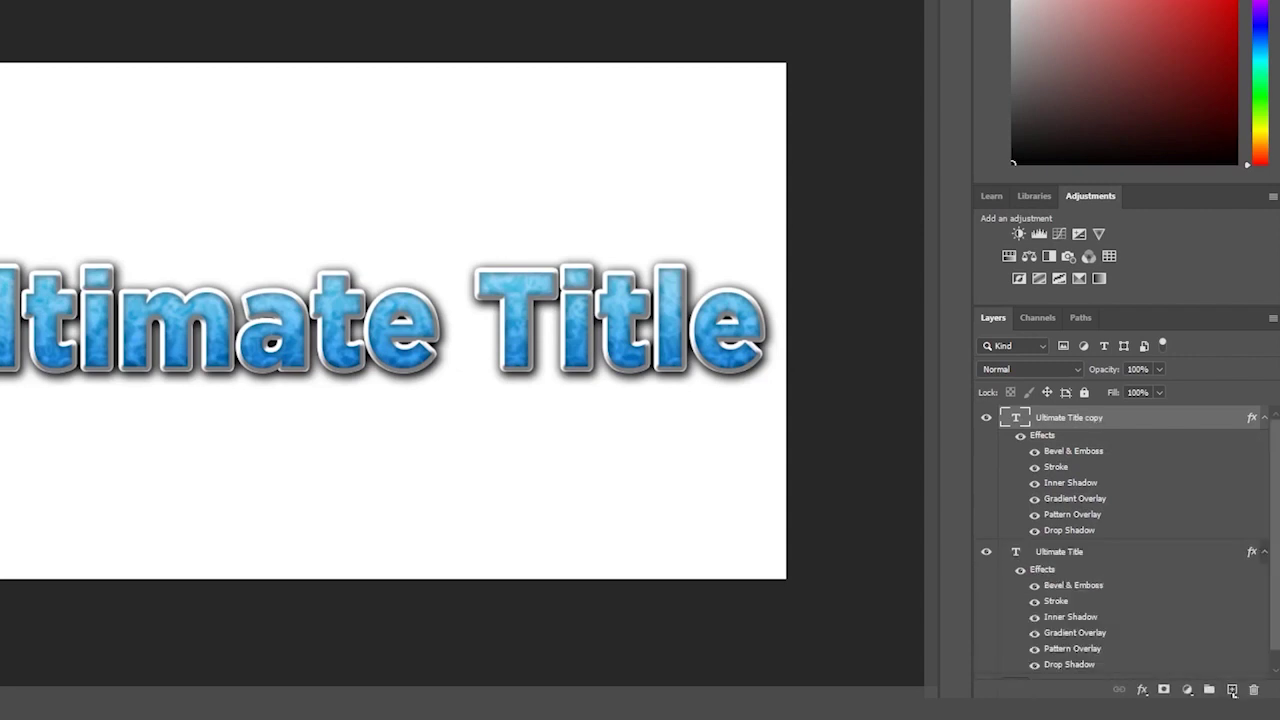
- Move the Ultimate Title copy up so it sits above the original title
scroll(1088, 552, "down", 1)
scroll(1088, 552, "up", 2)
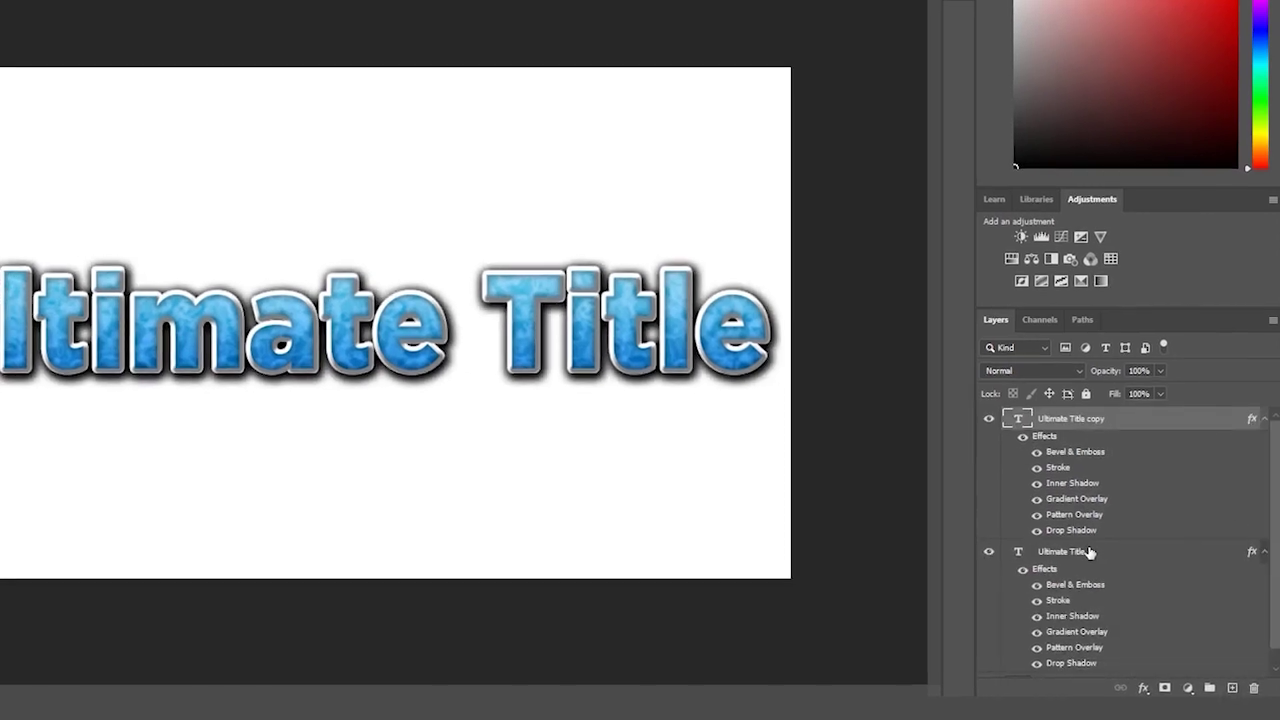
key("ctrl+t")
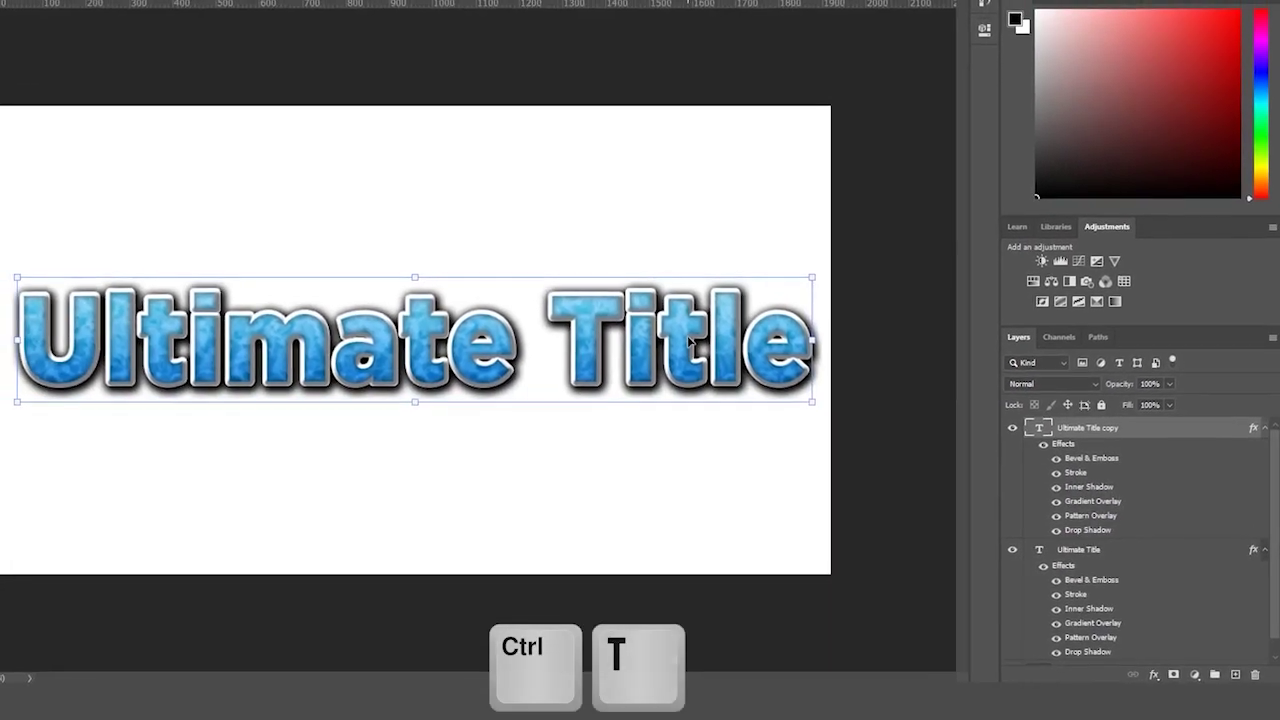
left_click_drag(683, 342, 678, 201)
left_click_drag(735, 231, 735, 231)
key("Return")
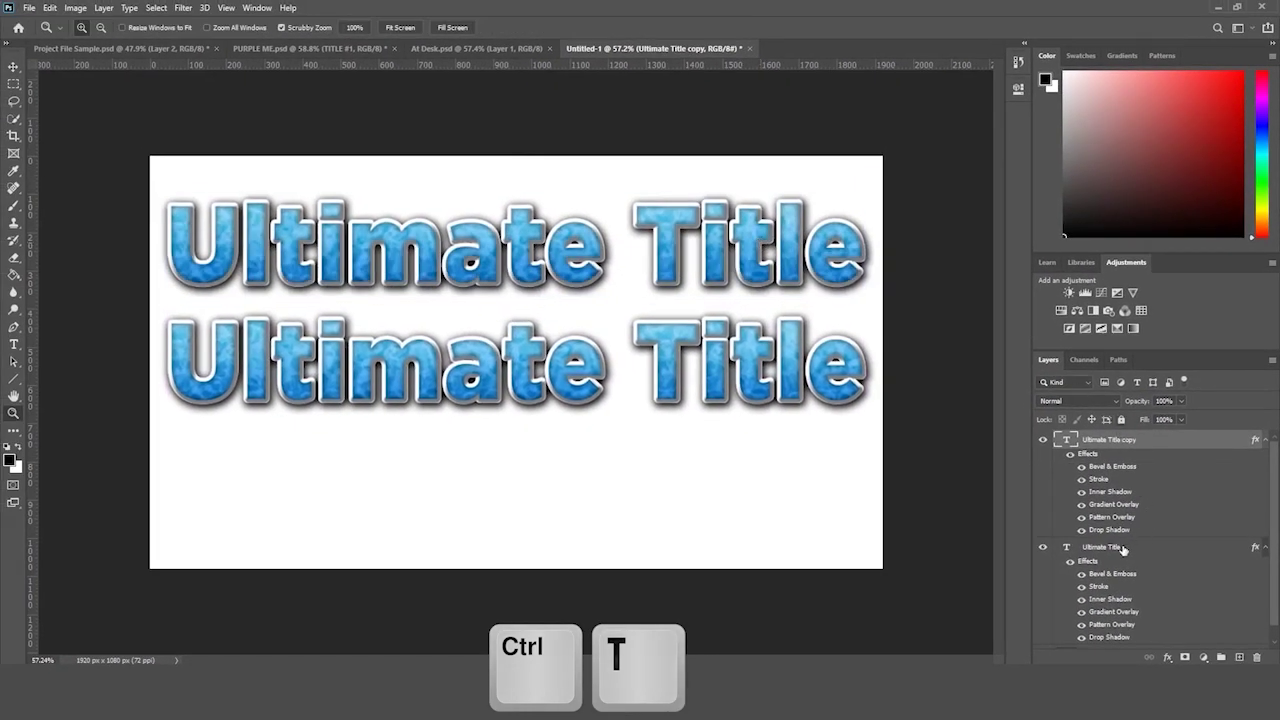
- Select both title layers and shift them down together toward the canvas centre
left_click(1123, 548)
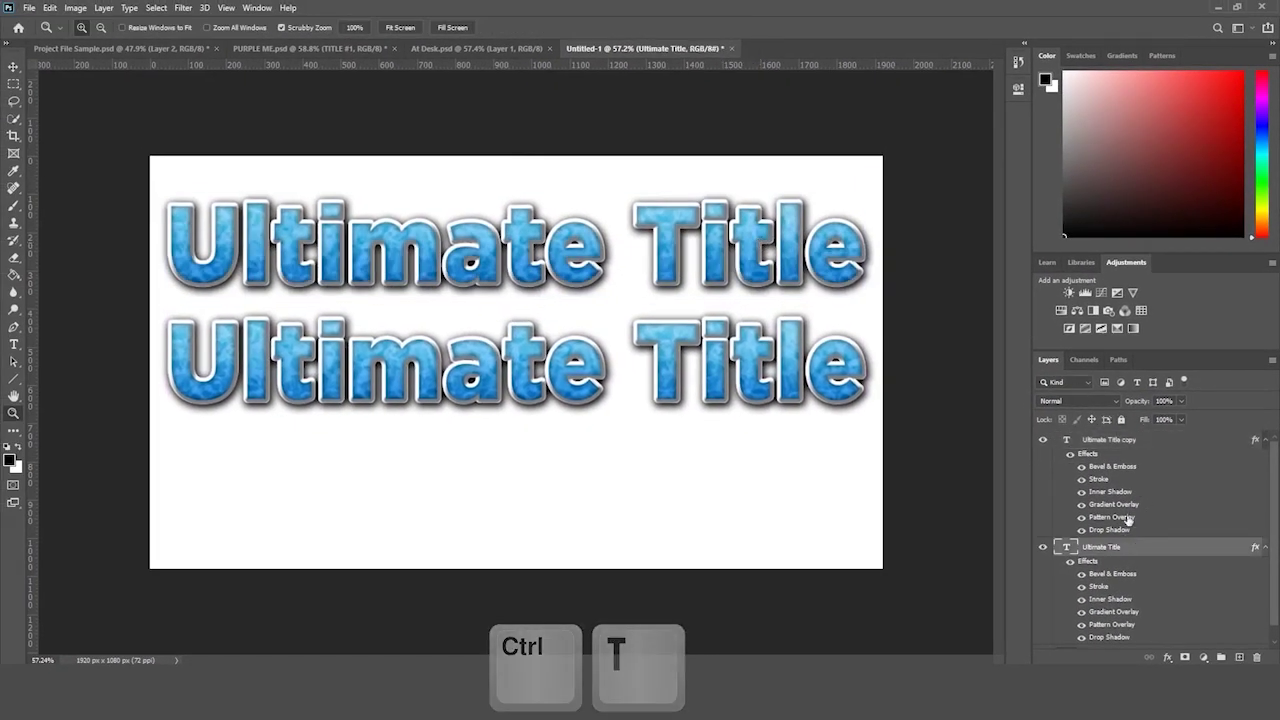
left_click(1130, 441, "shift")
key("ctrl+t")
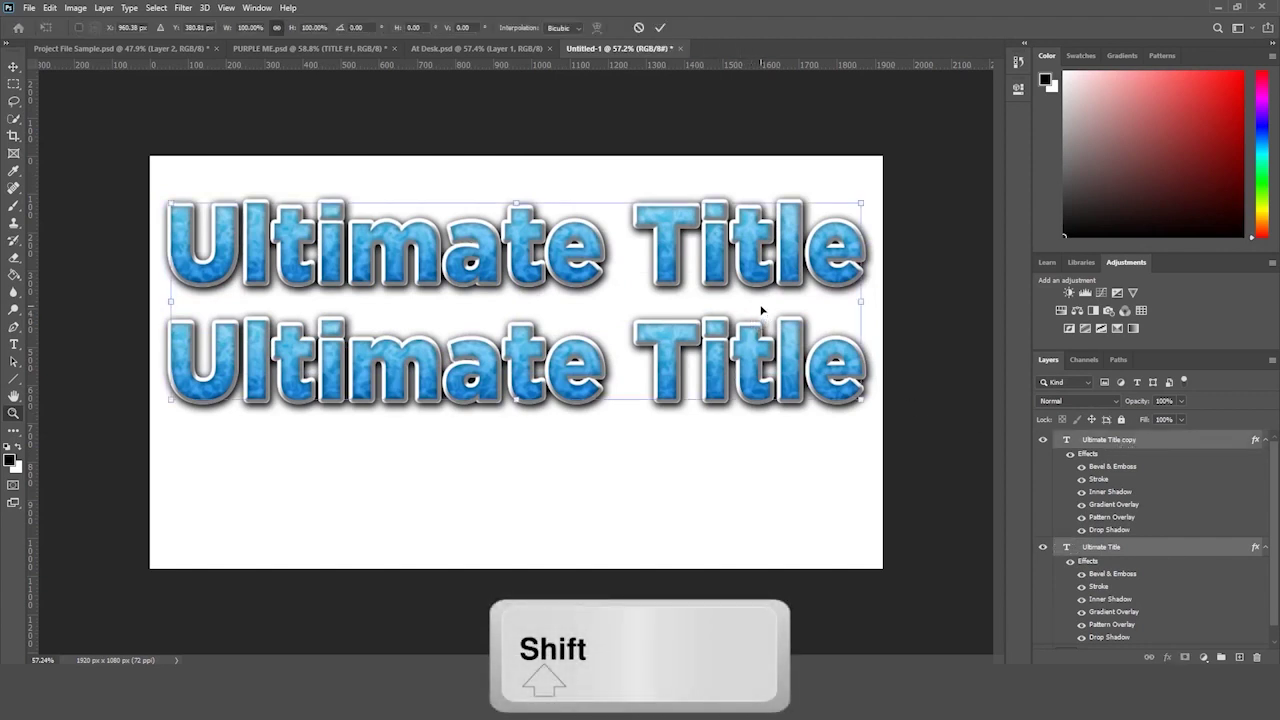
left_click_drag(745, 289, 748, 349)
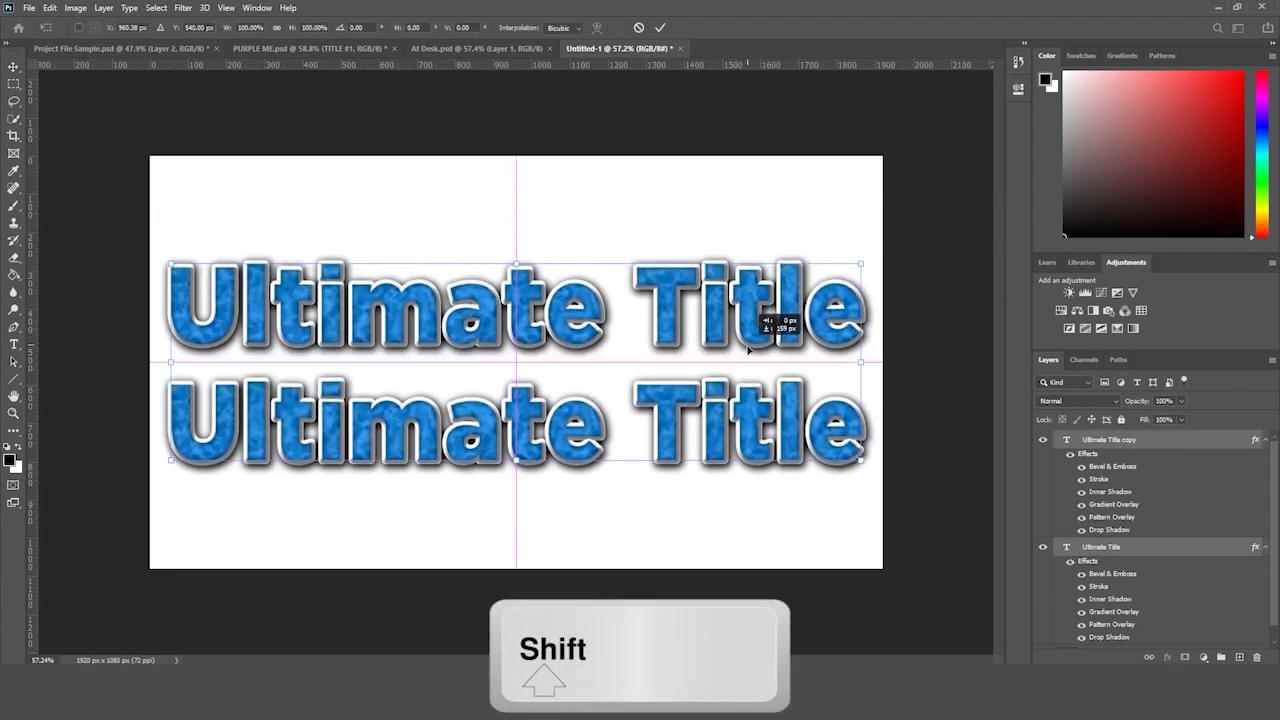
key("Return")
- Zoom out on the canvas and select only the Ultimate Title copy layer
key("z")
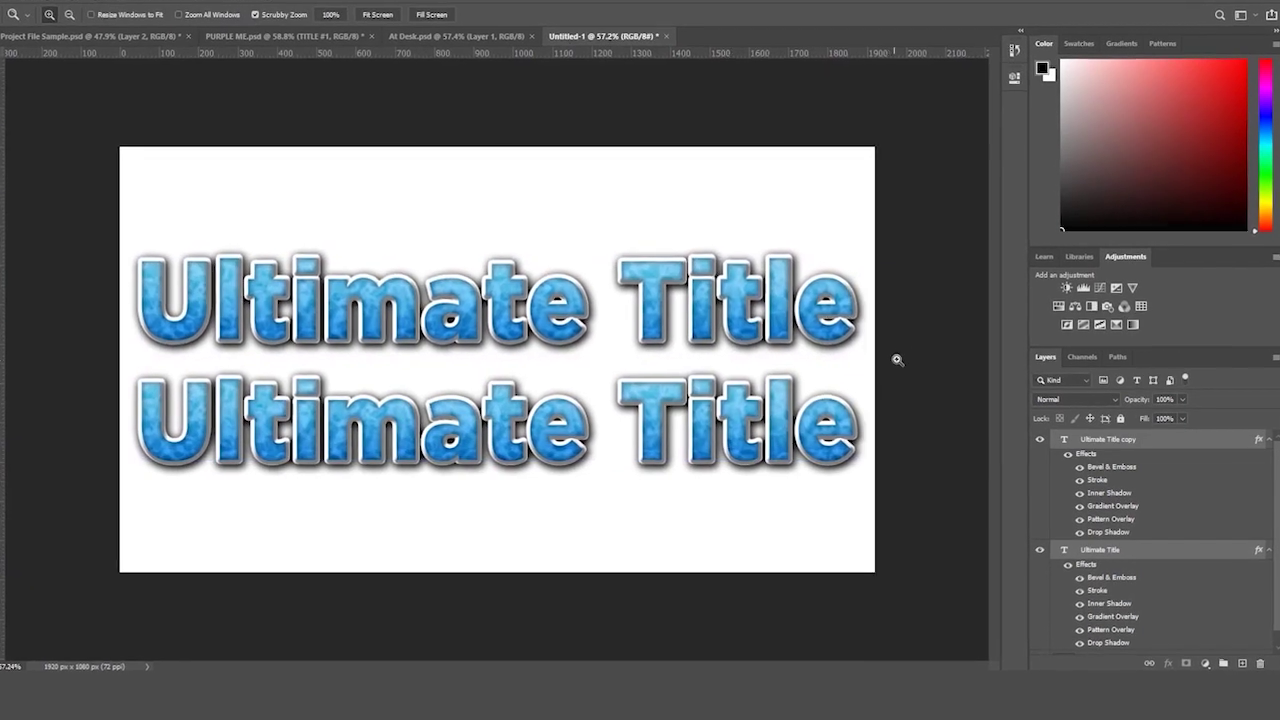
left_click_drag(897, 359, 857, 354)
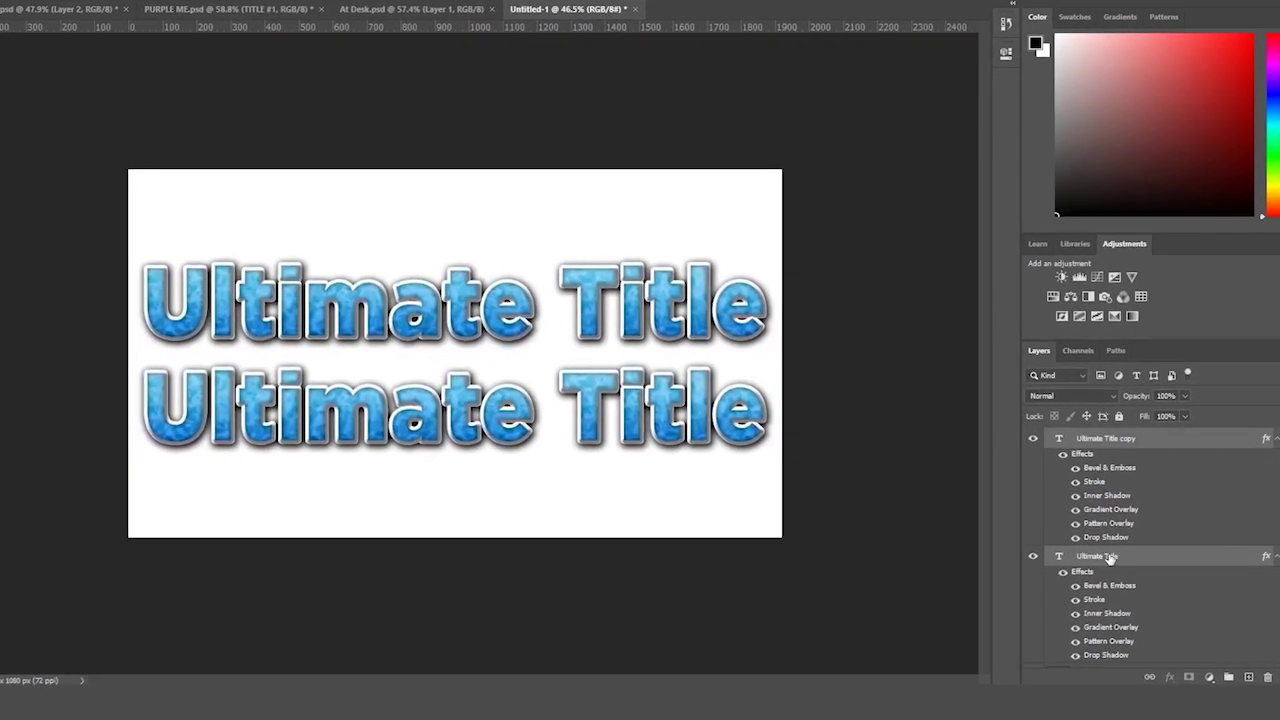
left_click(1109, 558)
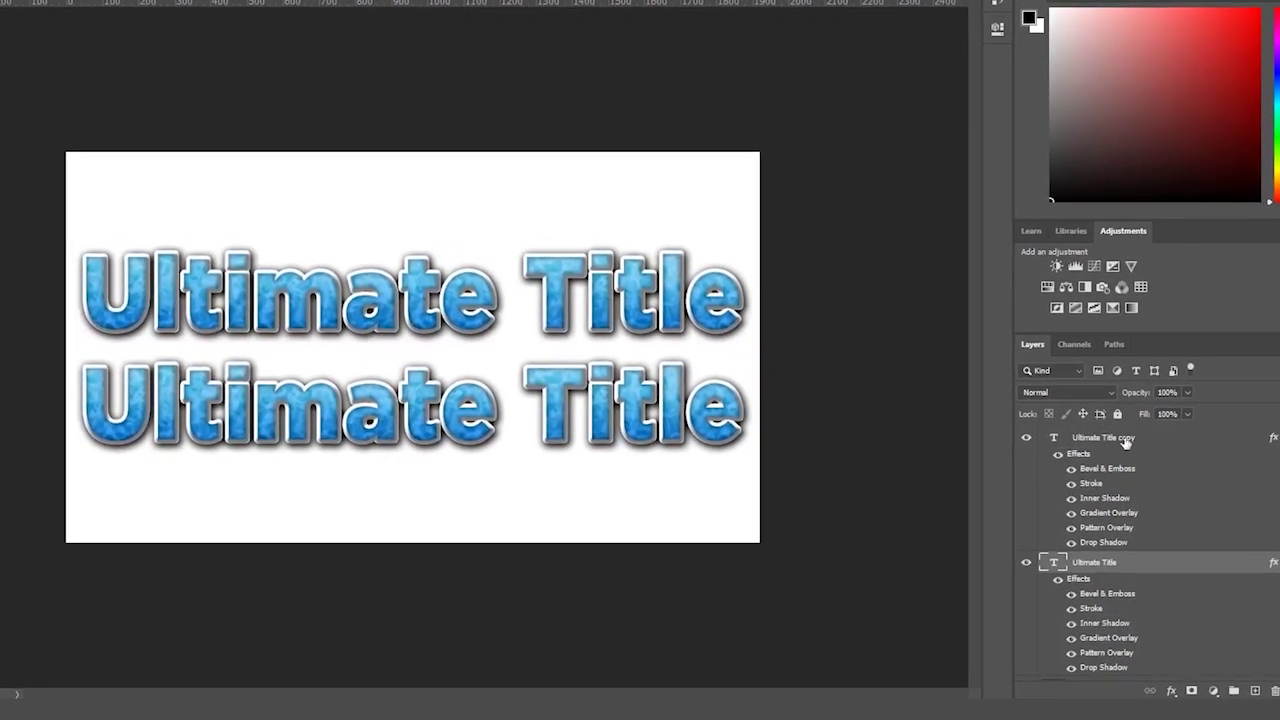
left_click(1126, 441)
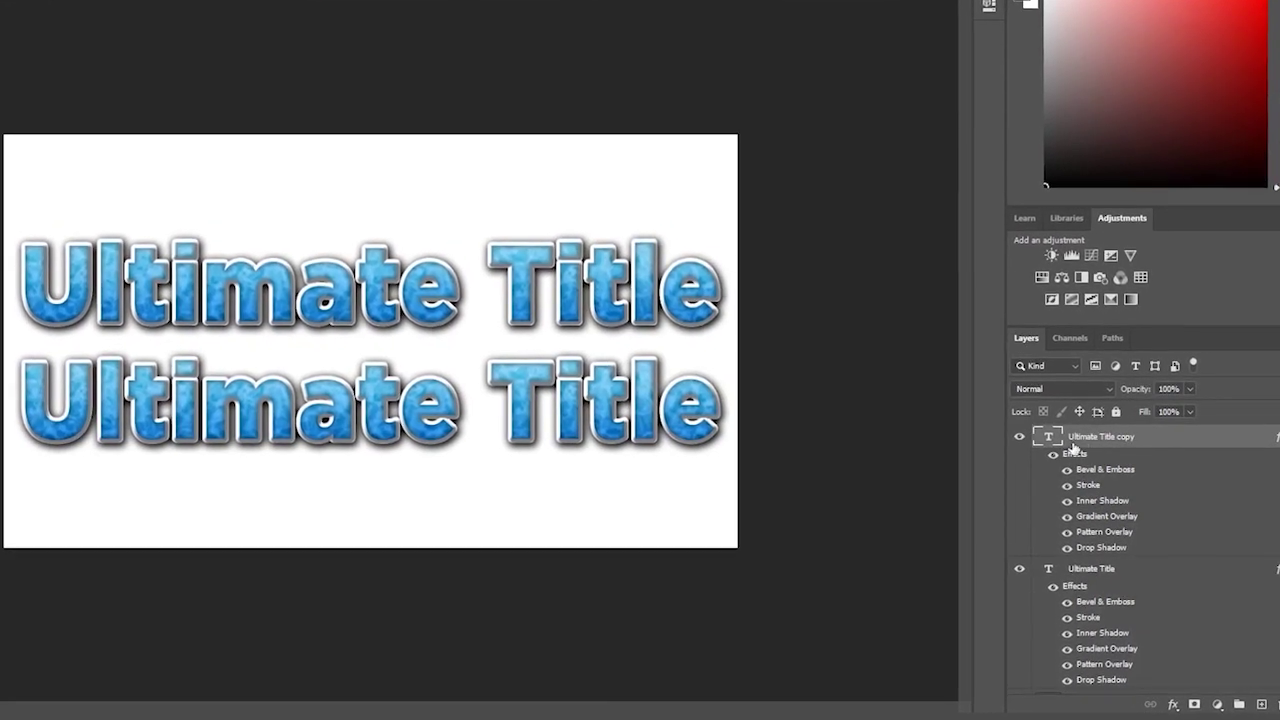
- Hide the effects on Ultimate Title copy, leaving it plain blue, and zoom in on both titles
left_click(1053, 454)
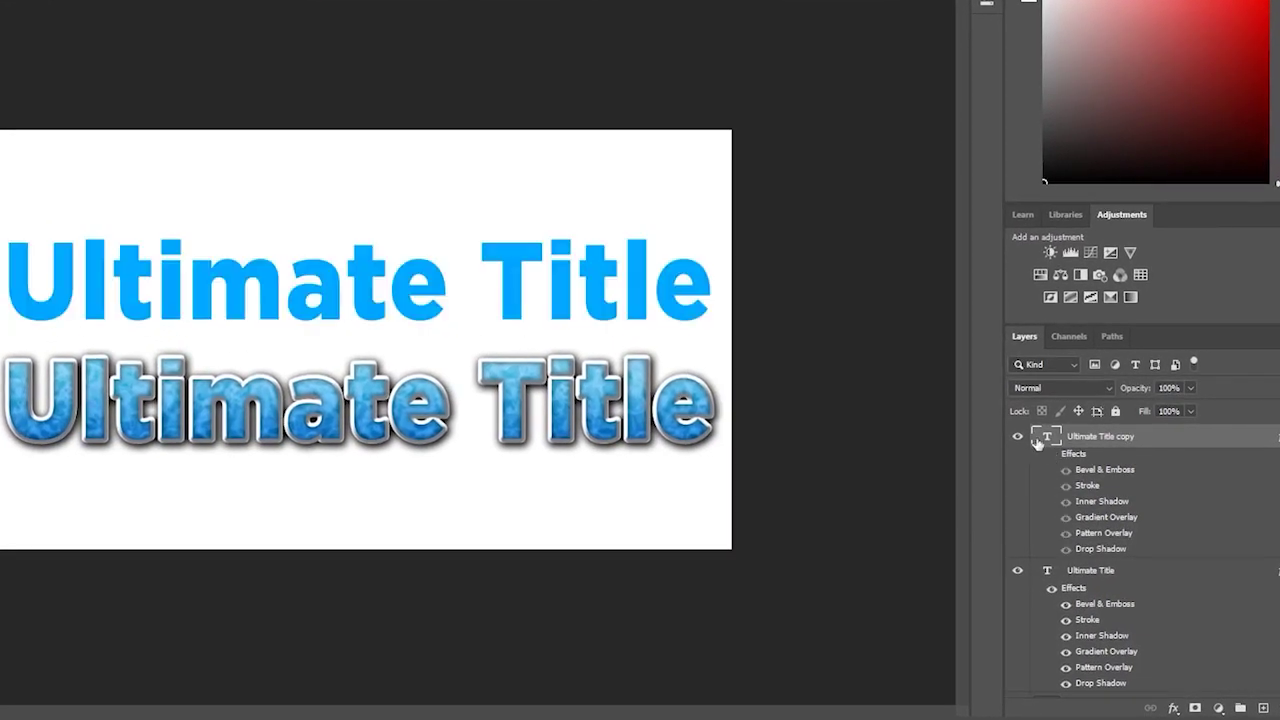
left_click_drag(843, 300, 883, 308)
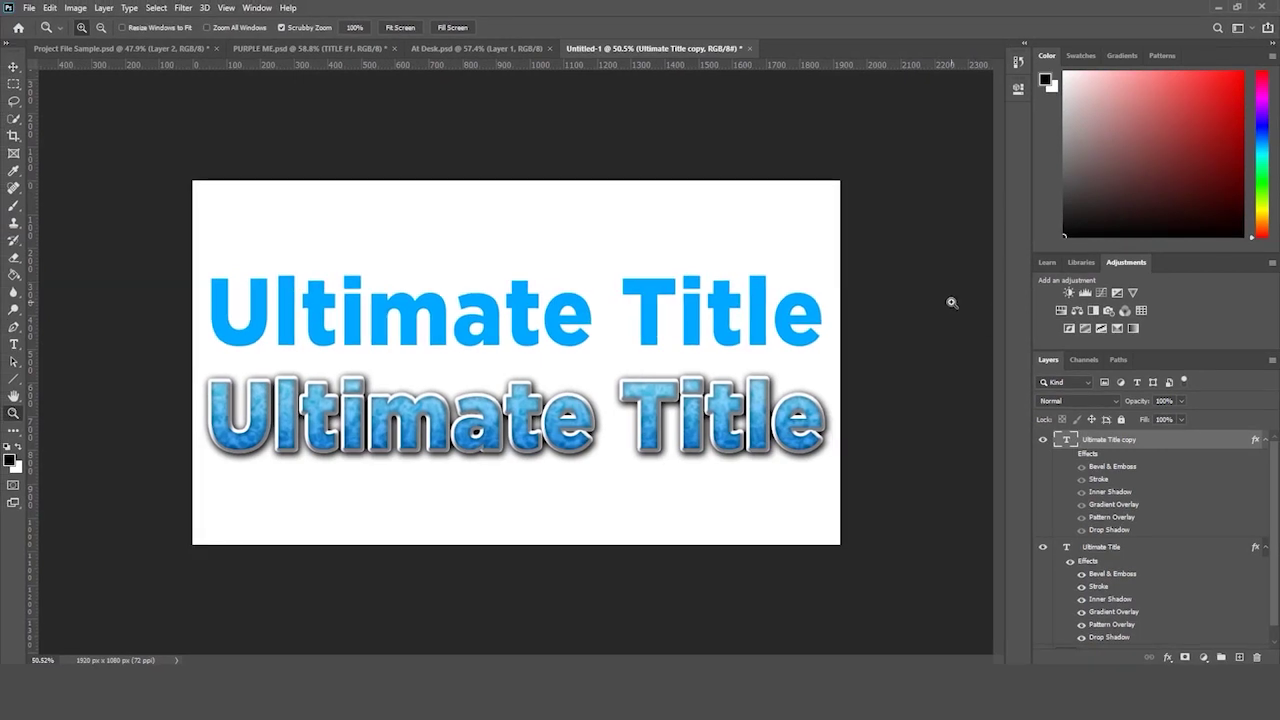
left_click_drag(513, 366, 548, 442)
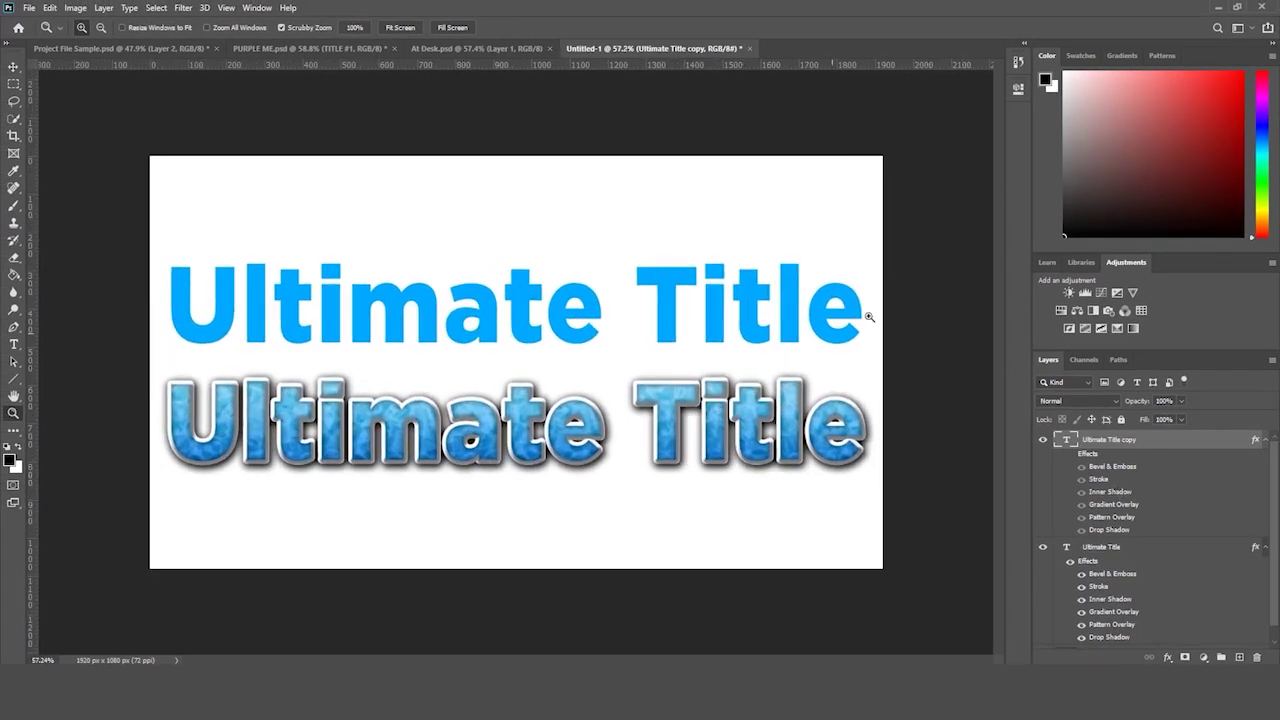
scroll(869, 317, "down", 1)
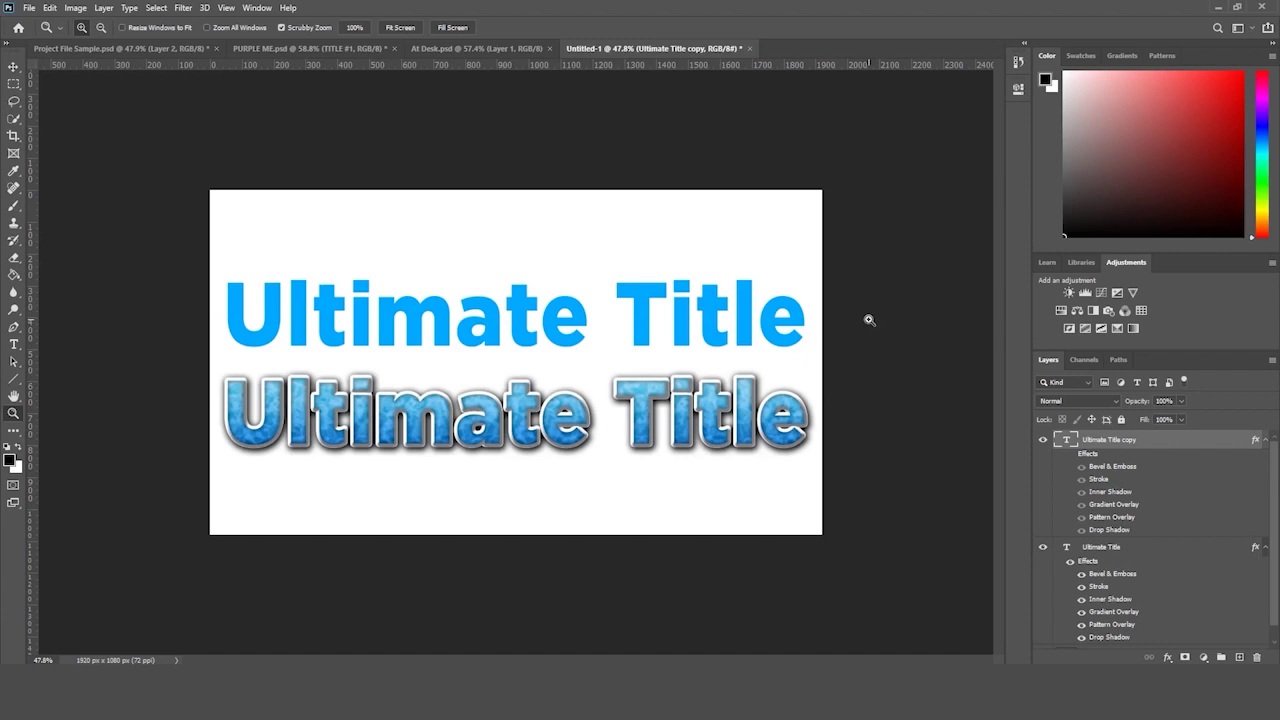
scroll(1145, 490, "down", 1)
- Review the original title's layer style settings, keep them, and set the view to 50%
left_click(1104, 535)
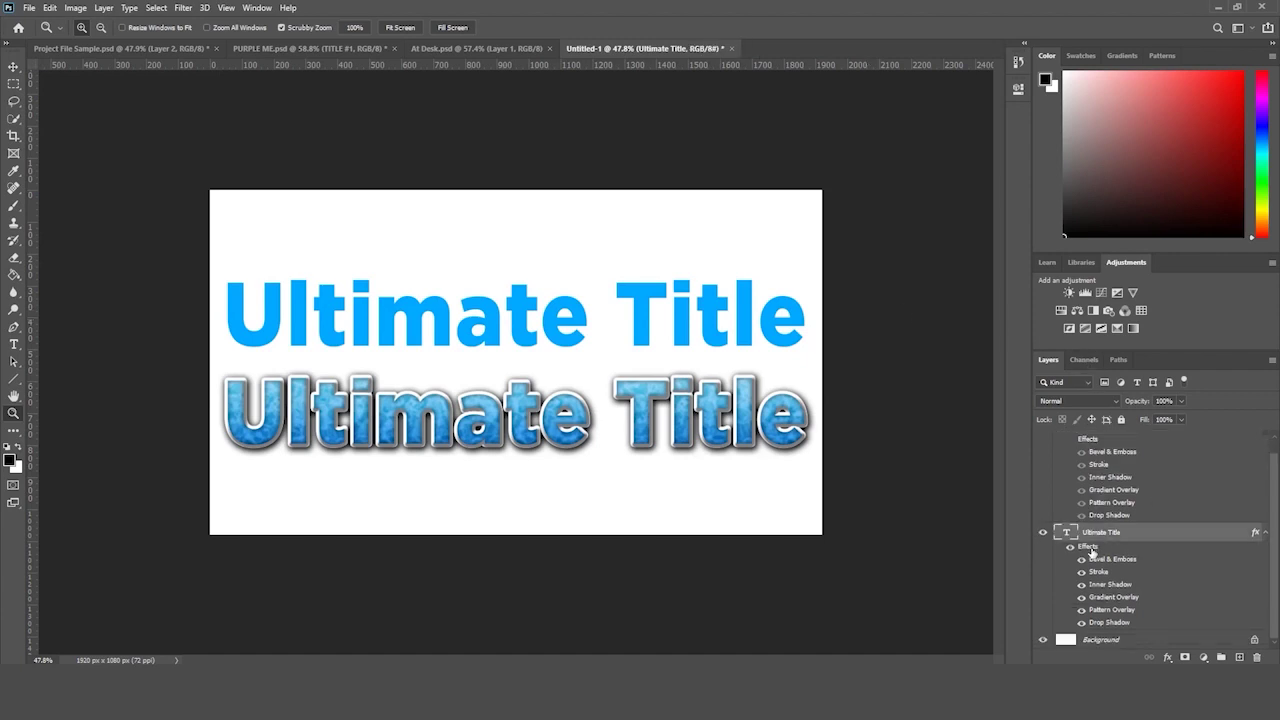
double_click(1083, 548)
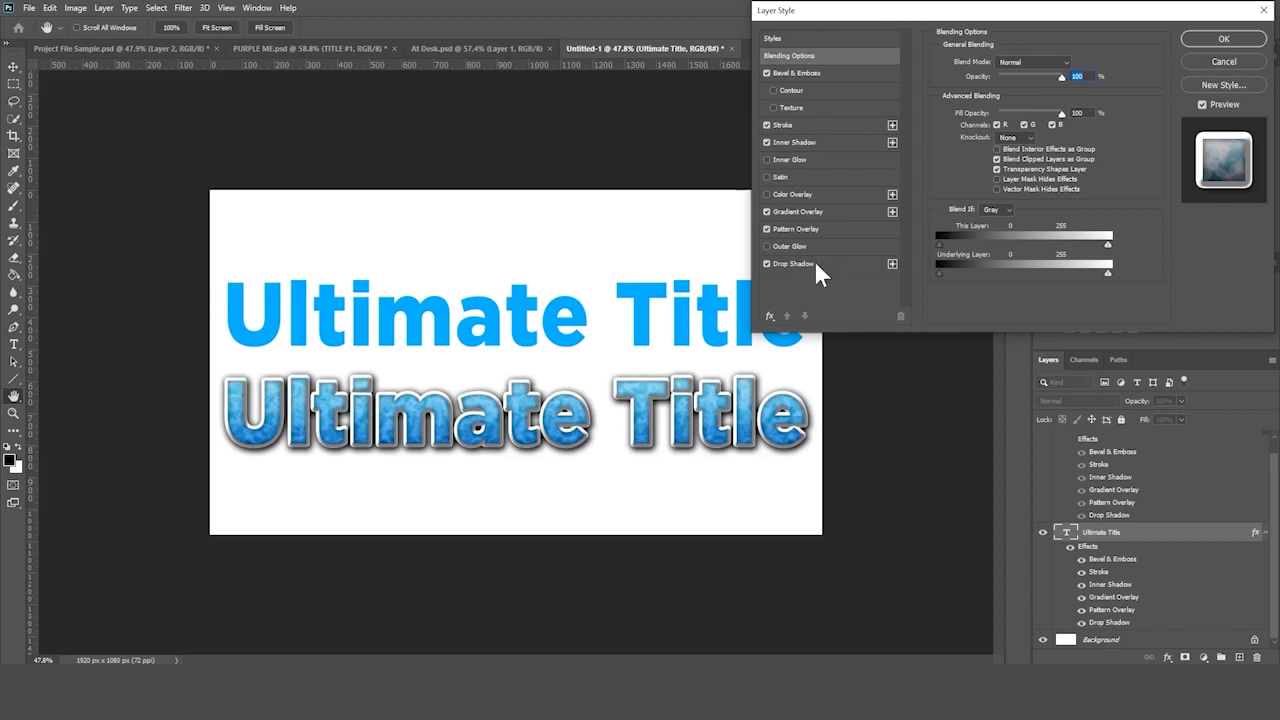
left_click(1224, 34)
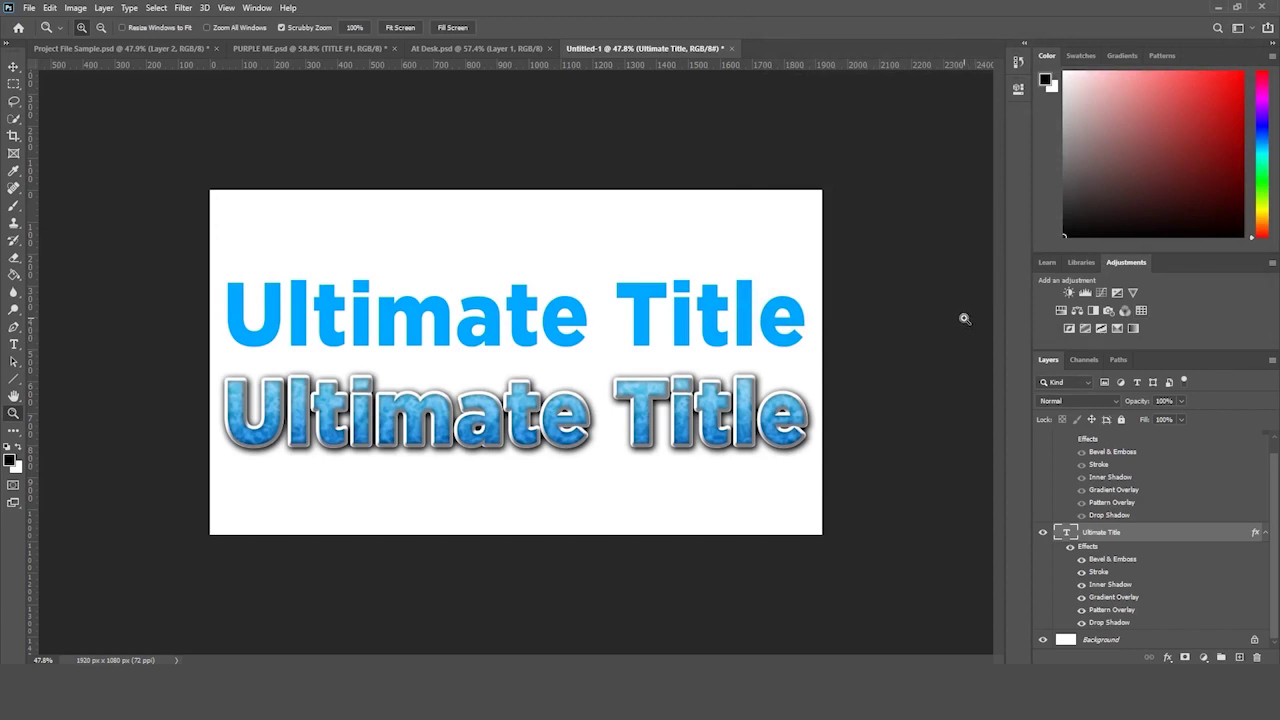
left_click_drag(911, 329, 907, 339)
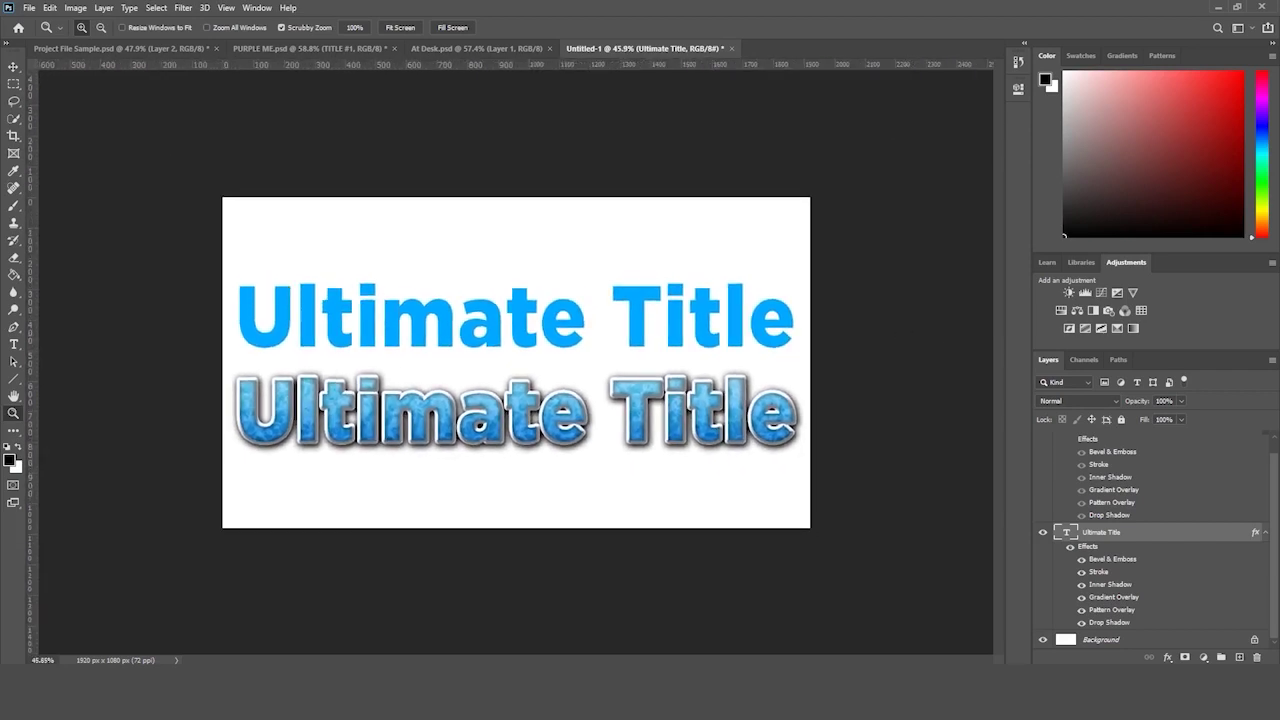
left_click_drag(872, 192, 892, 178)
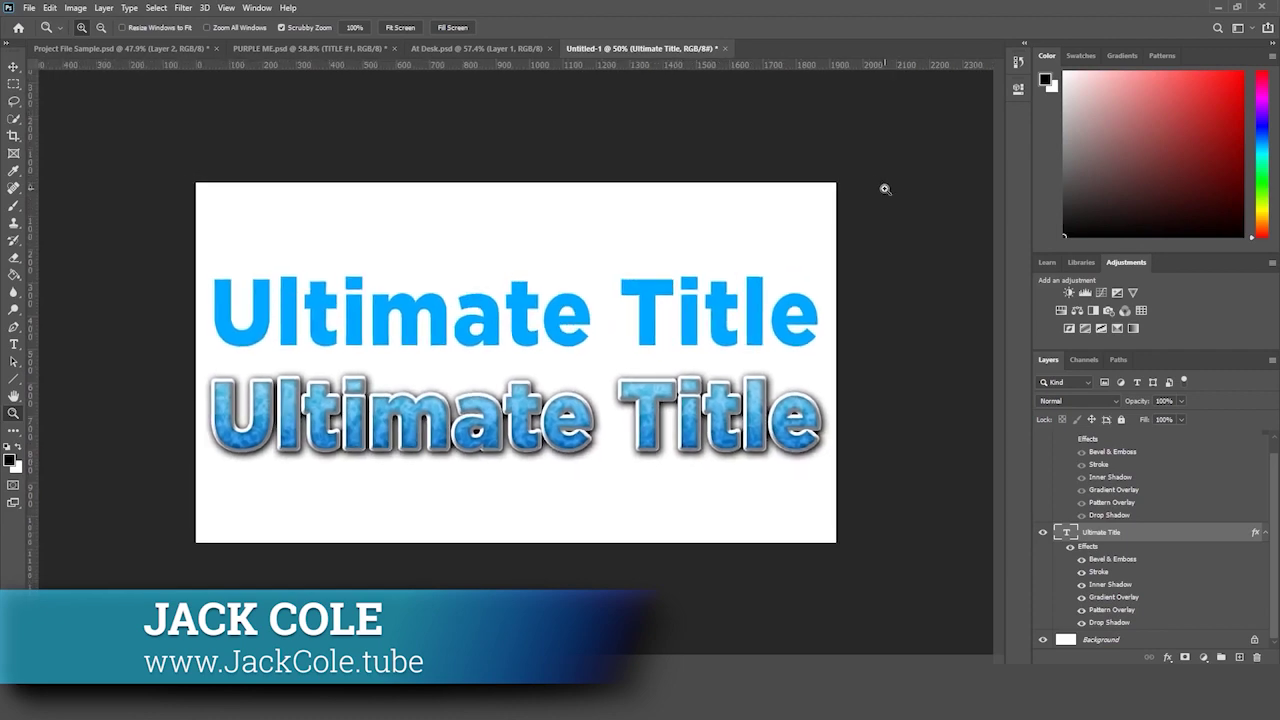
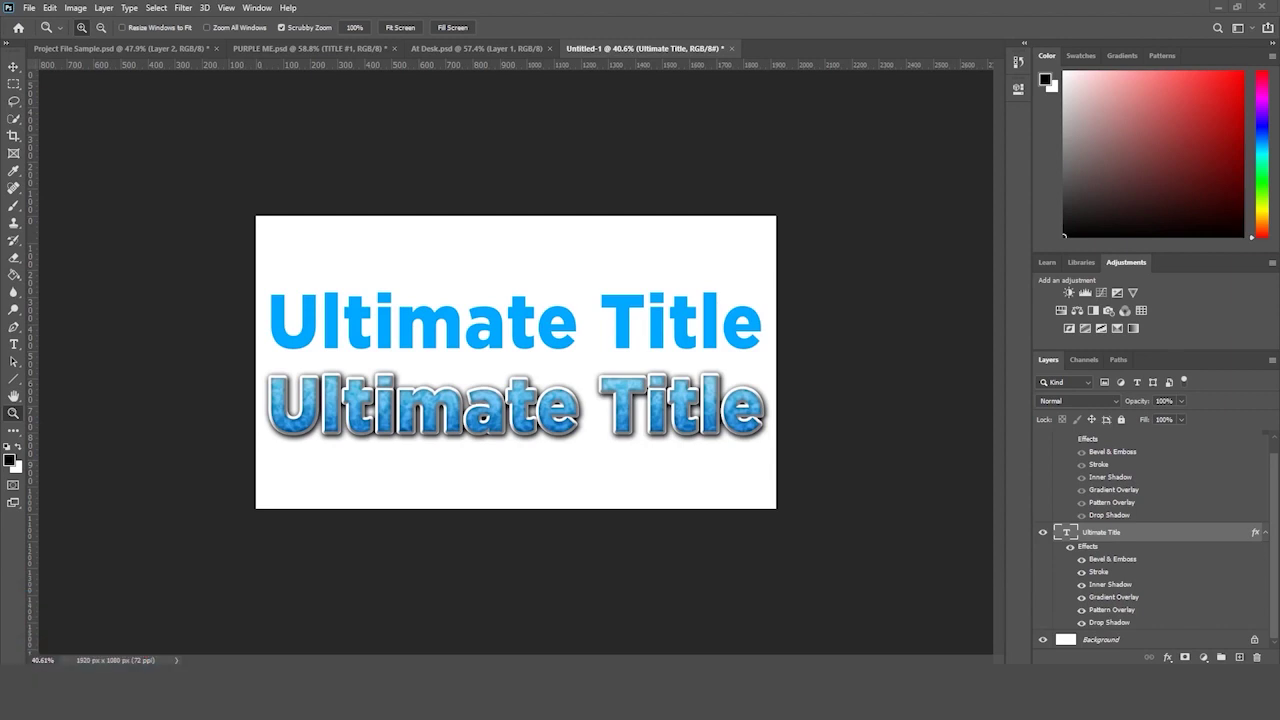
- Save the title design as 'Ultimate Title.psd', accepting the default Photoshop format options
left_click_drag(806, 297, 820, 307)
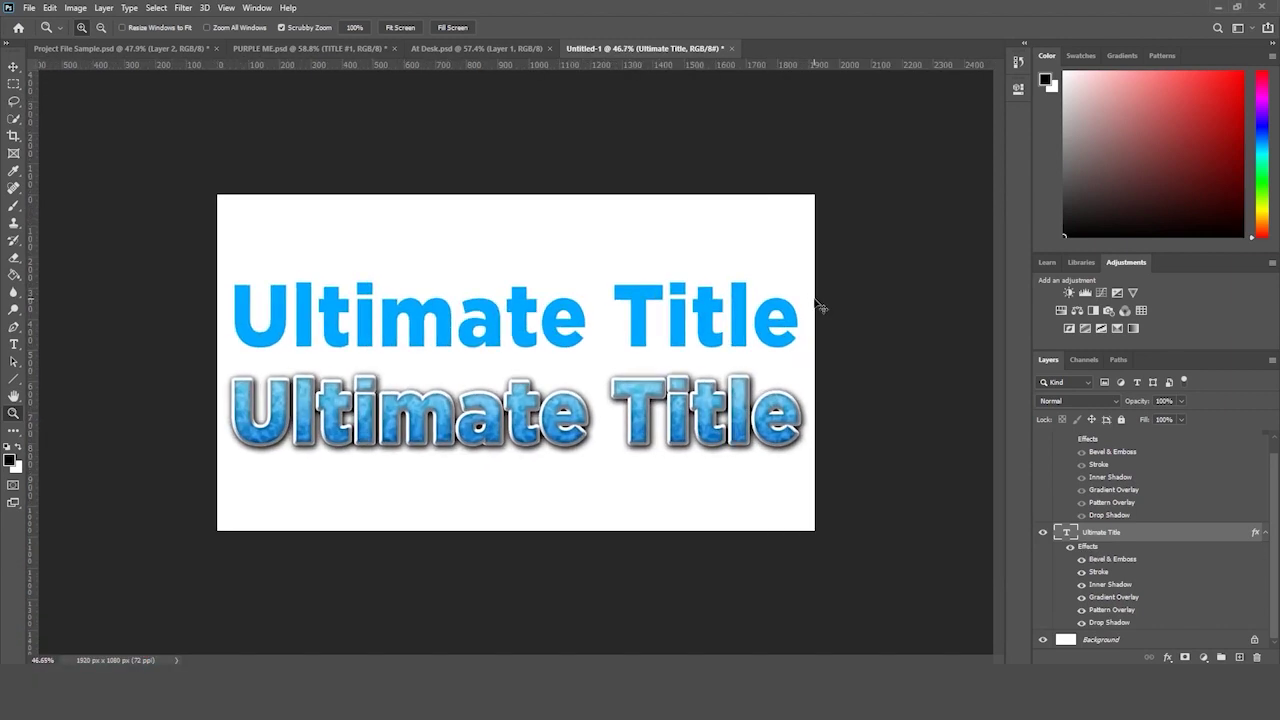
key("ctrl+s")
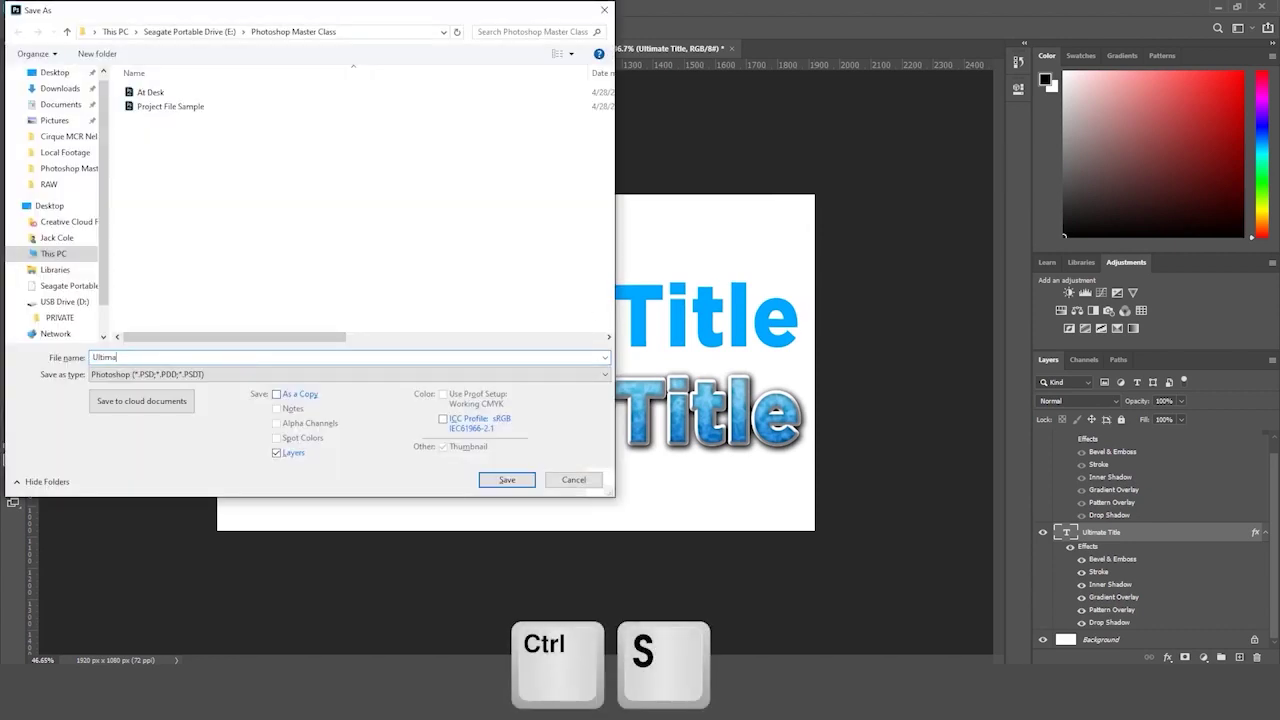
type("Ultimate Title")
key("Return")
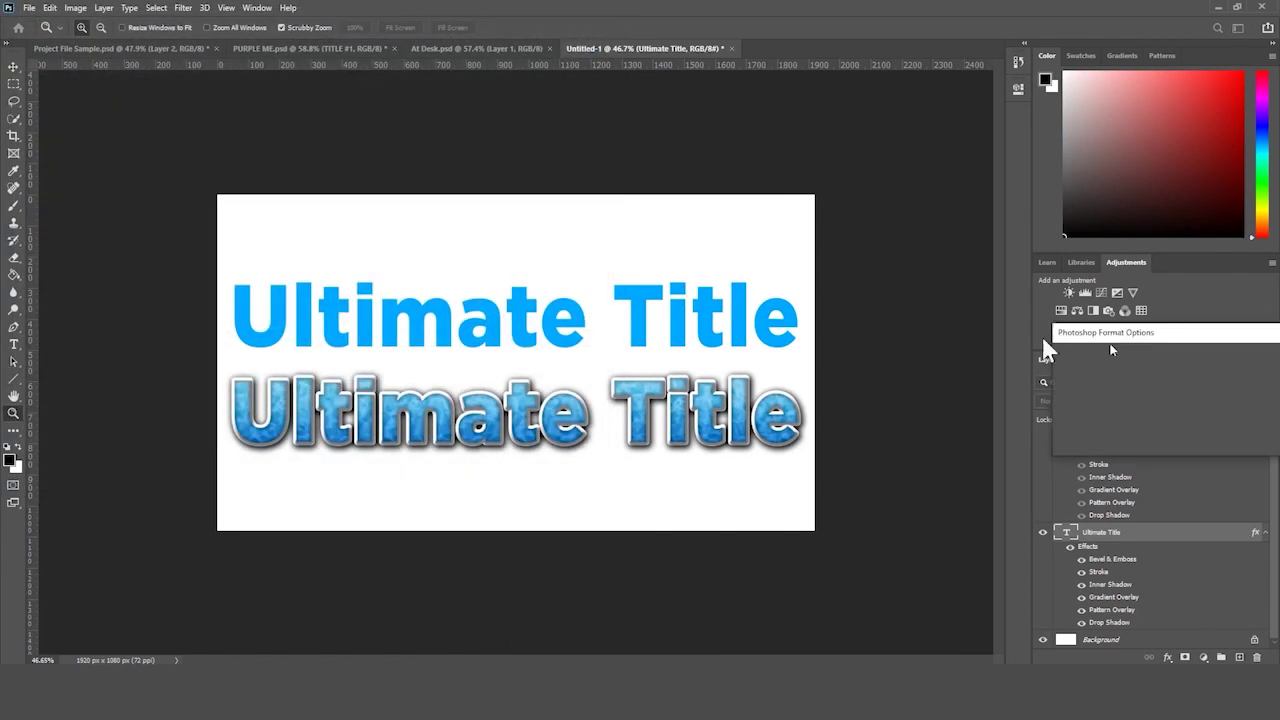
left_click(804, 183)
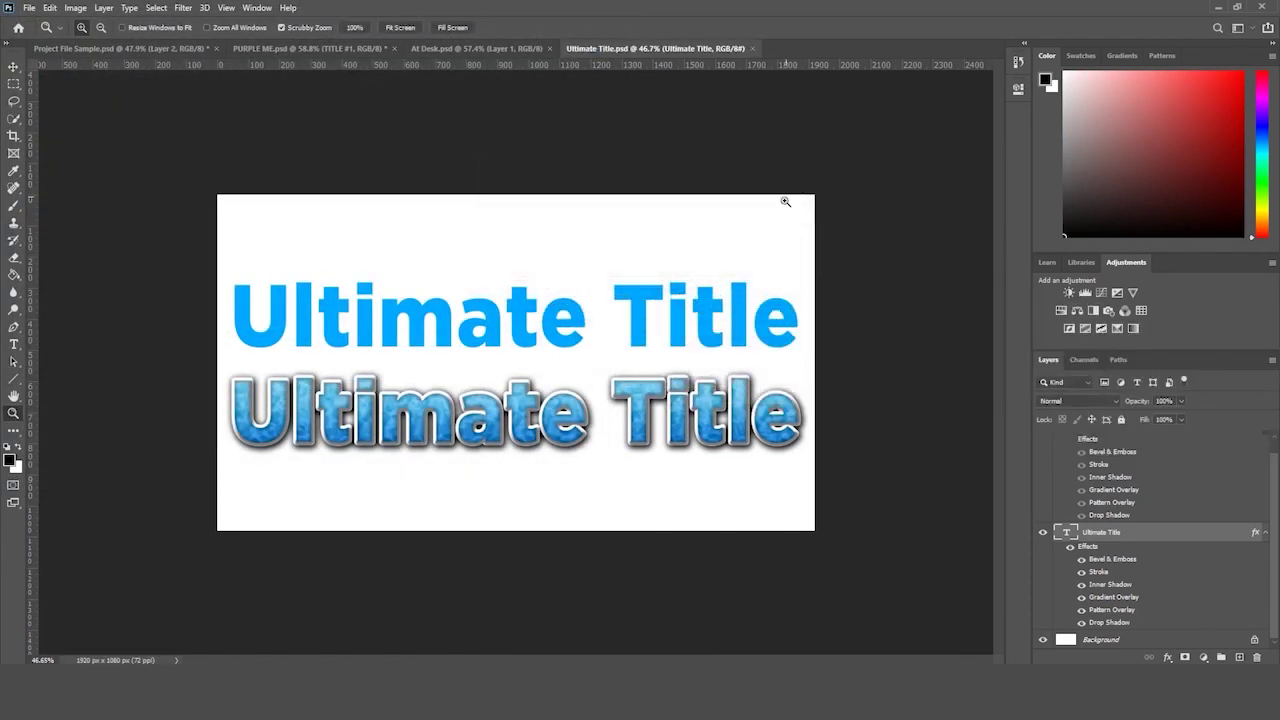
key("ctrl+minus")
key("ctrl+plus")
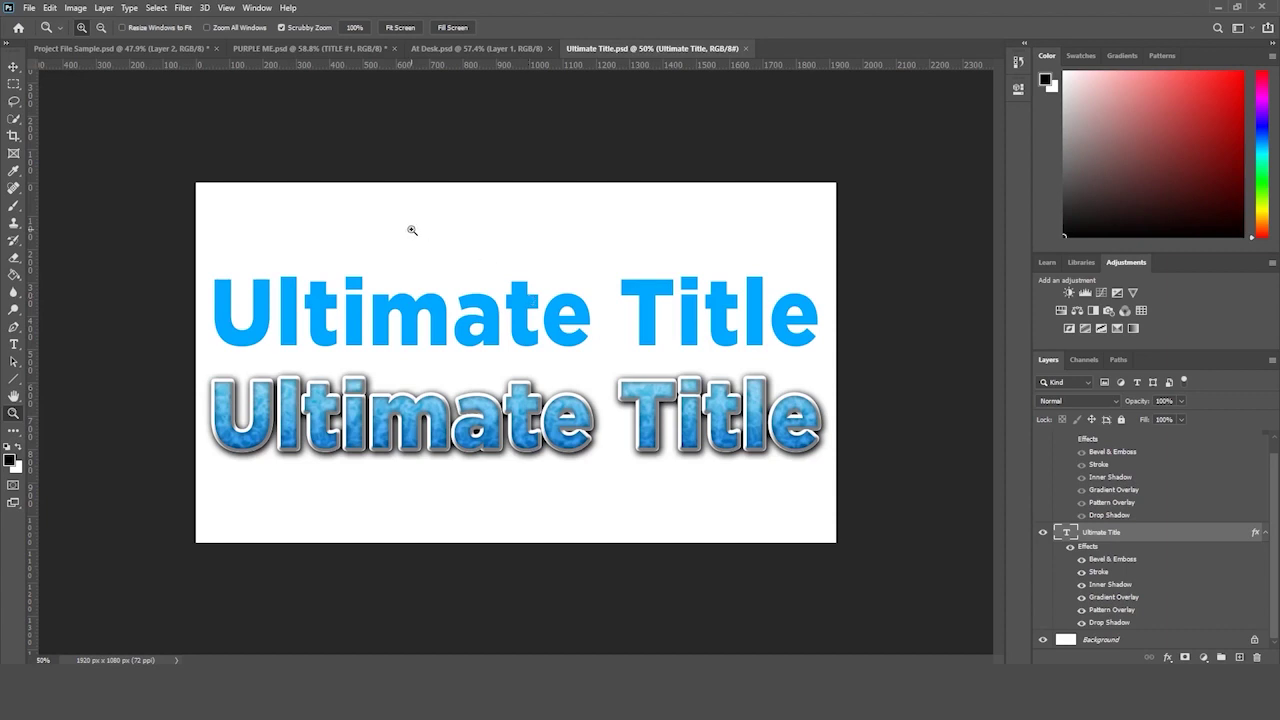
- Switch to At Desk.psd and turn the Pattern layer off and back on to compare
left_click(458, 50)
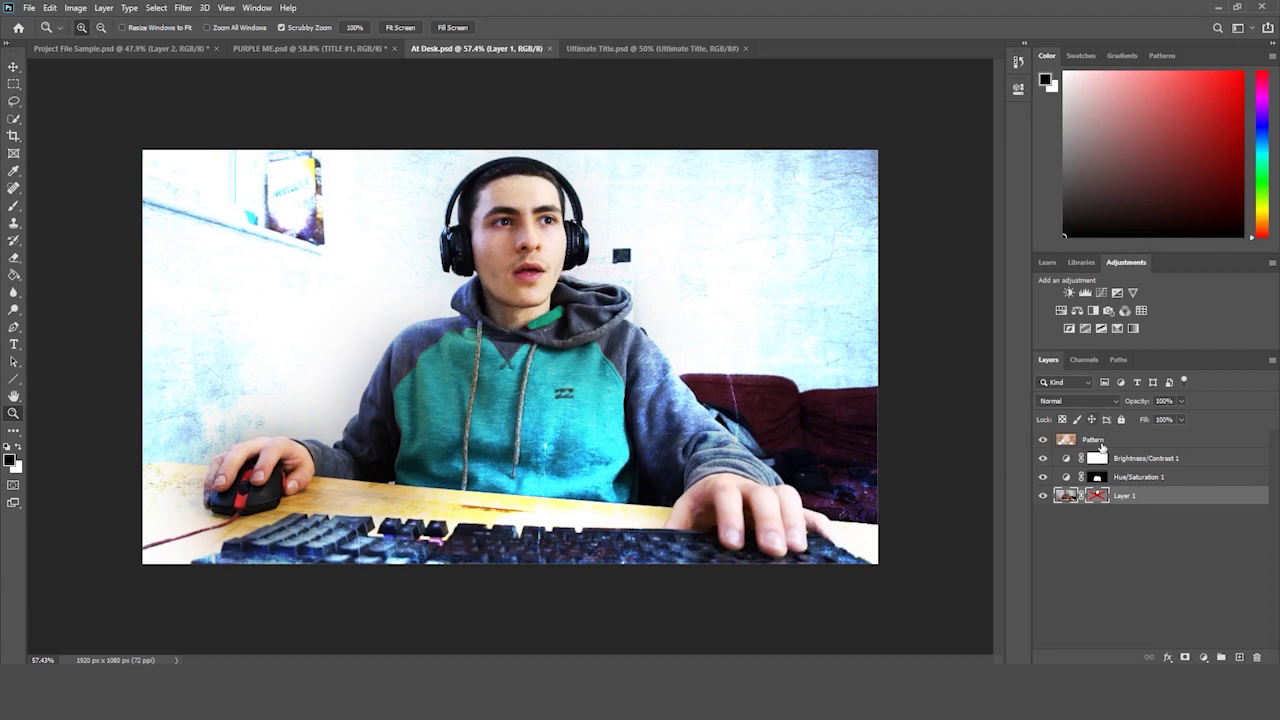
left_click(1092, 446)
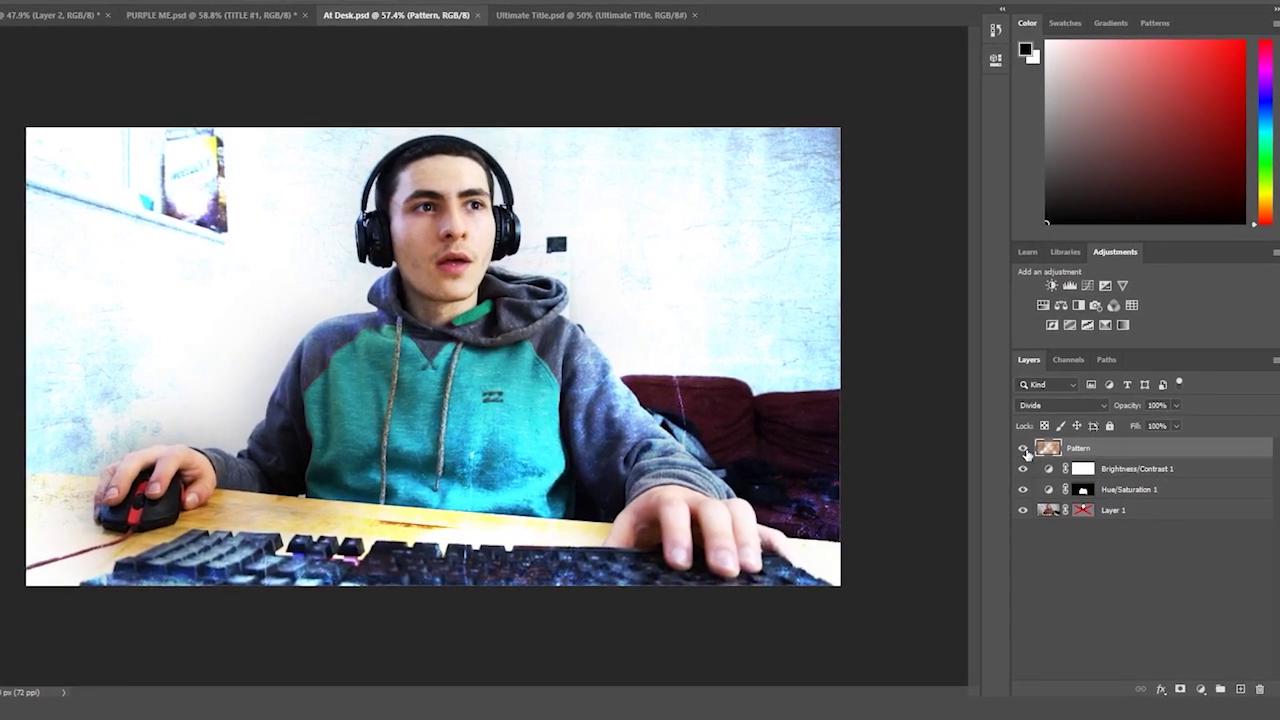
left_click(1027, 446)
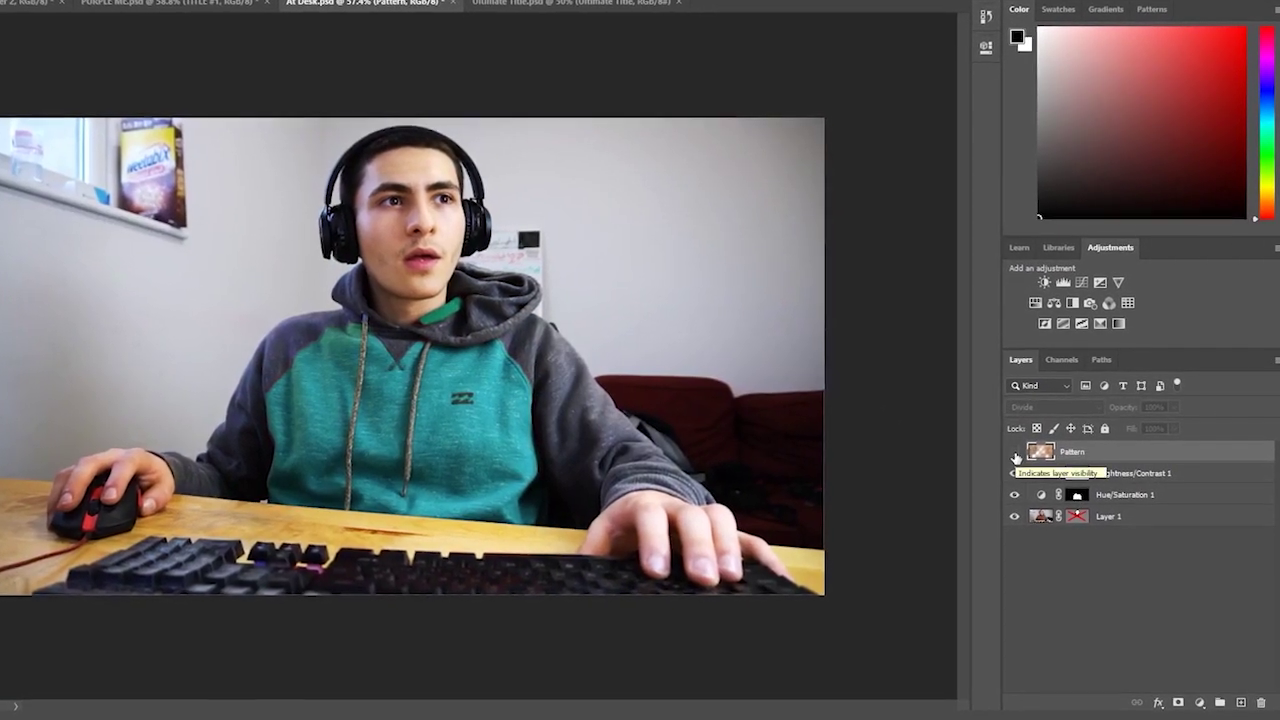
left_click(1020, 453)
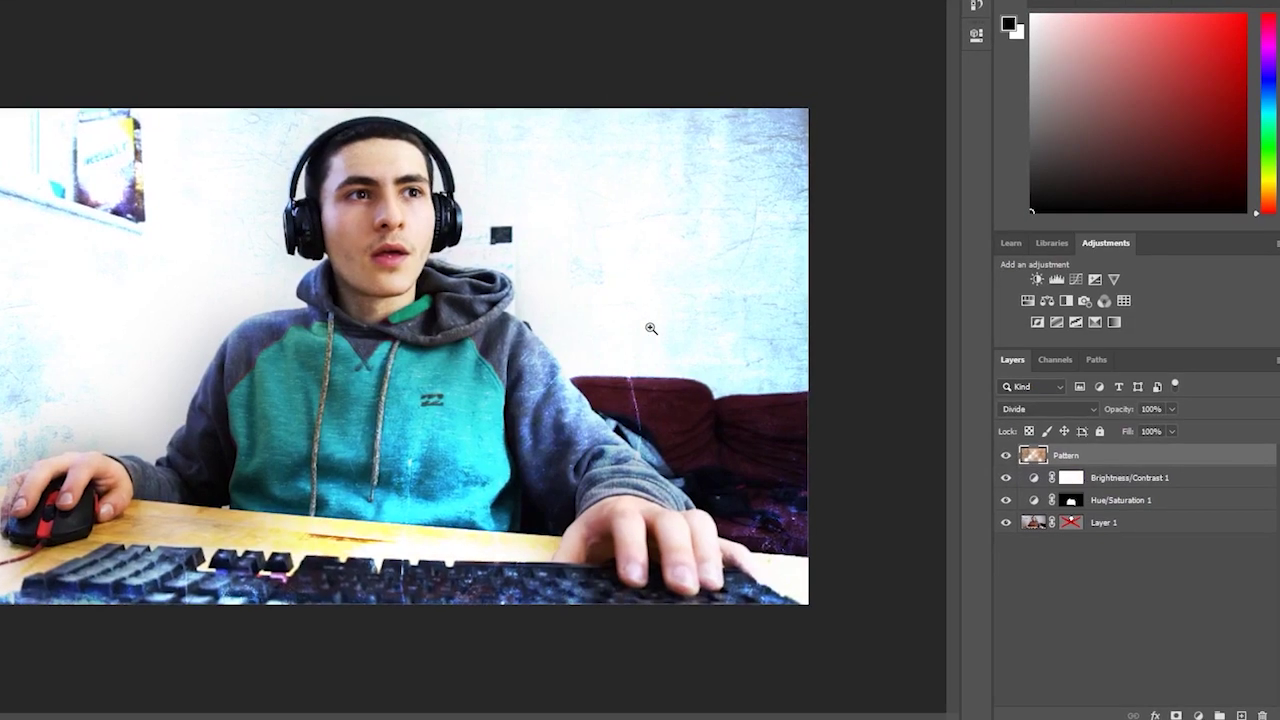
left_click(651, 329, "alt")
left_click_drag(617, 339, 631, 289)
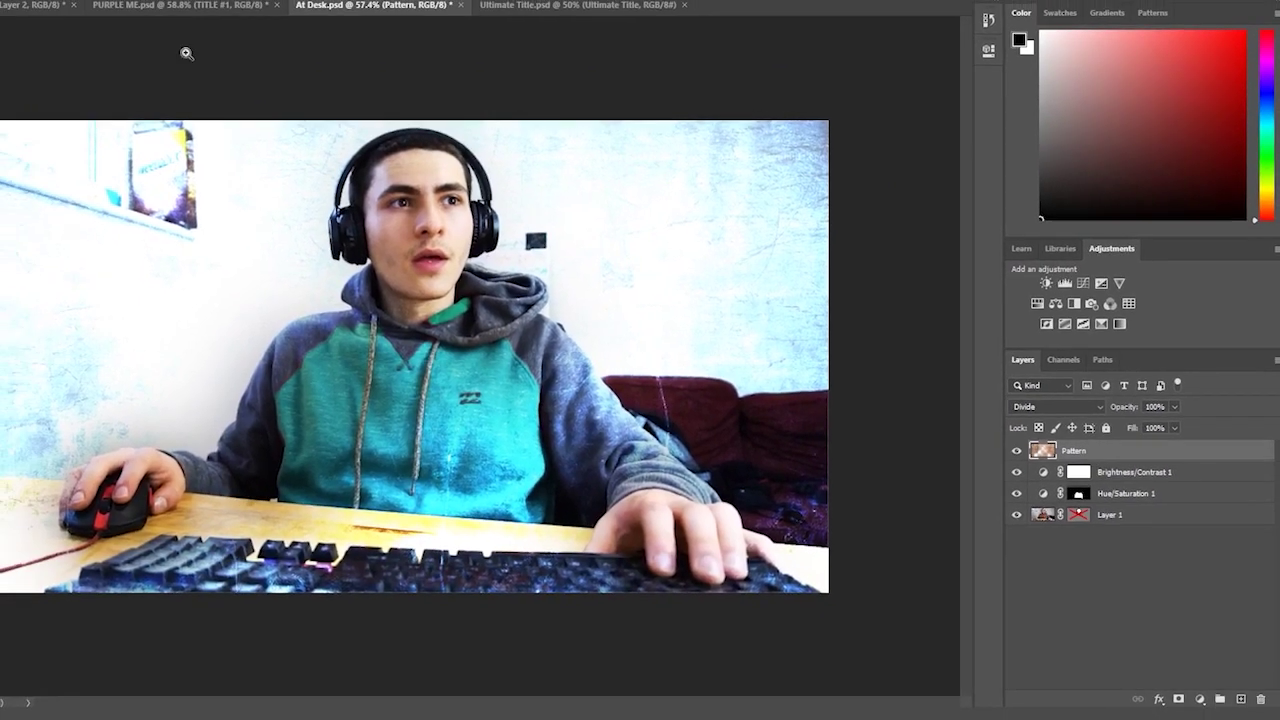
- Choose Gaussian Blur from the Filter menu's Blur submenu
left_click(110, 3)
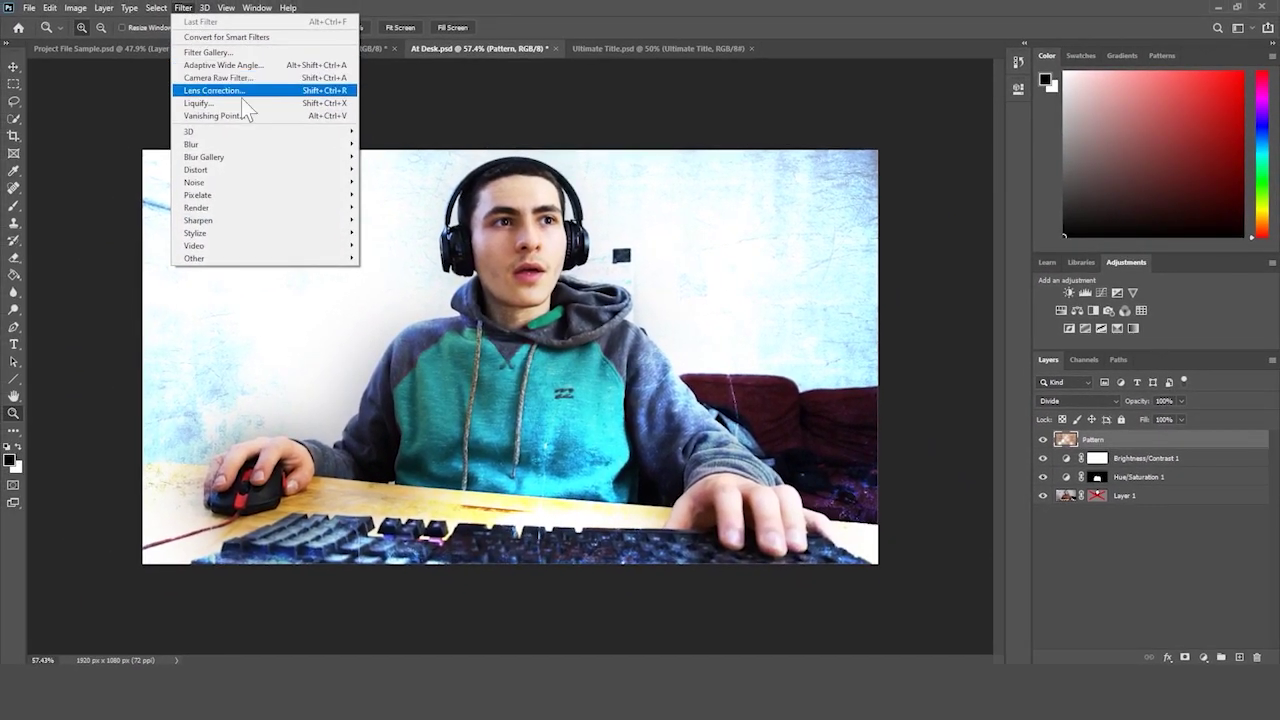
mouse_move(256, 138)
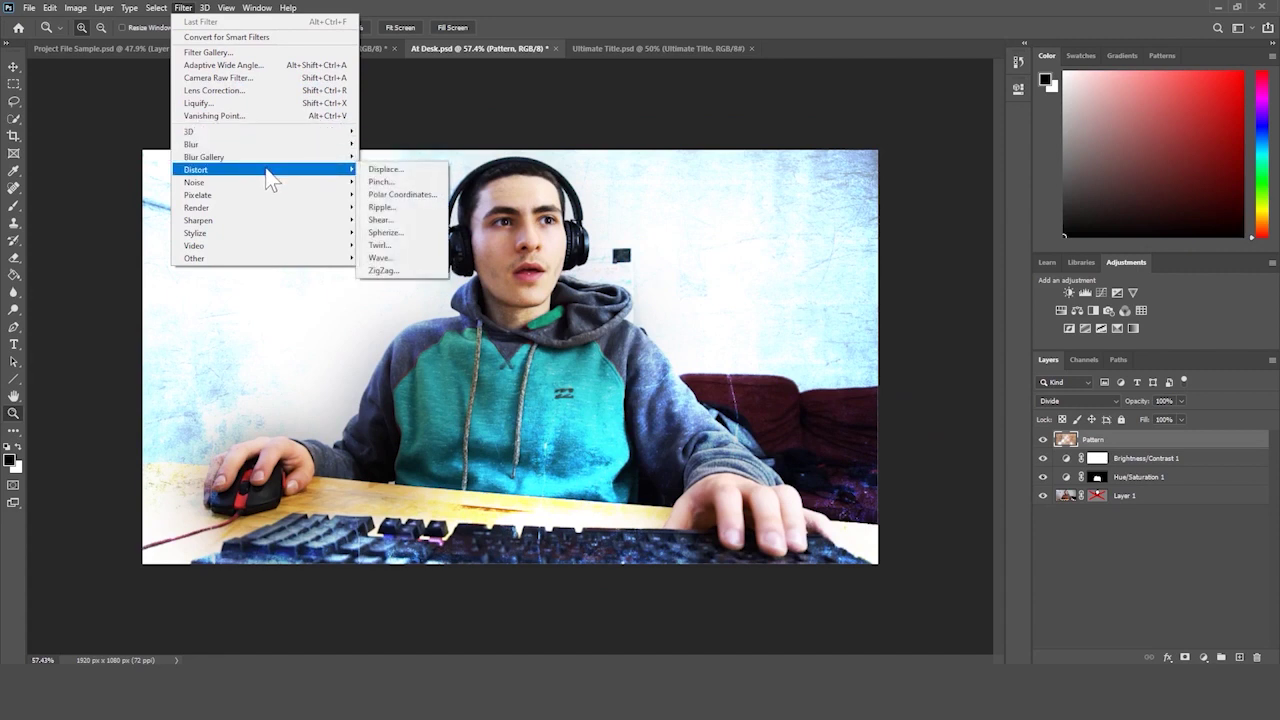
mouse_move(268, 199)
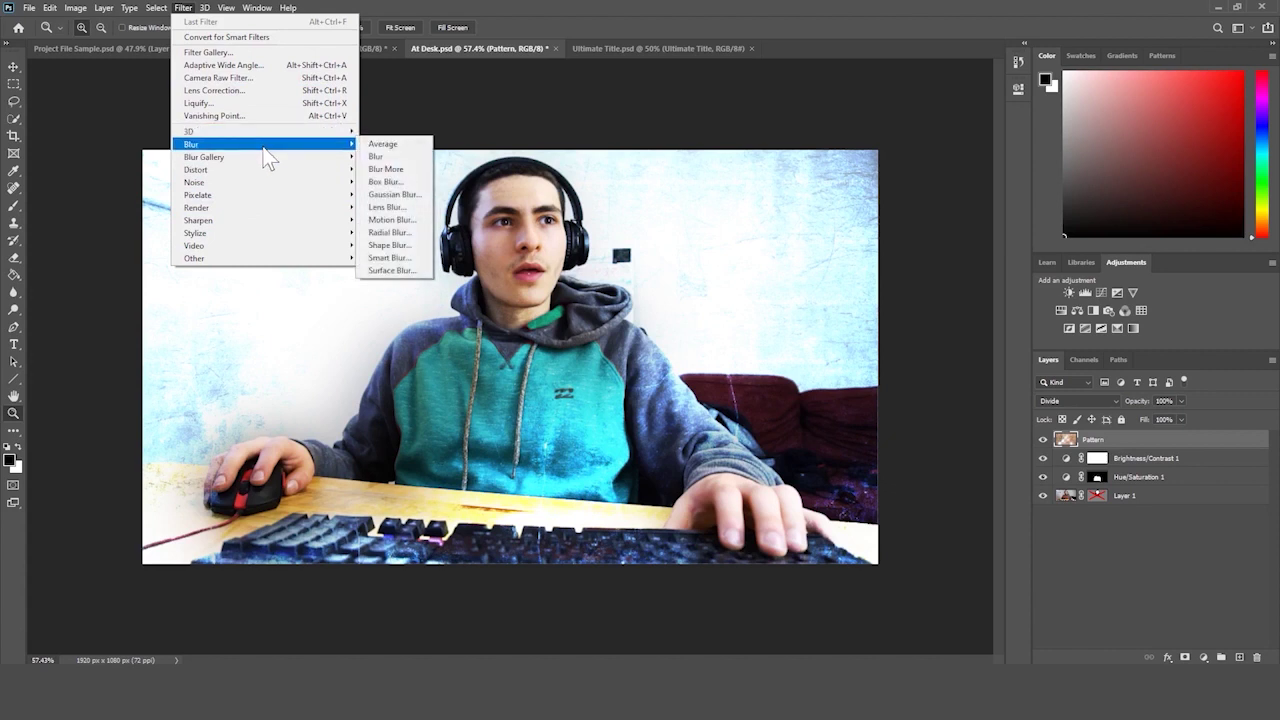
left_click(397, 196)
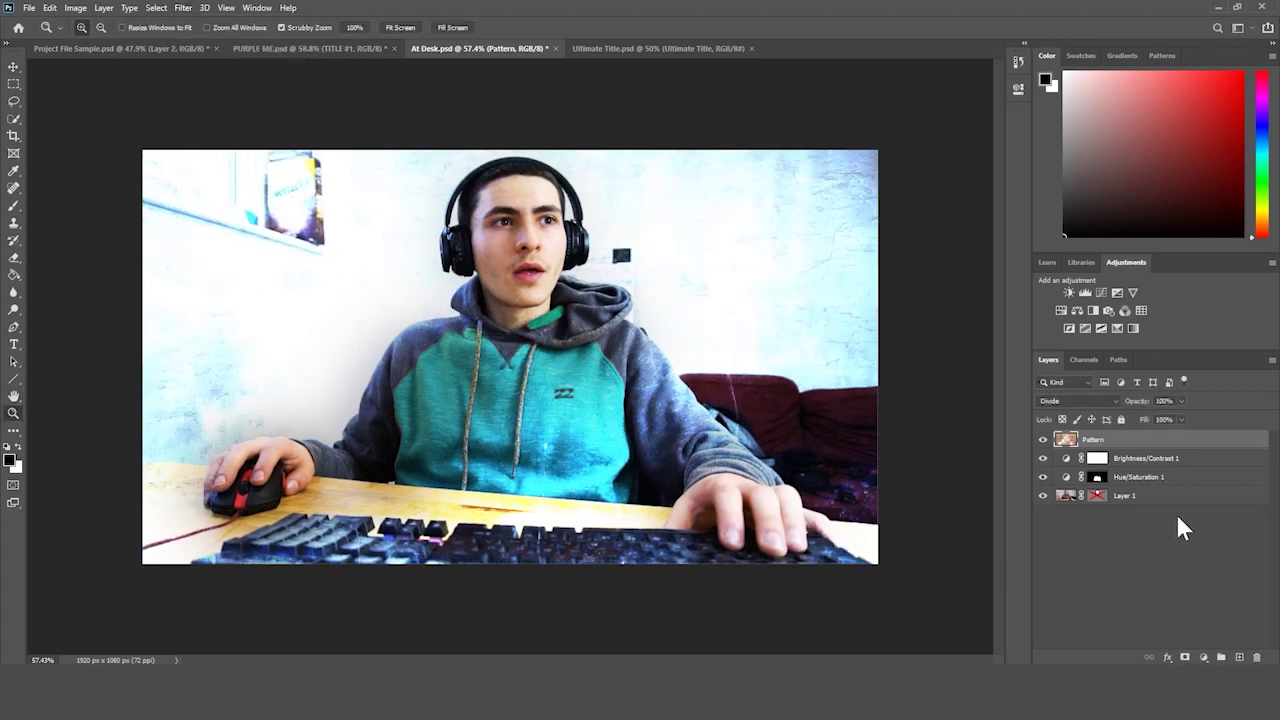
- Select Layer 1 and remove its vector mask from the mask's context menu
left_click(1061, 498)
right_click(1108, 499)
key("Escape")
right_click(1098, 497)
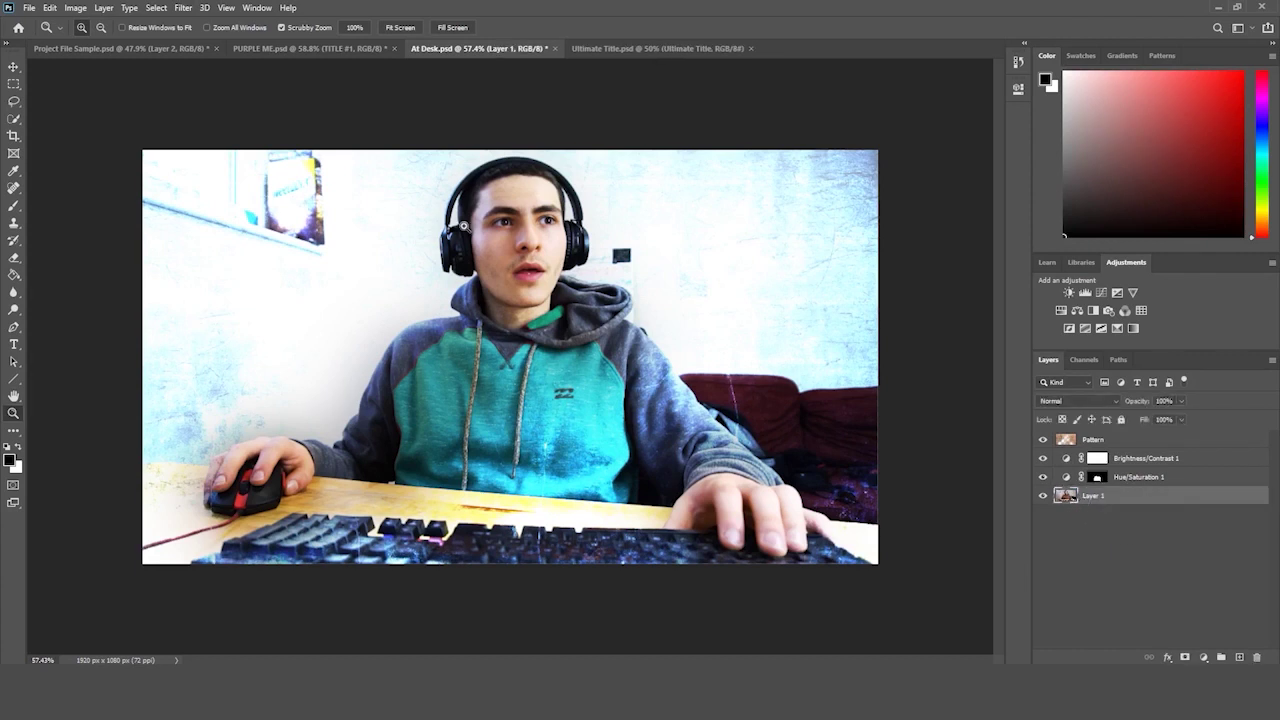
left_click(183, 7)
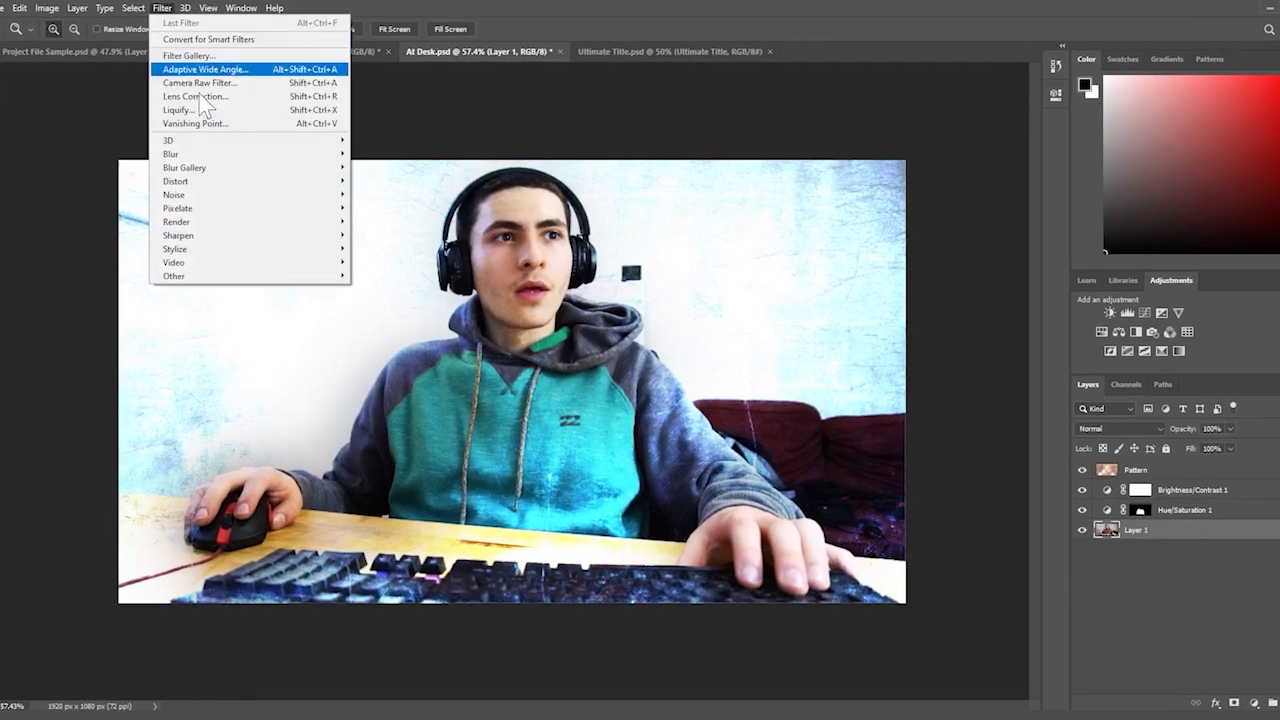
mouse_move(256, 149)
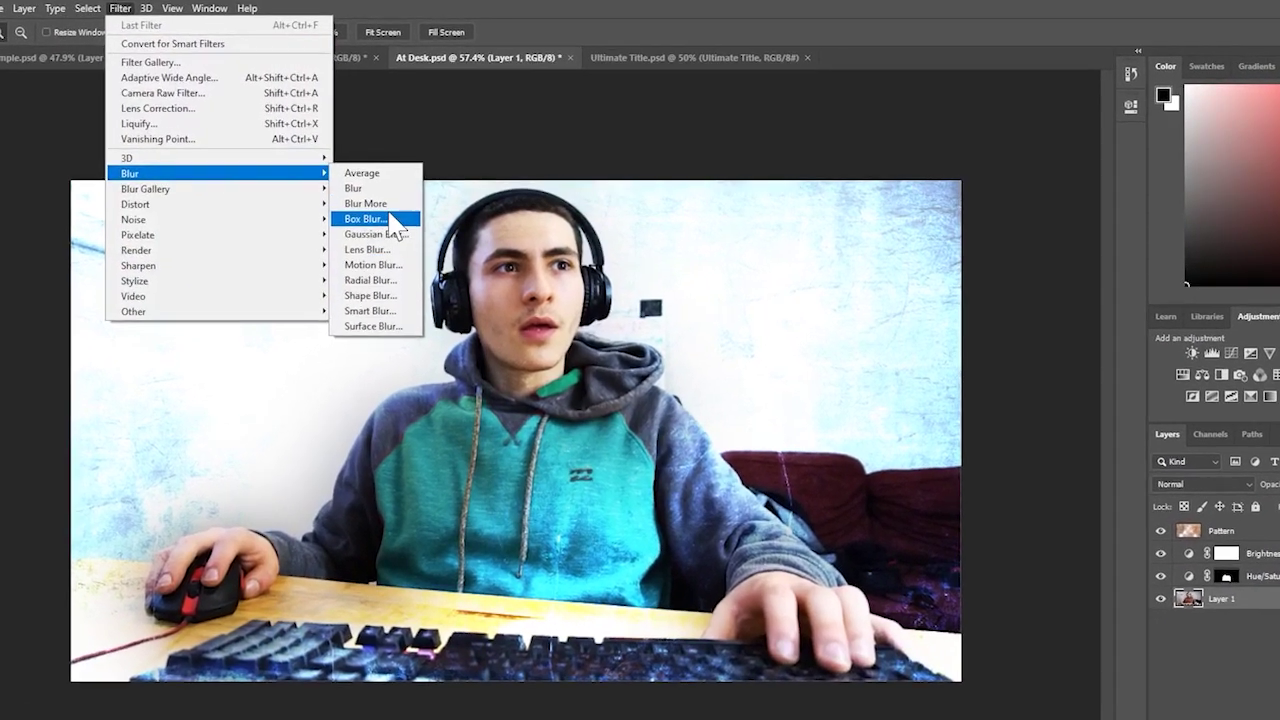
left_click(382, 221)
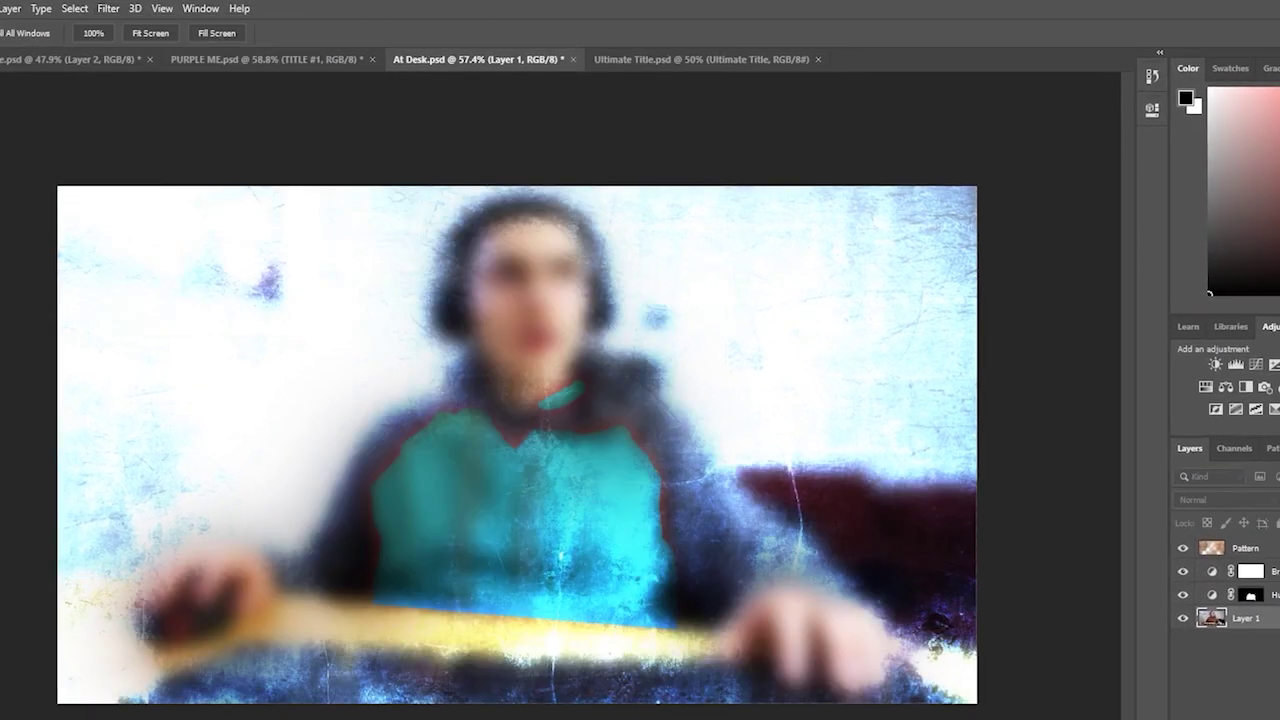
left_click_drag(1030, 345, 828, 131)
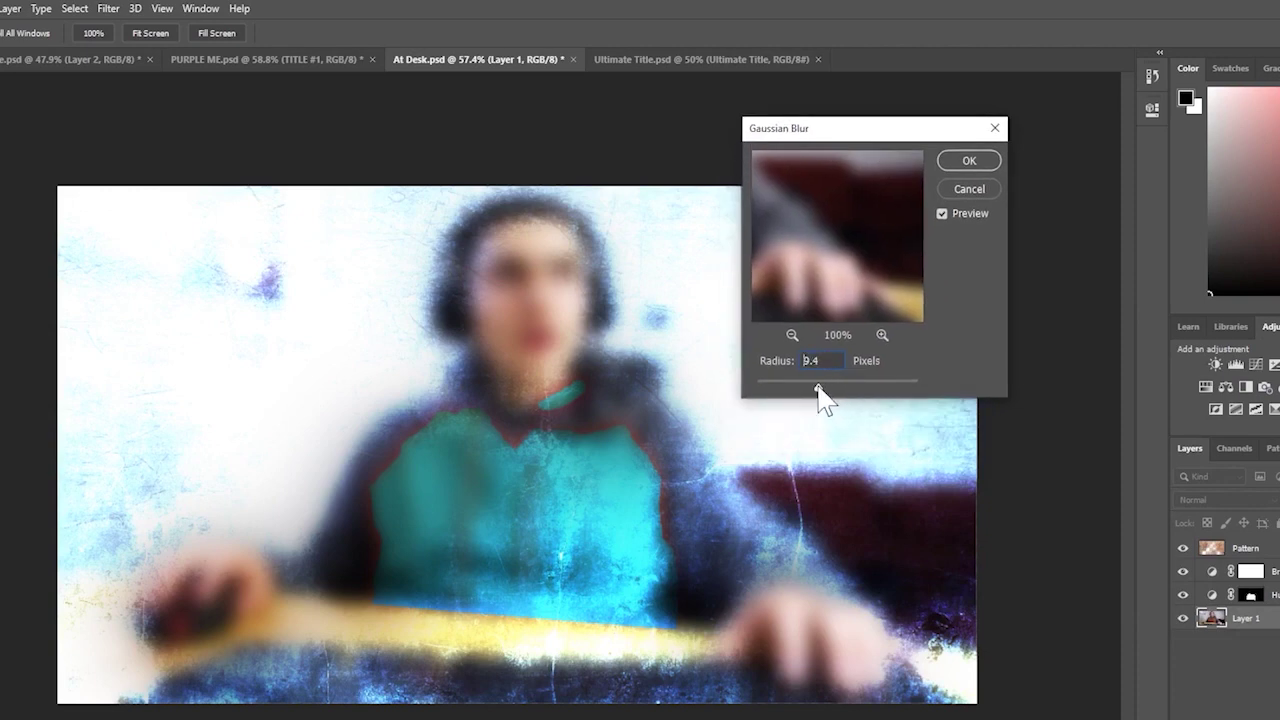
left_click_drag(811, 390, 885, 385)
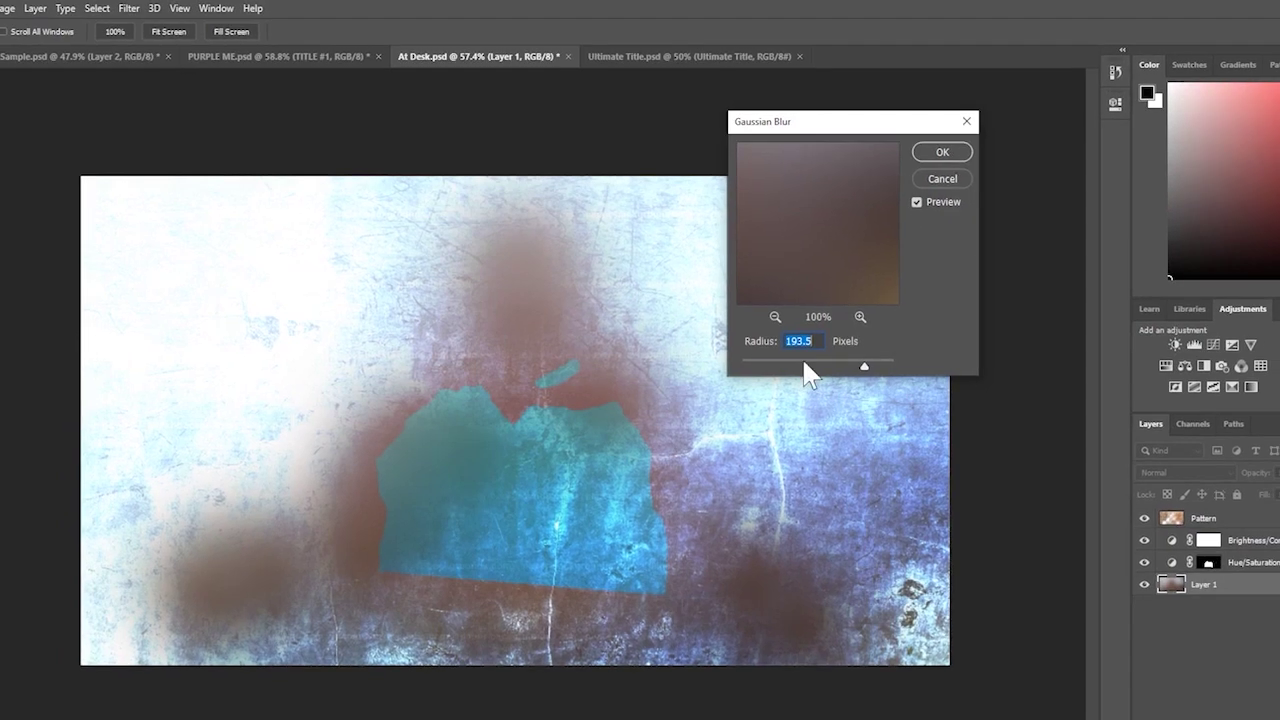
left_click_drag(805, 364, 747, 363)
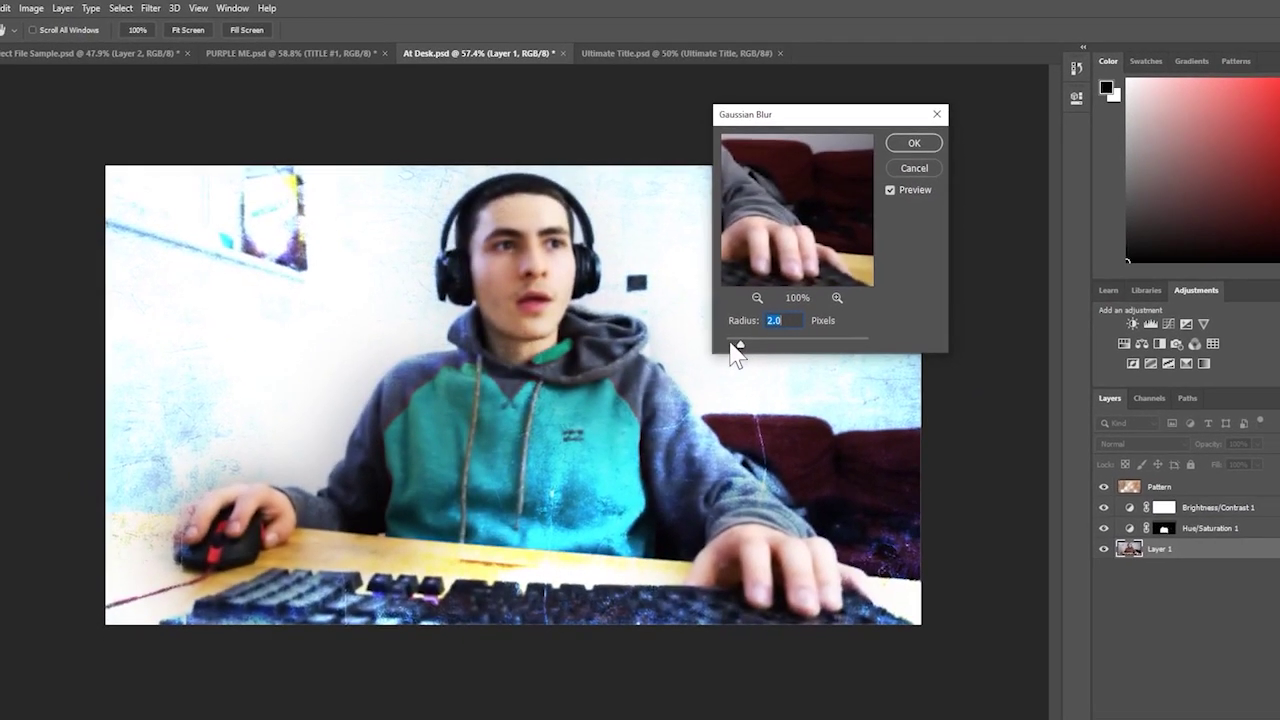
left_click(905, 167)
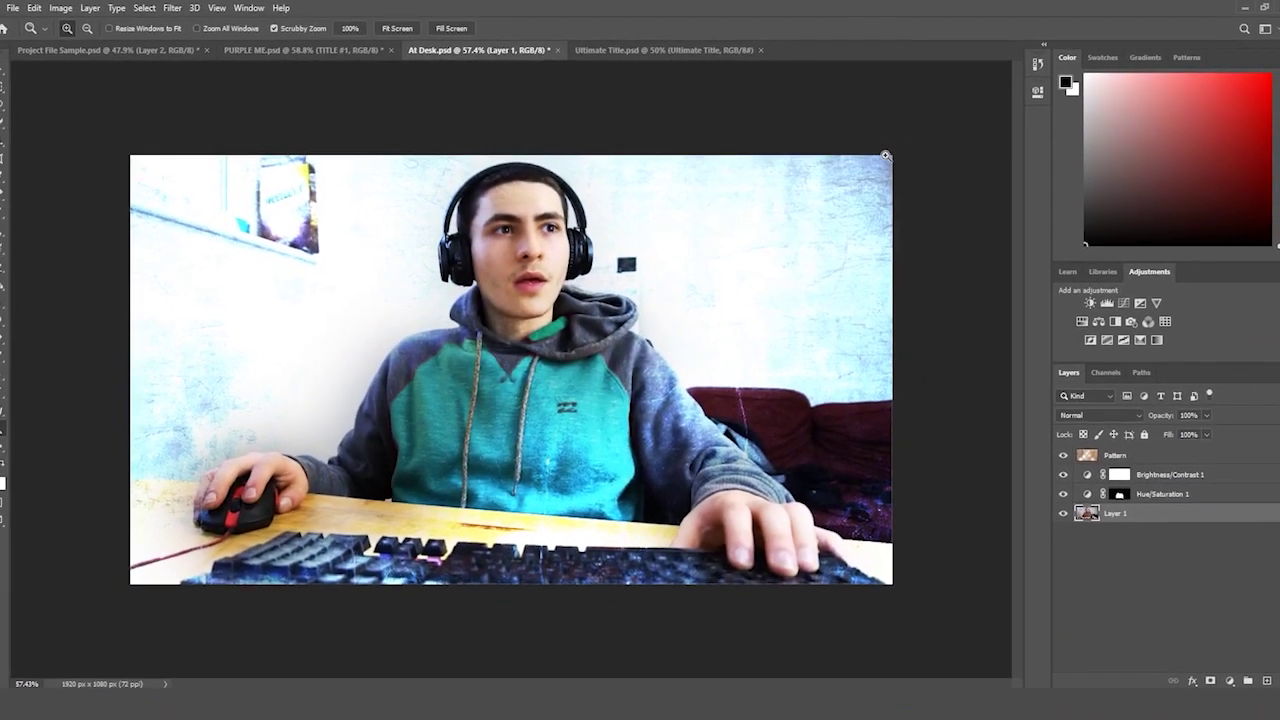
left_click(183, 8)
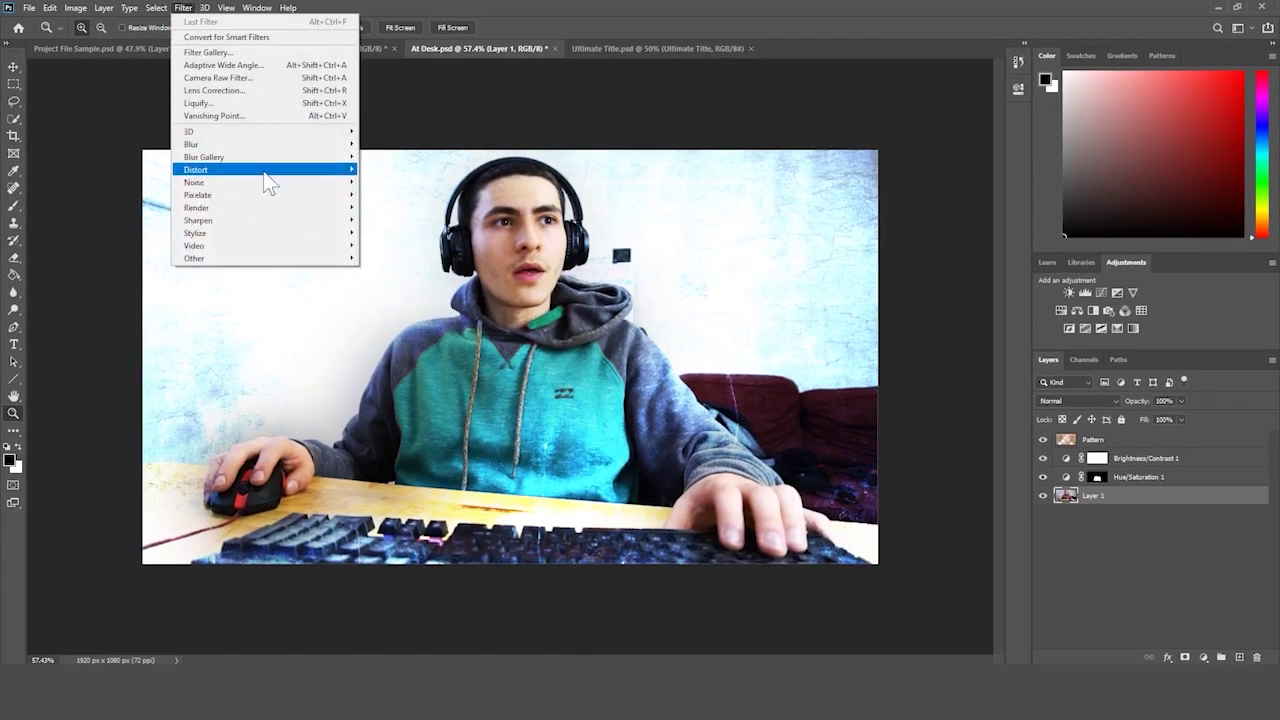
mouse_move(268, 183)
left_click(432, 210)
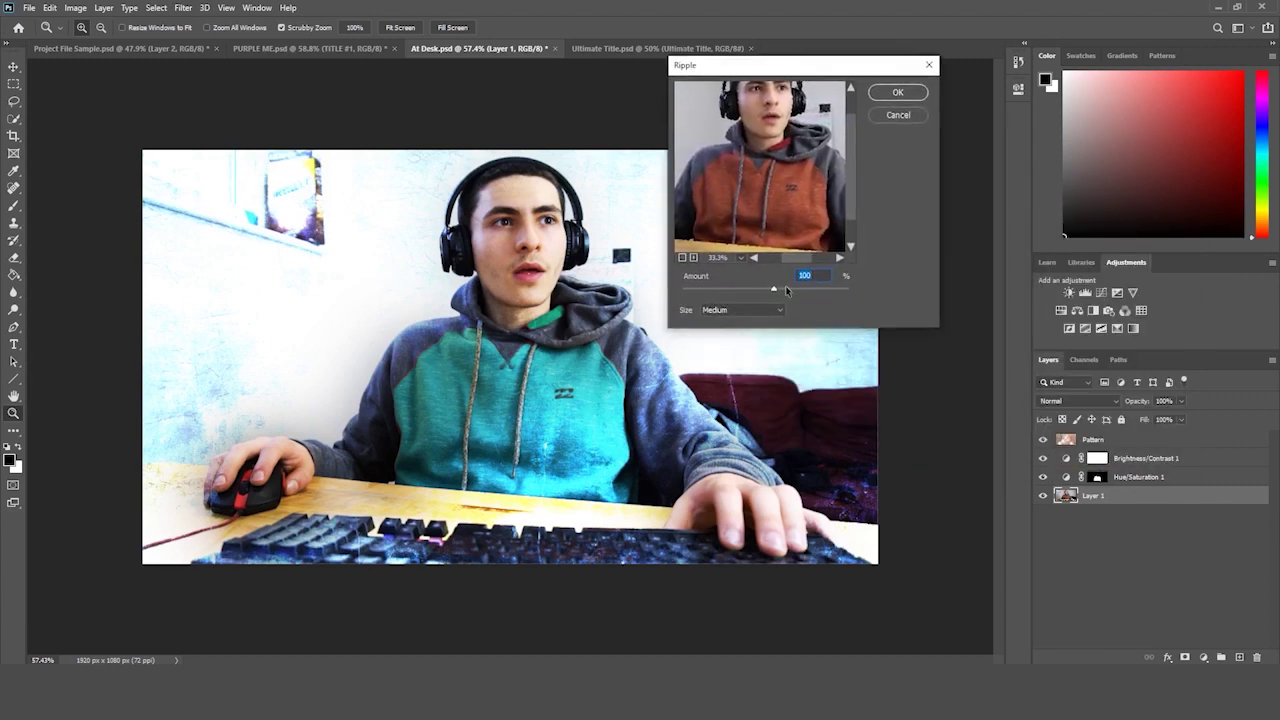
key("Return")
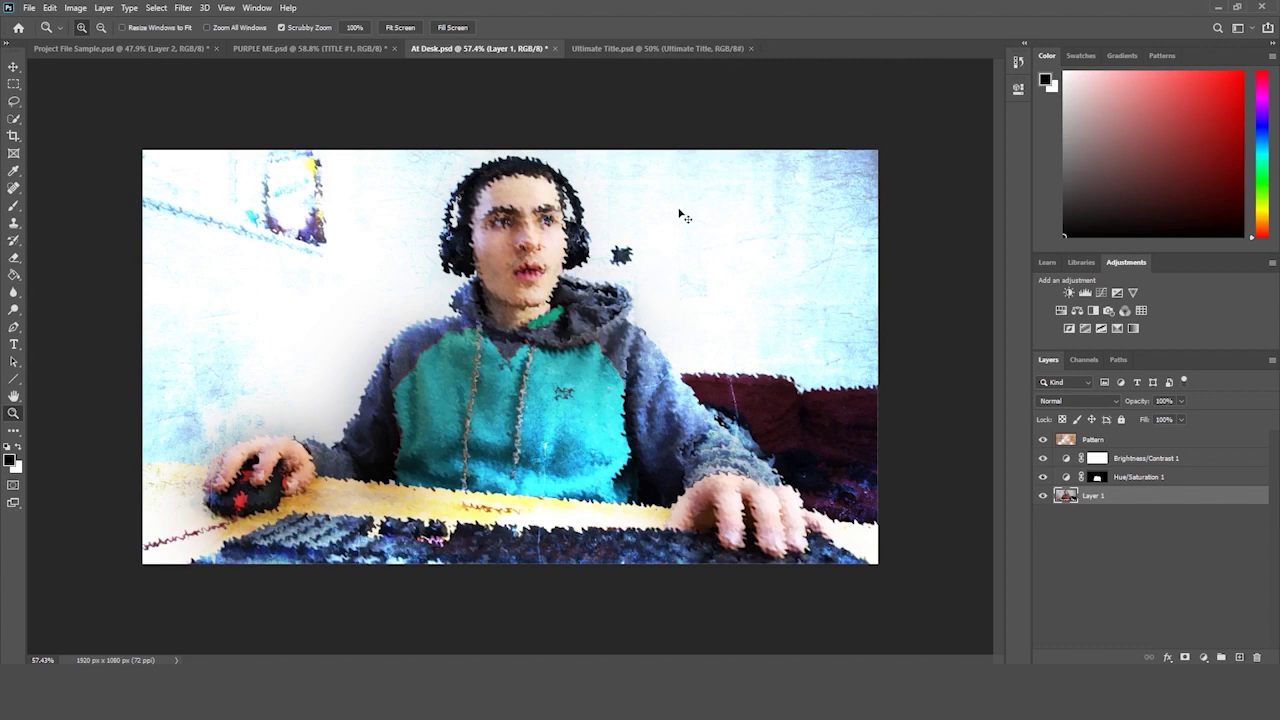
key("ctrl+z")
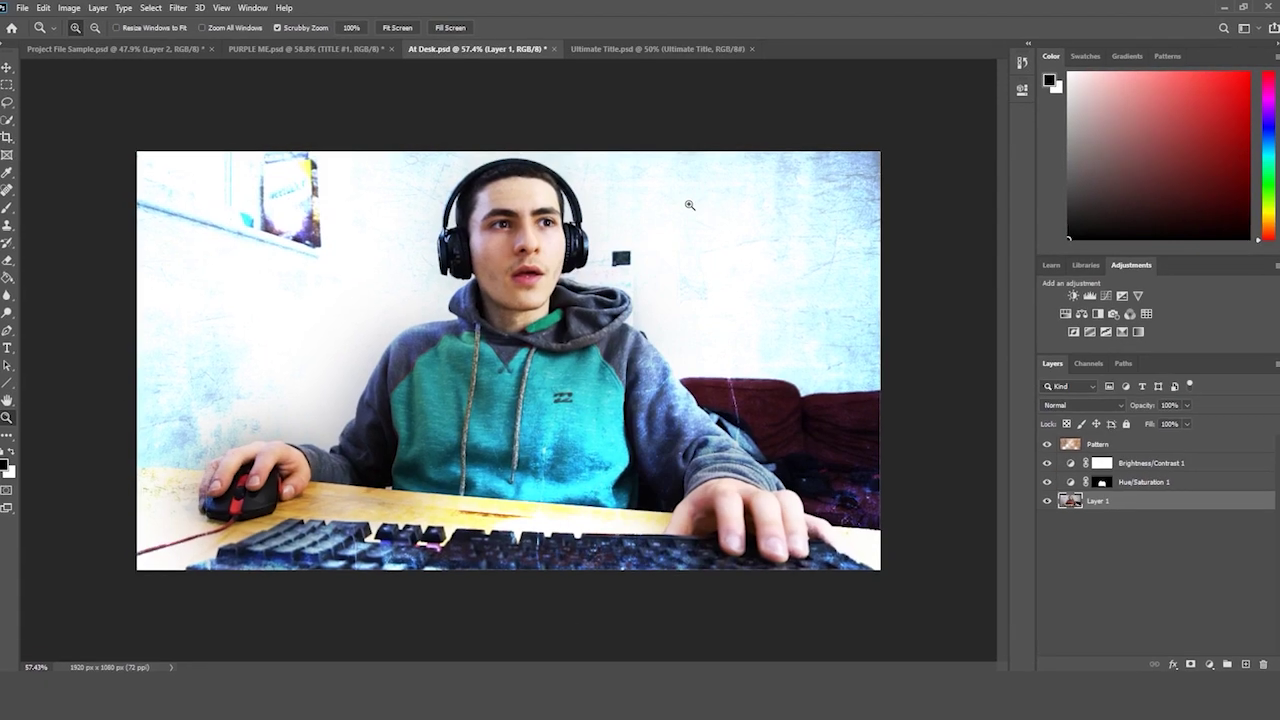
left_click_drag(718, 183, 700, 184)
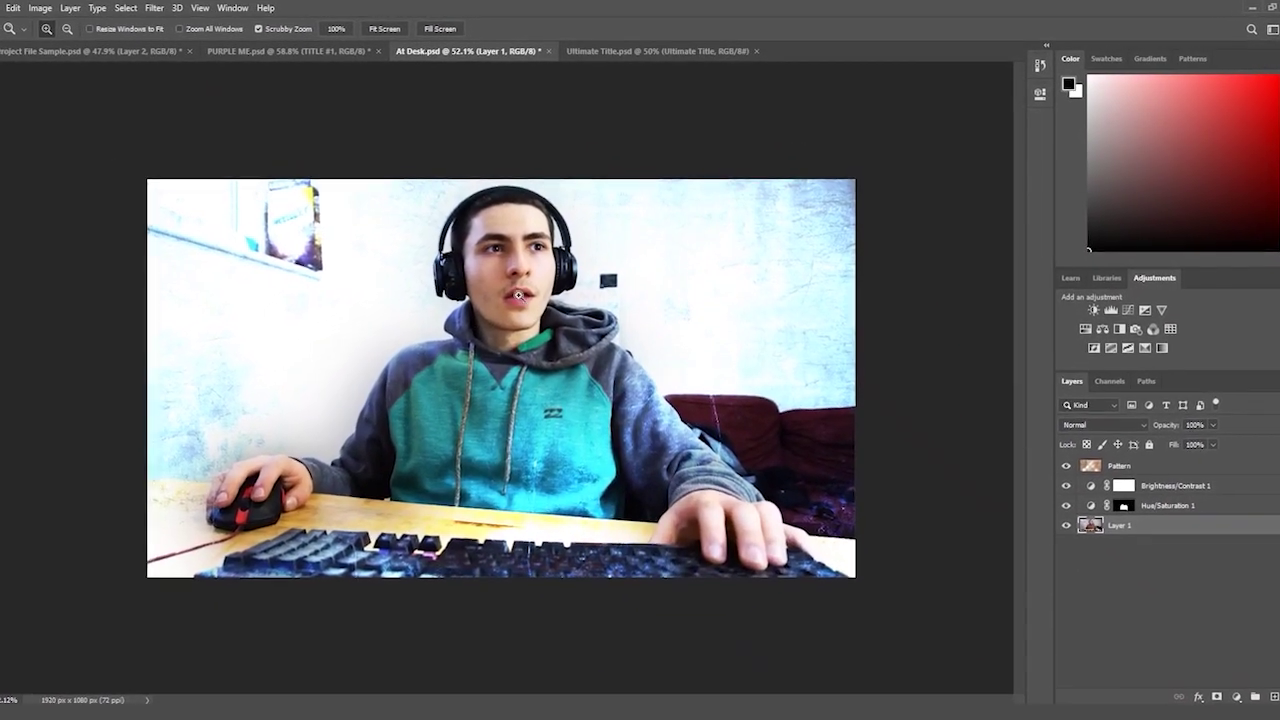
left_click(146, 8)
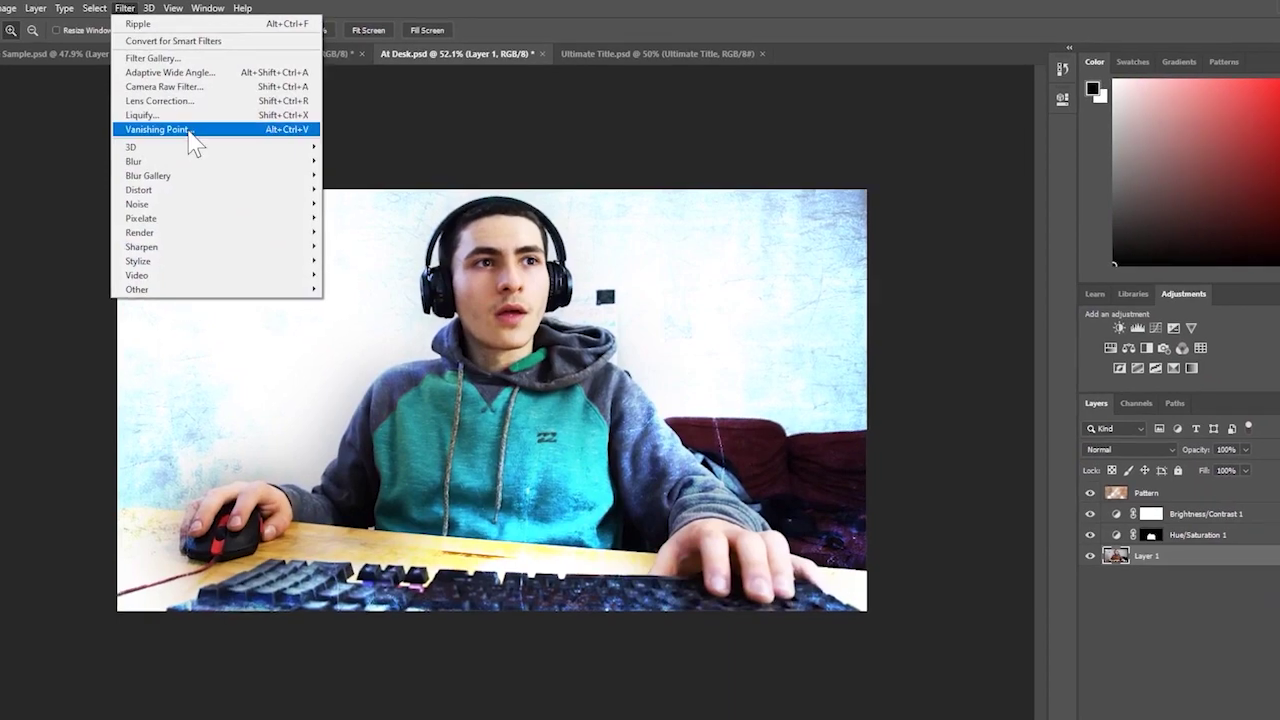
mouse_move(200, 163)
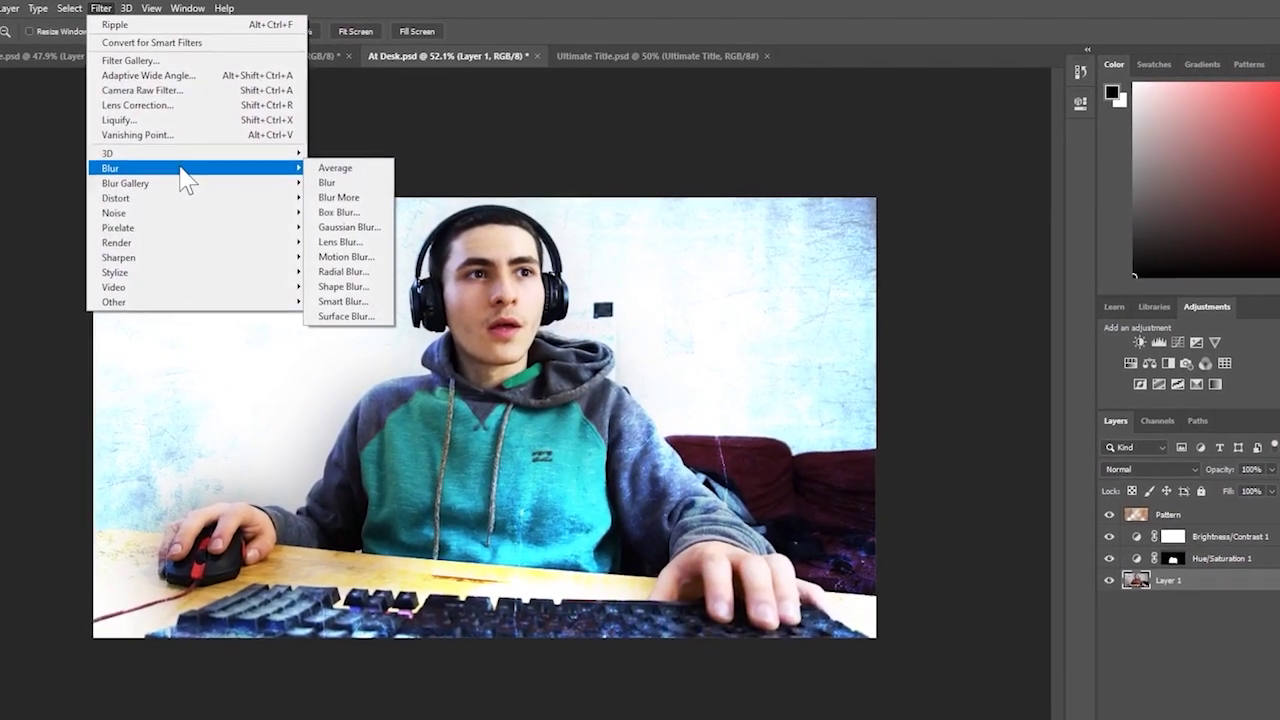
mouse_move(182, 183)
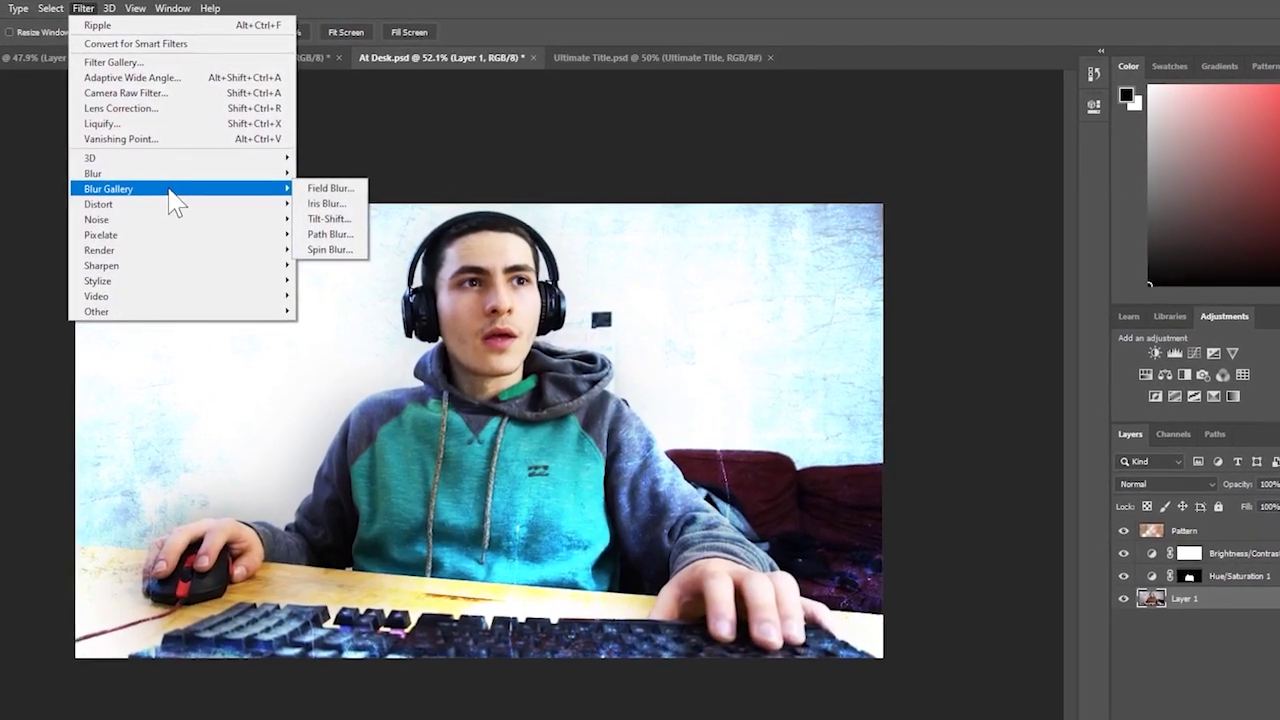
left_click(326, 252)
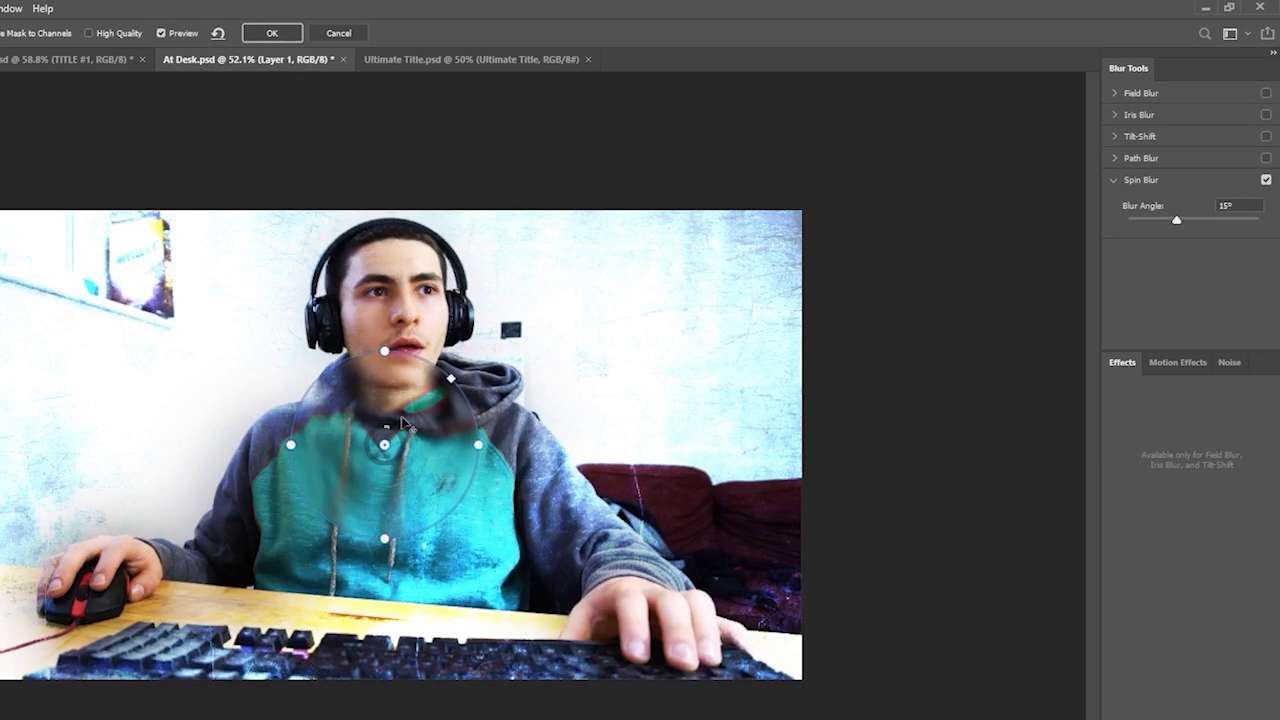
left_click_drag(383, 436, 408, 401)
left_click_drag(386, 455, 395, 322)
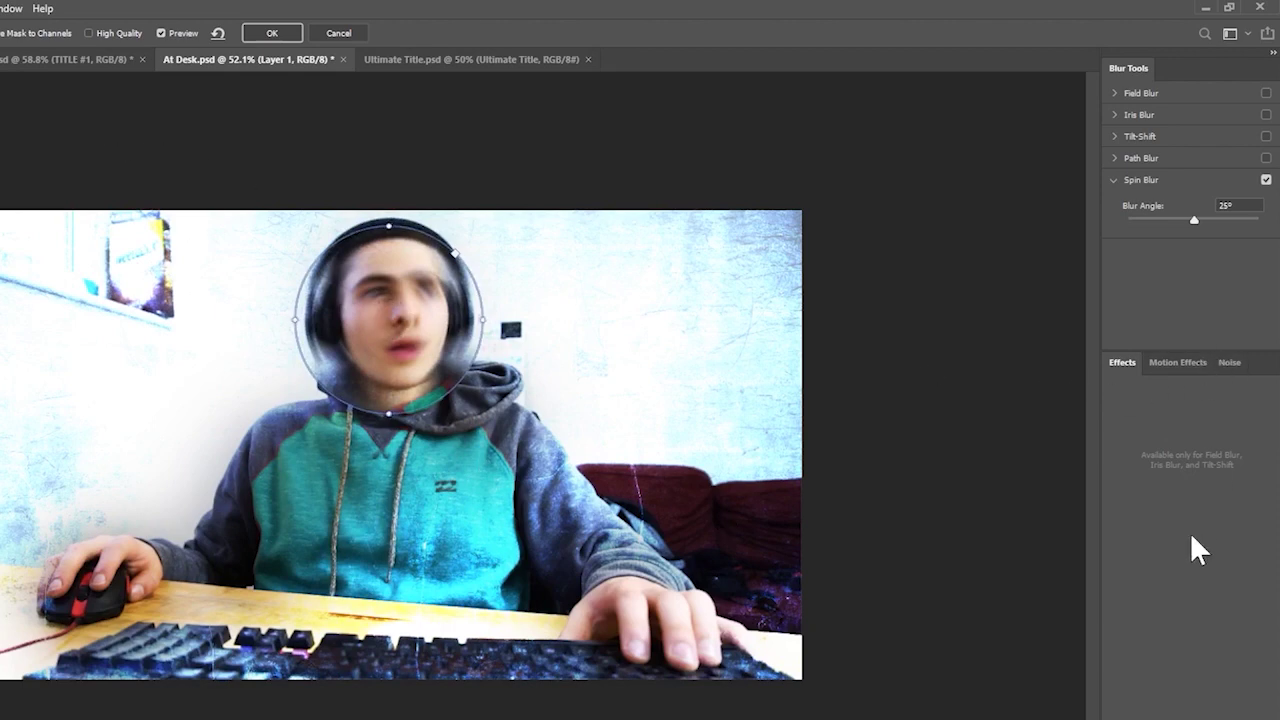
left_click(339, 33)
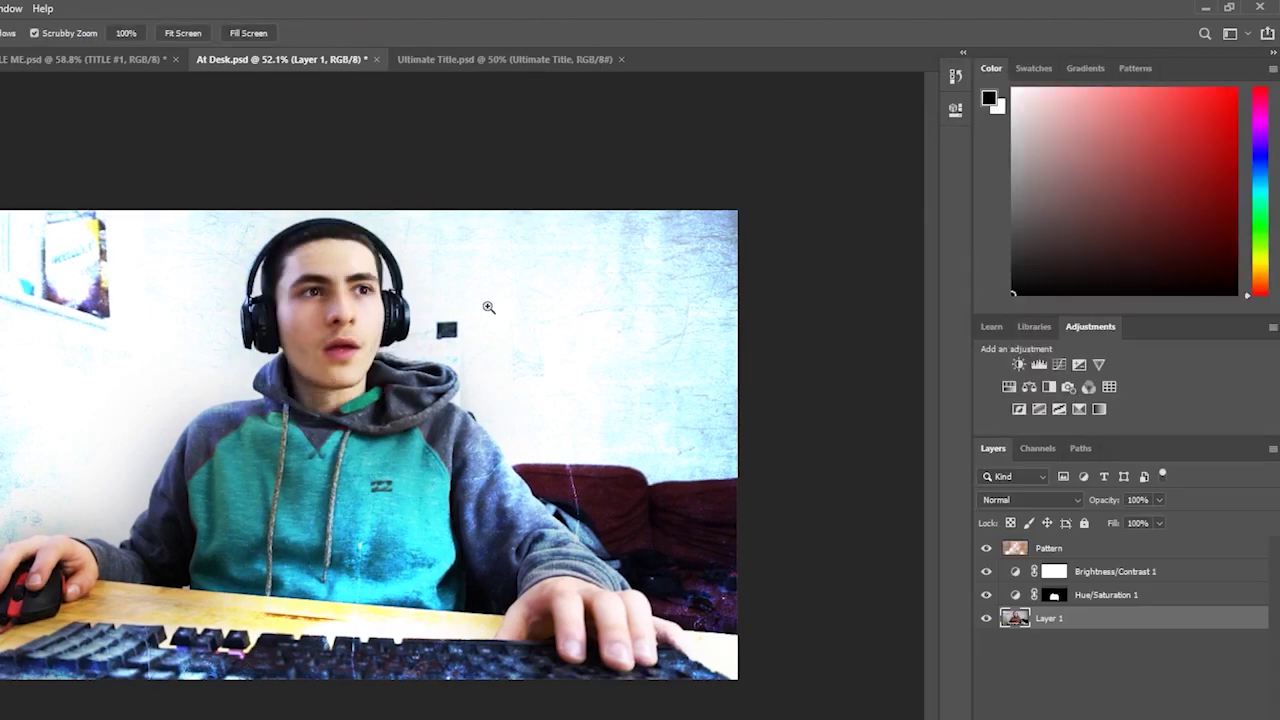
- Open Filter > Render > Lens Flare for the desk photo
left_click(23, 8)
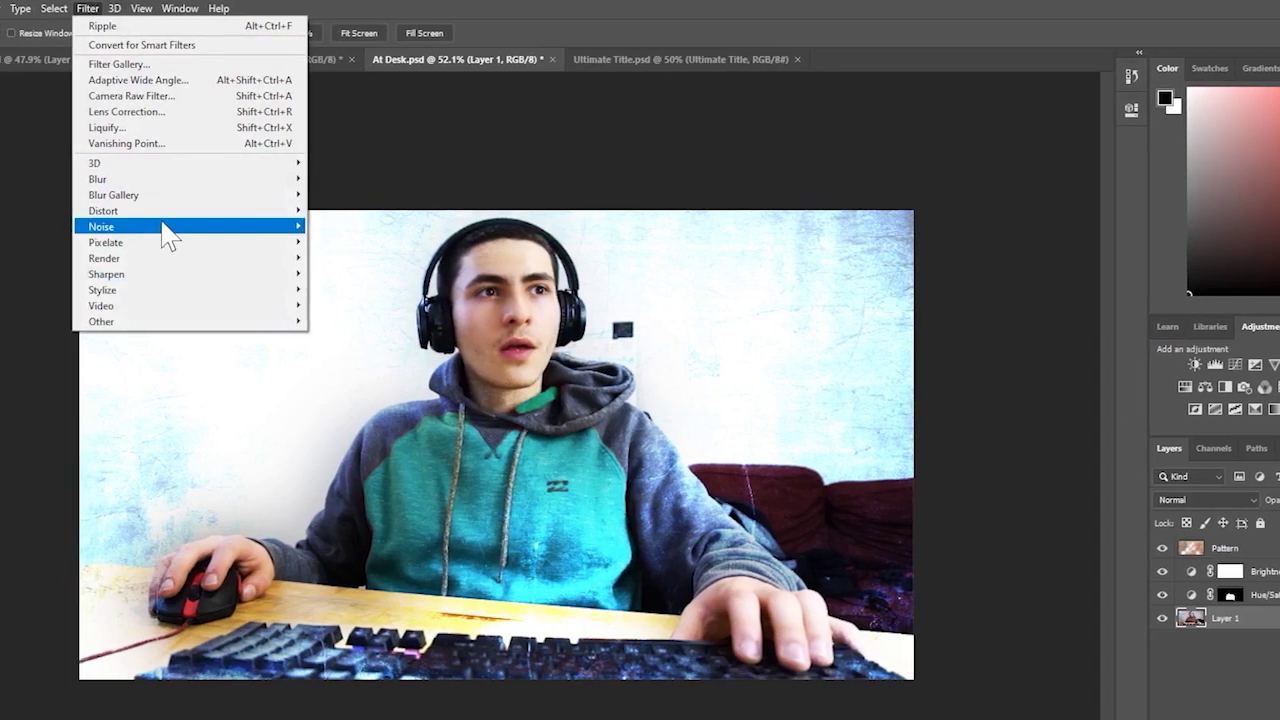
mouse_move(53, 226)
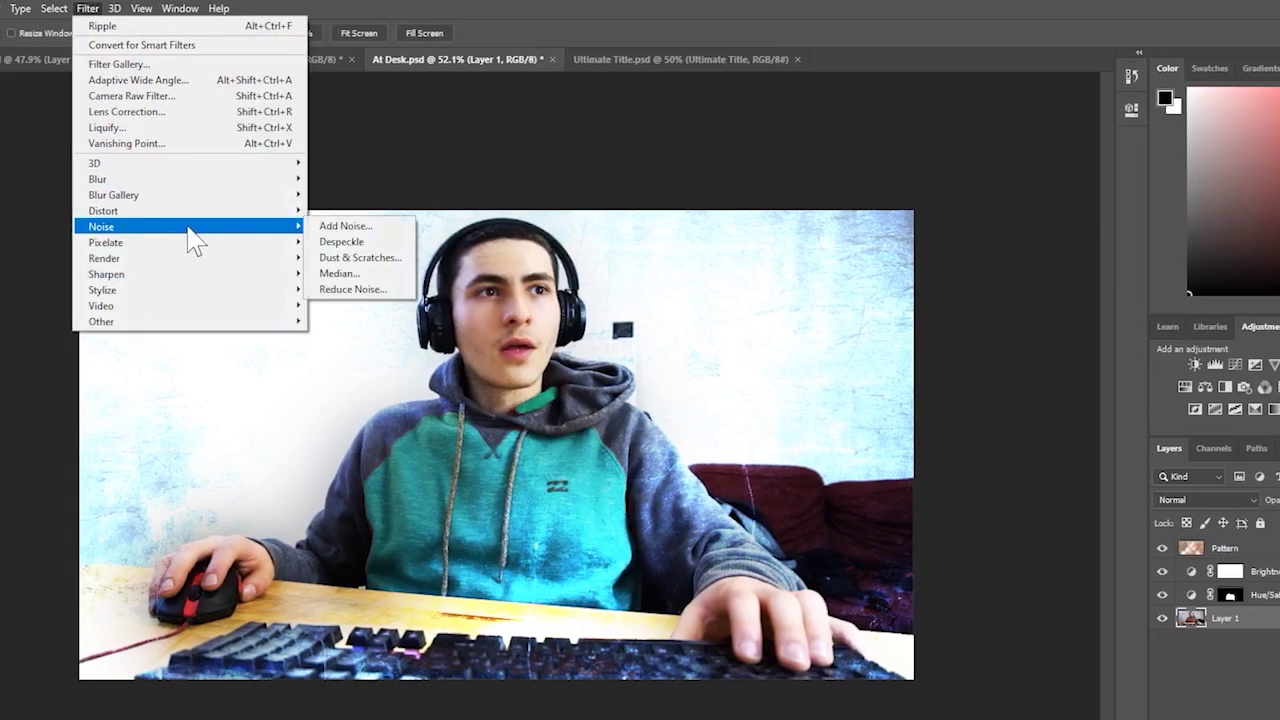
mouse_move(186, 247)
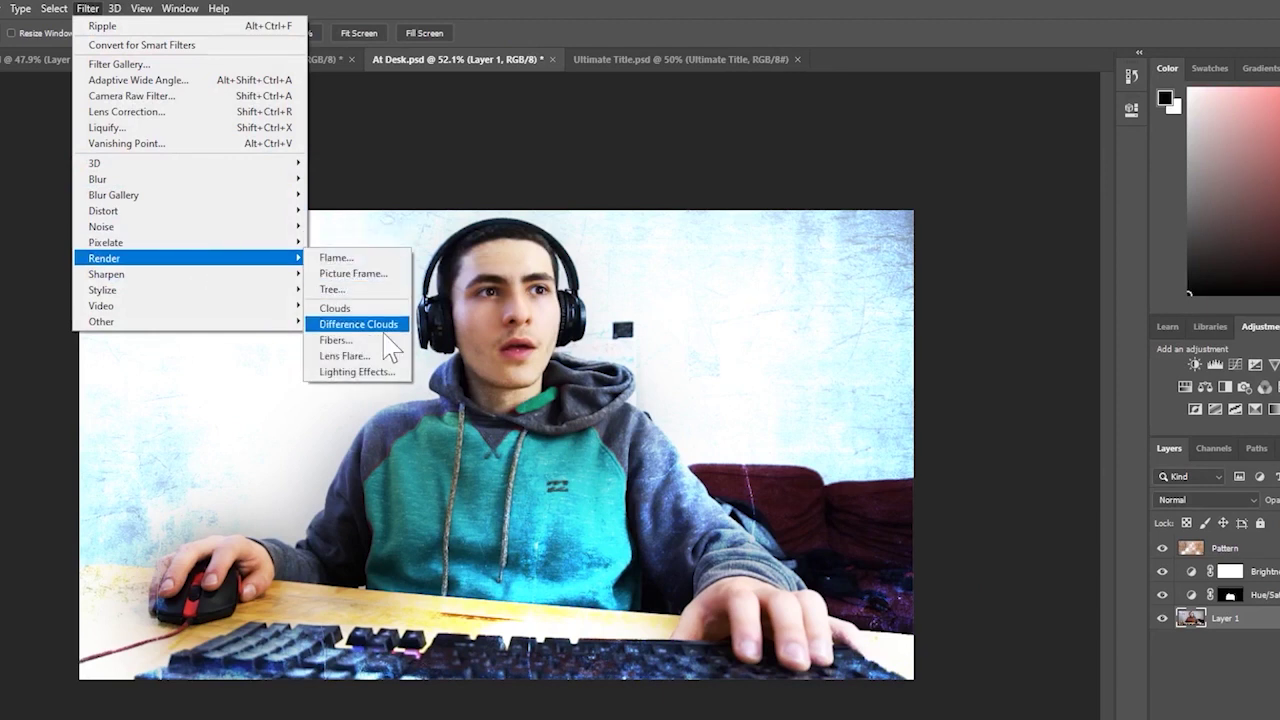
left_click(384, 373)
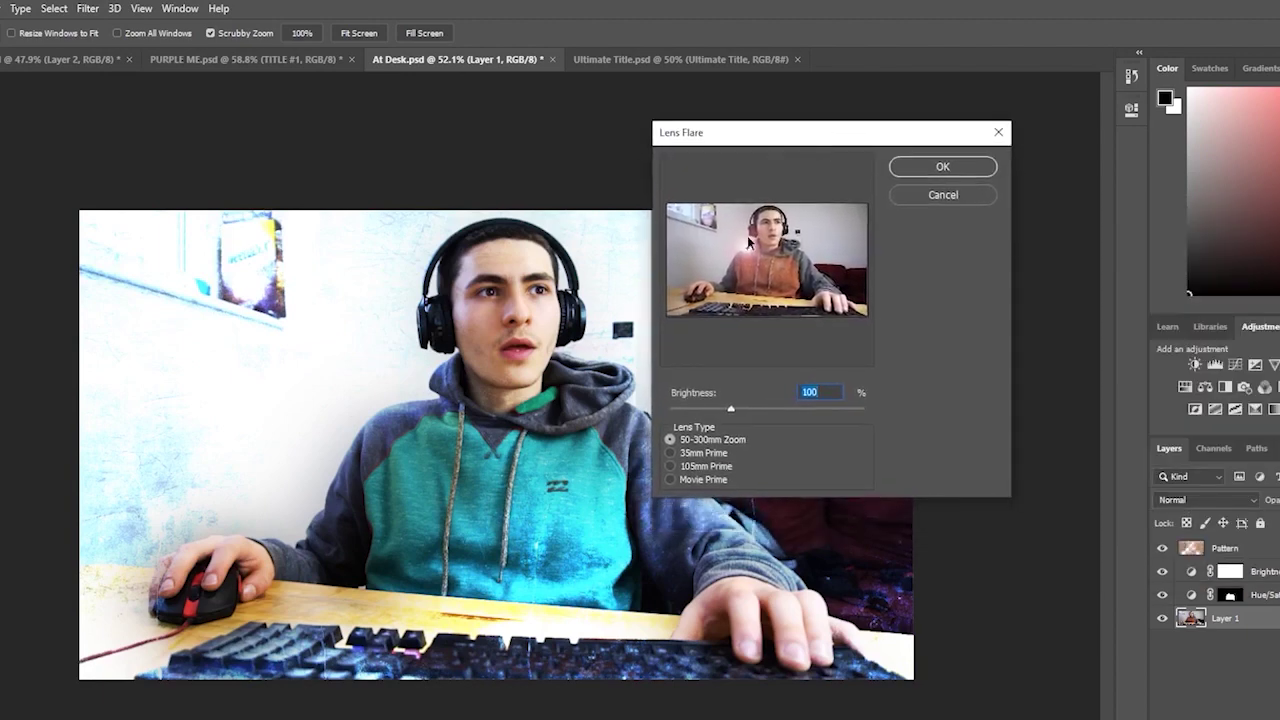
- Reposition the lens flare centre and apply it, then hide and restore the Pattern overlay
left_click_drag(738, 246, 699, 231)
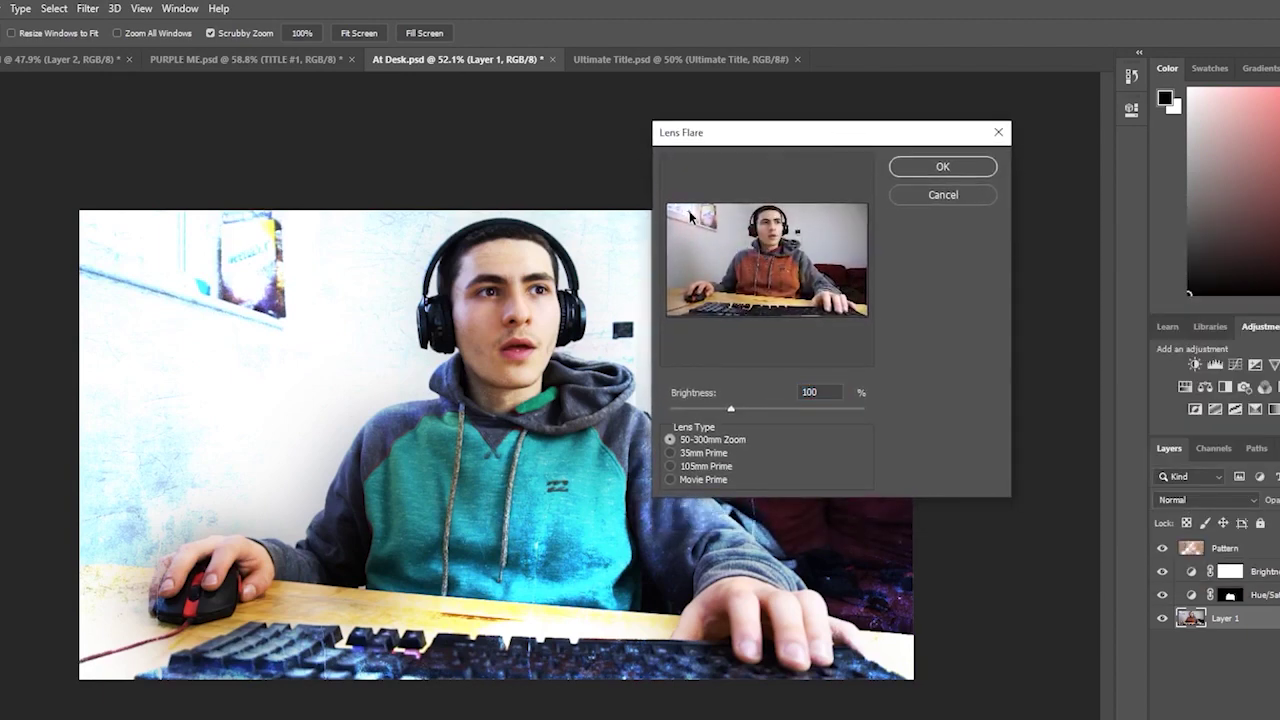
left_click(943, 167)
left_click(1162, 549)
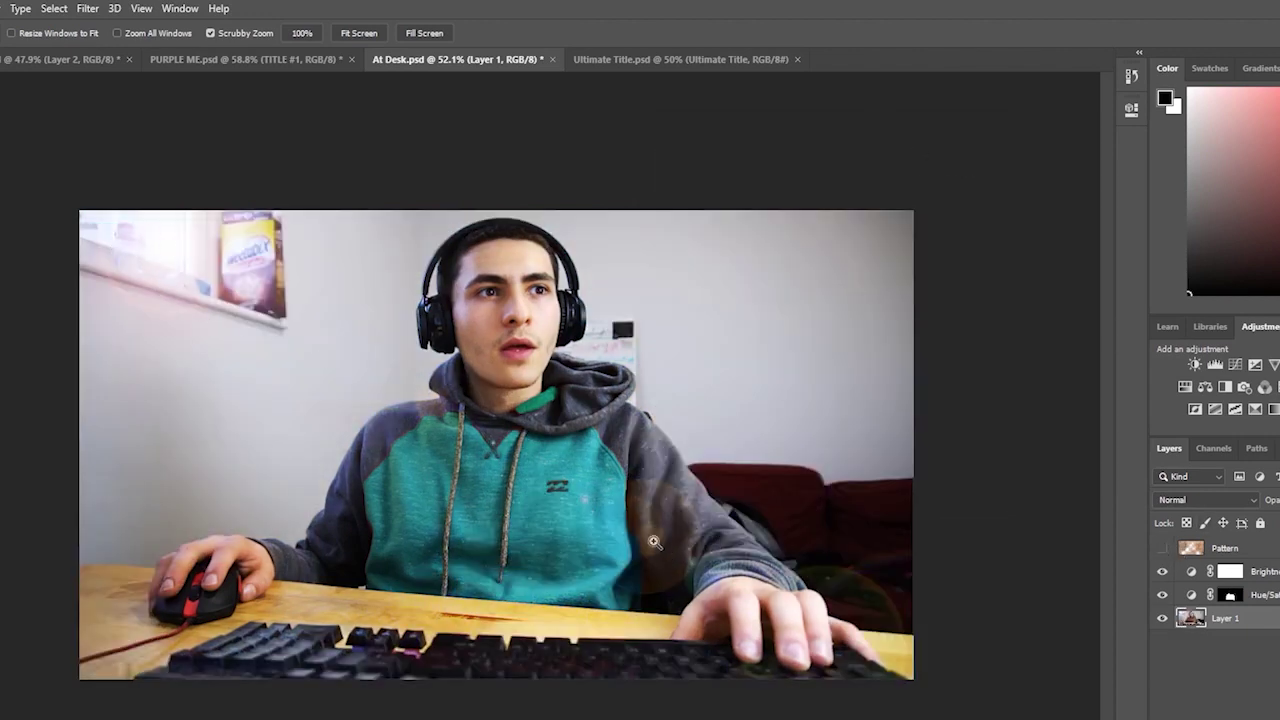
key("ctrl+z")
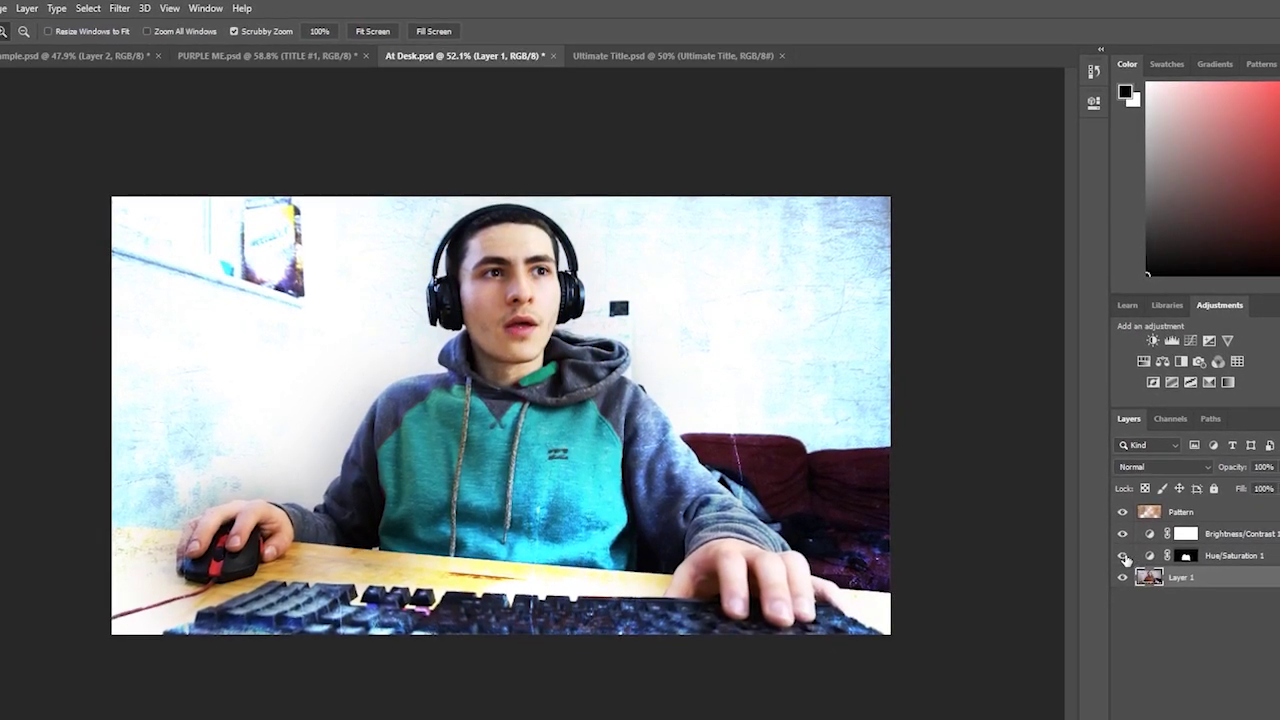
- Hide Pattern and both adjustment layers, solo Layer 1, then make every layer visible again
mouse_move(1128, 560)
left_mouse_down()
mouse_move(1123, 514)
mouse_move(1110, 546)
mouse_move(1112, 525)
left_mouse_up()
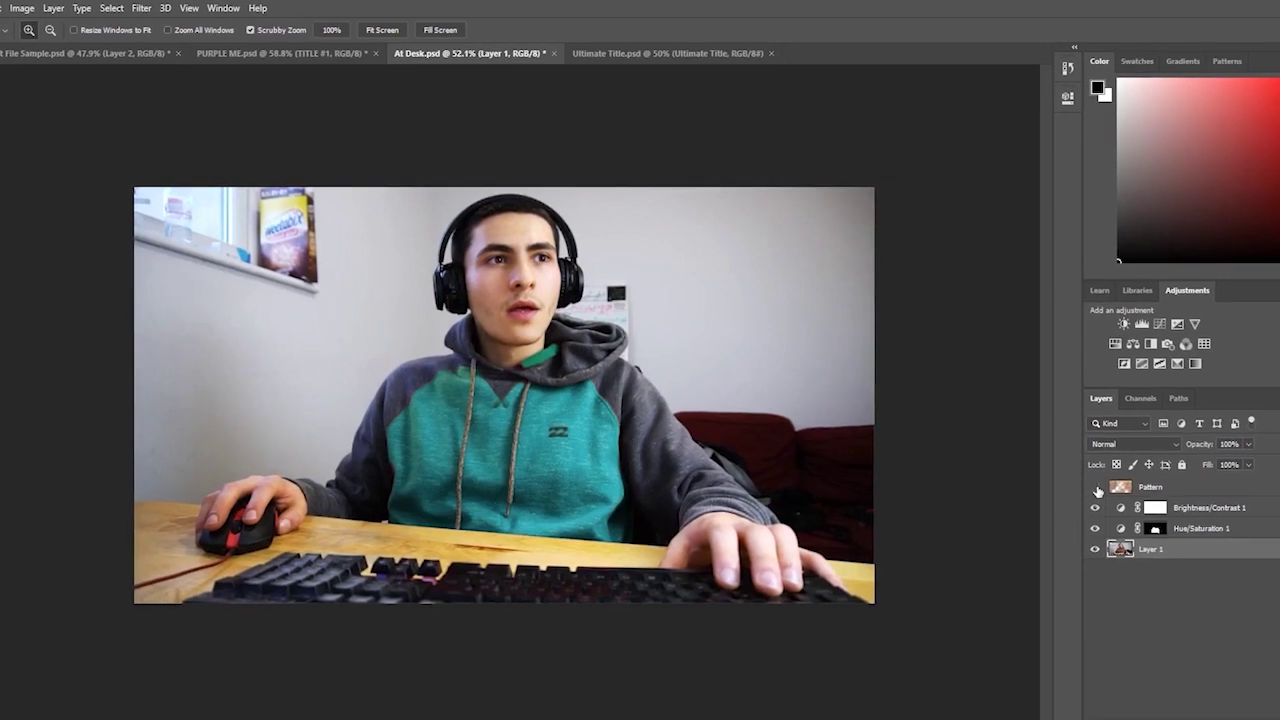
left_click(1100, 491)
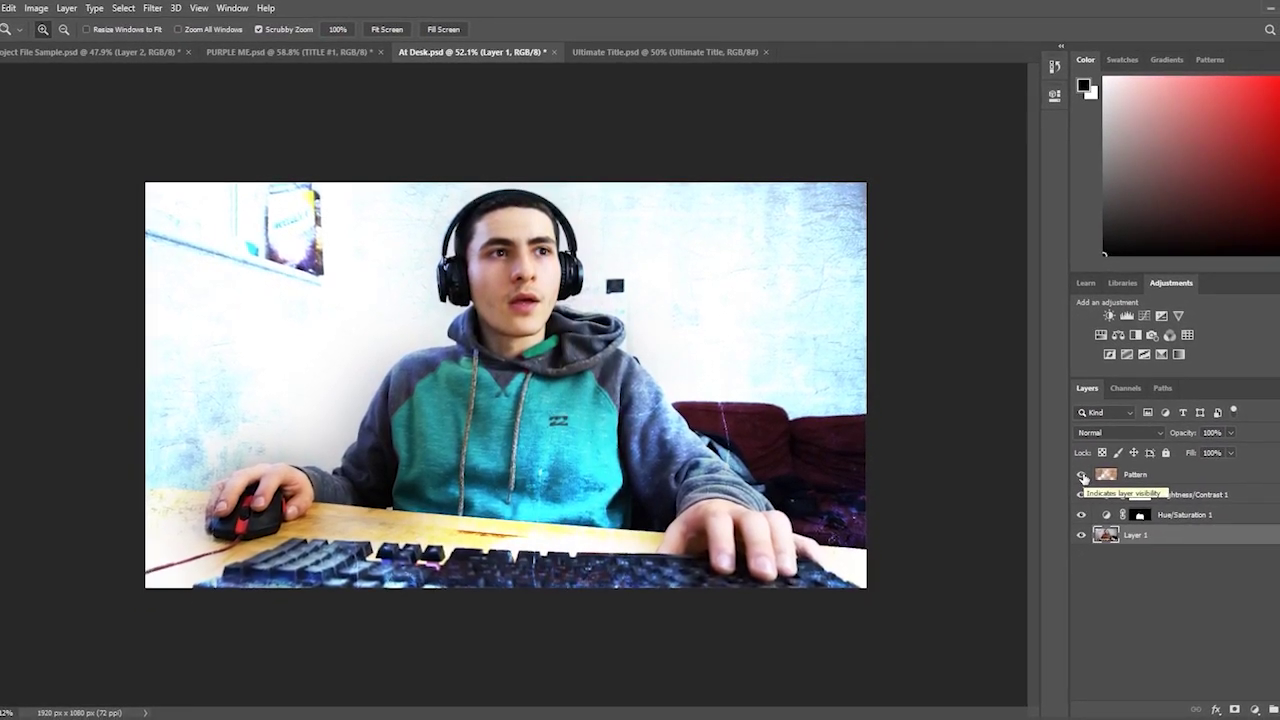
left_click(1140, 472)
scroll(1113, 431, "down", 20)
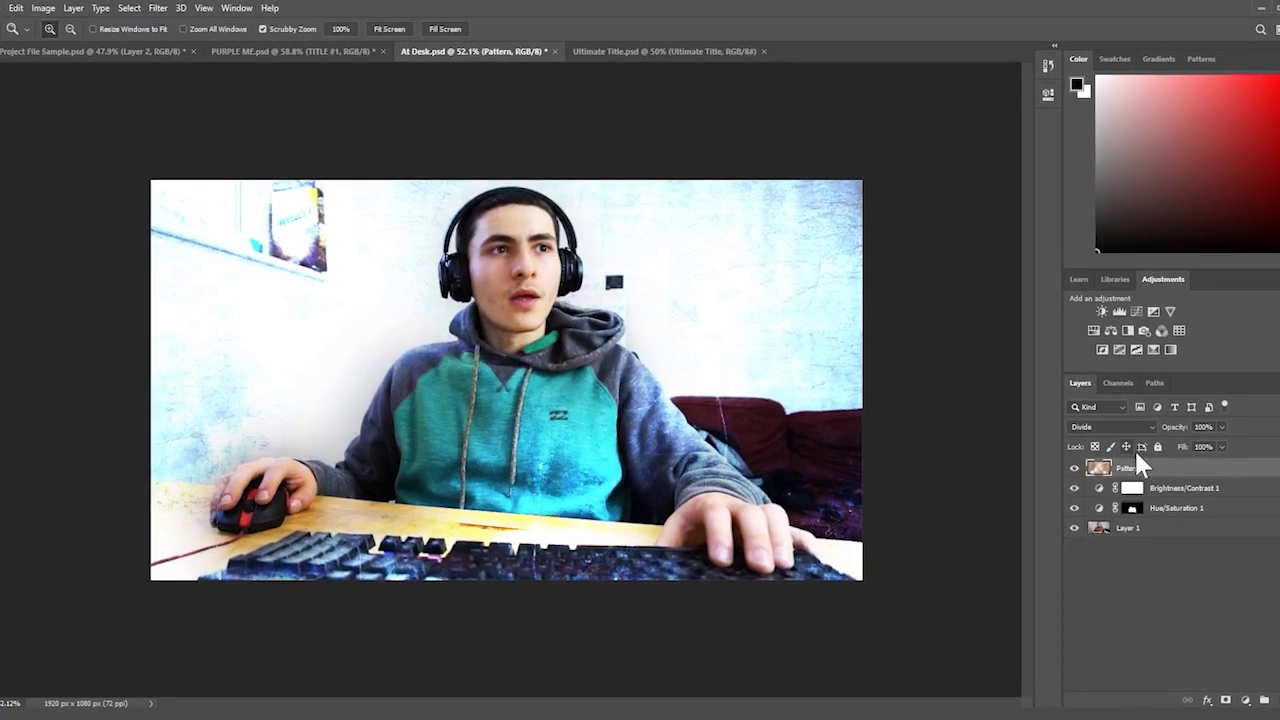
left_click(1073, 526, "alt")
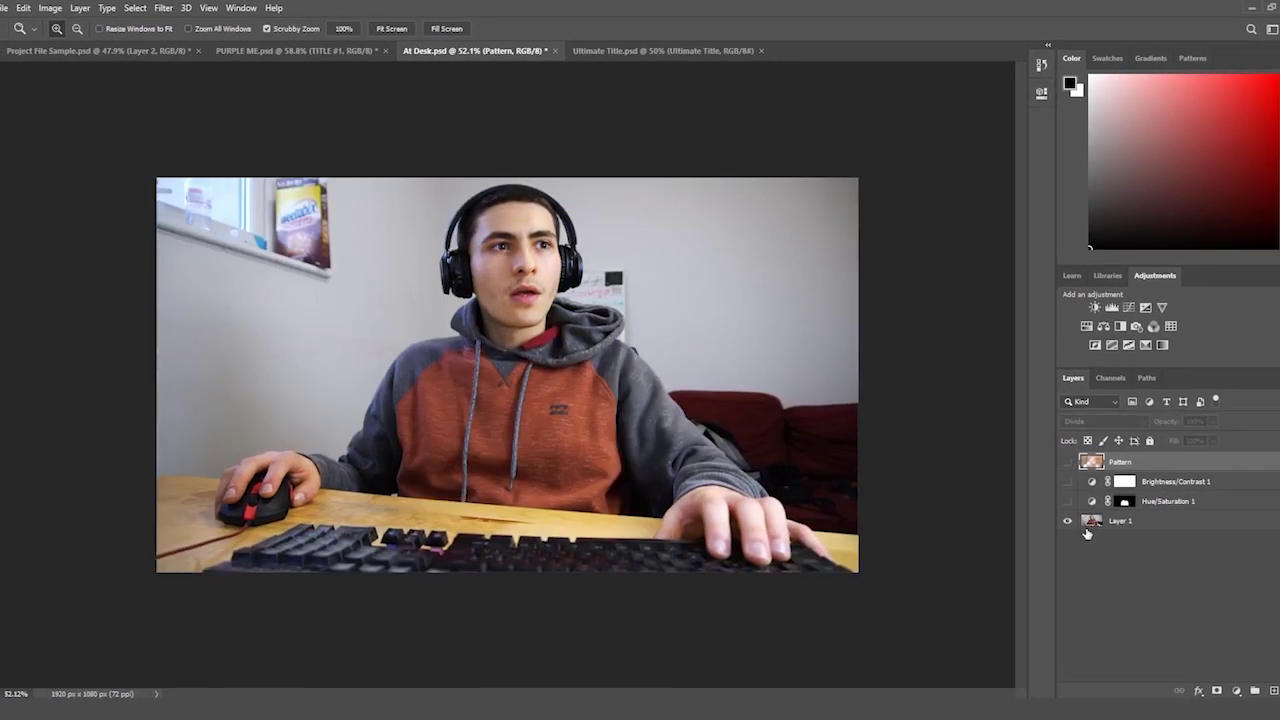
left_click(1065, 519, "alt")
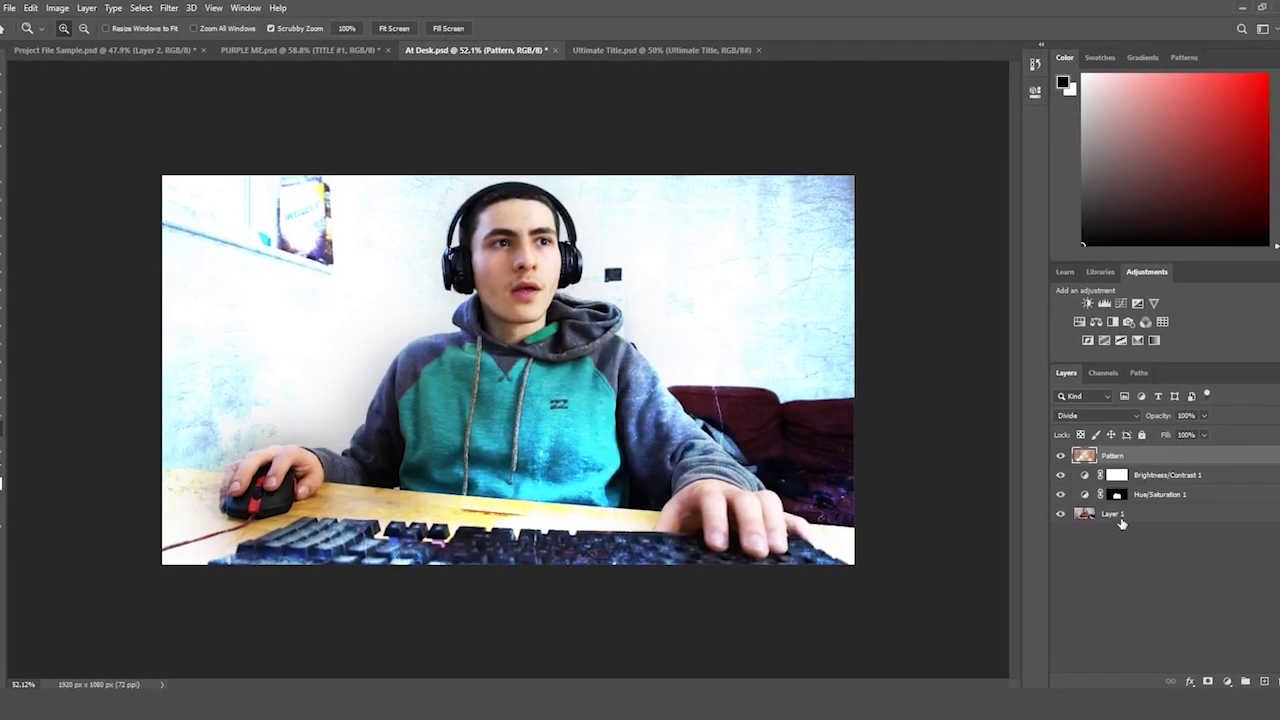
left_click(1123, 519)
left_click(214, 8)
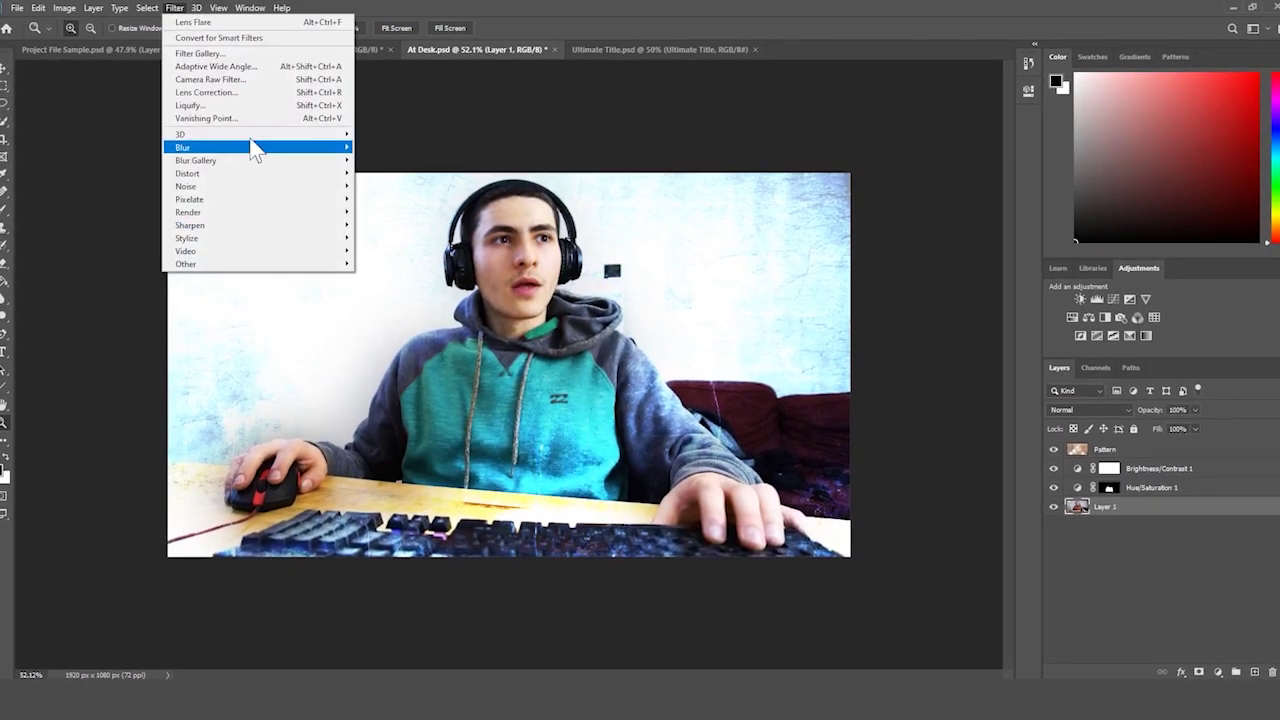
mouse_move(255, 150)
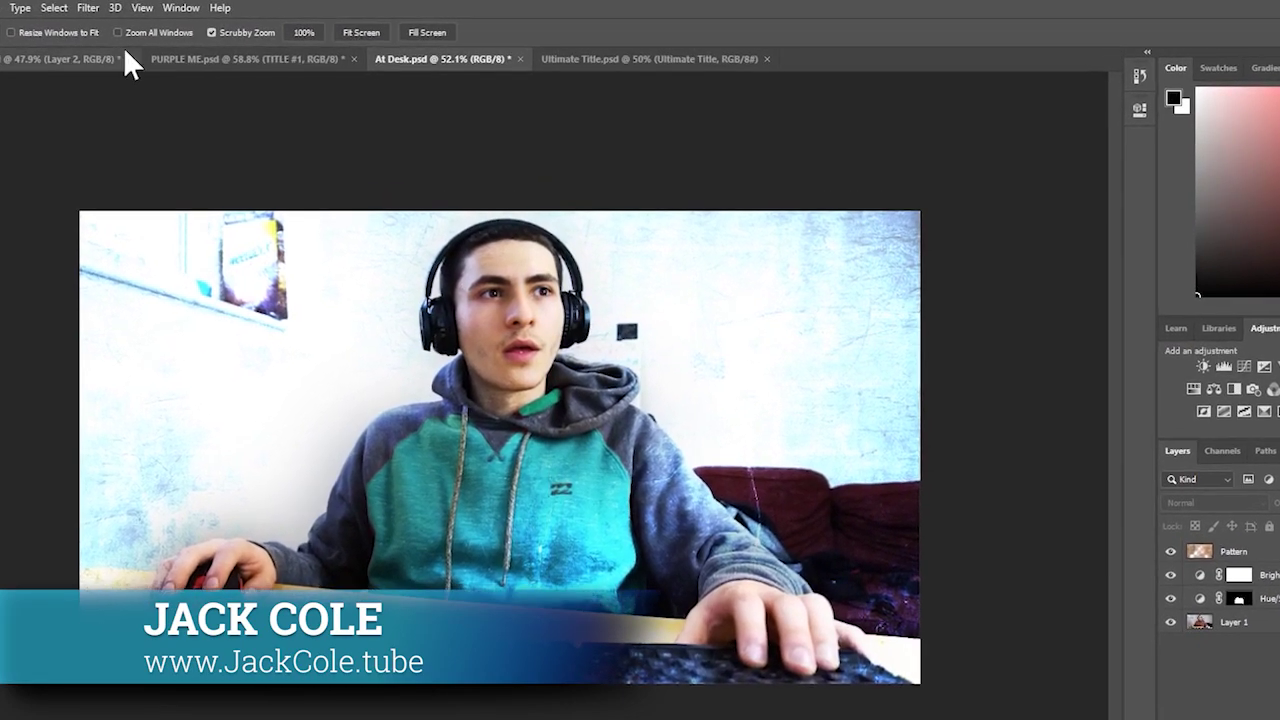
left_click(105, 7)
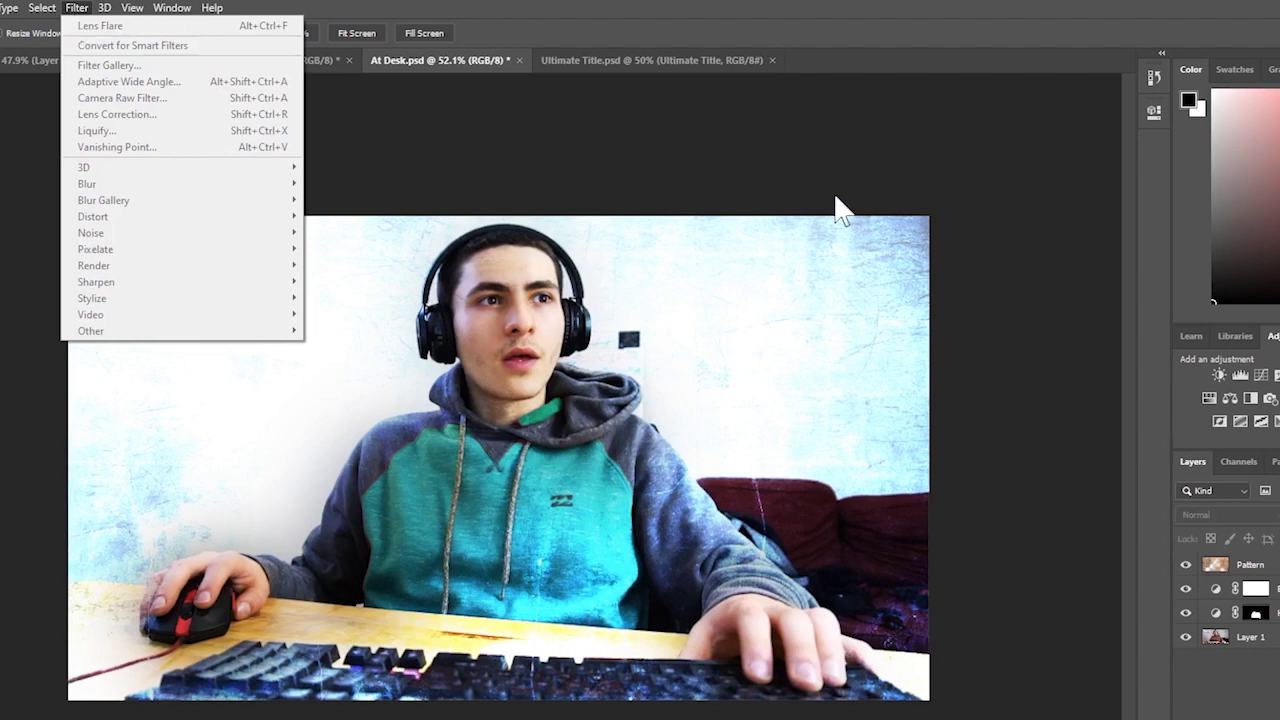
key("Escape")
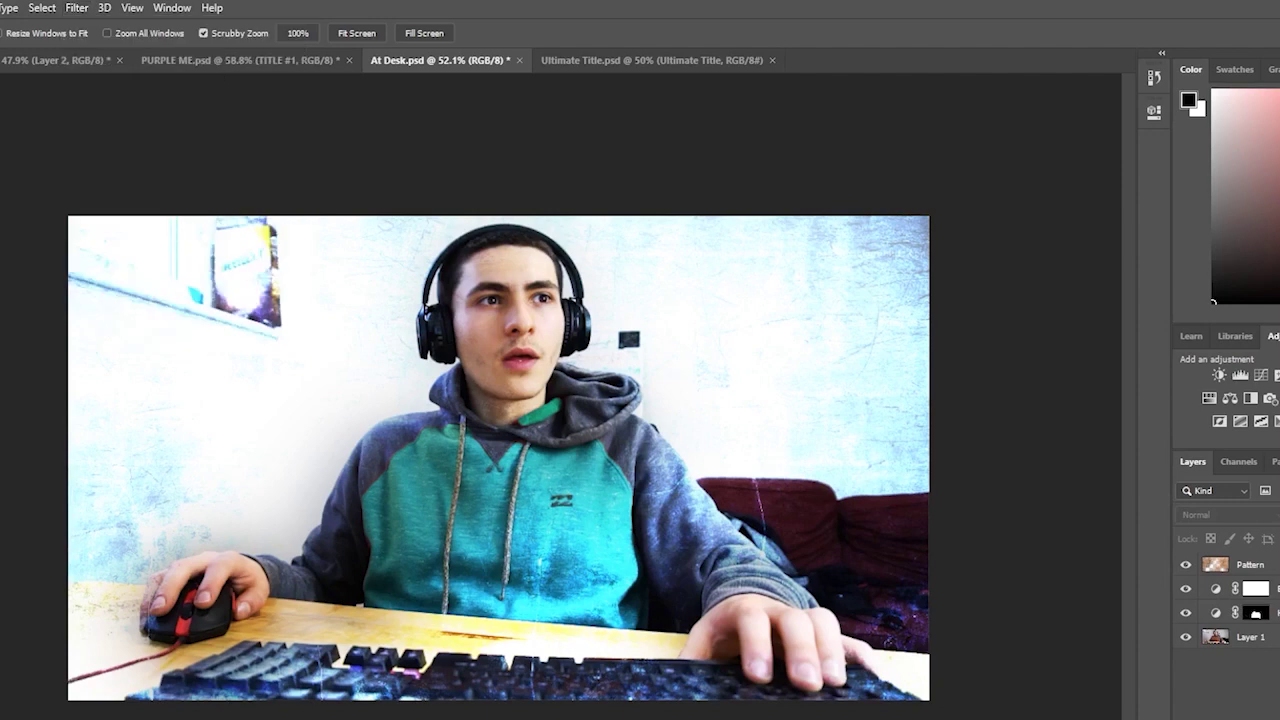
left_click(1249, 637)
left_click_drag(970, 595, 786, 520)
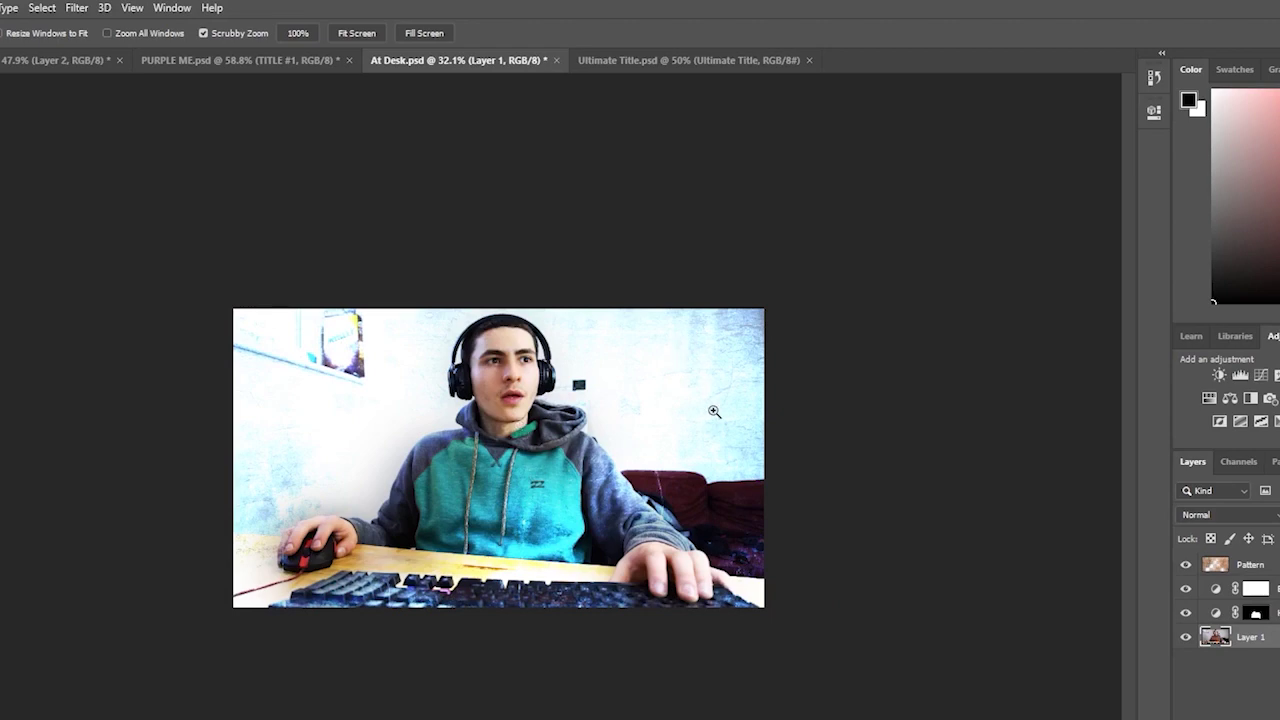
left_click_drag(769, 497, 806, 498)
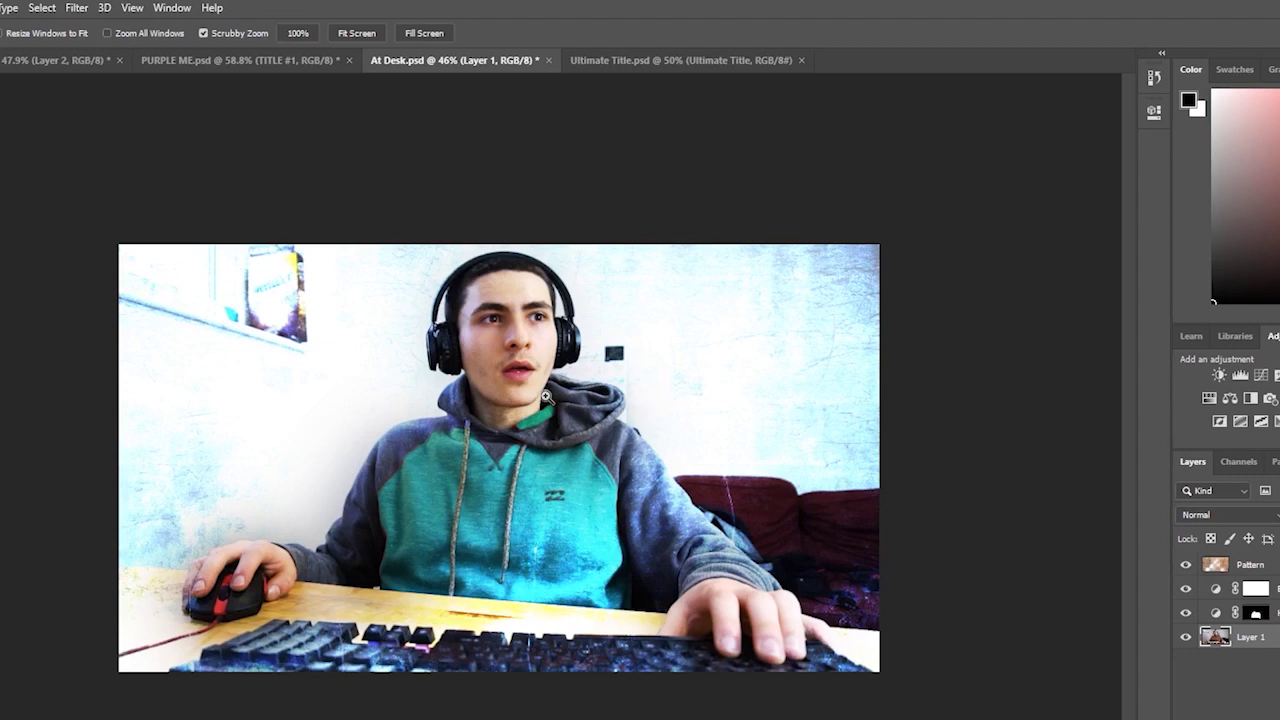
left_click(78, 8)
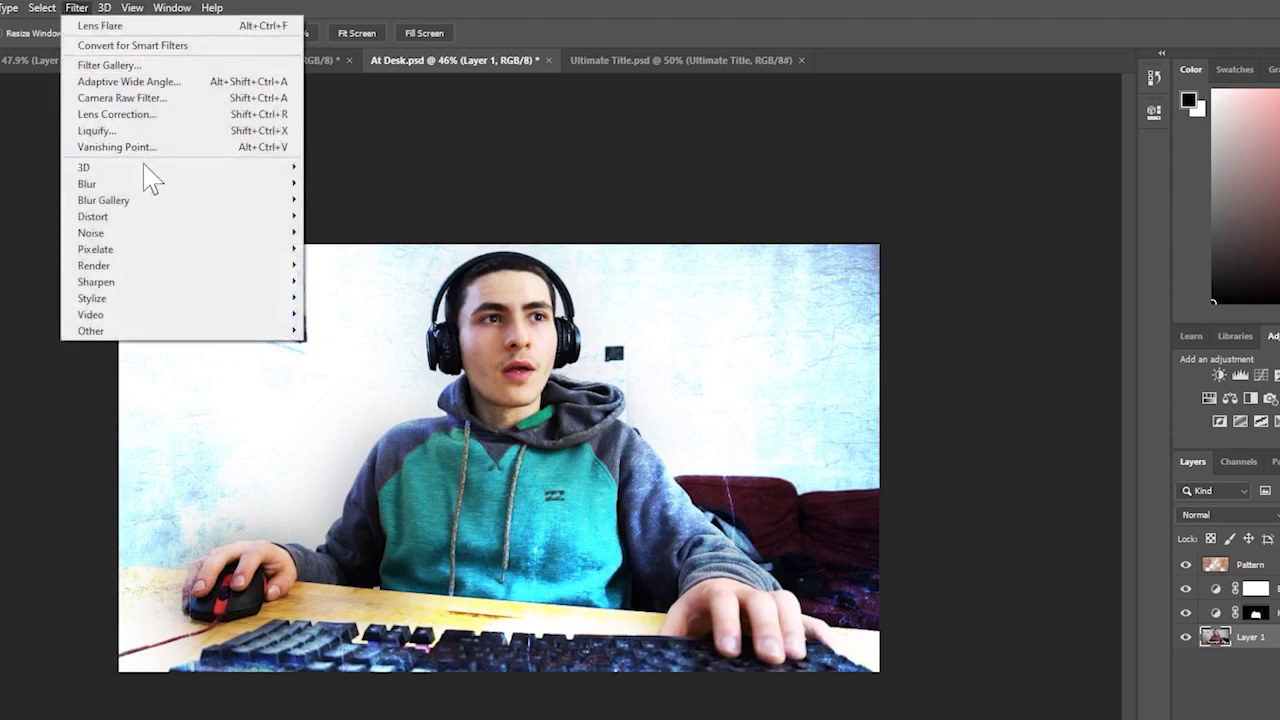
left_click(785, 370)
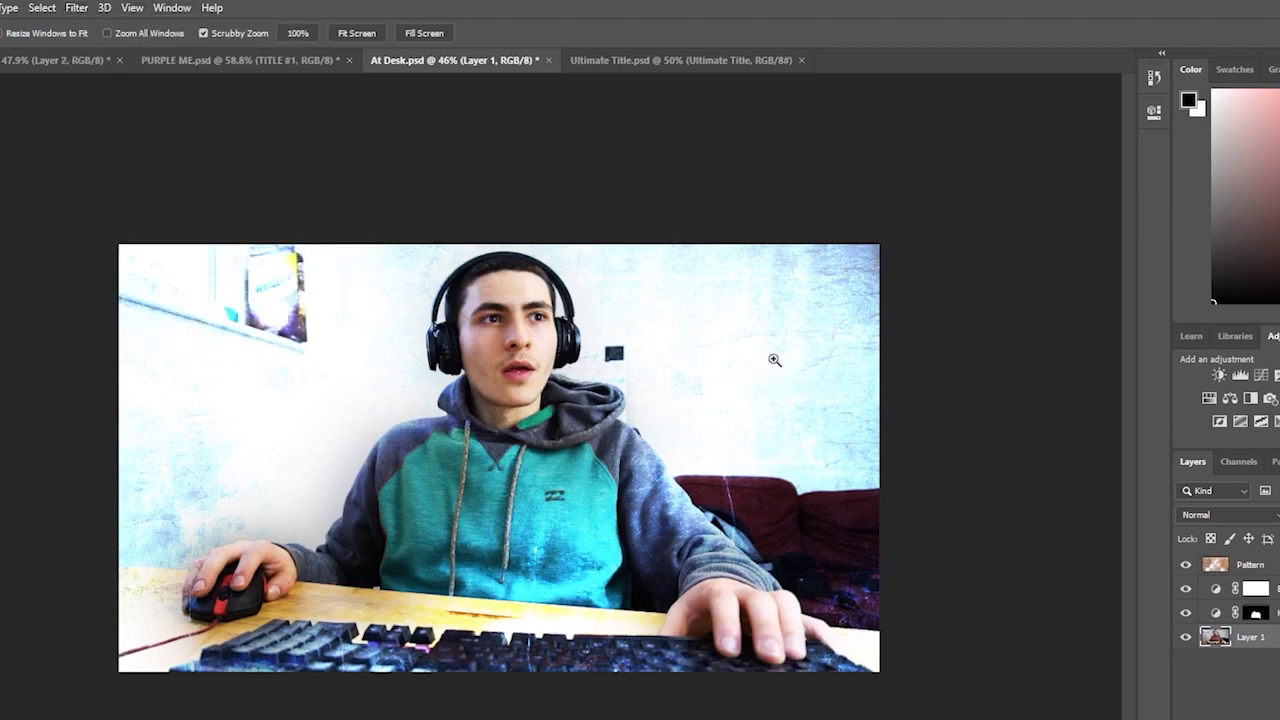
left_click_drag(774, 360, 739, 357)
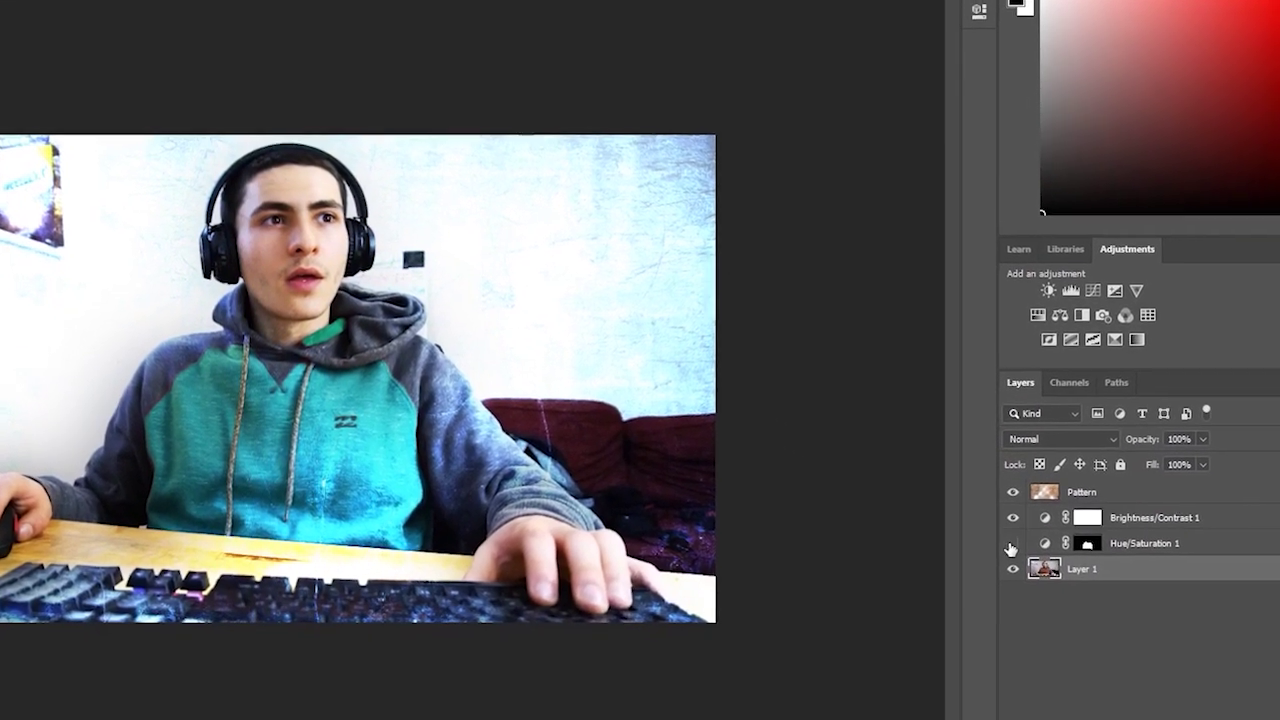
- Hide the Pattern and both adjustment layers and make Layer 1 the working layer
left_click_drag(1012, 543, 1012, 492)
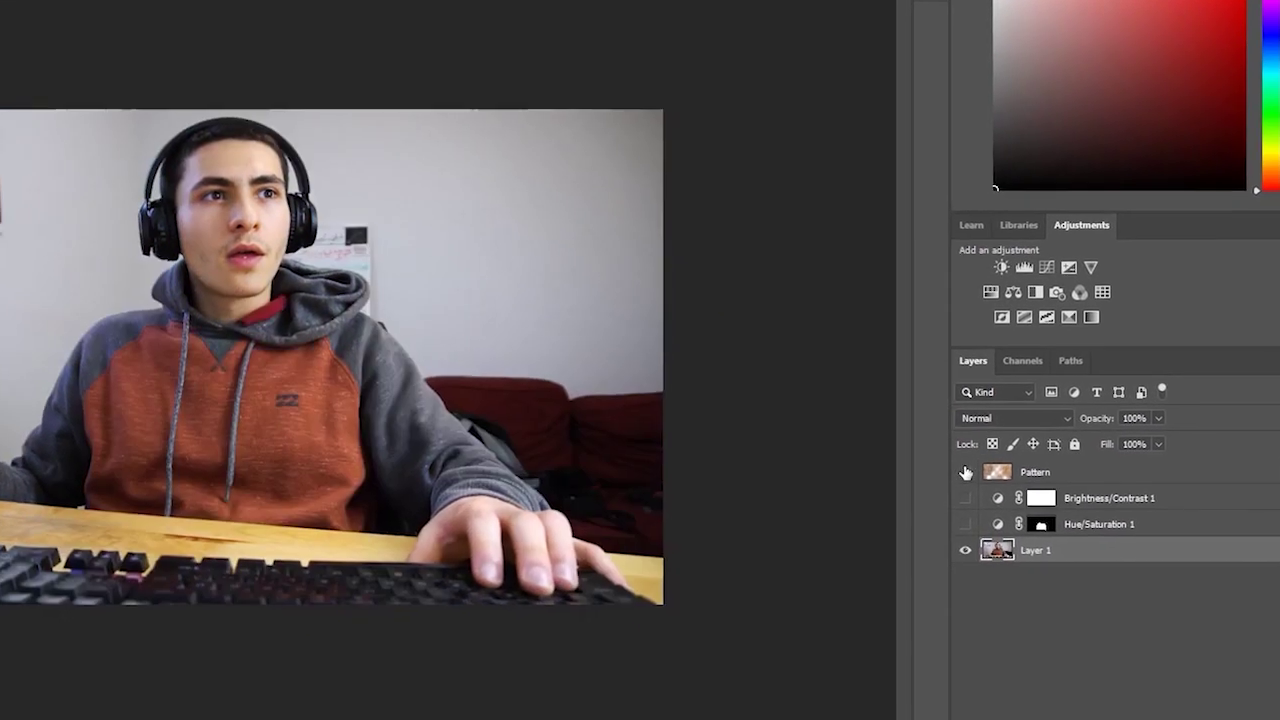
left_click(1100, 524)
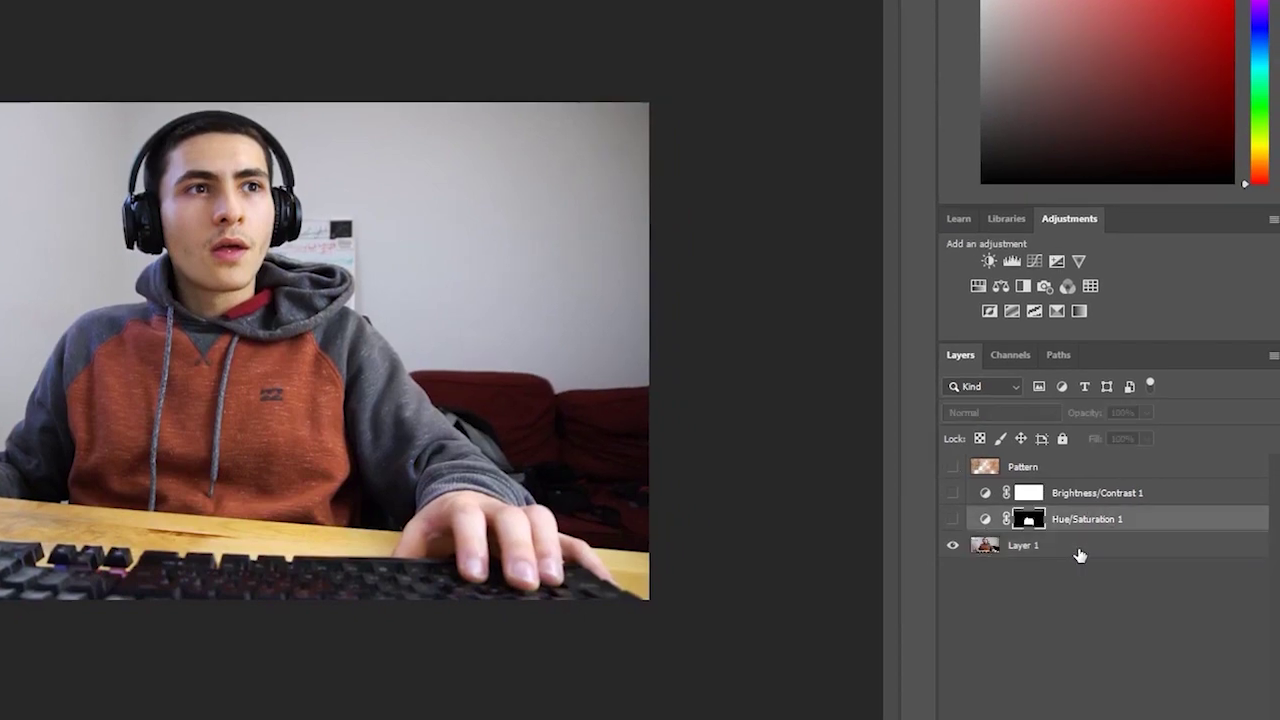
left_click(1080, 554)
left_click_drag(464, 400, 499, 382)
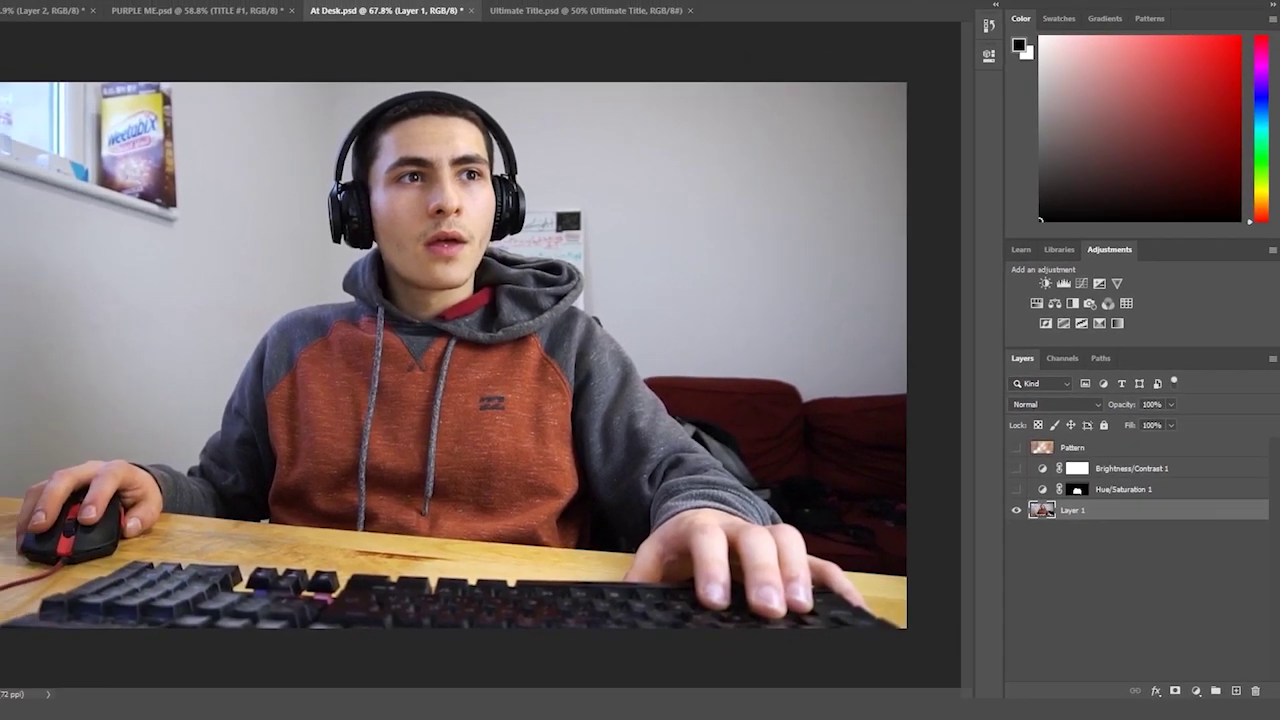
- Quick-select the wall, window, cereal box, poster and sofa around the person
right_click(13, 118)
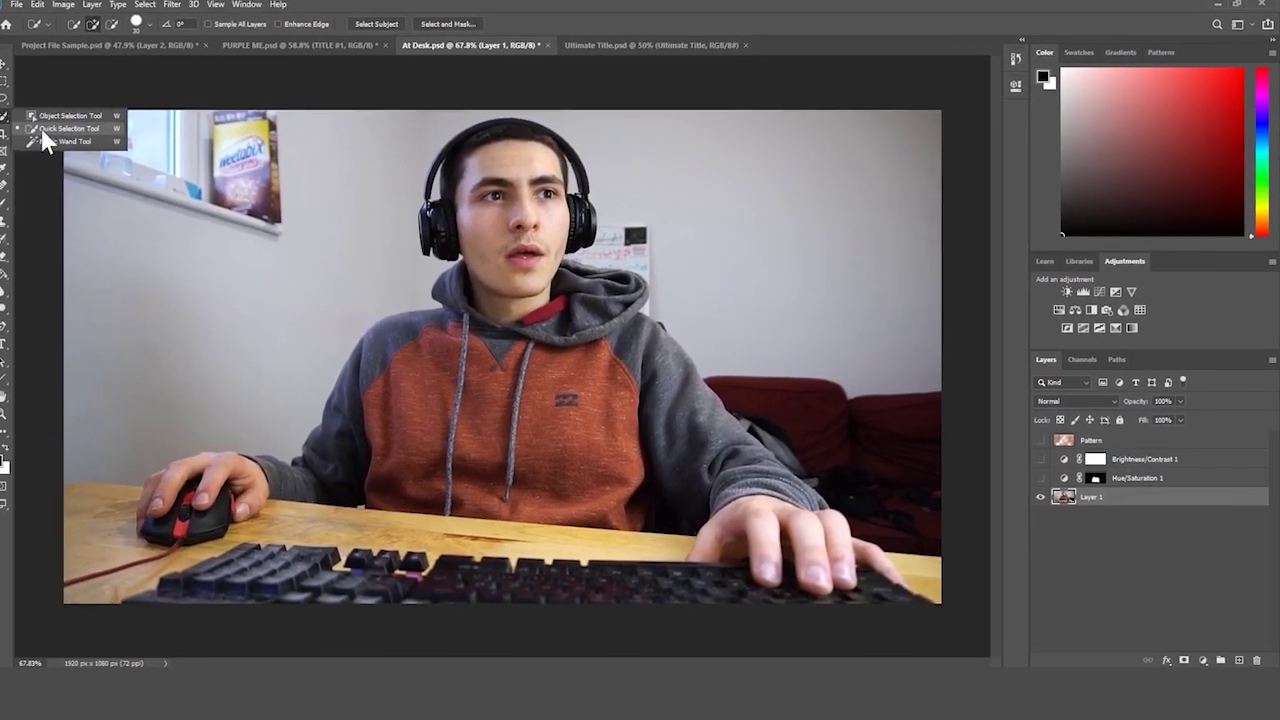
left_click(54, 132)
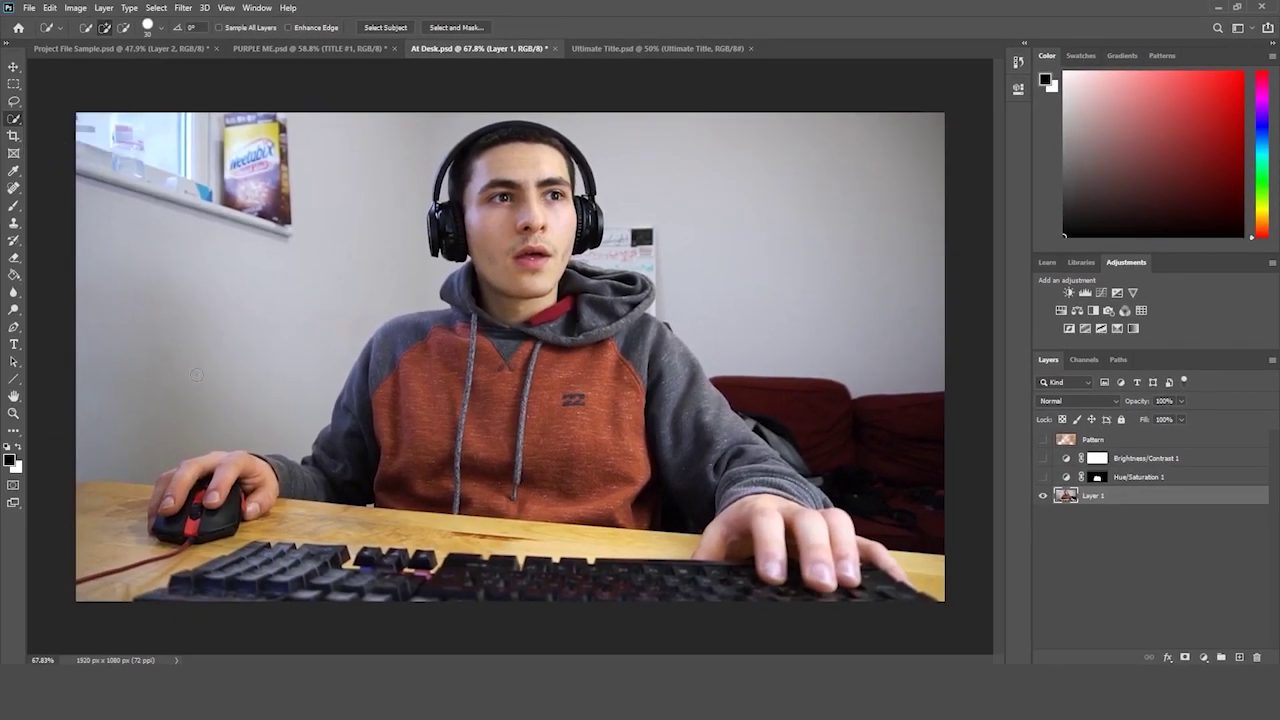
left_click_drag(155, 440, 200, 400)
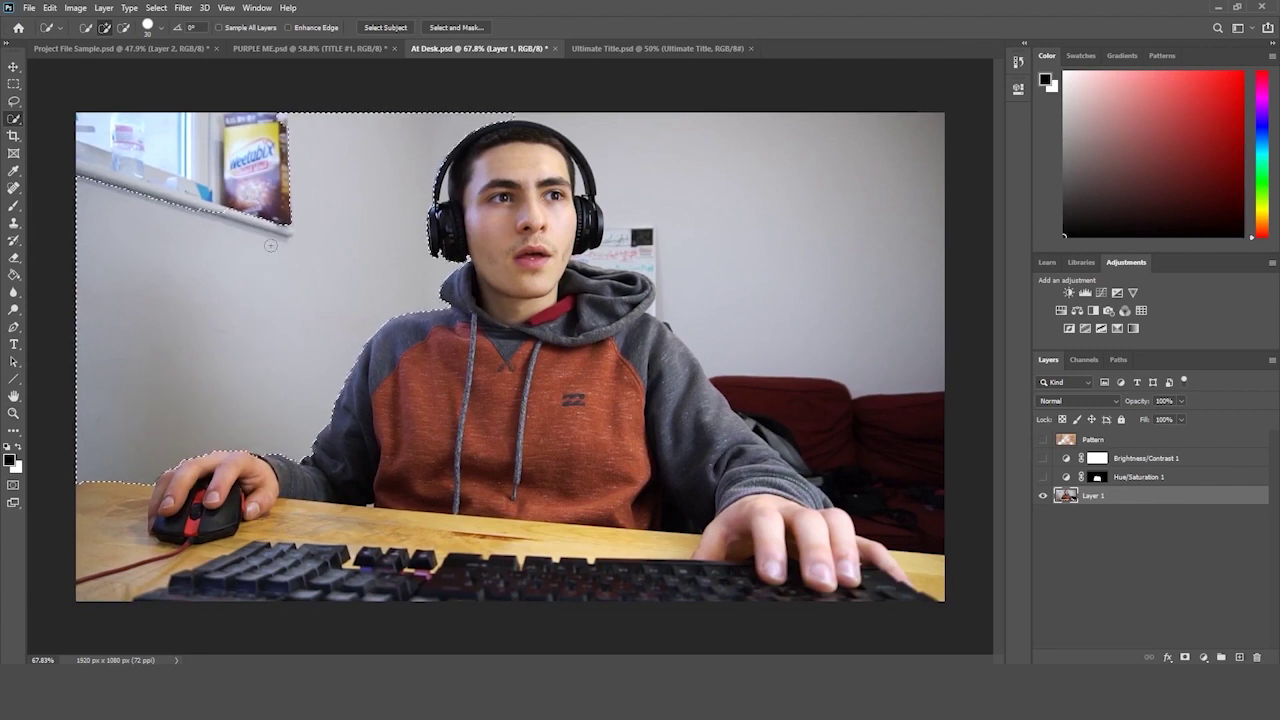
mouse_move(270, 245)
left_mouse_down()
mouse_move(255, 198)
mouse_move(176, 168)
left_mouse_up()
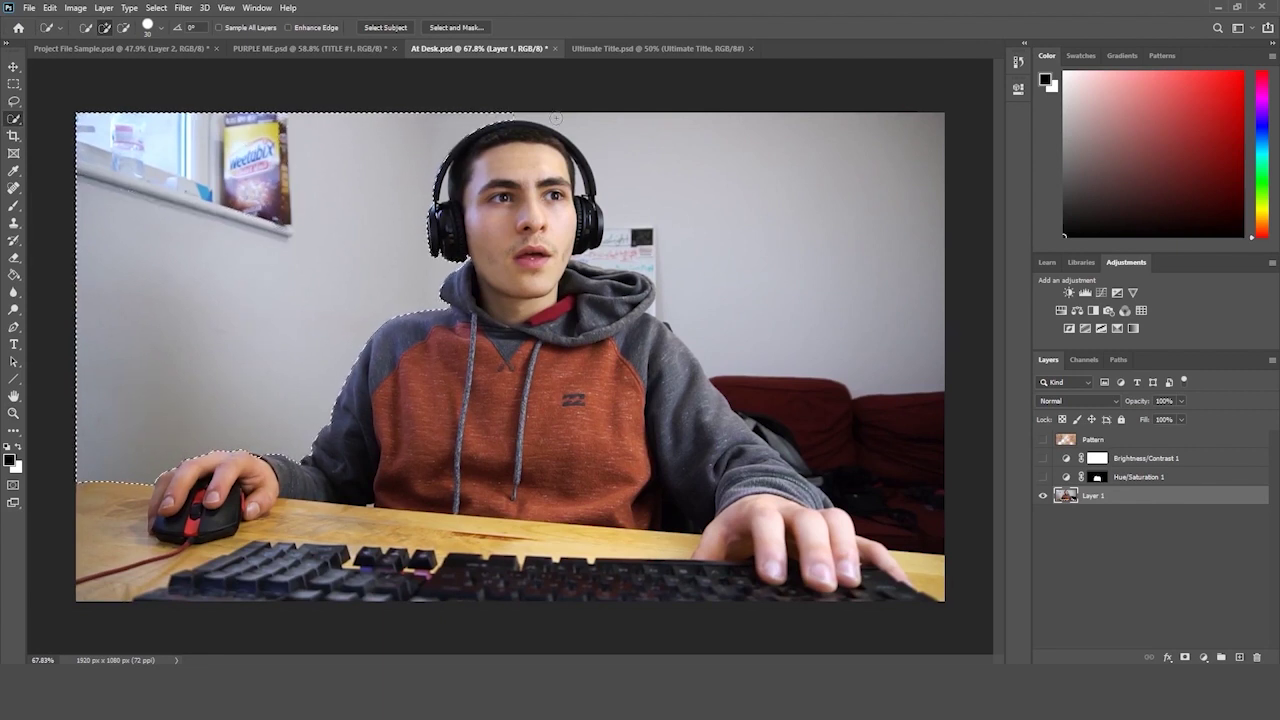
left_click_drag(605, 135, 783, 181)
mouse_move(730, 221)
left_mouse_down()
mouse_move(778, 286)
mouse_move(824, 316)
mouse_move(815, 401)
left_mouse_up()
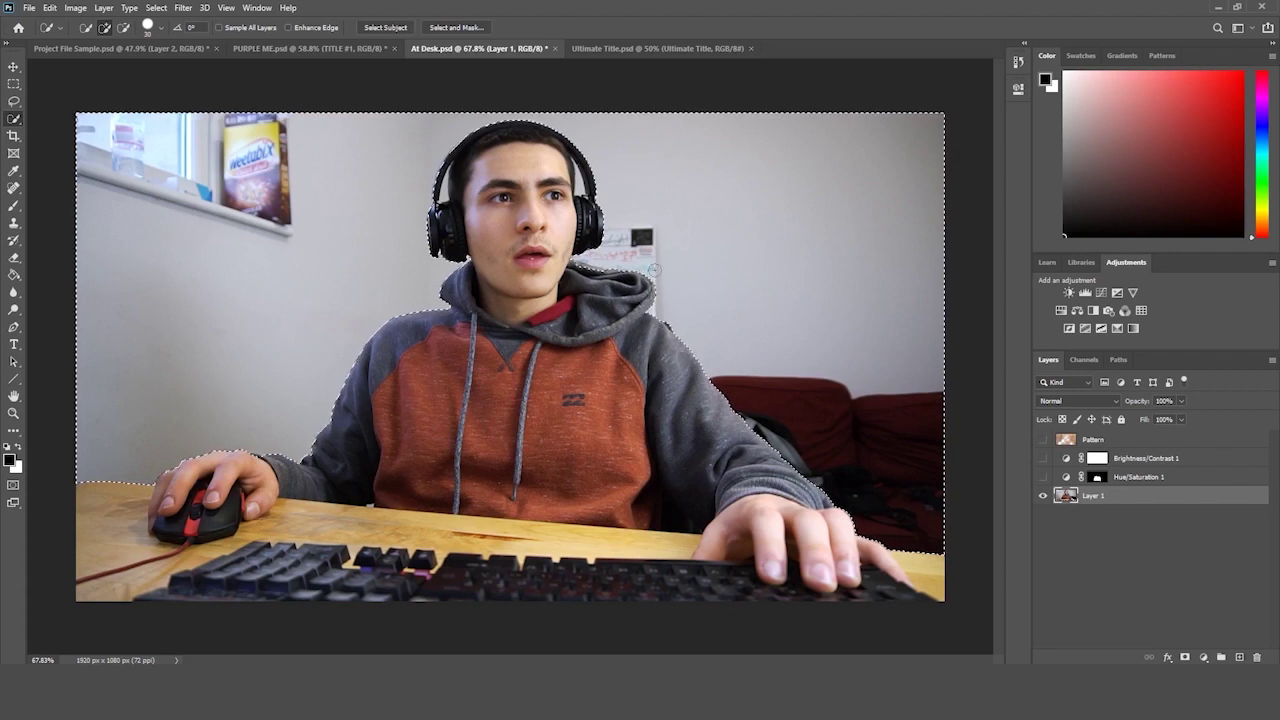
- Change the Quick Selection brush size to 5 px, then to 11 px
left_click(160, 30)
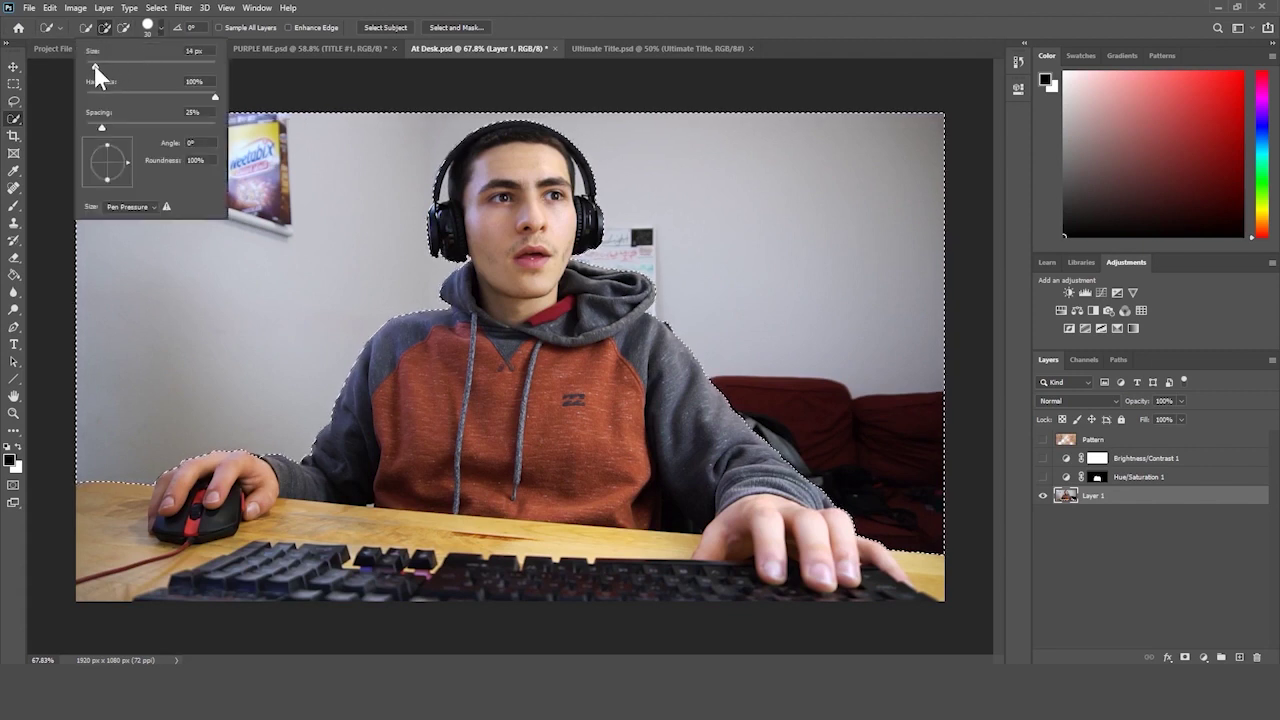
left_click_drag(100, 65, 89, 65)
key("Return")
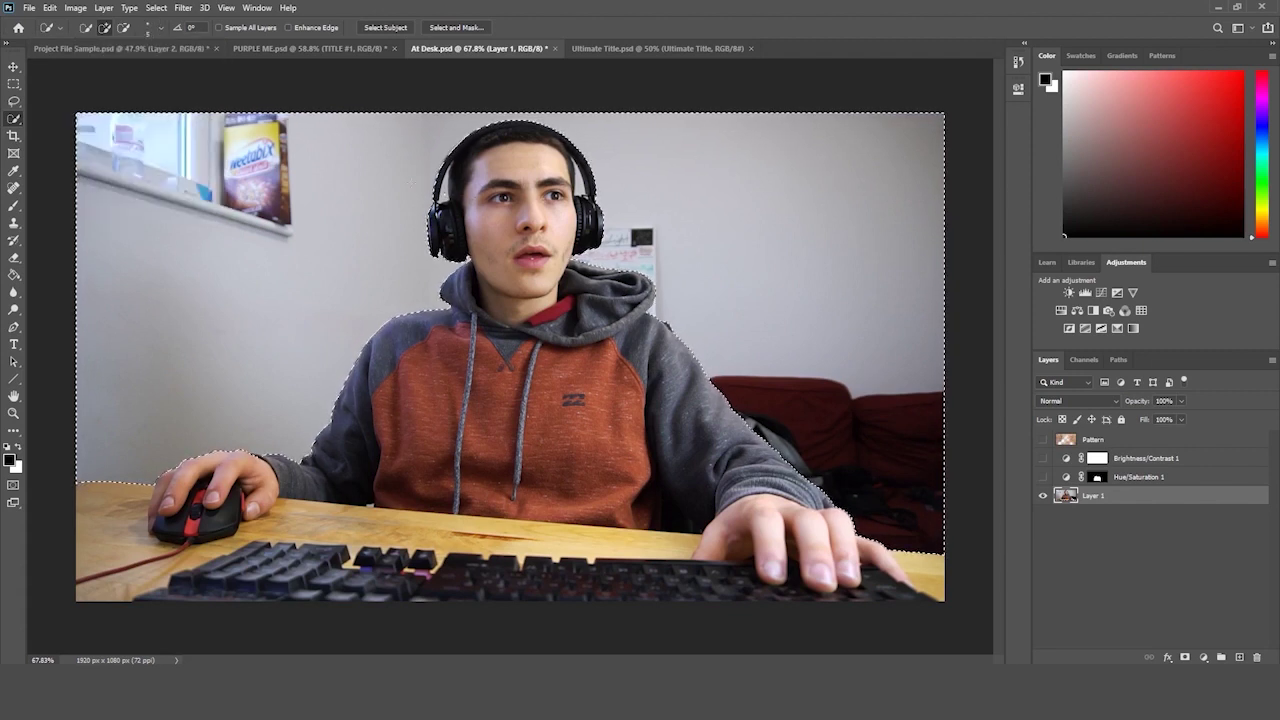
left_click(160, 28)
left_click_drag(89, 65, 92, 65)
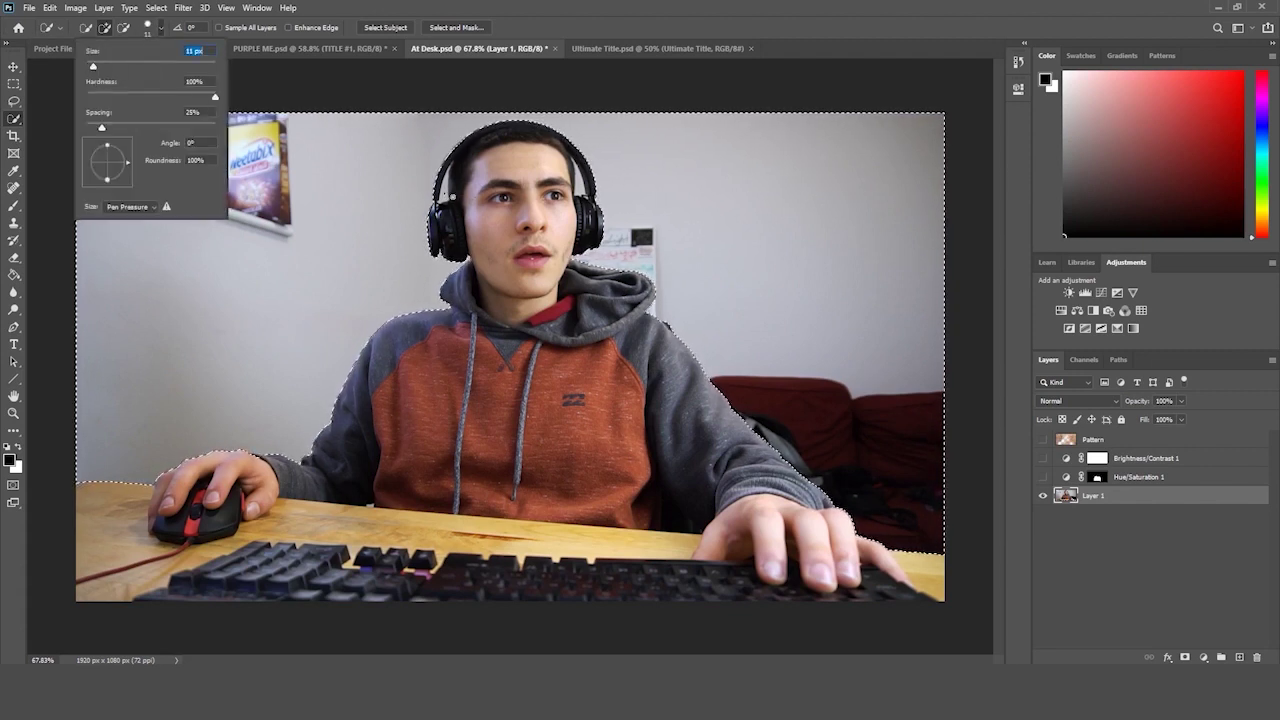
key("Return")
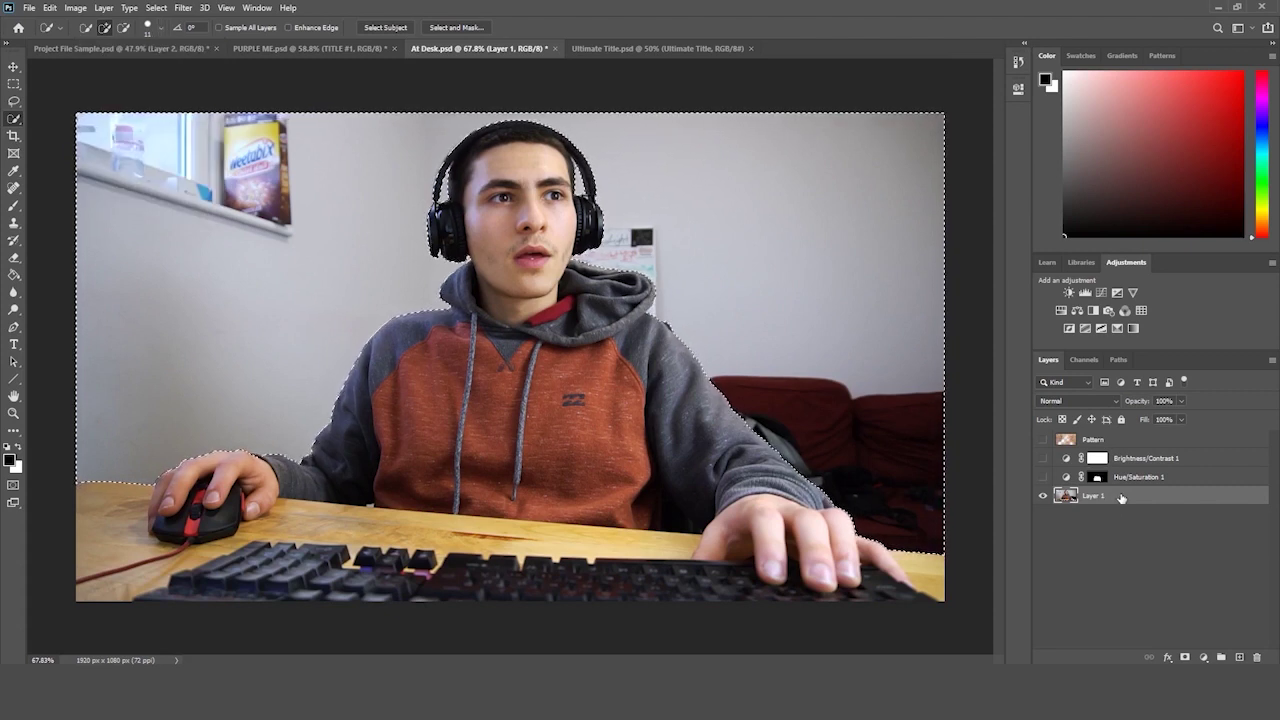
left_click_drag(1120, 497, 1147, 517)
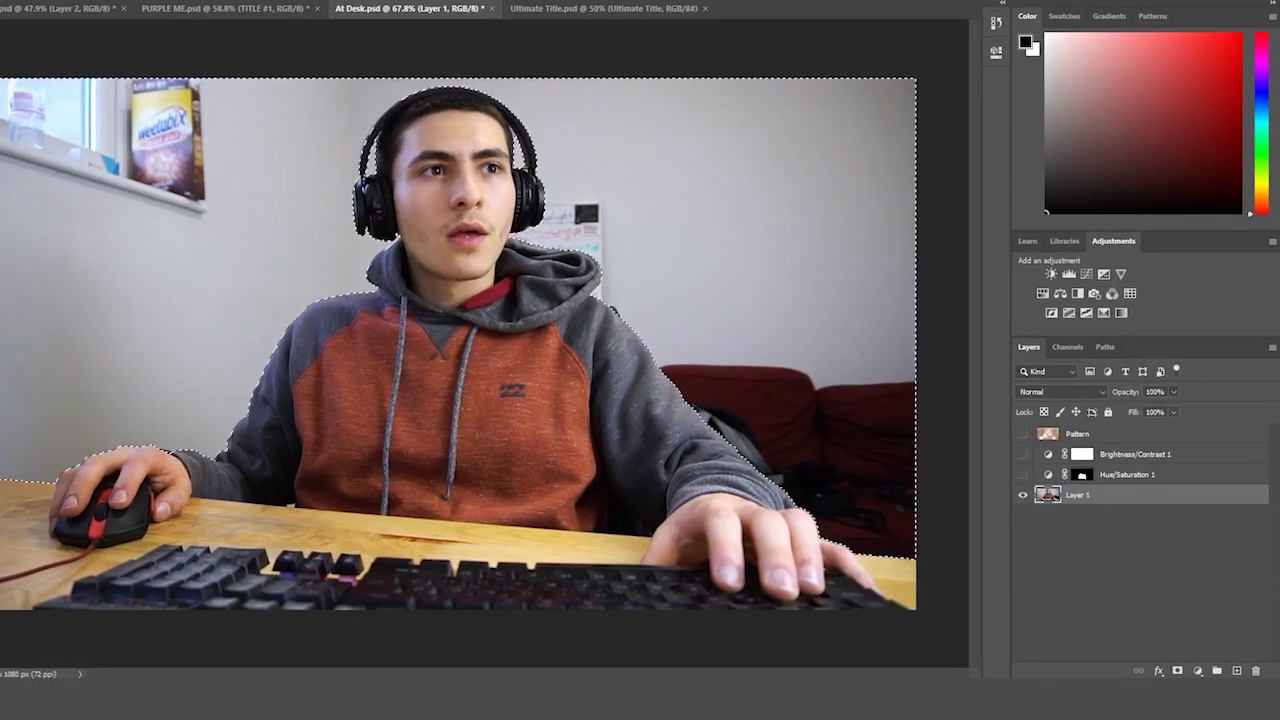
- Duplicate Layer 1, delete the selected background from the copy, and hide Layer 1
left_click_drag(1150, 495, 1234, 681)
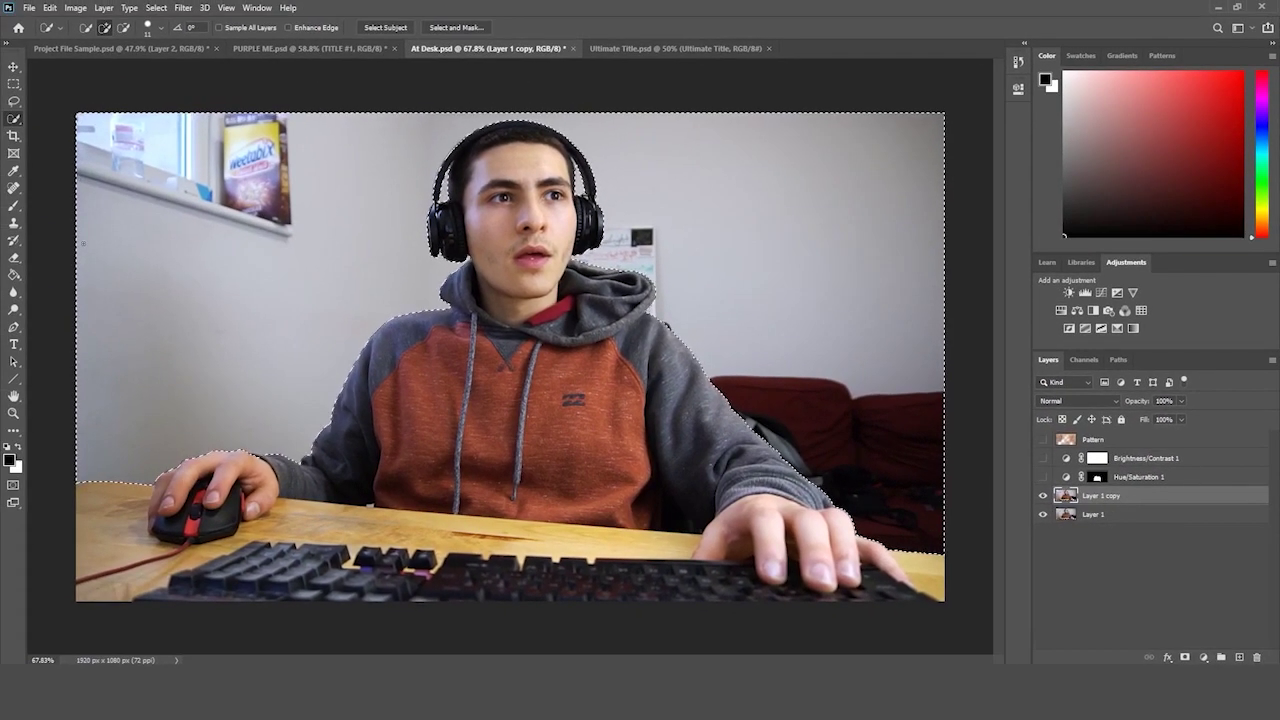
left_click(14, 257)
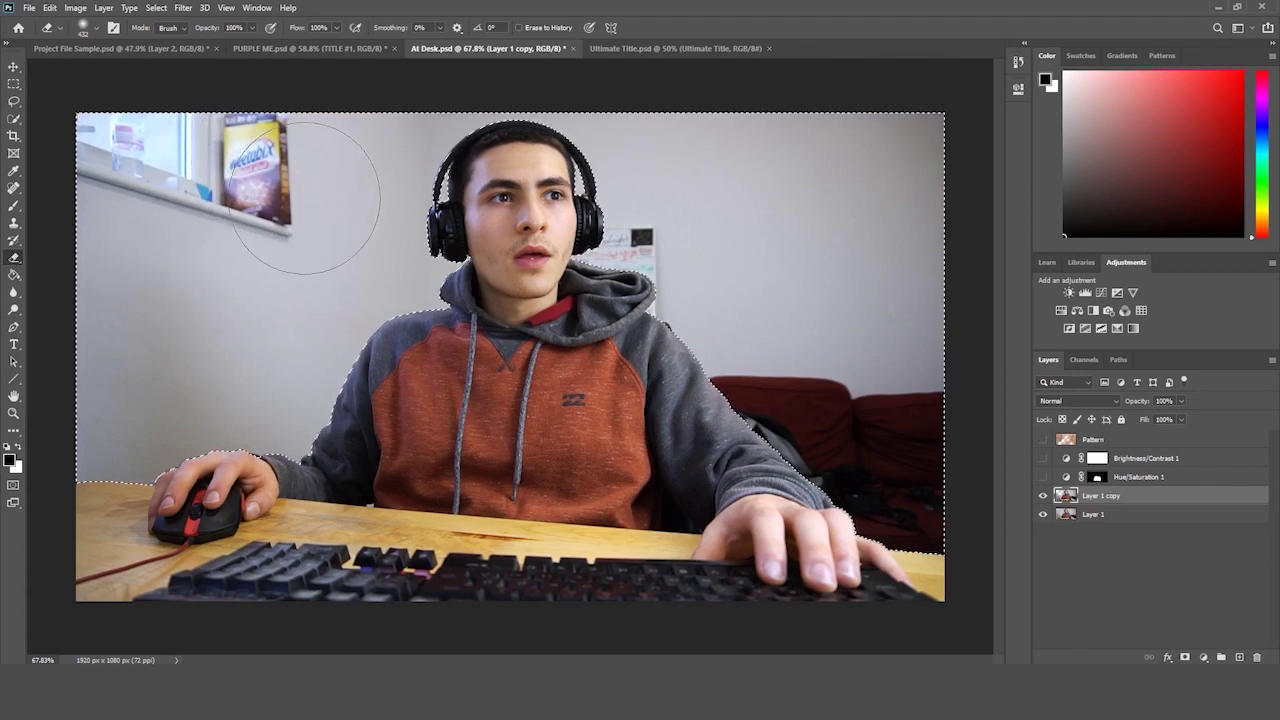
key("Delete")
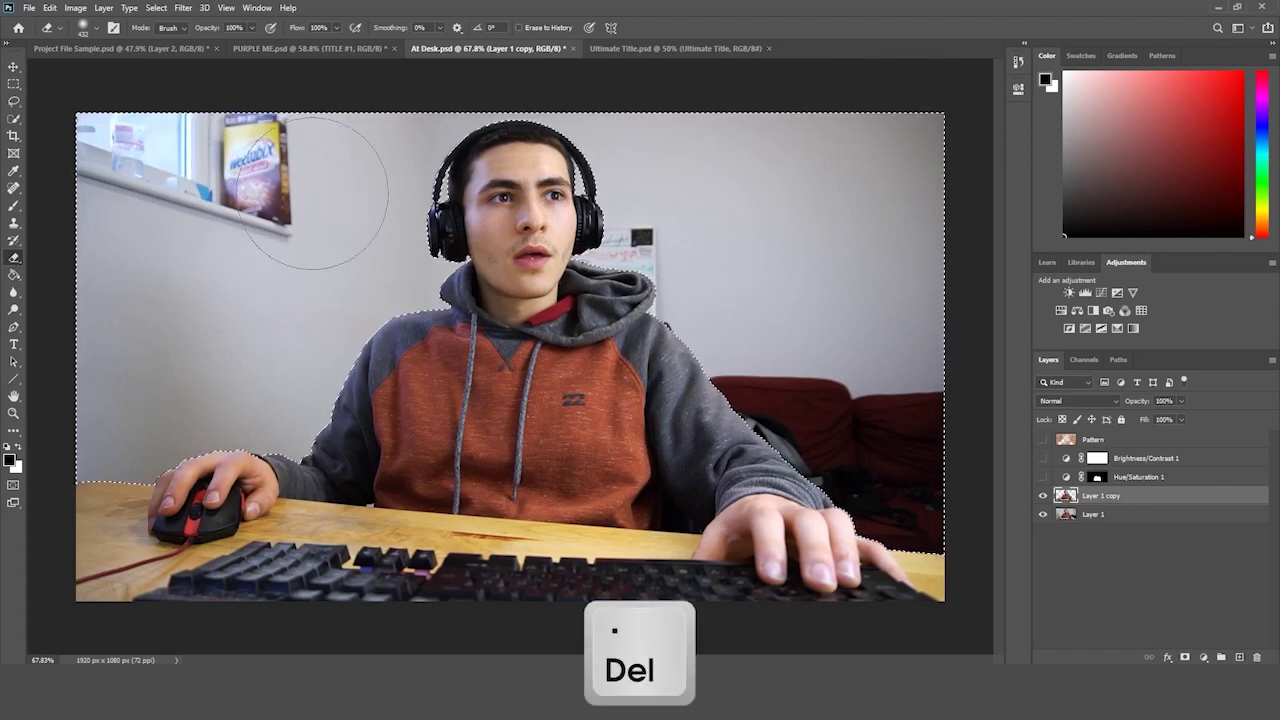
left_click(1044, 515)
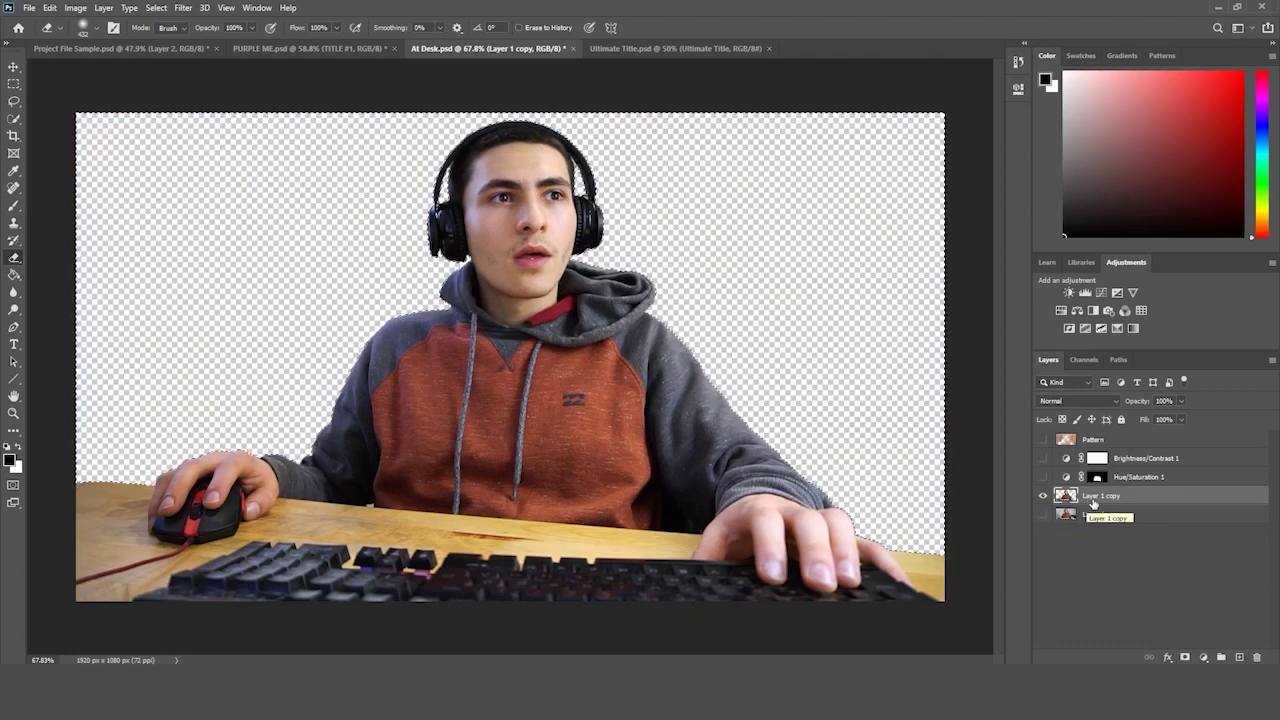
key("m")
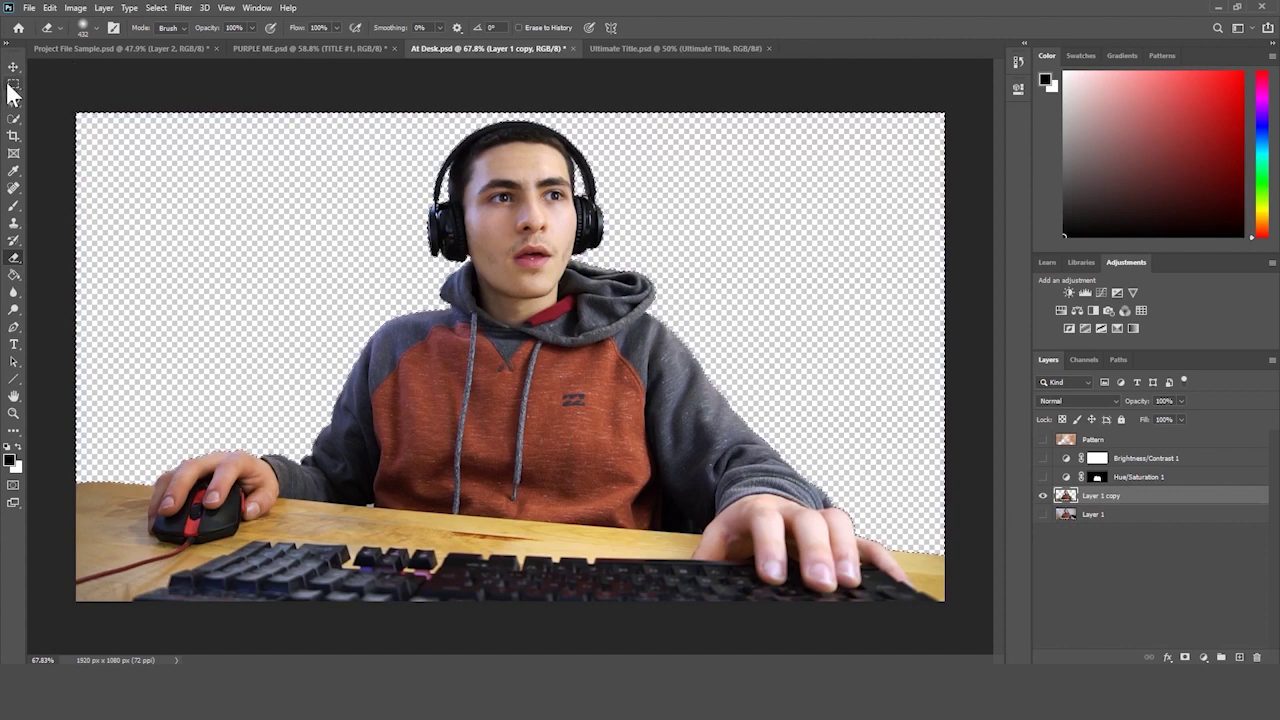
- Show Layer 1 beneath the cut-out copy again, toggling it once to compare, and select it
left_click(1042, 516)
left_click(1095, 516)
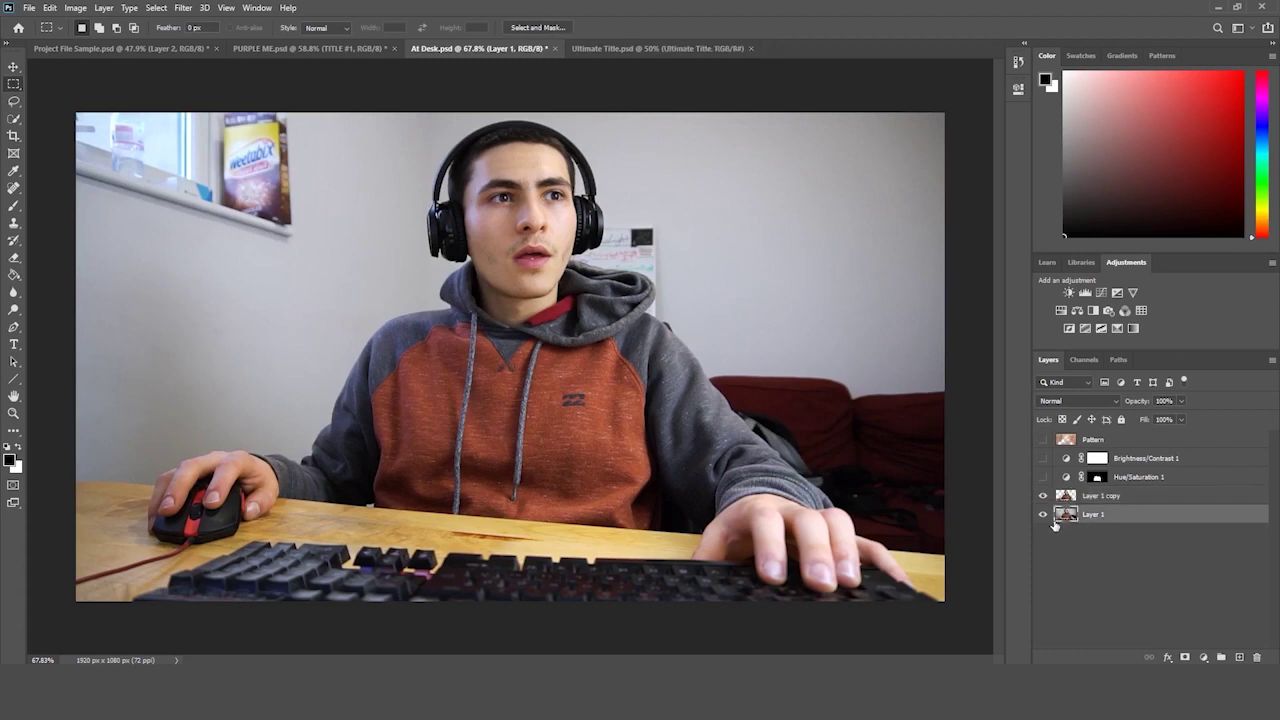
left_click(1043, 515)
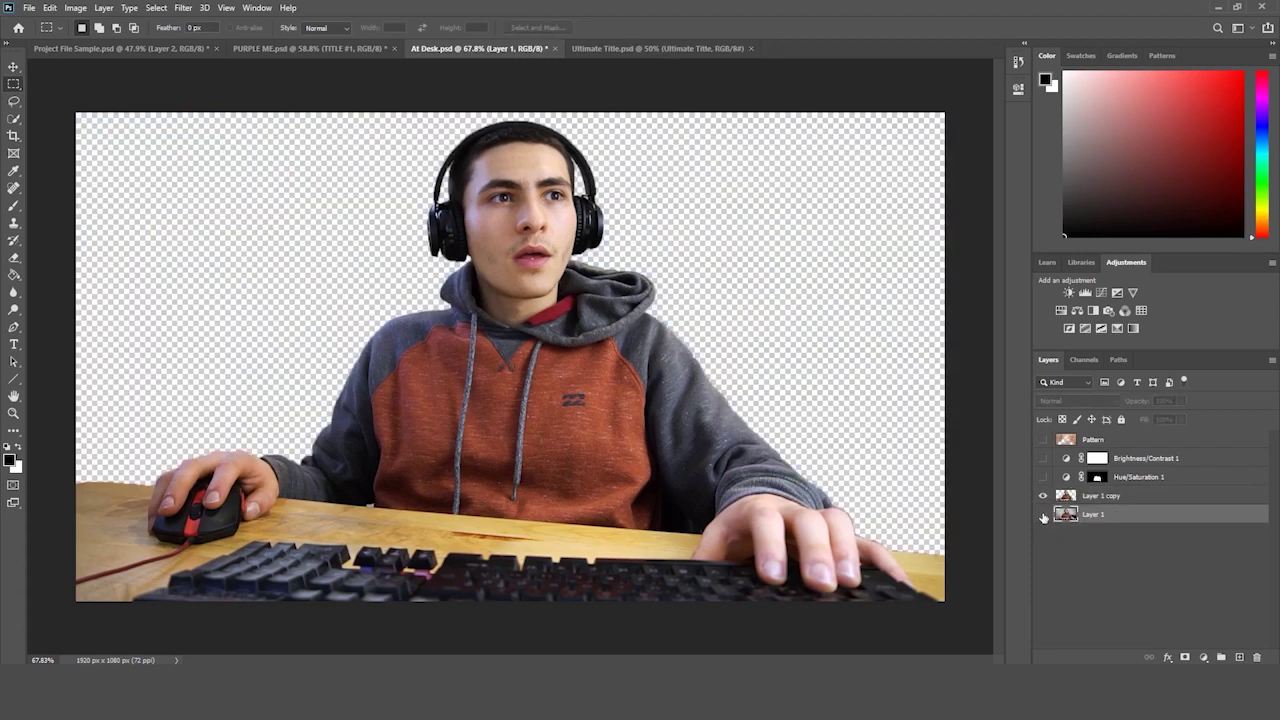
left_click(1043, 515)
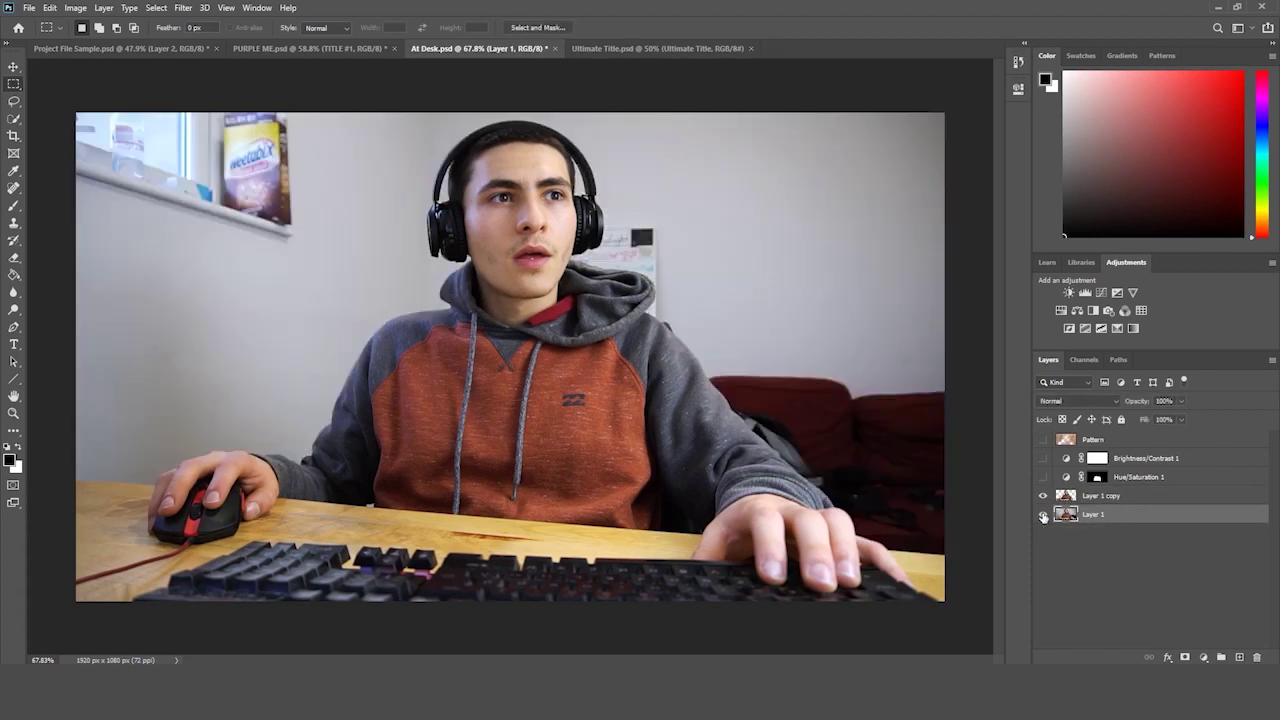
left_click(1132, 494)
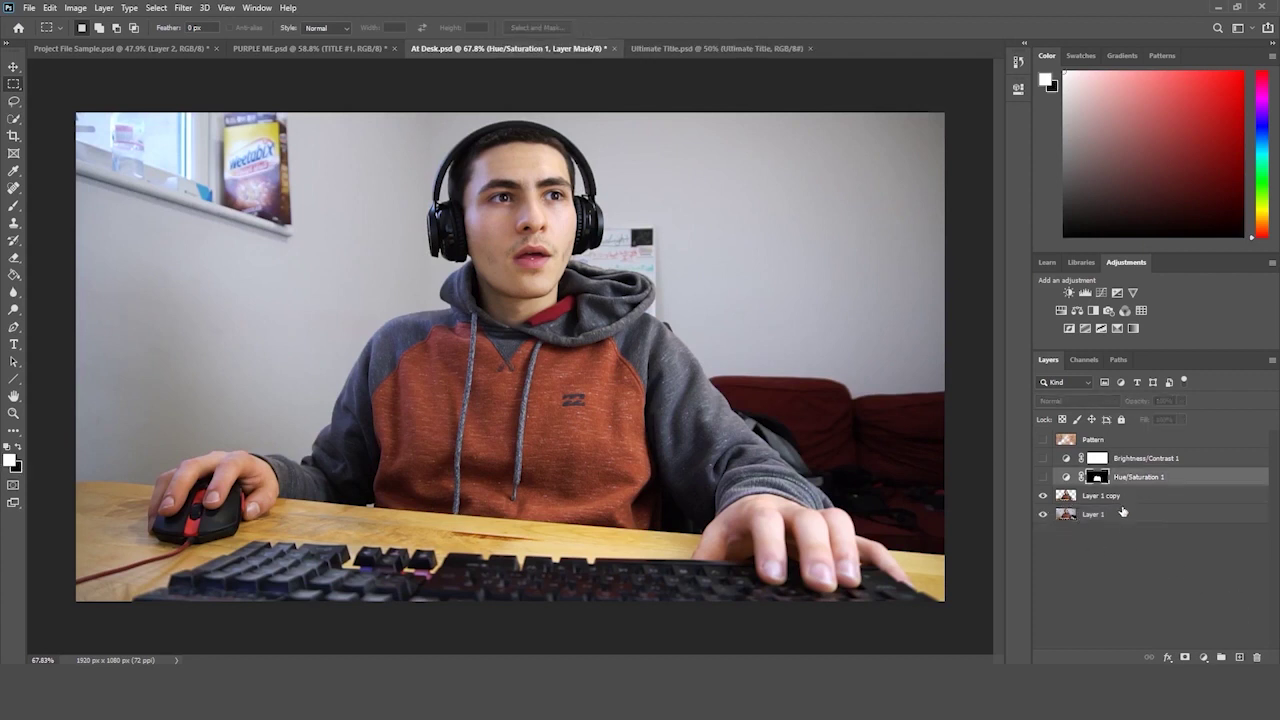
left_click(1118, 515)
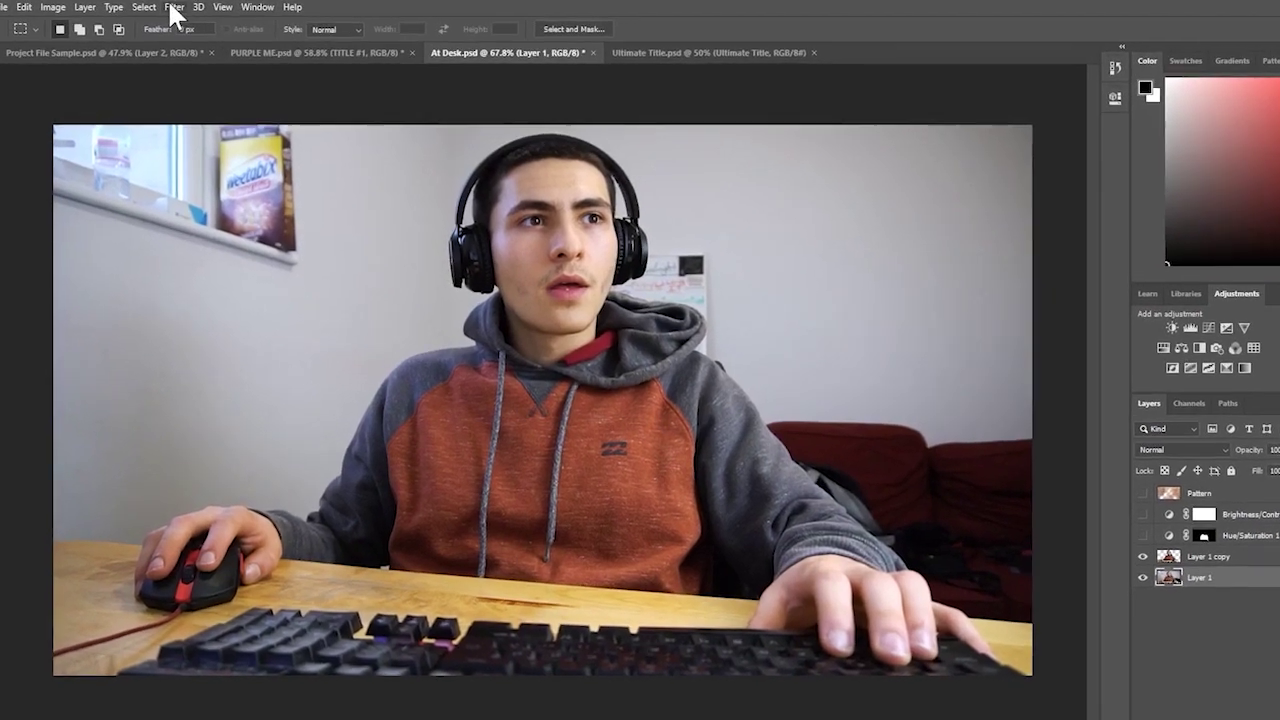
- Apply a Gaussian Blur with a 20-pixel radius to Layer 1
left_click(183, 7)
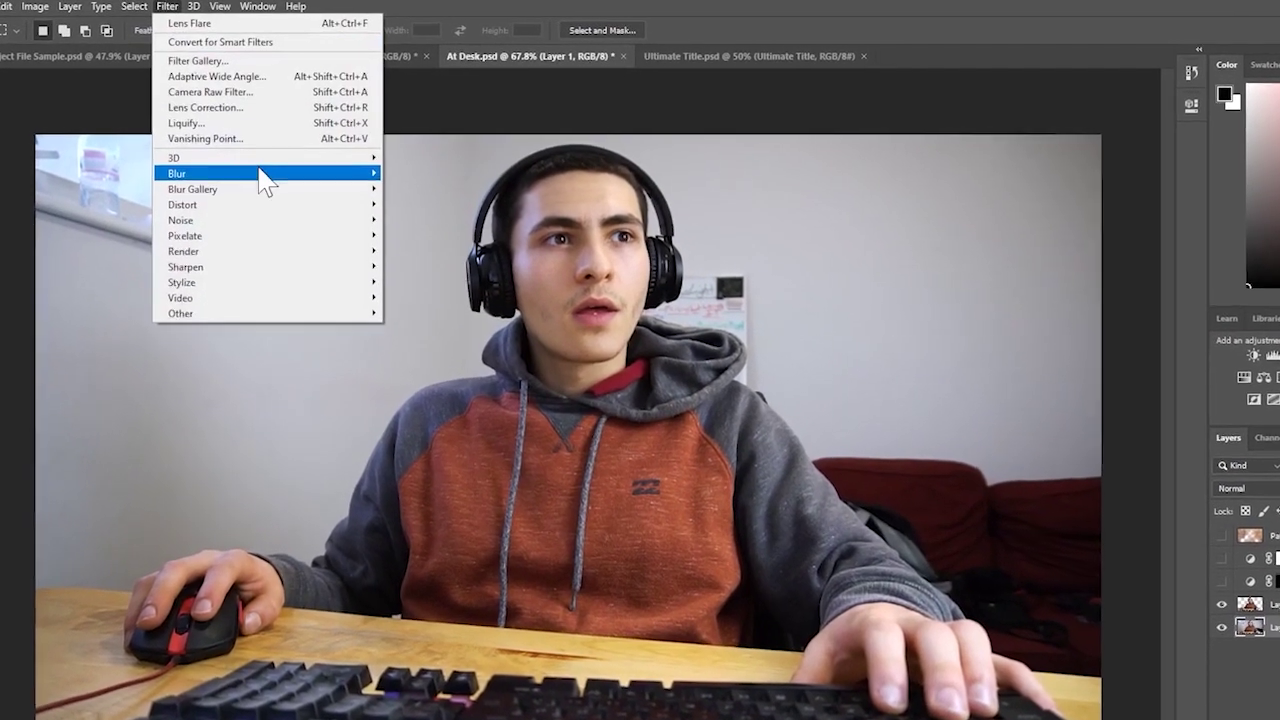
mouse_move(275, 167)
left_click(412, 221)
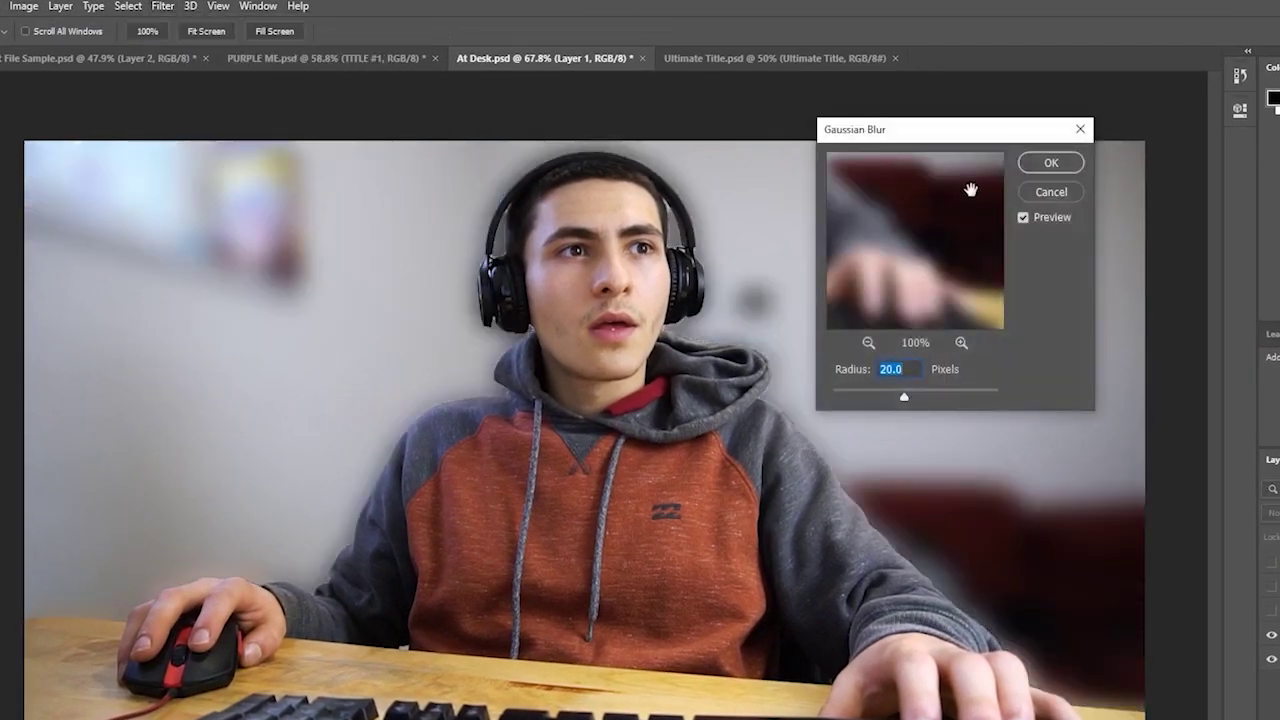
left_click_drag(966, 134, 1078, 63)
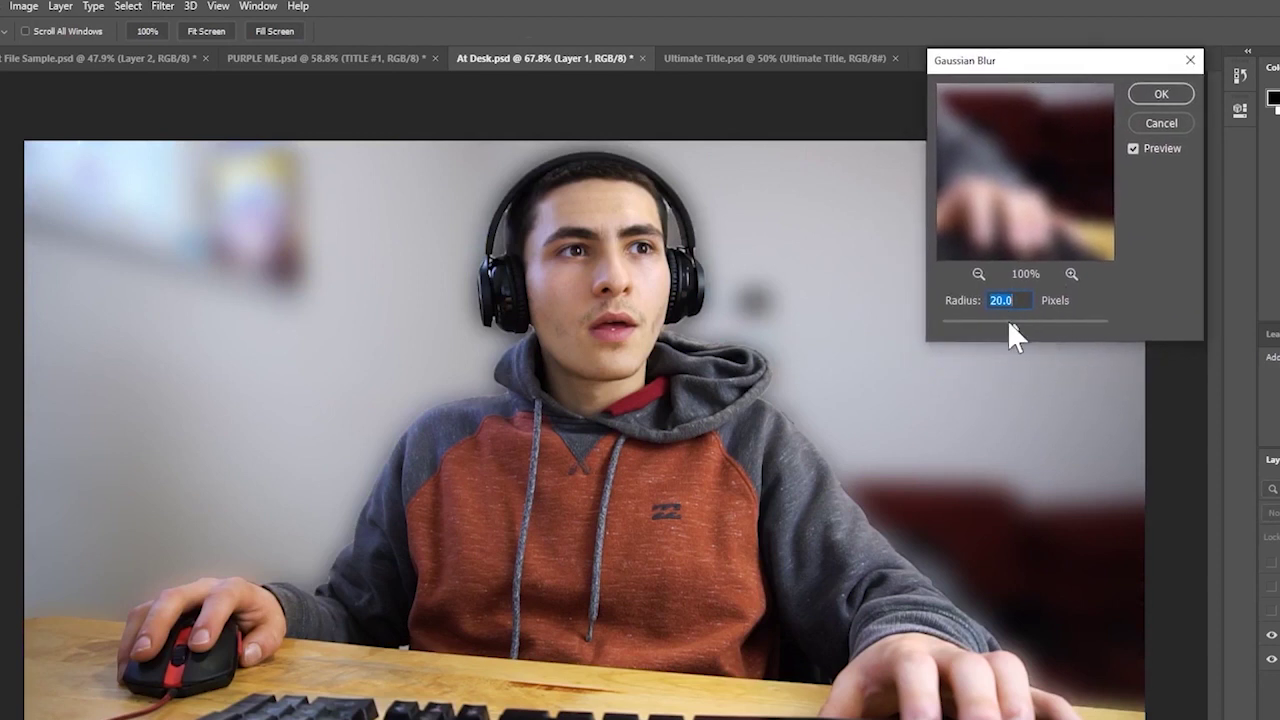
left_click_drag(1011, 324, 1016, 332)
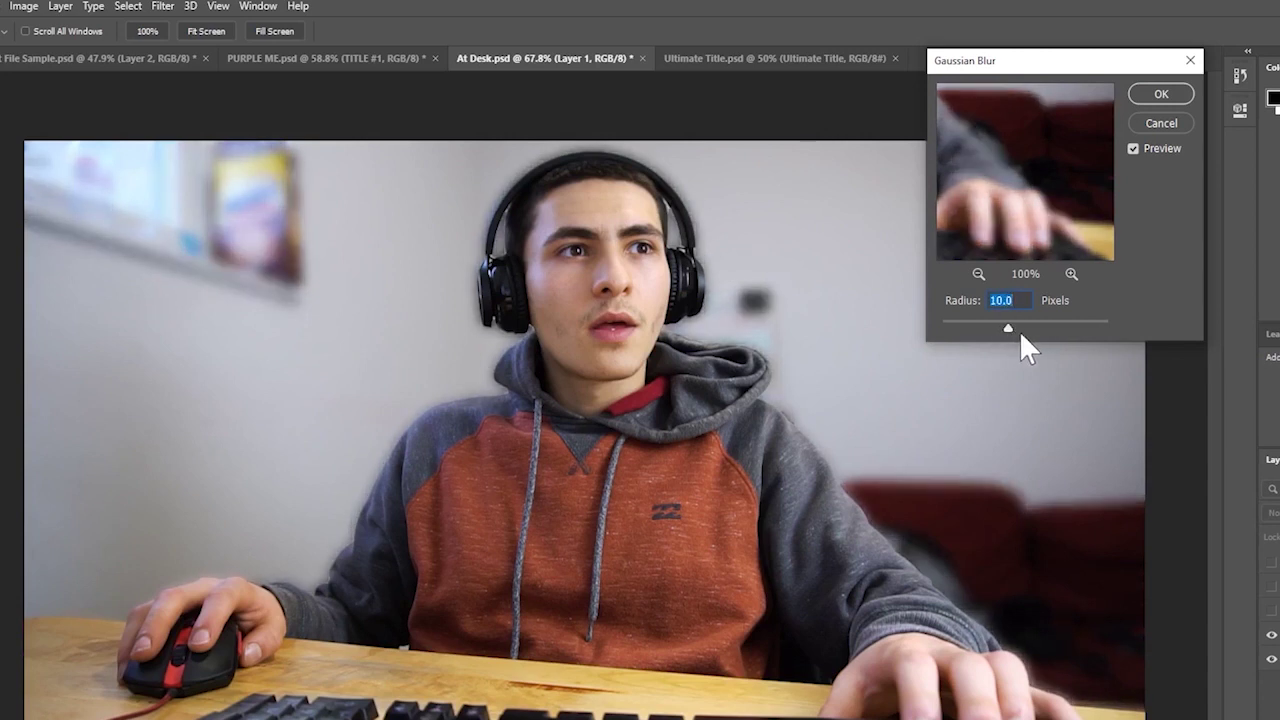
left_click_drag(1006, 324, 1022, 324)
type("20")
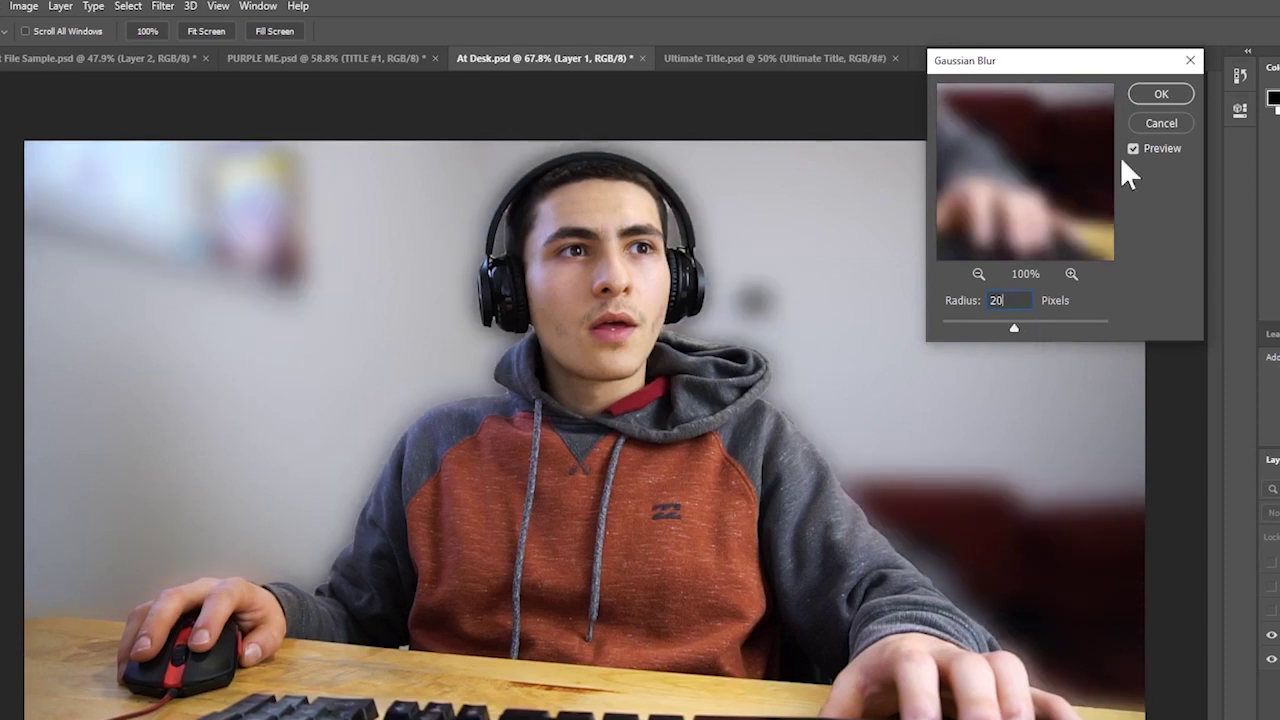
left_click(1146, 95)
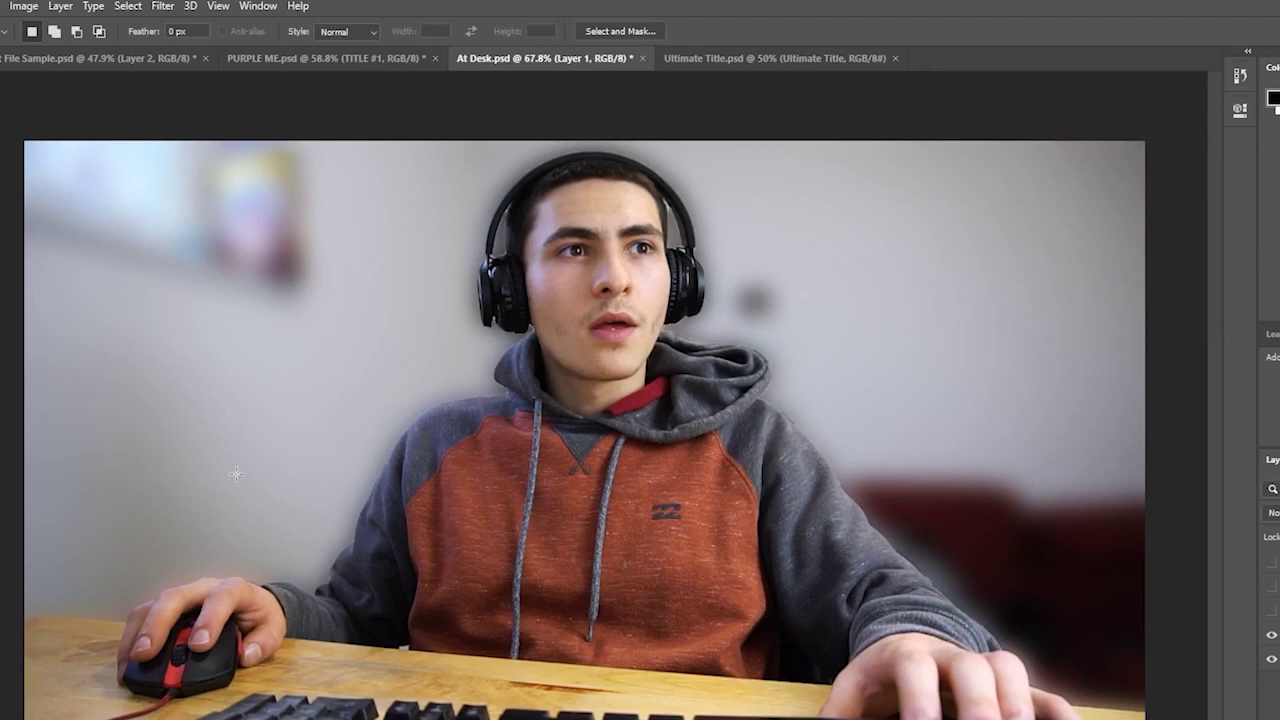
- Zoom the photo and toggle the Pattern, Brightness/Contrast 1 and Hue/Saturation 1 layers to compare
key("z")
left_click_drag(200, 391, 190, 400)
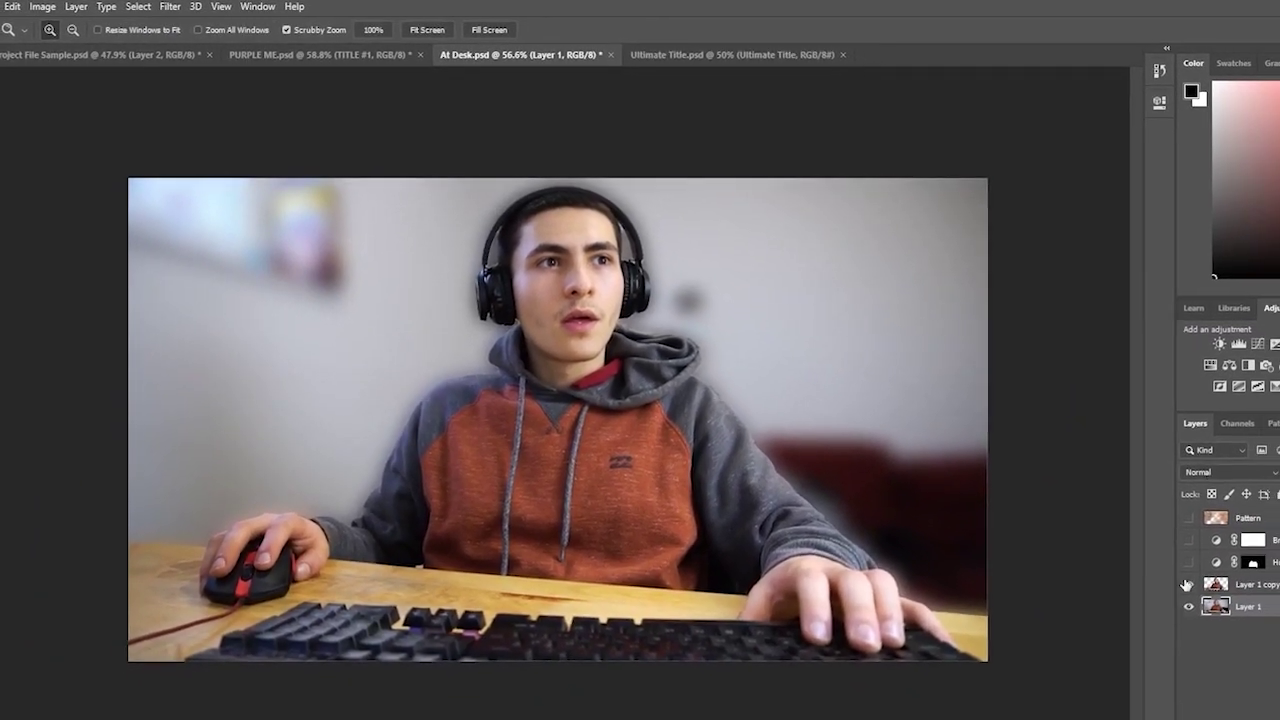
left_click(1216, 577)
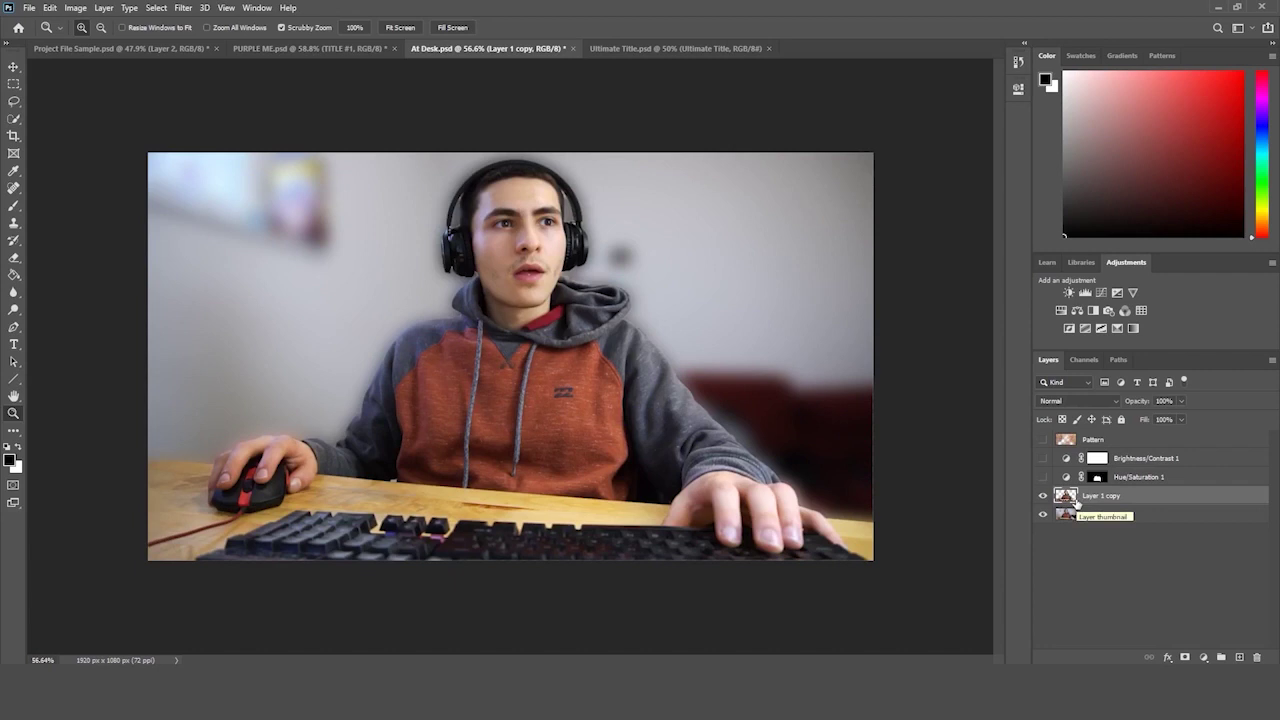
left_click_drag(1043, 477, 1044, 437)
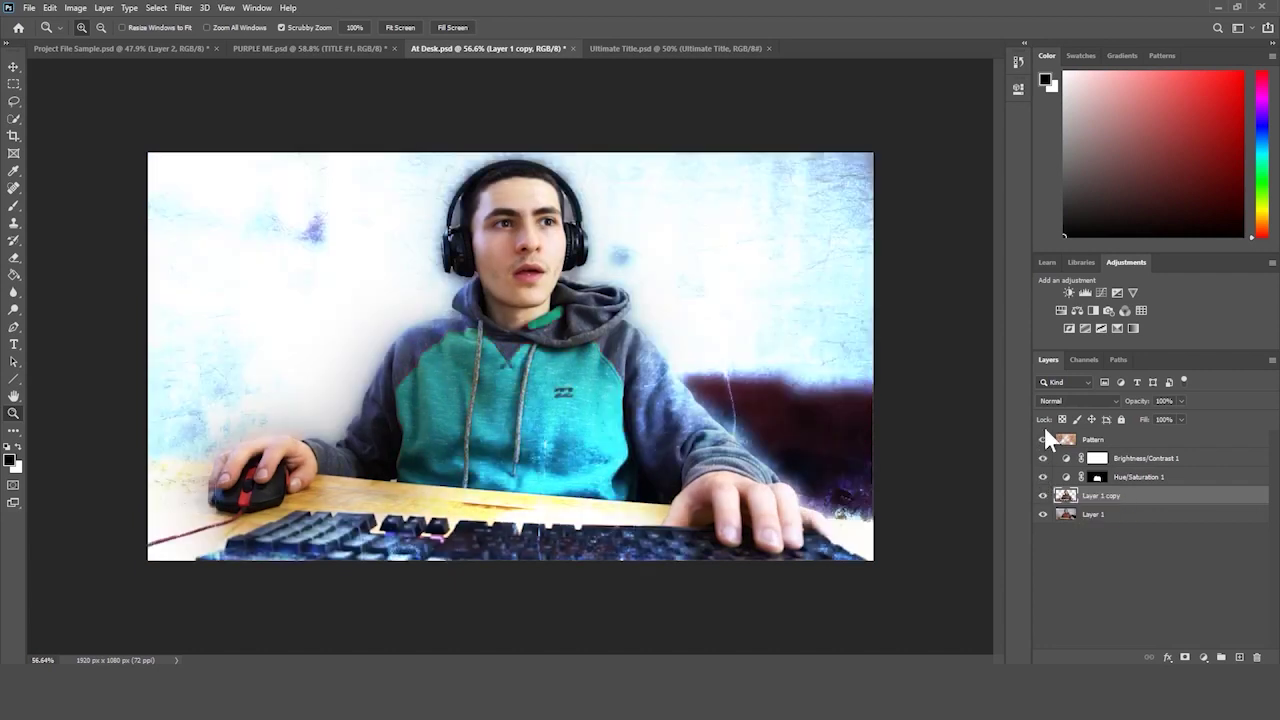
left_click_drag(875, 319, 852, 322)
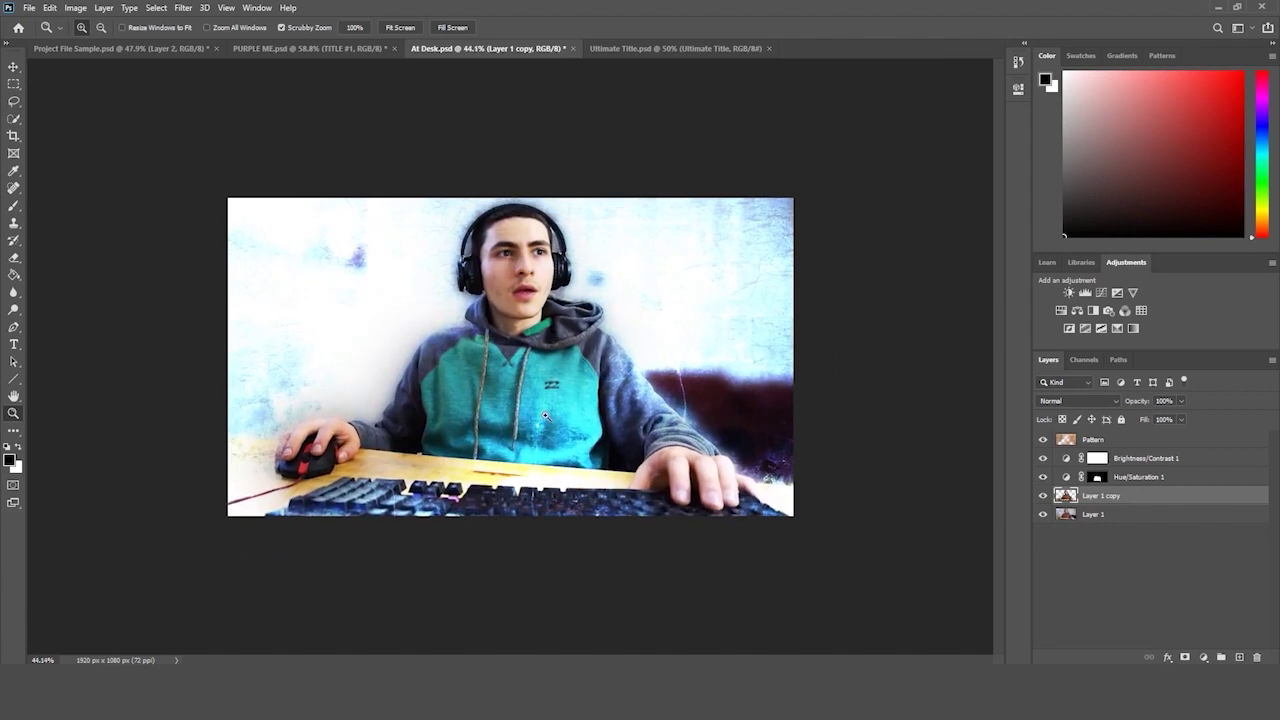
left_click_drag(575, 402, 594, 395)
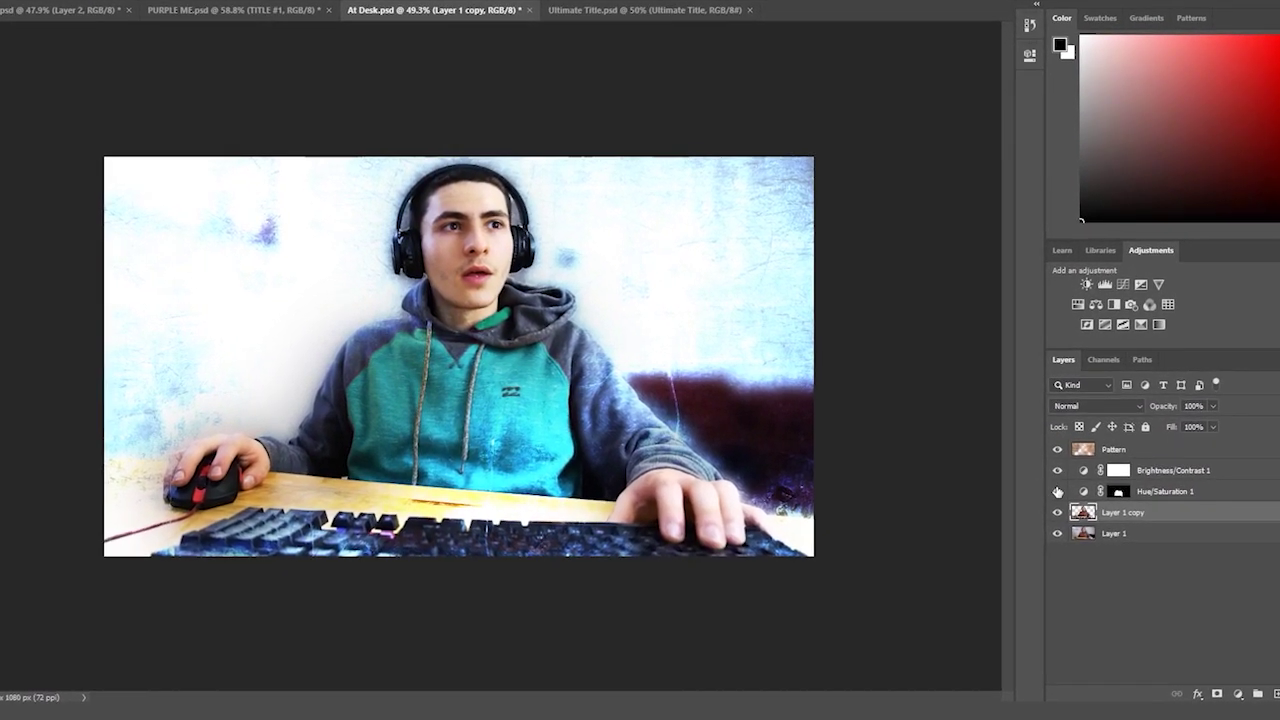
left_click_drag(1054, 488, 1058, 412)
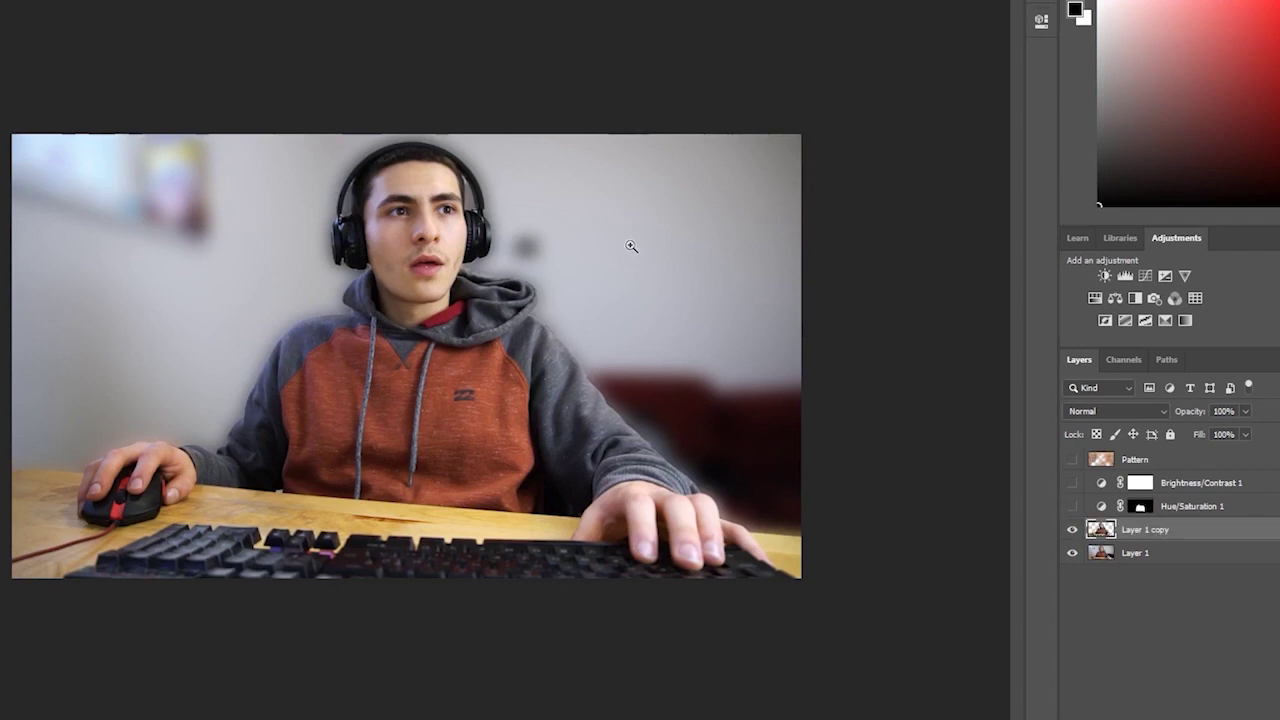
left_click_drag(612, 240, 614, 243)
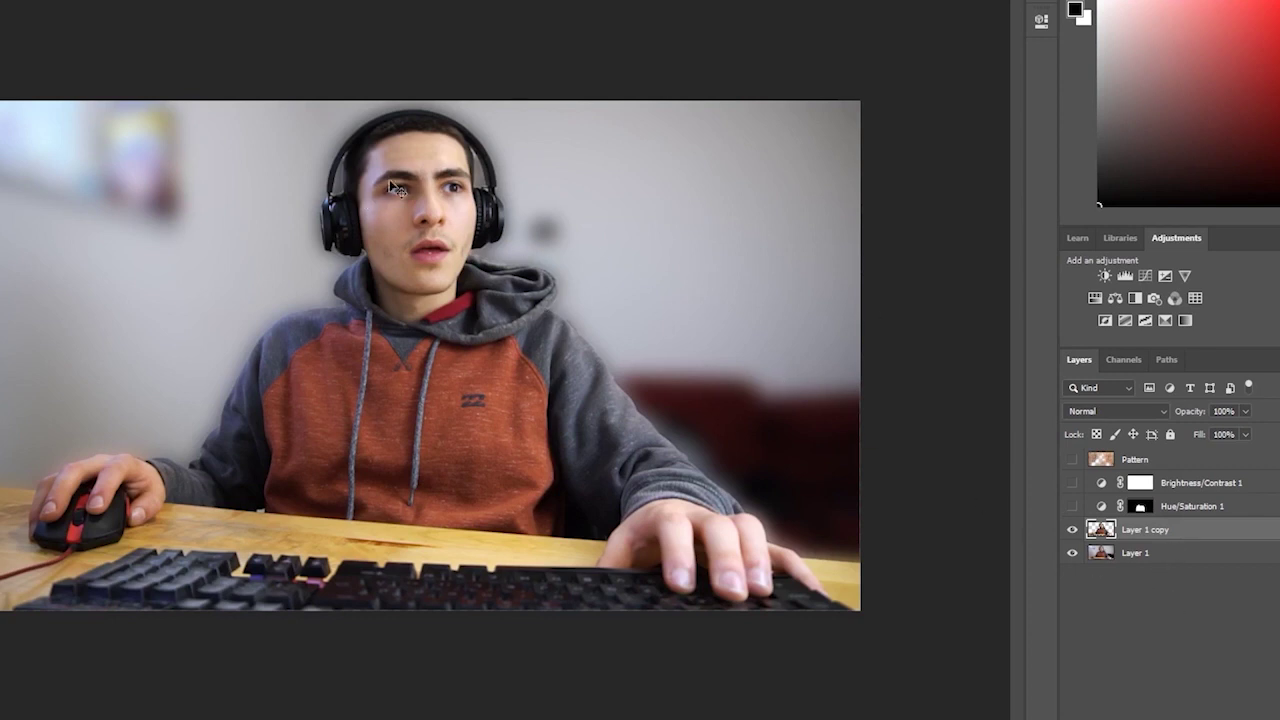
left_click_drag(1070, 508, 1070, 458)
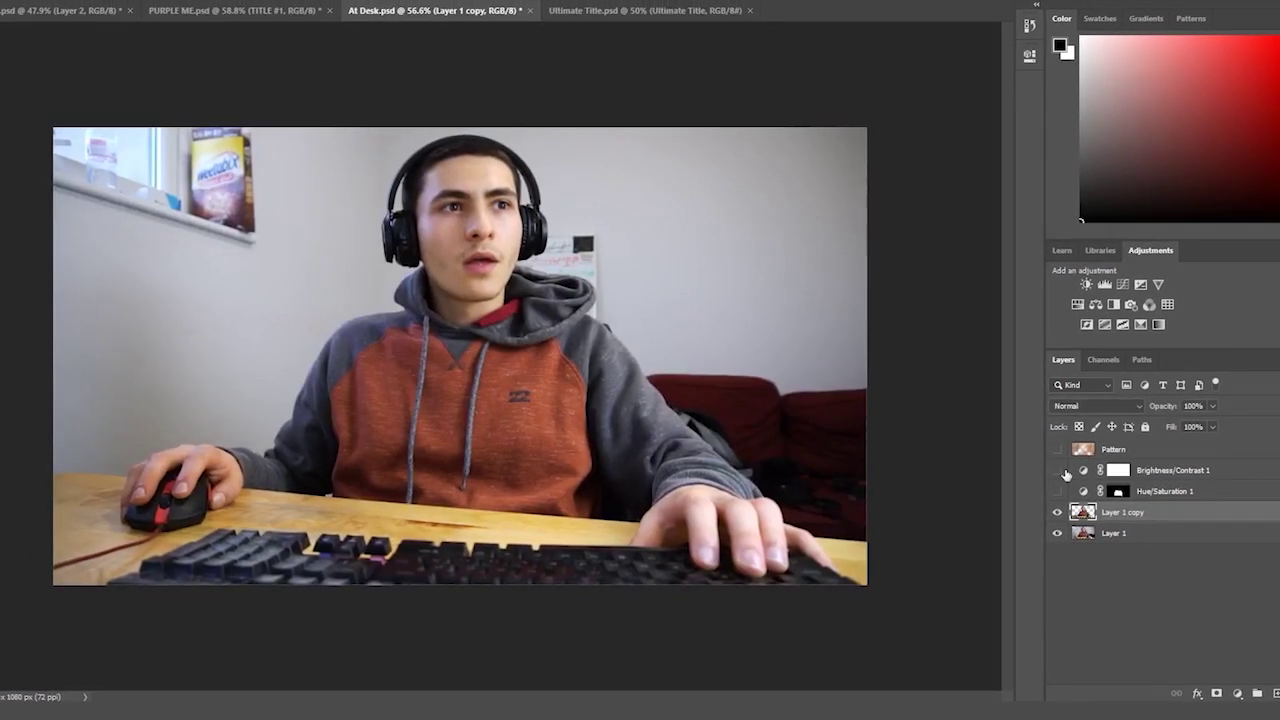
- Apply a Spin Radial Blur at amount 20 to Layer 1, the background photo
left_click(1138, 536)
left_click(110, 2)
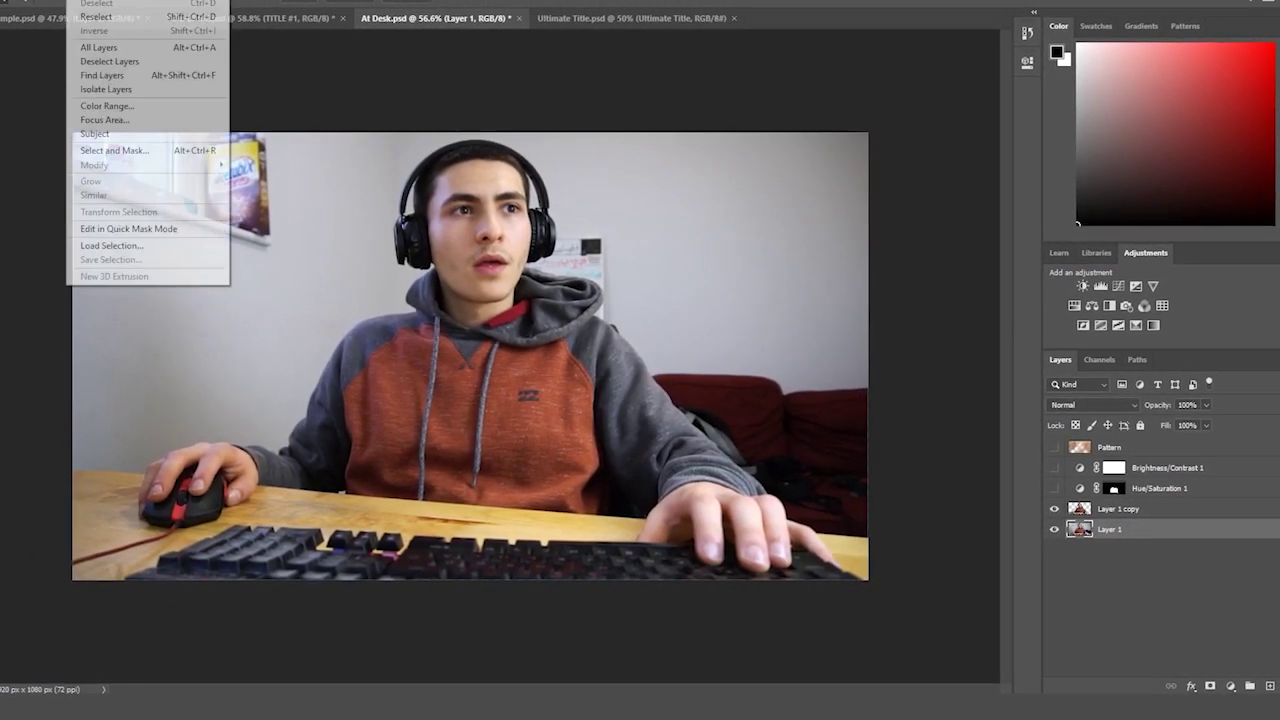
mouse_move(213, 128)
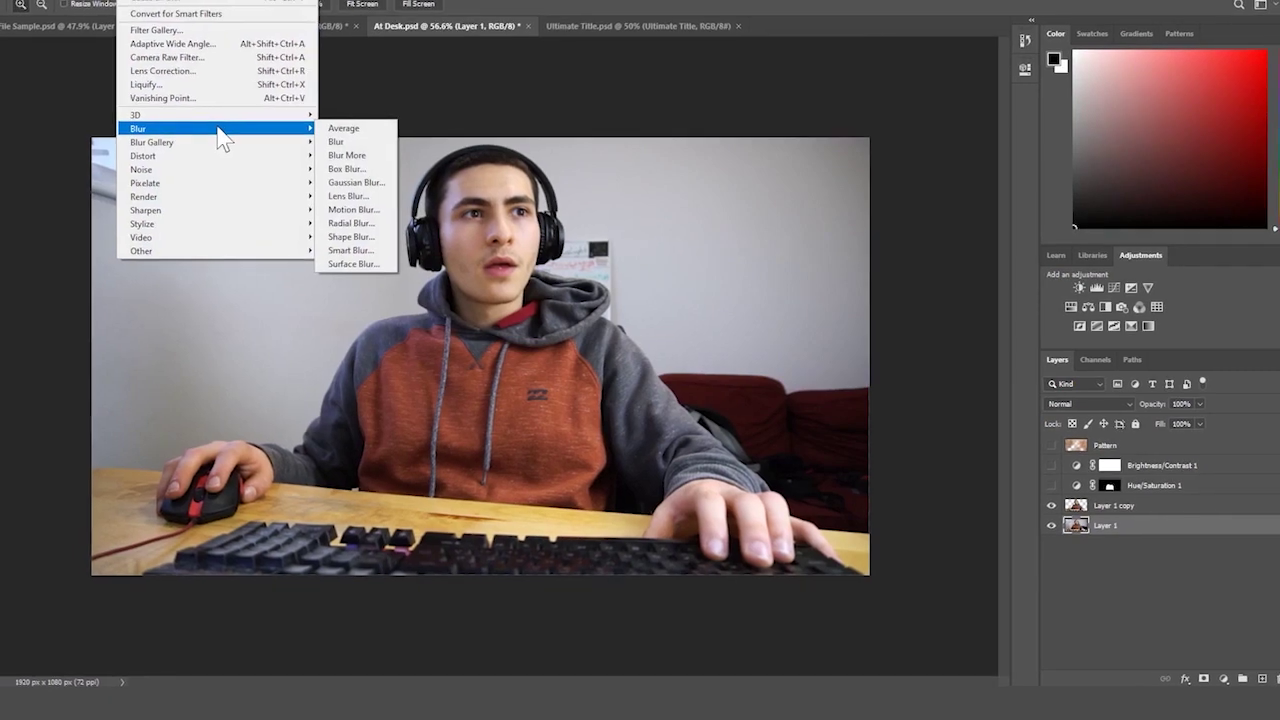
left_click(372, 229)
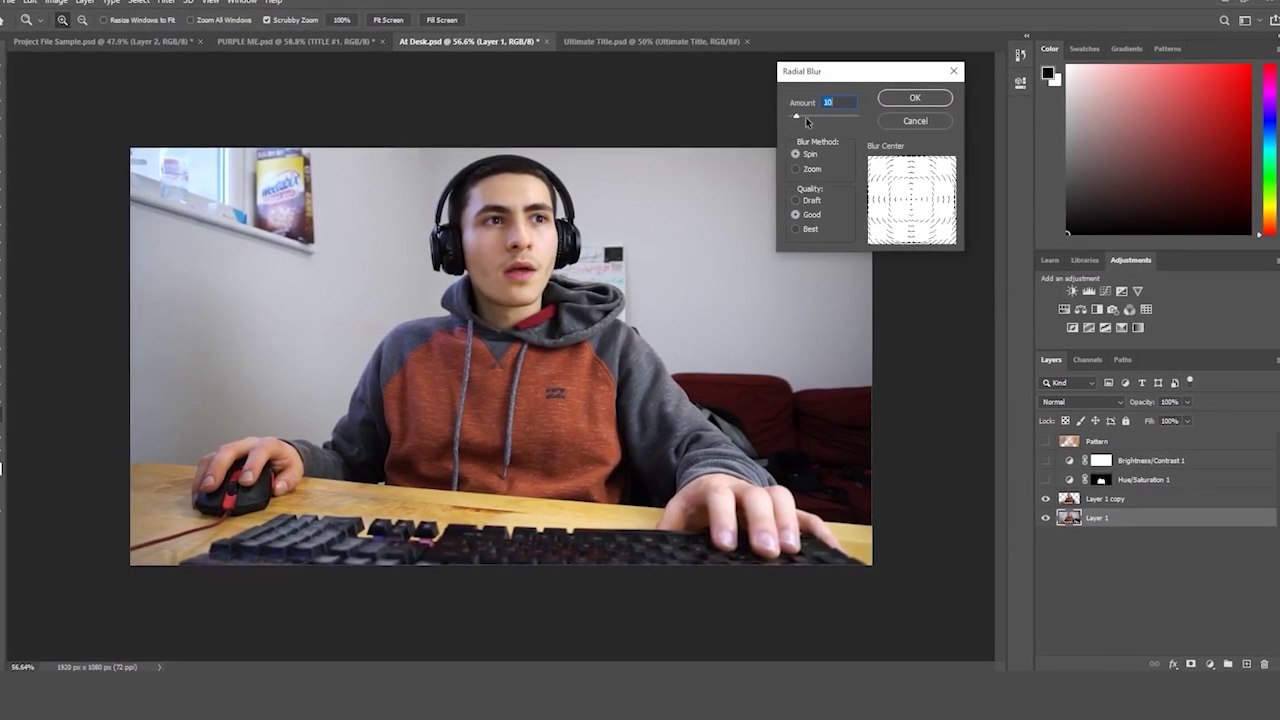
left_click_drag(793, 114, 804, 122)
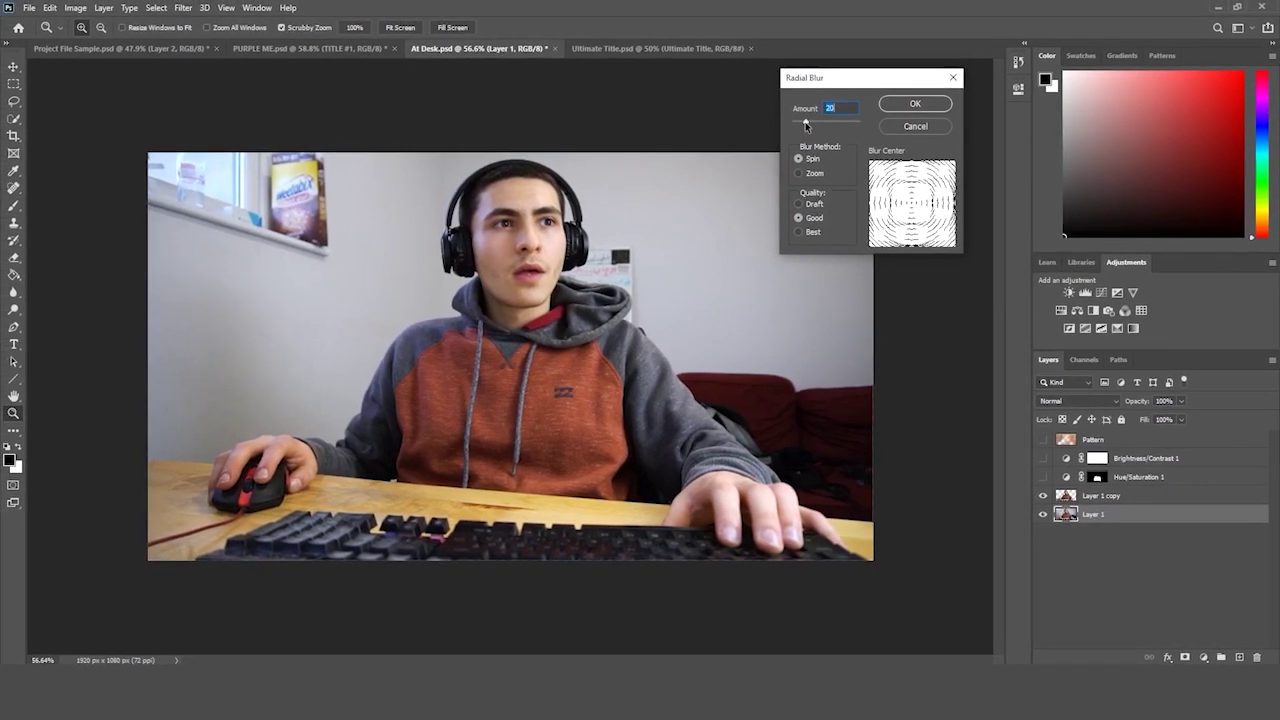
left_click(915, 103)
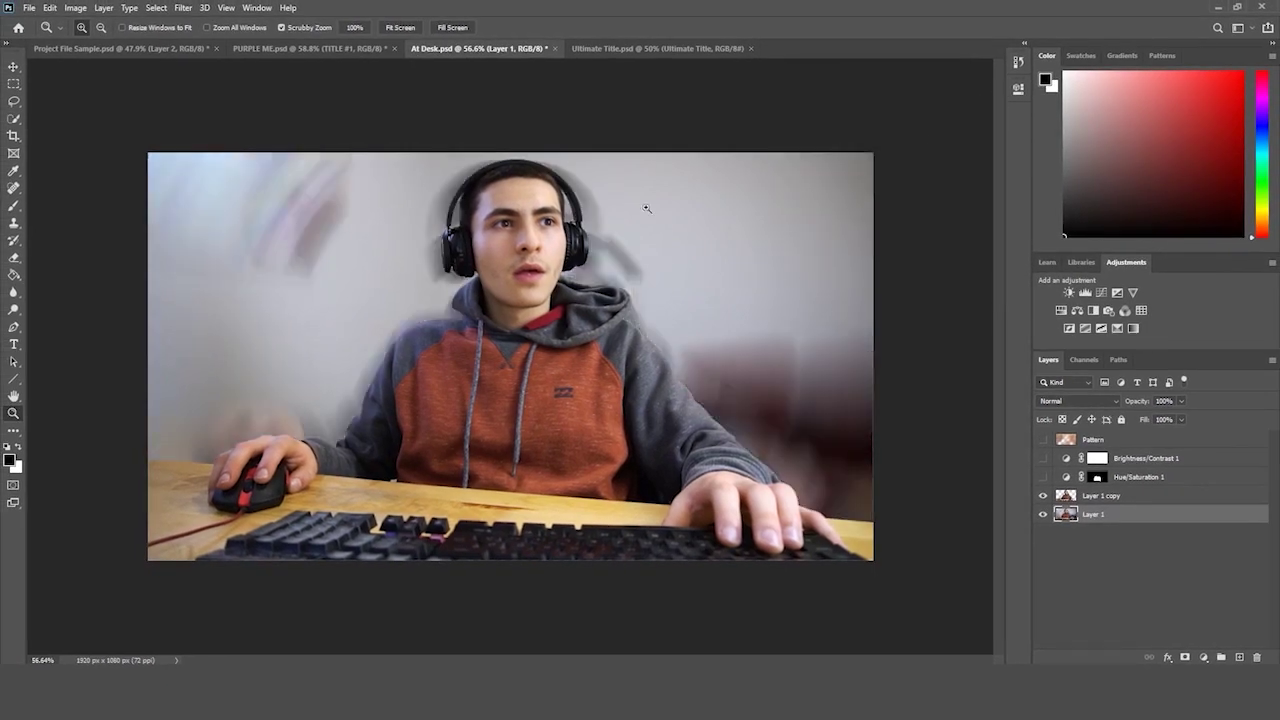
- Toggle the Pattern and adjustment layers off and on to compare the spin-blurred result
left_click_drag(1043, 477, 1043, 439)
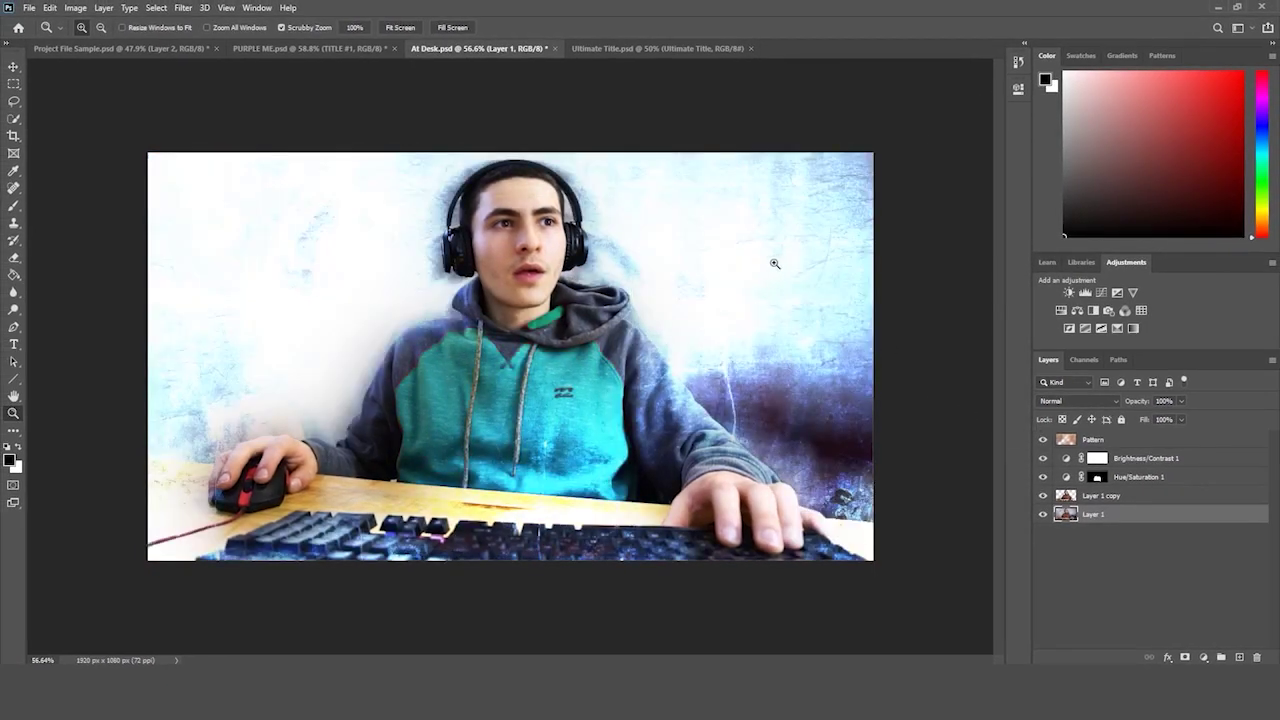
left_click_drag(774, 263, 937, 410)
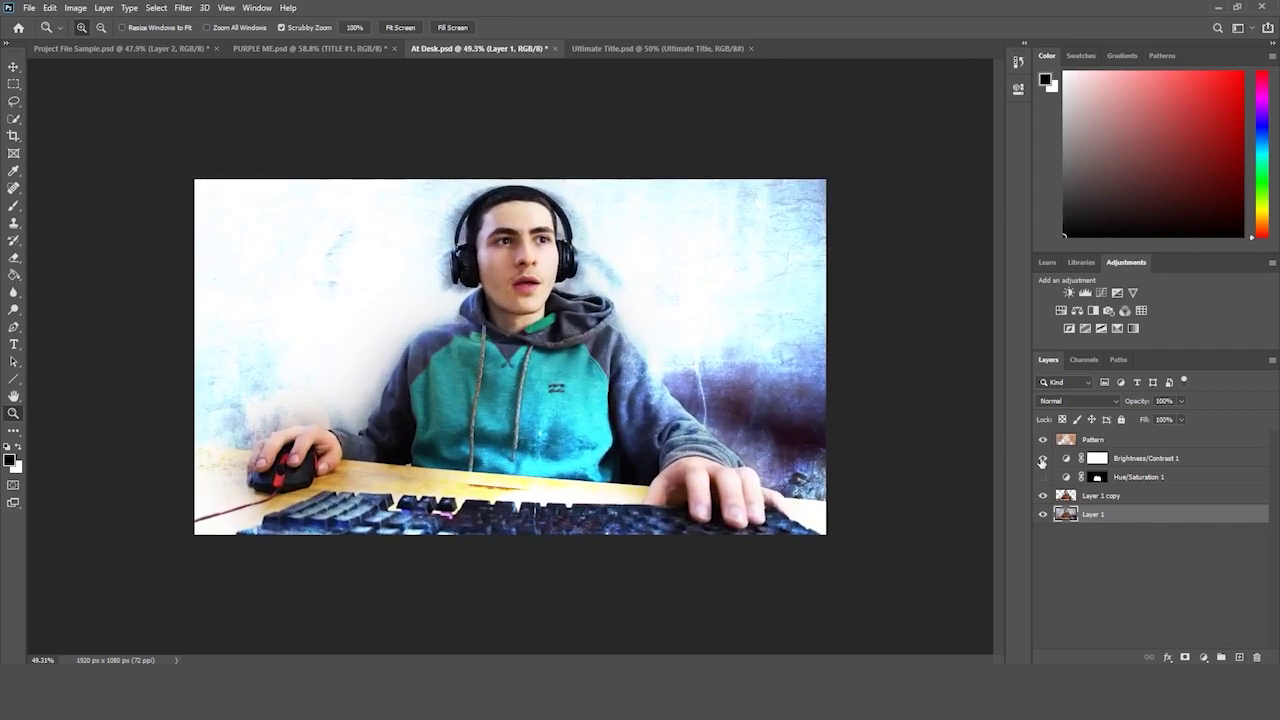
left_click_drag(1042, 461, 1043, 439)
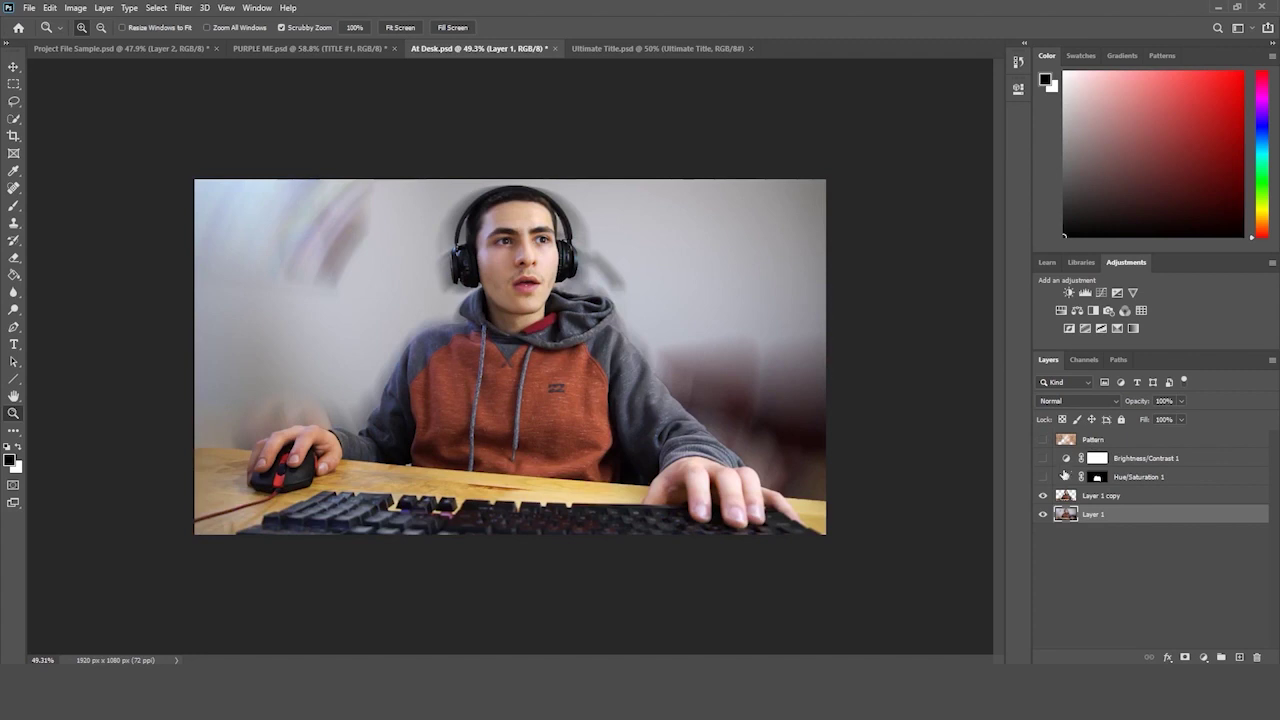
left_click_drag(1043, 482, 1040, 400)
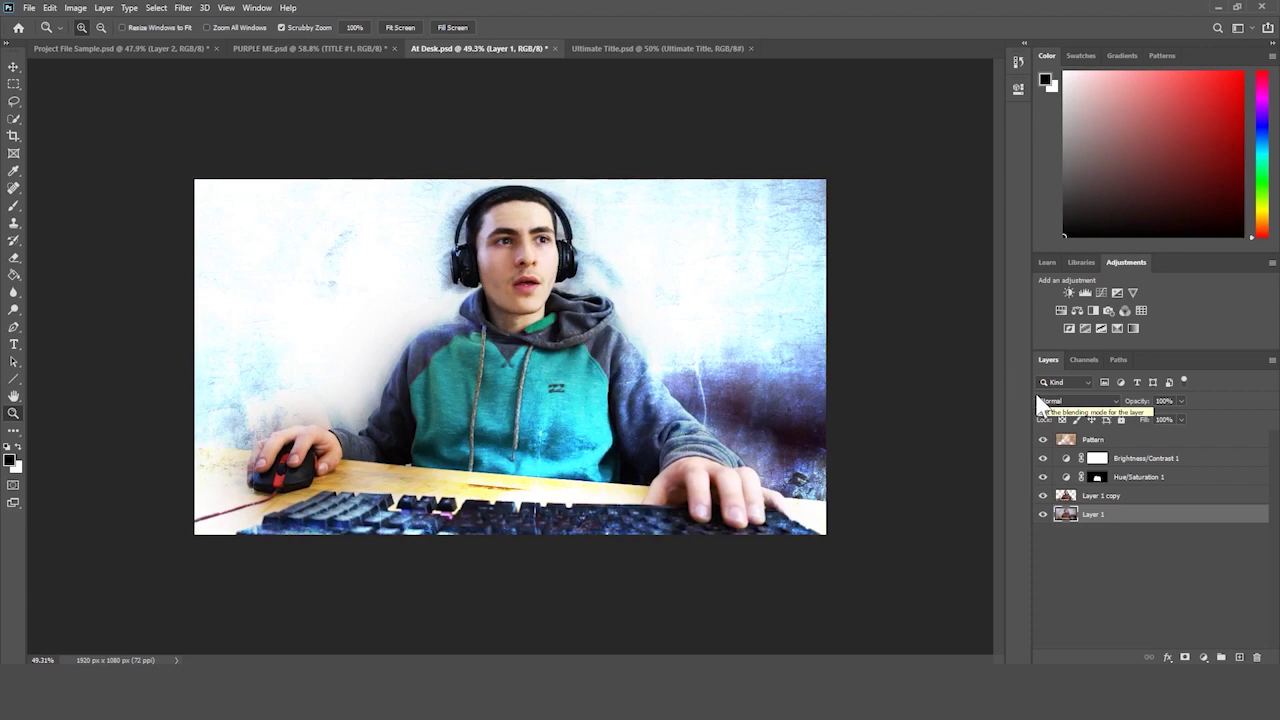
left_click(183, 7)
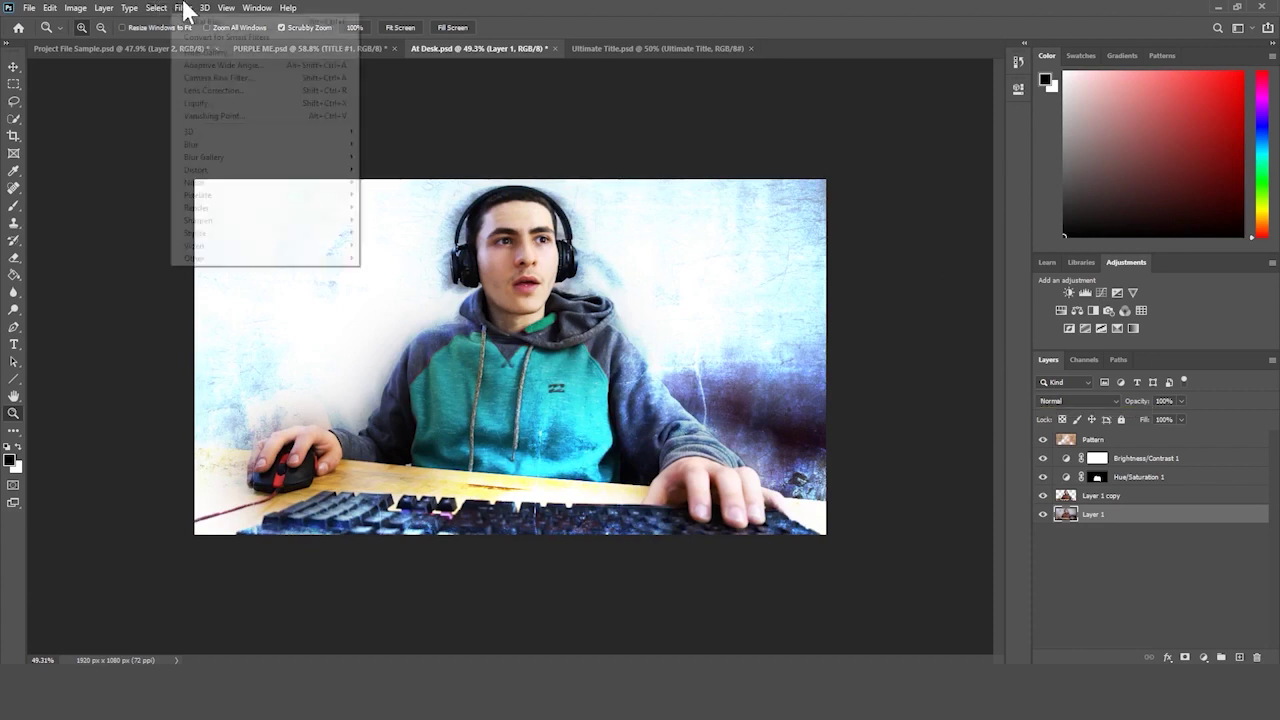
left_click(559, 149)
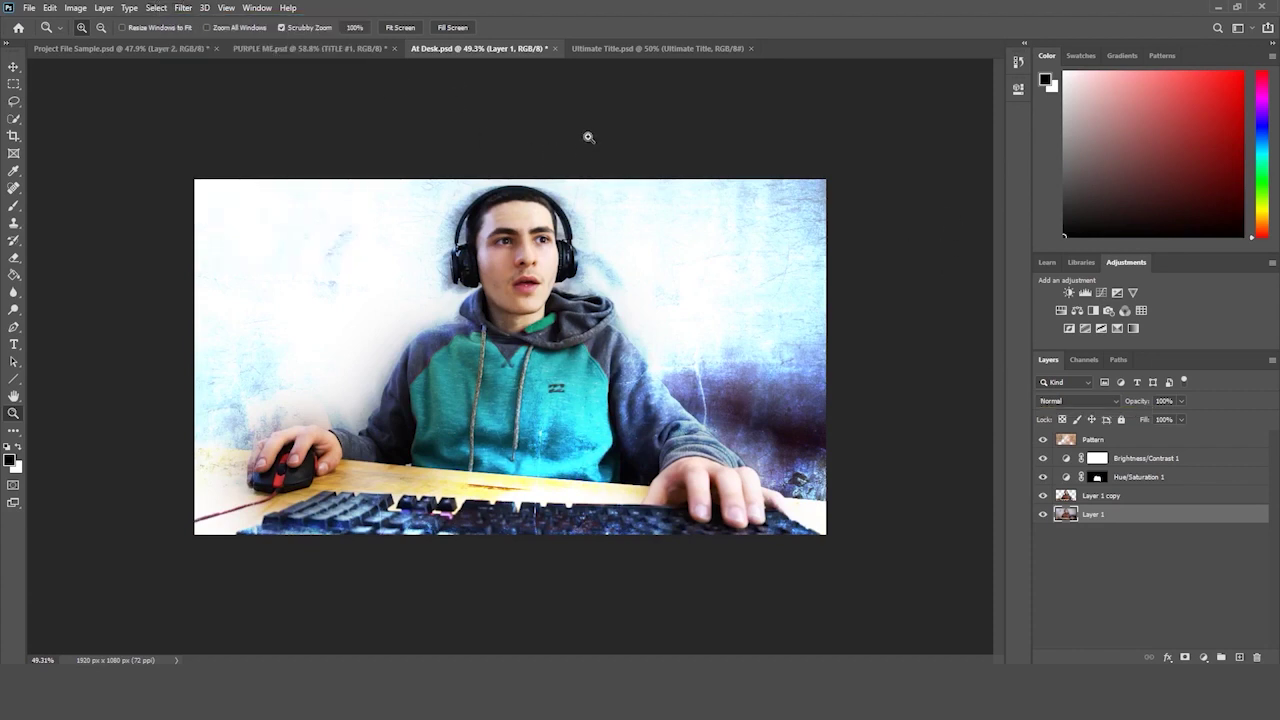
left_click_drag(589, 134, 620, 148)
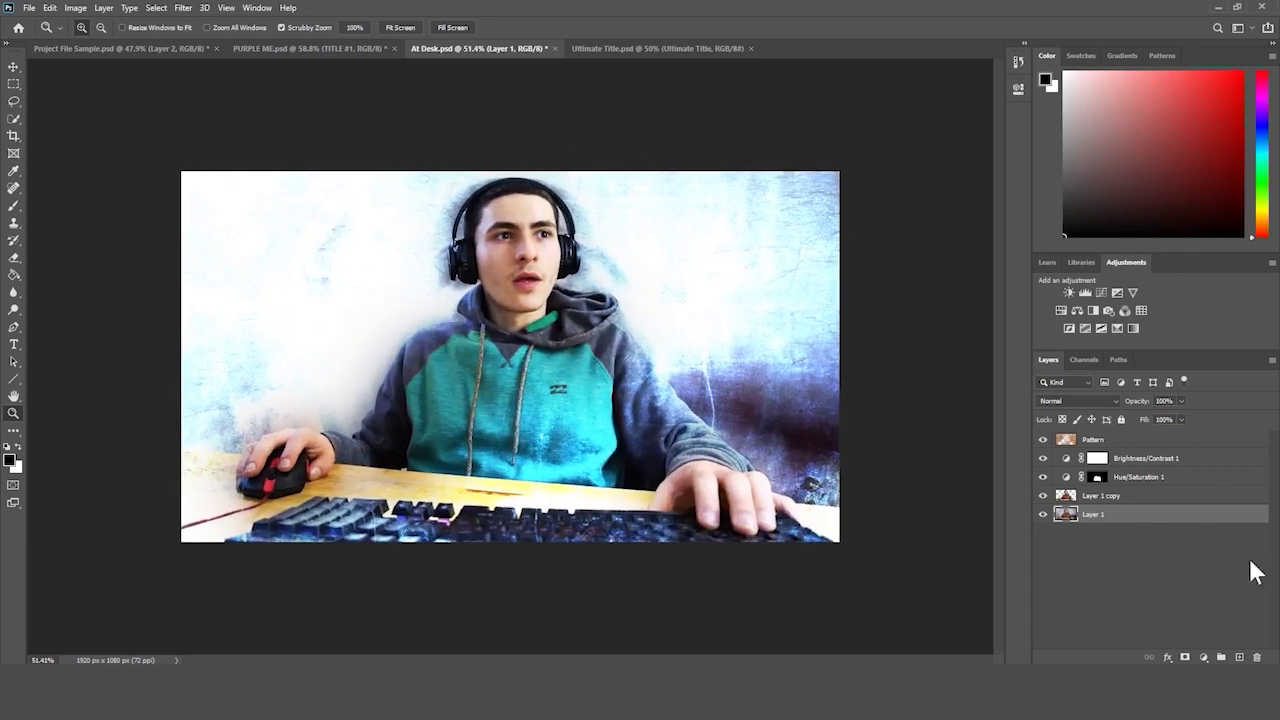
- Step through the layers, then show Layer 1 on its own with all others hidden
left_click(1144, 530)
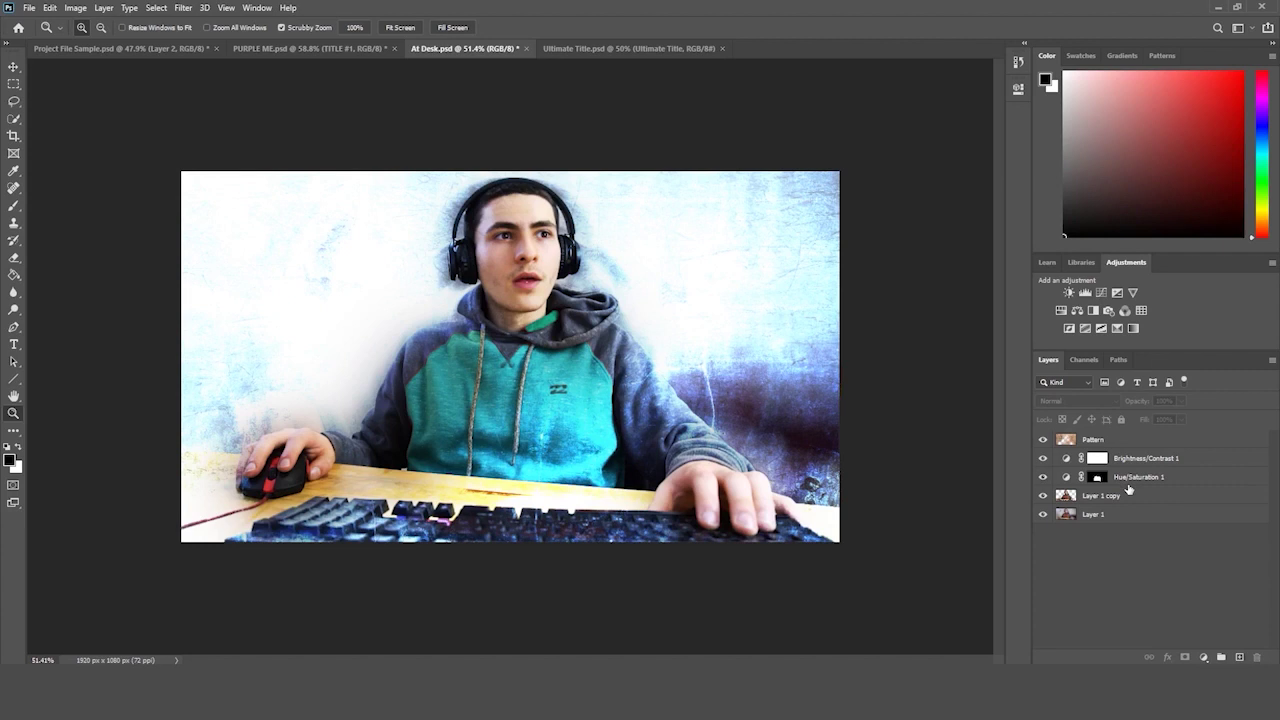
left_click(1118, 517)
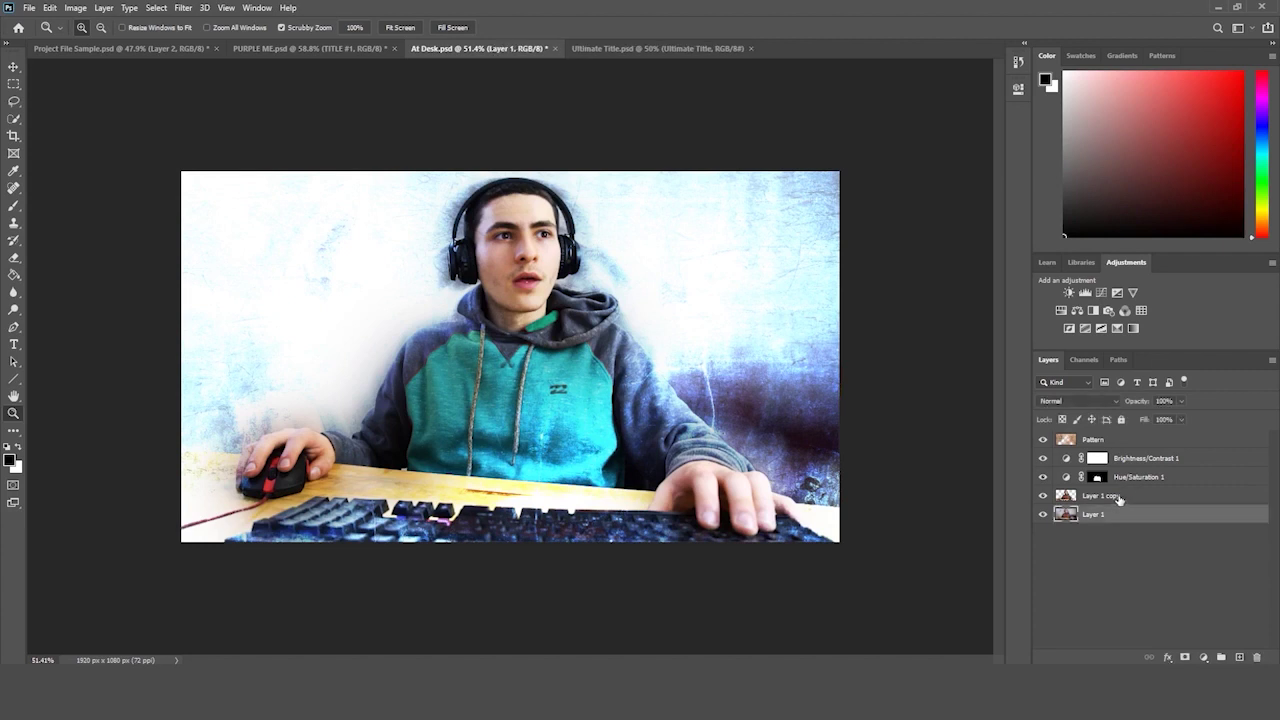
left_click(1118, 497)
left_click(1130, 478)
left_click(1140, 457)
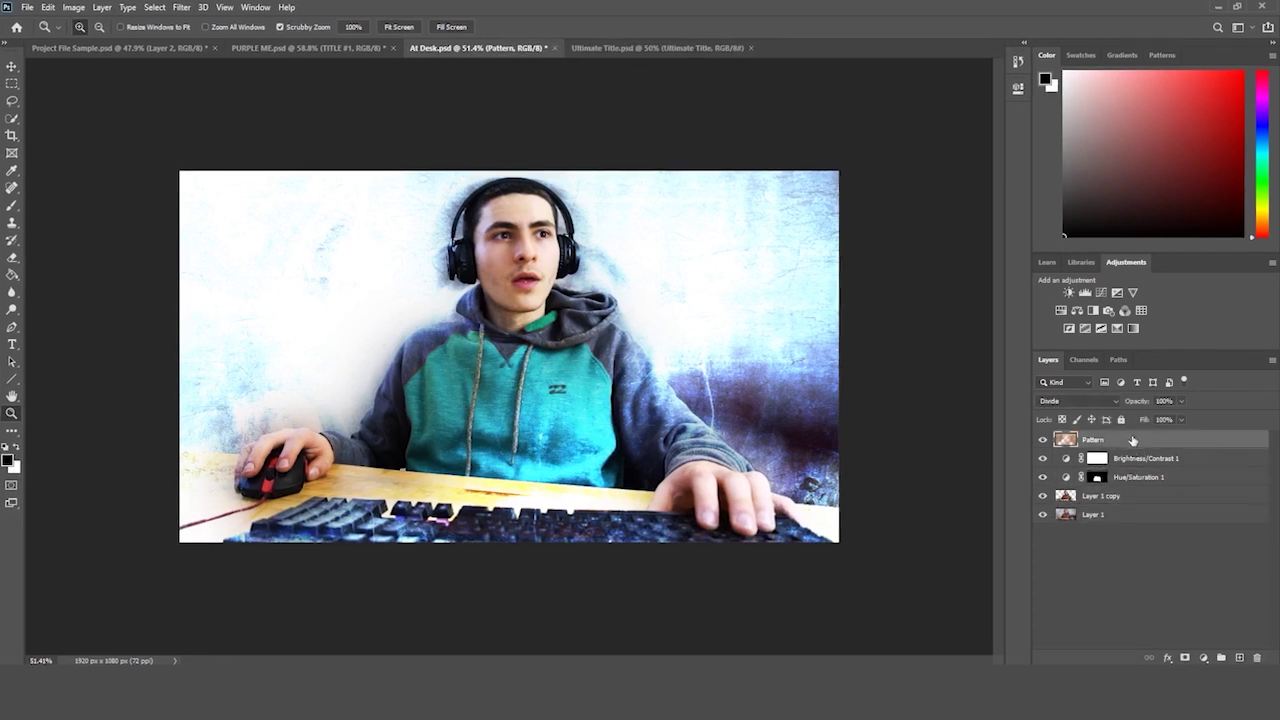
left_click(1039, 441)
left_click(1039, 498)
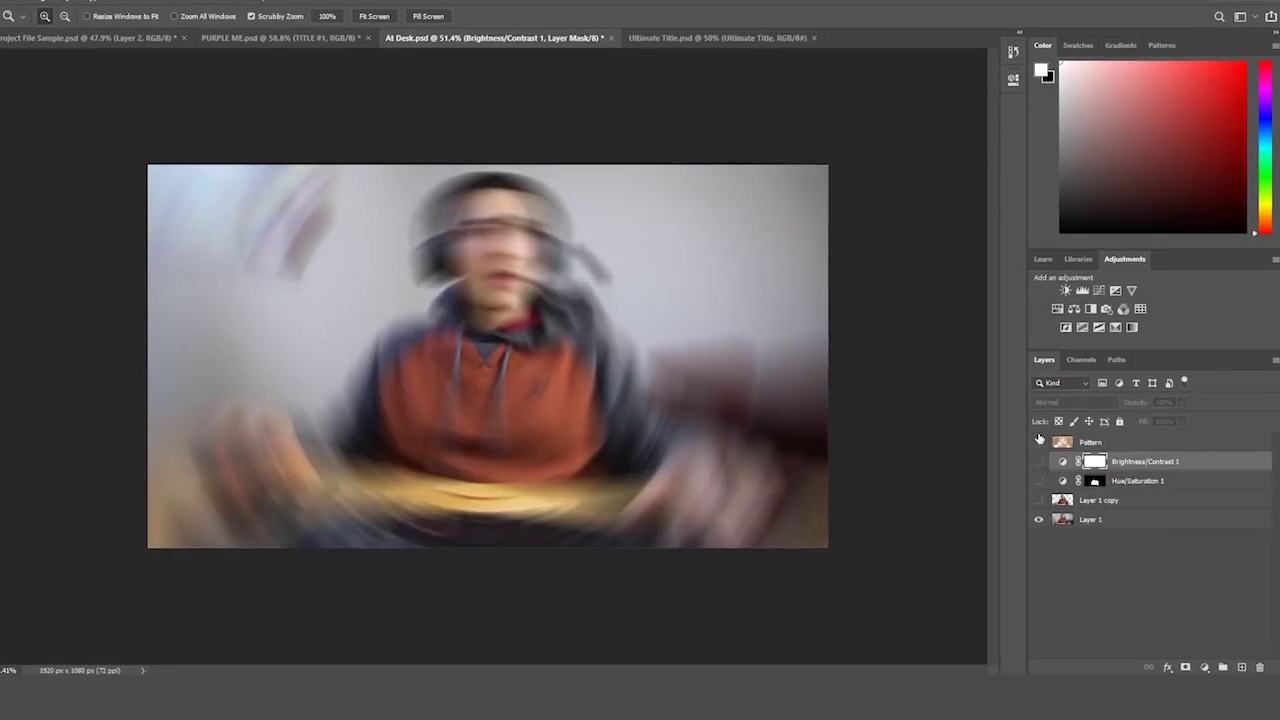
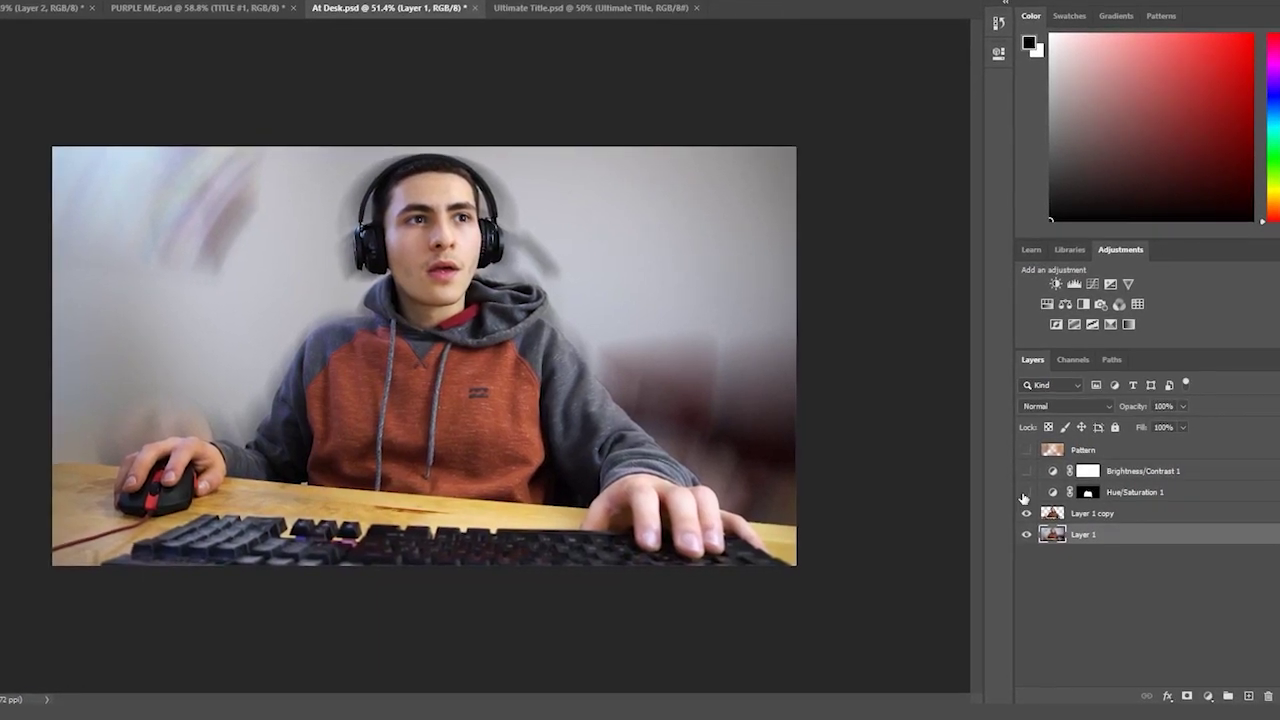
- Turn on Hue/Saturation 1, Brightness/Contrast 1 and Pattern, then zoom in and out to inspect the desk photo
left_click(1027, 491)
left_click(1024, 474)
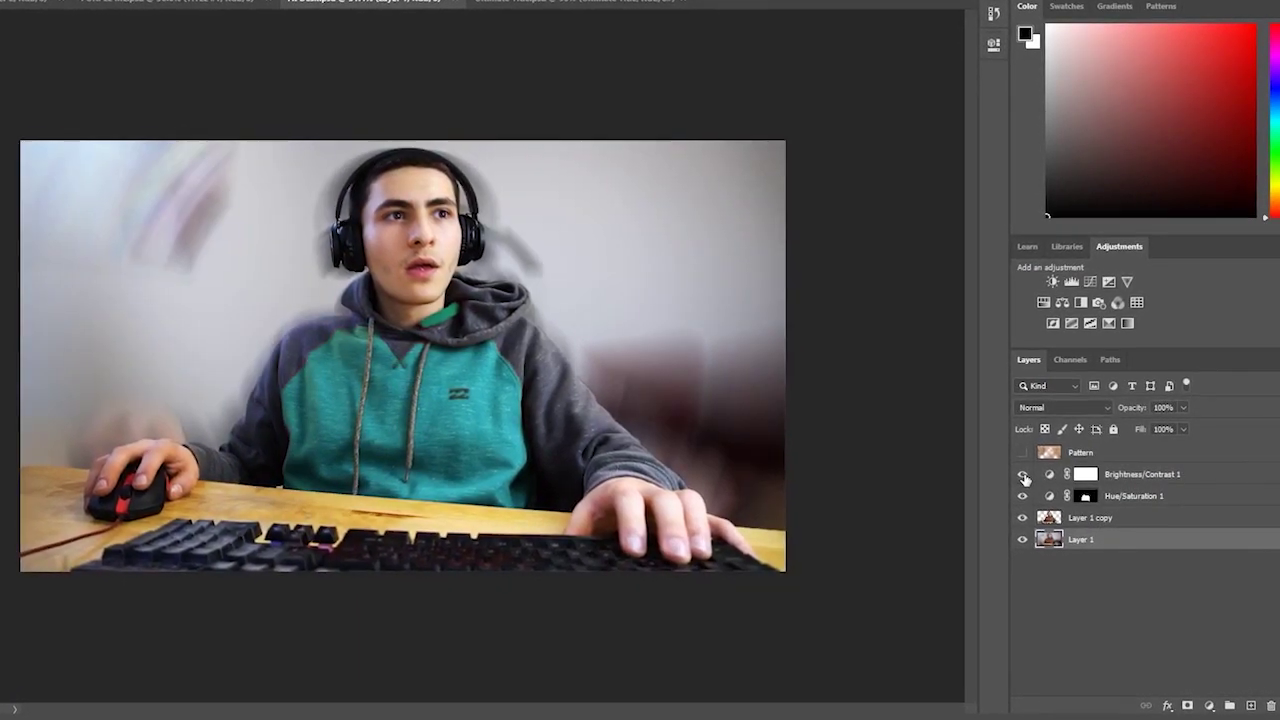
left_click(1018, 456)
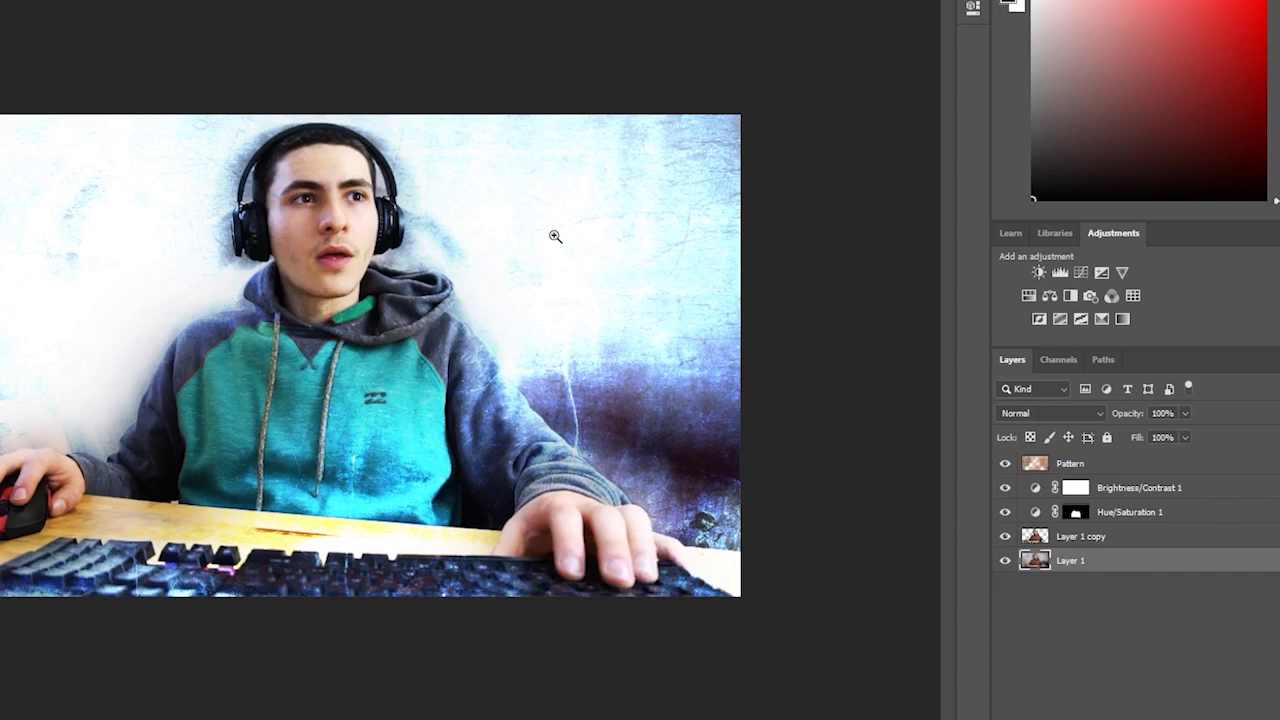
left_click_drag(555, 236, 571, 186)
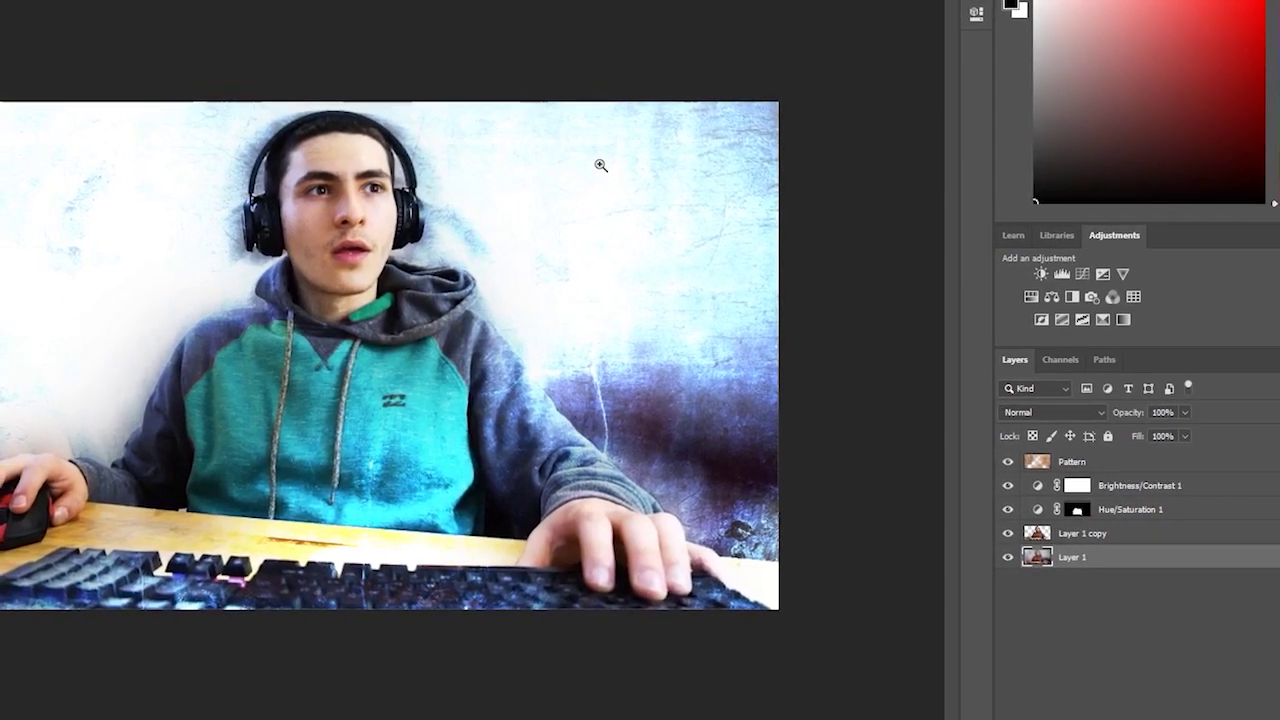
left_click_drag(603, 174, 590, 193)
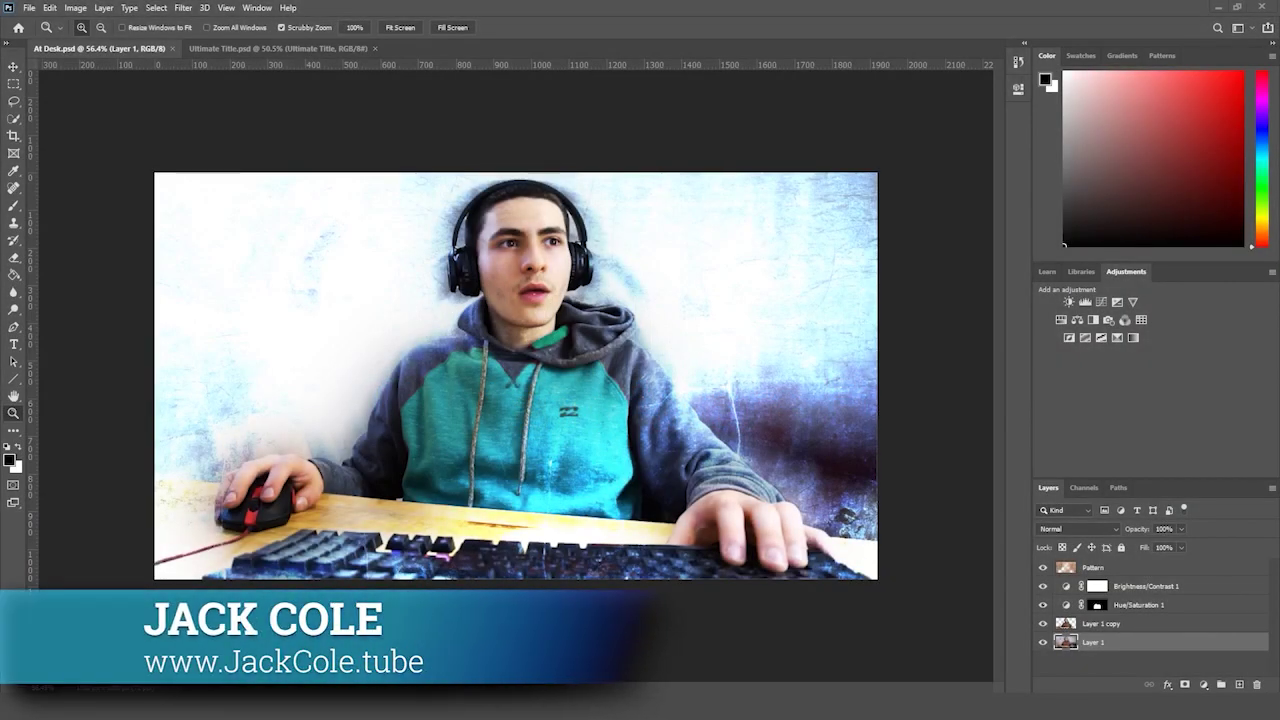
- Open the Content Aware Fill folder in File Explorer
key("alt+Tab")
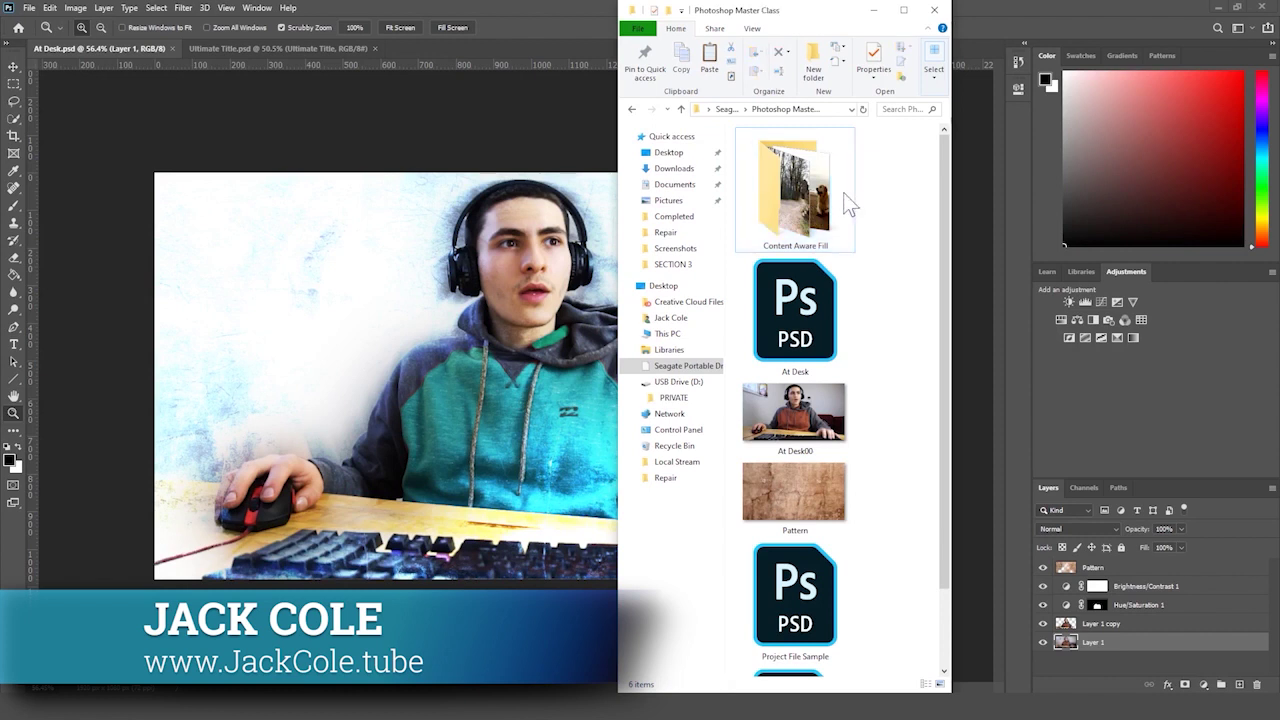
left_click(846, 203)
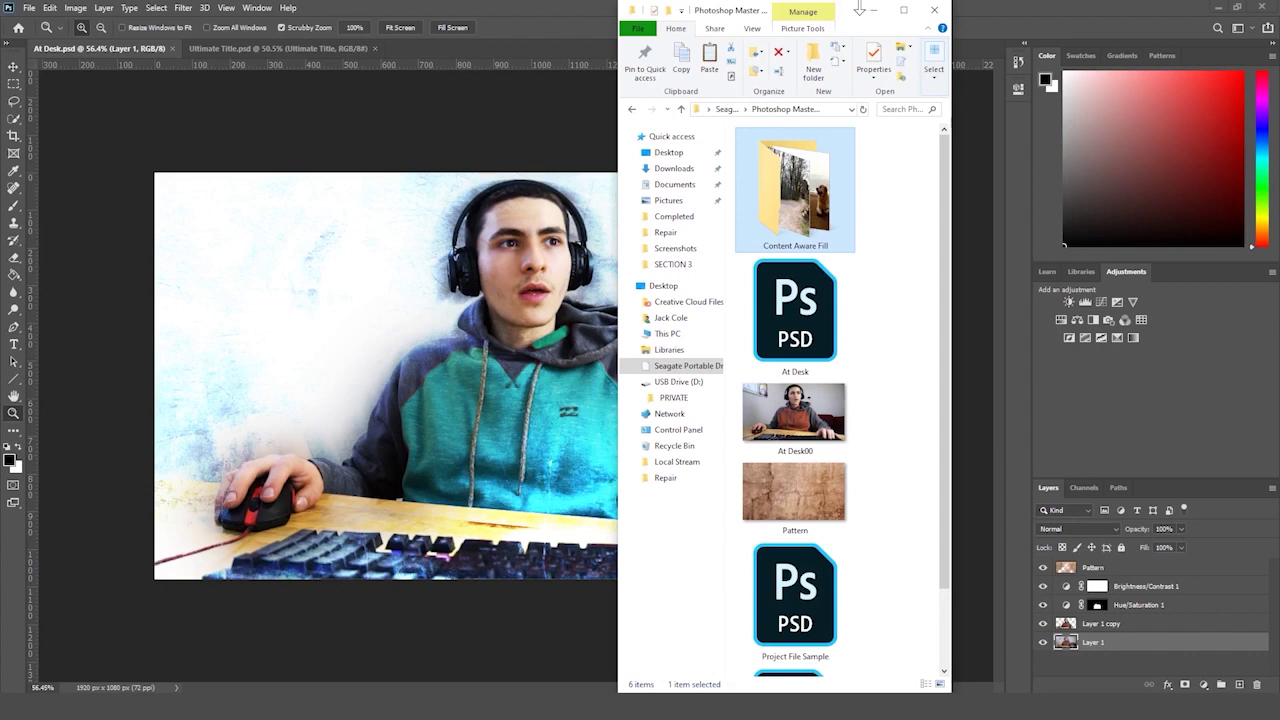
double_click(795, 190)
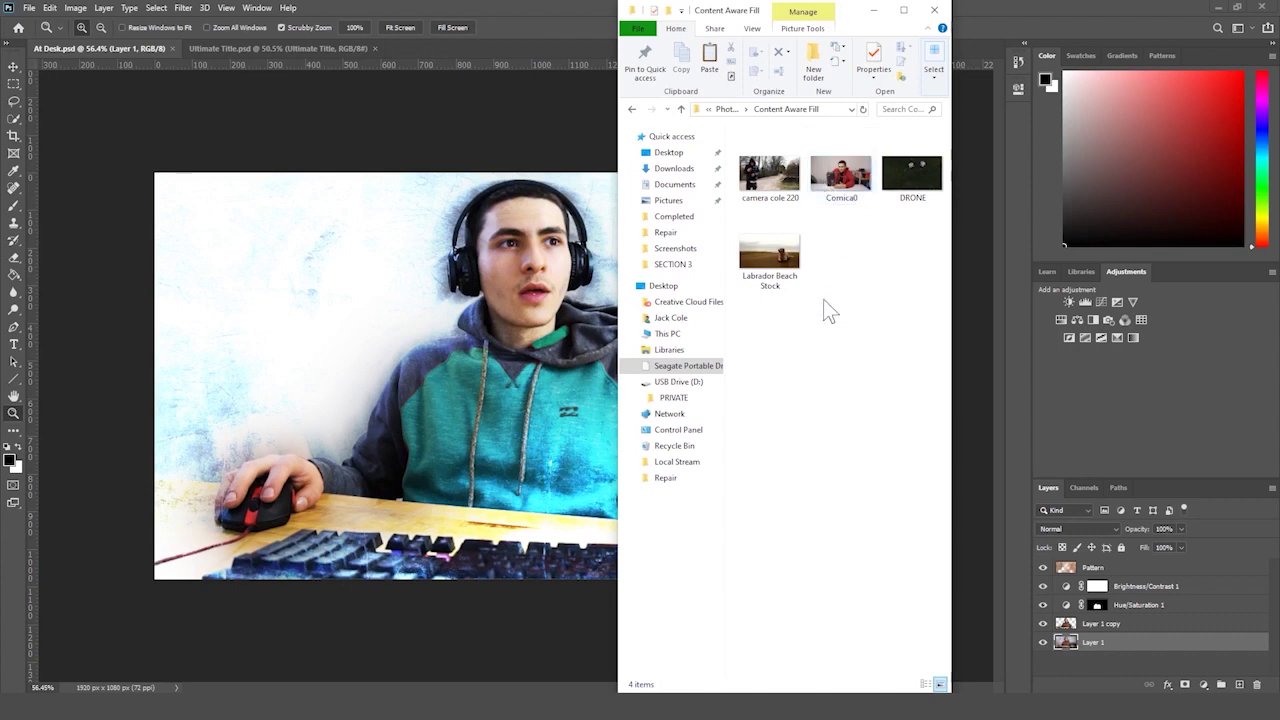
key("alt+Tab")
left_click_drag(712, 302, 678, 260)
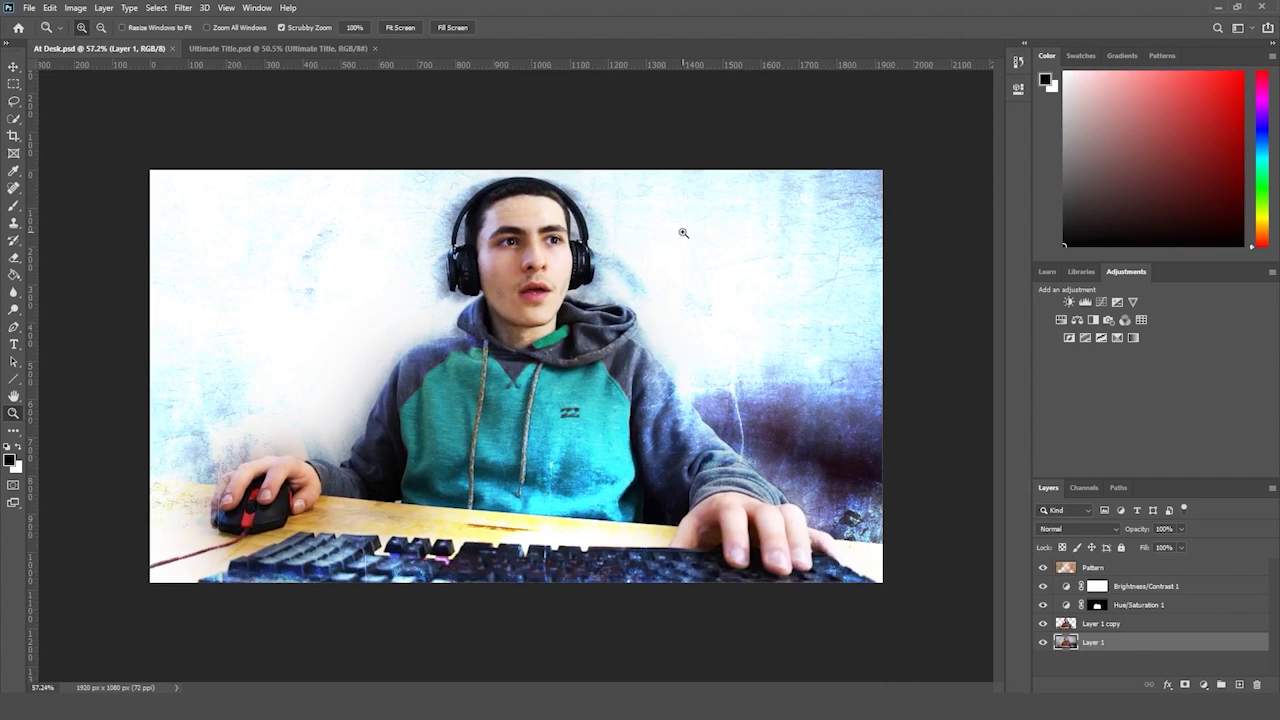
left_click_drag(372, 575, 393, 557)
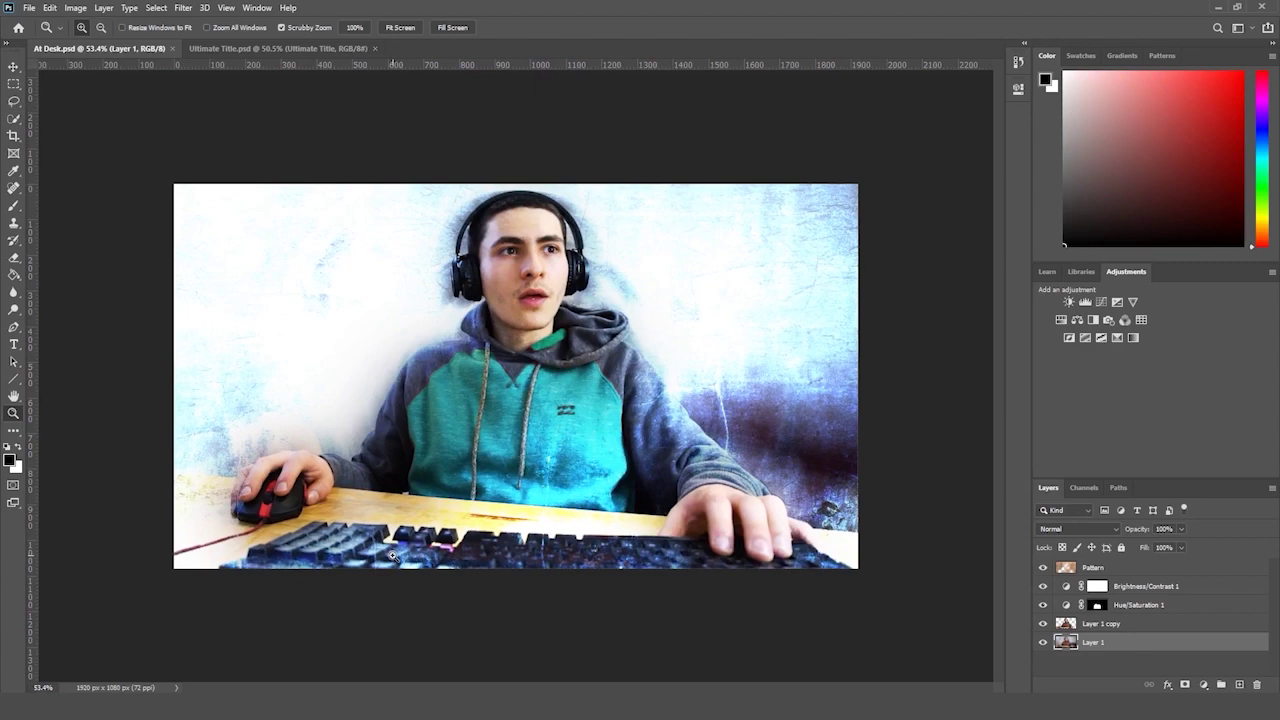
- Preview Labrador Beach Stock, then drag it into Photoshop as a new document
key("alt+Tab")
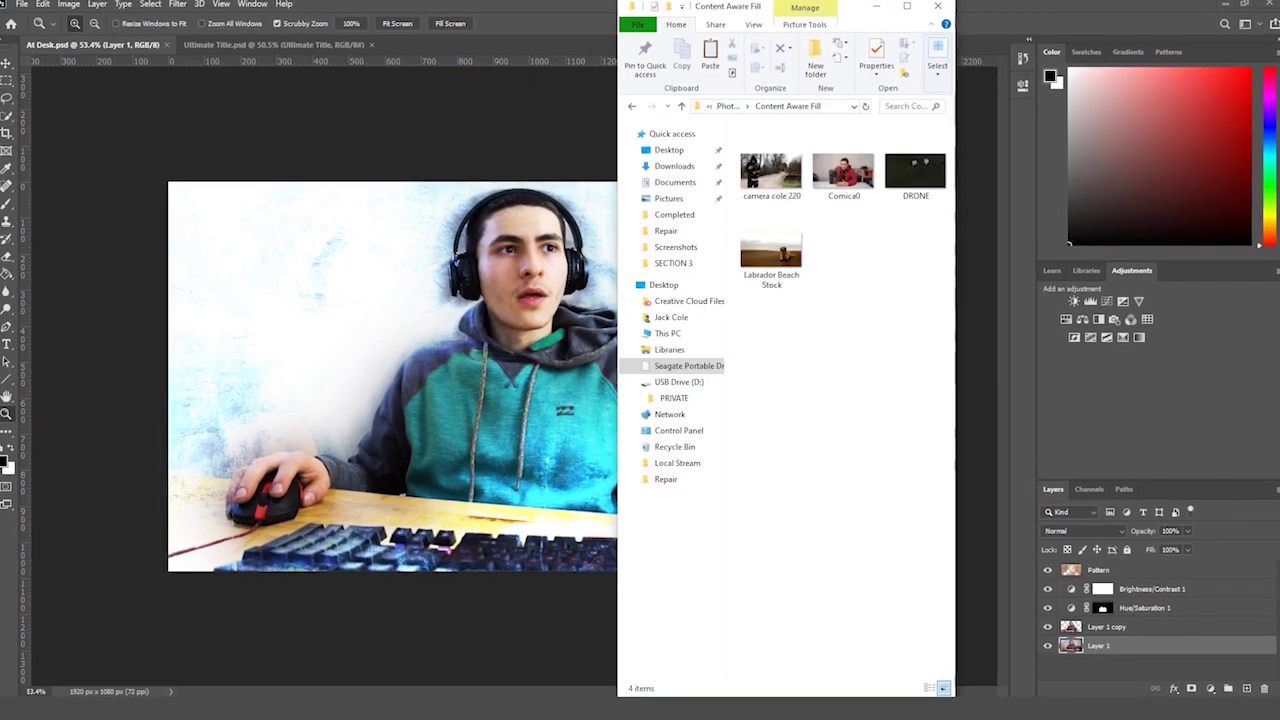
double_click(782, 254)
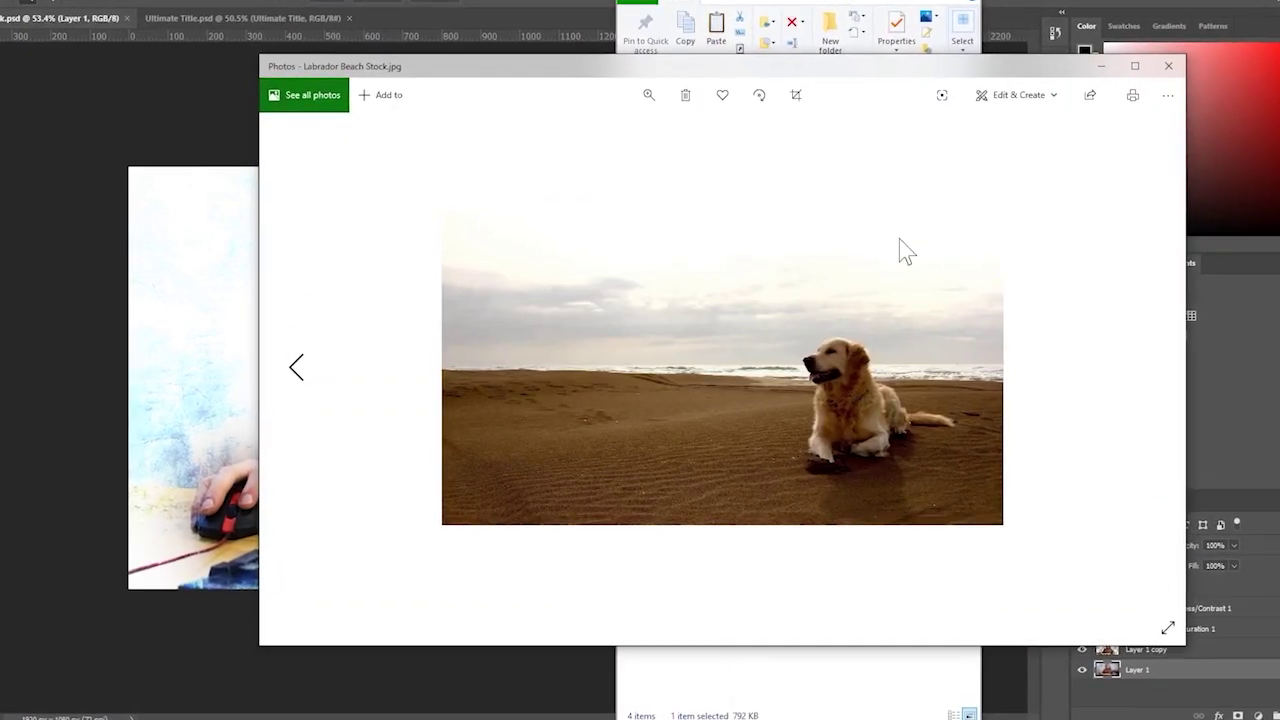
left_click(1178, 66)
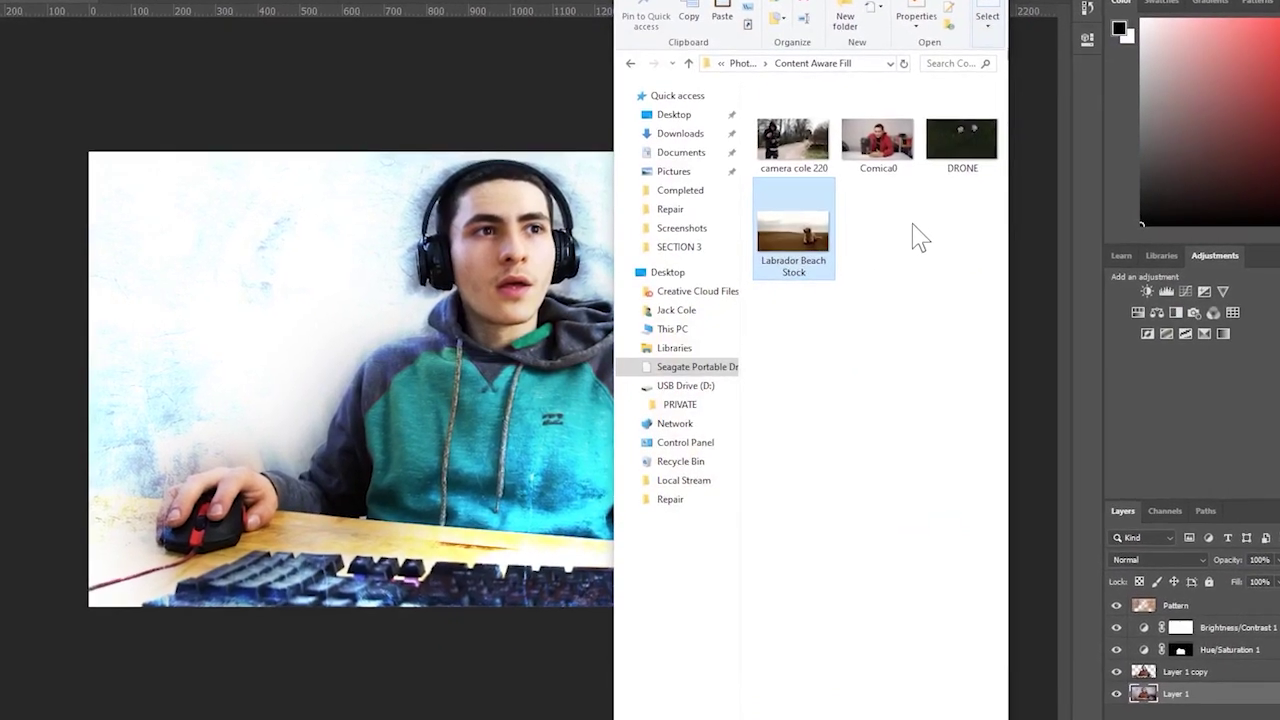
key("super+Down")
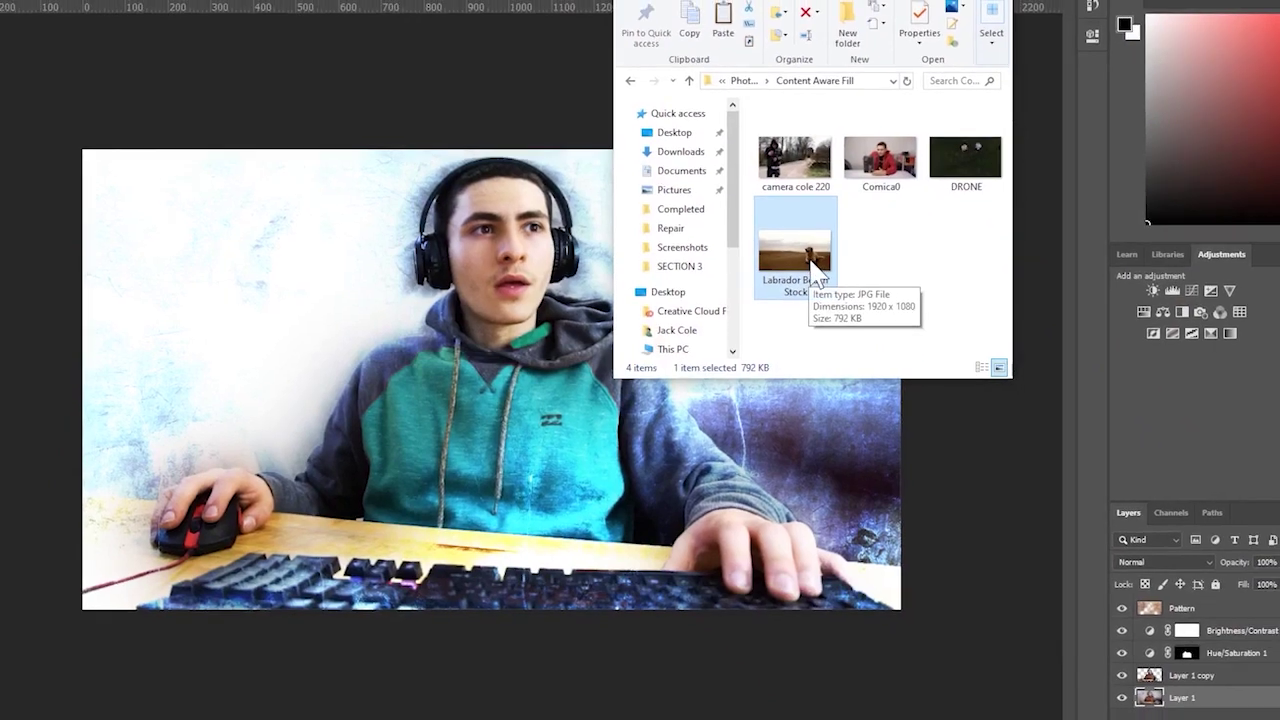
left_click_drag(795, 268, 421, 46)
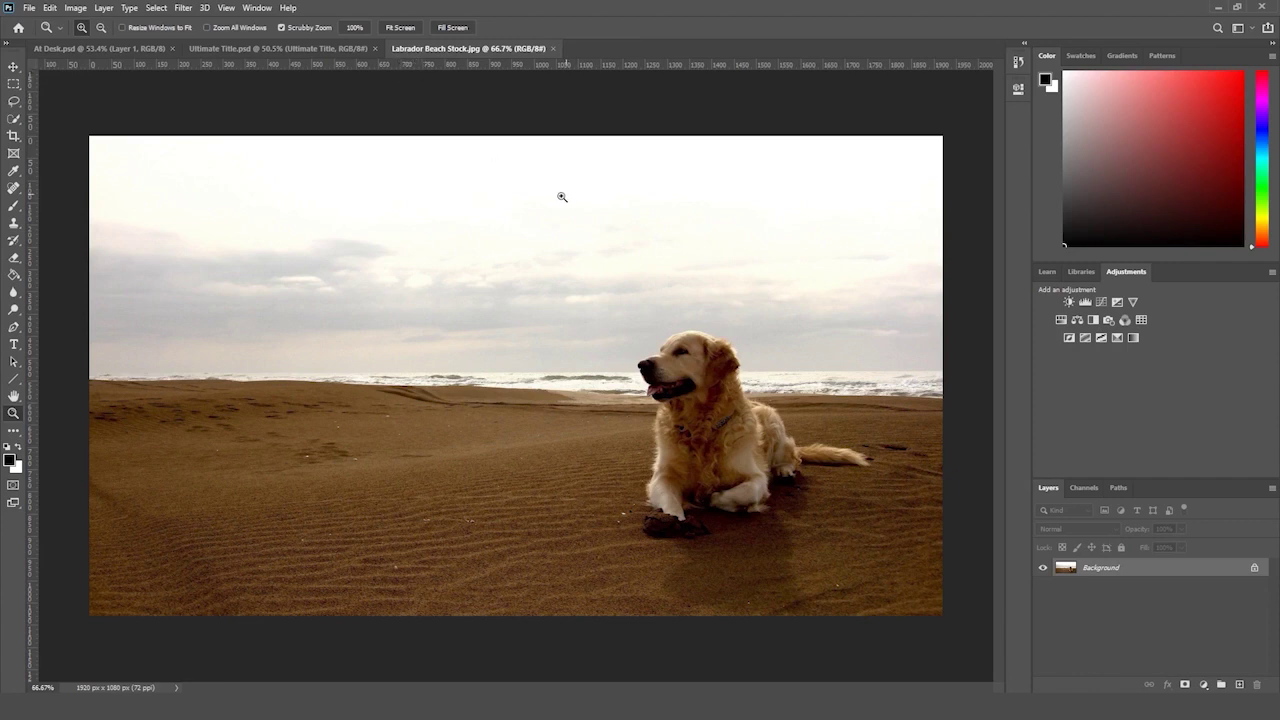
- Zoom out on the beach photo and pick the Quick Selection tool after trying Lasso and Marquee
left_click_drag(562, 197, 554, 200)
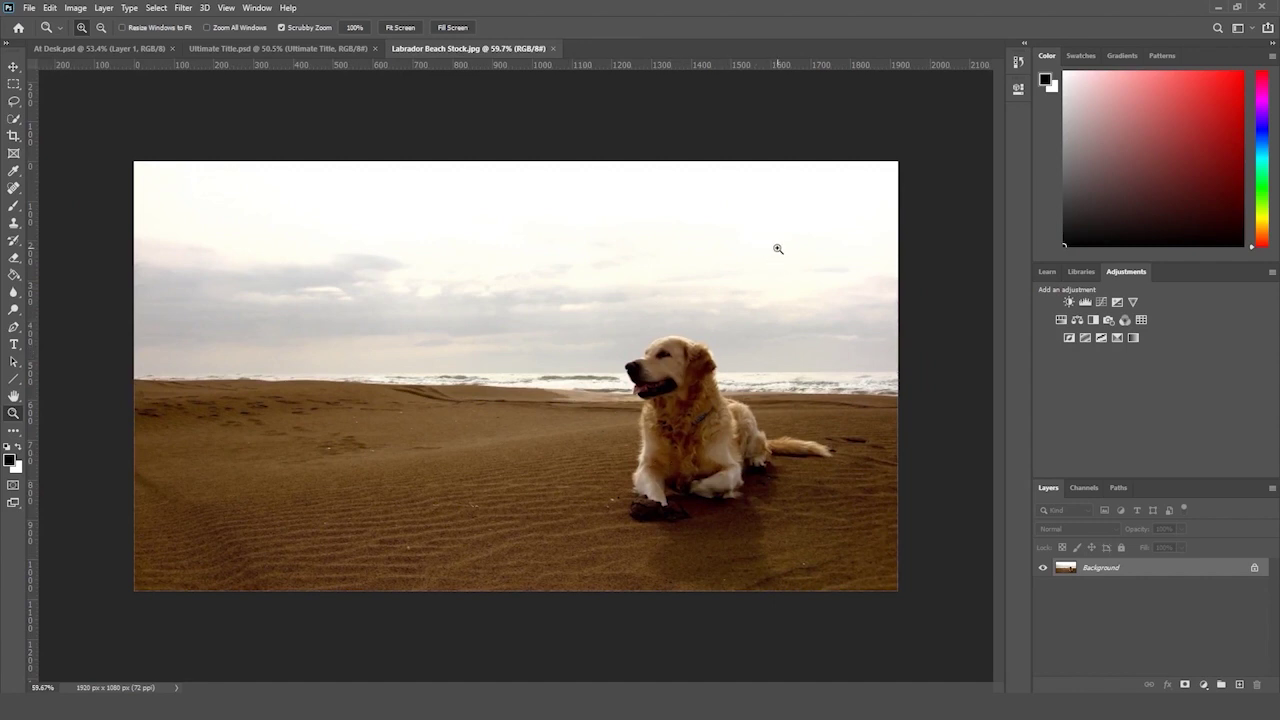
left_click_drag(769, 254, 766, 256)
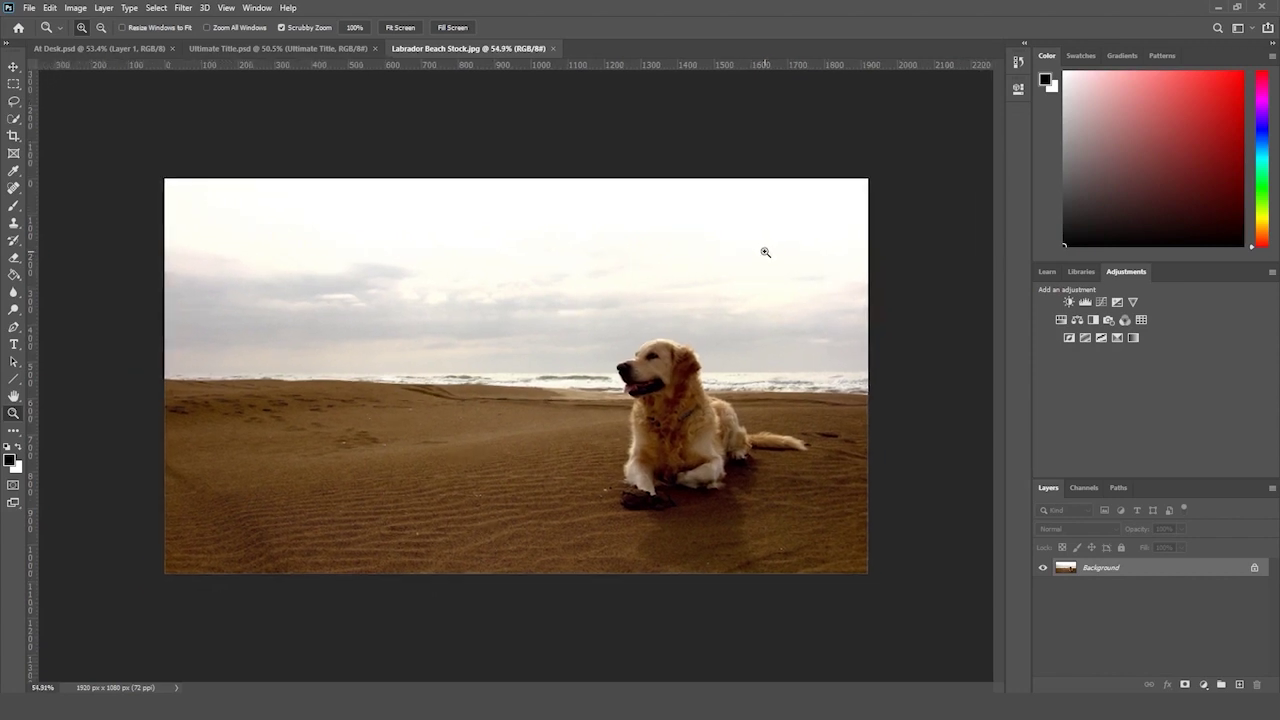
left_click(14, 102)
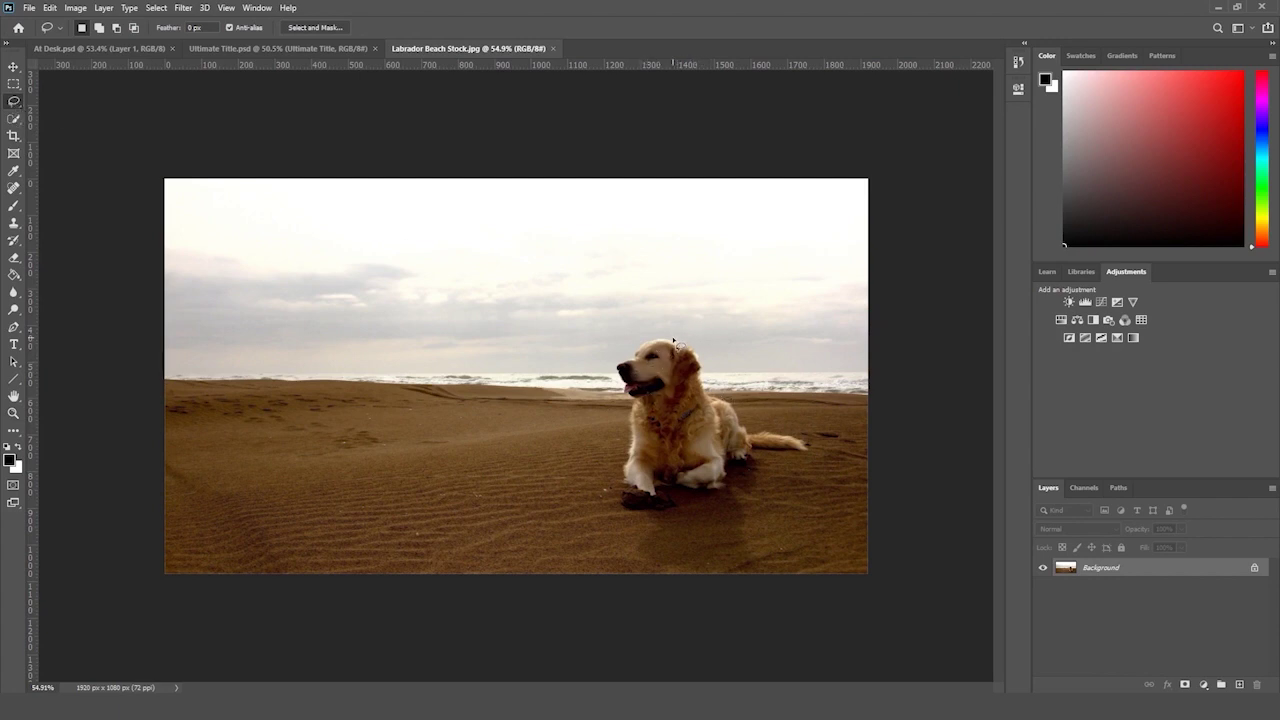
left_click(14, 84)
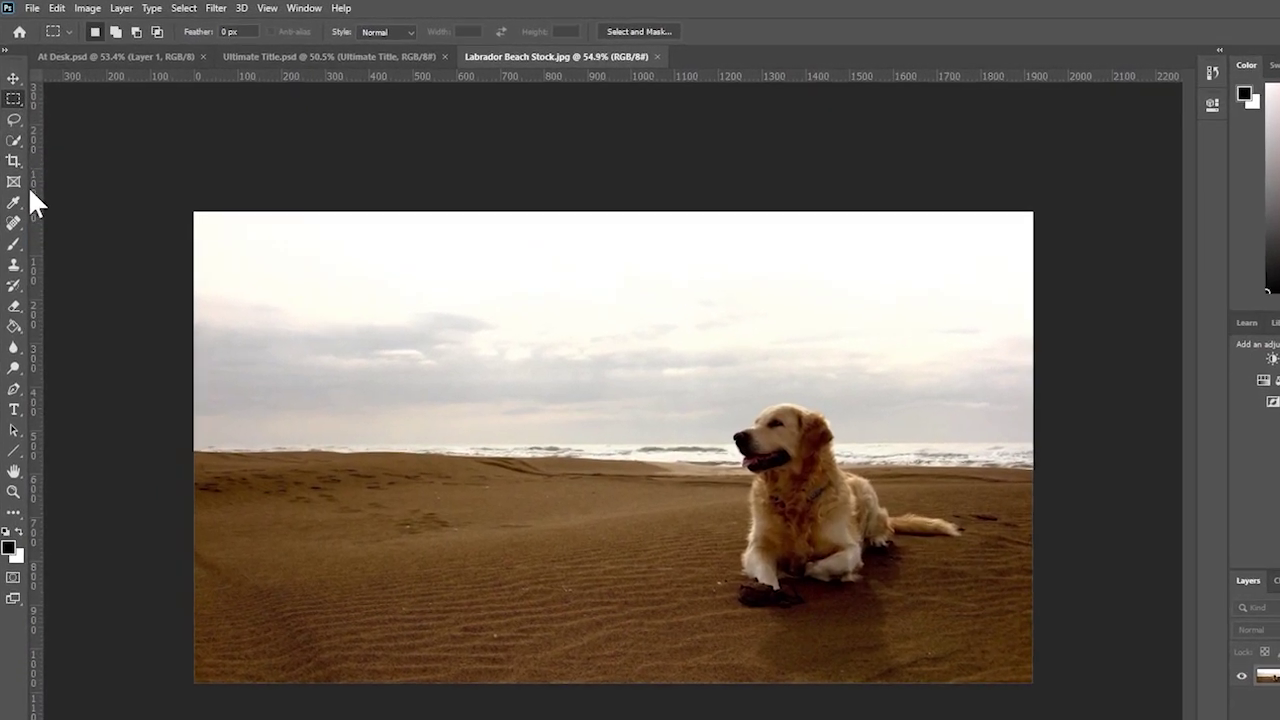
left_click(14, 119)
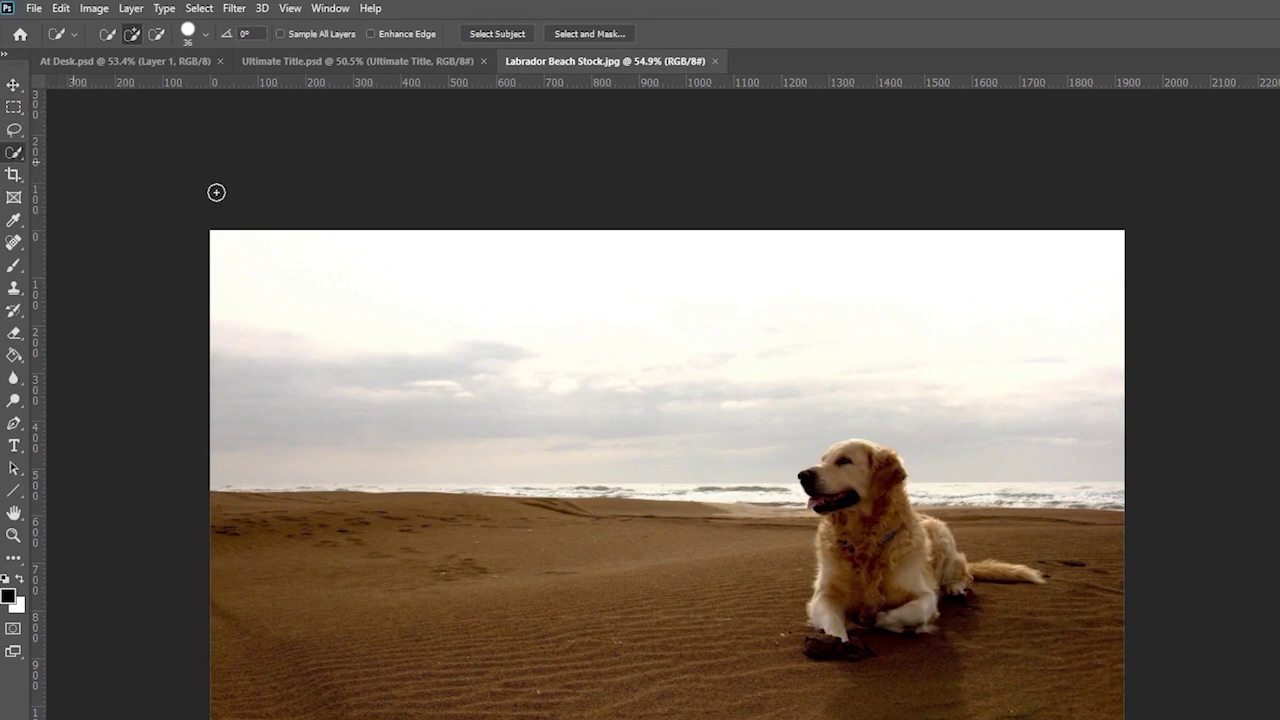
- Quick-select the dog, unlock the Background into Layer 0, and delete the selection
mouse_move(832, 497)
left_mouse_down()
mouse_move(848, 452)
mouse_move(838, 458)
mouse_move(854, 450)
mouse_move(877, 464)
mouse_move(878, 506)
mouse_move(873, 565)
mouse_move(857, 581)
mouse_move(845, 573)
mouse_move(844, 595)
mouse_move(893, 599)
mouse_move(913, 613)
mouse_move(903, 620)
mouse_move(931, 562)
mouse_move(990, 578)
left_mouse_up()
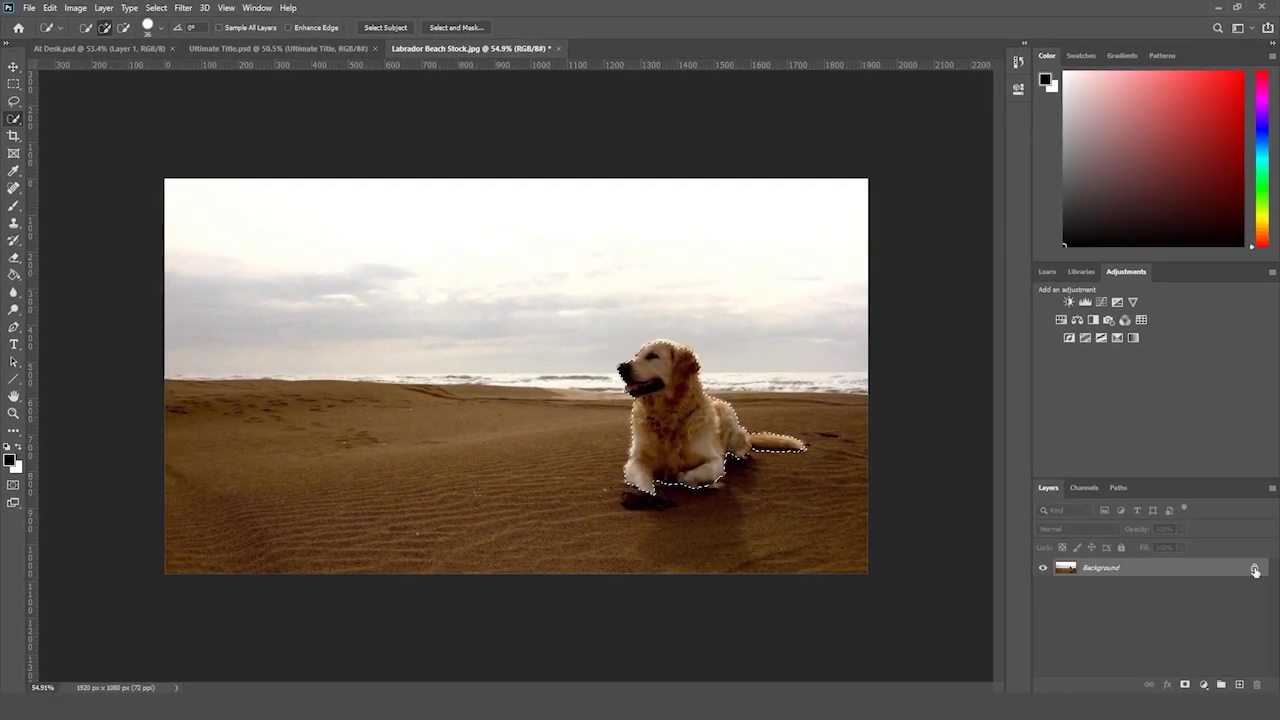
left_click(1255, 570)
key("Delete")
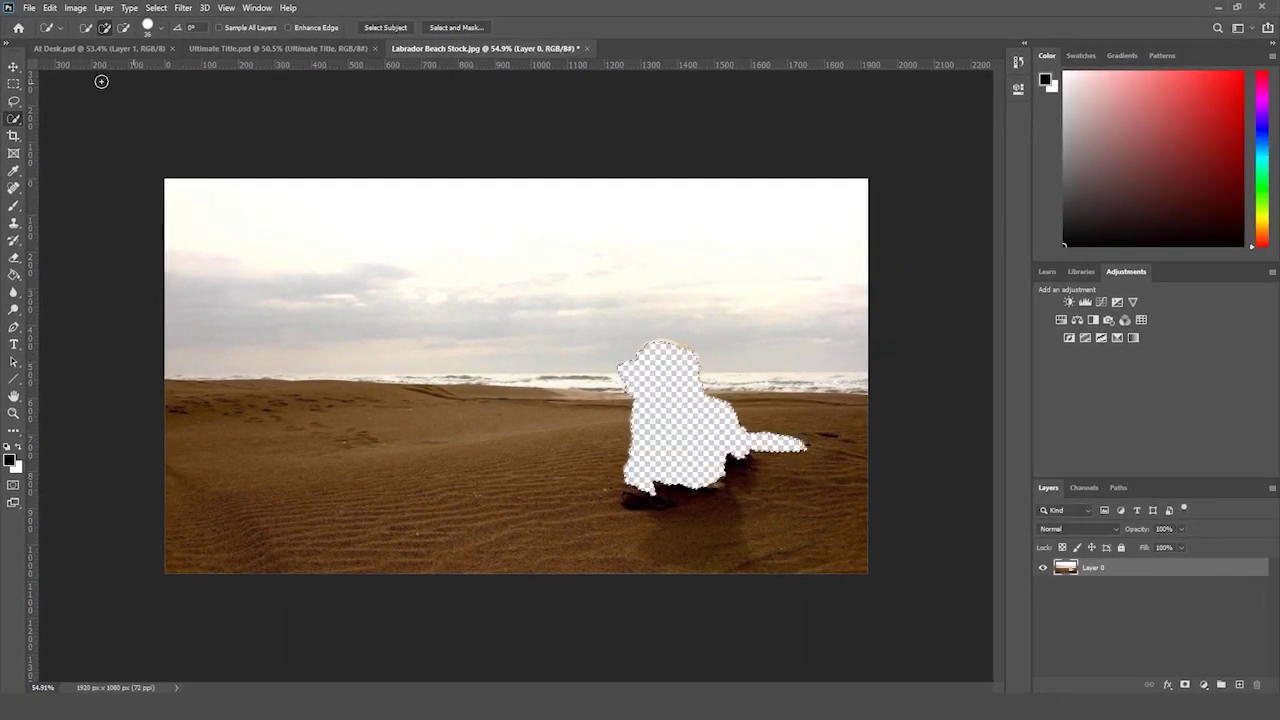
- Free-transform Layer 0 to about 153% and nudge it slightly upward
left_click(14, 86)
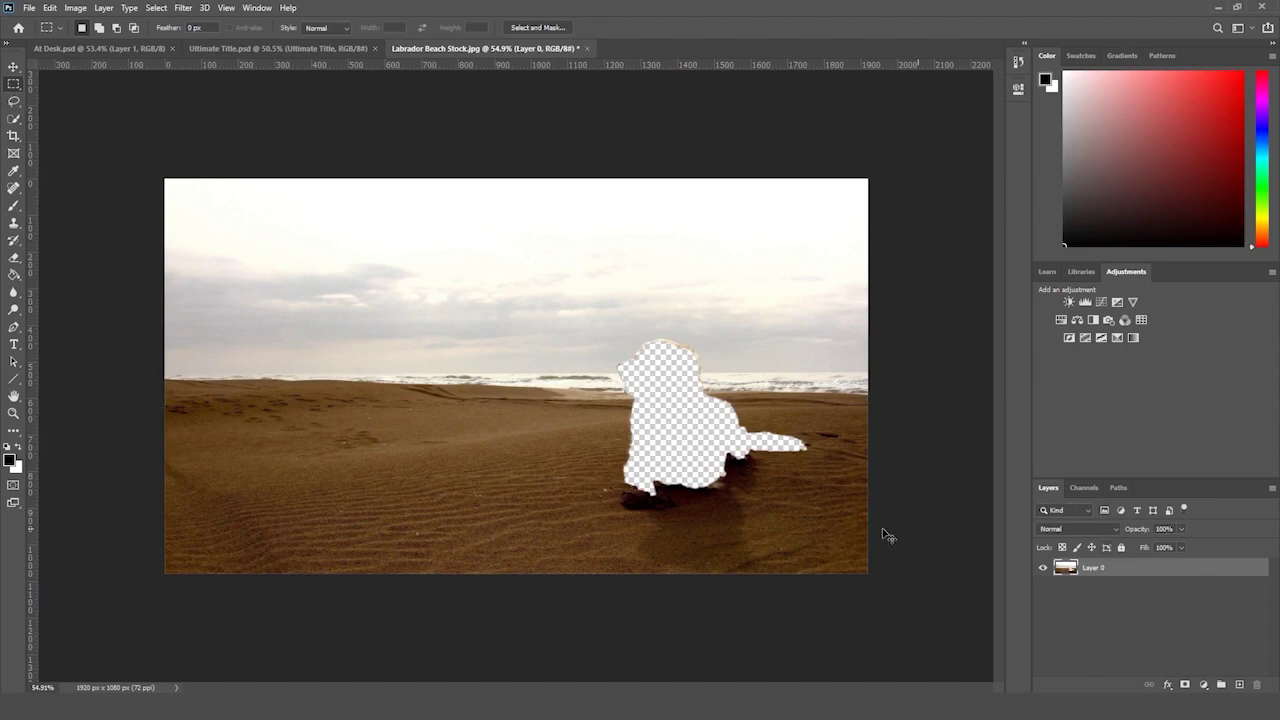
key("ctrl+t")
left_click_drag(870, 574, 1230, 676)
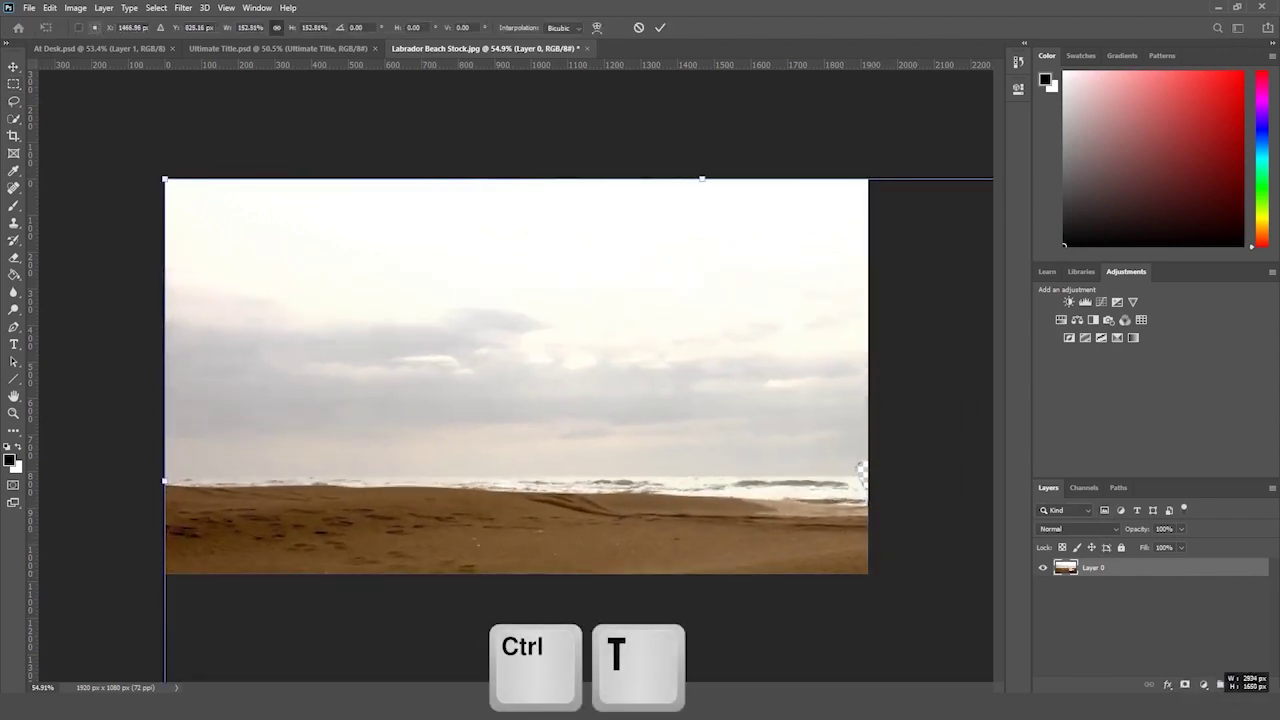
key("Return")
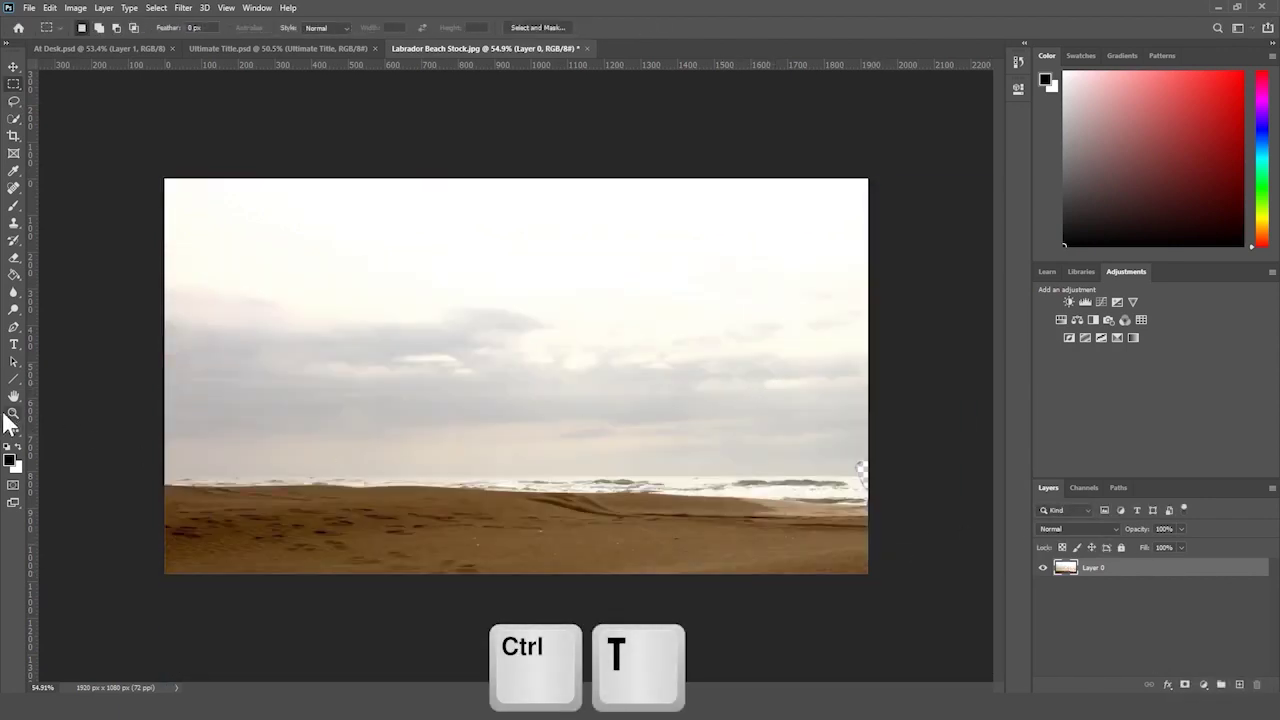
left_click(8, 416)
scroll(943, 609, "down", 4)
key("ctrl+t")
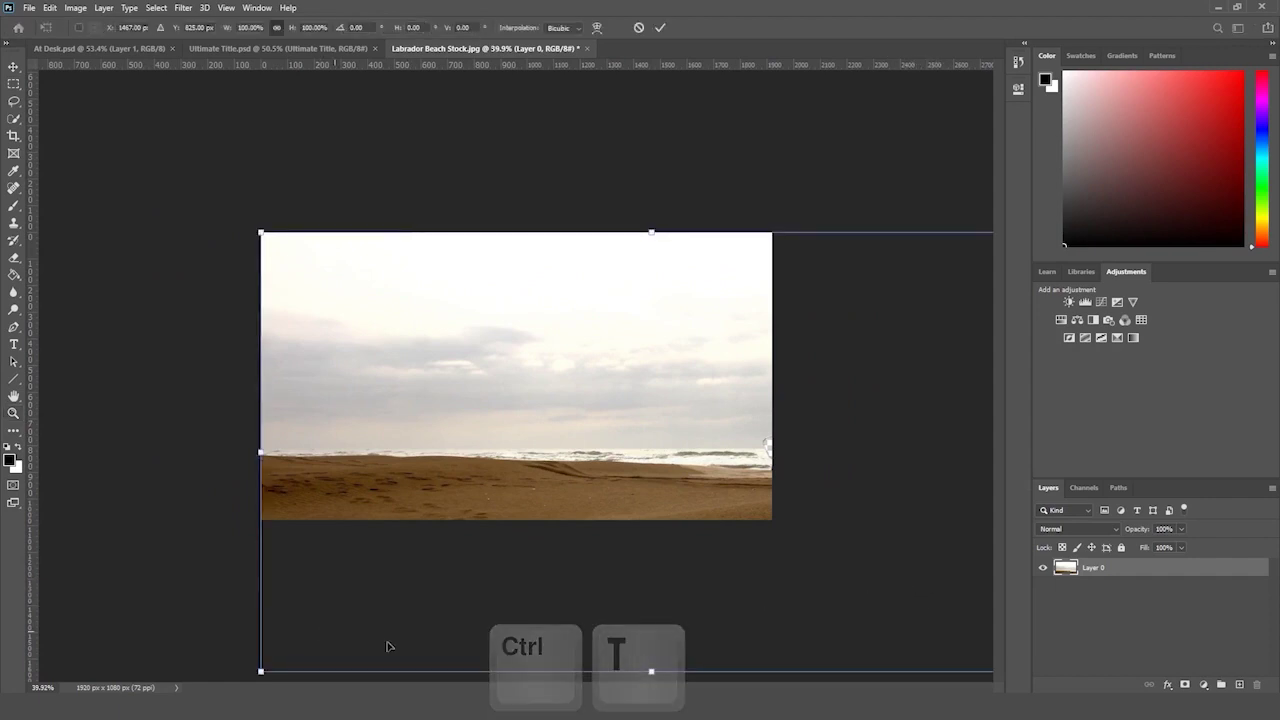
left_click(651, 671)
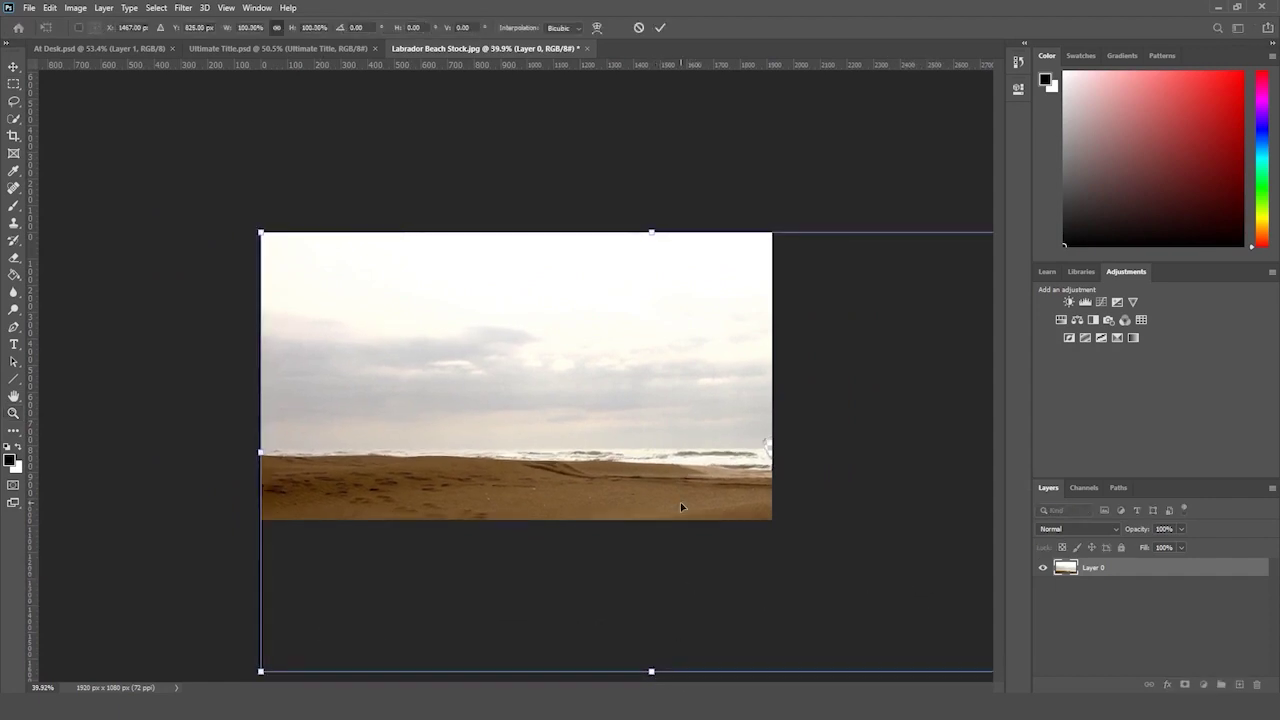
scroll(681, 507, "down", 3)
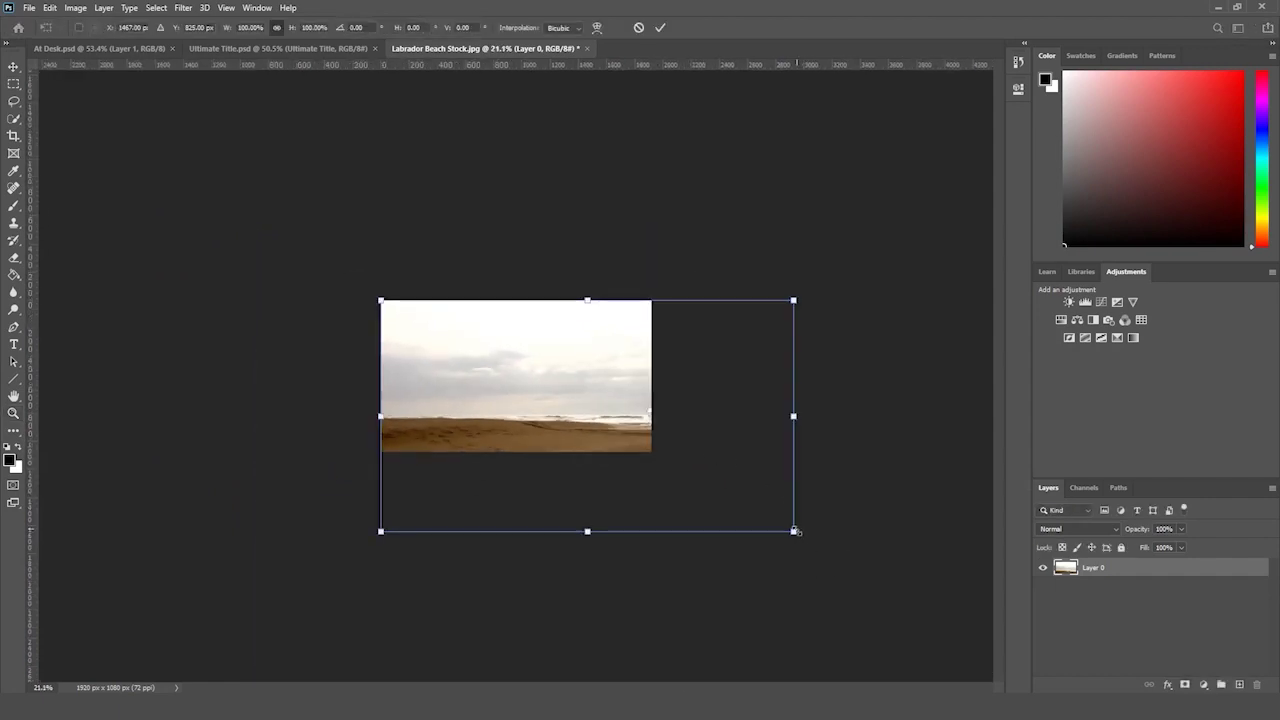
key("Return")
key("z")
scroll(699, 383, "up", 5)
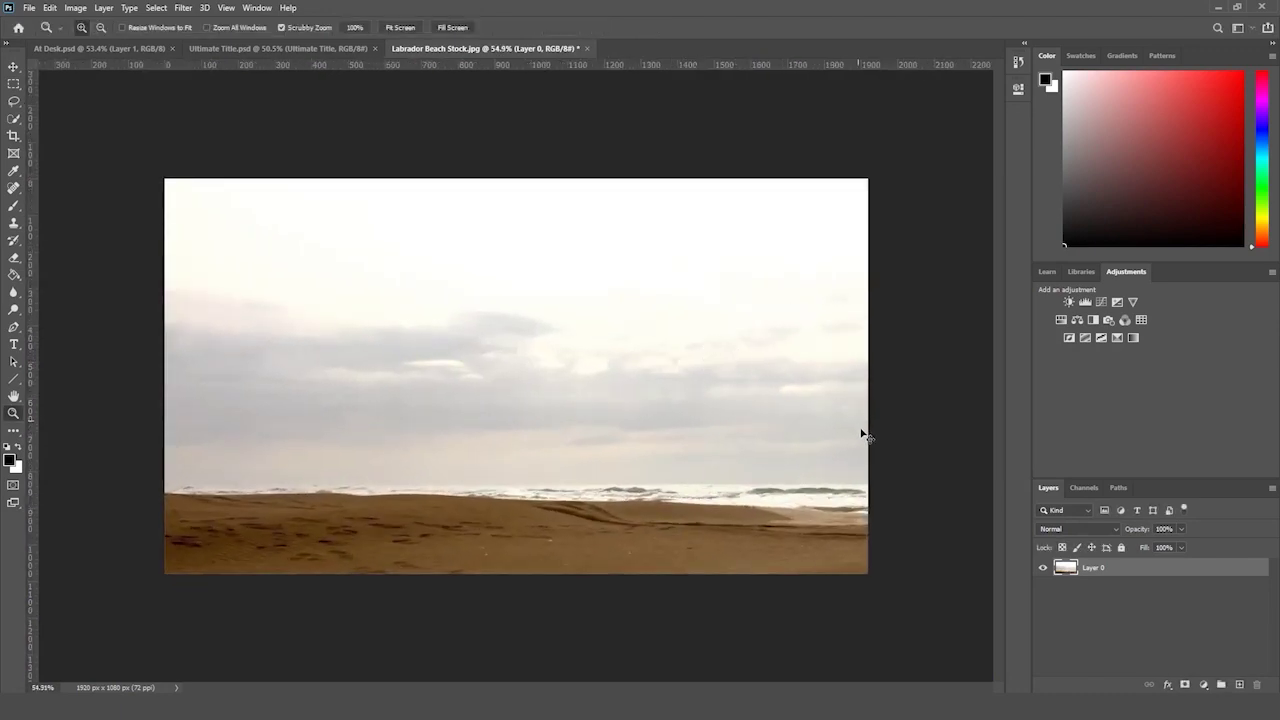
left_click_drag(862, 436, 860, 432)
- Undo the enlargement and the deletion so the dog returns, then deselect
key("ctrl+z")
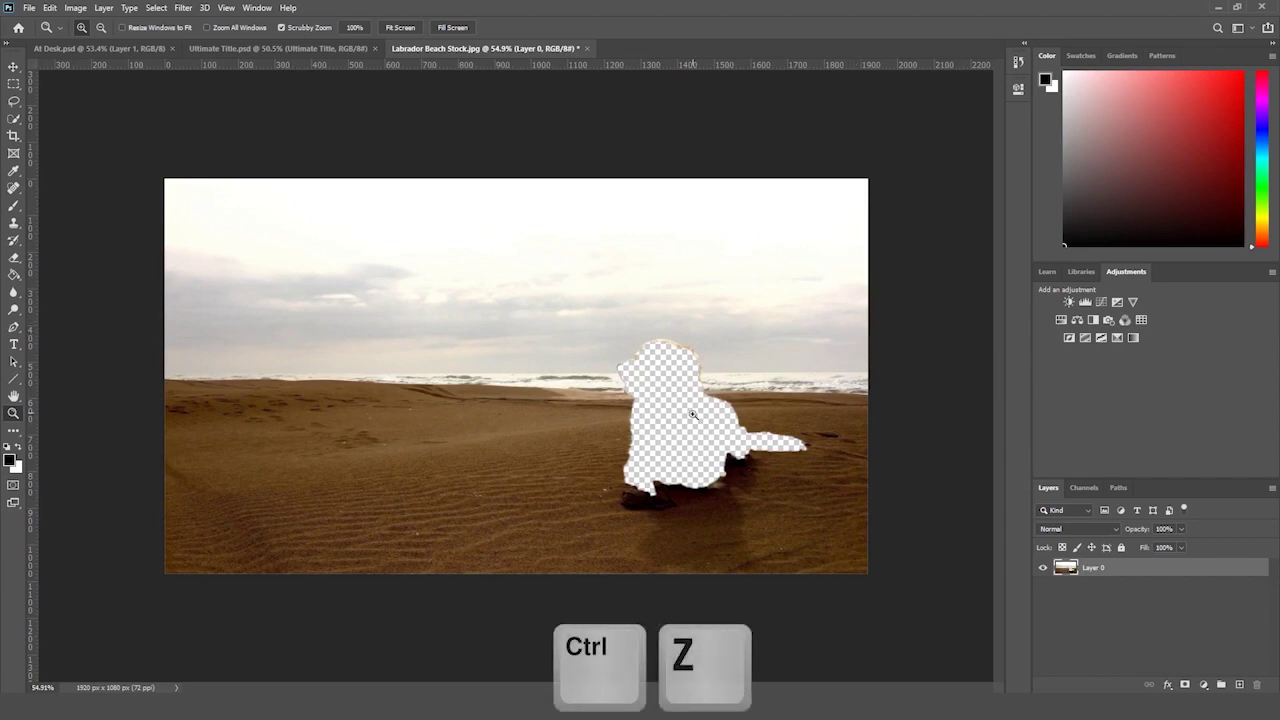
key("ctrl+z")
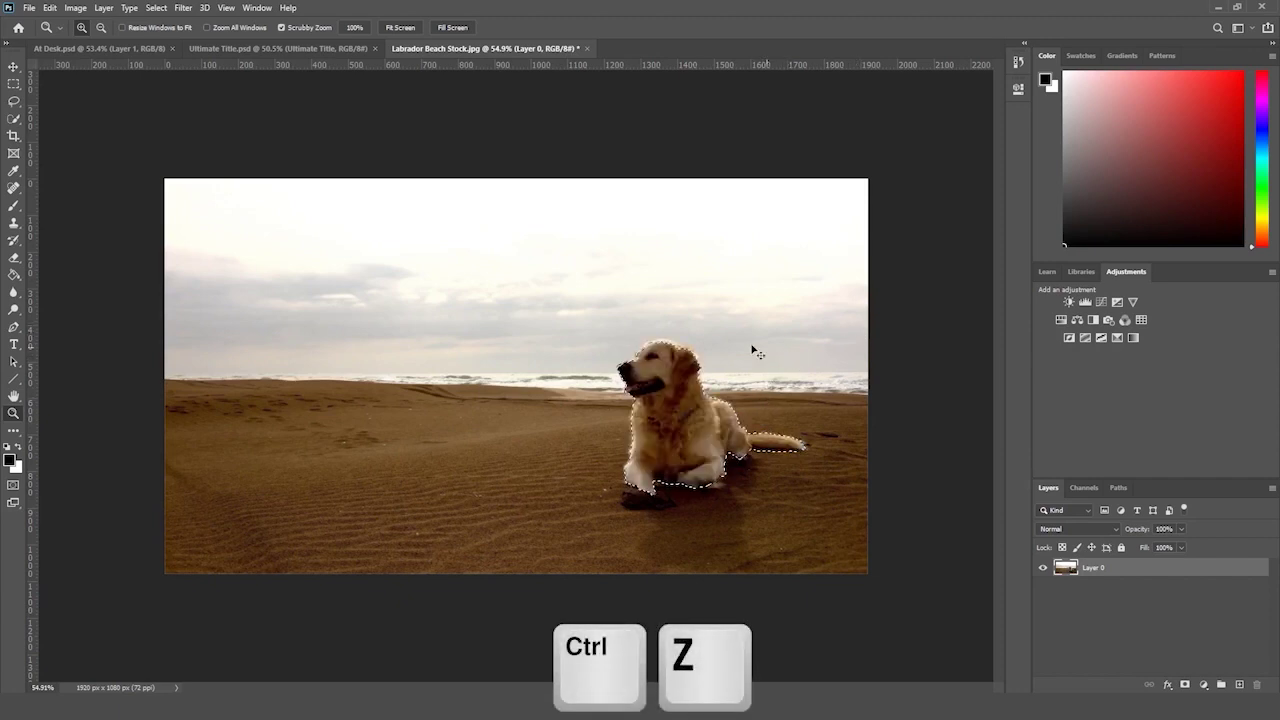
left_click(14, 84)
left_click(95, 95)
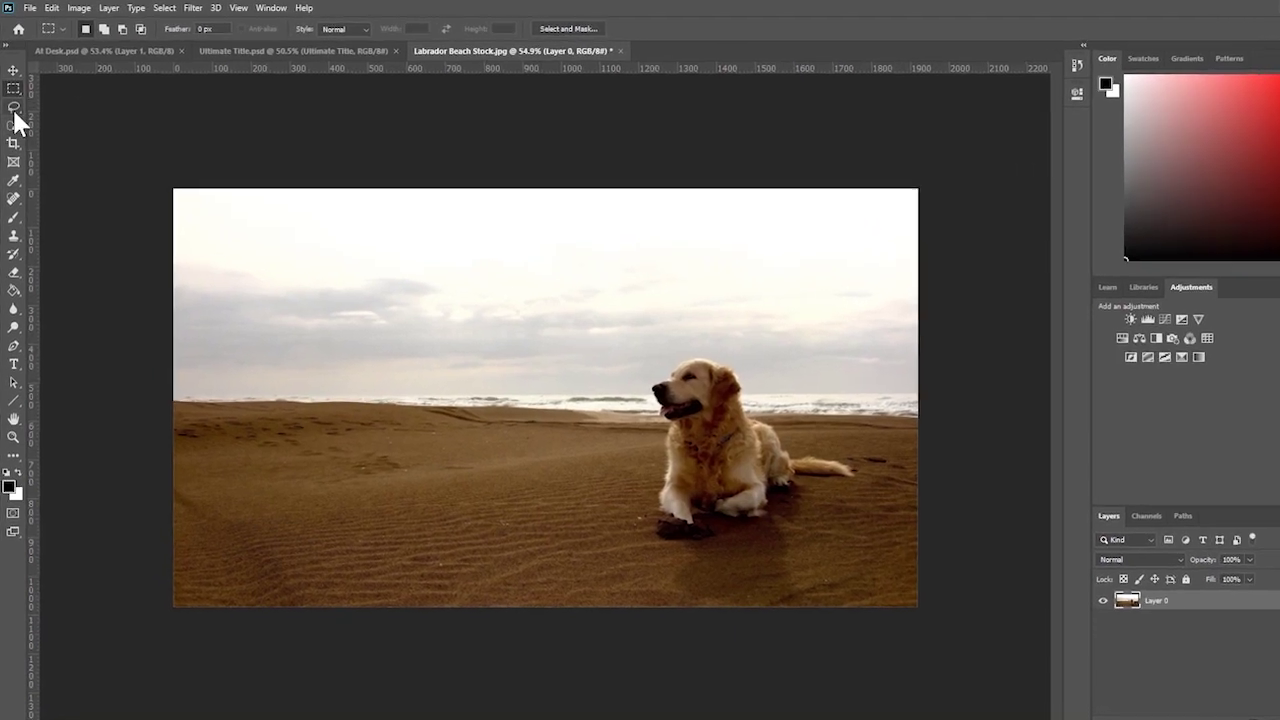
- Trace a freehand Lasso outline around the dog and its shadow on the sand
left_click(13, 109)
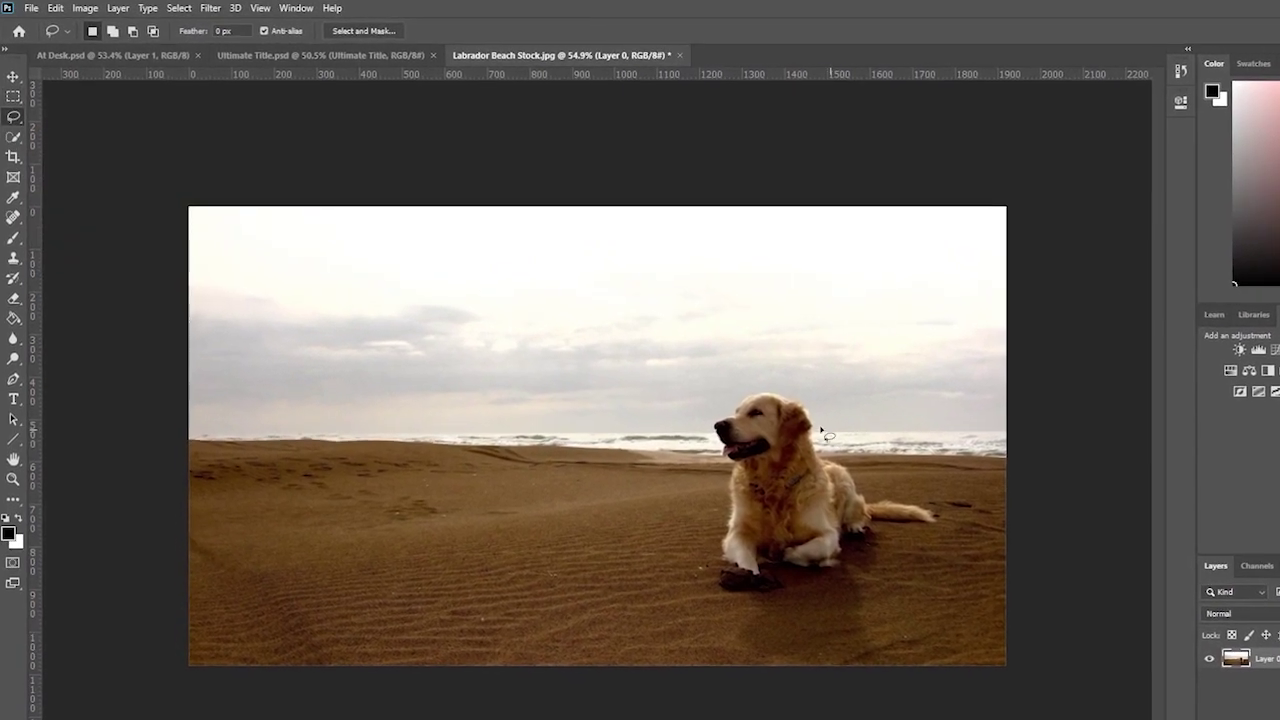
right_click(13, 118)
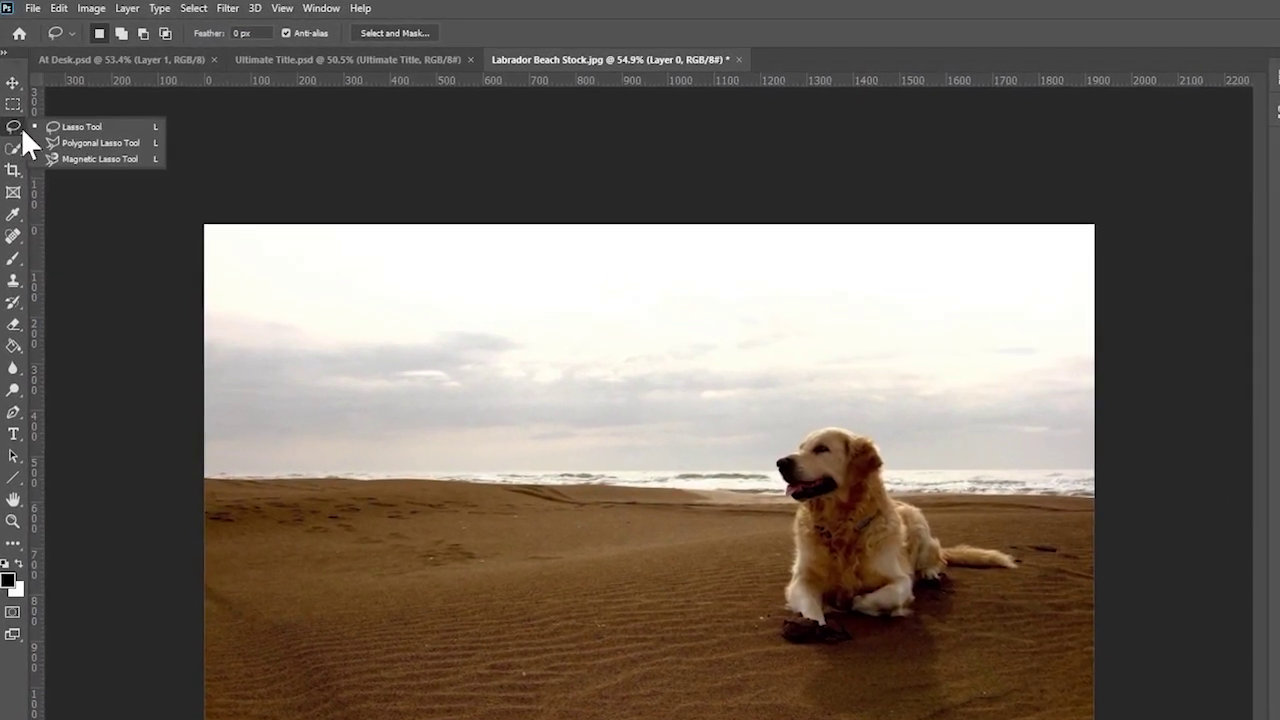
left_click(75, 129)
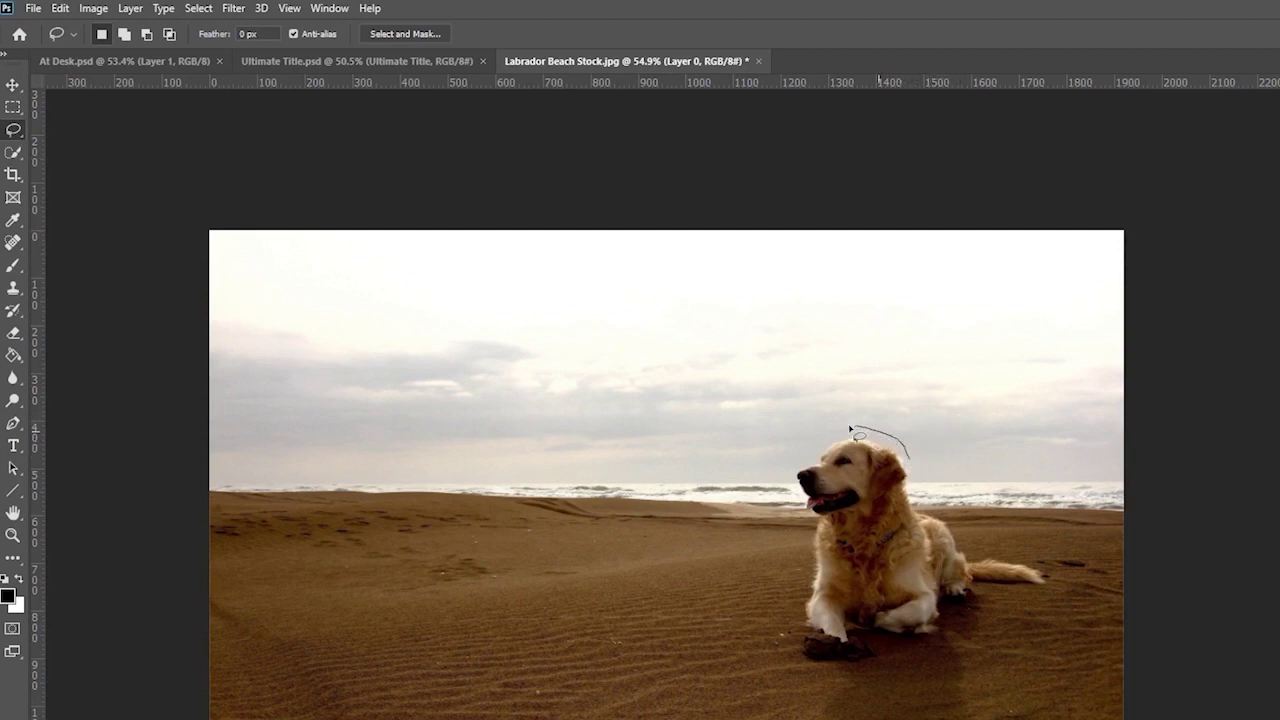
mouse_move(794, 497)
left_mouse_down()
mouse_move(801, 662)
mouse_move(829, 700)
left_mouse_up()
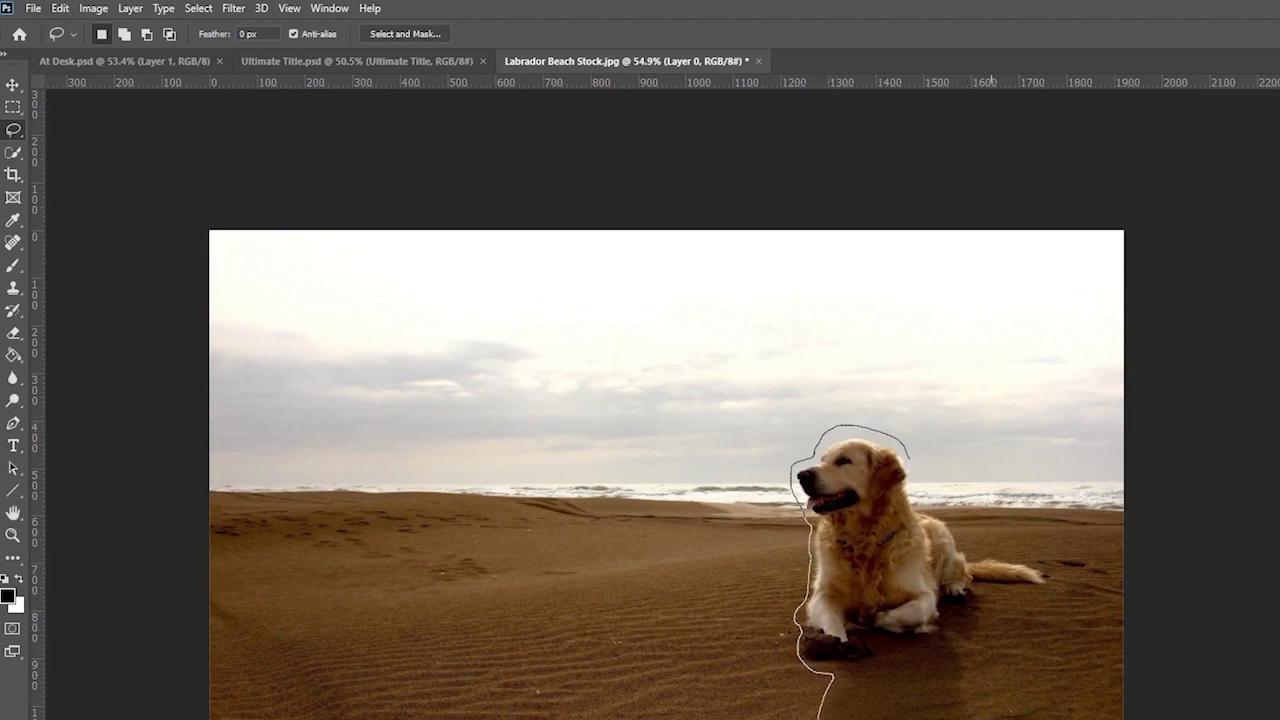
mouse_move(984, 684)
left_mouse_down()
mouse_move(964, 648)
mouse_move(978, 657)
mouse_move(989, 645)
mouse_move(992, 589)
mouse_move(1063, 585)
mouse_move(1045, 560)
mouse_move(967, 551)
mouse_move(940, 502)
left_mouse_up()
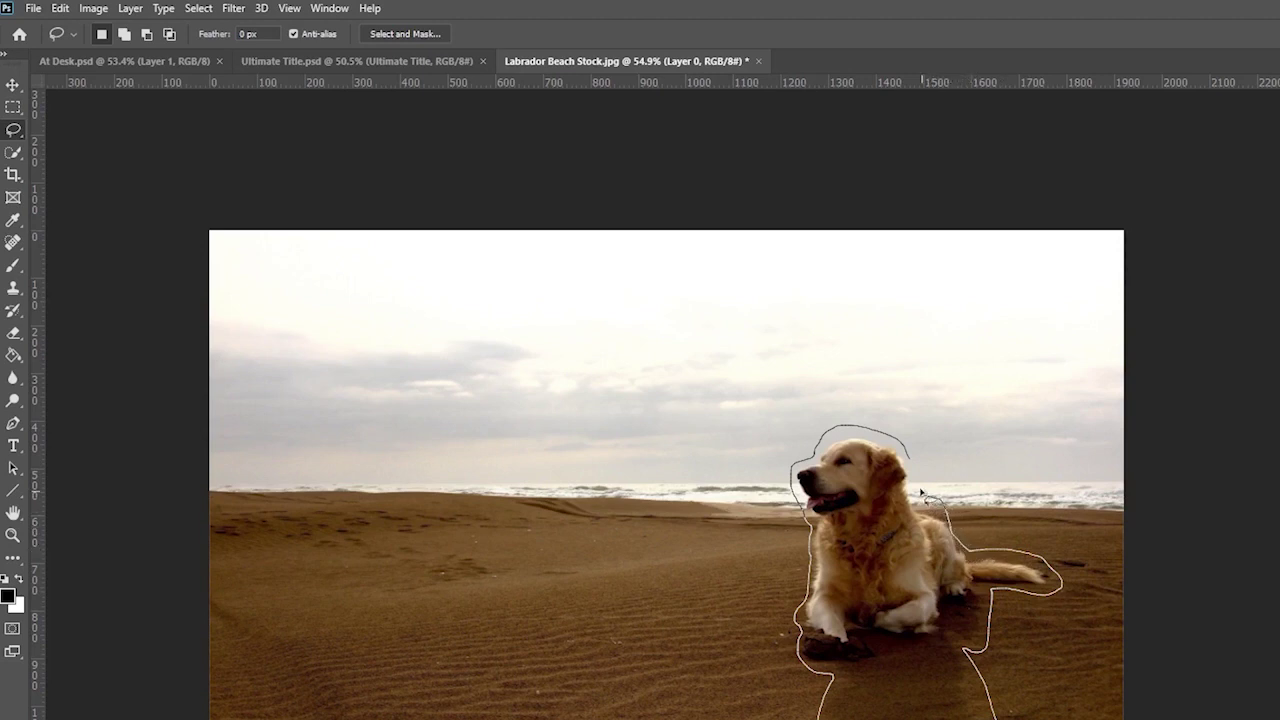
left_click_drag(910, 458, 912, 460)
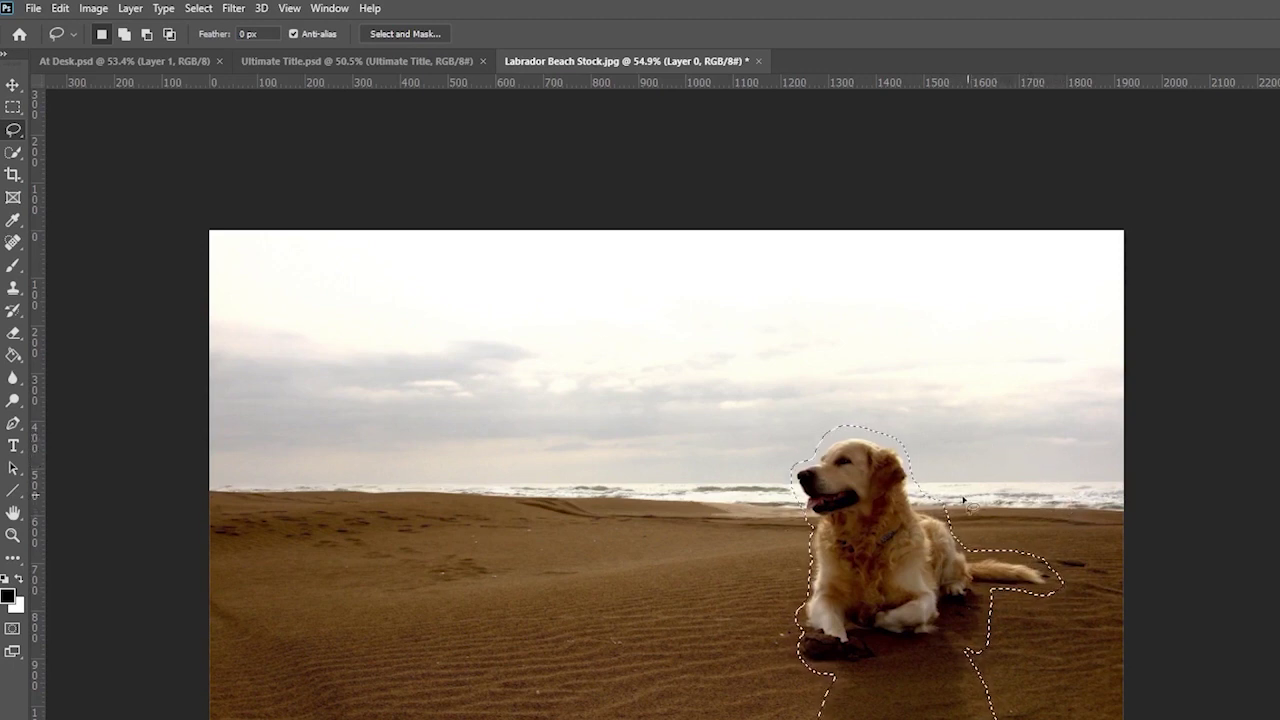
- Run Edit > Content-Aware Fill with output to New Layer, then deselect
left_click(57, 9)
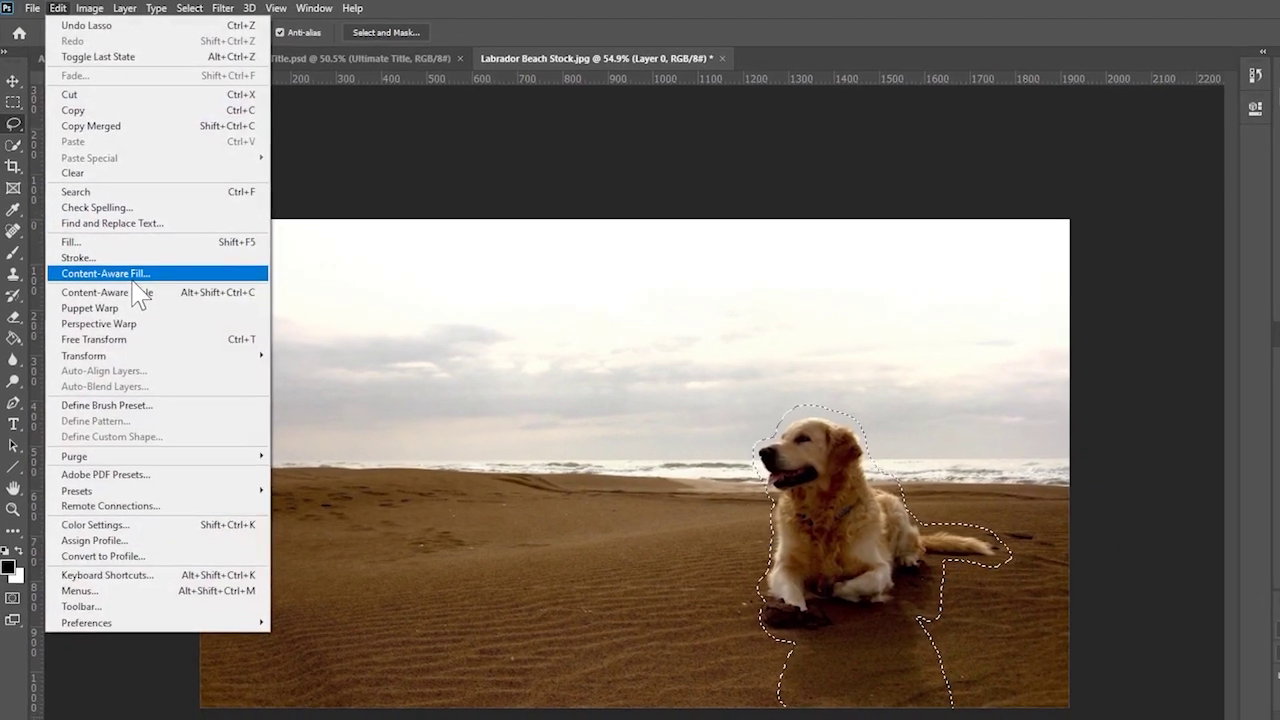
left_click(128, 274)
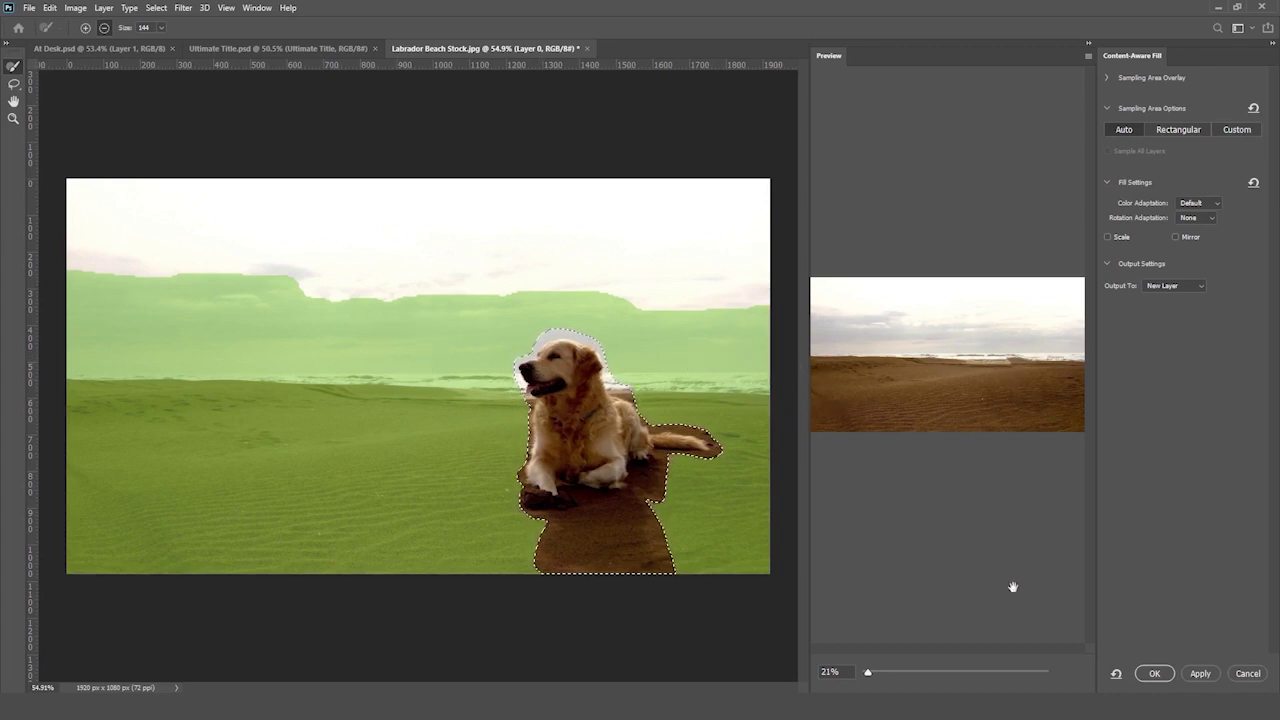
left_click(1155, 675)
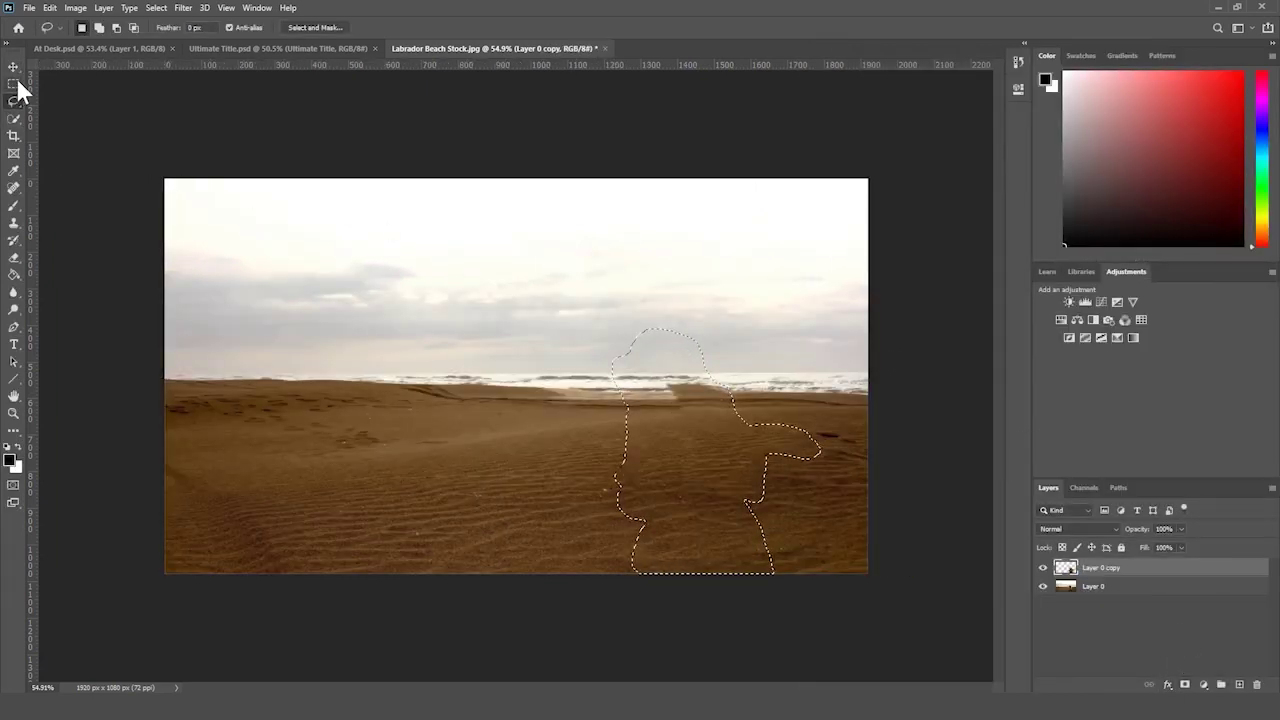
left_click(14, 84)
key("ctrl+d")
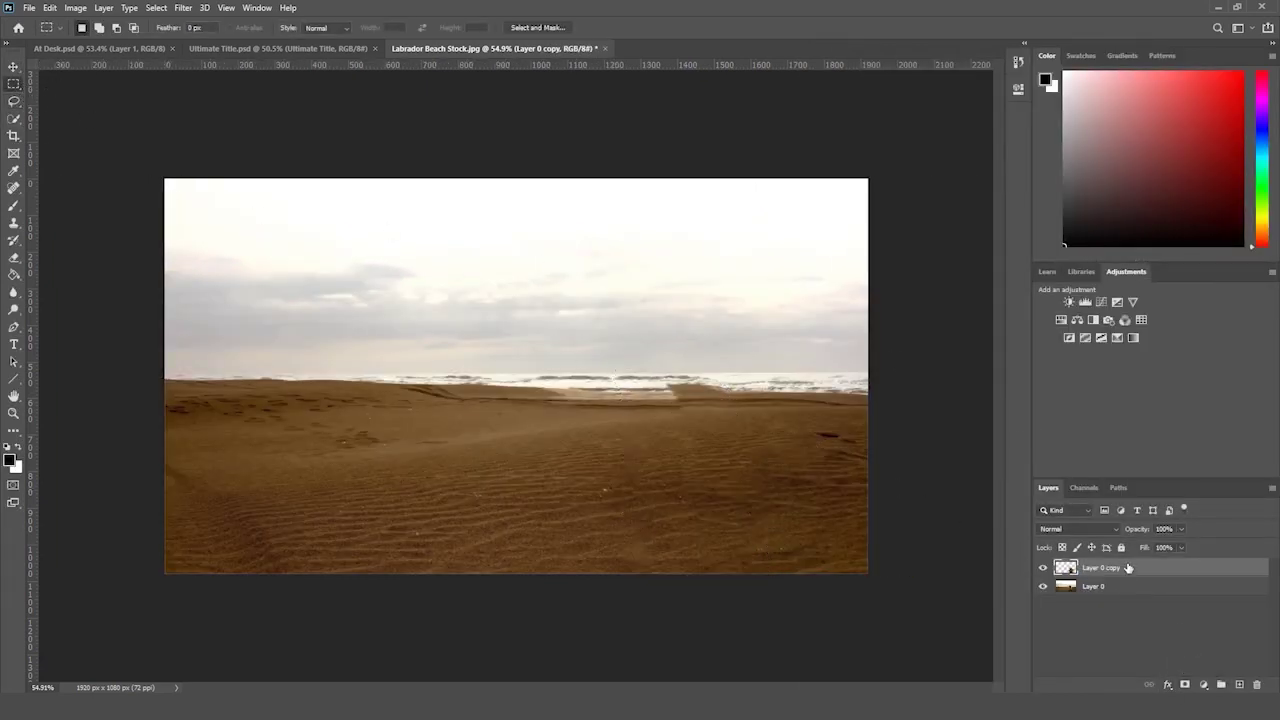
left_click(1043, 568)
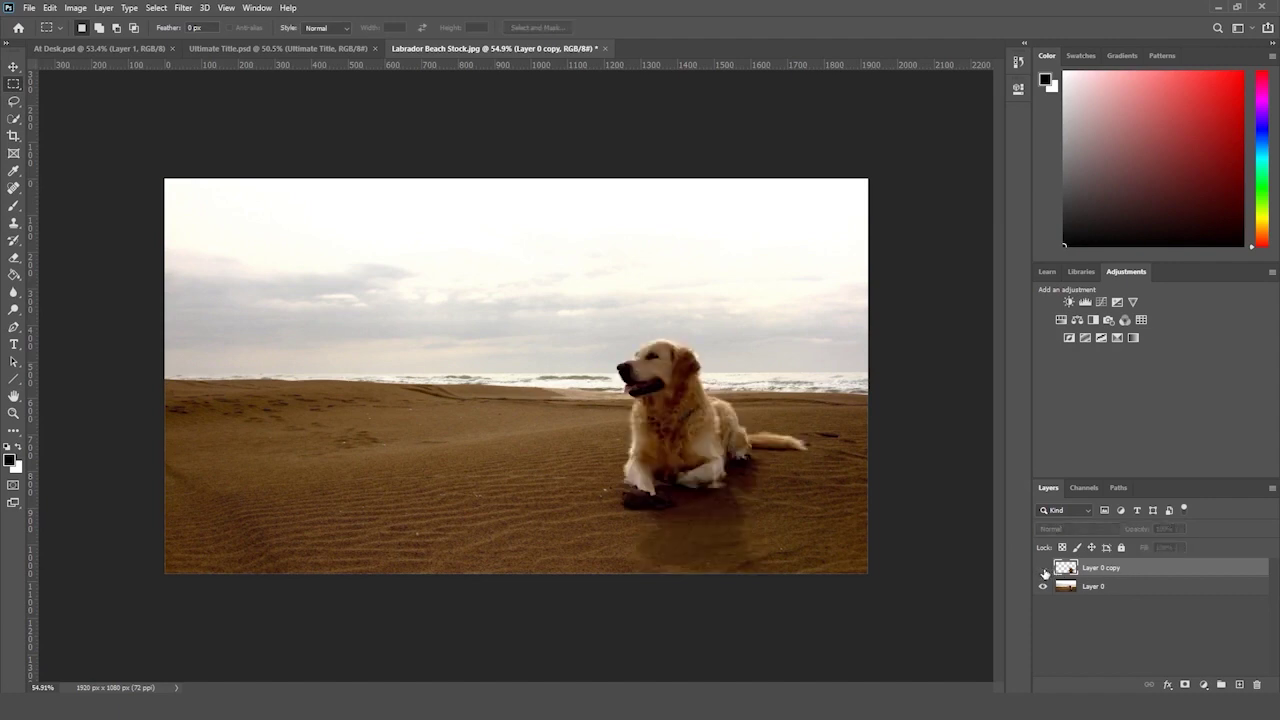
left_click(1043, 568)
left_click(1043, 568)
left_click(1043, 568)
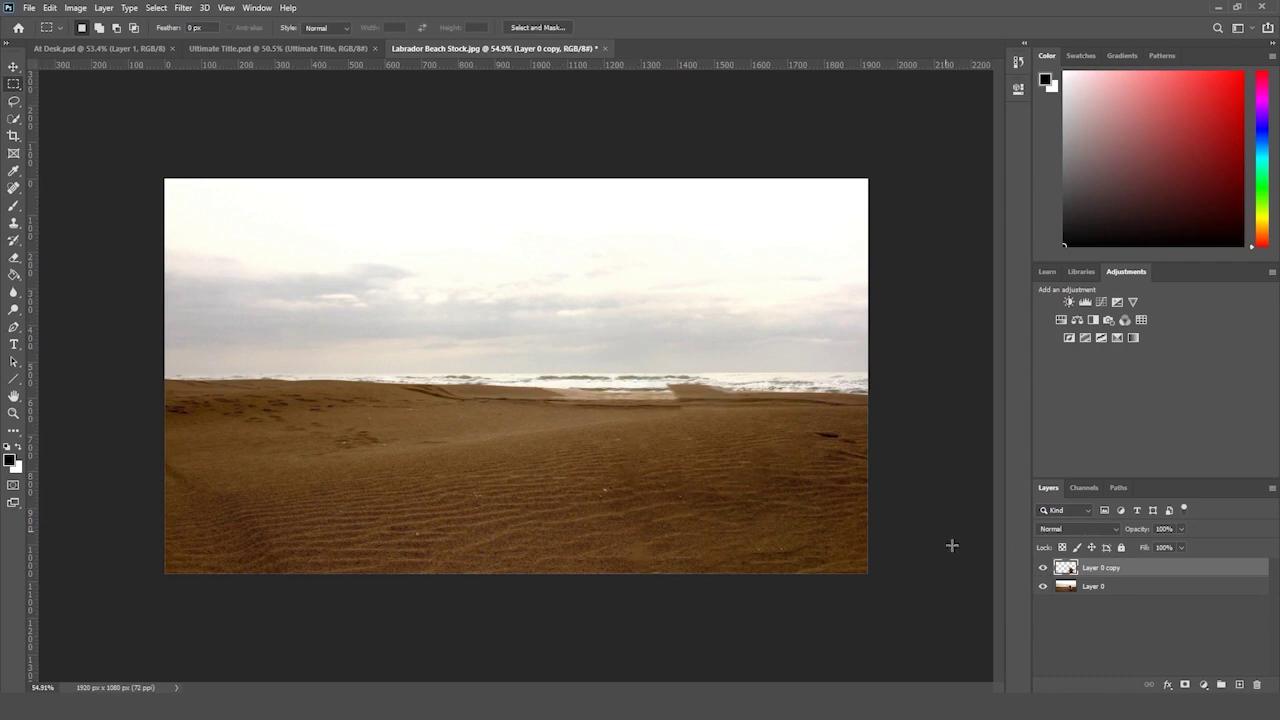
left_click(1043, 568)
left_click(1043, 568)
left_click(1043, 568)
left_click(1043, 568)
left_click(13, 412)
left_click_drag(246, 389, 247, 410)
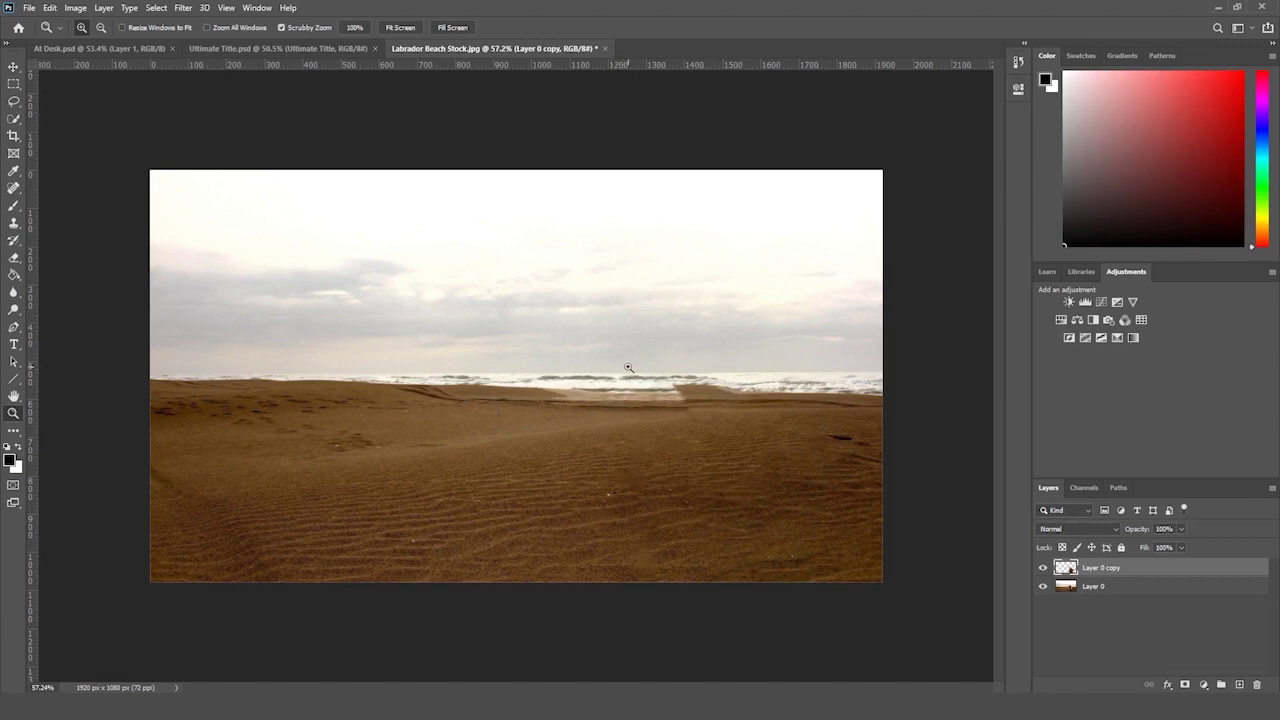
left_click_drag(640, 356, 644, 358)
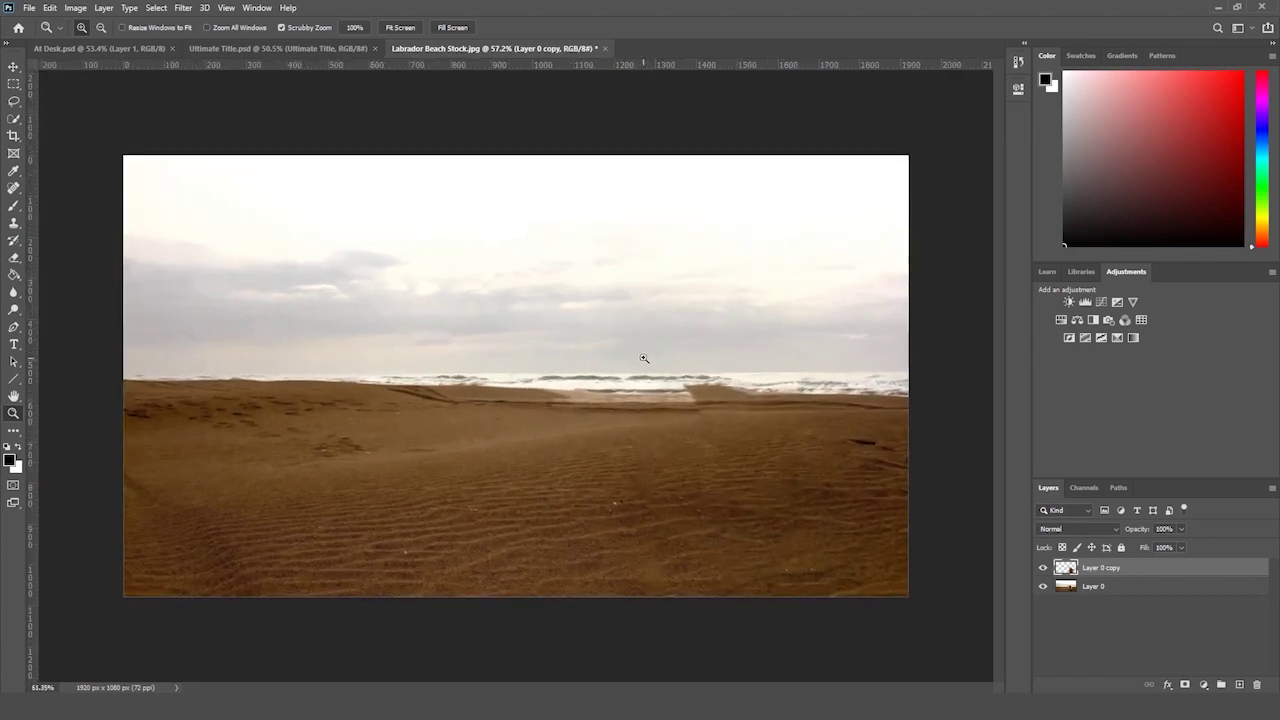
left_click(1045, 569)
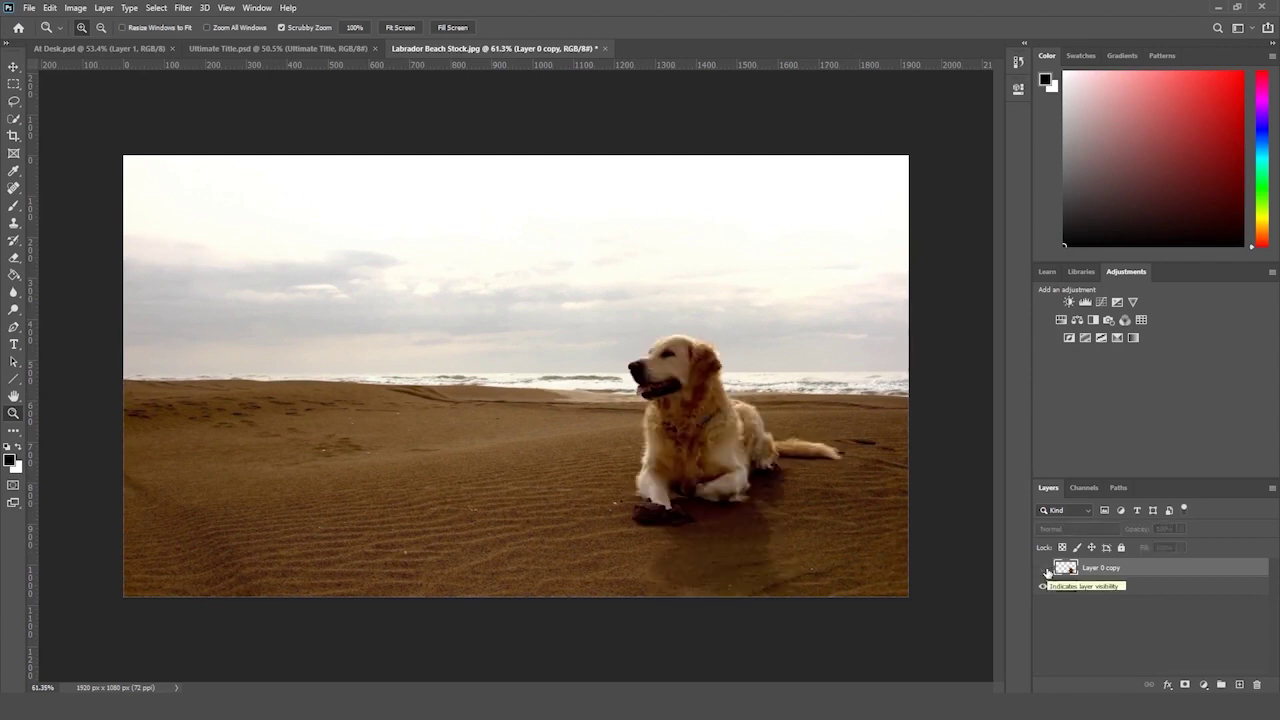
left_click(1044, 569)
left_click(1045, 569)
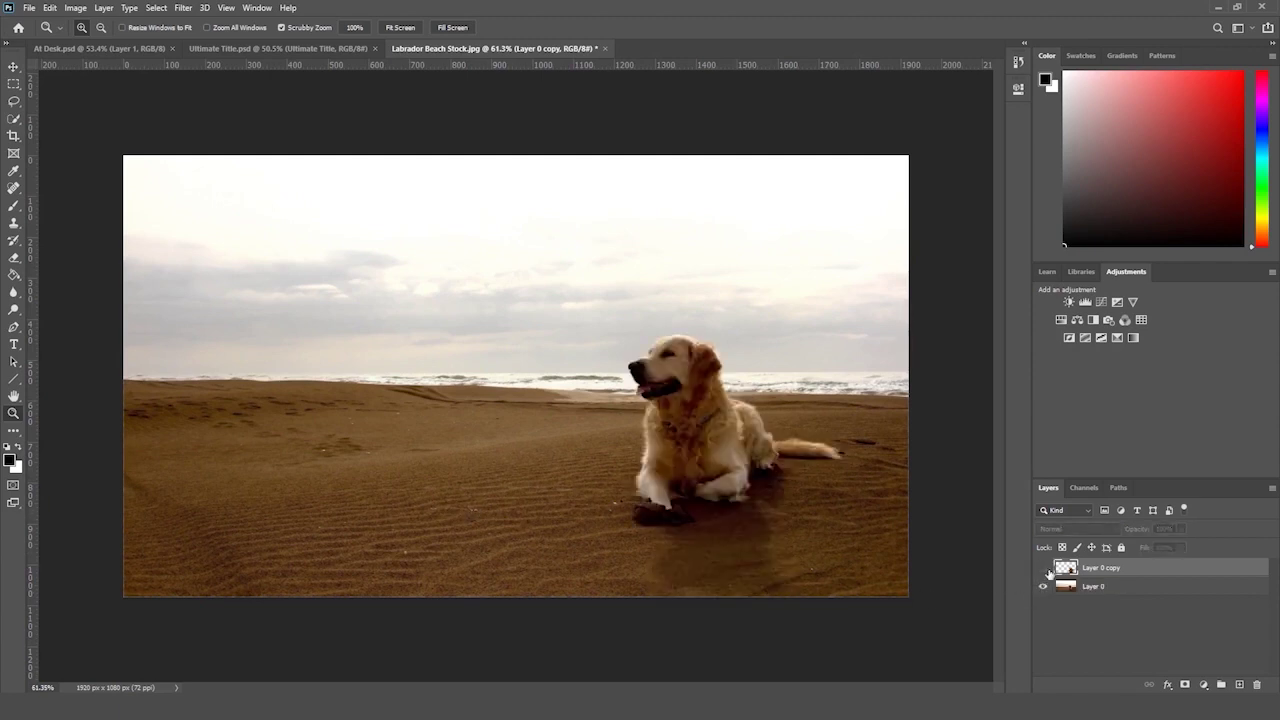
left_click(1041, 569)
key("alt+Tab")
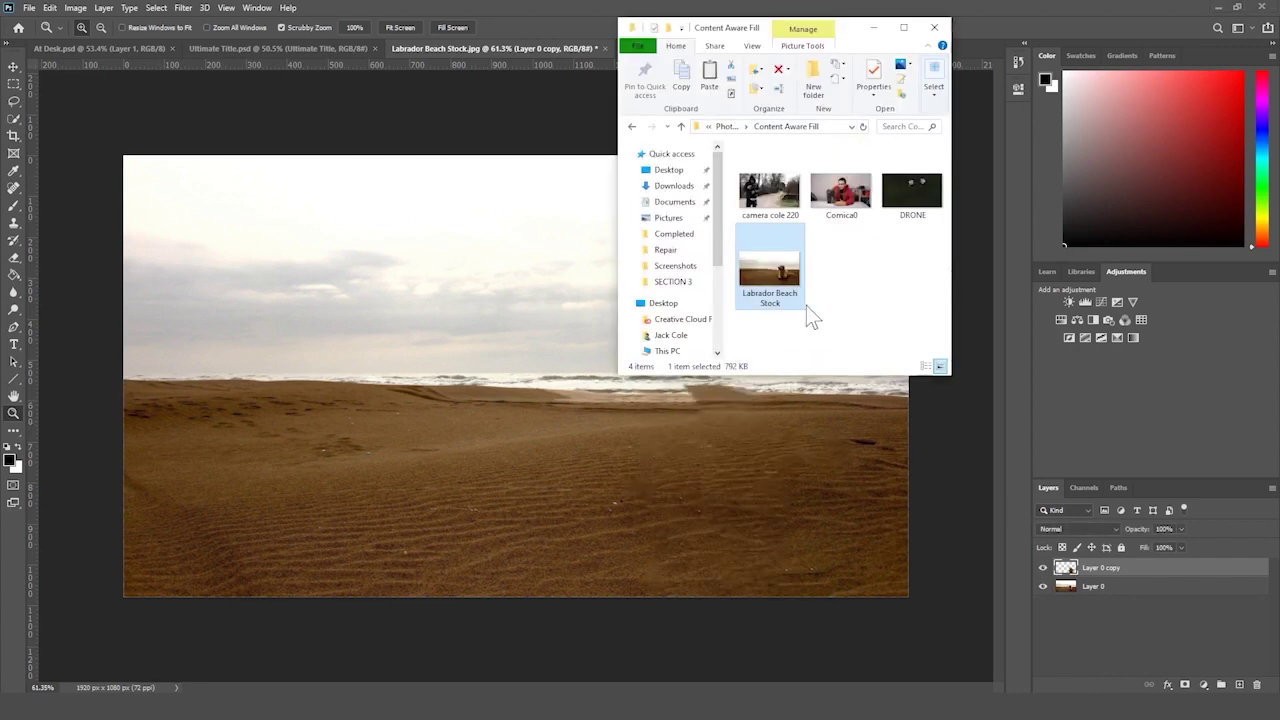
left_click(911, 190)
left_click(770, 190, "shift")
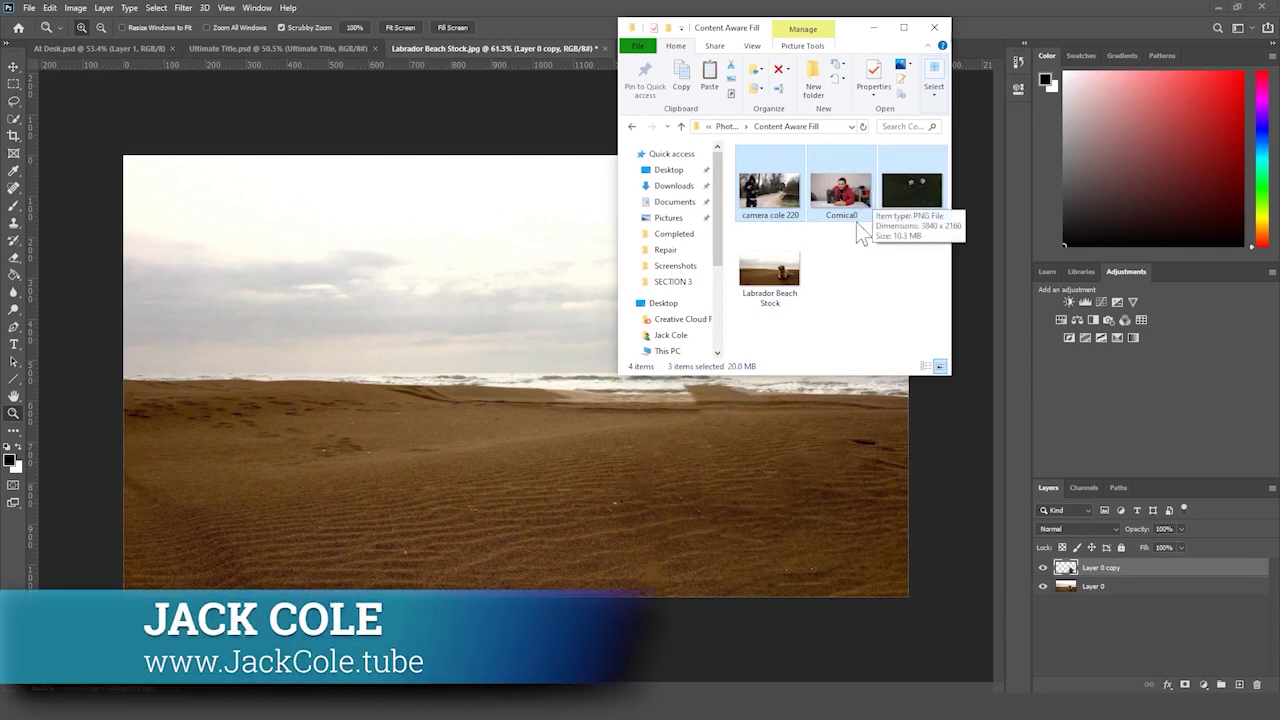
left_click(877, 277)
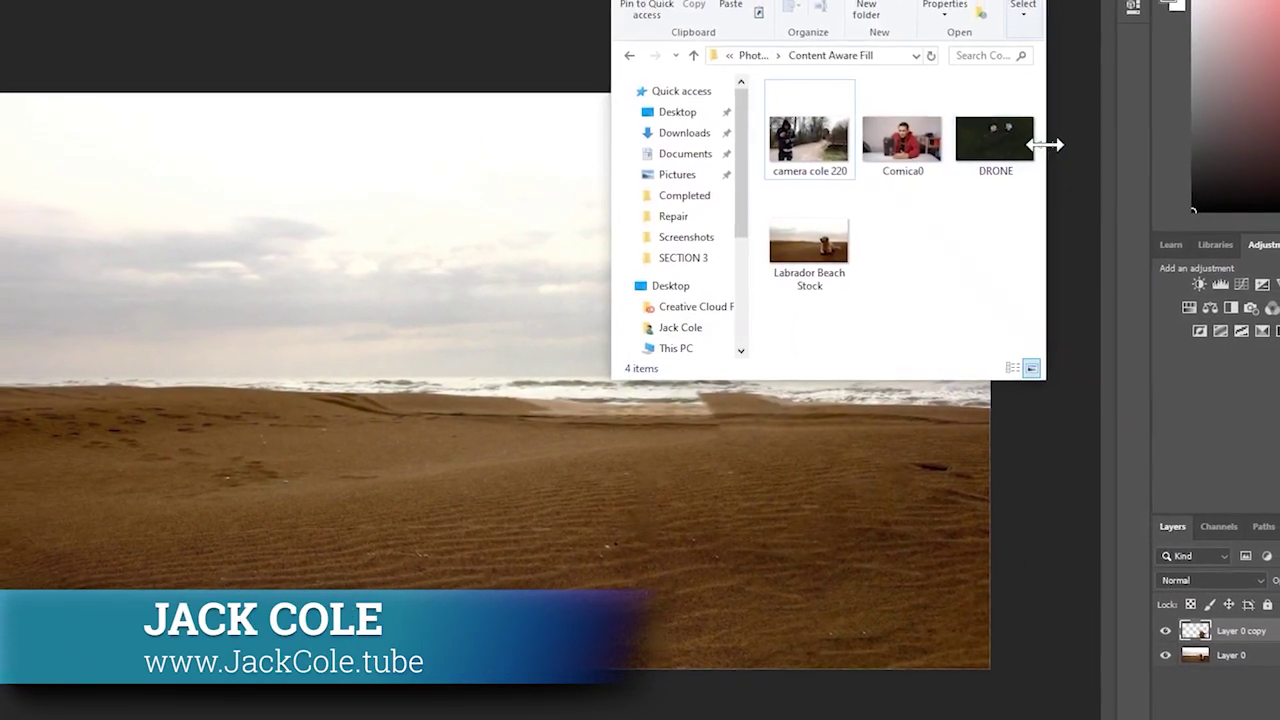
left_click_drag(1068, 150, 1204, 163)
left_click_drag(998, 235, 760, 92)
left_click(1095, 190)
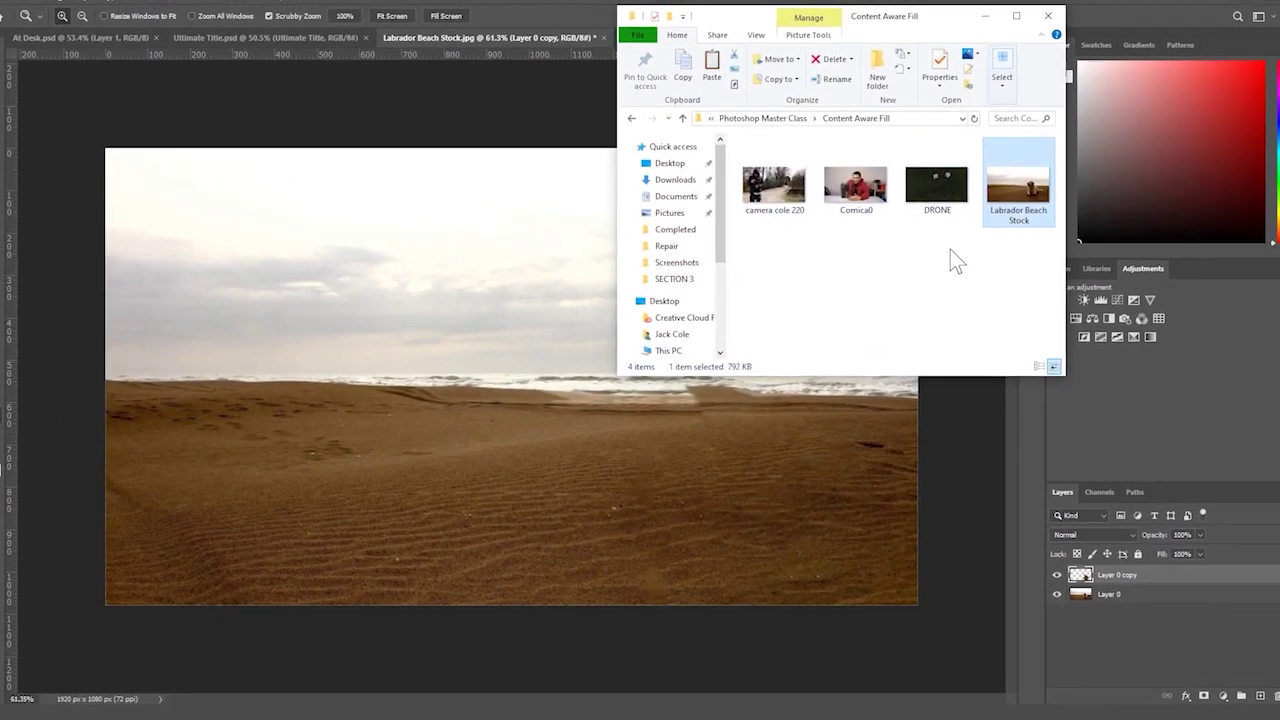
left_click_drag(970, 240, 772, 182)
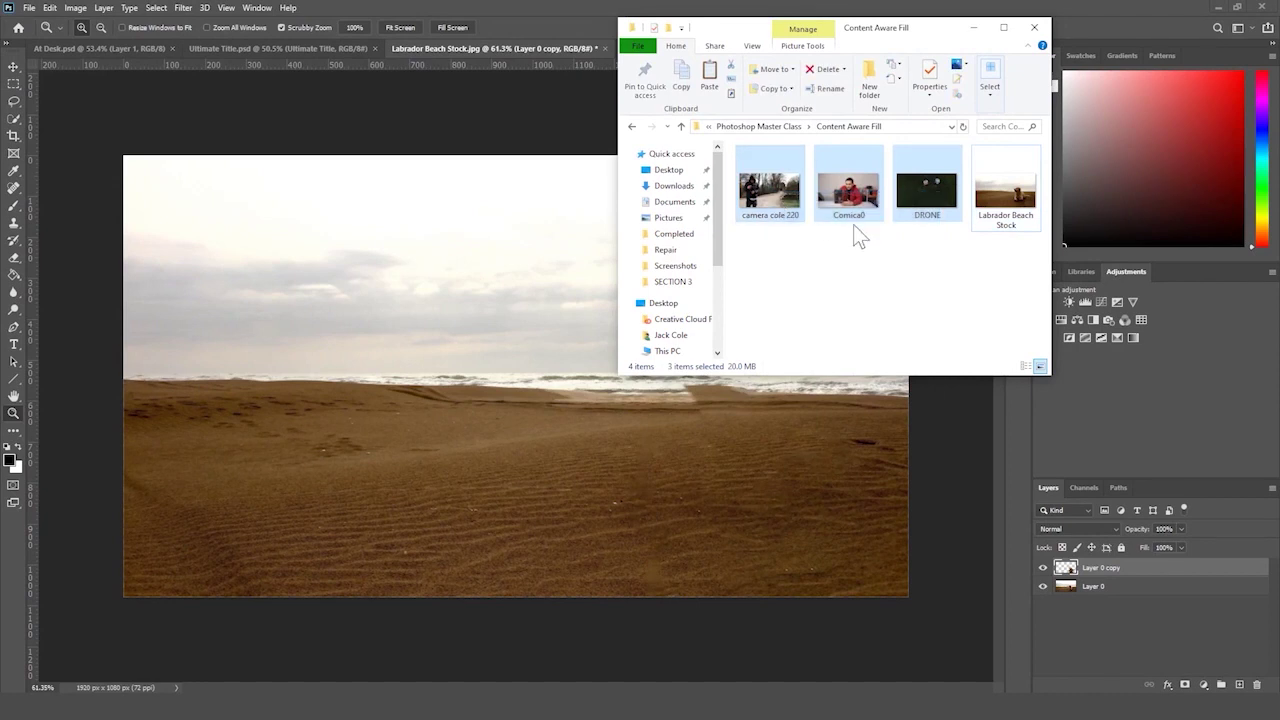
left_click(503, 244)
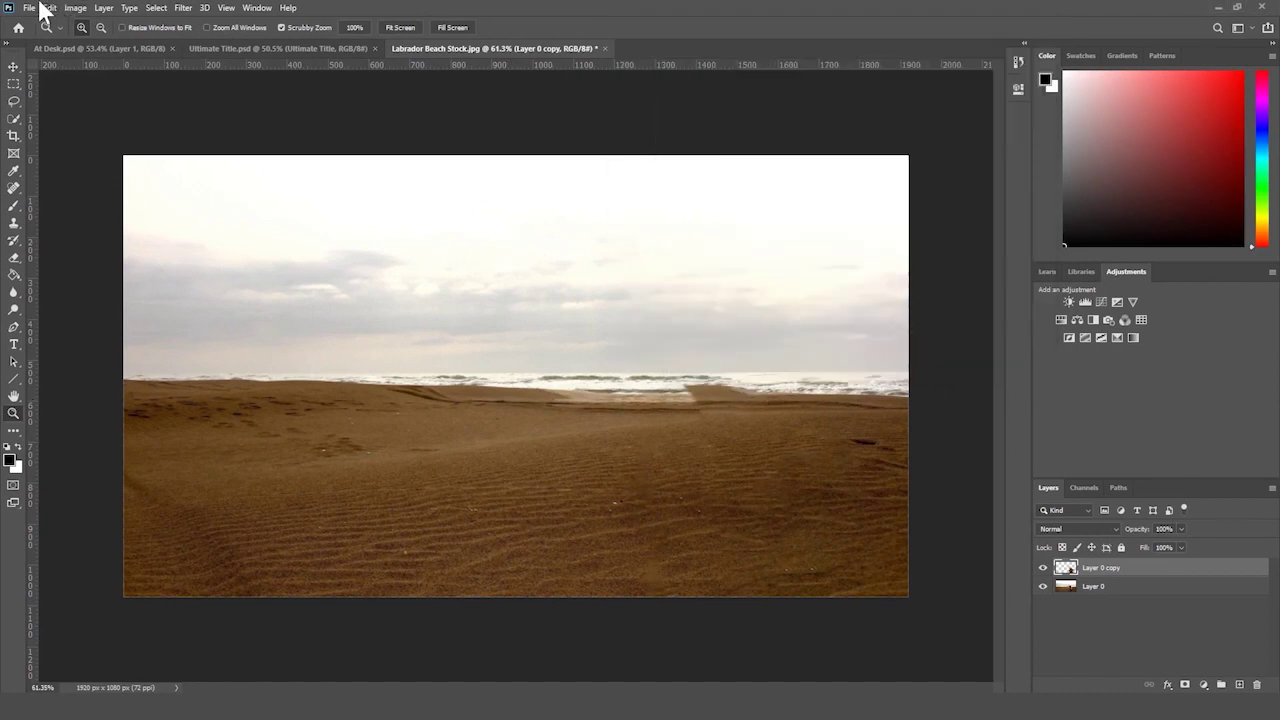
- Create a new 1920 × 1080 document and unlock its background layer
left_click(36, 9)
left_click(42, 28)
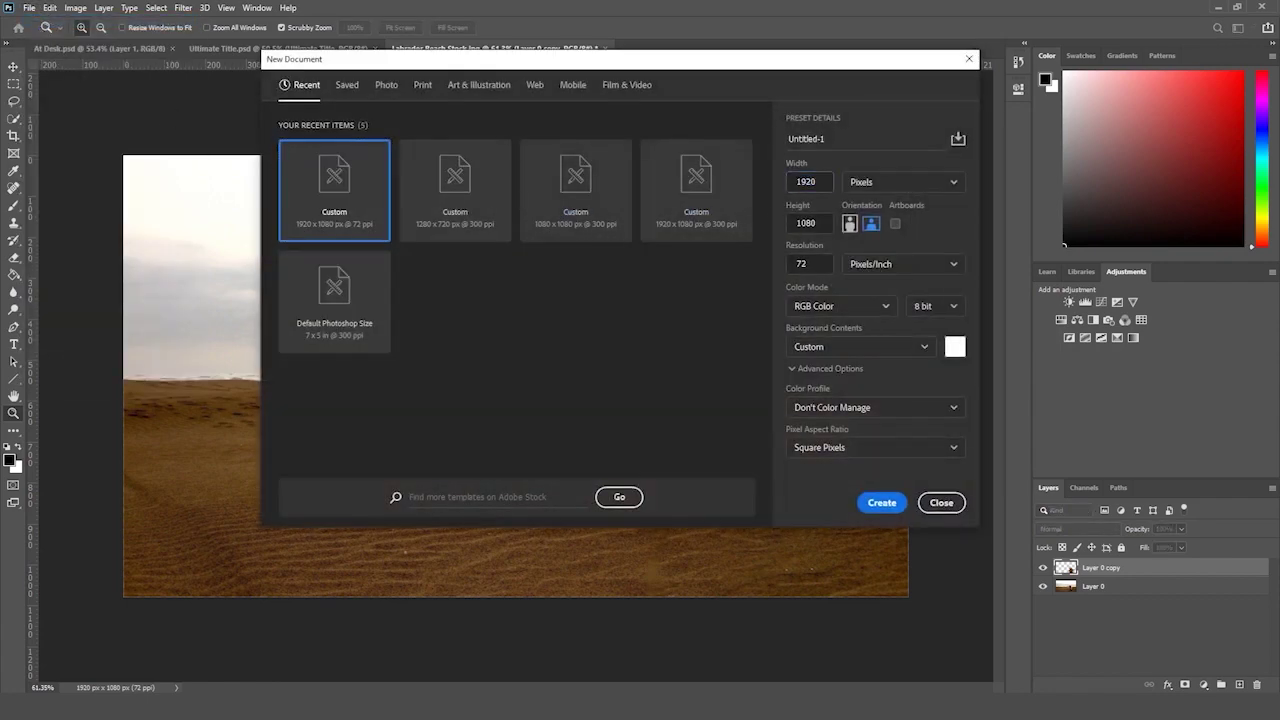
left_click(898, 503)
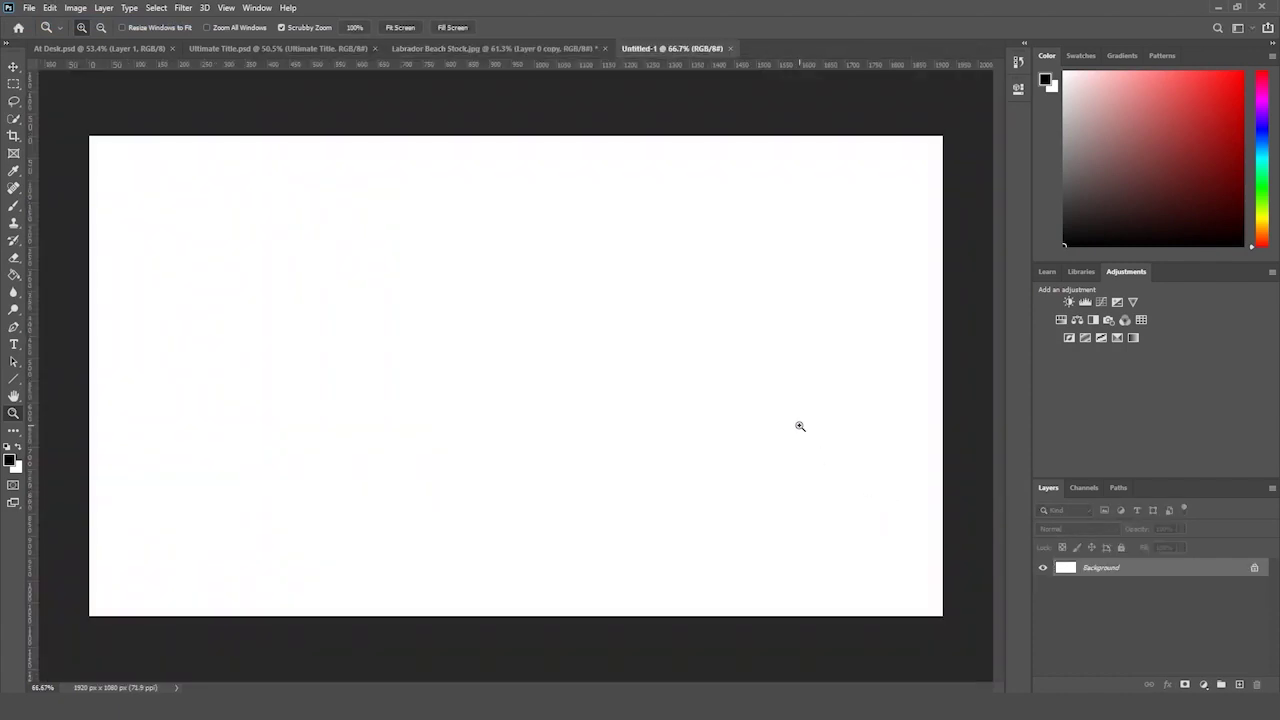
left_click_drag(800, 426, 774, 411)
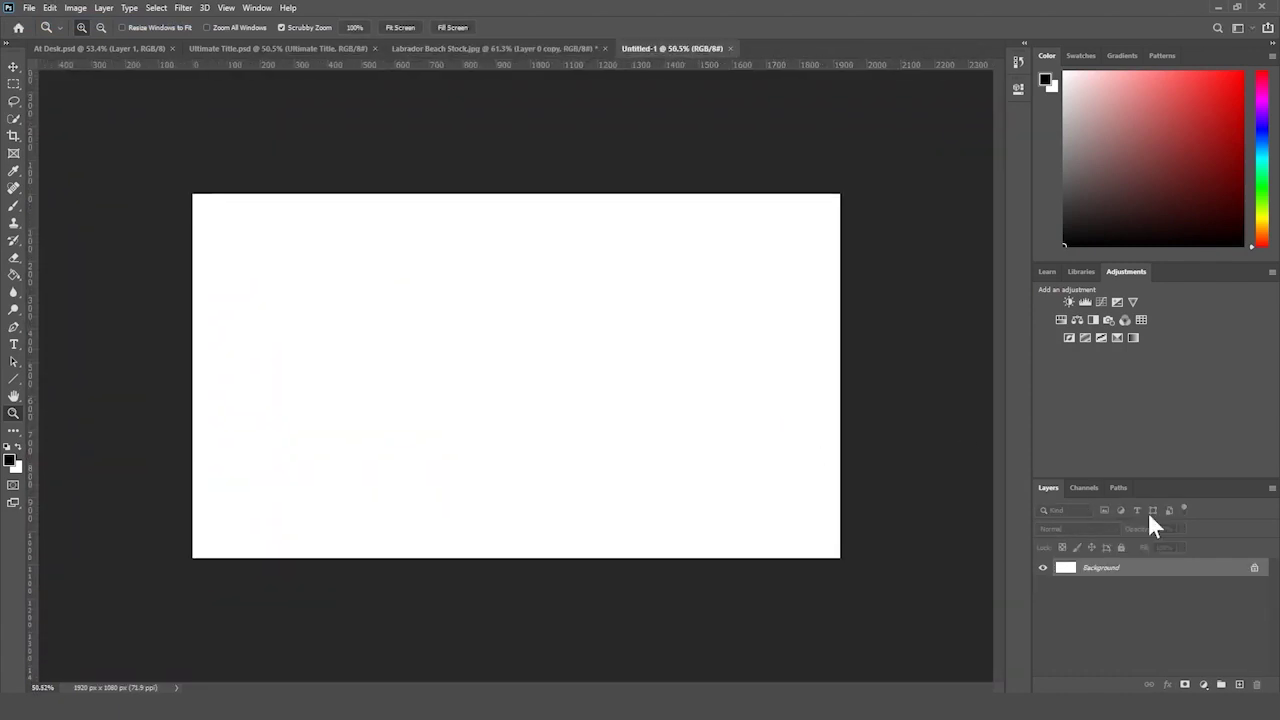
left_click(1255, 568)
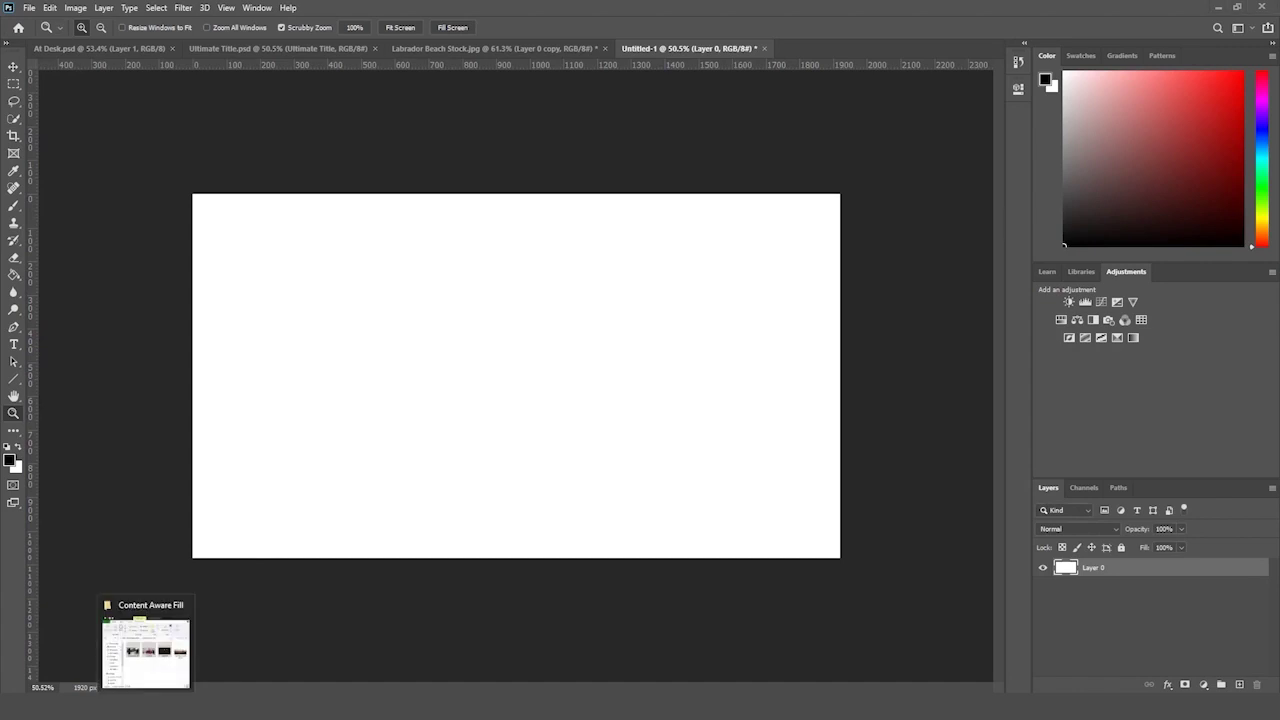
- Place the camera cole 220 image into the document, then undo it
left_click(145, 706)
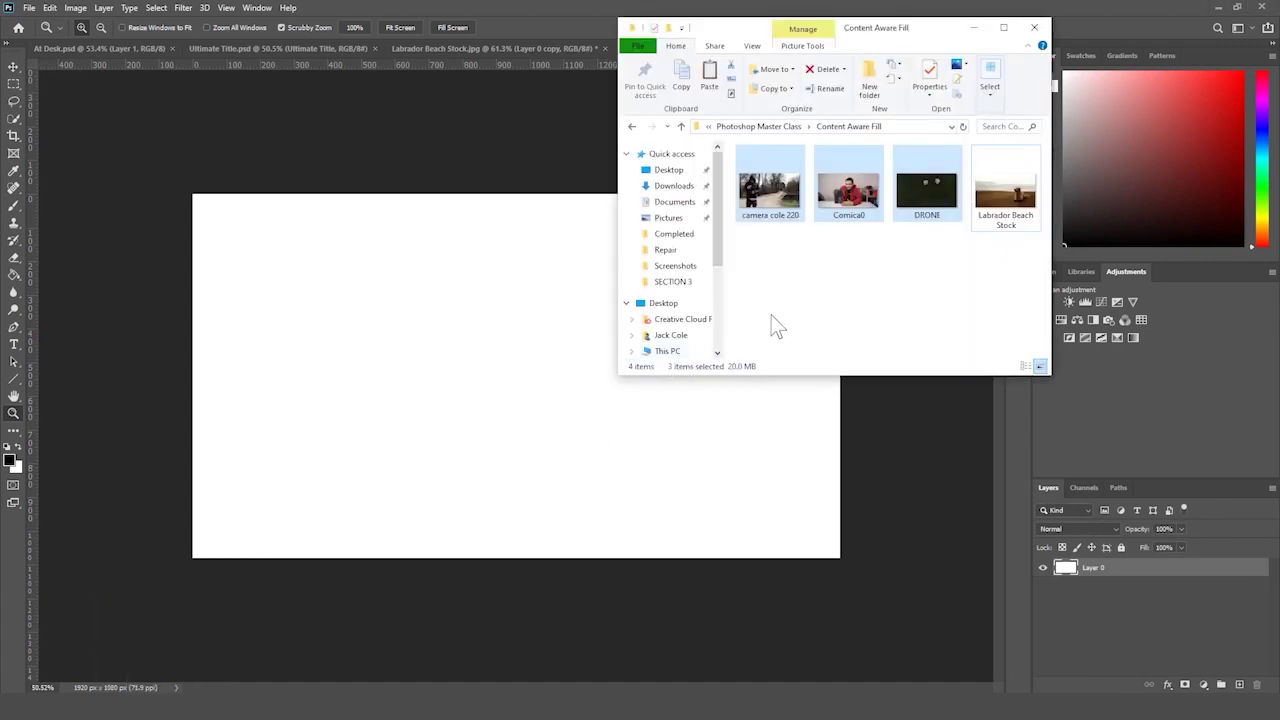
left_click(780, 242)
left_click_drag(769, 190, 415, 353)
key("Return")
key("z")
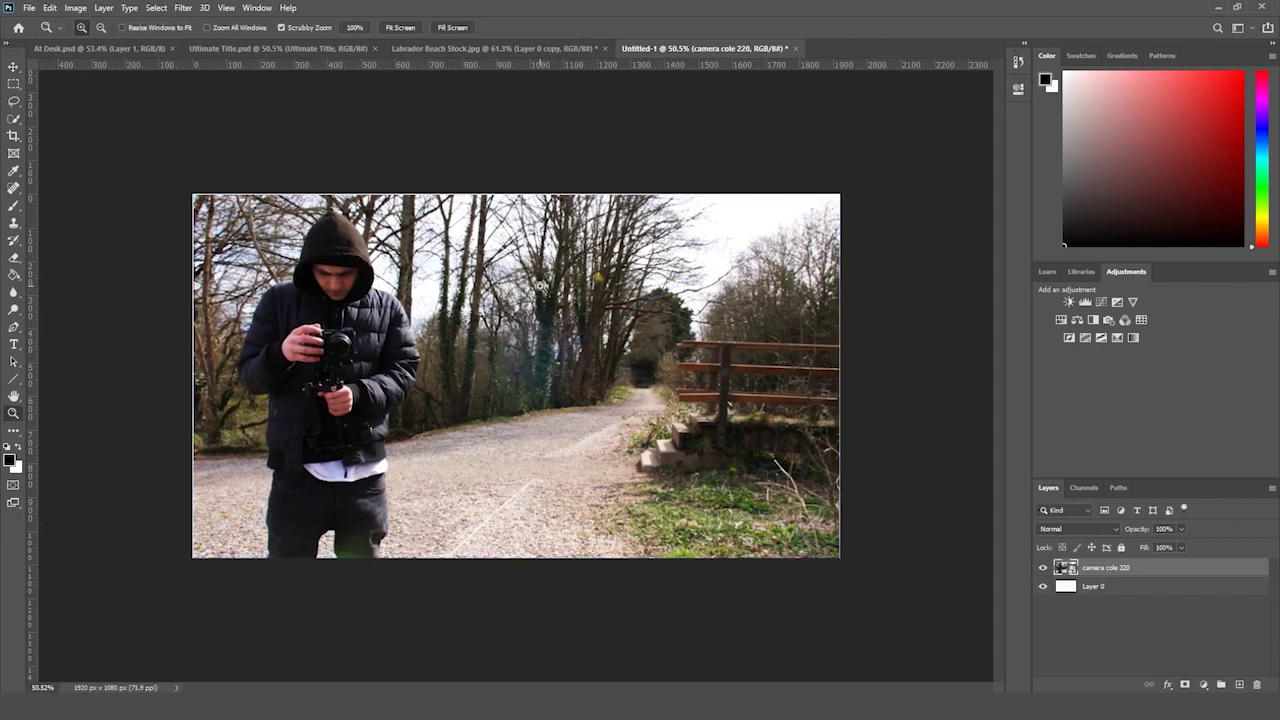
key("ctrl+z")
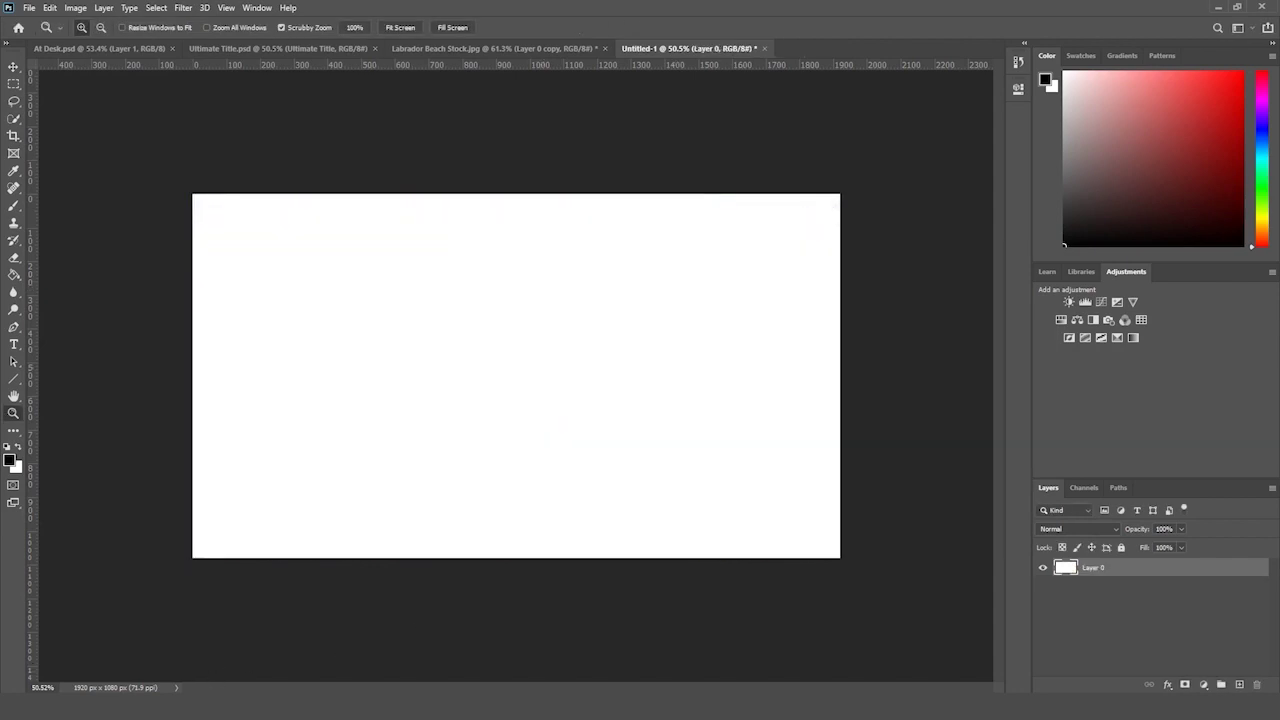
- Place the DRONE image into the document and zoom in on it
key("alt+Tab")
left_click_drag(910, 224, 386, 366)
key("Return")
key("z")
left_click_drag(542, 344, 530, 368)
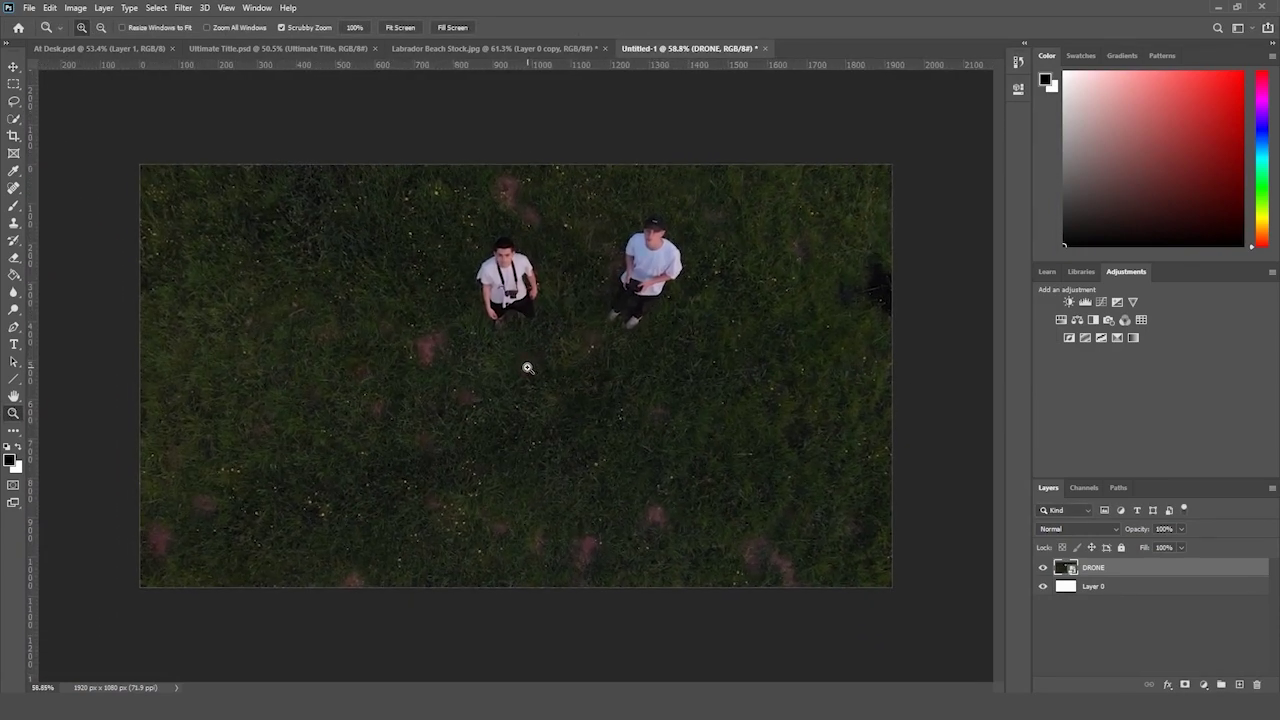
left_click_drag(607, 327, 540, 320)
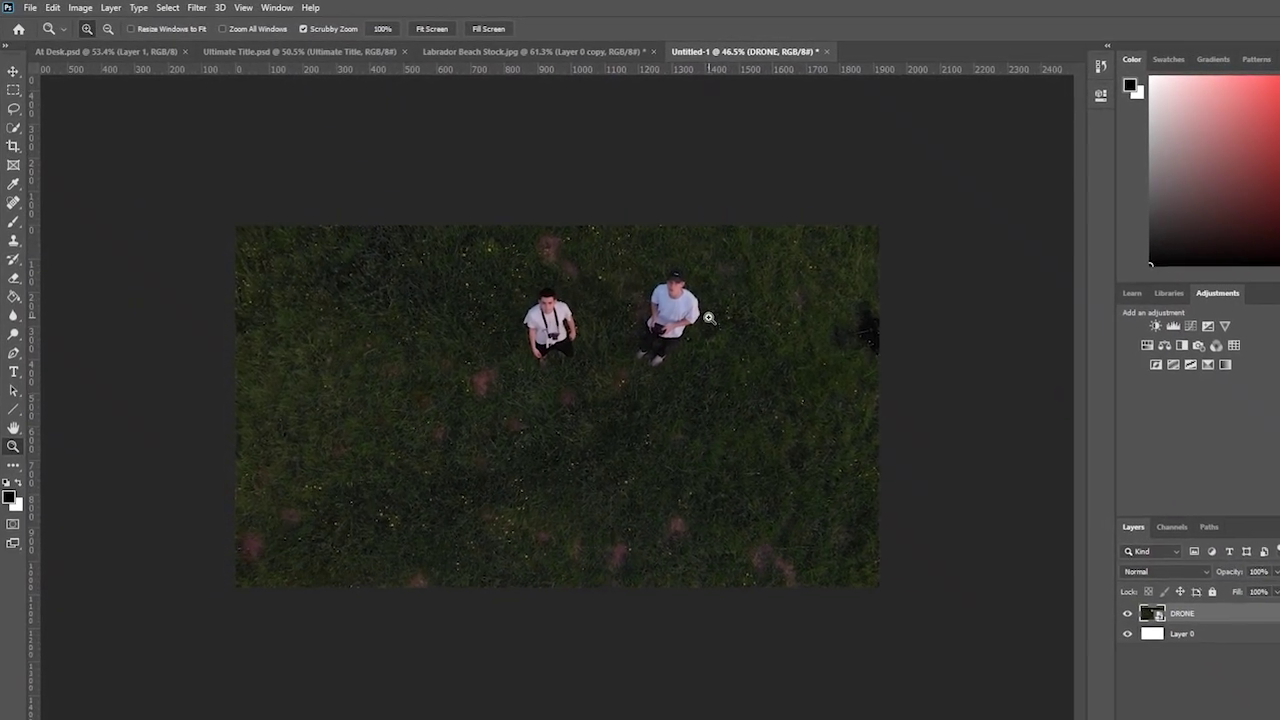
scroll(708, 318, "down", 2)
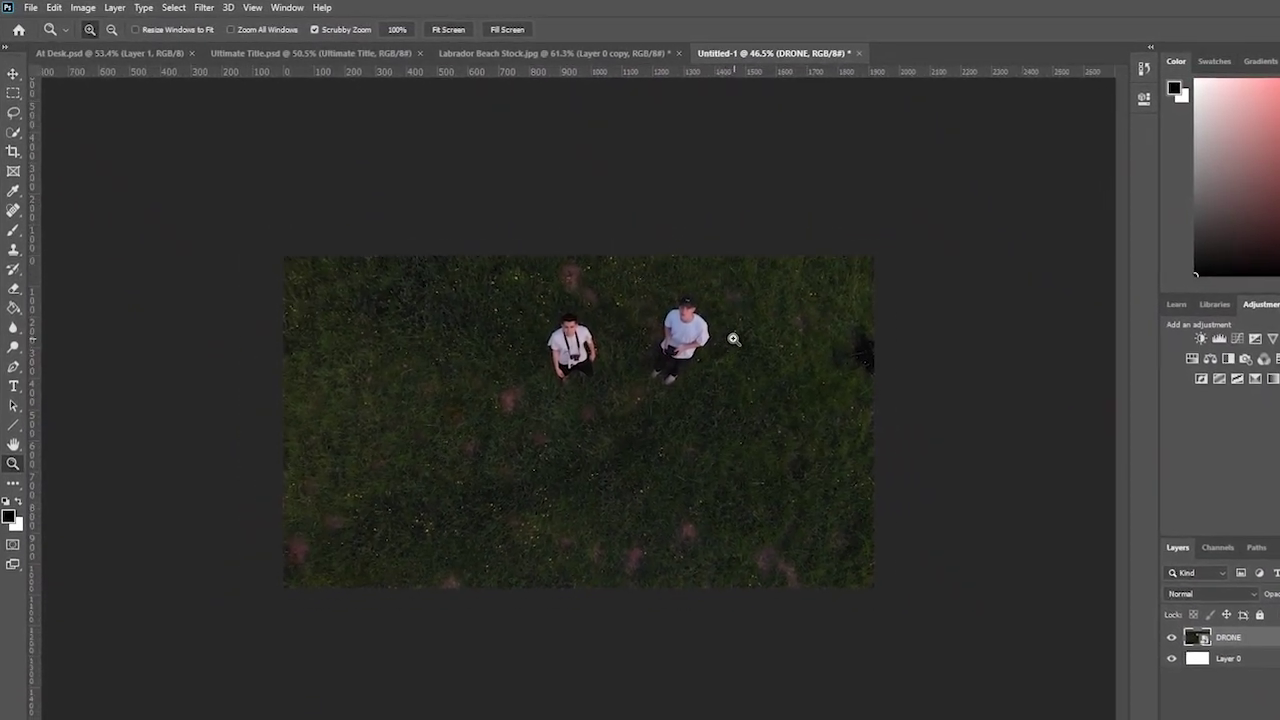
left_click_drag(733, 339, 744, 300)
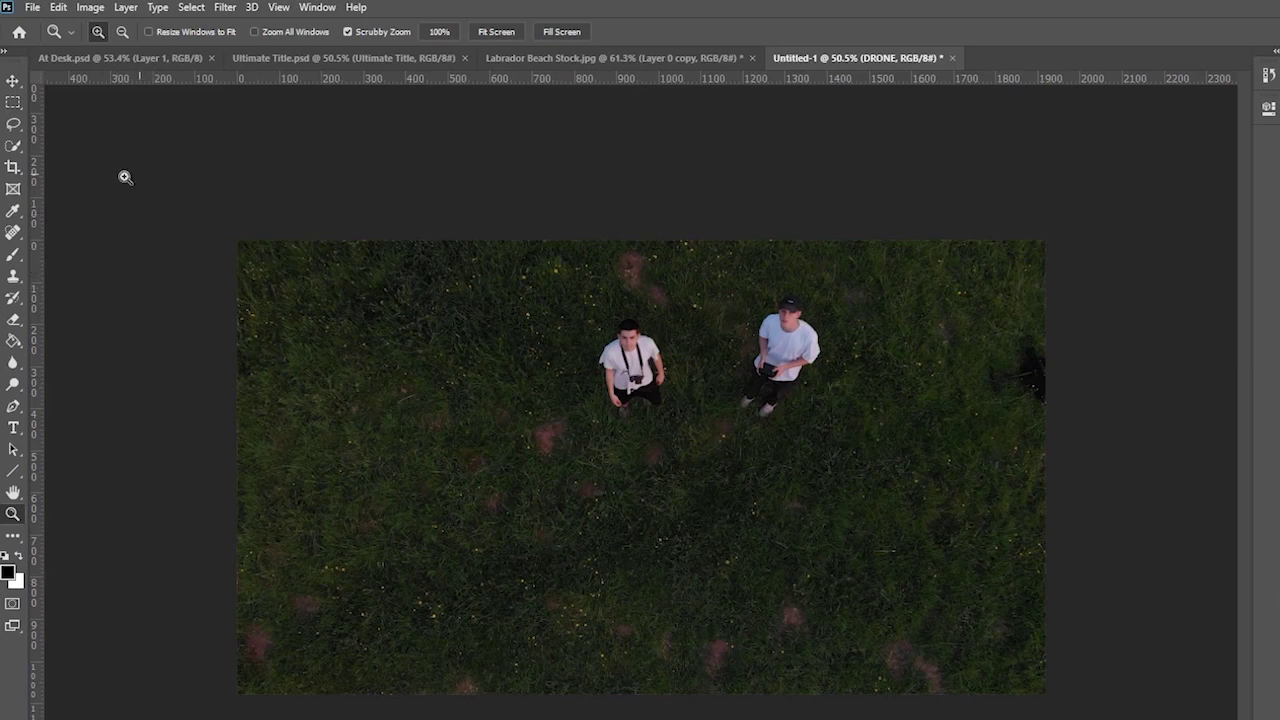
- Lasso around the left man and rasterize the DRONE smart object layer
left_click(15, 122)
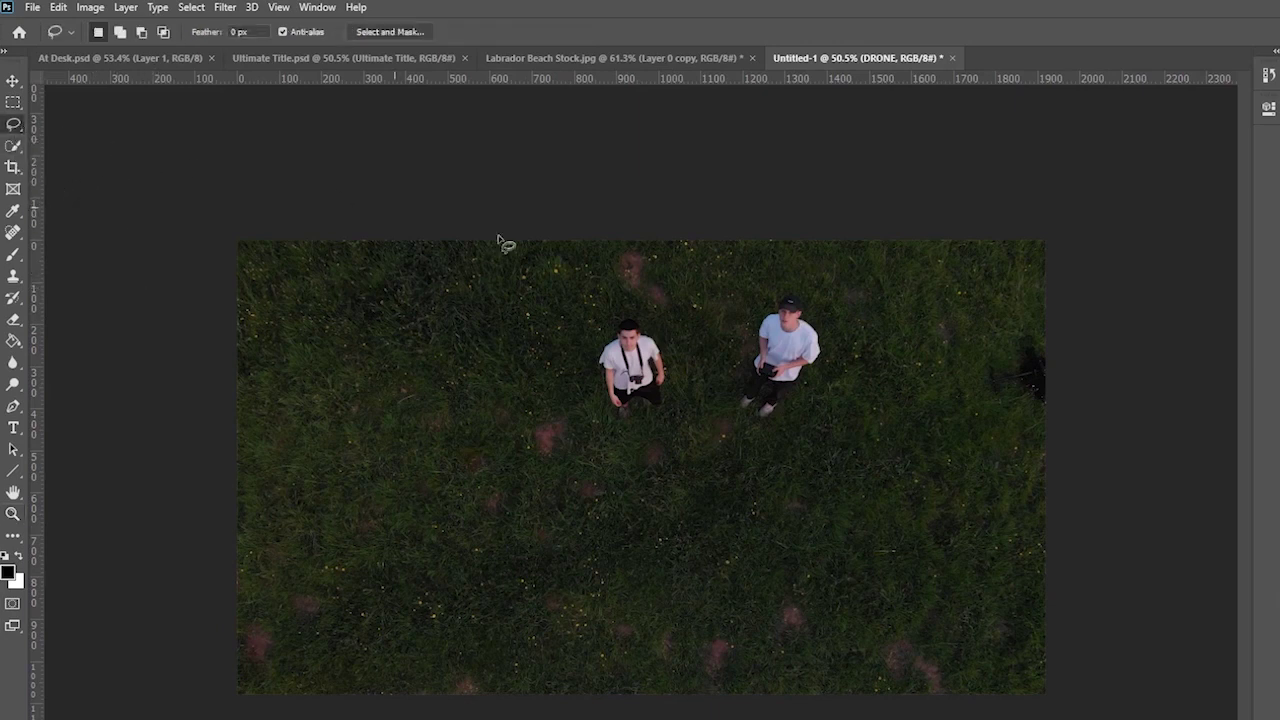
mouse_move(636, 328)
left_mouse_down()
mouse_move(628, 316)
mouse_move(612, 340)
left_mouse_up()
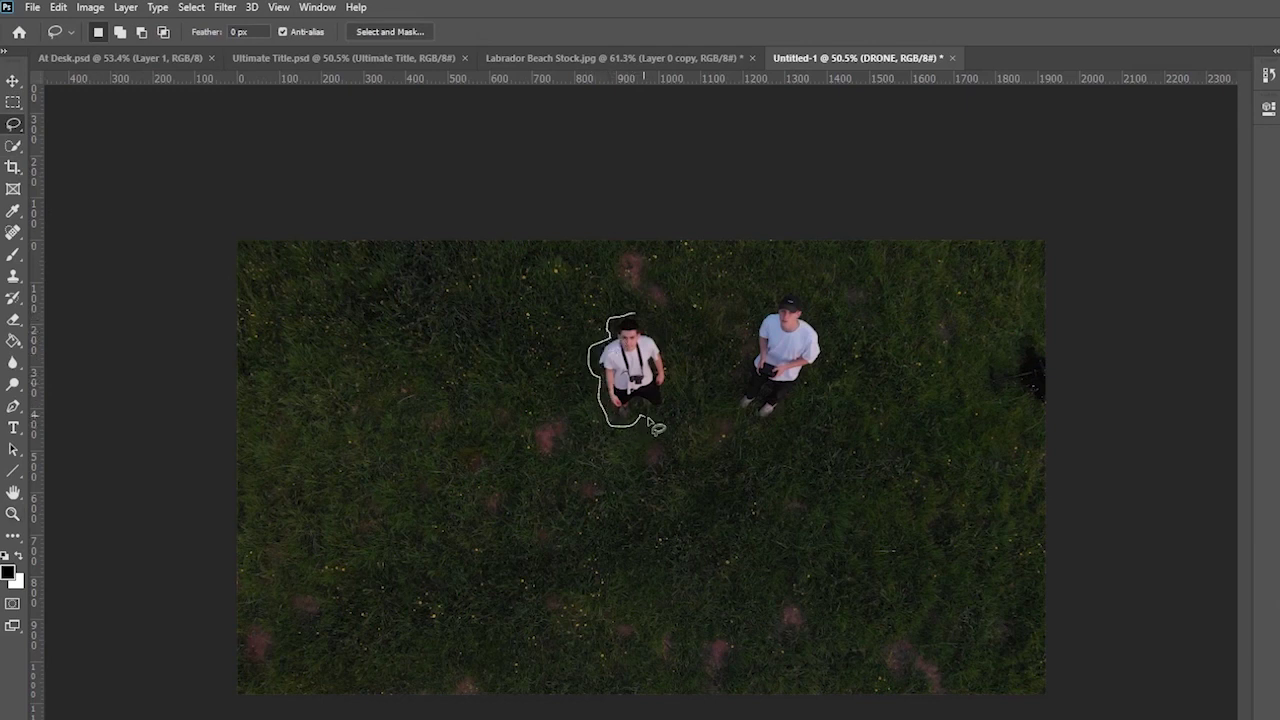
mouse_move(683, 409)
left_mouse_down()
mouse_move(684, 350)
mouse_move(656, 320)
mouse_move(640, 323)
left_mouse_up()
left_click(59, 8)
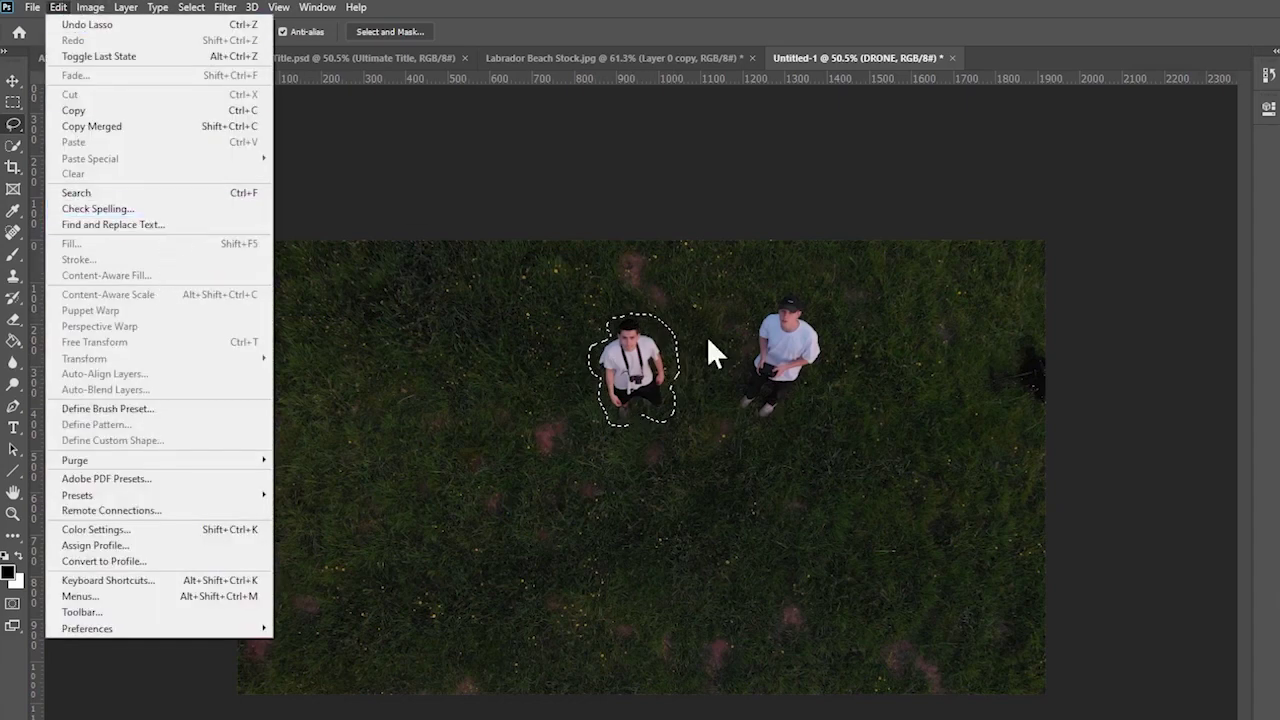
left_click(918, 388)
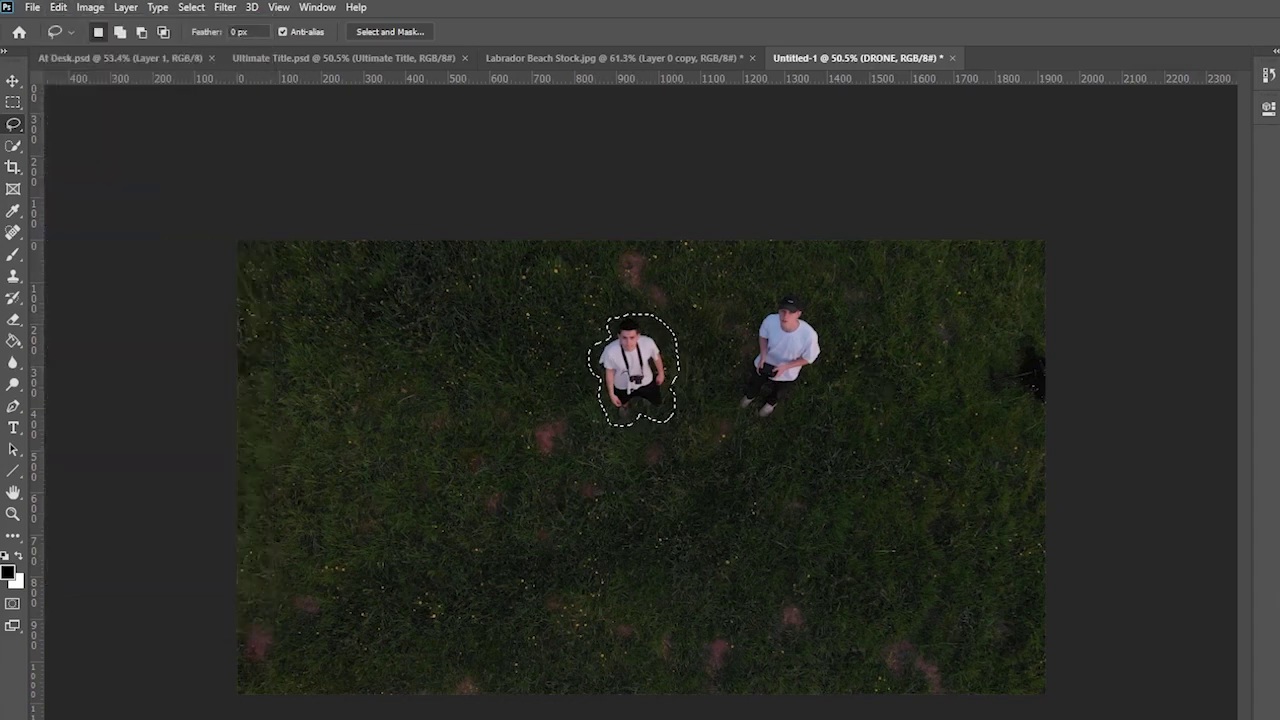
left_click(9, 320)
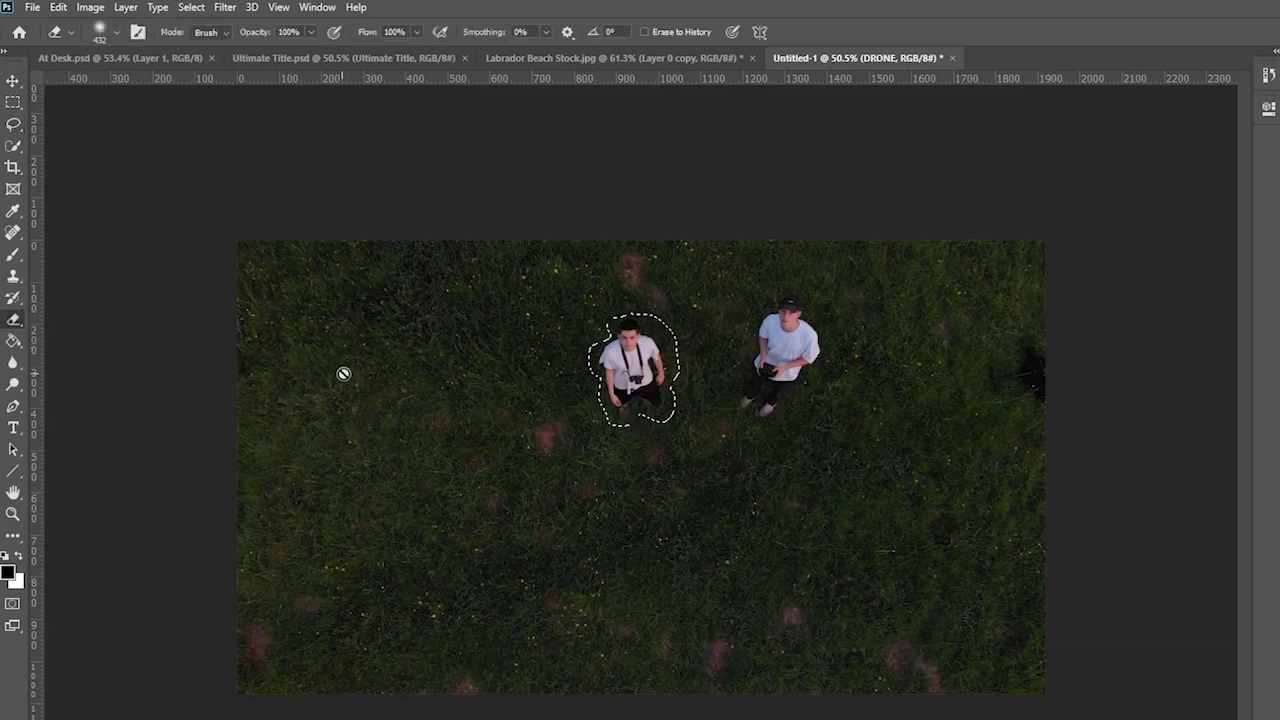
left_click(346, 333)
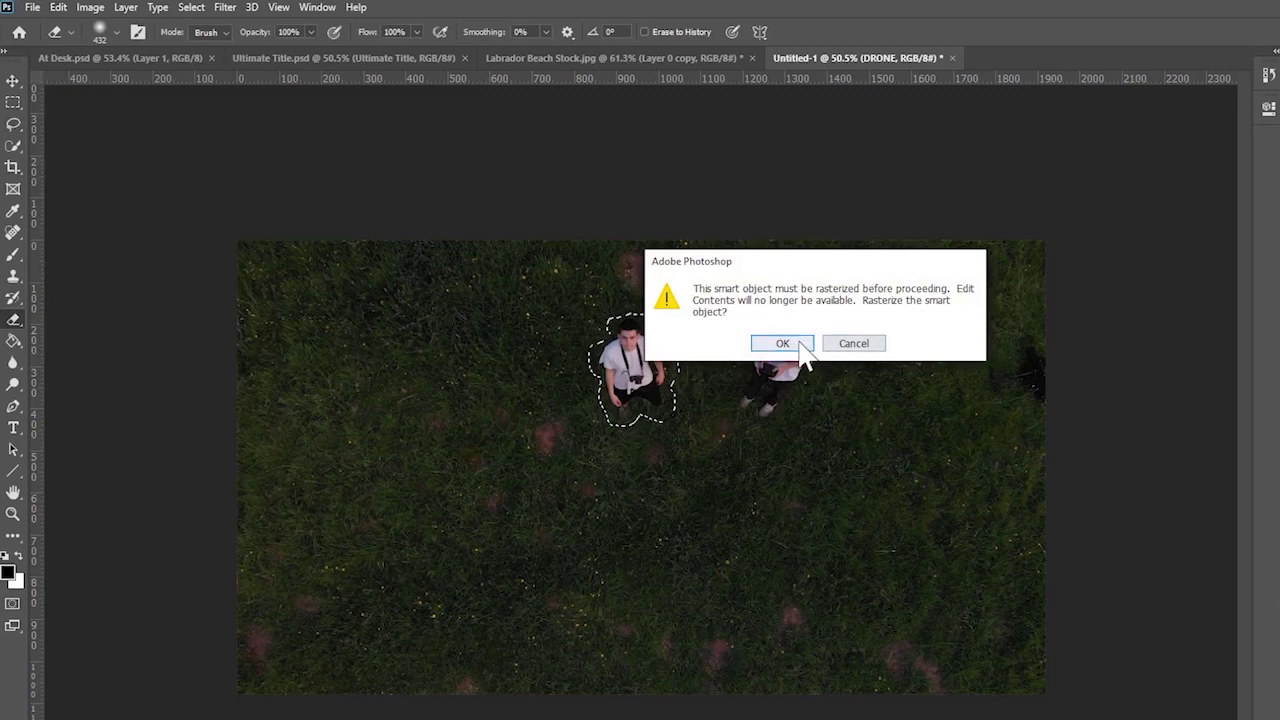
left_click(800, 346)
- Apply Edit > Content-Aware Fill to the left man, outputting to a new layer
left_click(13, 102)
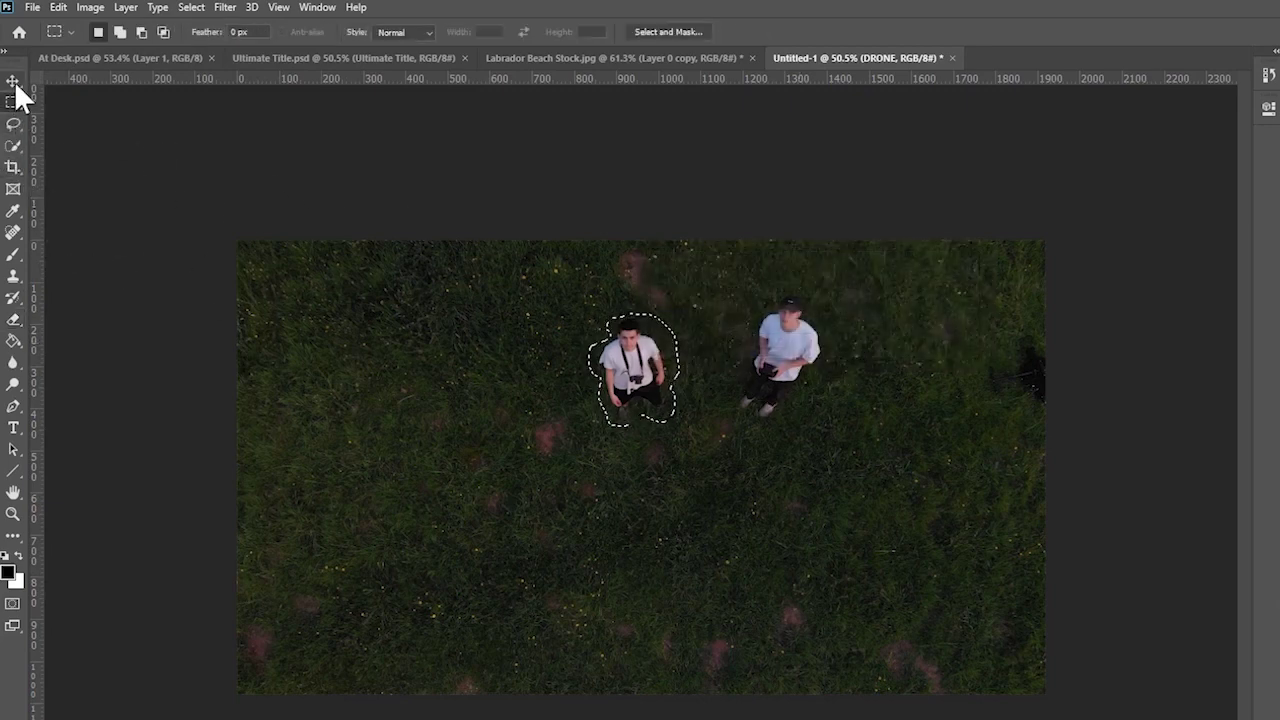
left_click(13, 124)
left_click(58, 7)
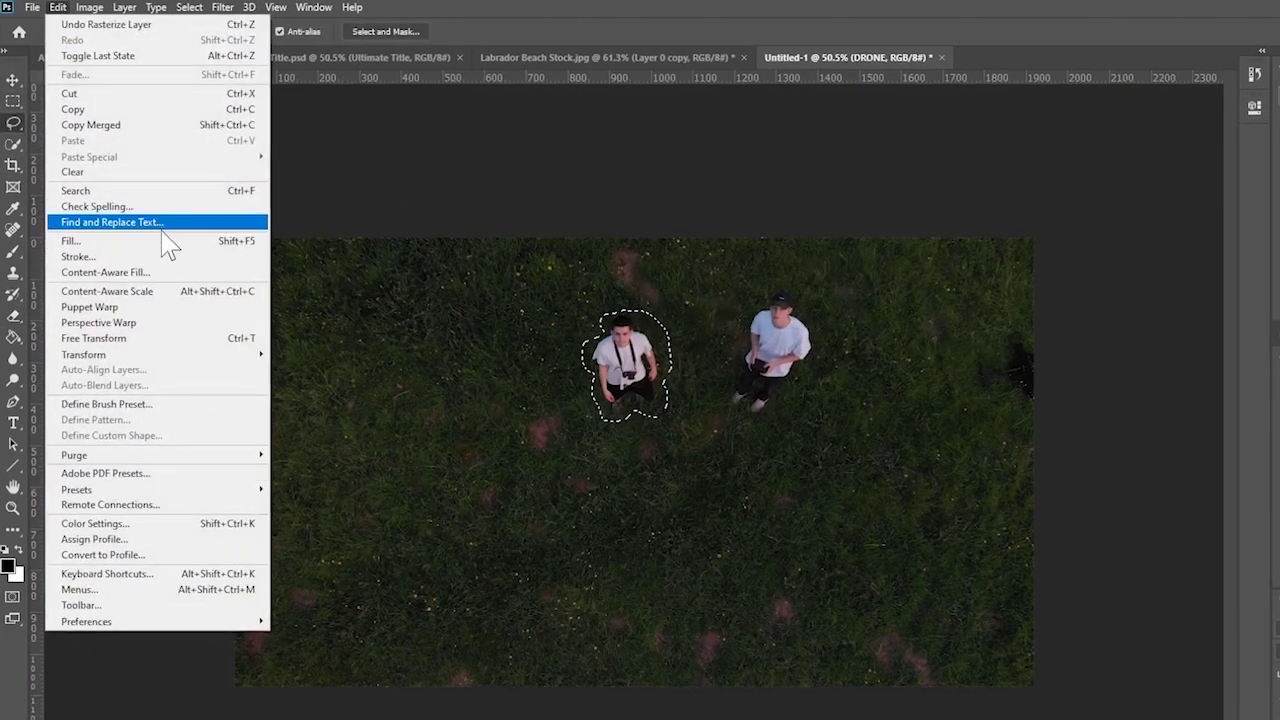
left_click(175, 268)
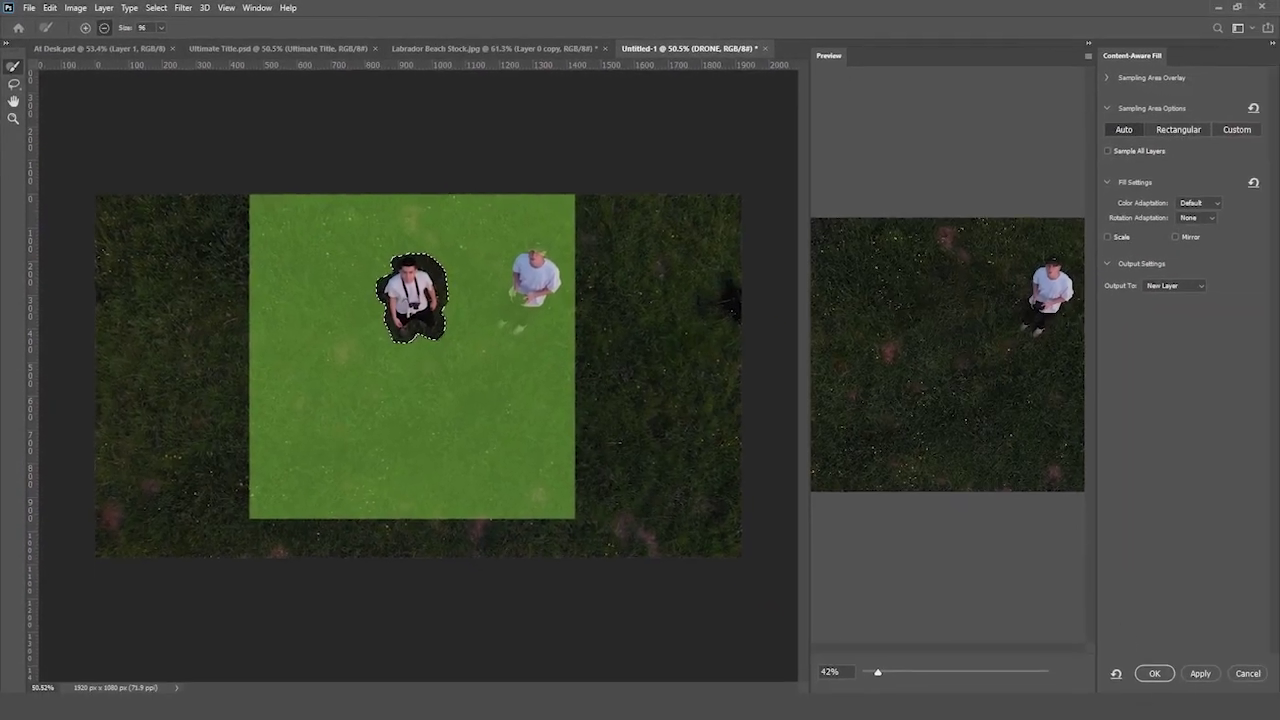
left_click(1156, 675)
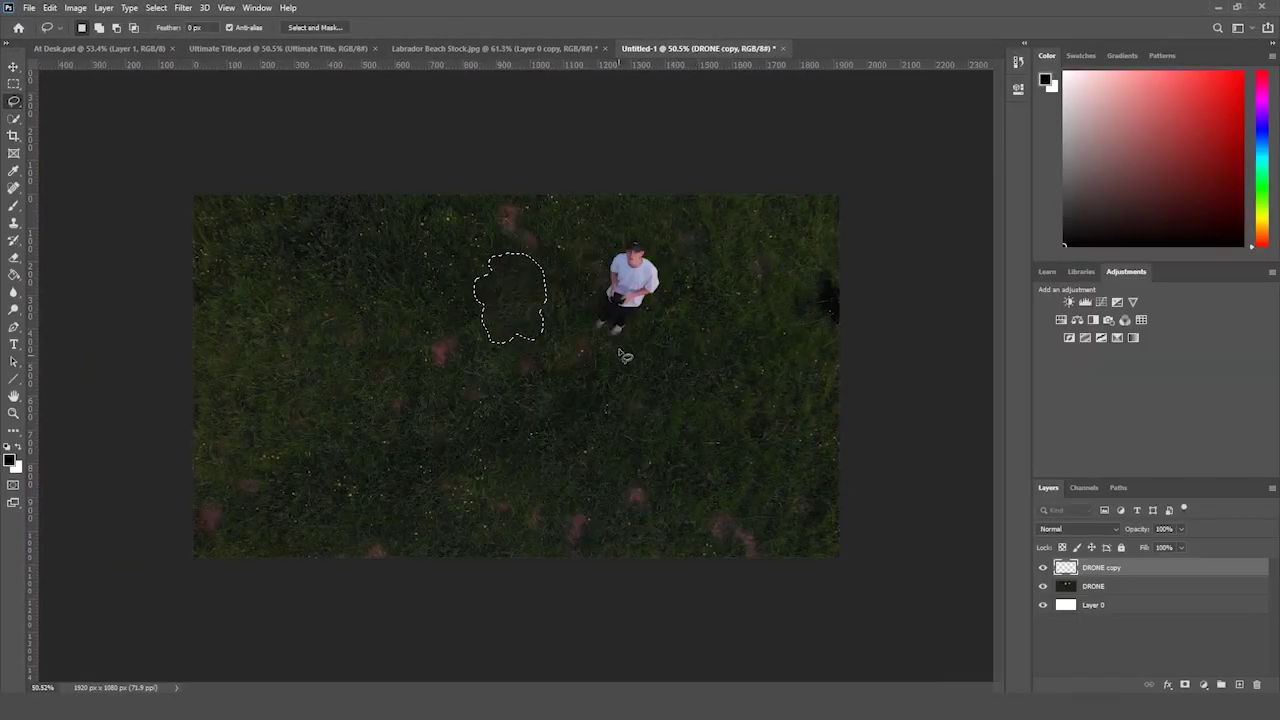
- Lasso the remaining man and Content-Aware Fill him onto a new layer
left_click(14, 84)
left_click(129, 107)
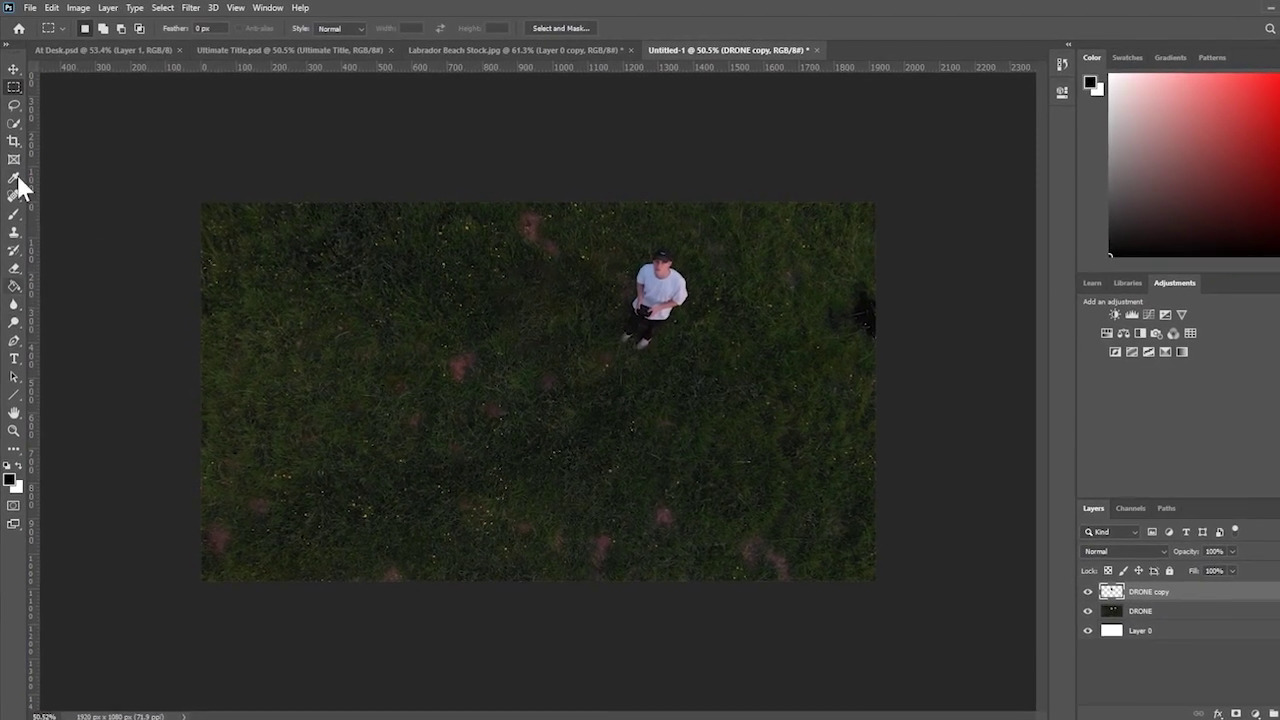
left_click(14, 106)
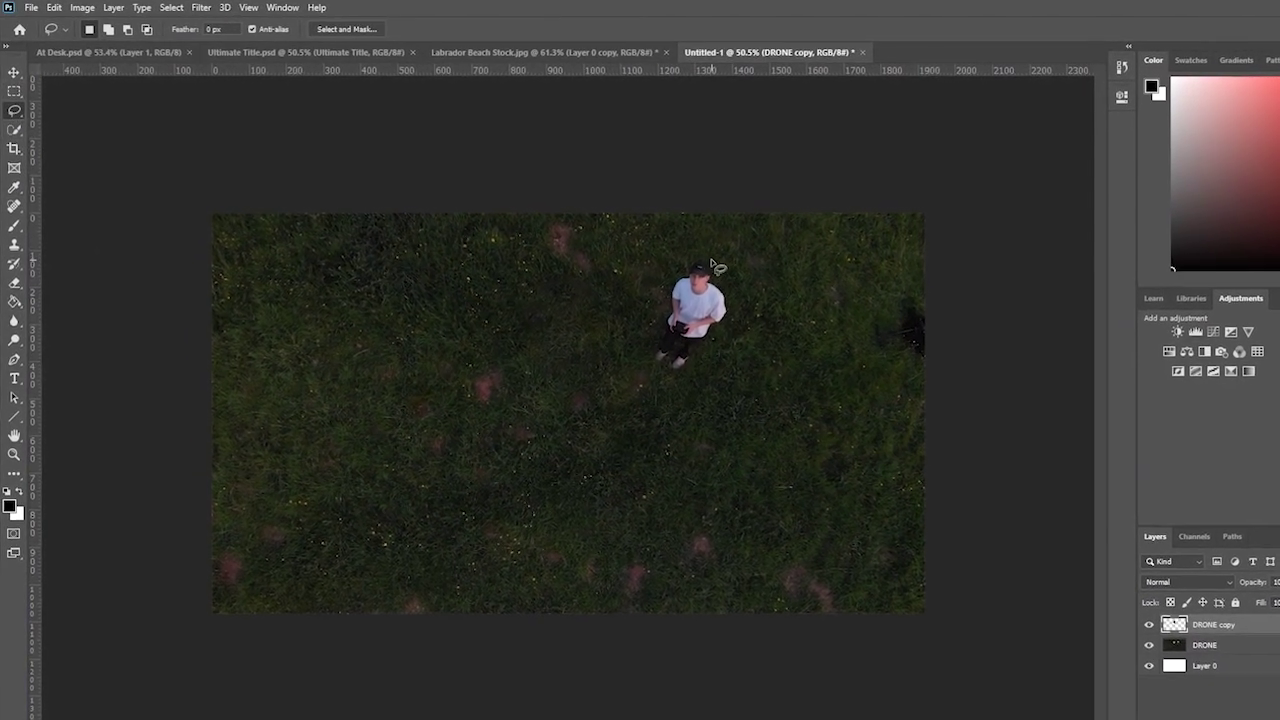
mouse_move(700, 270)
left_mouse_down()
mouse_move(692, 396)
mouse_move(740, 417)
mouse_move(822, 374)
mouse_move(840, 355)
mouse_move(828, 299)
left_mouse_up()
left_click(62, 7)
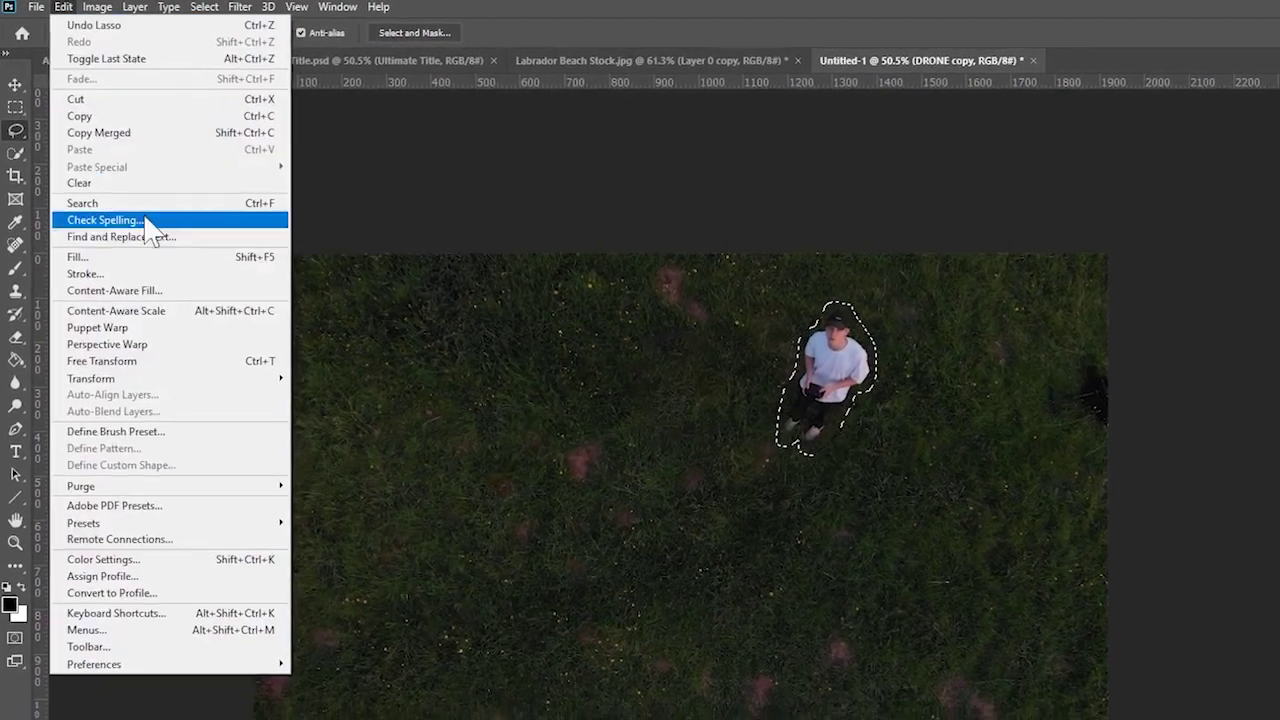
left_click(114, 290)
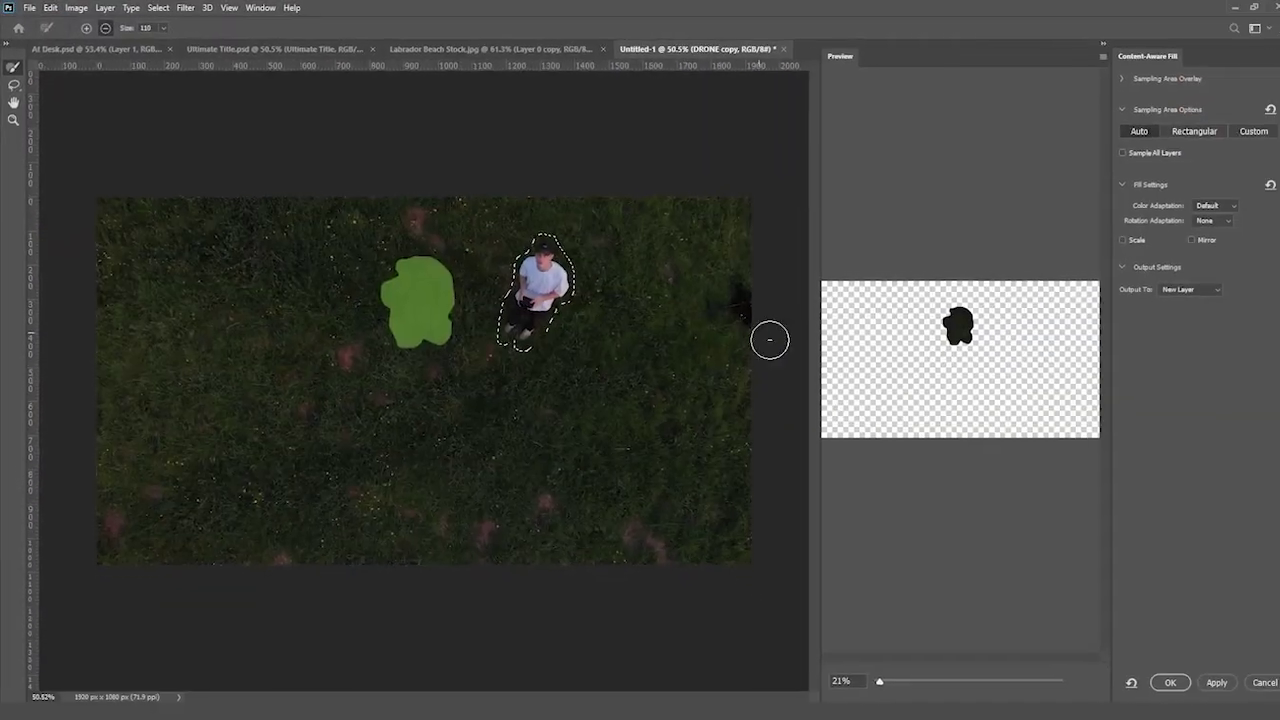
left_click(1164, 675)
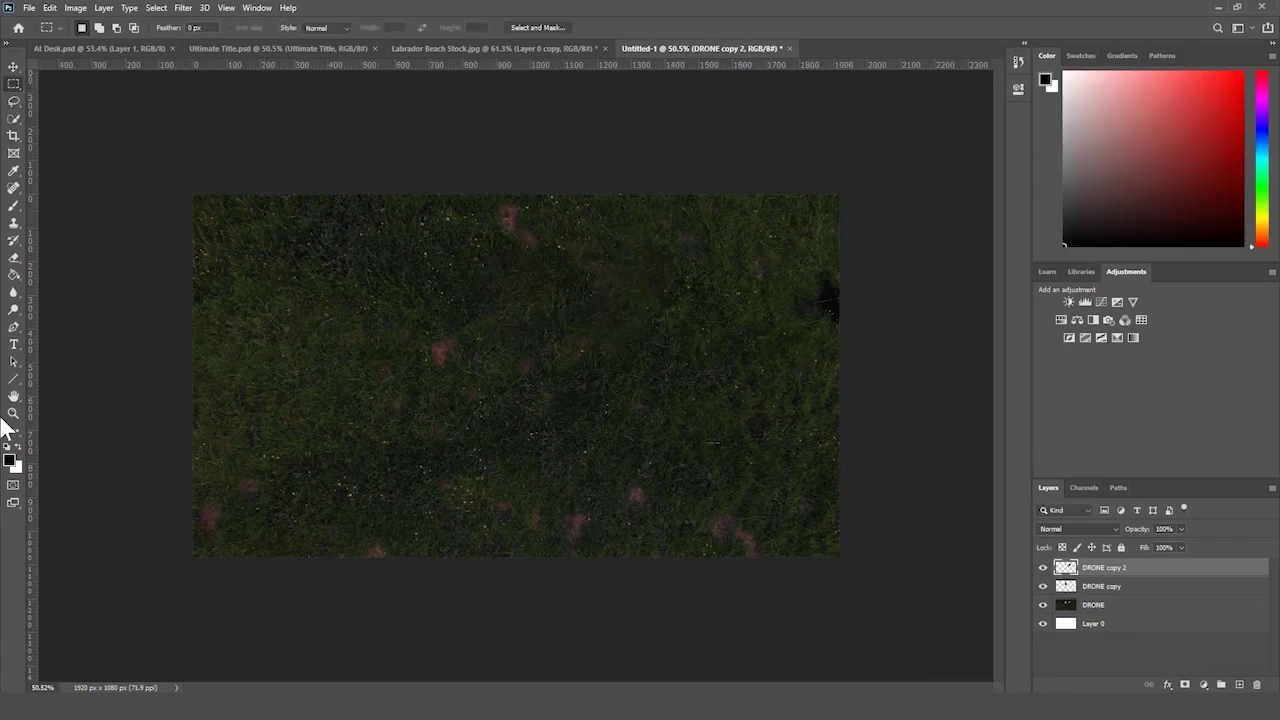
- Zoom out to the whole photo and hide DRONE copy 2 to compare
left_click(13, 413)
left_click(240, 366, "alt")
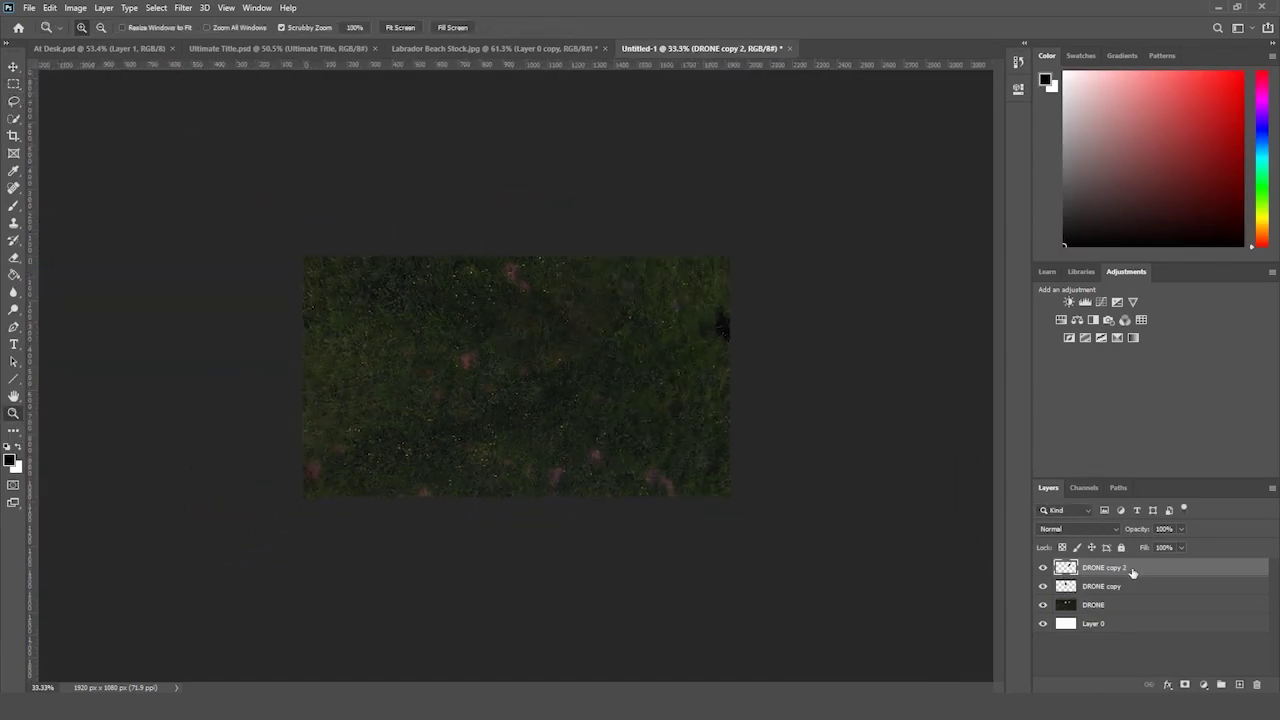
left_click(1113, 587)
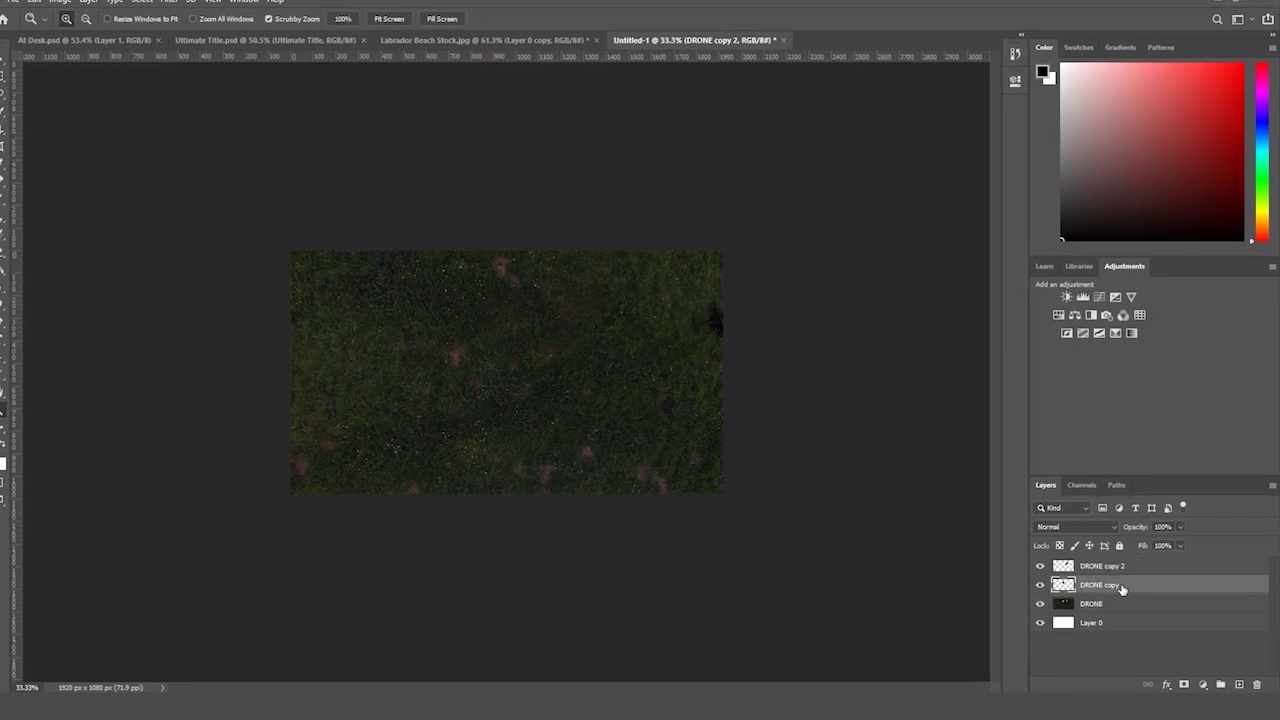
left_click(1033, 570)
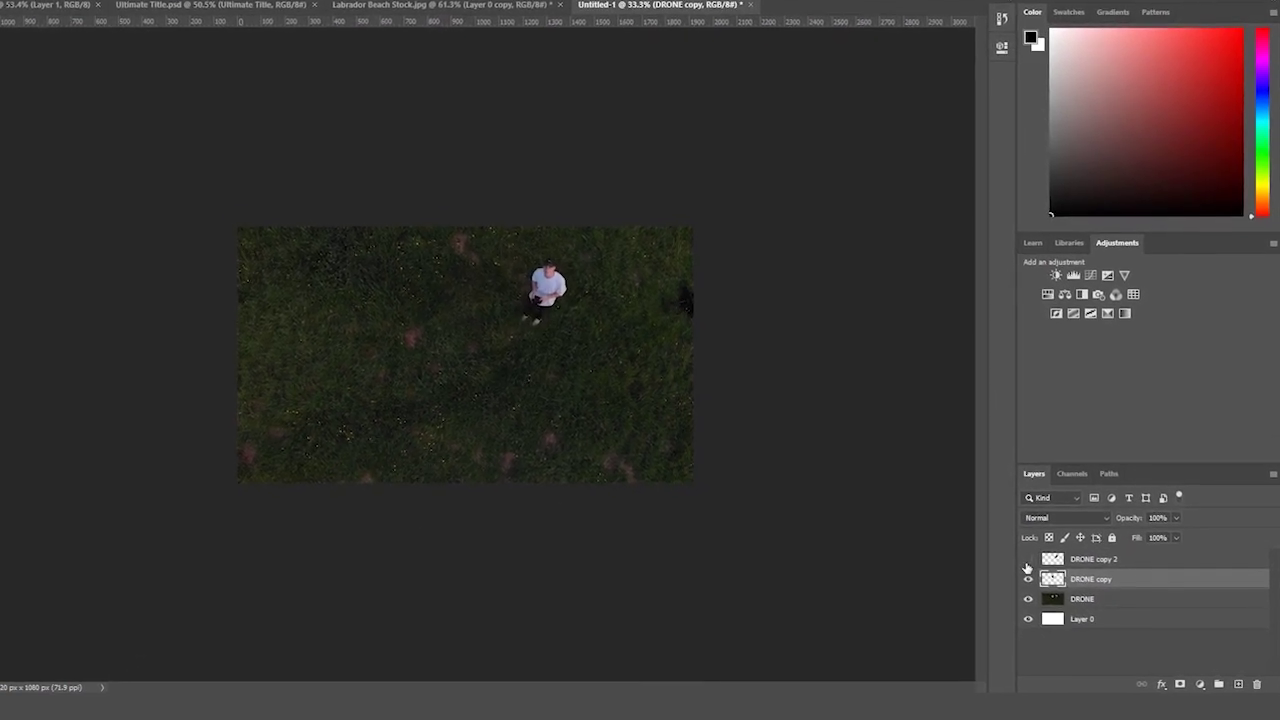
- Hide DRONE copy and DRONE copy 2, undoing an accidental deletion of DRONE copy 2
left_click(1033, 570)
left_click(1033, 570)
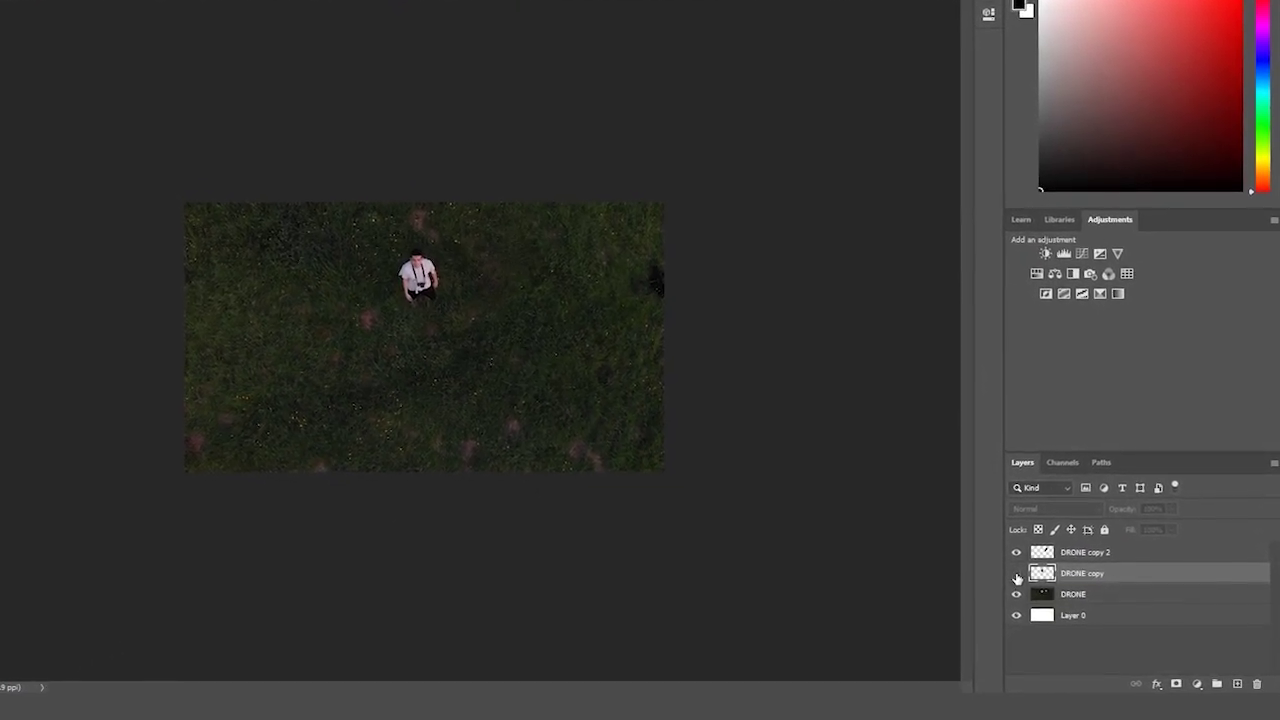
left_click(1010, 571)
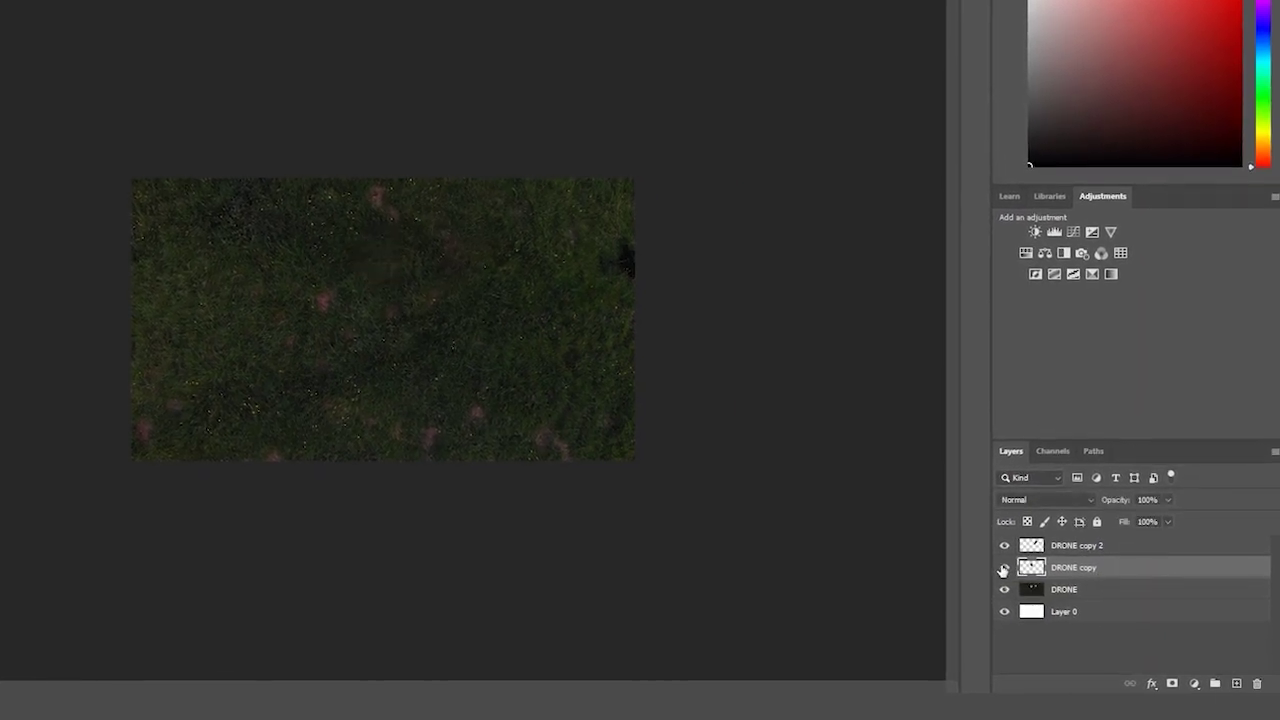
left_click(1111, 553)
key("Delete")
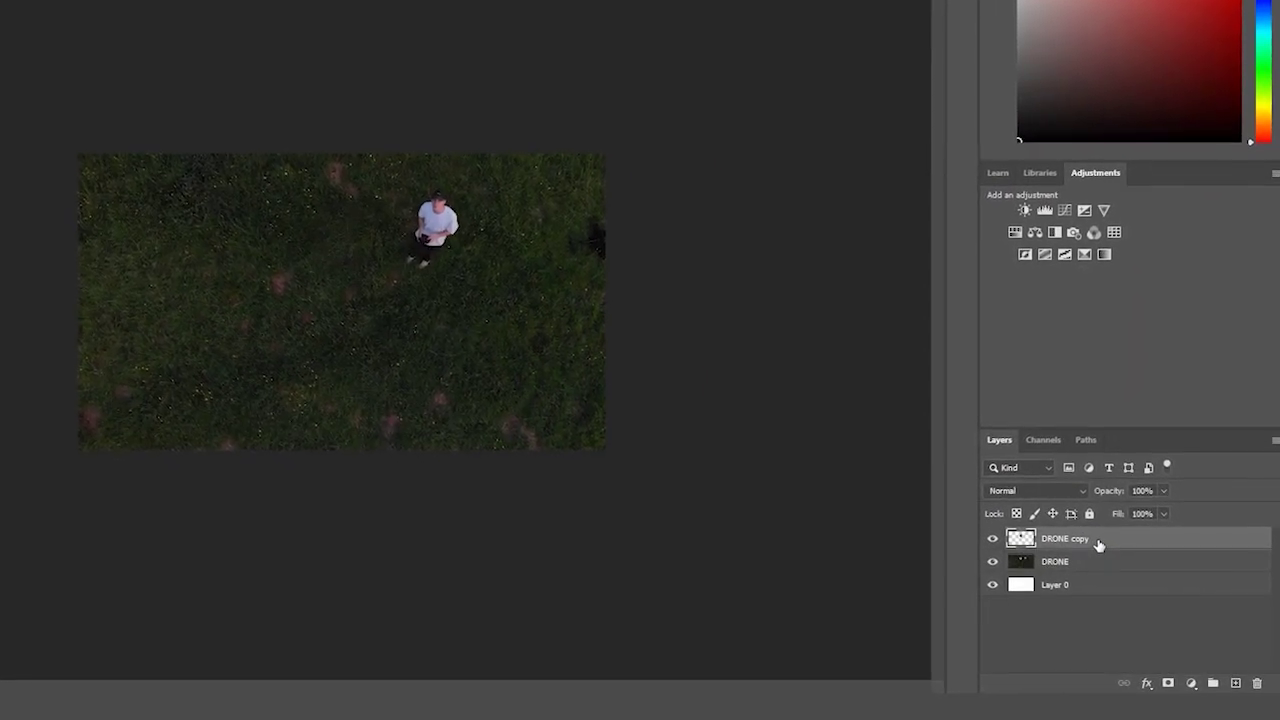
key("ctrl+z")
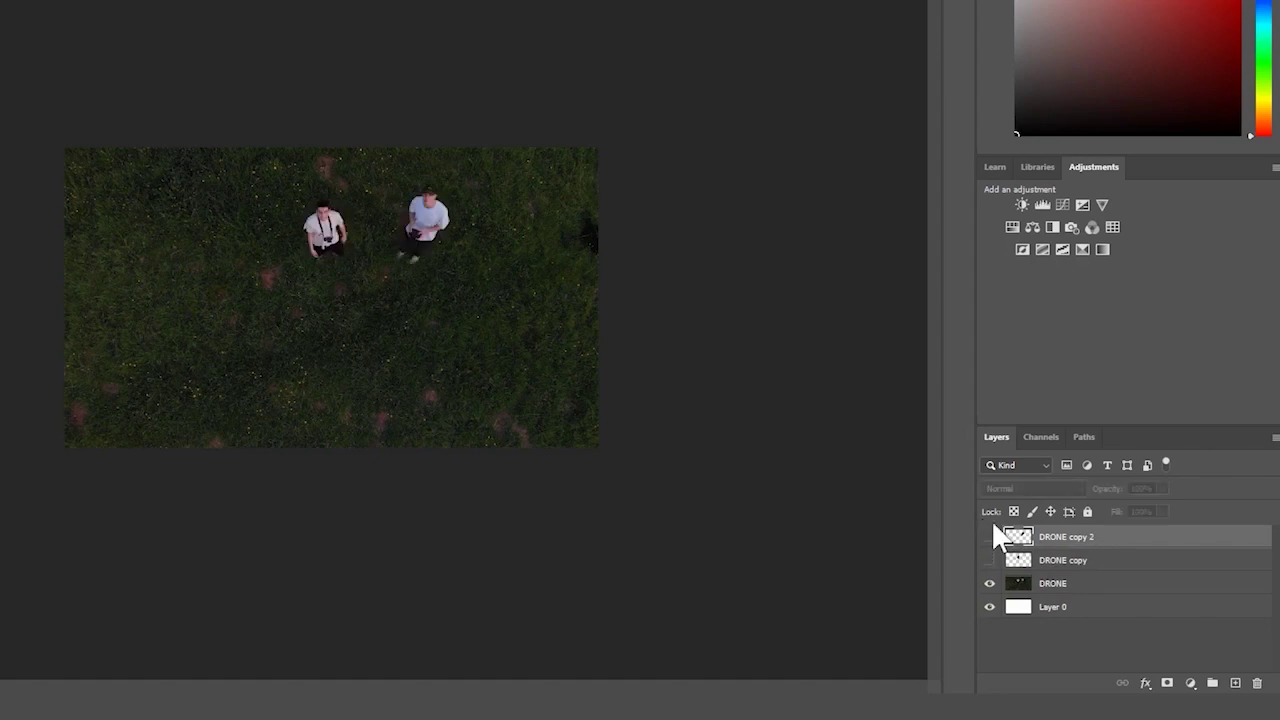
- Content-Aware Fill a lassoed patch of grass beside the left man onto a new layer
left_click_drag(253, 371, 280, 347)
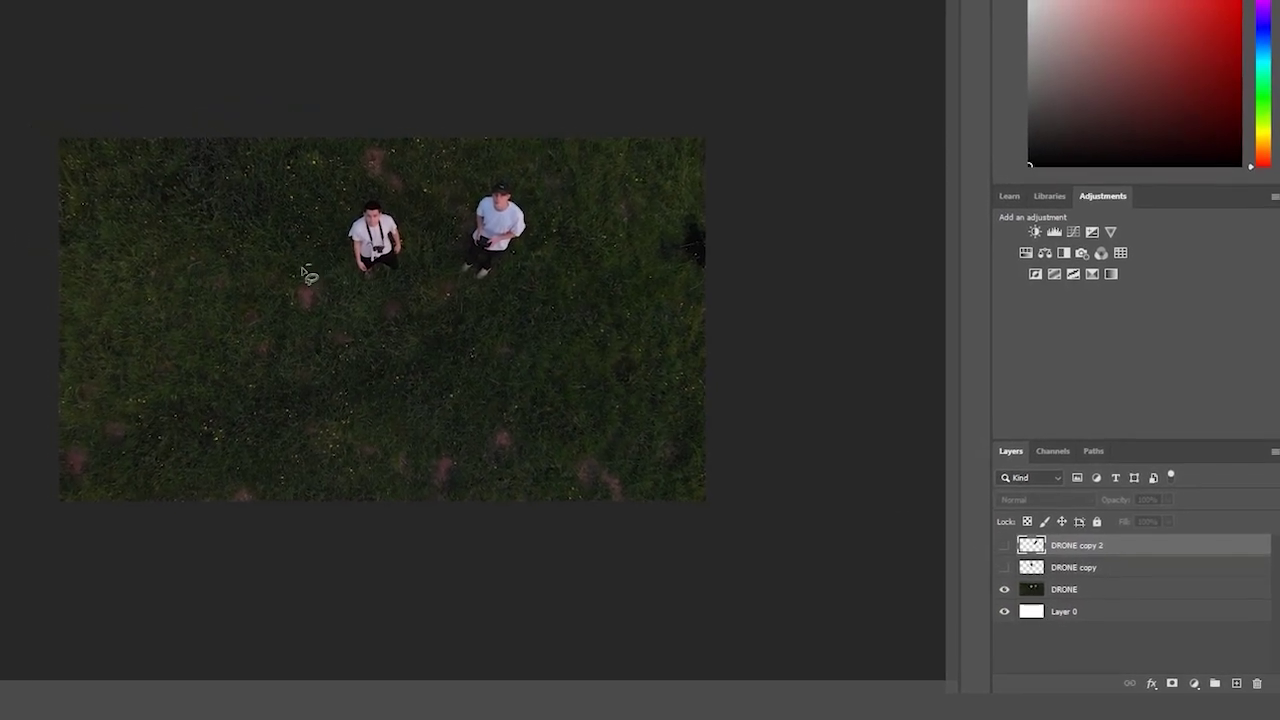
mouse_move(308, 275)
left_mouse_down()
mouse_move(332, 314)
mouse_move(295, 280)
mouse_move(306, 276)
left_mouse_up()
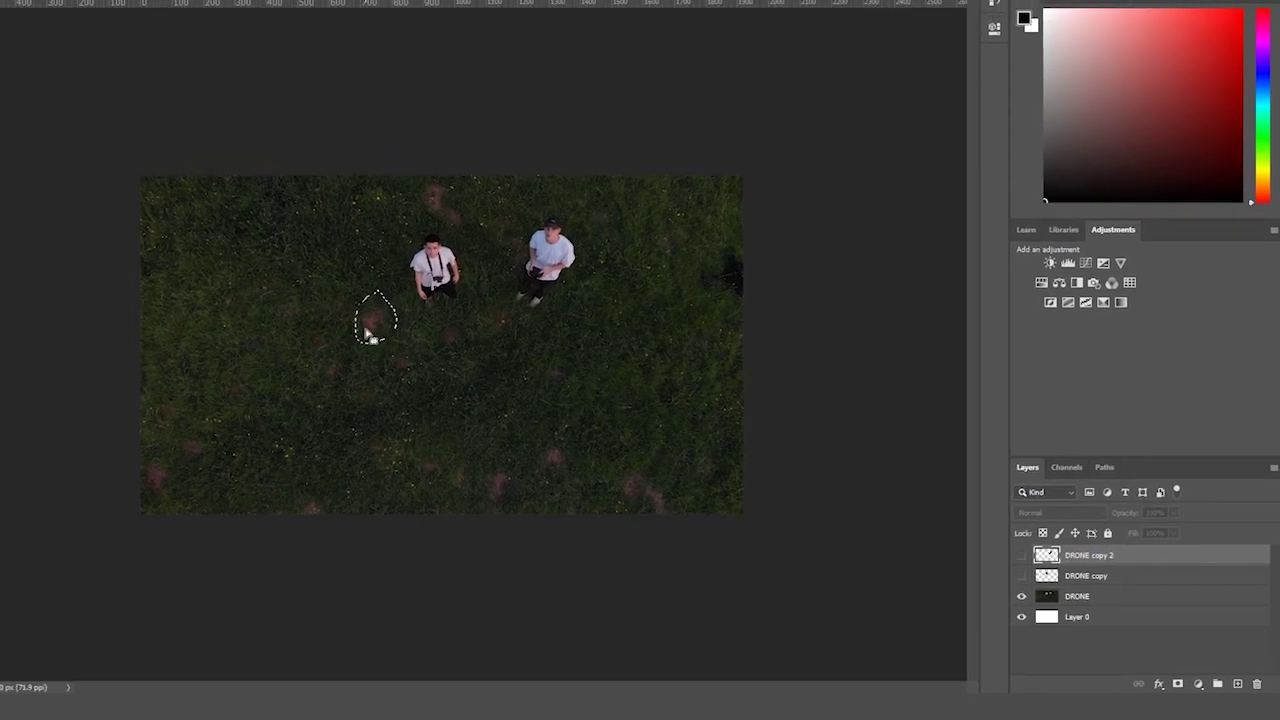
key("alt+e")
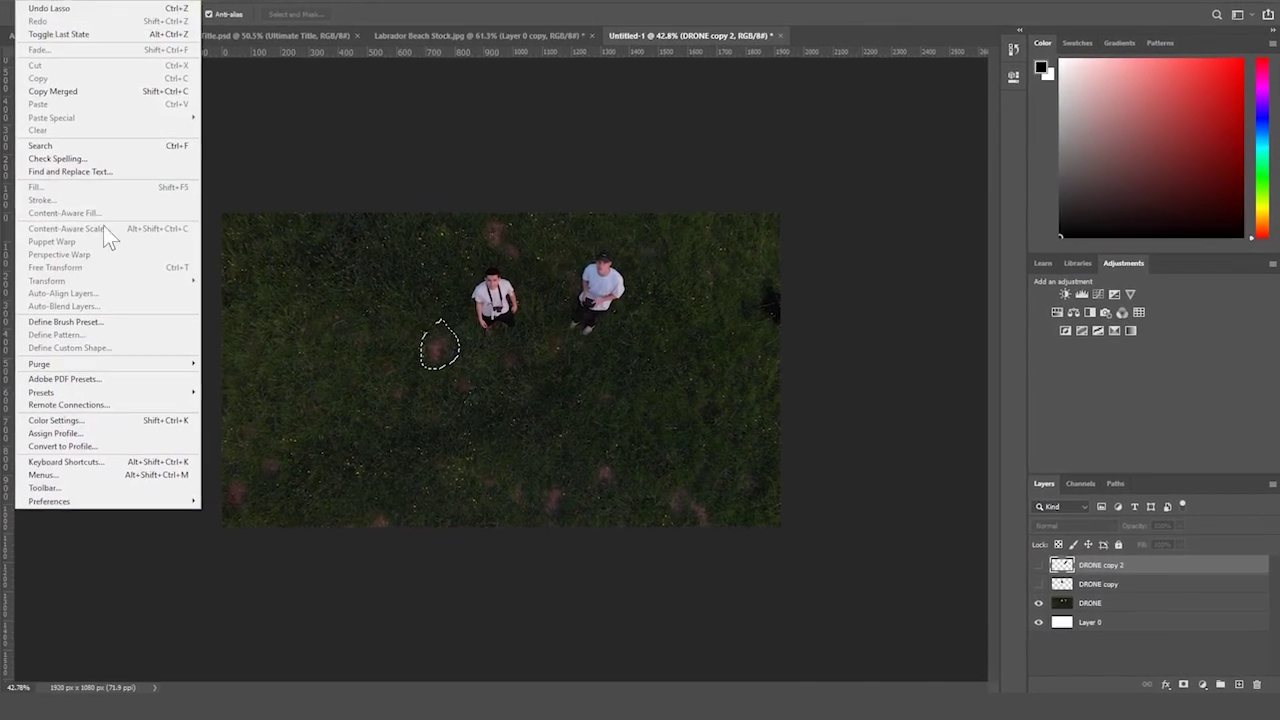
left_click(1112, 606)
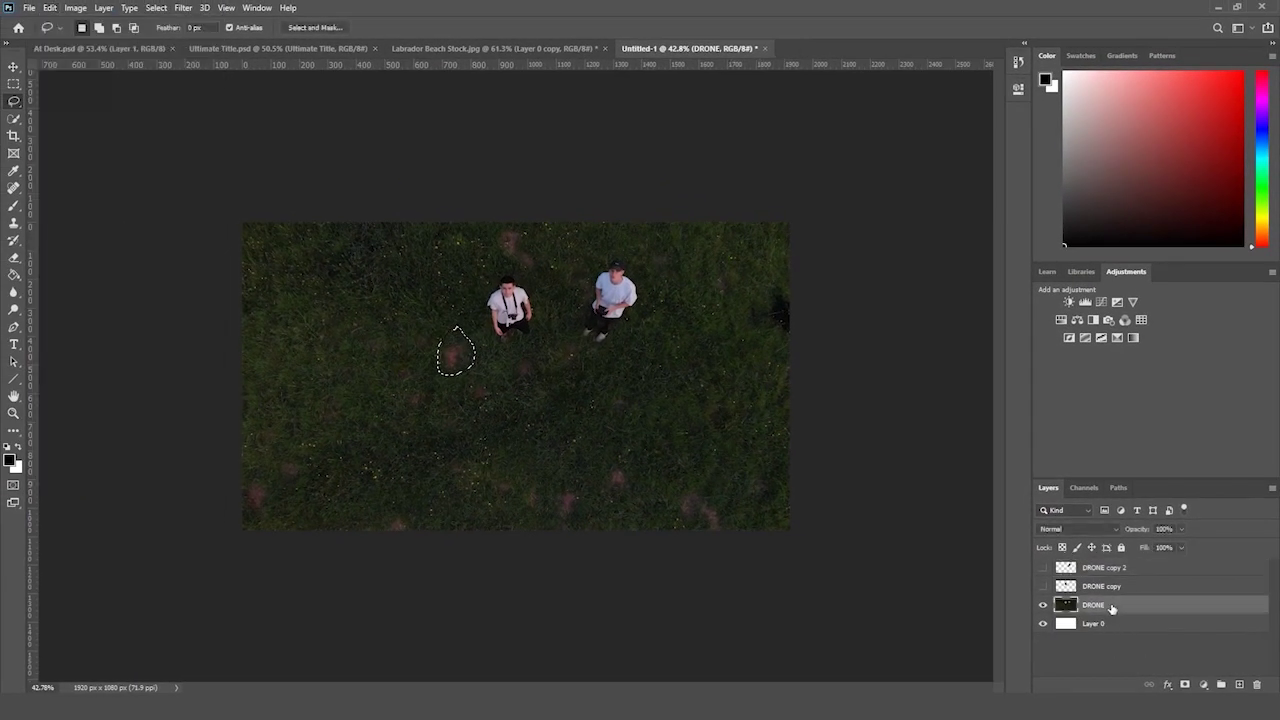
left_click(49, 7)
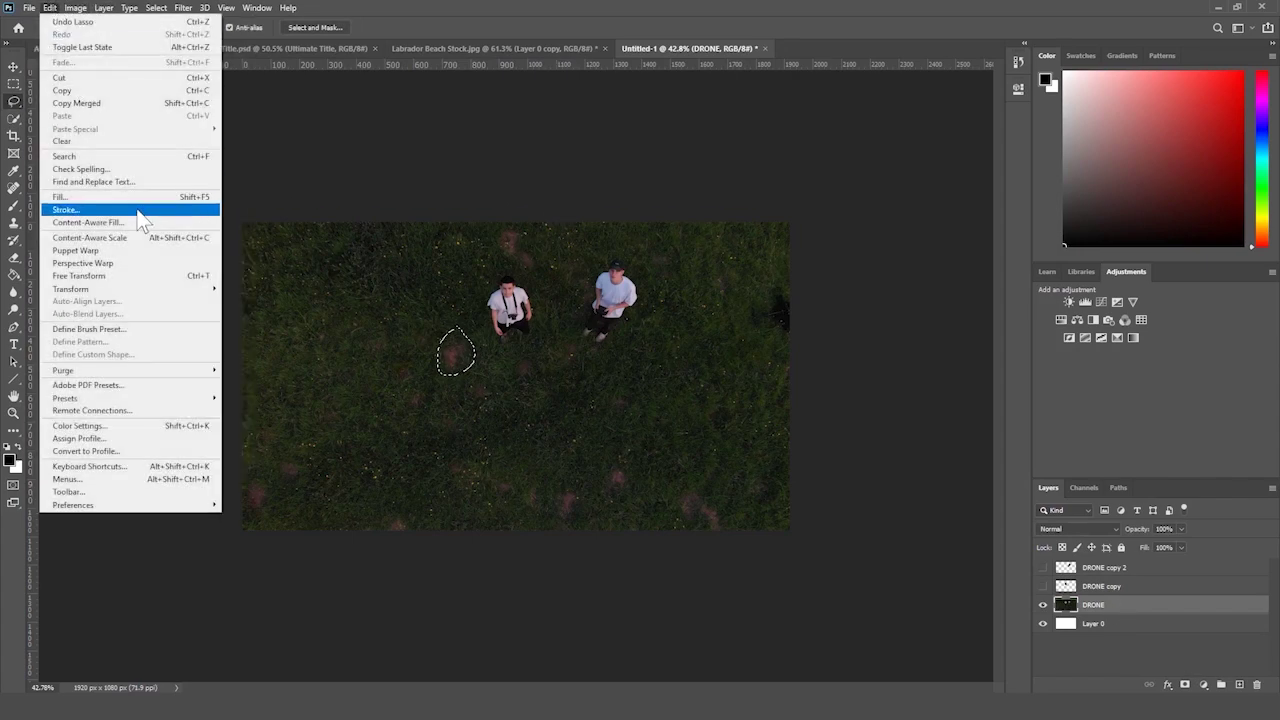
left_click(136, 218)
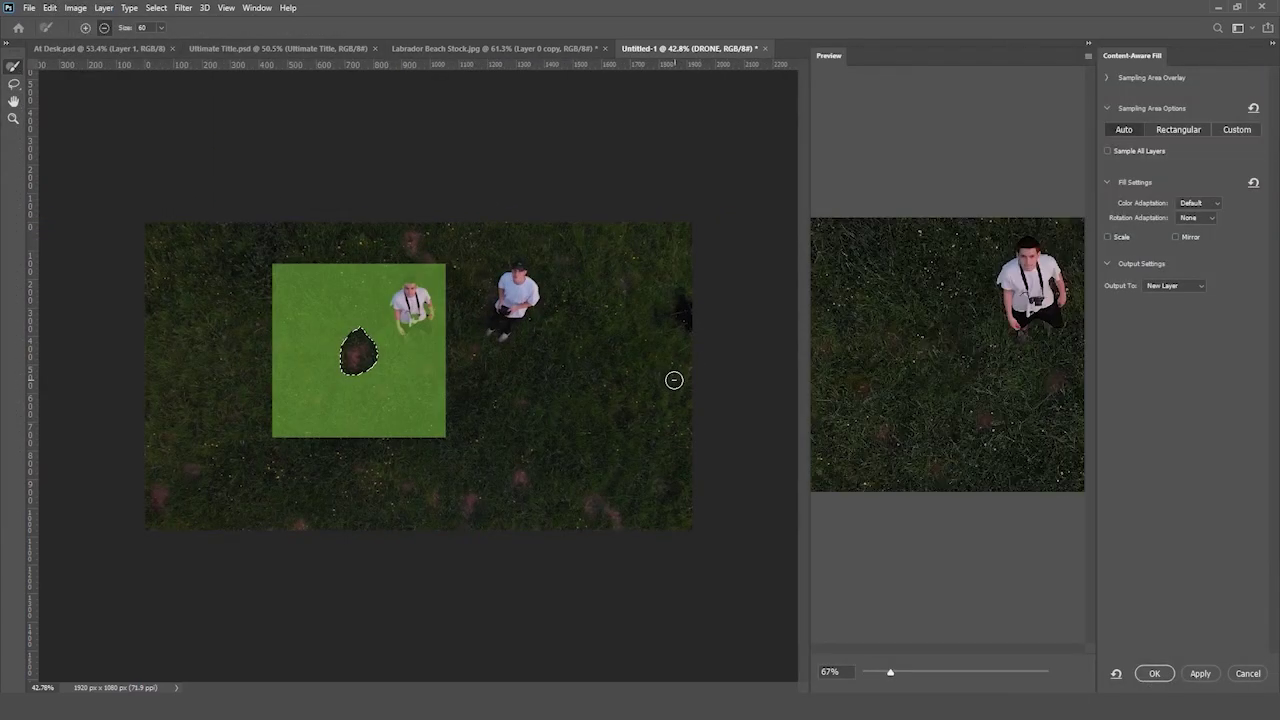
key("Return")
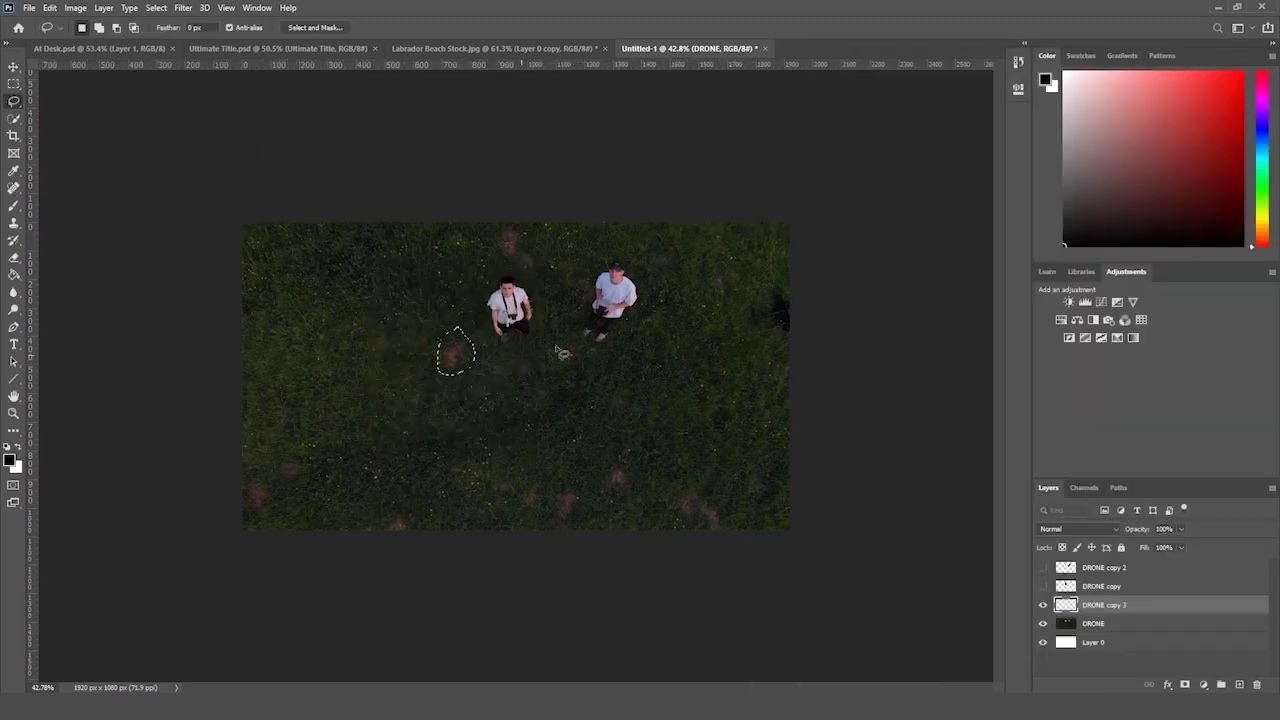
- Deselect and toggle the fill layer's visibility to compare before and after
key("ctrl+d")
left_click(14, 84)
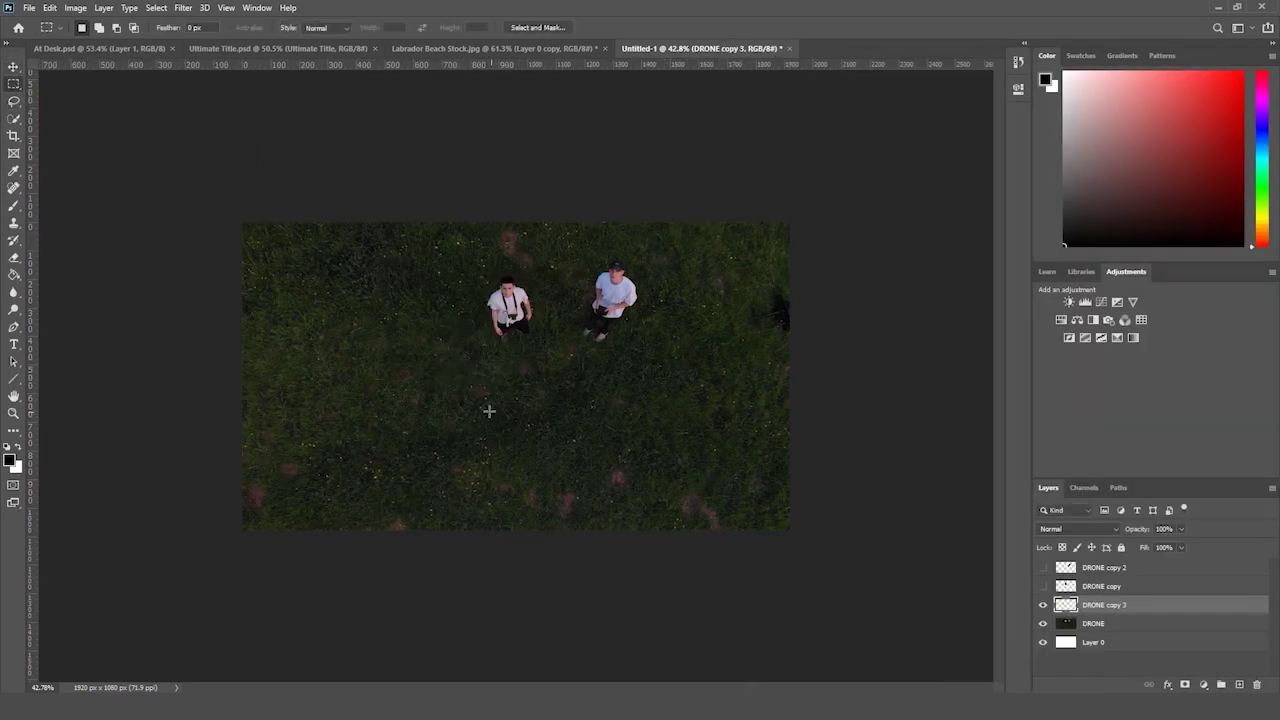
left_click(1041, 606)
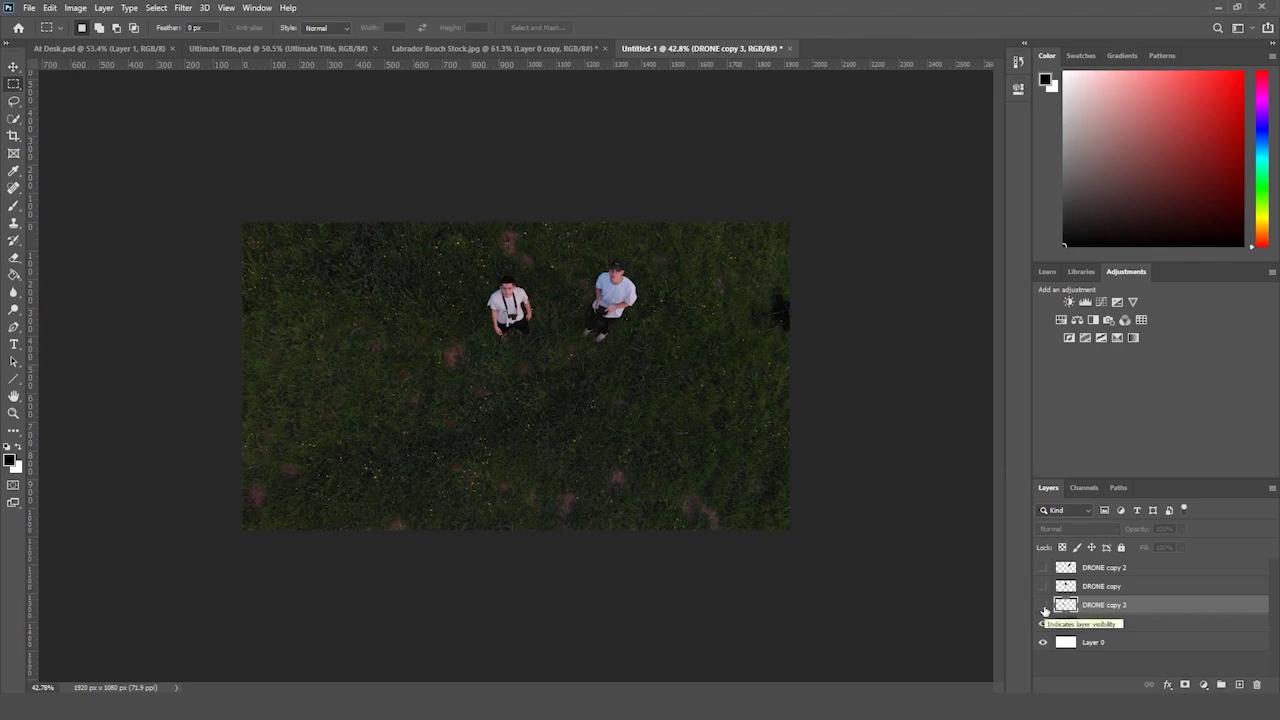
left_click(1044, 606)
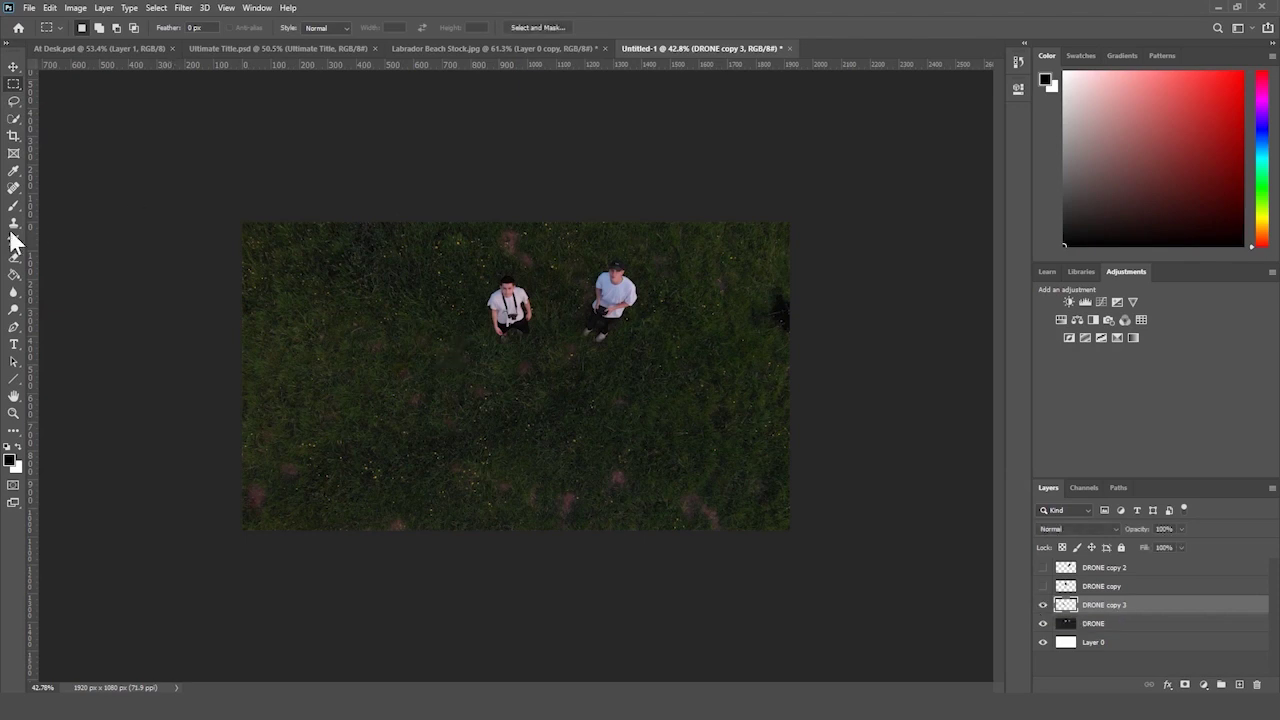
- Content-Aware Fill the dirt patch above the men onto new layer DRONE copy 4
left_click(14, 102)
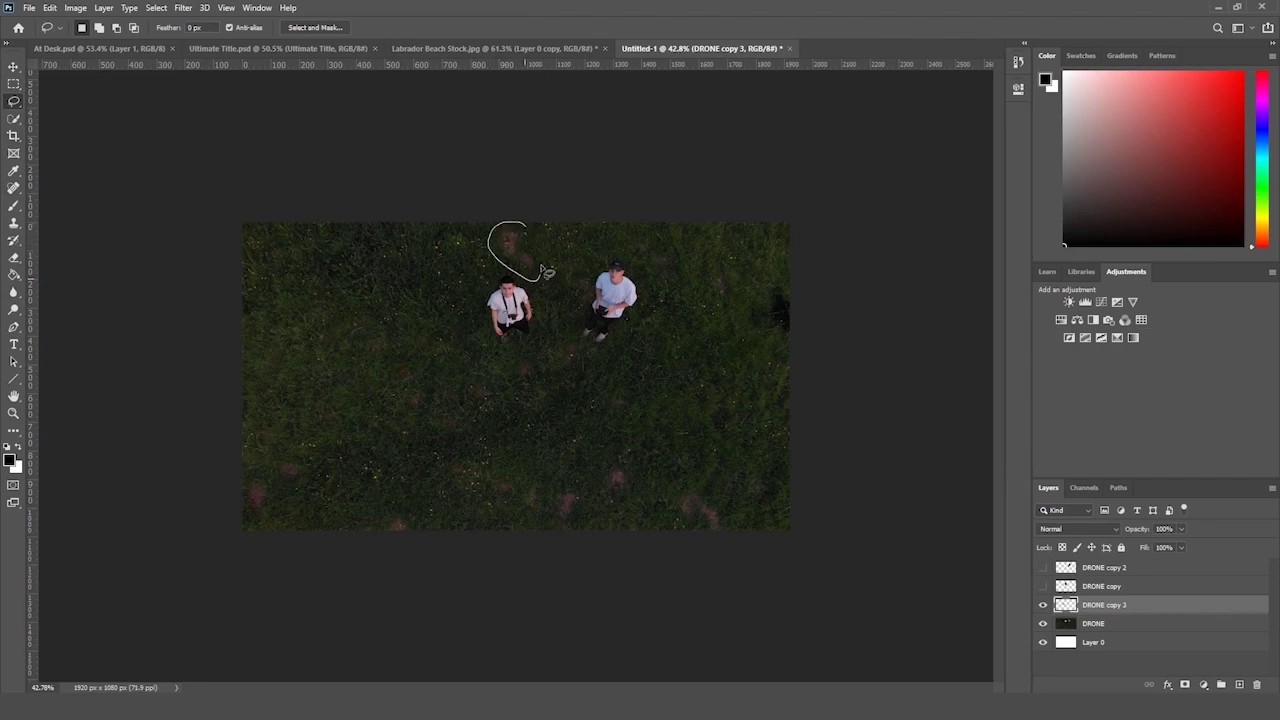
left_click(50, 7)
left_click(116, 218)
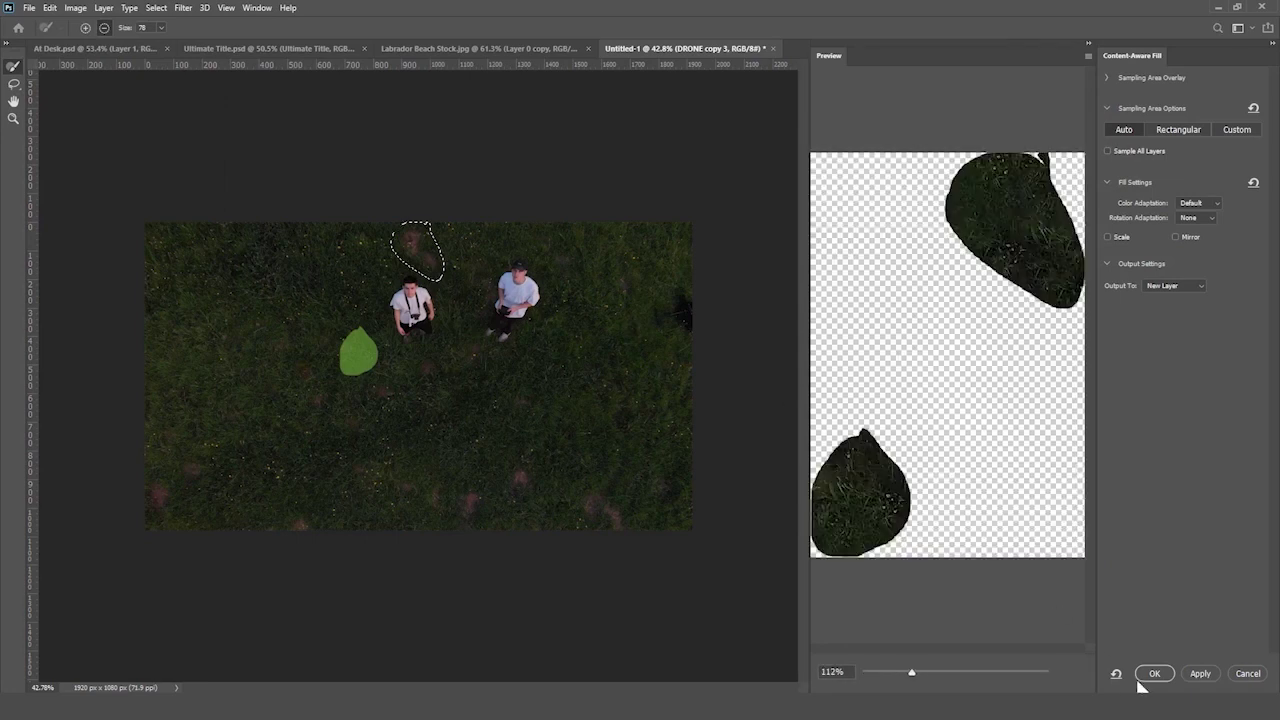
left_click(1150, 676)
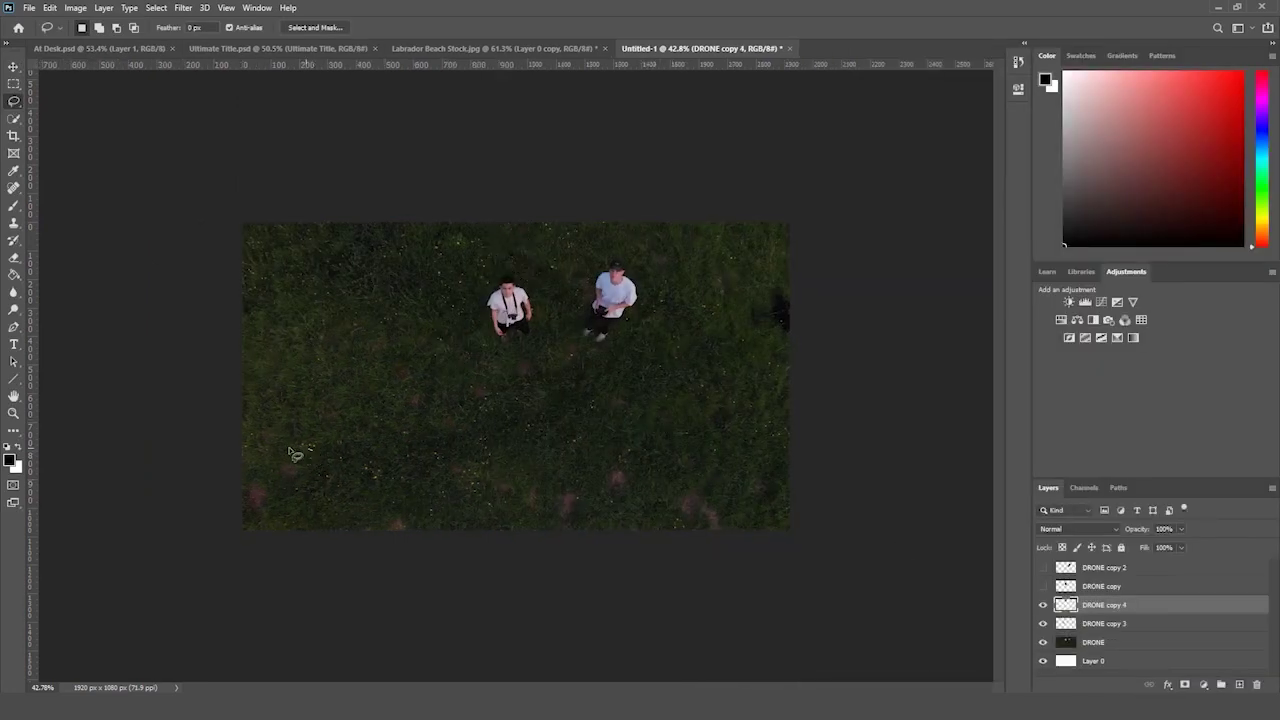
- Content-Aware Fill the bottom-left corner dirt patch onto a new layer
left_click_drag(330, 452, 313, 435)
left_click(50, 7)
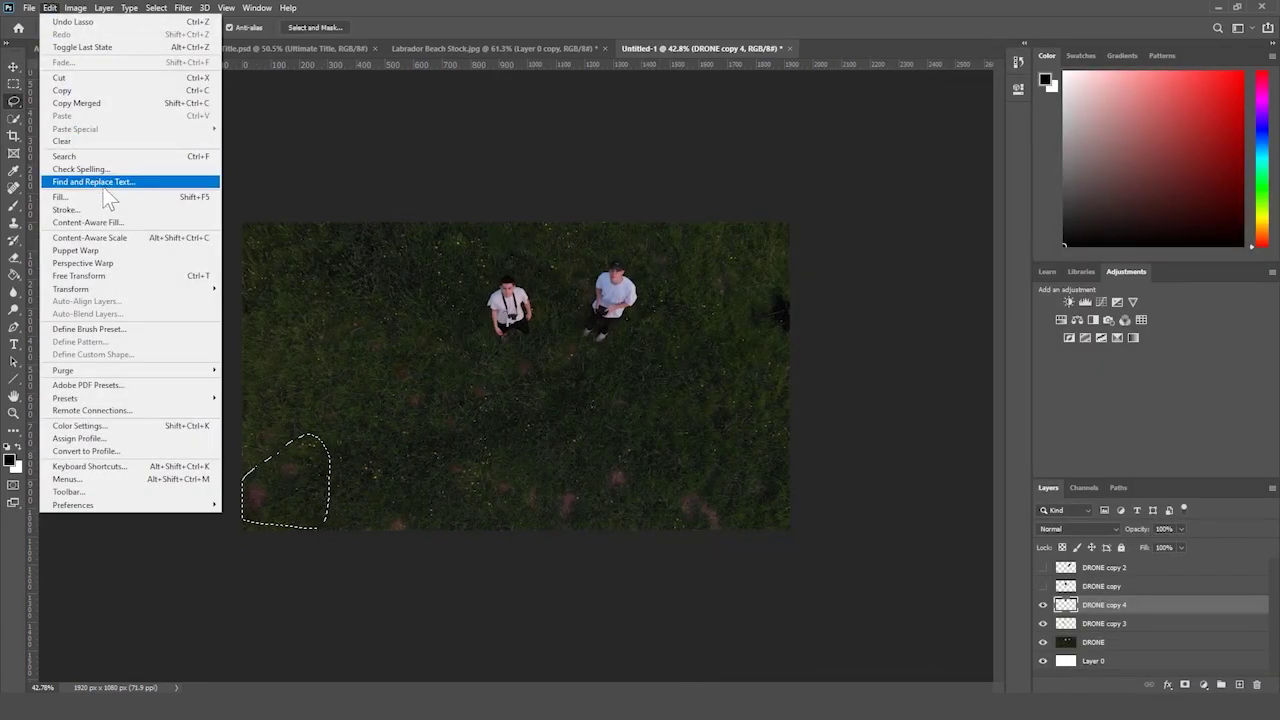
left_click(122, 219)
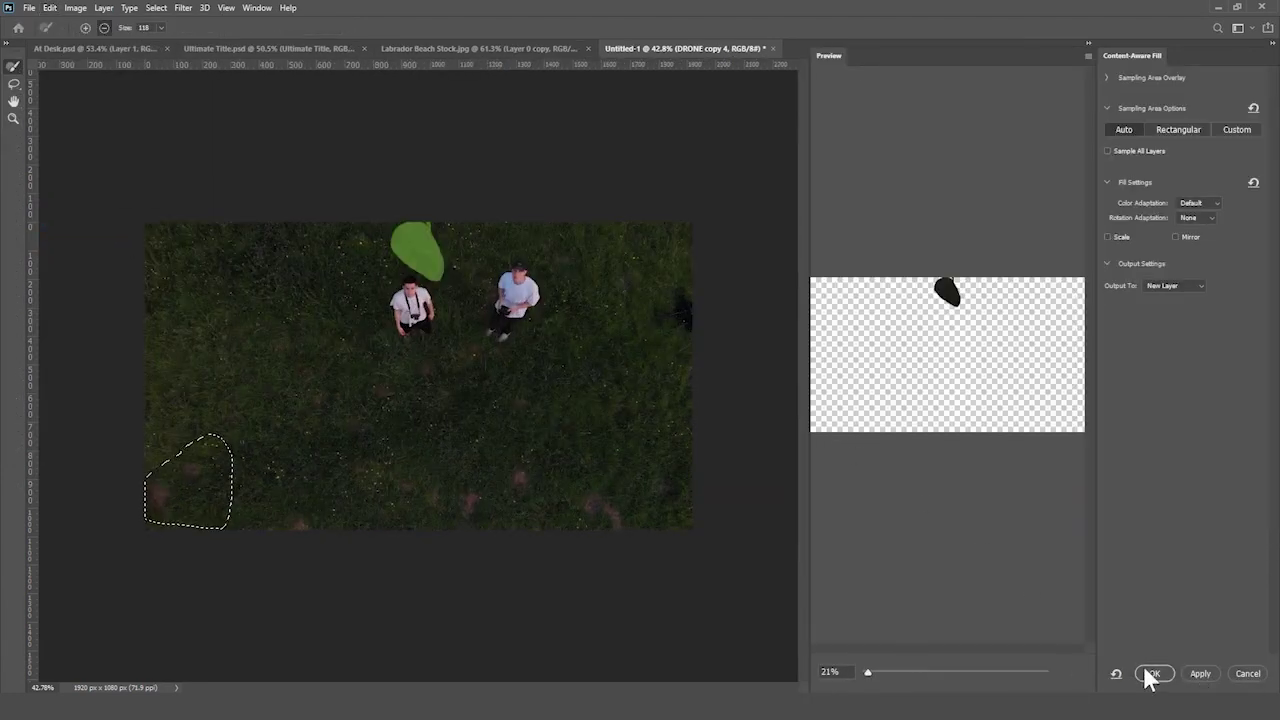
left_click(1153, 676)
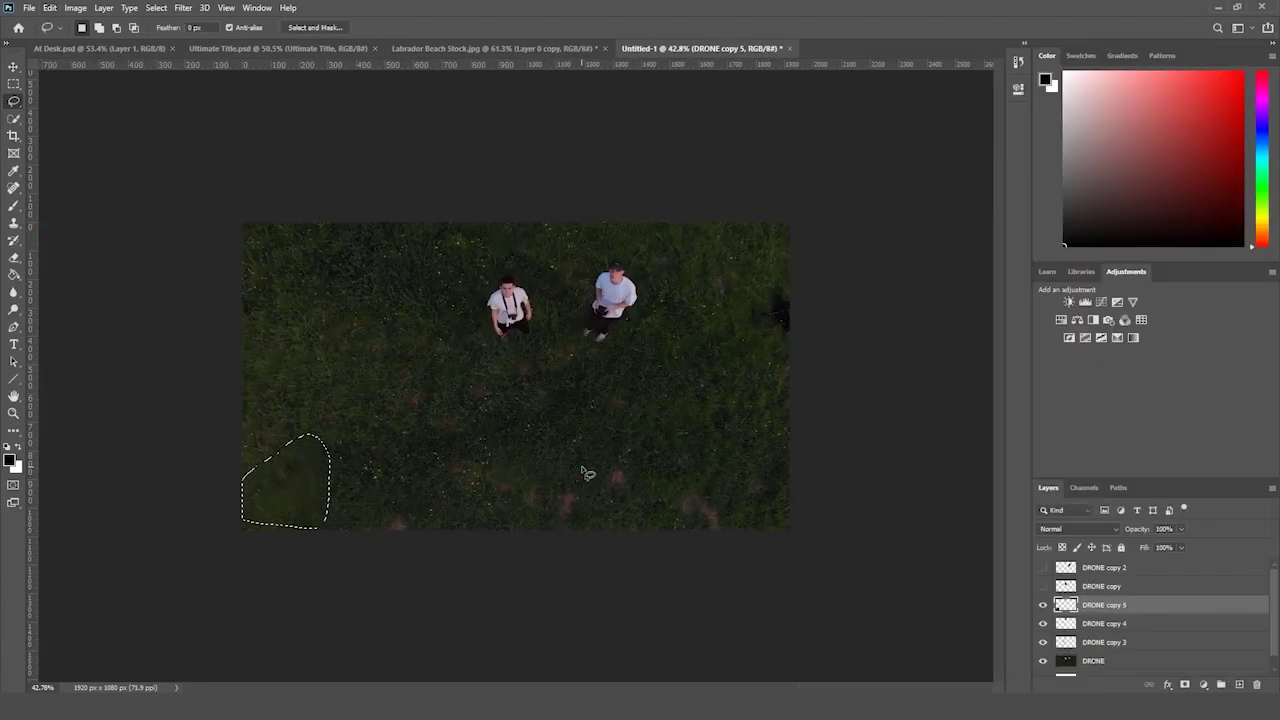
- Lasso the bottom-centre, bottom-right, left-edge, left-of-centre and below-the-men patches together and Content-Aware Fill them
left_click_drag(598, 493, 598, 493)
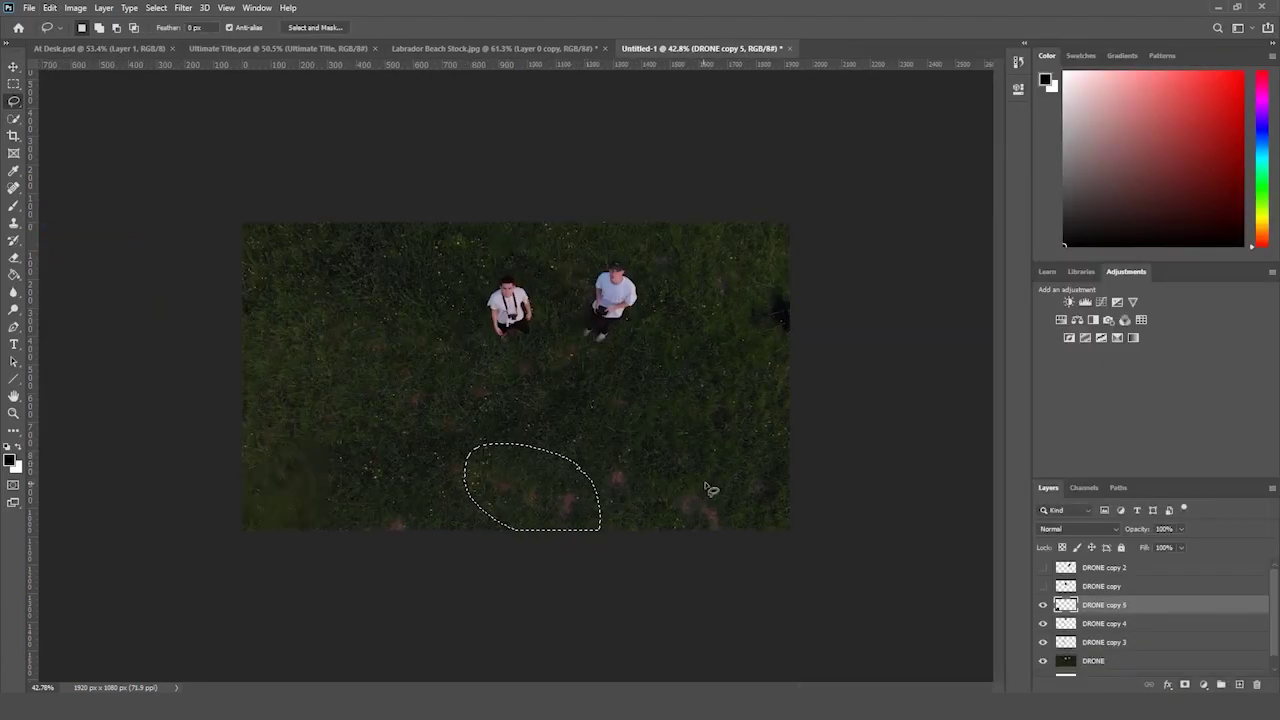
left_click_drag(705, 480, 706, 480)
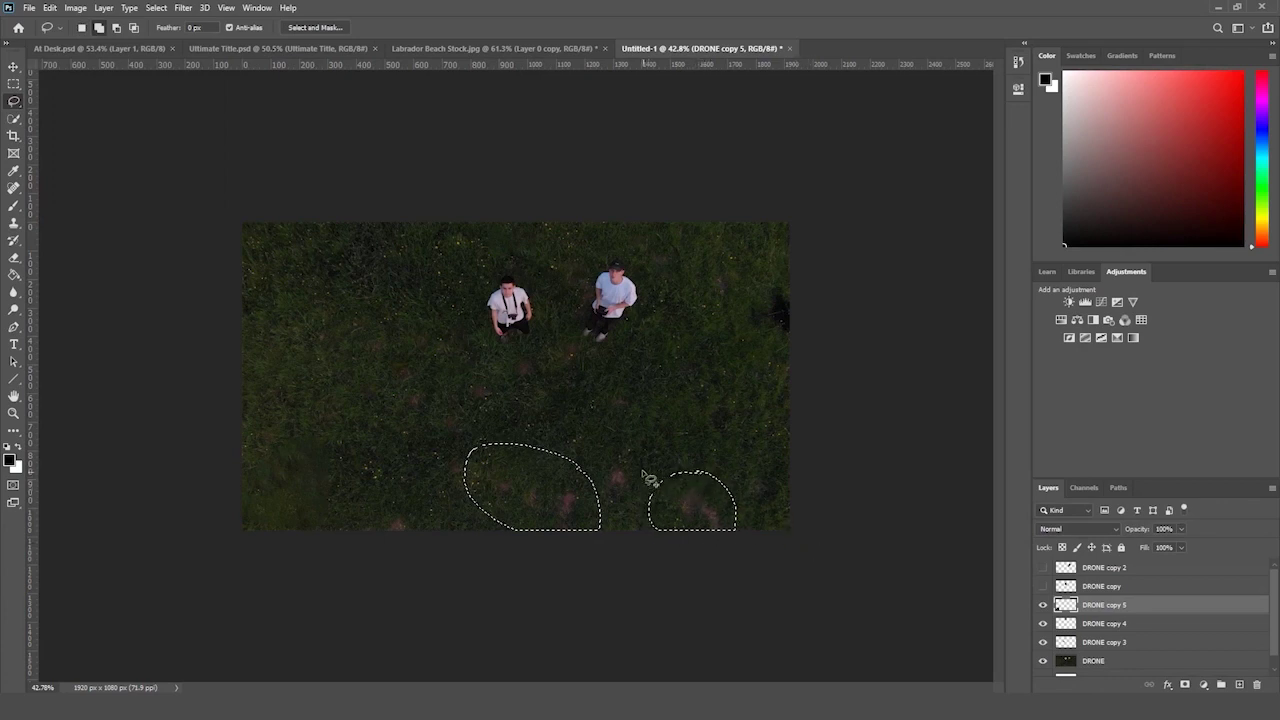
left_click_drag(596, 490, 594, 488)
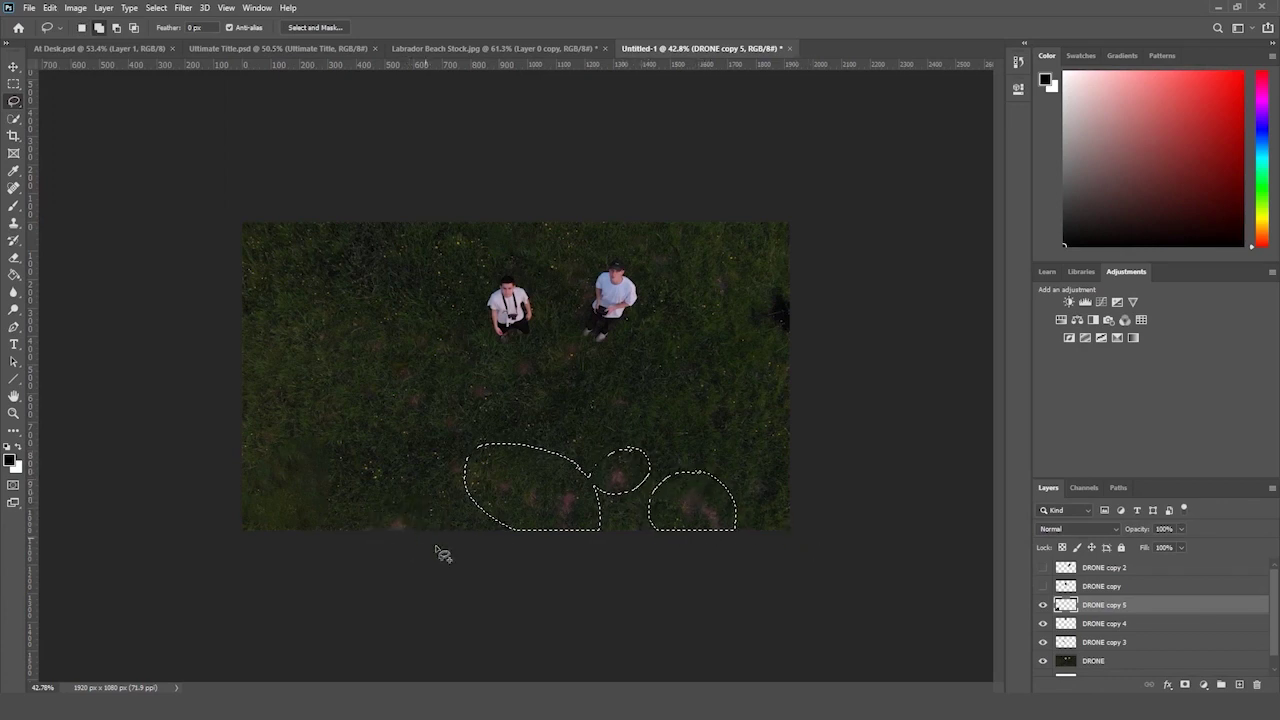
left_click_drag(440, 553, 440, 553)
left_click_drag(434, 400, 436, 395)
left_click_drag(542, 364, 535, 348)
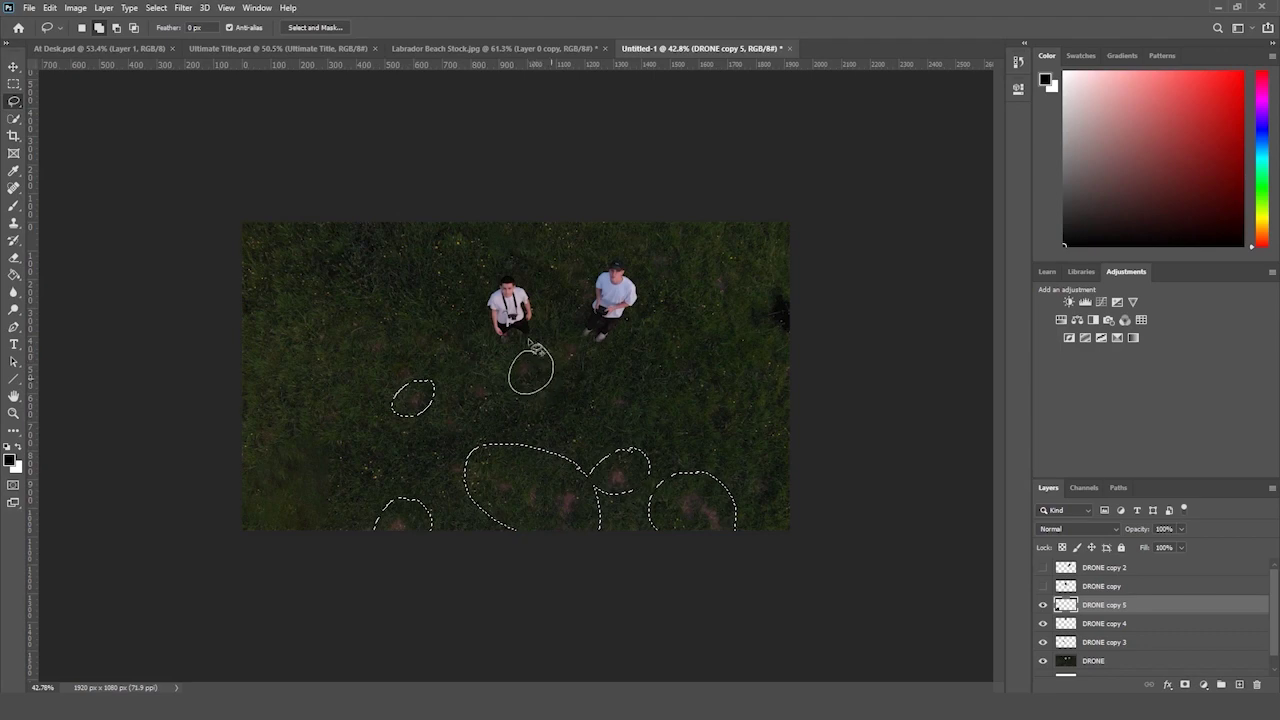
left_click(49, 7)
left_click(95, 221)
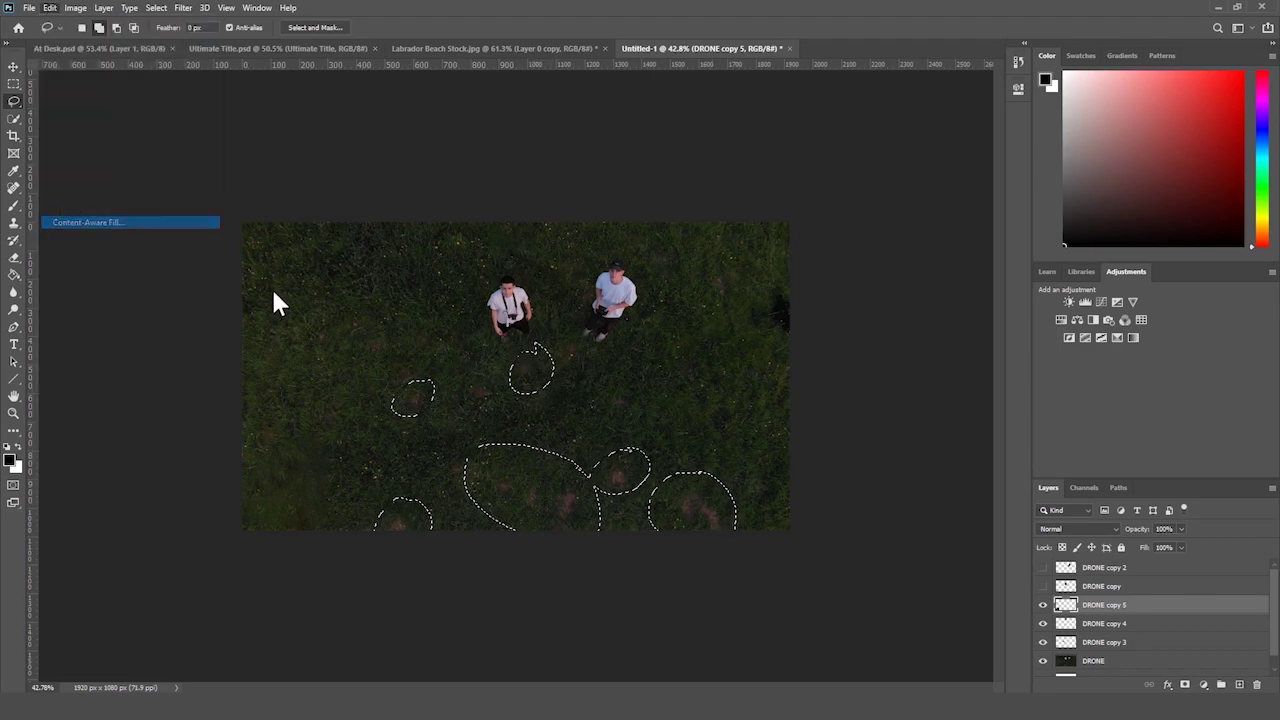
left_click(1154, 673)
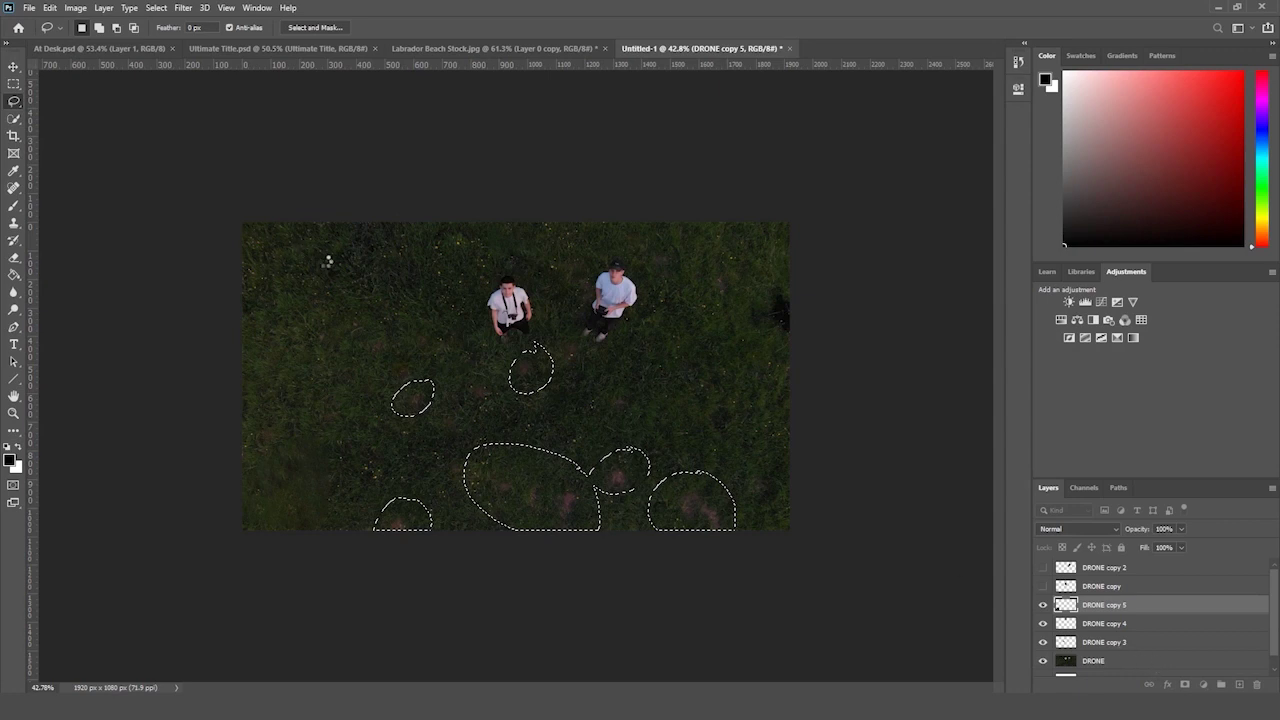
- Deselect and zoom out and in to inspect the patched grass
left_click(14, 84)
left_click(110, 94)
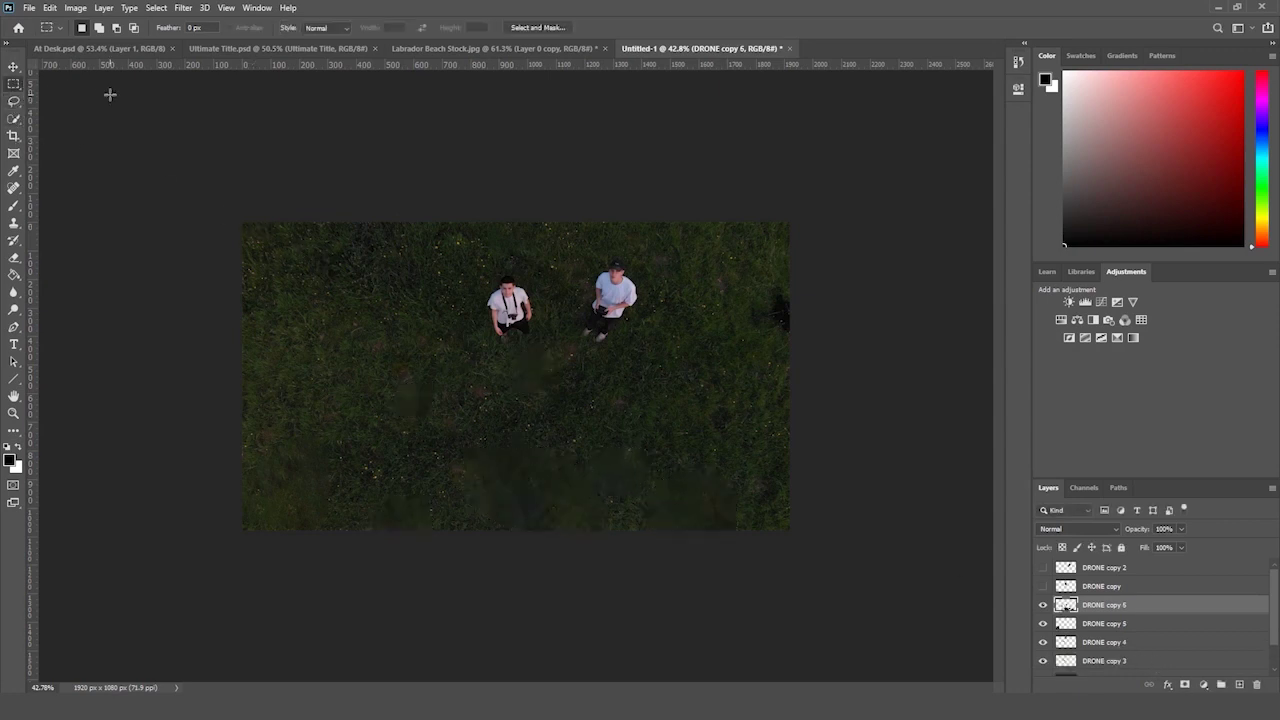
left_click(15, 413)
left_click_drag(155, 412, 142, 420)
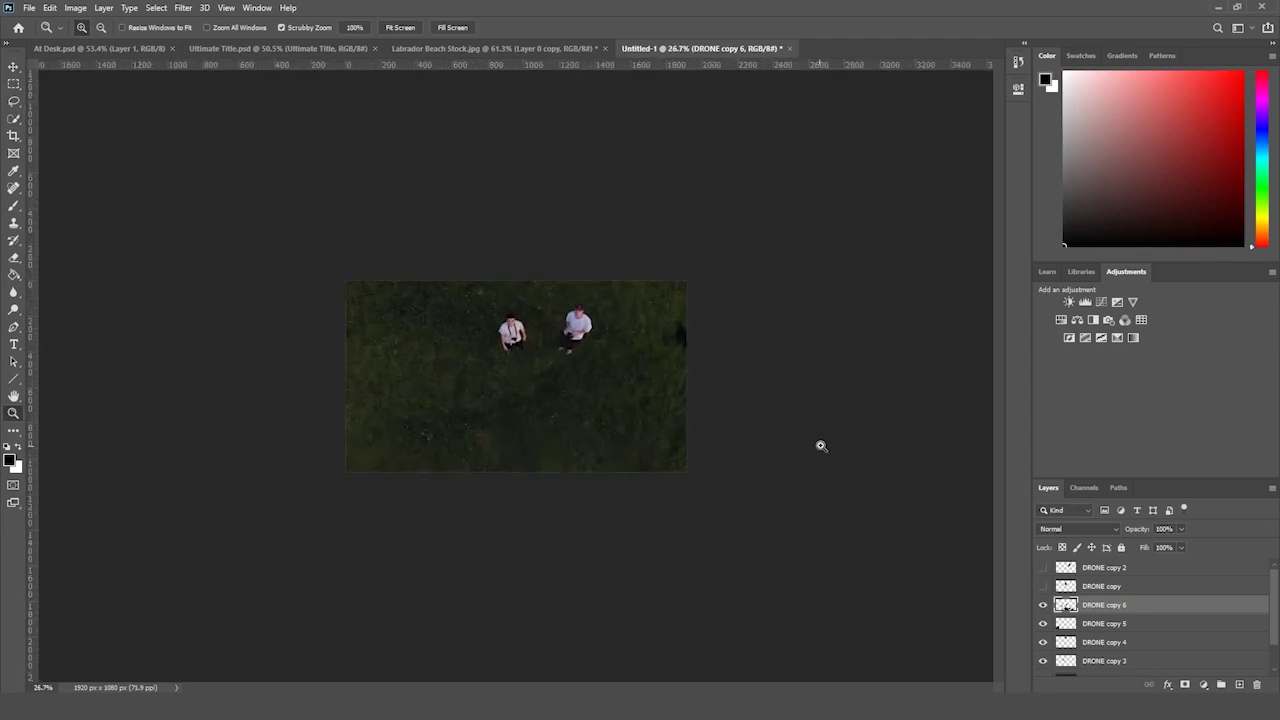
left_click_drag(713, 453, 754, 430)
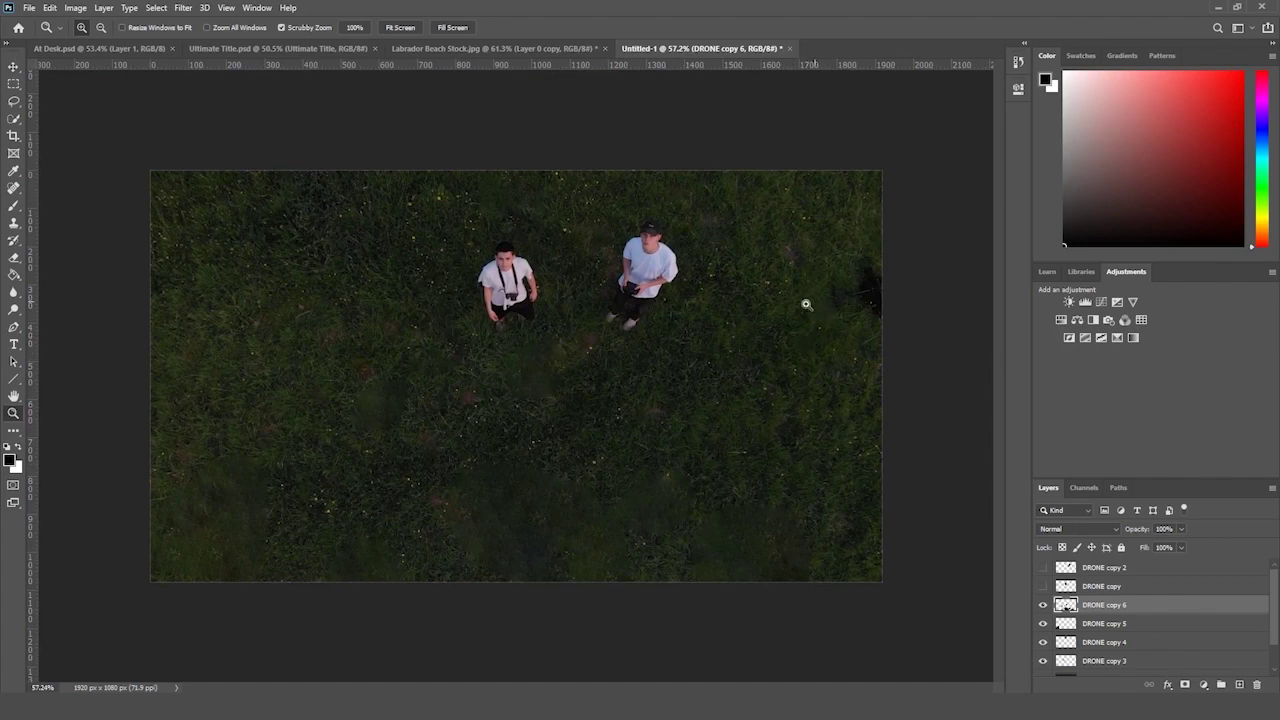
left_click_drag(806, 304, 800, 314)
- Save the document as 'Content Aware Fill Project.psd', accepting the compatibility options
key("ctrl+s")
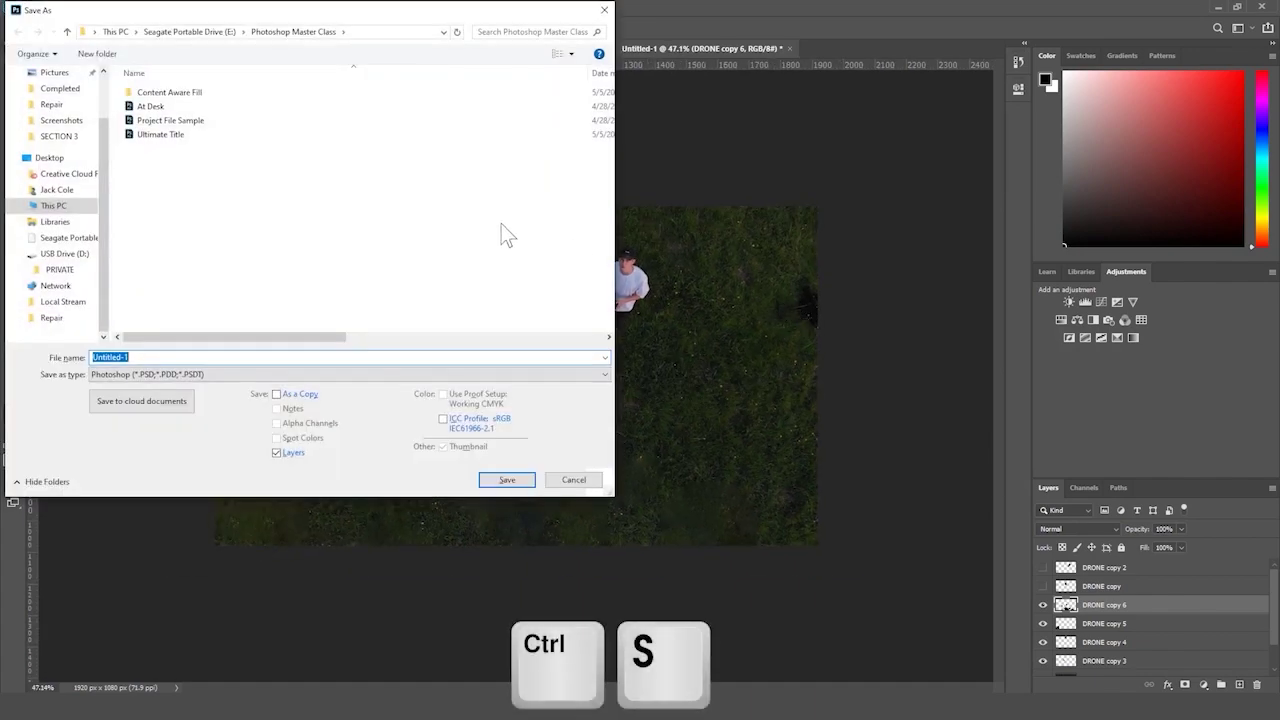
type("Content")
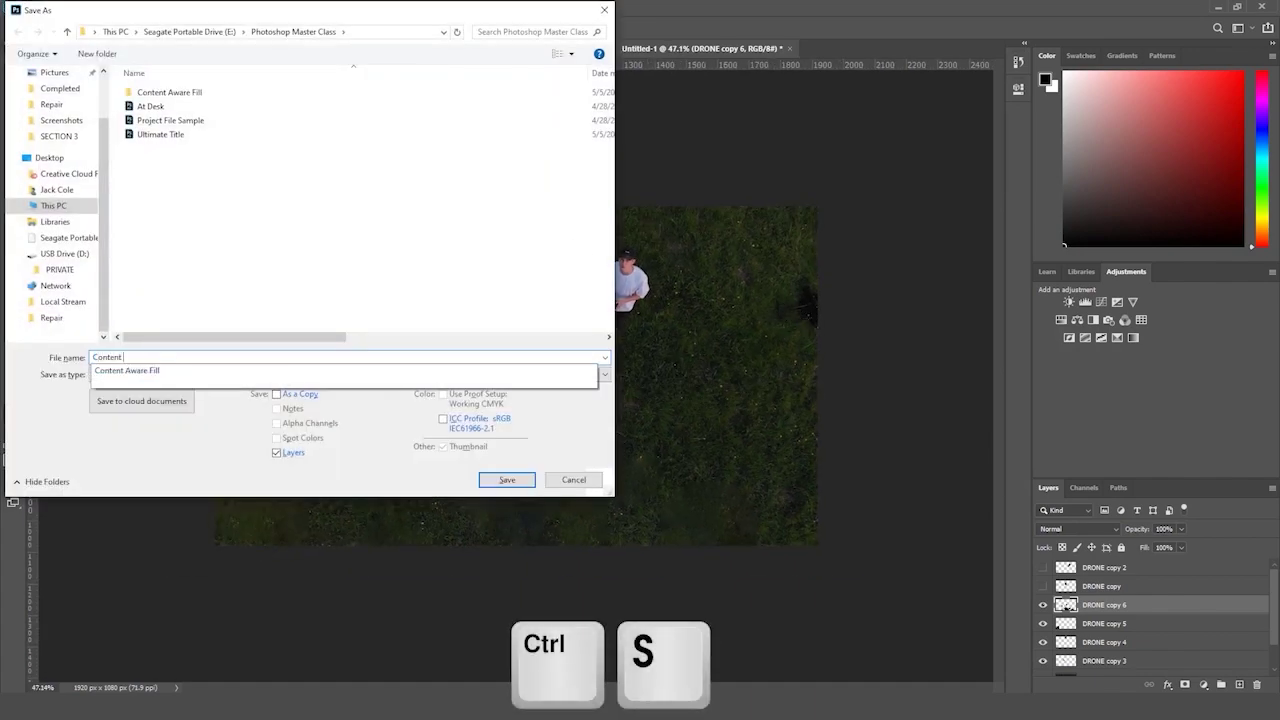
type(" Aware F")
left_click(127, 370)
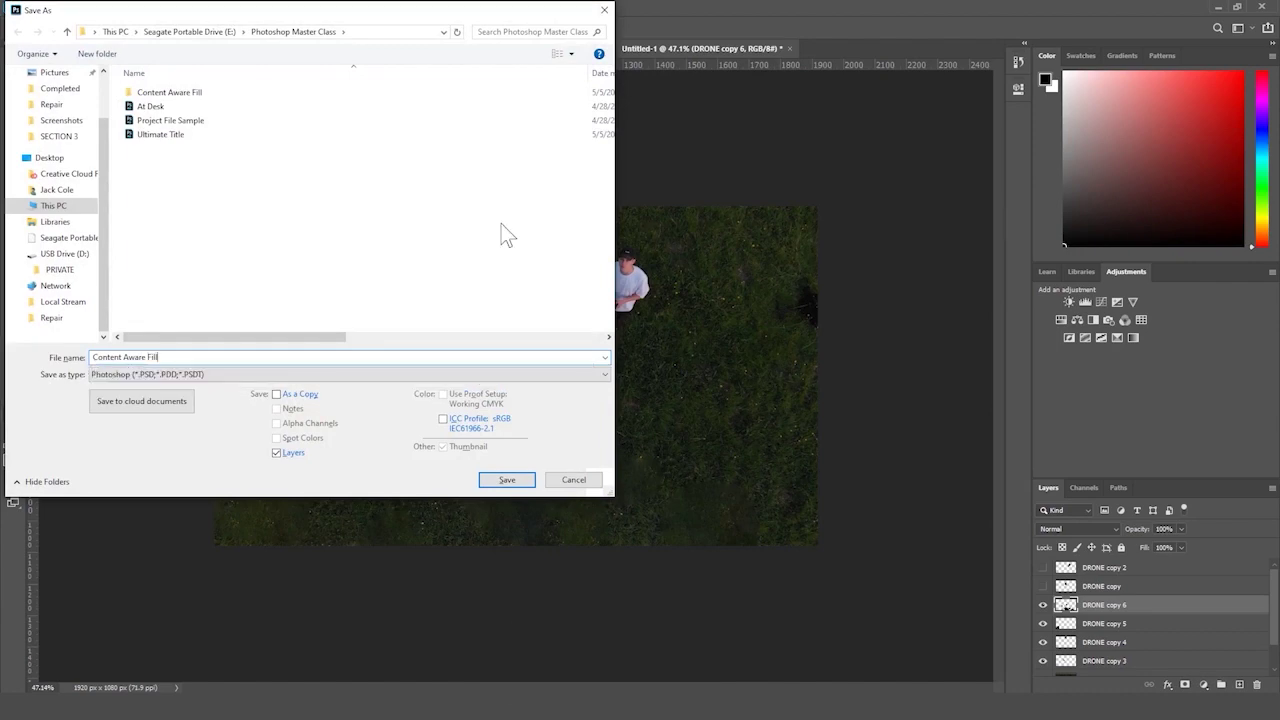
key("Return")
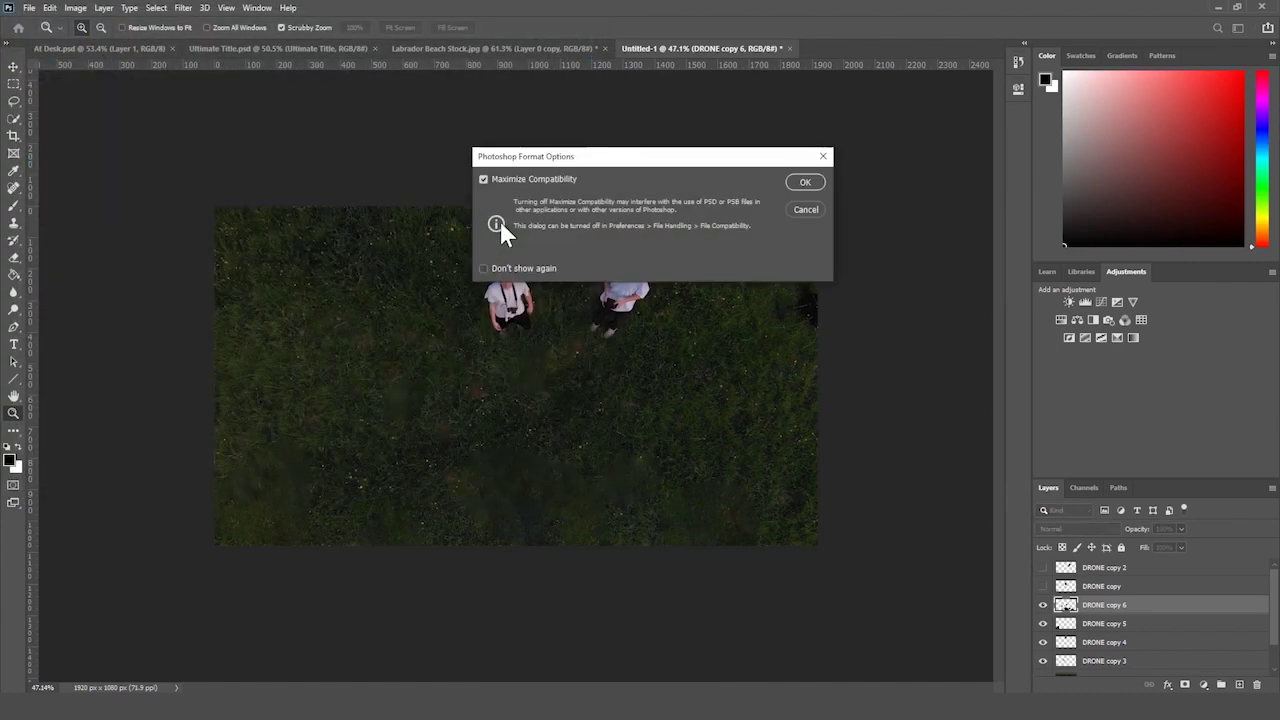
key("Return")
- Drag the Comica0 photo from File Explorer into the document as a placed layer
key("alt+Tab")
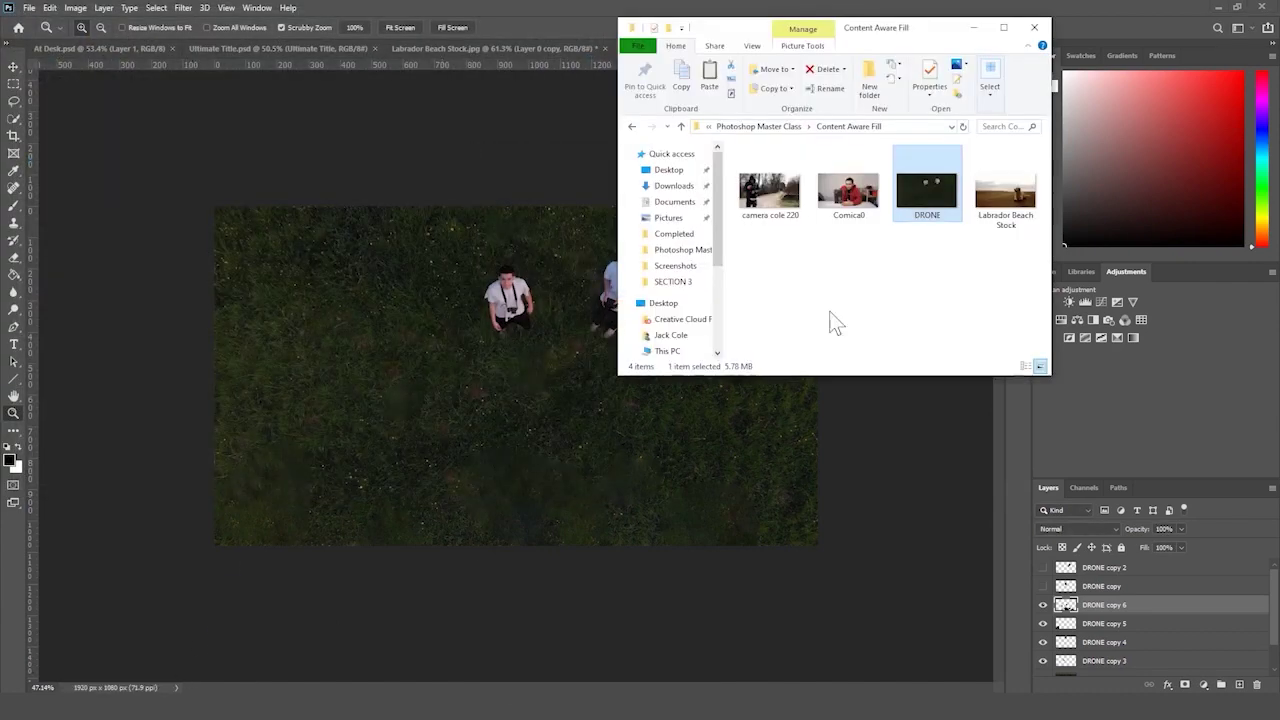
left_click_drag(848, 192, 394, 360)
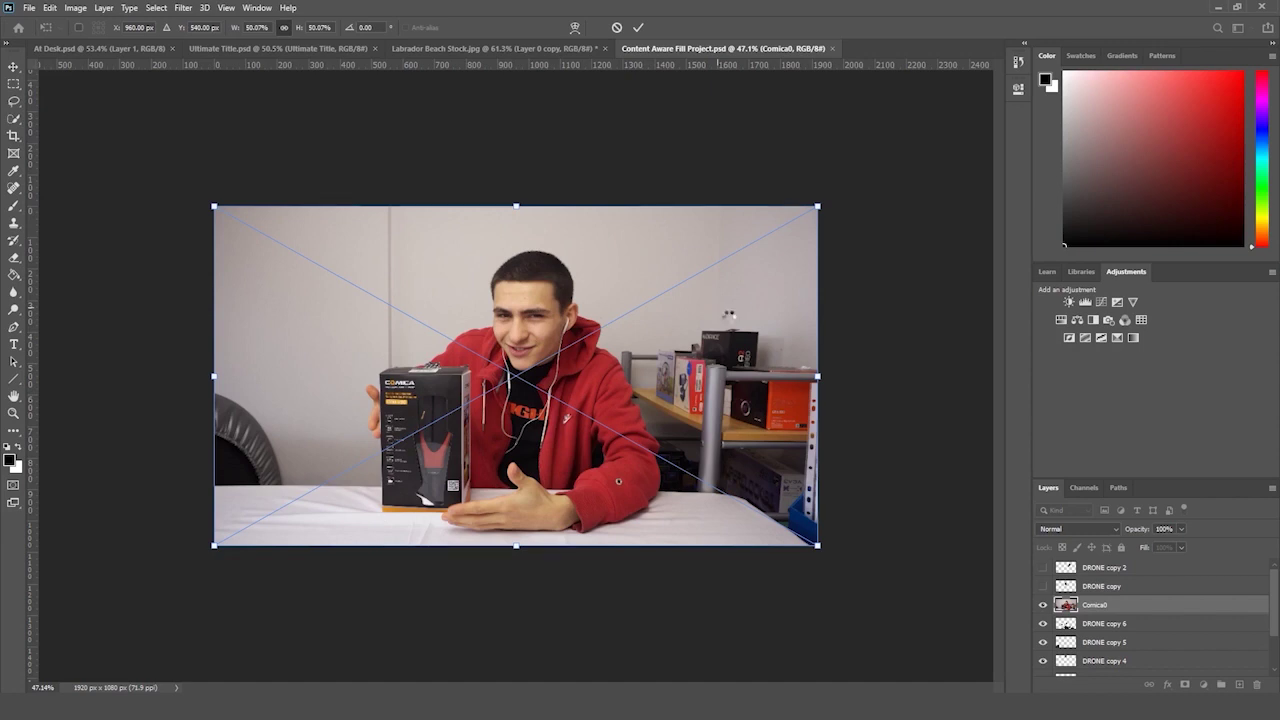
key("Return")
- Move the Comica0 layer to the top of the layer stack
key("z")
left_click_drag(729, 314, 749, 315)
left_click(14, 119)
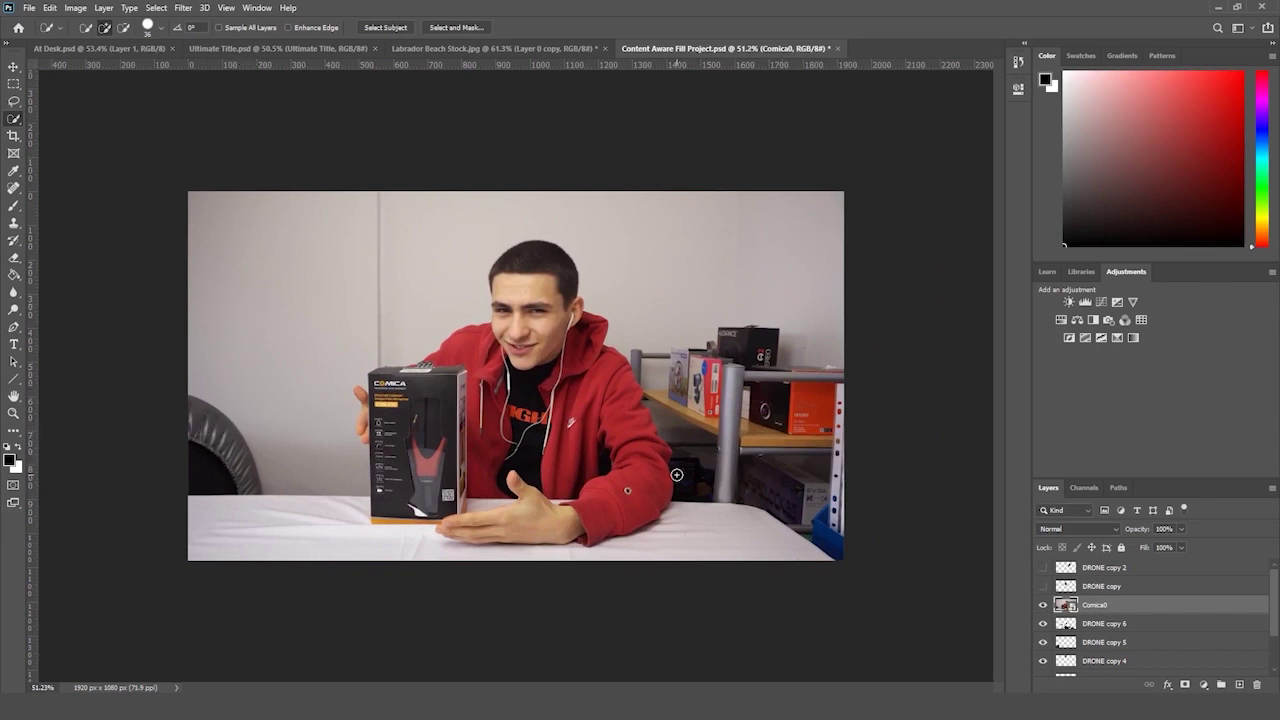
left_click_drag(1133, 605, 1128, 566)
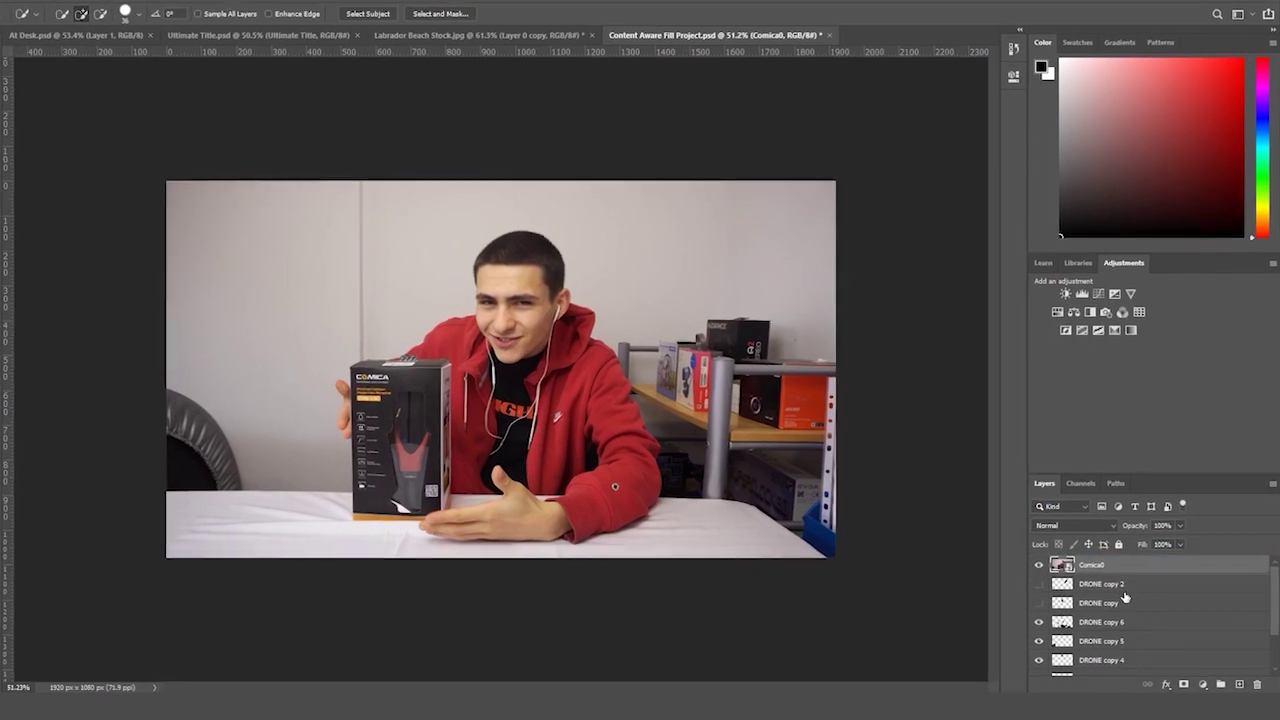
scroll(1121, 600, "down", 3)
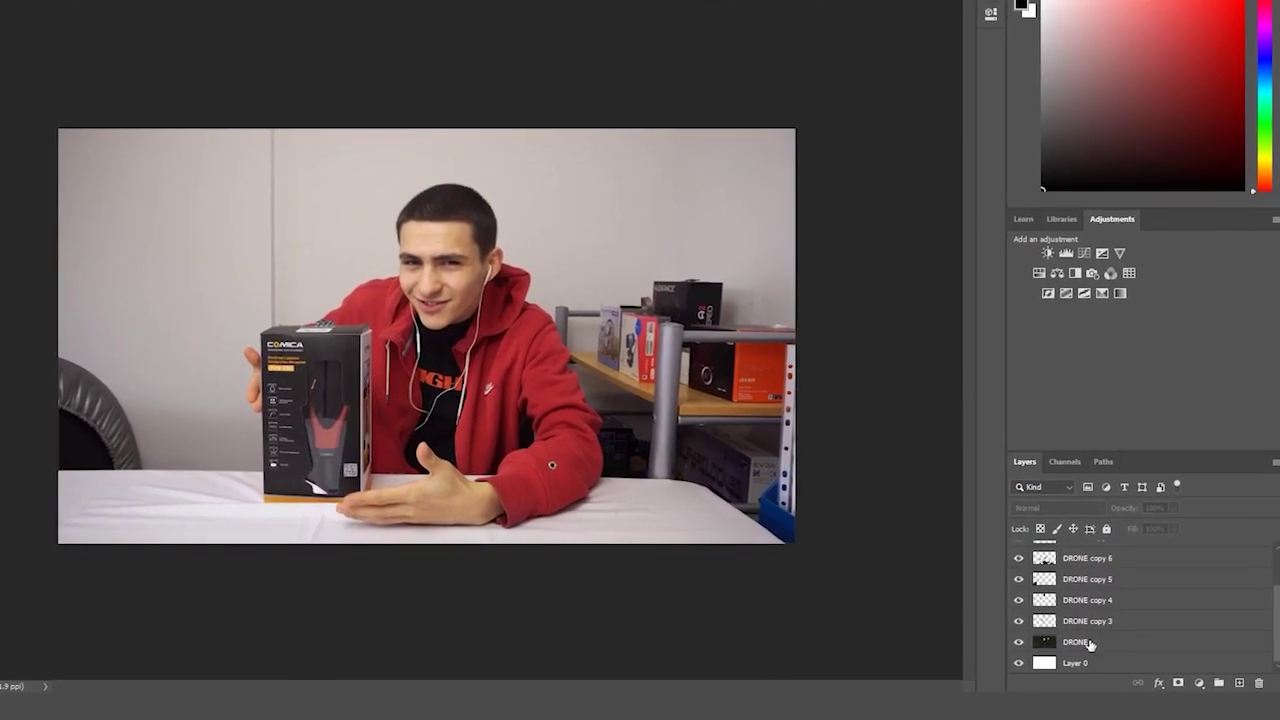
- Gather all the DRONE layers into a group named 'DRONE'
left_click(1090, 643, "shift")
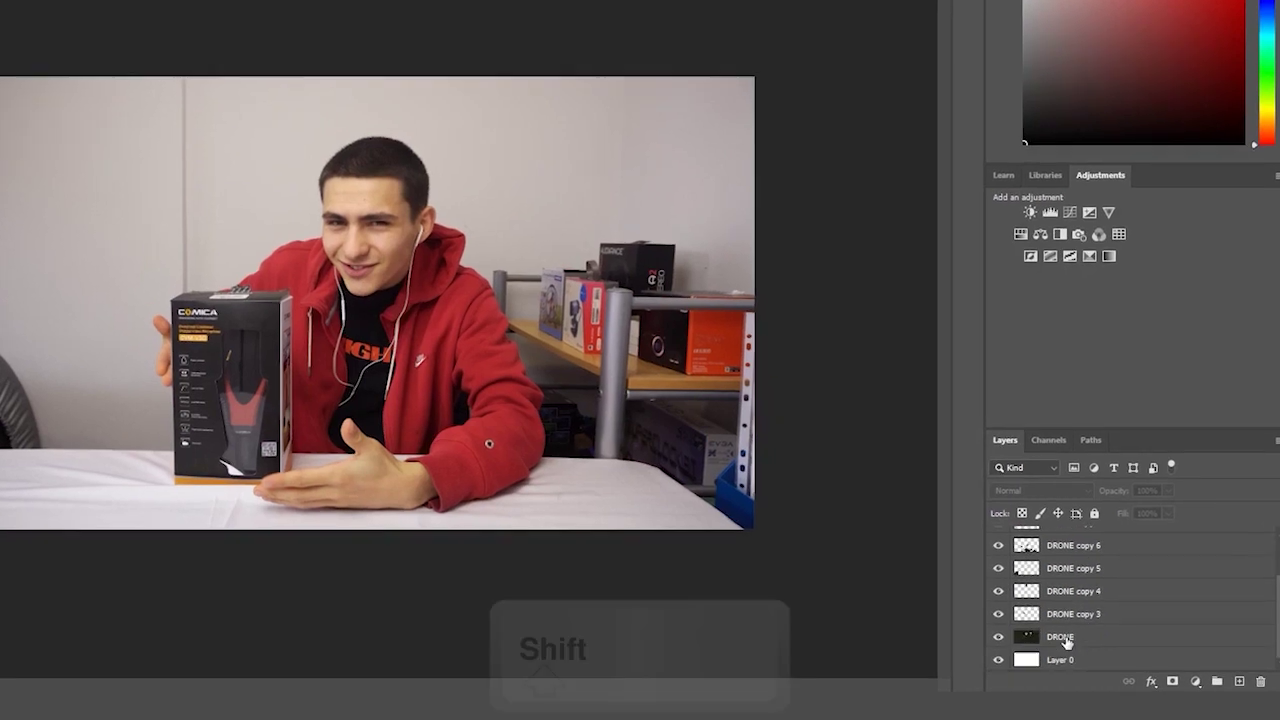
left_click_drag(1078, 640, 1216, 681)
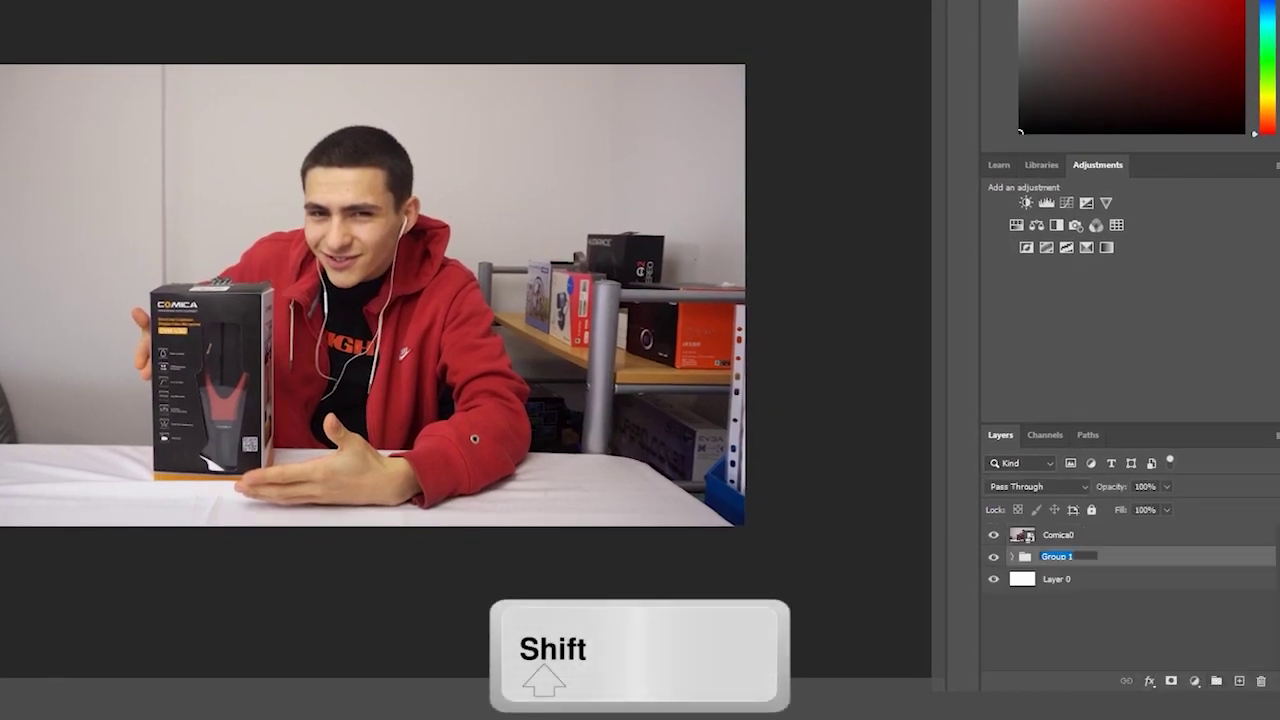
type("DRONE")
left_click(1066, 605)
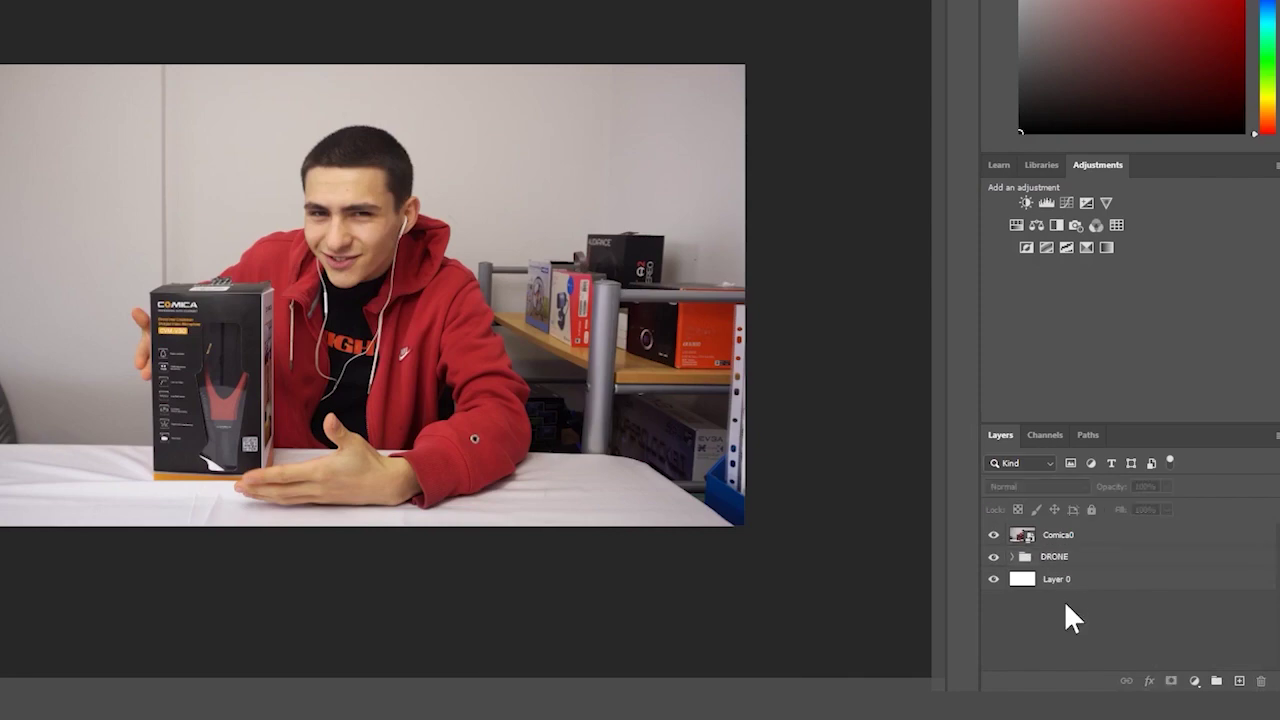
- Delete the empty Layer 0 and select the Comica0 layer
left_click(1050, 590)
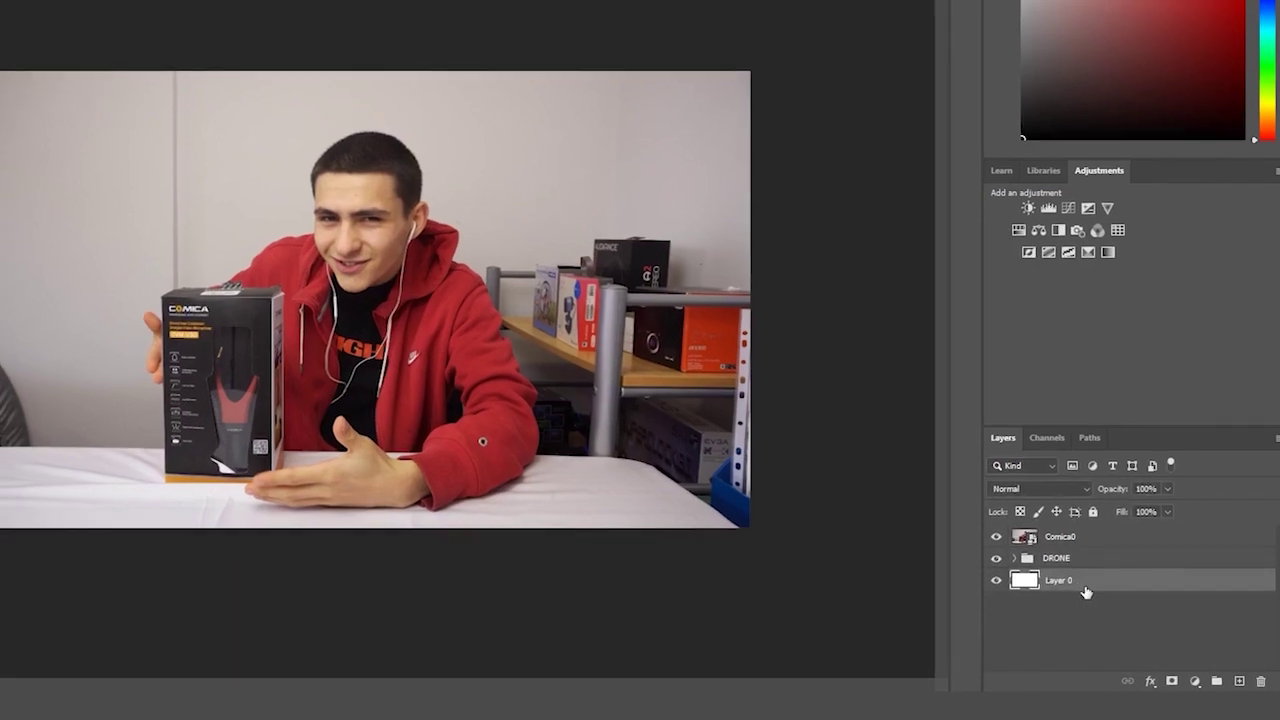
key("Delete")
left_click(1078, 543)
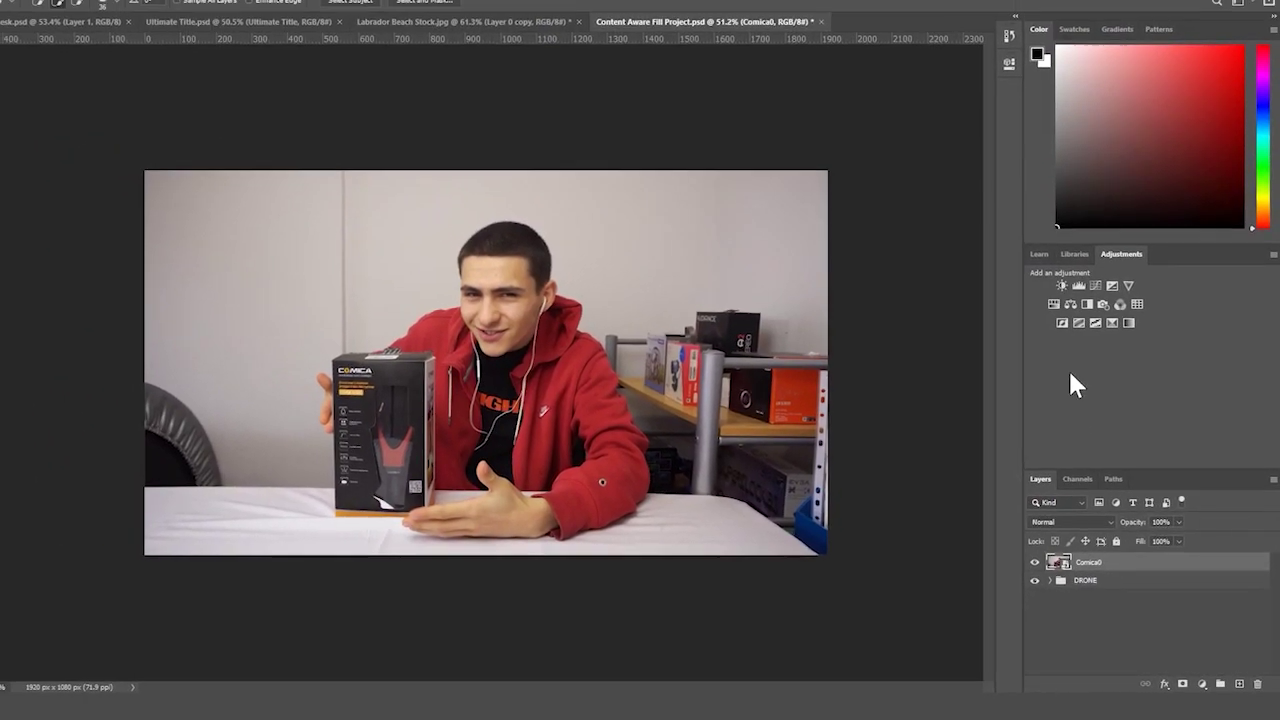
right_click(4, 116)
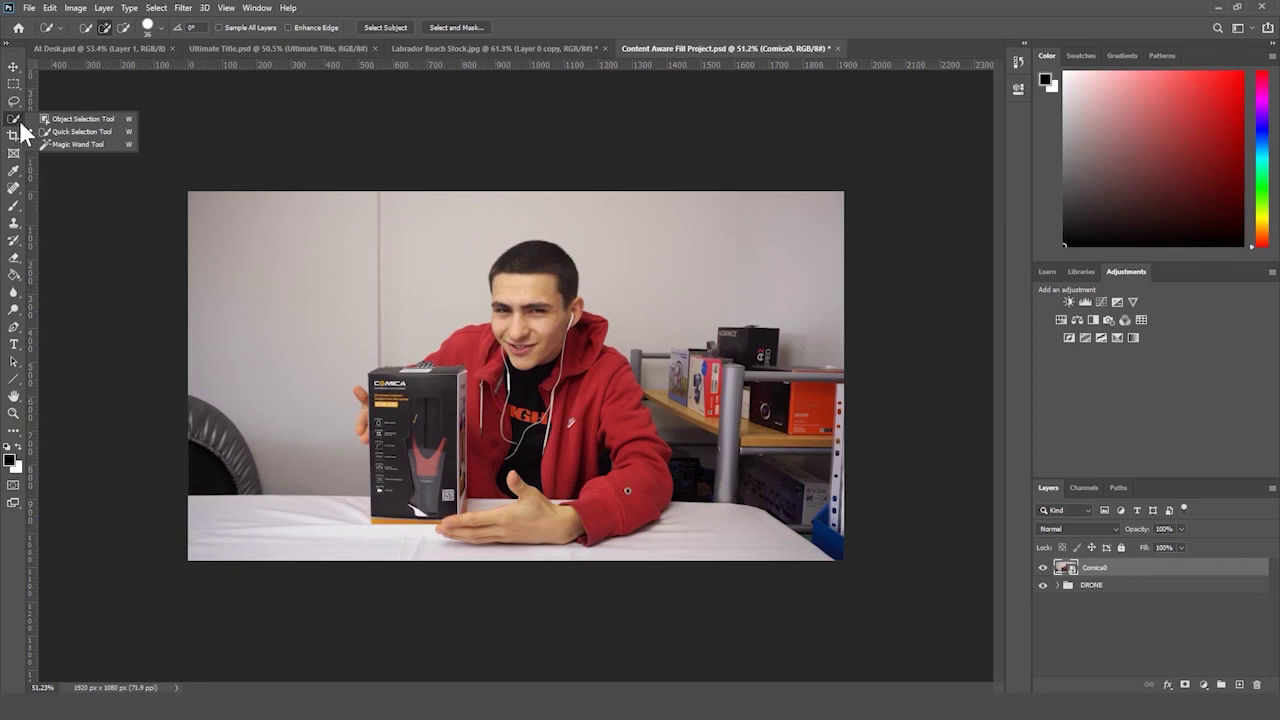
- Quick-select the shelf and boxes to the right of the man
left_click(62, 132)
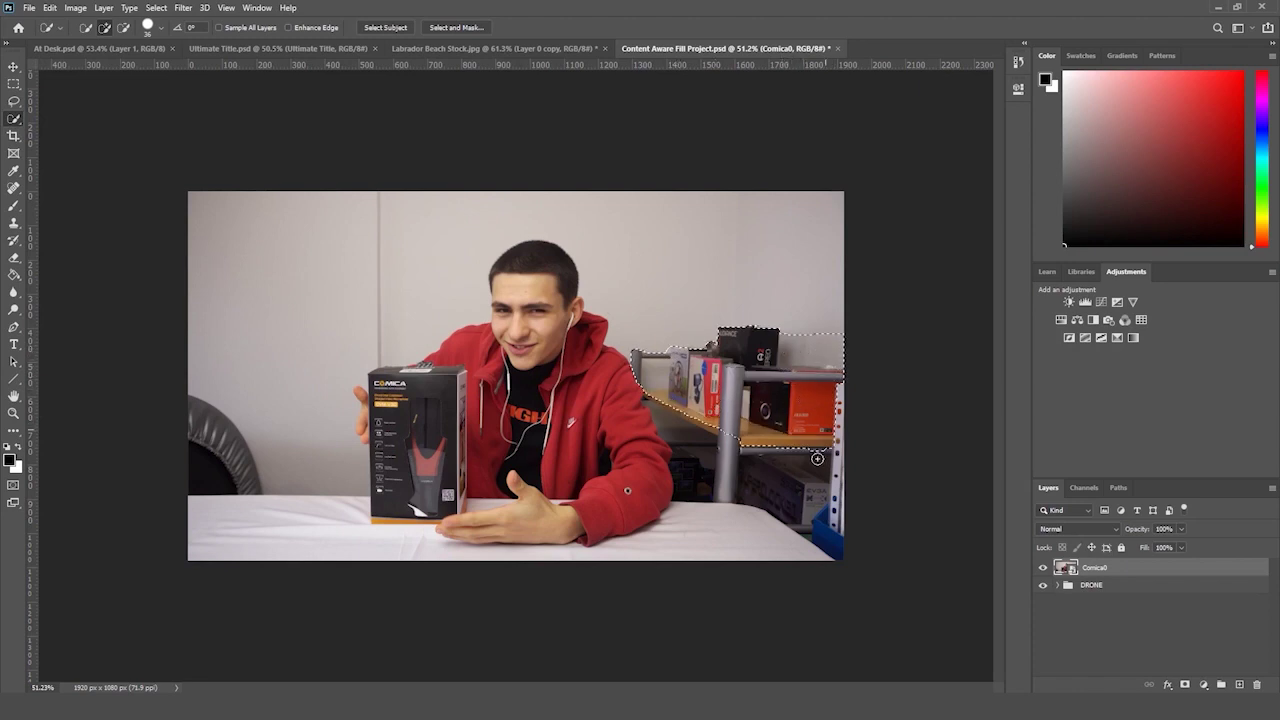
mouse_move(817, 458)
left_mouse_down()
mouse_move(816, 499)
mouse_move(789, 478)
left_mouse_up()
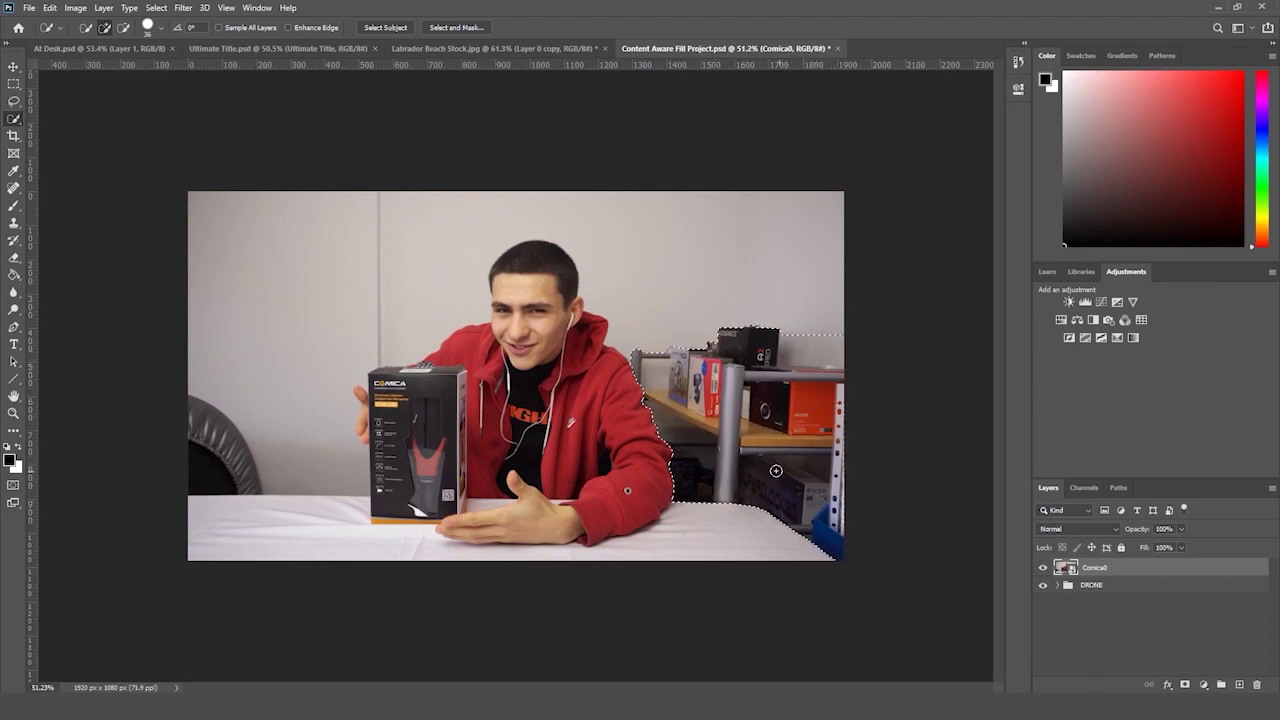
left_click(50, 8)
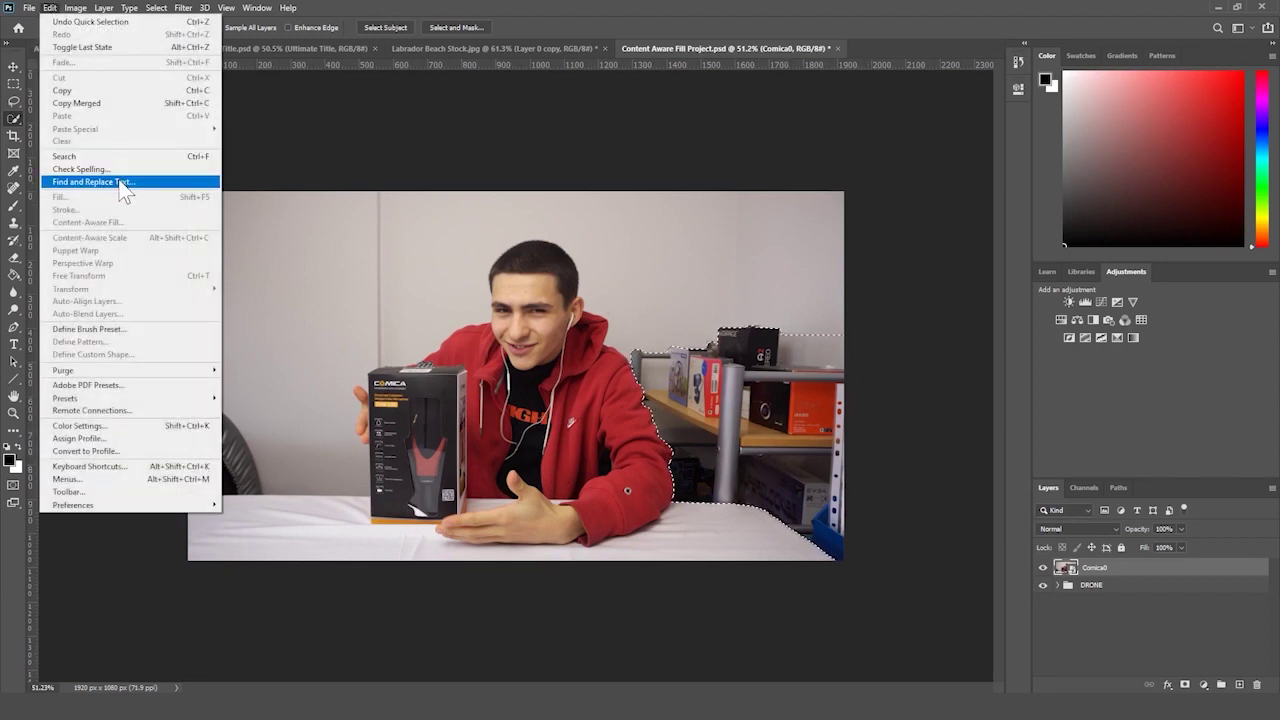
left_click(1067, 574)
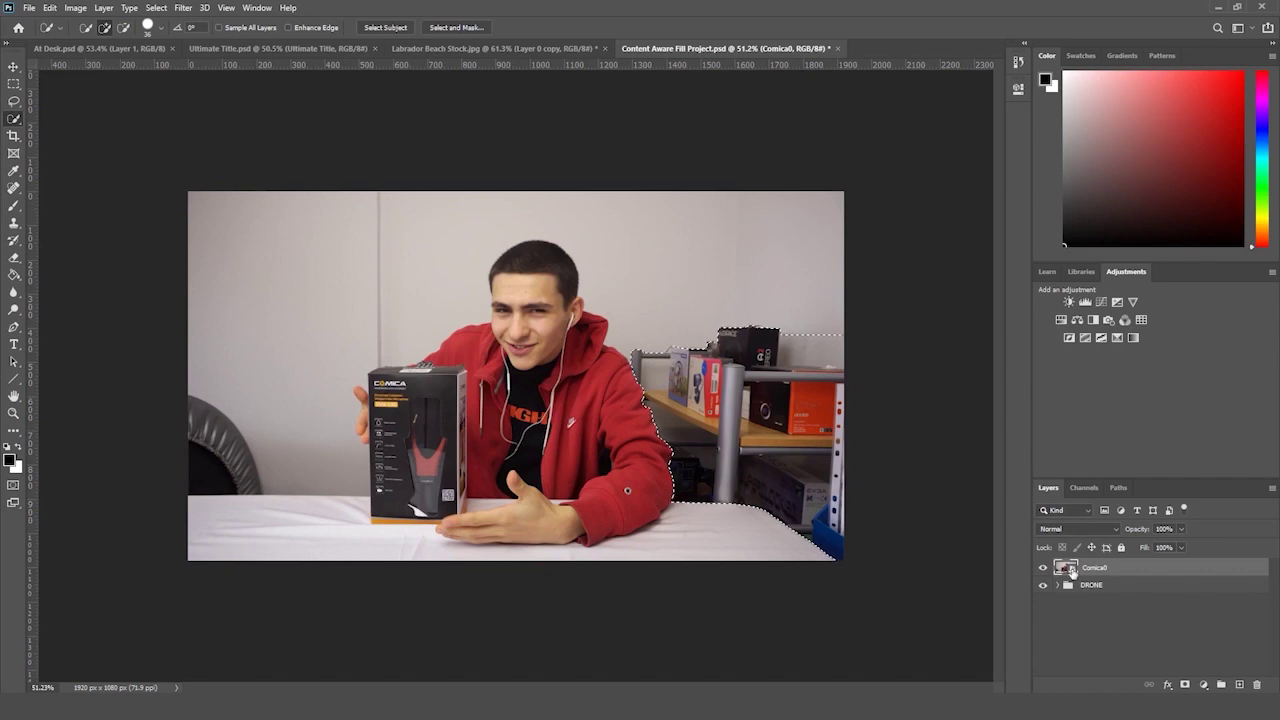
- Rasterize the Comica0 photo layer via the Eraser tool's prompt
left_click(14, 257)
left_click(277, 294)
key("Return")
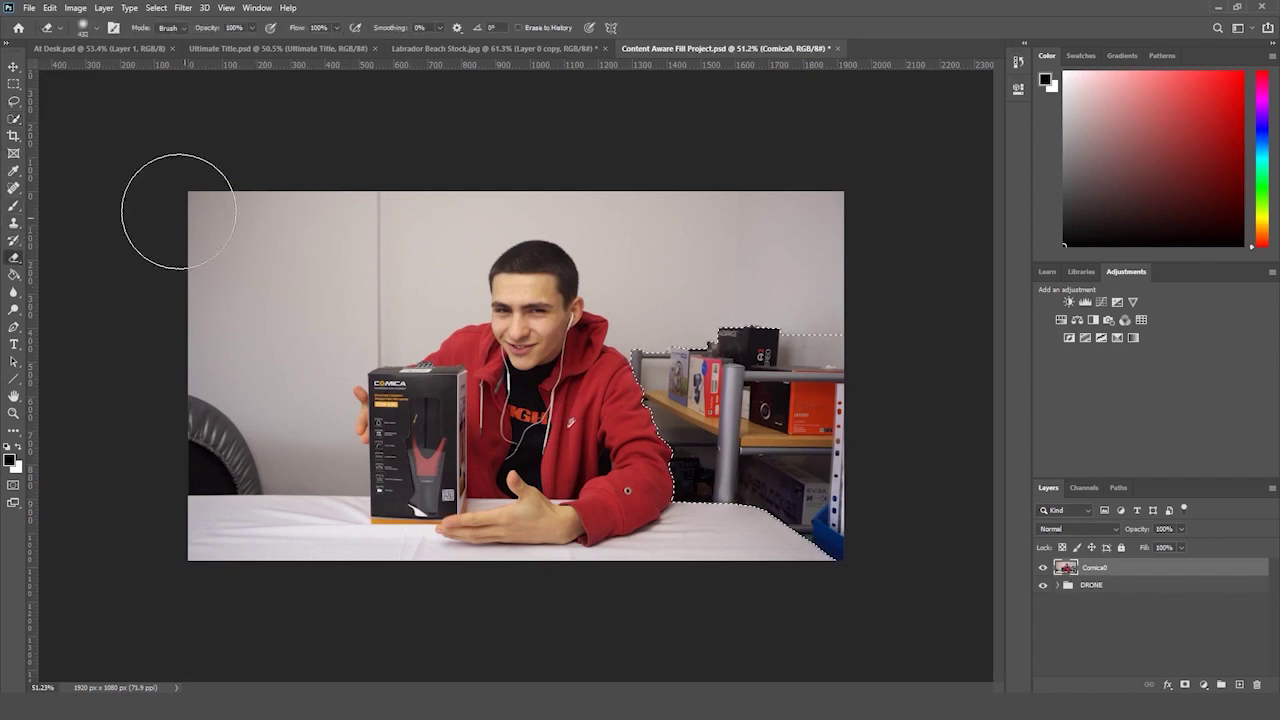
right_click(1129, 570)
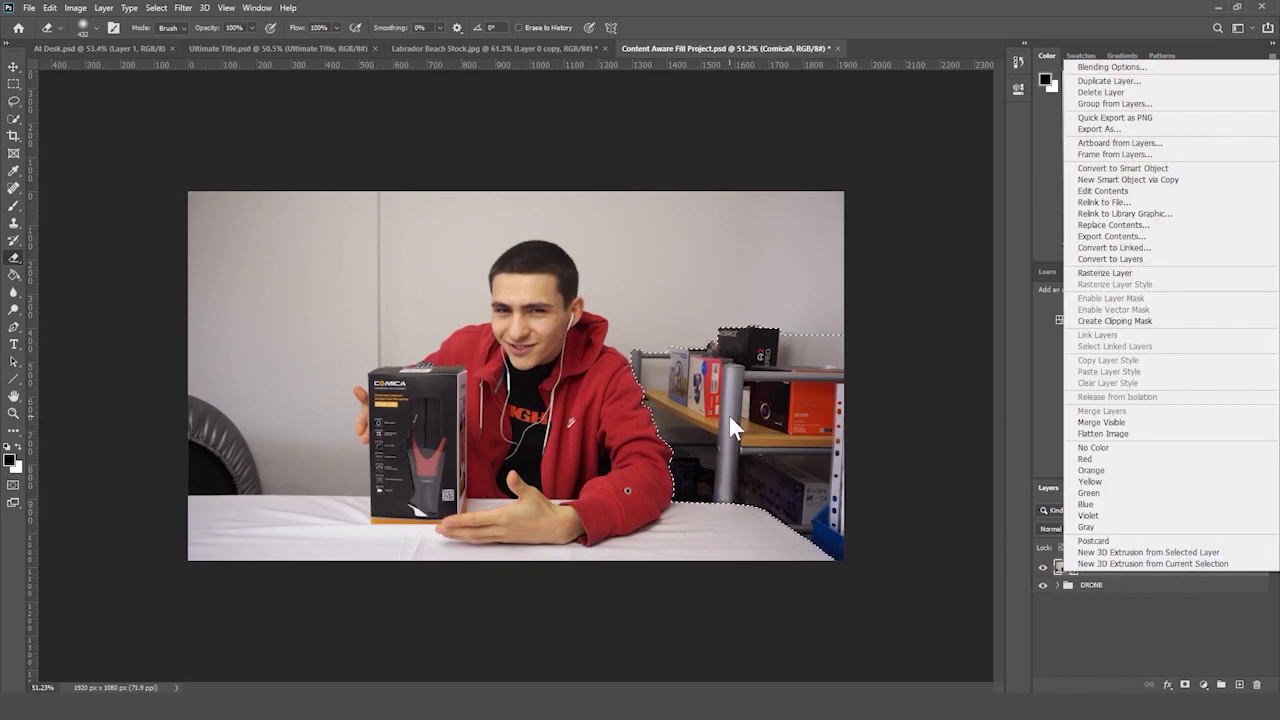
left_click(725, 332)
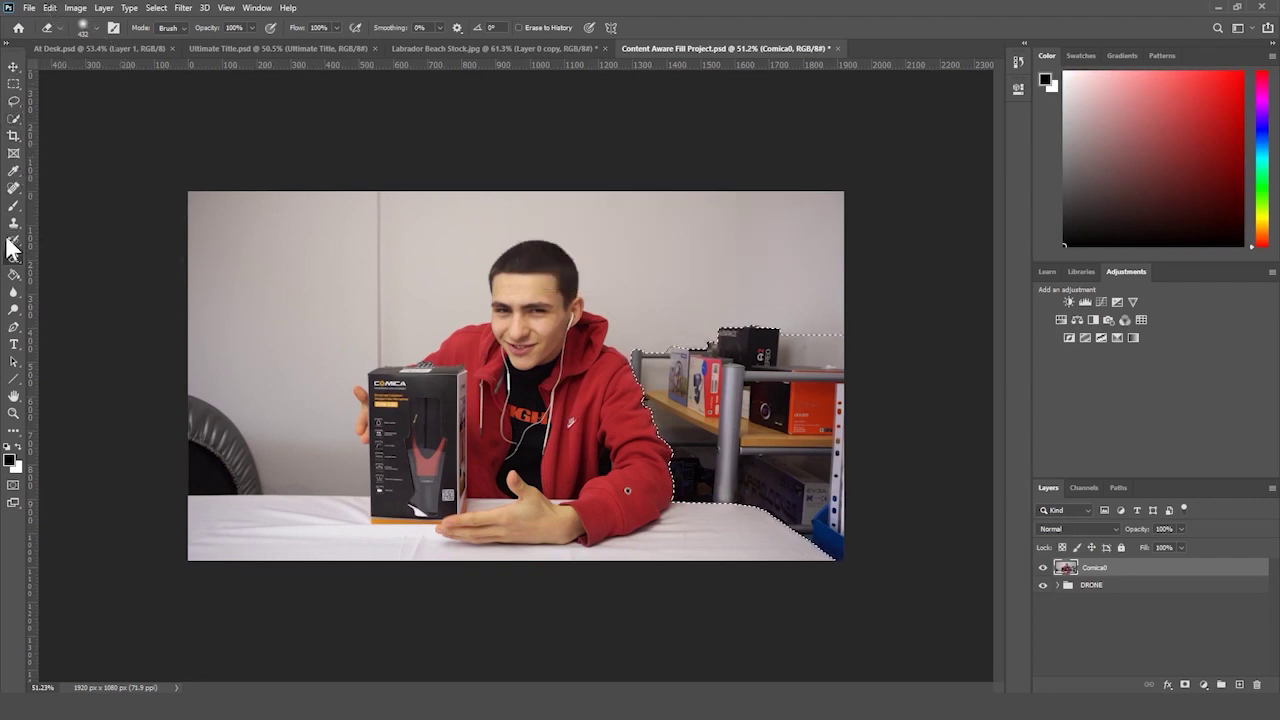
left_click(55, 8)
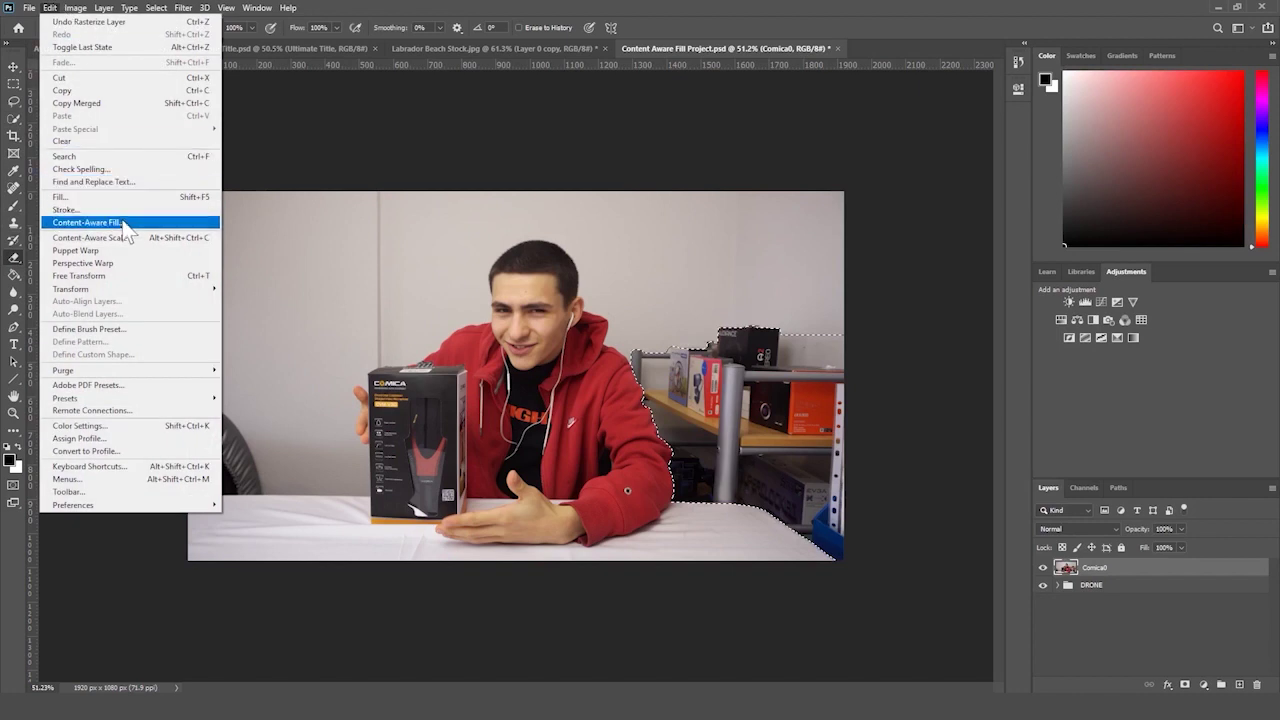
- Content-Aware Fill the shelf, excluding the man's arm, hoodie, sleeve and table from sampling, onto a new layer
left_click(133, 218)
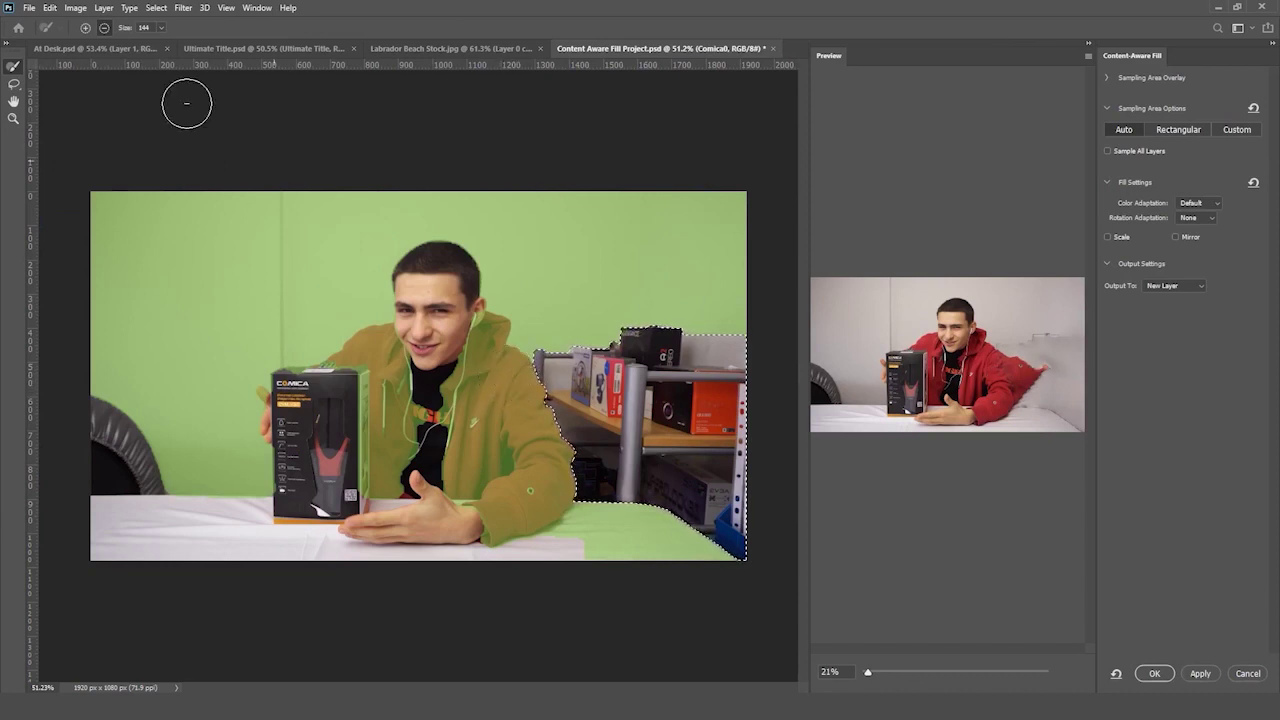
left_click(105, 28)
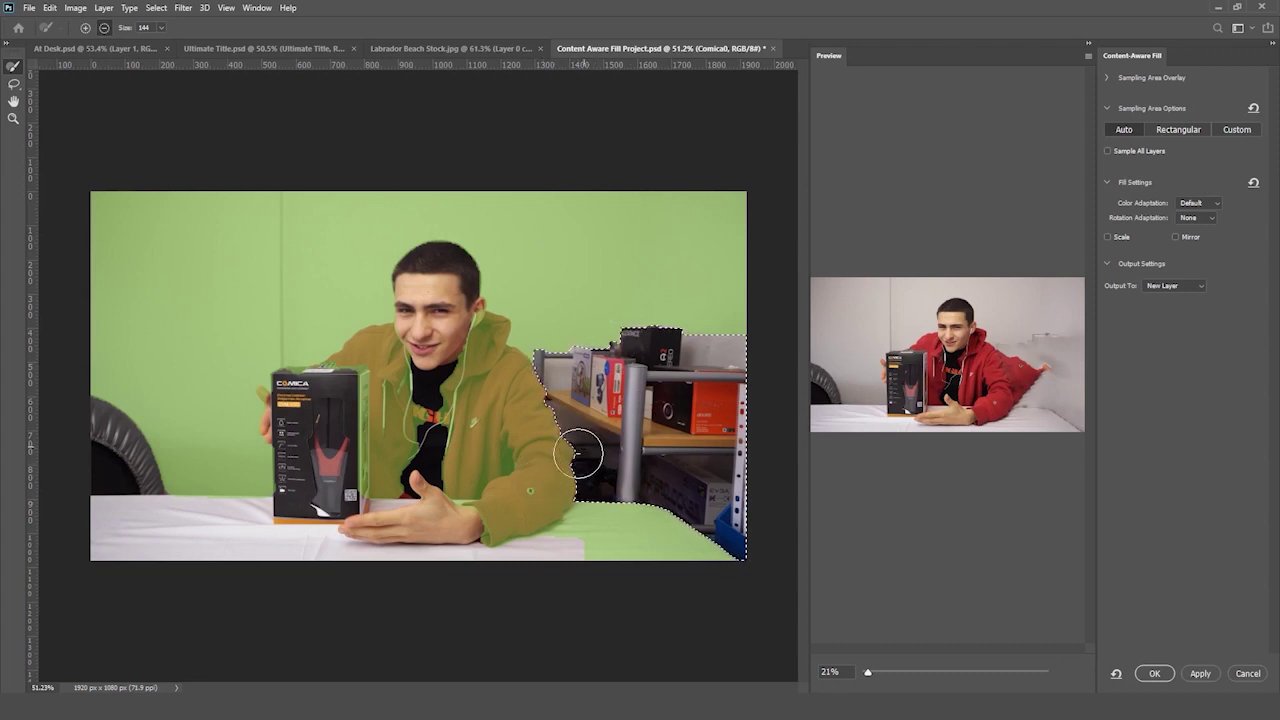
left_click_drag(578, 455, 561, 505)
mouse_move(575, 455)
left_mouse_down()
mouse_move(487, 481)
mouse_move(518, 459)
mouse_move(548, 404)
left_mouse_up()
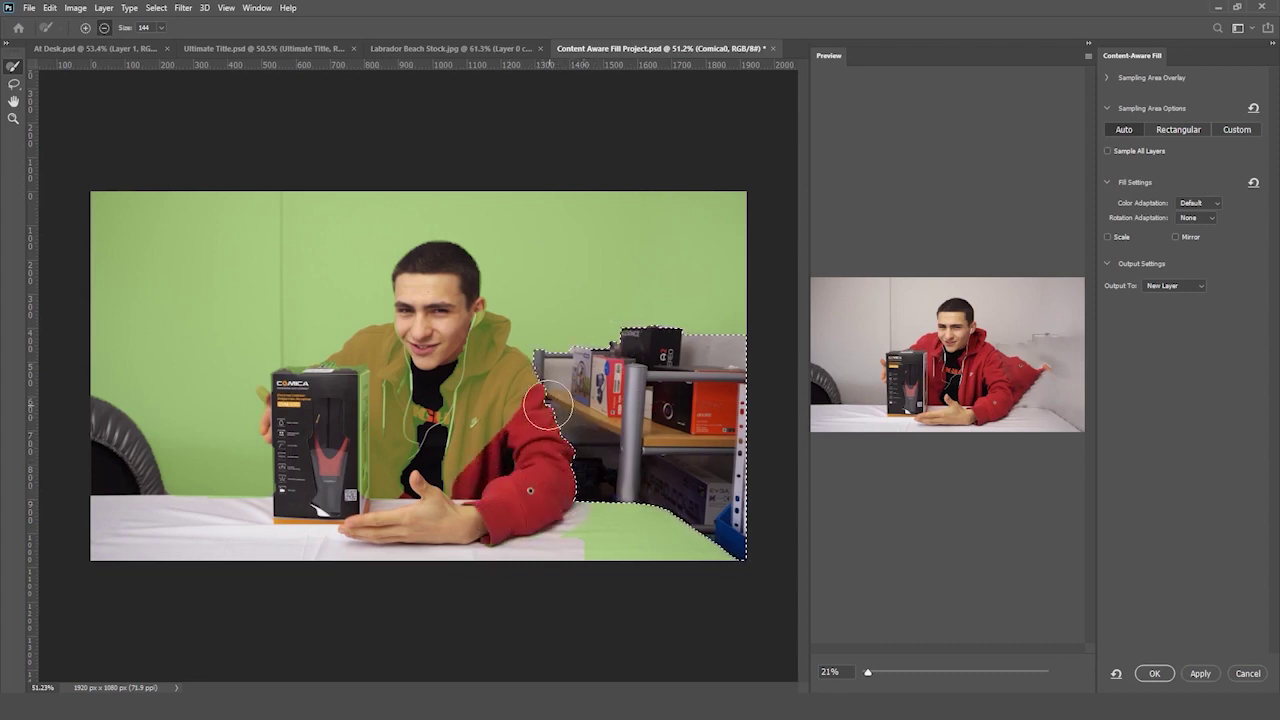
mouse_move(494, 337)
left_mouse_down()
mouse_move(477, 413)
mouse_move(490, 432)
mouse_move(452, 470)
mouse_move(454, 383)
mouse_move(535, 385)
left_mouse_up()
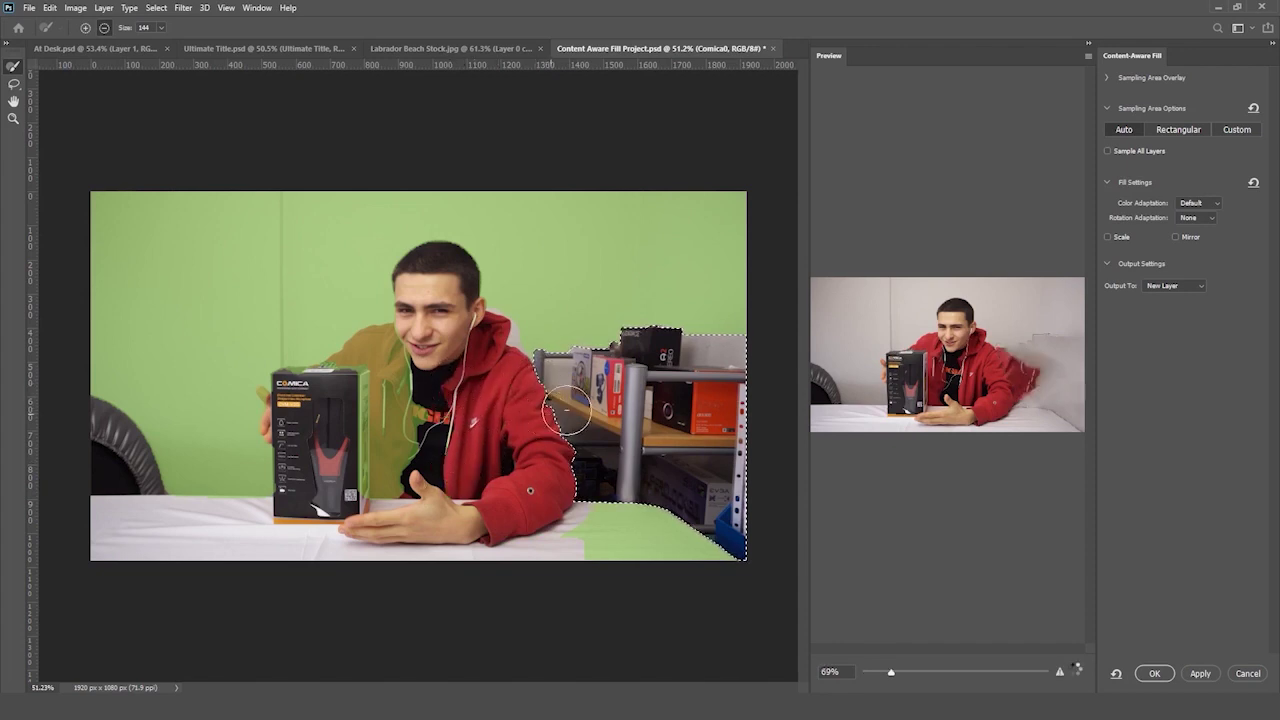
mouse_move(423, 429)
left_mouse_down()
mouse_move(378, 490)
mouse_move(372, 406)
mouse_move(360, 426)
mouse_move(310, 388)
mouse_move(276, 402)
mouse_move(380, 343)
mouse_move(452, 343)
mouse_move(470, 375)
left_mouse_up()
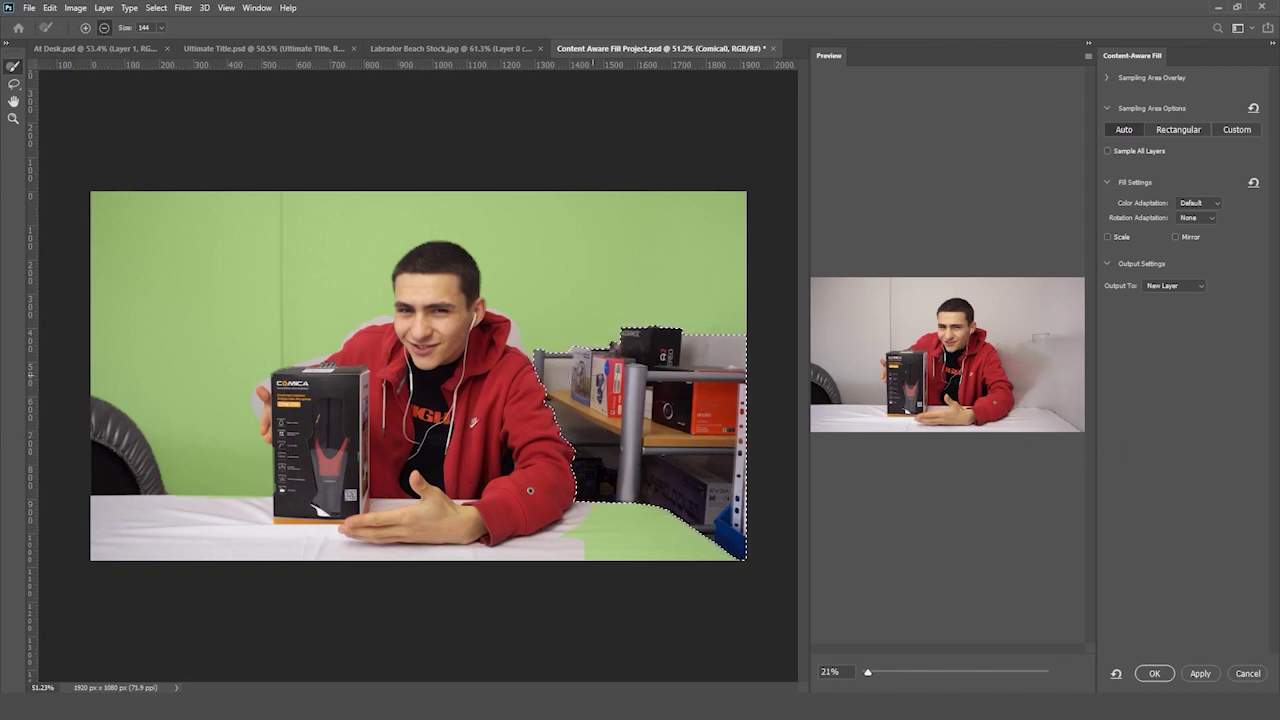
left_click_drag(716, 541, 585, 552)
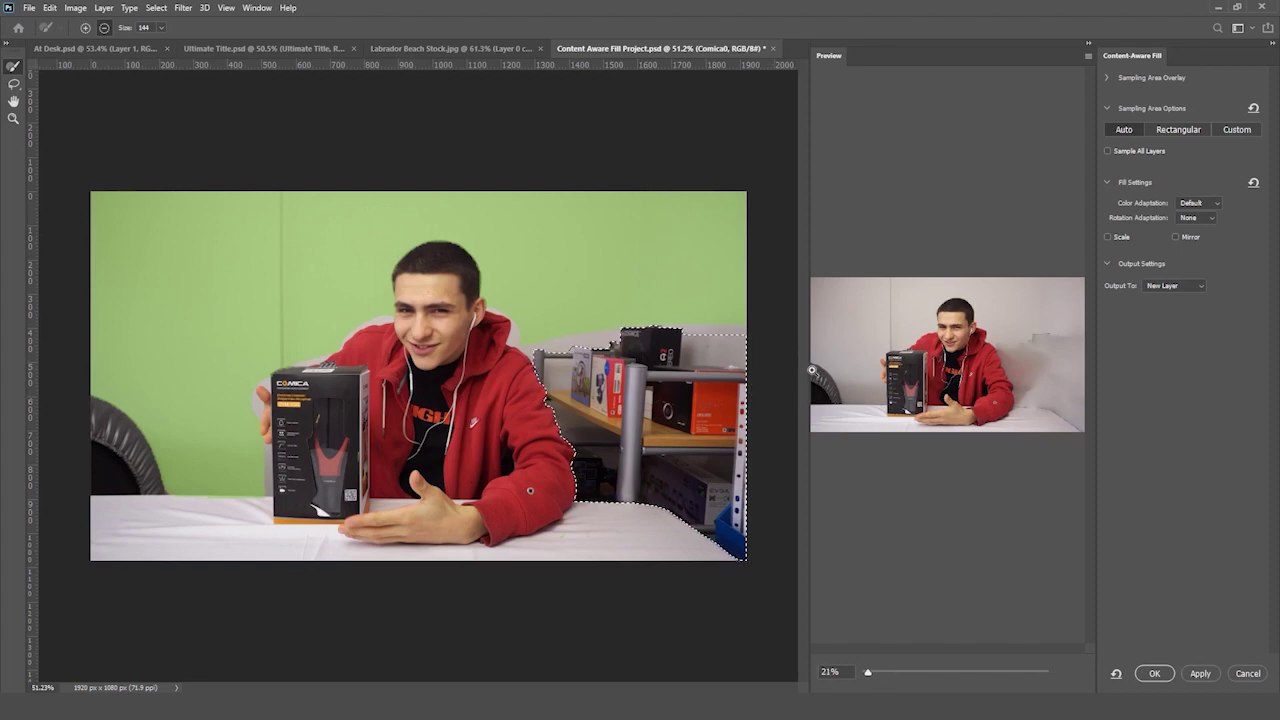
left_click(1154, 673)
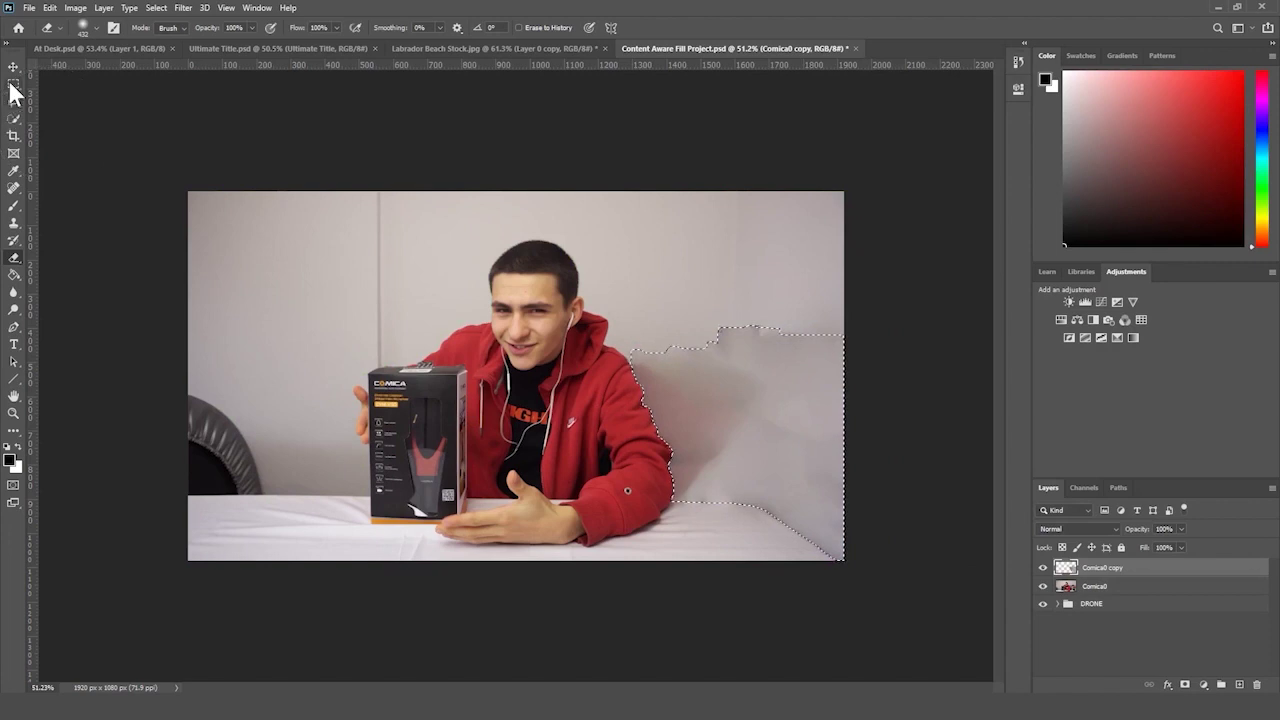
- Lasso the blocky wall patch right of the man and Content-Aware Fill it onto Comica0 copy 2
left_click(14, 84)
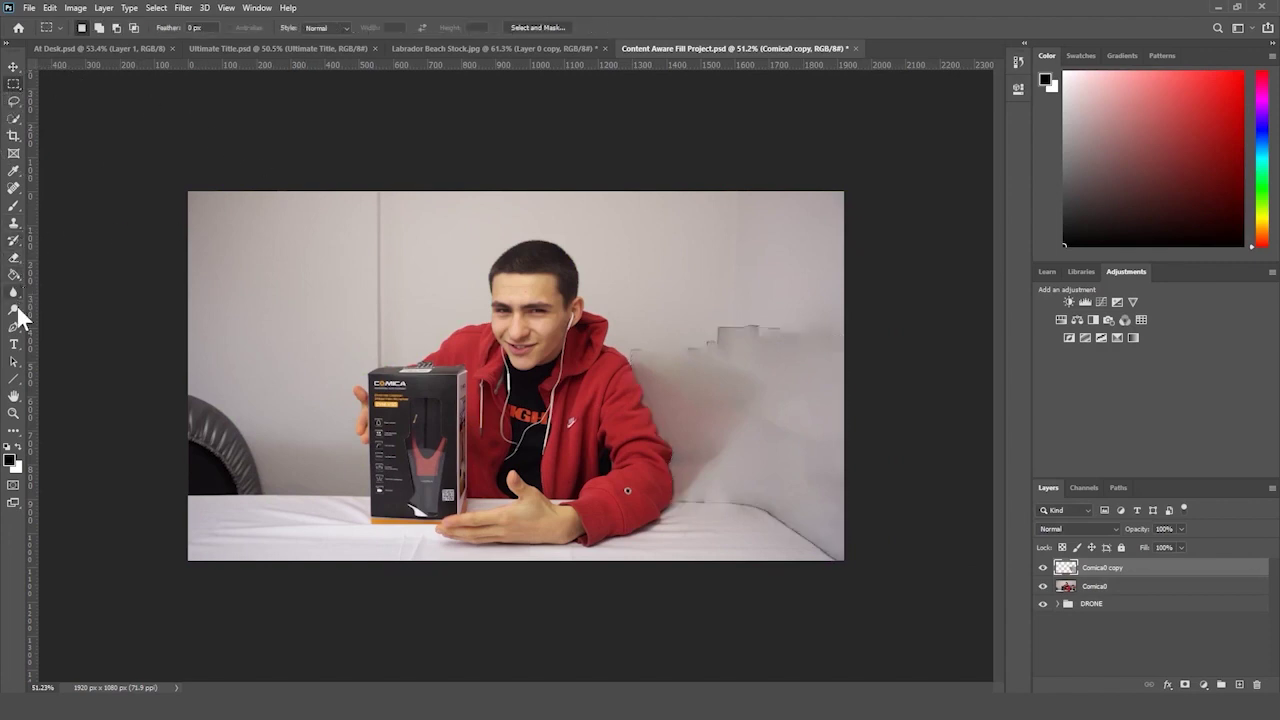
left_click(14, 101)
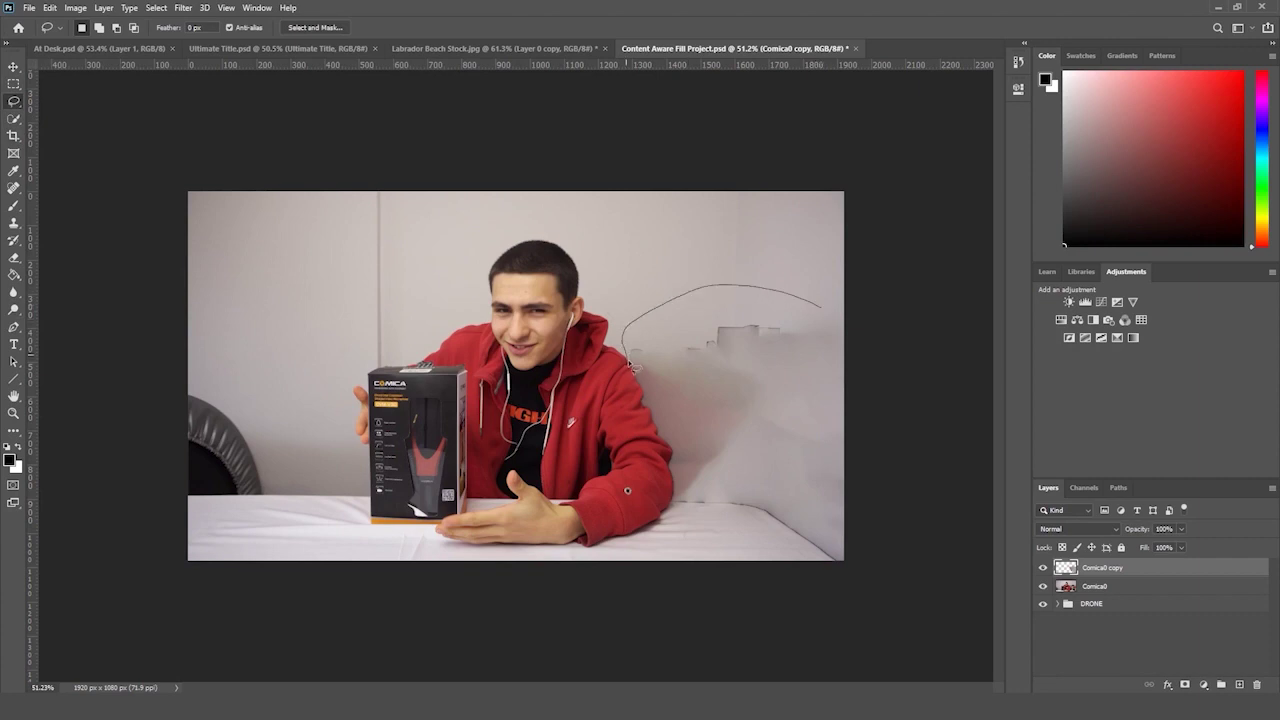
left_click_drag(824, 309, 826, 312)
left_click(48, 8)
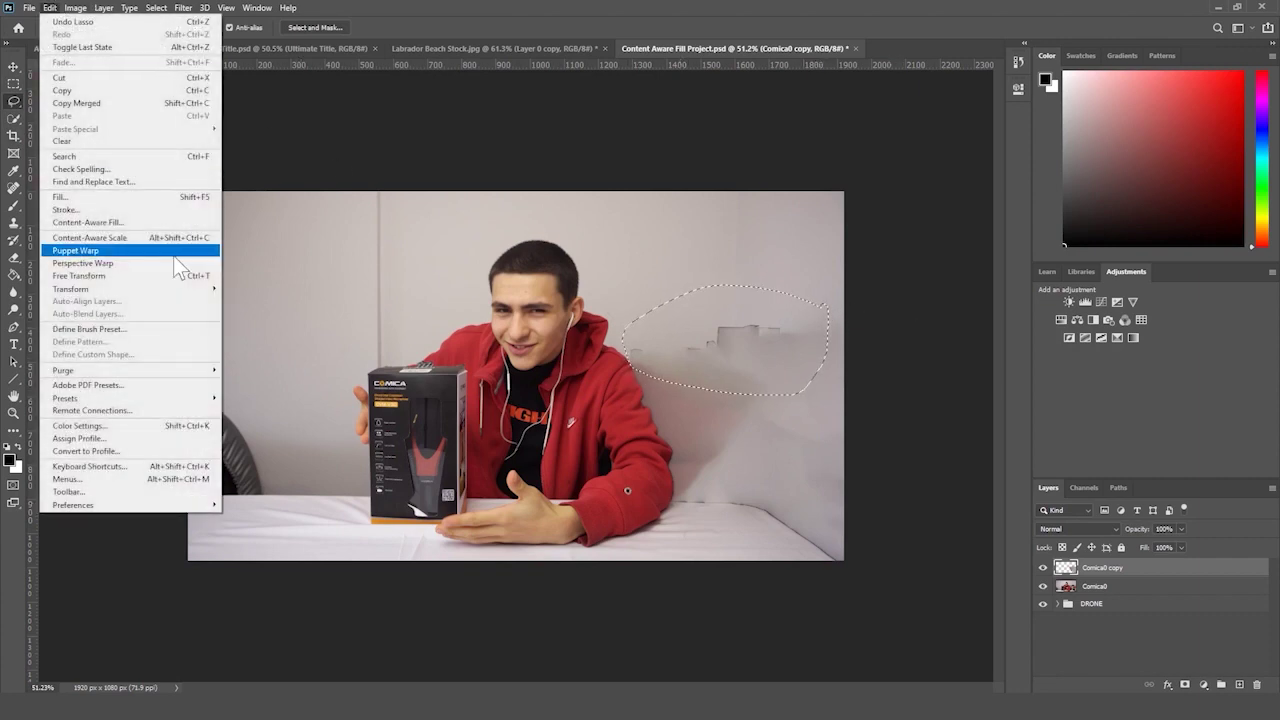
left_click(151, 221)
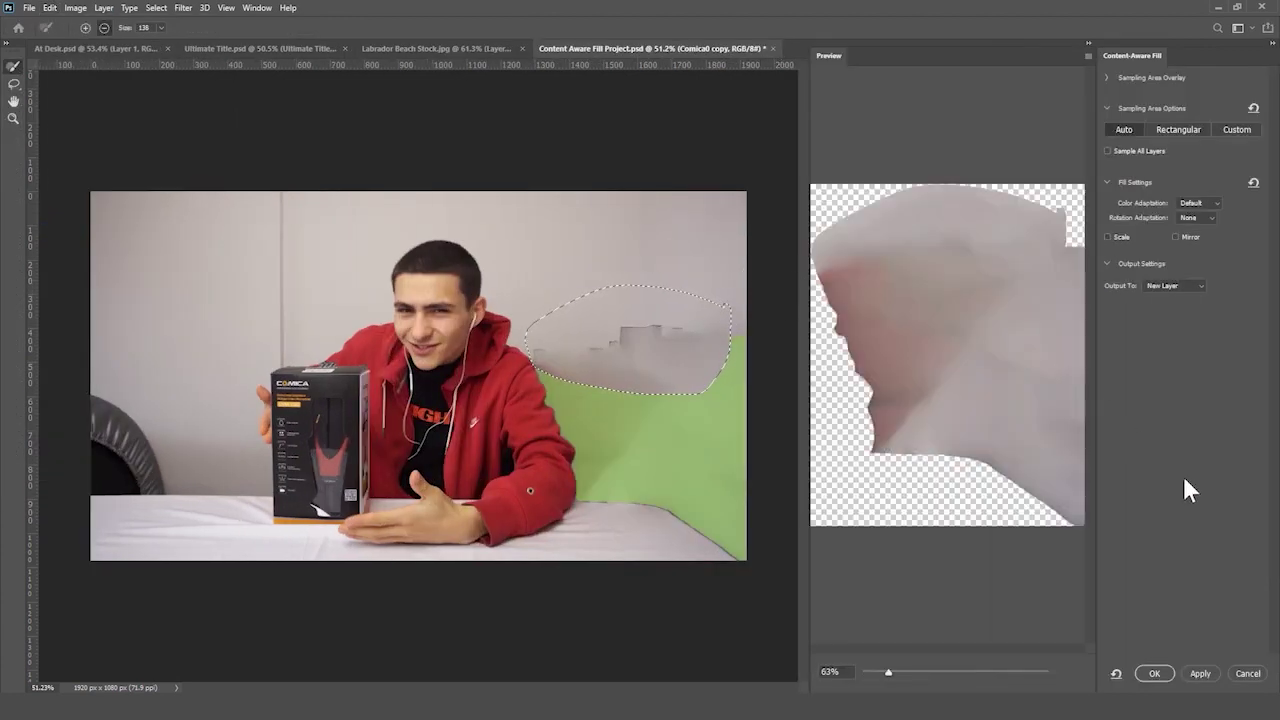
key("Return")
key("ctrl+d")
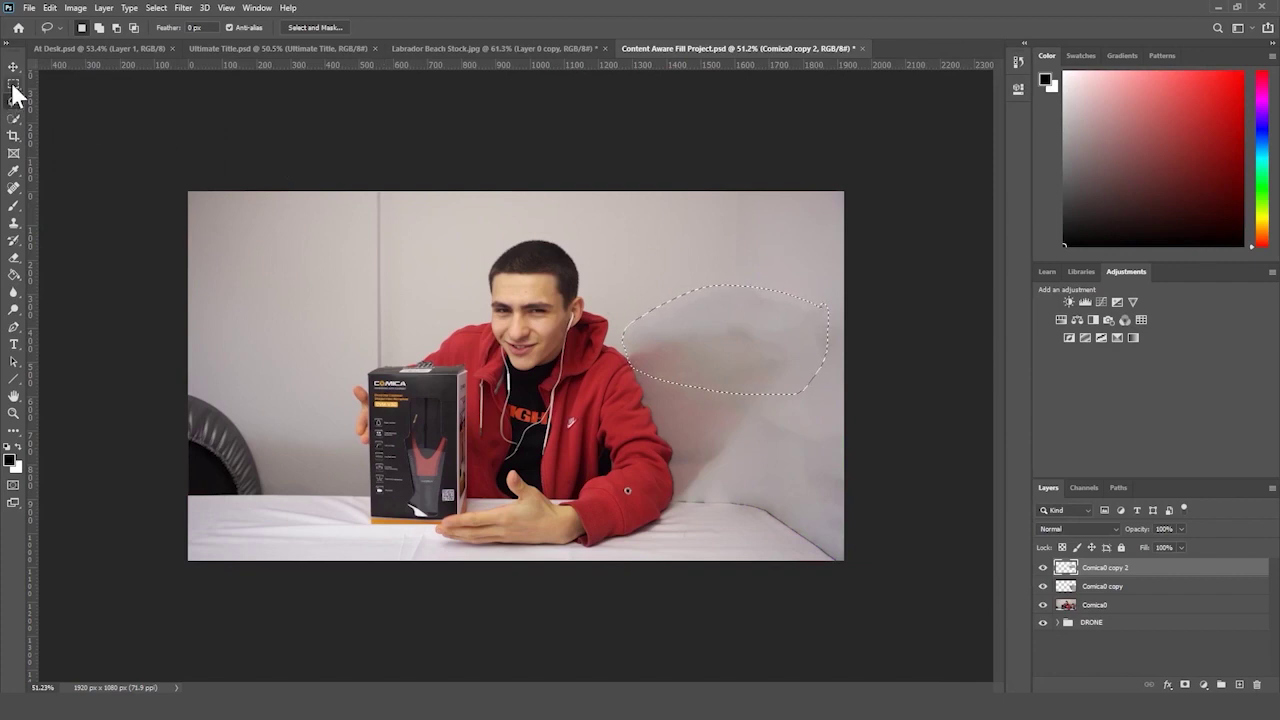
- Toggle the Comica0 copy and copy 2 fill layers off and on to compare with the original
left_click(14, 84)
left_click(14, 413)
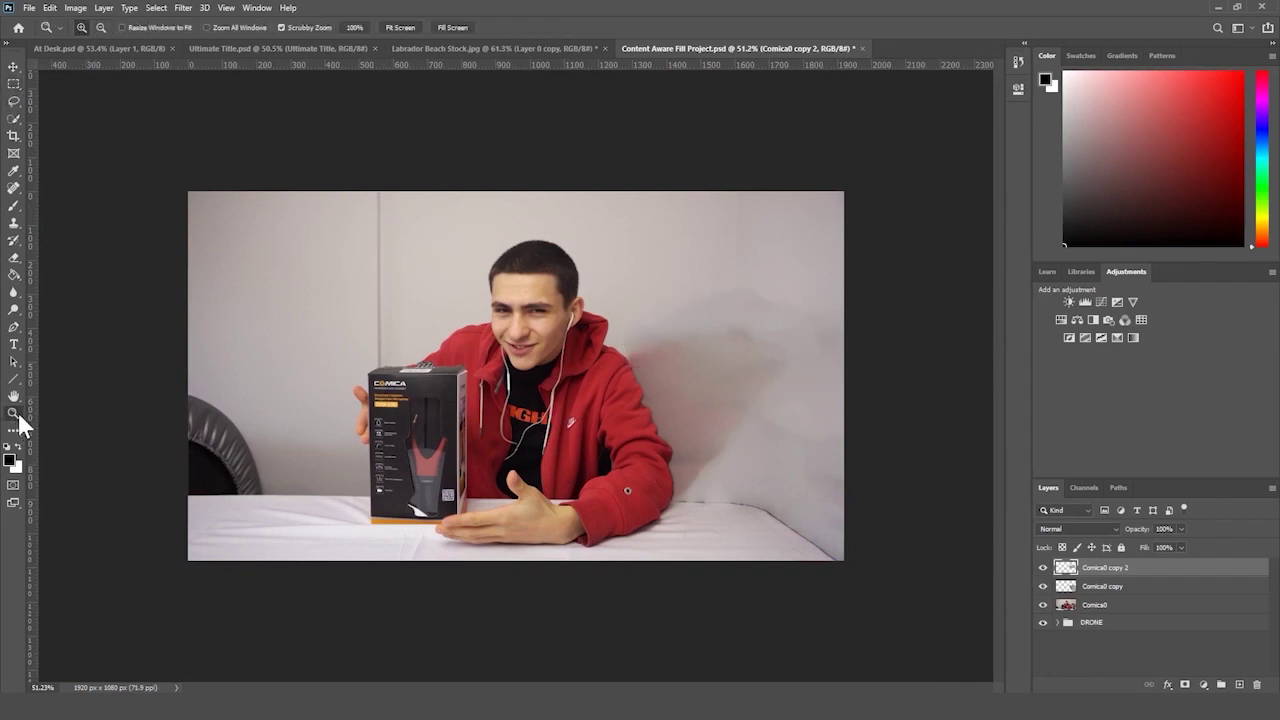
scroll(506, 377, "down", 2)
left_click(1043, 568)
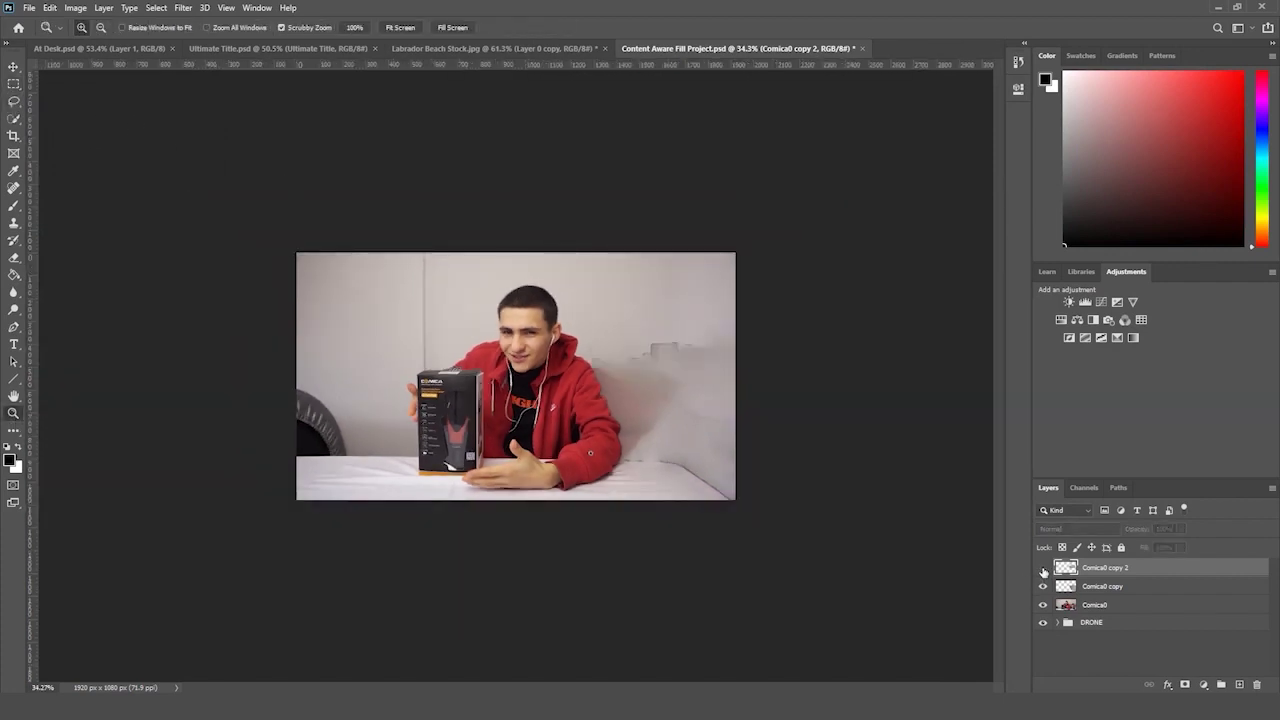
left_click(1043, 568)
left_click_drag(782, 412, 974, 467)
left_click_drag(1040, 587, 1044, 567)
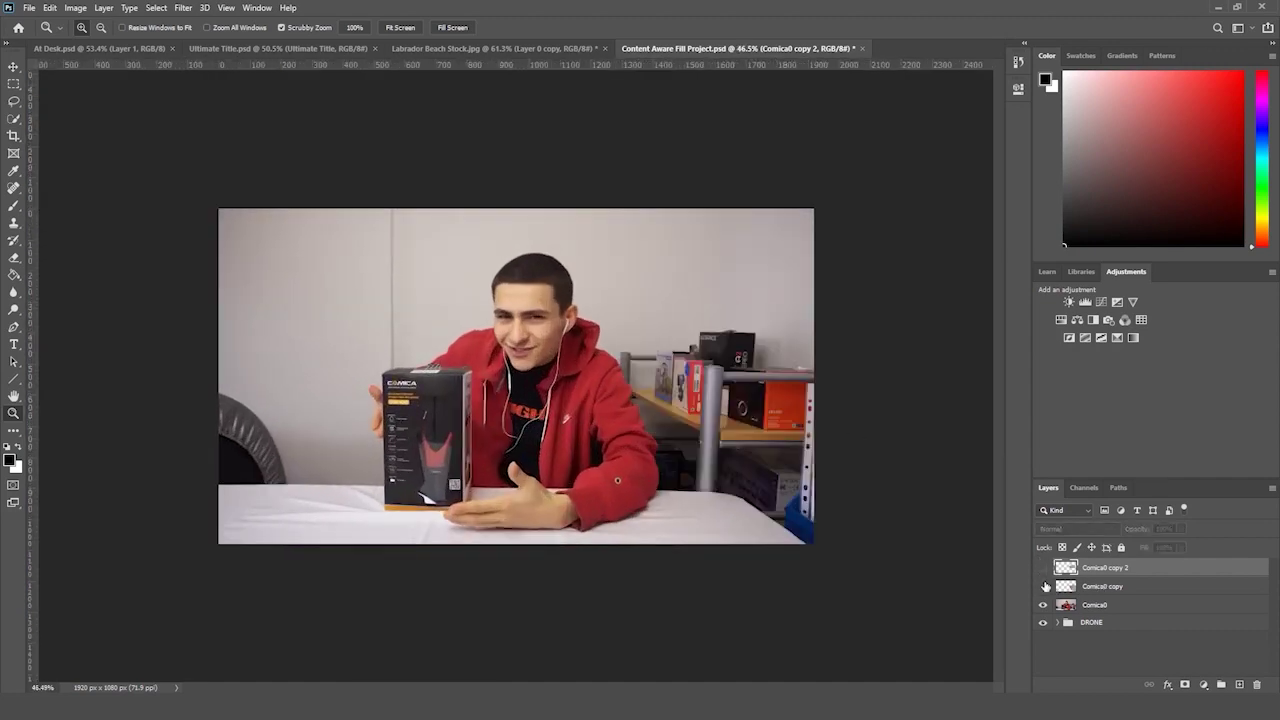
left_click(1043, 587)
left_click(1043, 568)
- On Comica0 copy, lasso the lower-right table corner and Content-Aware Fill it onto Comica0 copy 3
left_click(1106, 587)
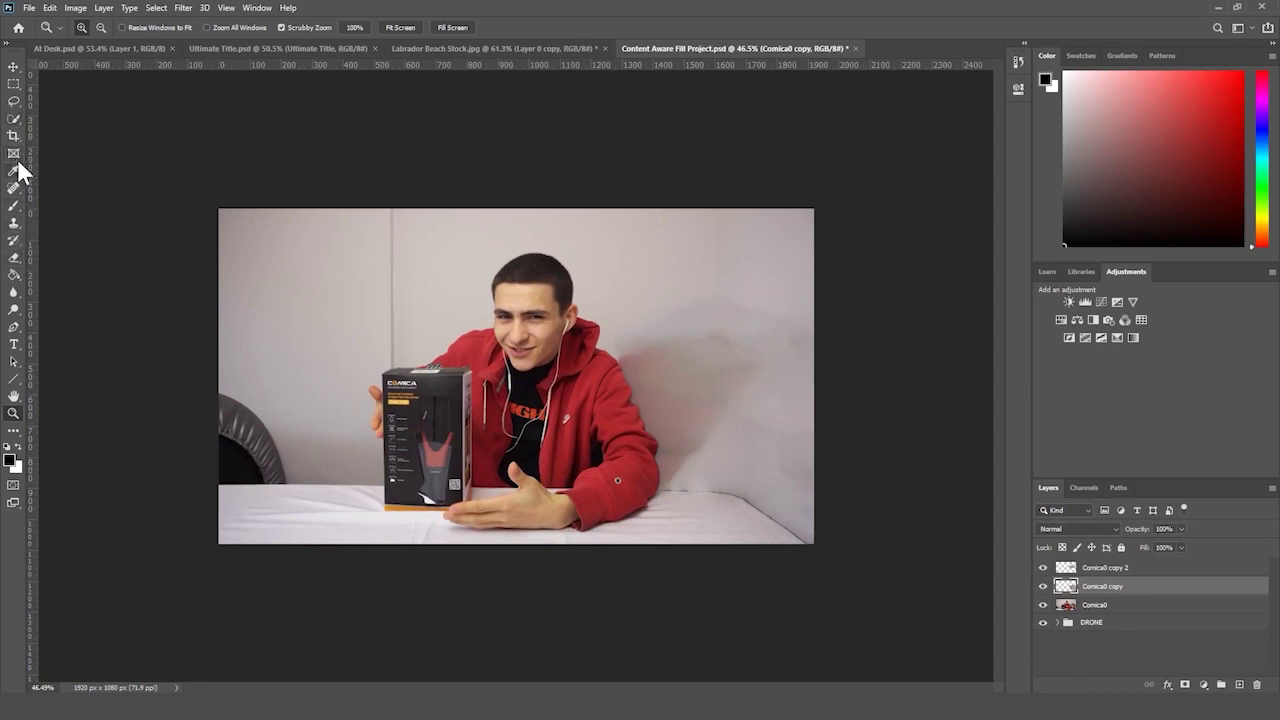
left_click(13, 102)
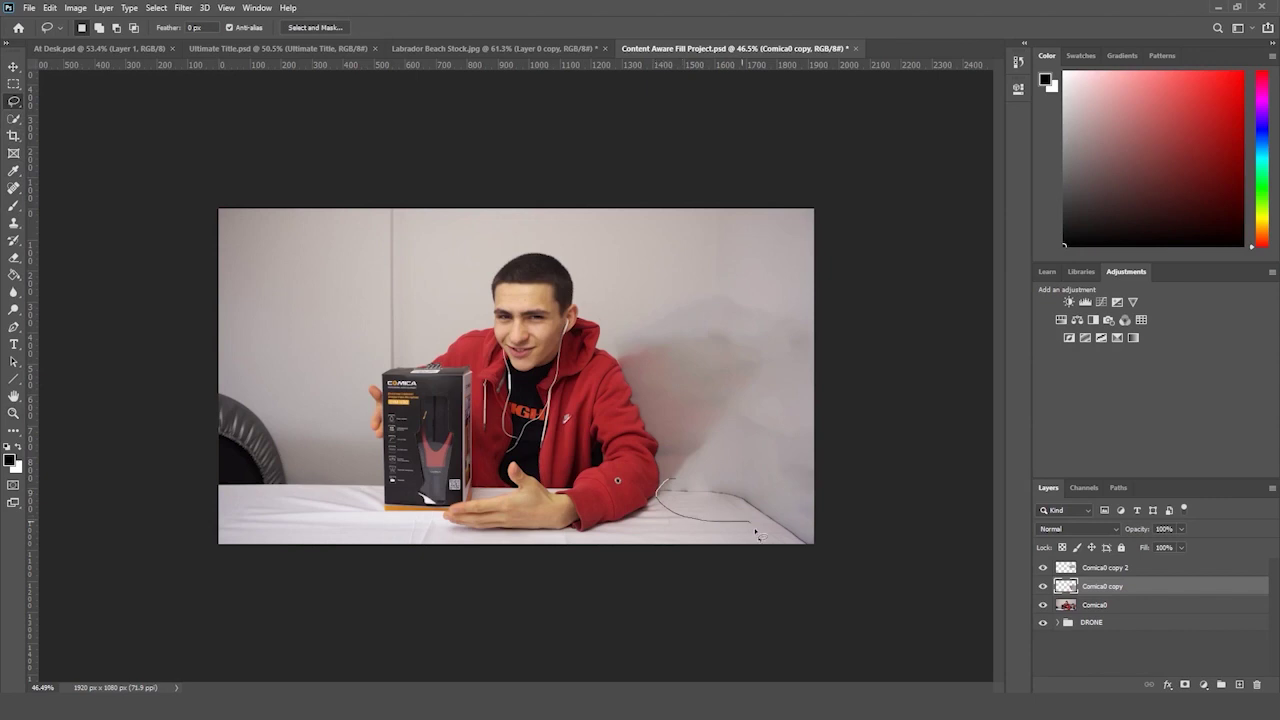
left_click_drag(757, 533, 843, 568)
left_click_drag(691, 481, 688, 483)
left_click(68, 8)
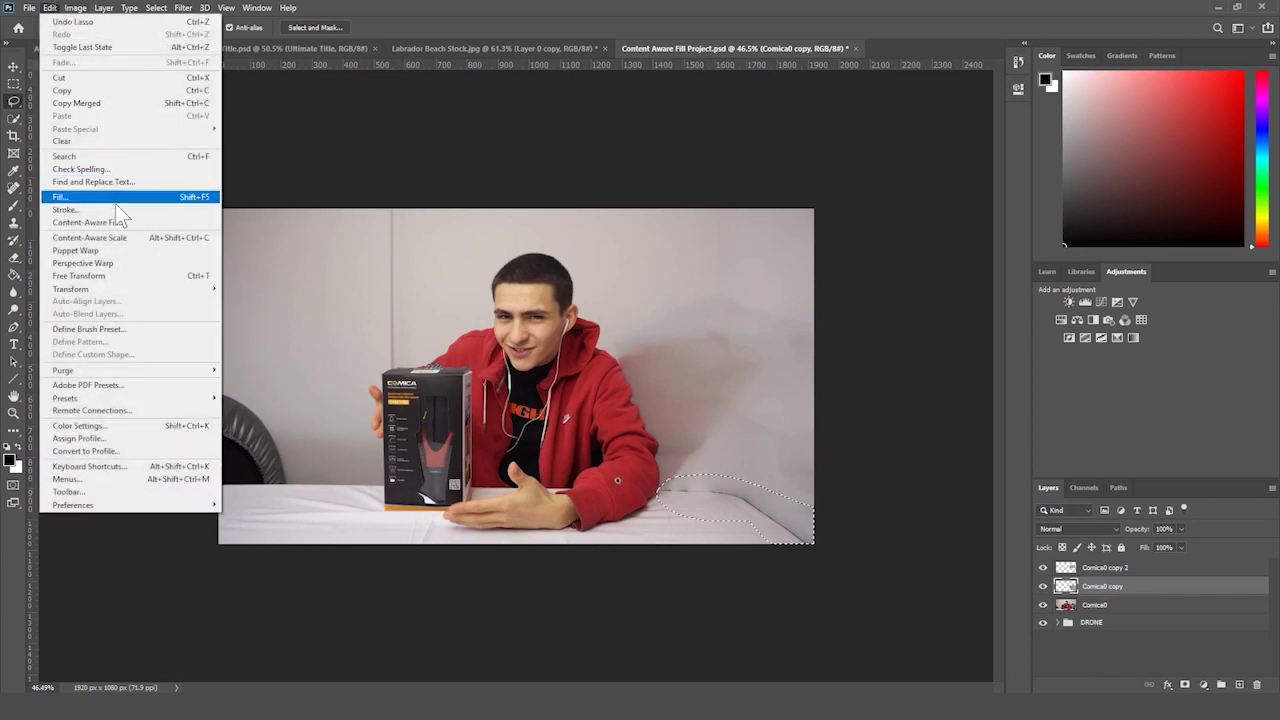
left_click(115, 222)
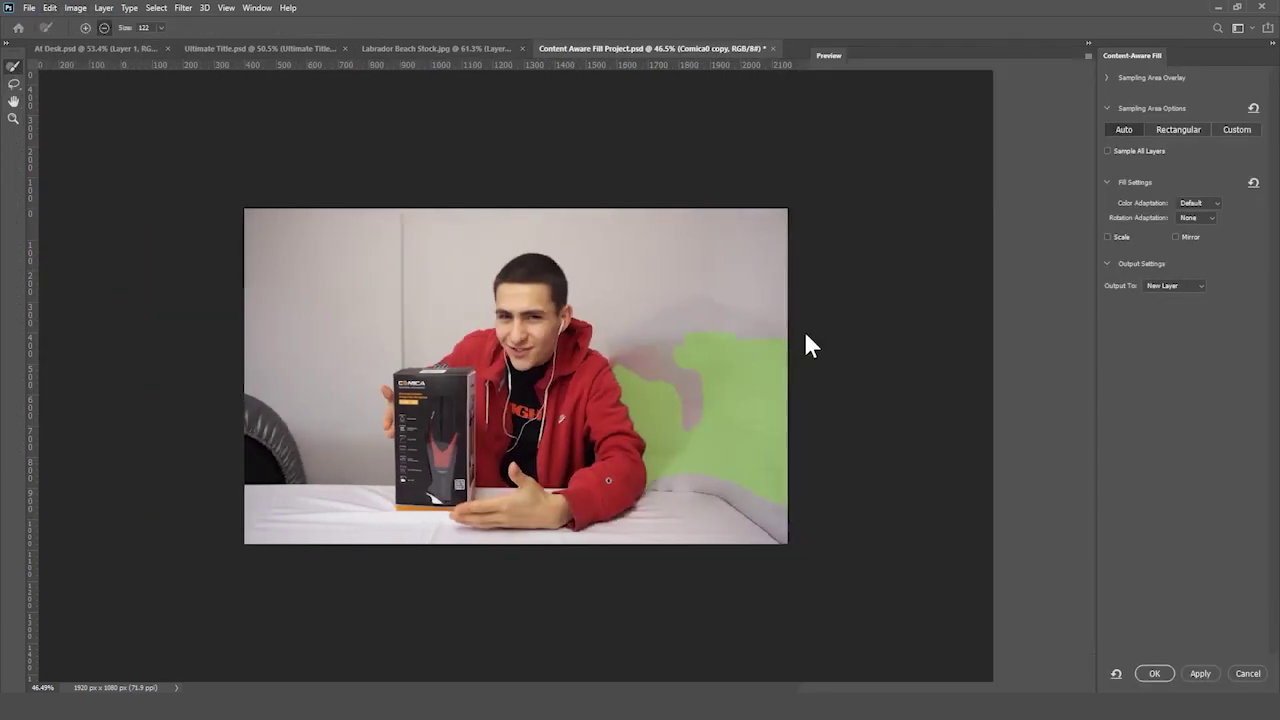
key("Escape")
key("ctrl+d")
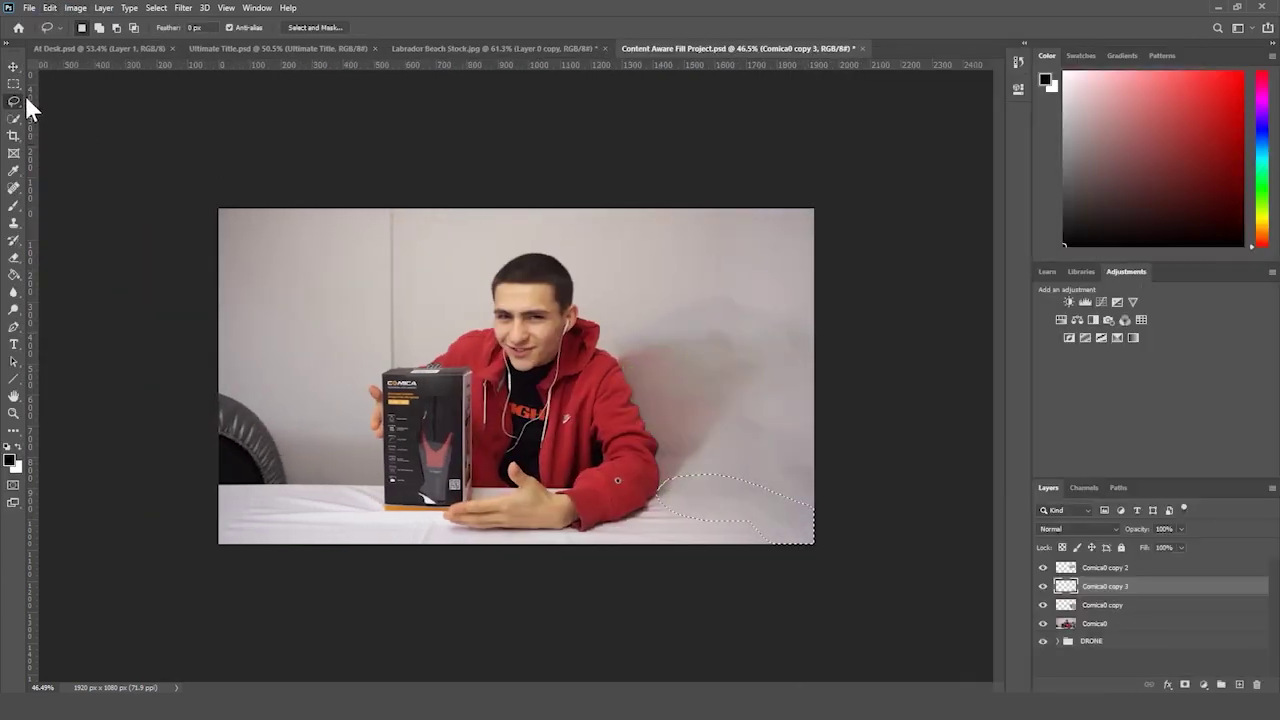
- On the base Comica0 layer, quick-select the dark object at the left edge and Content-Aware Fill it onto a new layer
left_click(14, 84)
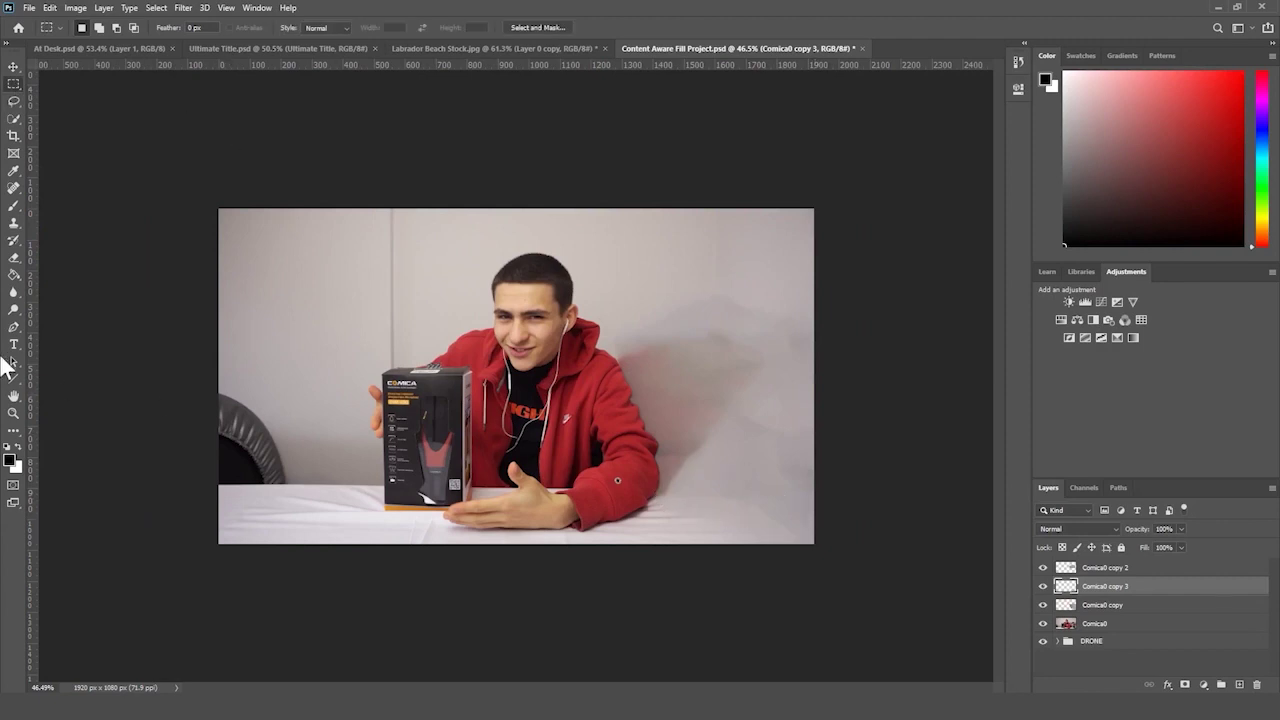
left_click(14, 413)
left_click_drag(715, 345, 610, 407)
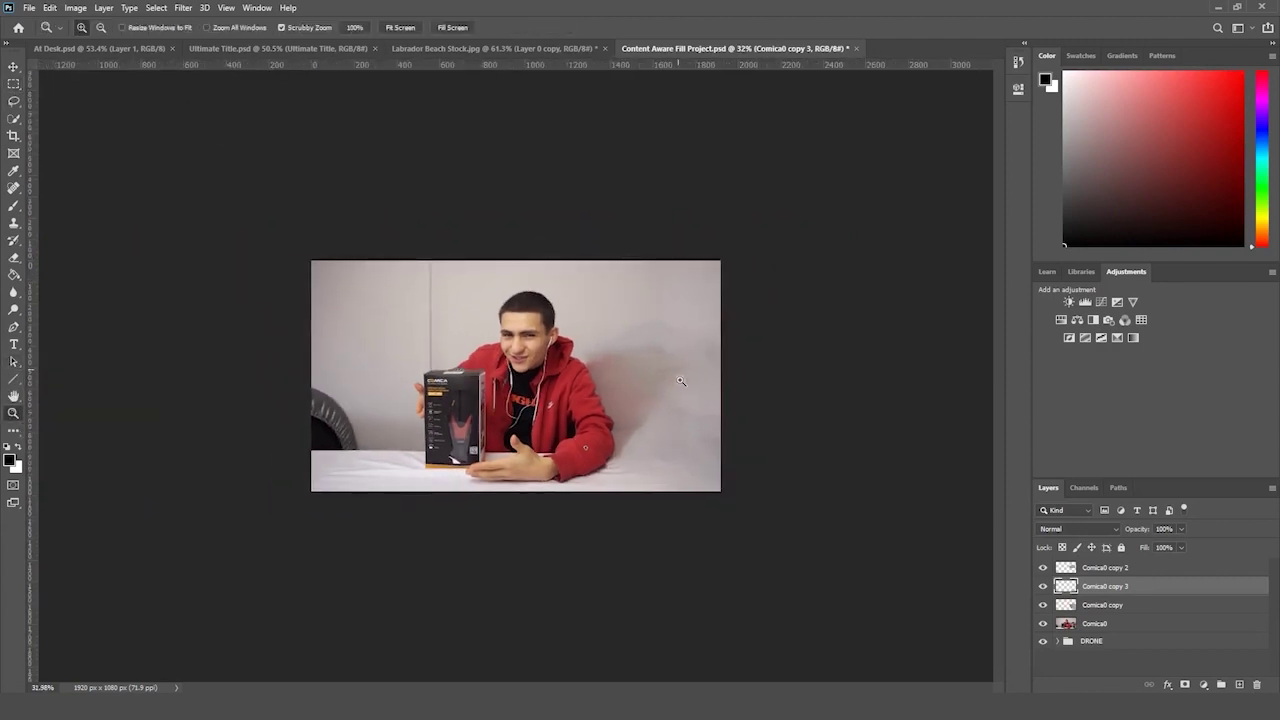
left_click_drag(713, 345, 729, 329)
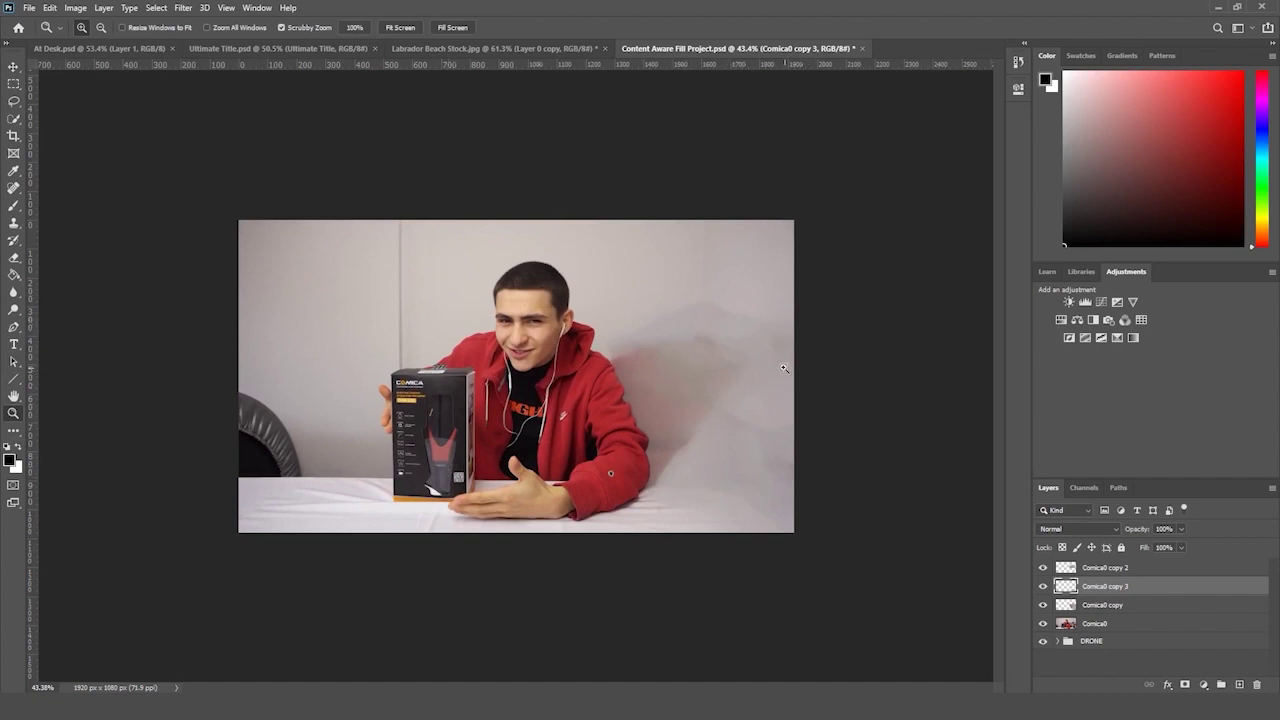
left_click_drag(1043, 567, 1042, 566)
left_click(1140, 624)
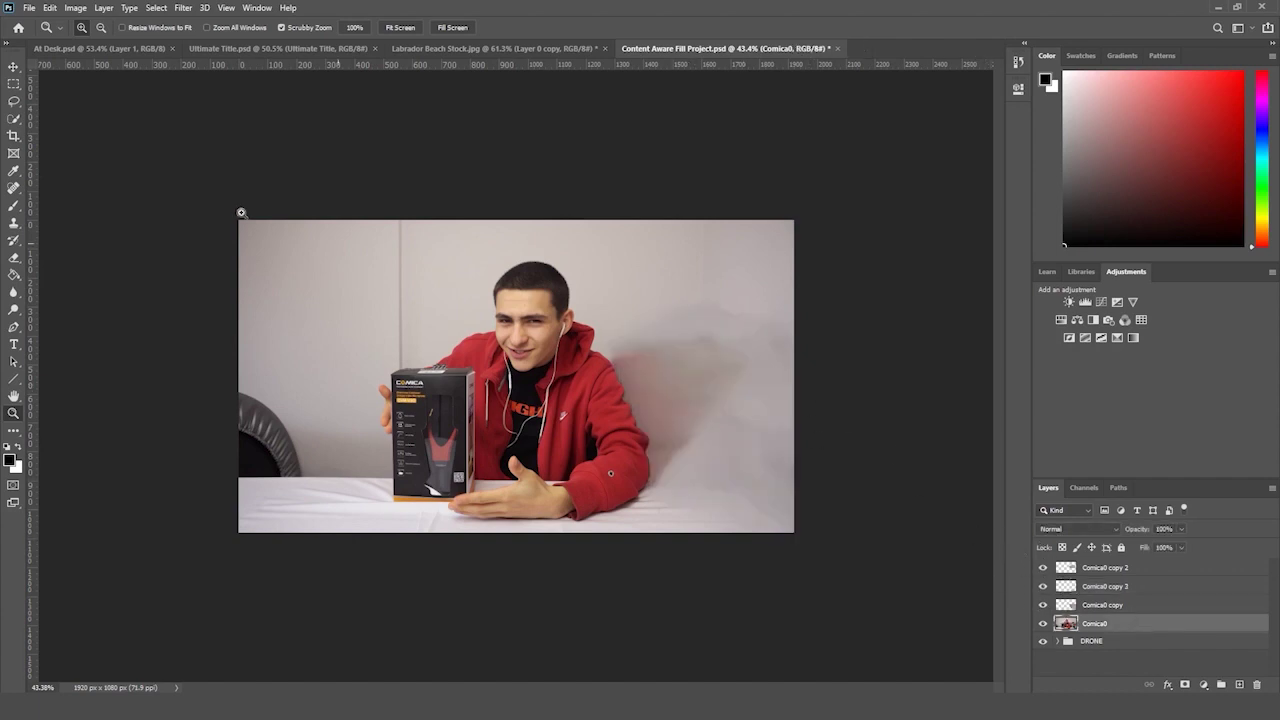
left_click(14, 118)
left_click_drag(280, 446, 260, 438)
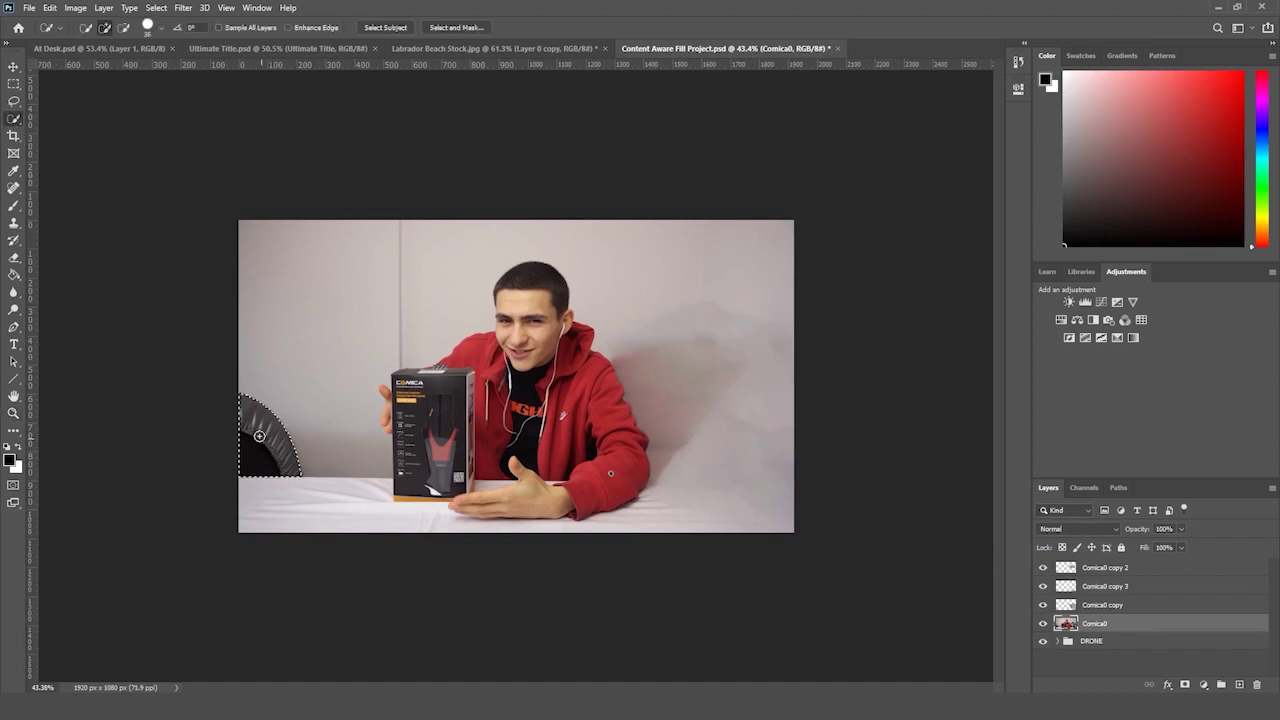
left_click(49, 7)
left_click(140, 223)
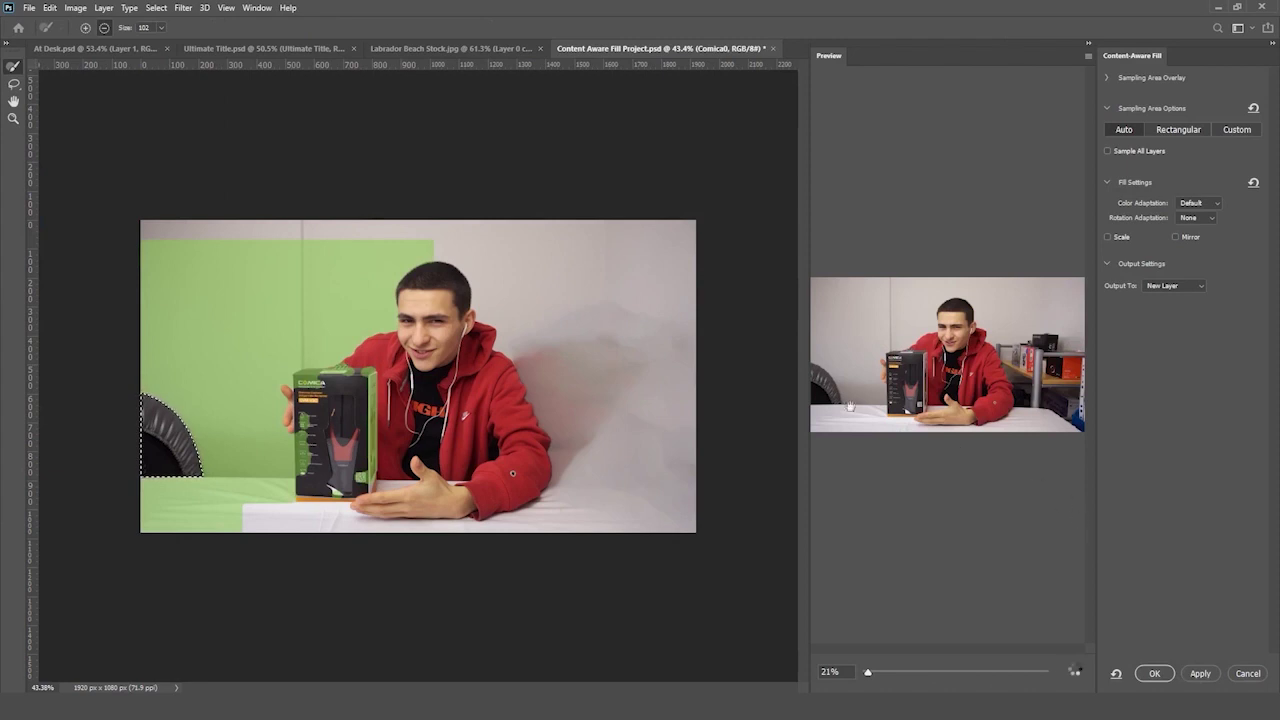
scroll(985, 474, "up", 3)
left_click(1155, 673)
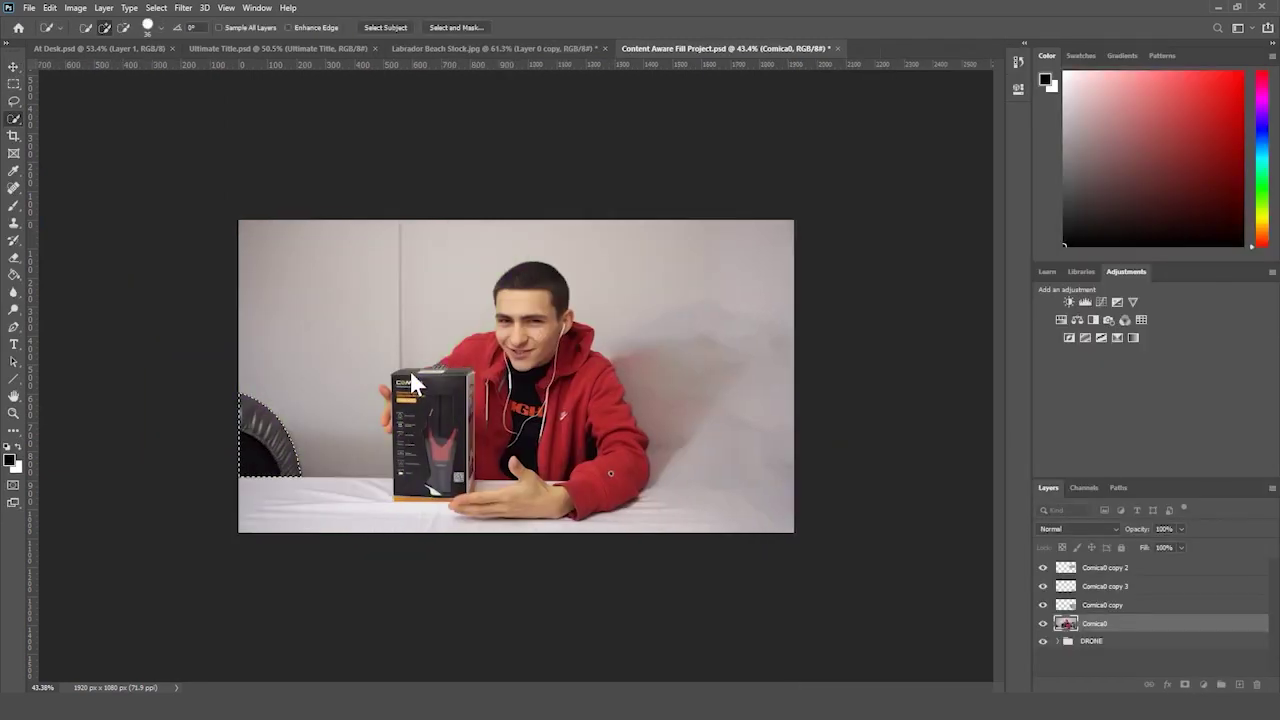
- Lasso the leftover shape at the left edge, try Content-Aware Fill, then cancel and deselect
left_click(14, 84)
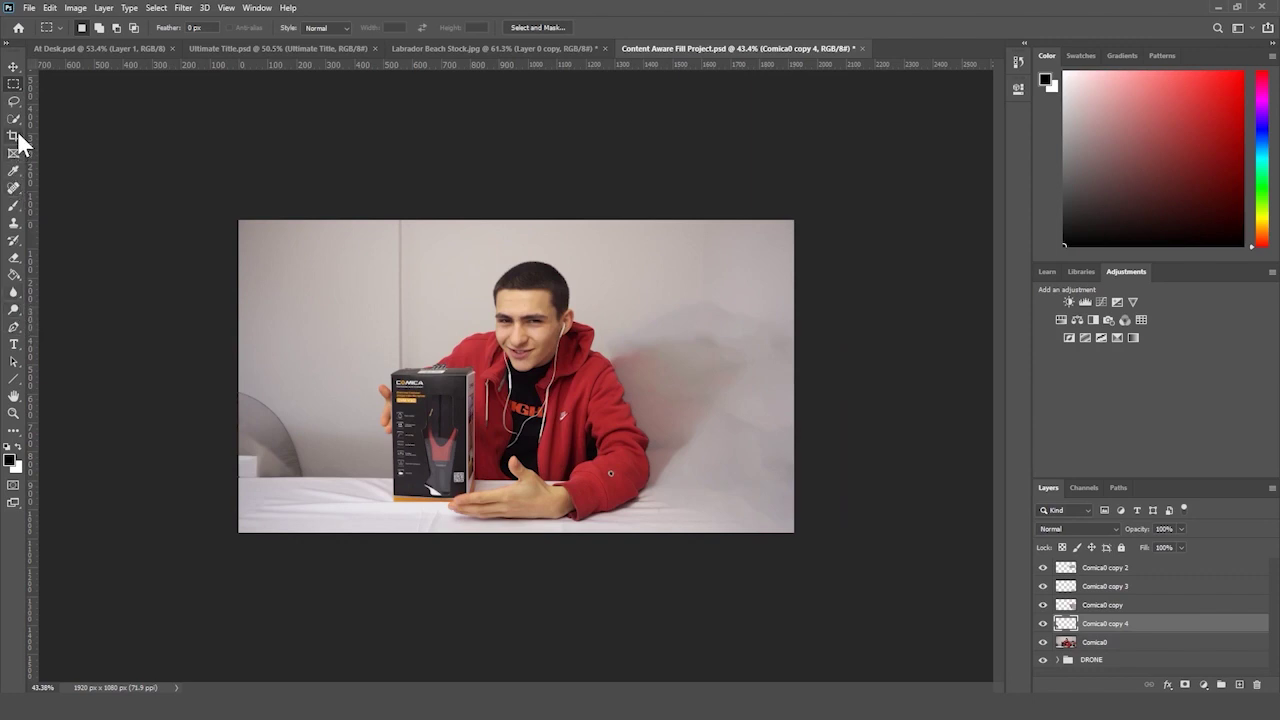
left_click(14, 101)
mouse_move(274, 378)
left_mouse_down()
mouse_move(181, 398)
mouse_move(207, 470)
left_mouse_up()
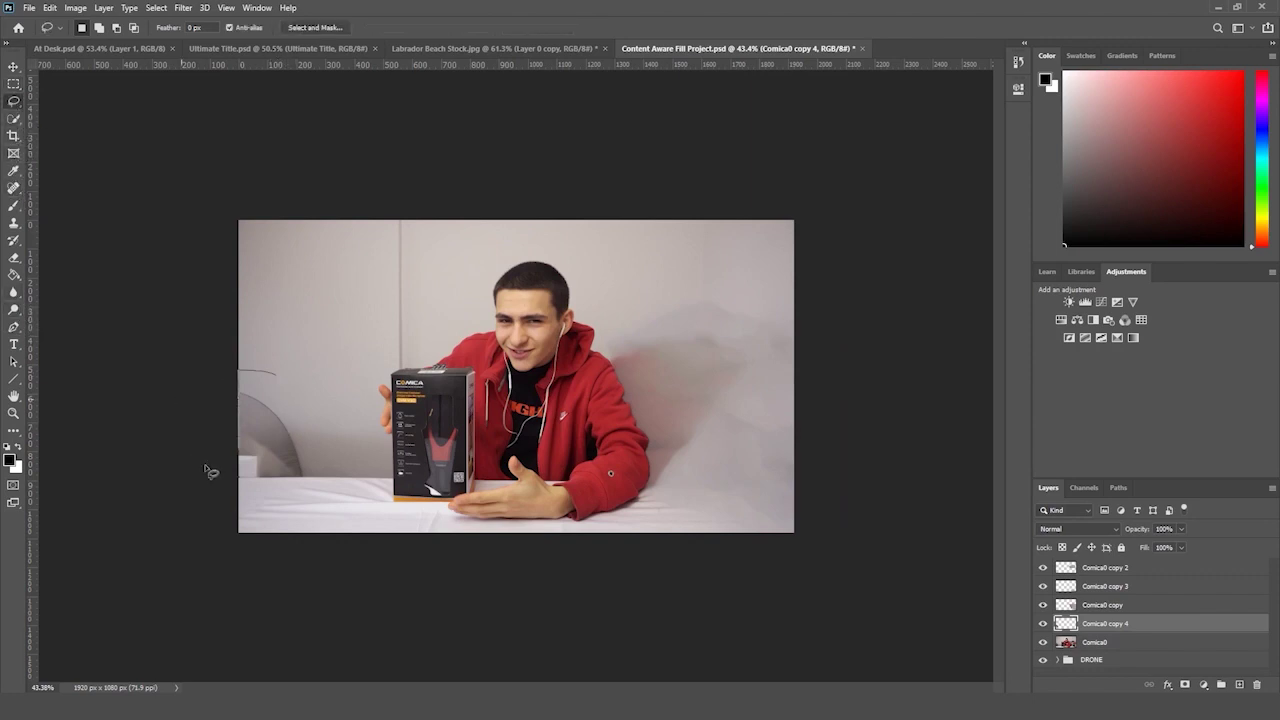
left_click_drag(274, 376, 274, 376)
left_click(48, 8)
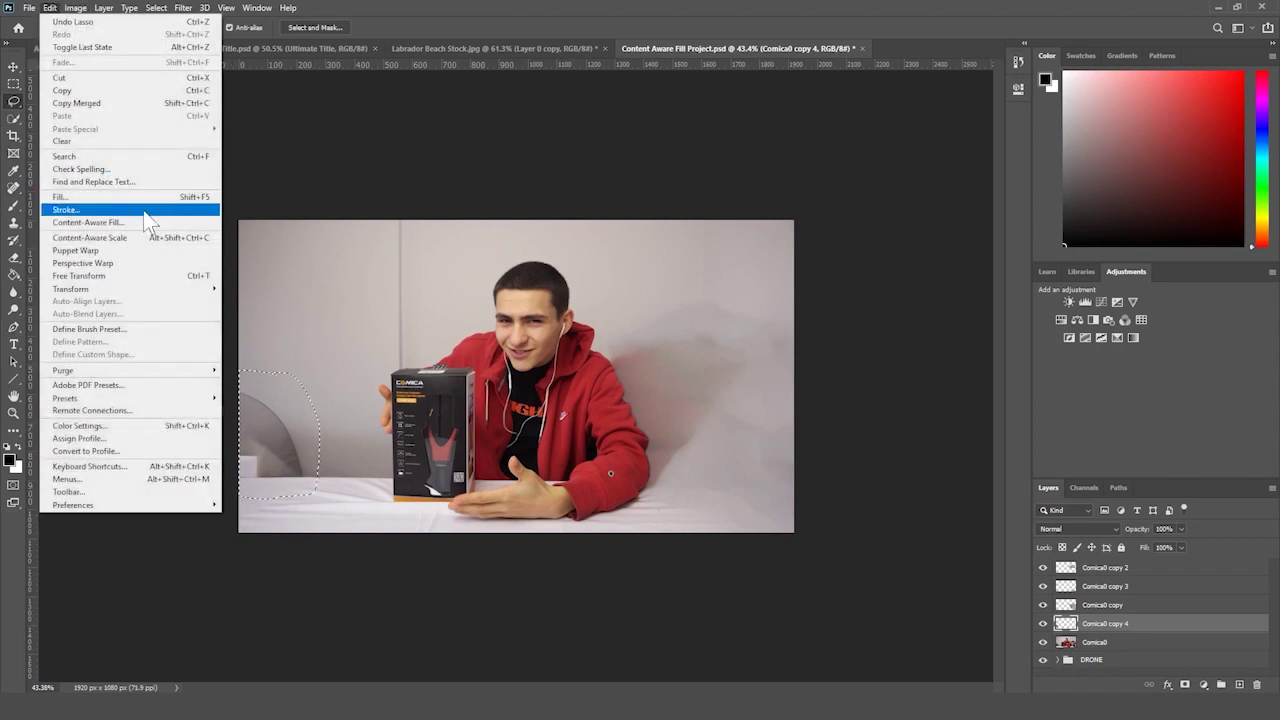
left_click(180, 222)
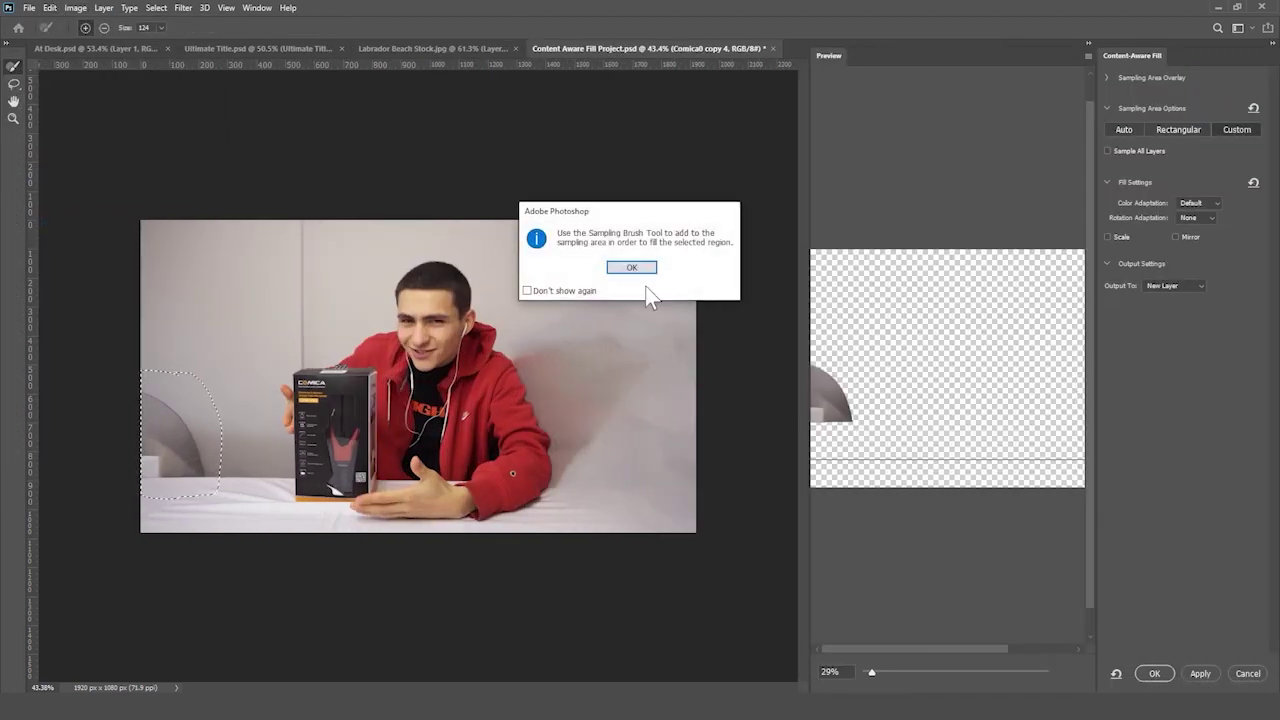
left_click(634, 268)
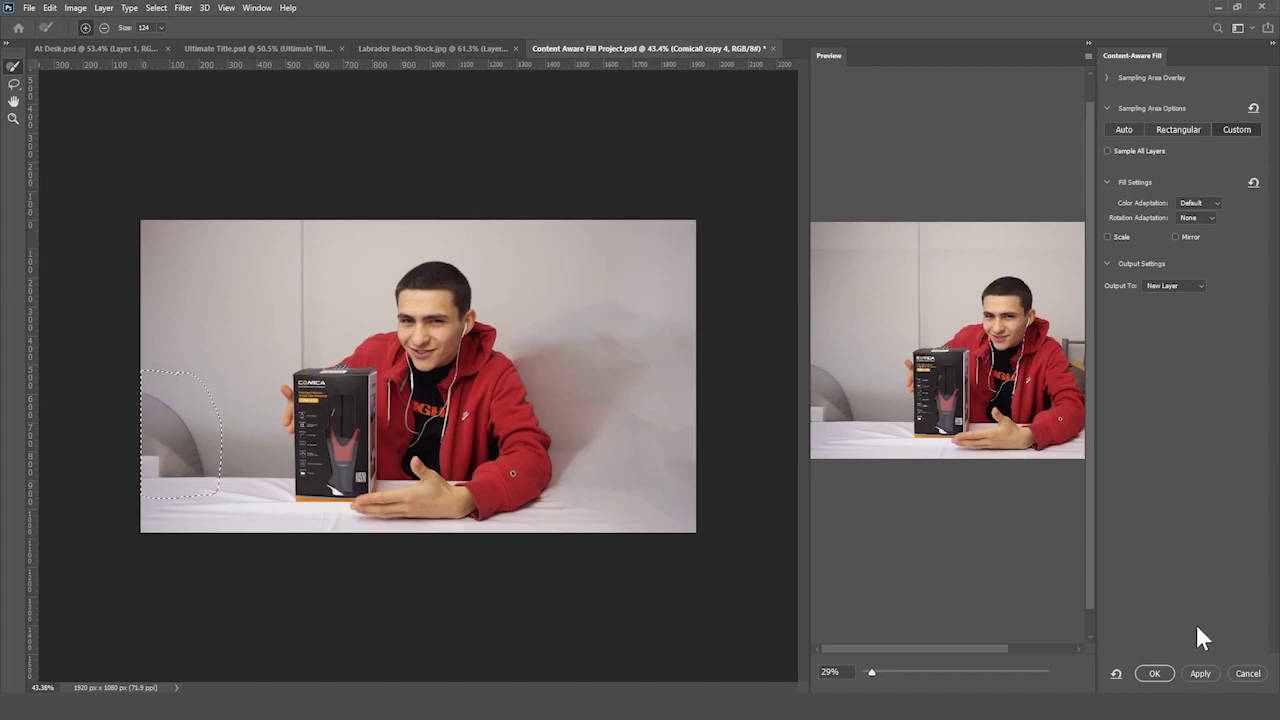
left_click(1247, 673)
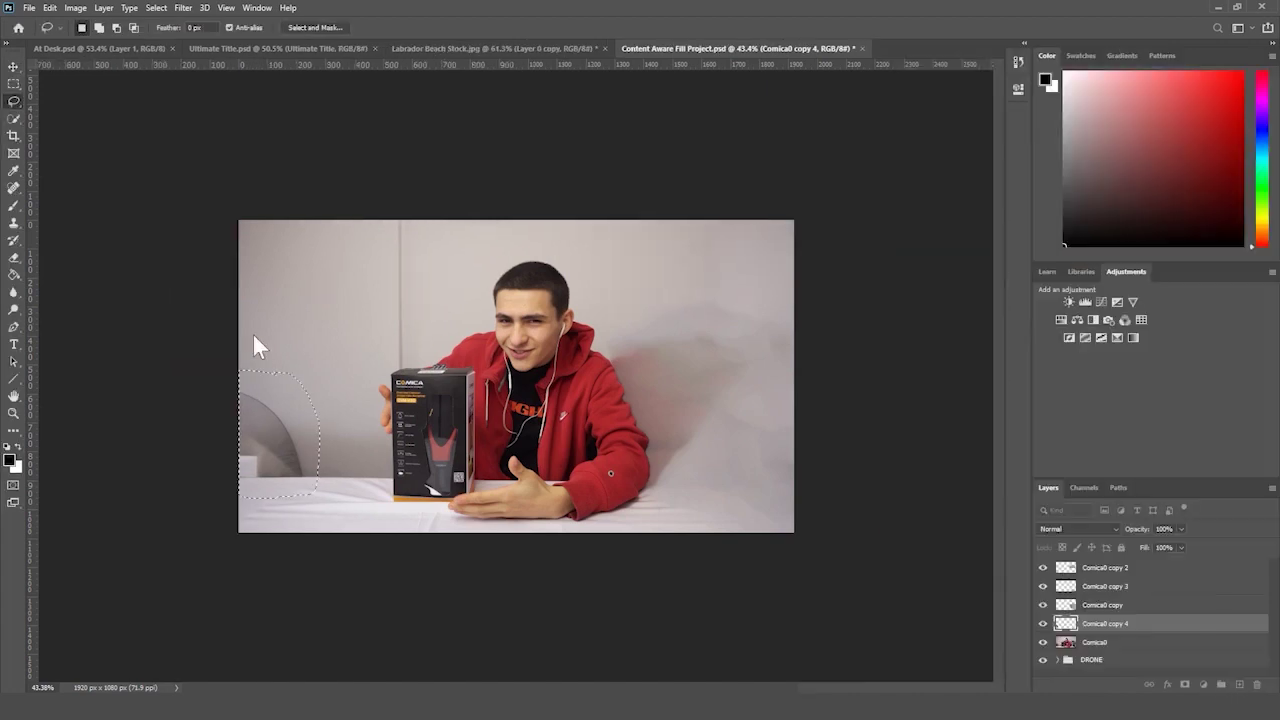
left_click(13, 86)
key("ctrl+d")
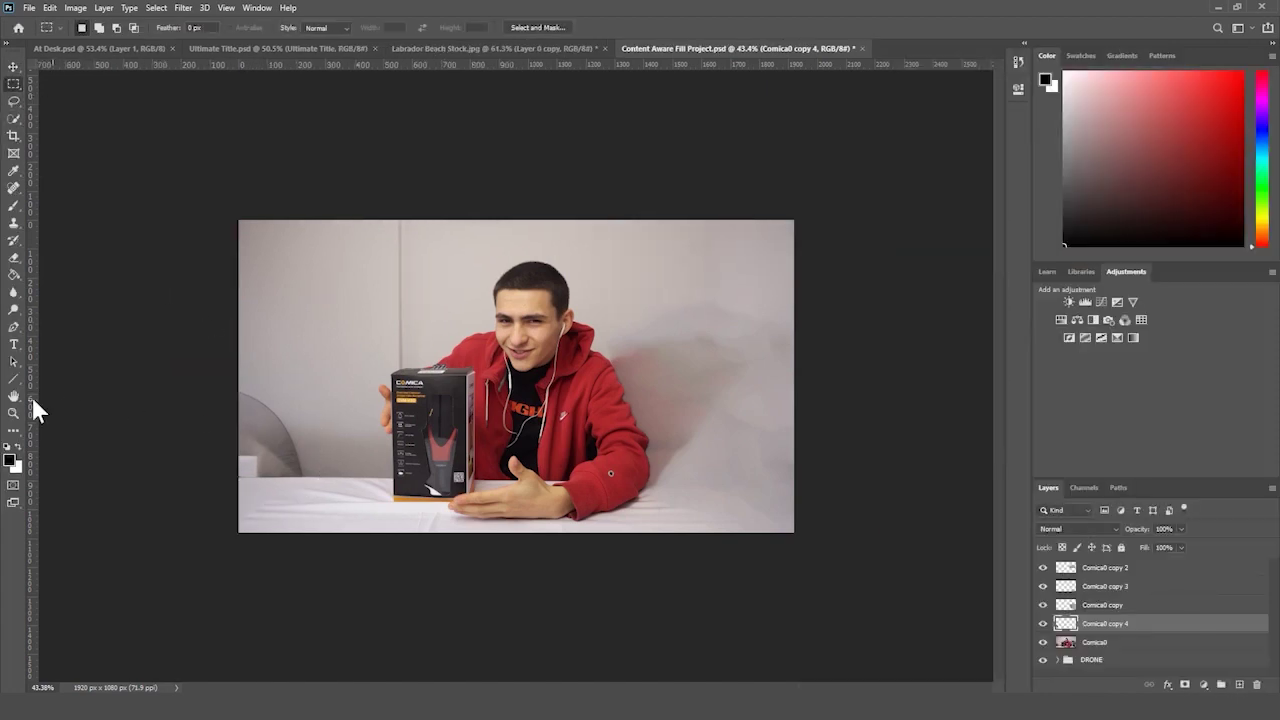
- At about 50% zoom, lasso the leftover chair along the table top, try Content-Aware Fill, then cancel
left_click(13, 413)
left_click_drag(149, 403, 200, 413)
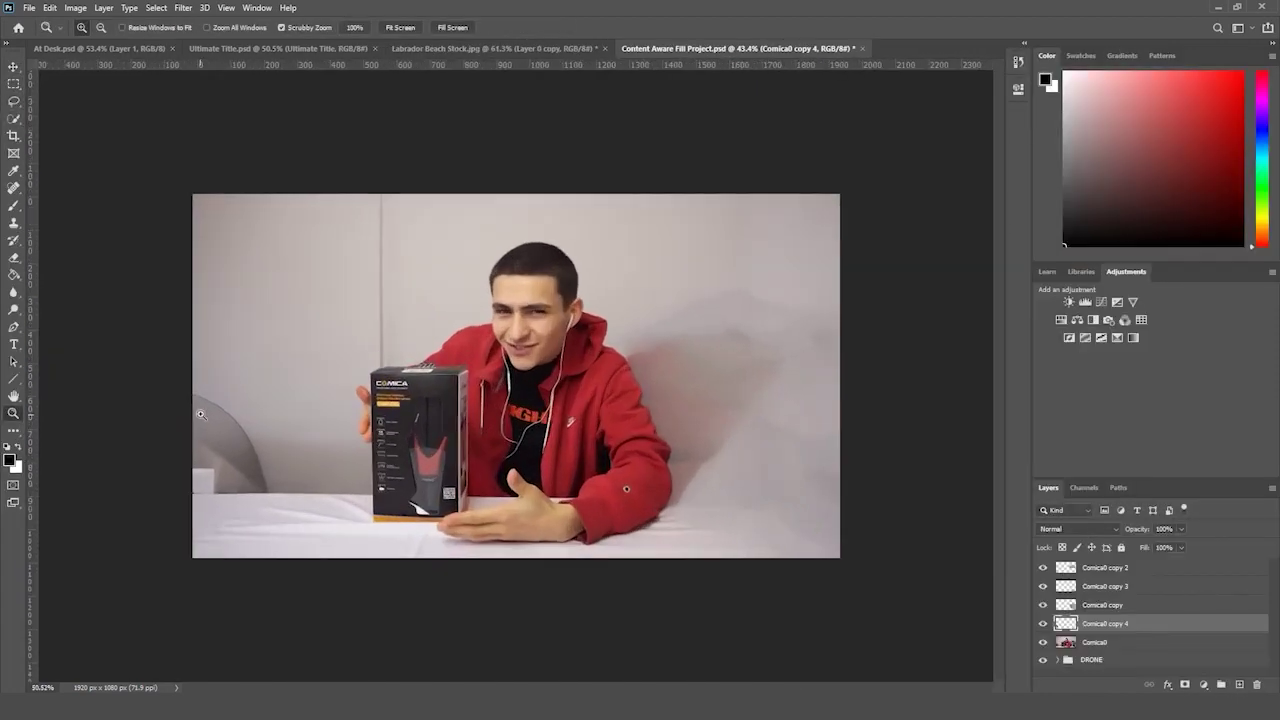
left_click(14, 103)
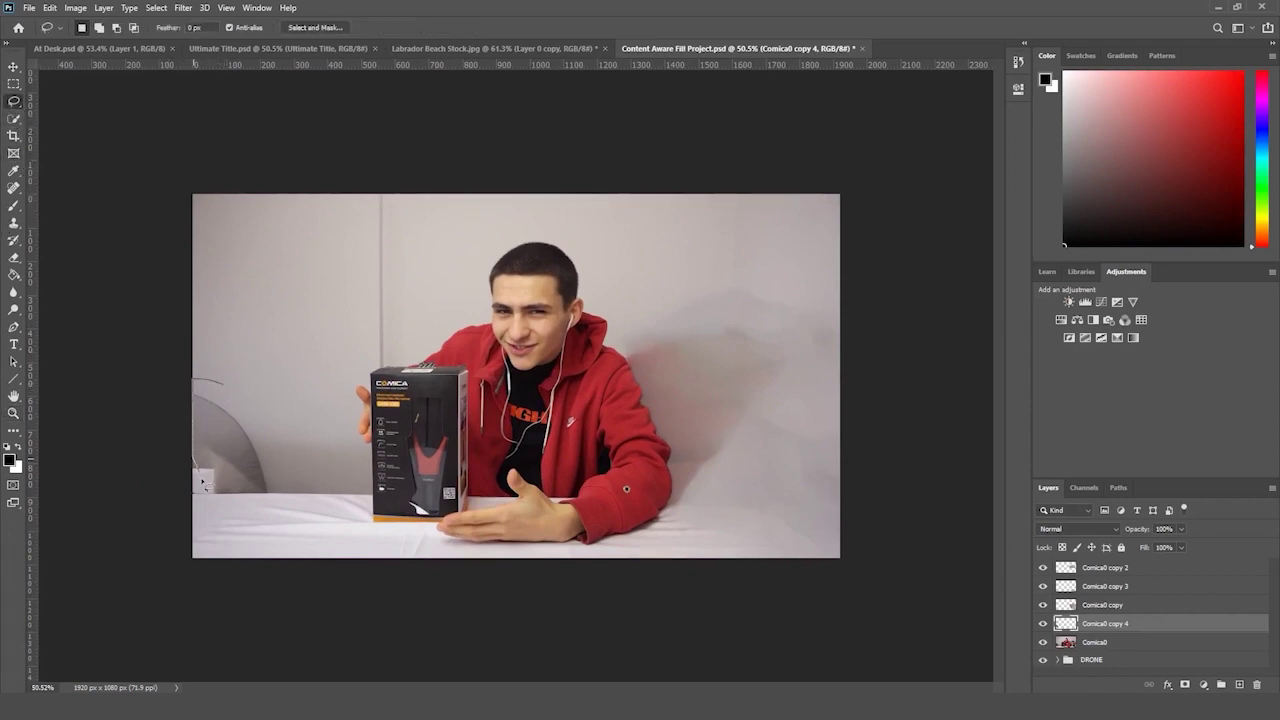
left_click_drag(258, 516, 270, 510)
left_click_drag(184, 507, 282, 513)
left_click_drag(252, 392, 254, 394)
left_click_drag(186, 506, 268, 508)
left_click(330, 395)
left_click(49, 7)
left_click(140, 220)
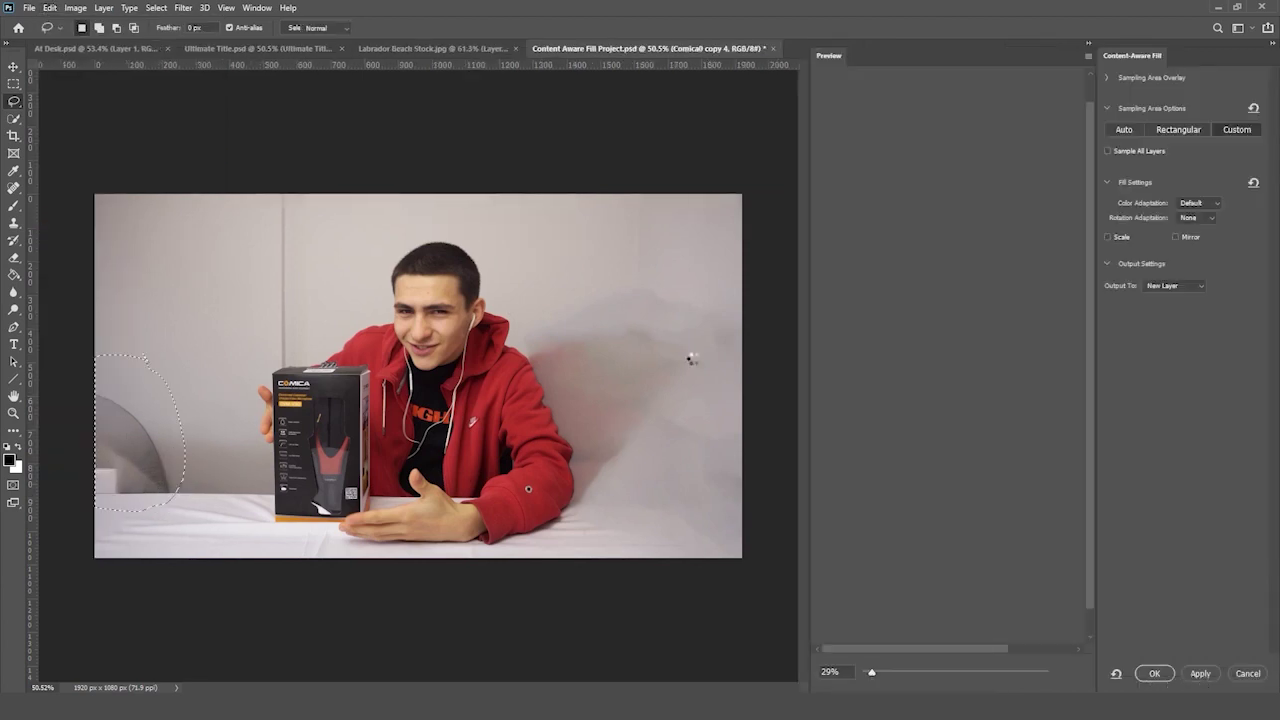
left_click(583, 289)
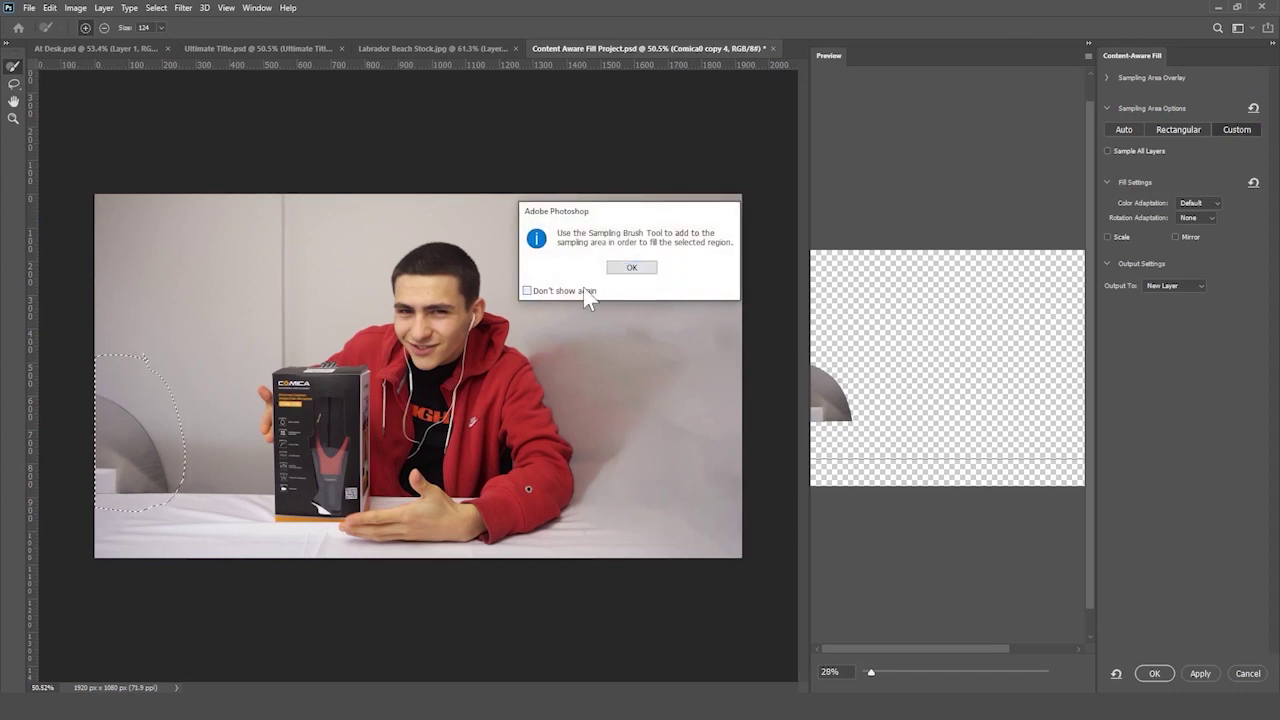
left_click(640, 266)
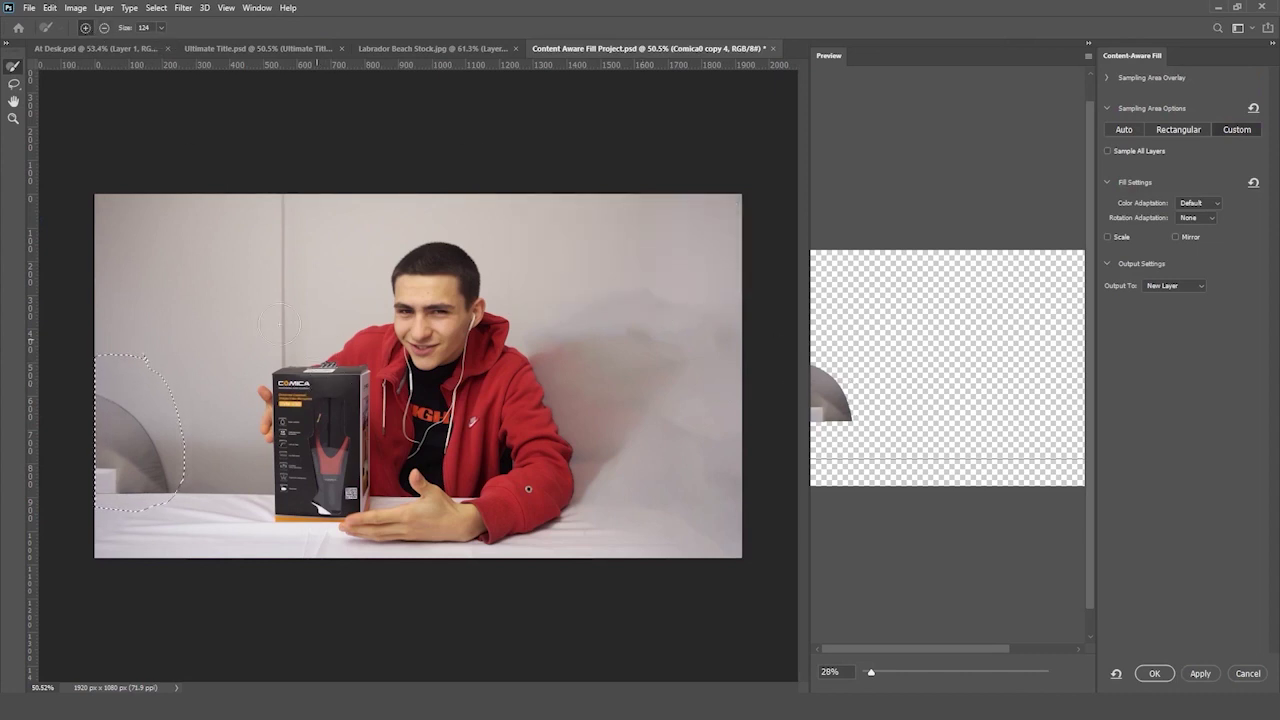
left_click(1247, 673)
key("ctrl+d")
left_click(14, 84)
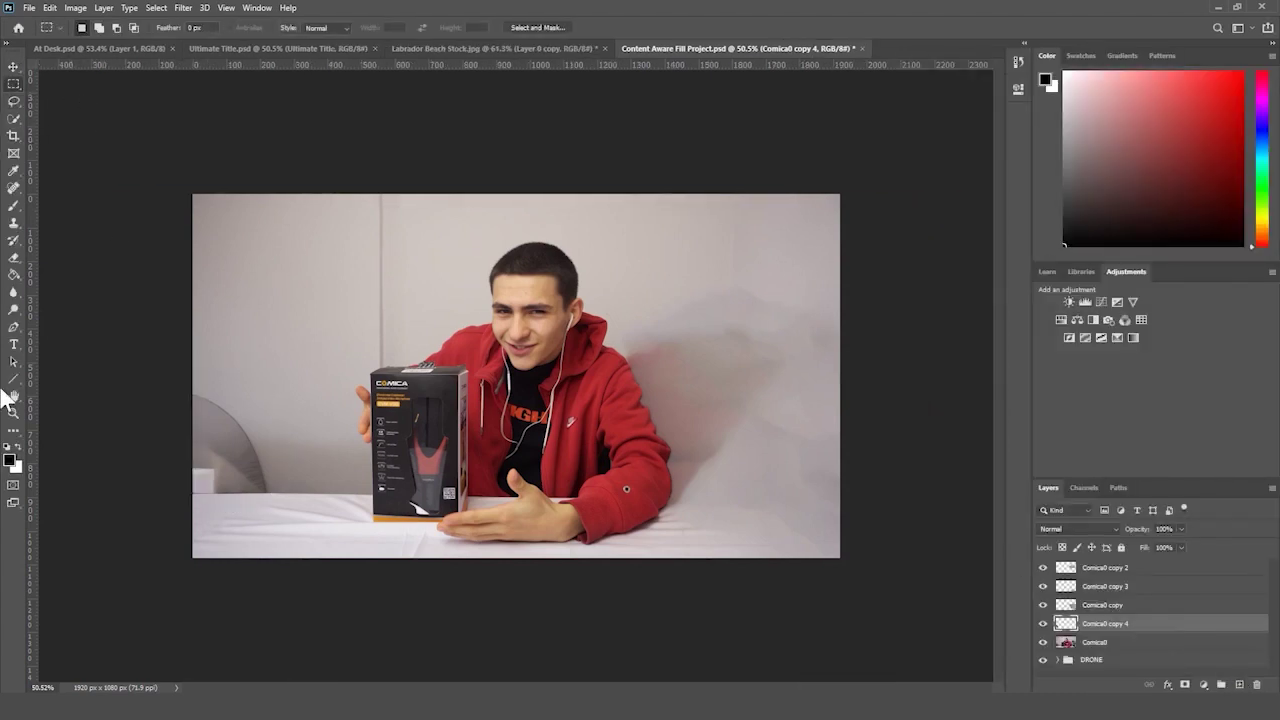
- Scale the five Comica0 desk photo layers together to 113.6%, shifting them slightly left
left_click(14, 412)
left_click_drag(240, 410, 190, 409)
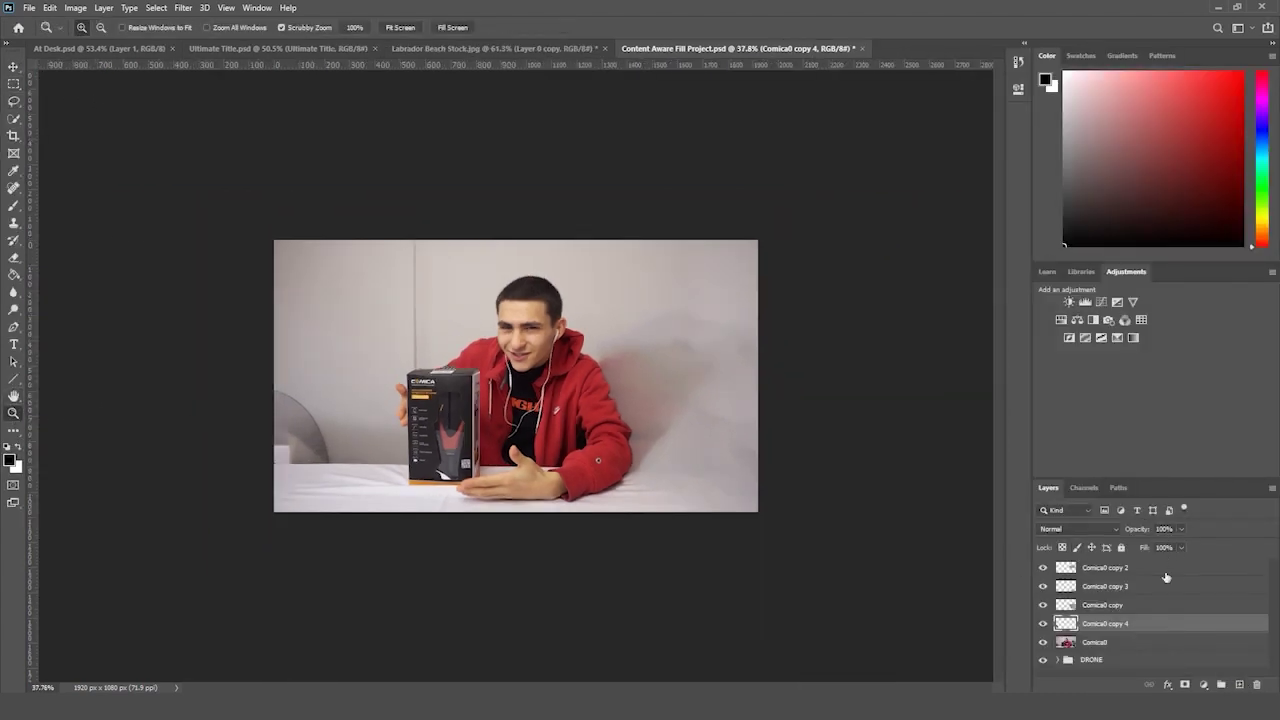
left_click(1118, 645)
left_click(1121, 569, "shift")
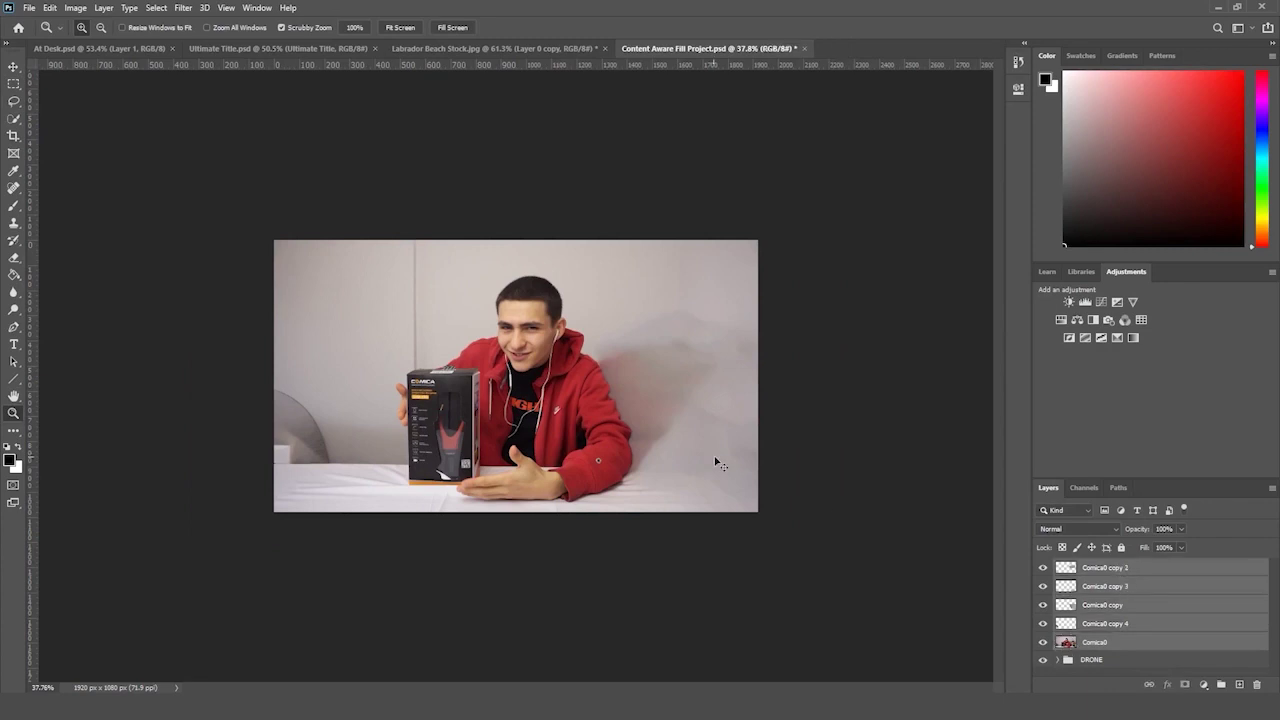
key("ctrl+t")
left_click_drag(686, 363, 639, 355)
left_click_drag(705, 241, 761, 209)
left_click_drag(221, 511, 211, 516)
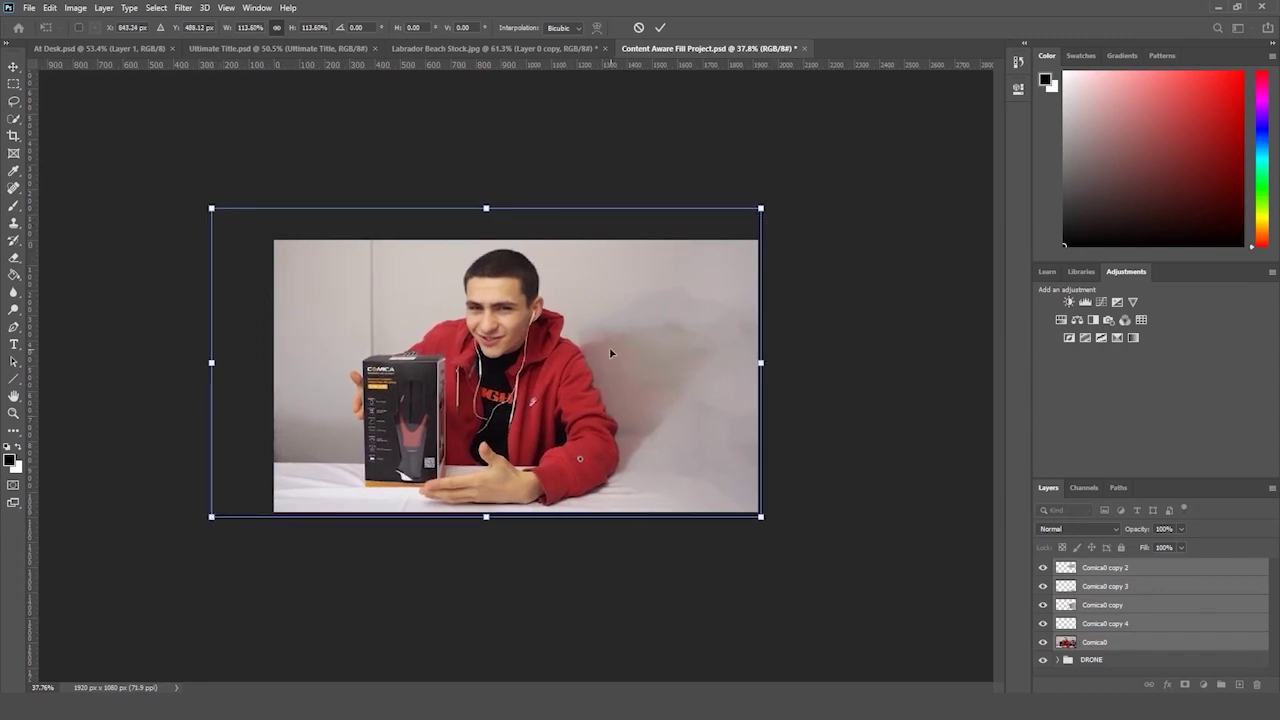
key("Return")
- Rename the desk layers' group from Group 1 to DESK and save the document
key("z")
left_click_drag(698, 326, 711, 324)
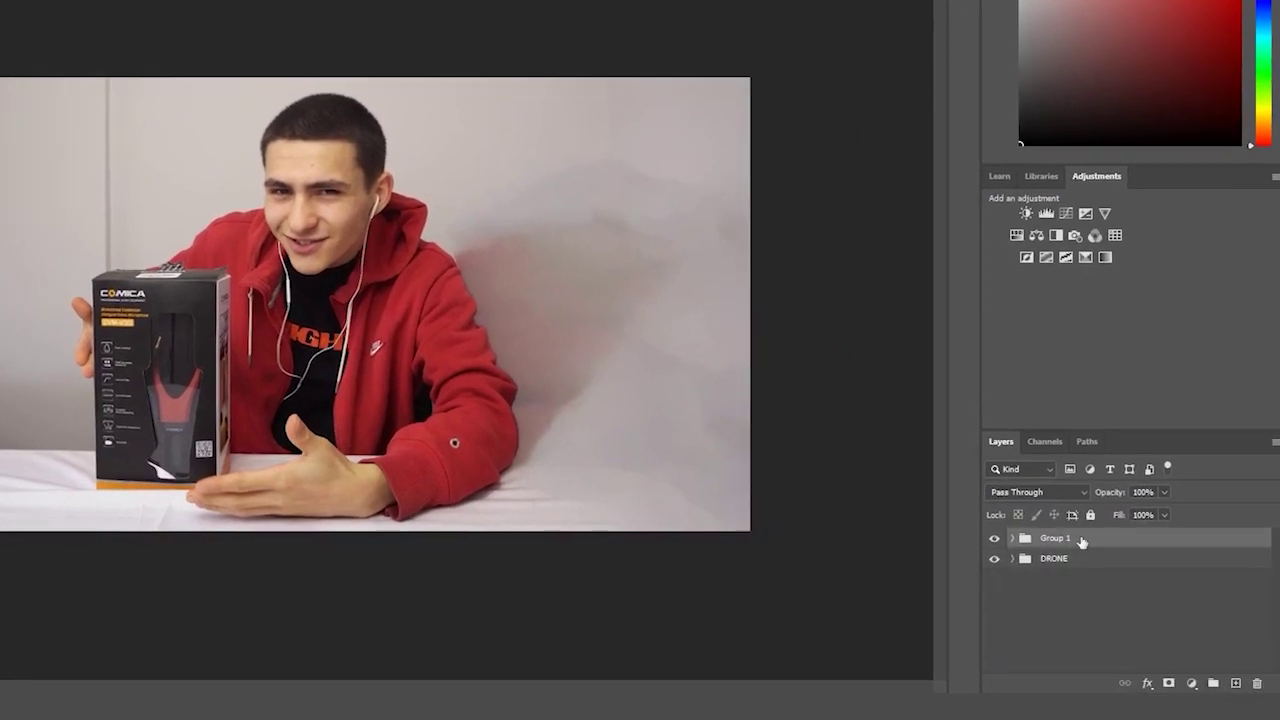
double_click(1097, 544)
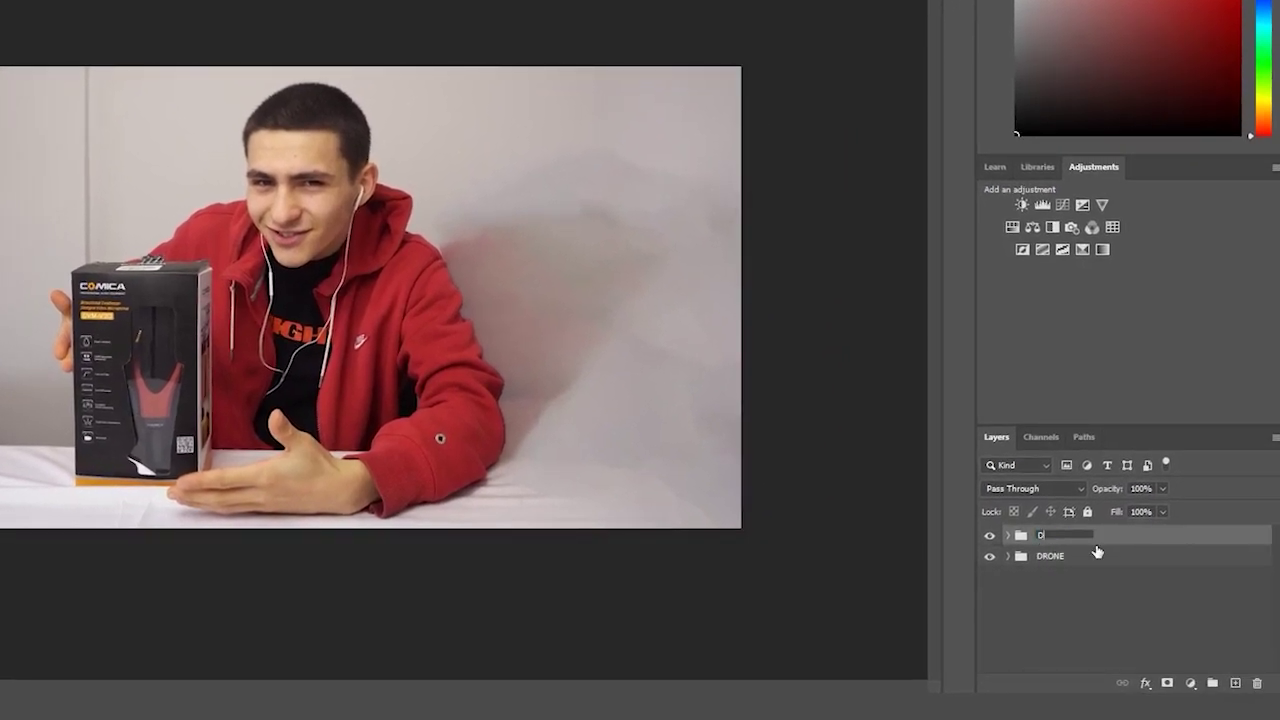
left_click(1106, 592)
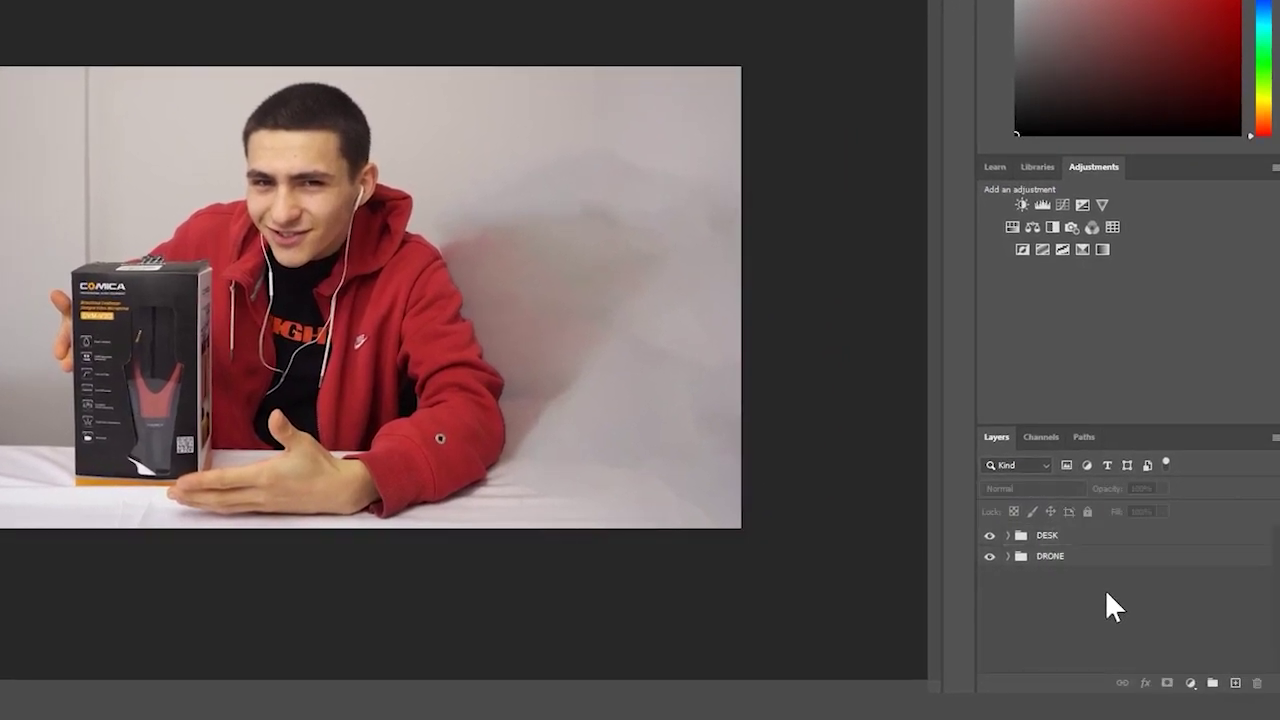
key("ctrl+s")
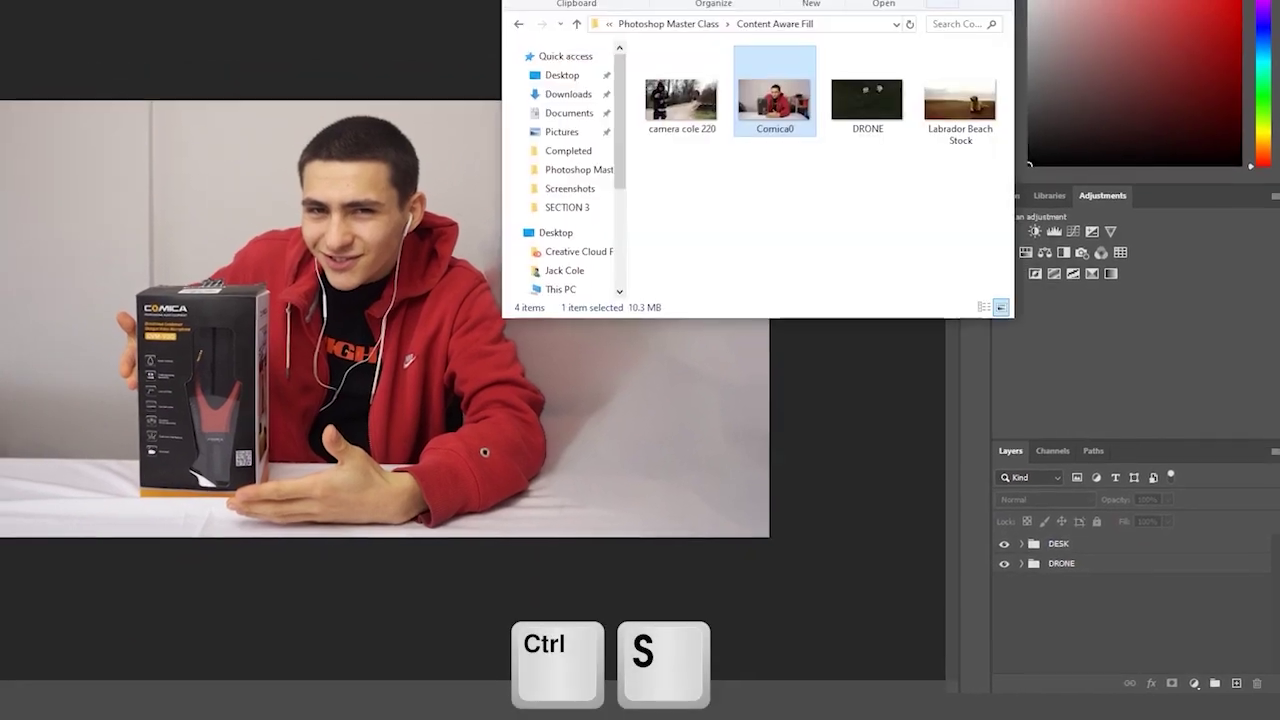
- Place the camera cole 220 woodland photo into the document
left_click_drag(695, 115, 274, 287)
left_click_drag(363, 320, 364, 324)
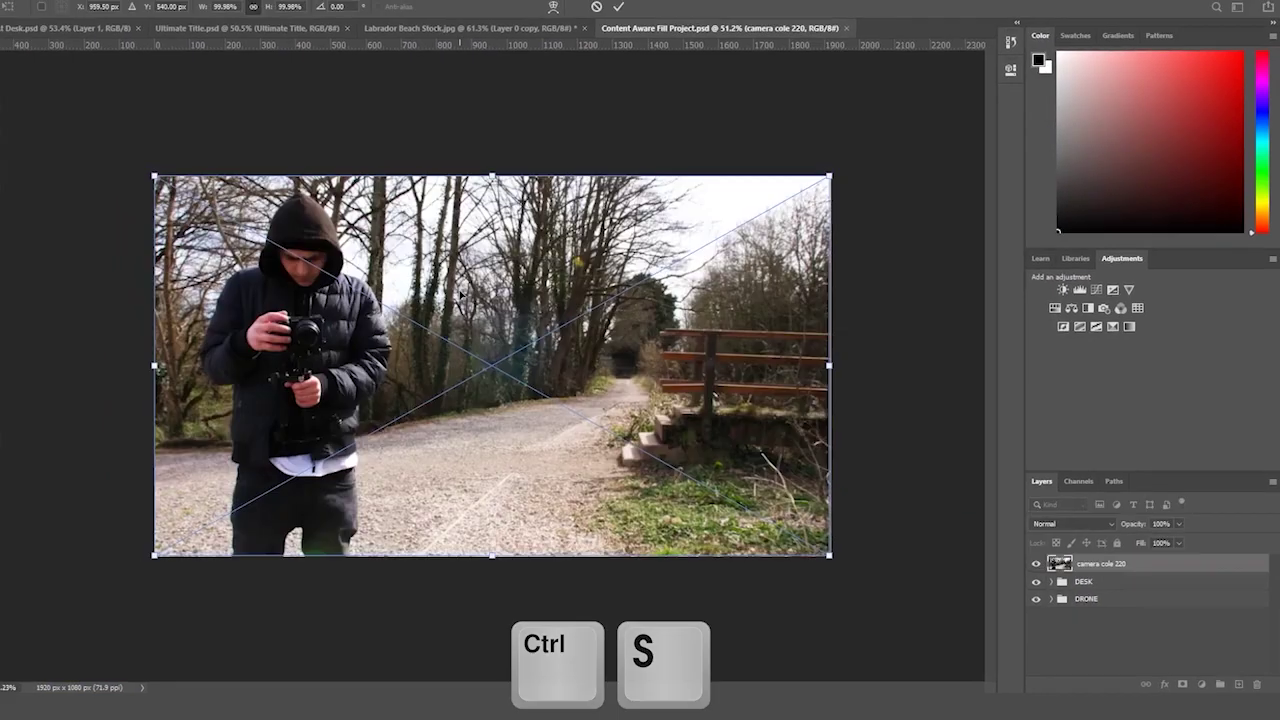
key("Return")
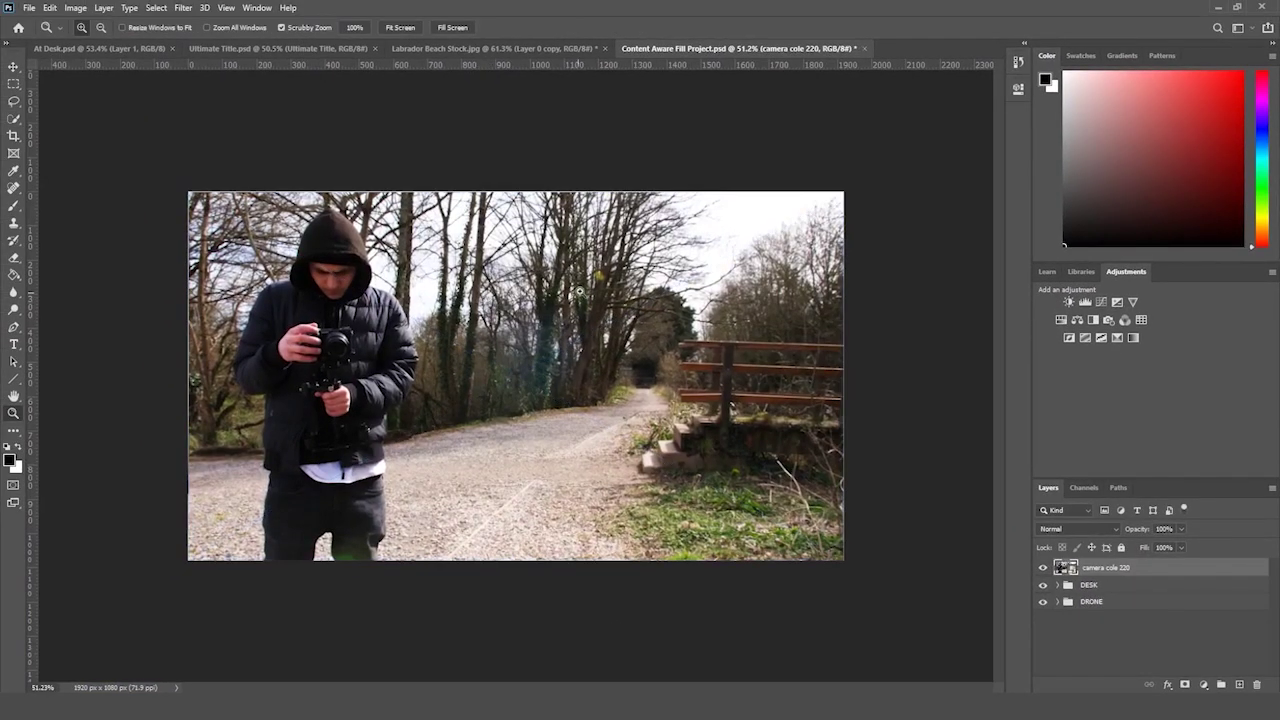
left_click_drag(598, 283, 592, 302)
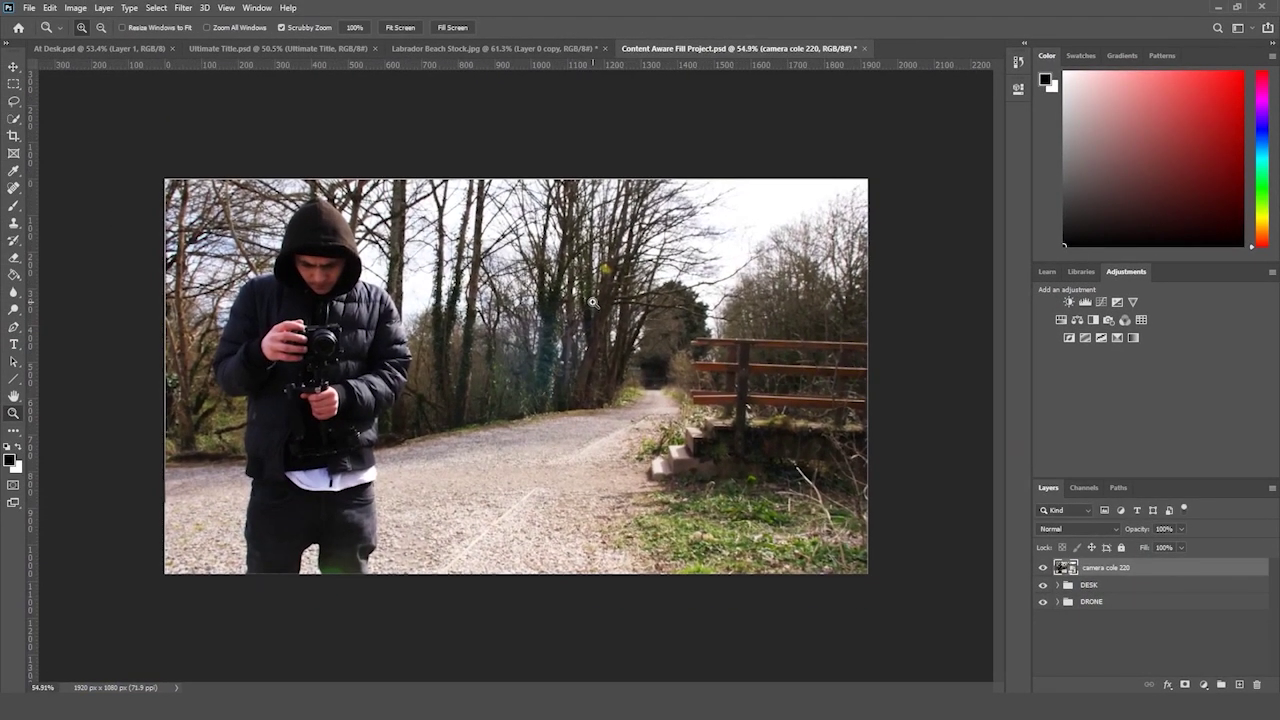
- Select the hooded man with Quick Selection and copy him onto a new layer
left_click(14, 118)
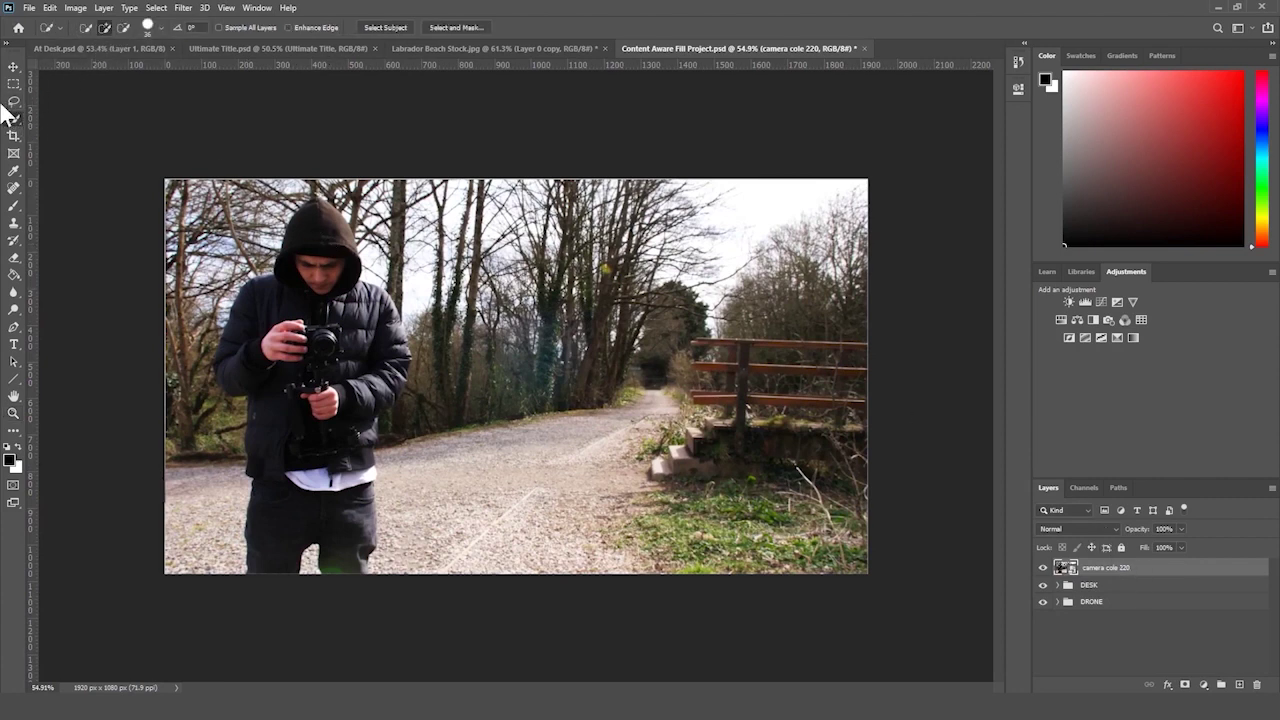
mouse_move(316, 259)
left_mouse_down()
mouse_move(315, 224)
mouse_move(287, 304)
mouse_move(250, 331)
mouse_move(291, 385)
left_mouse_up()
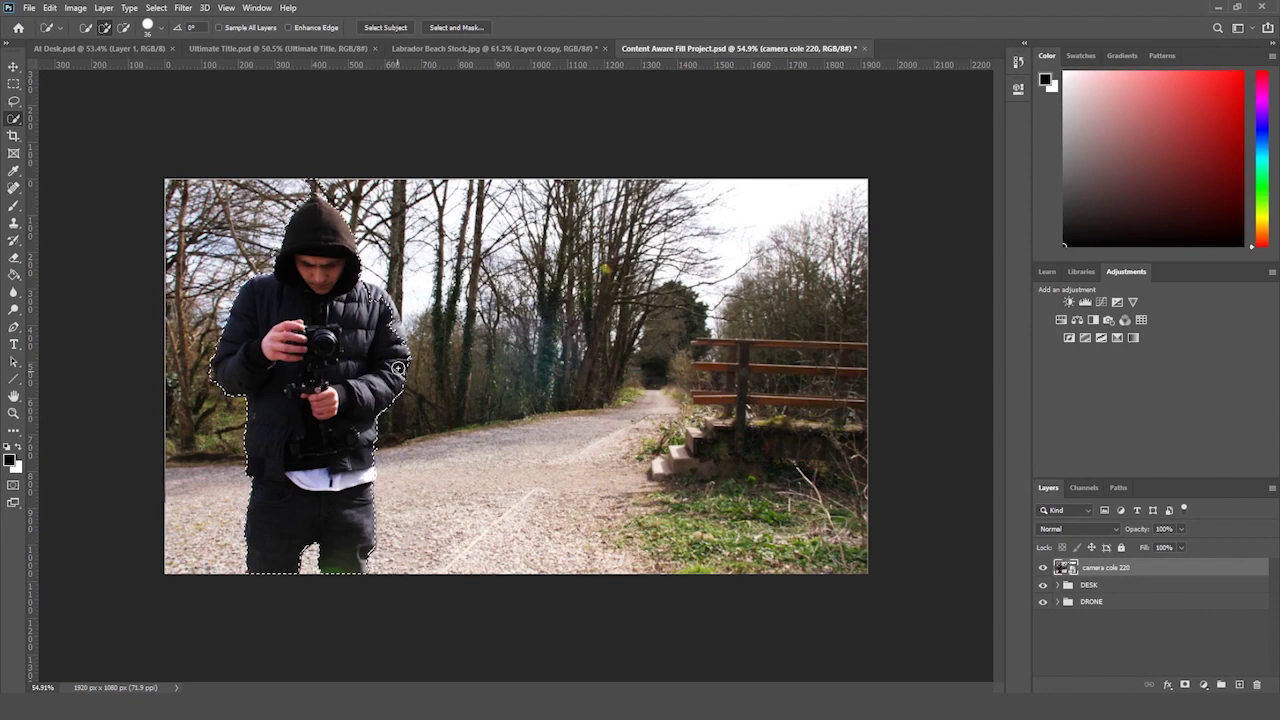
left_click(126, 25)
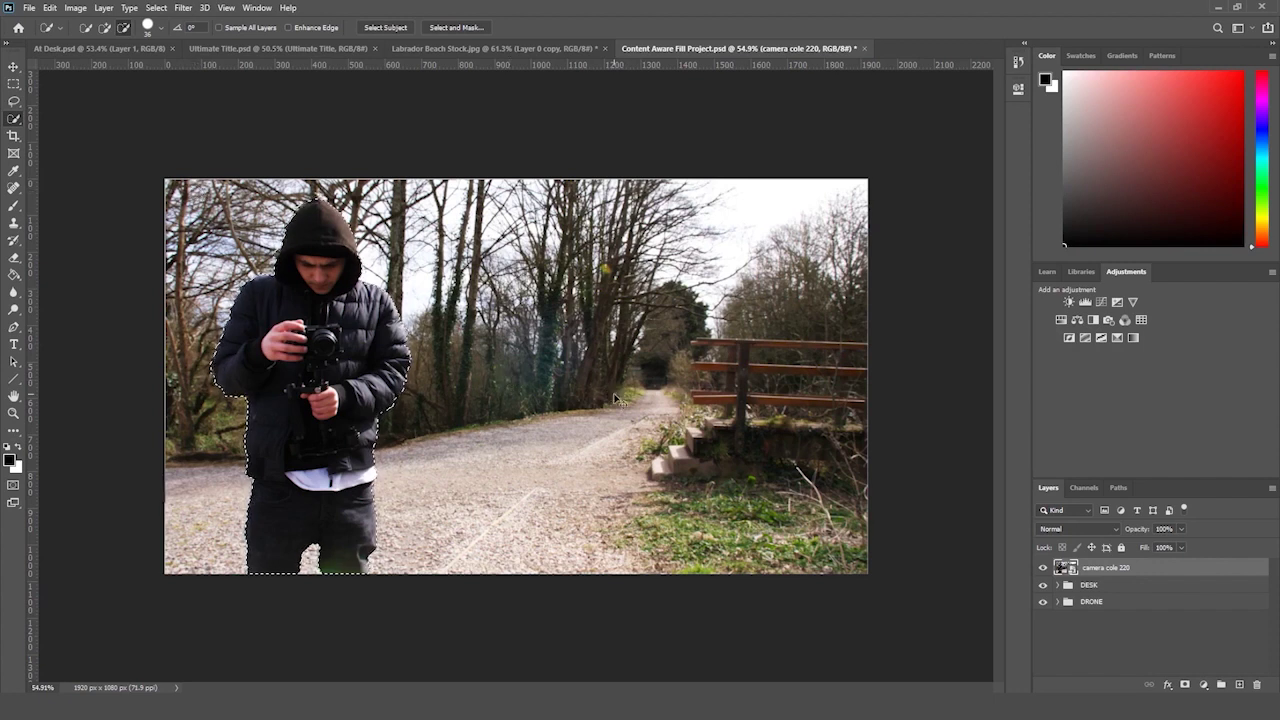
key("ctrl+j")
- Toggle the woodland photo, DESK and cut-out layers to inspect the cut-out man
left_click(1043, 587)
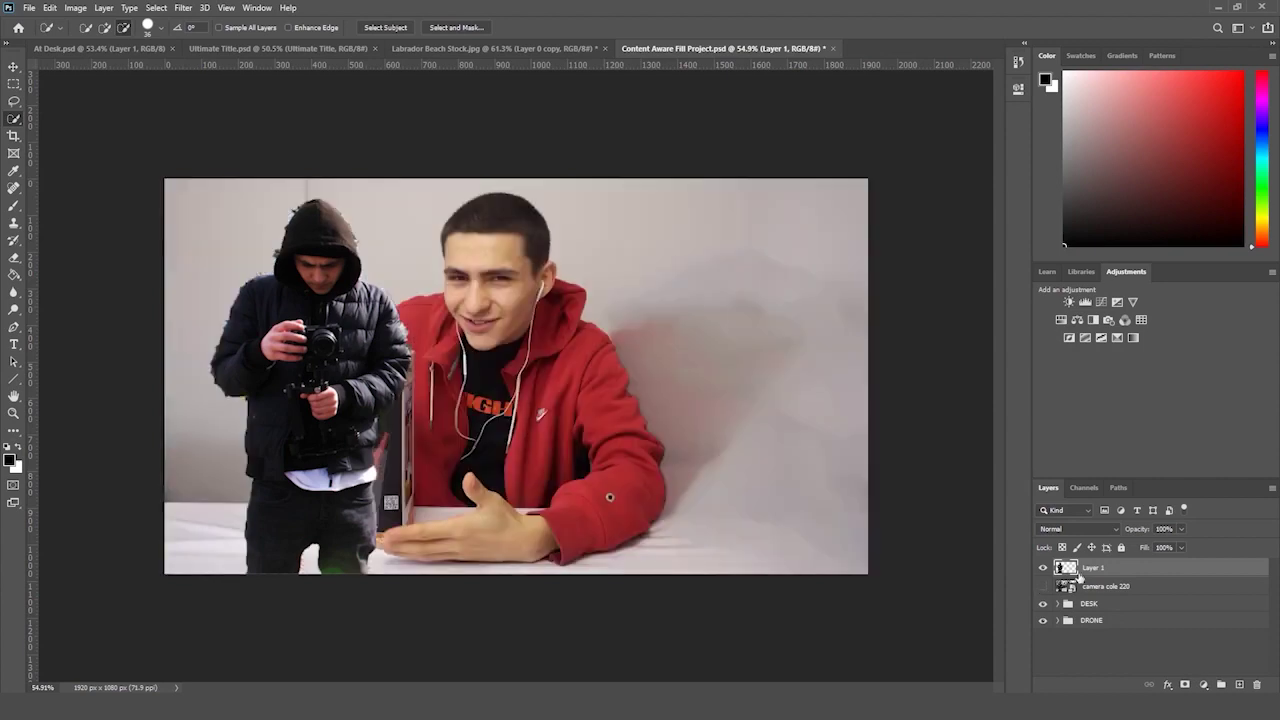
left_click(1043, 604)
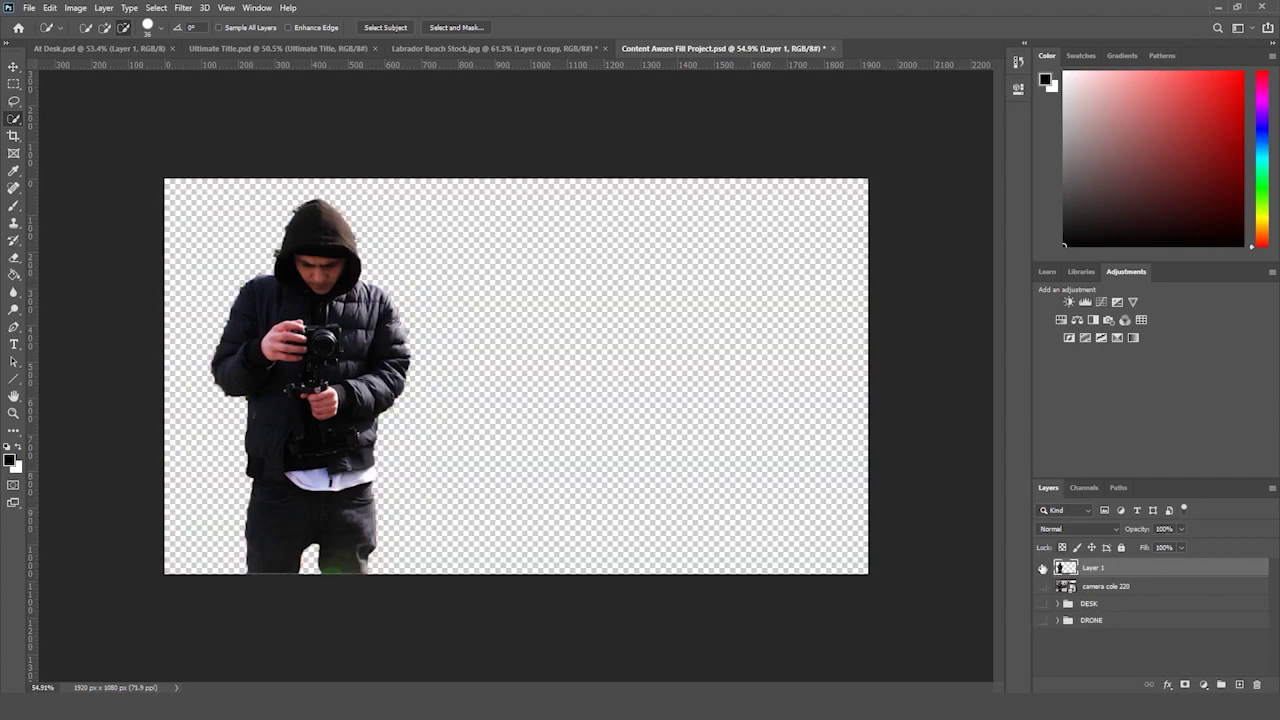
left_click(1042, 586)
left_click(1044, 586)
left_click(1044, 568)
left_click(1043, 568)
left_click(1043, 587)
- Enlarge the cut-out man to about 138% and move him right and slightly up
key("ctrl+t")
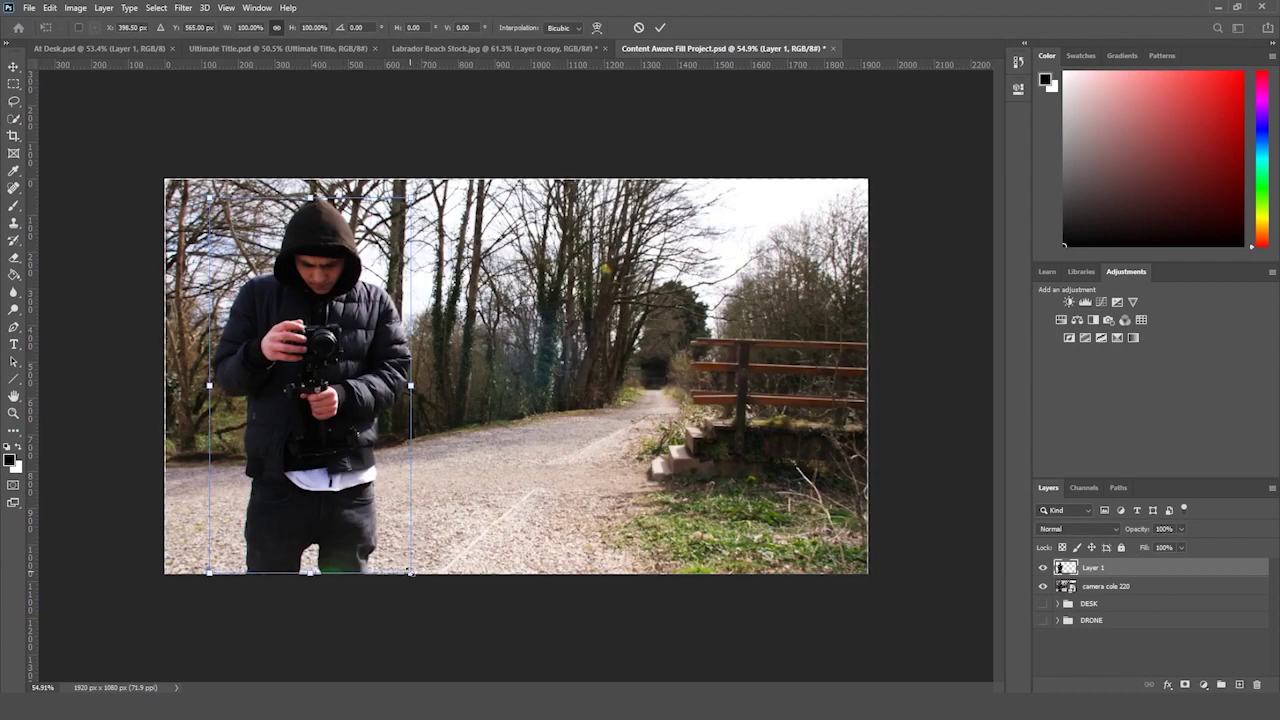
left_click_drag(410, 572, 589, 650)
left_click_drag(396, 575, 620, 560)
key("ctrl+z")
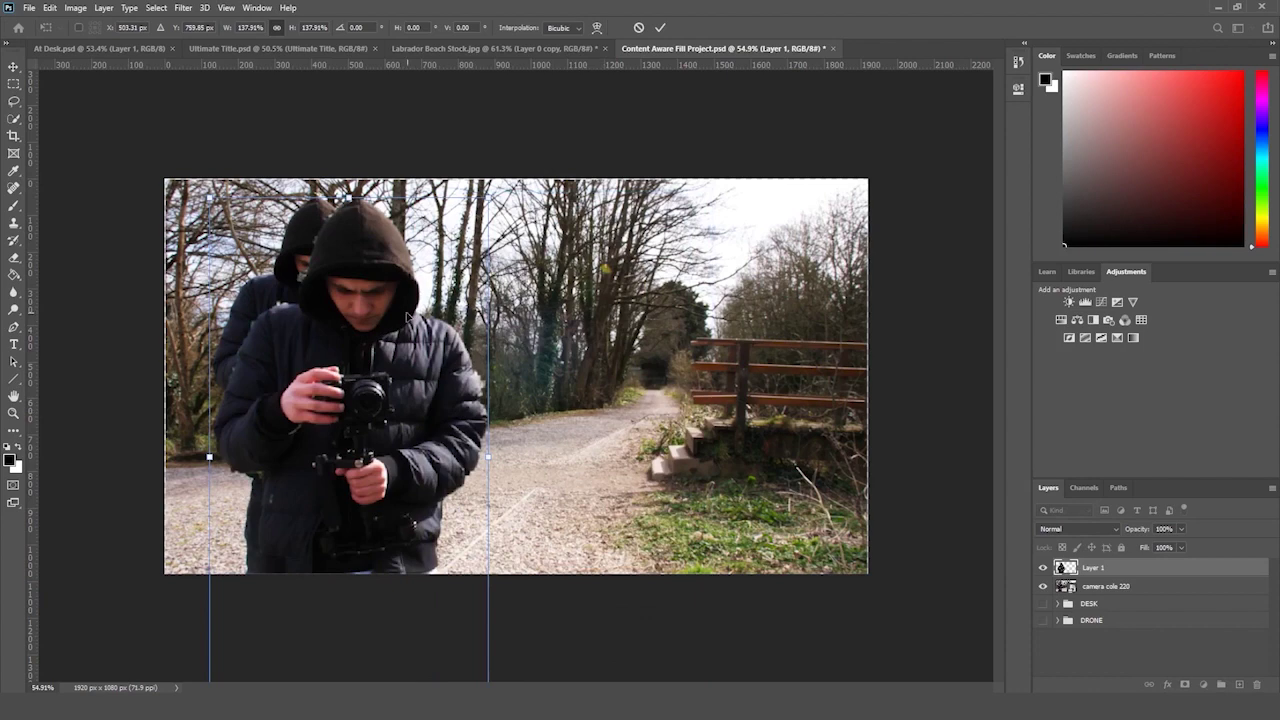
left_click_drag(407, 318, 557, 277)
key("Return")
key("w")
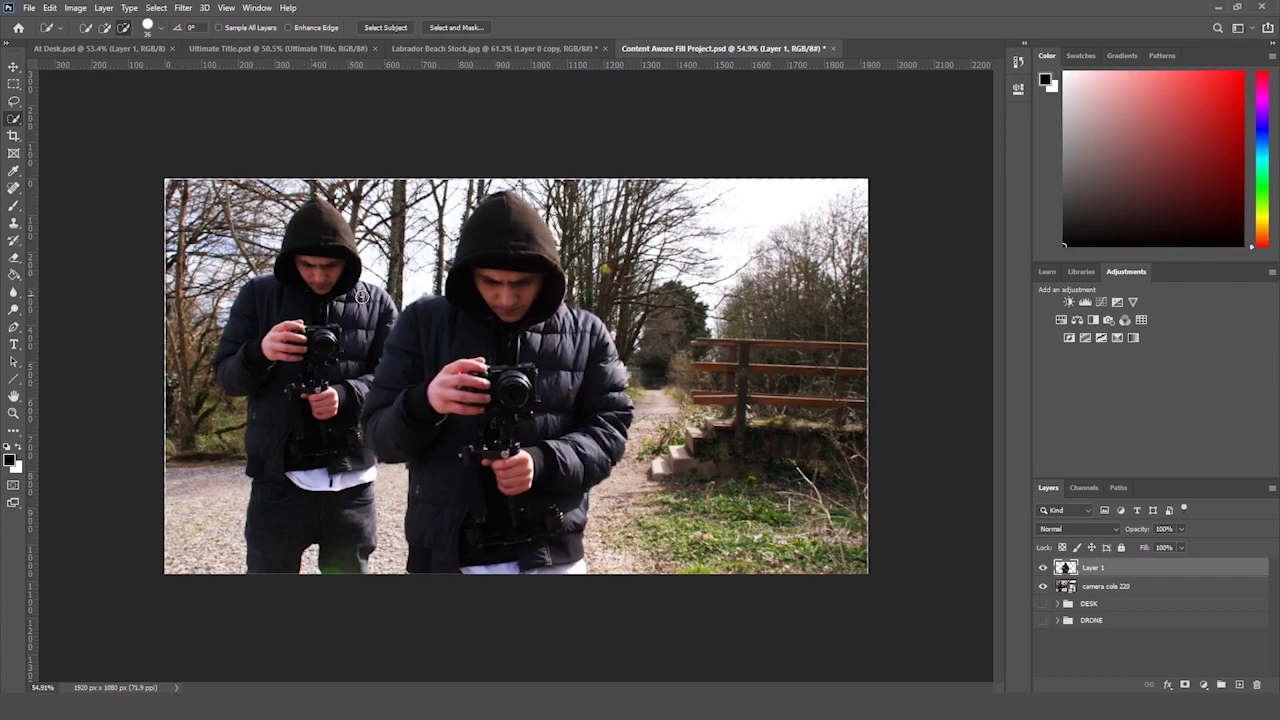
- Move the man back left, then undo the transforms to restore the original state
key("ctrl+t")
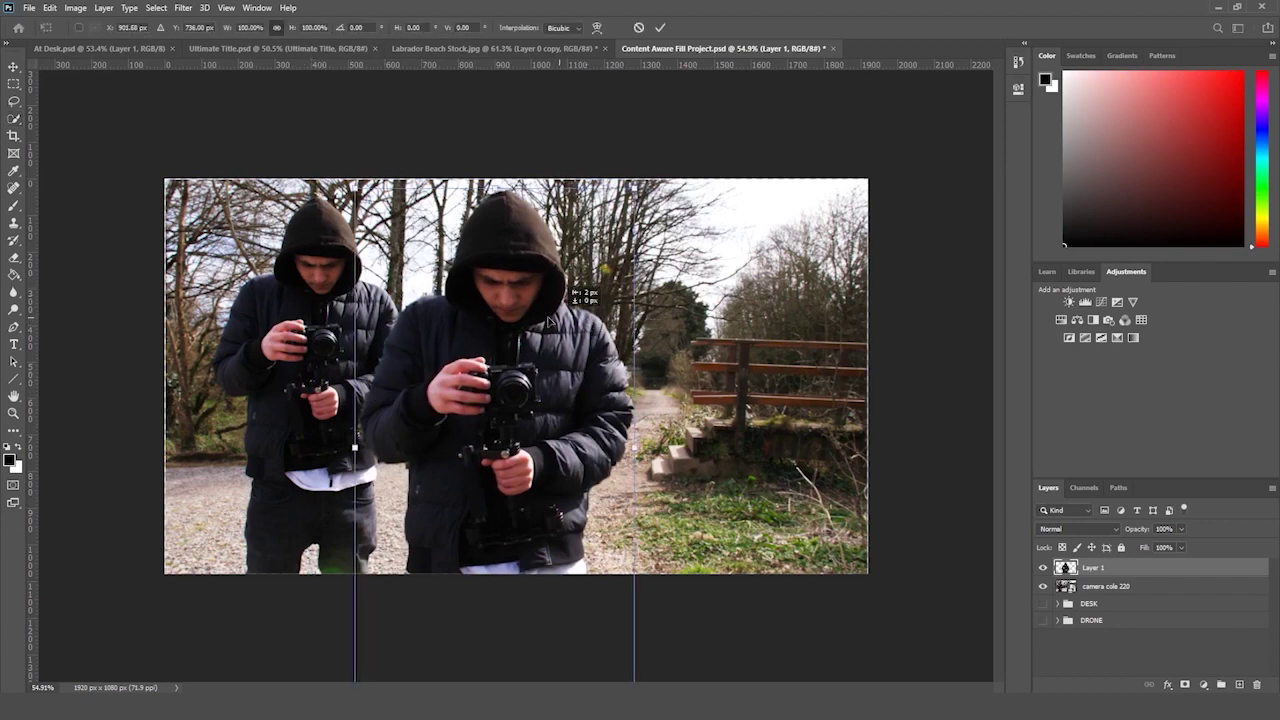
mouse_move(548, 326)
left_mouse_down()
mouse_move(366, 311)
mouse_move(361, 297)
mouse_move(374, 297)
left_mouse_up()
key("Return")
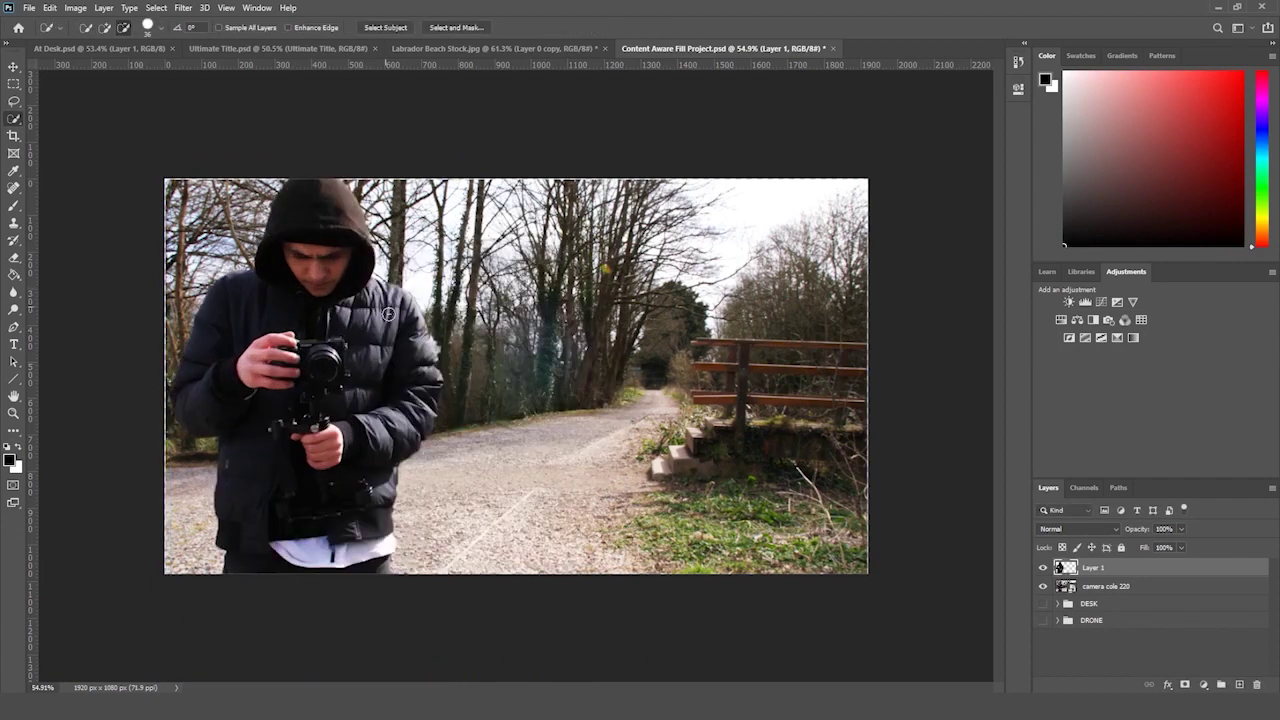
left_click(1044, 568)
left_click(1044, 568)
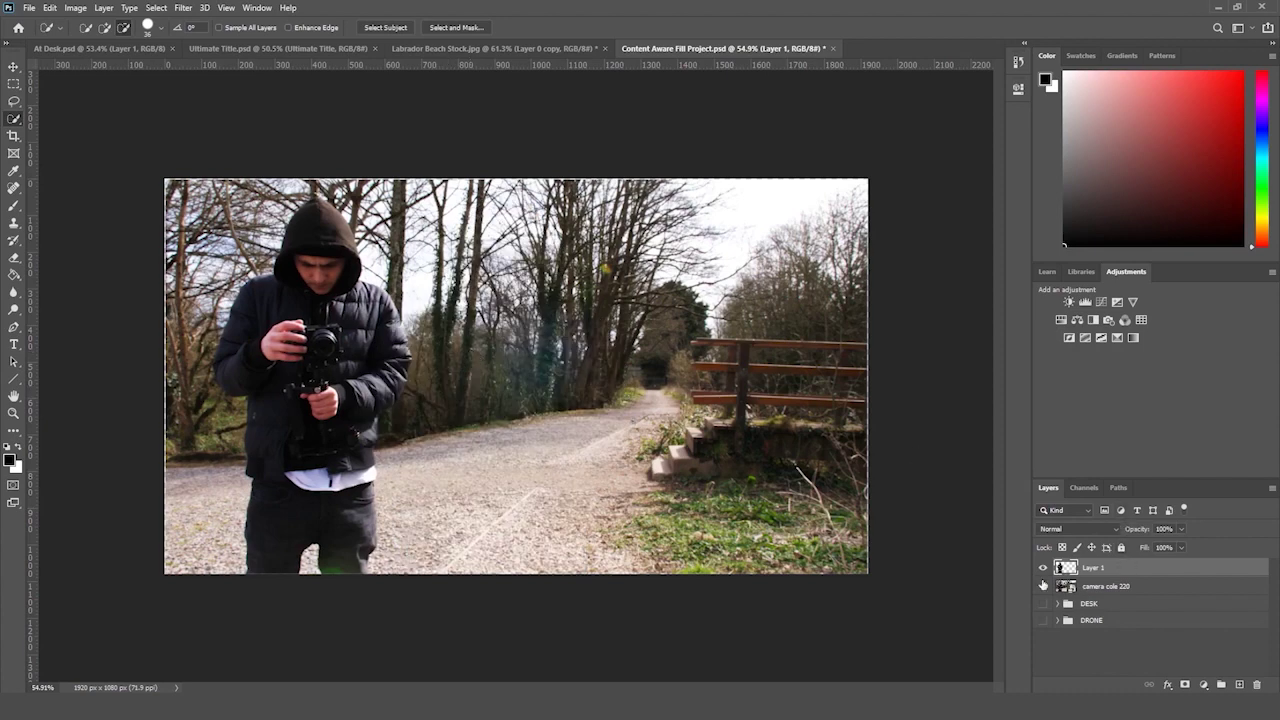
key("ctrl+z")
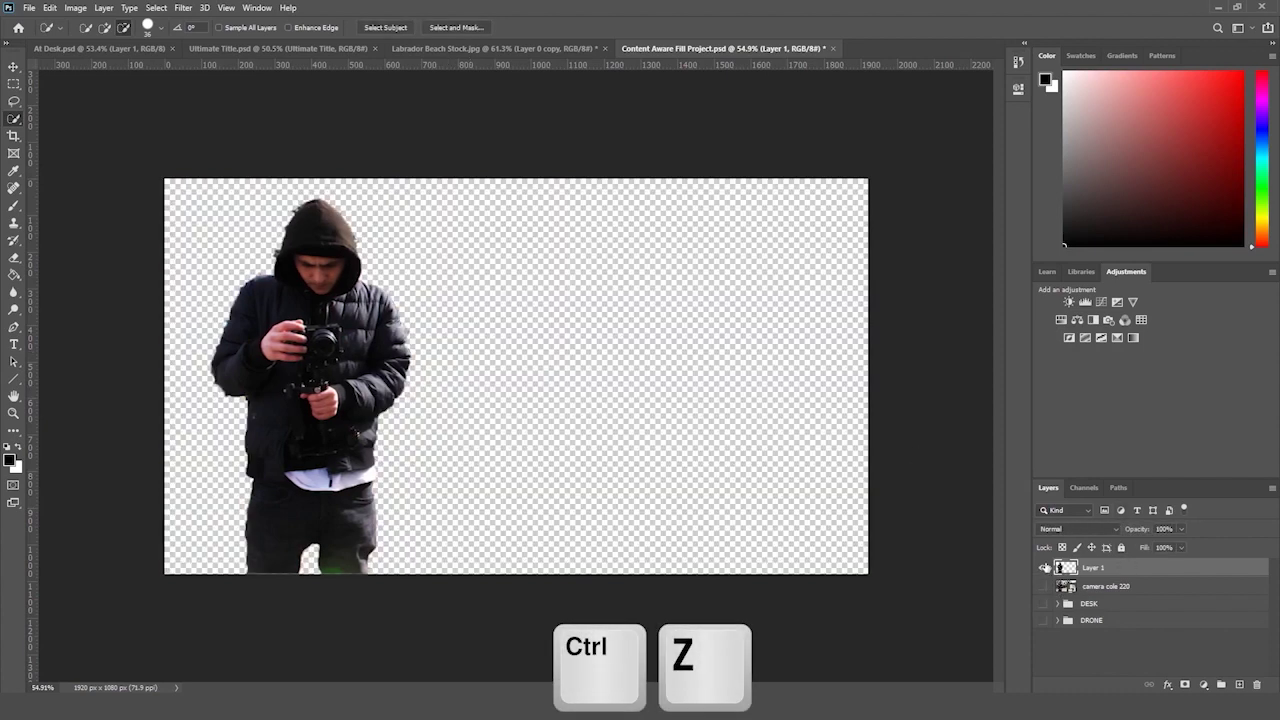
key("ctrl+z")
key("ctrl+z")
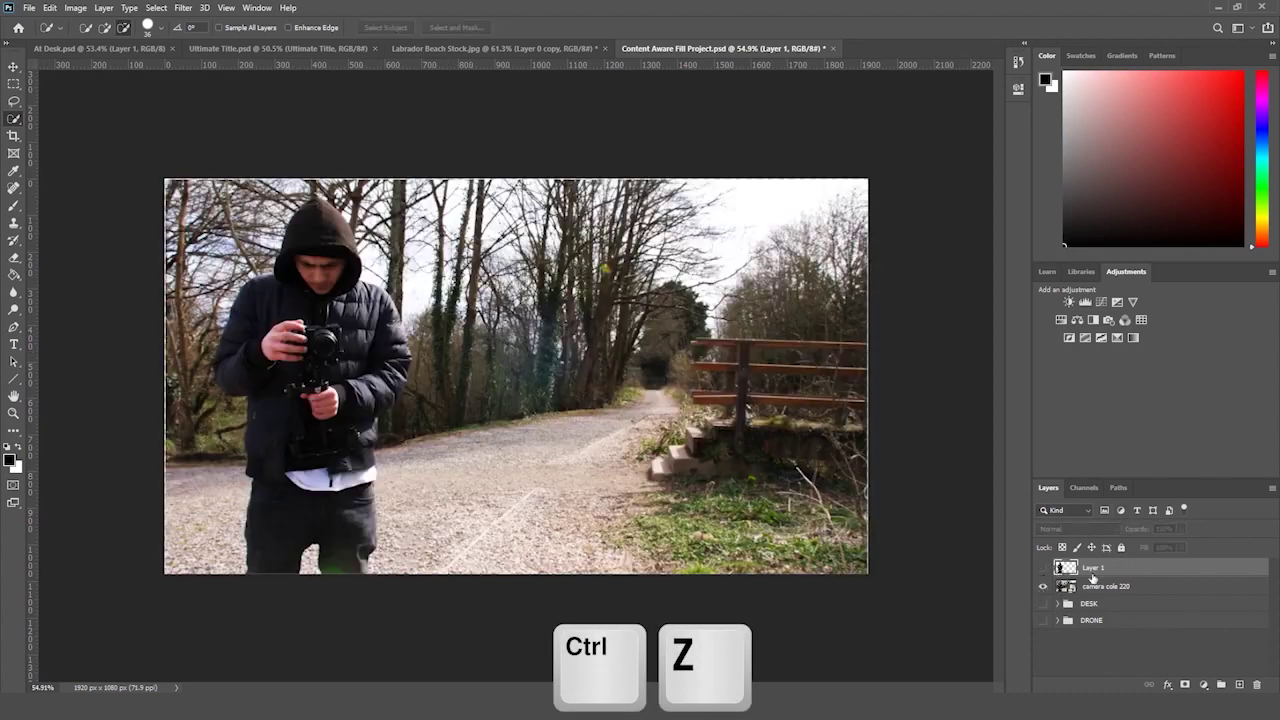
- On the camera cole 220 layer, Lasso a loose outline around the man down to the photo's bottom edge
left_click(1101, 591)
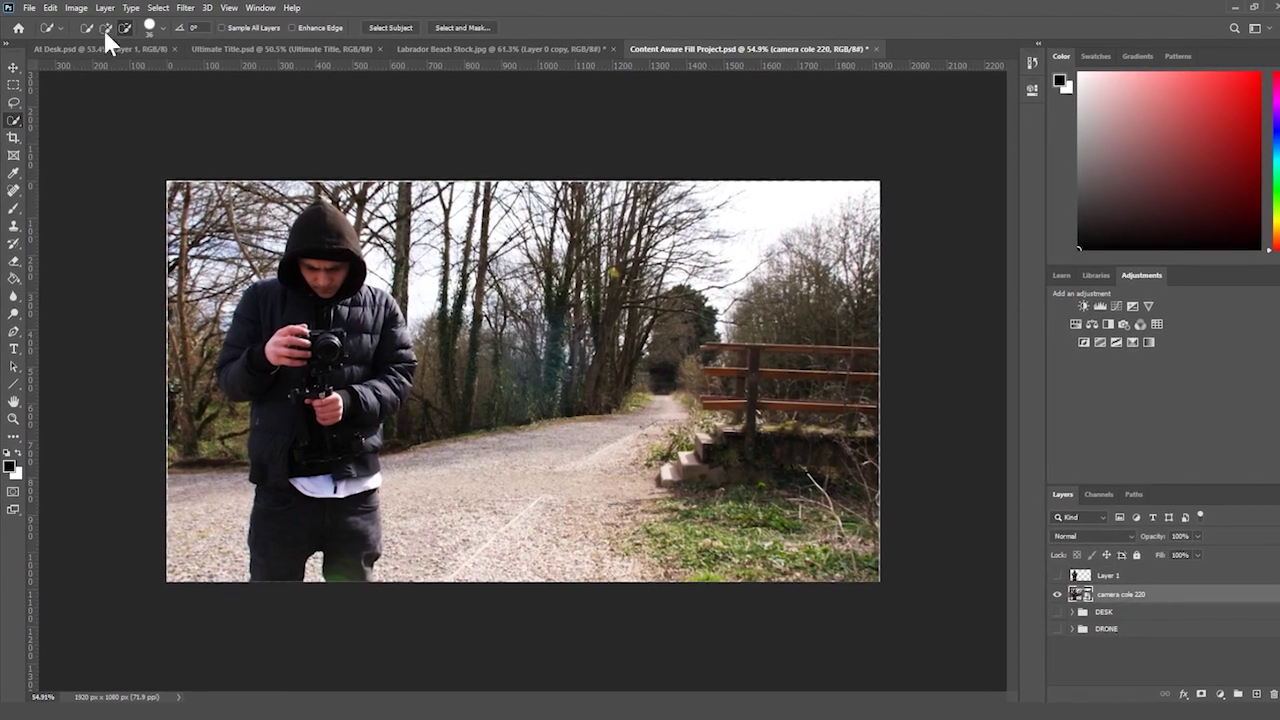
mouse_move(318, 190)
left_mouse_down()
mouse_move(295, 308)
mouse_move(235, 410)
left_mouse_up()
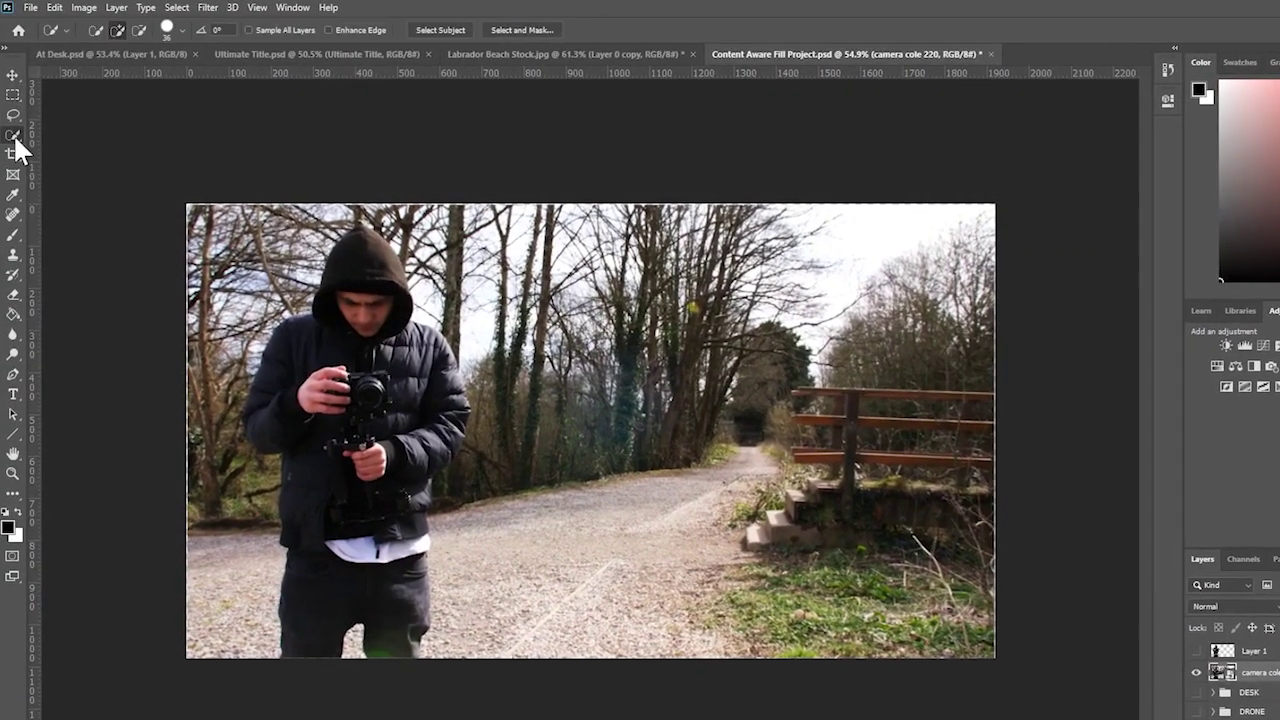
right_click(13, 130)
left_click(13, 117)
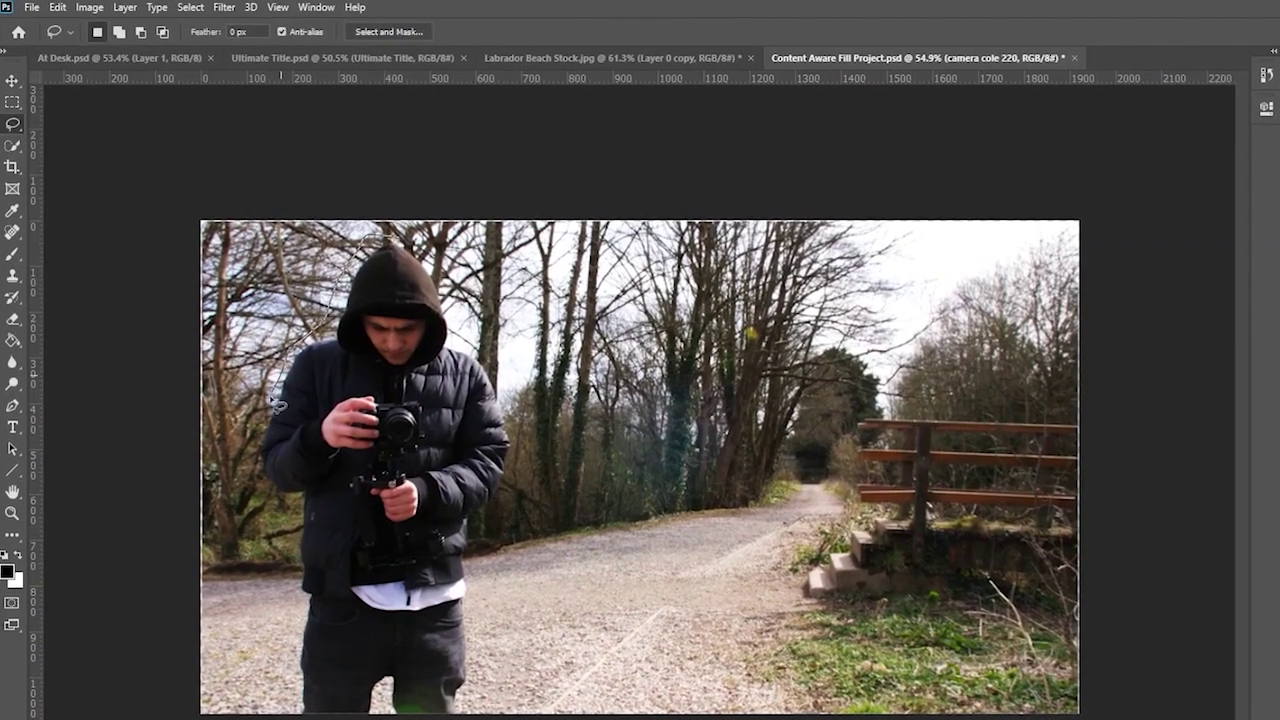
mouse_move(356, 258)
left_mouse_down()
mouse_move(262, 455)
mouse_move(274, 508)
mouse_move(306, 517)
mouse_move(284, 718)
left_mouse_up()
left_click(360, 313)
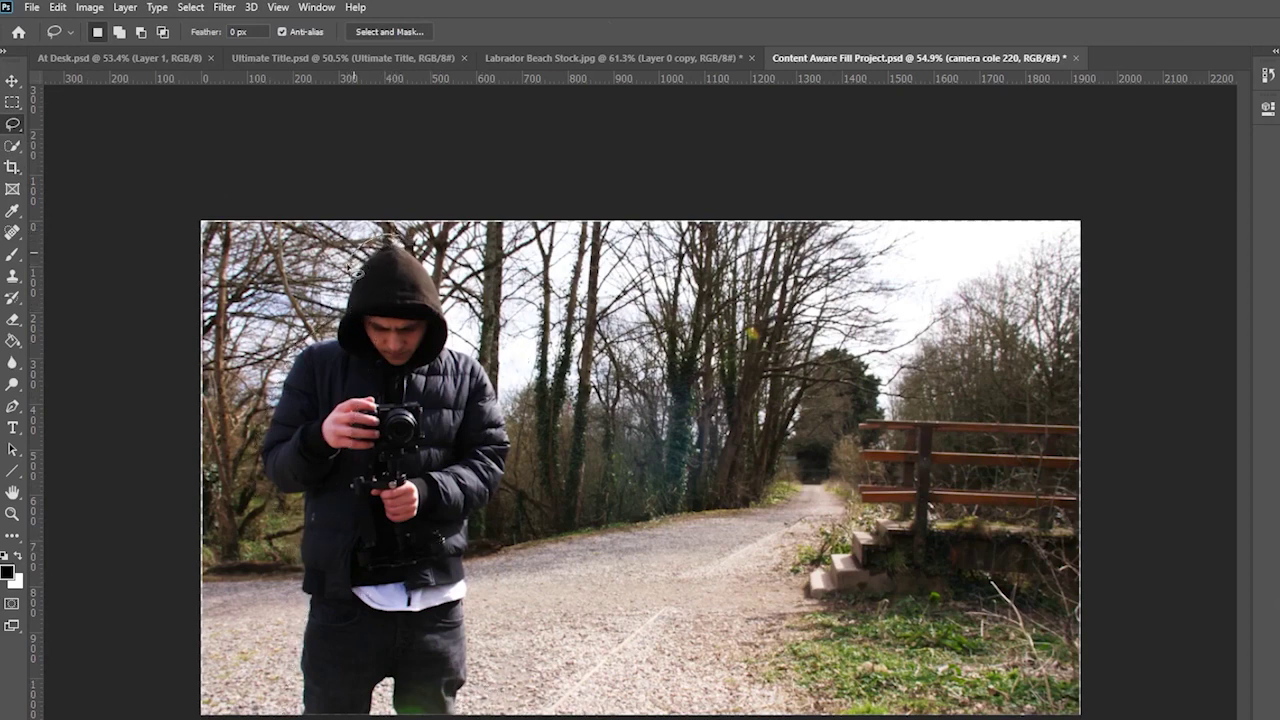
mouse_move(334, 333)
left_mouse_down()
mouse_move(272, 375)
mouse_move(252, 468)
left_mouse_up()
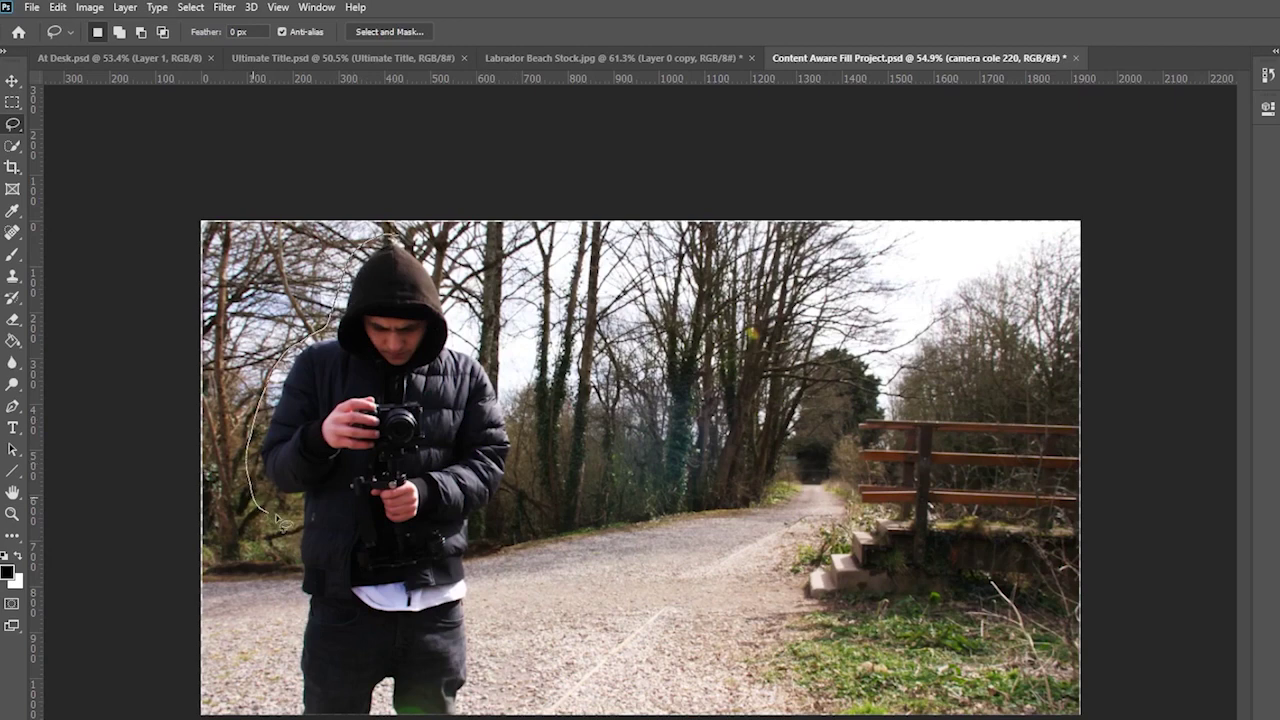
mouse_move(282, 520)
left_mouse_down()
mouse_move(296, 562)
mouse_move(286, 716)
left_mouse_up()
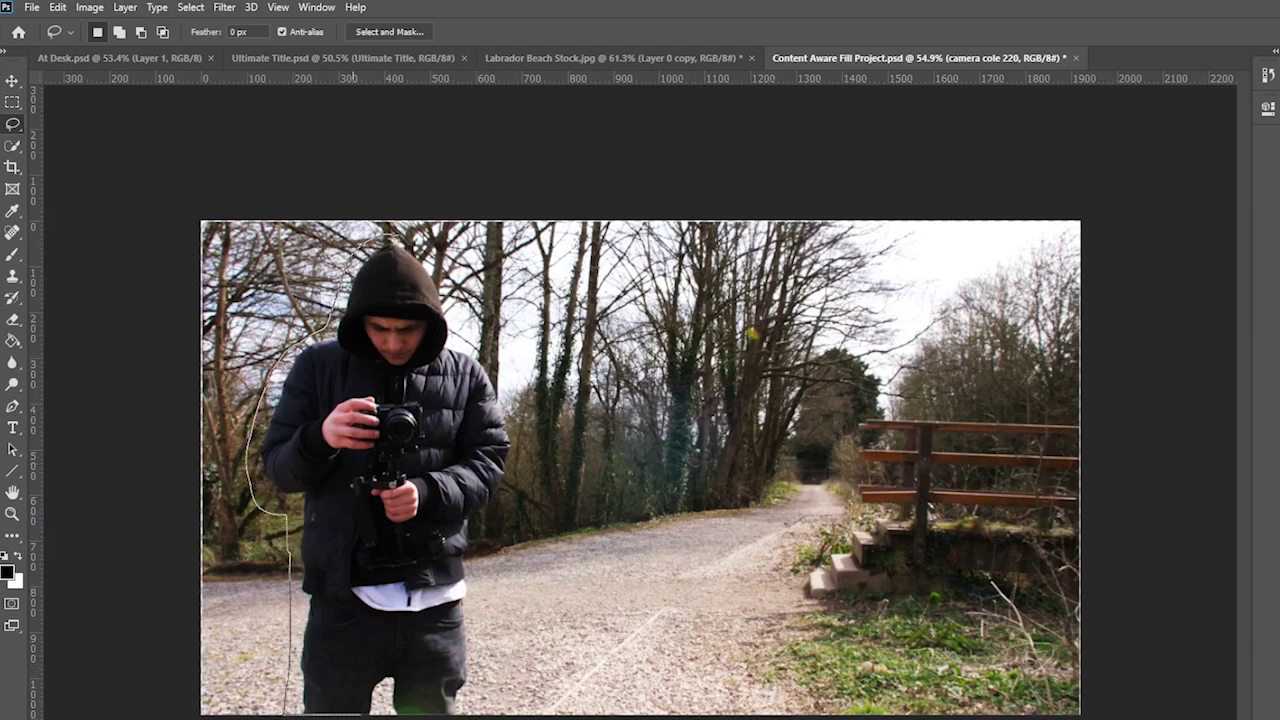
mouse_move(485, 682)
left_mouse_down()
mouse_move(488, 558)
mouse_move(521, 440)
mouse_move(505, 372)
mouse_move(465, 345)
mouse_move(442, 262)
mouse_move(388, 236)
left_mouse_up()
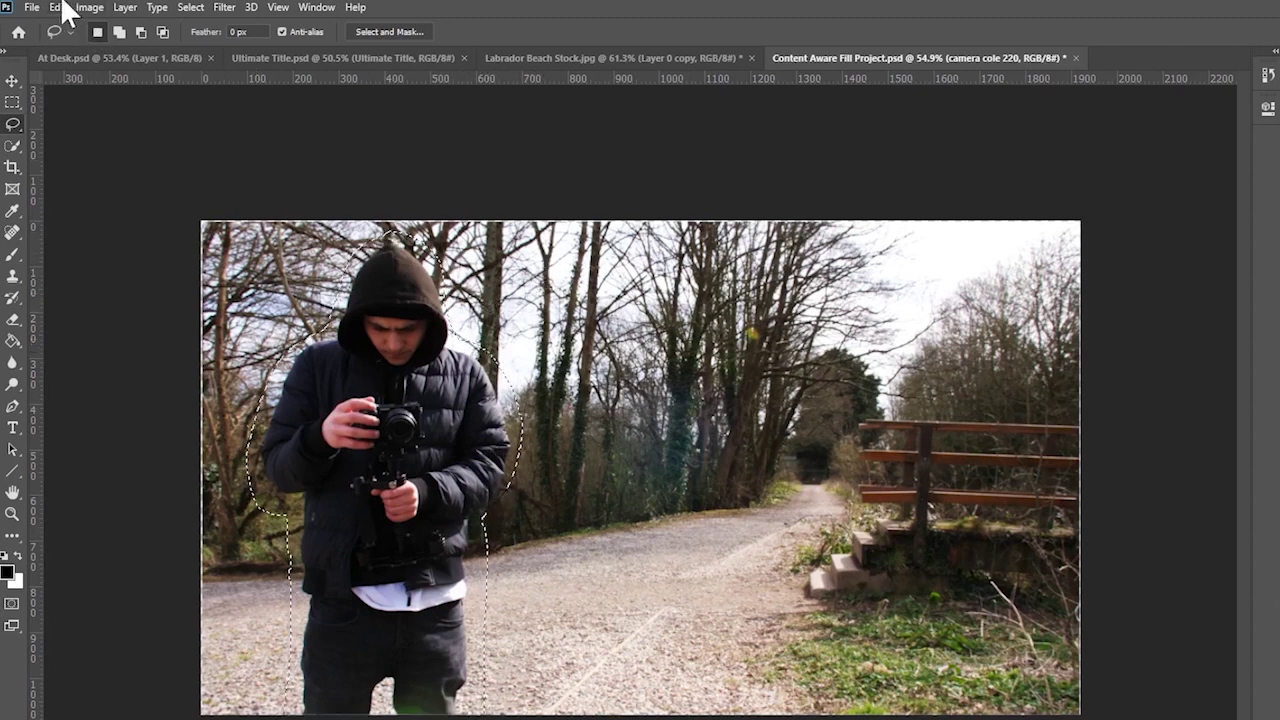
left_click(62, 7)
left_click(62, 5)
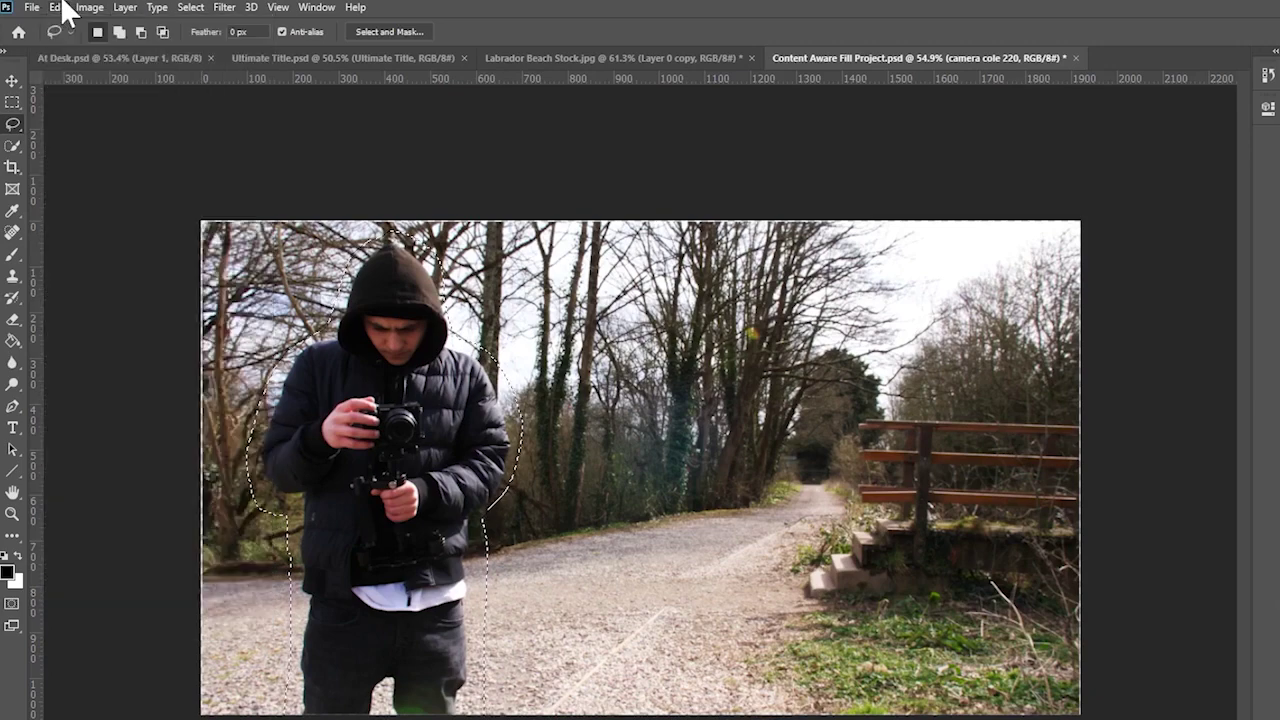
- Content-Aware Fill the selection onto a new layer, erasing the cameraman
left_click(13, 320)
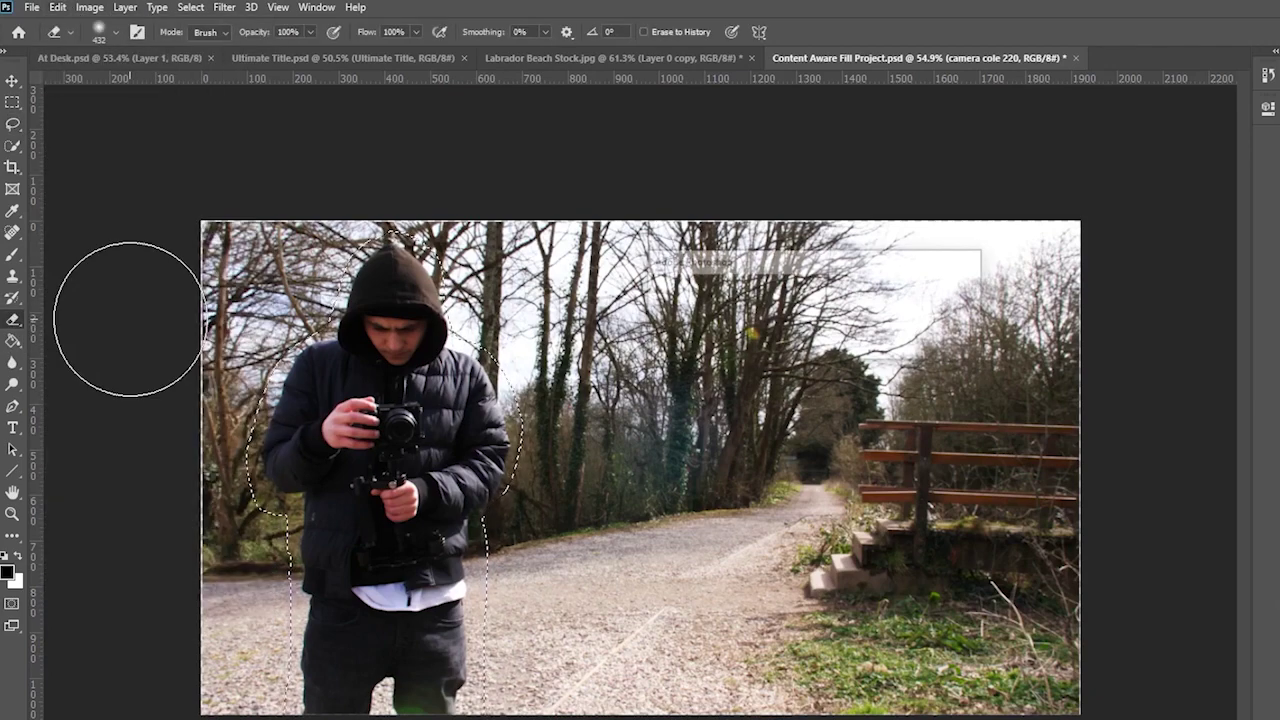
left_click(58, 7)
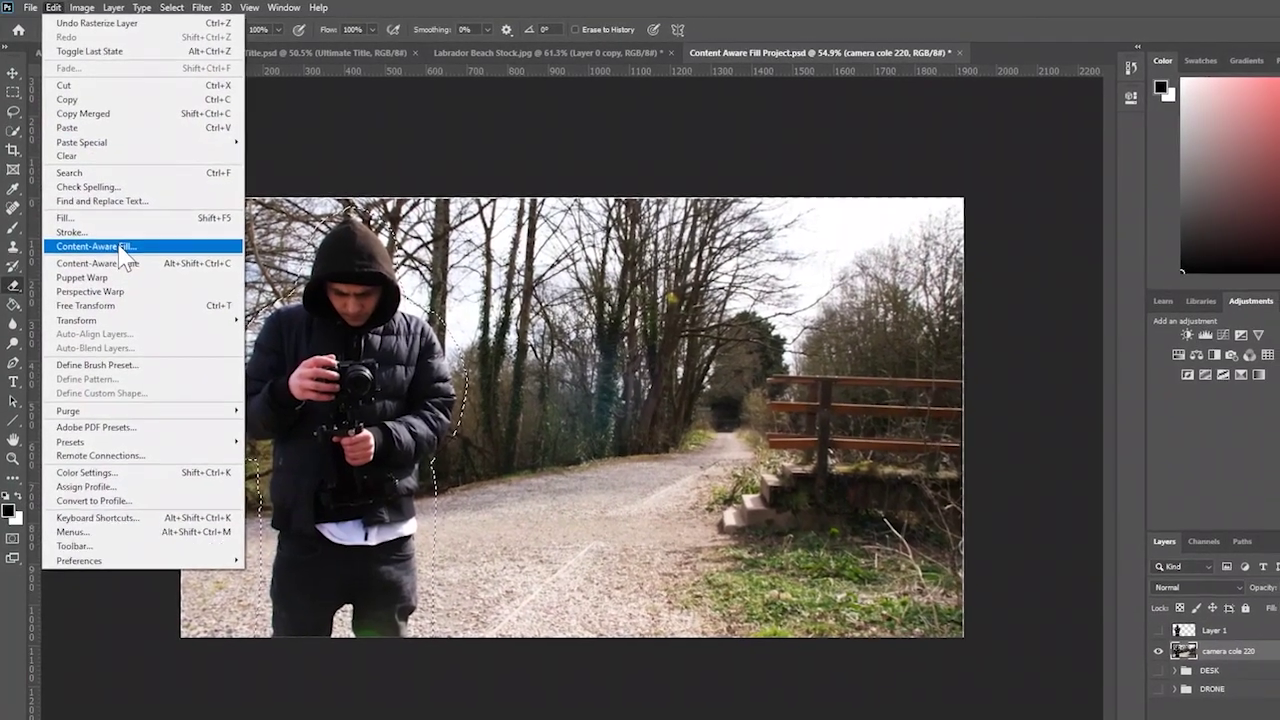
left_click(122, 262)
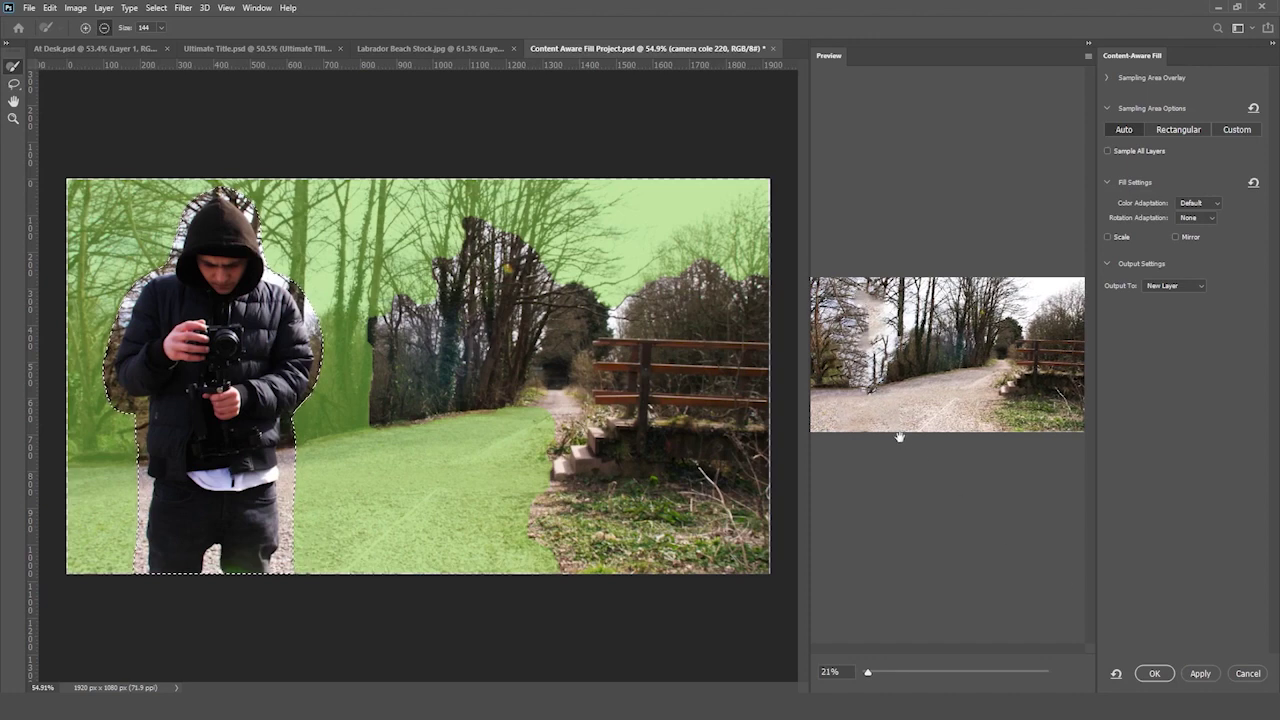
left_click(1163, 678)
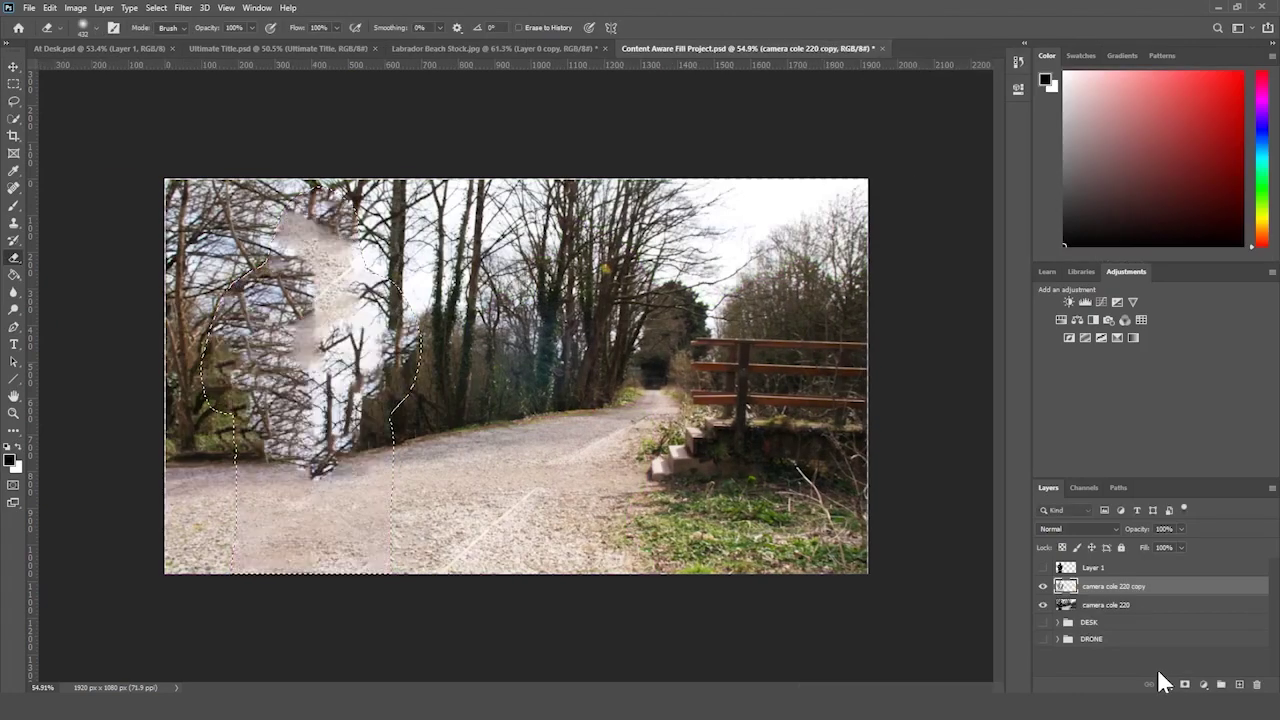
left_click(14, 84)
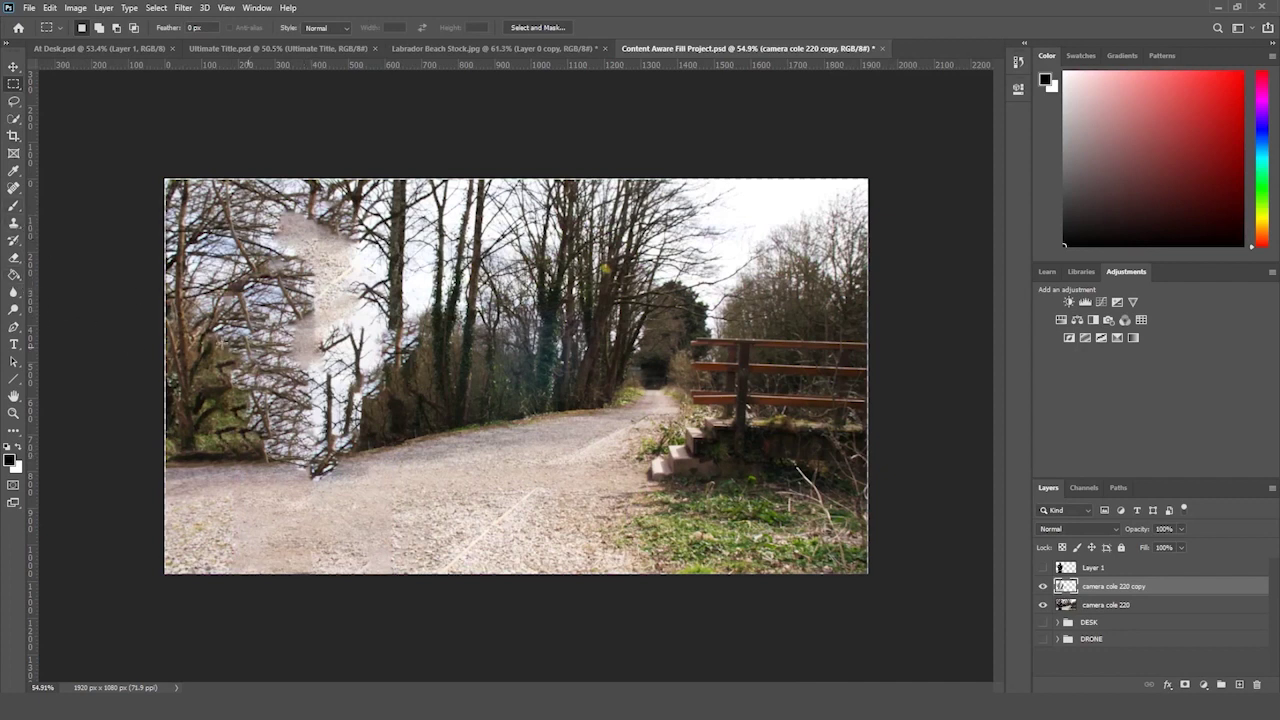
- Lasso the messy patch at the tree base, Content-Aware Fill it to a new layer, and deselect
left_click(14, 118)
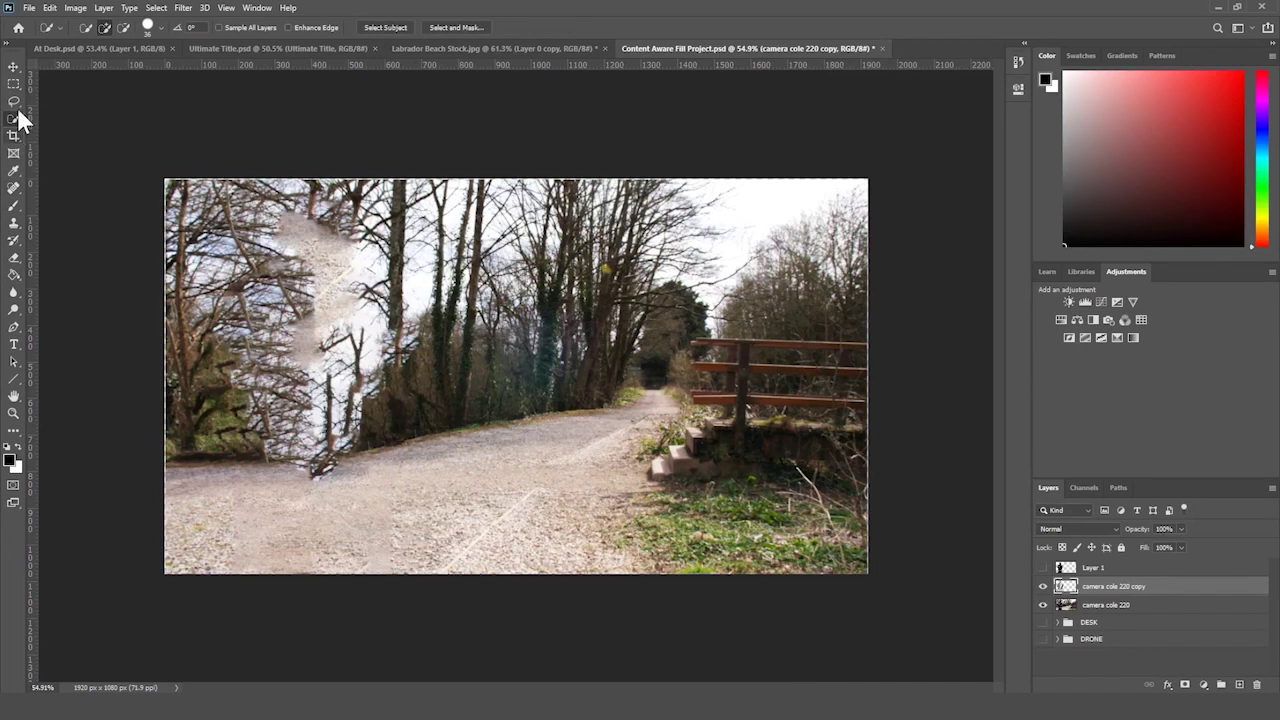
left_click(14, 101)
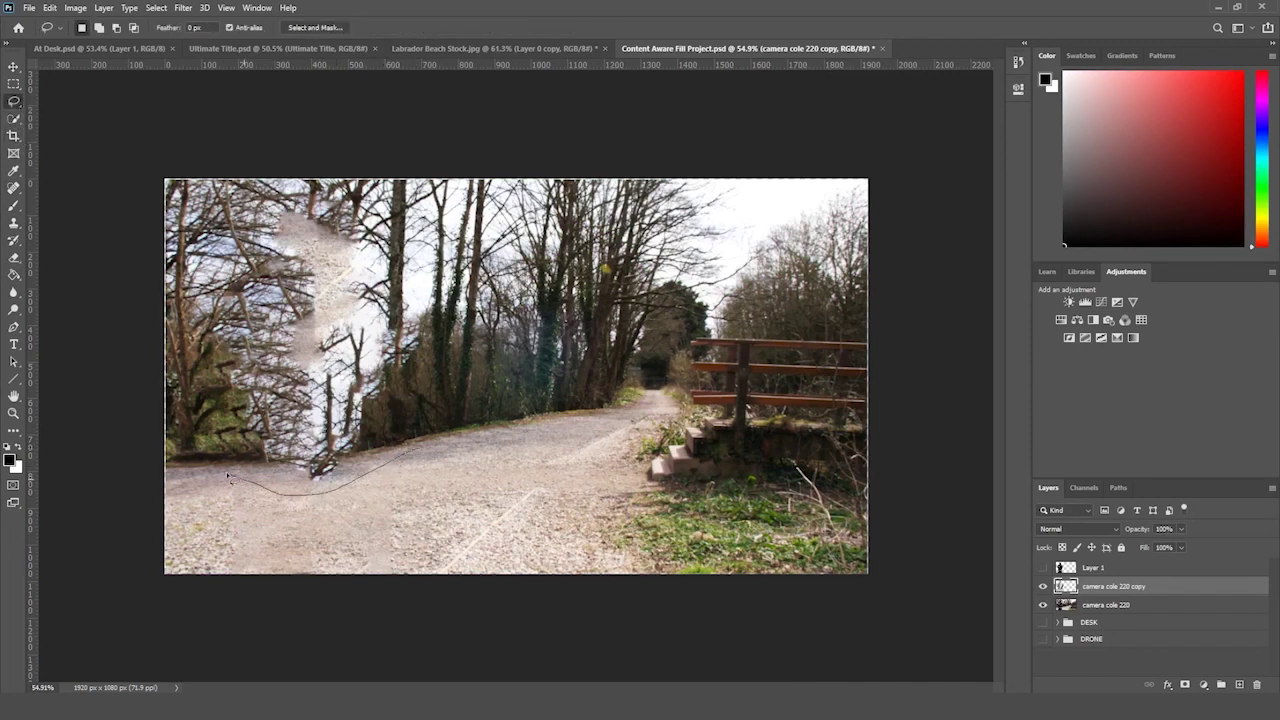
mouse_move(248, 446)
left_mouse_down()
mouse_move(410, 433)
mouse_move(413, 452)
left_mouse_up()
left_click(49, 8)
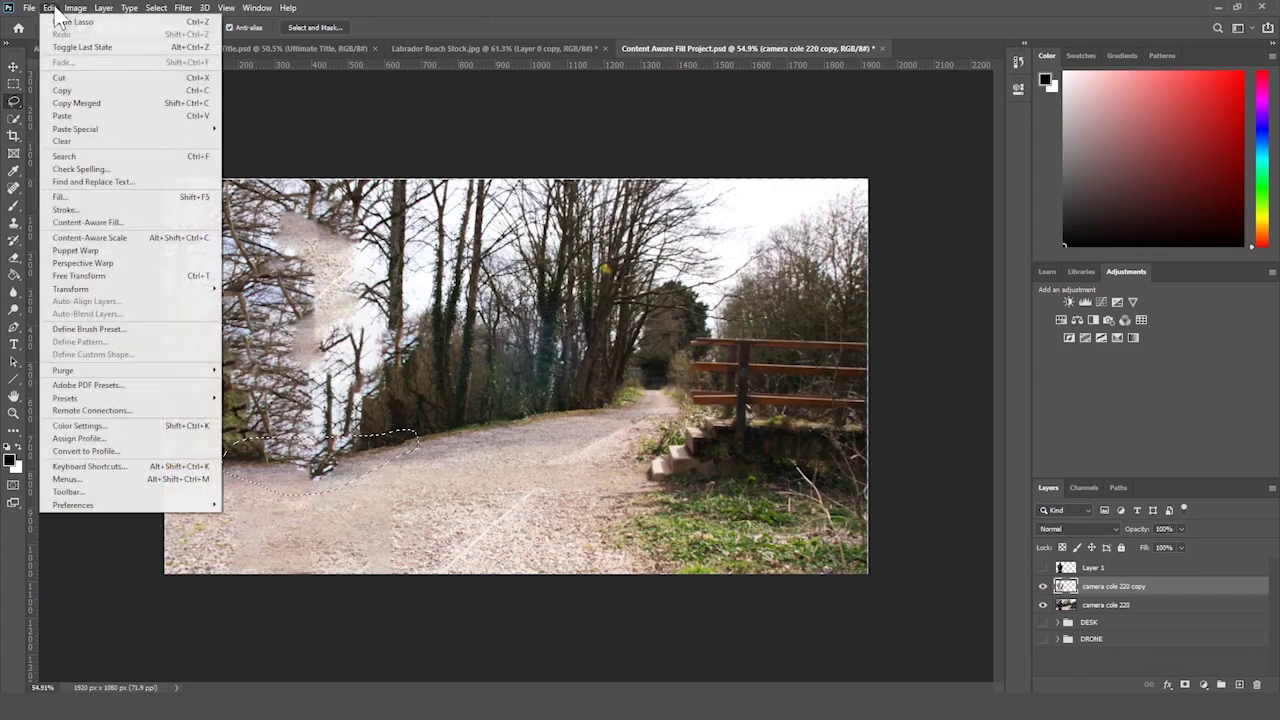
left_click(100, 222)
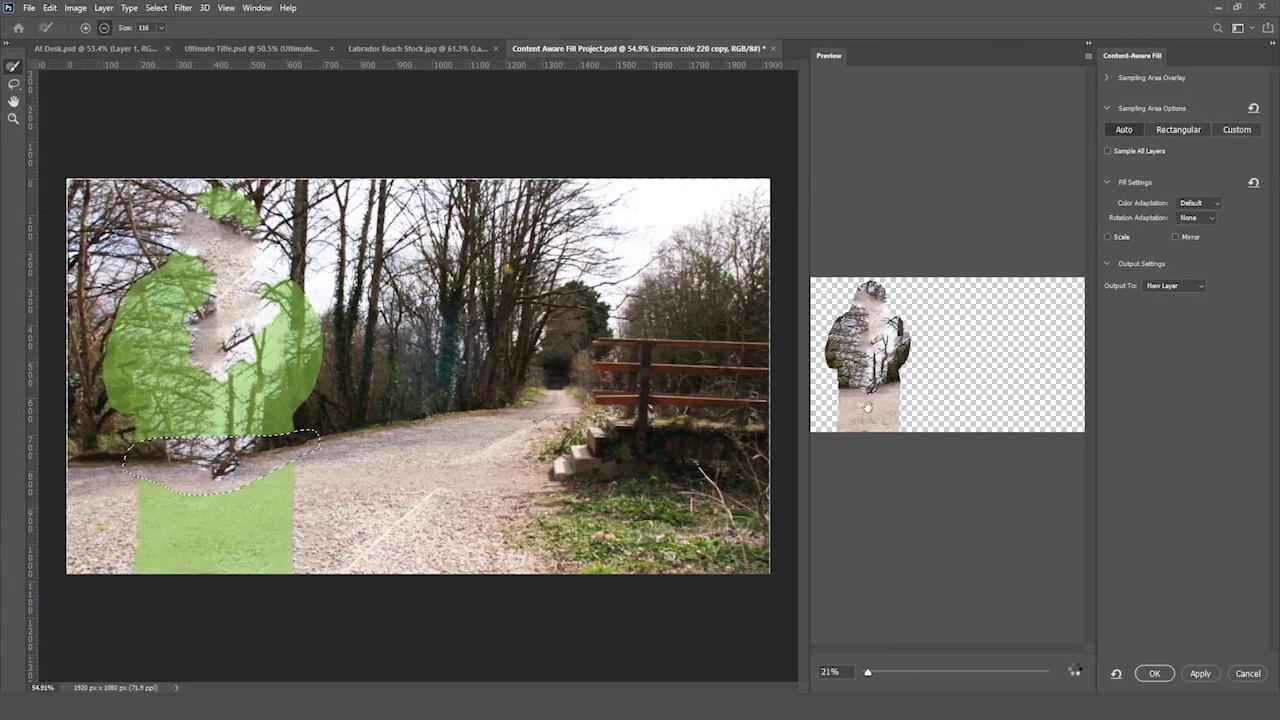
key("Return")
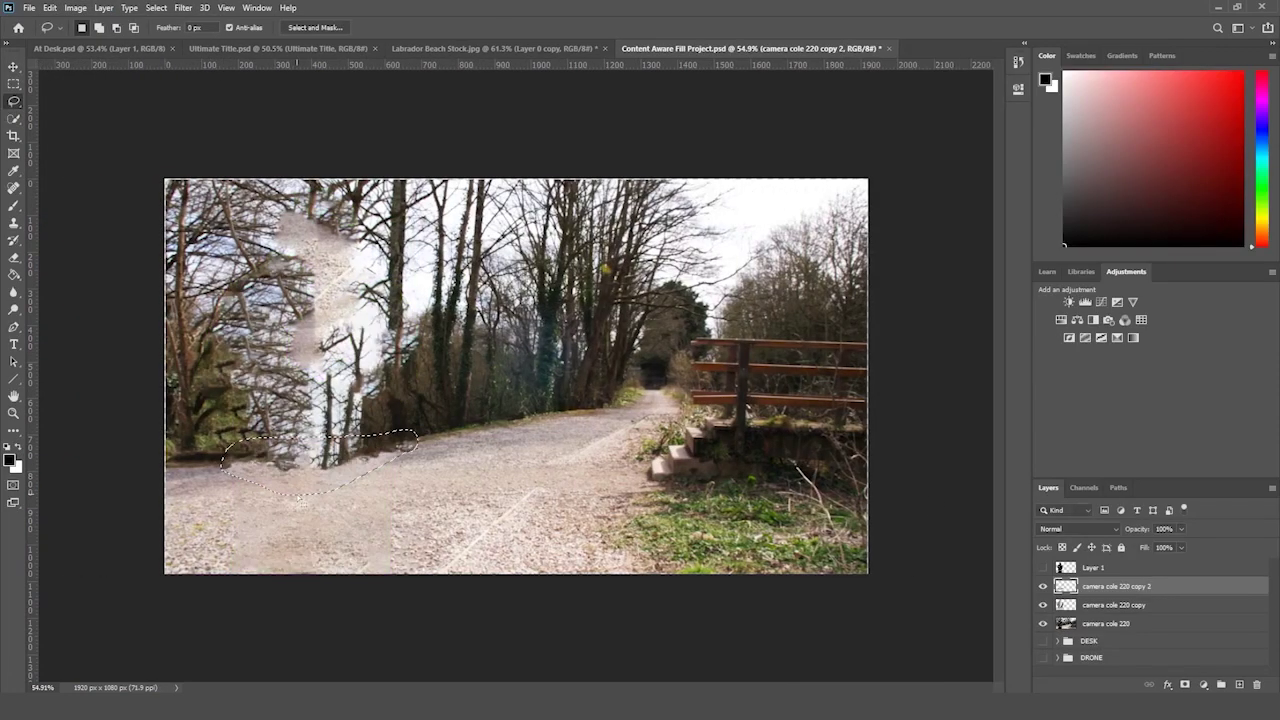
left_click(12, 84)
key("ctrl+d")
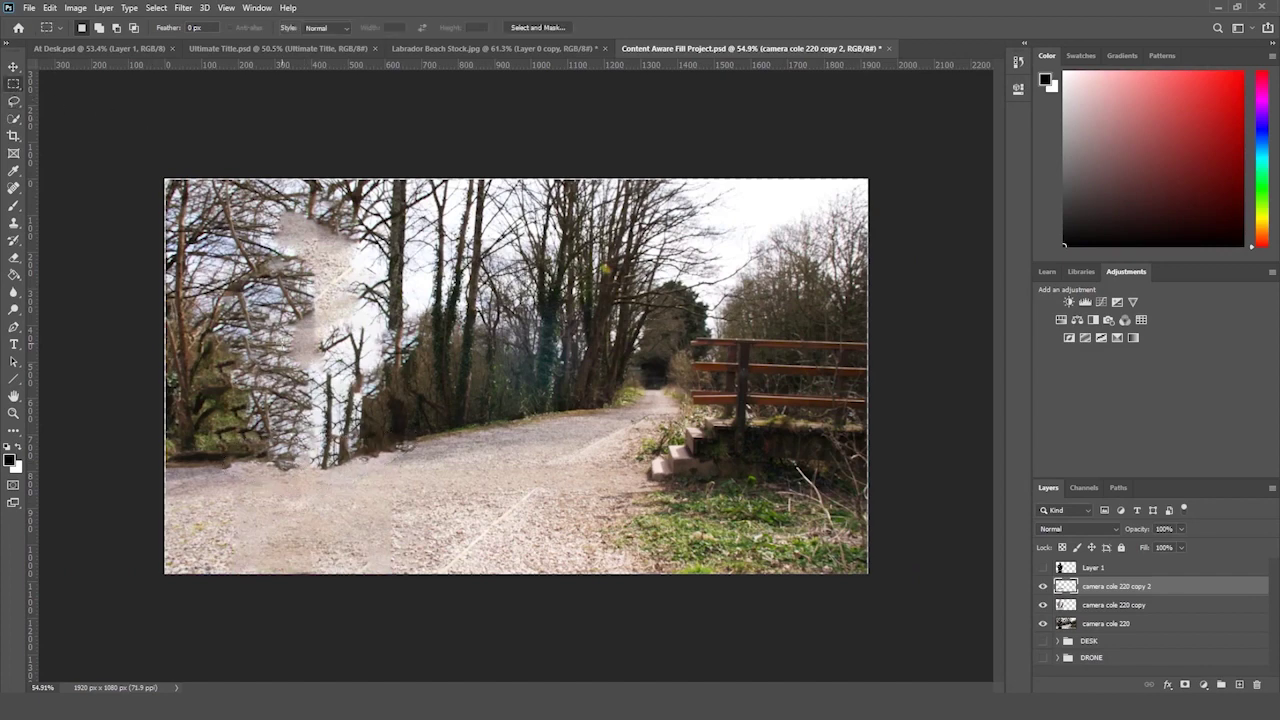
key("z")
left_click_drag(212, 386, 221, 381)
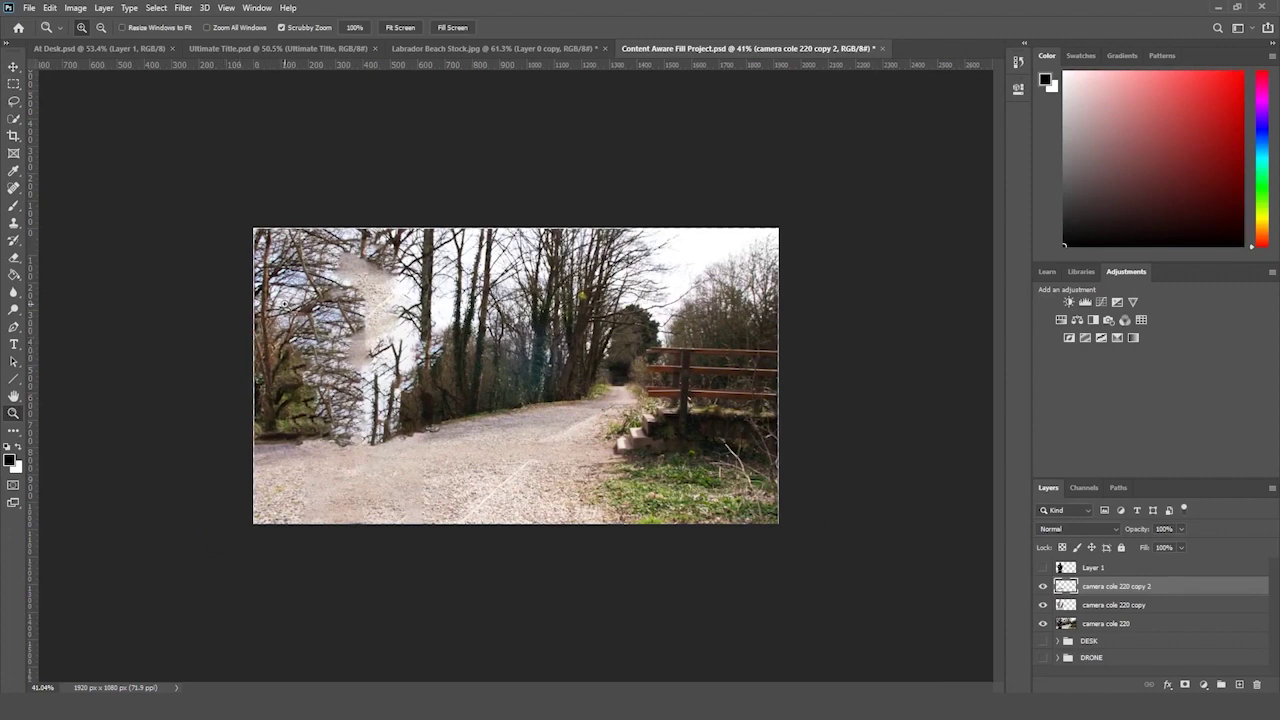
- Lasso the leftover patch beside the path, Content-Aware Fill it to a new layer, and deselect
left_click(14, 101)
mouse_move(453, 387)
left_mouse_down()
mouse_move(289, 391)
mouse_move(291, 432)
left_mouse_up()
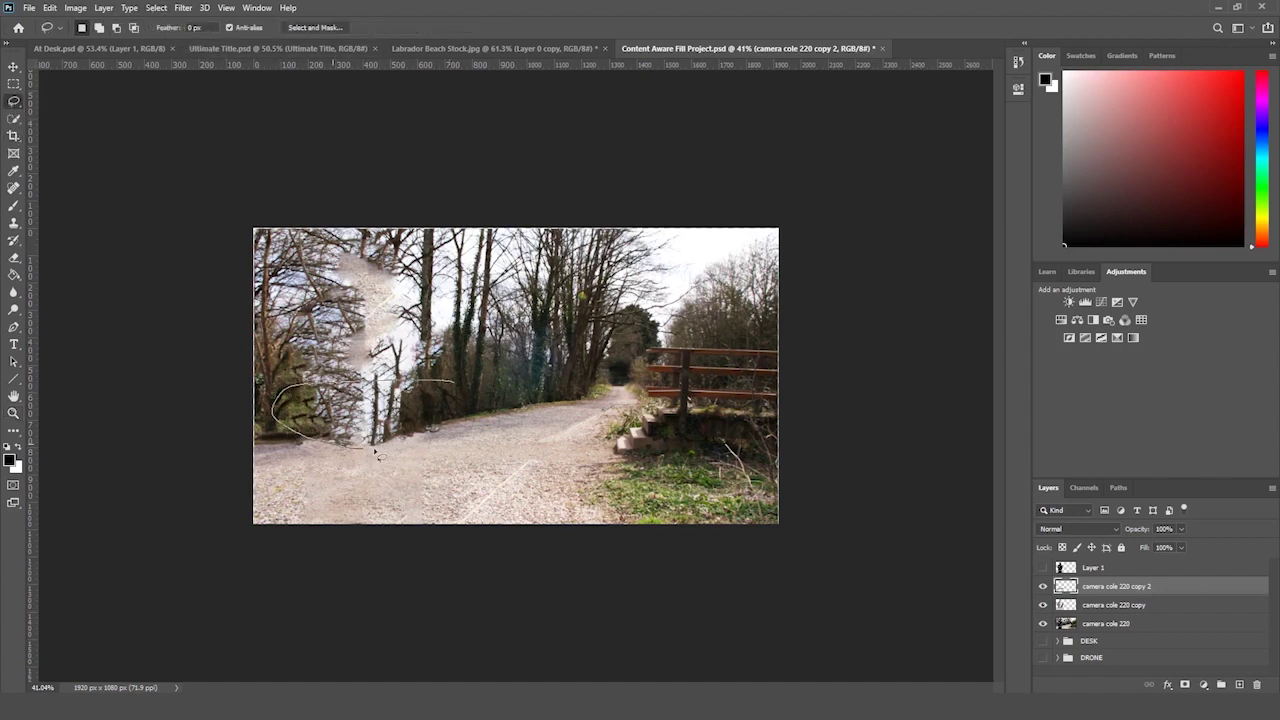
mouse_move(375, 453)
left_mouse_down()
mouse_move(436, 438)
mouse_move(455, 384)
left_mouse_up()
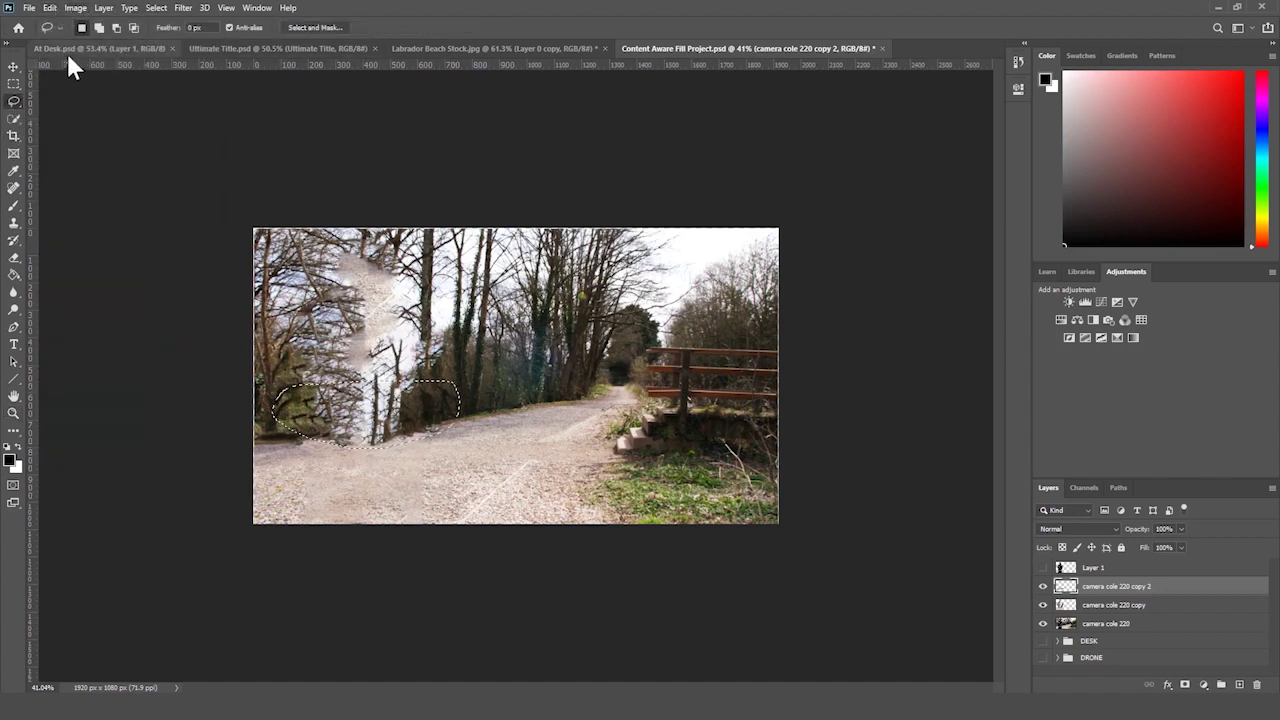
left_click(49, 7)
left_click(124, 216)
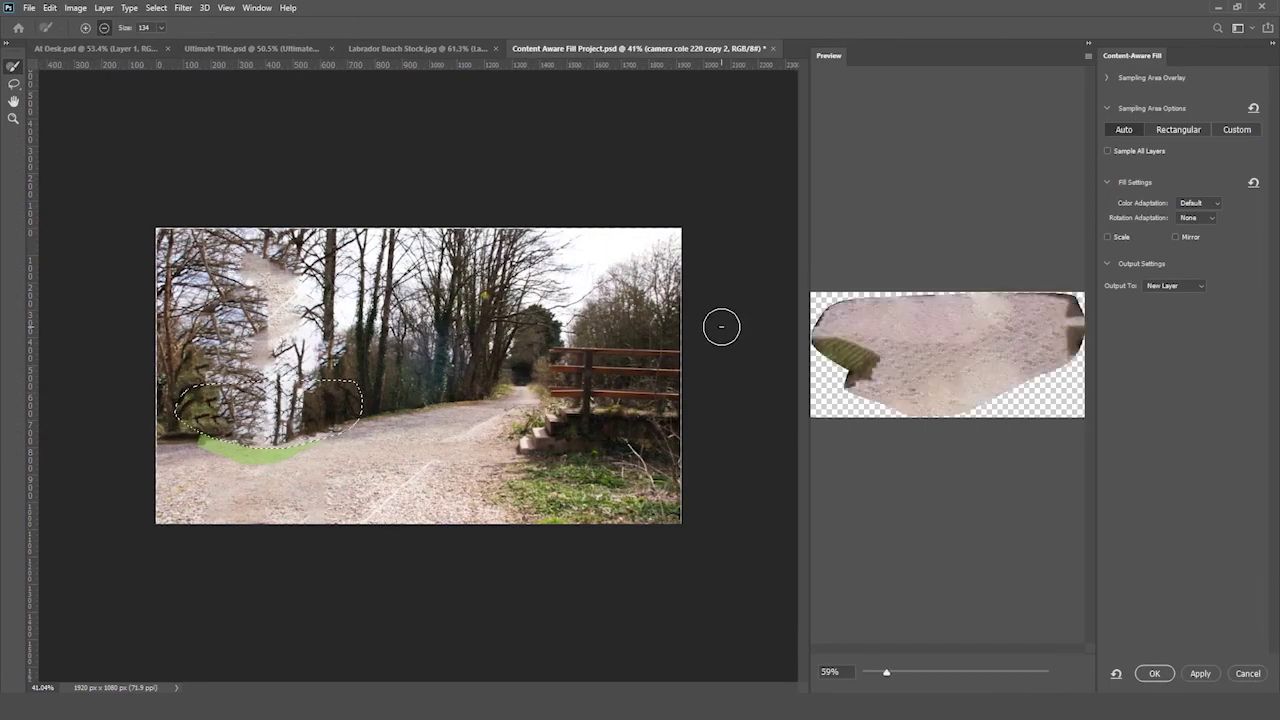
key("Return")
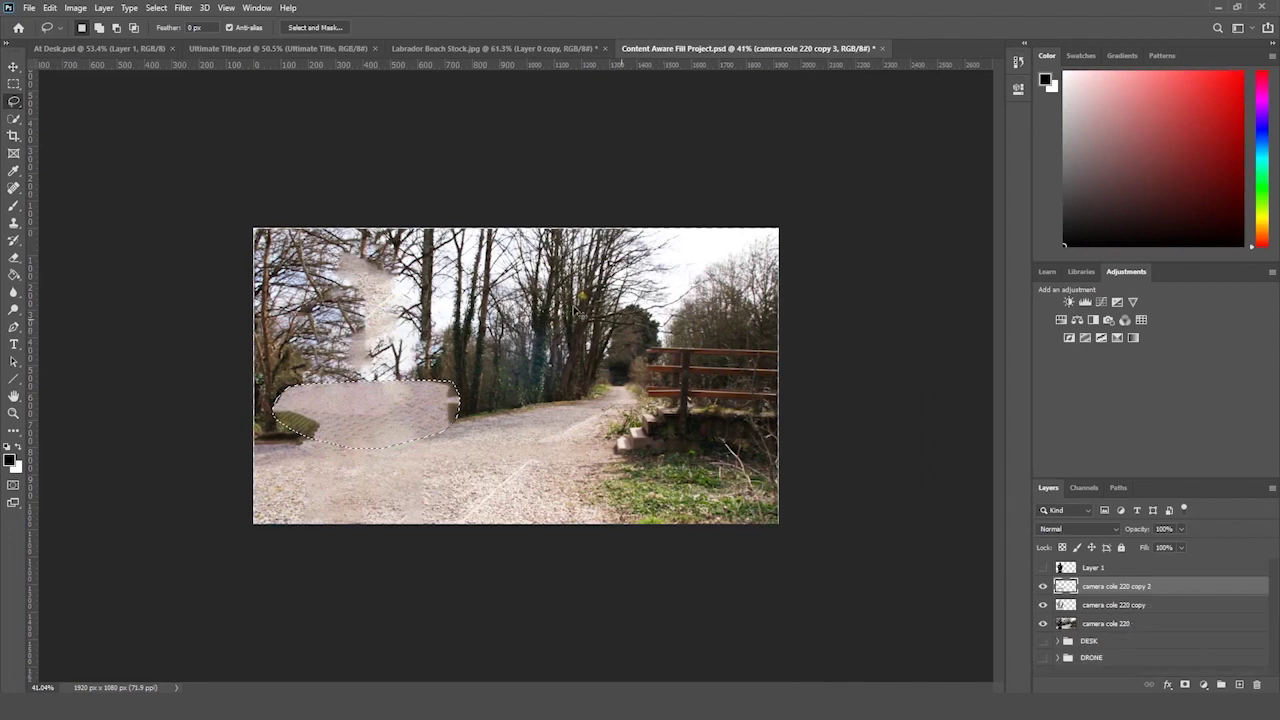
key("m")
key("ctrl+d")
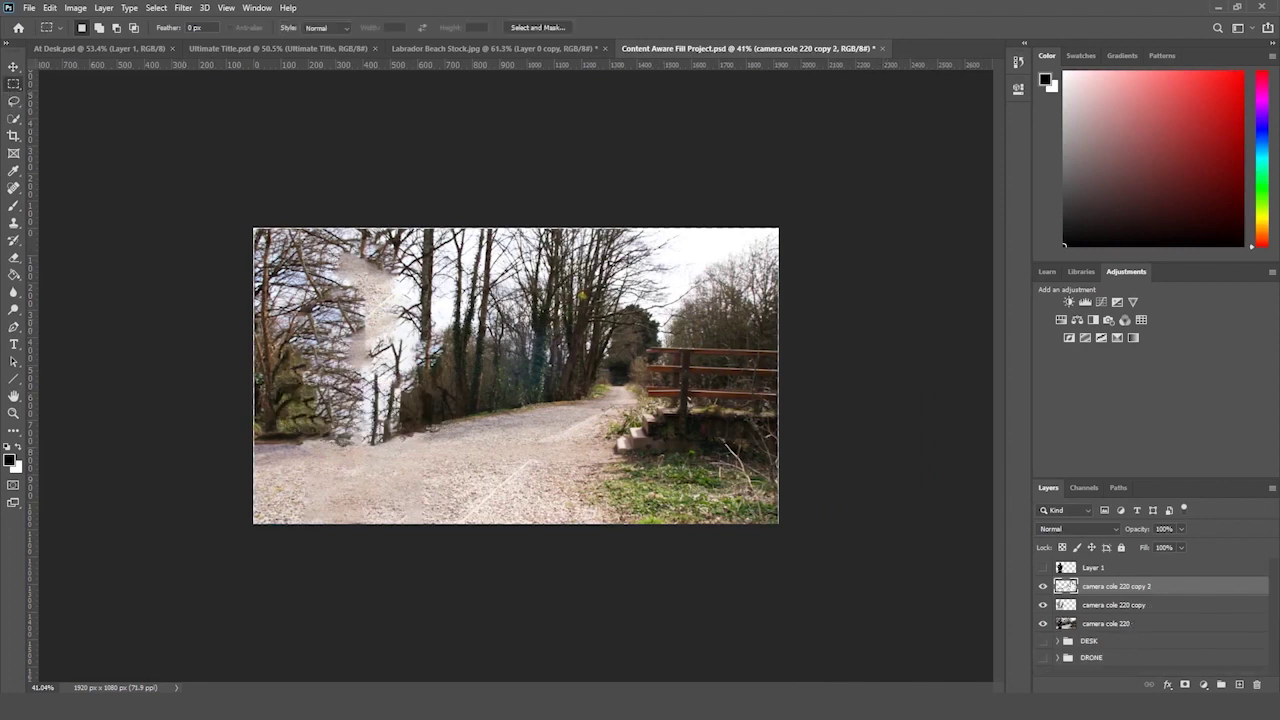
- Show Layer 1, move the man right onto the path and enlarge him to about 152%
left_click(1043, 568)
left_click(1060, 567)
key("ctrl+t")
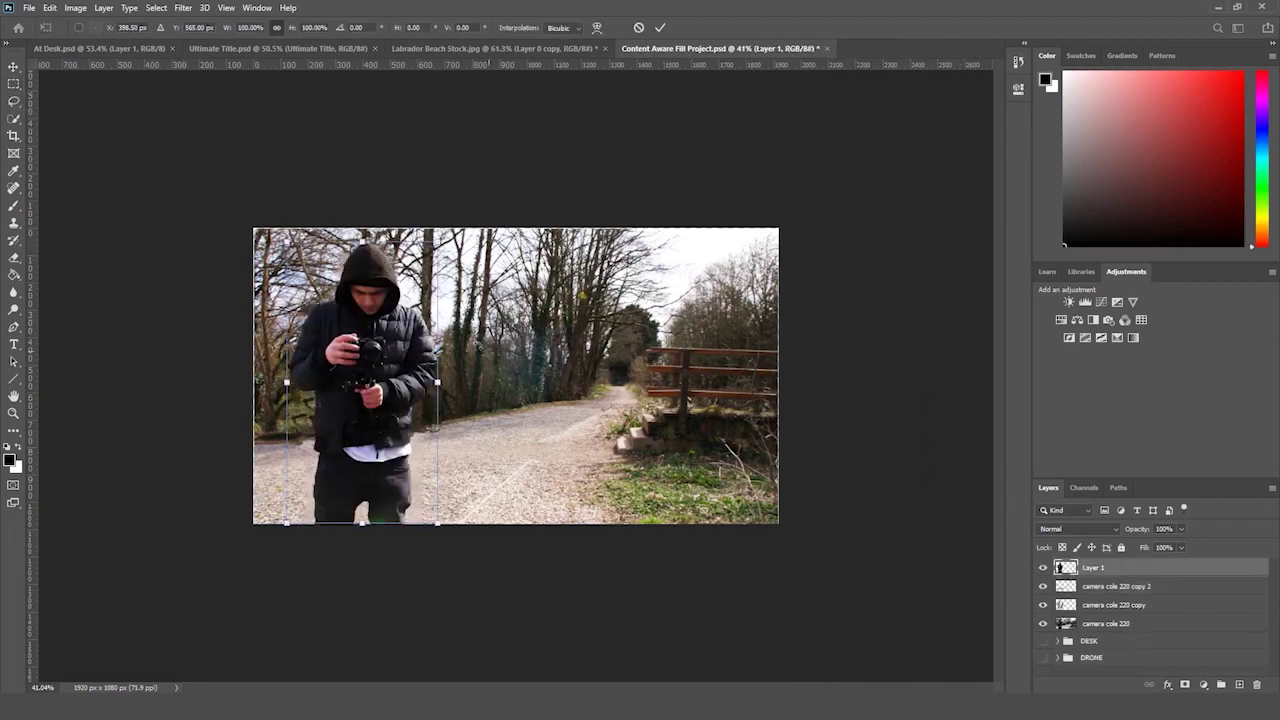
left_click_drag(415, 380, 479, 380)
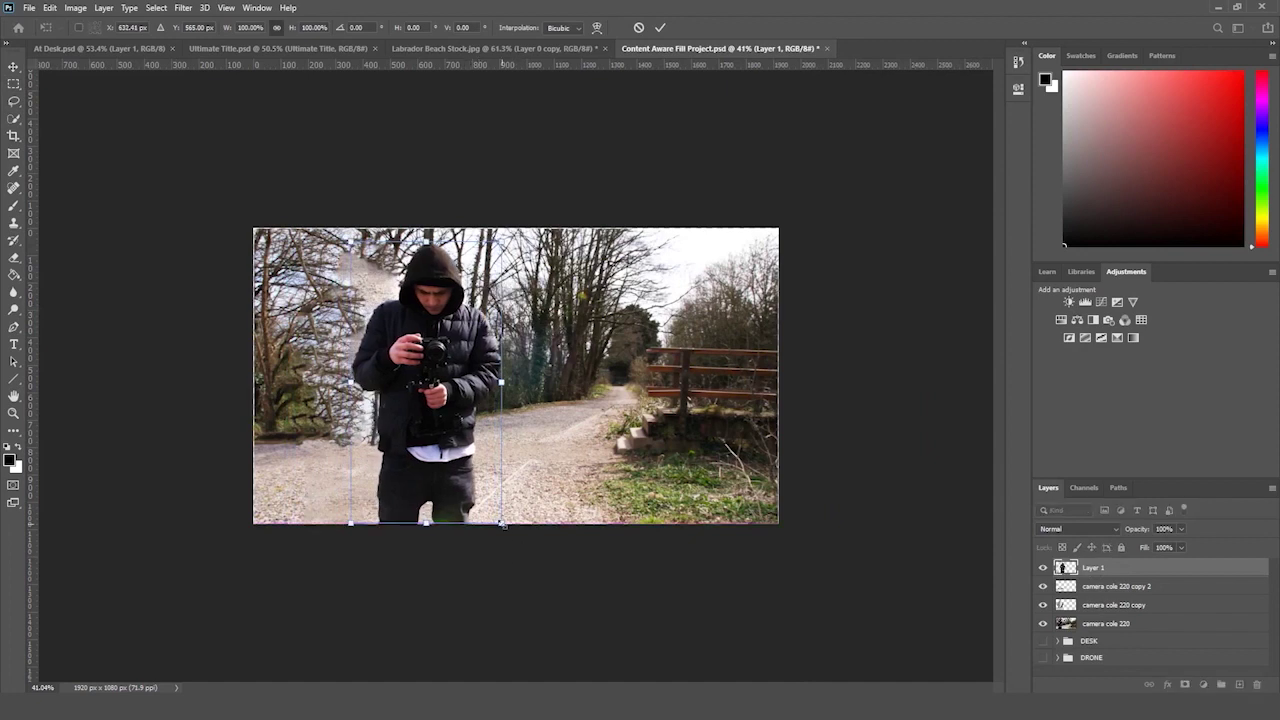
left_click_drag(502, 524, 498, 576)
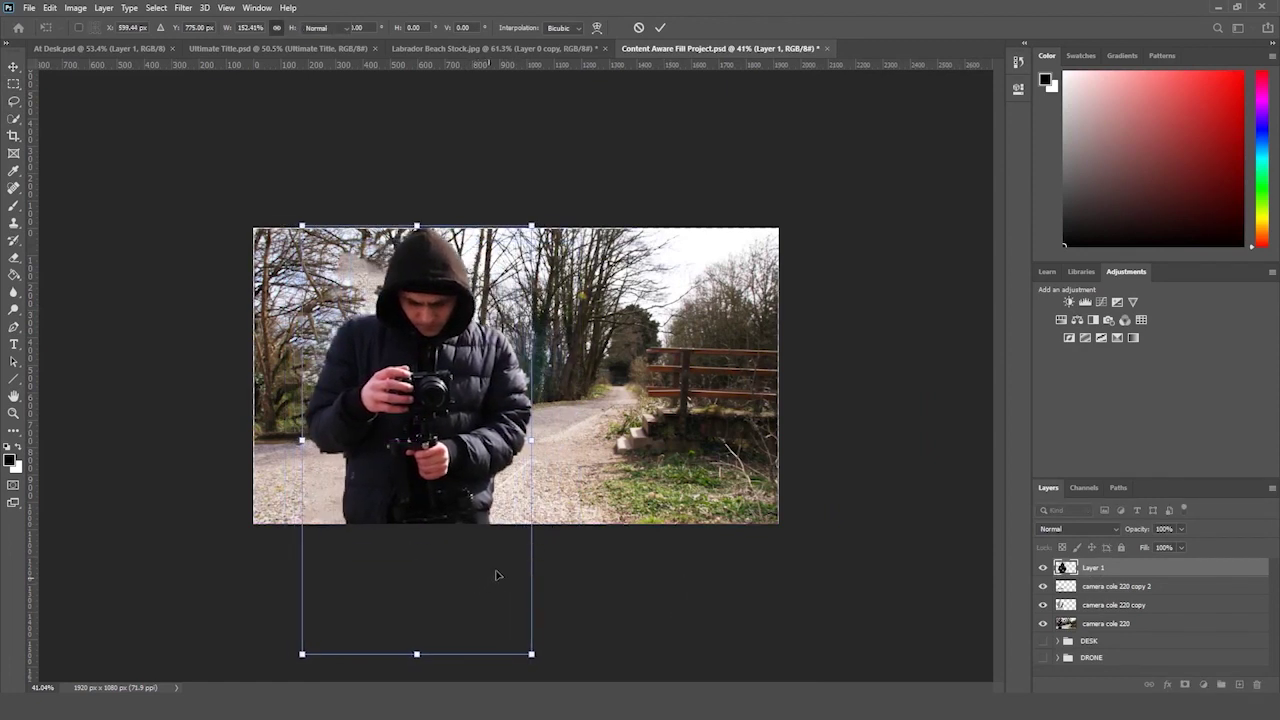
key("Return")
key("ctrl+t")
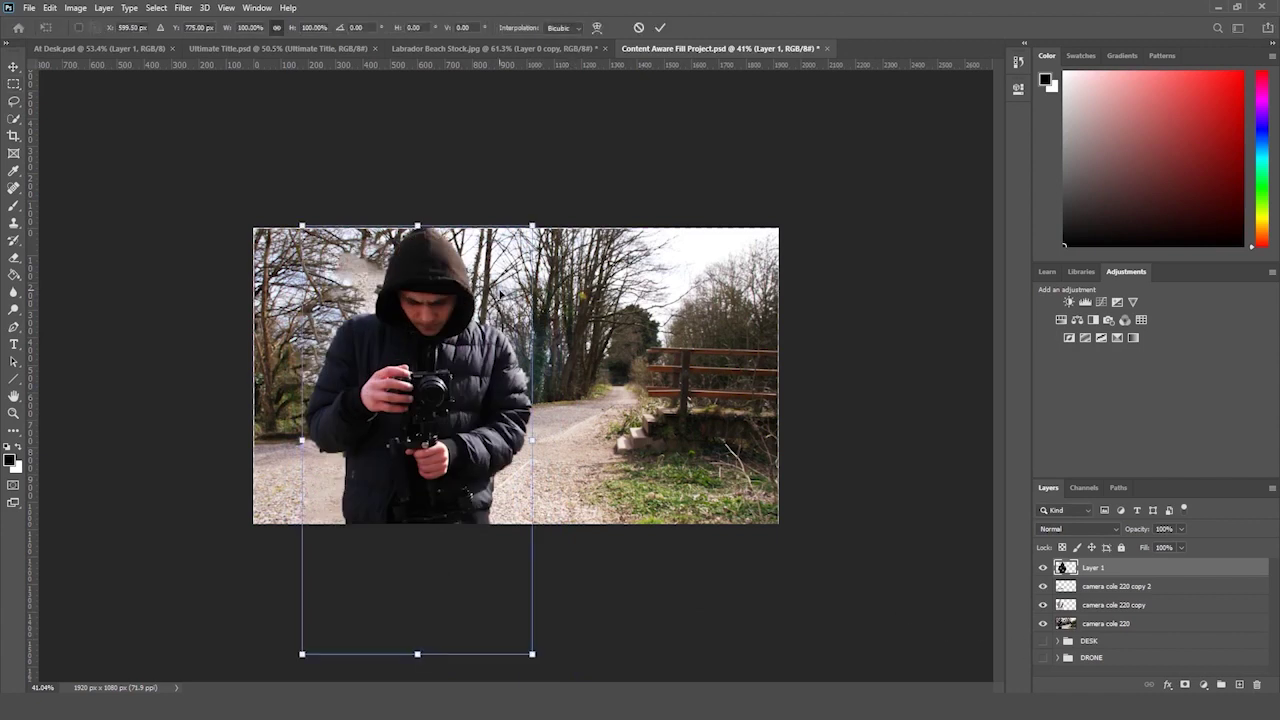
left_click_drag(540, 262, 636, 349)
key("Escape")
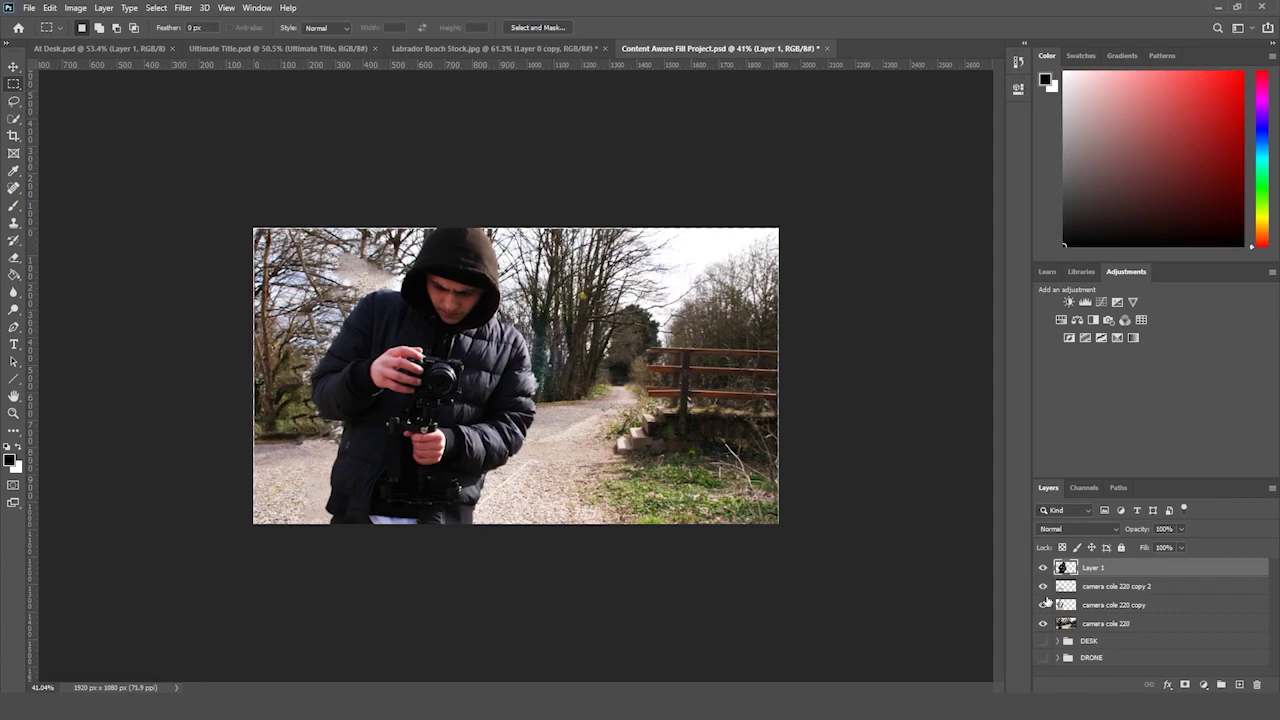
- Try scaling the original camera cole 220 layer to about 156%, then cancel
left_click(1043, 567)
left_click(1123, 625)
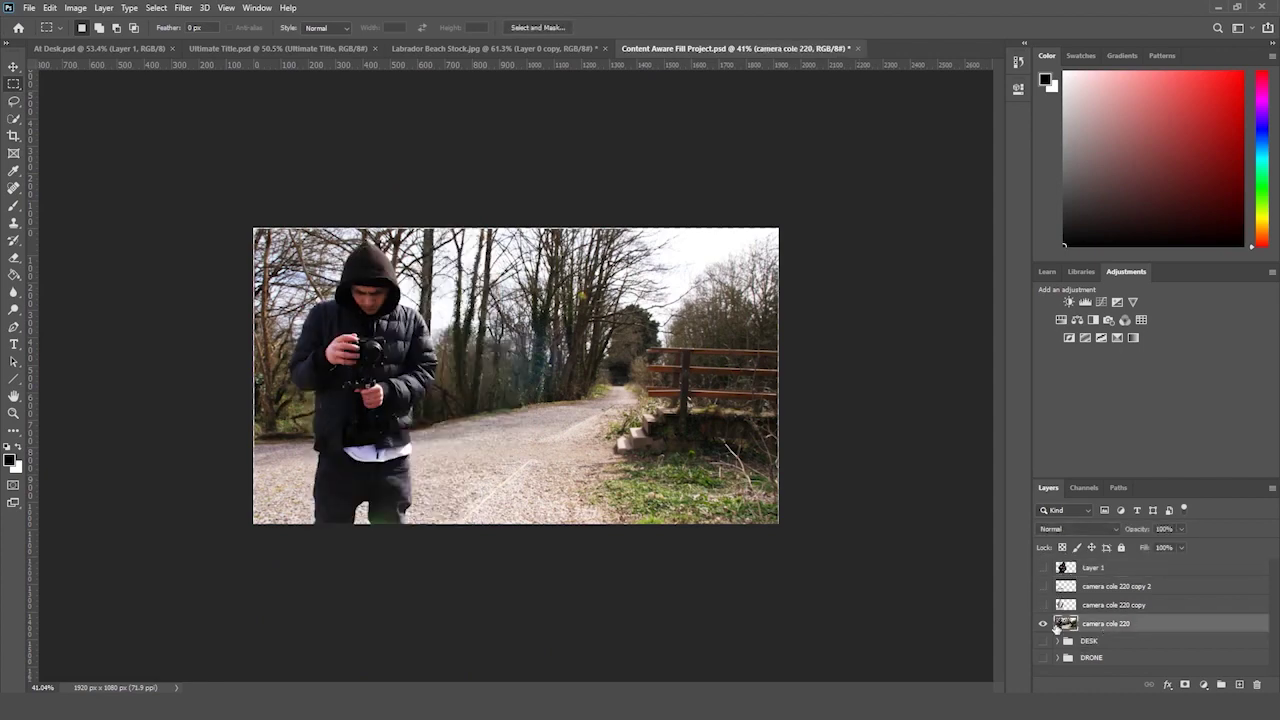
key("ctrl+t")
left_click_drag(781, 523, 1043, 567)
key("Escape")
- Tilt the man to about -6.5 degrees and move him back to the left side
left_click(1100, 567)
key("ctrl+t")
left_click_drag(645, 402, 610, 250)
left_click_drag(400, 300, 625, 305)
left_click_drag(190, 232, 432, 365)
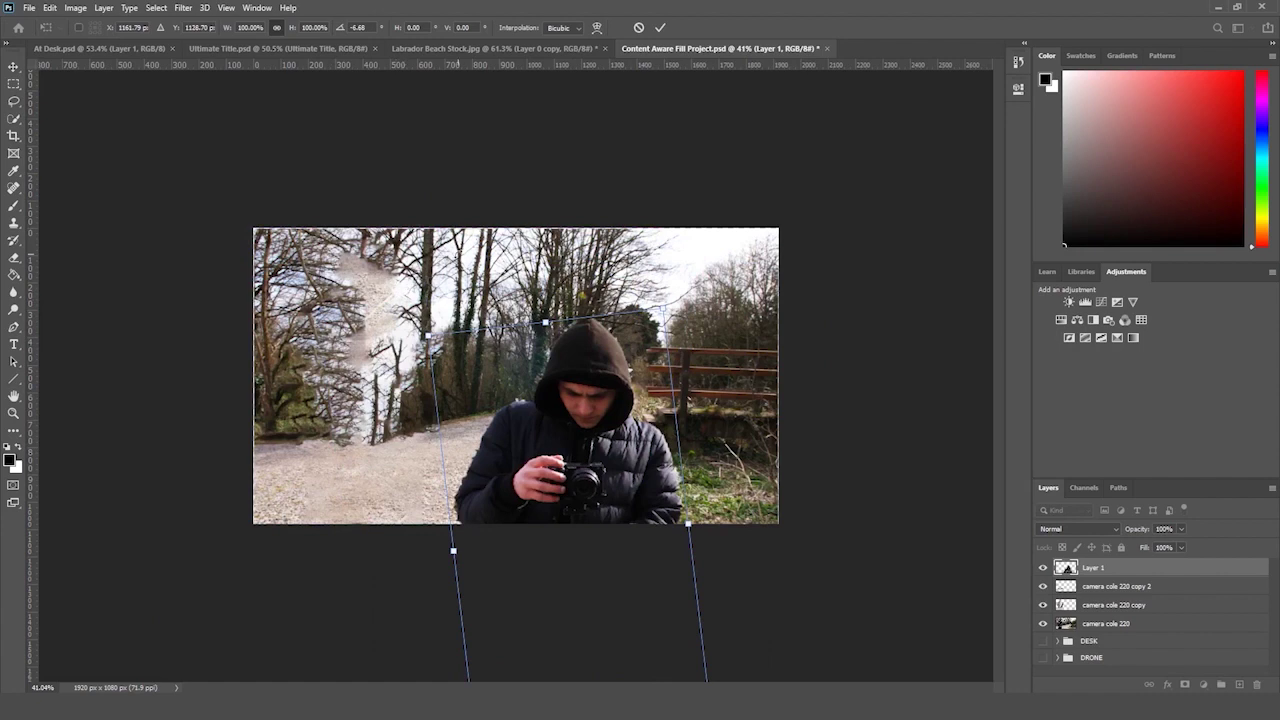
left_click_drag(583, 393, 382, 297)
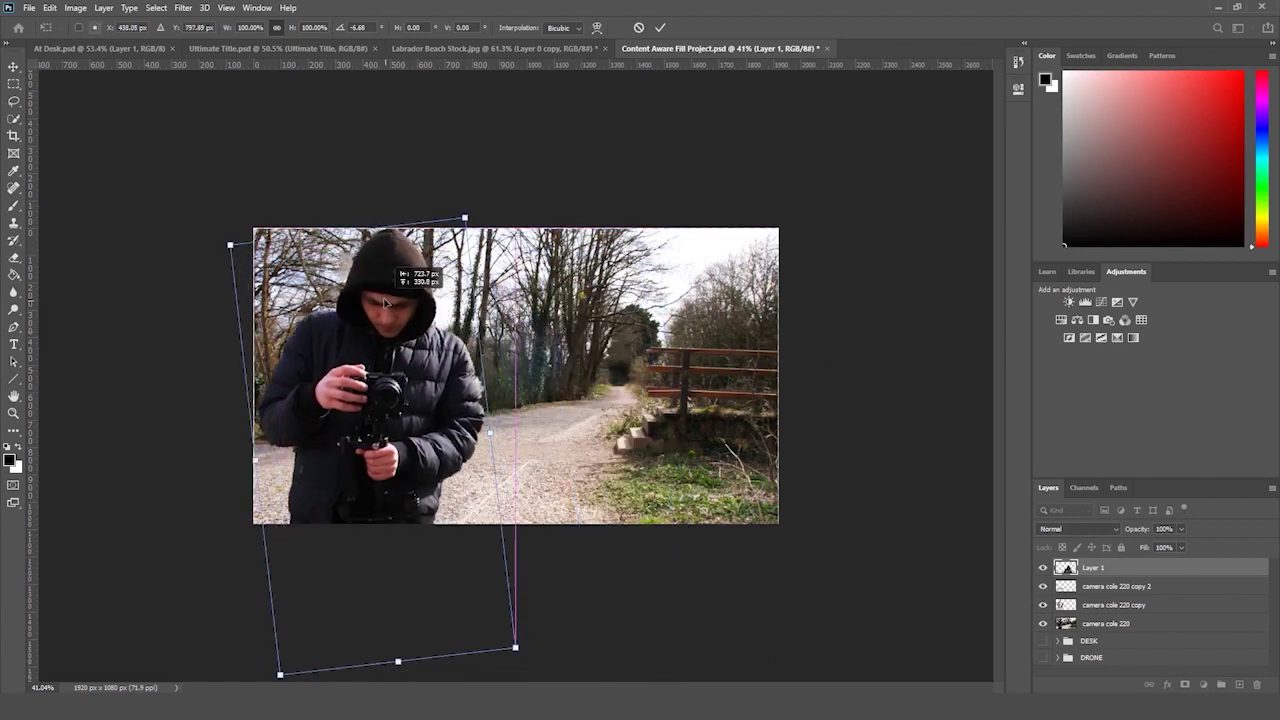
key("Return")
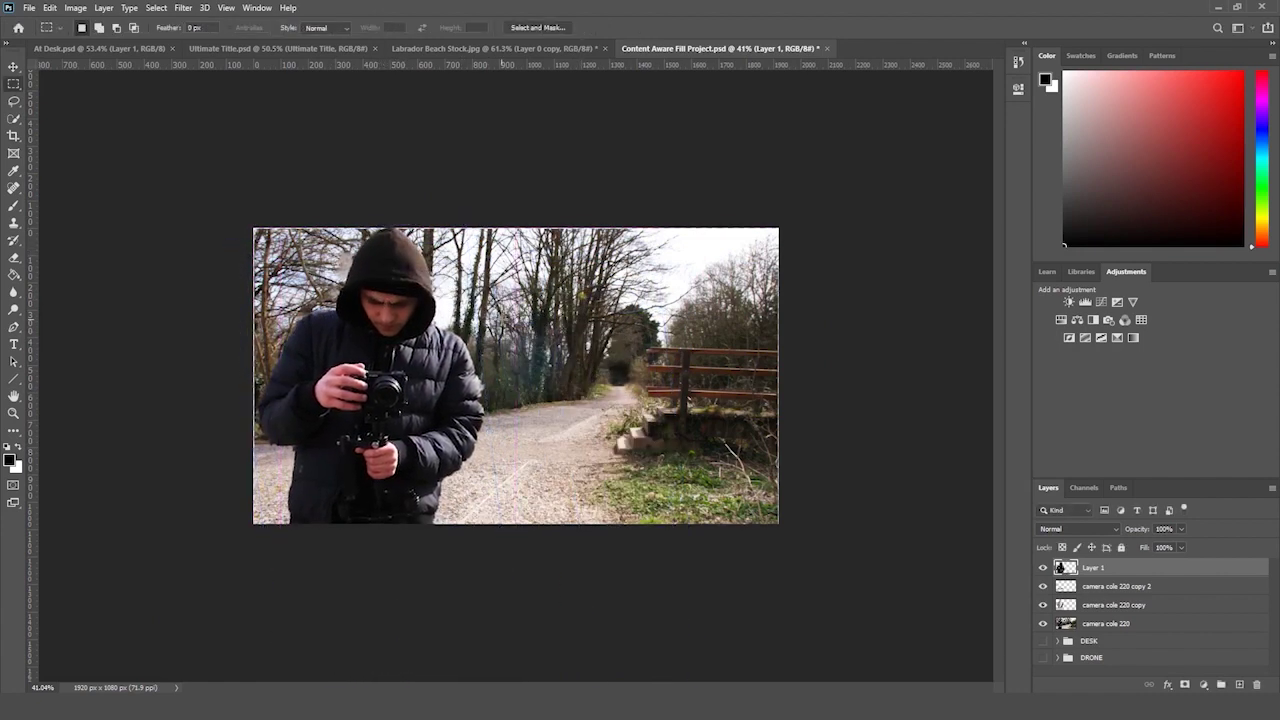
- In Labrador Beach Stock, toggle the patch layer on and off, leaving the dog visible
left_click(515, 48)
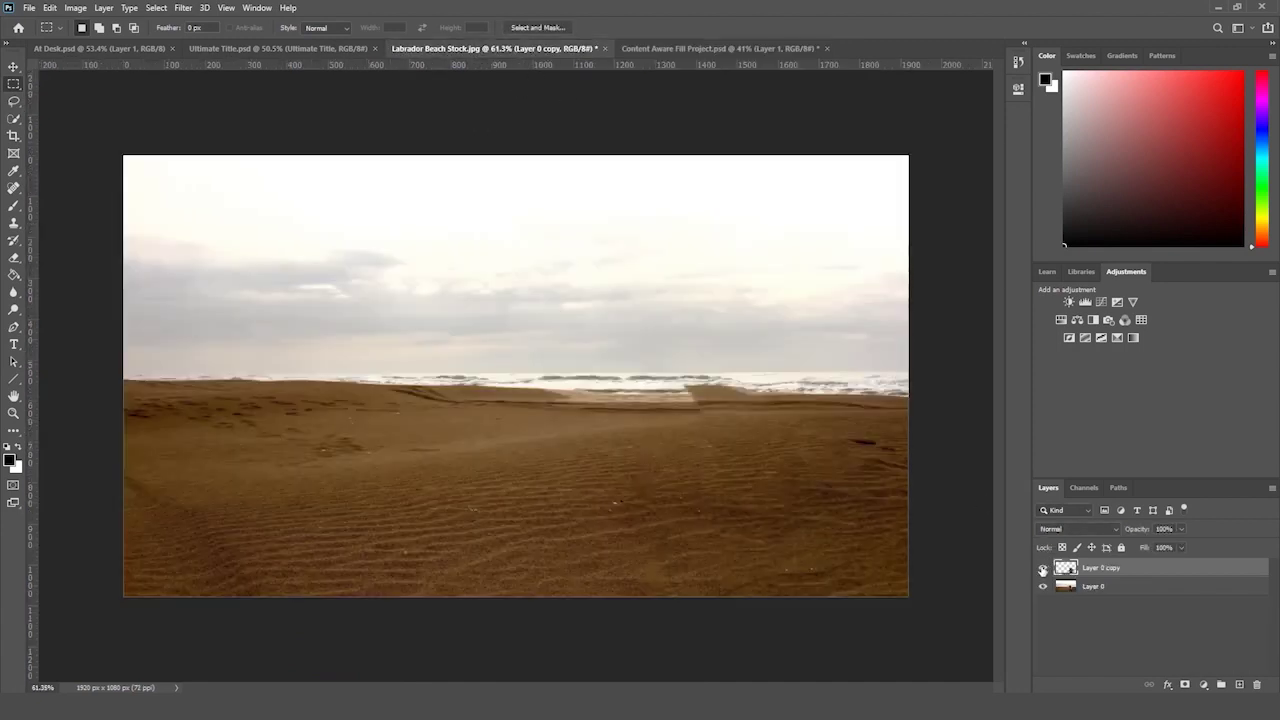
left_click(1042, 568)
left_click(1042, 568)
left_click(1042, 569)
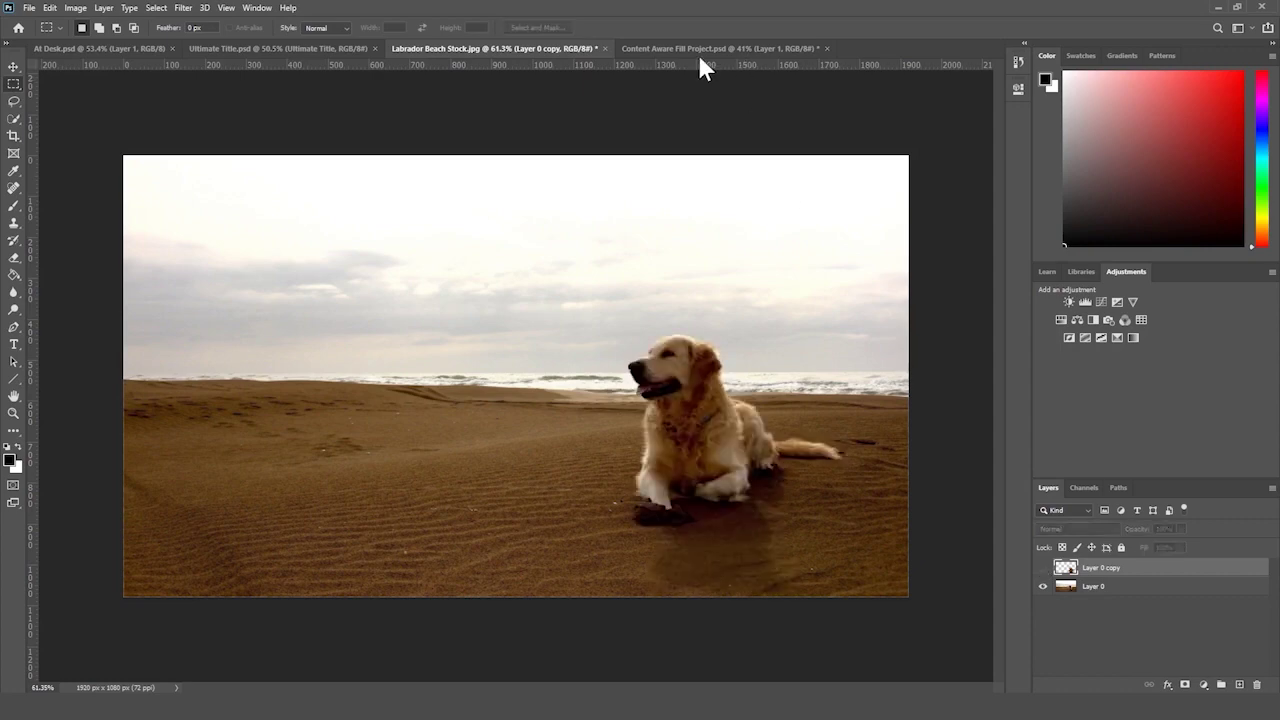
- Return to Content Aware Fill Project and adjust the zoom on the woodland photo
left_click(700, 49)
left_click(13, 413)
left_click_drag(363, 373, 367, 383)
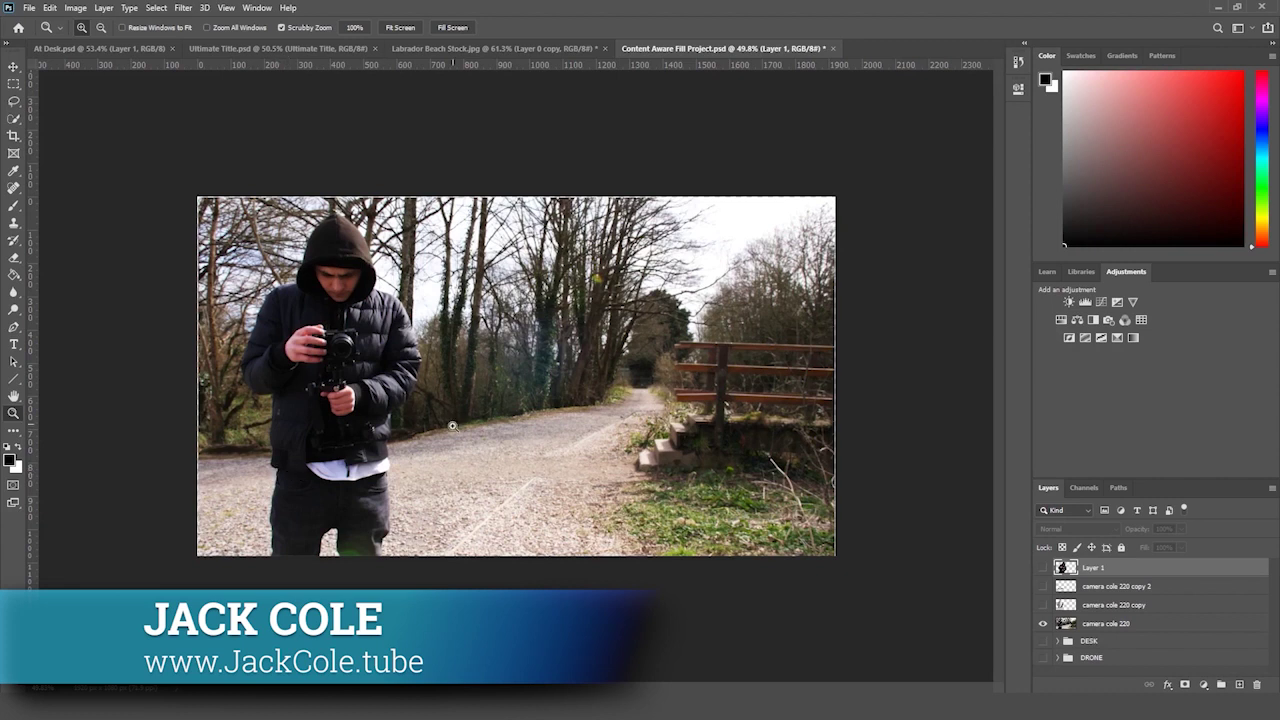
- Switch to Ultimate Title.psd showing the plain blue and effects-styled titles
left_click(345, 49)
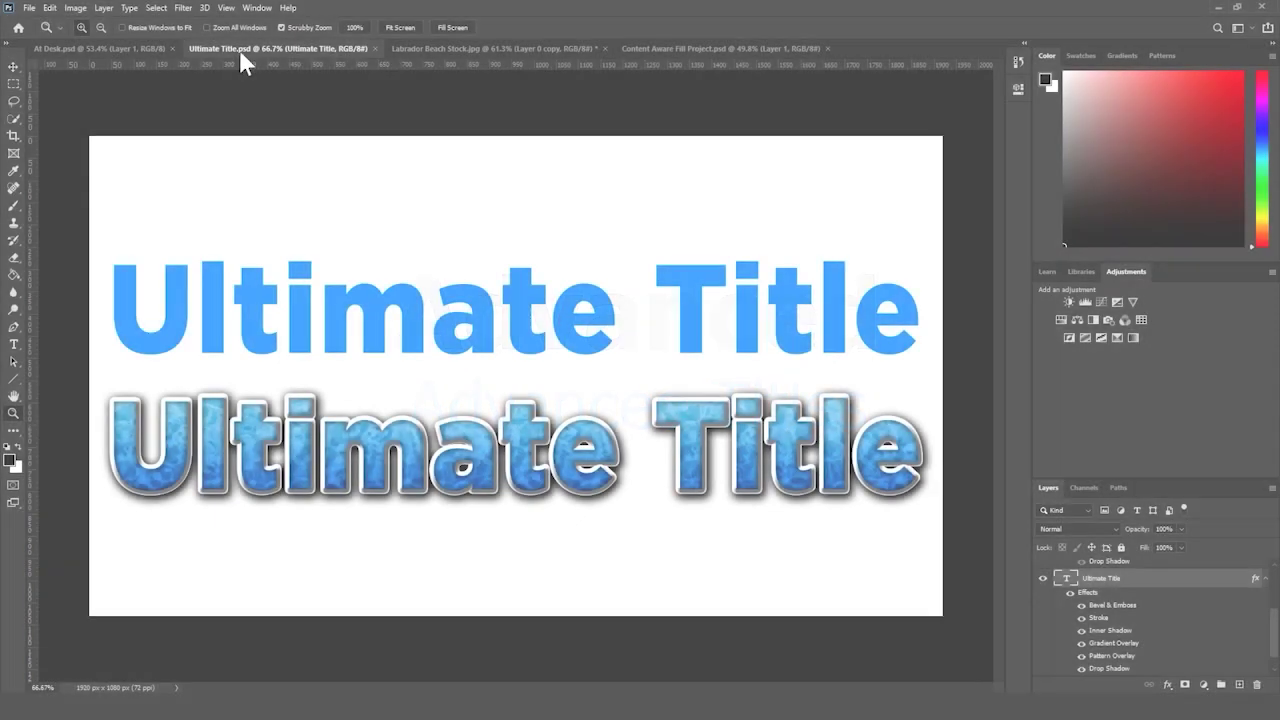
left_click_drag(430, 225, 434, 237)
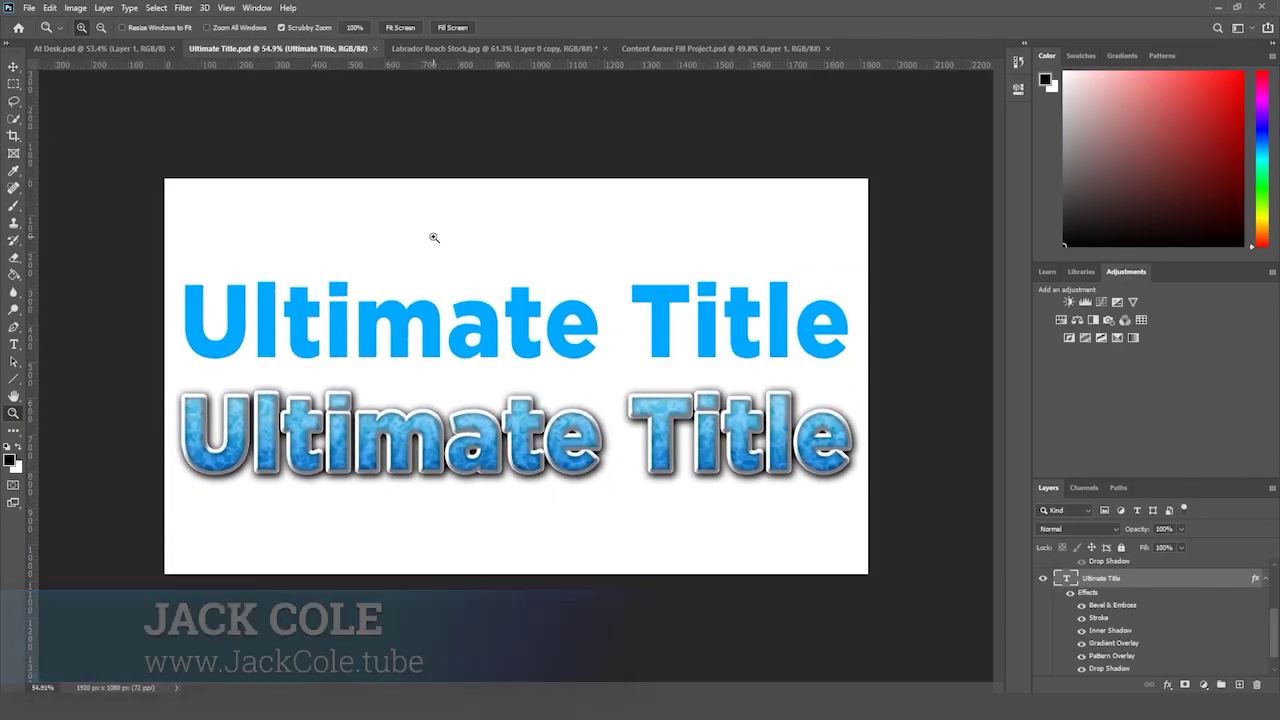
- Duplicate the Ultimate Title layer with its effects as Ultimate Title copy, then zoom out
left_click_drag(494, 280, 500, 286)
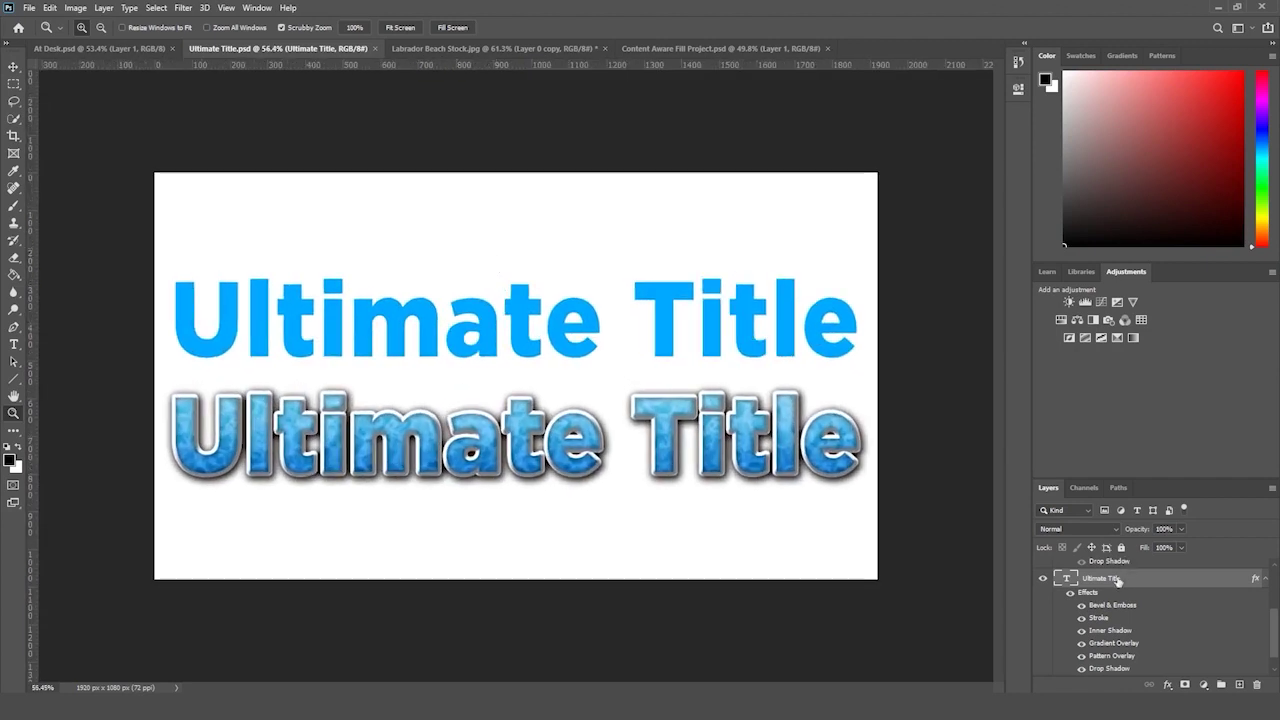
scroll(1118, 581, "down", 1)
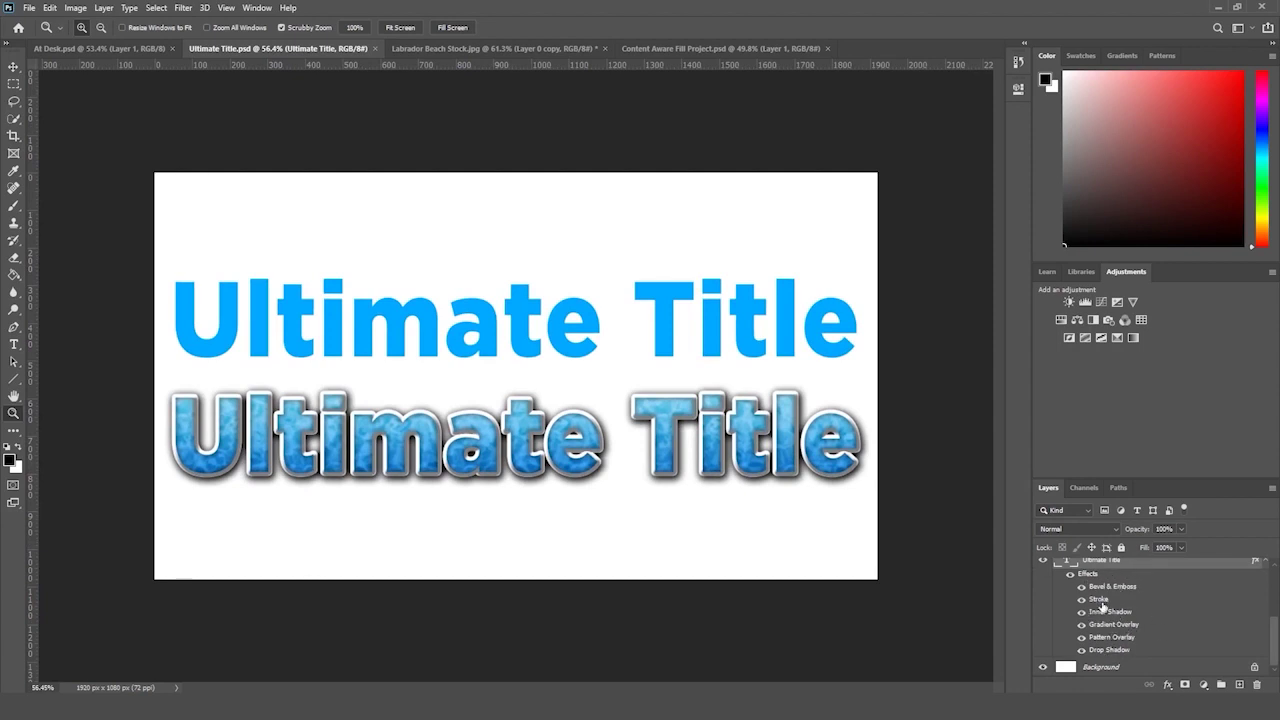
key("ctrl+j")
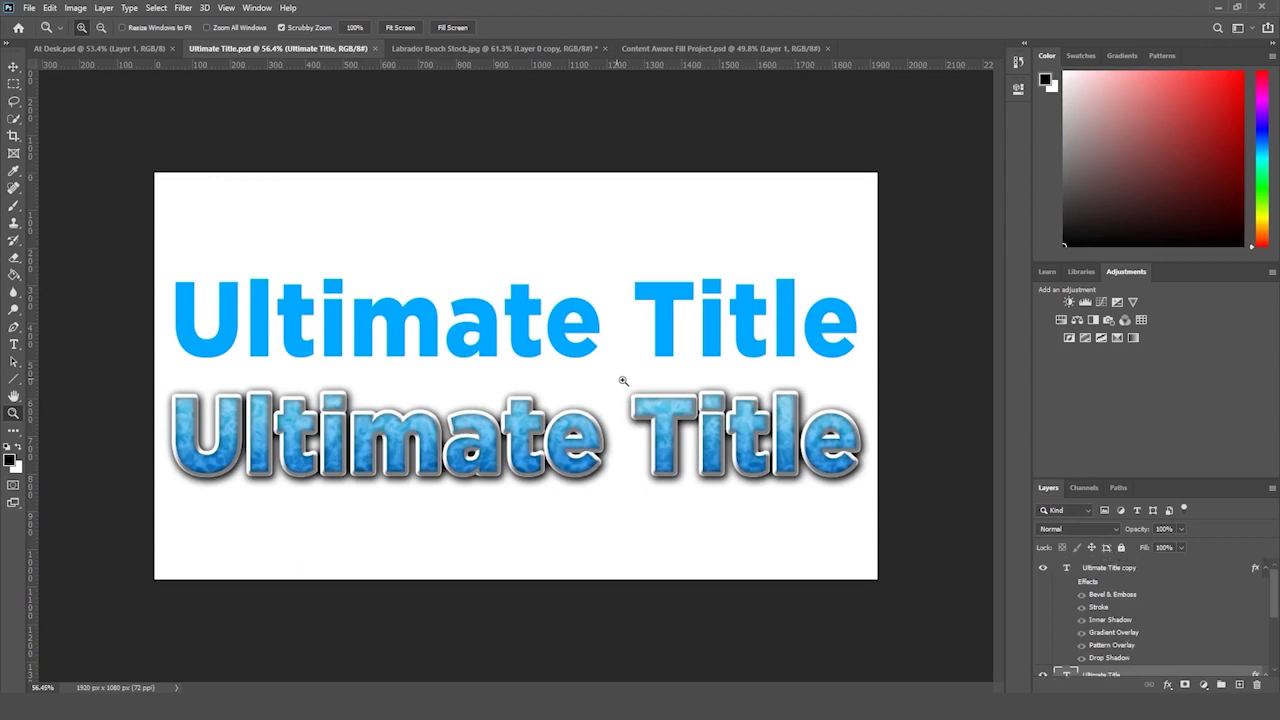
left_click_drag(660, 374, 643, 389)
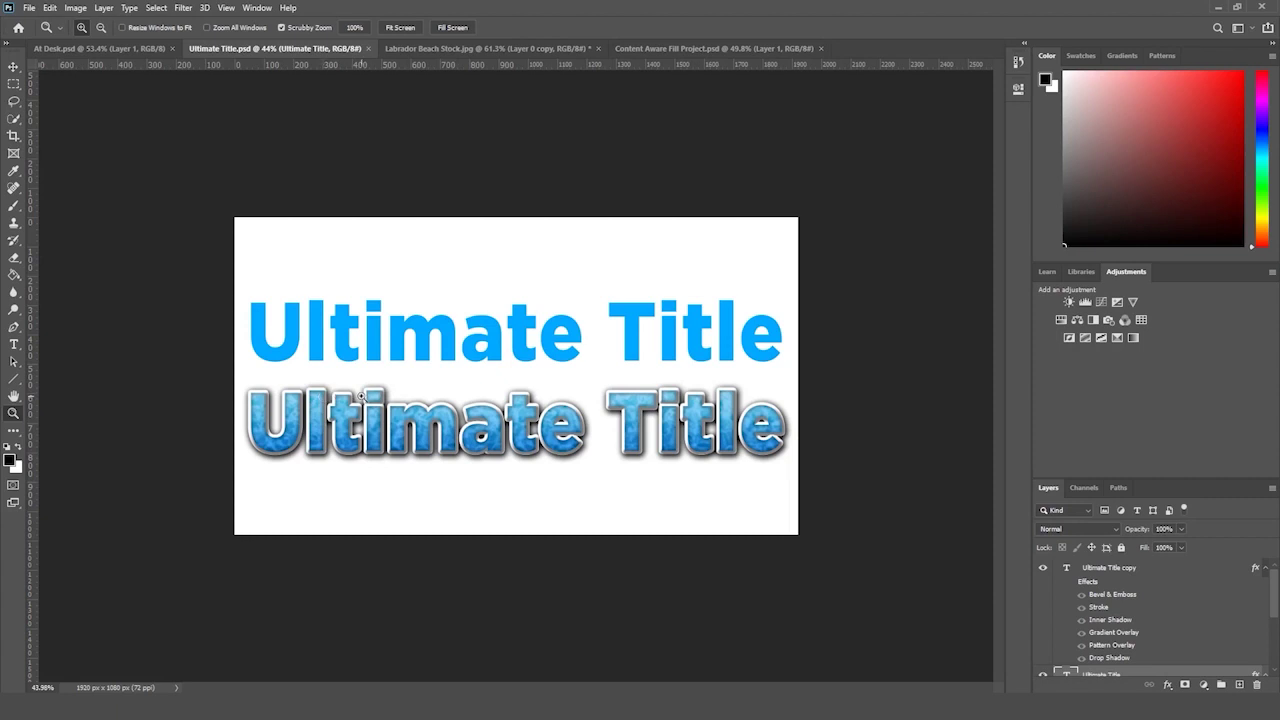
- Delete the plain Ultimate Title copy layer
left_click_drag(361, 397, 356, 406)
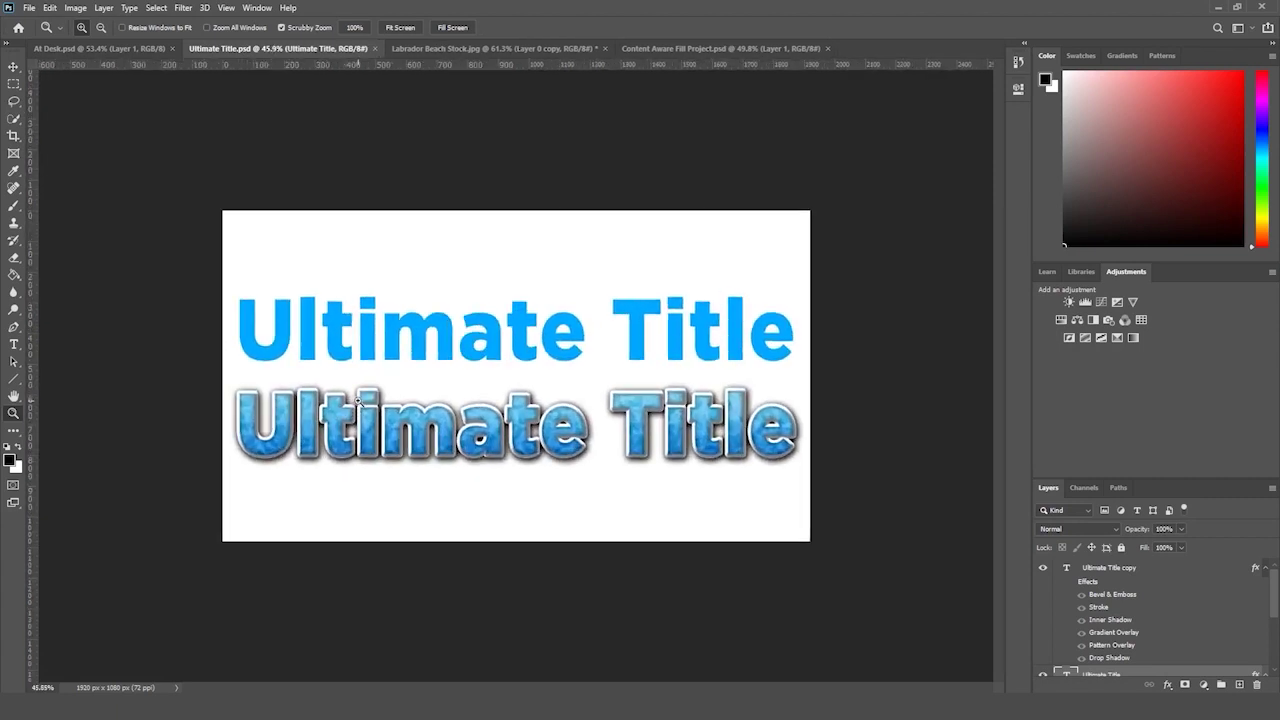
scroll(1094, 657, "down", 2)
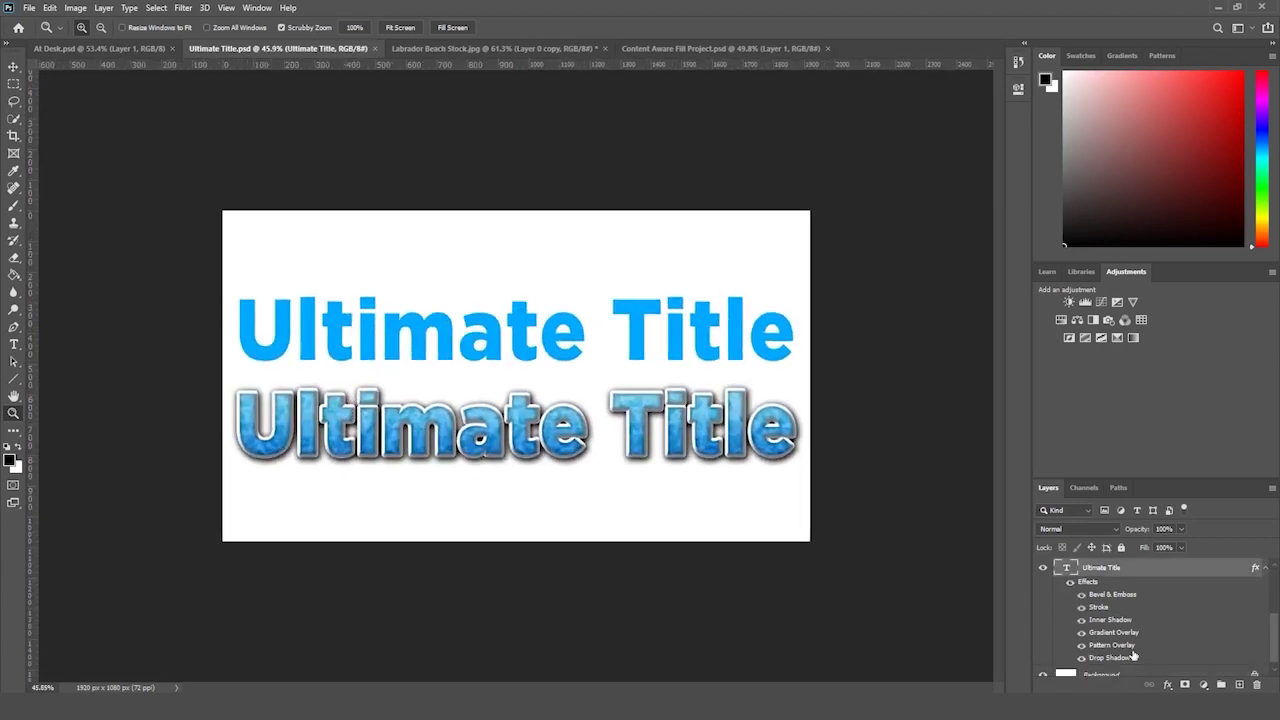
scroll(1135, 640, "up", 2)
key("Delete")
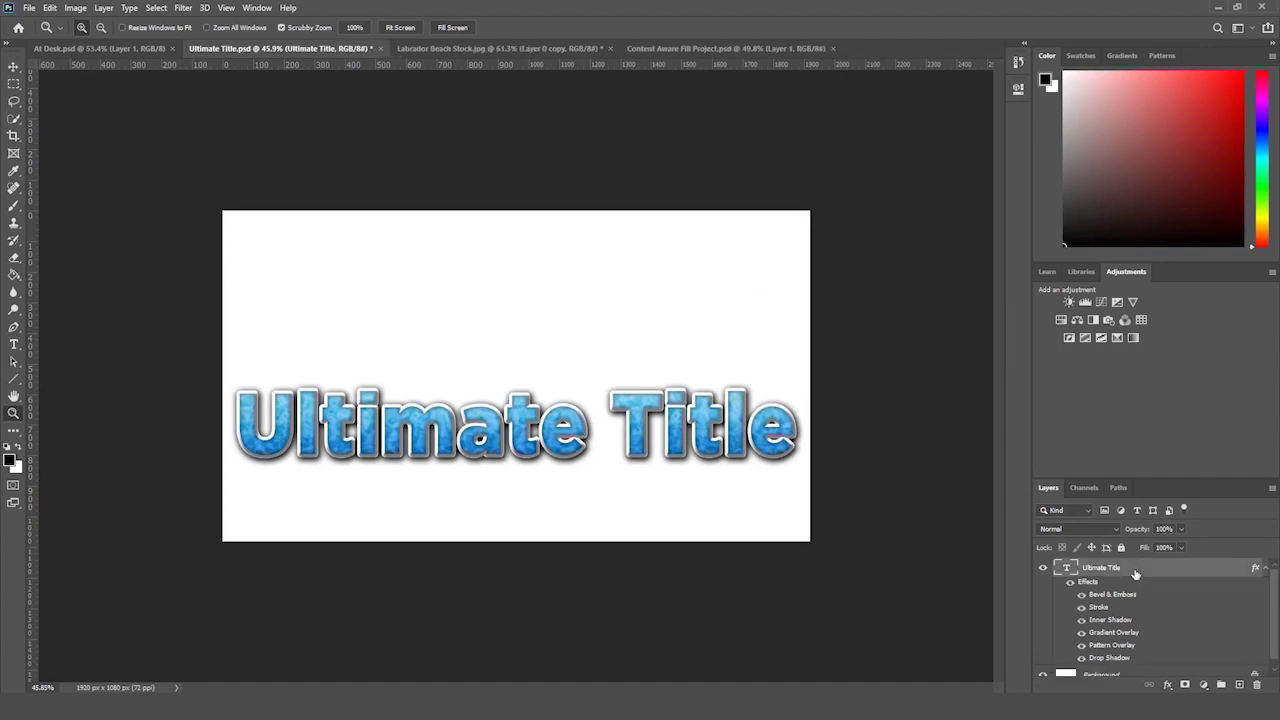
- Move the styled Ultimate Title up to the canvas centre and select its text for editing
key("ctrl+t")
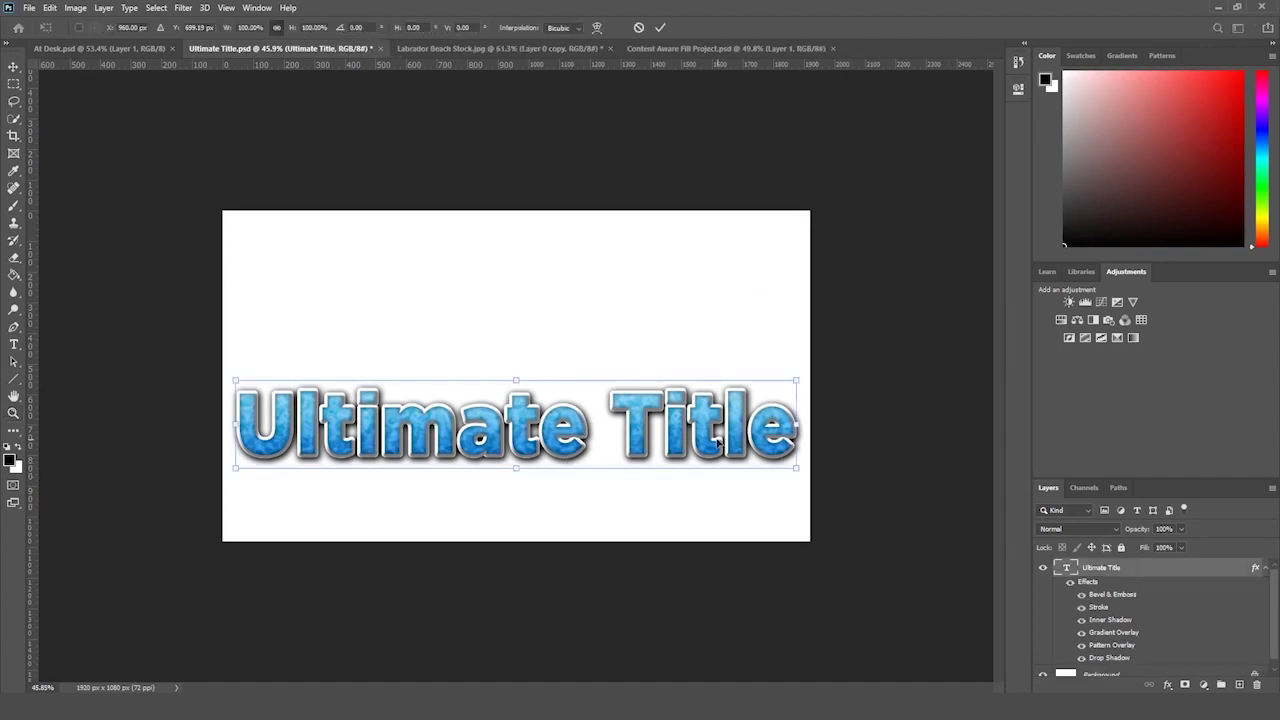
left_click_drag(710, 440, 710, 392)
key("Return")
key("z")
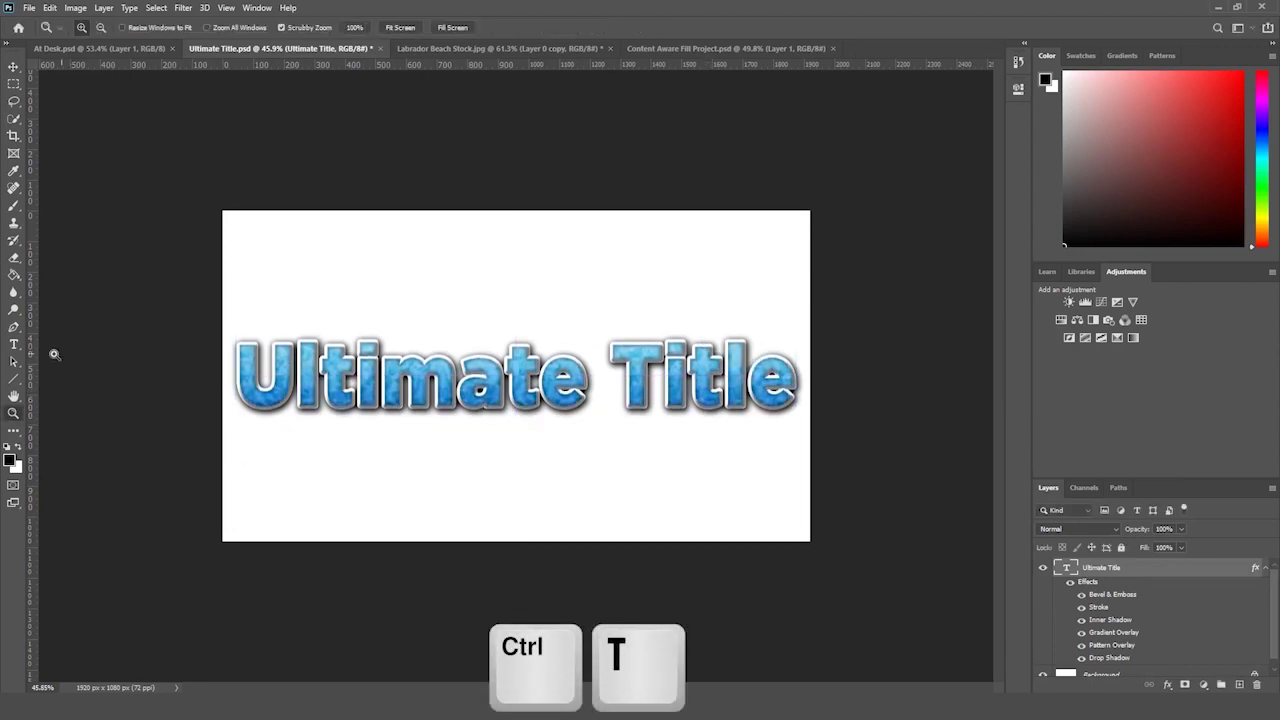
key("t")
key("Return")
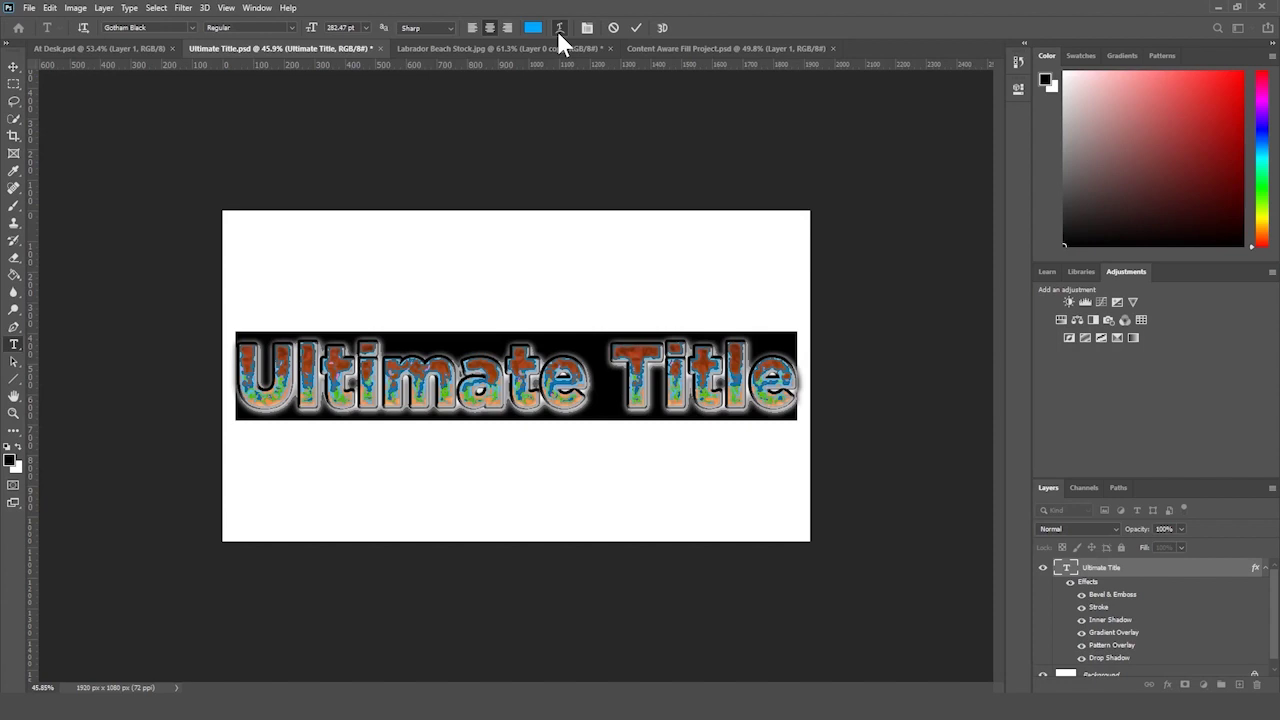
- Warp the Ultimate Title with the Arc style at +31 bend
left_click(558, 30)
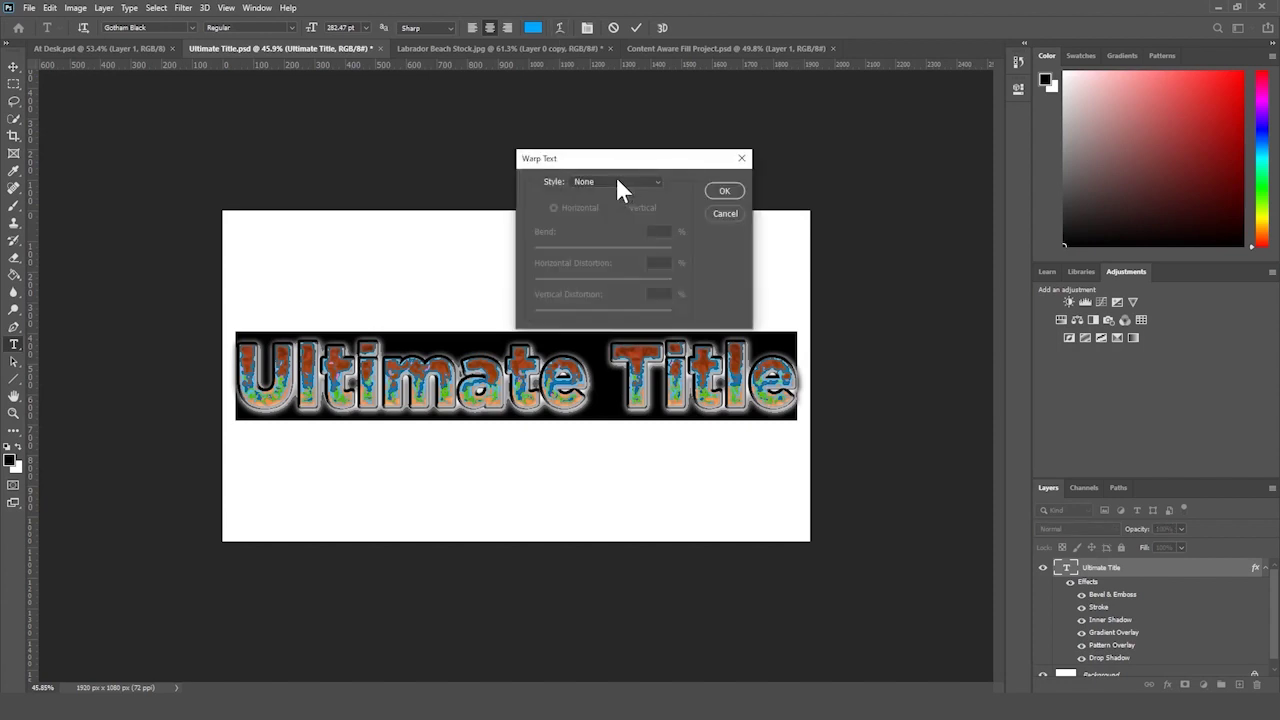
left_click(620, 185)
left_click(615, 220)
left_click_drag(641, 250, 621, 251)
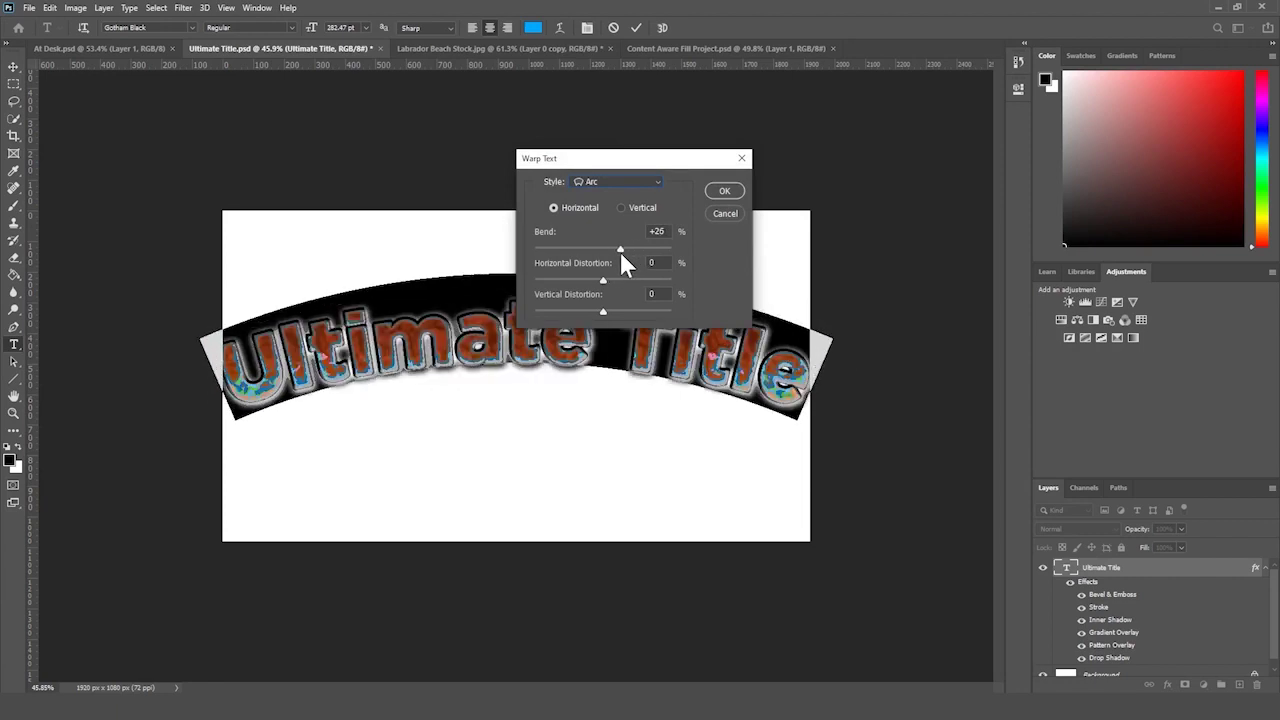
left_click_drag(643, 160, 890, 70)
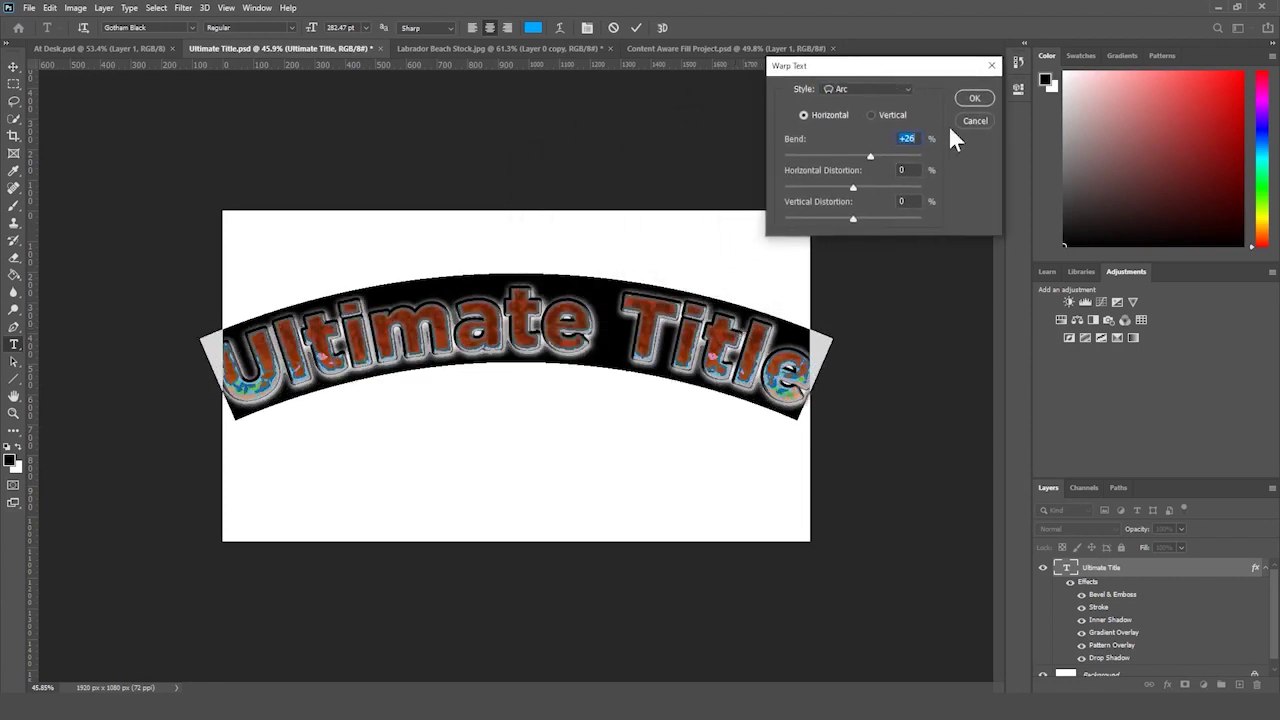
left_click_drag(871, 157, 866, 158)
left_click(975, 99)
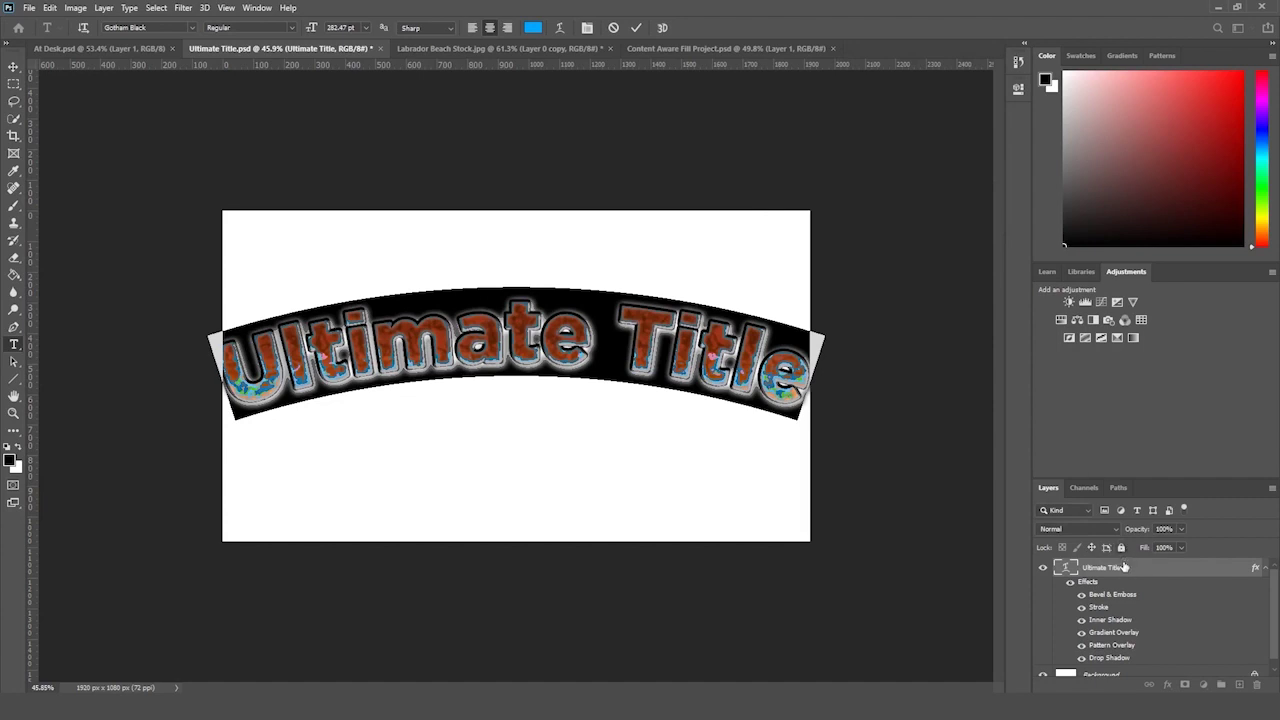
- Scale the arched title to about 94% and shift it right and down
key("ctrl+t")
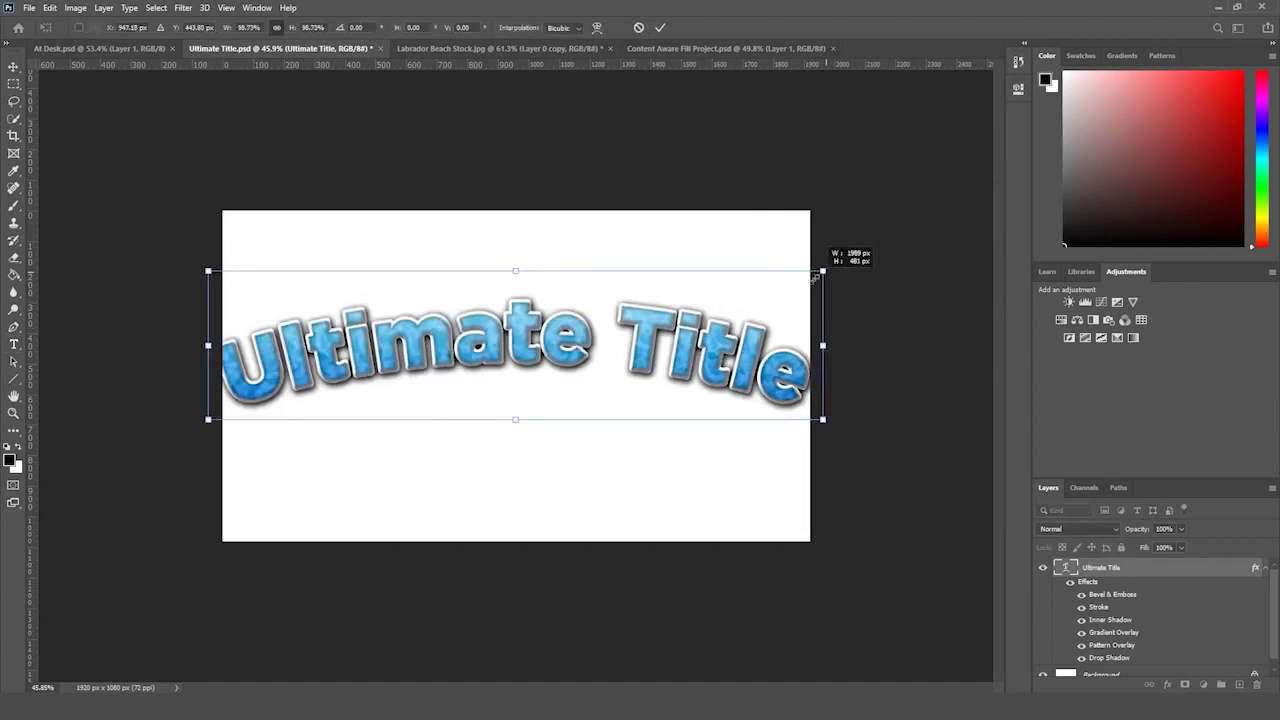
left_click_drag(826, 270, 786, 279)
left_click_drag(749, 327, 765, 361)
key("Return")
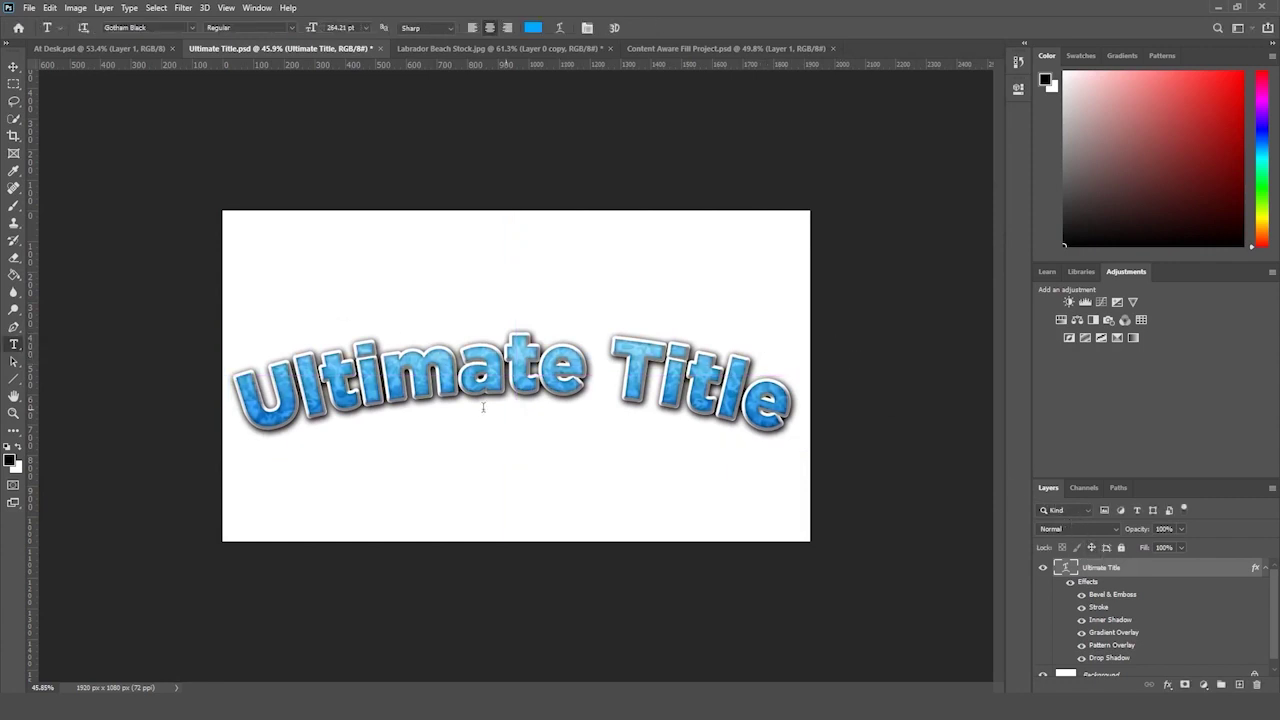
- Duplicate the title layer and shrink the copy to about 56%, placed above
left_click_drag(1165, 576, 1239, 685)
key("ctrl+t")
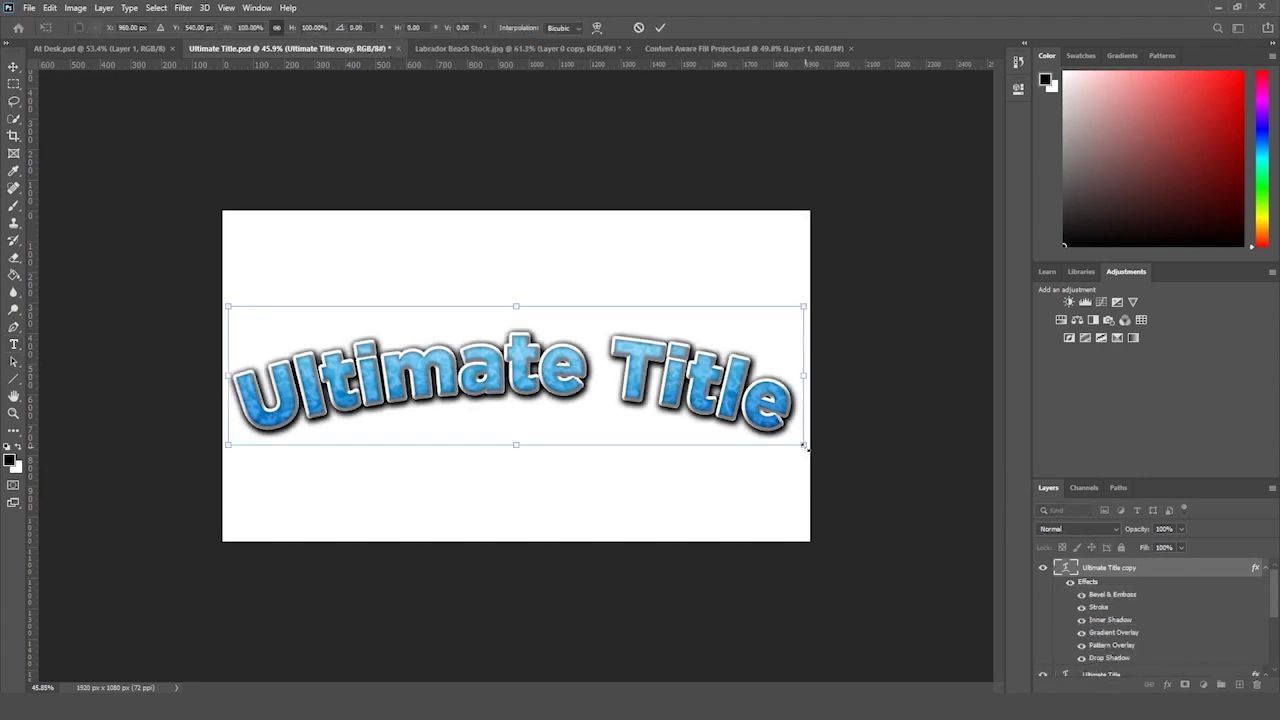
left_click_drag(810, 435, 372, 305)
key("Return")
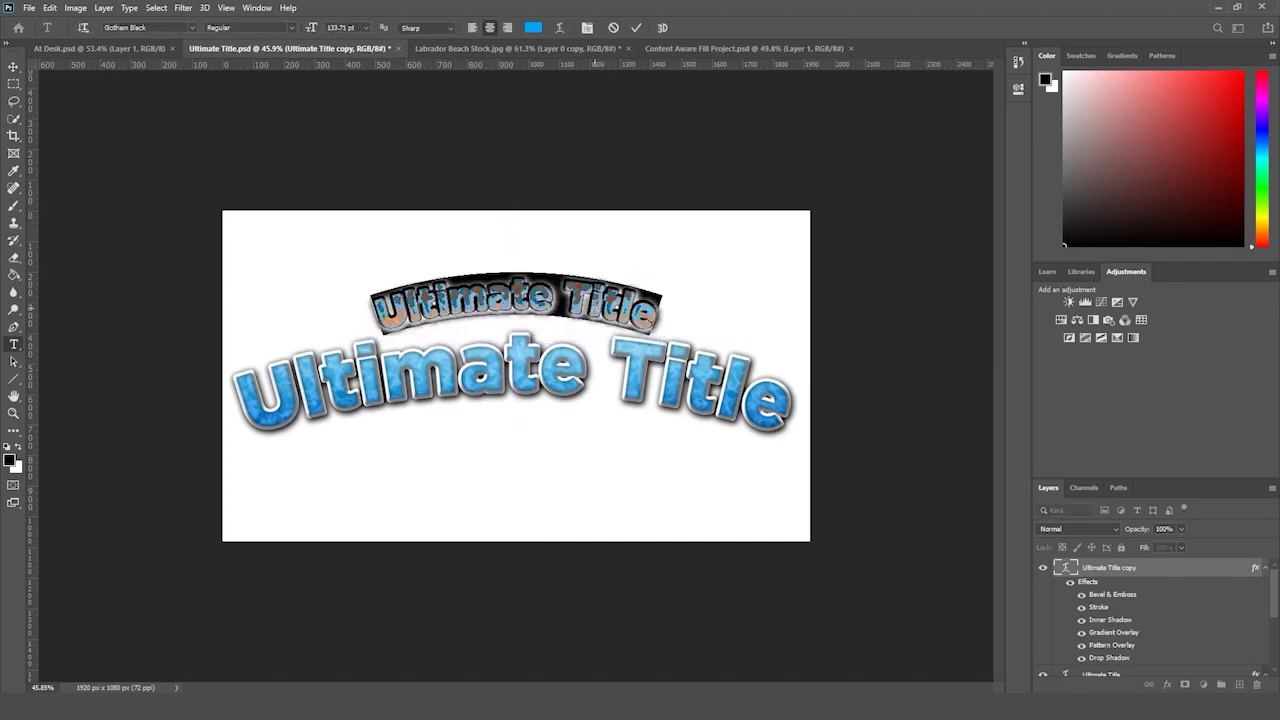
- Try retyping the text as TITLE, zoom out, then undo that edit
type("TITLE")
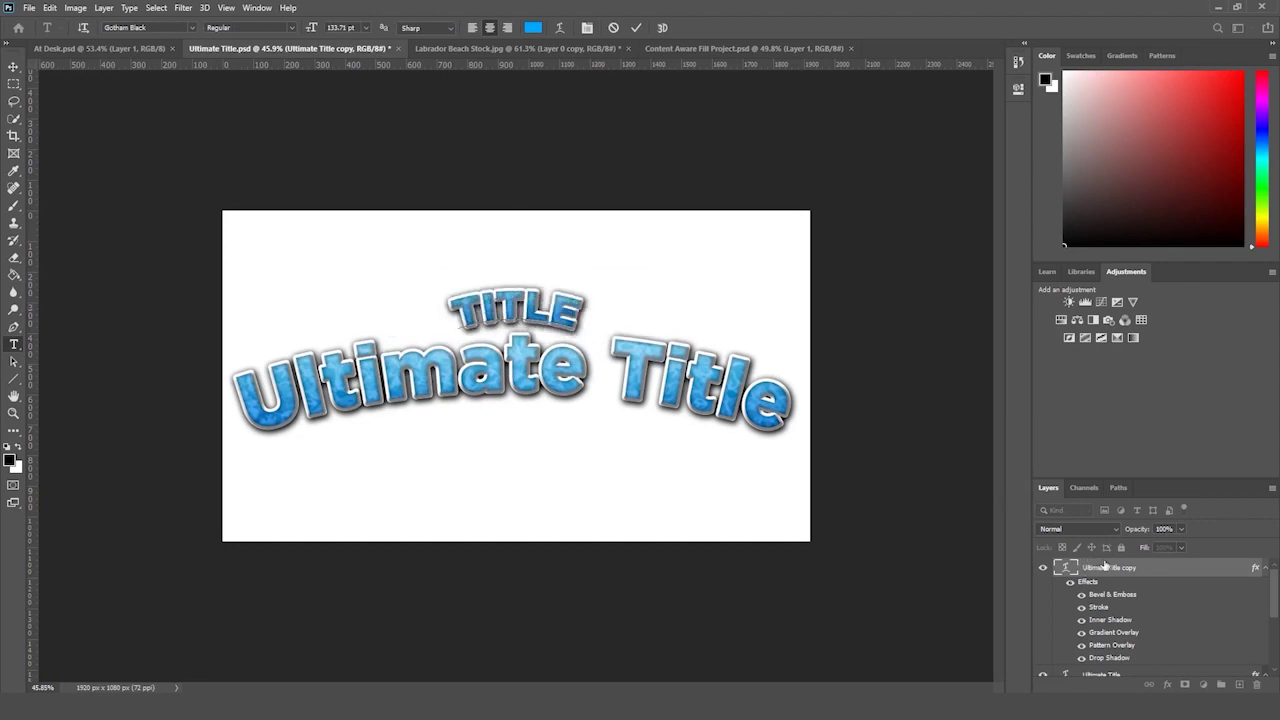
left_click(1104, 566)
left_click(13, 413)
left_click_drag(190, 370, 154, 391)
key("ctrl+z")
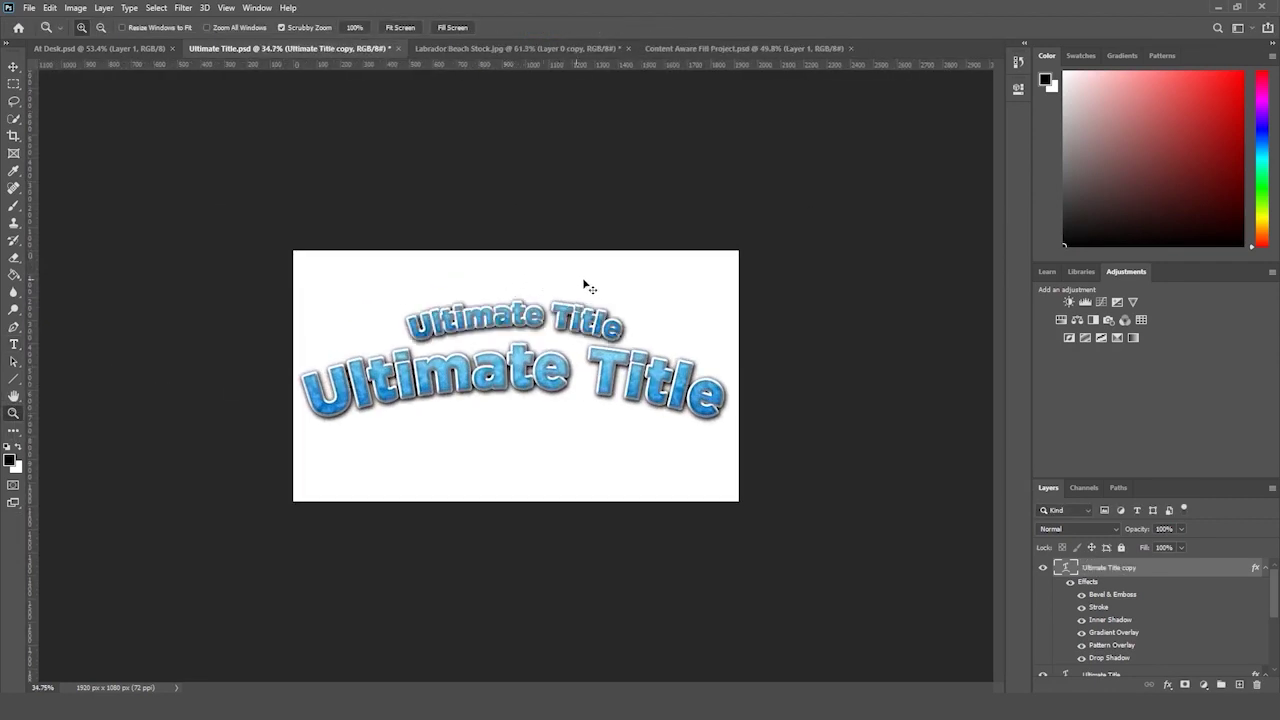
- Undo the copy, duplication and scaling, and toggle the title's layer effects off and on
key("ctrl+z")
key("ctrl+plus")
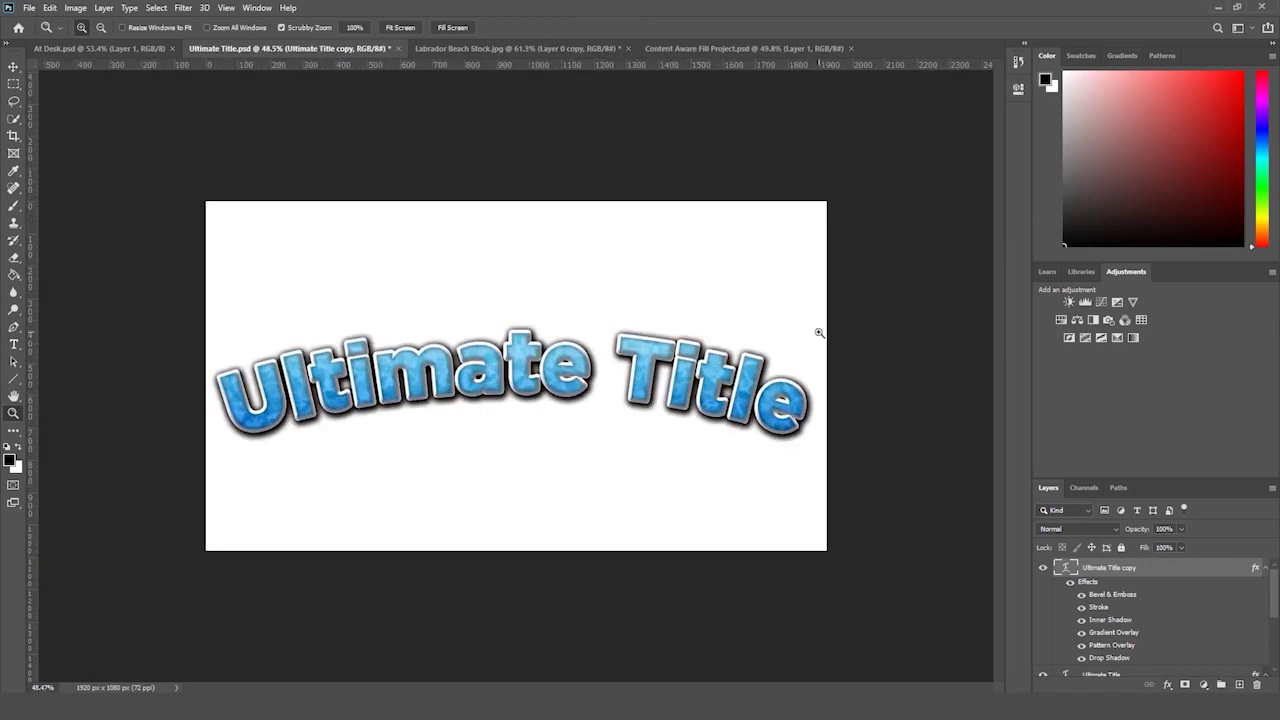
key("ctrl+z")
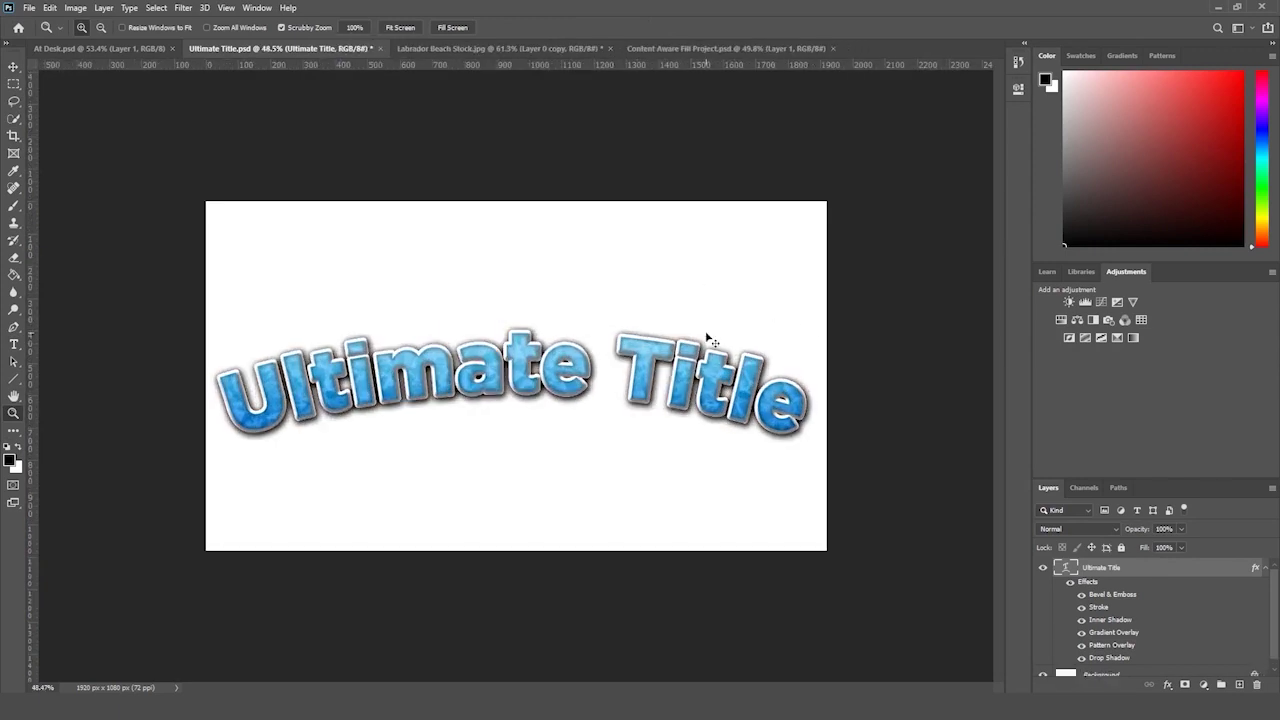
key("ctrl+z")
key("ctrl+z")
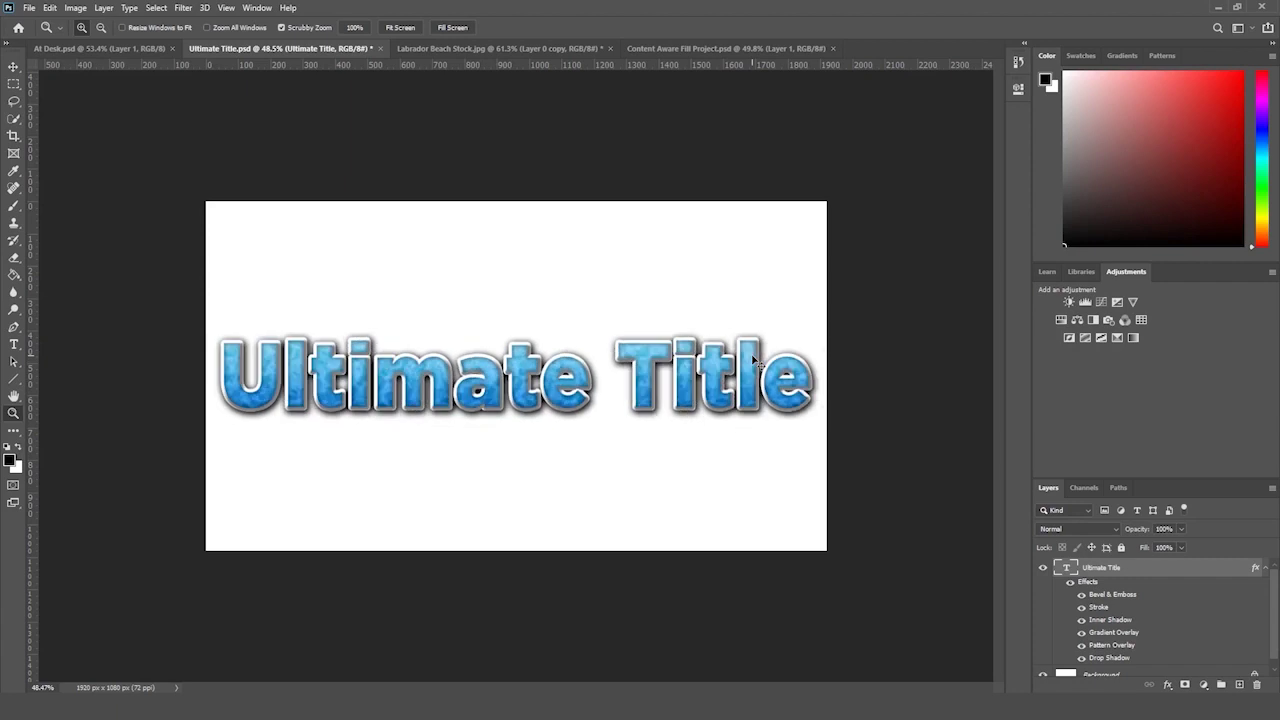
scroll(840, 389, "down", 1)
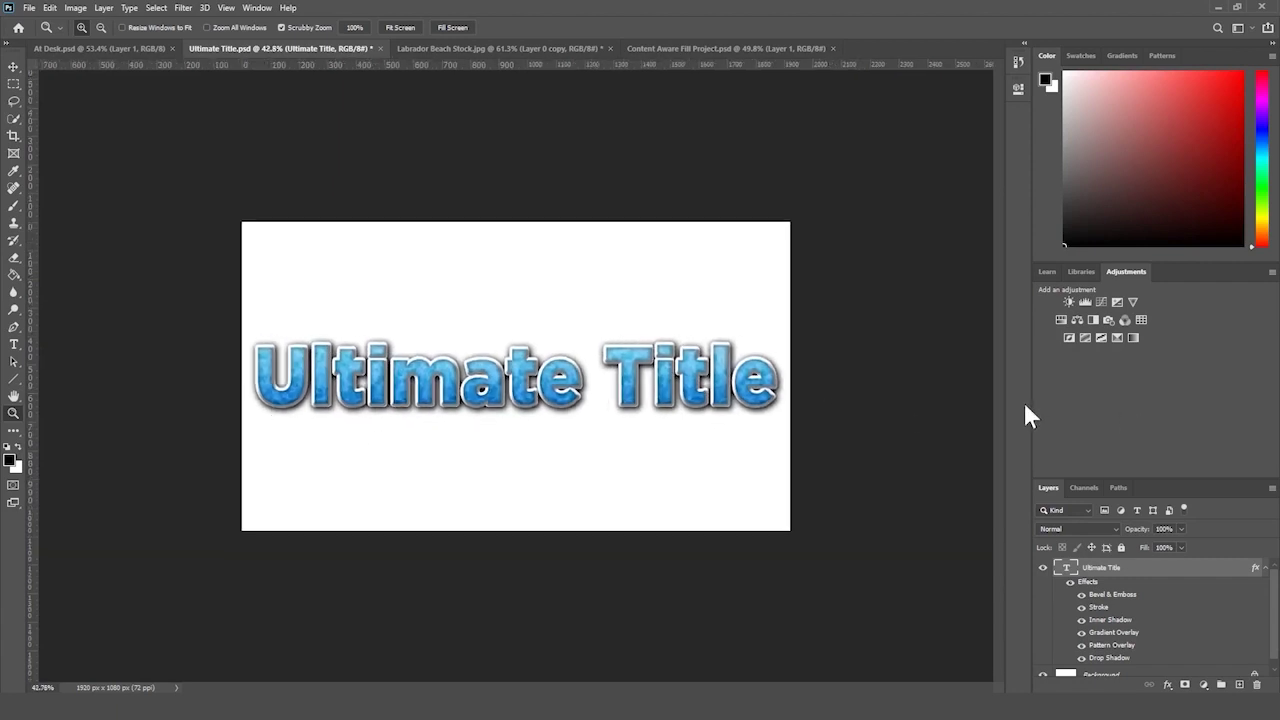
scroll(838, 386, "up", 1)
left_click(1070, 582)
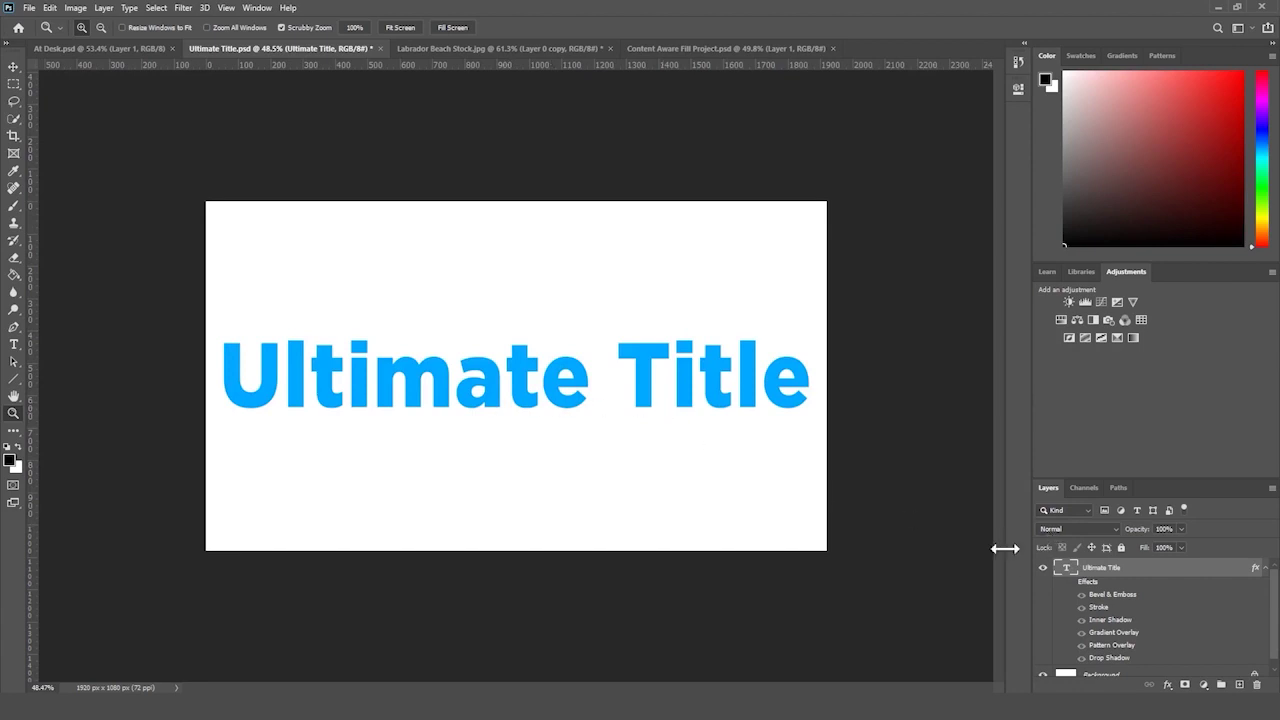
left_click(1070, 584)
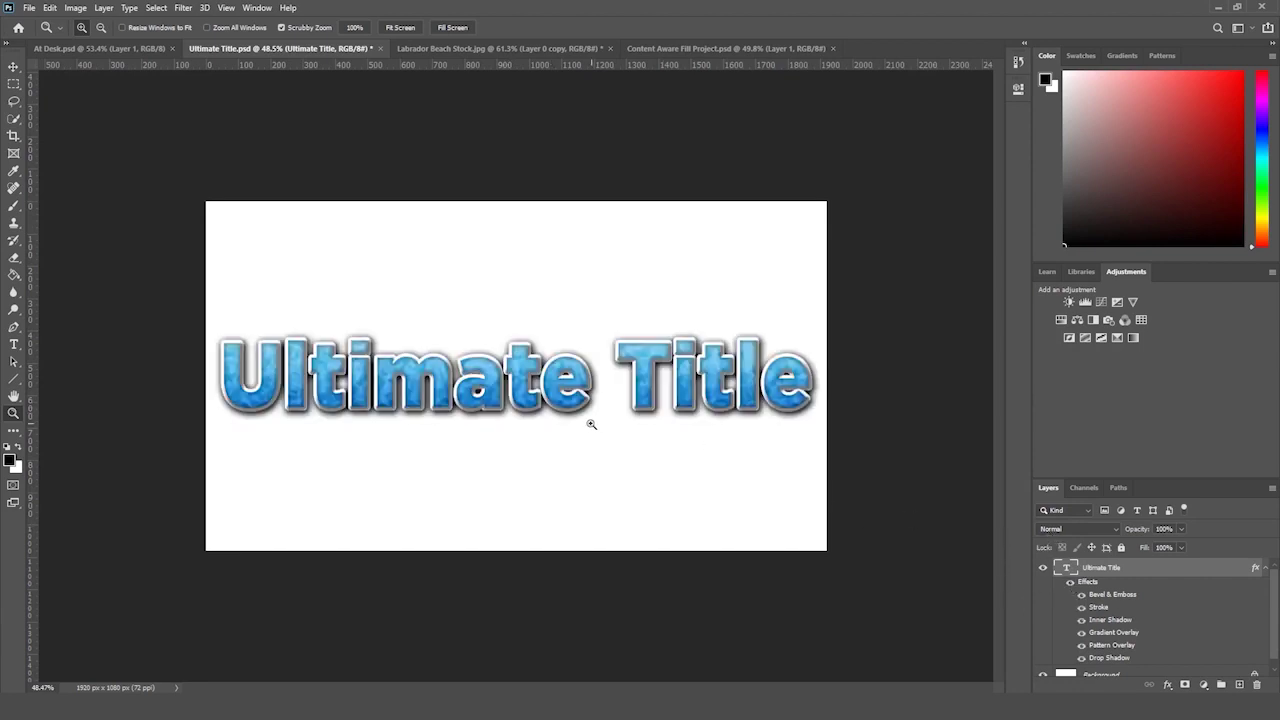
scroll(580, 428, "down", 4)
scroll(561, 437, "up", 3)
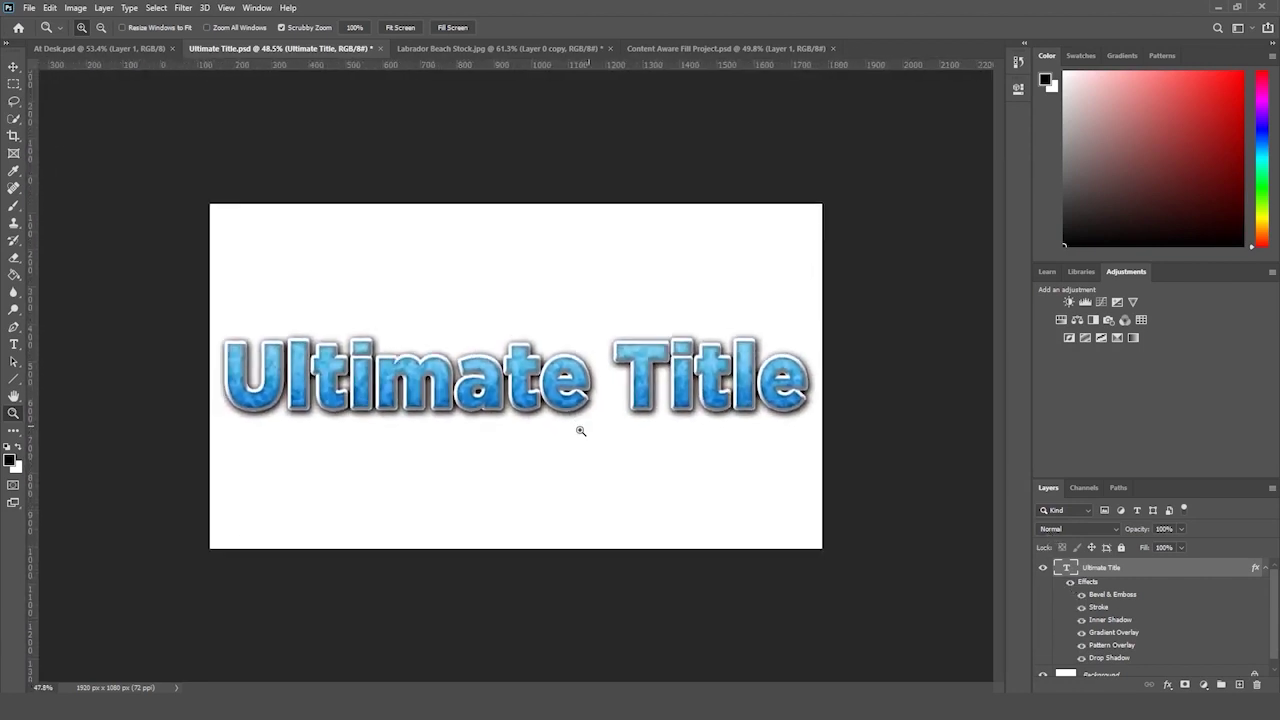
scroll(586, 429, "down", 1)
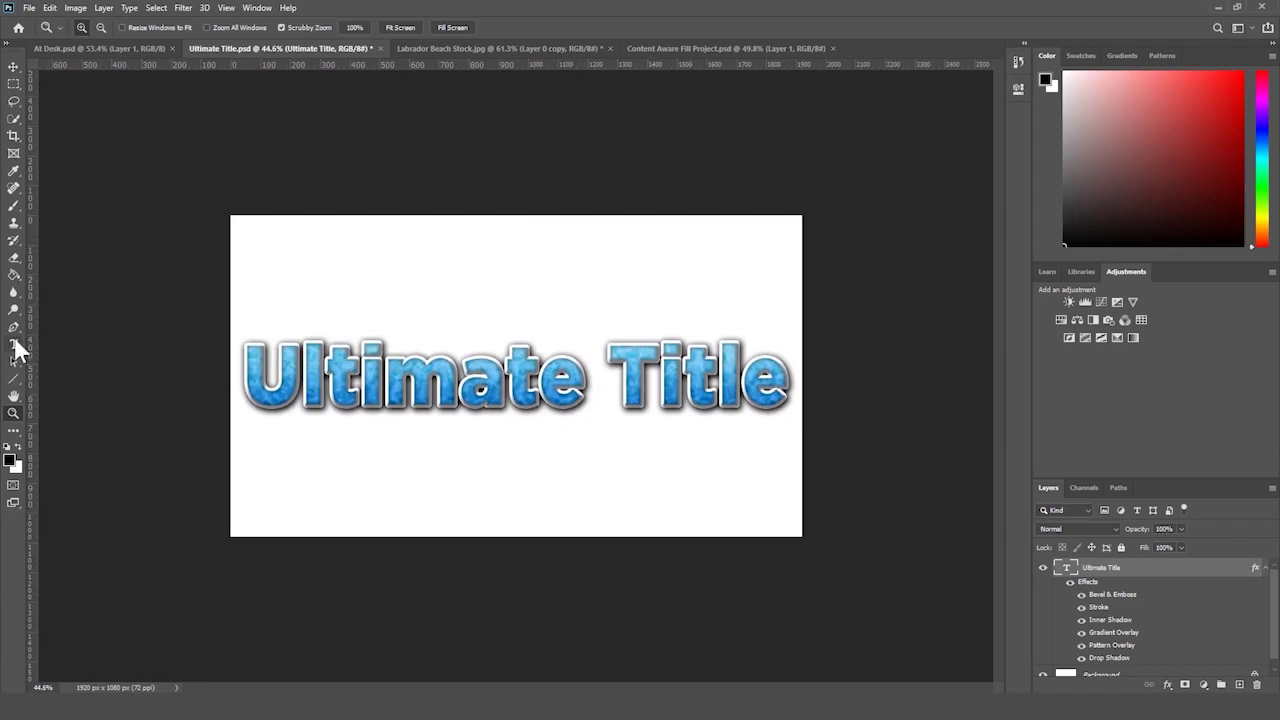
- Try a Bulge warp, then apply Shell Lower at +31 bend to the title
left_click(13, 344)
left_click(557, 25)
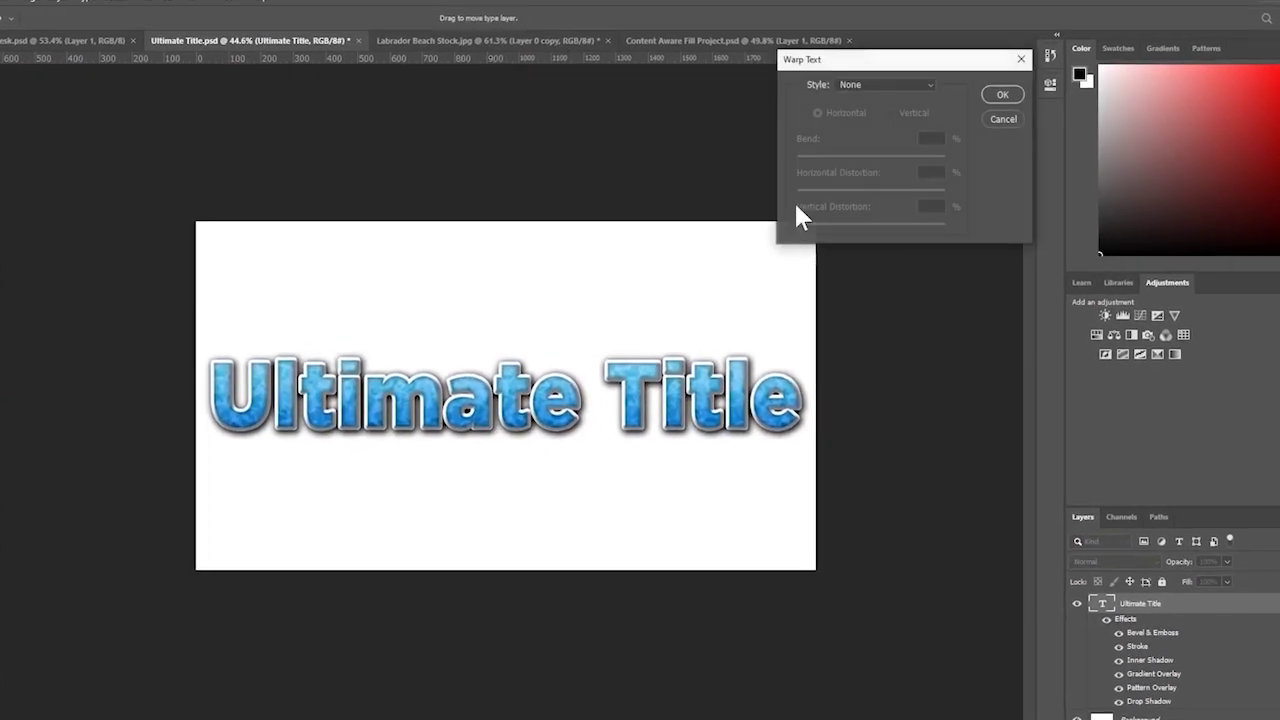
left_click(862, 88)
left_click(879, 198)
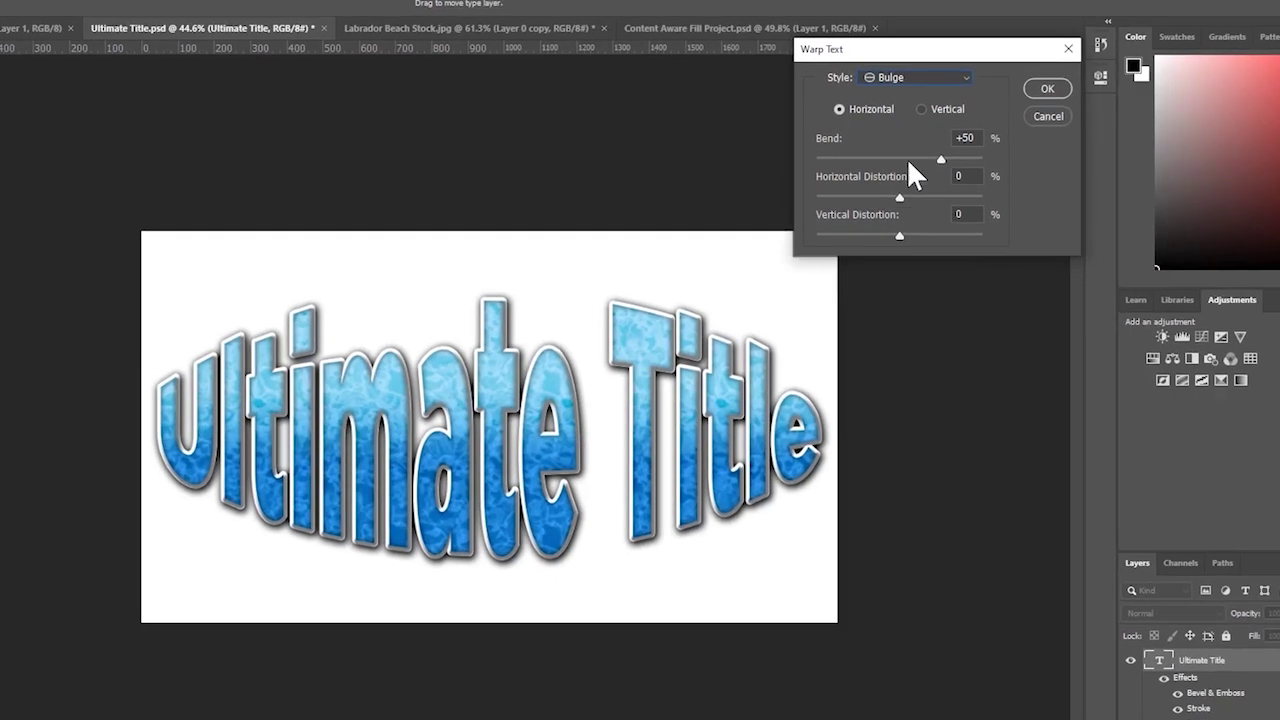
left_click_drag(920, 158, 925, 160)
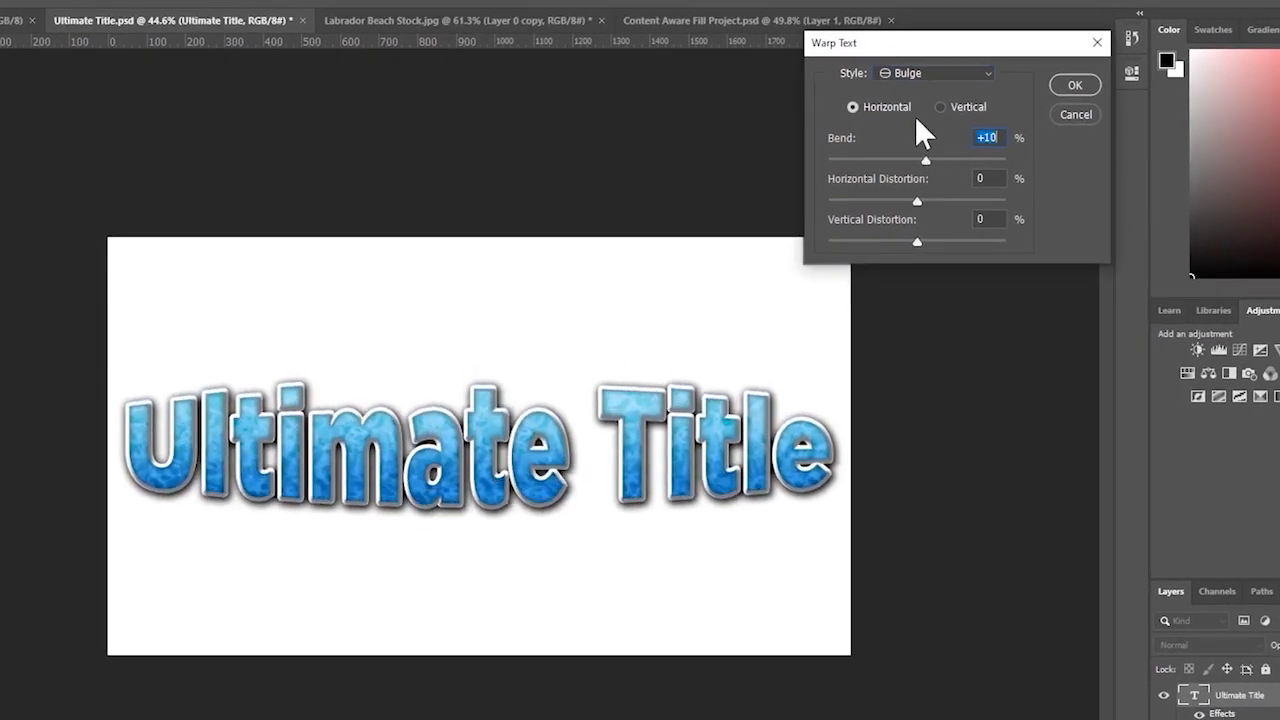
left_click(950, 75)
left_click(942, 218)
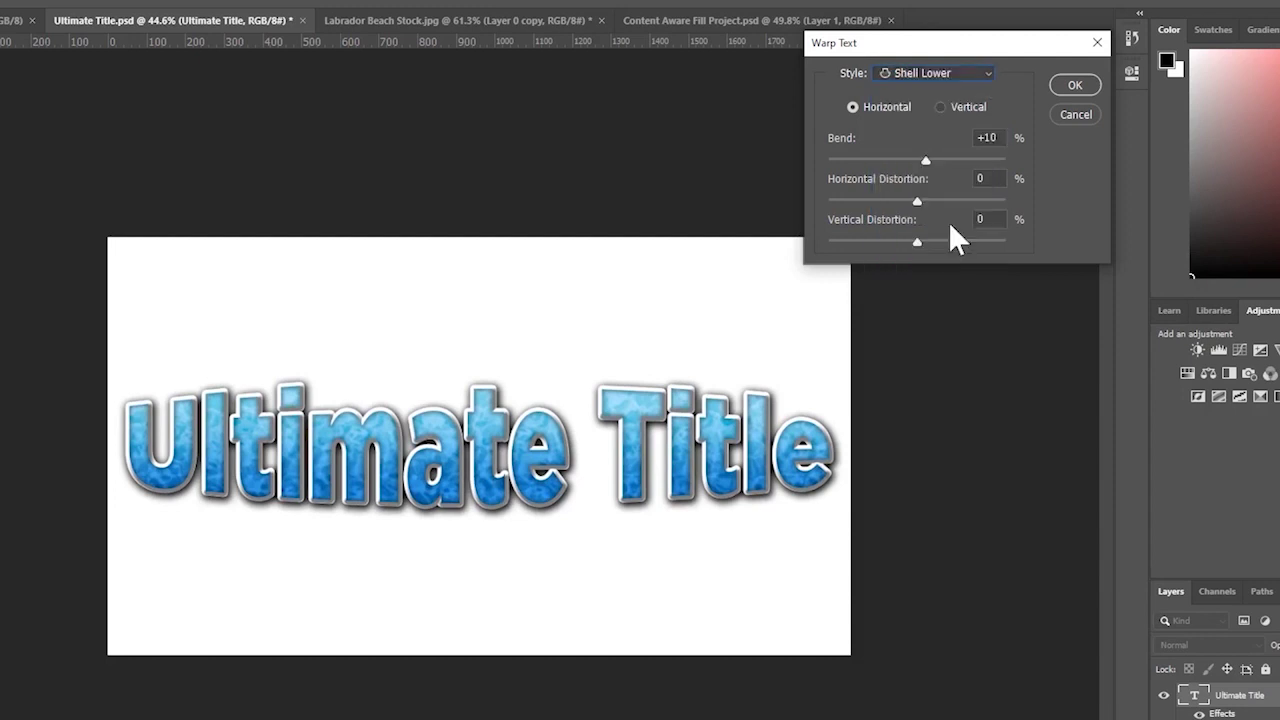
left_click_drag(954, 160, 937, 165)
left_click(1097, 87)
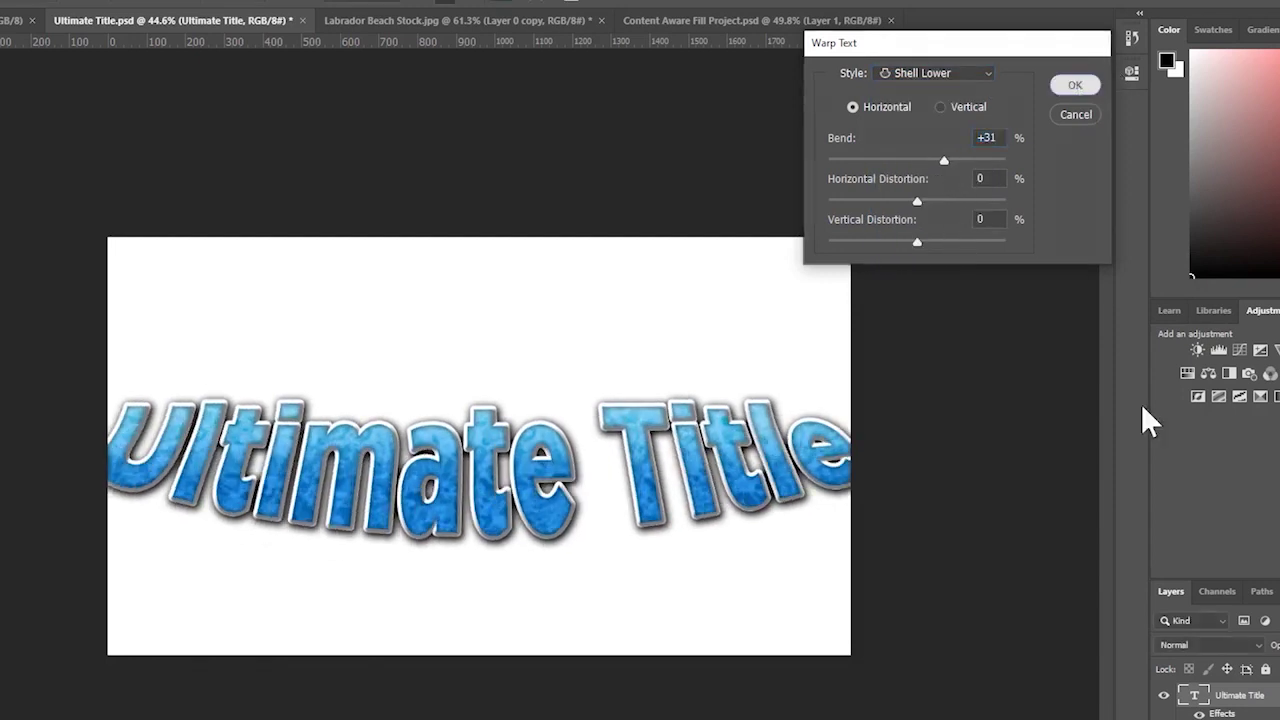
- Scale the warped title down and move it right and up
key("ctrl+t")
left_click_drag(885, 390, 703, 443)
left_click_drag(624, 499, 714, 412)
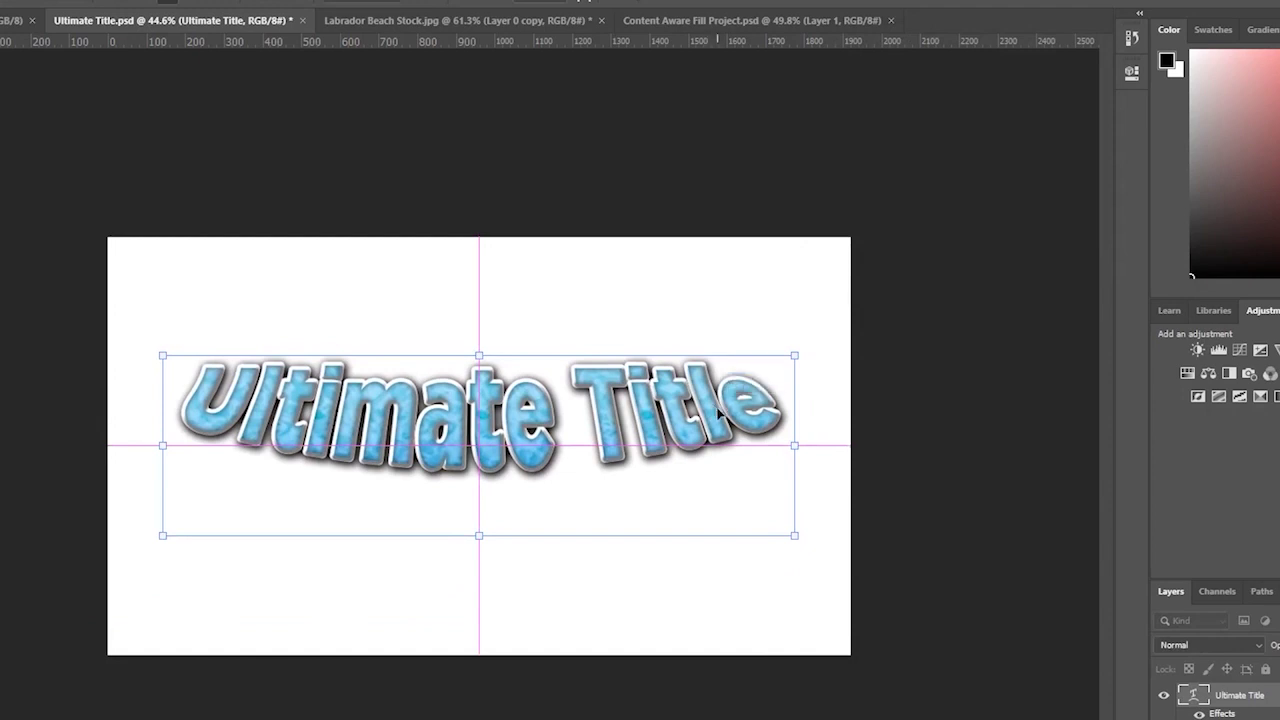
key("Return")
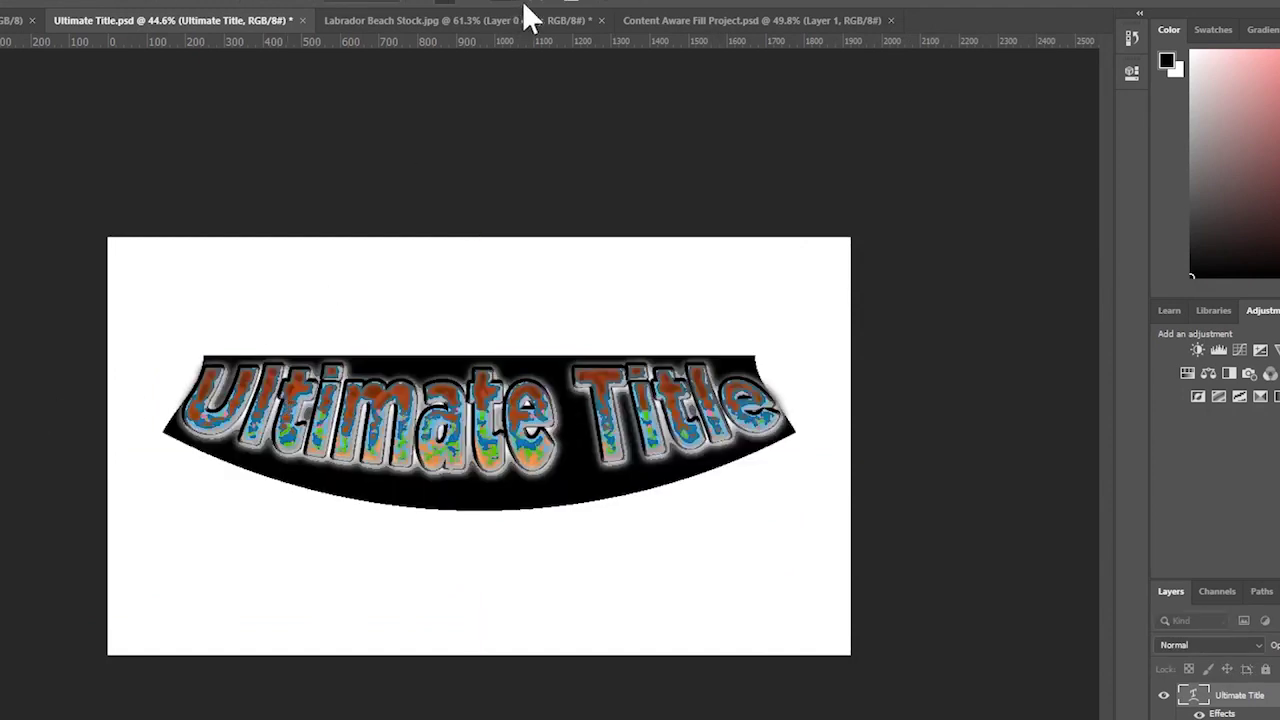
- Re-warp the title as Arc Lower with bend 50 and drag a copy down the canvas
left_click(548, 8)
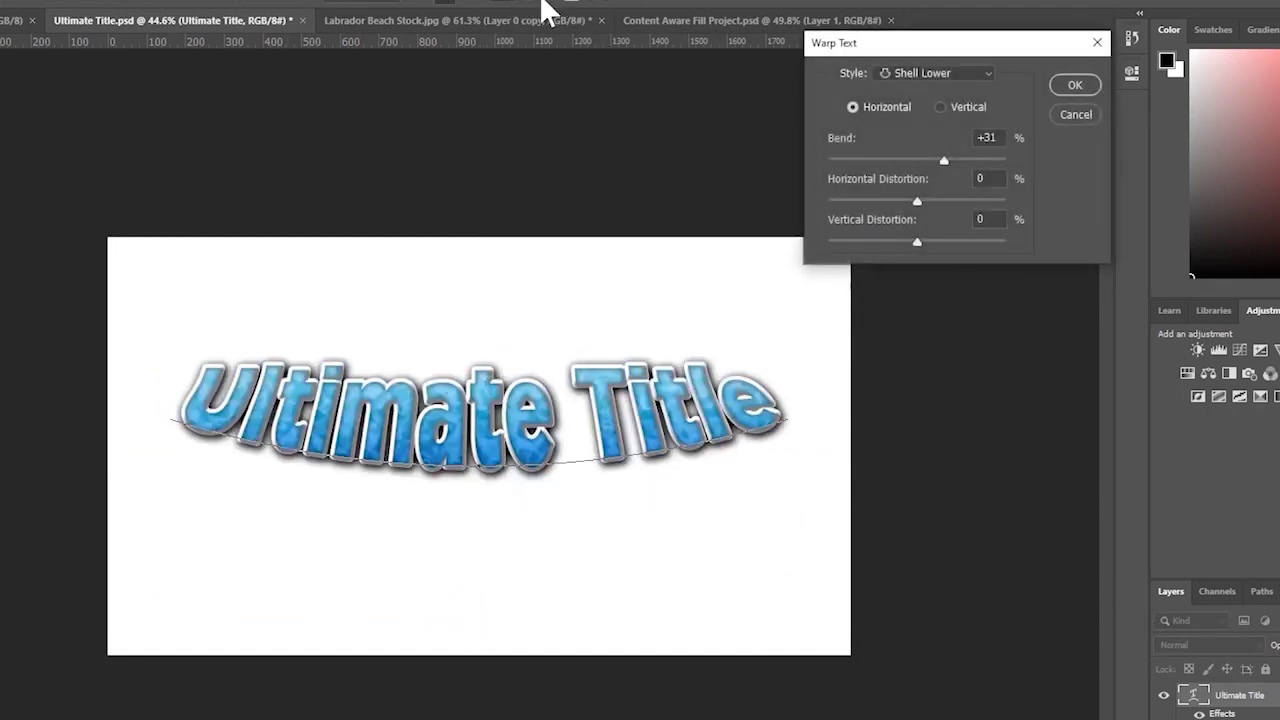
left_click(934, 74)
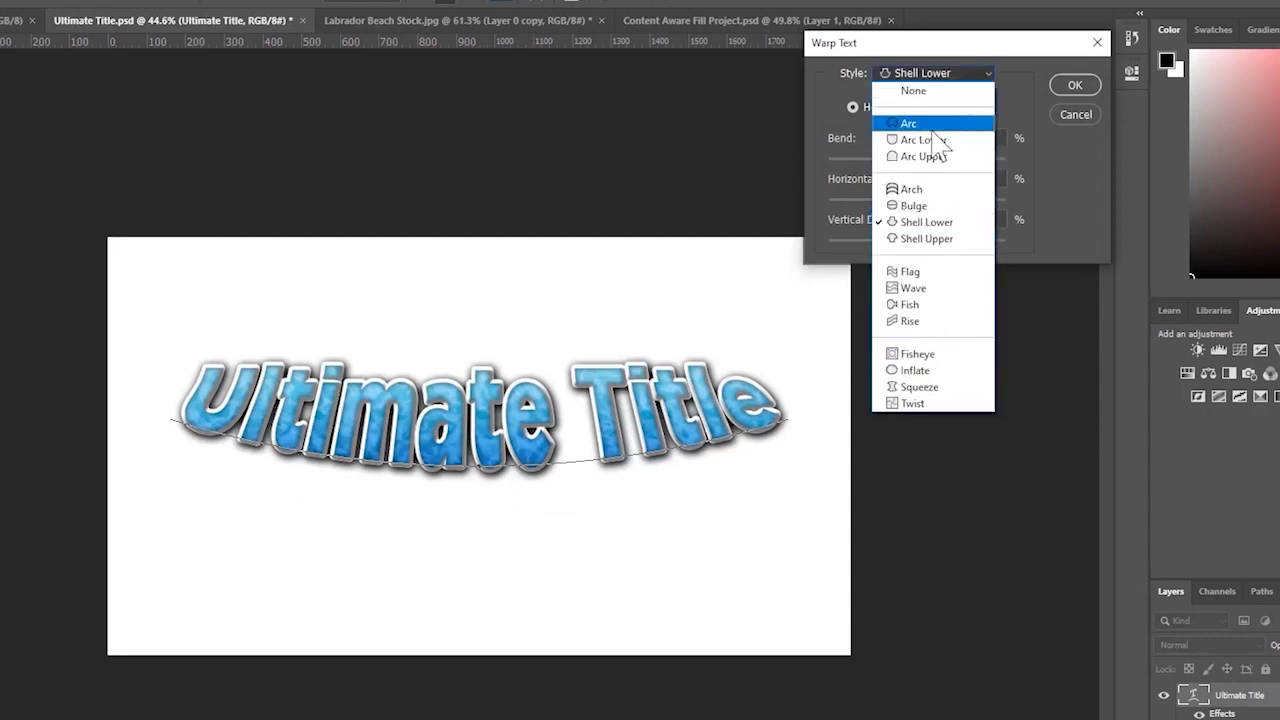
left_click(926, 124)
left_click_drag(940, 162, 873, 163)
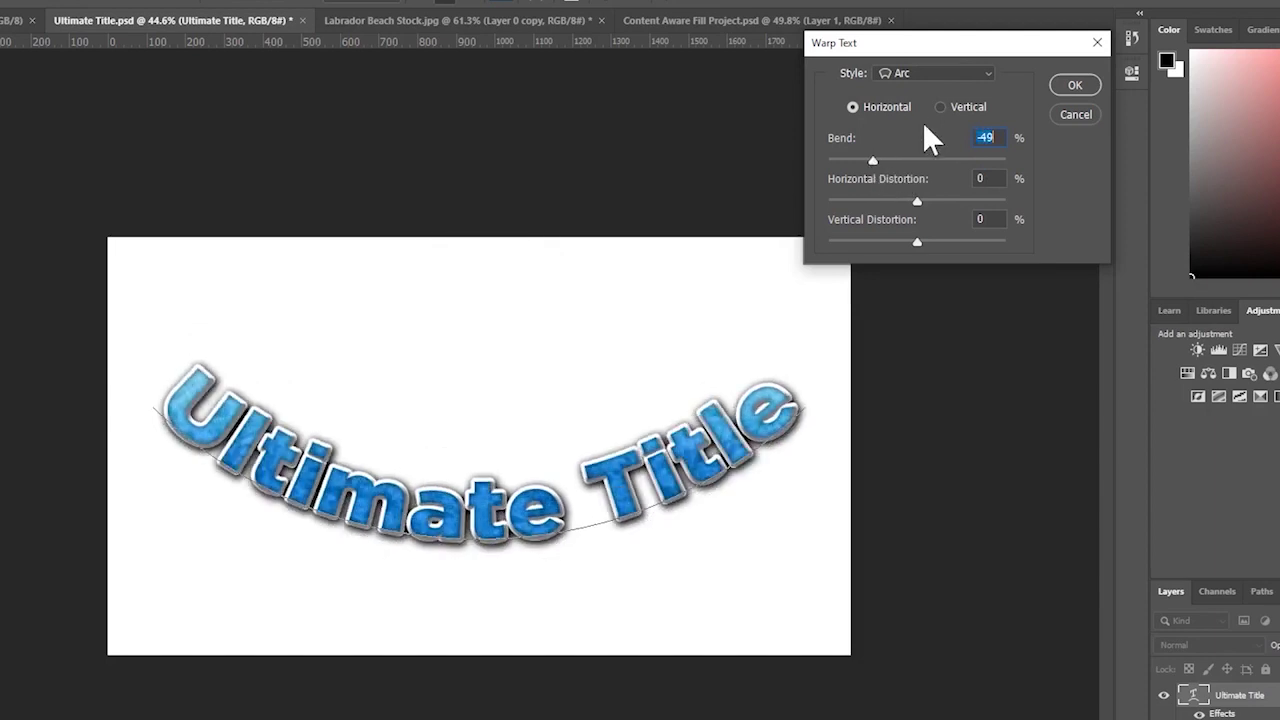
left_click(955, 74)
left_click(943, 141)
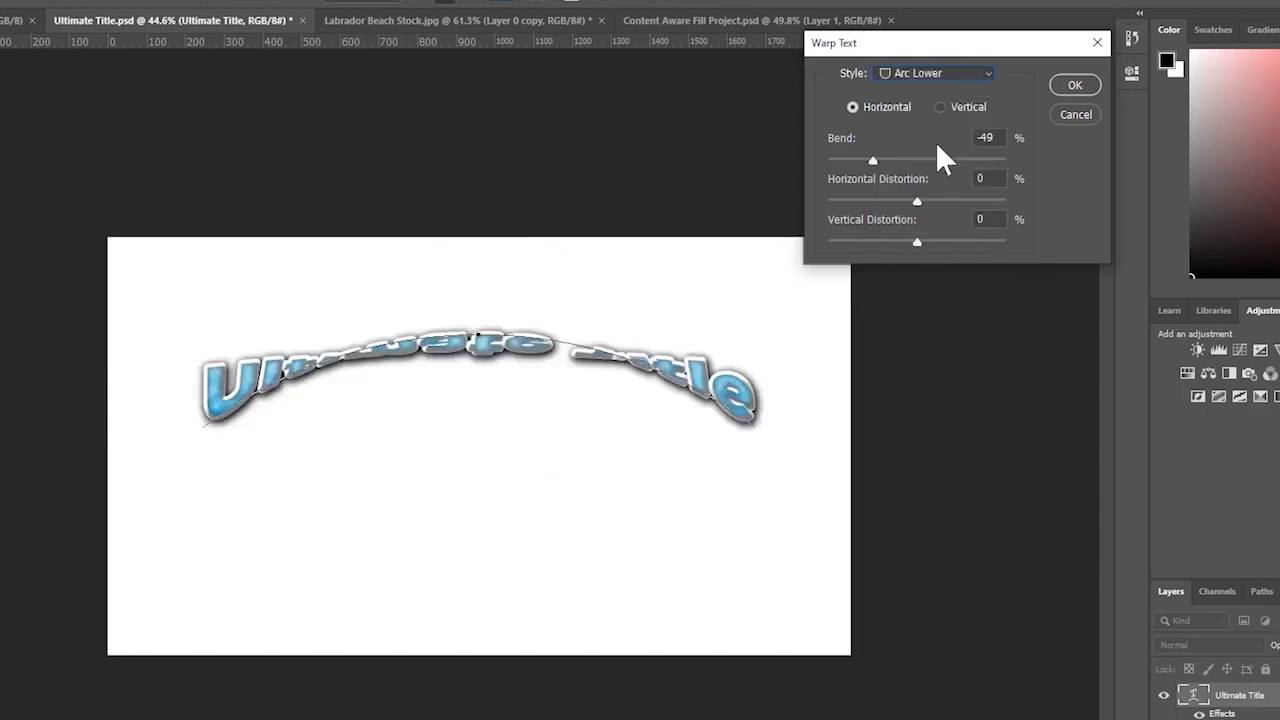
left_click_drag(922, 158, 967, 159)
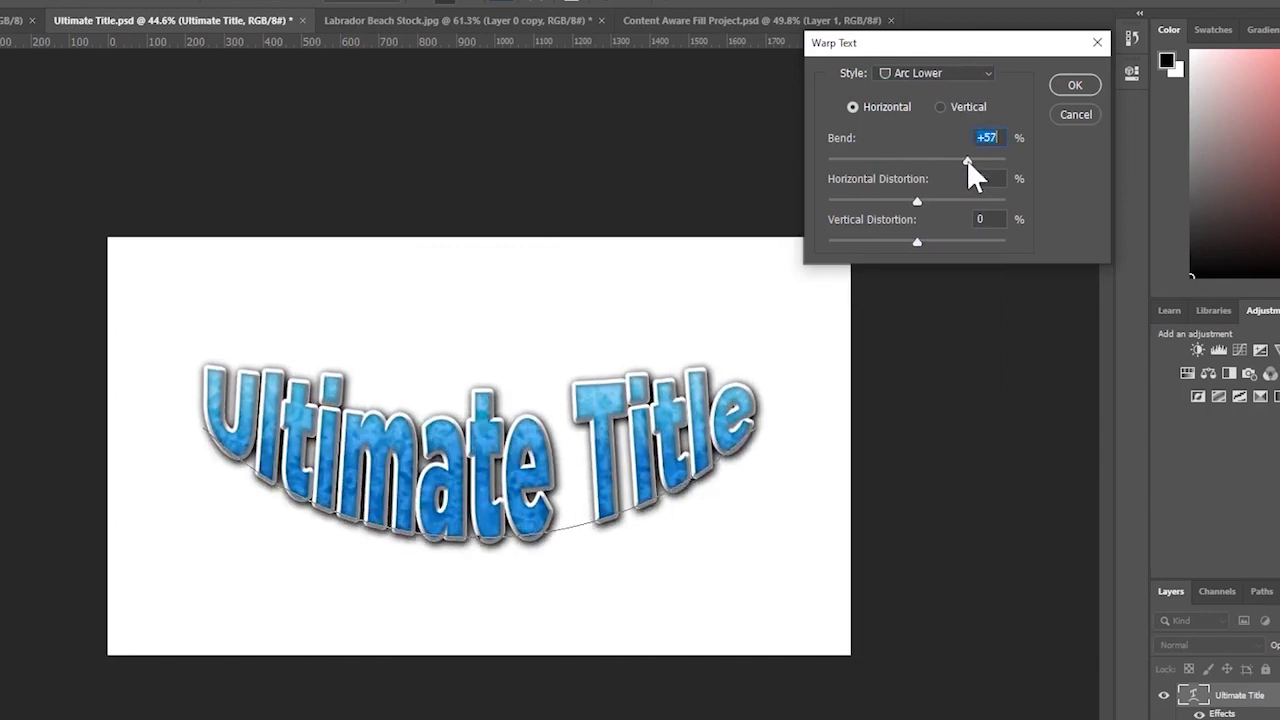
type("50")
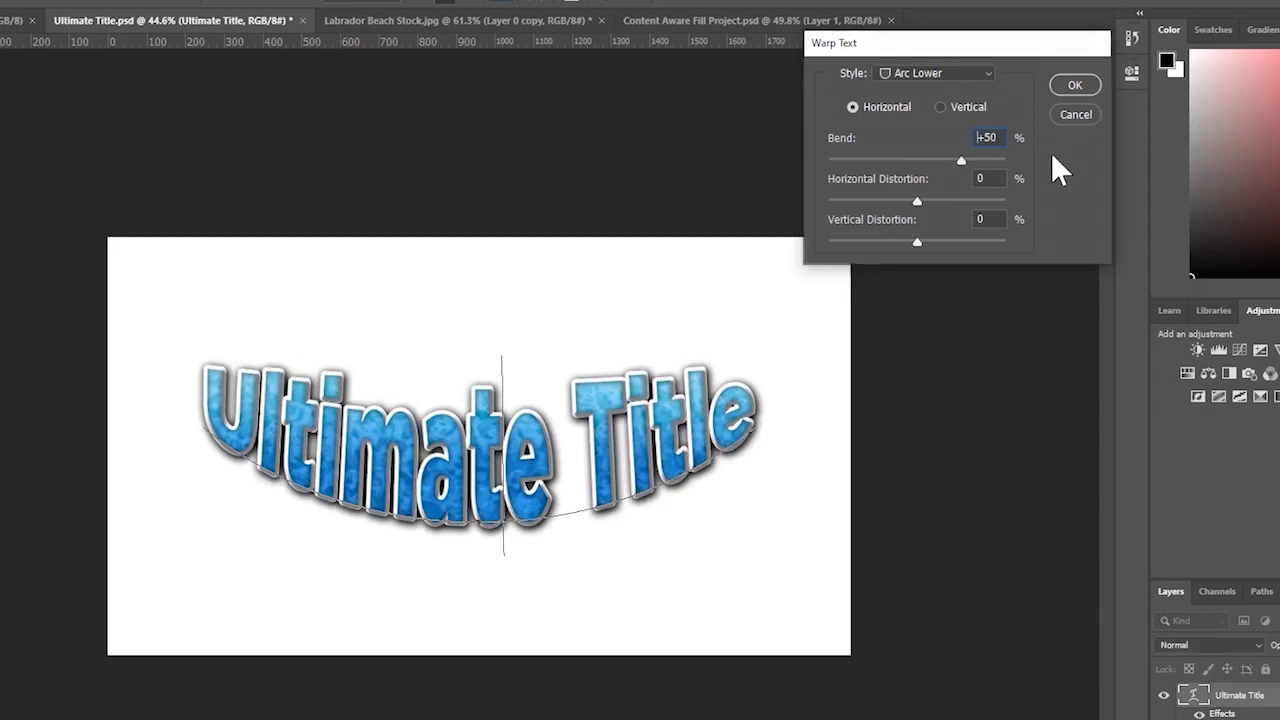
key("Return")
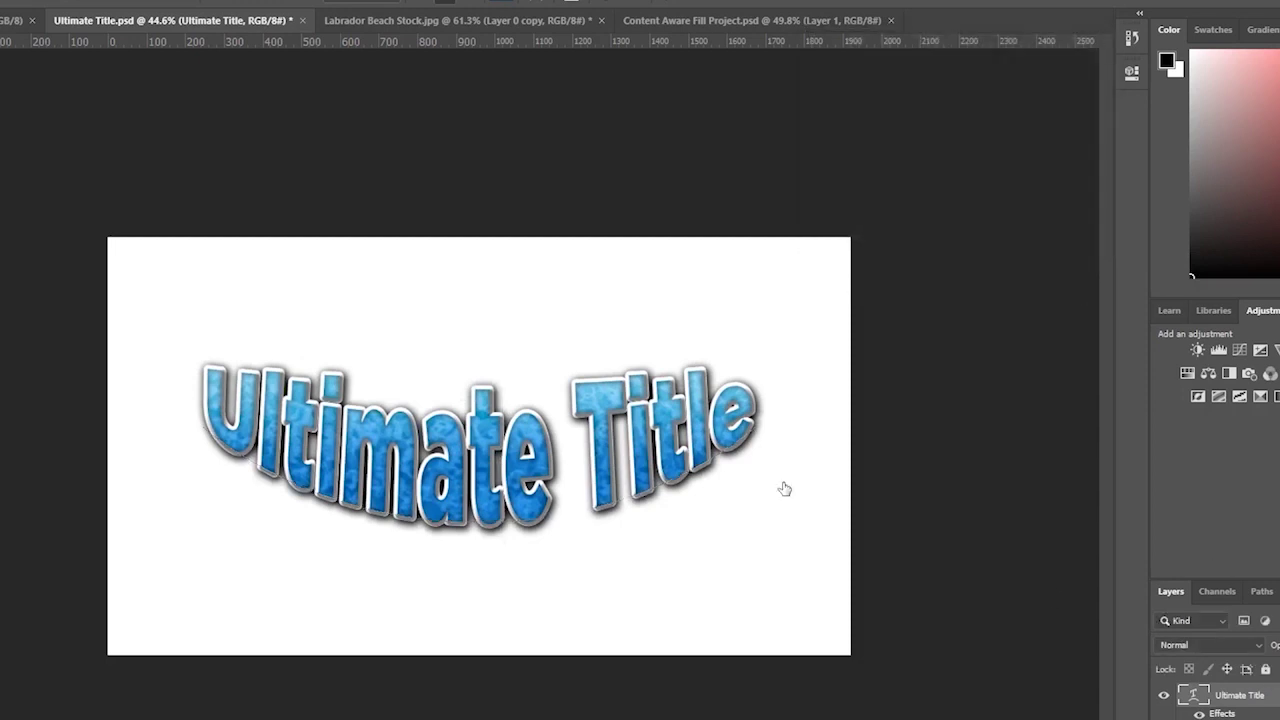
left_click_drag(632, 390, 655, 380)
- Give the title copy an Arc Upper warp and move it down toward the lower title
key("Return")
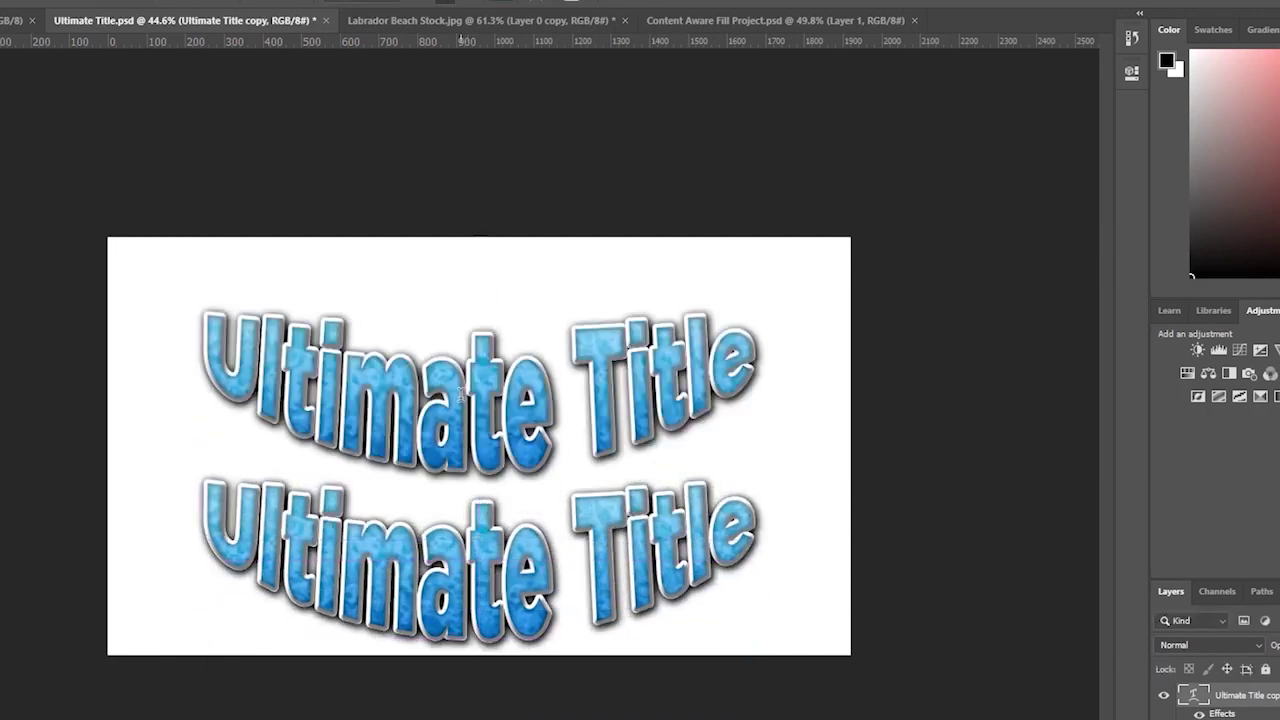
left_click(543, 8)
left_click(935, 73)
left_click(925, 157)
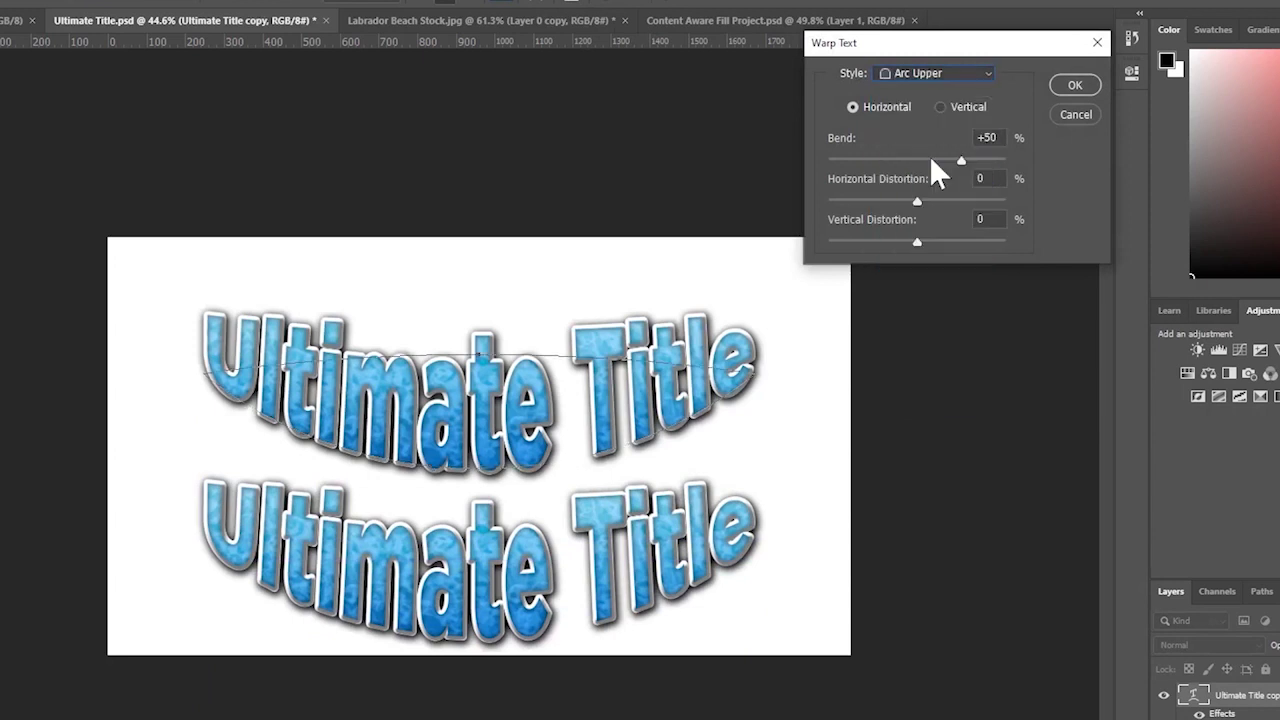
left_click(1062, 88)
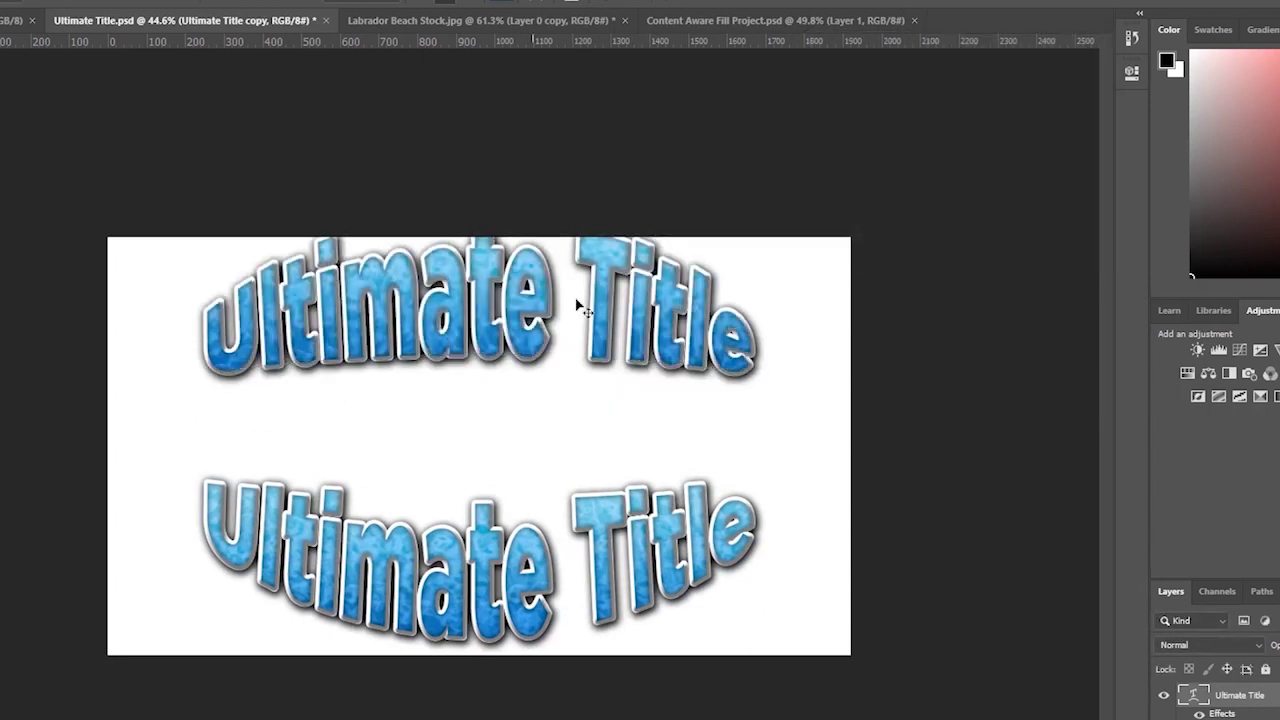
left_click_drag(580, 300, 600, 372)
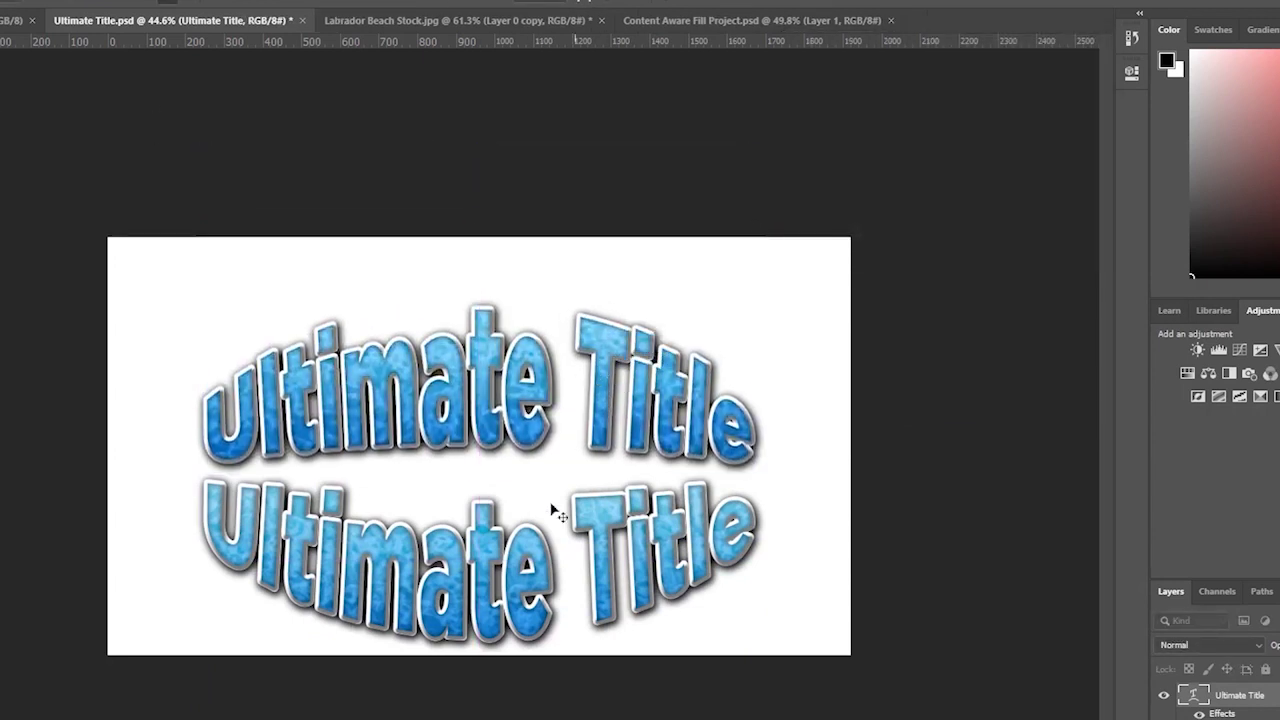
- Undo back to the single centred Ultimate Title
key("ctrl")
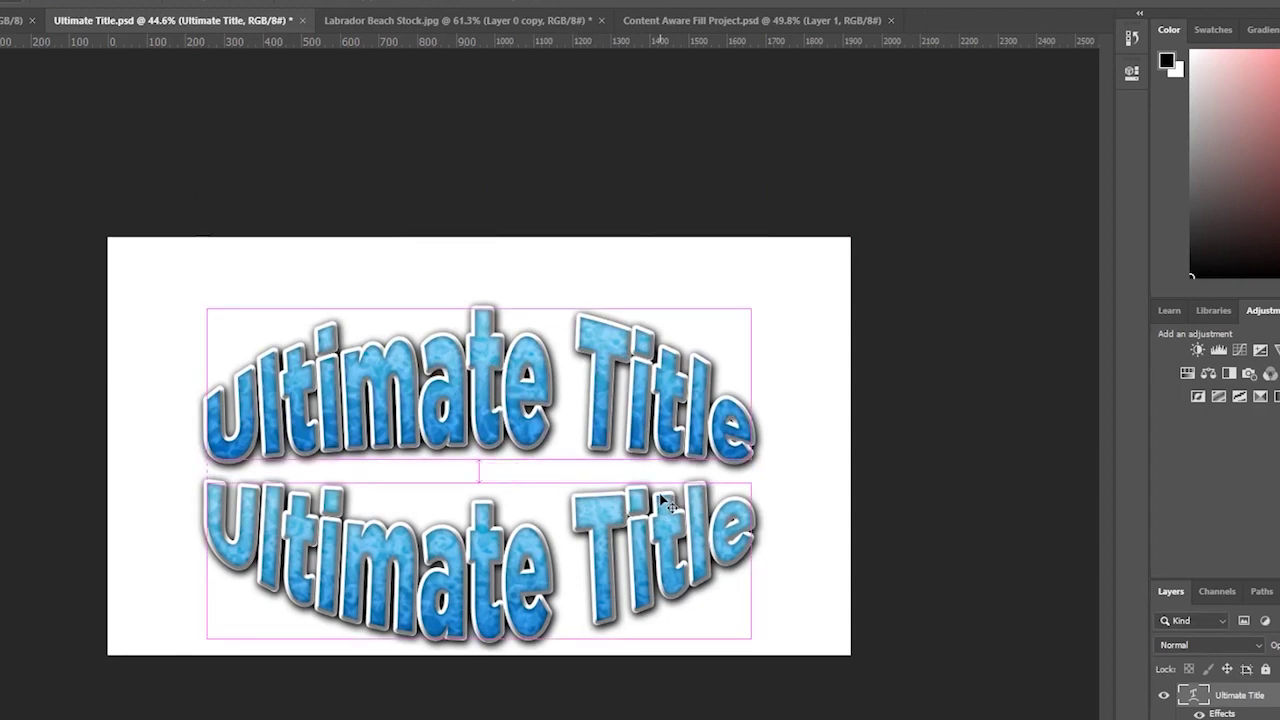
key("ctrl+z")
key("ctrl+z")
key("ctrl+z")
key("ctrl+z")
key("ctrl+z")
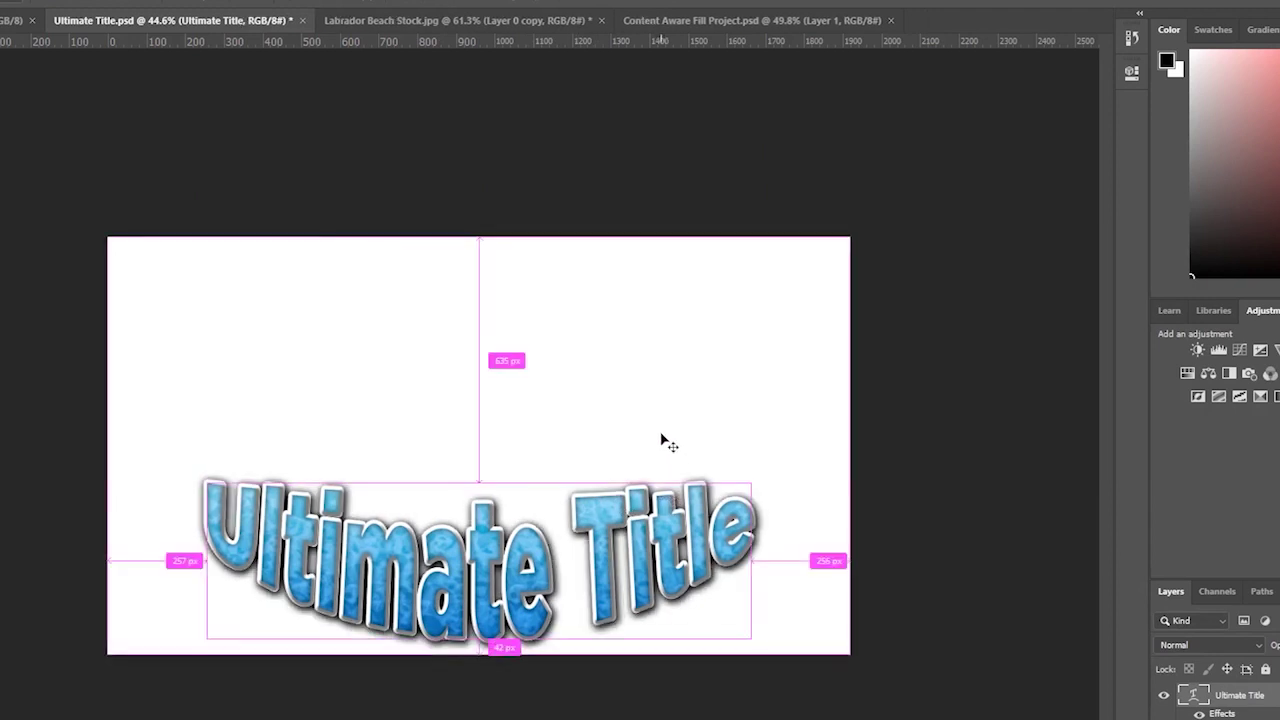
key("ctrl+z")
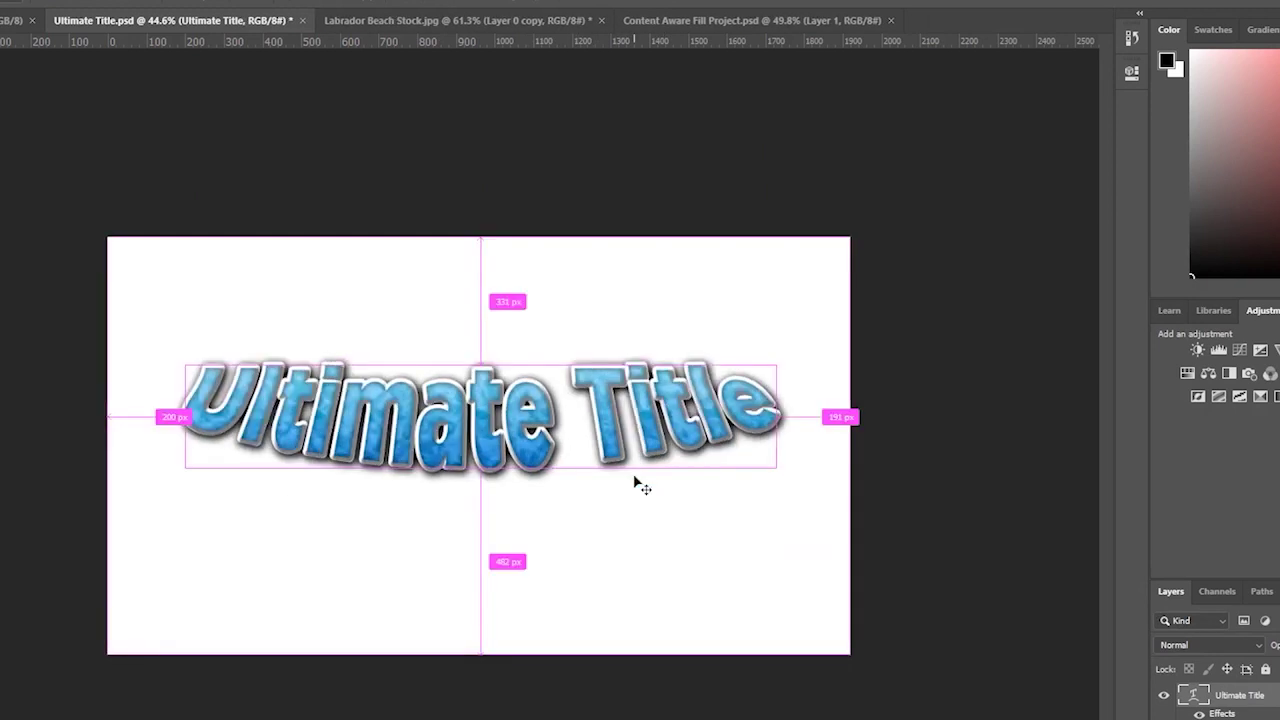
- Preview an Arc warp at +26, then switch the title to a Flag warp at +70 bend
key("ctrl+t")
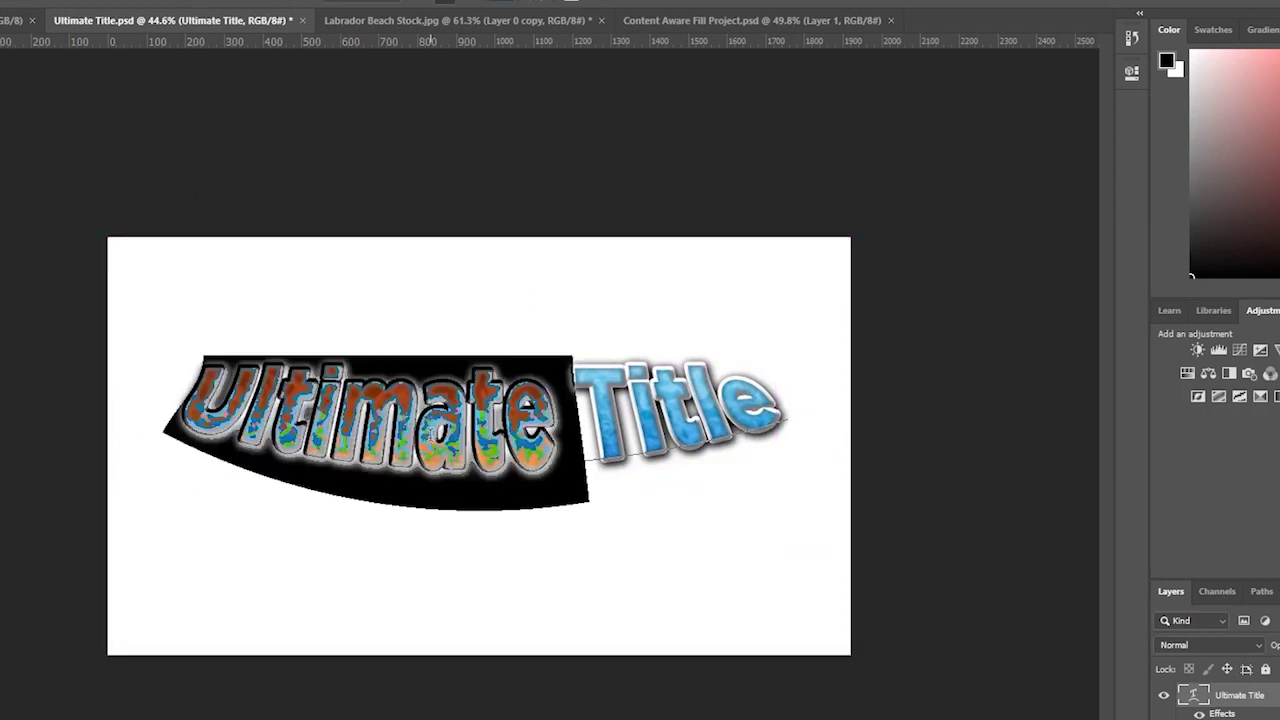
left_click(543, 3)
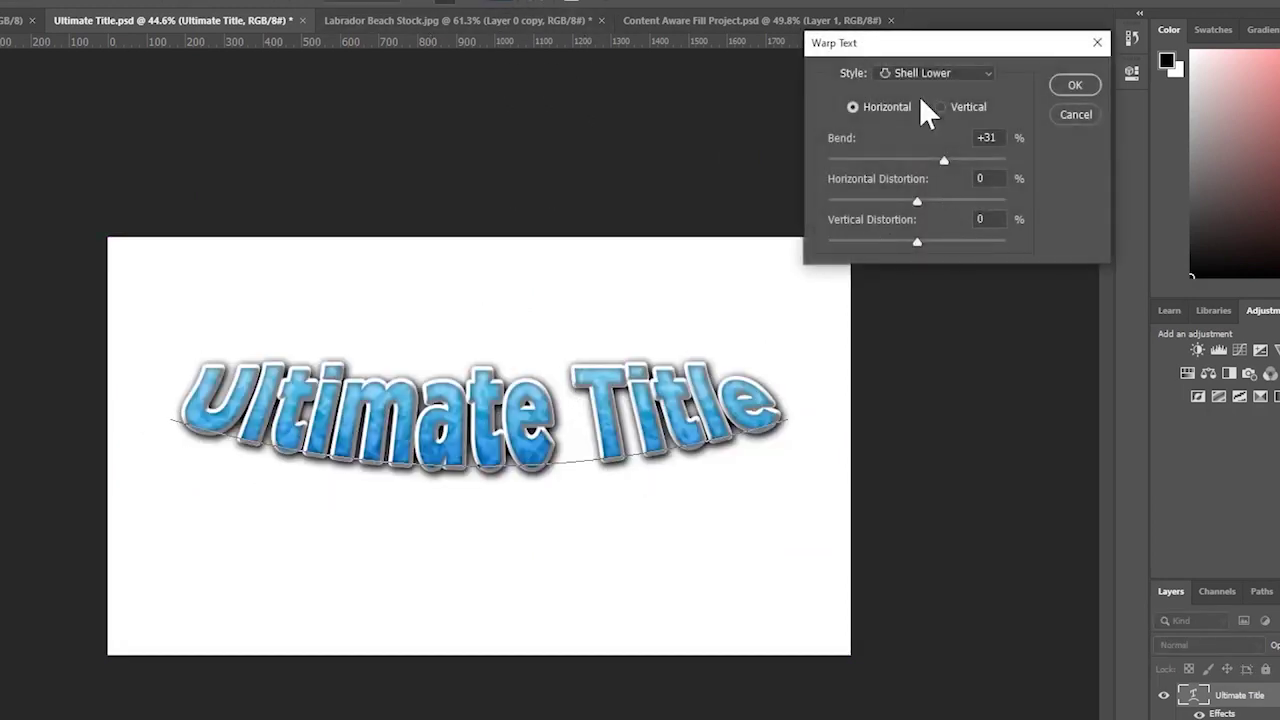
left_click(925, 74)
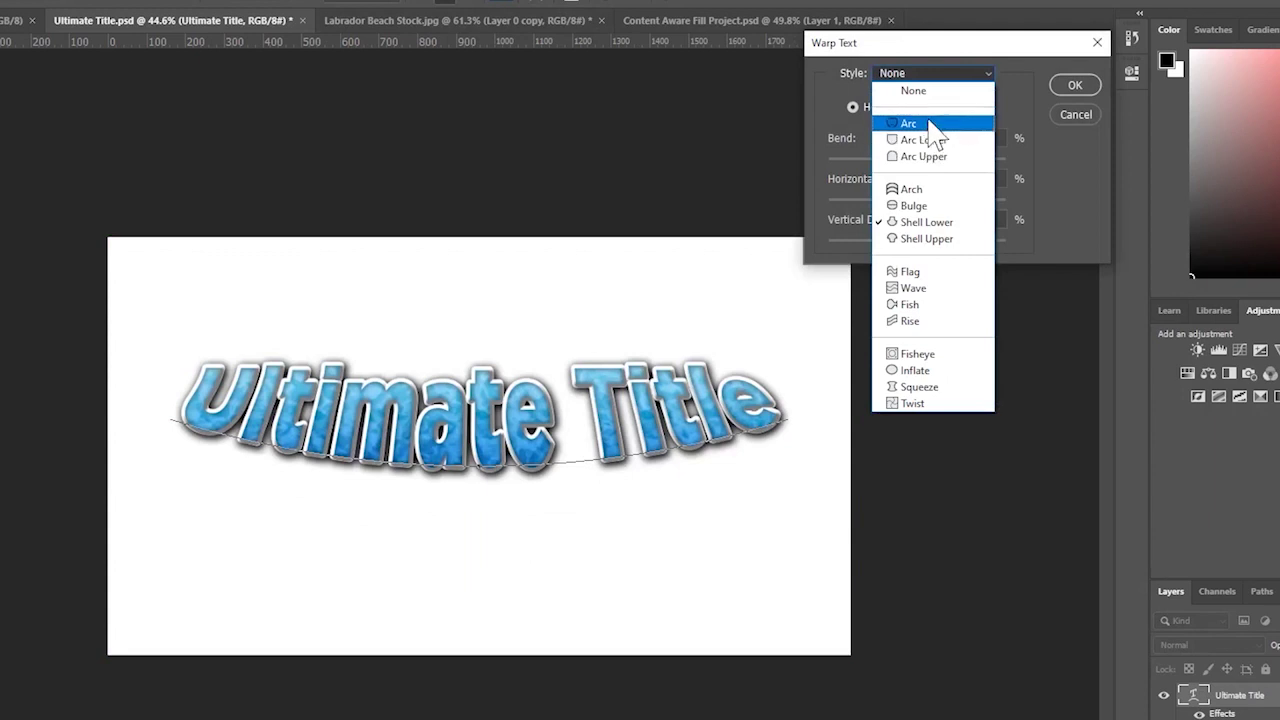
left_click(920, 123)
left_click(938, 162)
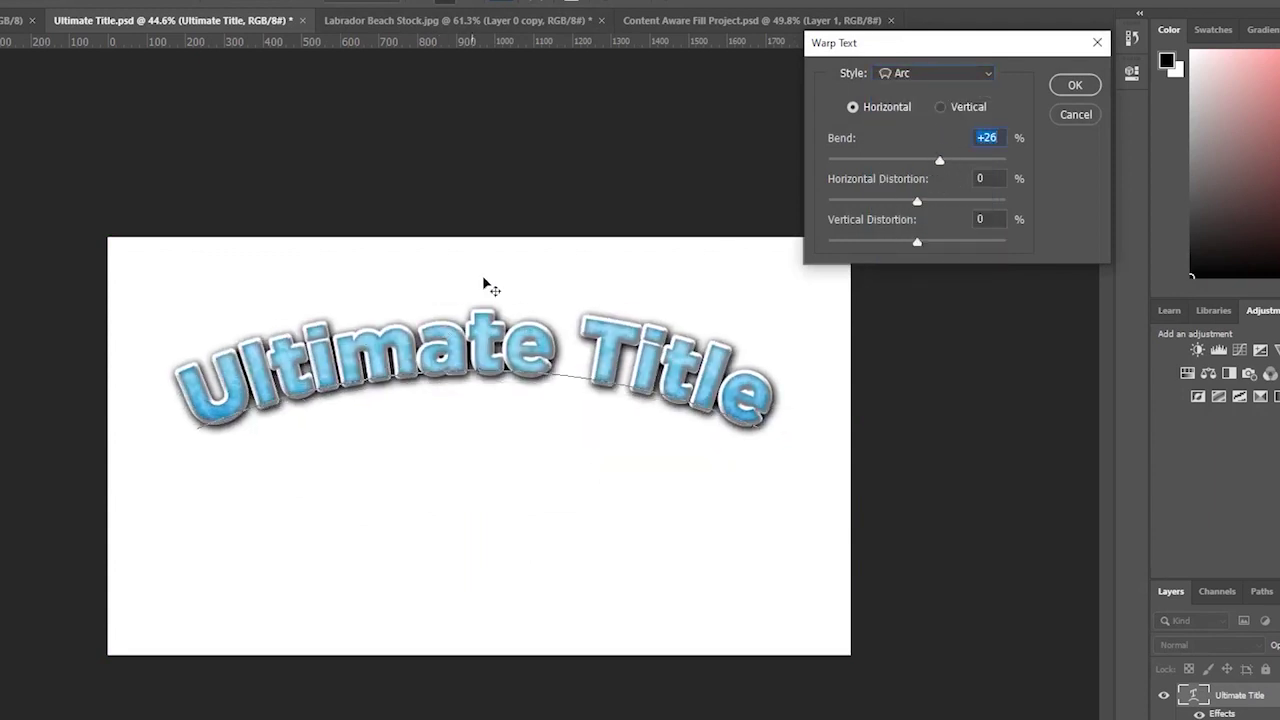
left_click(928, 73)
left_click(910, 267)
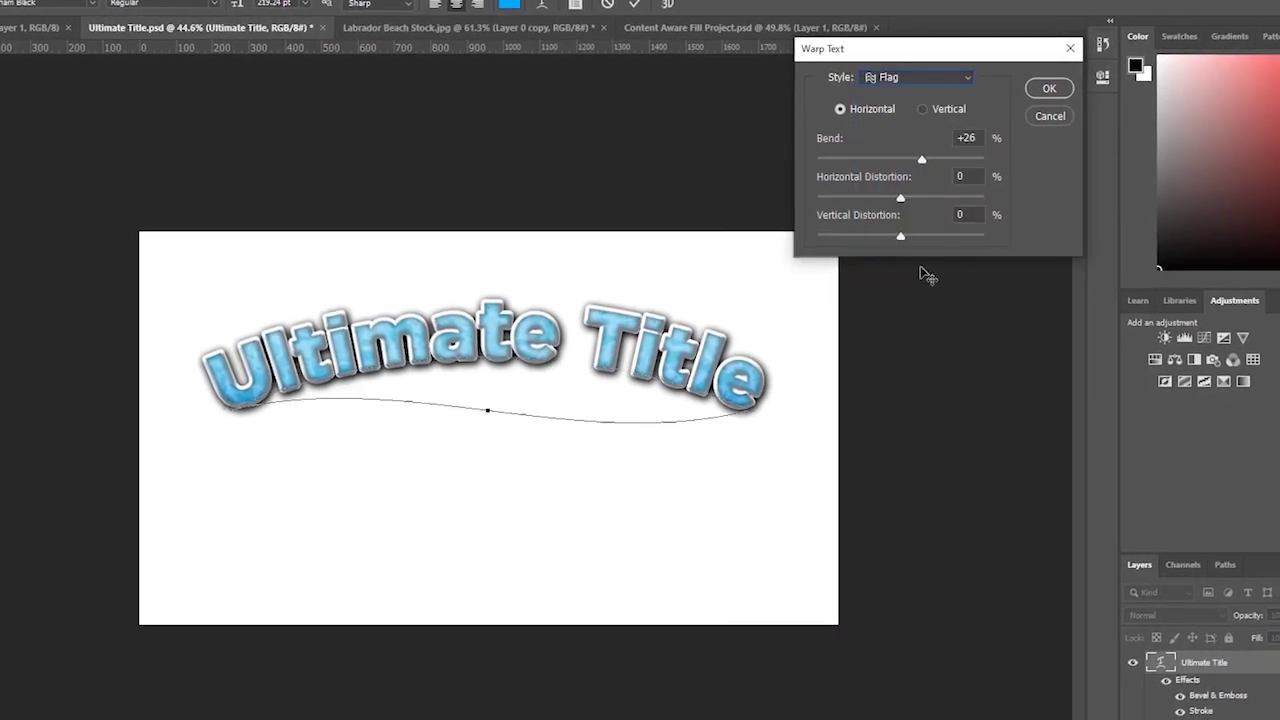
left_click_drag(926, 155, 932, 156)
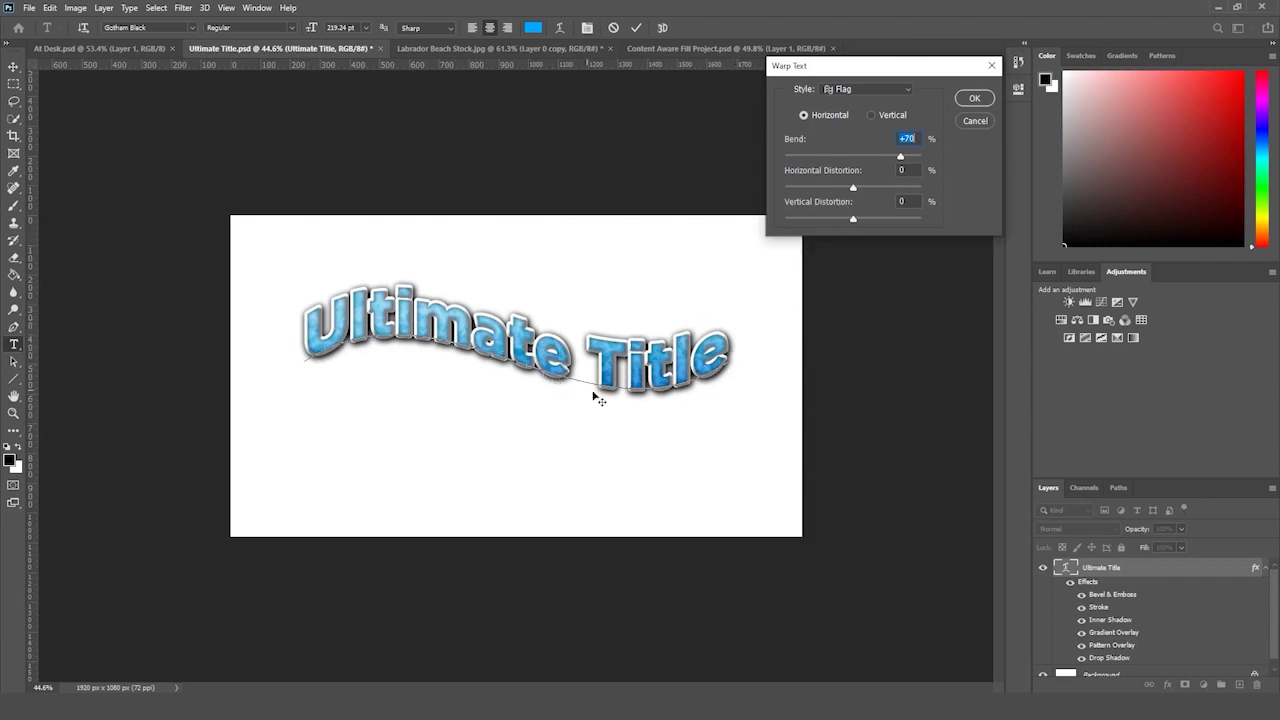
- Trial the Wave and Fish warps, including Fish in vertical orientation
left_click(871, 91)
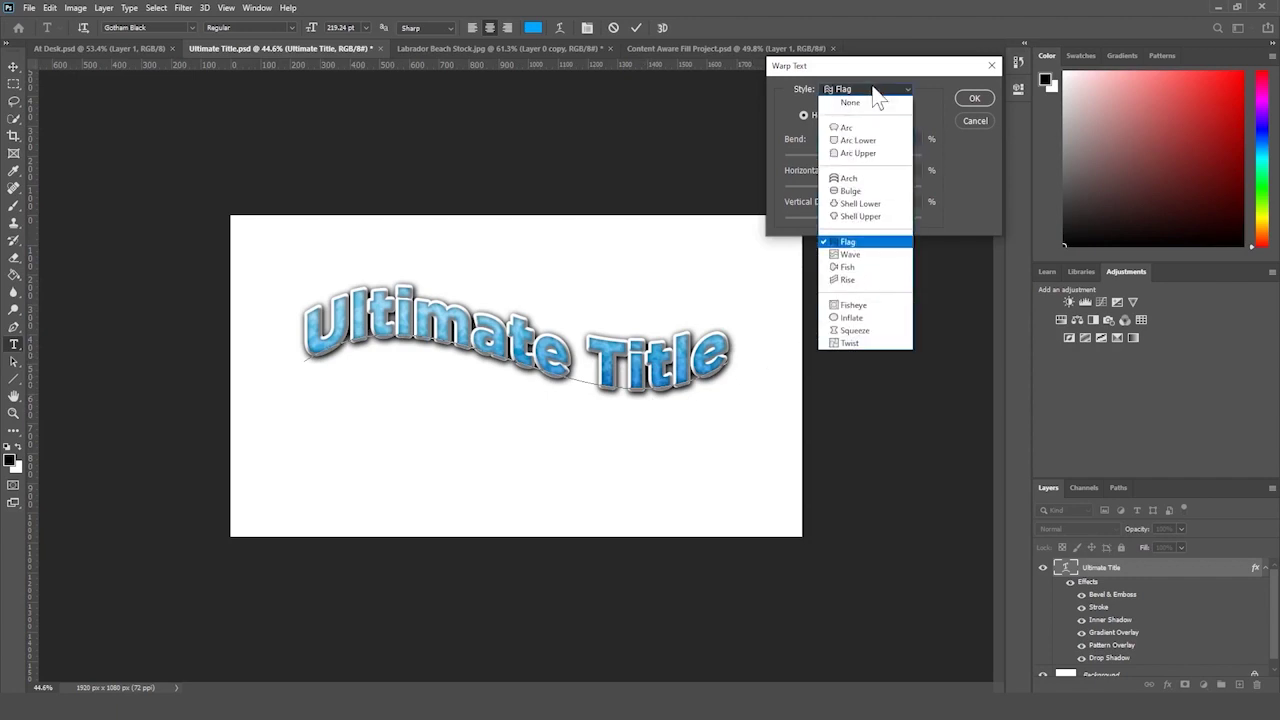
left_click(876, 251)
left_click_drag(897, 157, 952, 151)
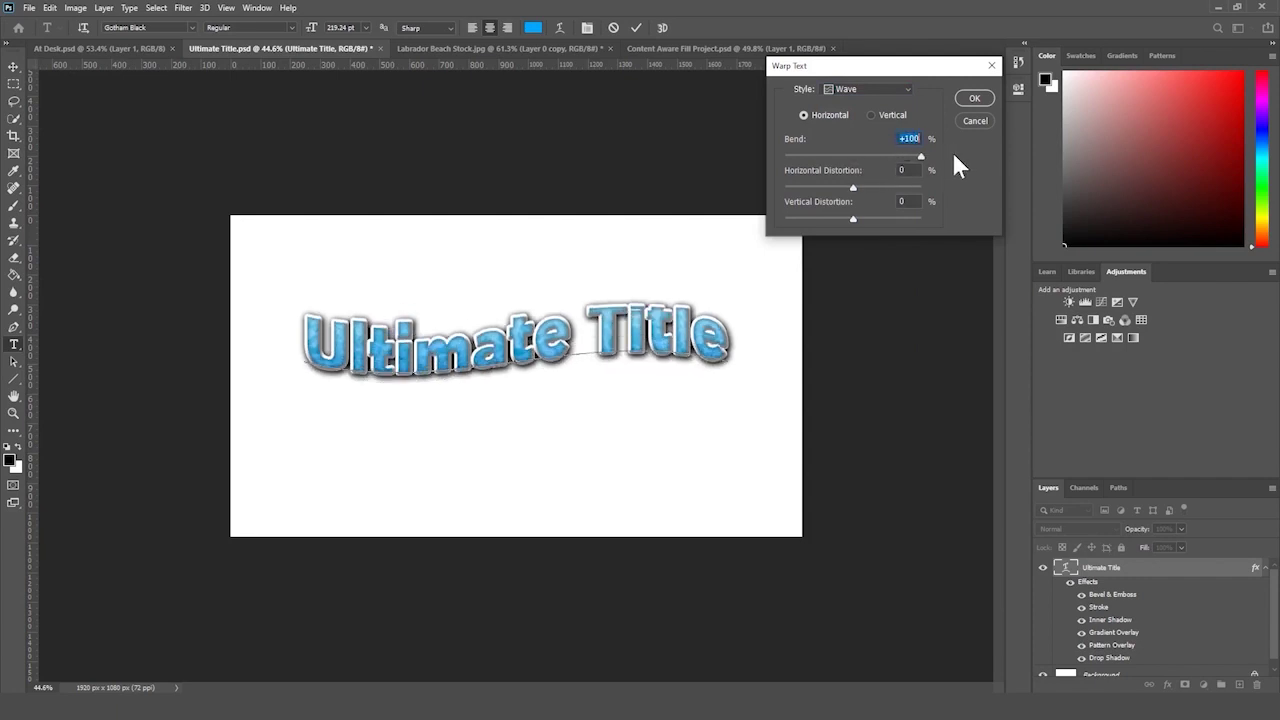
left_click(887, 88)
left_click(875, 260)
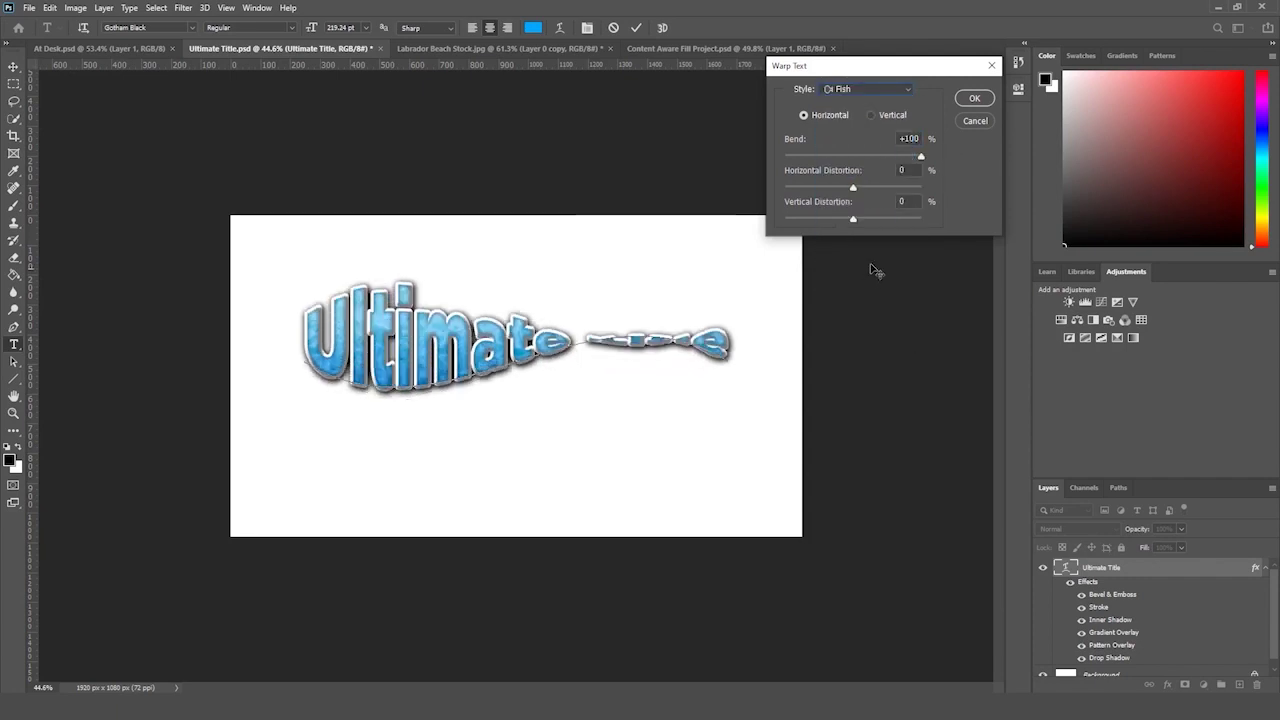
left_click_drag(914, 155, 806, 188)
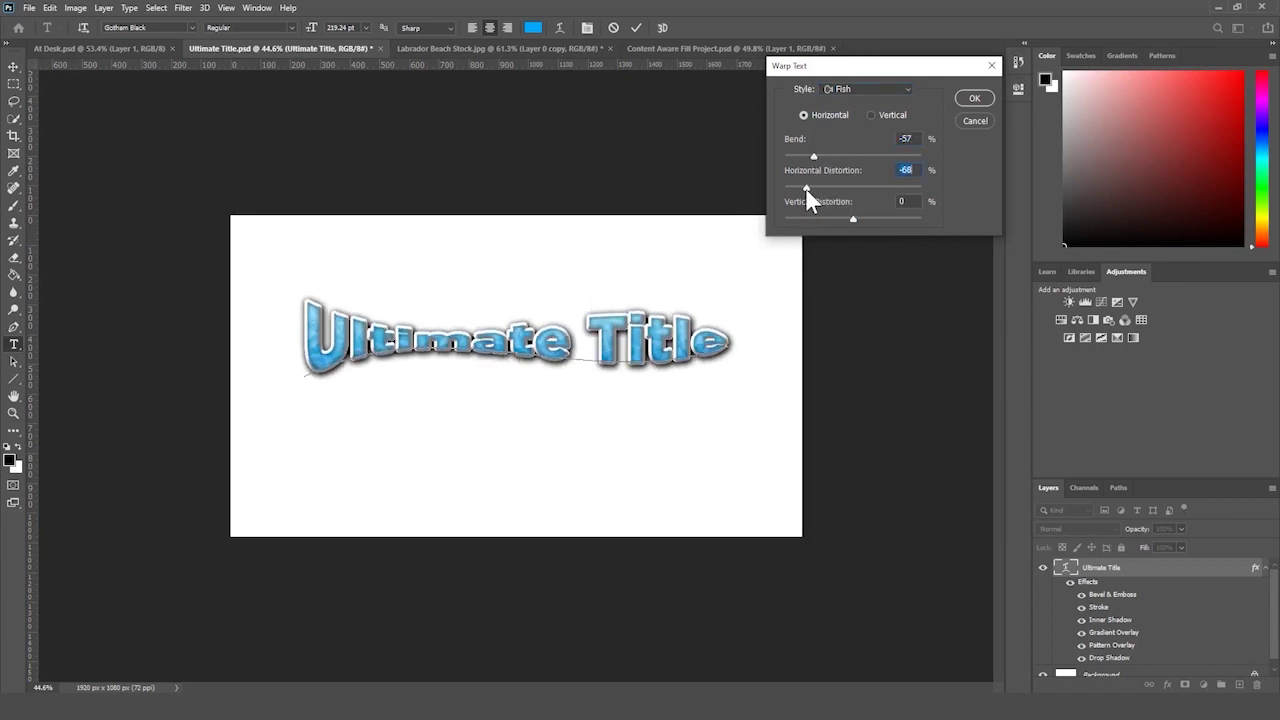
left_click(871, 115)
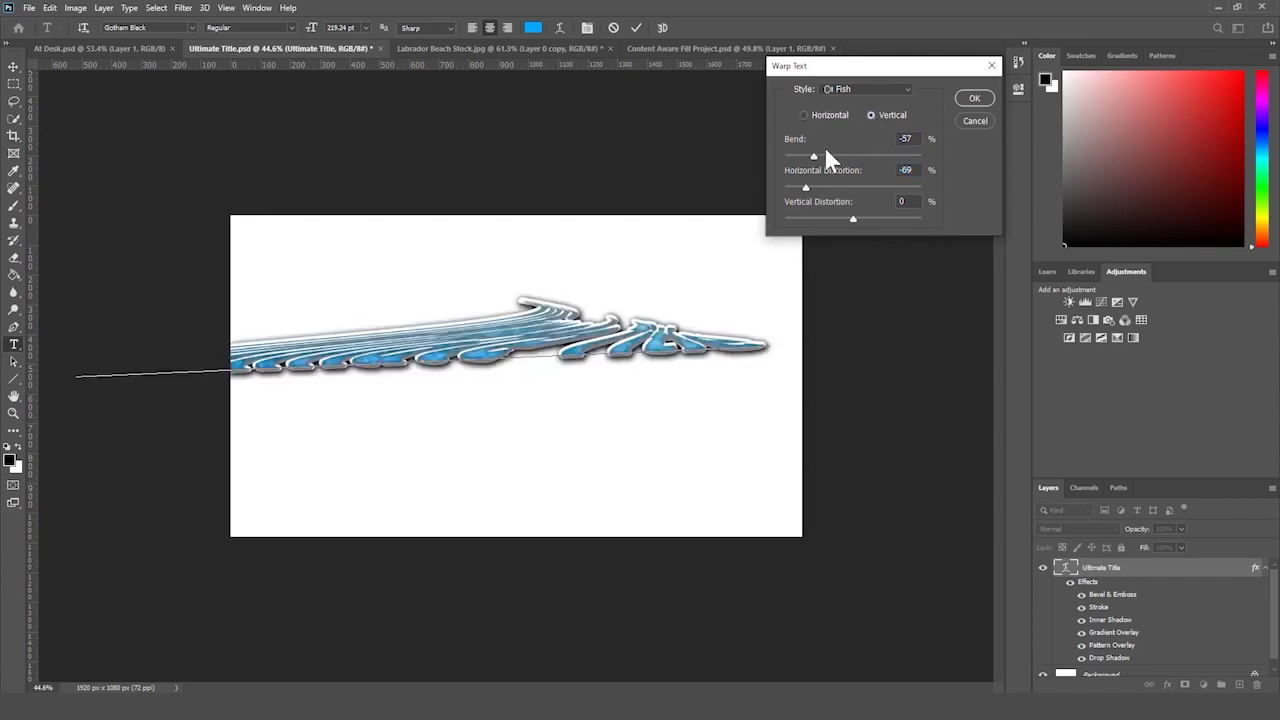
left_click_drag(826, 150, 856, 155)
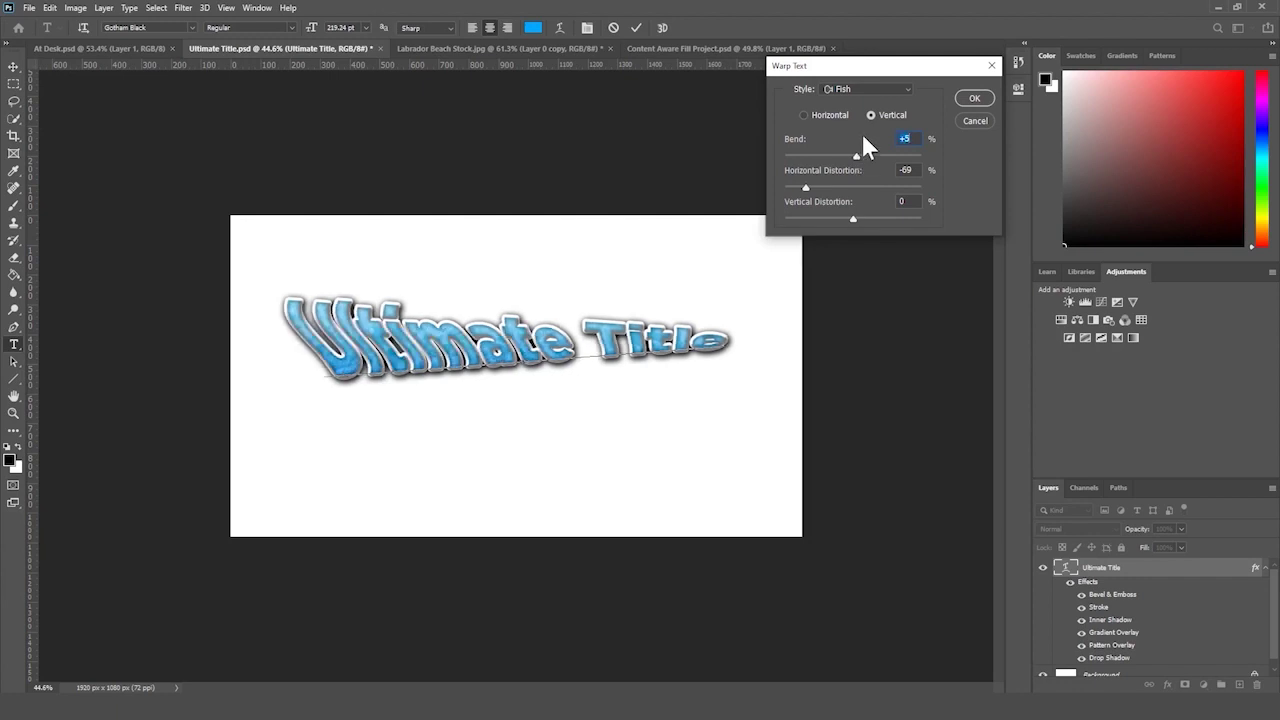
left_click(830, 116)
- Trial the Rise and Fisheye warps with distortion, then cancel to keep the original arc
left_click(859, 88)
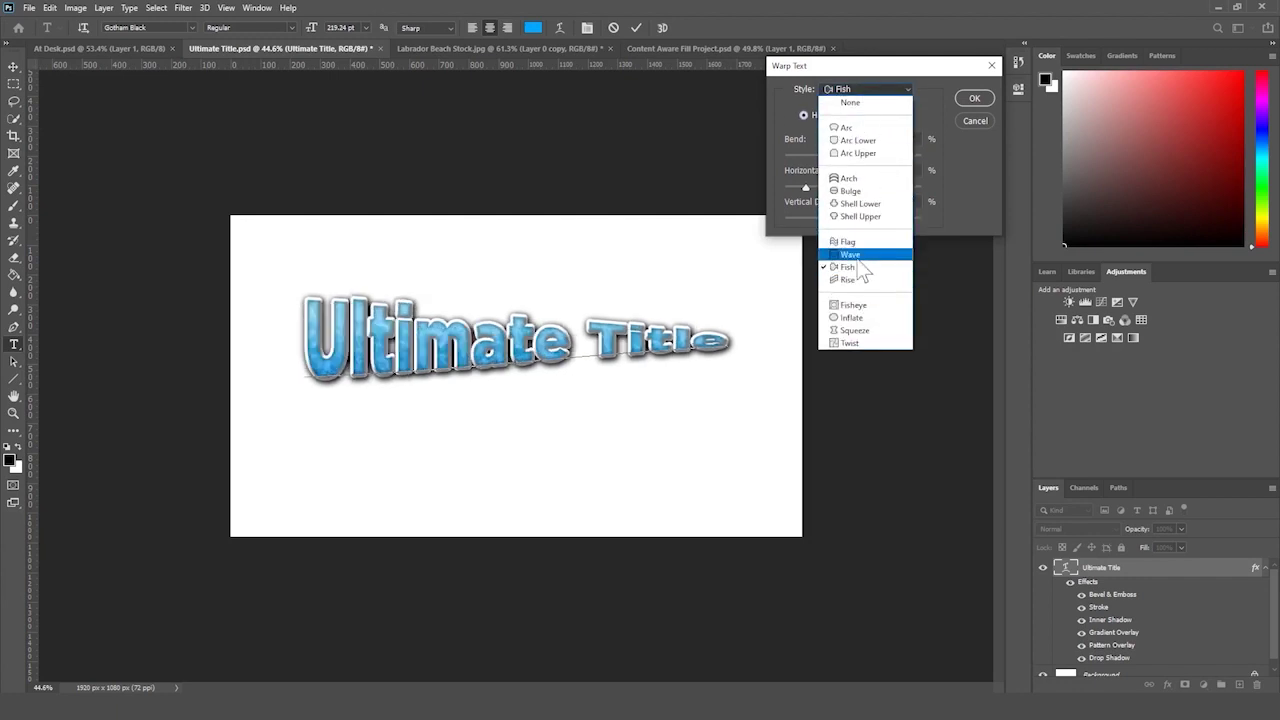
left_click(871, 257)
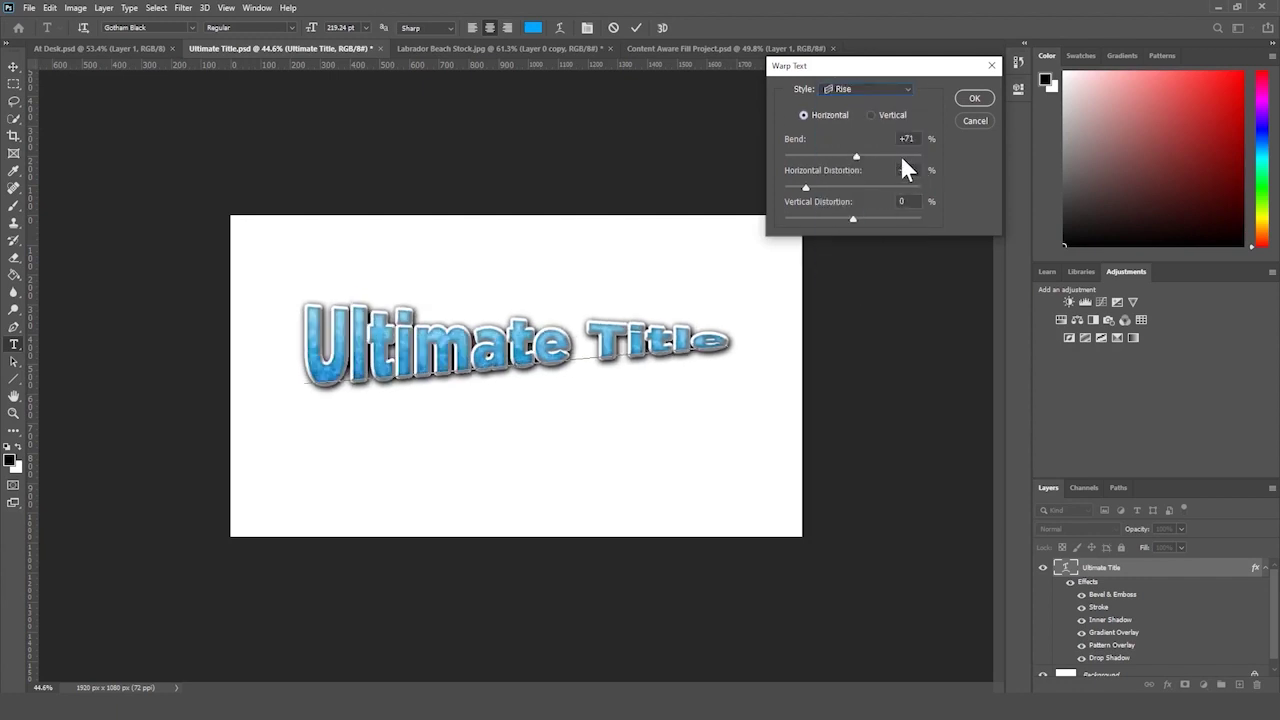
left_click_drag(900, 156, 909, 156)
left_click_drag(805, 187, 853, 187)
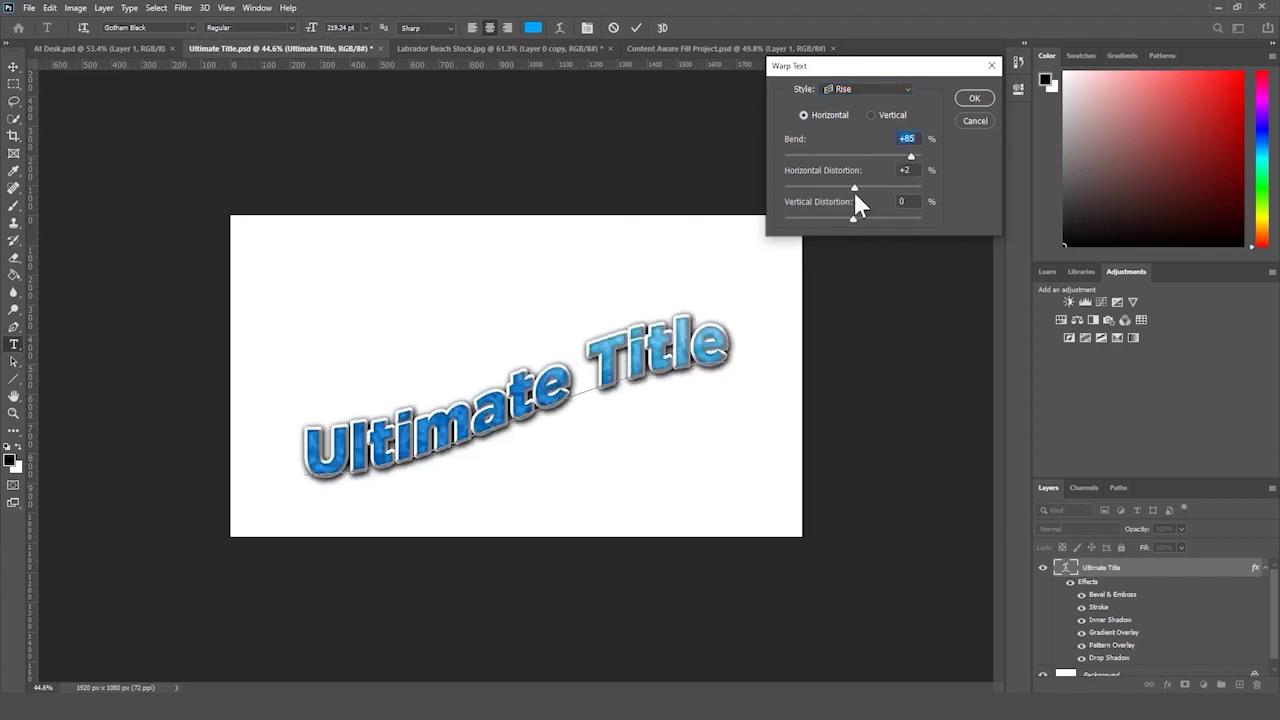
left_click(884, 89)
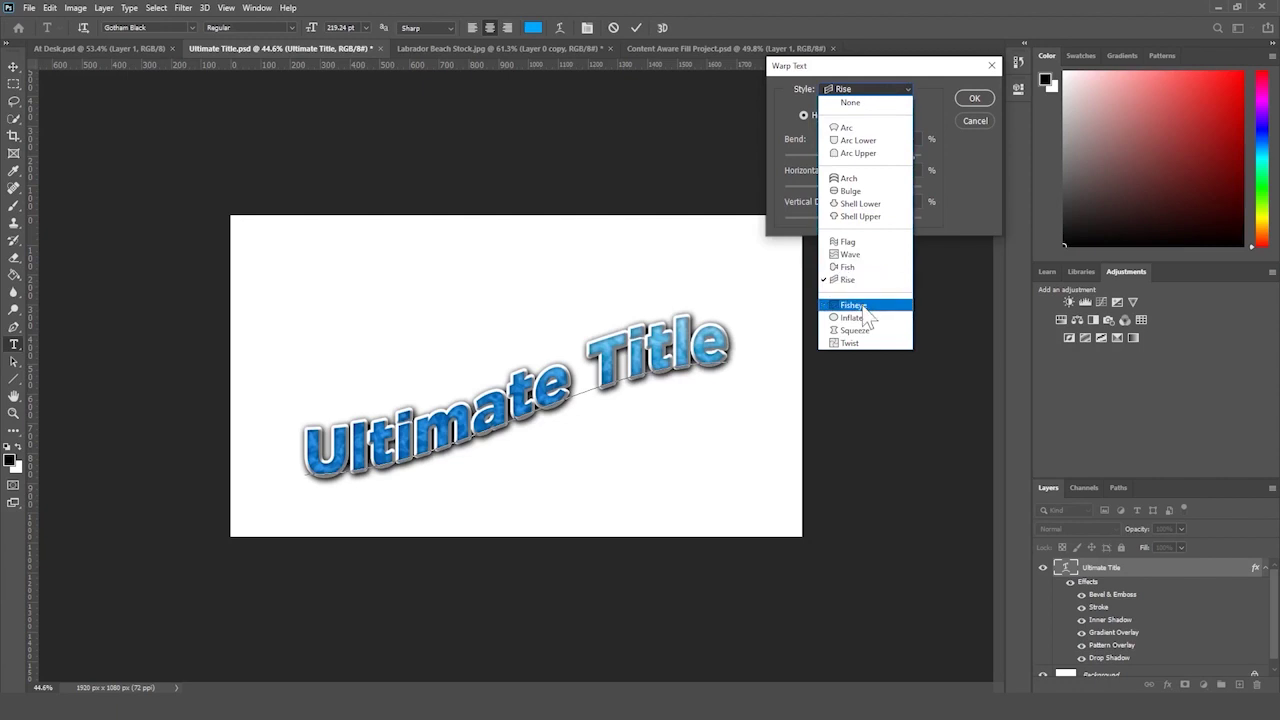
left_click(892, 304)
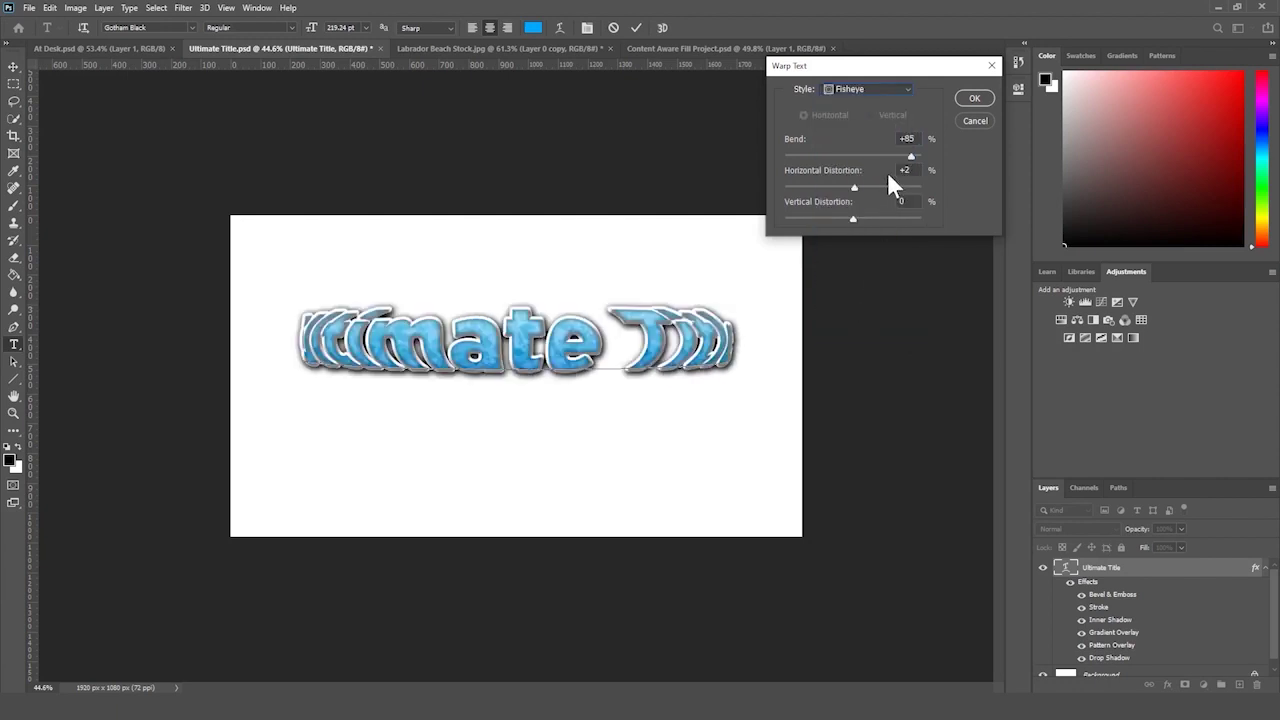
left_click_drag(897, 147, 887, 183)
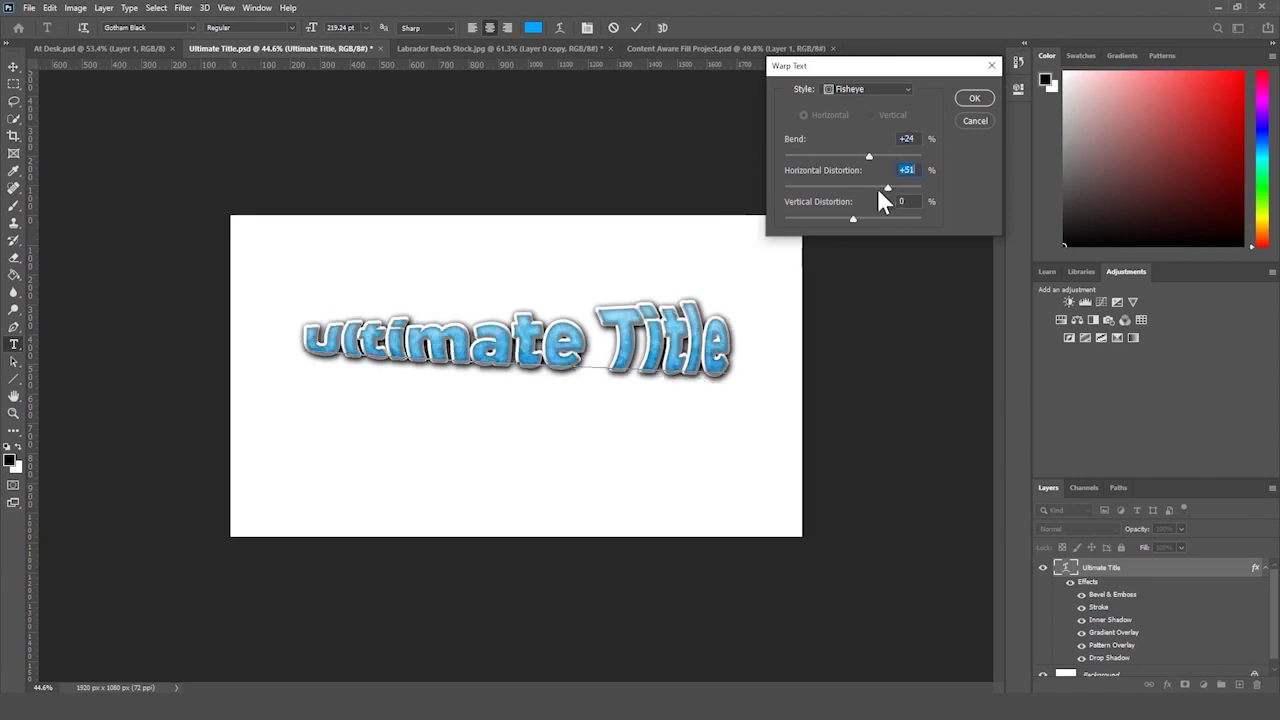
left_click_drag(827, 222, 878, 211)
left_click(975, 121)
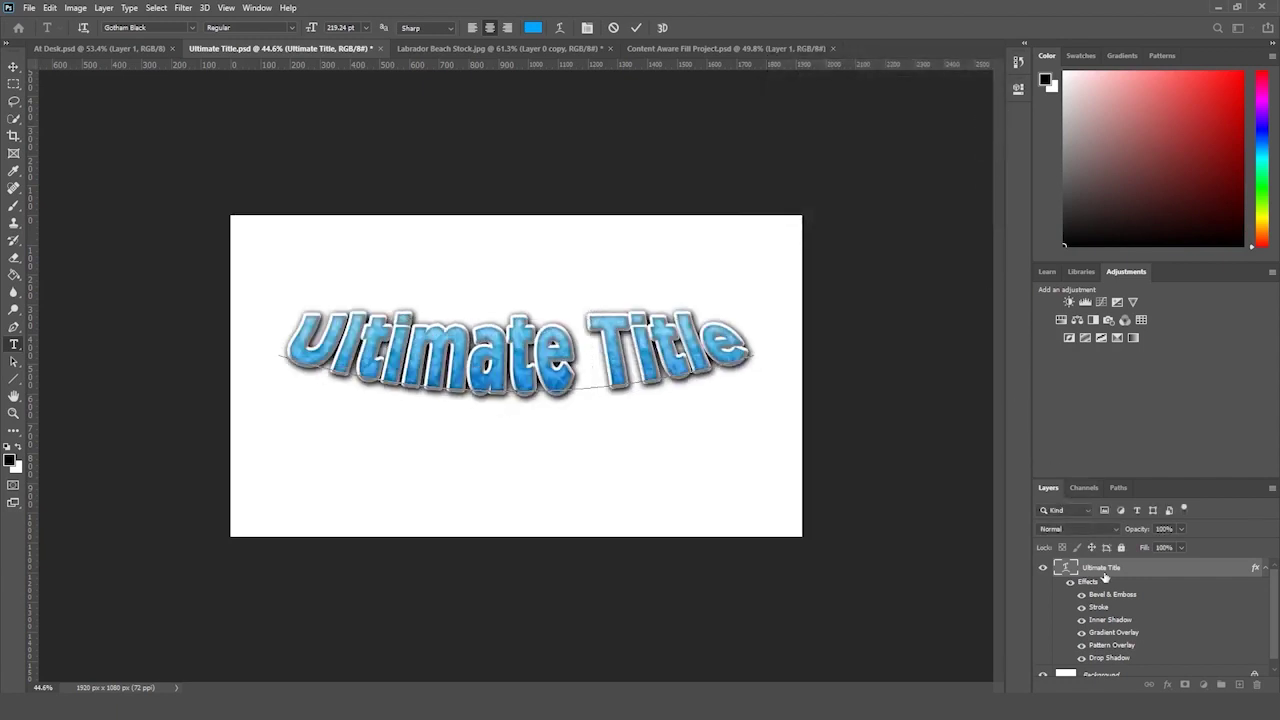
- Undo the title's arc warp and cancel a trial resize
left_click(13, 412)
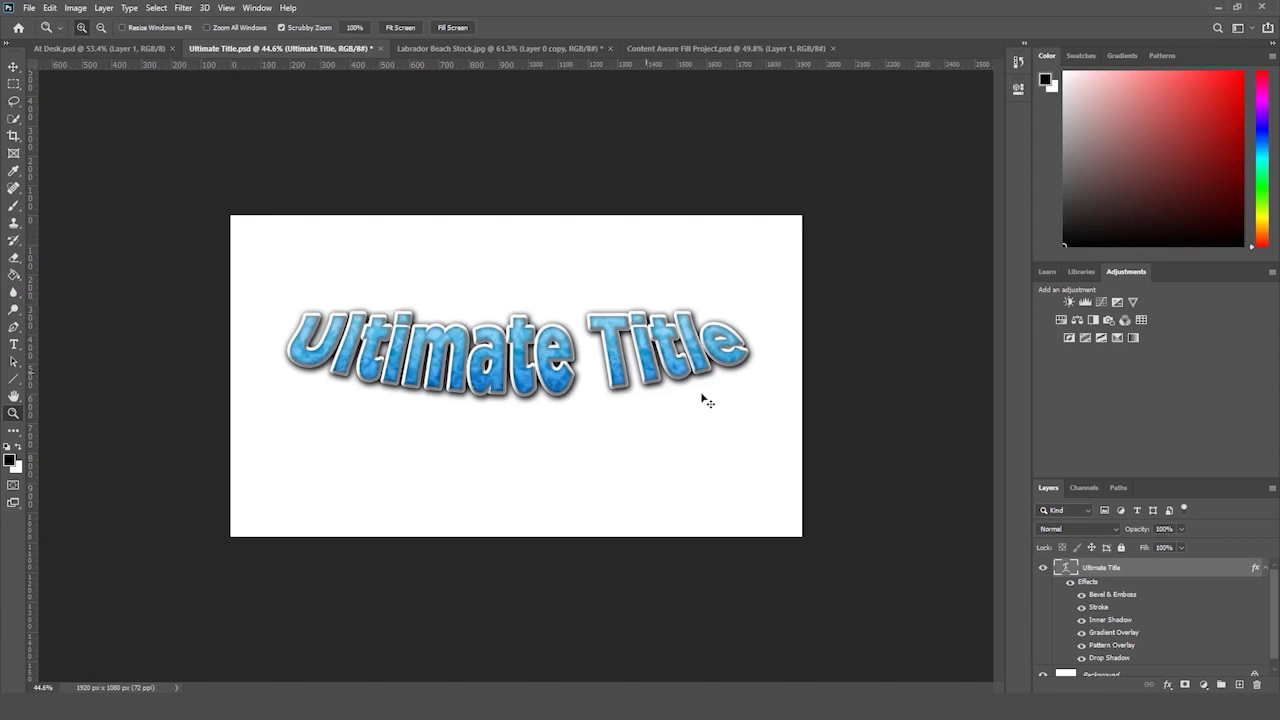
key("ctrl+z")
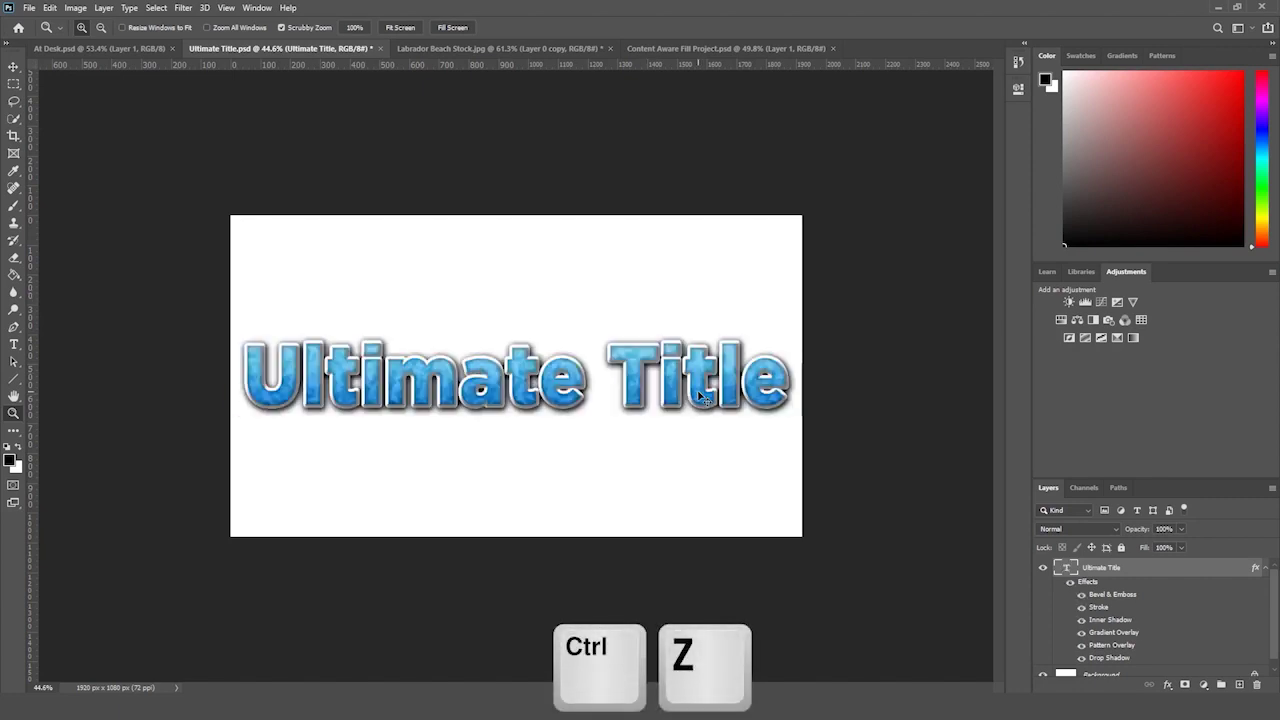
key("ctrl+t")
left_click_drag(792, 338, 786, 345)
key("Escape")
key("z")
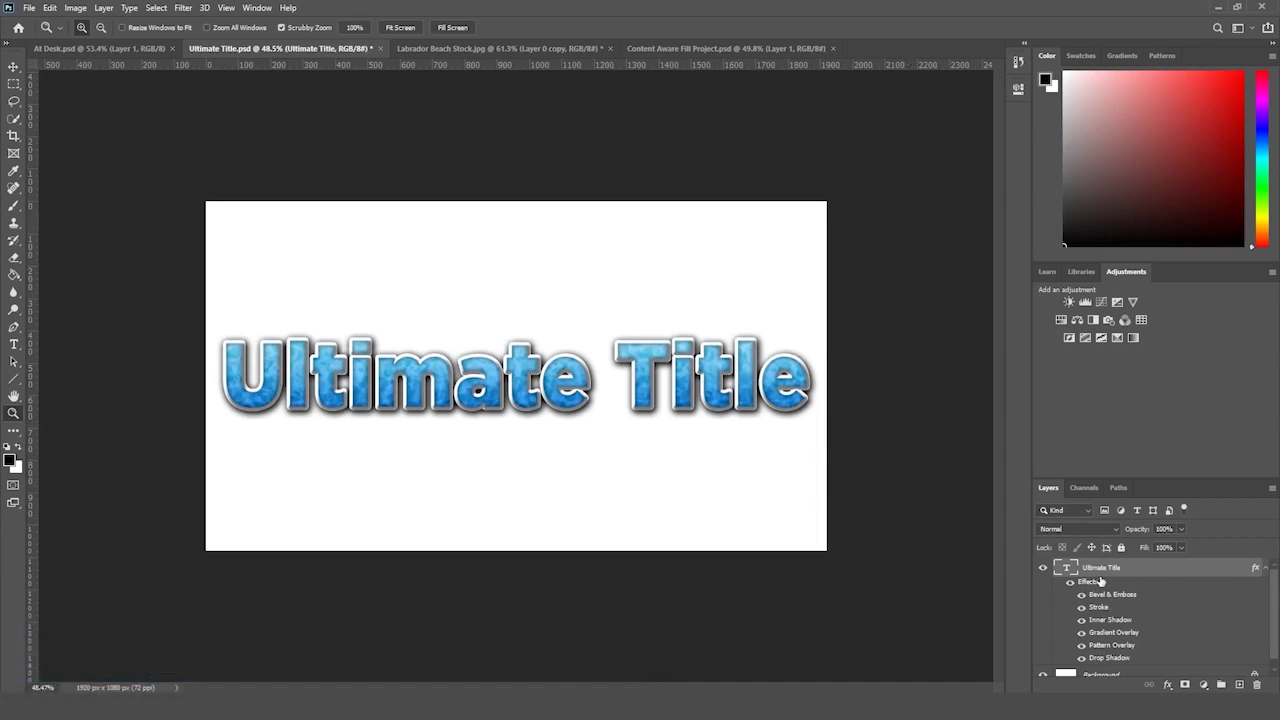
- Confirm the title's warp style is None, commit the text, and zoom out
left_click(14, 343)
double_click(380, 378)
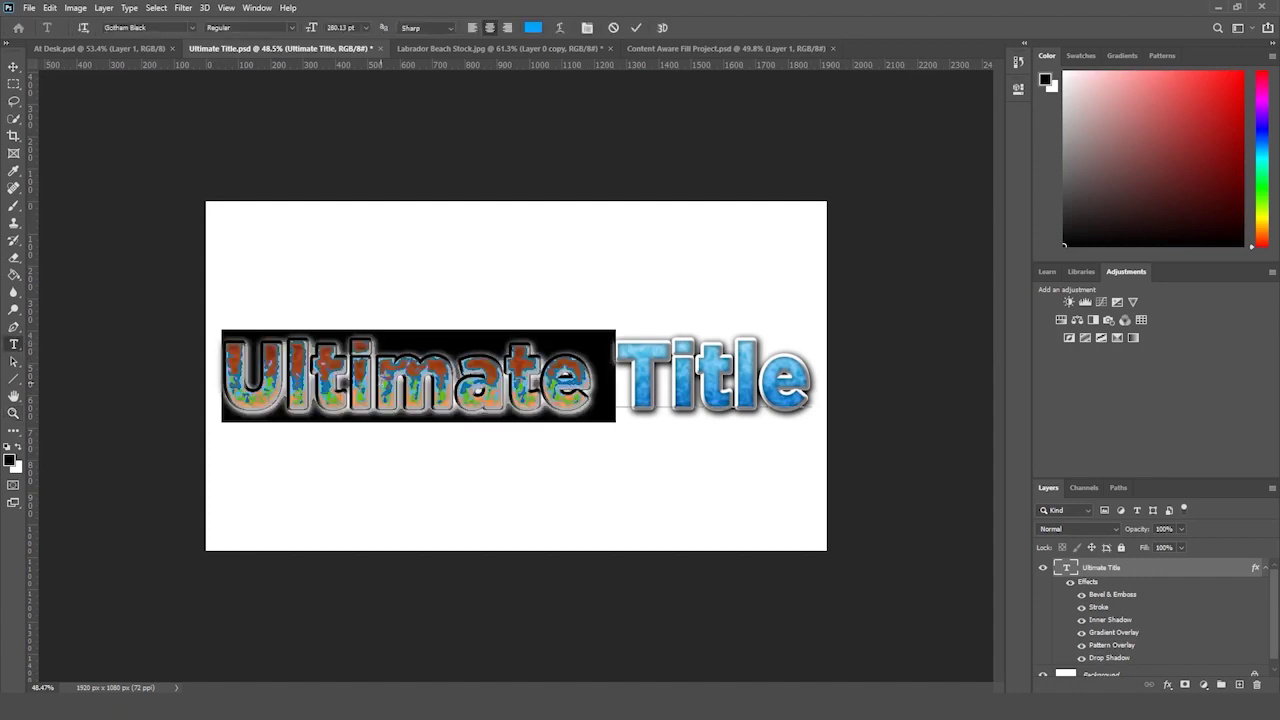
left_click(560, 27)
left_click(866, 91)
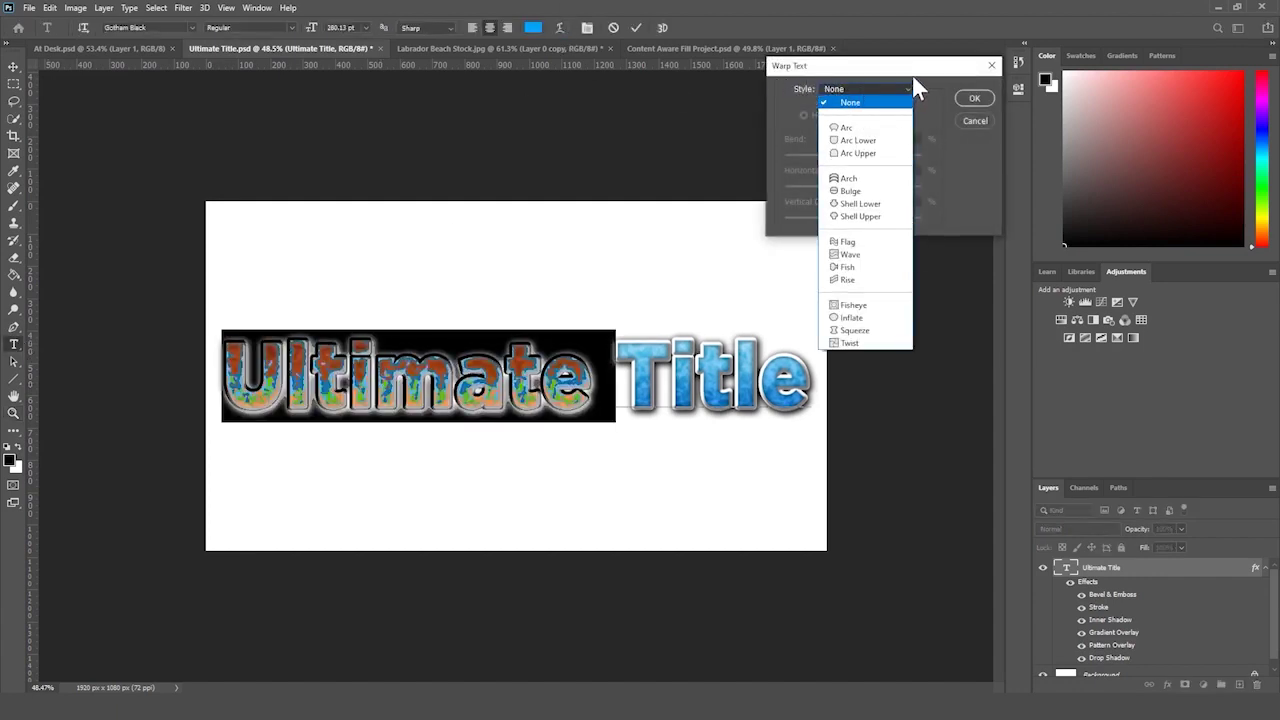
left_click(910, 89)
left_click(970, 120)
left_click(1095, 567)
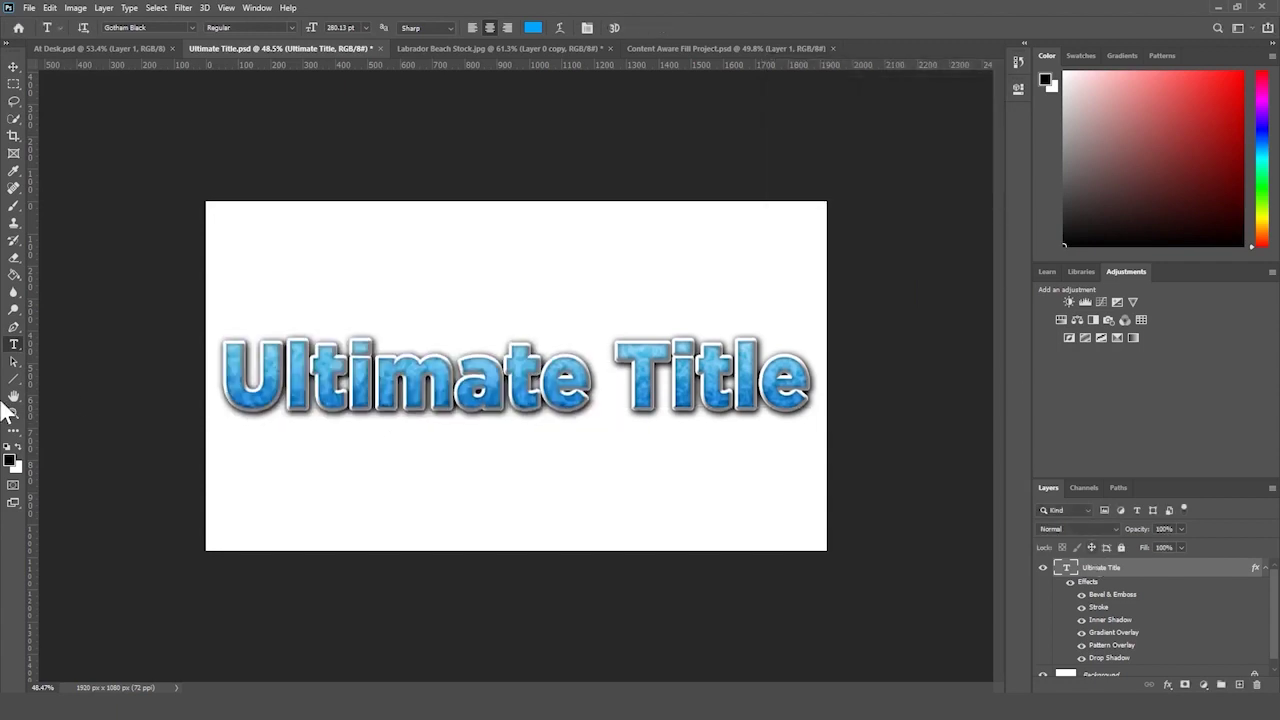
left_click(14, 412)
left_click_drag(178, 372, 177, 374)
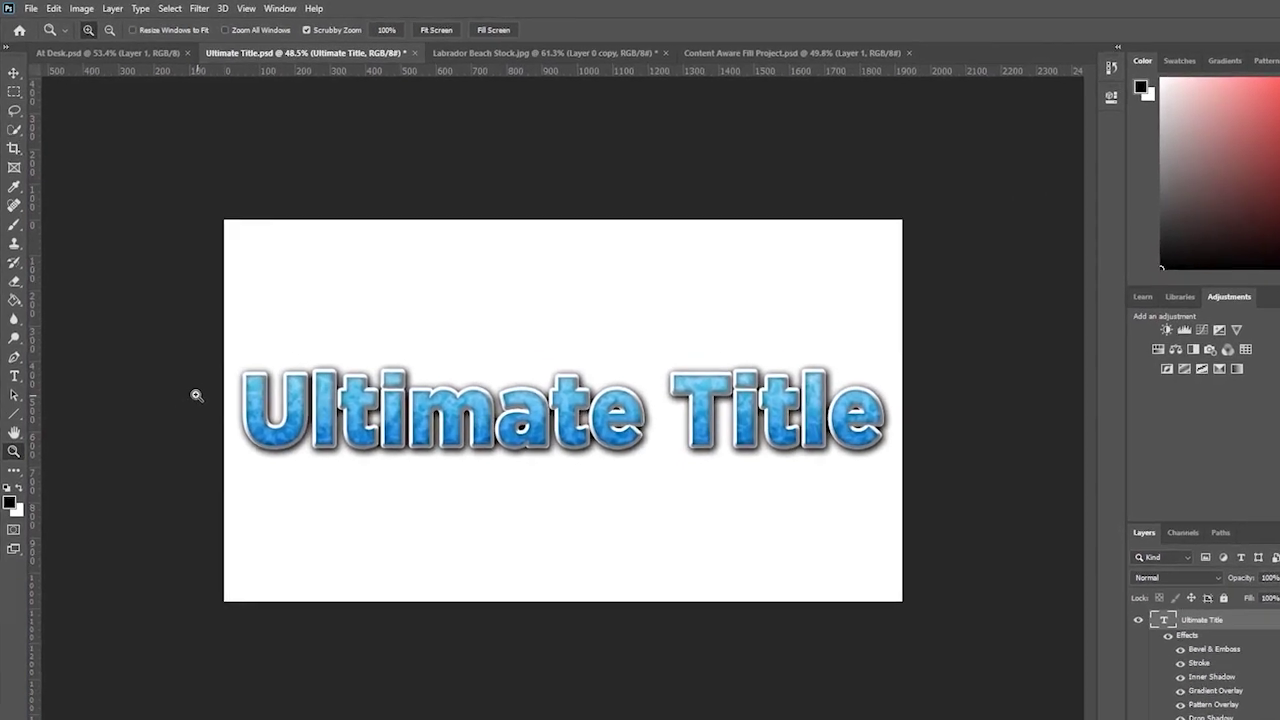
- Create a new 1920 × 1080 pixel document and fit it in the window
left_click(32, 8)
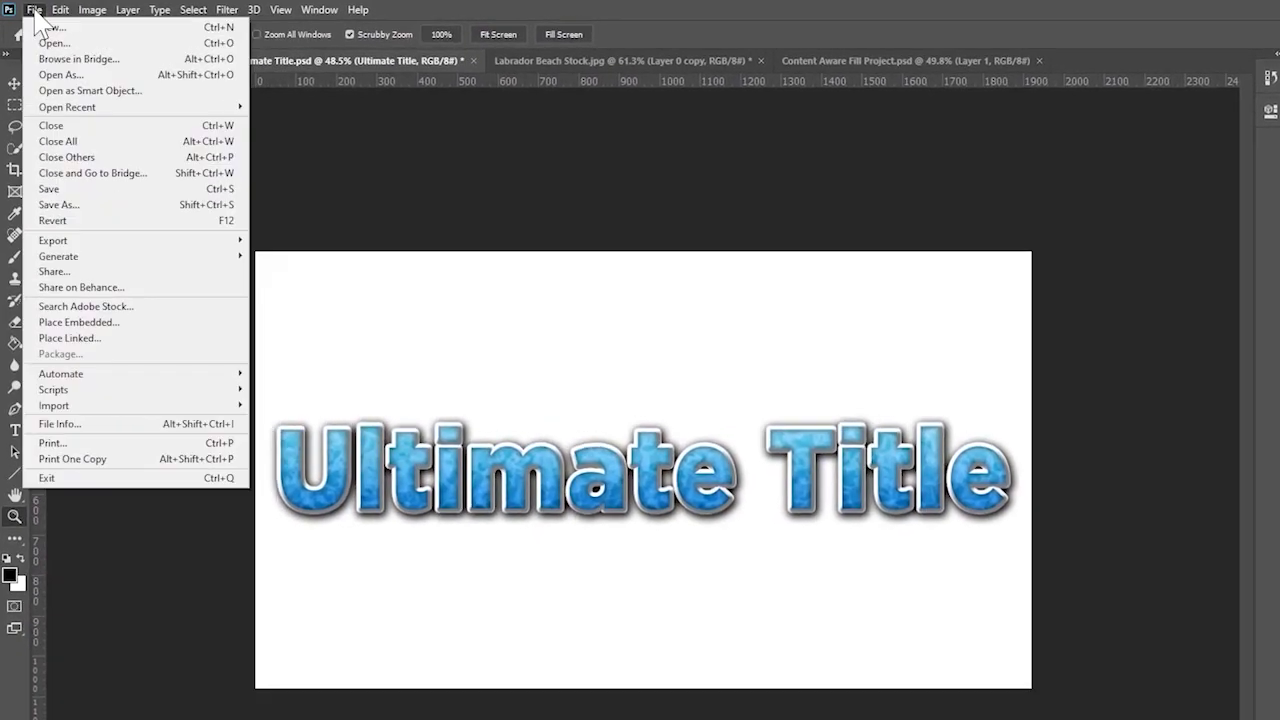
left_click(52, 28)
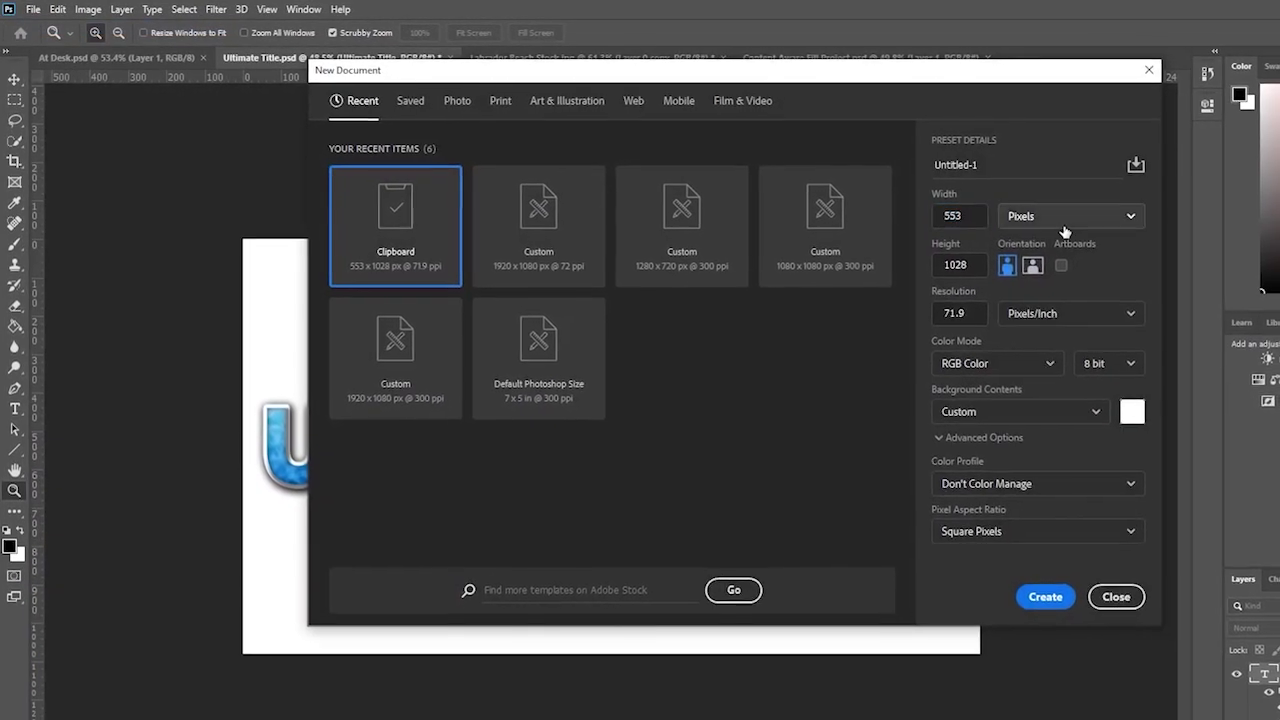
left_click(1070, 220)
left_click(1039, 246)
left_click(950, 214)
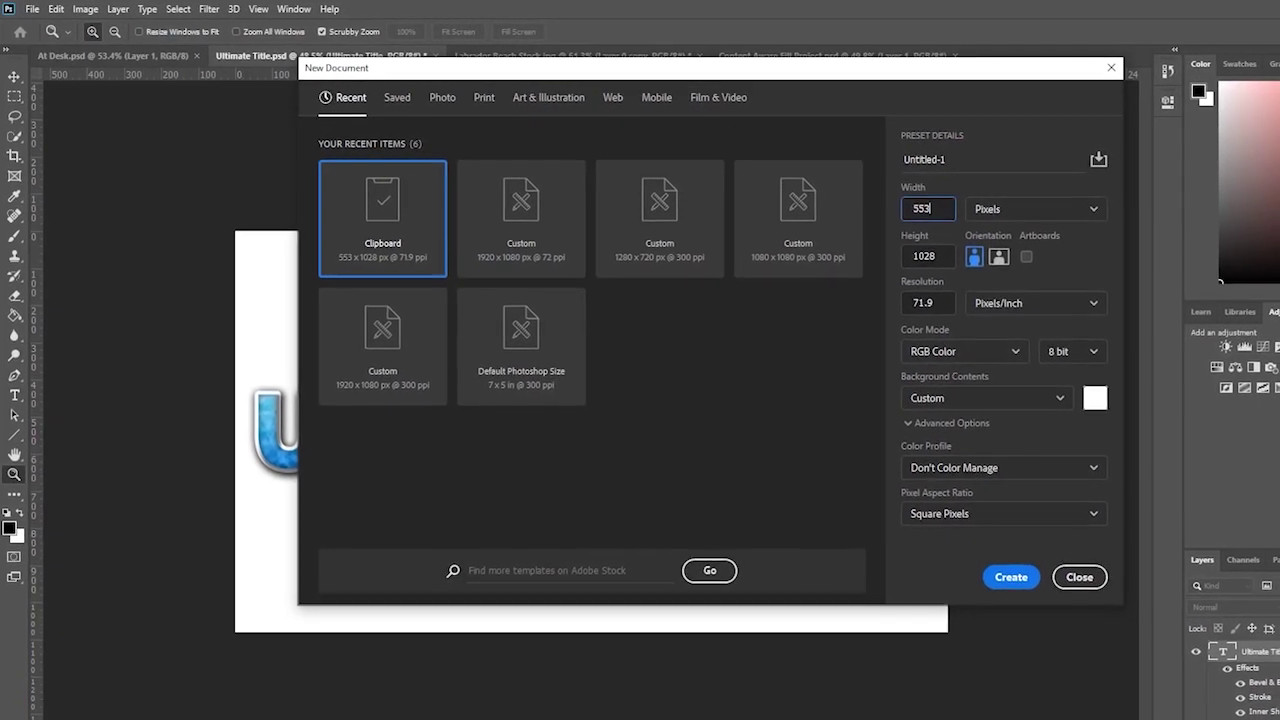
key("ctrl+a")
type("1920")
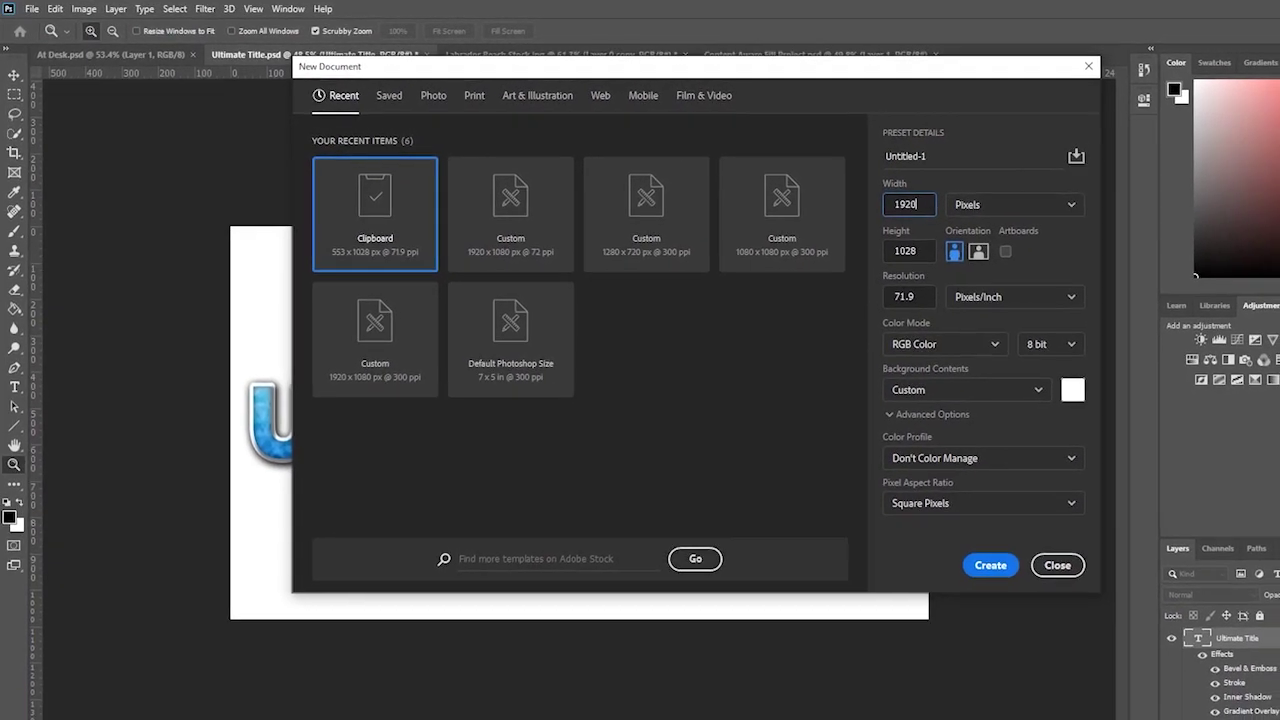
key("Tab")
key("Tab")
type("1080")
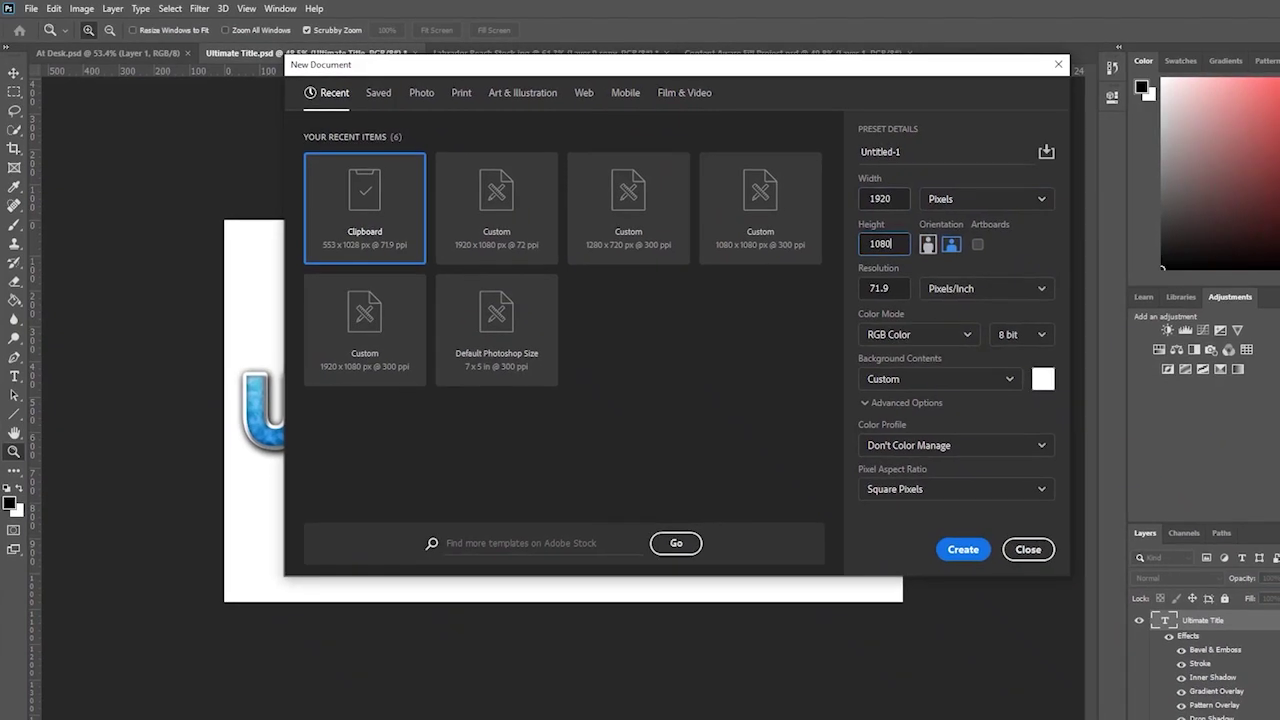
key("Return")
key("ctrl+minus")
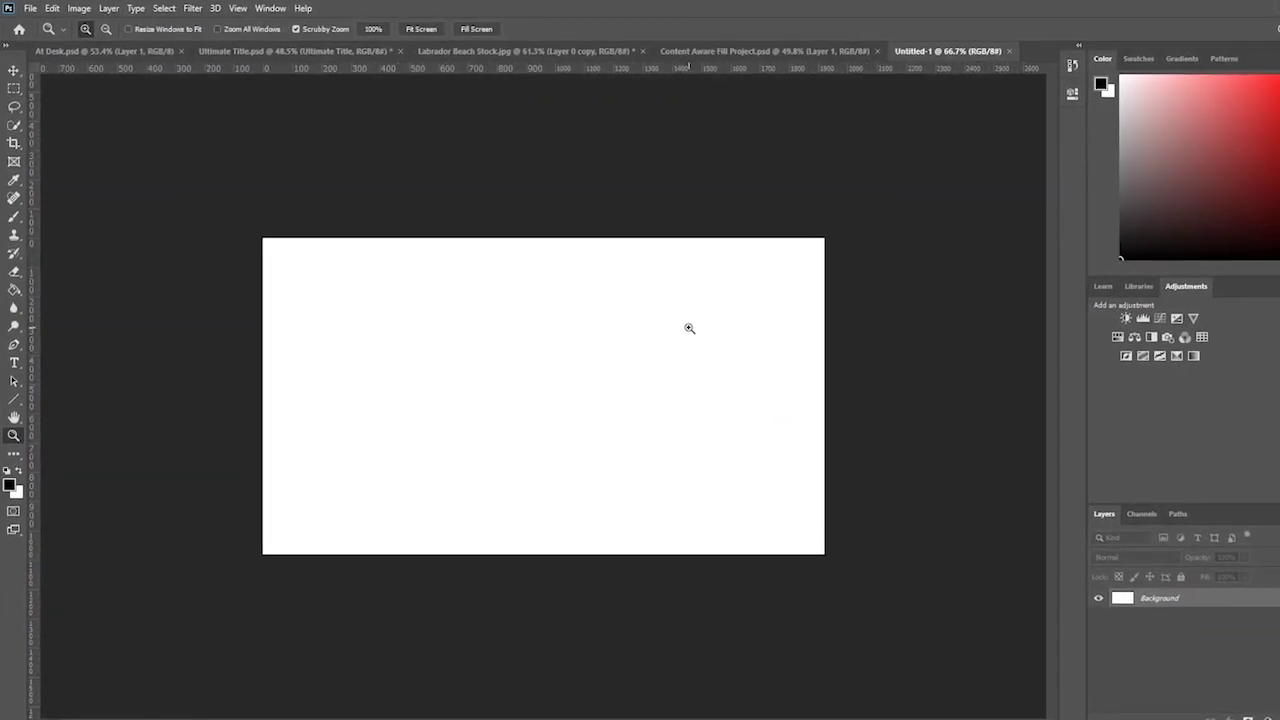
- Add a text layer reading TQ9 on the new canvas
left_click_drag(689, 328, 677, 324)
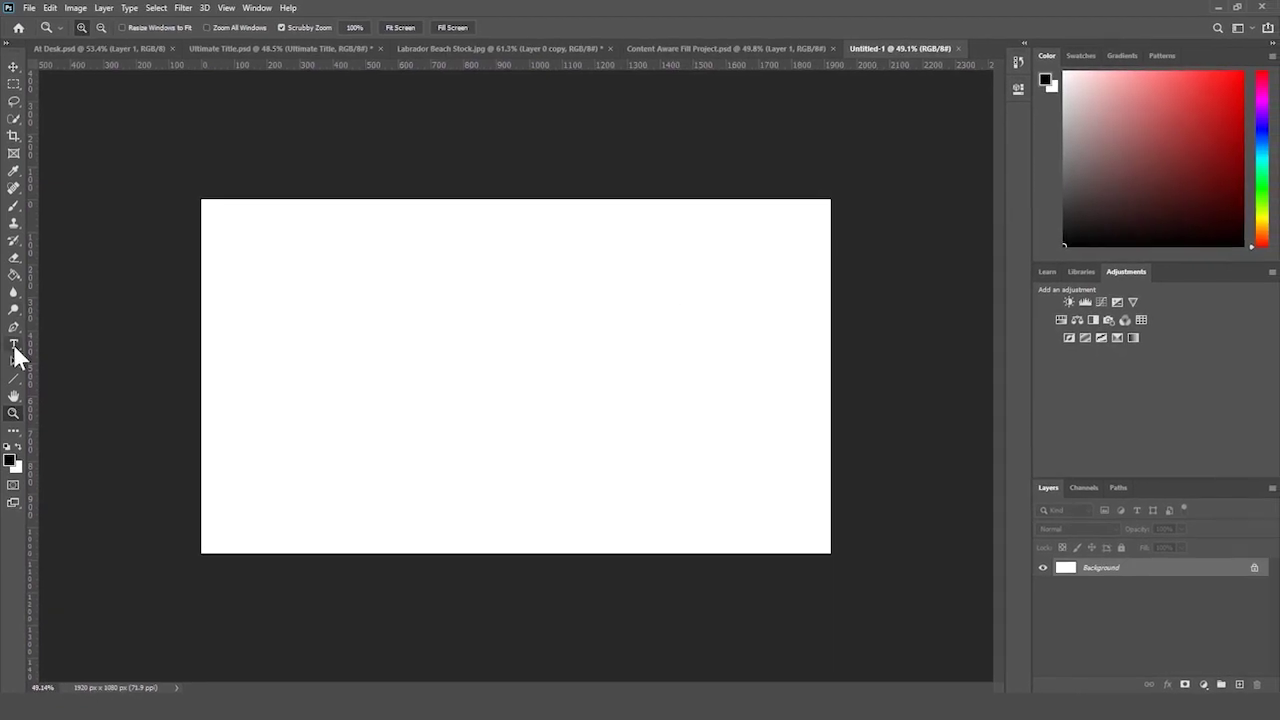
left_click(14, 346)
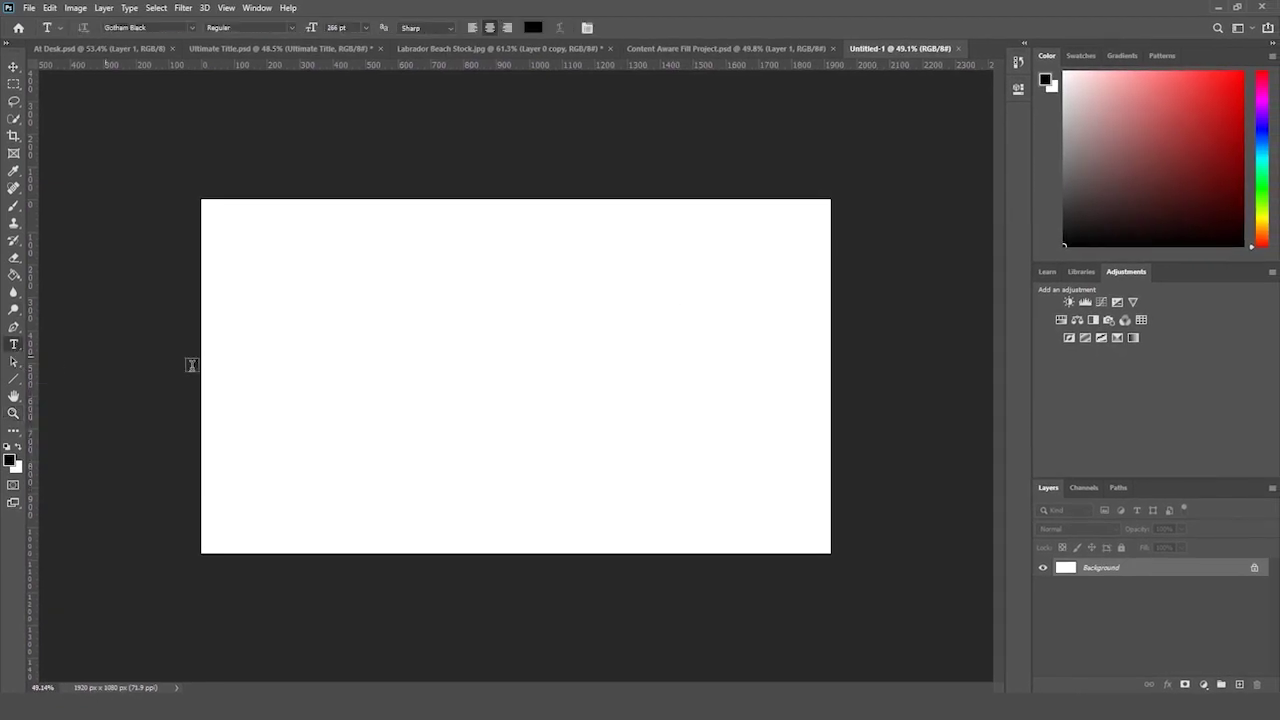
left_click(491, 380)
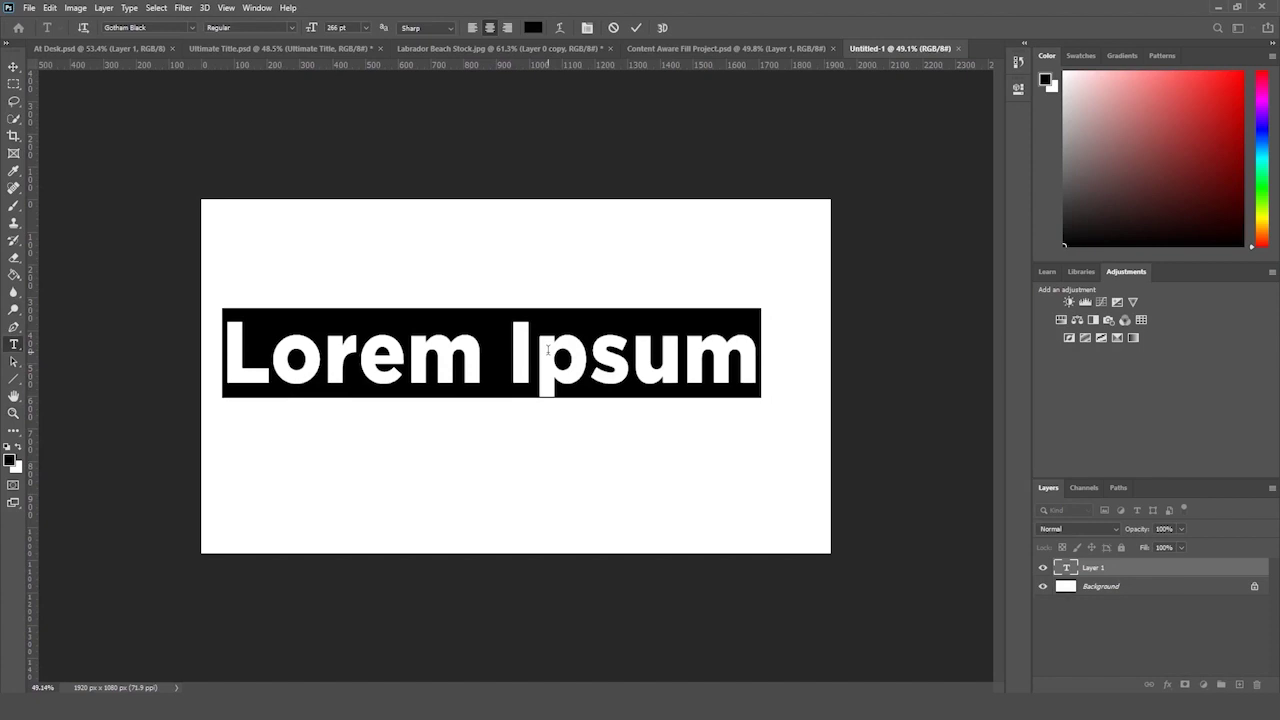
type("TQ9")
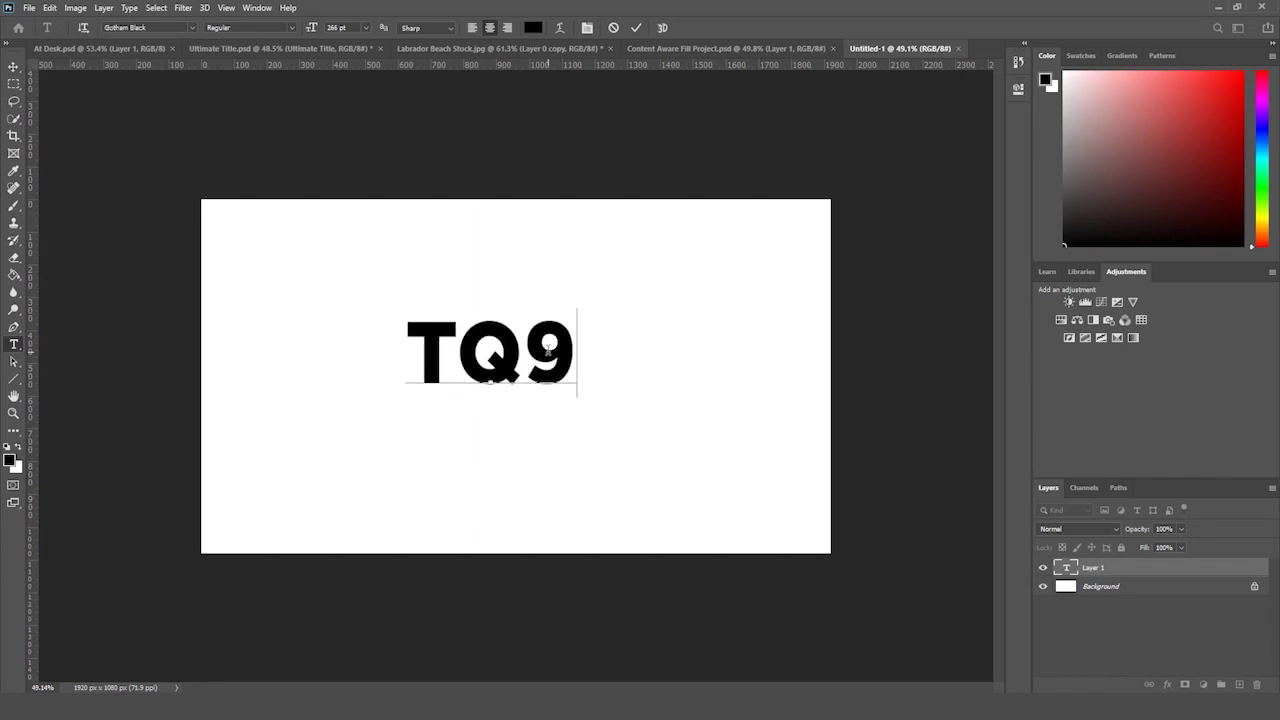
left_click(1163, 571)
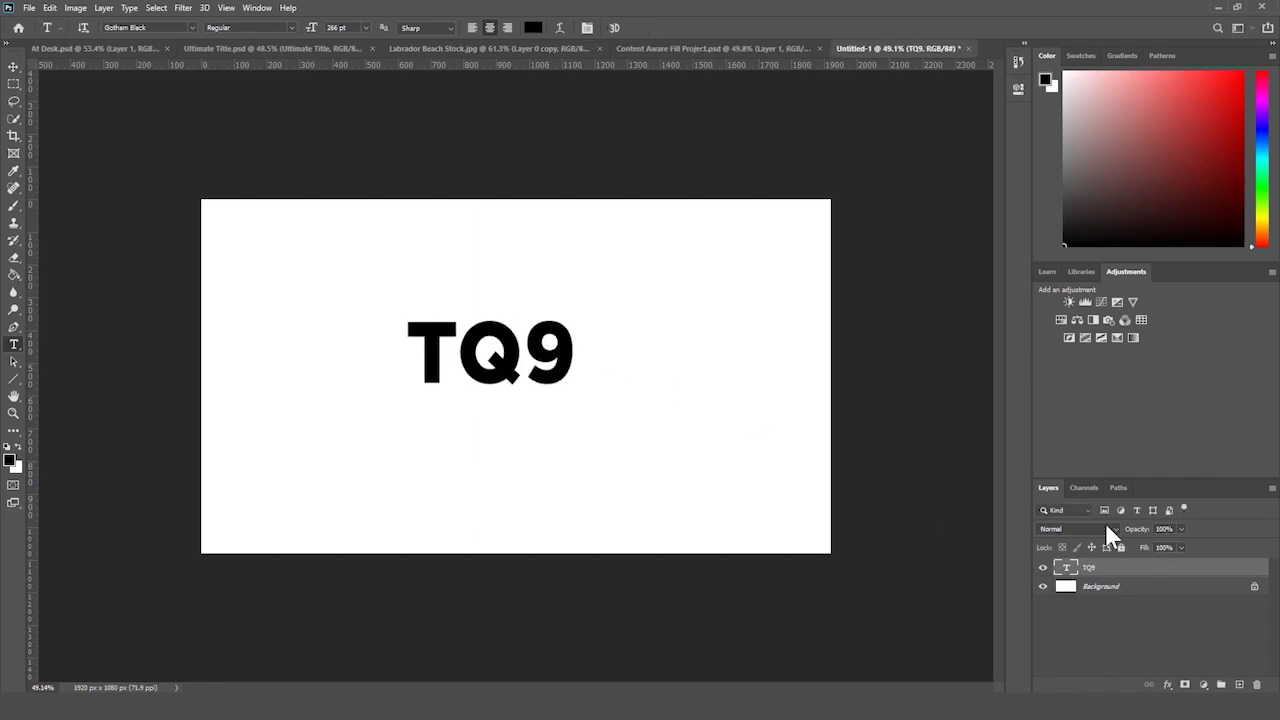
- Enlarge the TQ9 text and centre it horizontally
left_click(13, 67)
key("ctrl+t")
left_click_drag(578, 302, 610, 326)
key("Return")
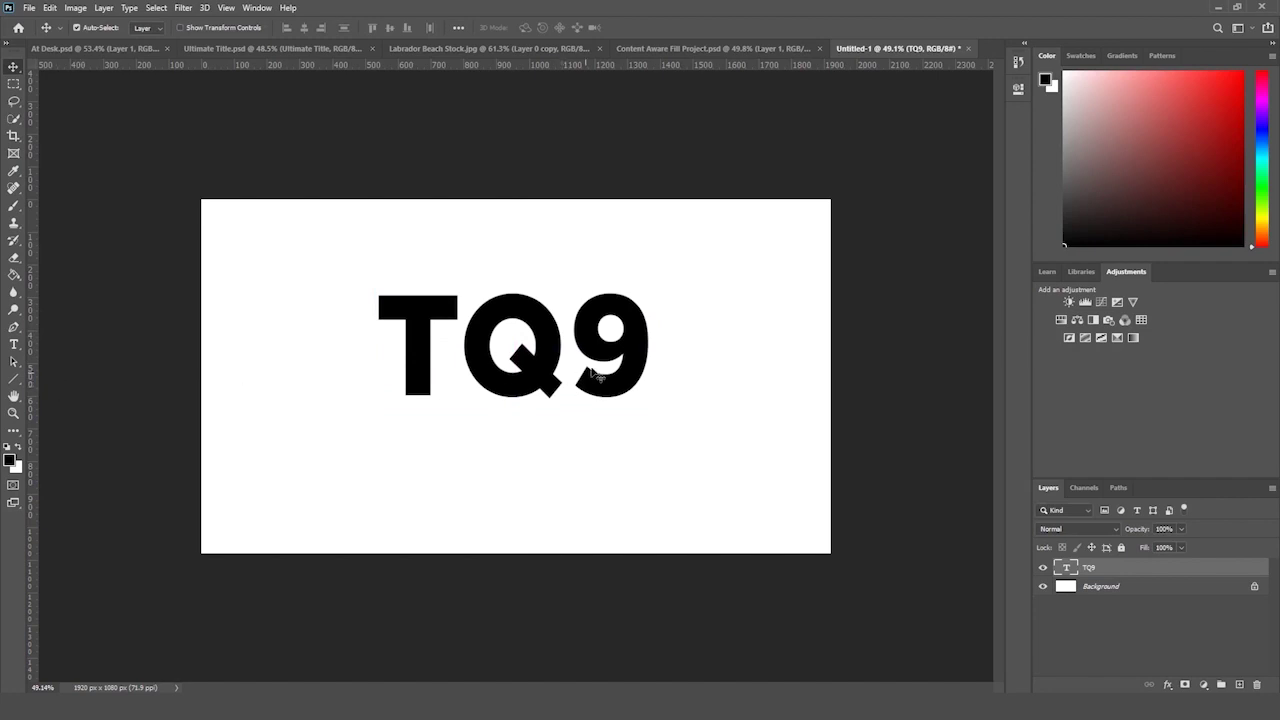
left_click_drag(594, 375, 609, 355)
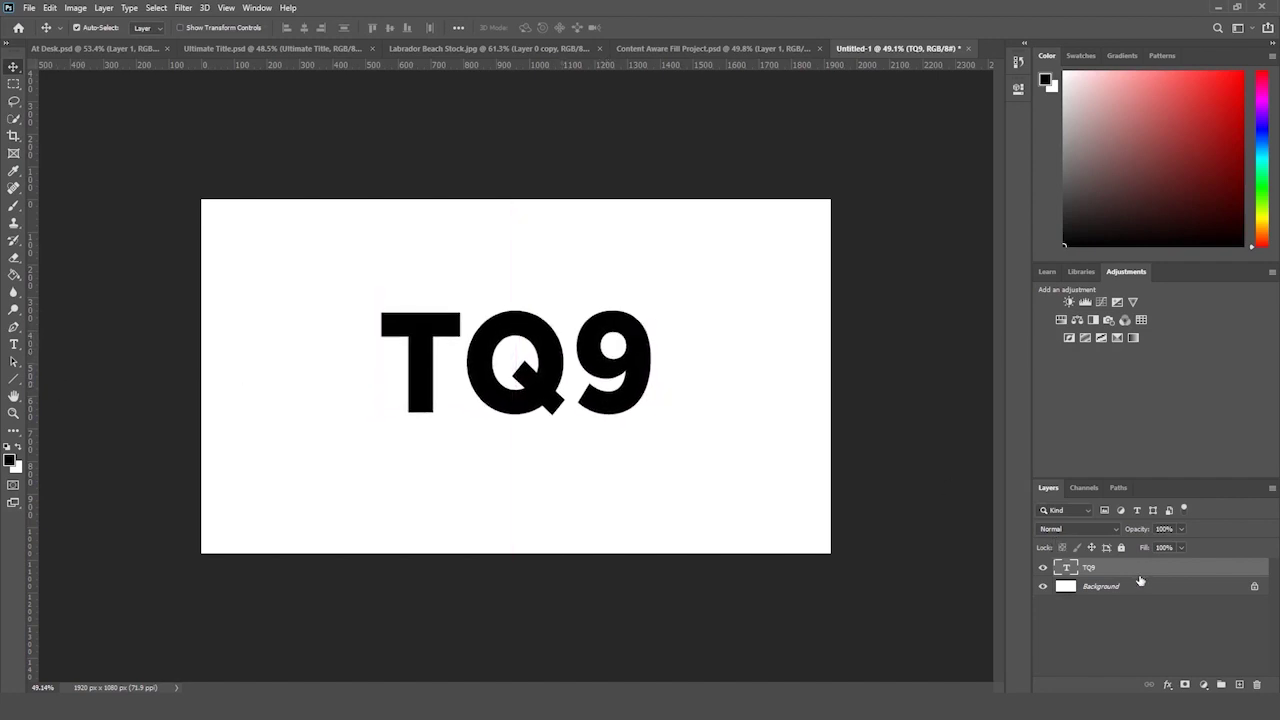
- Duplicate the TQ9 layer, move the copy below, and select its text for retyping
left_click_drag(1100, 567, 1239, 684)
key("ctrl+t")
left_click_drag(609, 358, 609, 478)
left_click(14, 343)
left_click_drag(382, 475, 648, 468)
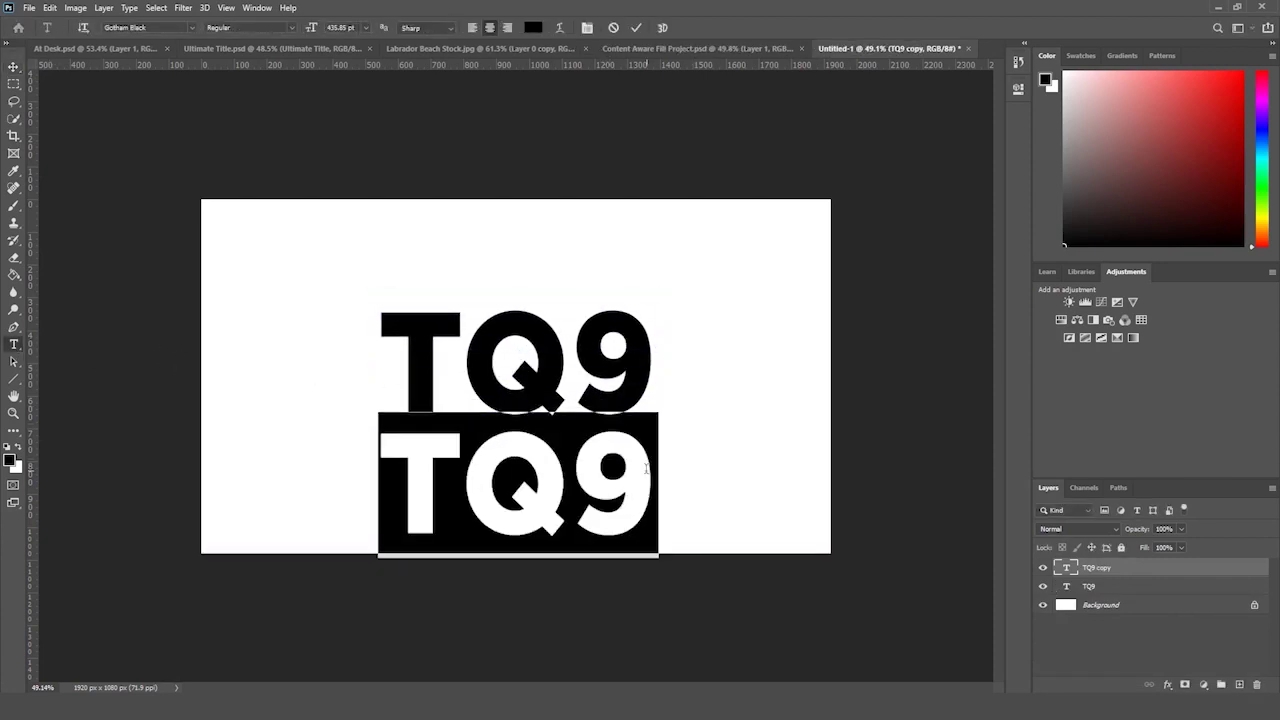
- Add the MEDIA text and scale it down to match the TQ9 width
type("MEDIA")
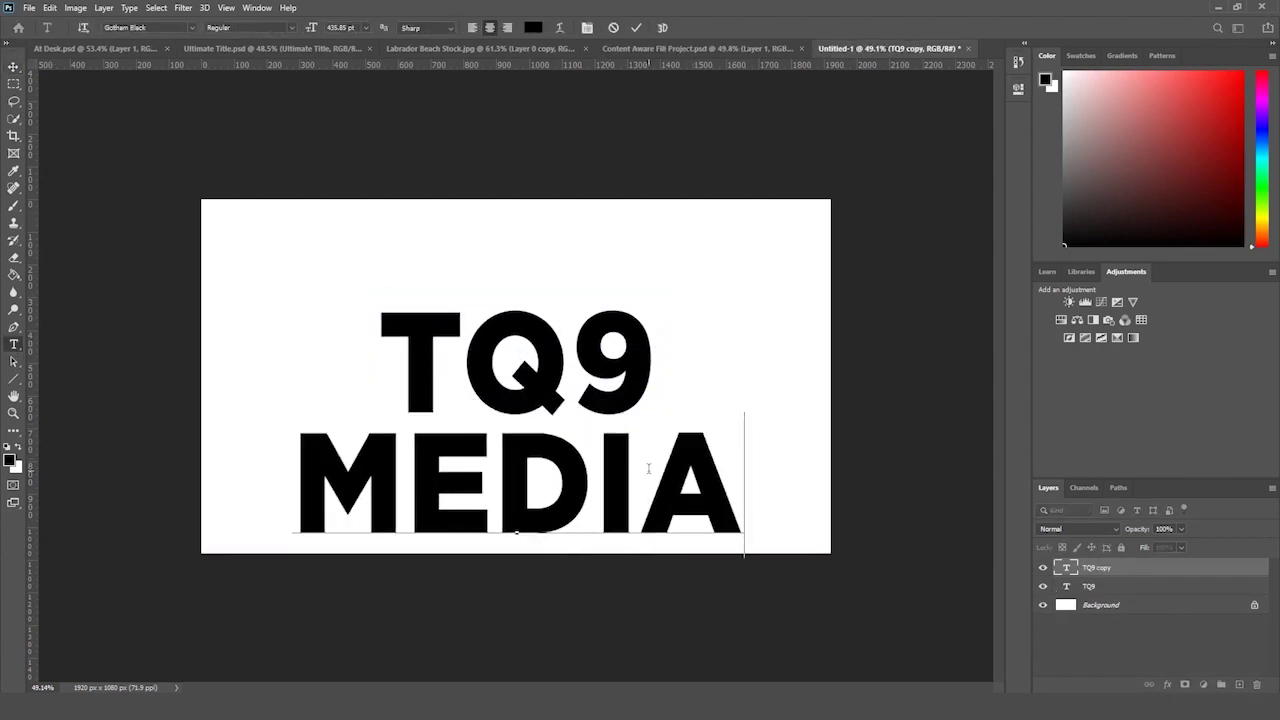
key("ctrl+Return")
key("ctrl+t")
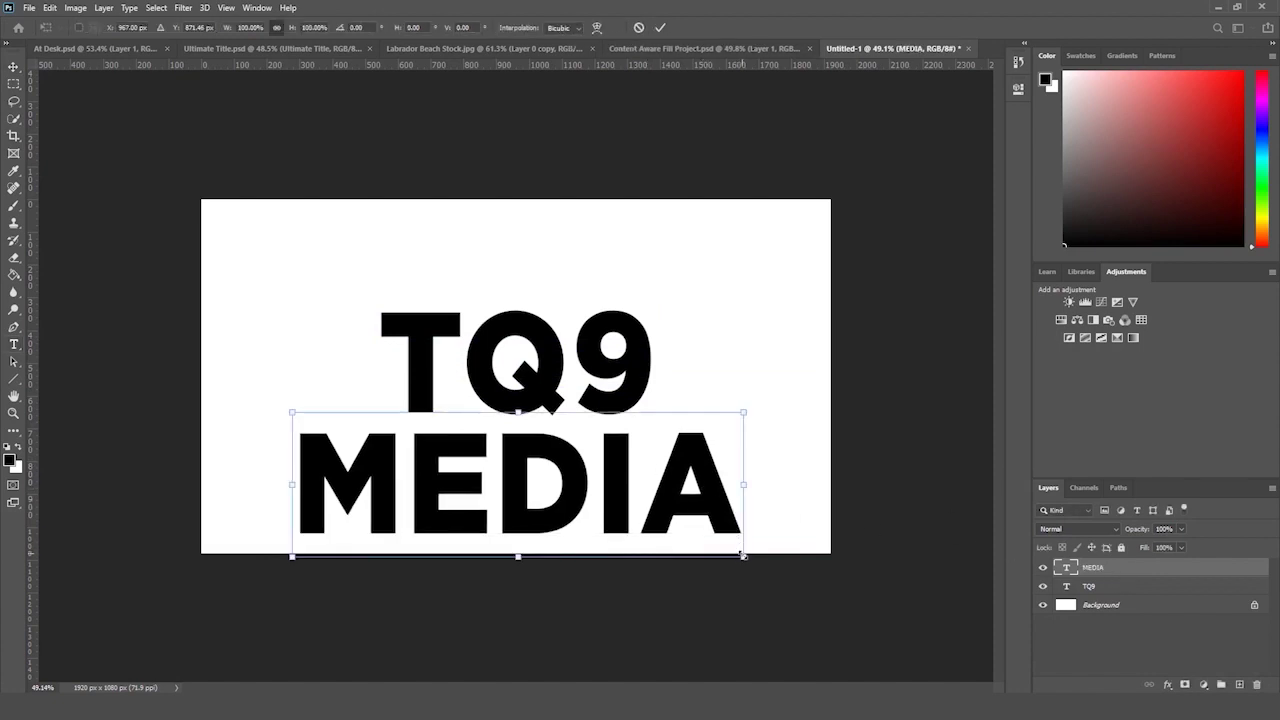
left_click_drag(745, 556, 656, 494)
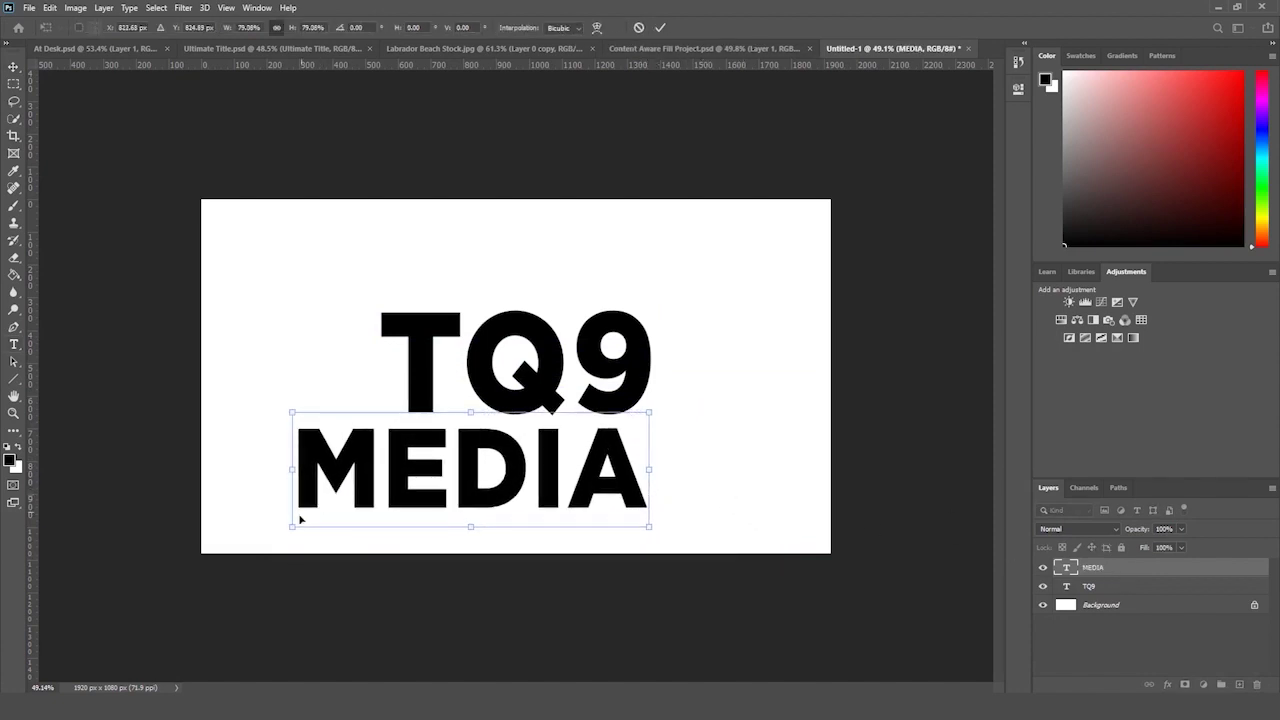
left_click_drag(292, 522, 379, 506)
key("Return")
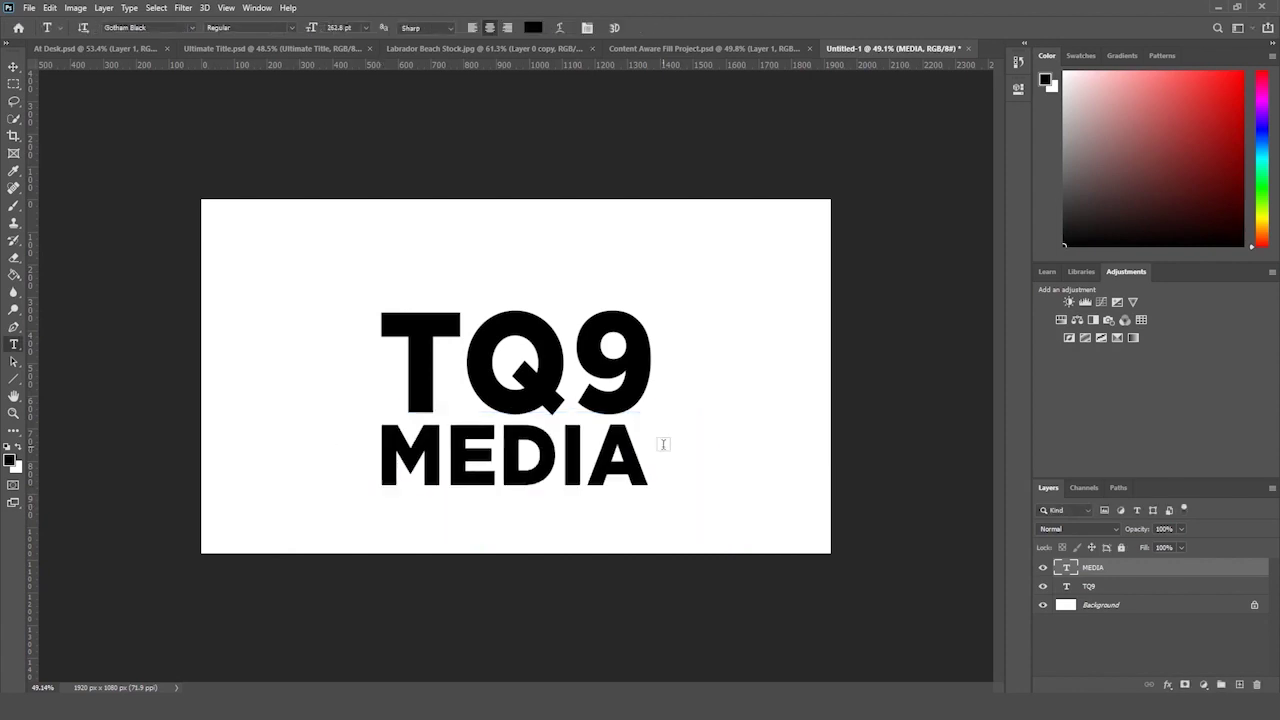
- Enlarge TQ9 and MEDIA together, centre them on the canvas, and centre MEDIA
left_click(1171, 587, "shift")
key("ctrl+t")
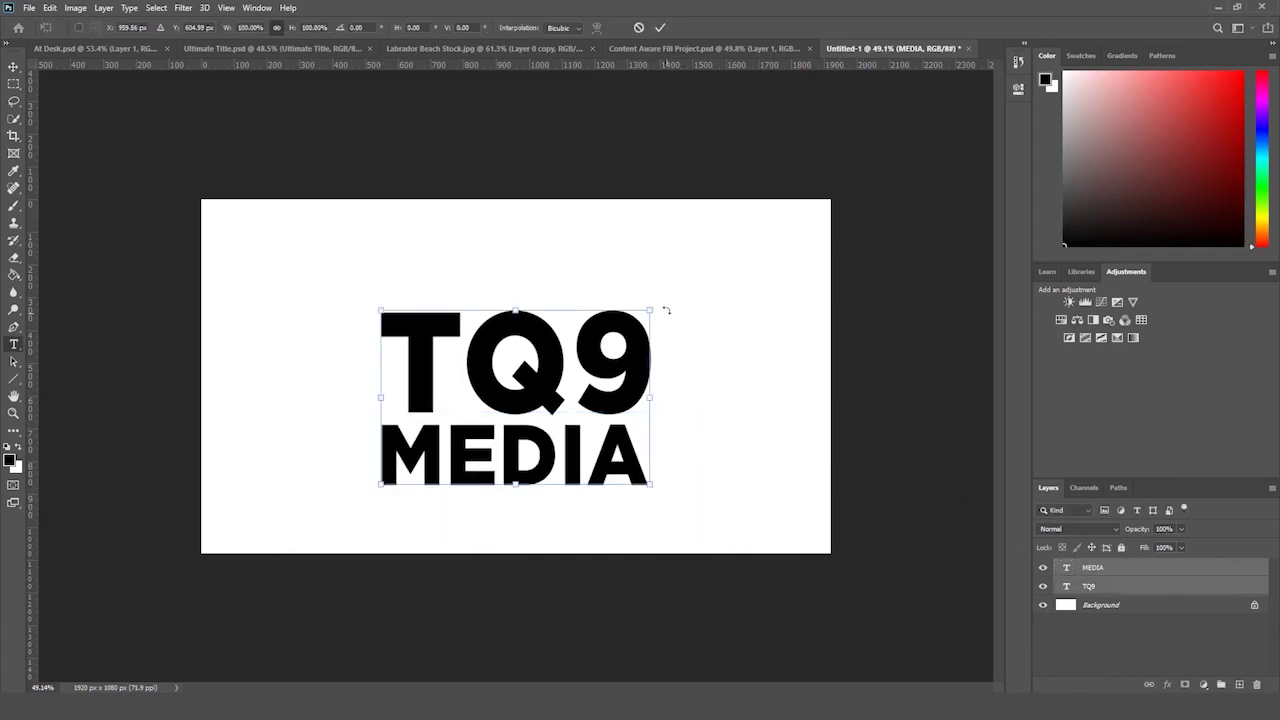
left_click_drag(657, 307, 641, 316)
key("Return")
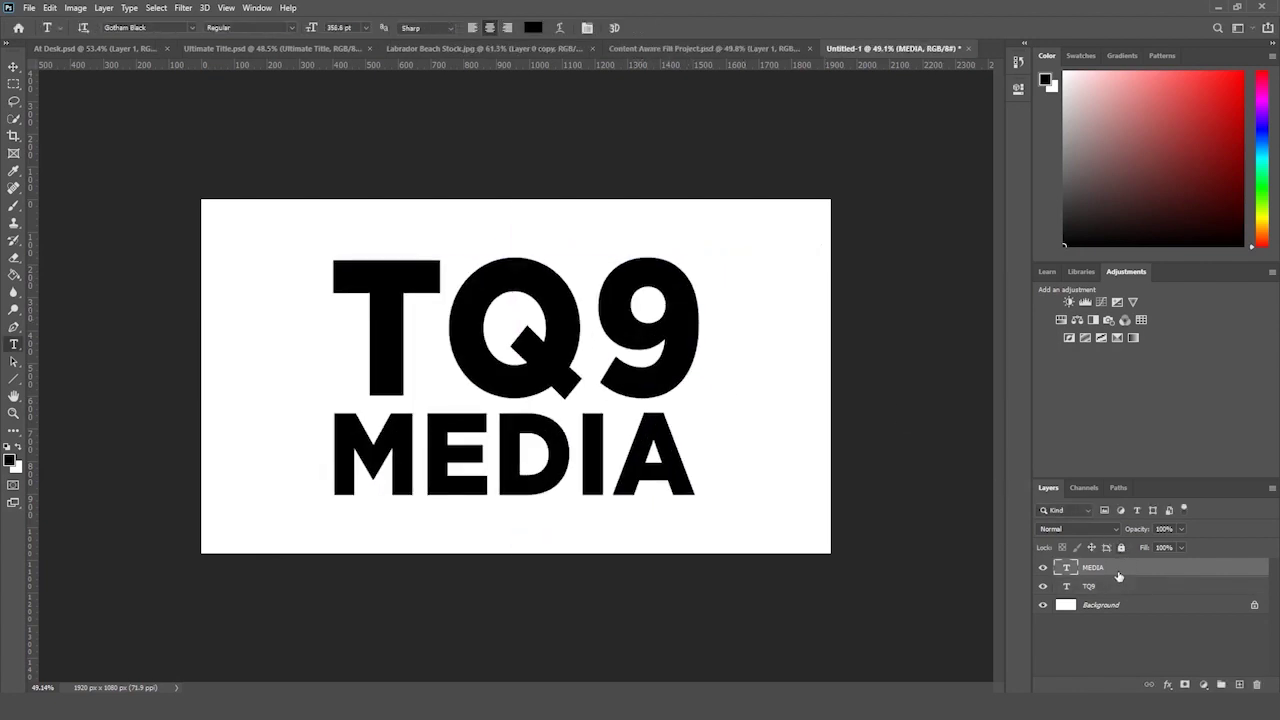
key("ctrl+t")
left_click_drag(587, 449, 589, 449)
key("Return")
- Shift the TQ9 text left so it sits centred above MEDIA
key("t")
left_click(1090, 586)
key("ctrl+t")
left_click_drag(665, 383, 655, 364)
key("Return")
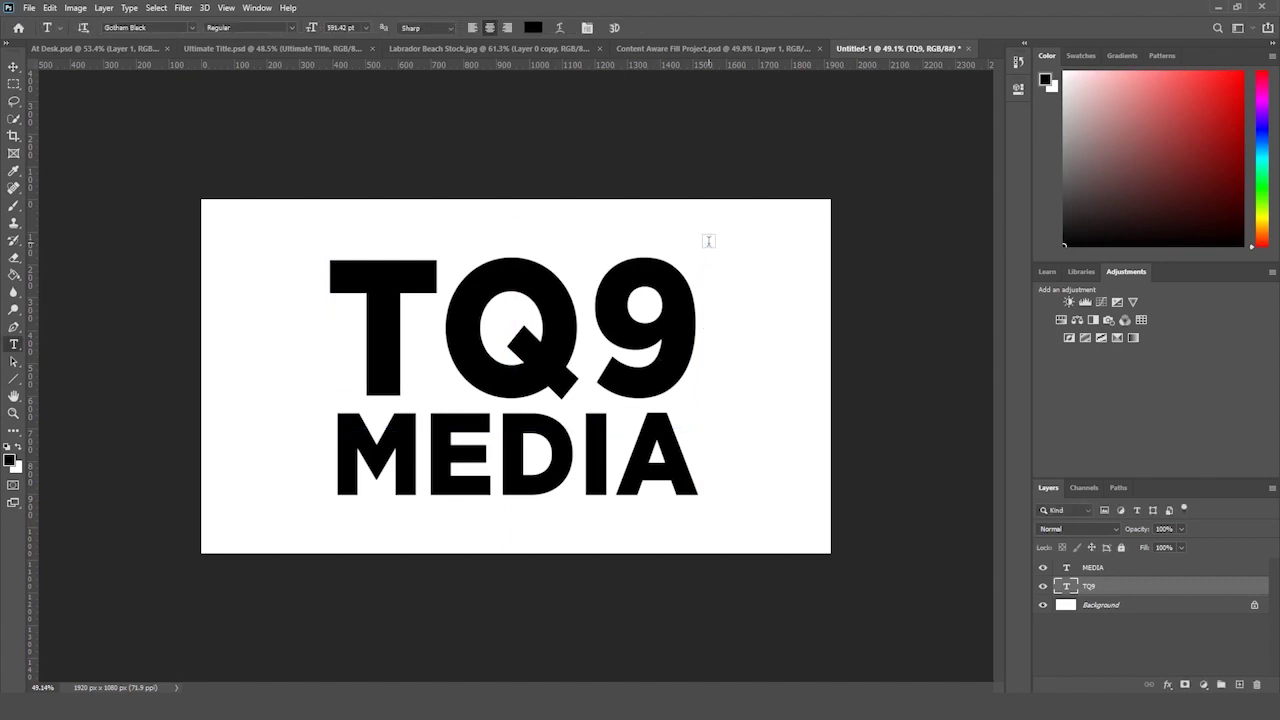
- Zoom out to view the whole canvas and select the MEDIA layer
left_click(14, 413)
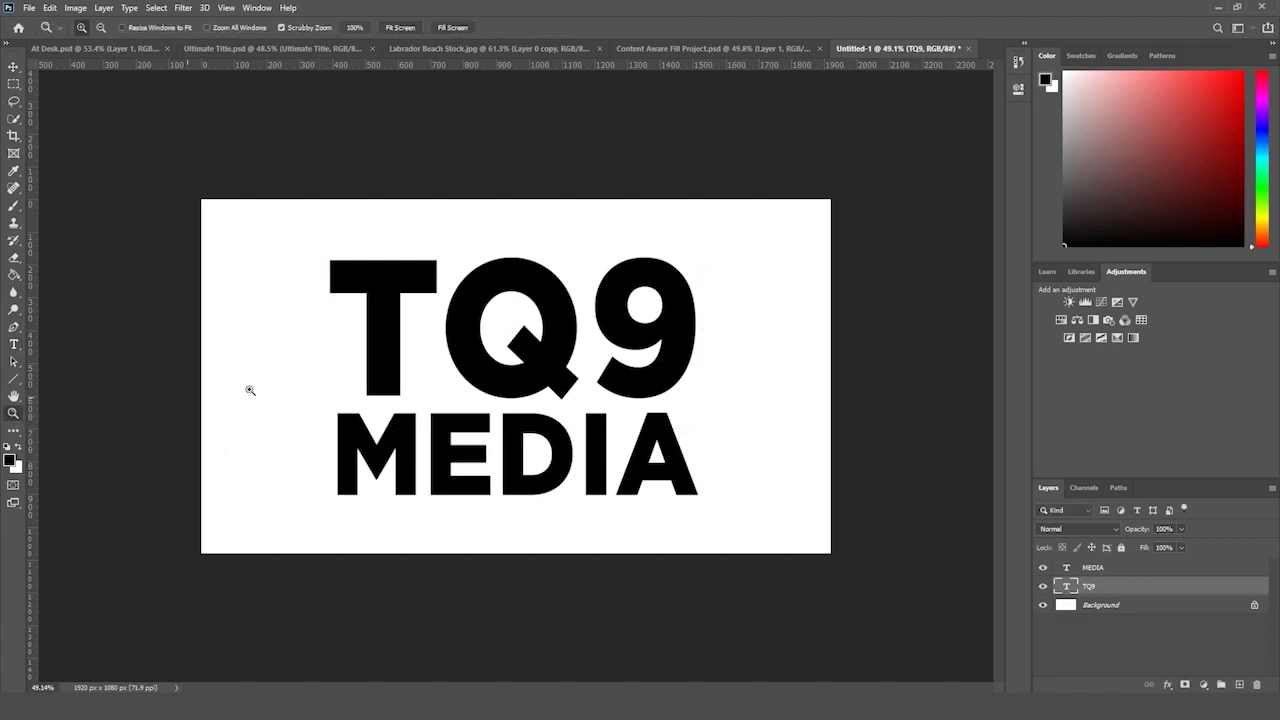
left_click_drag(455, 355, 454, 358)
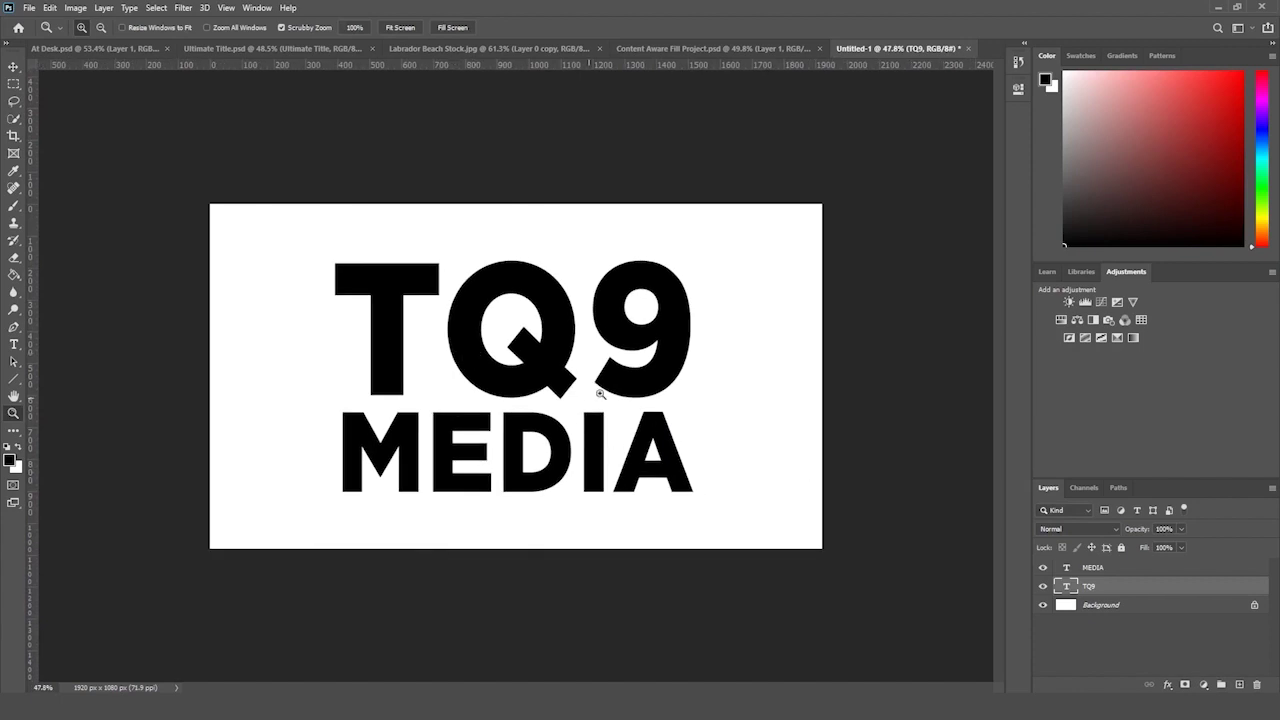
left_click(14, 344)
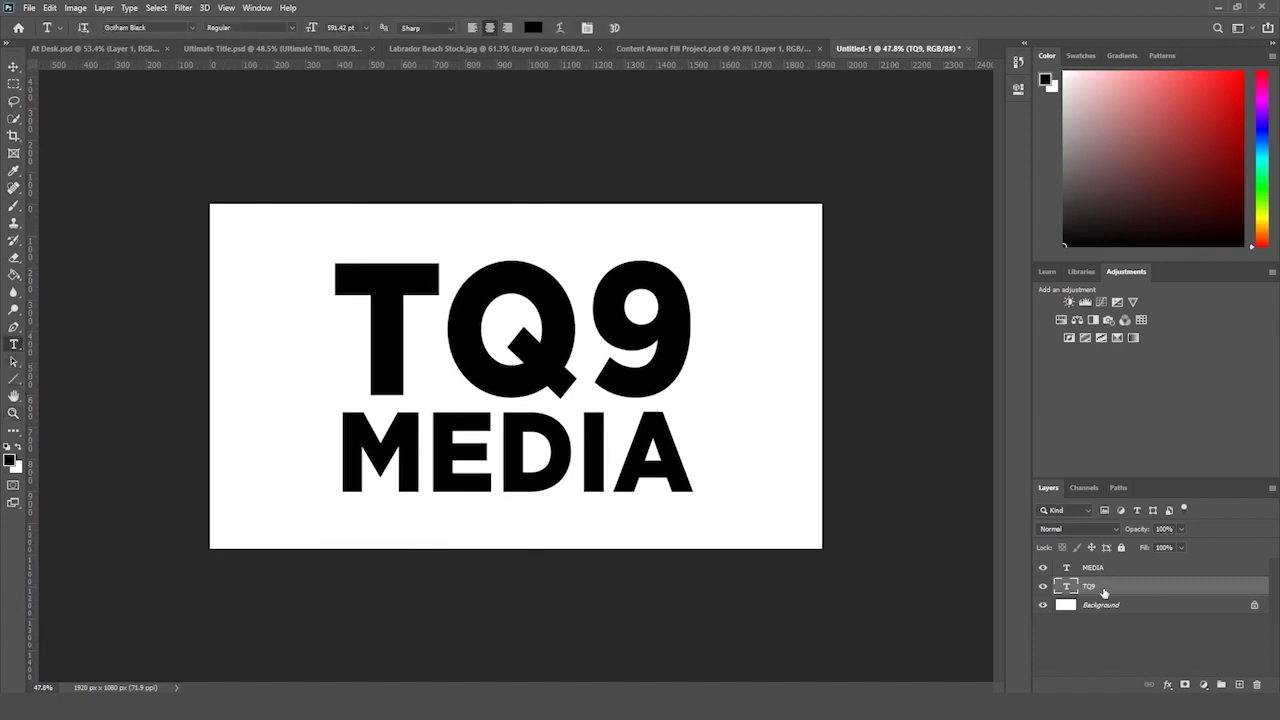
left_click(1124, 568)
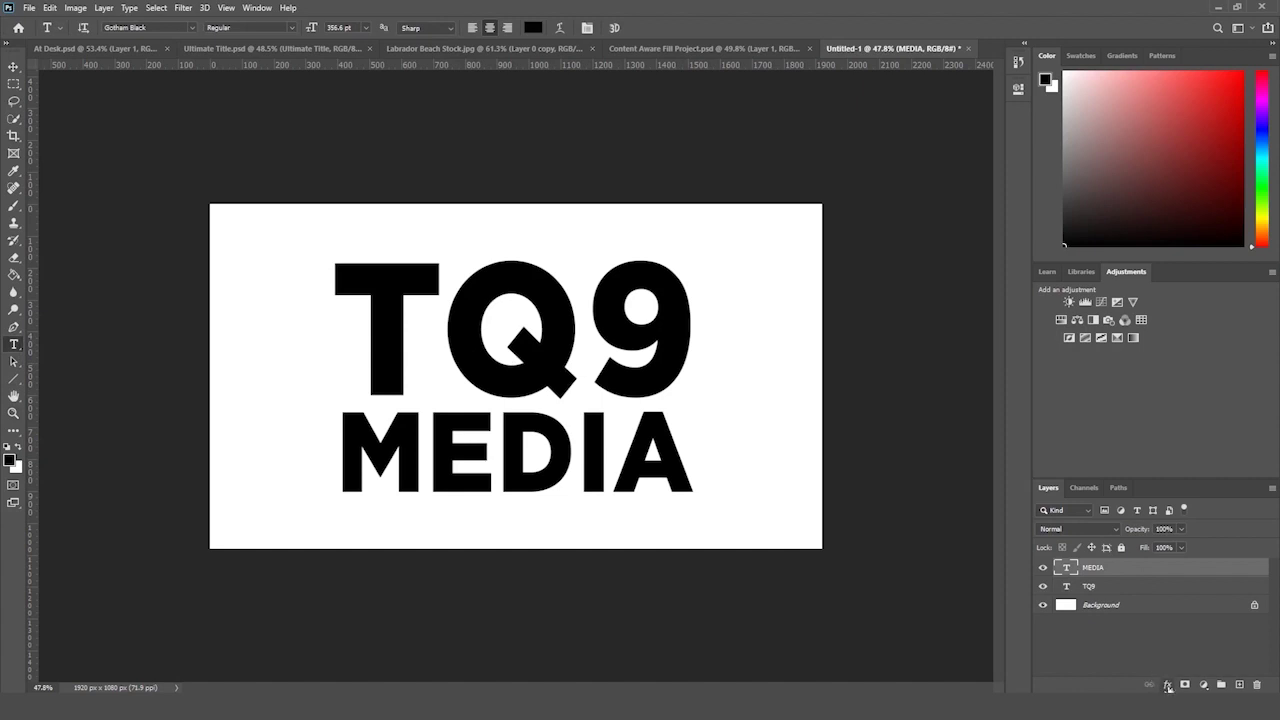
- Colour the MEDIA text gold yellow #ffcc00
double_click(1066, 567)
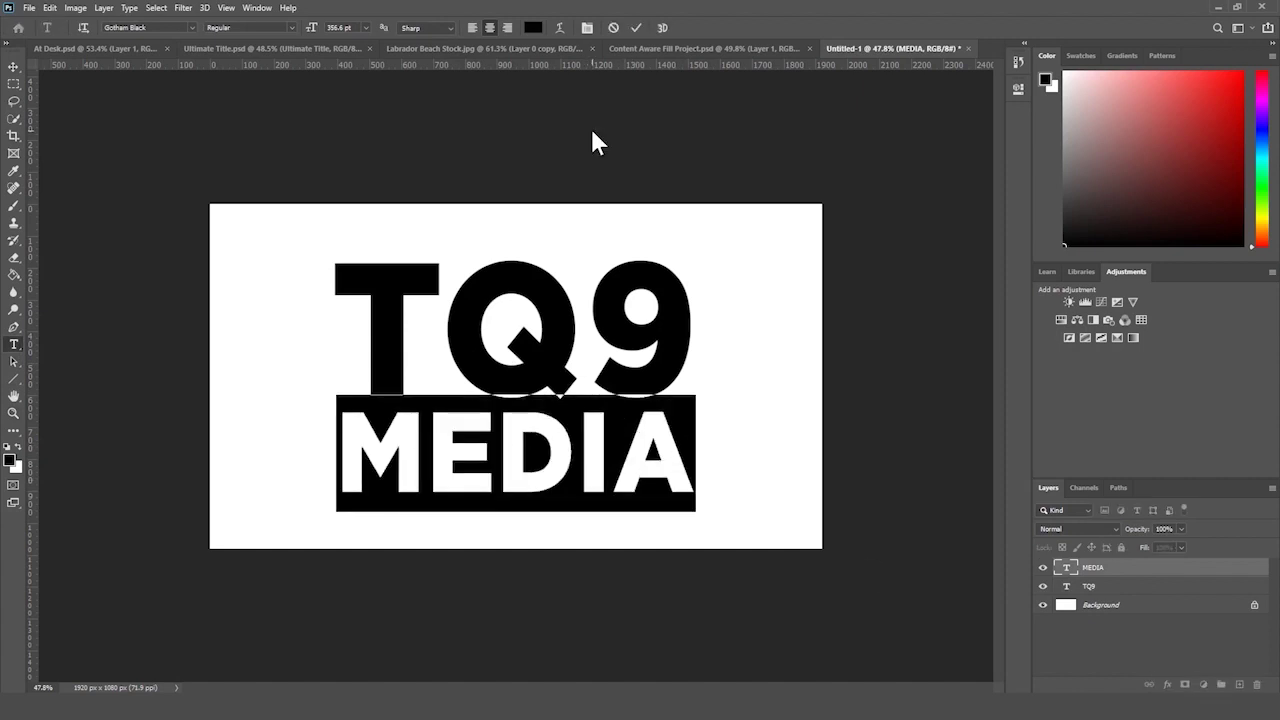
left_click(534, 28)
left_click(429, 292)
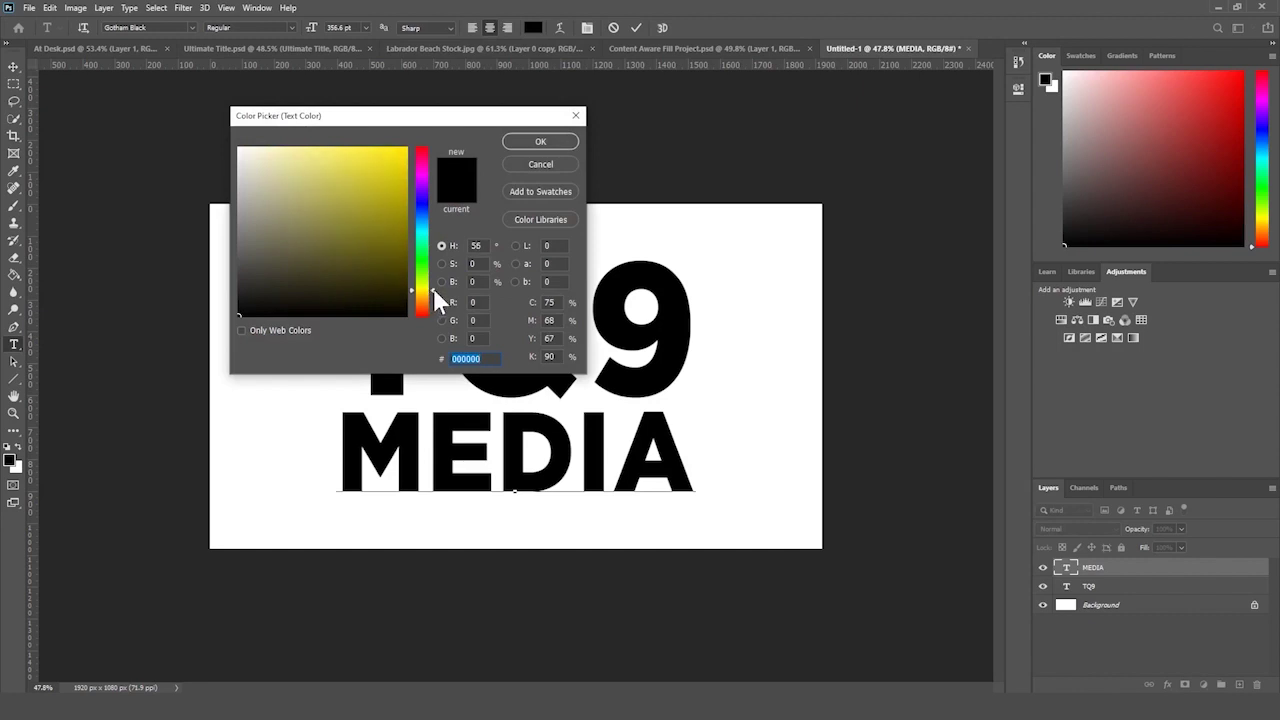
left_click_drag(433, 289, 428, 297)
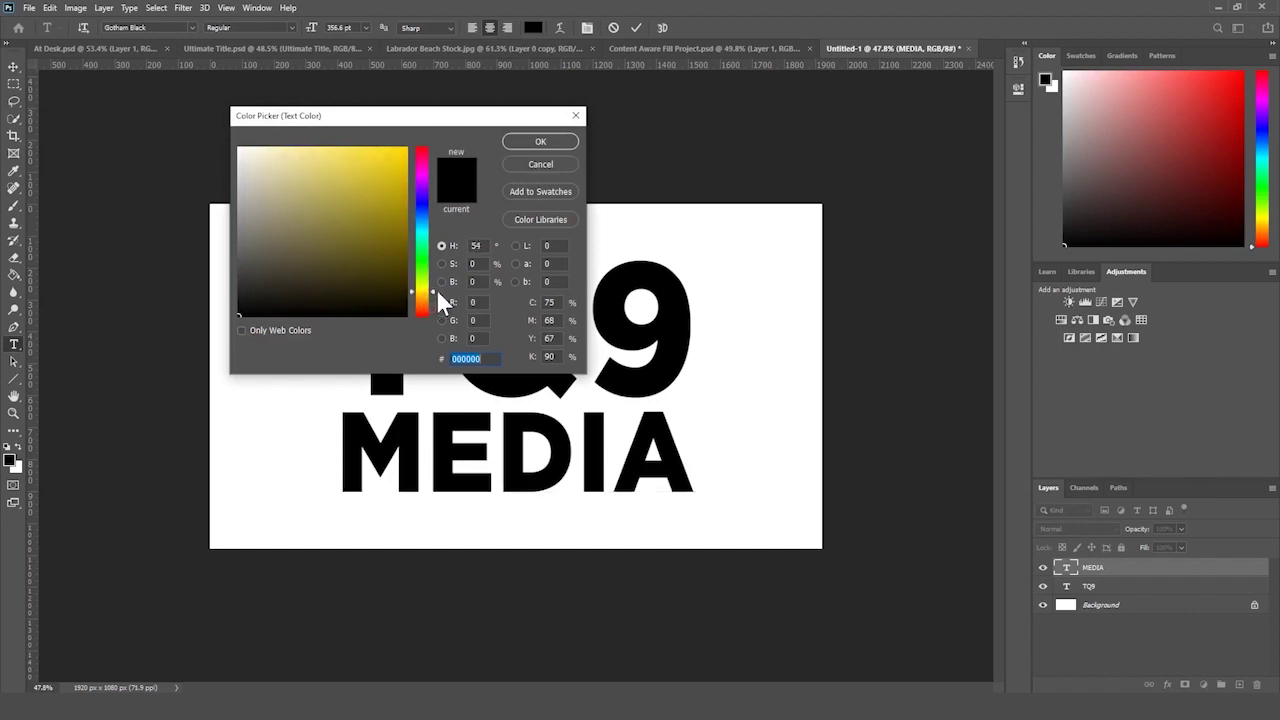
left_click(407, 148)
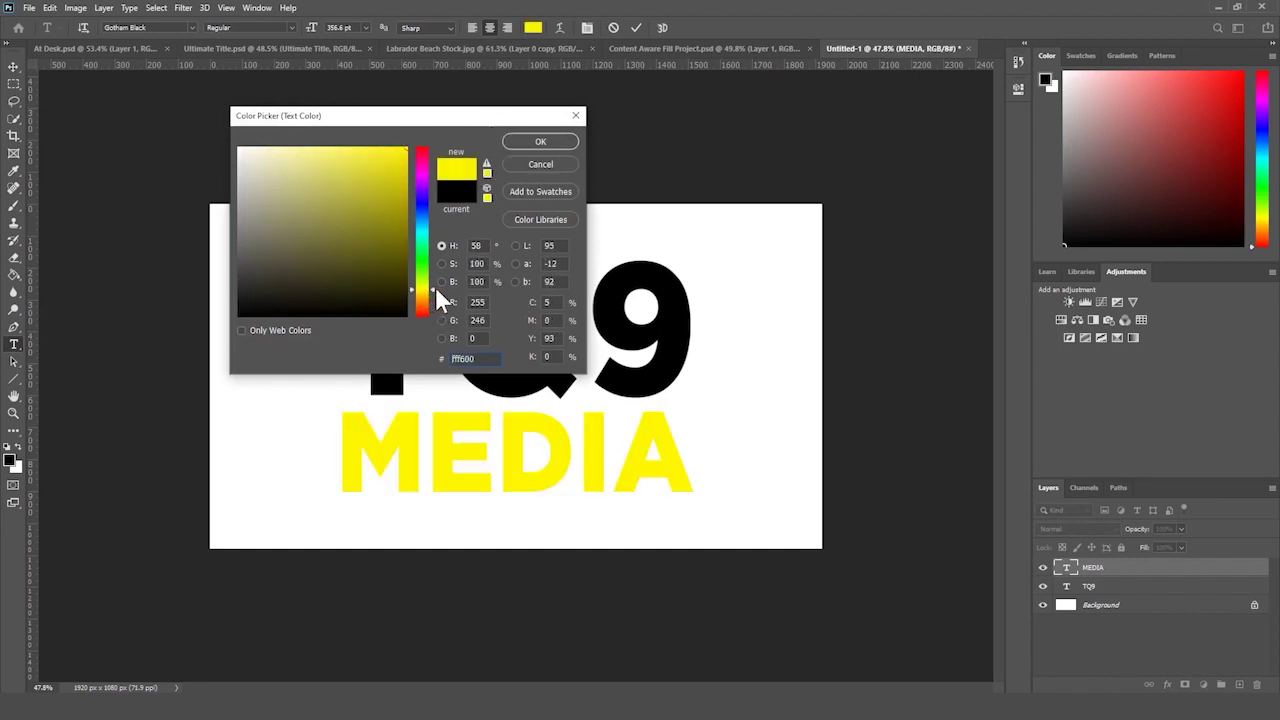
left_click_drag(434, 287, 434, 291)
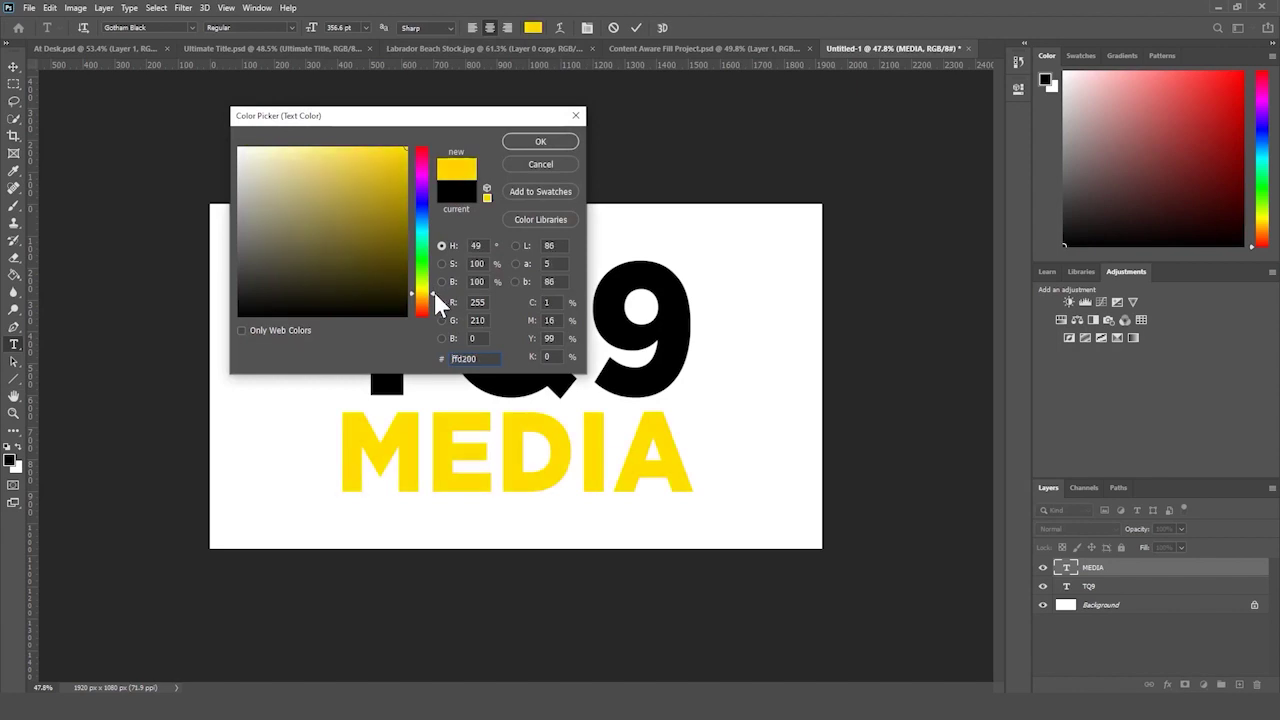
key("Return")
left_click(1122, 570)
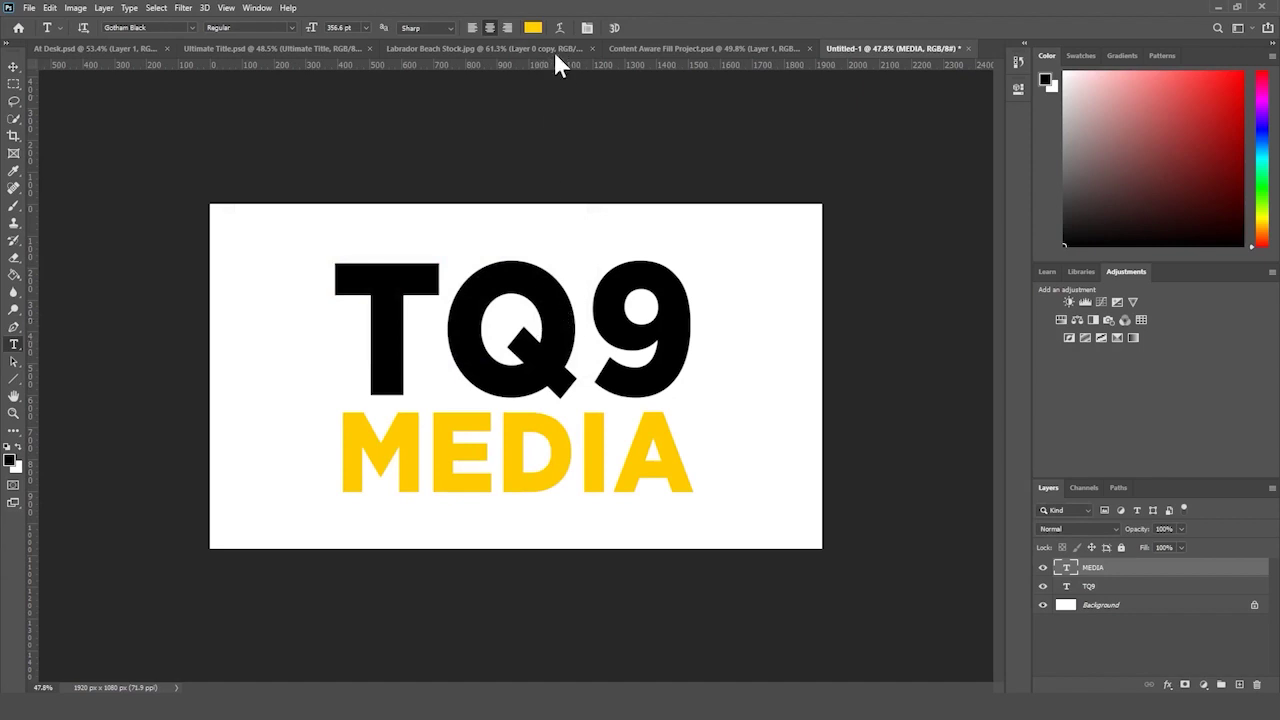
- Apply the same gold yellow #ffcc00 to the TQ9 text, then select the TQ9 layer
left_click(533, 27)
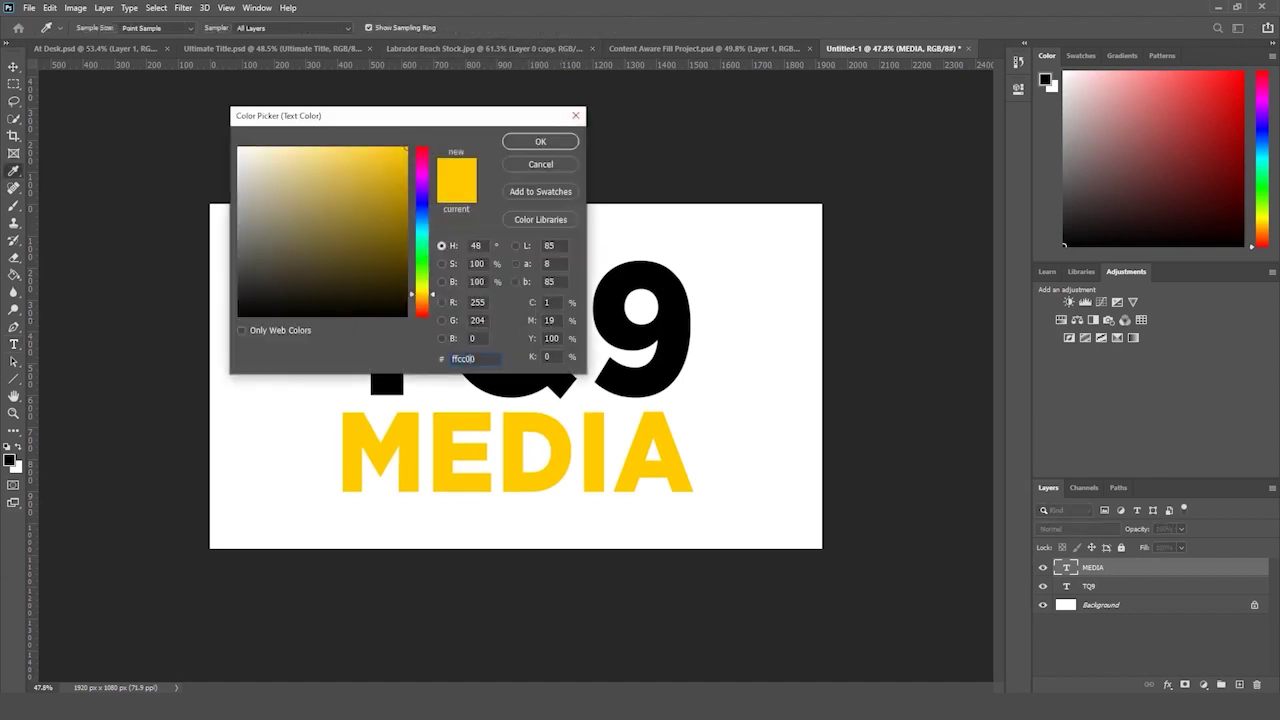
left_click(540, 141)
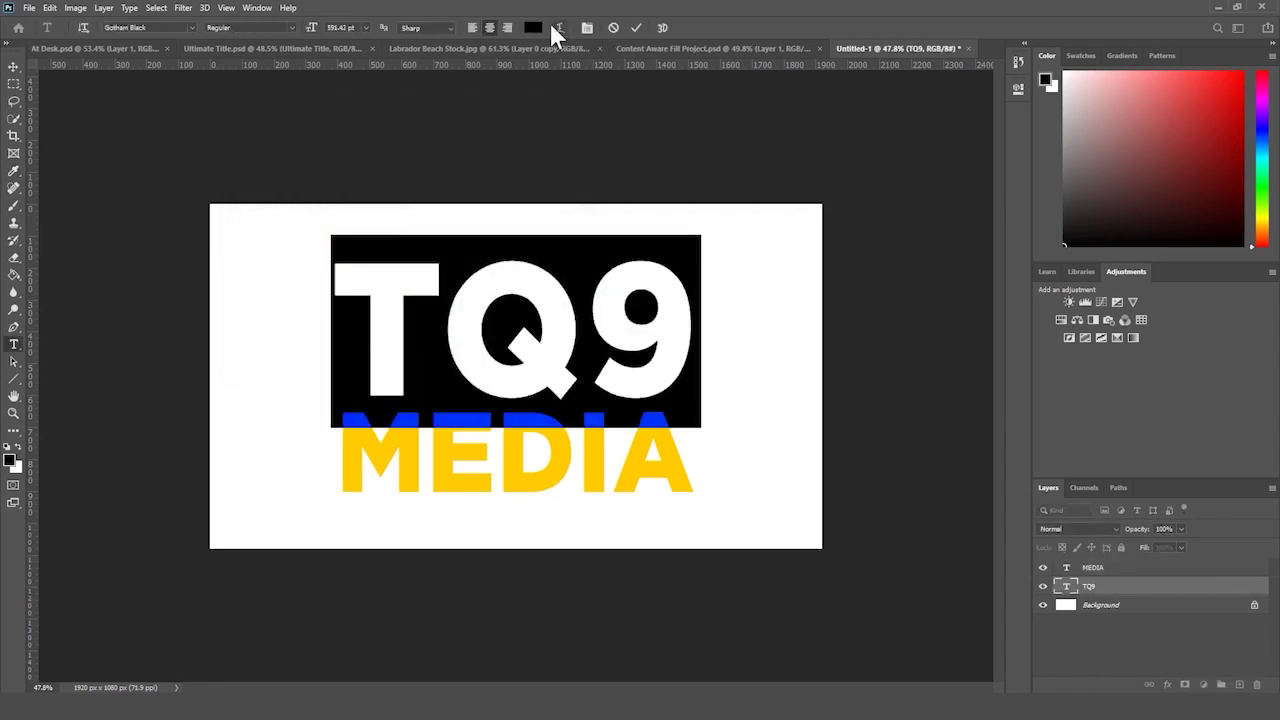
left_click(533, 27)
left_click(460, 455)
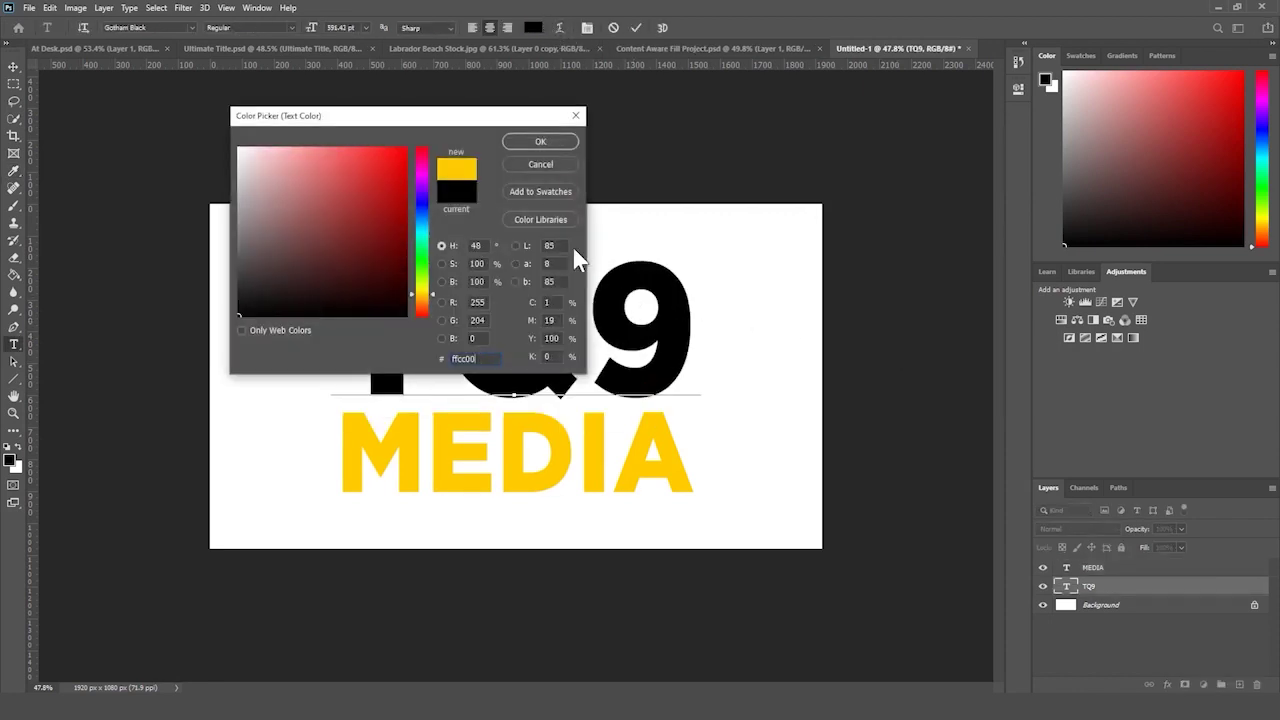
left_click(530, 137)
left_click(1144, 587)
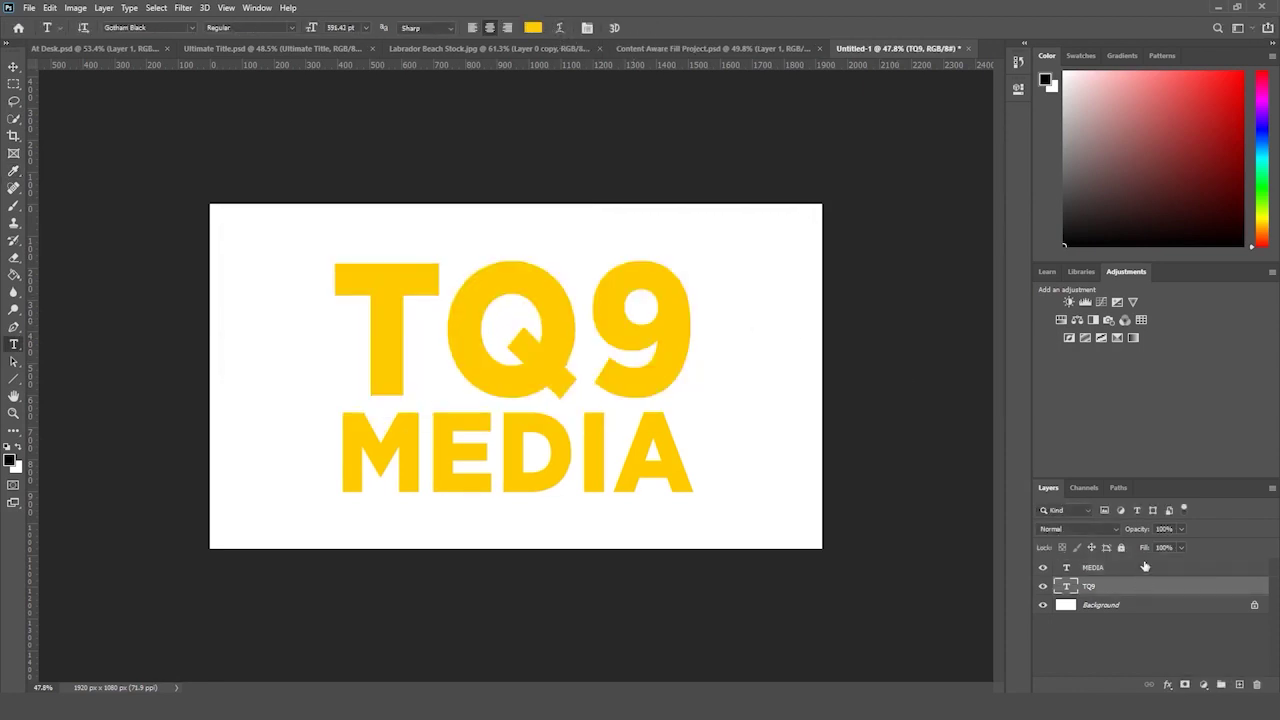
left_click(1146, 567)
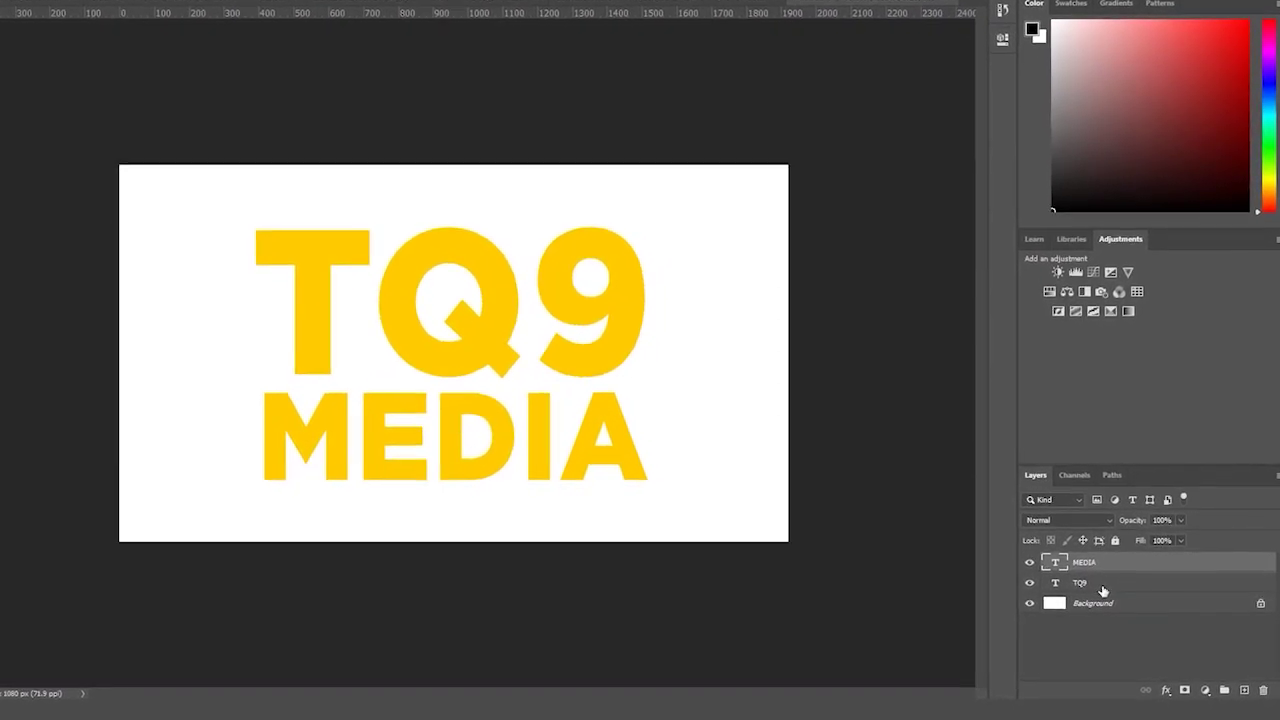
left_click(1104, 590)
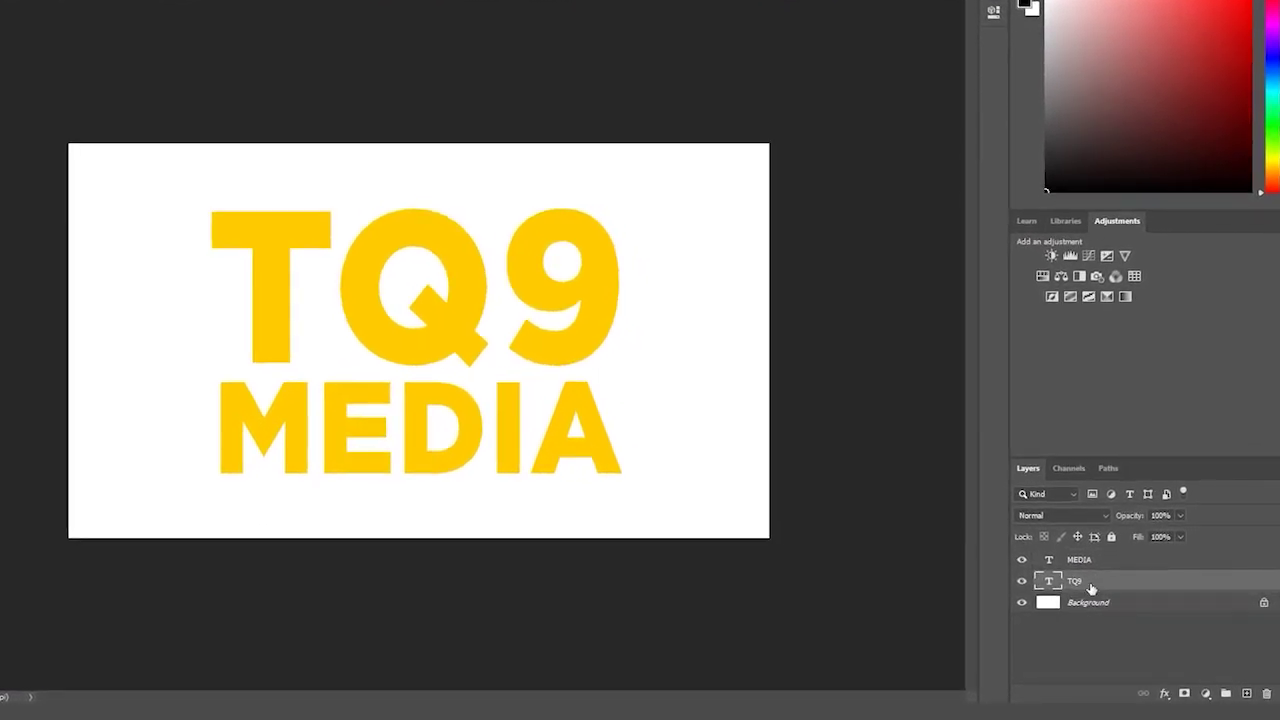
- Move the TQ9 layer above MEDIA and add a Drop Shadow effect to it
left_click_drag(1071, 581, 1073, 552)
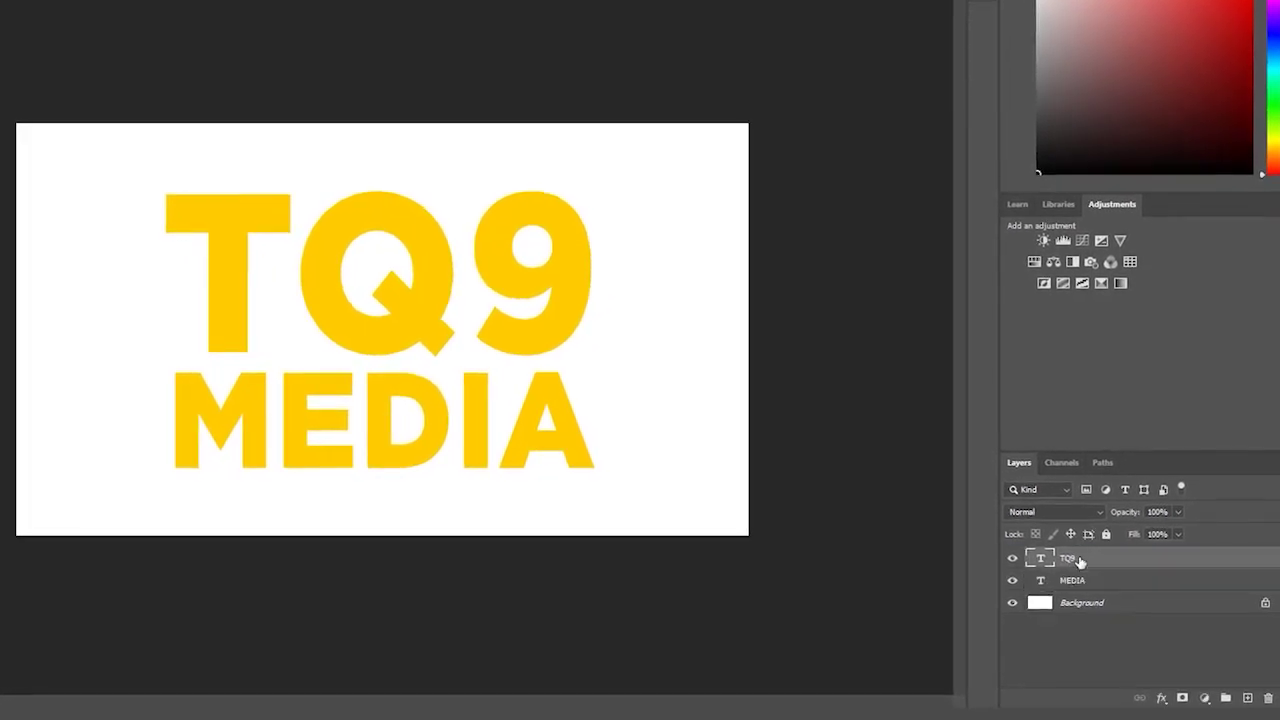
left_click(1162, 696)
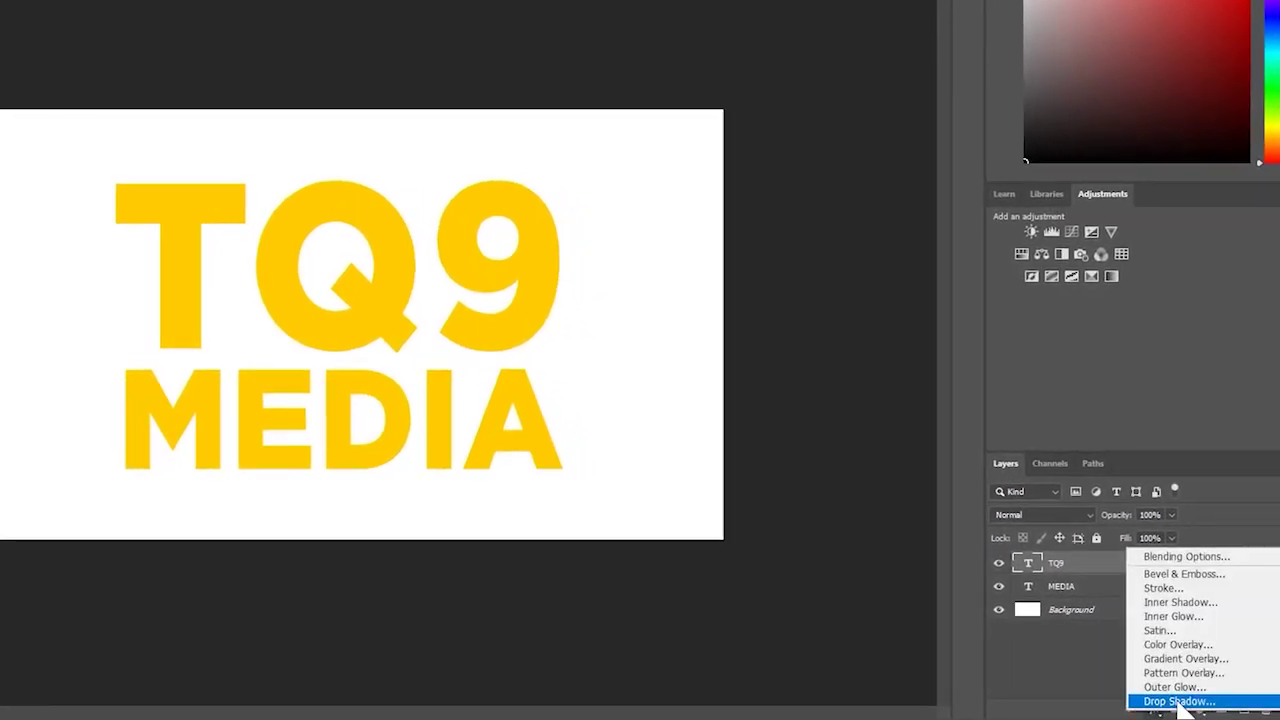
left_click(1180, 696)
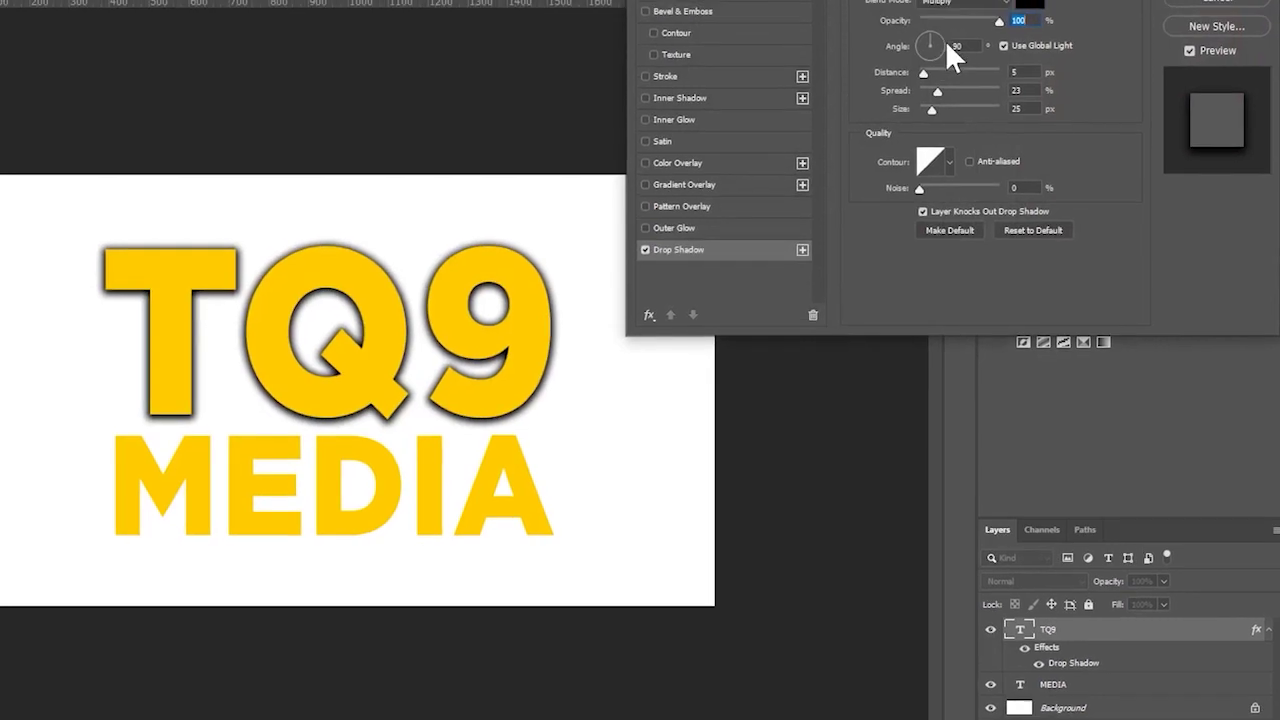
- Set the drop shadow to 120° angle, 22 px distance, 11% spread, size 9, 85% opacity
left_click_drag(942, 31, 920, 13)
left_click_drag(936, 92, 932, 91)
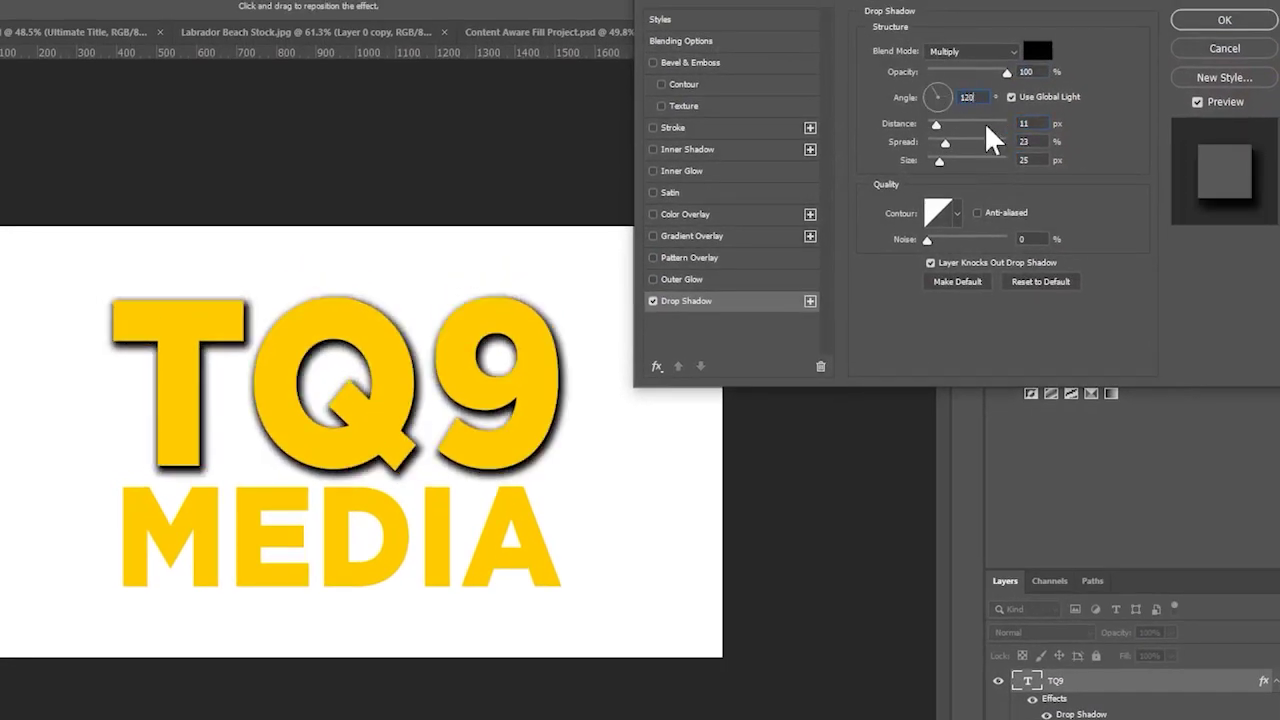
left_click_drag(936, 160, 942, 168)
left_click_drag(940, 124, 943, 230)
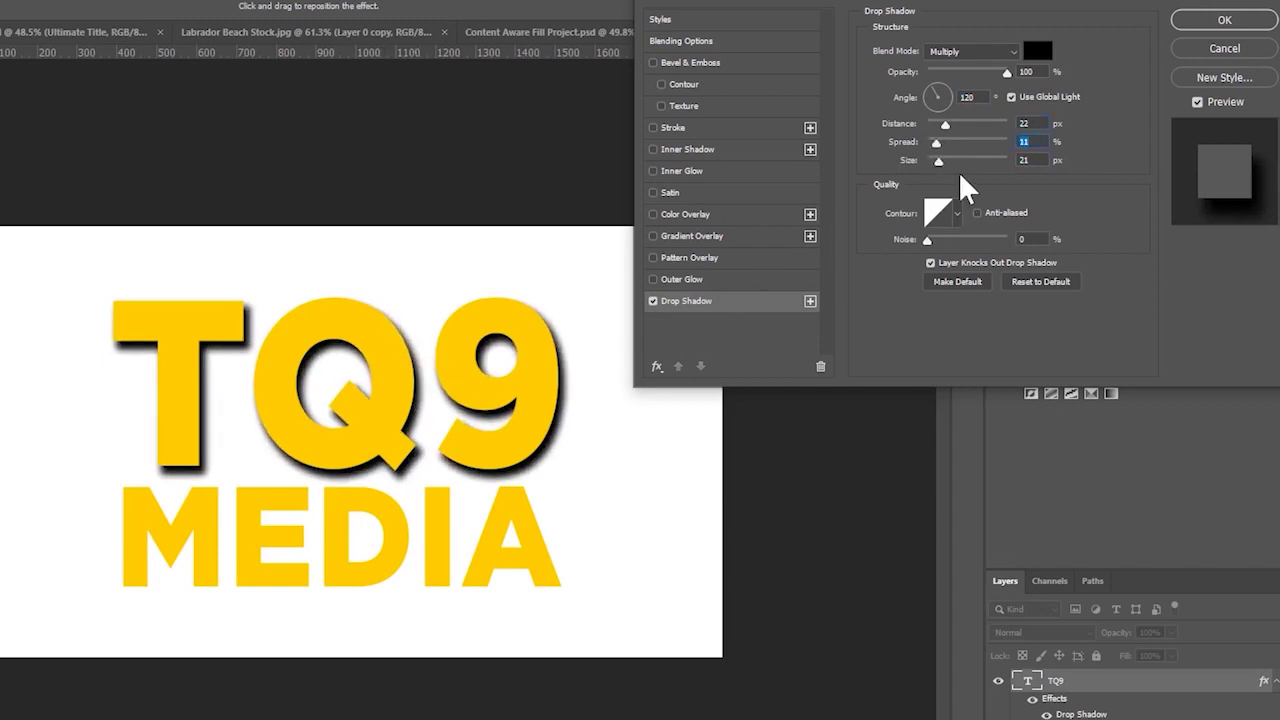
left_click_drag(938, 161, 934, 161)
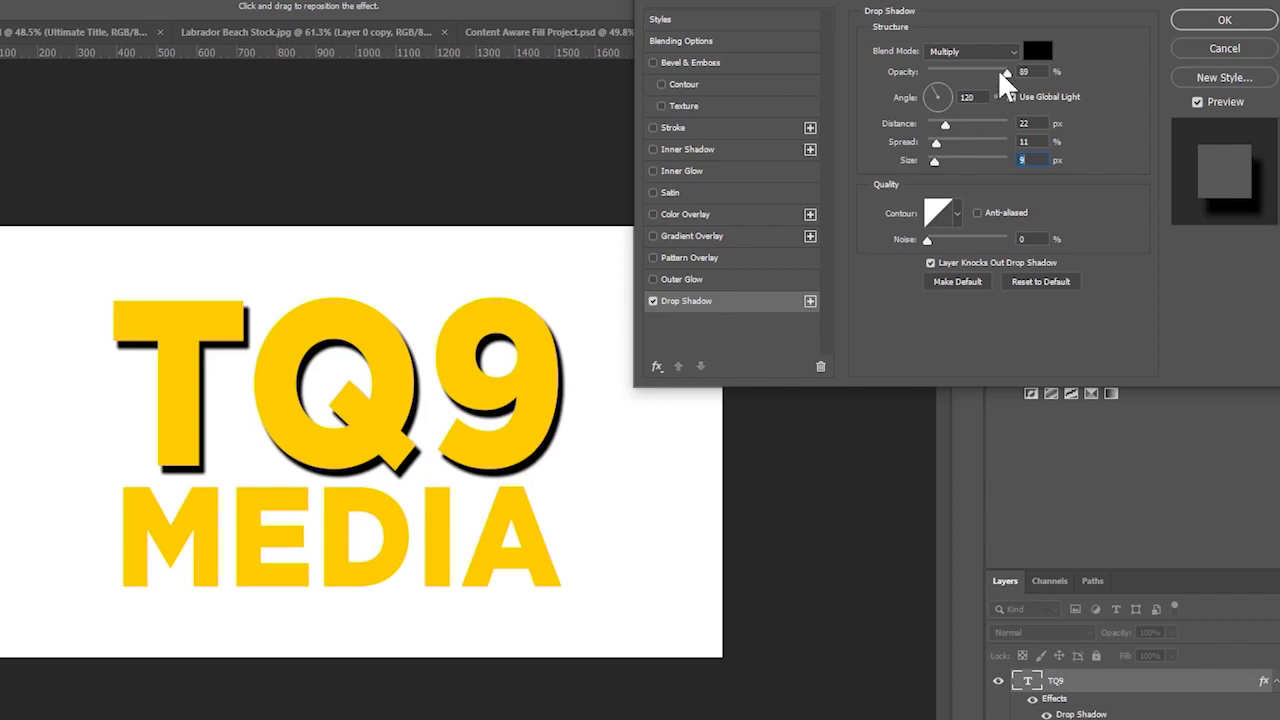
left_click_drag(1004, 72, 995, 73)
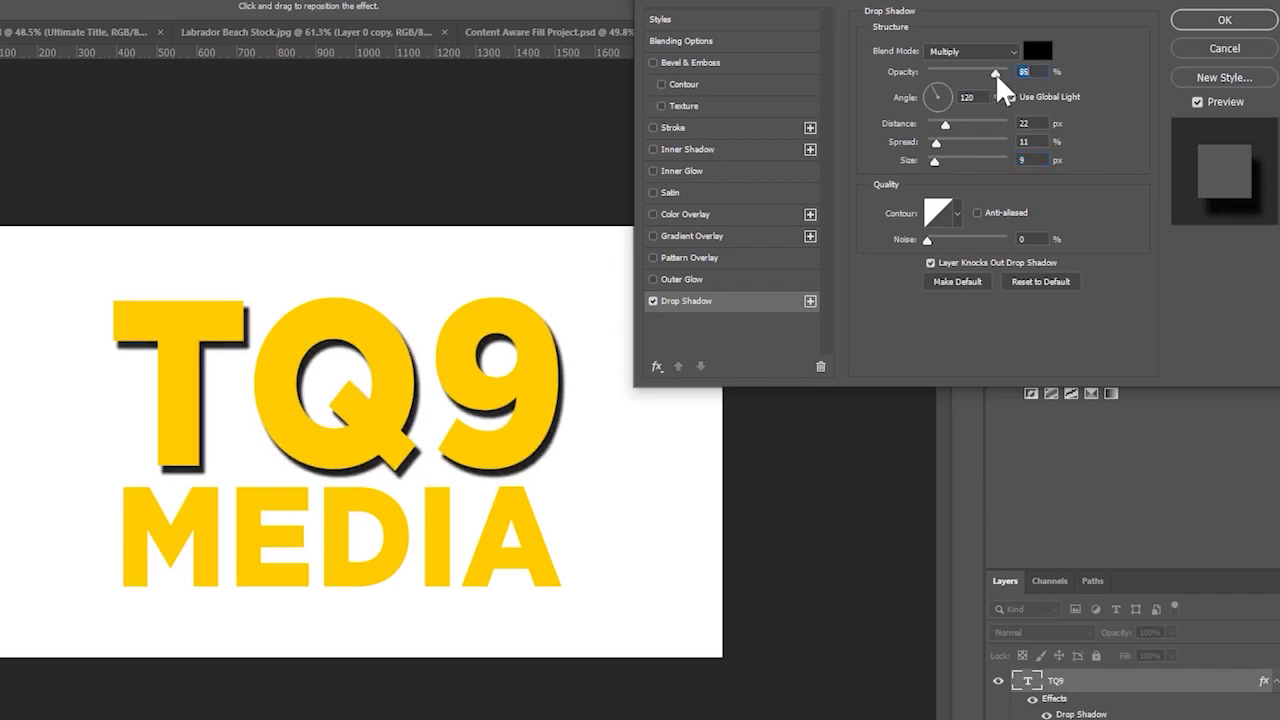
- Add a Soft Light Pattern Overlay at 50% opacity to TQ9
left_click(654, 257)
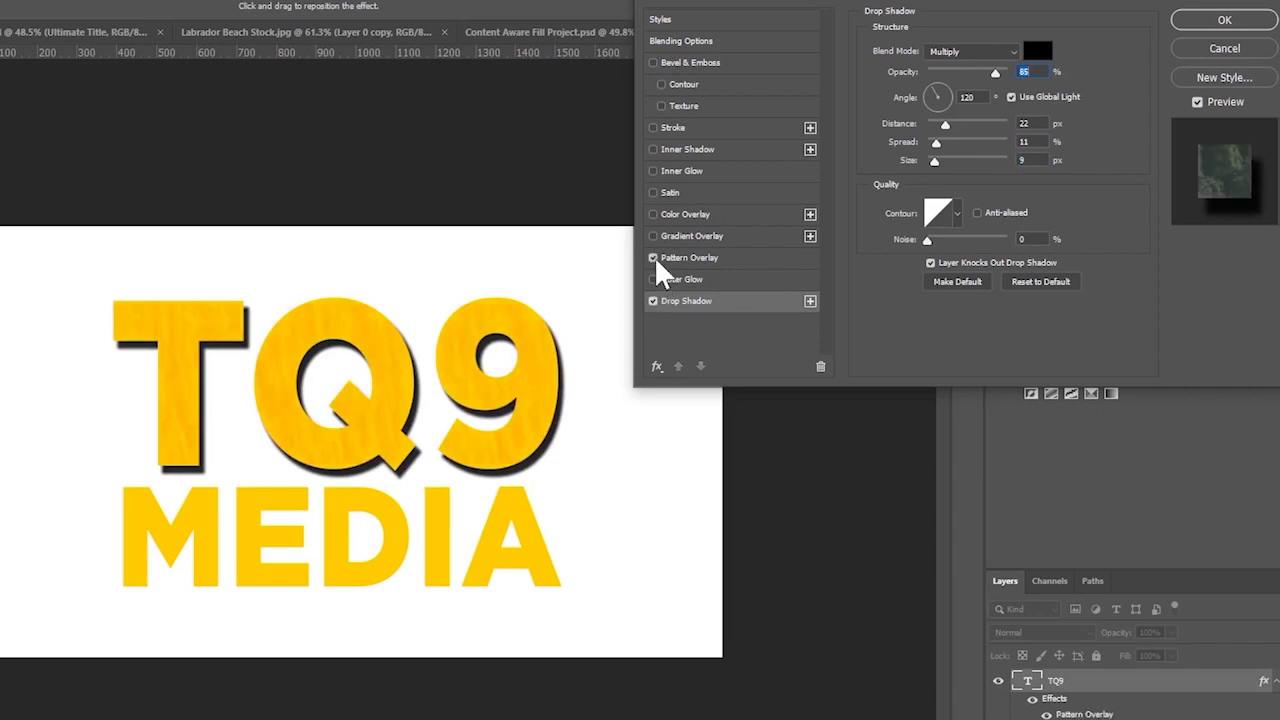
left_click(693, 256)
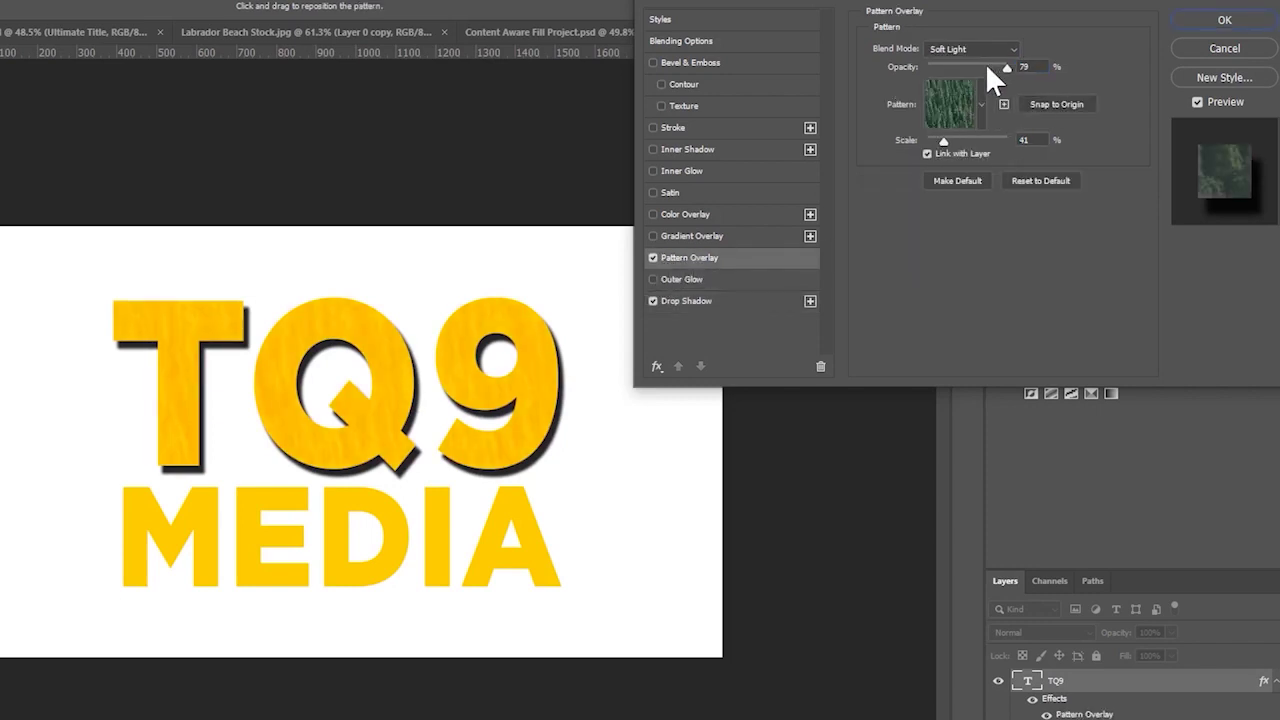
left_click_drag(972, 64, 958, 65)
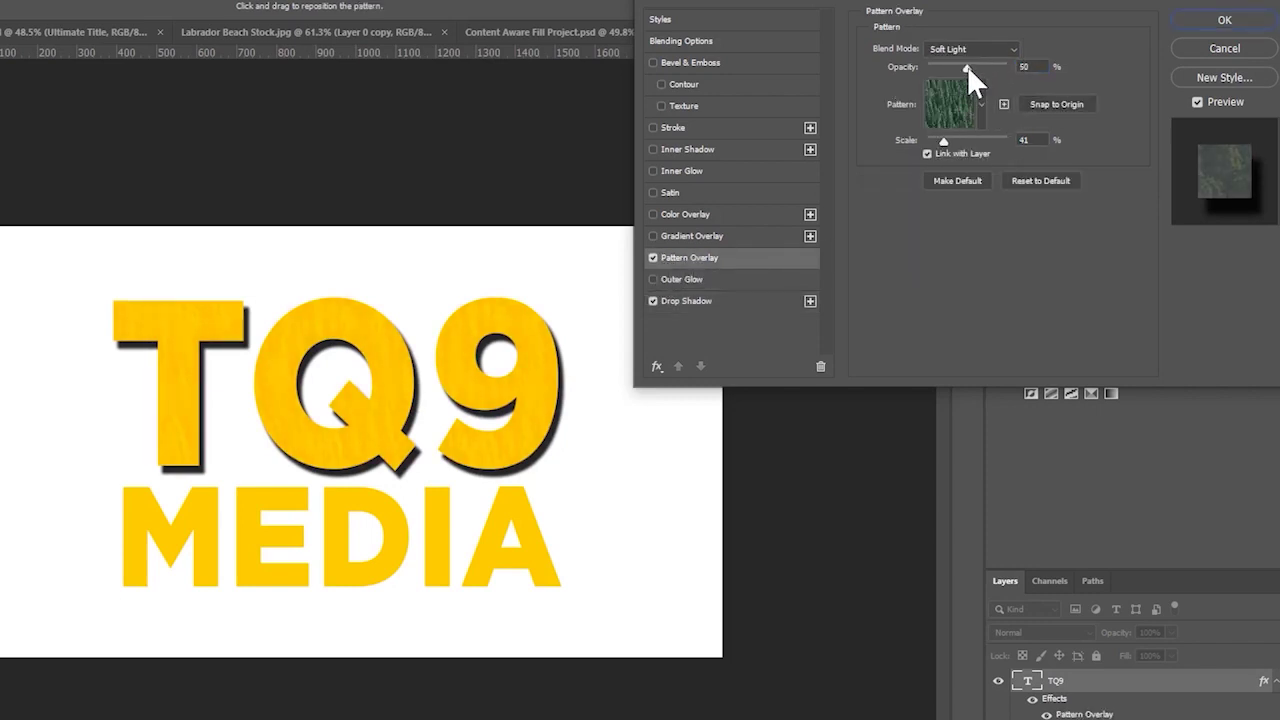
left_click(967, 65)
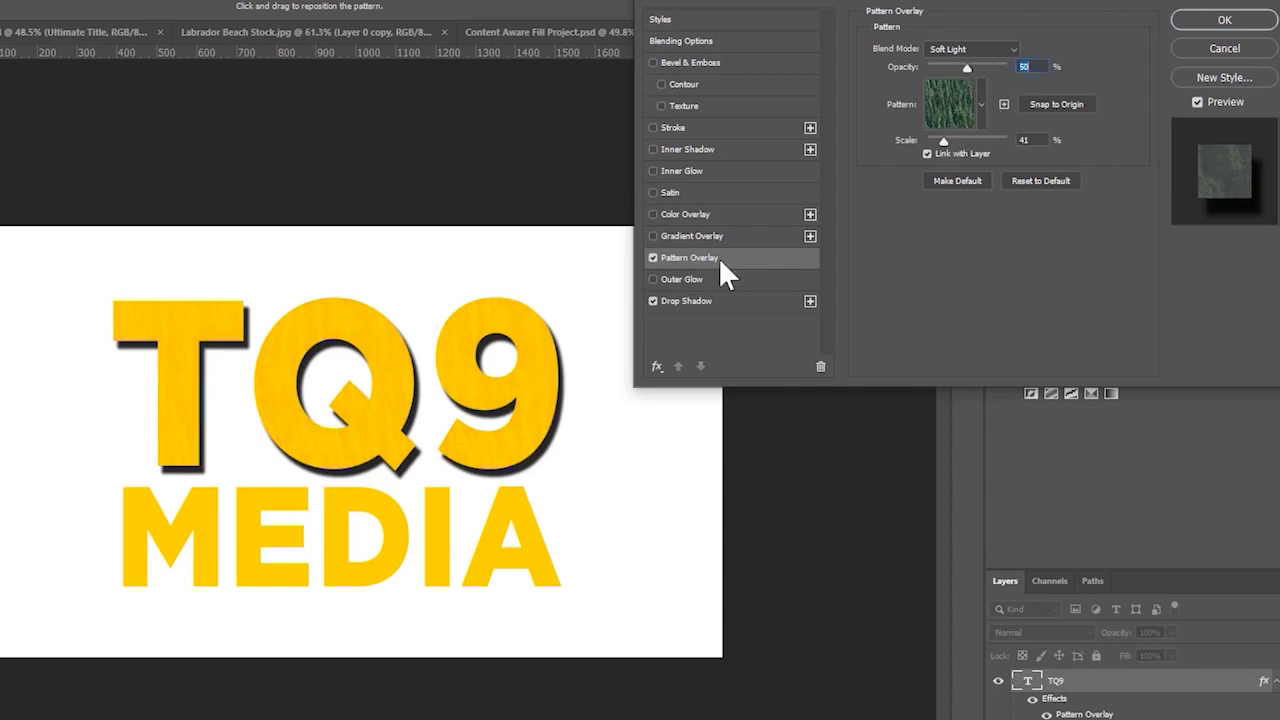
- Add a Soft Light black-to-white Gradient Overlay at 95° and edit its gradient
left_click(653, 237)
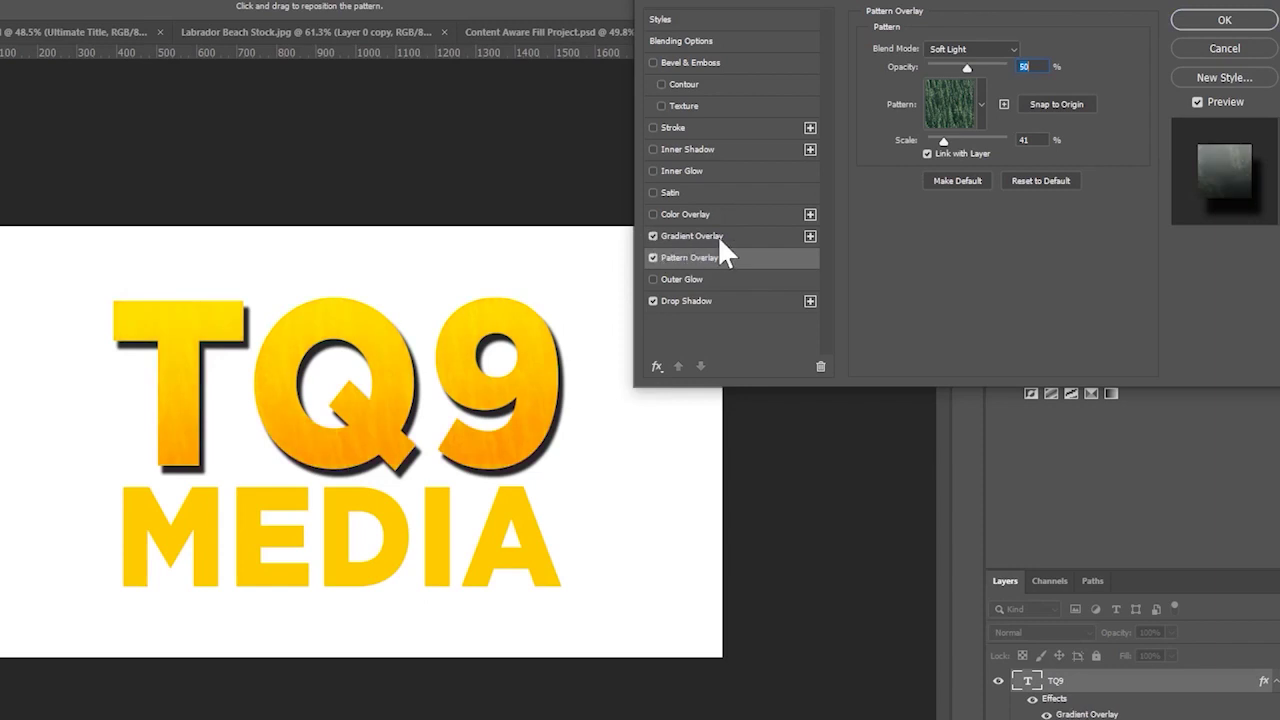
left_click(718, 236)
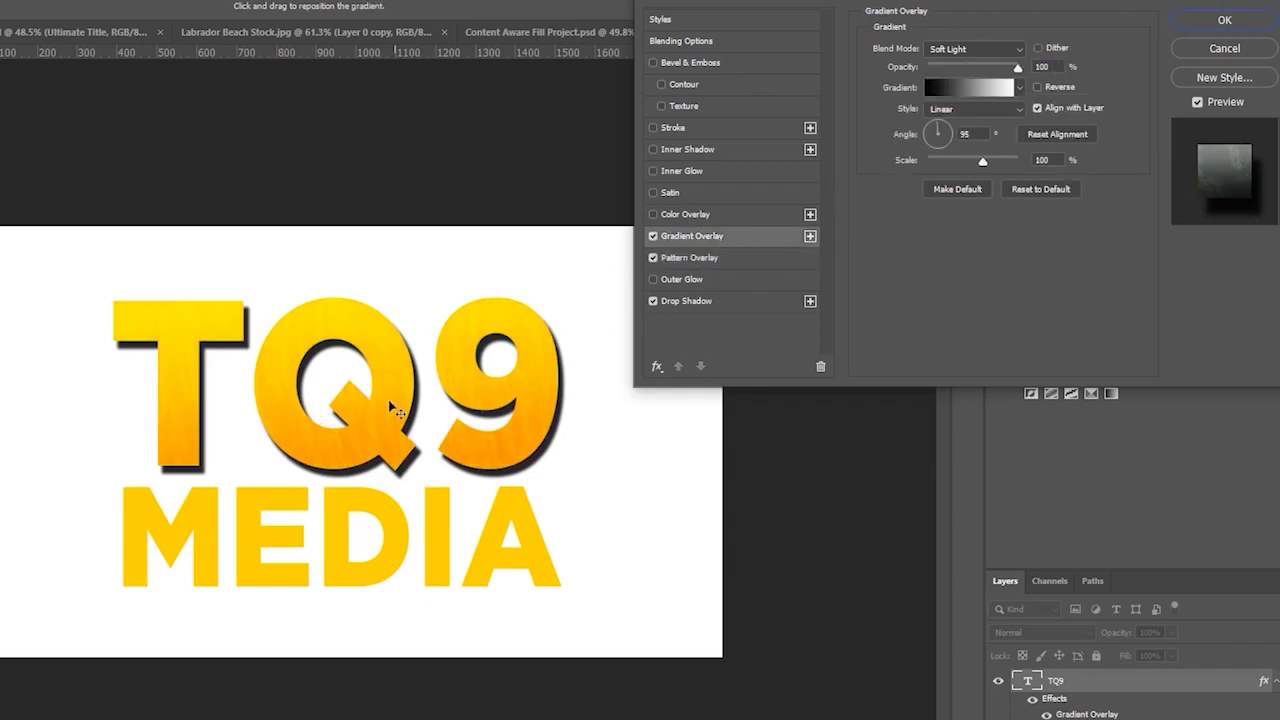
left_click(653, 236)
left_click(653, 236)
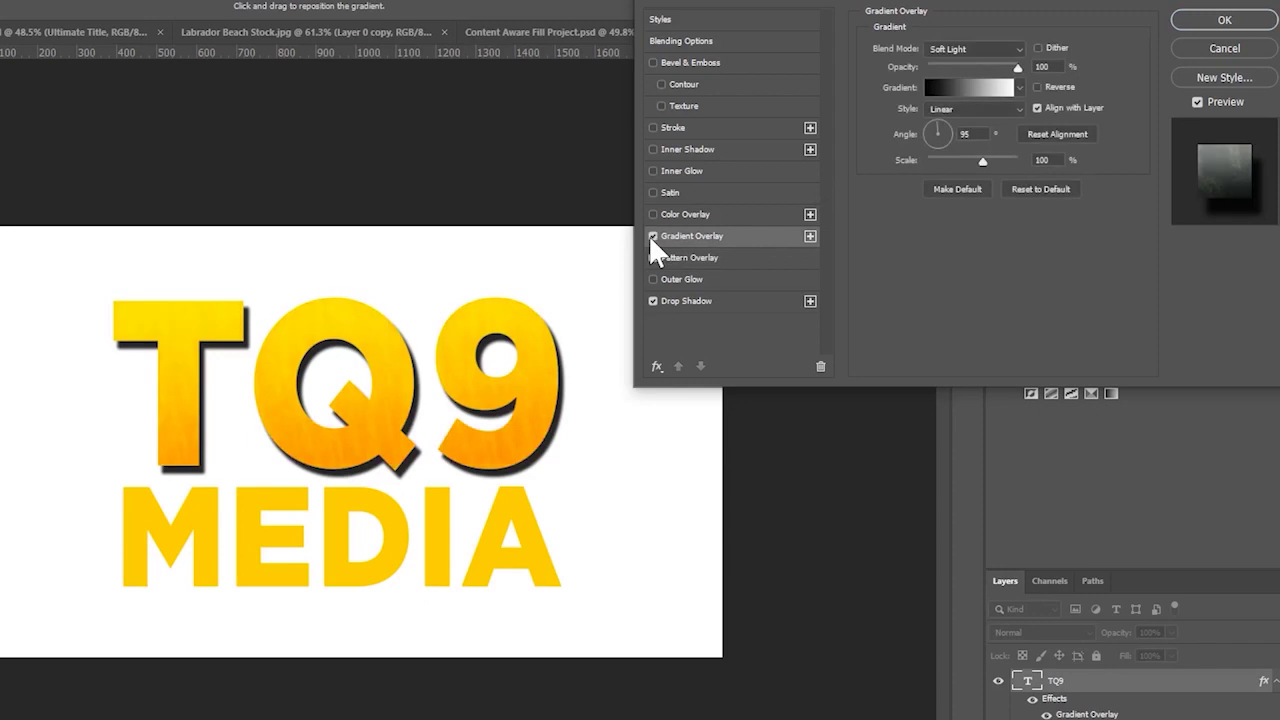
left_click(976, 89)
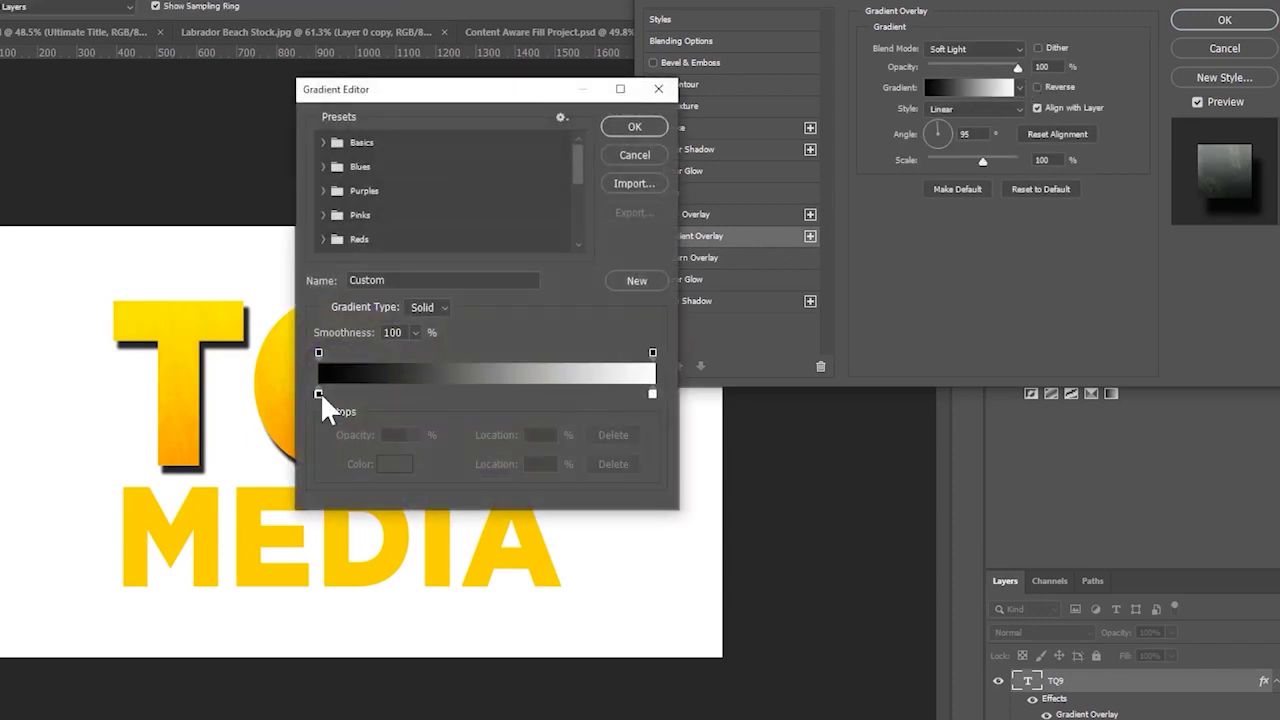
- Try an orange left gradient stop, then cancel to keep the black-to-white gradient
left_click(650, 158)
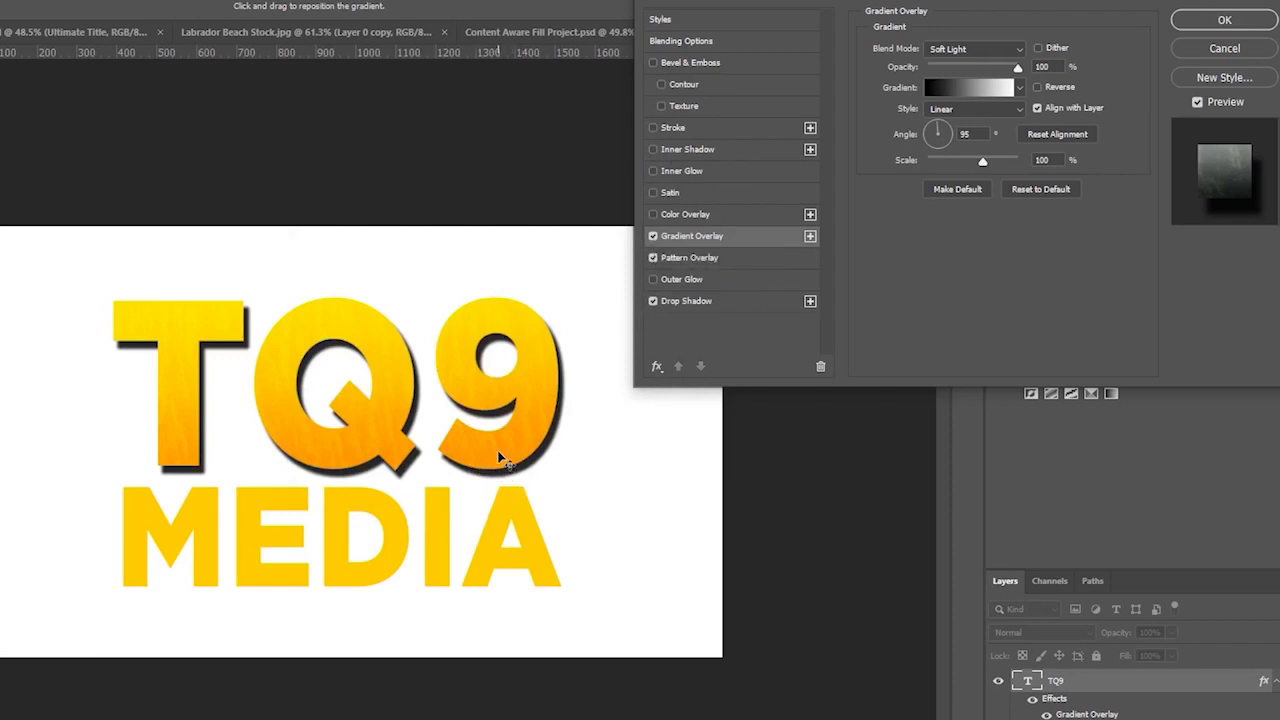
left_click(932, 88)
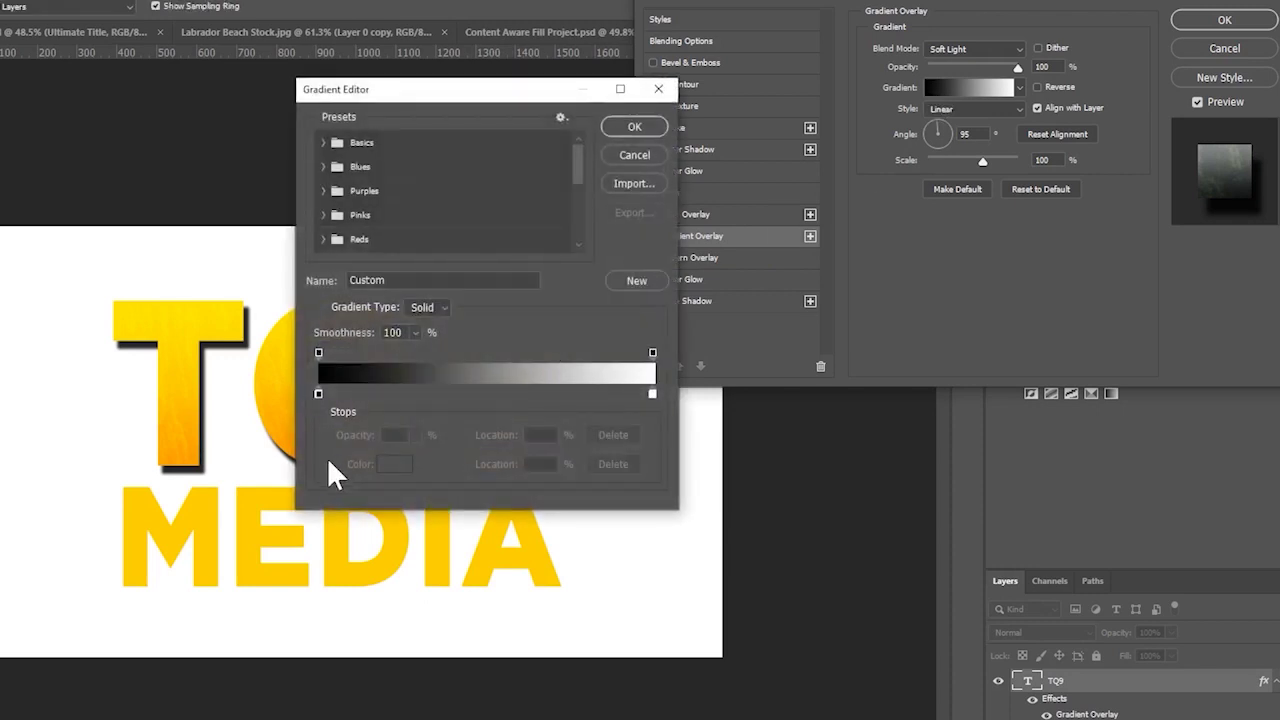
left_click(318, 394)
double_click(318, 394)
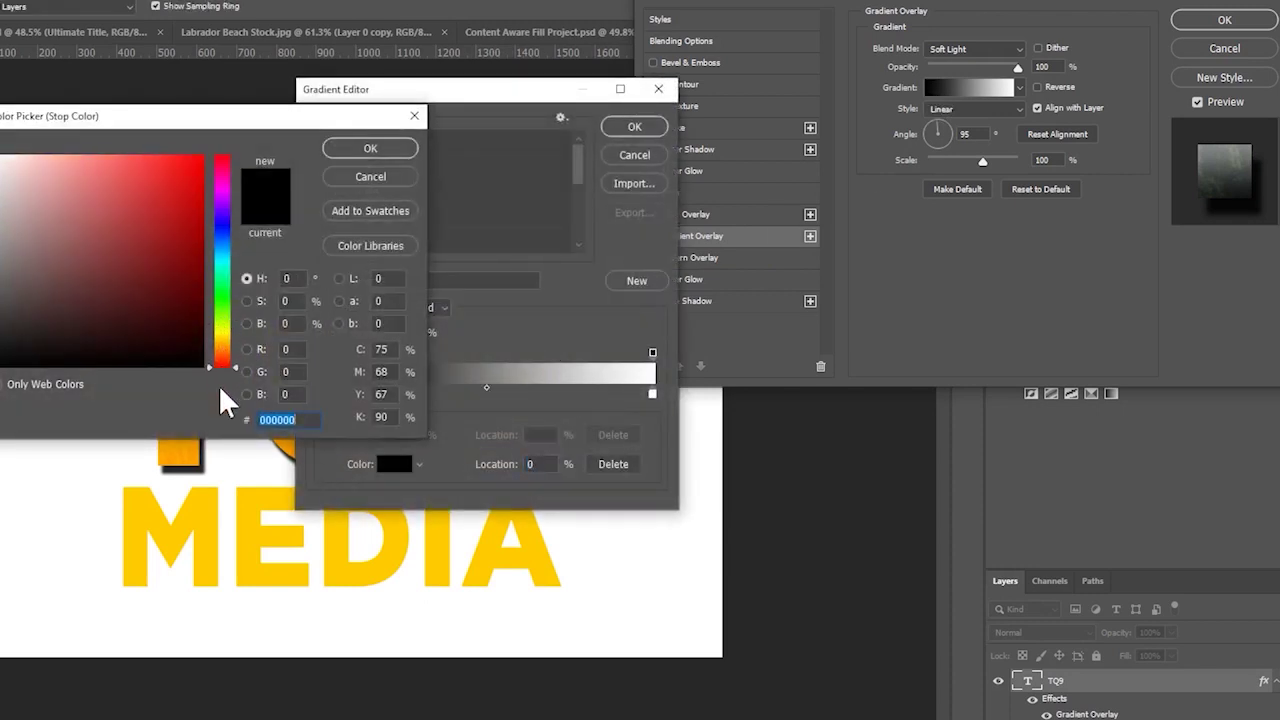
left_click_drag(175, 300, 318, 152)
left_click_drag(250, 366, 243, 352)
key("Return")
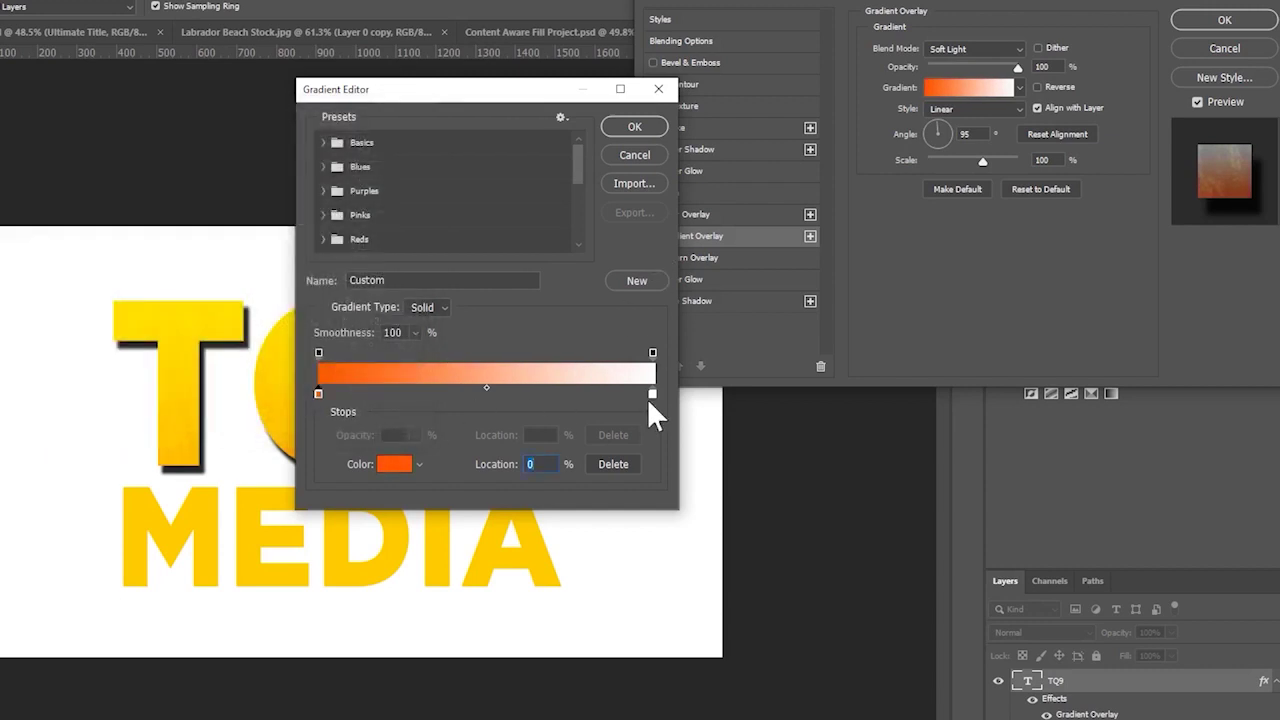
left_click(647, 156)
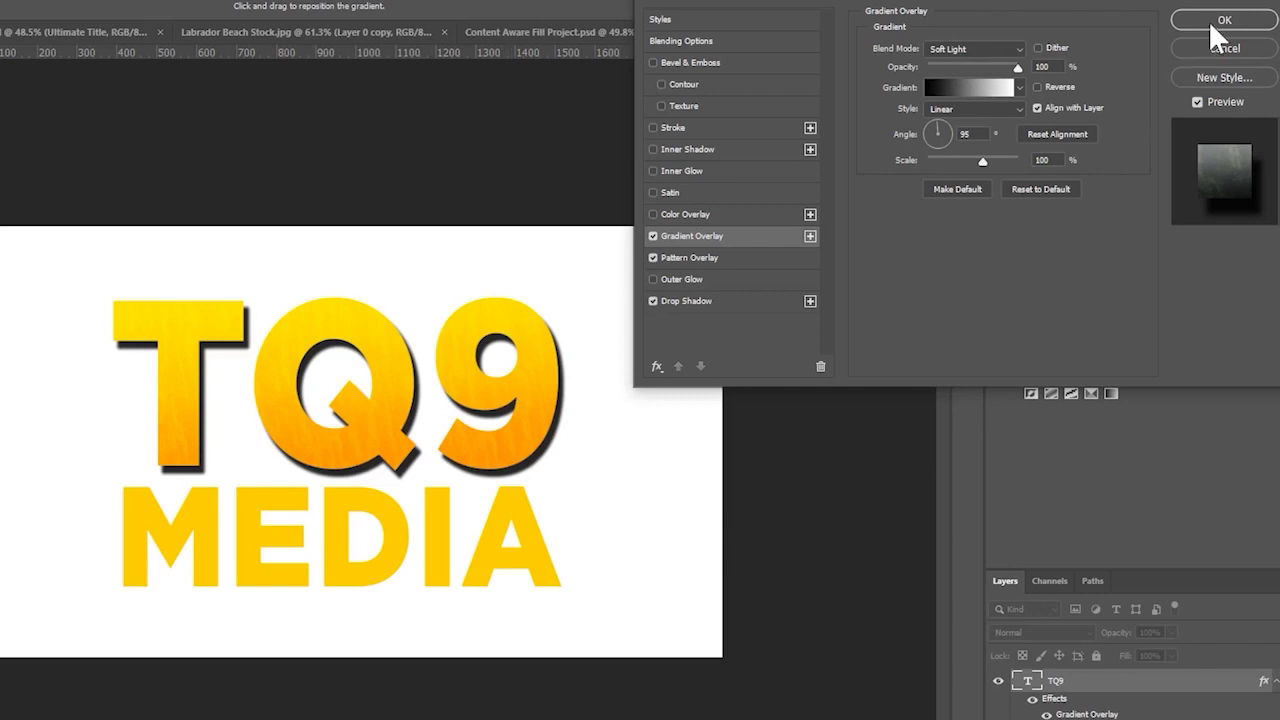
- Re-enable the gradient overlay and add a Multiply Inner Shadow at 33% opacity, size 35 px
left_click(653, 236)
left_click(653, 149)
left_click(688, 151)
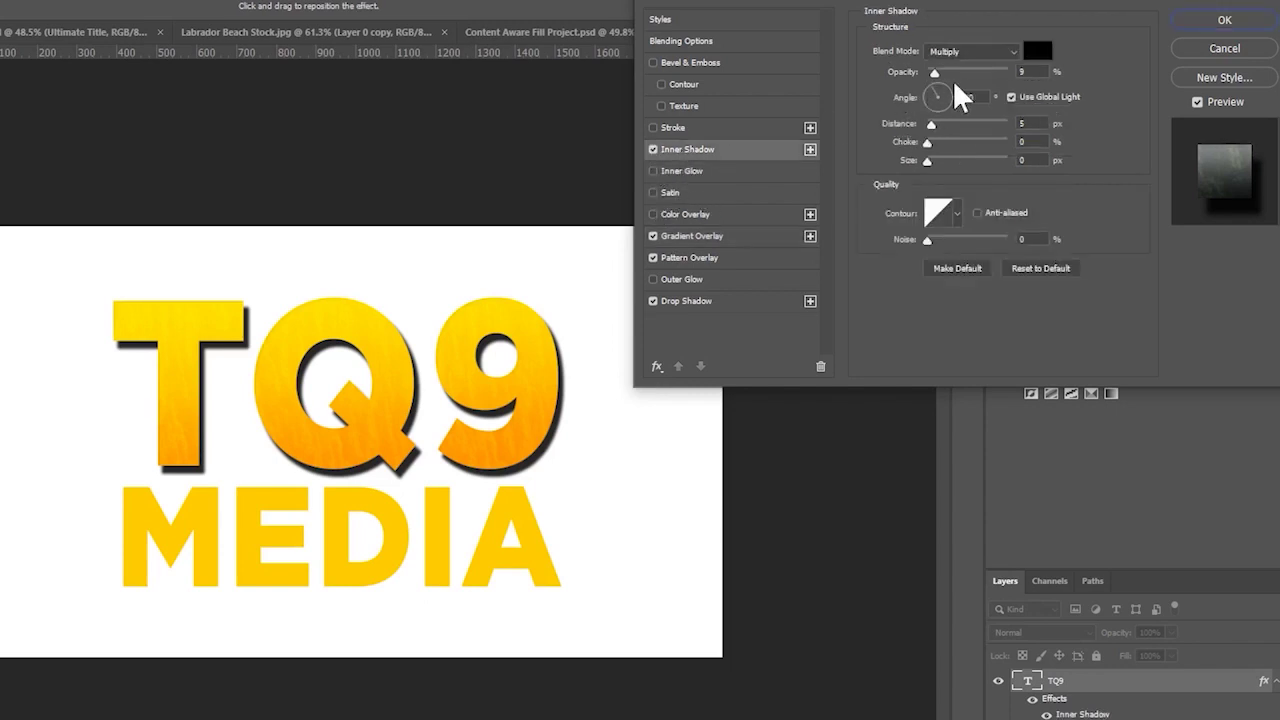
left_click_drag(935, 73, 958, 70)
left_click_drag(940, 157, 944, 176)
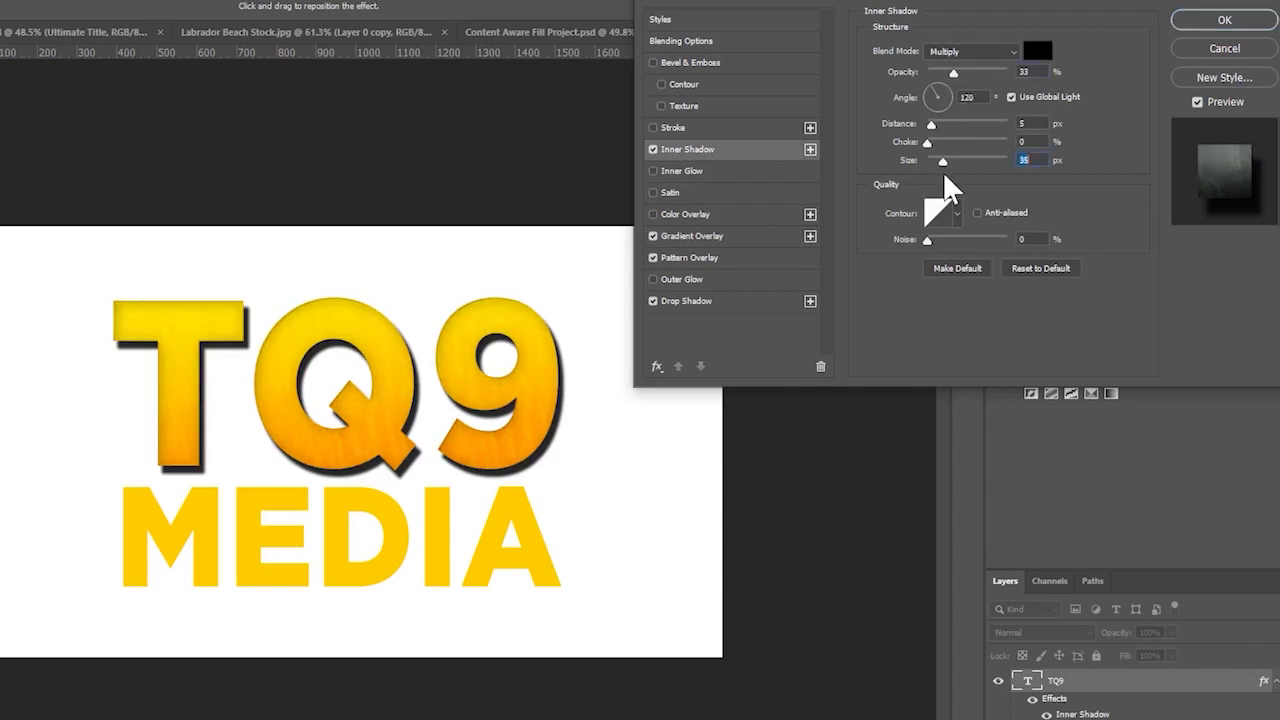
left_click(654, 149)
left_click(655, 148)
- Add a 7 px black outside Stroke to TQ9
left_click(653, 125)
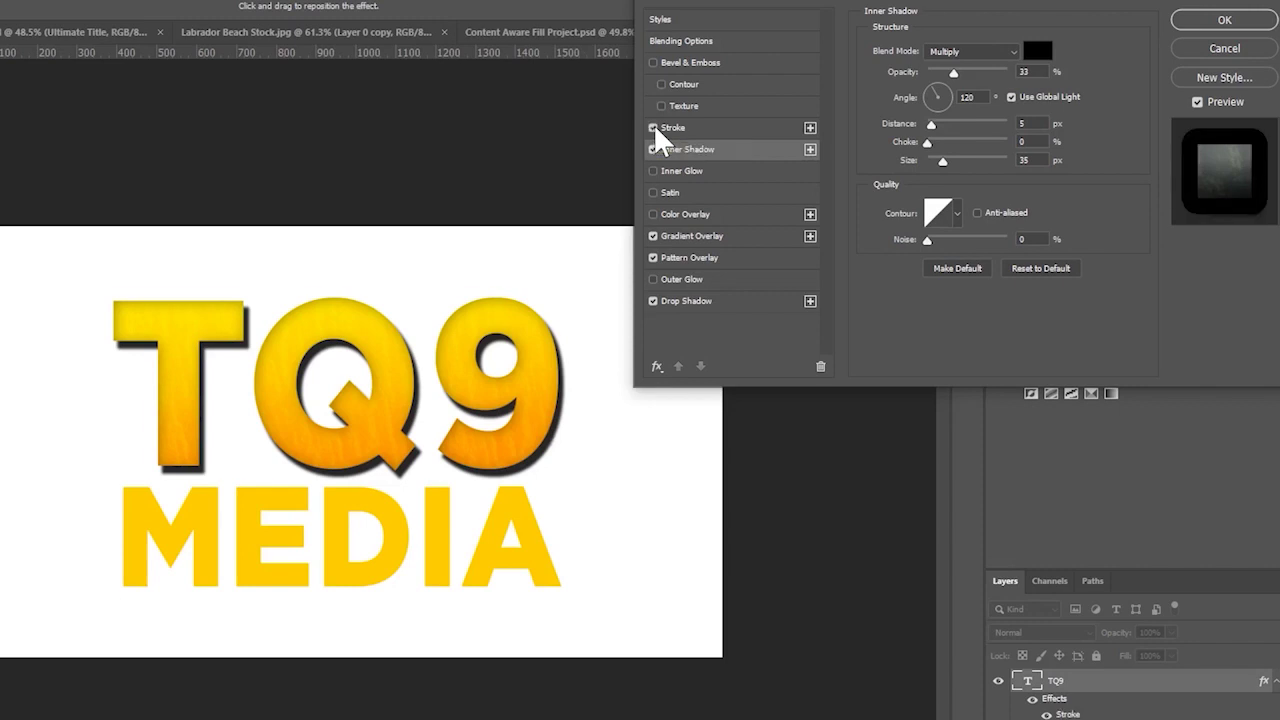
left_click(707, 132)
left_click_drag(939, 46, 933, 48)
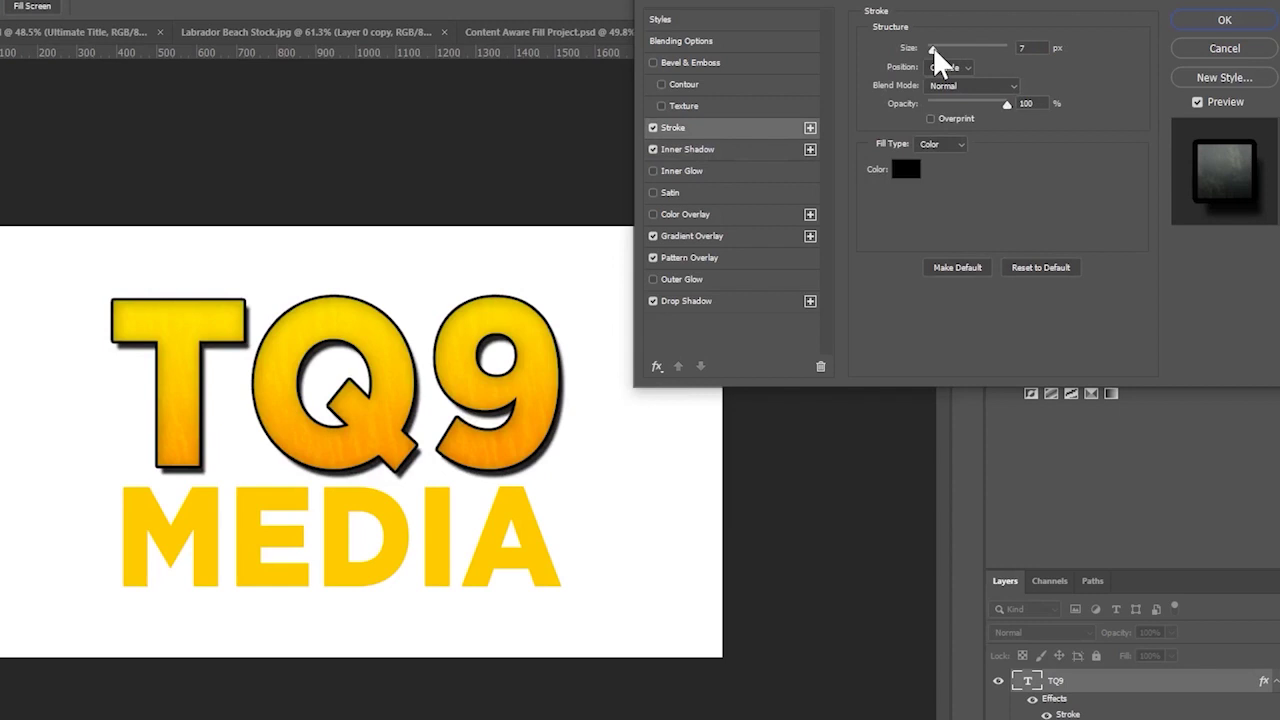
- Add a Bevel & Emboss effect to TQ9 with the Pillow Emboss style
left_click(653, 62)
left_click(707, 60)
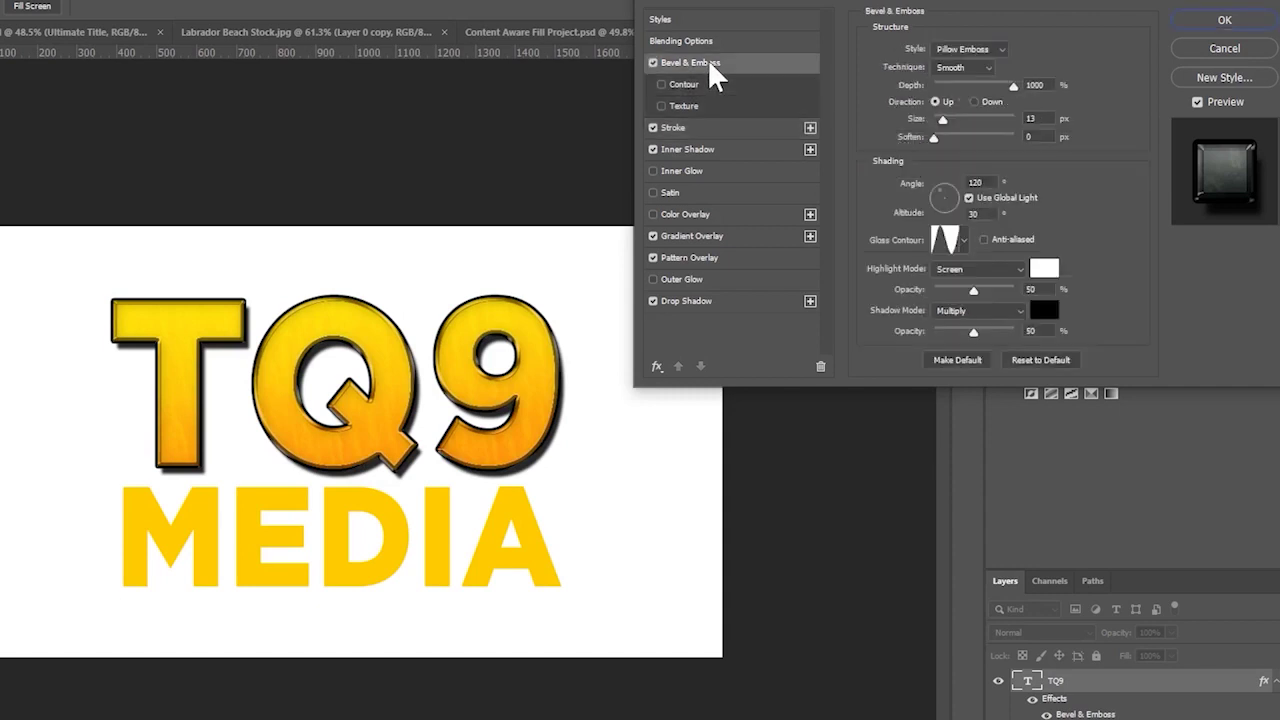
left_click(978, 48)
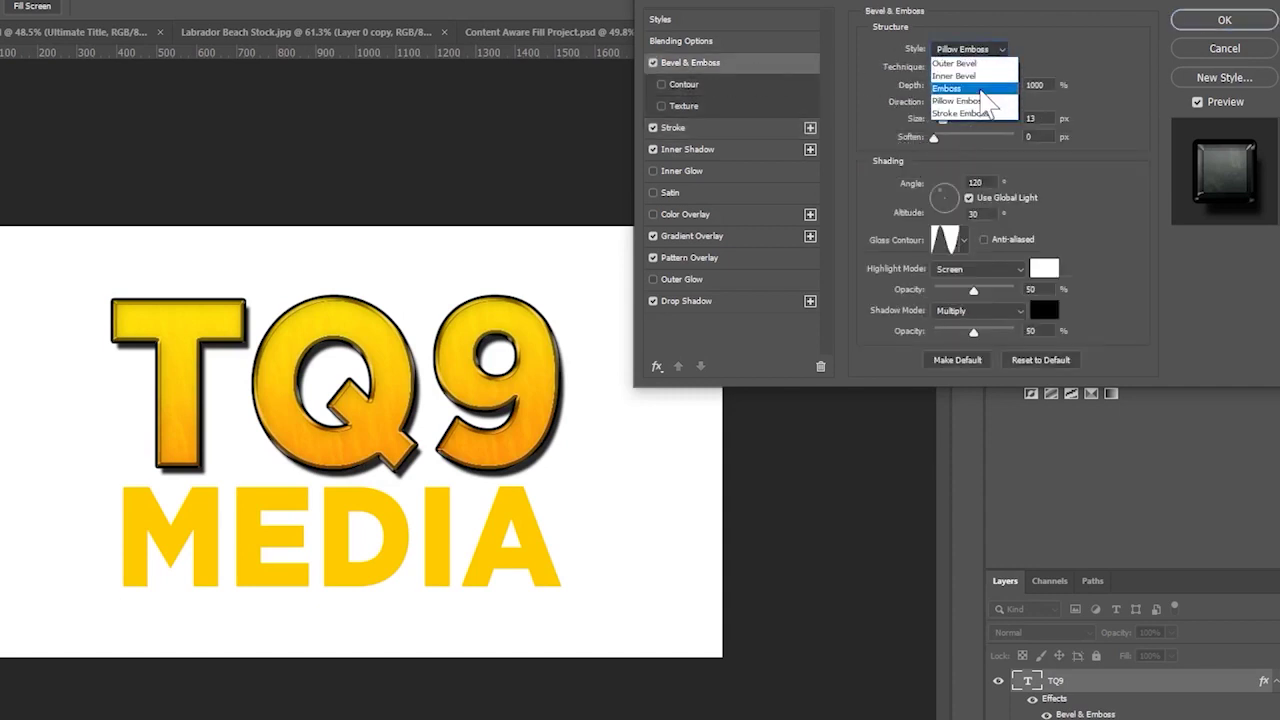
left_click(978, 102)
- Try several Gloss Contour presets and settle on the fifth one in the second row
left_click(963, 240)
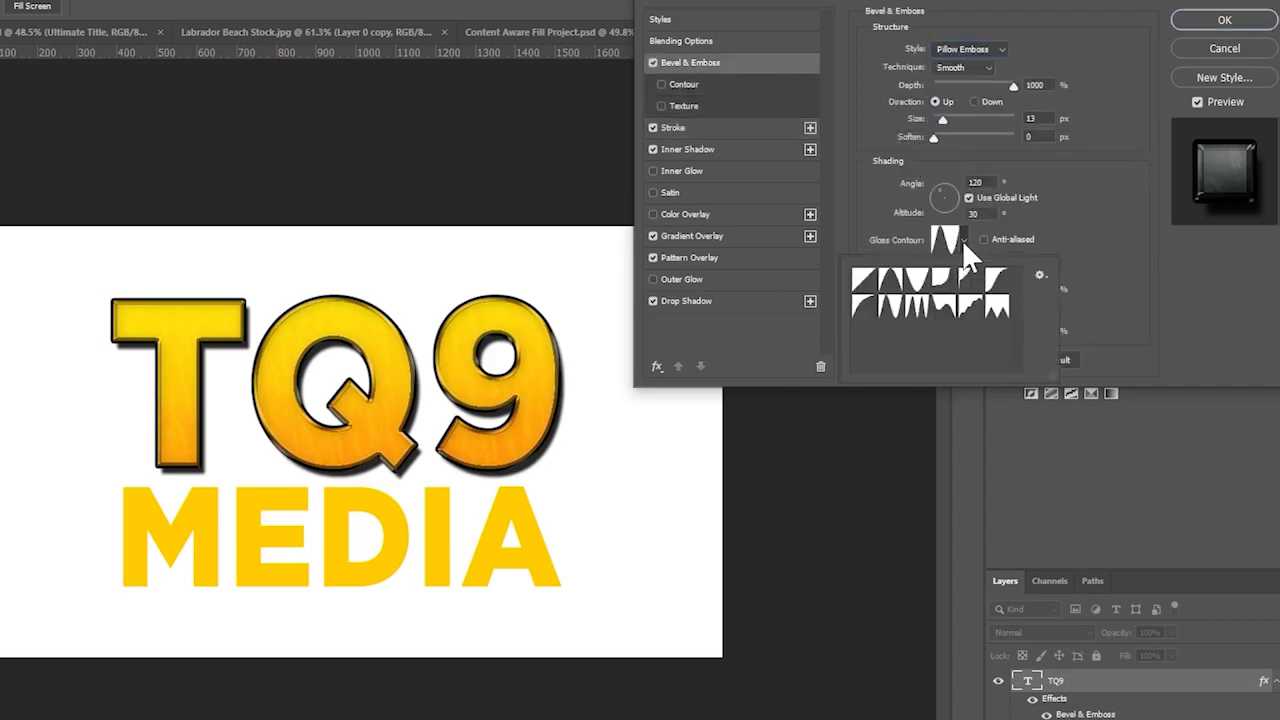
left_click(863, 281)
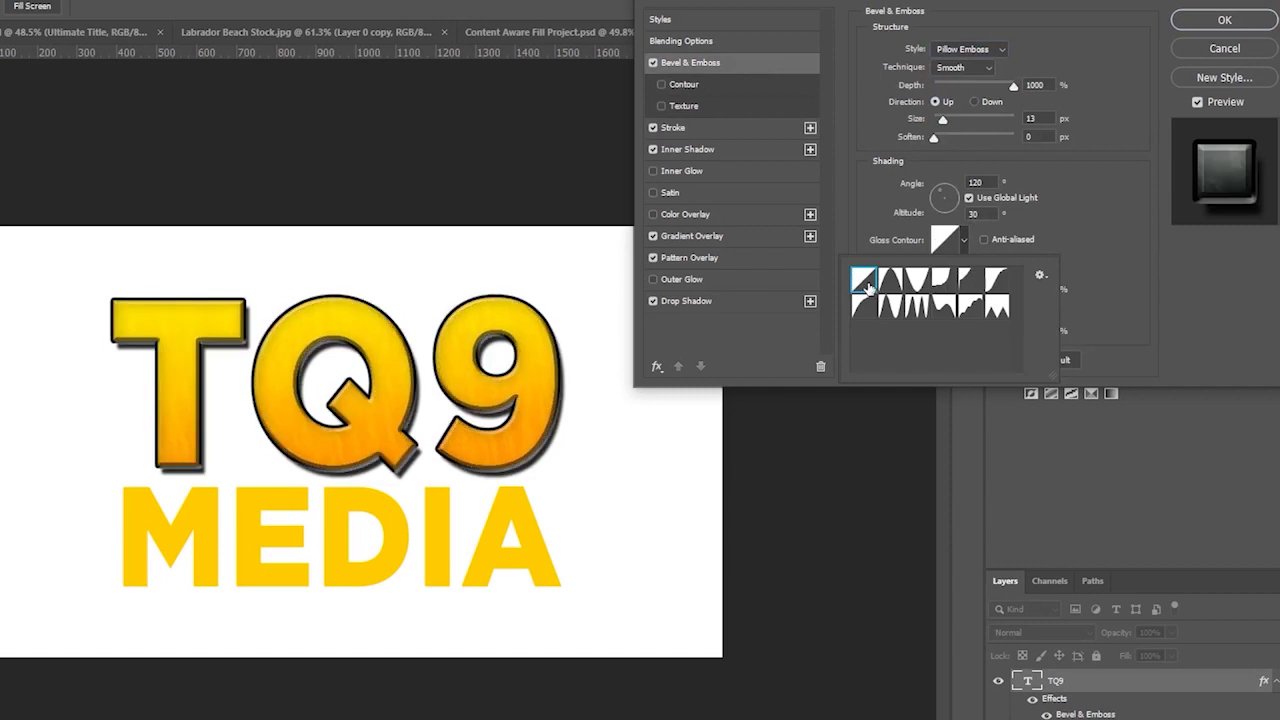
left_click(1015, 241)
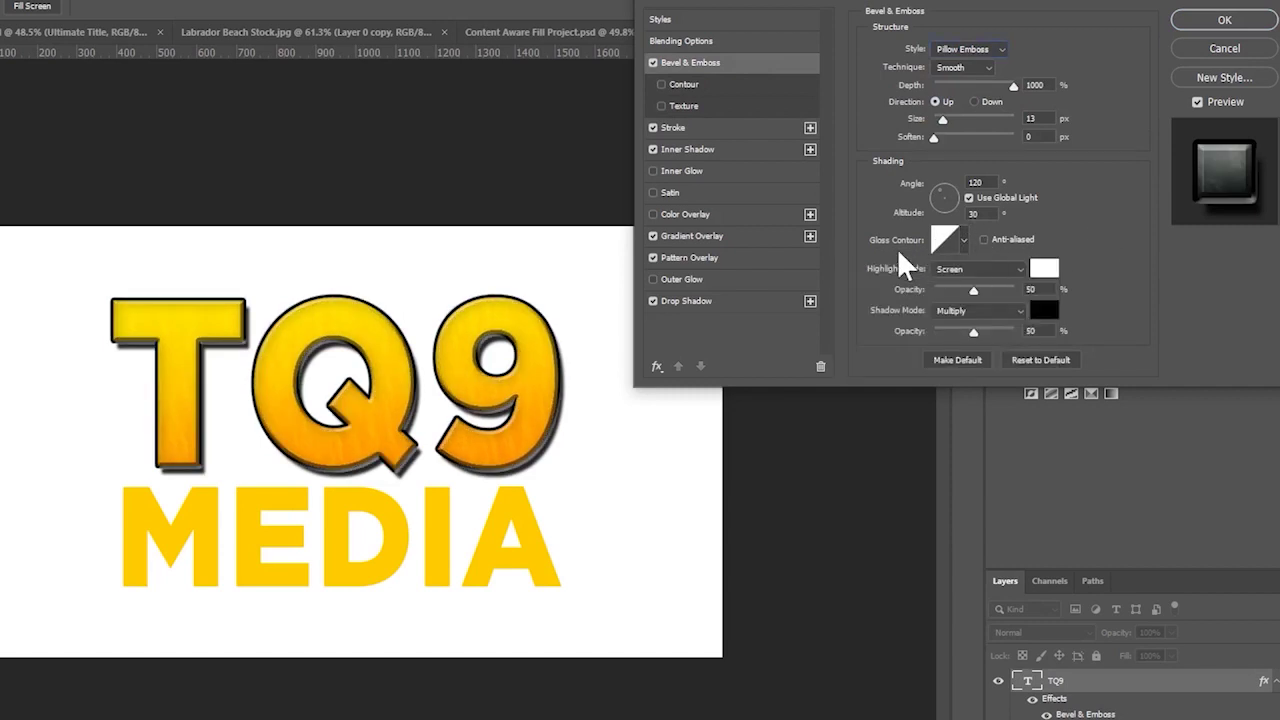
left_click(965, 241)
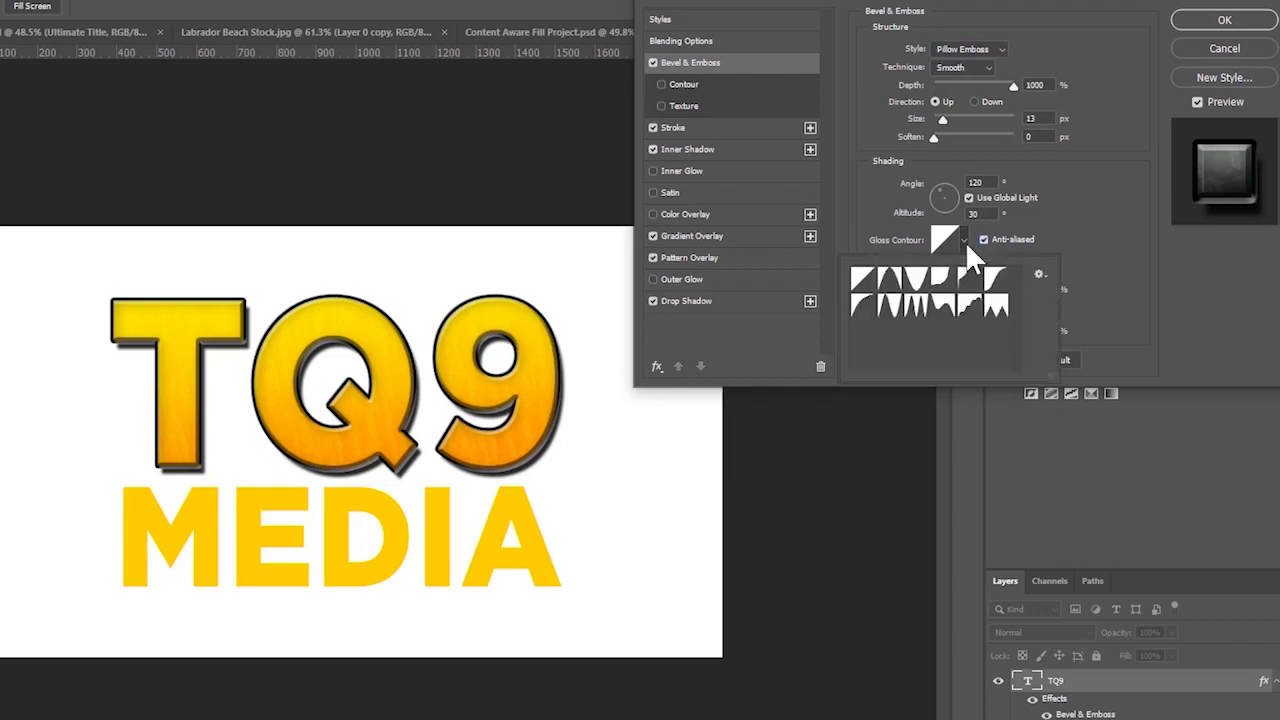
left_click(887, 288)
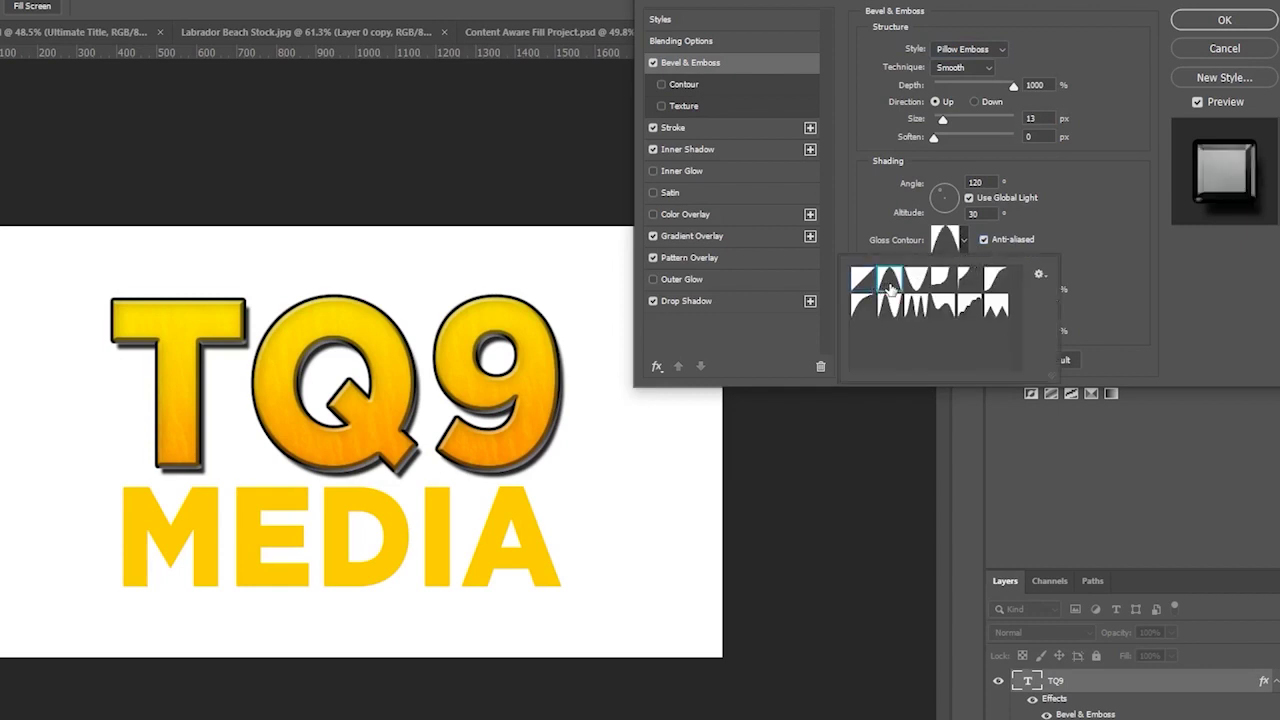
left_click(915, 288)
left_click(945, 289)
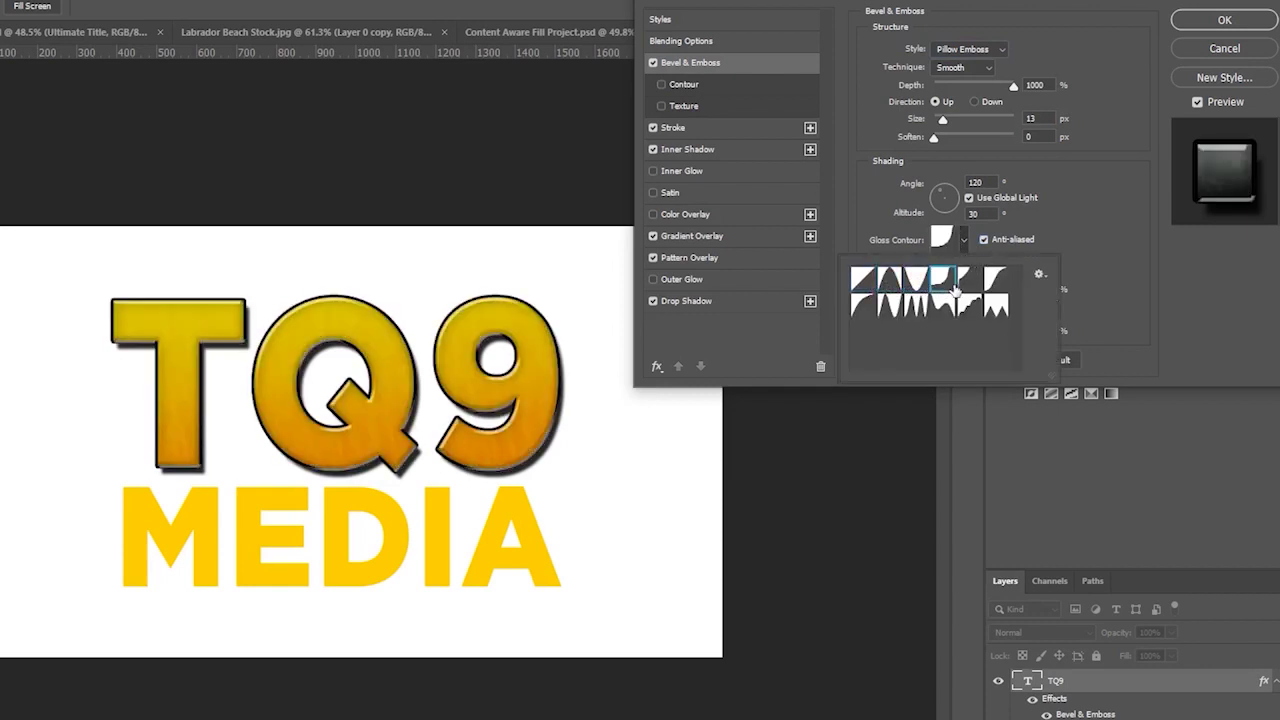
left_click(975, 290)
left_click(1005, 287)
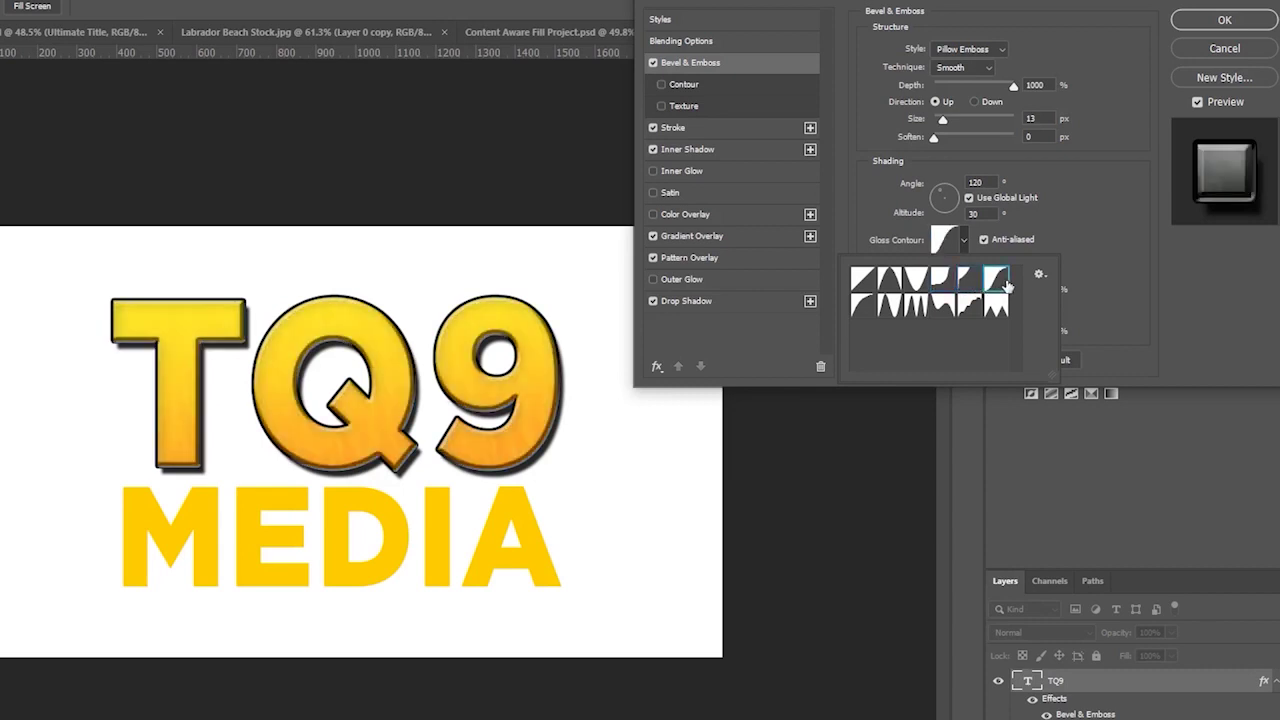
left_click(866, 309)
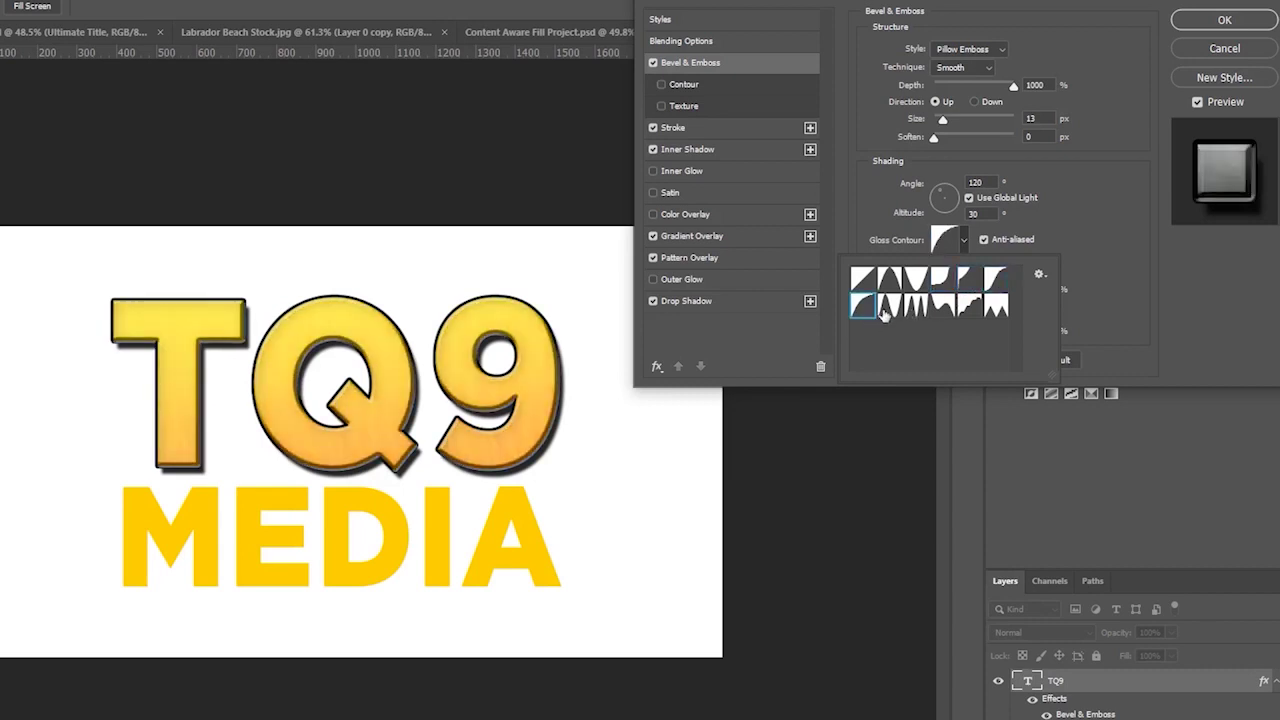
left_click(892, 309)
left_click(916, 314)
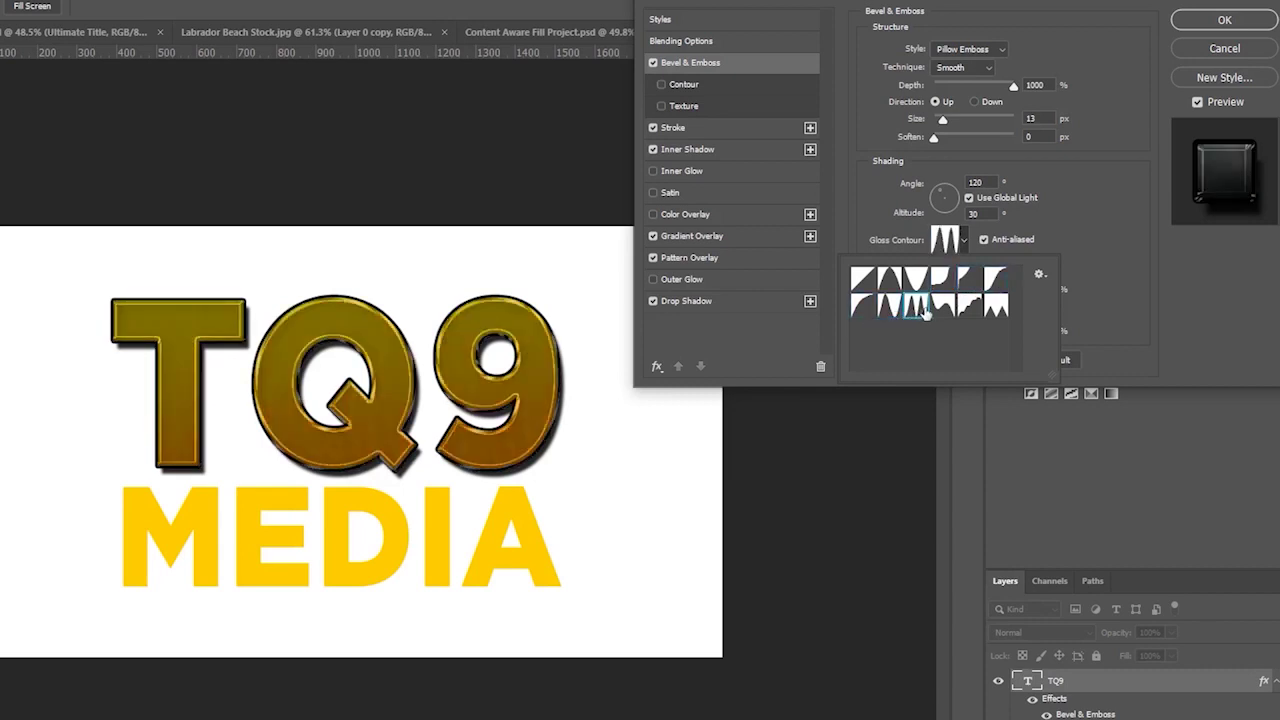
left_click(944, 314)
left_click(979, 315)
left_click(952, 312)
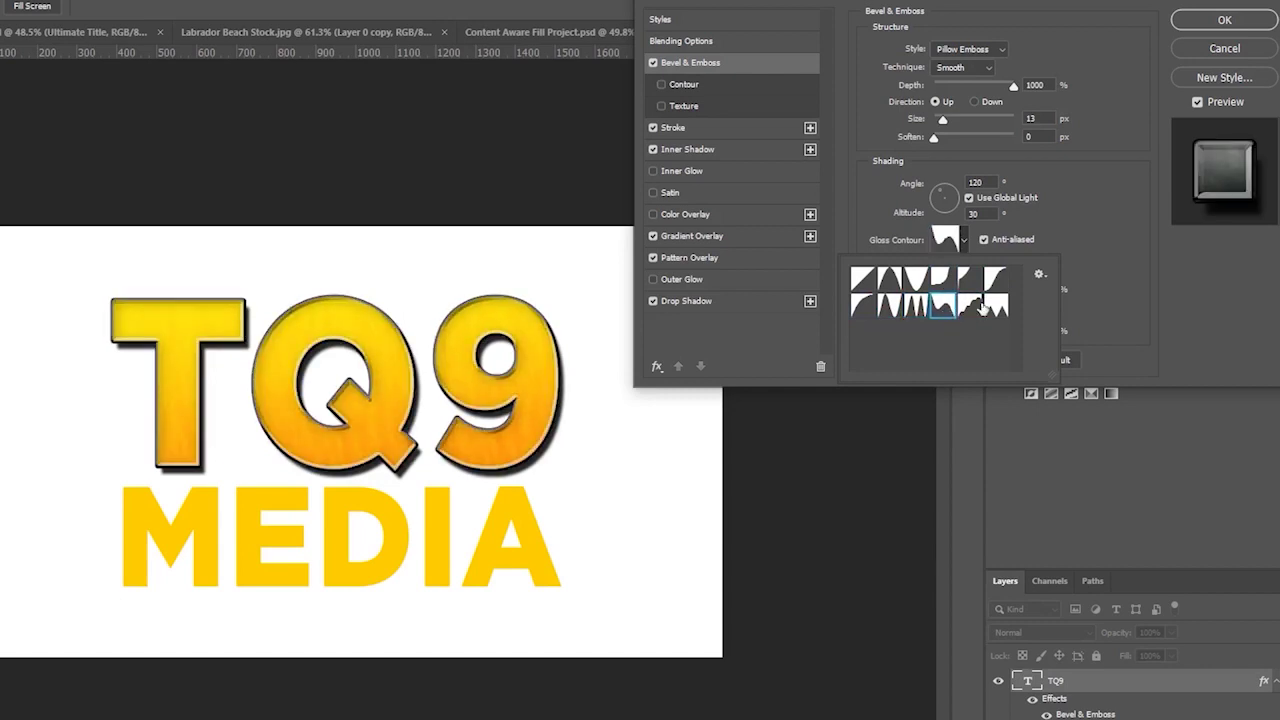
left_click(983, 310)
left_click(1145, 296)
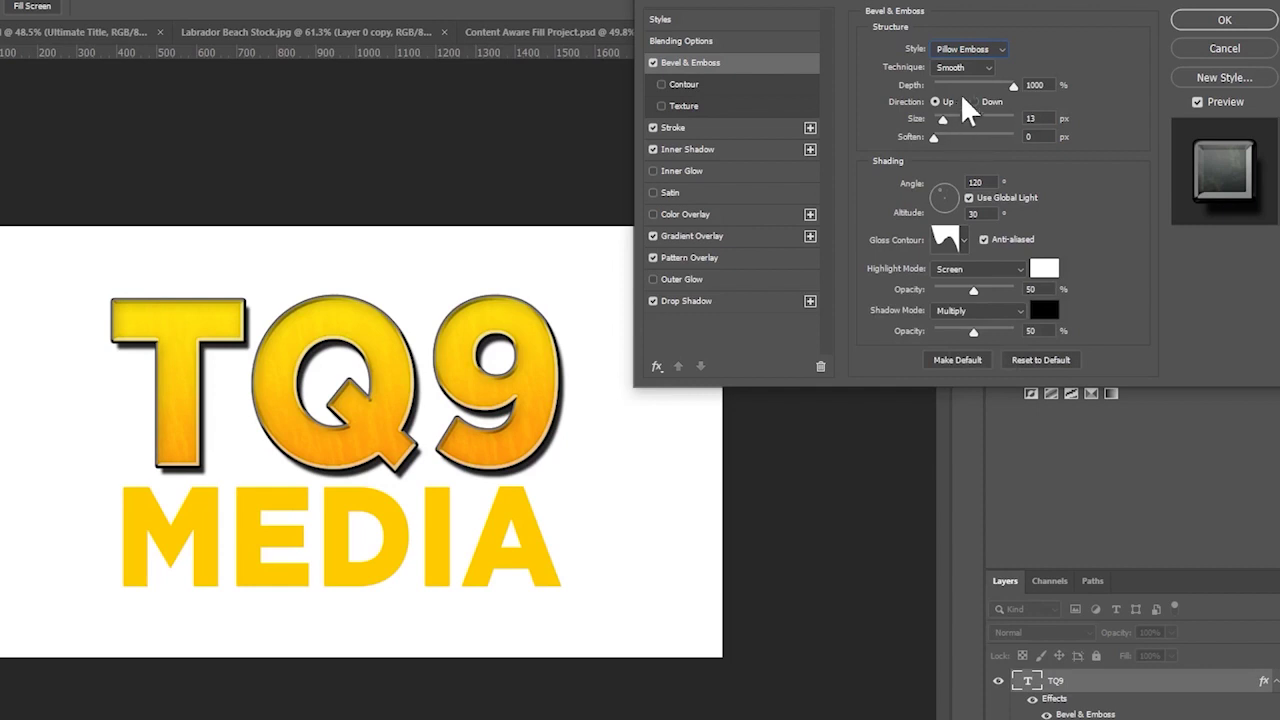
- Set the bevel Depth to 1000% and Size to 32 px, leaving Contour off
left_click_drag(942, 116, 942, 122)
key("Up")
key("Up")
key("Up")
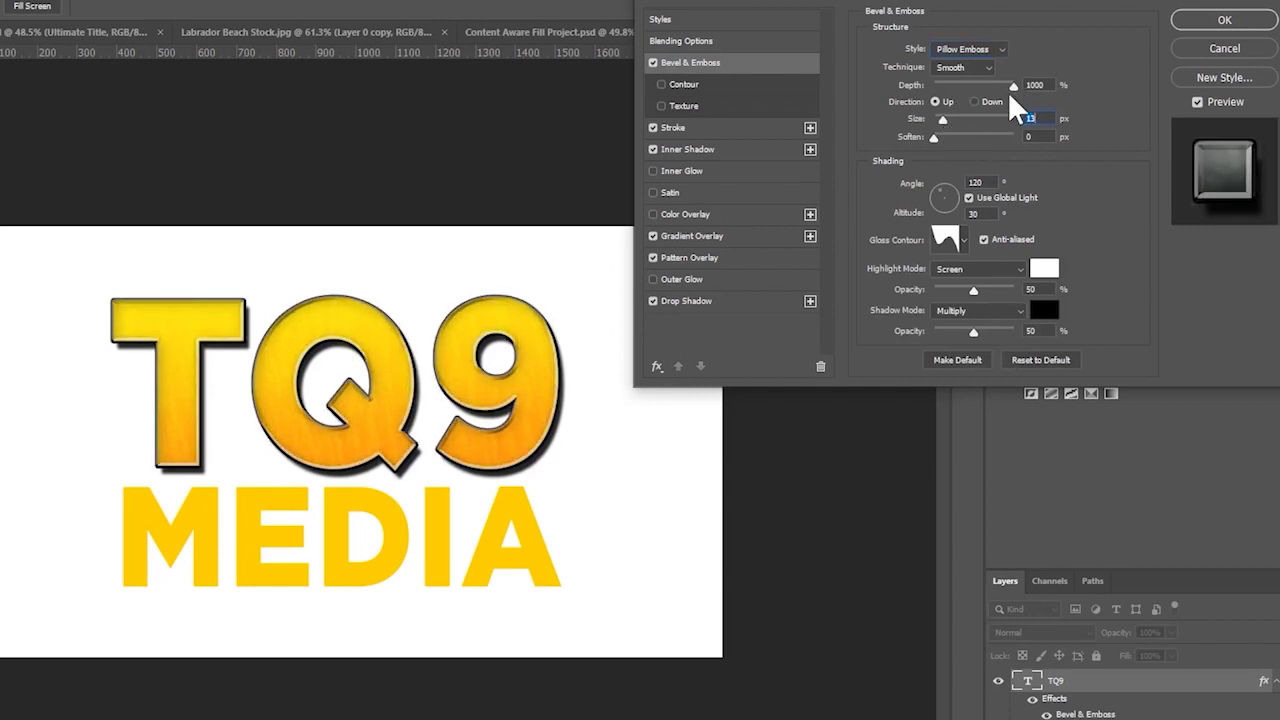
left_click_drag(958, 92, 1082, 90)
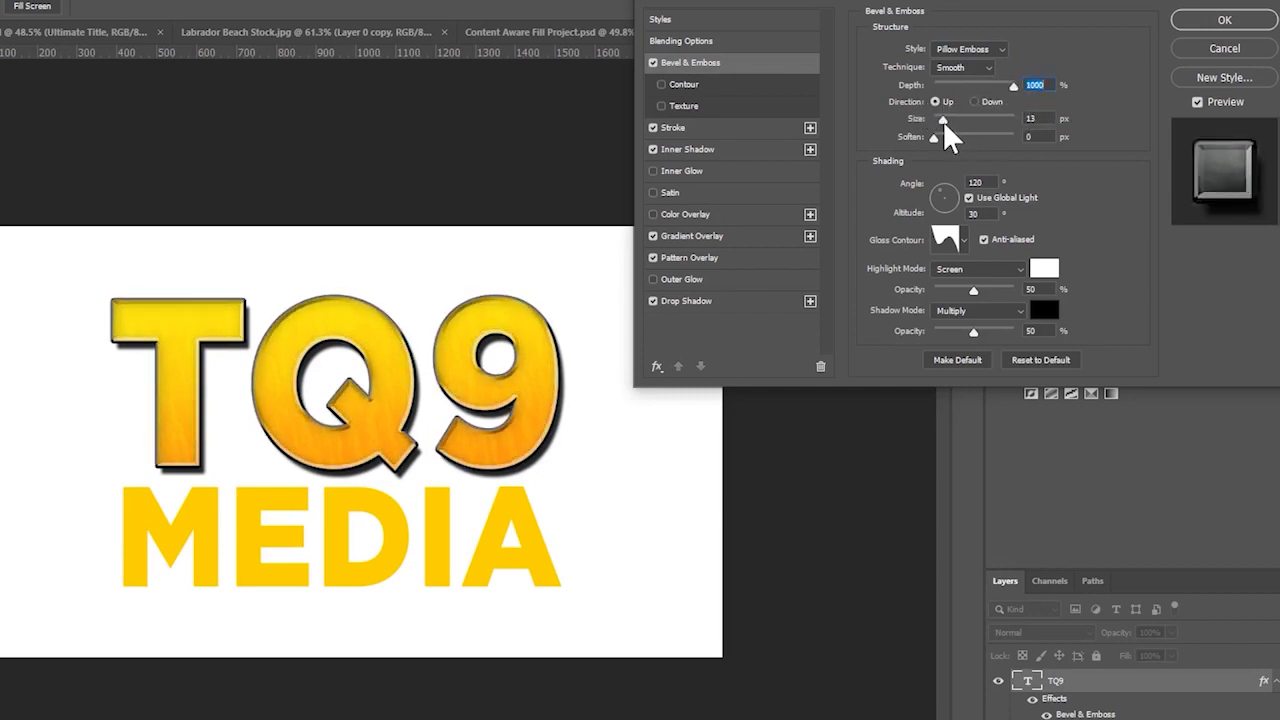
key("Tab")
key("Up")
key("Up")
key("Up")
key("Up")
key("Up")
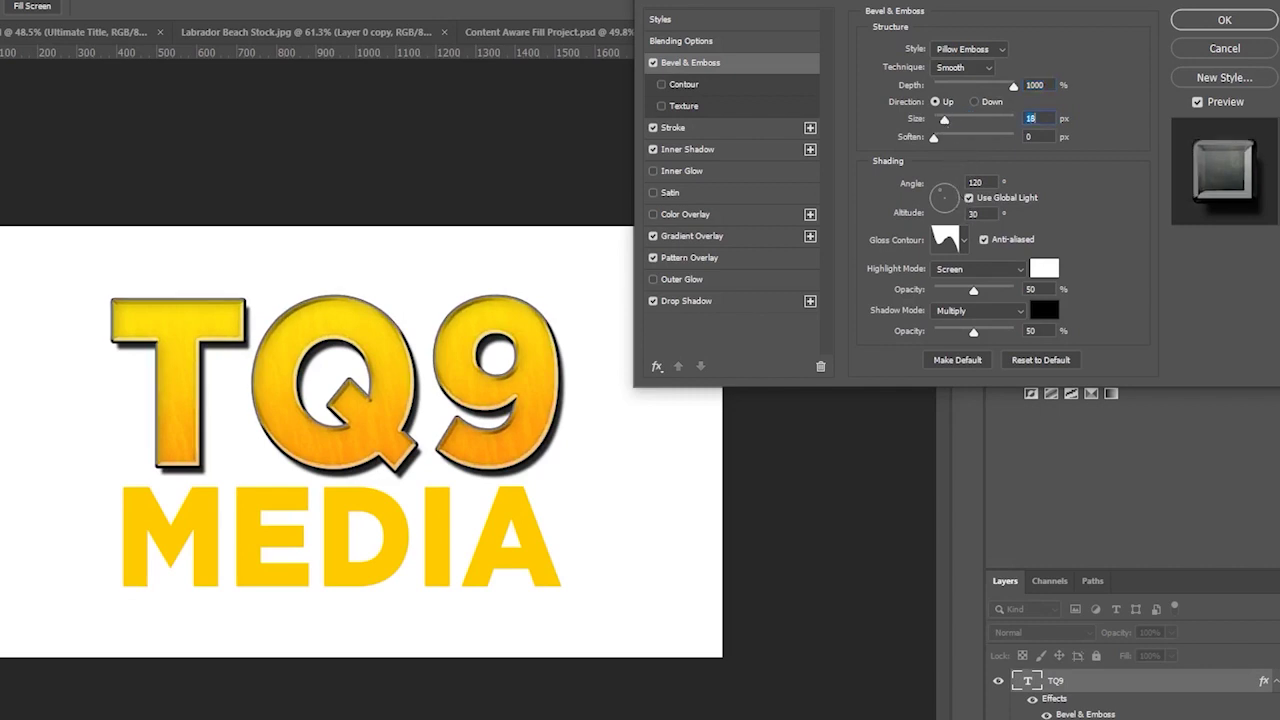
mouse_move(950, 118)
left_mouse_down()
mouse_move(1017, 121)
mouse_move(949, 139)
left_mouse_up()
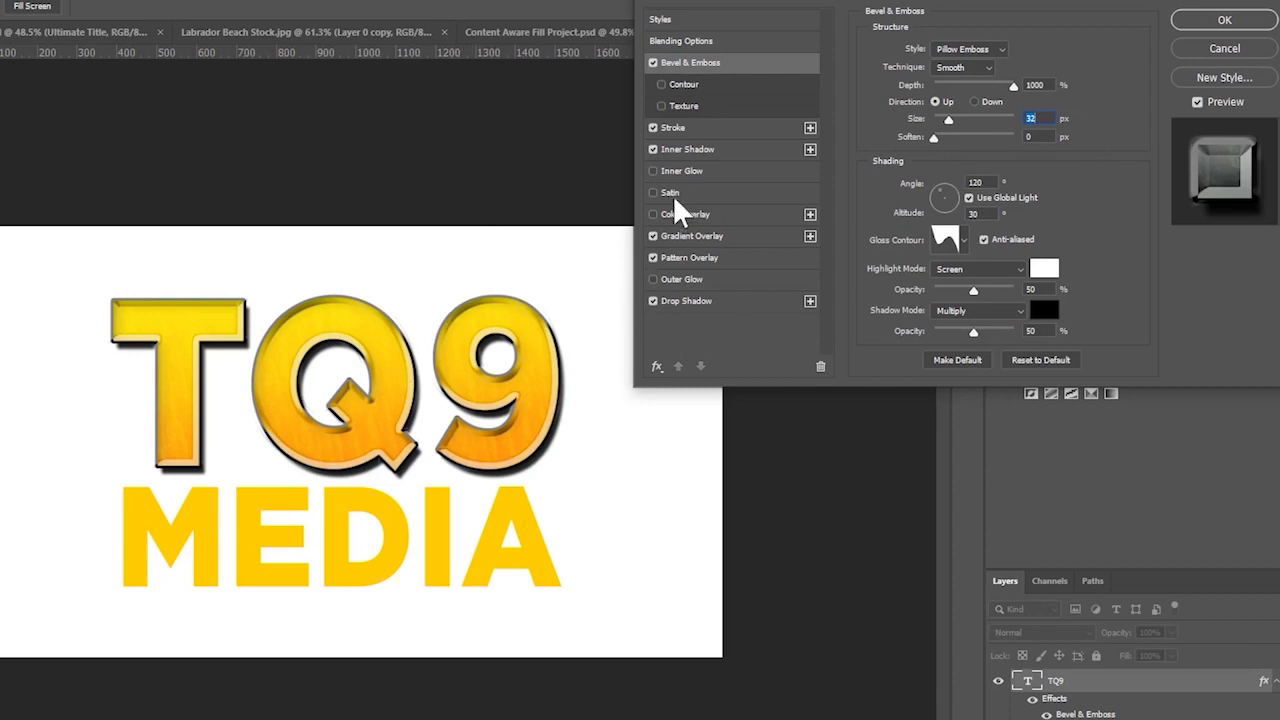
left_click(677, 85)
left_click(660, 84)
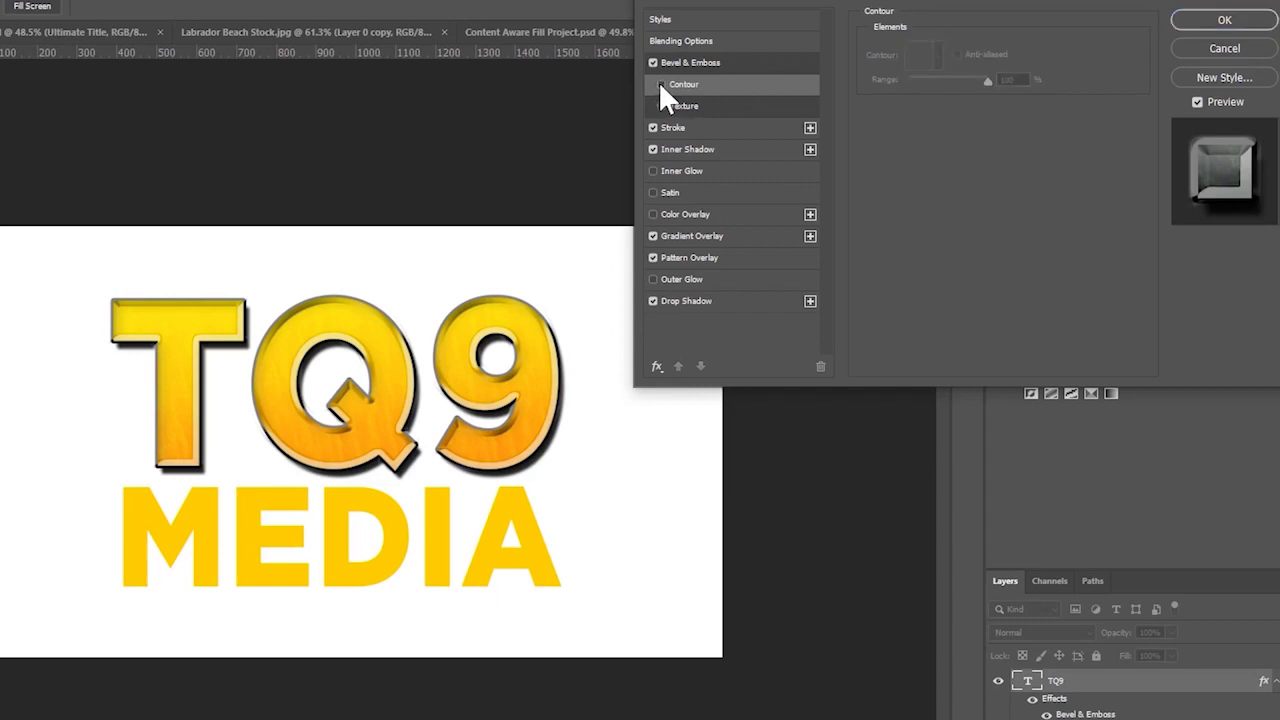
left_click(720, 63)
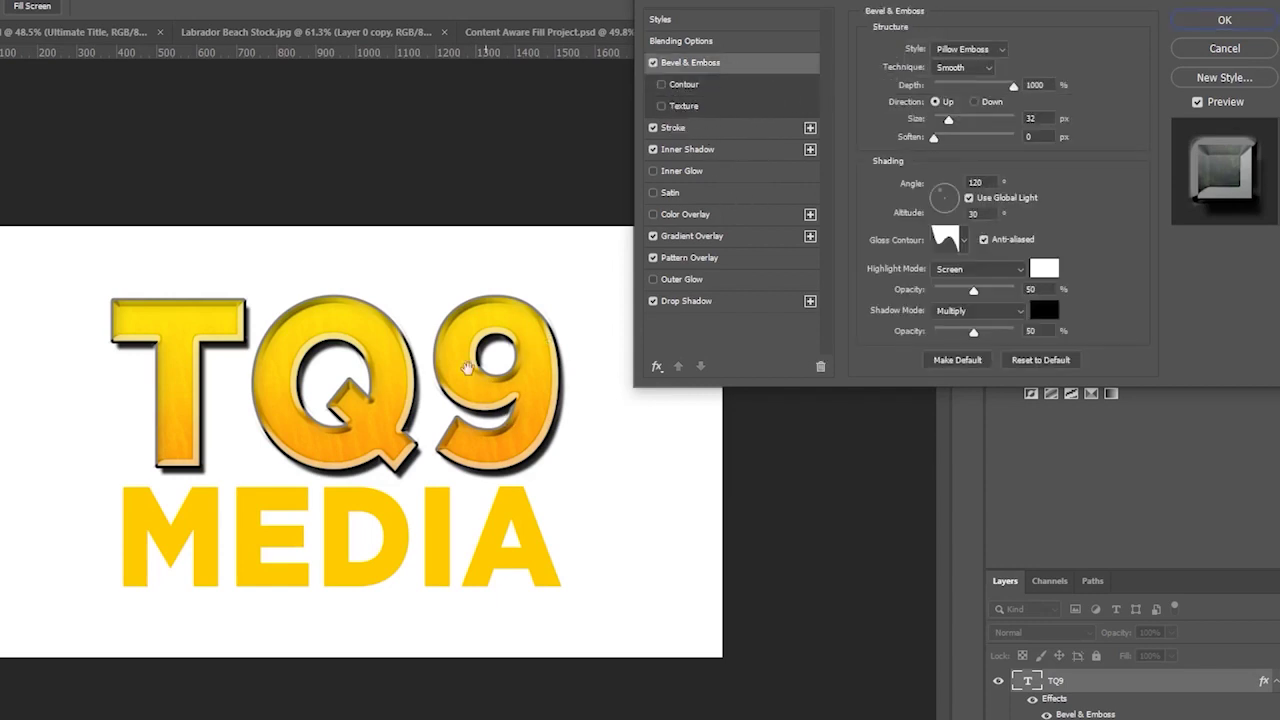
- Apply TQ9's layer style and copy its effects onto the MEDIA layer
left_click(1232, 22)
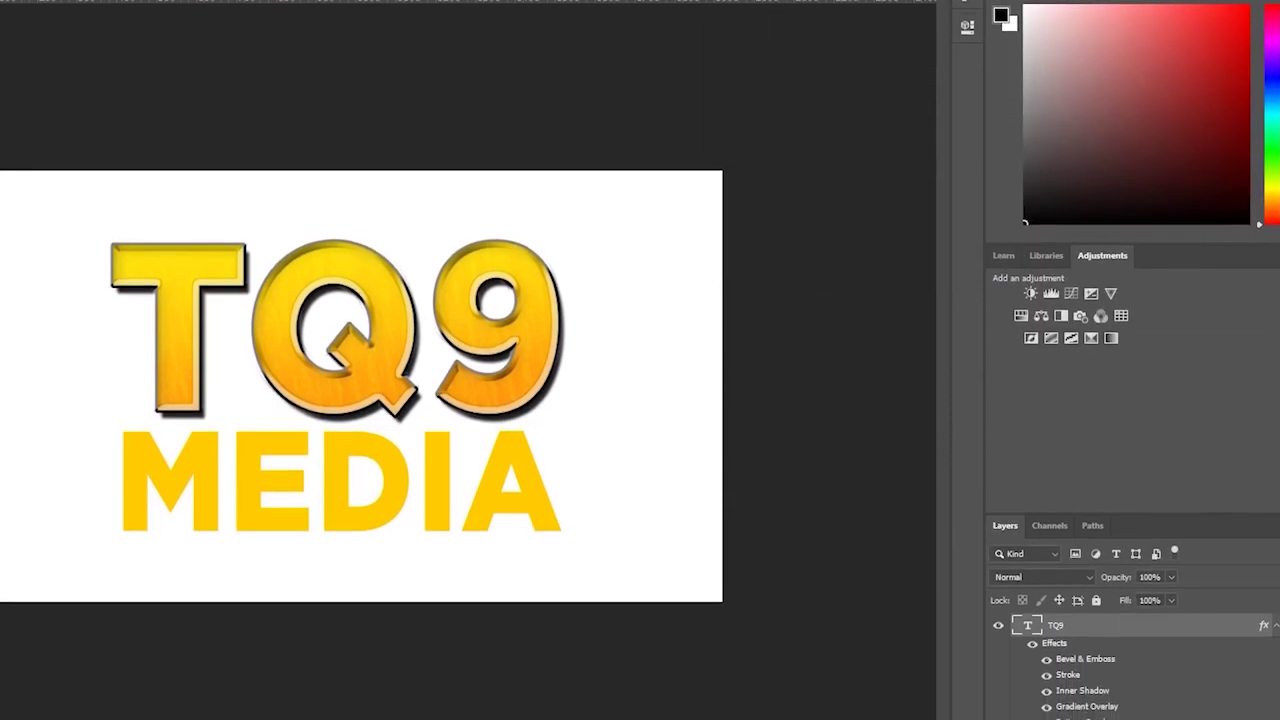
key("ctrl+minus")
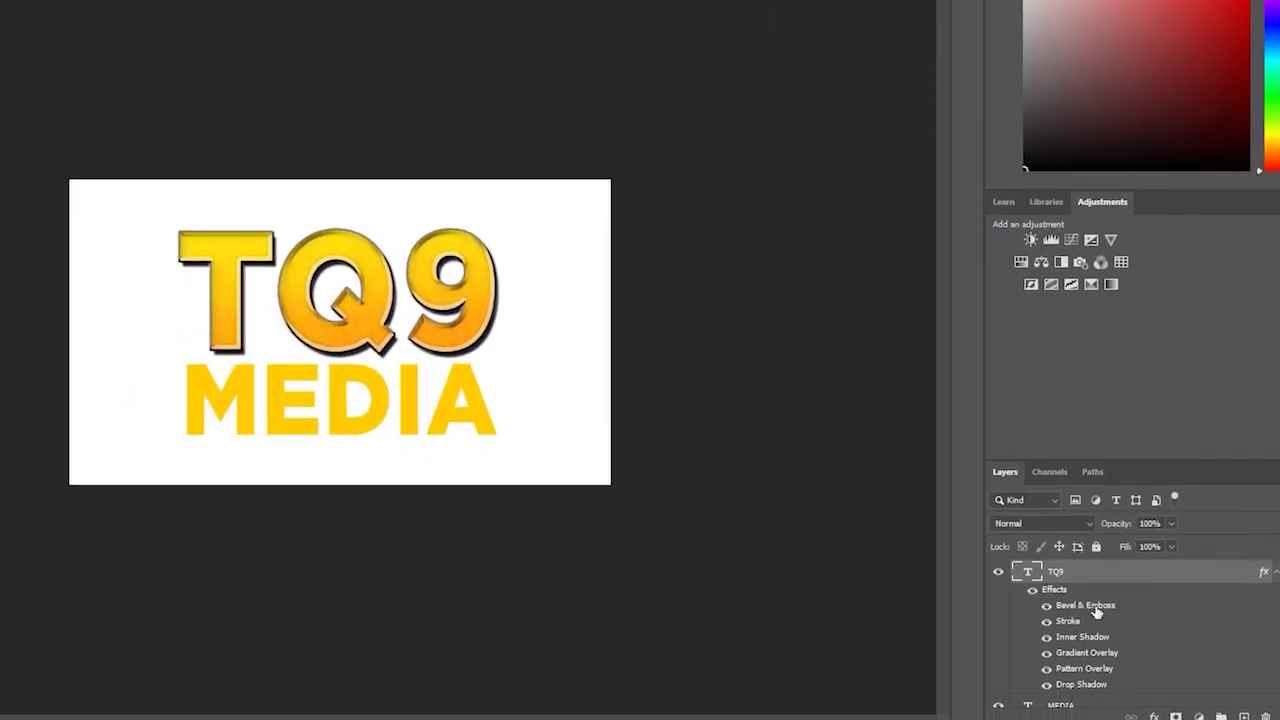
left_click_drag(1090, 584, 1250, 685)
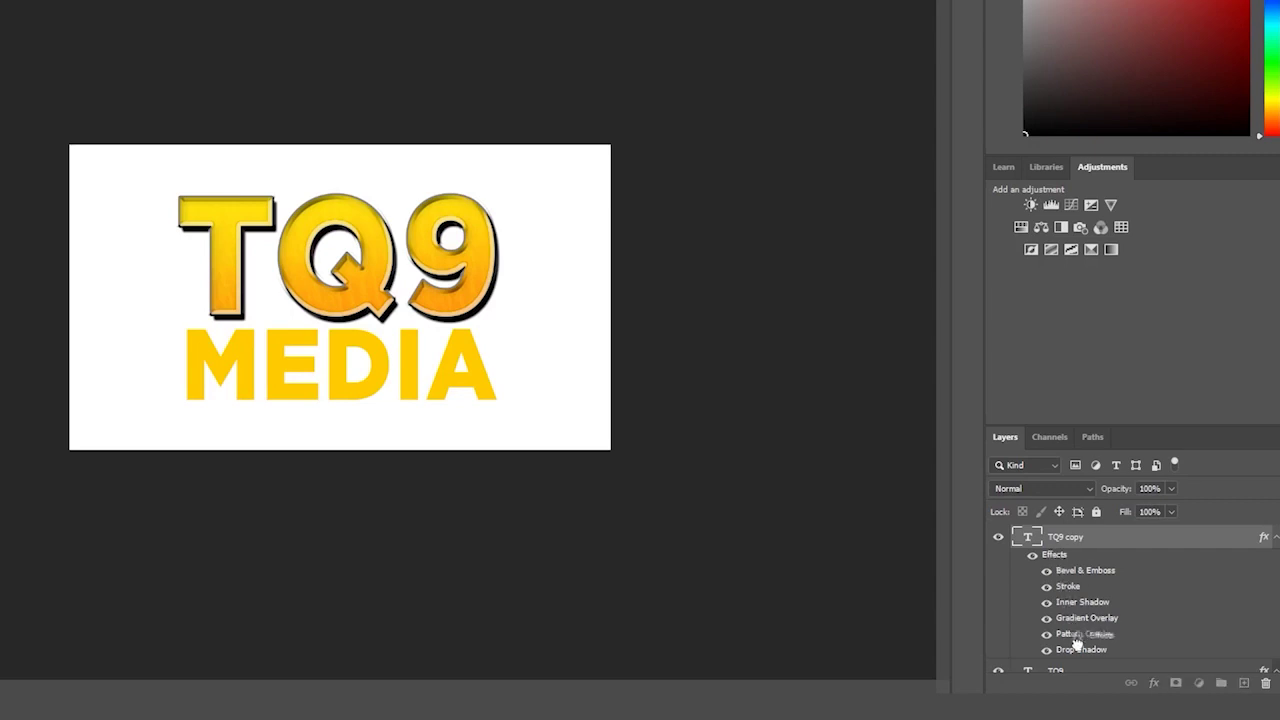
left_click_drag(1057, 554, 1062, 640)
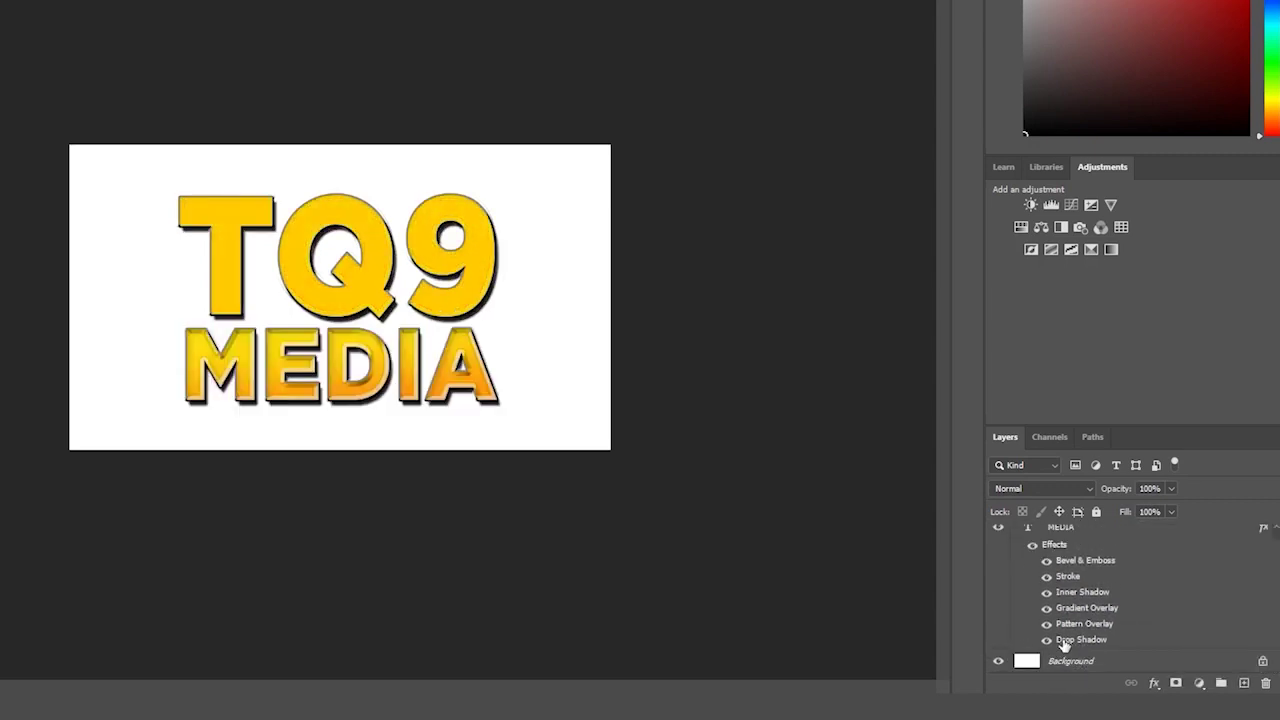
- Delete the leftover duplicate TQ9 layer
key("ctrl+j")
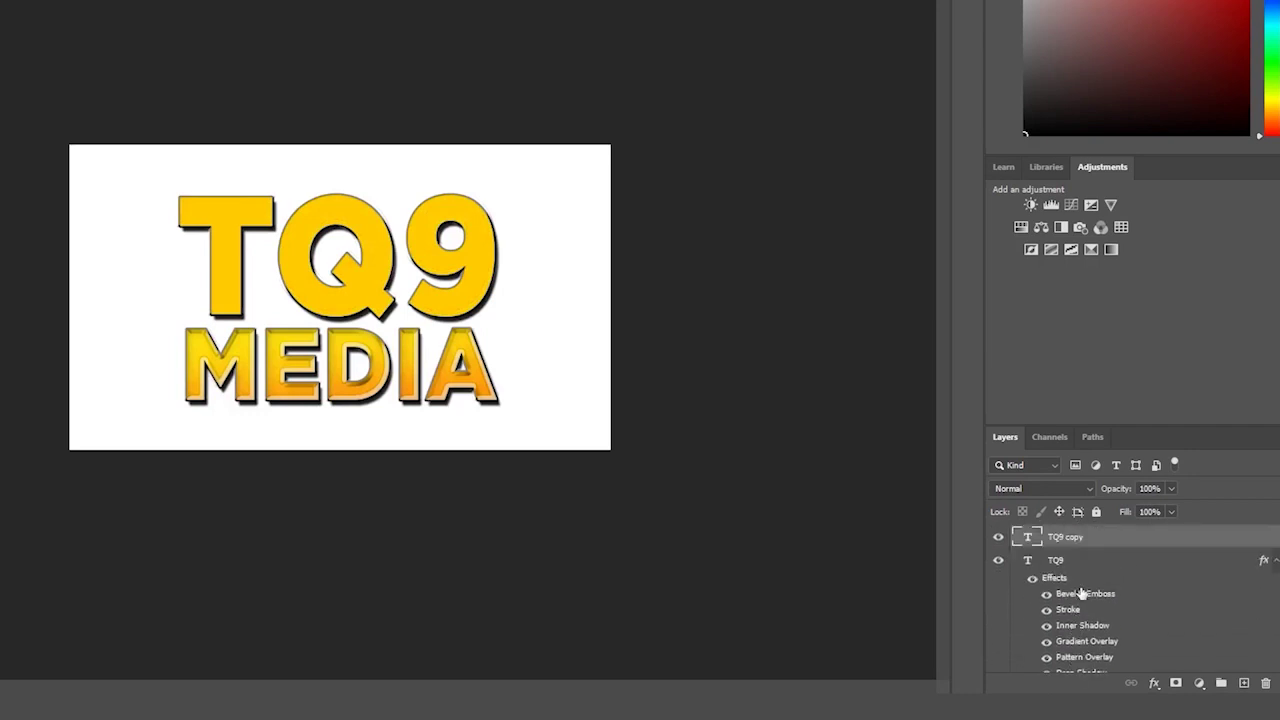
scroll(1088, 624, "down", 5)
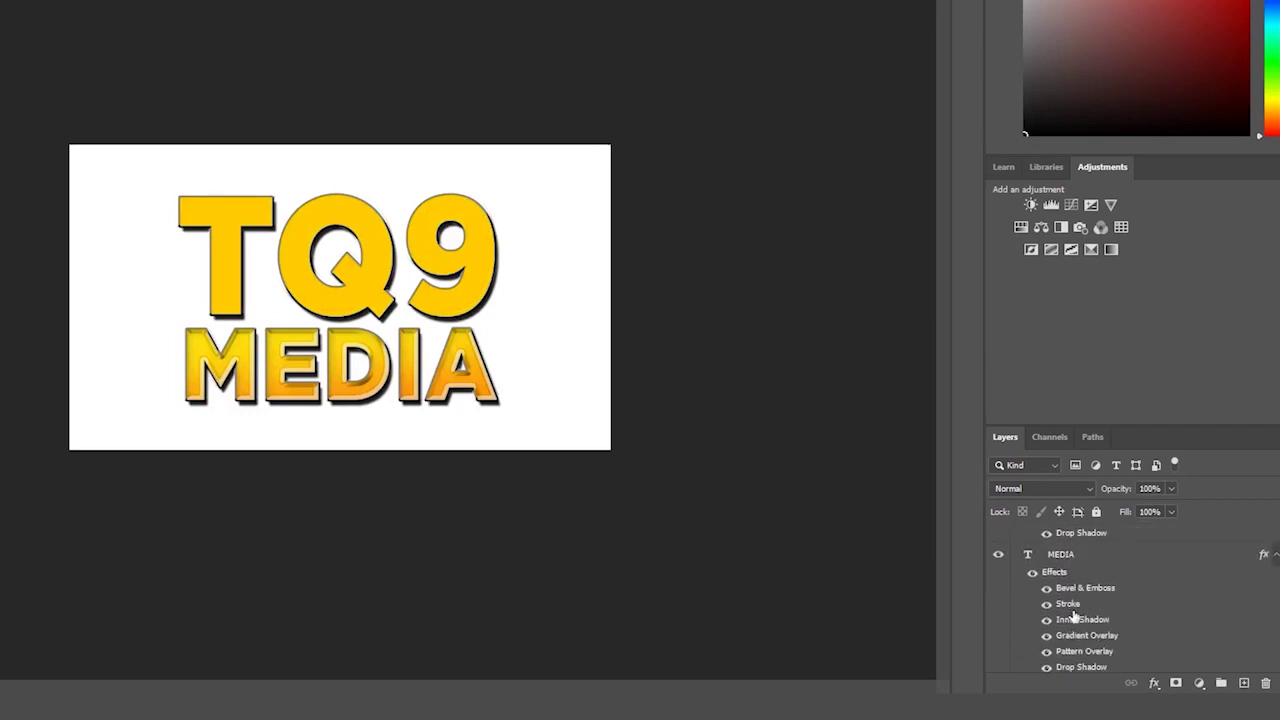
scroll(1080, 570, "up", 5)
key("Delete")
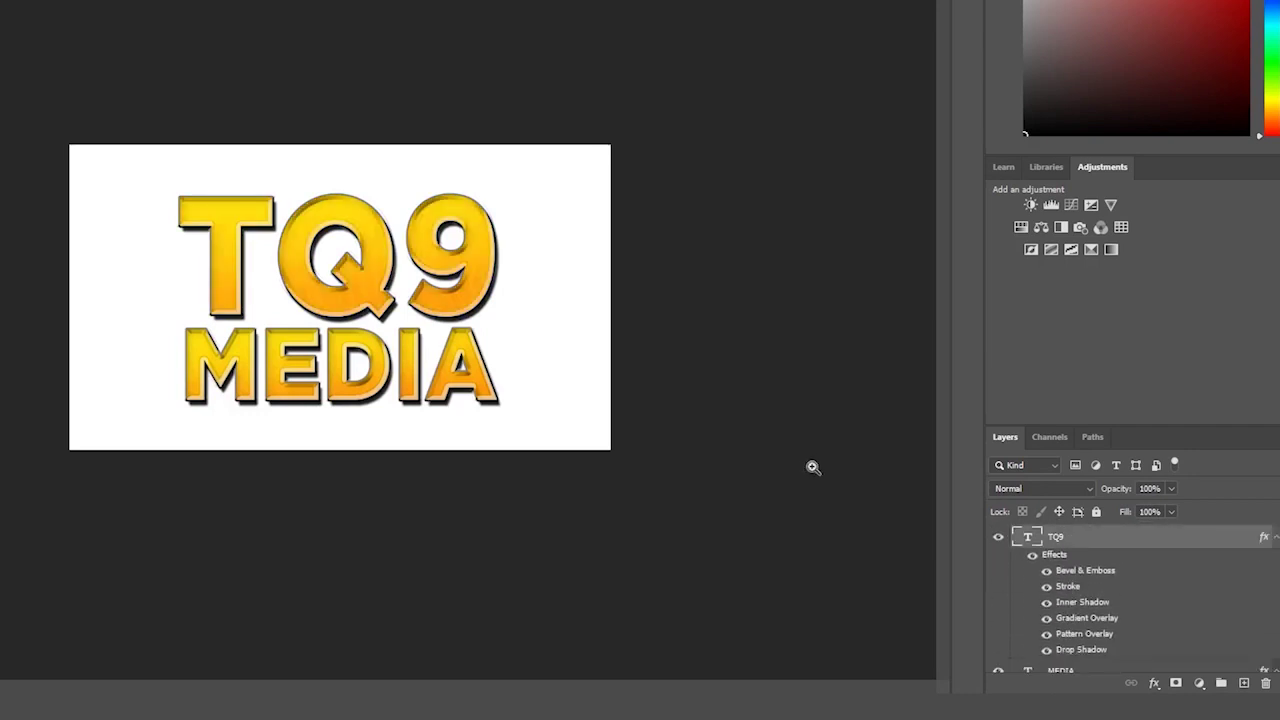
- Hide the white Background layer to show the title on transparency
left_click(714, 376)
left_click_drag(714, 376, 676, 317)
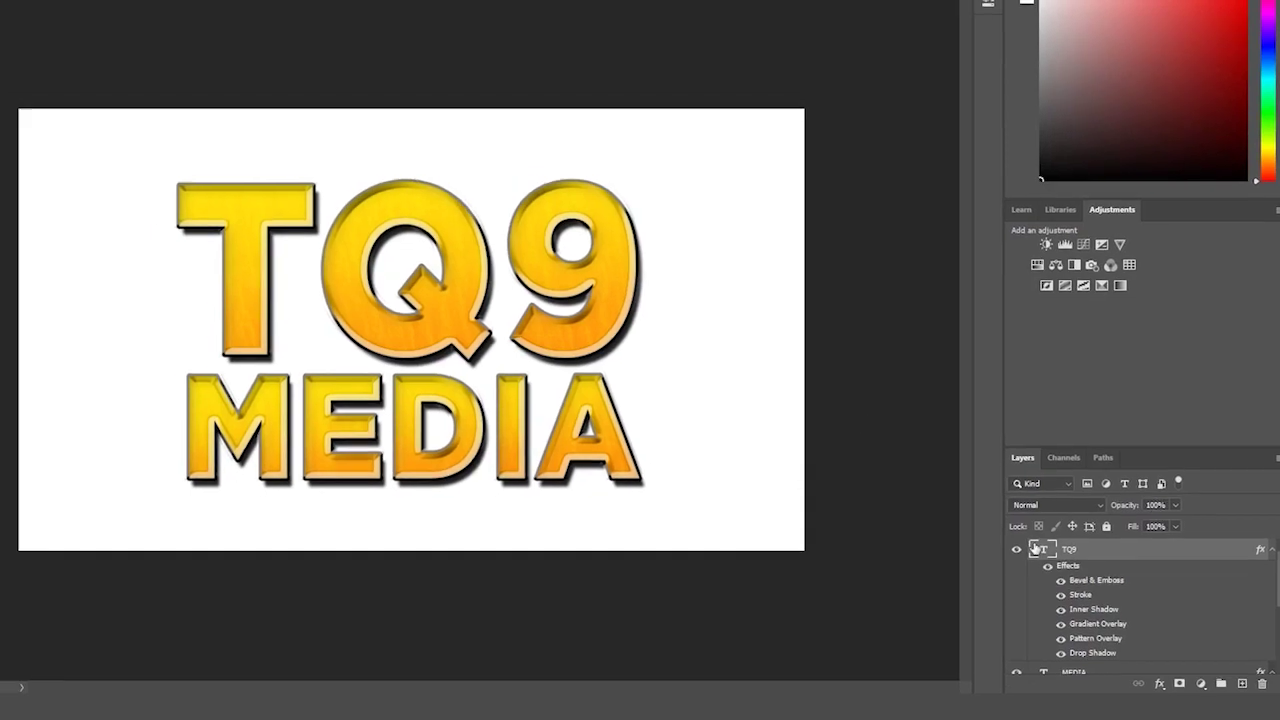
scroll(1012, 640, "down", 3)
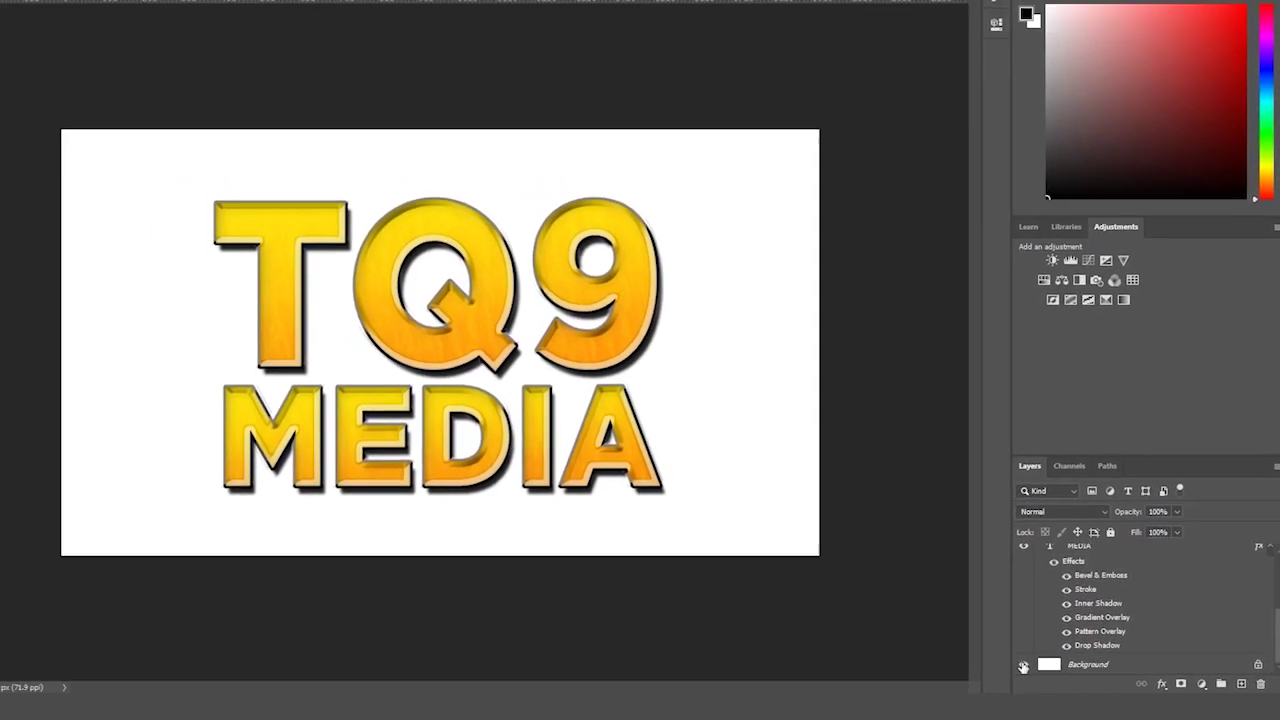
left_click(1023, 667)
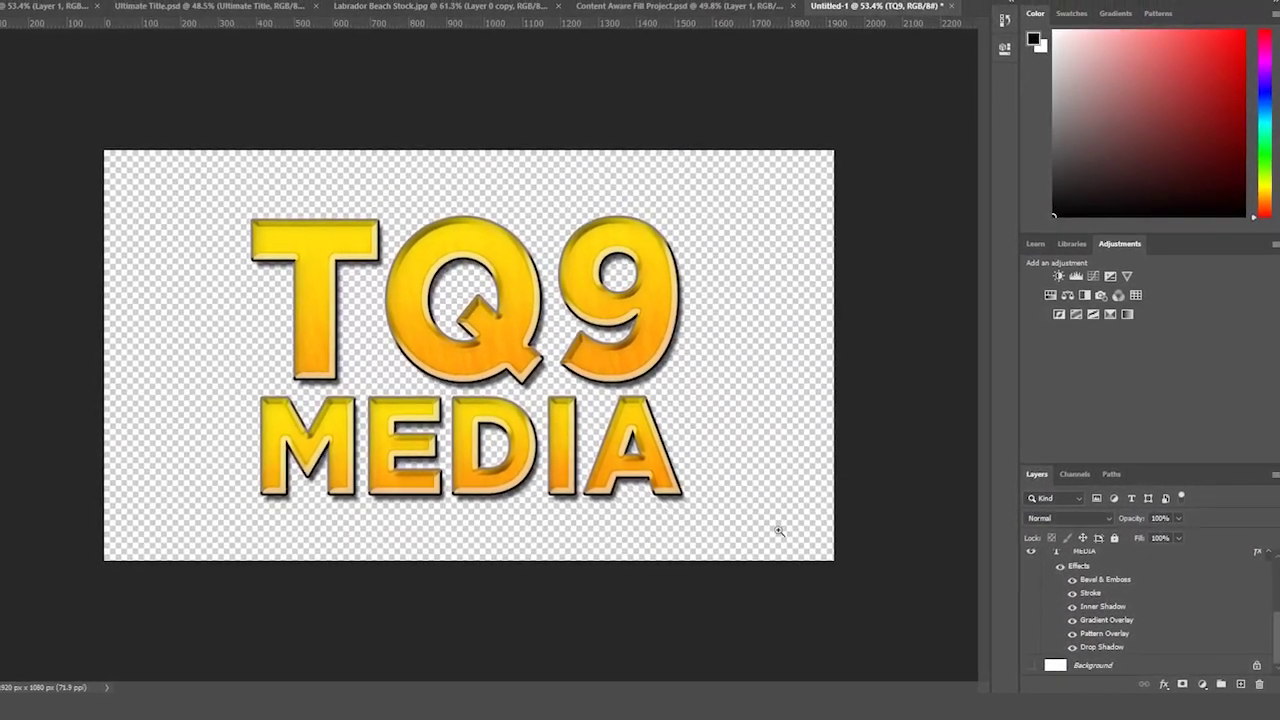
left_click_drag(774, 529, 764, 499)
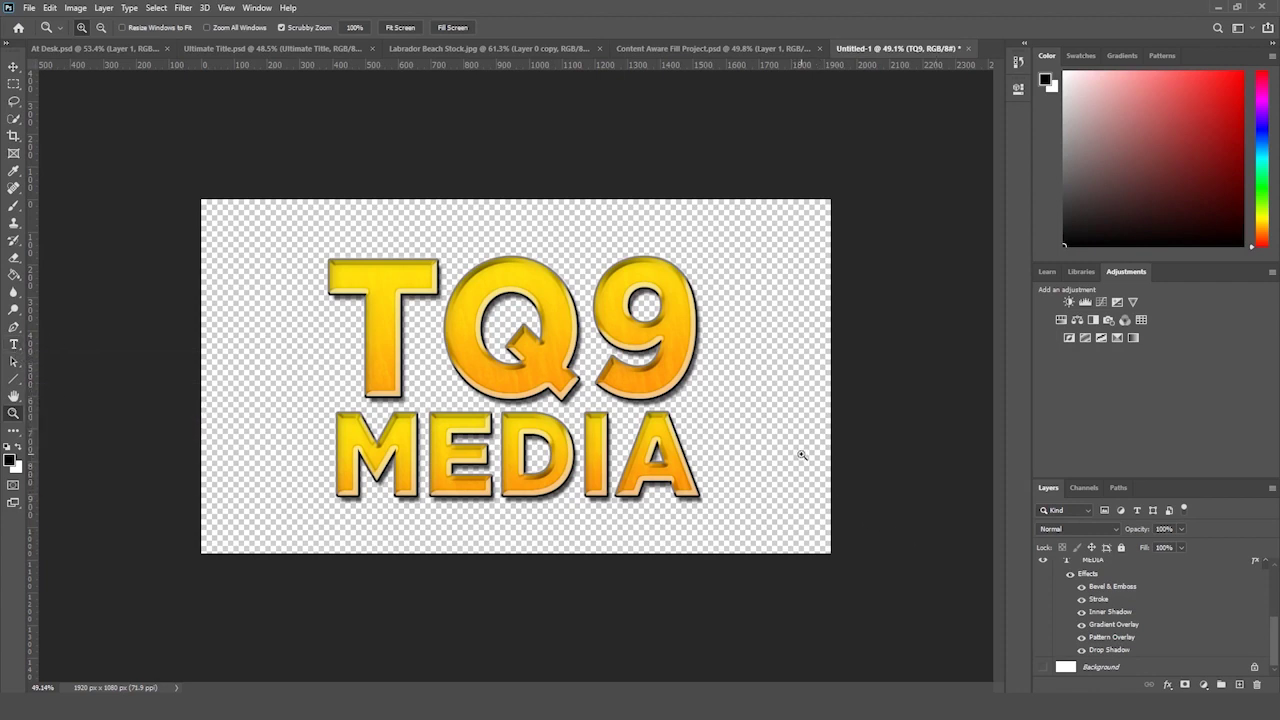
- Recolour the selected MEDIA text to a dark brown shade in the colour picker
left_click(13, 344)
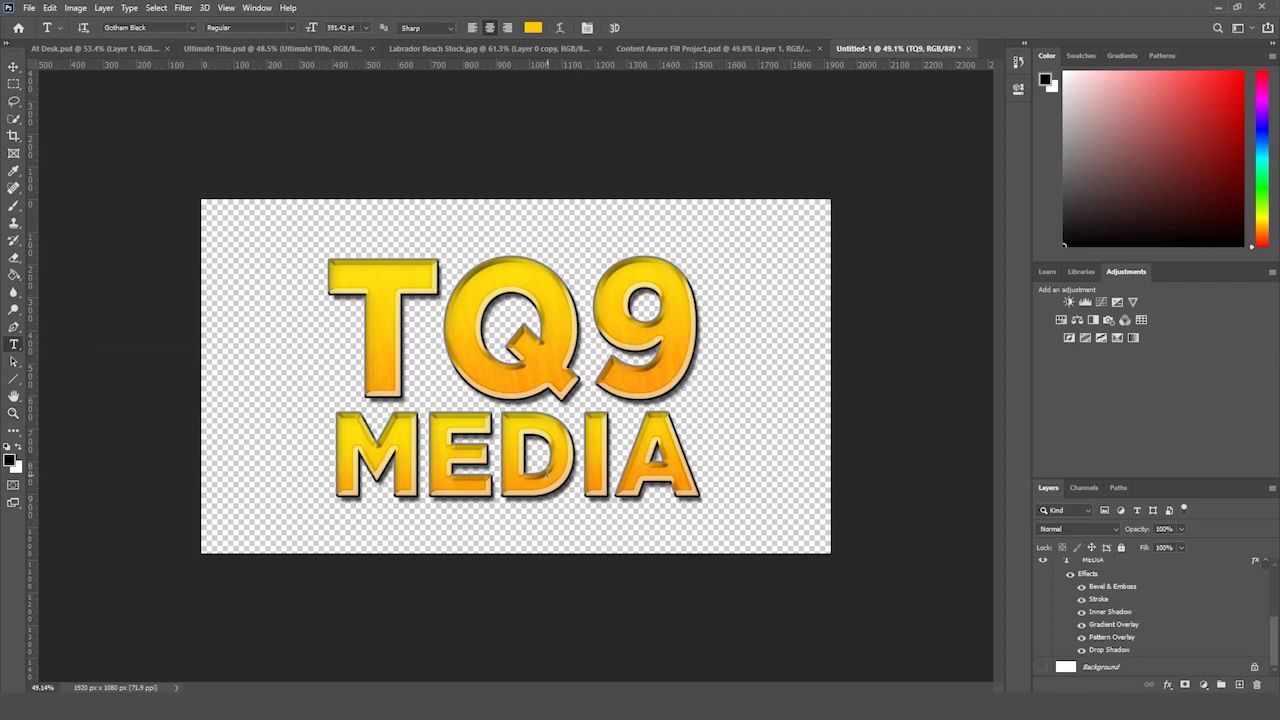
double_click(548, 472)
left_click(538, 28)
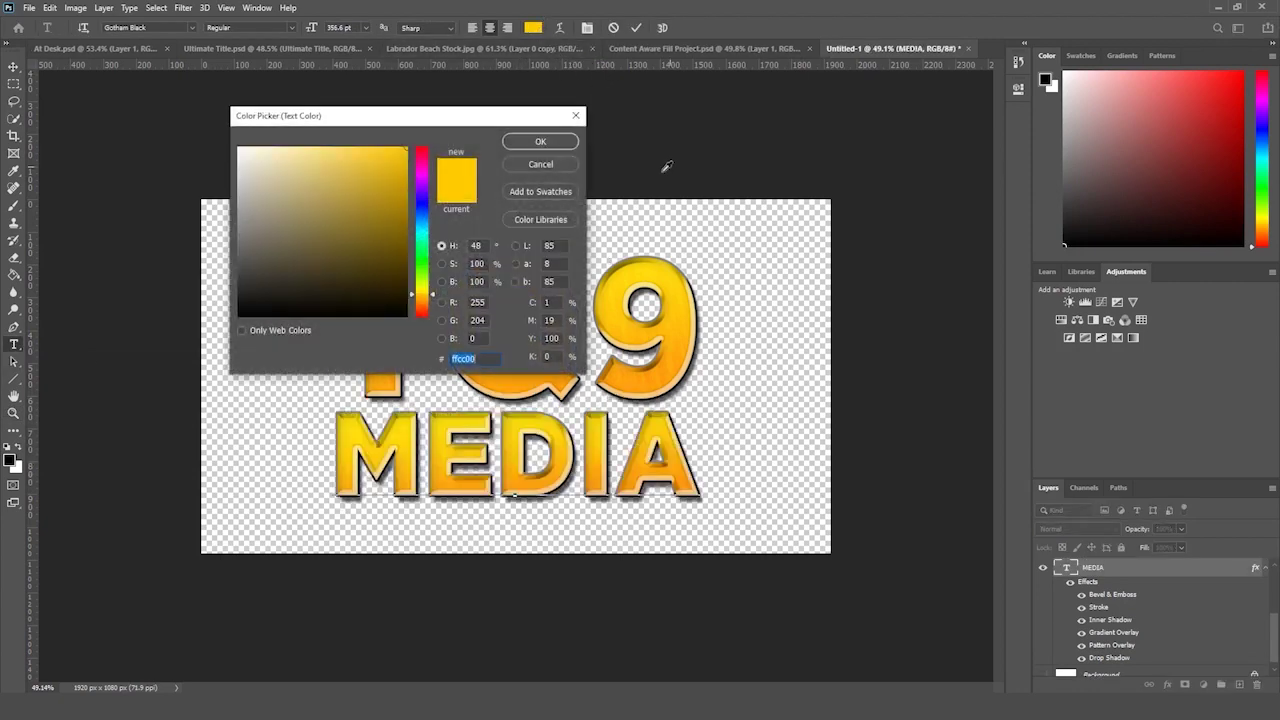
left_click(407, 316)
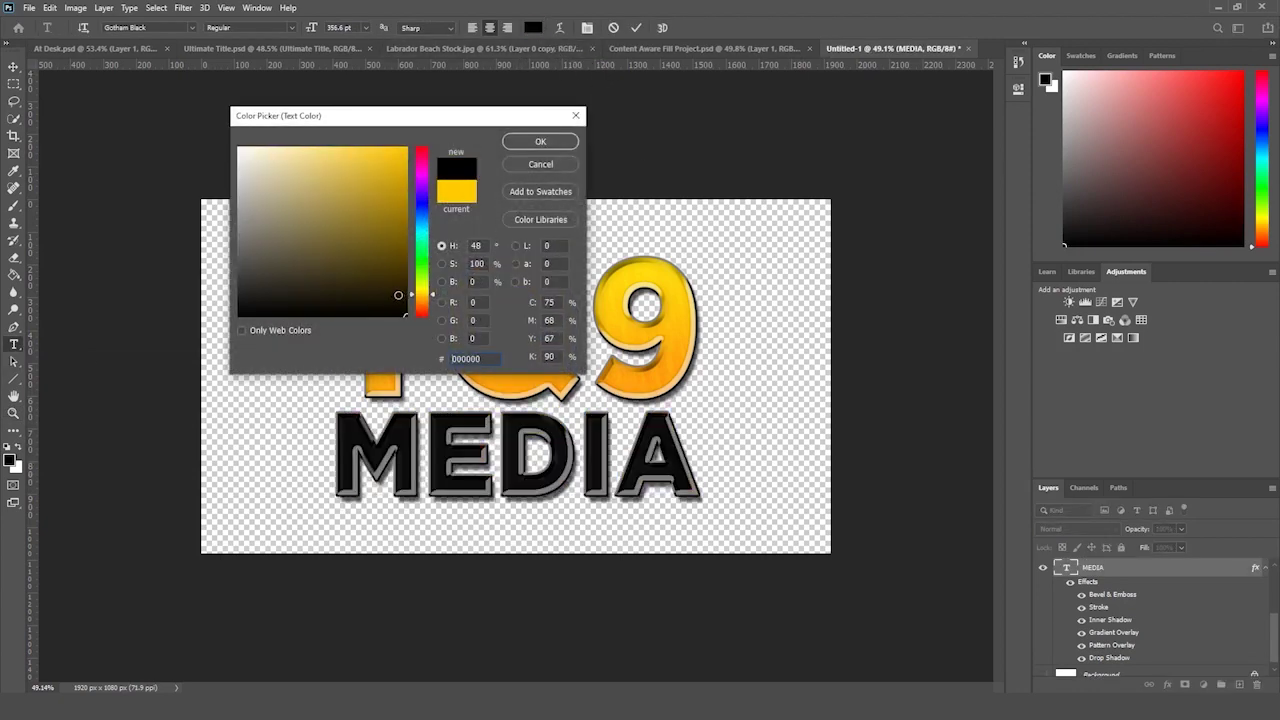
left_click(406, 294)
left_click_drag(430, 296, 424, 305)
left_click(408, 288)
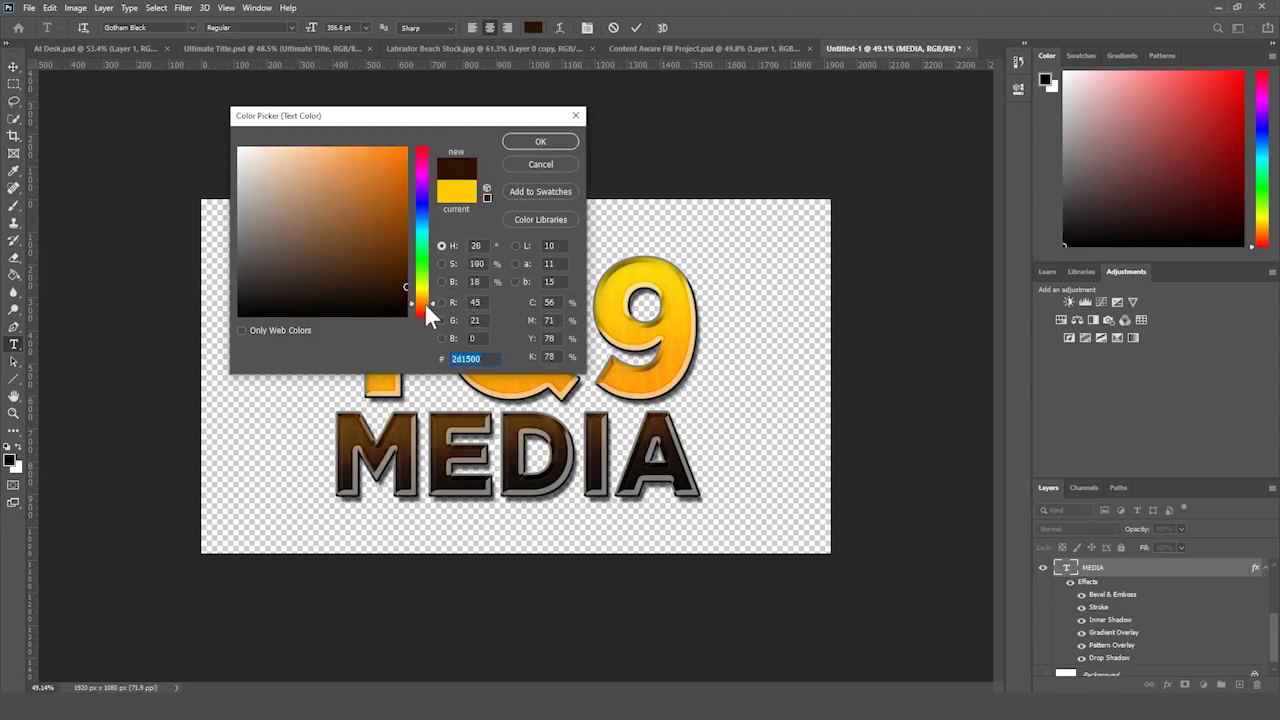
left_click(406, 258)
left_click(406, 252)
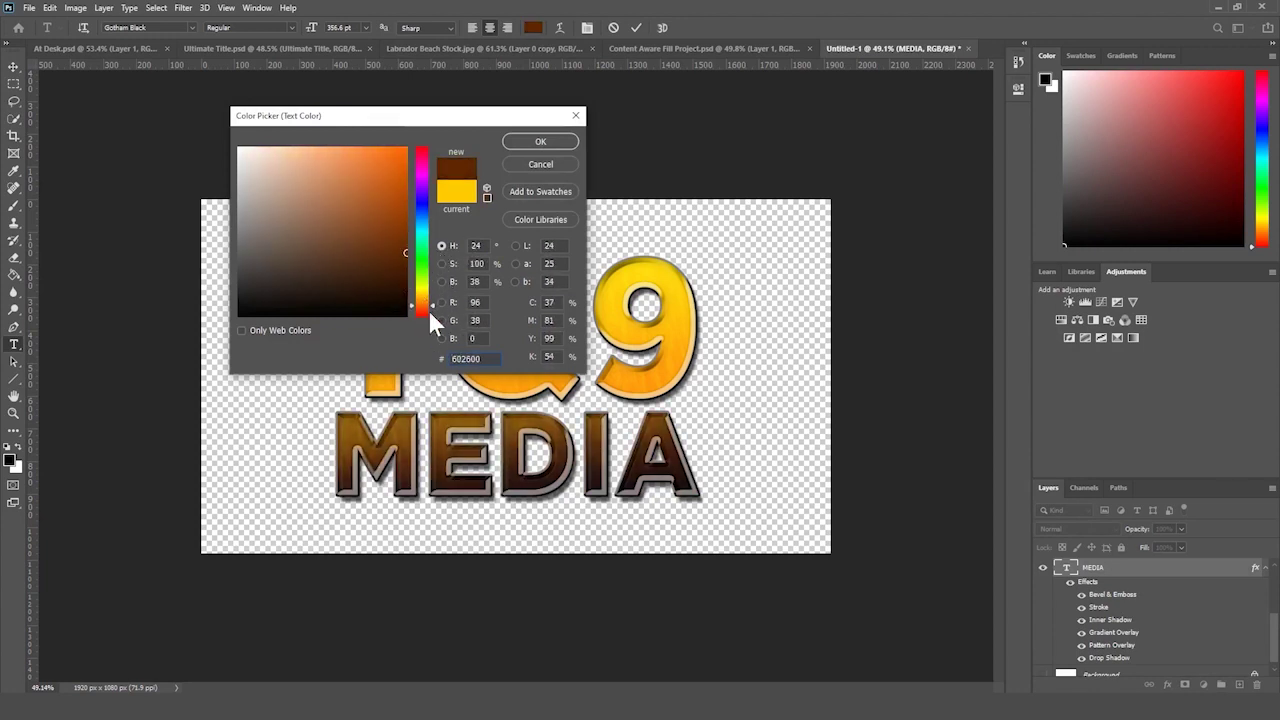
key("Return")
left_click(1171, 569)
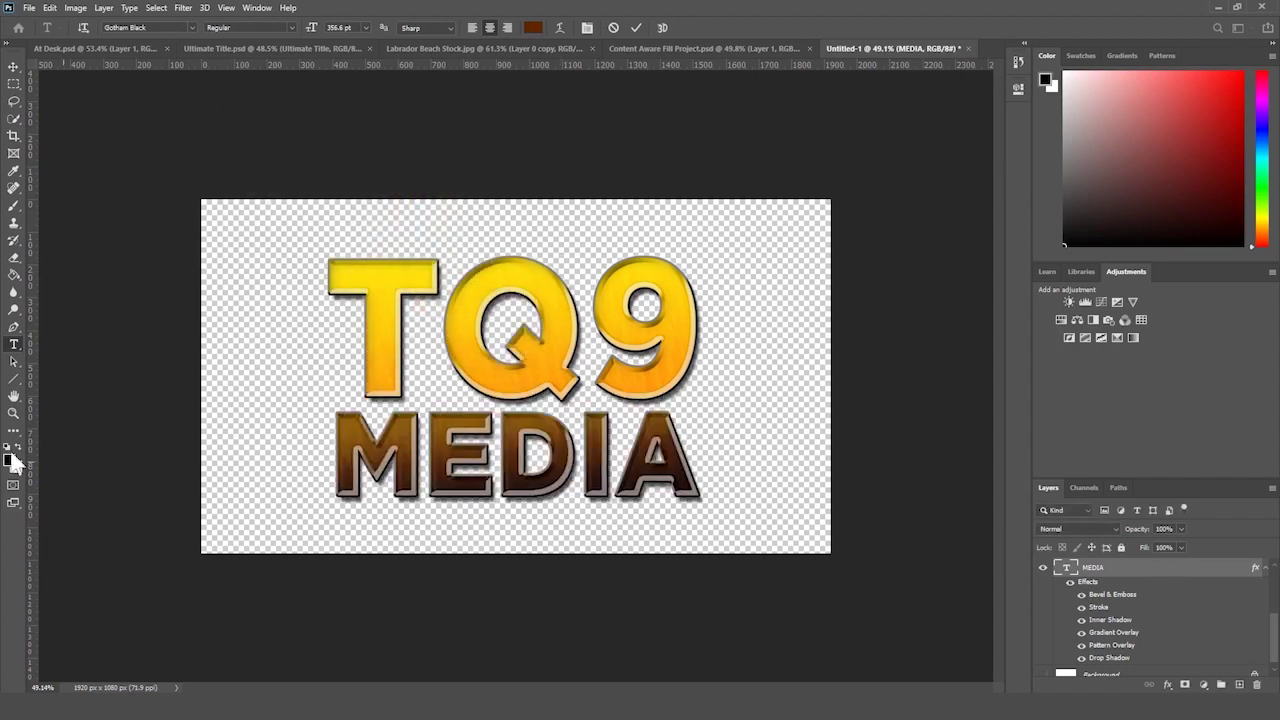
- Change the MEDIA text colour to black, hex 000000
left_click(14, 412)
left_click_drag(180, 390, 155, 392)
left_click(14, 344)
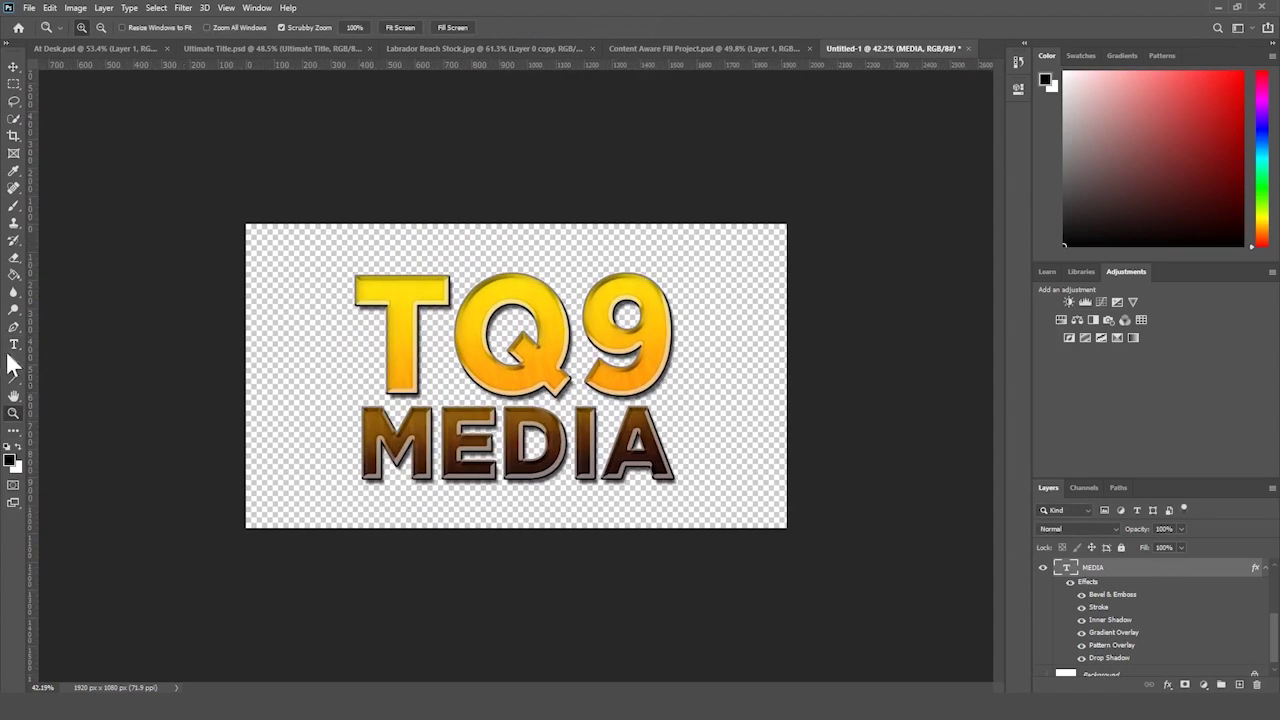
left_click(565, 440)
key("ctrl+a")
key("ctrl+h")
left_click(533, 28)
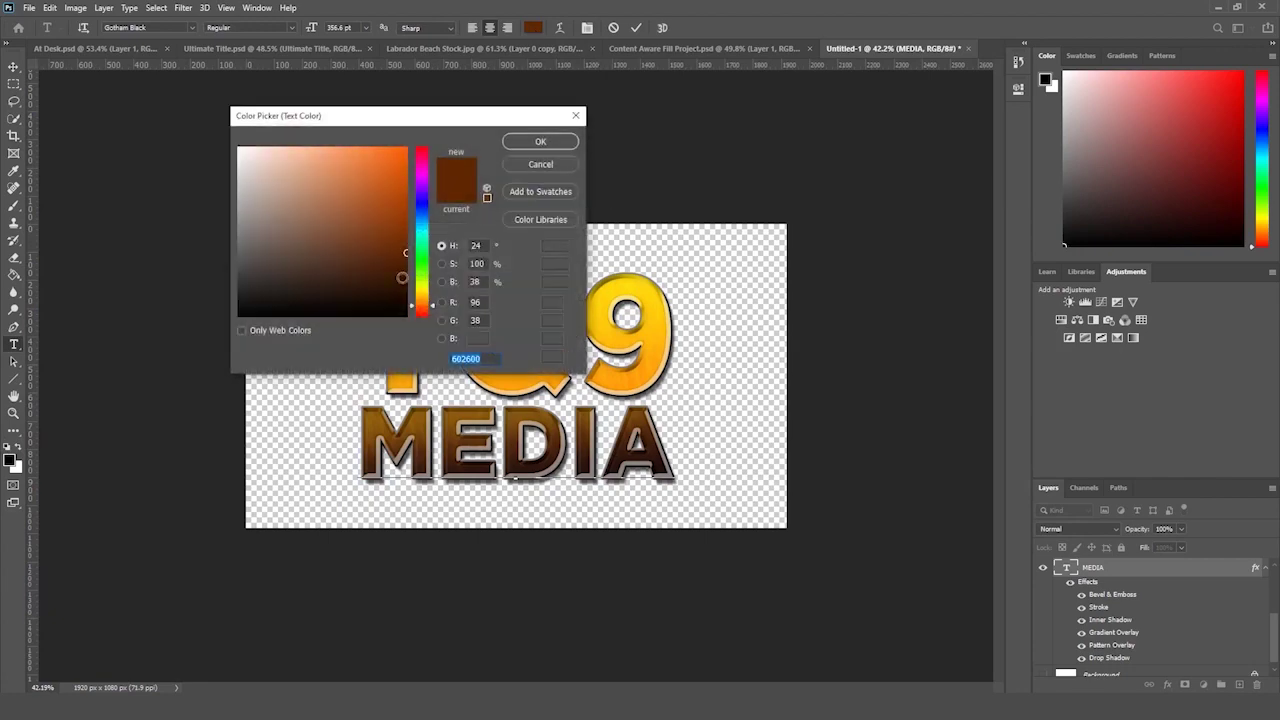
type("000000")
left_click_drag(500, 116, 1100, 42)
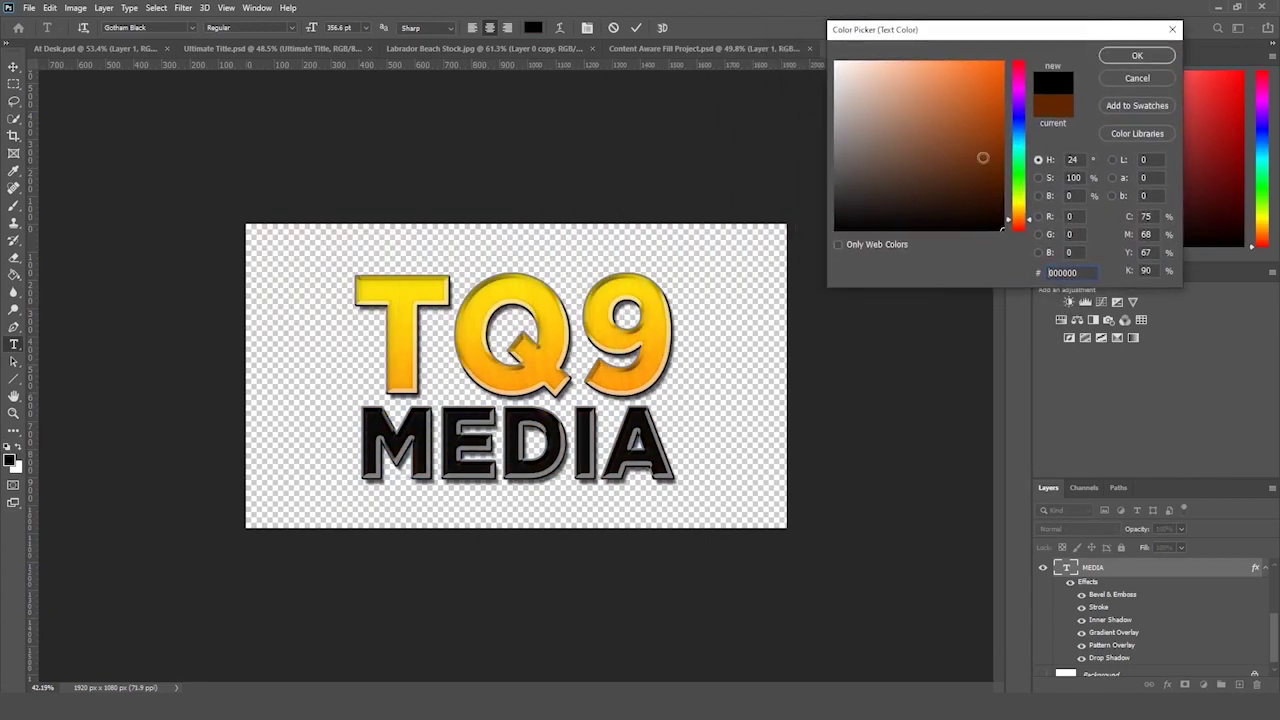
left_click(1138, 54)
left_click(1100, 567)
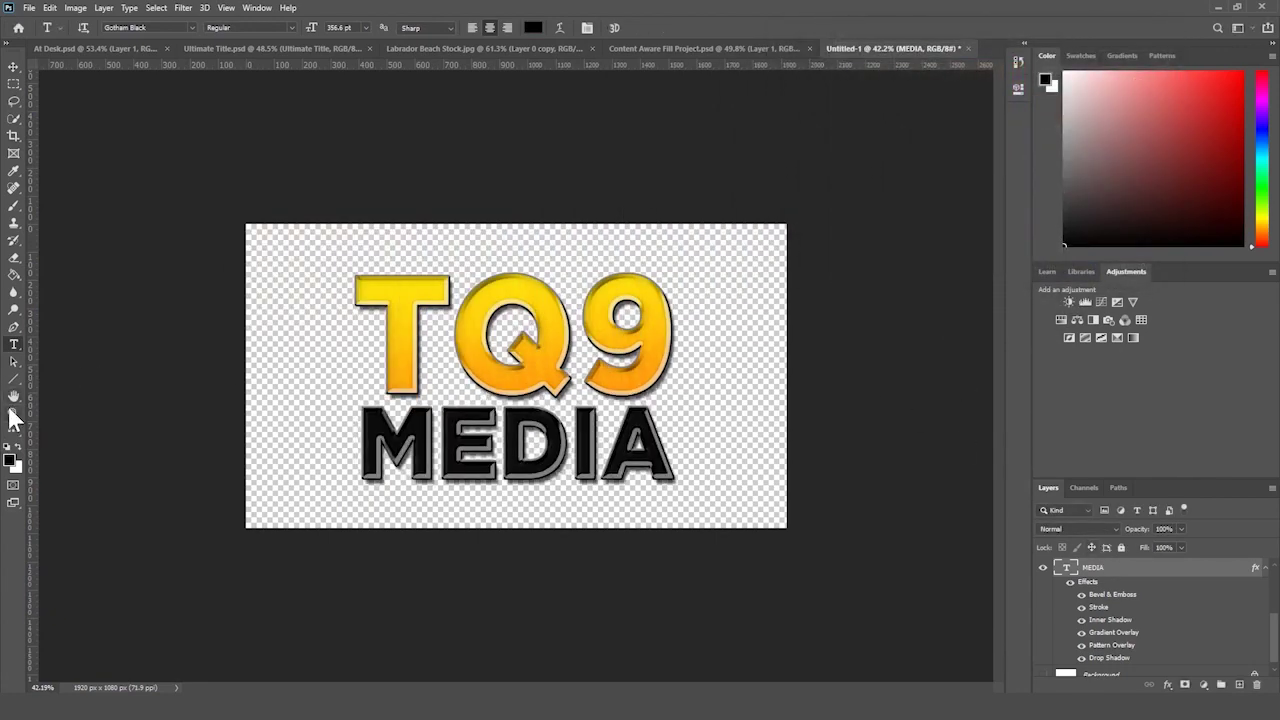
- Zoom in on the title and begin a free transform of MEDIA
left_click(14, 412)
left_click_drag(171, 373, 185, 389)
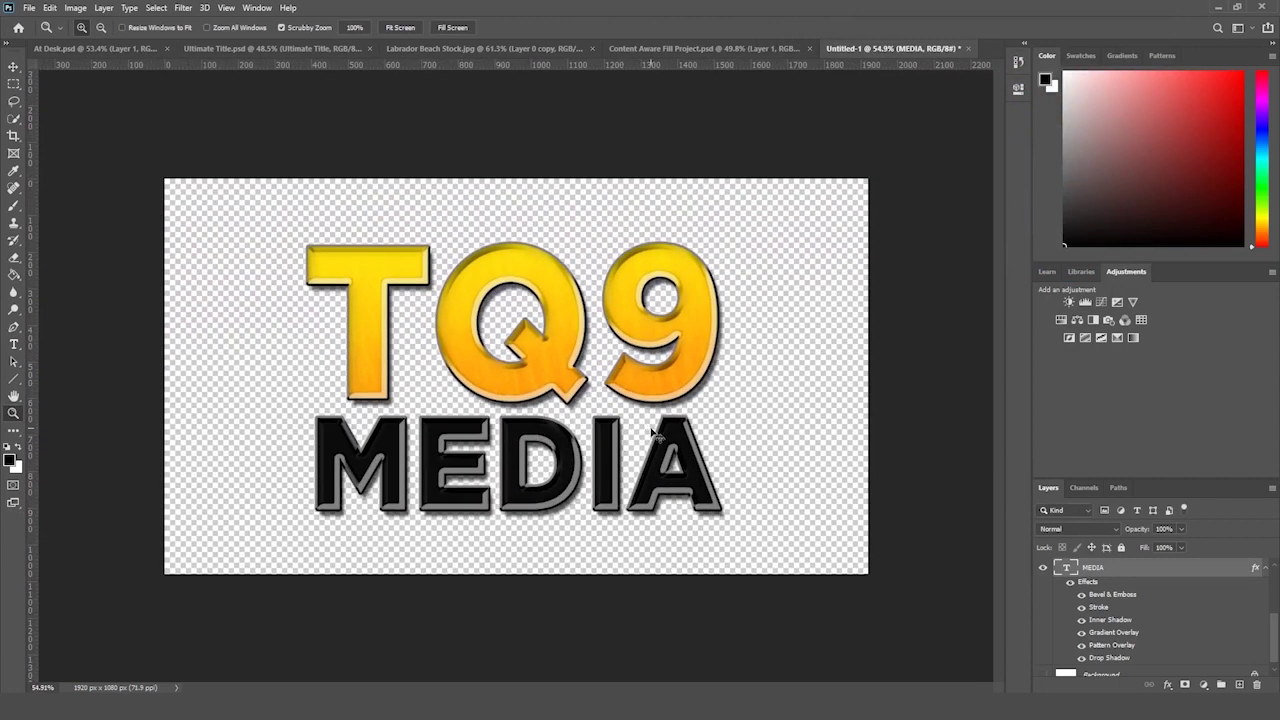
key("ctrl+t")
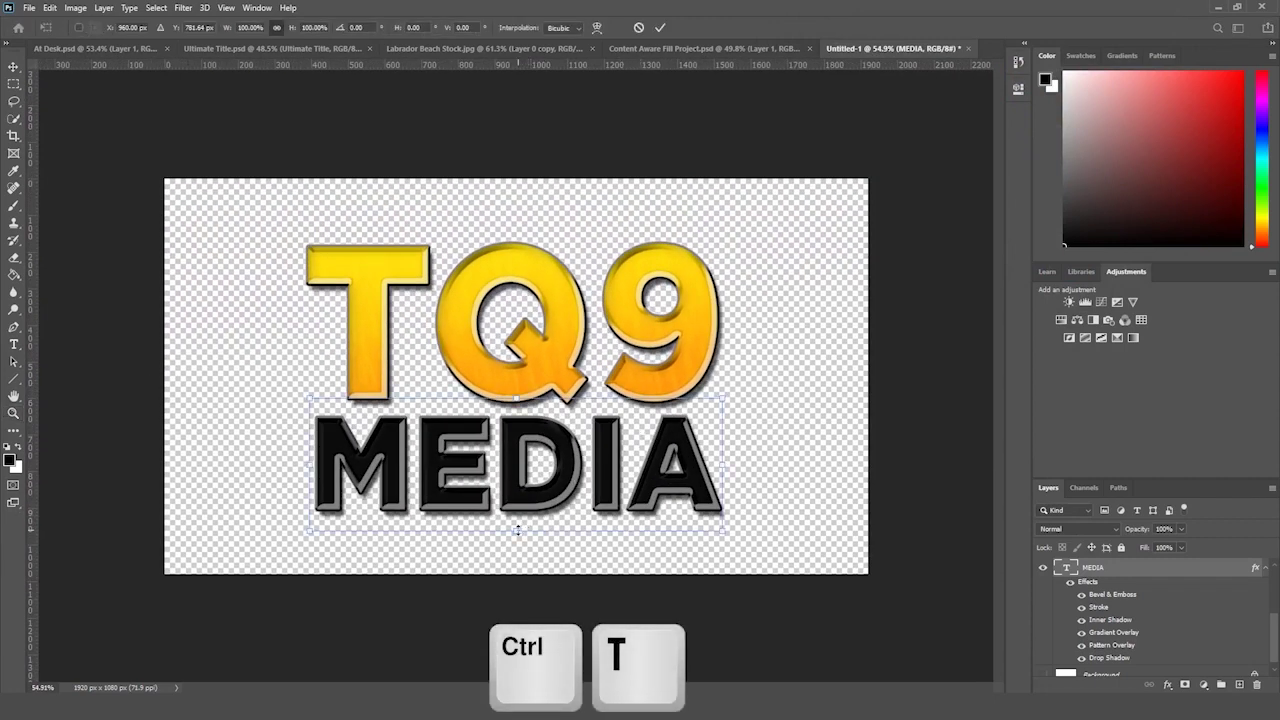
- Try squashing MEDIA and an Inflate warp at -22, undoing both to keep it straight
left_click_drag(517, 527, 518, 488)
key("Return")
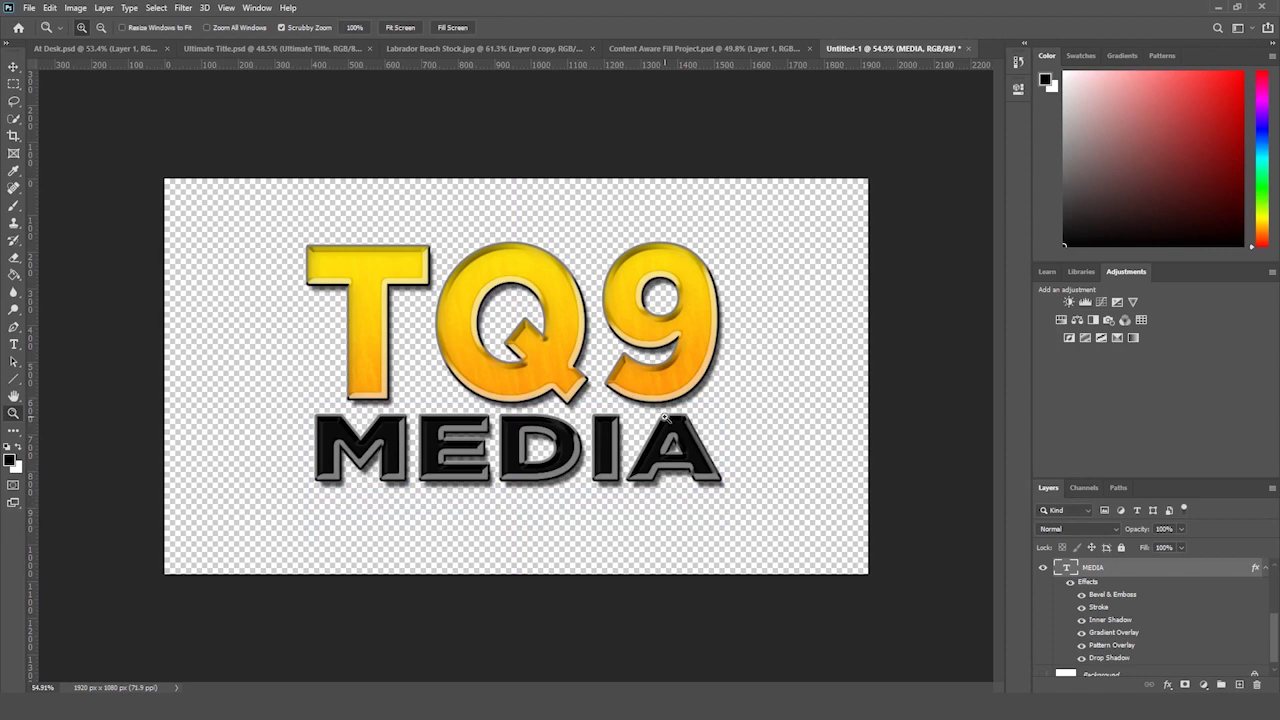
key("ctrl+z")
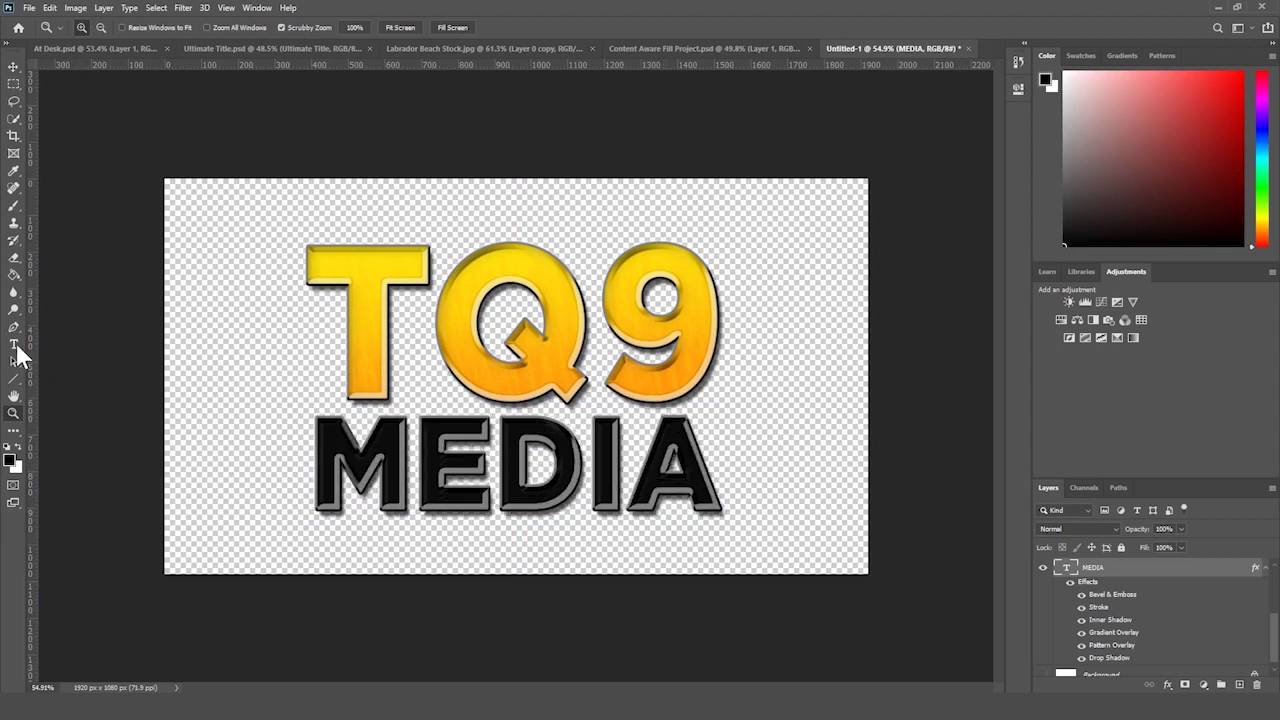
left_click(16, 347)
double_click(515, 465)
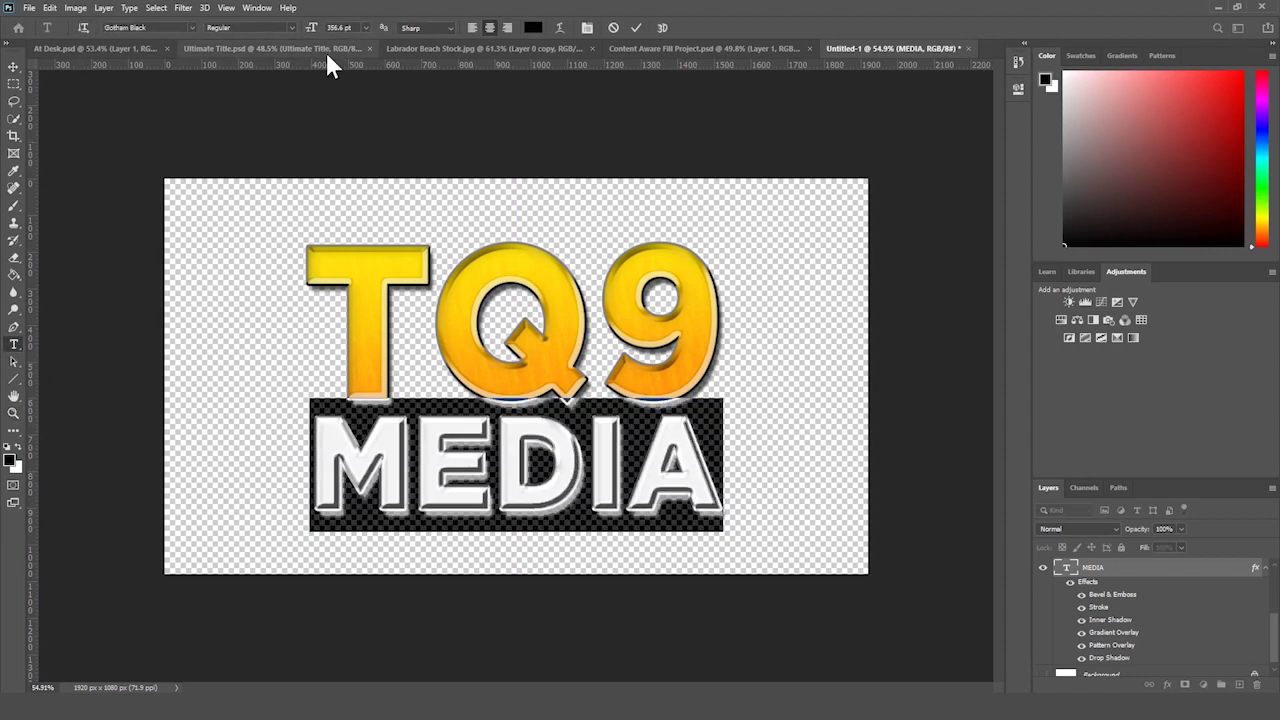
left_click(560, 27)
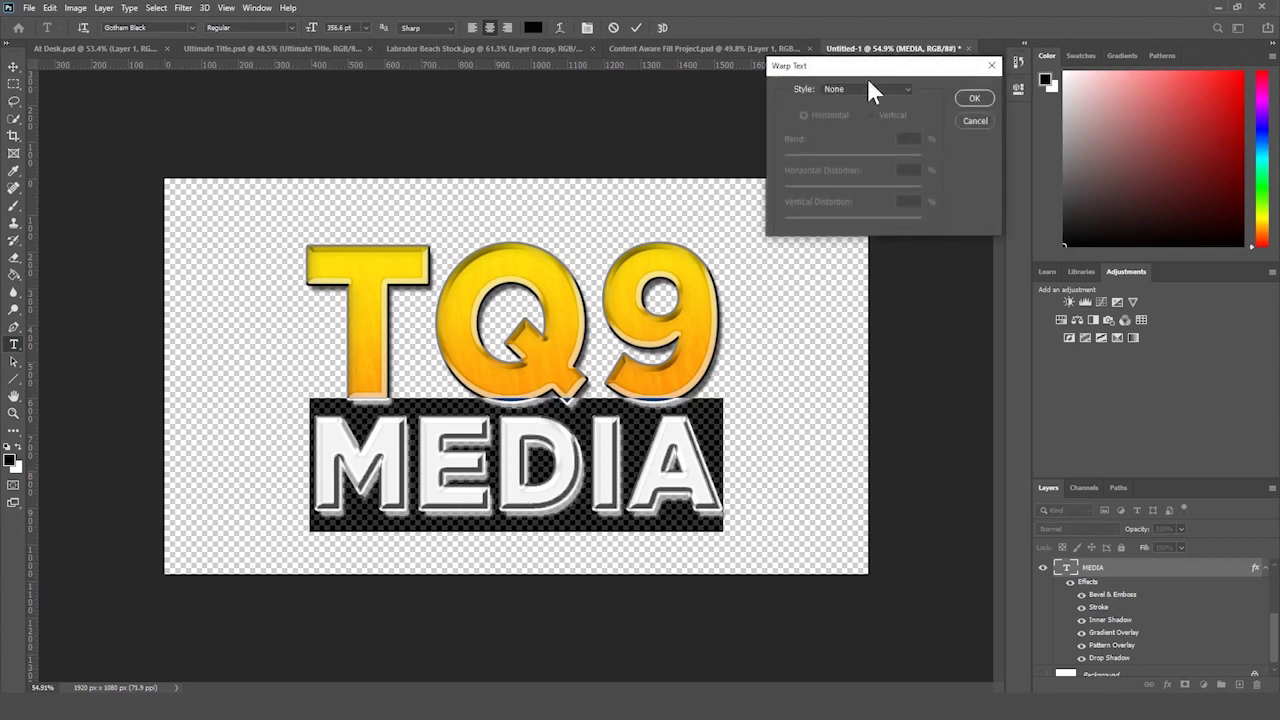
left_click(868, 89)
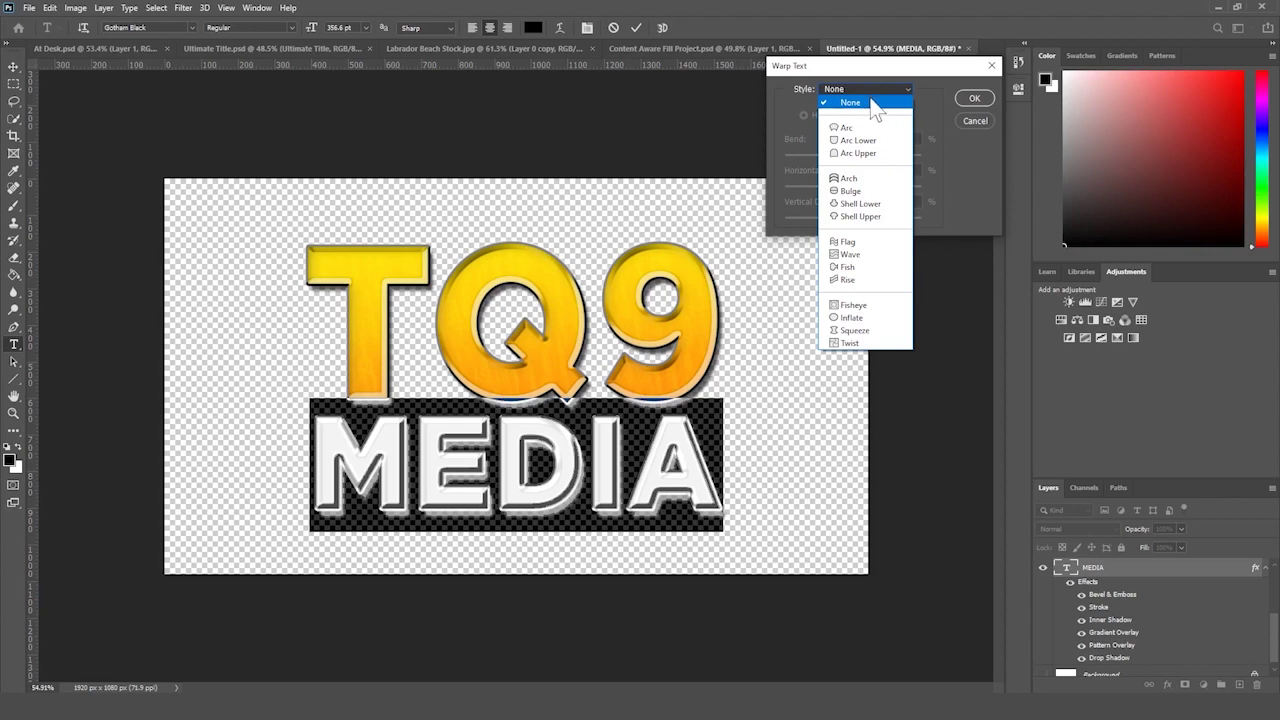
left_click(896, 318)
left_click_drag(873, 153, 833, 166)
left_click(975, 121)
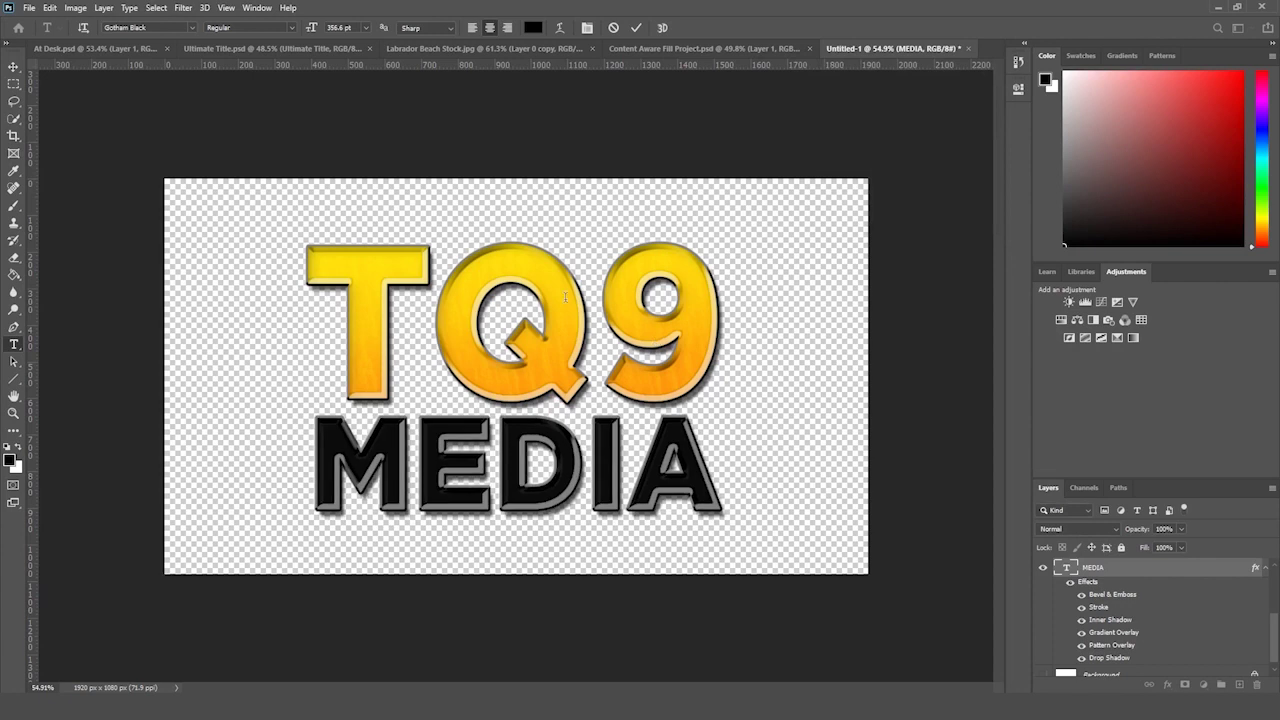
- Warp TQ9 with Arc Upper at +50 bend, after briefly trying Arc Lower
left_click(566, 297)
key("ctrl+a")
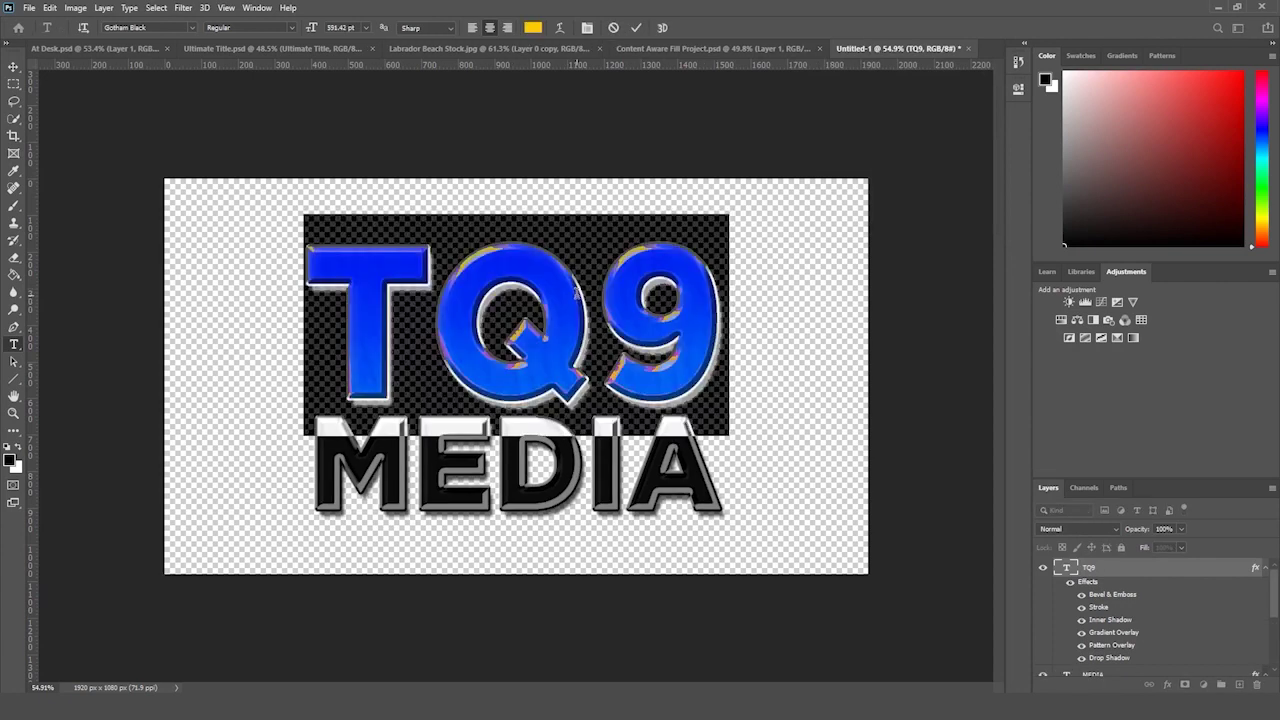
left_click(559, 27)
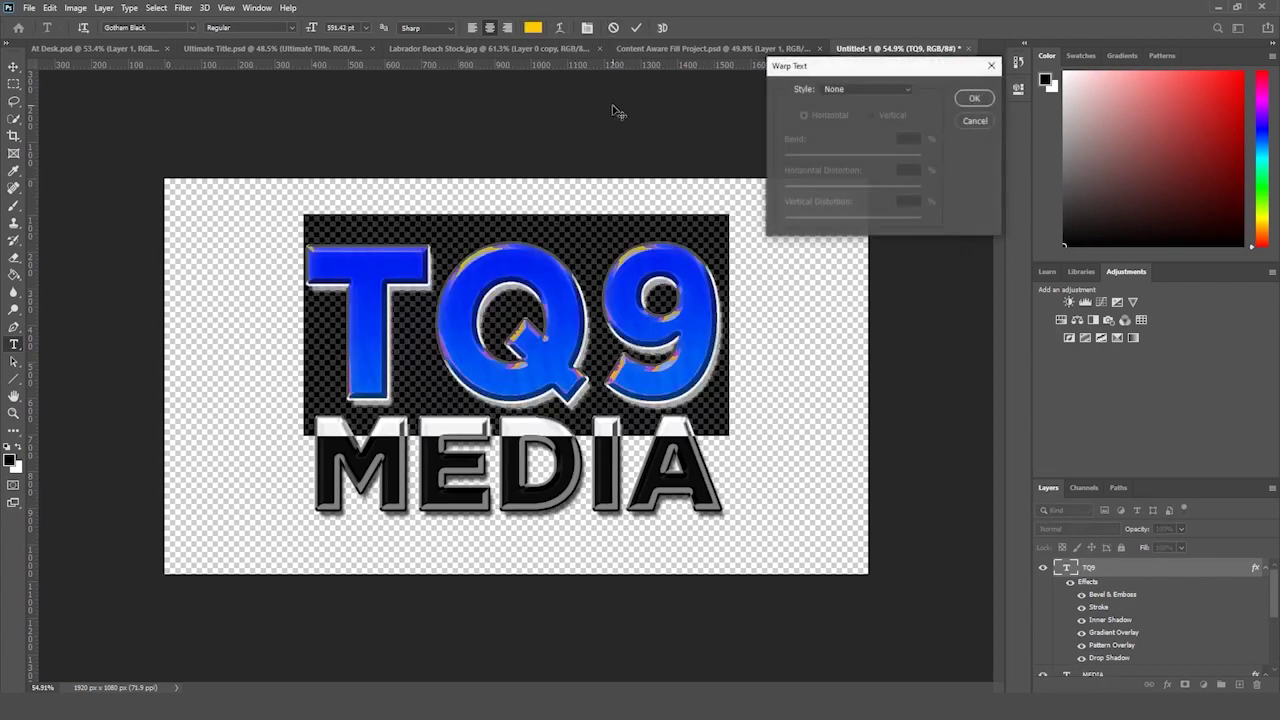
left_click(868, 89)
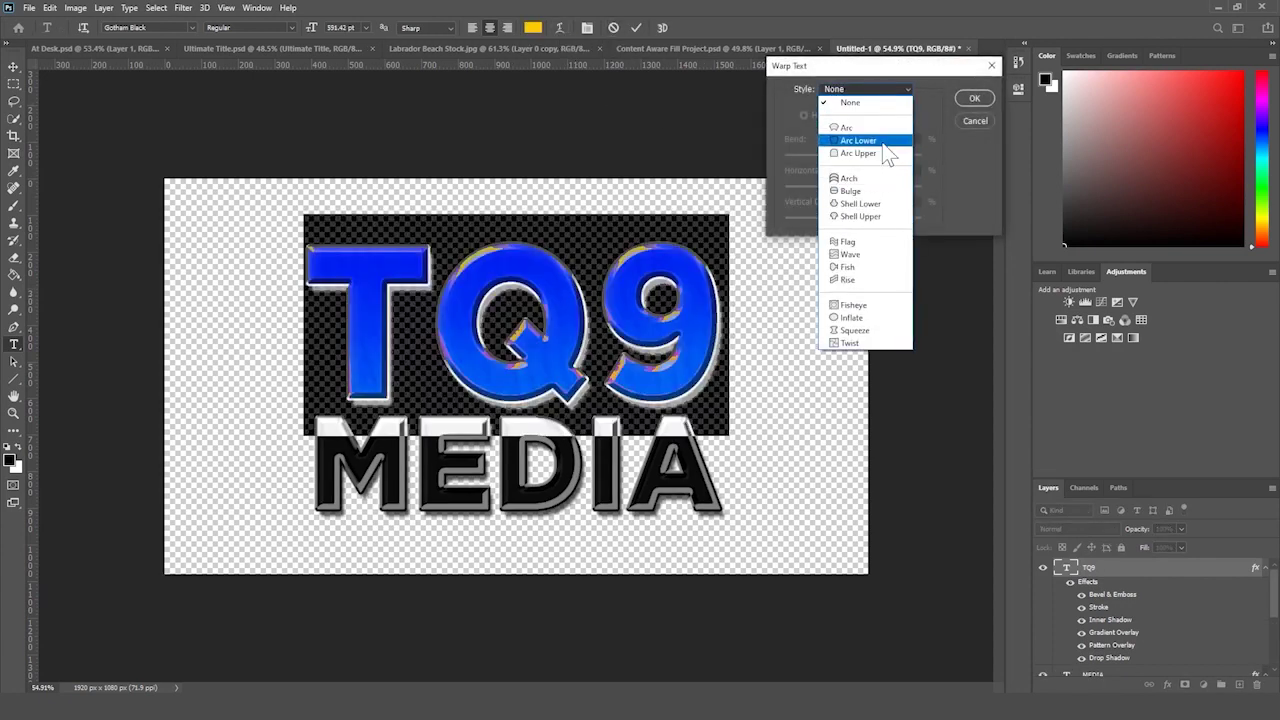
left_click(881, 139)
left_click(875, 89)
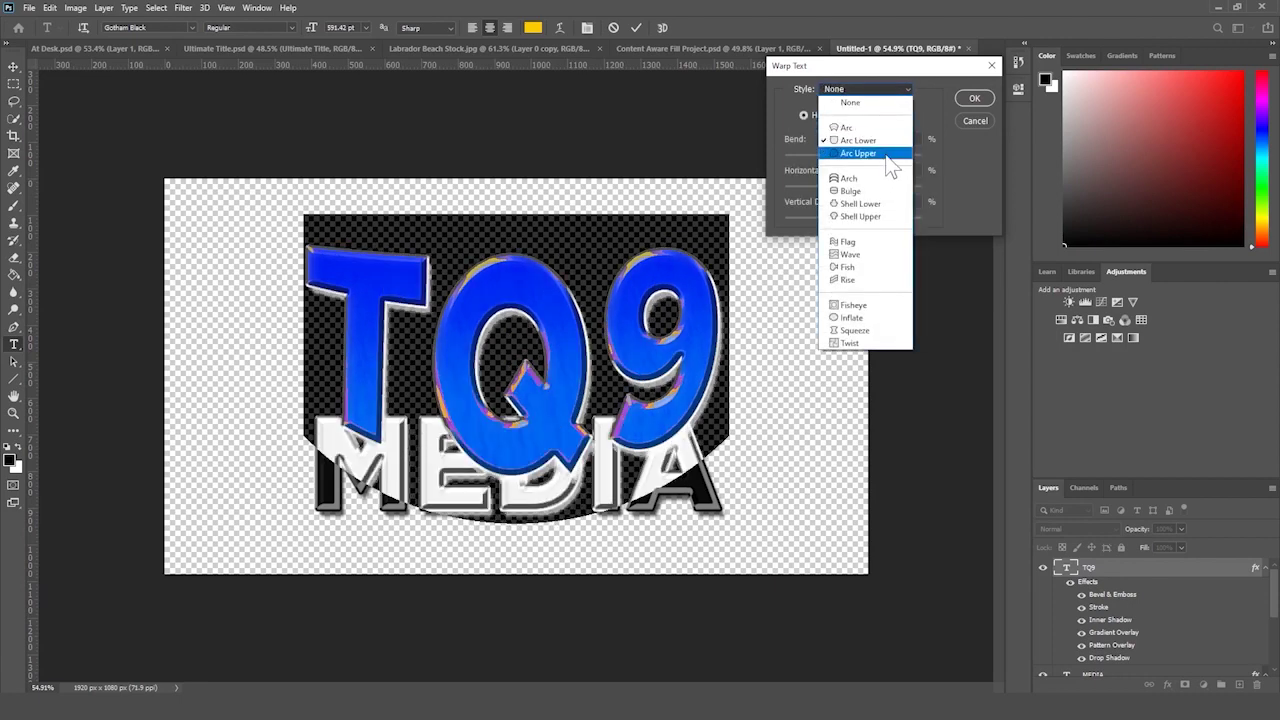
left_click(860, 153)
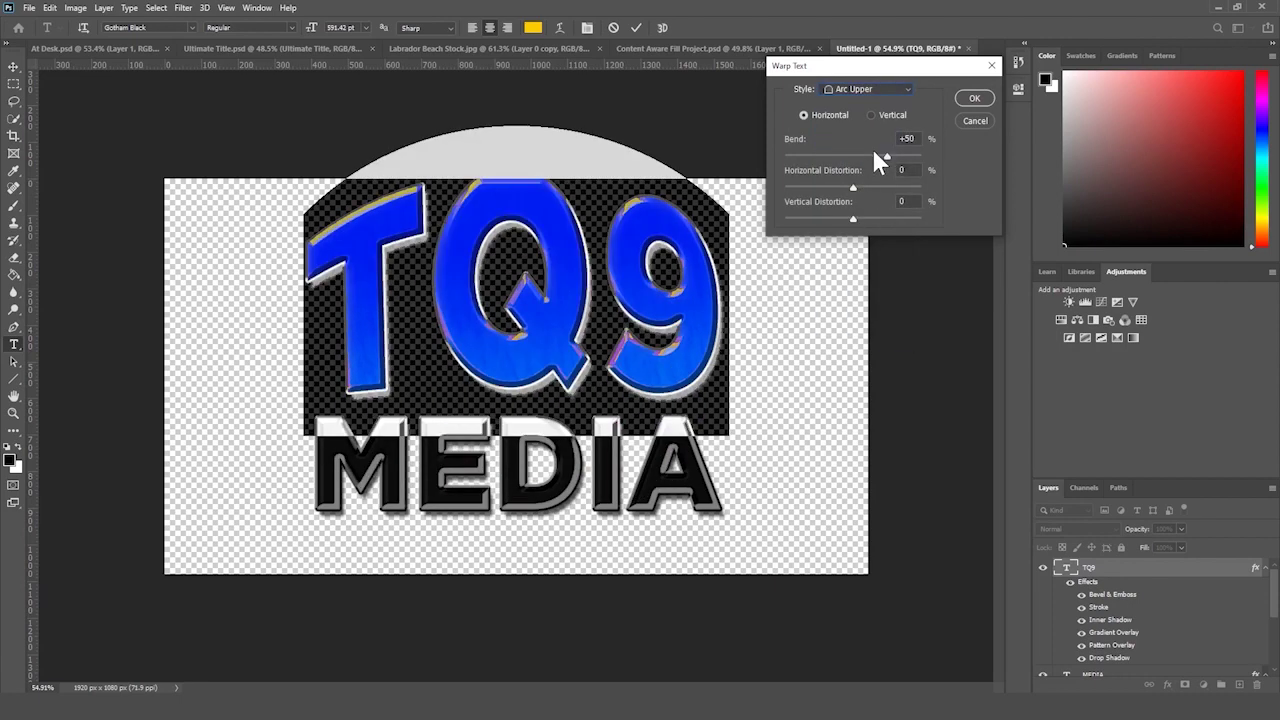
left_click(974, 98)
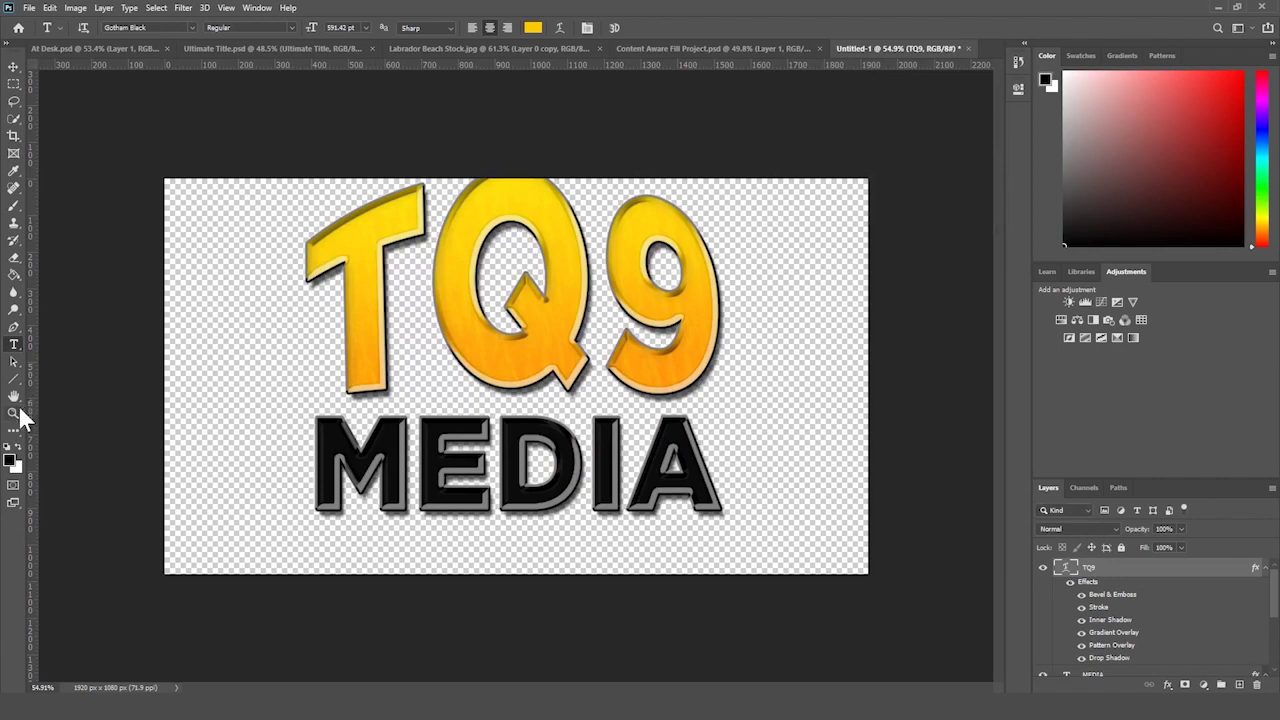
left_click(14, 412)
left_click_drag(330, 360, 91, 351)
- Bend MEDIA with an Arc Lower warp and nudge it down slightly
left_click(14, 343)
left_click(540, 445)
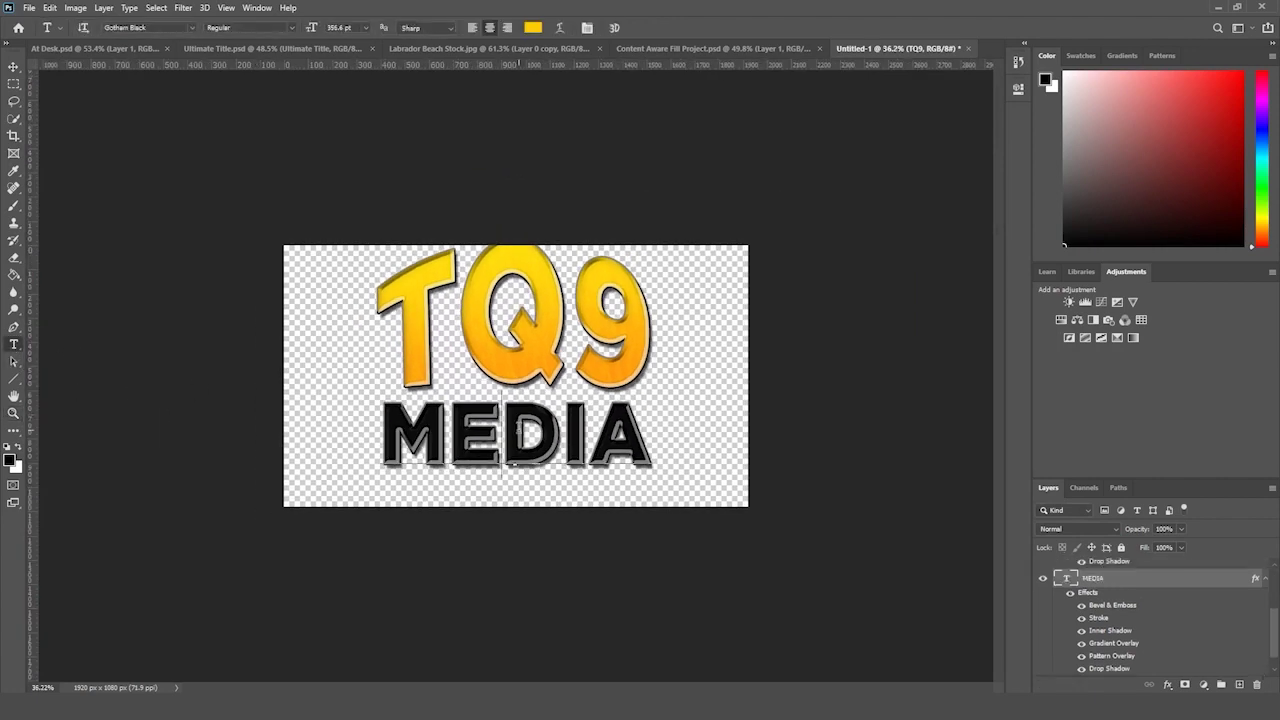
key("ctrl+a")
left_click(560, 27)
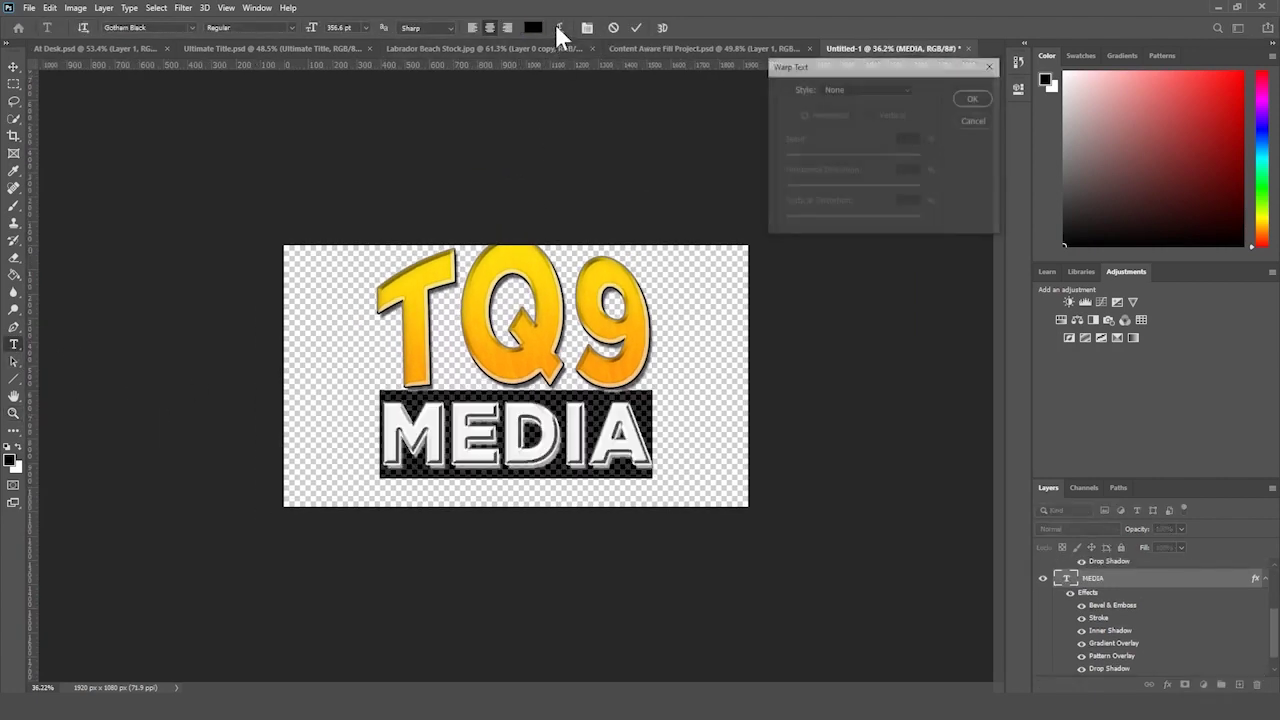
left_click(890, 90)
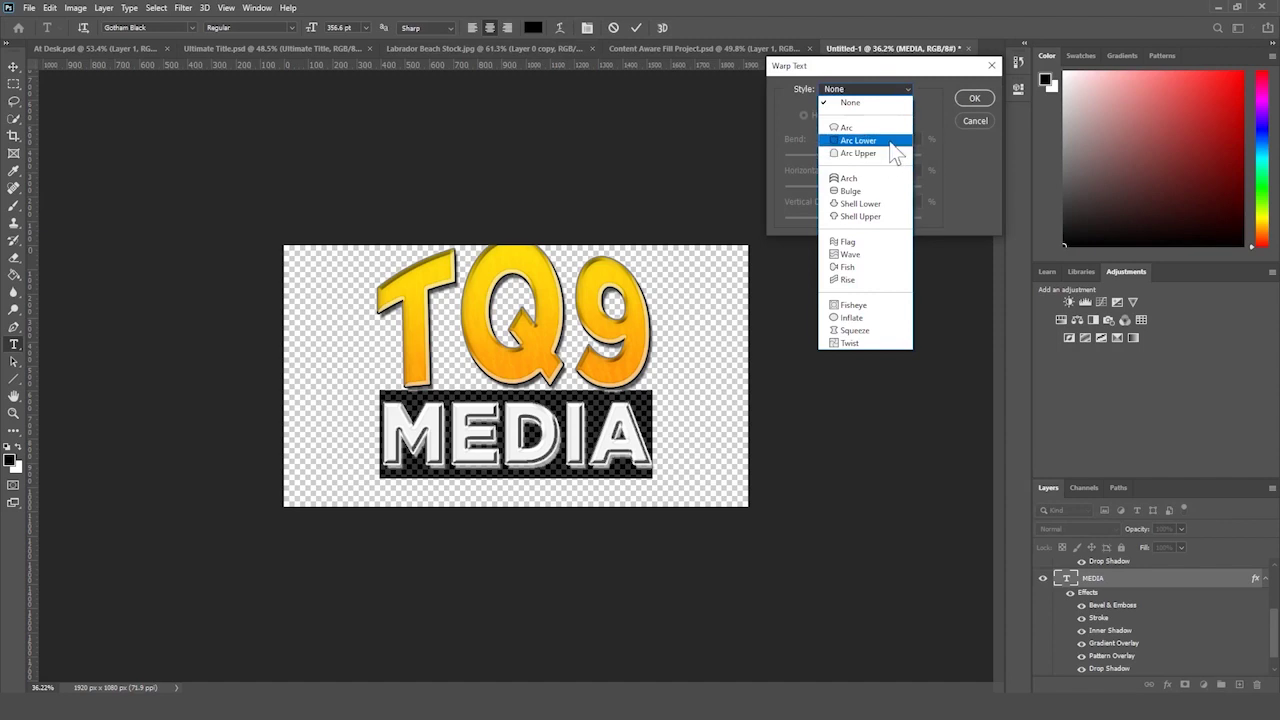
left_click(885, 141)
left_click(975, 98)
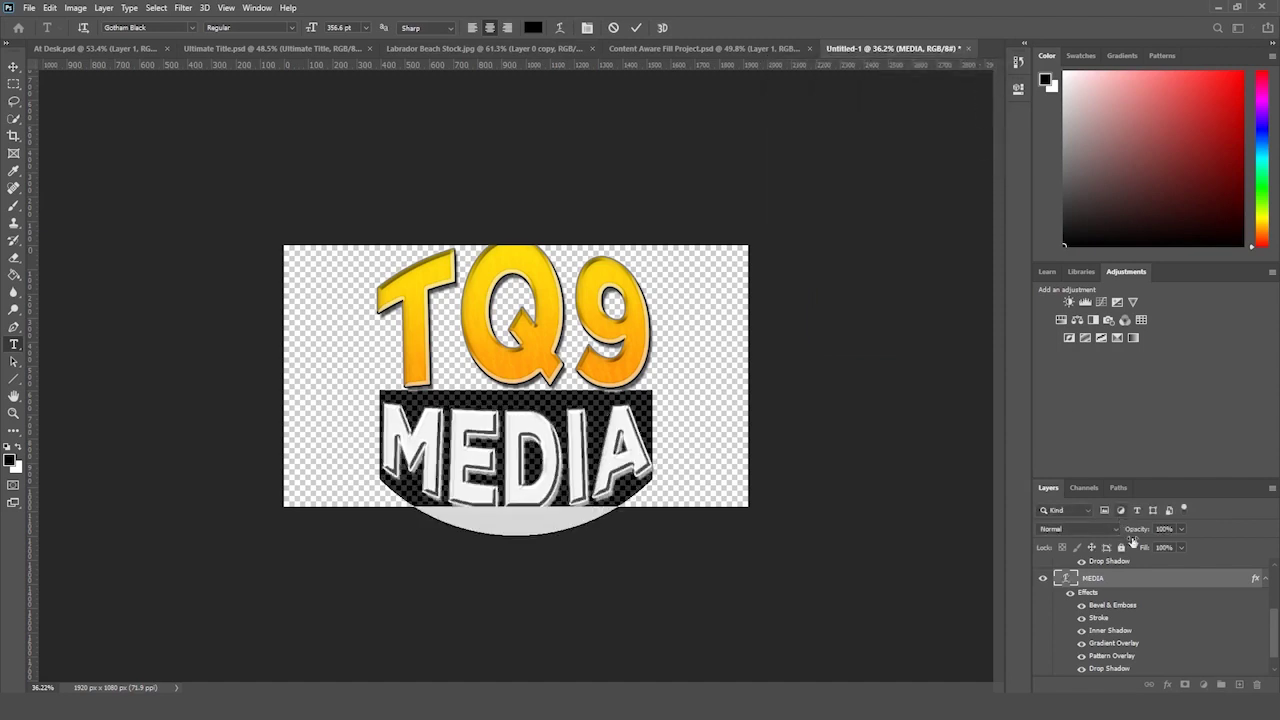
key("ctrl+t")
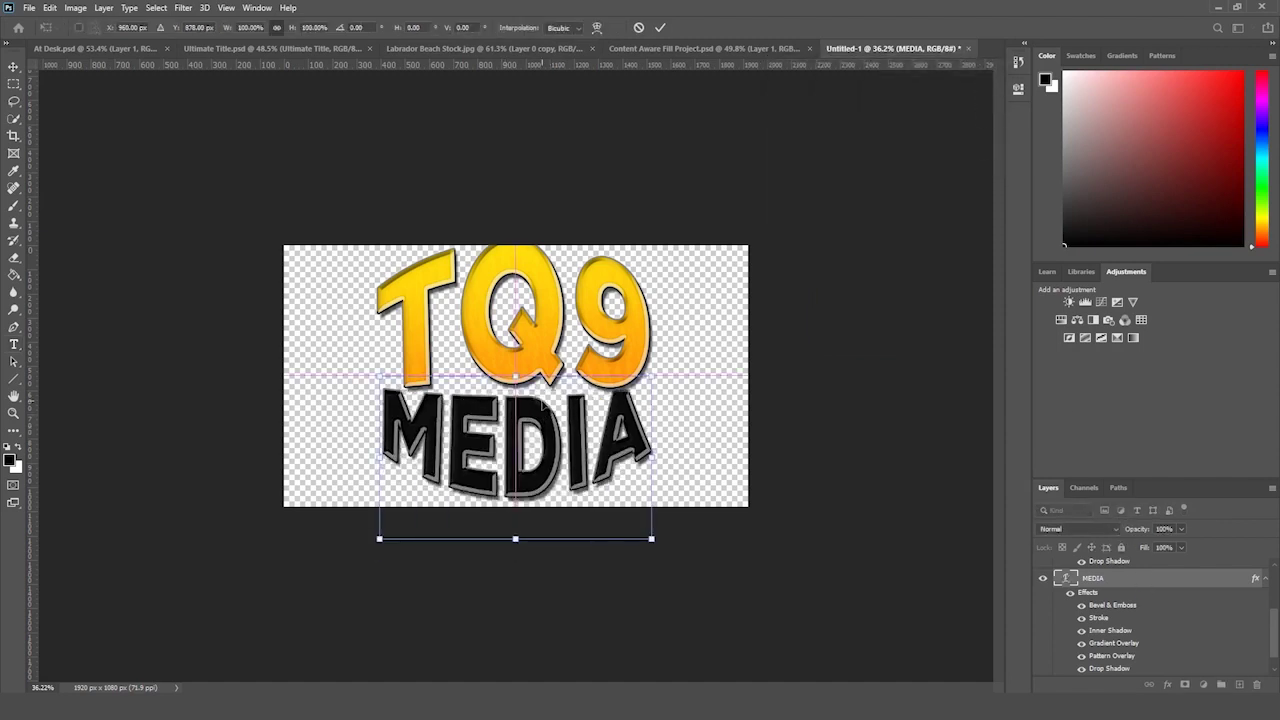
key("Return")
key("ctrl+Down")
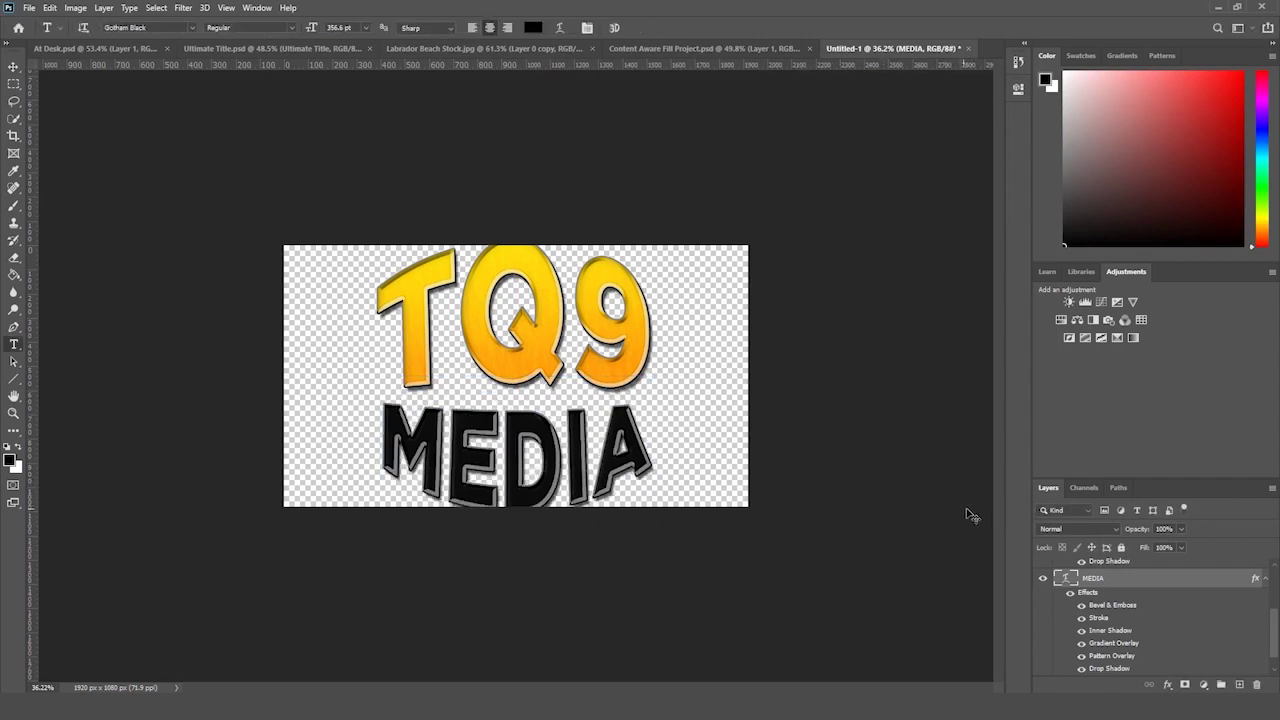
- Select TQ9 with MEDIA for a joint transform, then undo the last title change
scroll(1142, 646, "up", 3)
left_click(1123, 585, "shift")
key("ctrl+t")
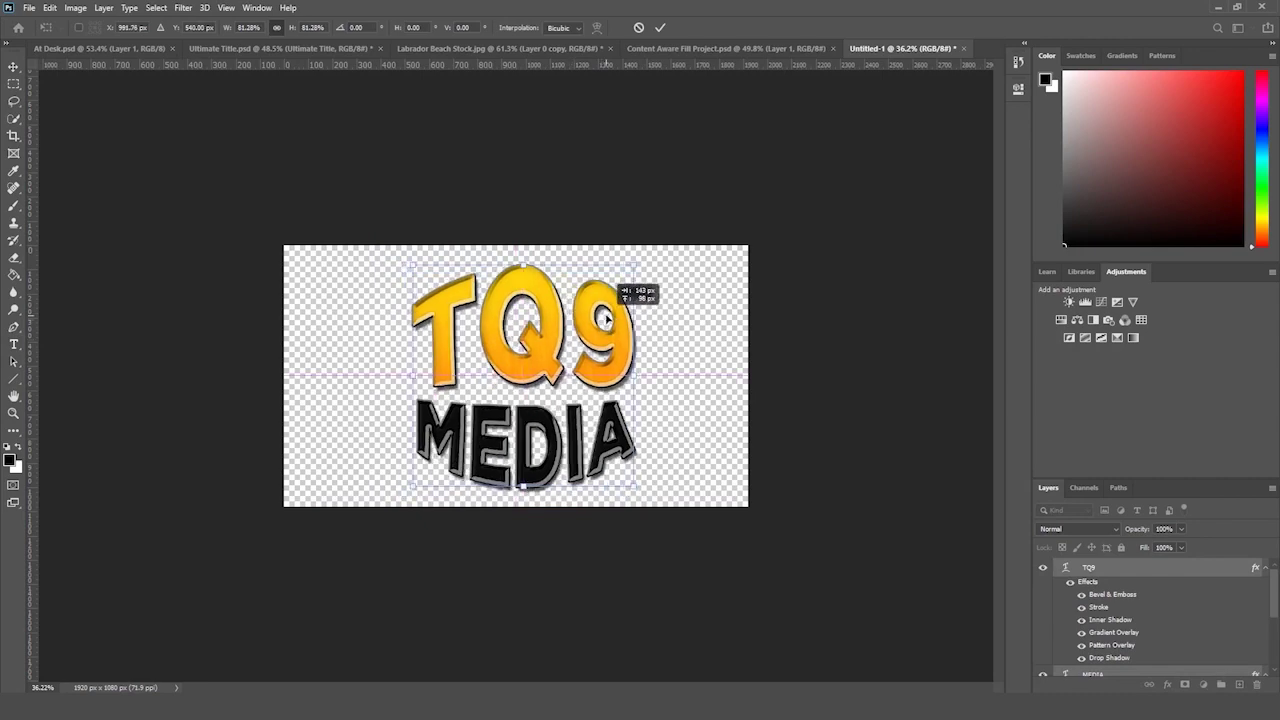
left_click(14, 395)
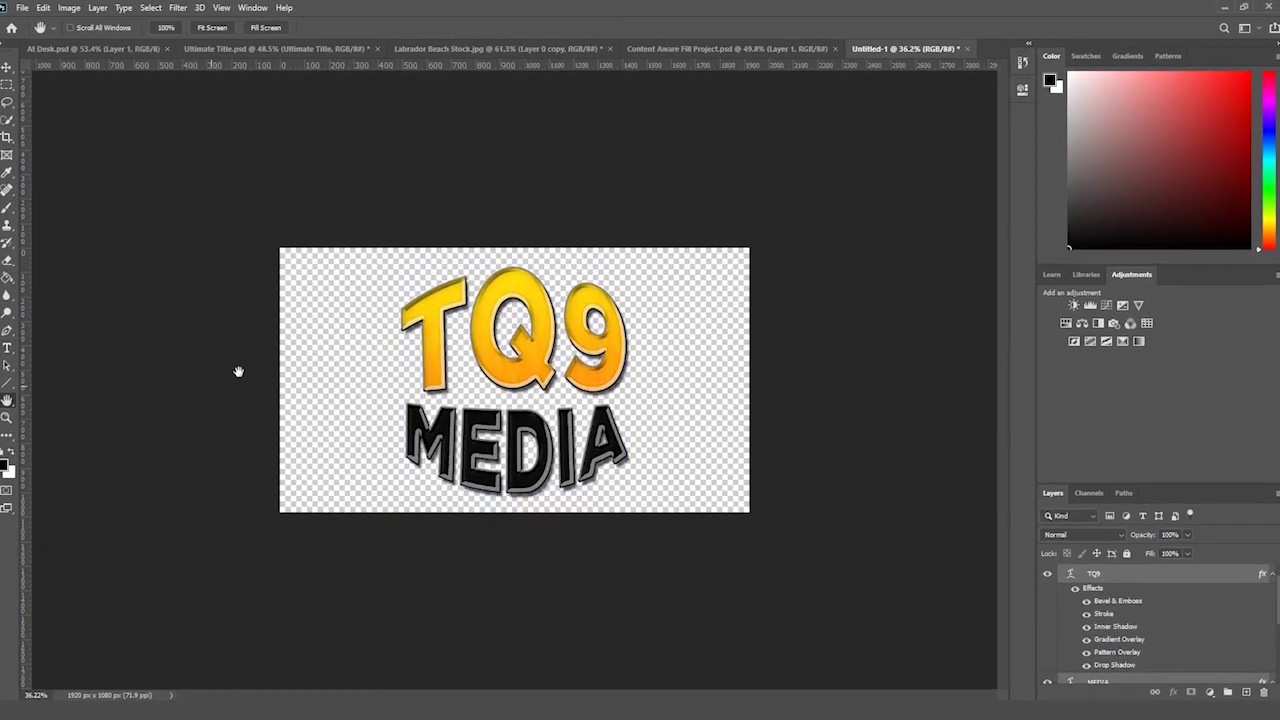
left_click(6, 417)
left_click_drag(112, 380, 131, 379)
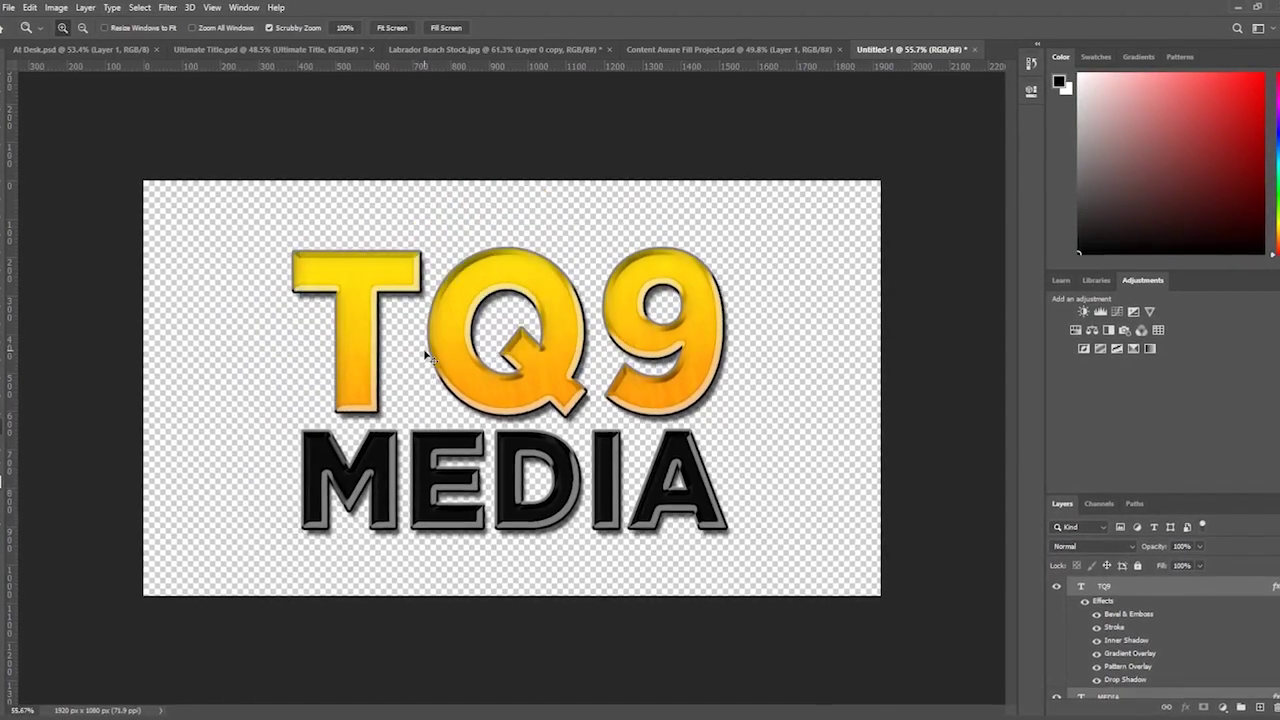
key("ctrl+z")
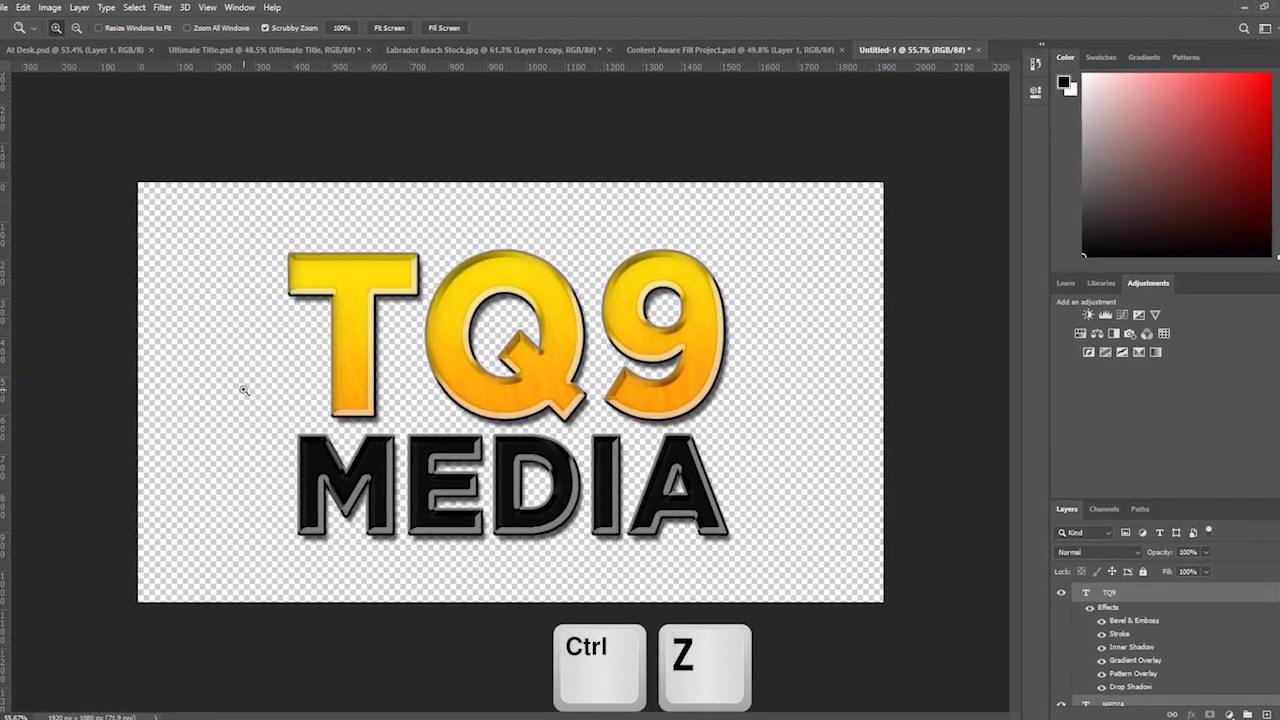
left_click_drag(277, 391, 265, 391)
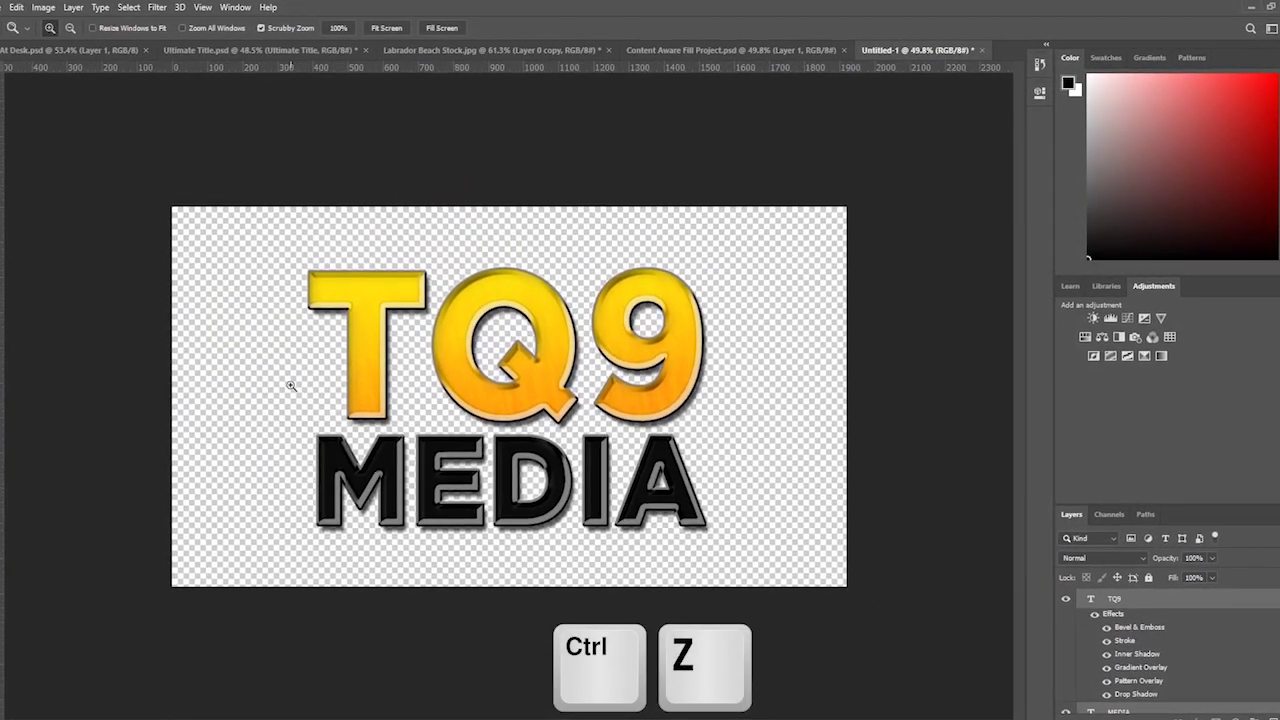
- Apply an Arc warp to MEDIA with the bend set to 0
key("t")
left_click(549, 486)
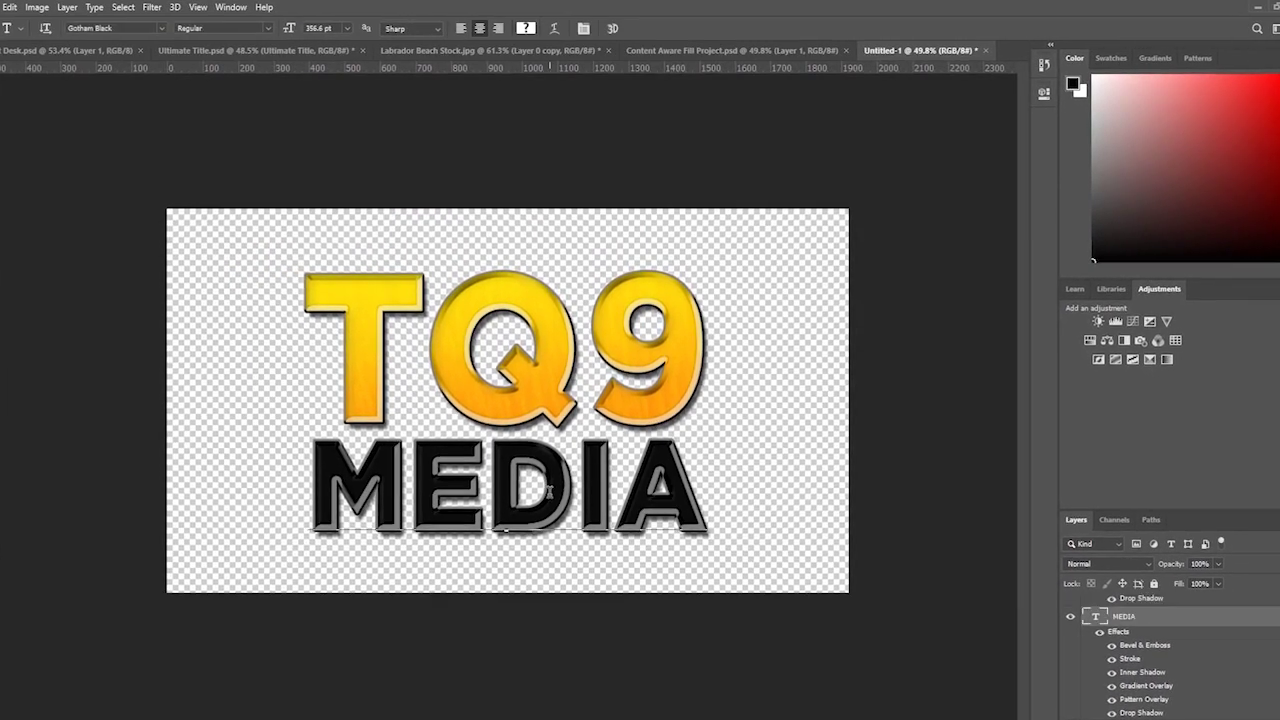
key("ctrl+a")
key("ctrl+Return")
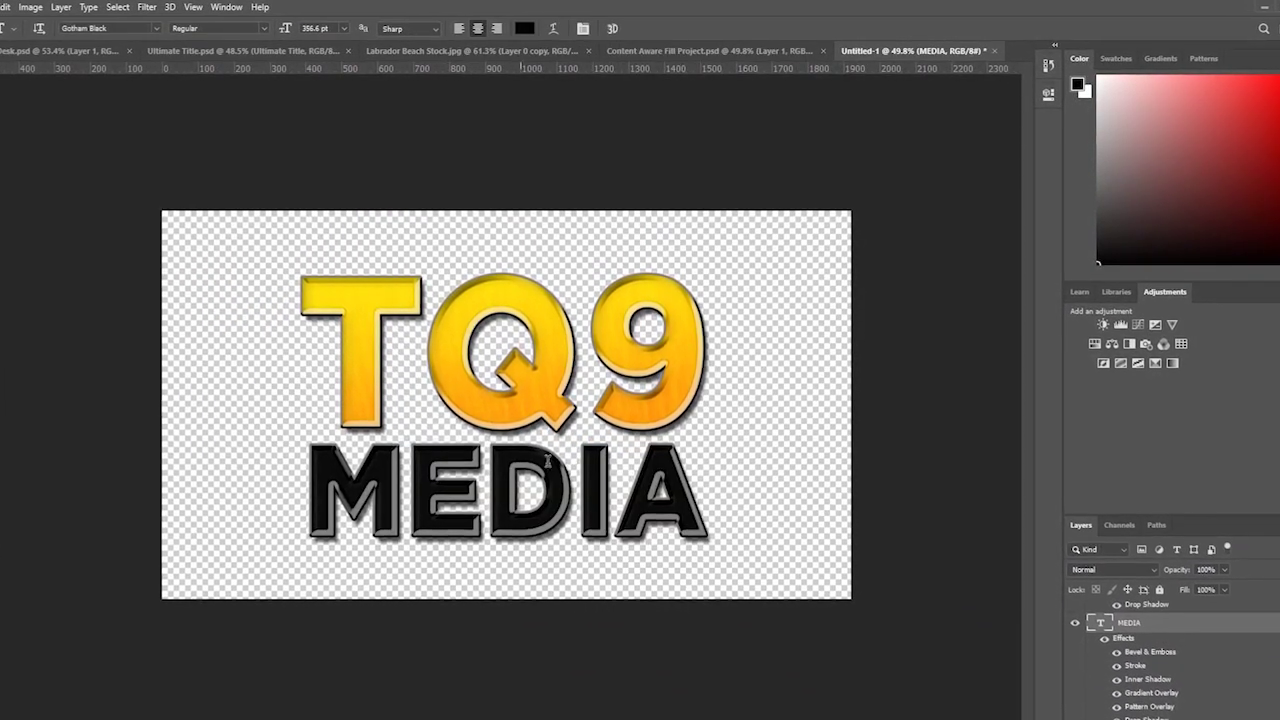
double_click(572, 468)
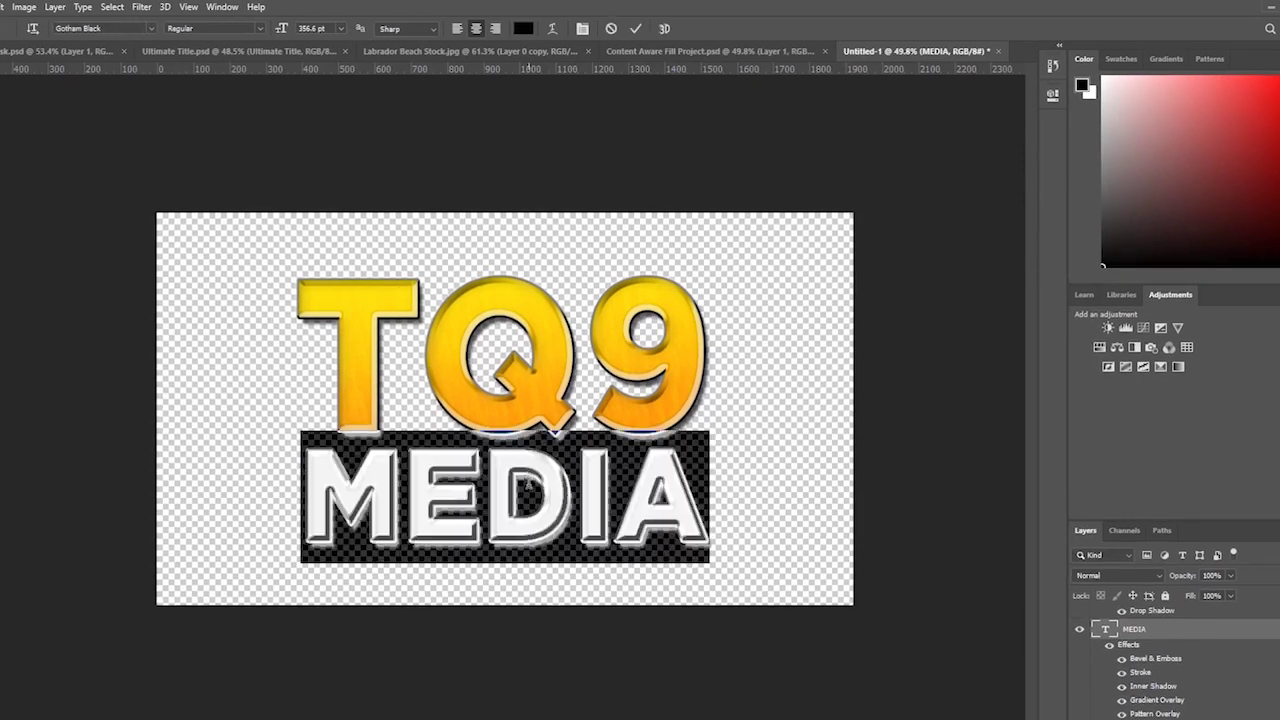
left_click(553, 28)
left_click(880, 96)
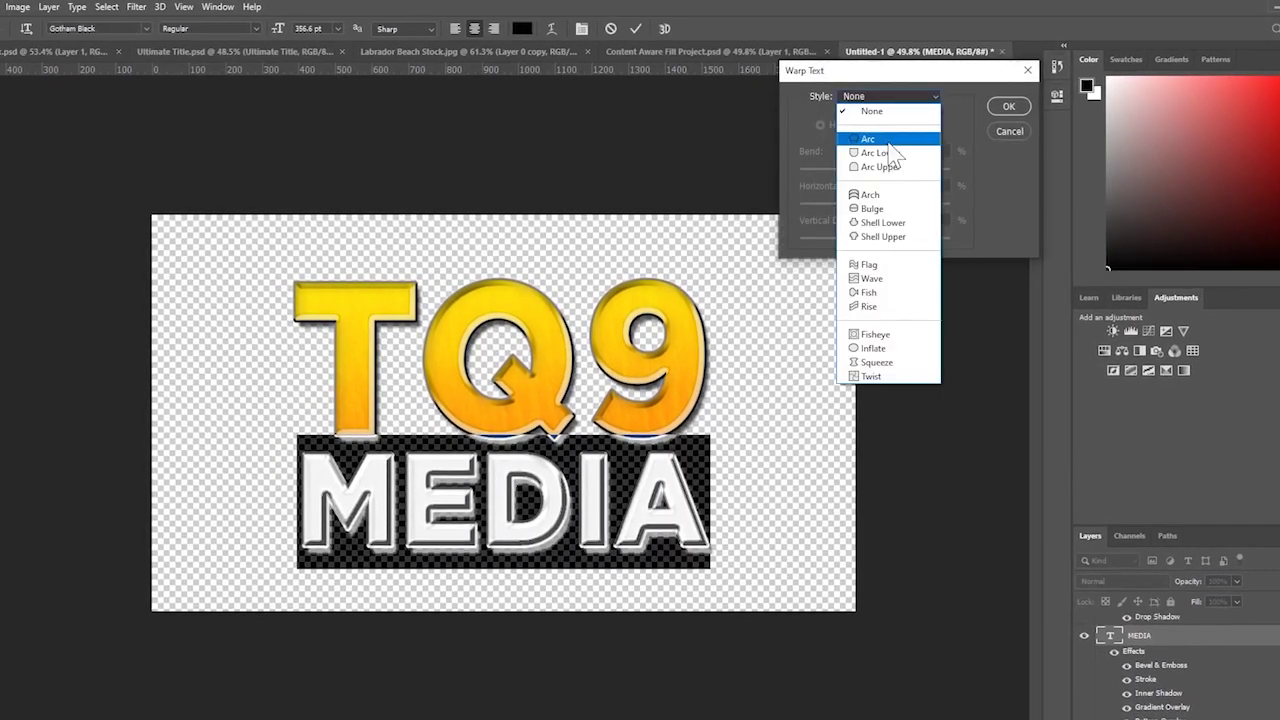
left_click(872, 137)
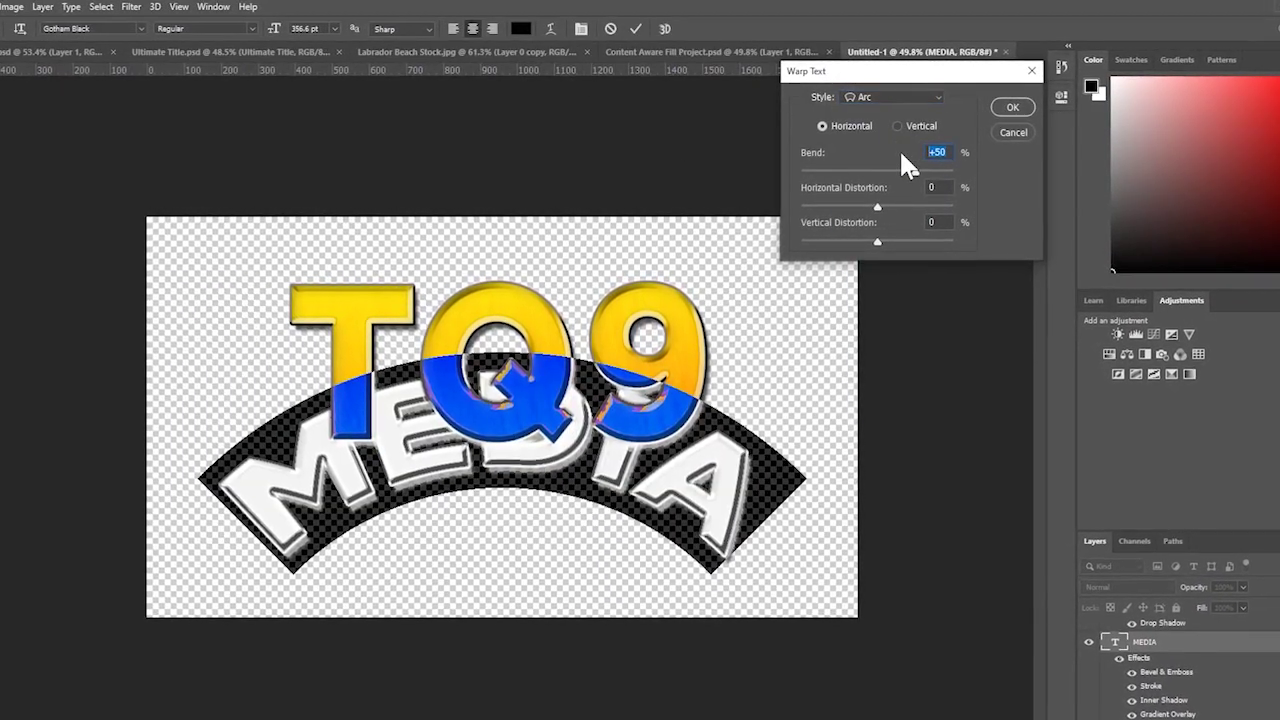
type("0")
key("Return")
key("ctrl+Return")
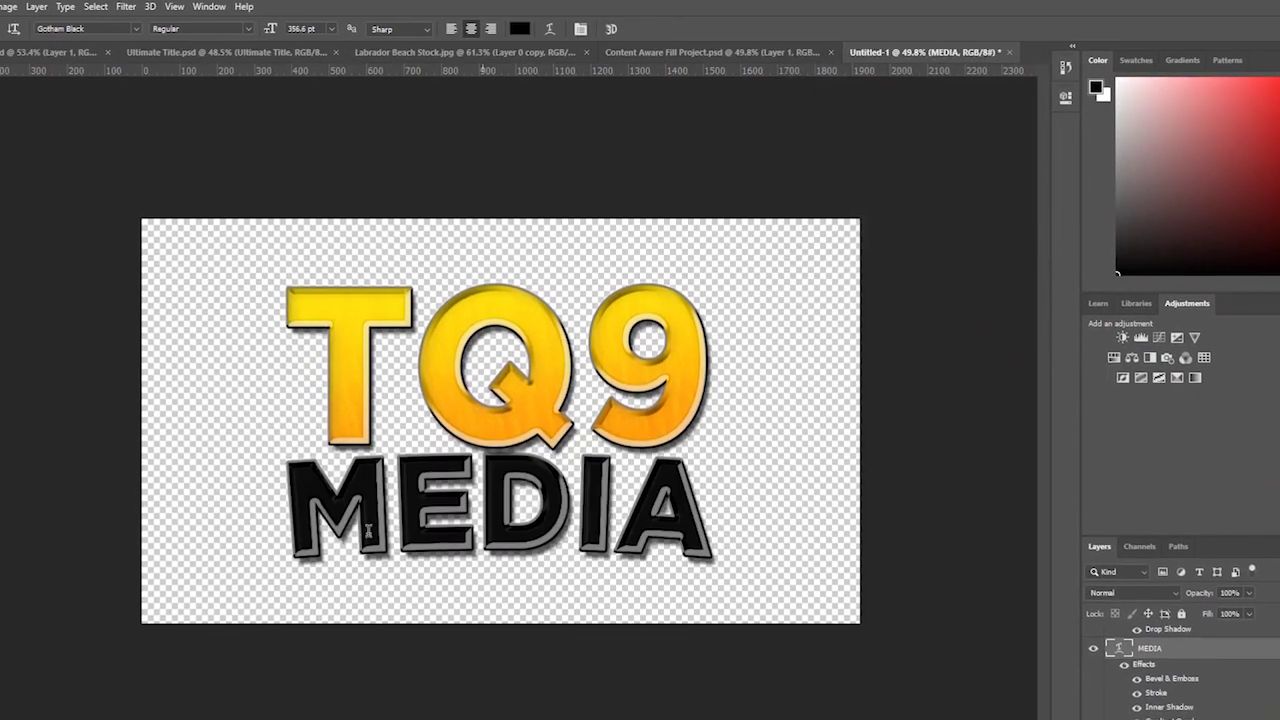
key("z")
left_click_drag(137, 414, 114, 449)
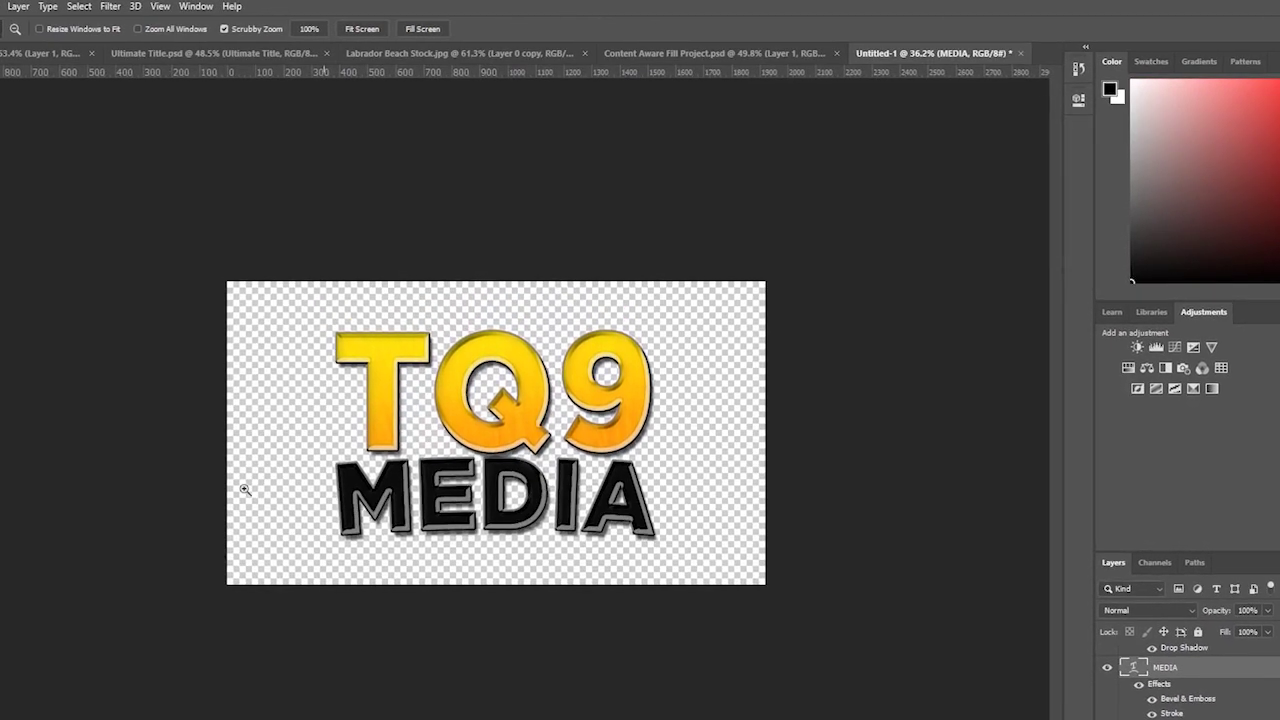
- Warp TQ9 with an Arc style at a +5 bend
key("t")
left_click(490, 390)
key("ctrl+a")
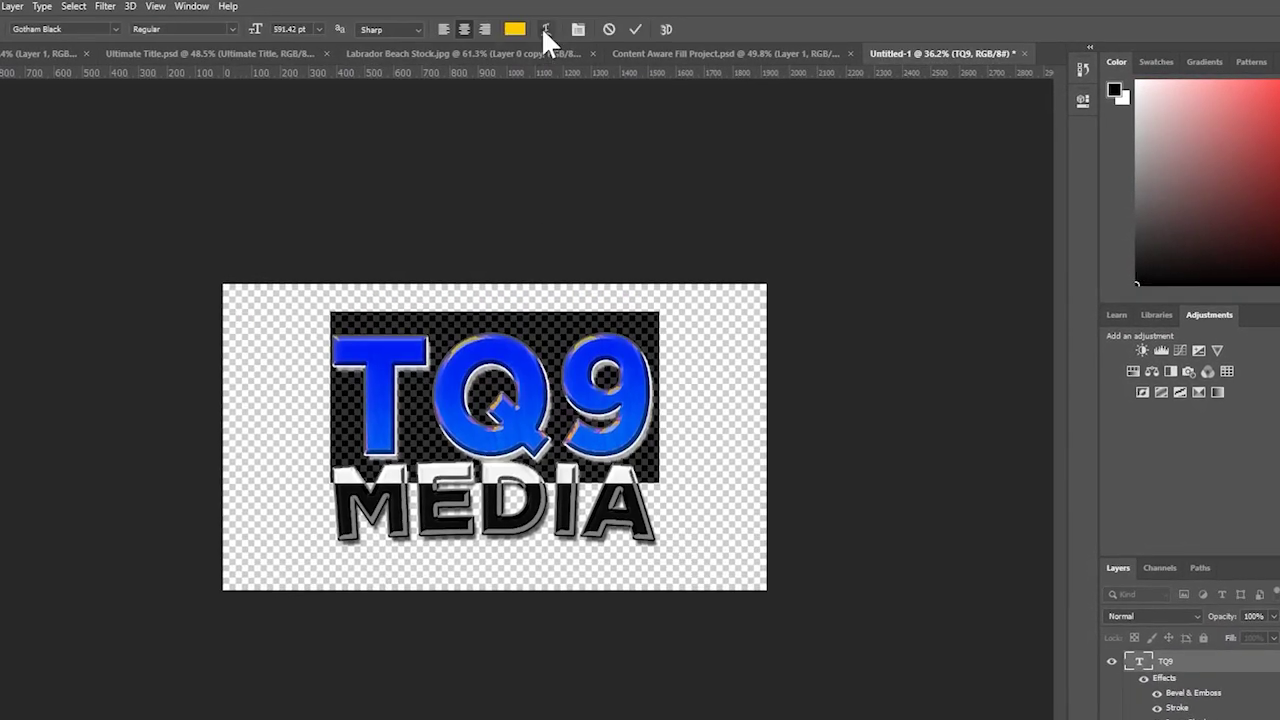
left_click(546, 29)
left_click(905, 101)
left_click(905, 148)
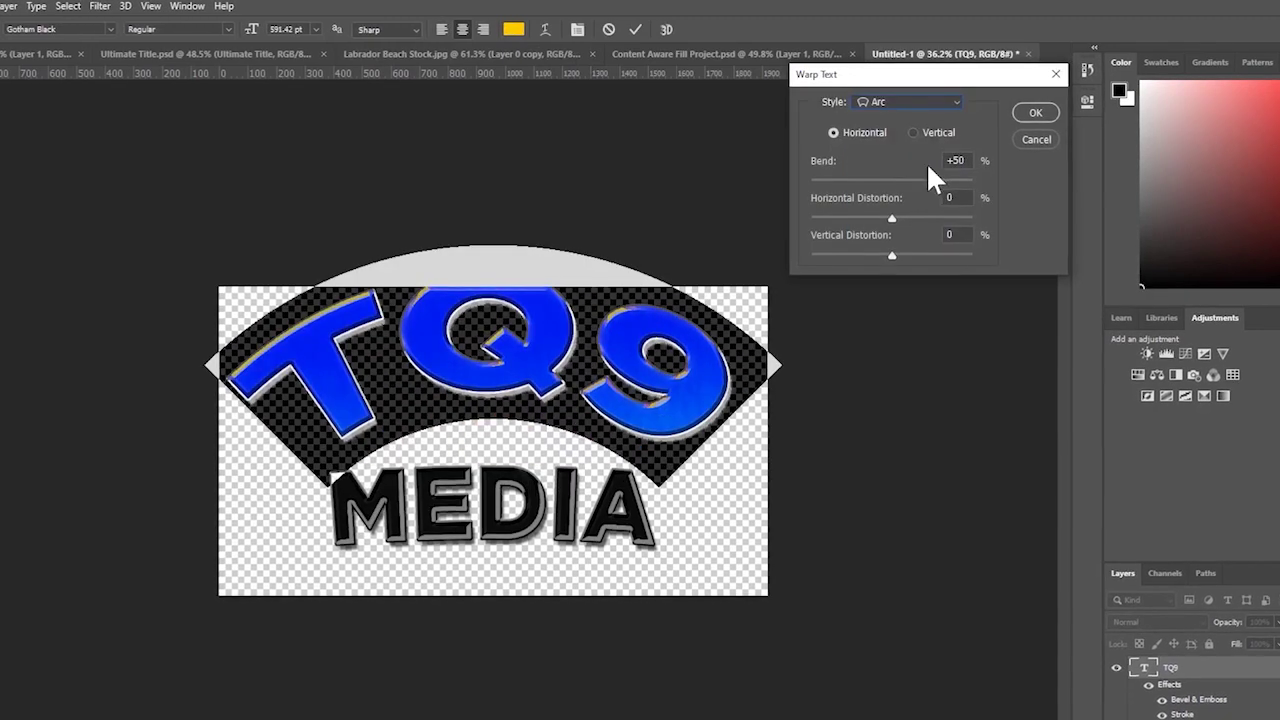
left_click(960, 161)
key("BackSpace")
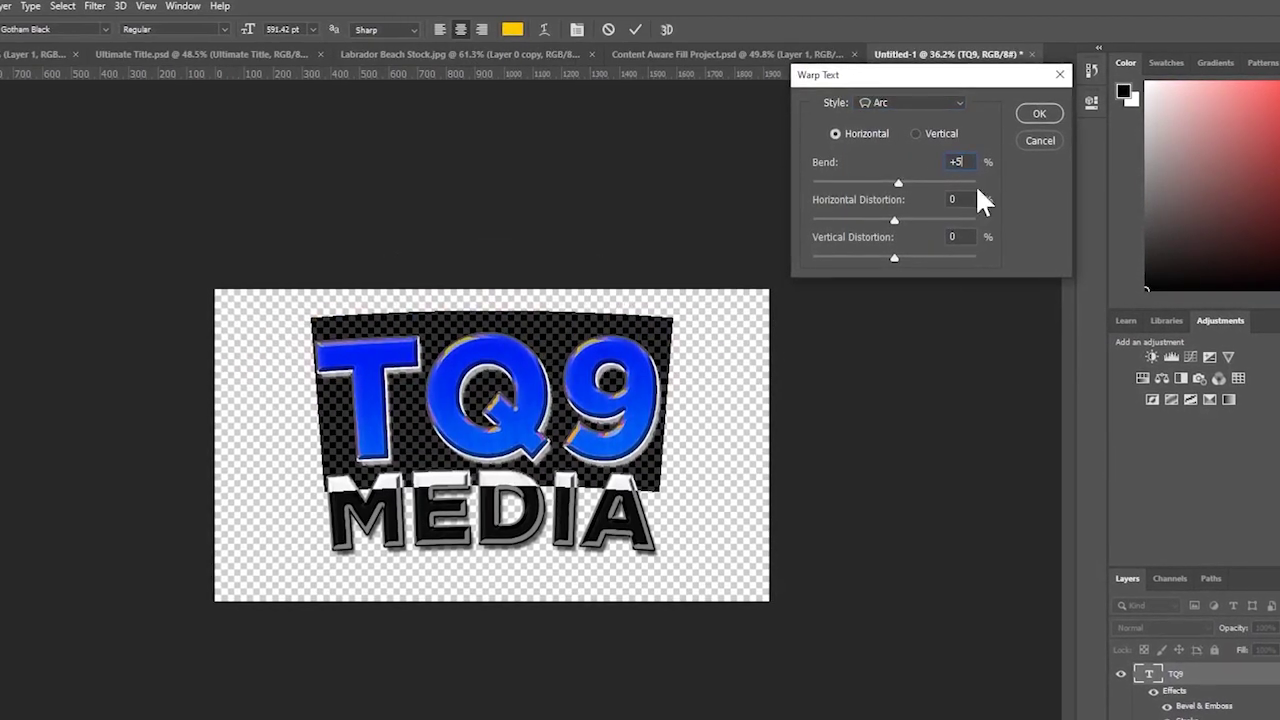
key("Return")
left_click(171, 489)
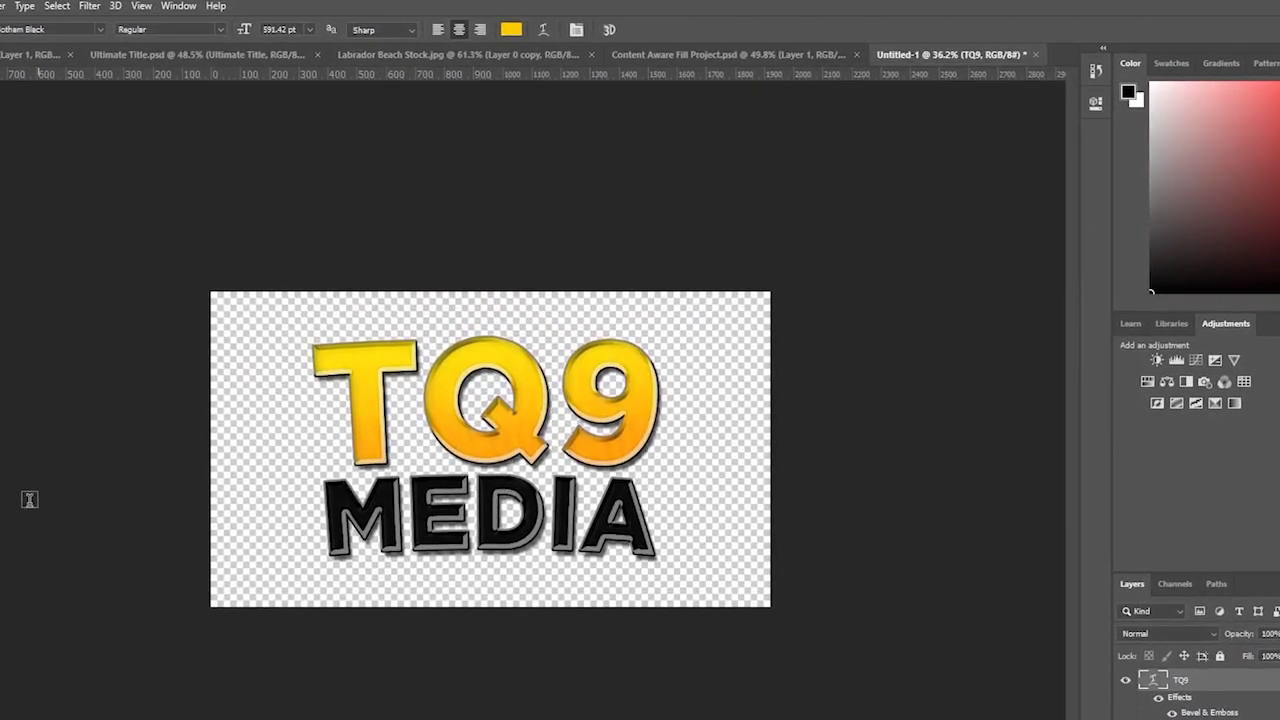
key("z")
left_click(307, 462)
left_click(307, 462, "alt")
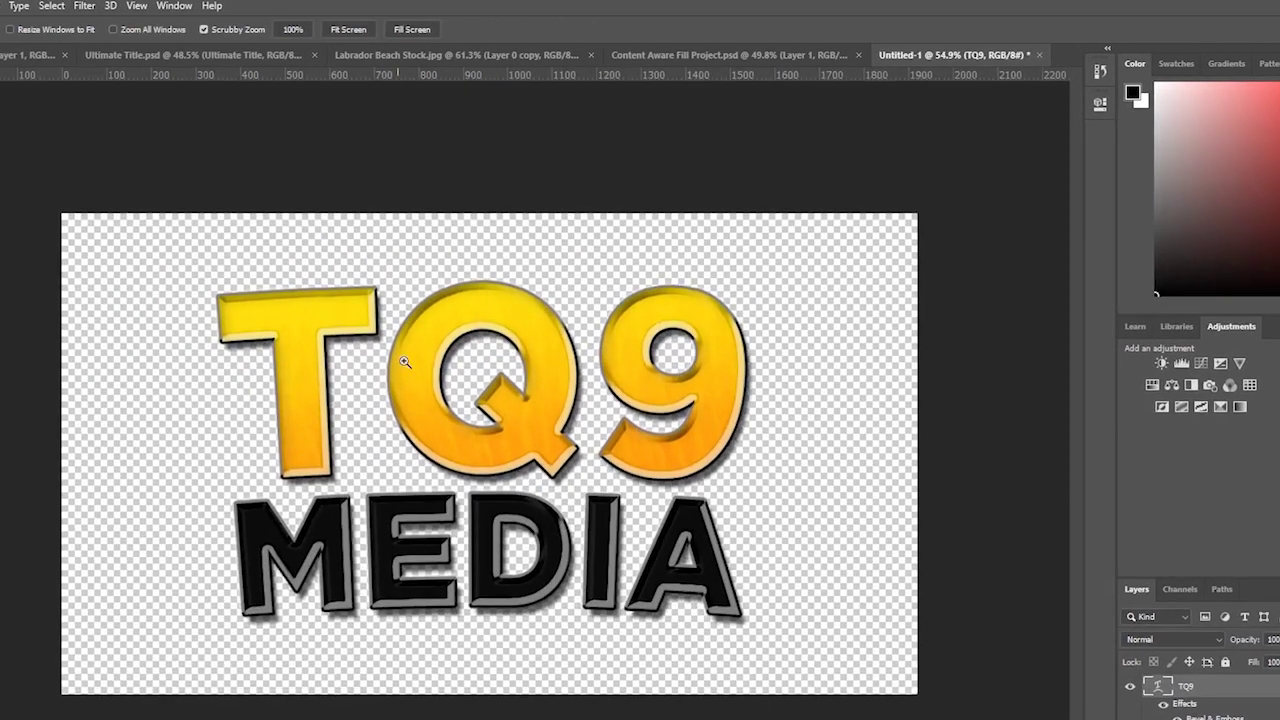
left_click(307, 462, "alt")
left_click(369, 398)
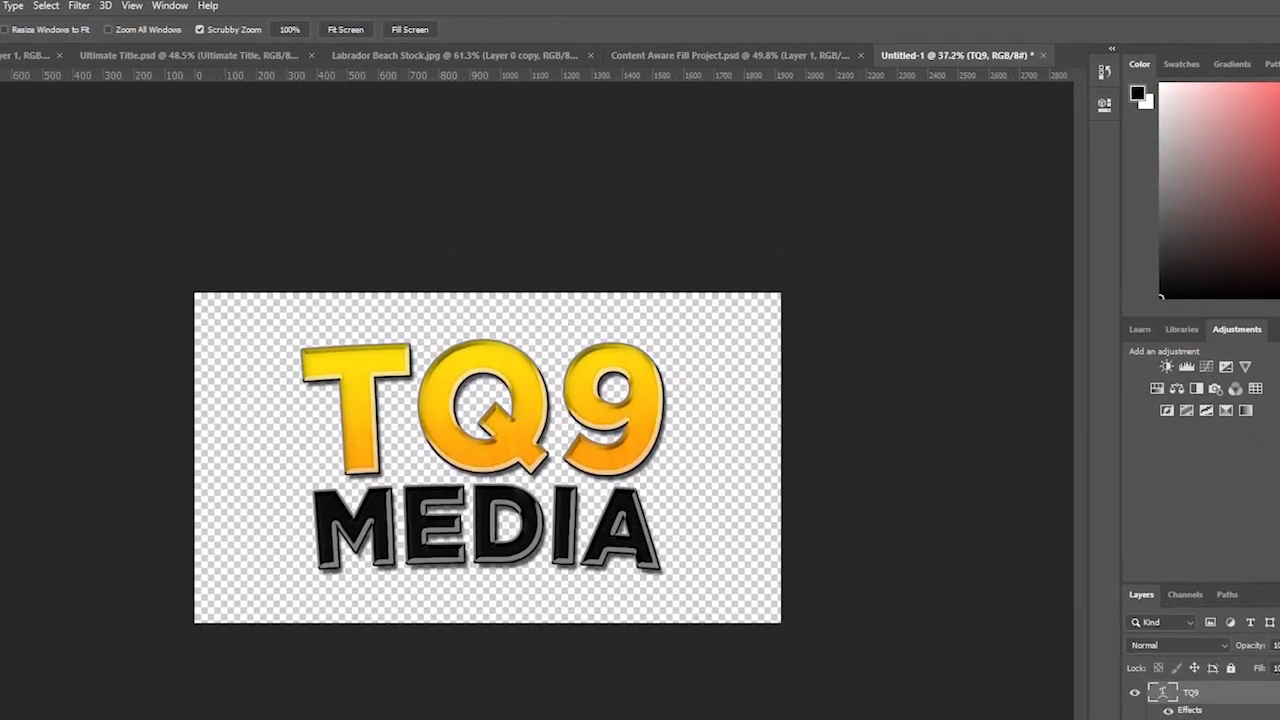
- Strengthen MEDIA's Arc warp to +15 bend with 0 horizontal distortion
key("t")
double_click(518, 551)
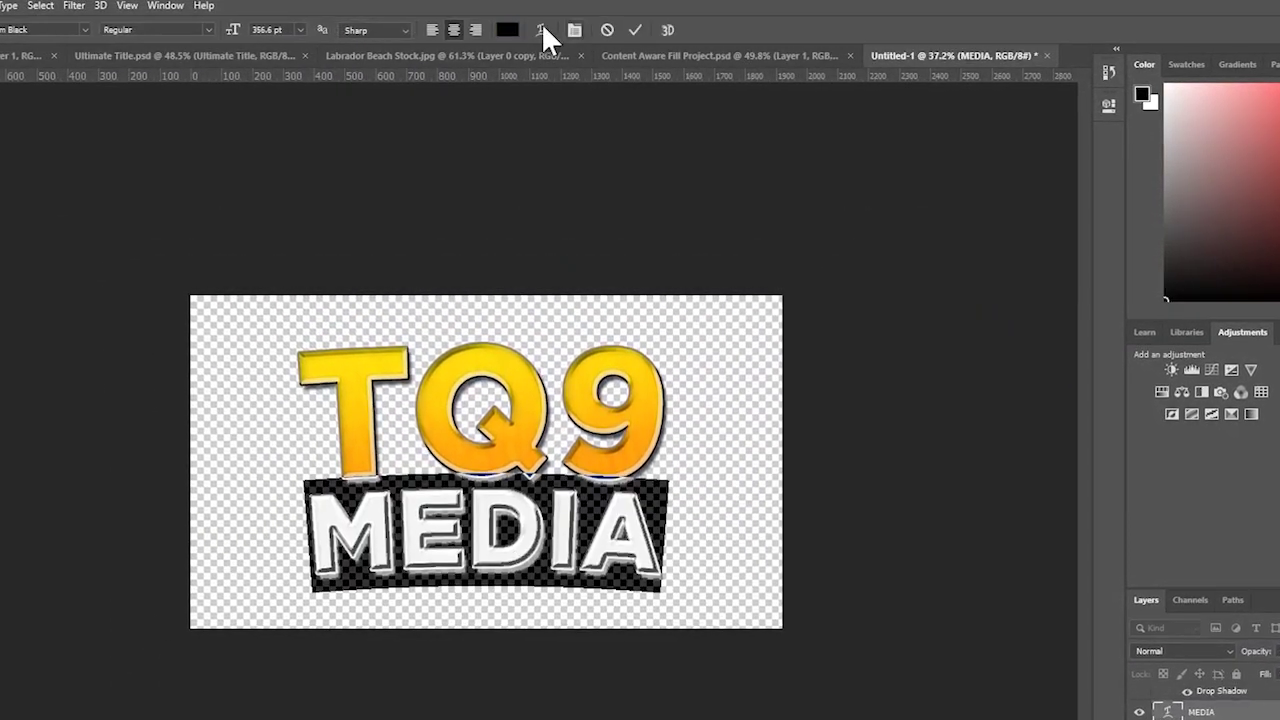
left_click(541, 29)
left_click(960, 169)
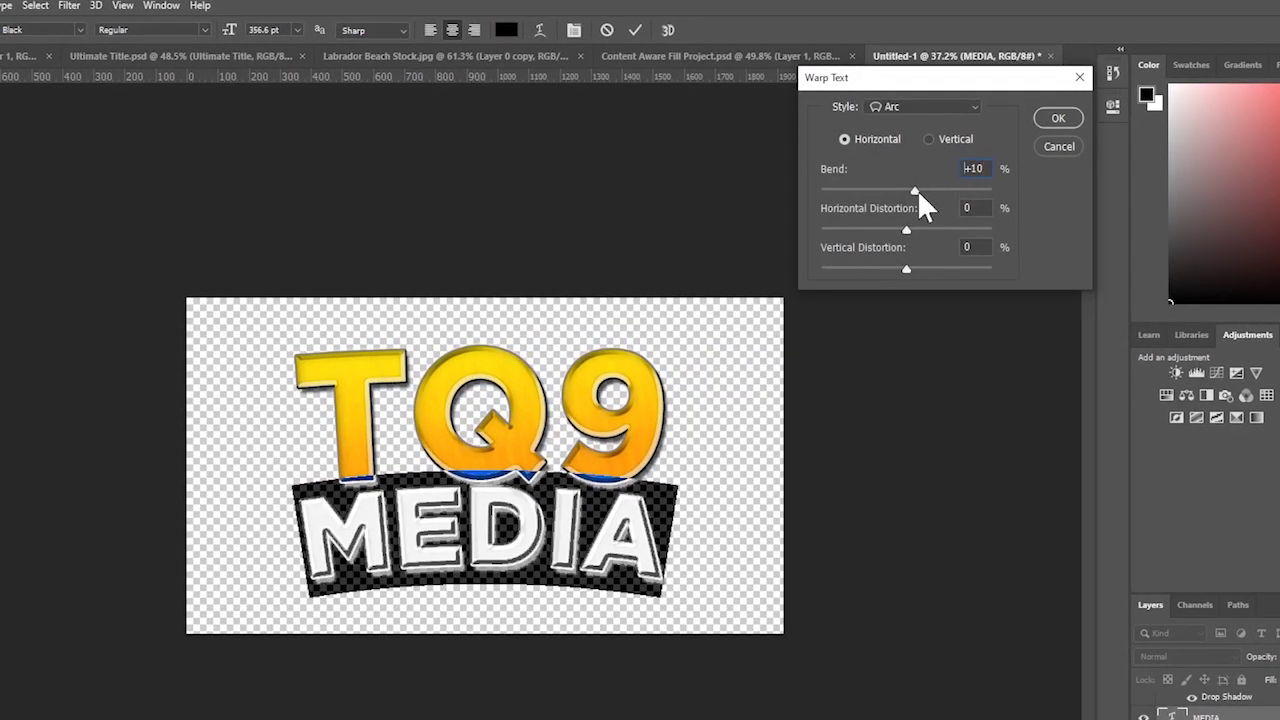
left_click_drag(917, 189, 913, 227)
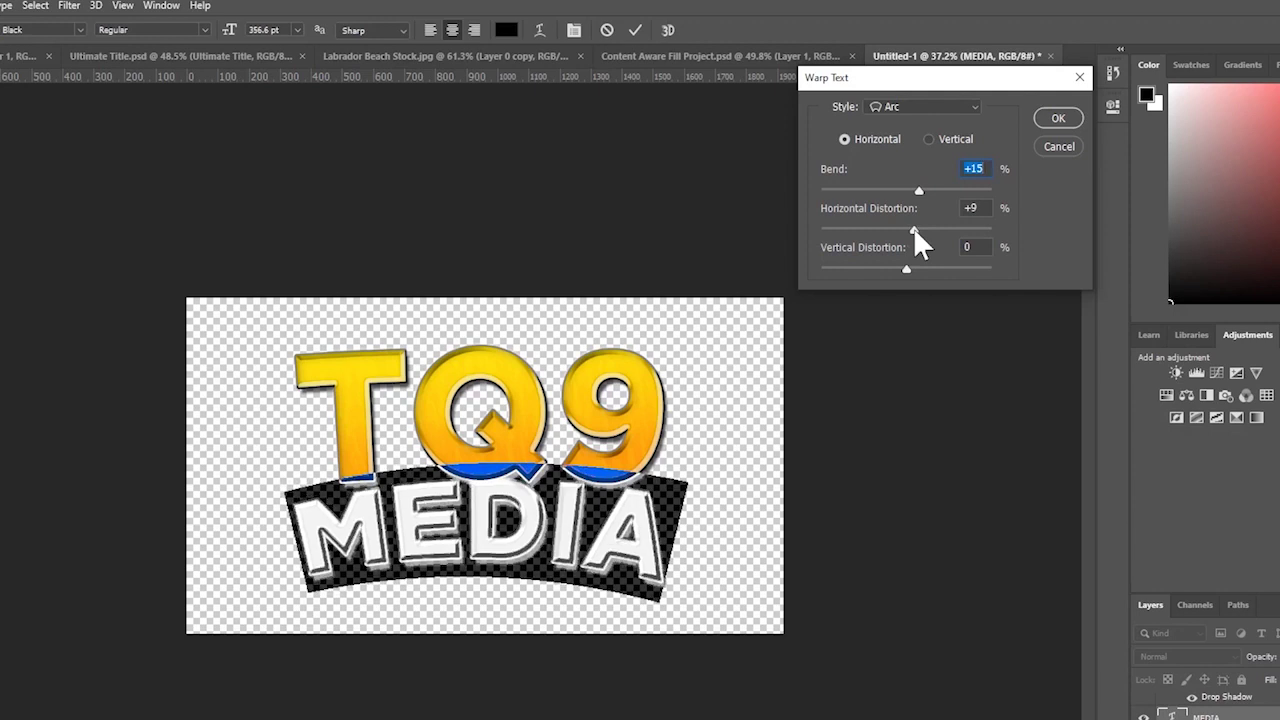
key("Tab")
type("0")
key("Return")
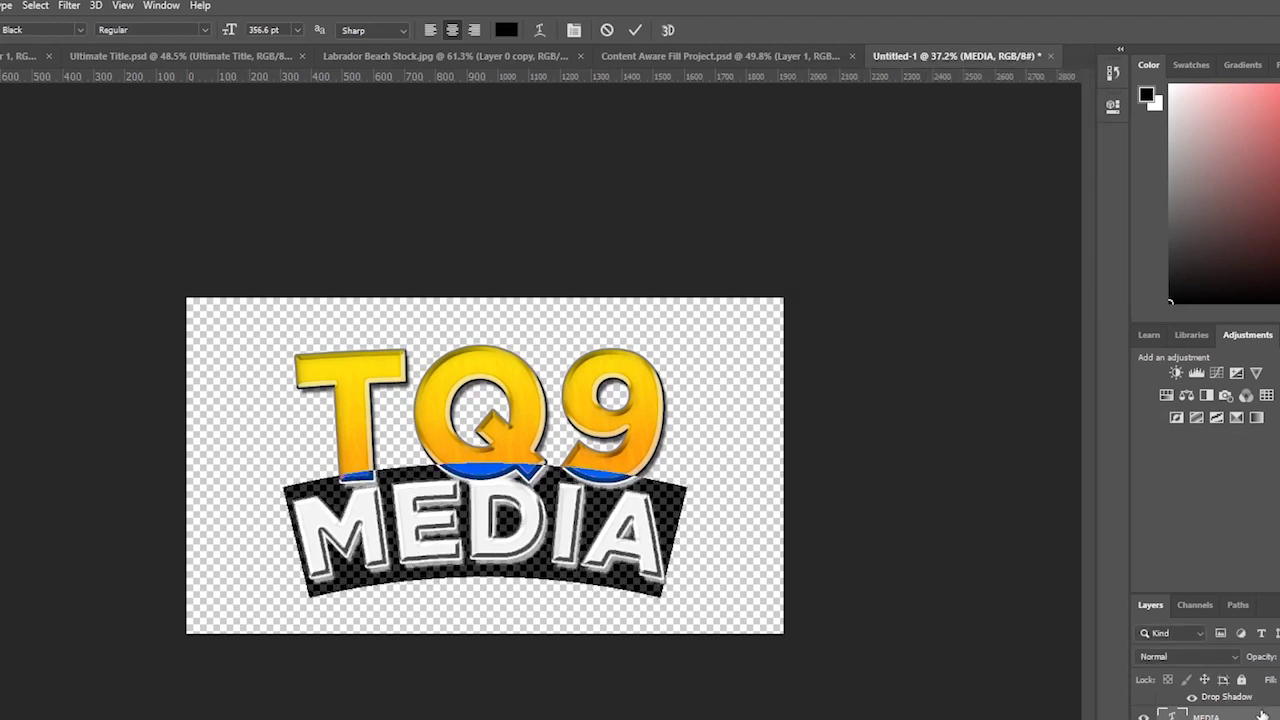
key("ctrl+Return")
- Set TQ9's arc bend to 10, then undo the arc on TQ9
double_click(1172, 704)
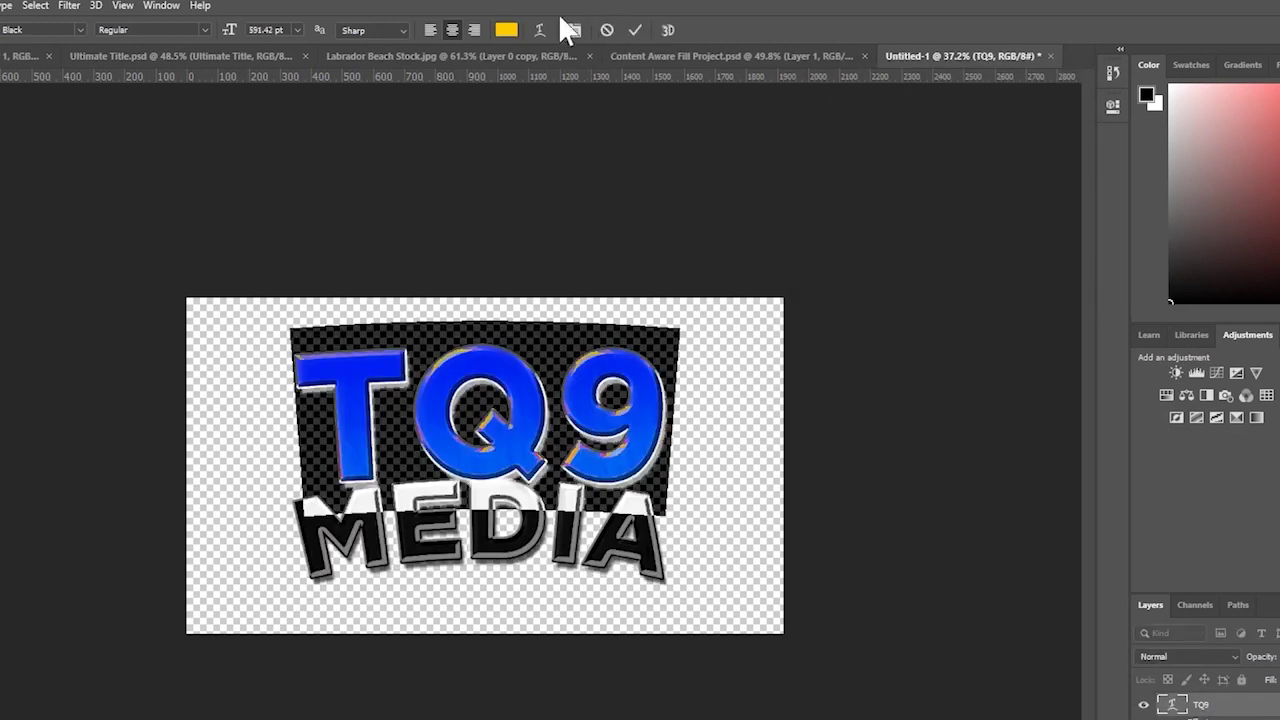
left_click(539, 29)
type("1")
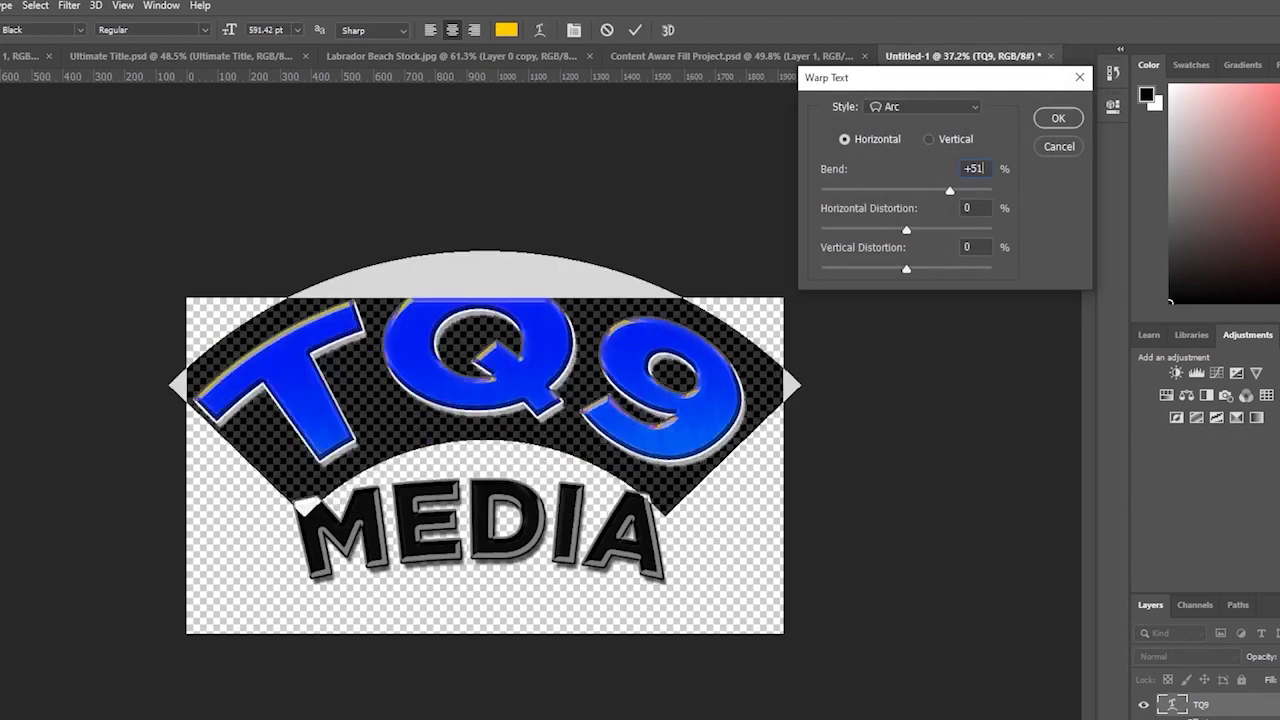
key("BackSpace")
type("10")
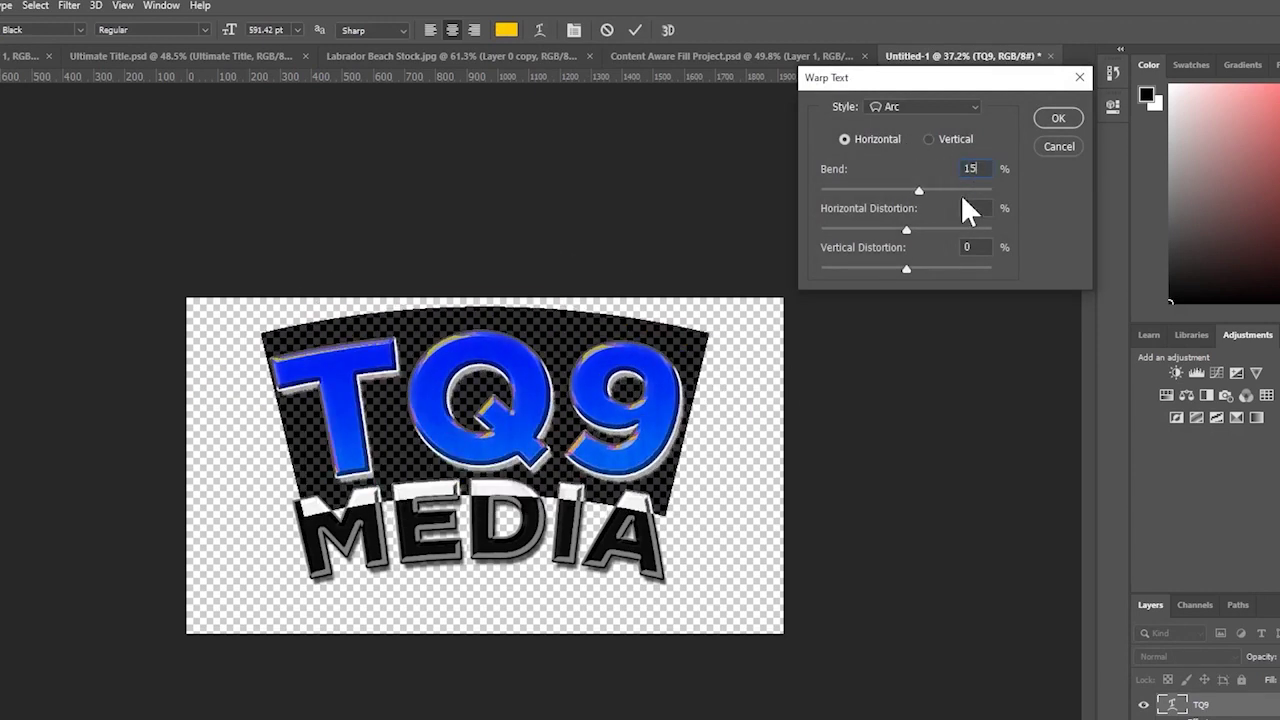
key("Return")
left_click(961, 648)
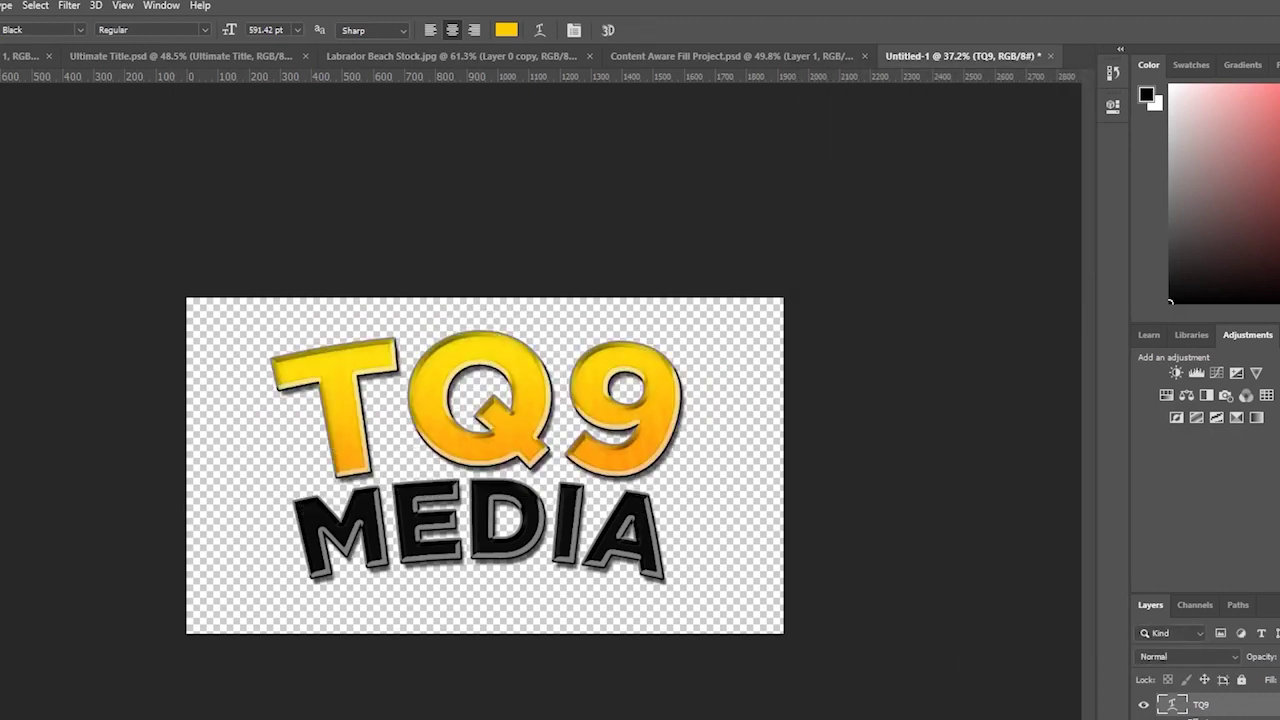
key("z")
left_click_drag(171, 443, 129, 457)
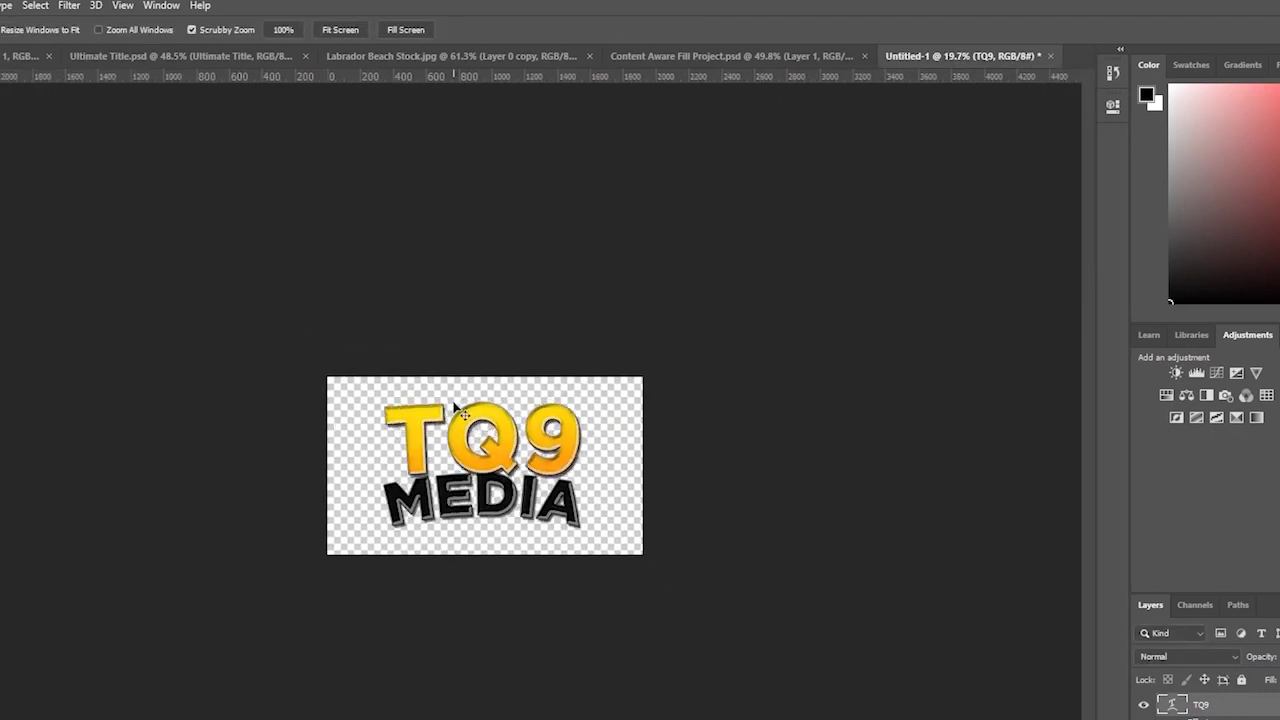
left_click_drag(503, 349, 552, 316)
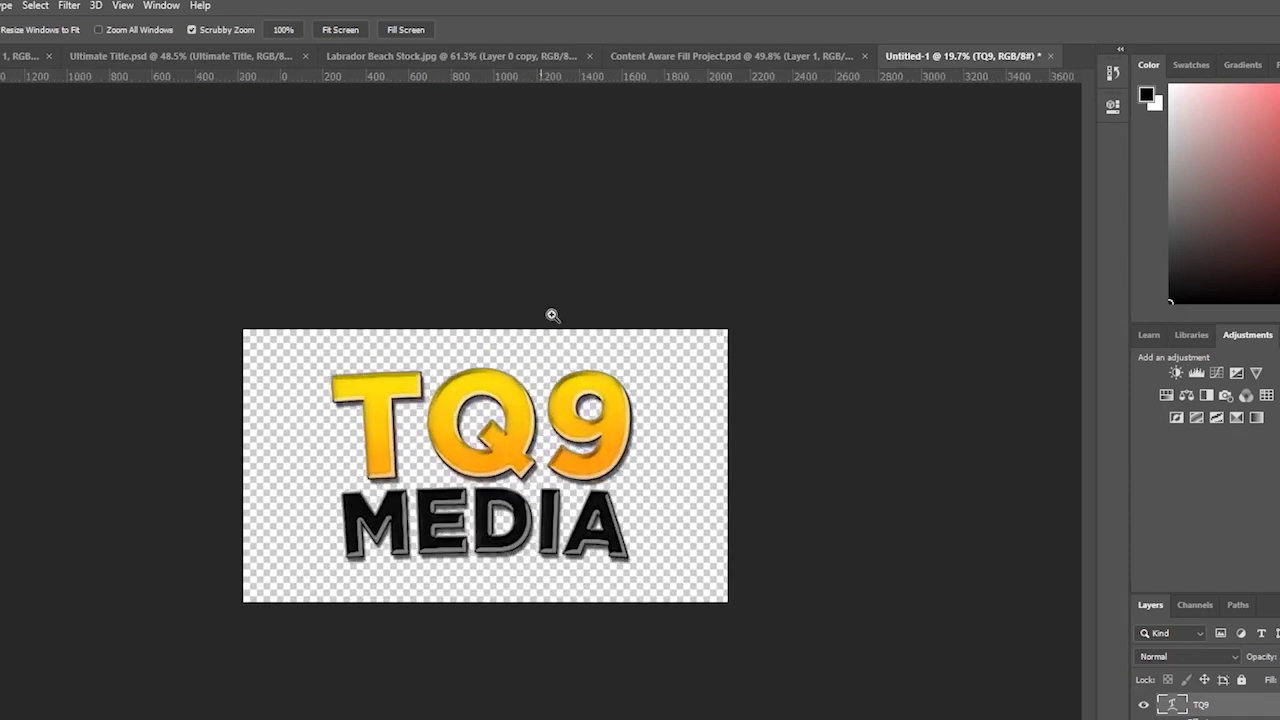
key("ctrl+z")
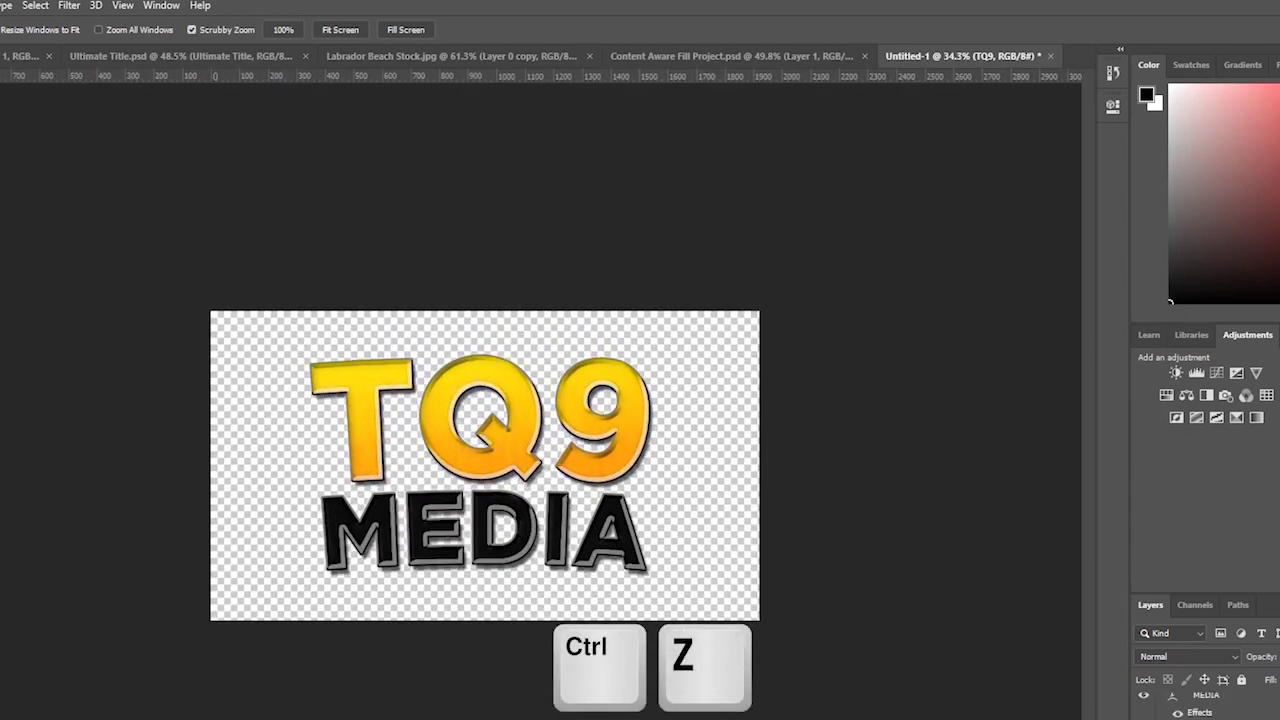
- Enlarge the whole title from both corners and move it up and right
key("ctrl+t")
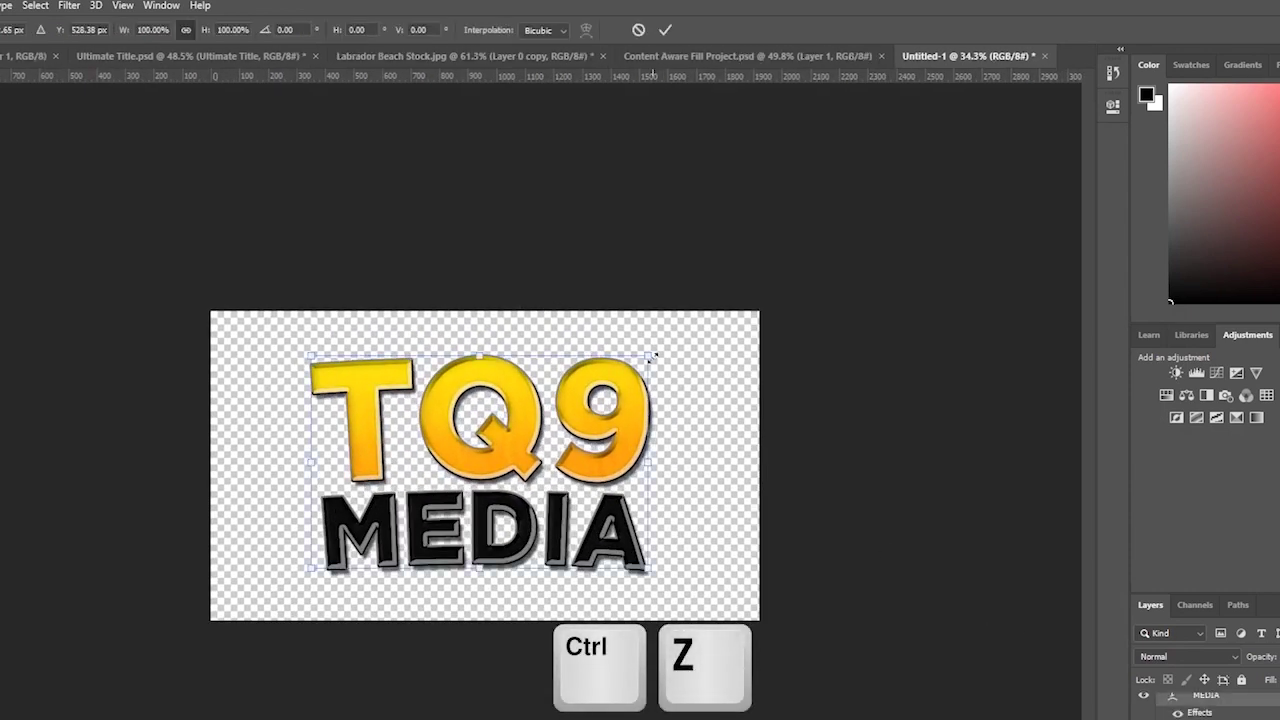
left_click_drag(653, 356, 663, 345)
left_click_drag(310, 570, 252, 605)
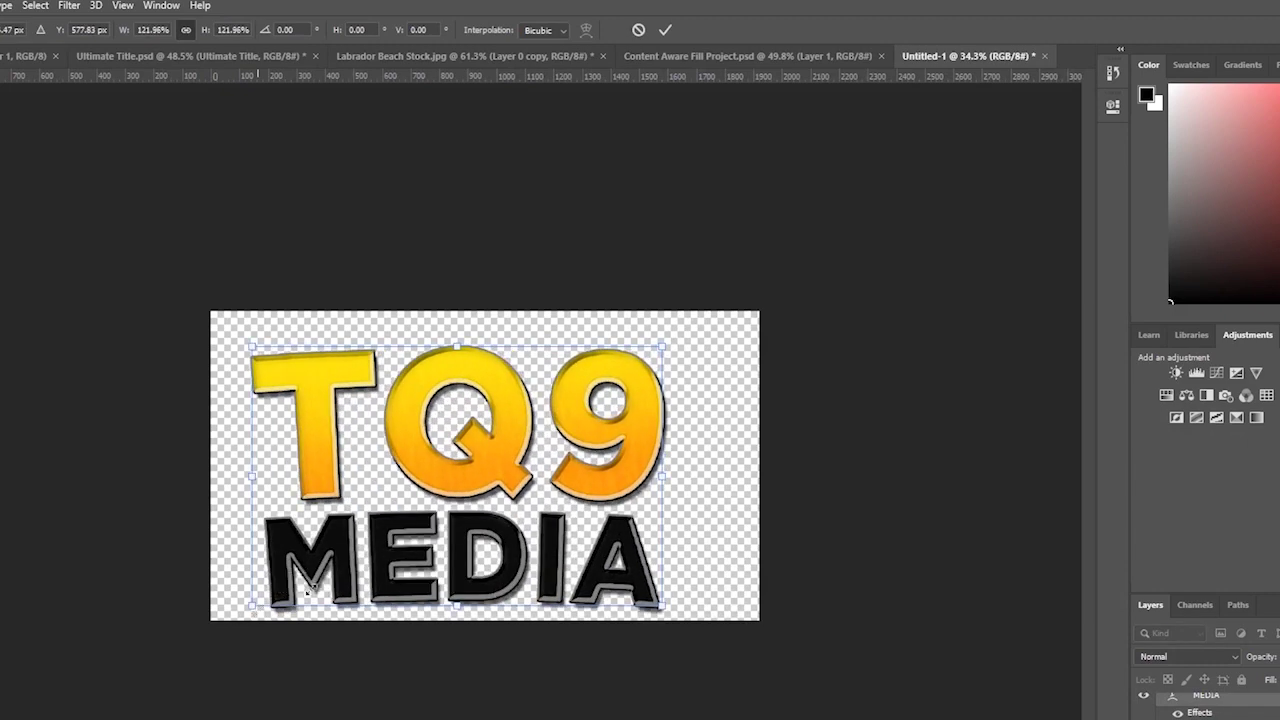
left_click_drag(558, 440, 586, 430)
key("Return")
key("z")
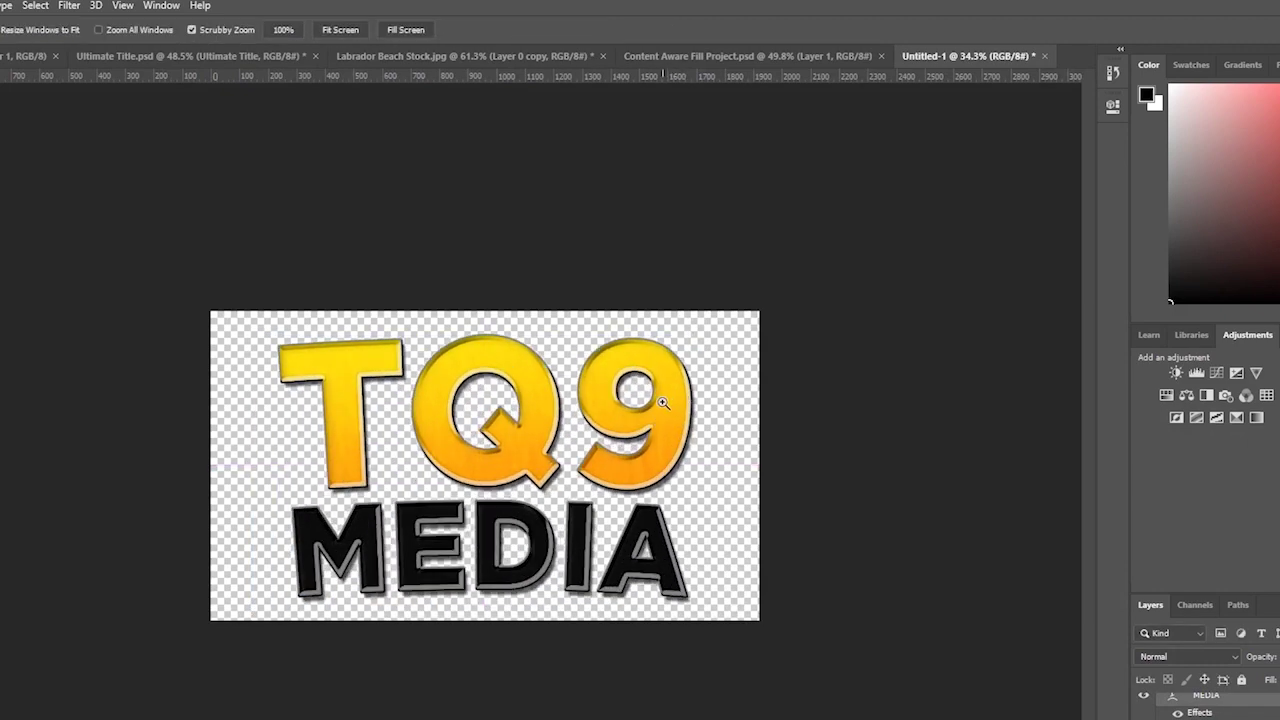
scroll(1200, 705, "down", 1)
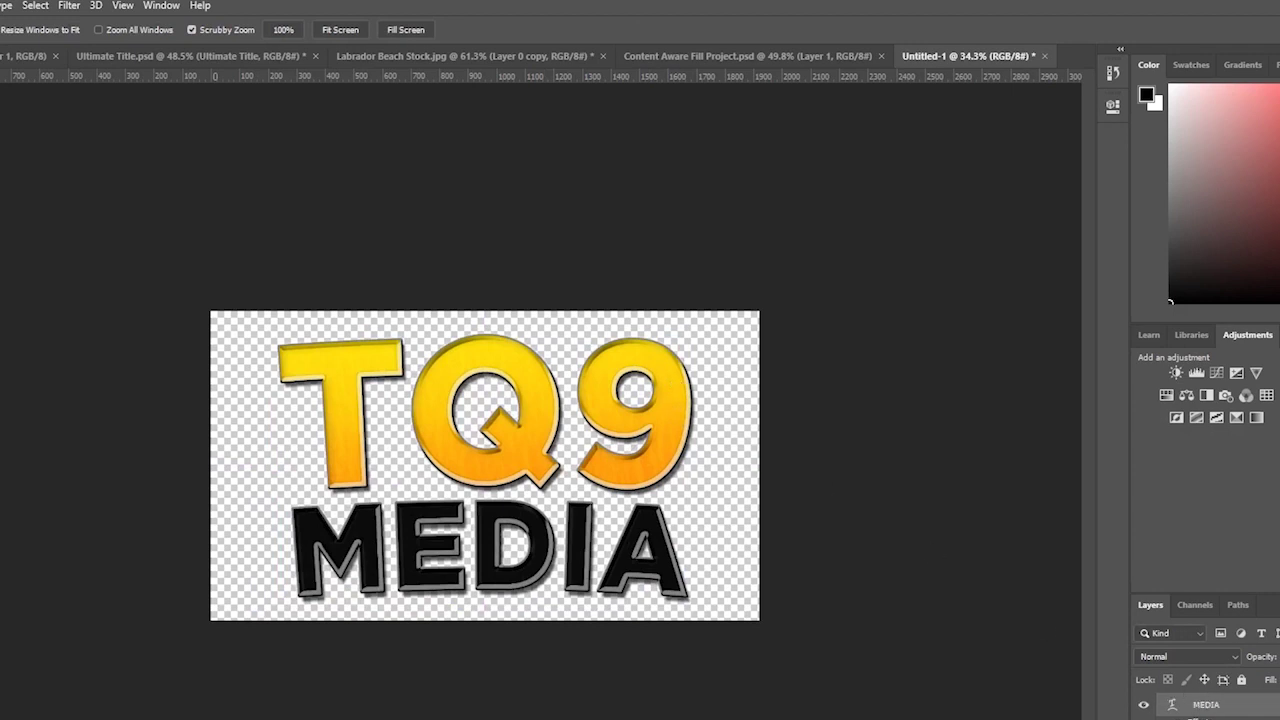
- Scale MEDIA down to about 66% and centre it under TQ9
left_click(1206, 704)
key("ctrl+t")
left_click_drag(694, 606, 548, 550)
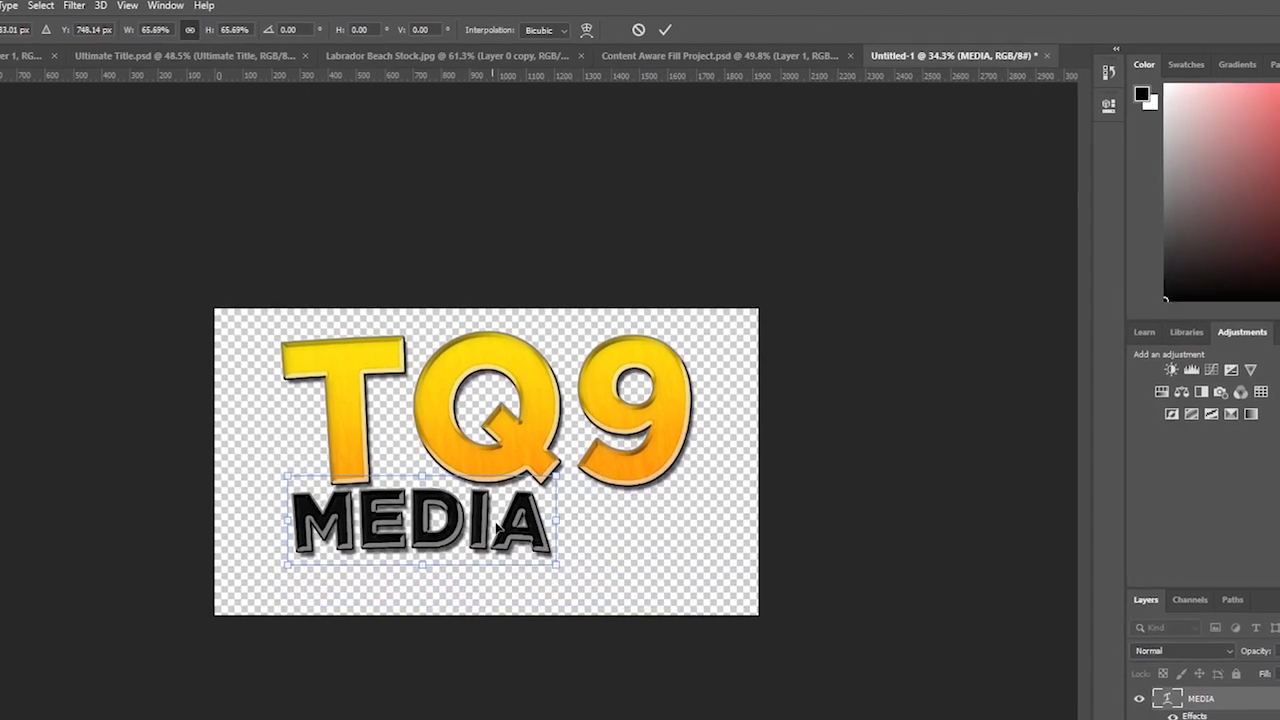
left_click_drag(485, 525, 561, 518)
key("Return")
- Lower the Bevel & Emboss size on MEDIA in the Layer Style dialog
key("z")
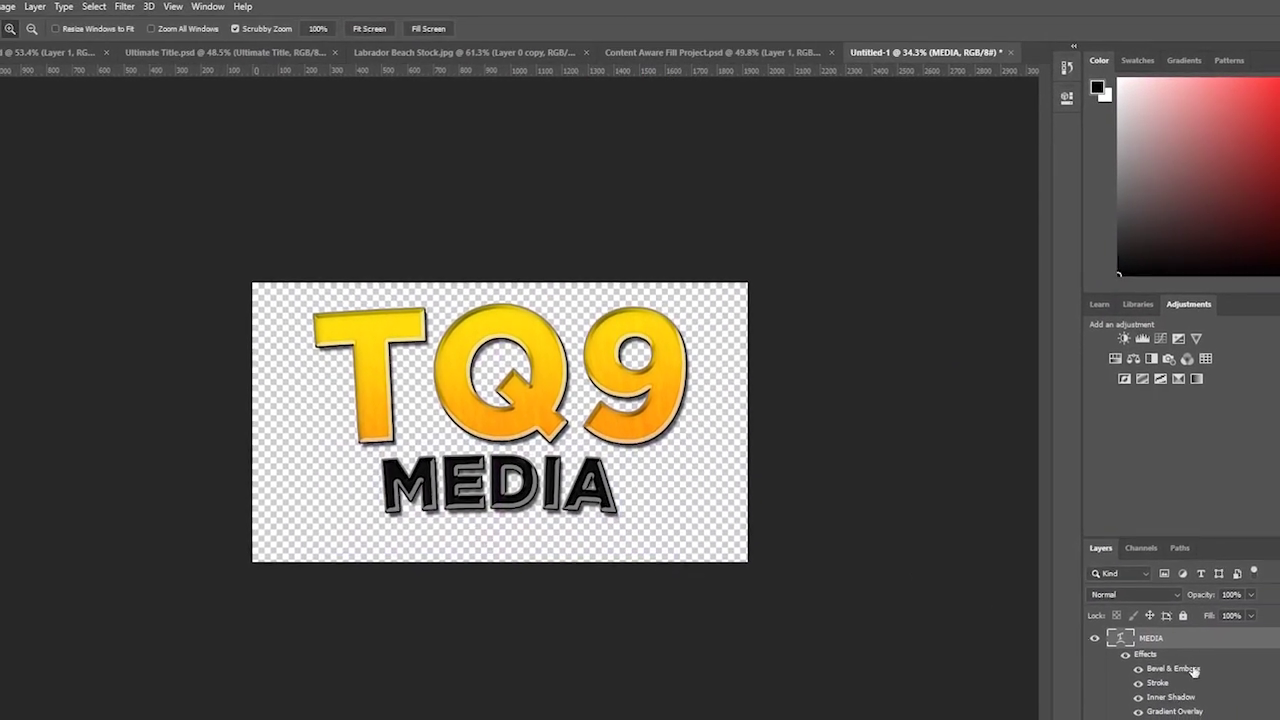
double_click(1145, 660)
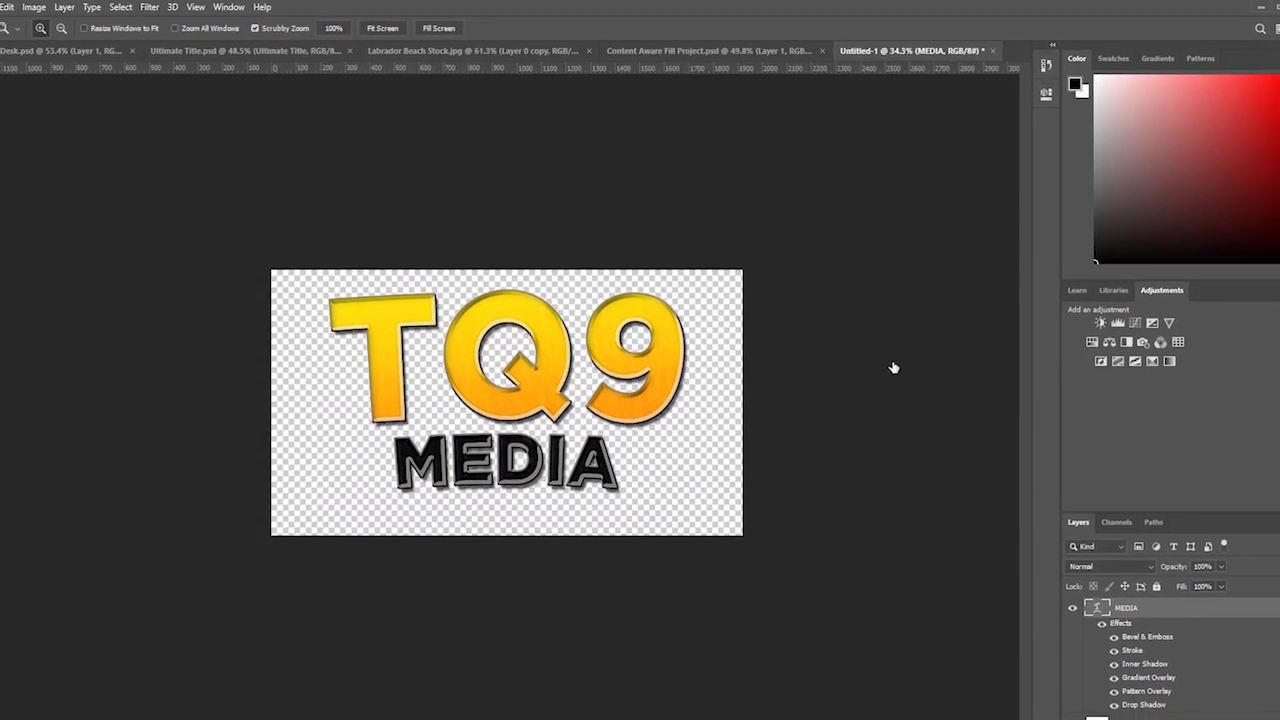
left_click_drag(1024, 124, 1000, 98)
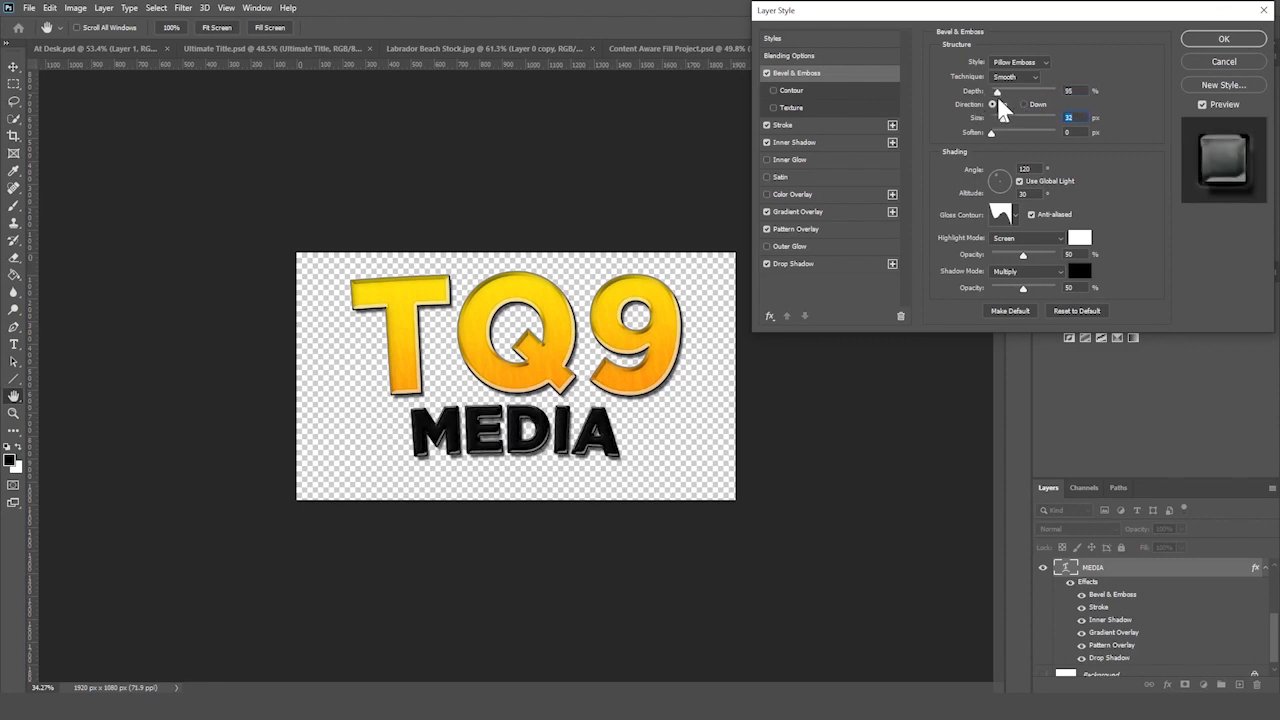
key("Return")
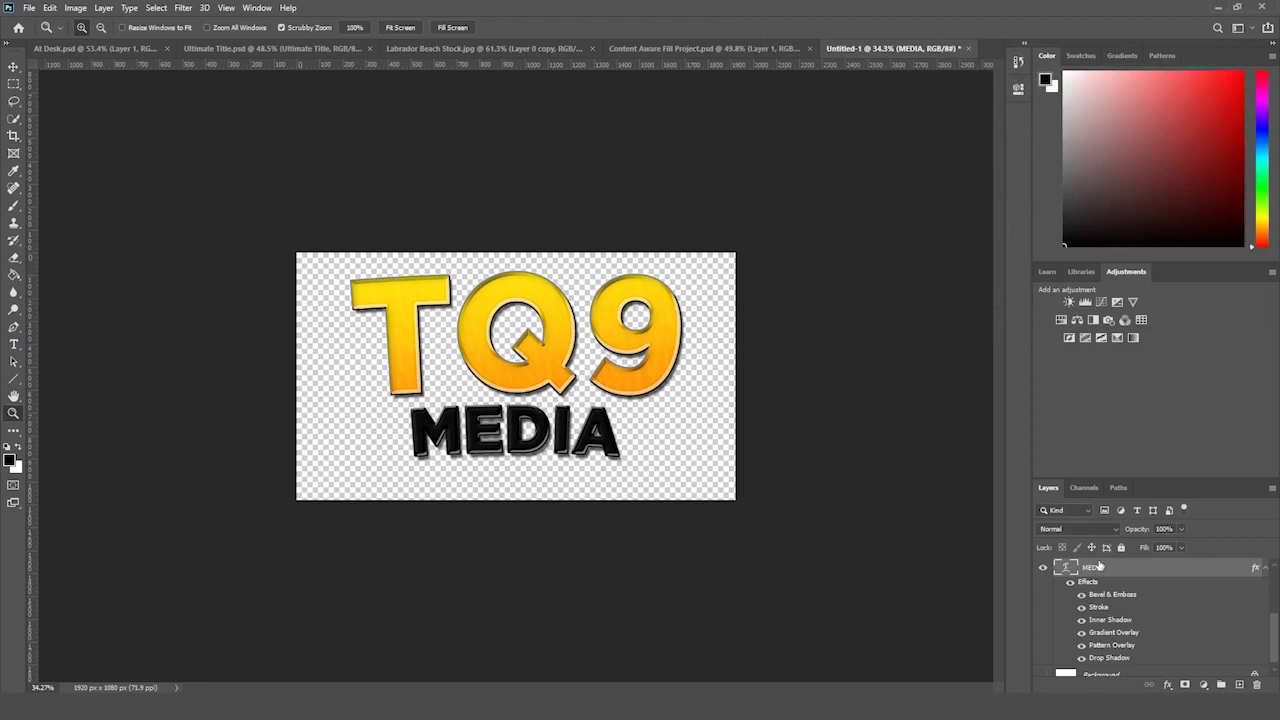
- Select TQ9 with MEDIA and move both titles down to the canvas centre
key("ctrl+minus")
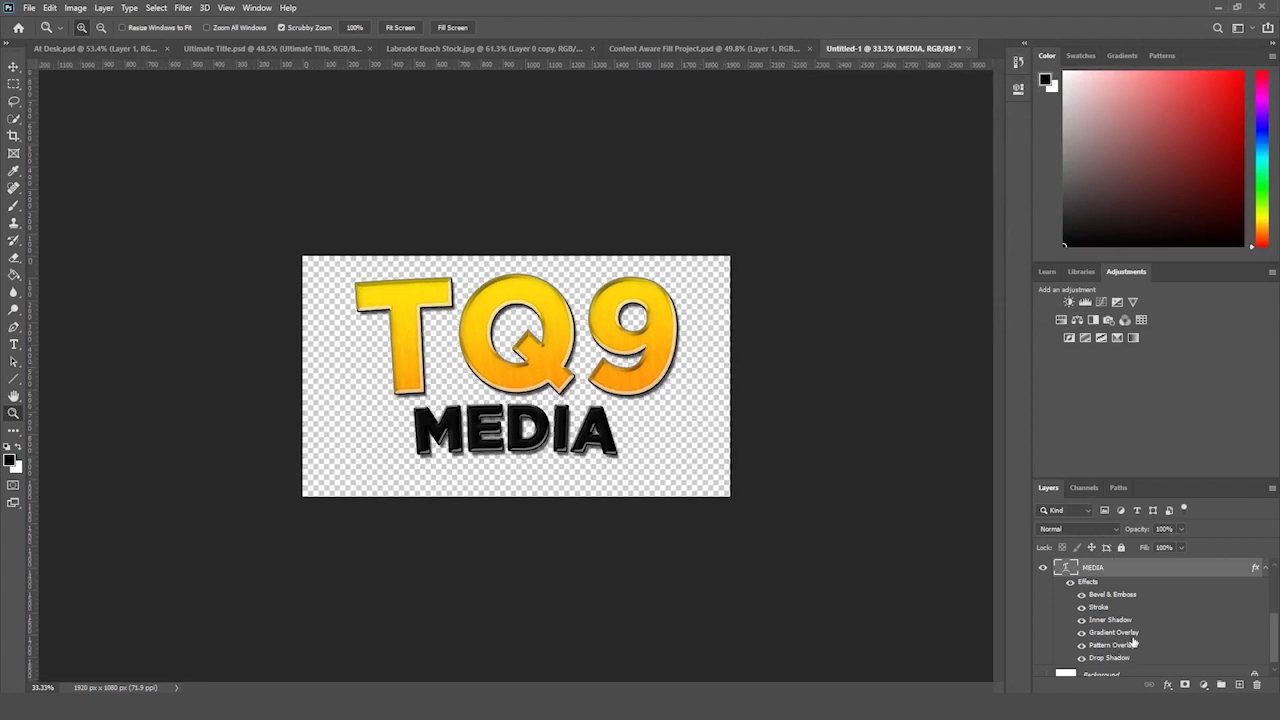
scroll(1133, 641, "up", 2)
key("ctrl+alt+a")
key("ctrl+t")
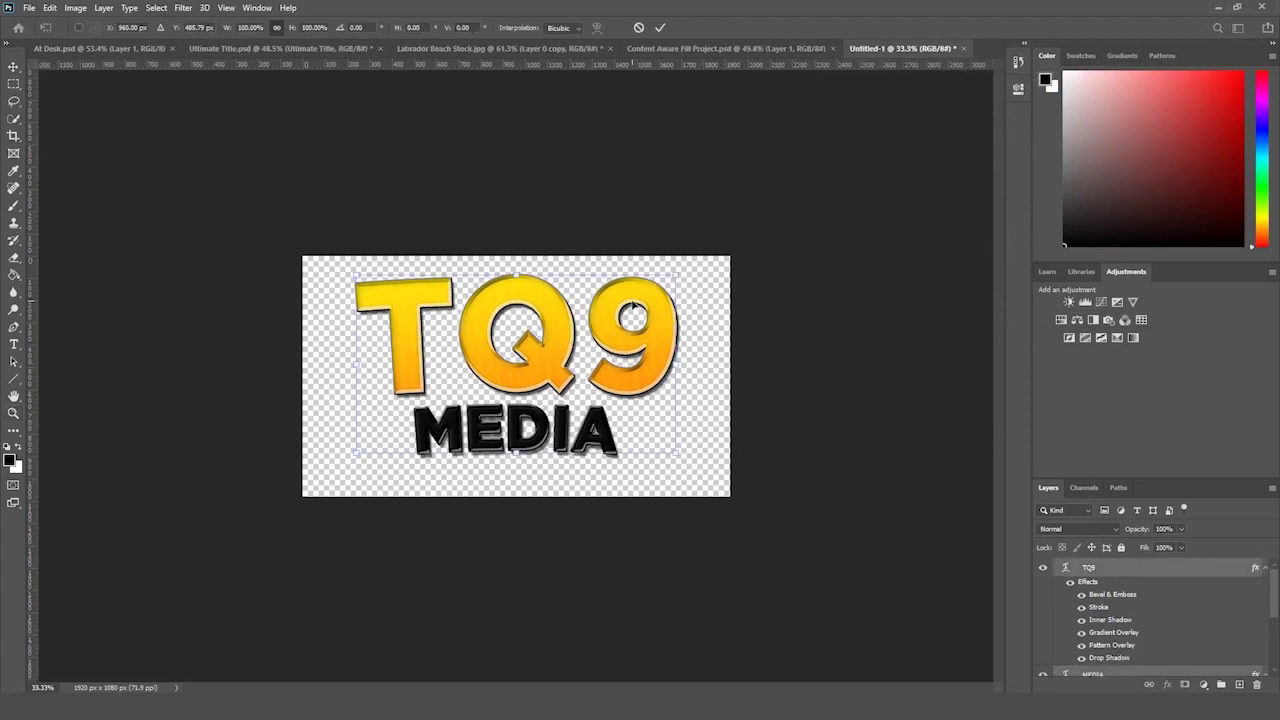
left_click_drag(636, 313, 637, 325)
key("Return")
key("z")
left_click(700, 296, "alt")
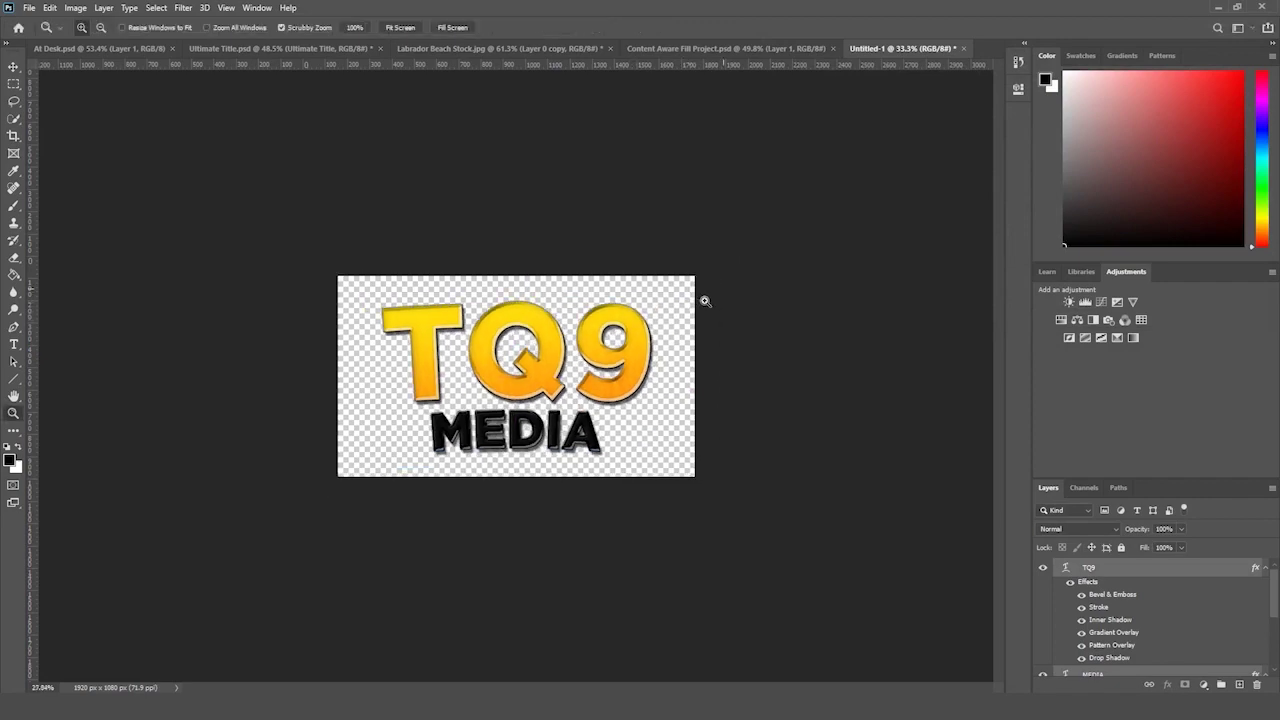
left_click_drag(706, 303, 729, 311)
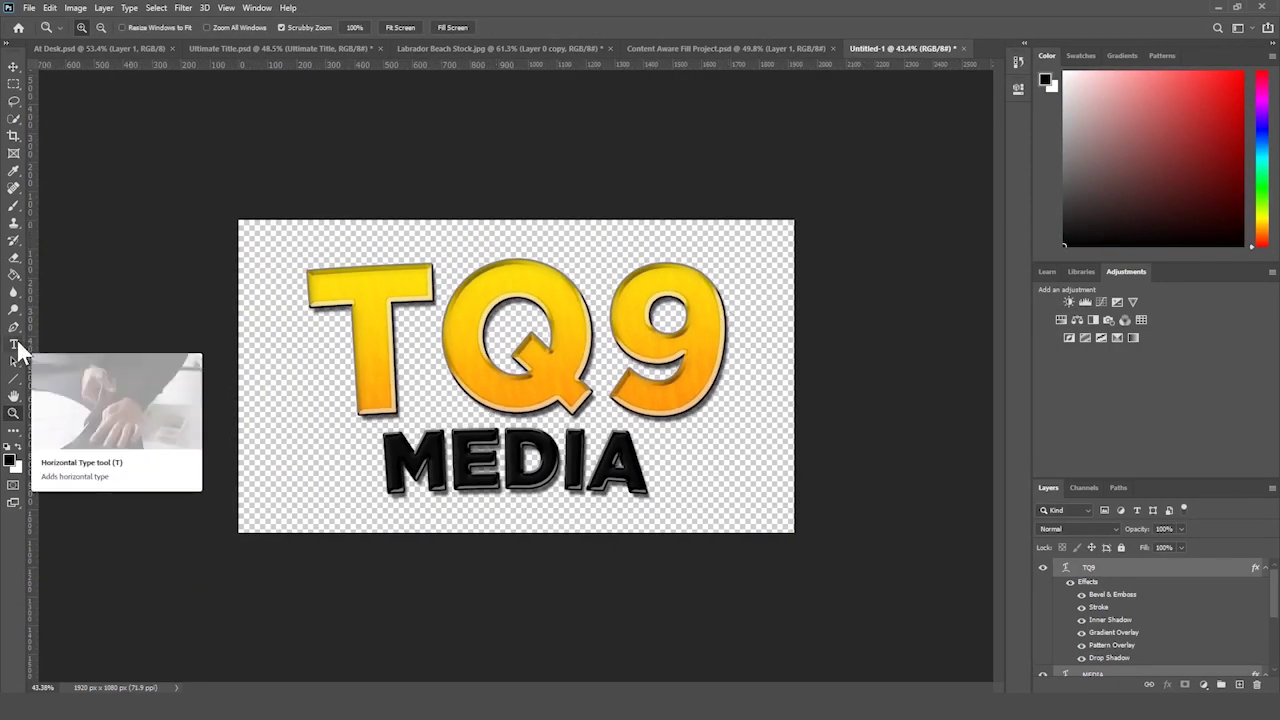
left_click(15, 344)
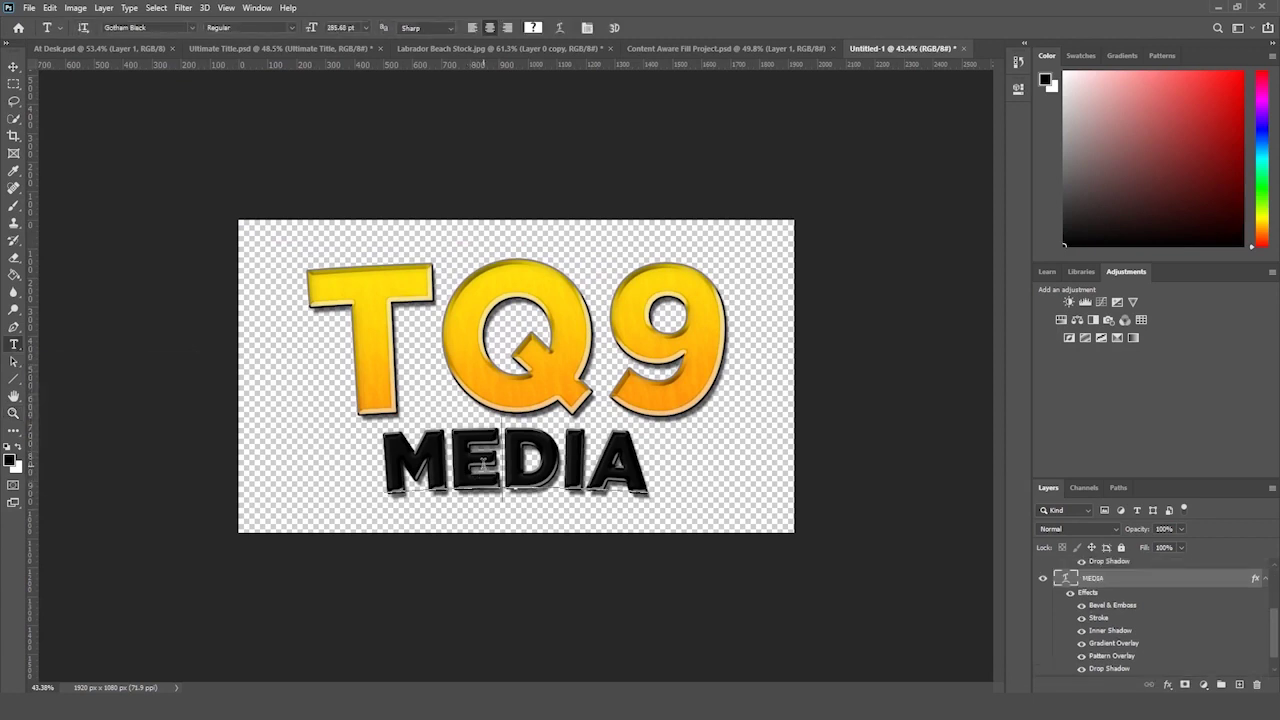
double_click(462, 500)
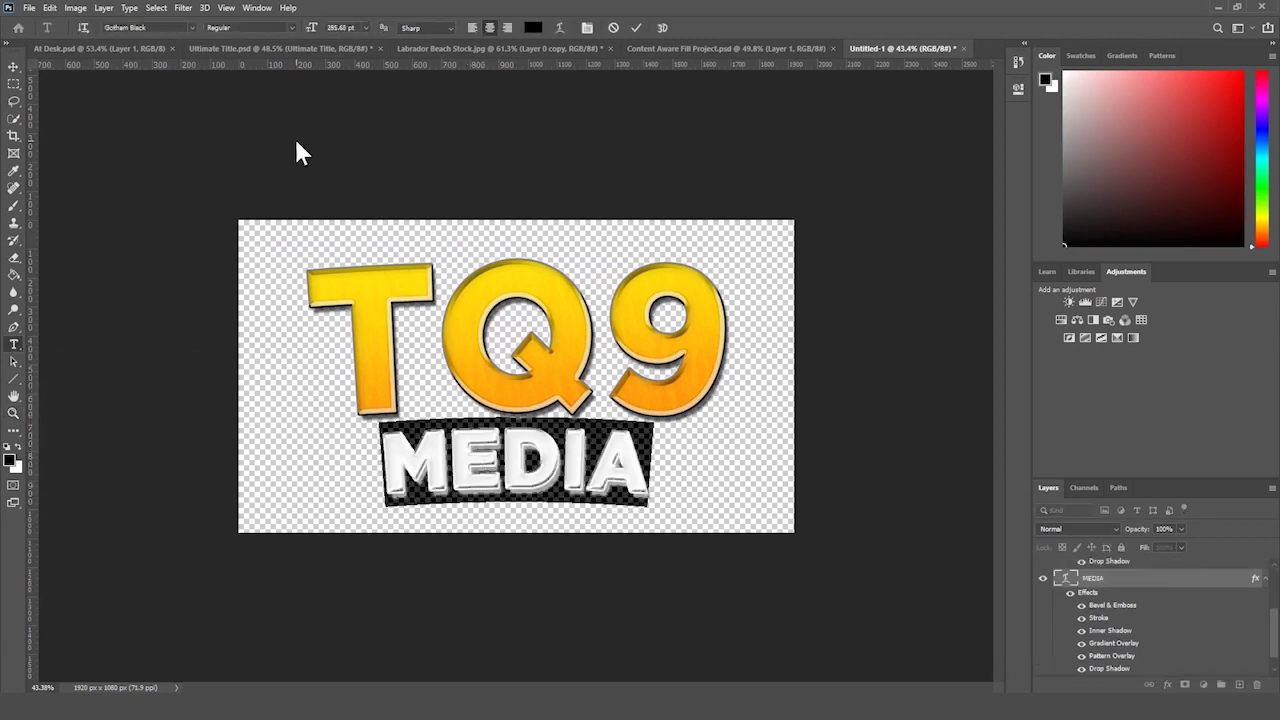
left_click(193, 25)
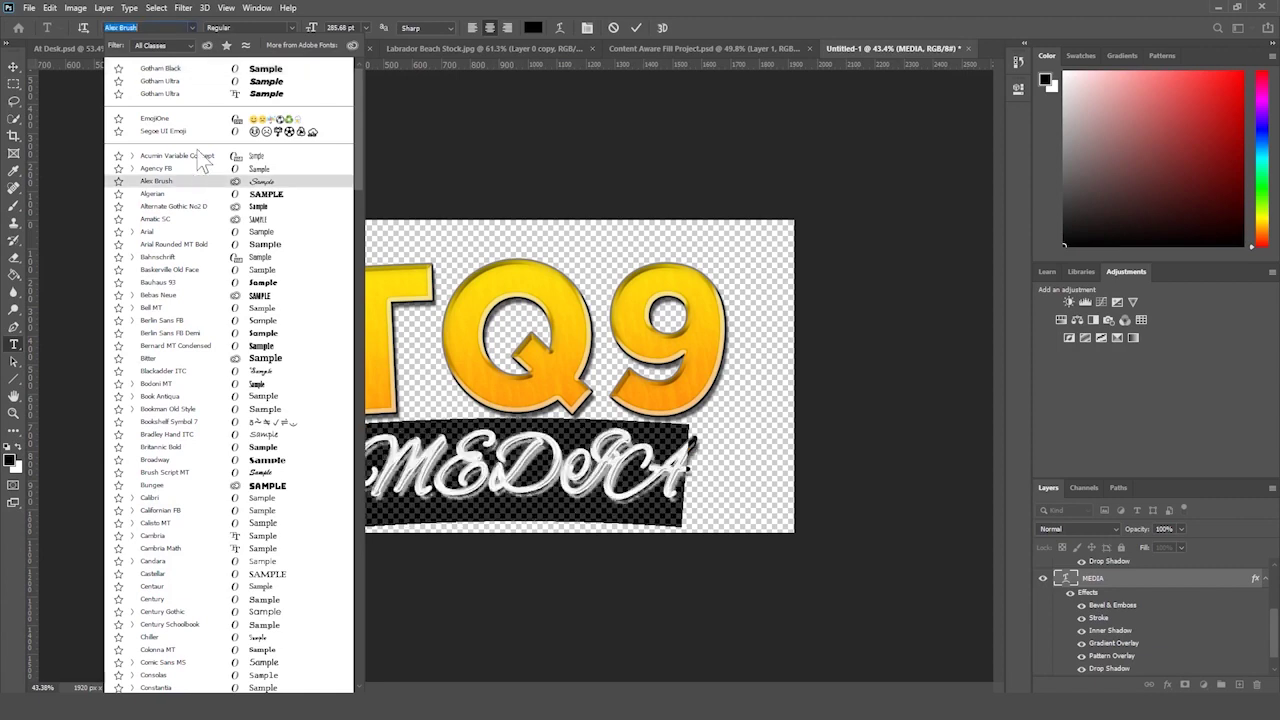
type("got")
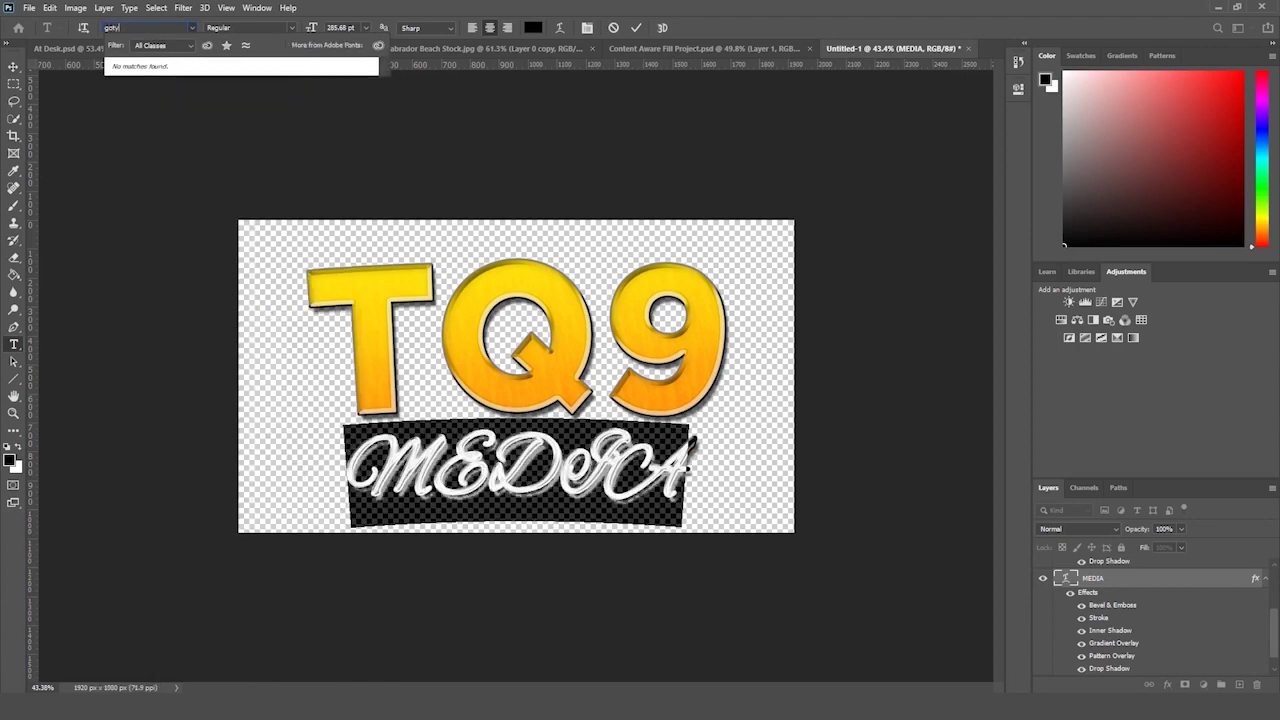
type("ha")
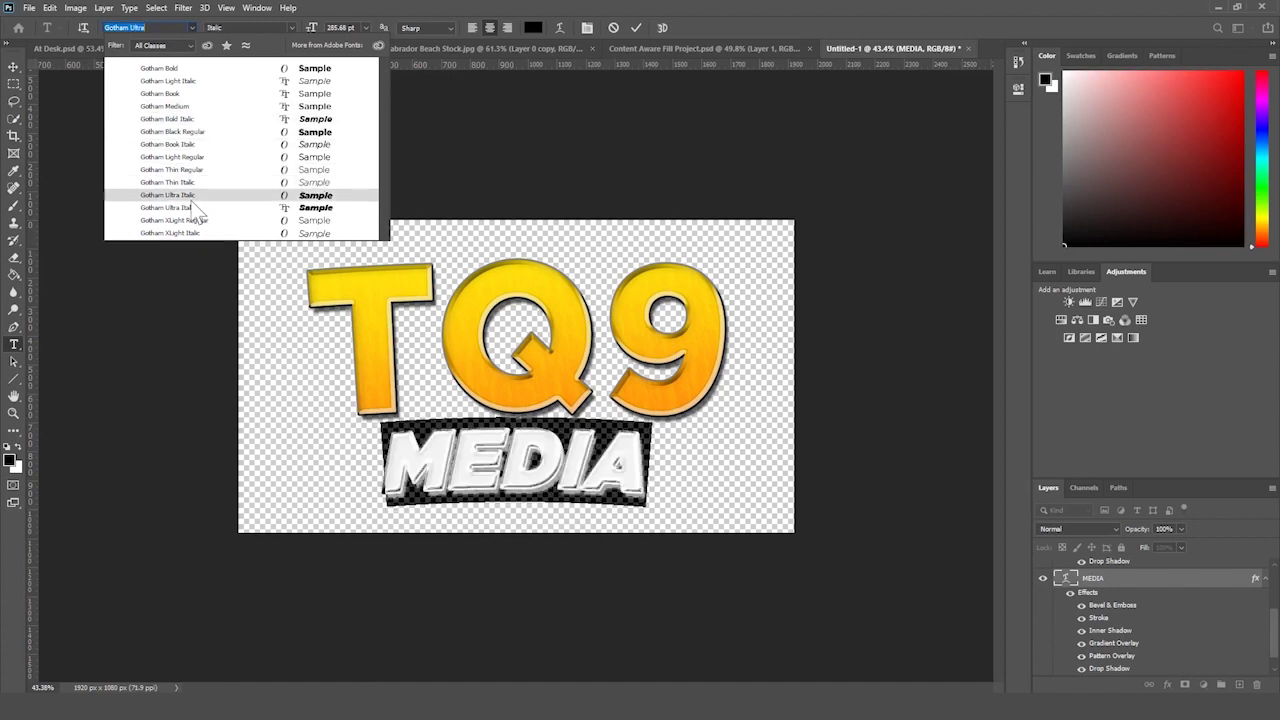
left_click(202, 168)
left_click(14, 66)
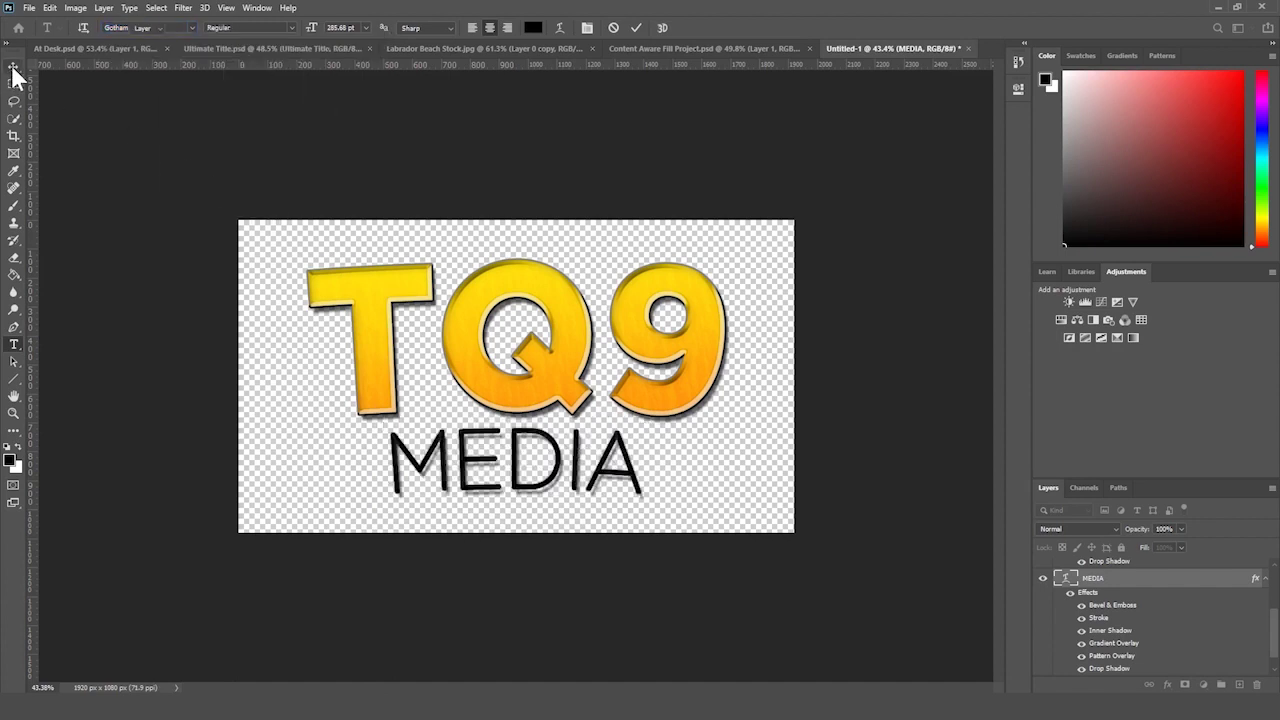
key("ctrl+t")
left_click_drag(652, 455, 736, 455)
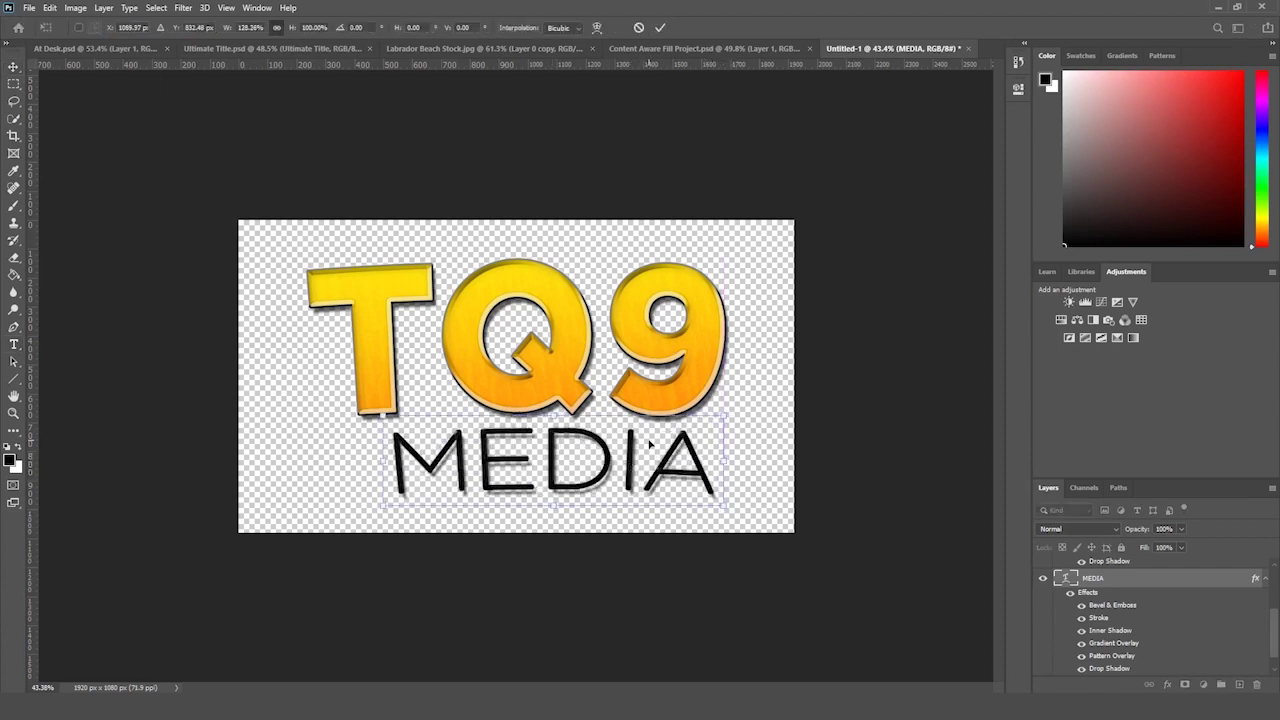
key("Escape")
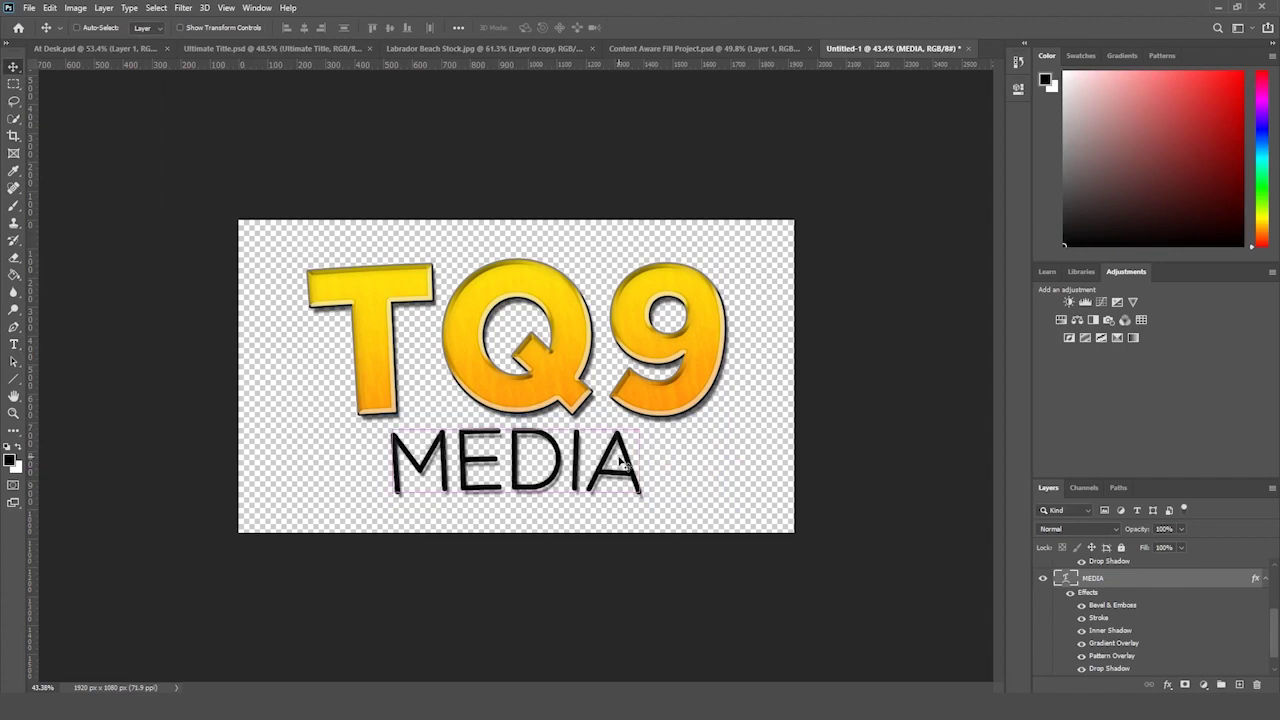
key("z")
left_click(261, 405, "alt")
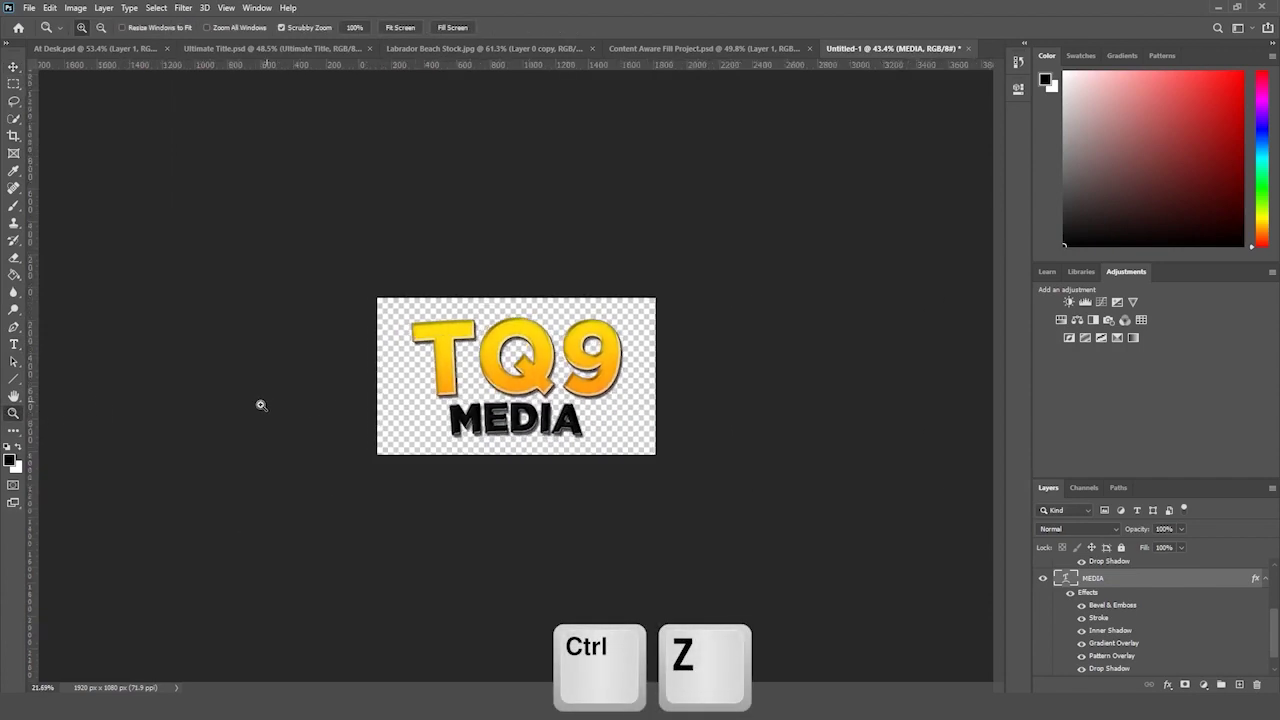
left_click_drag(261, 405, 267, 403)
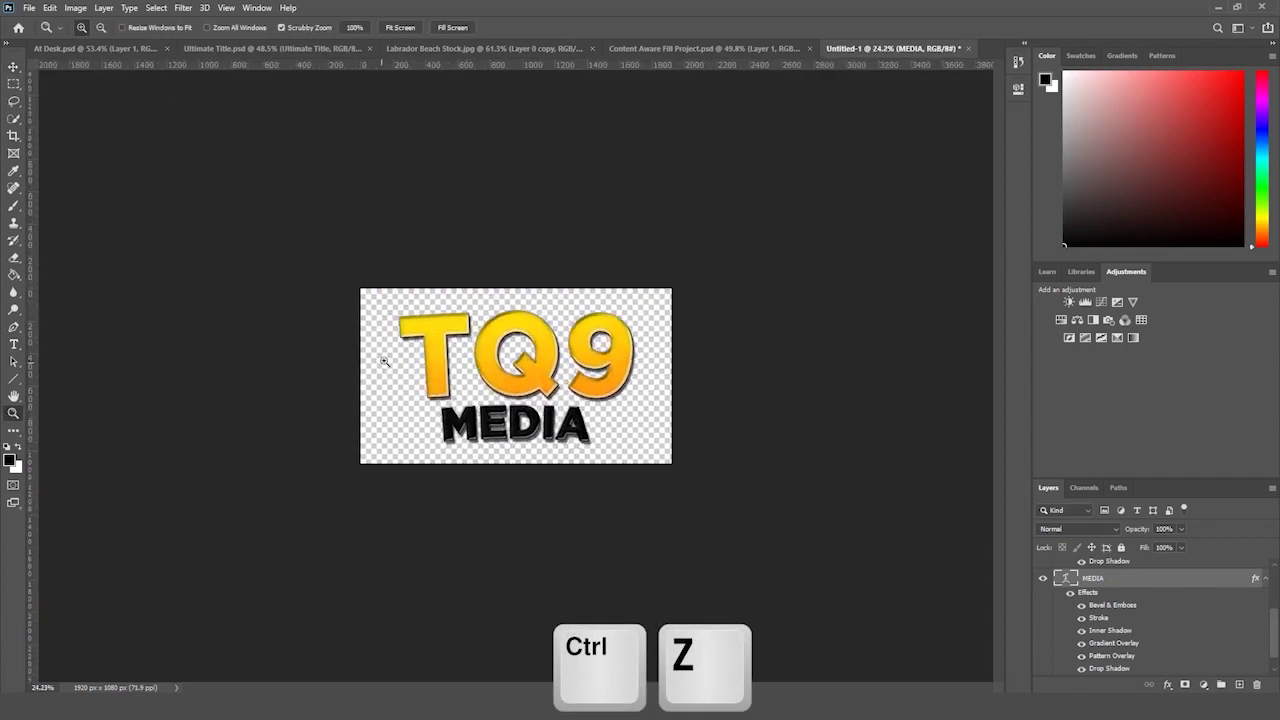
left_click_drag(384, 361, 432, 325)
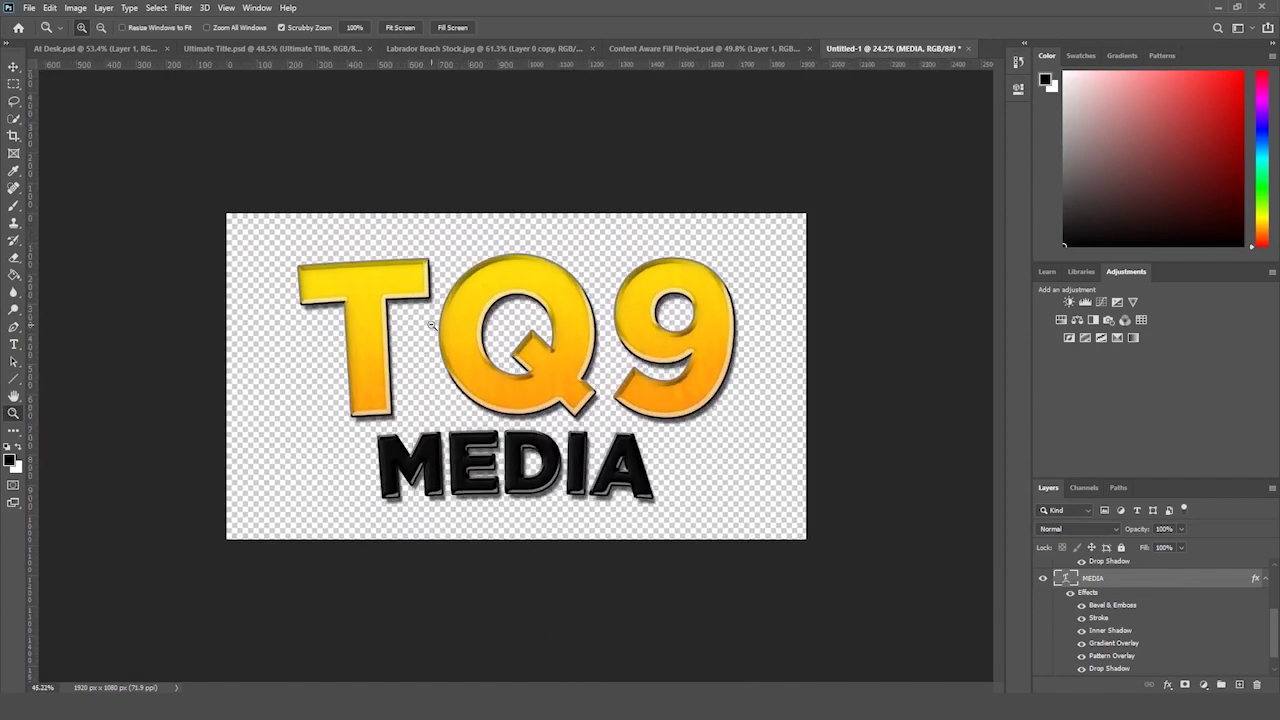
scroll(1105, 607, "down", 1)
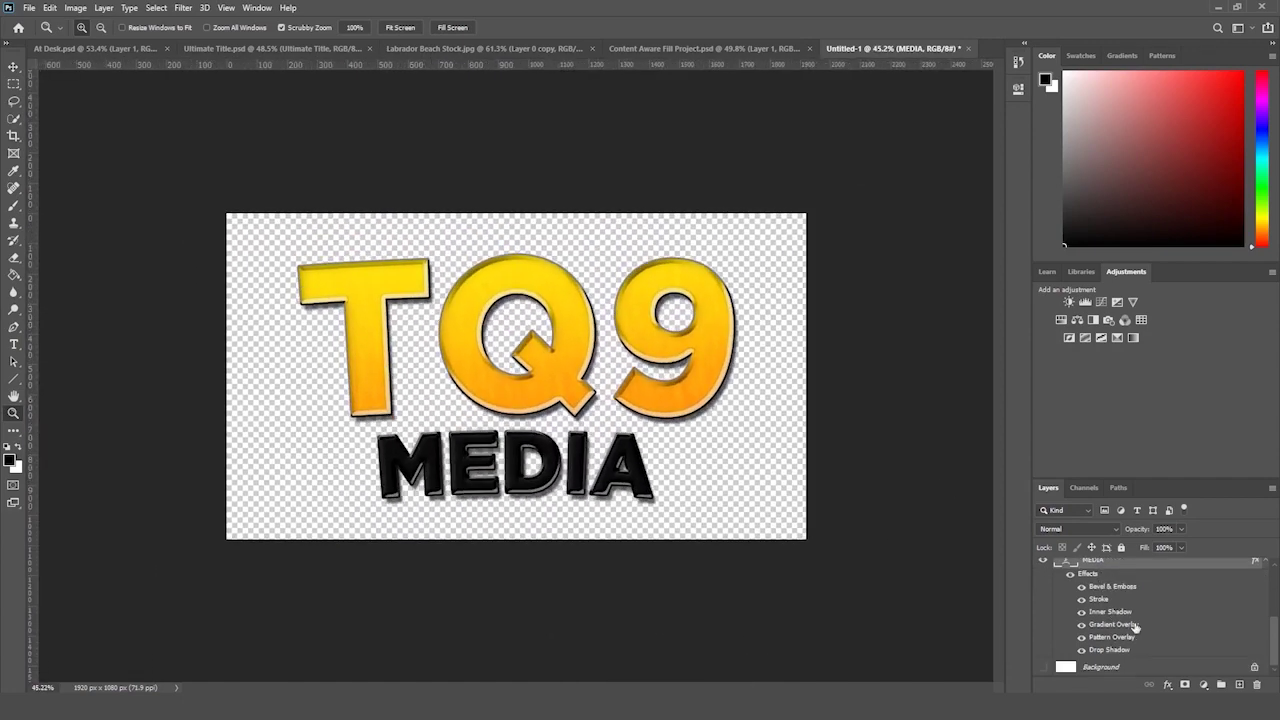
- Check the Warp Text settings on the TQ9 text layer and cancel without changes
left_click(14, 346)
left_click(520, 330)
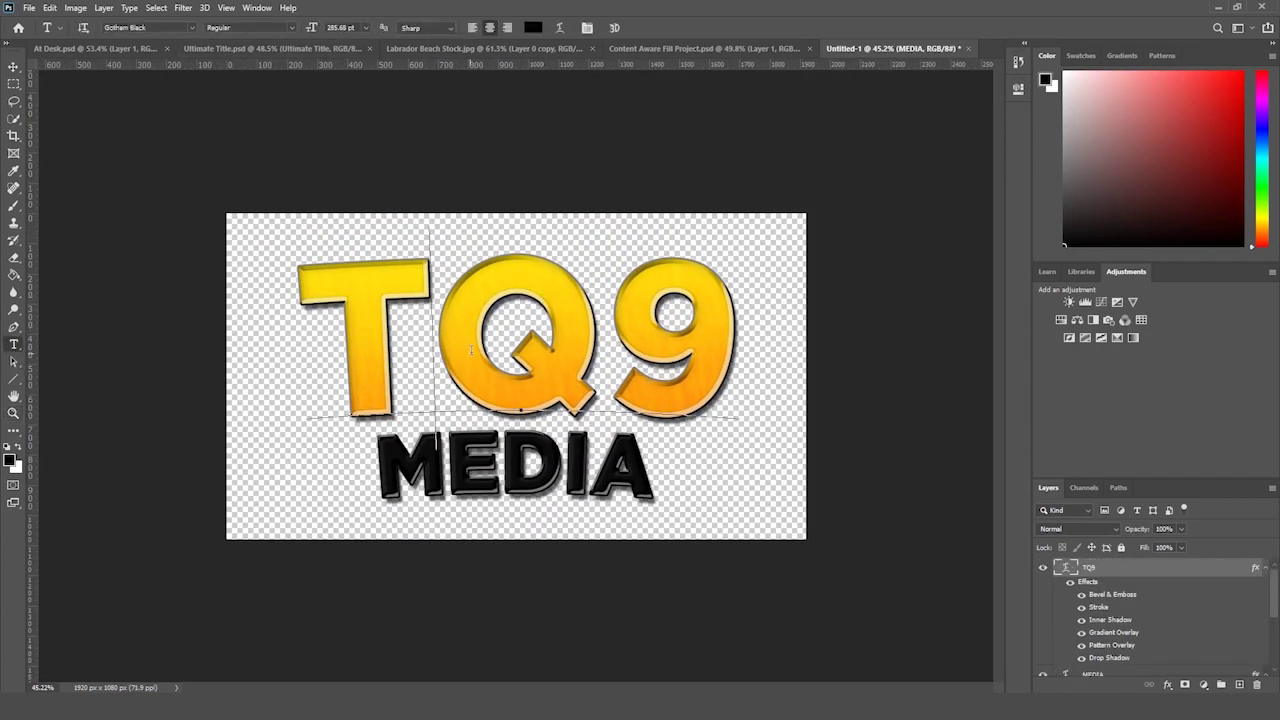
left_click(564, 32)
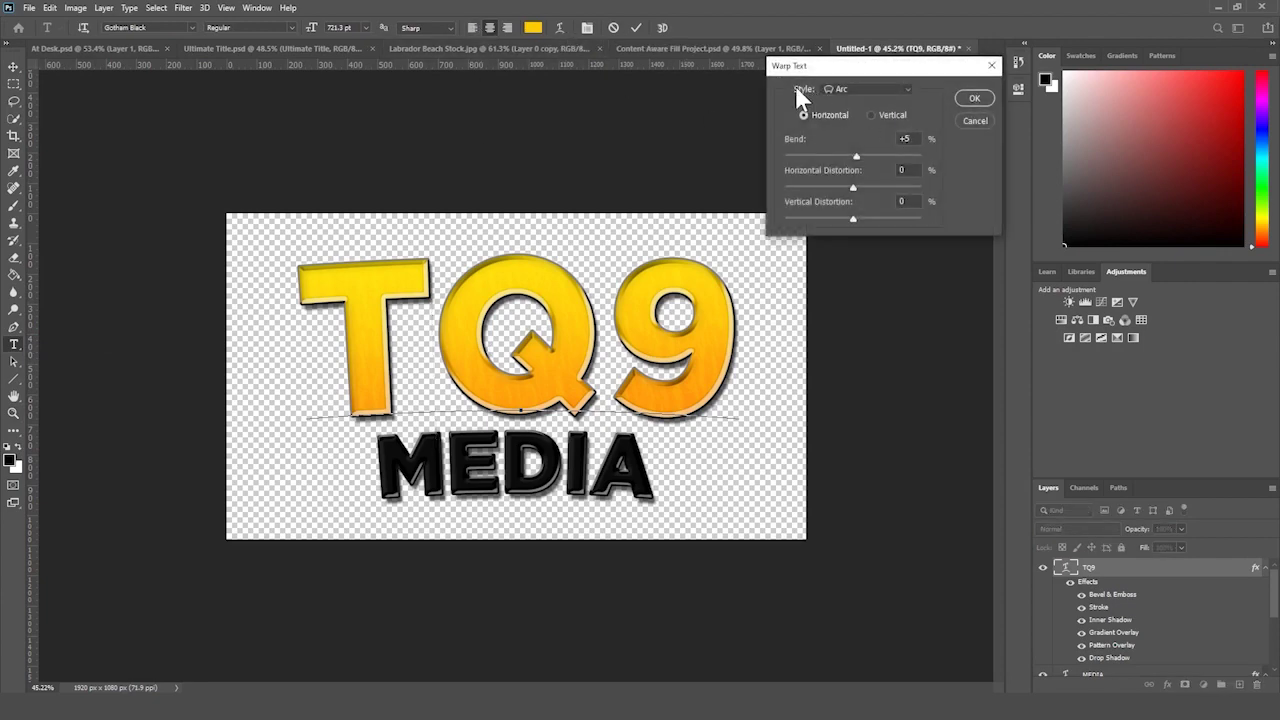
left_click(977, 119)
- Zoom the canvas out and save it as Advanced Titles.psd, accepting Maximize Compatibility
left_click(14, 413)
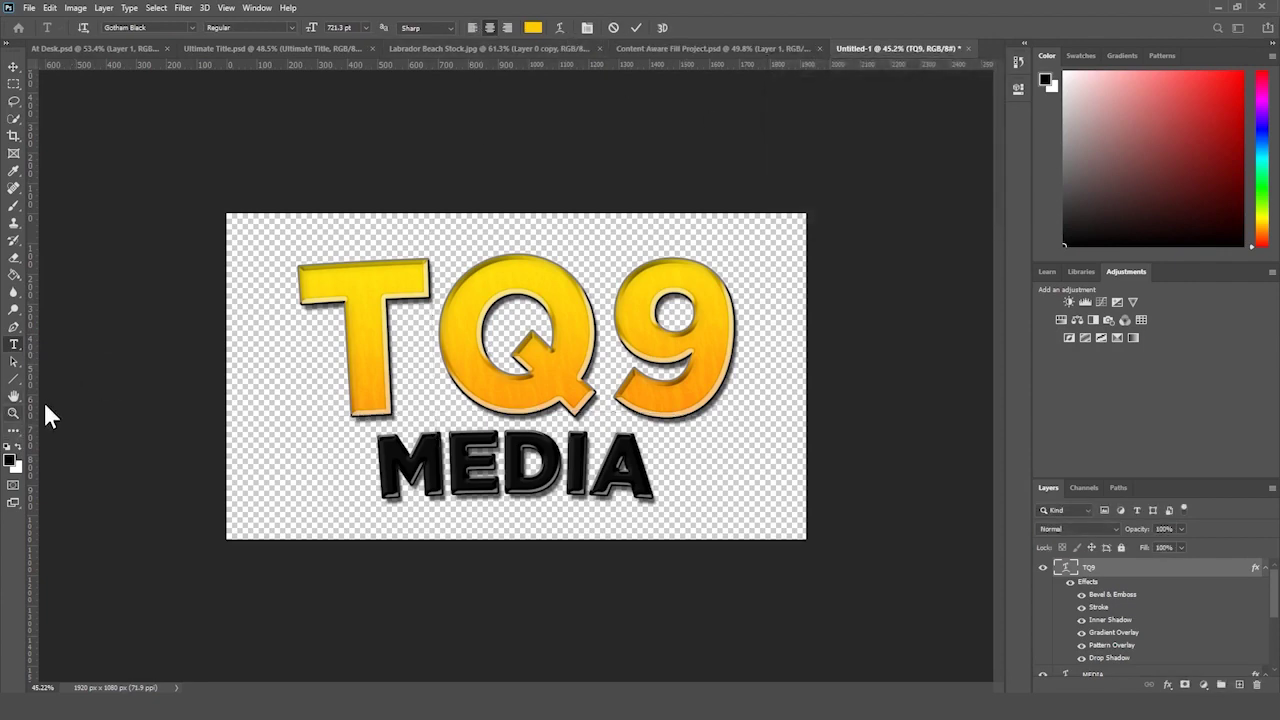
key("ctrl+minus")
left_click_drag(265, 341, 261, 343)
key("ctrl+s")
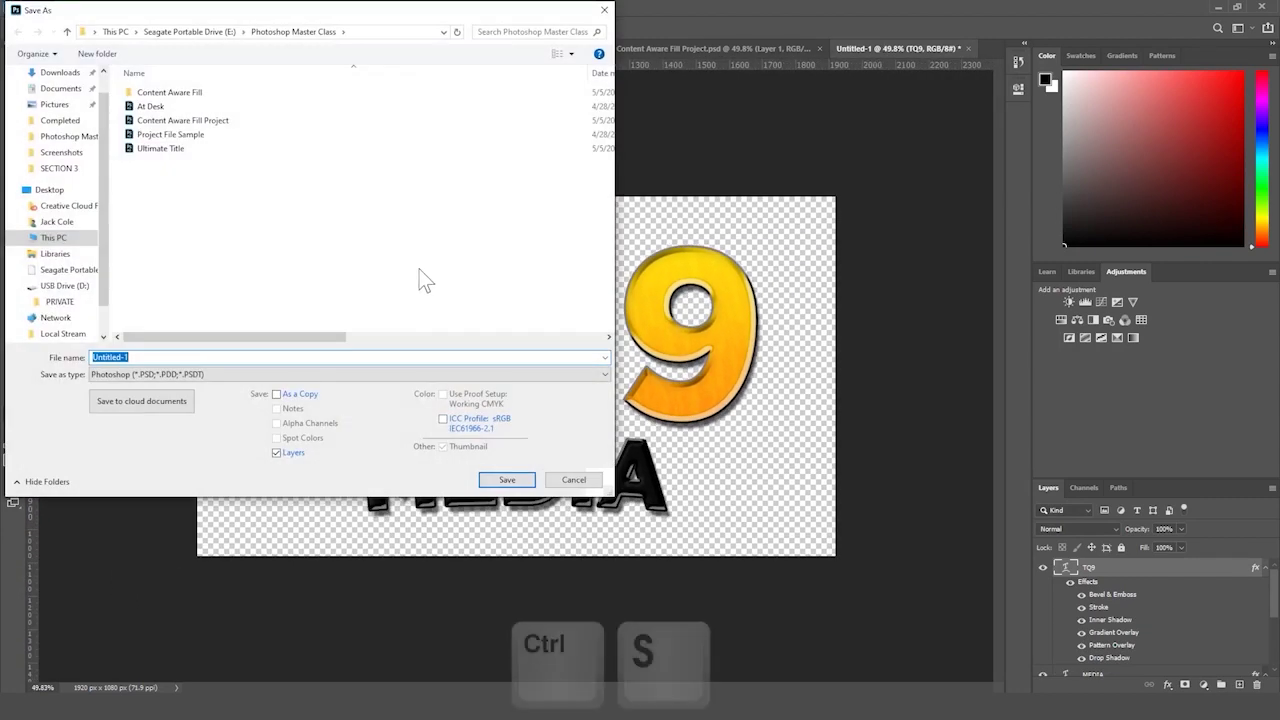
type("Advanced")
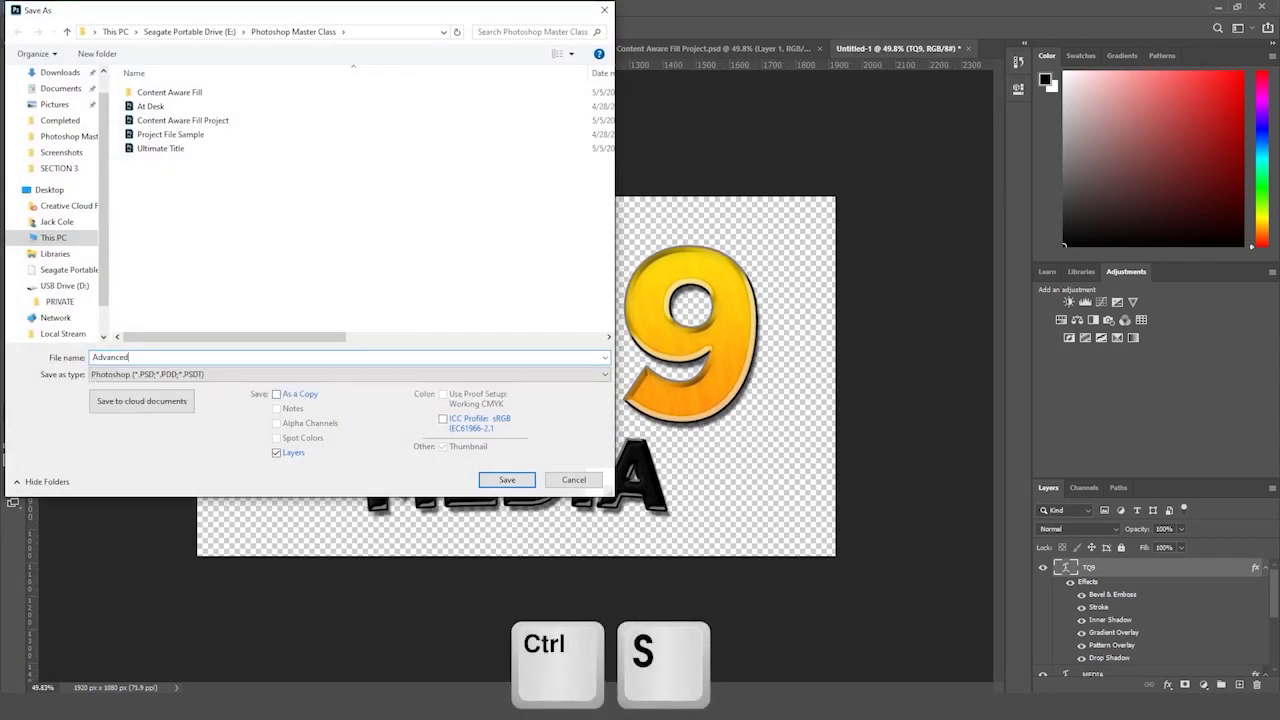
type(" Titles")
key("Return")
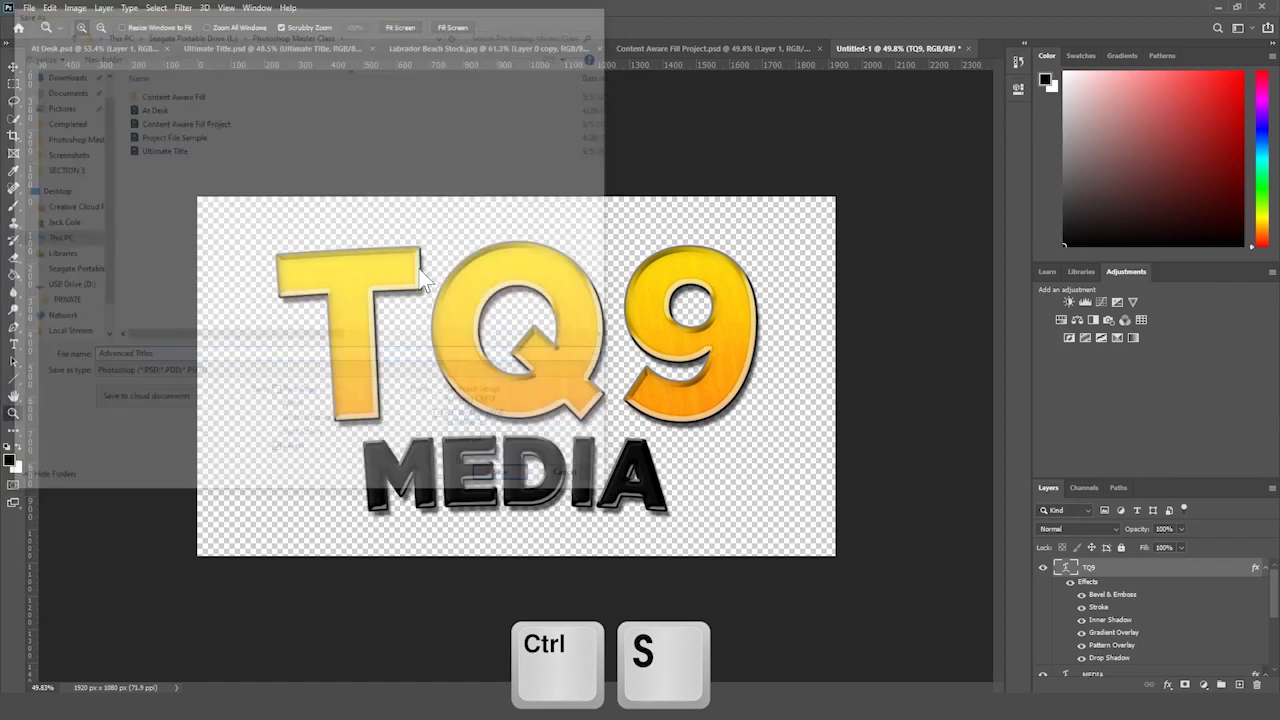
key("Return")
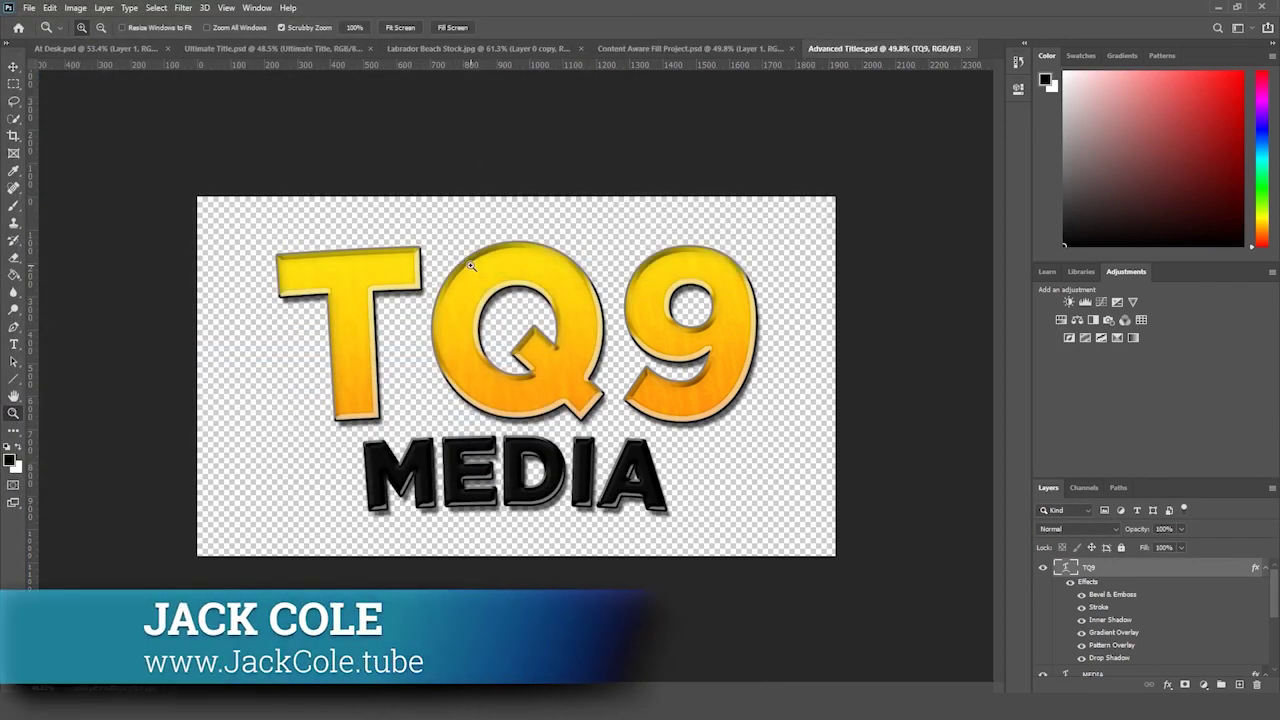
- Zoom the canvas in and back out to inspect the TQ9 MEDIA title
left_click_drag(479, 249, 461, 268)
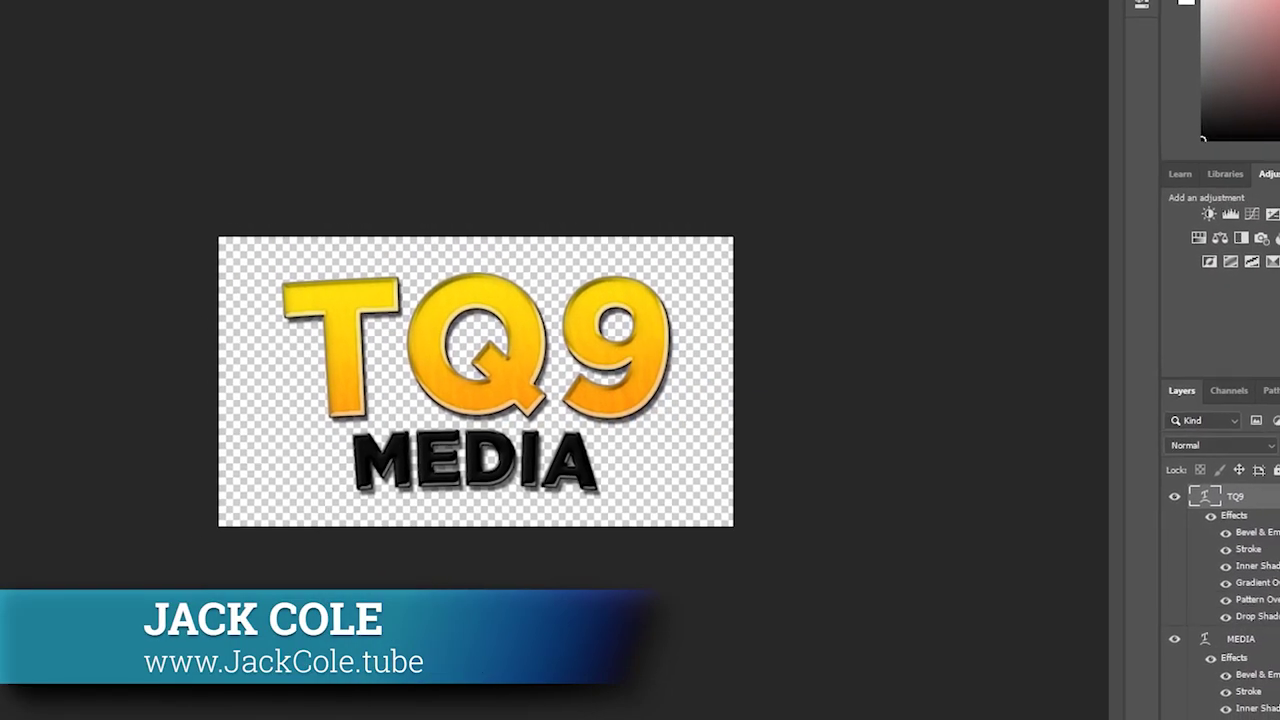
key("z")
left_click_drag(897, 380, 893, 378)
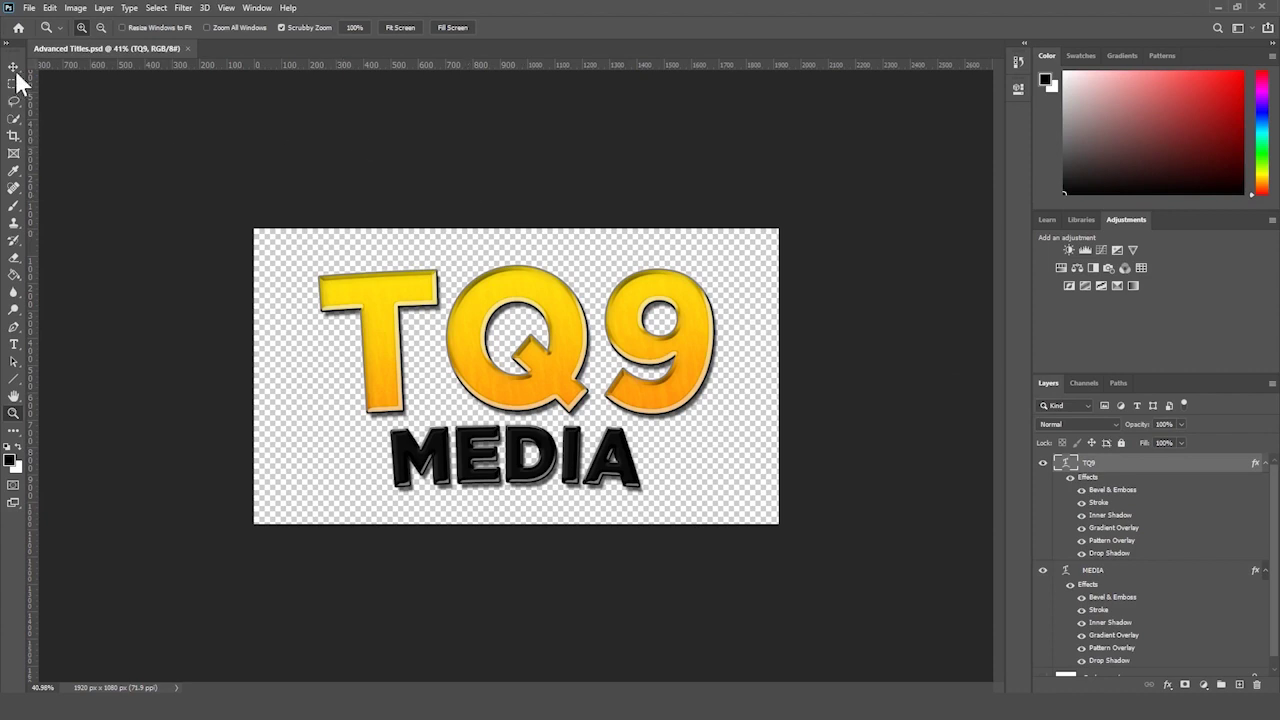
- Zoom the canvas in a little and open the Window menu
left_click_drag(17, 50, 17, 51)
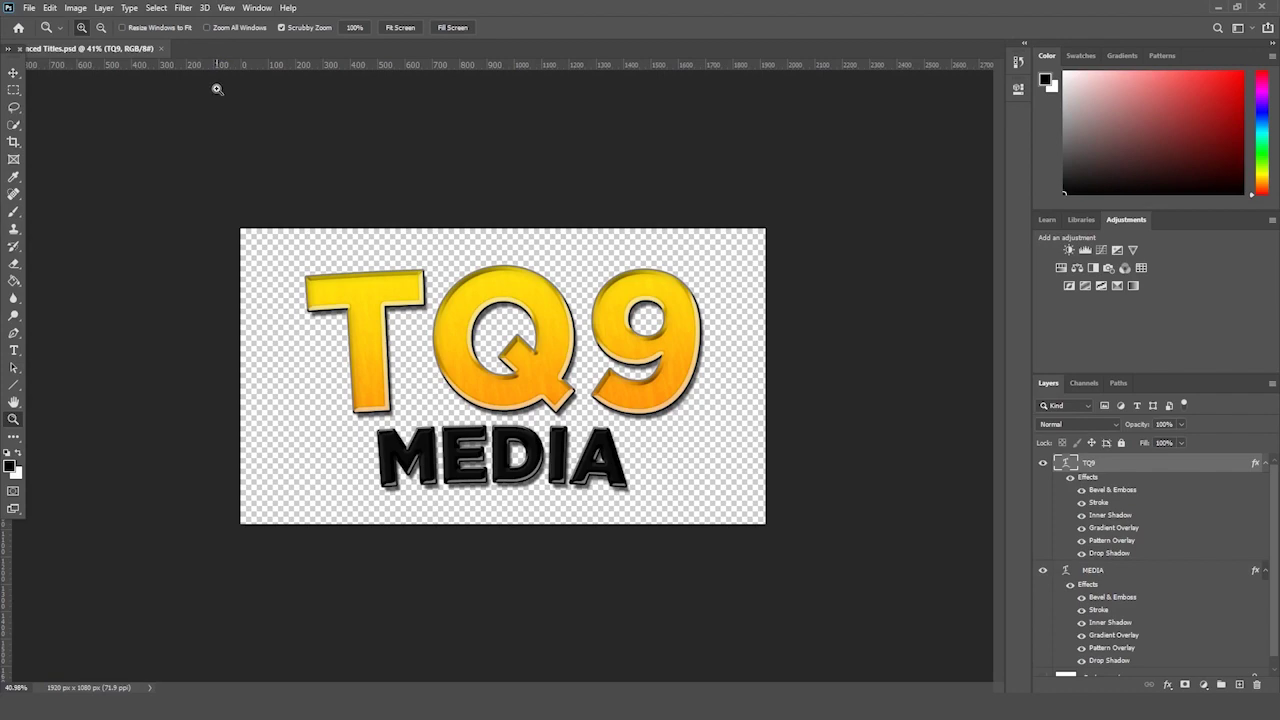
left_click_drag(471, 134, 452, 160)
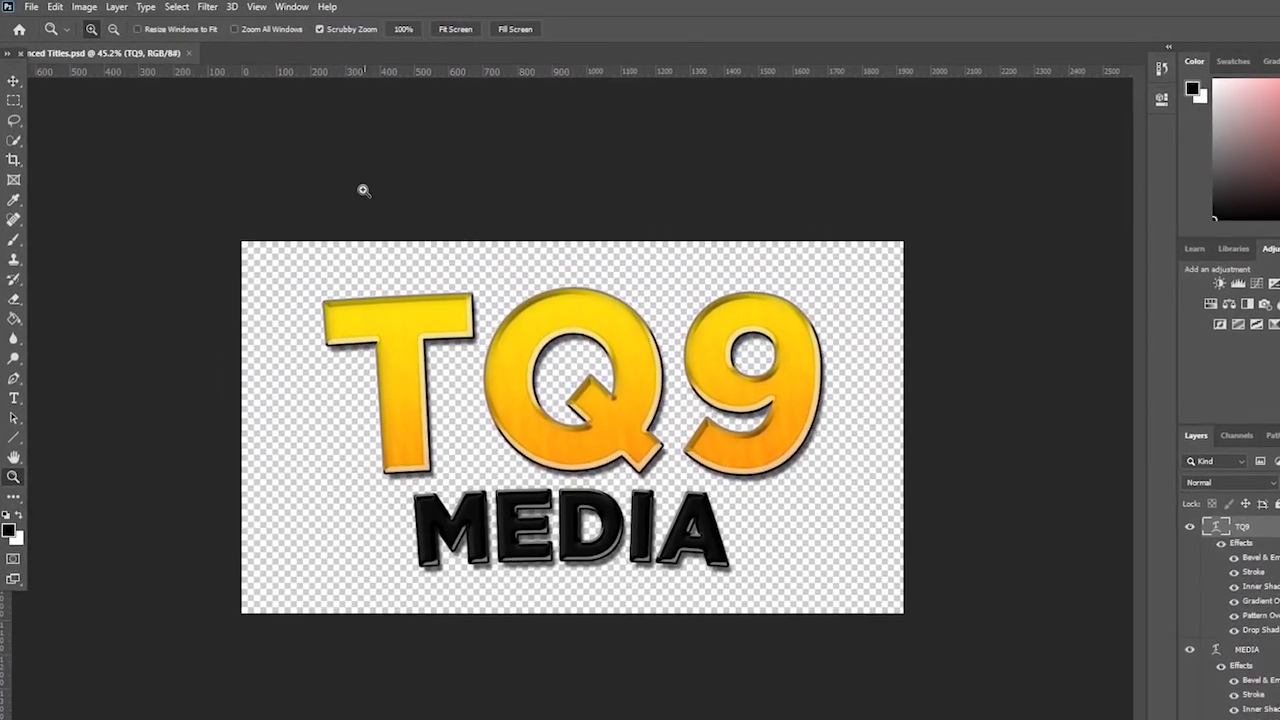
left_click(291, 6)
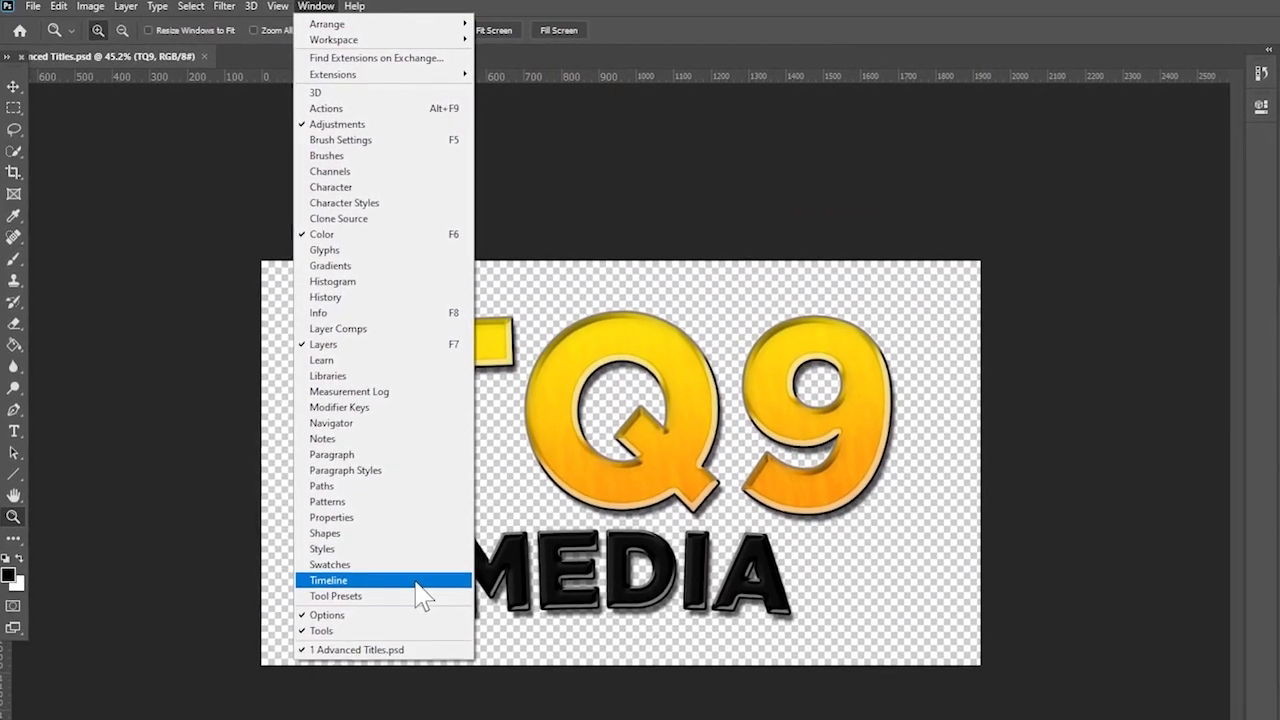
- Choose Window > Timeline and drag the panel's top edge up to make it taller
left_click(417, 581)
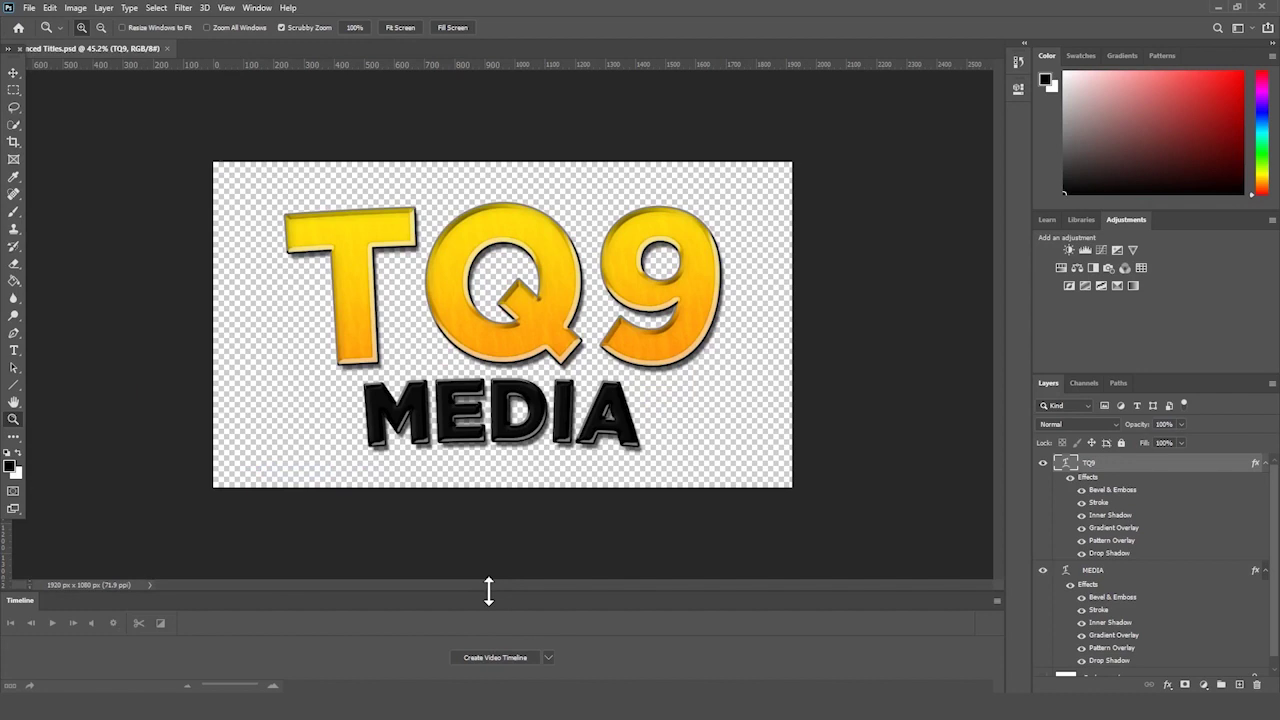
left_click_drag(488, 591, 486, 524)
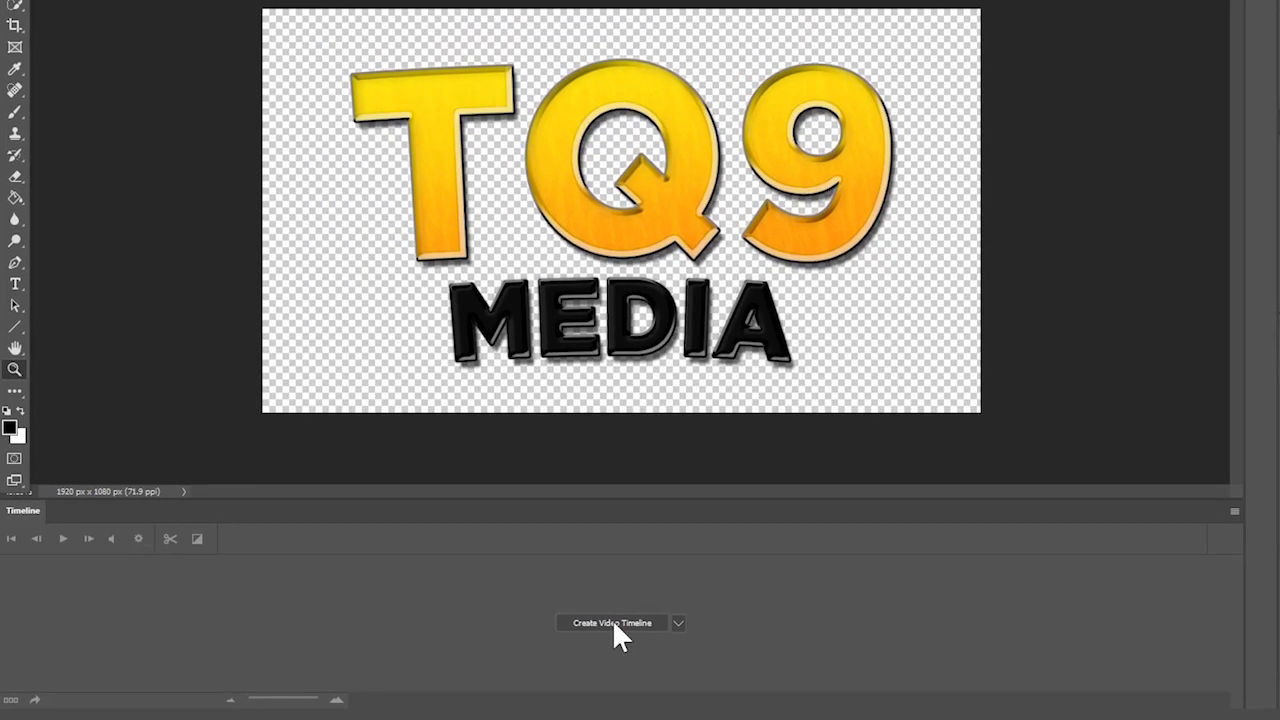
- Create a video timeline from the layers, then start and cancel adding media to the MEDIA track
left_click(608, 623)
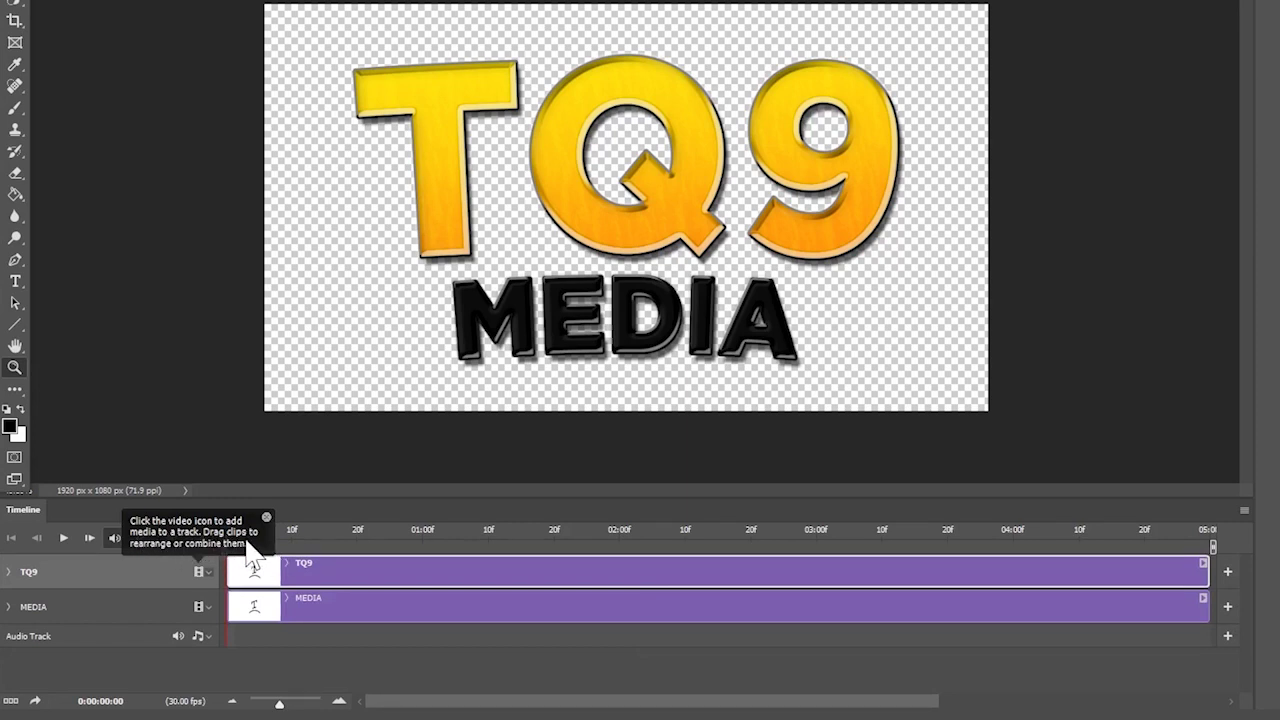
left_click(266, 517)
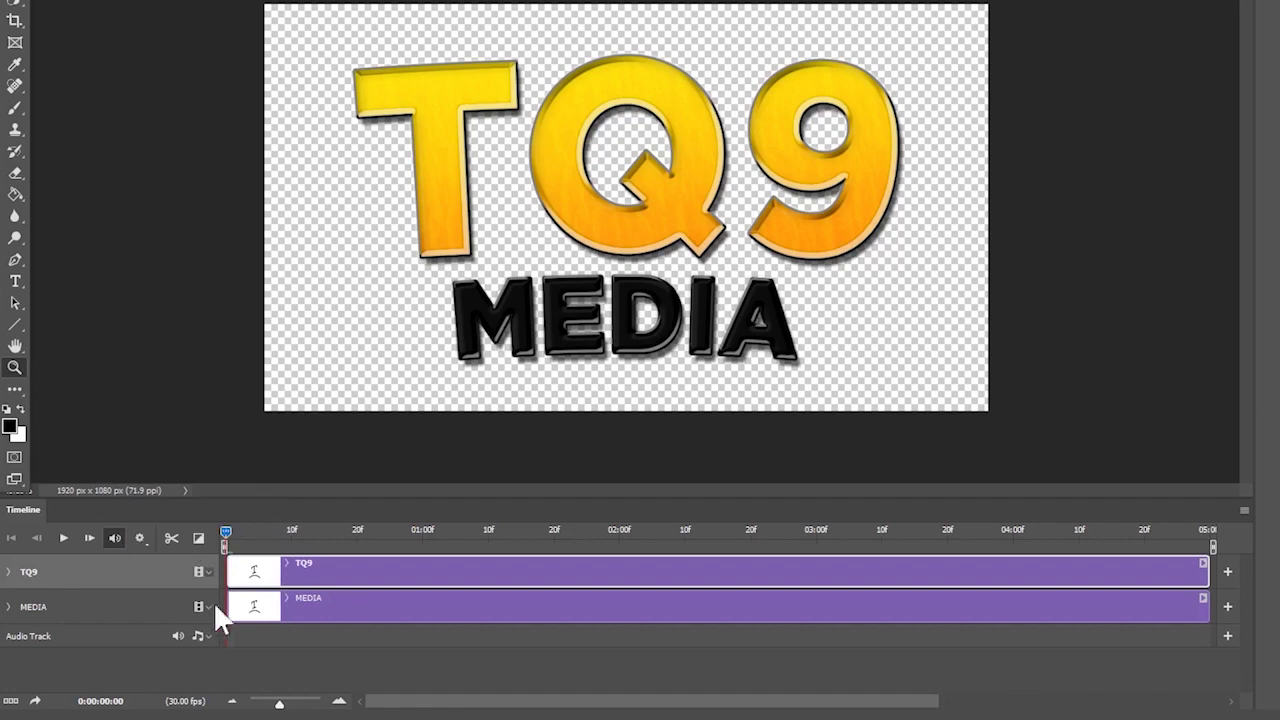
left_click(198, 606)
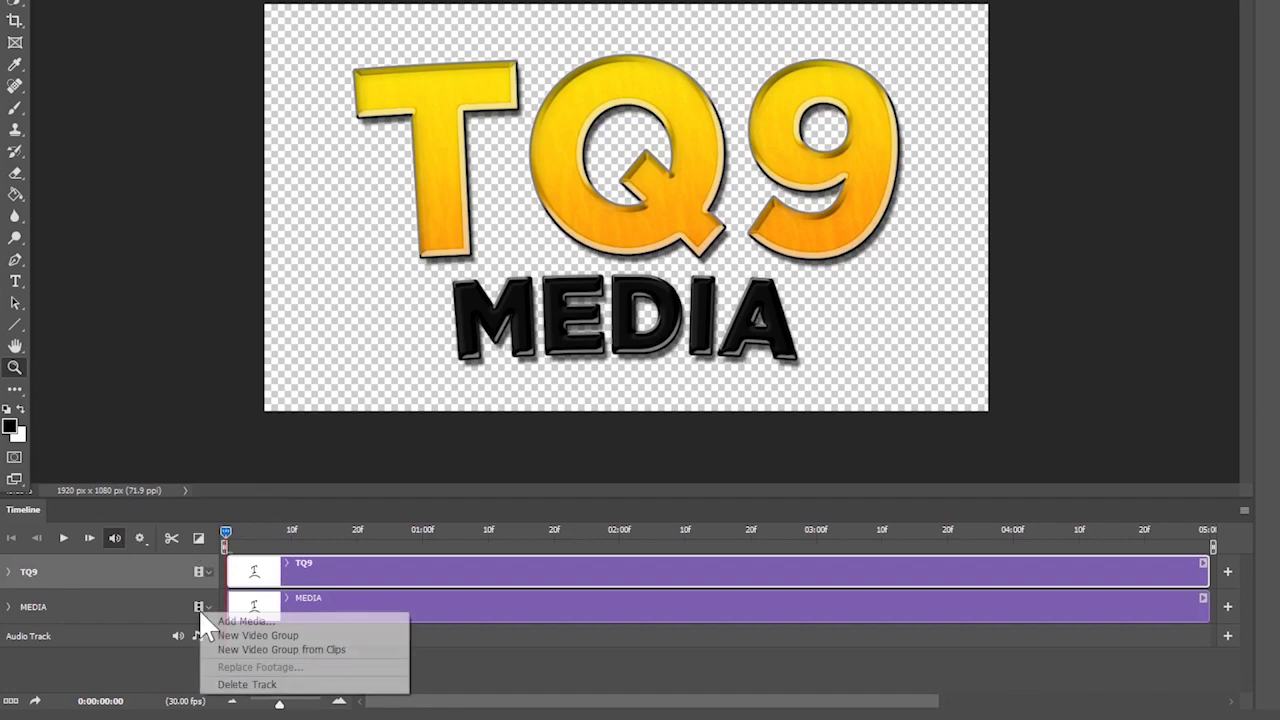
left_click(281, 622)
scroll(571, 300, "down", 1)
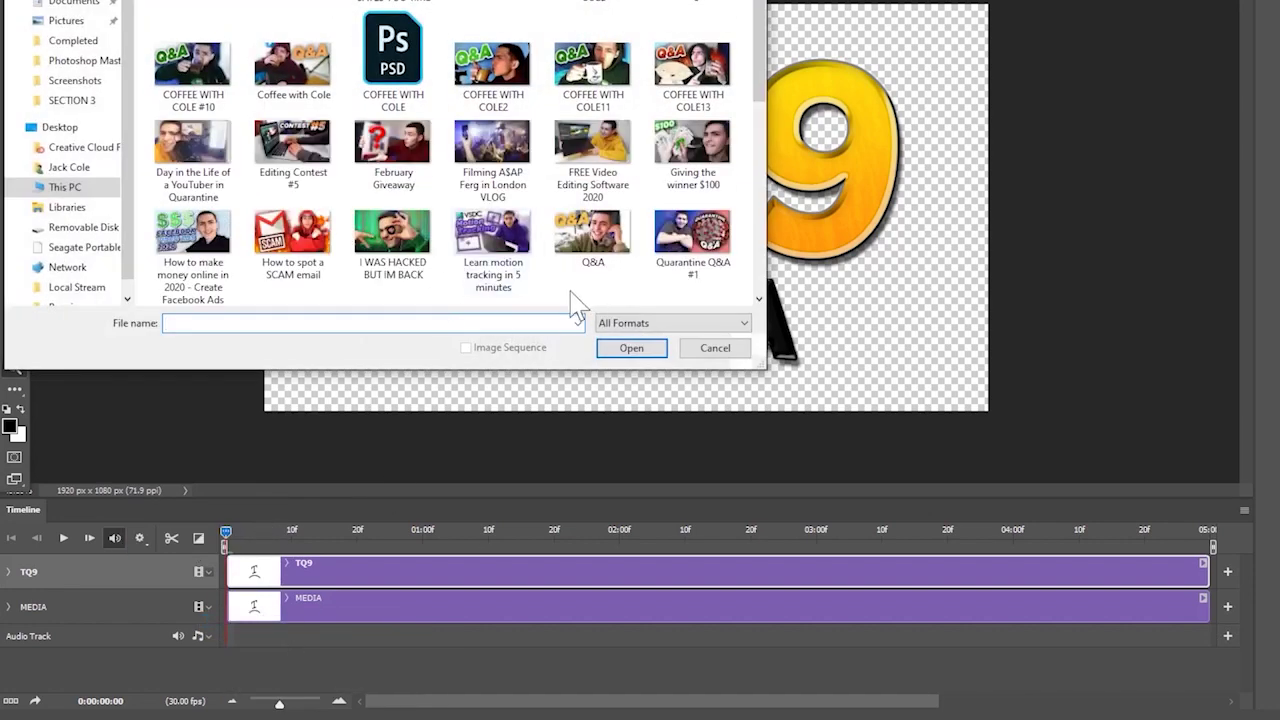
left_click(716, 350)
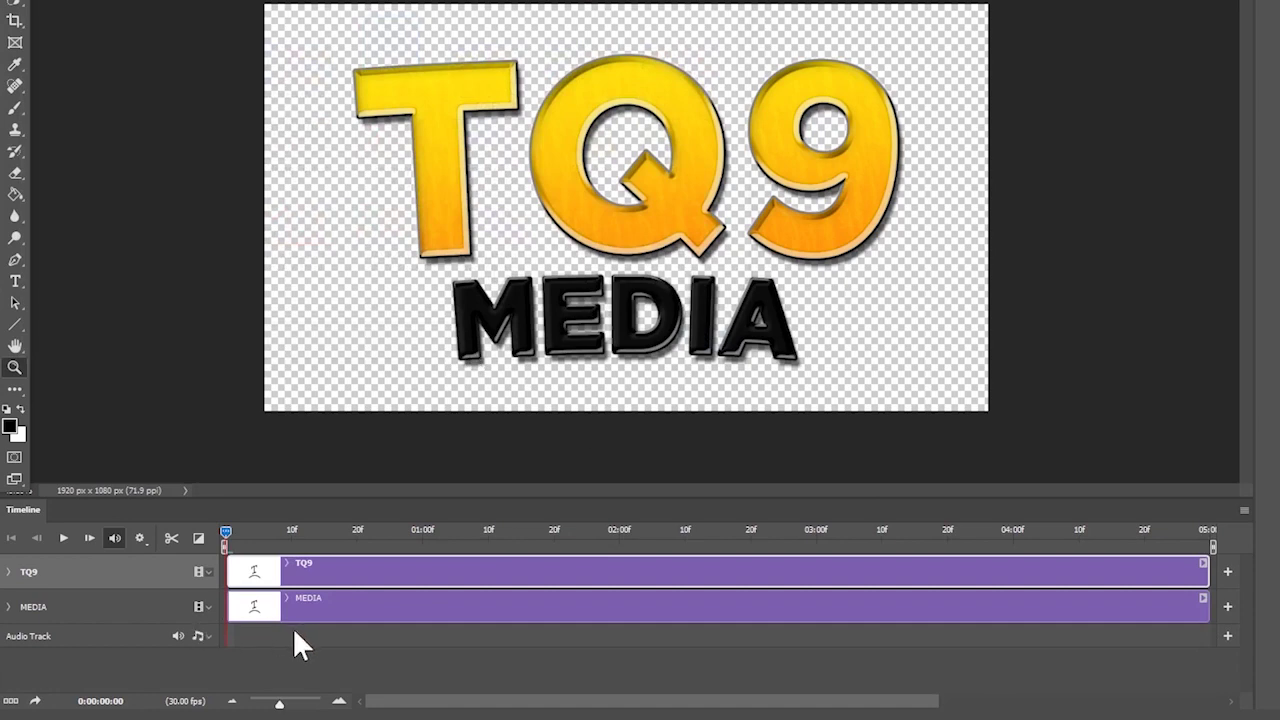
- Select and deselect the TQ9 and MEDIA tracks, and close the MEDIA track options unchanged
left_click(362, 657)
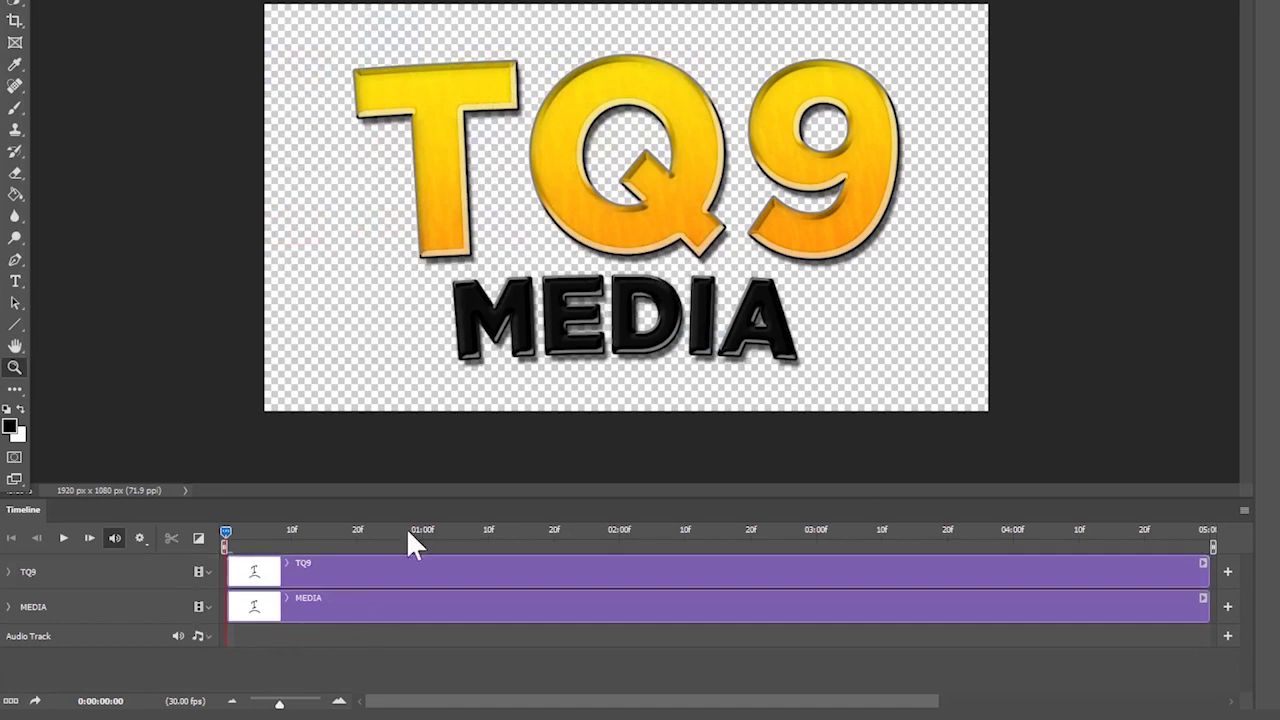
key("ctrl+minus")
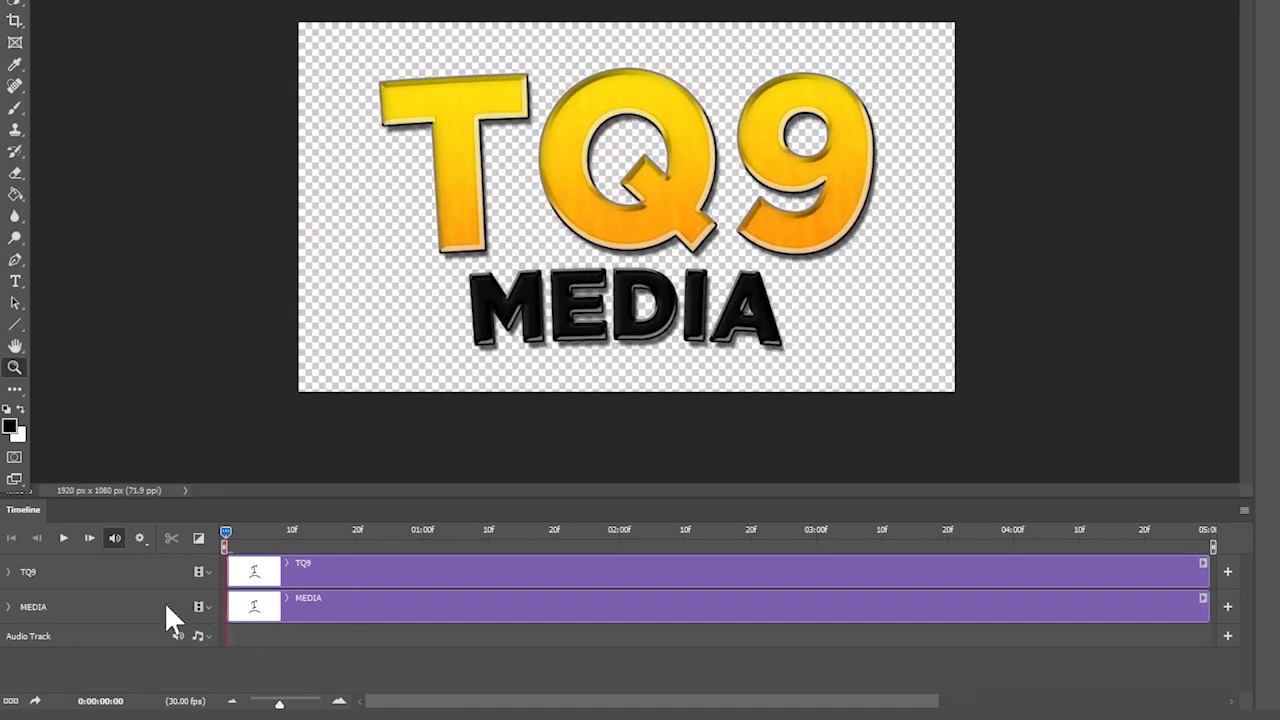
left_click(167, 604)
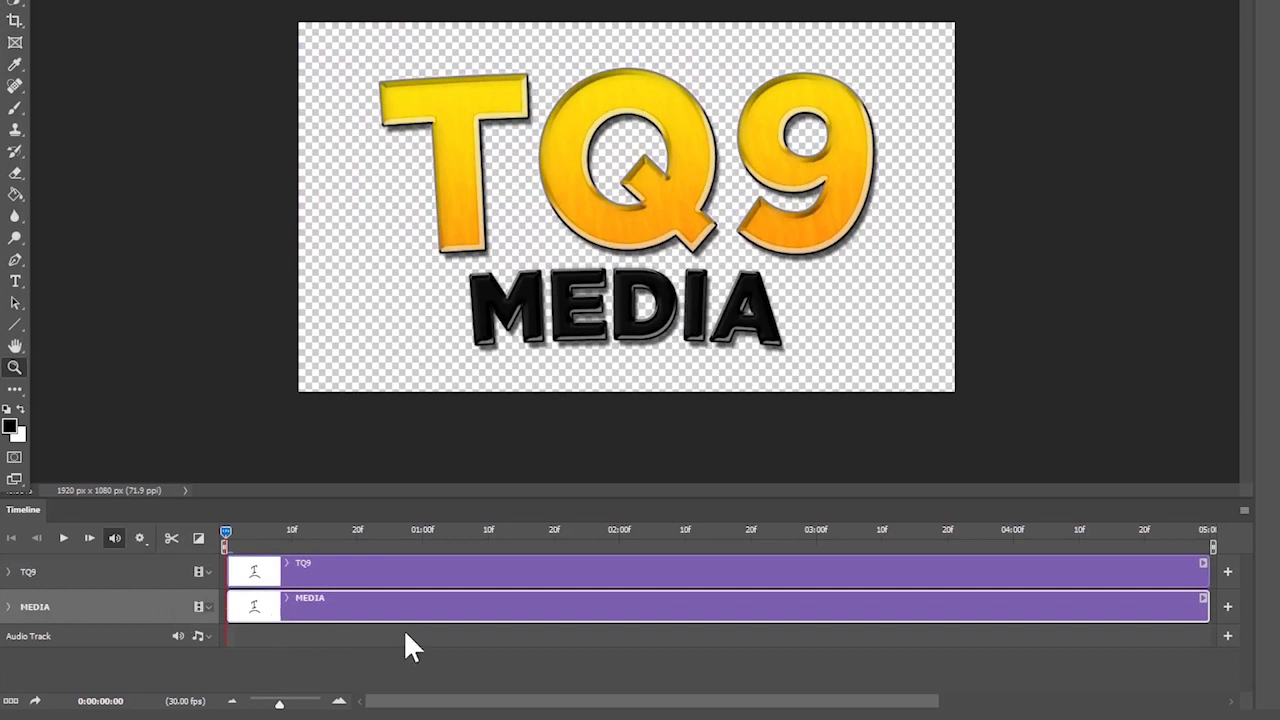
left_click(456, 643)
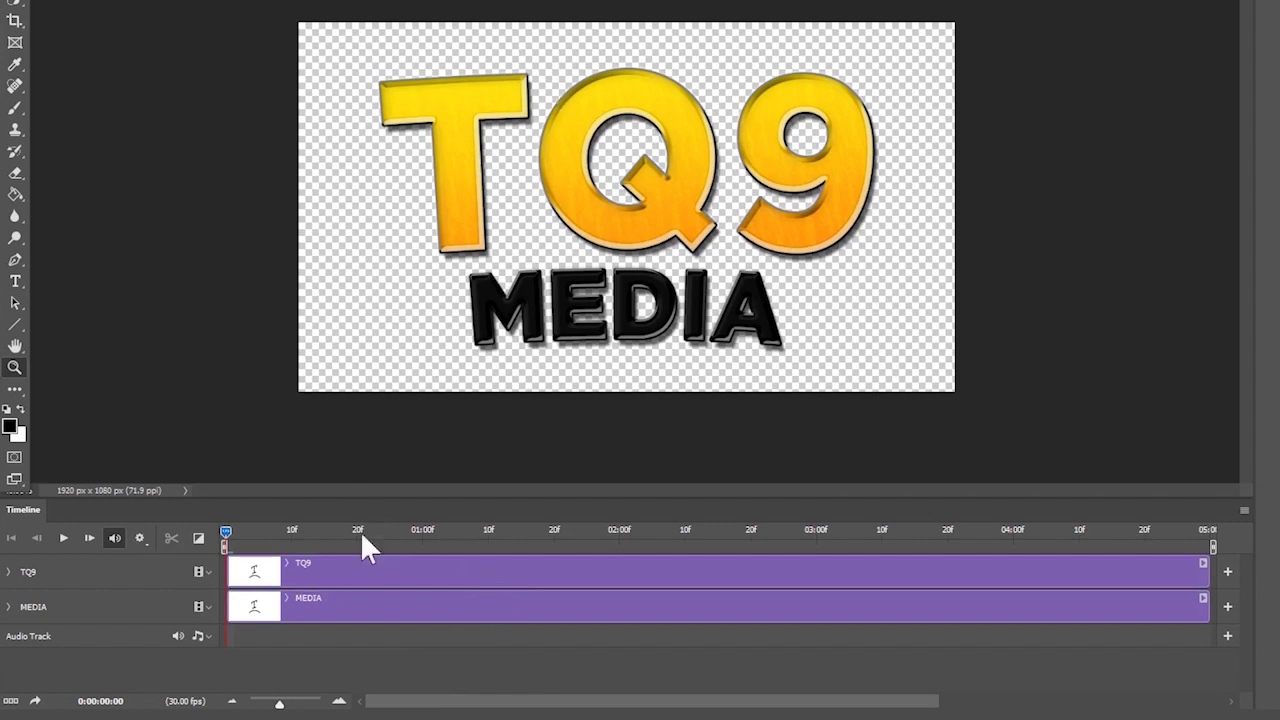
left_click(203, 608)
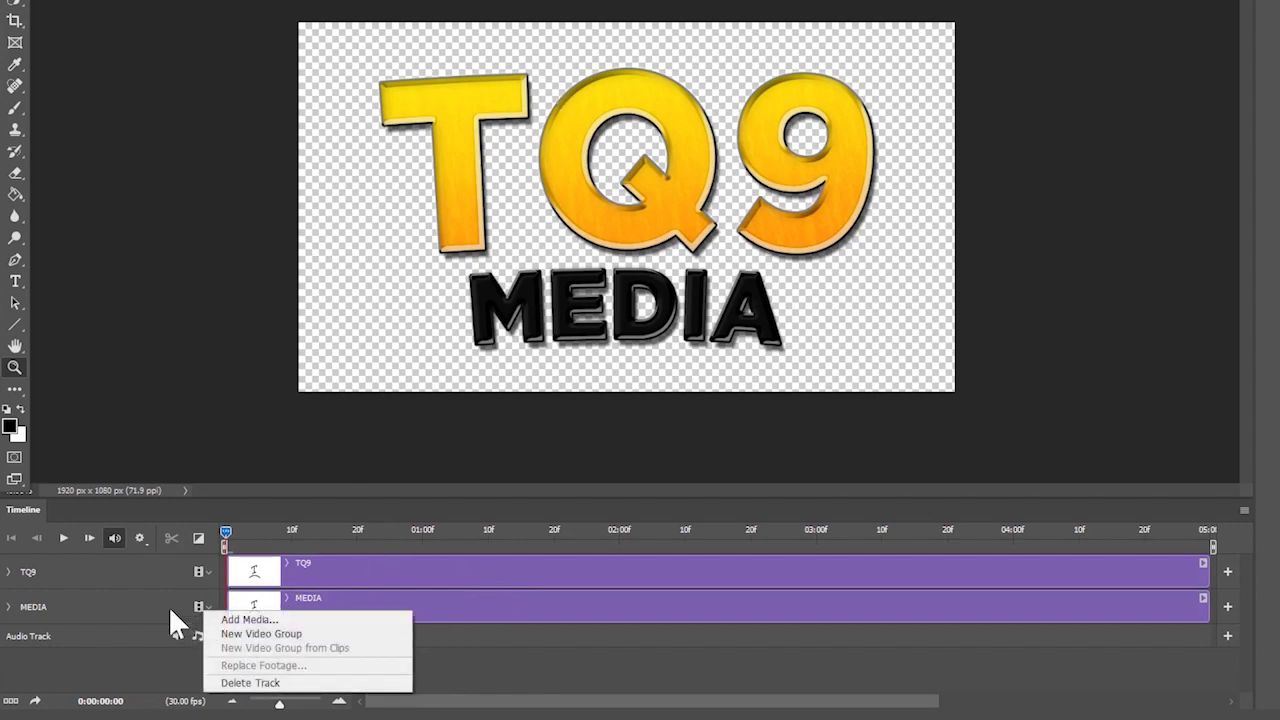
left_click(534, 643)
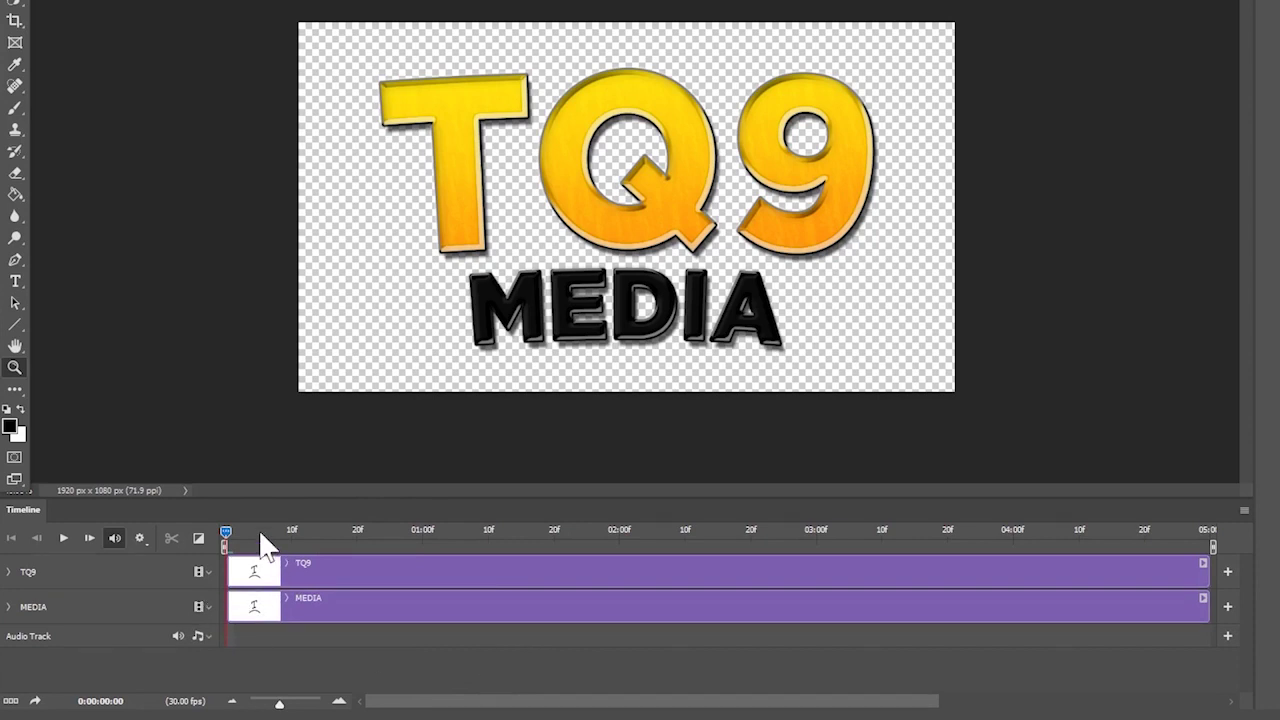
left_click_drag(228, 531, 424, 557)
left_click(615, 540)
left_click_drag(616, 537, 1215, 584)
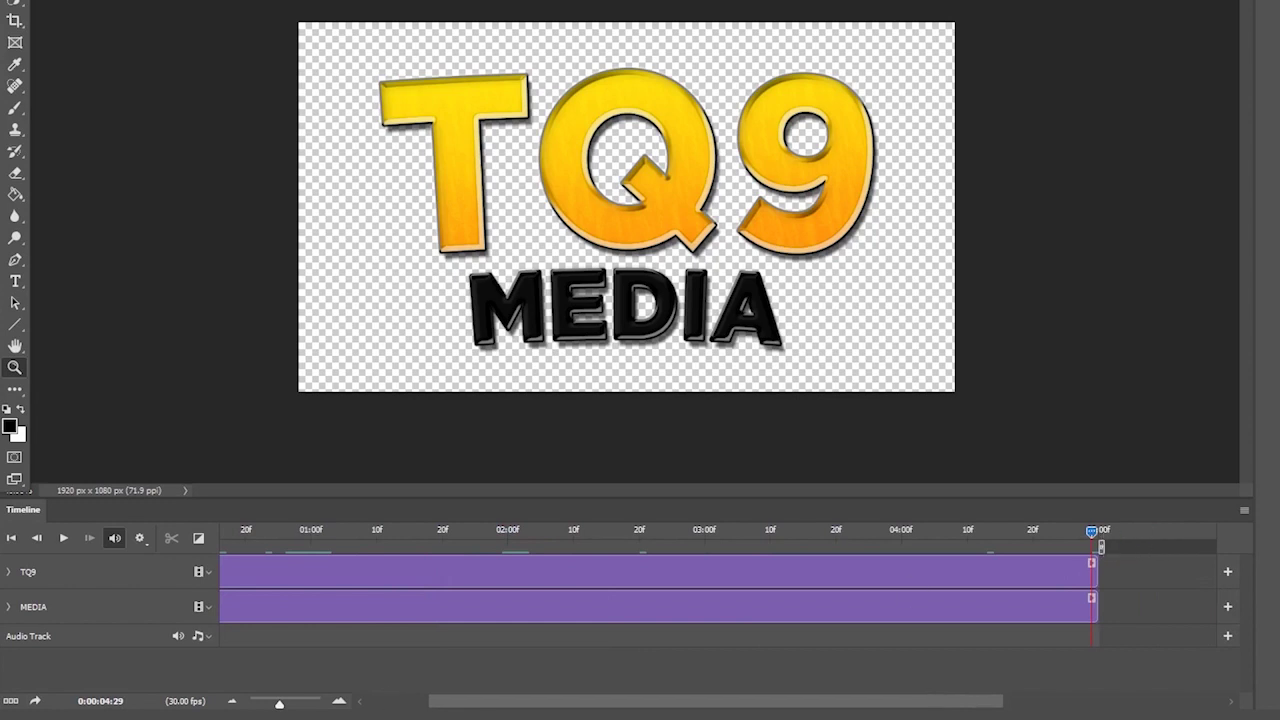
left_click_drag(665, 700, 600, 700)
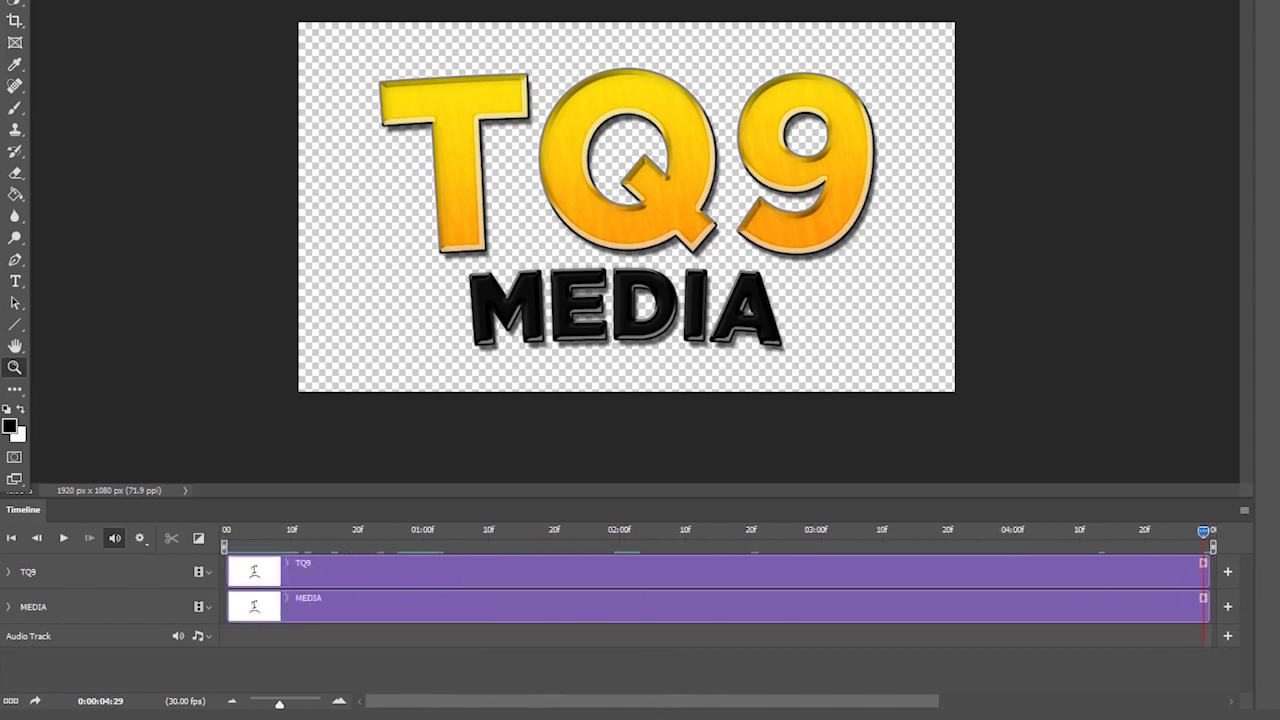
left_click(612, 530)
left_click_drag(621, 531, 312, 553)
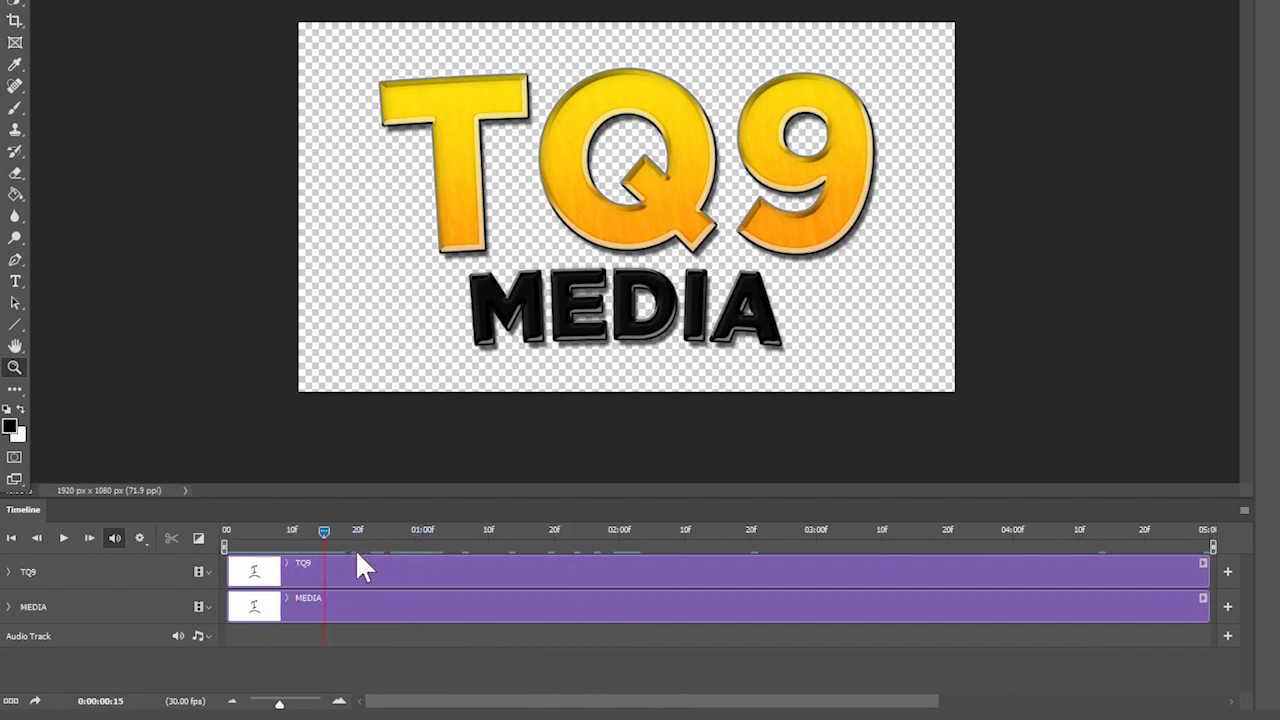
- Select and deselect the TQ9 and MEDIA clips while adjusting the canvas zoom
left_click(326, 568)
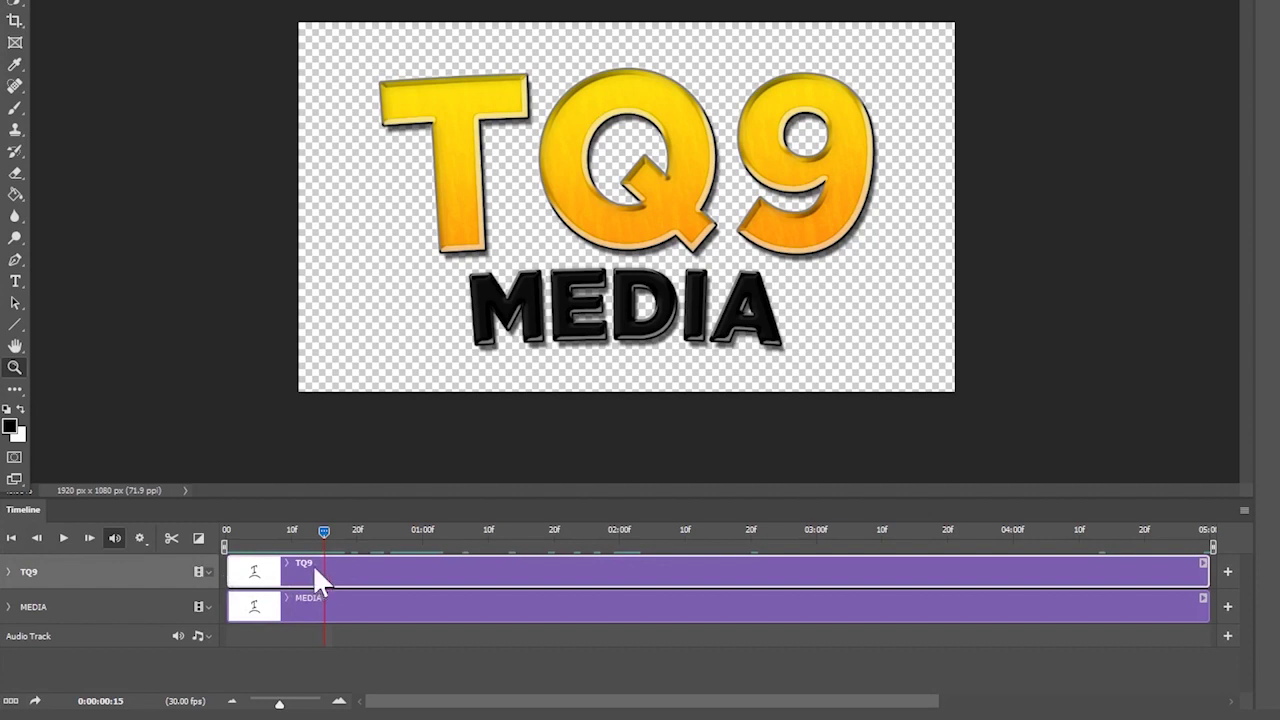
left_click(350, 595)
left_click(361, 569)
left_click(355, 607)
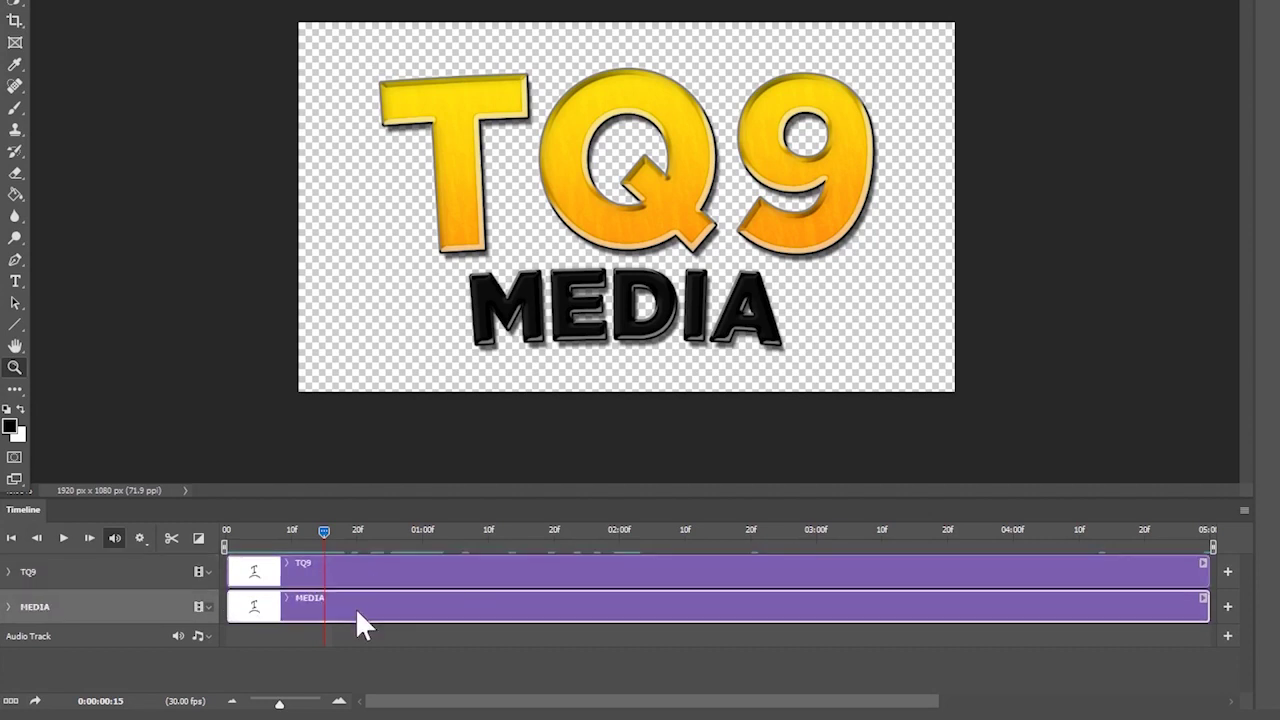
left_click(394, 636)
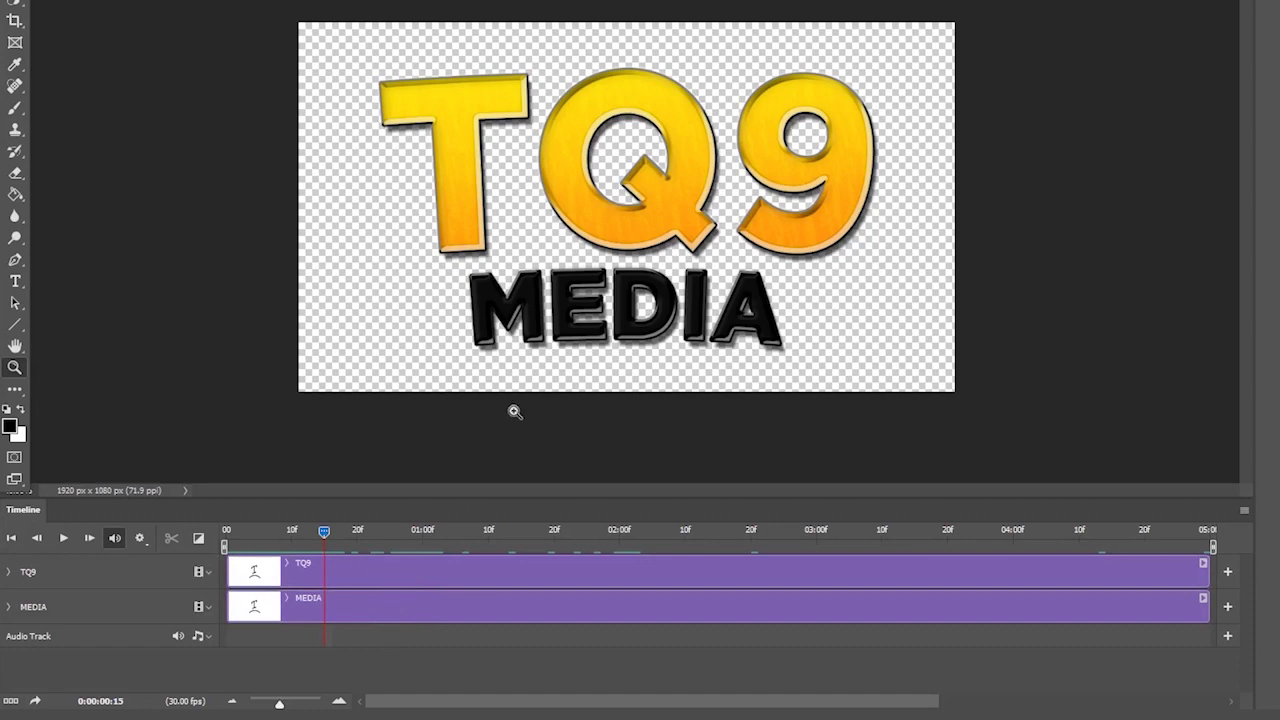
left_click_drag(530, 397, 534, 396)
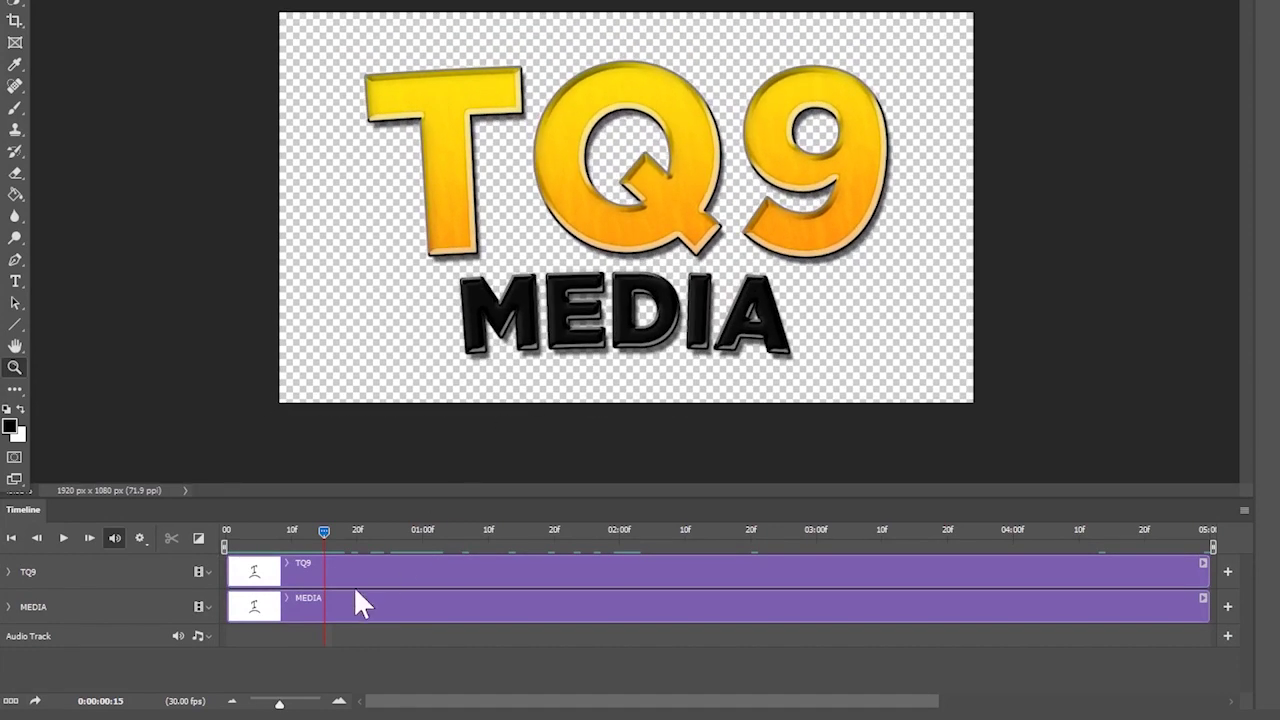
left_click(363, 568)
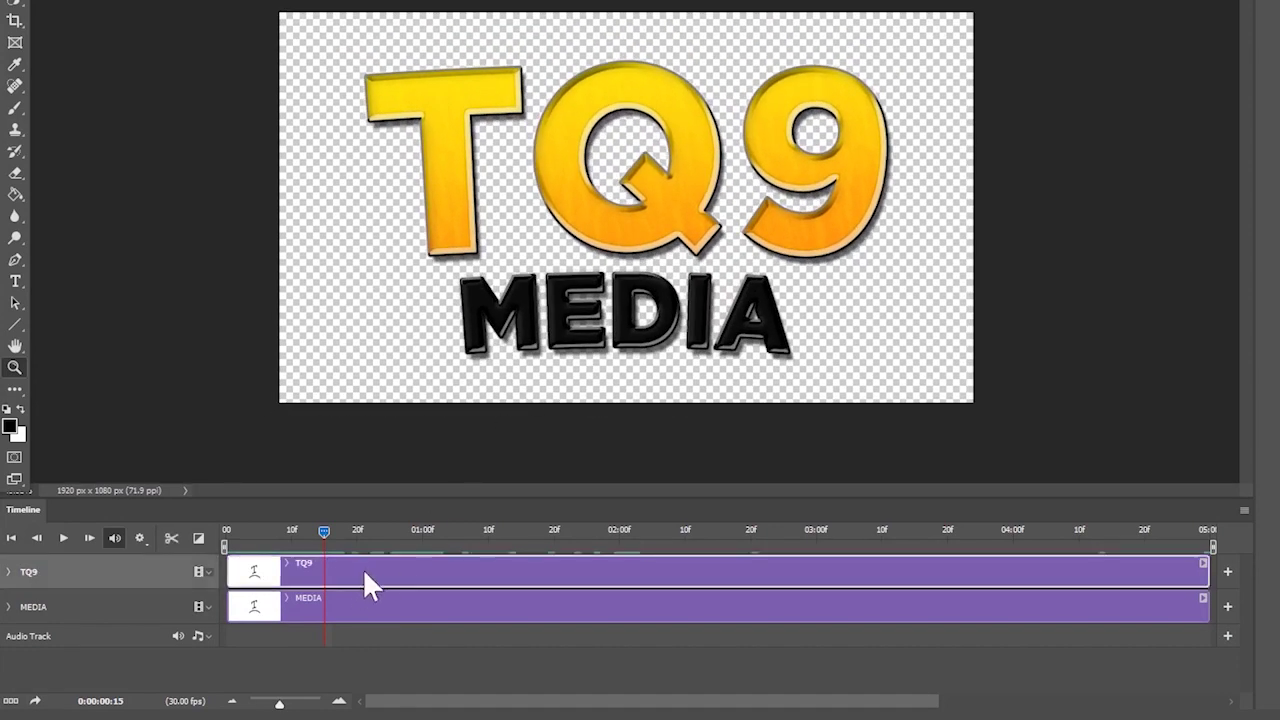
- Split the TQ9 and MEDIA clips at frame 10 and delete the MEDIA copy remainder
left_click_drag(309, 538, 226, 545)
left_click(291, 535)
left_click(174, 536)
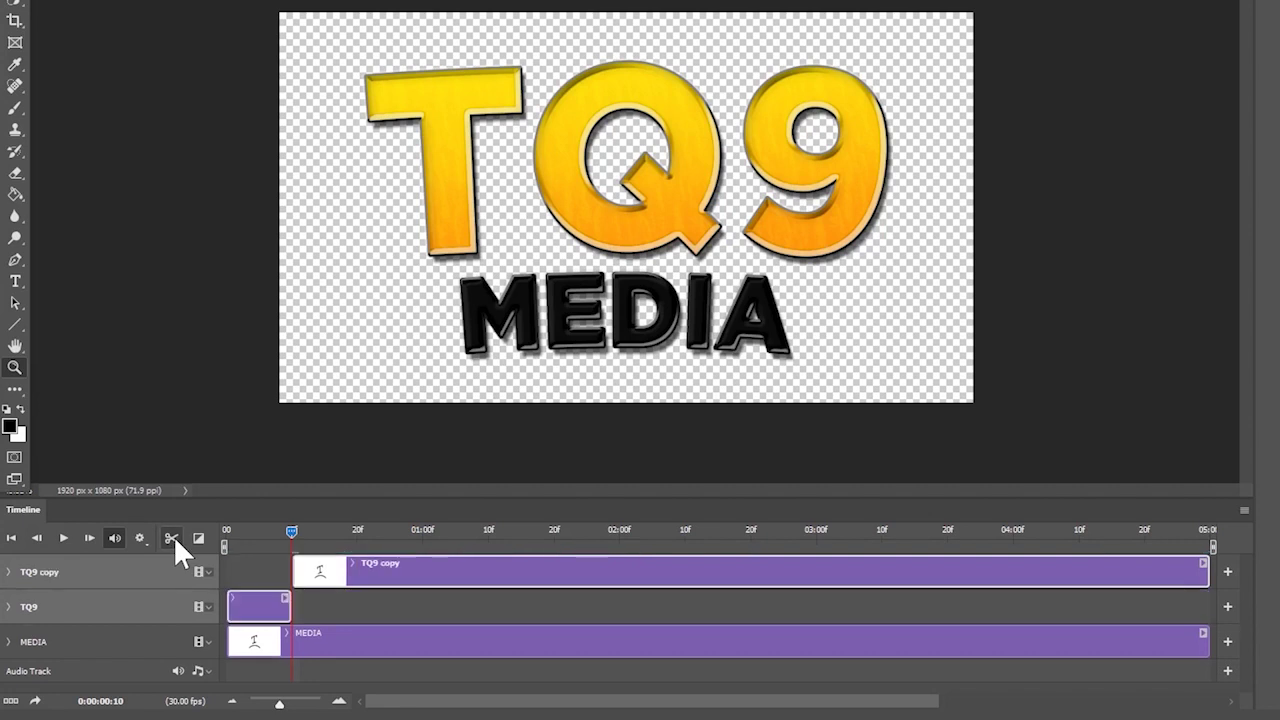
left_click(294, 636)
left_click(165, 533)
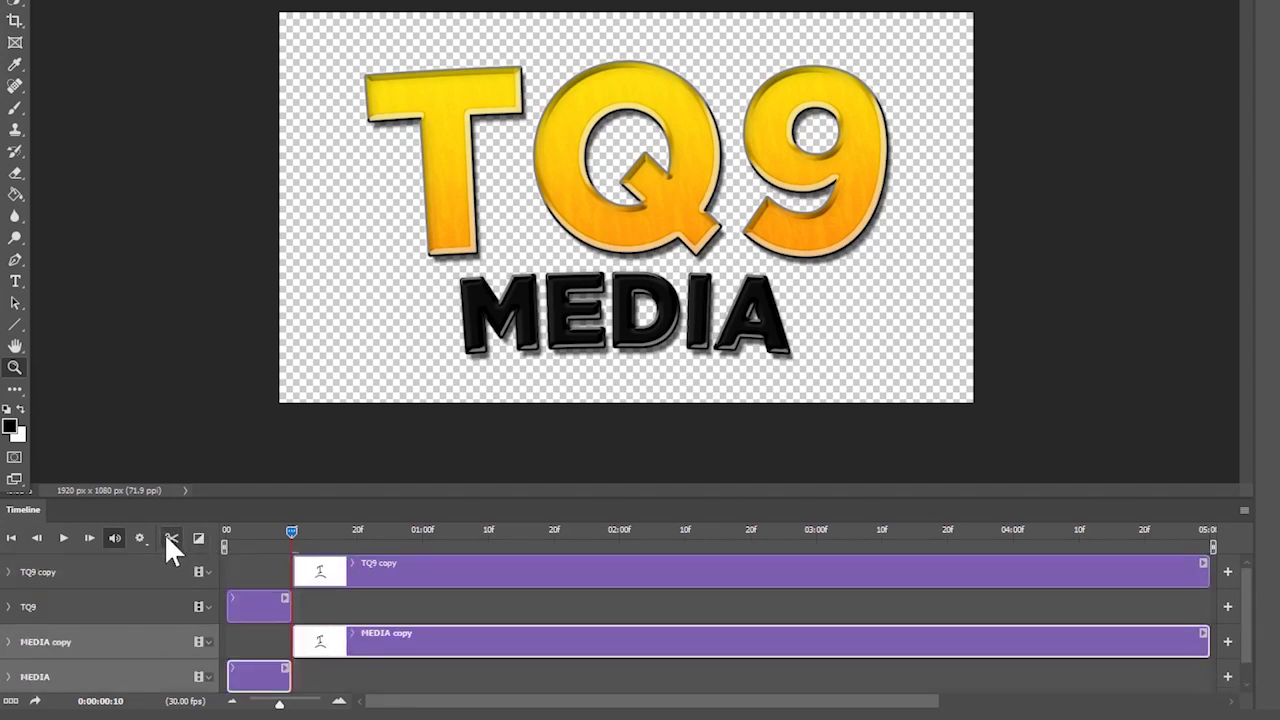
left_click(383, 680)
left_click(390, 645)
key("Delete")
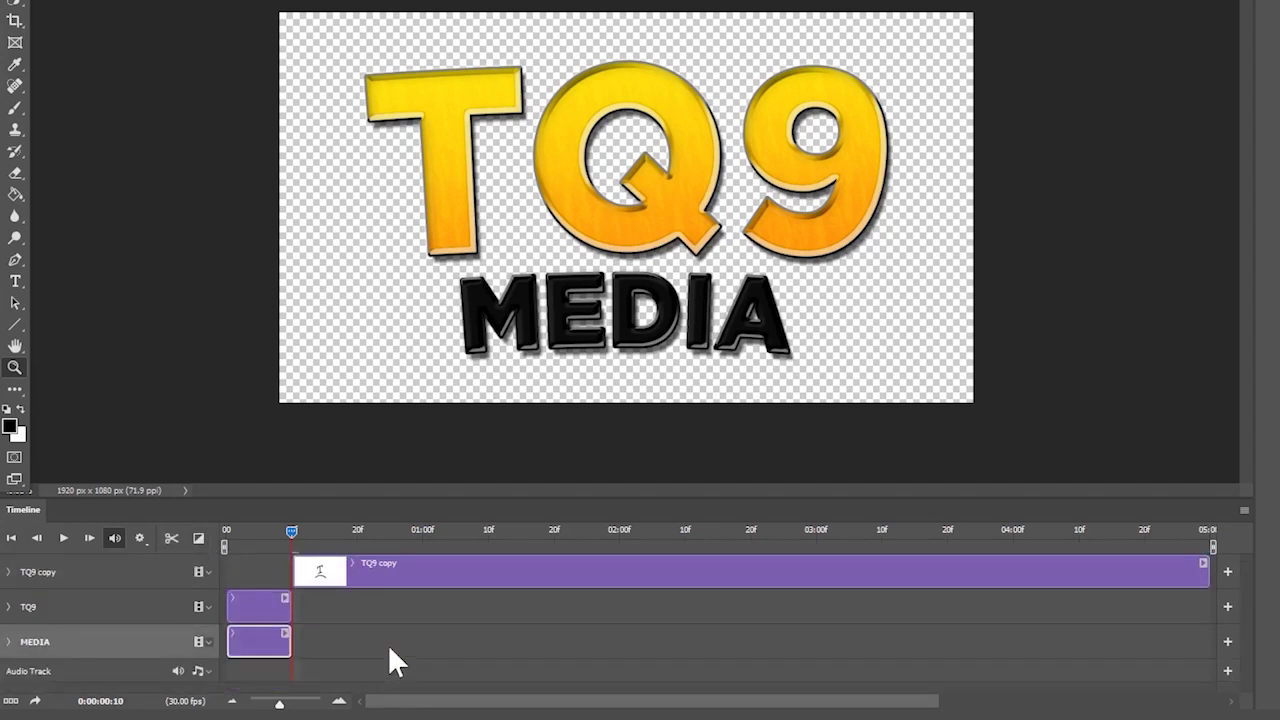
- Play the animation from the start and scrub to where the TQ9 copy begins
left_click_drag(287, 529, 262, 538)
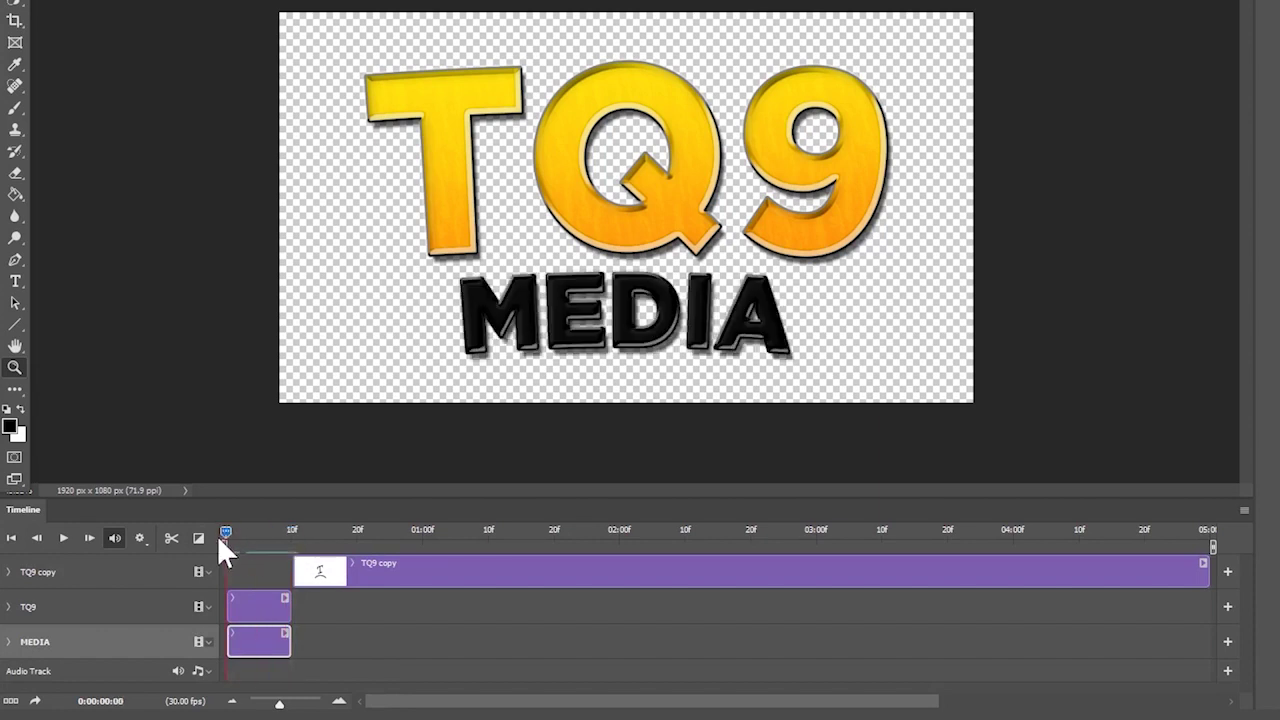
left_click(63, 538)
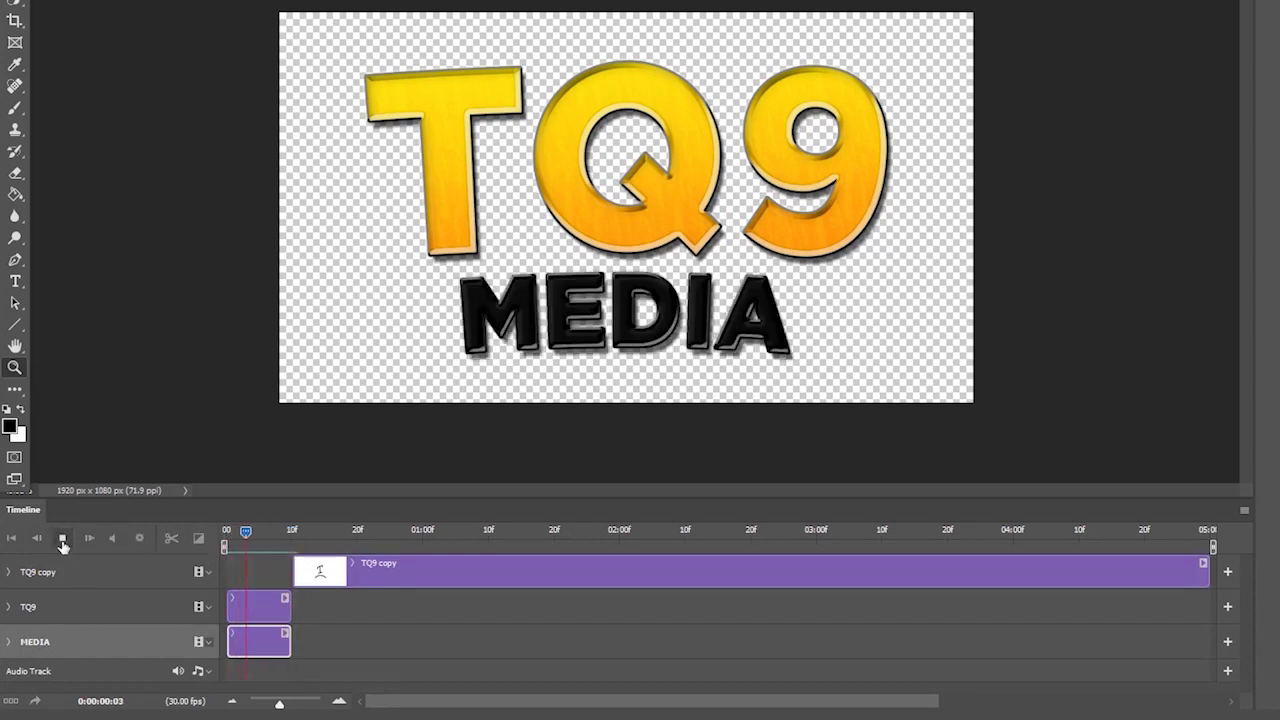
key("space")
key("Home")
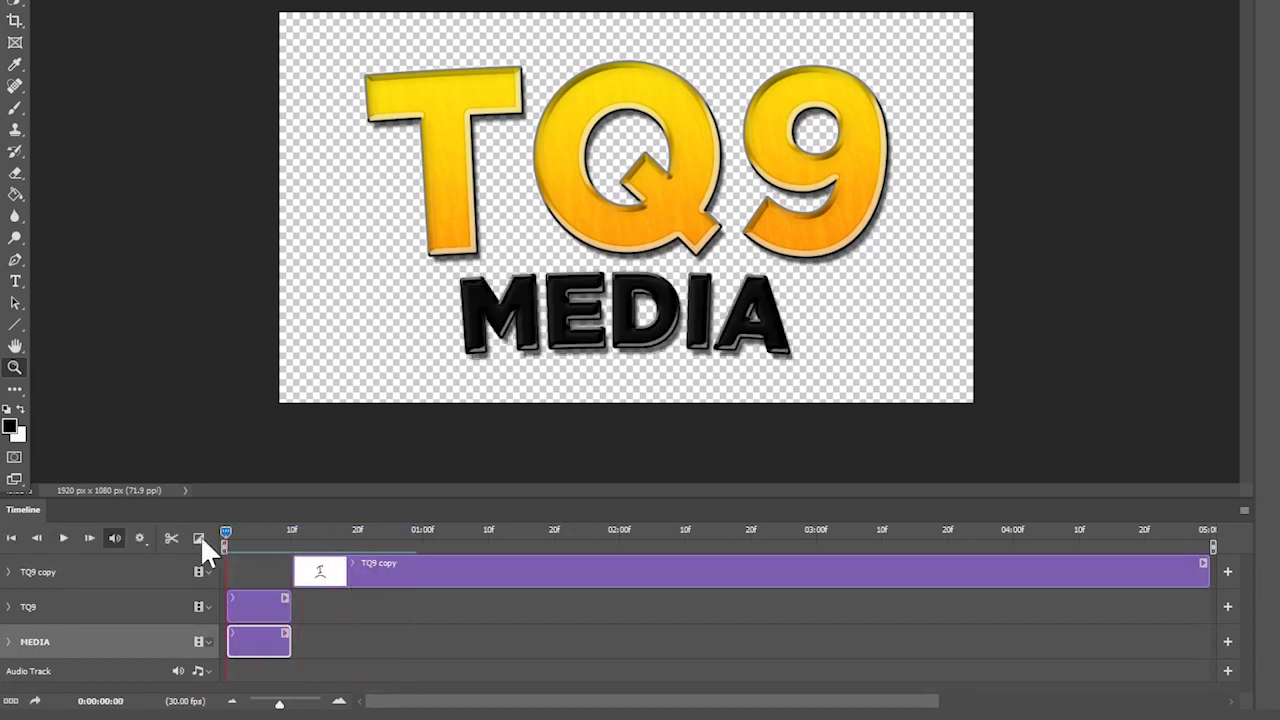
left_click_drag(269, 541, 338, 568)
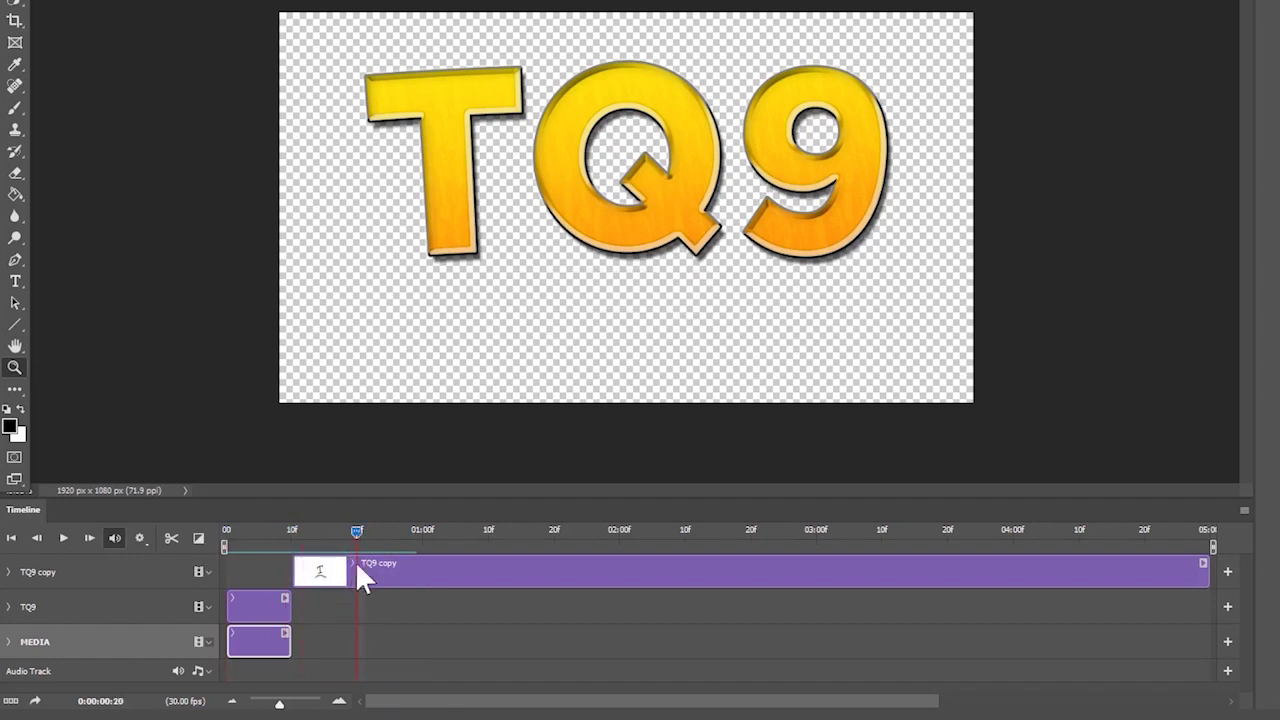
- Split TQ9 copy at frame 20 and delete the leftover TQ9 copy 2 clip
left_click(172, 538)
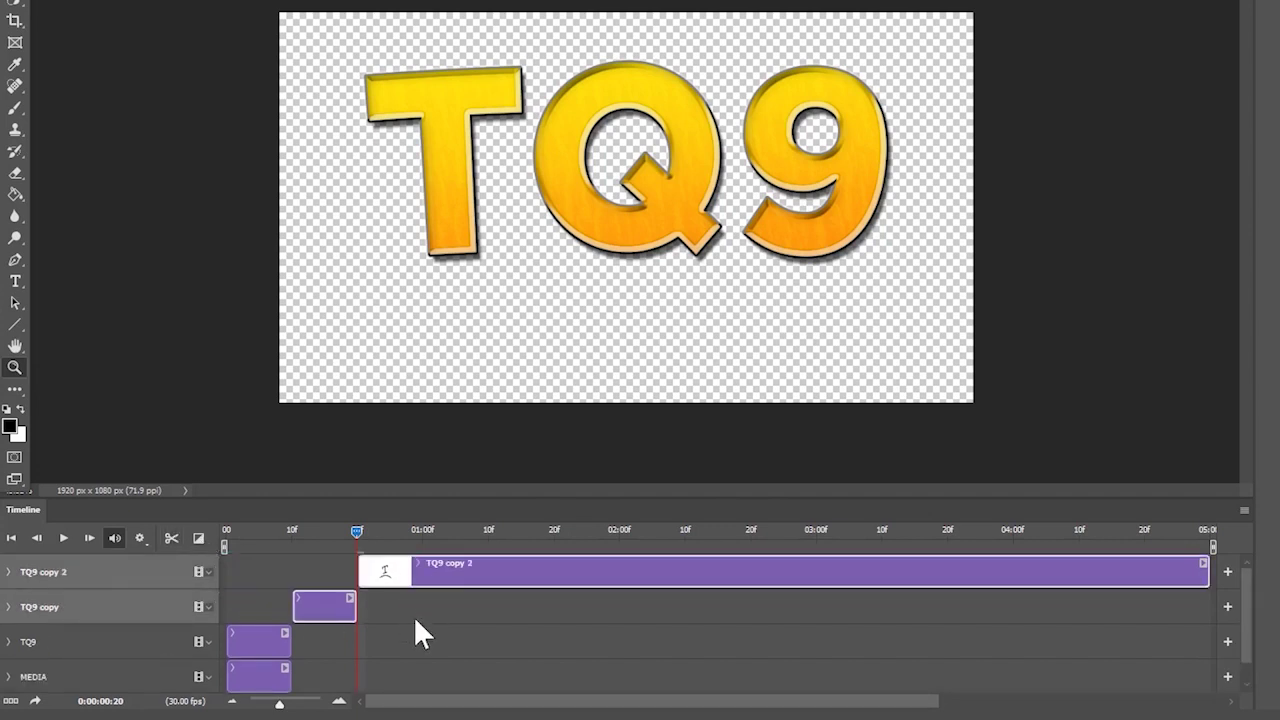
left_click(430, 572)
key("Delete")
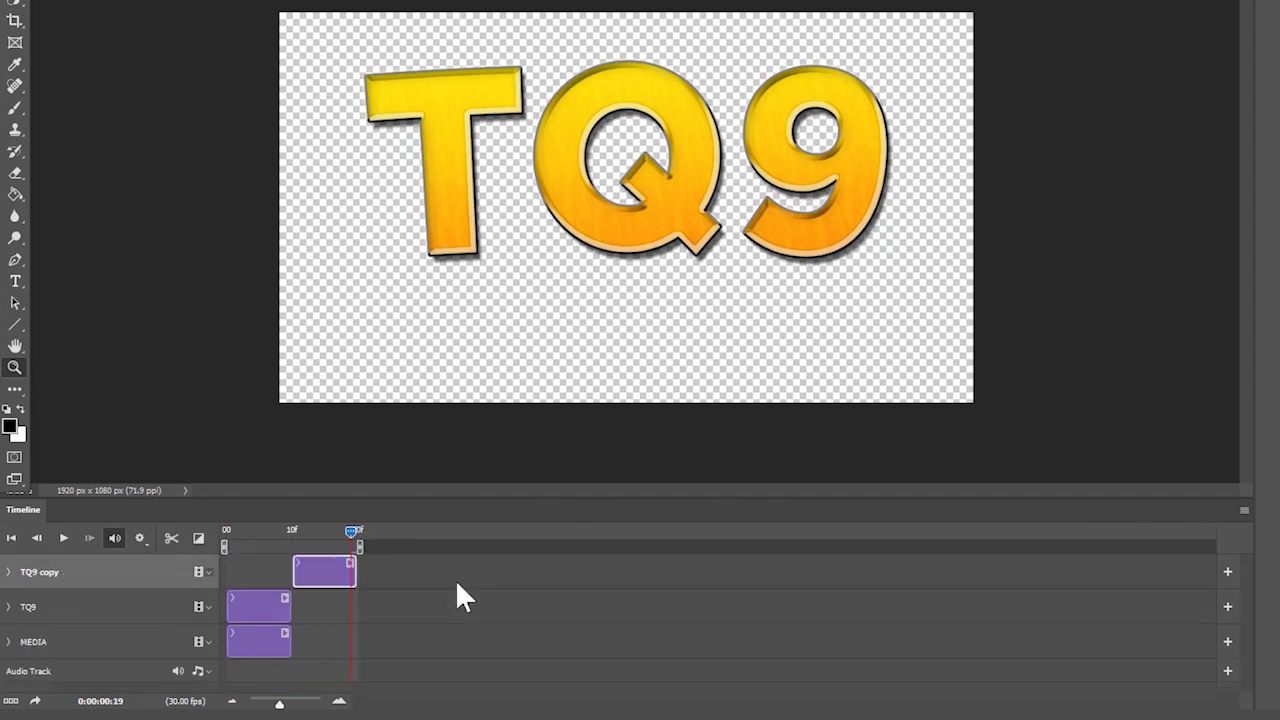
left_click_drag(325, 537, 318, 556)
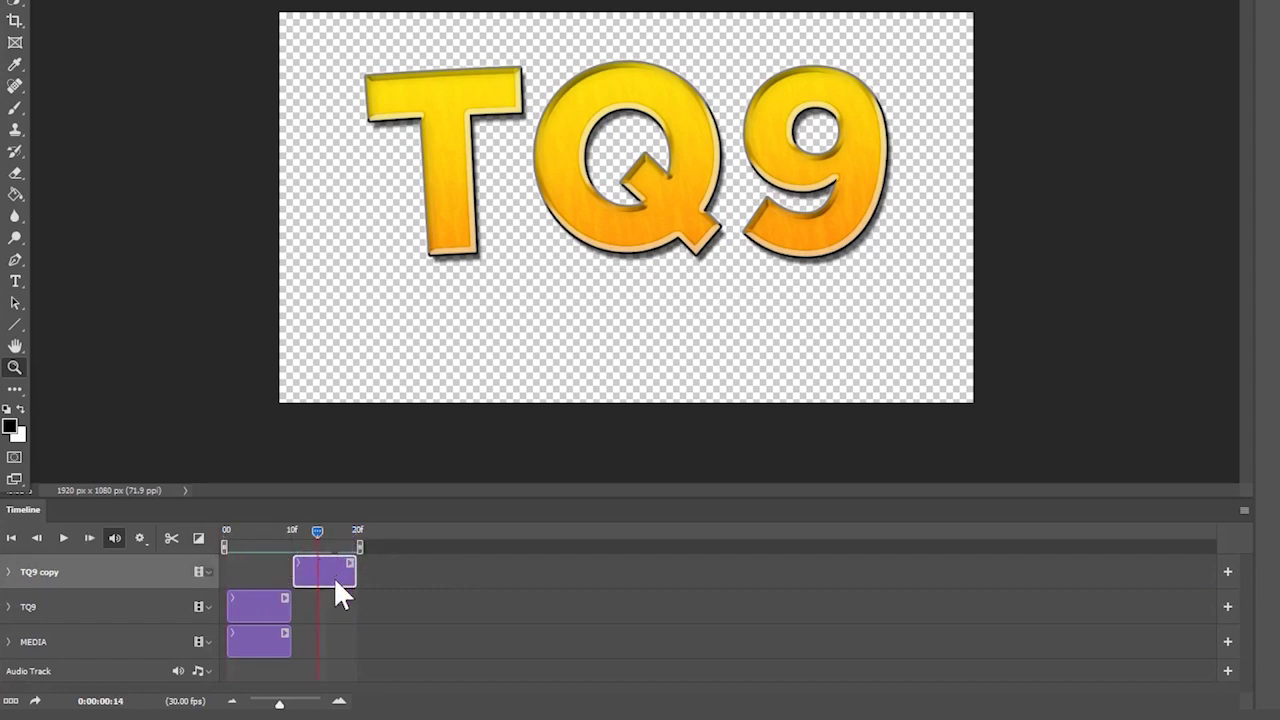
left_click(699, 177, "alt")
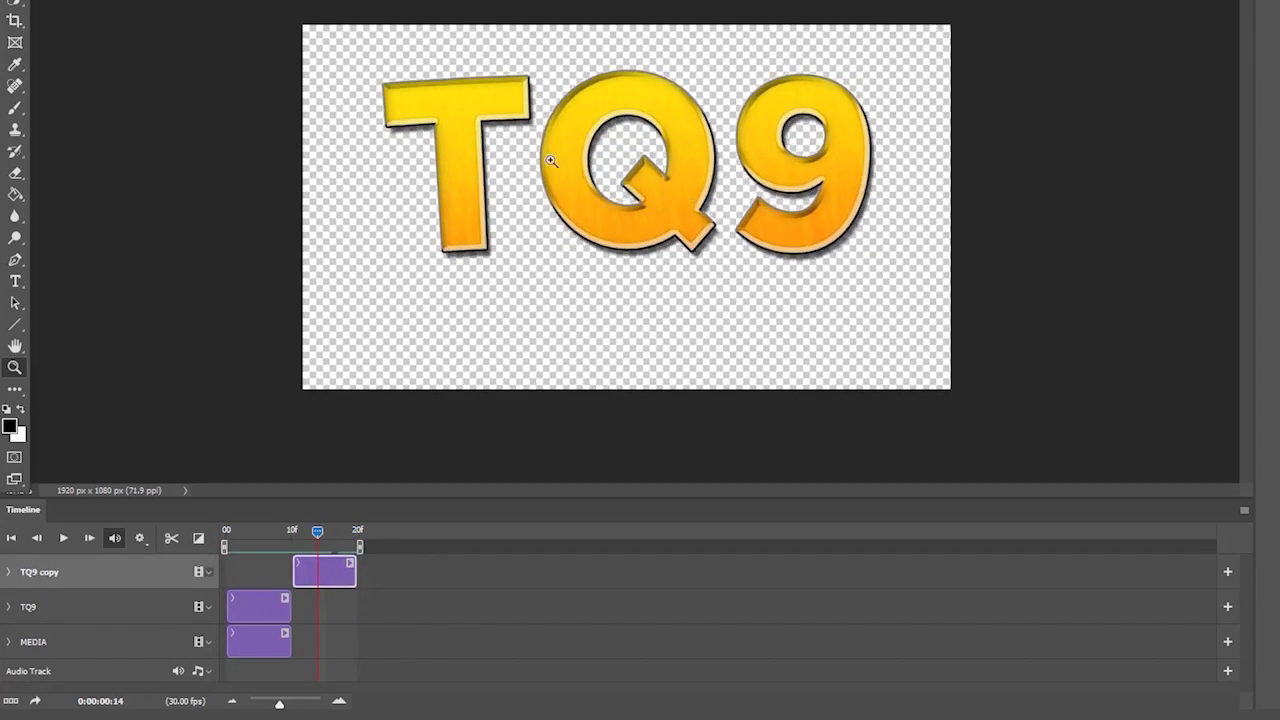
- Free-transform the TQ9 copy letters, scaling them up toward both corners
key("v")
key("ctrl+t")
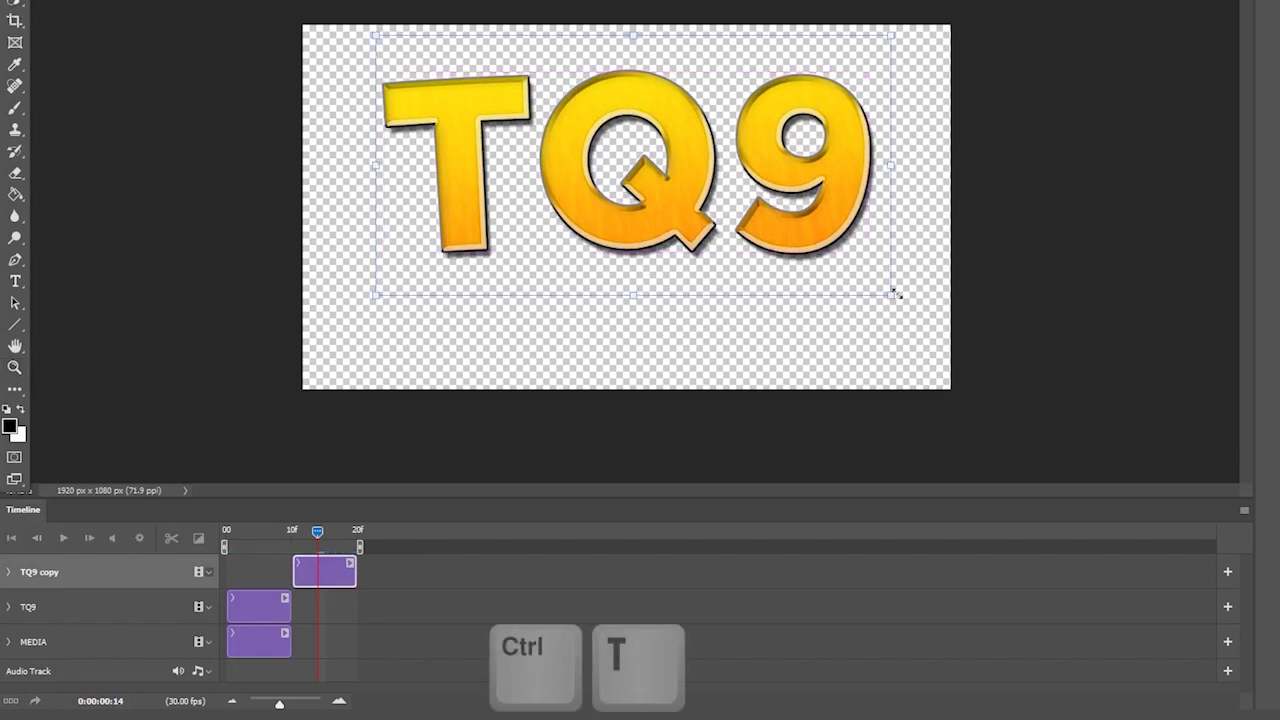
left_click_drag(856, 260, 866, 286)
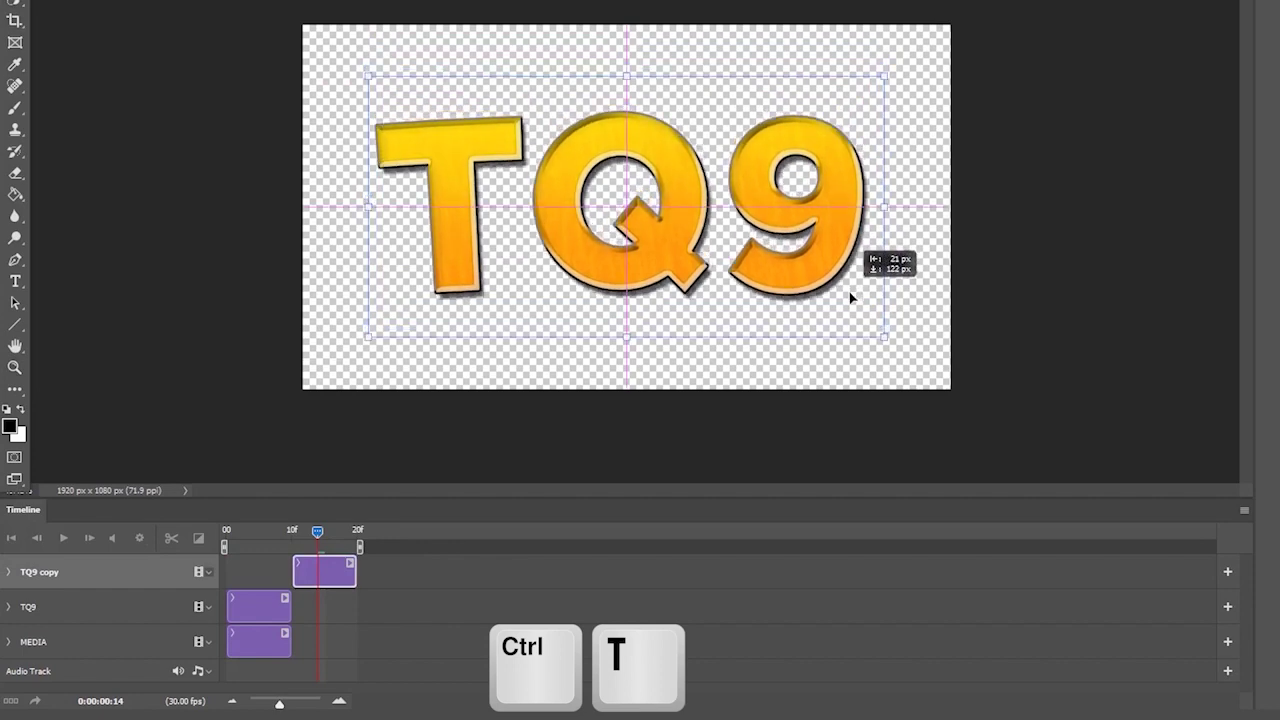
left_click_drag(888, 342, 950, 372)
left_click_drag(368, 75, 304, 36)
left_click_drag(636, 145, 640, 145)
key("Return")
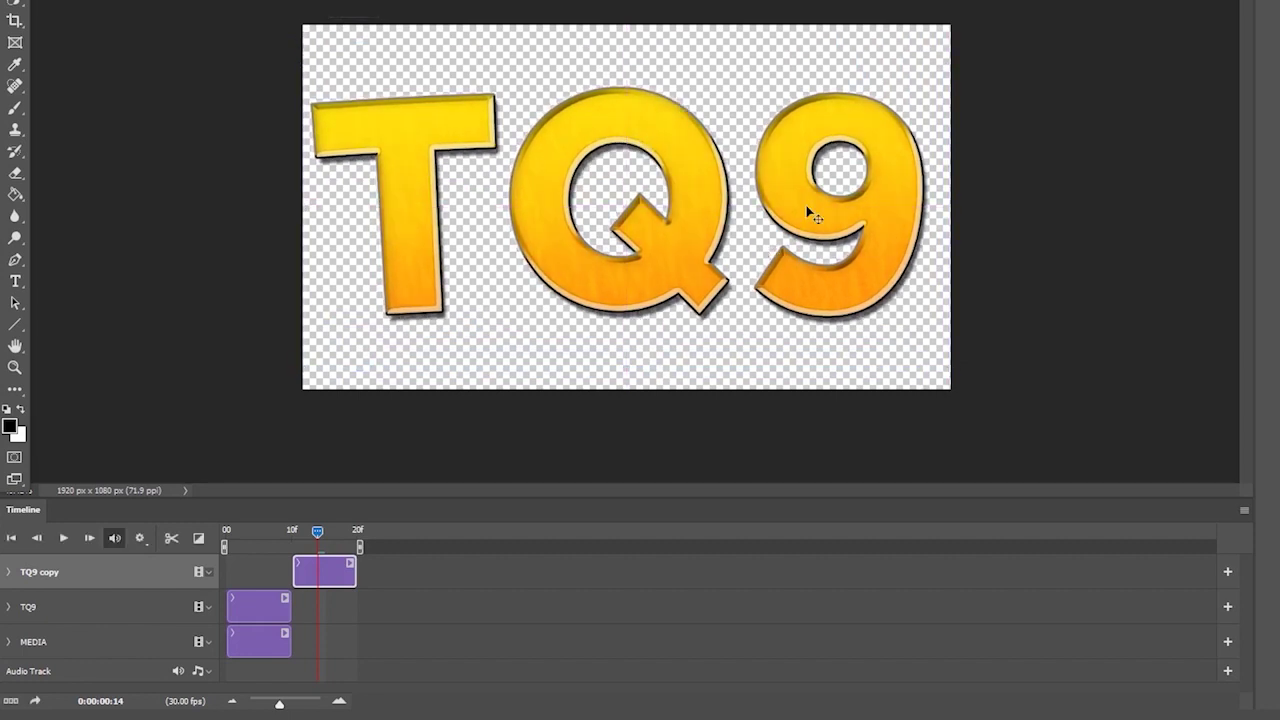
- Nudge the enlarged letters a few pixels right, then replay the animation from frame 9
left_click_drag(822, 208, 824, 207)
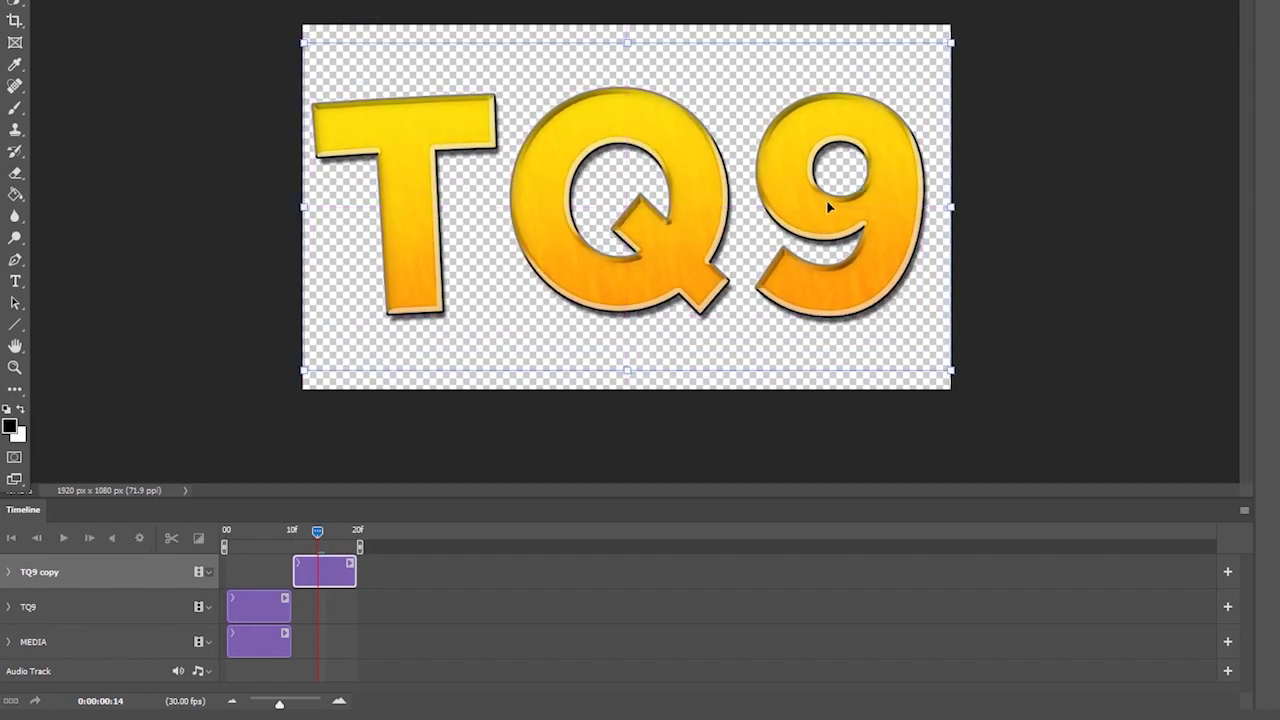
key("Right")
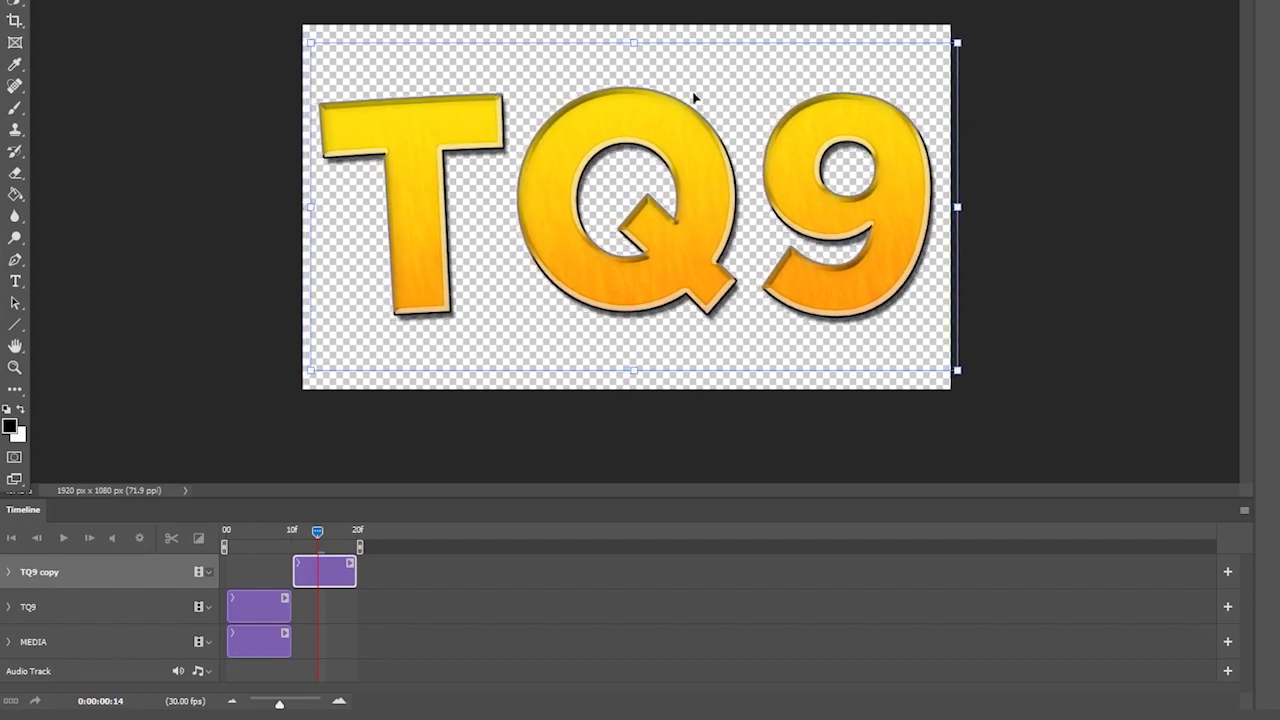
key("Return")
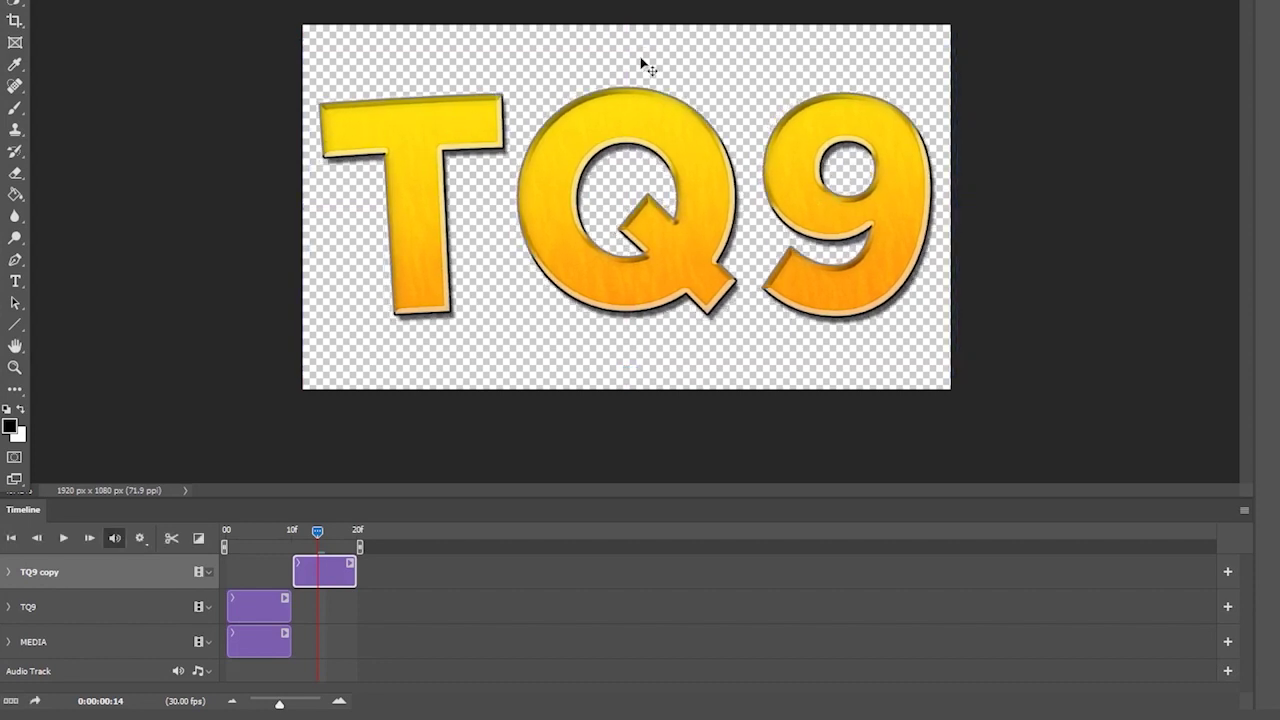
left_click_drag(318, 533, 229, 560)
key("space")
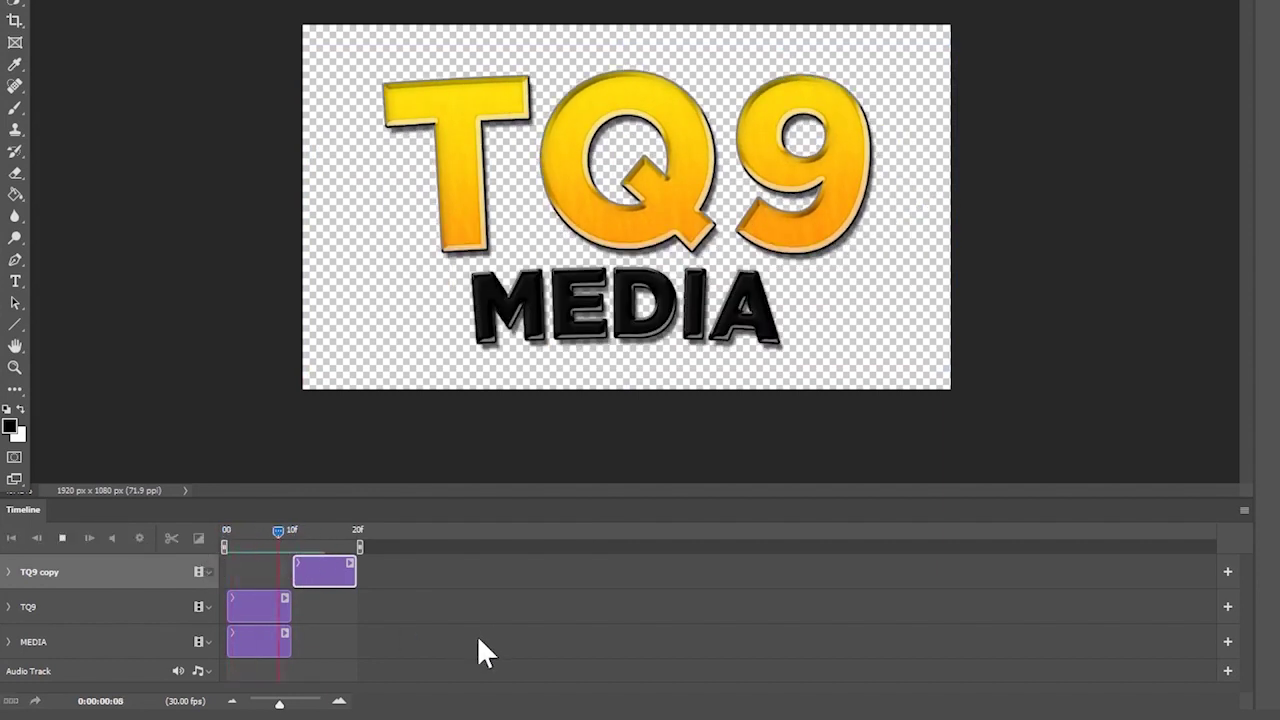
key("Home")
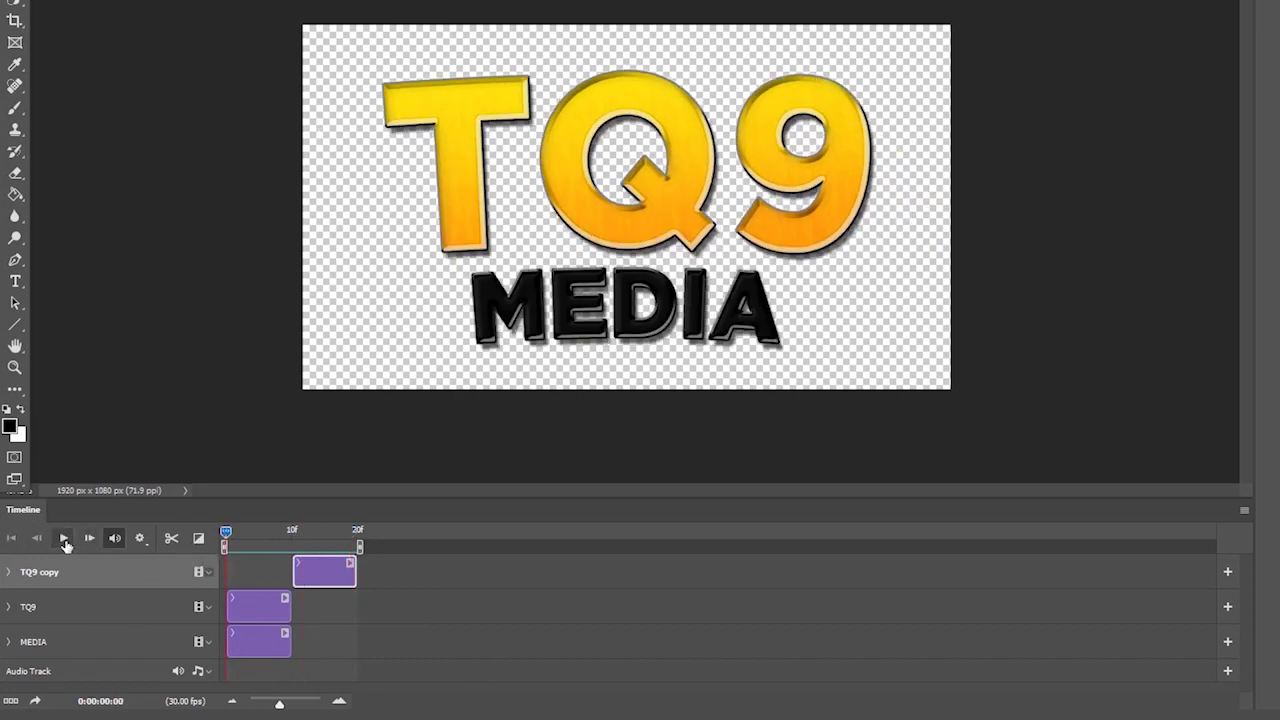
- Duplicate the TQ9 and MEDIA clips and move the copies after the enlarged TQ9 copy
left_click(63, 538)
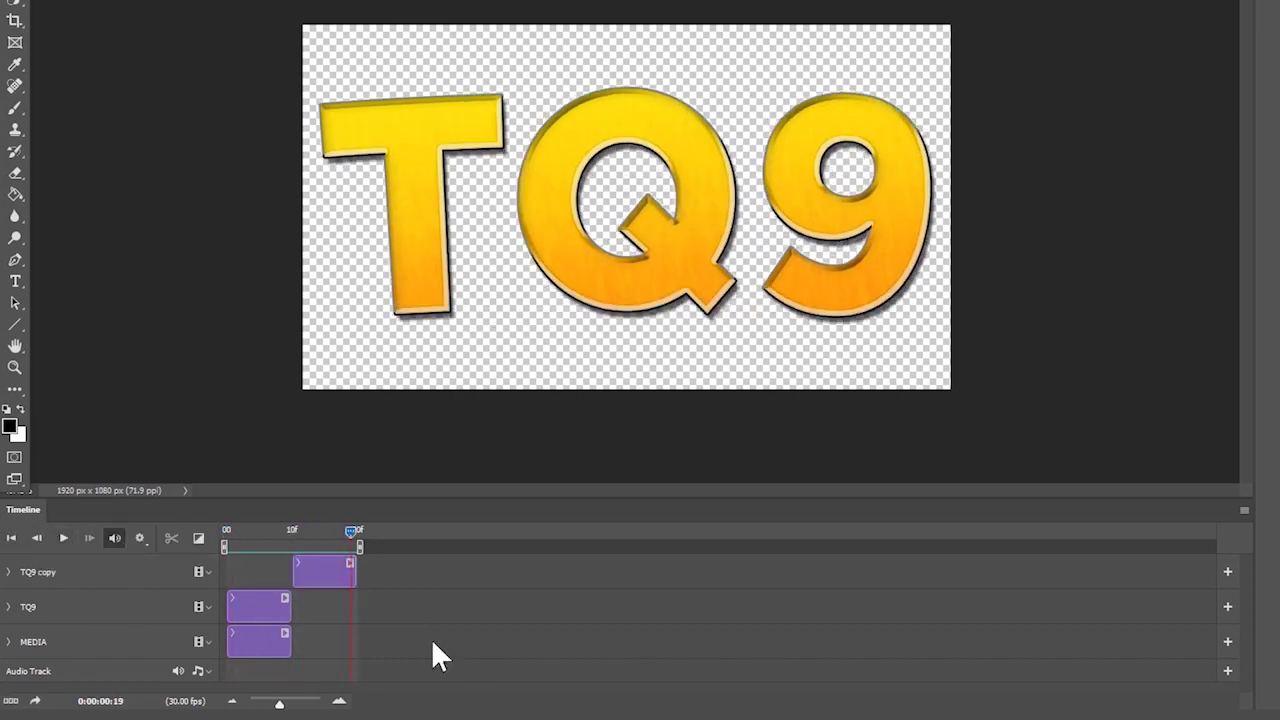
left_click(265, 603)
left_click(261, 645, "shift")
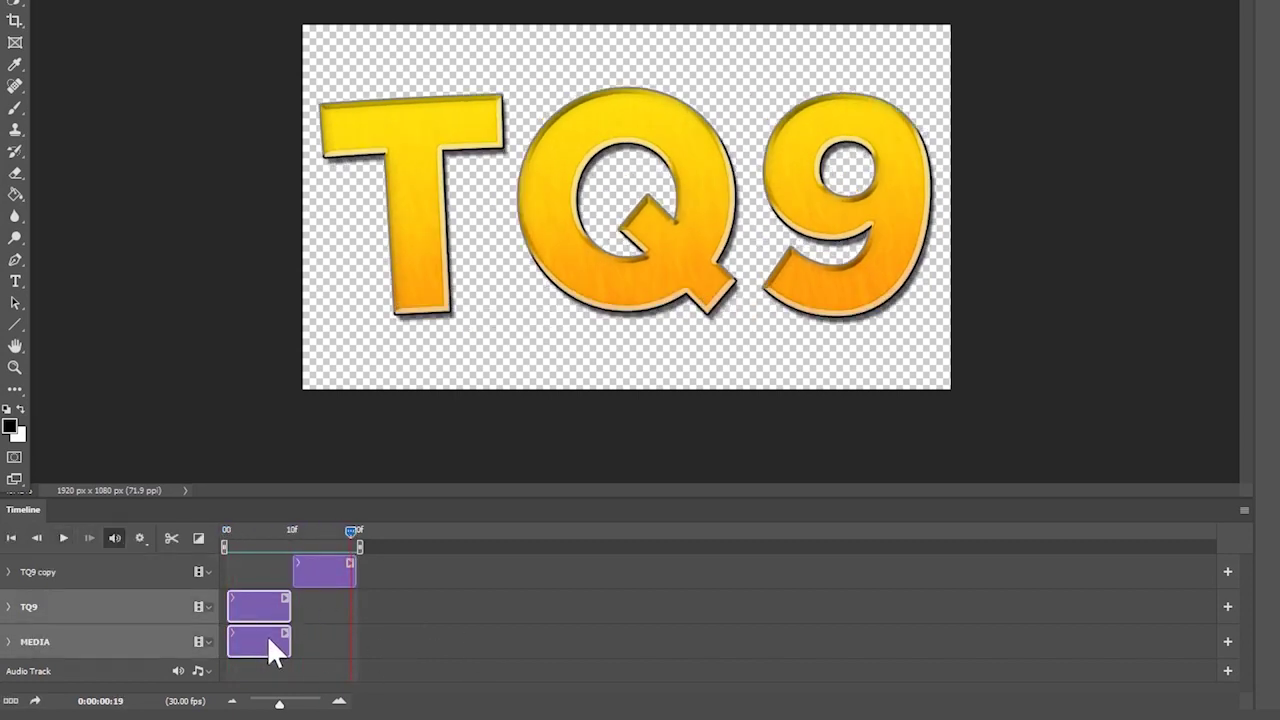
key("ctrl+c")
key("ctrl+v")
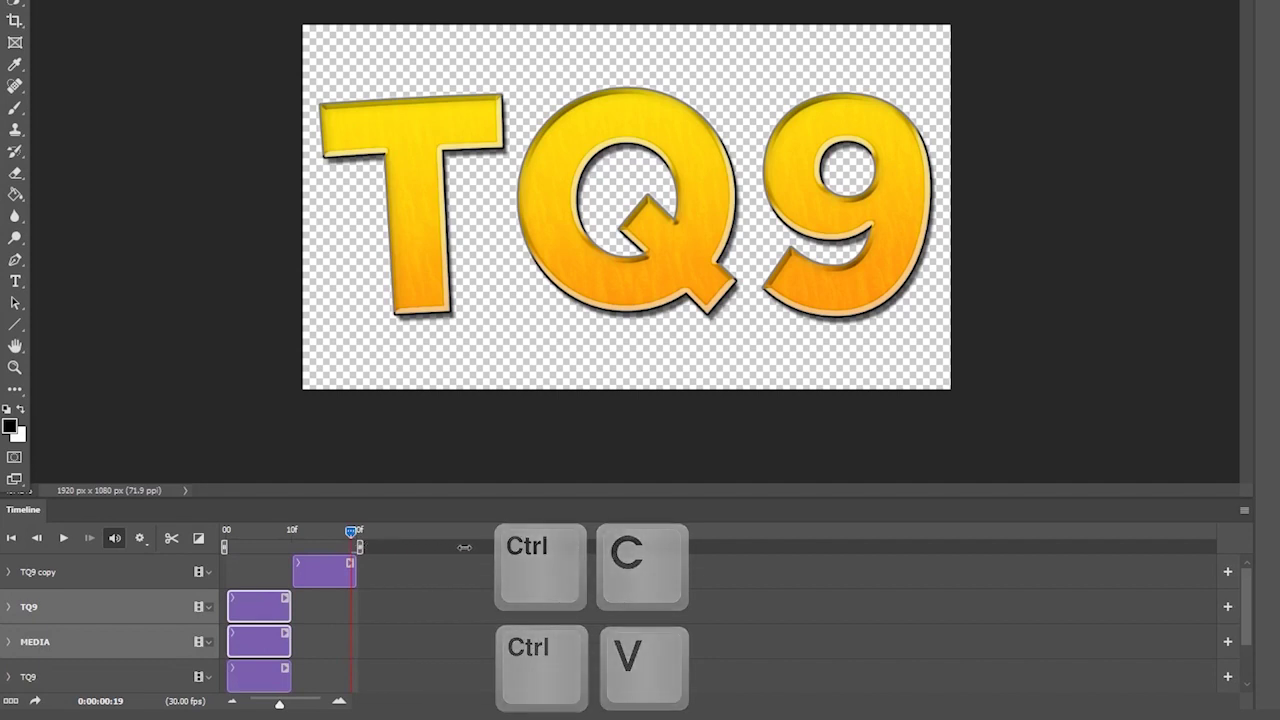
left_click_drag(280, 607, 396, 607)
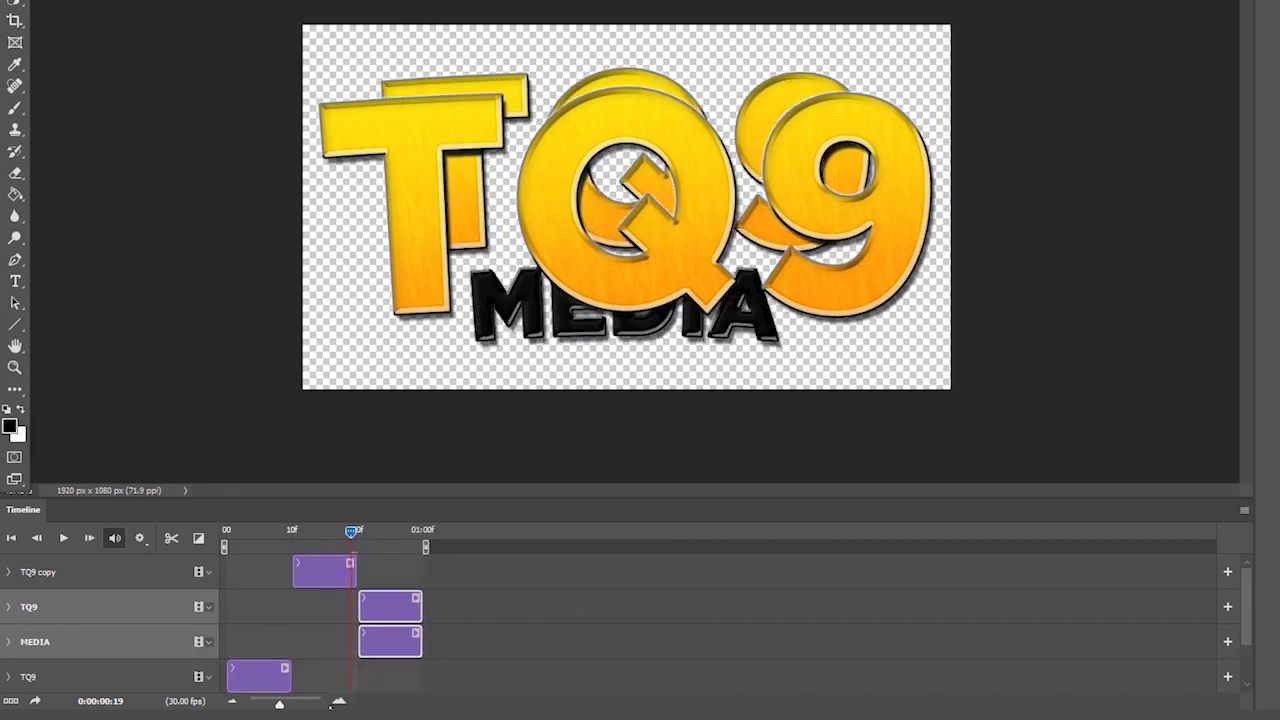
- Zoom into the timeline to check frame 19 where the clips meet, then play it
left_click(339, 701)
left_click(339, 701)
left_click(339, 701)
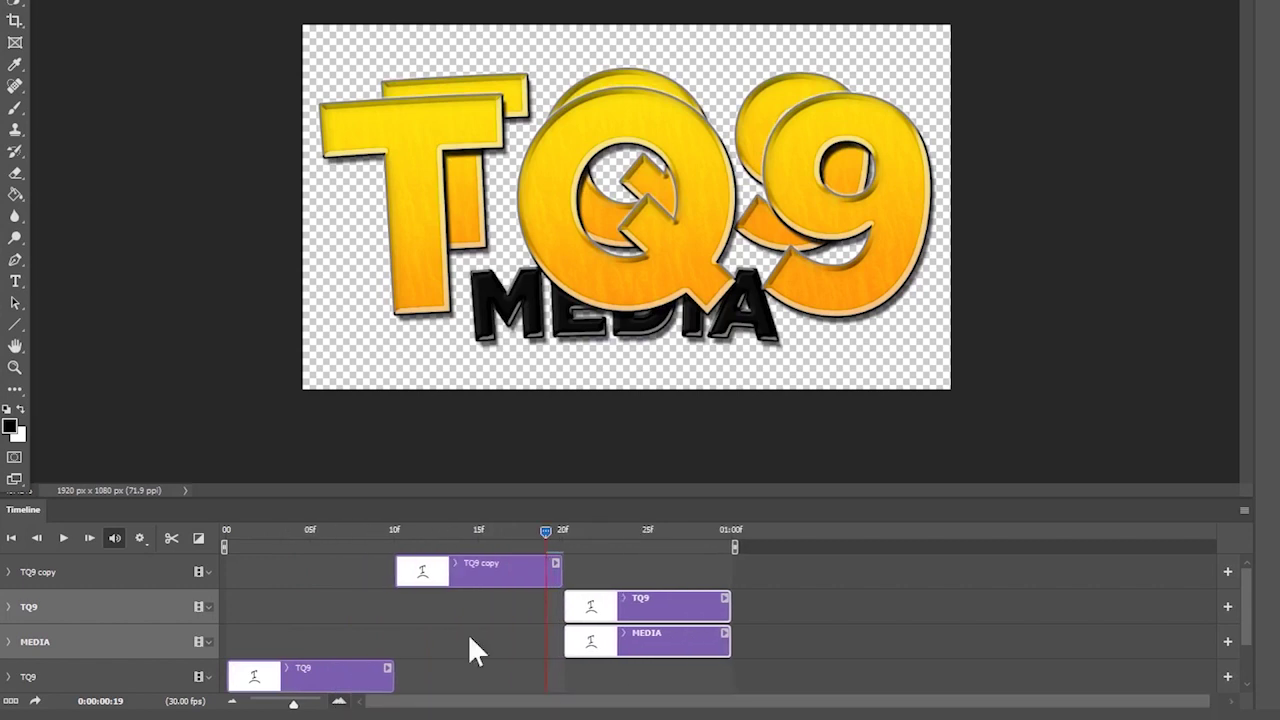
left_click(560, 530)
left_click_drag(561, 530, 158, 526)
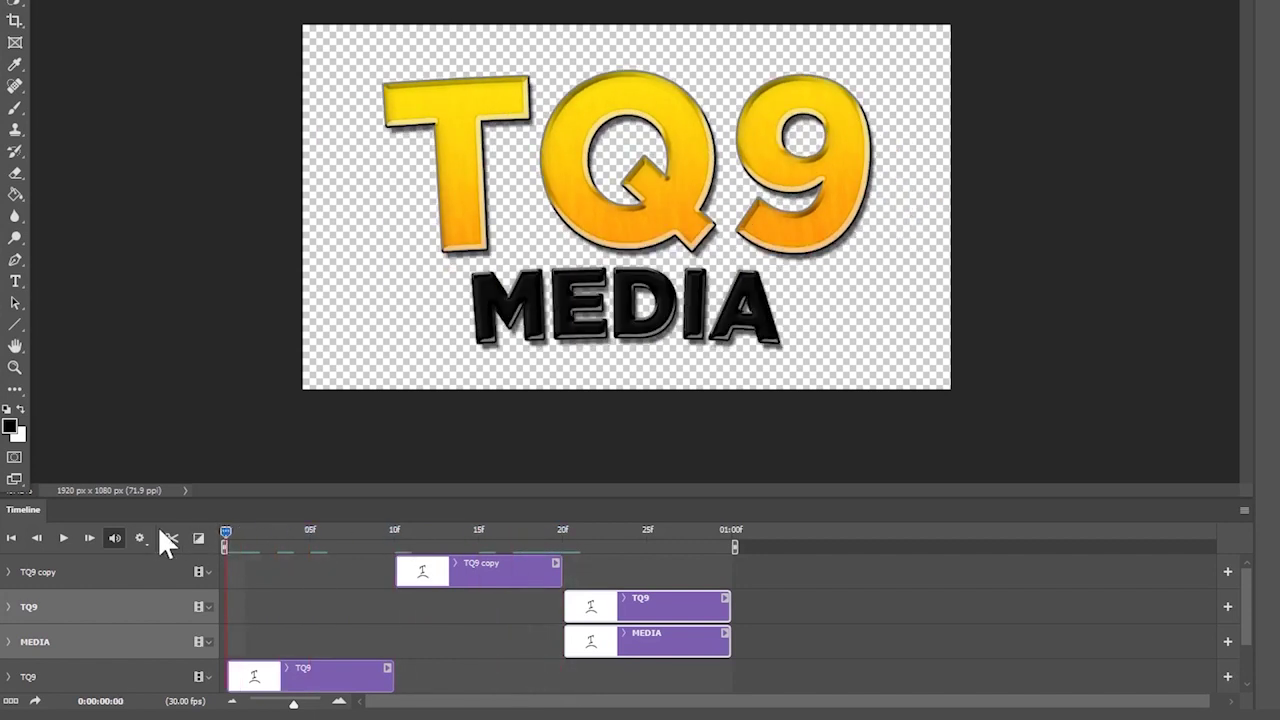
left_click(64, 539)
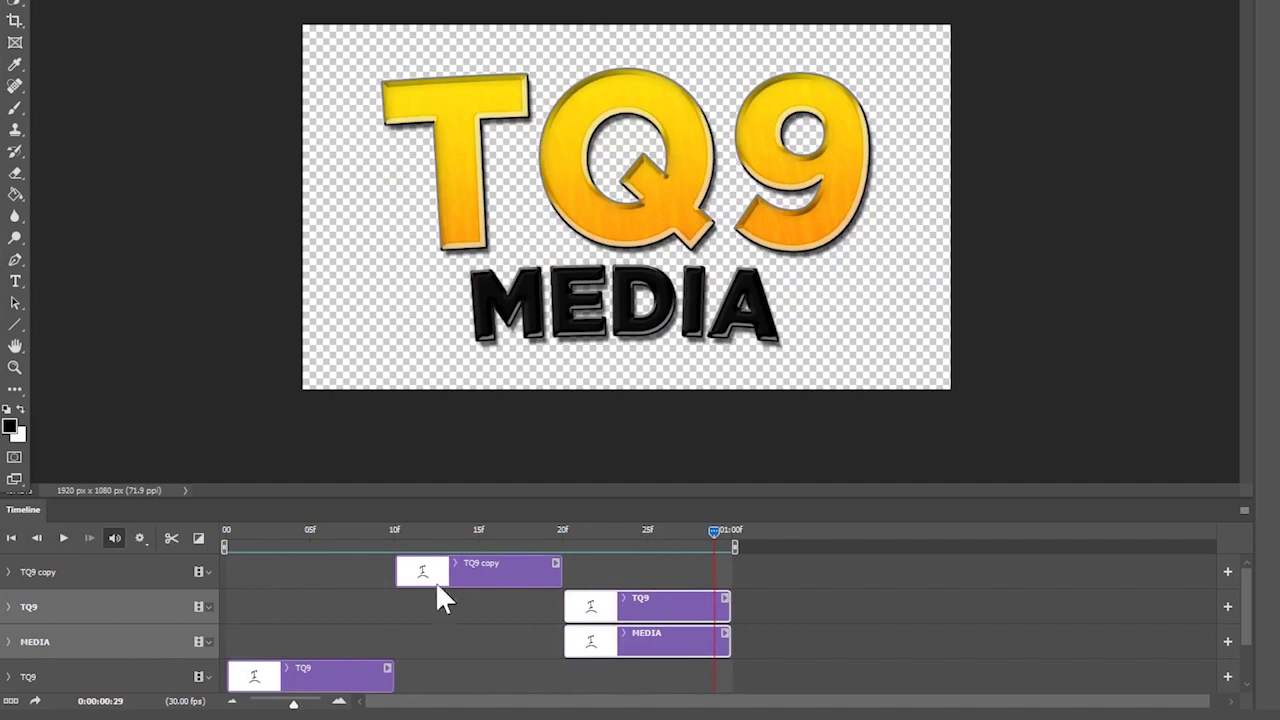
left_click_drag(293, 704, 282, 704)
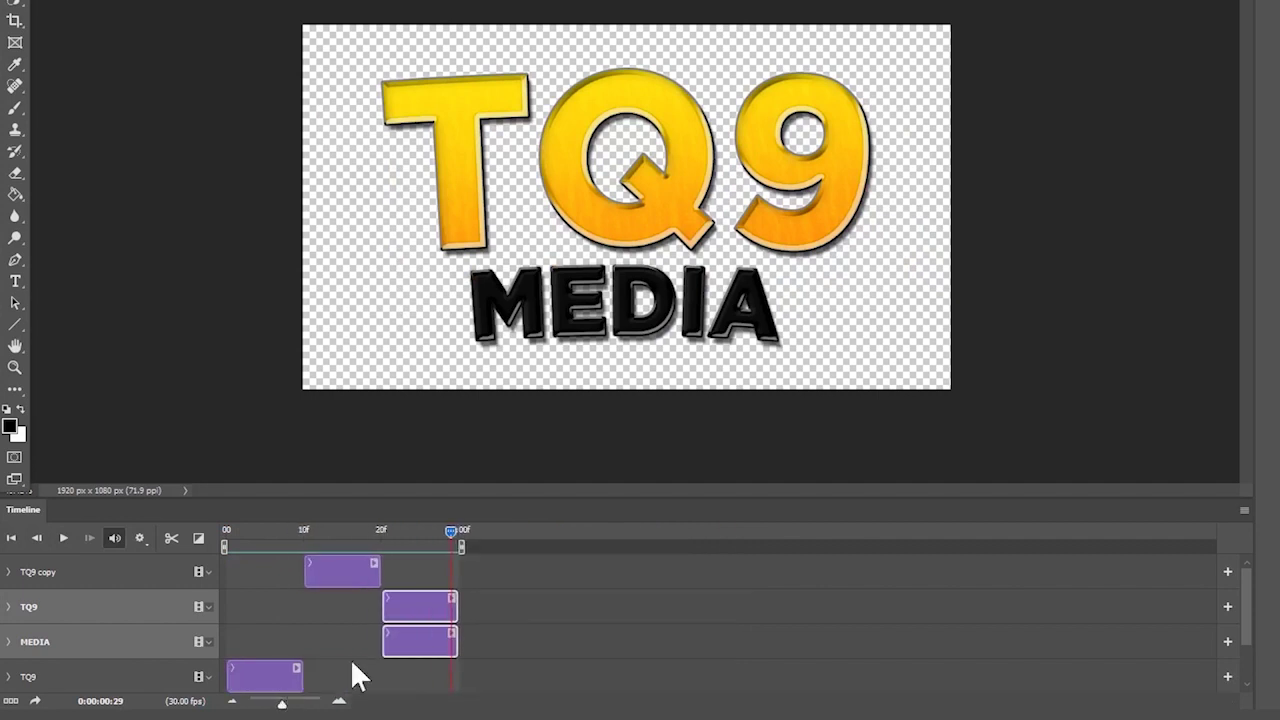
- Duplicate the enlarged TQ9 copy clip and place the new clip at about 01:00f
left_click(335, 574)
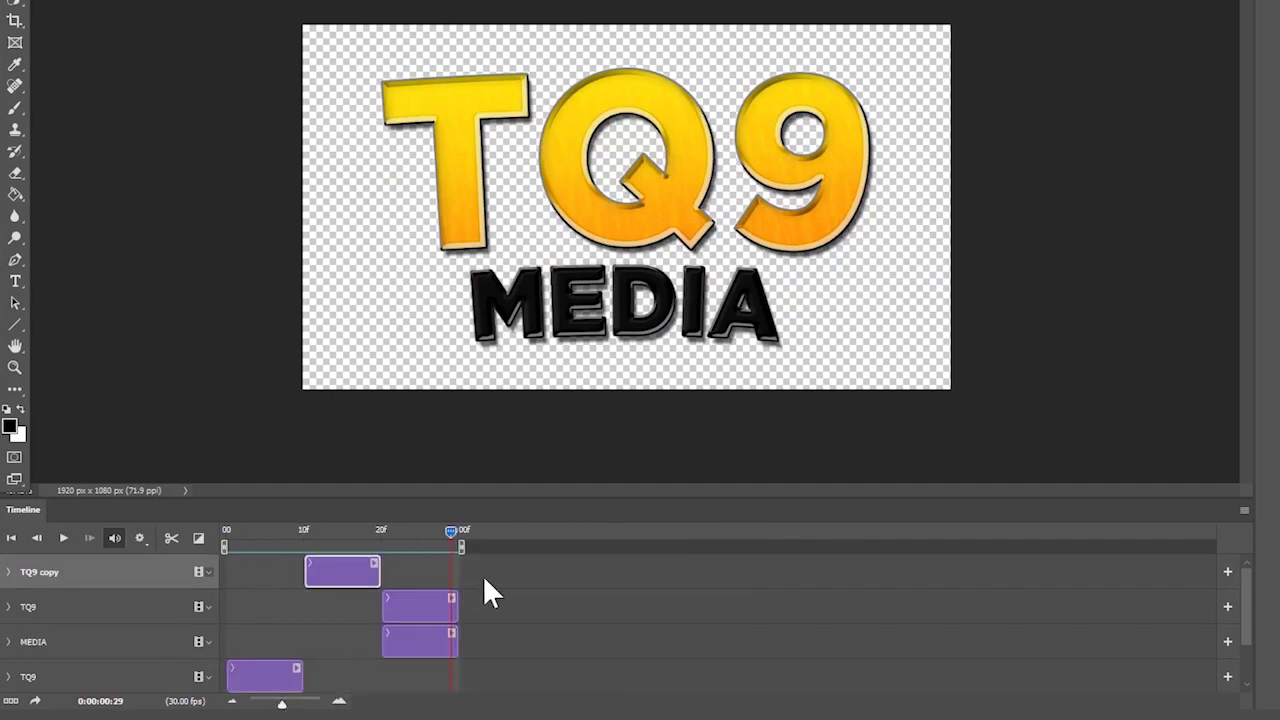
key("ctrl+c")
key("ctrl+v")
left_click_drag(263, 570, 492, 580)
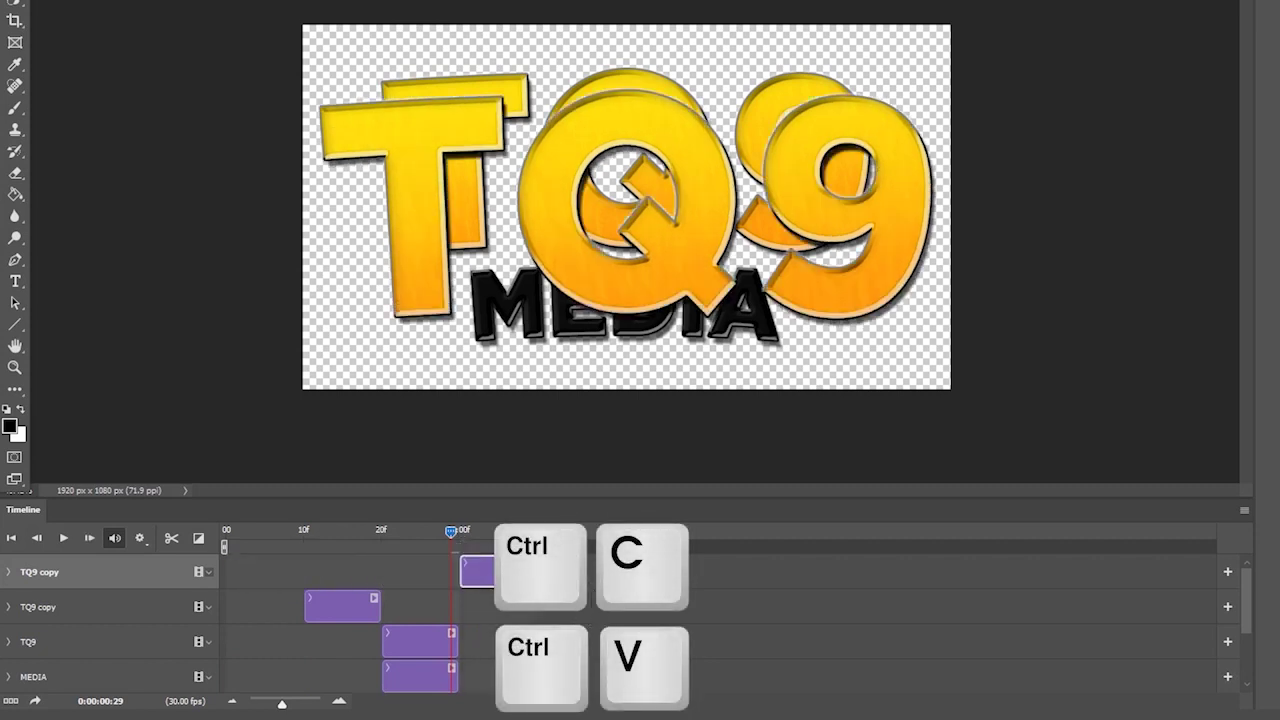
- Select the repeated TQ9 and MEDIA layers and push their clips later in the sequence
left_click(153, 635, "shift")
left_click(155, 680, "shift")
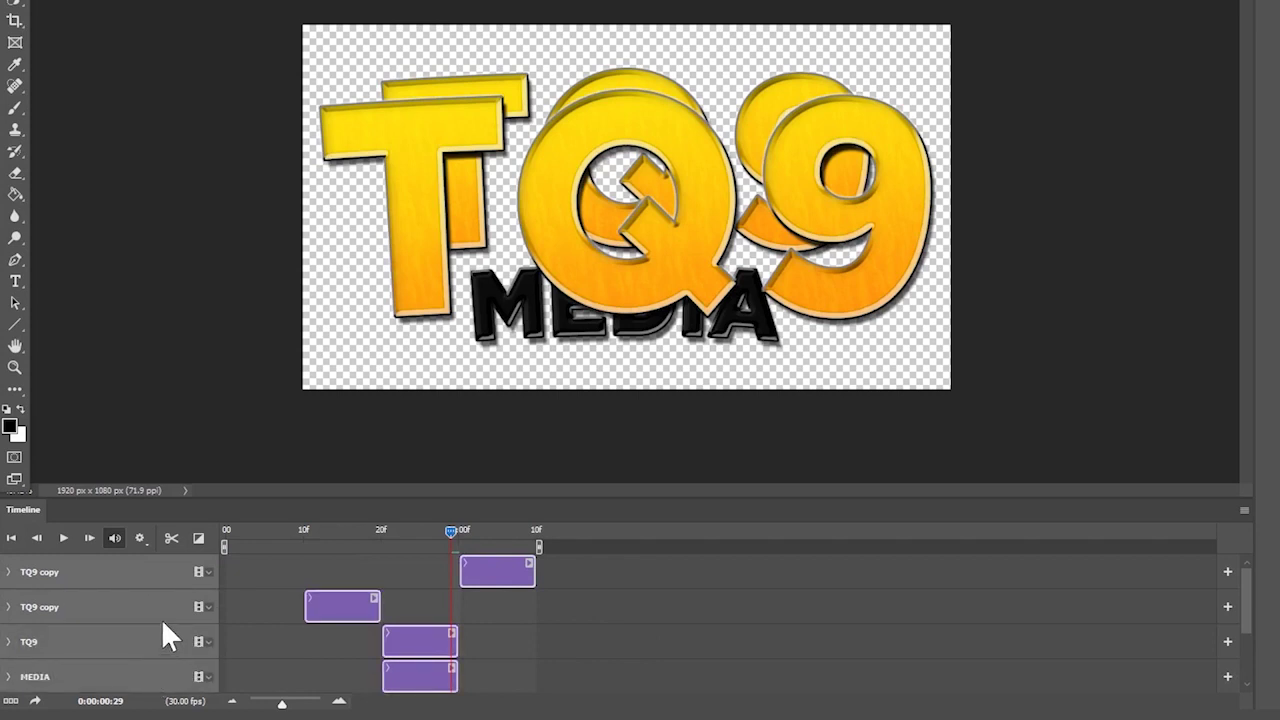
left_click(160, 606, "ctrl")
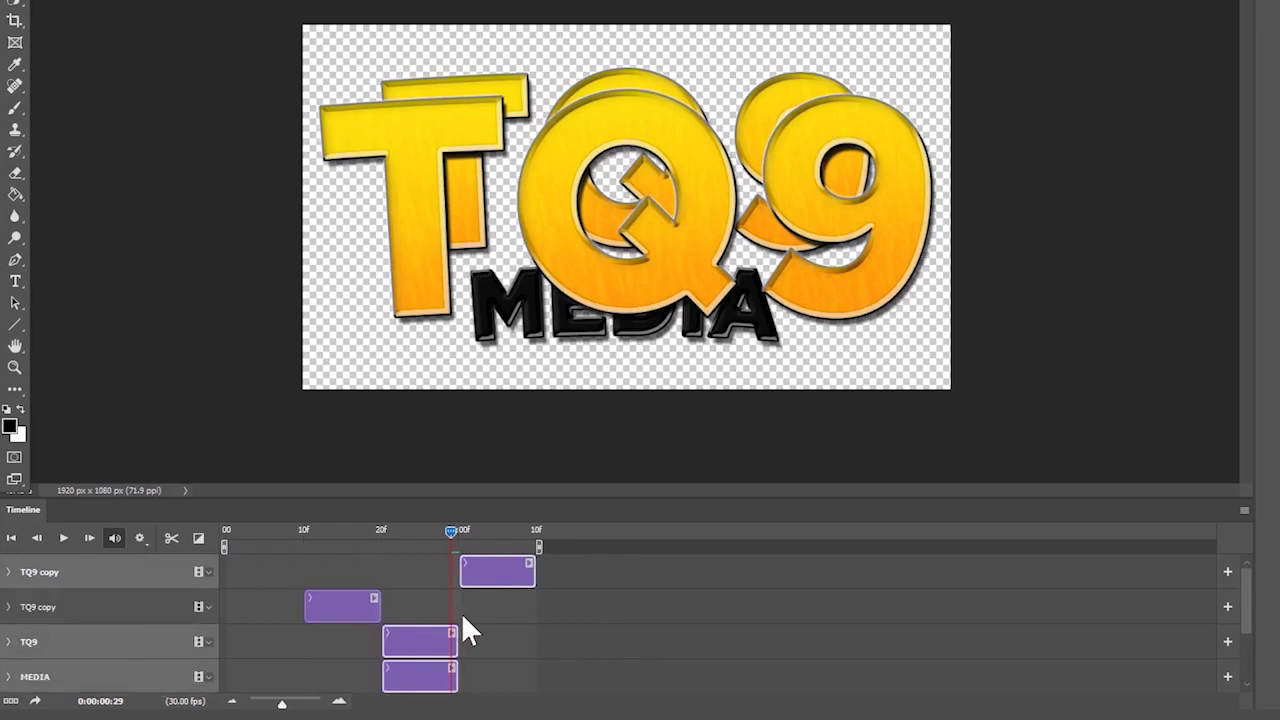
key("ctrl+z")
left_click_drag(364, 640, 566, 640)
- Play the two-second animation from the start to preview the staircase
left_click_drag(451, 529, 225, 532)
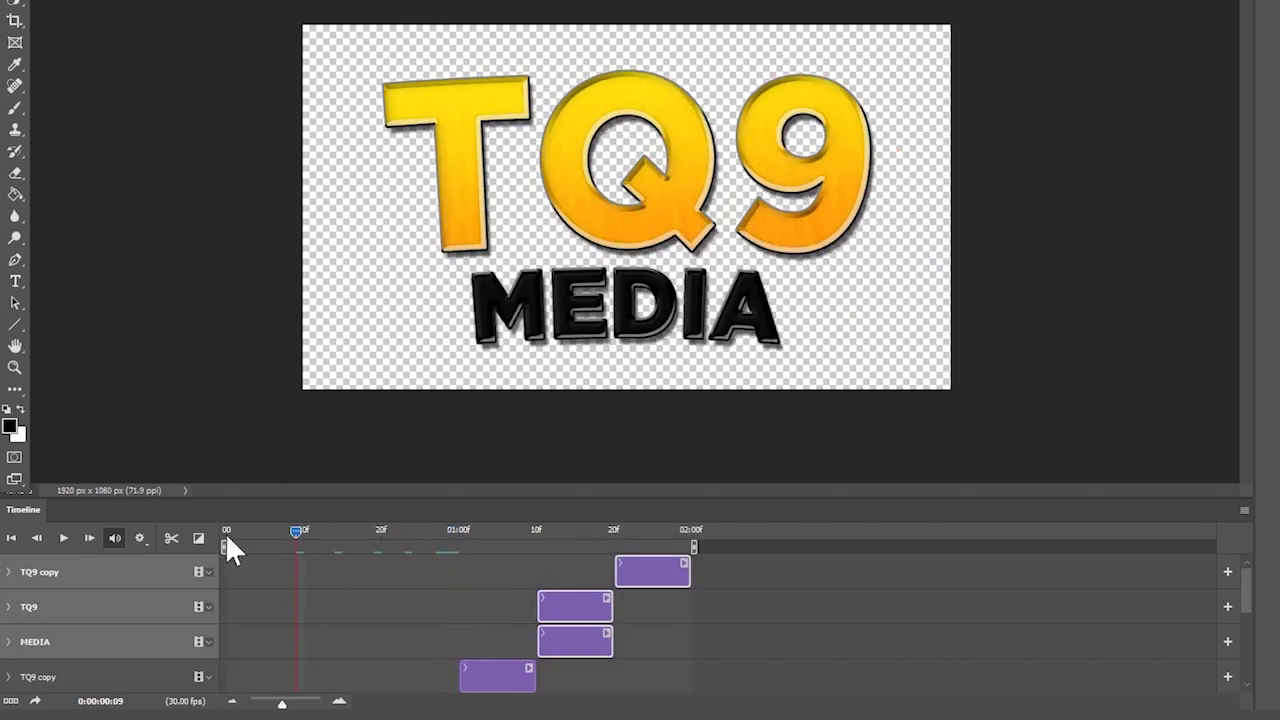
key("space")
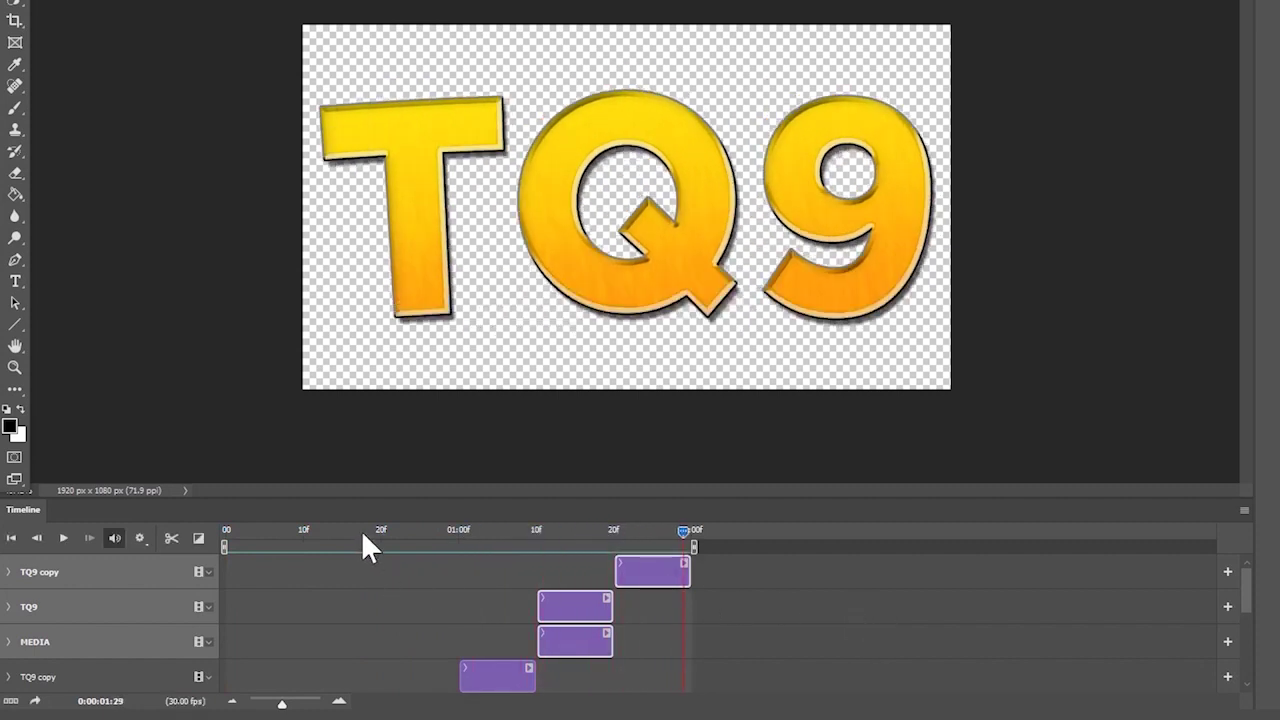
left_click_drag(363, 533, 310, 541)
key("space")
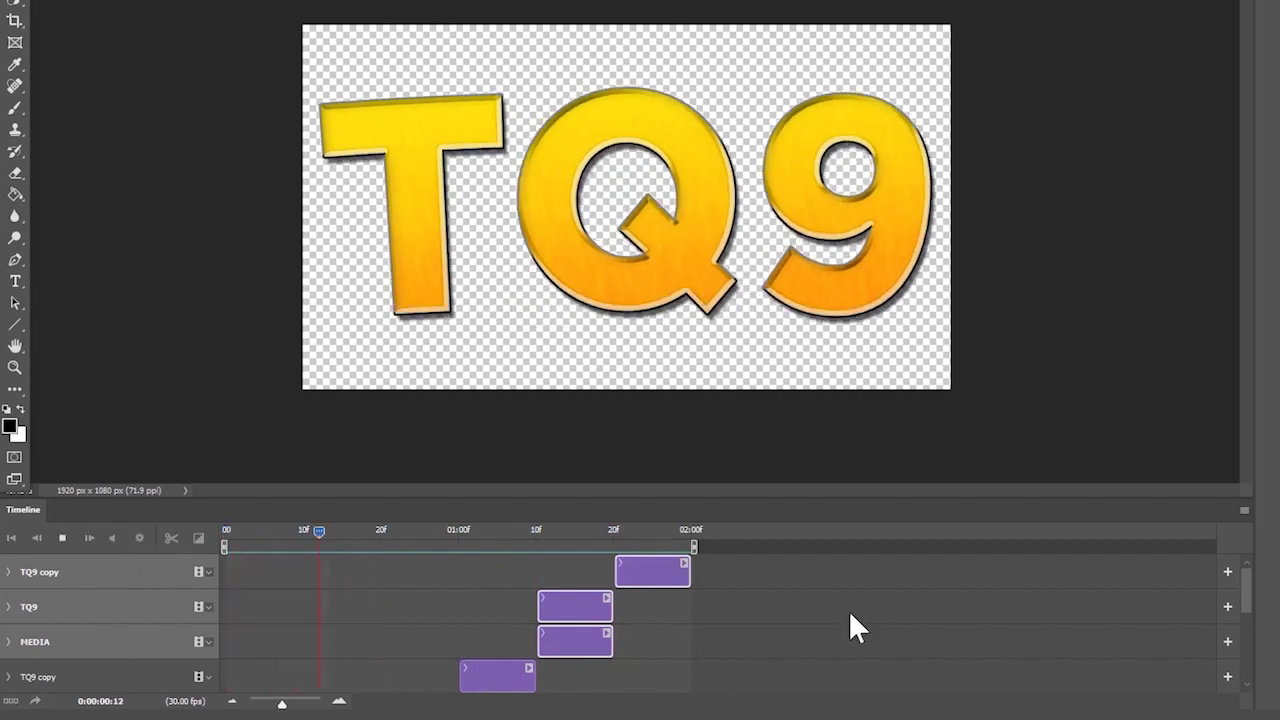
key("space")
- Scrub back to the start and replay the staircase animation twice
scroll(523, 564, "down", 2)
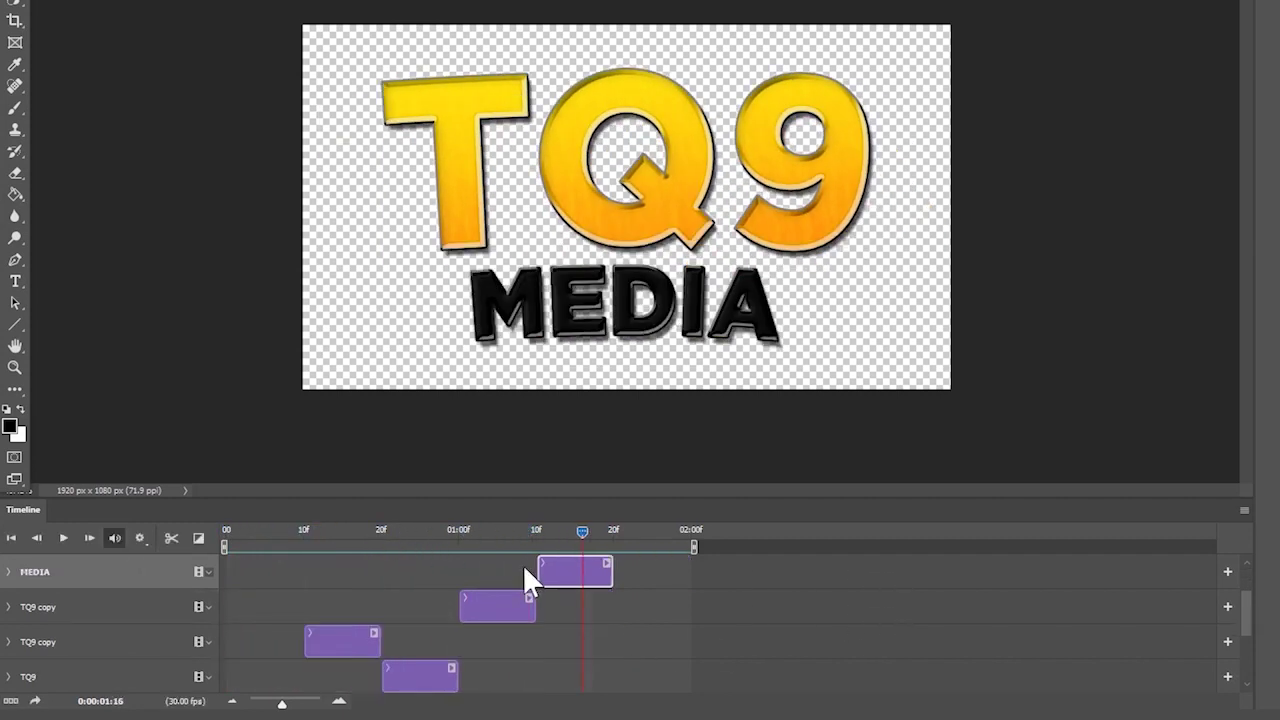
left_click_drag(486, 536, 181, 542)
scroll(549, 622, "down", 2)
scroll(490, 575, "up", 2)
key("space")
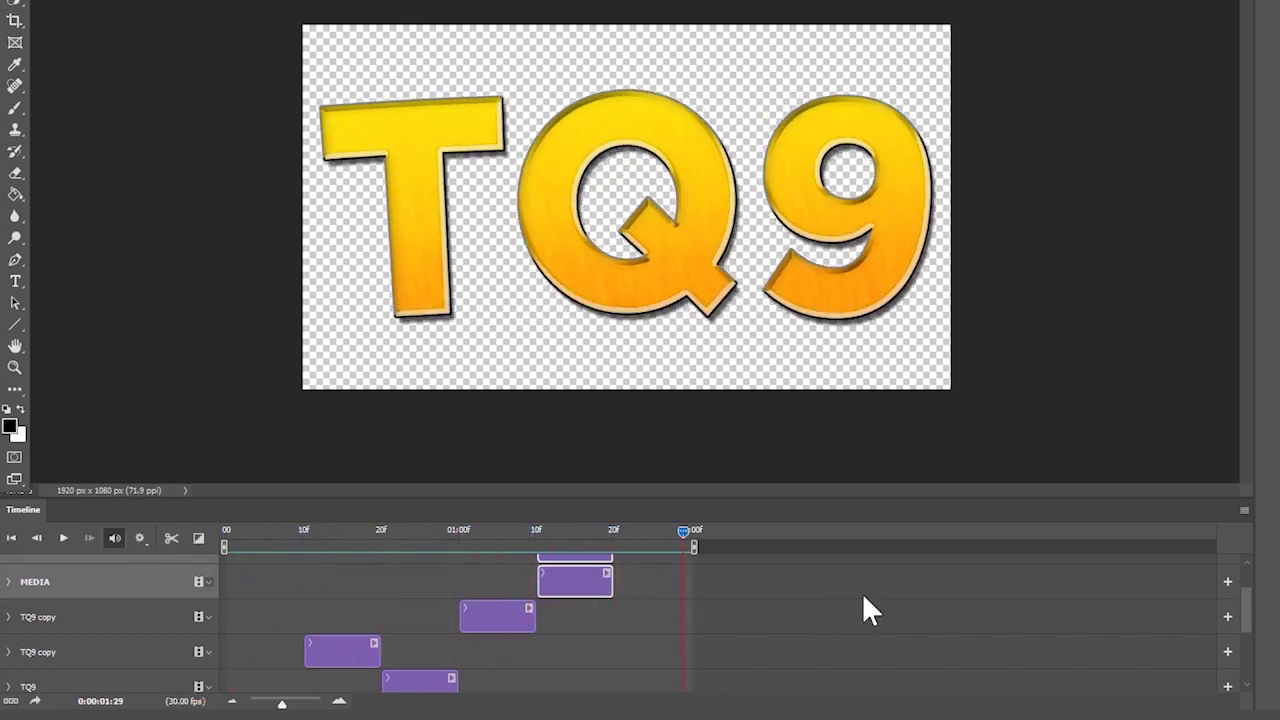
key("space")
key("Home")
- Return to the first frame, deselect all clips and scroll down to the lower title and audio tracks
scroll(650, 610, "down", 2)
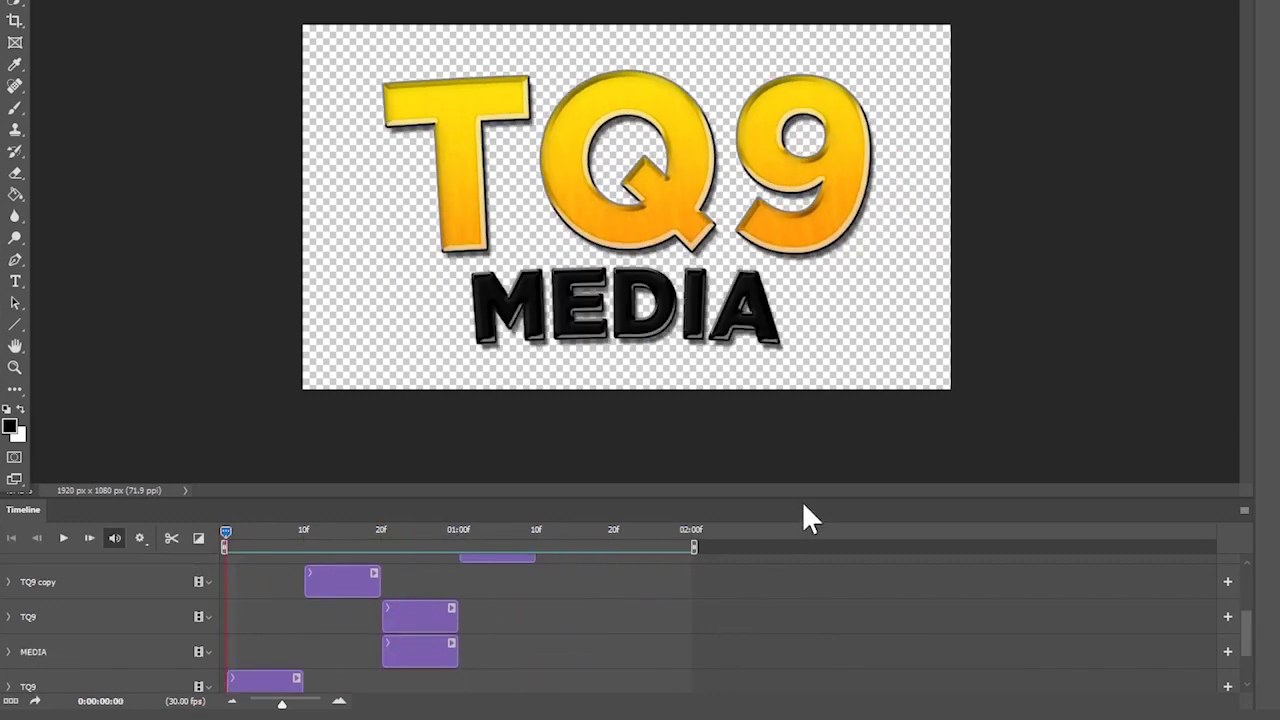
left_click_drag(809, 497, 810, 428)
scroll(786, 531, "up", 3)
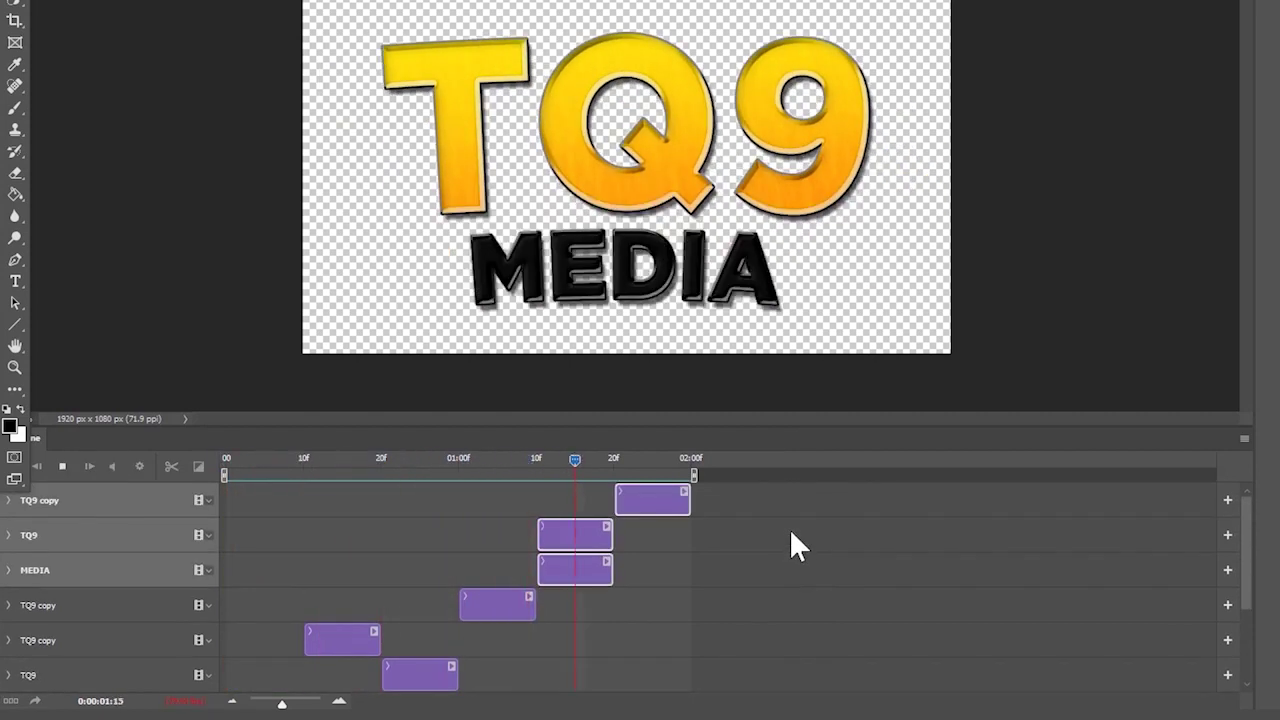
left_click(228, 463)
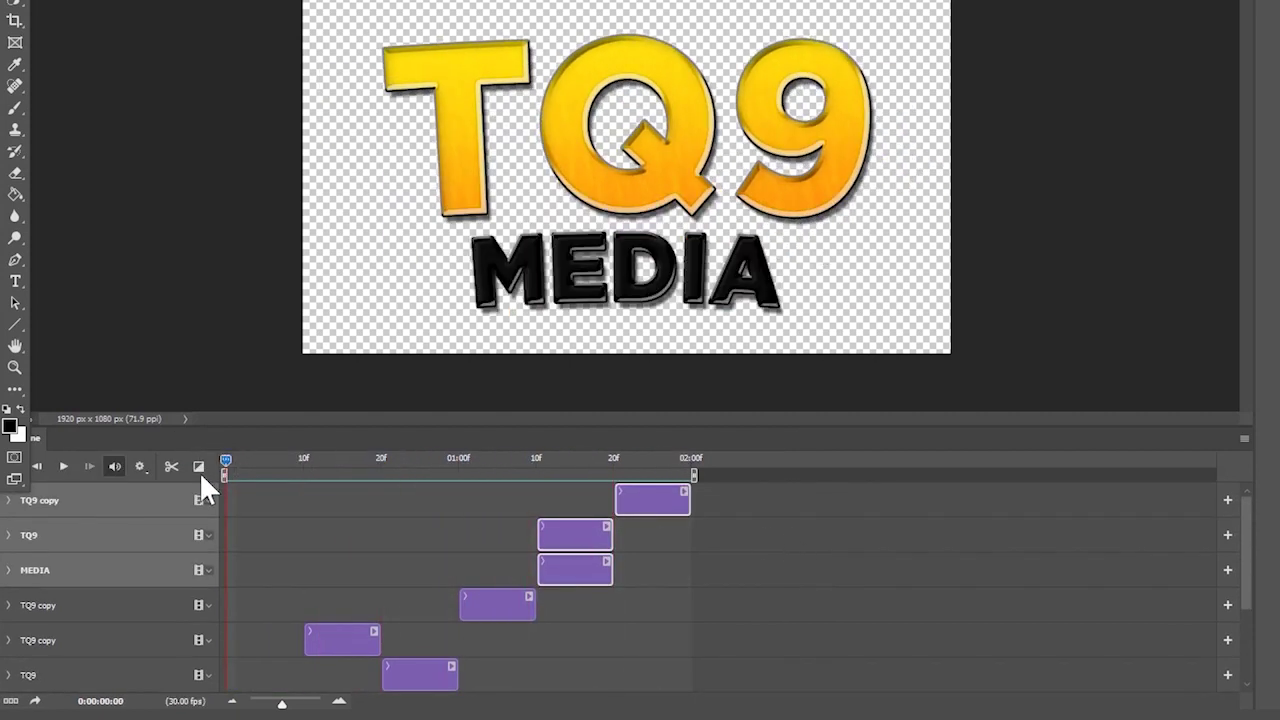
left_click_drag(225, 463, 290, 488)
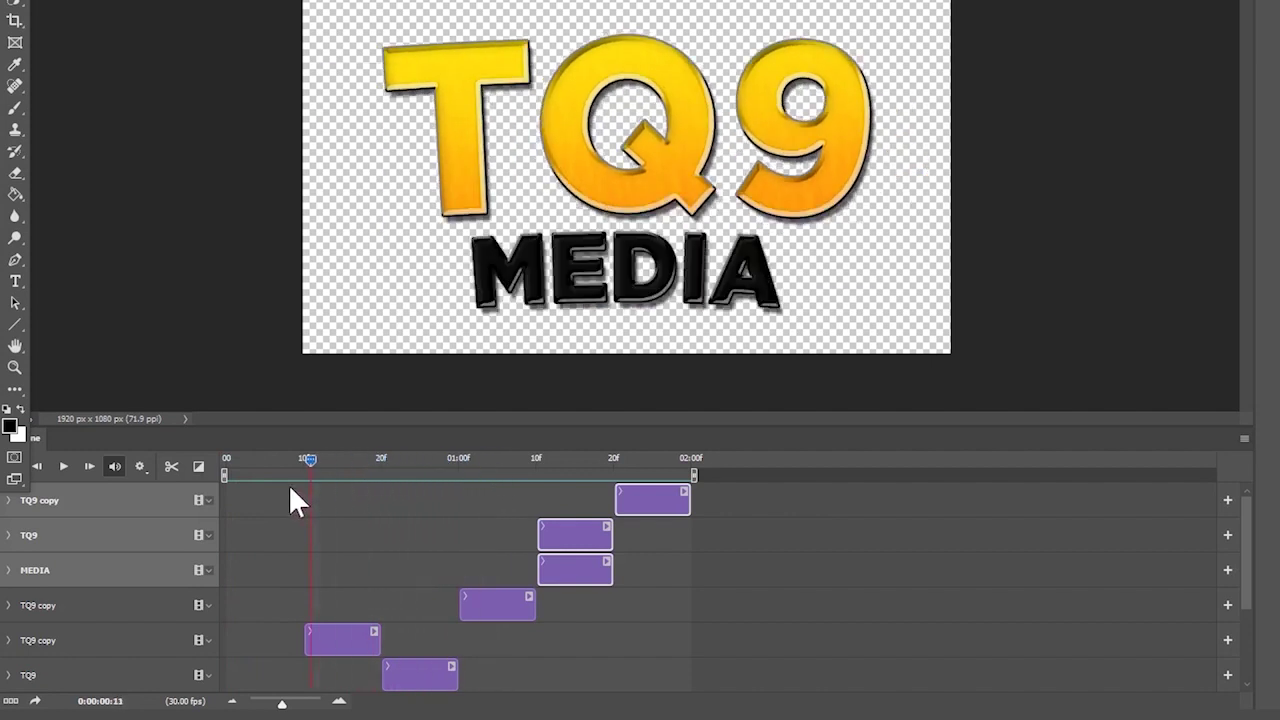
left_click(373, 522)
scroll(419, 545, "down", 3)
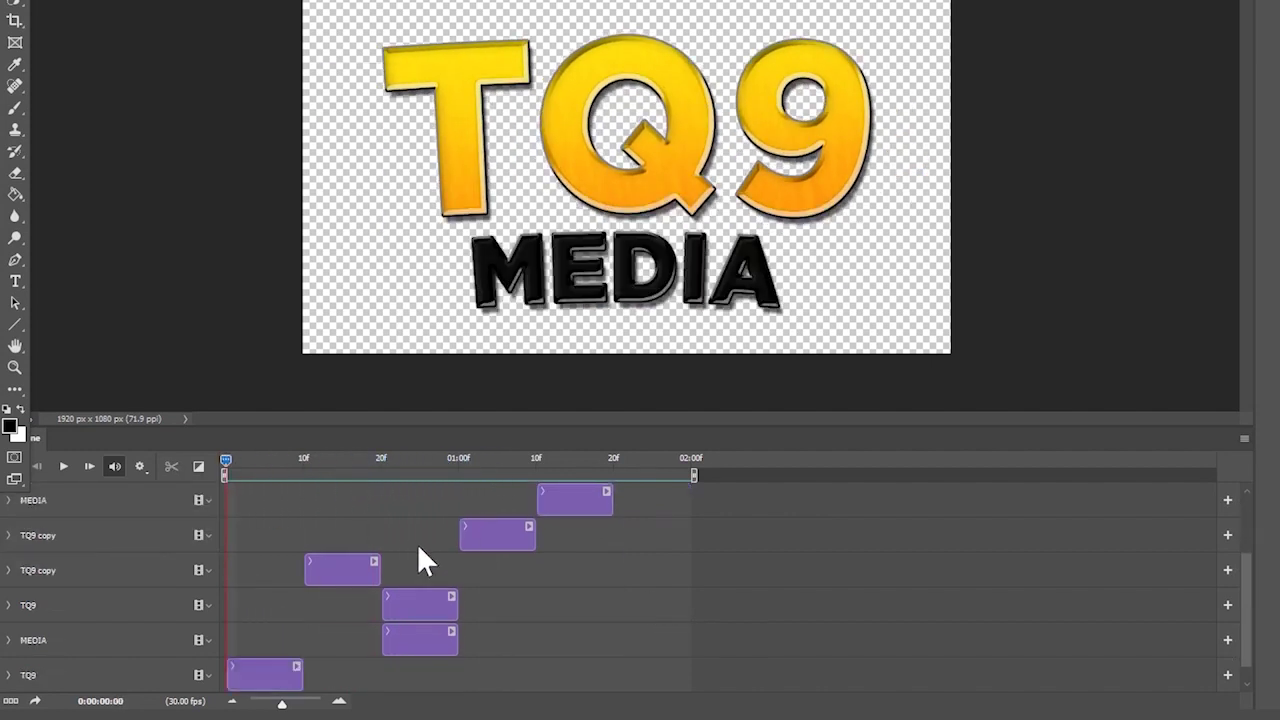
left_click(198, 467)
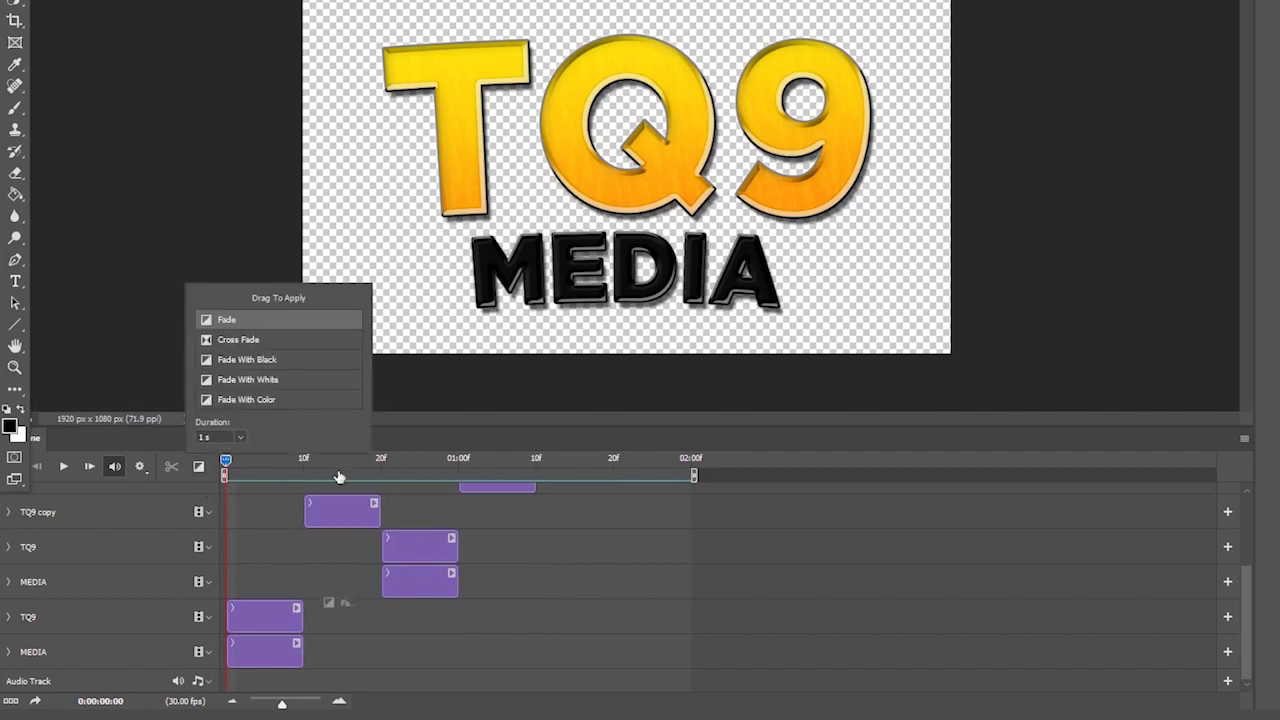
left_click_drag(339, 477, 318, 510)
key("space")
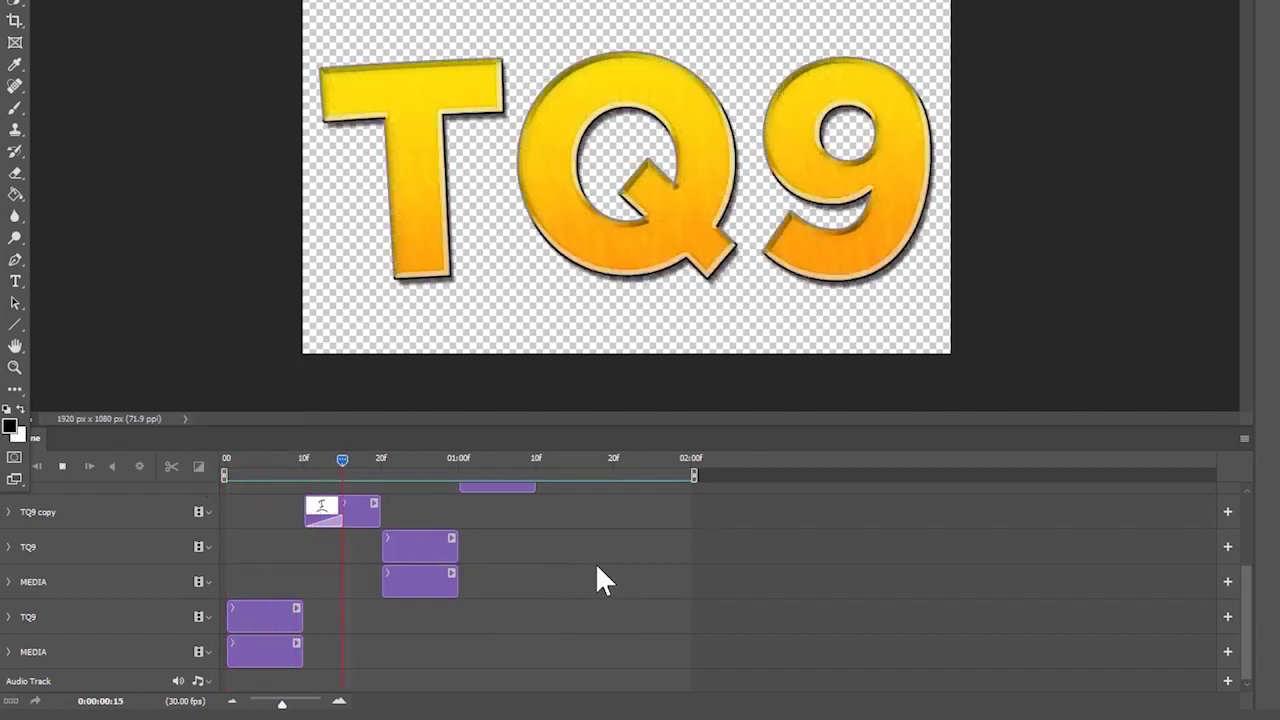
key("ctrl+z")
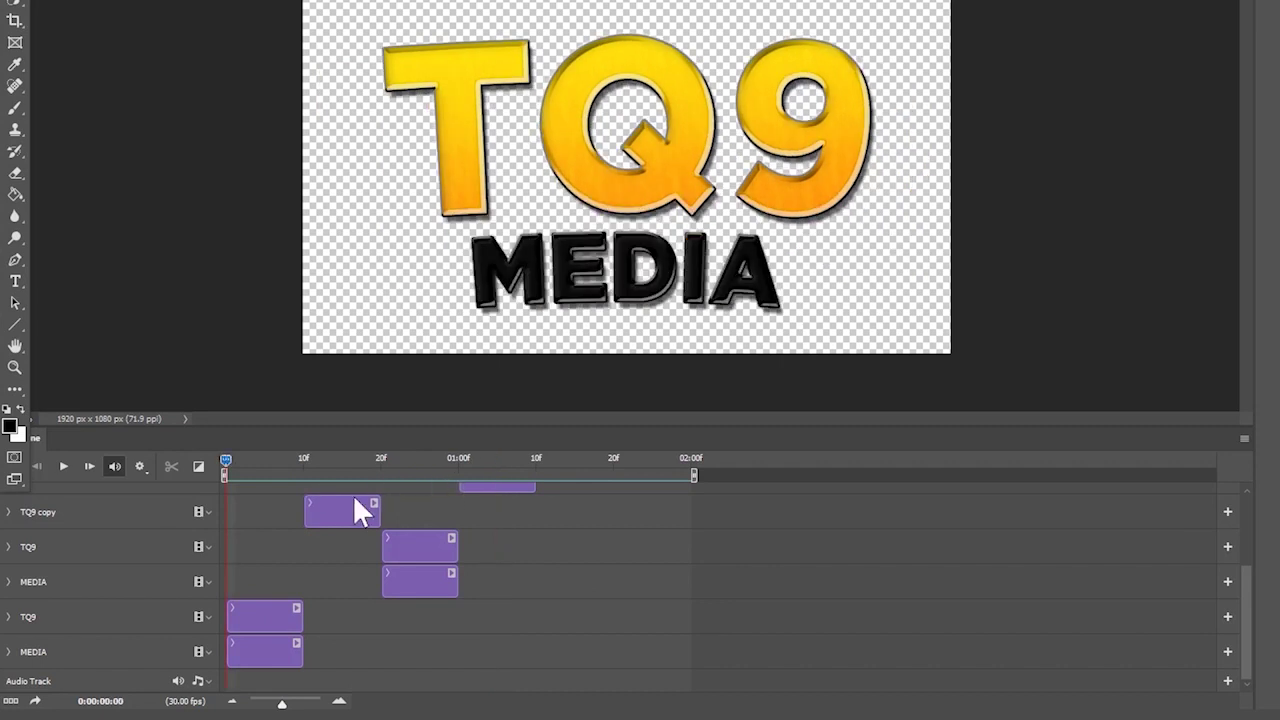
left_click(309, 508)
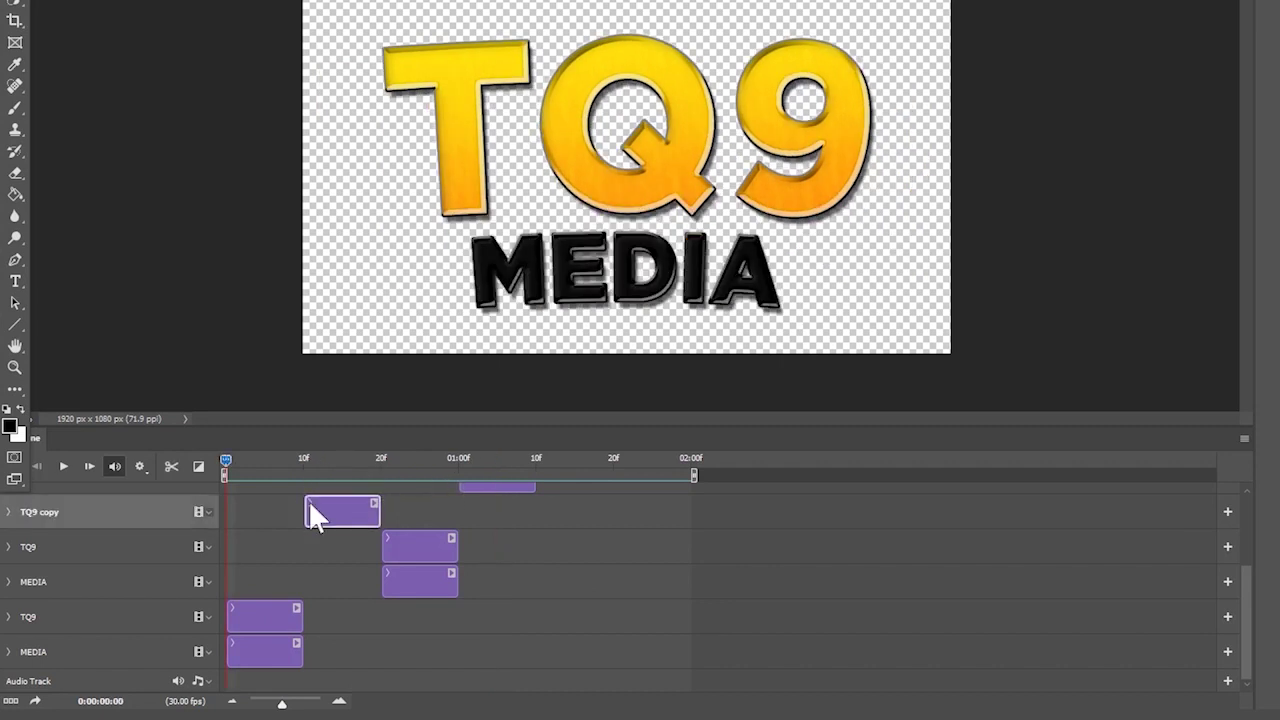
left_click_drag(304, 503, 284, 510)
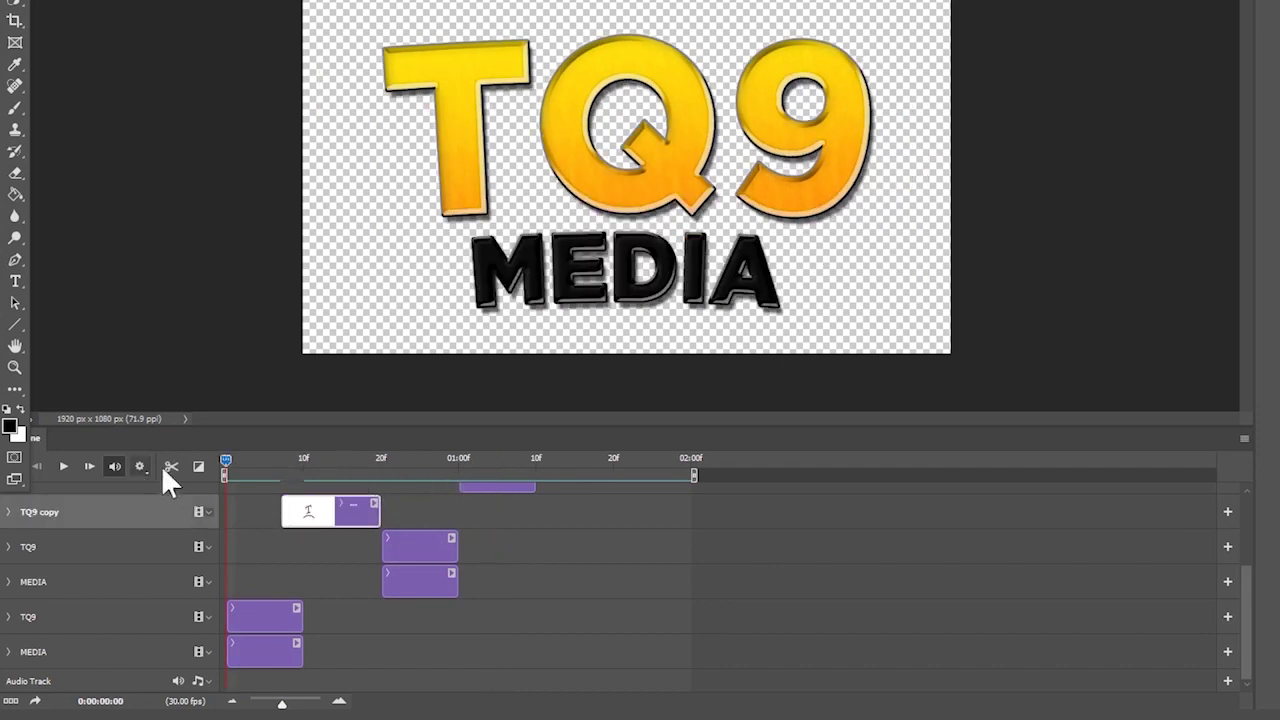
left_click(196, 466)
left_click_drag(247, 320, 290, 515)
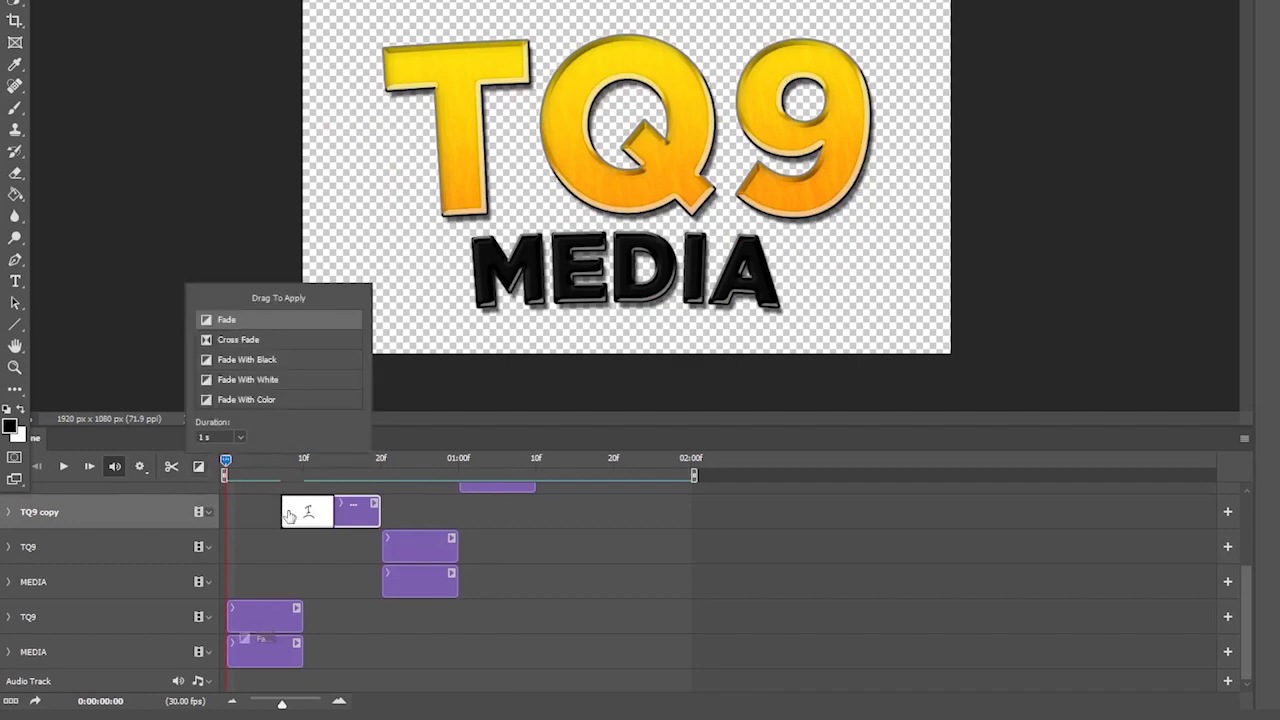
key("space")
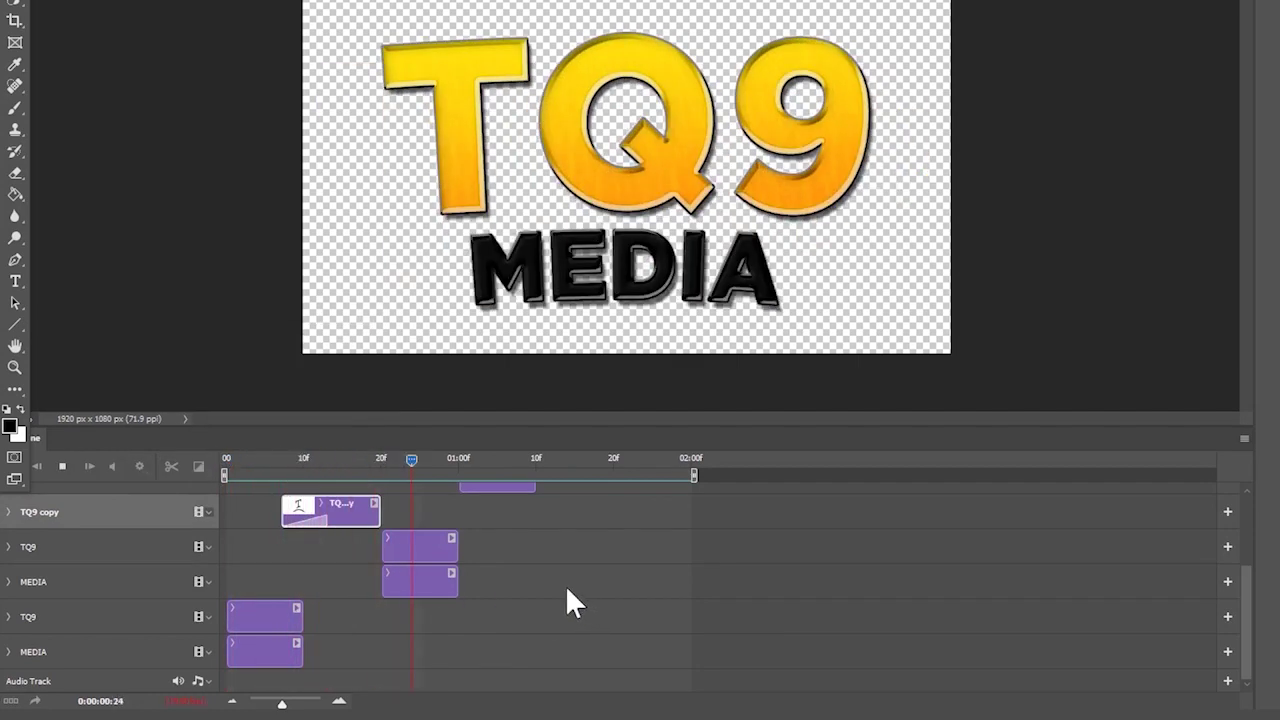
key("ctrl+z")
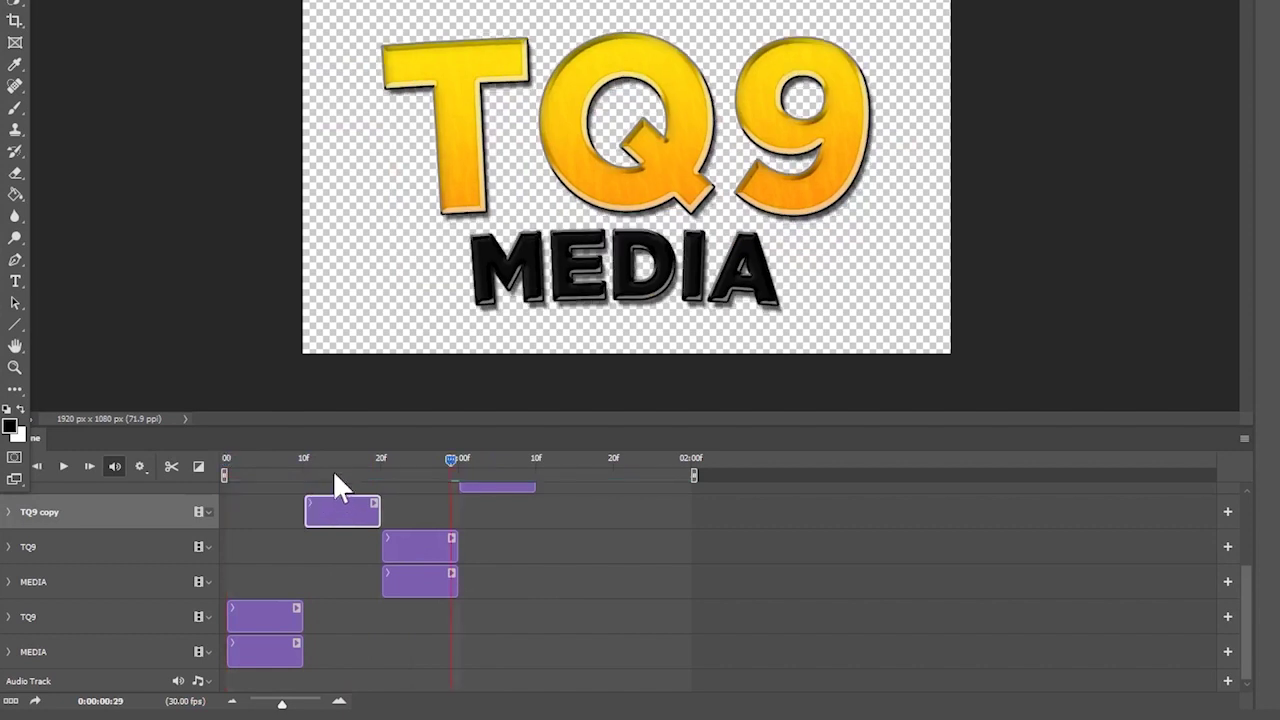
key("space")
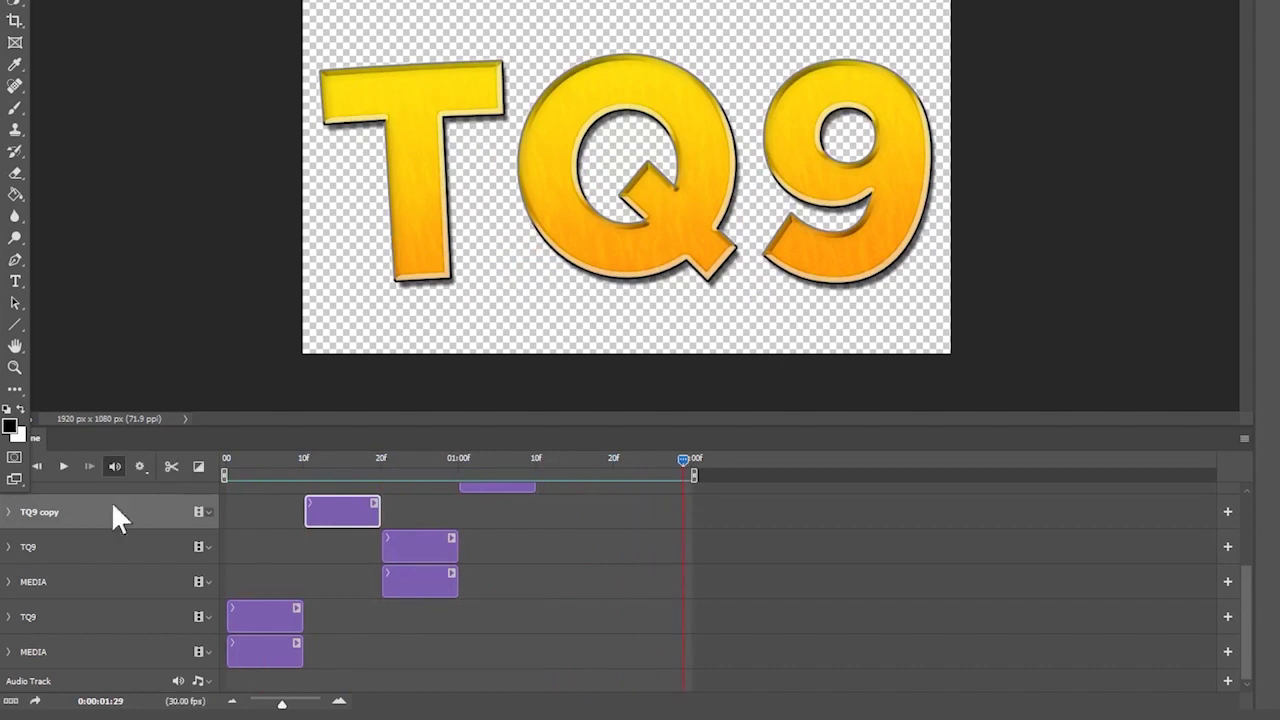
left_click(198, 466)
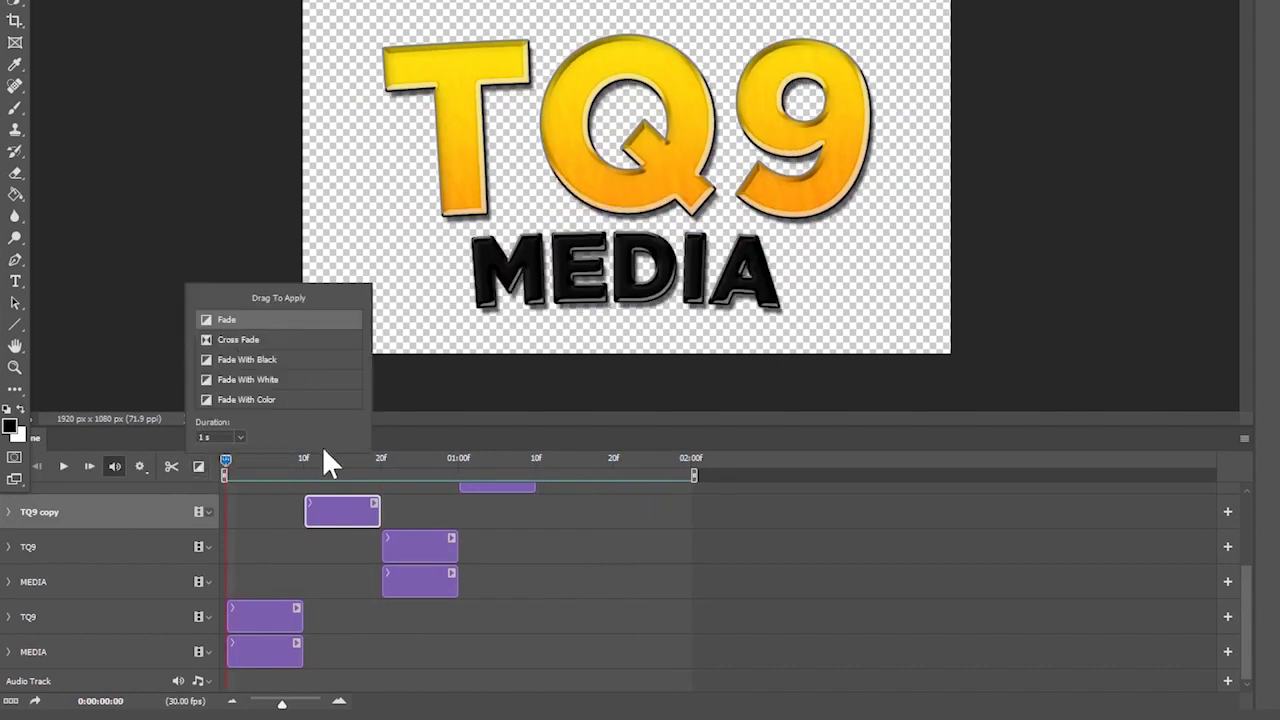
left_click(572, 552)
key("space")
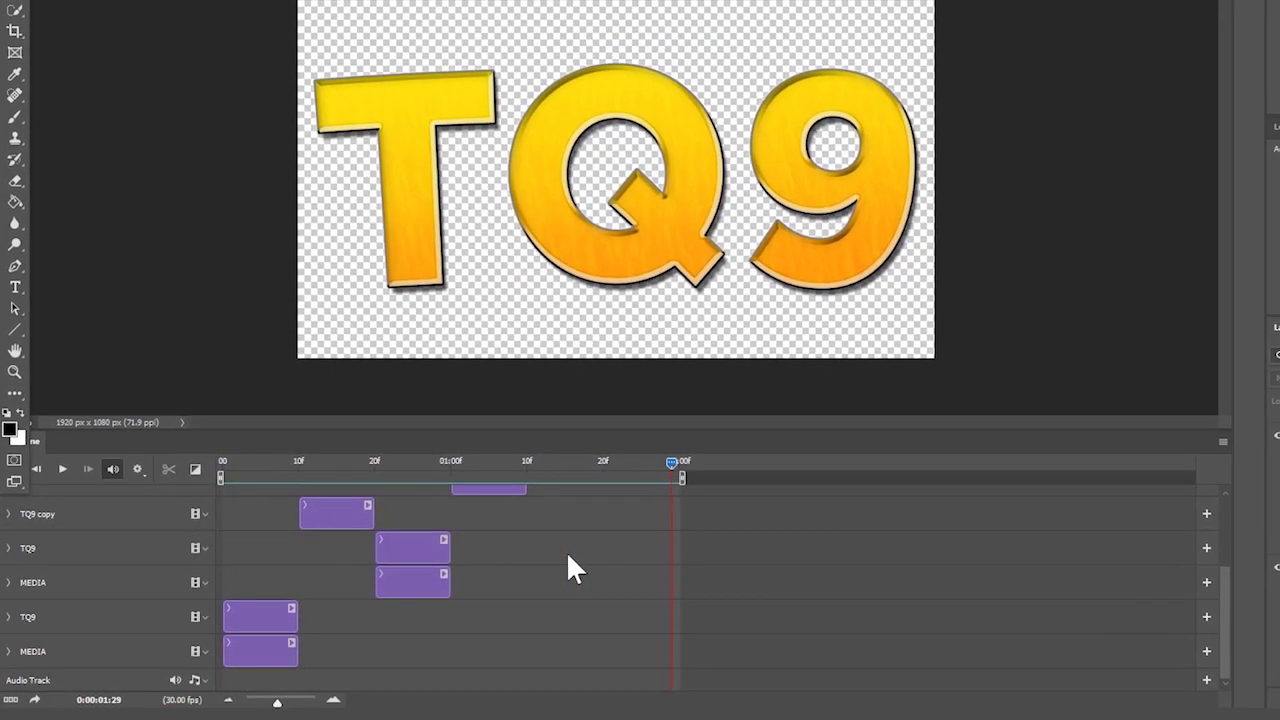
left_click_drag(280, 465, 183, 472)
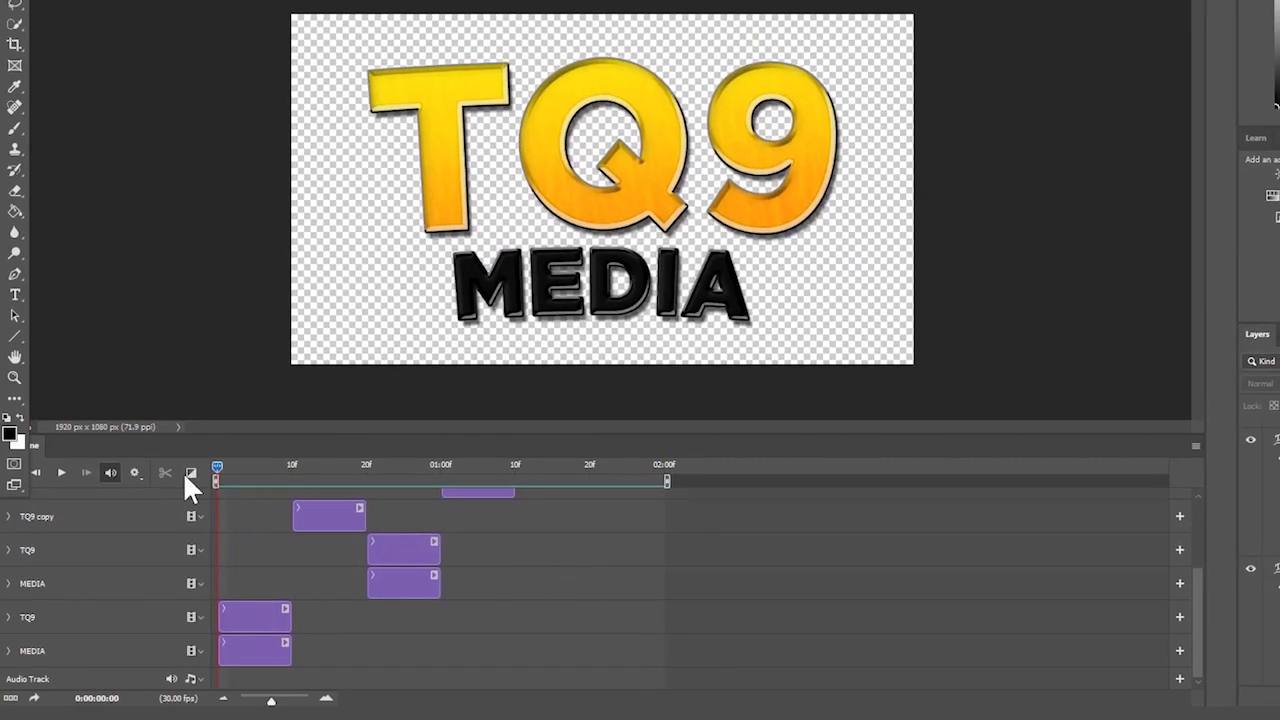
- Play and stop the animation, then save the Advanced Titles document with Ctrl+S
key("alt+w")
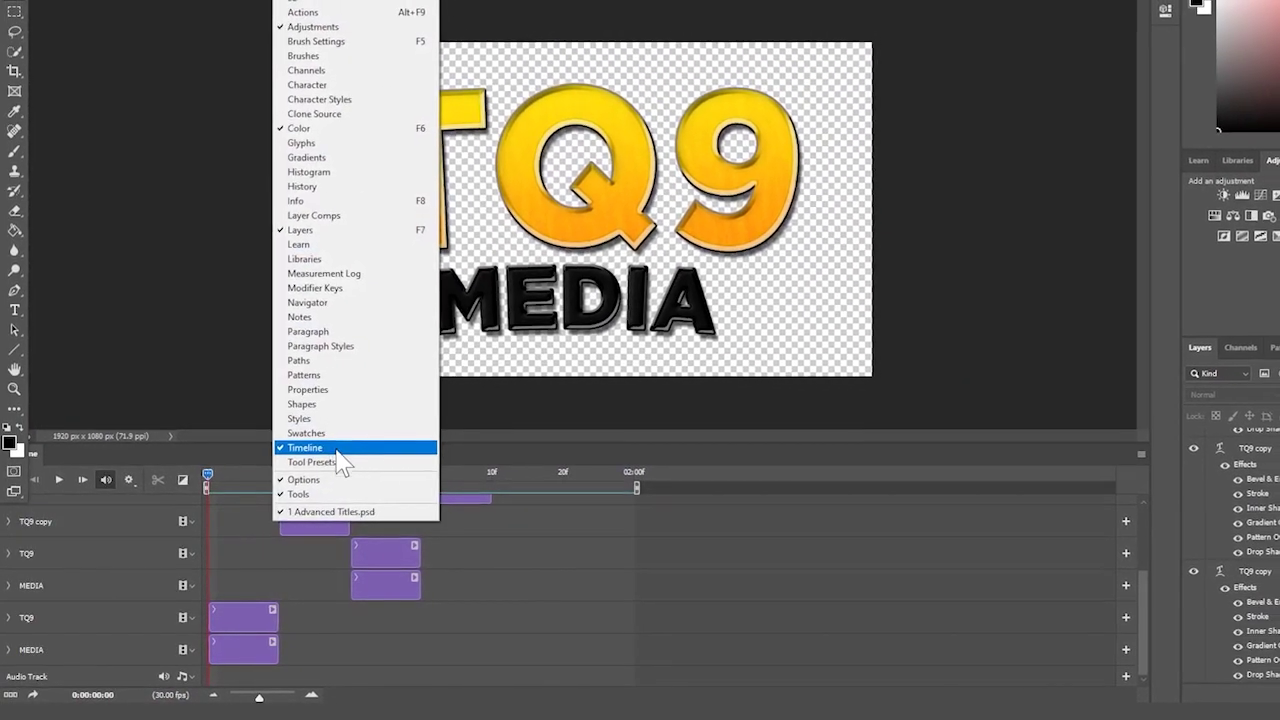
left_click(622, 595)
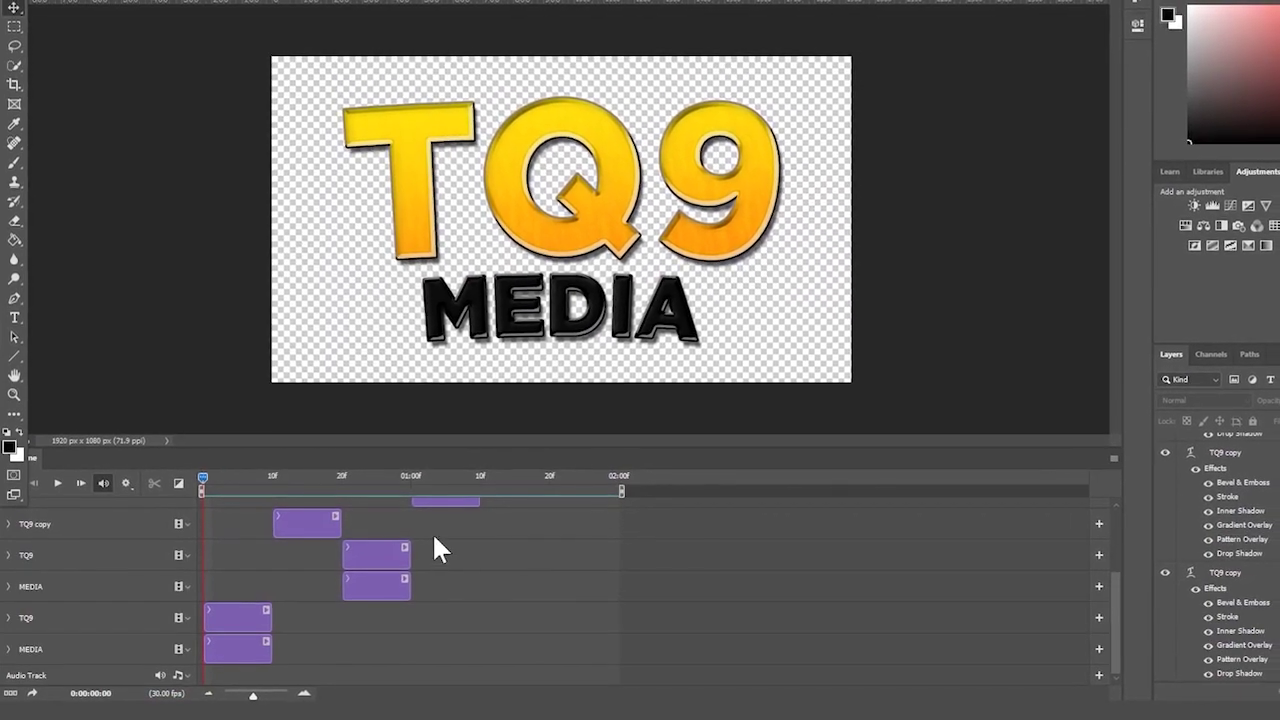
key("space")
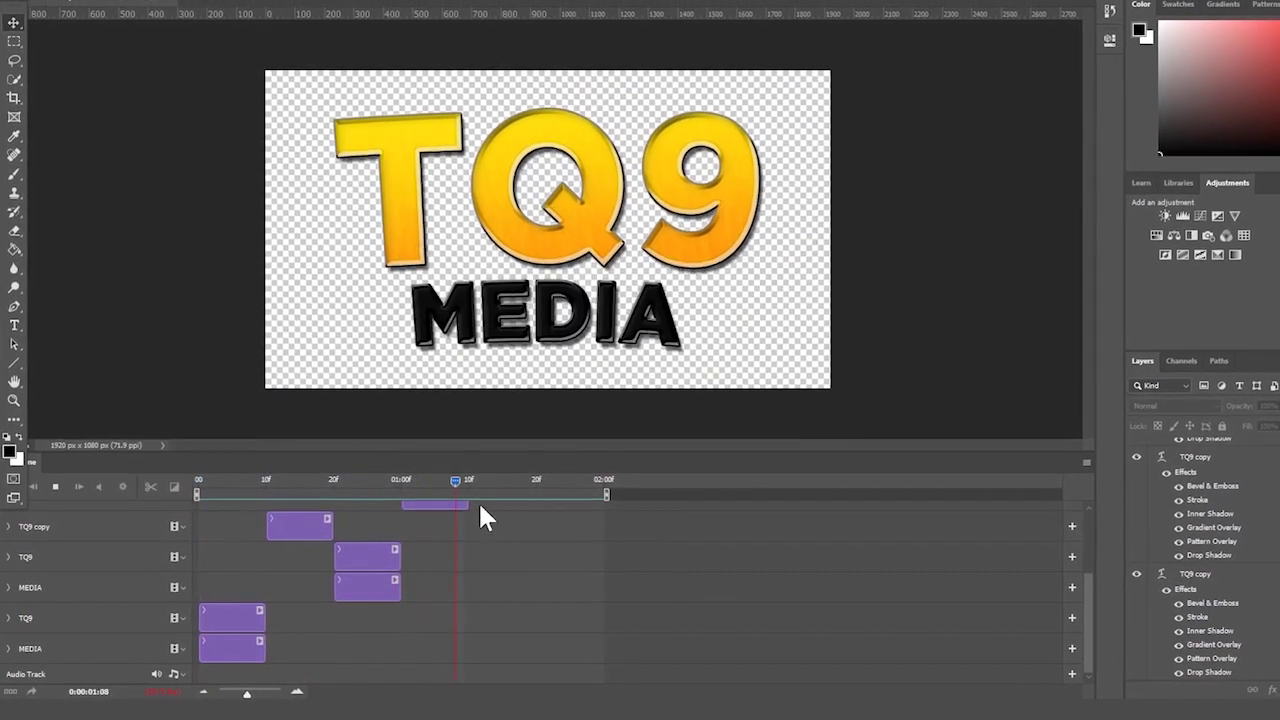
left_click(196, 490)
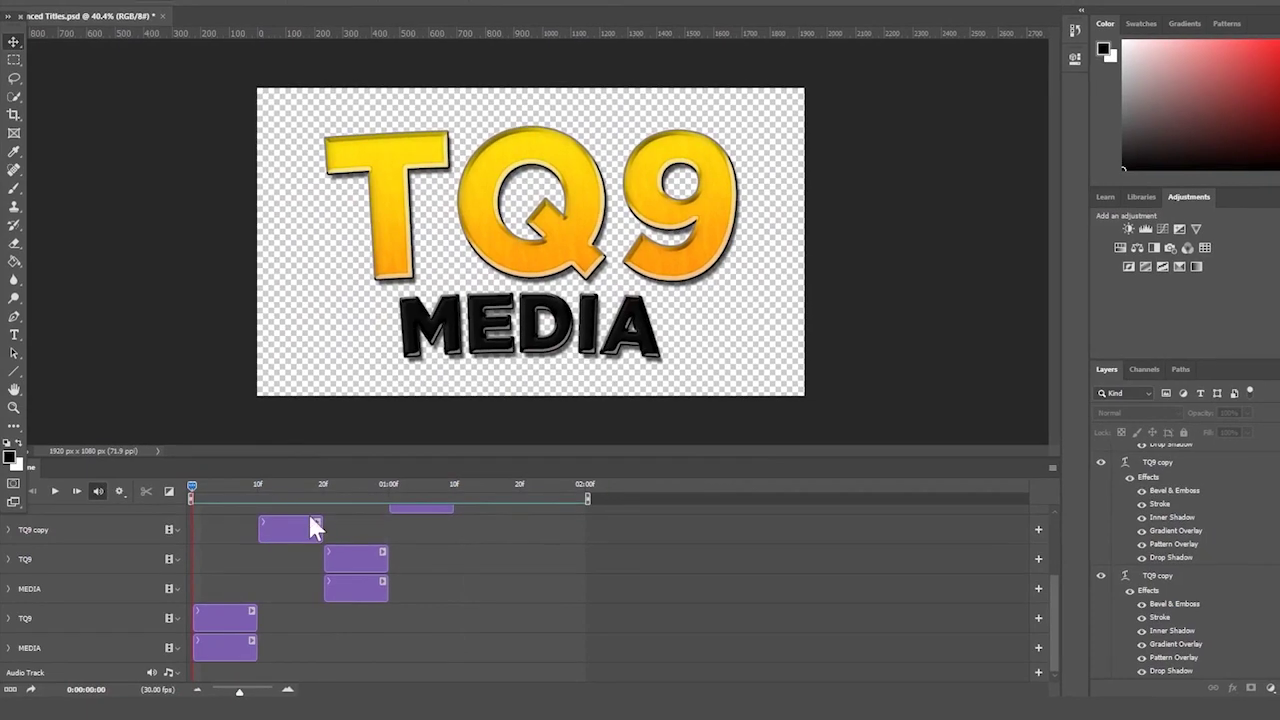
key("ctrl+s")
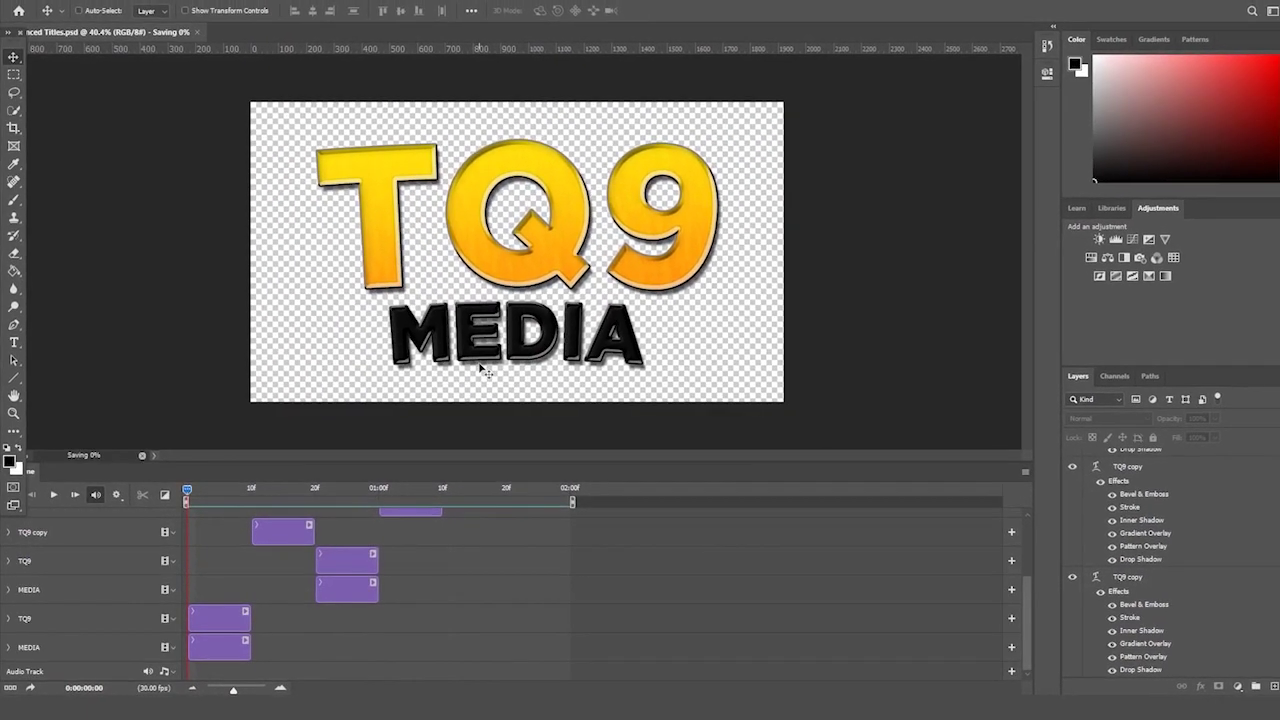
- Save a GIF copy named 'TQ9 Flicker' with default GIF options, then widen File Explorer
key("ctrl+shift+s")
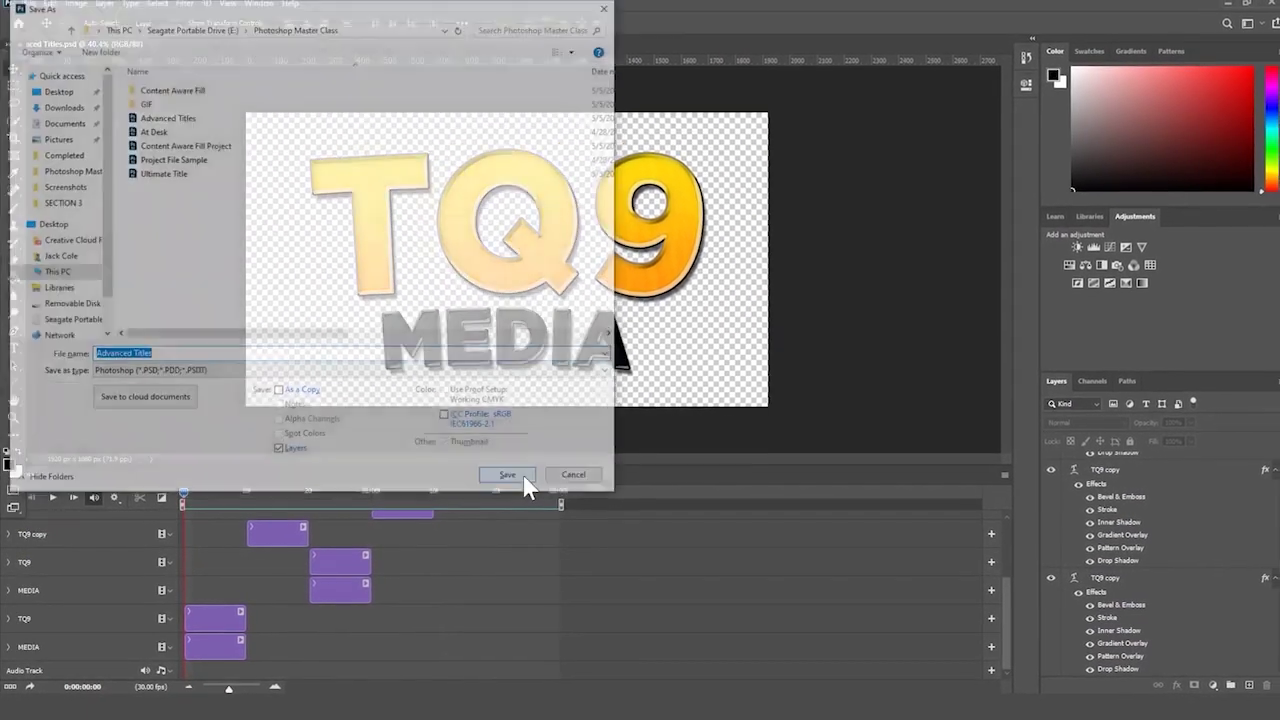
left_click(214, 373)
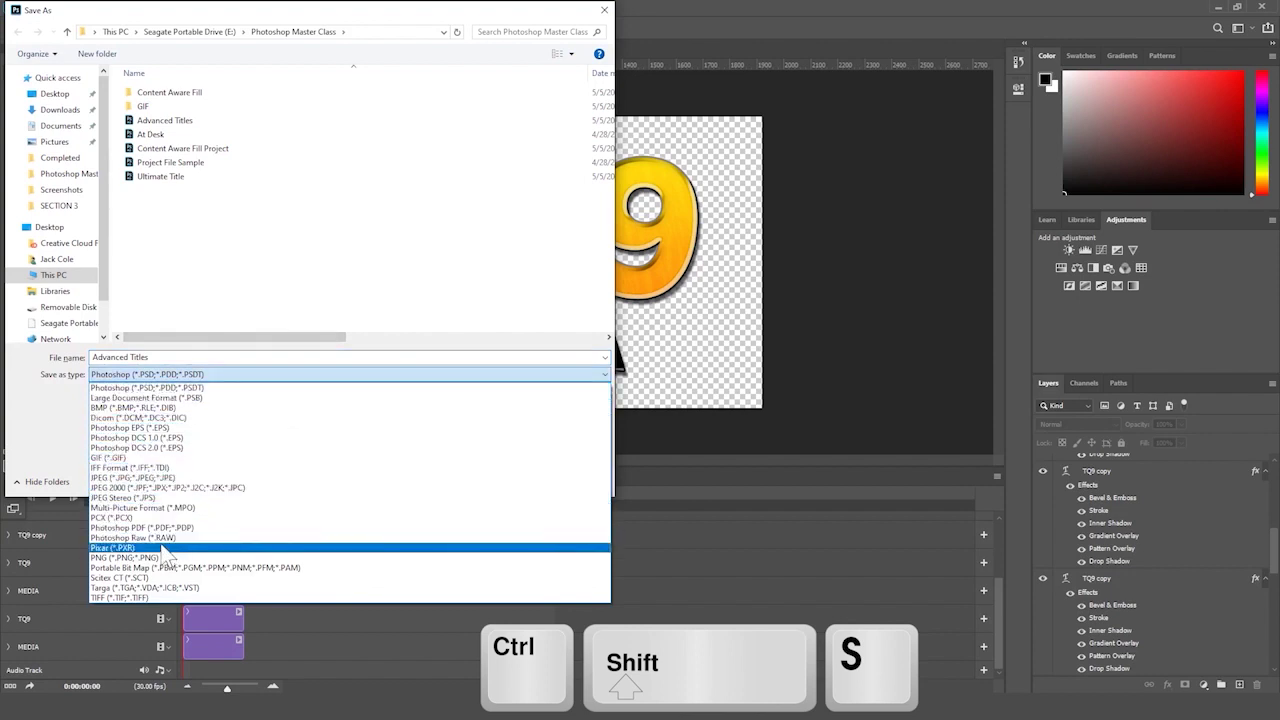
left_click(164, 457)
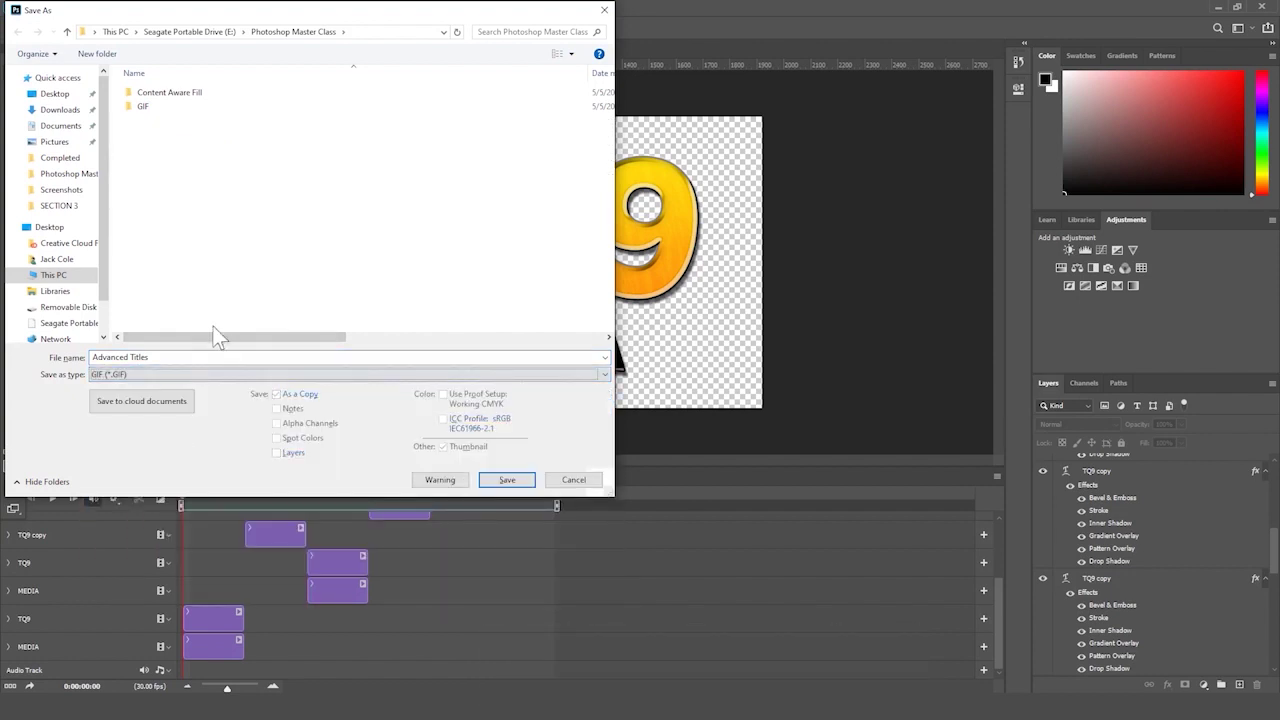
key("shift+Tab")
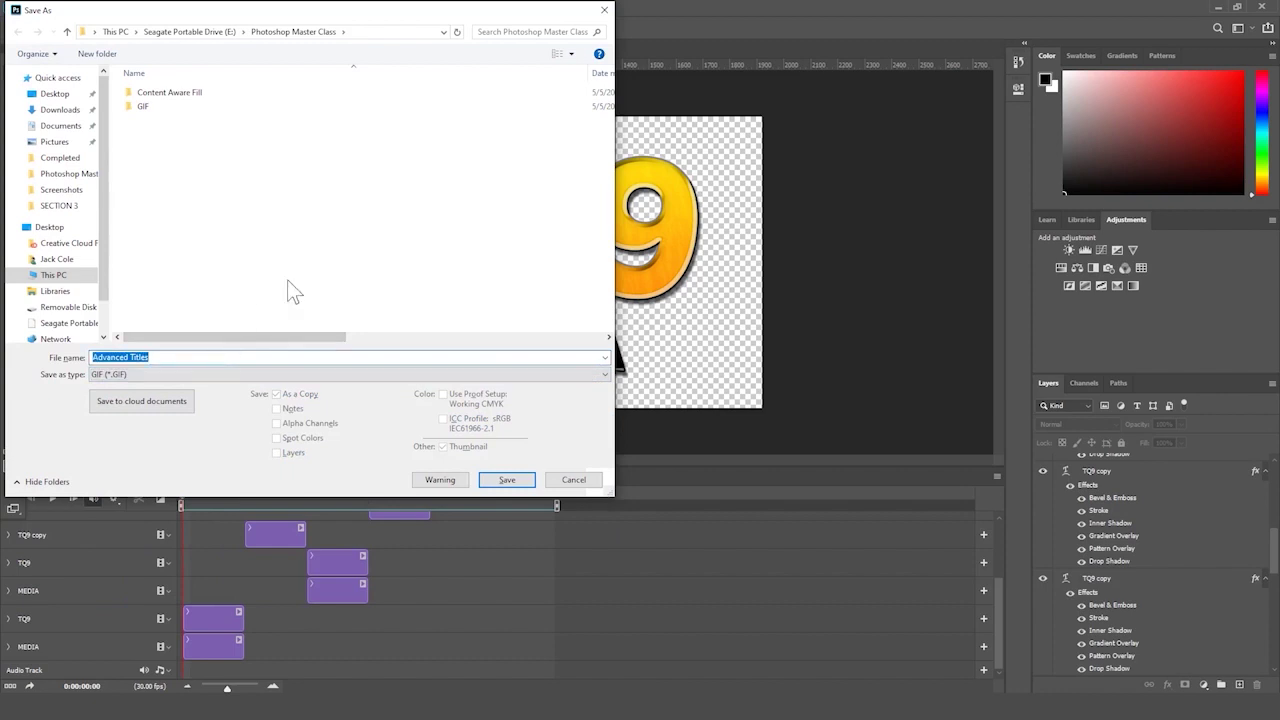
type("TQ9 Flicke")
key("Return")
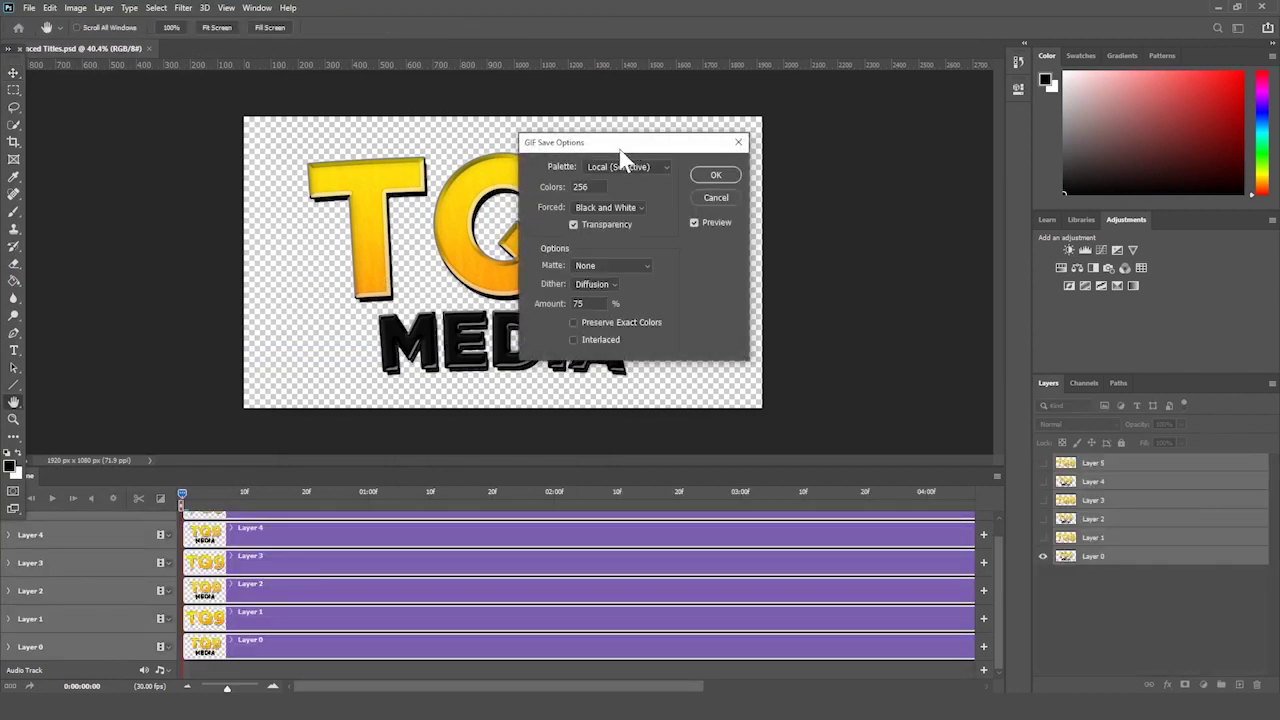
left_click(716, 175)
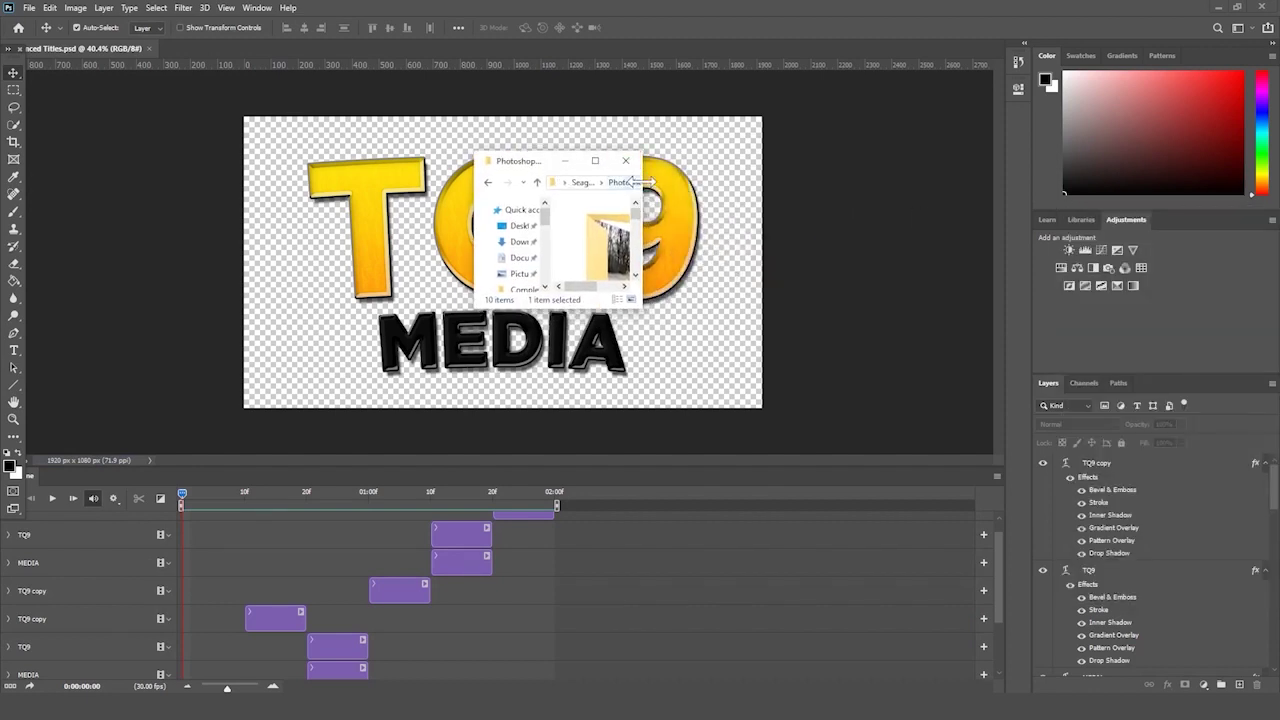
left_click_drag(640, 182, 995, 184)
- Stretch the File Explorer window taller and open TQ9 Flicker in Photos
left_click_drag(801, 310, 831, 672)
left_click_drag(846, 155, 846, 3)
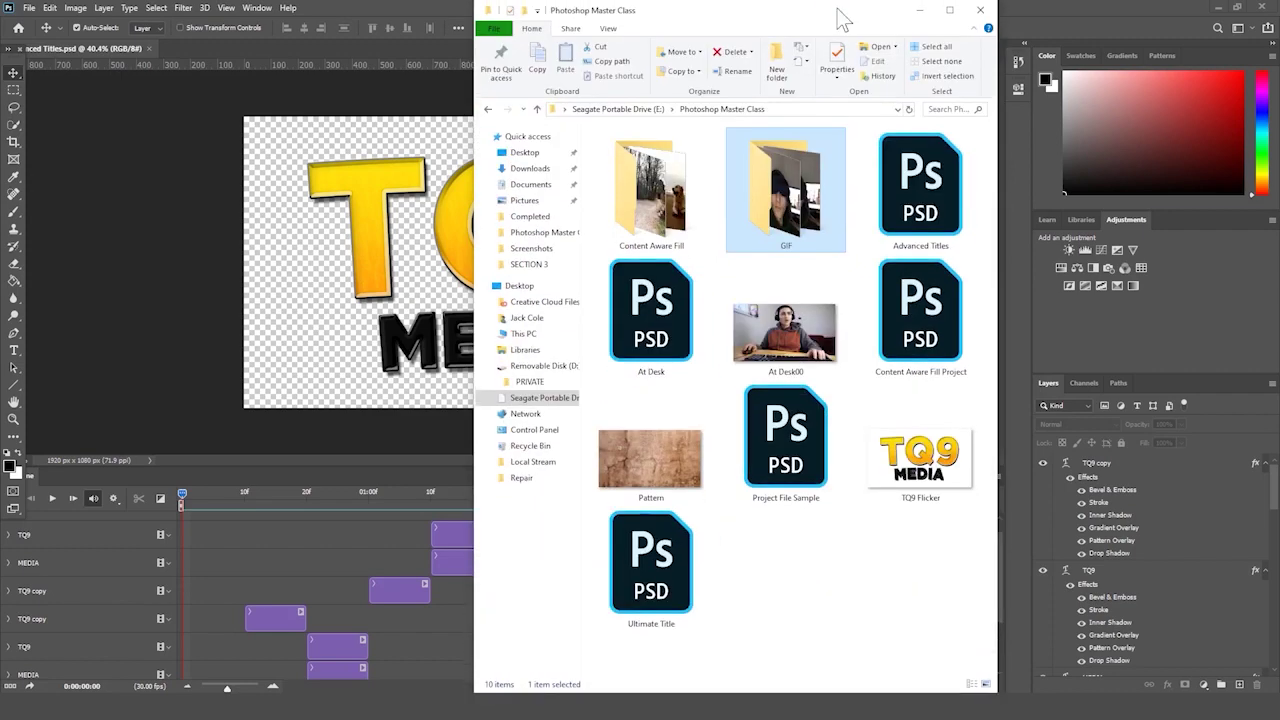
double_click(912, 465)
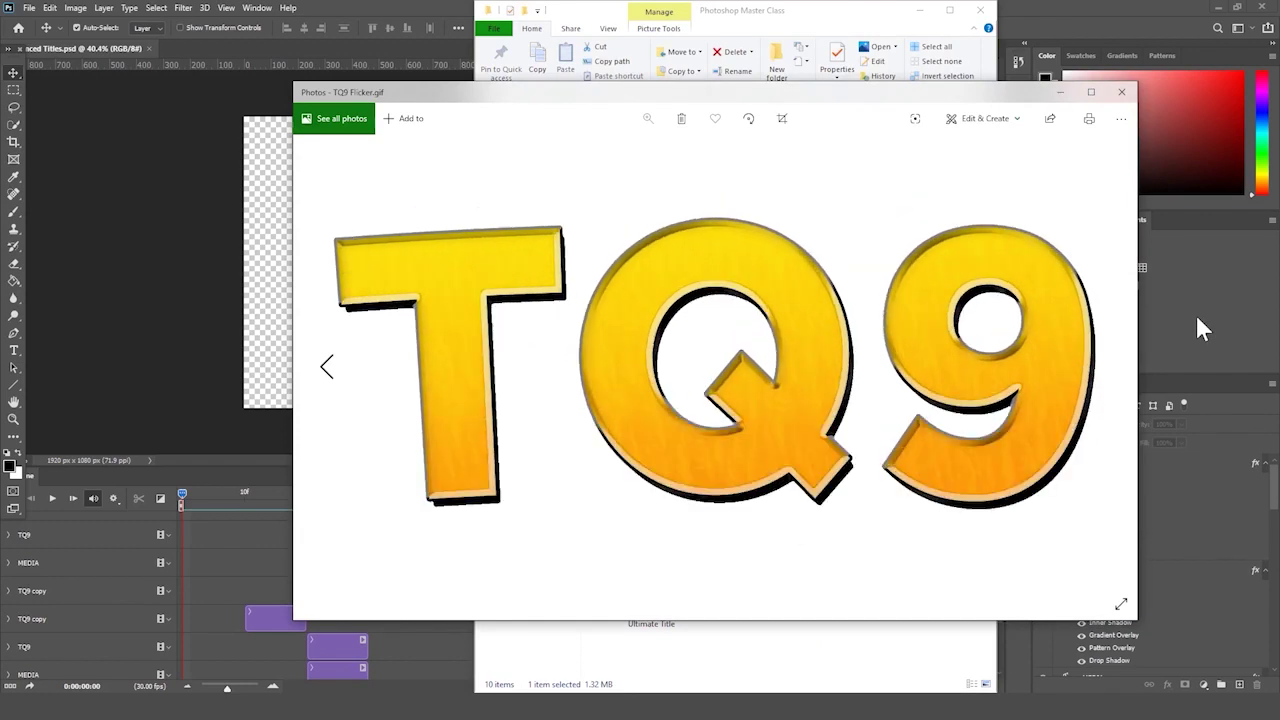
- Reposition the Photos viewer to watch the GIF, then close it and return to Photoshop
left_click_drag(848, 115, 630, 70)
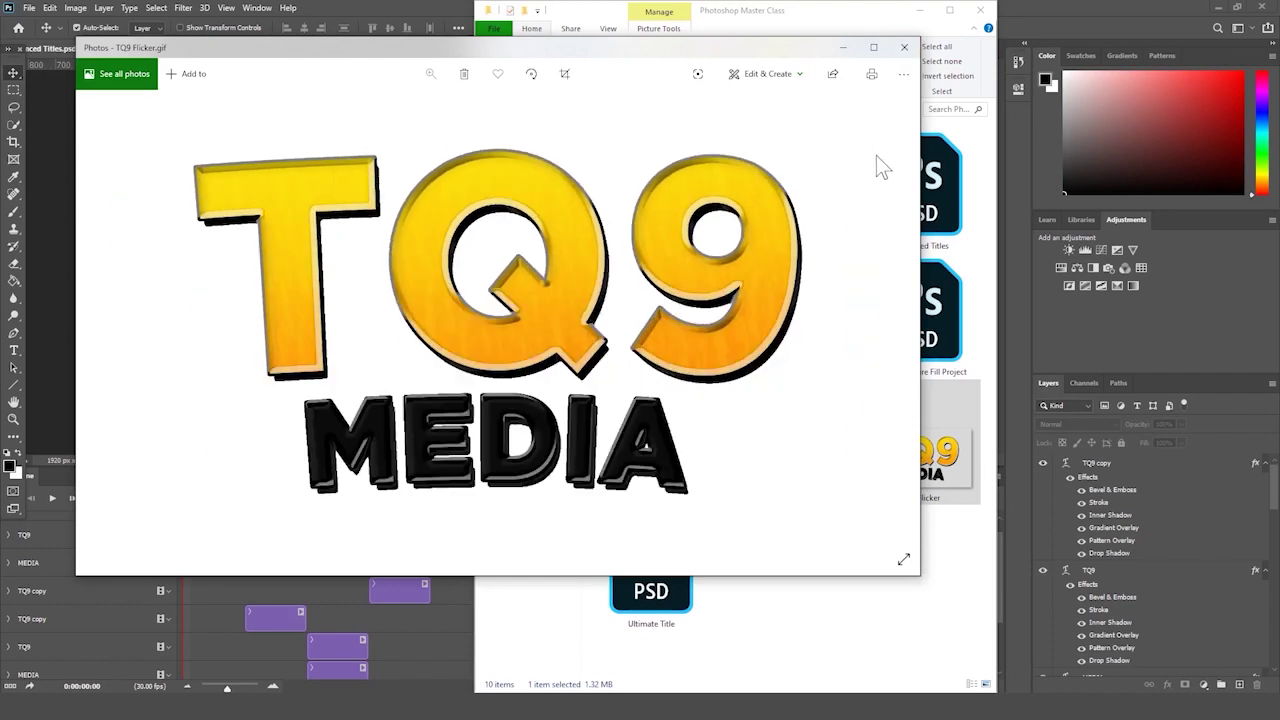
left_click(904, 48)
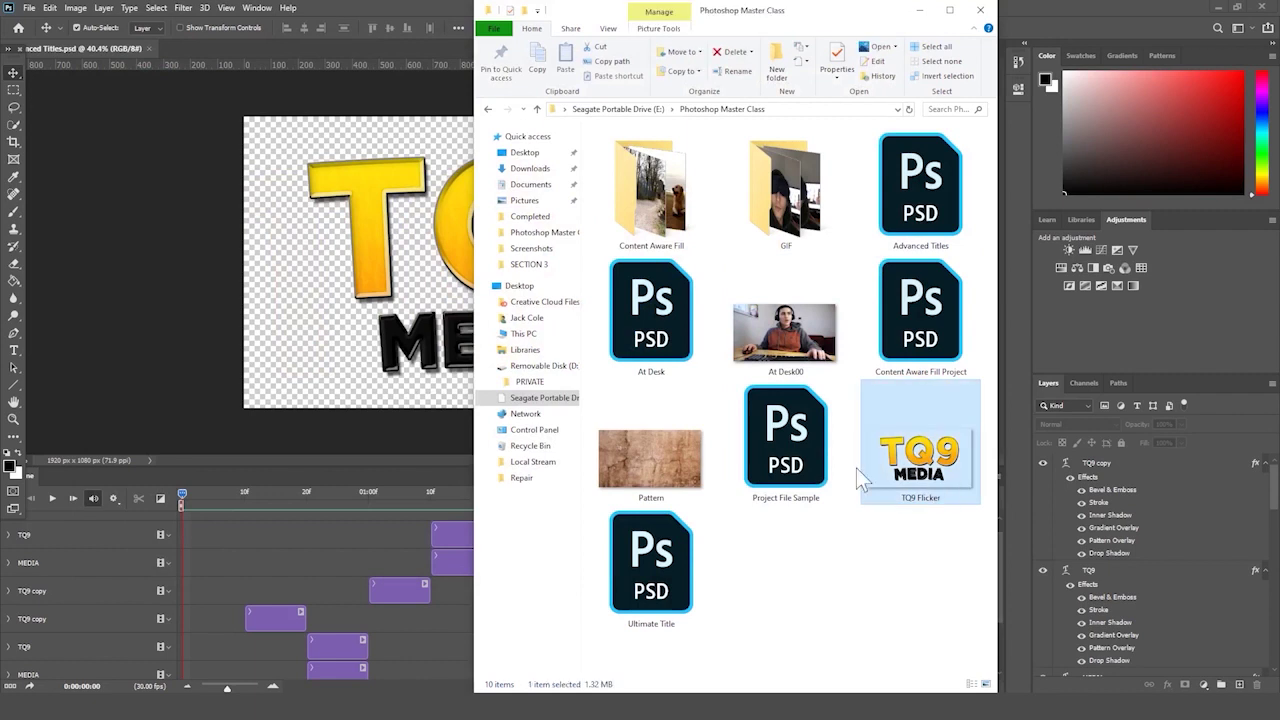
left_click(296, 408)
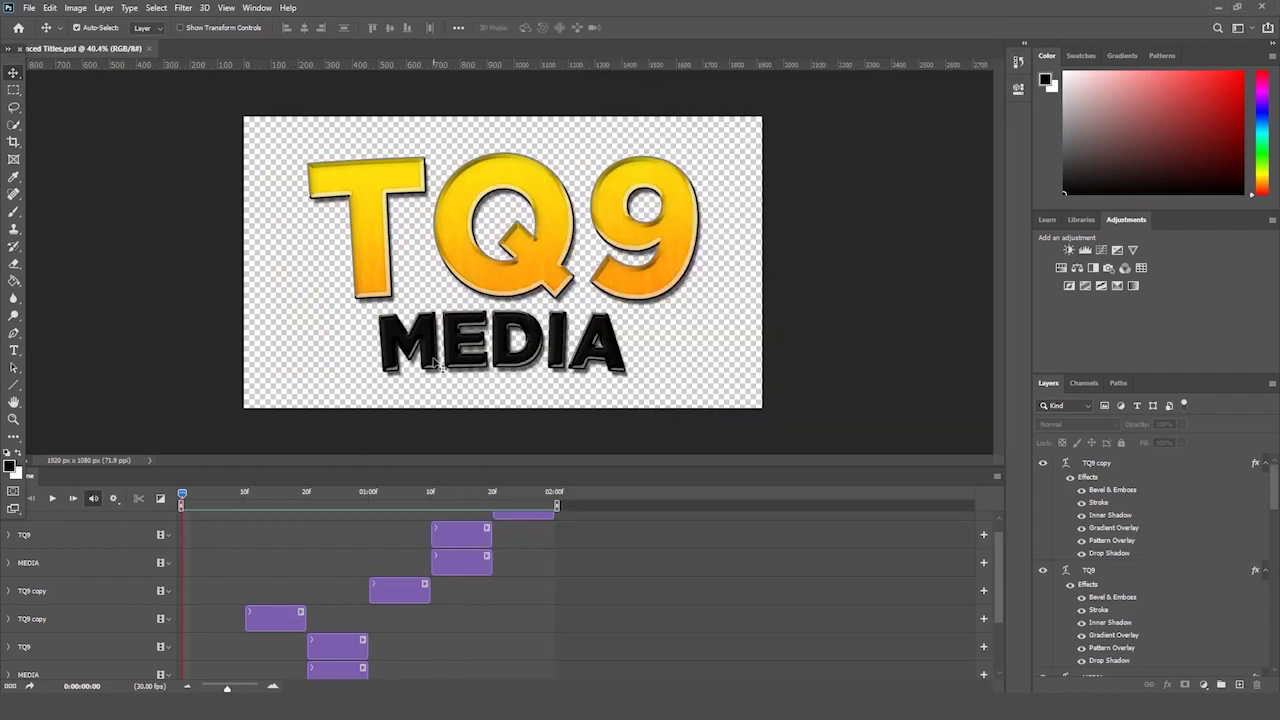
- Zoom the canvas out slightly, play the TQ9 timeline, then reopen TQ9 Flicker.gif in Photos
left_click(12, 420)
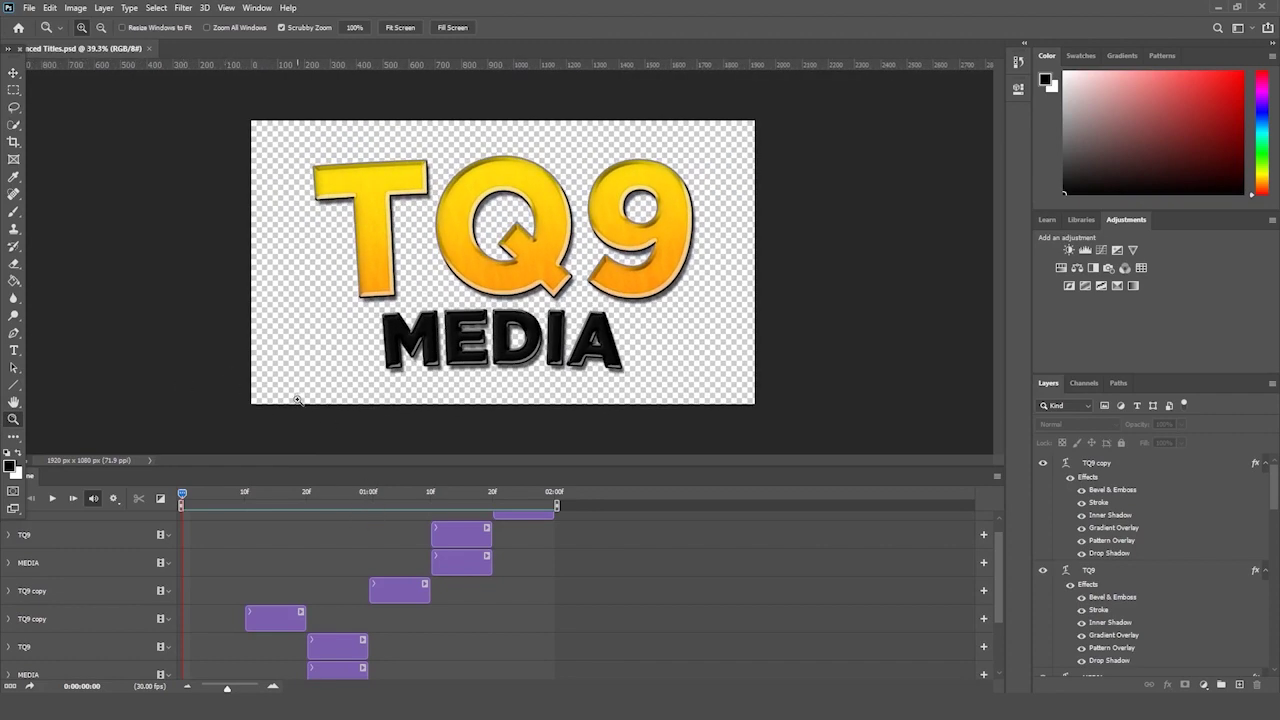
left_click_drag(297, 400, 285, 410)
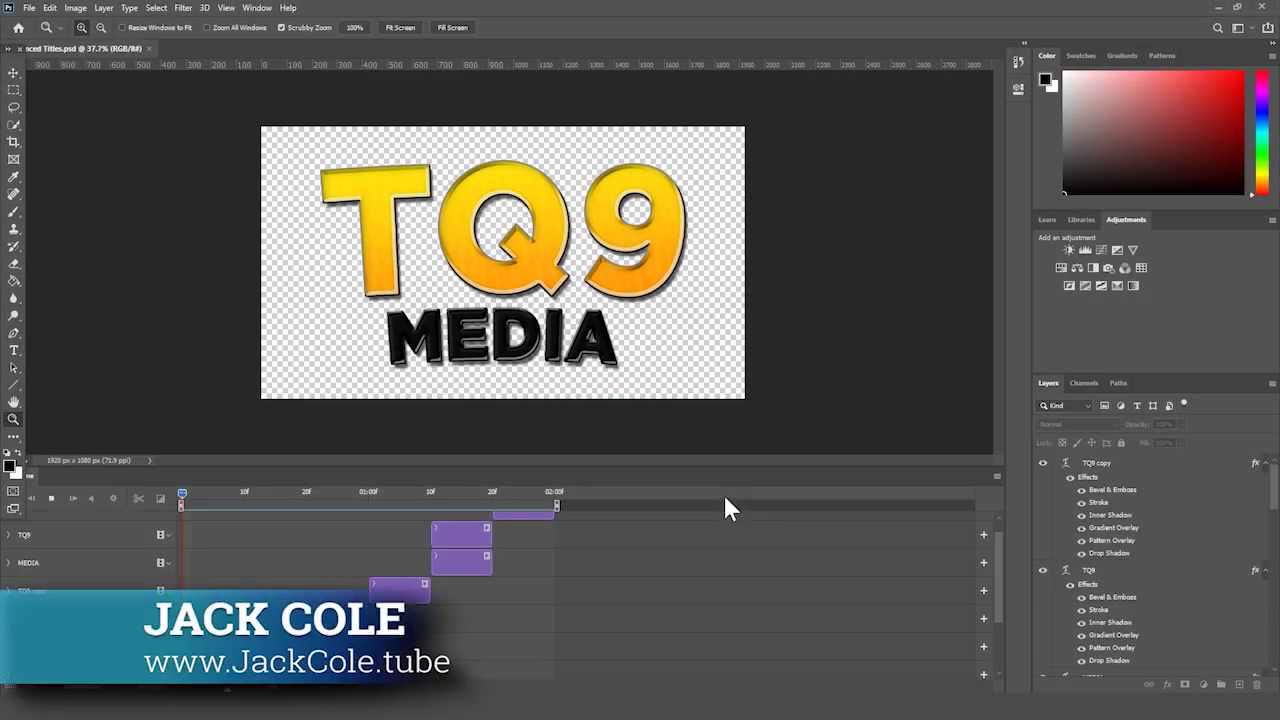
key("space")
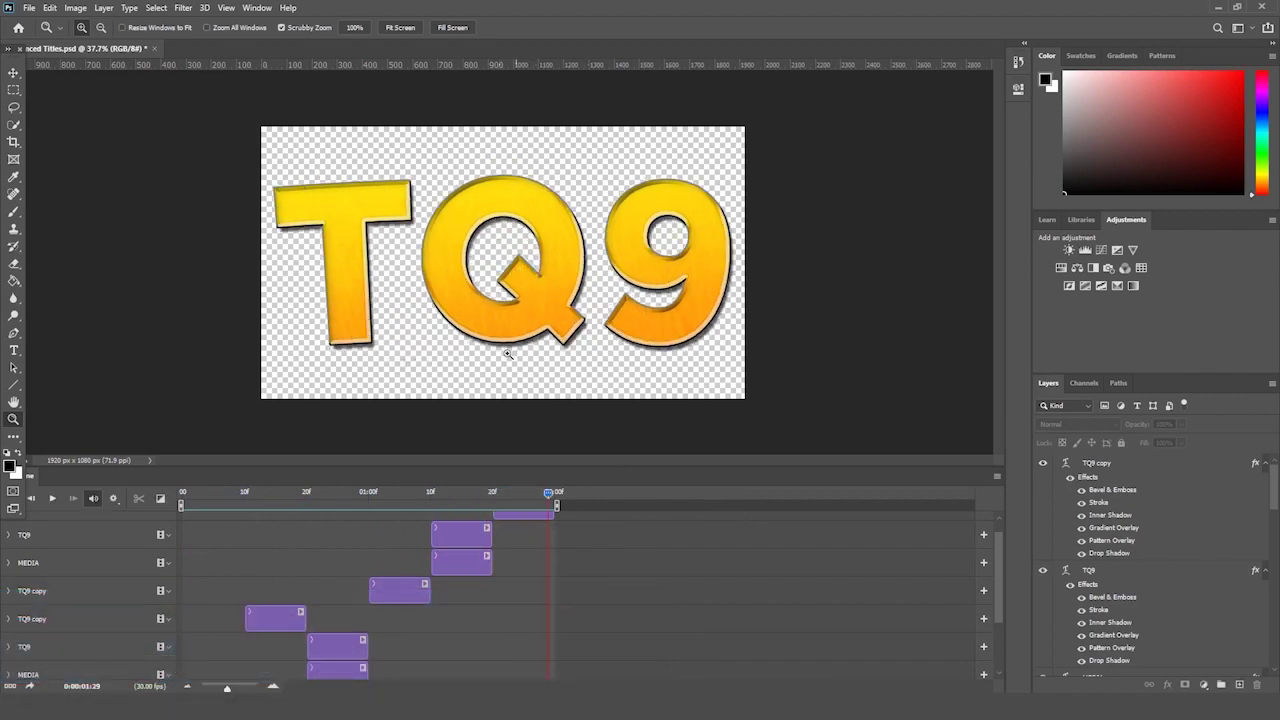
key("alt+Tab")
double_click(922, 468)
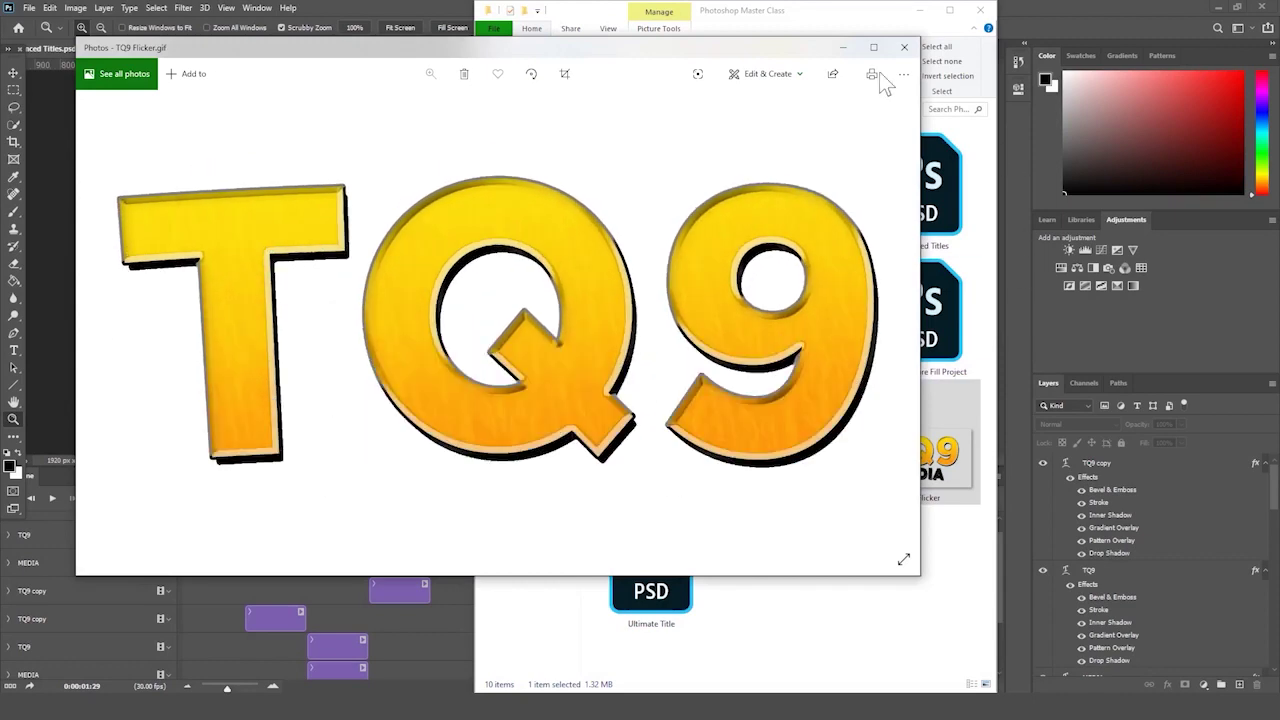
- Close Photos, open the GIF folder and browse through the selfie photos
left_click(904, 47)
left_click(800, 175)
double_click(803, 177)
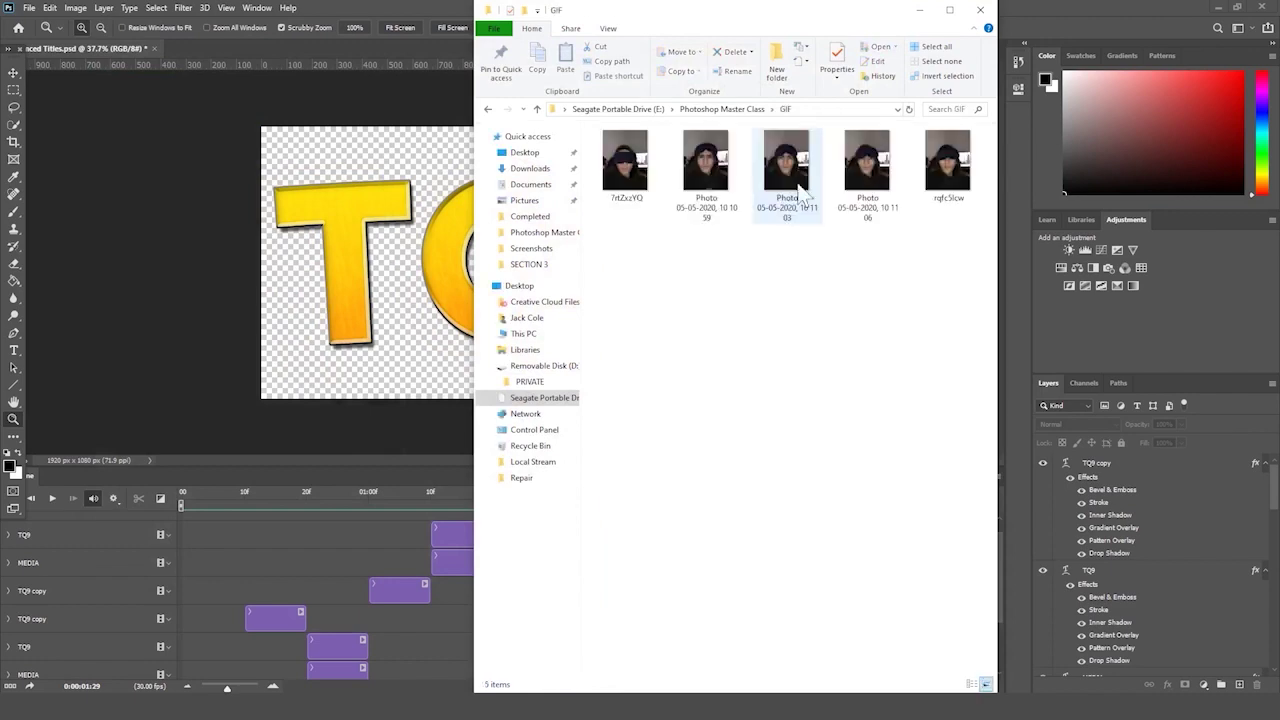
scroll(799, 315, "up", 3)
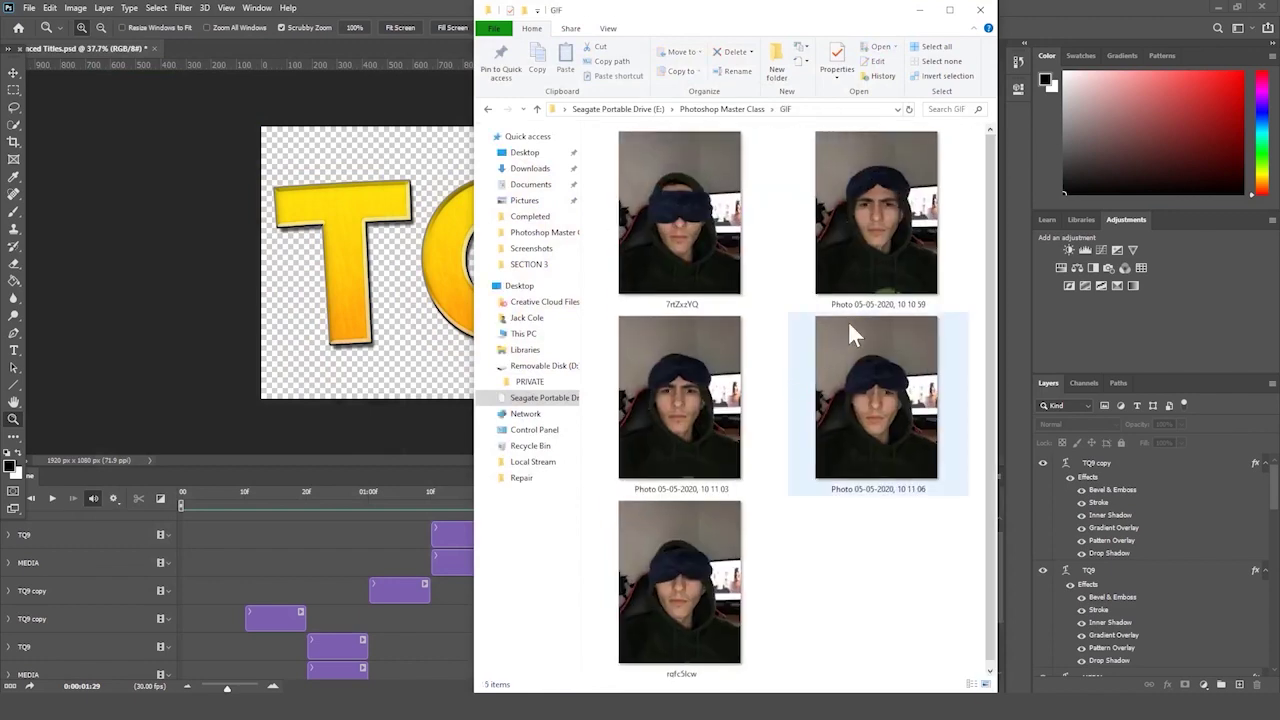
double_click(708, 231)
key("Right")
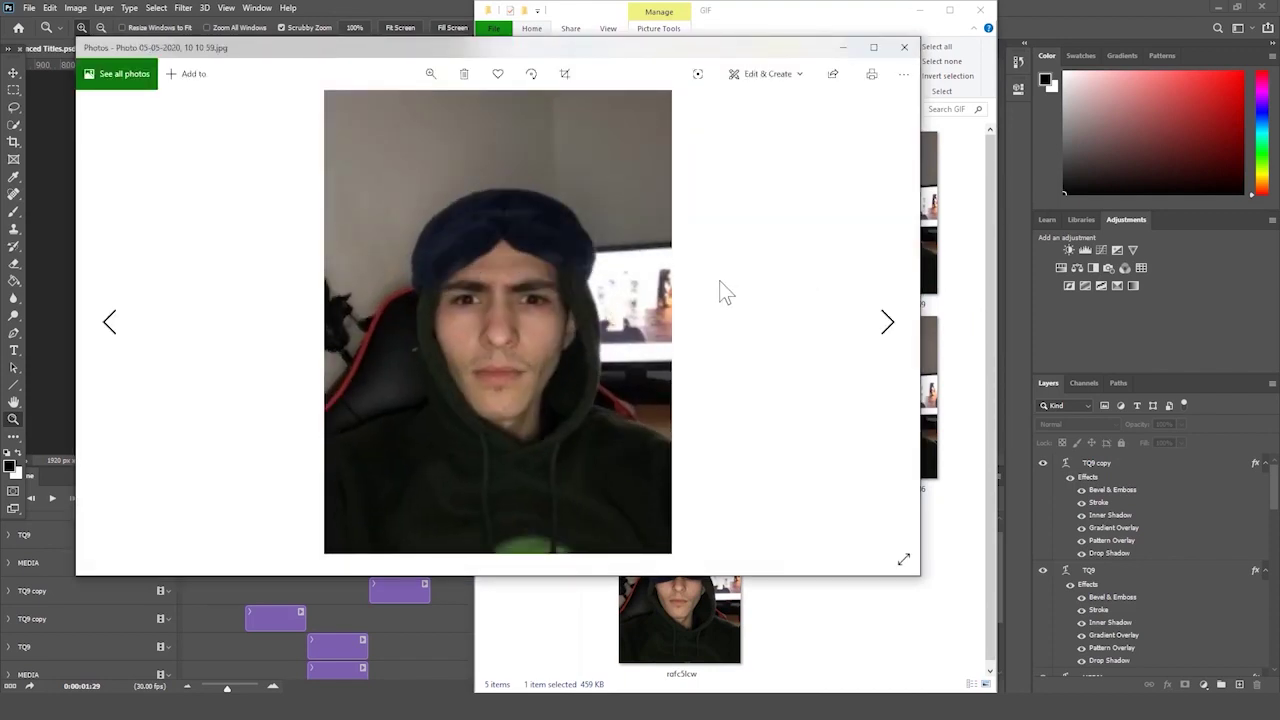
key("Right")
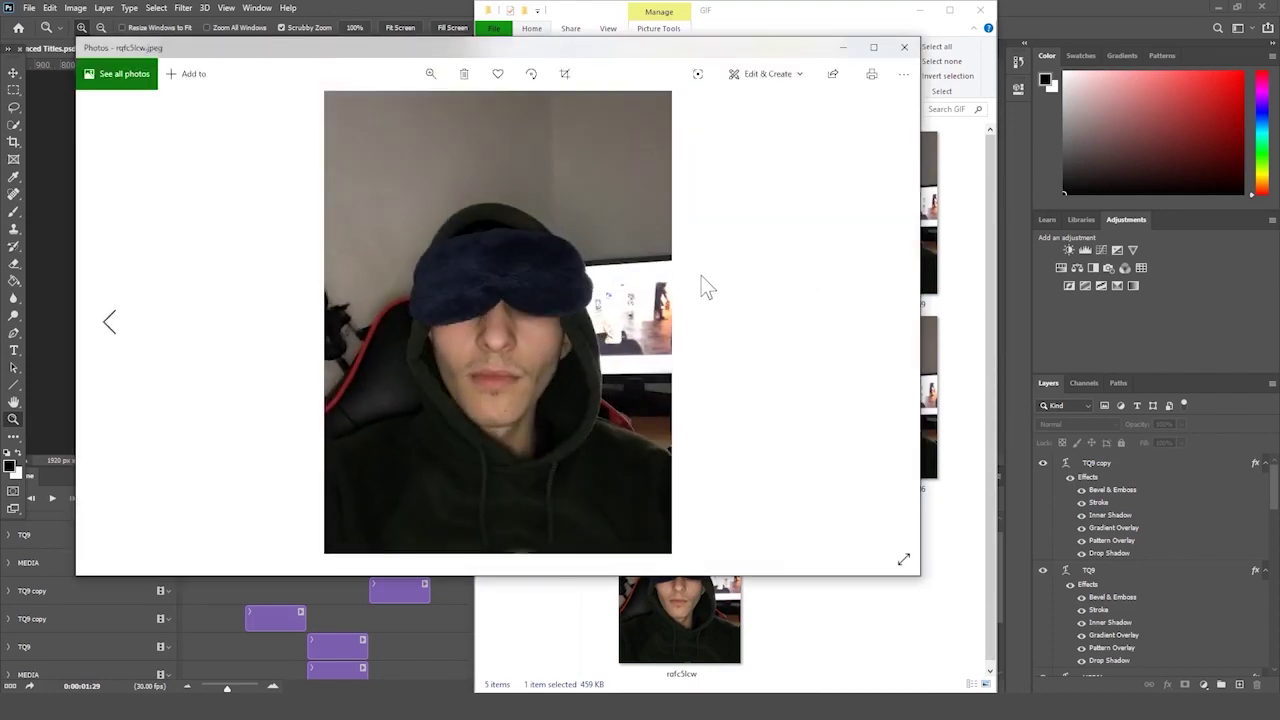
left_click(903, 48)
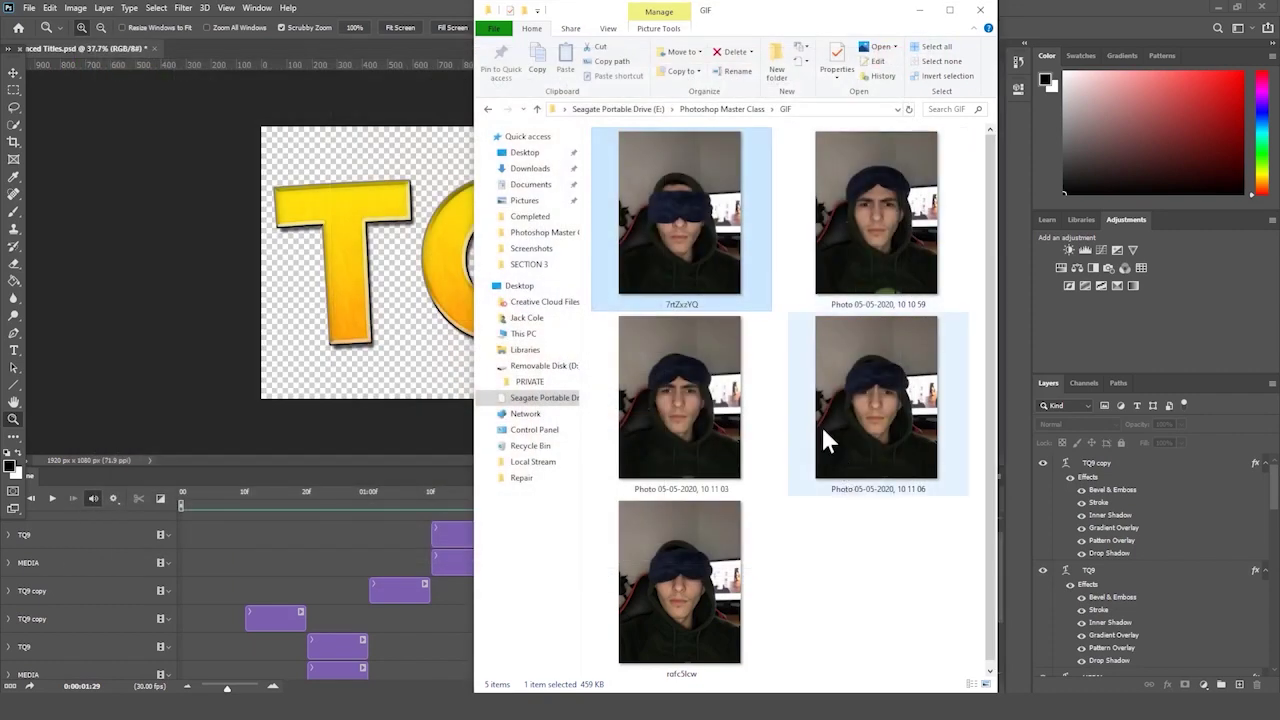
- Rename the first three selfie photos to 1, 2 and 3
right_click(720, 250)
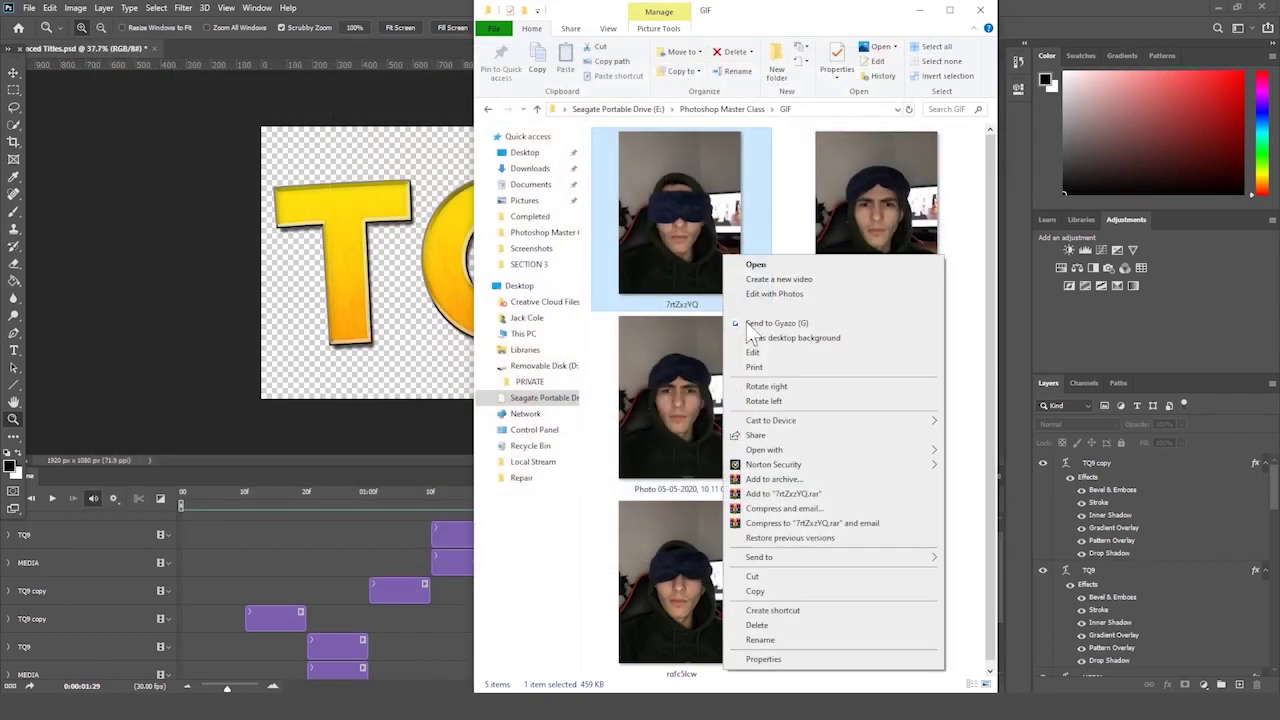
left_click(880, 204)
right_click(881, 205)
left_click(900, 591)
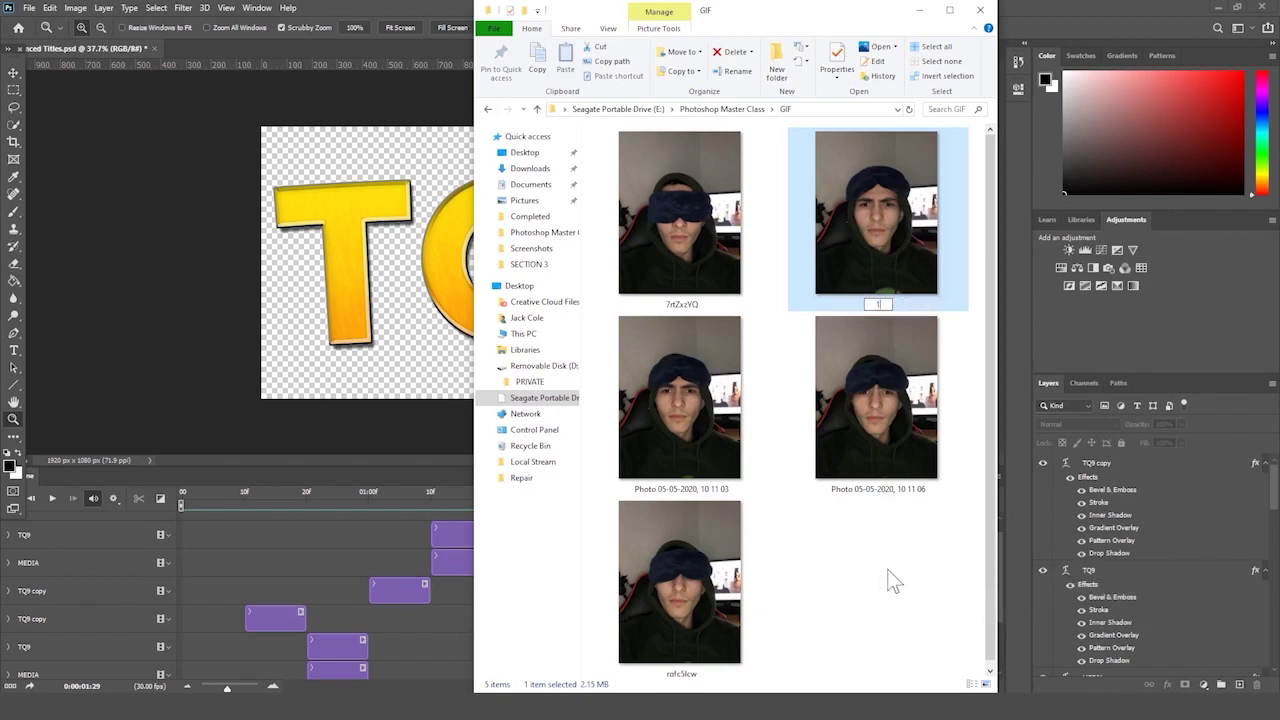
type("1")
key("Return")
right_click(724, 340)
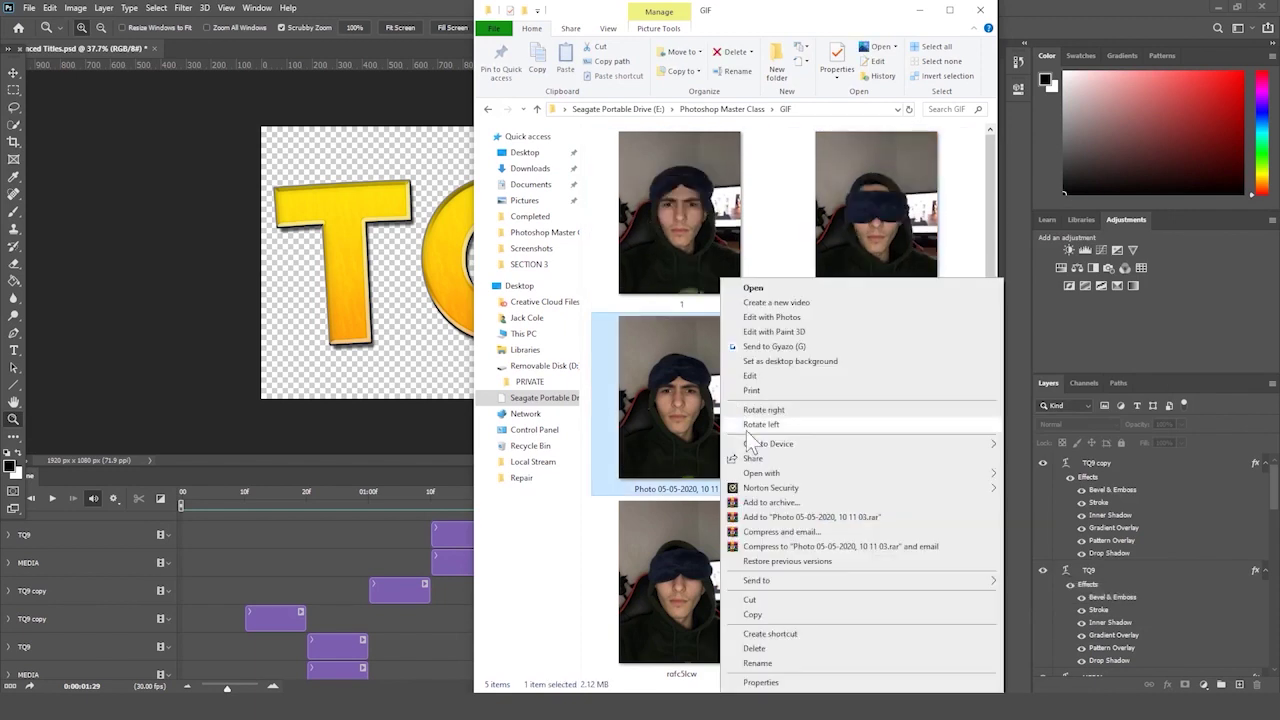
left_click(788, 658)
type("2")
left_click(857, 462)
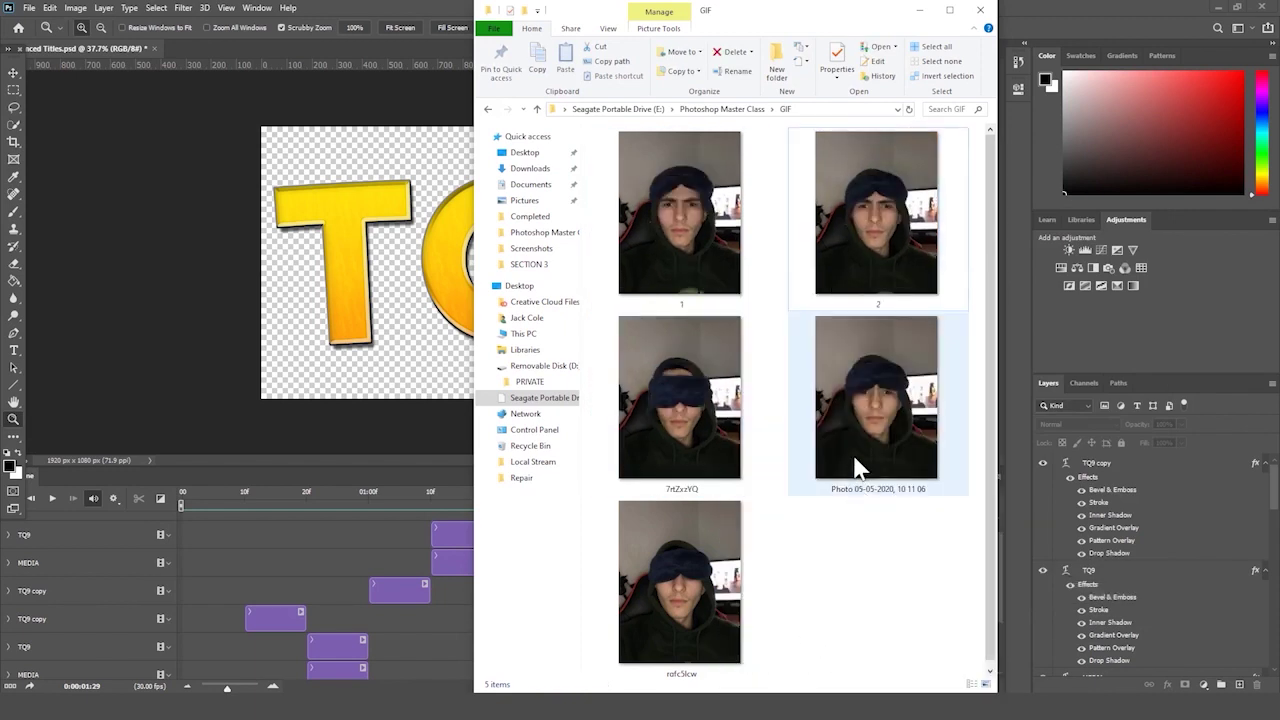
right_click(855, 371)
left_click(900, 663)
type("3")
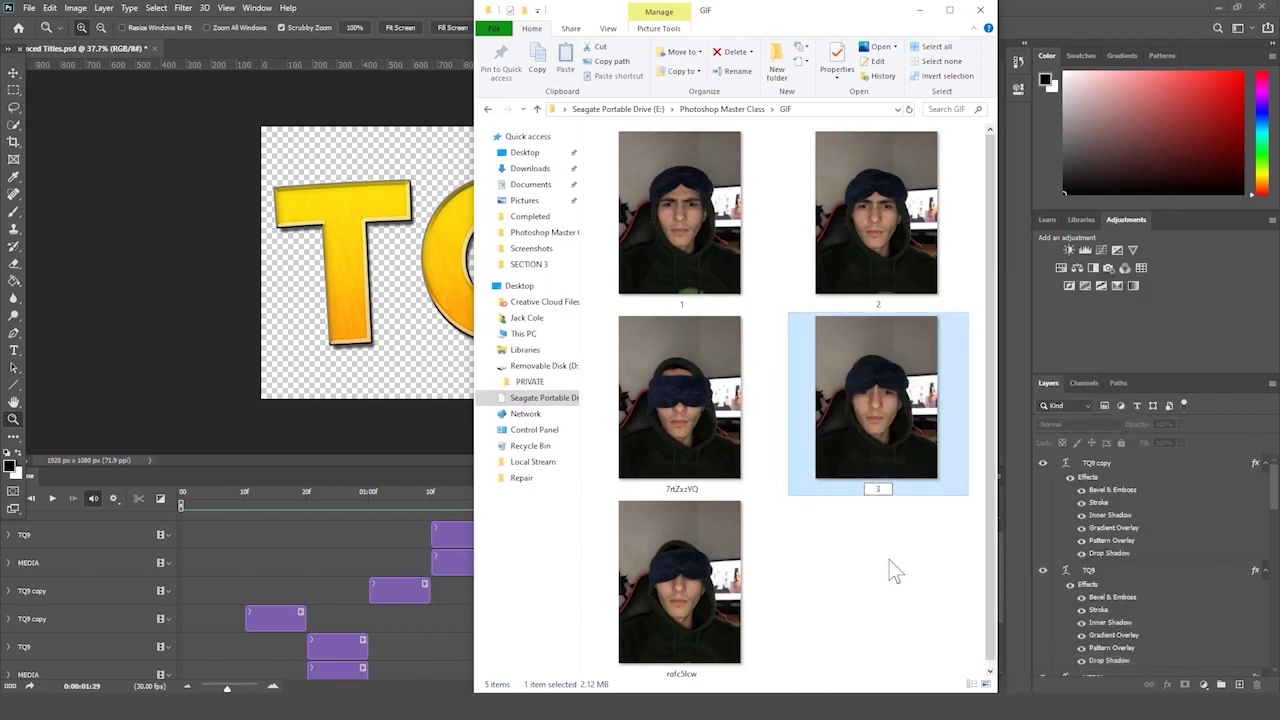
left_click(891, 569)
- Rename the remaining two photos to 4 and 5, then return to Photoshop
left_click(735, 557)
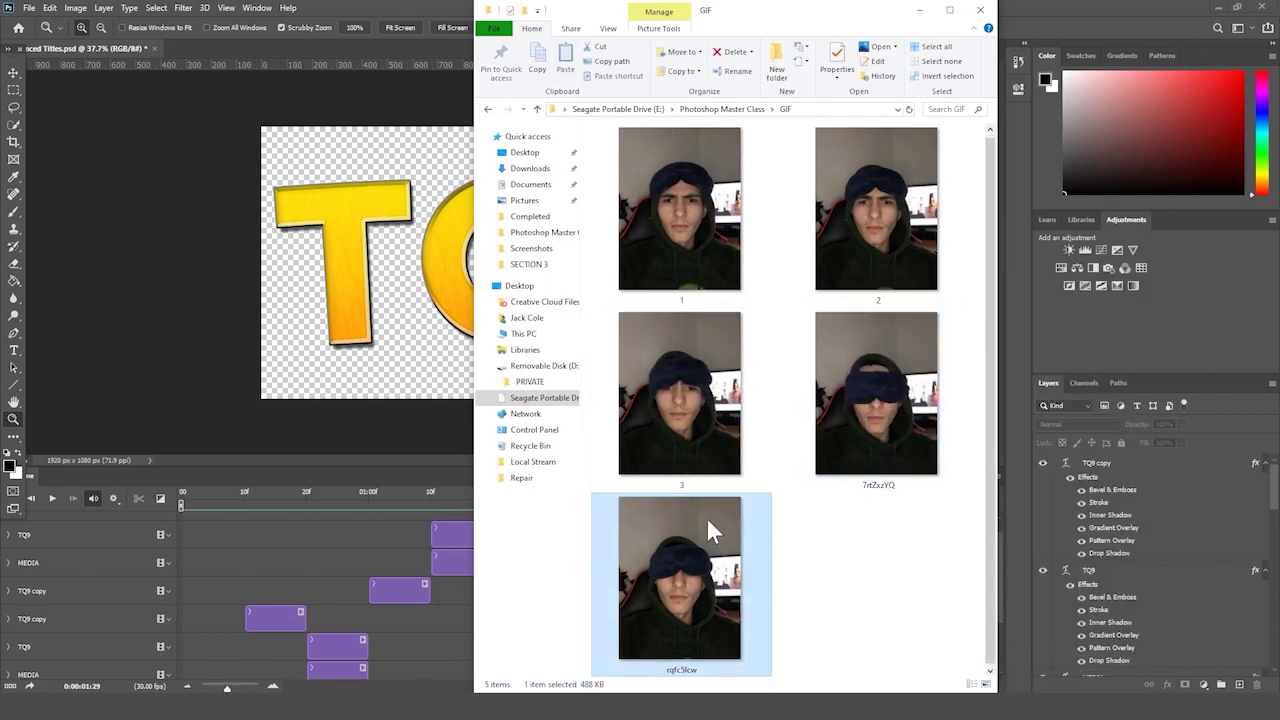
right_click(706, 517)
left_click(743, 490)
type("4")
left_click(833, 549)
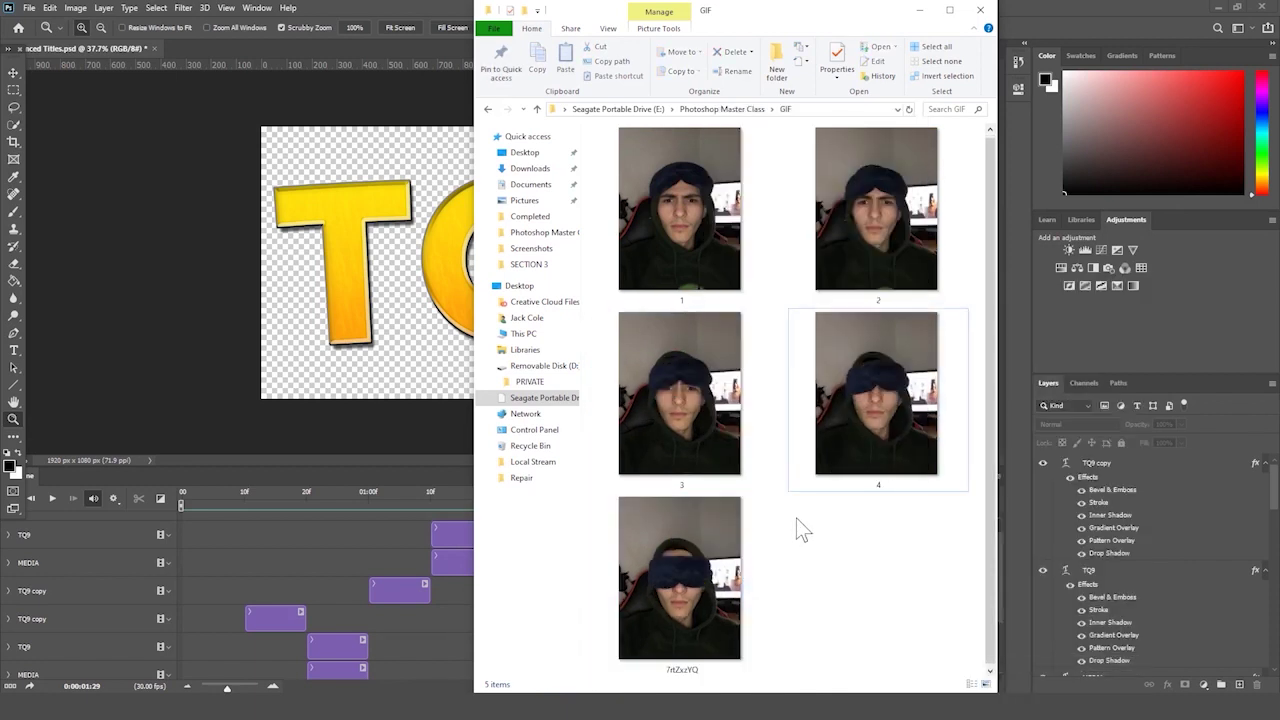
right_click(706, 562)
left_click(743, 533)
type("5")
left_click(845, 572)
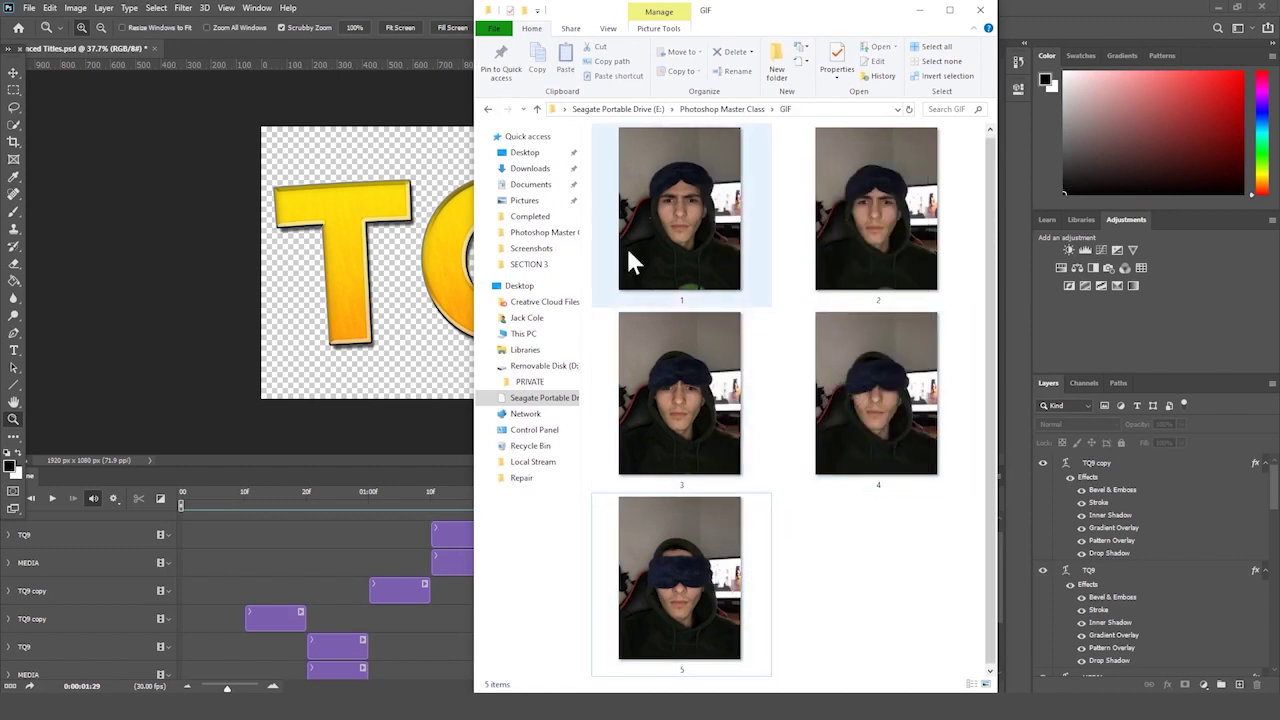
left_click(696, 238)
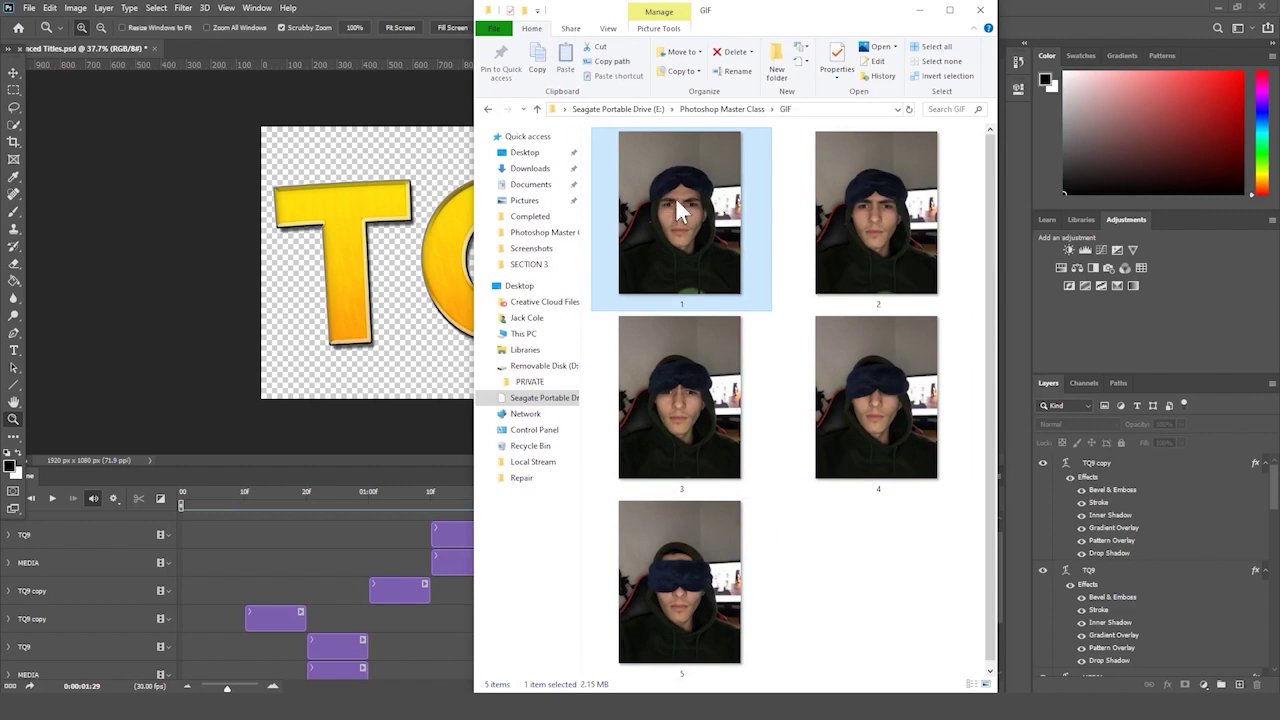
left_click(378, 186)
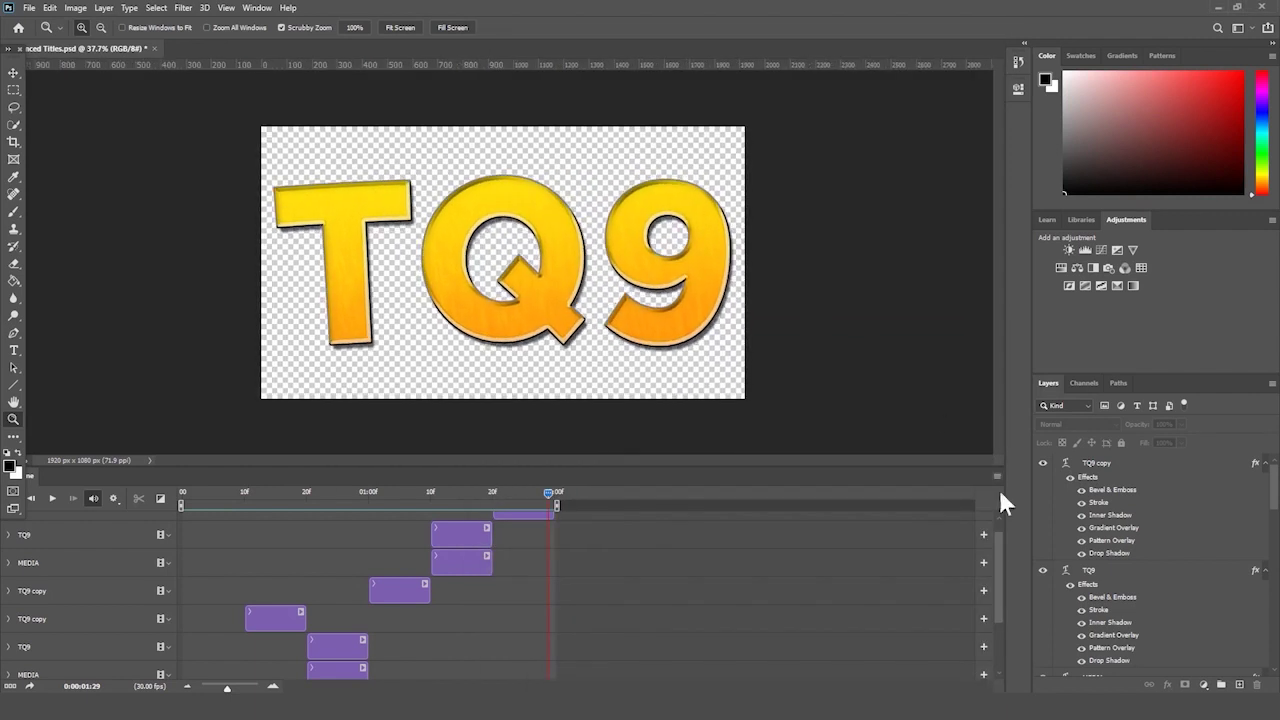
- Save the TQ9 document with Ctrl+S, then create a new 1080 × 1080 px document
left_click_drag(943, 469, 942, 491)
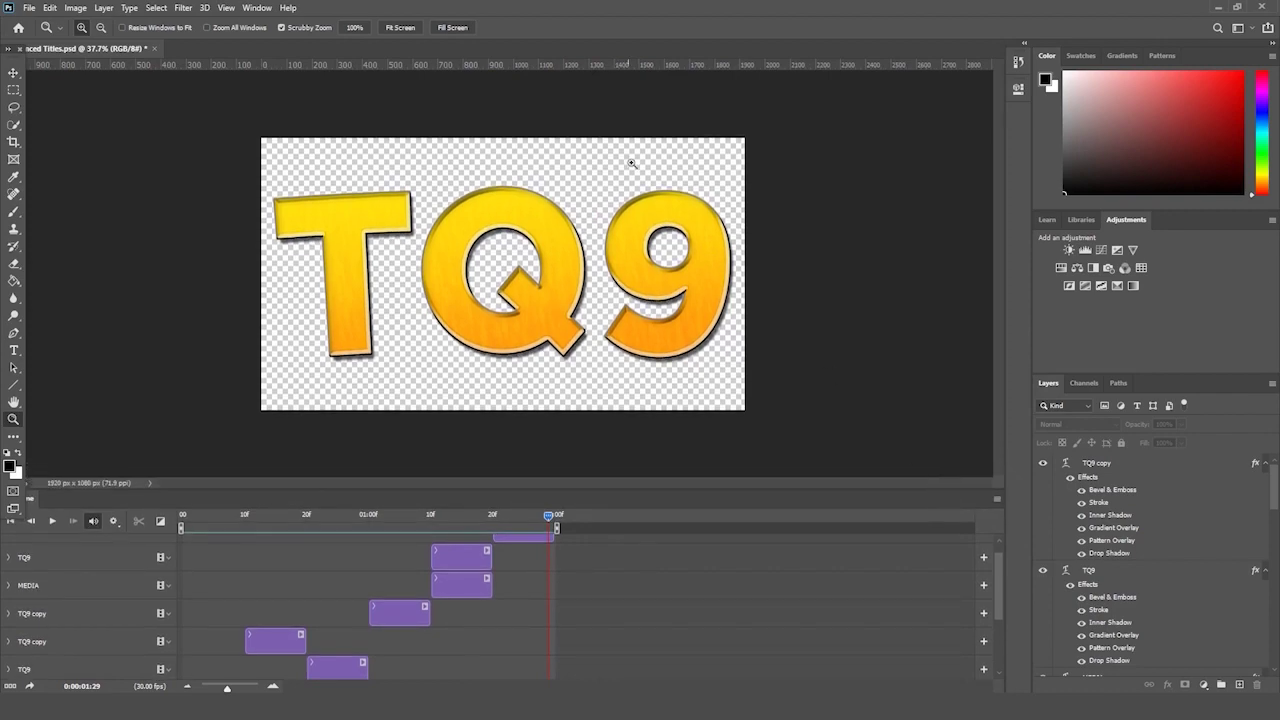
key("ctrl+s")
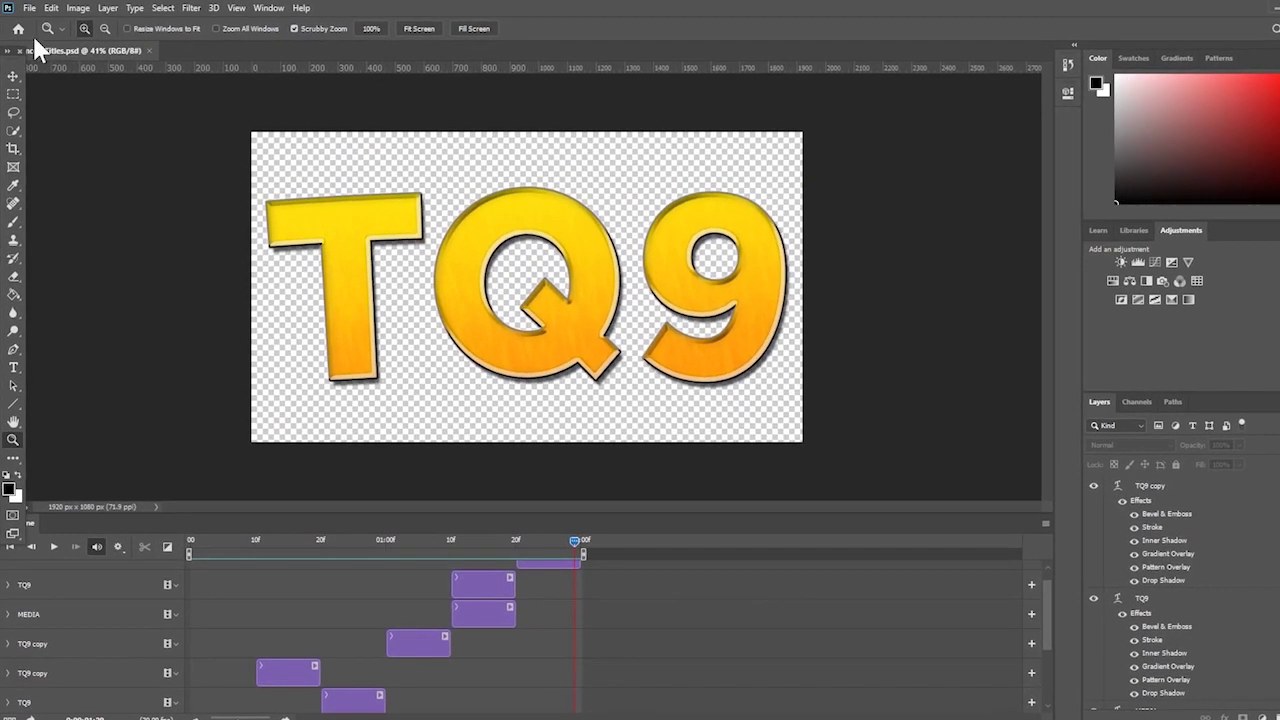
left_click(29, 7)
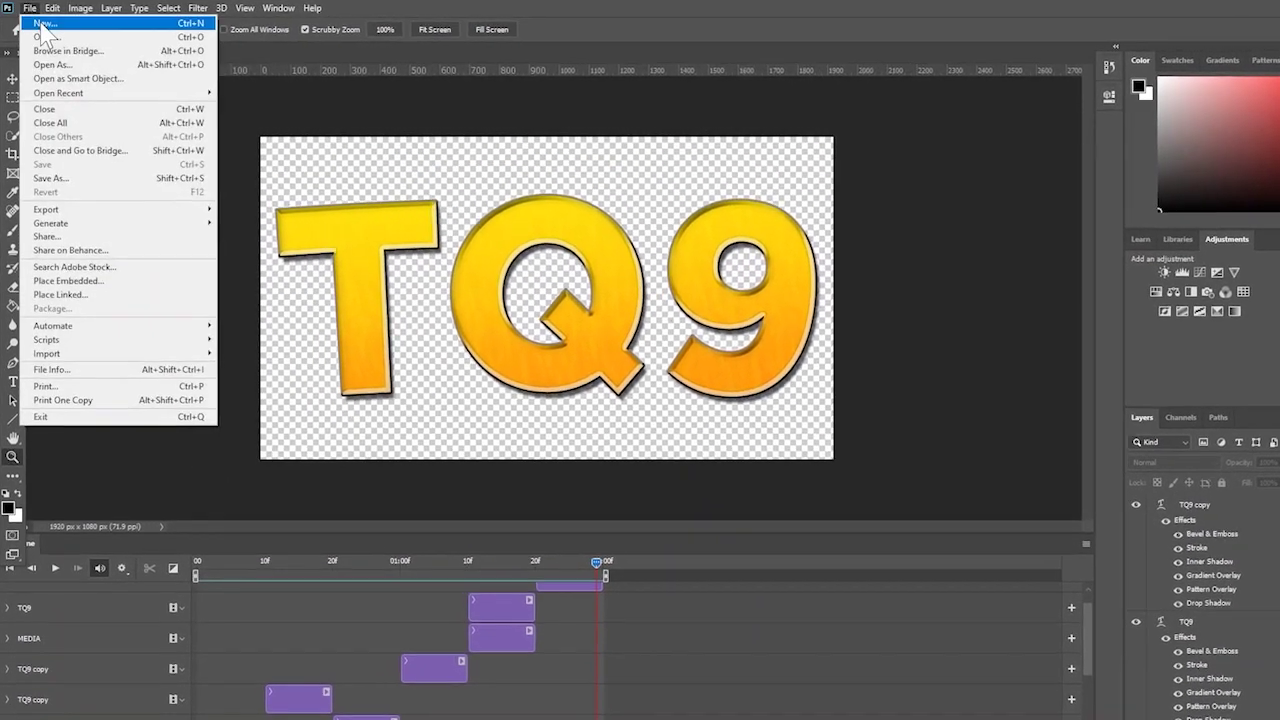
left_click(42, 22)
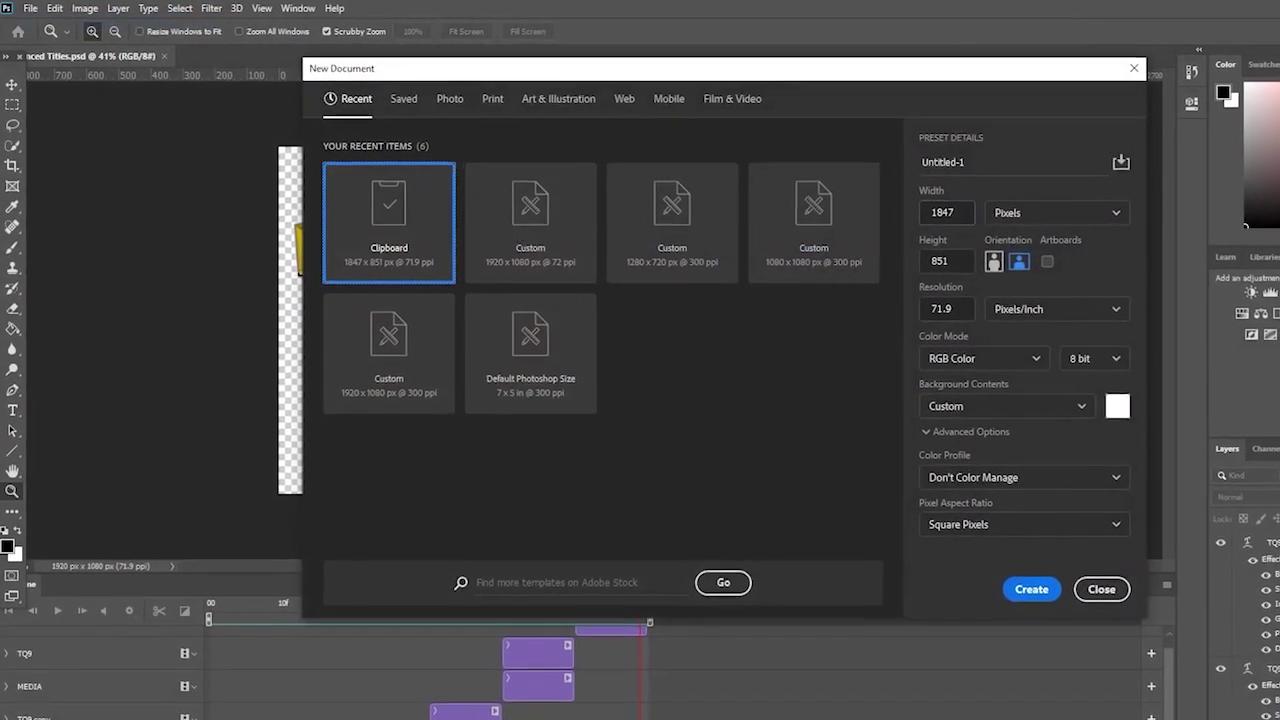
double_click(926, 209)
type("108")
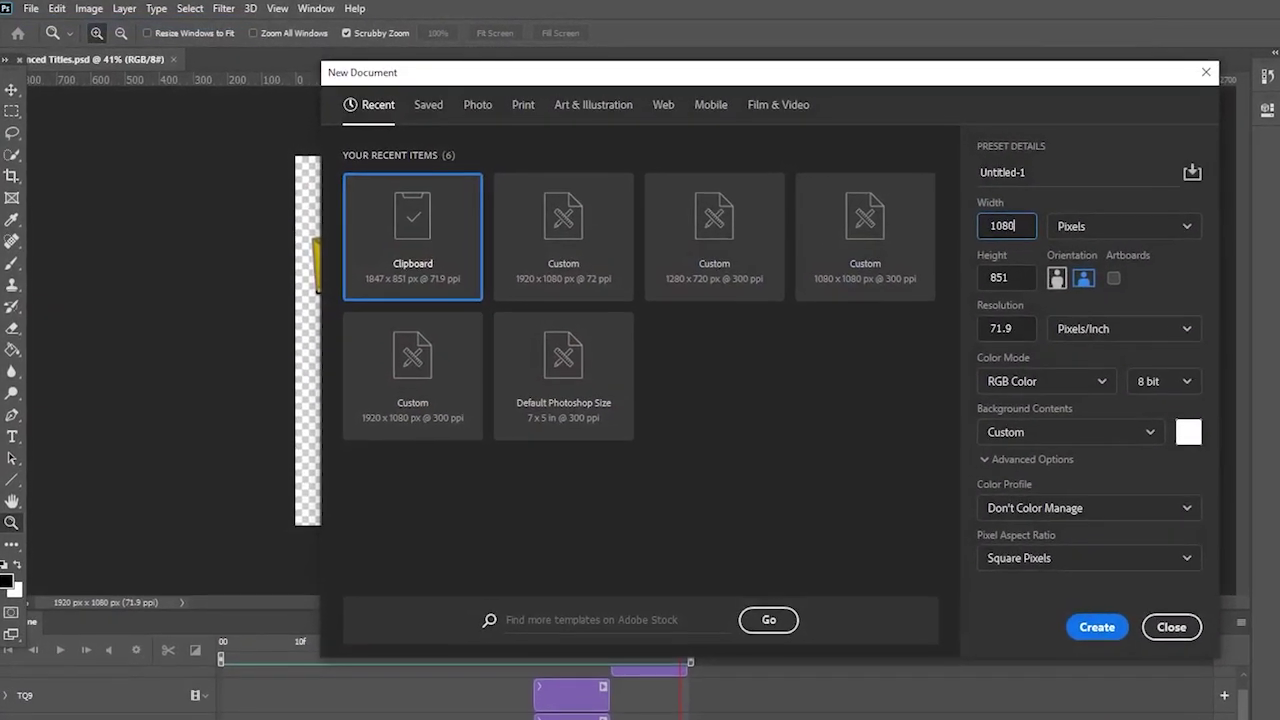
type("0")
key("Tab")
type("10")
key("Return")
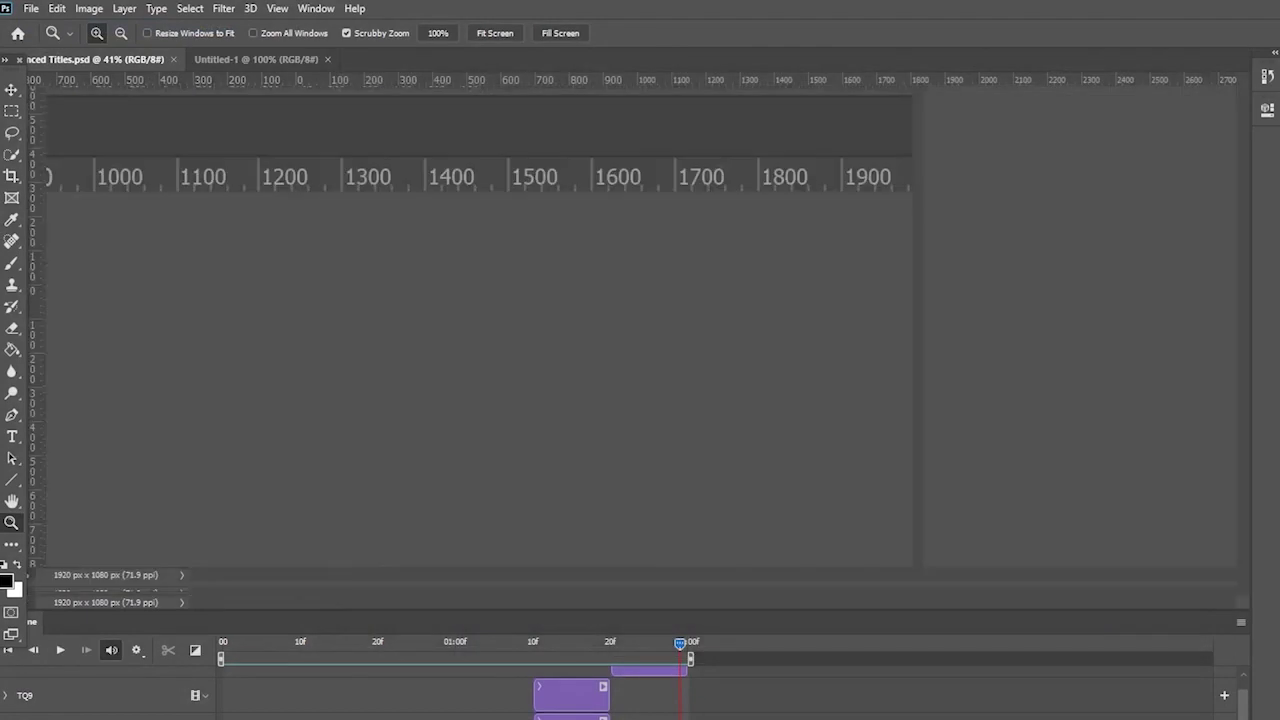
- Collapse the timeline, zoom in on the new canvas, and switch to the photo folder
left_click_drag(1086, 614, 1086, 703)
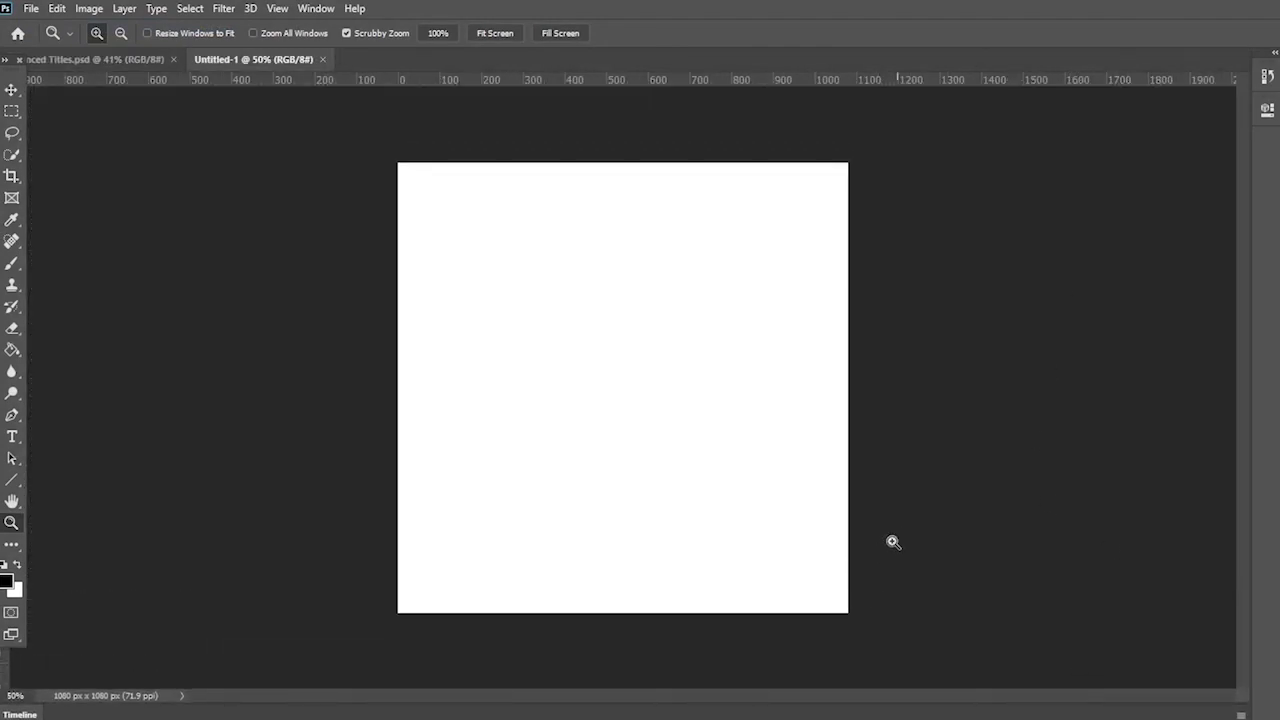
left_click_drag(893, 542, 860, 577)
key("alt+Tab")
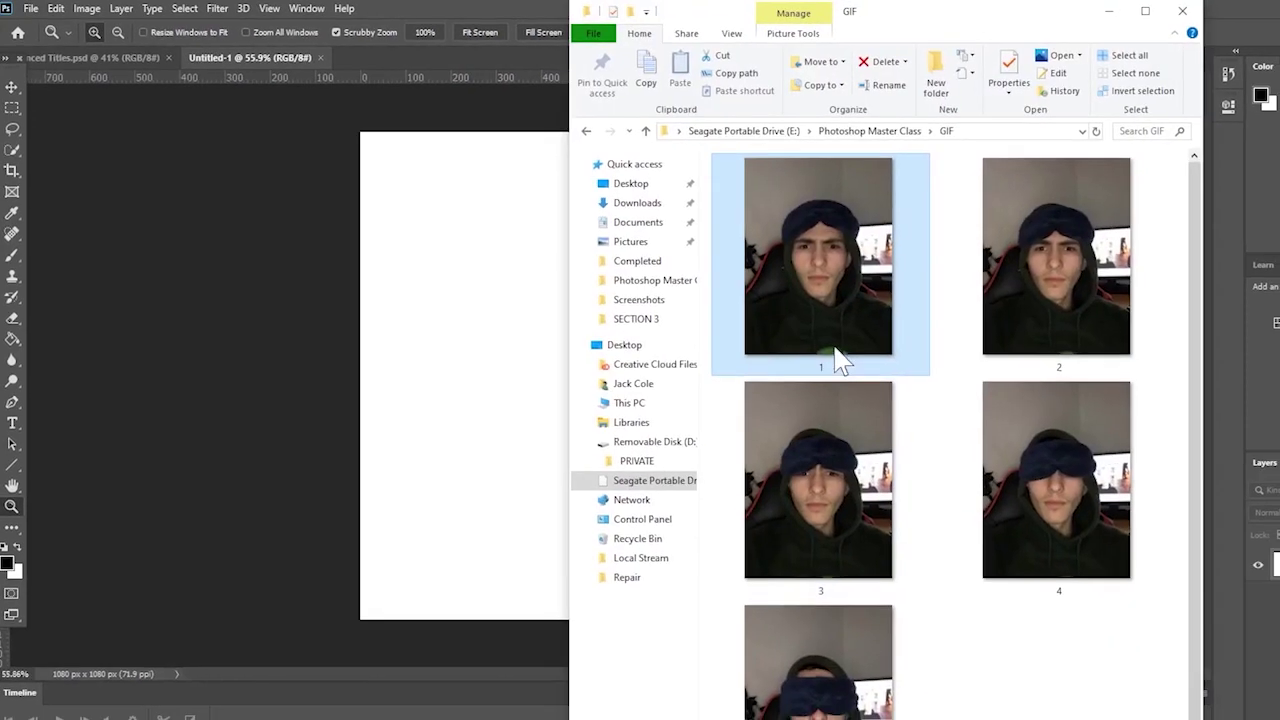
- Place photo 1 on the canvas as a trial, then delete that layer
left_click_drag(840, 362, 450, 322)
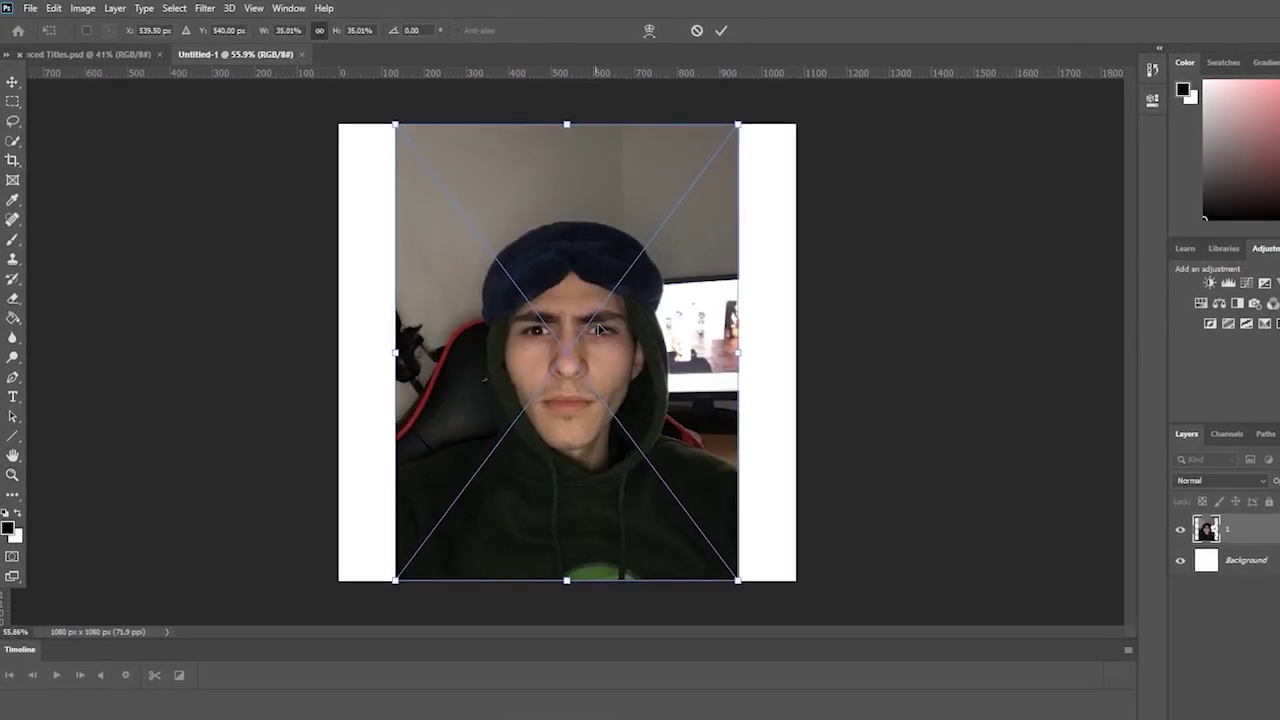
key("Return")
left_click_drag(720, 230, 697, 229)
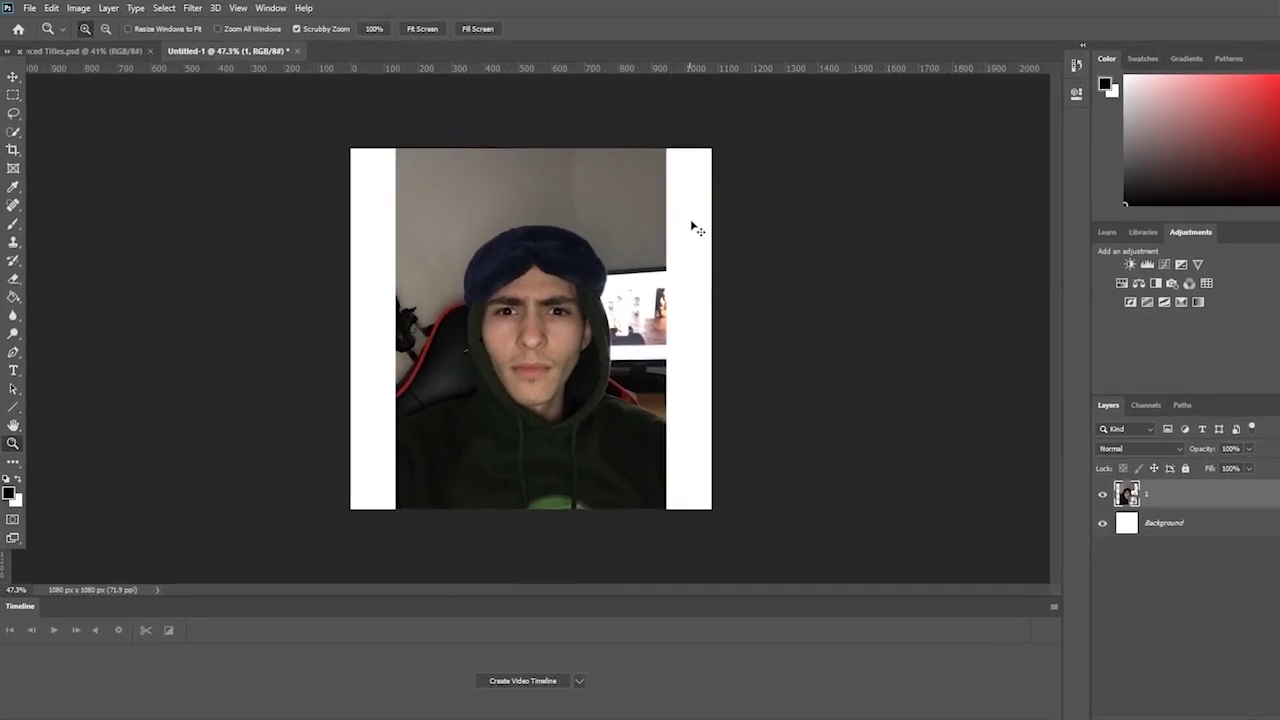
key("ctrl+t")
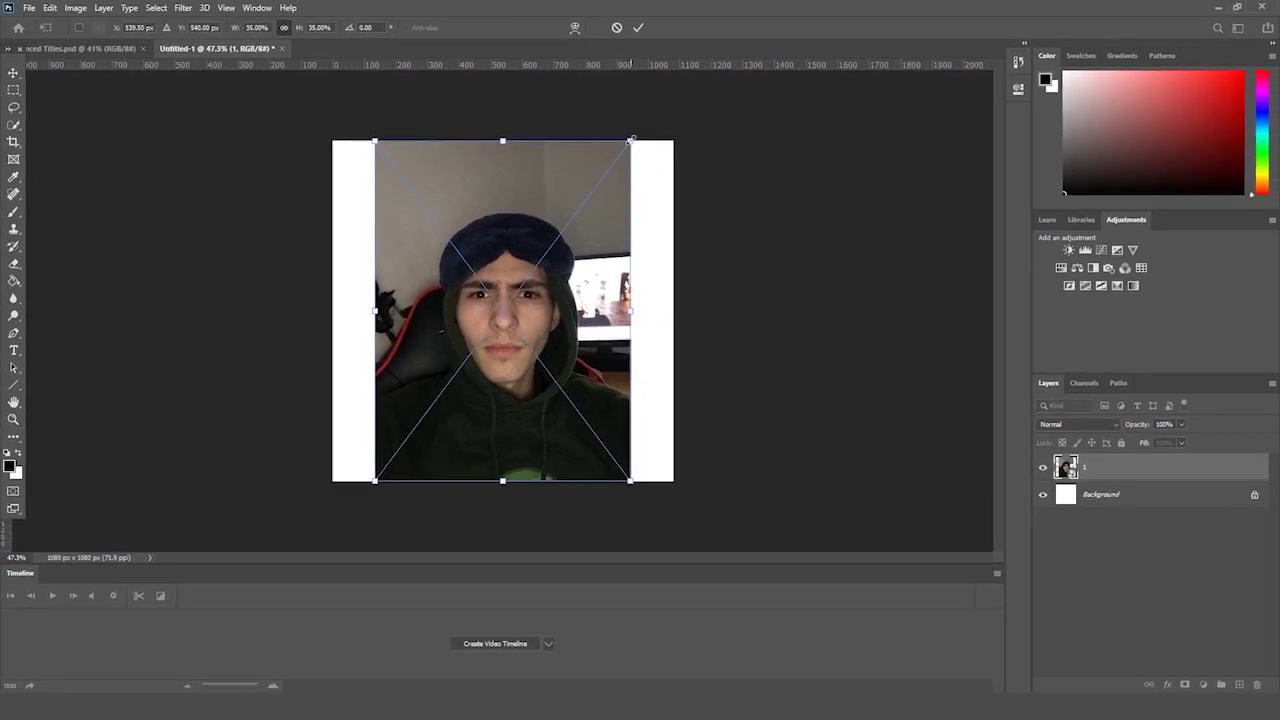
key("Return")
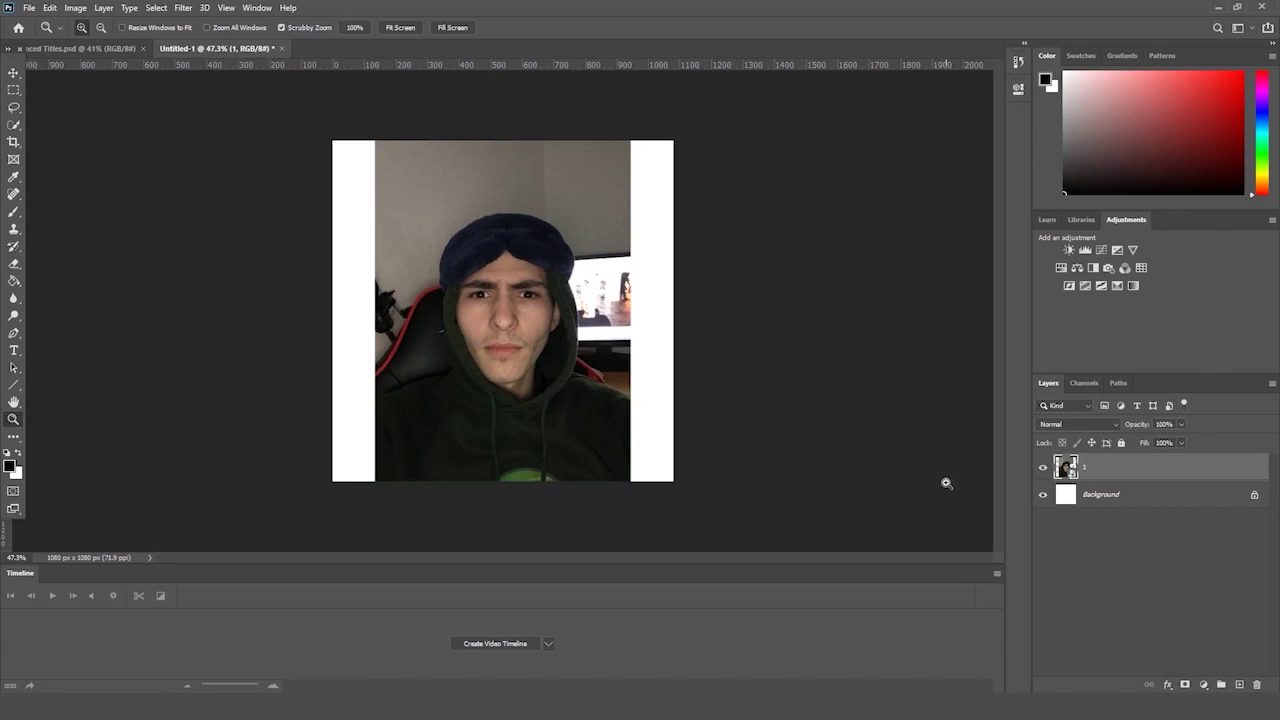
key("Delete")
- Drag all five numbered photos from the GIF folder onto the canvas as layers
key("alt+Tab")
left_click(725, 265)
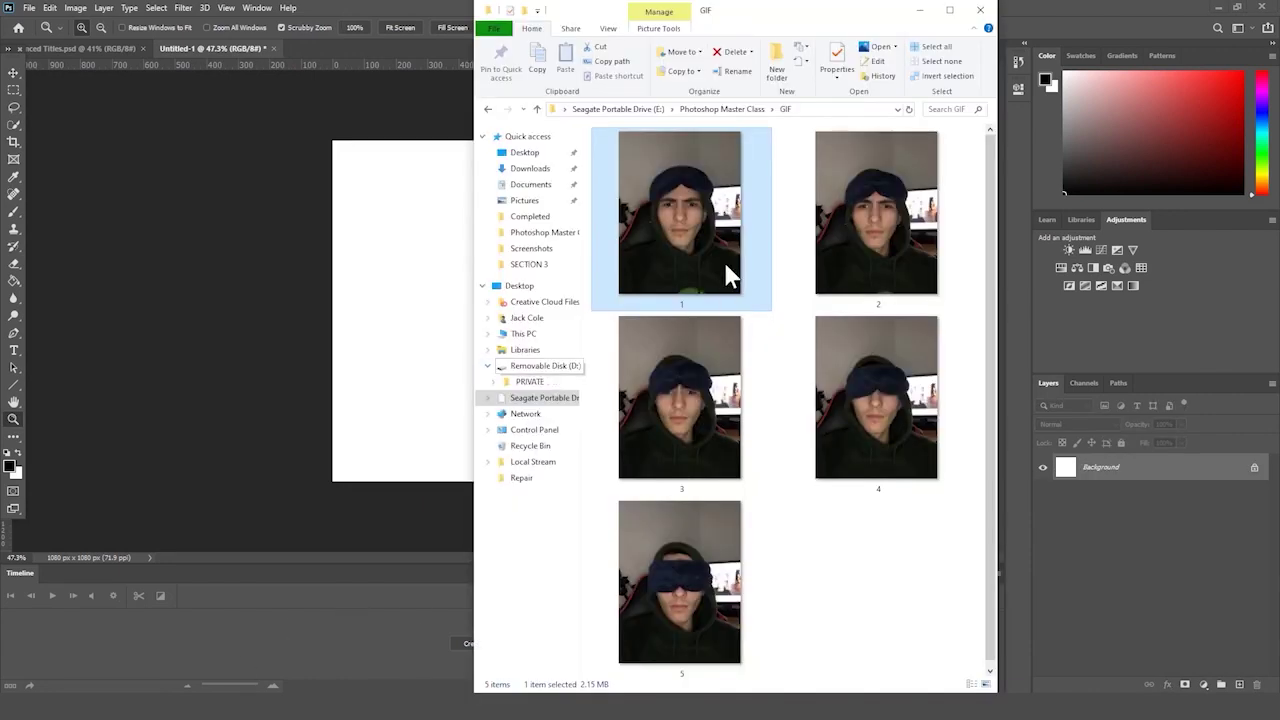
left_click(713, 537, "shift")
left_click_drag(705, 210, 386, 312)
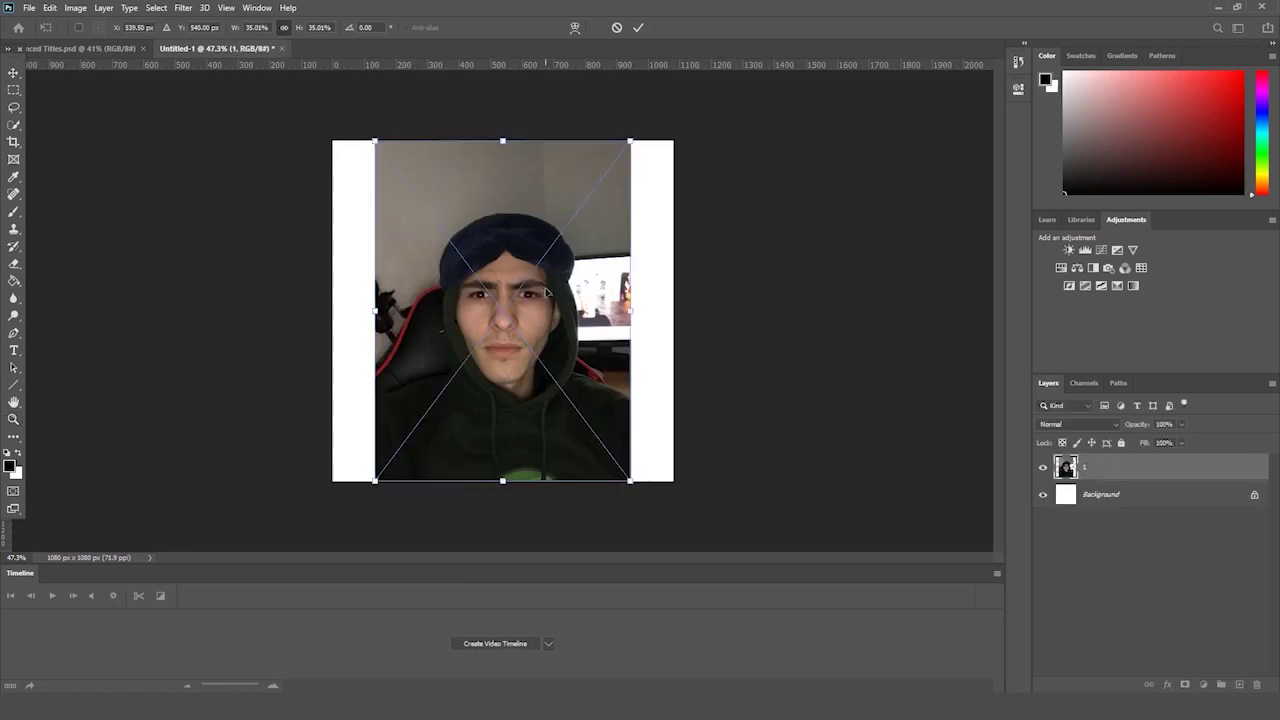
key("Return")
key("Return")
key("Return")
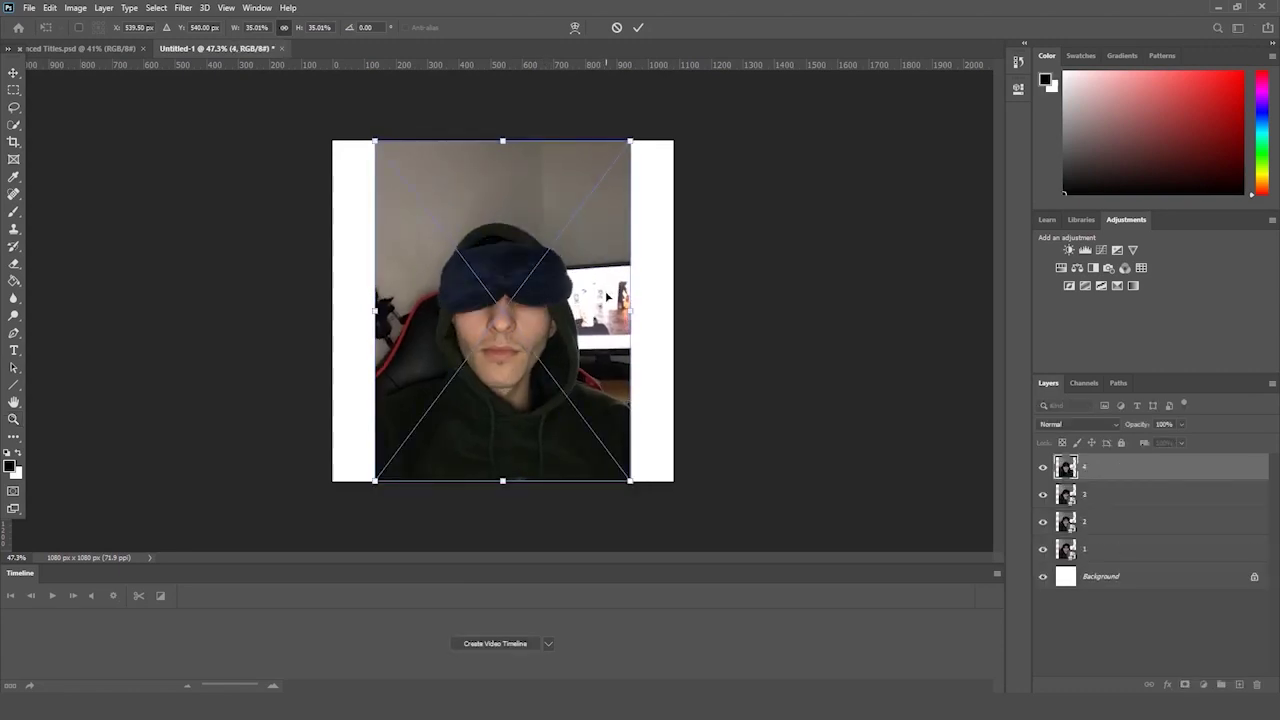
key("Return")
key("Return")
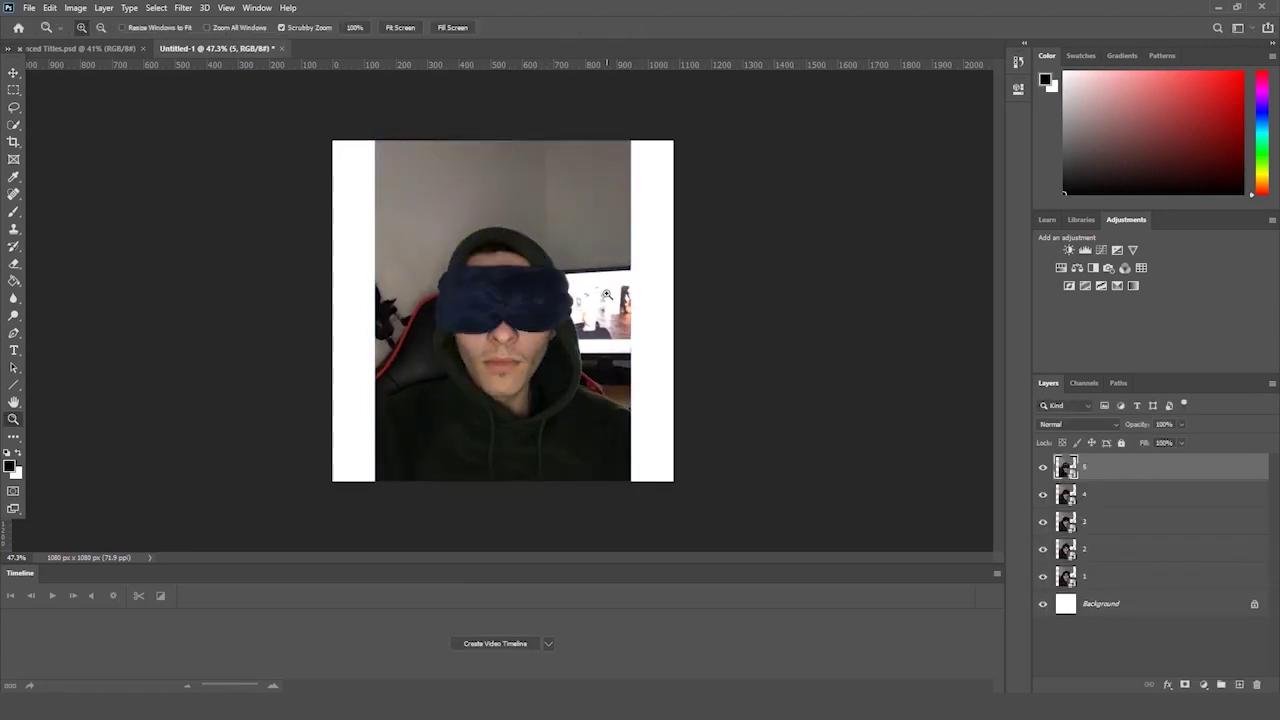
- Select the five photo layers and scale them together to fill the square canvas
left_click(1111, 581, "shift")
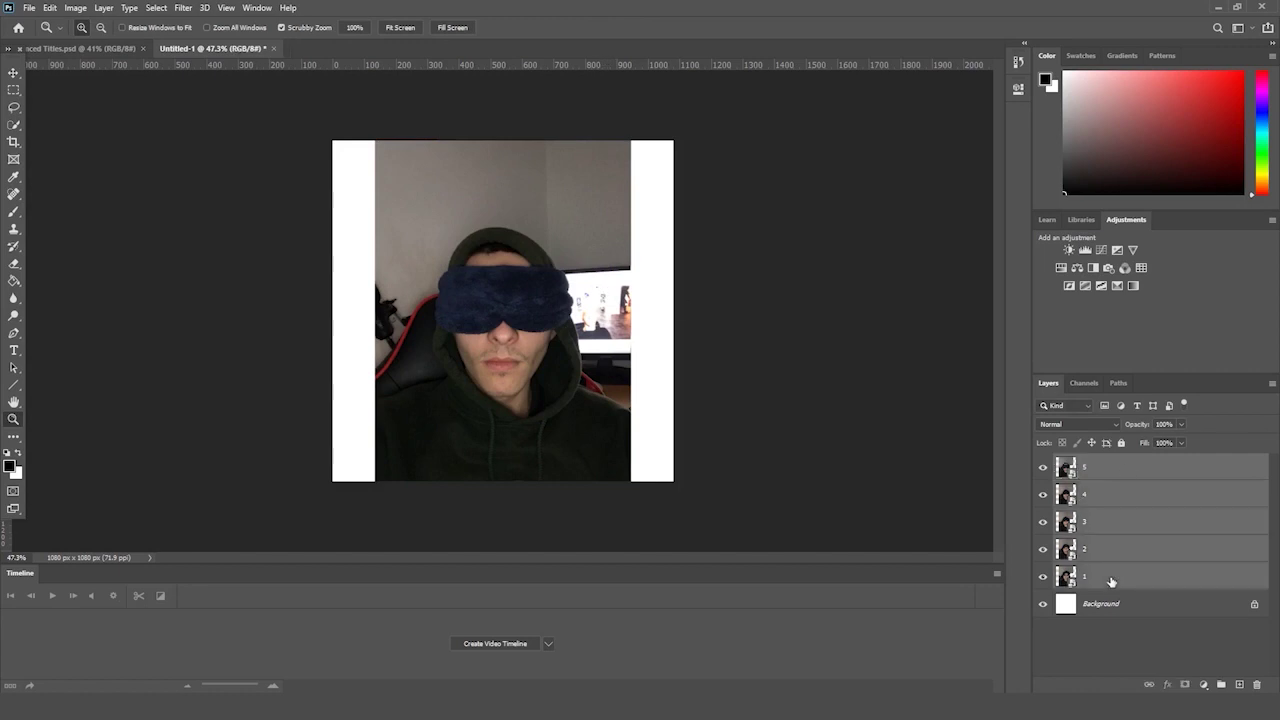
key("ctrl+t")
left_click_drag(631, 141, 700, 101)
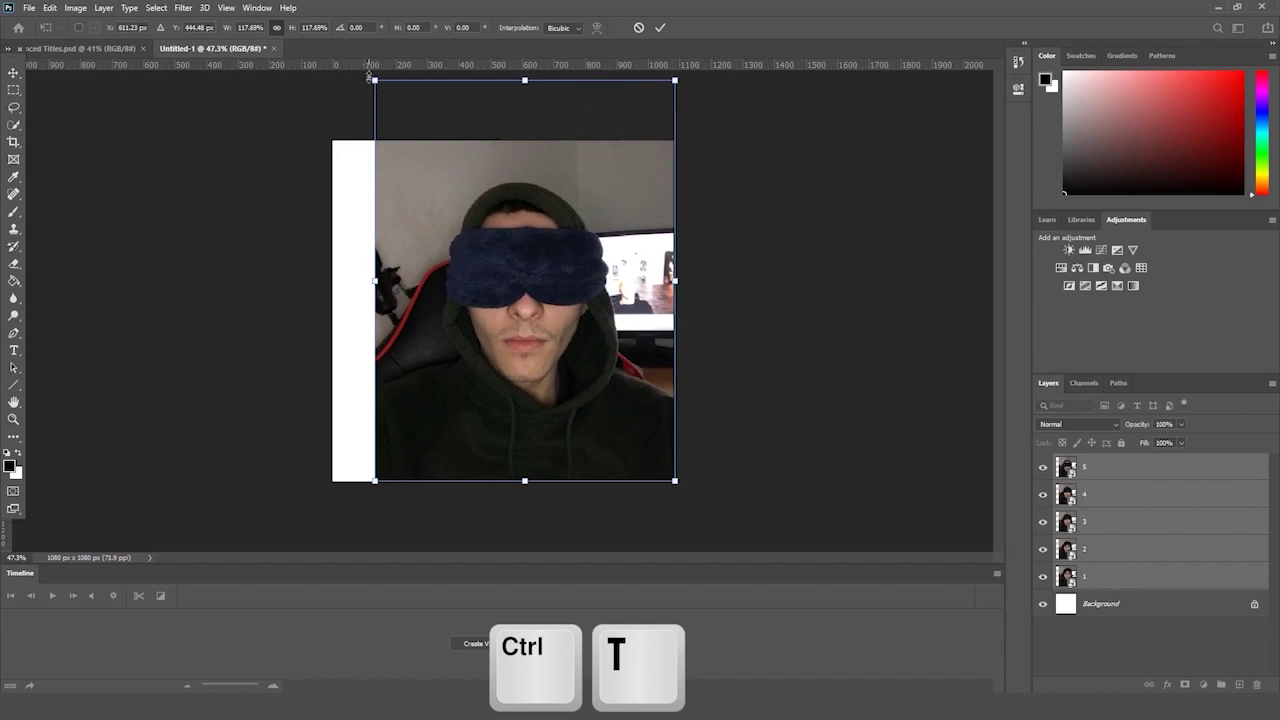
left_click_drag(374, 78, 330, 54)
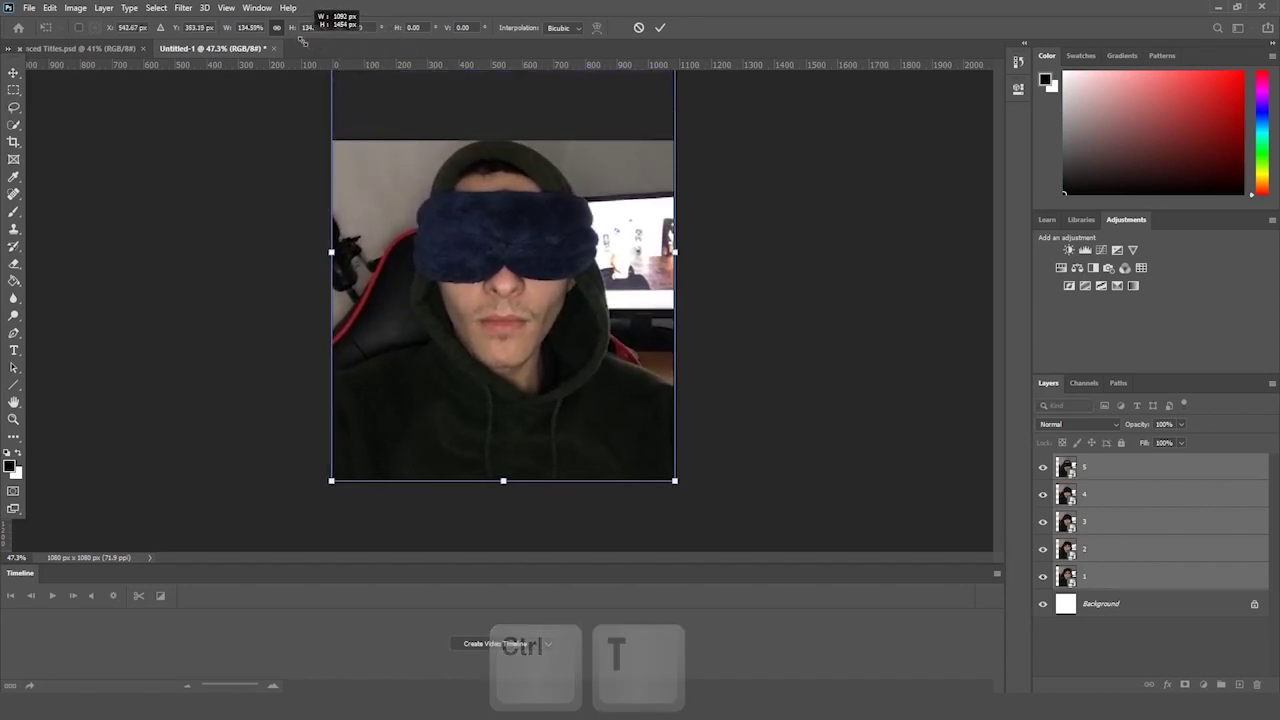
left_click_drag(591, 116, 593, 136)
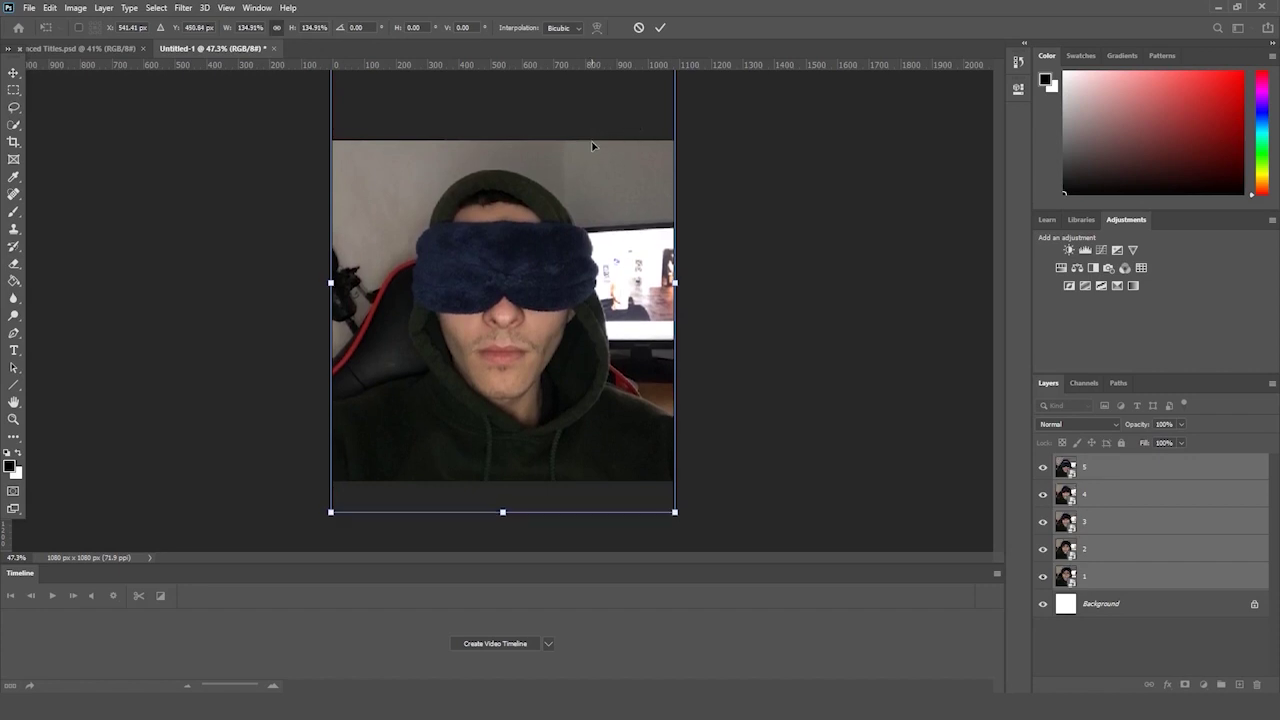
key("Return")
- Zoom the view in and out, then select only layer 5
key("z")
scroll(740, 386, "down", 2)
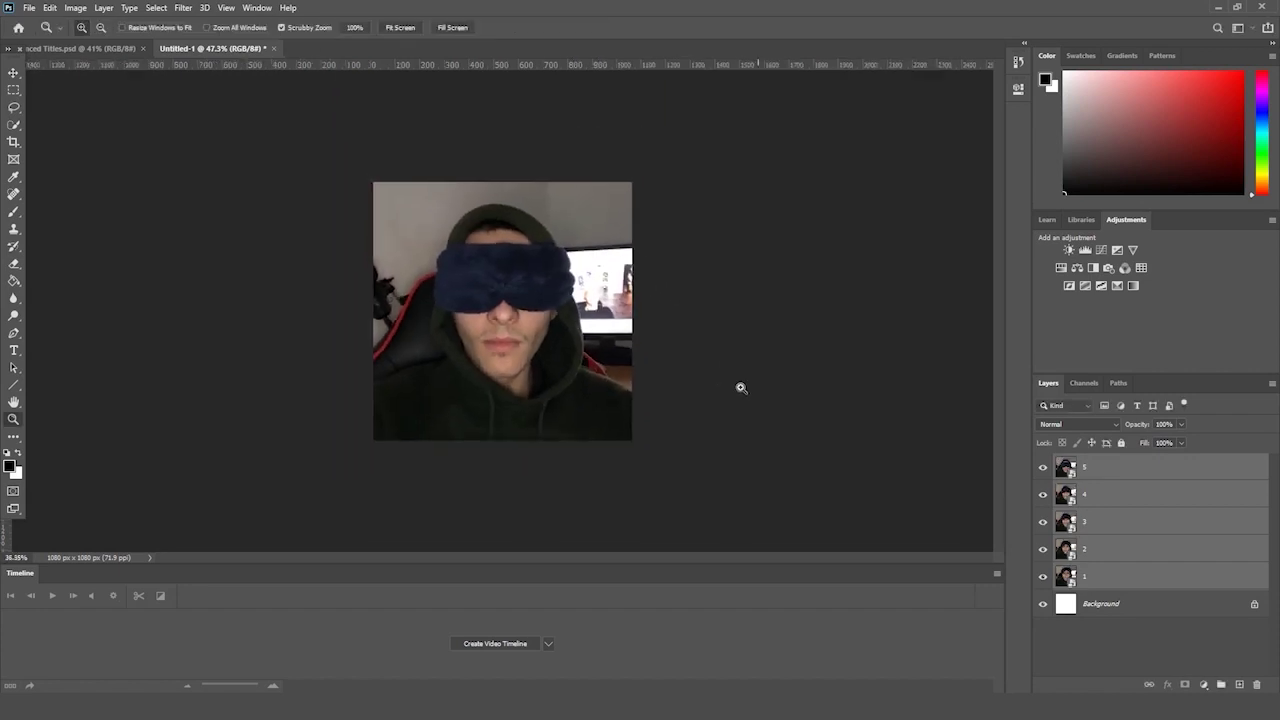
scroll(740, 386, "up", 1)
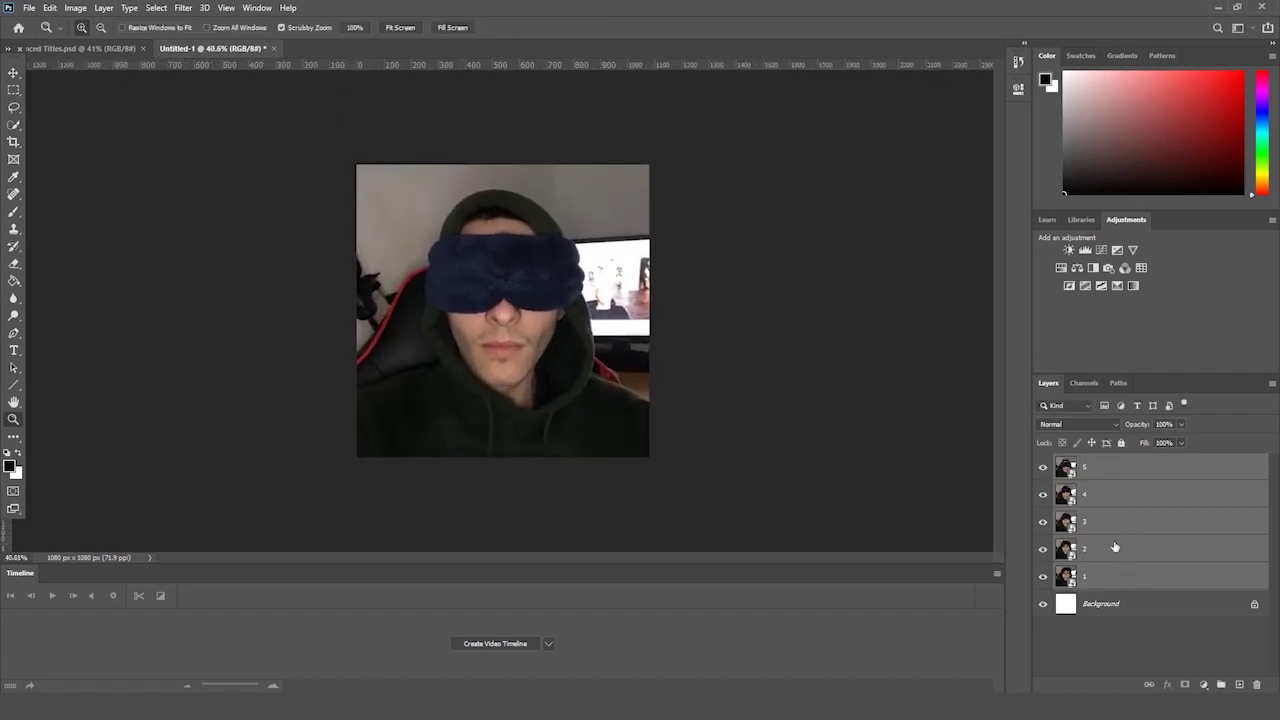
scroll(620, 304, "down", 2)
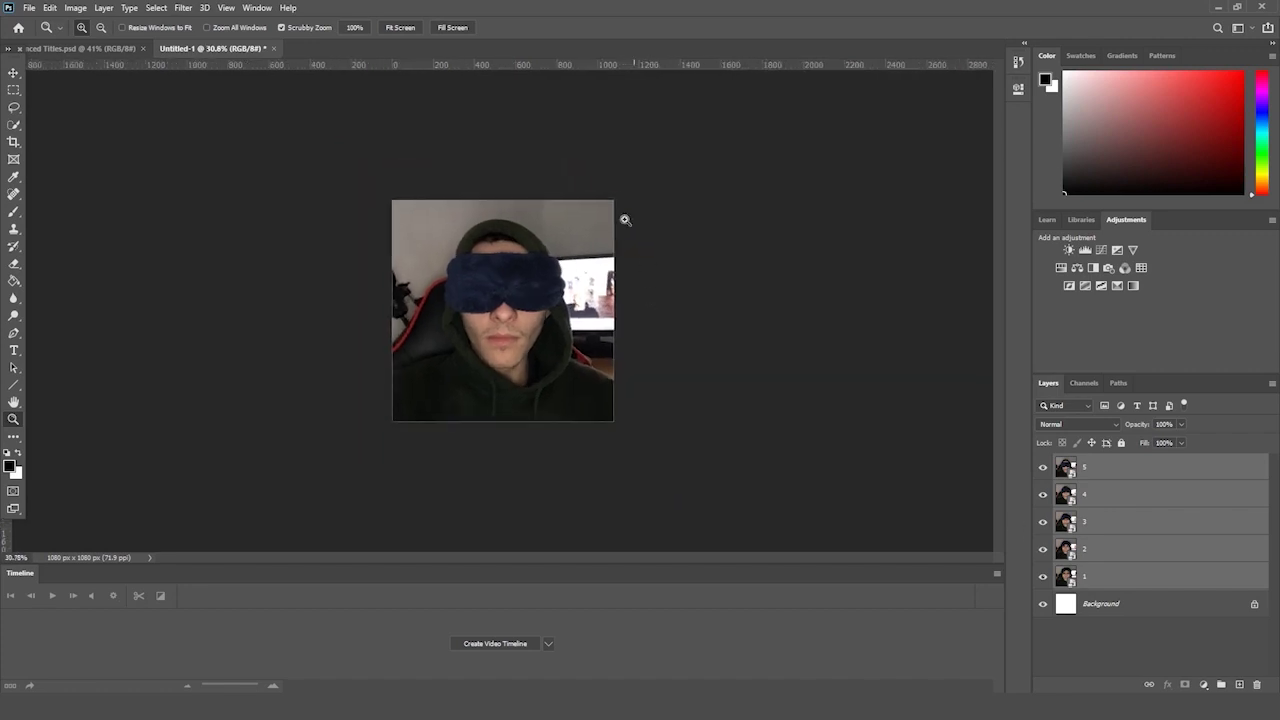
scroll(534, 261, "up", 2)
scroll(553, 255, "down", 1)
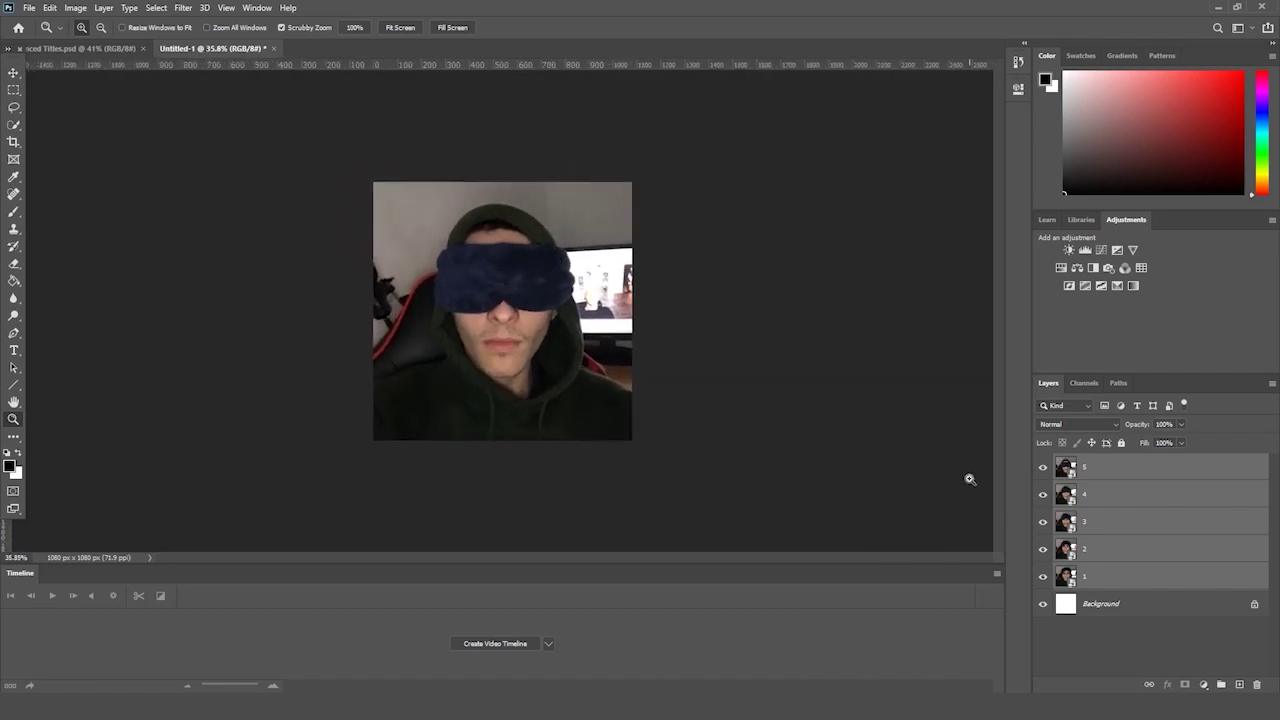
left_click(1099, 479)
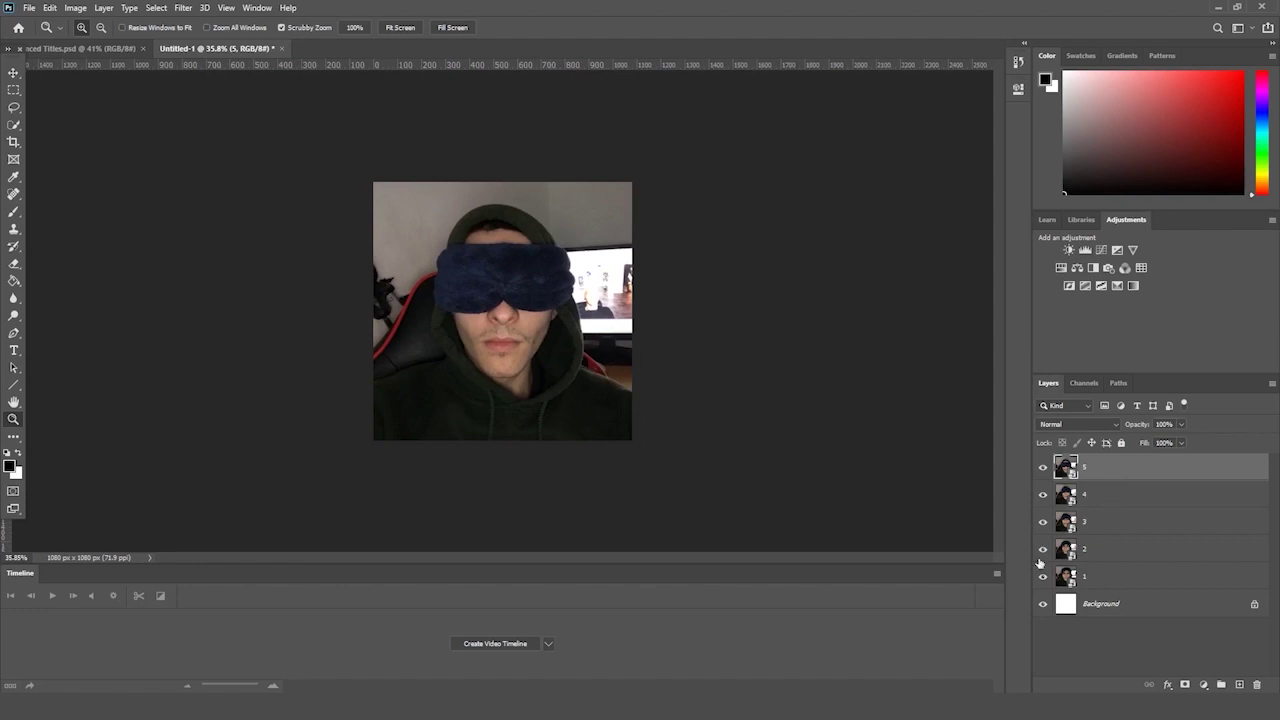
- Create a video timeline from the five layers and play the preview
left_click(498, 643)
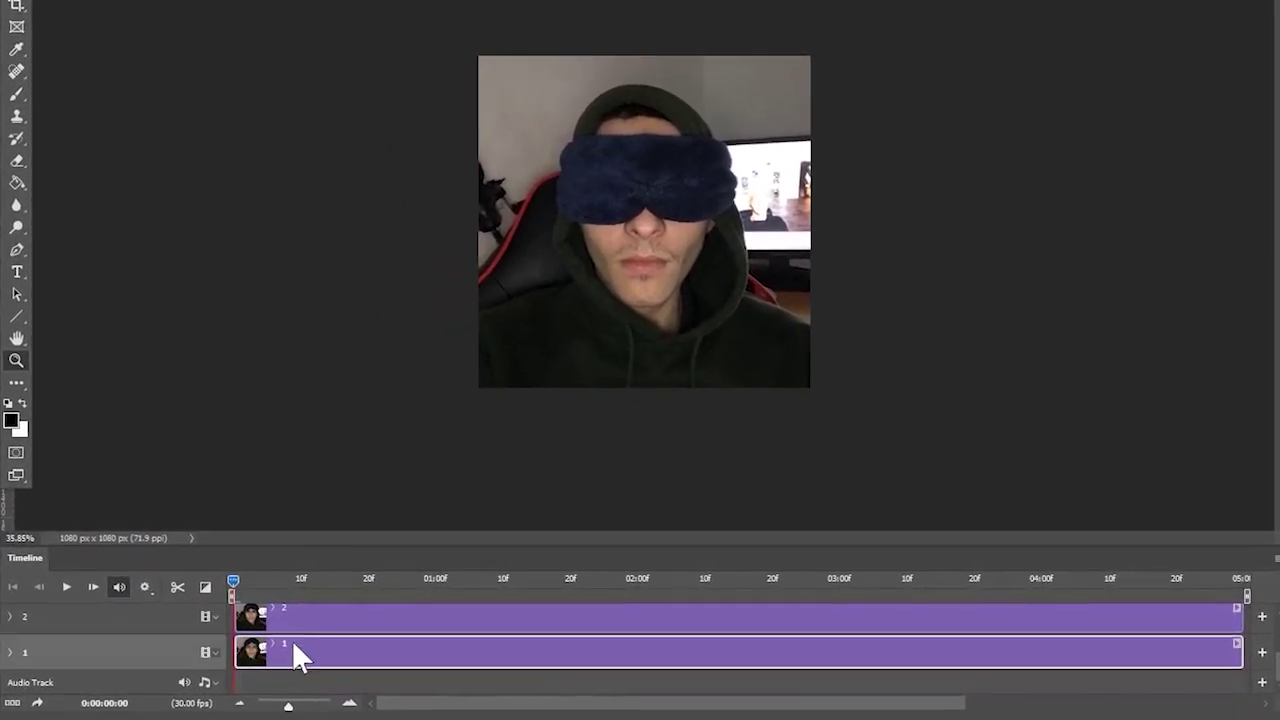
scroll(315, 614, "up", 3)
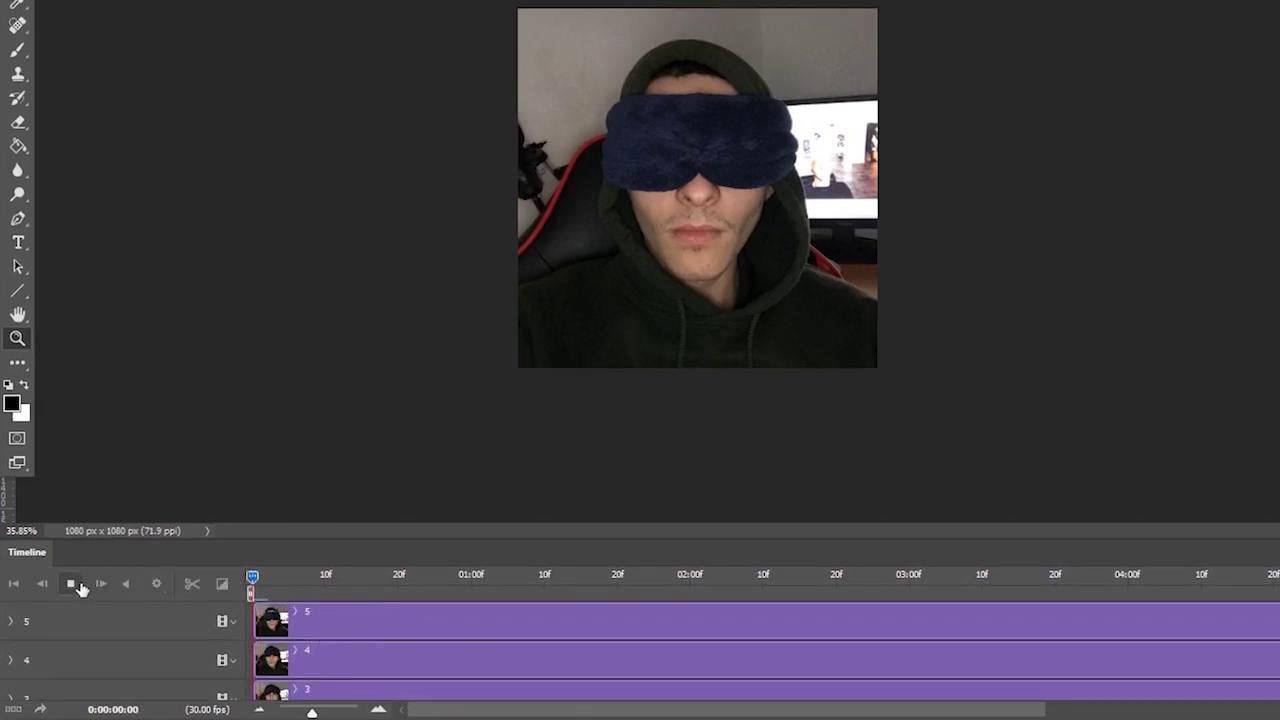
left_click(74, 586)
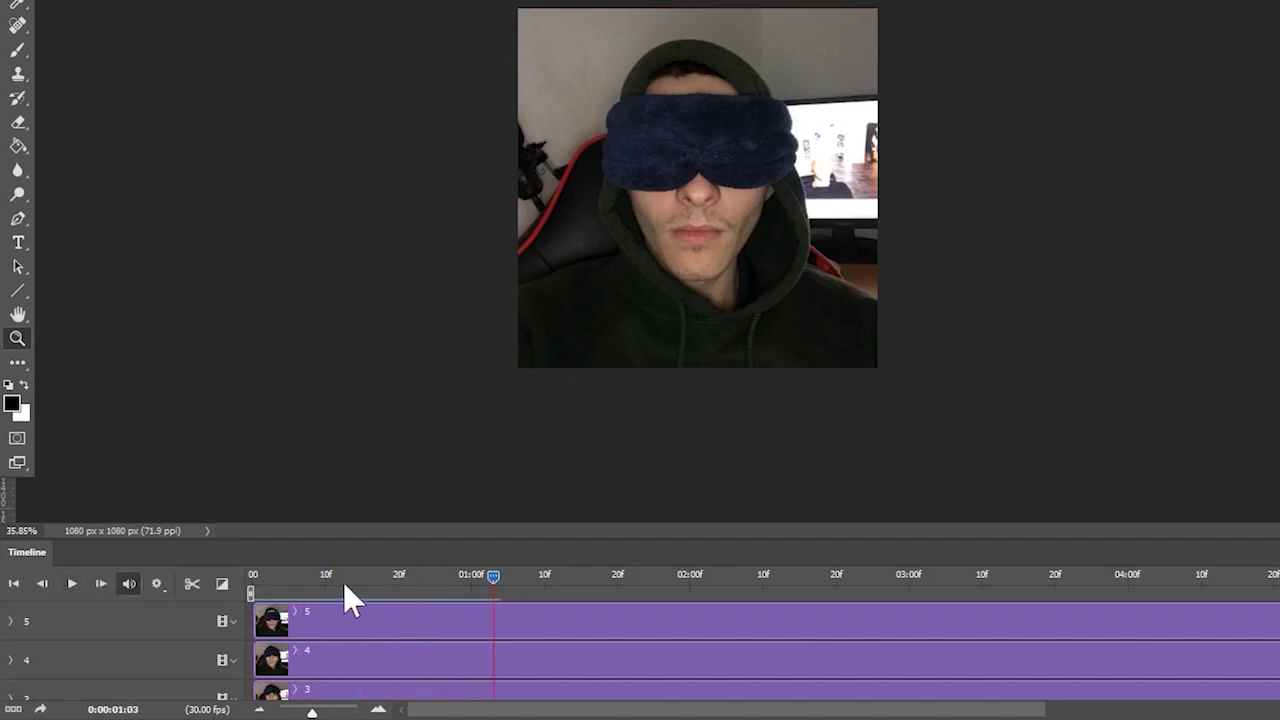
left_click(74, 586)
- Move the playhead to frame 10 and make layer 5's clip start there
left_click_drag(245, 584, 327, 584)
scroll(365, 645, "down", 3)
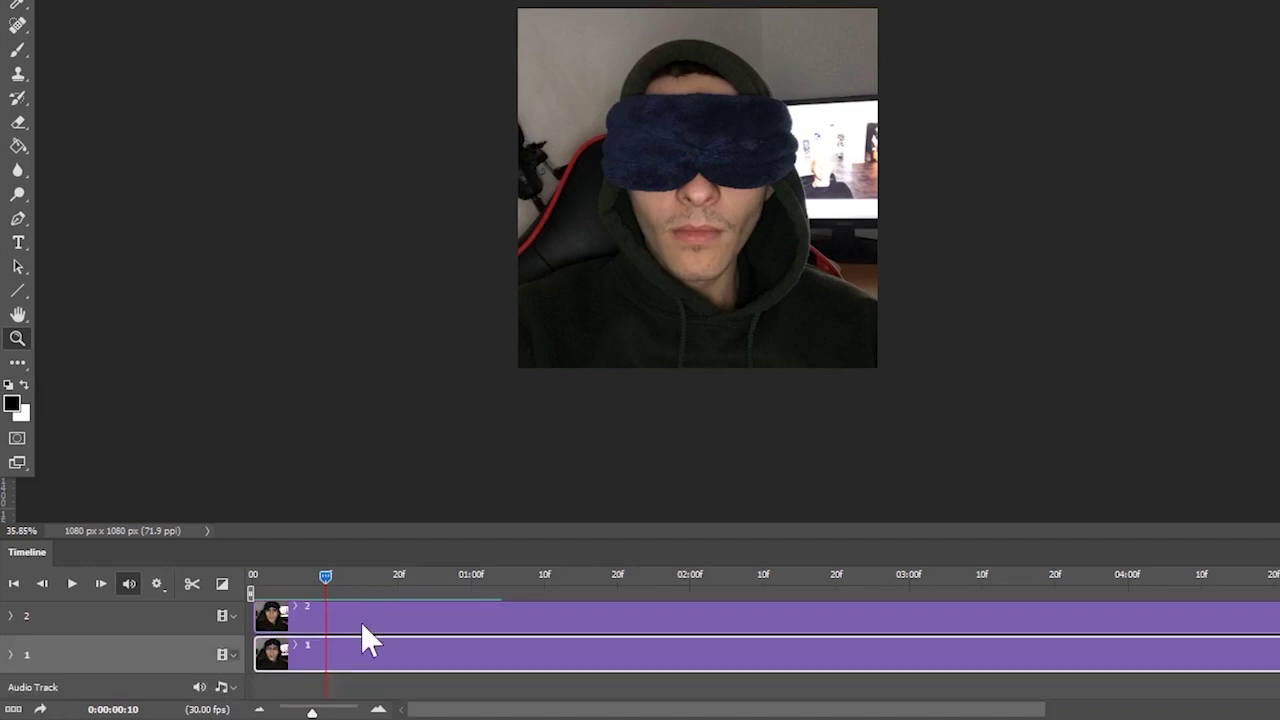
scroll(363, 625, "up", 3)
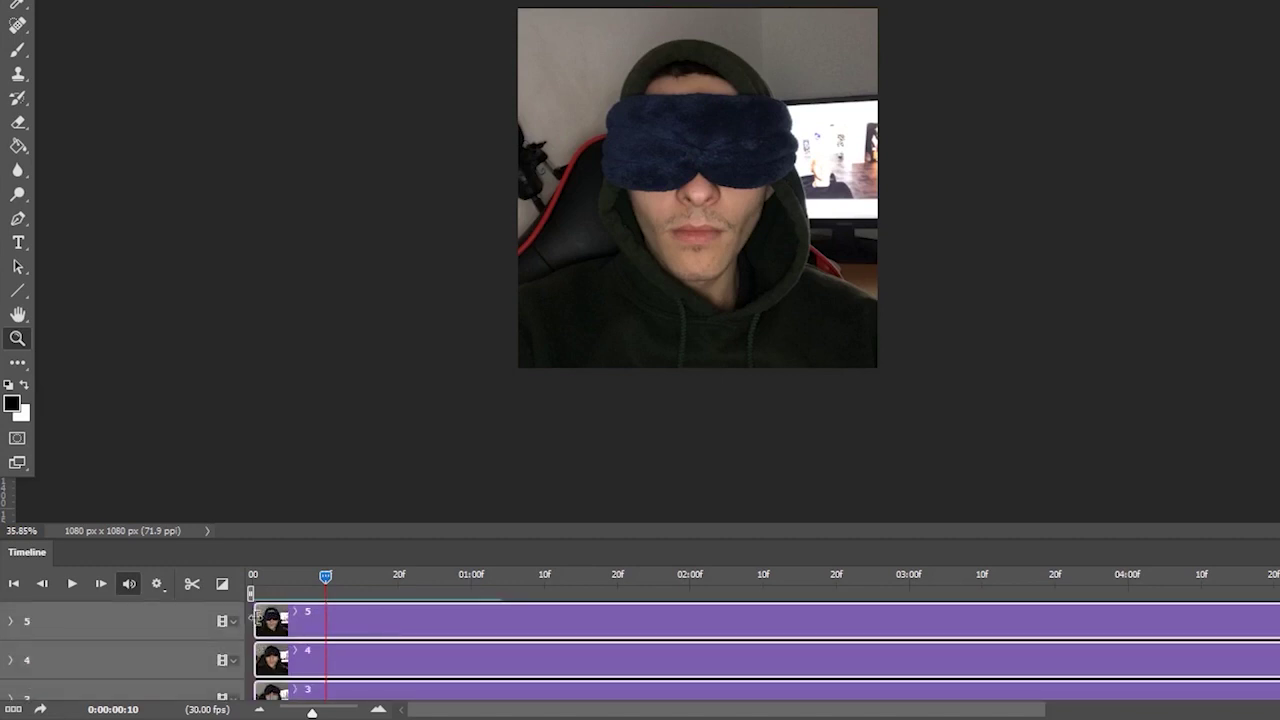
left_click_drag(253, 620, 325, 620)
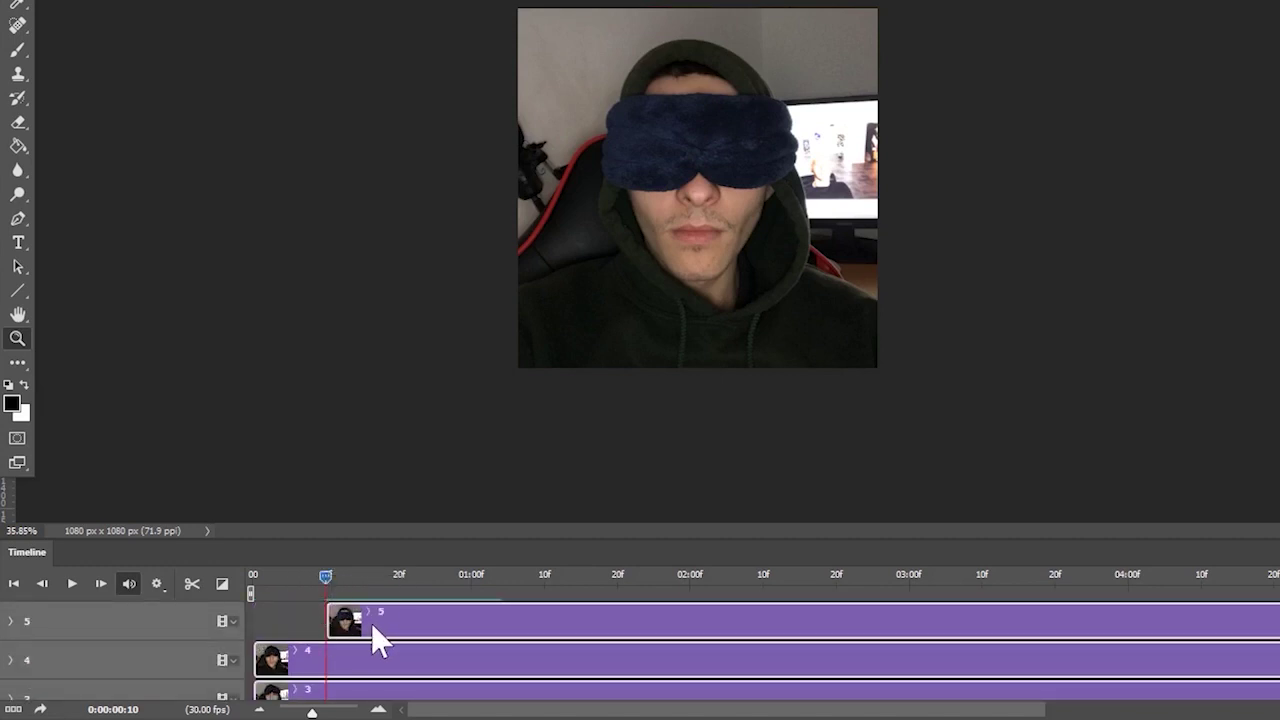
scroll(372, 626, "down", 3)
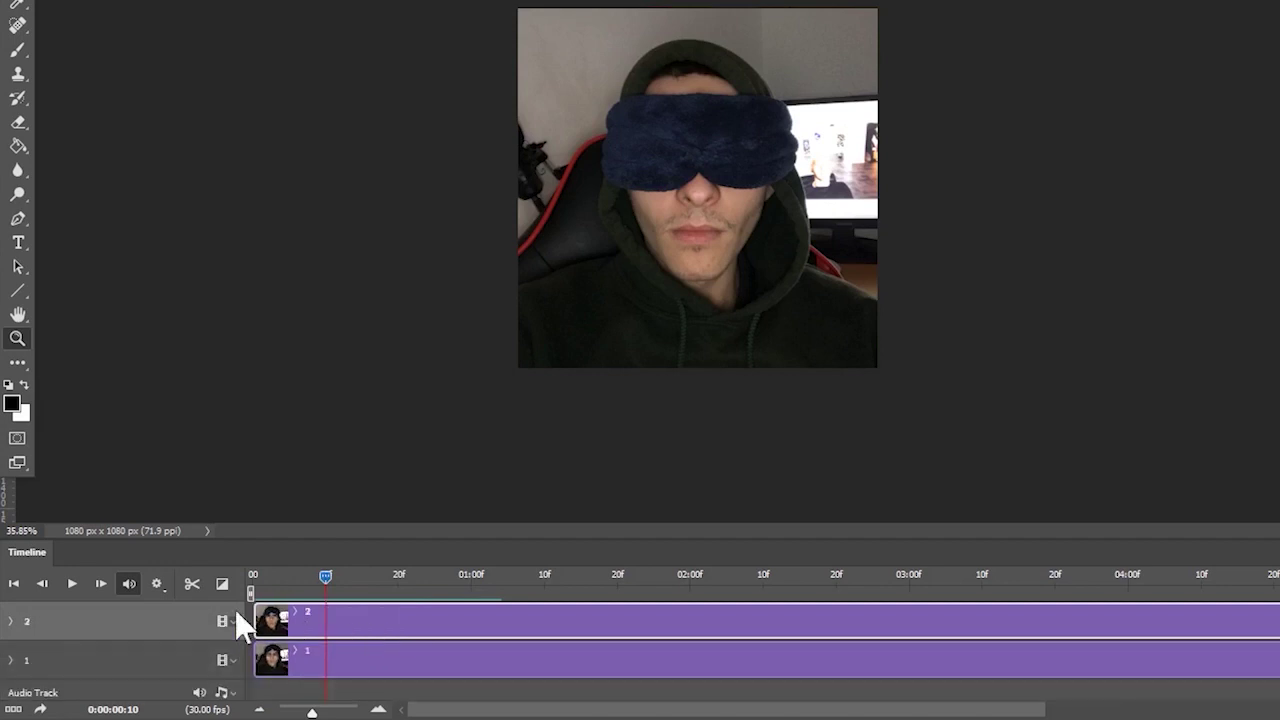
- Split layer 3's and layer 1's clips at frame 10 with Ctrl+Shift+D
left_click(195, 583)
left_click(291, 618)
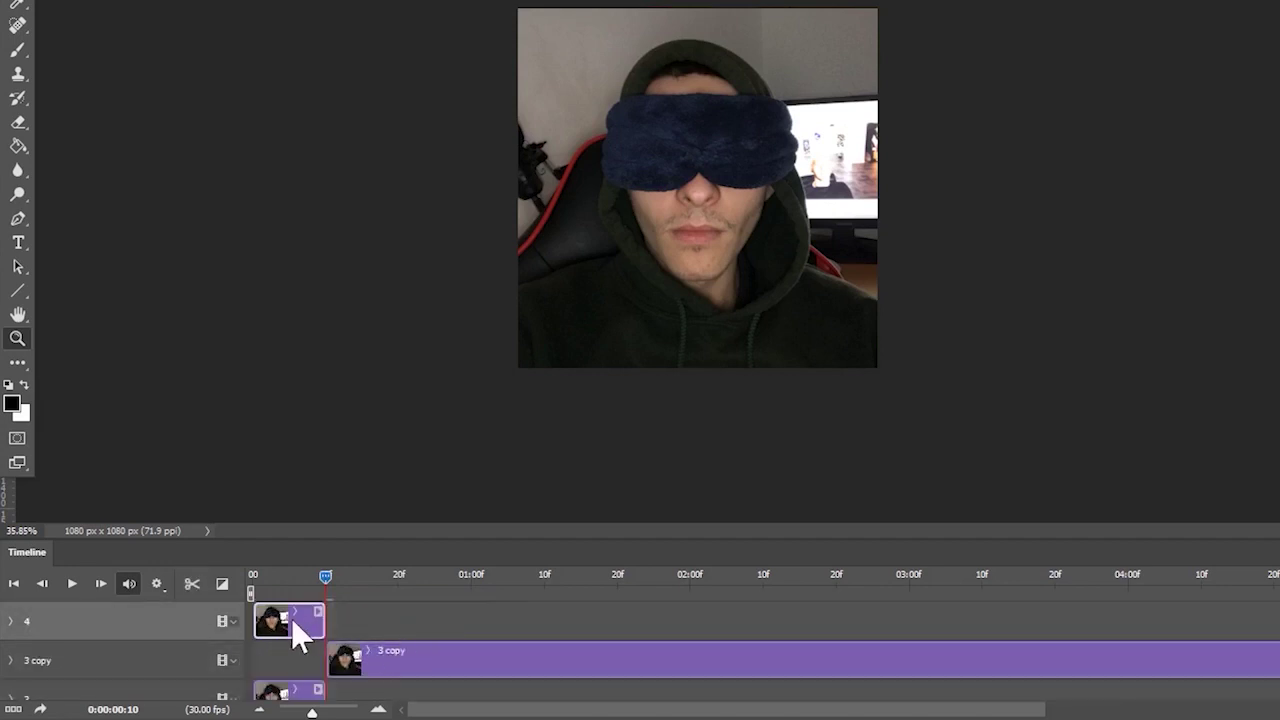
scroll(299, 648, "down", 3)
left_click(301, 648)
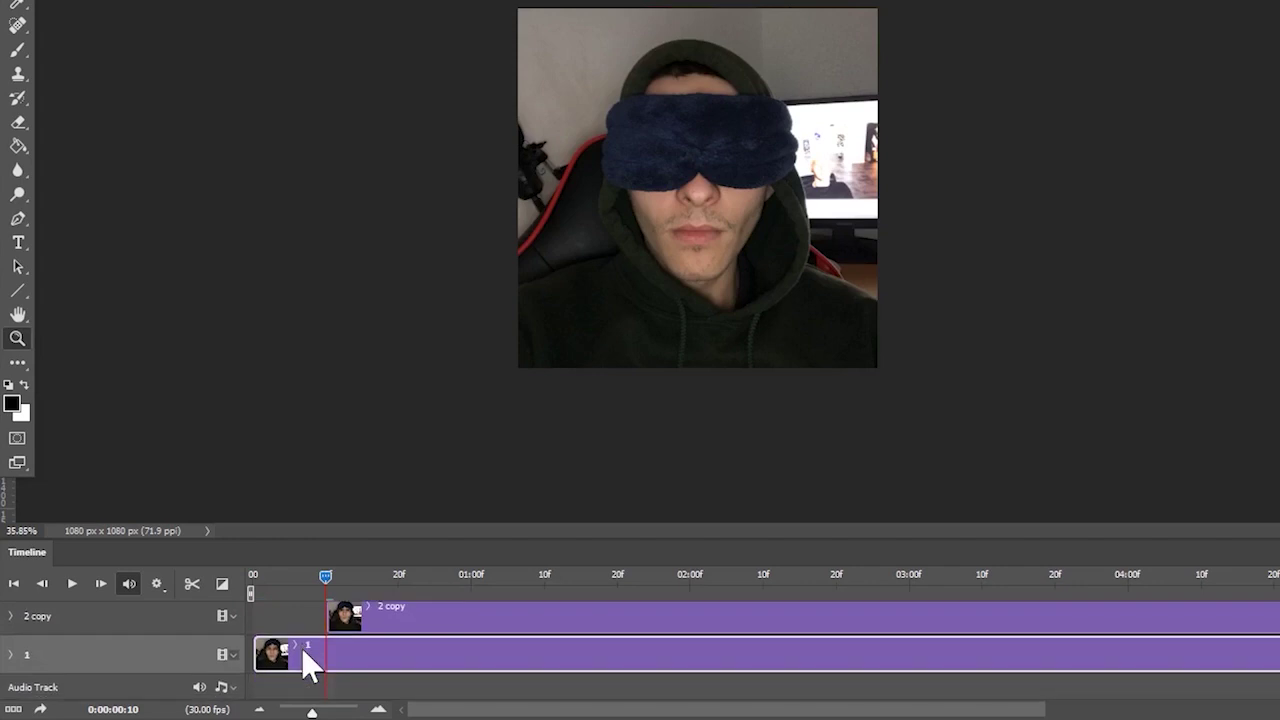
key("ctrl+shift+d")
scroll(294, 654, "up", 6)
- Replay the animation from the start, then select the 3 copy clip at frame 20
key("Home")
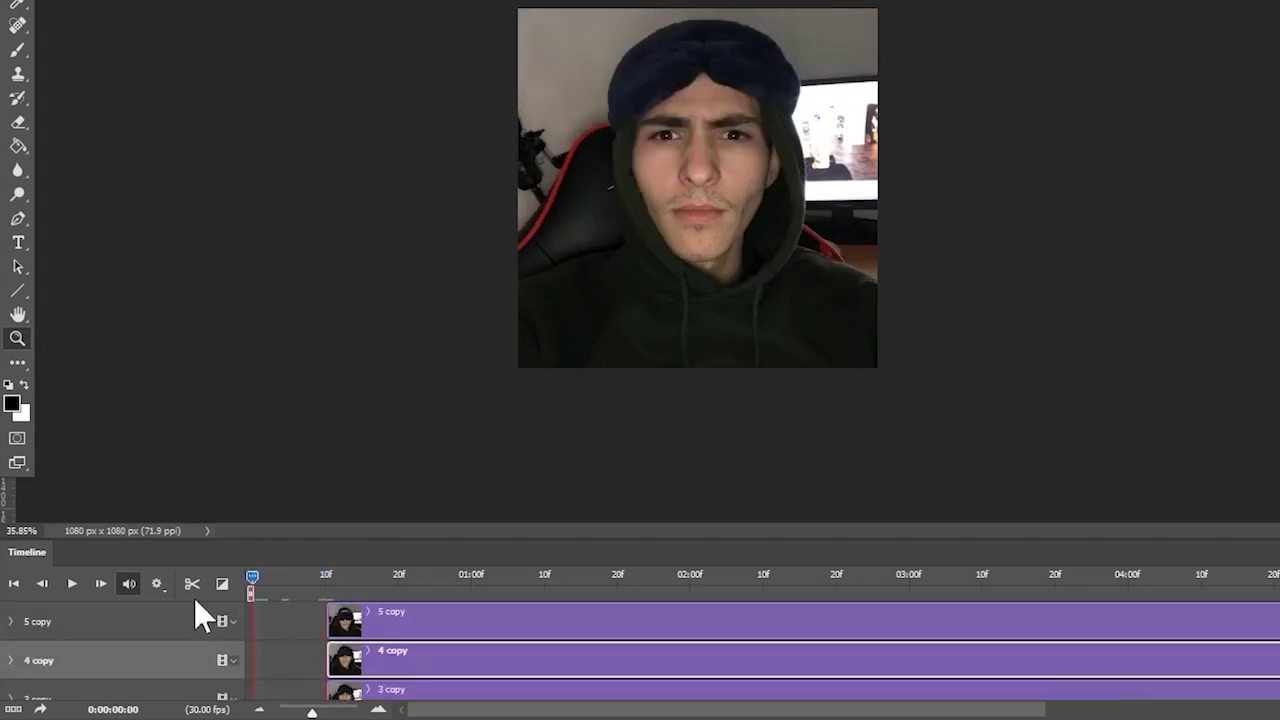
scroll(438, 656, "down", 5)
scroll(440, 658, "up", 1)
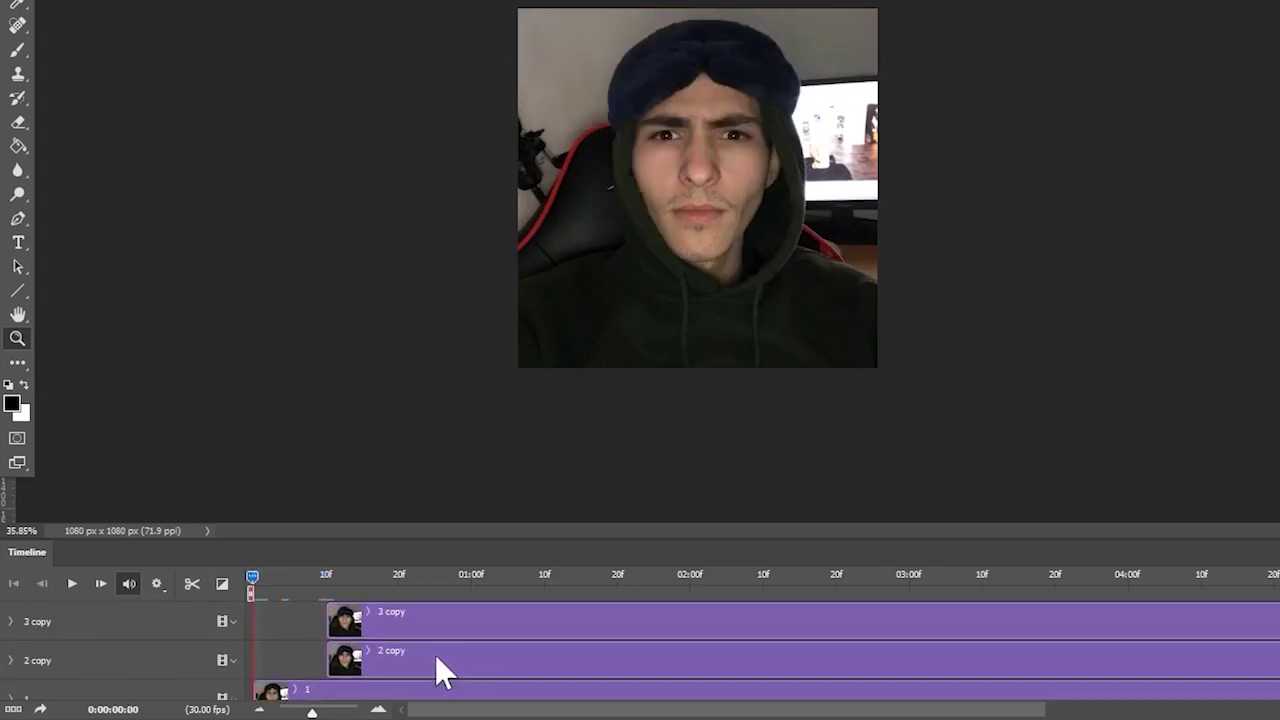
key("space")
key("space")
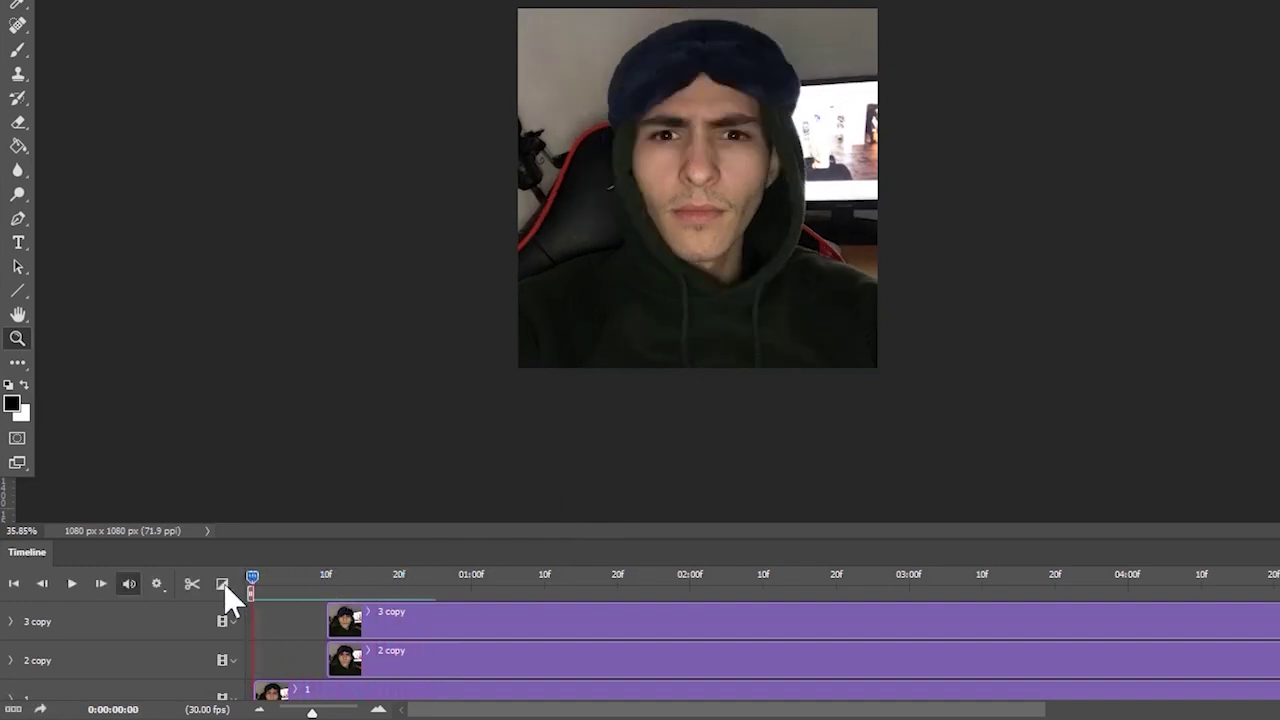
left_click_drag(285, 581, 236, 590)
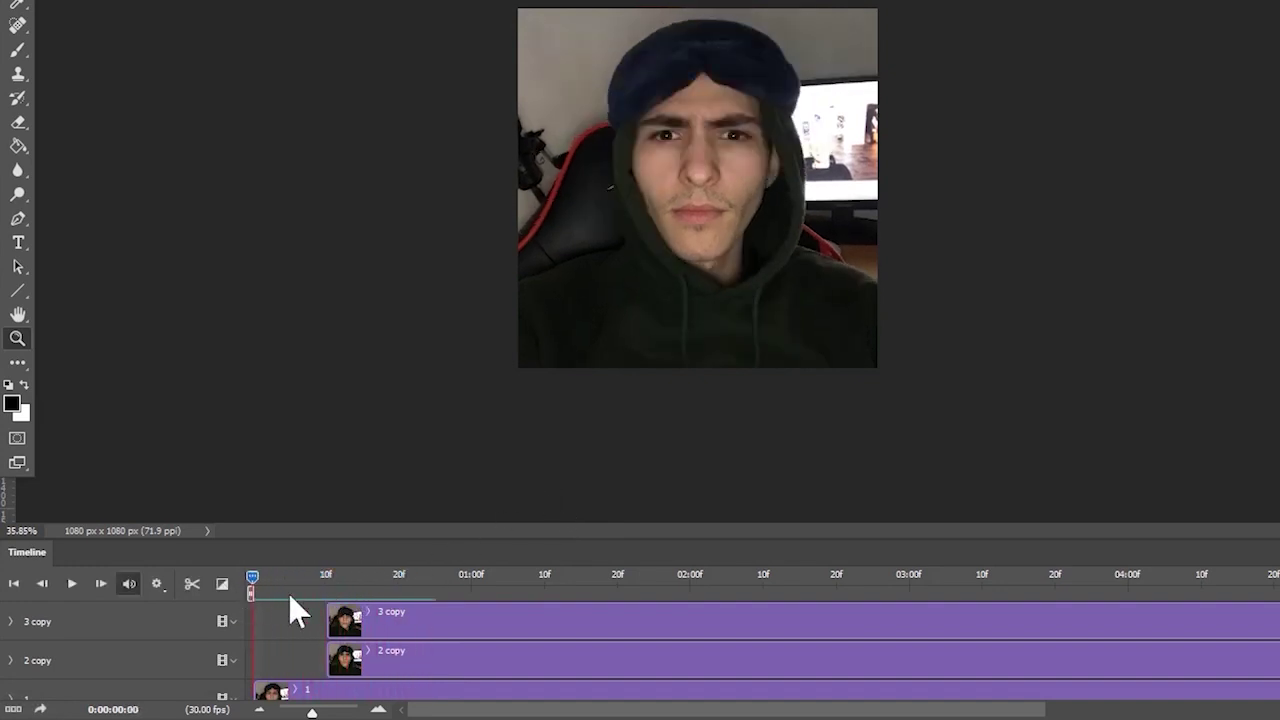
left_click(441, 628)
left_click(398, 578)
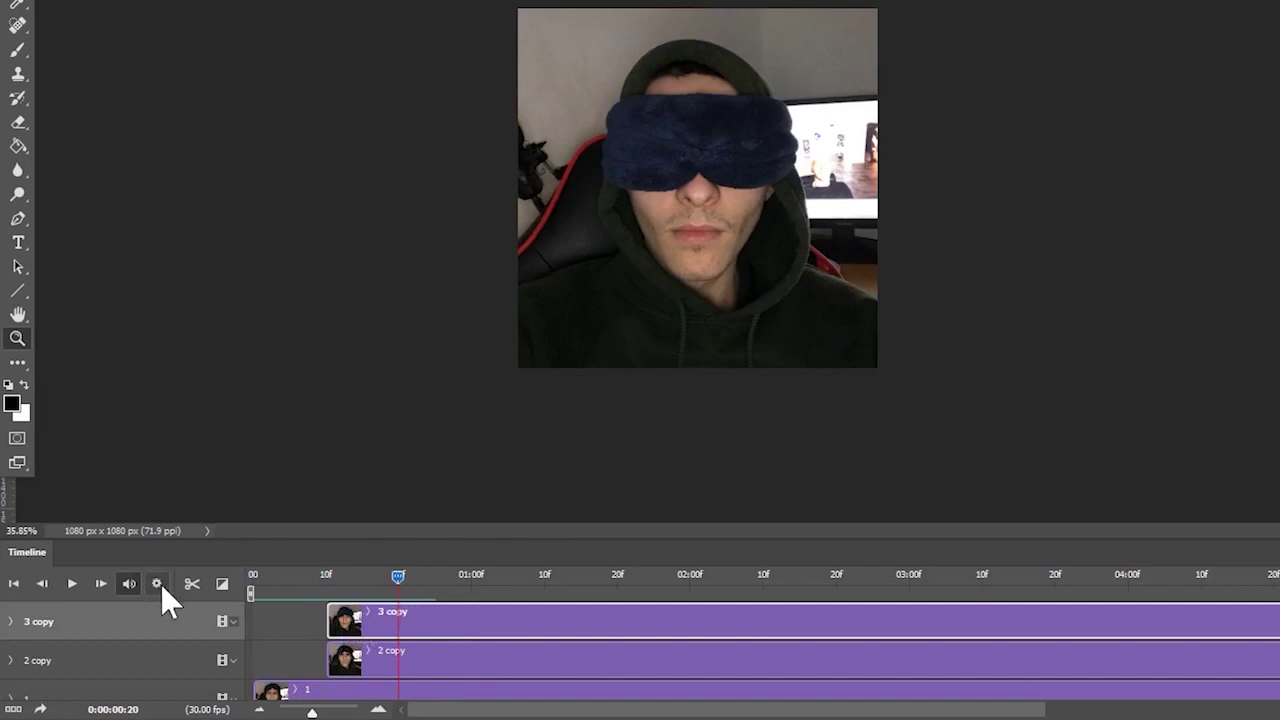
- Split the 3 copy clip at frame 20 and delete its short leading piece
left_click(192, 584)
left_click(357, 656)
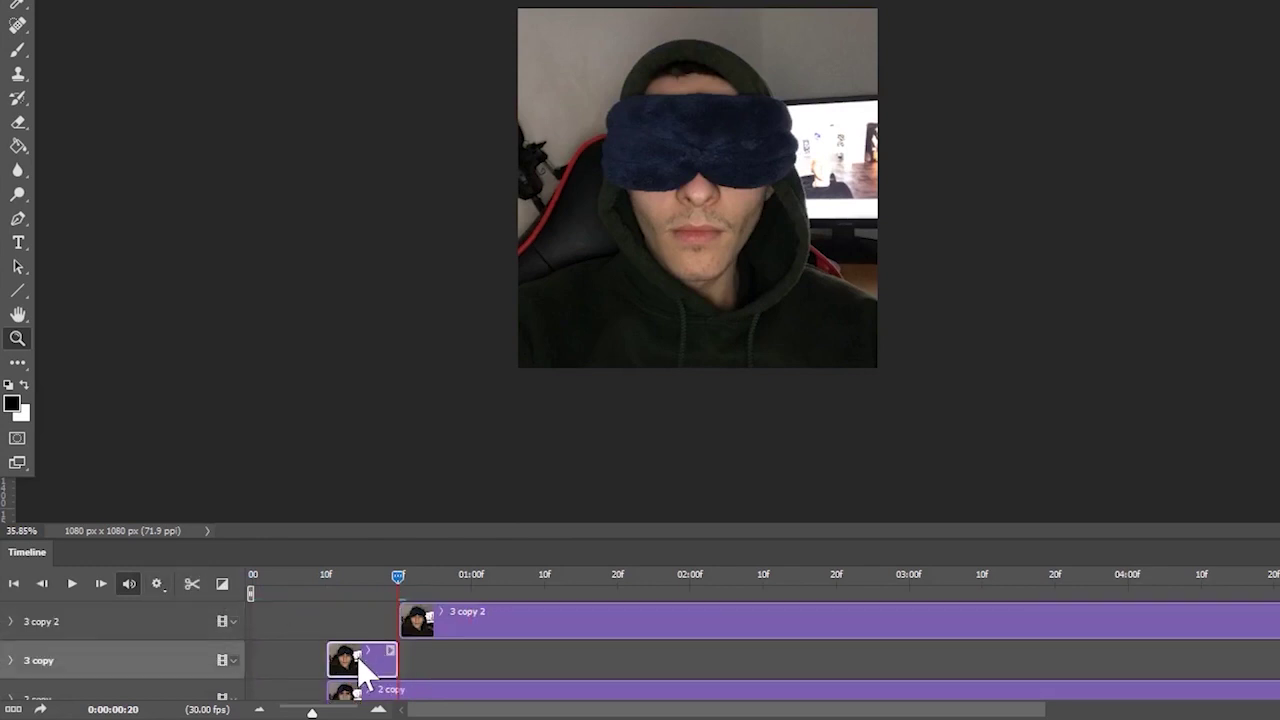
key("Delete")
left_click_drag(542, 539, 544, 331)
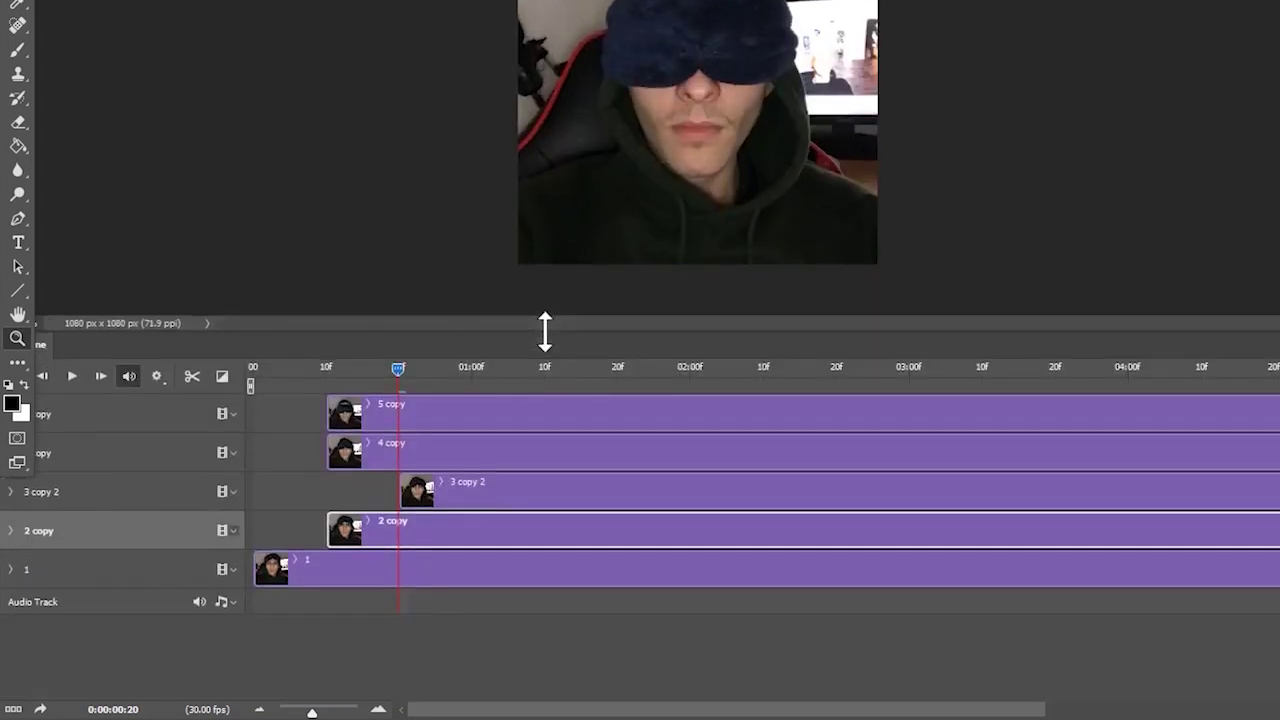
- Split the 4 copy and 5 copy clips at frame 20 and delete their short leading pieces
left_click(418, 458)
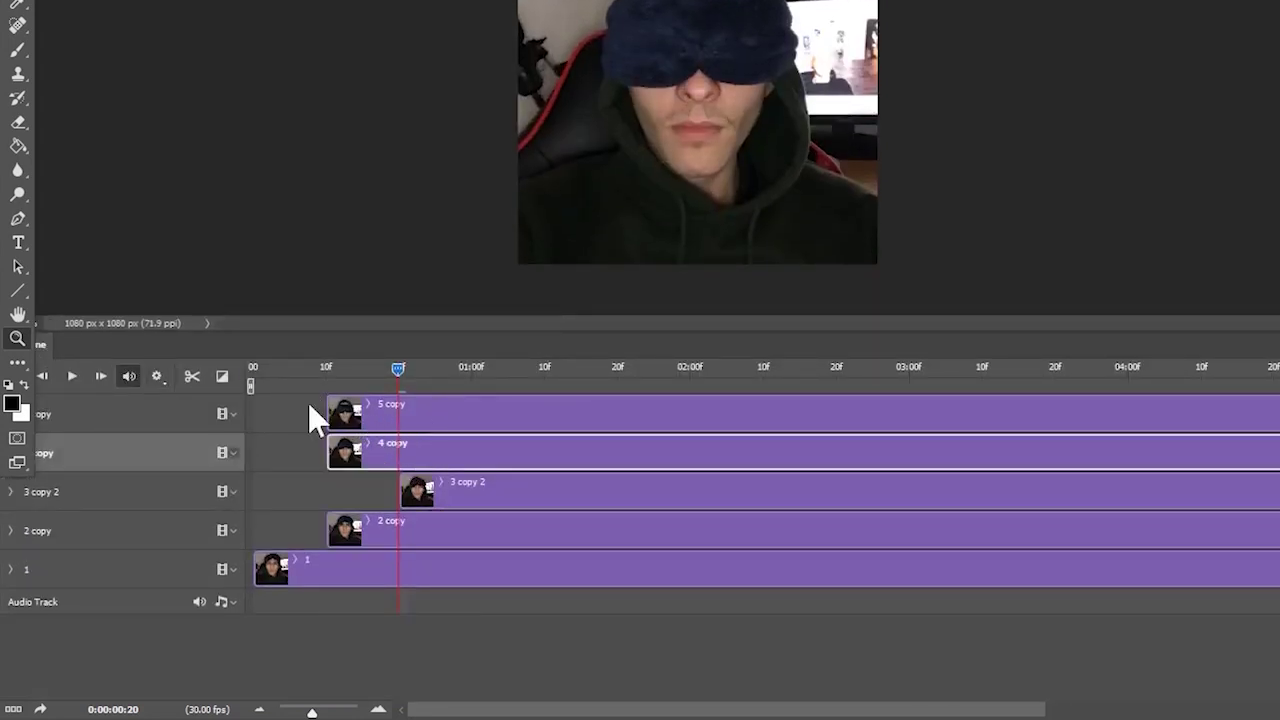
left_click(192, 376)
left_click(354, 413)
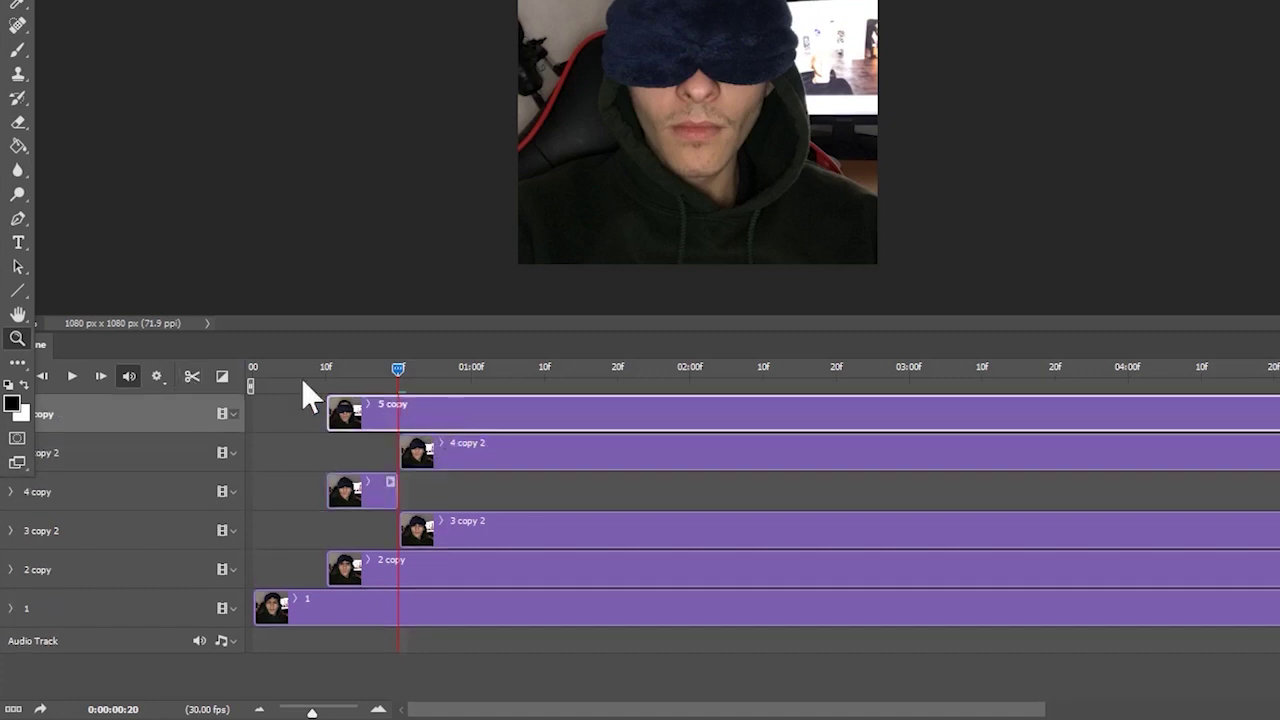
left_click(192, 376)
left_click(358, 533)
key("Delete")
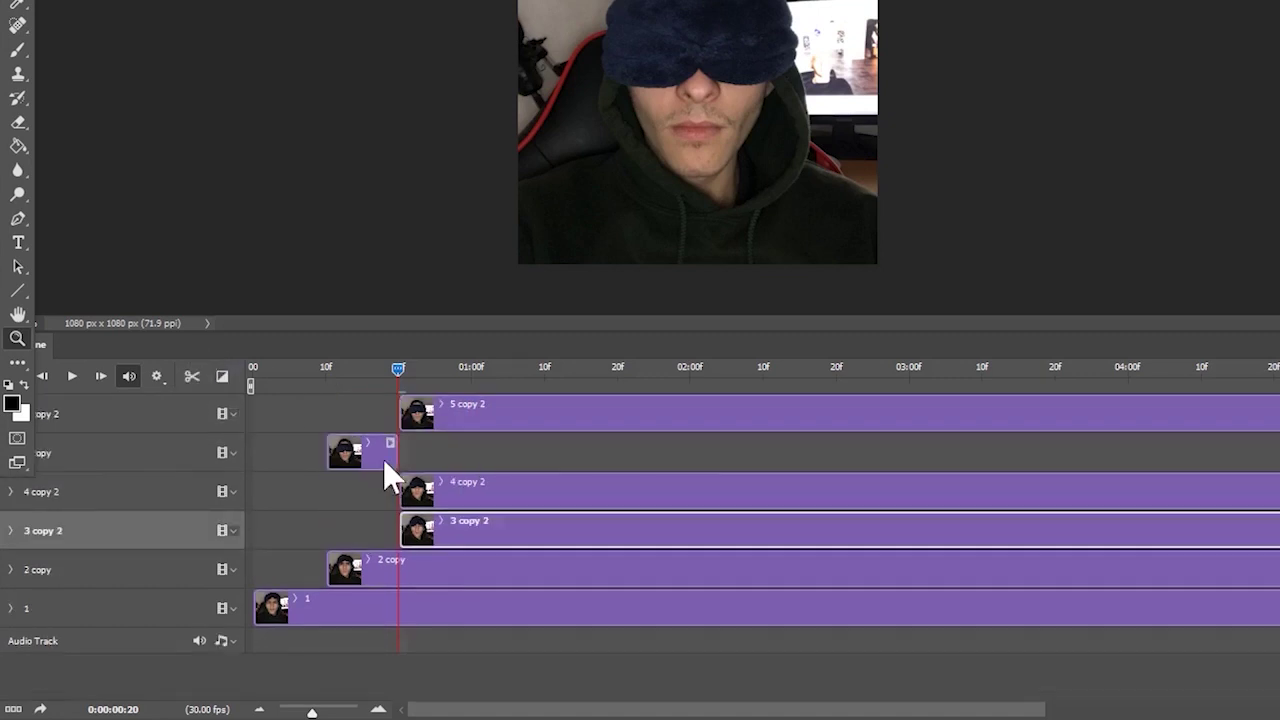
left_click(383, 459)
key("Delete")
- Preview the animation from the first frame and scrub to about 21f
left_click(402, 530)
key("Home")
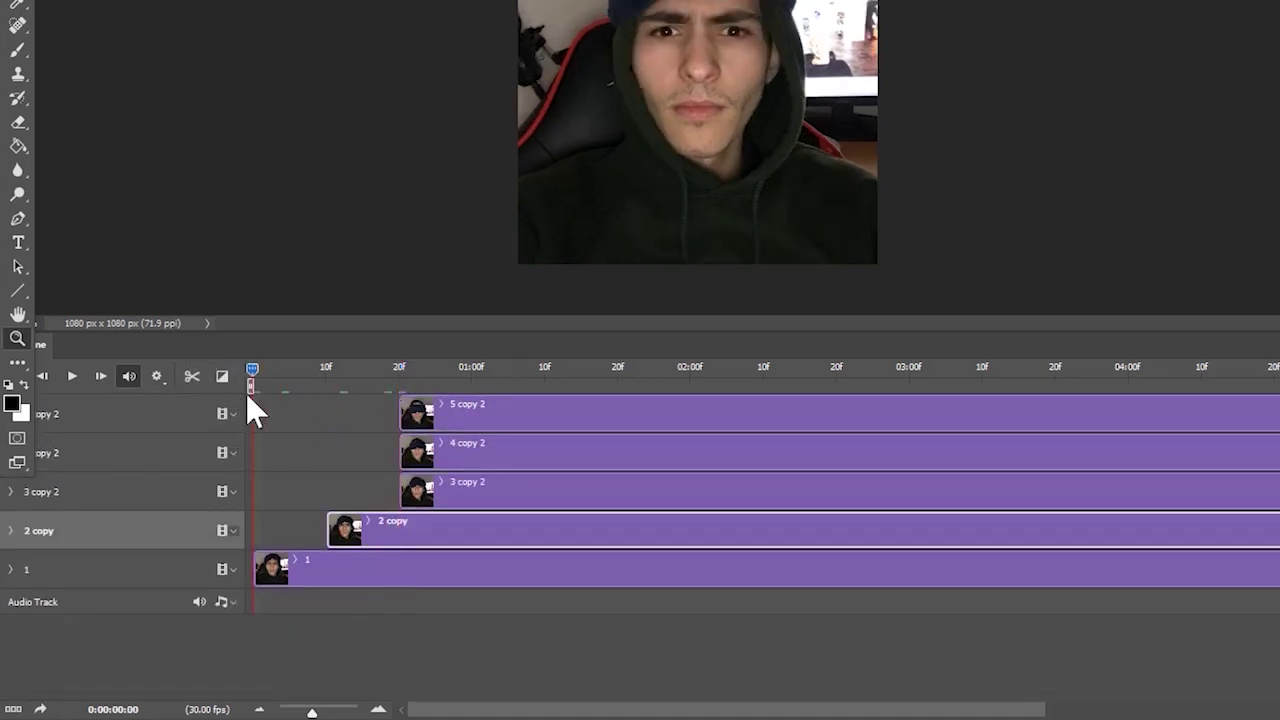
key("space")
left_click_drag(365, 400, 404, 405)
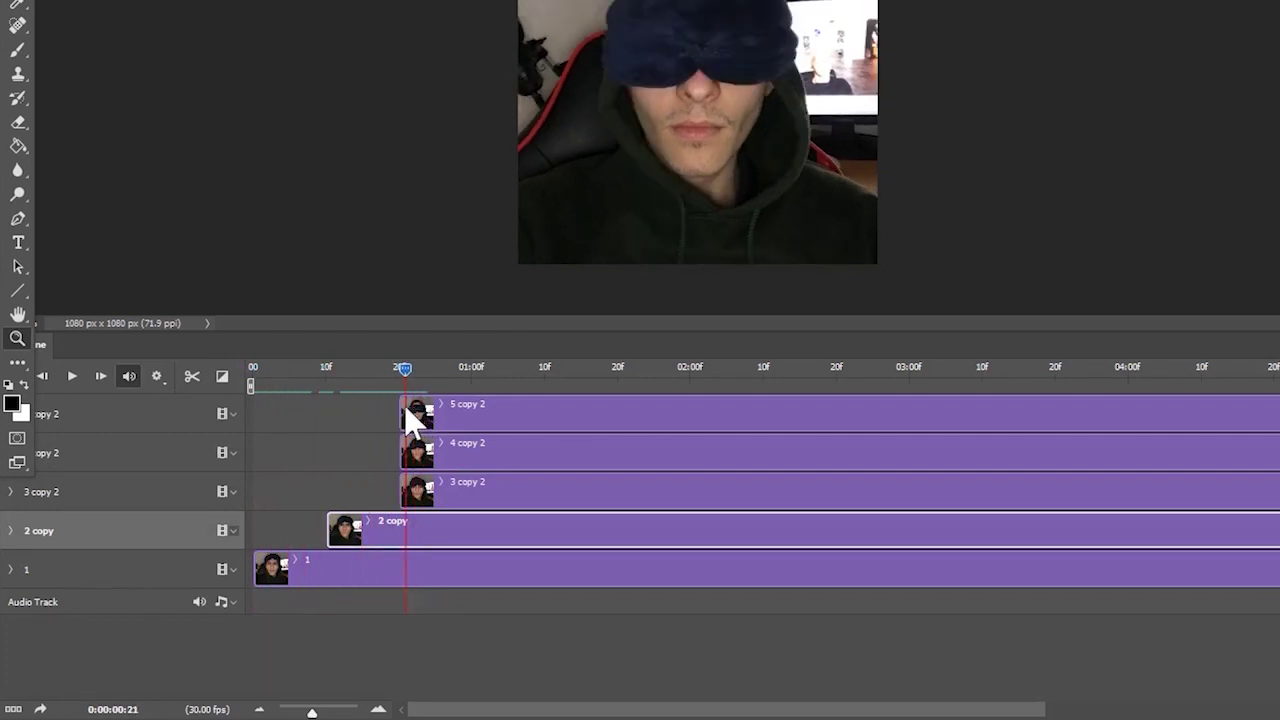
- Split the 4 copy 2 and 5 copy 2 clips at 01:00f and delete their leading pieces
left_click(476, 444)
left_click_drag(442, 367, 472, 368)
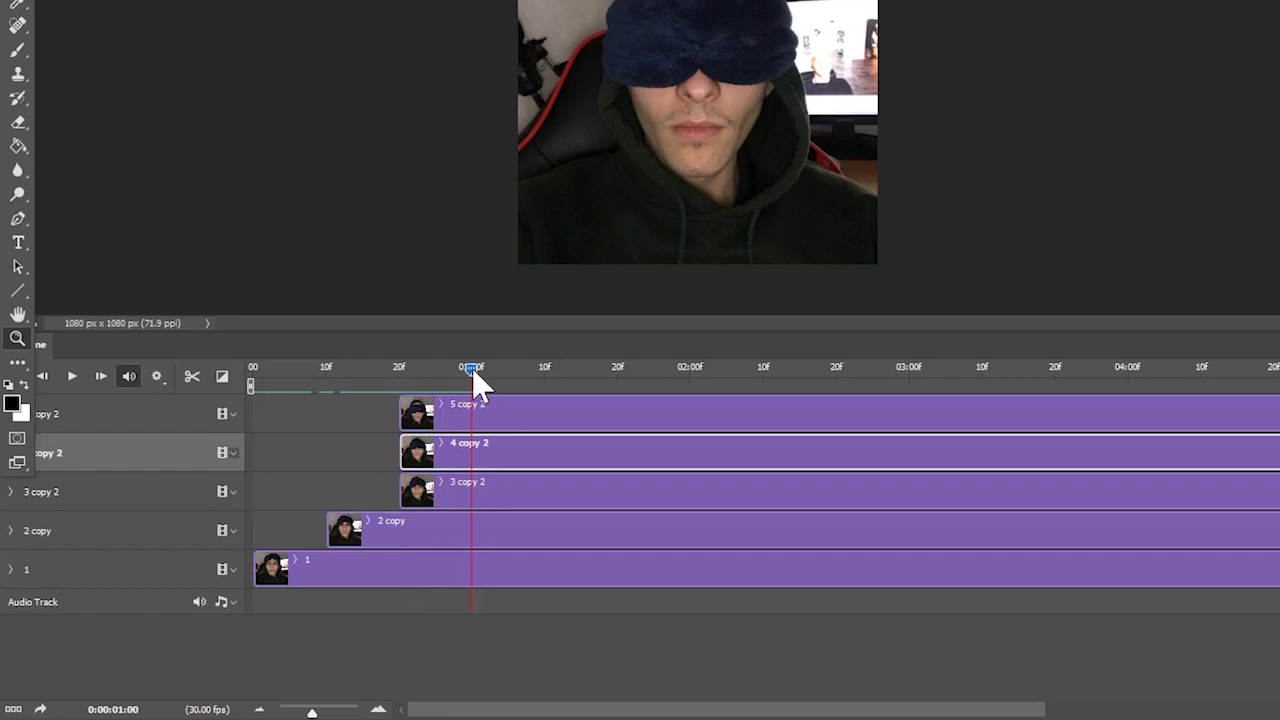
left_click(191, 378)
left_click(524, 409)
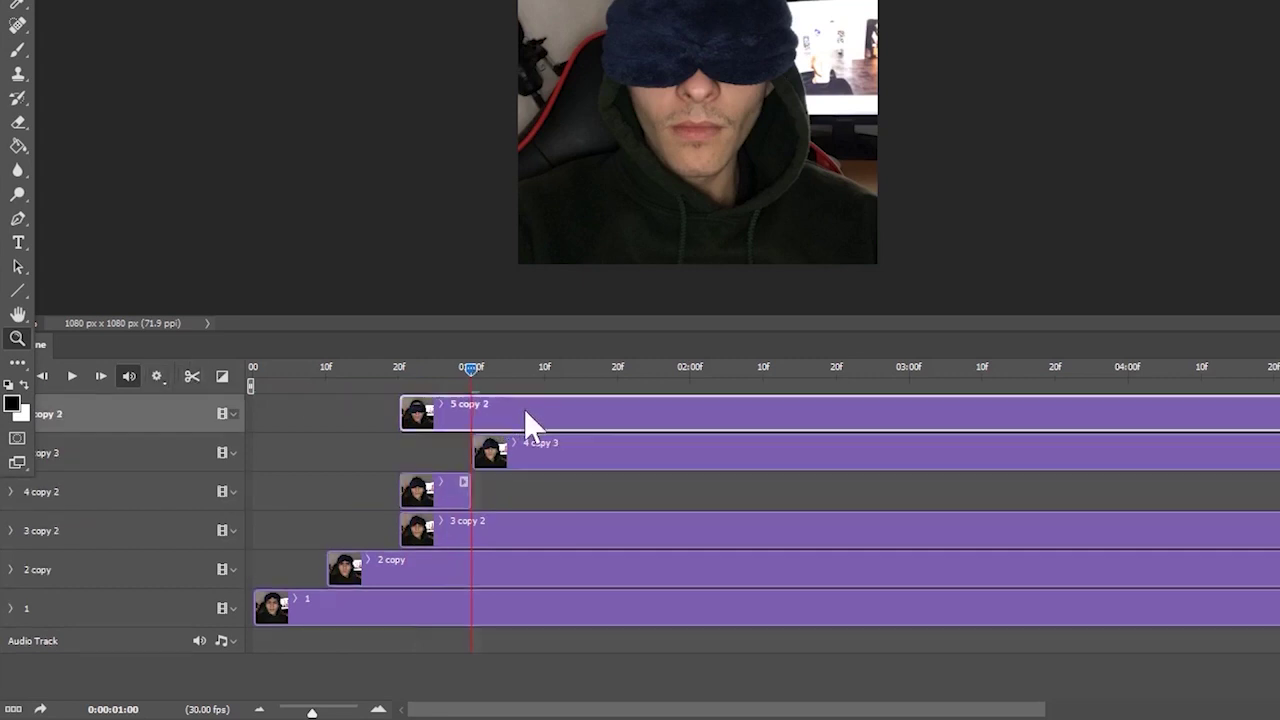
left_click(191, 376)
left_click(440, 530)
key("Delete")
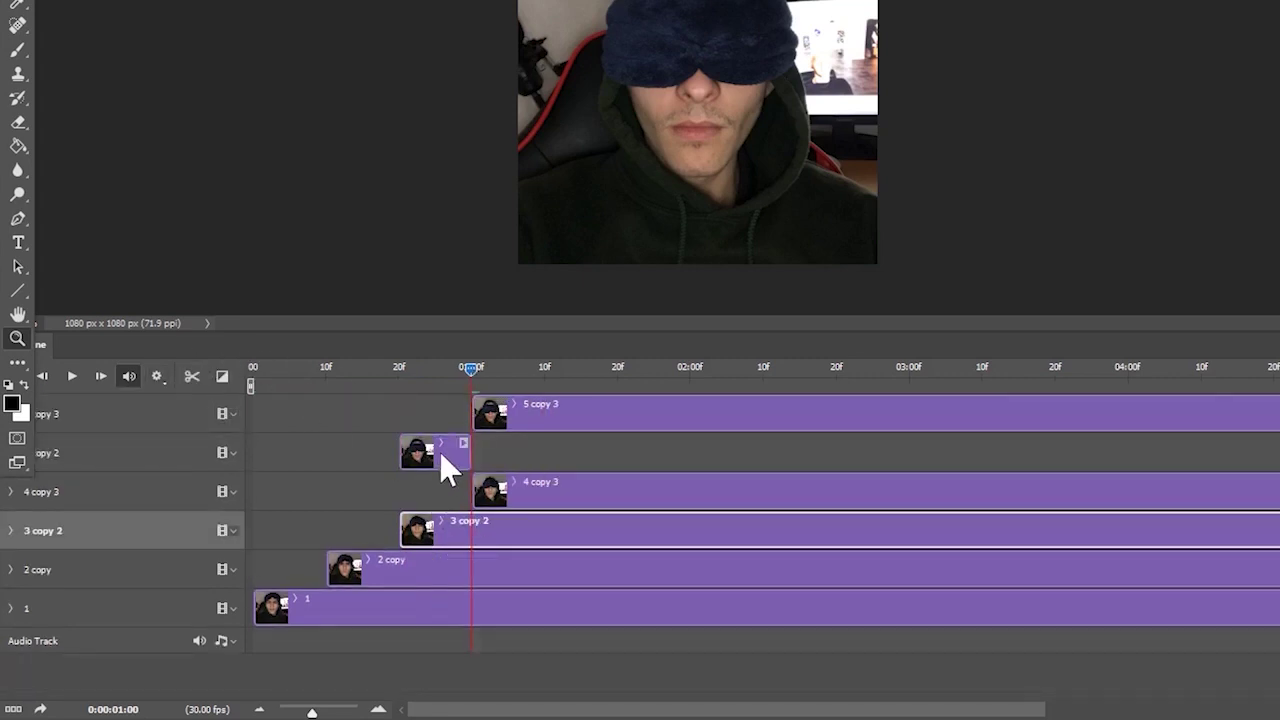
left_click(441, 450)
key("Delete")
- Split the top clip at 01:10f and delete its short leading piece
left_click(544, 369)
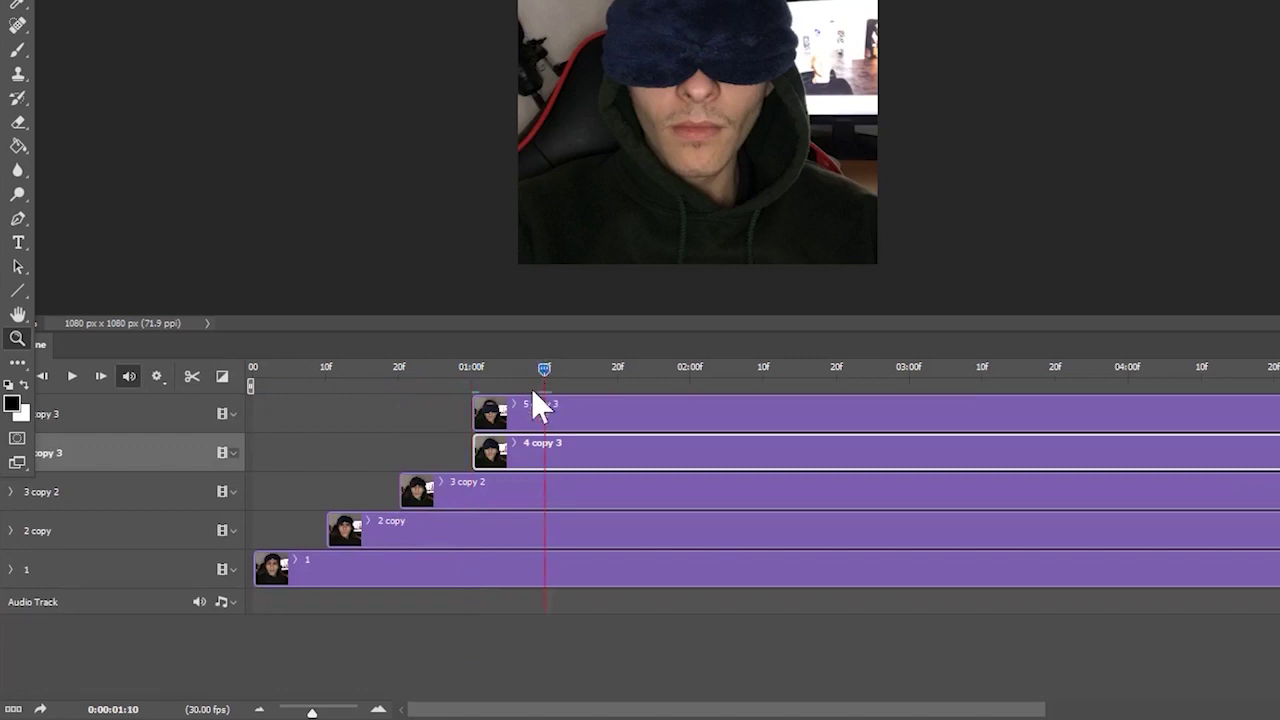
left_click(588, 419)
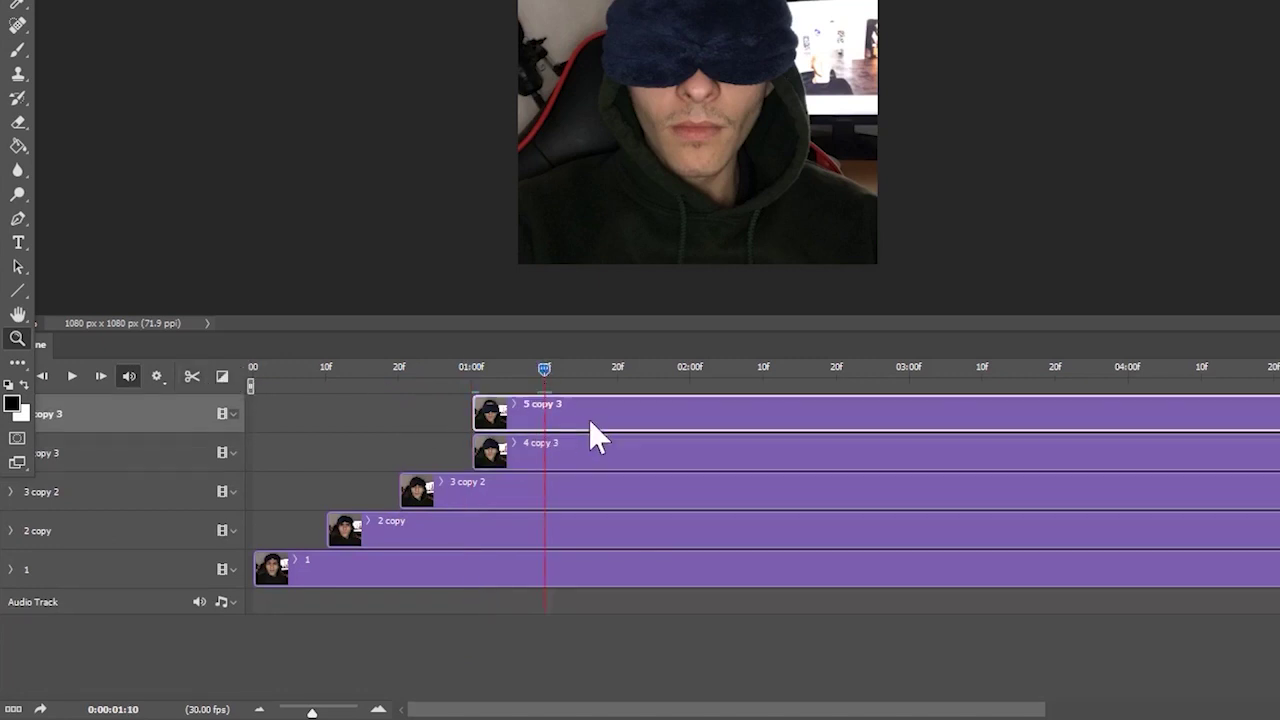
left_click(216, 376)
left_click(505, 460)
key("Delete")
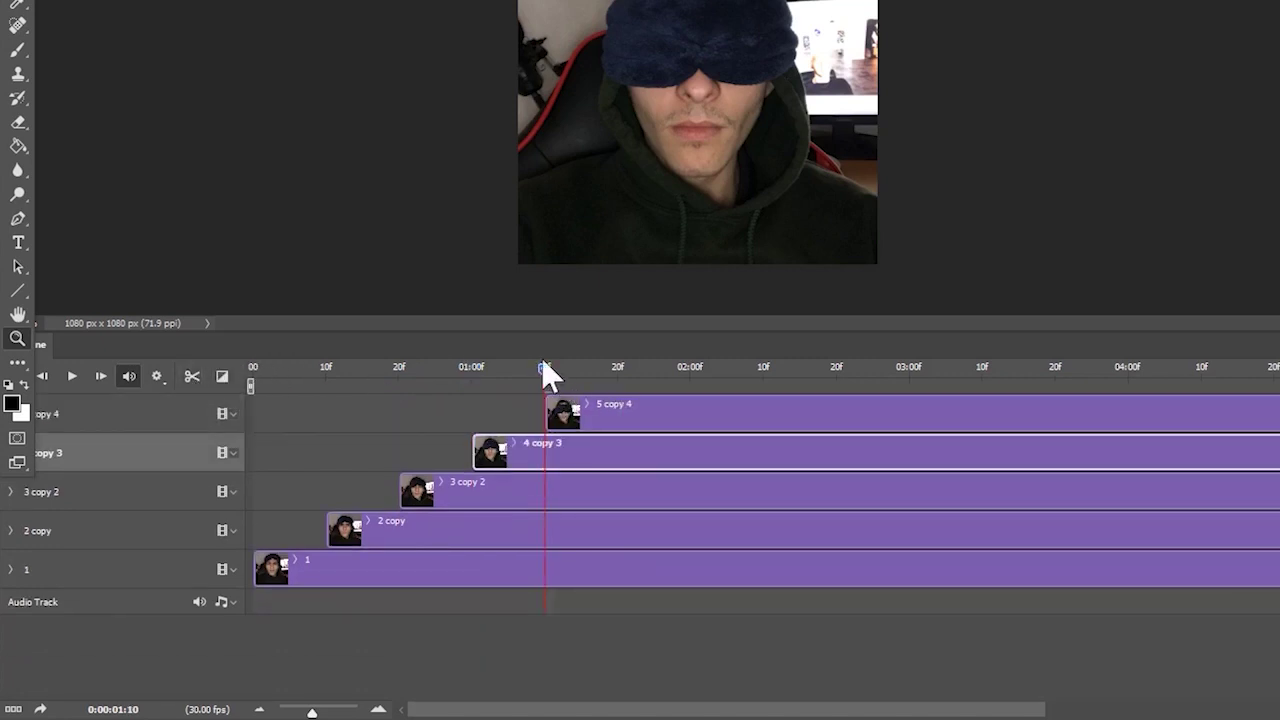
left_click_drag(541, 358, 515, 359)
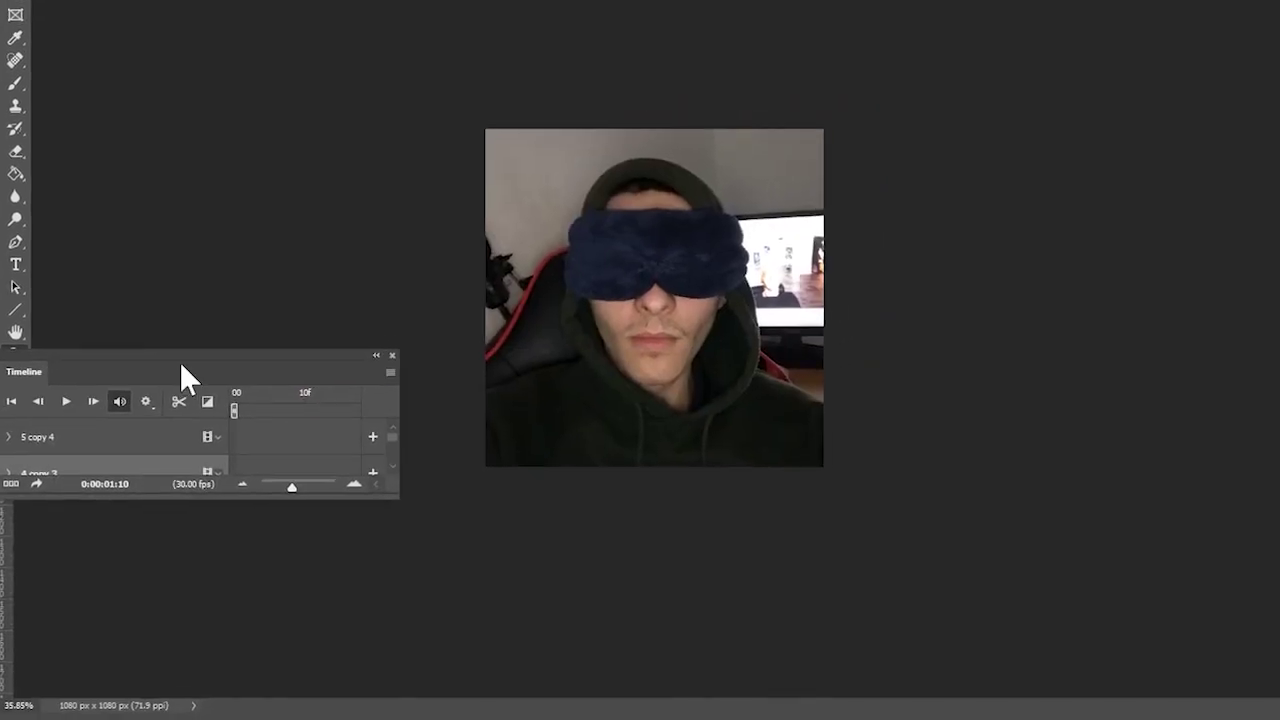
- Reopen the Timeline panel, dock it along the bottom, and enlarge it to show all five tracks
left_click(392, 355)
left_click(300, 2)
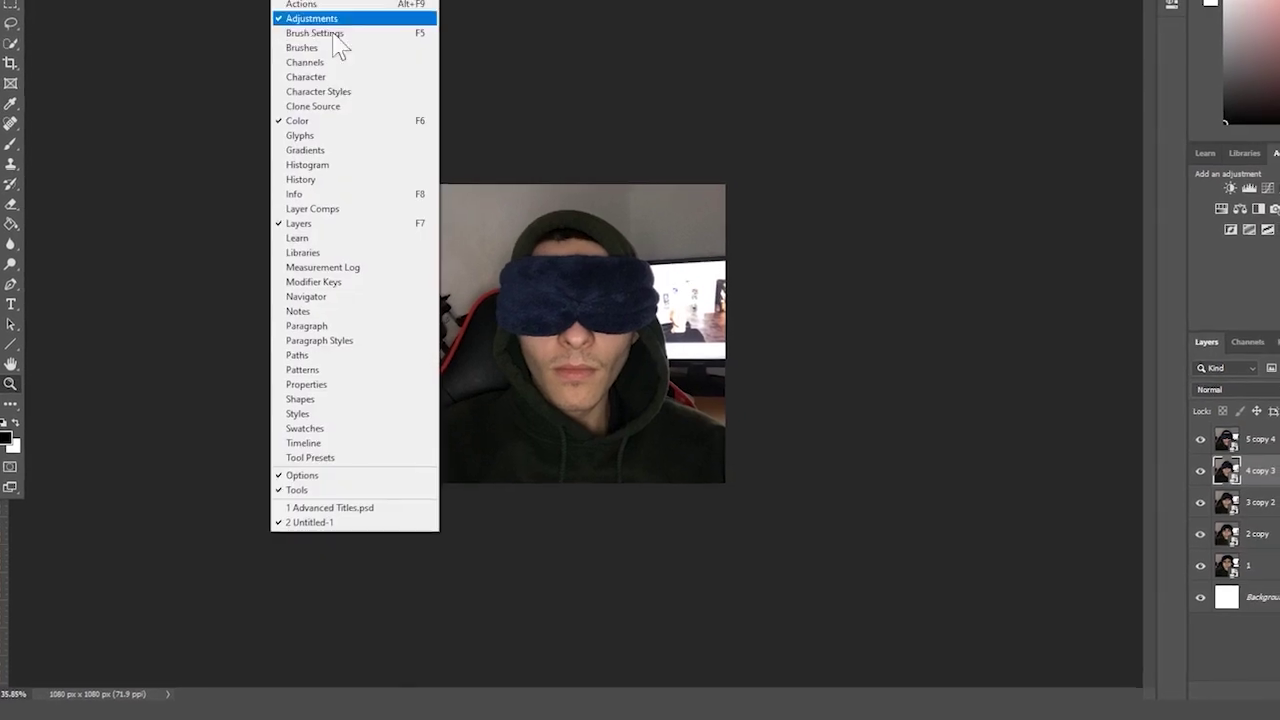
left_click(360, 443)
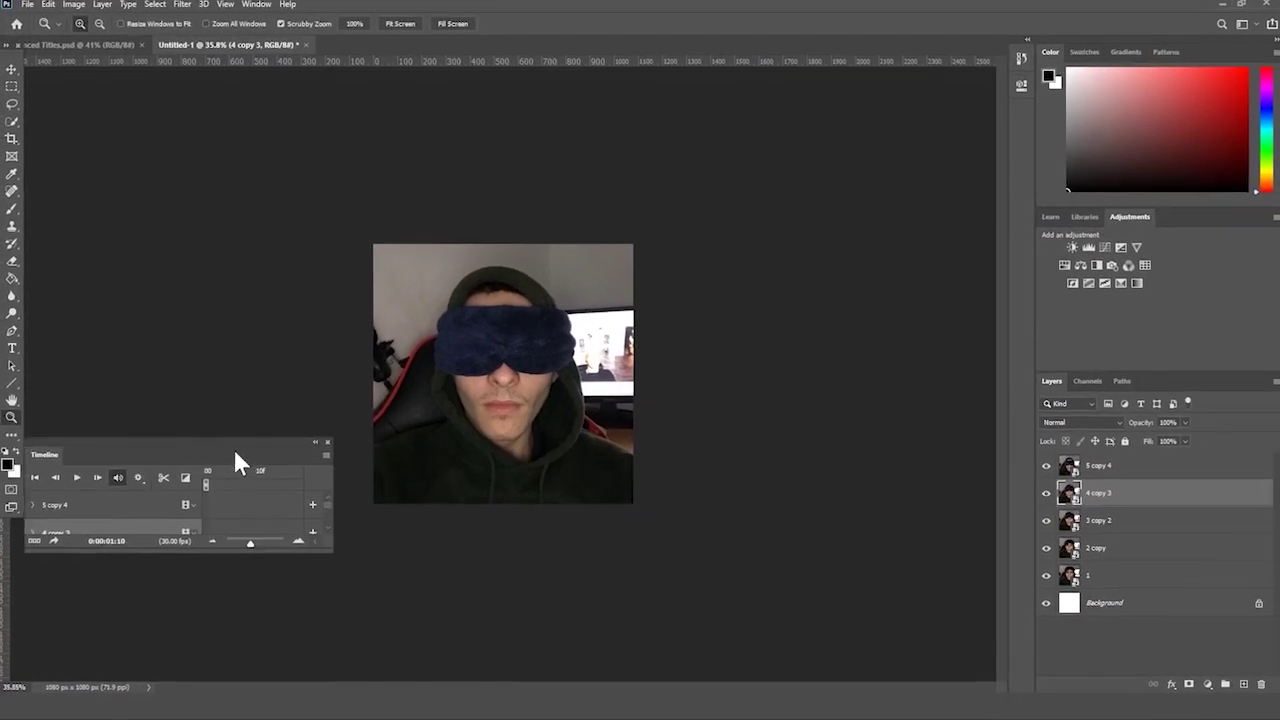
left_click_drag(236, 453, 480, 712)
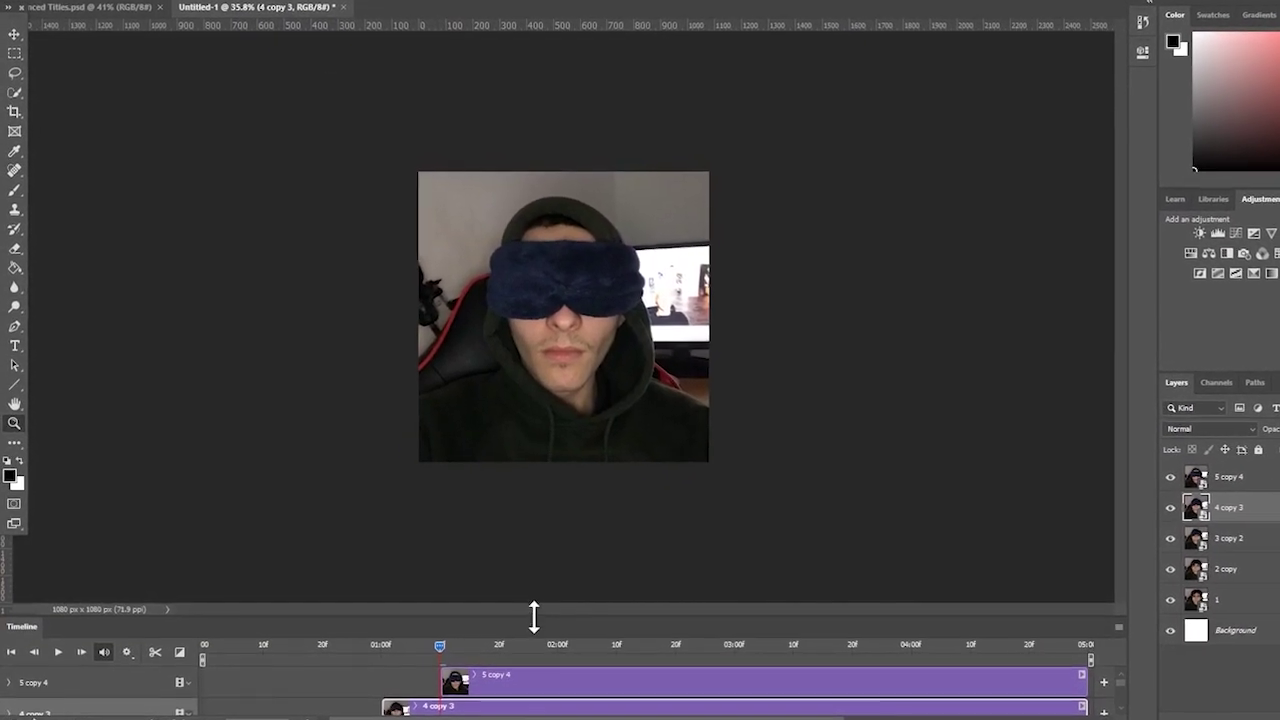
left_click_drag(534, 617, 540, 452)
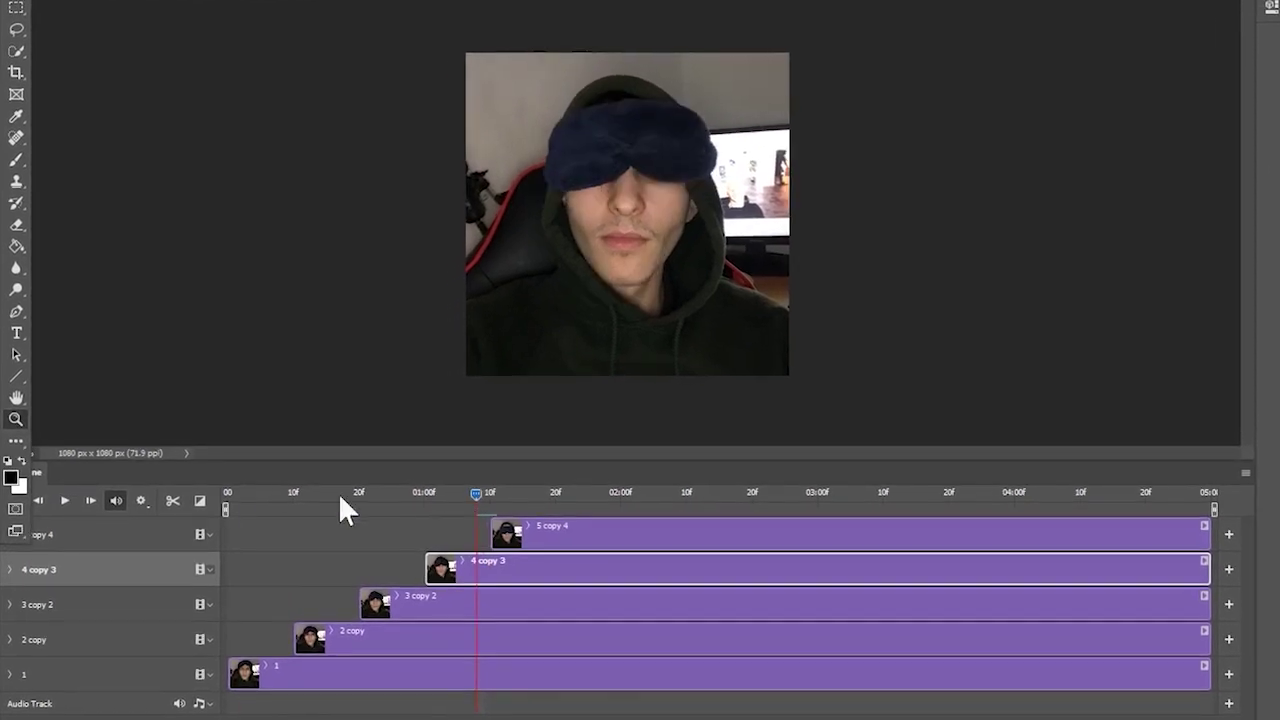
- Preview the animation from the start and scrub to find the cut point
key("space")
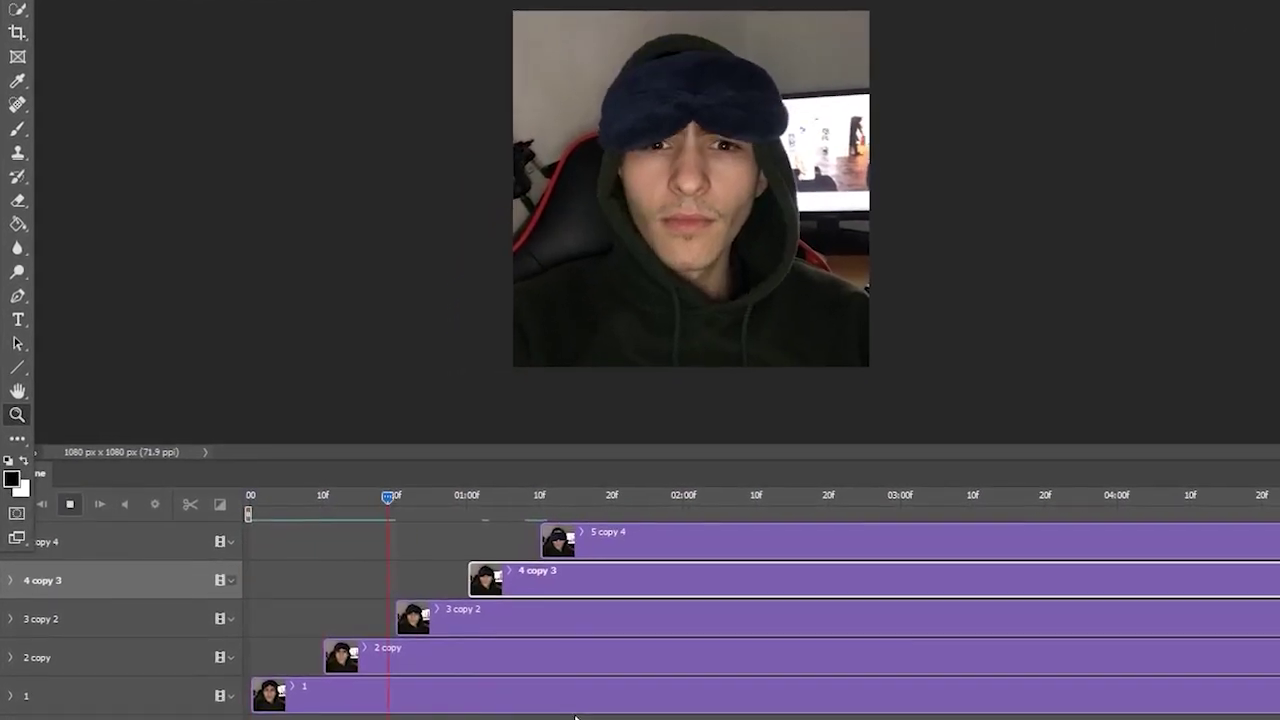
key("space")
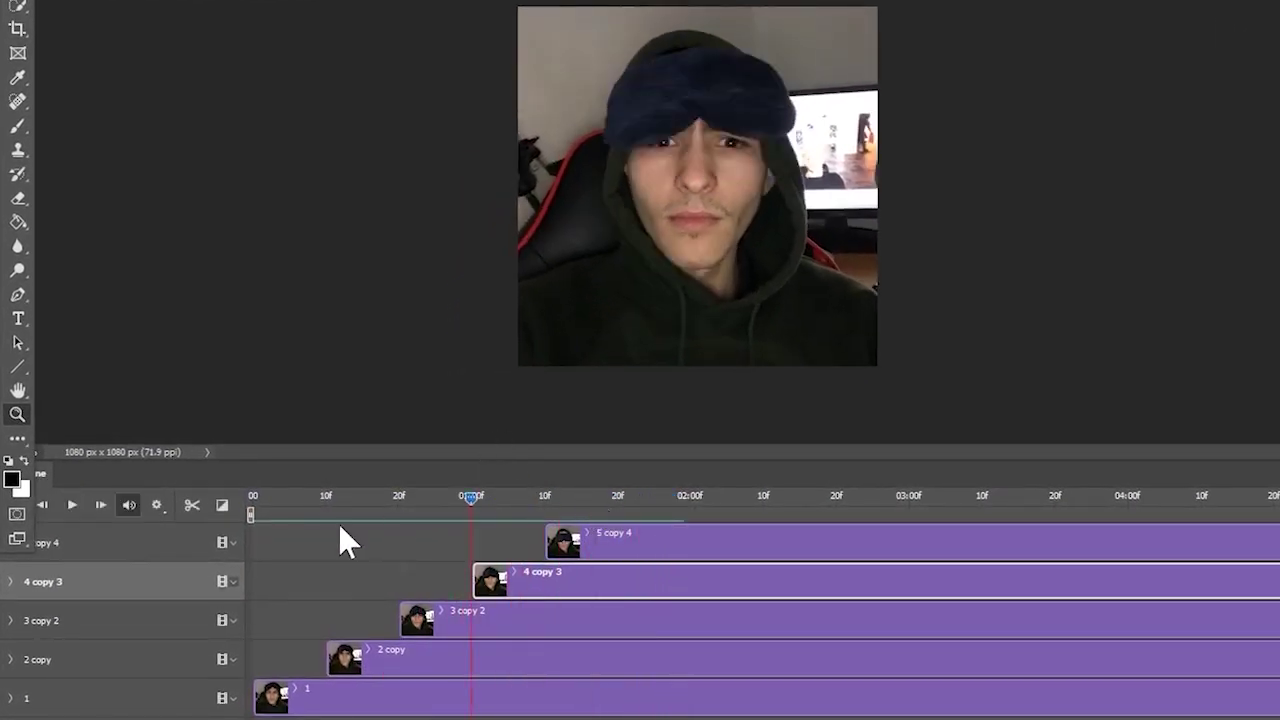
key("Home")
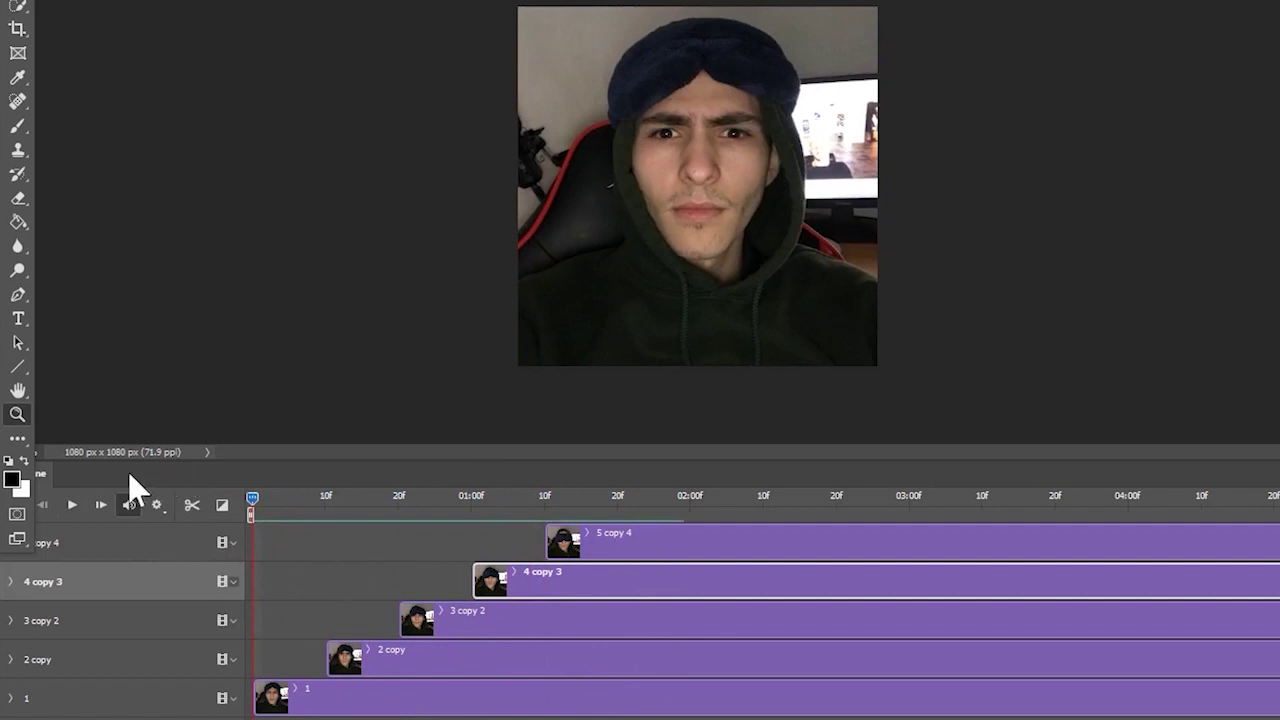
left_click(72, 505)
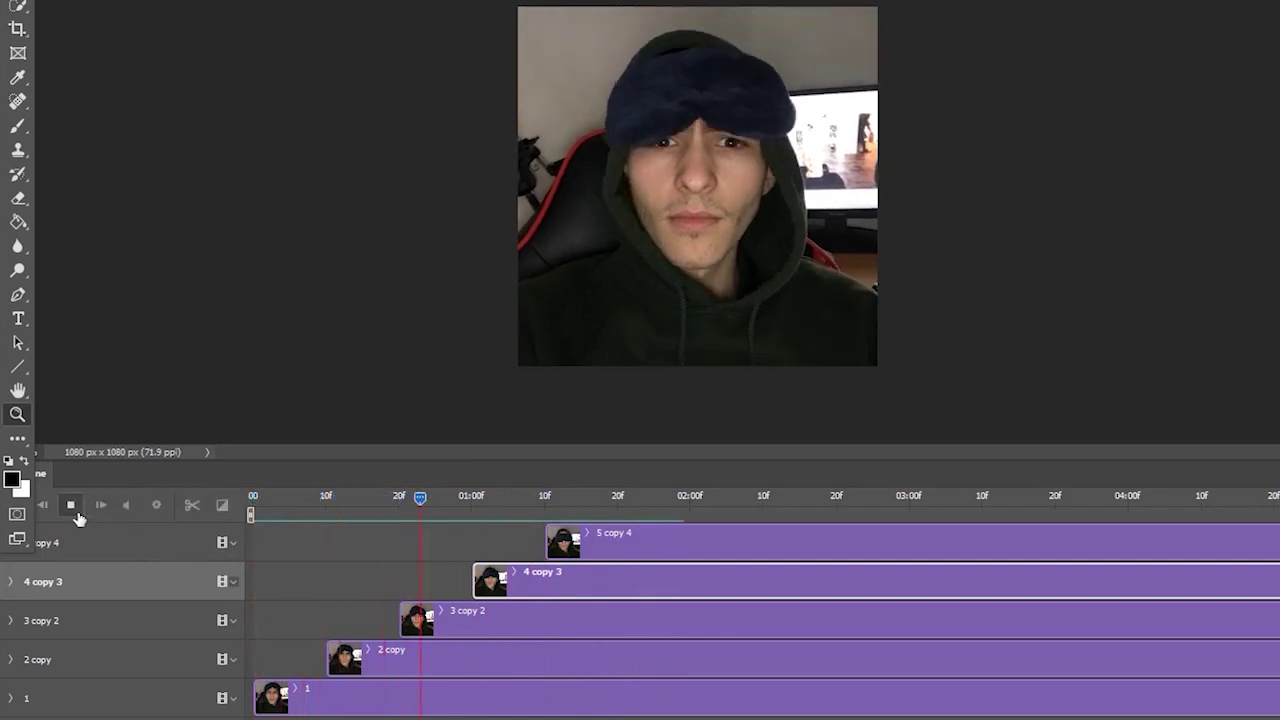
left_click(71, 505)
left_click_drag(566, 505, 618, 512)
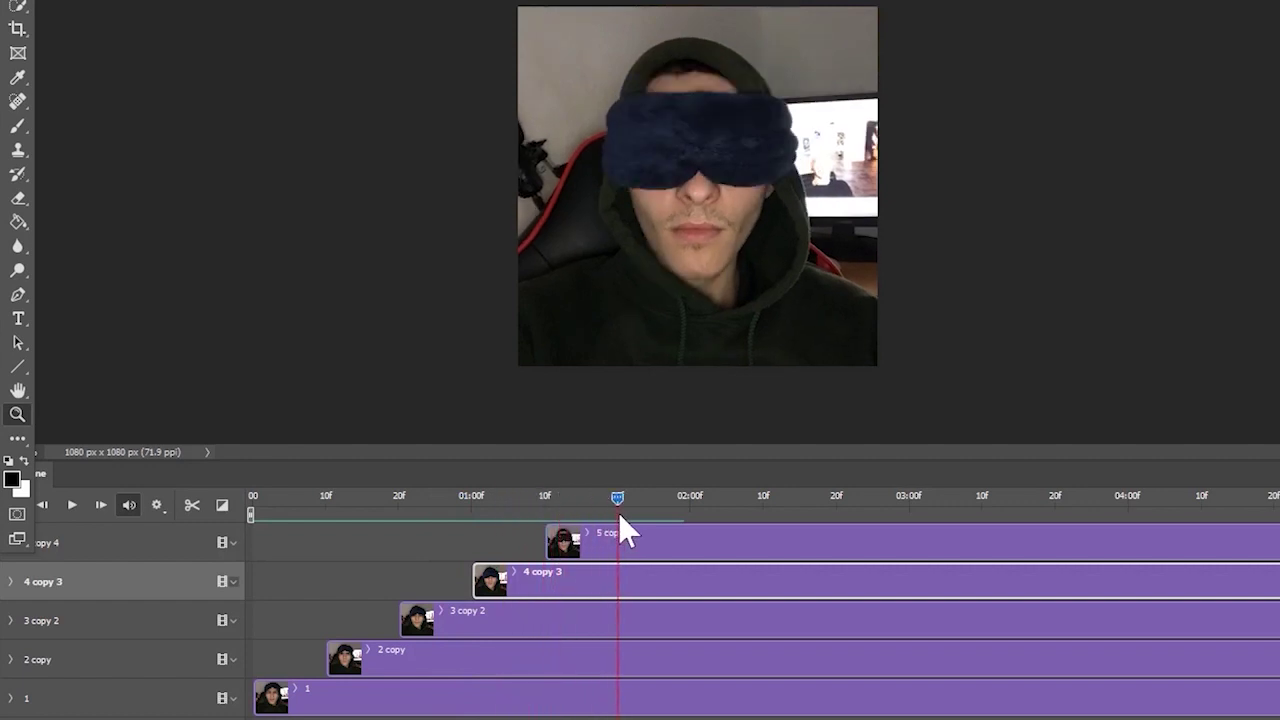
- Split all clips at 01:20f and delete the top and 4 copy 4 trailing pieces
left_click(622, 540)
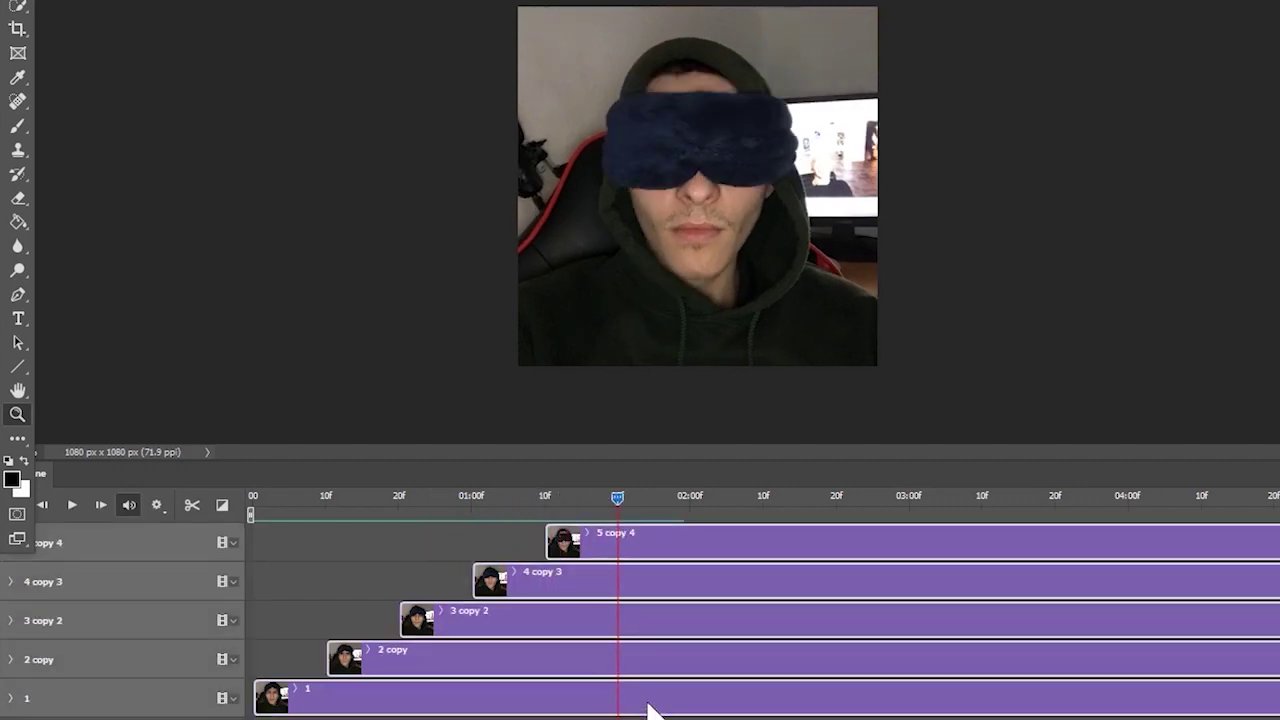
left_click(194, 505)
left_click(786, 547)
key("Delete")
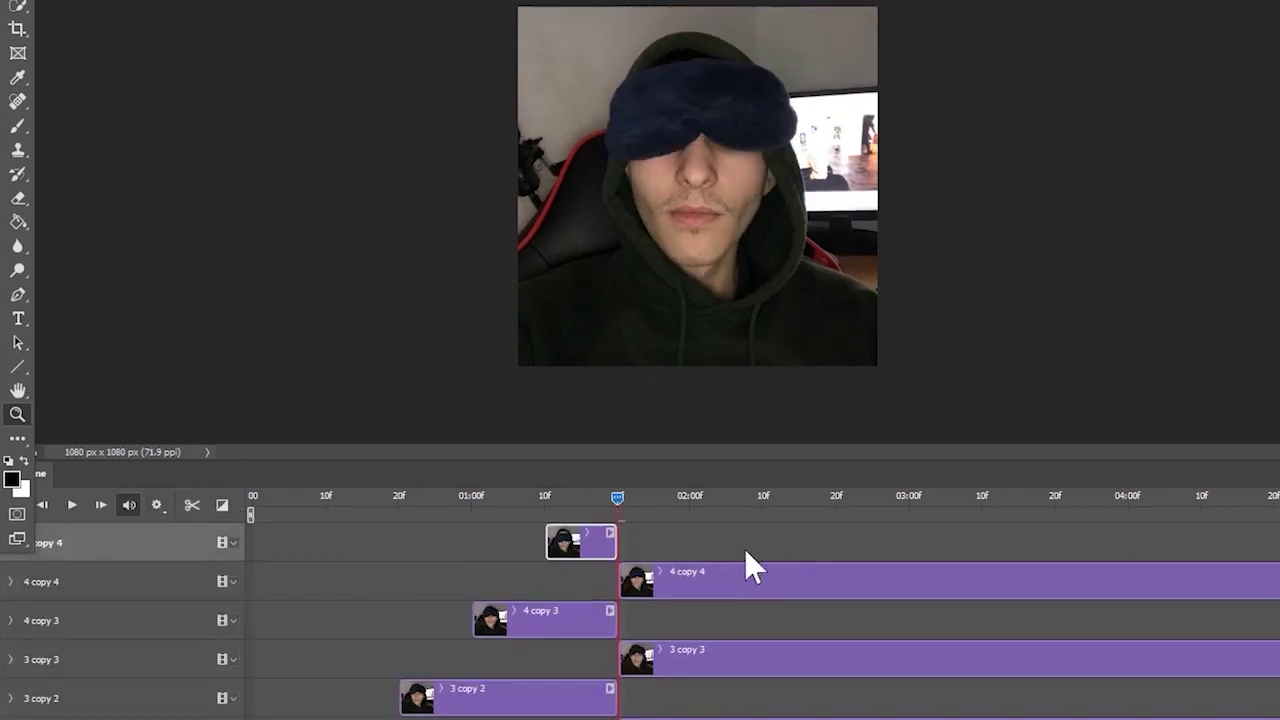
left_click(730, 570)
key("Delete")
- Delete the remaining trailing pieces, including 3 copy 3 and 1 copy
left_click(703, 615)
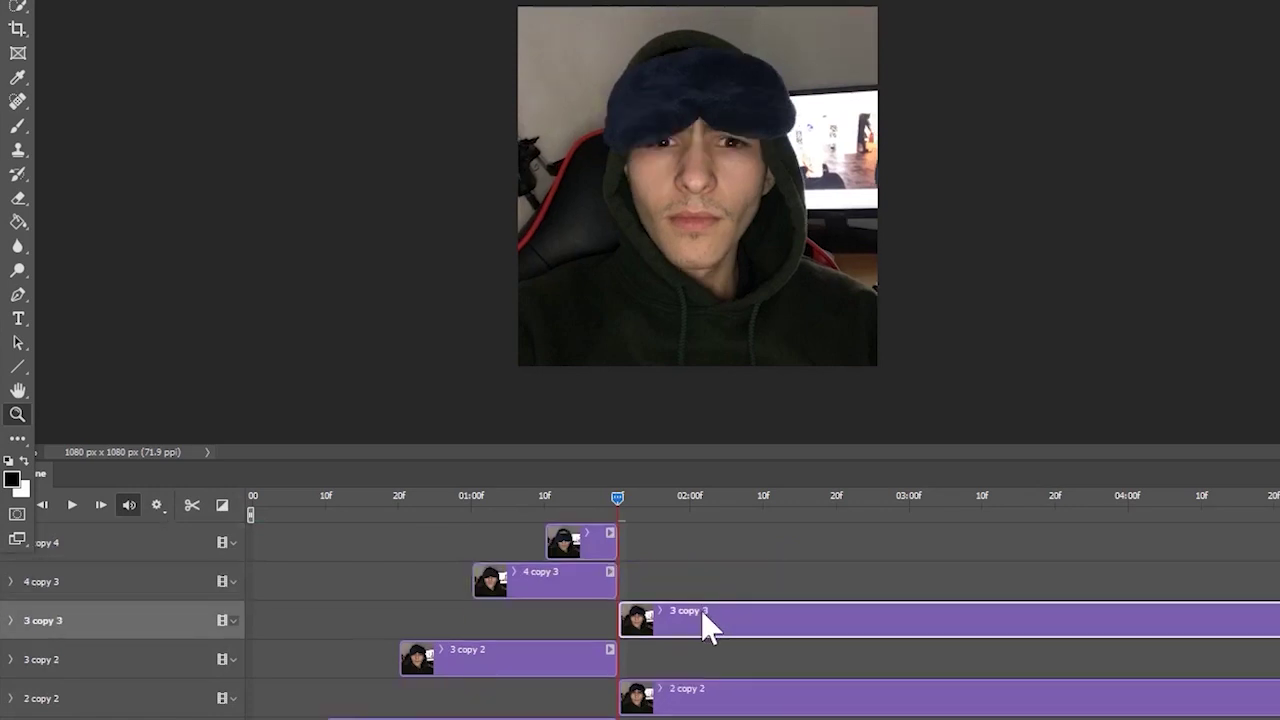
key("Delete")
left_click(710, 658)
key("Delete")
left_click(720, 700)
key("Delete")
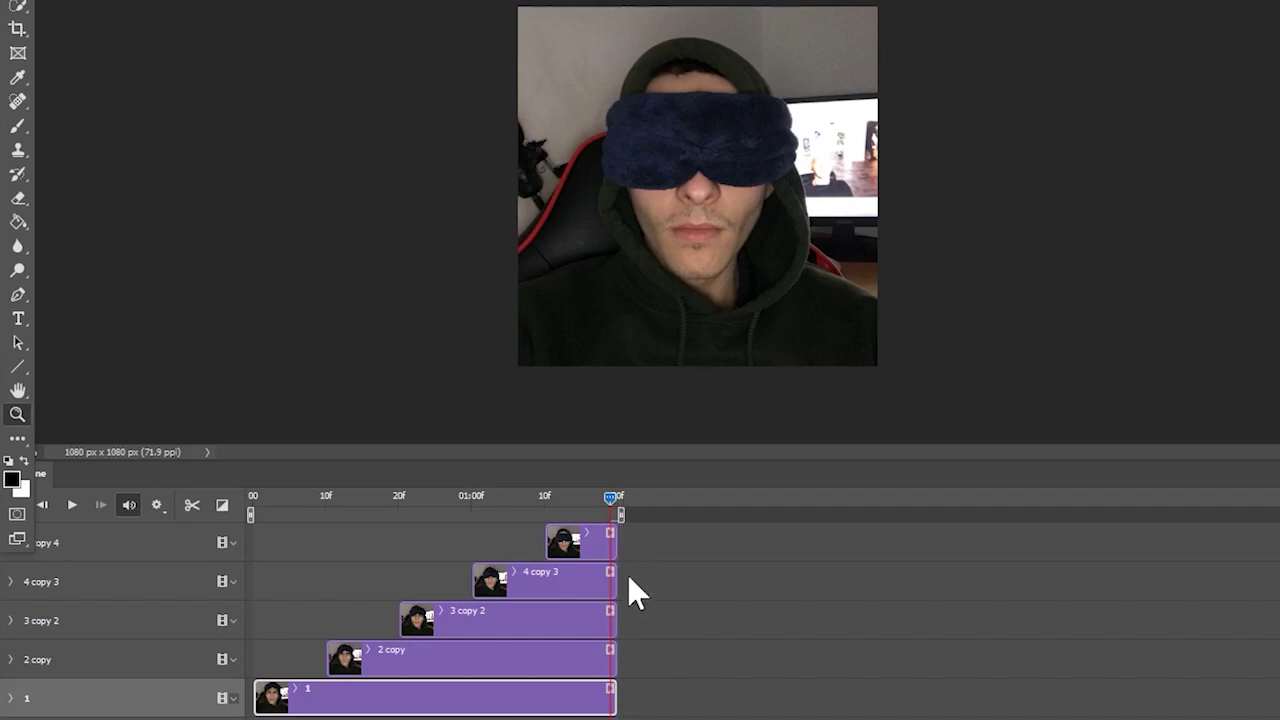
- Extend the clips' right edges to 02:00f, 02:10f and 02:20f, and clip 1 to 03:00f
left_click(611, 573)
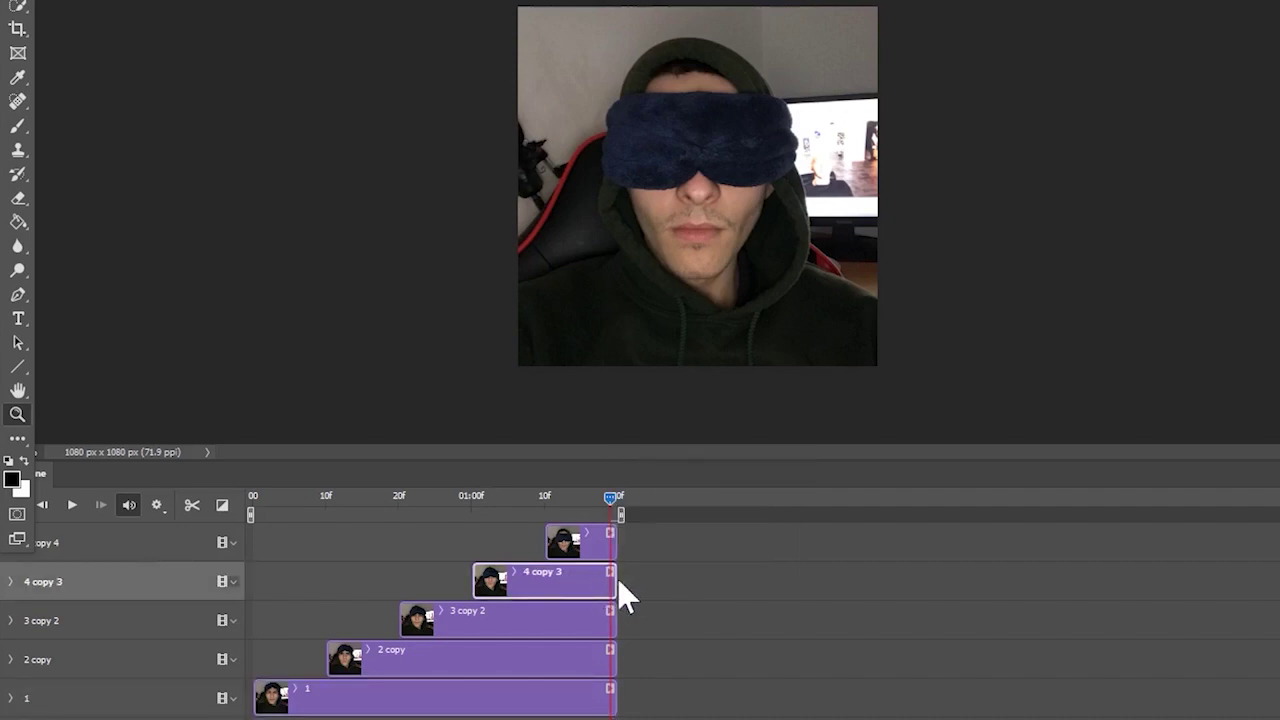
left_click_drag(617, 578, 688, 590)
left_click(690, 500)
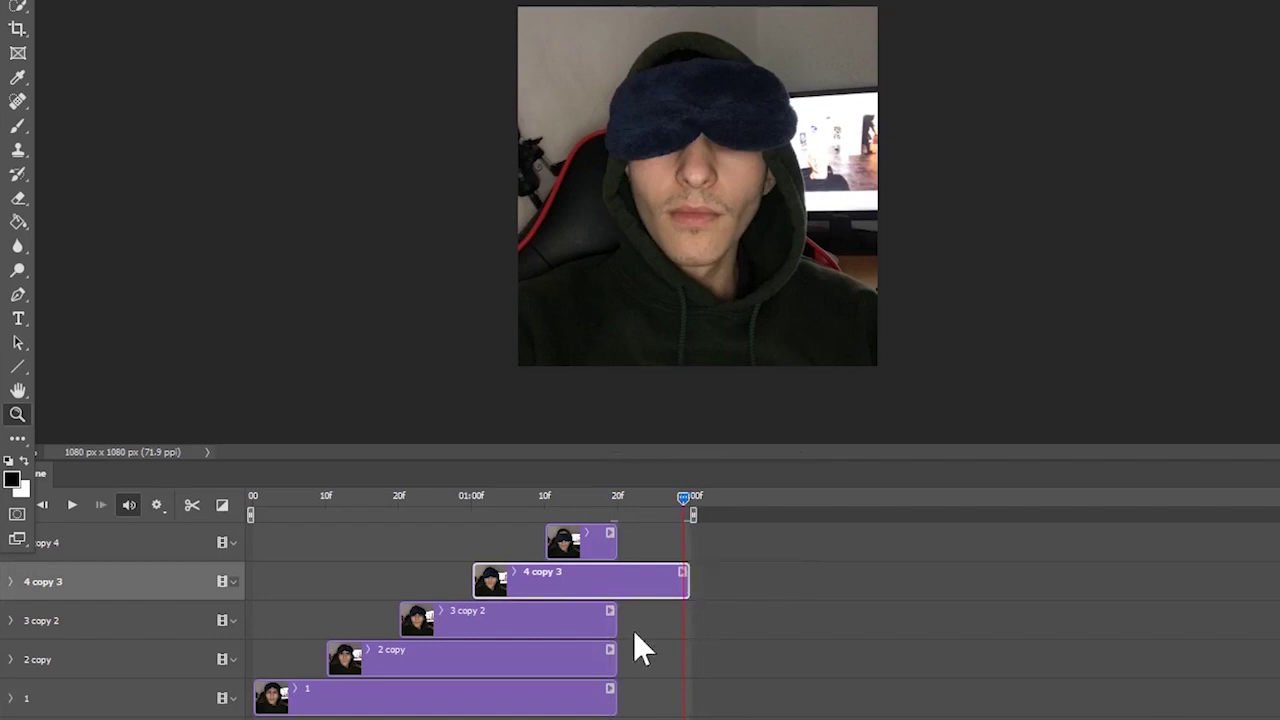
left_click_drag(614, 617, 762, 620)
left_click(765, 500)
left_click_drag(616, 660, 835, 660)
left_click(836, 499)
left_click_drag(614, 698, 1010, 690)
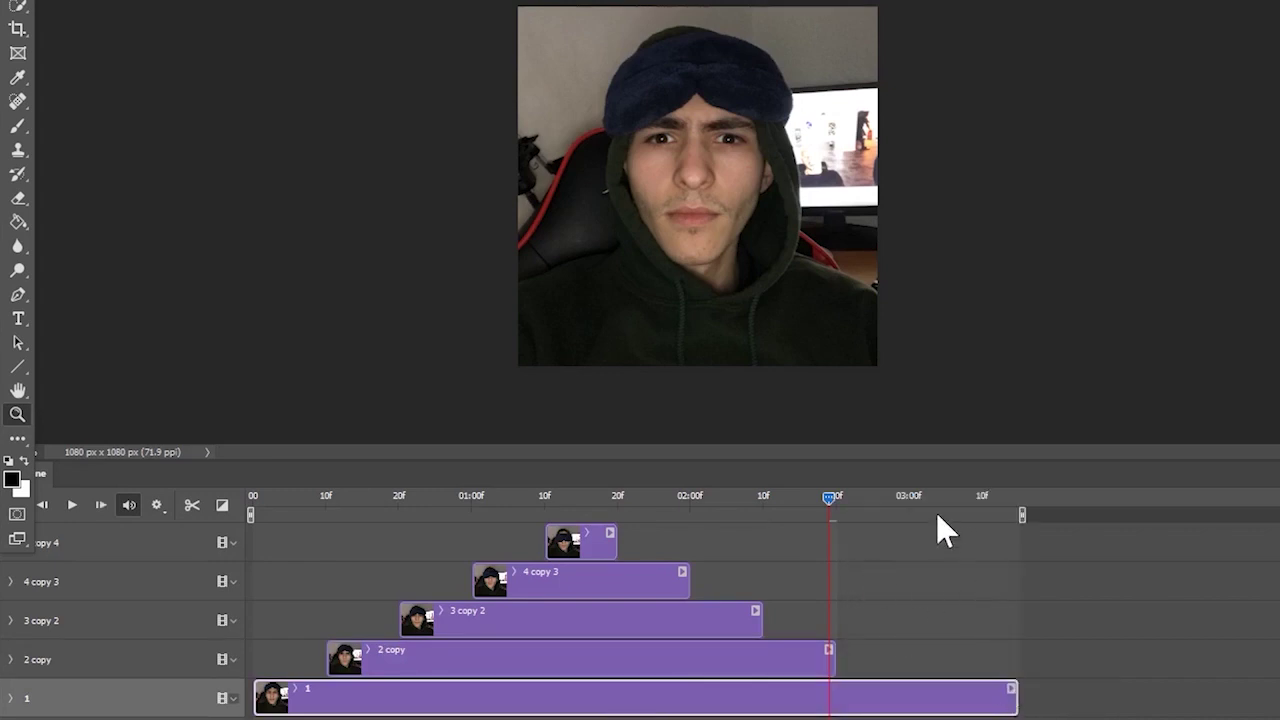
left_click(908, 498)
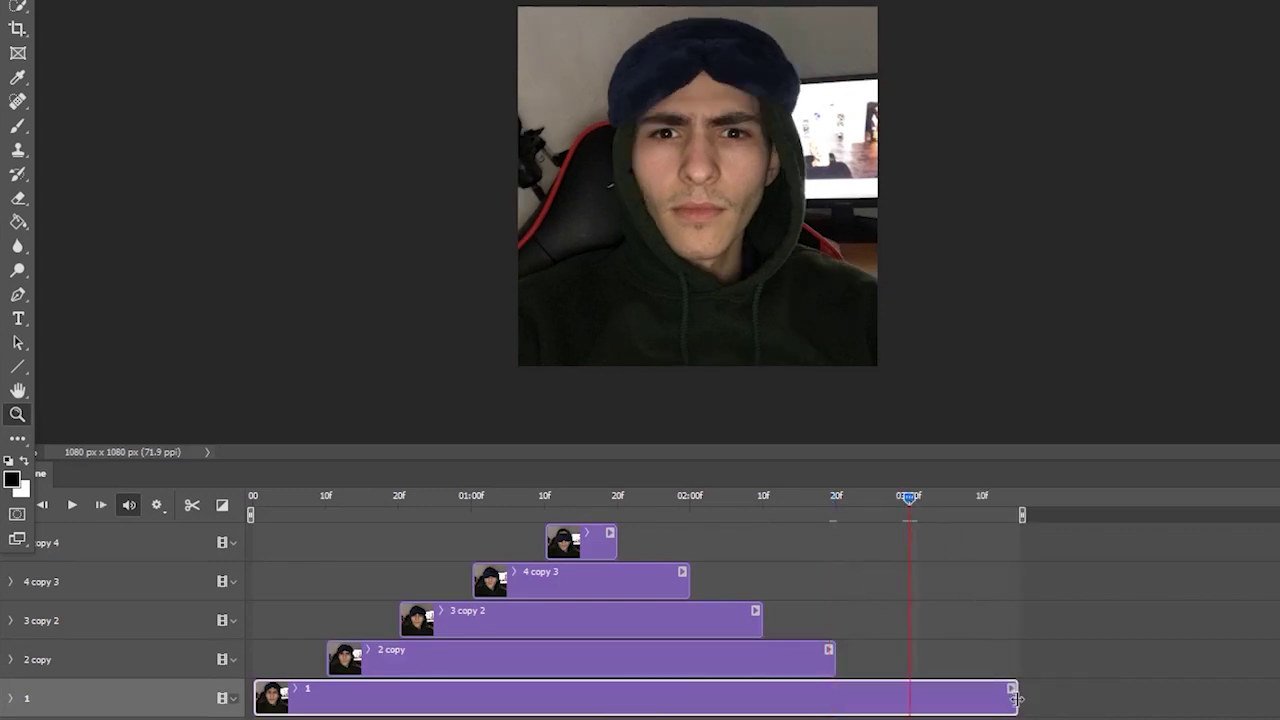
left_click_drag(1012, 697, 902, 712)
left_click(1100, 666)
- Rewind to the first frame and play the finished pyramid animation
left_click(900, 500)
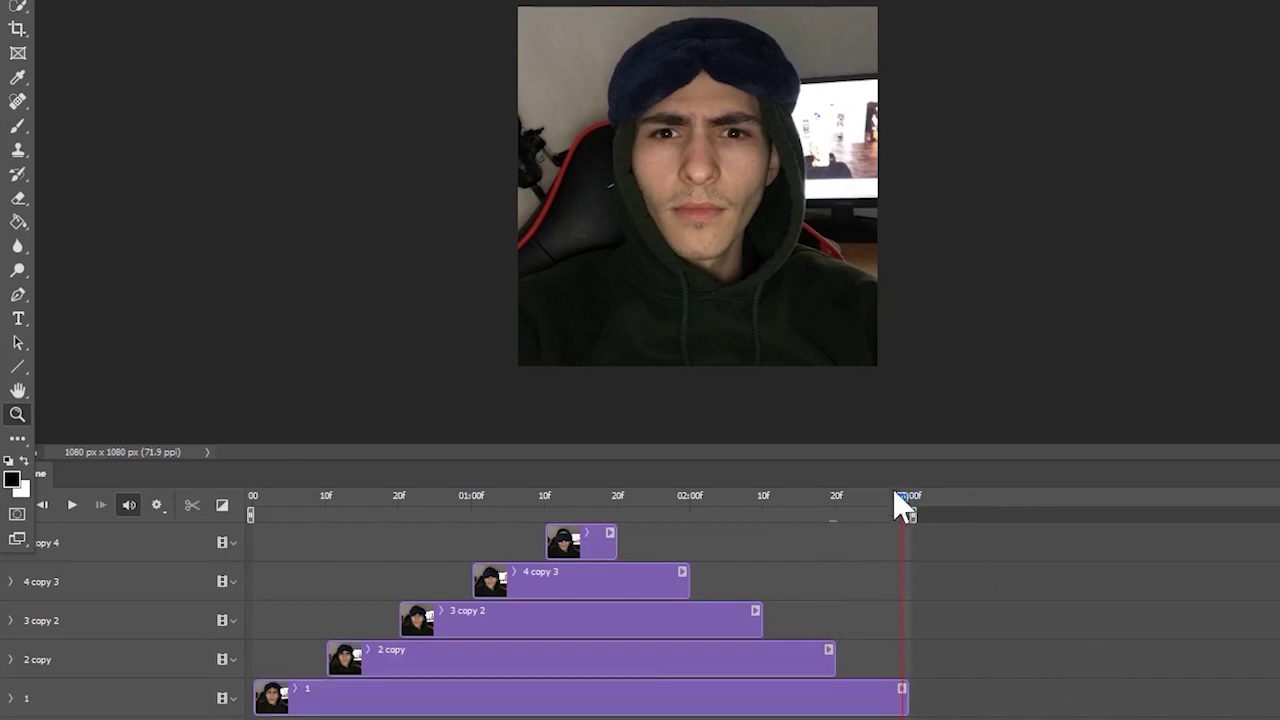
left_click_drag(903, 500, 250, 537)
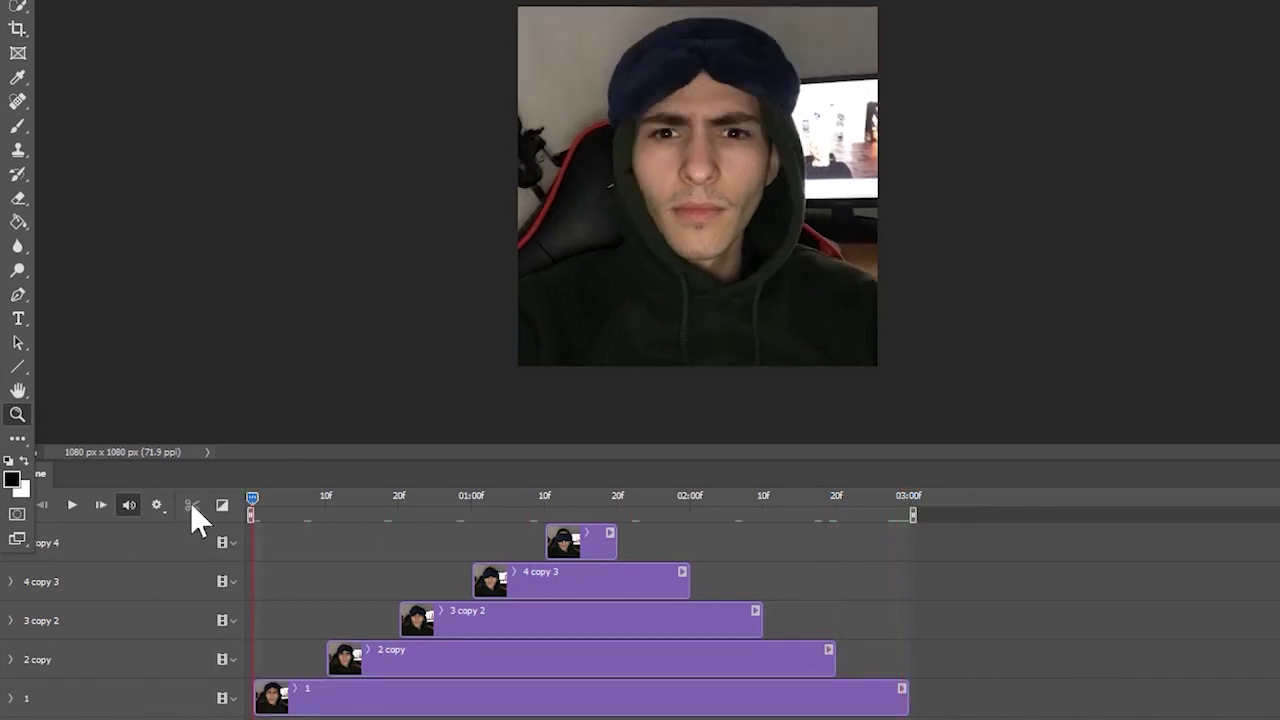
left_click(70, 508)
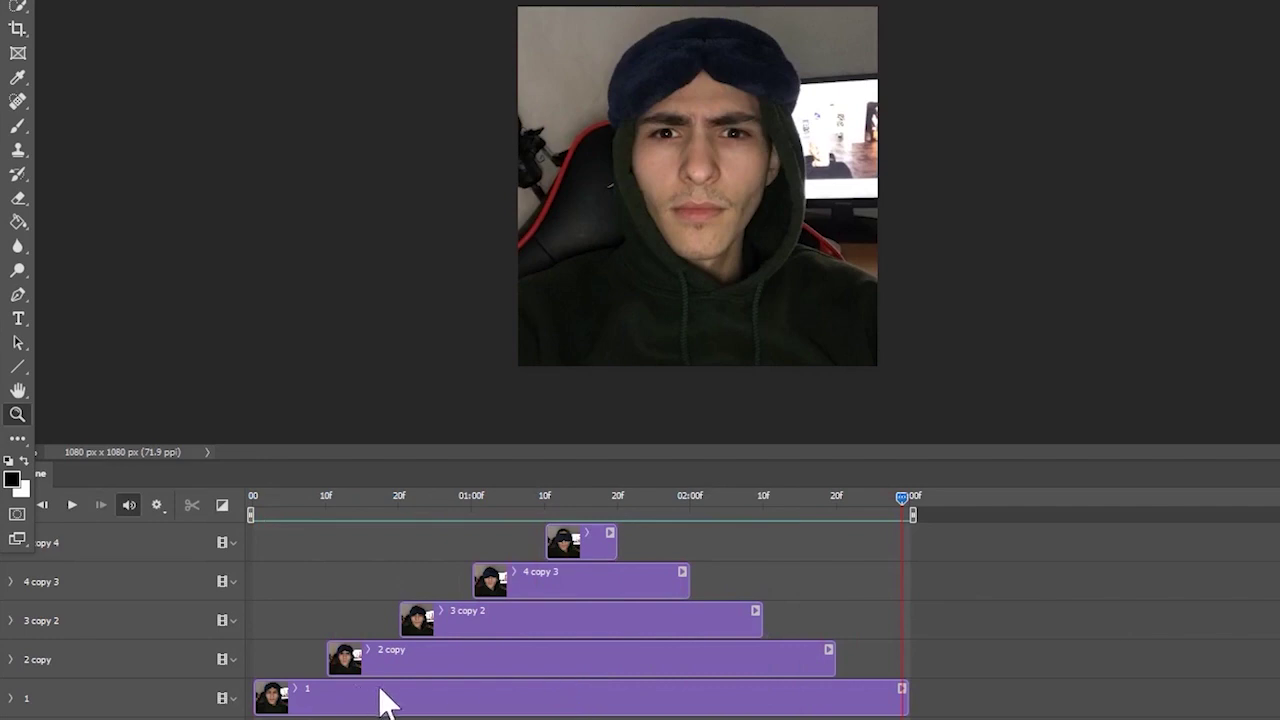
left_click(546, 666)
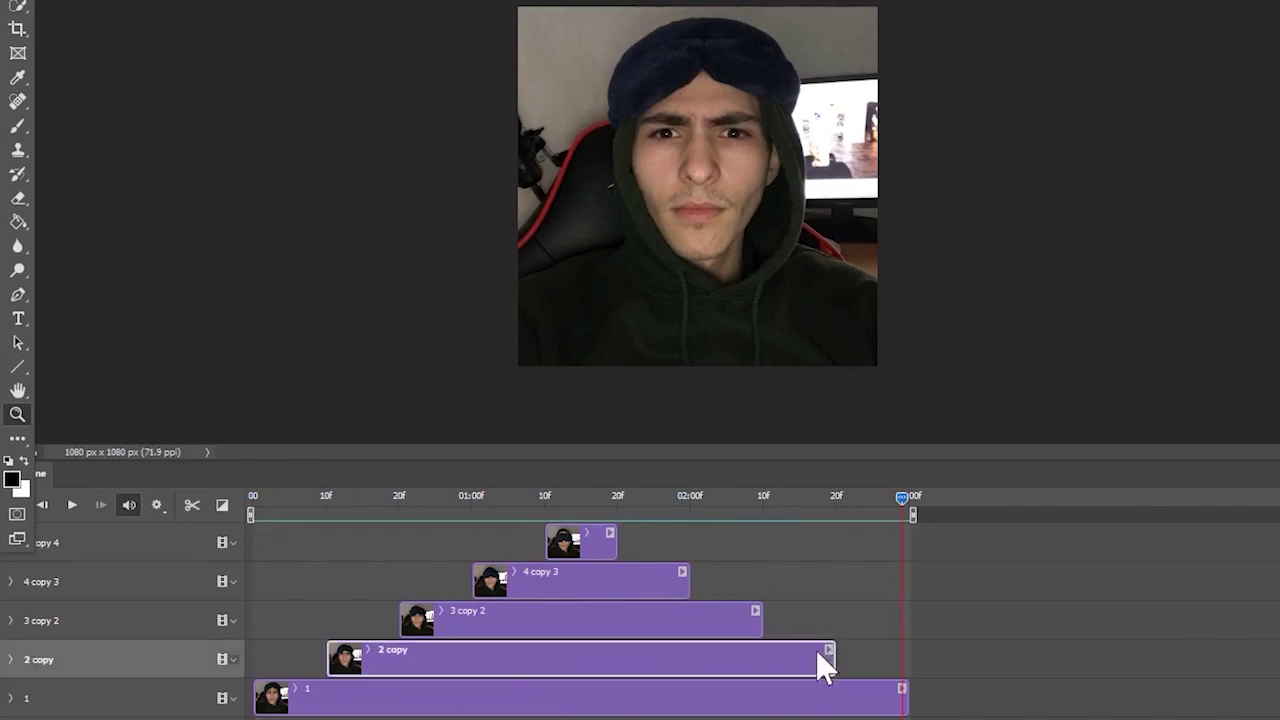
key("Home")
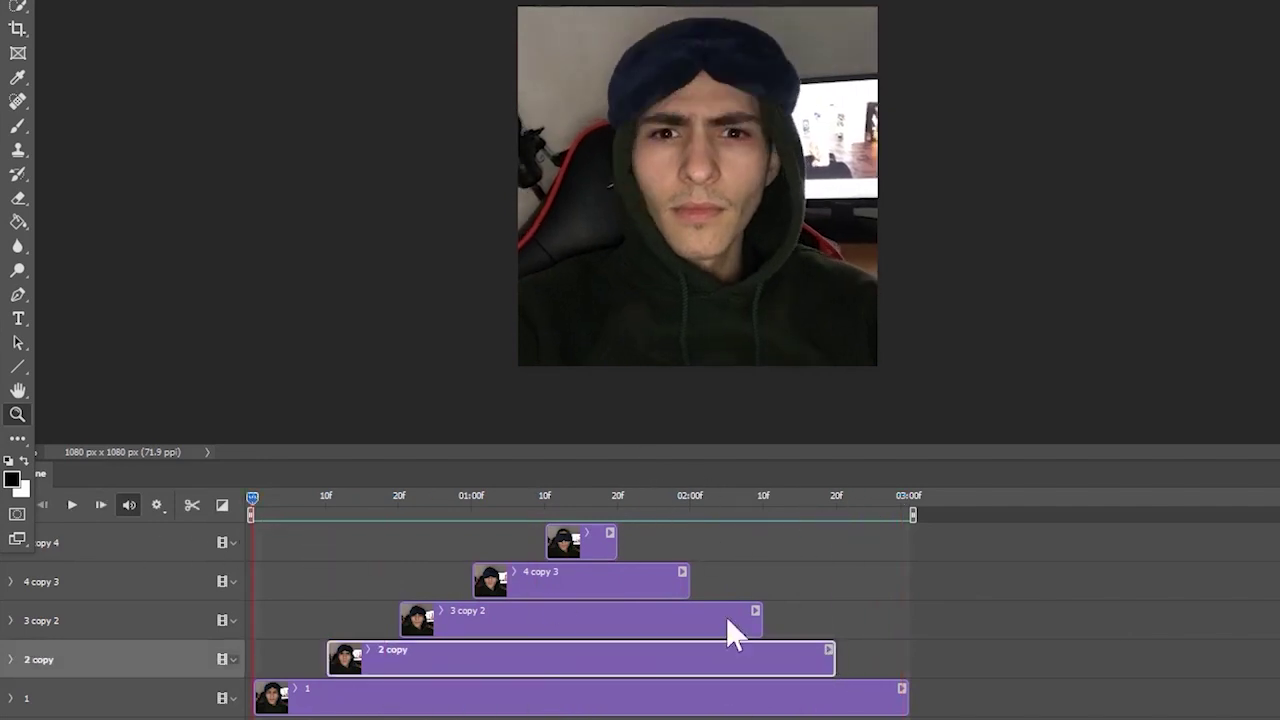
key("space")
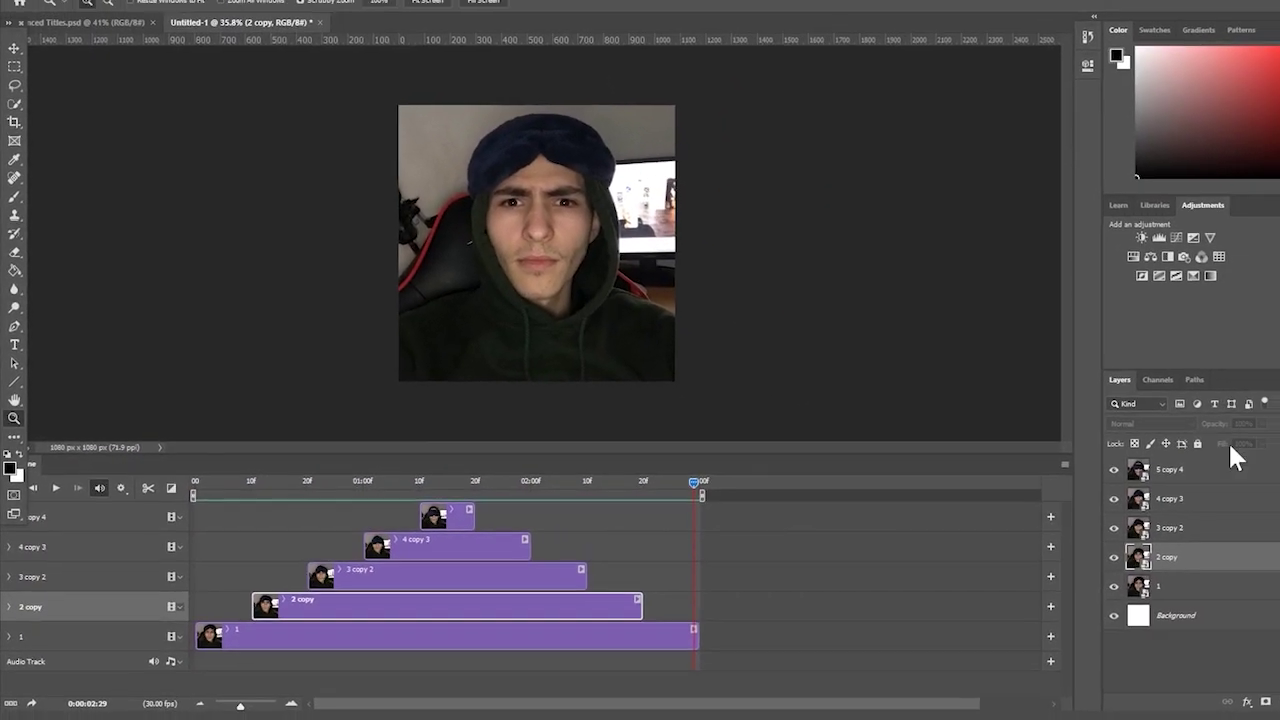
left_click(1262, 473)
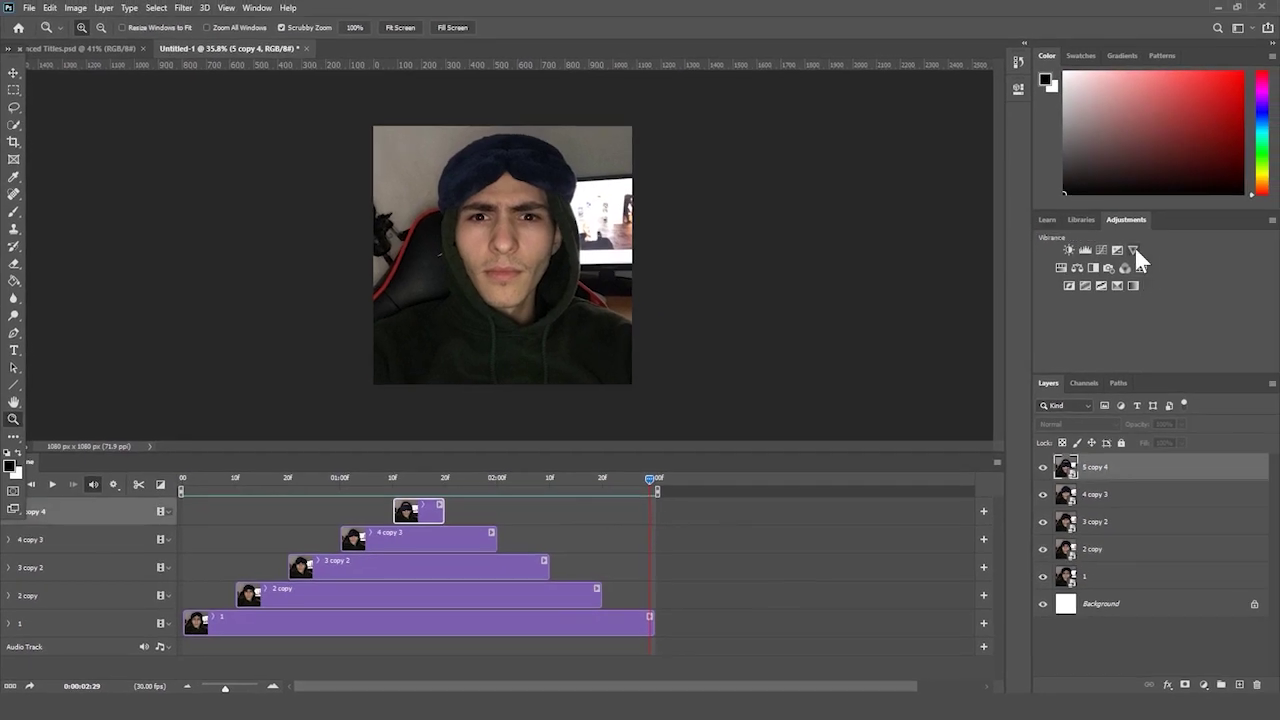
left_click(1133, 250)
left_click_drag(900, 170, 878, 168)
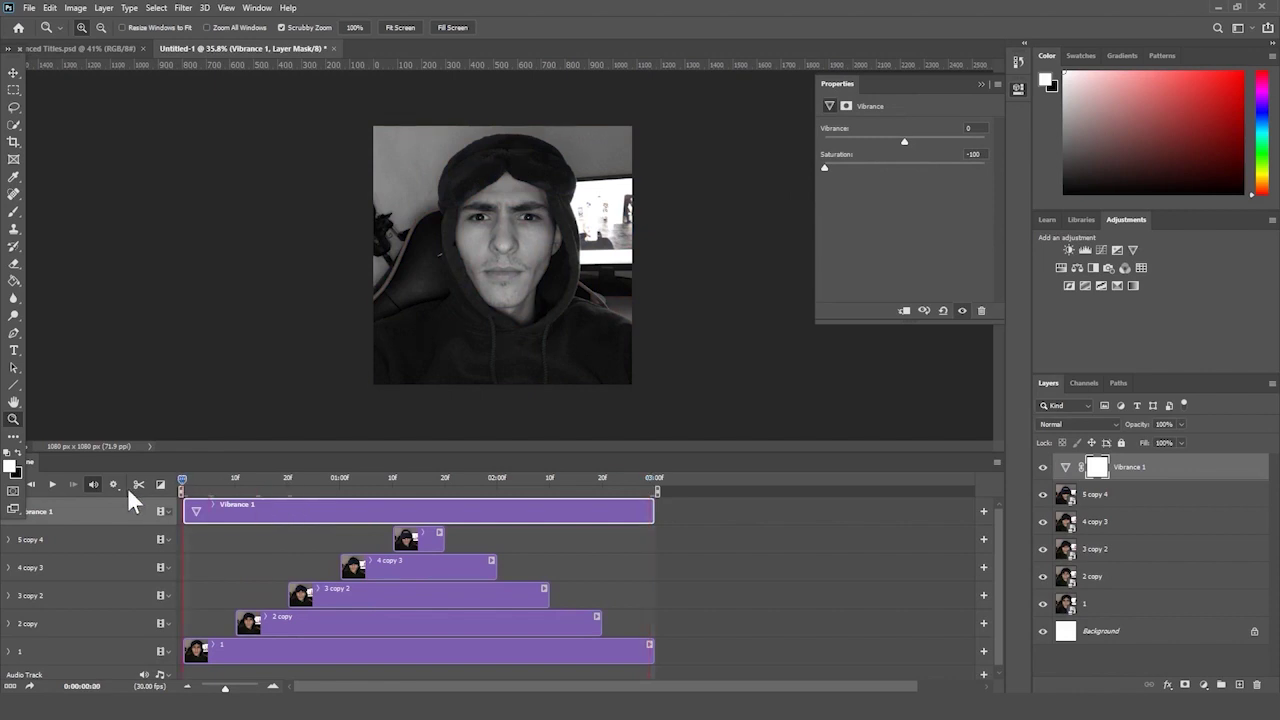
key("space")
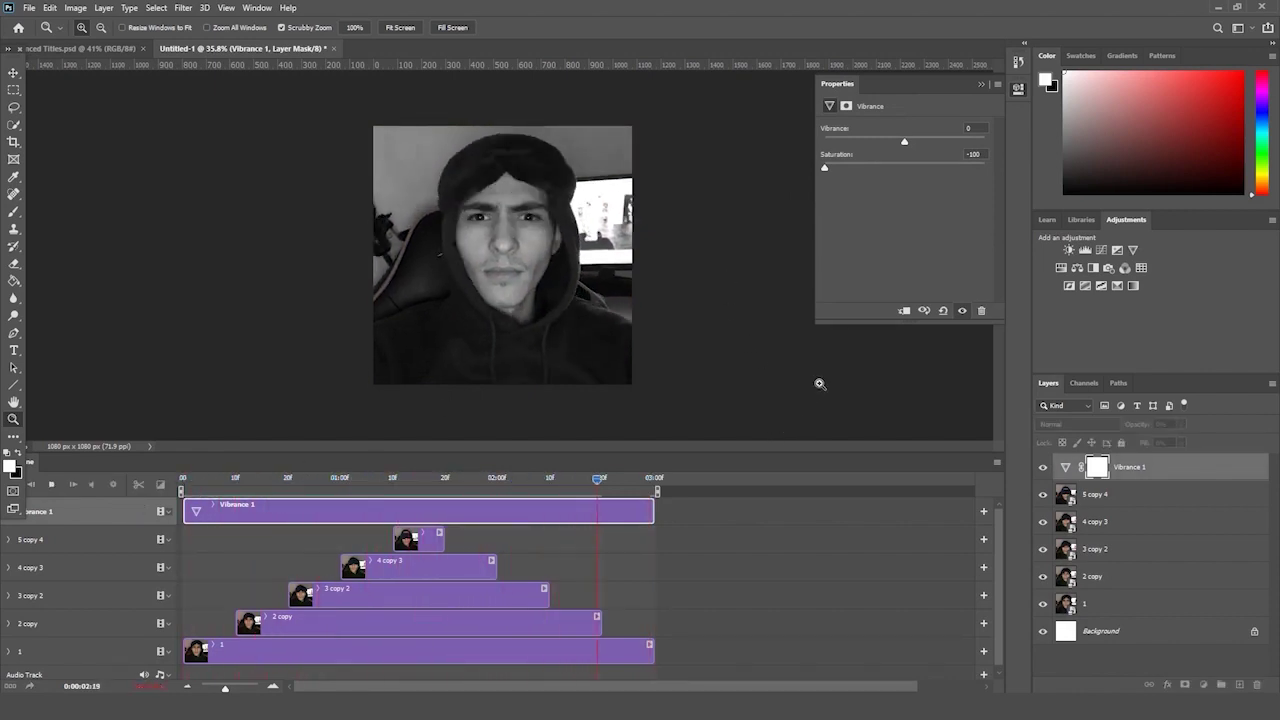
left_click(982, 84)
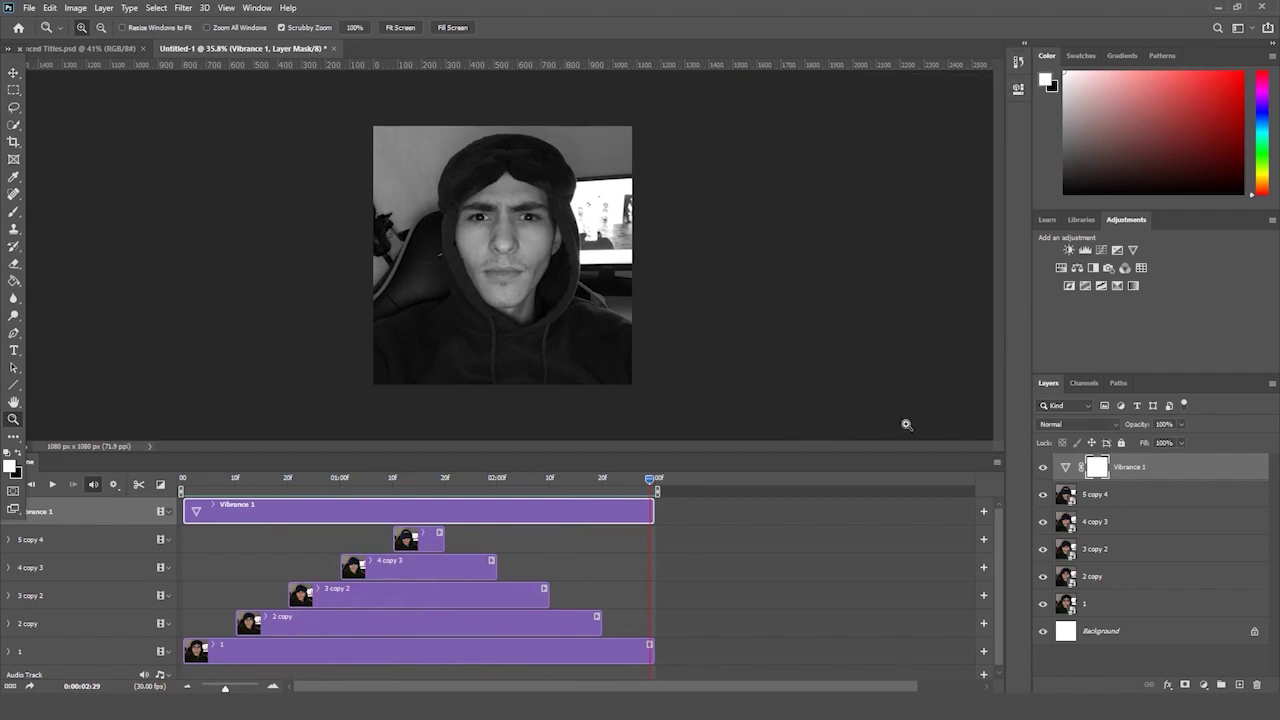
left_click(845, 541)
key("space")
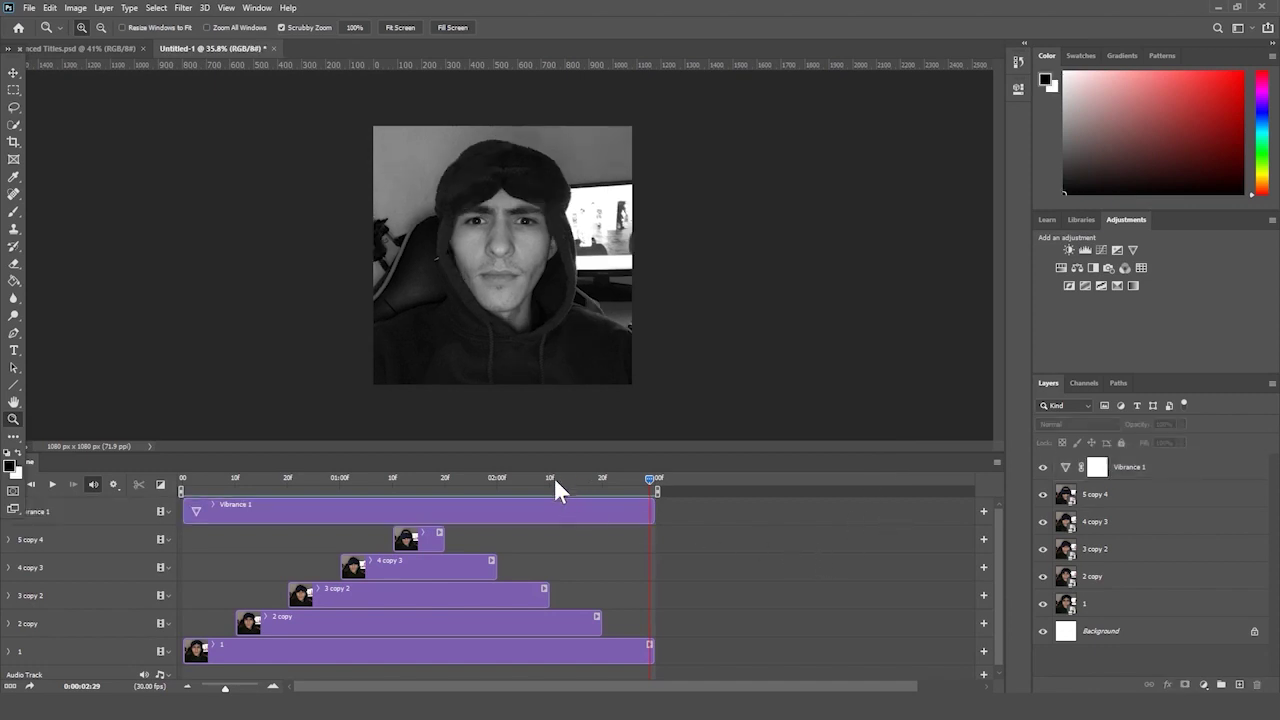
key("space")
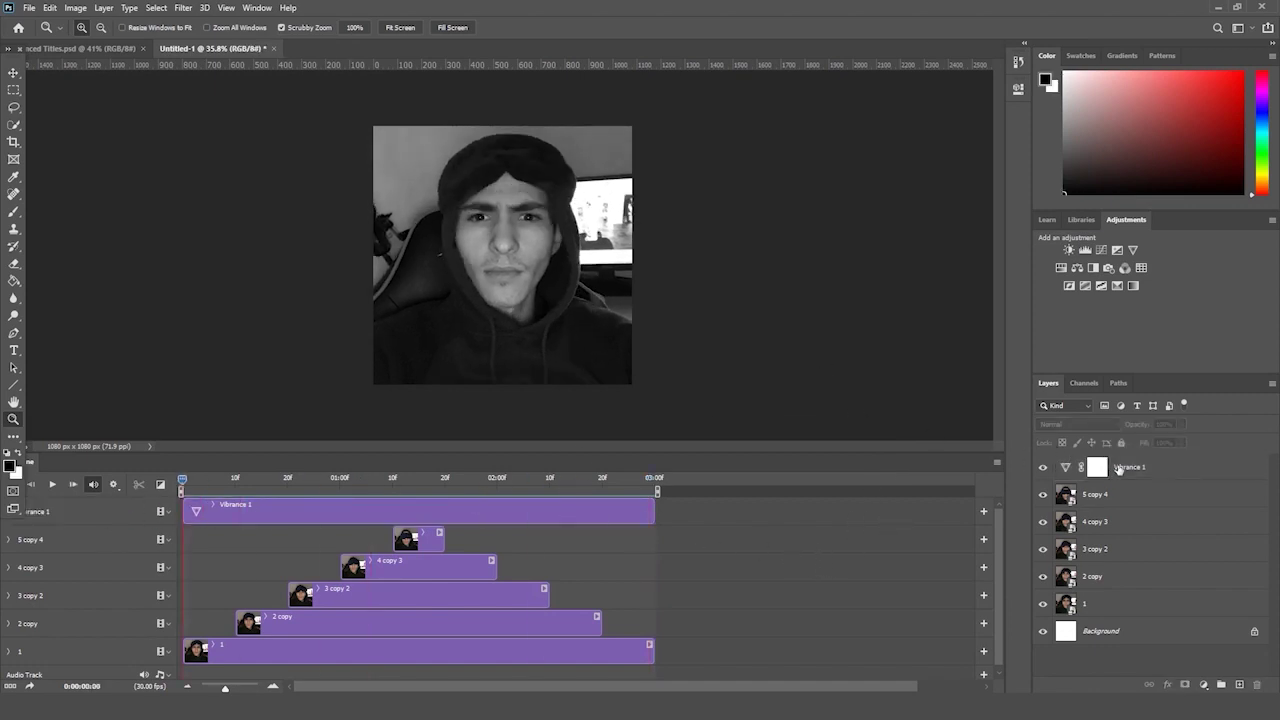
left_click(1116, 468)
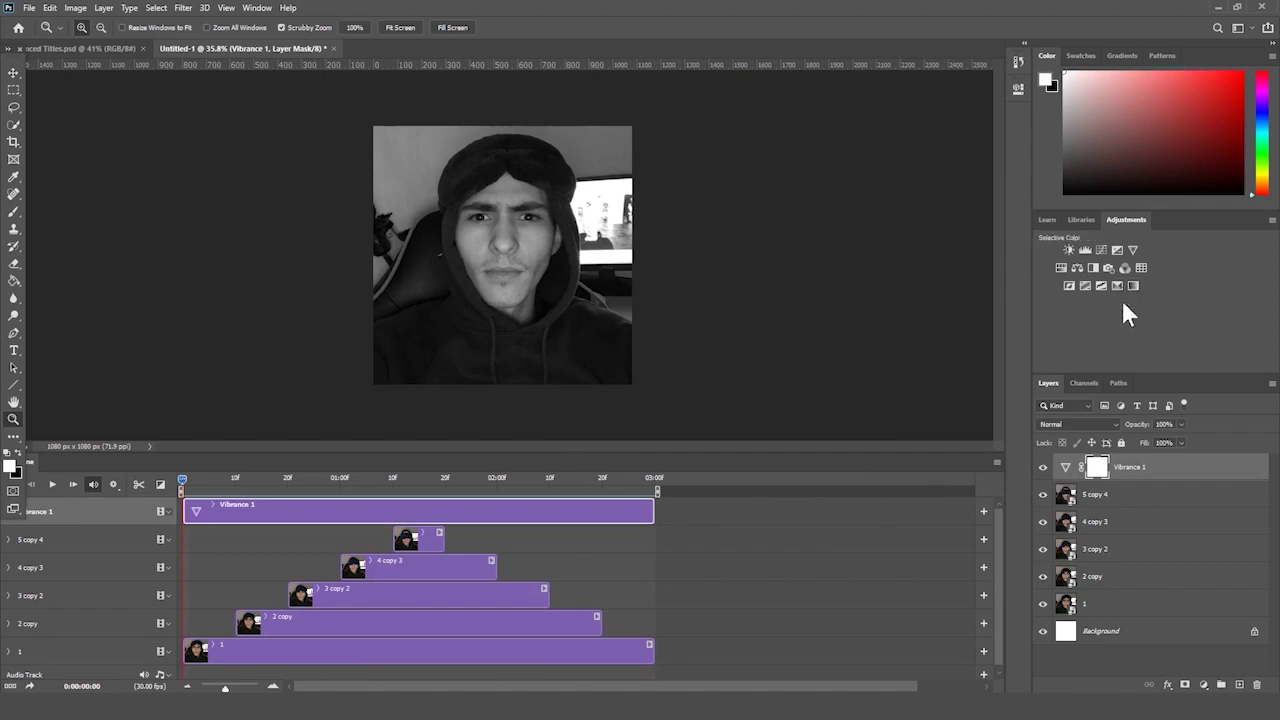
key("Delete")
key("space")
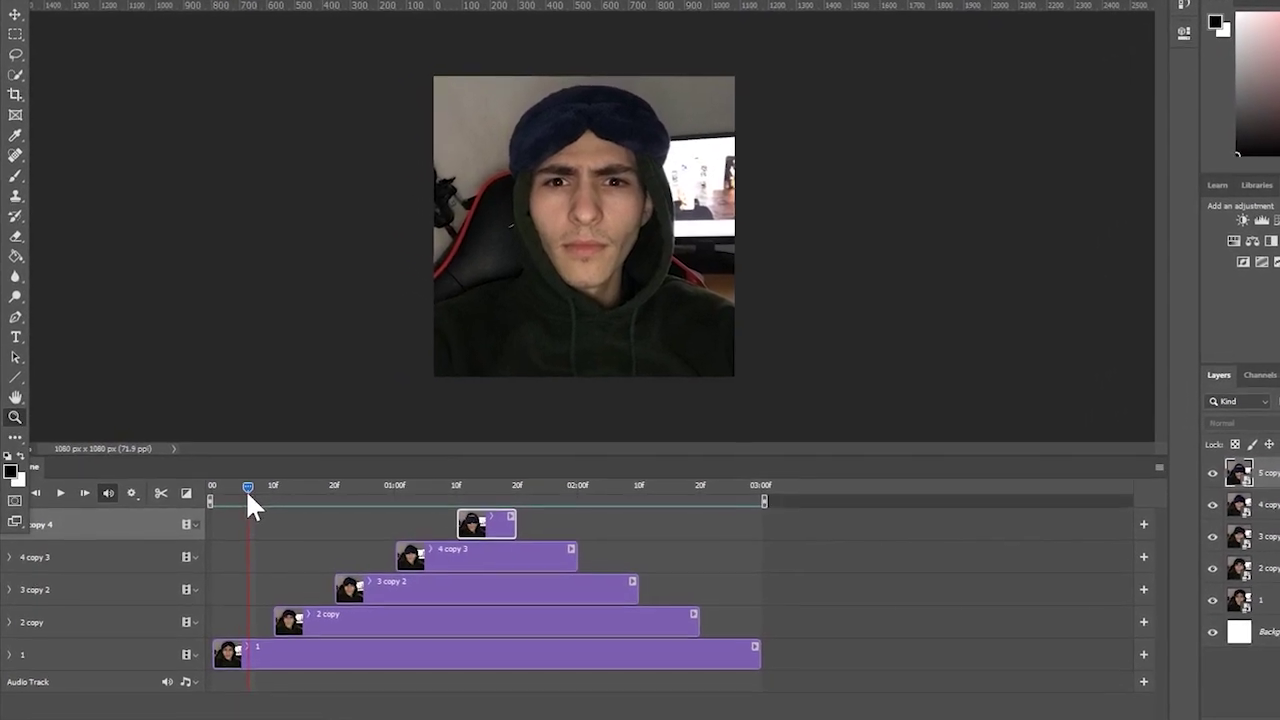
- Move the 2 copy, 3 copy 2, 4 copy 3 and 5 copy 4 starts earlier, the last to frame 22
left_click_drag(298, 616, 263, 616)
left_click(317, 498)
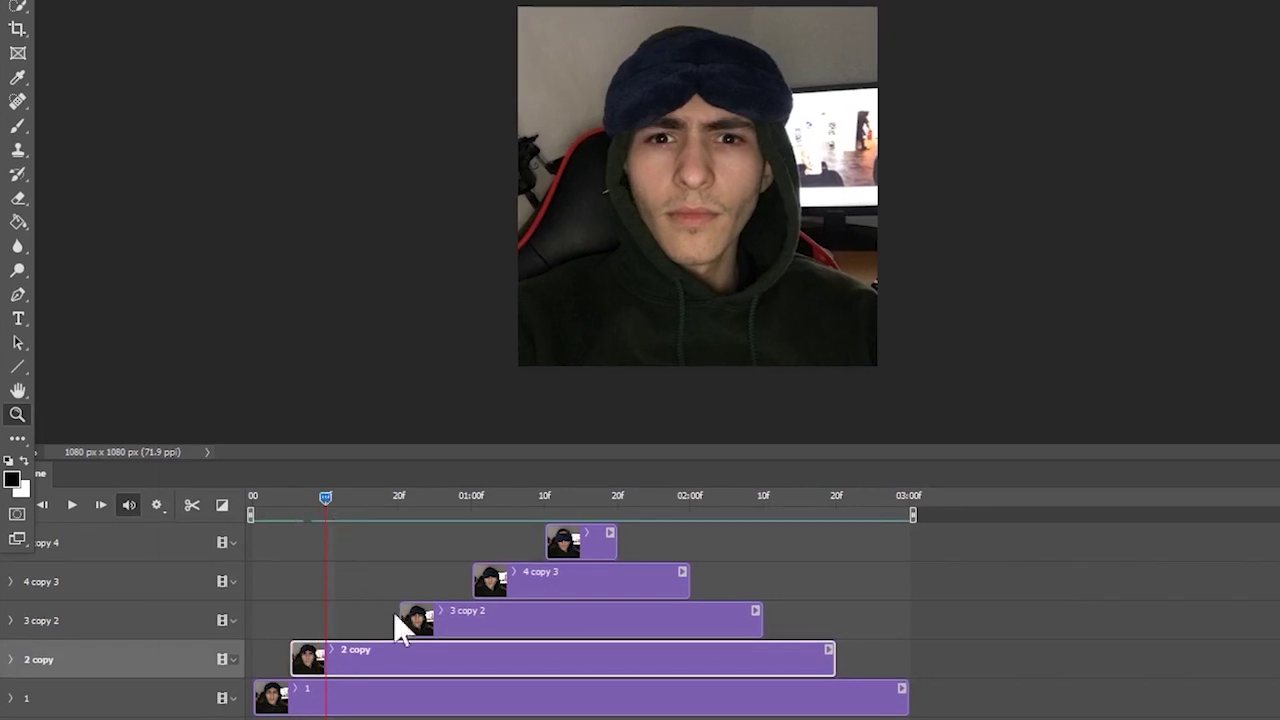
left_click_drag(398, 618, 328, 618)
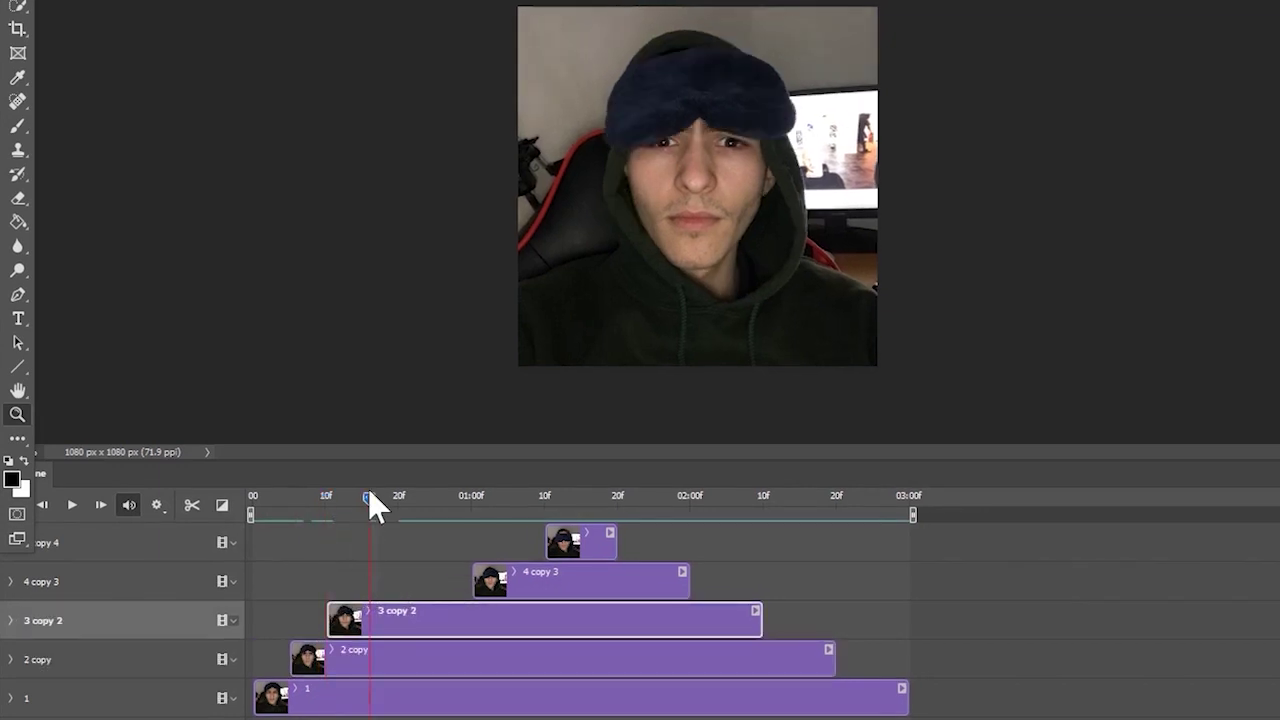
left_click_drag(474, 580, 372, 580)
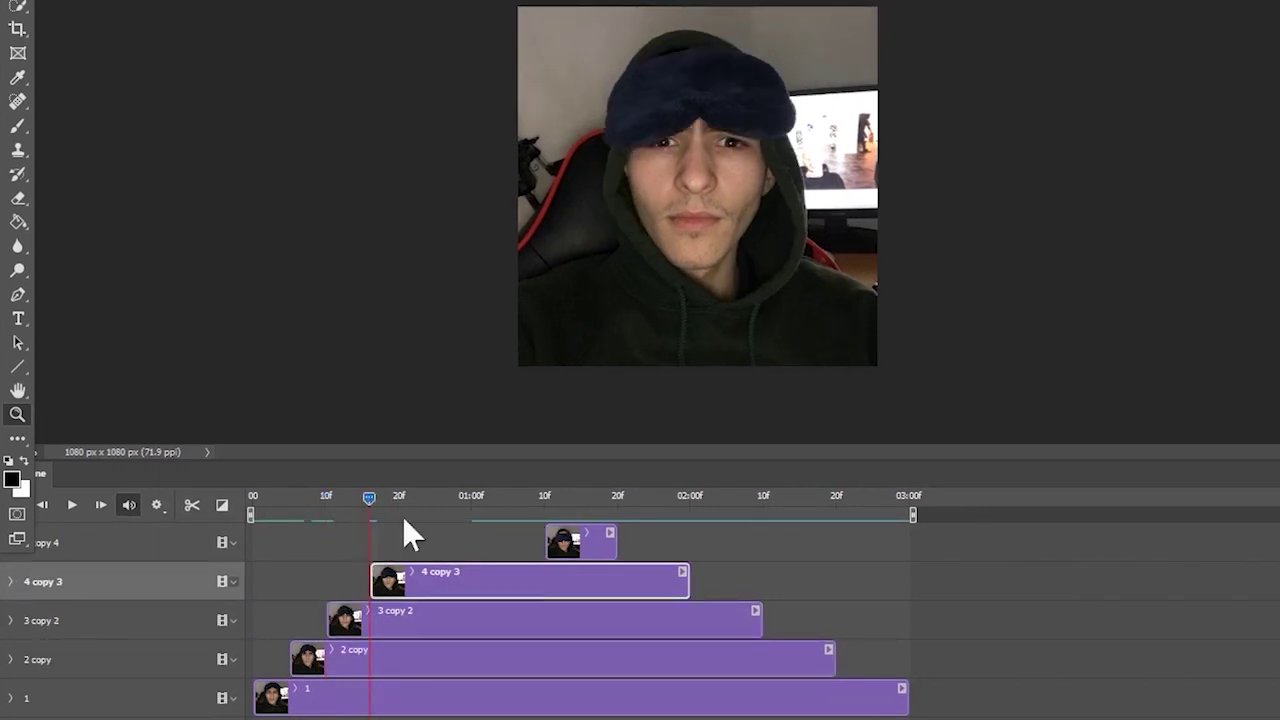
left_click(397, 500)
left_click_drag(548, 543, 401, 549)
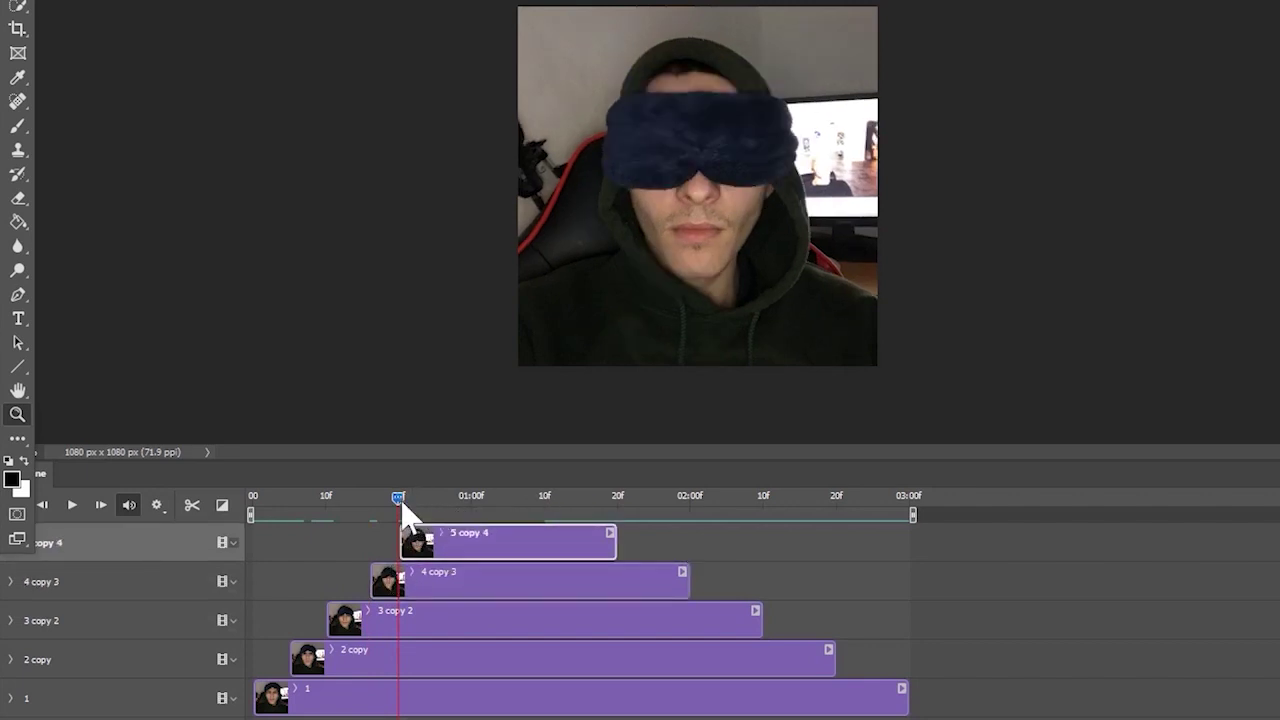
- Trim each clip's end back into a stepped pyramid, with ends near 01:05 and 01:10 and clip 1 last
left_click(435, 500)
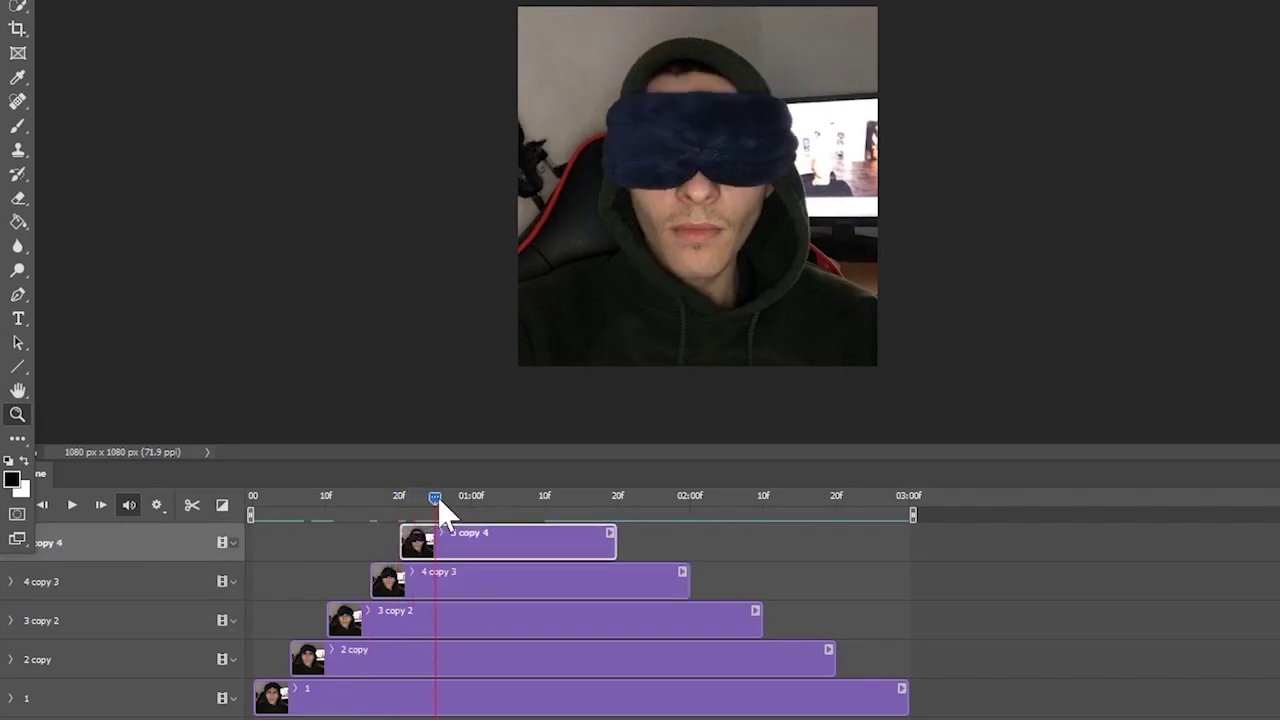
left_click(442, 500)
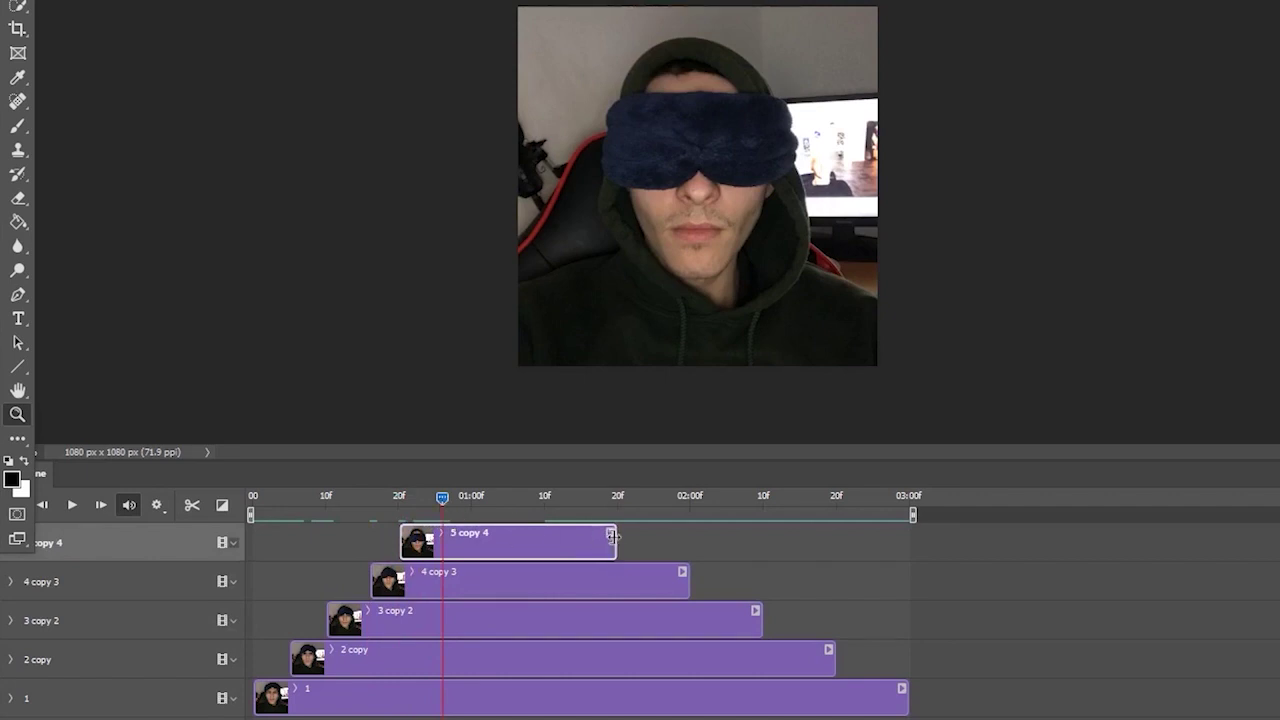
left_click_drag(612, 537, 435, 540)
left_click(436, 500)
left_click(471, 498)
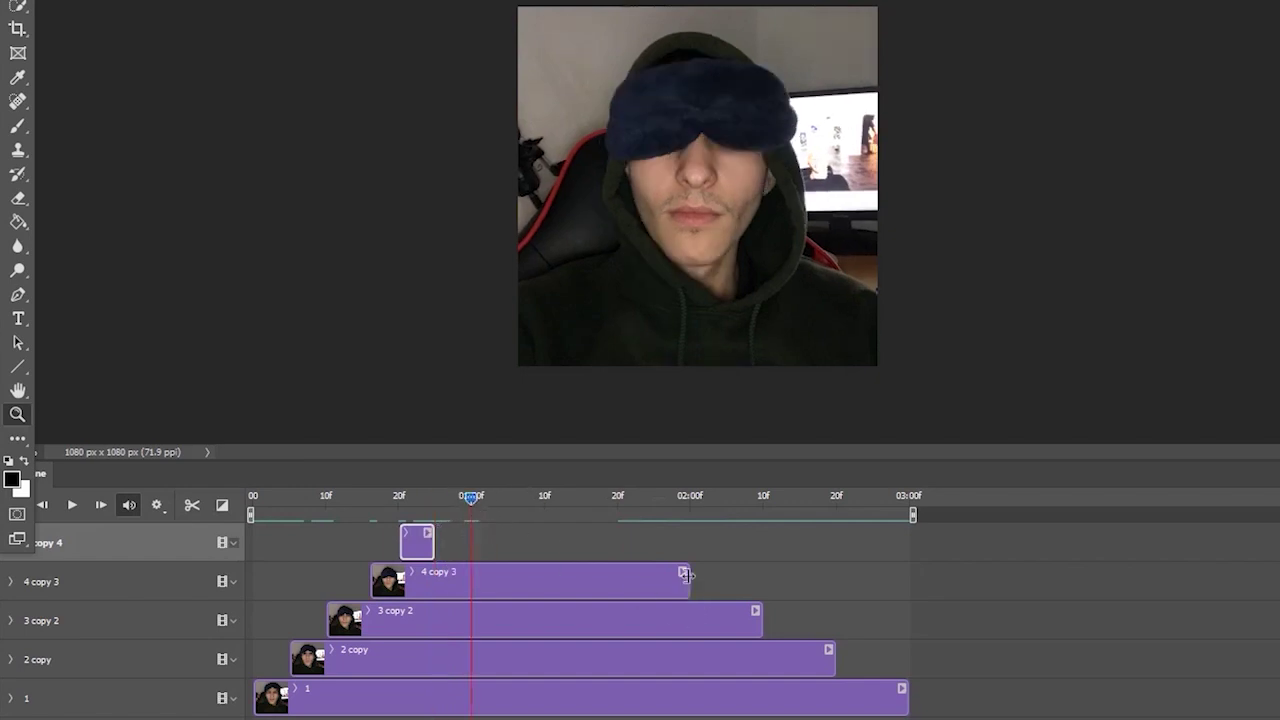
left_click_drag(683, 577, 470, 578)
left_click(510, 498)
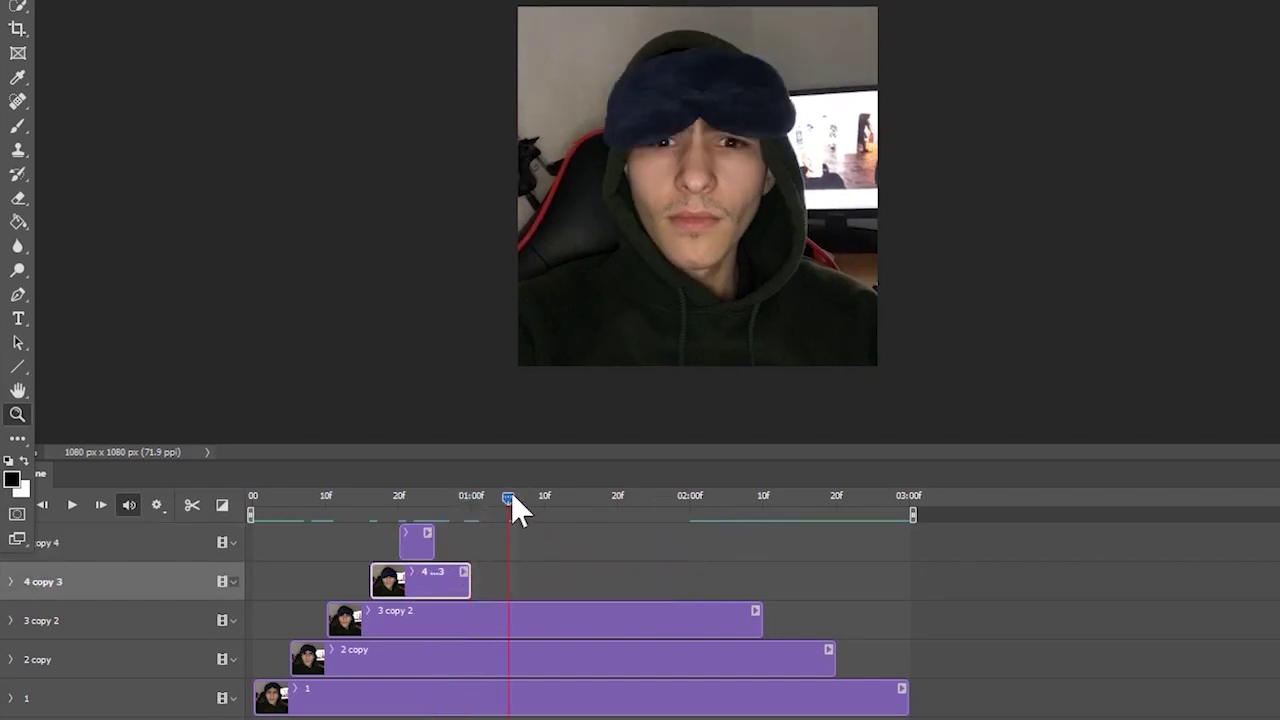
left_click_drag(760, 620, 509, 632)
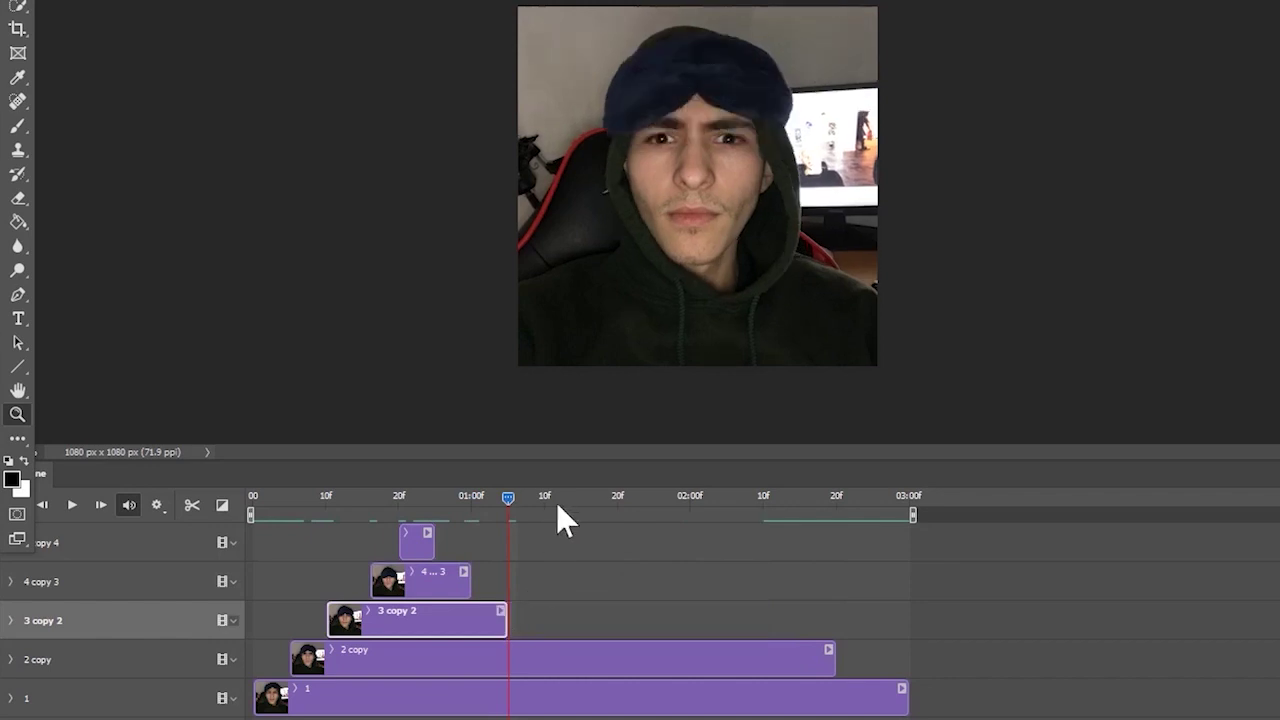
left_click(544, 498)
left_click_drag(831, 651, 545, 653)
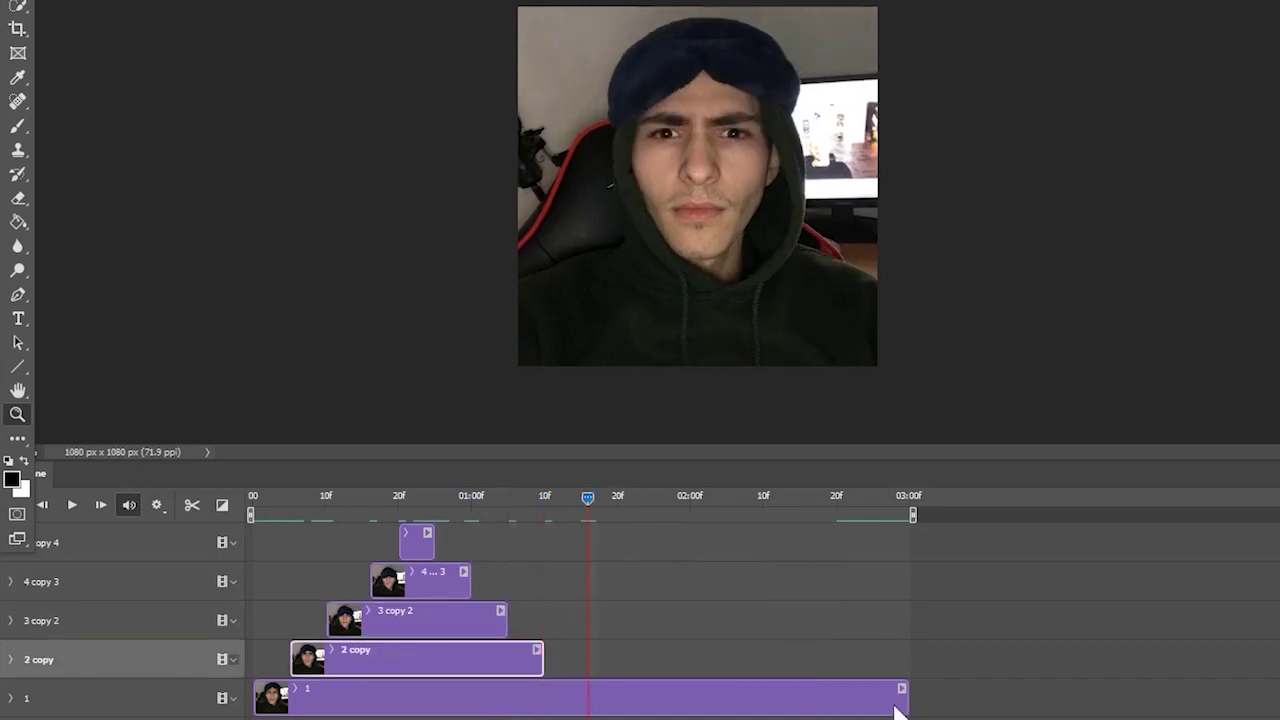
left_click_drag(905, 690, 584, 690)
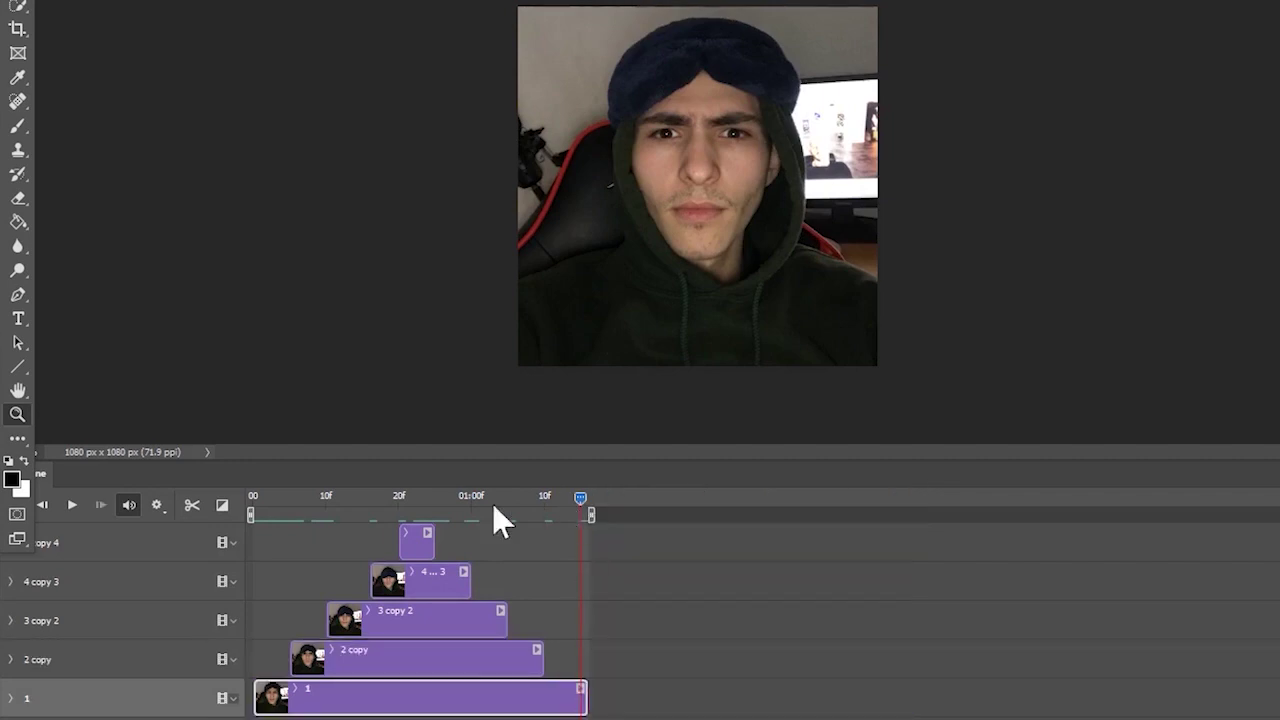
- Rewind to the first frame and play the compressed pyramid animation twice
key("Home")
left_click(71, 503)
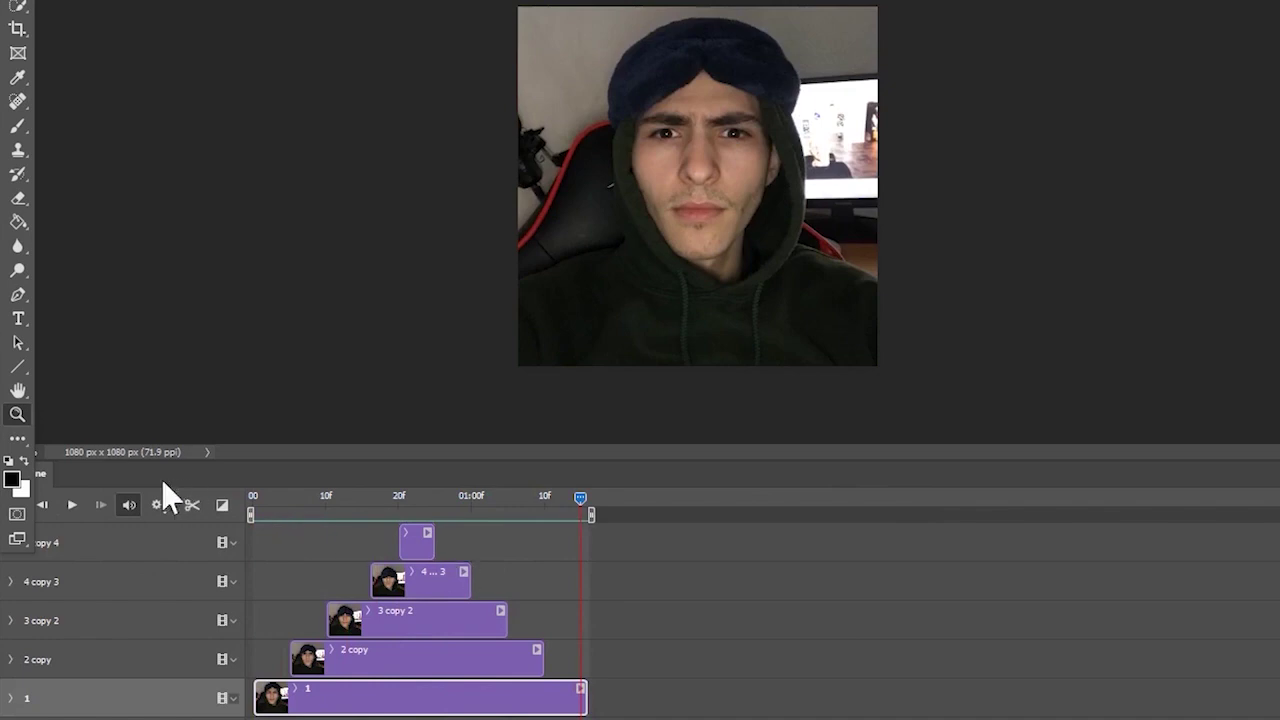
left_click(71, 505)
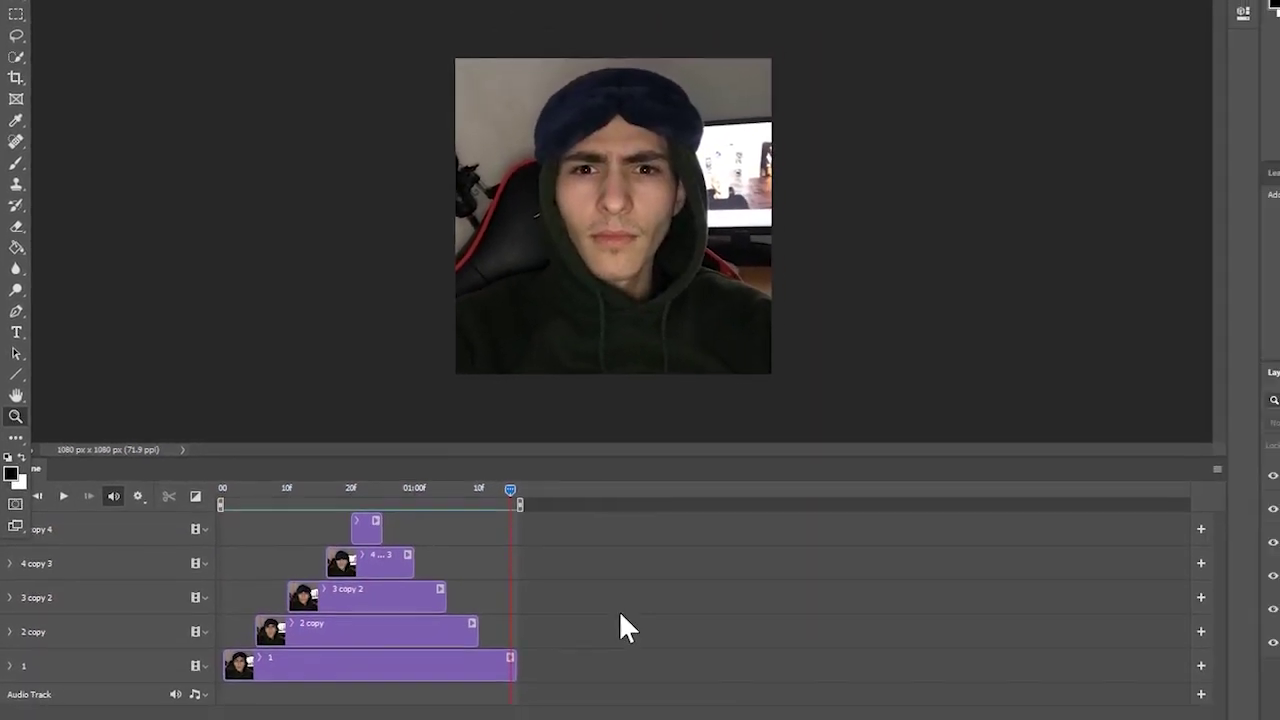
- Save the document as GIF Main.psd in the GIF folder
key("ctrl+s")
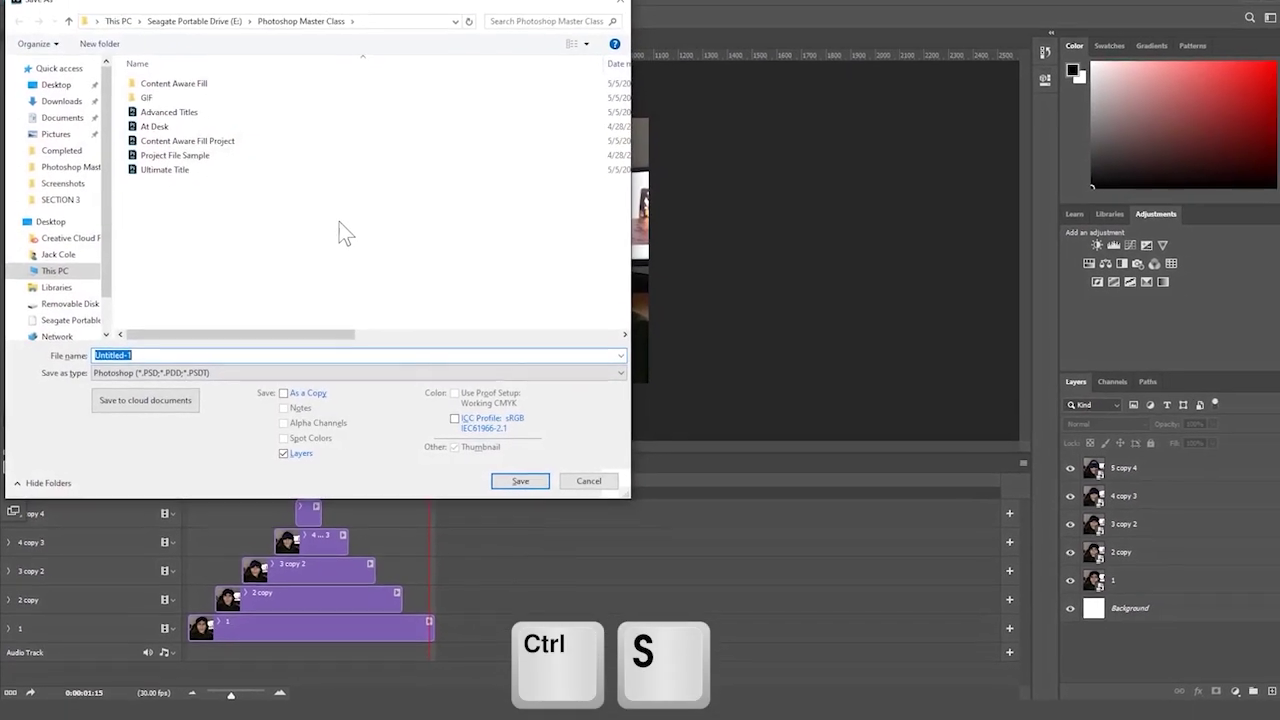
type("GIF")
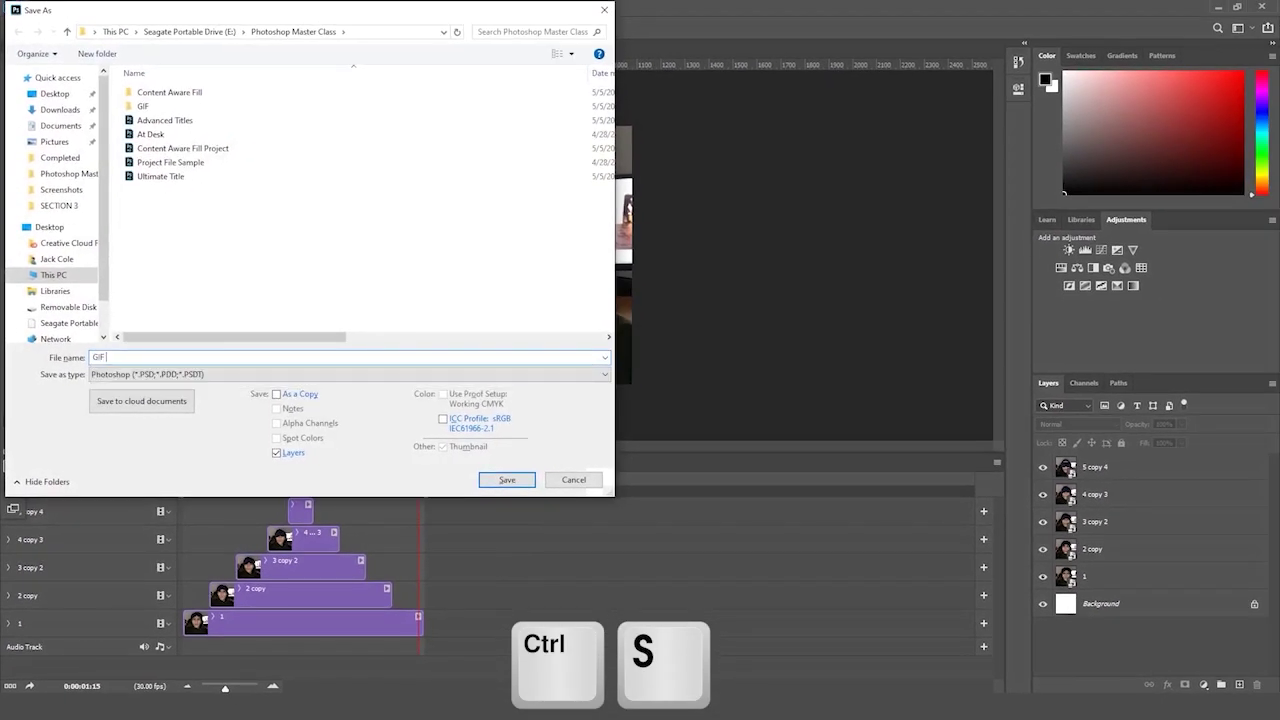
key("Return")
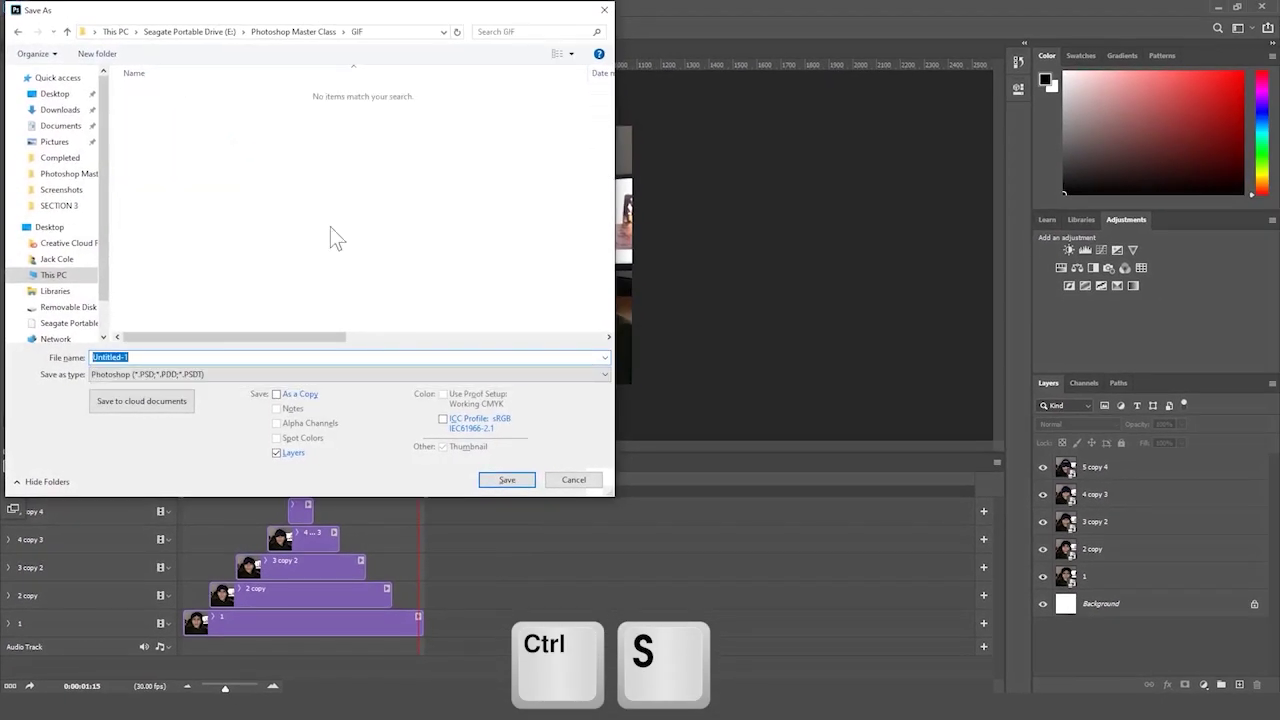
left_click(298, 31)
double_click(183, 103)
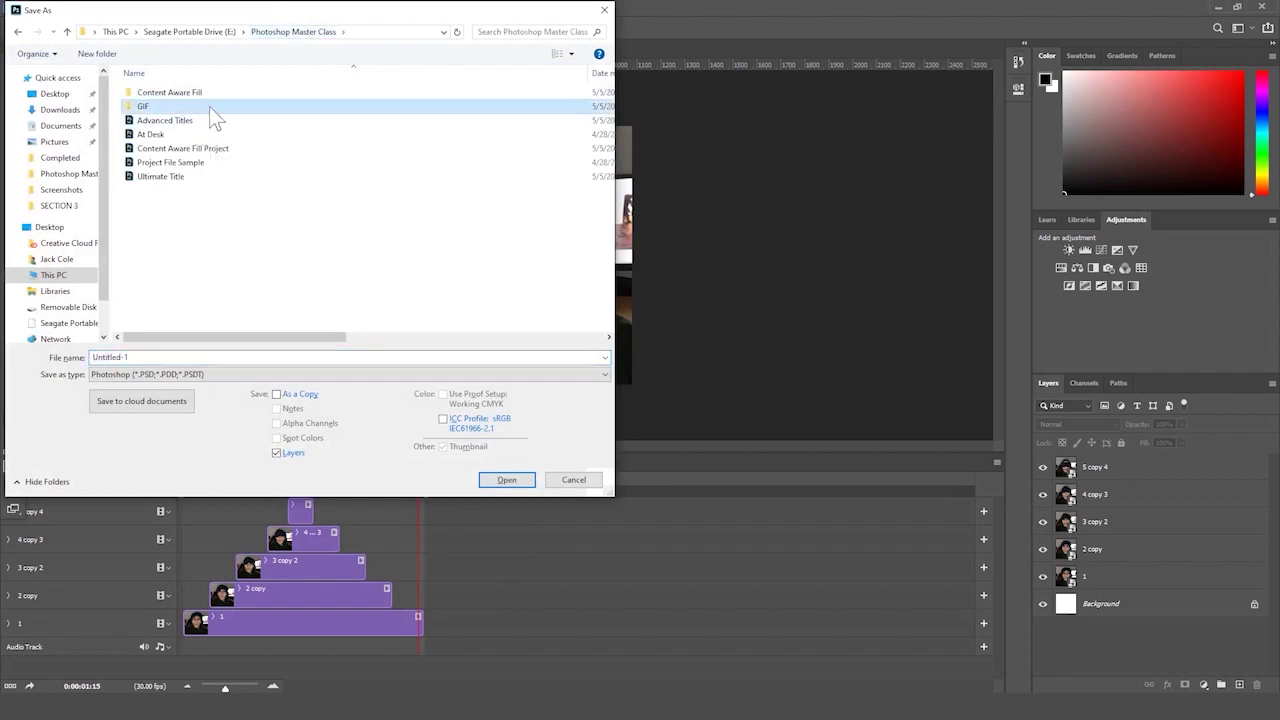
left_click(222, 354)
type("GIF Main")
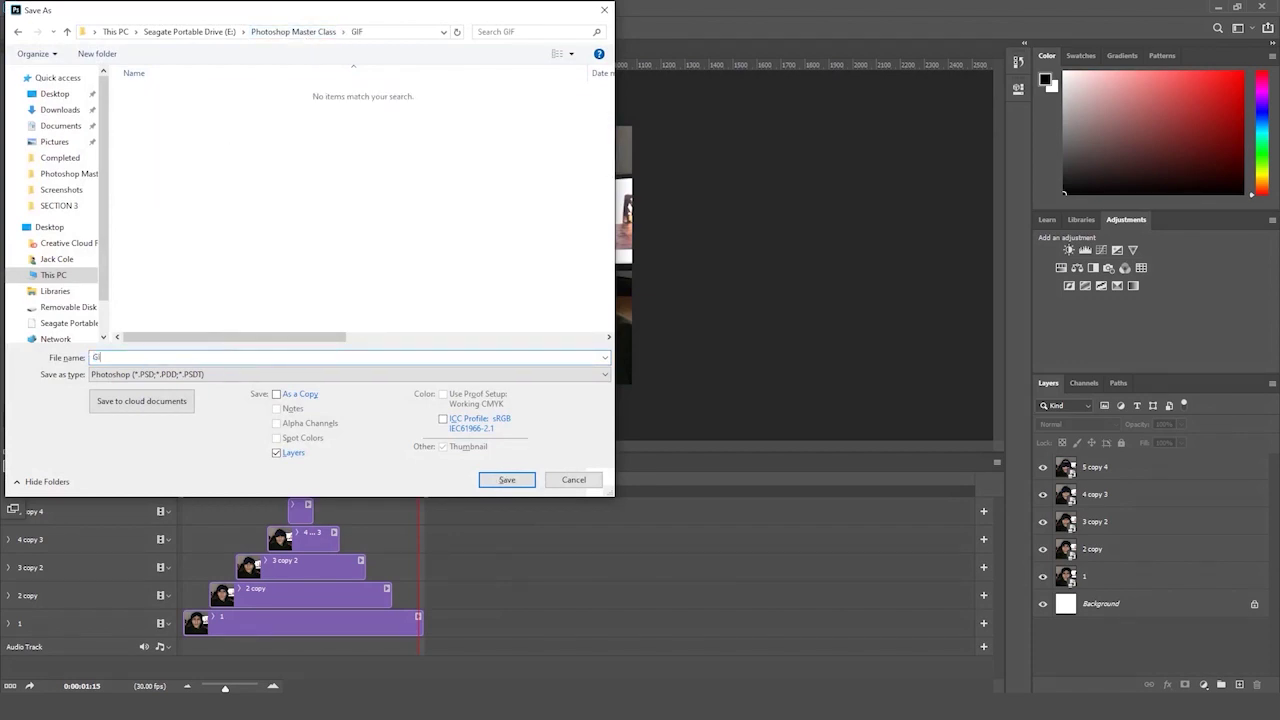
key("Return")
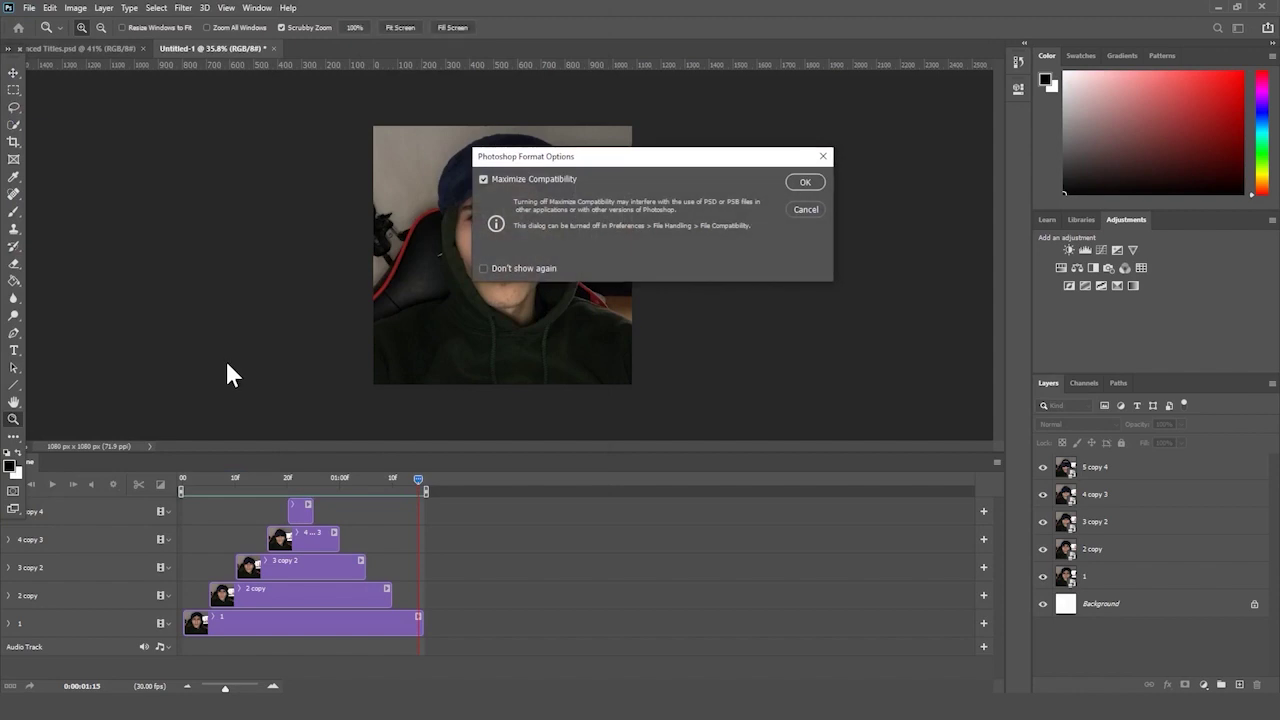
key("Return")
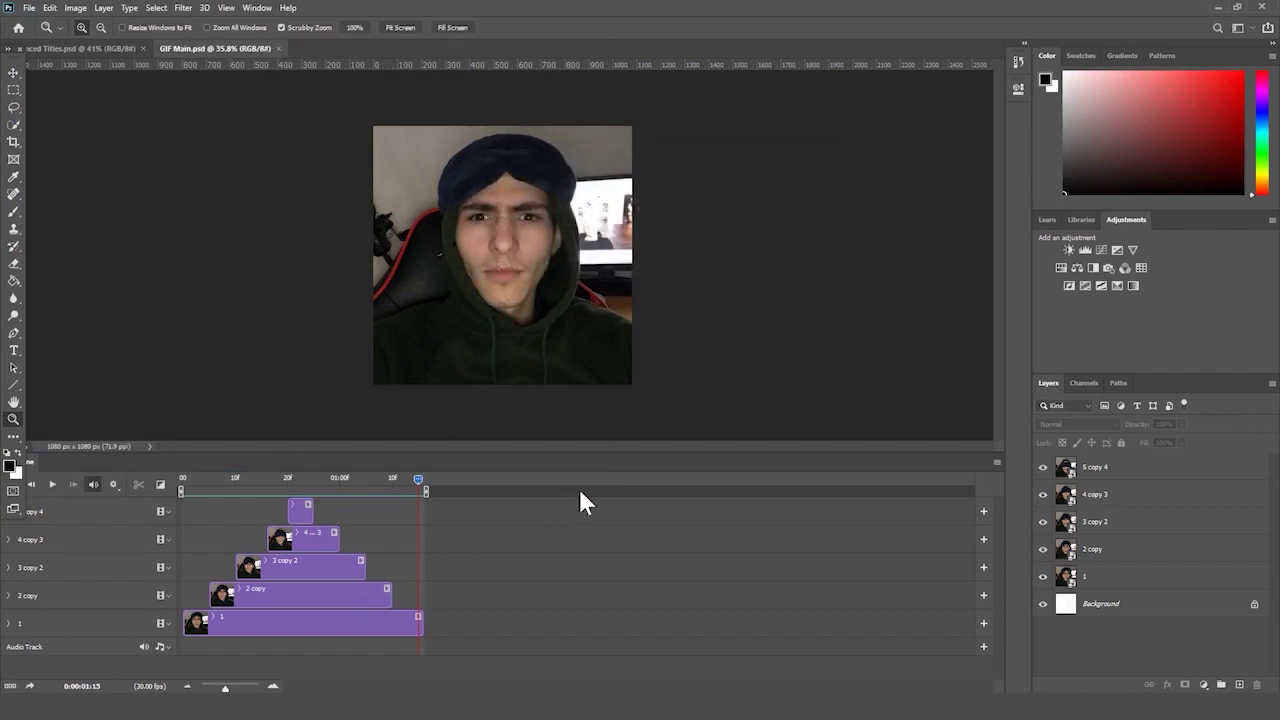
- Save a copy in GIF format named Sleepers Gif, accepting the GIF options
key("ctrl+shift+s")
left_click(200, 374)
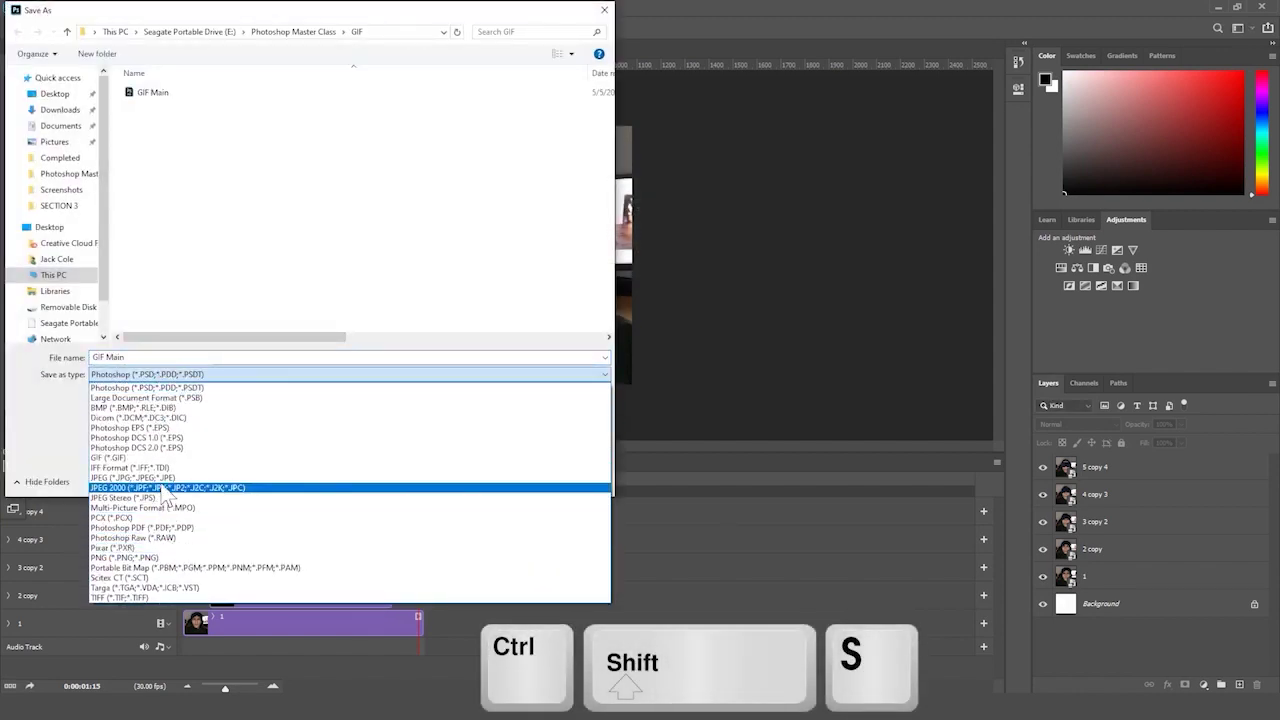
left_click(110, 457)
type("S")
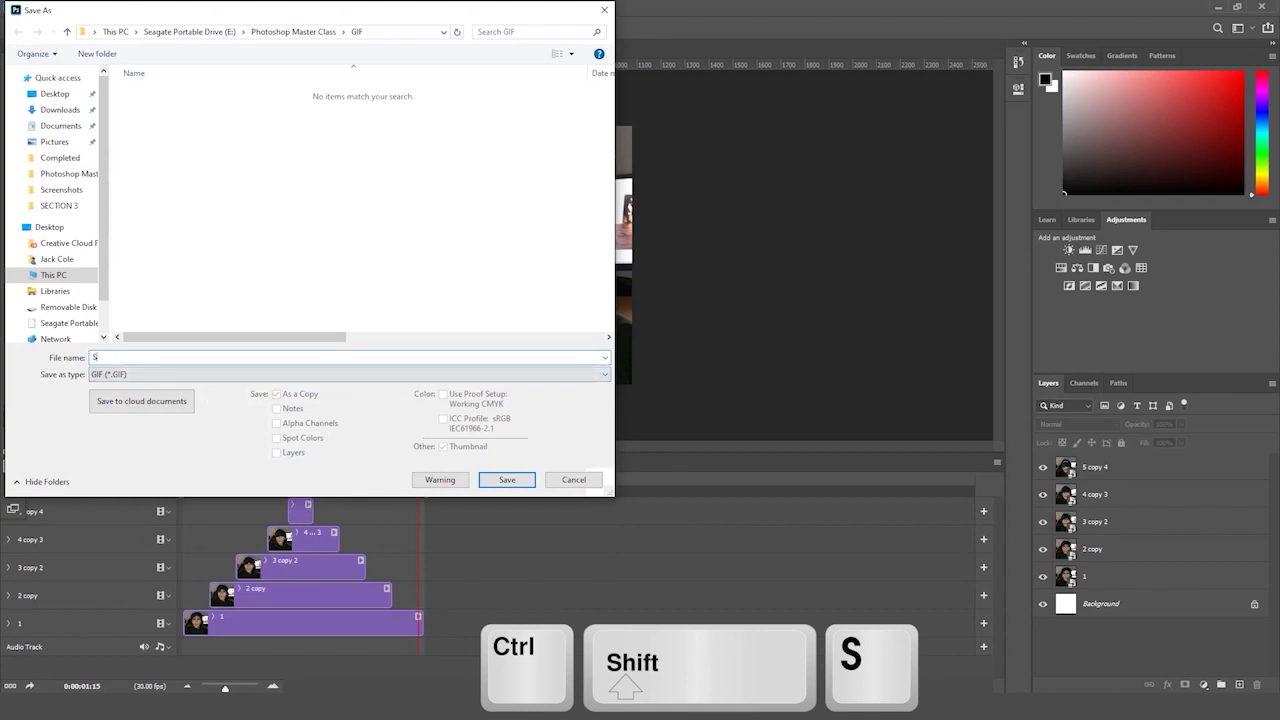
type("leepy")
key("Return")
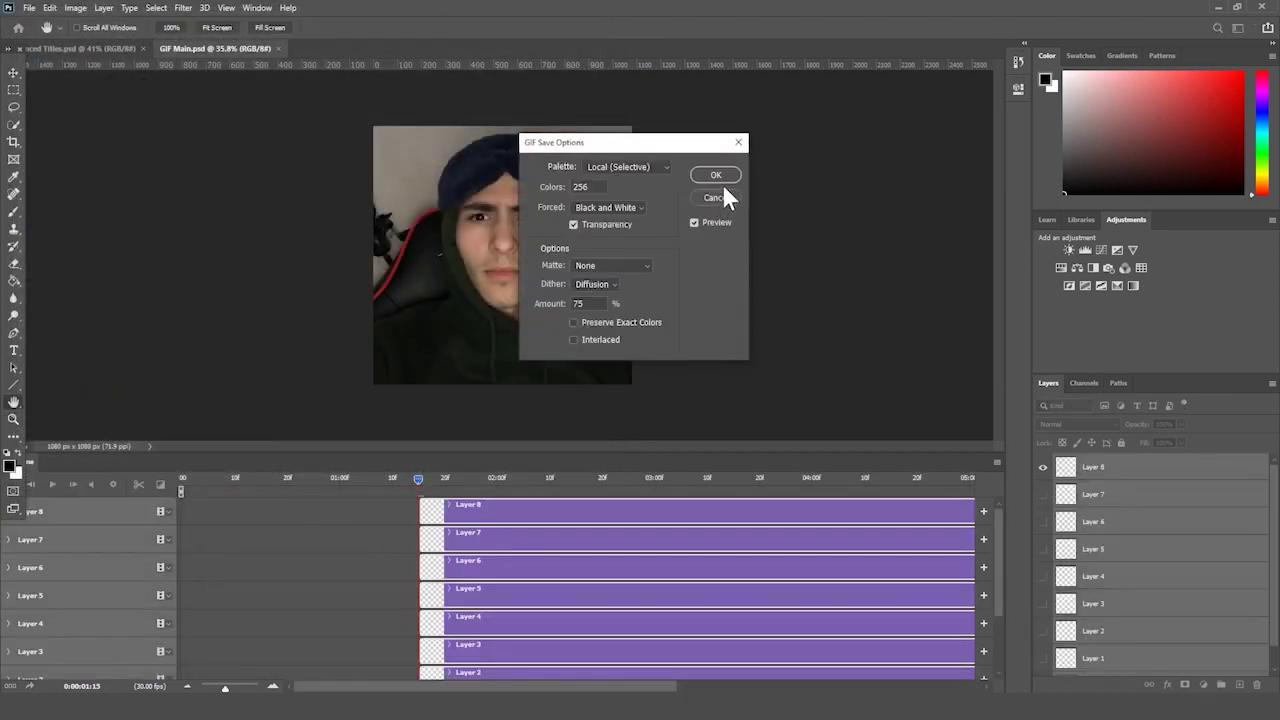
left_click(716, 176)
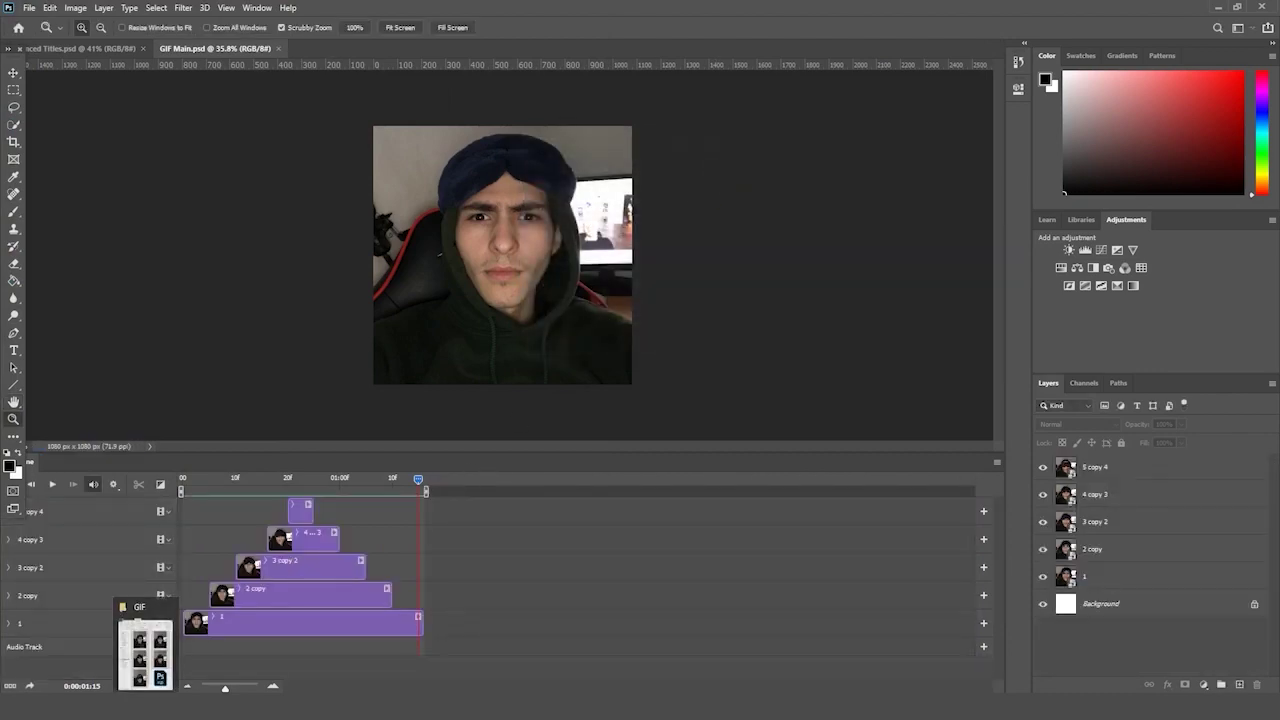
- Open Sleepers Gif from the GIF folder in File Explorer to view it
key("alt+Tab")
scroll(745, 410, "down", 2)
double_click(706, 552)
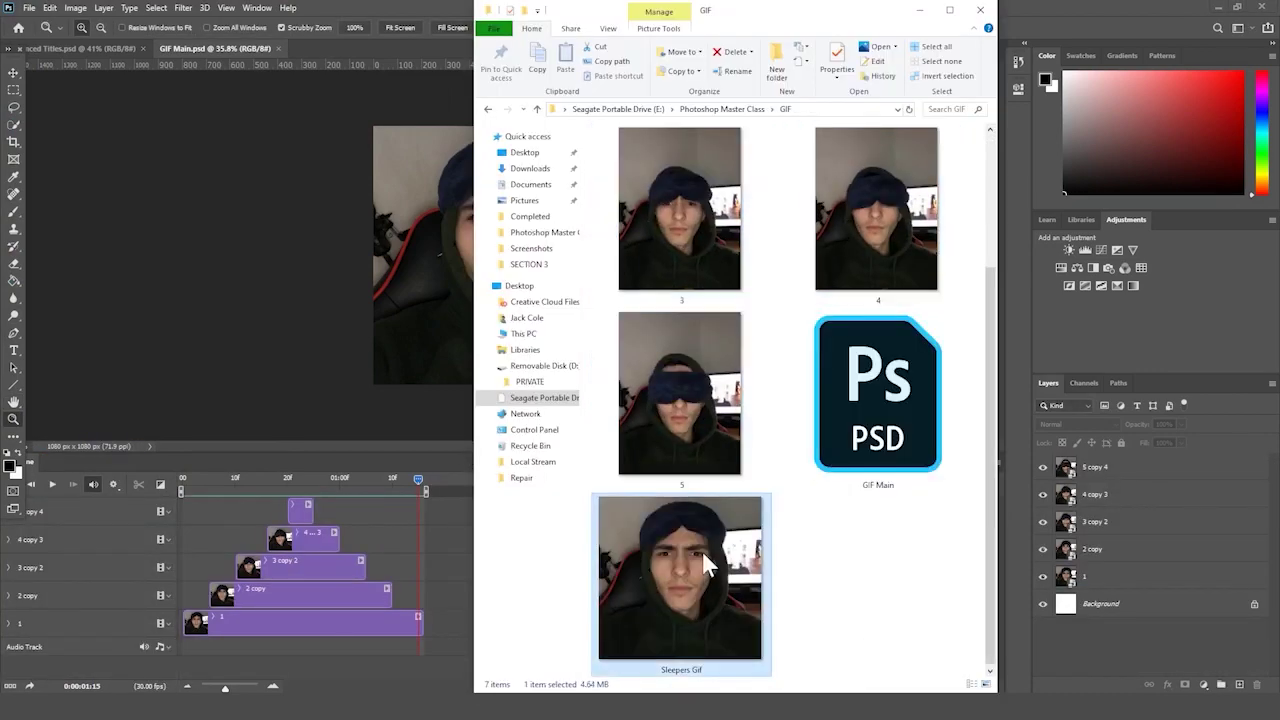
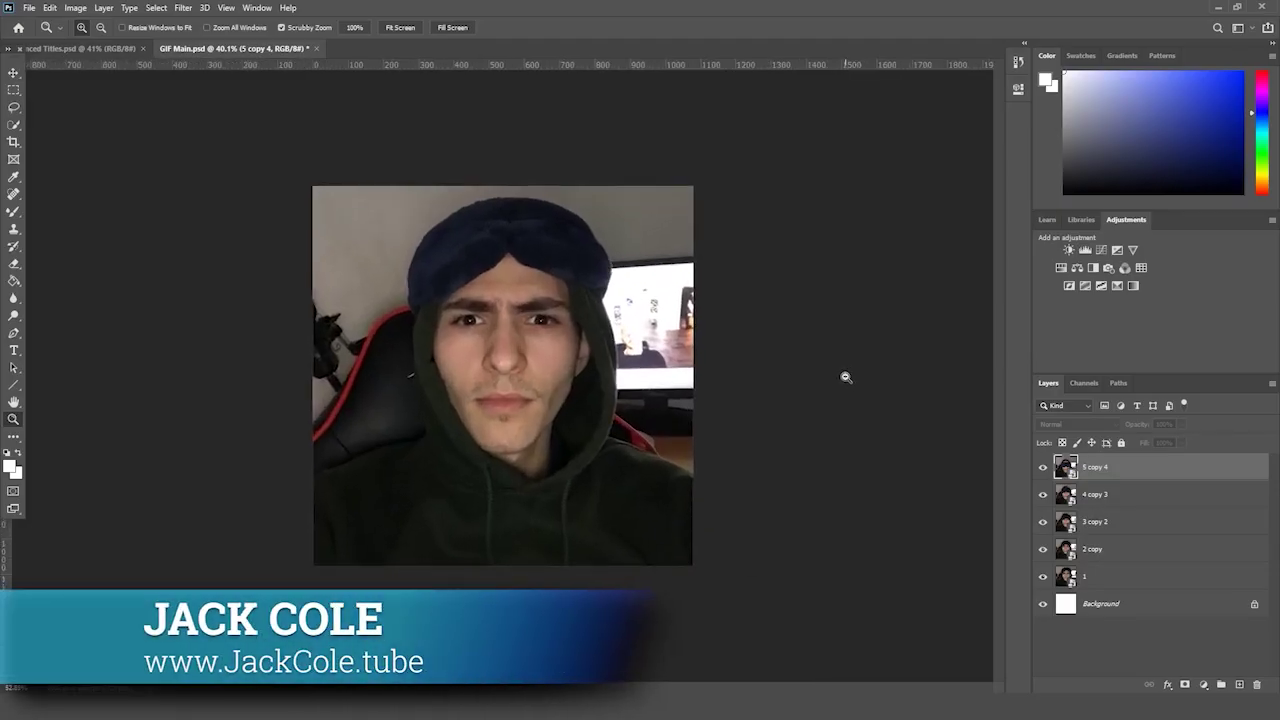
- Bring up the Album Cover folder, select its four source images, then return to Photoshop
left_click_drag(846, 377, 822, 399)
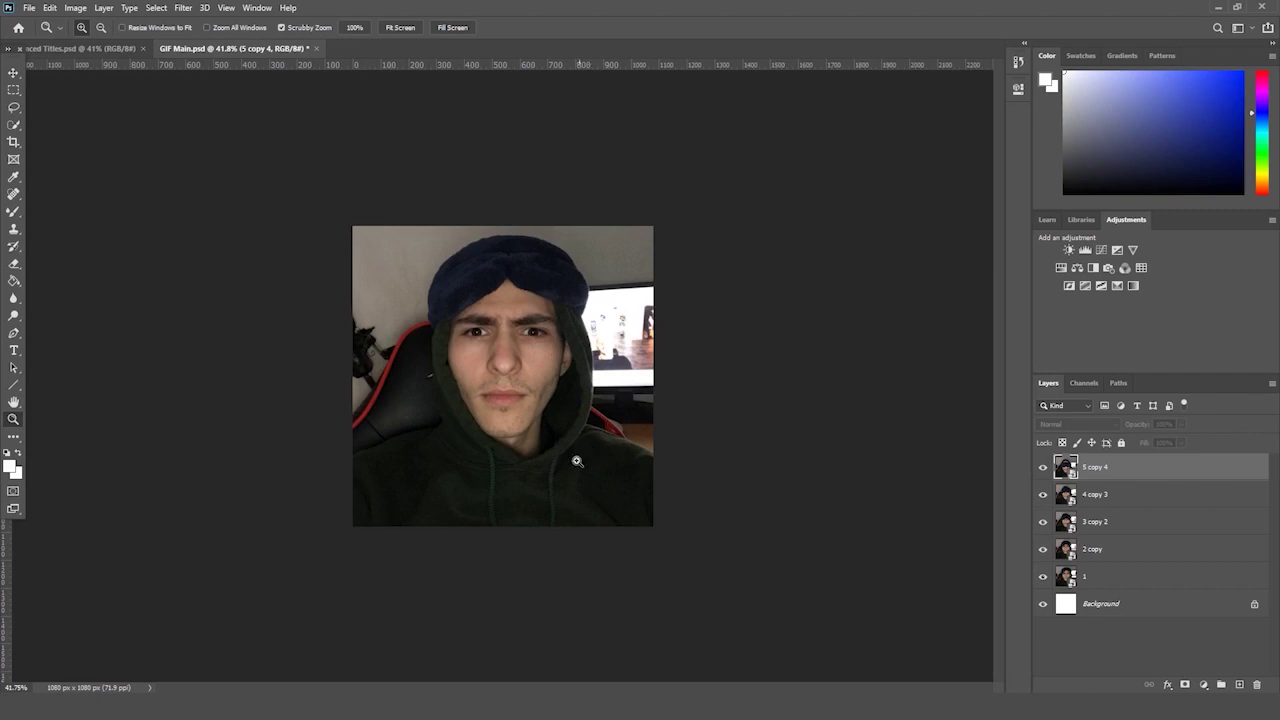
mouse_move(145, 710)
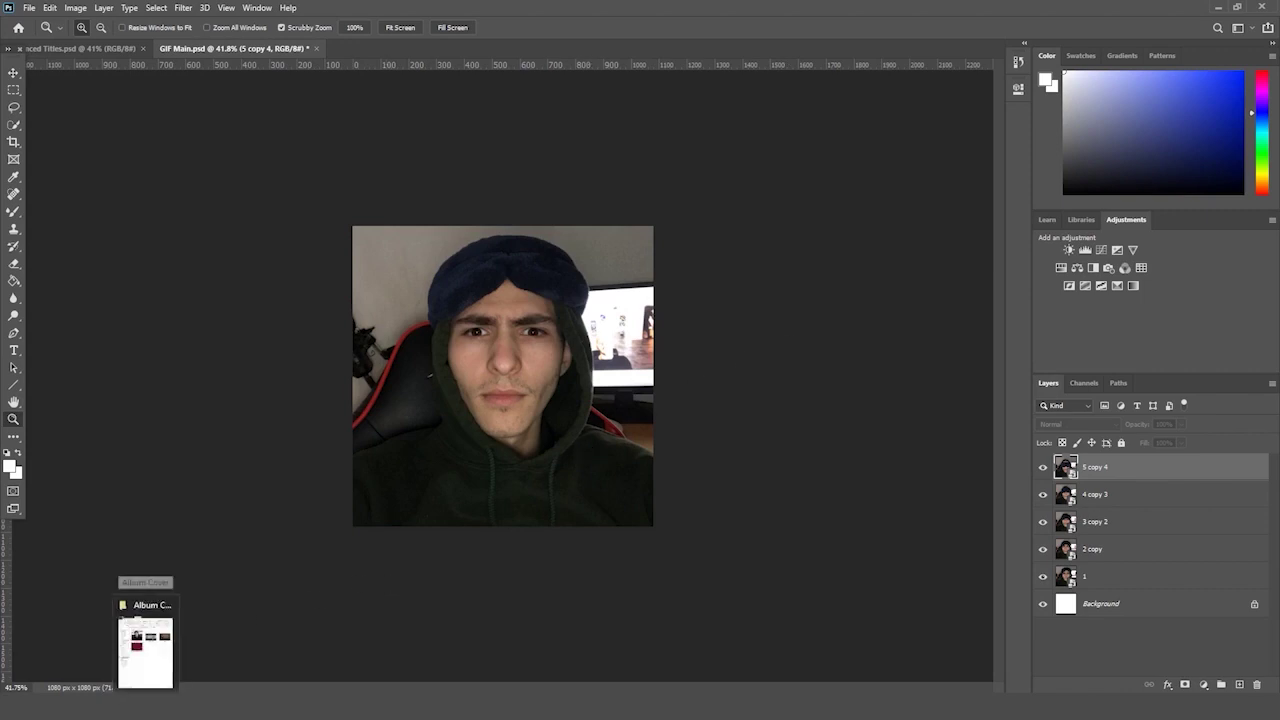
left_click(150, 662)
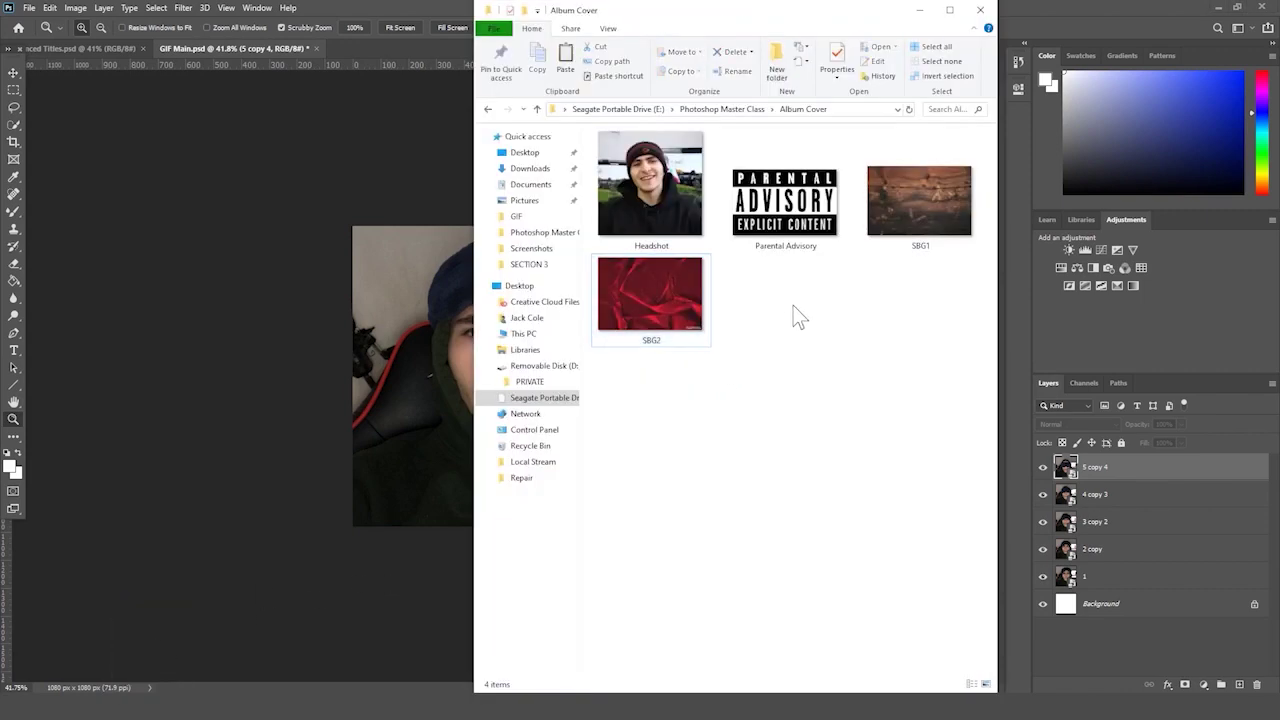
left_click_drag(933, 421, 626, 184)
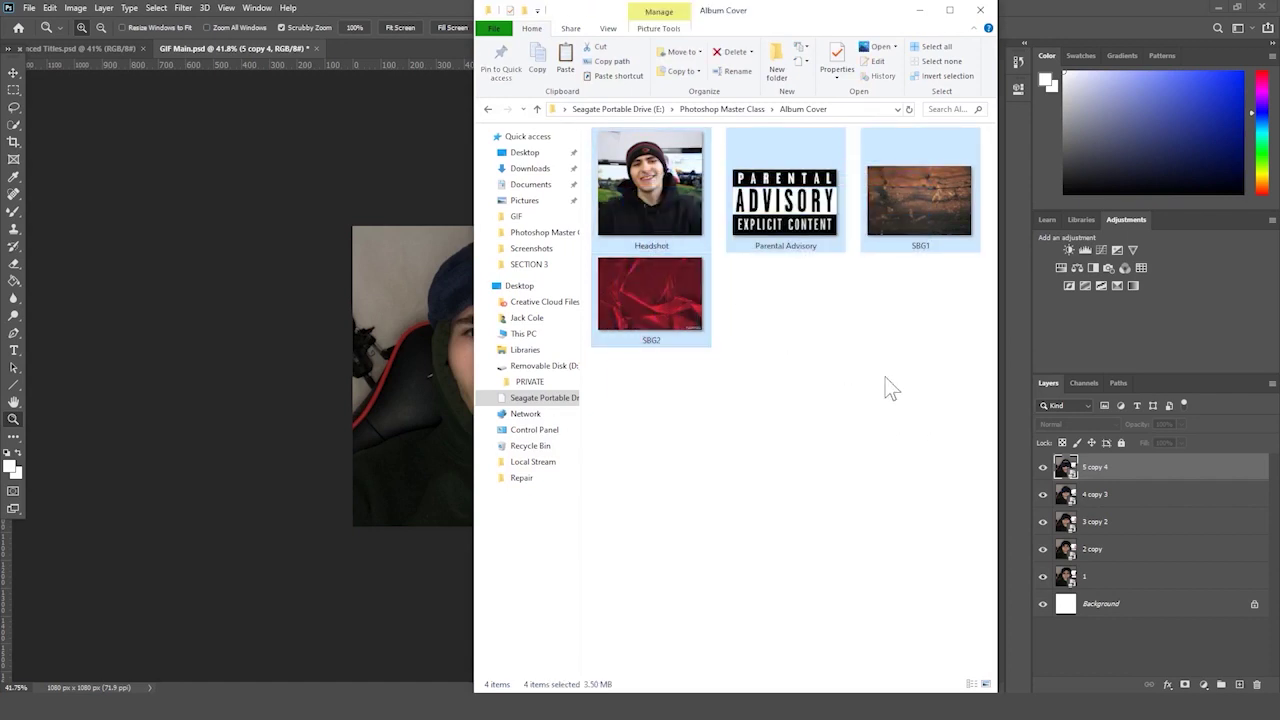
left_click_drag(910, 458, 645, 200)
left_click(895, 306)
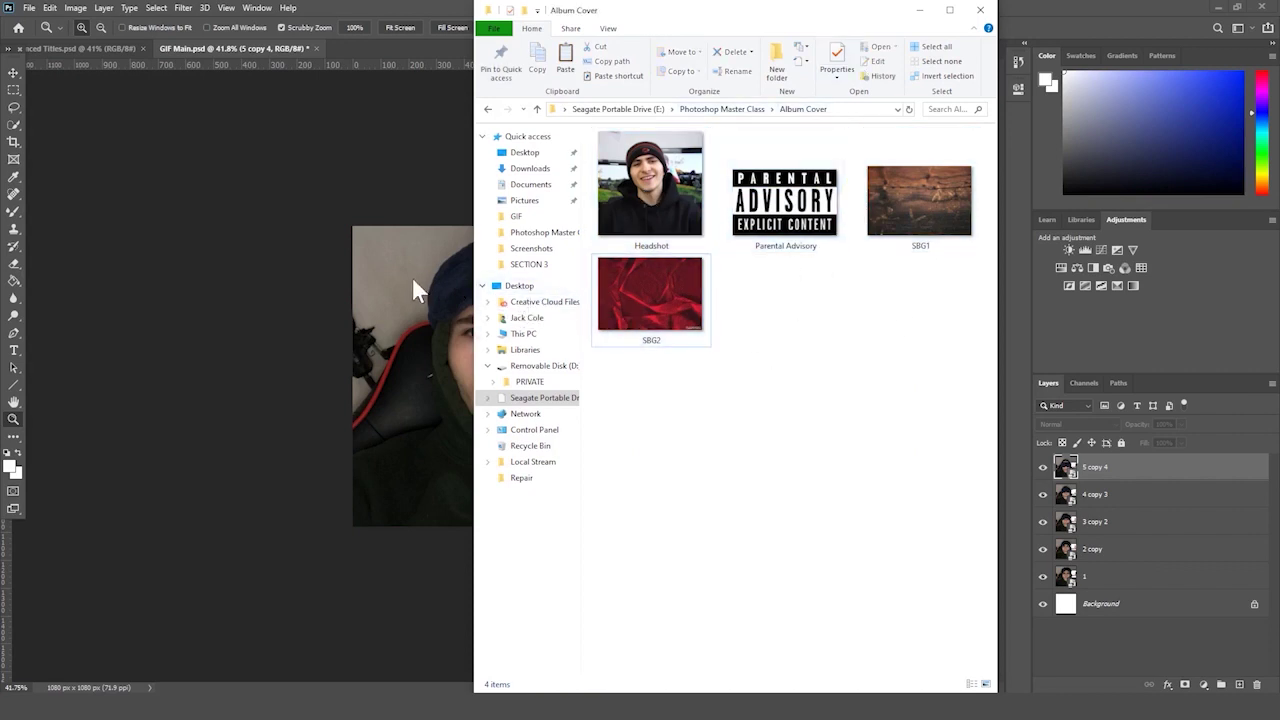
left_click_drag(926, 408, 848, 355)
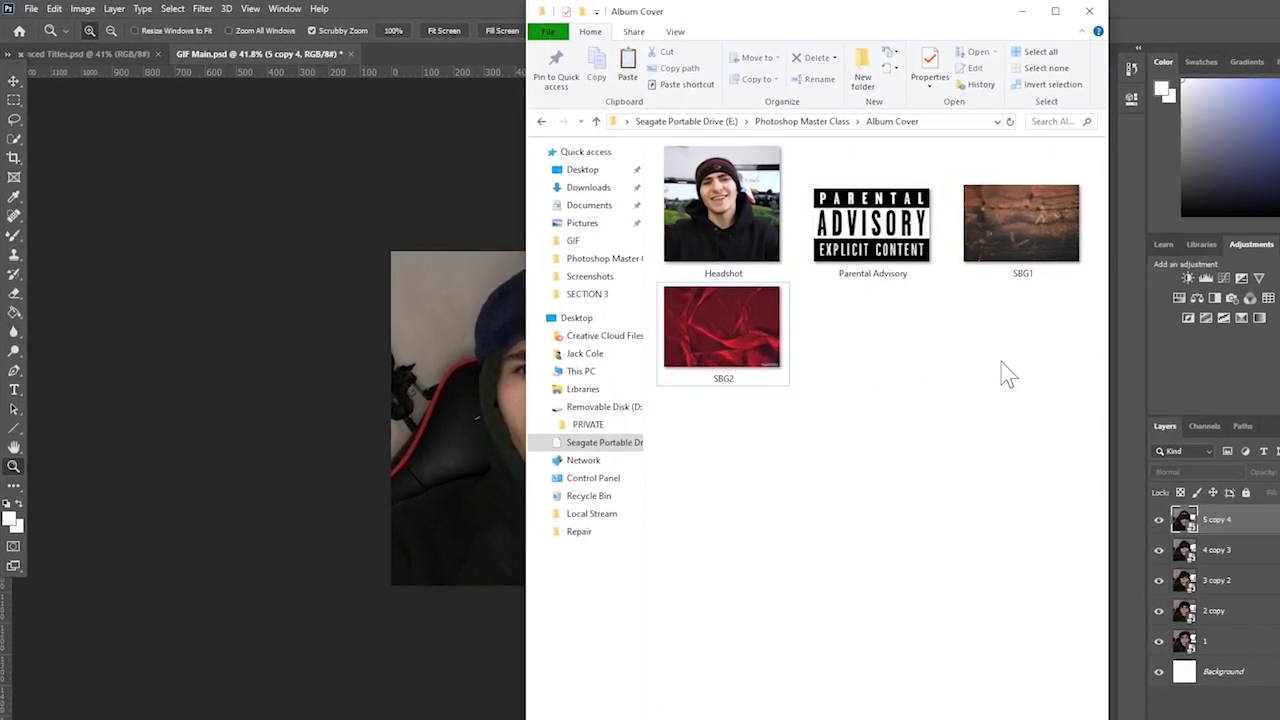
left_click(392, 182)
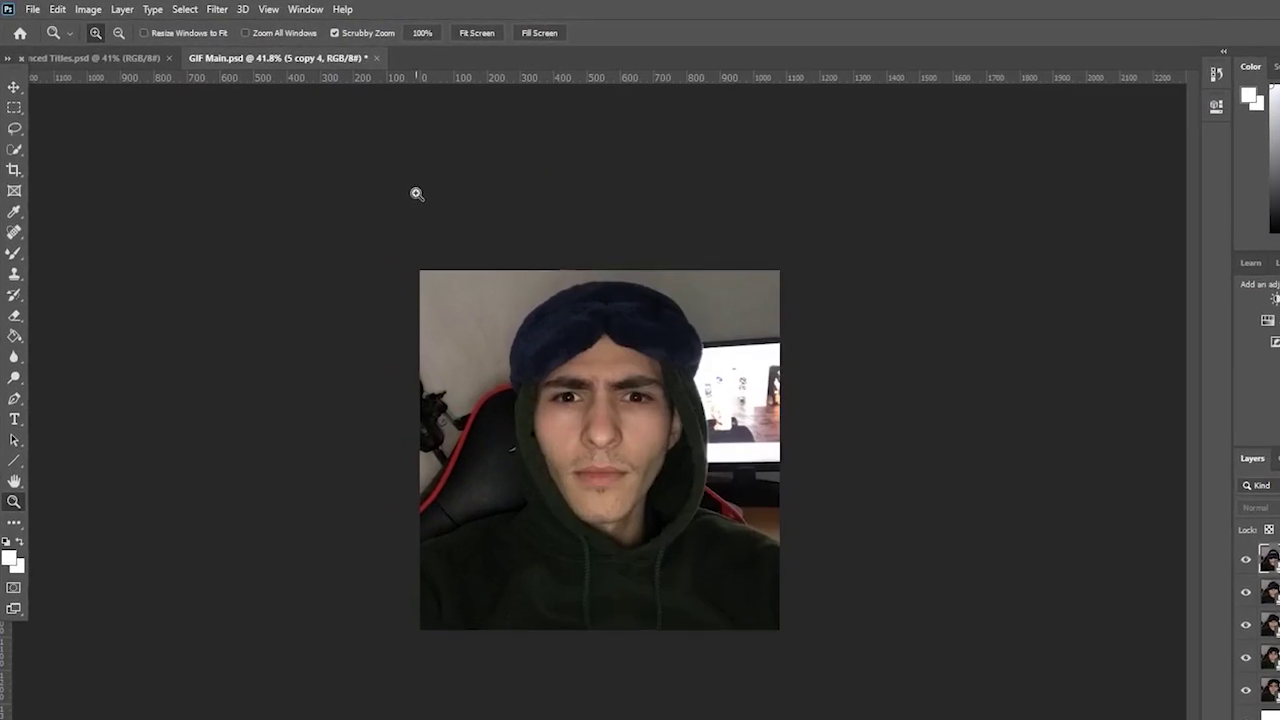
- Create a new 1080 × 1080 px document and fit it at about 84% zoom
left_click(32, 9)
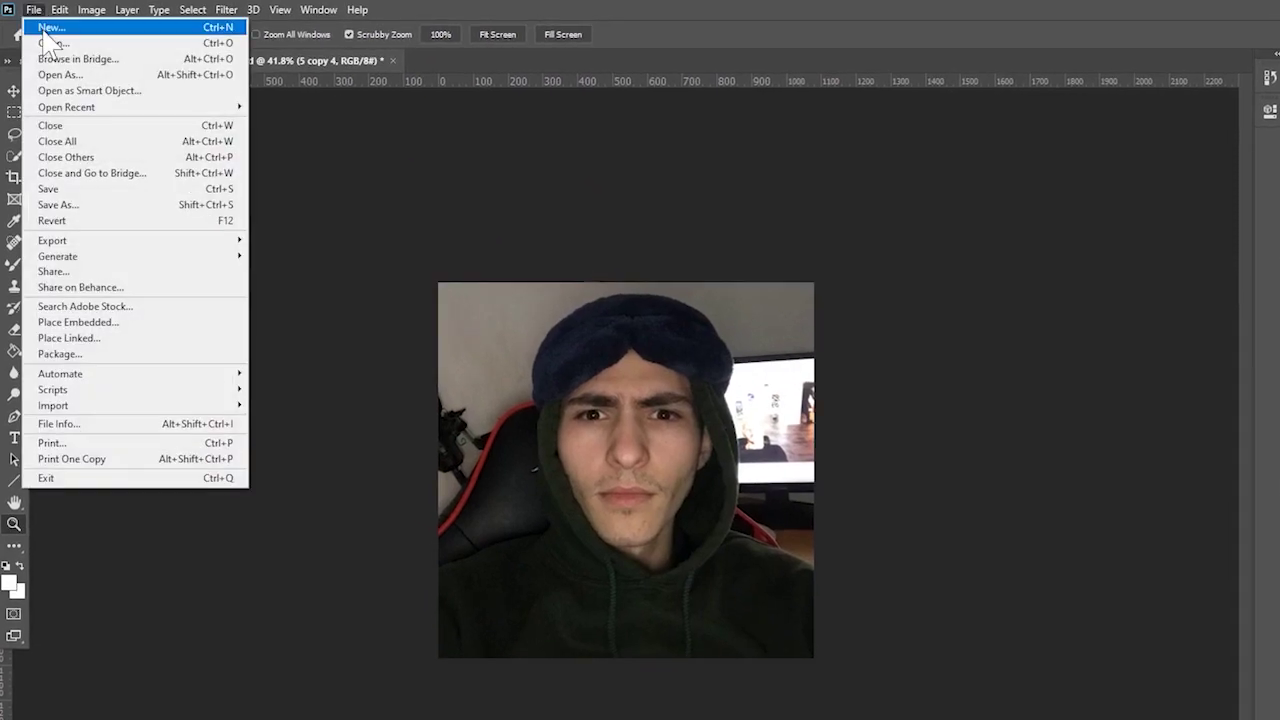
left_click(46, 30)
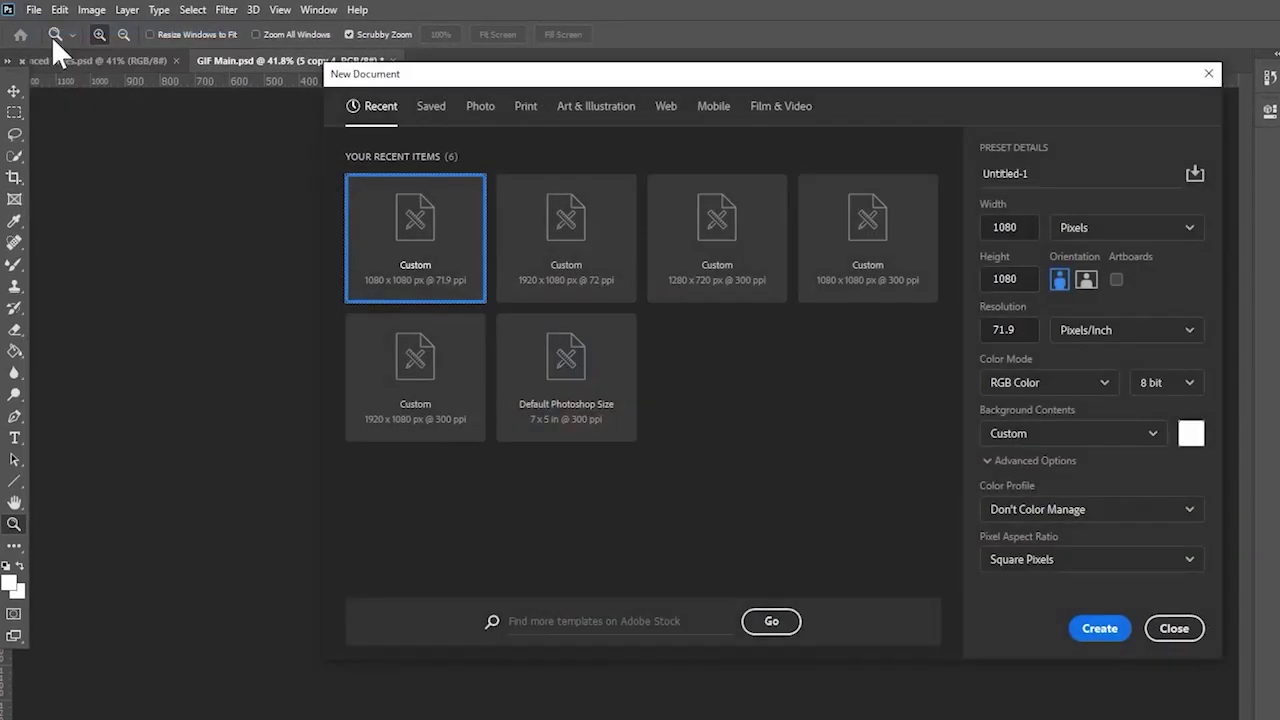
left_click(1010, 279)
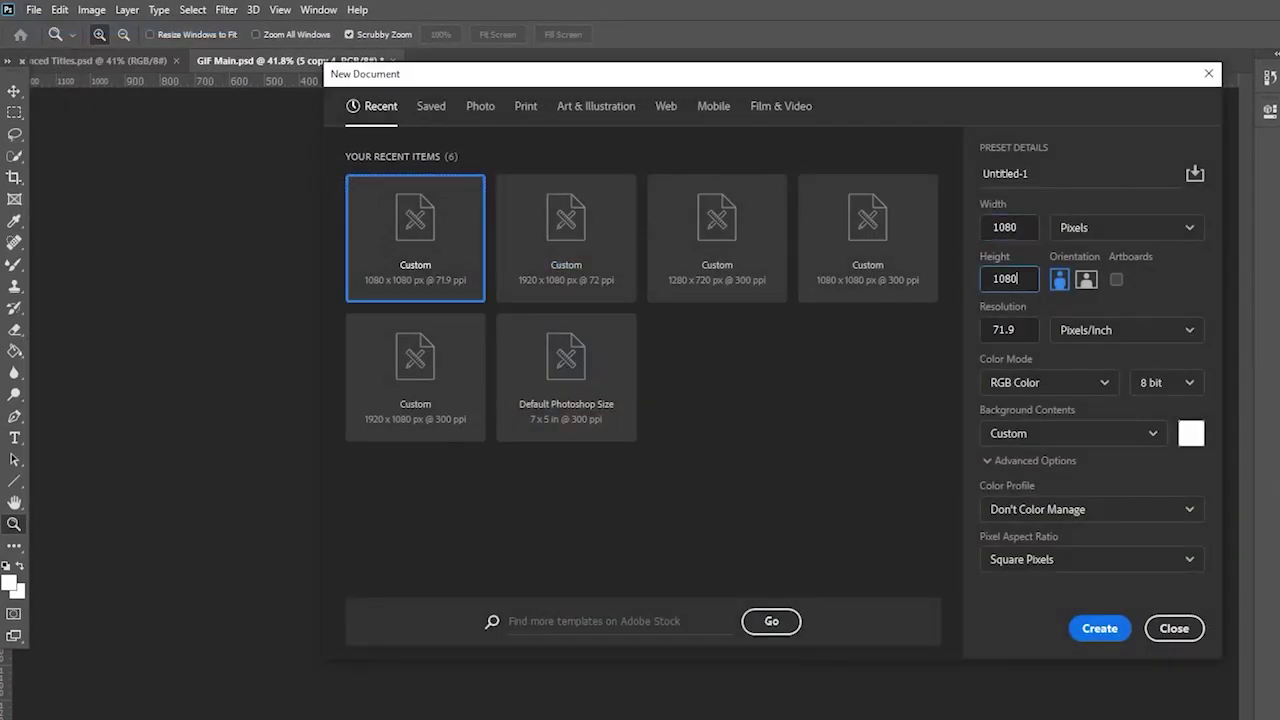
left_click(1099, 628)
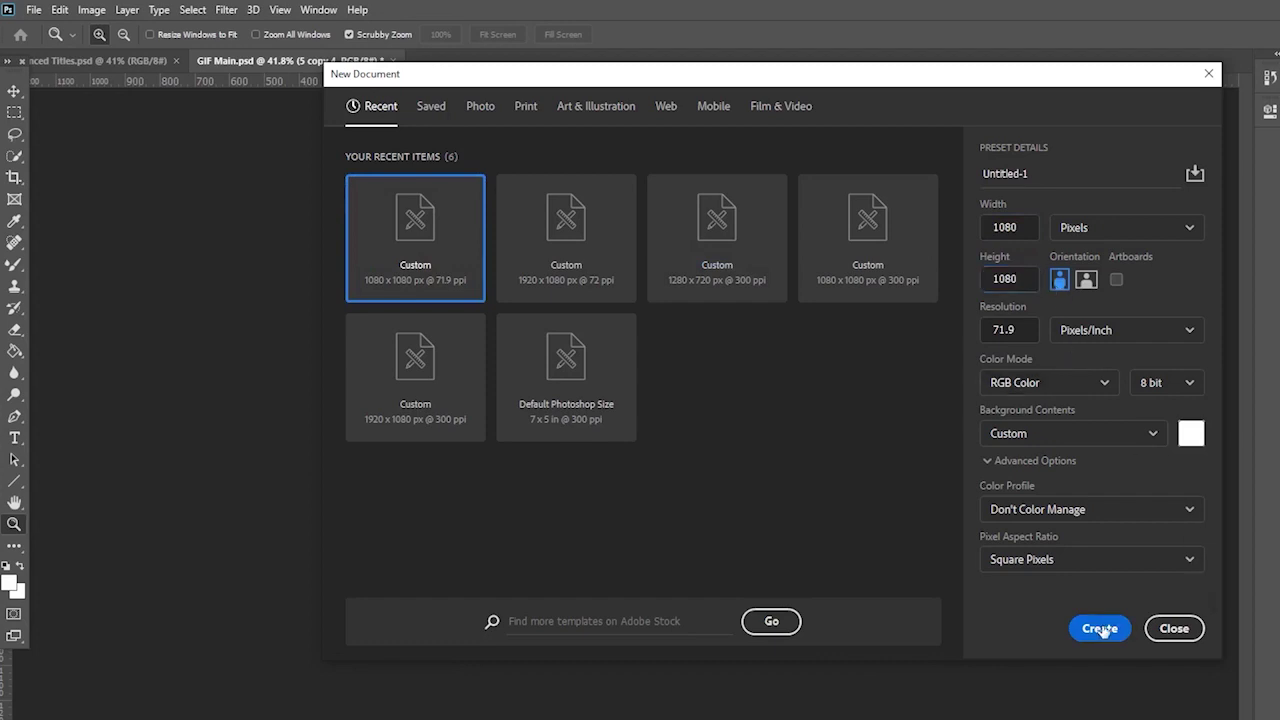
left_click_drag(343, 151, 747, 169)
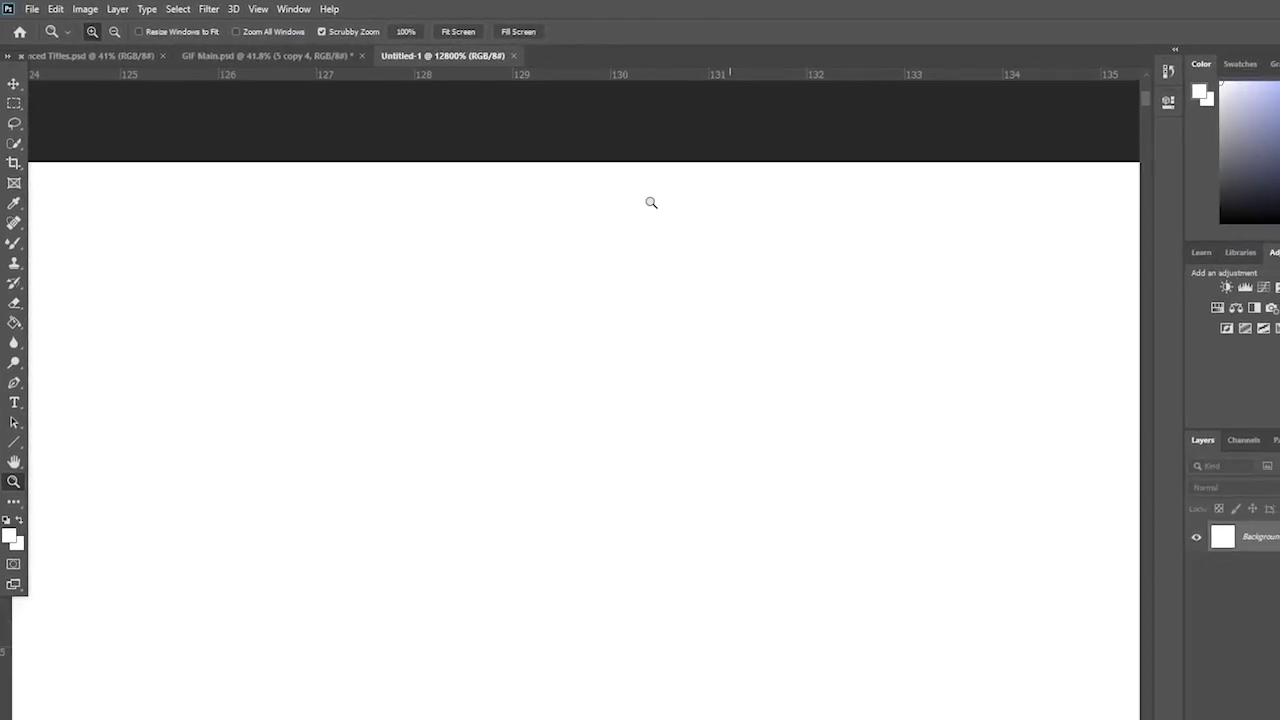
left_click_drag(651, 203, 463, 226)
left_click(469, 32)
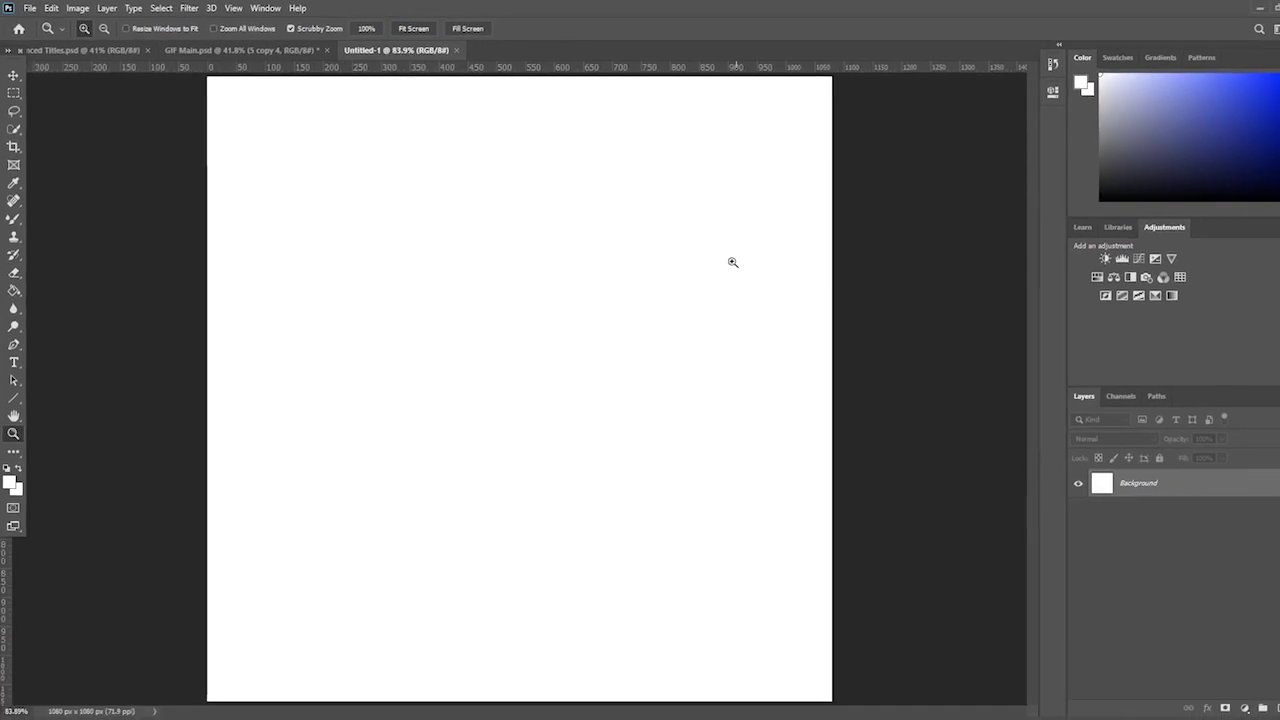
left_click_drag(755, 268, 676, 303)
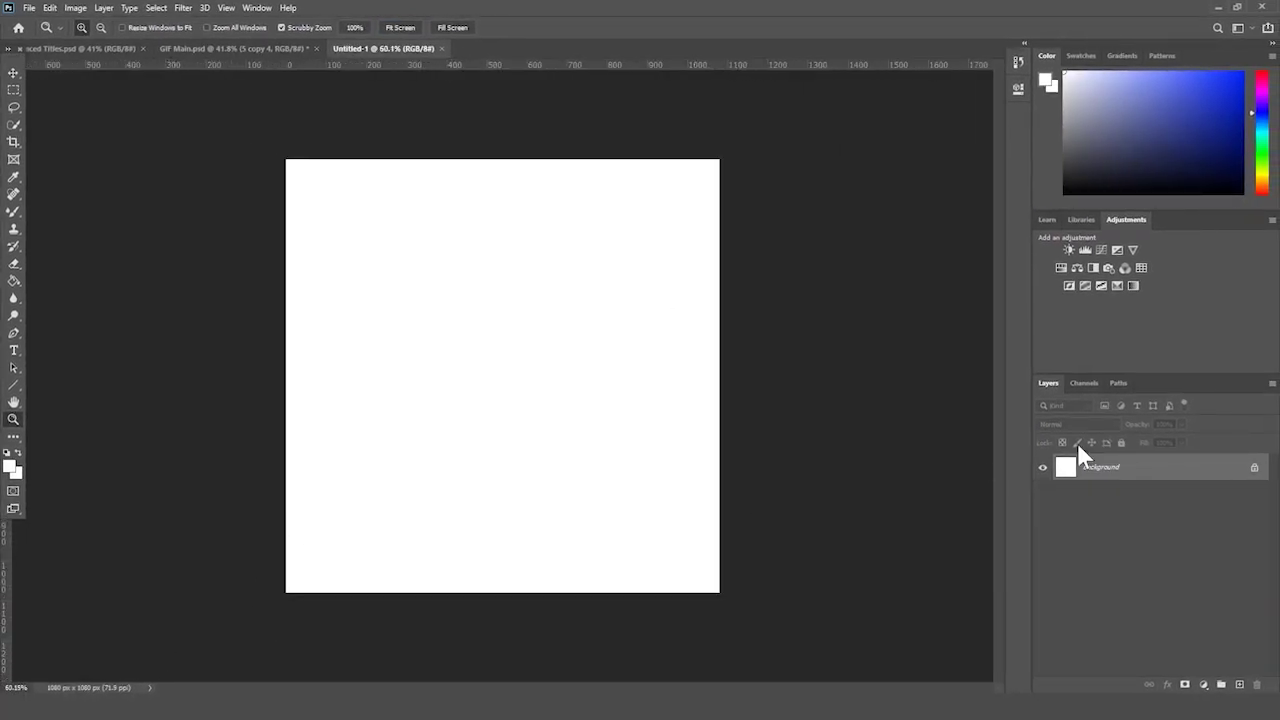
- Unlock the background into Layer 0 and fill it with dark green using the Paint Bucket
left_click(1255, 469)
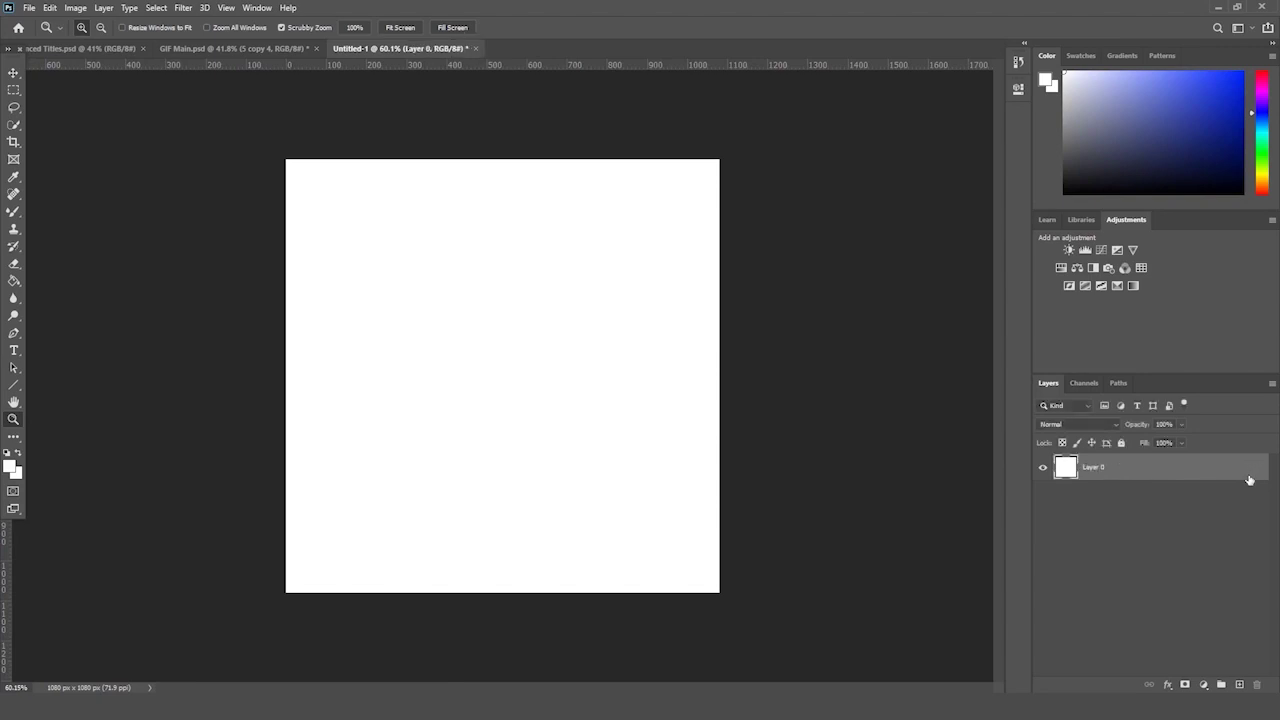
left_click(14, 282)
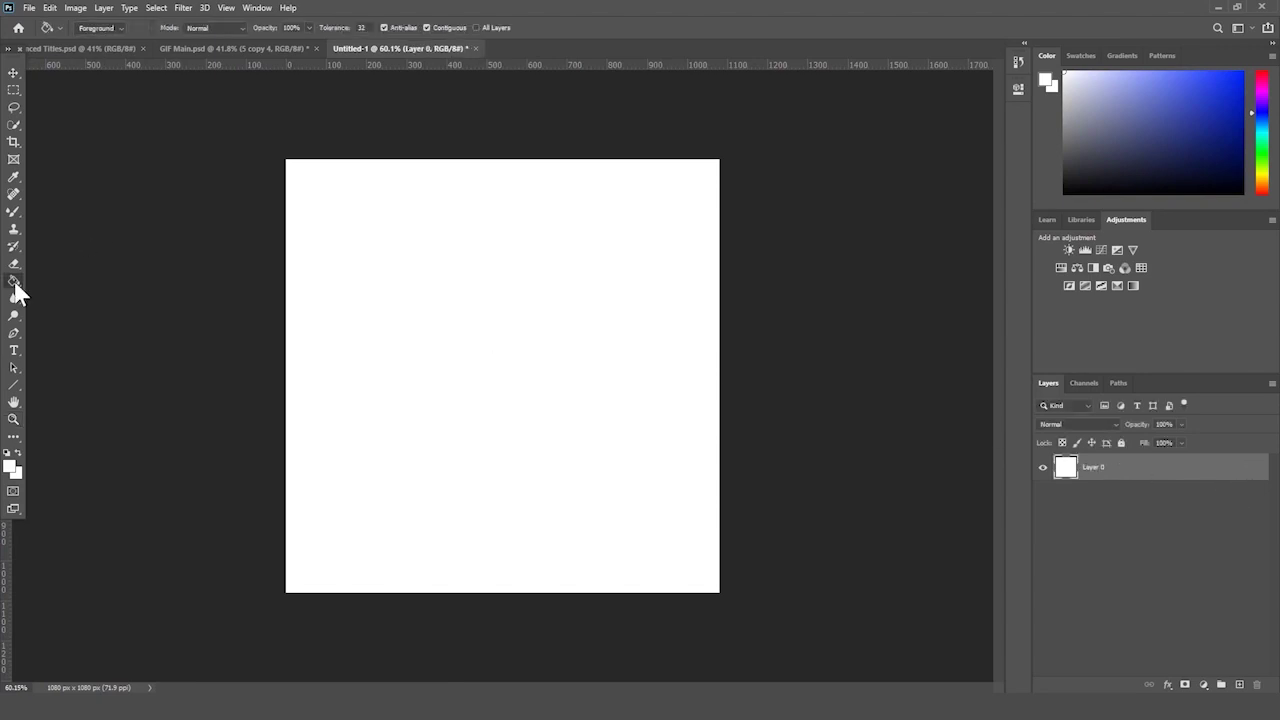
left_click(10, 466)
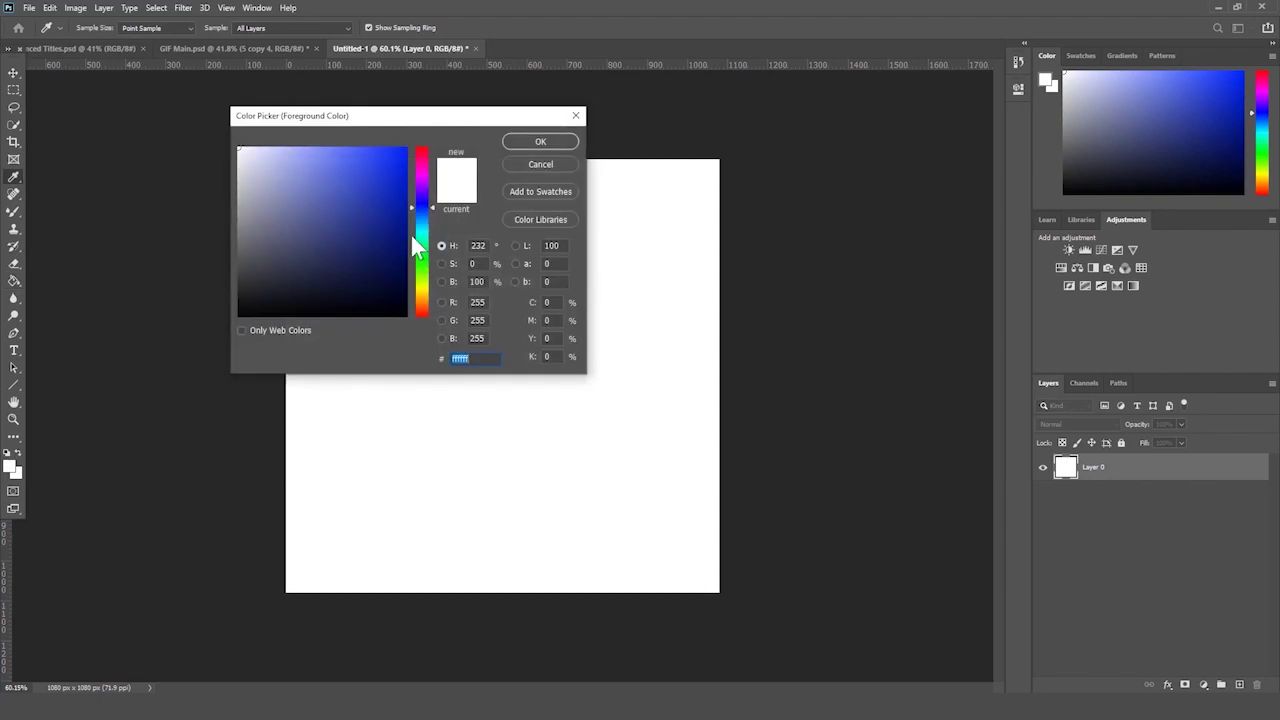
left_click_drag(417, 238, 436, 216)
type("0060ff")
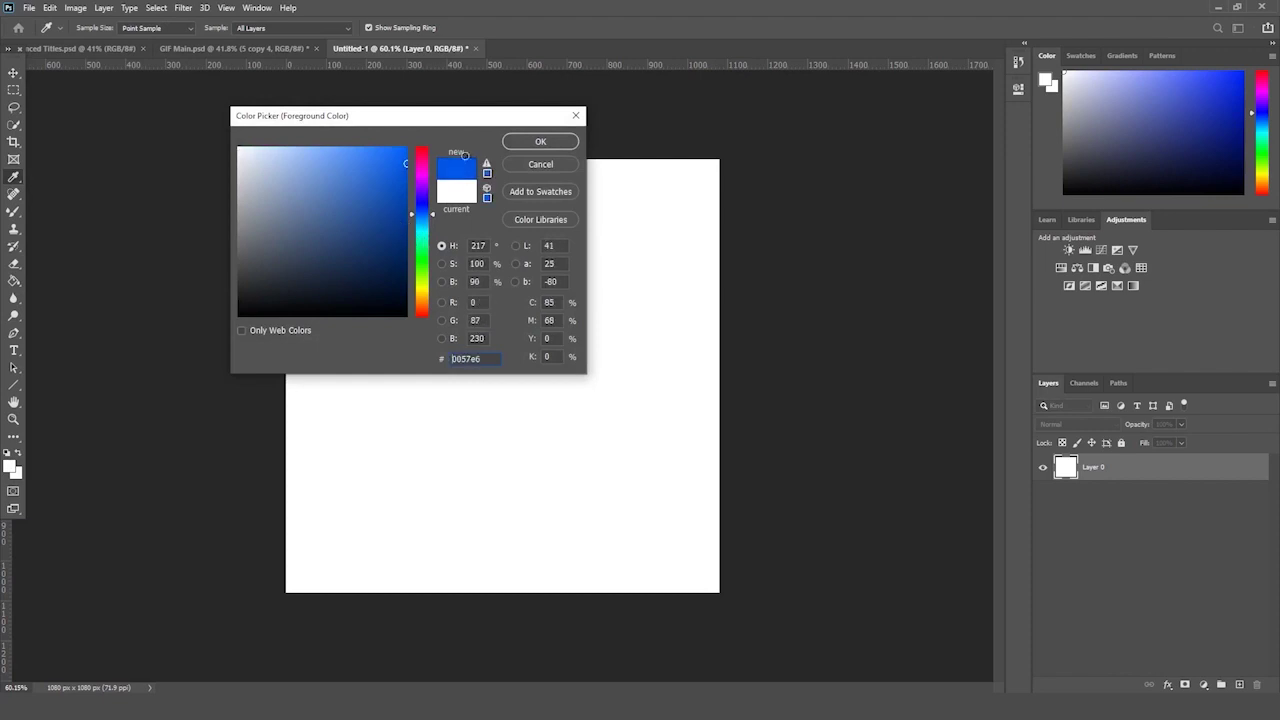
left_click_drag(431, 213, 439, 269)
type("378500")
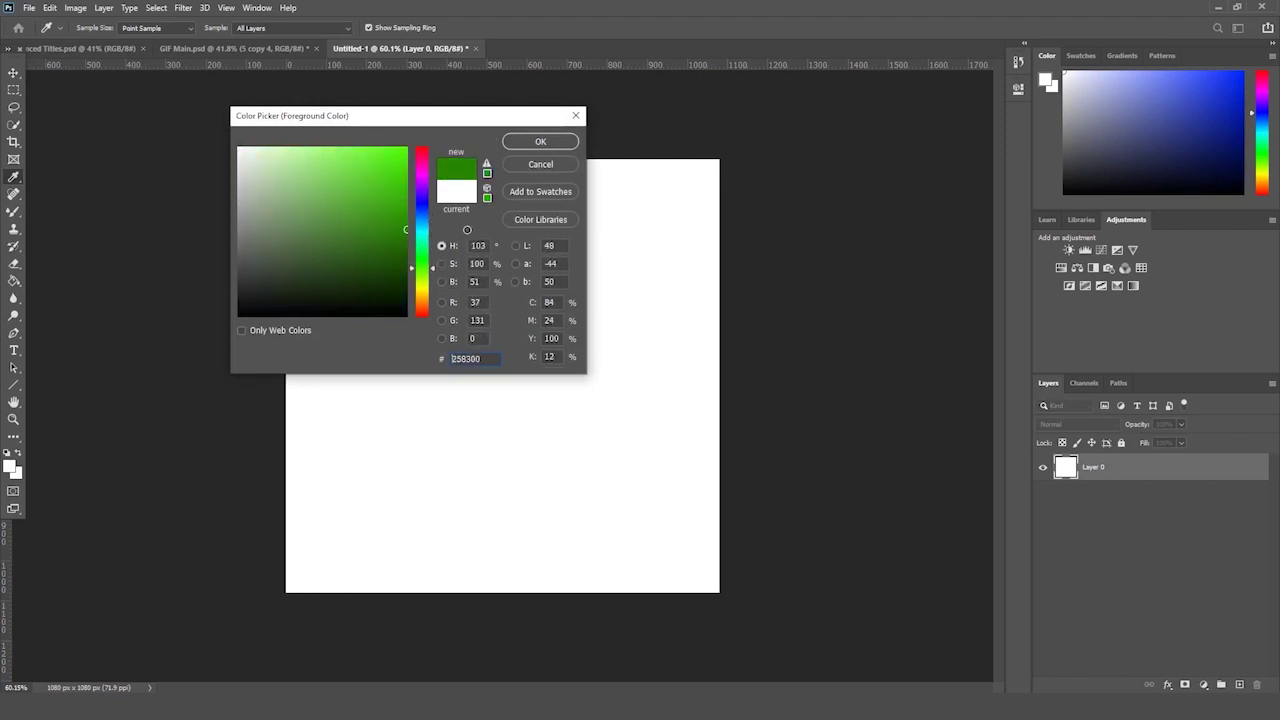
key("Return")
left_click(530, 285)
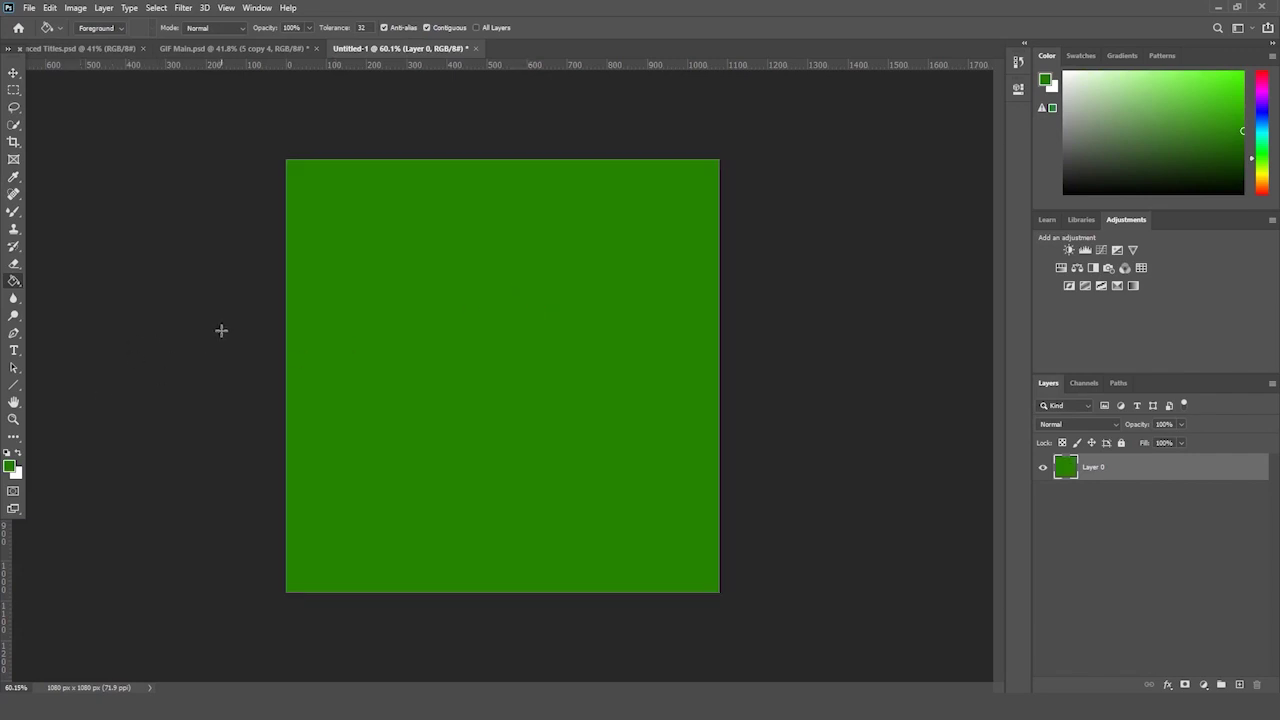
- Add a Soft Light Gradient Overlay at a 95° angle to Layer 0
left_click(1165, 686)
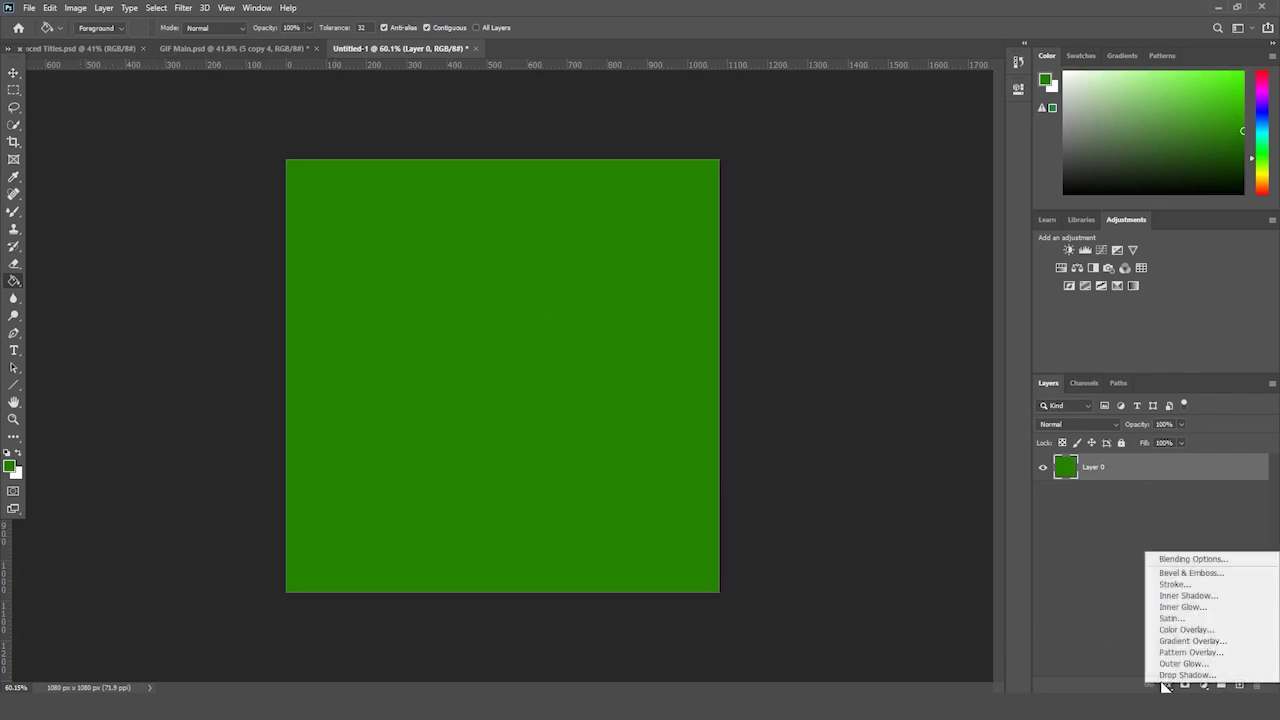
left_click(1198, 655)
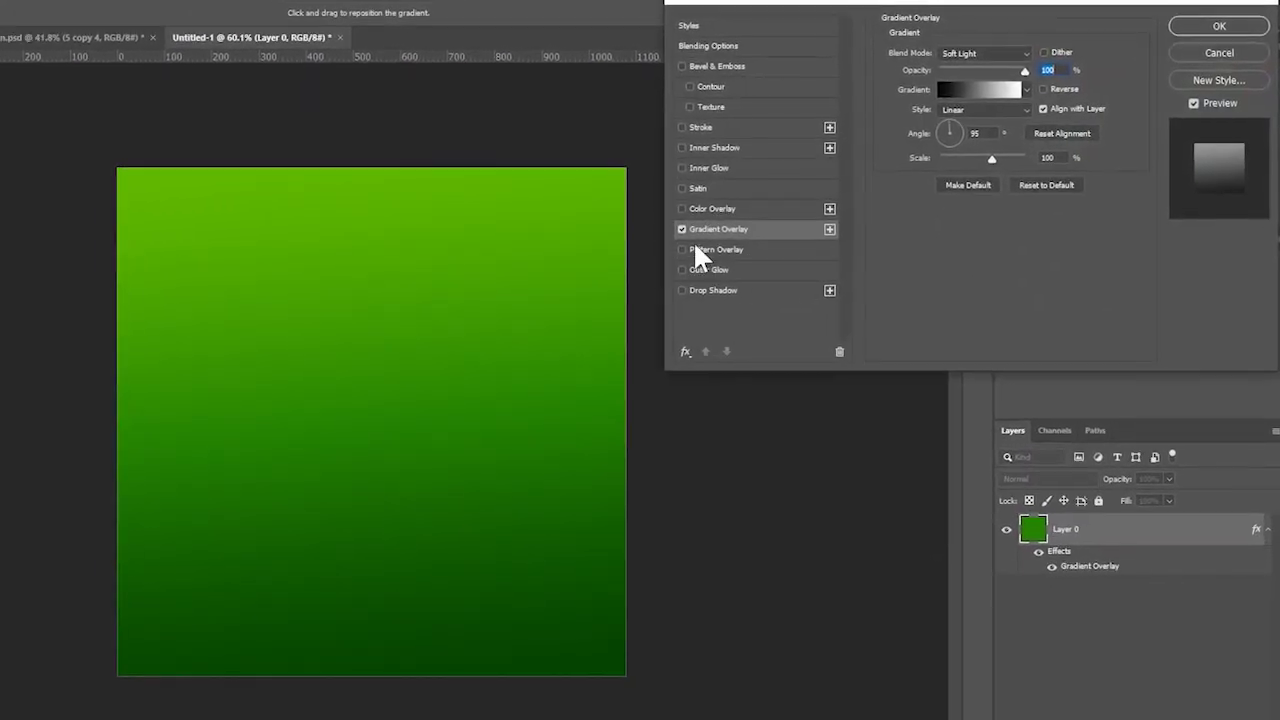
left_click(682, 229)
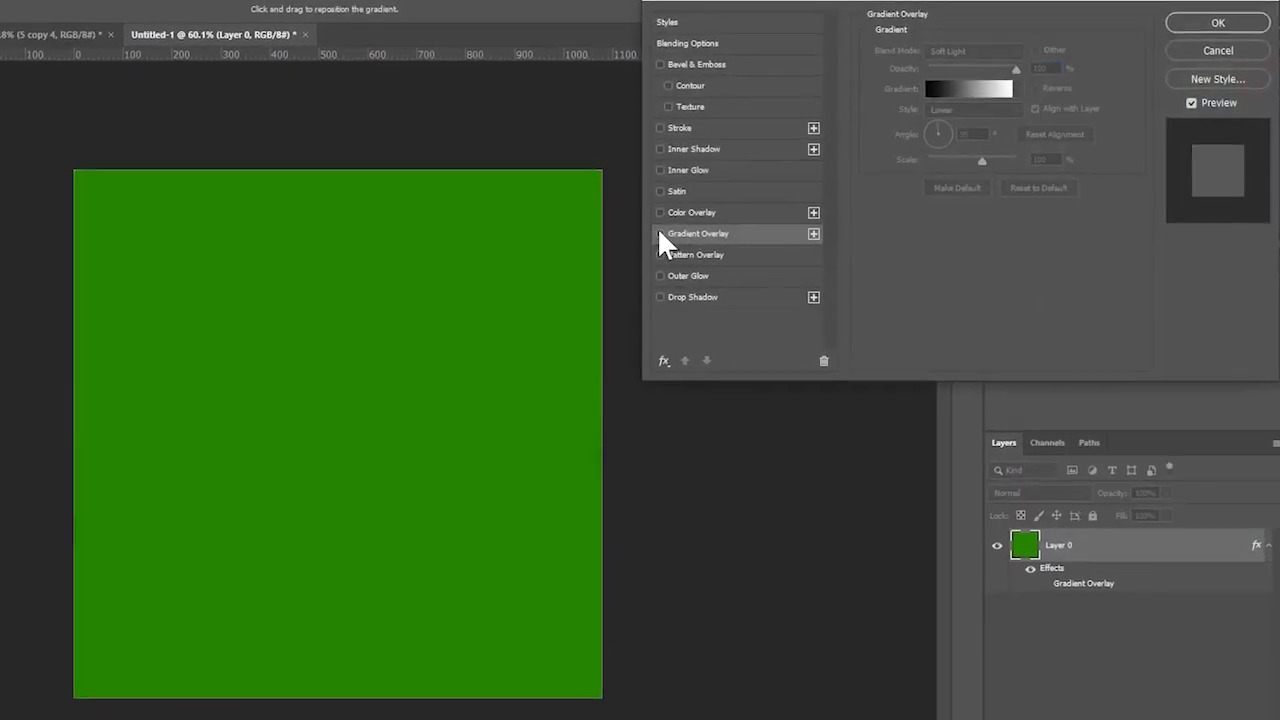
left_click(682, 229)
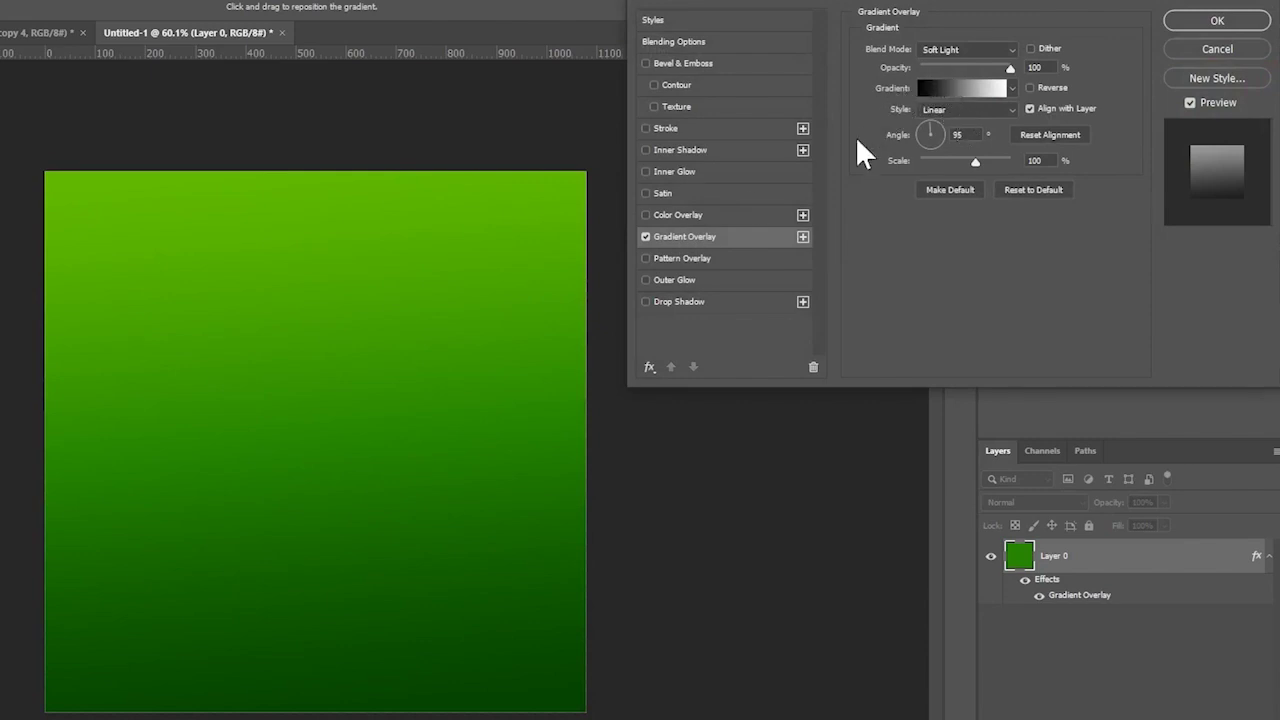
- Add a Soft Light Pattern Overlay at 72% opacity and 39% scale, keeping the current pattern
left_click(646, 259)
left_click(678, 262)
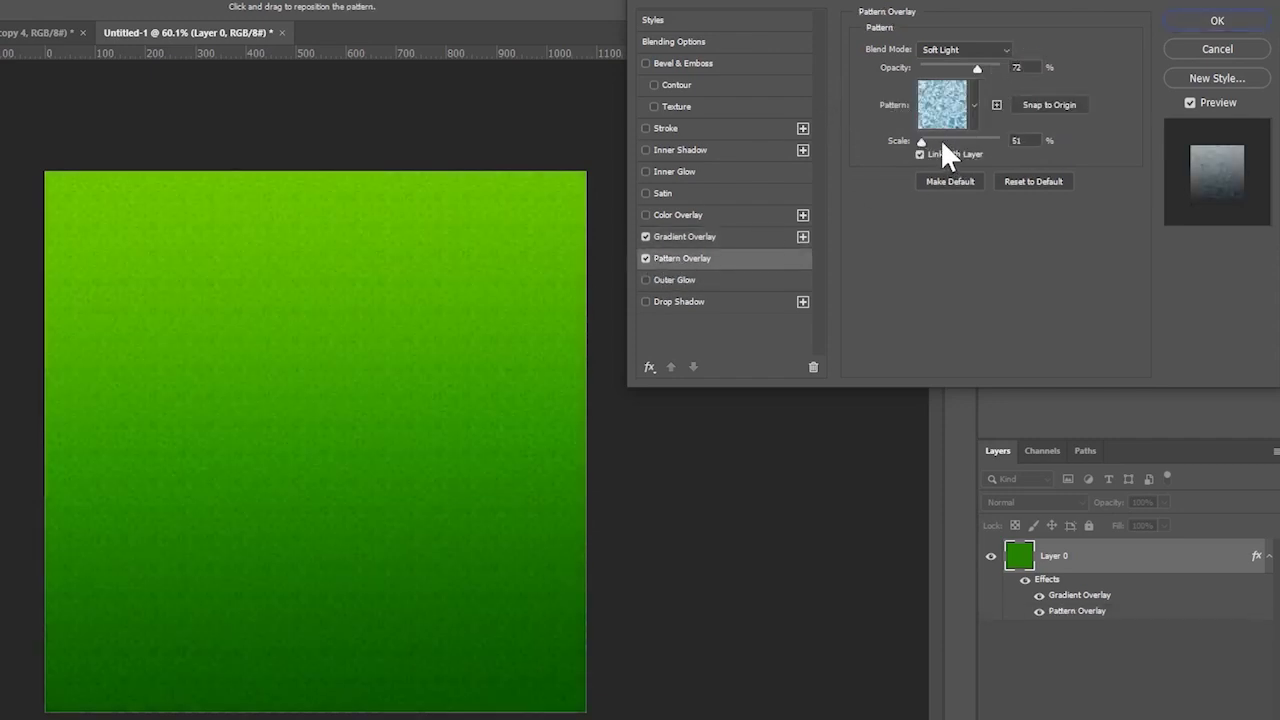
left_click_drag(940, 143, 935, 147)
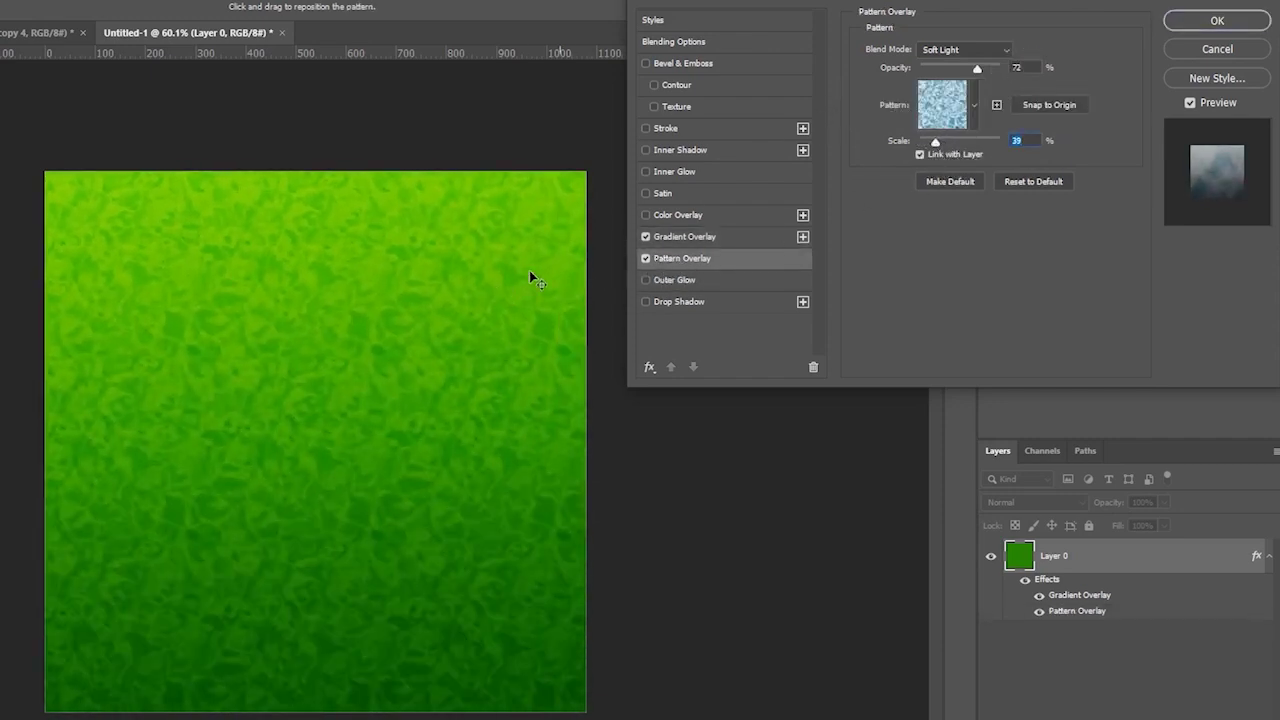
left_click(1175, 19)
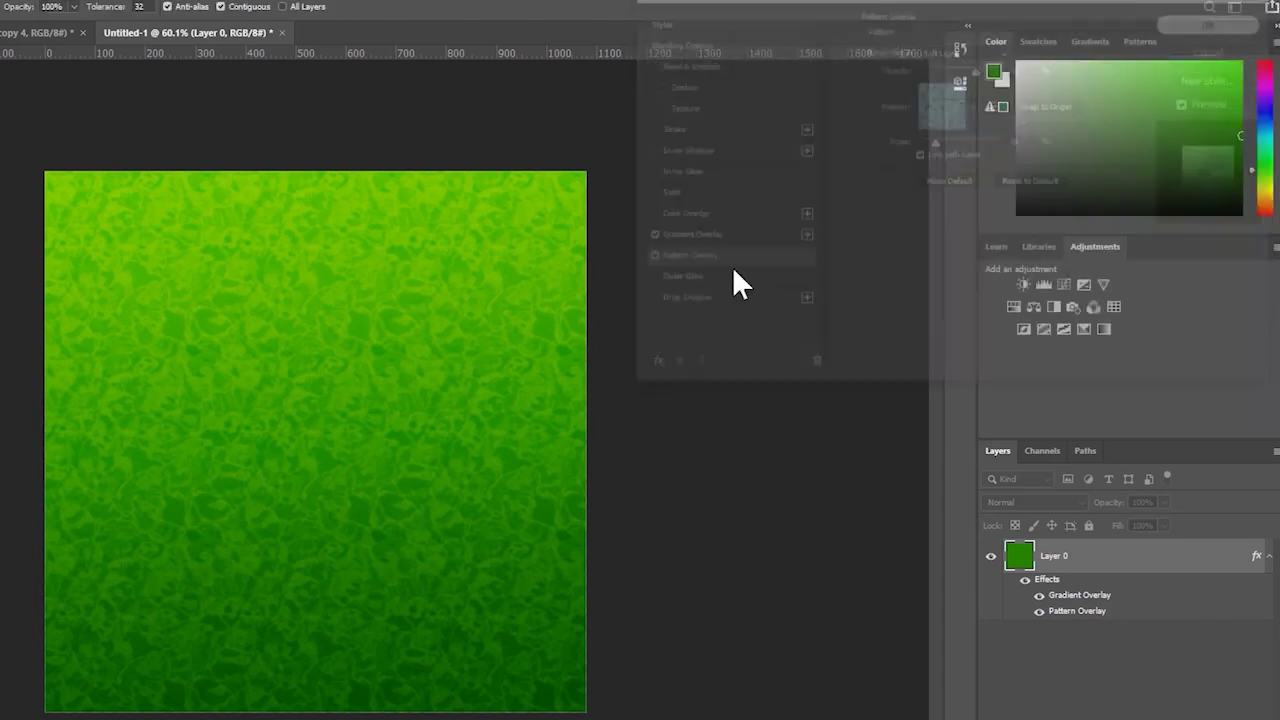
key("z")
left_click_drag(315, 441, 285, 441)
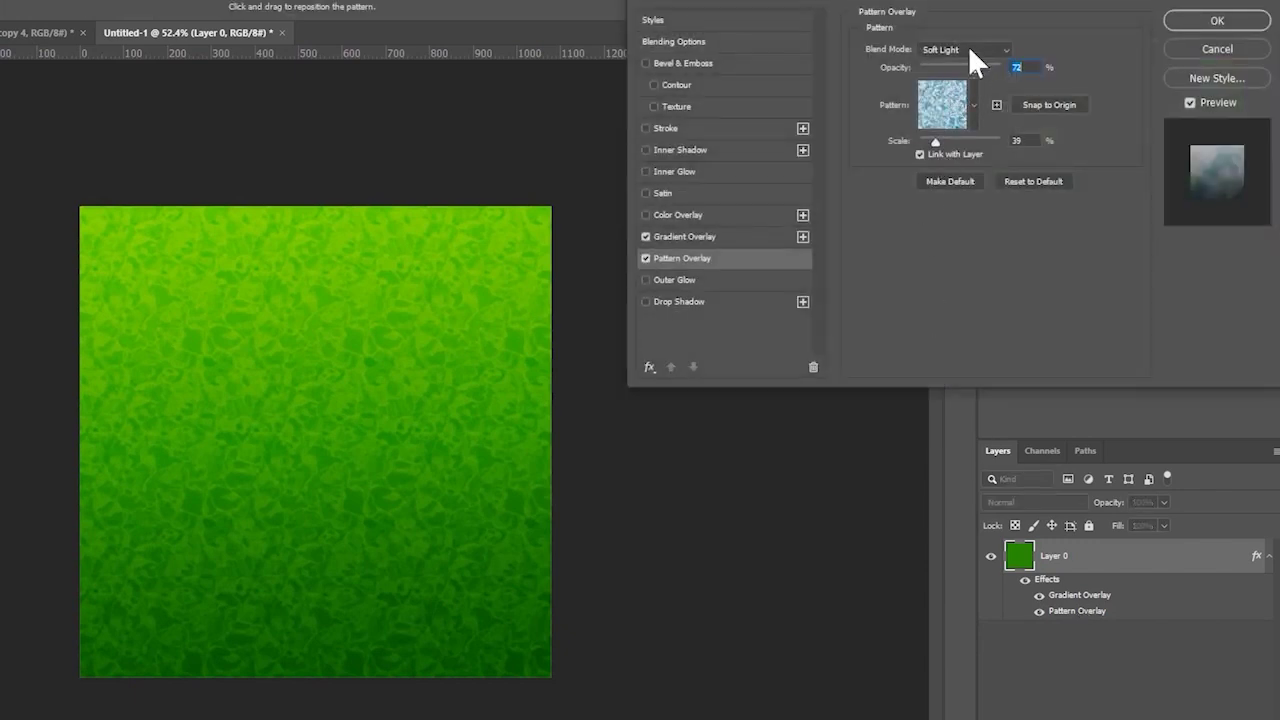
left_click(958, 103)
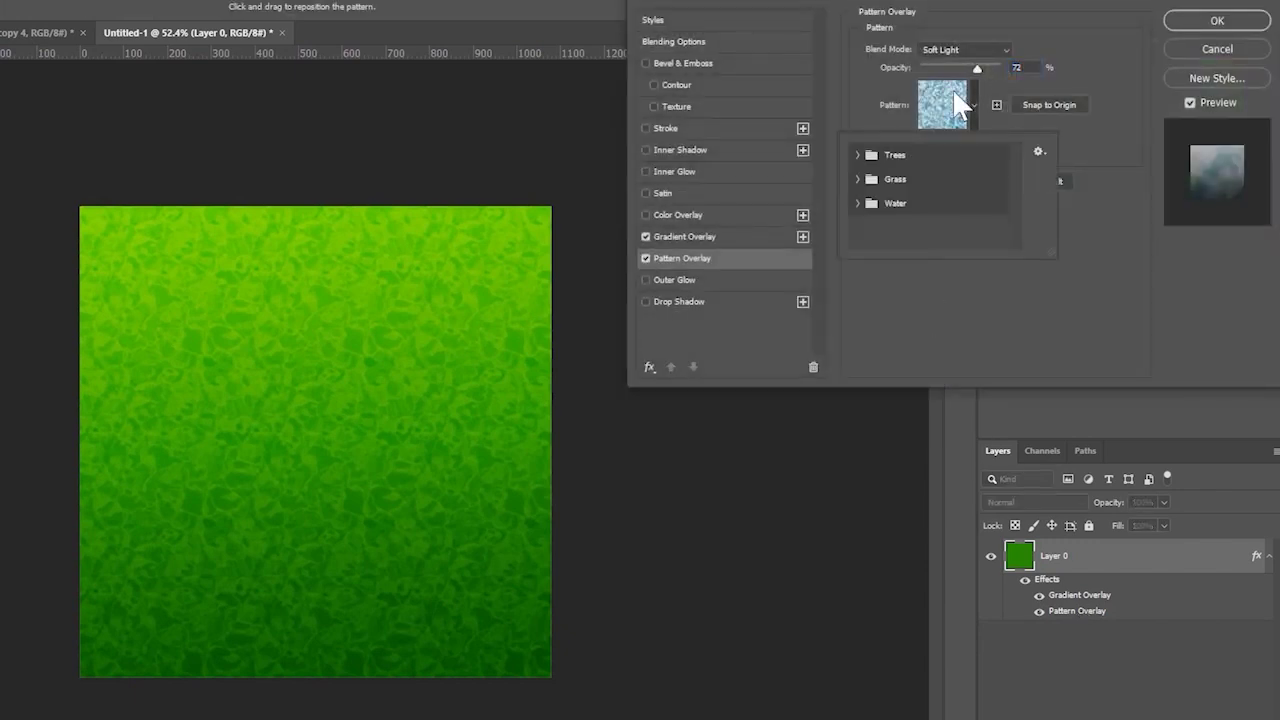
left_click(856, 203)
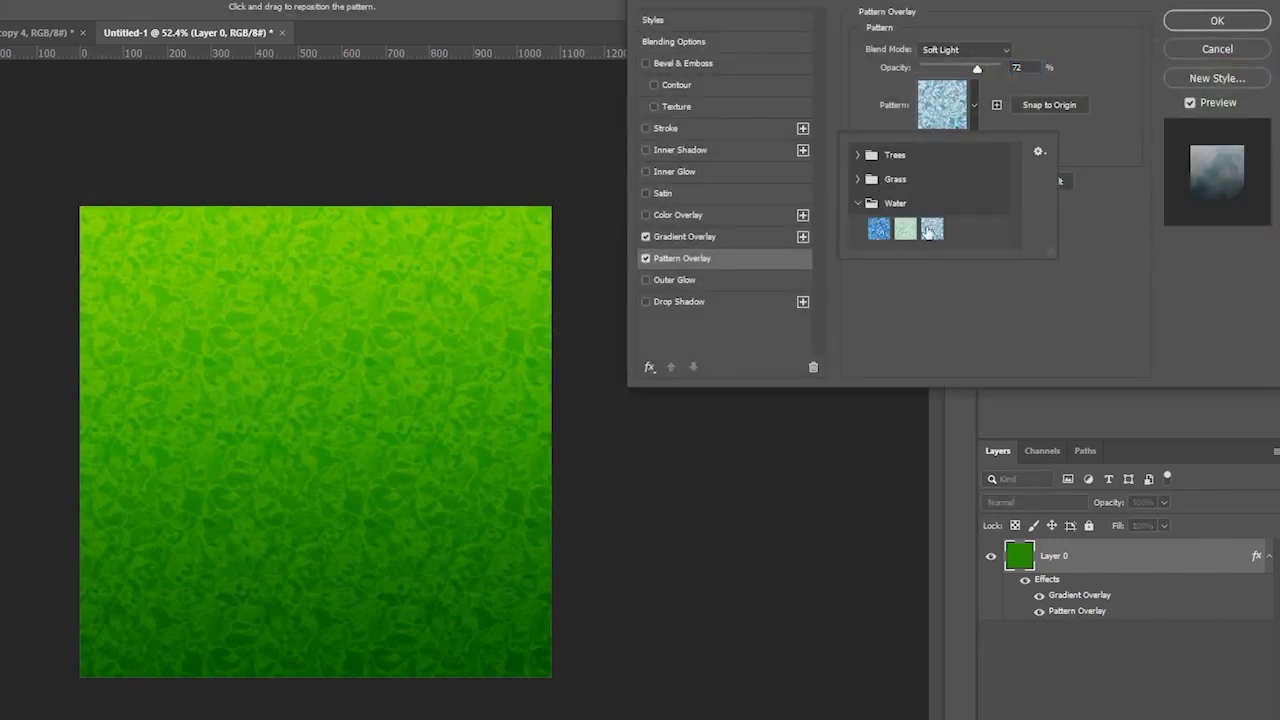
left_click(1052, 194)
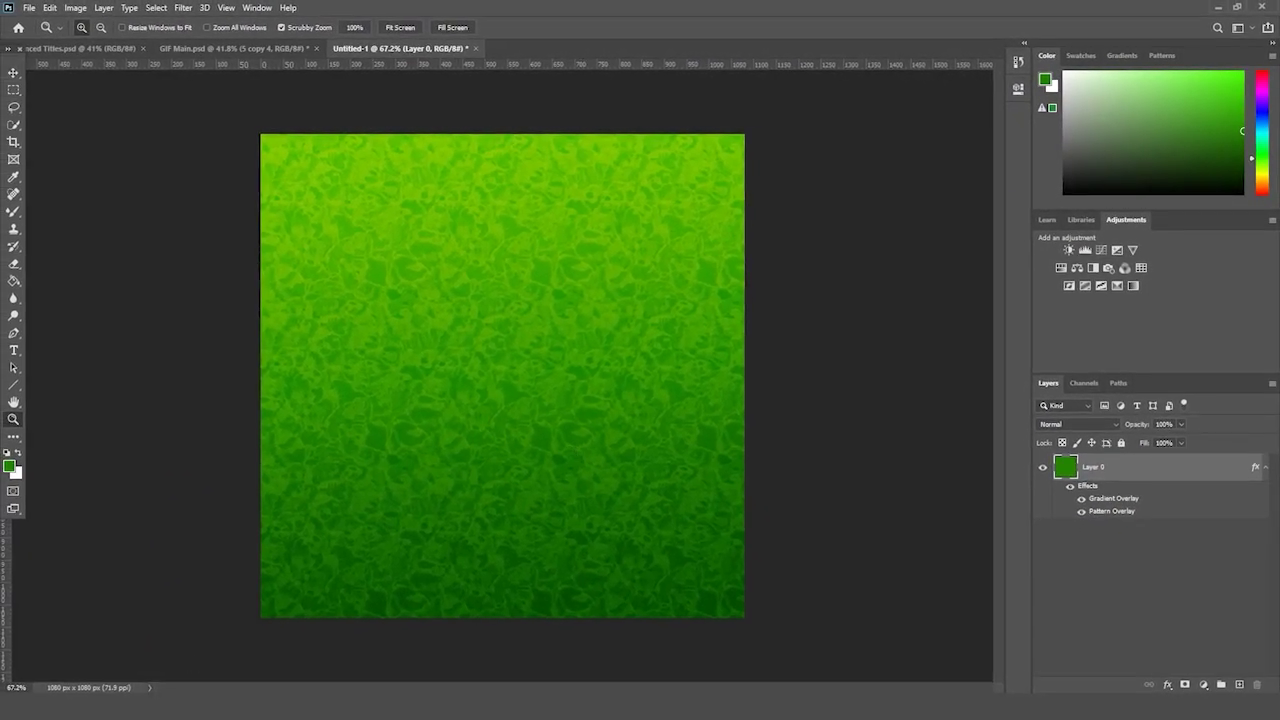
- Place the Parental Advisory image on the cover, scaled to about 24%, in the bottom-left corner
key("alt+Tab")
left_click_drag(780, 240, 305, 465)
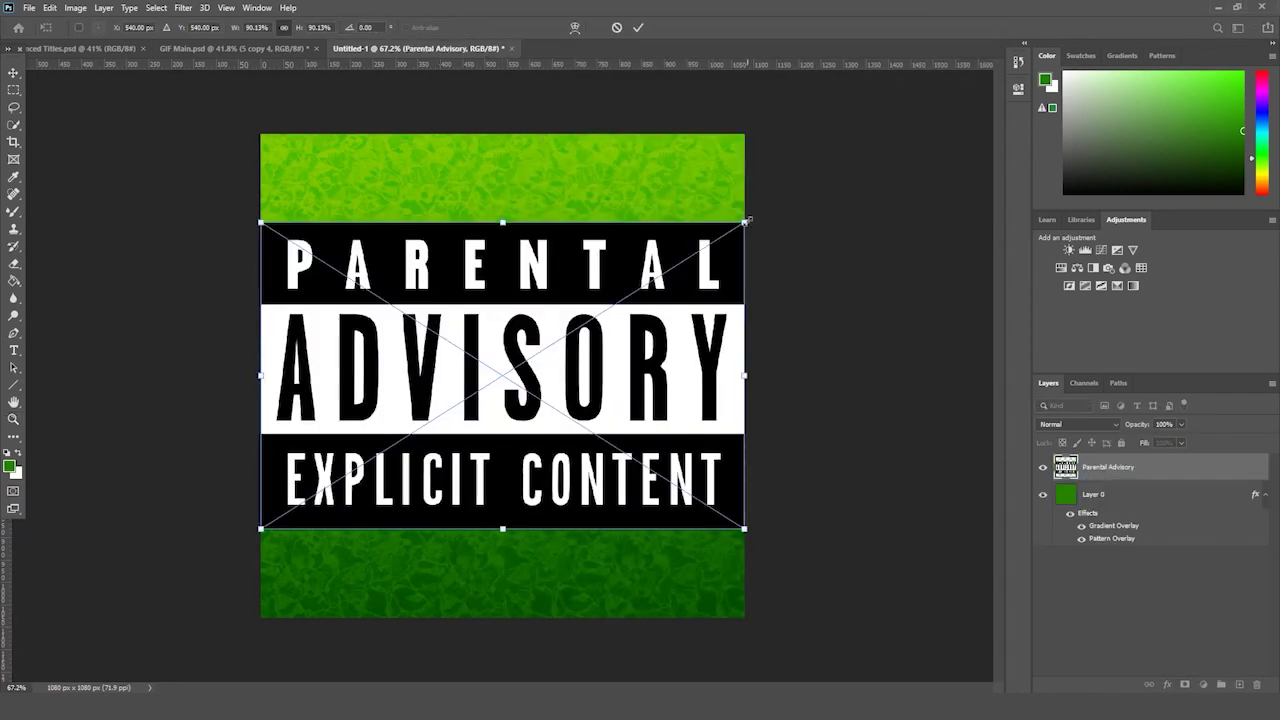
left_click_drag(742, 218, 363, 543)
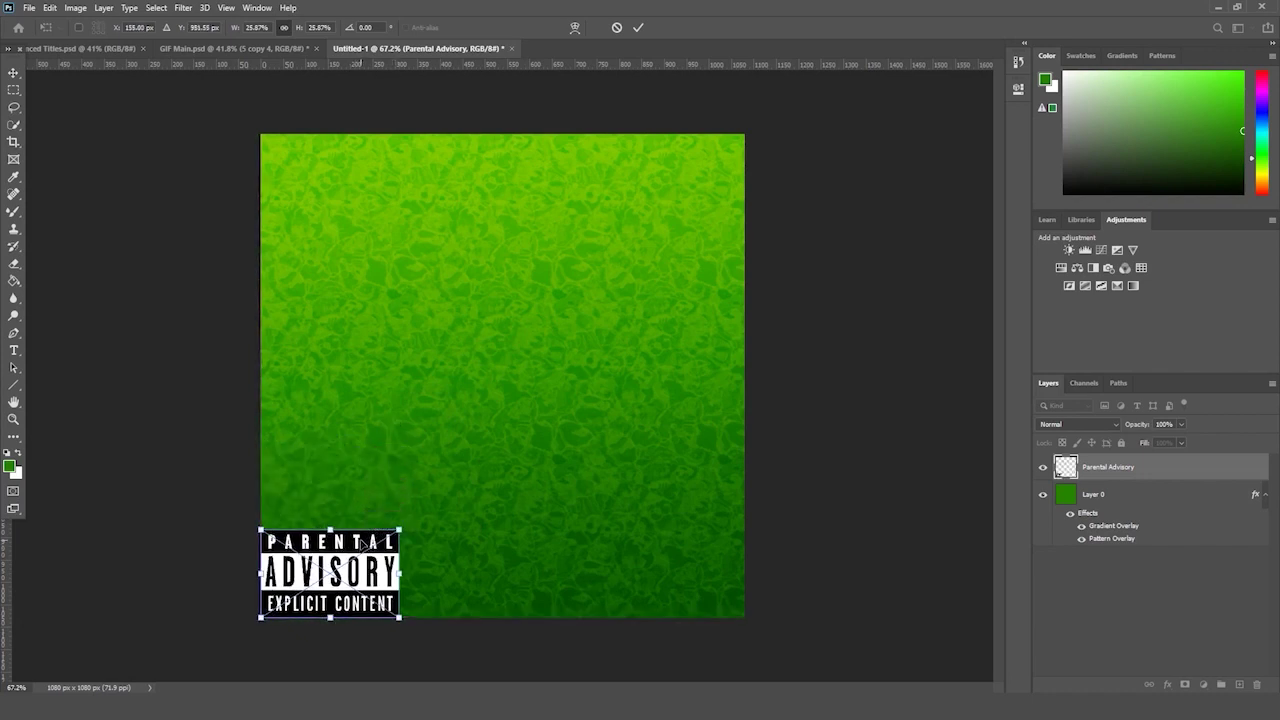
left_click_drag(268, 617, 276, 612)
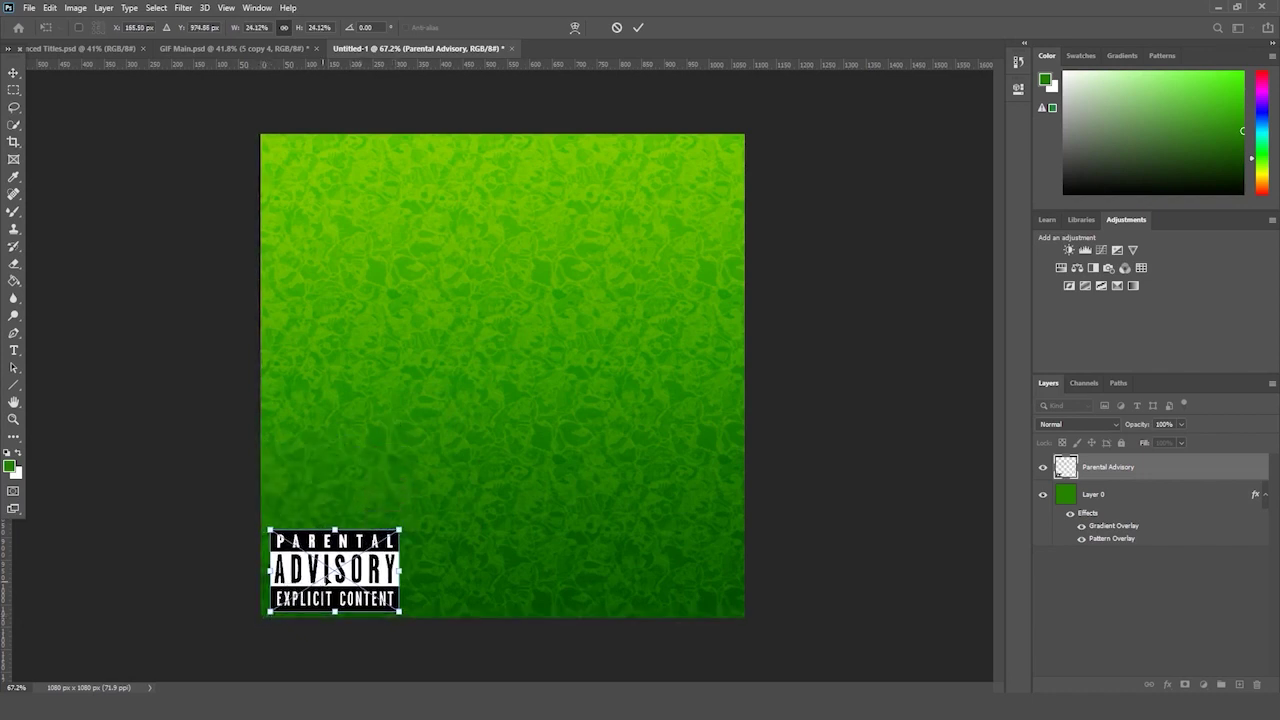
left_click_drag(329, 572, 328, 570)
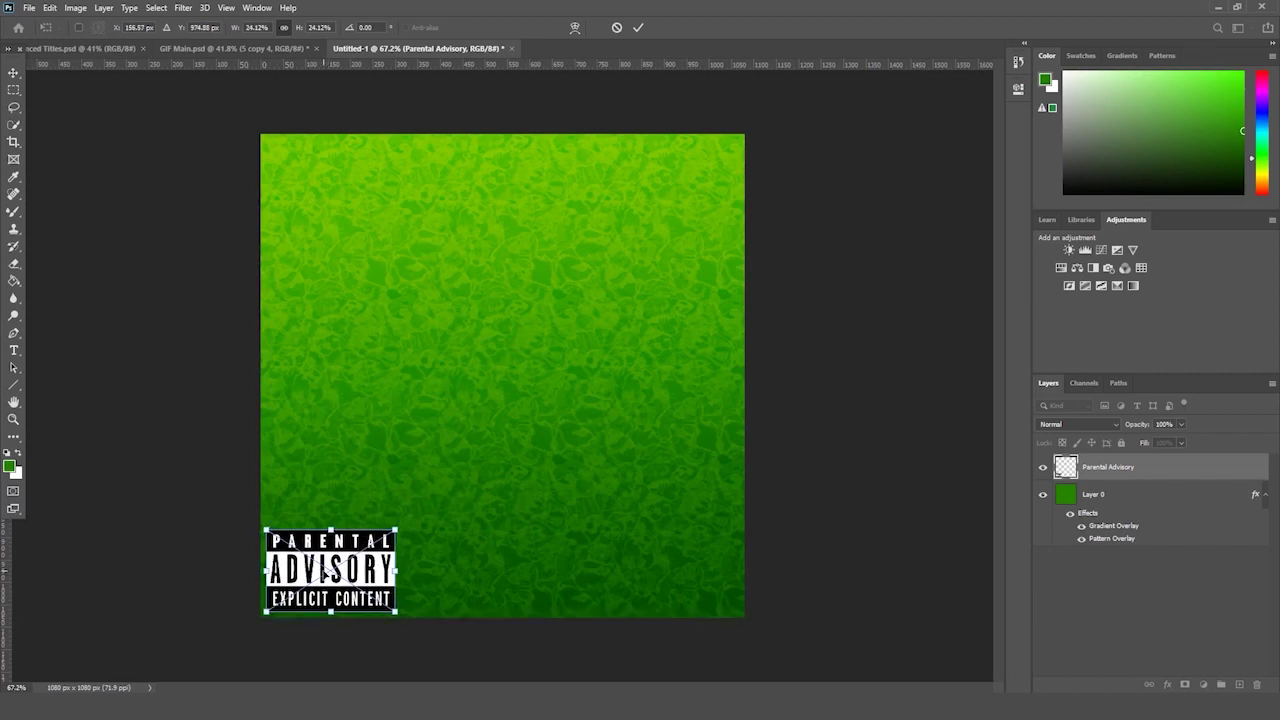
key("Return")
key("z")
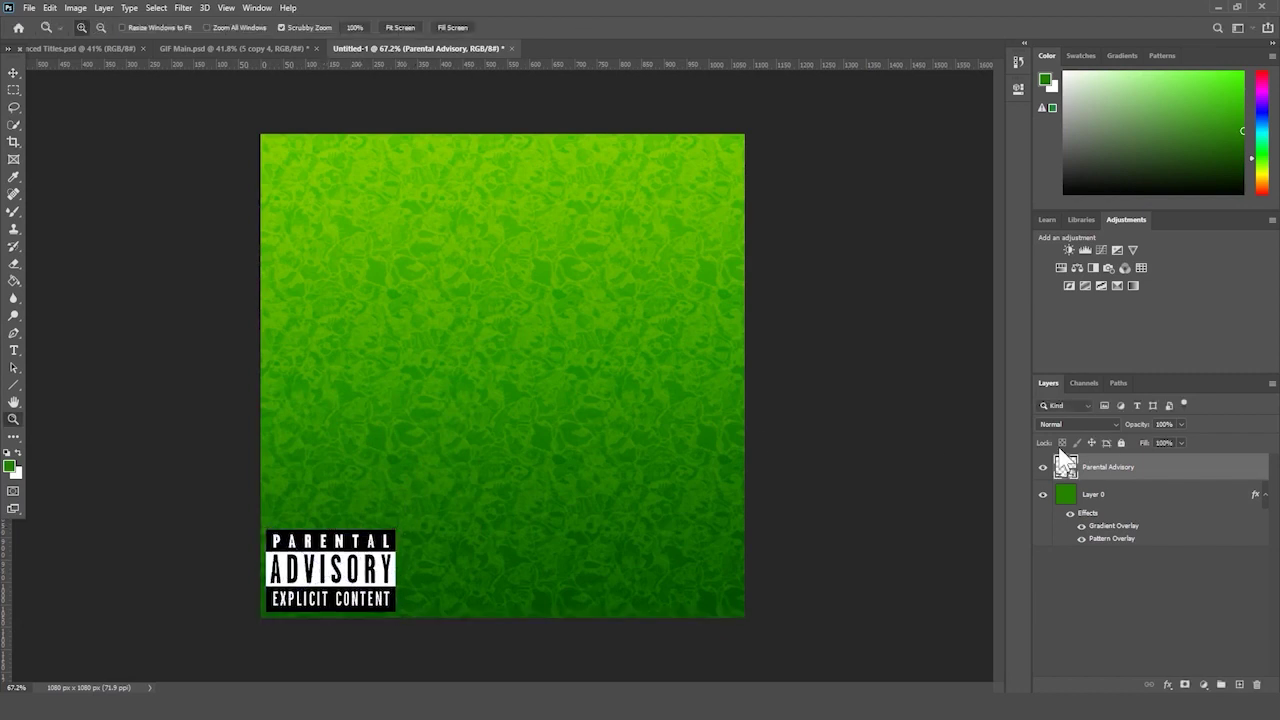
left_click(1066, 421)
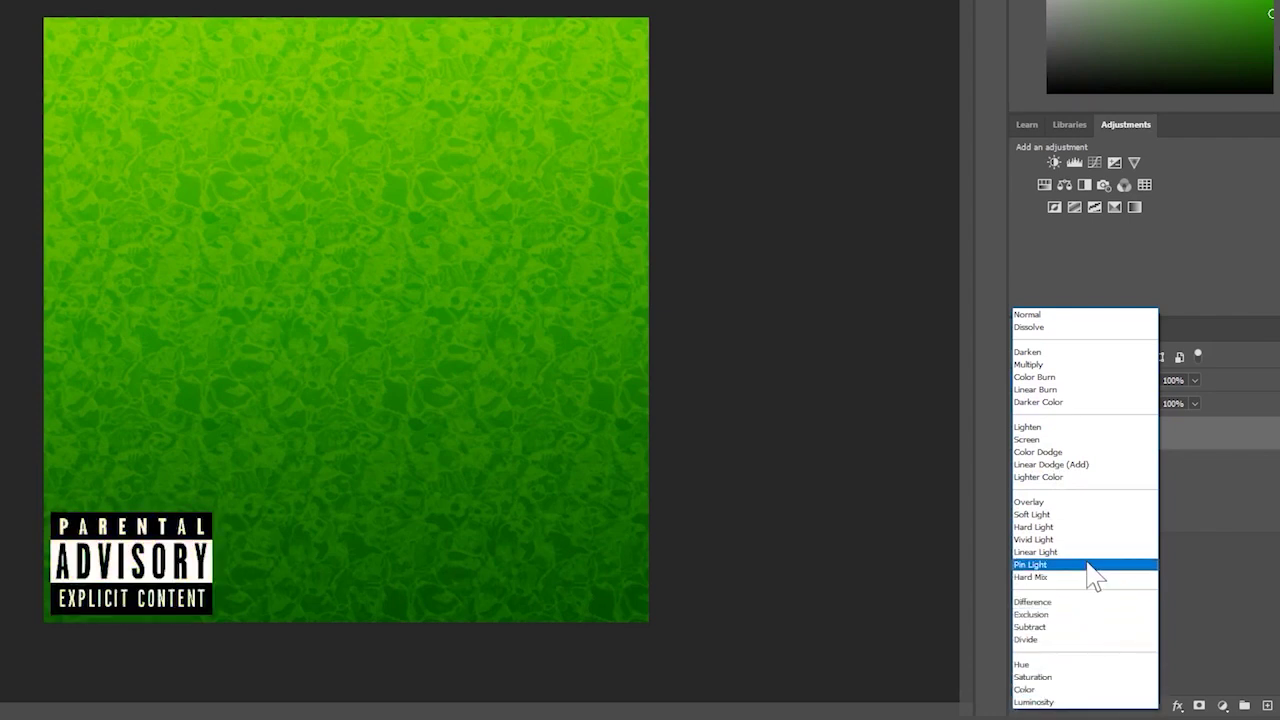
- Set the Parental Advisory label to Overlay blending, shrink it slightly and move it bottom-right
left_click(1092, 503)
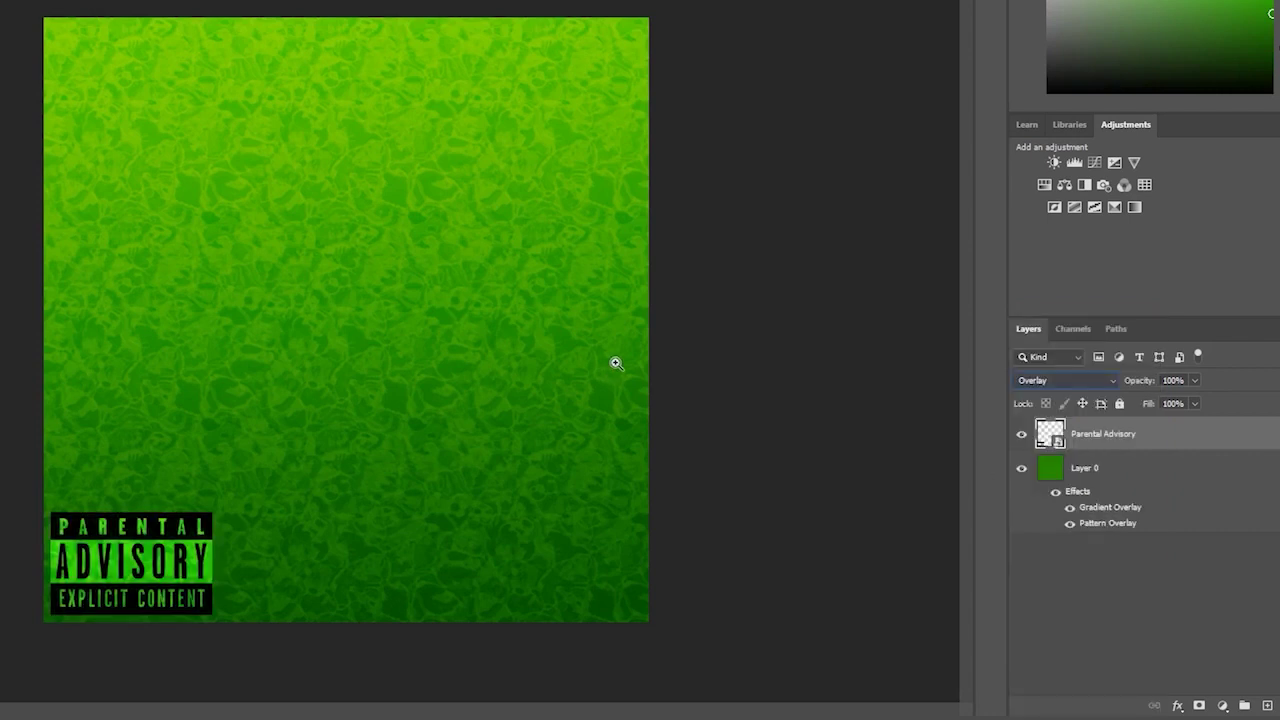
key("ctrl+minus")
key("ctrl+plus")
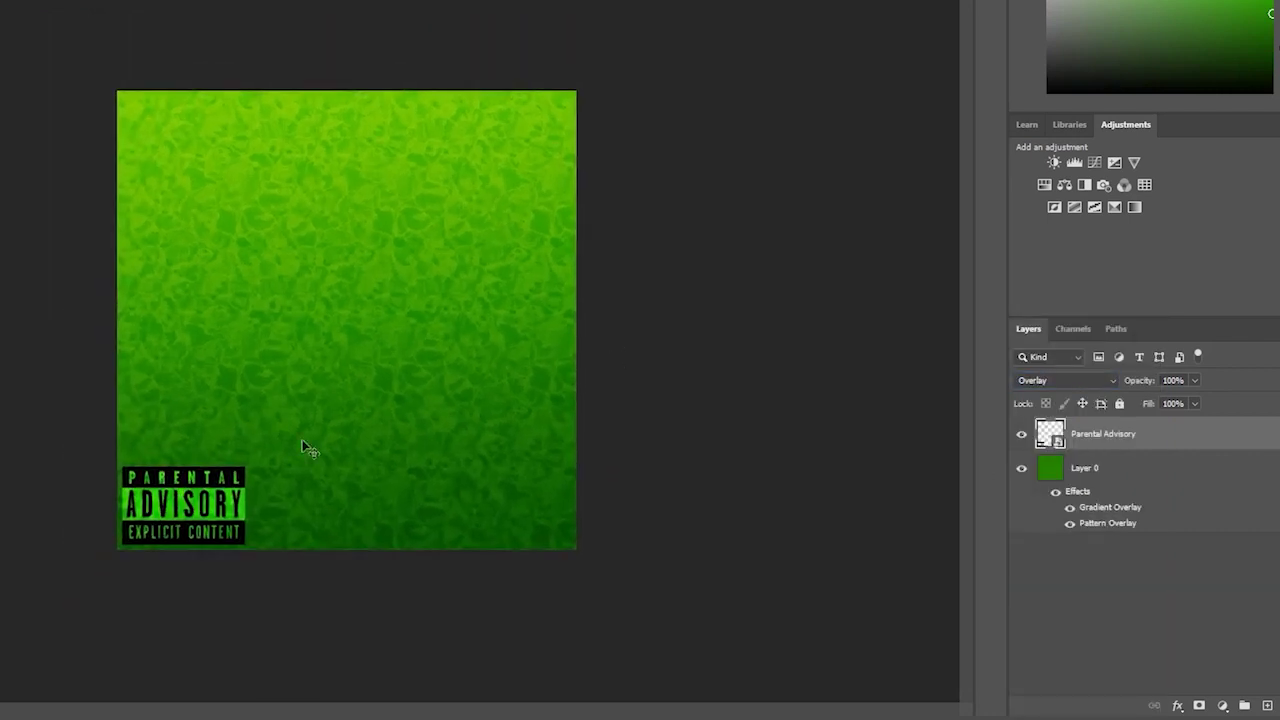
left_click_drag(240, 486, 548, 486)
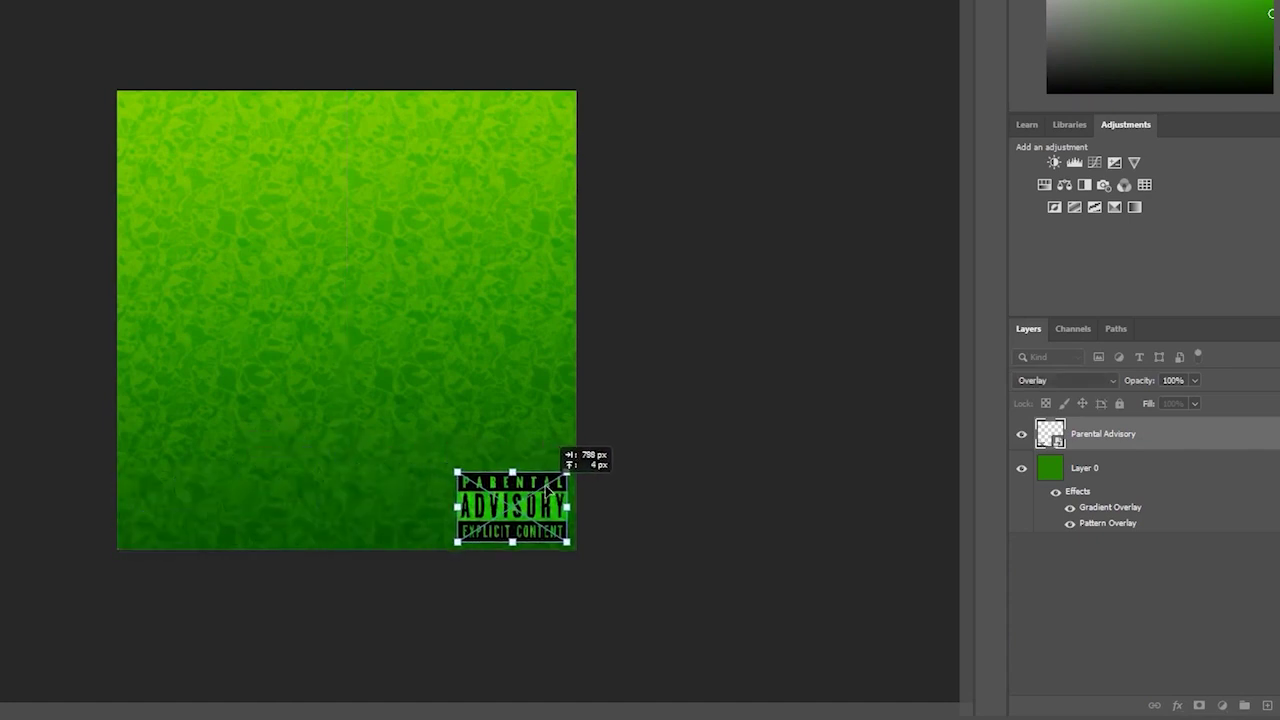
key("Return")
key("ctrl+plus")
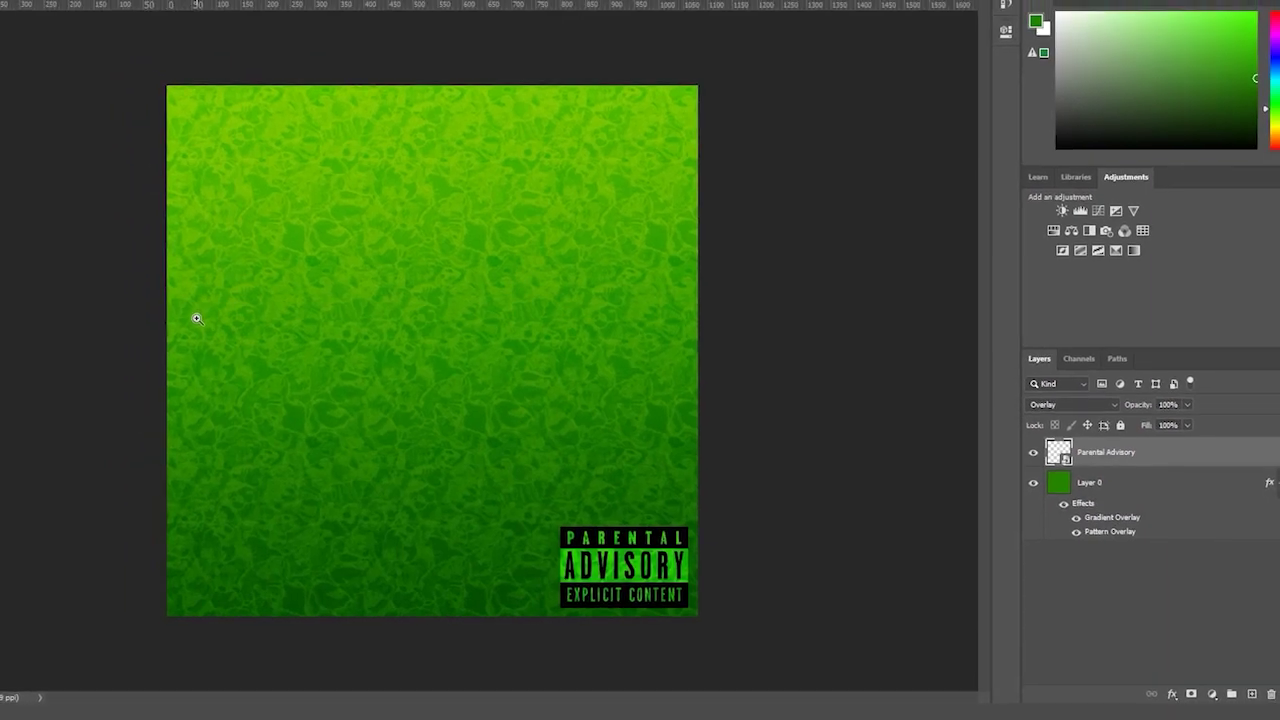
- Add an empty layer above the Parental Advisory label and browse the General Brushes presets
left_click(14, 205)
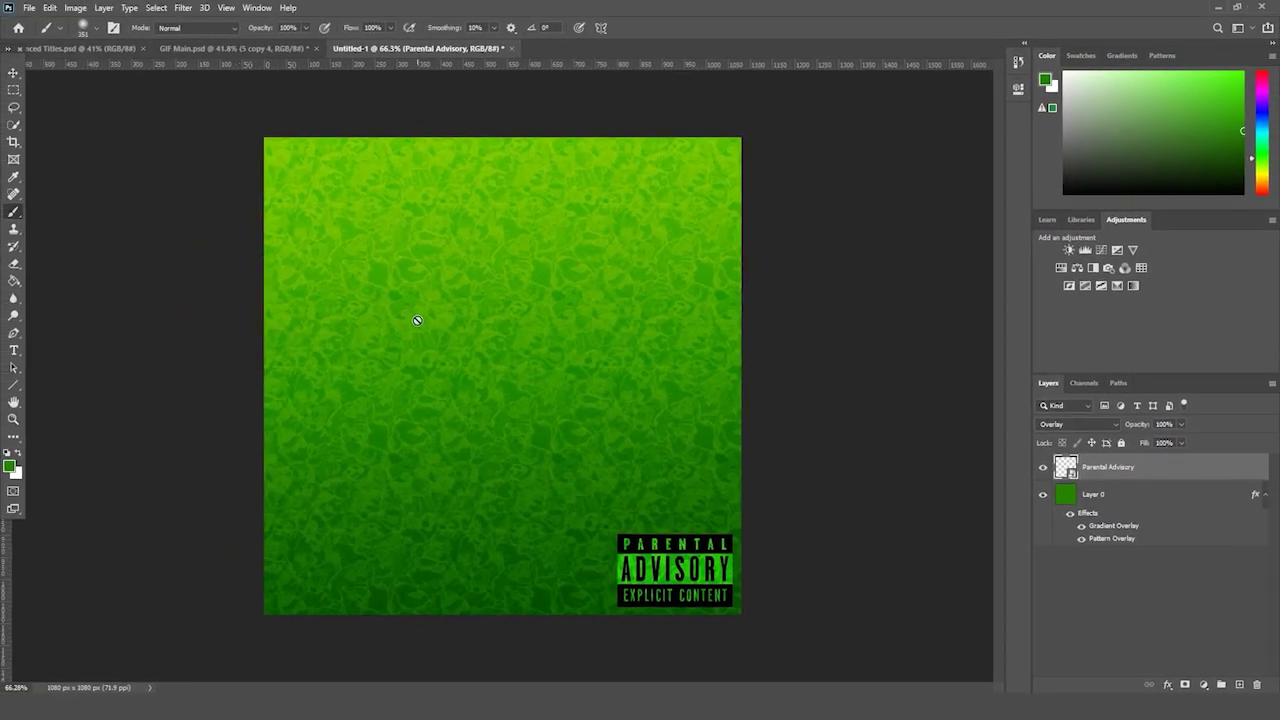
left_click(1239, 686)
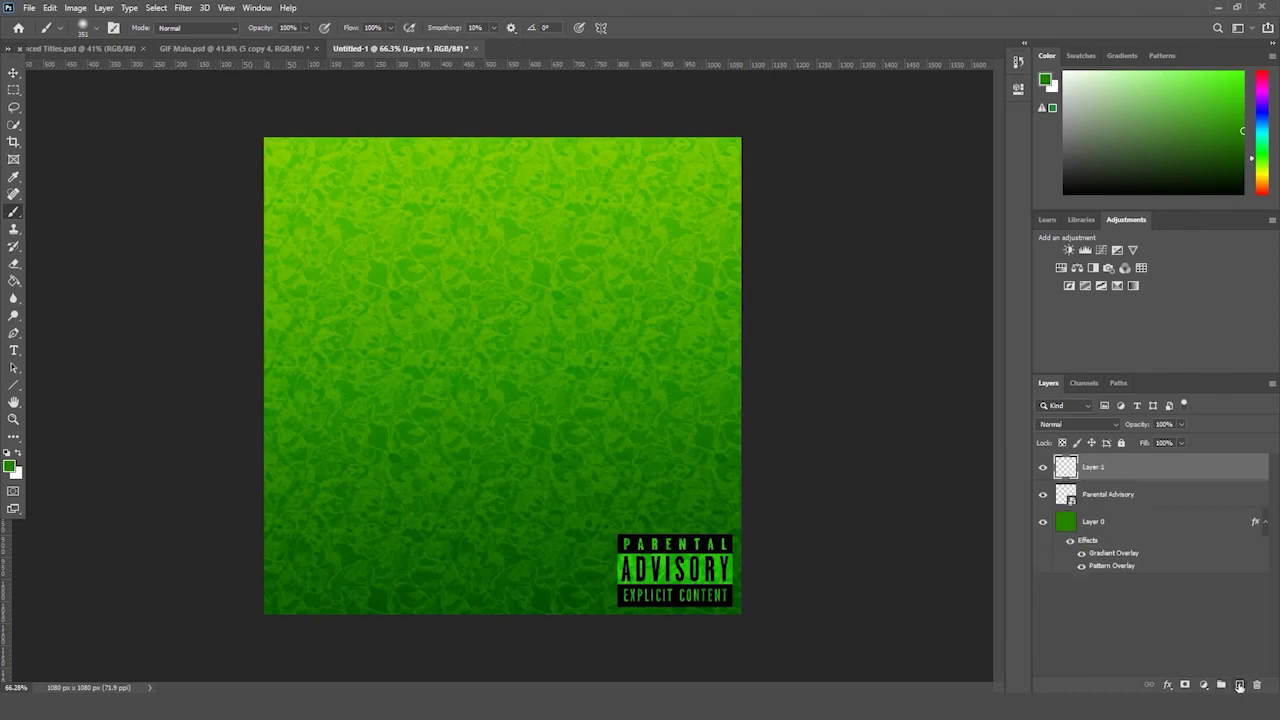
left_click(90, 25)
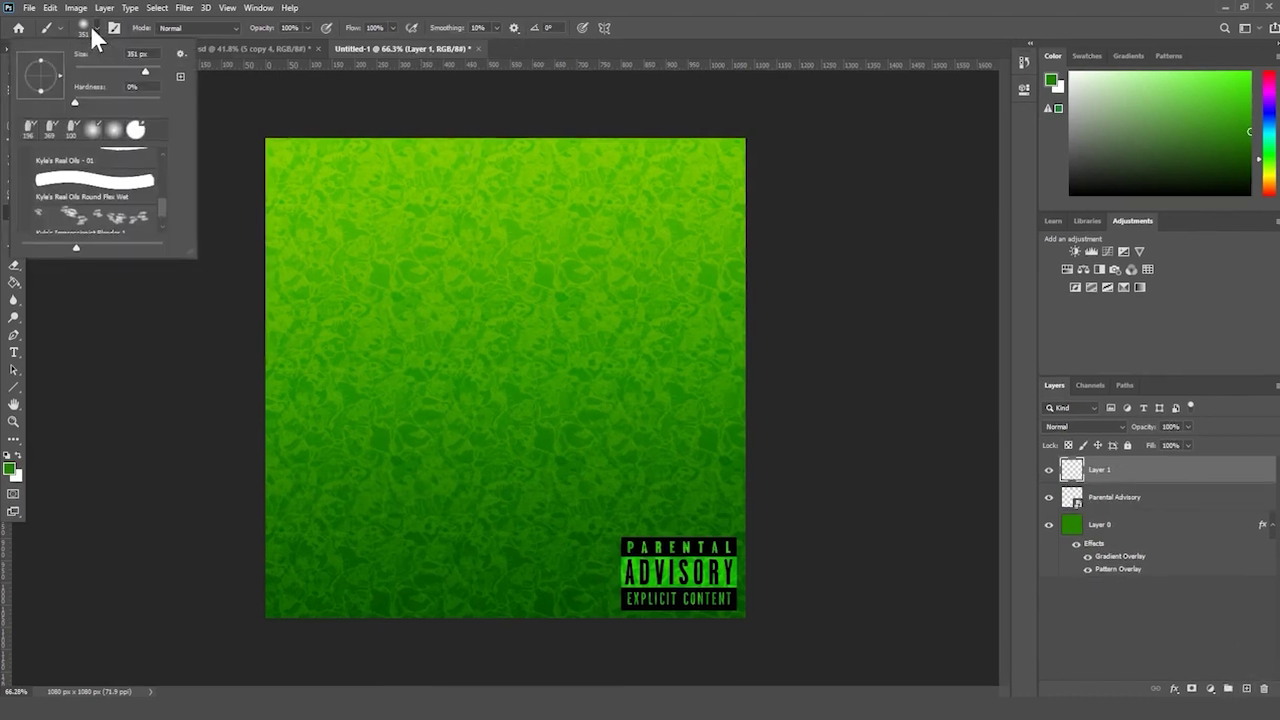
scroll(100, 190, "up", 3)
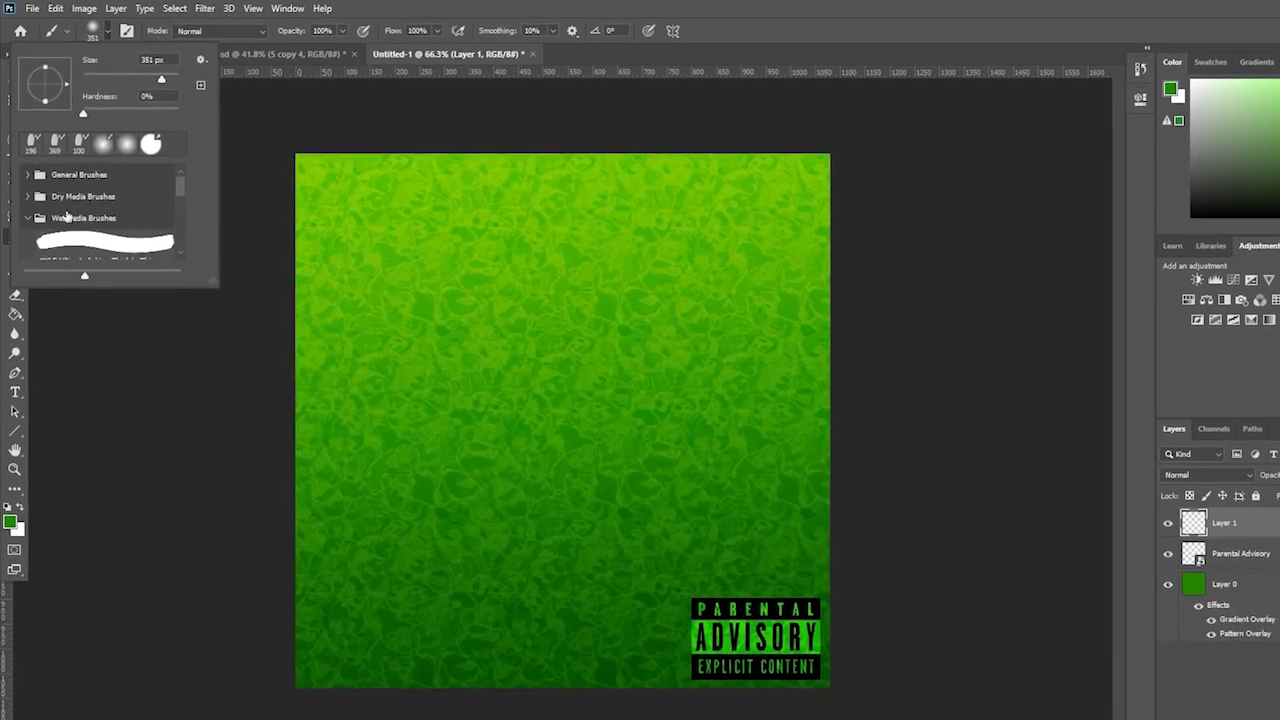
left_click(82, 217)
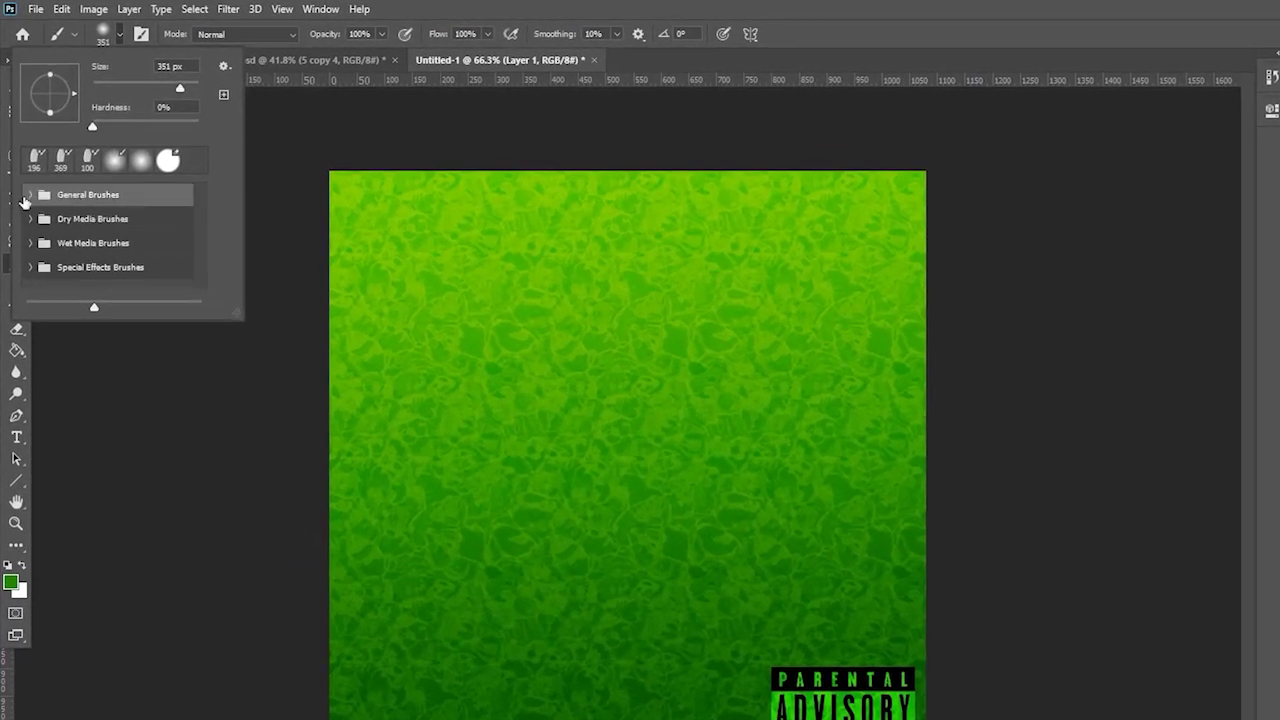
left_click(31, 196)
left_click(106, 270)
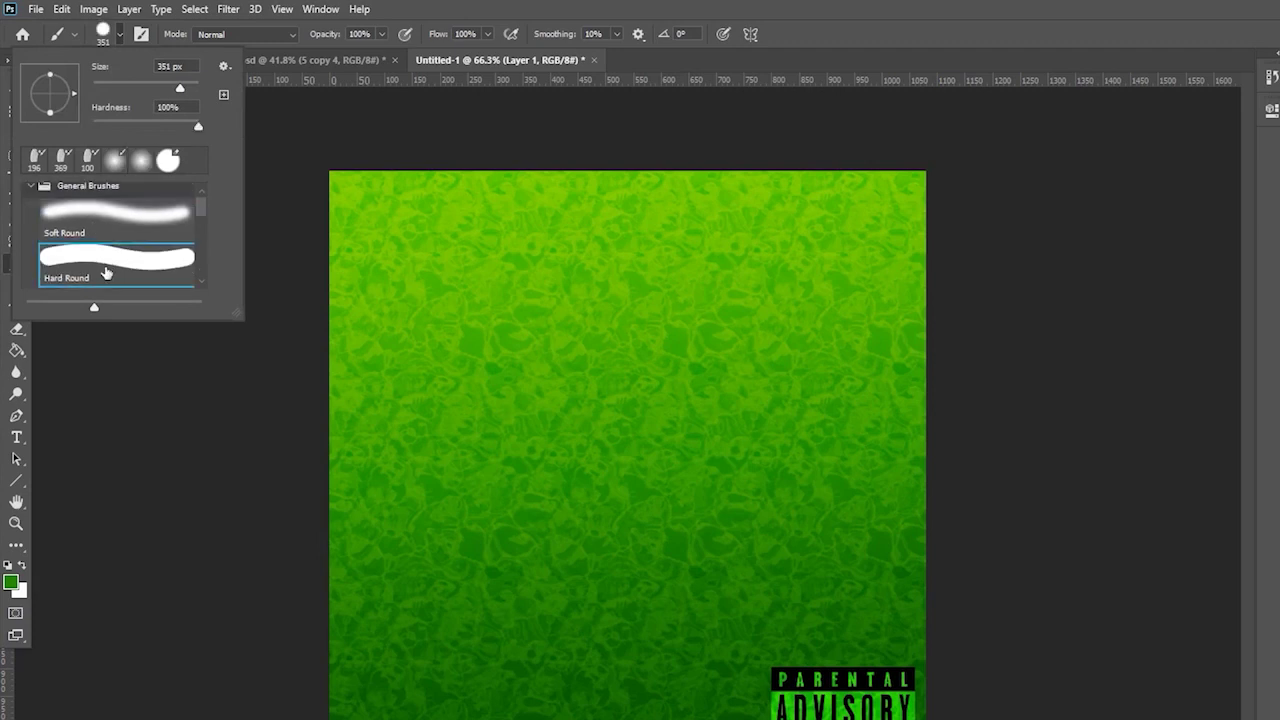
left_click(30, 196)
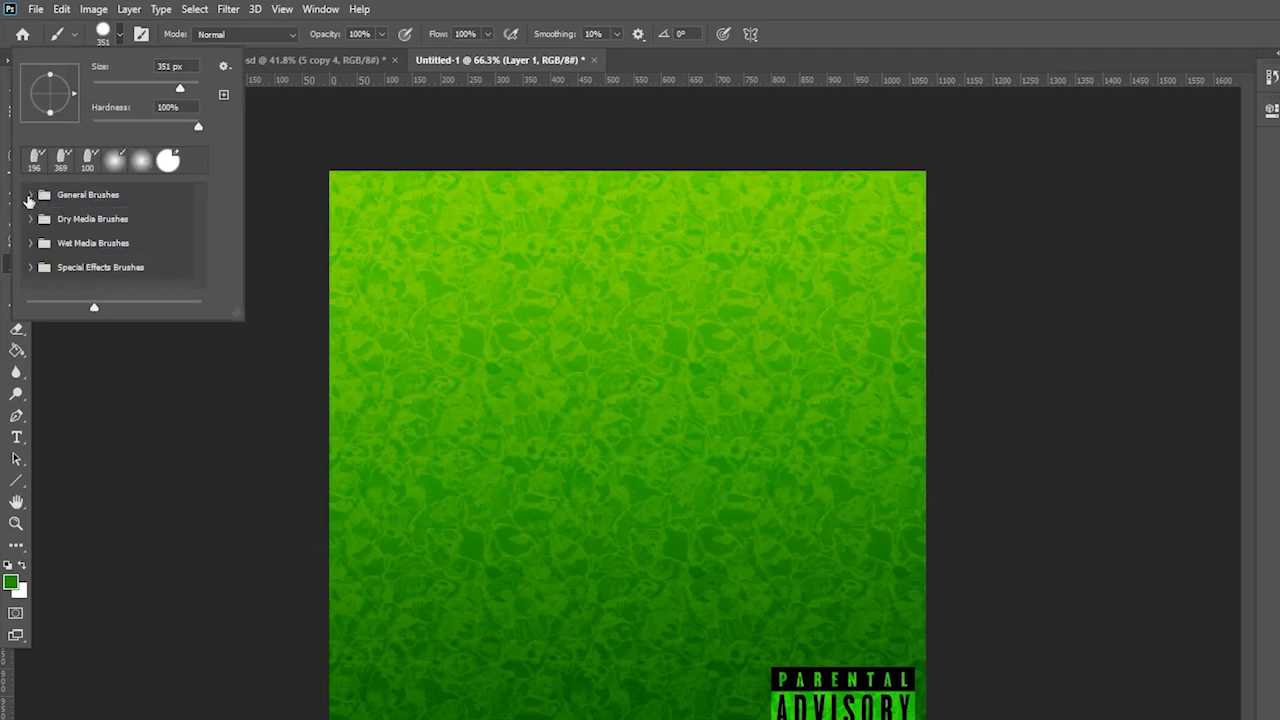
- Choose the Kyle's Real Oils - 01 brush from the Wet Media Brushes folder
left_click(64, 246)
left_click(31, 245)
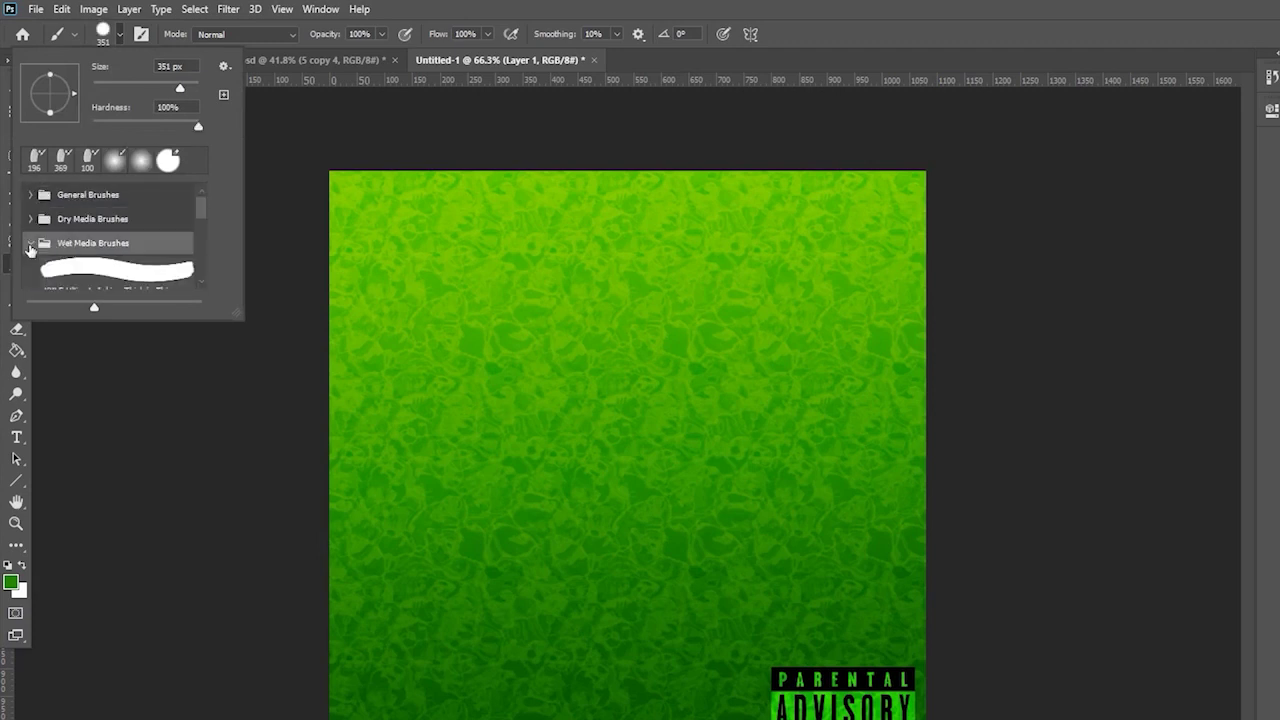
scroll(92, 253, "down", 5)
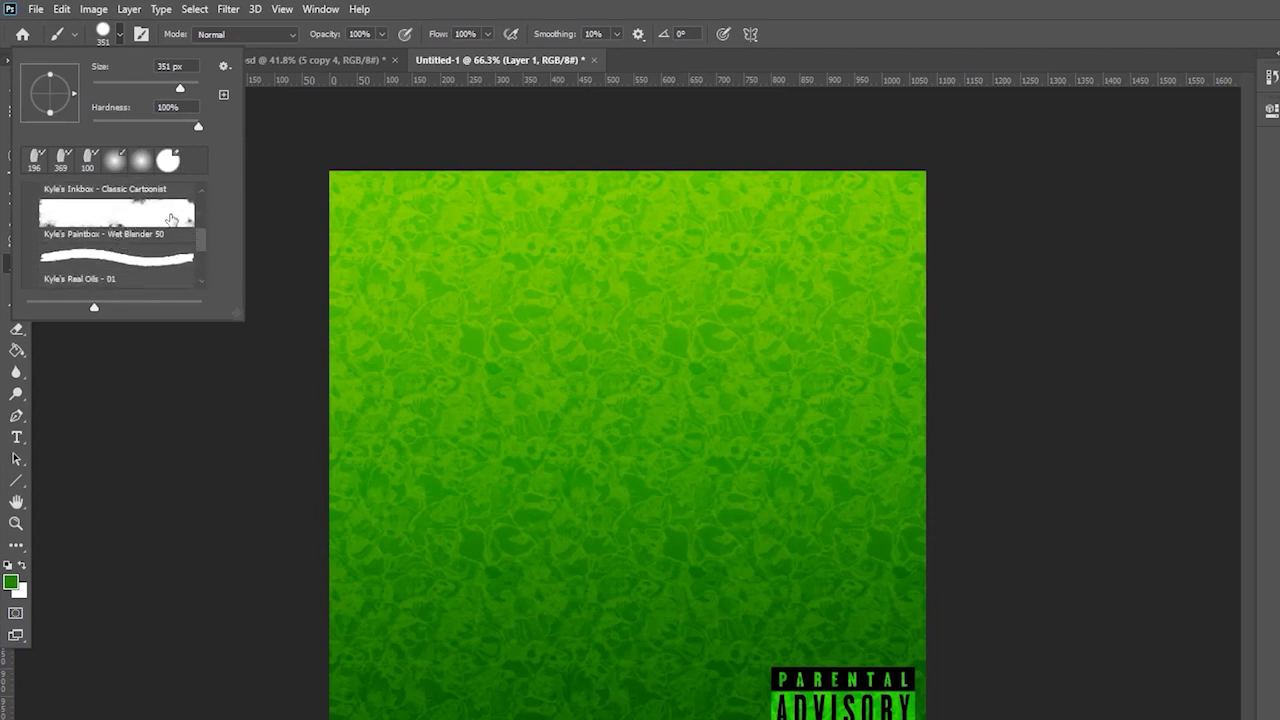
scroll(172, 219, "down", 3)
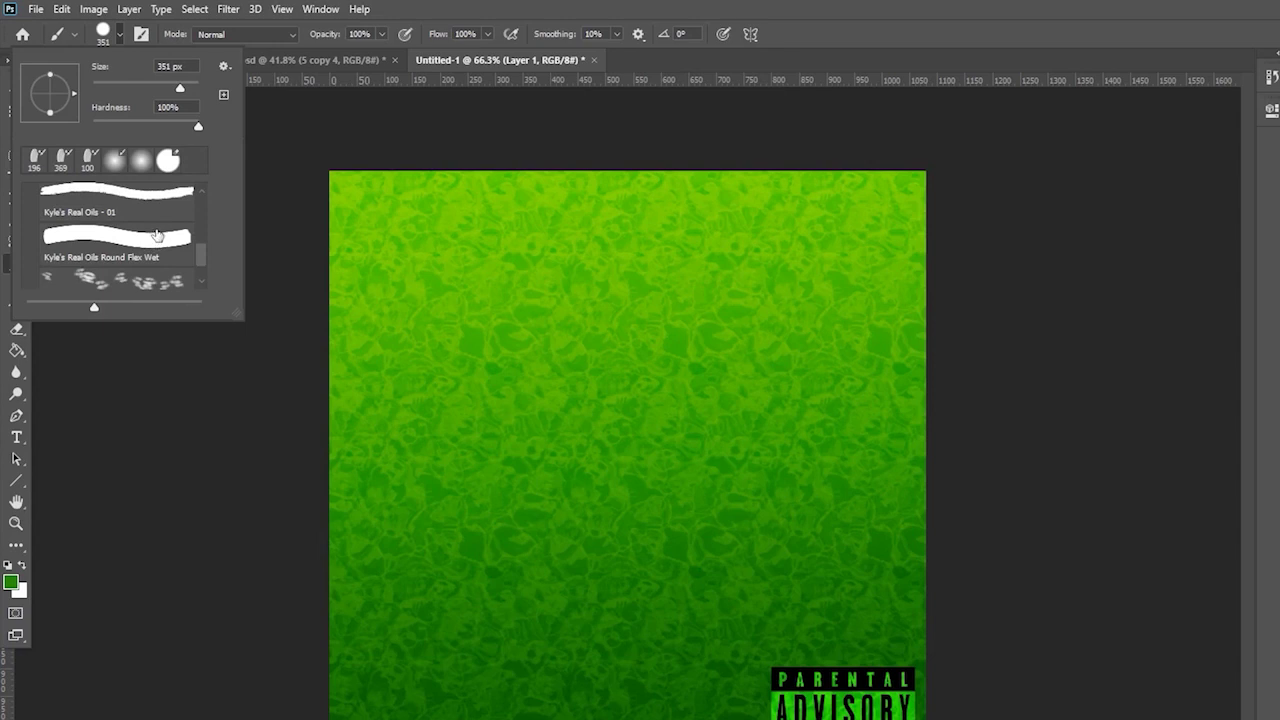
scroll(156, 234, "down", 2)
scroll(130, 250, "up", 2)
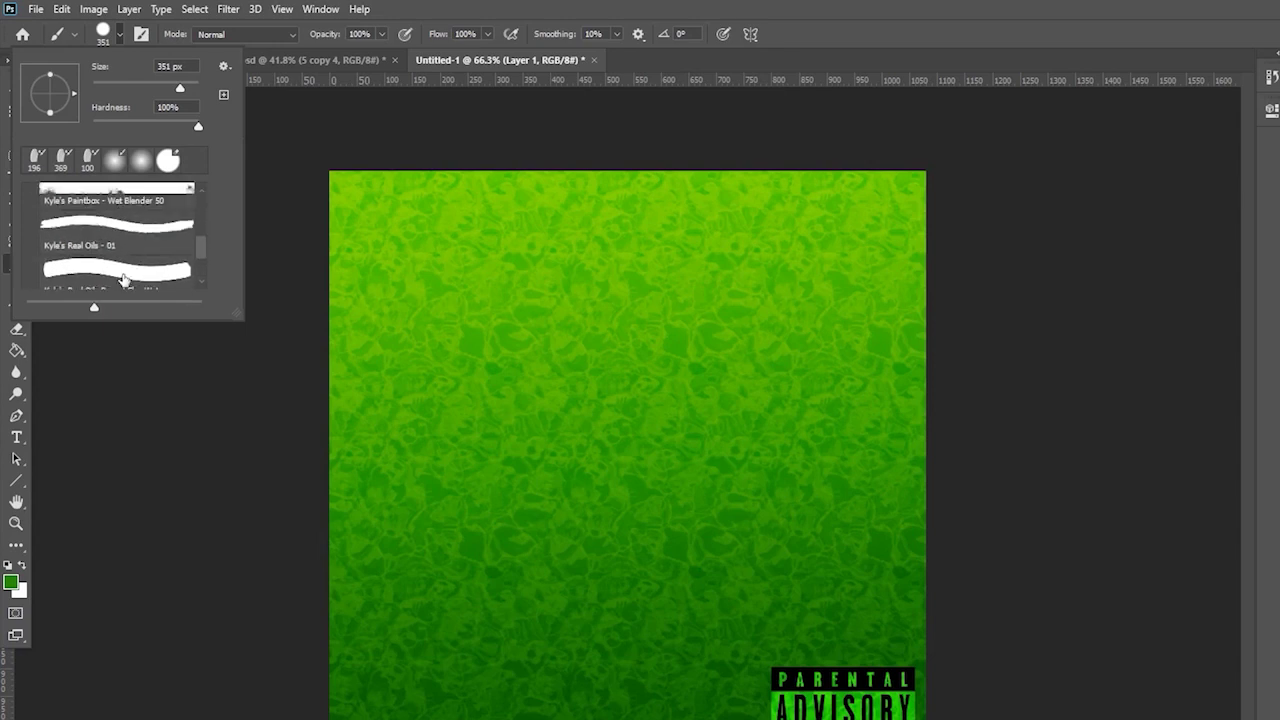
left_click(146, 226)
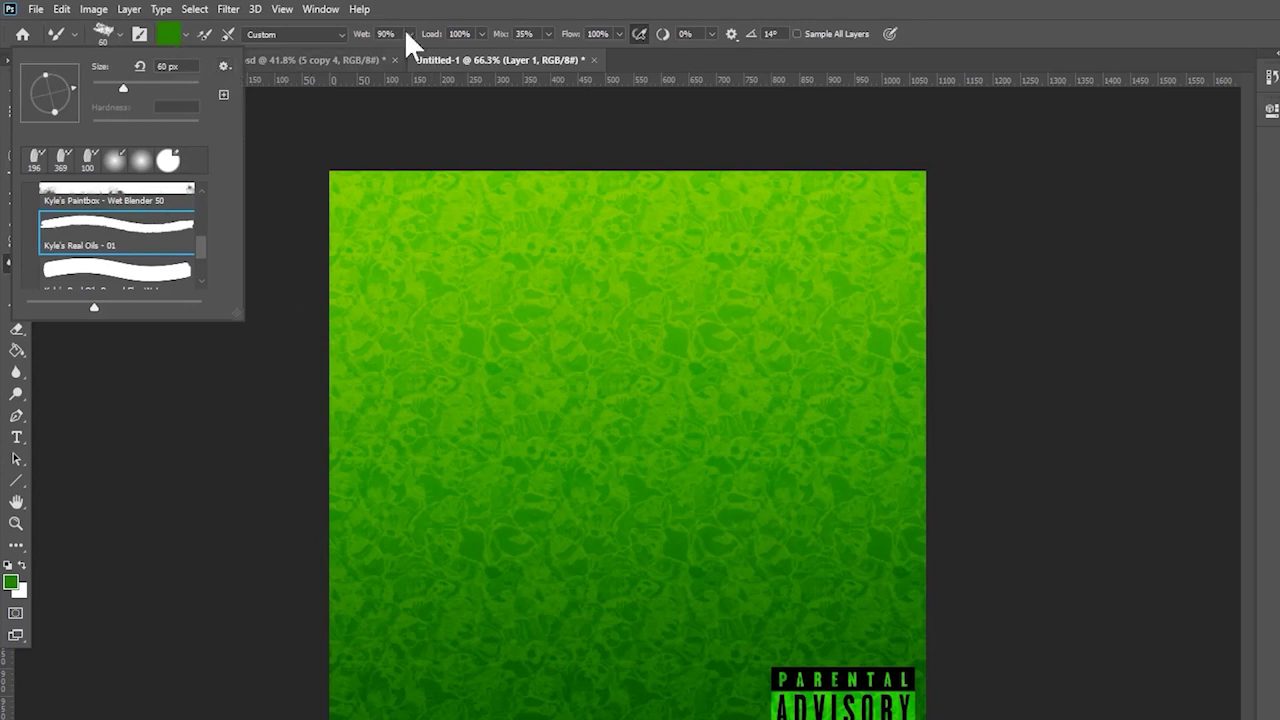
left_click(533, 16)
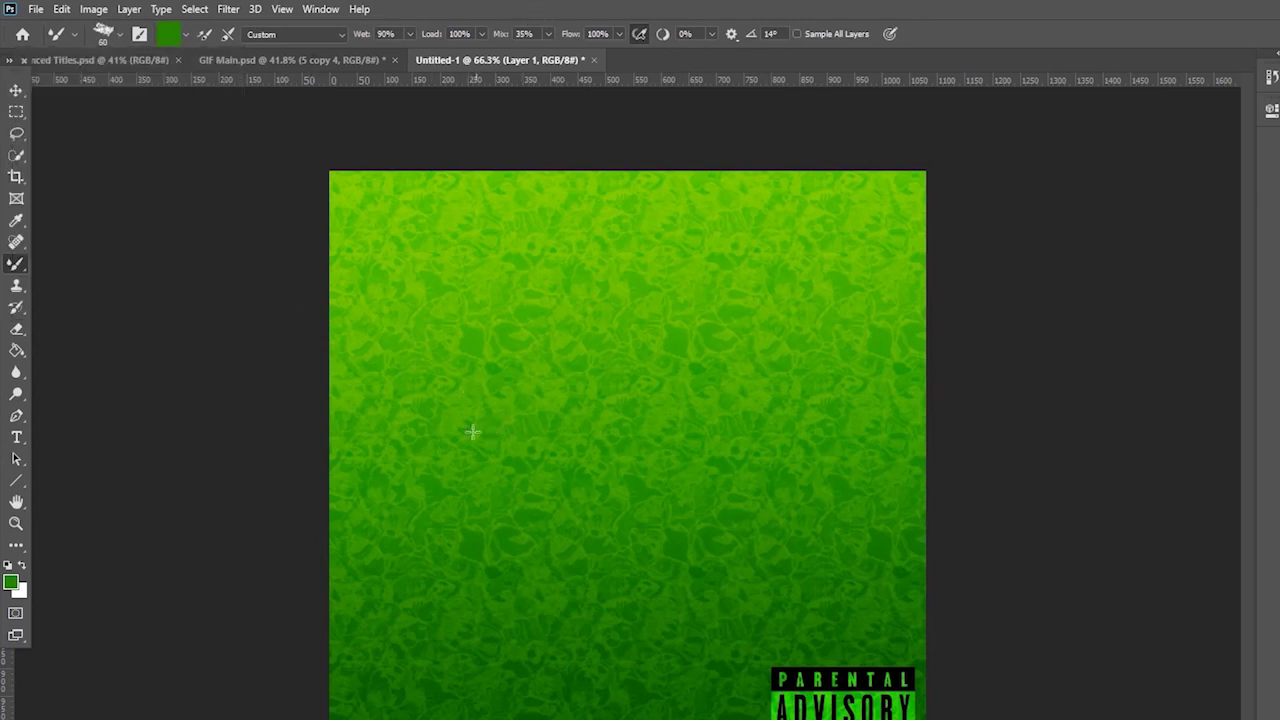
- Set the mixer brush colour to white and enlarge it, undoing two test strokes
left_click(167, 34)
left_click_drag(340, 215, 253, 146)
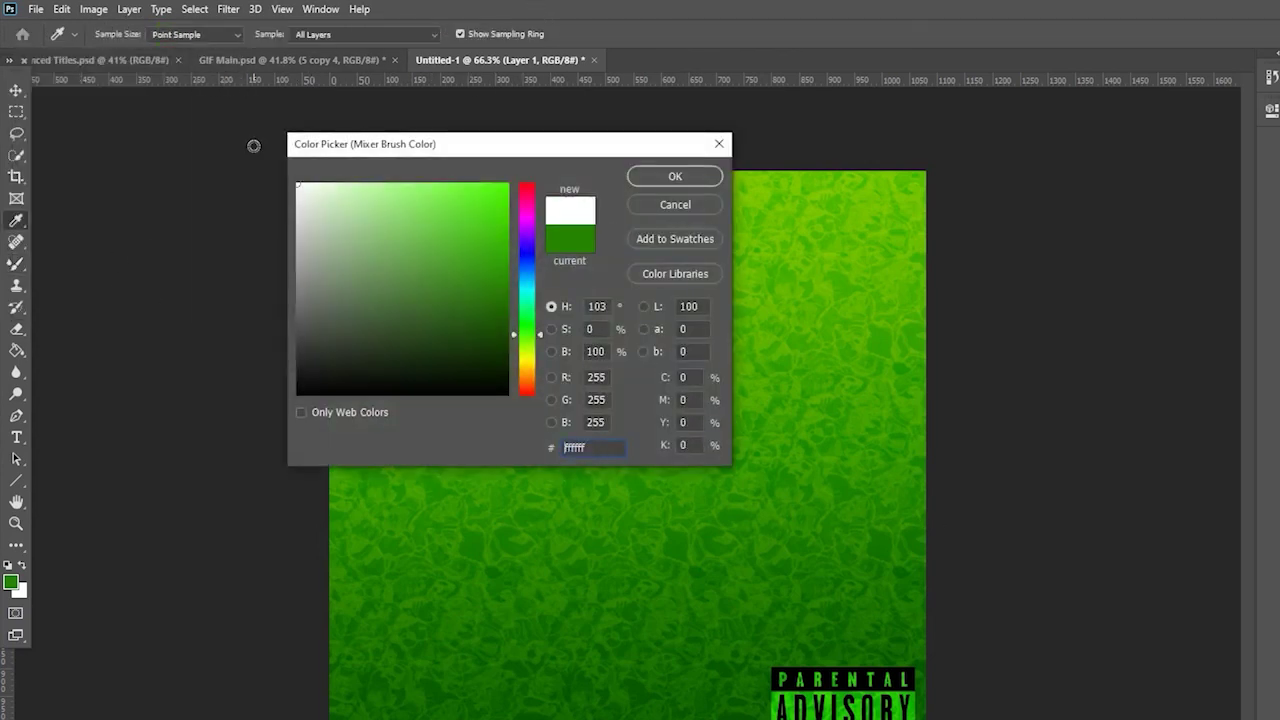
key("Return")
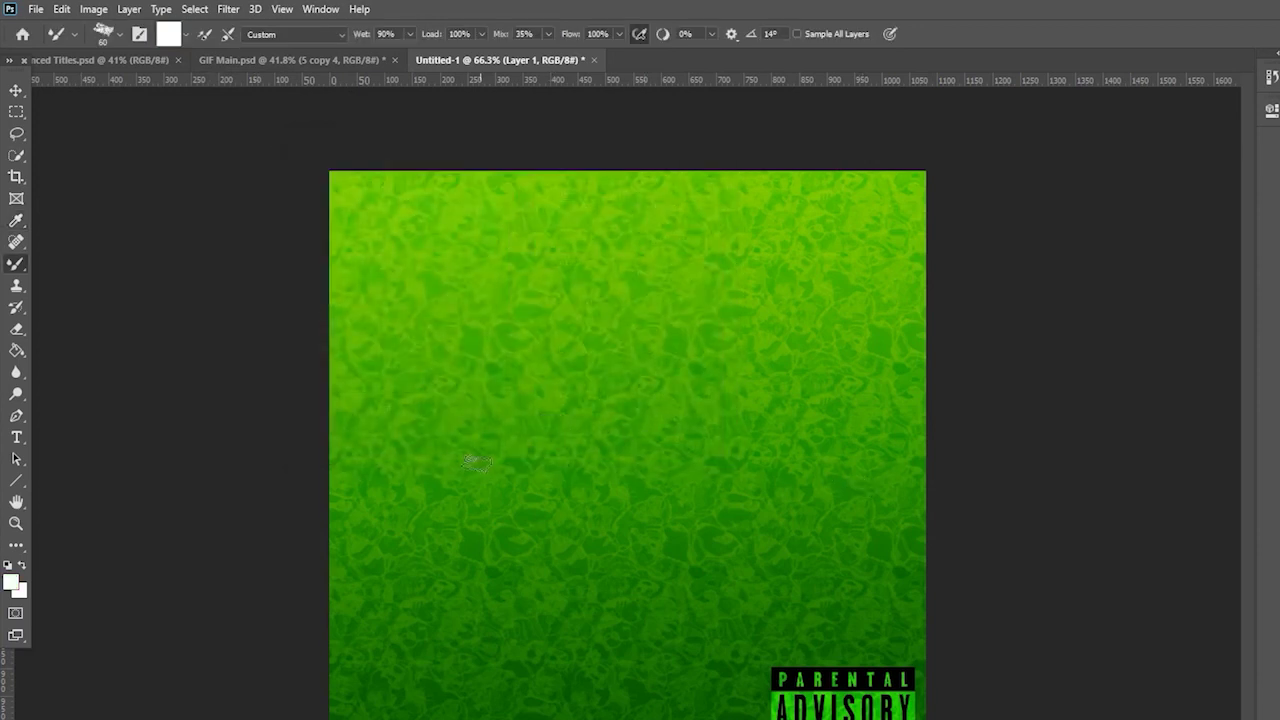
mouse_move(477, 462)
left_mouse_down()
mouse_move(654, 432)
mouse_move(823, 452)
left_mouse_up()
key("ctrl+z")
left_click(120, 35)
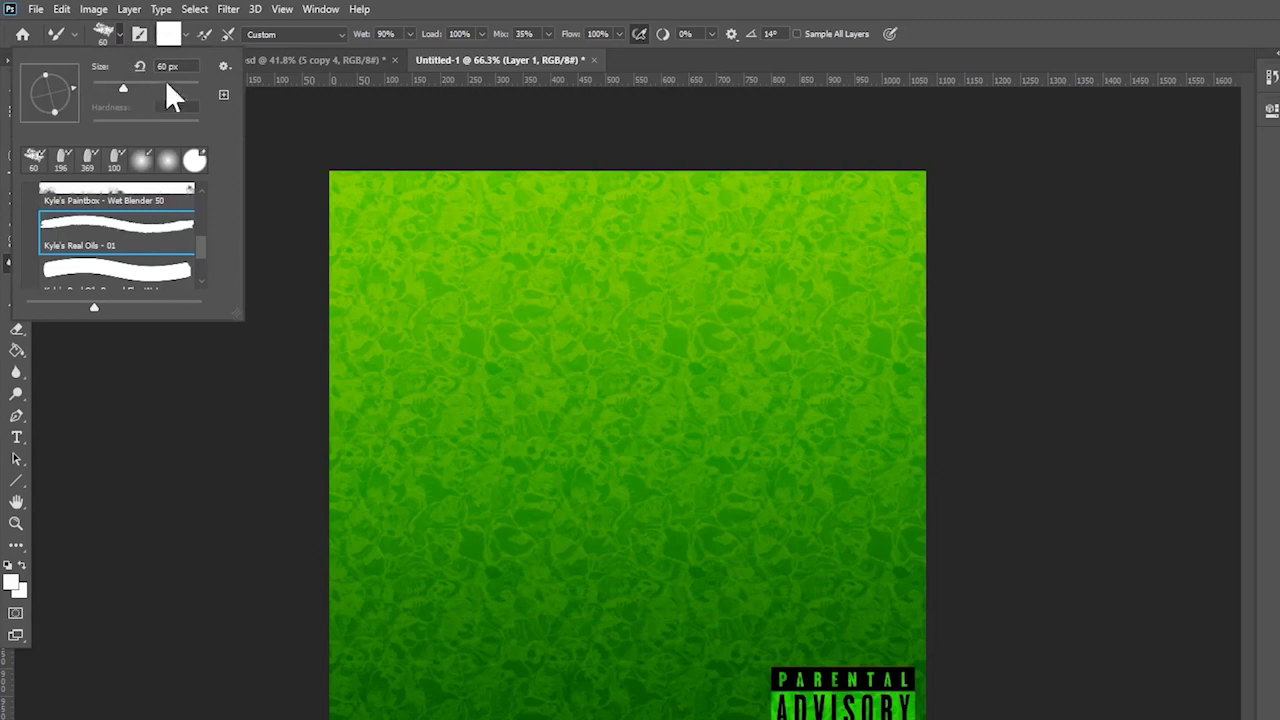
left_click_drag(137, 84, 150, 82)
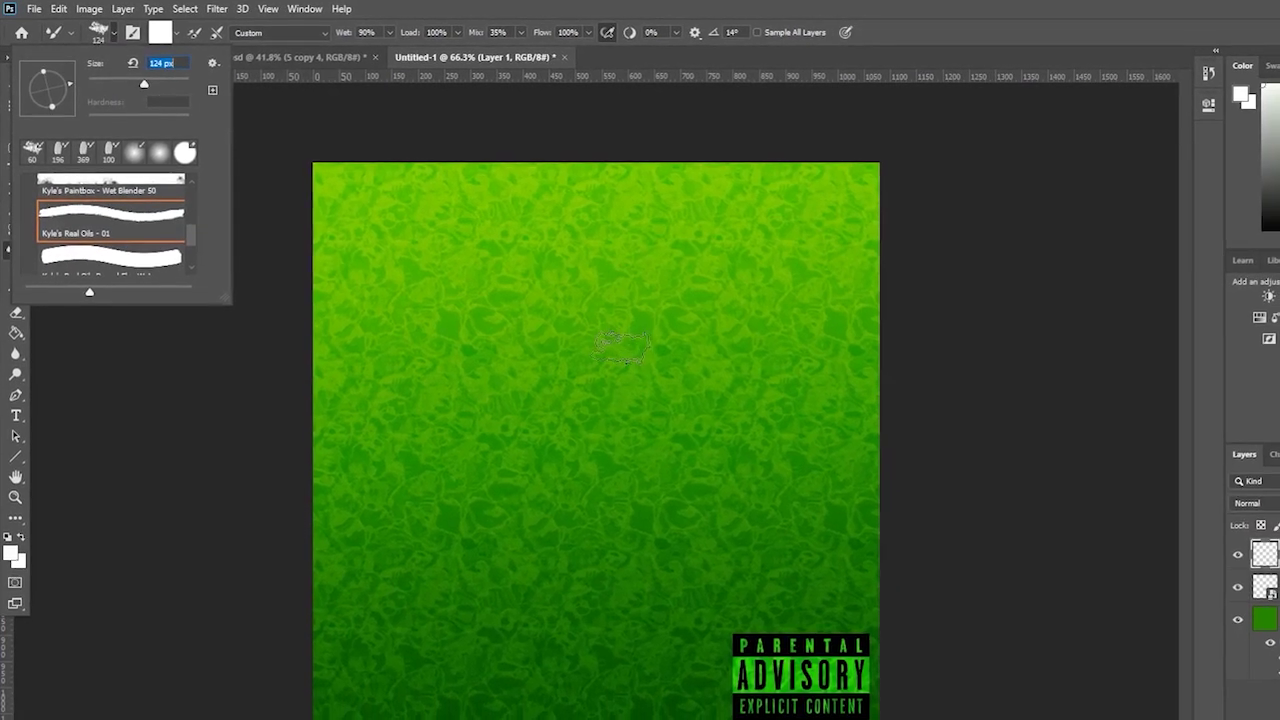
left_click_drag(382, 435, 772, 435)
key("ctrl+z")
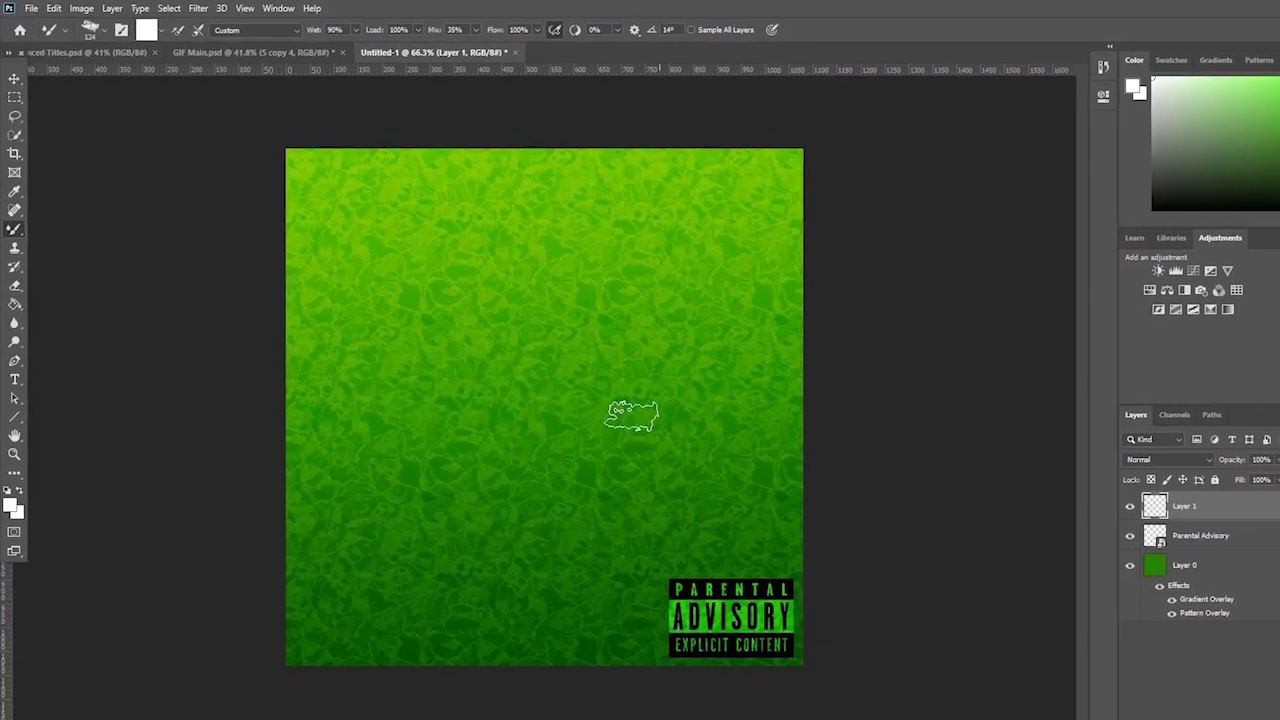
left_click(95, 30)
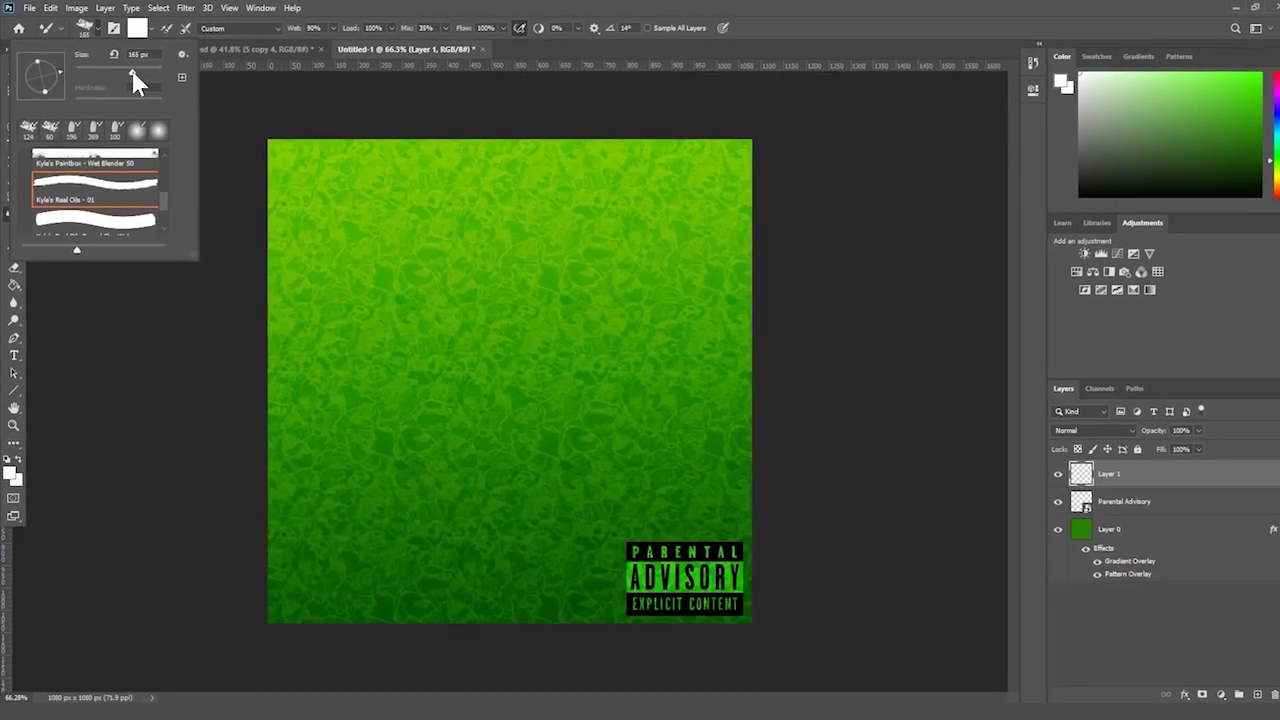
- Enlarge the brush to about 291 px, paint a white bar on Layer 1, then hide it
left_click_drag(131, 74, 148, 74)
left_click_drag(321, 348, 640, 352)
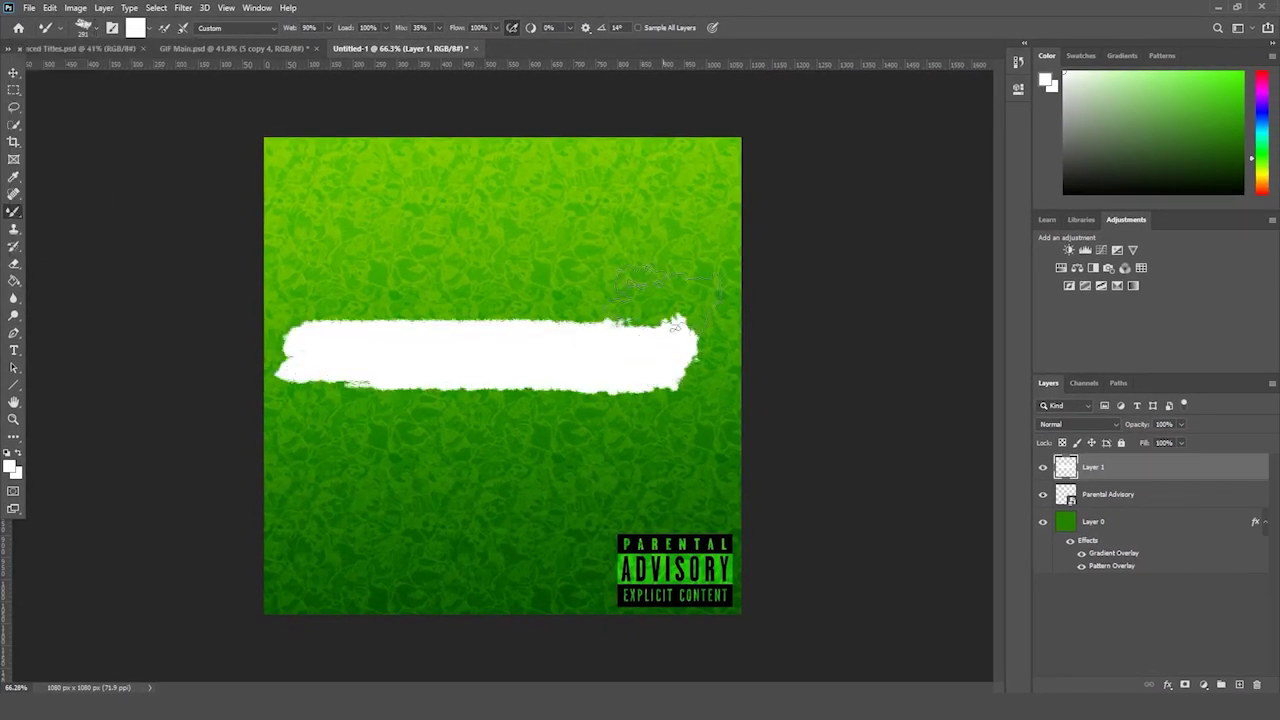
key("ctrl+z")
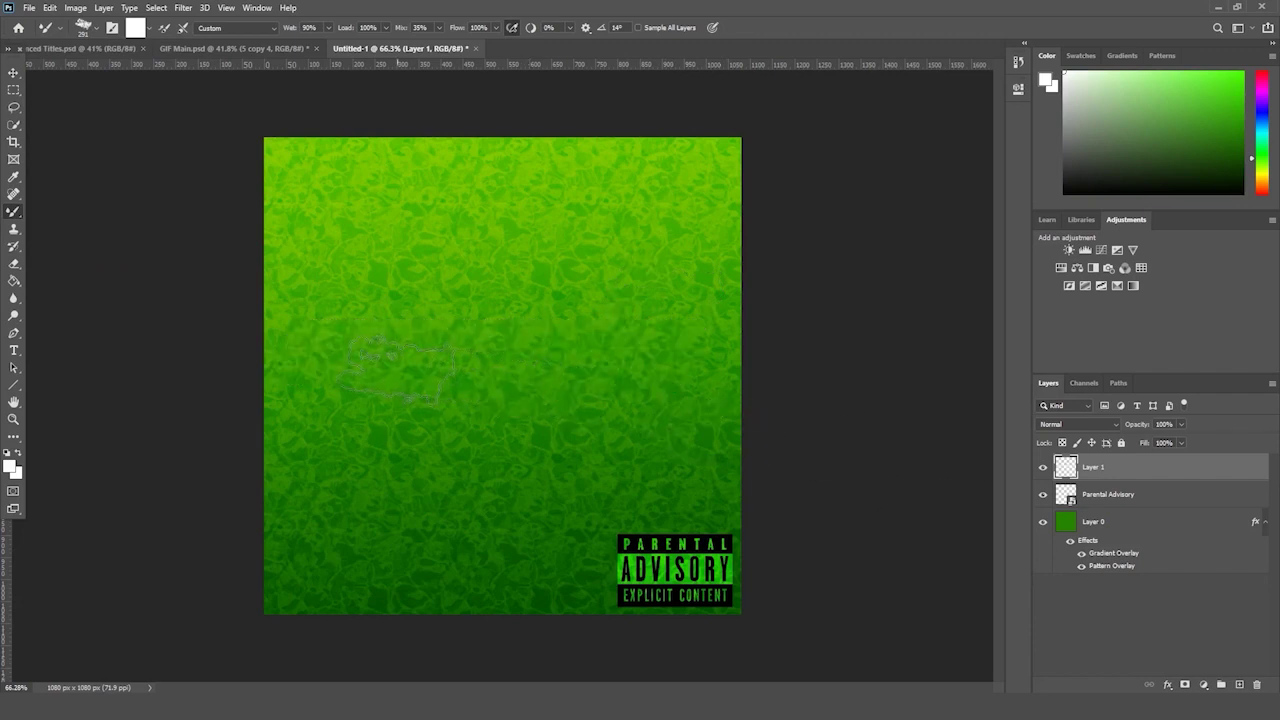
left_click_drag(362, 375, 652, 372)
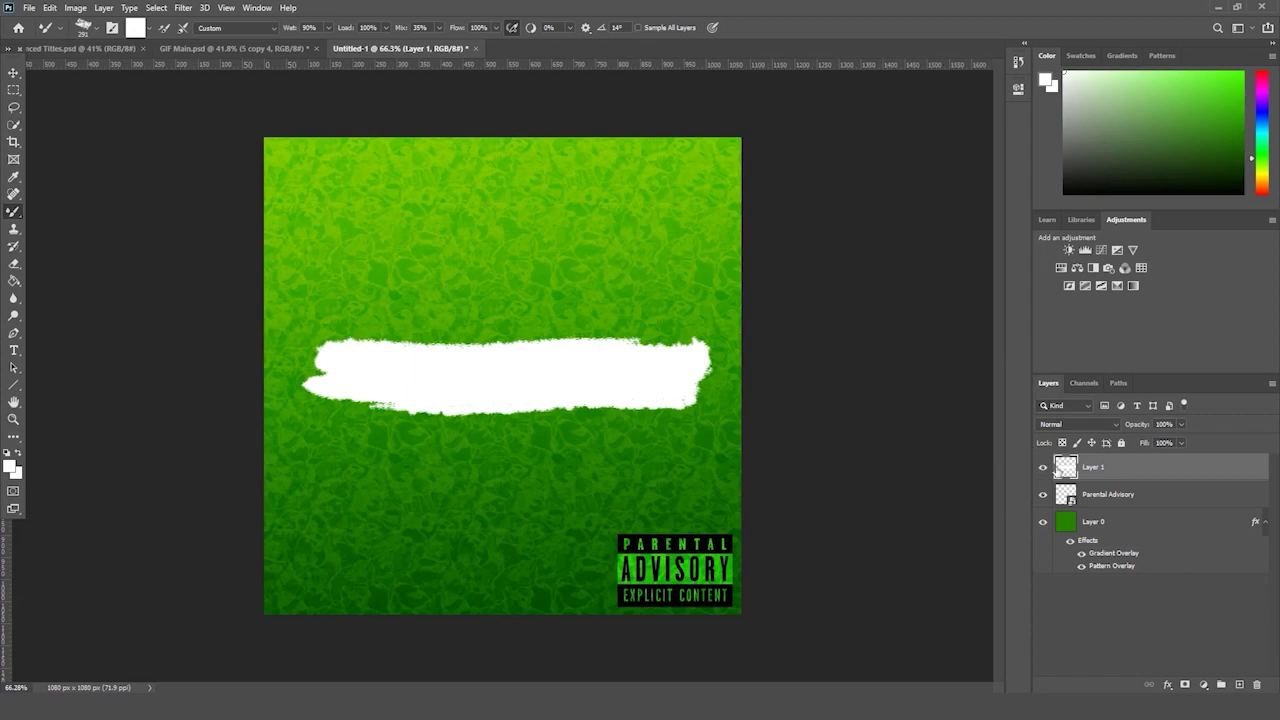
left_click(1043, 468)
left_click(1043, 468)
left_click(1043, 468)
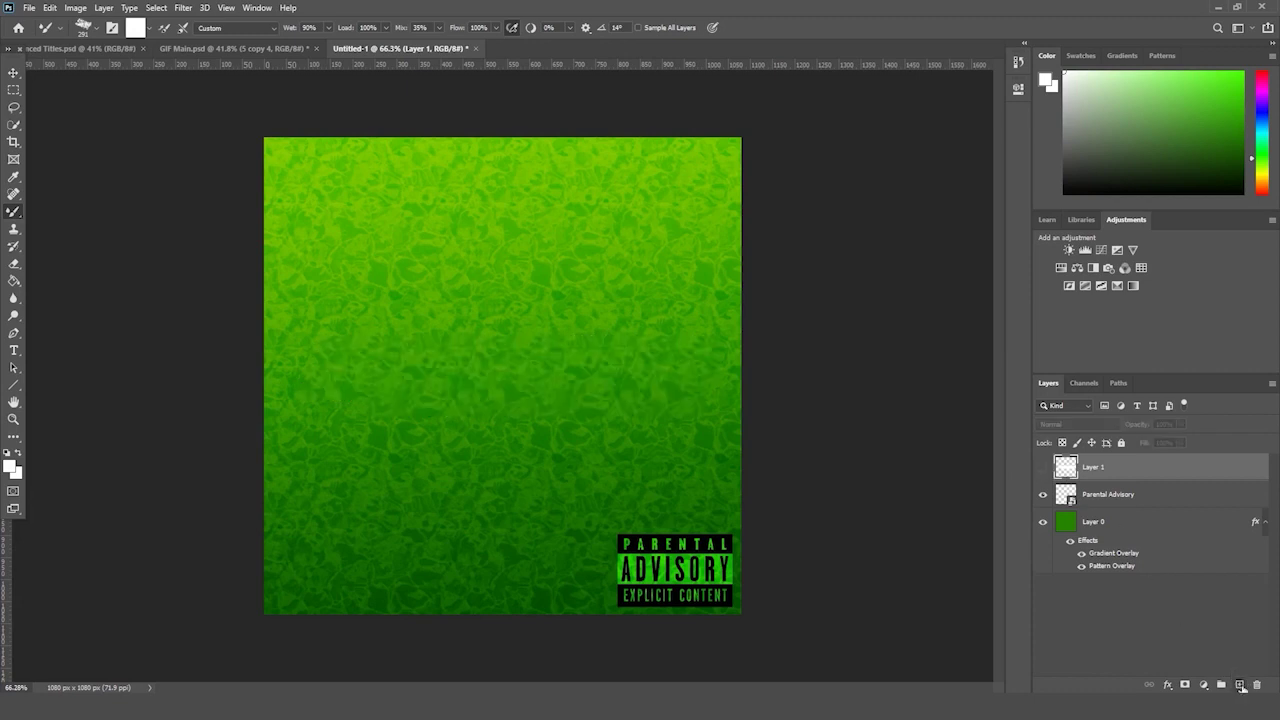
- Paint a second white bar on a new Layer 2 and leave both bars hidden
left_click(1241, 687)
left_click_drag(350, 365, 650, 368)
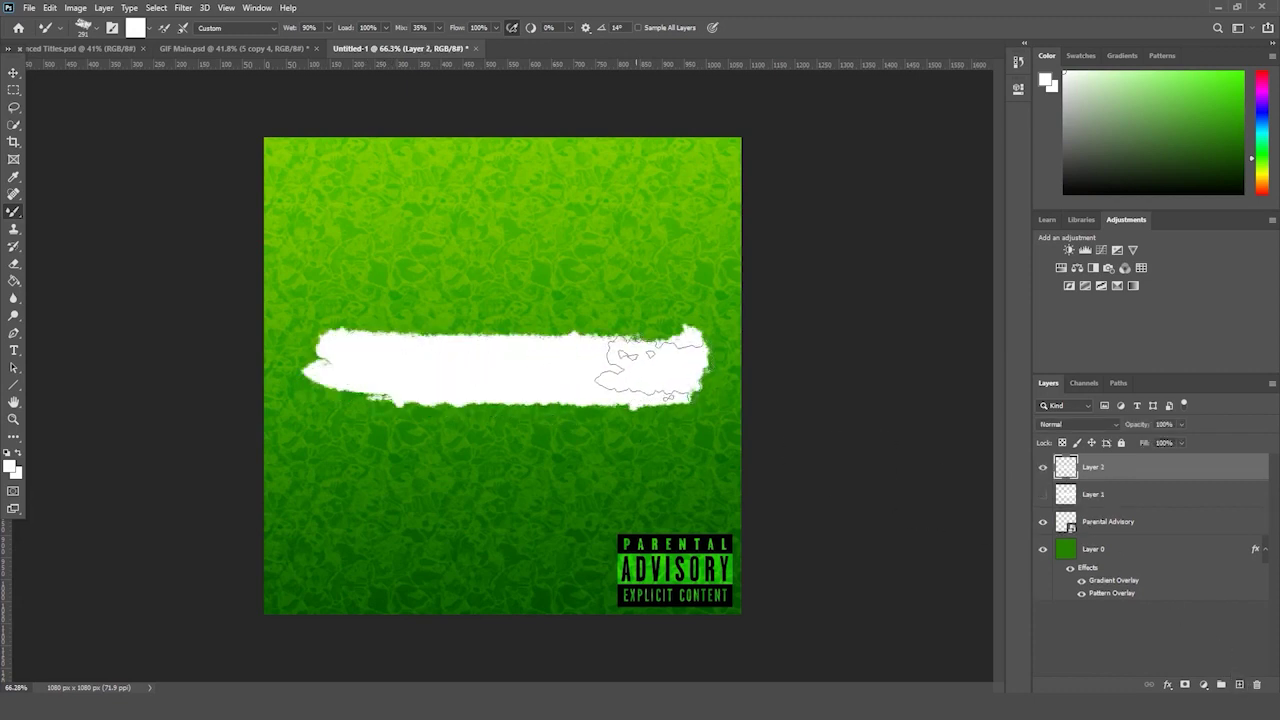
left_click(1043, 467)
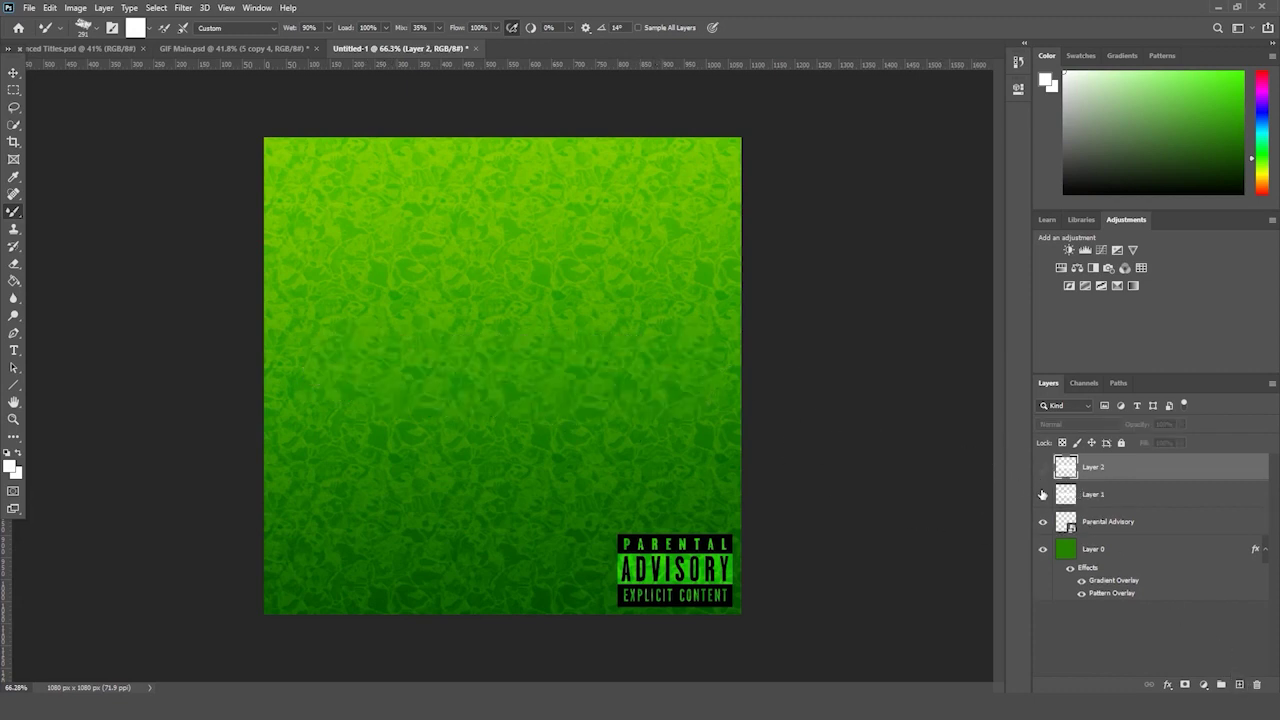
left_click(1043, 495)
left_click(1043, 495)
left_click(1043, 467)
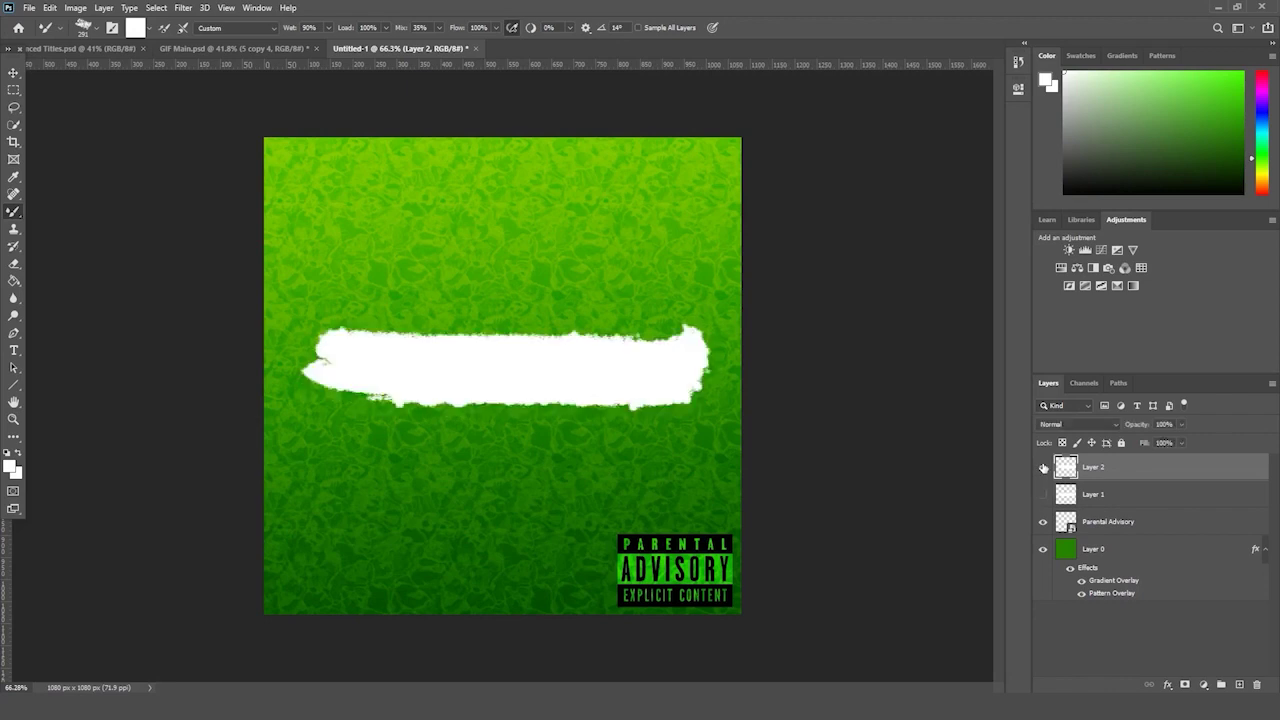
left_click(1043, 467)
- Paint a broad white bar on a new Layer 3 and compare it with the other bars
left_click(1239, 685)
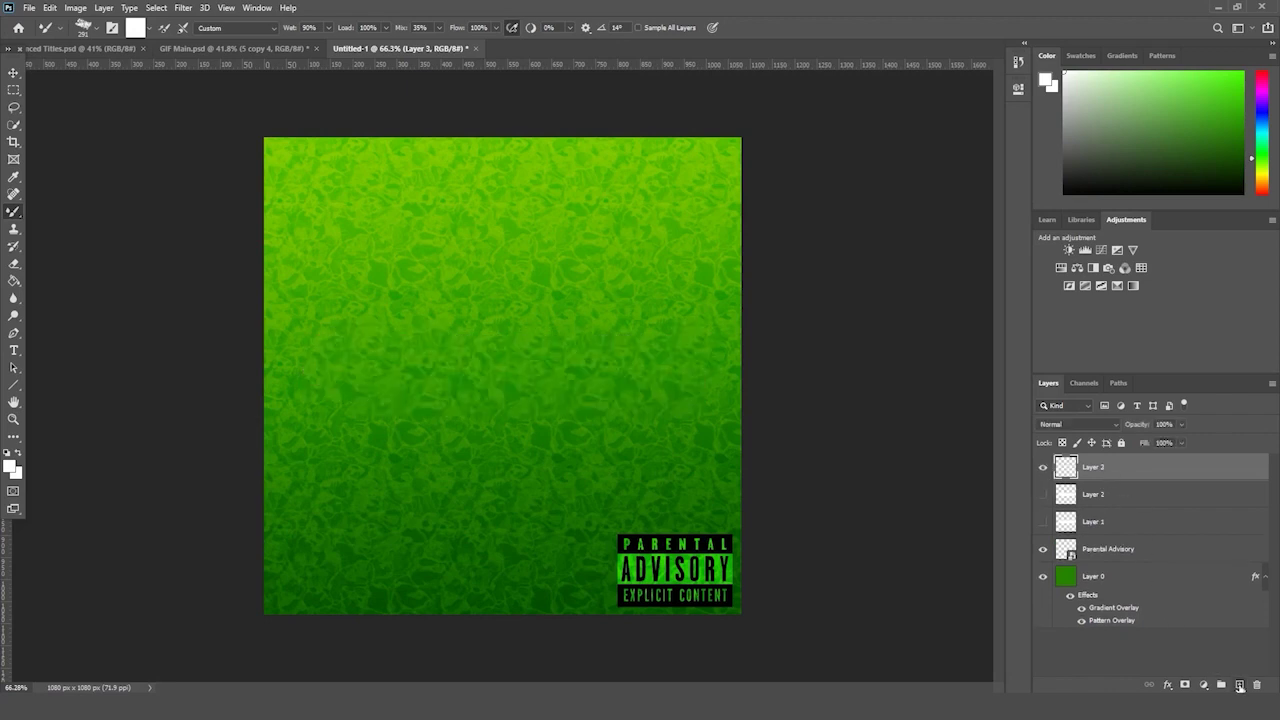
left_click_drag(358, 370, 668, 370)
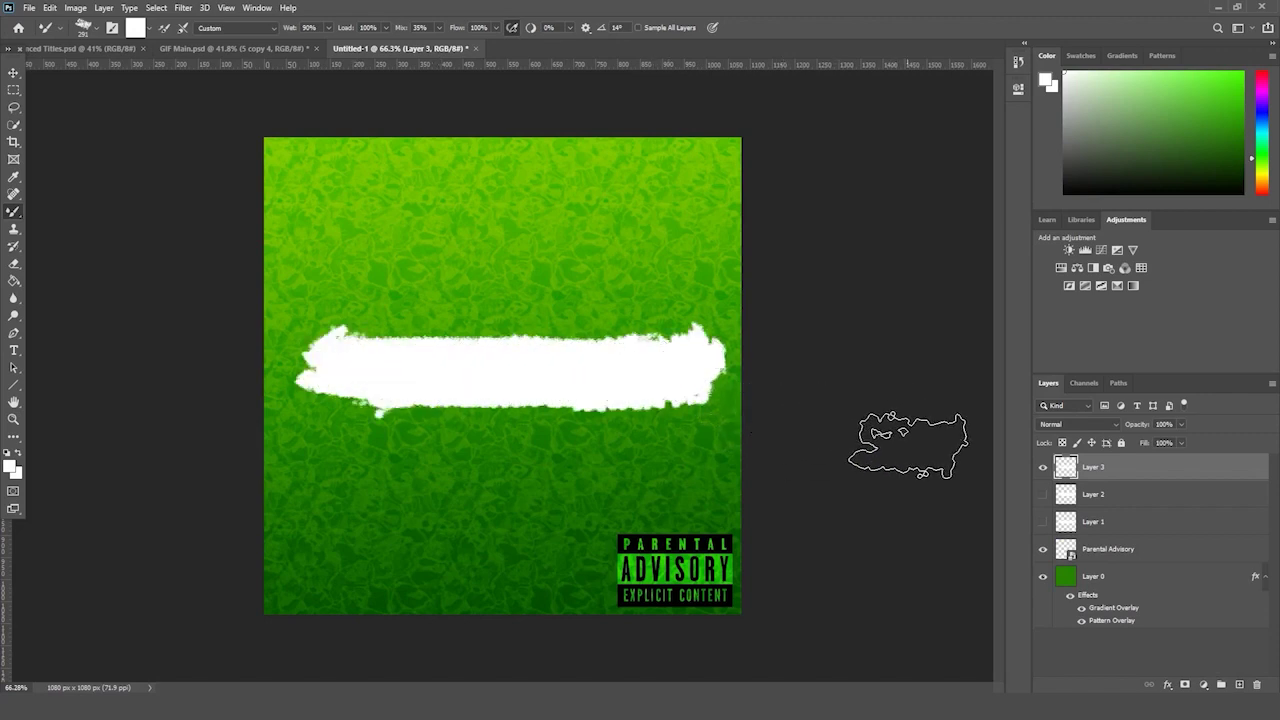
left_click(1043, 494)
left_click(1043, 521)
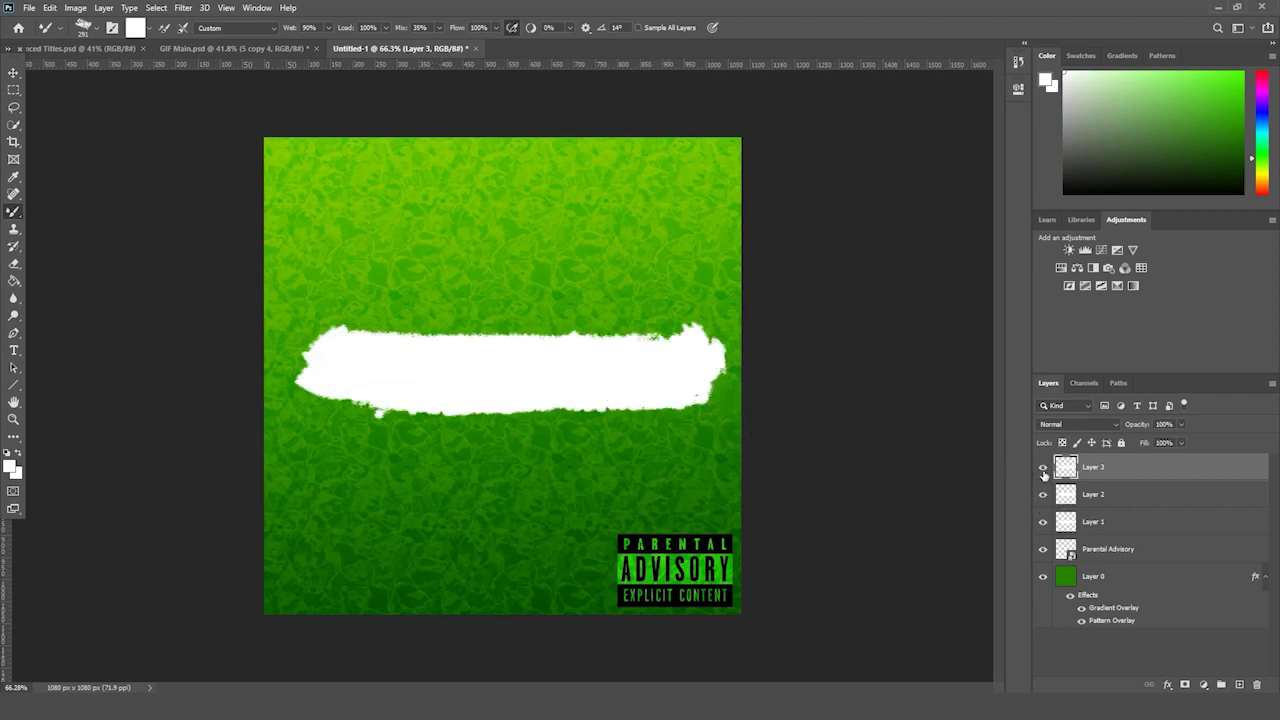
left_click(1043, 472)
left_click(1043, 495)
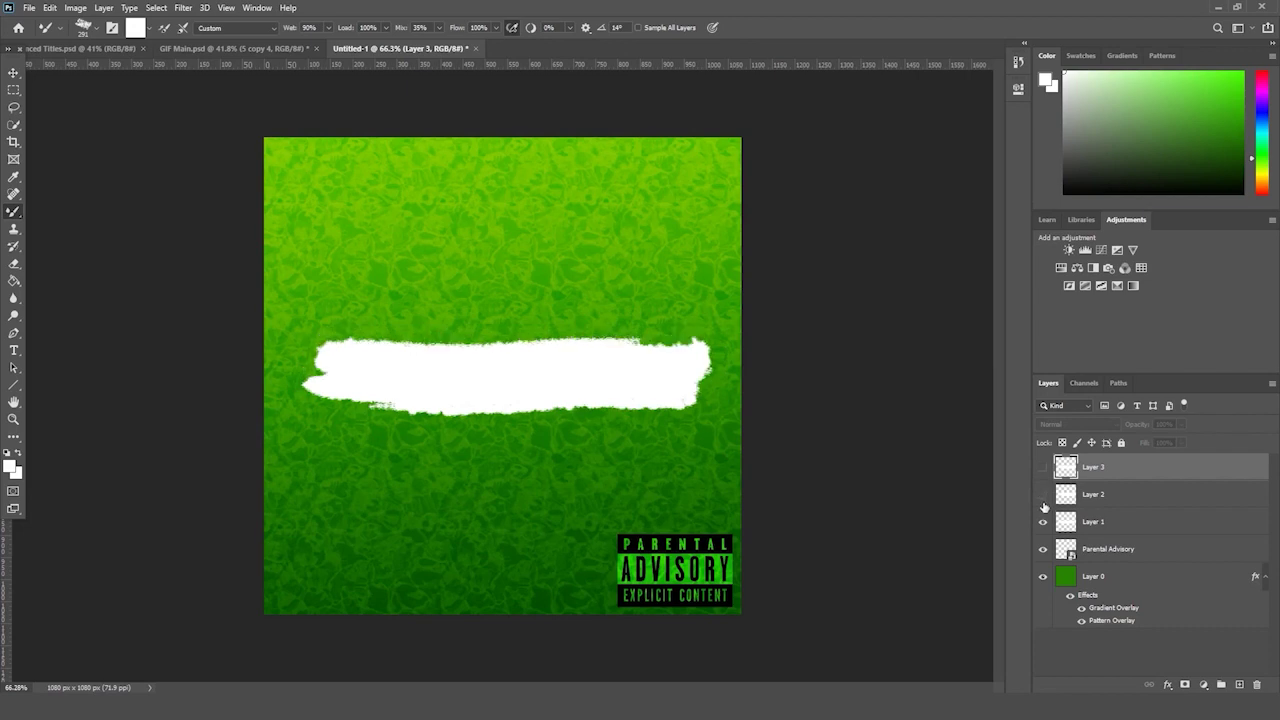
left_click(1043, 494)
left_click(1043, 467)
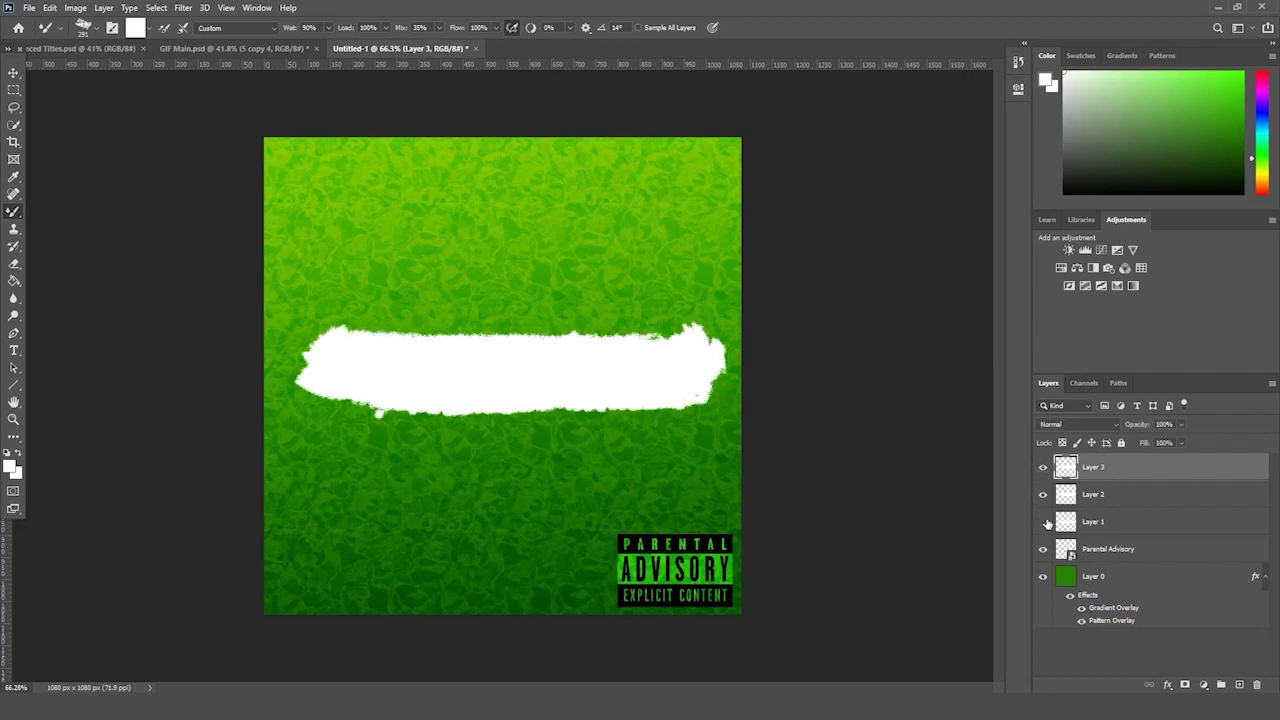
left_click(1045, 522)
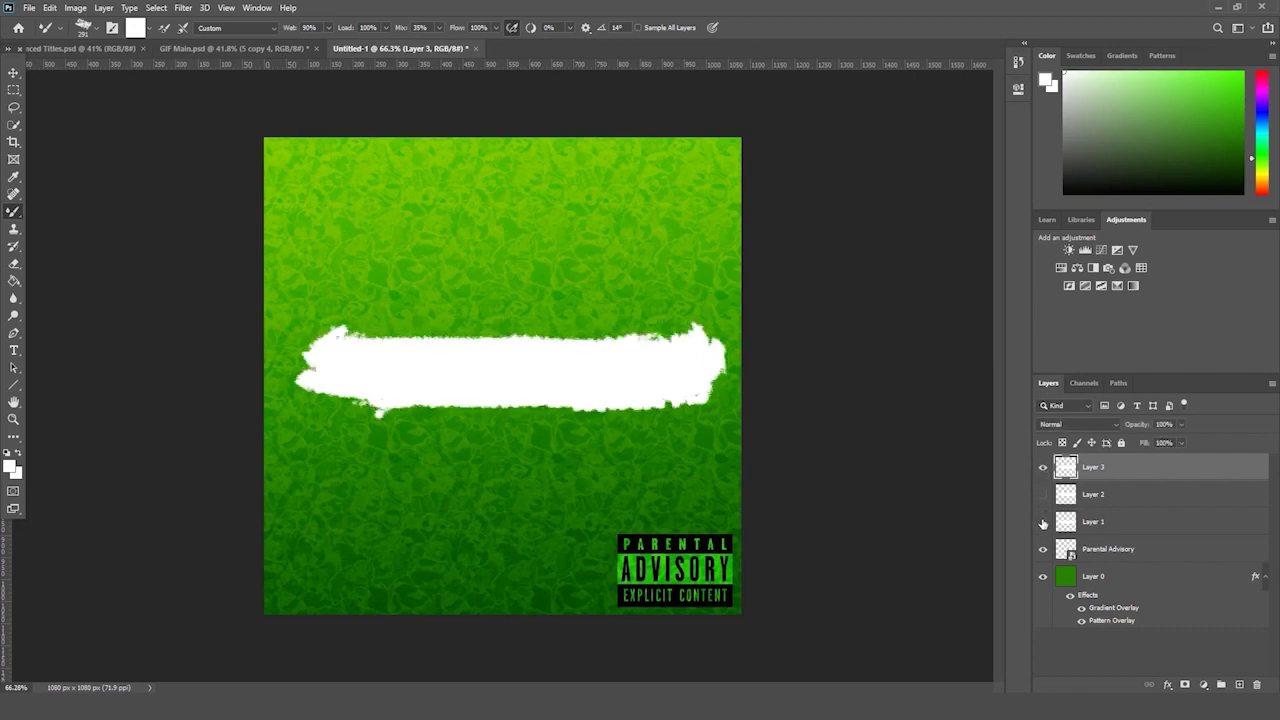
left_click(1043, 494)
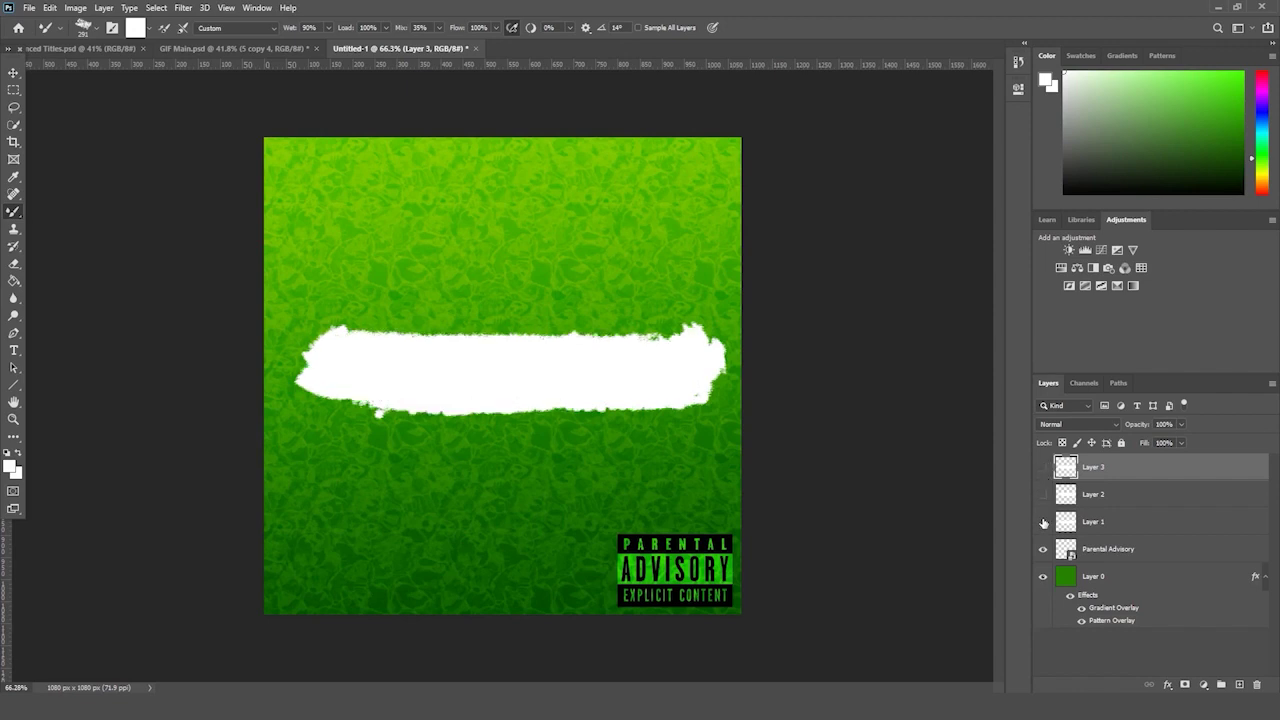
- Toggle the visibility of Layers 1–3 to compare strokes, ending with all three bars visible
left_click_drag(1043, 523, 1043, 467)
left_click_drag(1043, 520, 1041, 466)
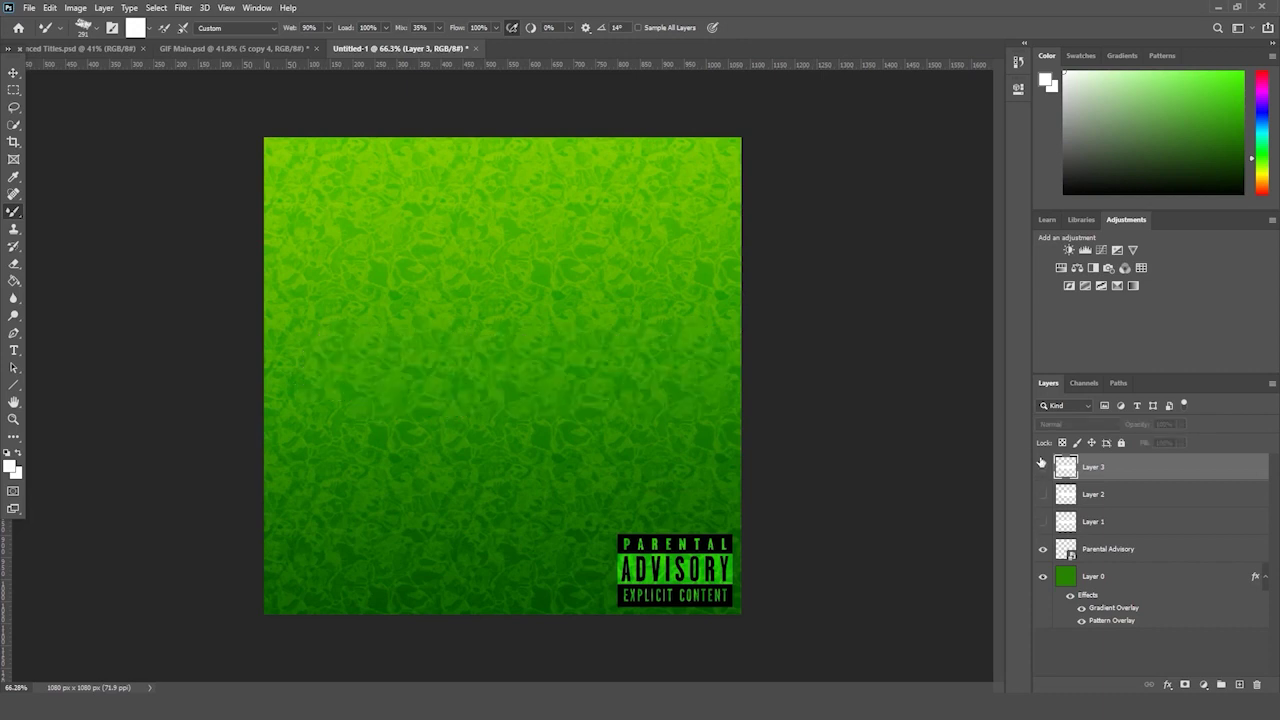
left_click(1042, 467)
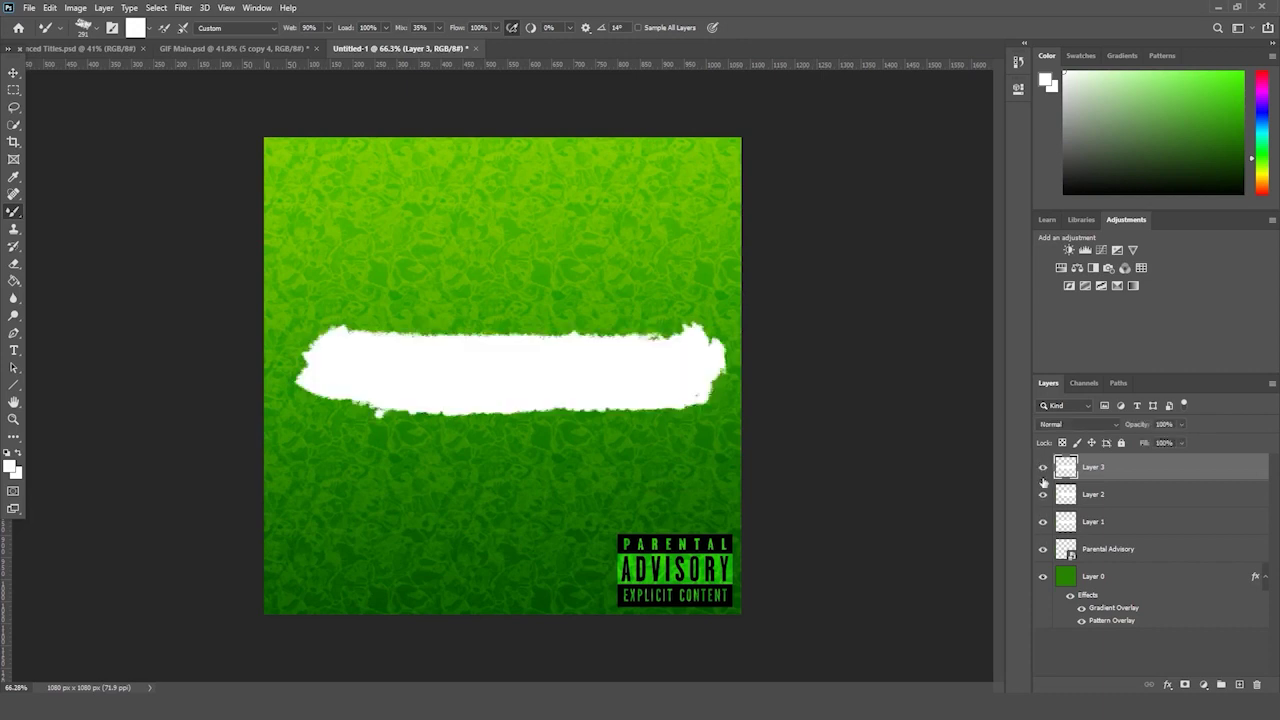
left_click(1043, 467)
left_click(1043, 521)
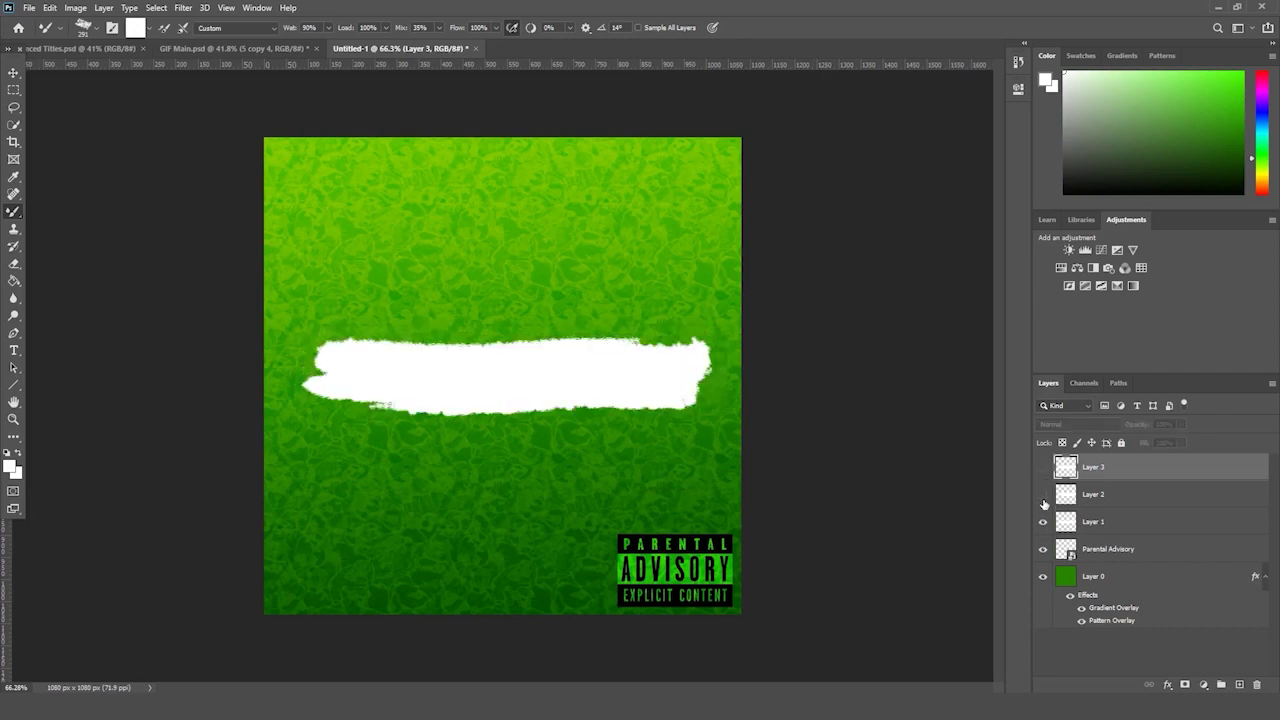
left_click(1043, 494)
left_click(1043, 467)
left_click(1043, 521)
left_click(1043, 494)
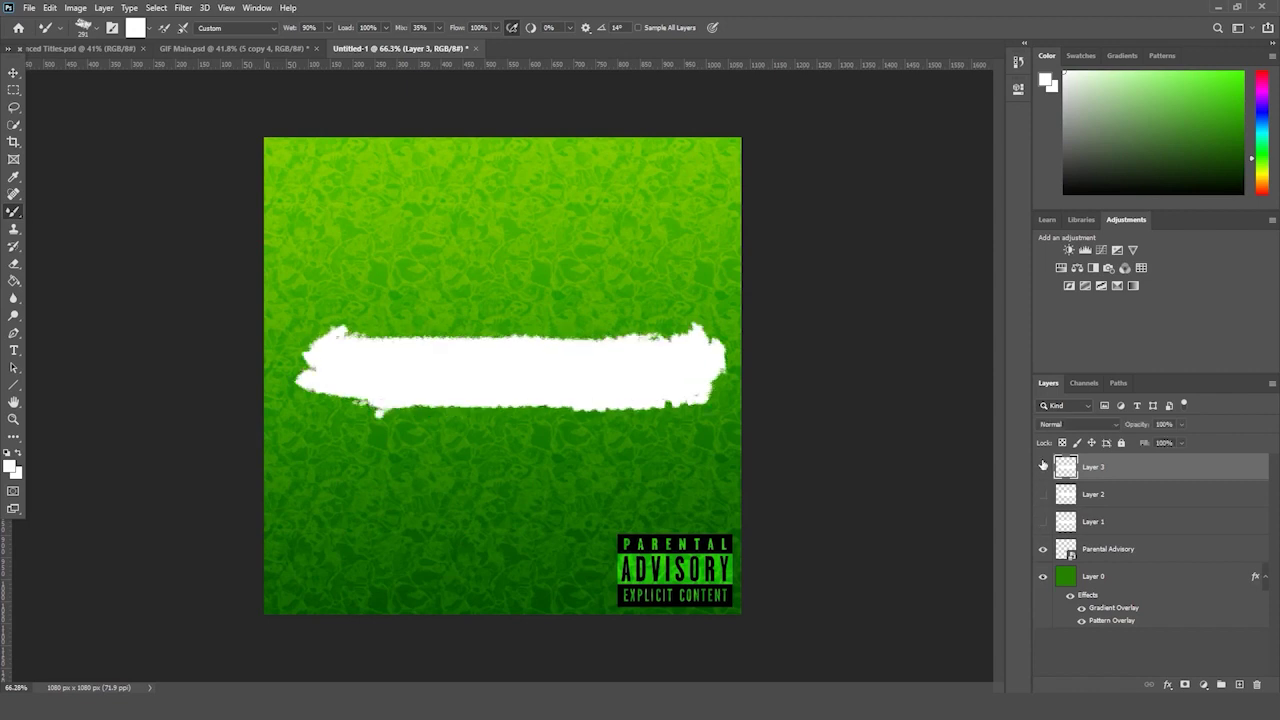
left_click(1043, 467)
left_click(1043, 467)
left_click(1043, 494)
left_click(1043, 521)
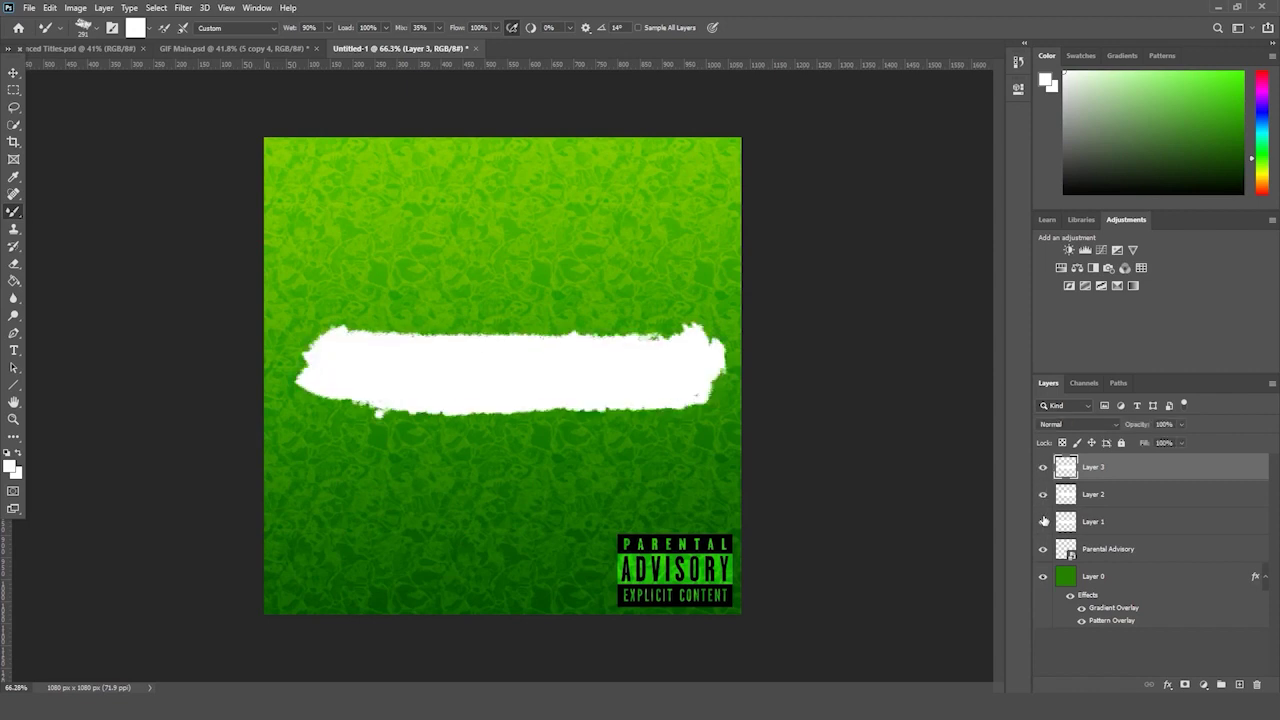
left_click_drag(1045, 521, 1043, 470)
left_click(1043, 467)
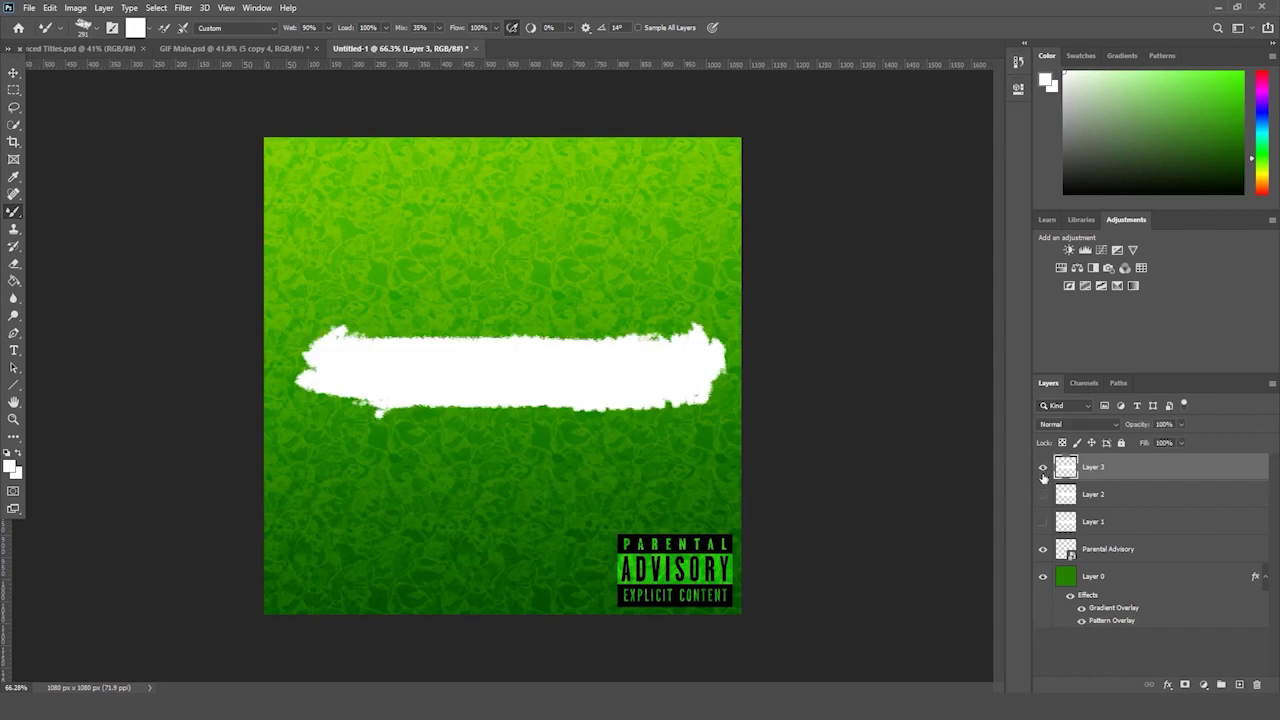
left_click(1043, 467)
left_click(1043, 494)
left_click(1043, 494)
left_click(1043, 521)
left_click(1043, 521)
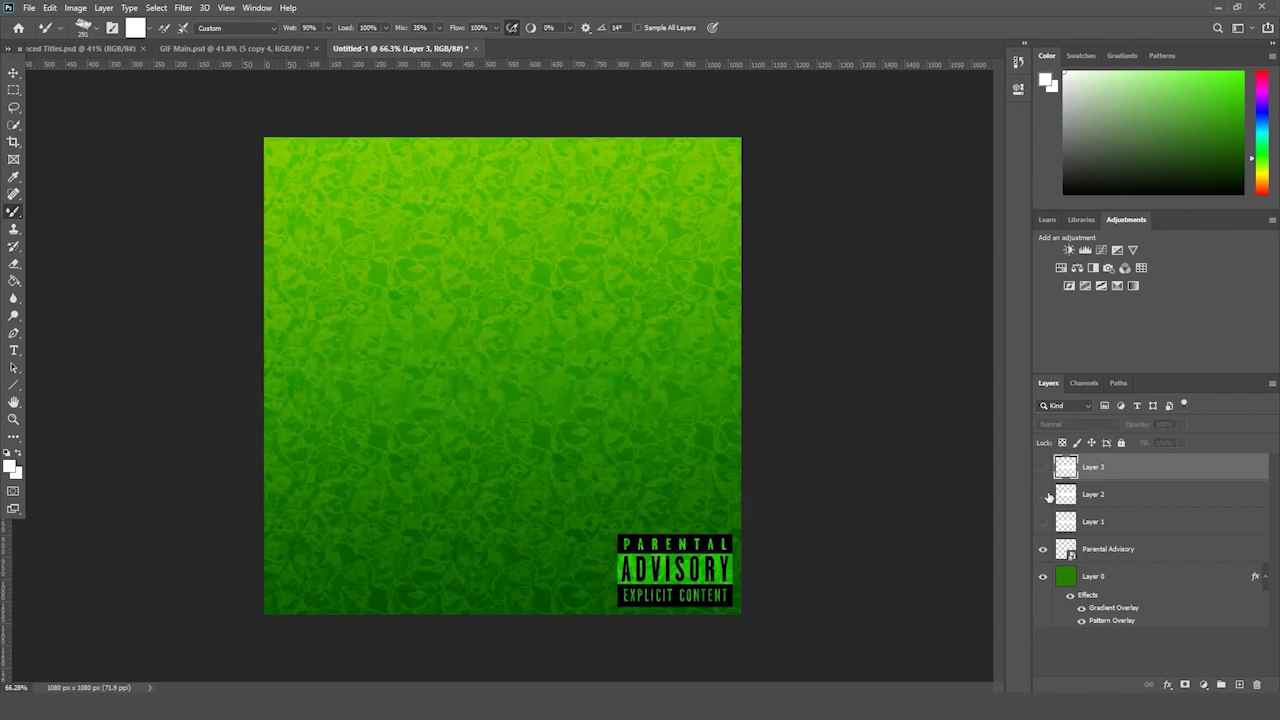
left_click_drag(1045, 521, 1043, 467)
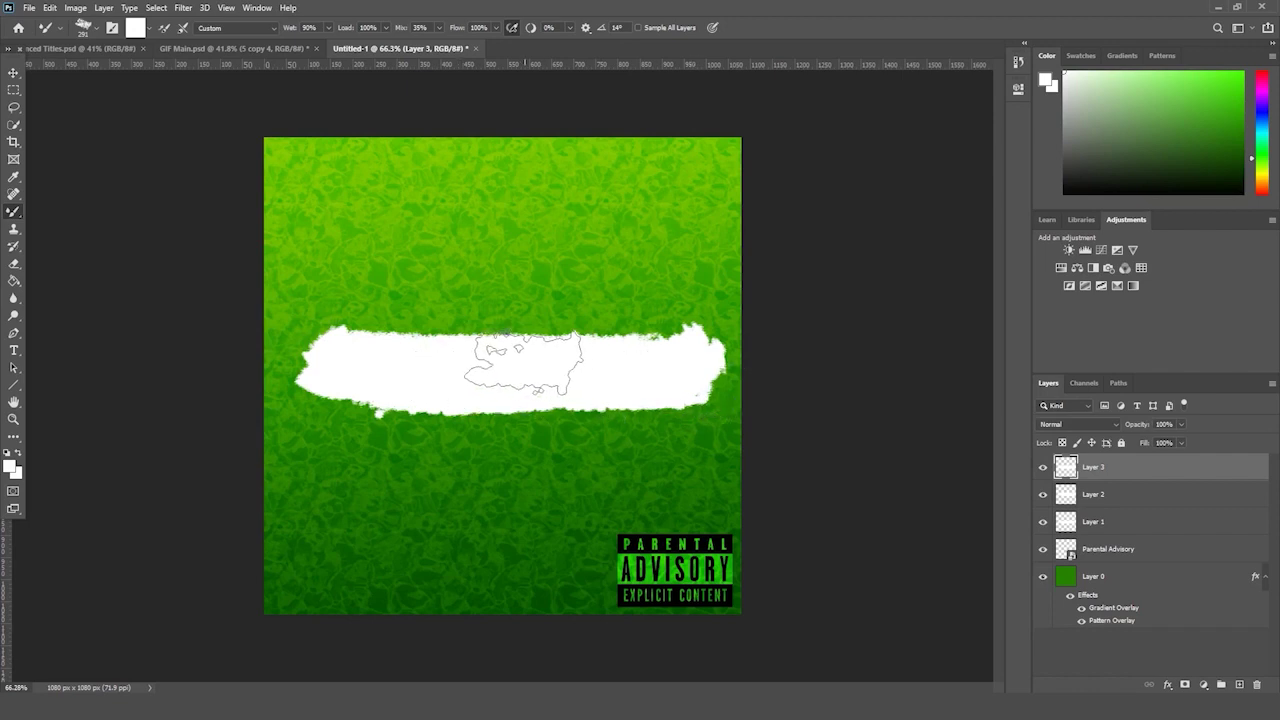
- Open the Timeline panel, create a video timeline from the layers, and select Layer 0
left_click(251, 8)
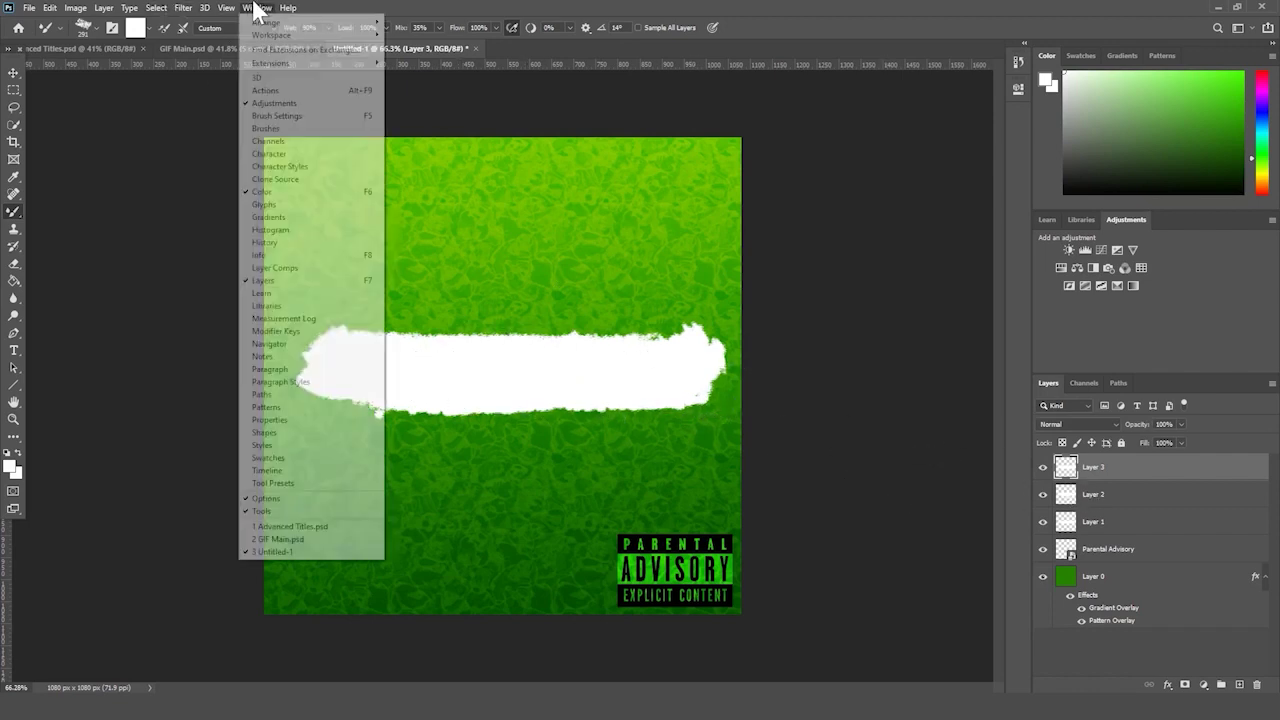
mouse_move(286, 9)
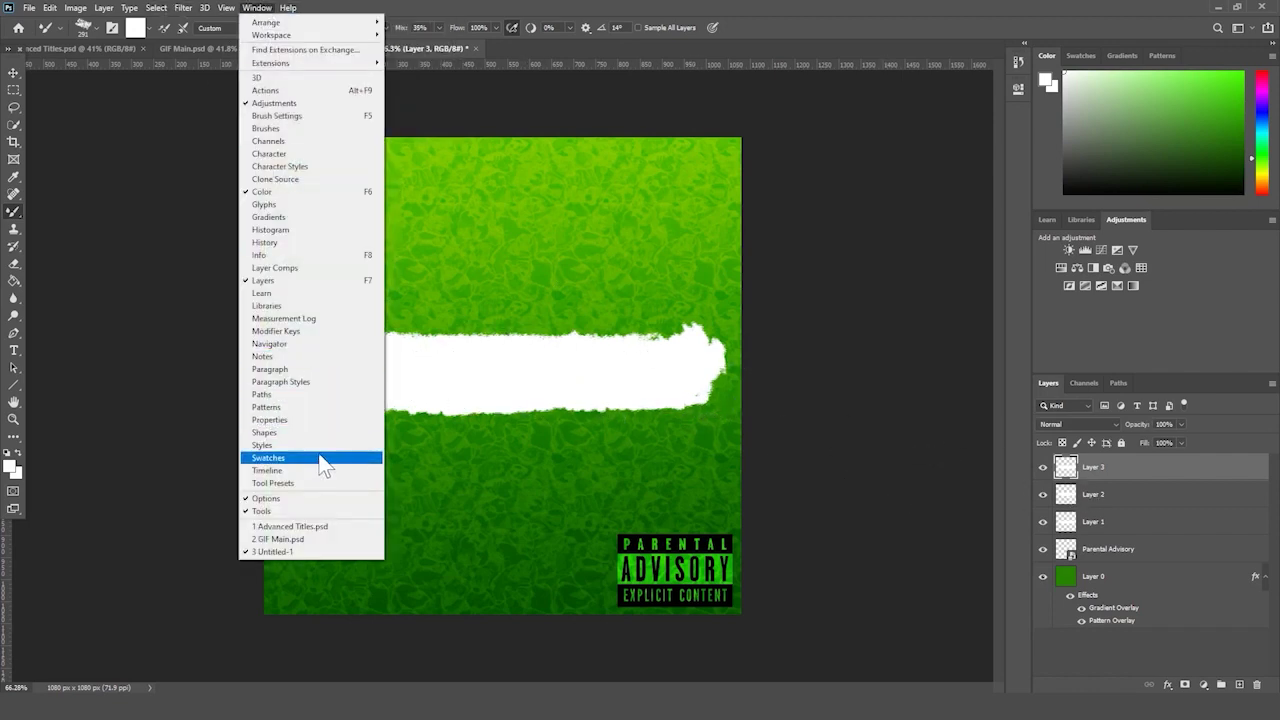
left_click(314, 471)
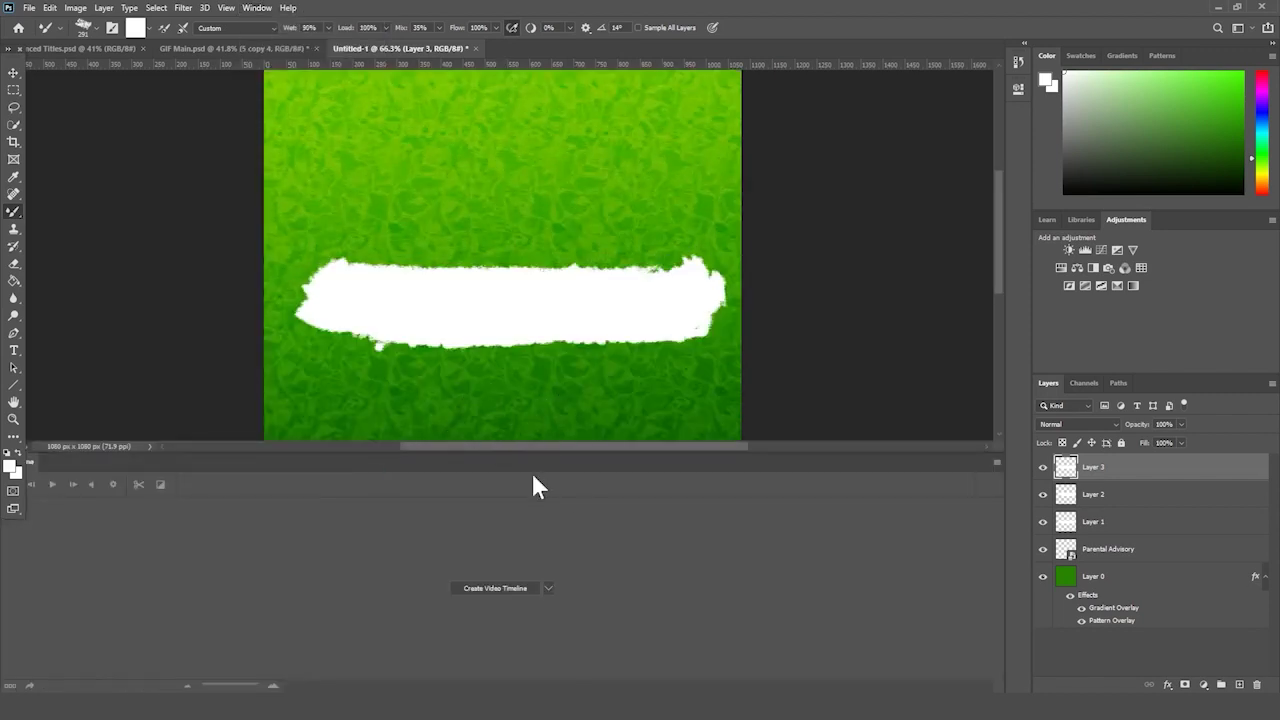
left_click(483, 588)
left_click(344, 651)
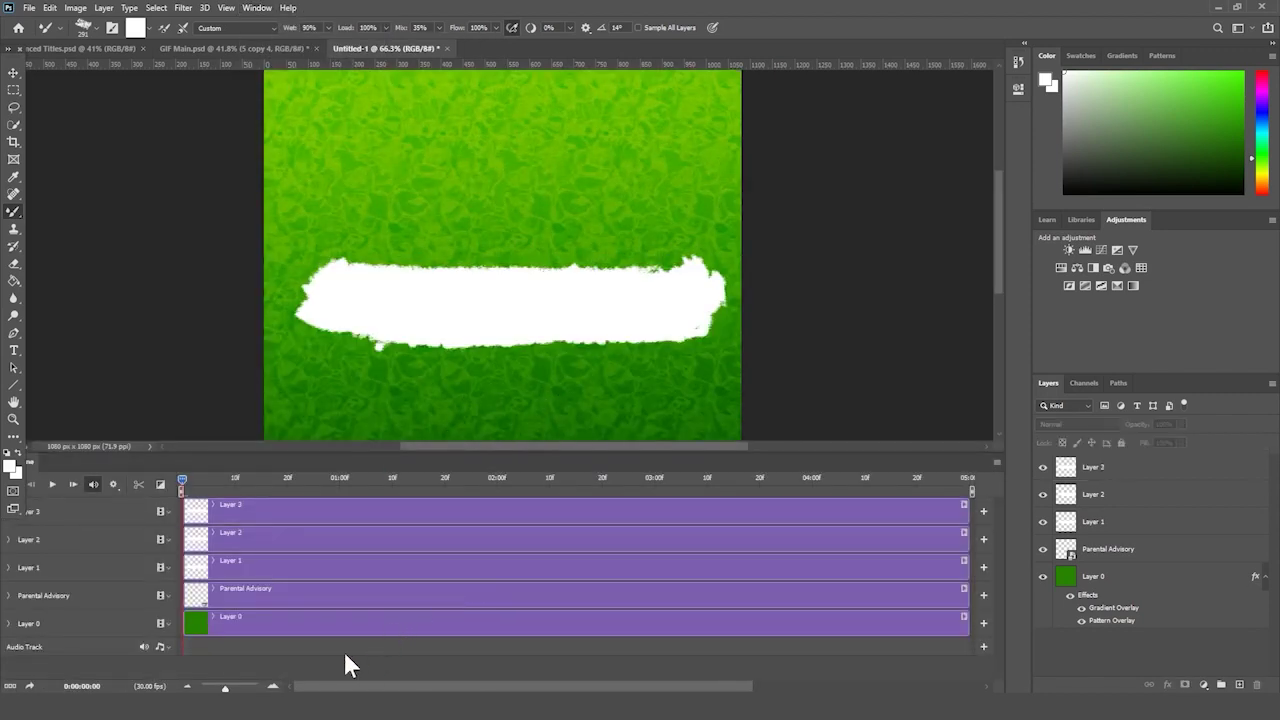
left_click(297, 625)
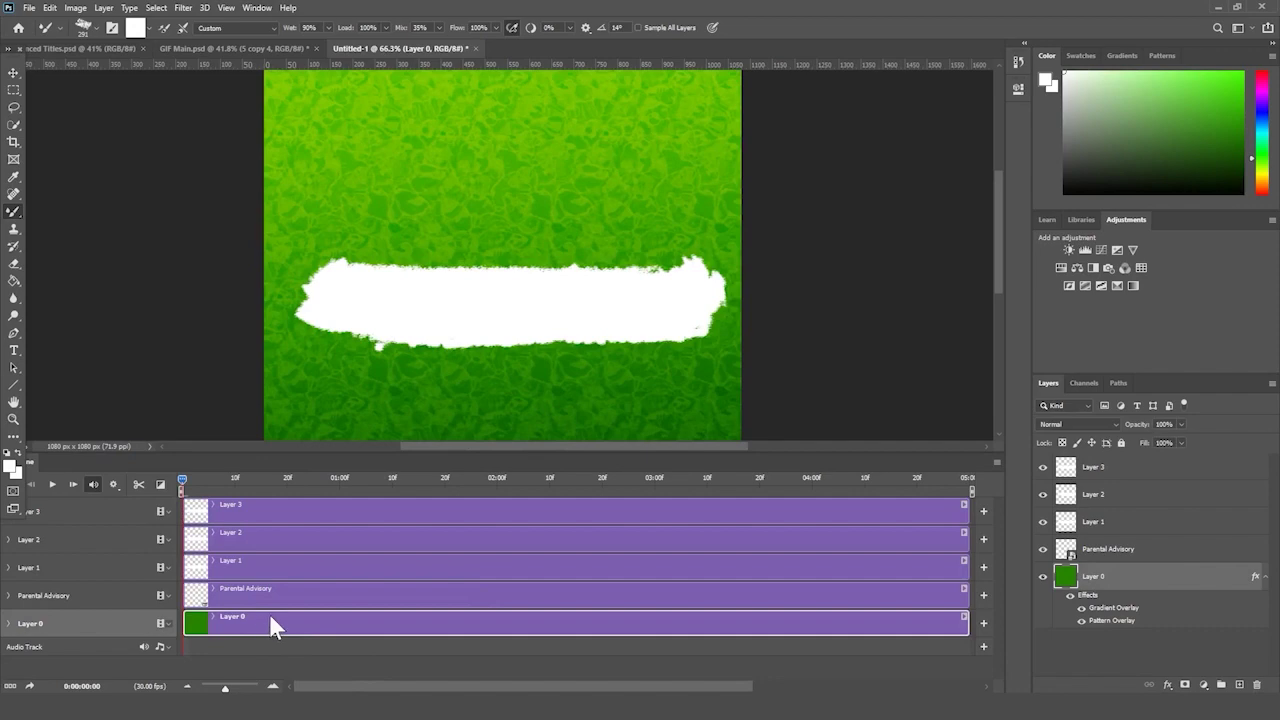
- Rename Layer 0 to Background
double_click(1093, 577)
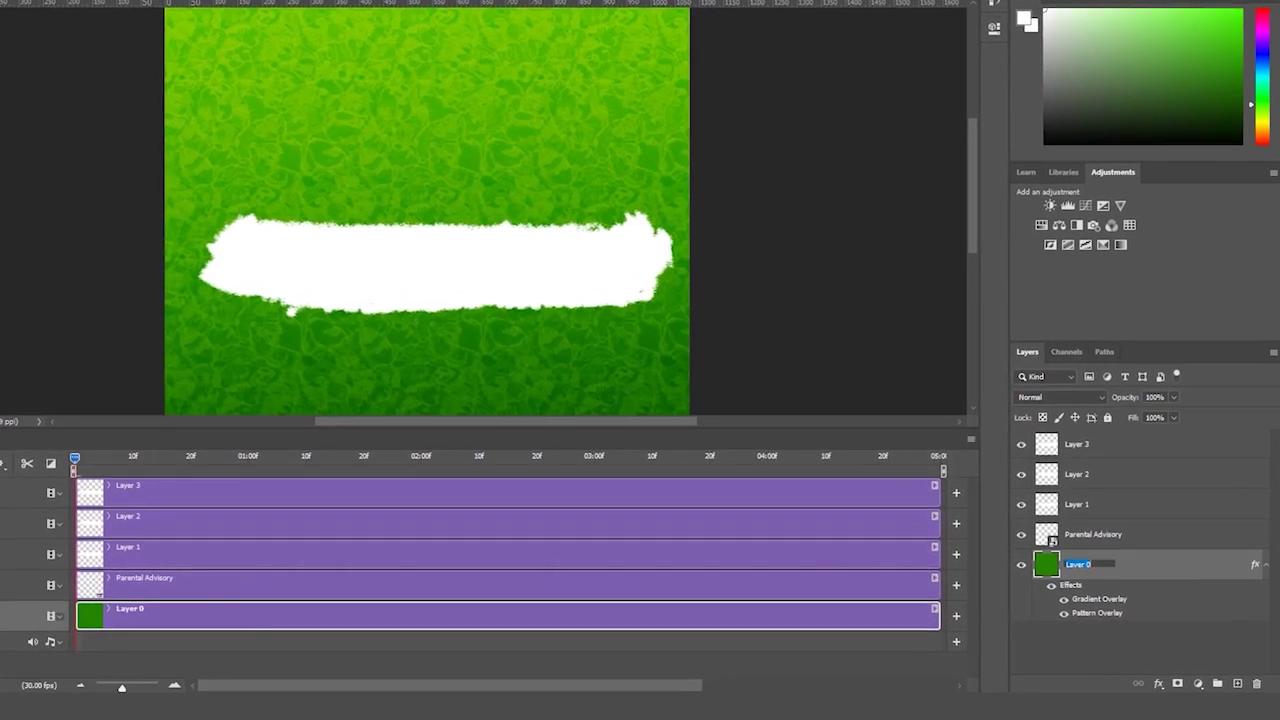
type("Background")
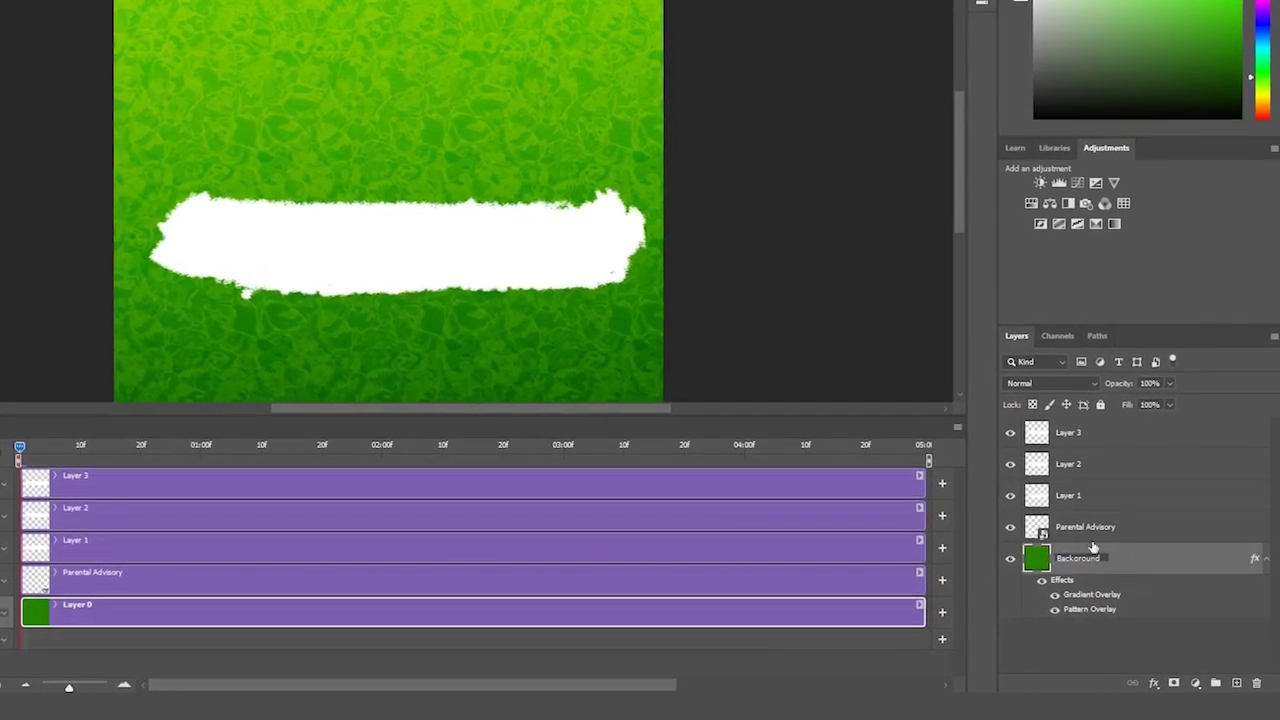
left_click(1093, 530)
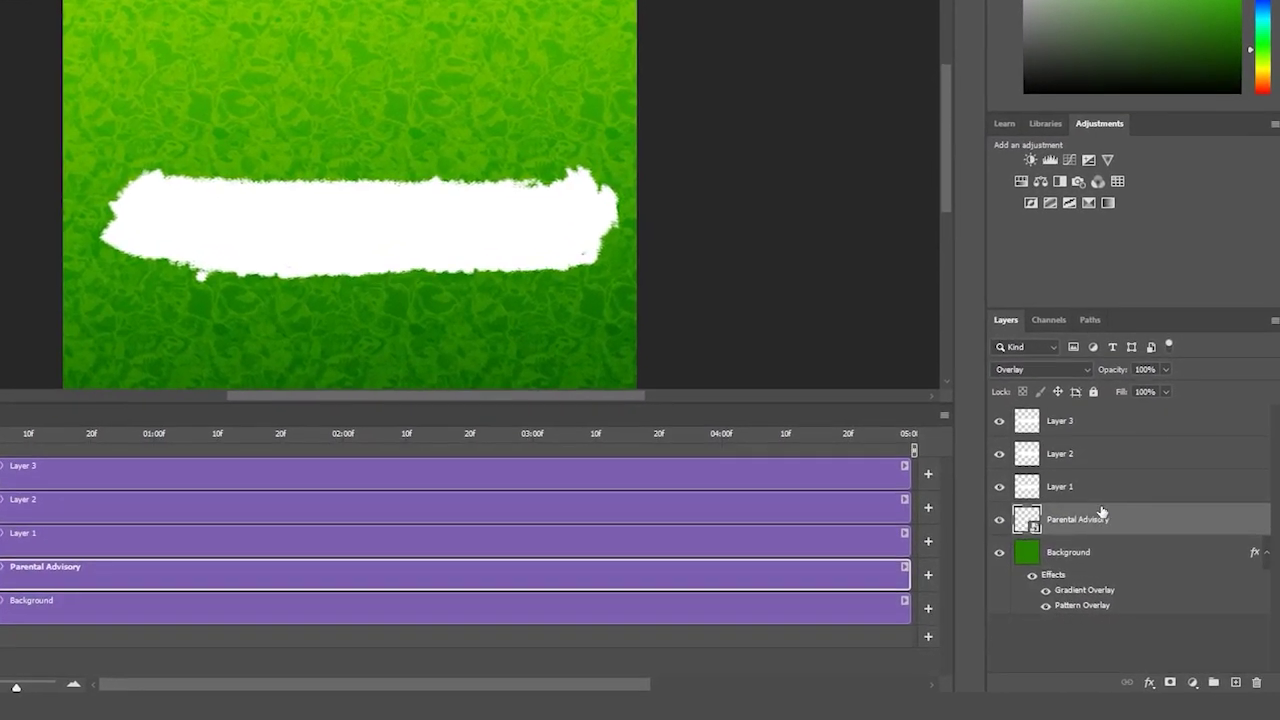
- Rename Layers 1–3 to Text Bar 1, Text Bar 2 and Text Bar 3
double_click(1110, 486)
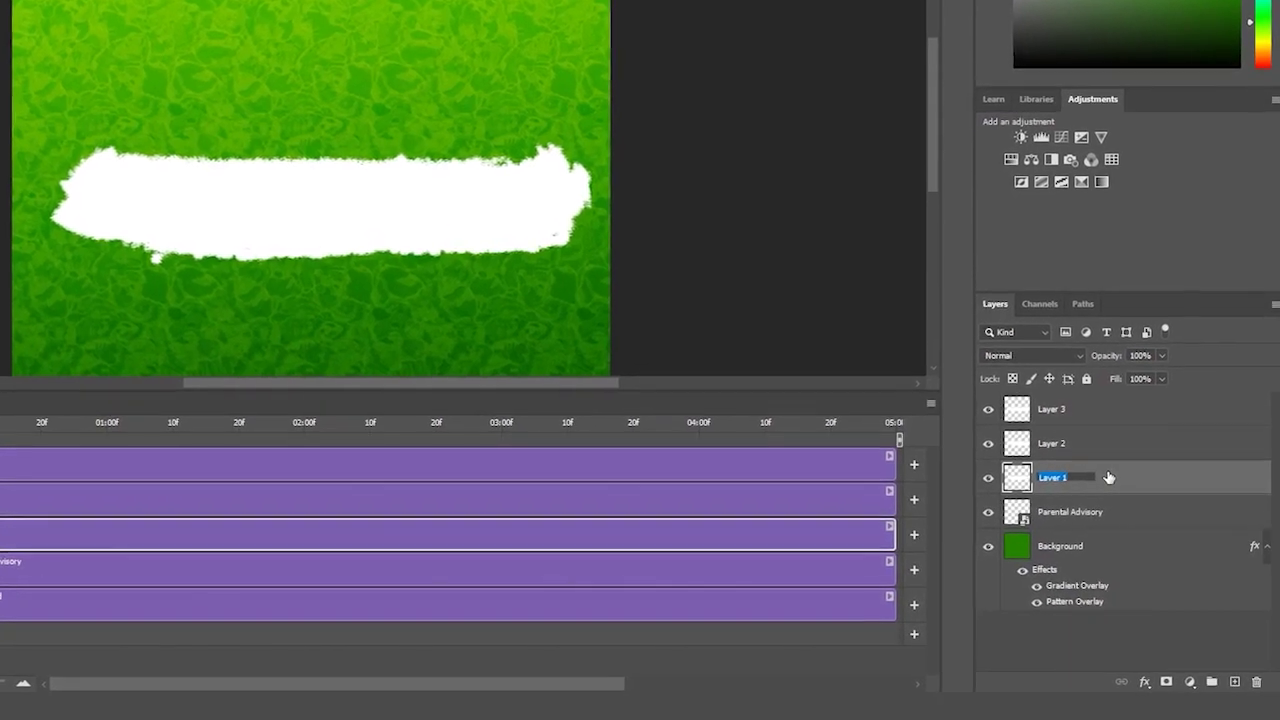
type("Text B")
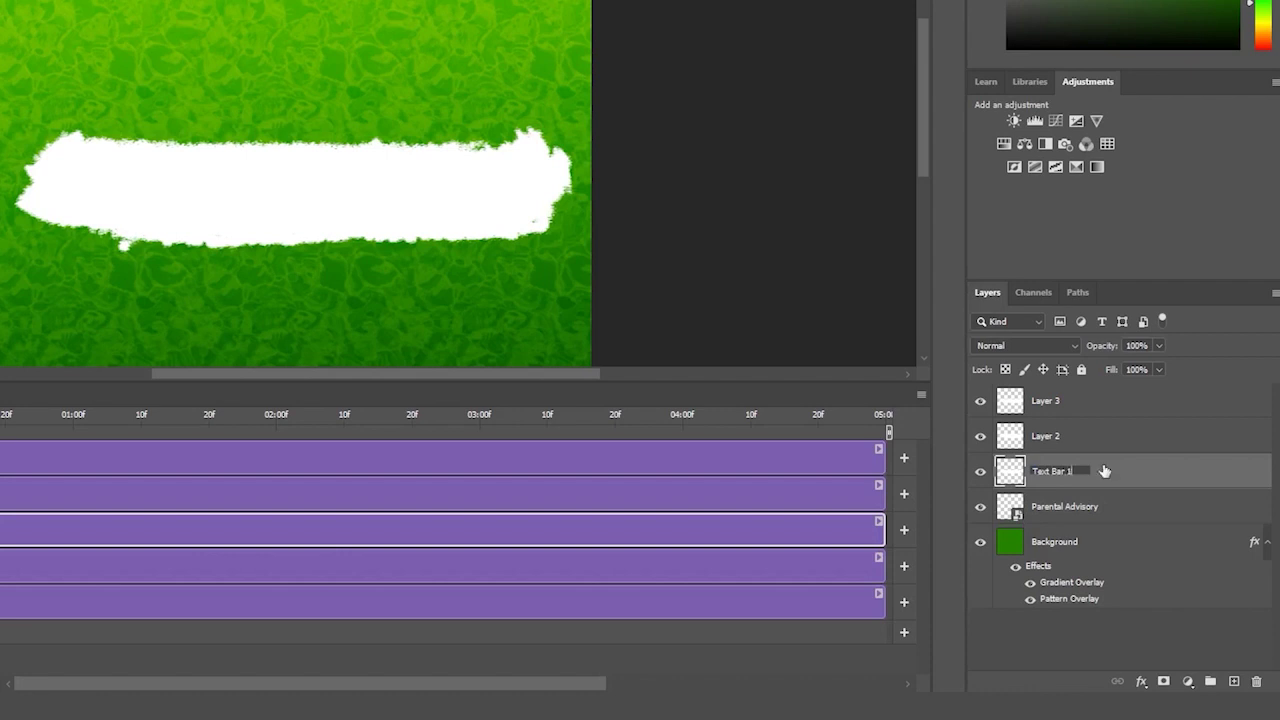
left_click(1056, 437)
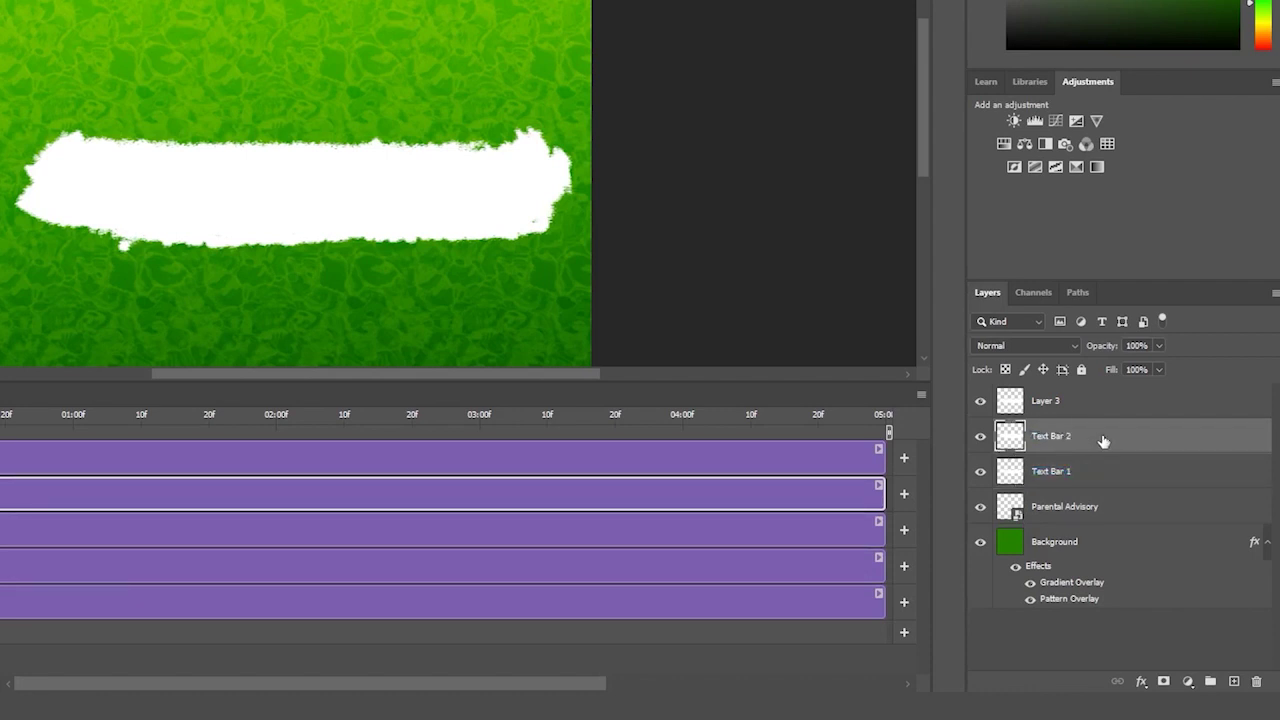
left_click(1051, 408)
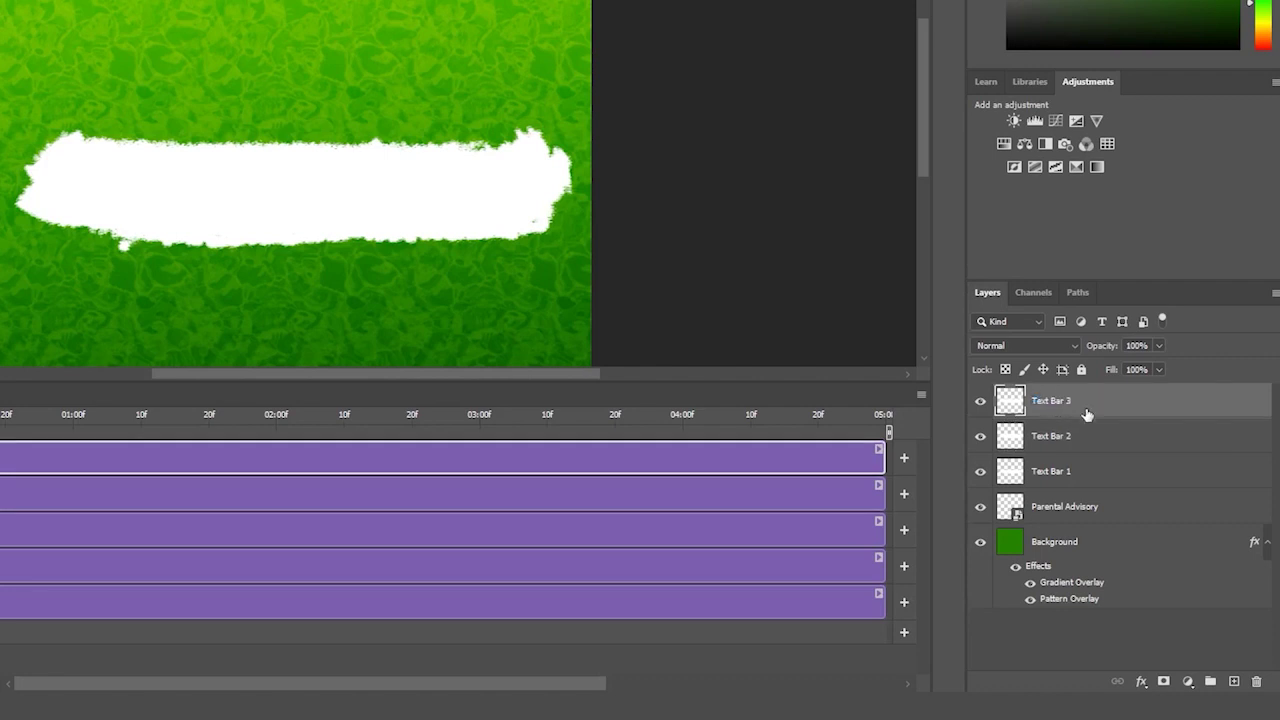
left_click(1080, 512)
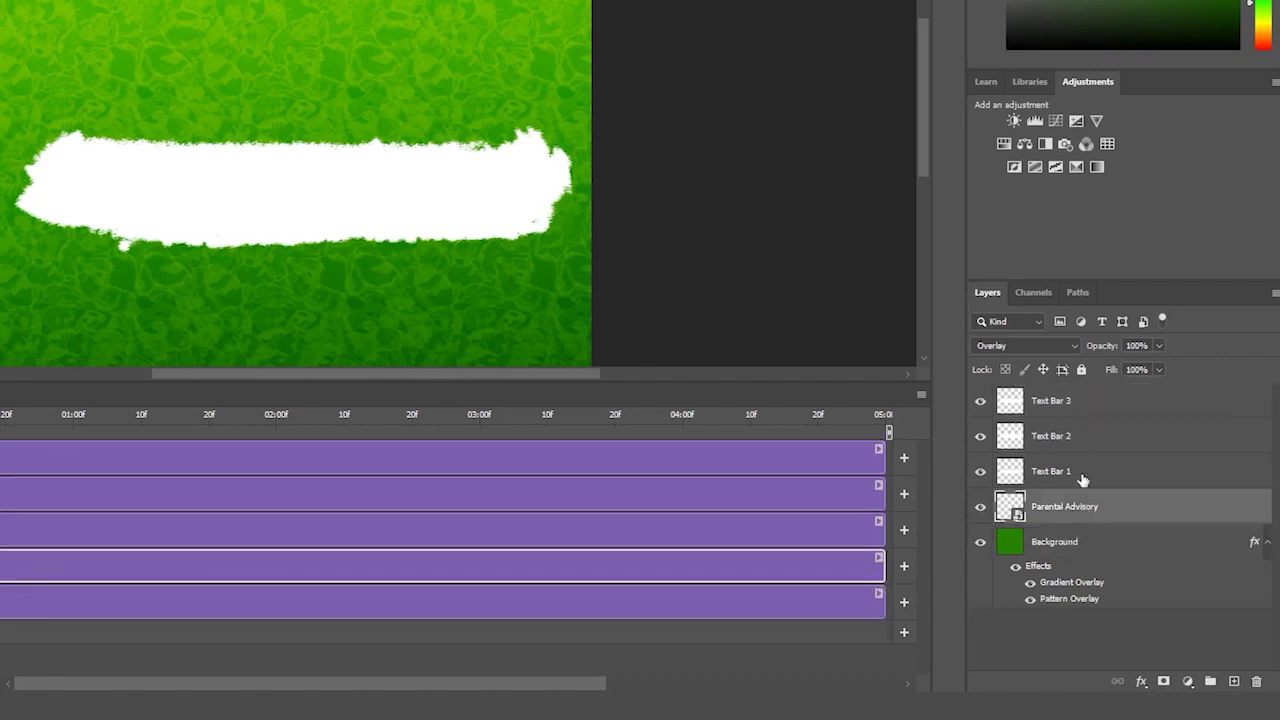
left_click(1083, 476)
left_click(1086, 443)
left_click(1095, 402)
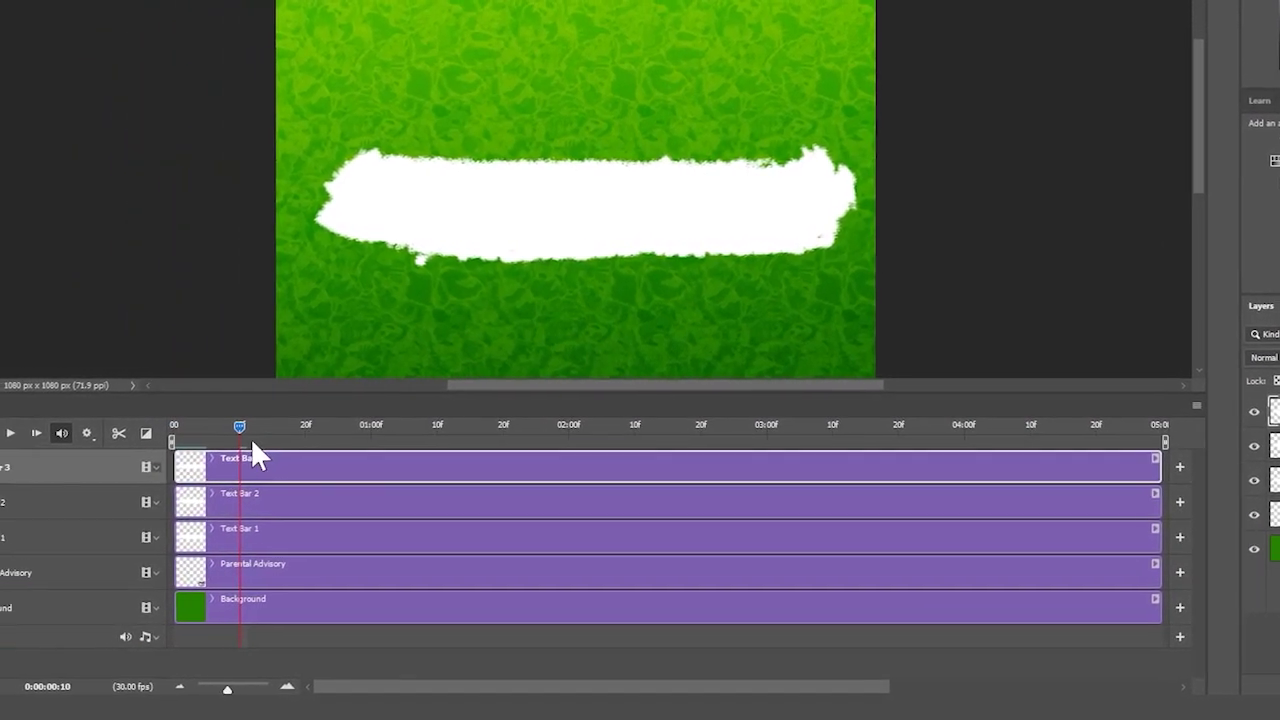
- Split Text Bar 2 and 3 at the playhead, delete the leftover pieces, and move Text Bar 3 copy to 20f
left_click(328, 500, "shift")
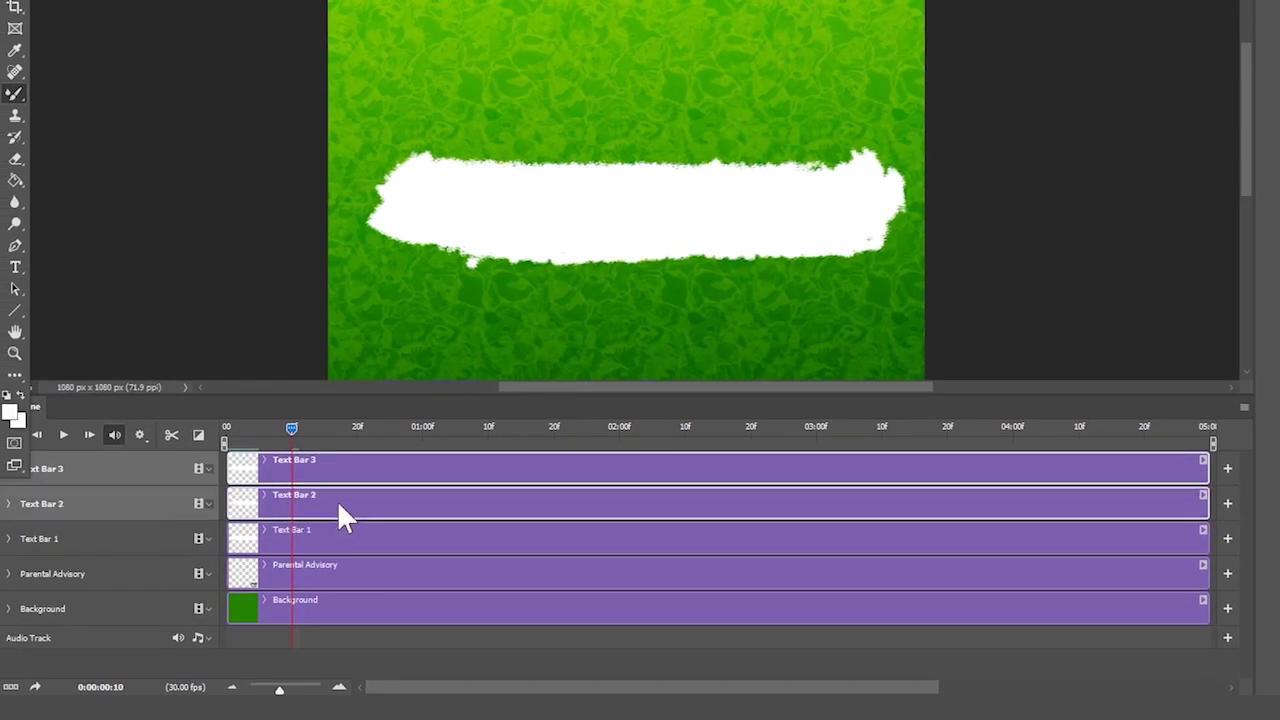
left_click(171, 435)
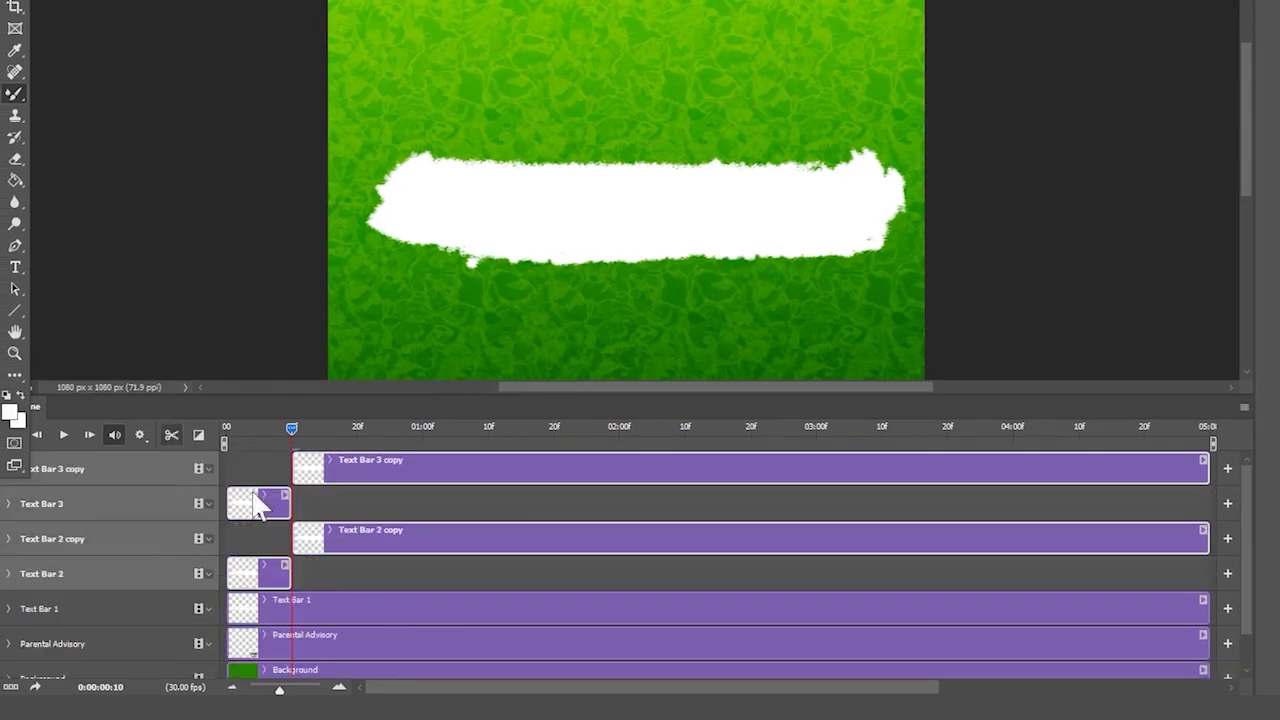
left_click(330, 502)
left_click(261, 498)
key("Delete")
left_click(258, 527)
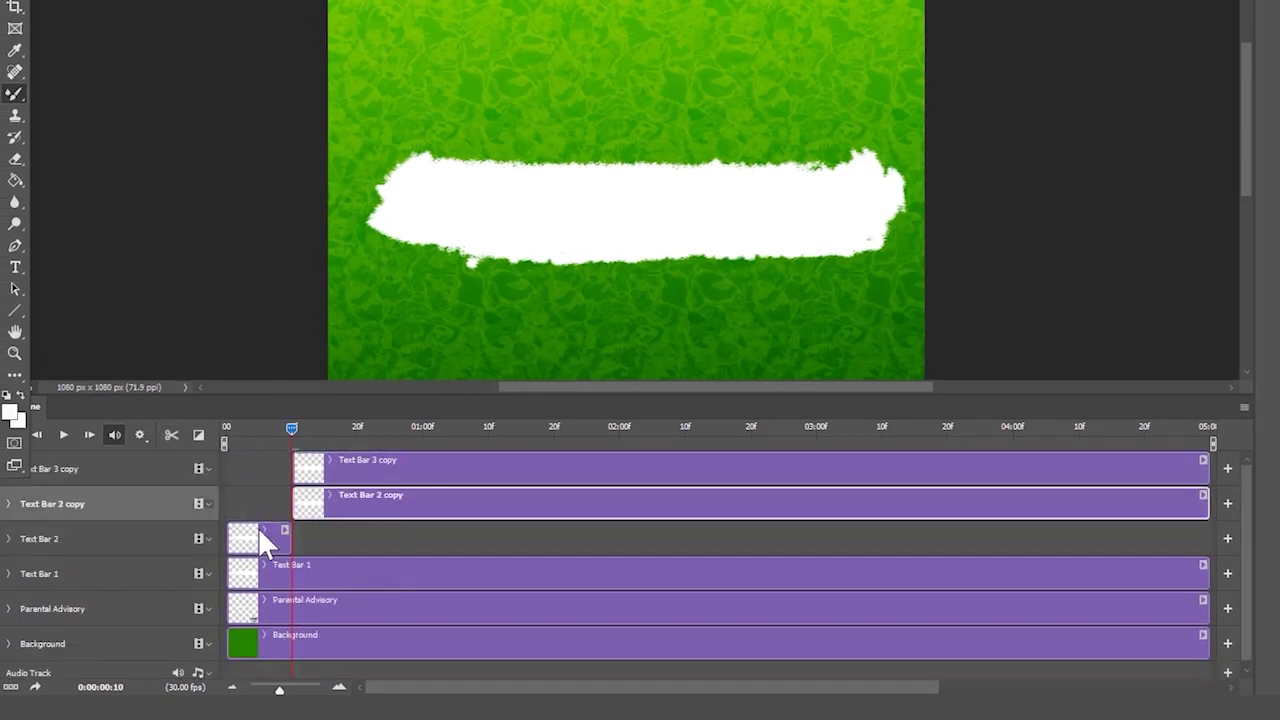
key("Delete")
left_click_drag(289, 427, 378, 478)
left_click_drag(357, 432, 293, 458)
- Trim the Text Bar 1 clip so it ends at 10f
left_click(293, 535)
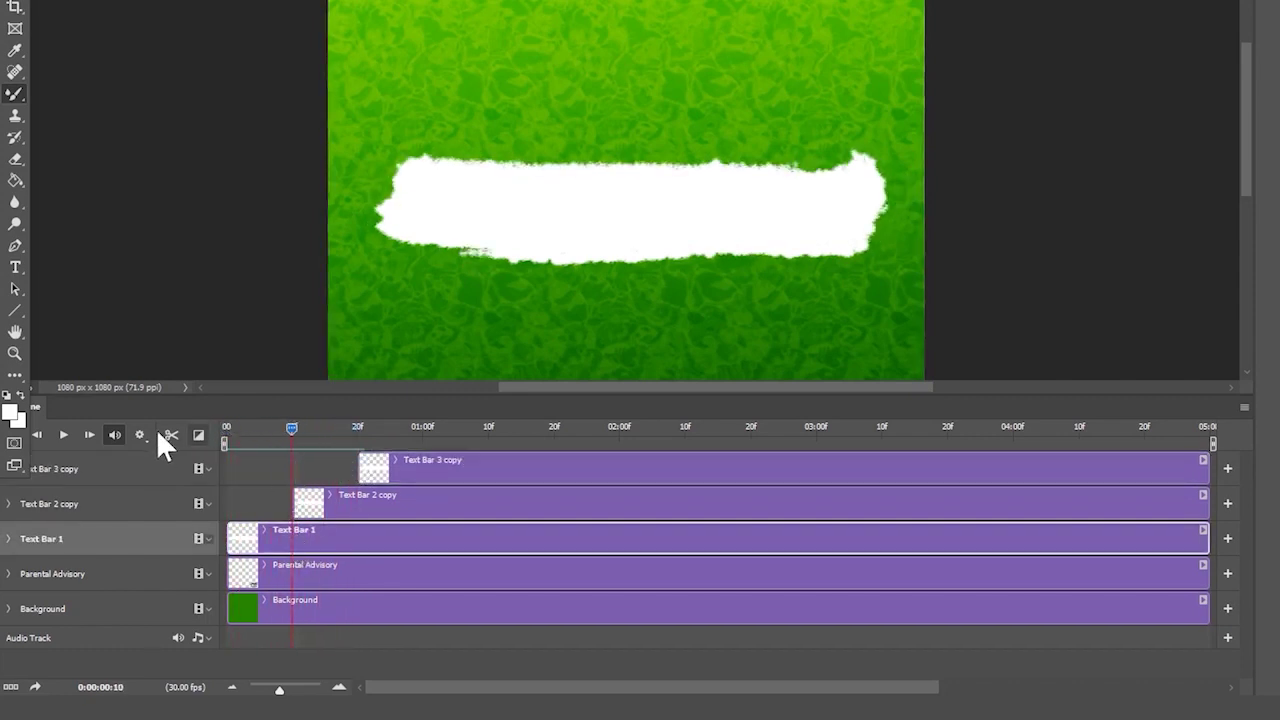
left_click(172, 437)
key("Delete")
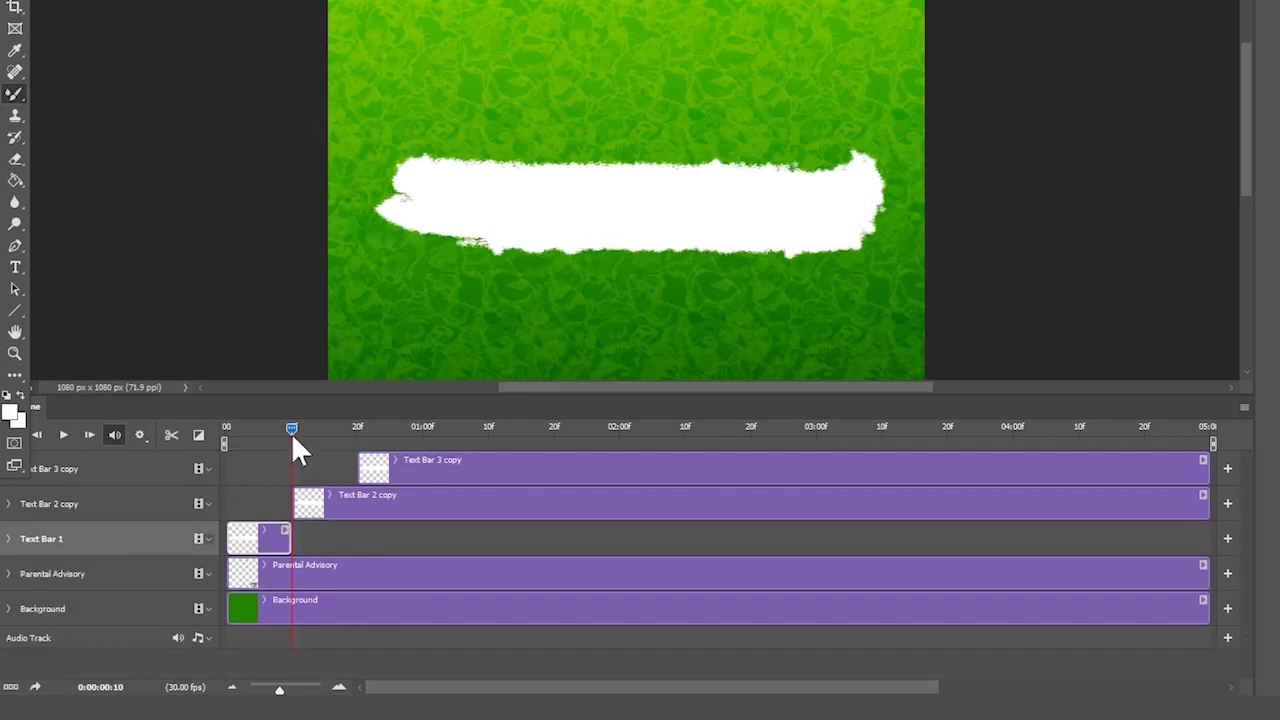
left_click_drag(291, 433, 357, 447)
- Trim the Text Bar 2 copy clip so it ends at 20f
left_click(375, 498)
left_click(172, 435)
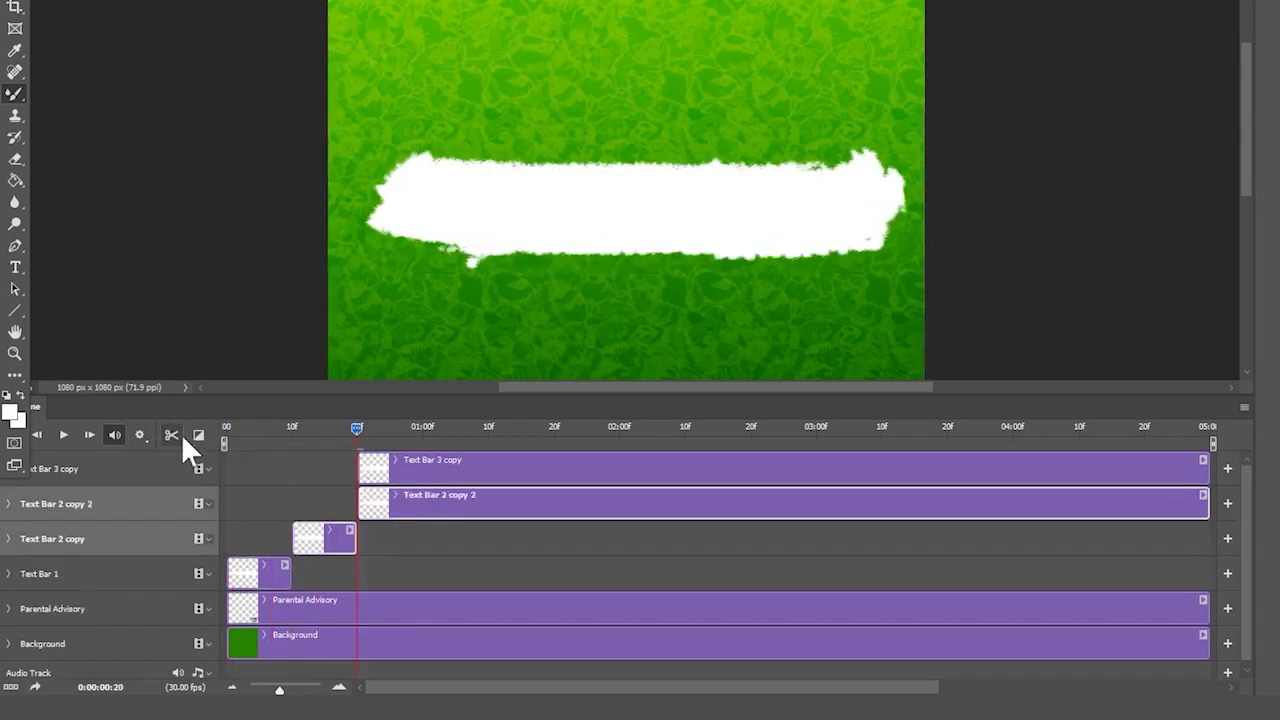
left_click(433, 508)
key("Delete")
left_click_drag(357, 430, 170, 440)
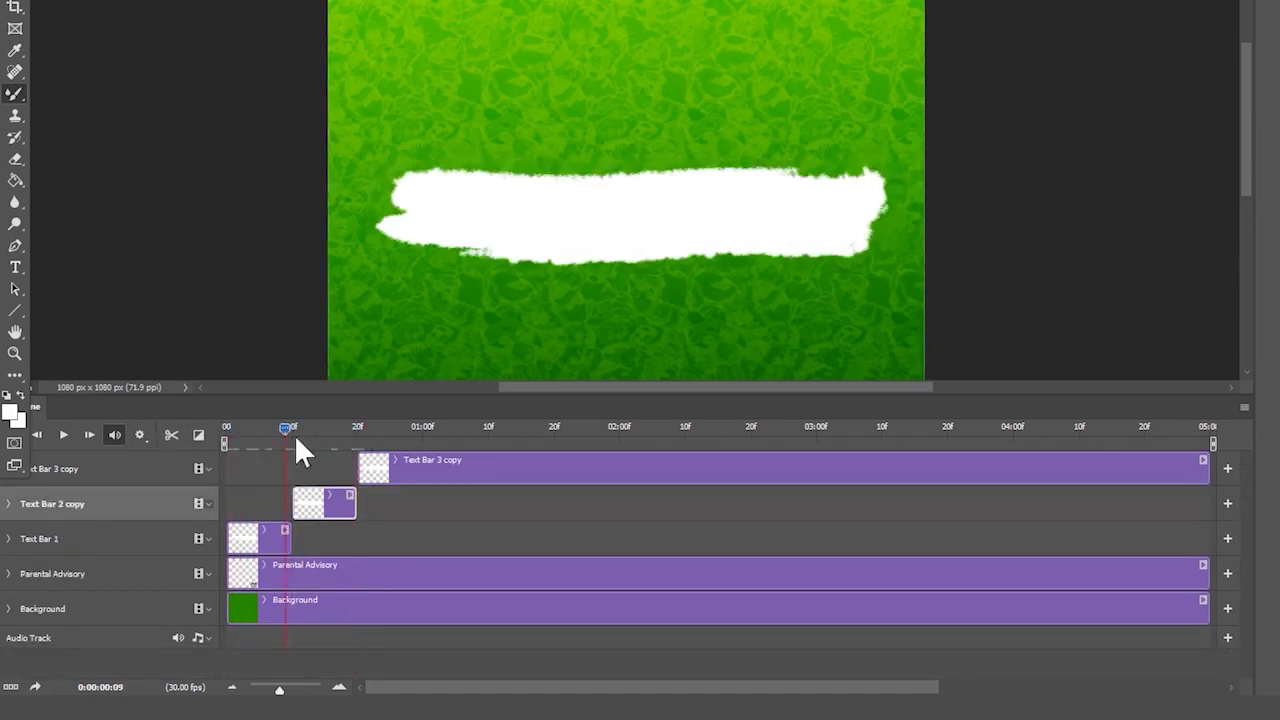
- Trim the Text Bar 3 copy clip so it ends at 1:00
left_click_drag(296, 440, 427, 478)
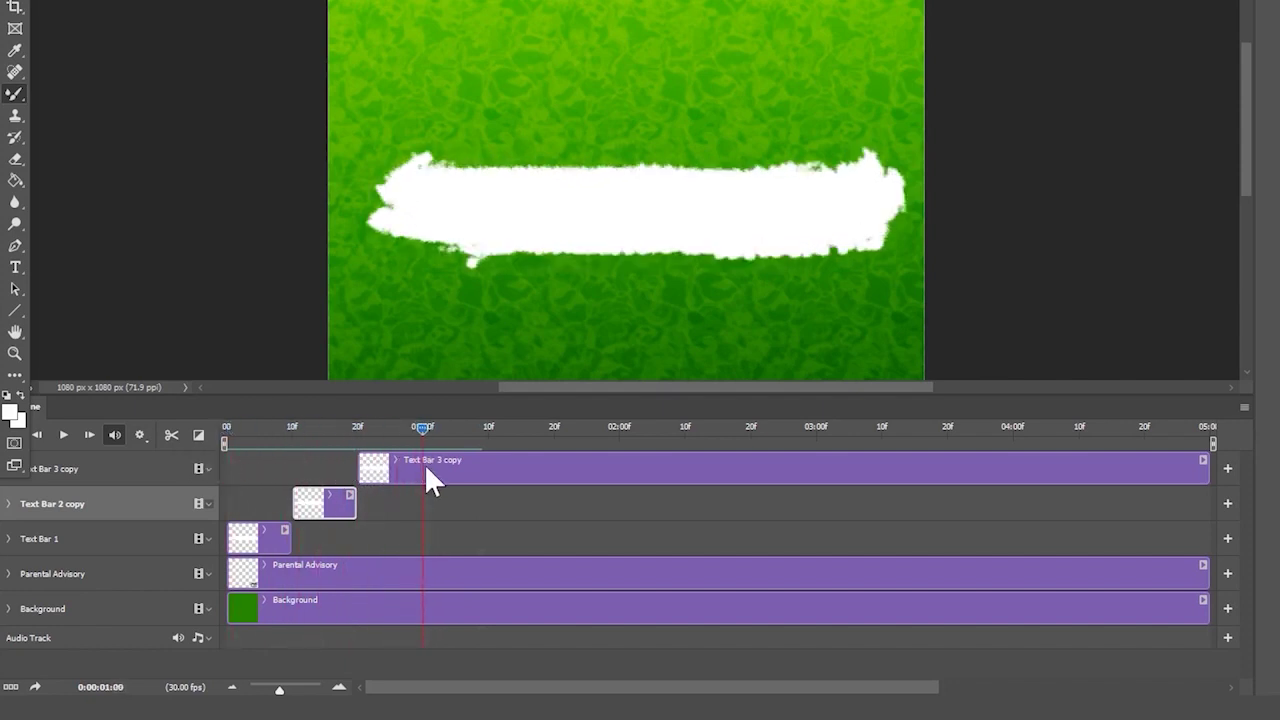
left_click(427, 478)
left_click(171, 434)
left_click(491, 470)
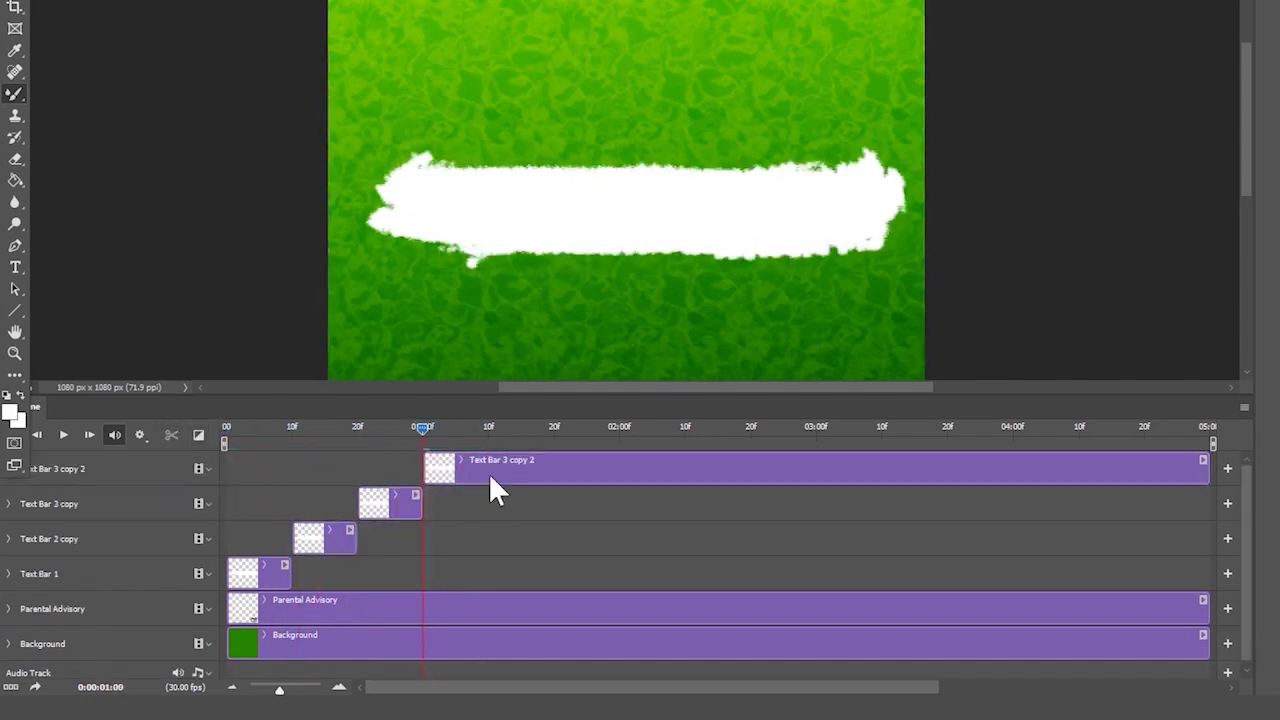
key("Delete")
- Copy and paste the three short bar clips as new layers
left_click(320, 504, "shift")
left_click(263, 530, "shift")
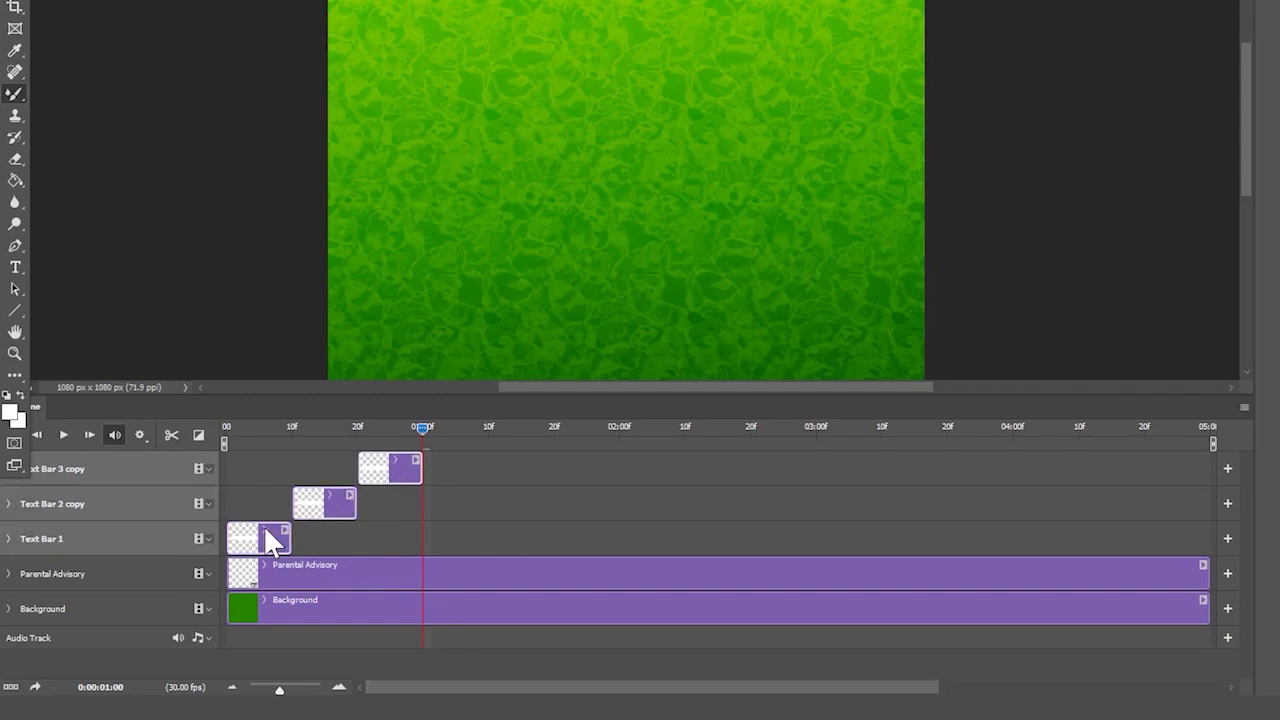
key("ctrl+c")
key("ctrl+v")
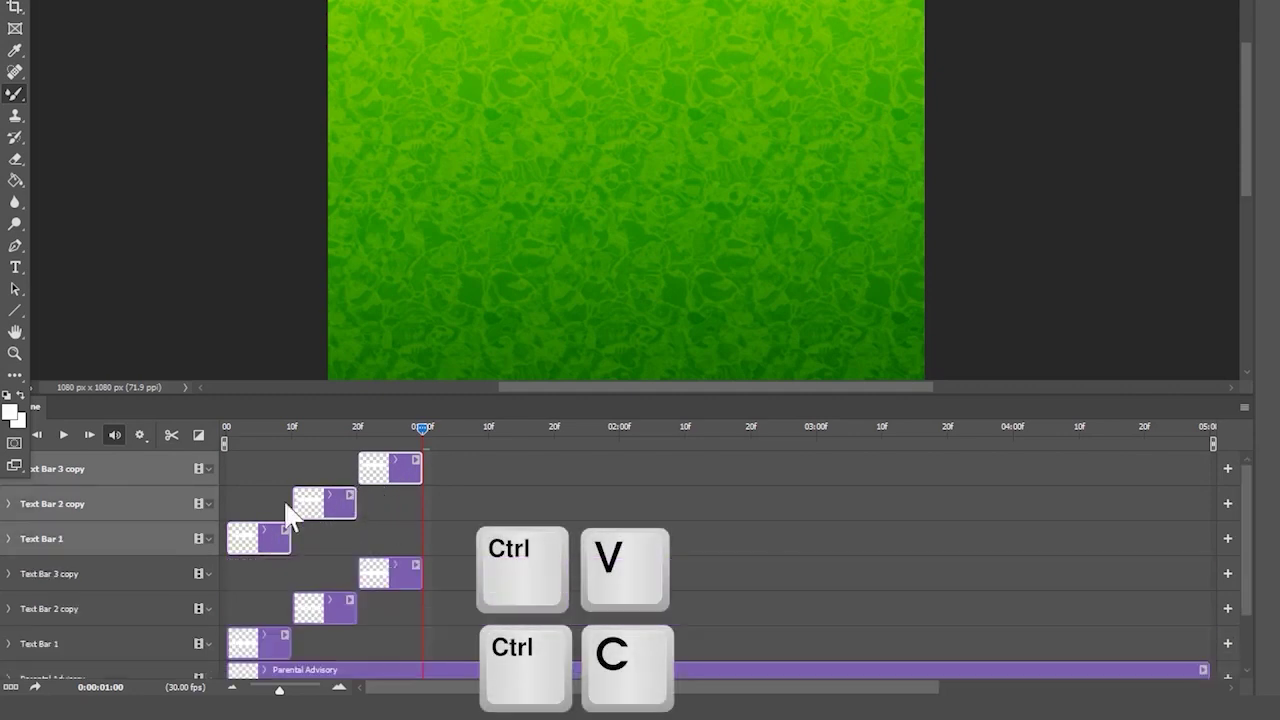
- Start the pasted clips at 1:00, then duplicate all six bar clips further along the staircase
left_click_drag(257, 538, 449, 528)
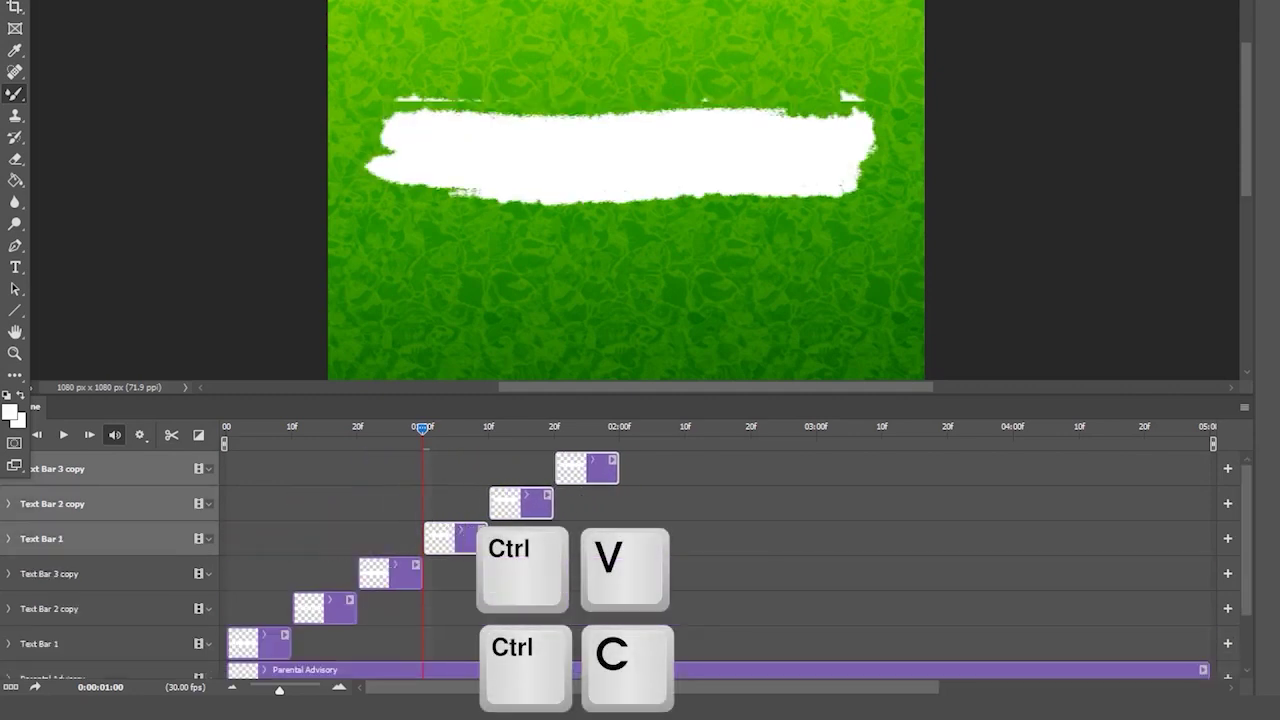
left_click(703, 531)
left_click(578, 475)
left_click(262, 645, "shift")
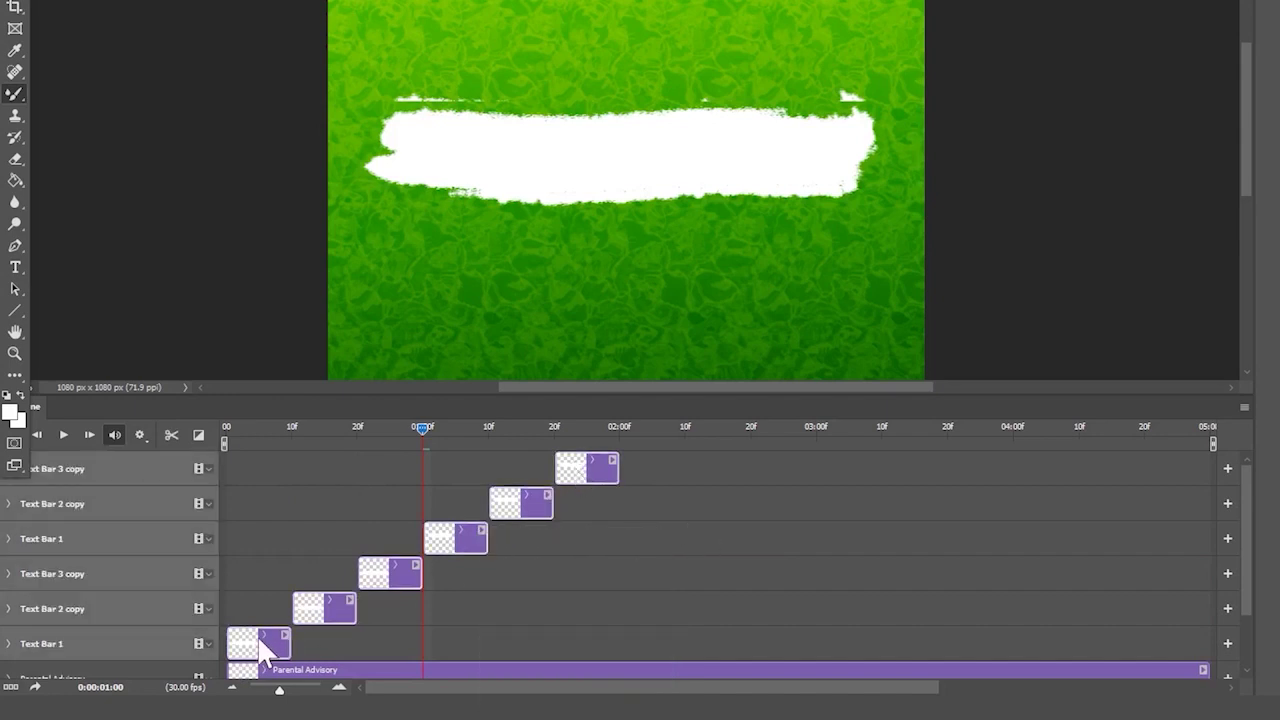
key("ctrl+c")
key("ctrl+v")
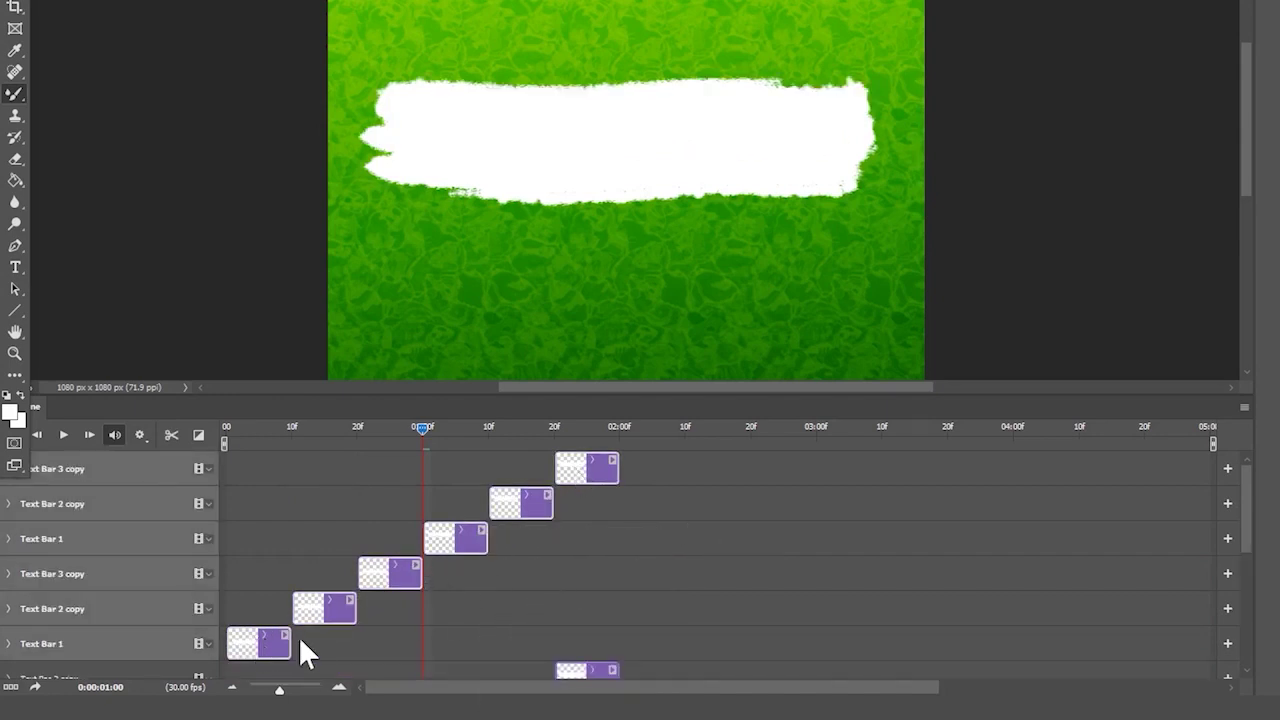
left_click_drag(298, 636, 693, 636)
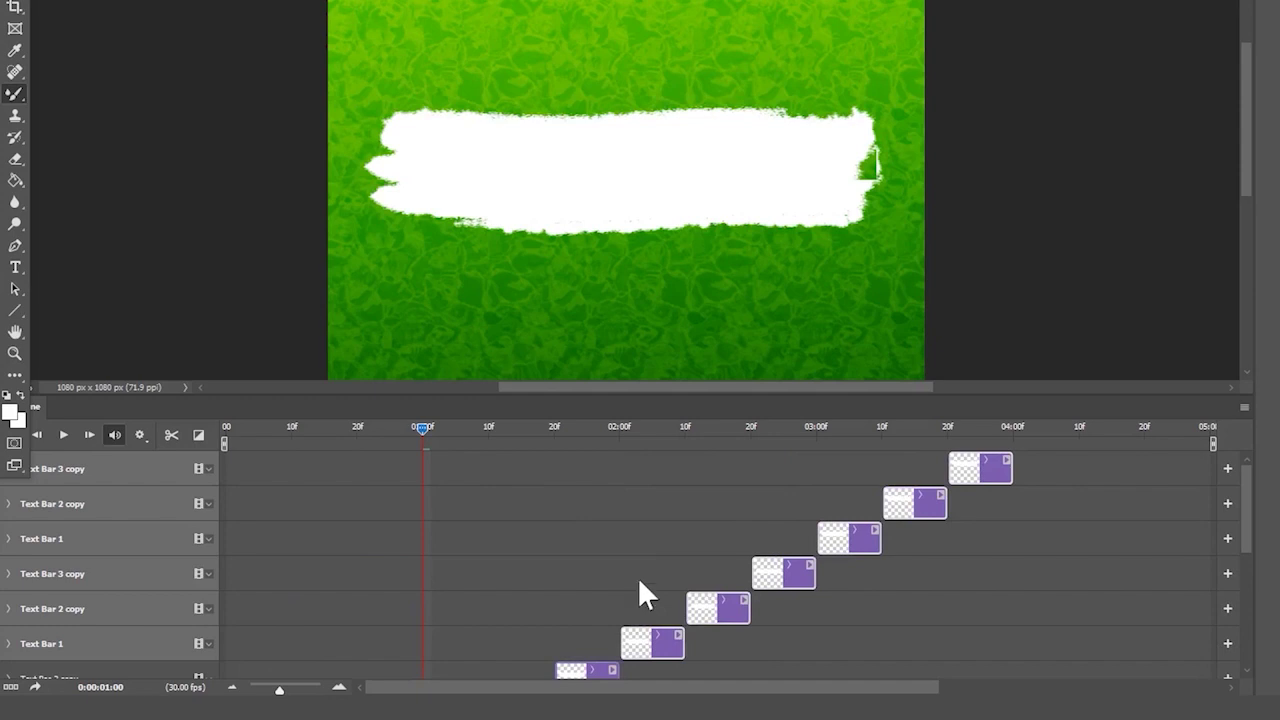
- Move the top three copied bar clips to the end of the timeline
left_click(1005, 575)
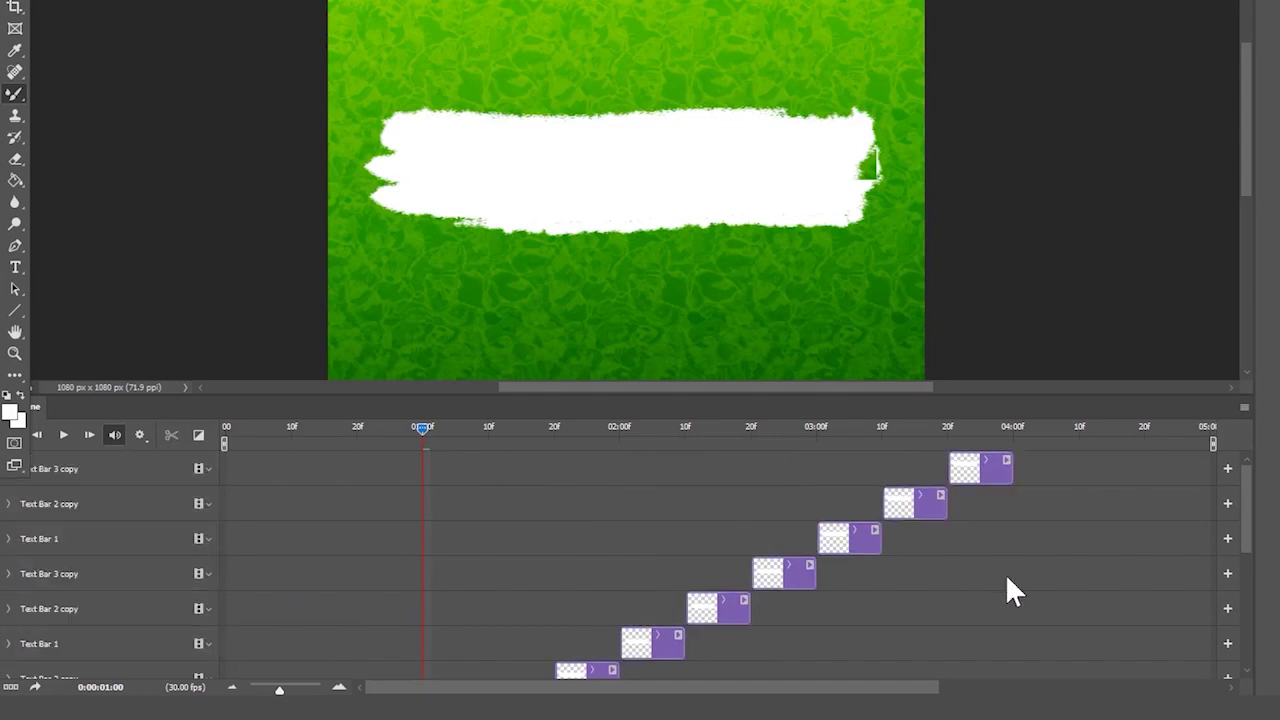
left_click(979, 478)
left_click(865, 537, "shift")
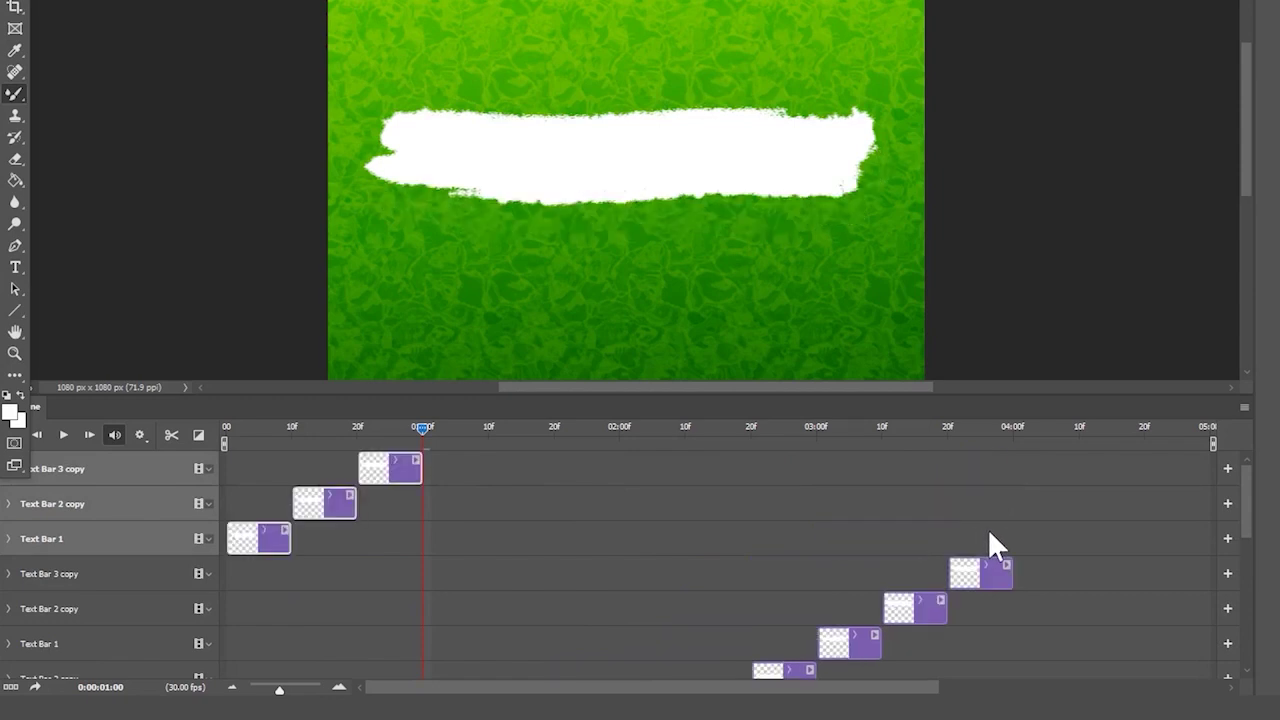
left_click_drag(844, 553, 1035, 543)
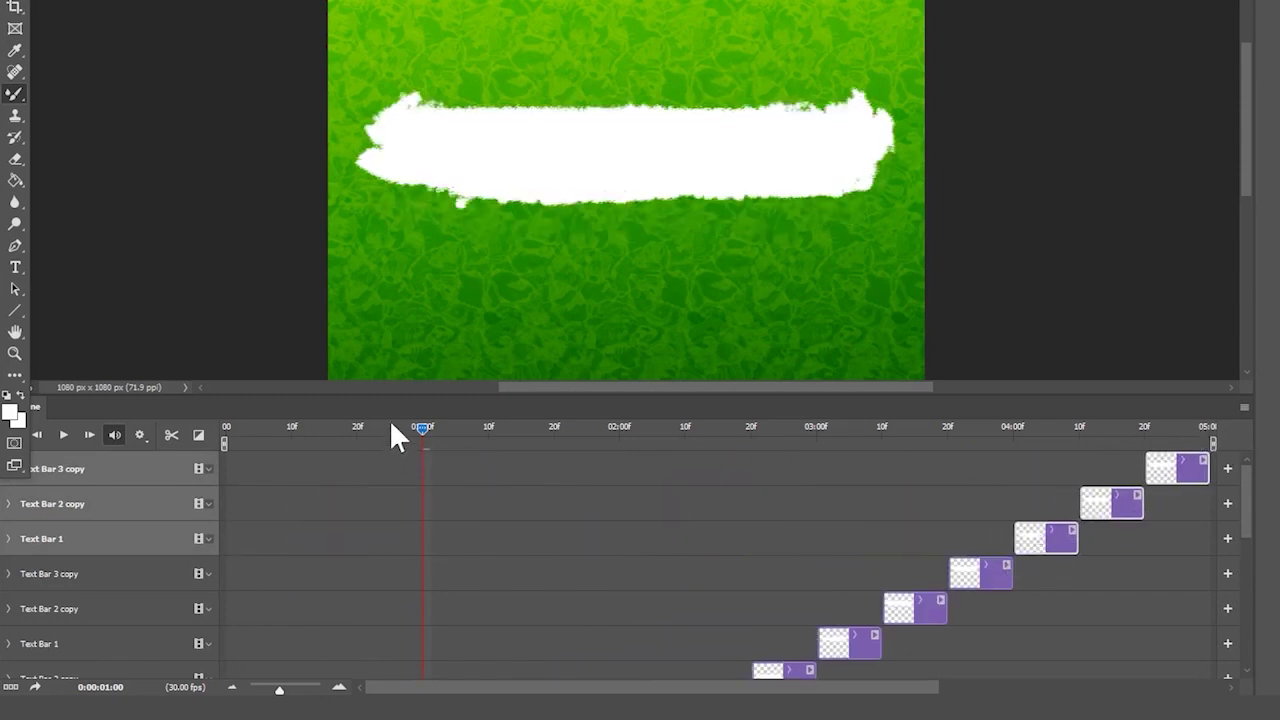
- Play back the staircase animation from the start
left_click_drag(391, 425, 166, 423)
key("space")
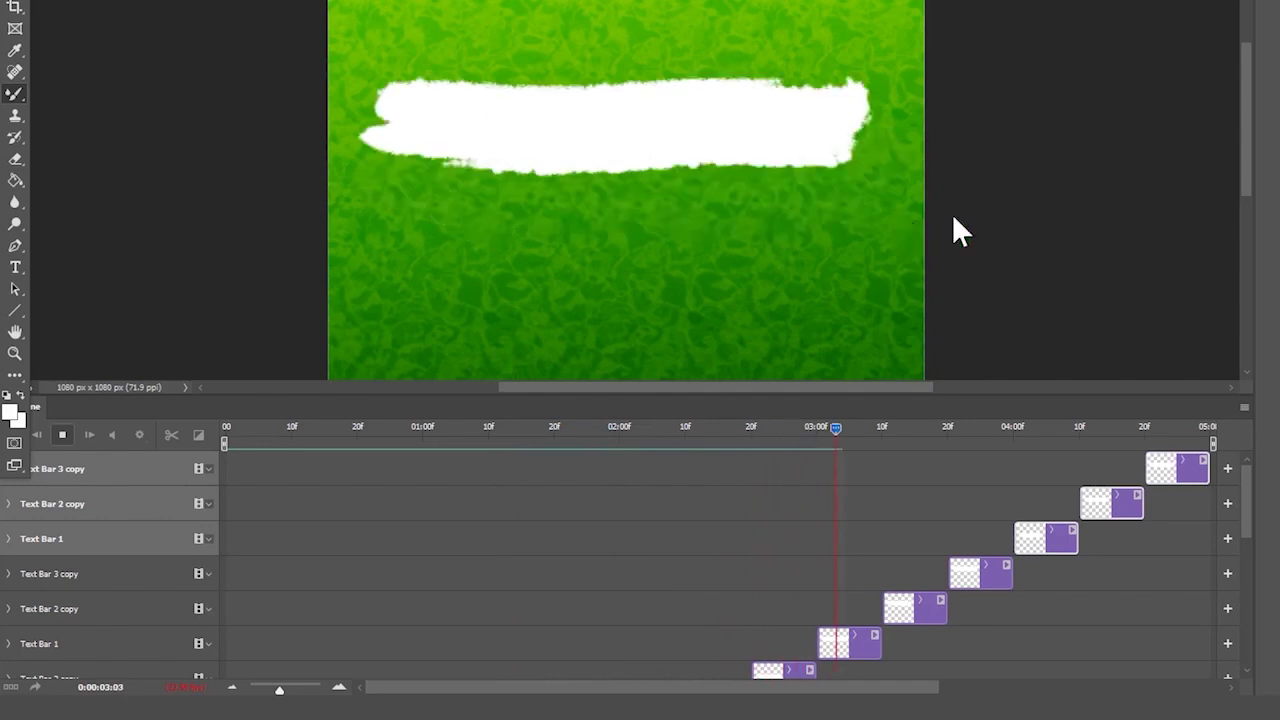
key("space")
scroll(800, 306, "down", 3)
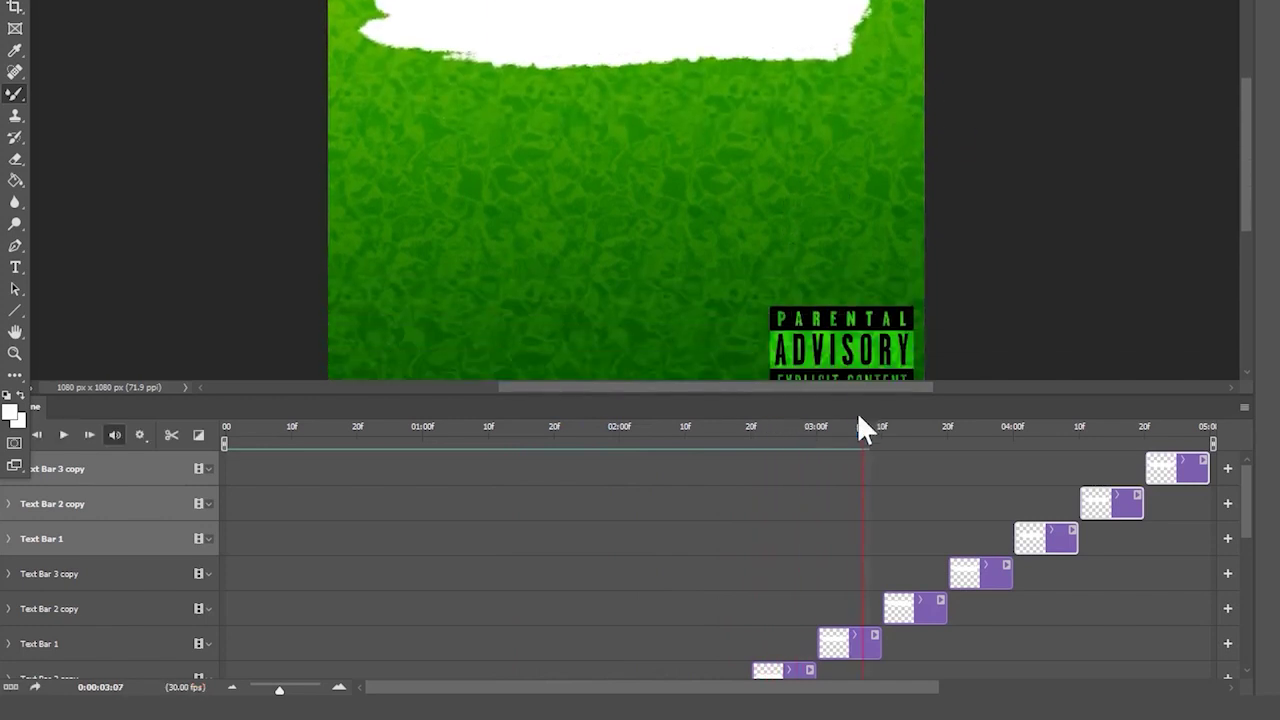
left_click_drag(865, 397, 866, 464)
scroll(886, 349, "up", 4)
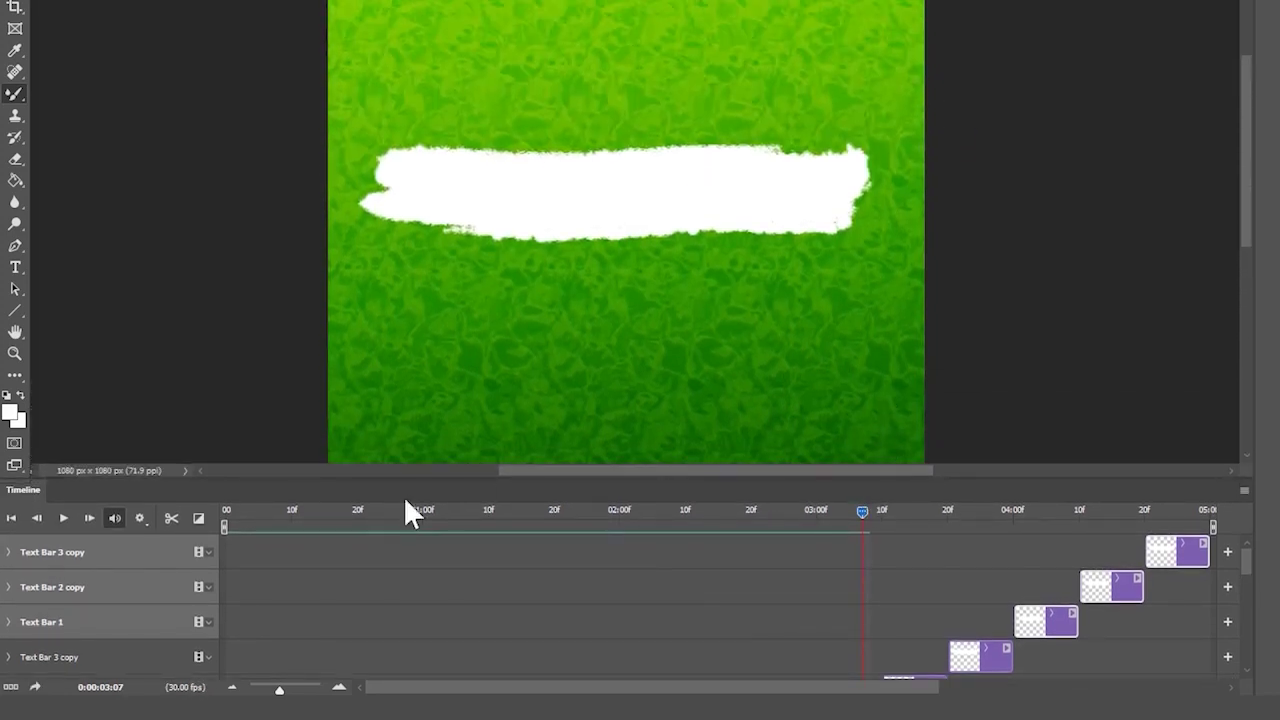
- Trim Text Bar 1 to 5 frames, butt both copy clips after it, and select the repeated layers
left_click_drag(410, 512, 149, 534)
scroll(646, 600, "down", 5)
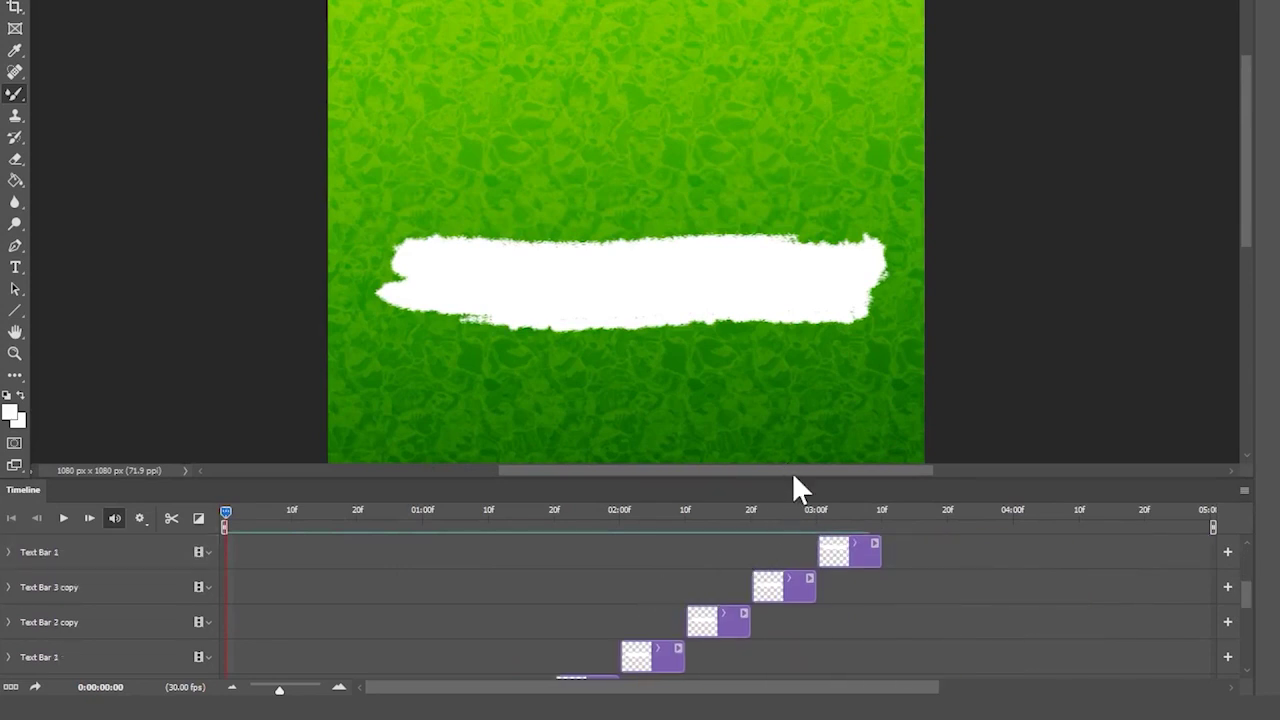
left_click_drag(791, 477, 820, 237)
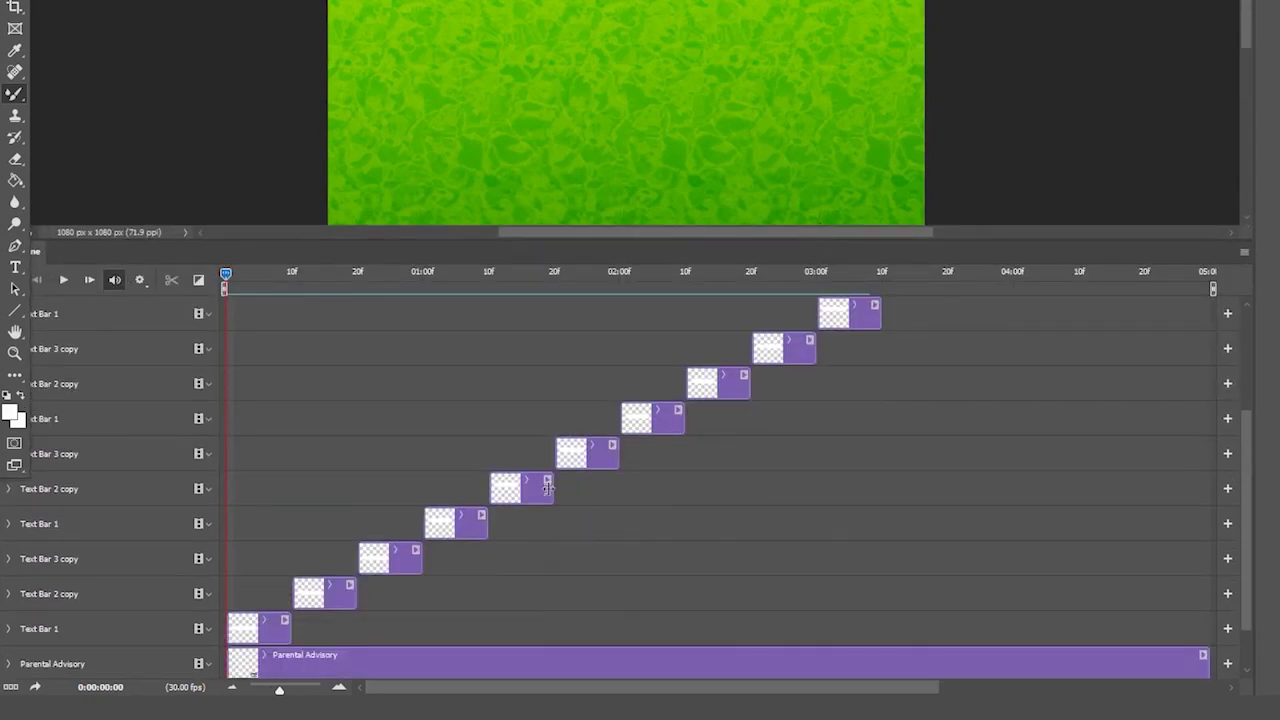
left_click(333, 584)
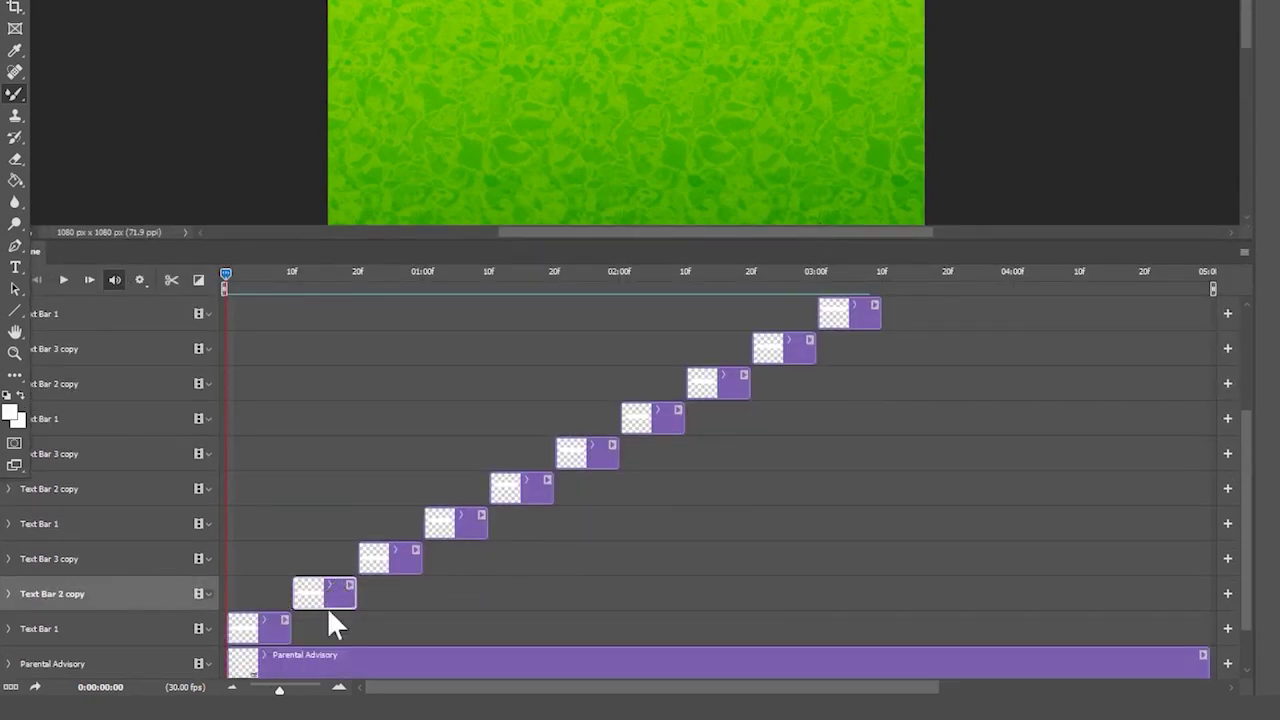
left_click_drag(298, 592, 316, 592)
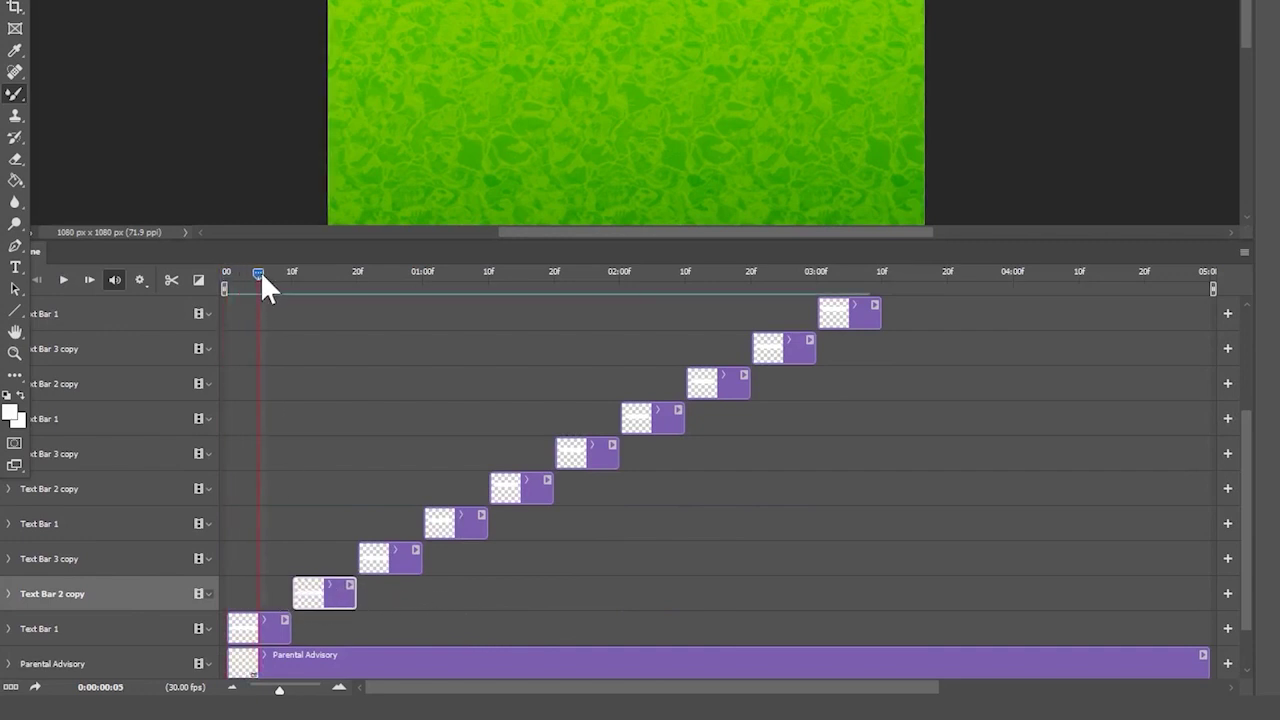
left_click_drag(289, 628, 255, 630)
left_click_drag(318, 605, 293, 598)
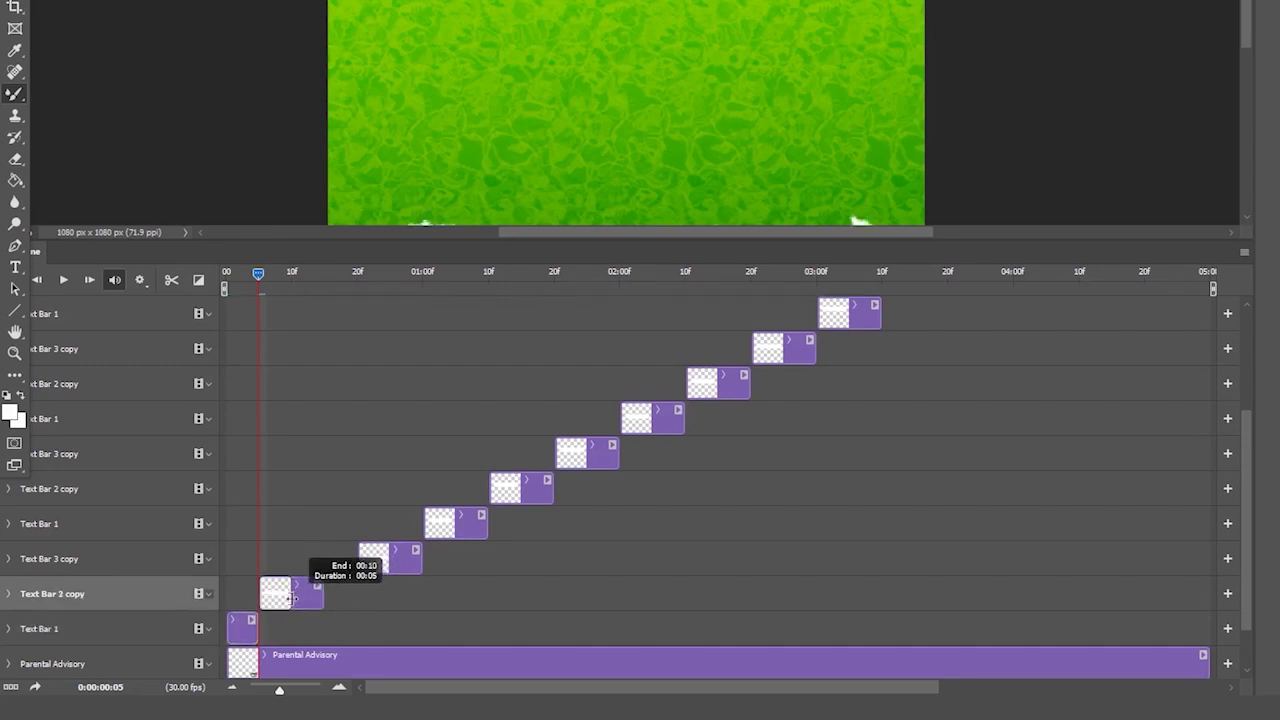
left_click_drag(361, 560, 307, 565)
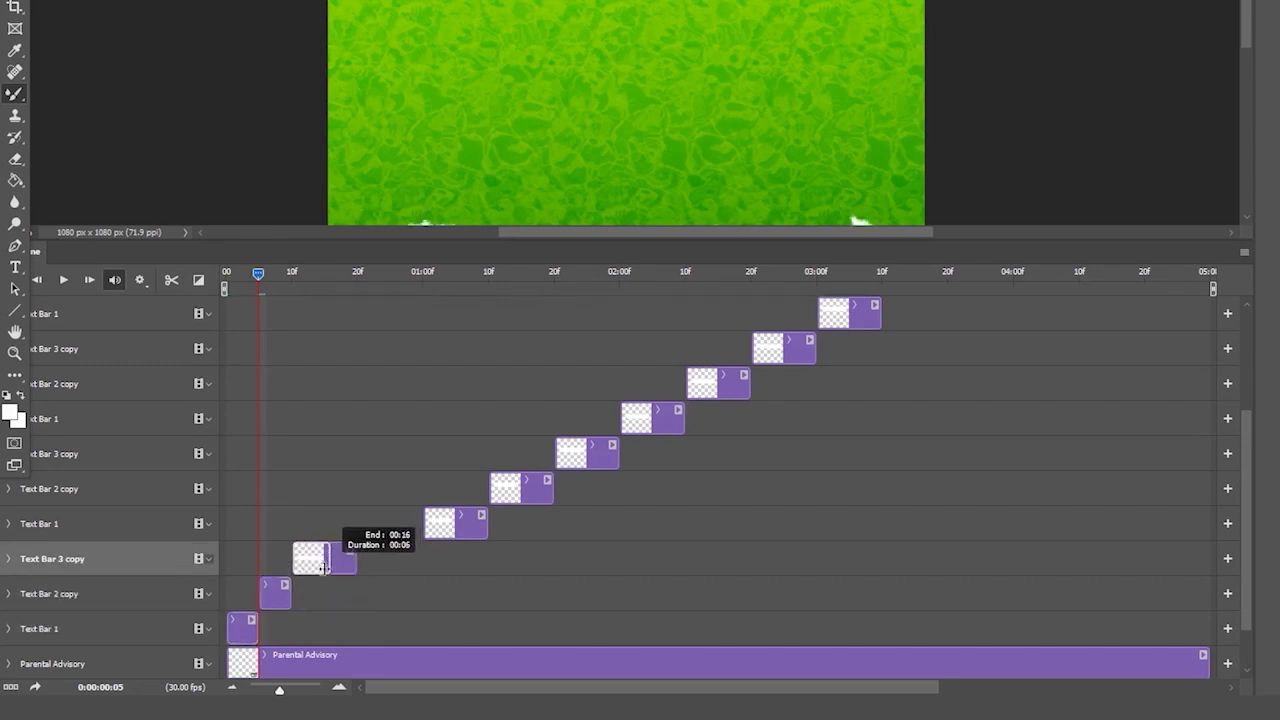
left_click(118, 523)
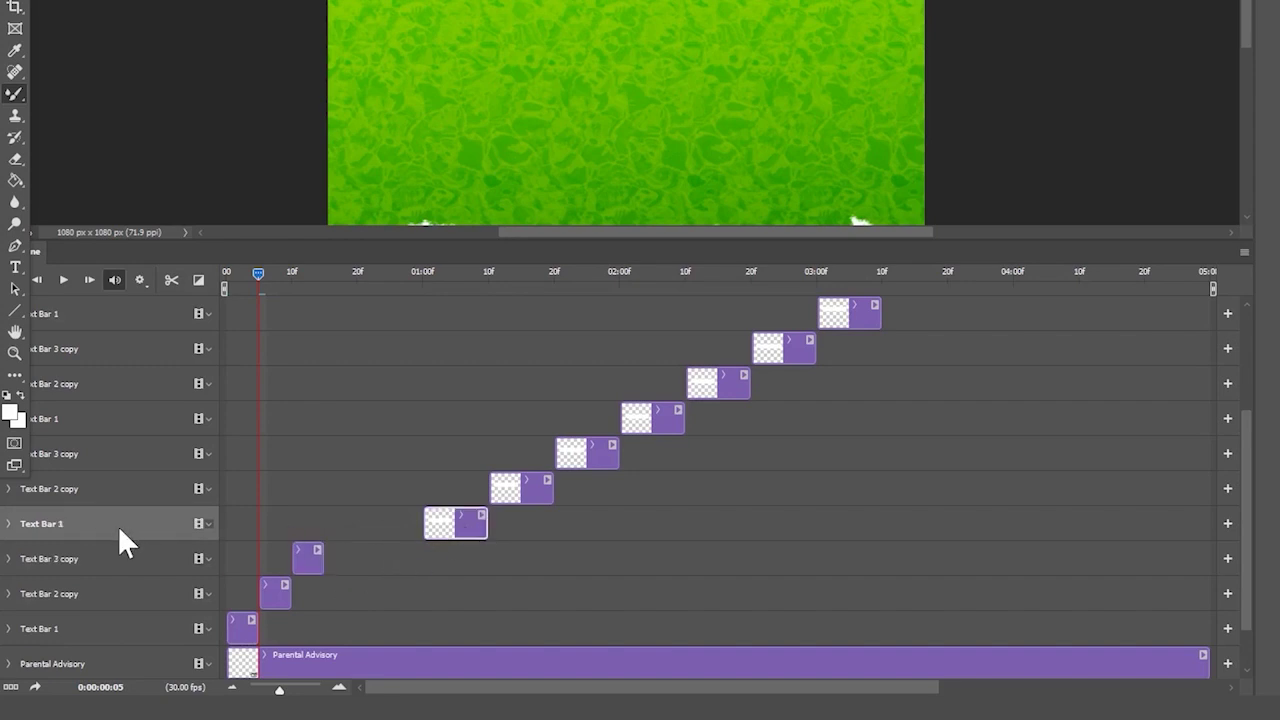
left_click(126, 312, "shift")
- Delete the top five repeated staircase layers
key("ctrl+z")
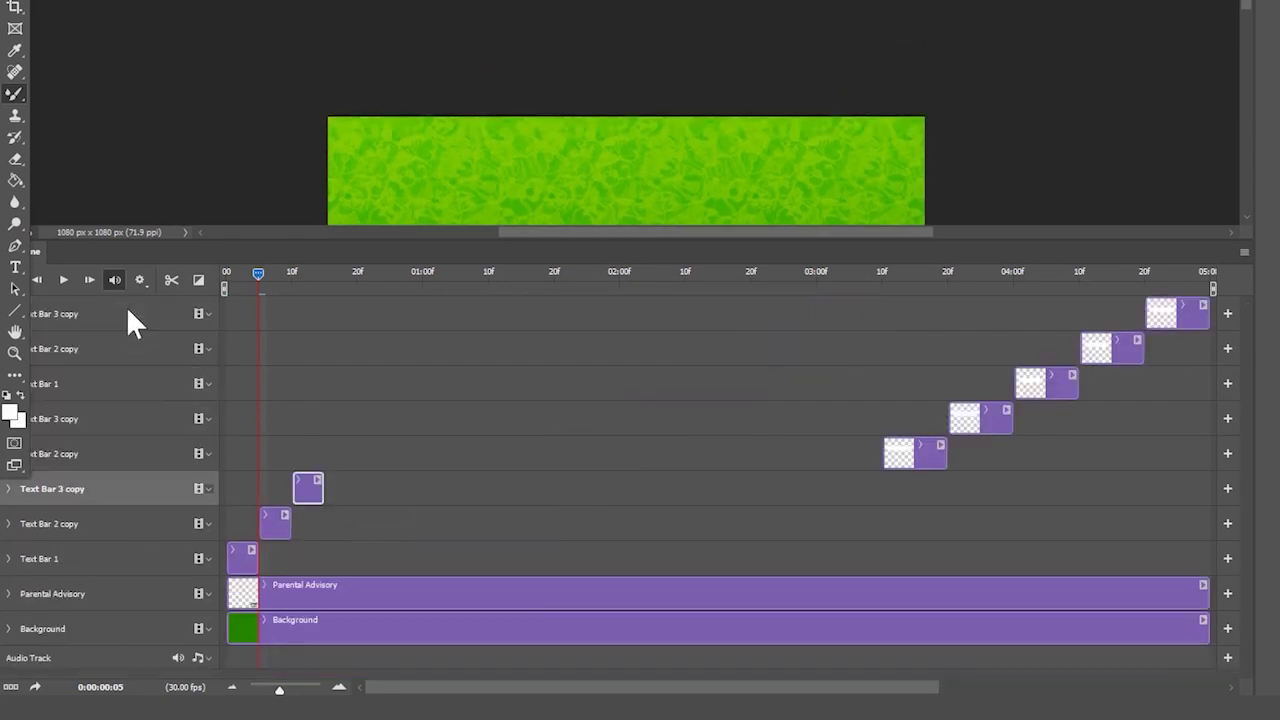
left_click(128, 452)
left_click(123, 309, "shift")
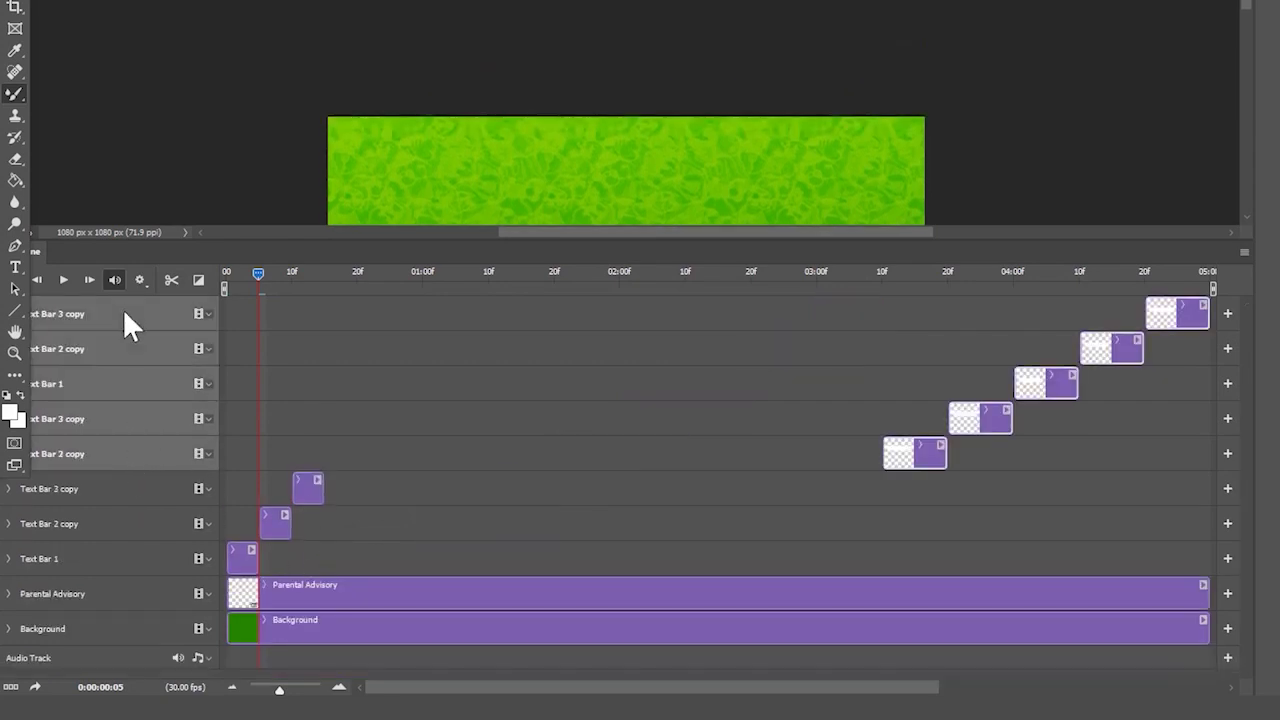
key("Delete")
- Duplicate the three bar layers with Ctrl+J and shift the copies later
scroll(605, 156, "down", 5)
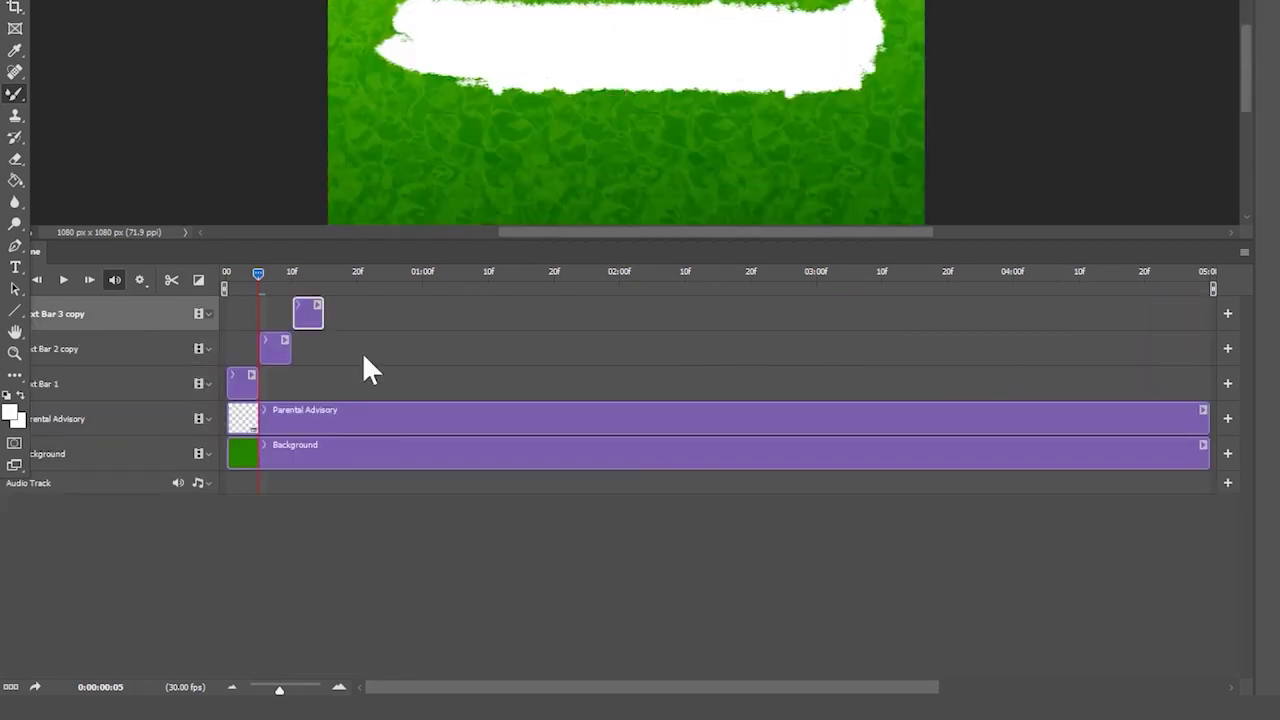
left_click(158, 388)
left_click(138, 312, "shift")
key("ctrl+j")
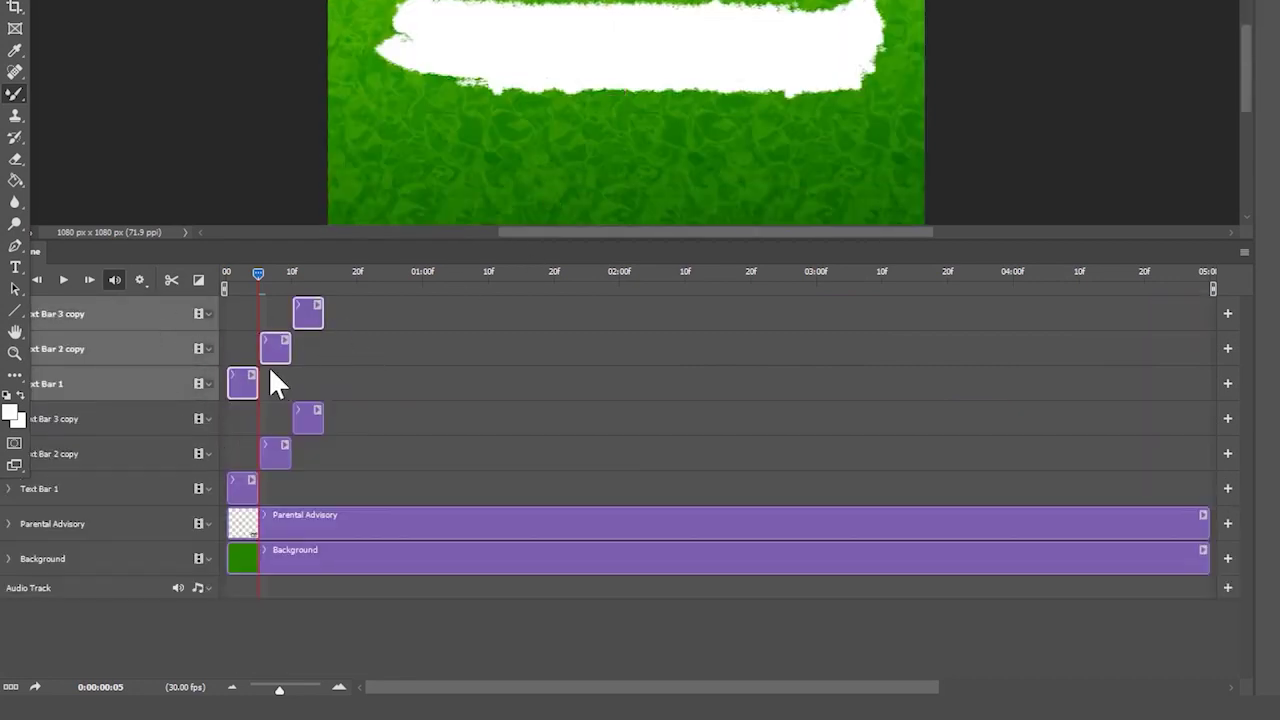
left_click_drag(240, 384, 334, 367)
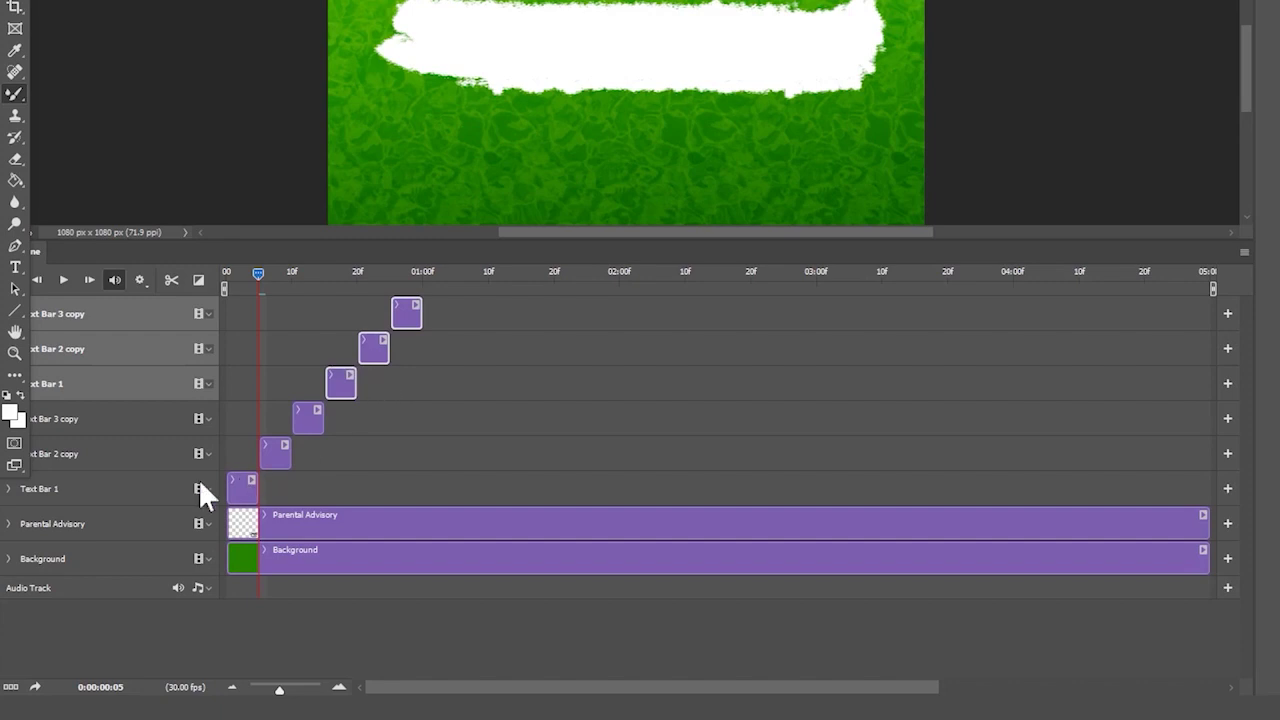
- Copy the six text-bar clips and drag the pasted set right to continue the staircase past 2:00
left_click(150, 486)
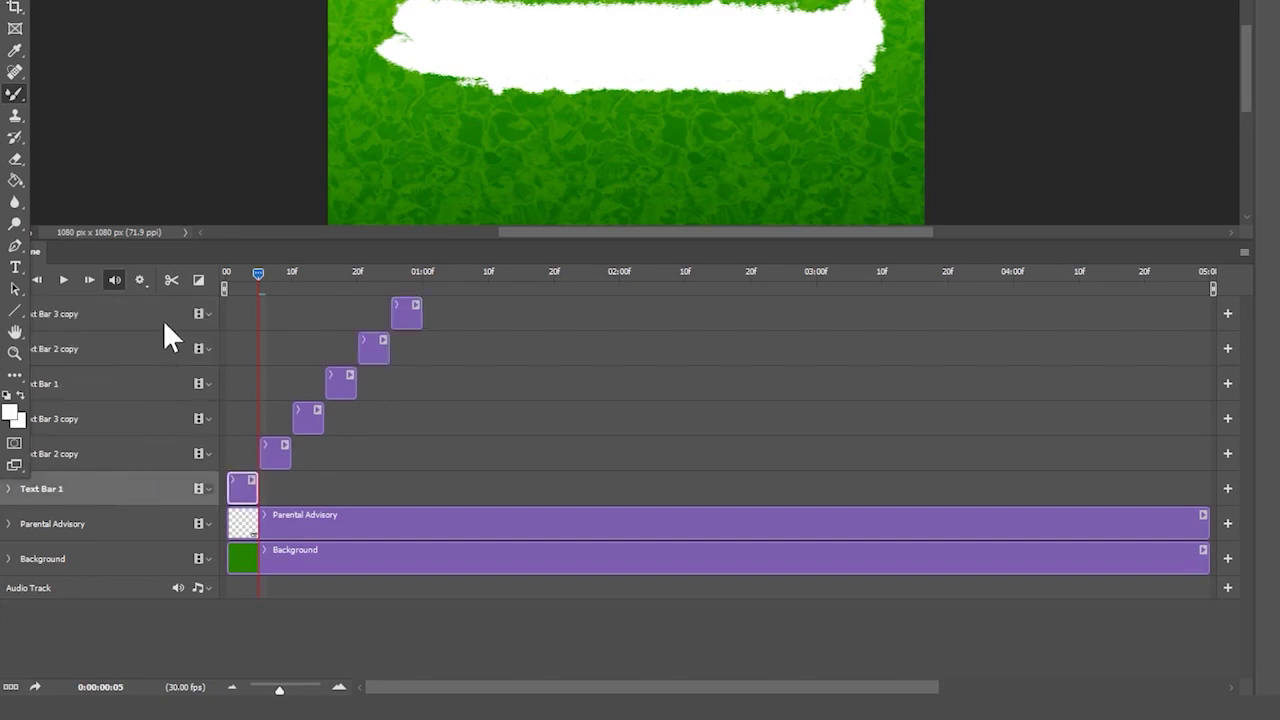
left_click(106, 307, "shift")
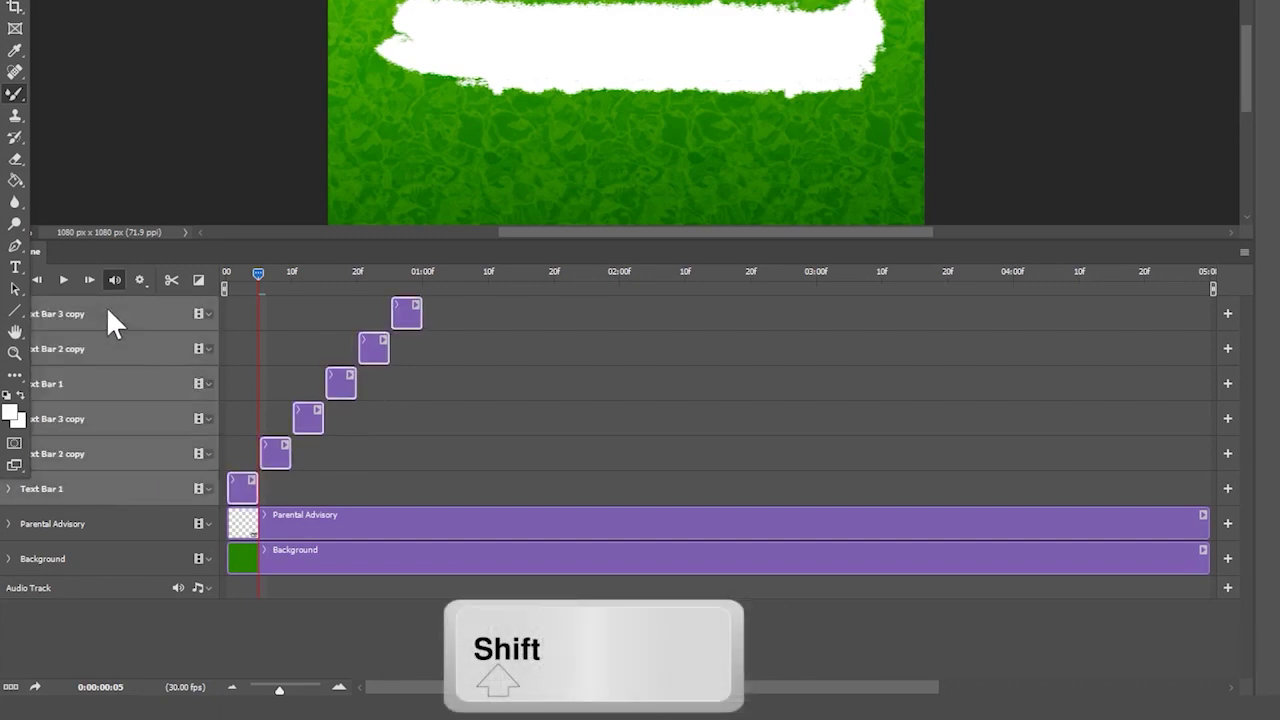
key("ctrl+c")
key("ctrl+v")
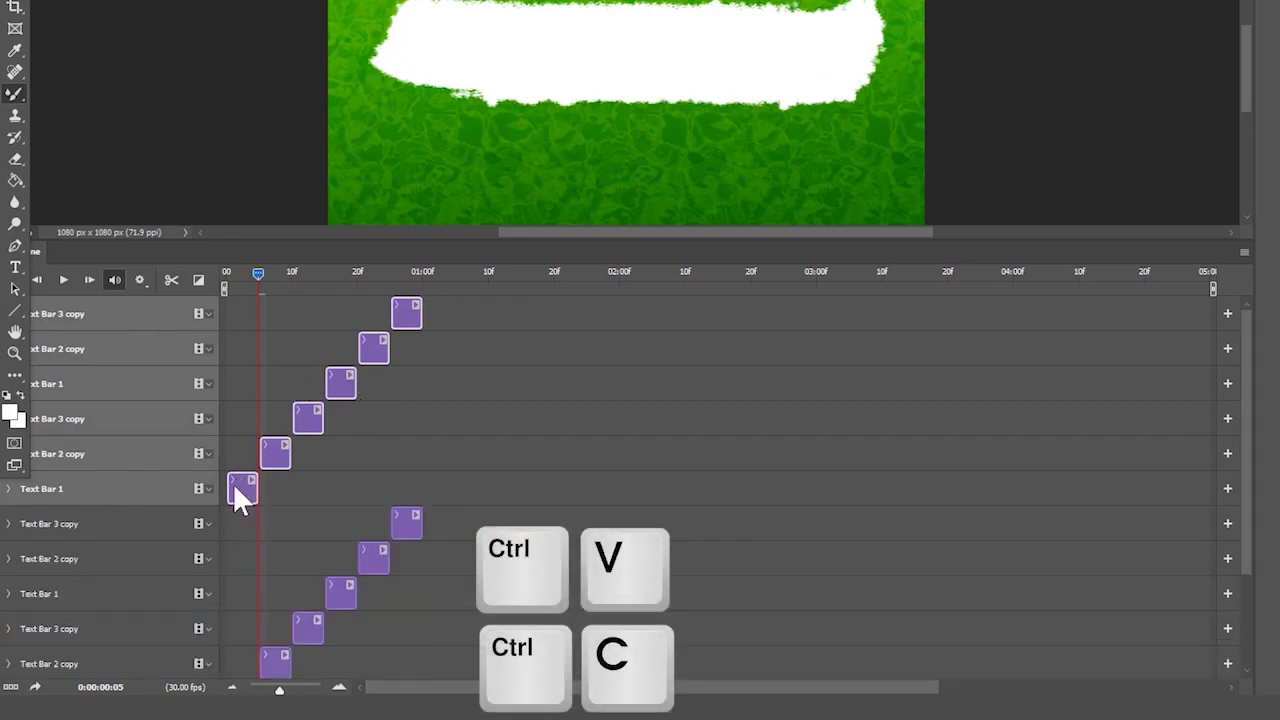
left_click_drag(240, 490, 436, 488)
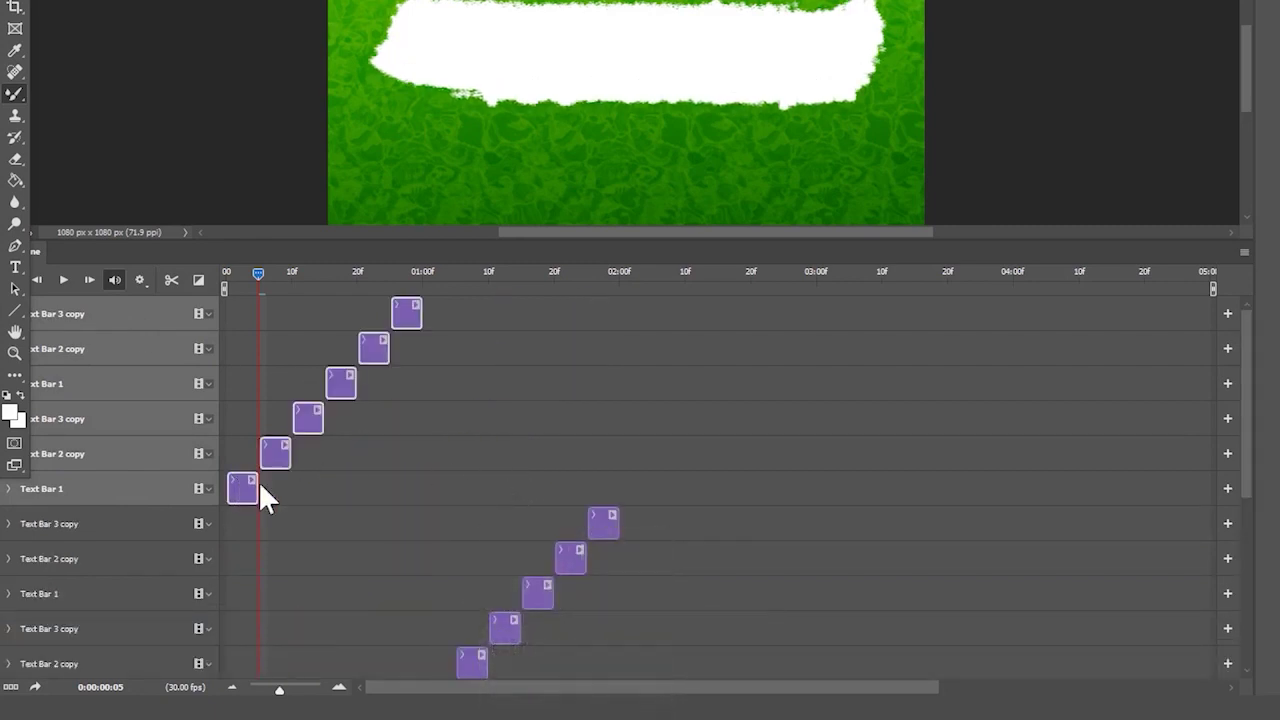
left_click_drag(259, 481, 628, 490)
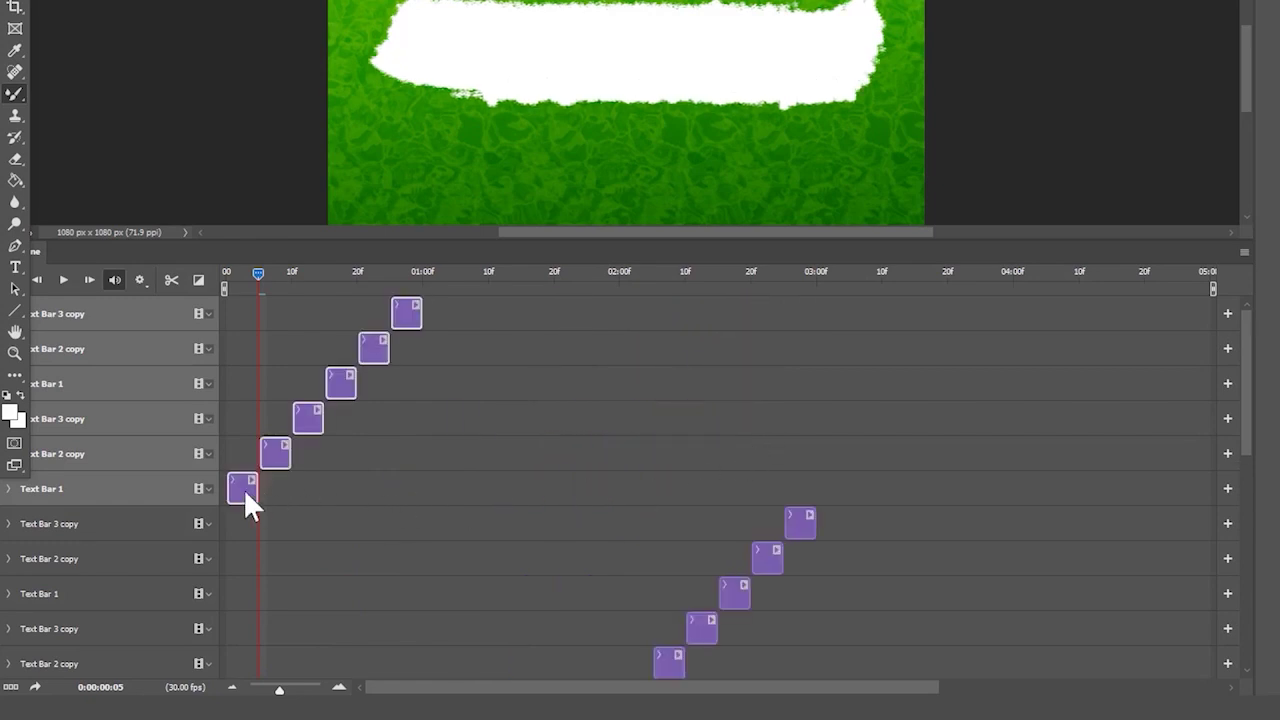
left_click_drag(243, 488, 829, 492)
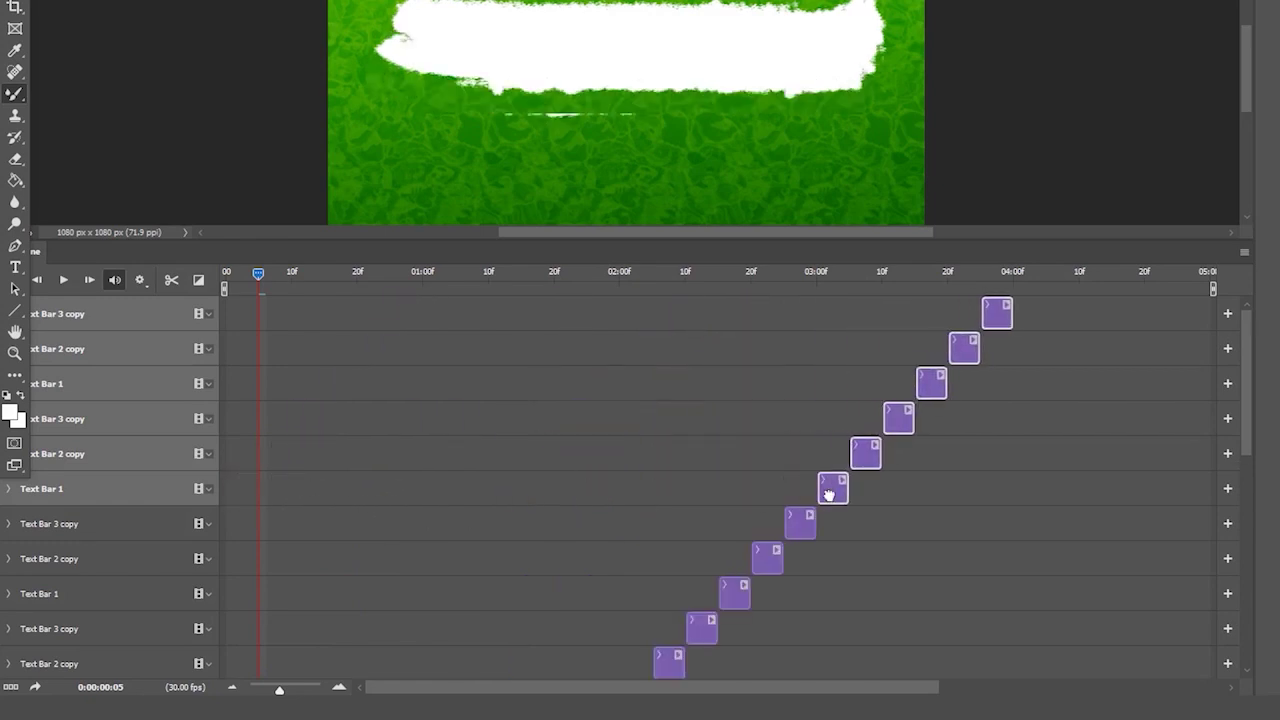
key("Home")
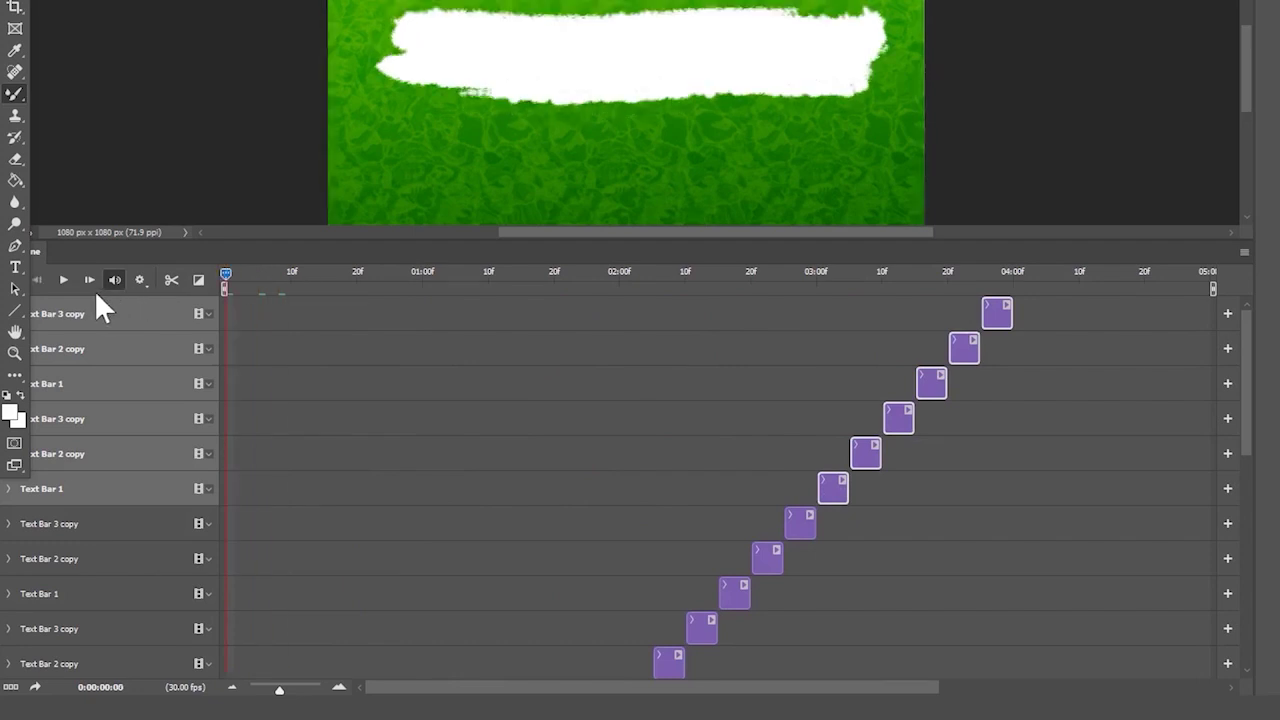
- Zoom out to see the whole cover and preview the animation from the start
key("space")
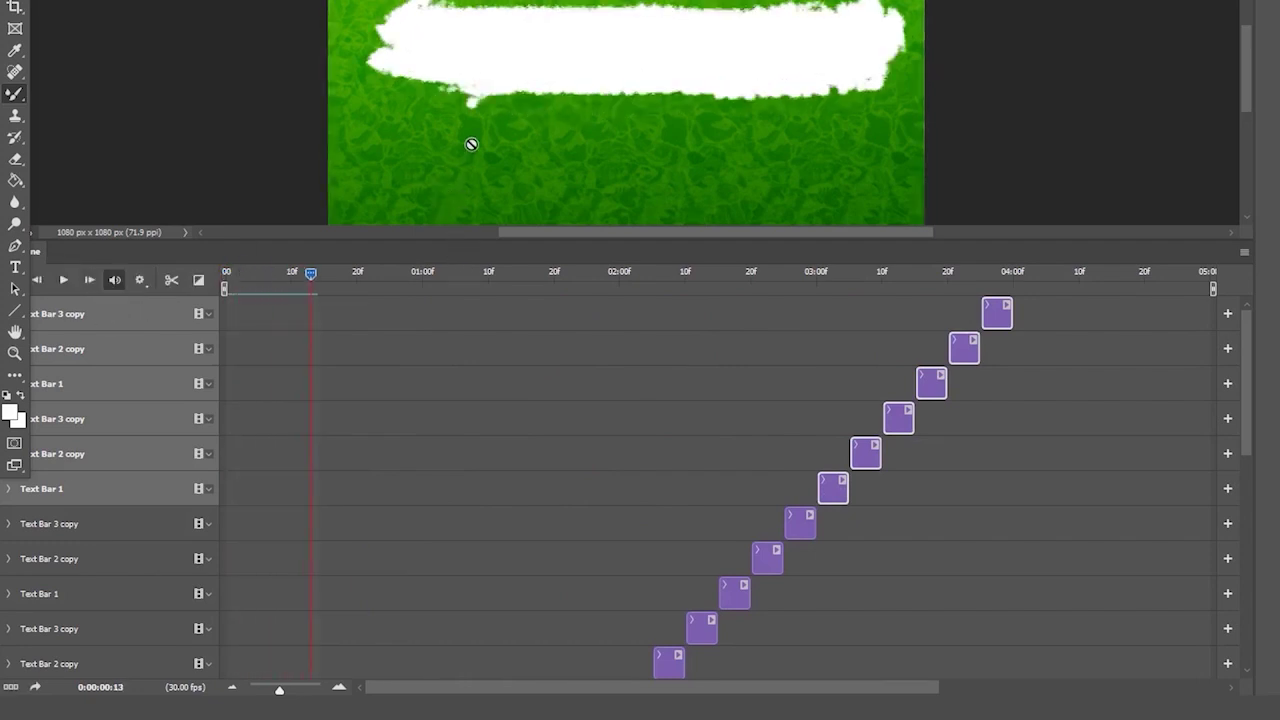
left_click_drag(360, 240, 357, 256)
key("ctrl+minus")
key("ctrl+minus")
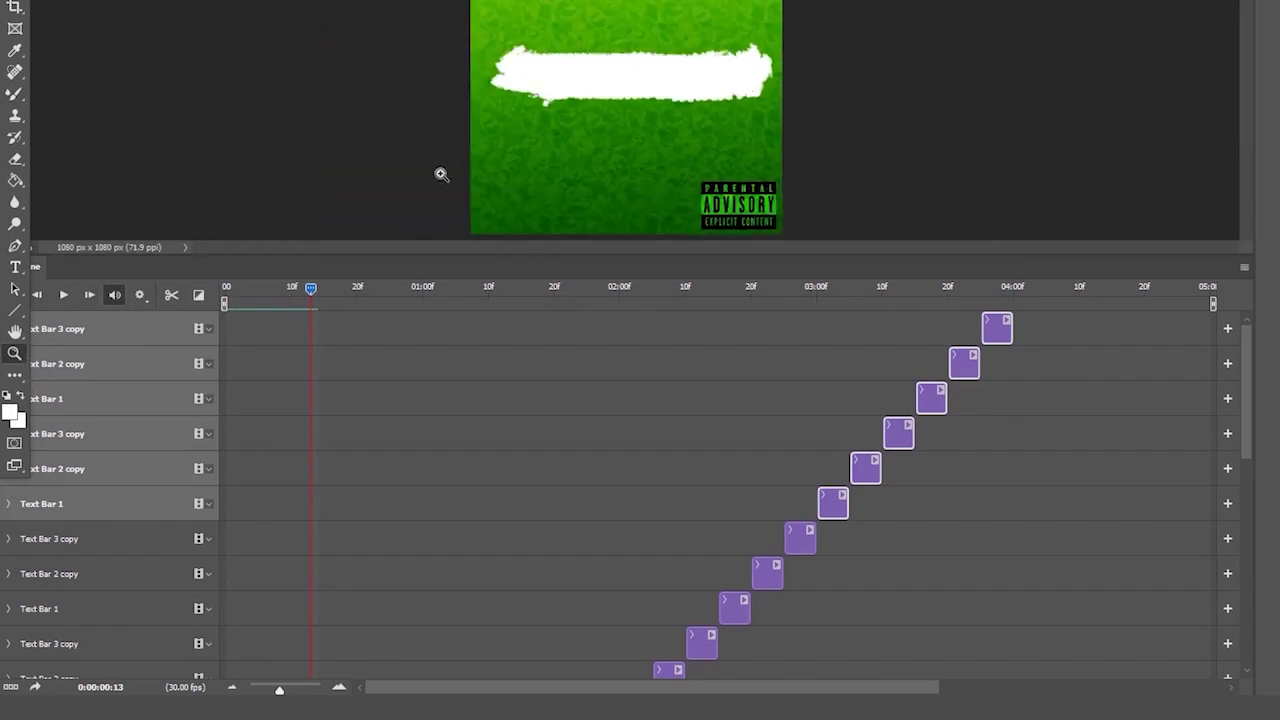
left_click_drag(578, 256, 576, 270)
left_click_drag(308, 303, 224, 301)
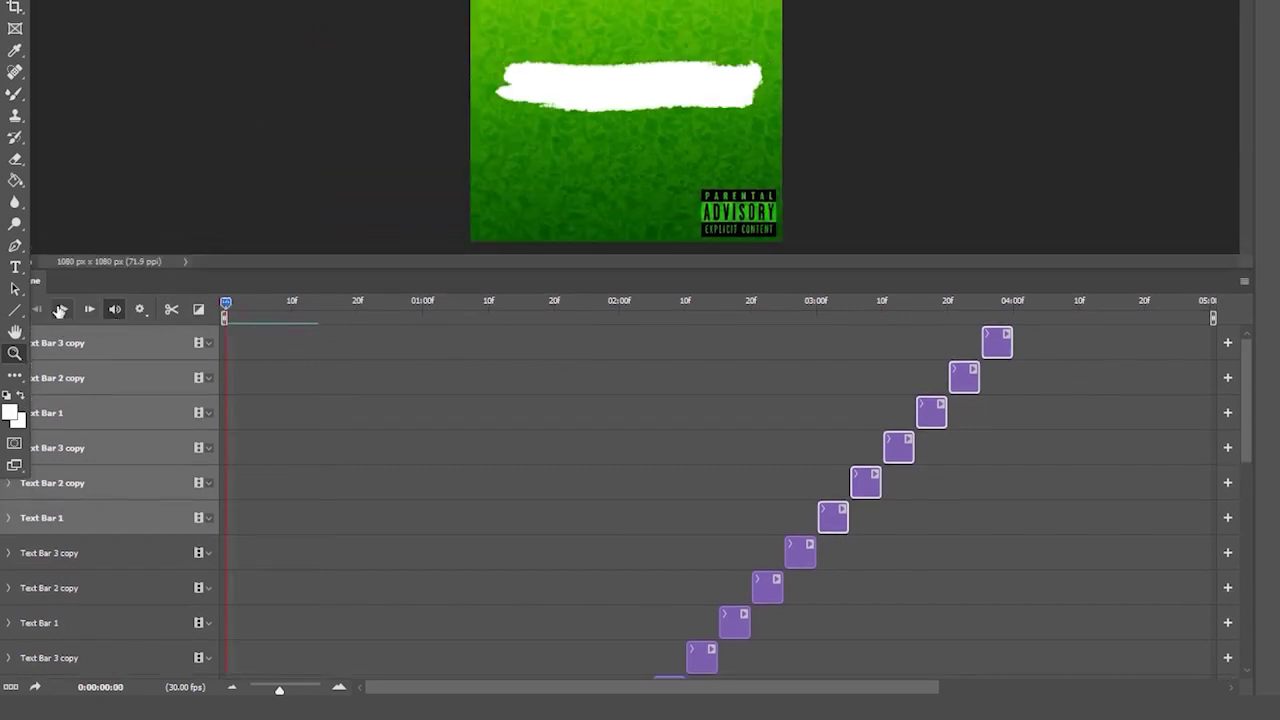
key("space")
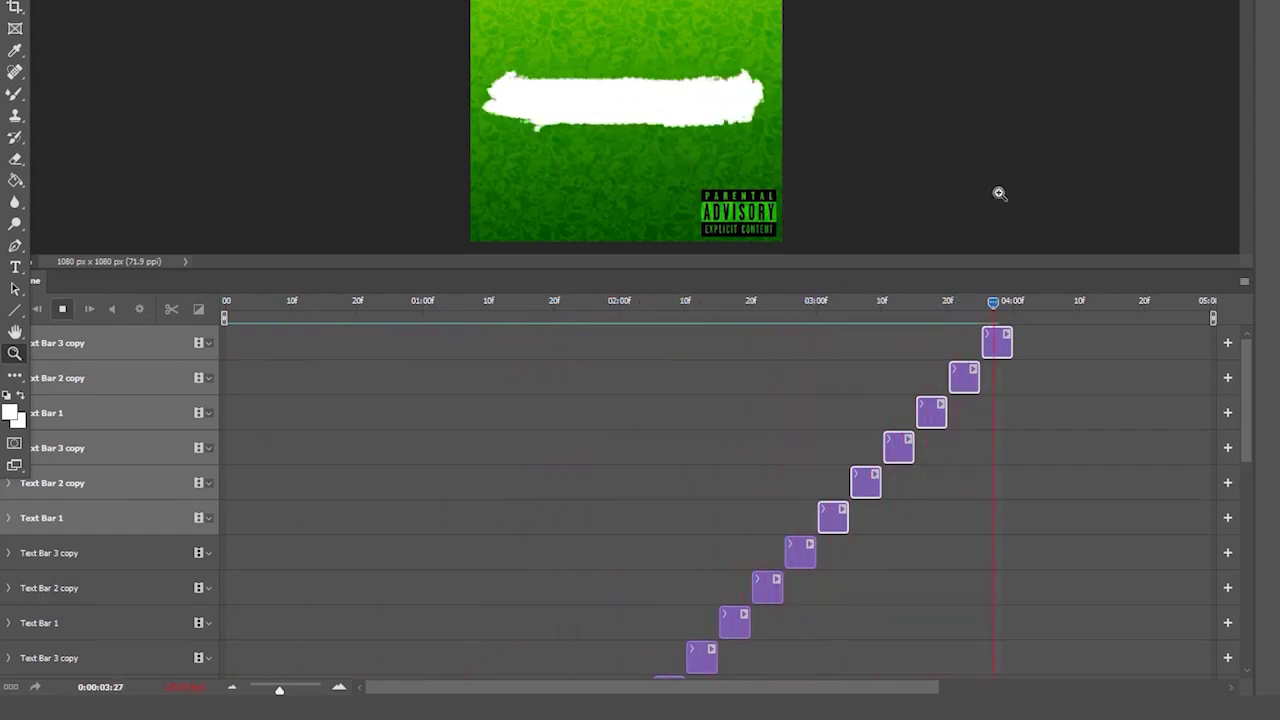
- Duplicate the top three clips and place the copies just before the playhead
left_click(1078, 408)
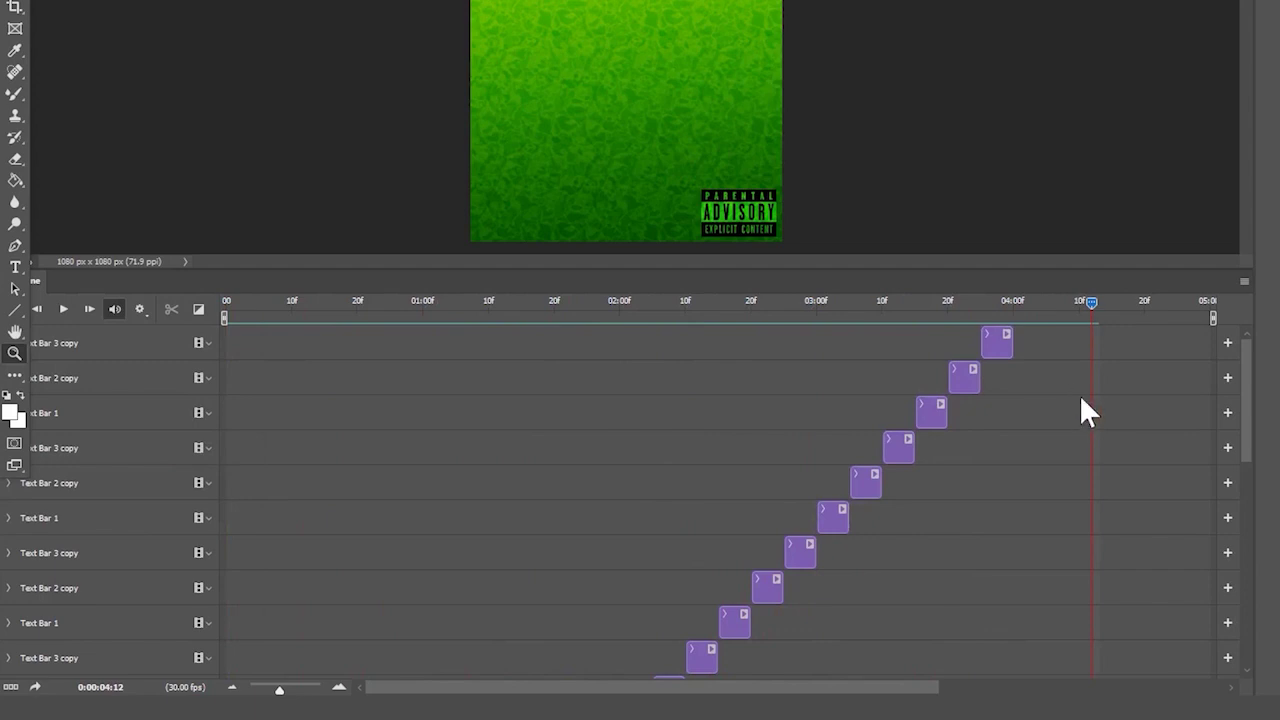
left_click(999, 353)
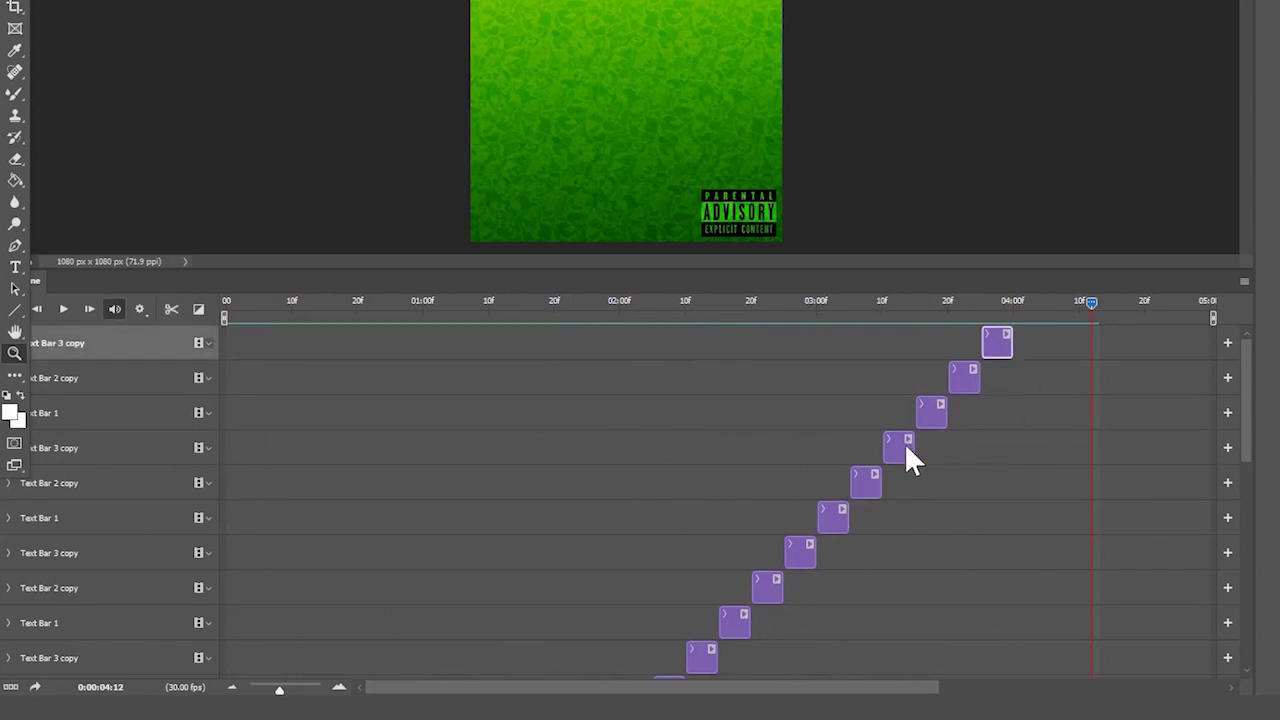
left_click(913, 425)
left_click(924, 414)
left_click(986, 335, "shift")
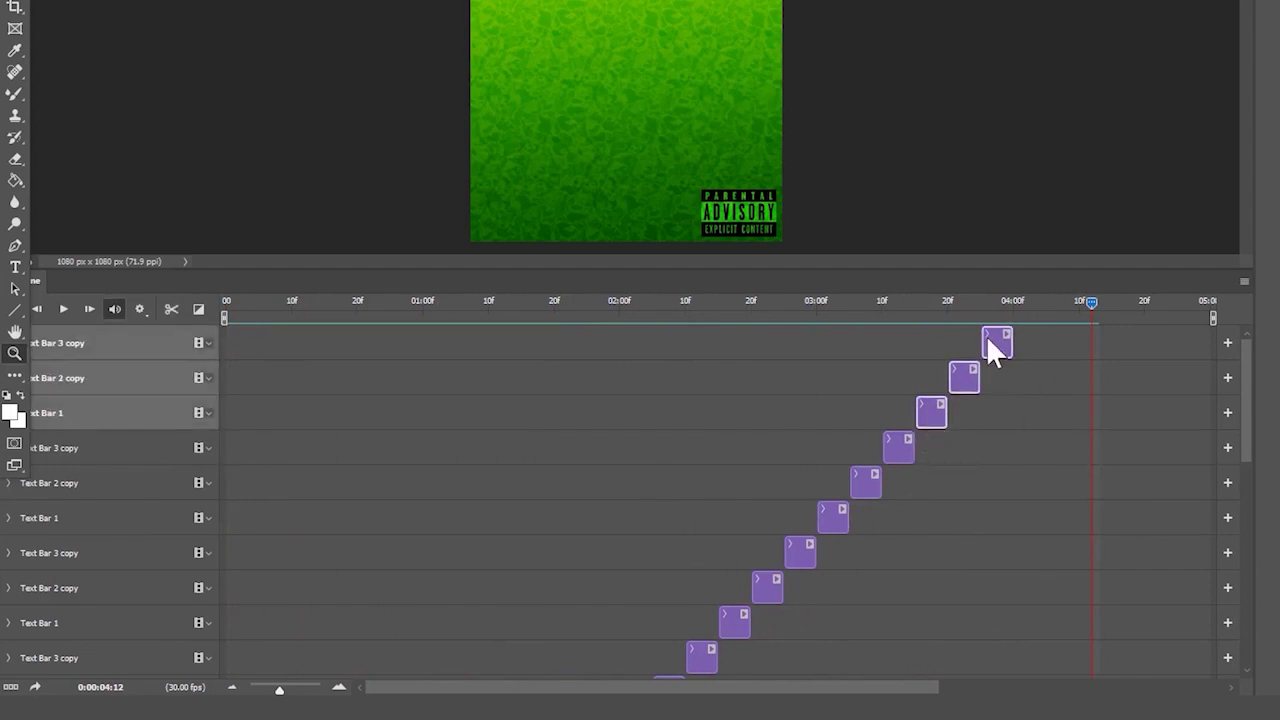
key("ctrl+j")
left_click_drag(250, 413, 1022, 425)
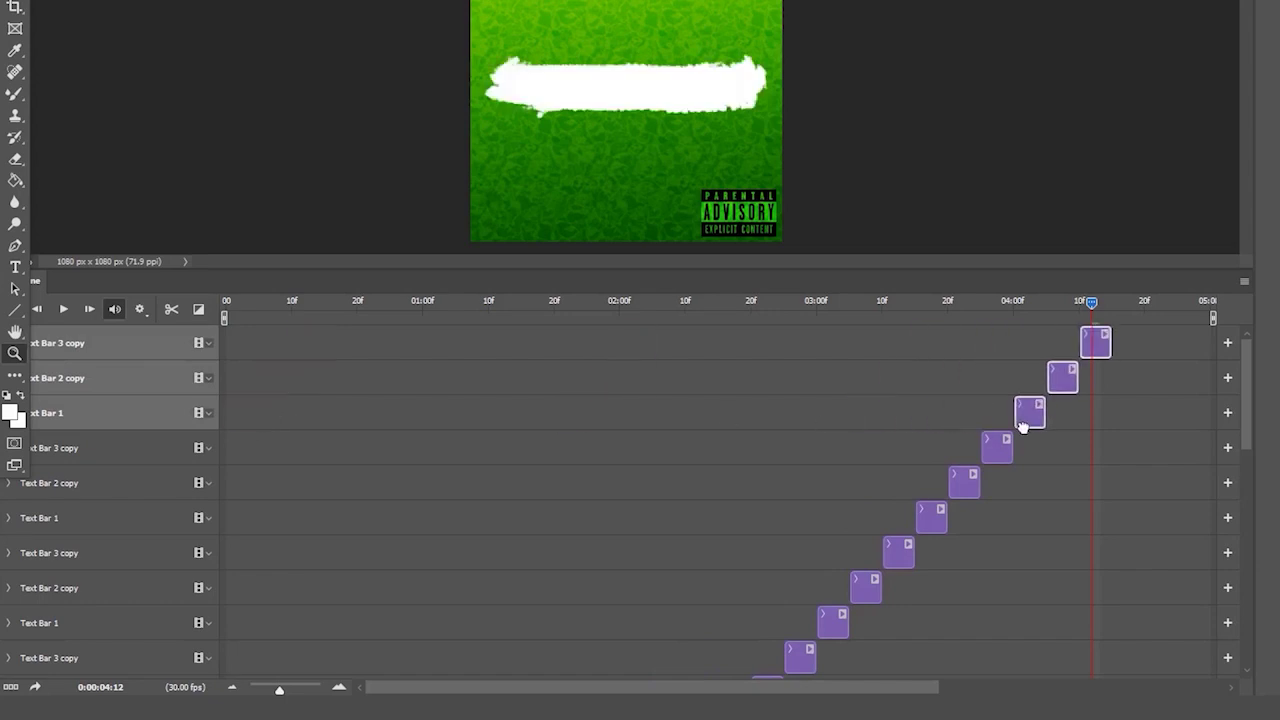
- Duplicate the clips again and place them after the playhead to reach the timeline end
key("ctrl+j")
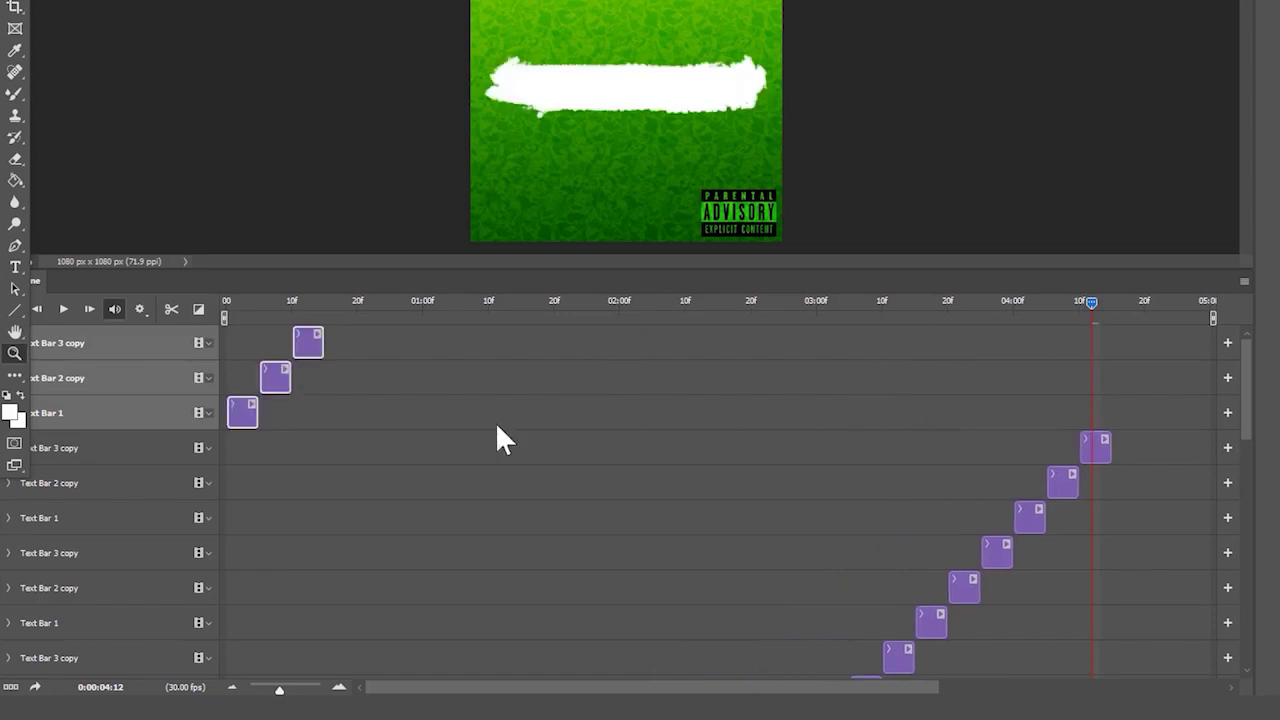
left_click_drag(247, 418, 1128, 420)
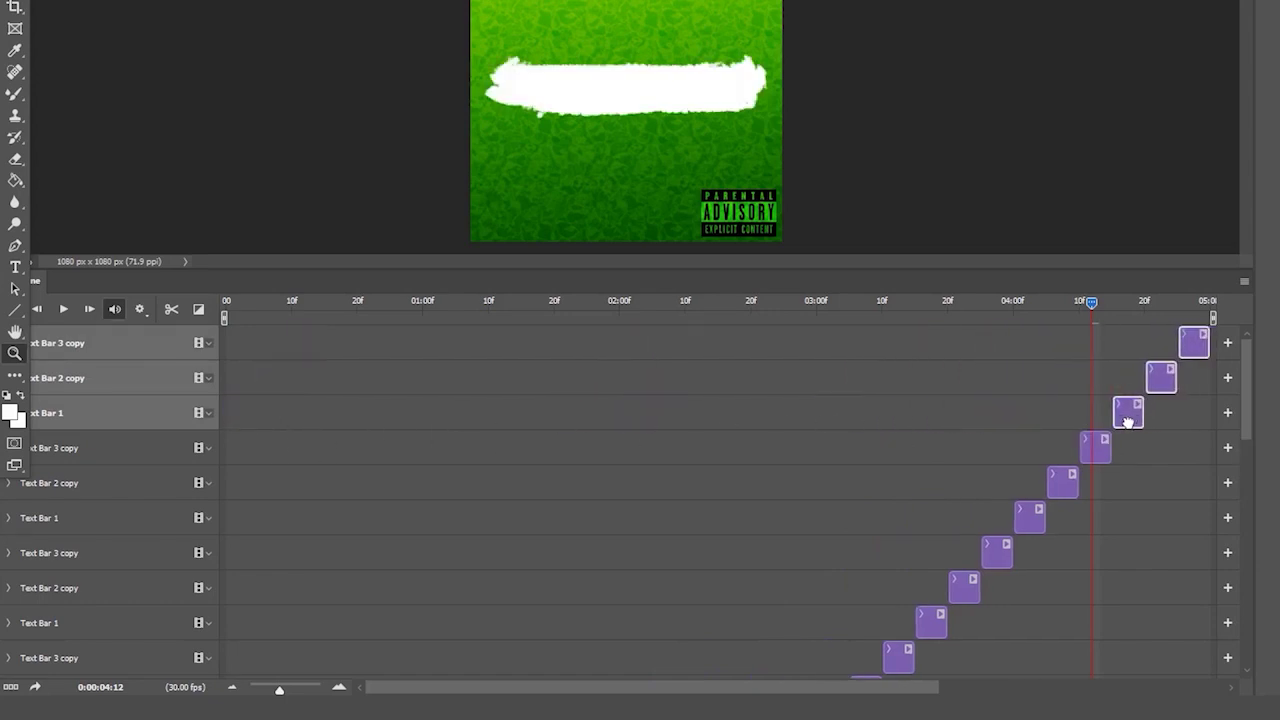
left_click(1150, 470)
left_click_drag(1043, 311, 110, 345)
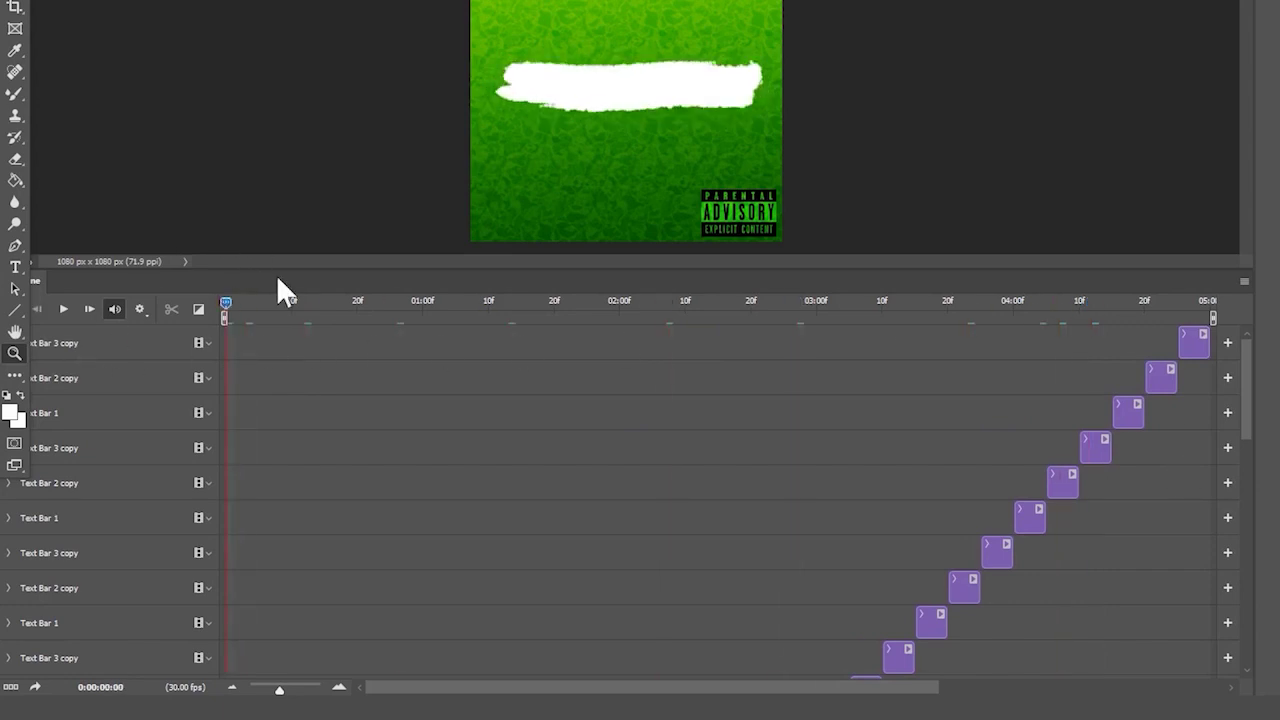
- Enlarge the canvas area and bring up the Save As dialog
left_click_drag(289, 272, 326, 443)
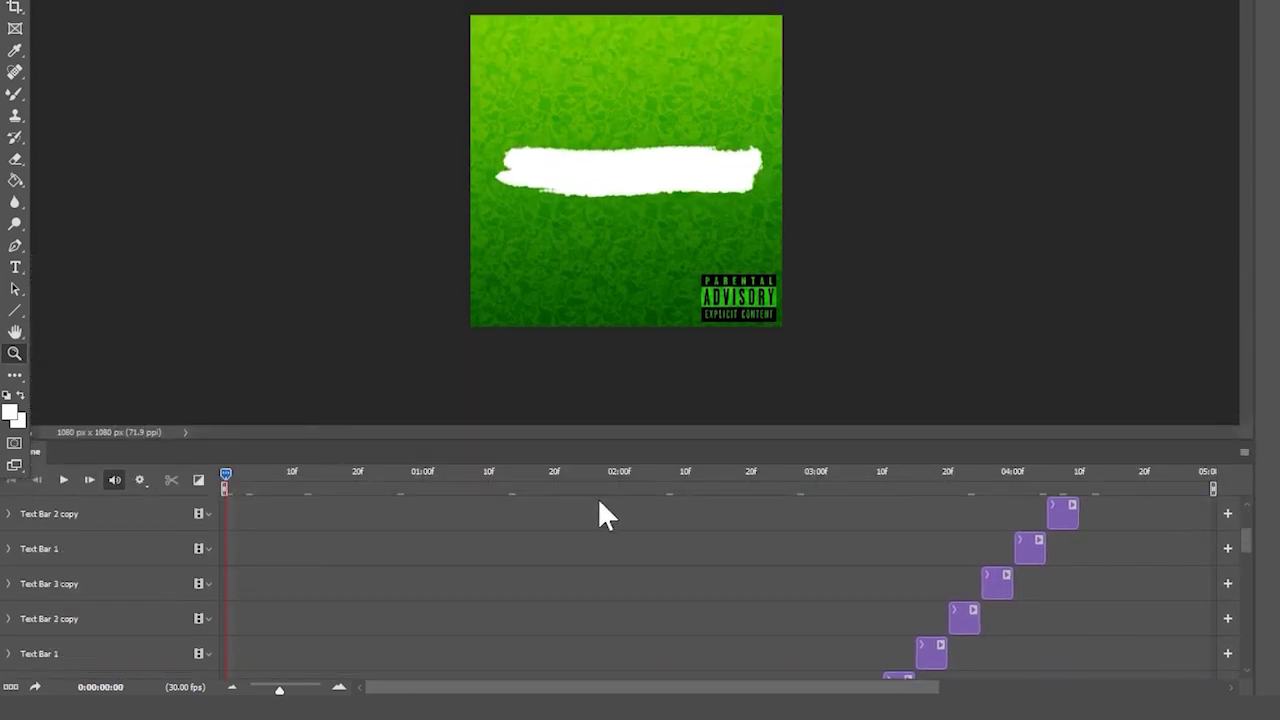
scroll(600, 505, "down", 10)
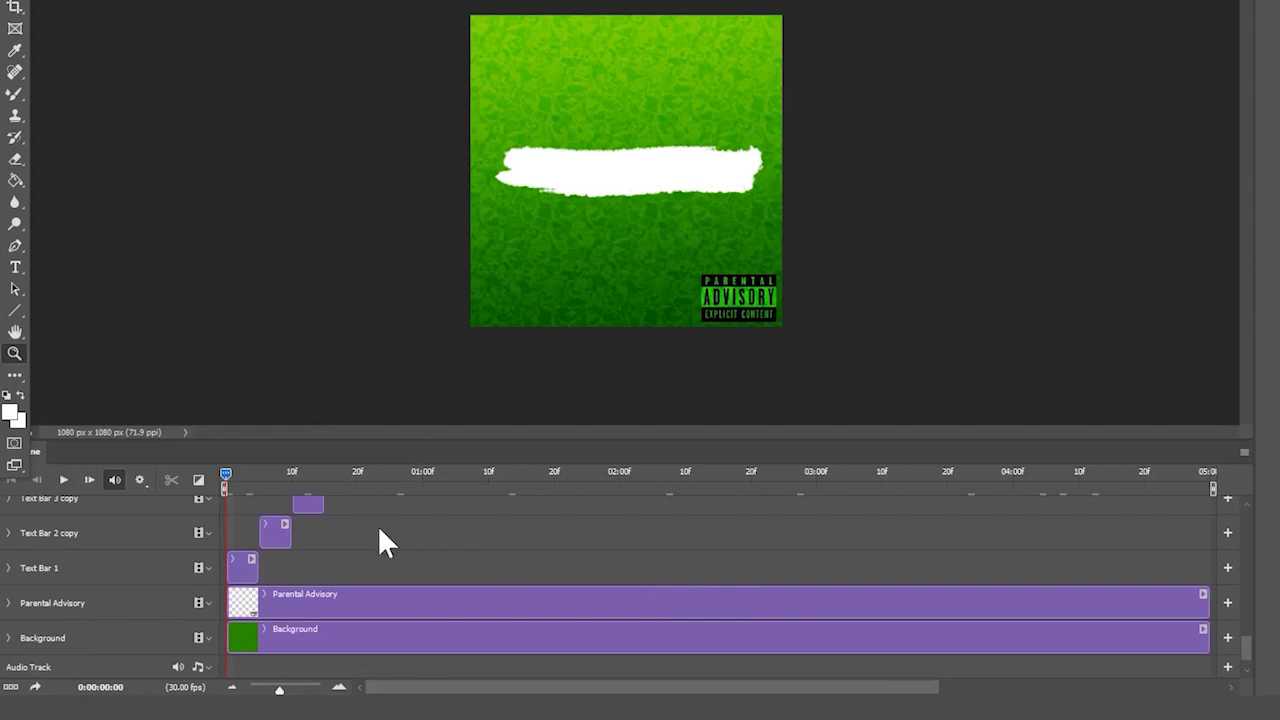
scroll(560, 535, "up", 8)
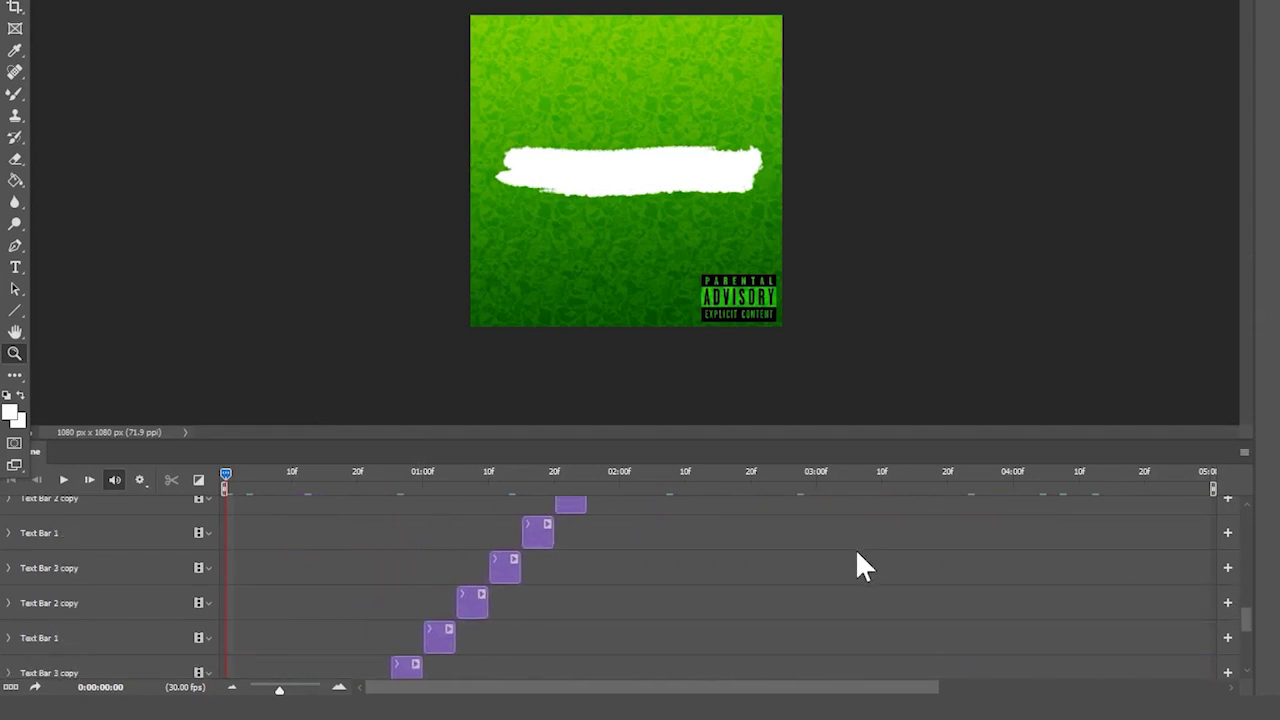
scroll(864, 566, "down", 5)
key("ctrl+s")
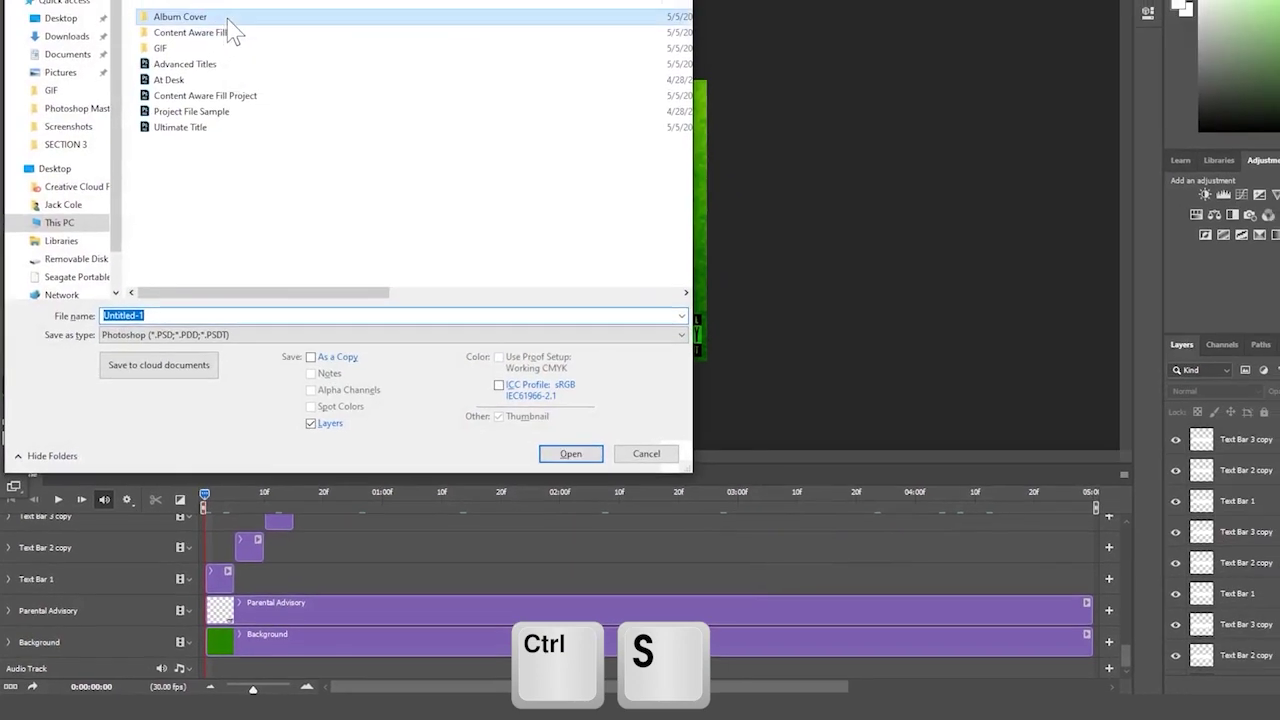
- Save as 'Album Cover.psd' with Maximize Compatibility, then play the animation
key("Tab")
key("shift+Tab")
type("Album Co")
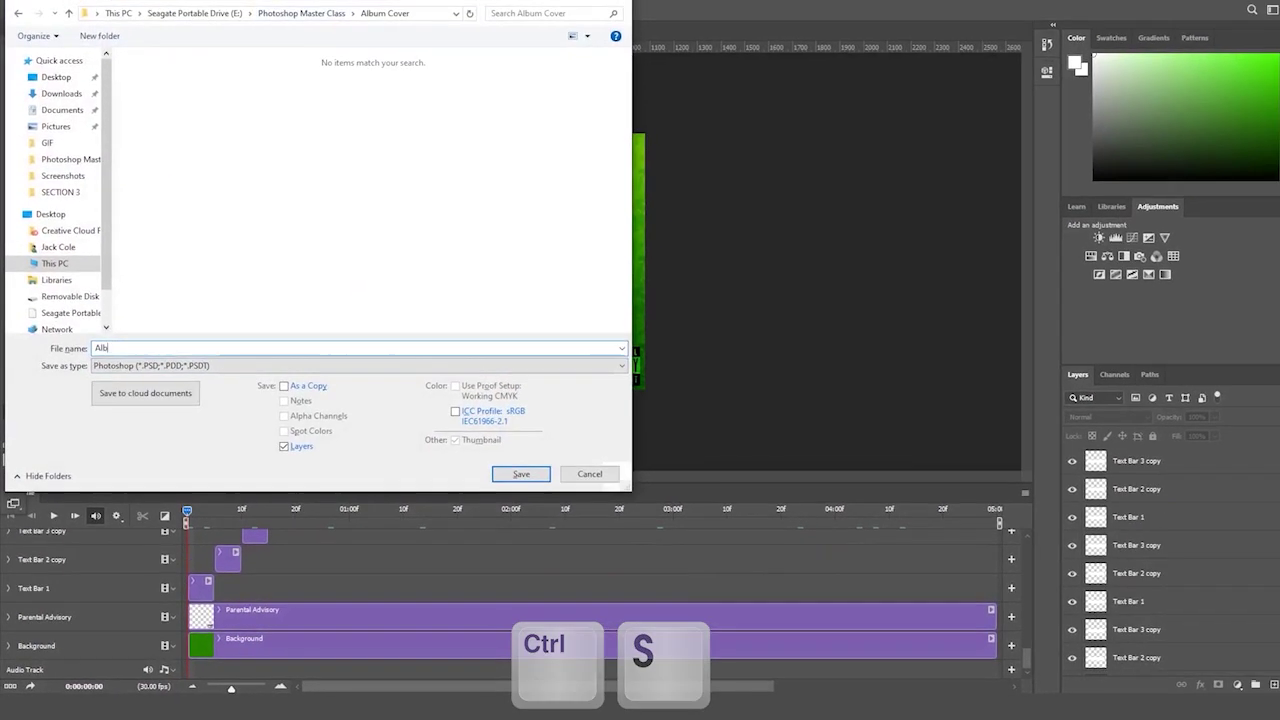
type("ver")
key("Return")
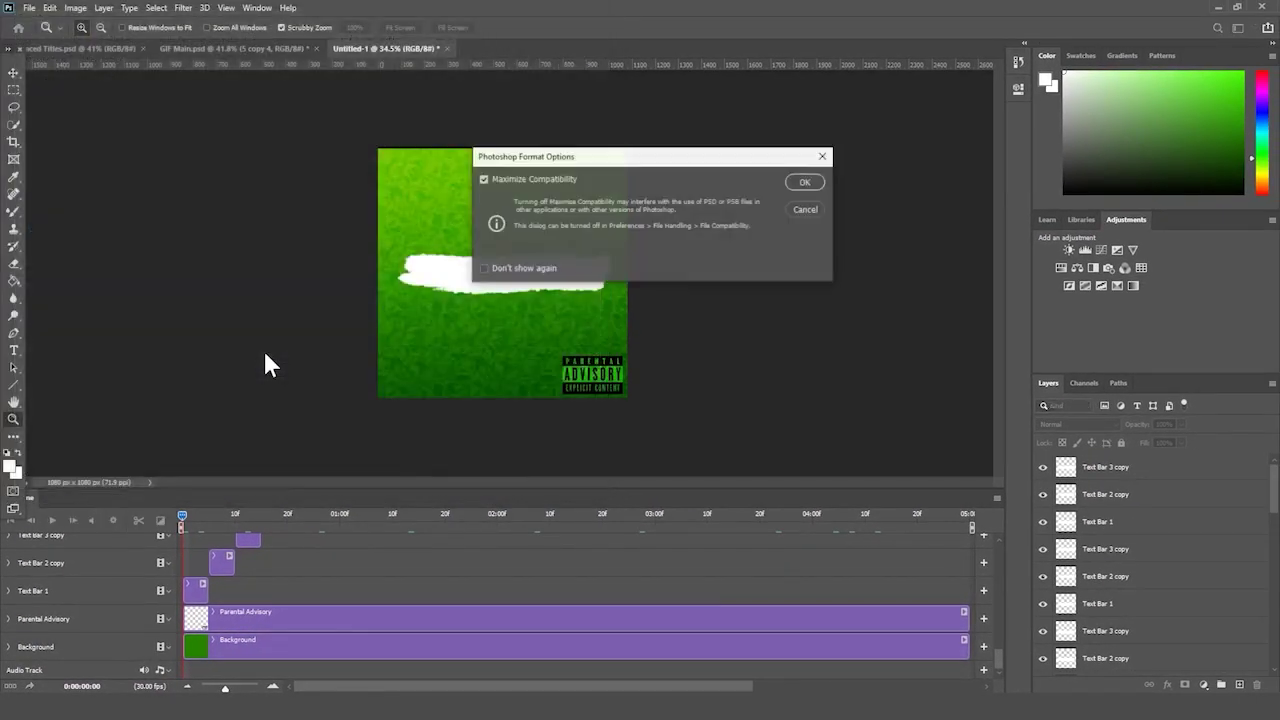
key("Return")
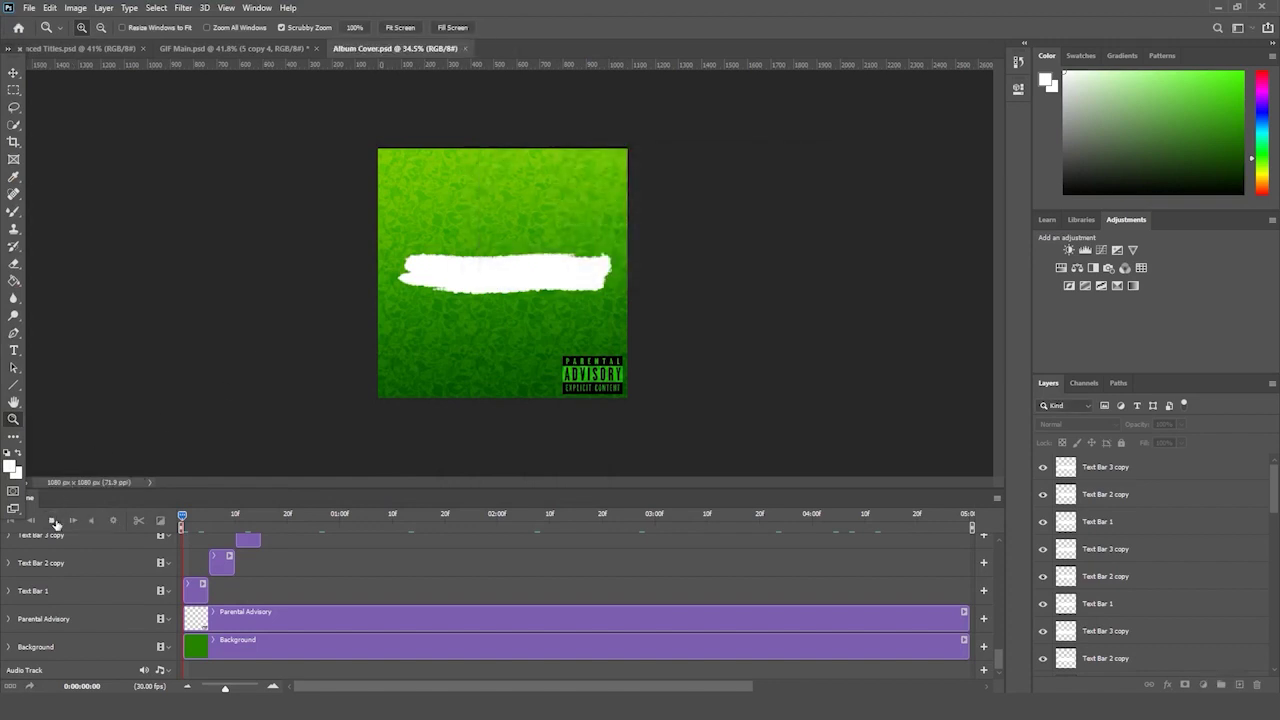
left_click(53, 521)
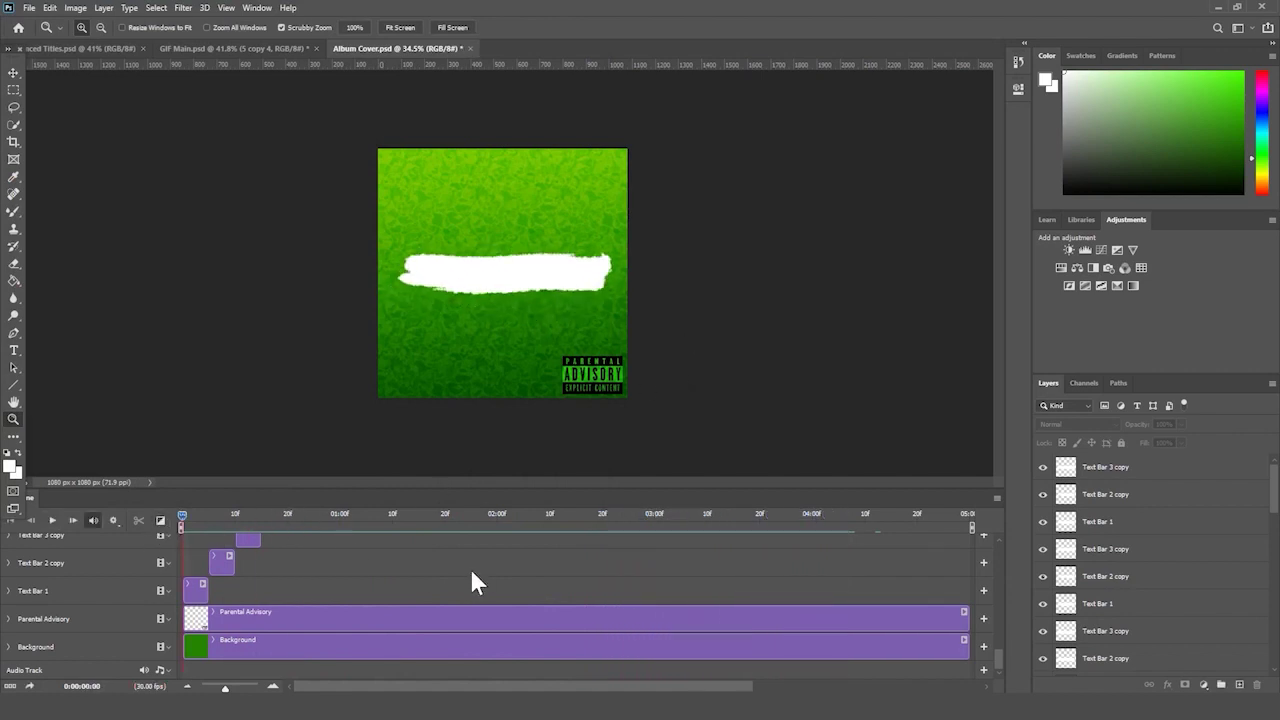
- Add a black 'MIX' text layer and centre it on the white bar
left_click(14, 350)
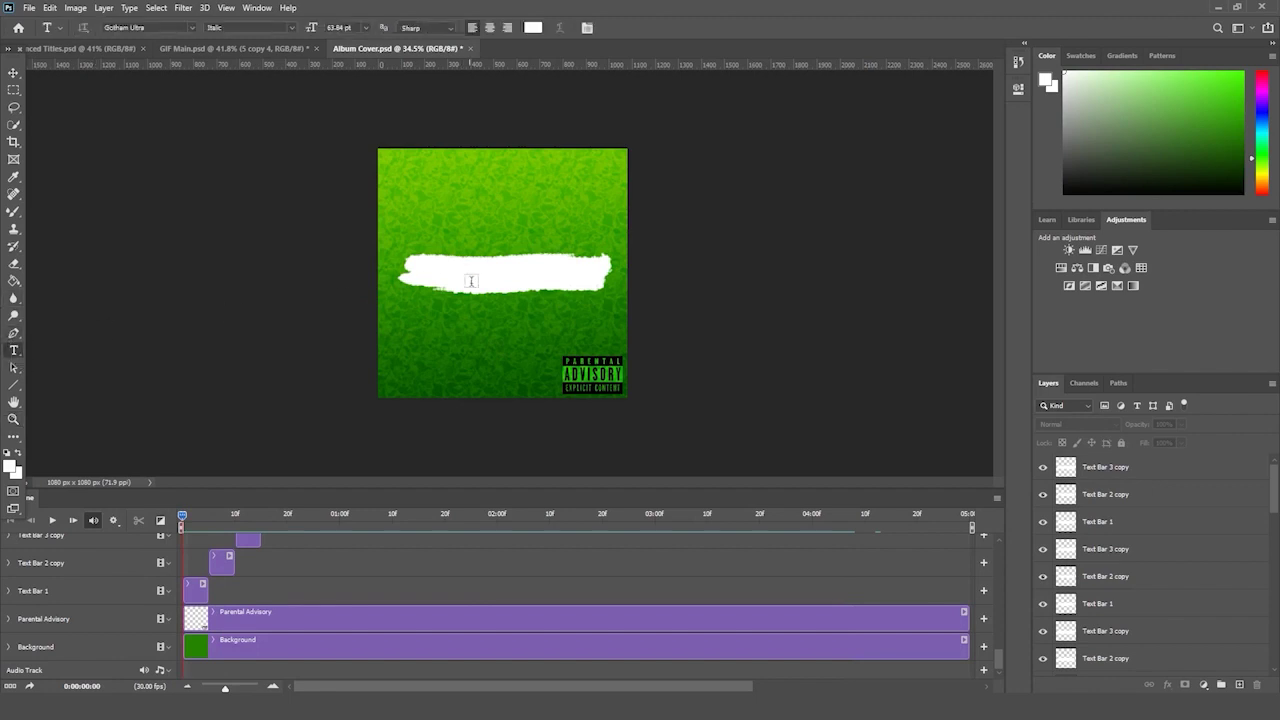
left_click(488, 279)
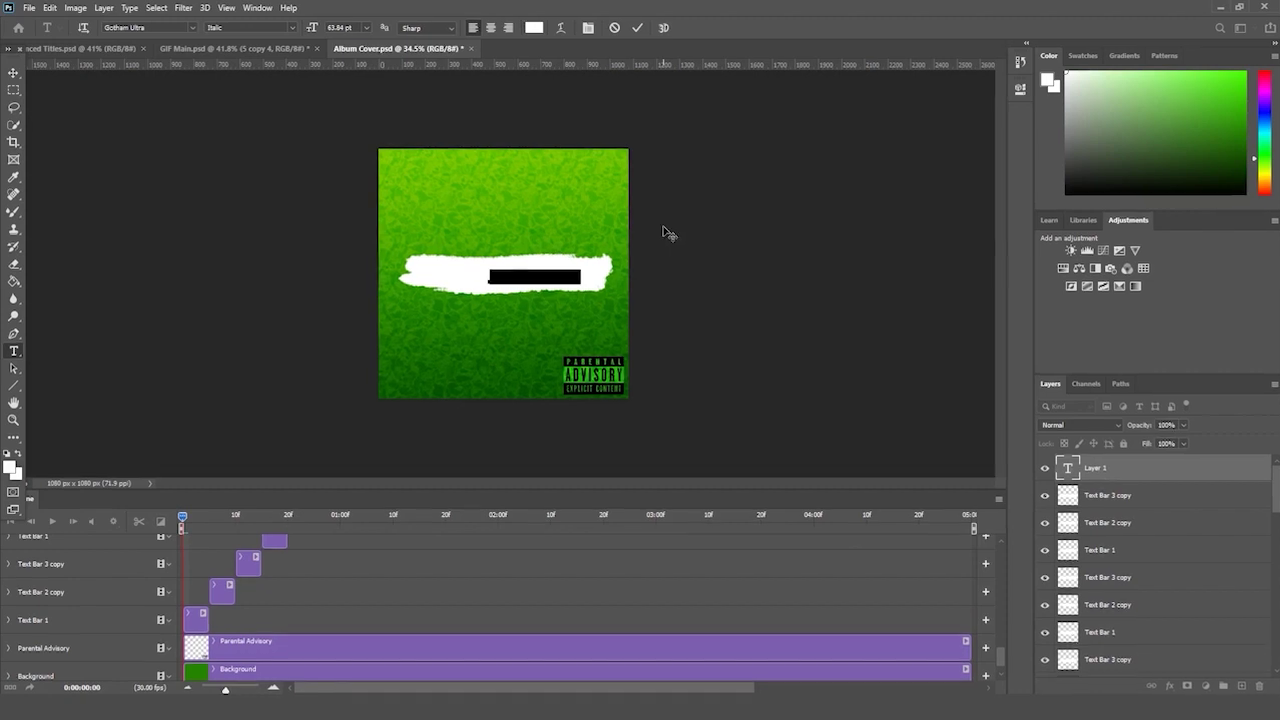
key("BackSpace")
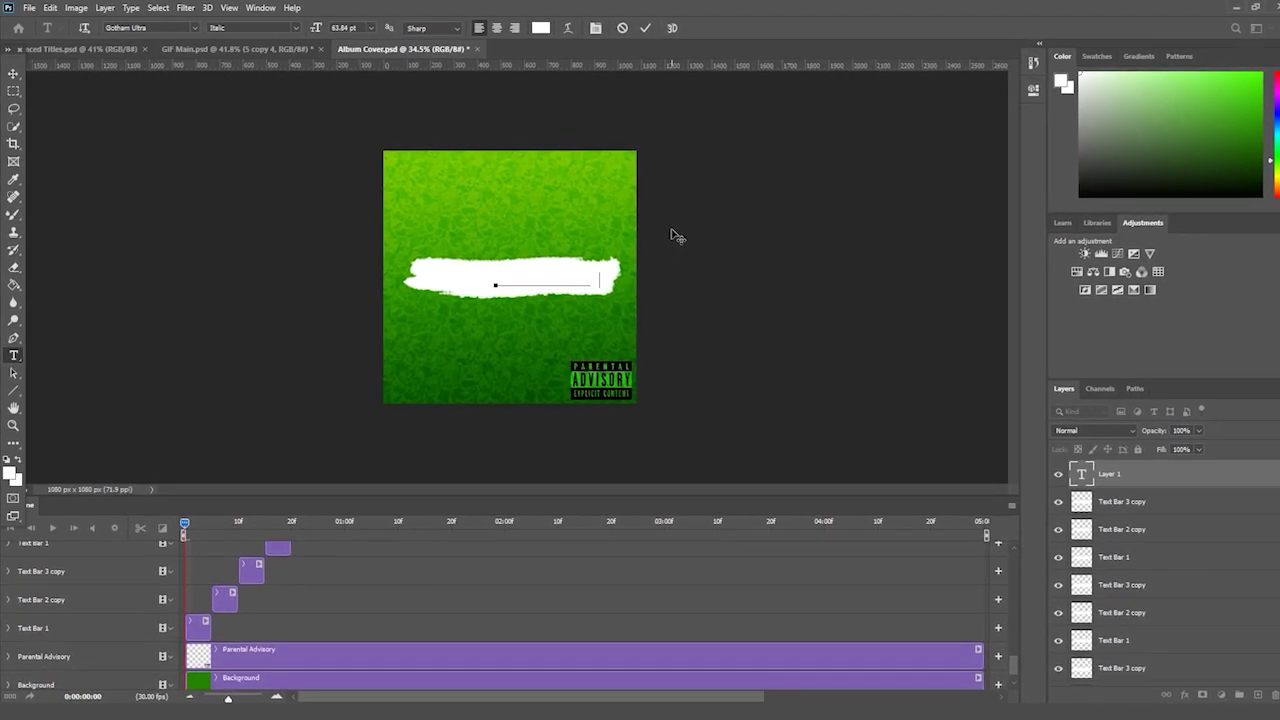
type("MIX")
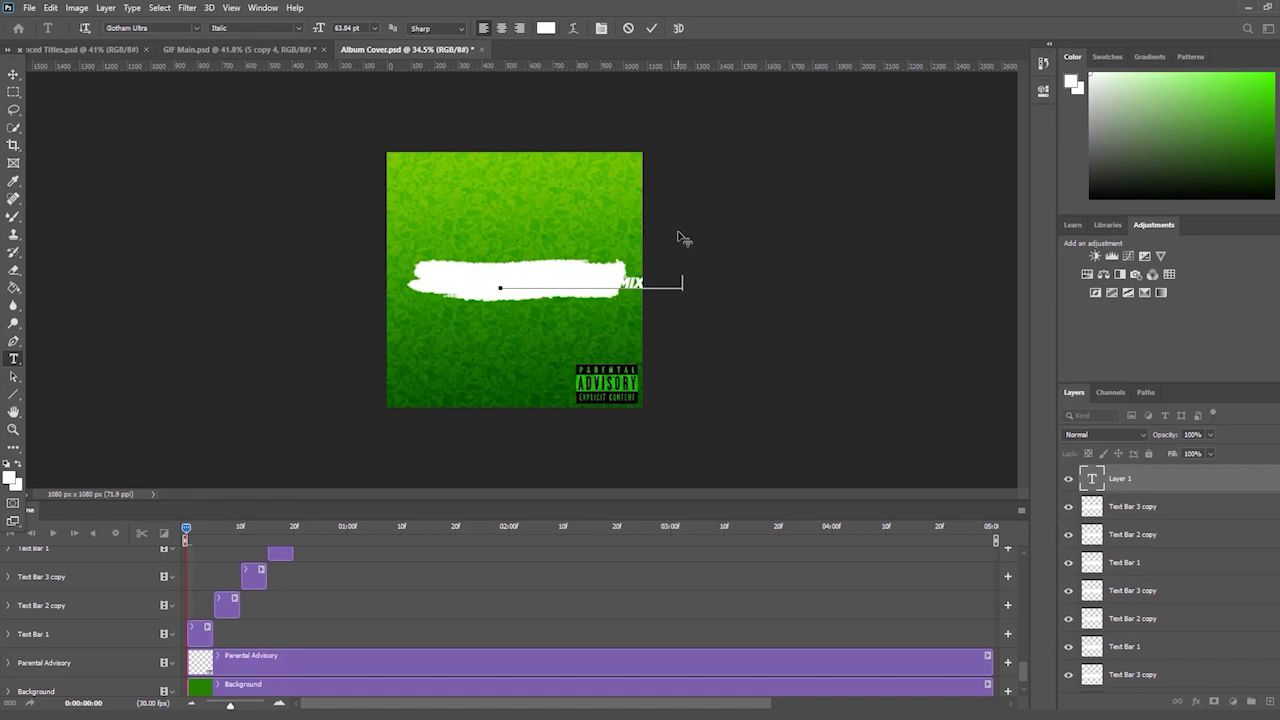
key("ctrl+a")
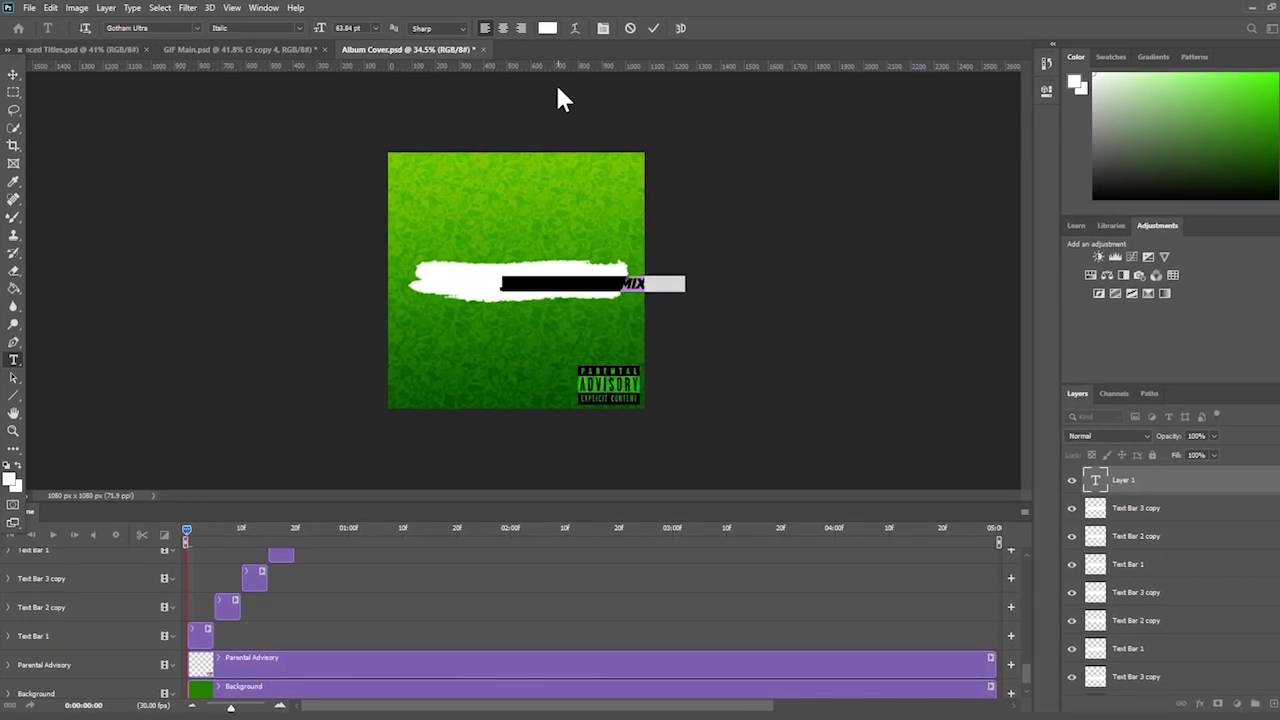
left_click(546, 28)
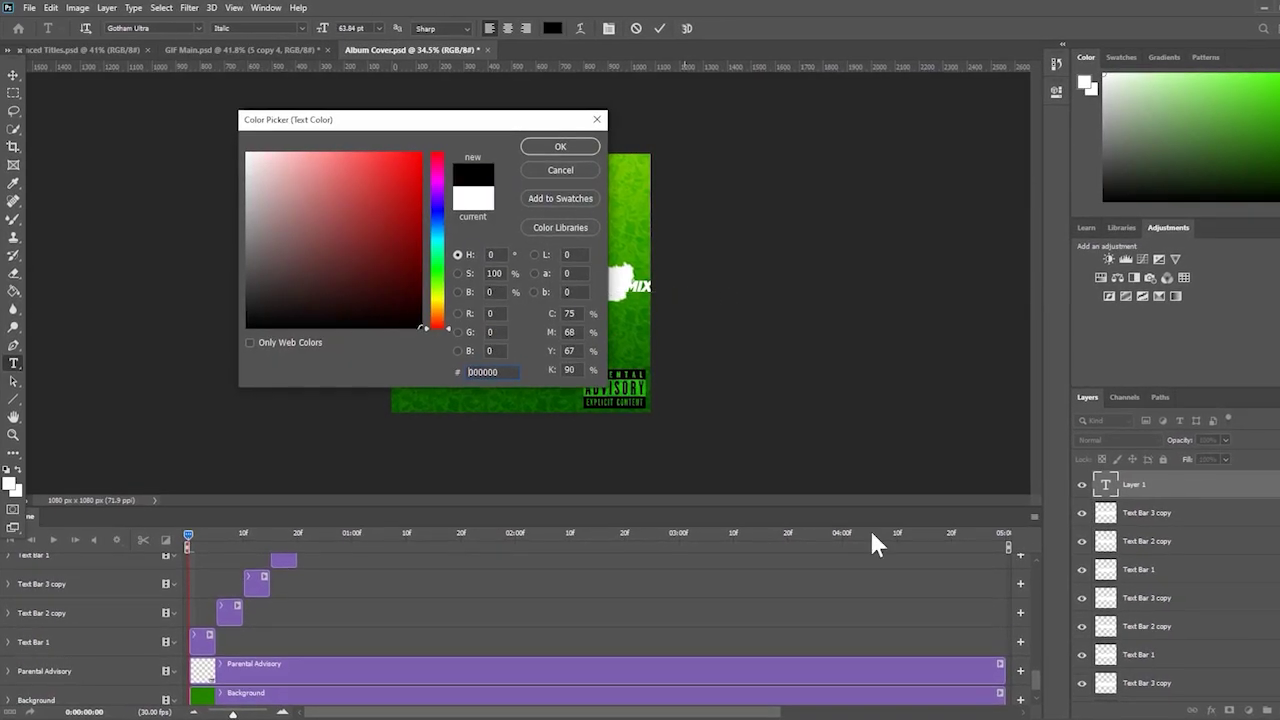
key("Return")
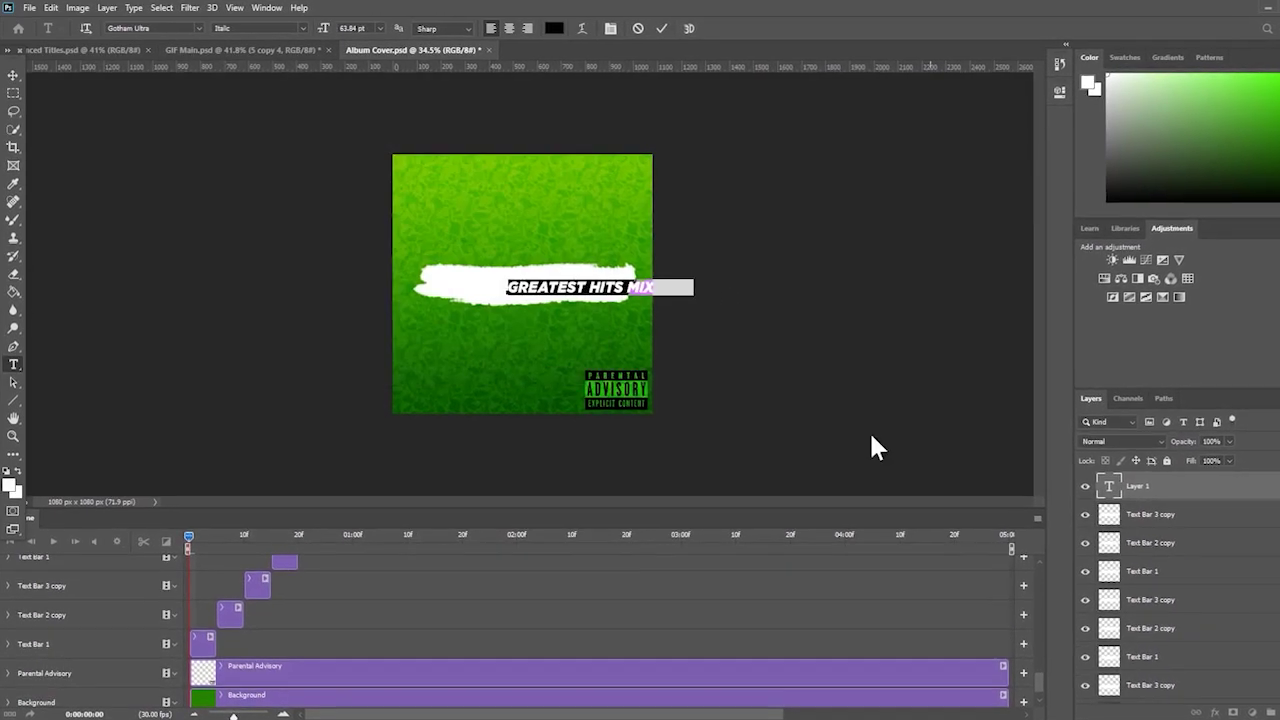
key("ctrl+Return")
key("ctrl+t")
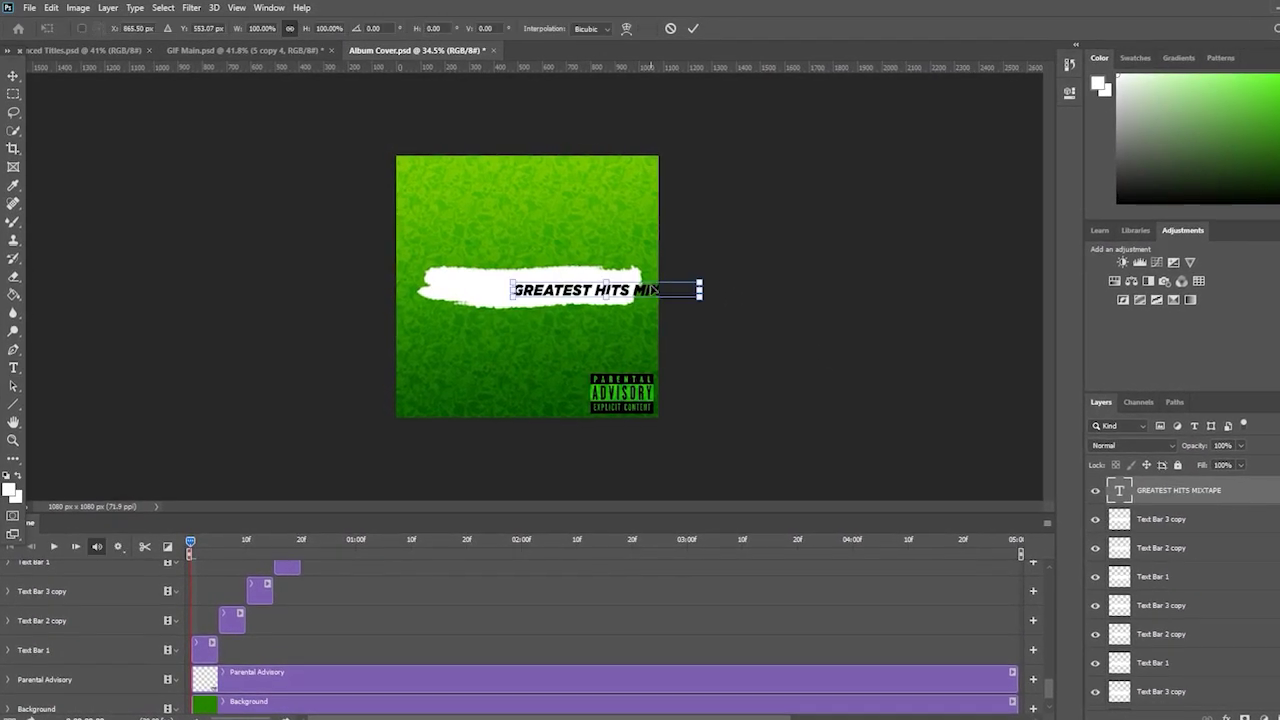
left_click_drag(653, 290, 607, 294)
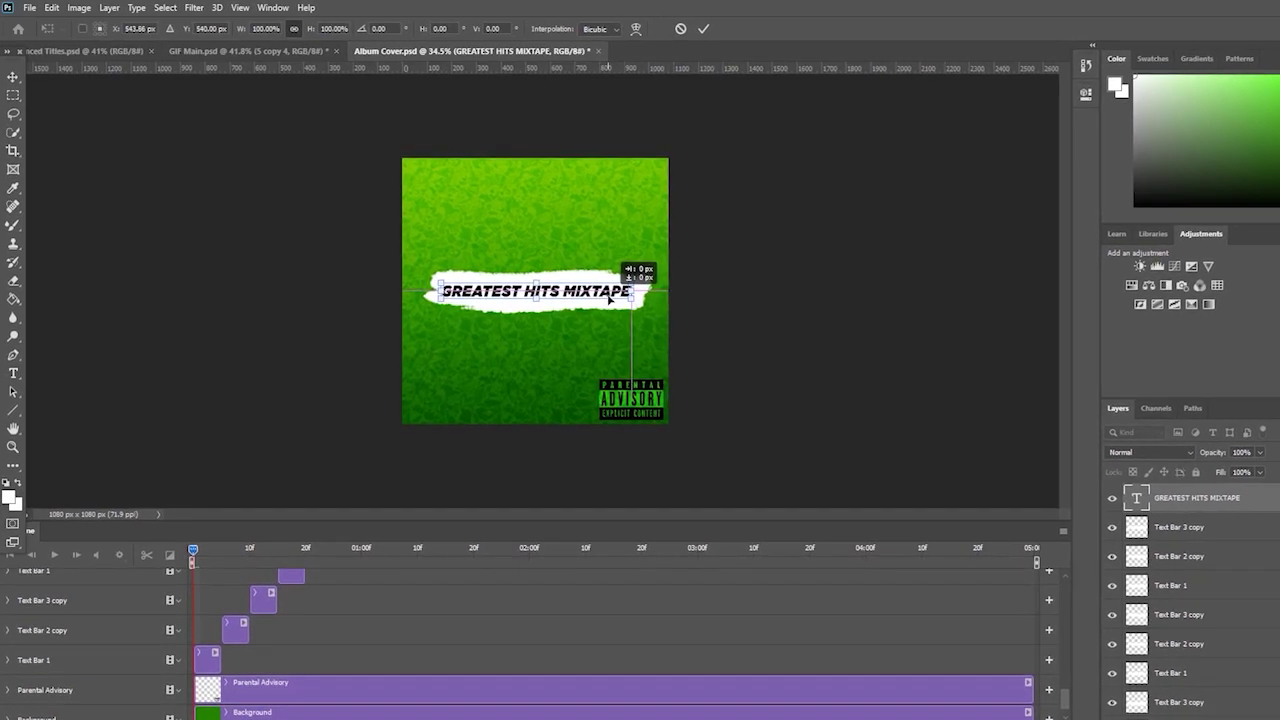
key("Return")
- Zoom in and replace the headline text with 'MASTER CLASS MIXTAPE'
left_click(12, 457)
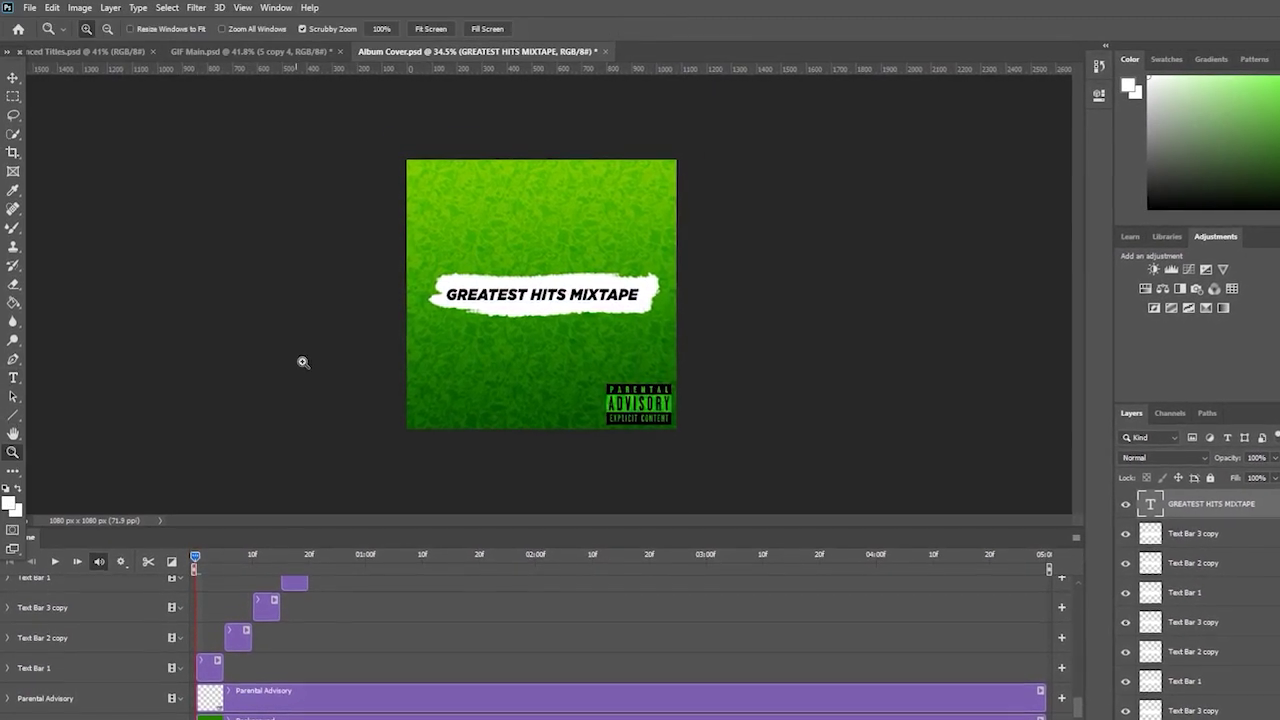
left_click_drag(303, 363, 317, 353)
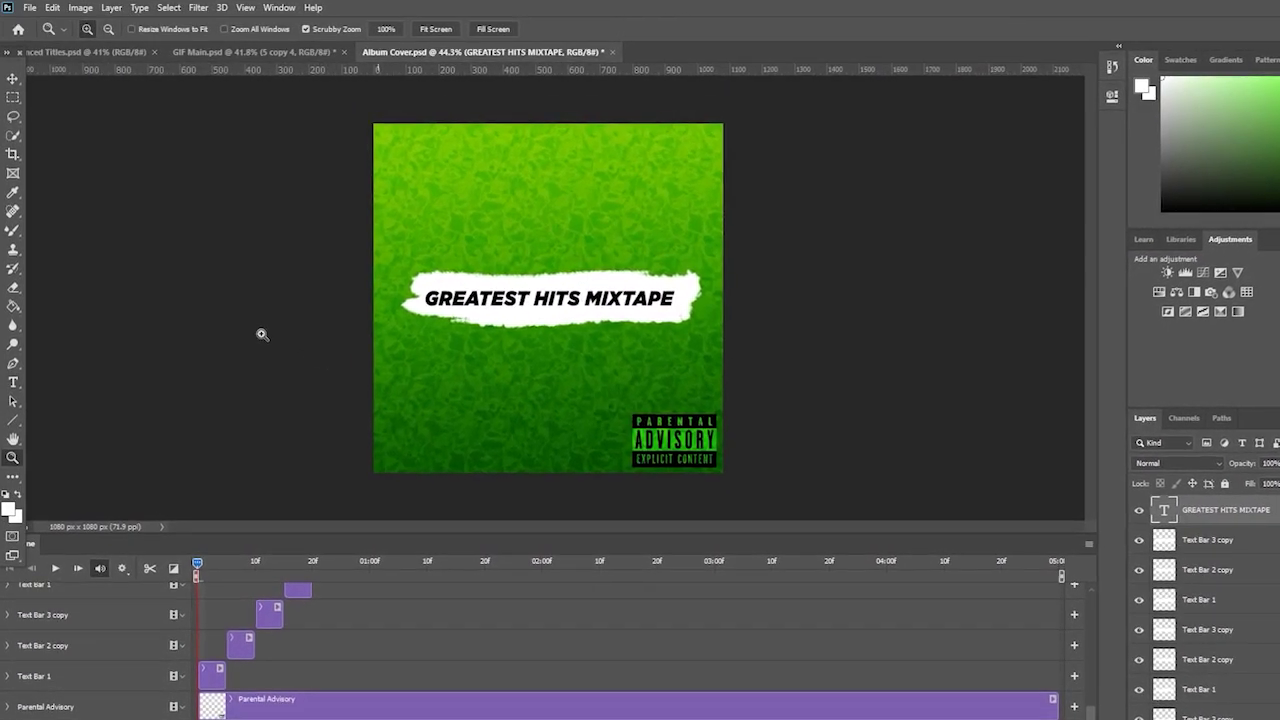
left_click(13, 381)
double_click(600, 297)
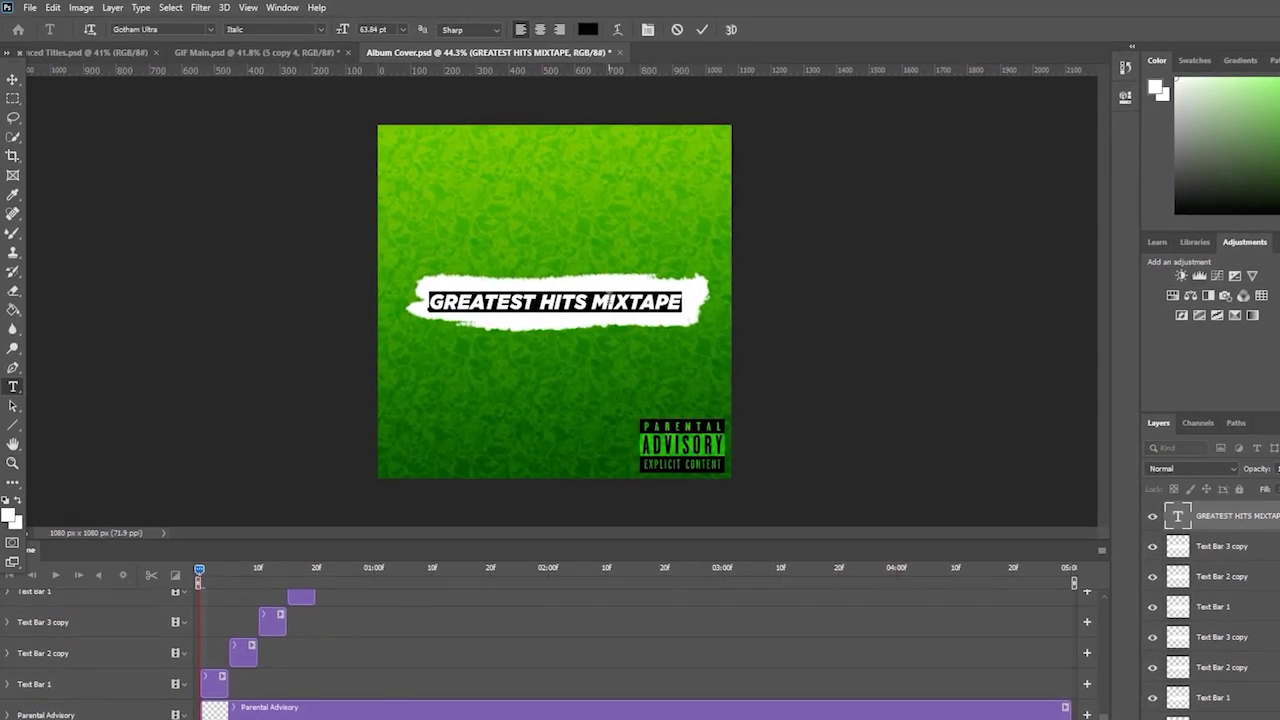
key("ctrl+a")
type("MASTER CLASS MIXTAPE")
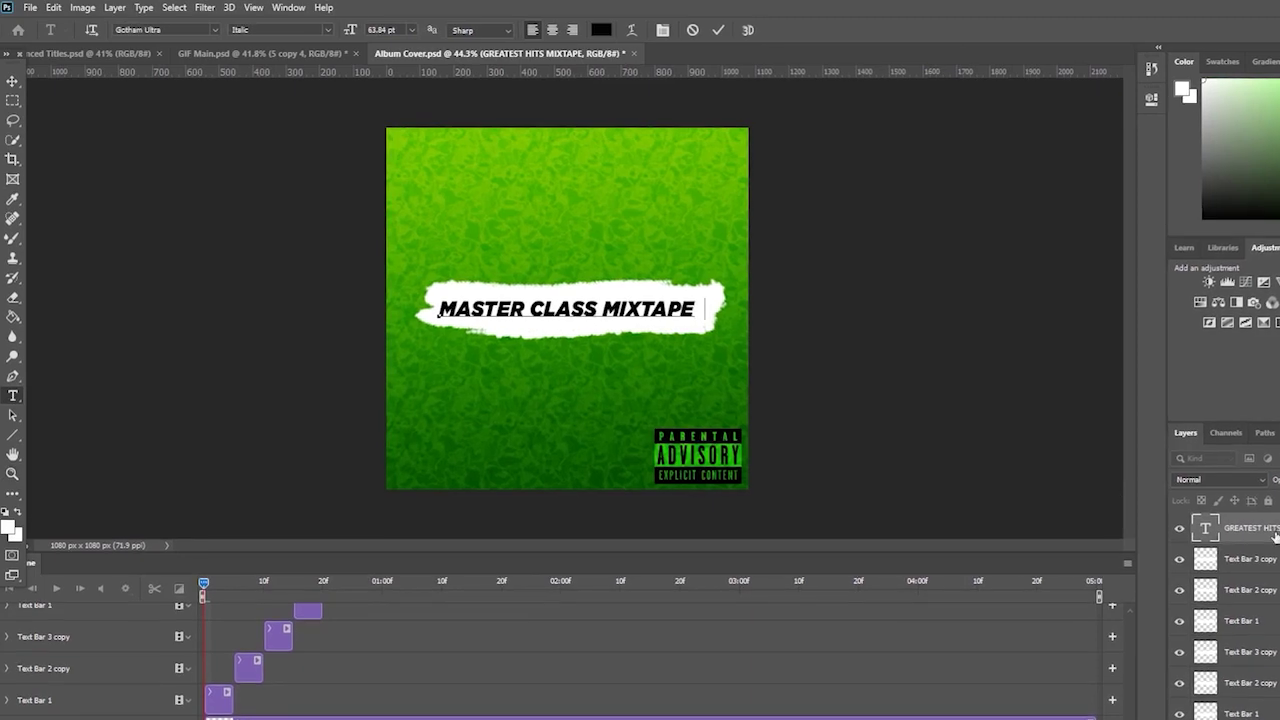
key("ctrl+t")
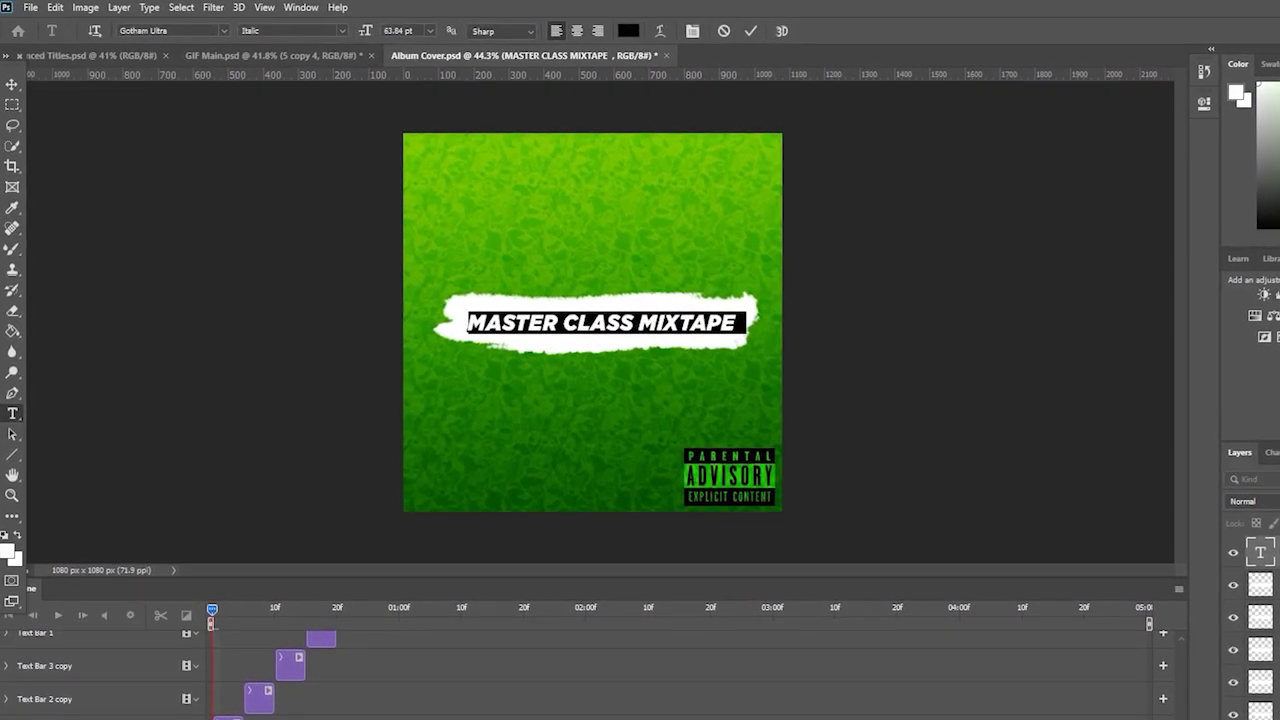
- Try Gotham Black Regular as the headline font
left_click(207, 31)
type("gotham")
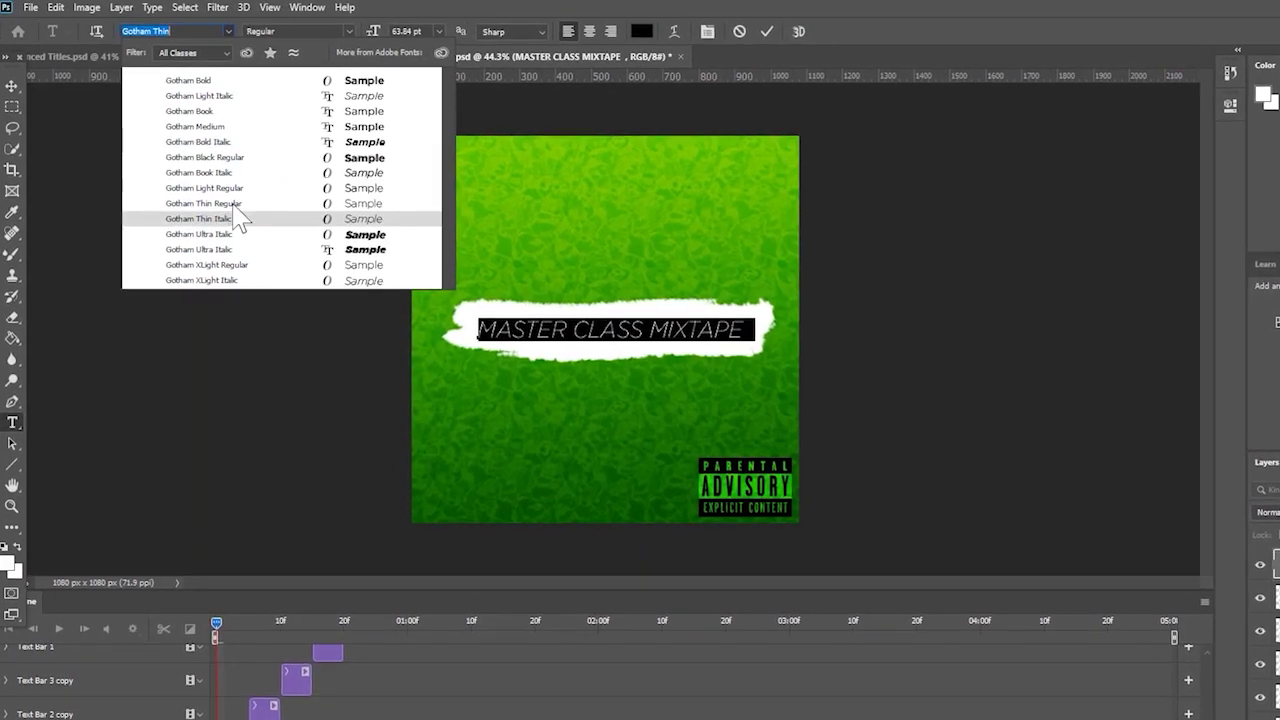
left_click(240, 158)
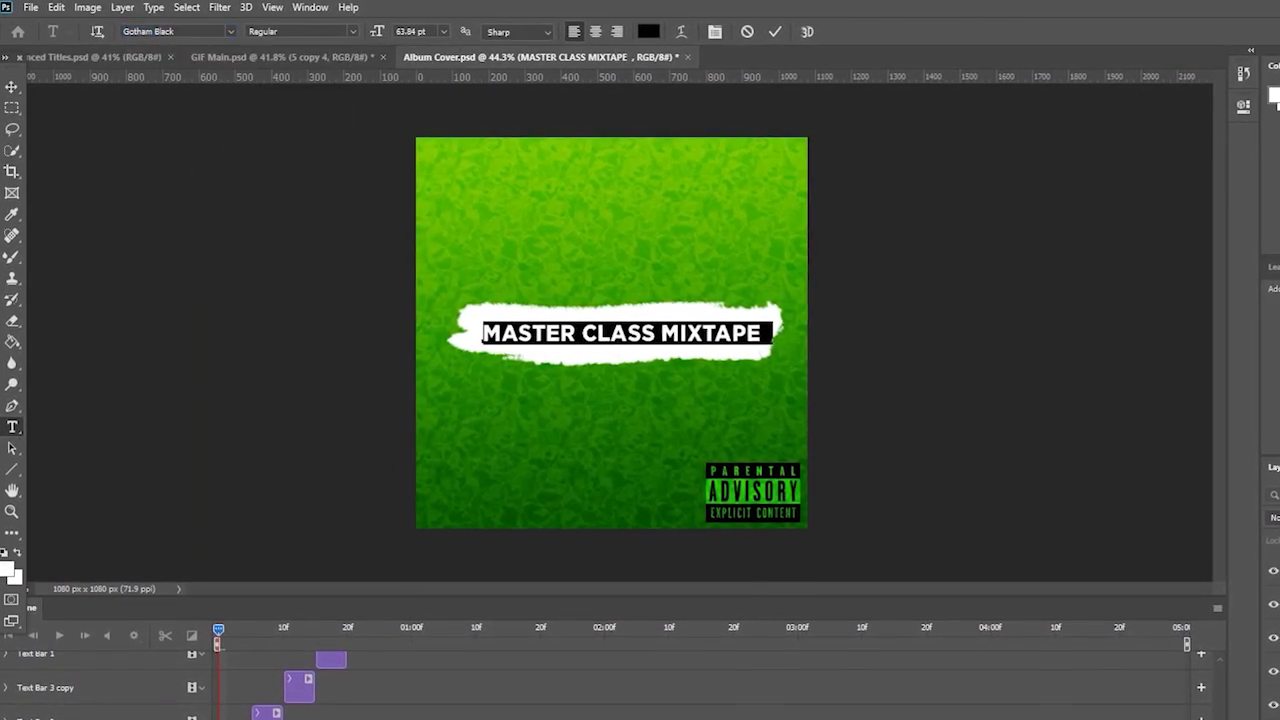
key("ctrl+t")
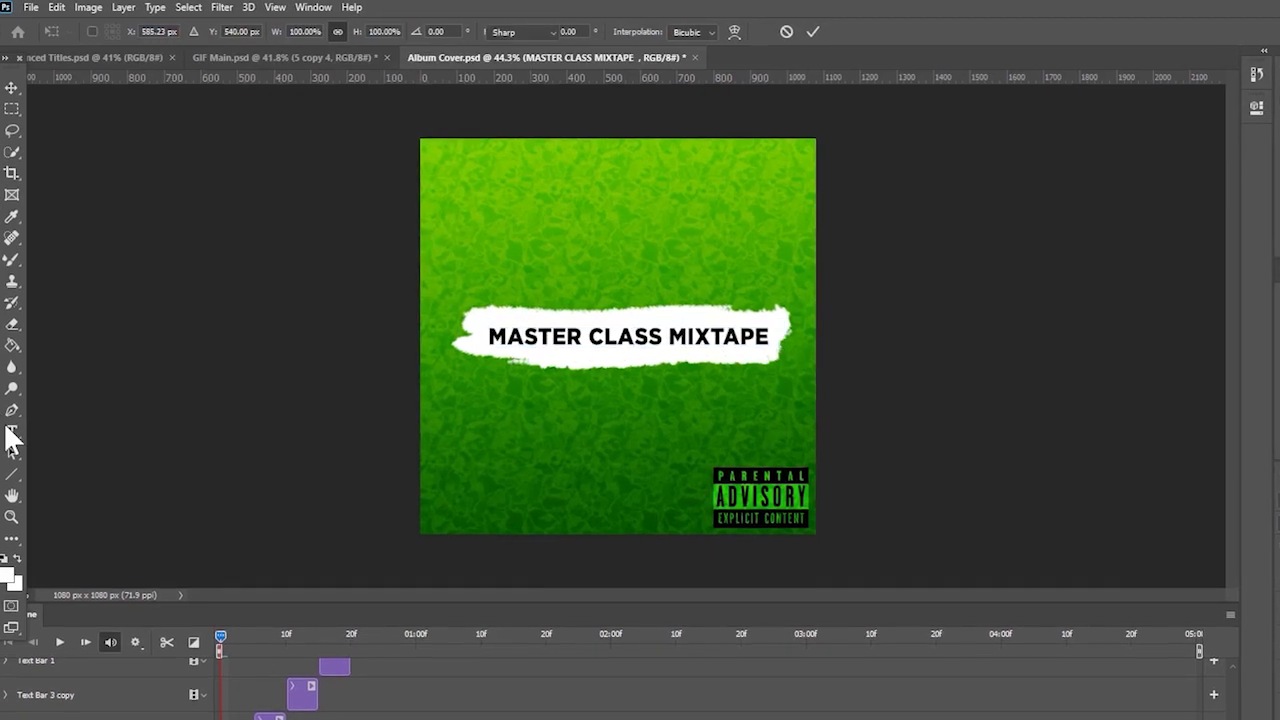
- Switch the headline to Gotham Book and shift it slightly left on the bar
left_click(11, 435)
left_click(150, 31)
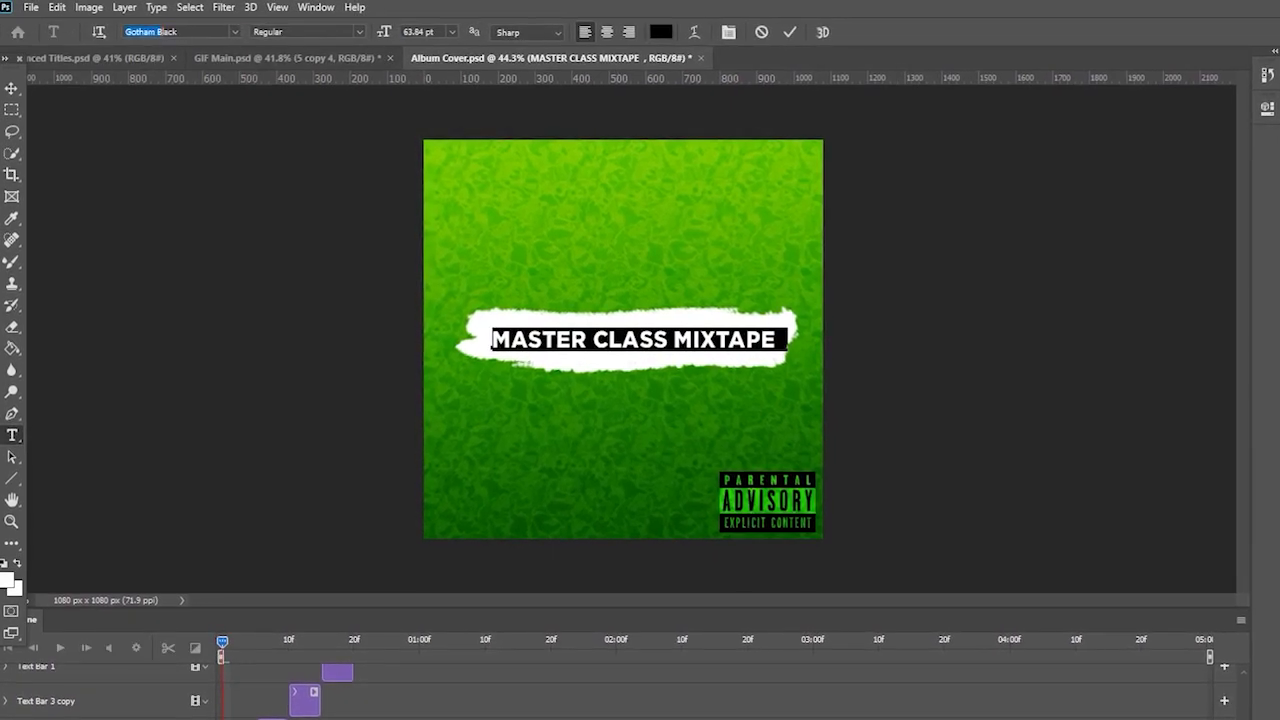
type("Gotham")
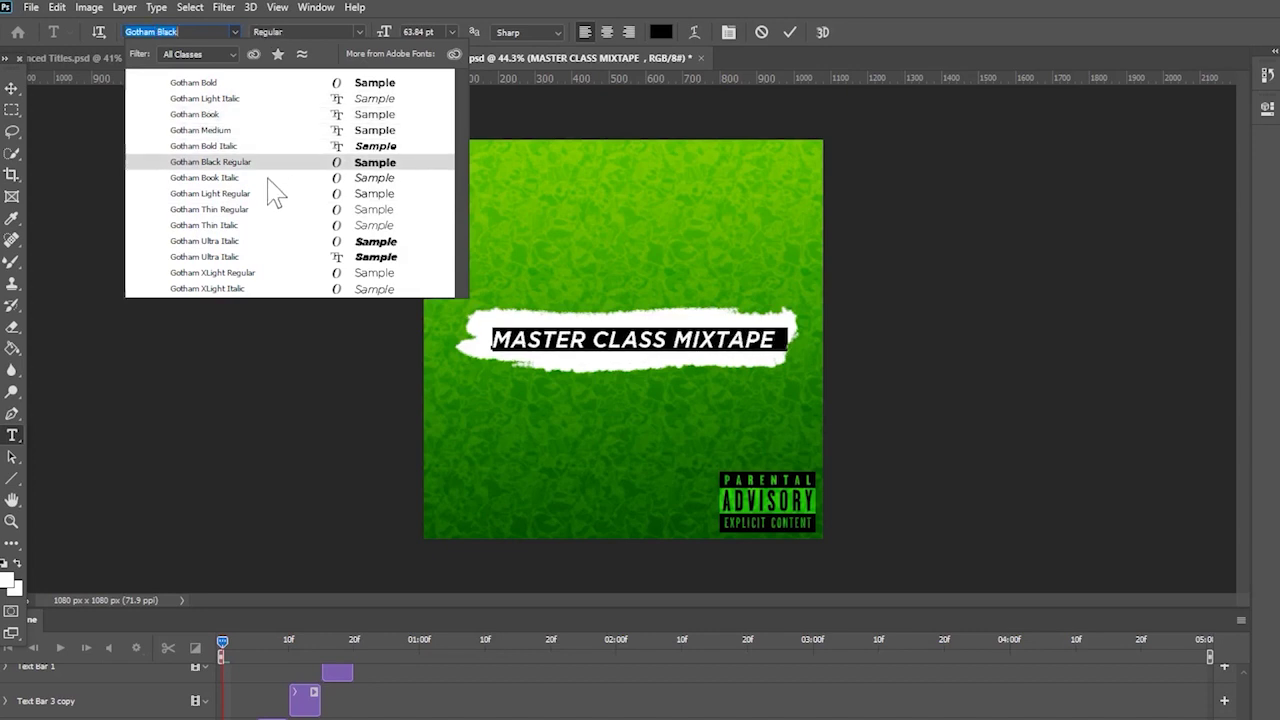
left_click(267, 114)
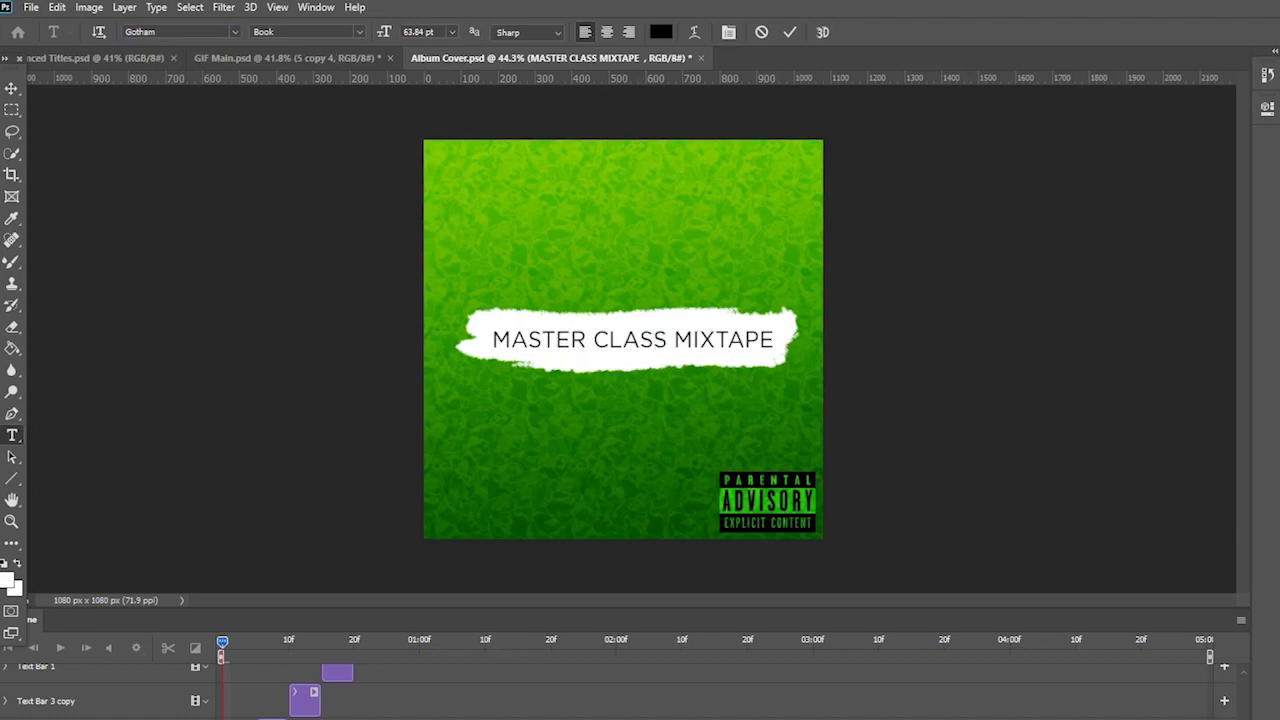
left_click_drag(716, 345, 707, 342)
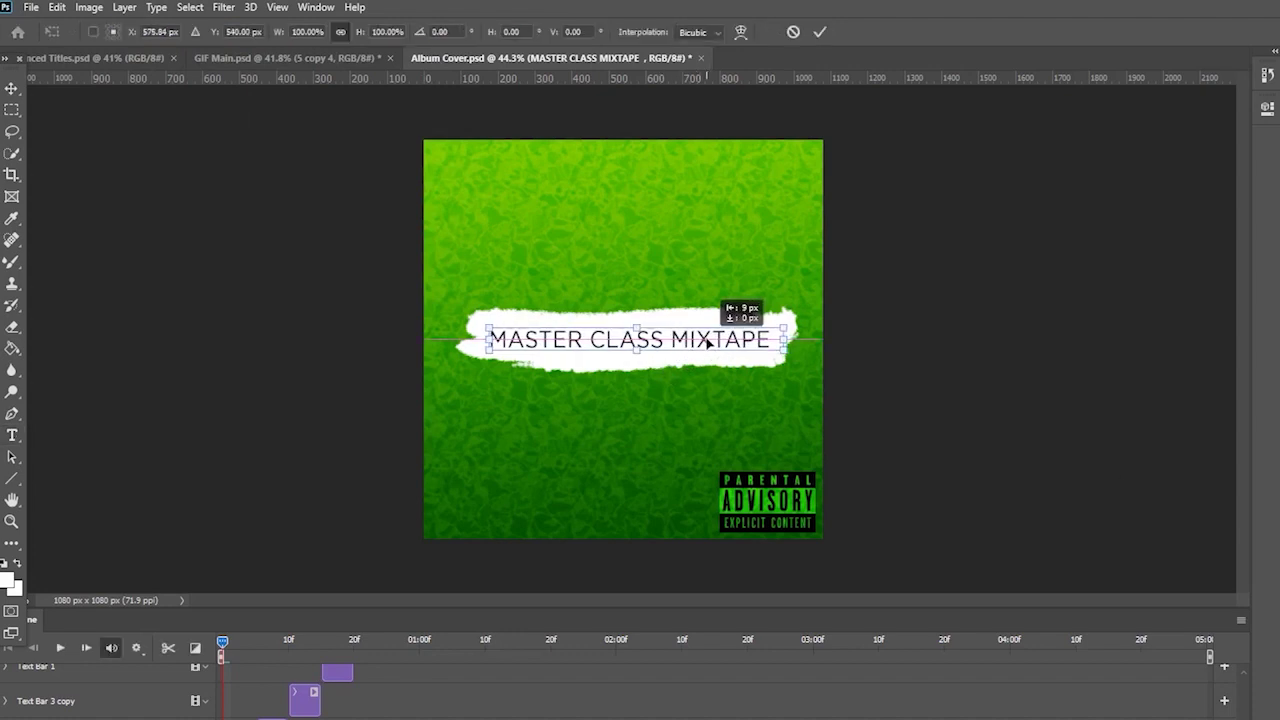
key("Return")
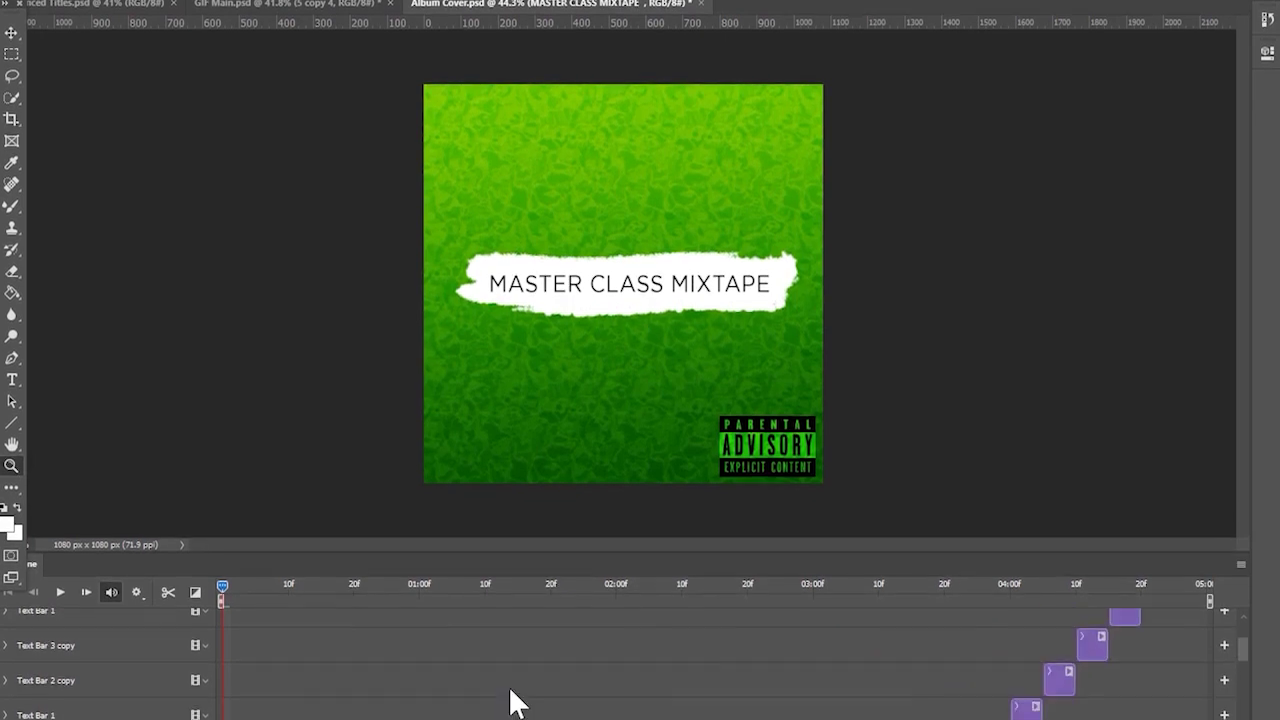
- Split the MASTER CLASS MIXTAPE clip at frame 5
scroll(488, 687, "up", 3)
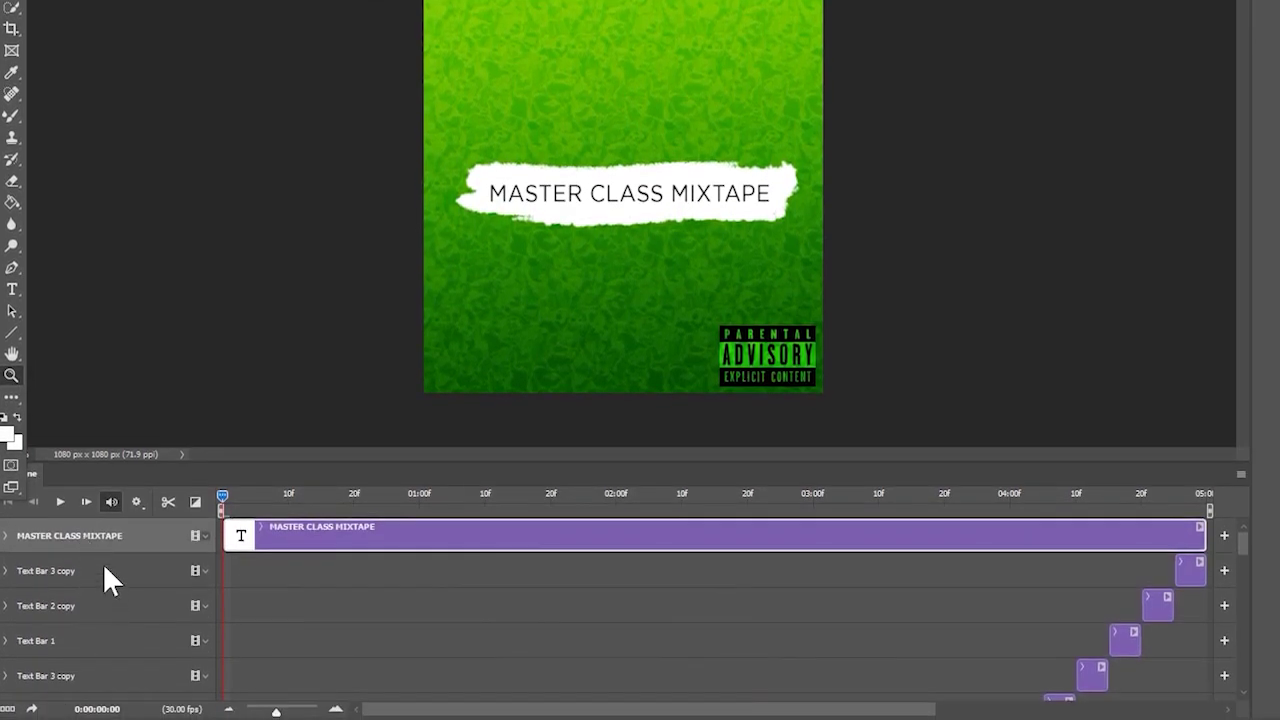
left_click(247, 489)
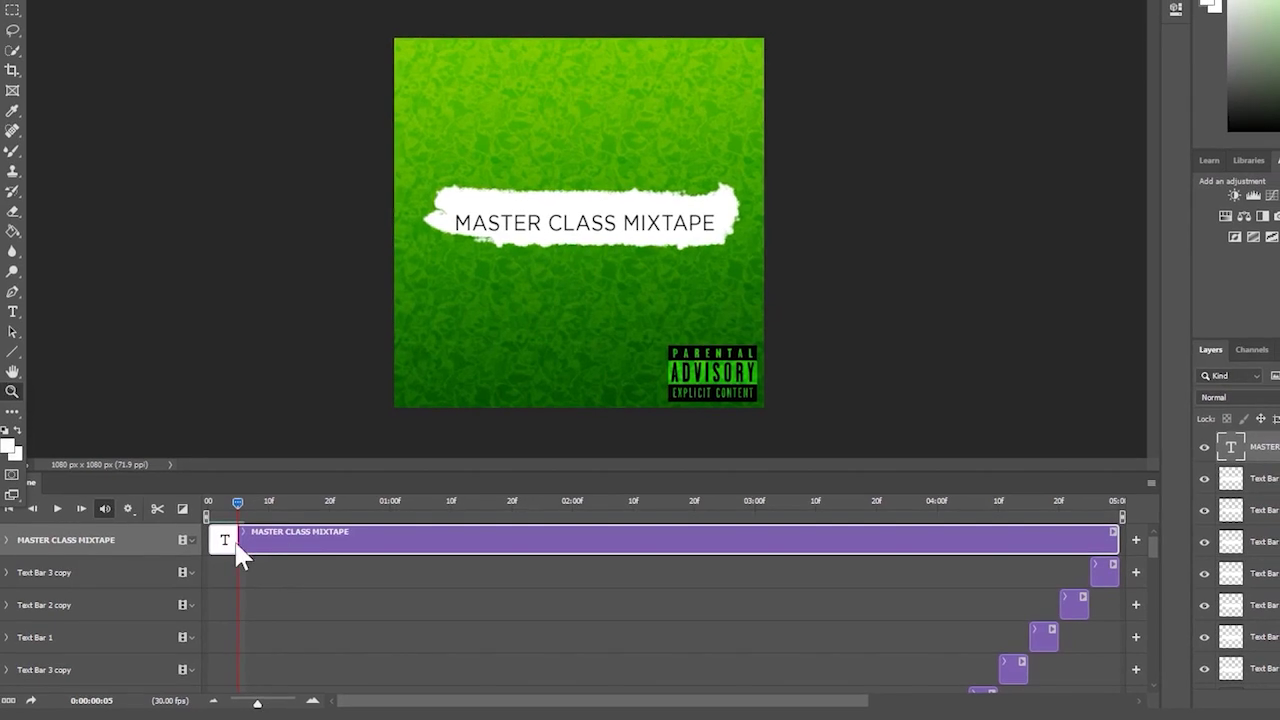
left_click(158, 508)
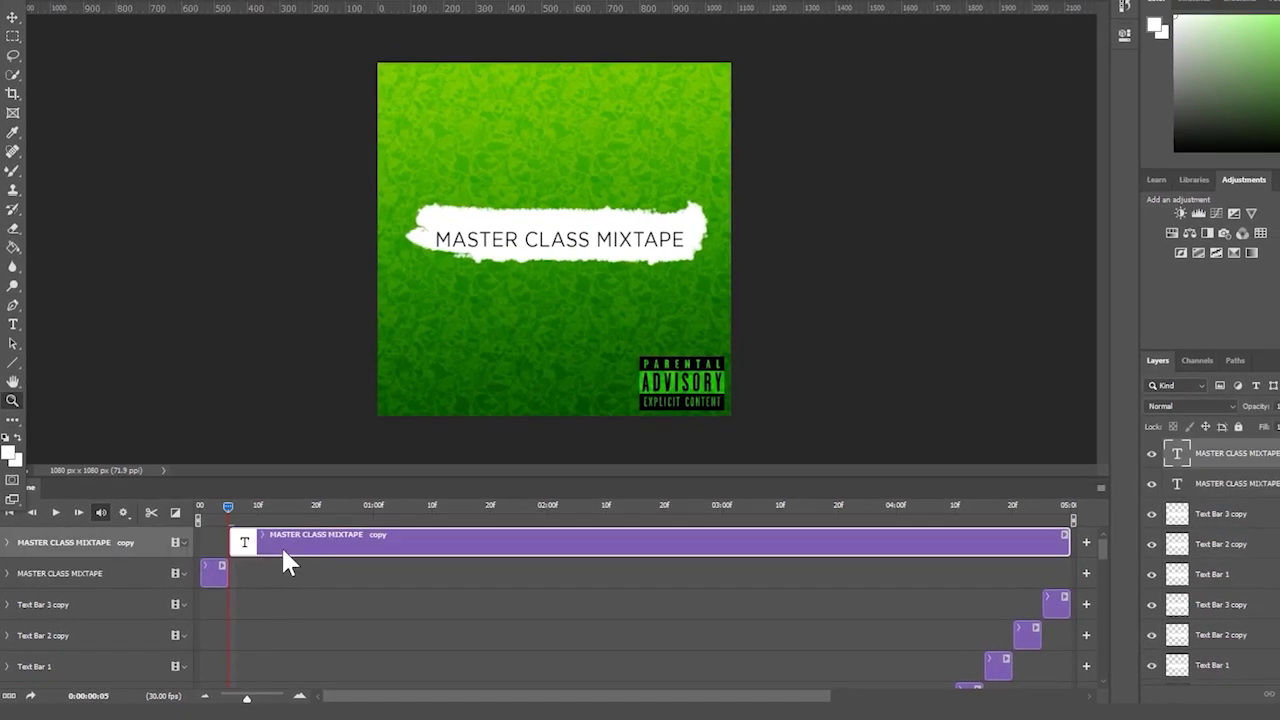
- Change the copied MASTER CLASS MIXTAPE headline's font to Algerian
double_click(576, 236)
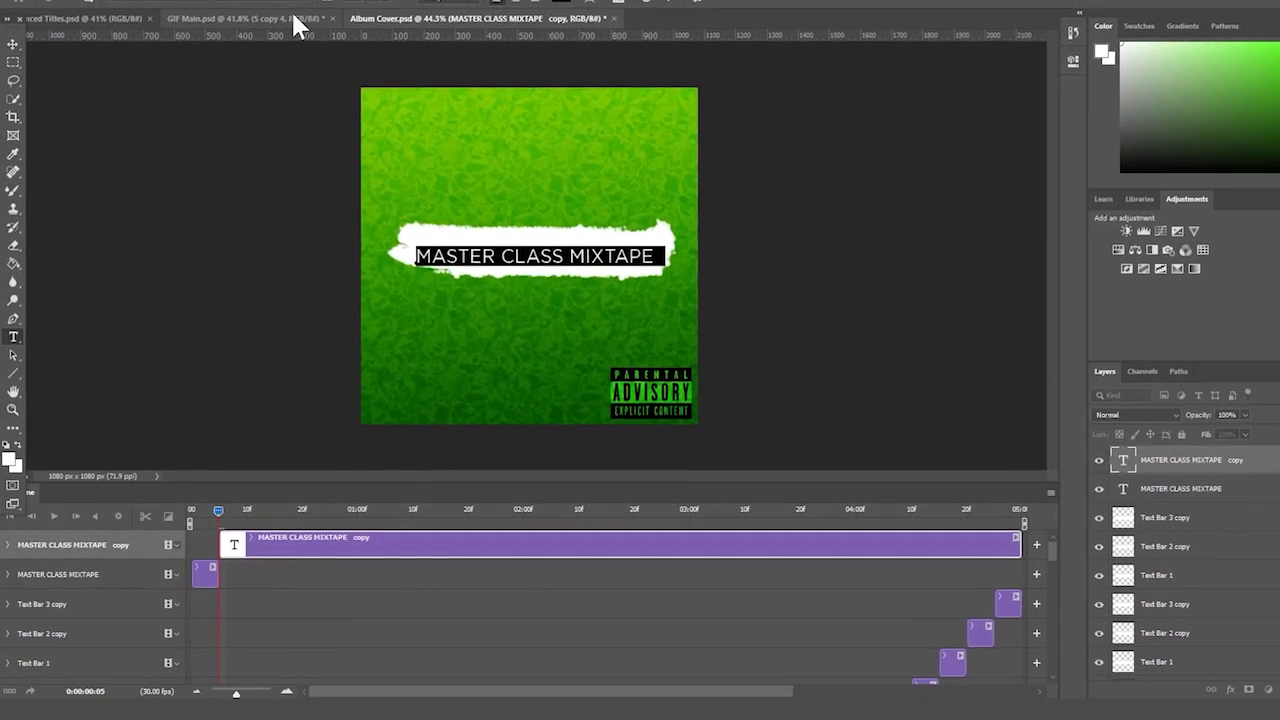
left_click(292, 16)
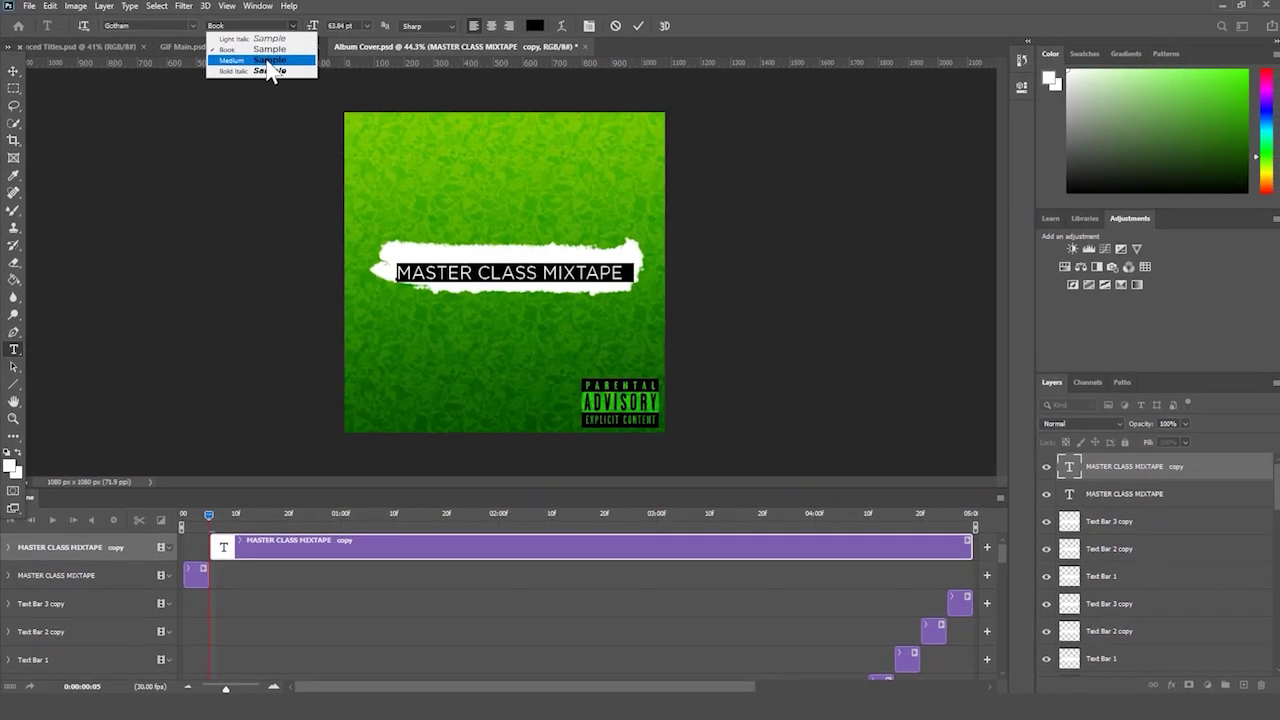
left_click(193, 27)
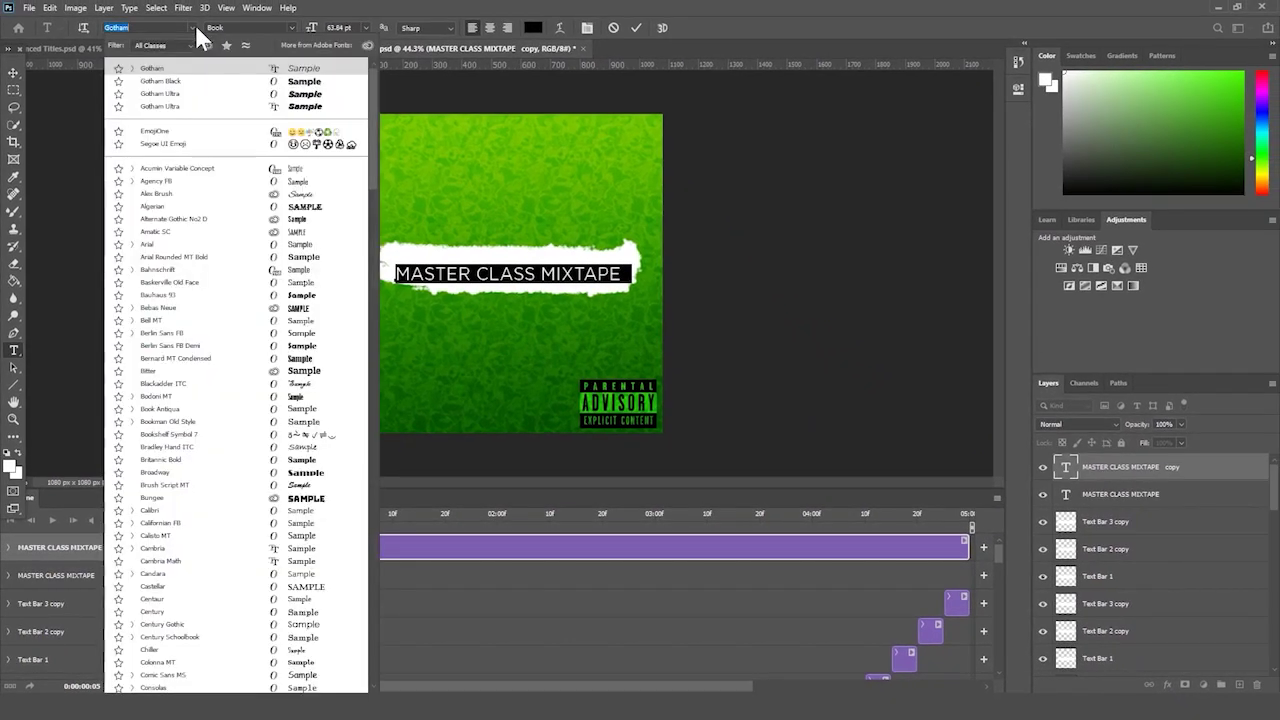
left_click(428, 222)
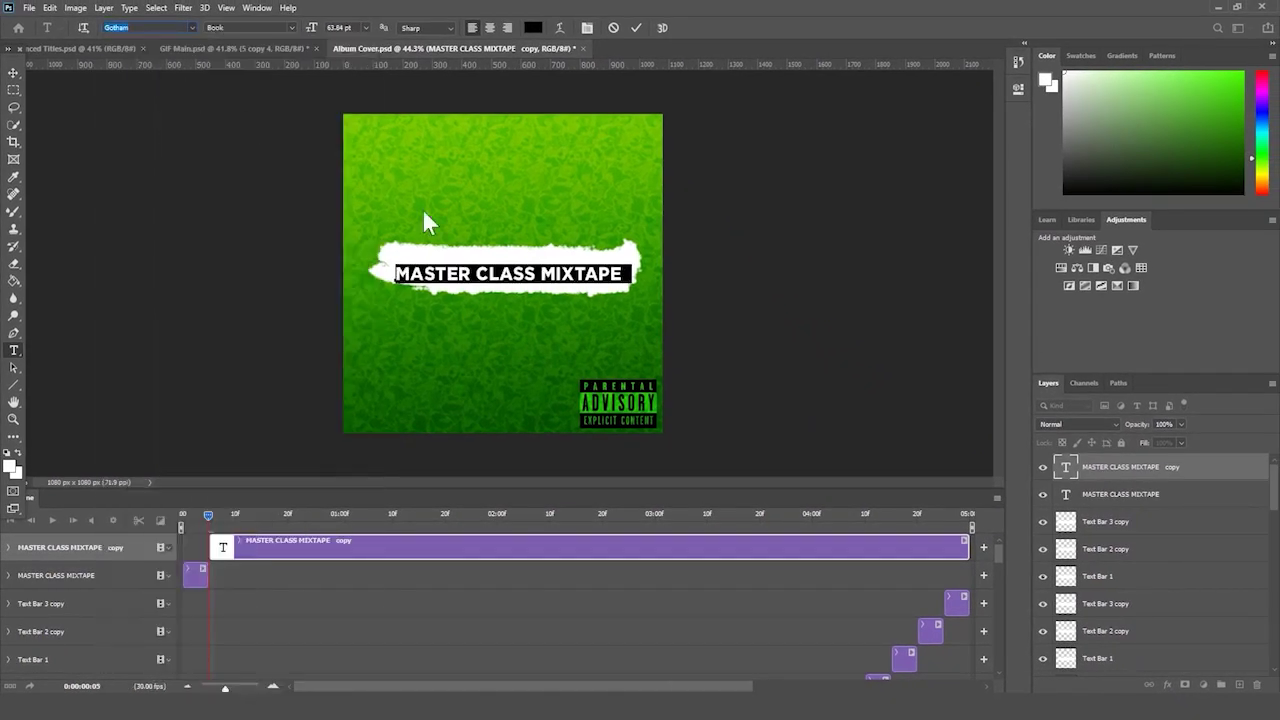
left_click(472, 268)
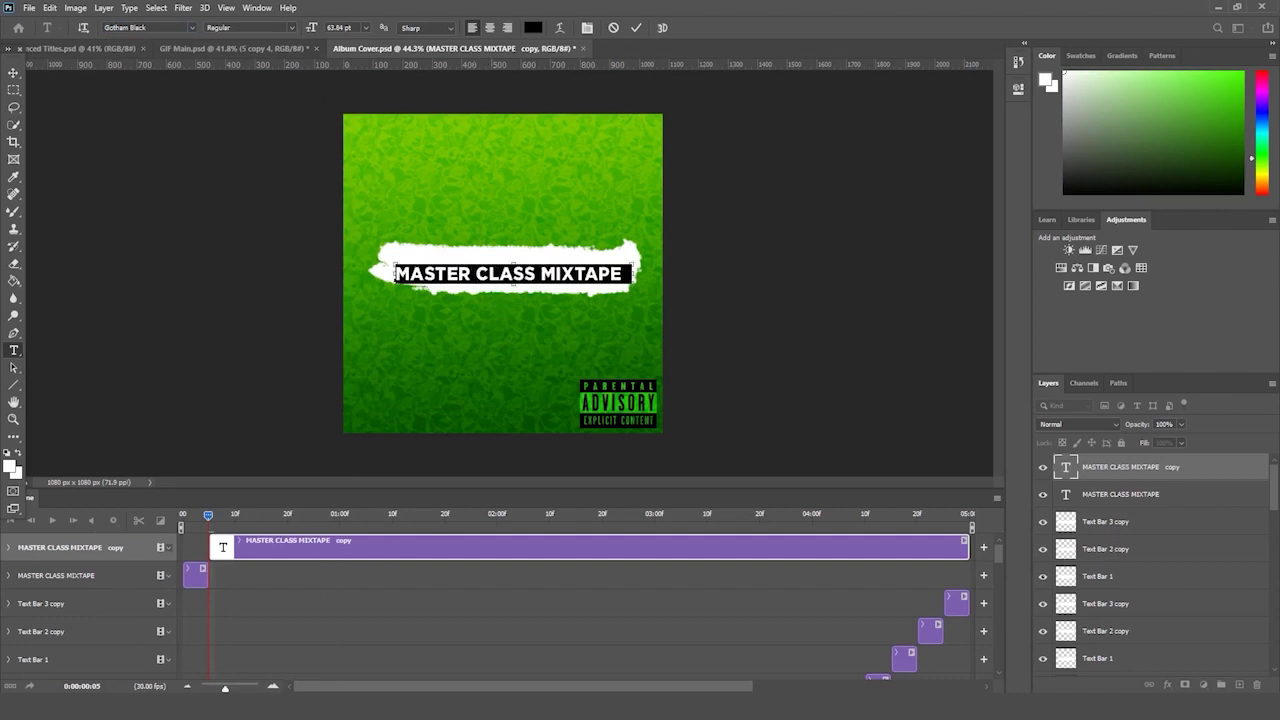
left_click(194, 27)
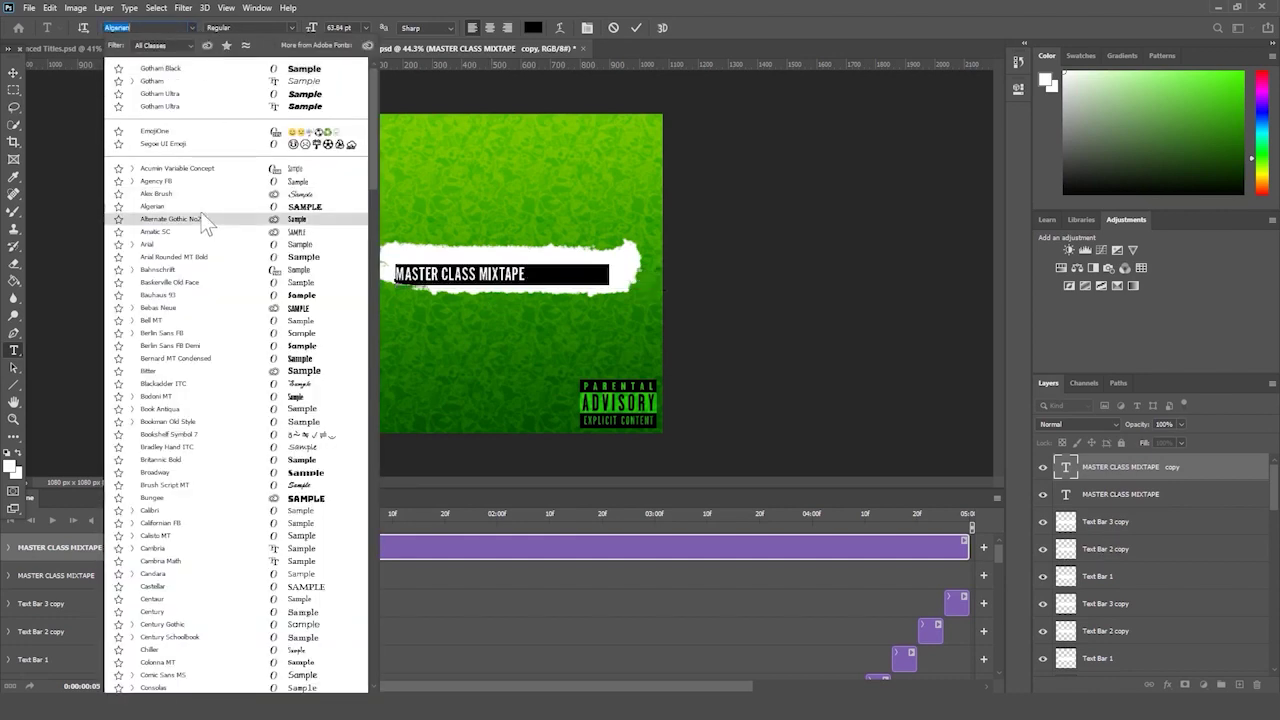
key("Return")
left_click(1157, 474)
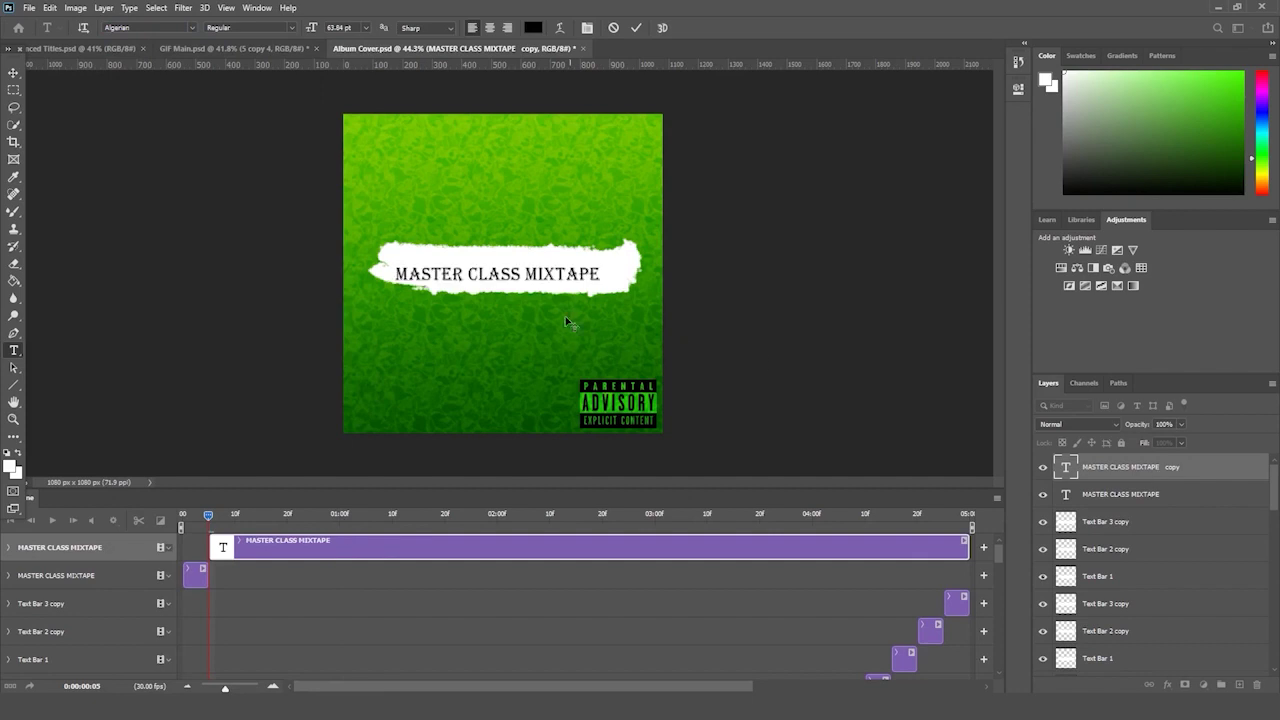
- Enlarge the Algerian headline to about 110% and nudge it slightly upward
key("ctrl+t")
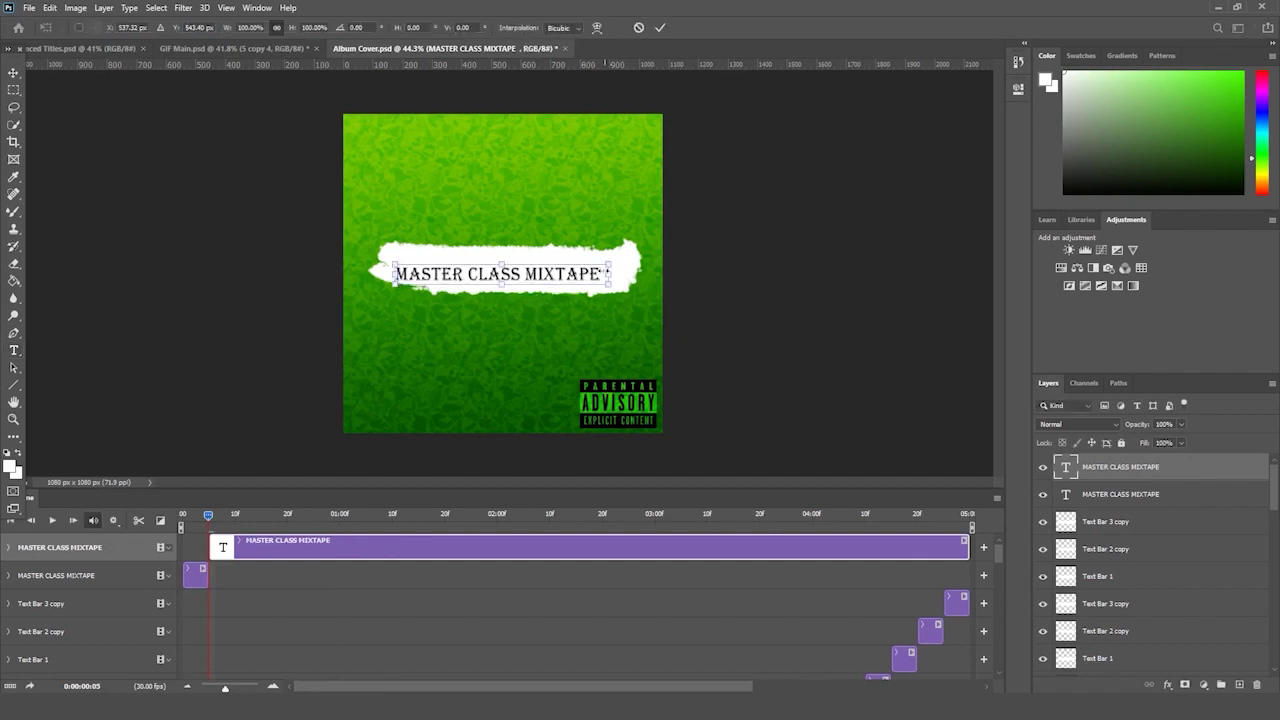
key("Return")
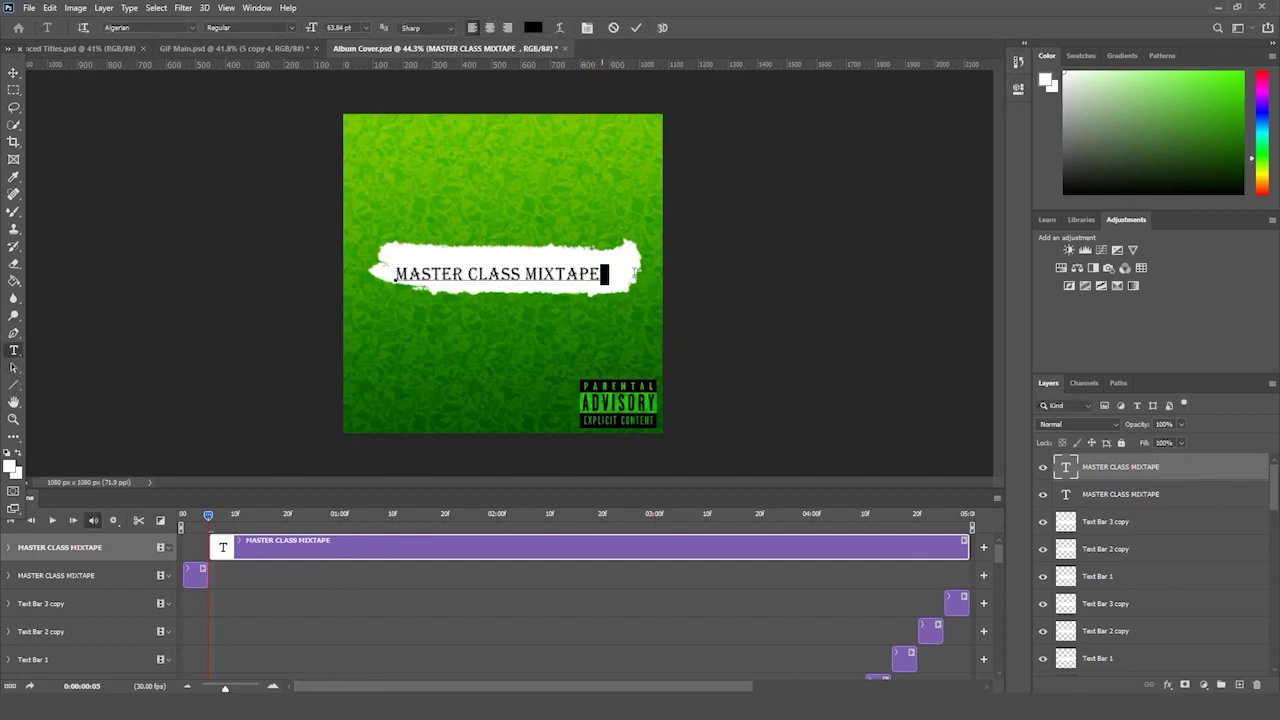
key("ctrl+t")
left_click_drag(587, 279, 637, 275)
key("Up")
key("Up")
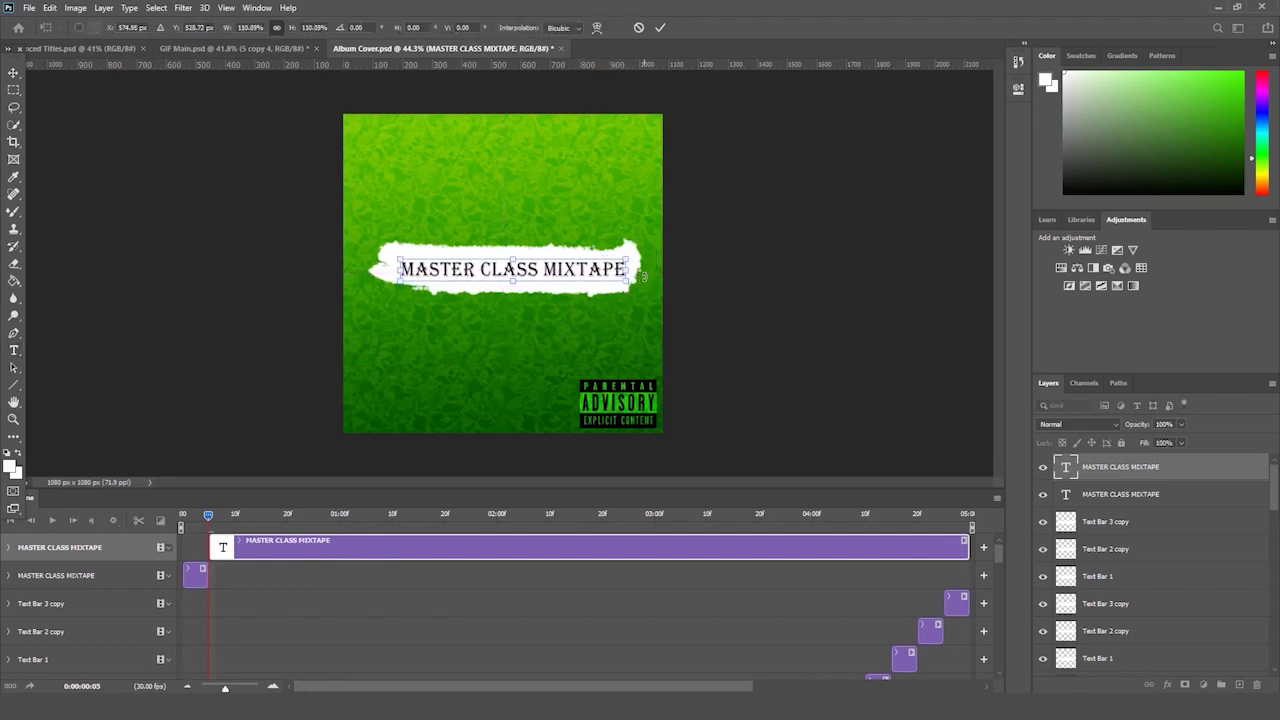
key("Return")
mouse_move(208, 515)
left_mouse_down()
mouse_move(194, 518)
mouse_move(257, 527)
mouse_move(226, 522)
mouse_move(238, 528)
left_mouse_up()
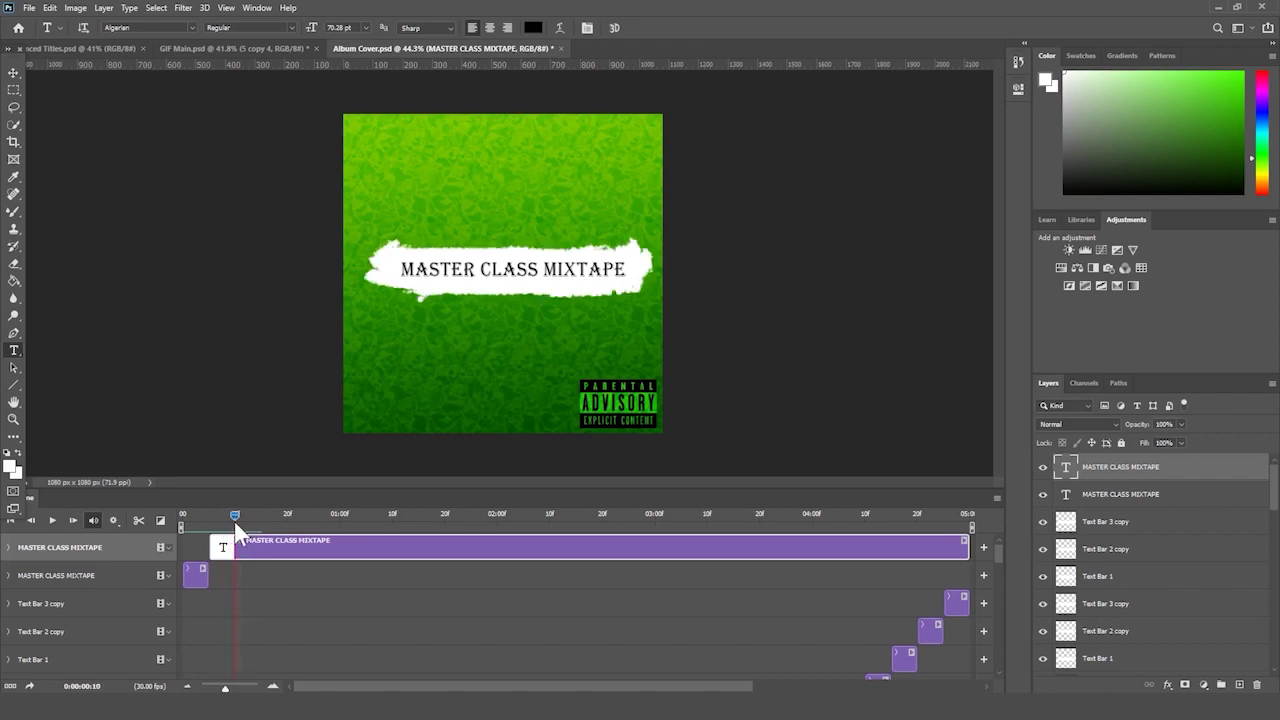
- Split the headline clip at the playhead and set the new copy in Brush Script MT, shifted slightly
left_click(138, 520)
left_click(314, 600)
left_click(326, 540)
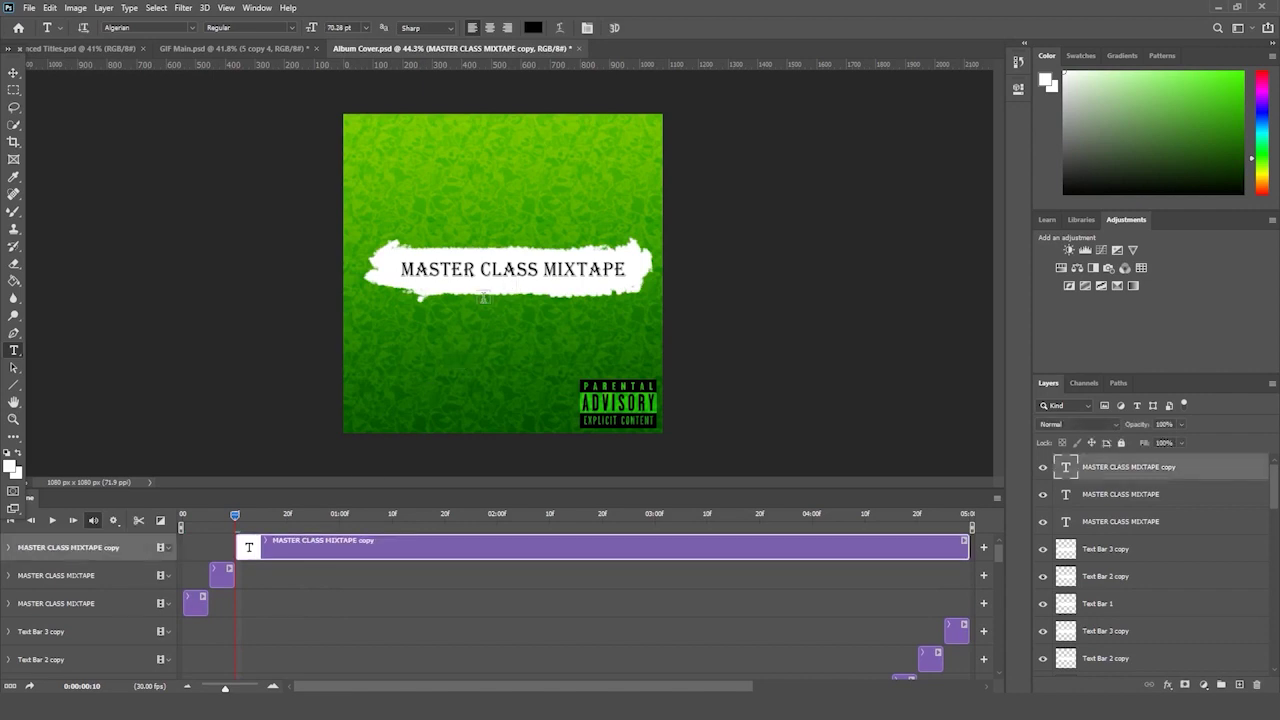
triple_click(490, 268)
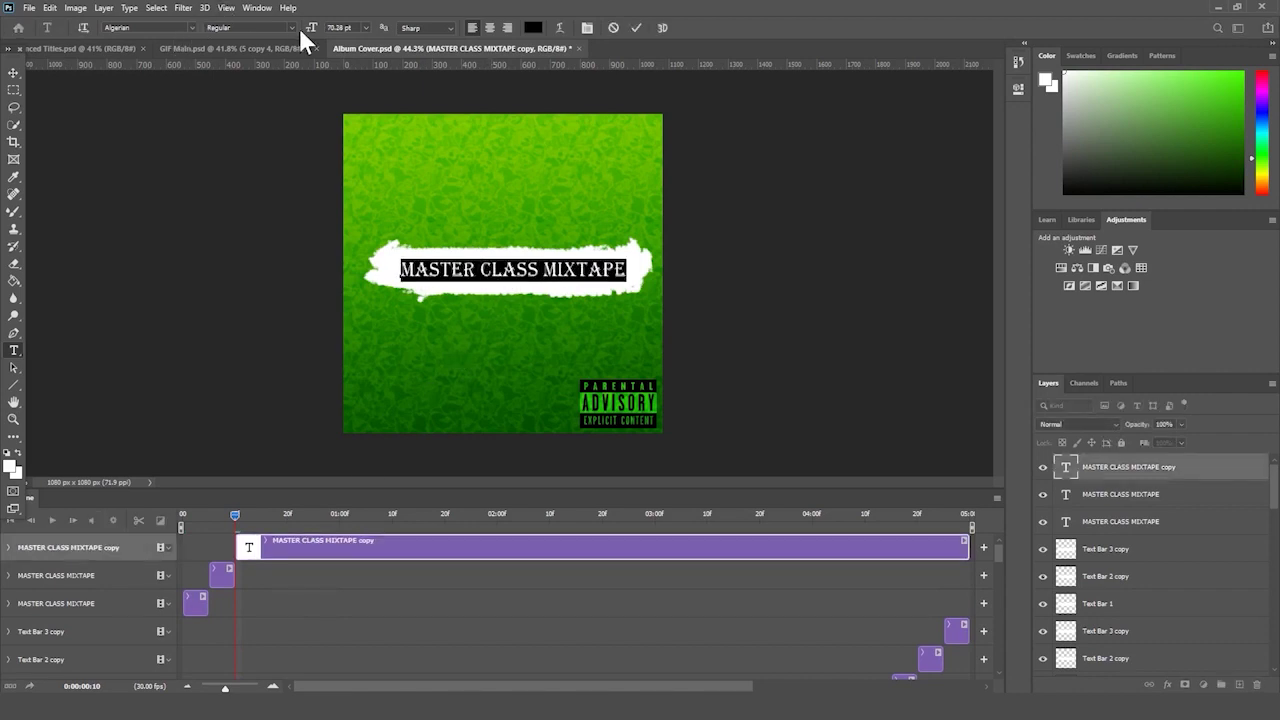
left_click(192, 27)
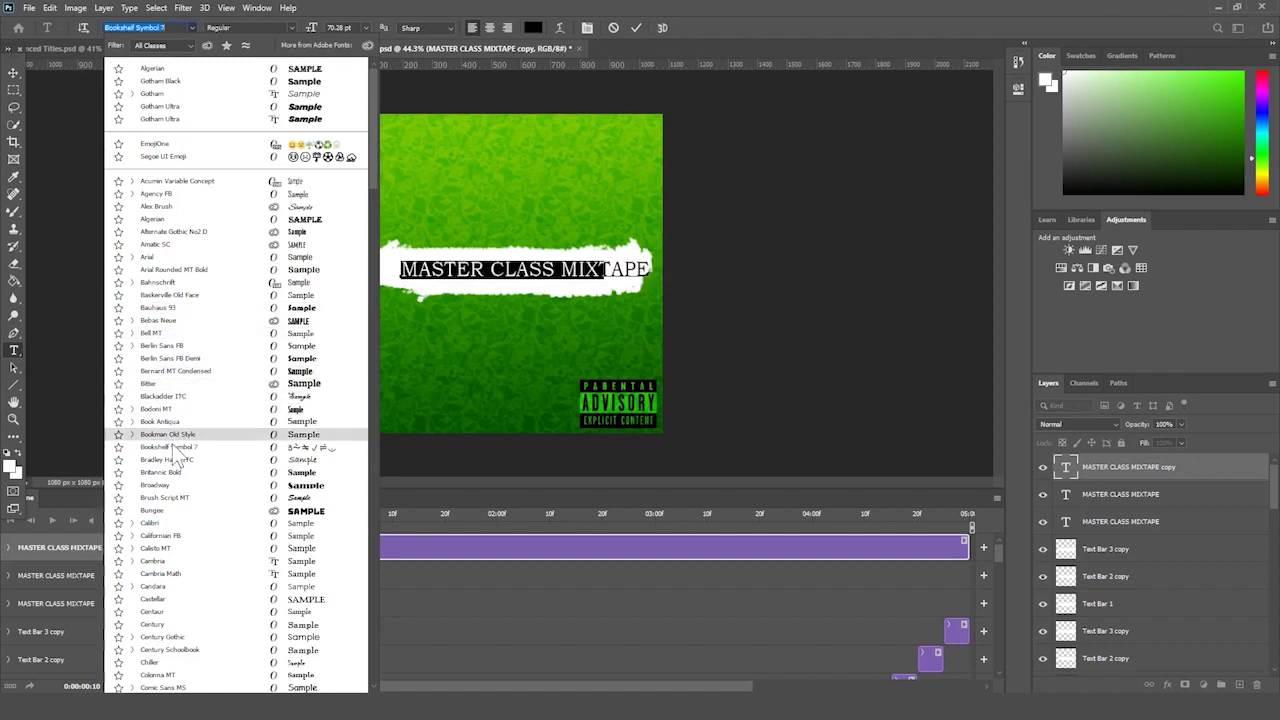
left_click(172, 499)
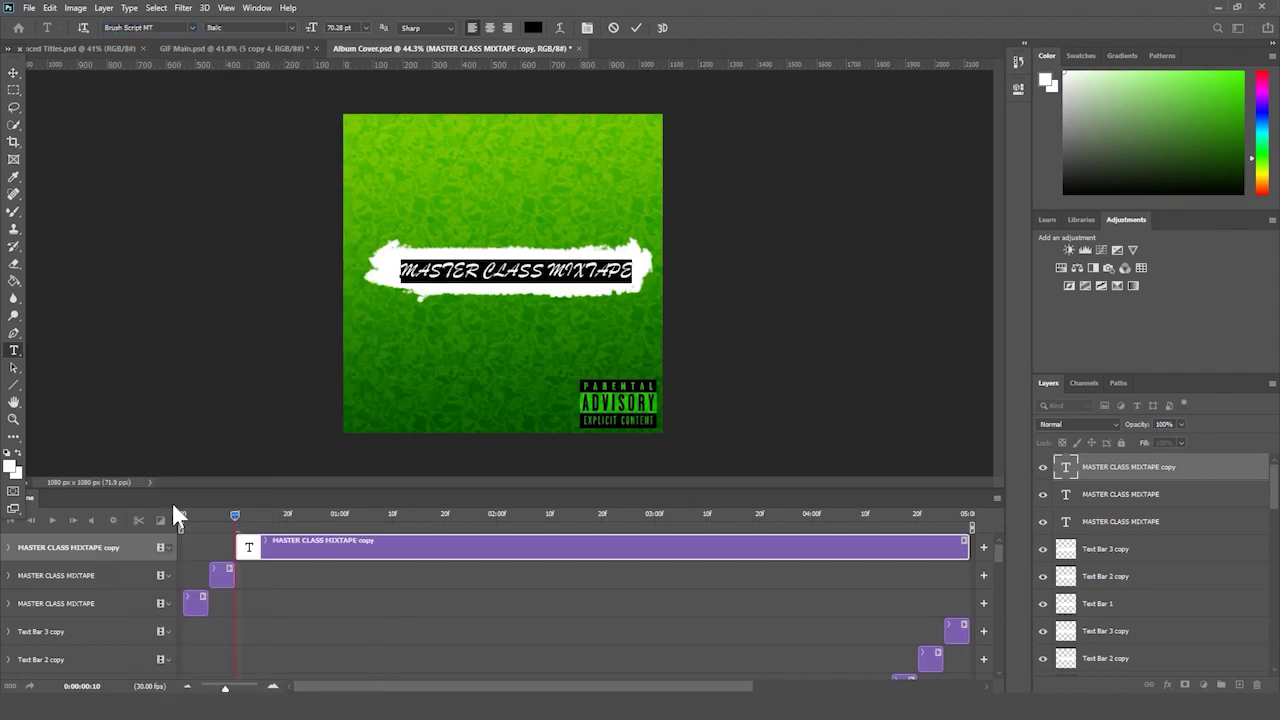
left_click(1158, 470)
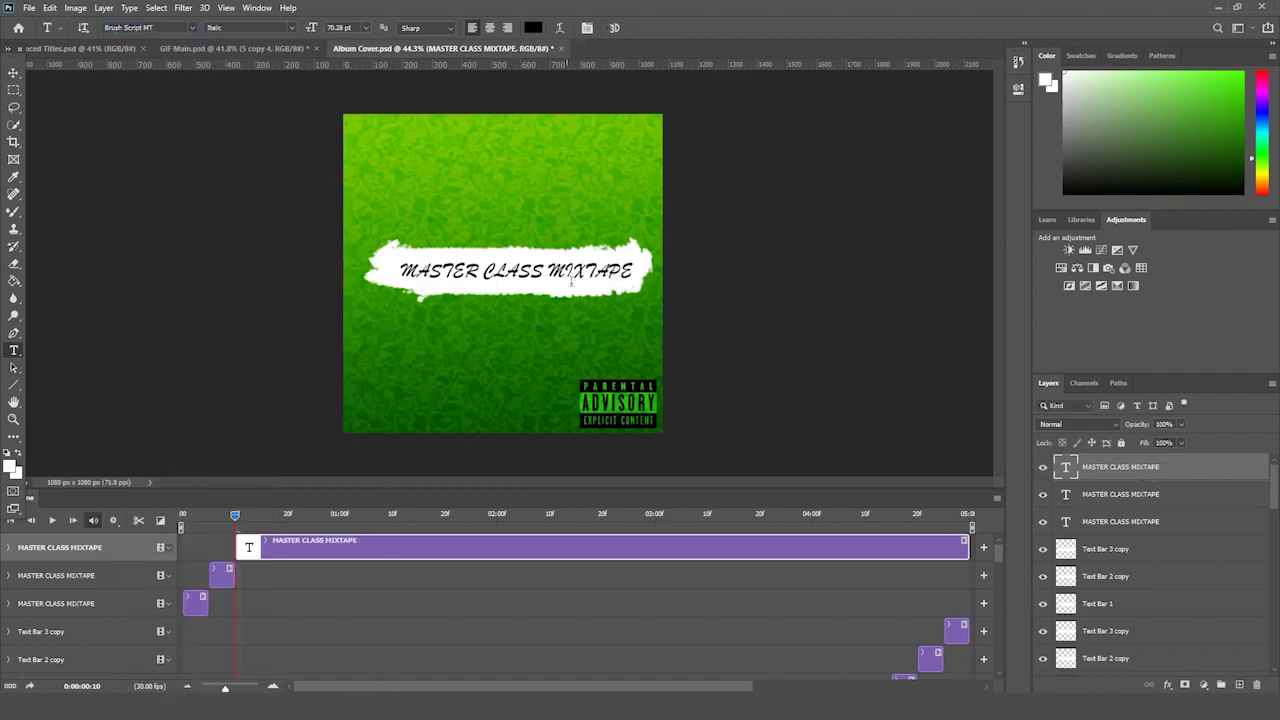
left_click_drag(620, 260, 651, 244)
key("Return")
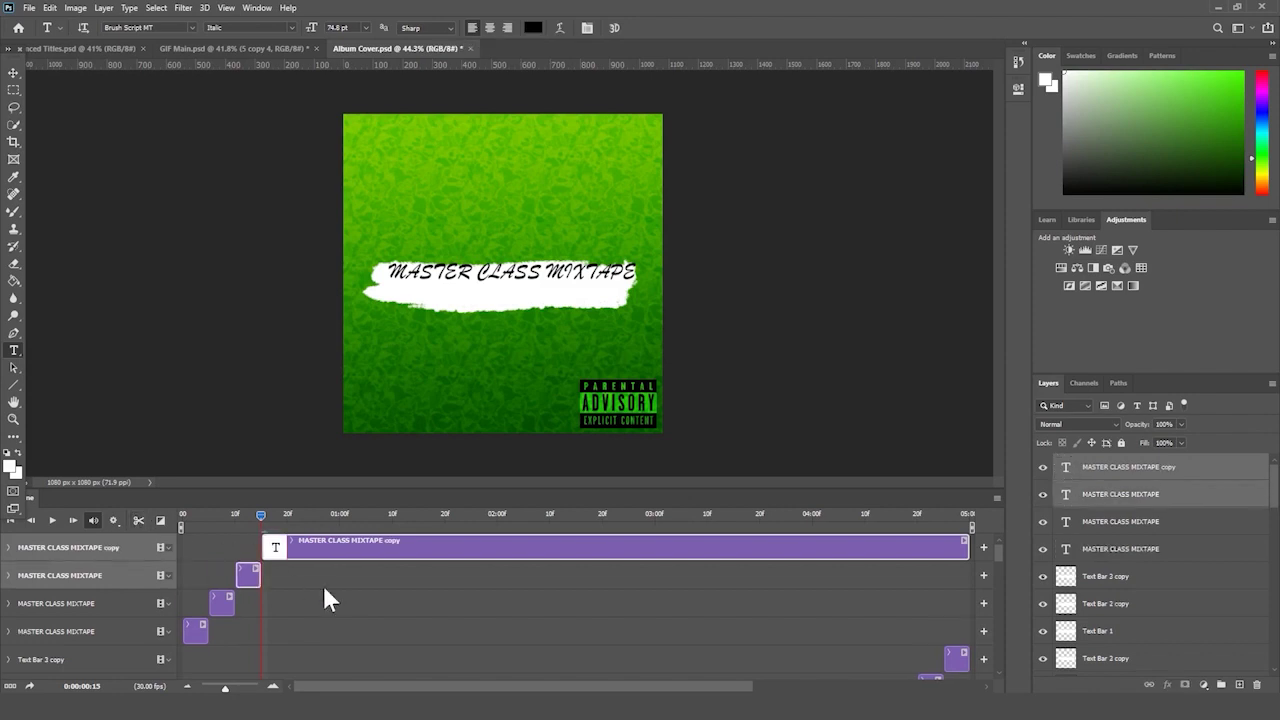
- Delete the long-running duplicate title clip from the timeline
left_click(336, 548)
key("Delete")
left_click_drag(258, 506, 381, 698)
- Redock a taller timeline and preview the title animation from the first frame
left_click_drag(334, 603, 378, 408)
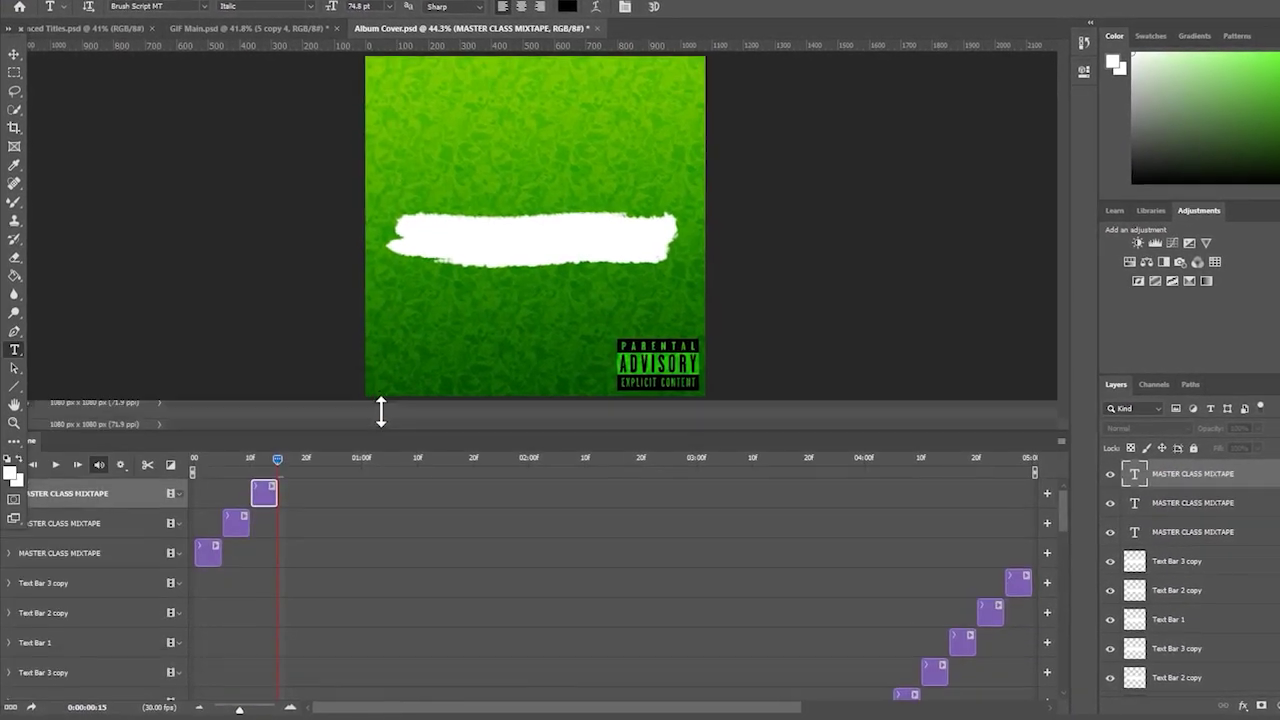
left_click_drag(281, 429, 141, 448)
left_click(55, 464)
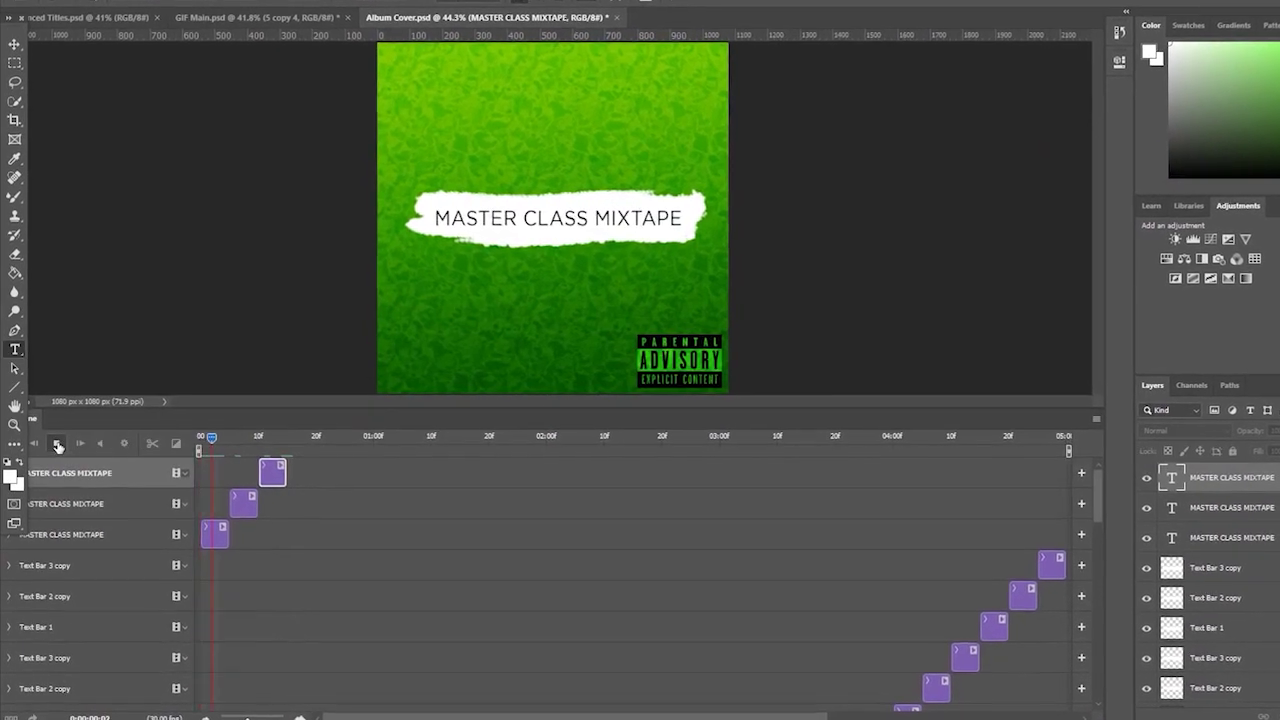
left_click(57, 443)
left_click_drag(300, 440, 141, 471)
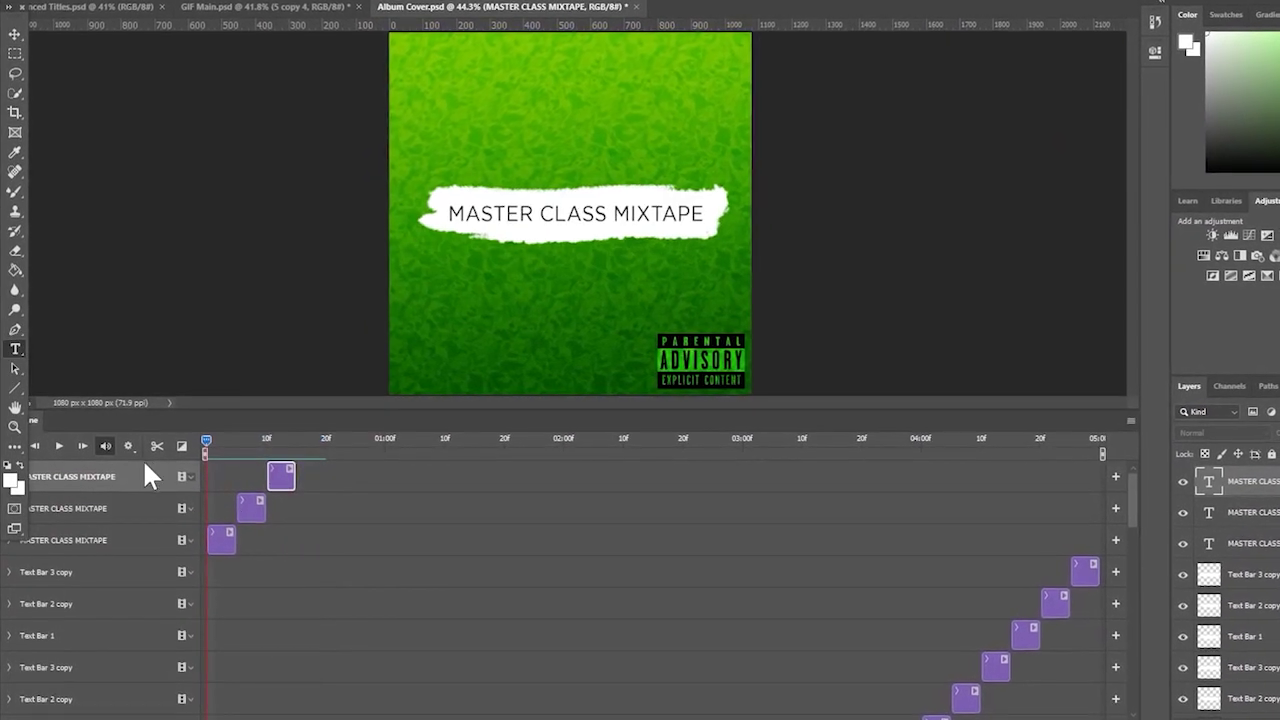
- Duplicate the three title clips and shift the copies about 15 frames later
left_click(224, 546)
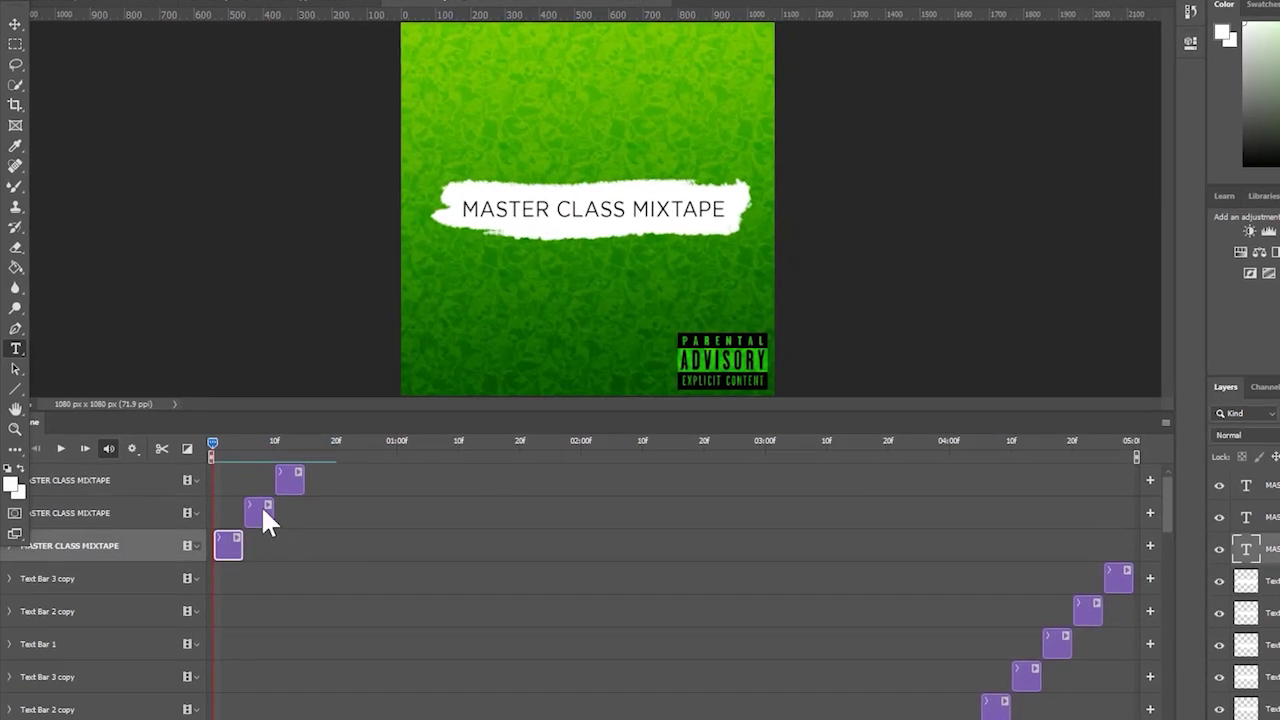
left_click(261, 505, "shift")
left_click(294, 471, "shift")
key("ctrl+j")
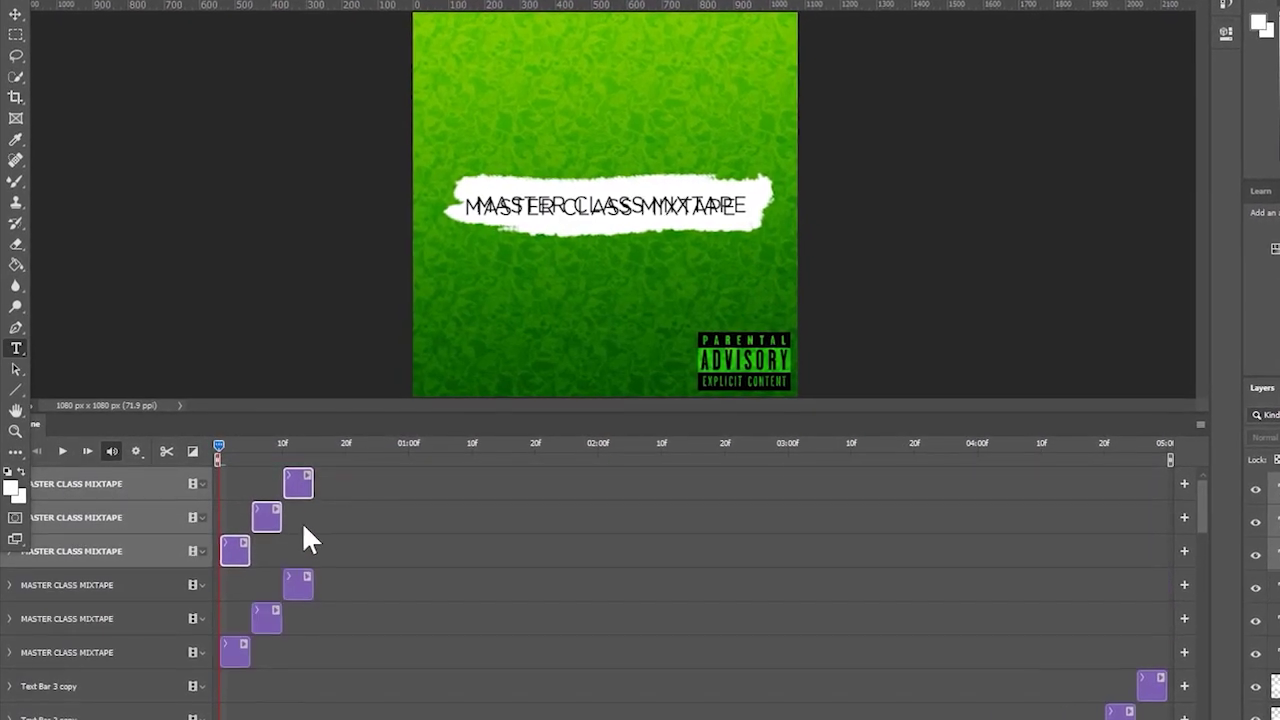
left_click_drag(234, 550, 330, 551)
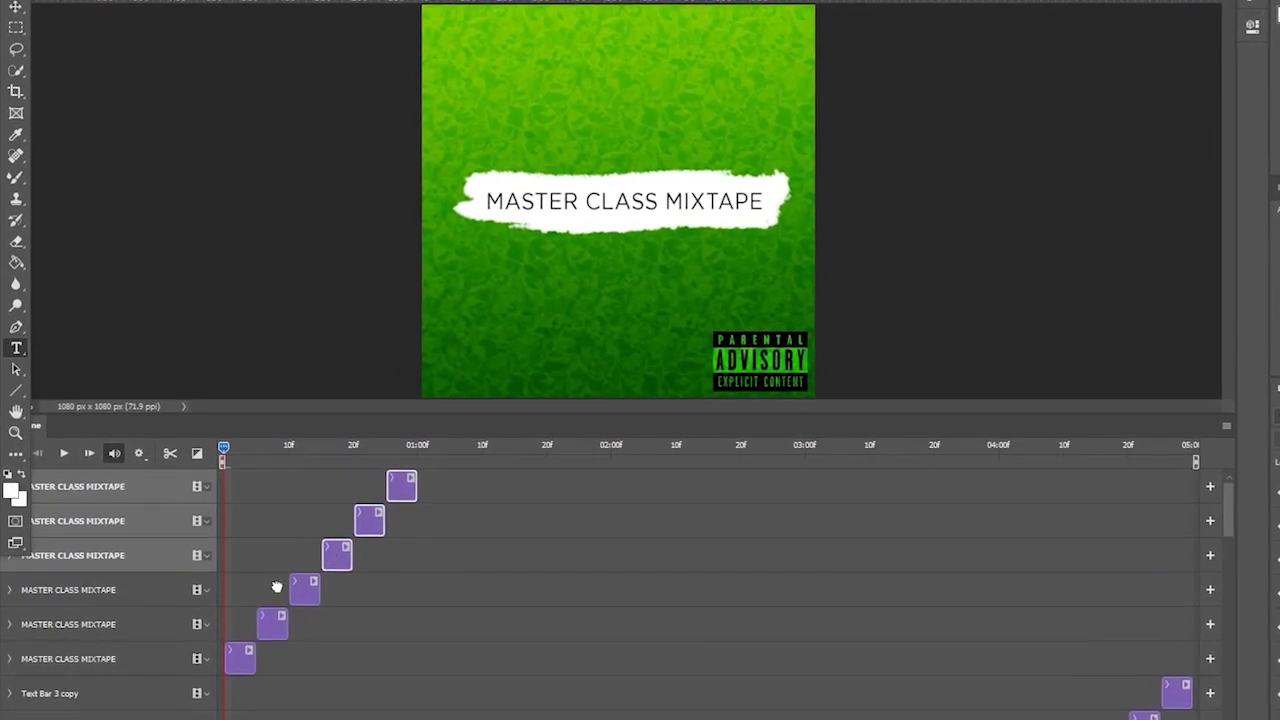
- Copy and paste all six title layers, moving the pasted clips about 17 frames later
left_click(92, 662)
left_click(120, 487, "shift")
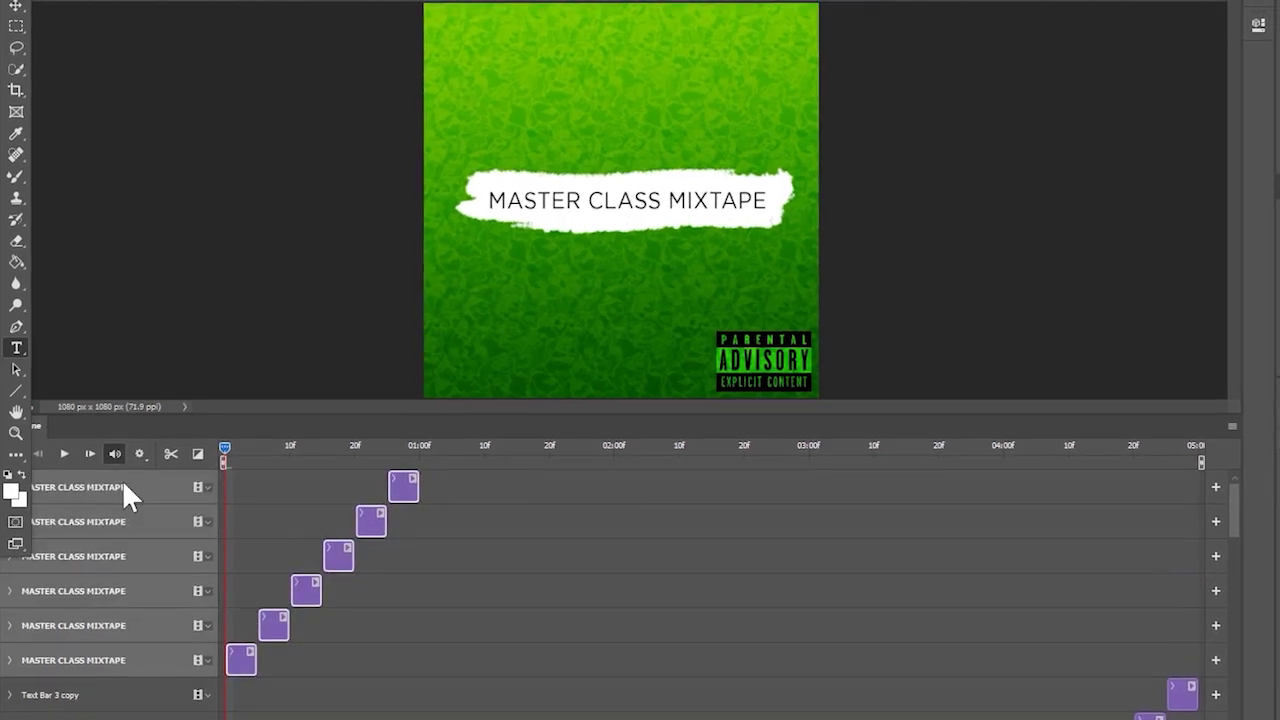
key("ctrl+c")
key("ctrl+v")
left_click_drag(234, 660, 466, 655)
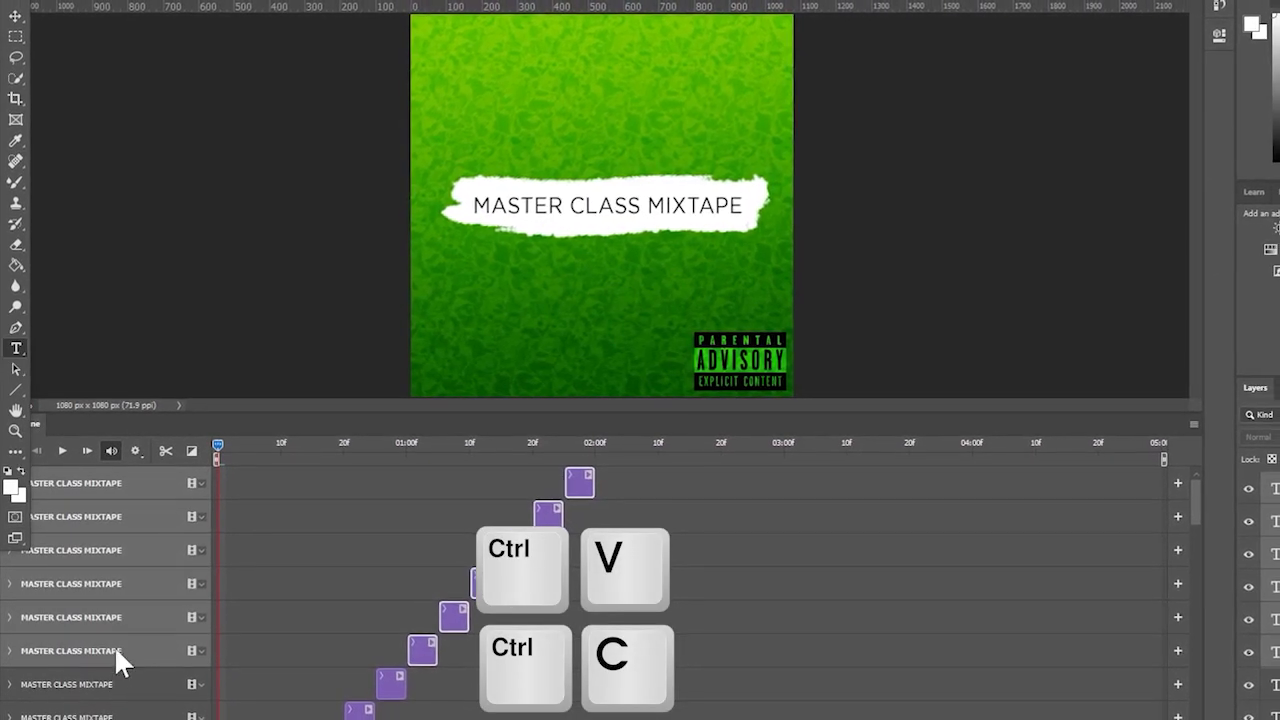
- Extend the clip staircase further after the lower title clips
left_click(132, 482)
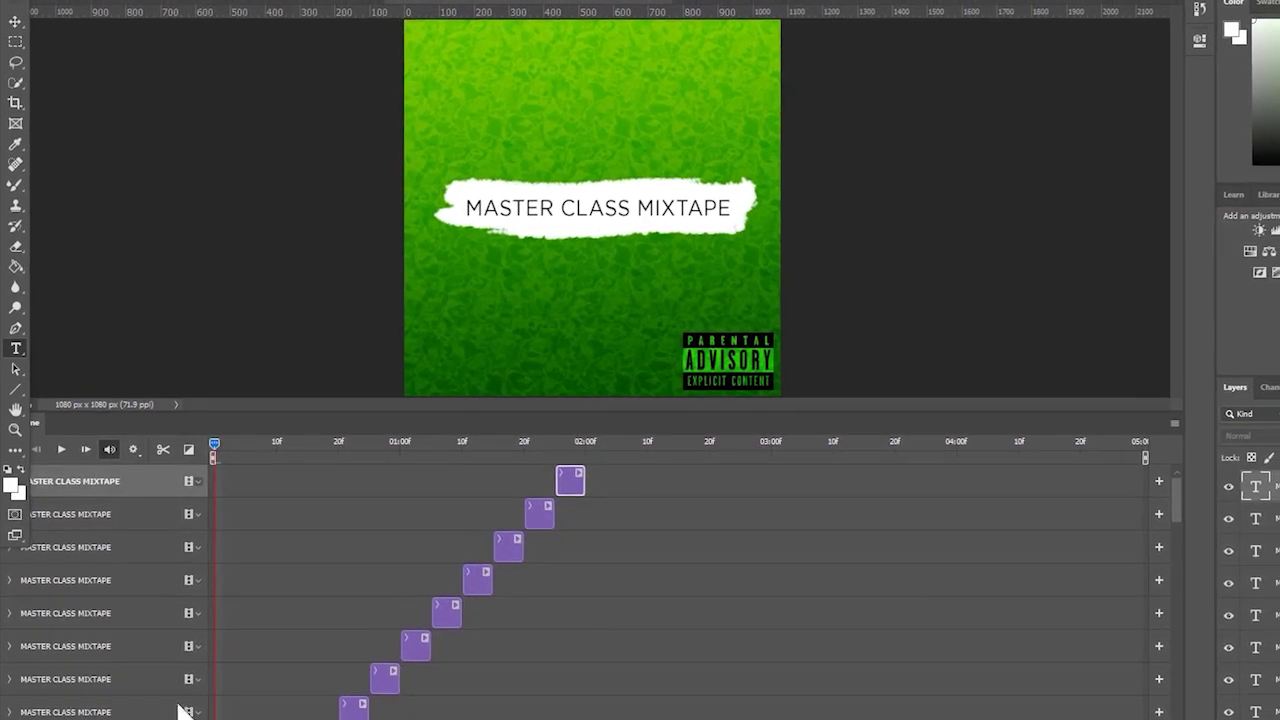
scroll(488, 623, "down", 3)
scroll(476, 639, "up", 3)
scroll(1160, 512, "down", 1)
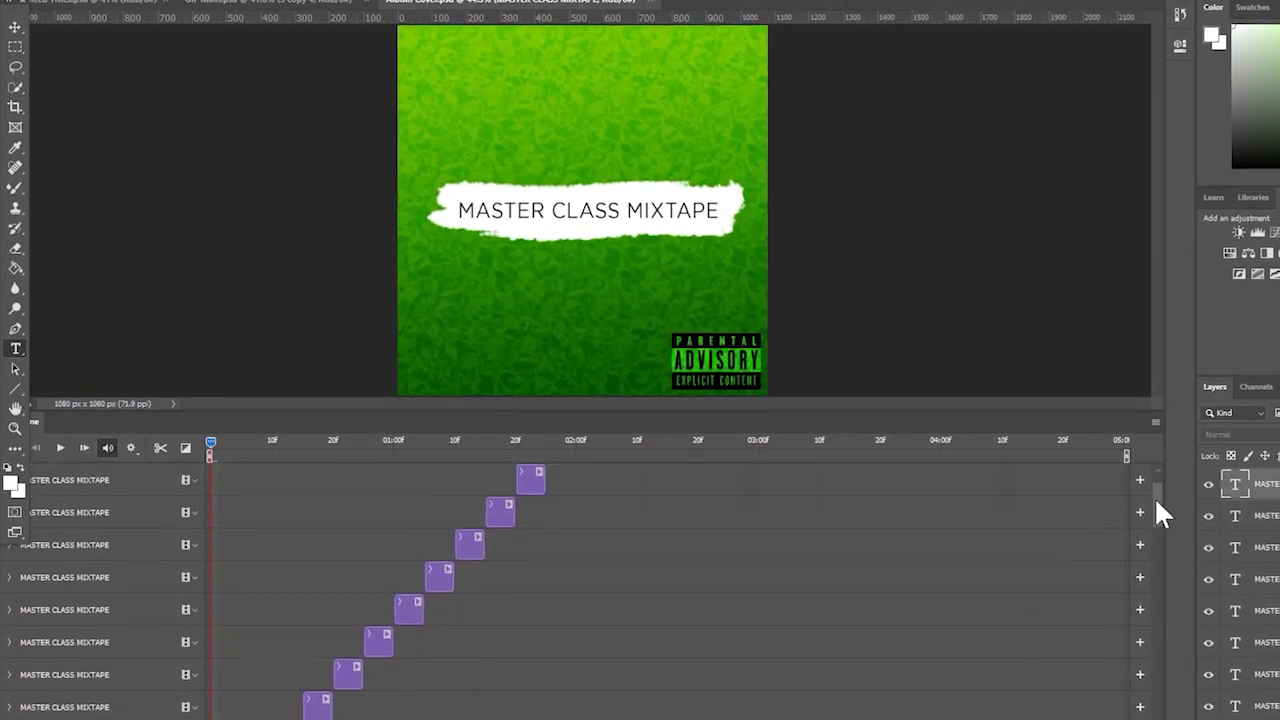
scroll(1152, 515, "down", 5)
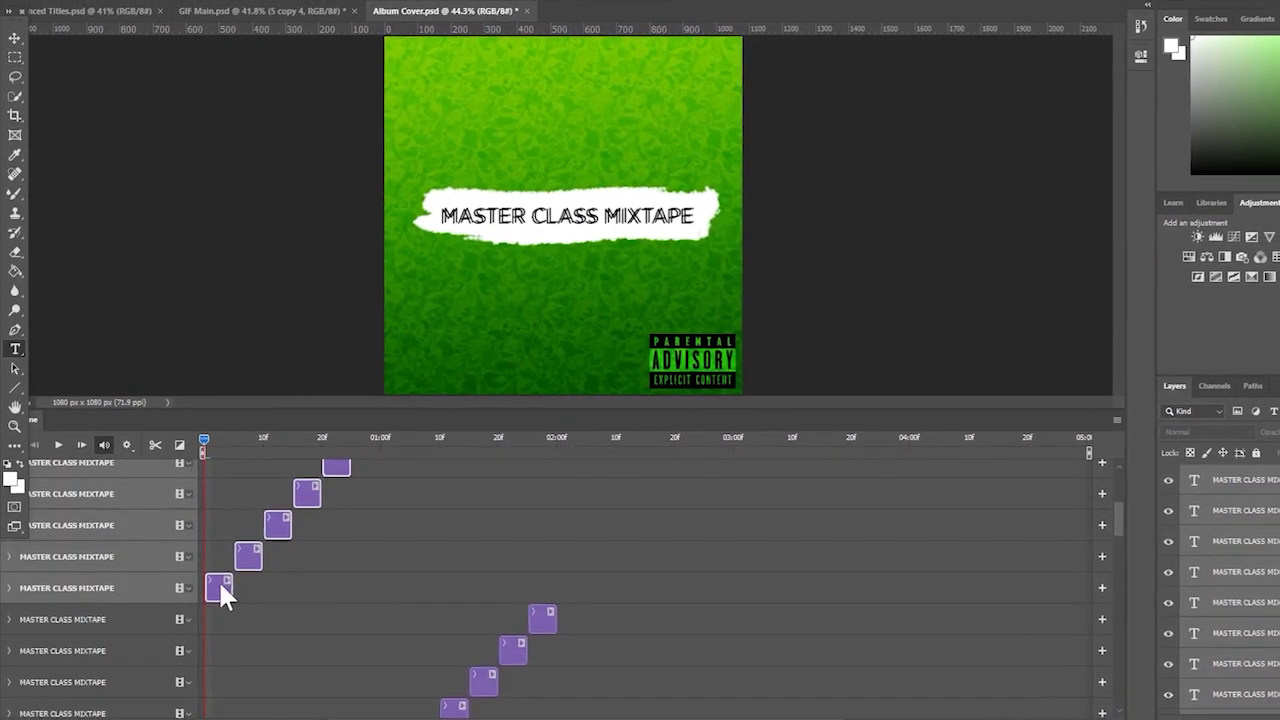
left_click_drag(218, 590, 721, 593)
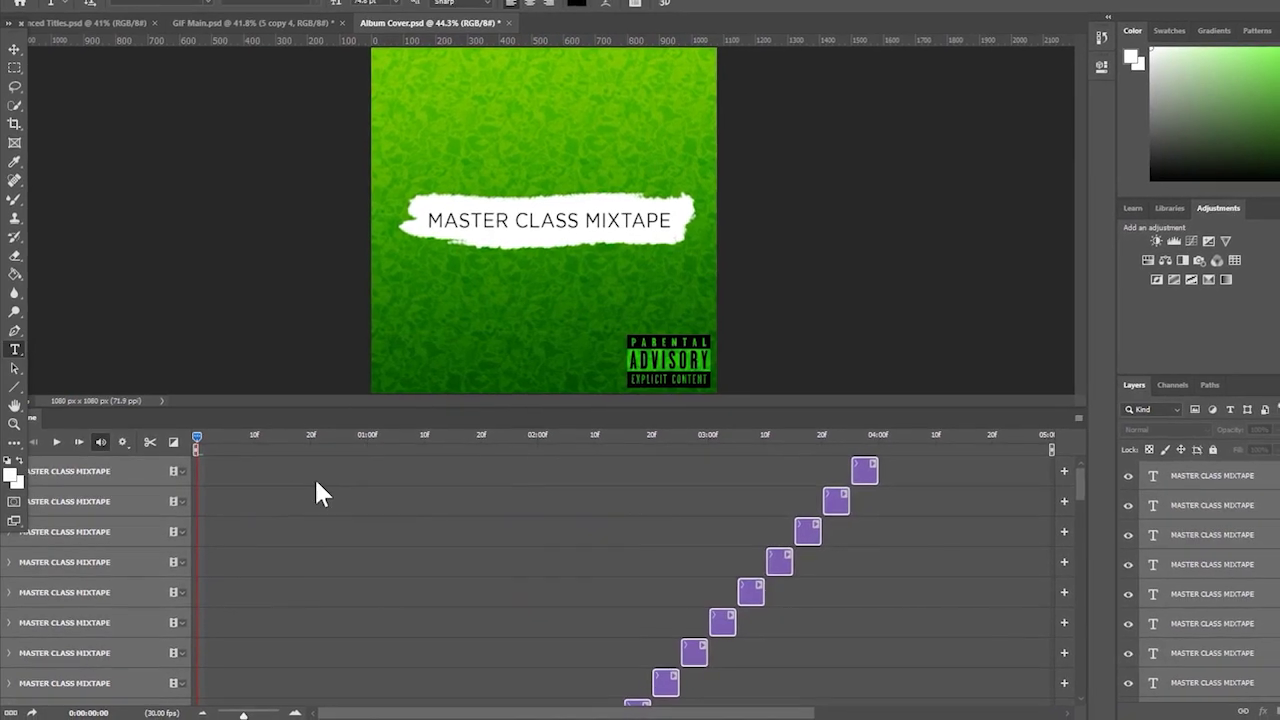
- Preview the cycling title and check it at frame 12
key("space")
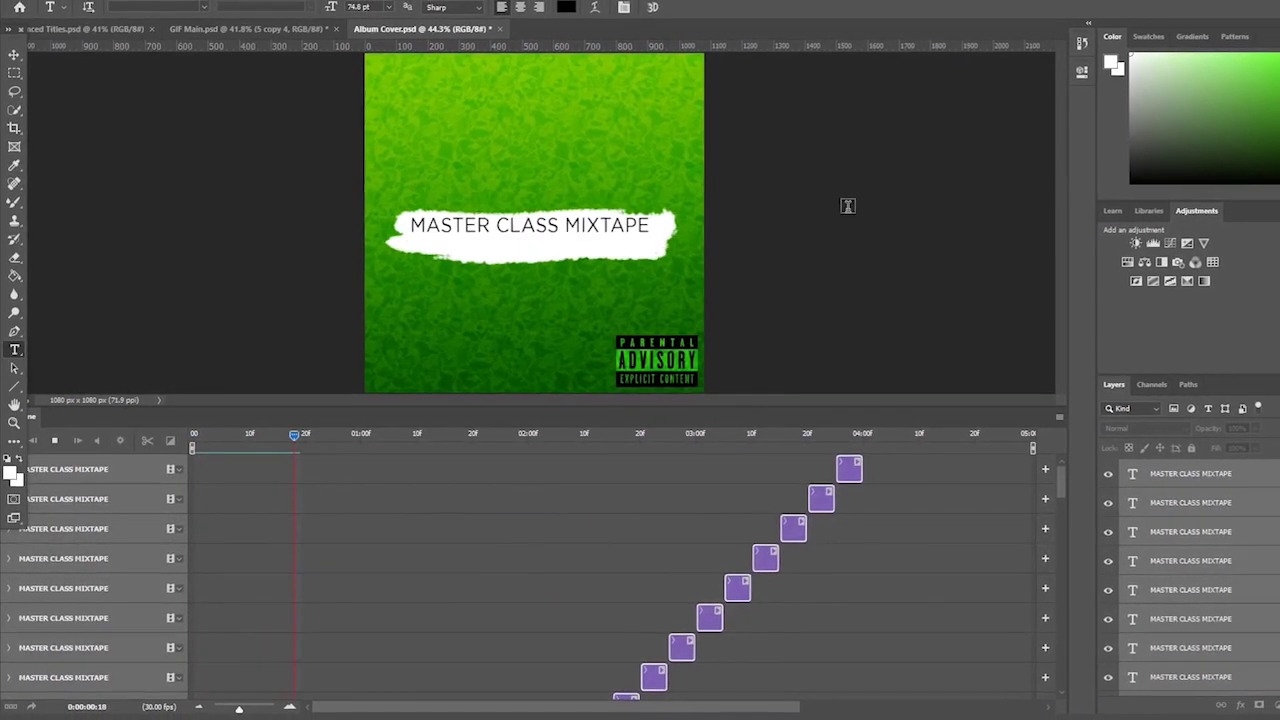
key("space")
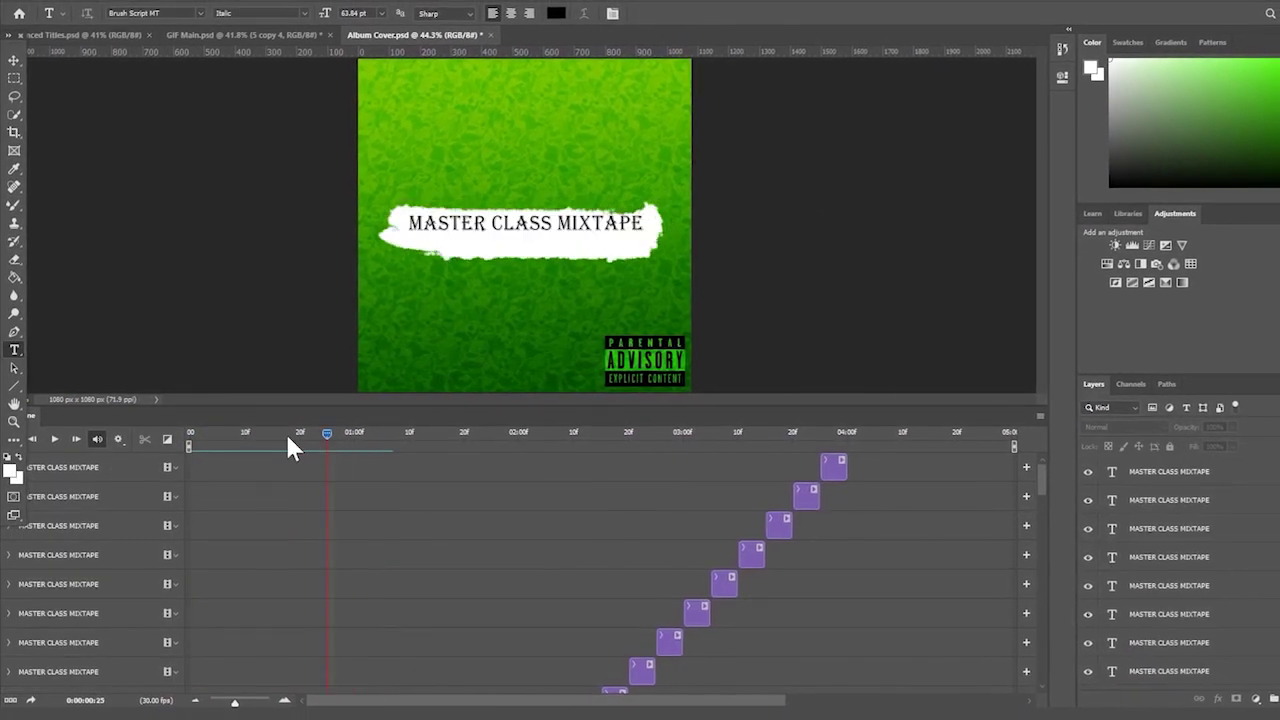
left_click_drag(287, 437, 269, 432)
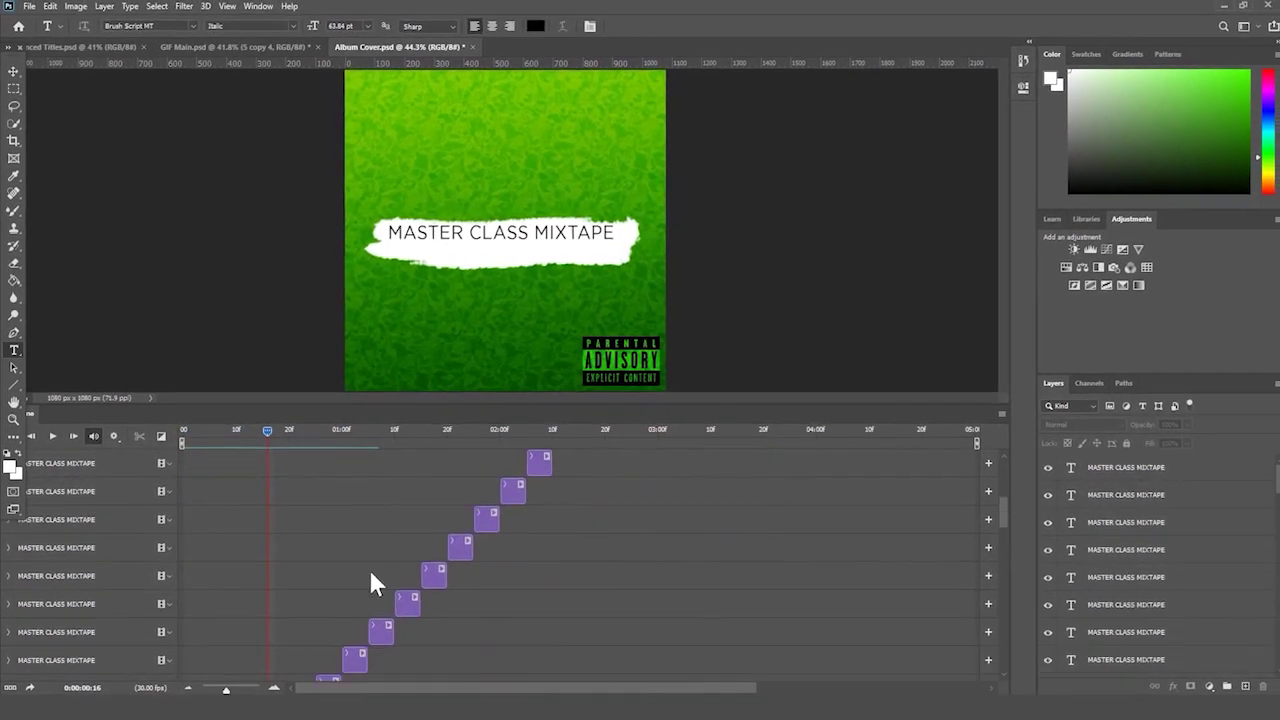
scroll(370, 576, "down", 3)
left_click(276, 518)
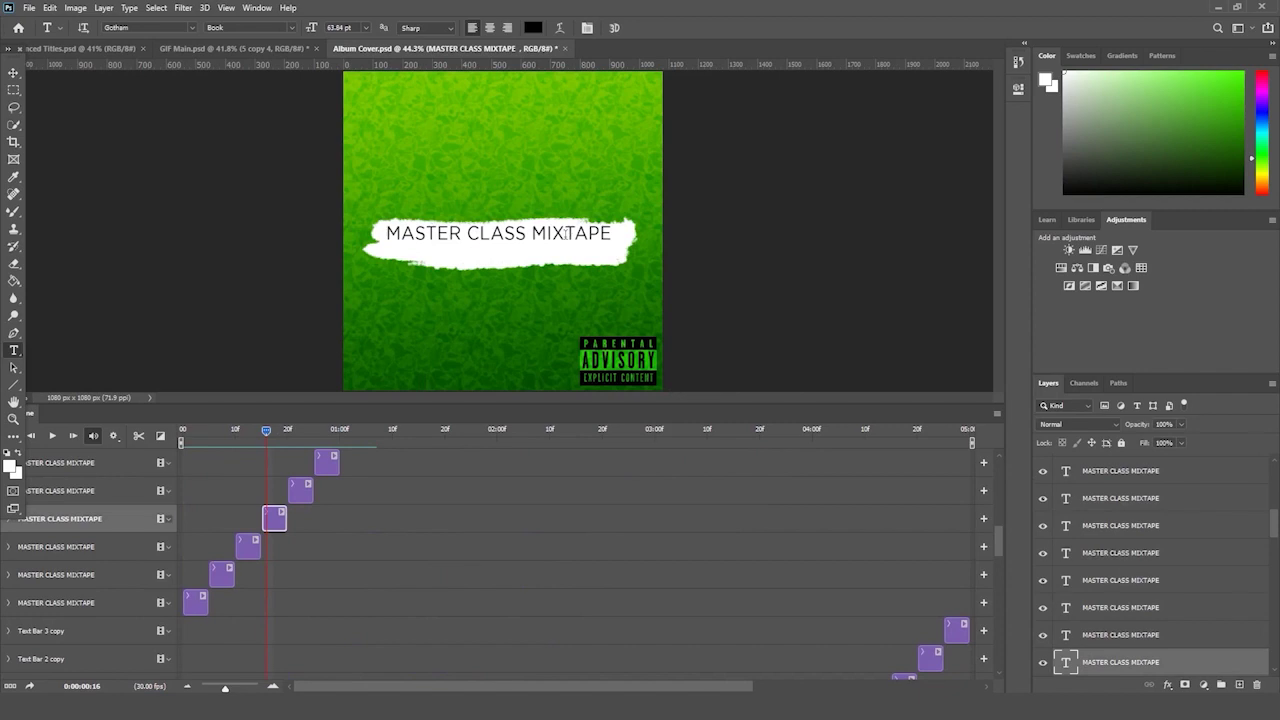
- With the Move tool, step through the title frames selecting each variant's layer
key("v")
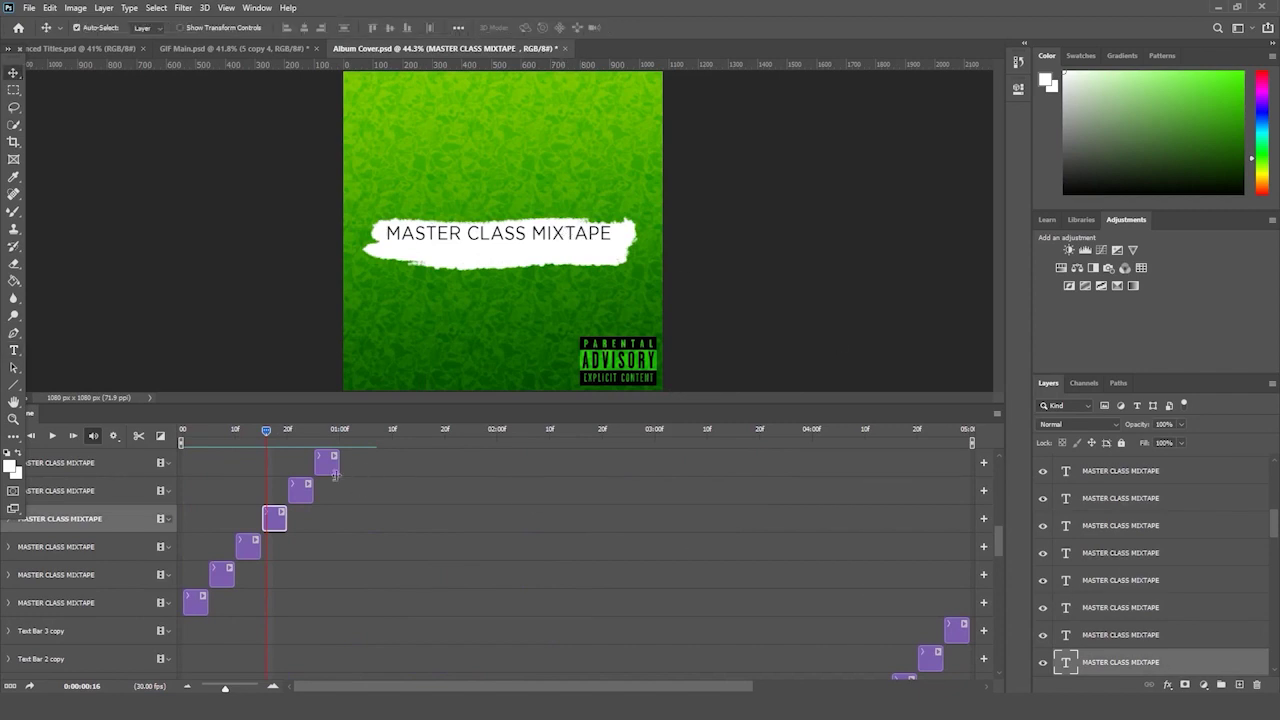
left_click(559, 231)
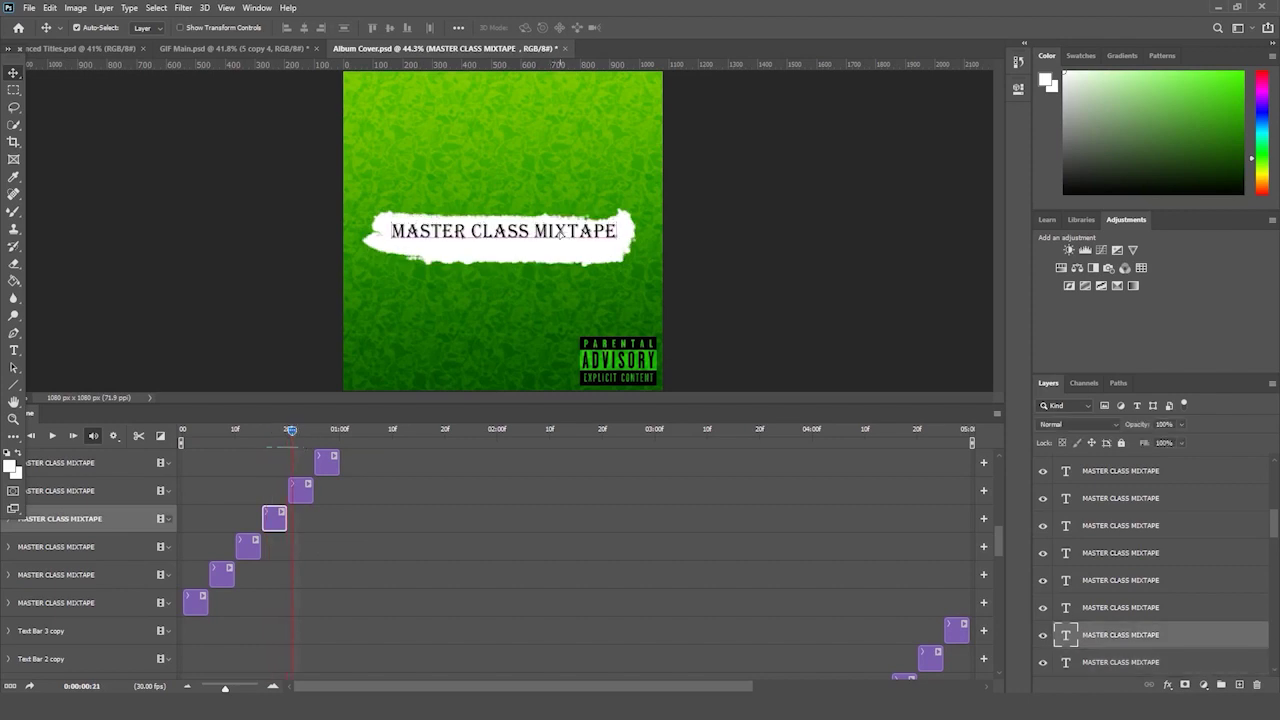
left_click(565, 233)
left_click_drag(288, 429, 132, 452)
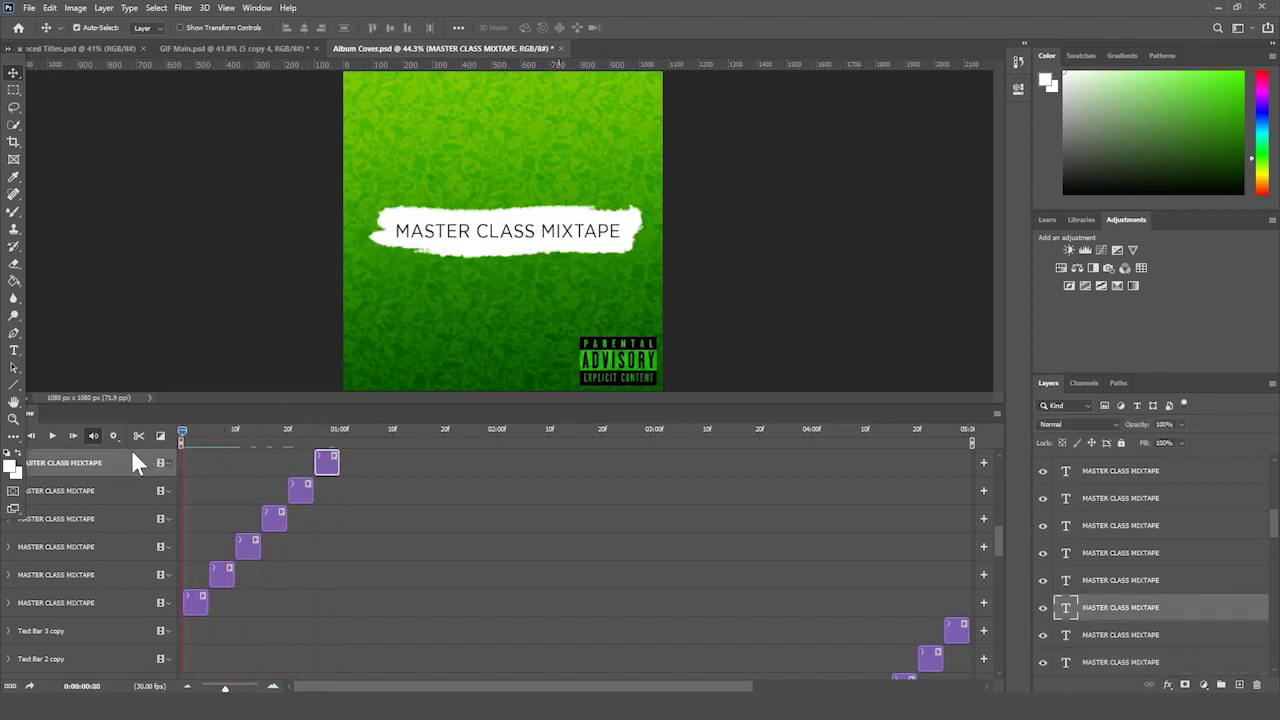
left_click_drag(210, 444, 402, 439)
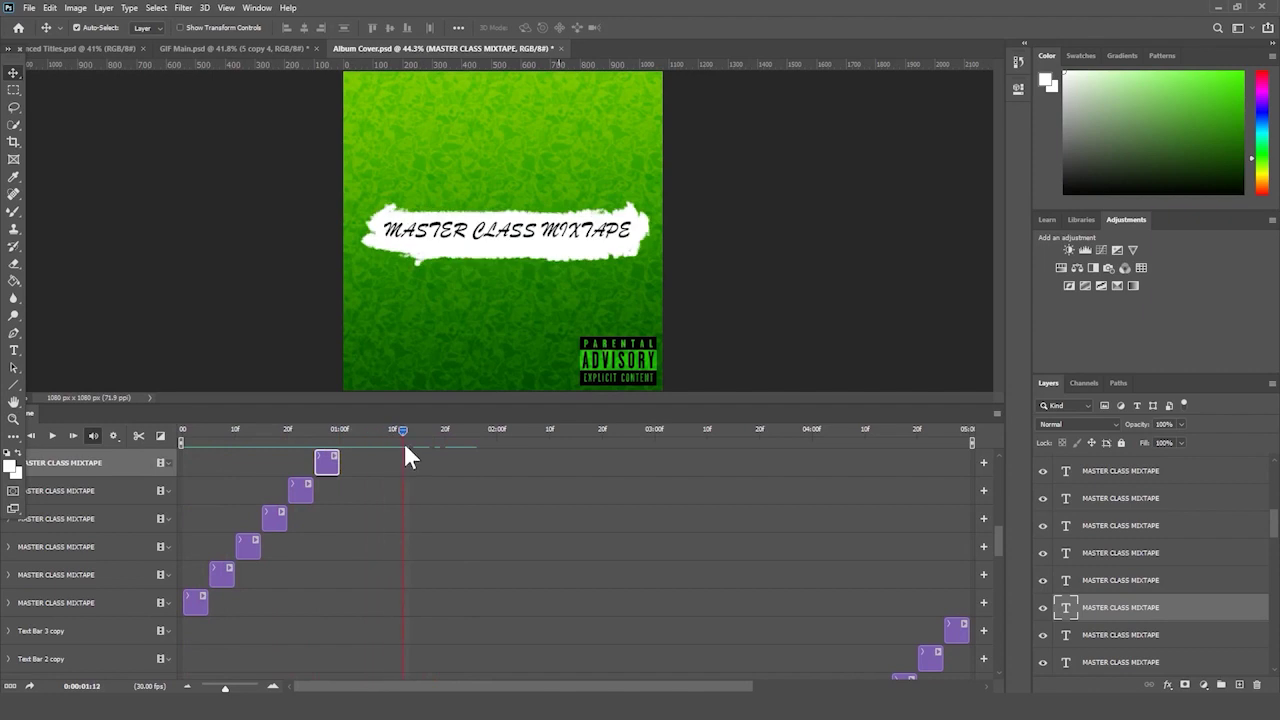
scroll(512, 475, "up", 3)
left_click(588, 232)
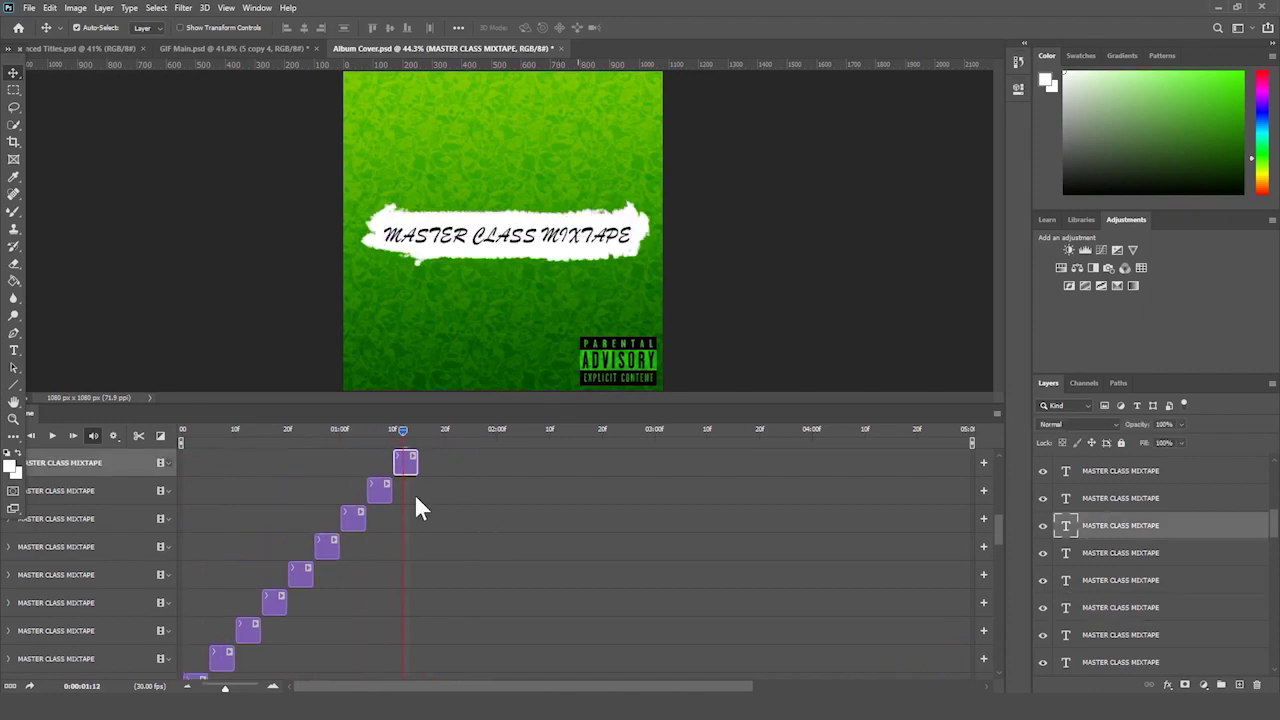
- Reposition the title variant shown at frame 1:15 on the white bar
left_click_drag(402, 428, 381, 429)
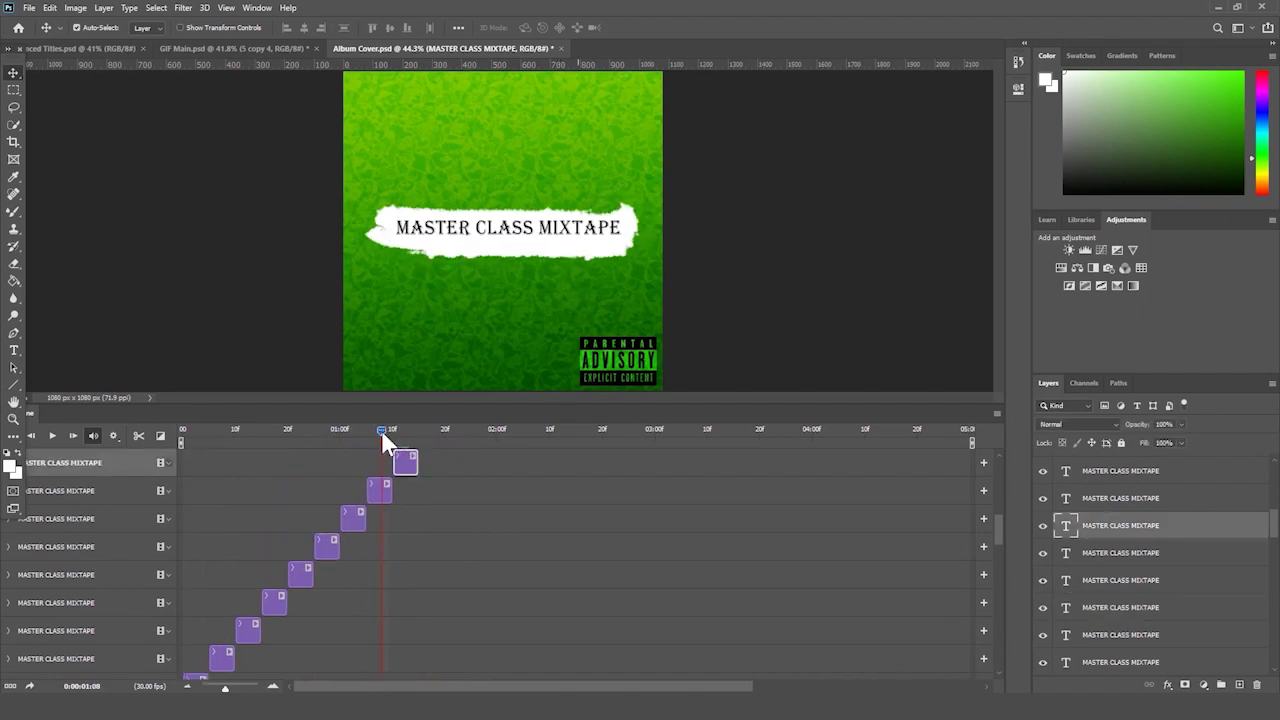
left_click(568, 224)
left_click(586, 240)
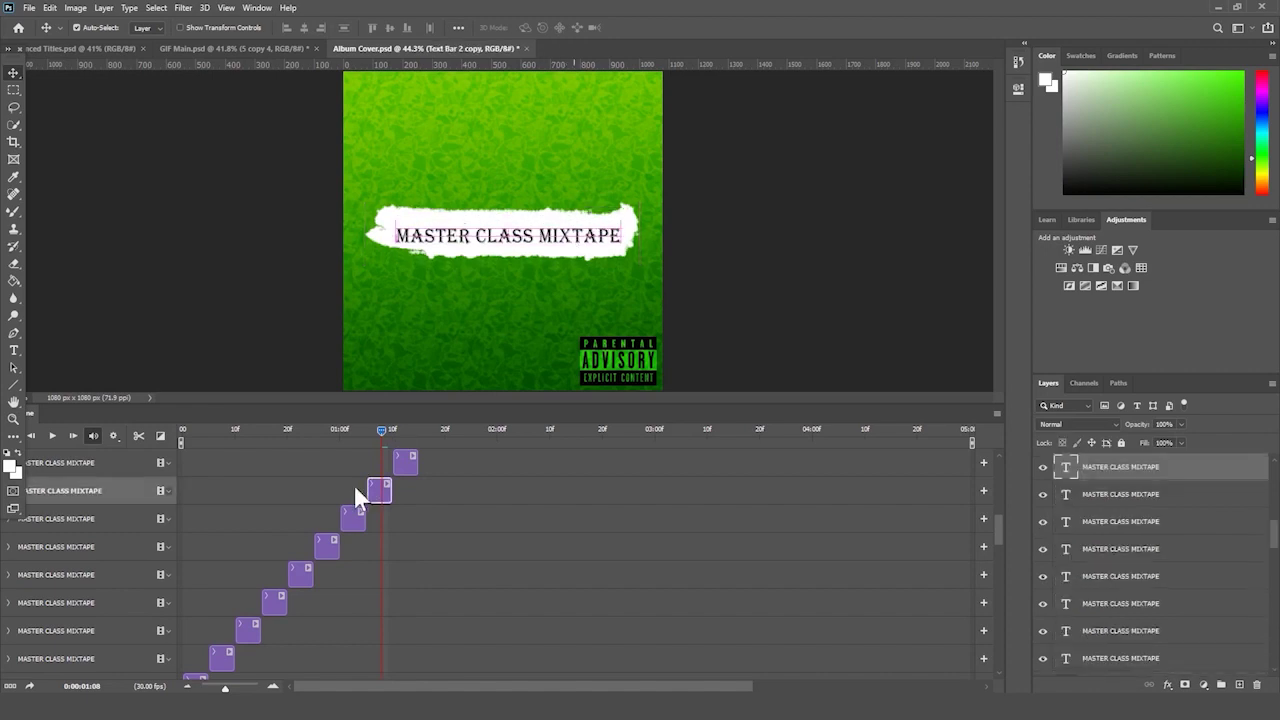
left_click(354, 430)
left_click(543, 239)
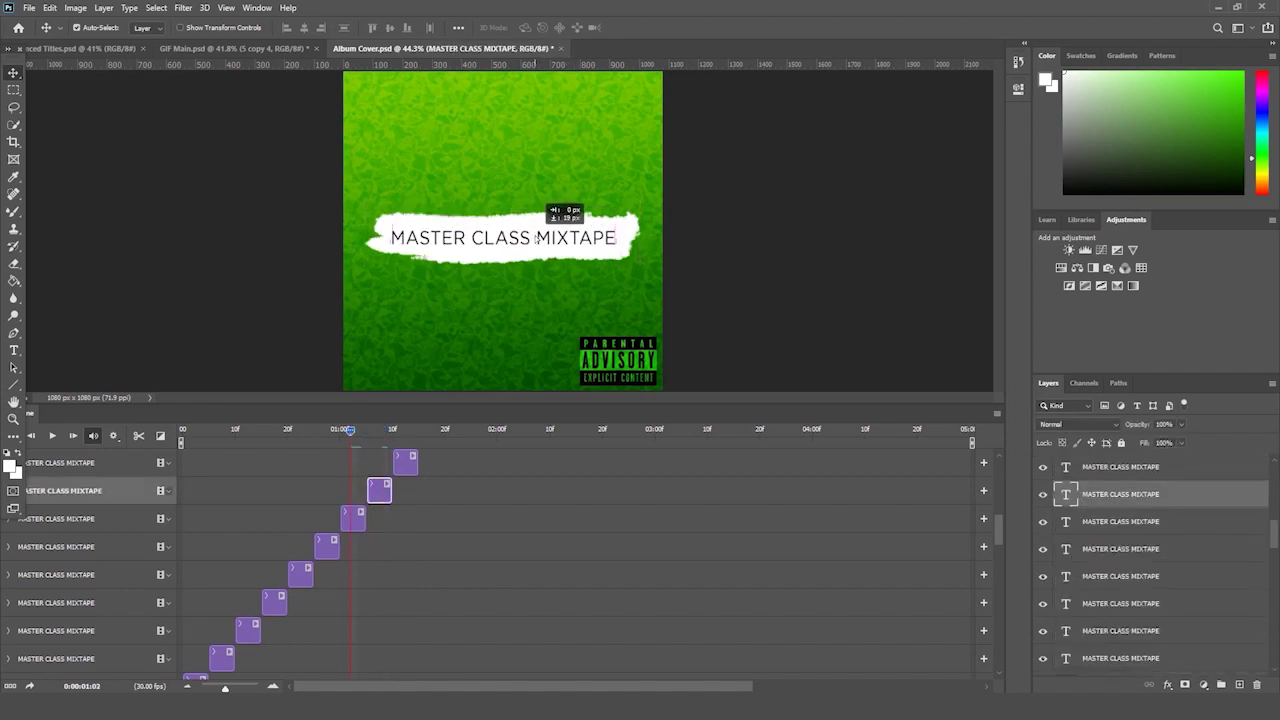
left_click_drag(360, 430, 426, 430)
left_click(514, 242)
left_click_drag(514, 251, 514, 252)
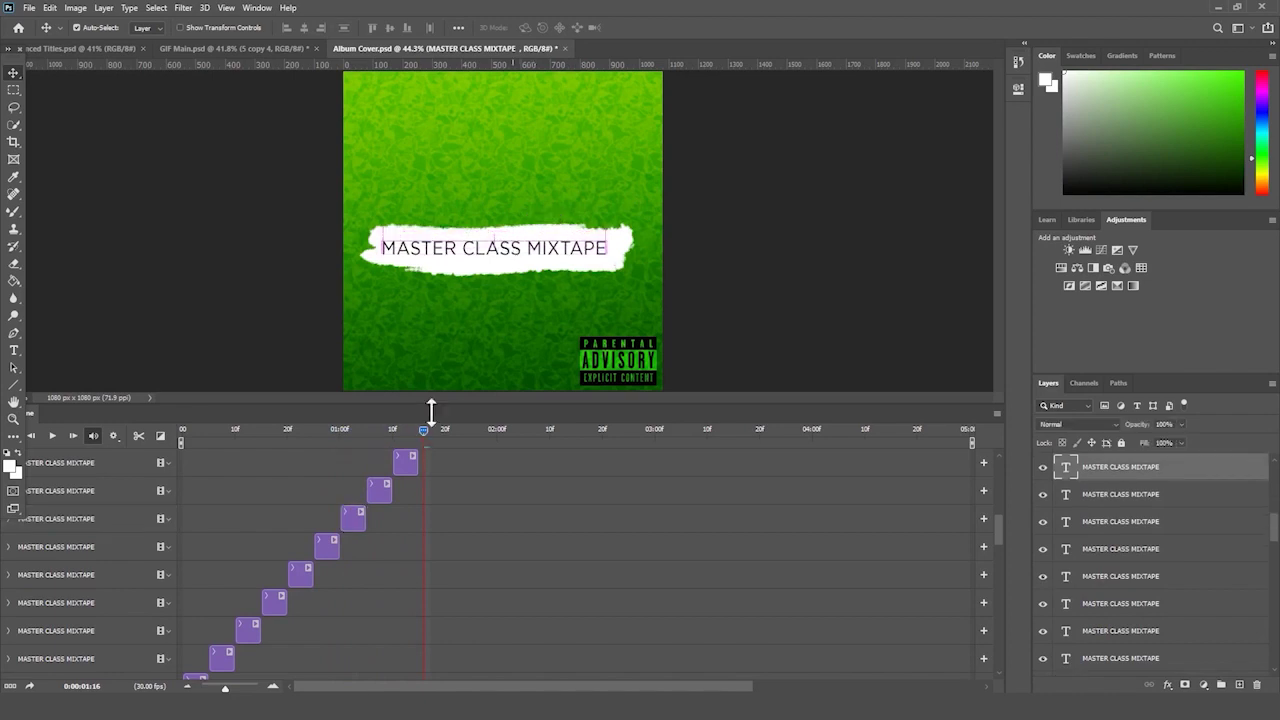
- Move the script title at frame 1:27 about 14 px down
left_click_drag(443, 437, 449, 432)
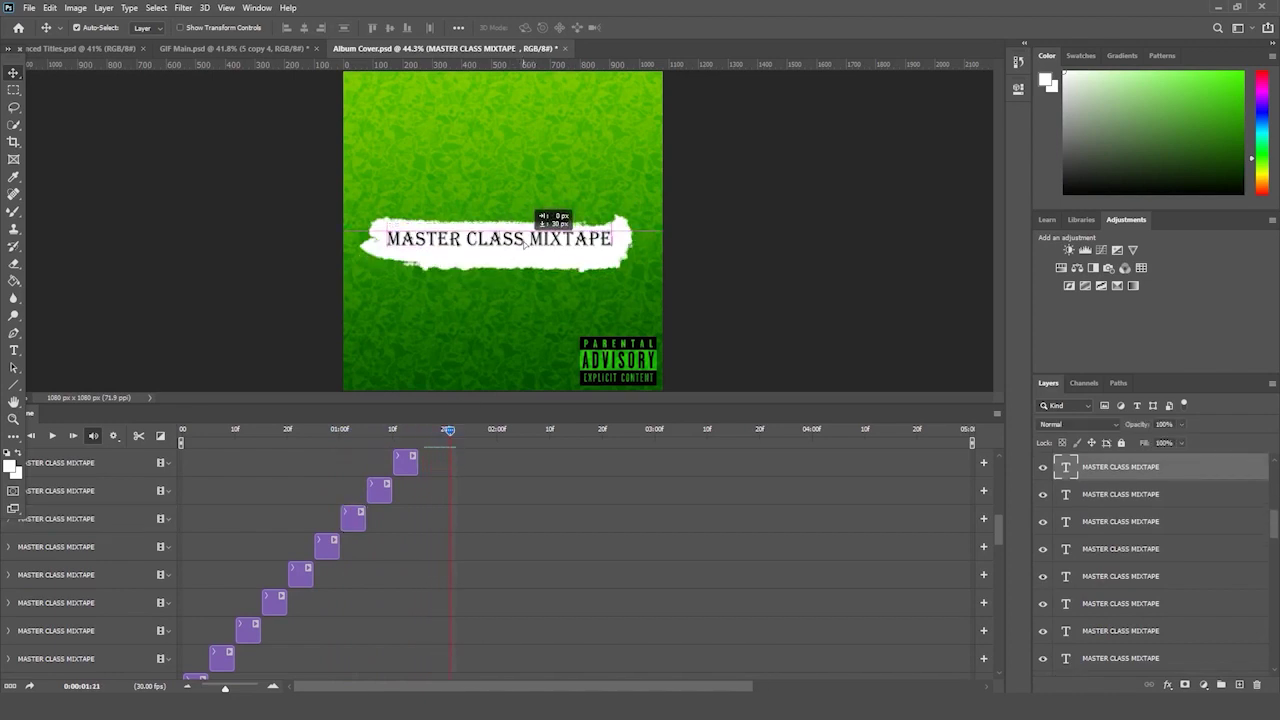
scroll(460, 515, "down", 3)
left_click(484, 430)
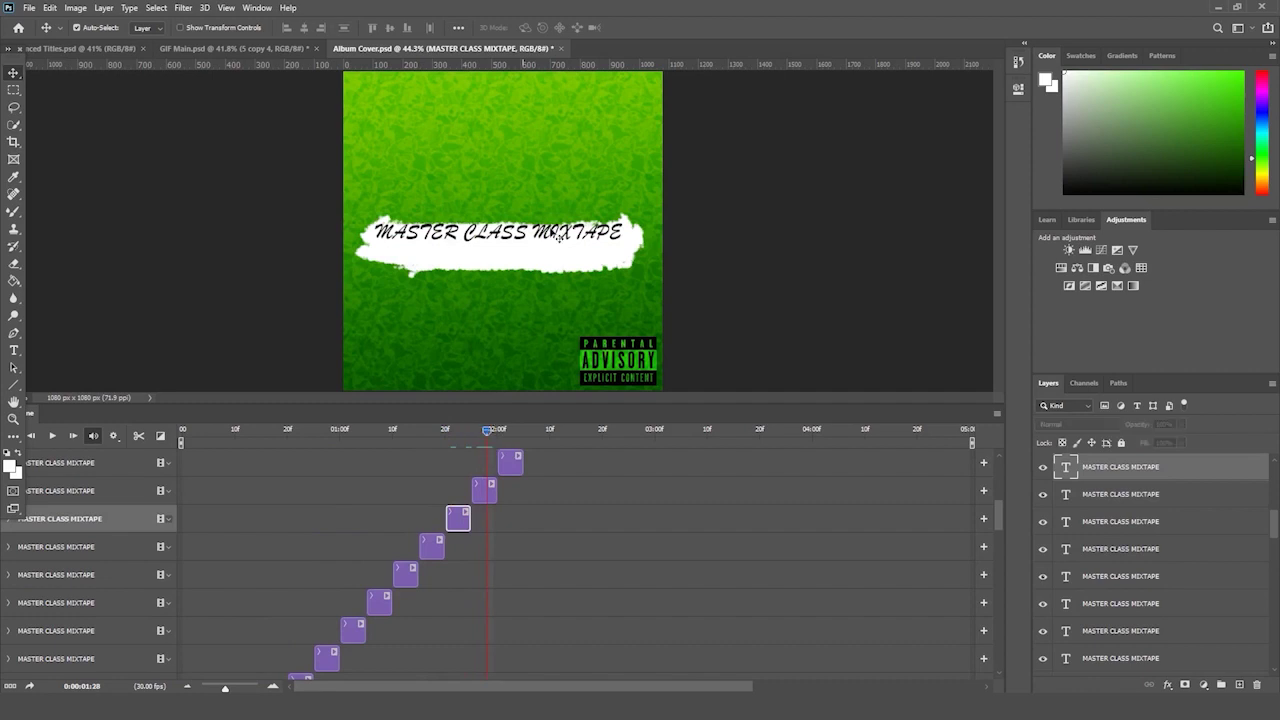
left_click_drag(559, 235, 560, 249)
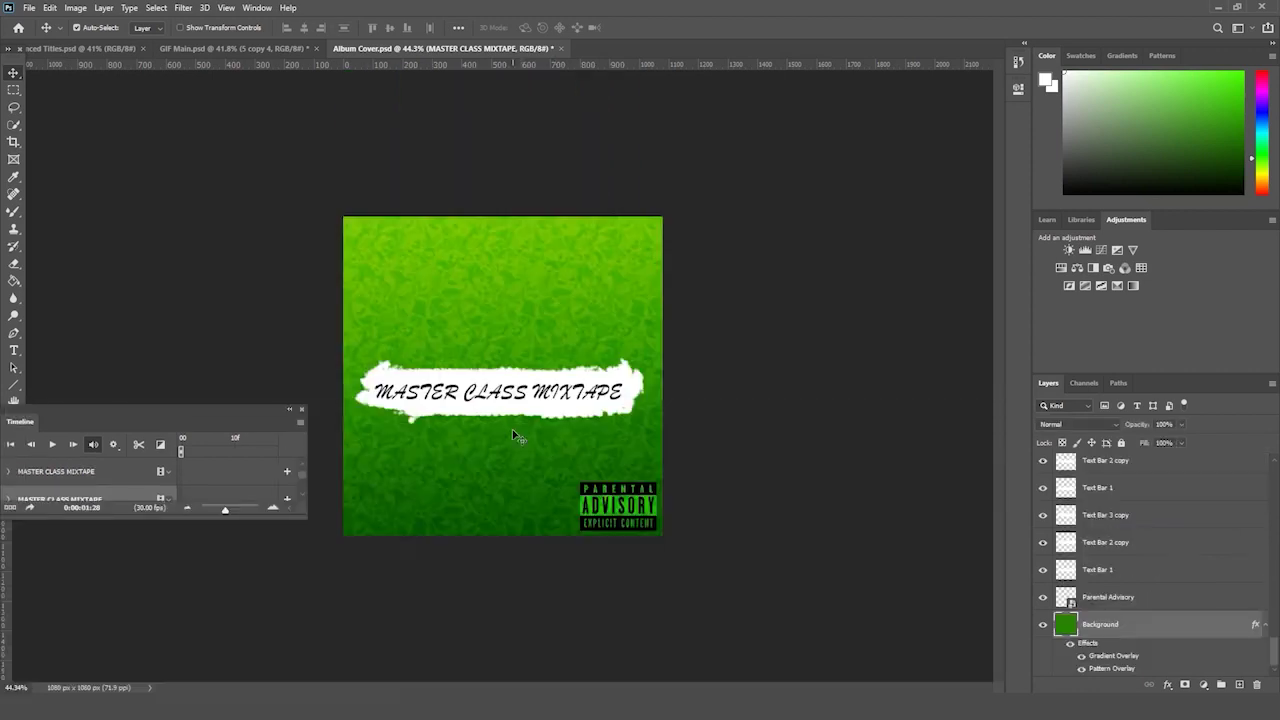
- Redock the timeline along the bottom, make it taller and rewind to the first frame
left_click_drag(203, 420, 512, 688)
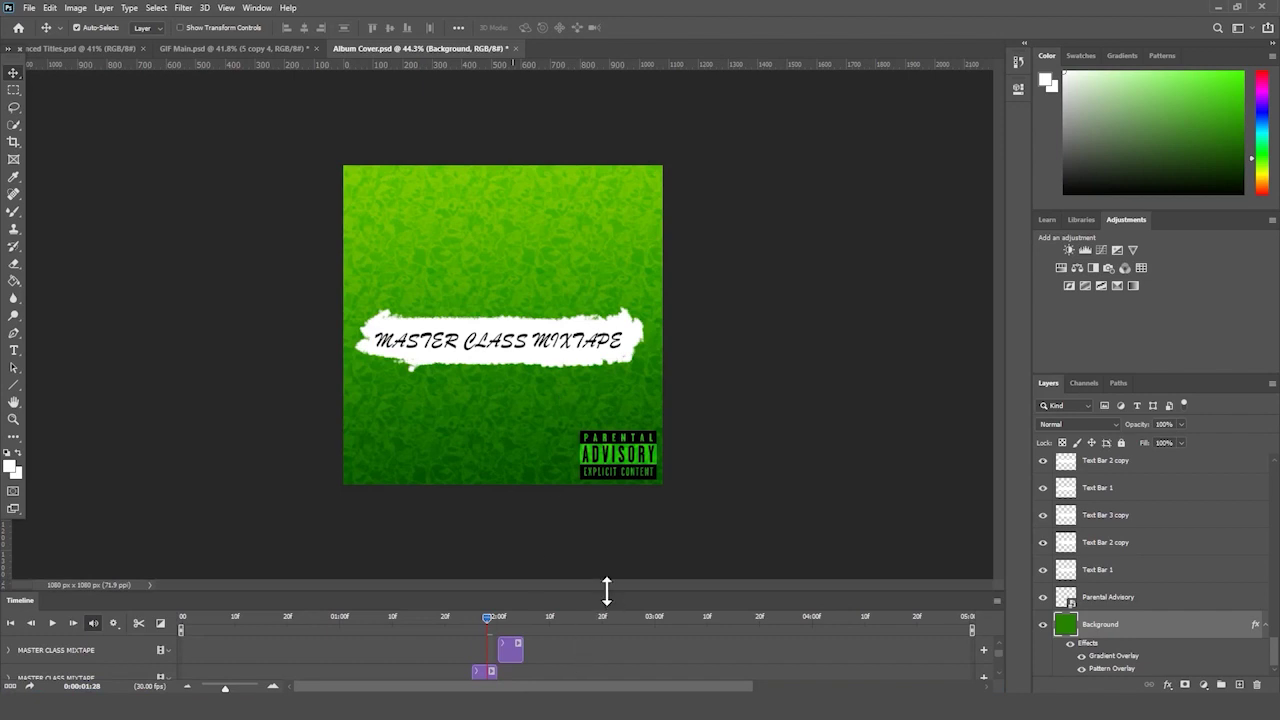
left_click_drag(606, 591, 623, 354)
left_click_drag(477, 378, 57, 405)
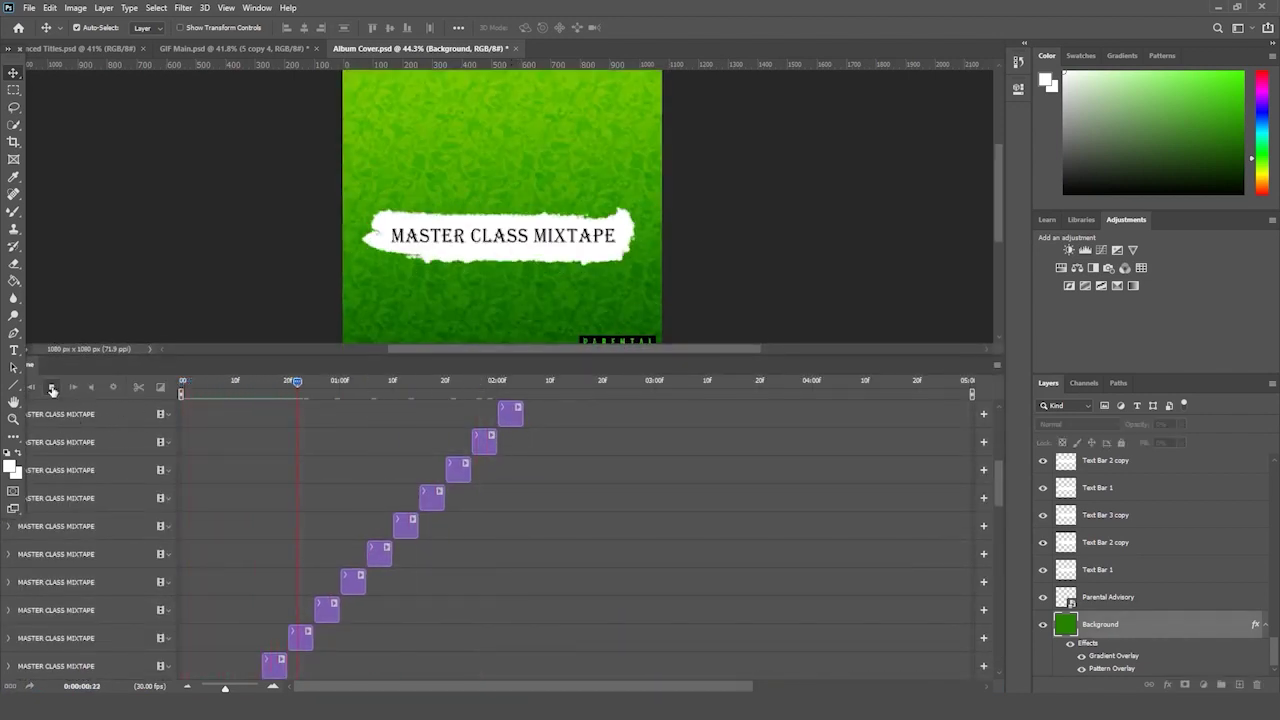
left_click(52, 388)
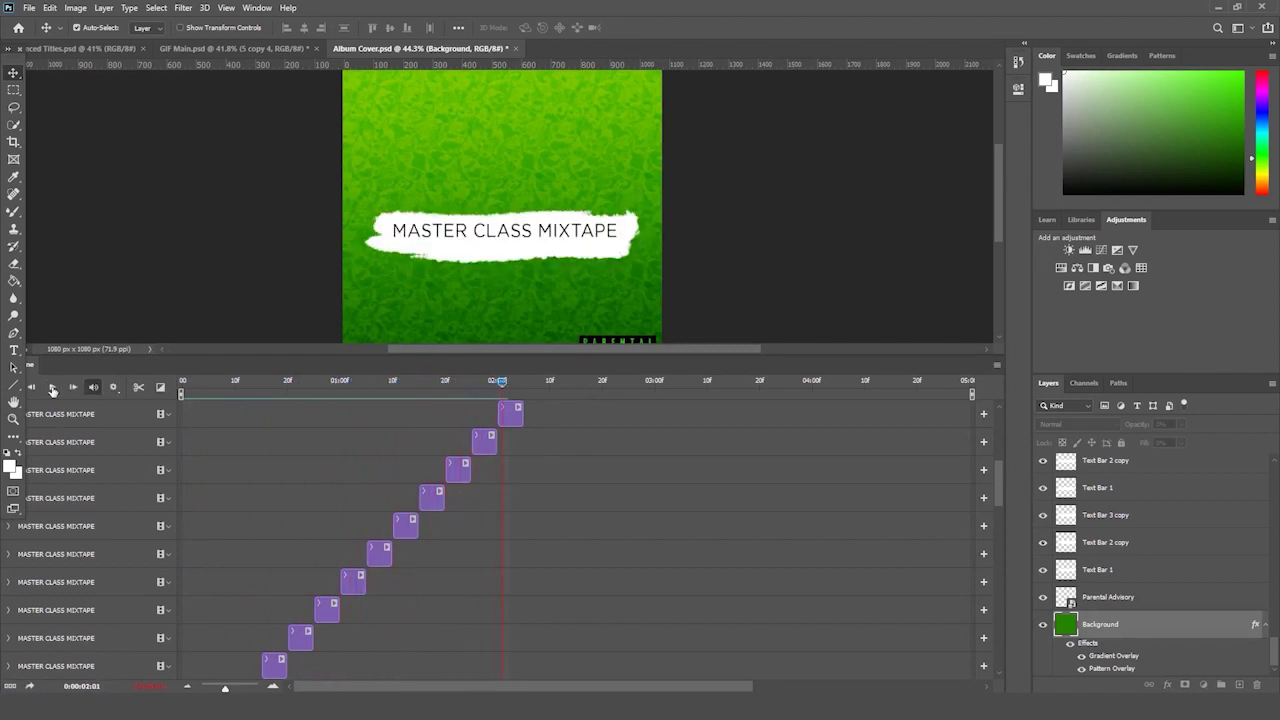
- Shift one title variant down onto the bar and nudge the following one up
left_click_drag(519, 381, 556, 381)
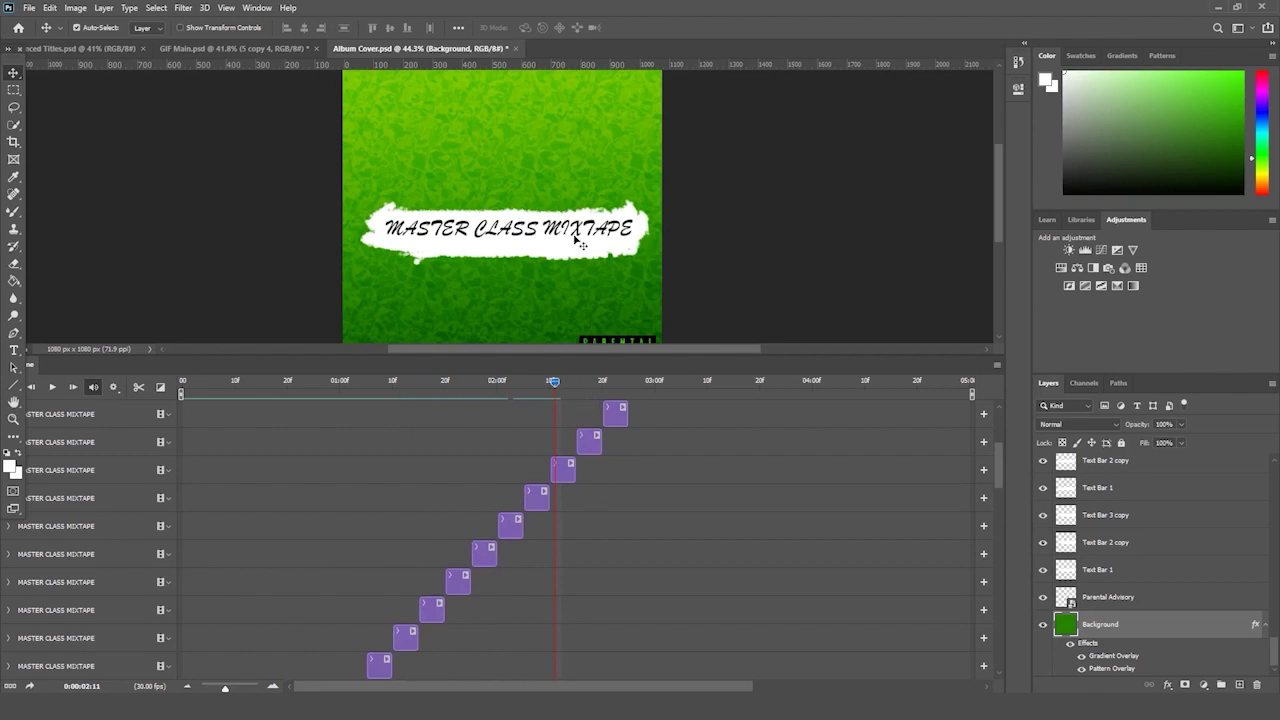
left_click_drag(578, 240, 565, 254)
left_click(585, 380)
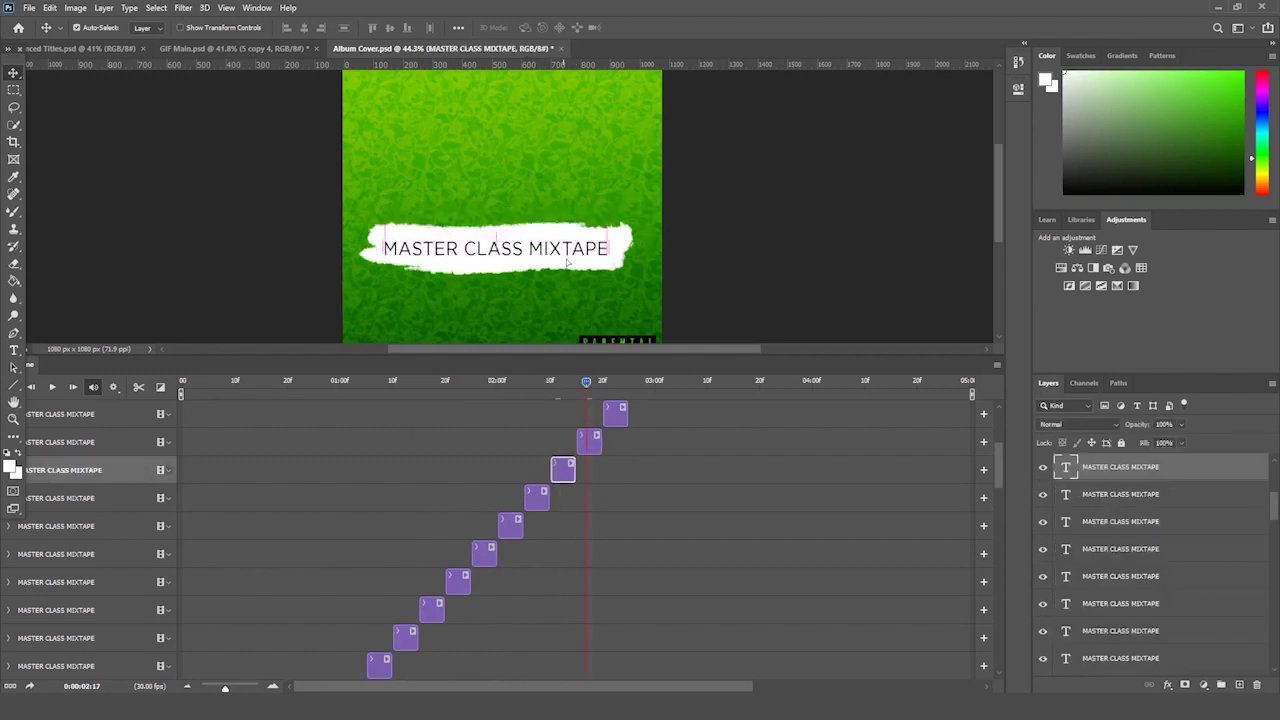
left_click(612, 380)
left_click_drag(567, 254, 567, 247)
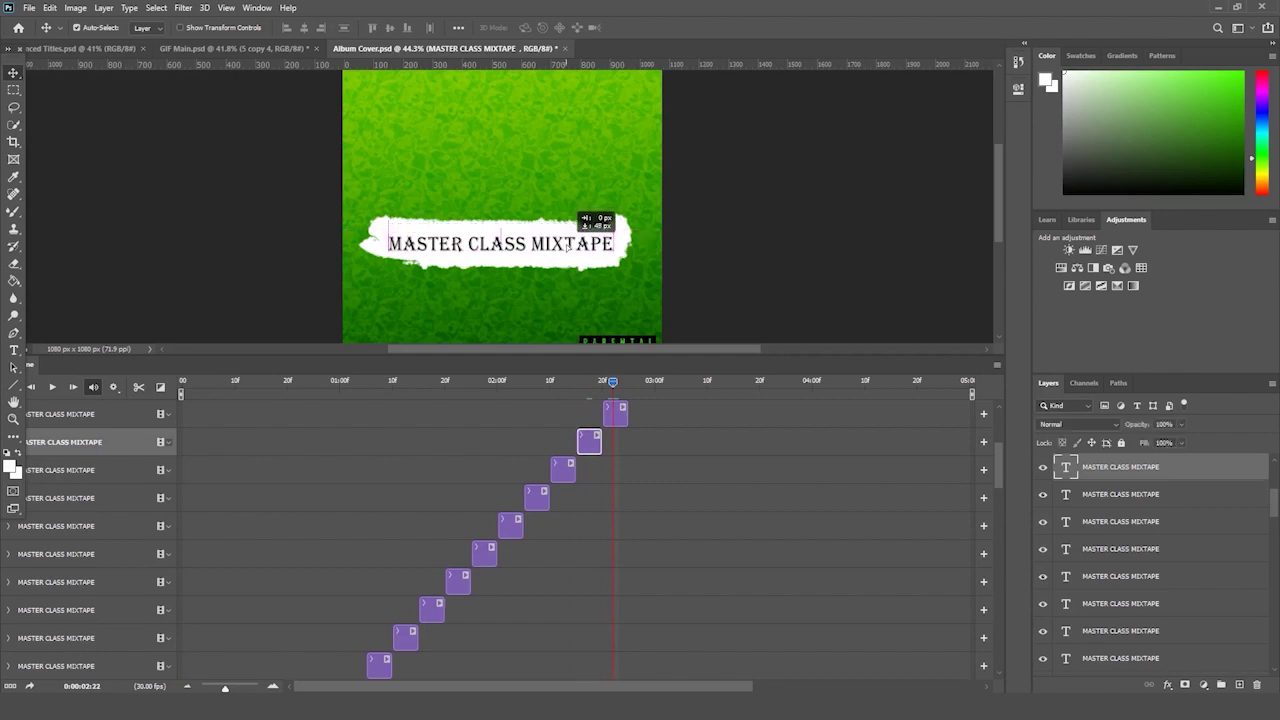
- Nudge the script title variant into line on the brush bar
key("alt+bracketright")
scroll(652, 497, "up", 5)
left_click(642, 381)
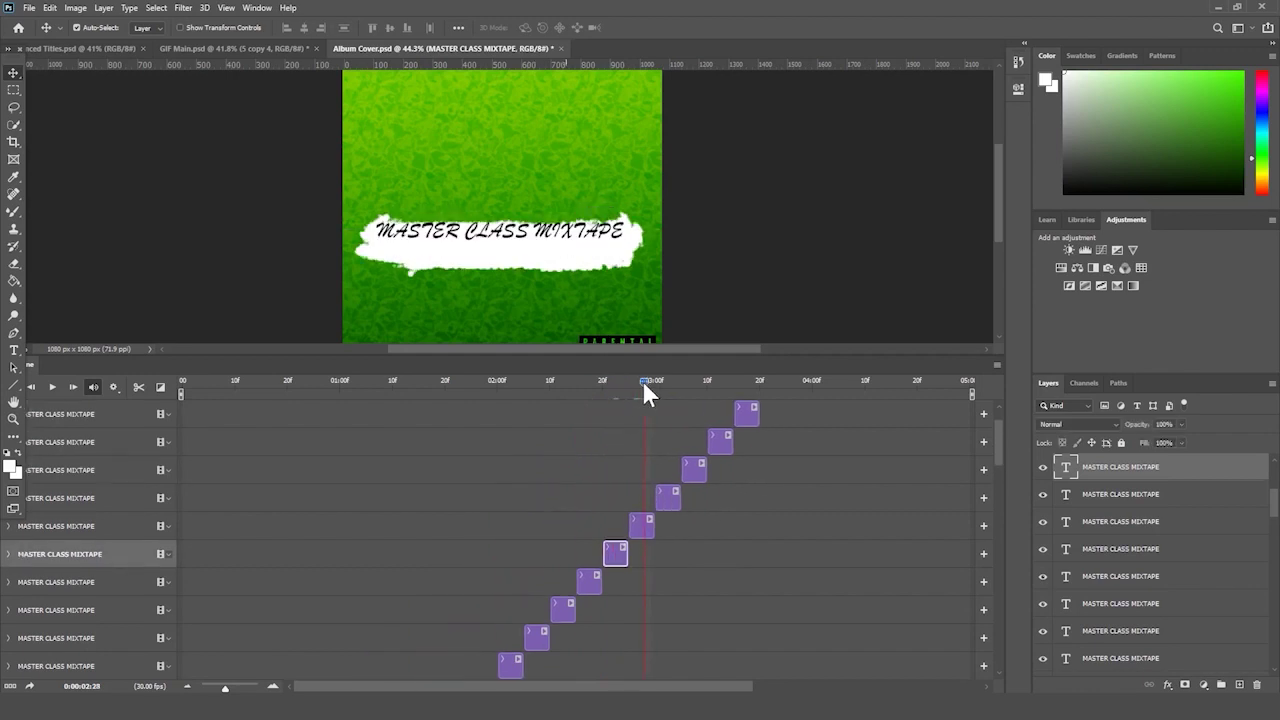
key("alt+bracketright")
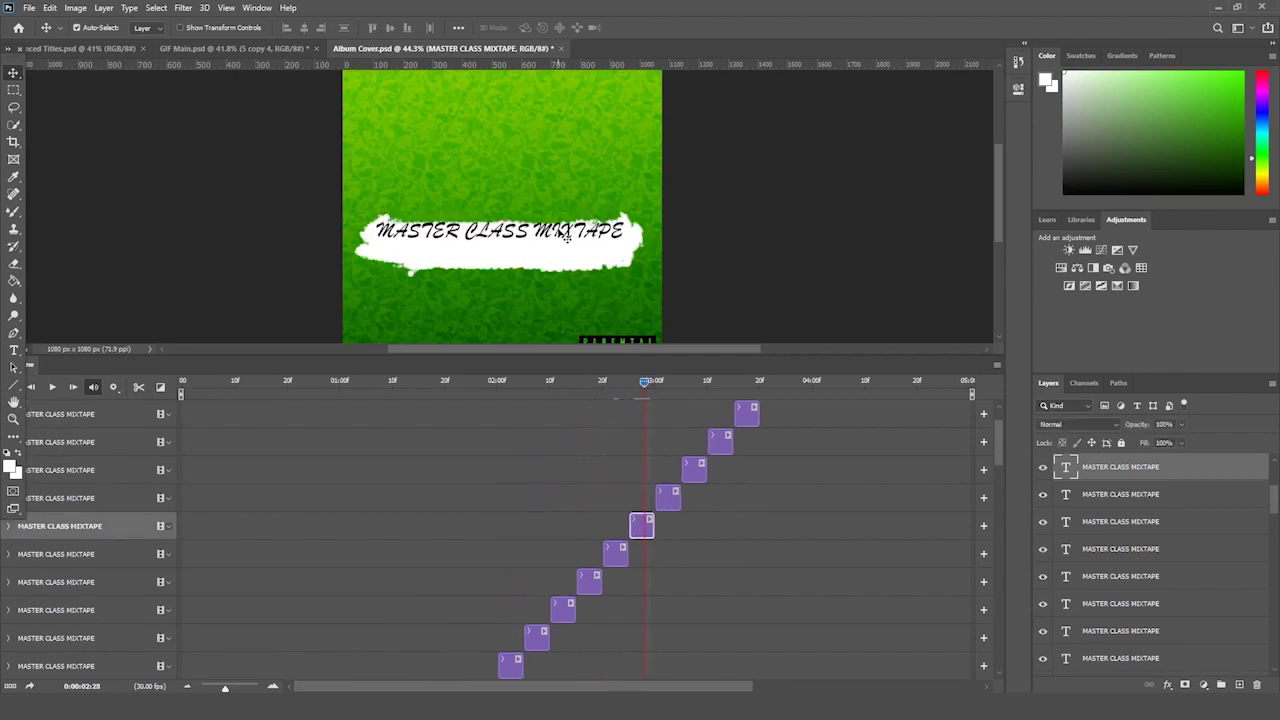
left_click_drag(567, 237, 567, 232)
- Adjust the plain-font title variant's position on the bar
left_click(669, 381)
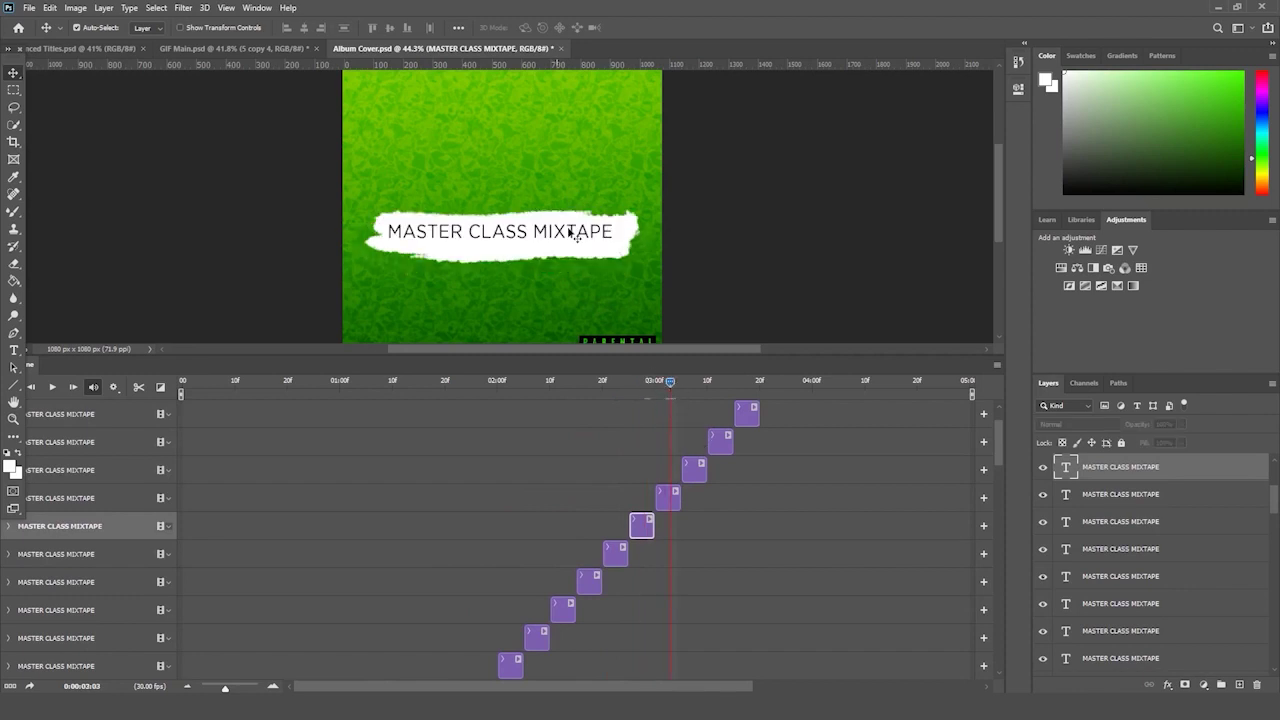
key("alt+bracketright")
left_click_drag(695, 381, 739, 382)
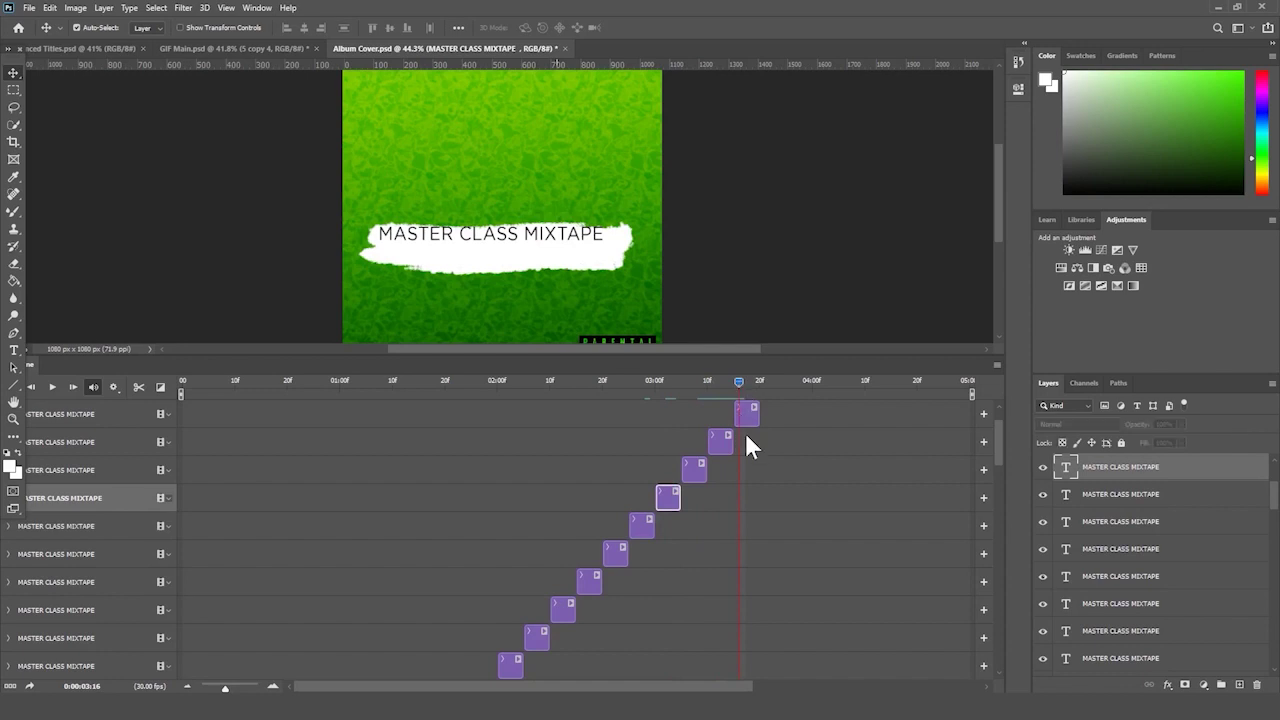
left_click(747, 413)
left_click_drag(573, 243, 575, 251)
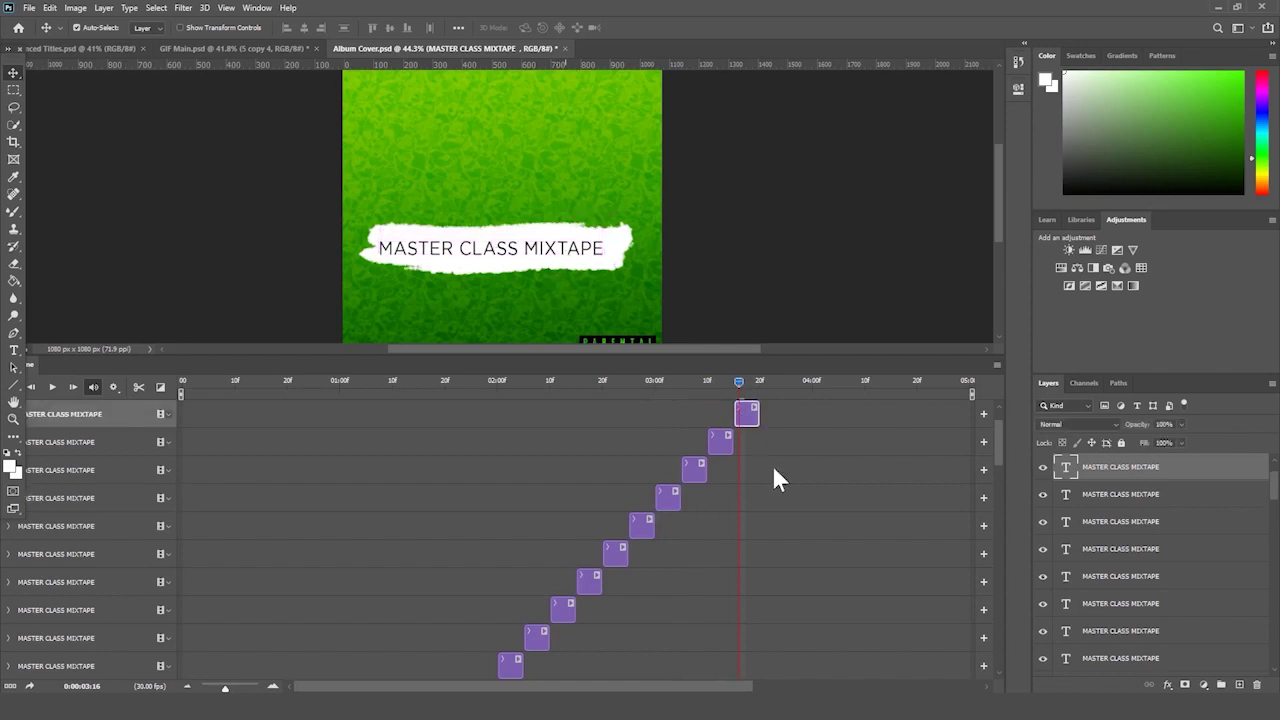
- Step through the serif and italic script title variants, selecting their layers
scroll(772, 465, "up", 2)
left_click(775, 381)
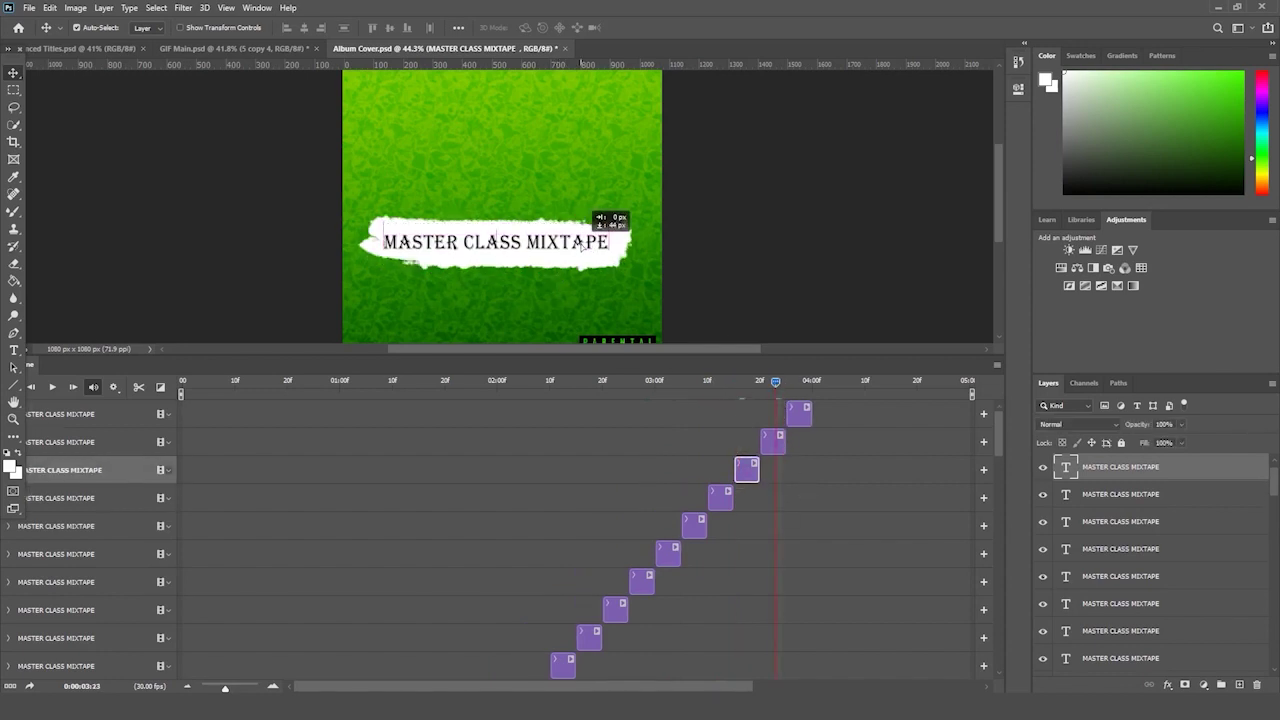
key("alt+bracketright")
left_click(803, 381)
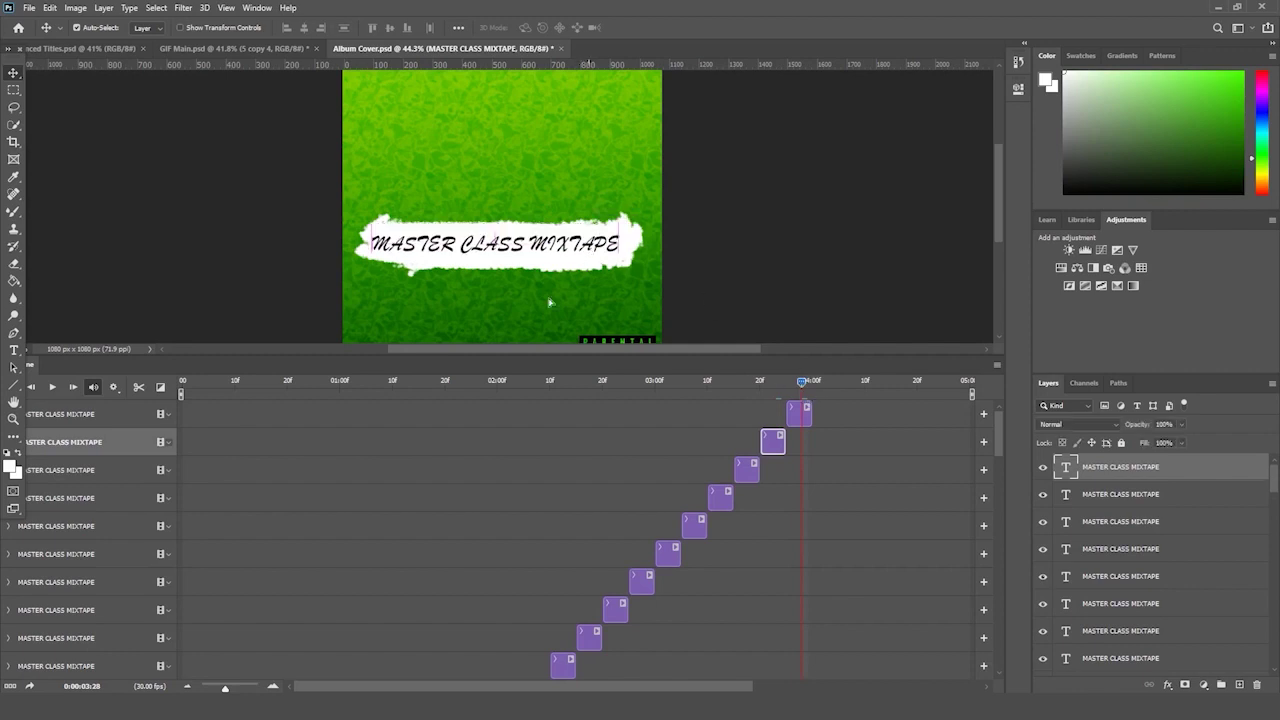
key("alt+bracketright")
- Return to the first frame and zoom out to see the whole cover
left_click(429, 380)
left_click(31, 387)
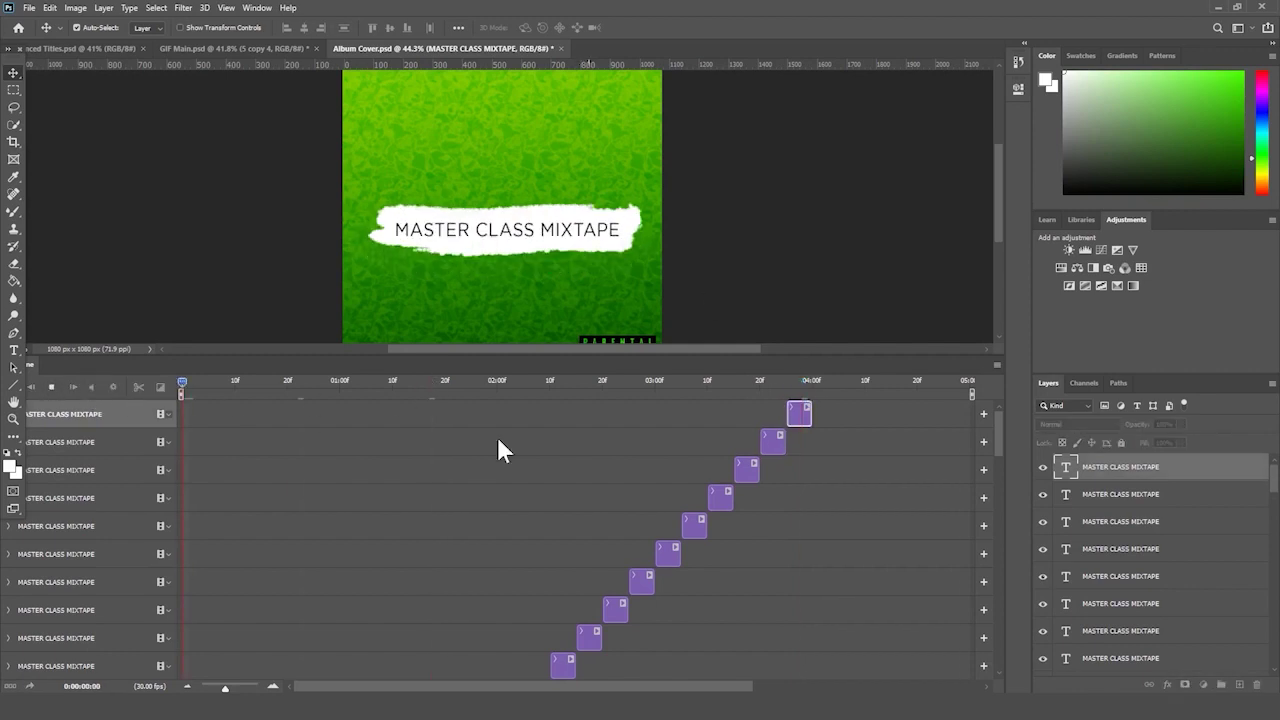
left_click(14, 418)
left_click_drag(246, 251, 226, 270)
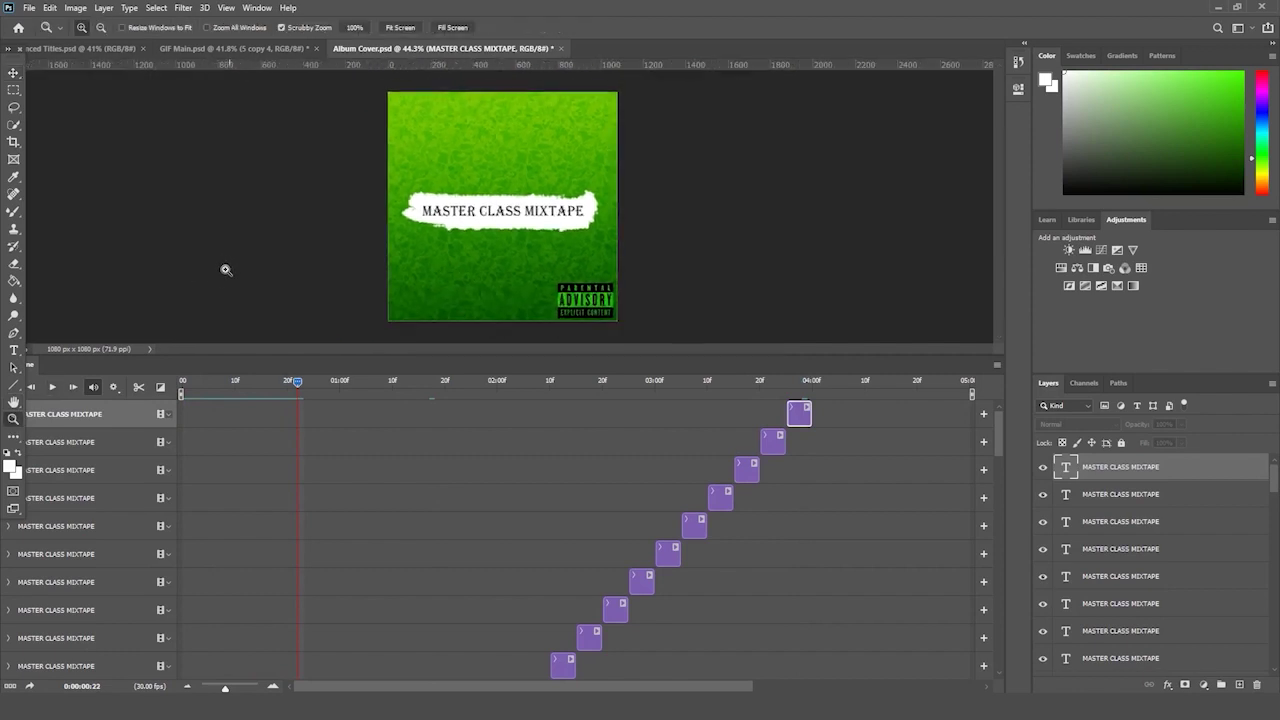
- Move the top three title clips after the others and preview the animation
left_click(55, 388)
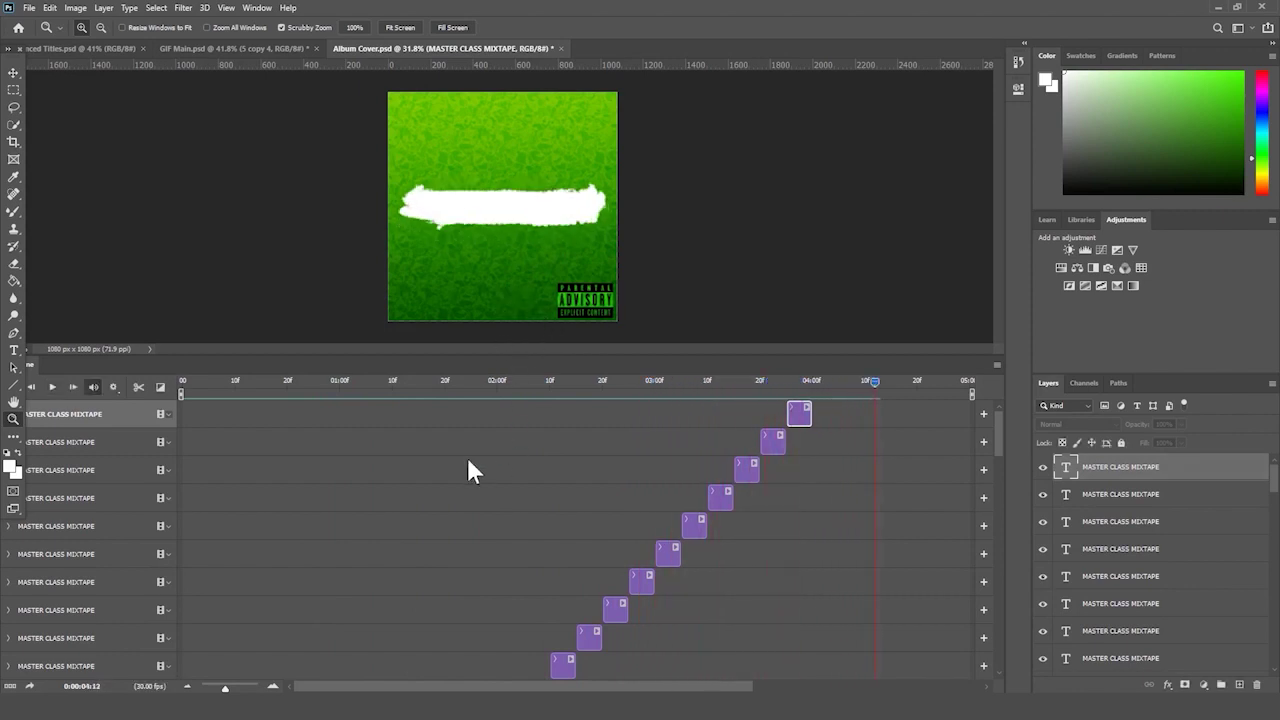
left_click(750, 466)
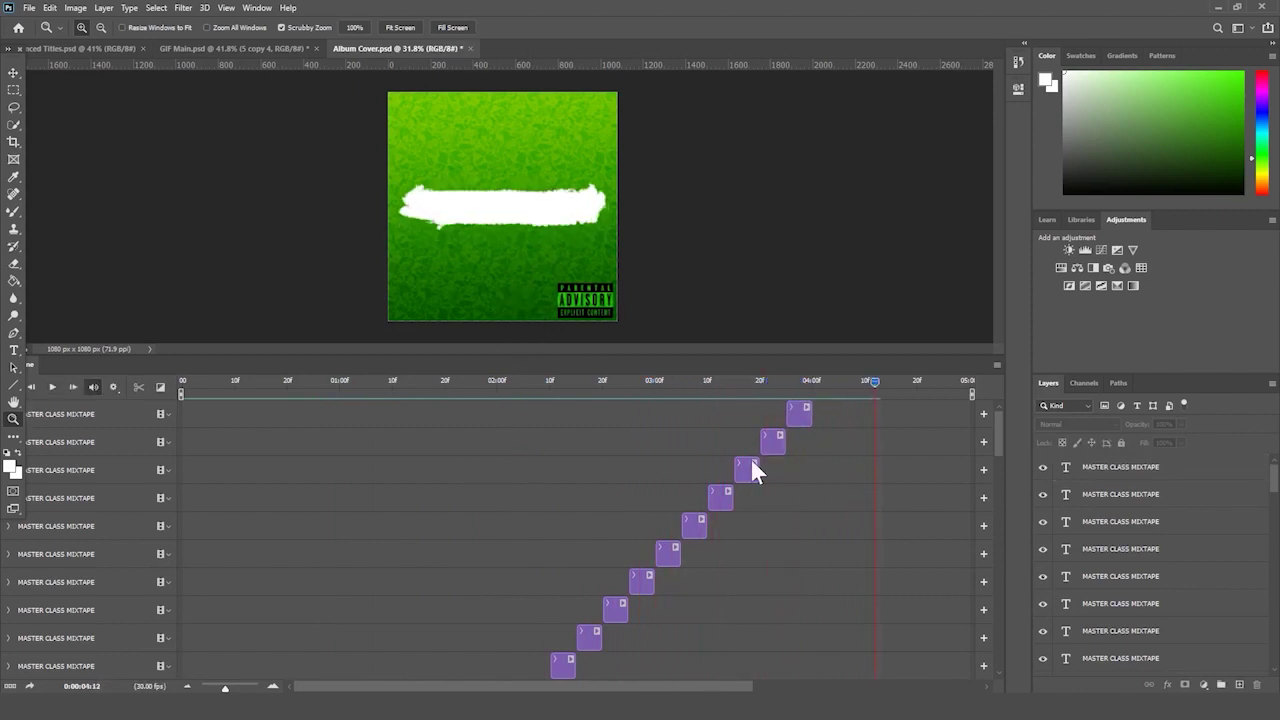
left_click(792, 415, "shift")
left_click_drag(794, 414, 816, 480)
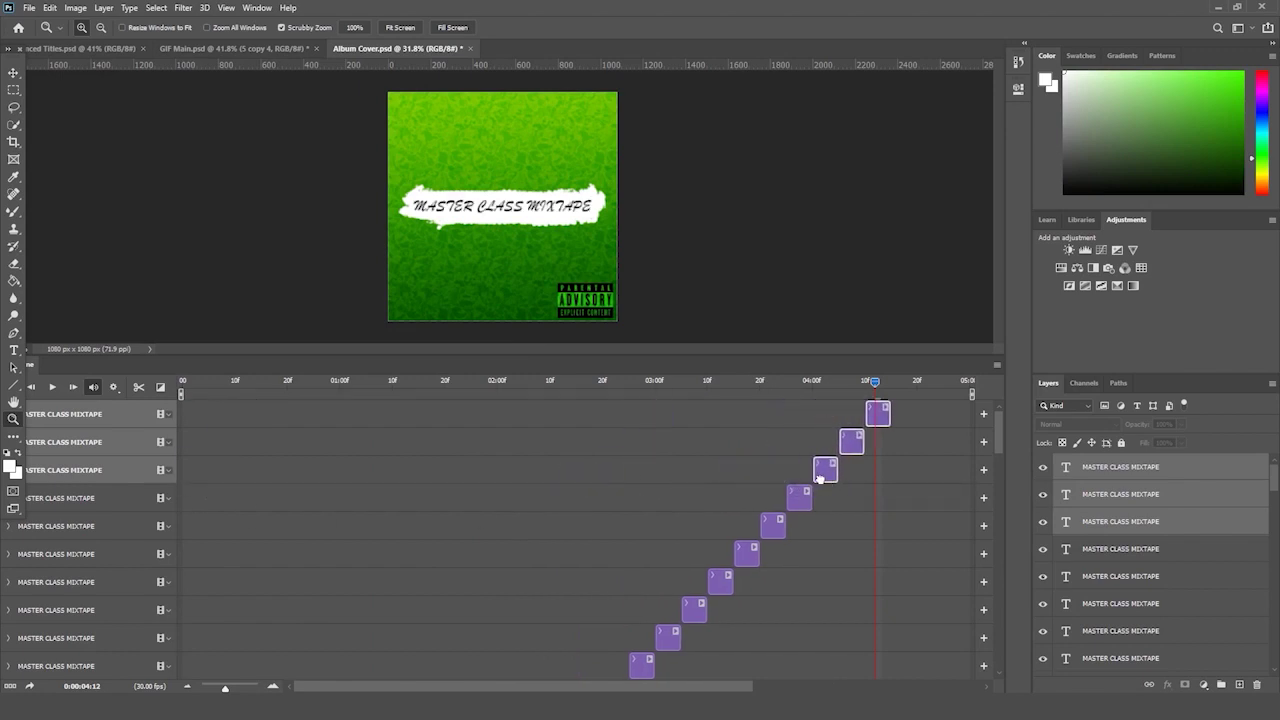
key("ctrl+z")
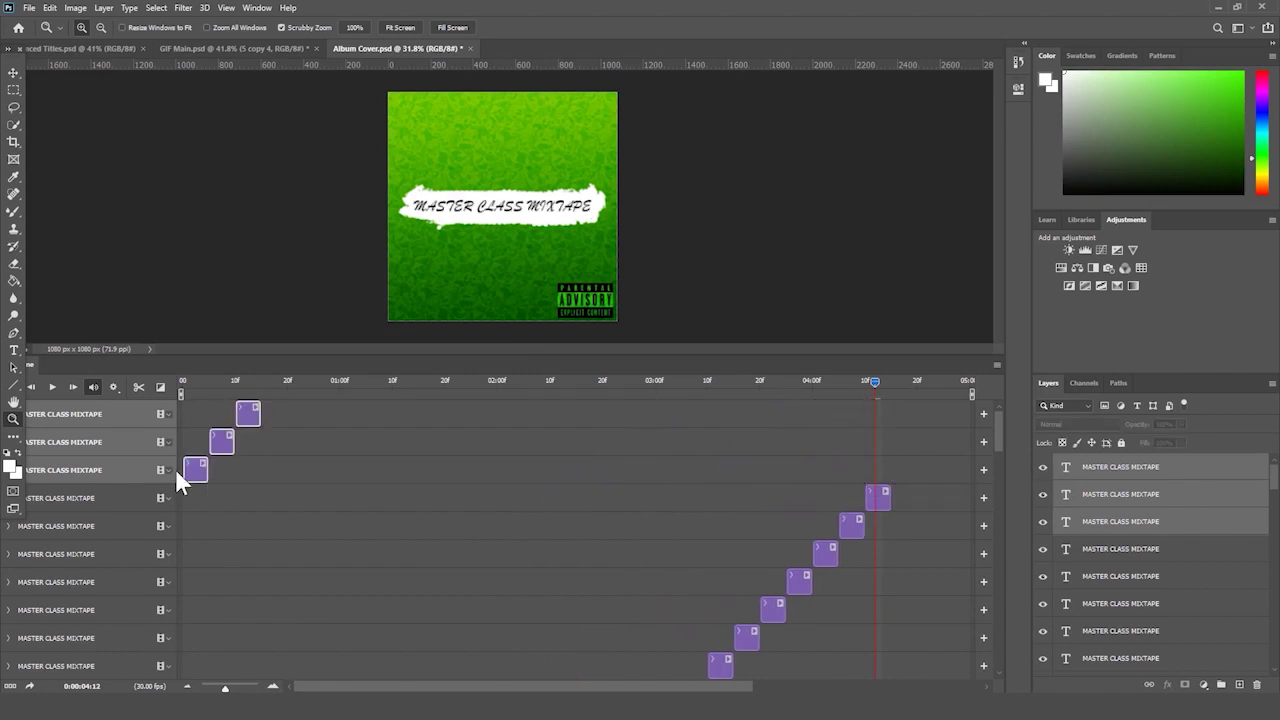
left_click_drag(396, 469, 905, 477)
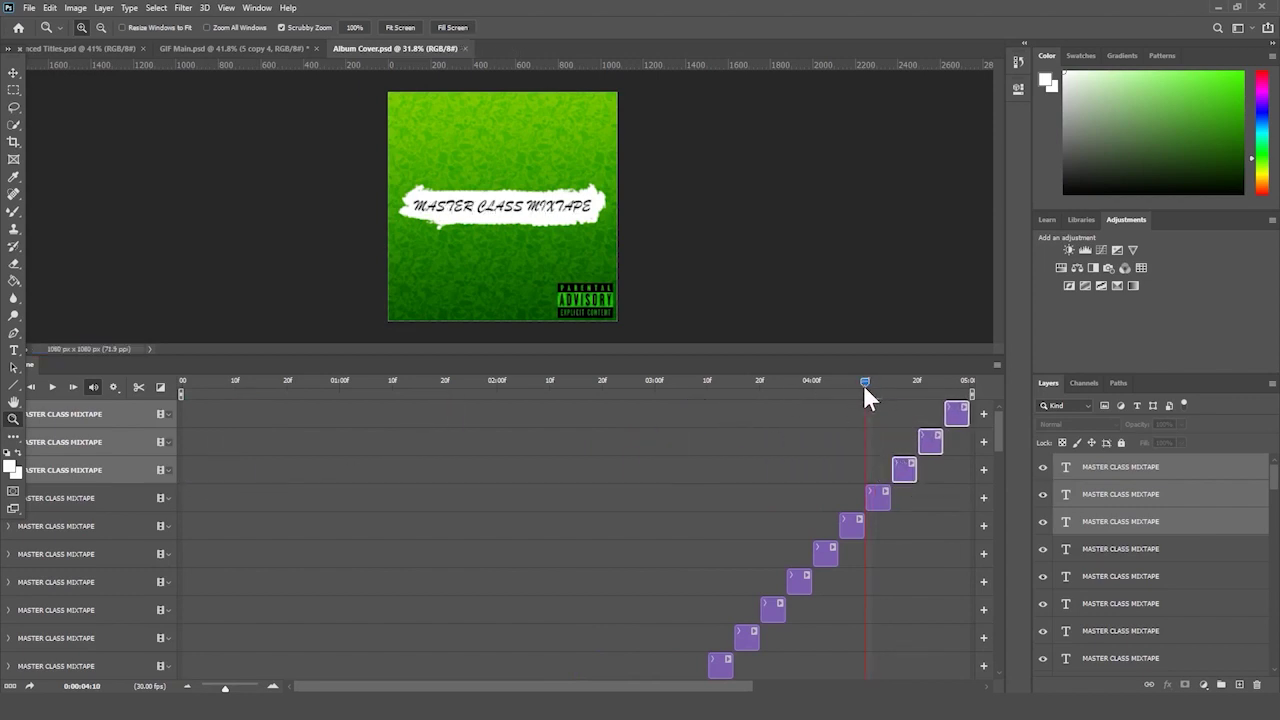
left_click_drag(864, 386, 333, 384)
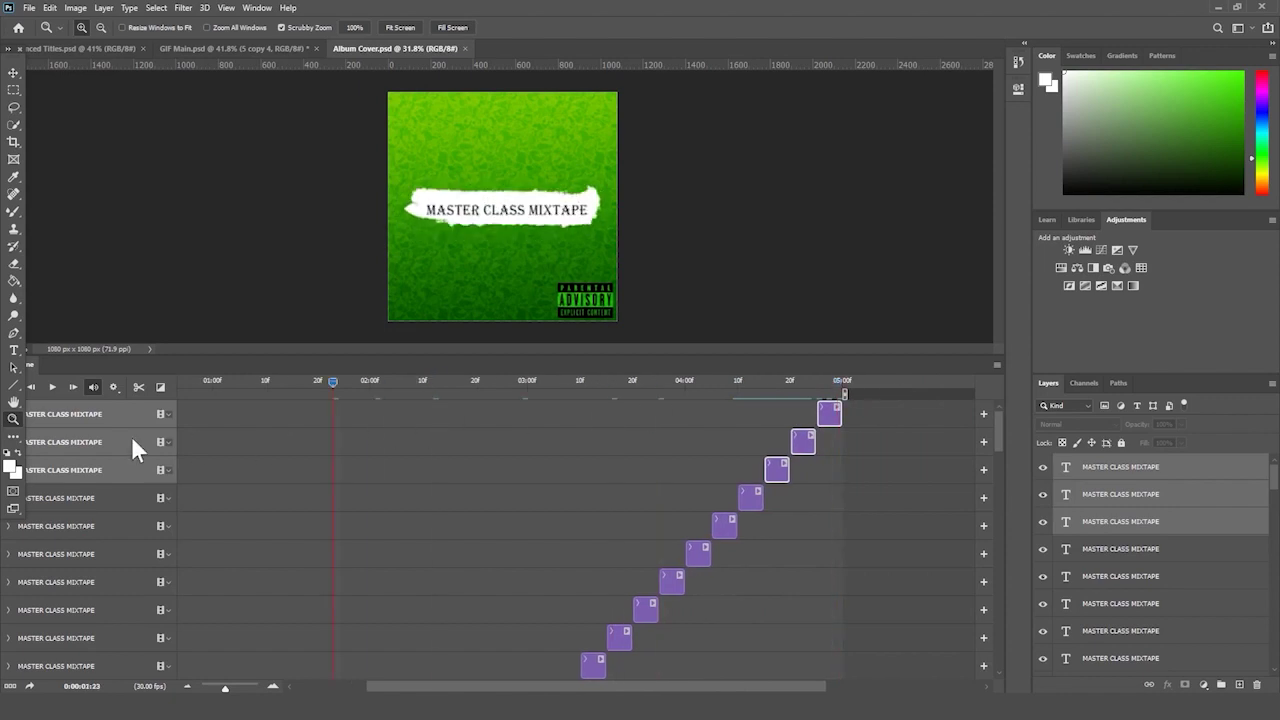
key("space")
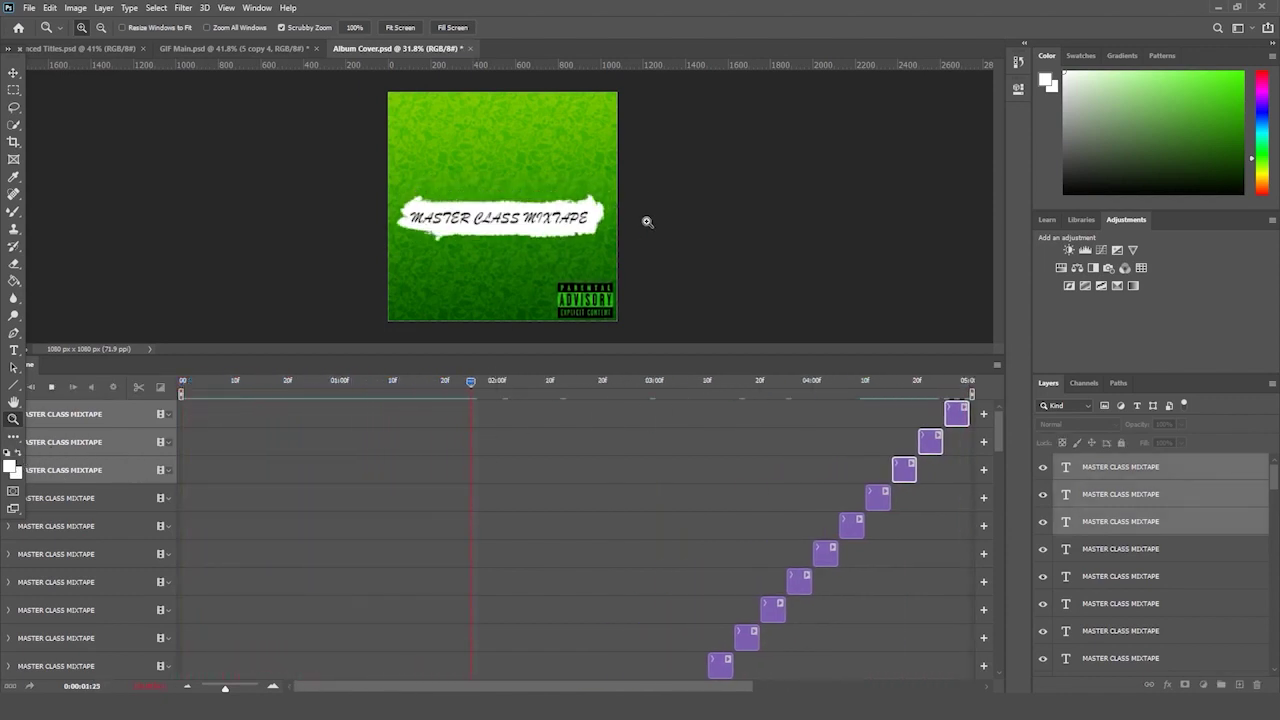
key("space")
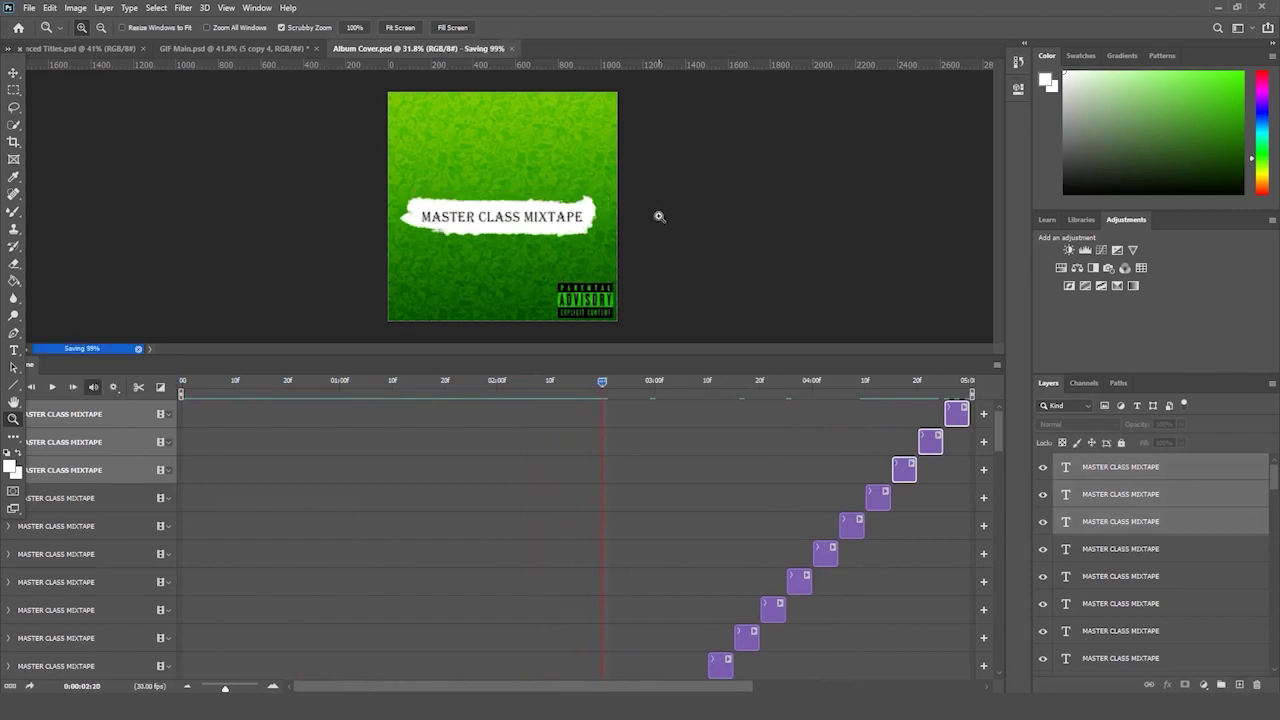
- Drag the Headshot image from the Album Cover folder onto the cover
key("alt+Tab")
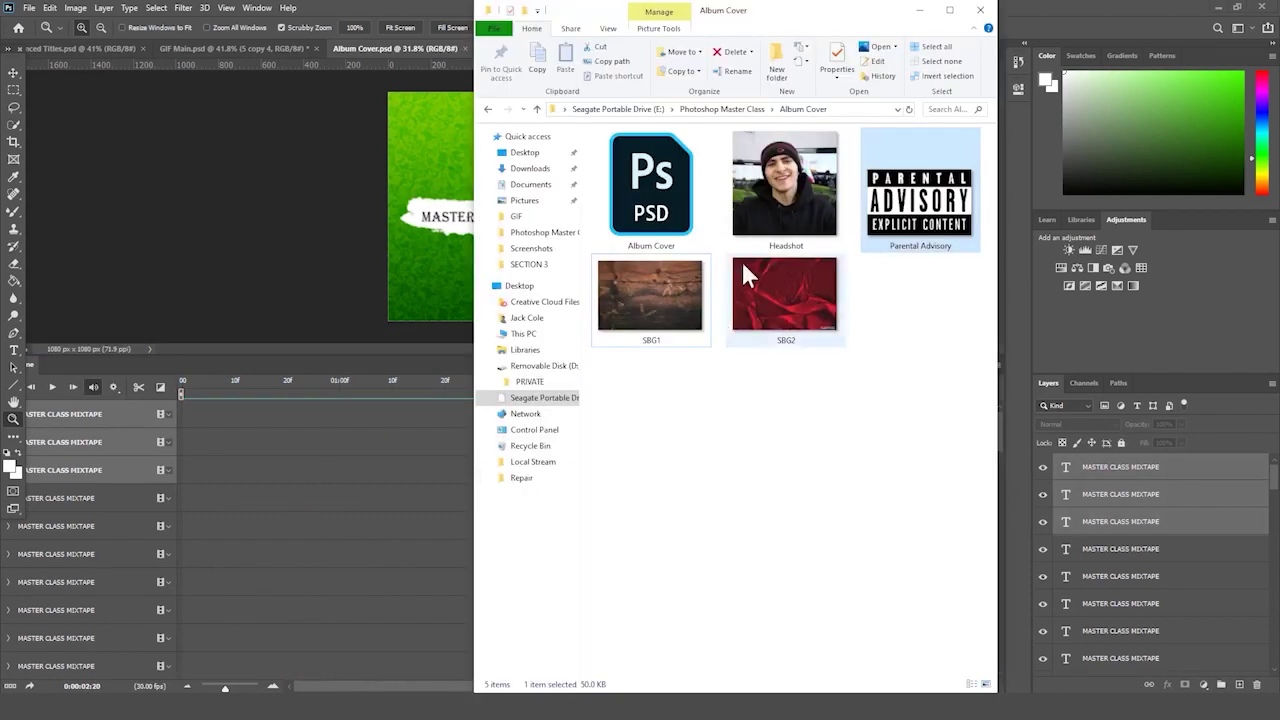
left_click(779, 197)
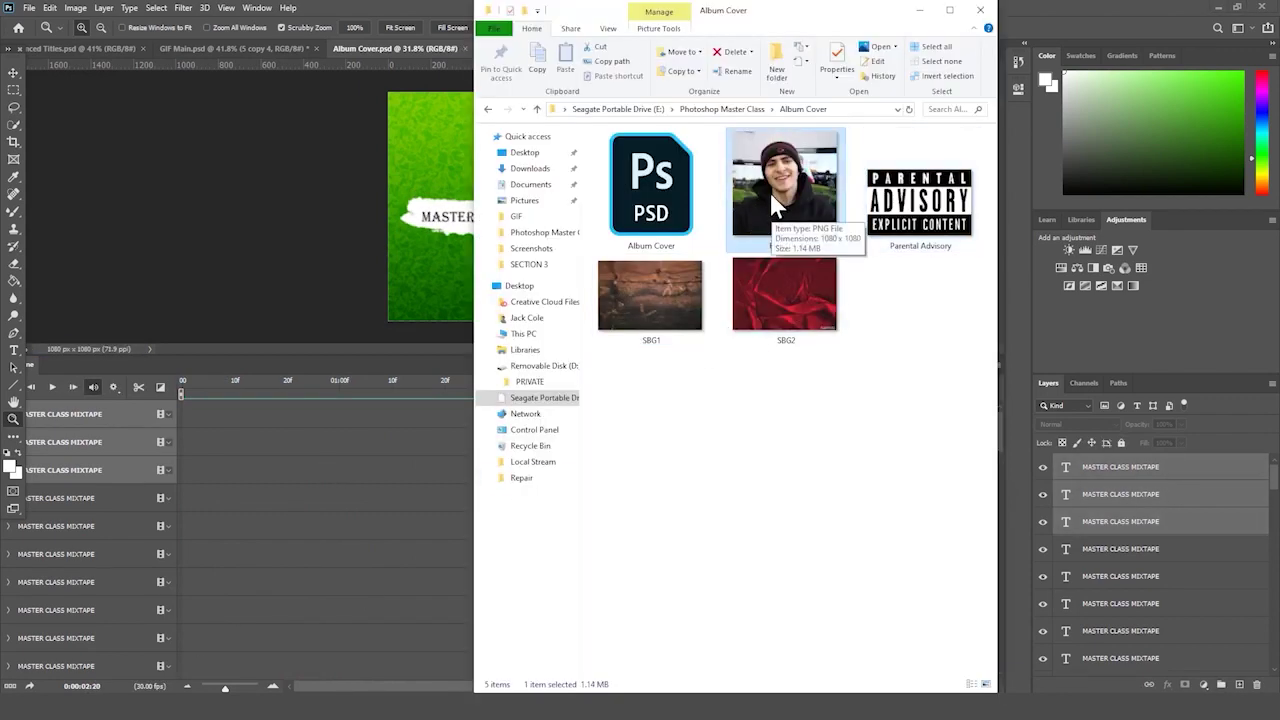
left_click_drag(812, 180, 294, 242)
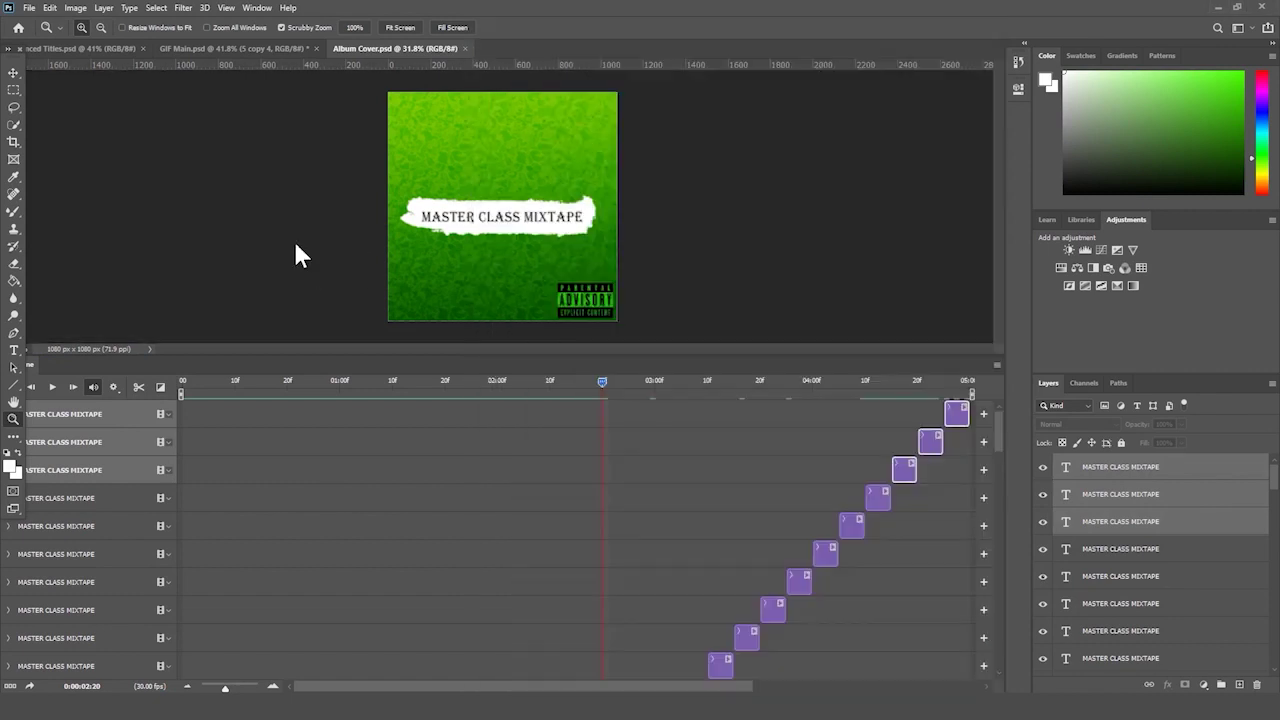
- Place the Headshot and extend its clip back to the start of the timeline
key("Return")
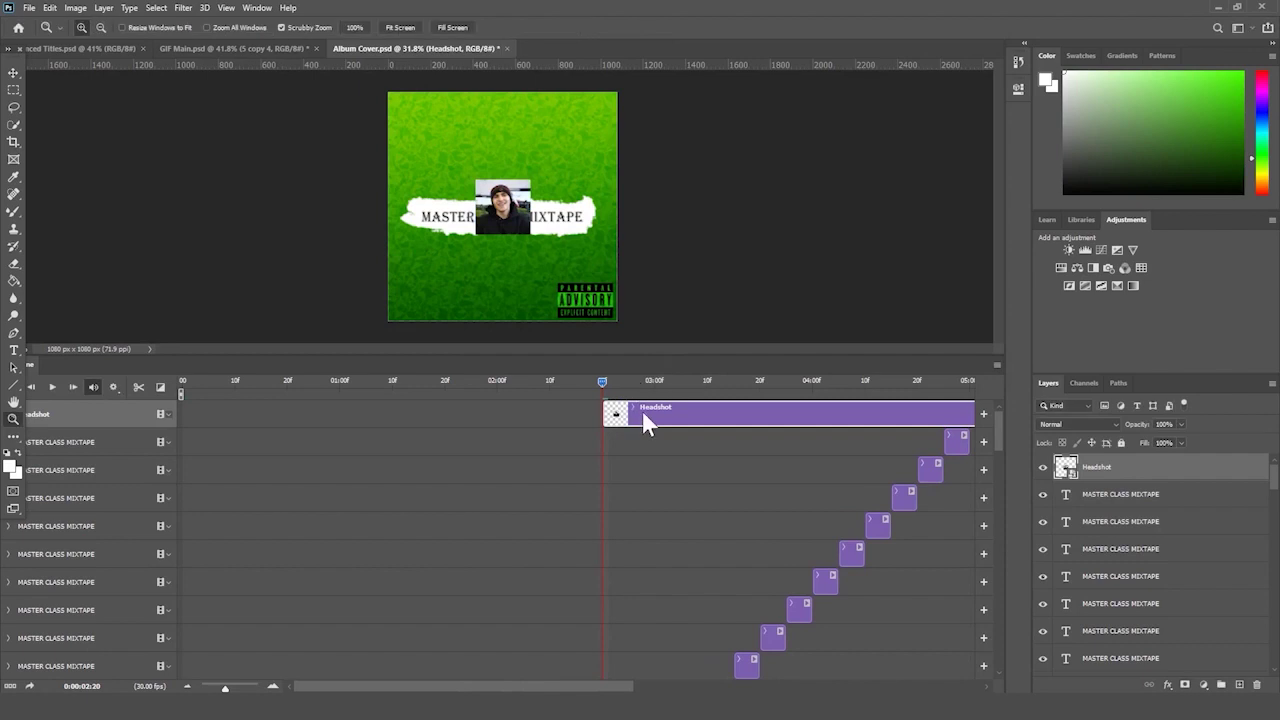
left_click_drag(642, 414, 273, 417)
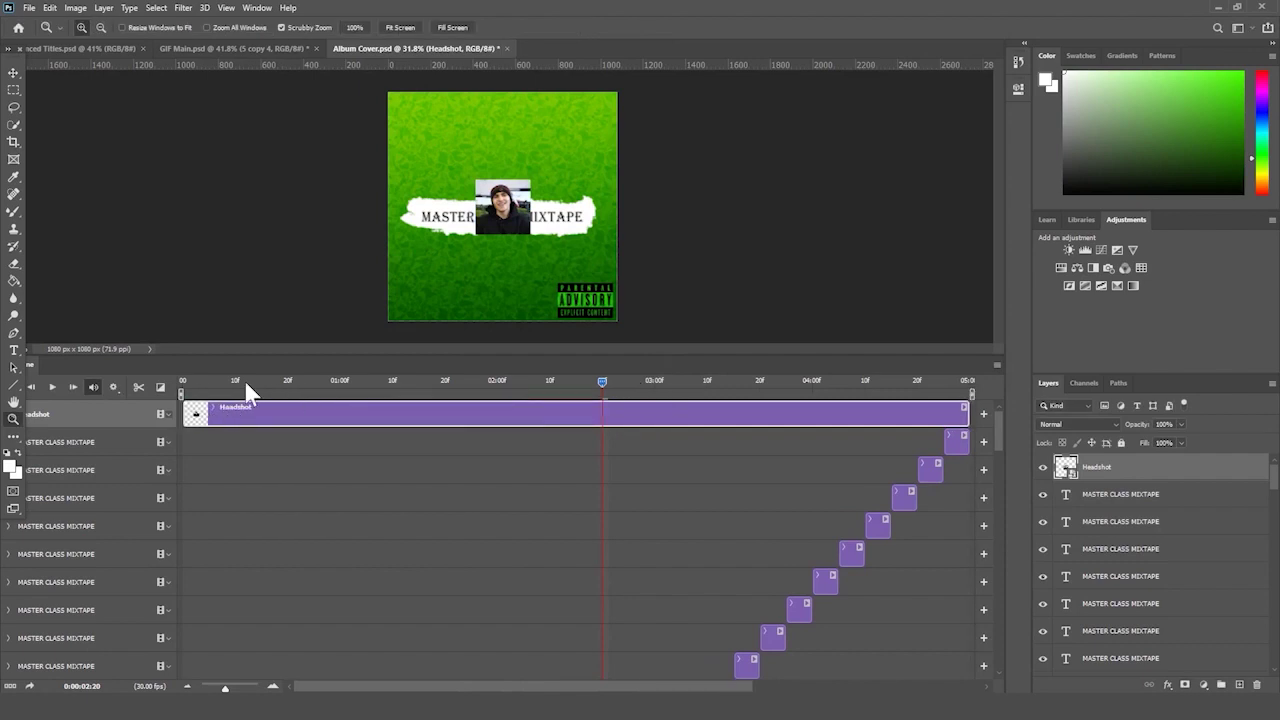
key("Home")
- Close the Timeline panel and zoom the cover to 71%
left_click(997, 370)
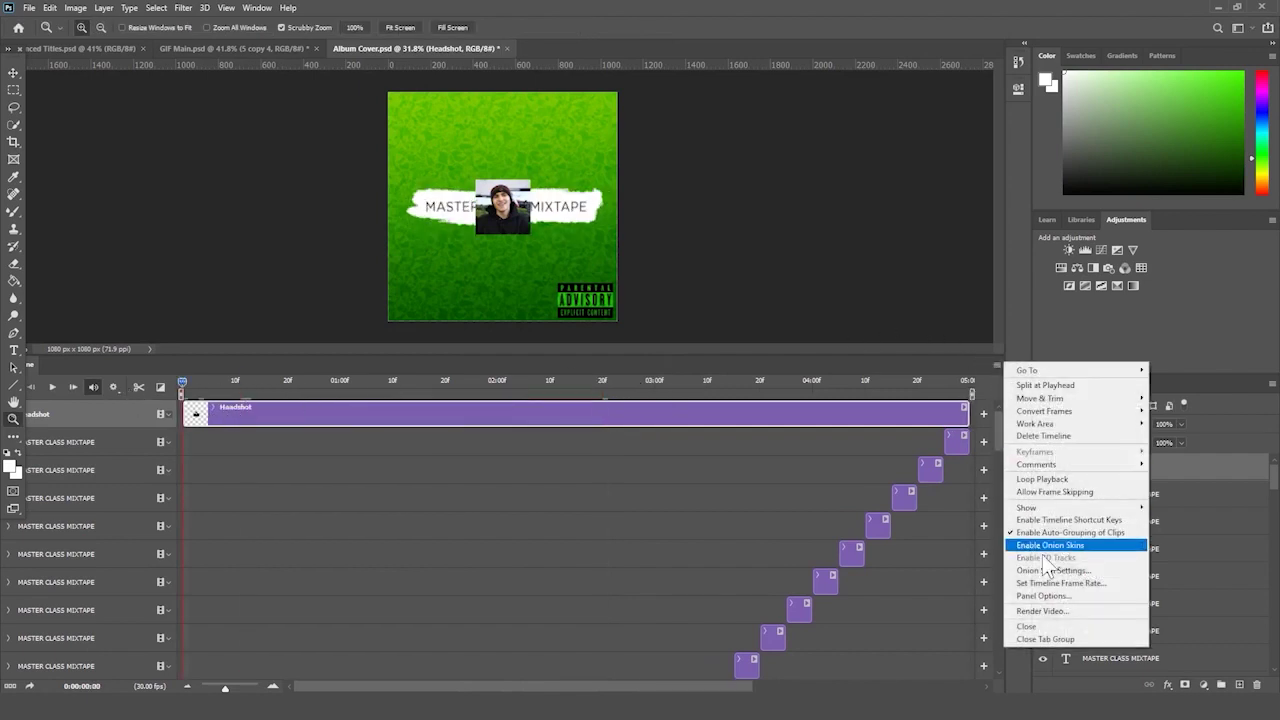
left_click(1058, 632)
left_click_drag(617, 345, 640, 323)
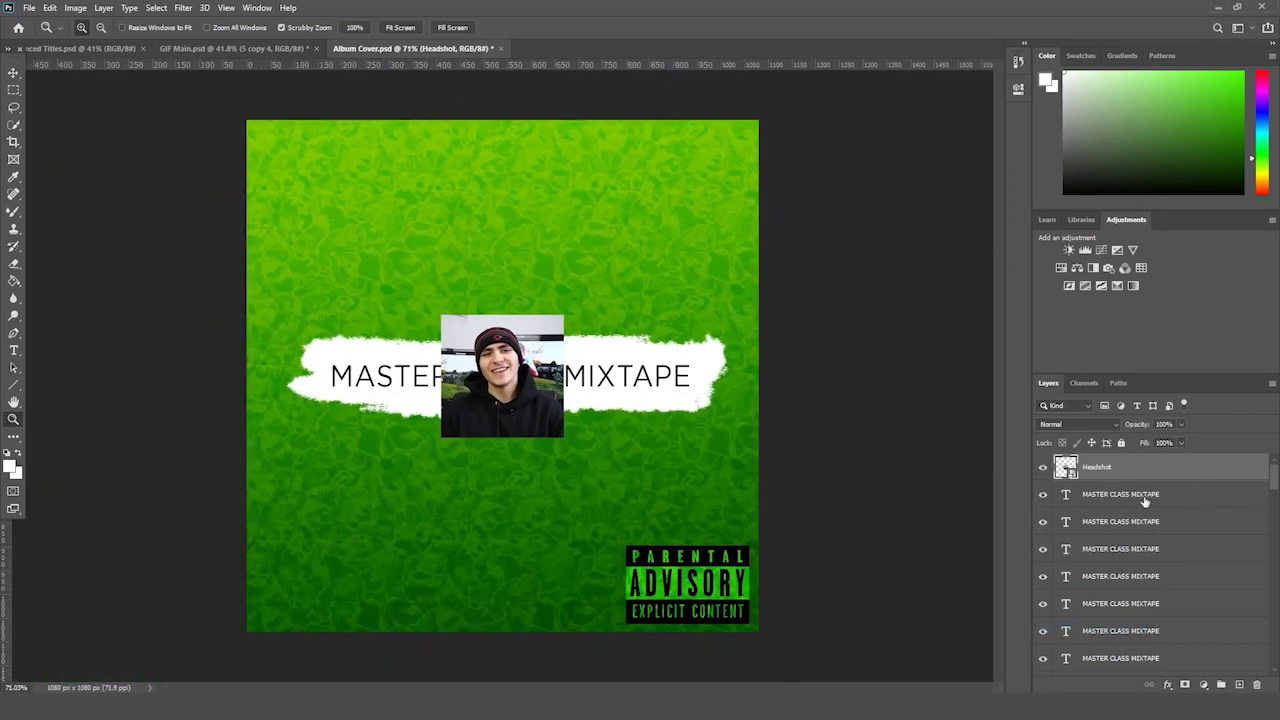
- Group the four selected title layers and name the group 'TEXT'
scroll(1146, 514, "down", 3)
scroll(1146, 528, "up", 3)
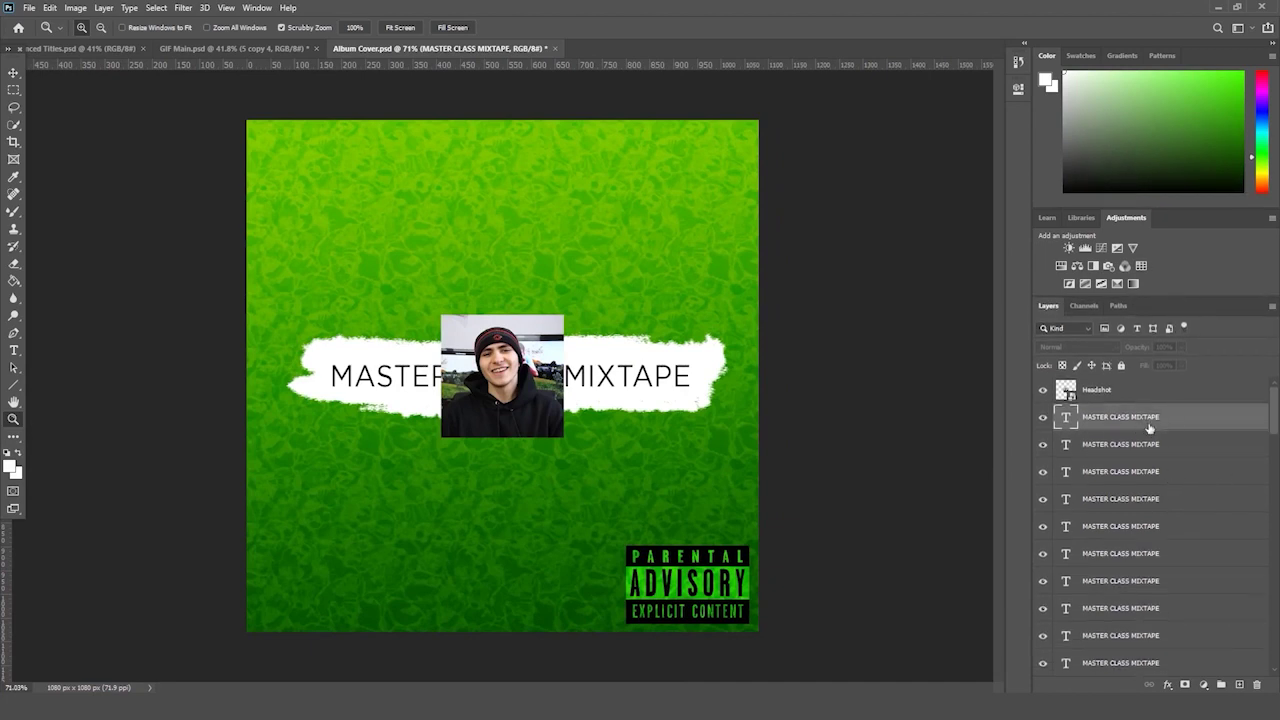
scroll(1146, 460, "down", 10)
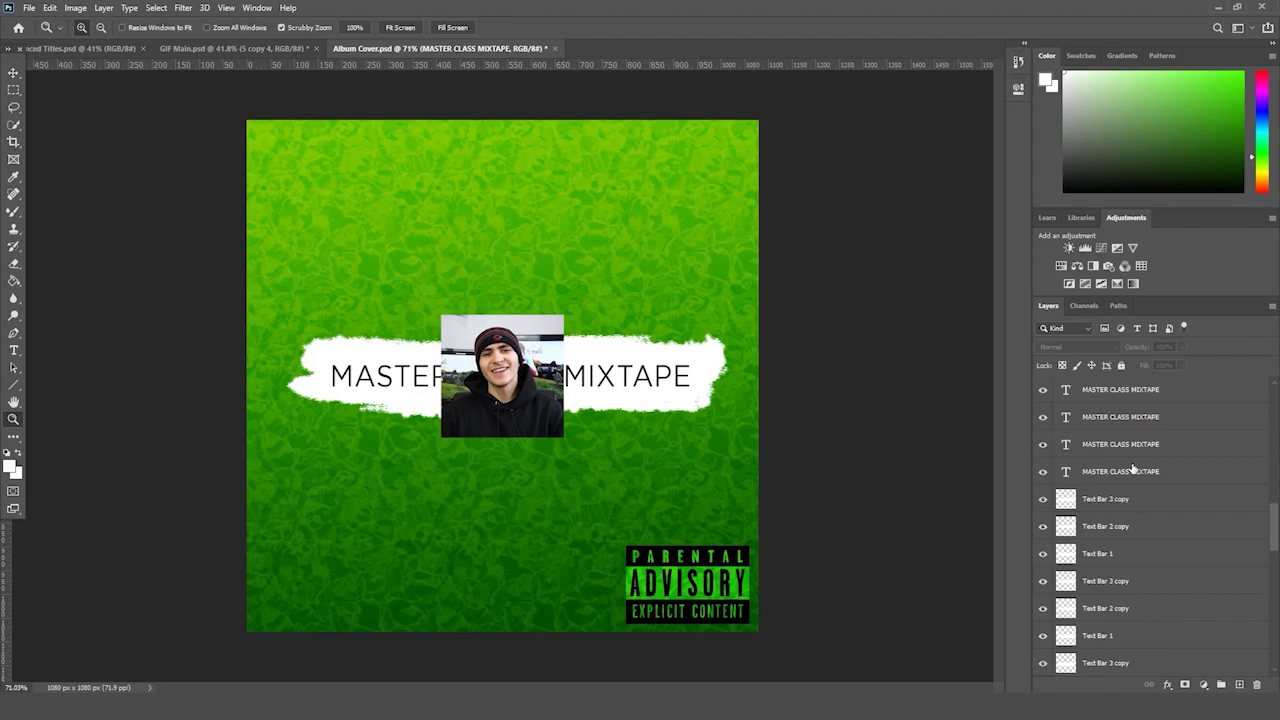
key("ctrl+g")
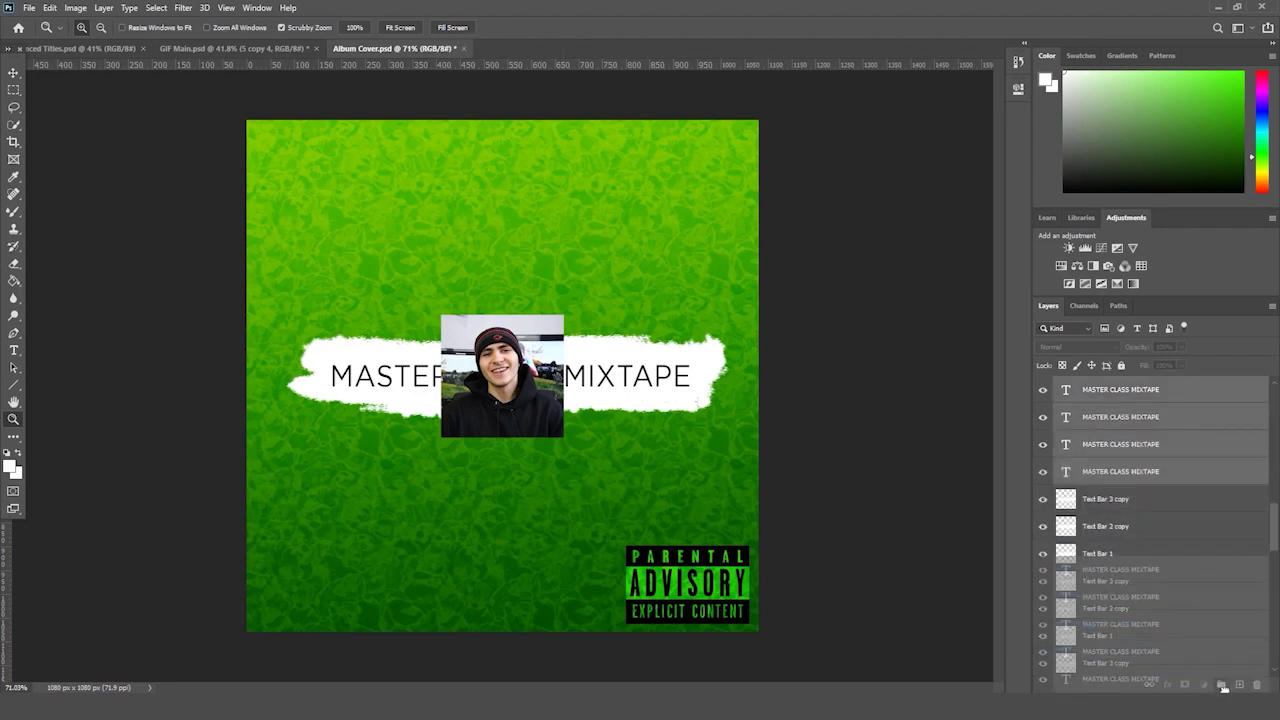
left_click(1095, 384)
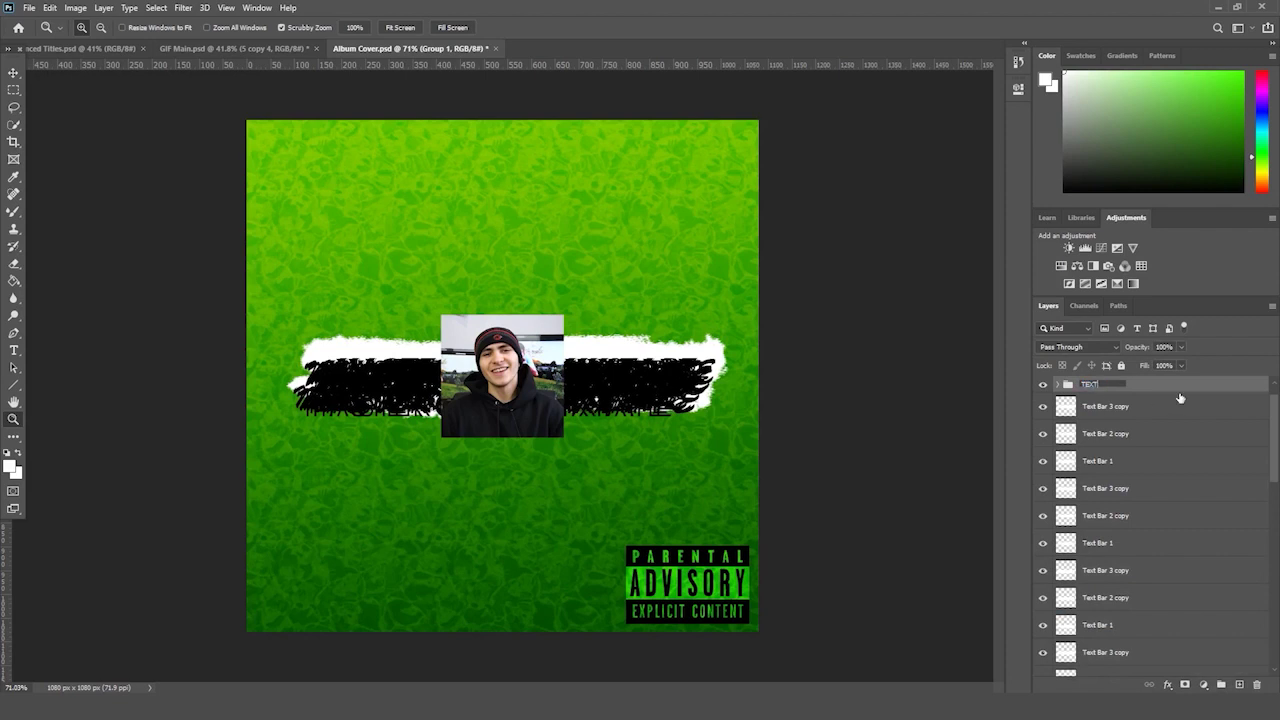
type("TEXT")
key("Return")
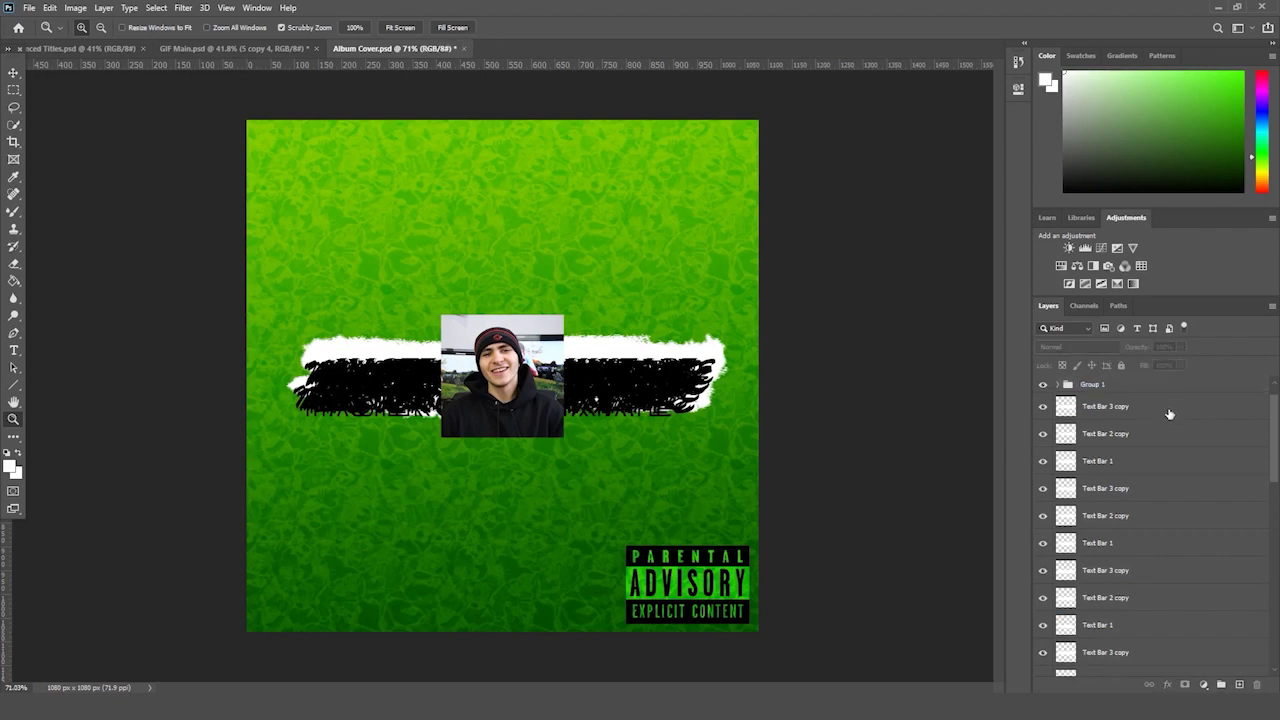
- Select all the MASTER CLASS MIXTAPE text layers and ungroup them
left_click(1138, 428)
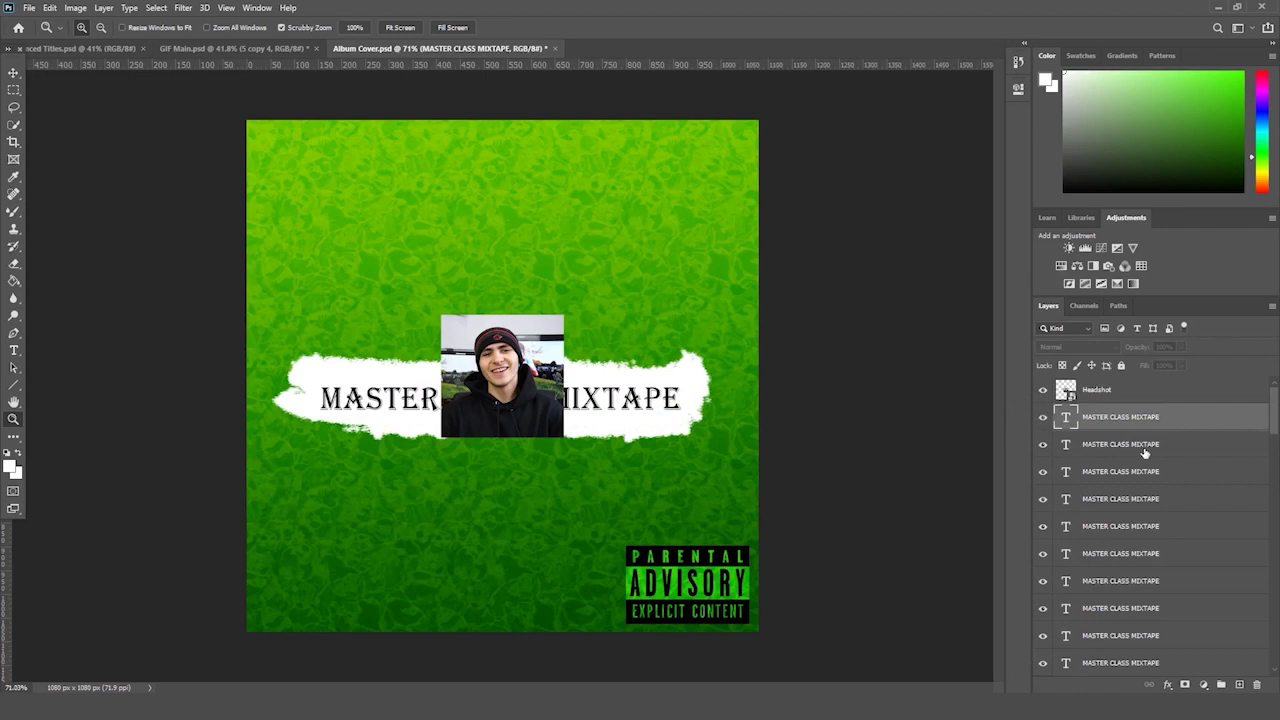
scroll(1145, 453, "down", 5)
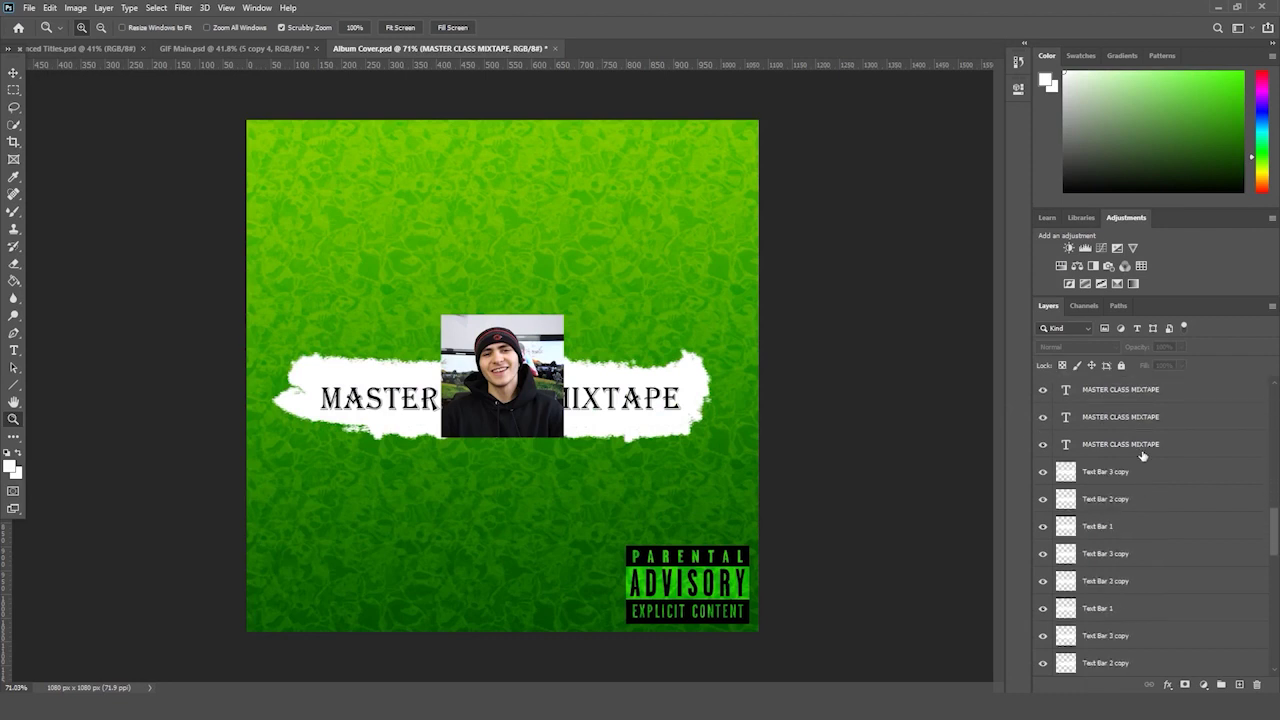
scroll(1143, 456, "down", 1)
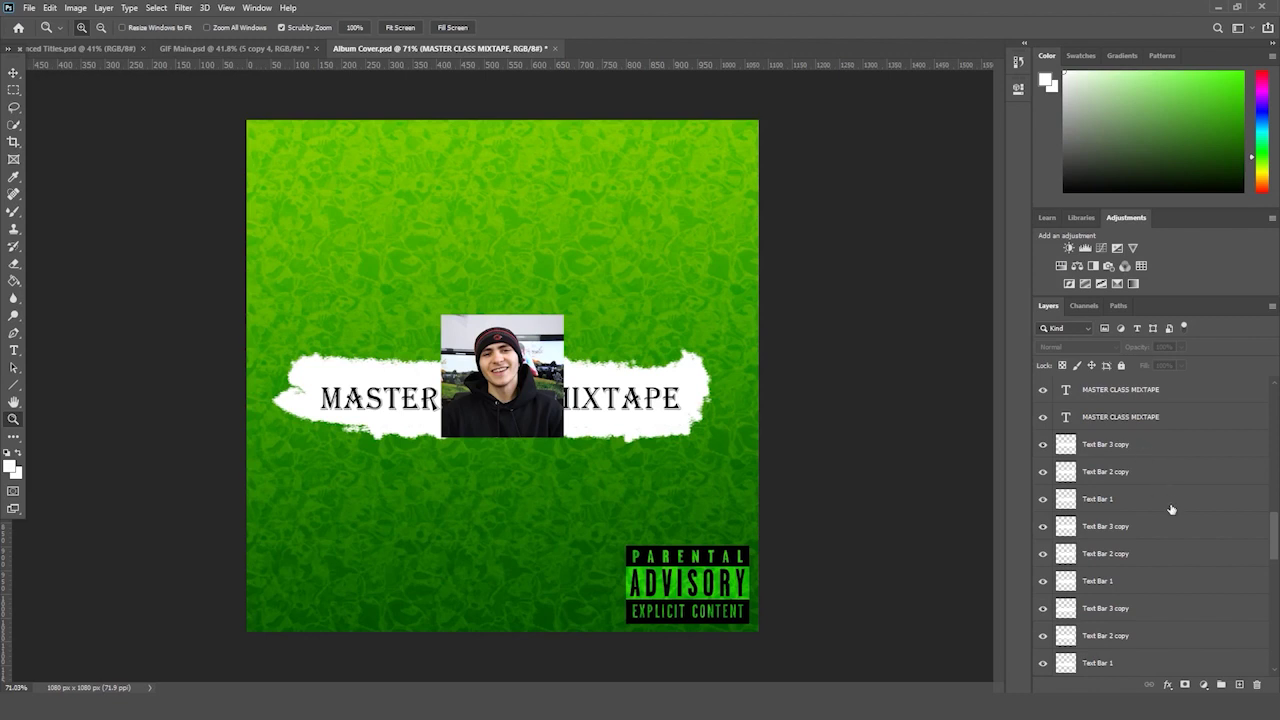
left_click(1140, 418)
scroll(1222, 642, "up", 1)
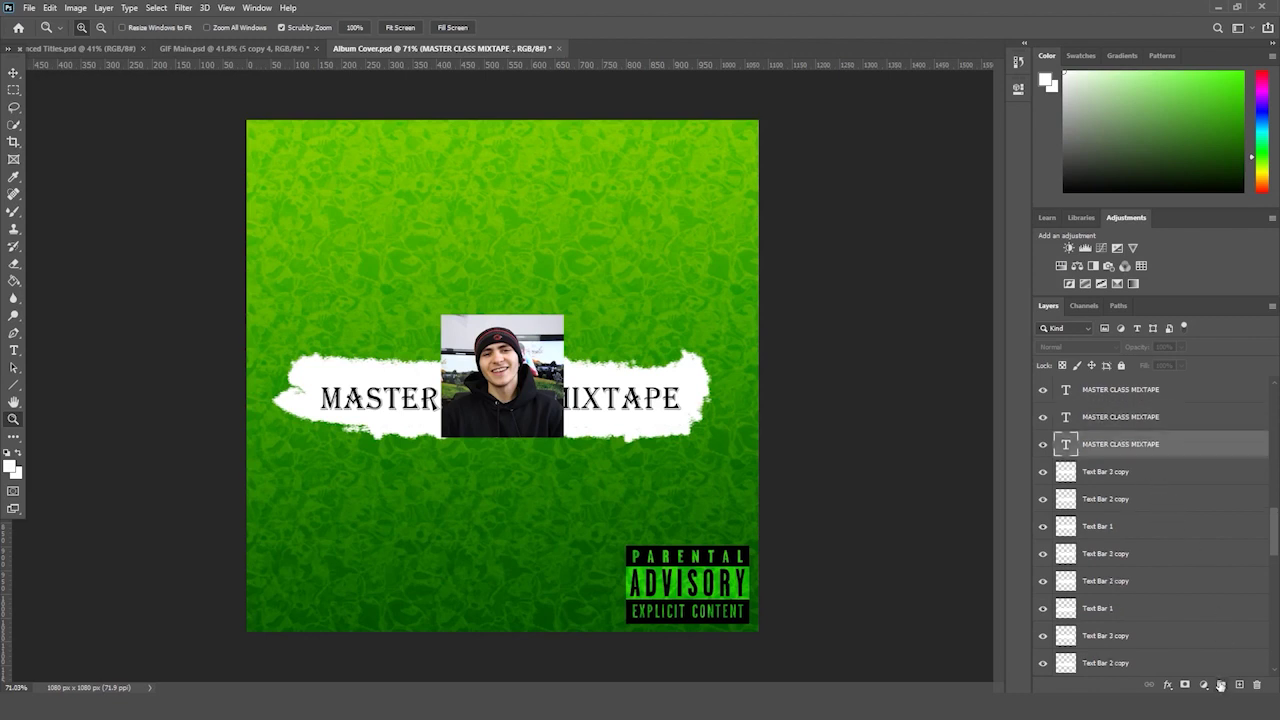
scroll(1150, 530, "up", 6)
left_click(1122, 418, "shift")
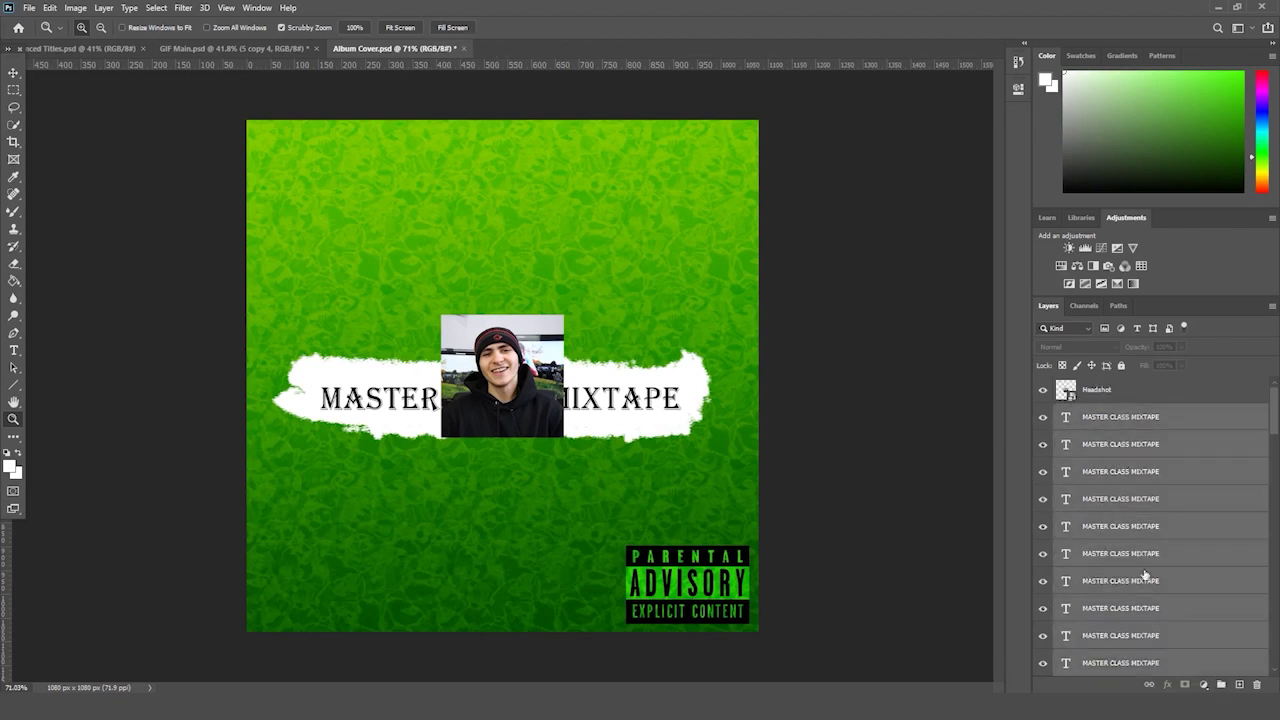
scroll(1140, 578, "down", 6)
left_click_drag(1115, 418, 1221, 685)
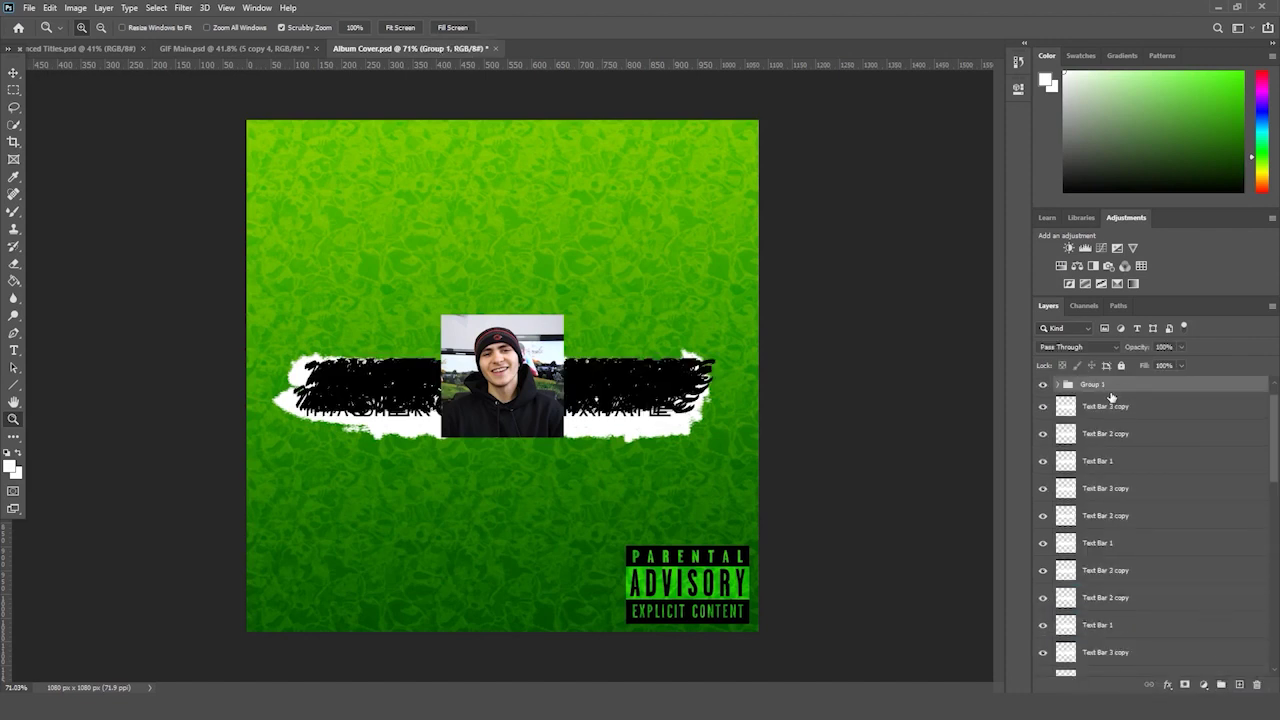
key("ctrl+z")
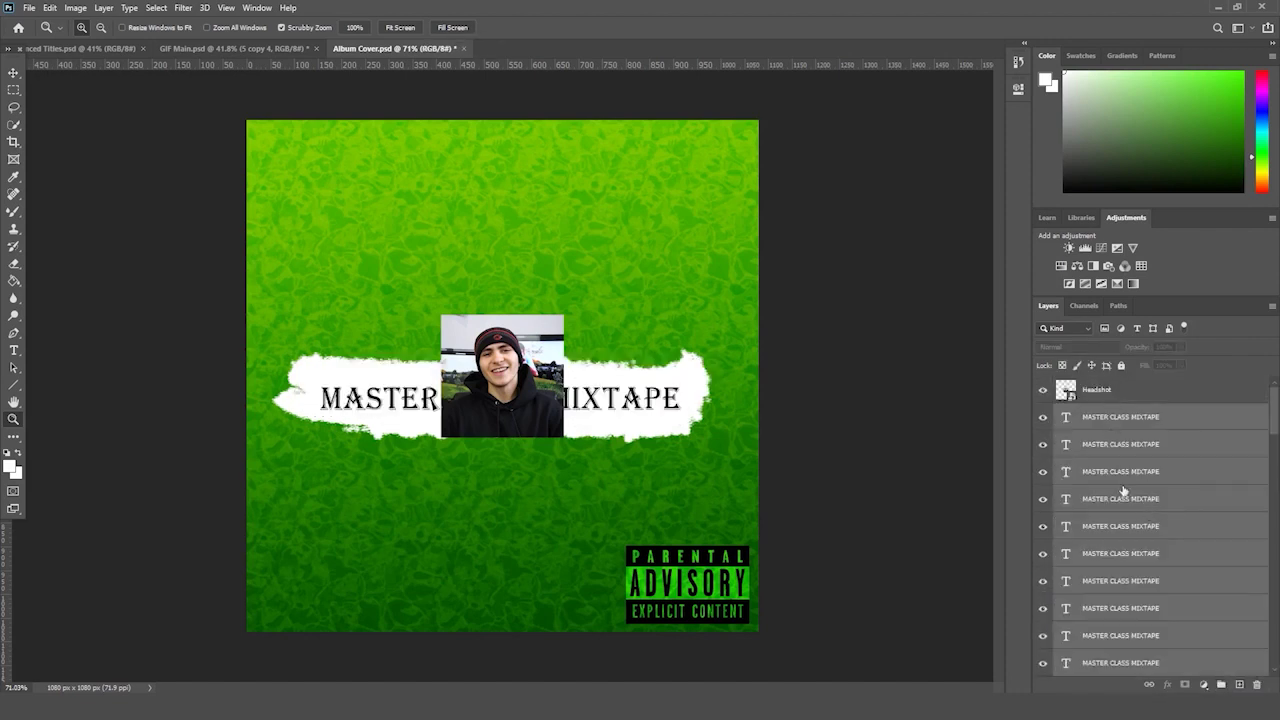
- Move the Headshot layer down the stack to sit just above Background
left_click(1100, 443)
left_click(1118, 393)
scroll(1150, 500, "down", 5)
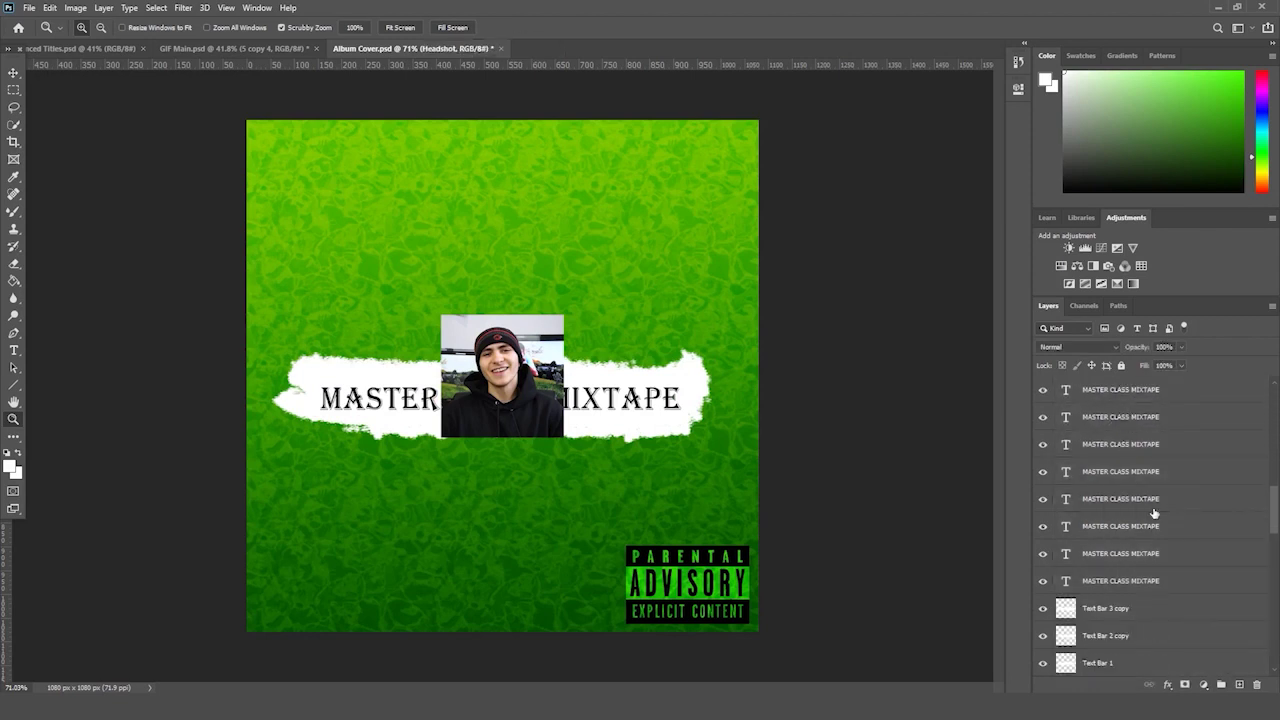
scroll(1150, 518, "down", 5)
scroll(1145, 525, "down", 5)
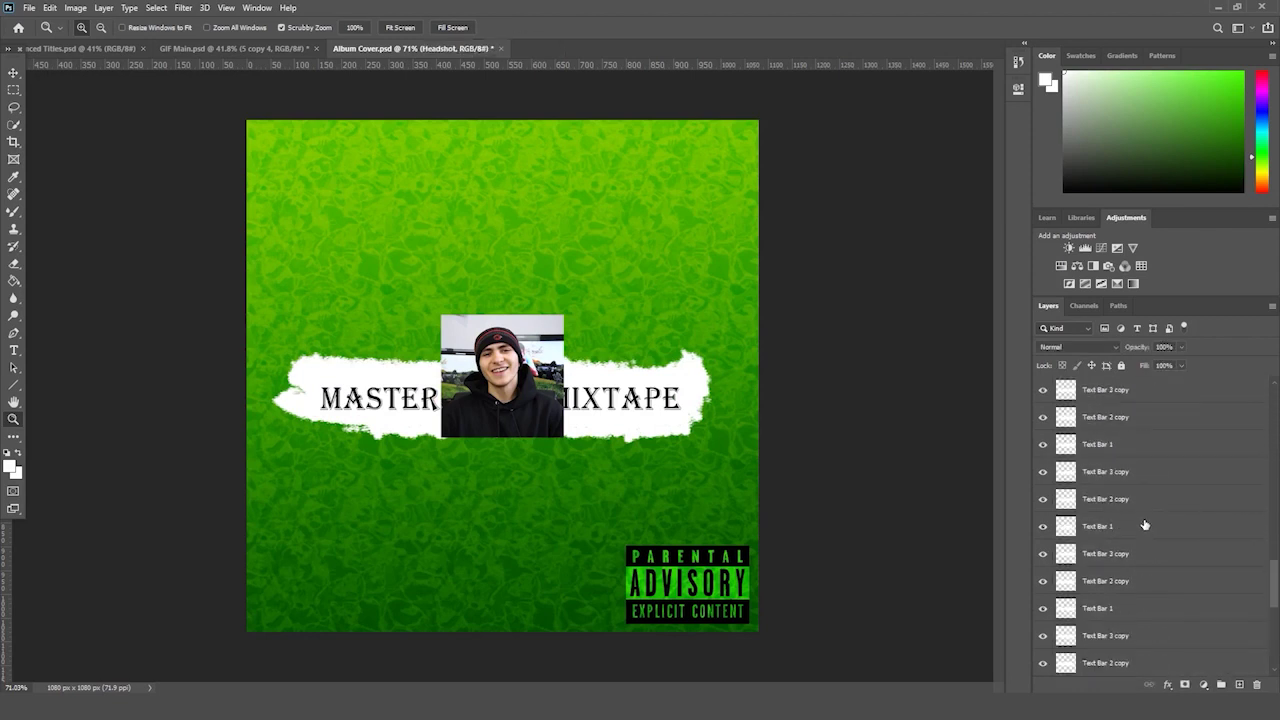
scroll(1121, 516, "down", 3)
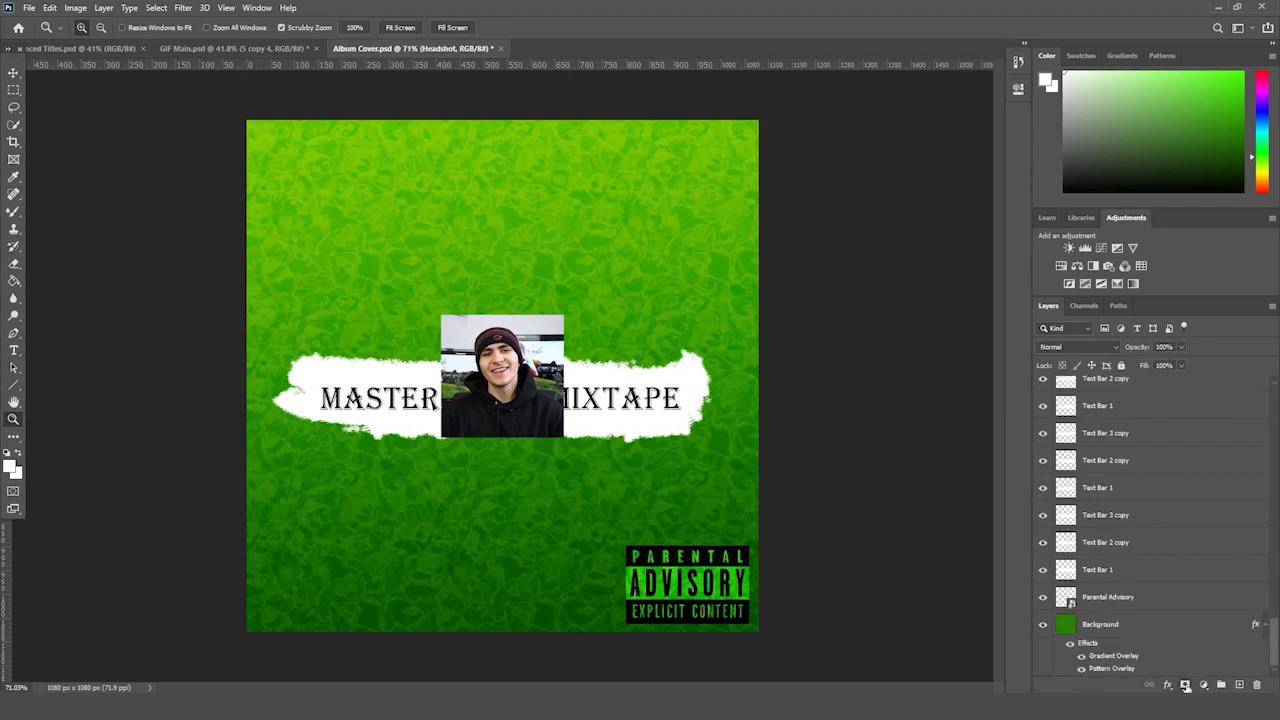
scroll(1152, 530, "up", 8)
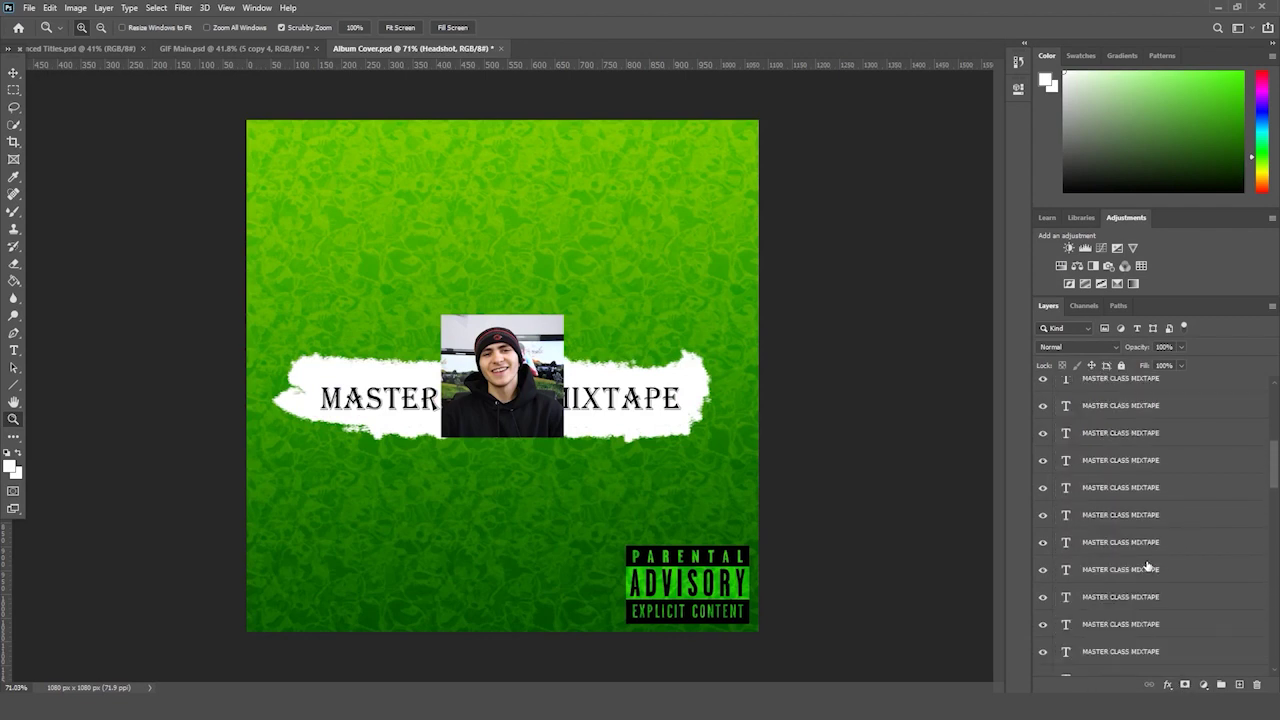
scroll(1148, 563, "up", 2)
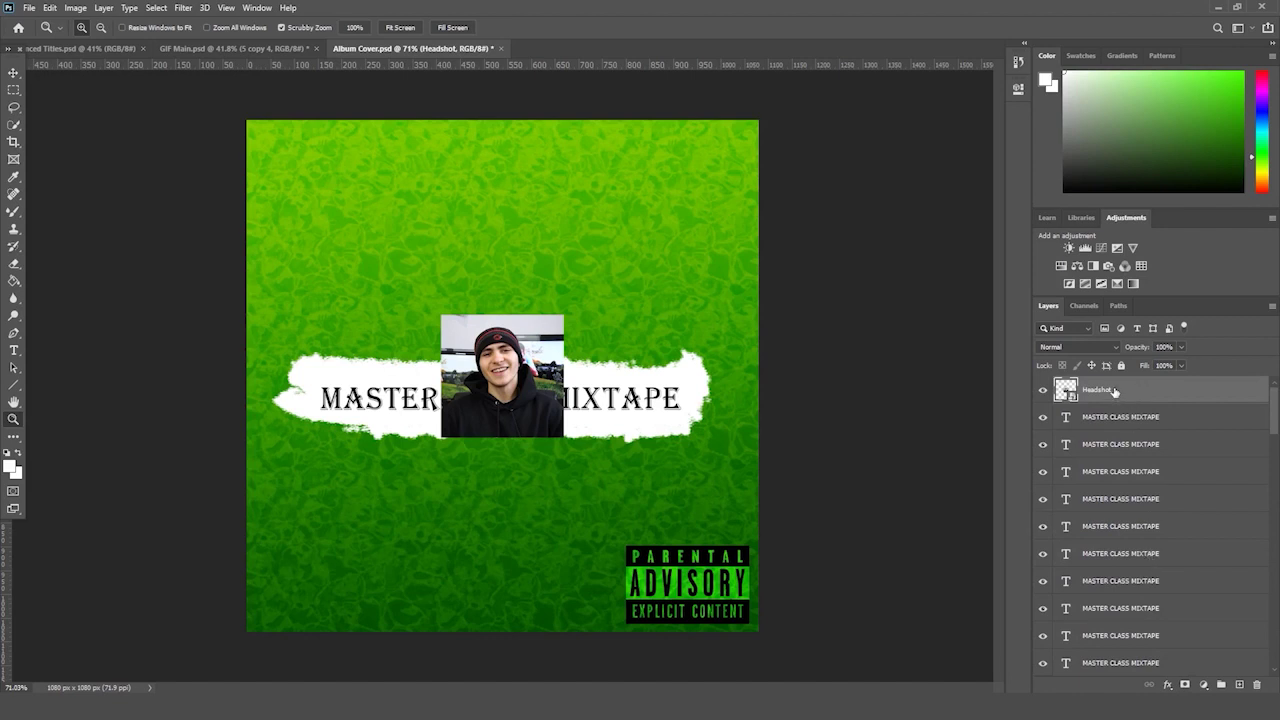
left_click_drag(1115, 392, 1183, 612)
- Enlarge the headshot photo, raise it and nudge it left to fill the upper cover
key("ctrl+t")
left_click_drag(557, 328, 717, 190)
left_click_drag(441, 170, 357, 89)
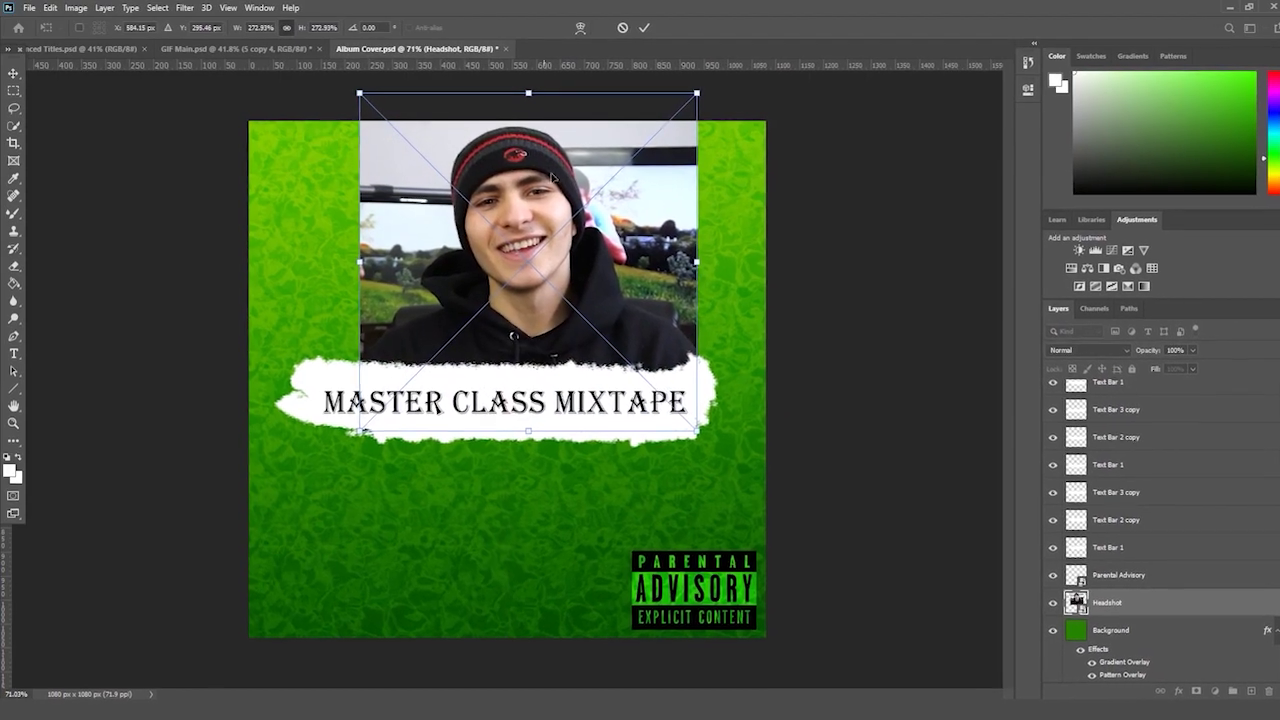
left_click_drag(553, 177, 576, 188)
key("Return")
key("z")
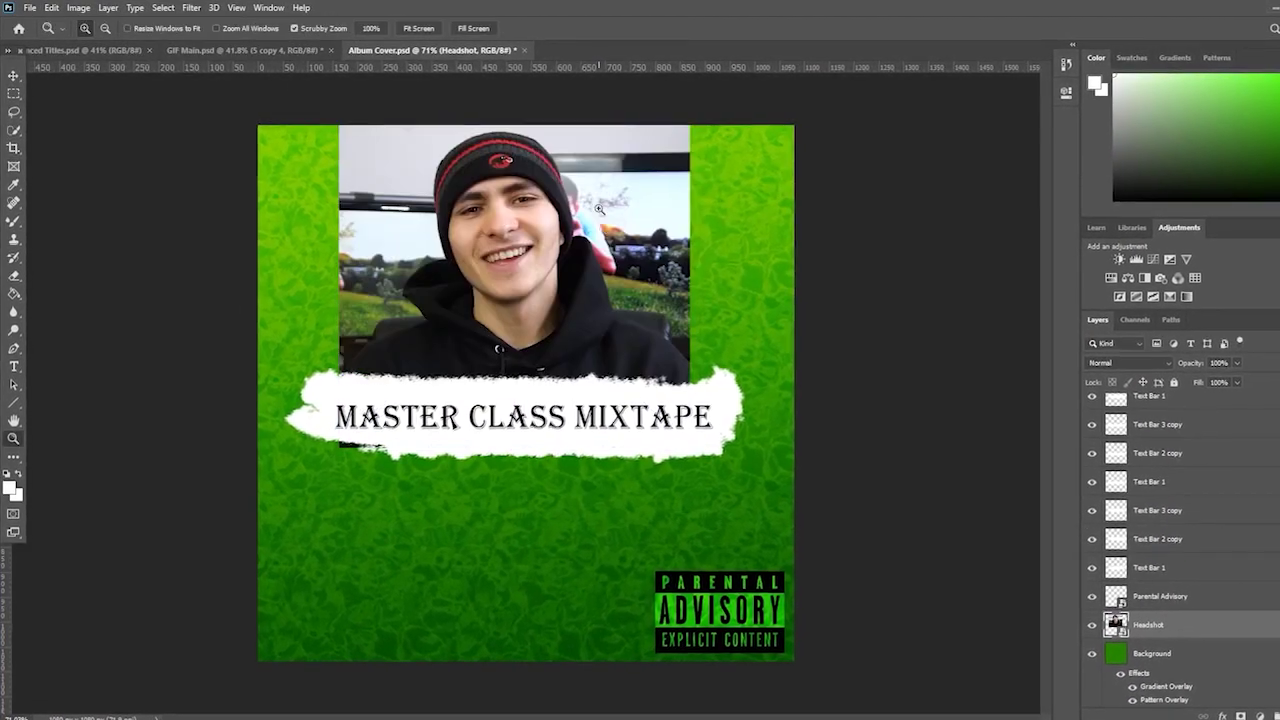
key("ctrl+t")
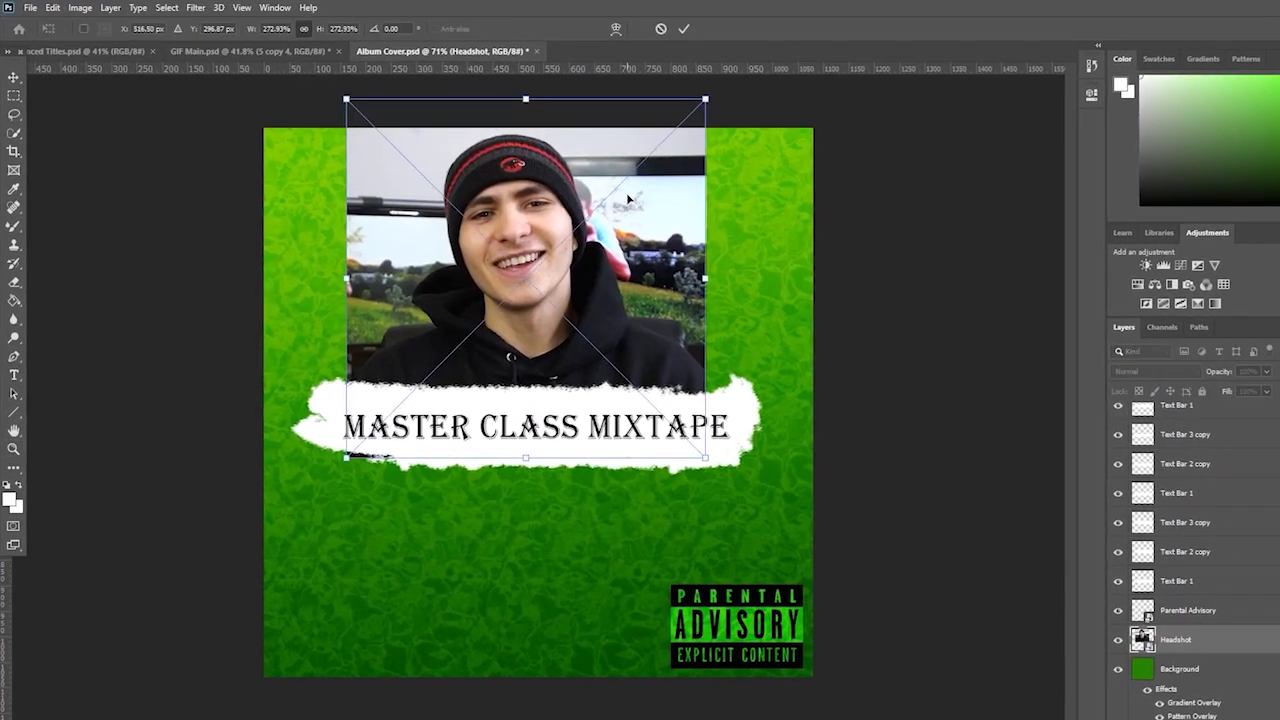
key("Return")
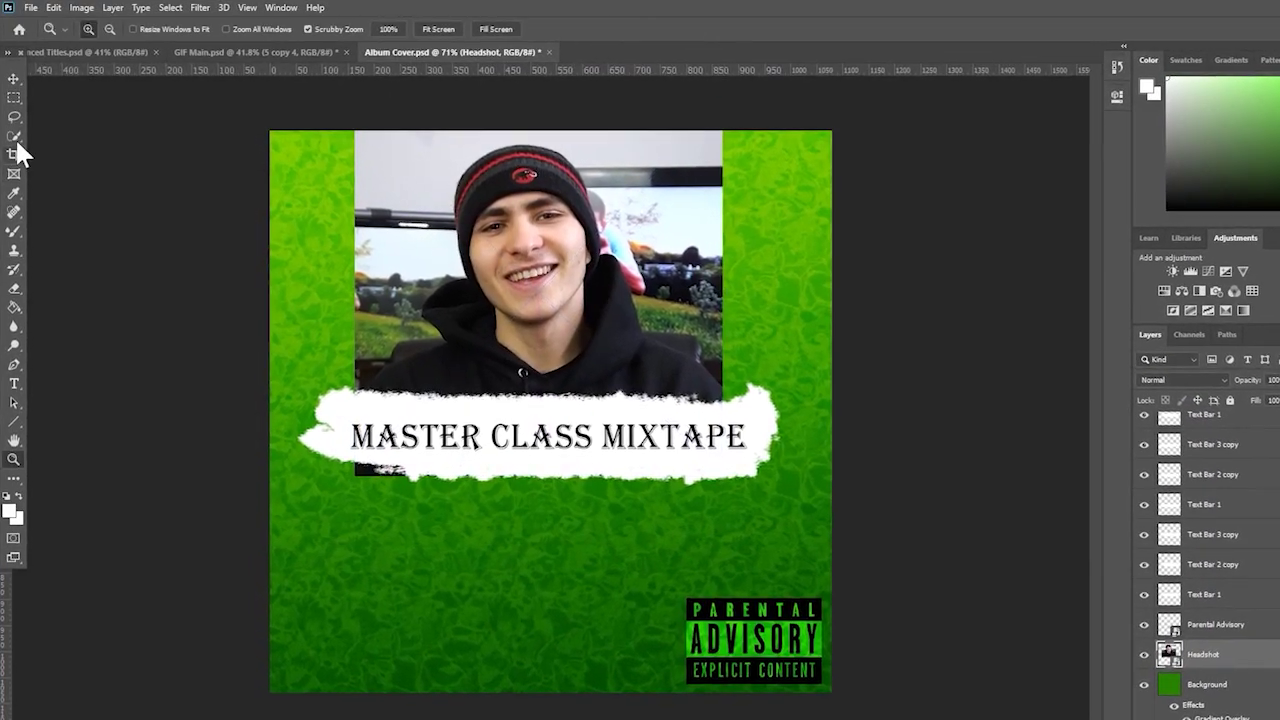
- Quick-select the person's hat, face and hoodie, subtracting the background beside the hoodie
left_click(14, 134)
left_click_drag(540, 215, 518, 210)
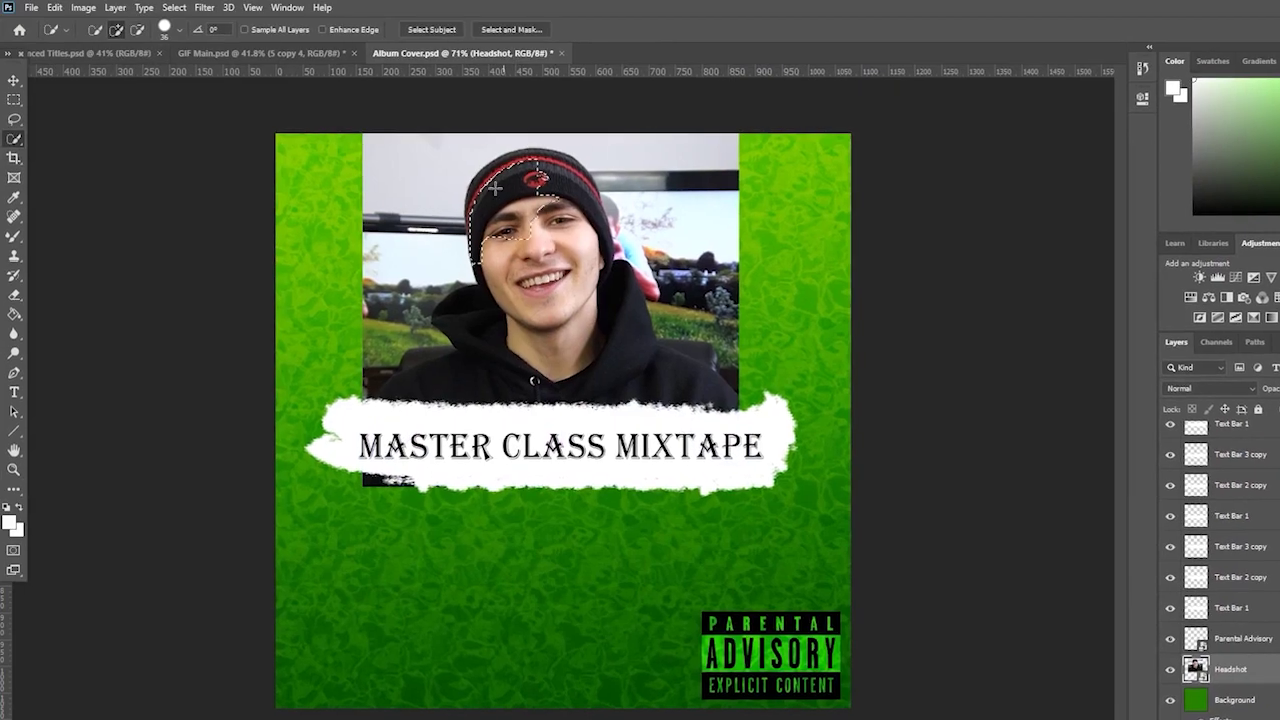
left_click_drag(540, 385, 497, 373)
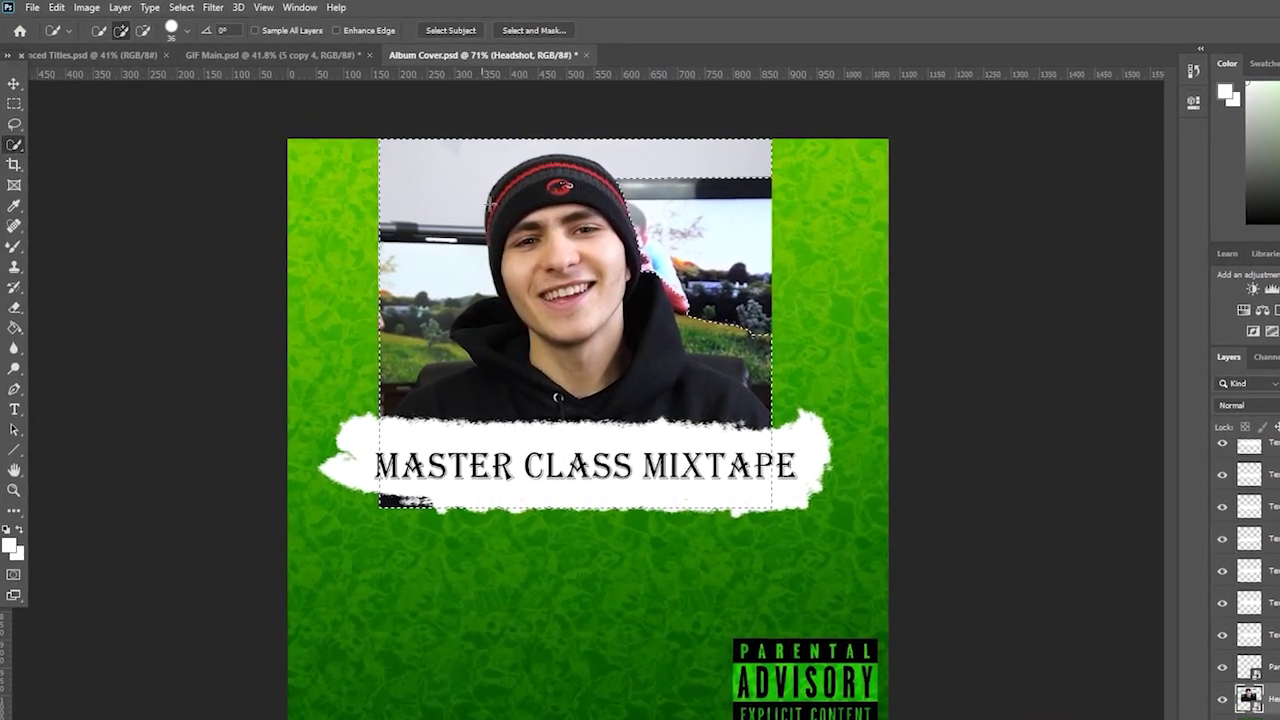
left_click(146, 31)
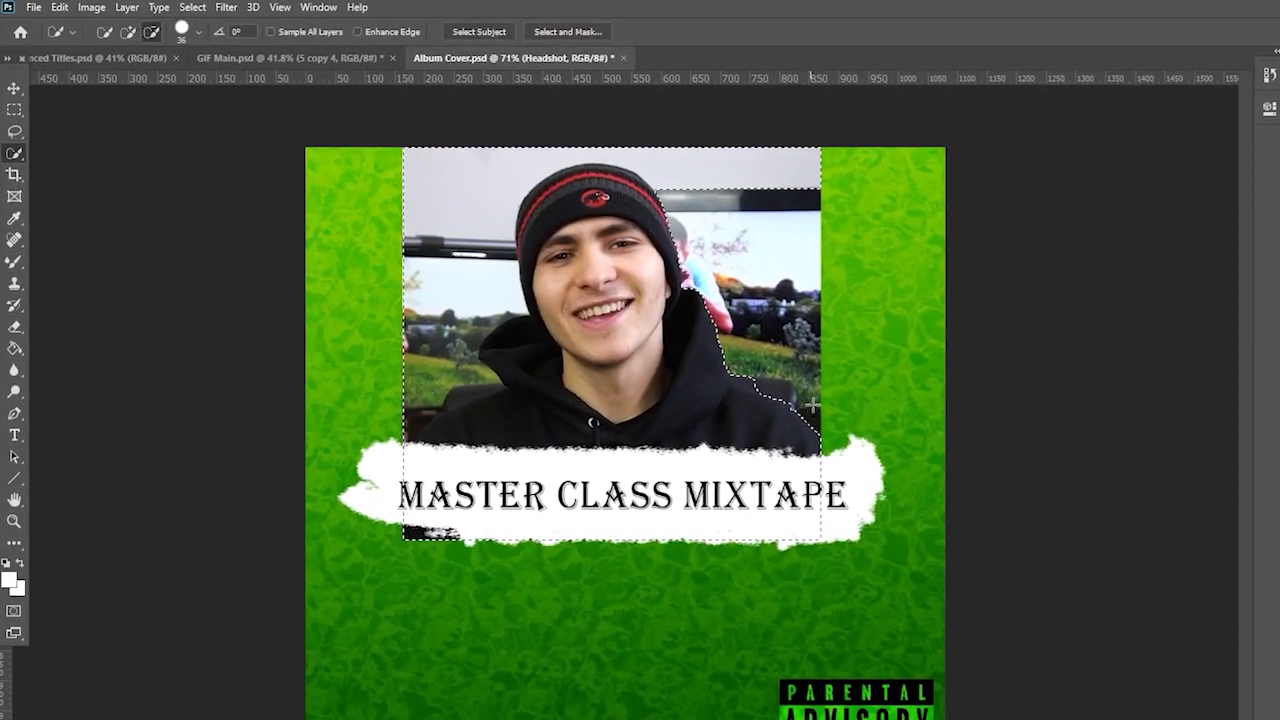
left_click(770, 375)
left_click(466, 395)
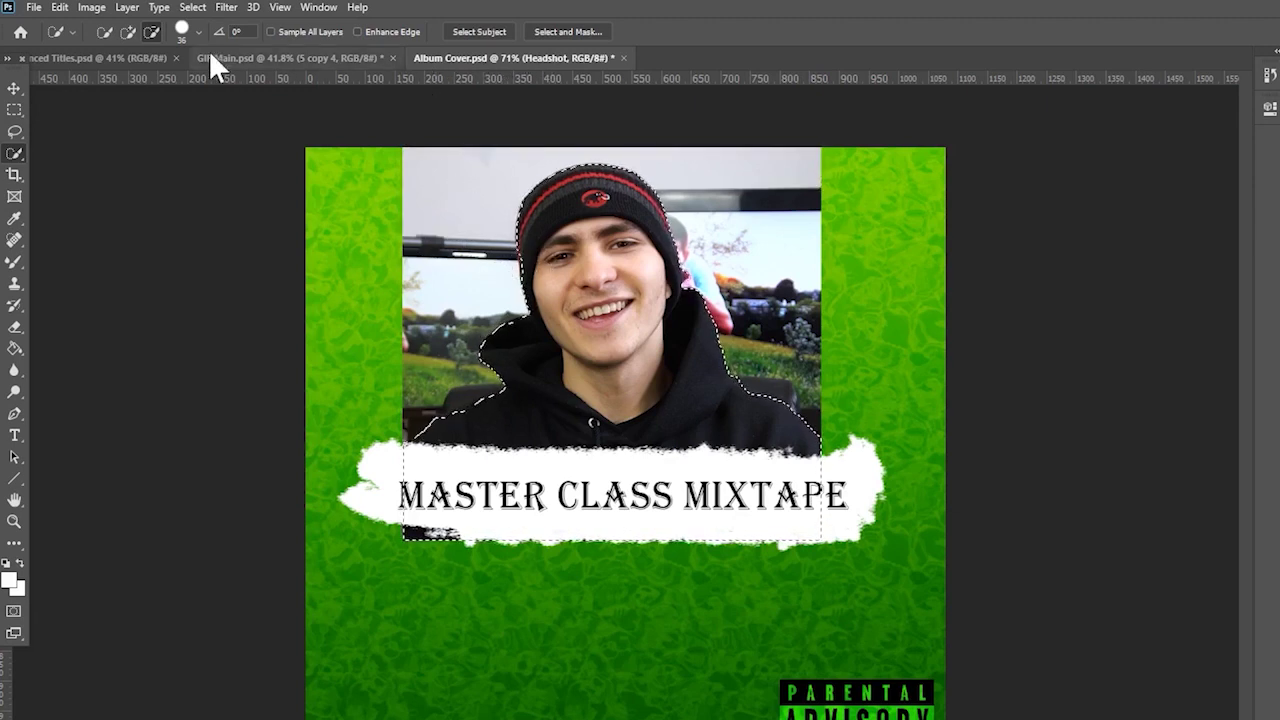
left_click(129, 31)
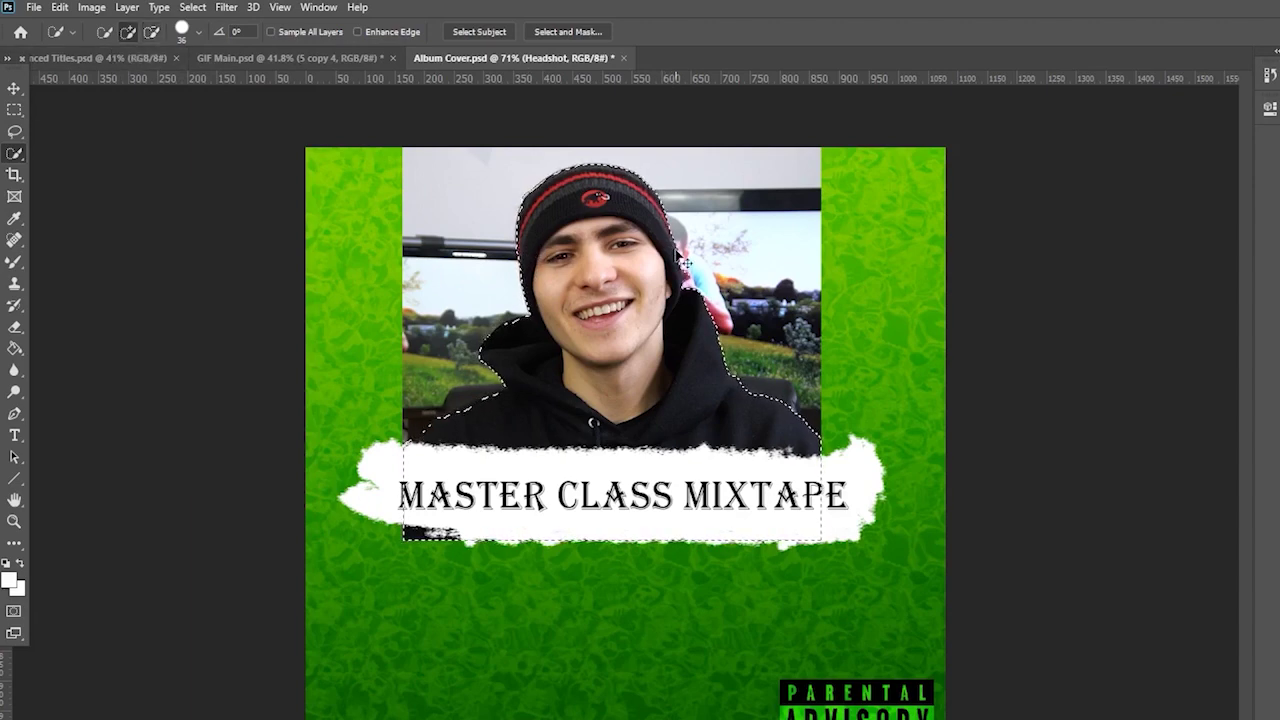
- Copy the selected person to a new layer and delete the original Headshot layer
key("ctrl+c")
key("ctrl+v")
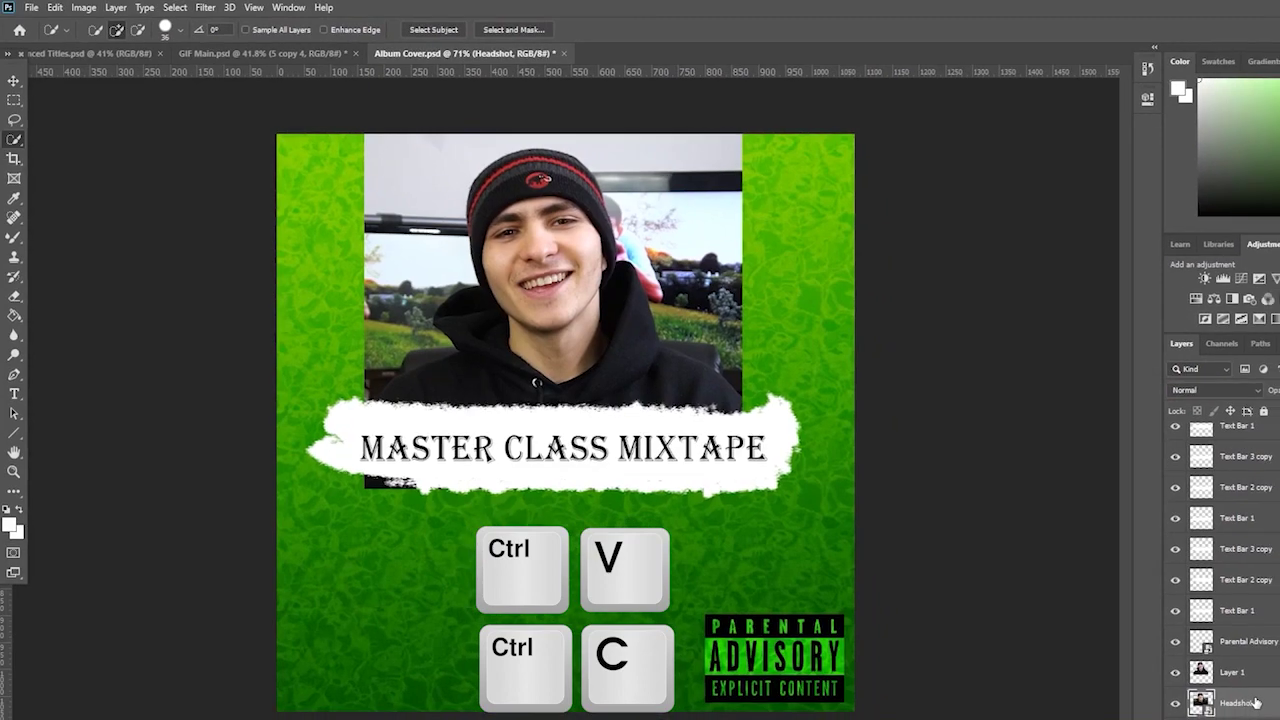
left_click(1240, 703)
key("Delete")
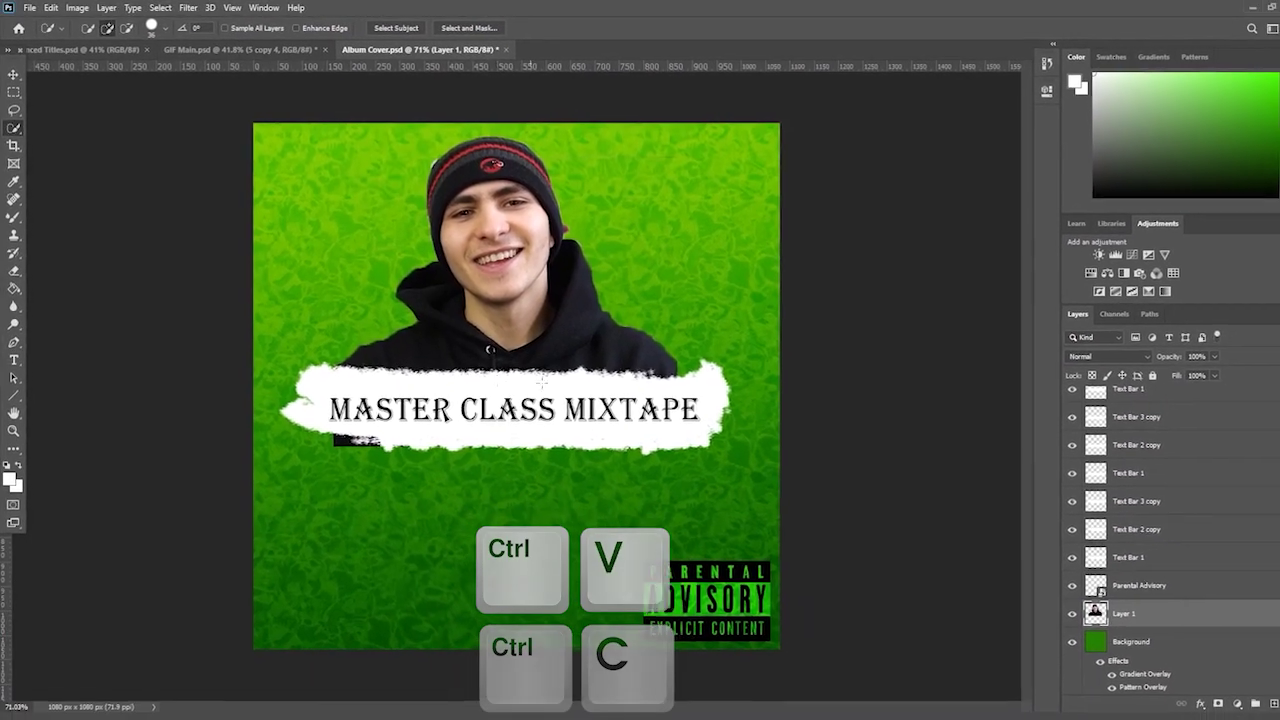
- Zoom in on the person's head and set the Eraser size to about 28 px
key("z")
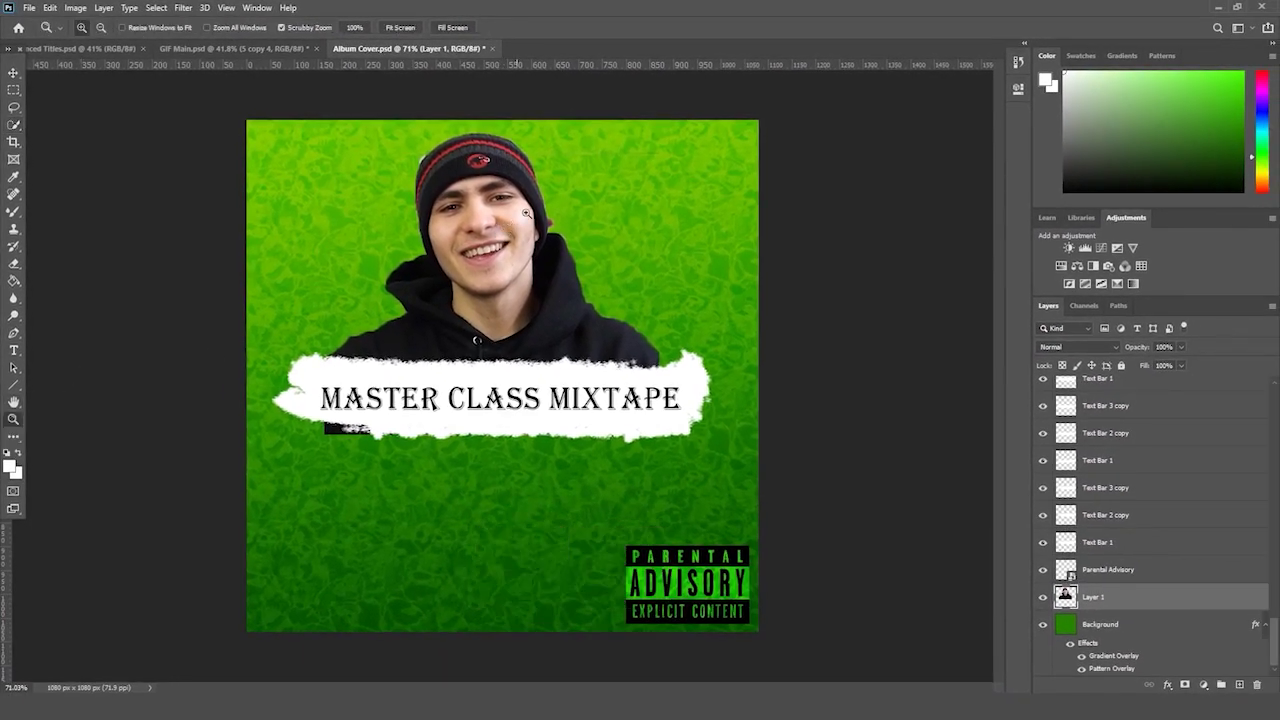
left_click_drag(522, 225, 587, 191)
scroll(569, 186, "up", 3)
left_click(14, 263)
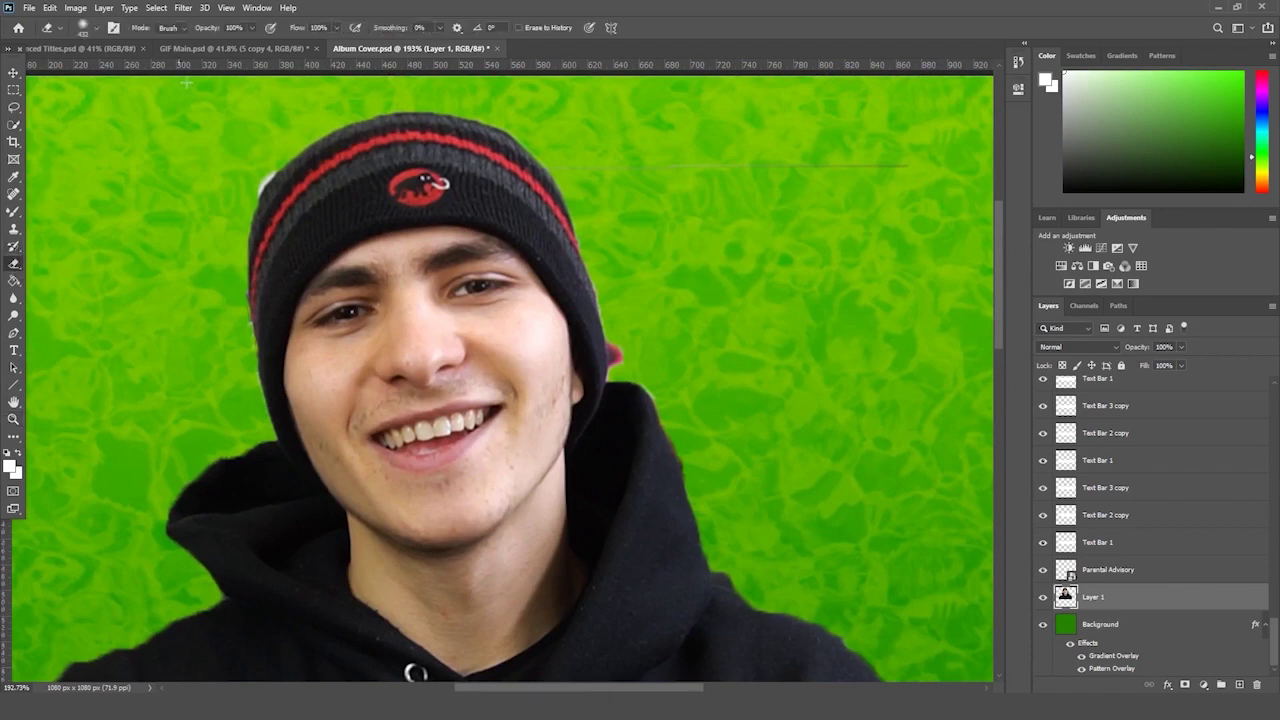
left_click(86, 26)
left_click_drag(86, 64, 78, 64)
left_click(612, 355)
key("ctrl+z")
- Use a General Brushes hard round tip to erase the pink fringe beside the beanie
left_click(86, 26)
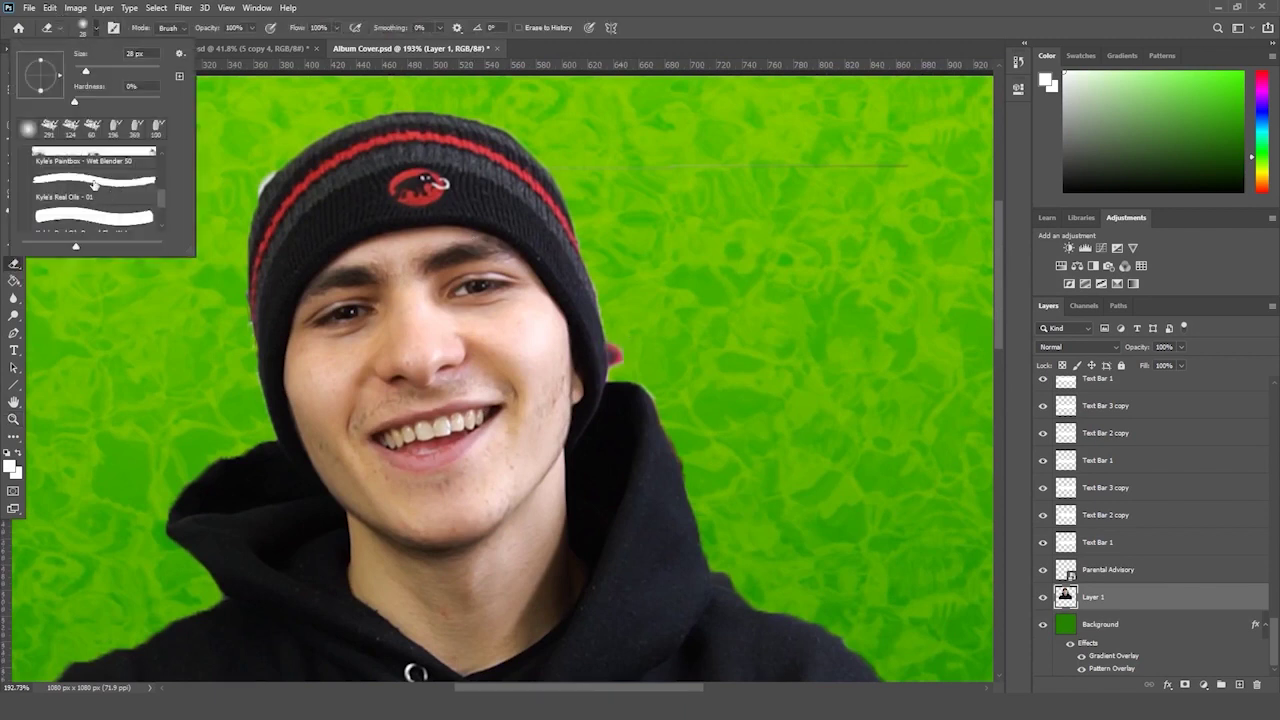
scroll(104, 197, "up", 3)
left_click(28, 158)
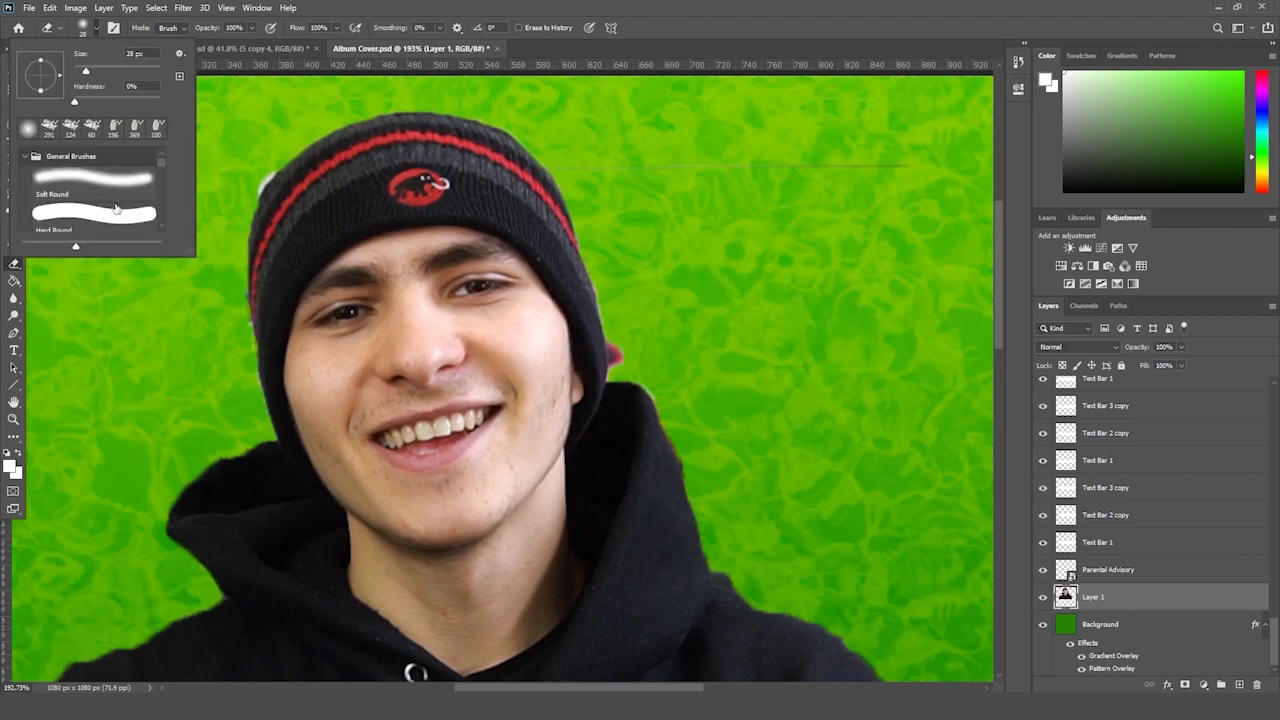
left_click(116, 211)
key("Return")
left_click_drag(627, 349, 626, 367)
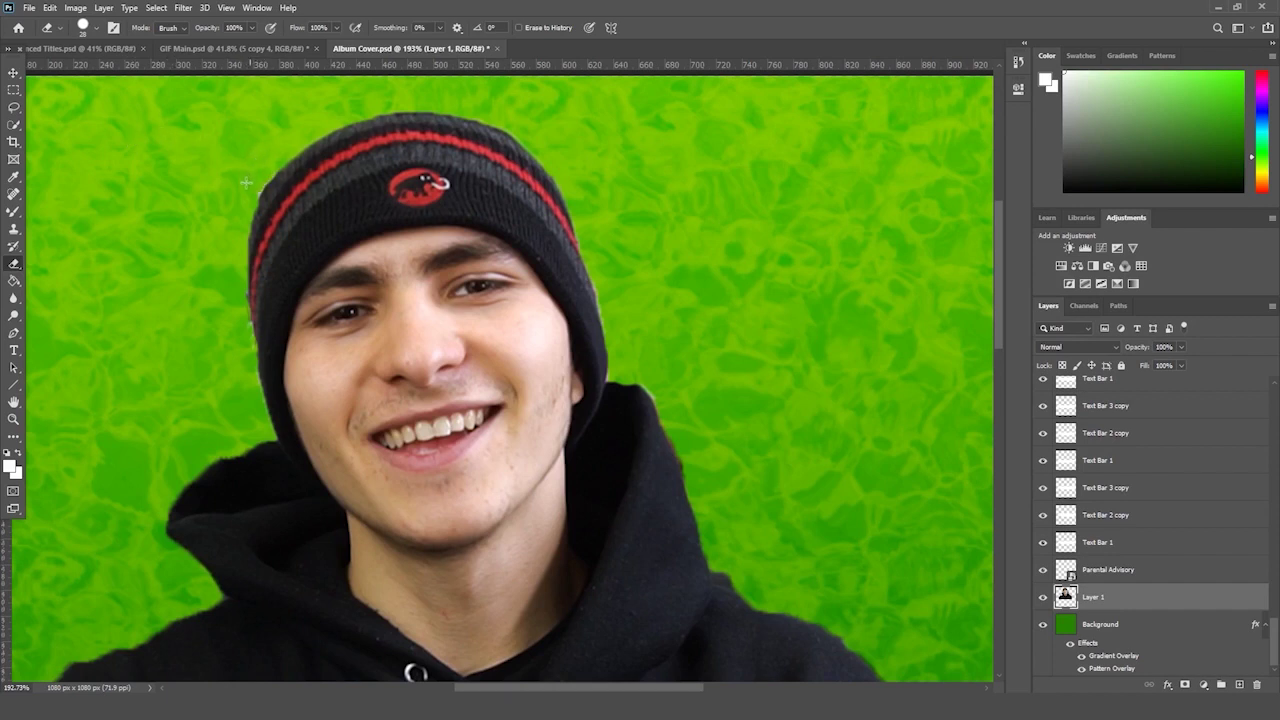
- Fit the whole album cover in view and open the Timeline panel from the Window menu
double_click(13, 401)
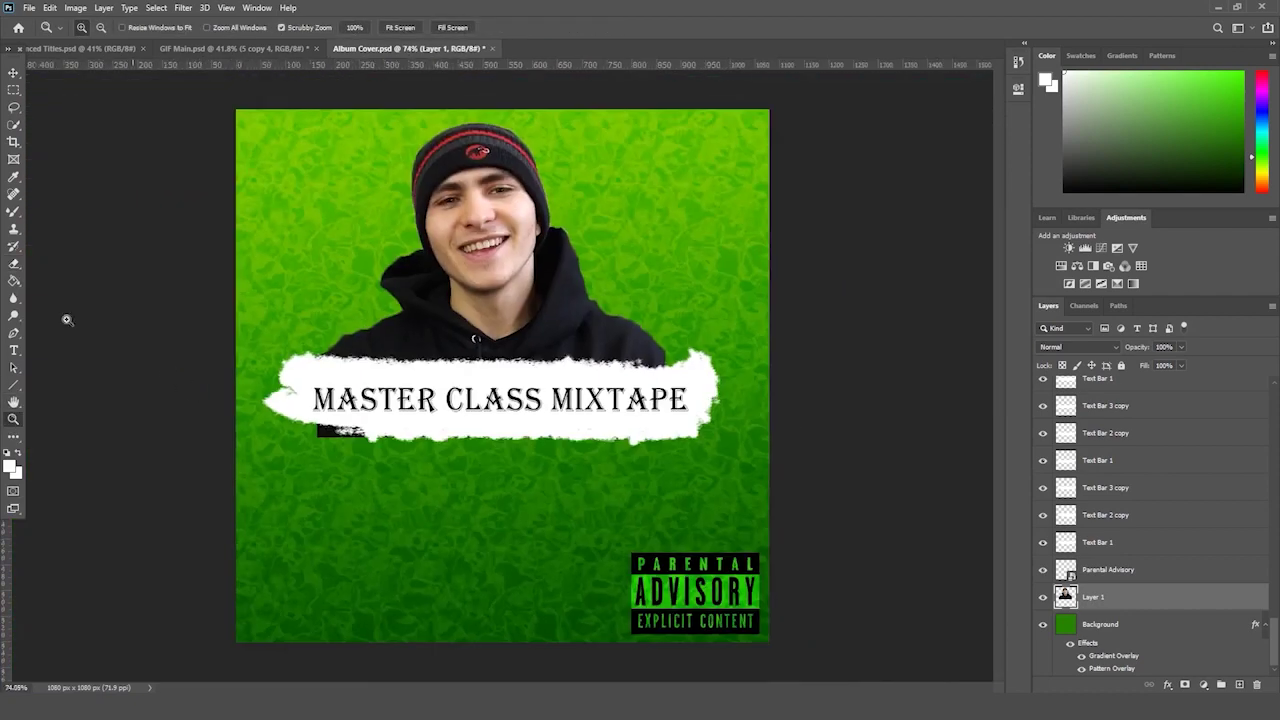
left_click(14, 263)
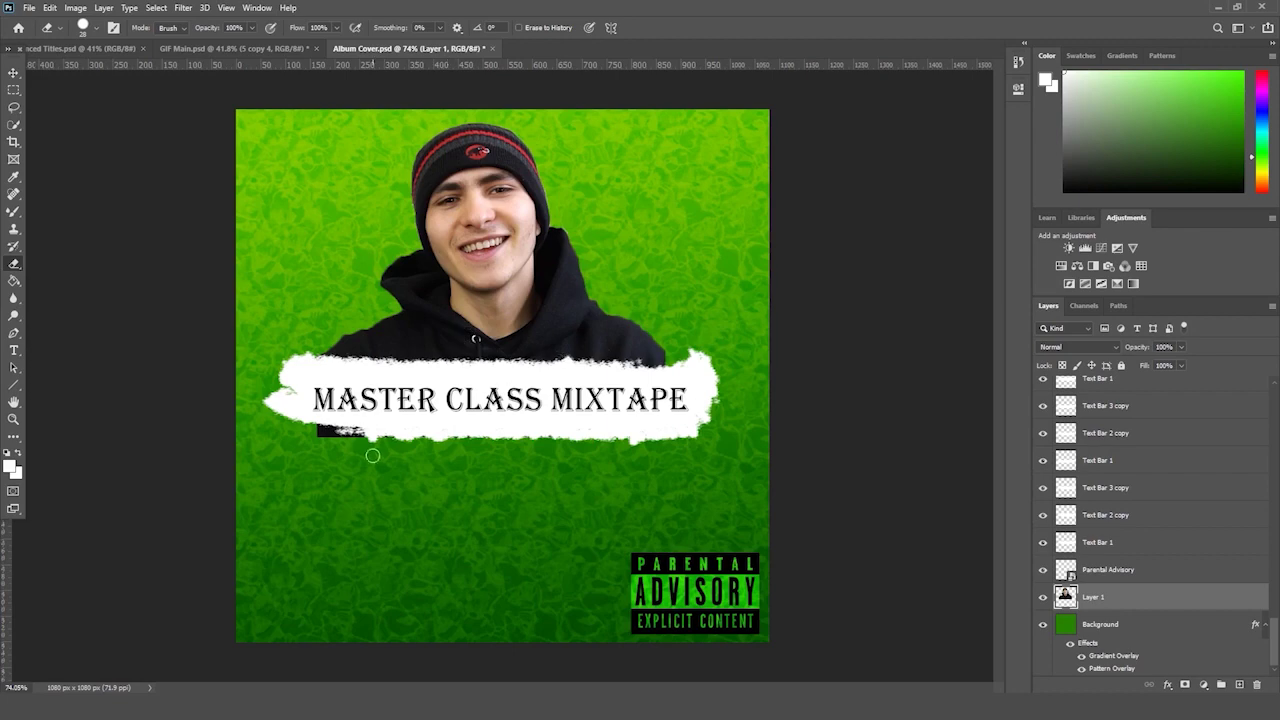
left_click(258, 8)
- Rewind to frame 0, make the Layer 1 headshot clip start at frame 0, and zoom out
left_click(340, 471)
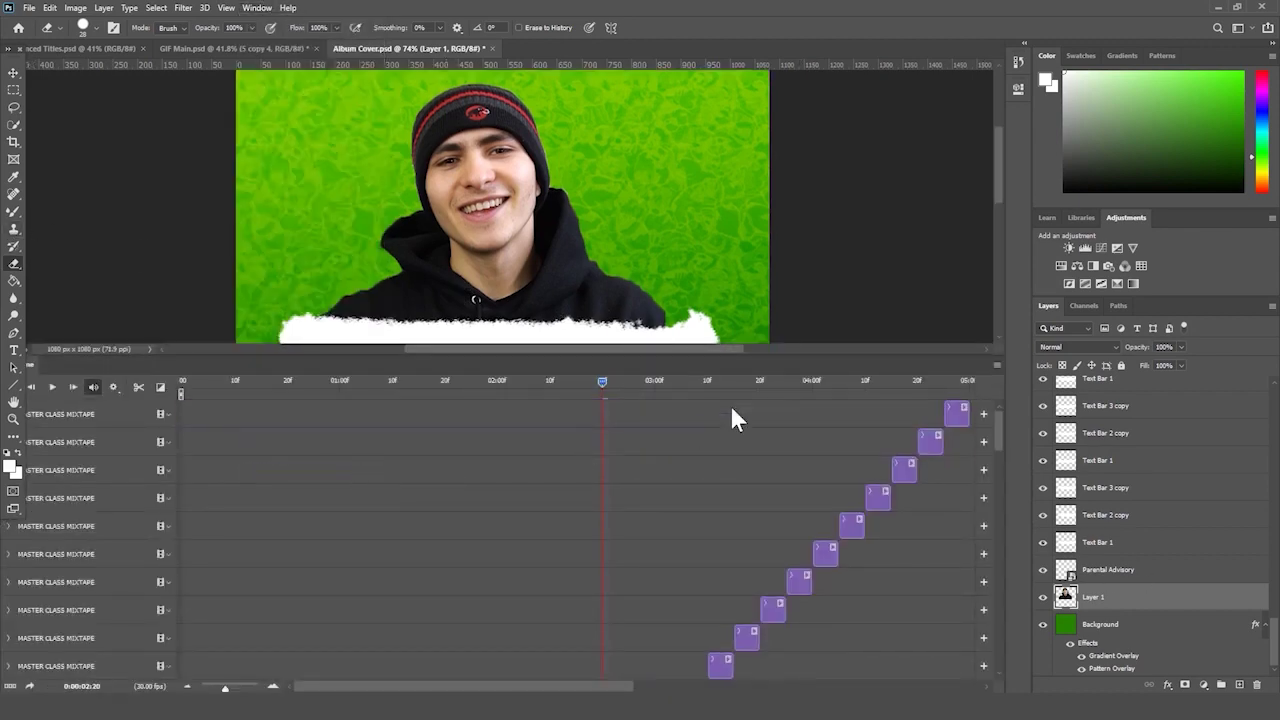
left_click_drag(575, 388, 182, 390)
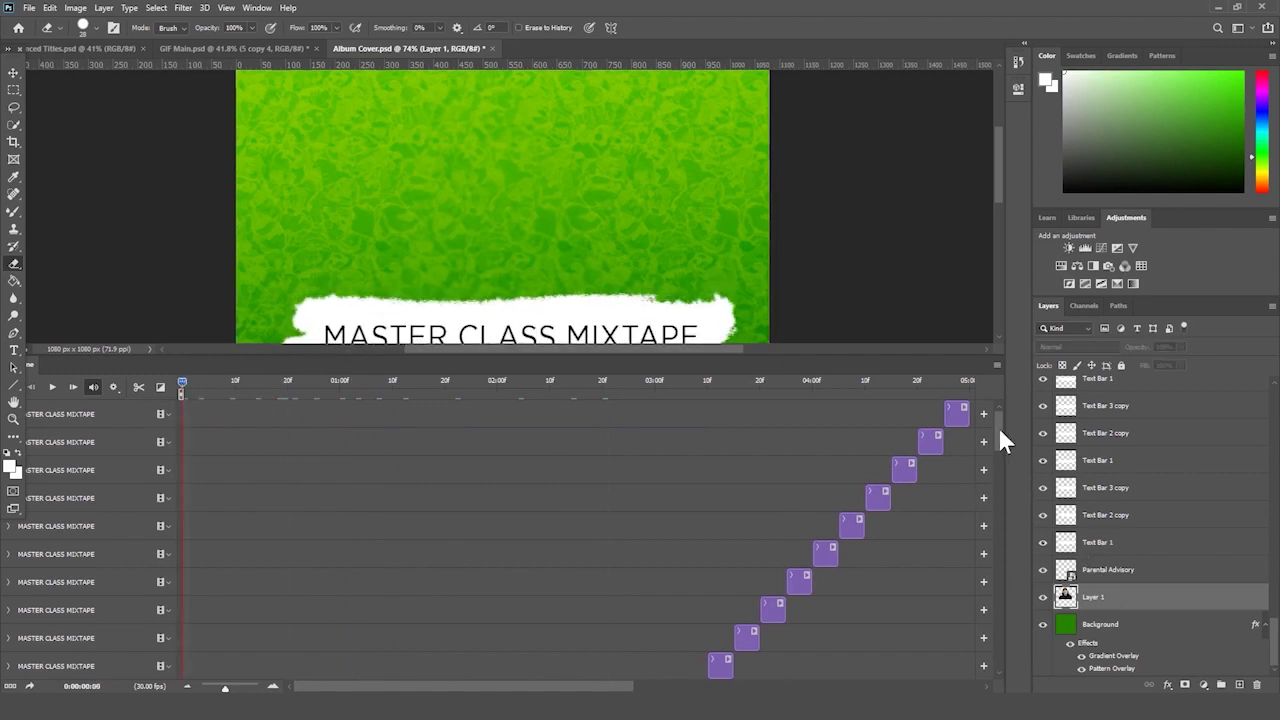
left_click_drag(996, 423, 996, 688)
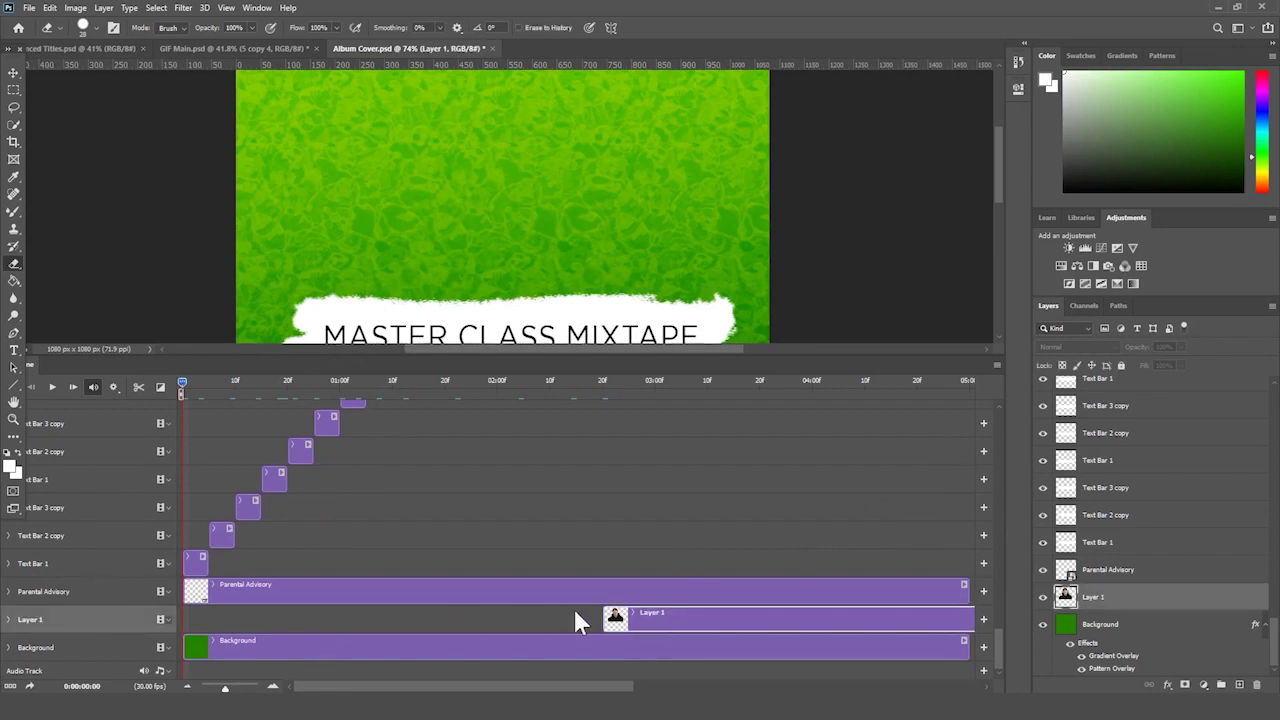
left_click_drag(614, 614, 184, 645)
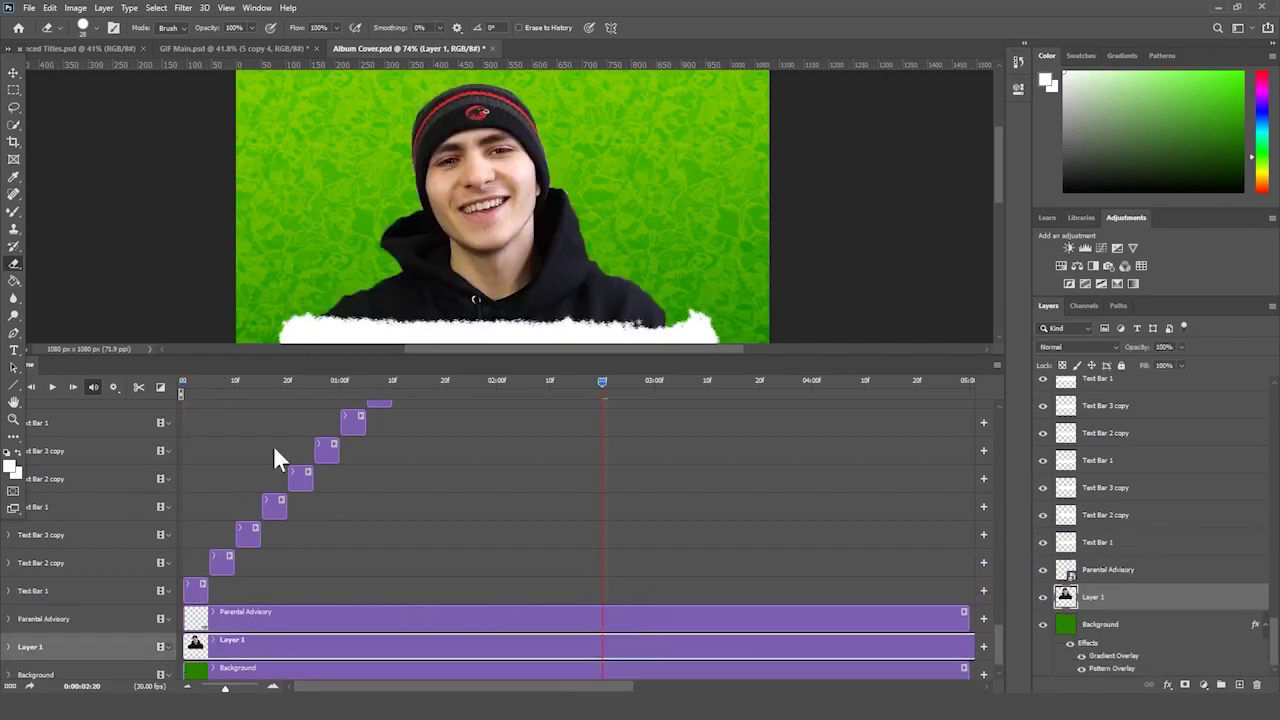
key("Home")
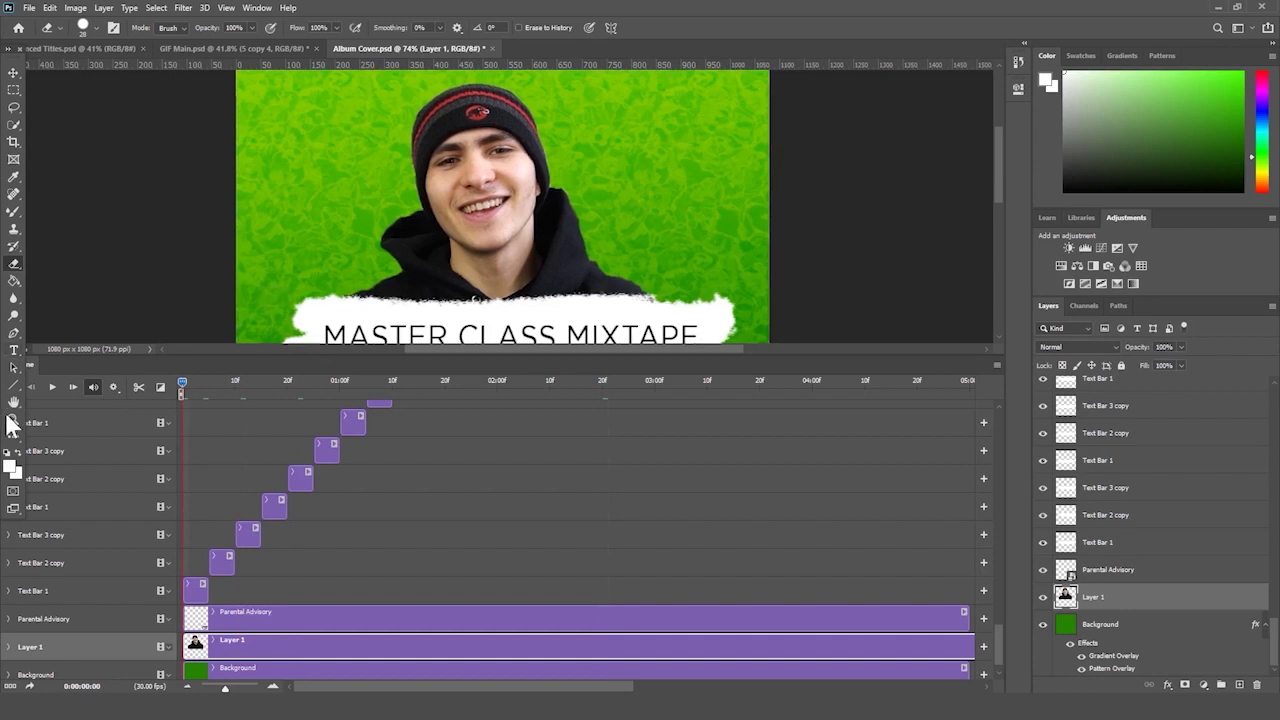
left_click(13, 418)
left_click(264, 214, "alt")
left_click_drag(264, 214, 229, 249)
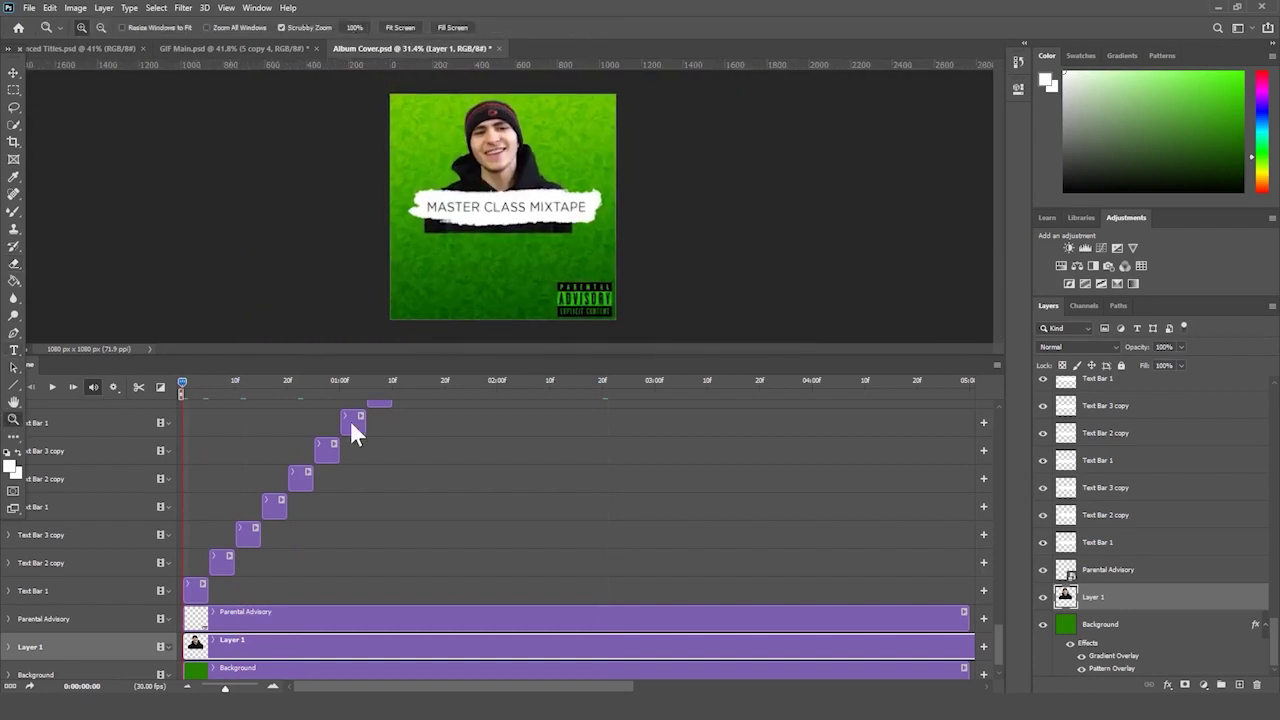
- Reselect the Layer 1 headshot clip, pick the Eraser, and place the playhead on frame 5
key("v")
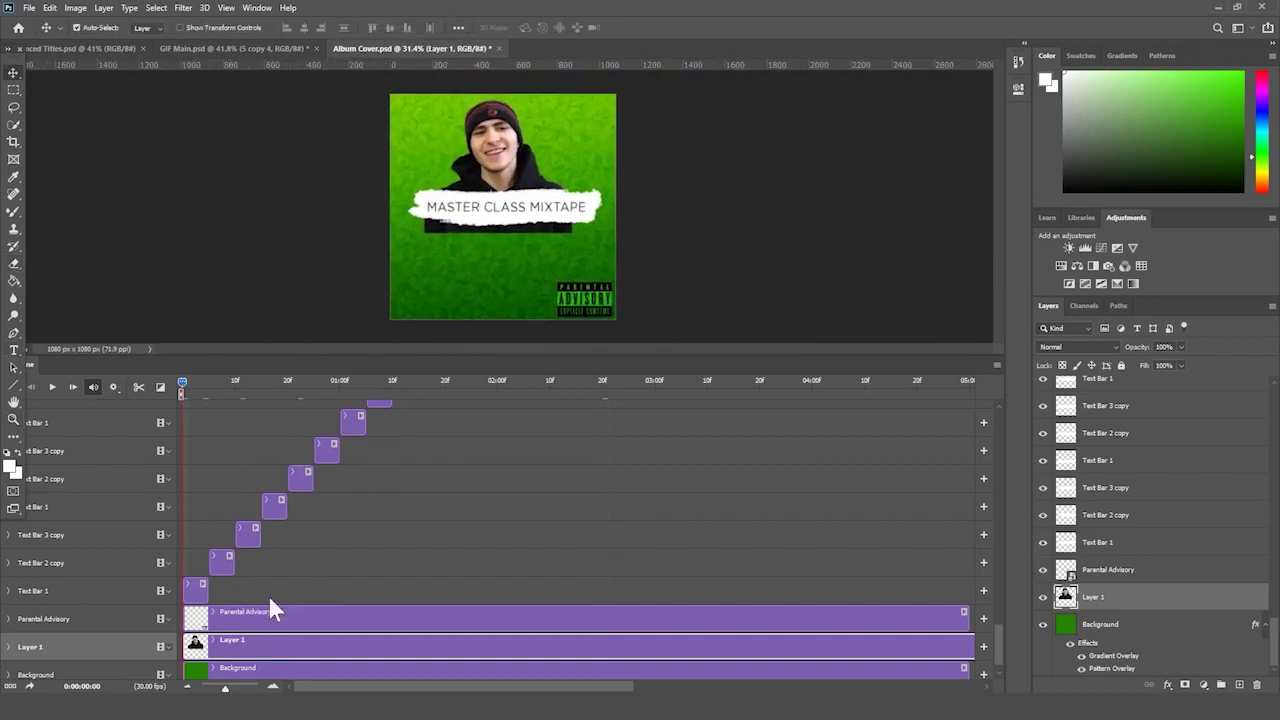
left_click(249, 615)
left_click(244, 640)
left_click(15, 263)
left_click(96, 28)
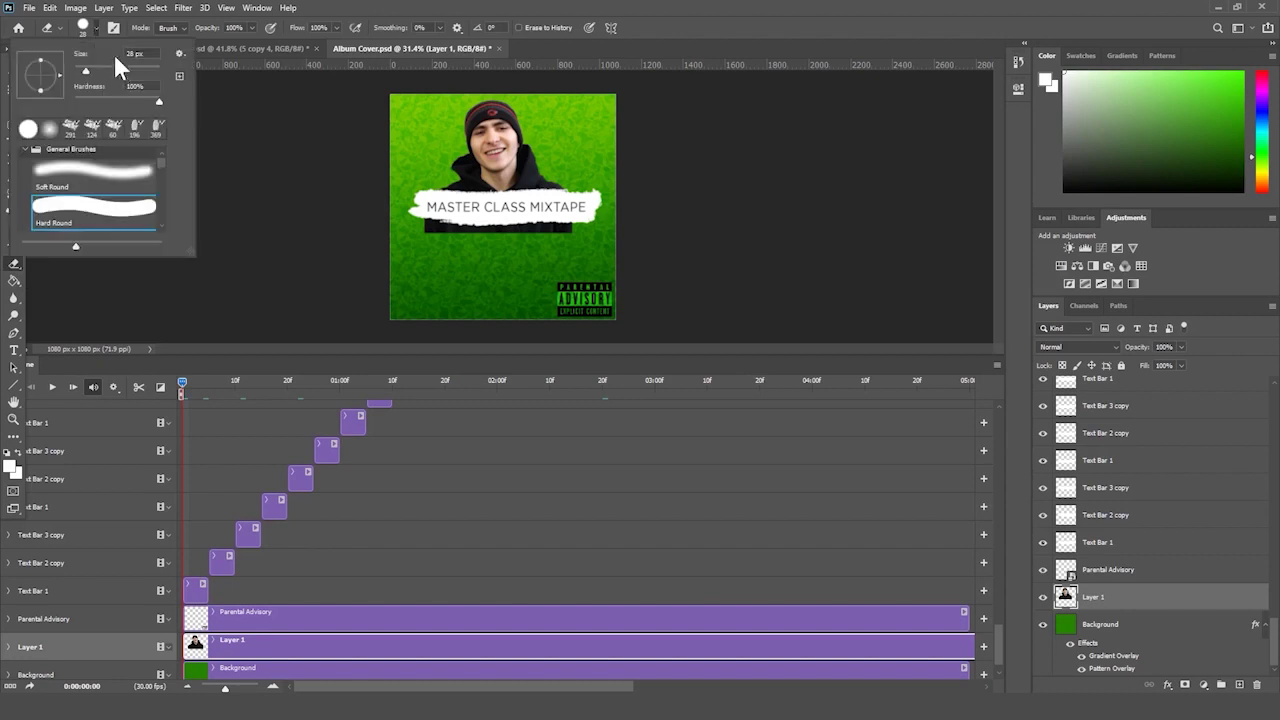
left_click(414, 229)
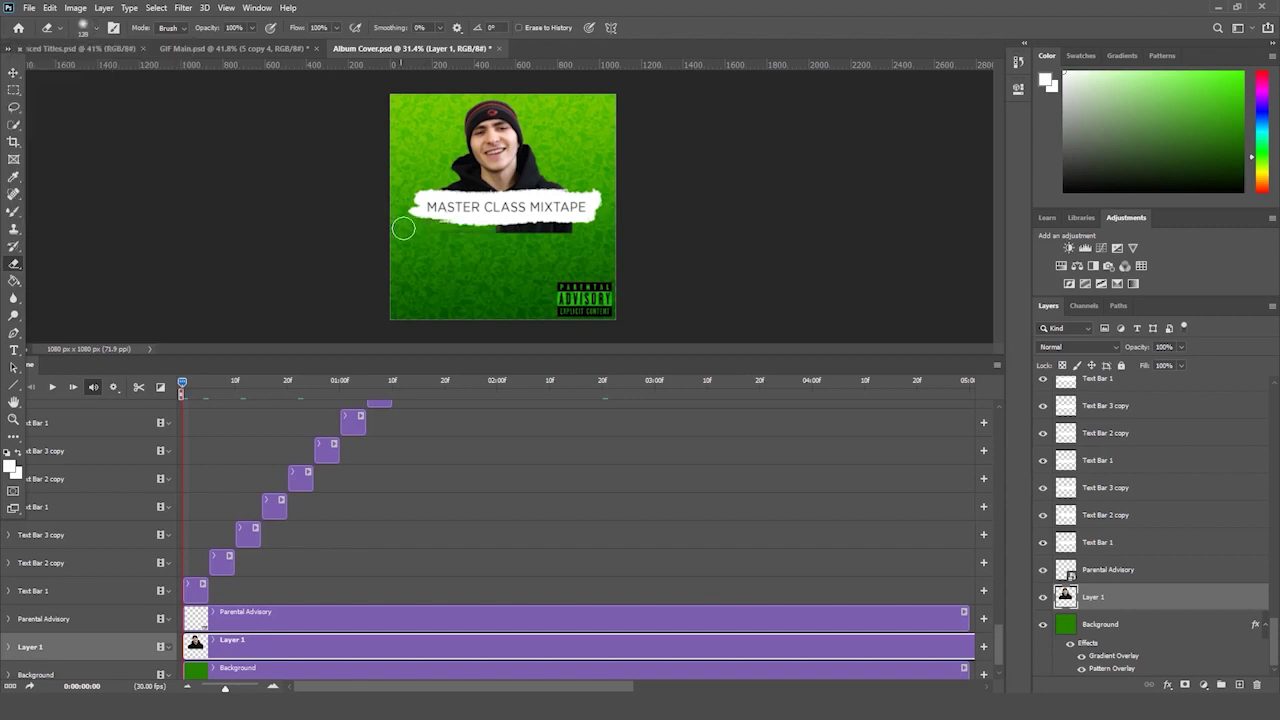
left_click(209, 383)
left_click_drag(213, 381, 210, 381)
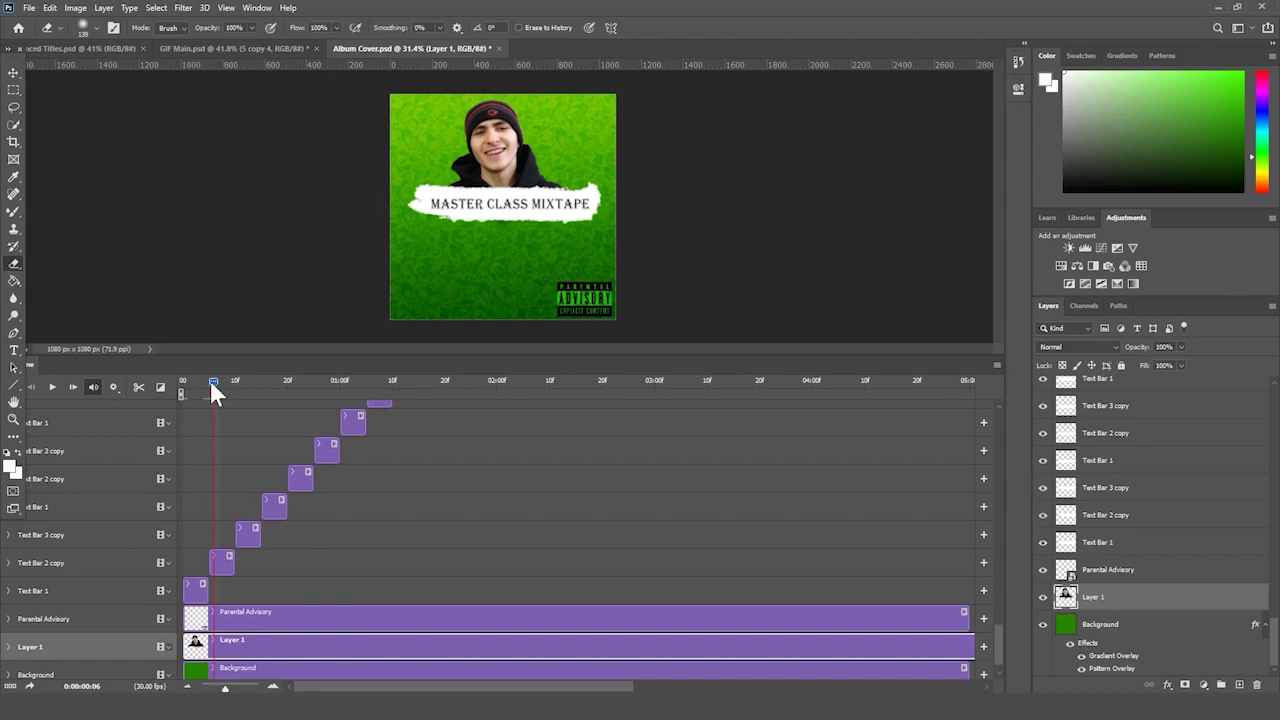
- Split the headshot clip at frame 5 and nudge the new copy up and slightly right
left_click(140, 387)
left_click(264, 641)
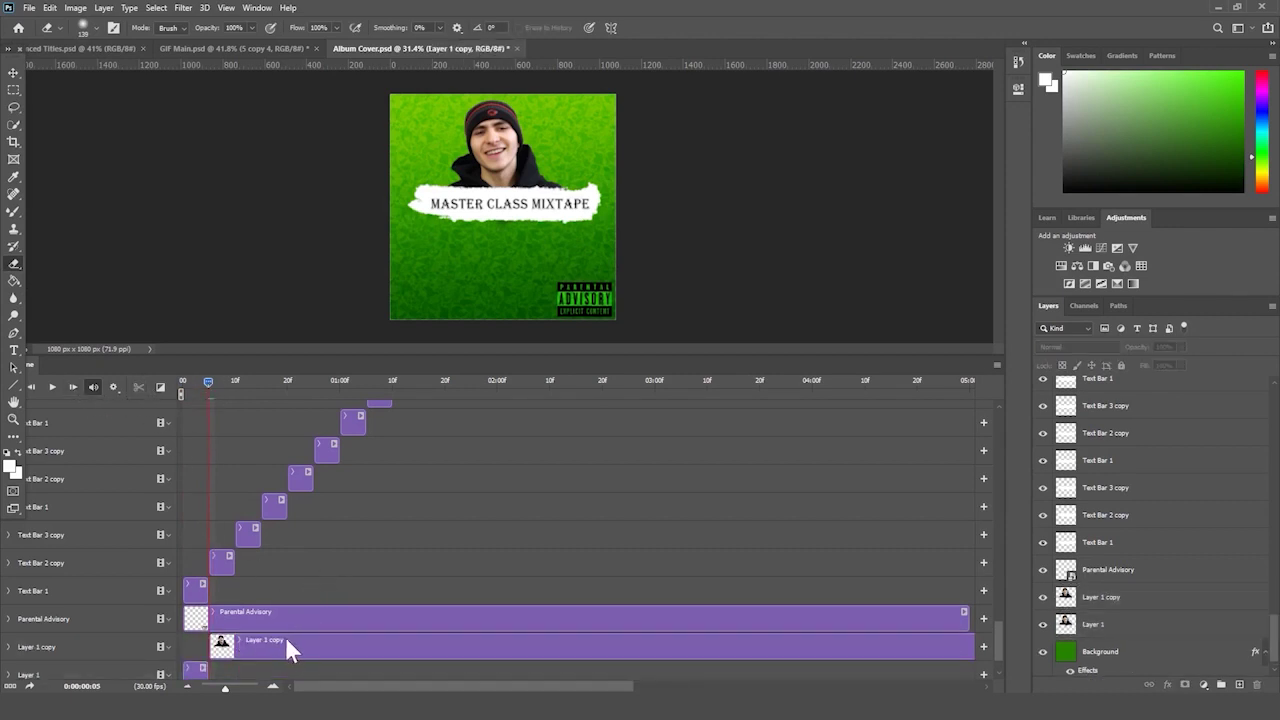
key("v")
left_click_drag(505, 155, 510, 142)
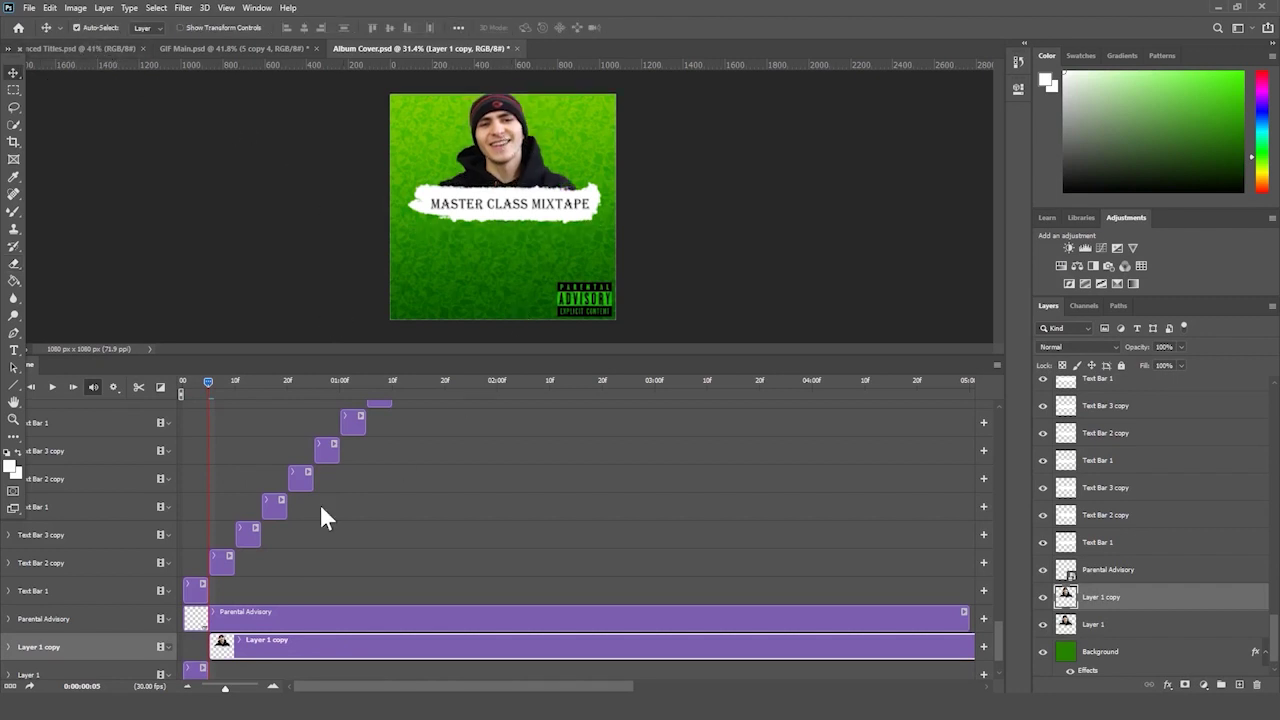
- Split the headshot clips at frames 10 and 15 and delete the leftover tail
left_click_drag(232, 380, 234, 380)
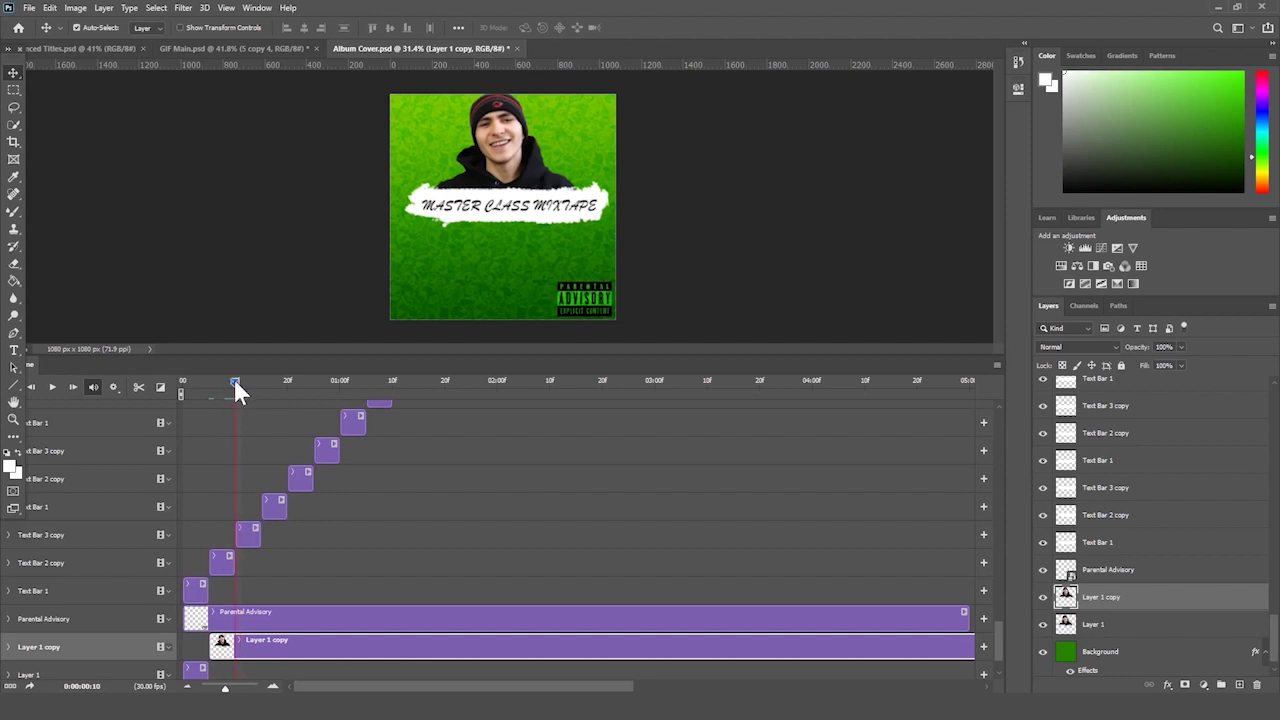
left_click(138, 387)
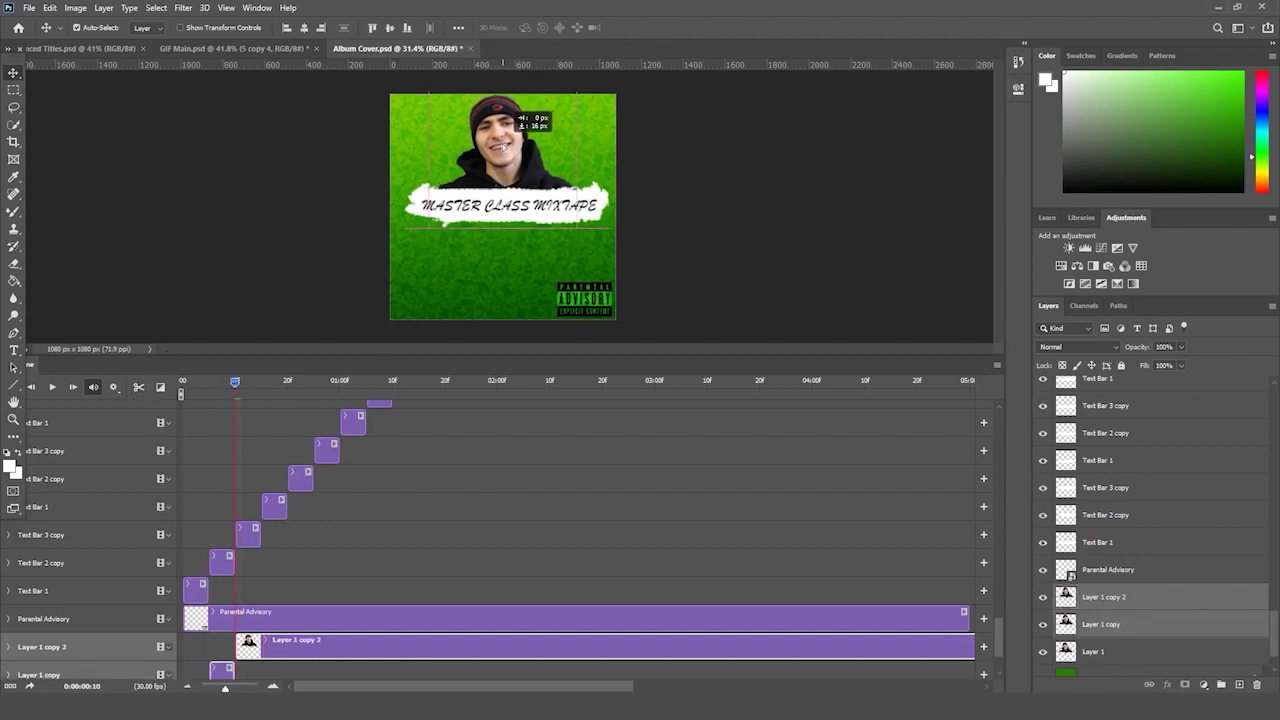
left_click_drag(250, 382, 261, 382)
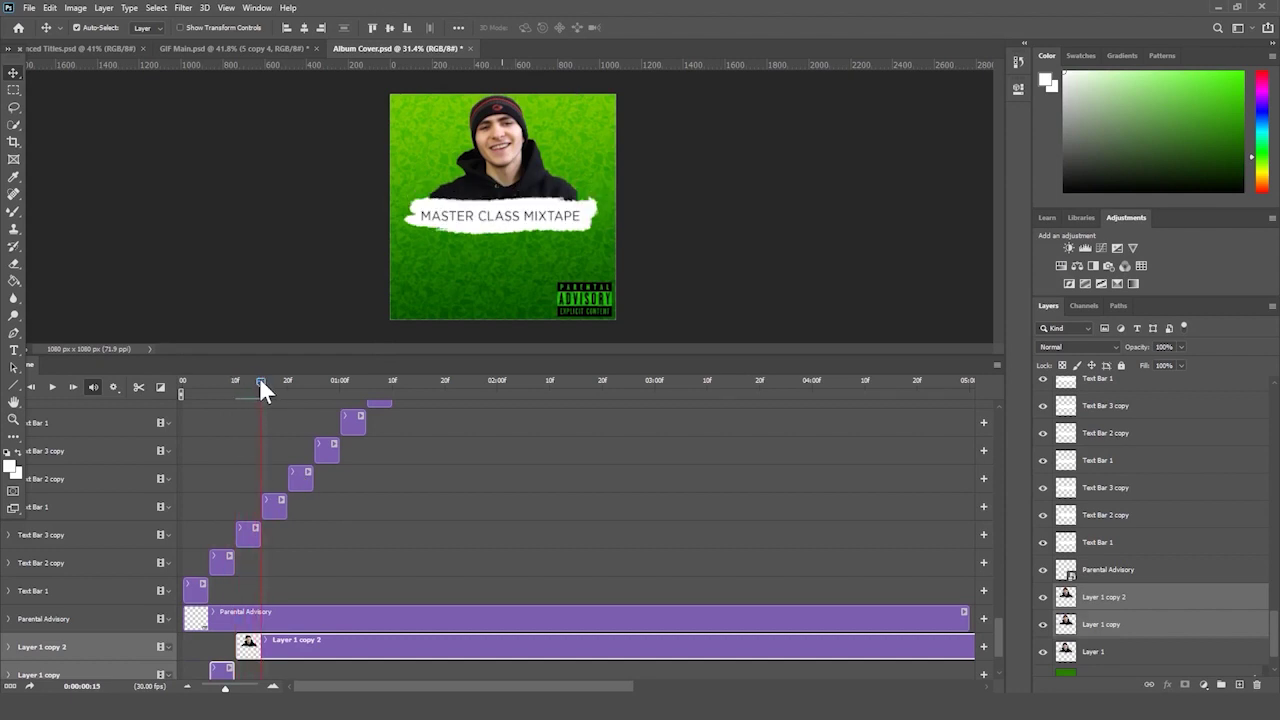
left_click(138, 387)
left_click(349, 649)
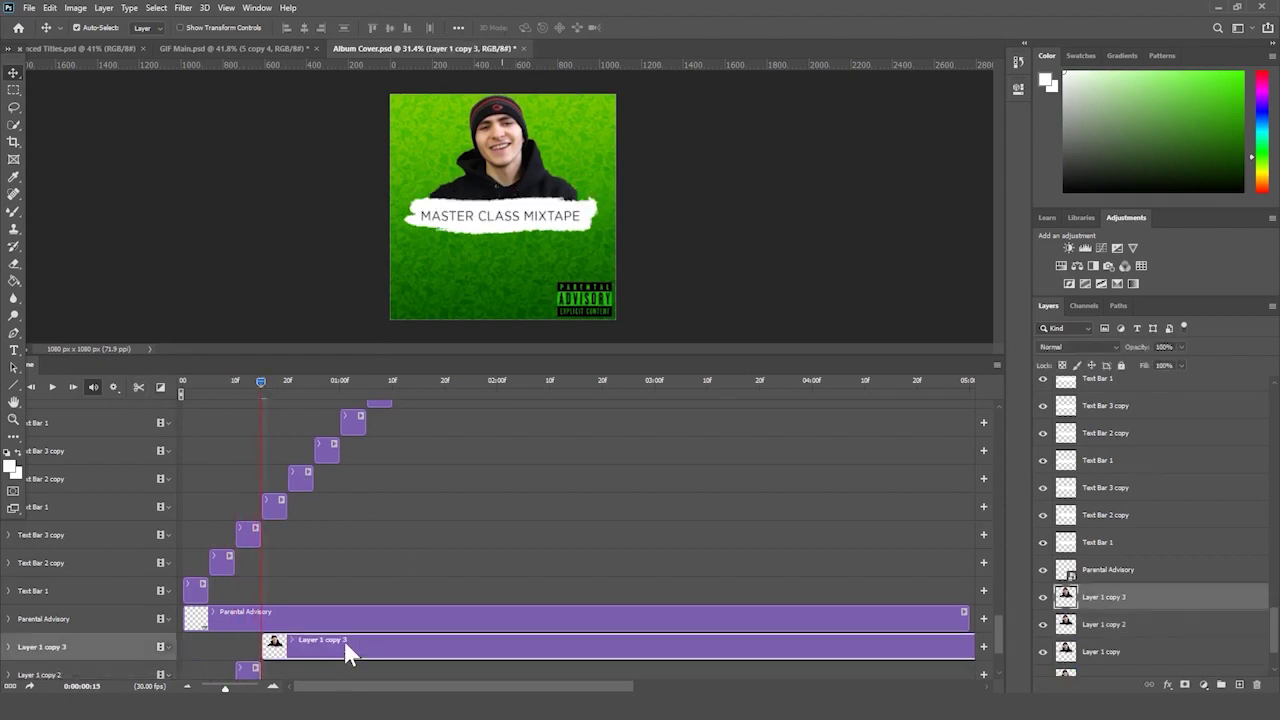
key("Delete")
left_click_drag(255, 385, 236, 404)
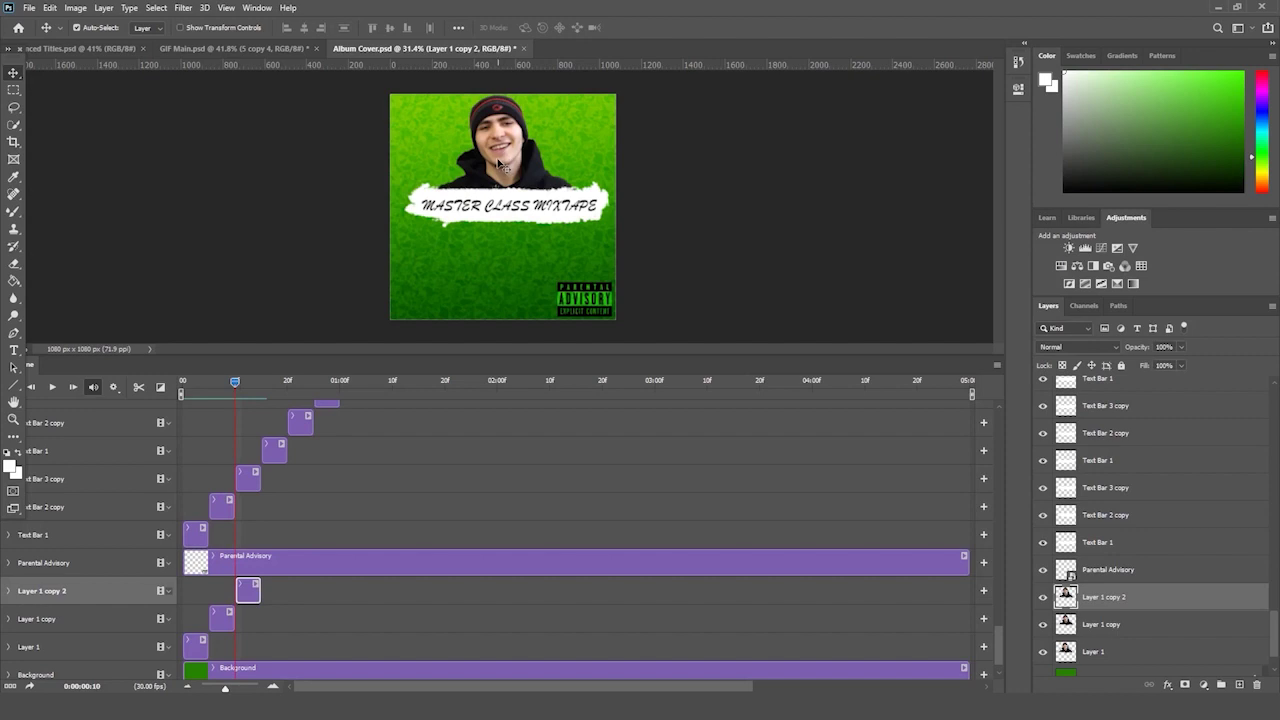
- Scale the Layer 1 copy 2 headshot to about 94.75% and reposition it
key("z")
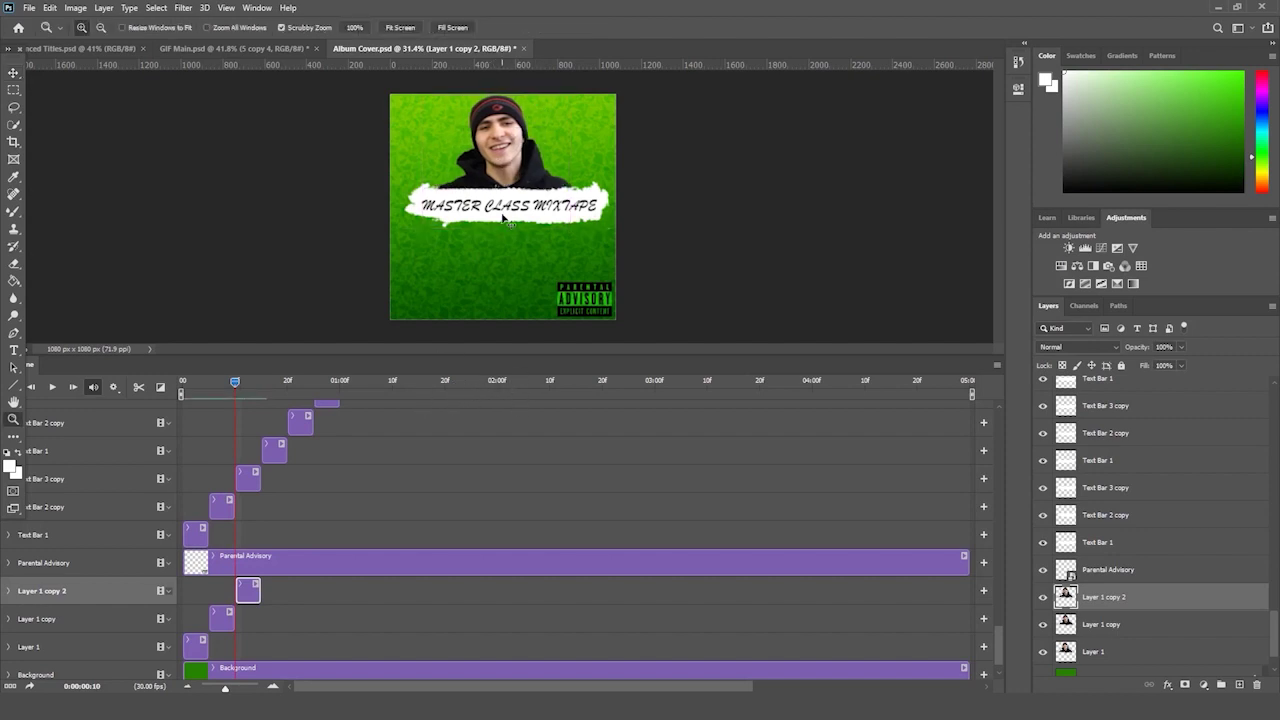
key("ctrl+t")
left_click_drag(428, 95, 437, 102)
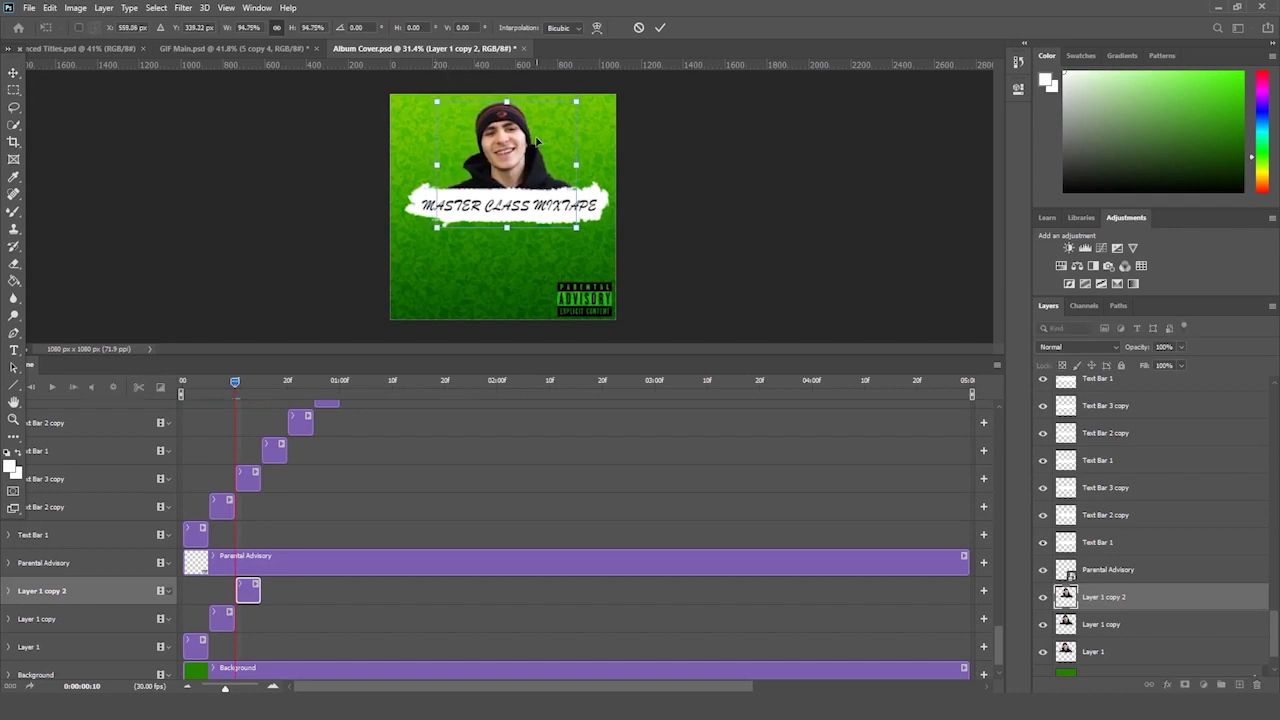
left_click_drag(550, 116, 541, 121)
key("Return")
key("z")
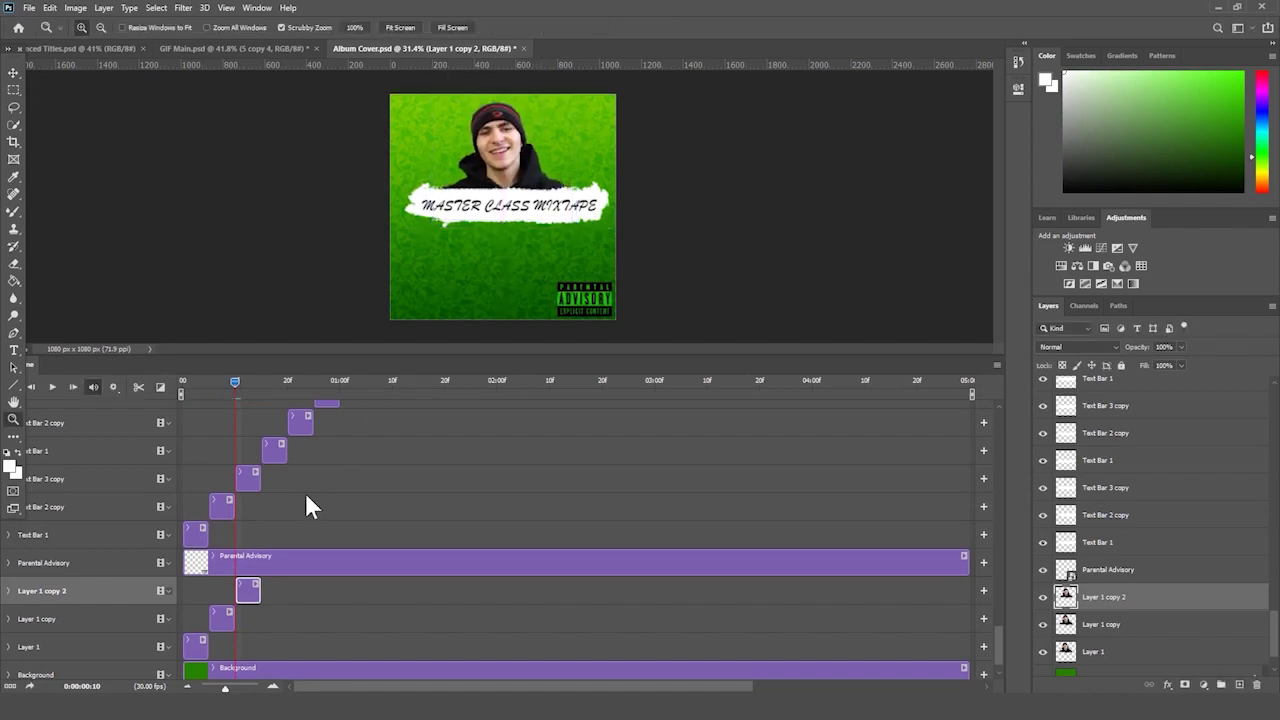
left_click_drag(241, 380, 239, 393)
- Duplicate Layer 1 through Layer 1 copy 2 and shift the copies later in the timeline
left_click(301, 594)
left_click(193, 640)
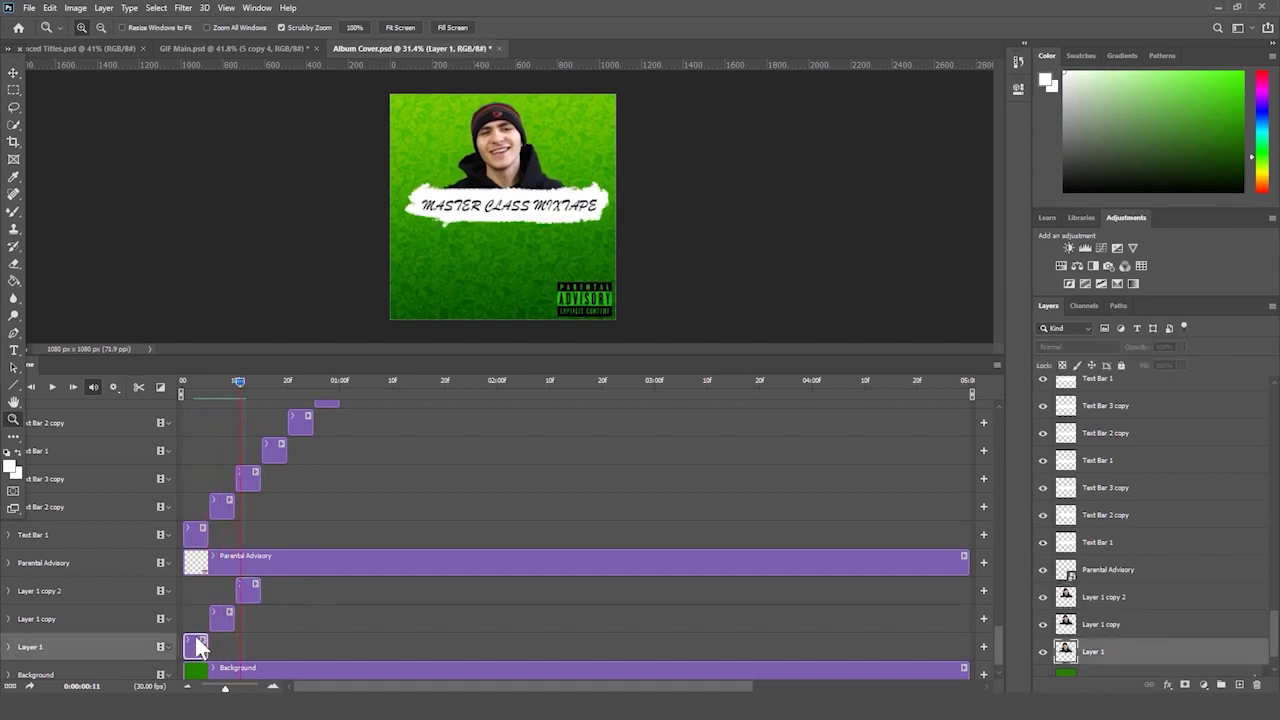
left_click(100, 590, "shift")
key("ctrl+j")
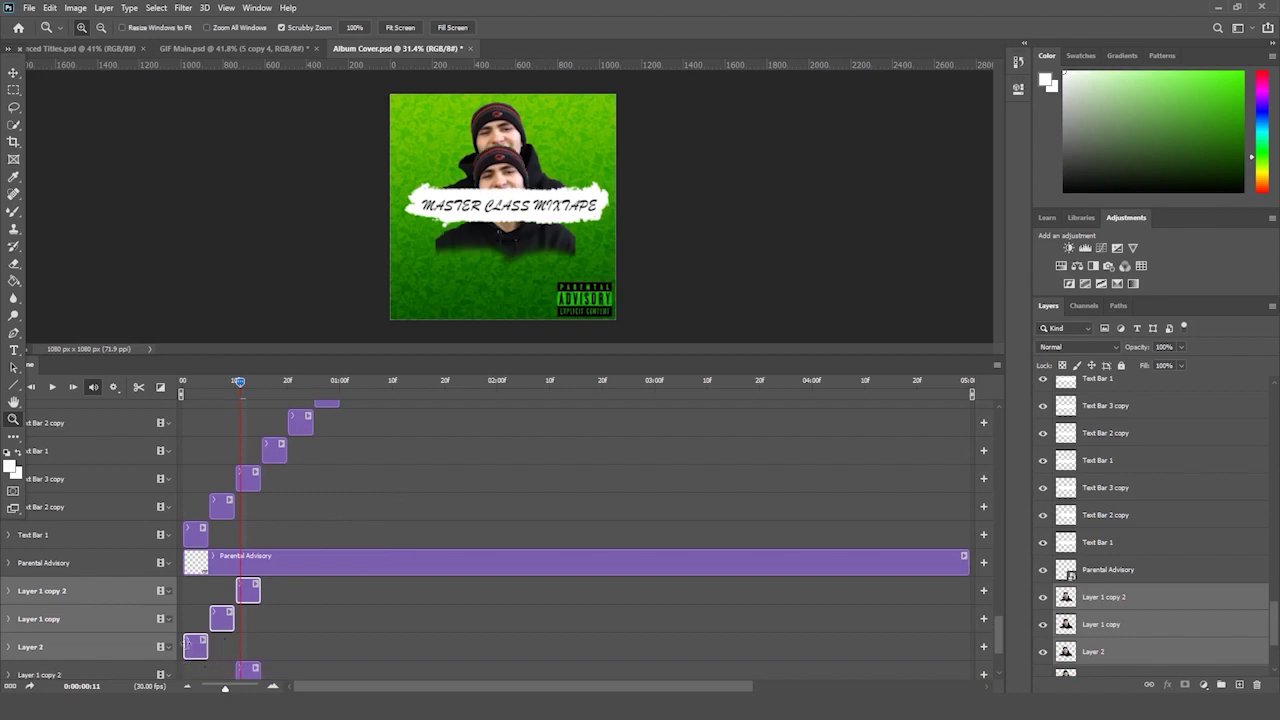
left_click_drag(196, 643, 271, 643)
- Duplicate the original three headshot clips again and shift them further along the timeline
scroll(294, 649, "down", 3)
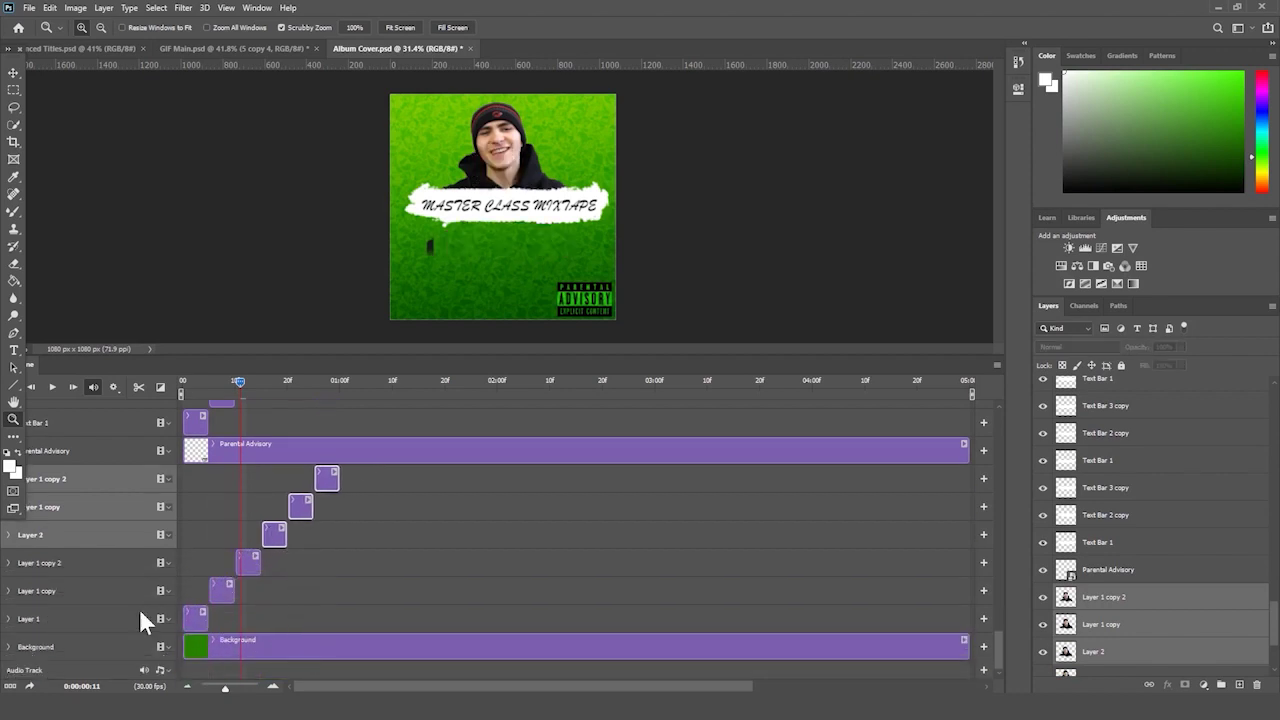
left_click(138, 616)
left_click(112, 477, "shift")
key("ctrl+j")
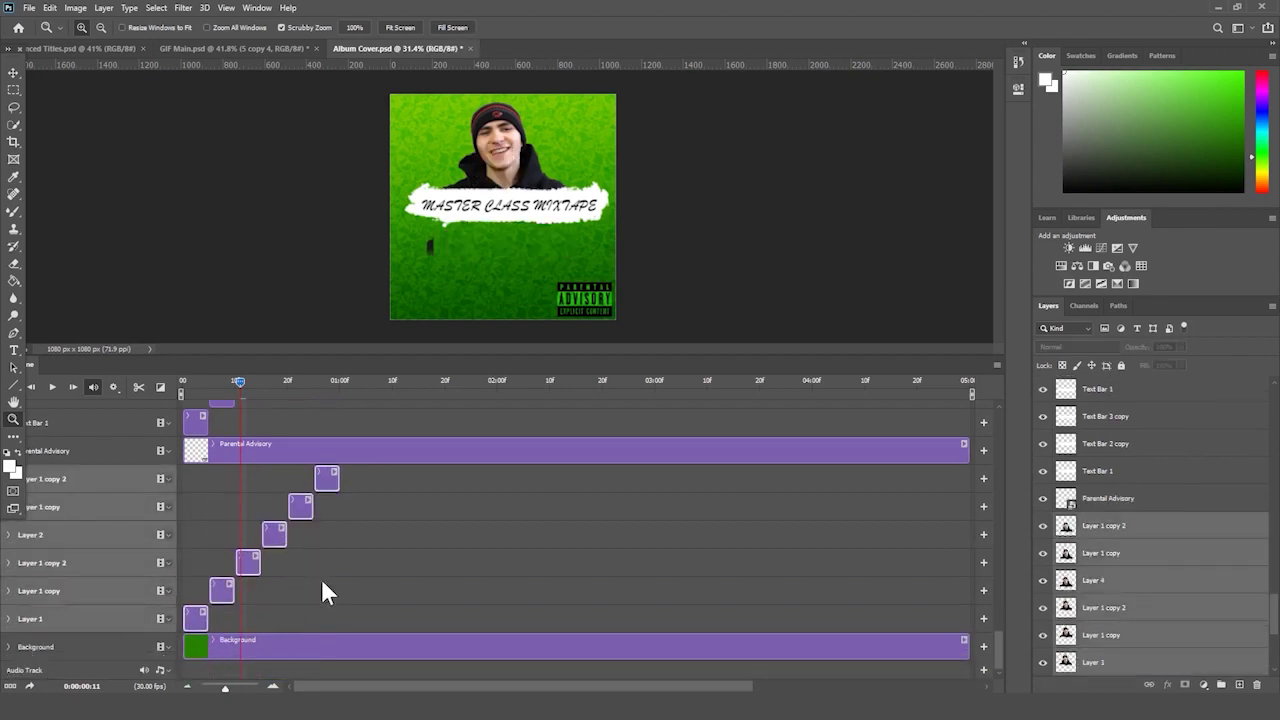
left_click_drag(298, 616, 455, 616)
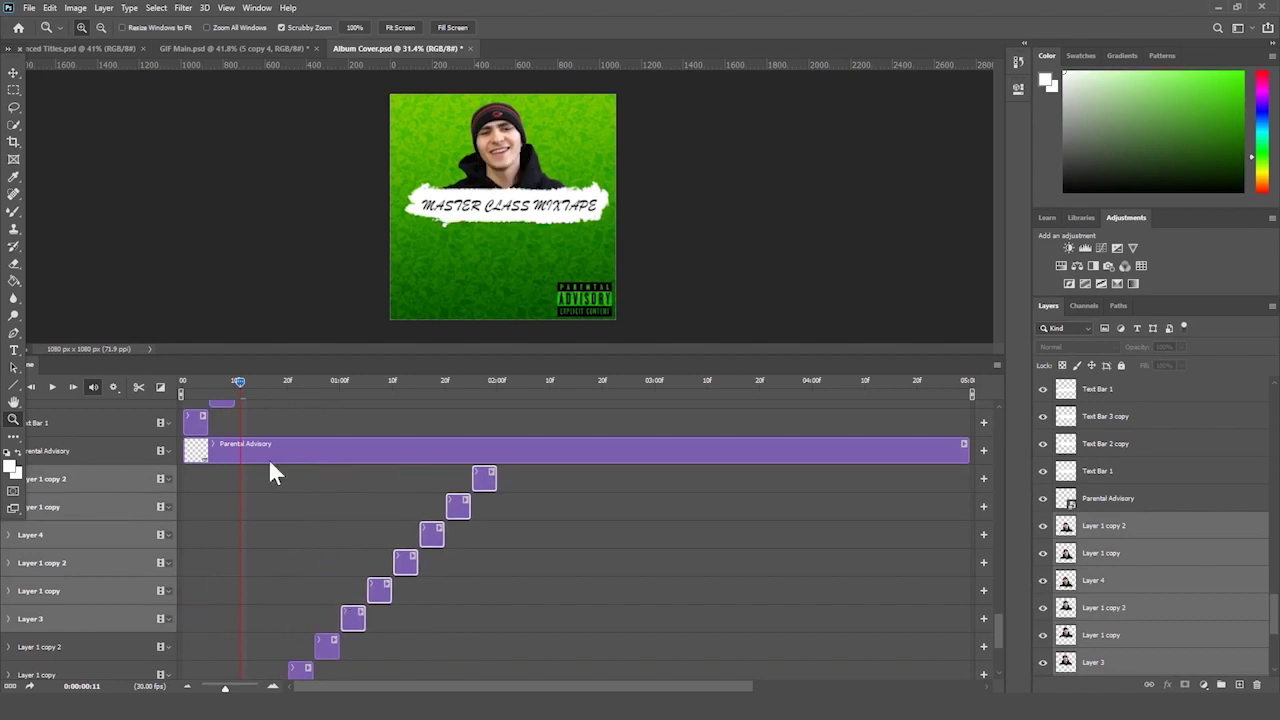
- Preview the animation, then move the Layer 2 face up on the canvas
left_click(54, 389)
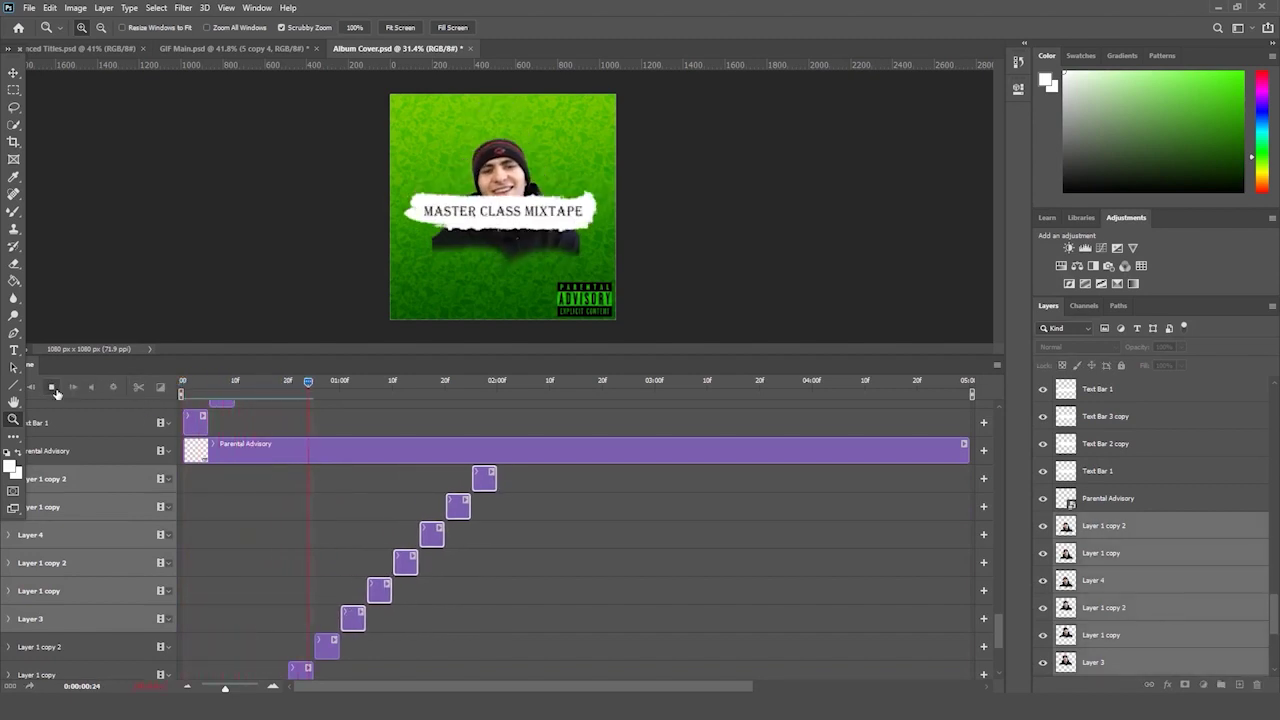
left_click(393, 530)
left_click_drag(355, 381, 266, 381)
scroll(538, 556, "down", 3)
left_click(280, 592)
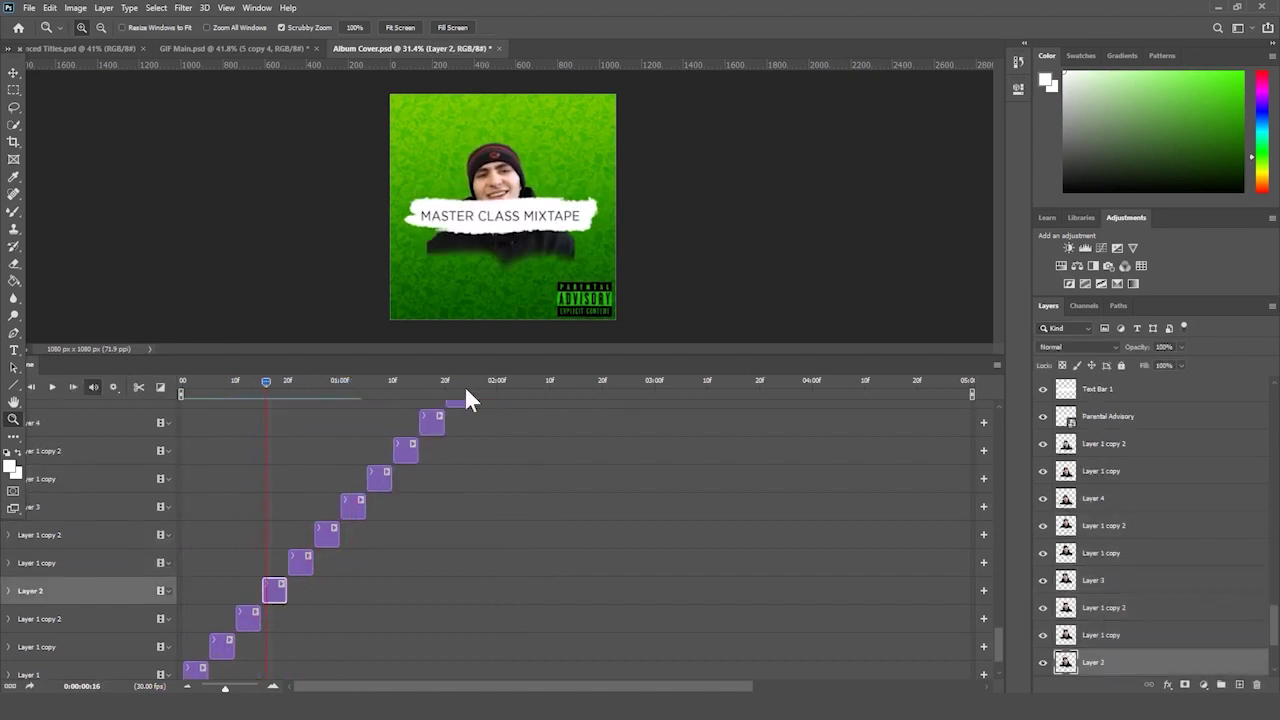
key("v")
left_click_drag(505, 183, 498, 139)
- Nudge the Layer 1 copy face upward at 24f and raise Layer 1 copy 2 at 27f
left_click(307, 381)
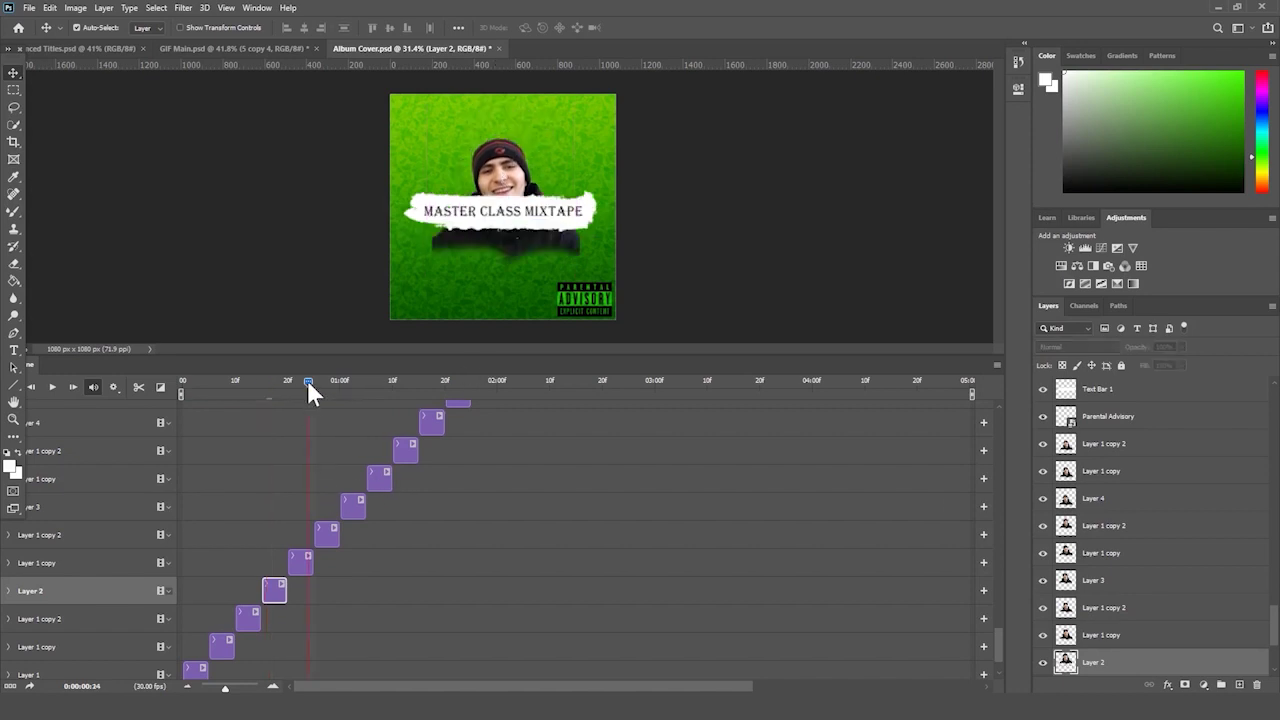
left_click(300, 563)
key("shift+Up")
key("shift+Up")
key("shift+Up")
key("shift+Up")
key("shift+Up")
key("shift+Up")
key("shift+Up")
key("shift+Up")
key("shift+Up")
key("shift+Up")
key("shift+Up")
key("shift+Up")
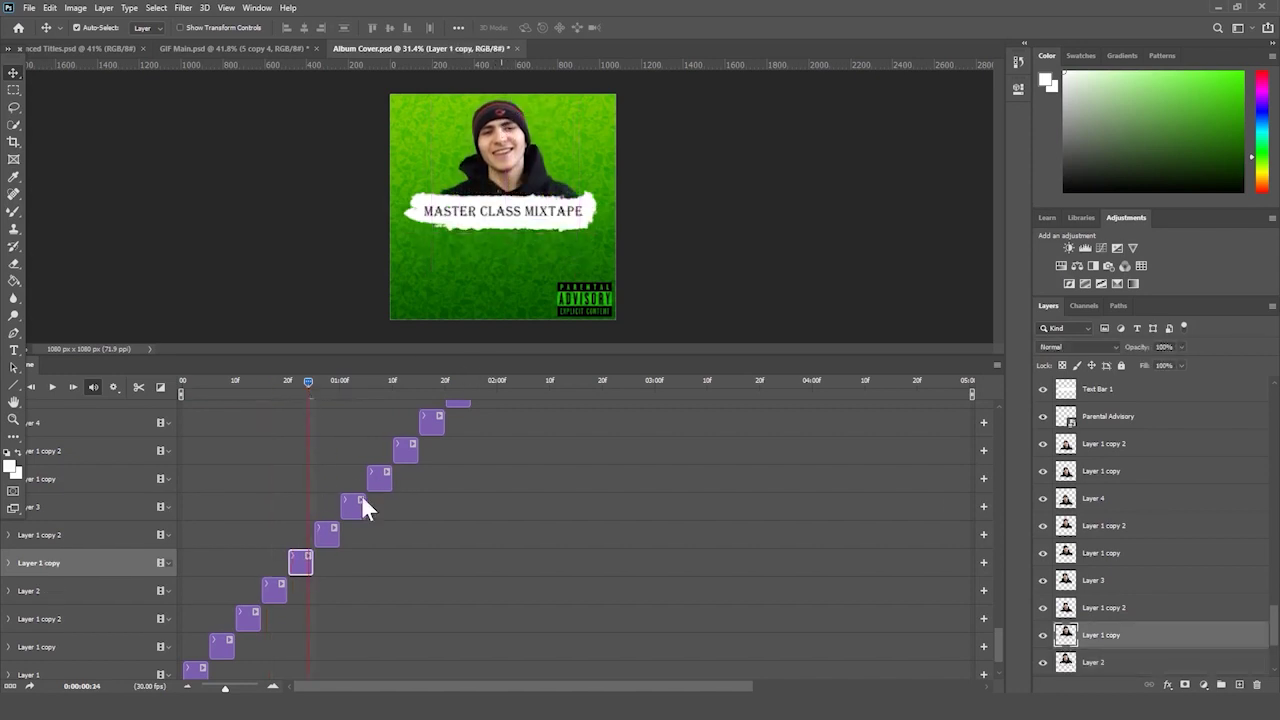
left_click(325, 385)
key("alt+bracketright")
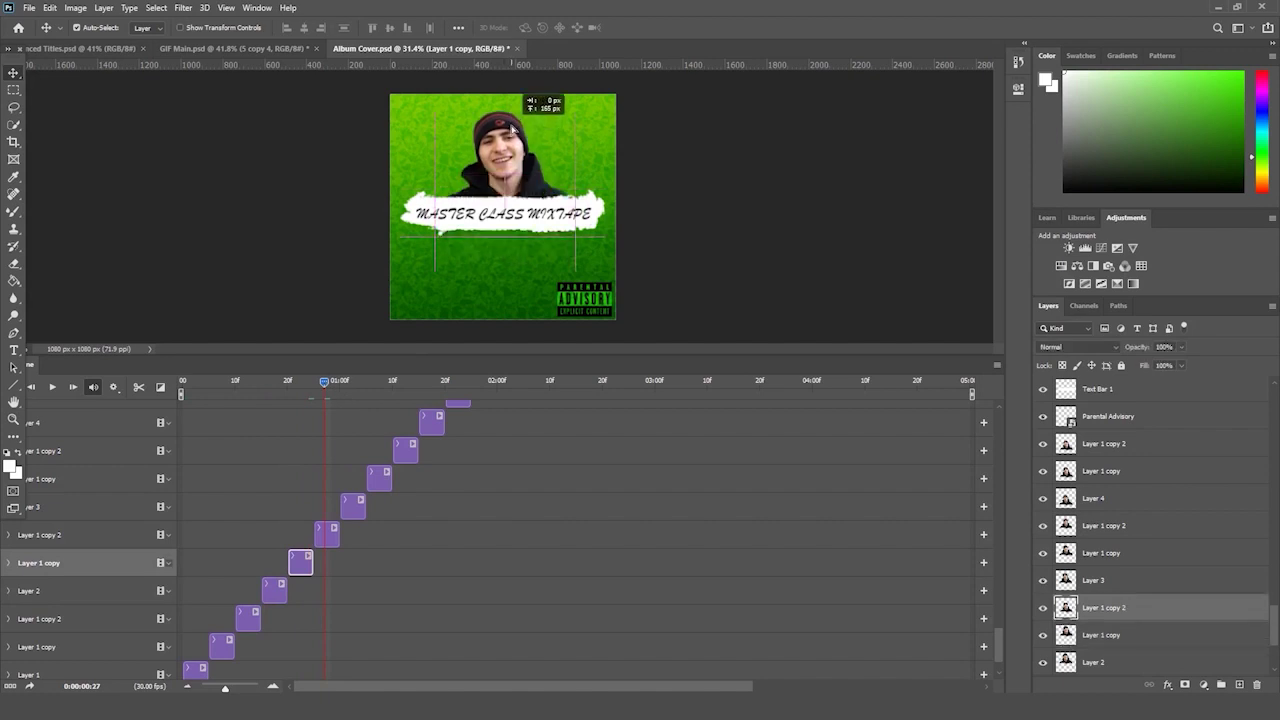
- Redock the Timeline panel along the bottom and enlarge it to show all tracks
left_click_drag(349, 372, 349, 386)
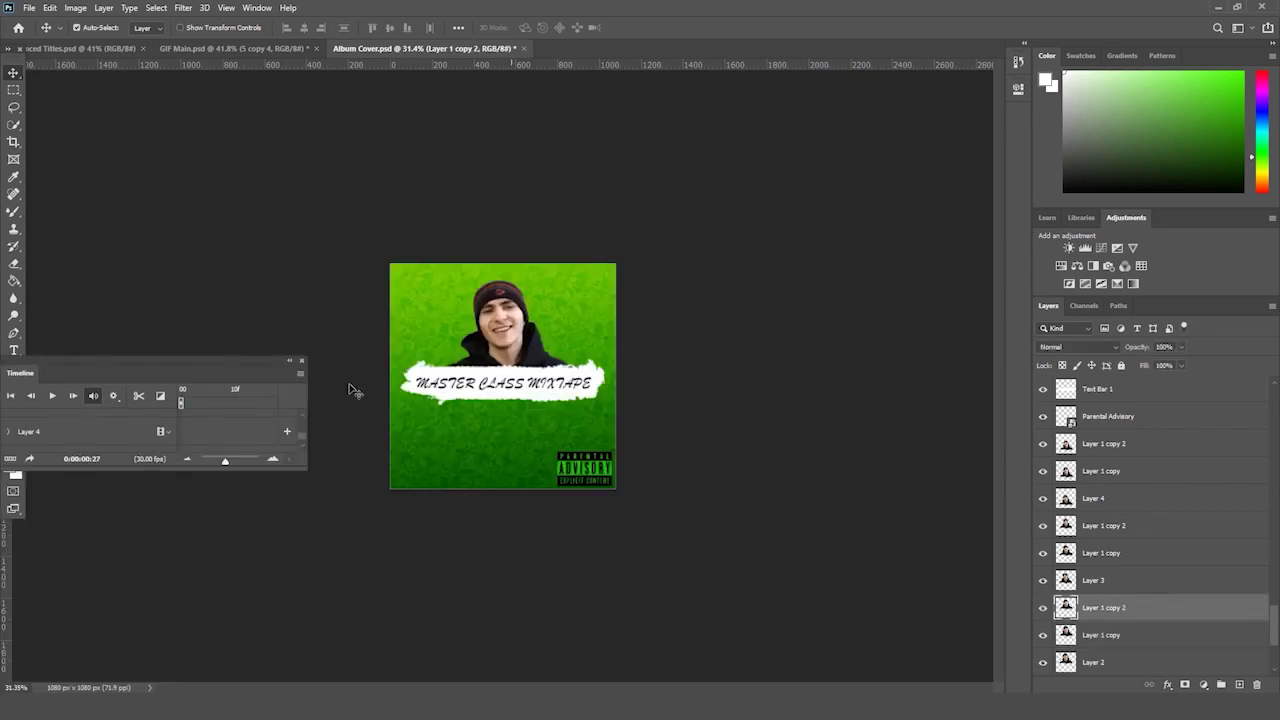
left_click_drag(251, 385, 600, 686)
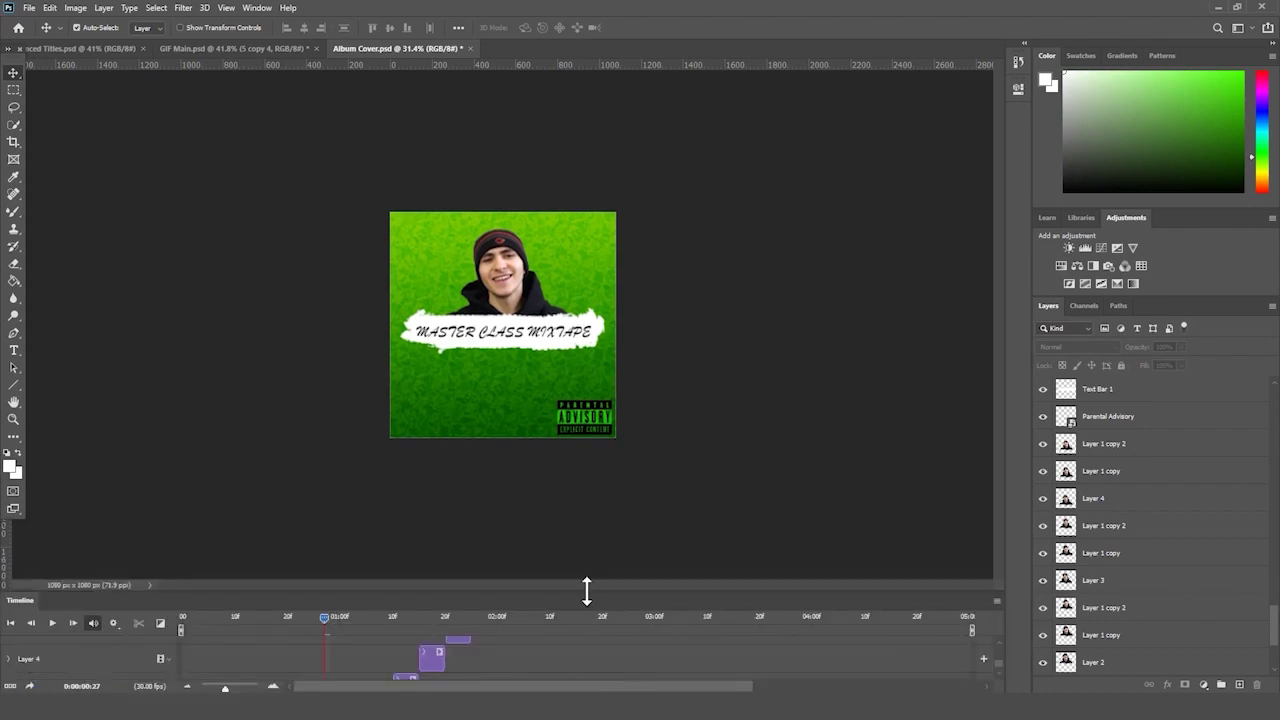
left_click_drag(586, 590, 598, 340)
- Move the Layer 3 face up on the canvas at 01:01
left_click(344, 363)
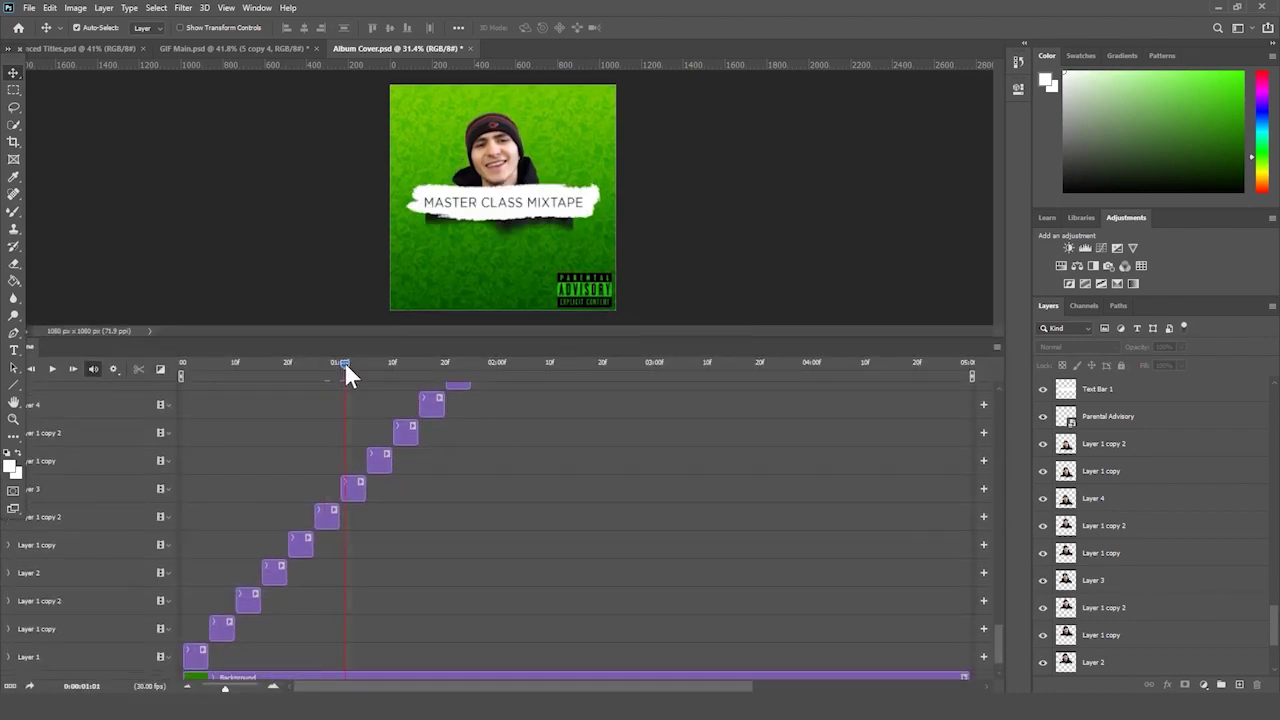
left_click(348, 492)
left_click_drag(518, 168, 514, 146)
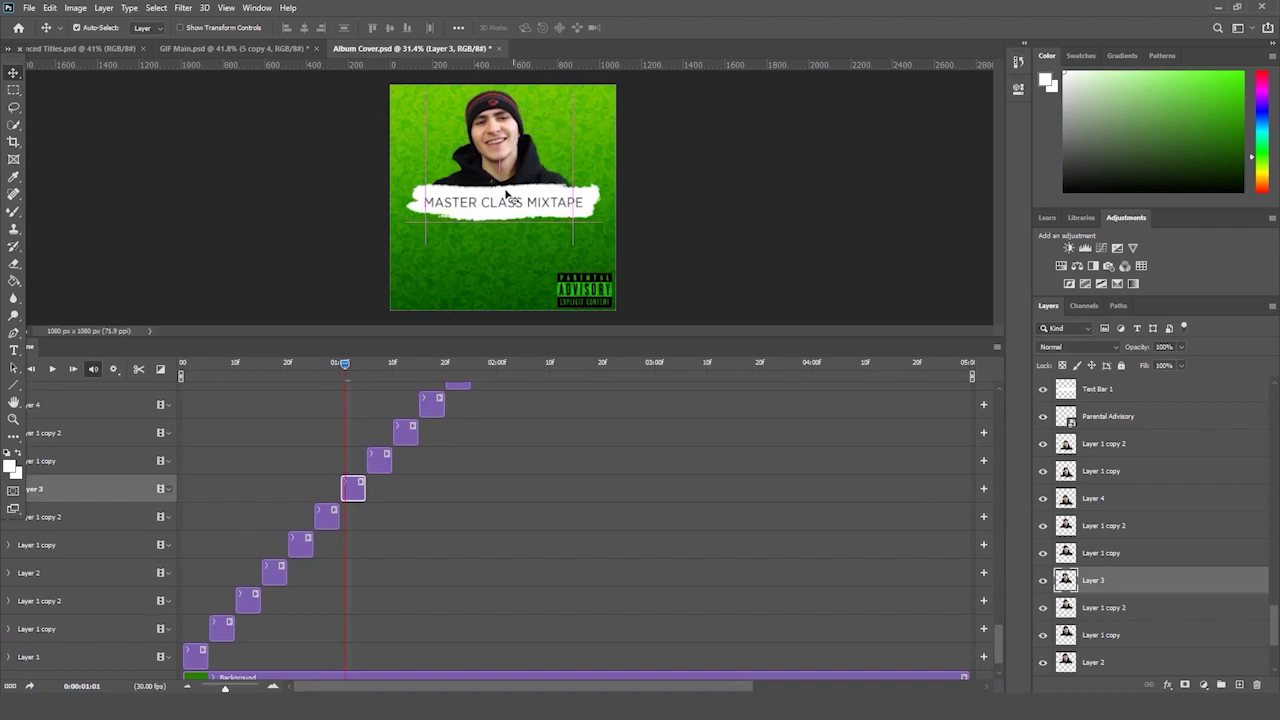
left_click(377, 362)
- Delete the five later face clips and scrub back to preview the frames
left_click(380, 452)
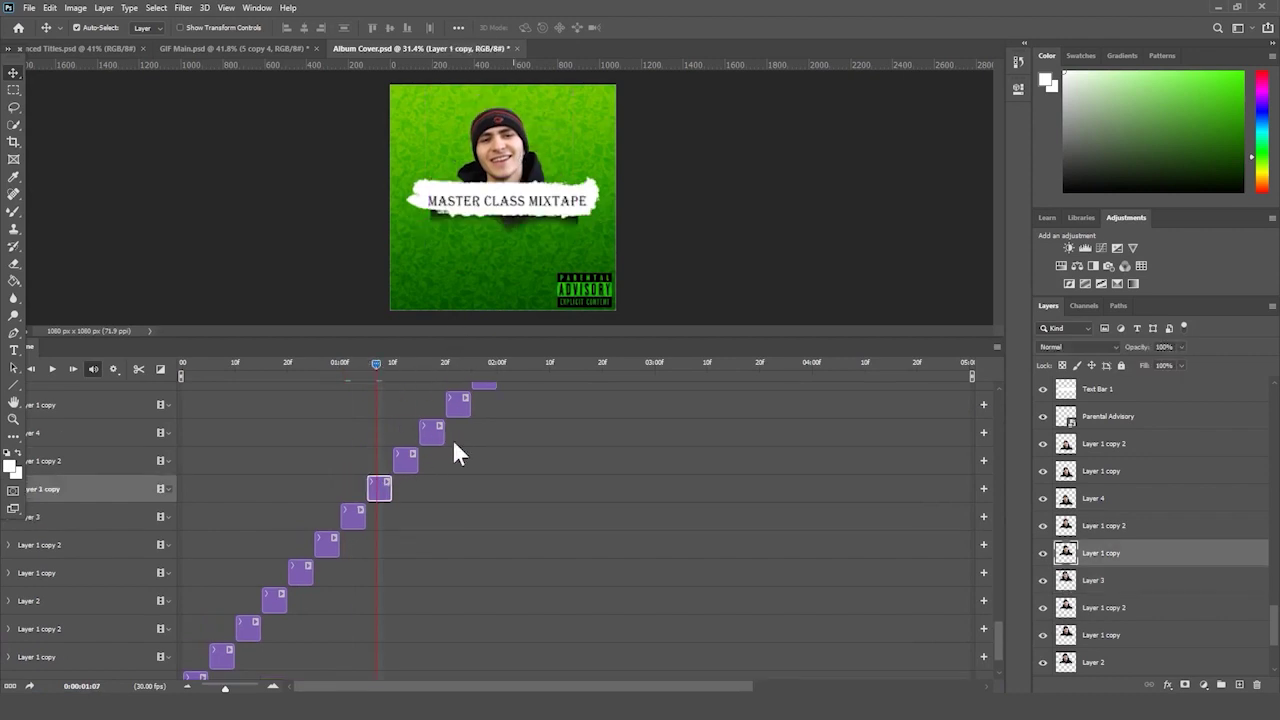
scroll(460, 440, "up", 3)
left_click(482, 515, "shift")
key("Delete")
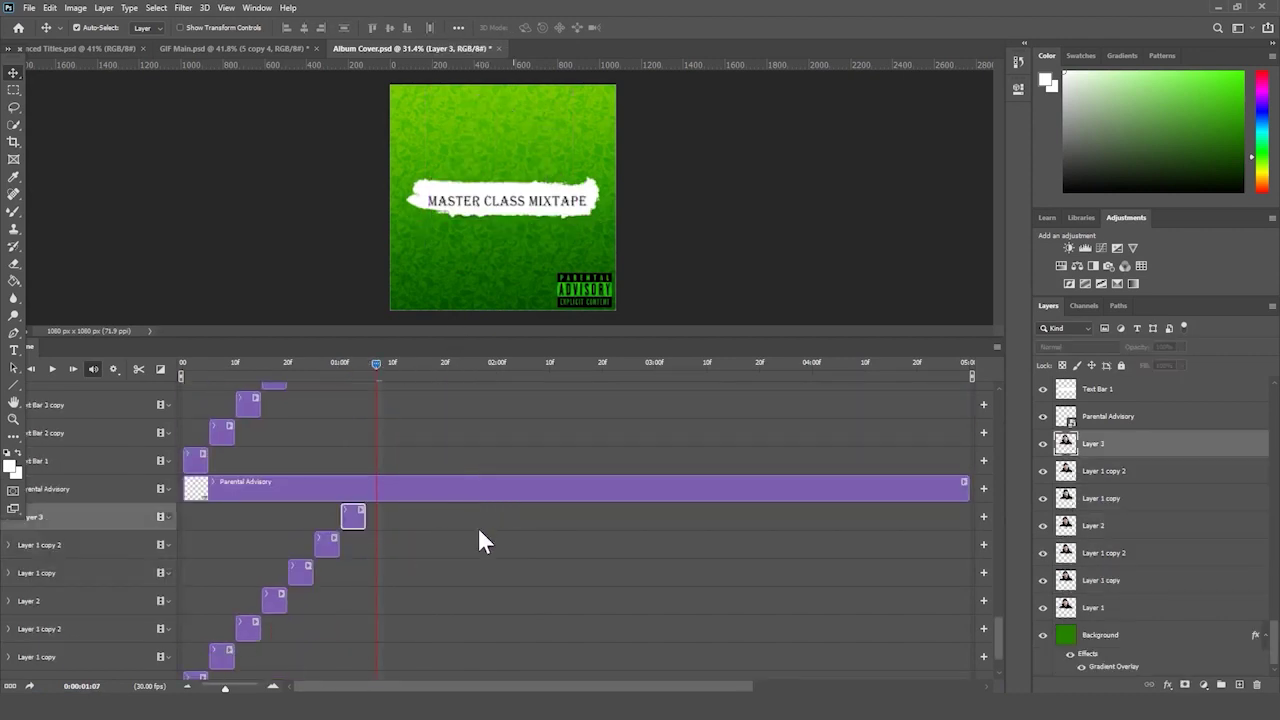
left_click_drag(356, 373, 297, 399)
- Copy and paste Layer 1 copy, Layer 1 copy 2 and Layer 3, shifting the duplicates near 20f
left_click(300, 572)
left_click(353, 516, "shift")
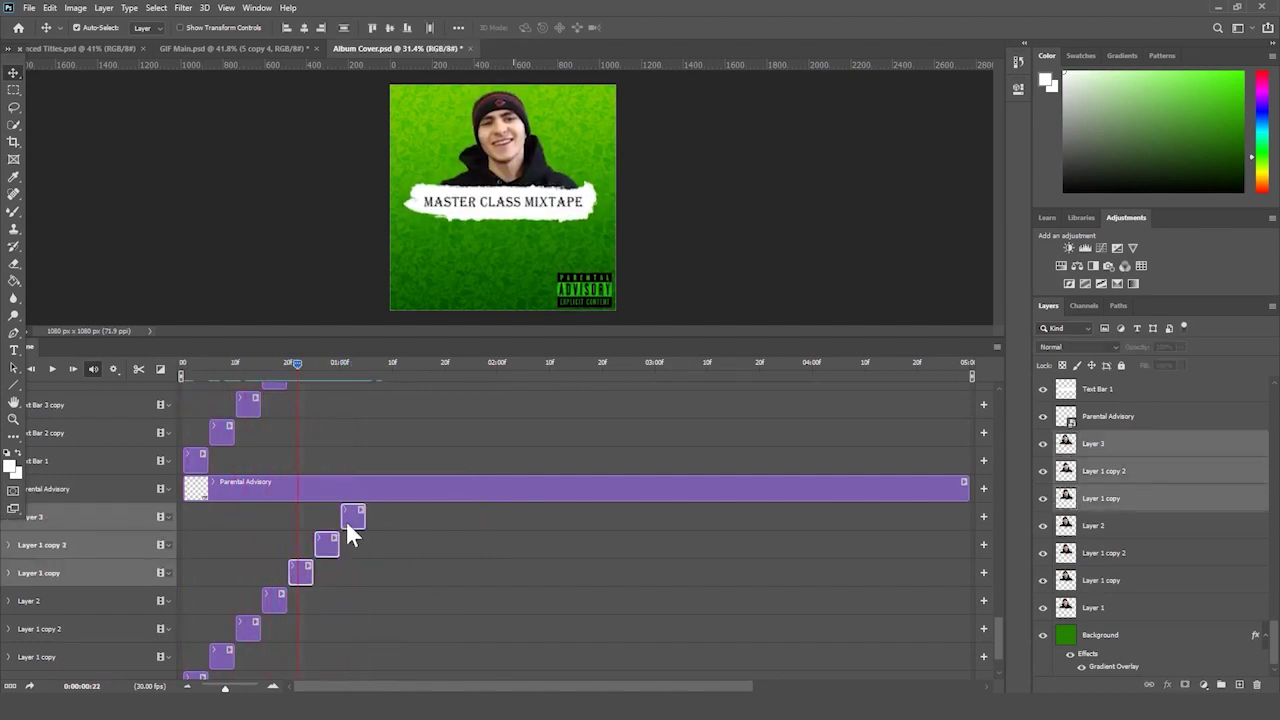
scroll(357, 577, "down", 2)
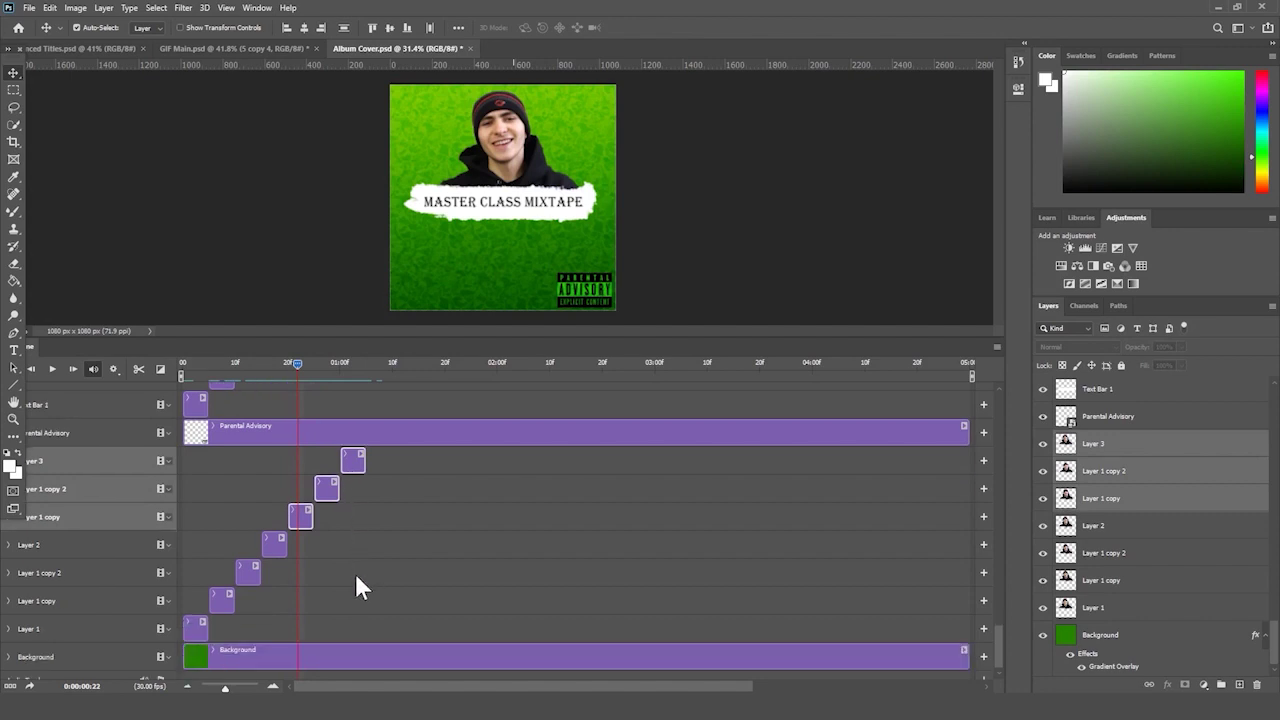
left_click(280, 545)
left_click(328, 490, "shift")
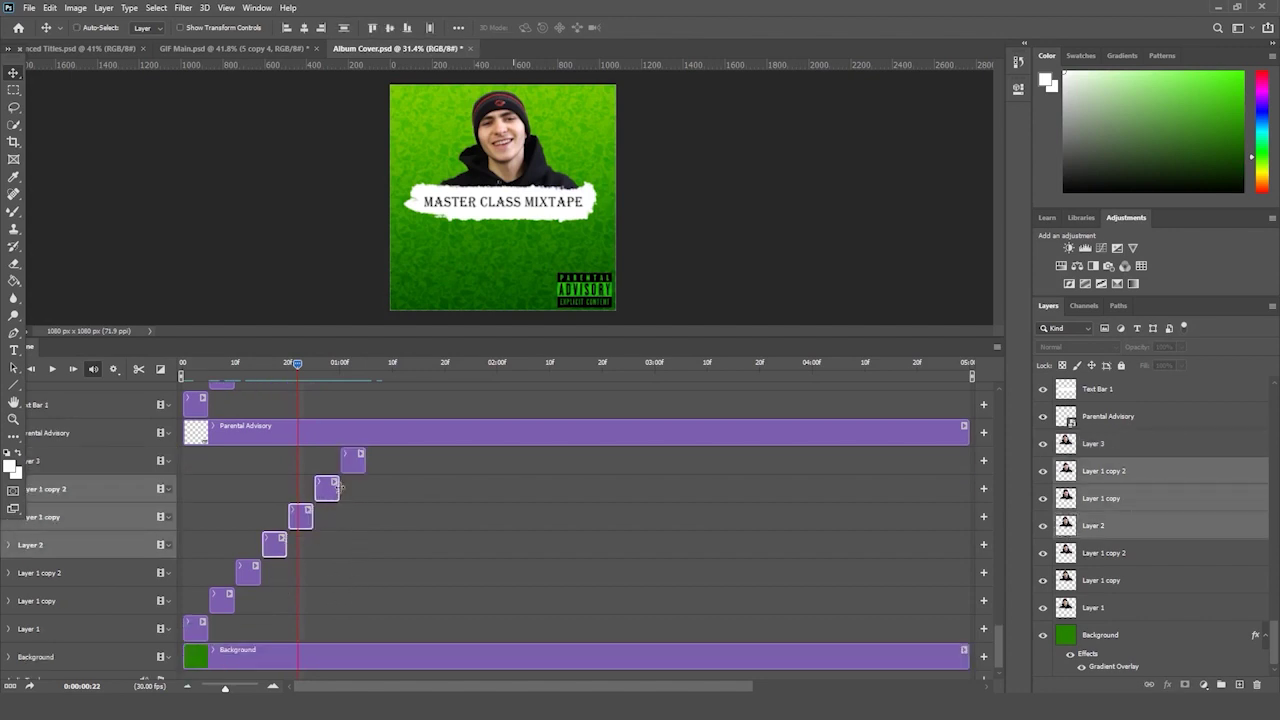
left_click(309, 512)
left_click(358, 462, "shift")
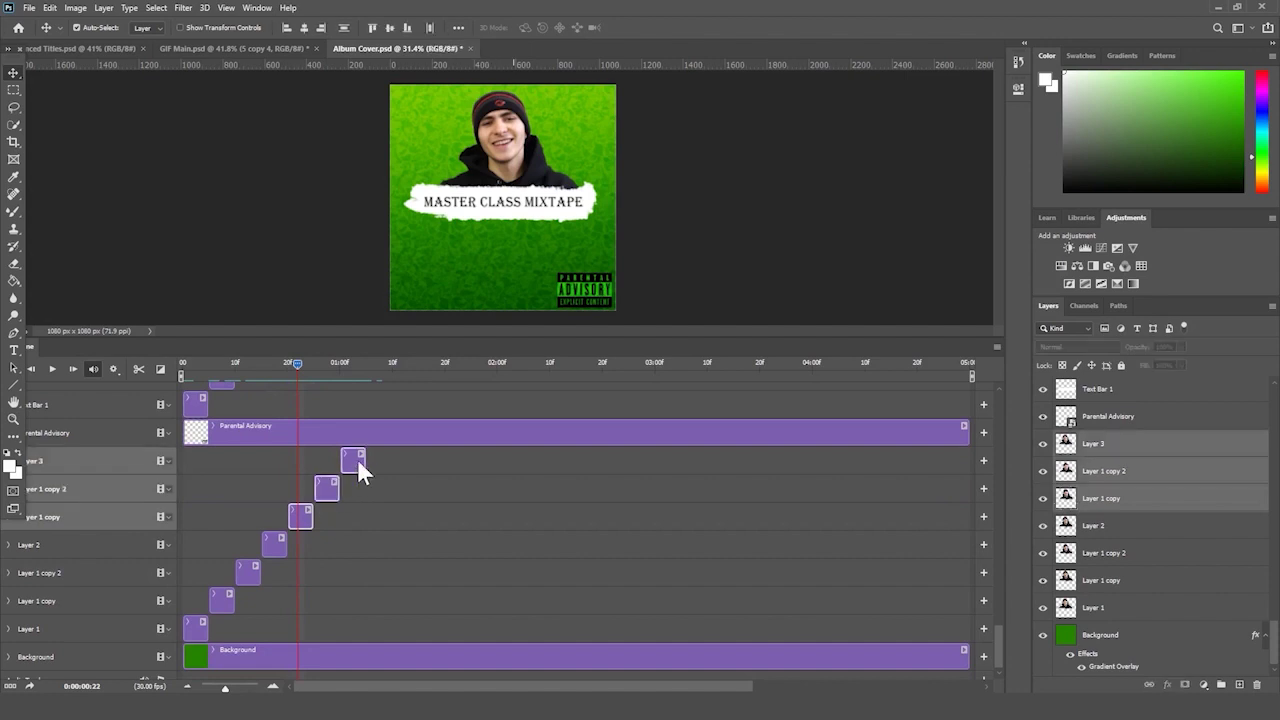
key("ctrl+c")
key("ctrl+v")
left_click_drag(200, 516, 372, 516)
left_click_drag(319, 362, 389, 380)
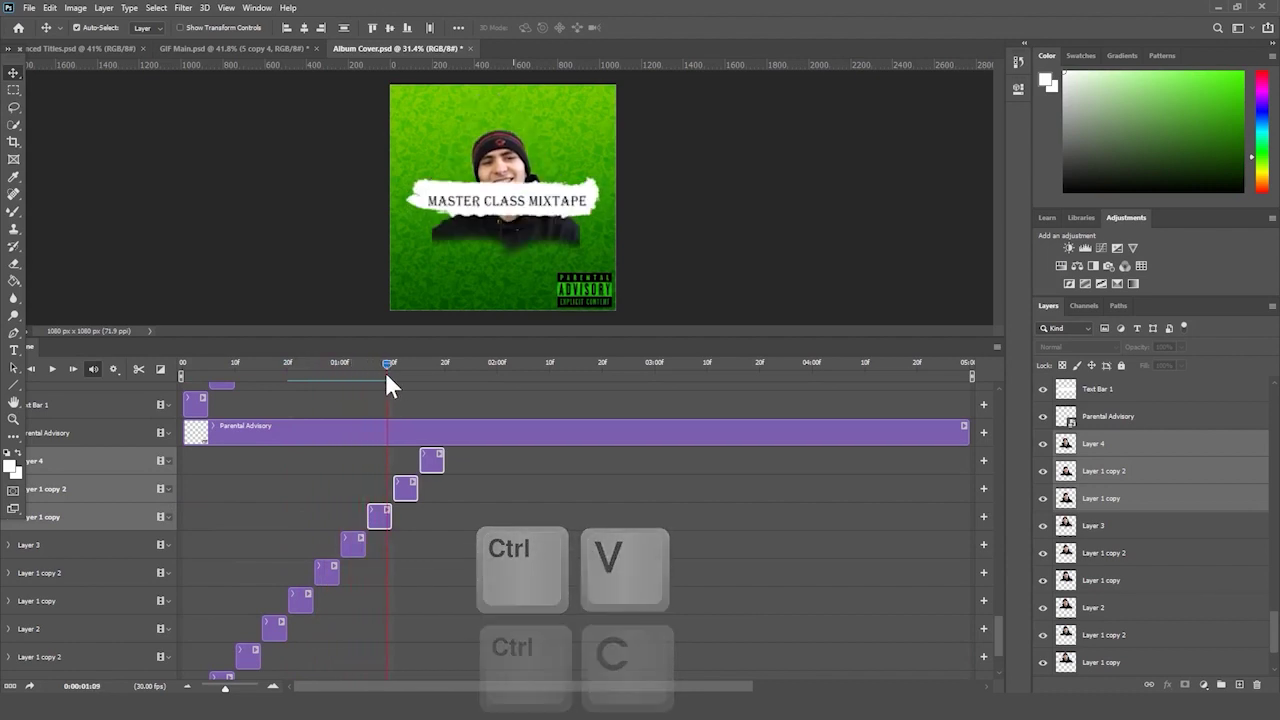
- Delete the duplicated Layer 1 copy and Layer 1 copy 2 clips
left_click(466, 588)
left_click(382, 516)
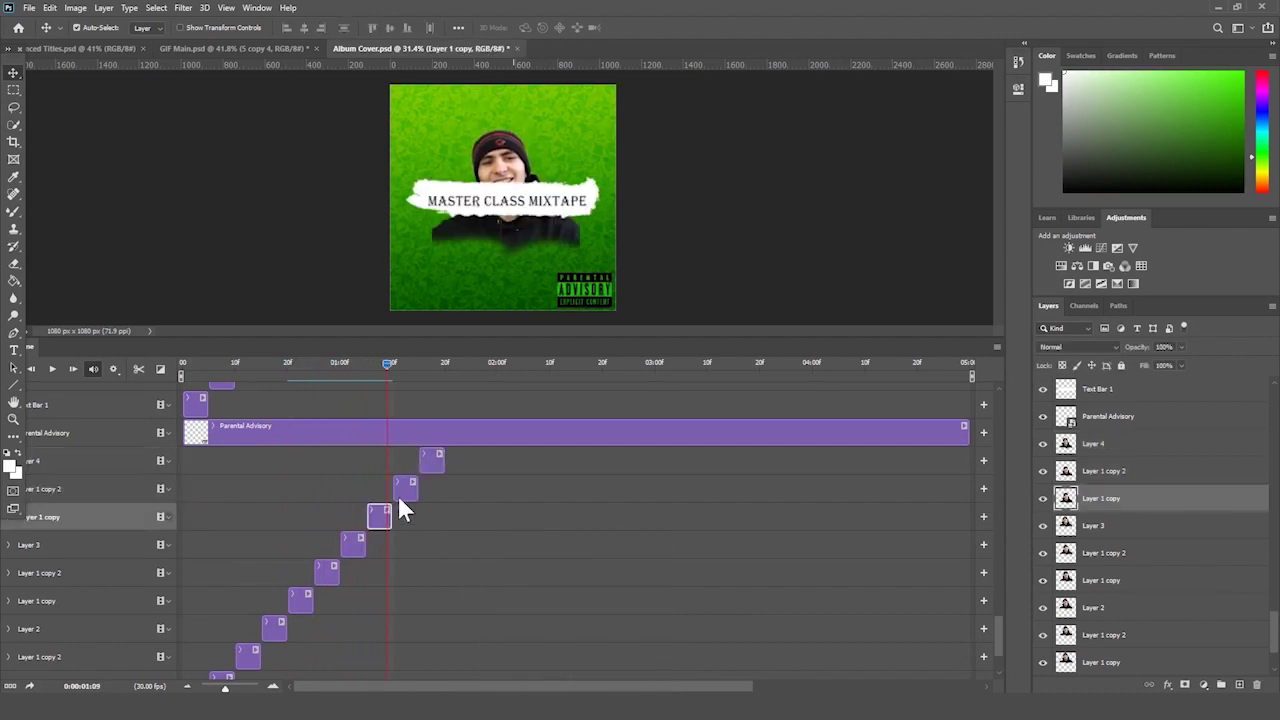
key("Delete")
left_click(406, 482)
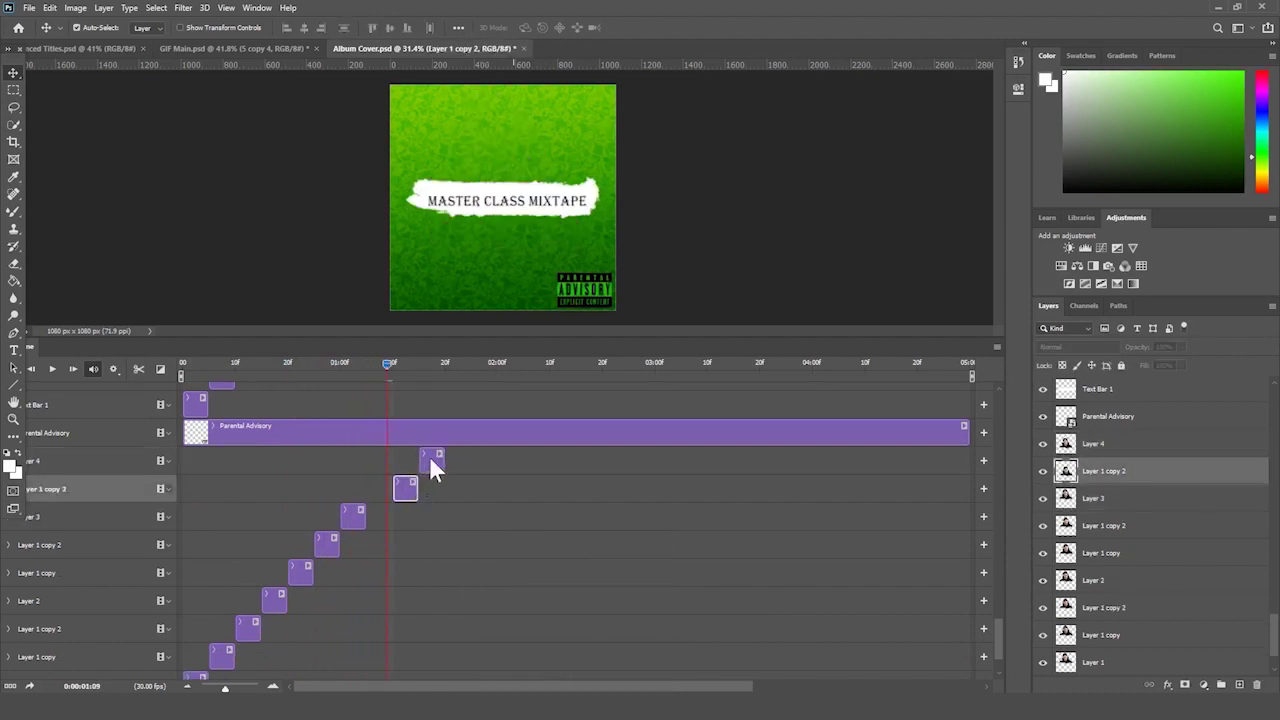
key("Delete")
key("Delete")
- Make Layer 3's clip end at 5:00 and set the playhead to 1:02
left_click(346, 363)
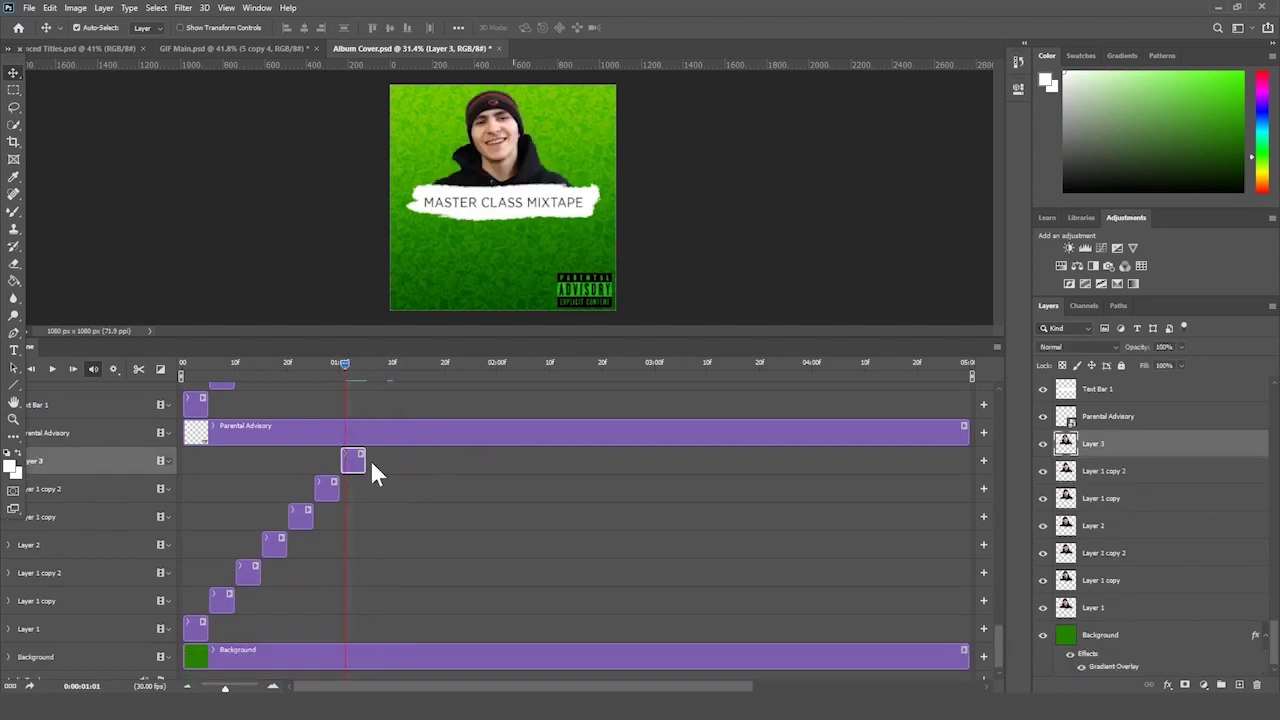
left_click_drag(360, 456, 860, 460)
left_click_drag(962, 458, 855, 458)
left_click_drag(239, 364, 252, 366)
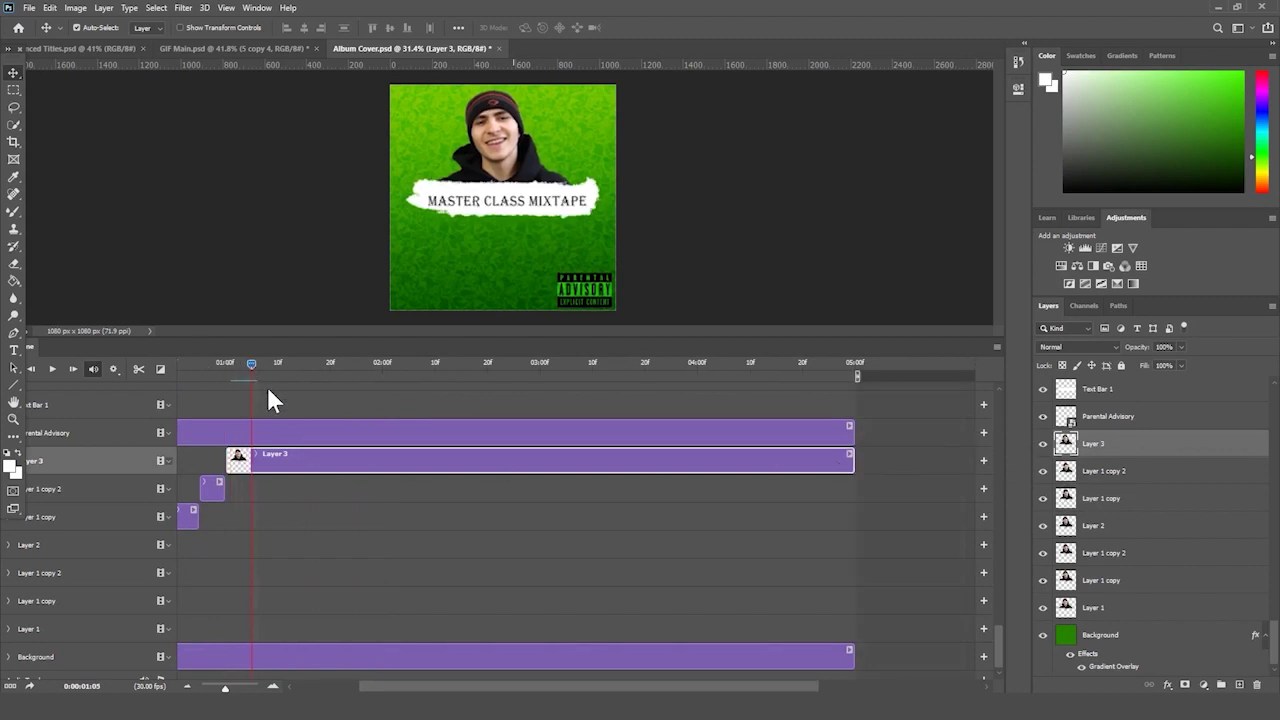
left_click_drag(250, 368, 267, 368)
- Split Layer 3 at the playhead and scale the copy to about 98%, moved slightly up
left_click(138, 369)
key("ctrl+t")
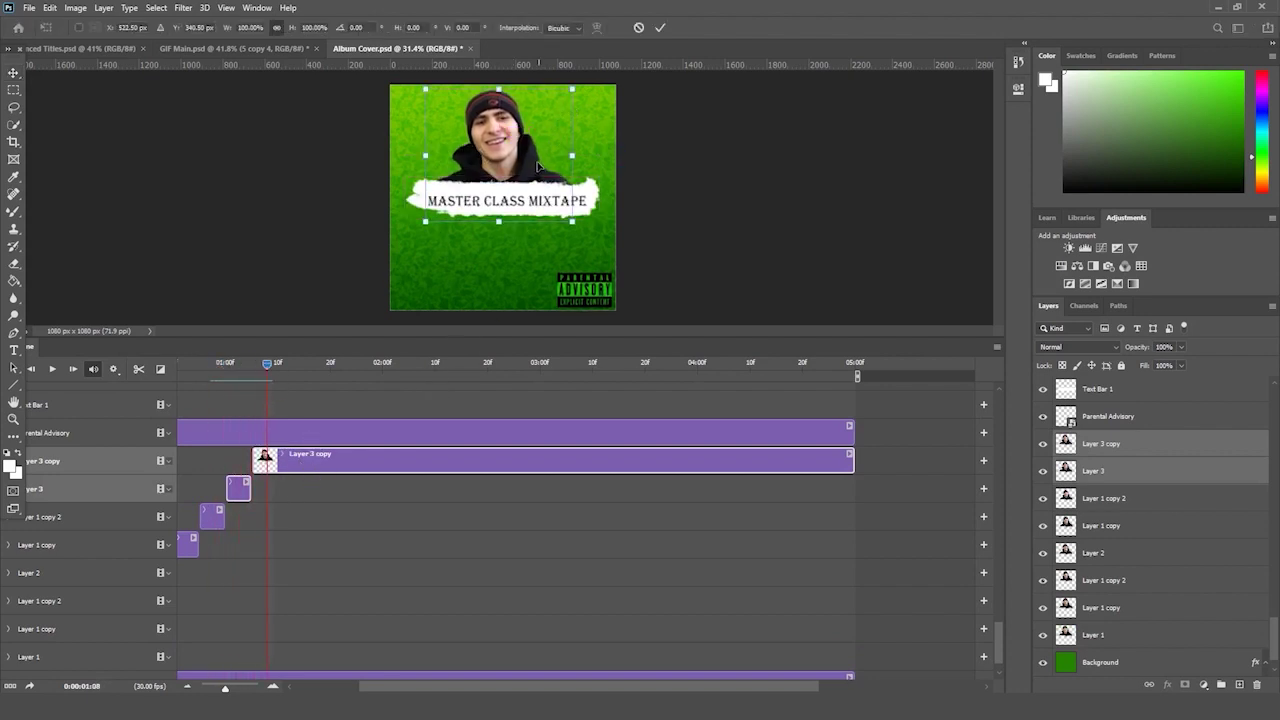
left_click_drag(425, 89, 428, 91)
left_click_drag(515, 133, 530, 130)
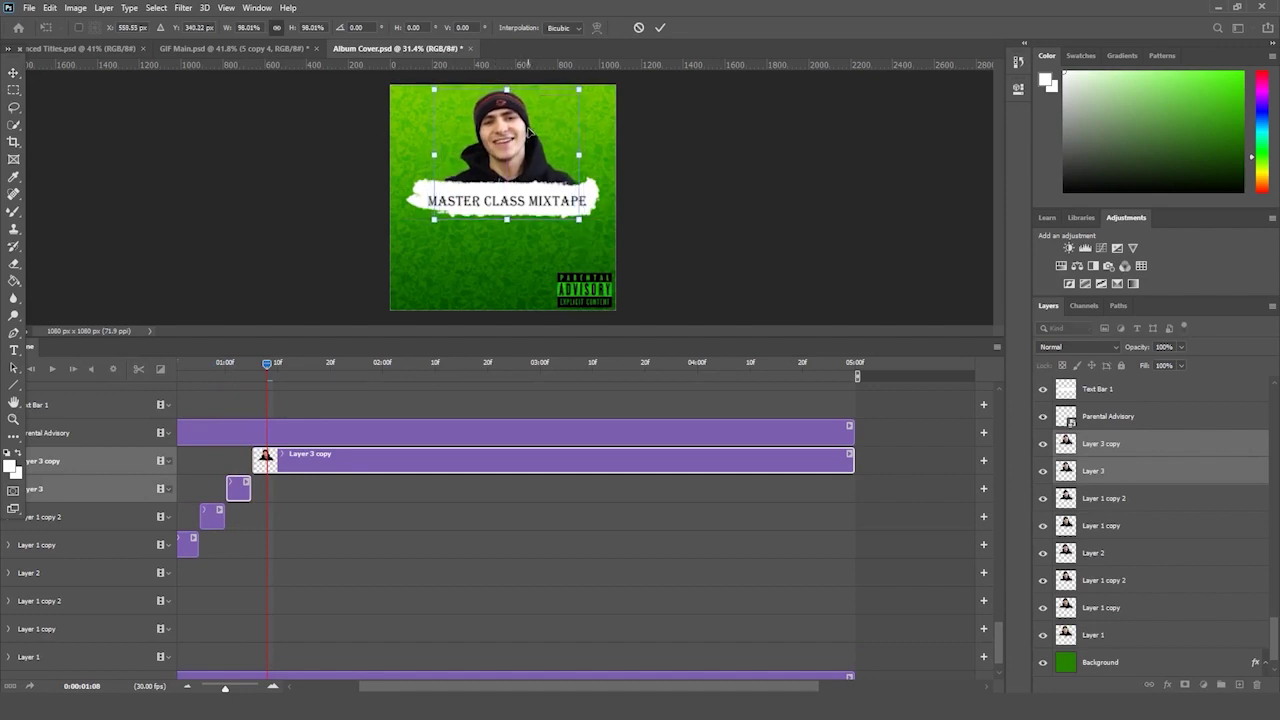
key("Return")
left_click_drag(265, 362, 260, 364)
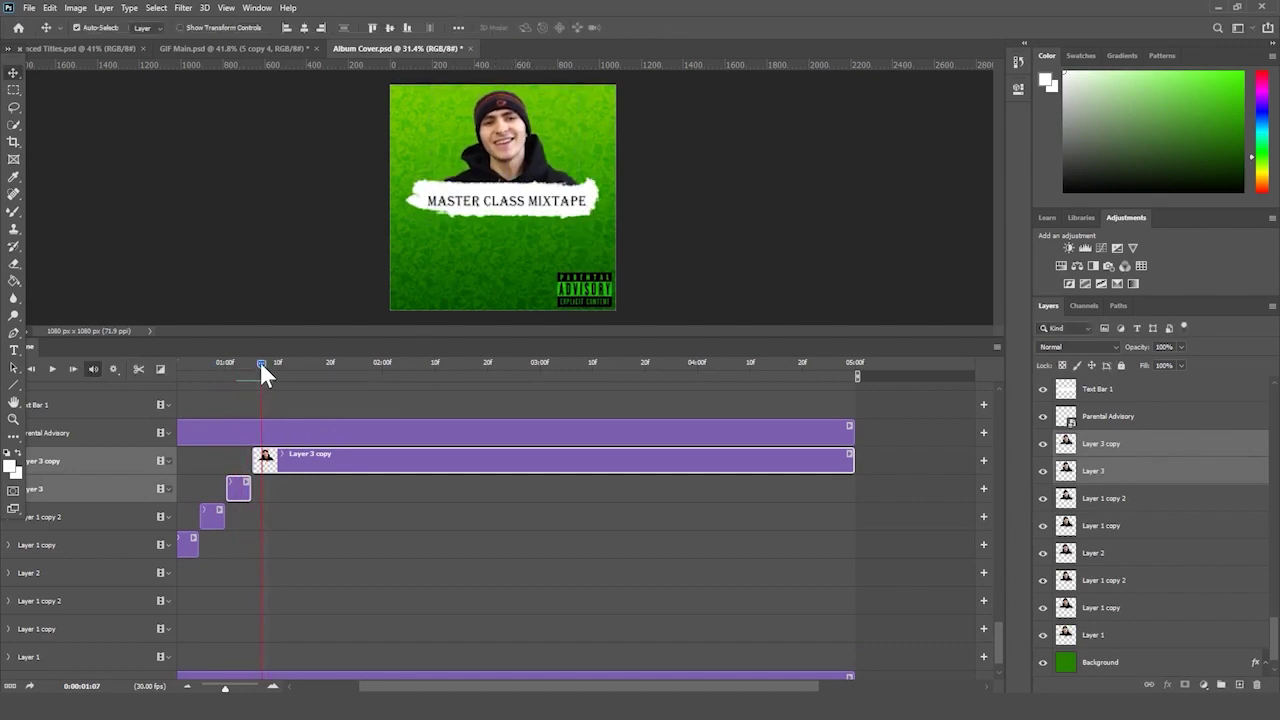
key("Left")
key("Left")
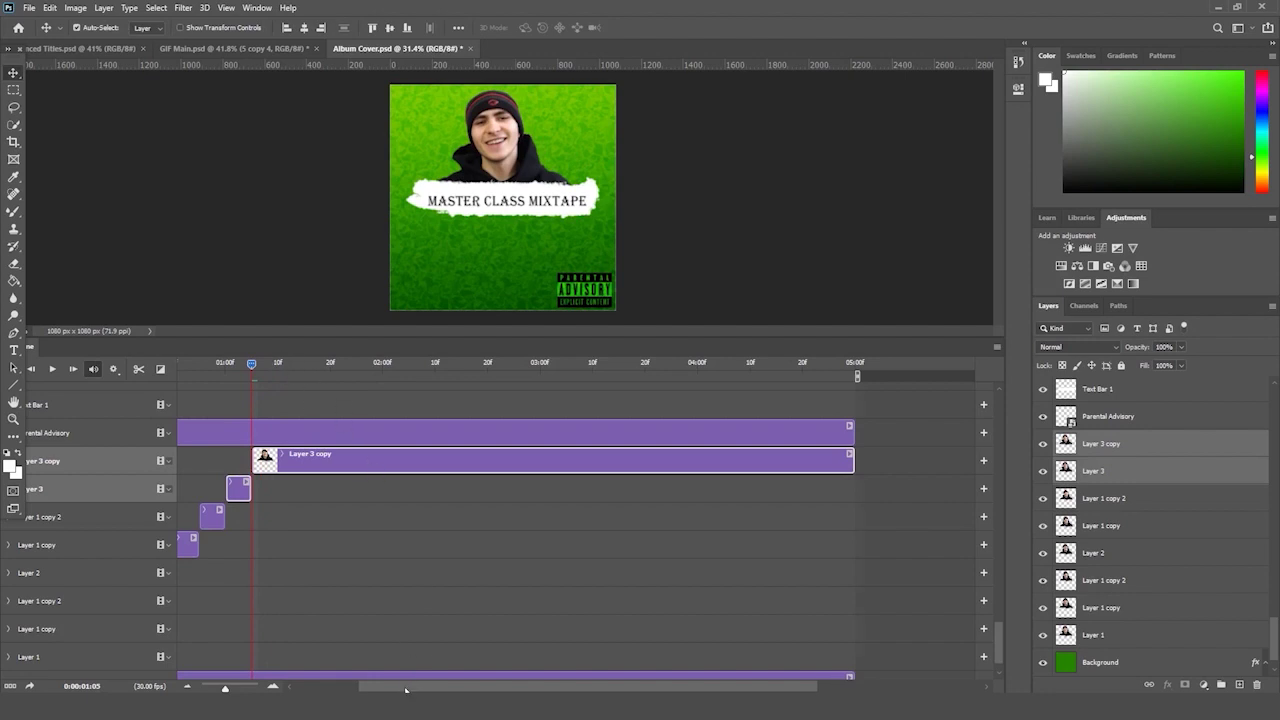
- Play back the animation, delete the Layer 3 copy clip, and select Layer 1 through Layer 3
left_click_drag(415, 686, 283, 686)
left_click(471, 471)
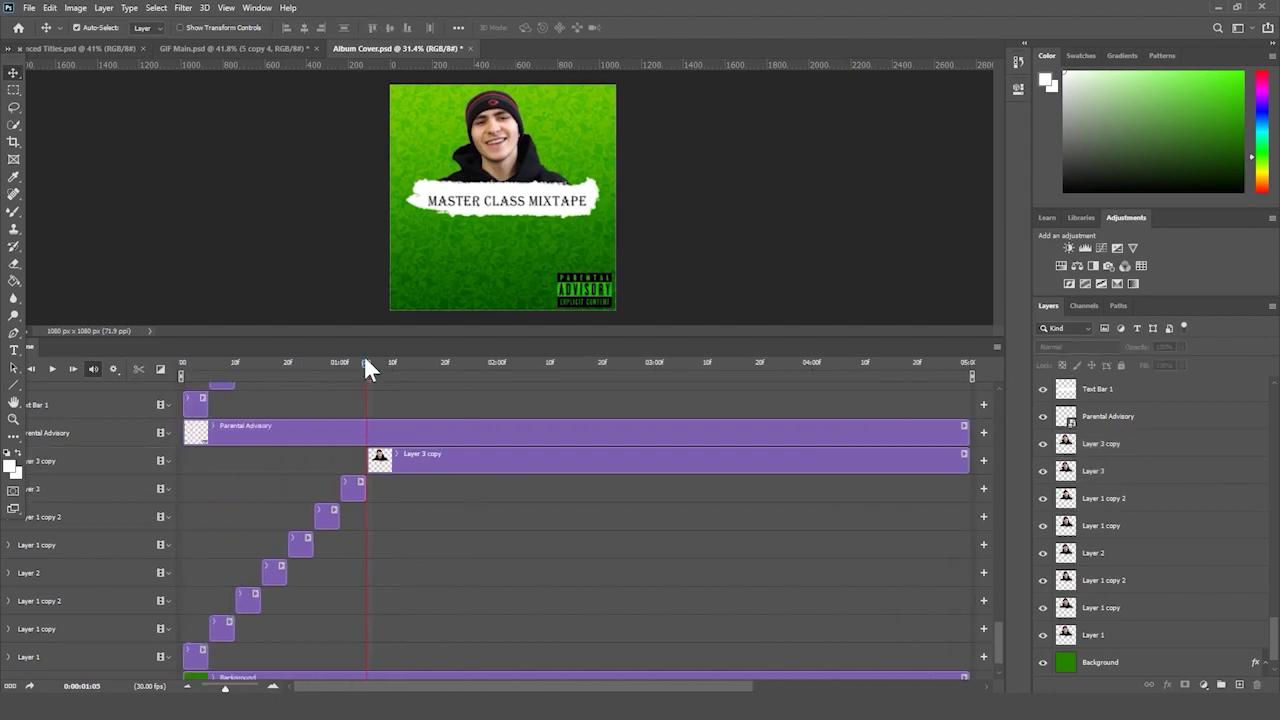
left_click_drag(365, 363, 98, 396)
left_click(54, 369)
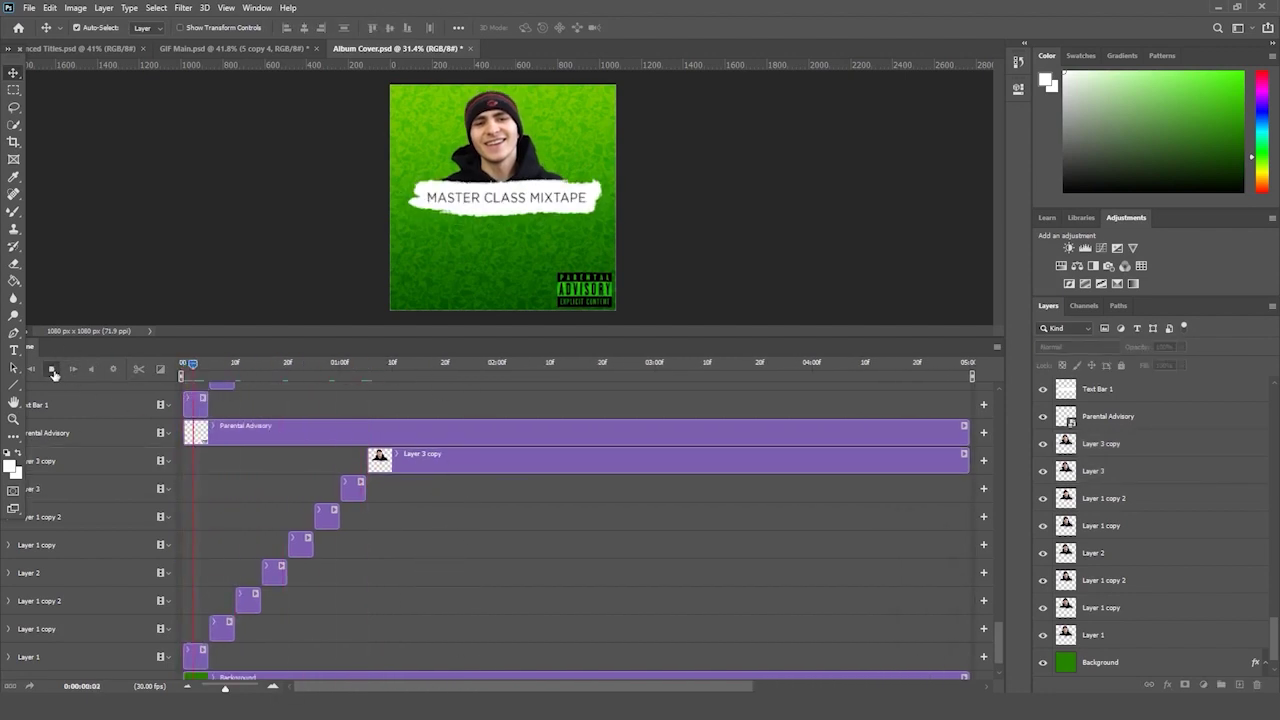
left_click(54, 370)
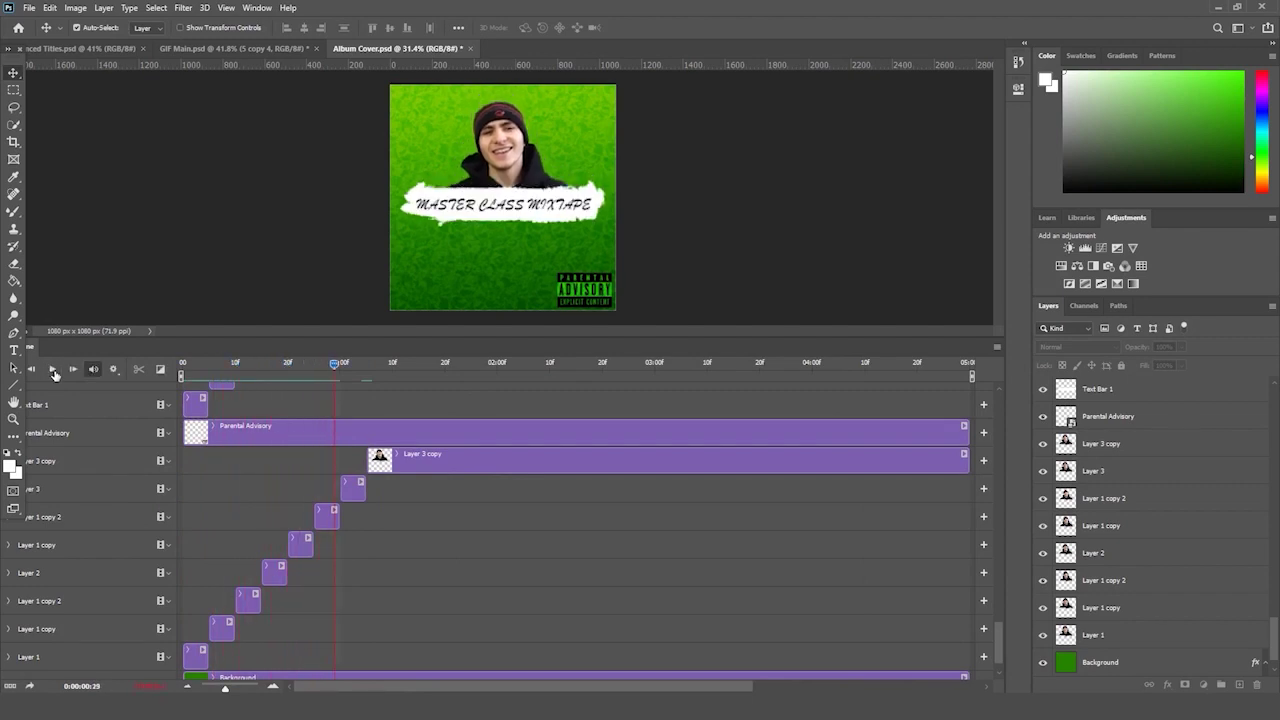
left_click(426, 463)
key("Delete")
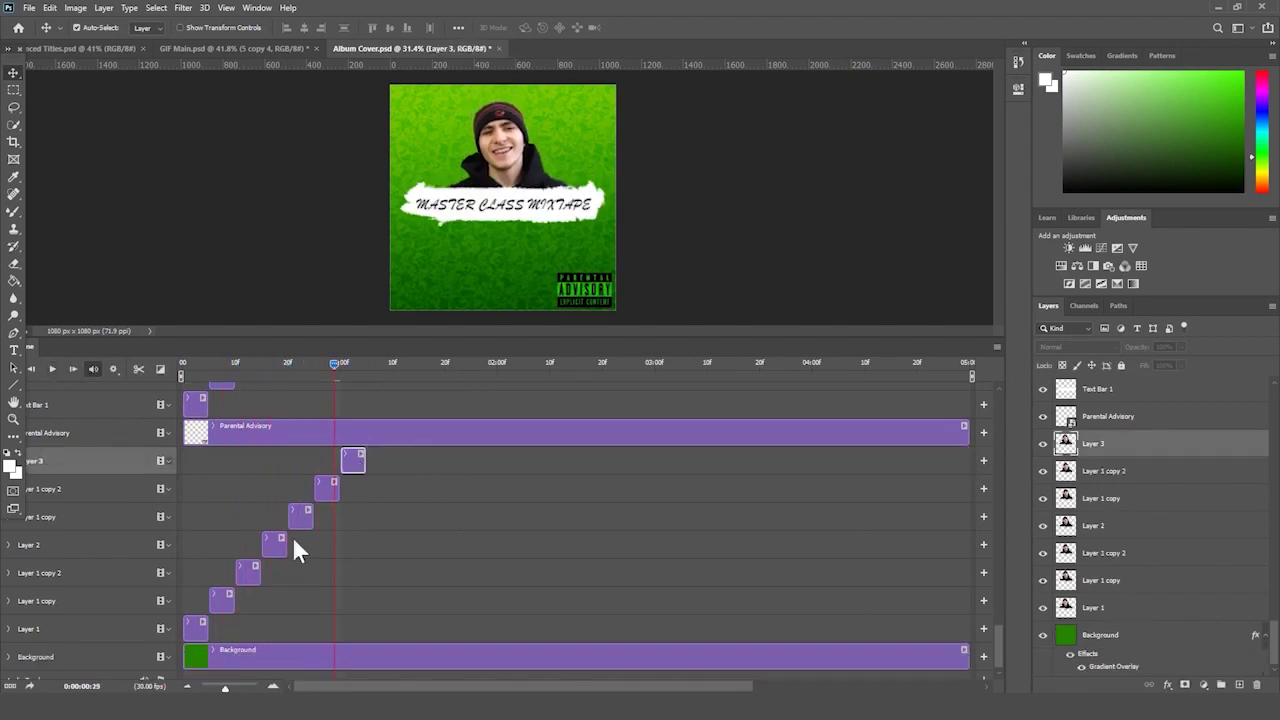
left_click(193, 625, "shift")
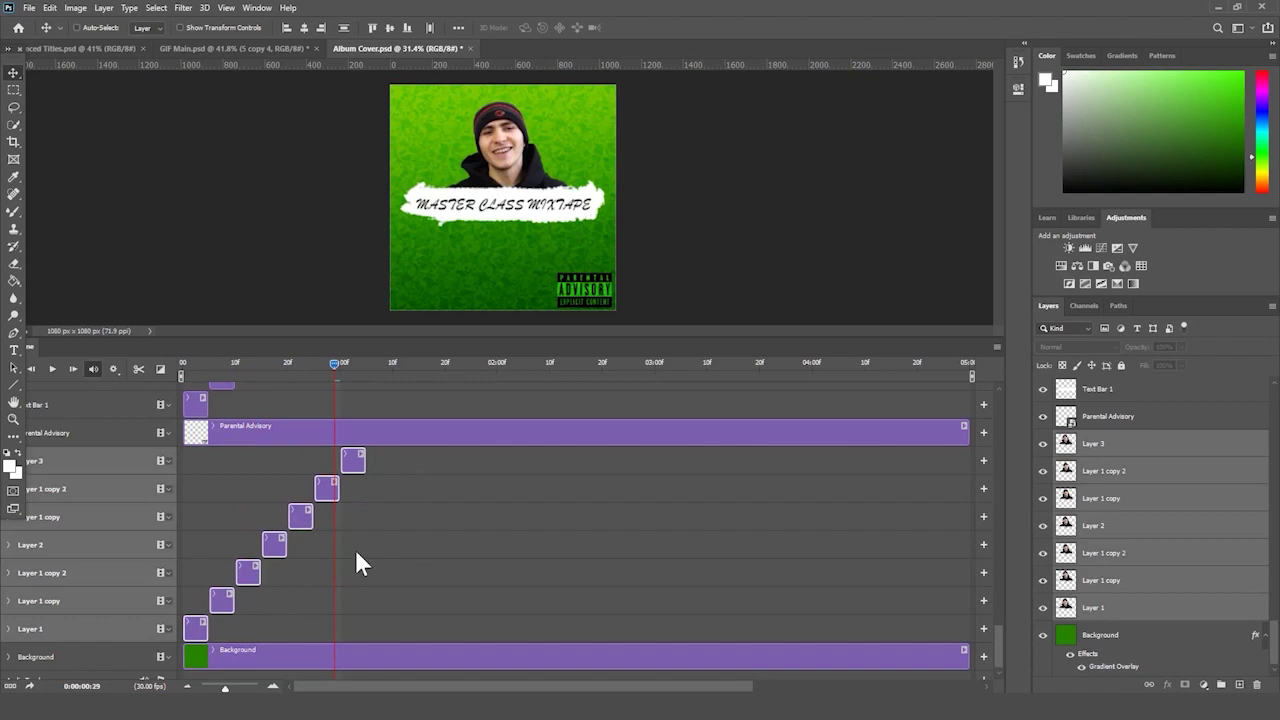
- Duplicate the seven selected face layers and shift the copies about 3 frames later
key("ctrl+j")
left_click_drag(200, 629, 380, 623)
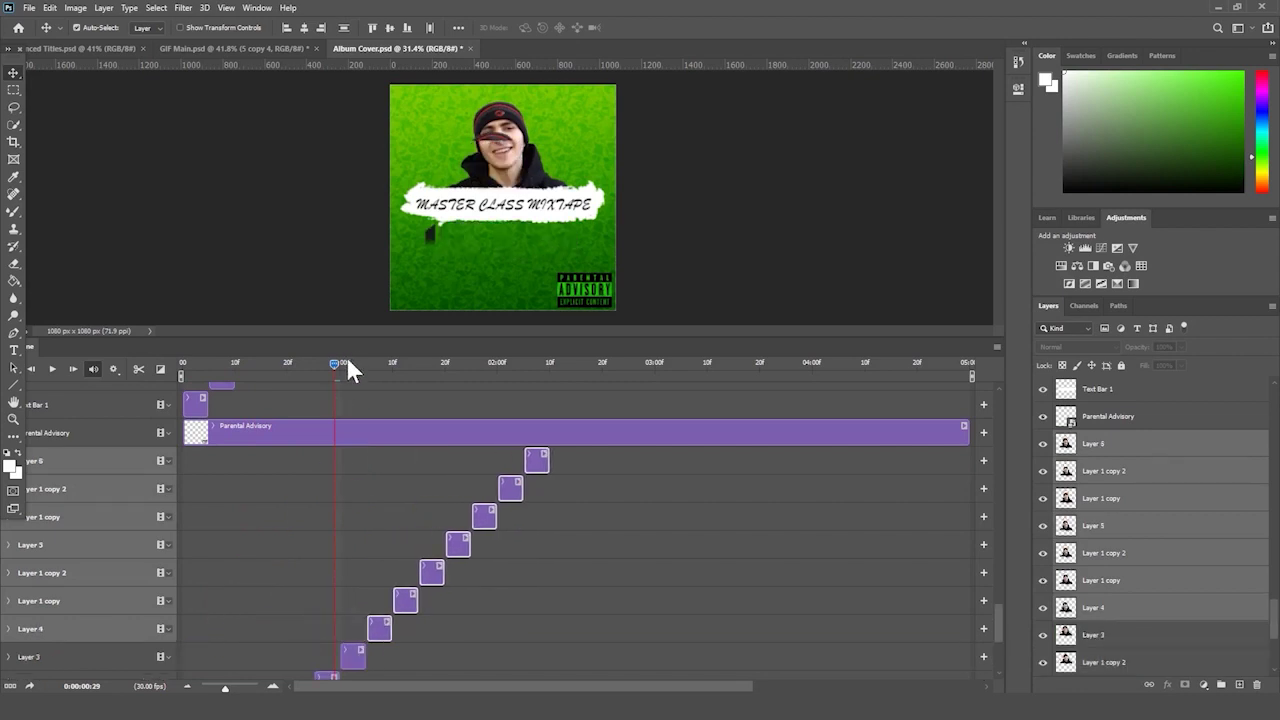
left_click_drag(348, 363, 371, 365)
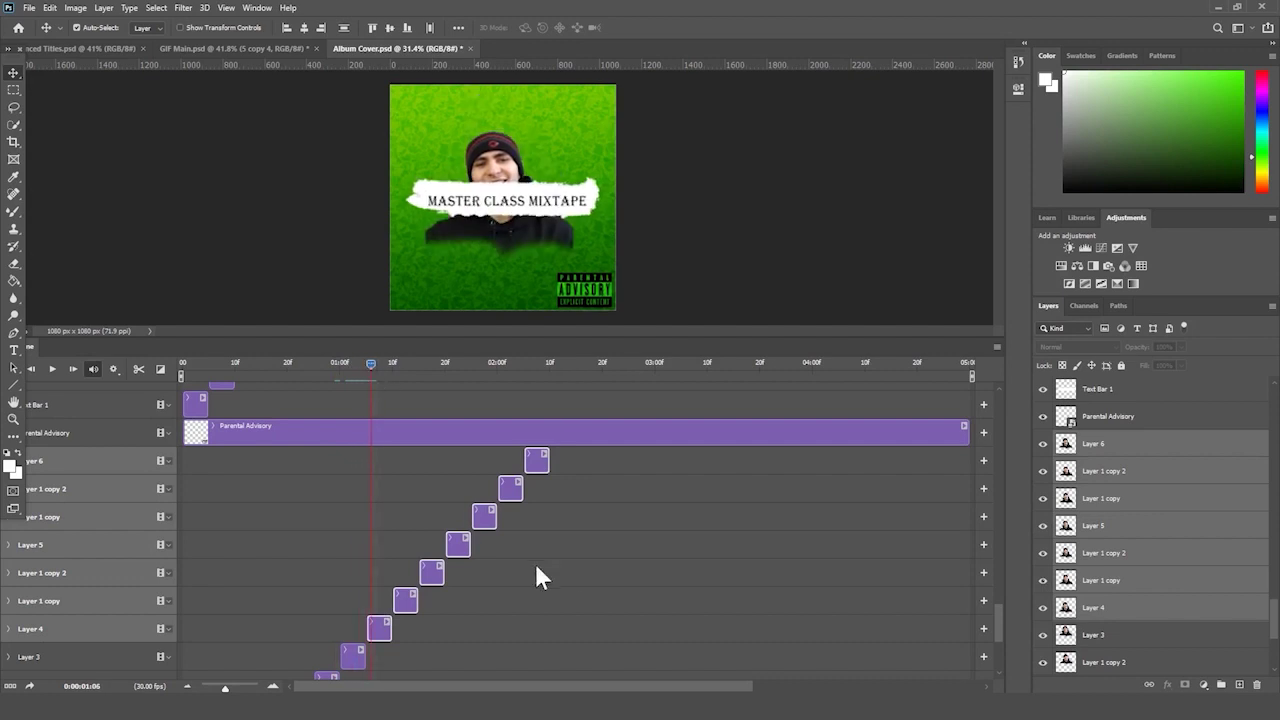
left_click(537, 577)
left_click(385, 630)
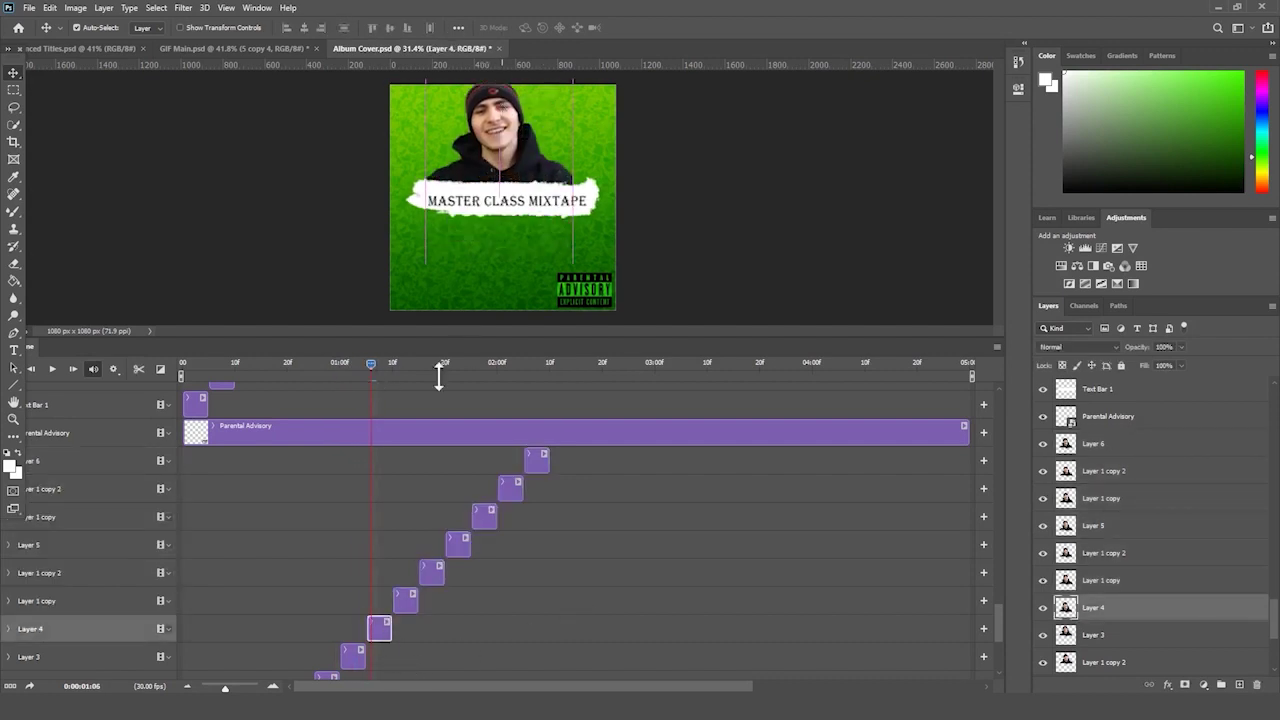
- Select the Layer 1 copy frames at 01:10 and 01:16, undoing an accidental Background move
left_click(392, 362)
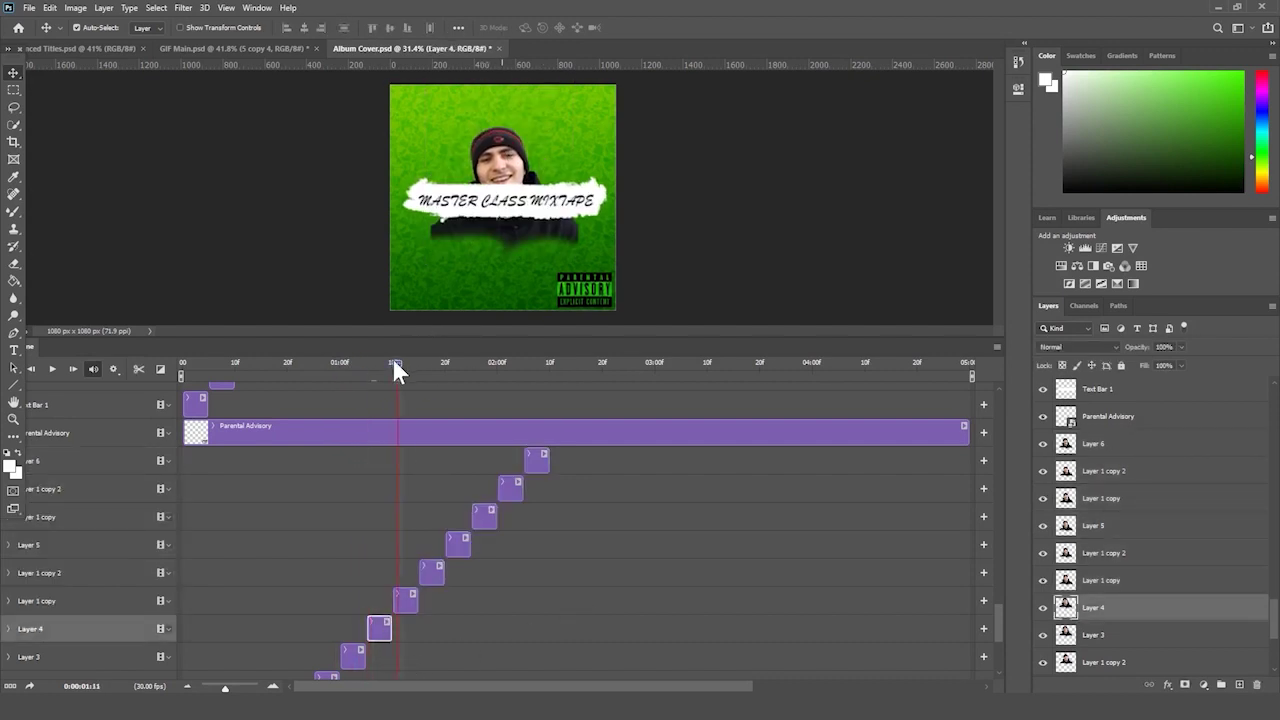
left_click(520, 172)
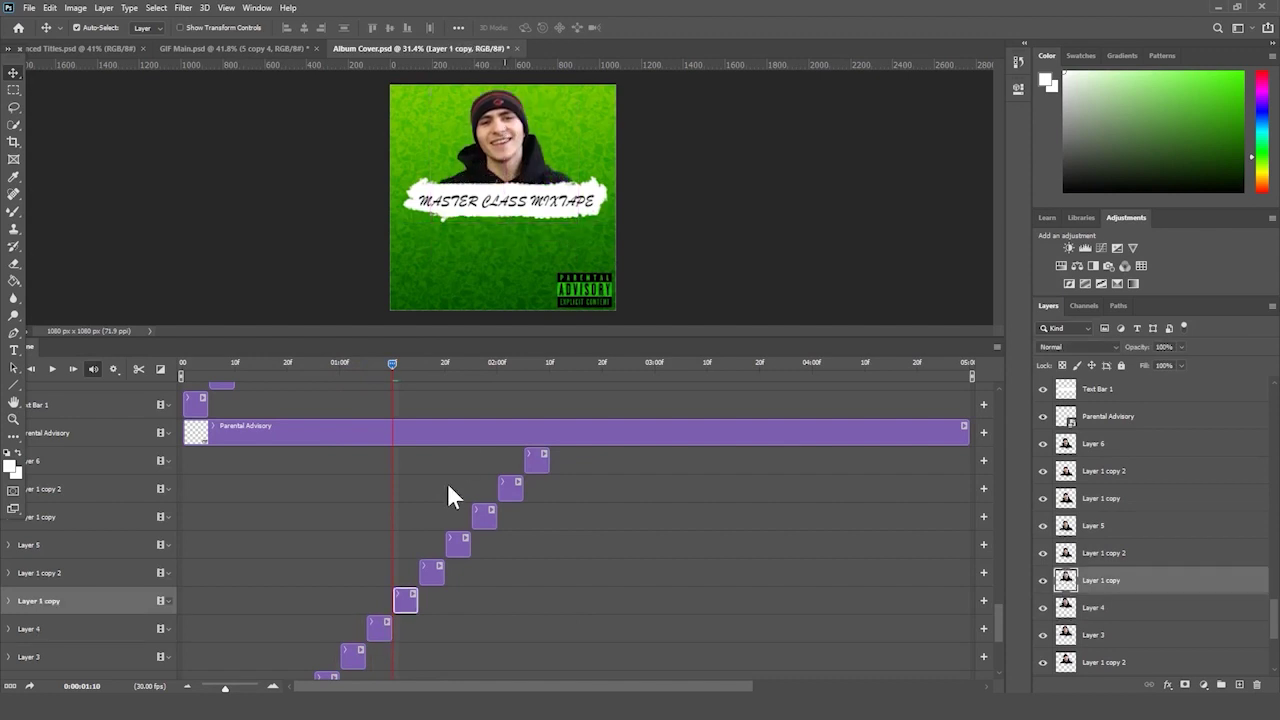
left_click(423, 358)
left_click(502, 210)
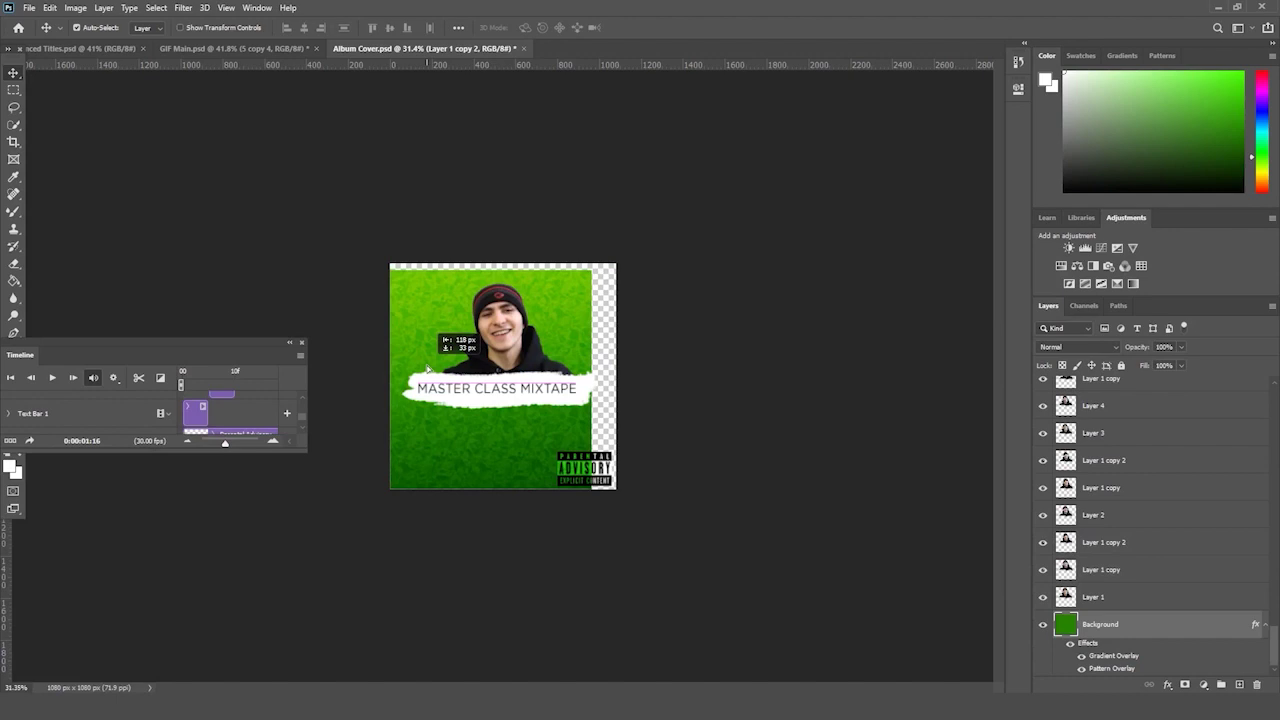
left_click_drag(453, 343, 430, 368)
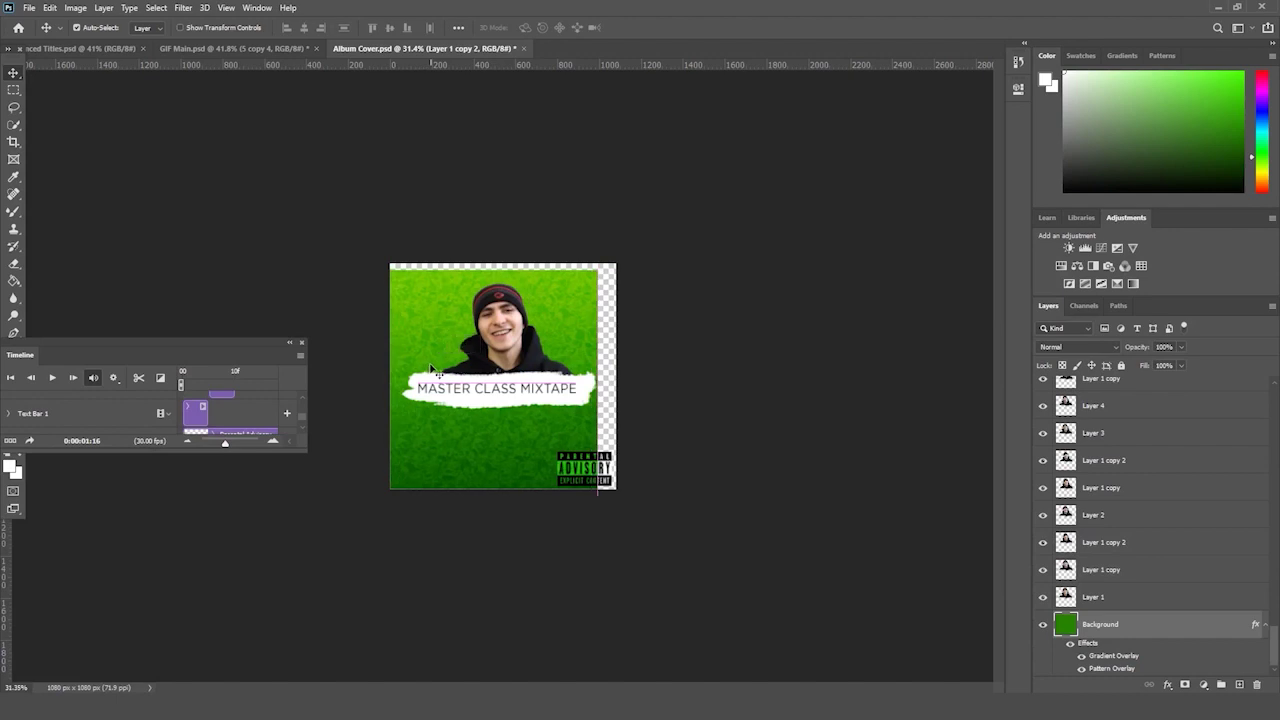
key("ctrl+z")
- Dock the timeline along the bottom, enlarge it, and replay the animation from the start
left_click_drag(209, 353, 479, 690)
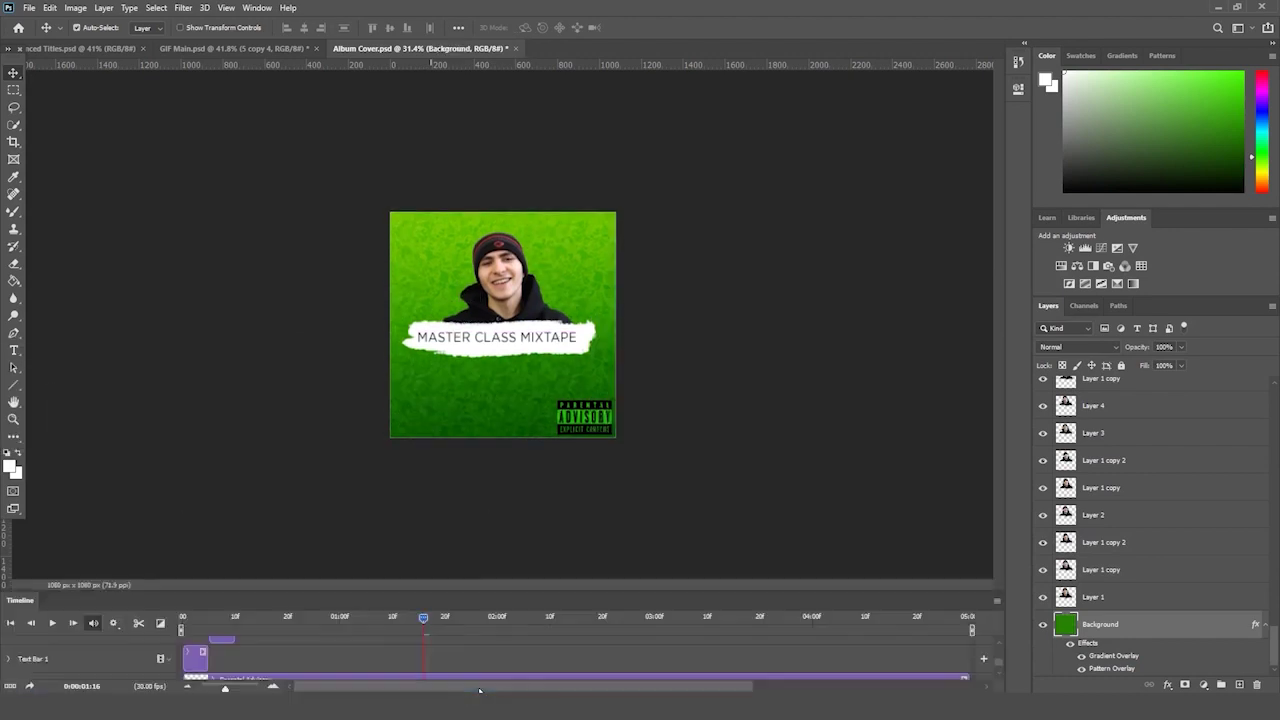
left_click_drag(370, 592, 414, 323)
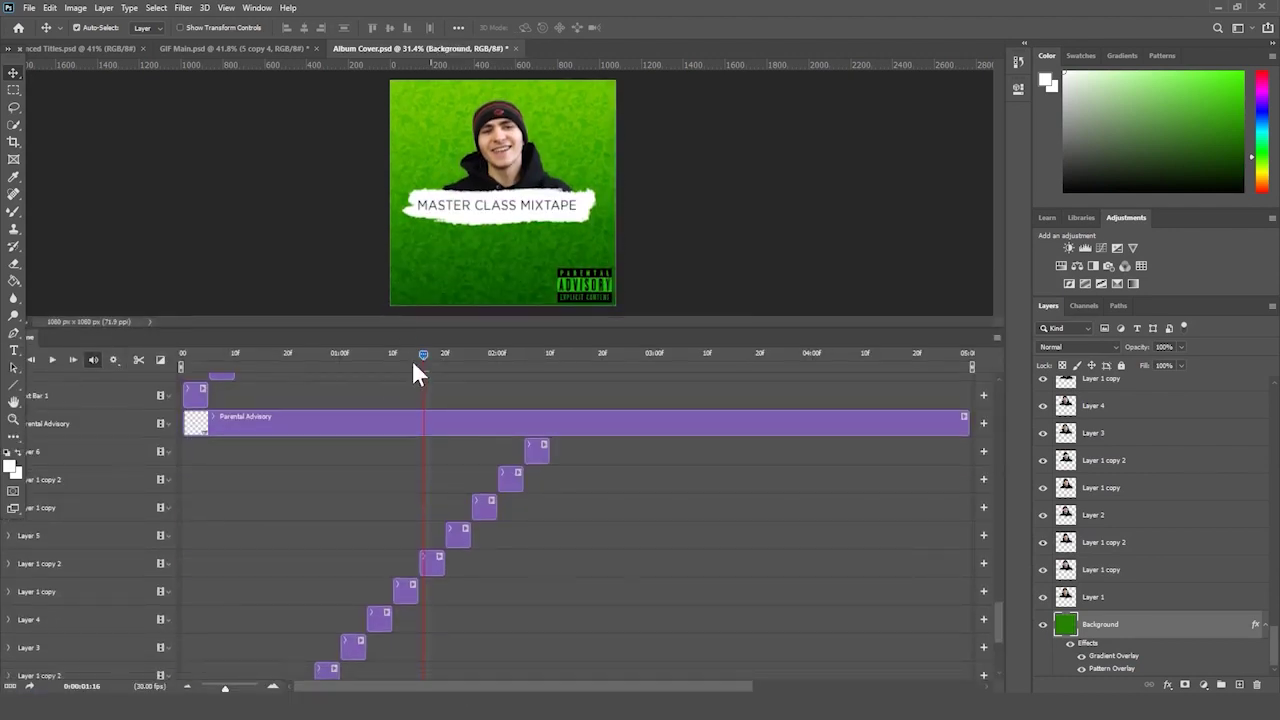
left_click(182, 355)
left_click(52, 359)
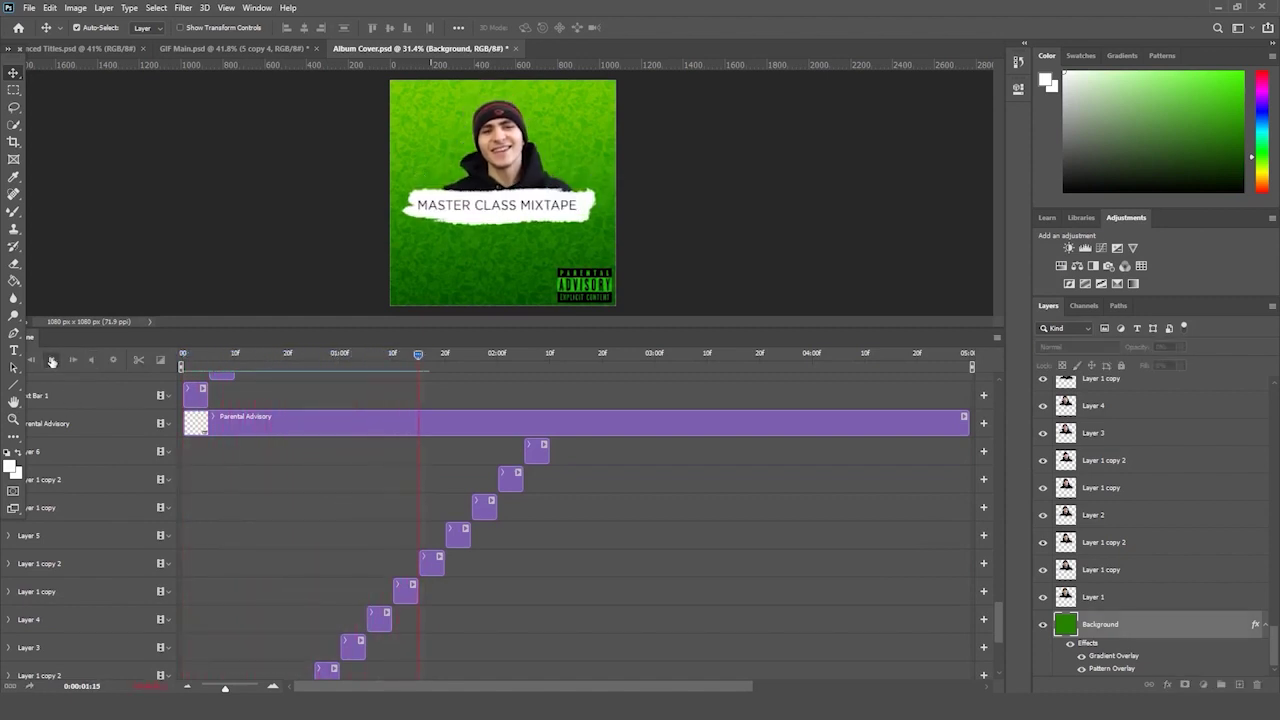
left_click_drag(490, 354, 452, 383)
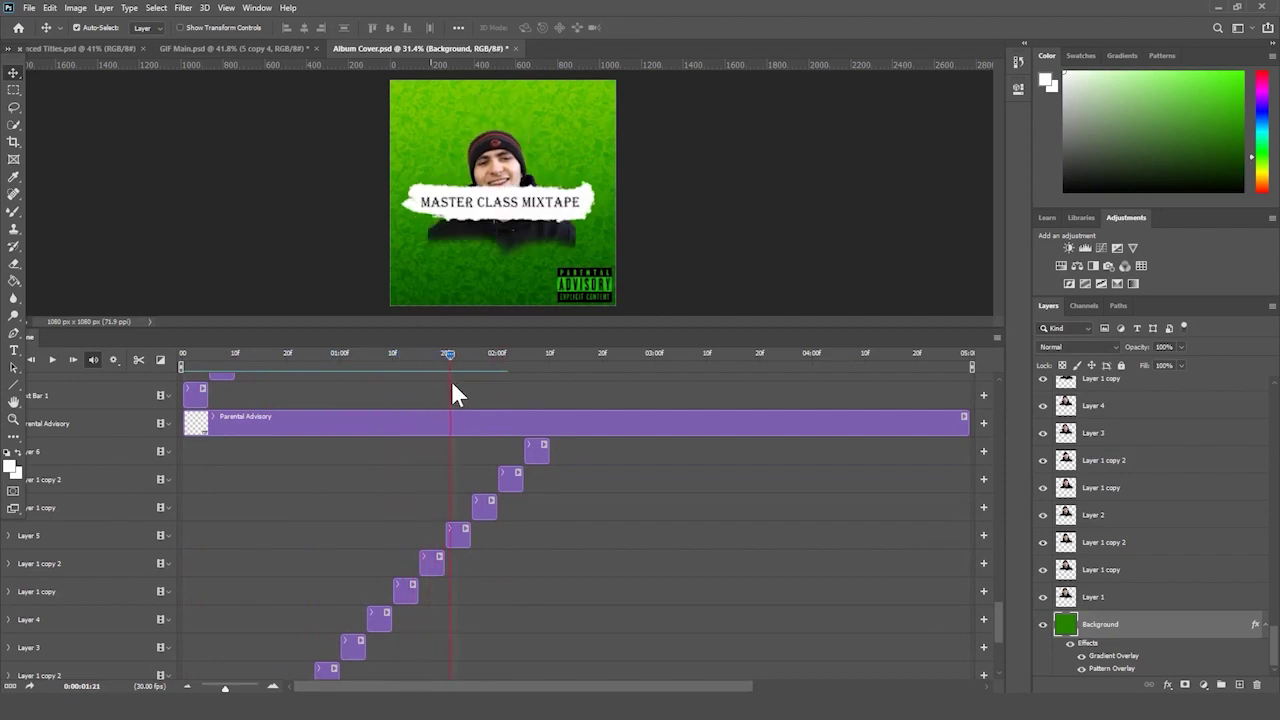
- Move the Layer 1 copy 2 face higher on the canvas at 02:02
left_click(458, 532)
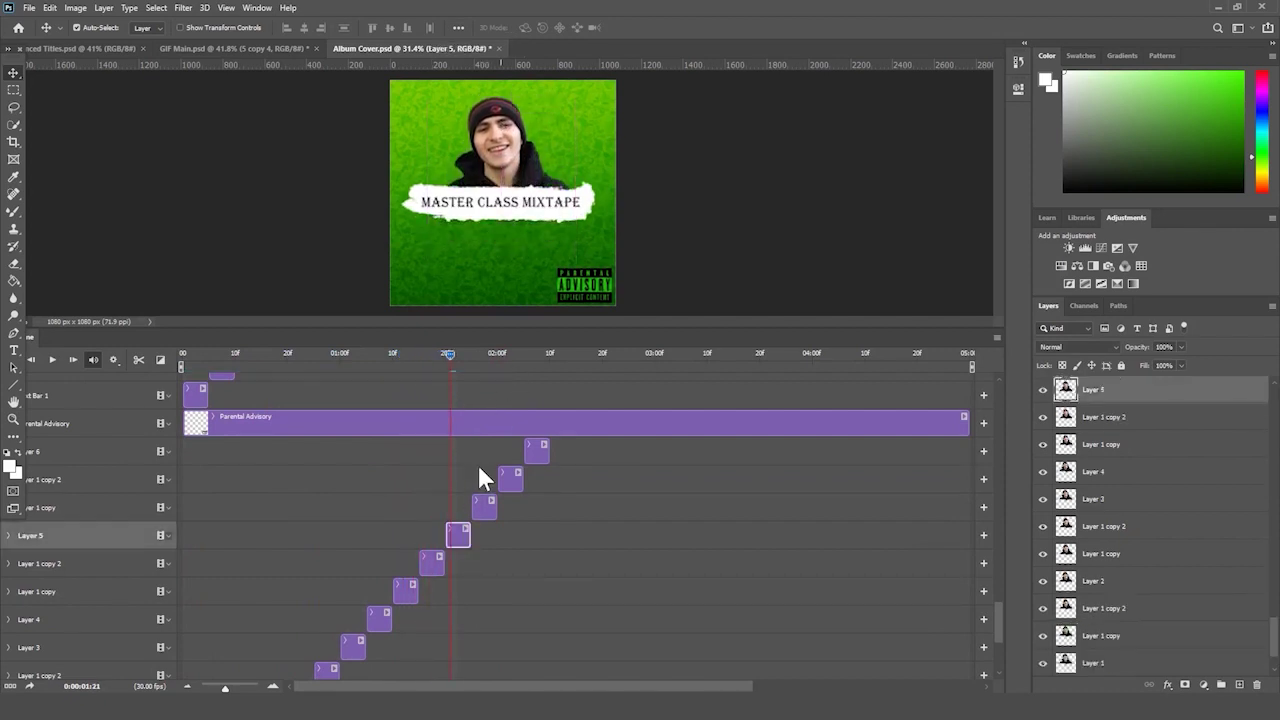
left_click(482, 352)
left_click(484, 506)
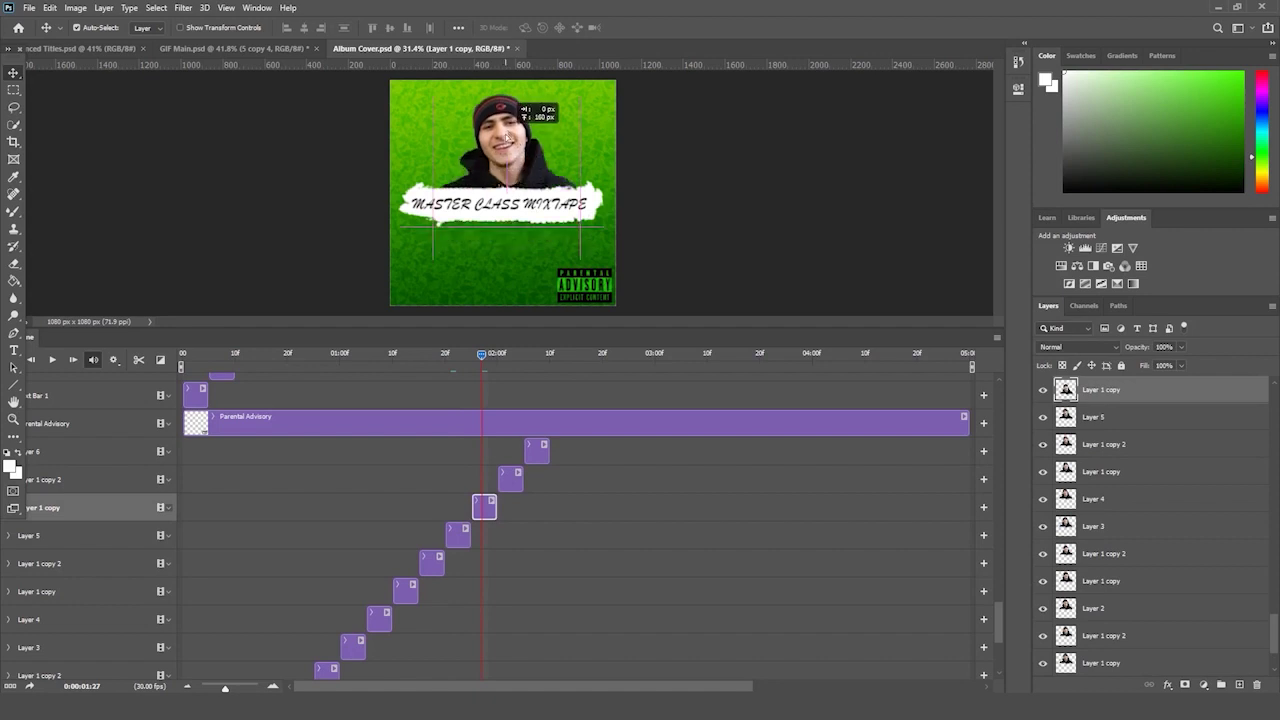
left_click(508, 353)
left_click(511, 478)
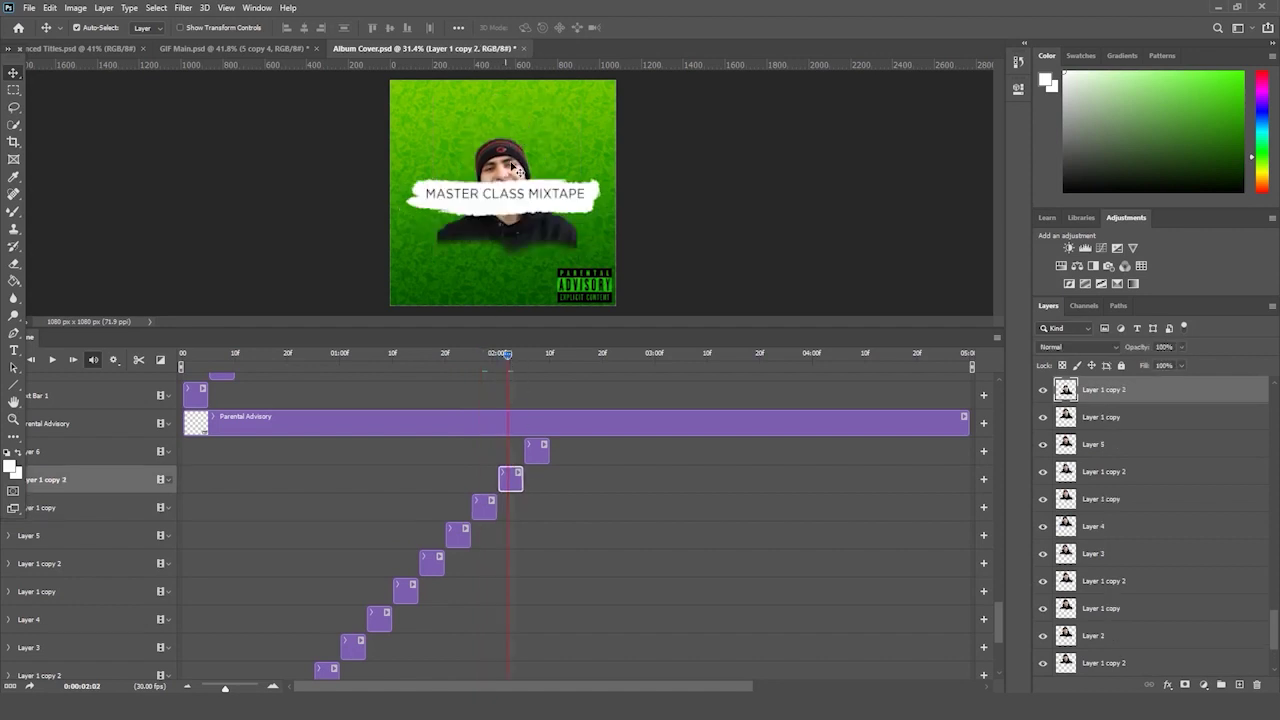
left_click_drag(515, 158, 512, 112)
- Move the Layer 6 face higher at 02:06, then select the run of frames from Layer 6 down
left_click(528, 353)
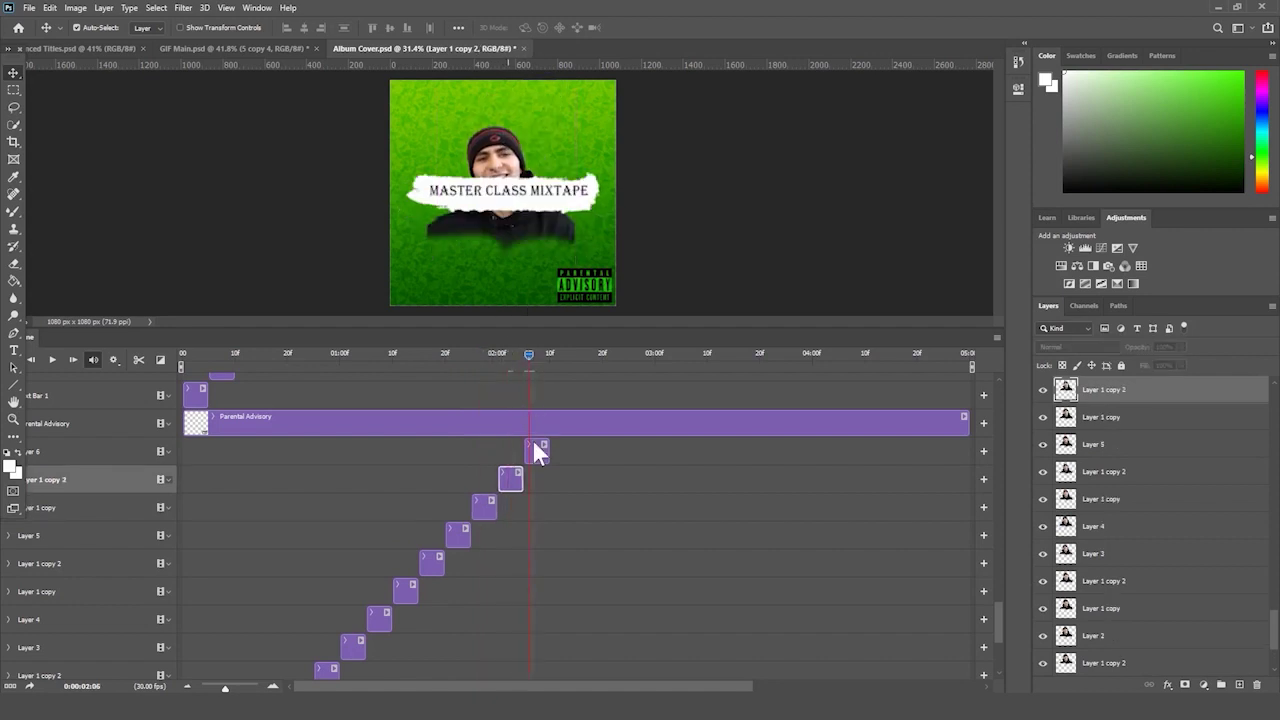
left_click(534, 450)
left_click_drag(509, 170, 504, 128)
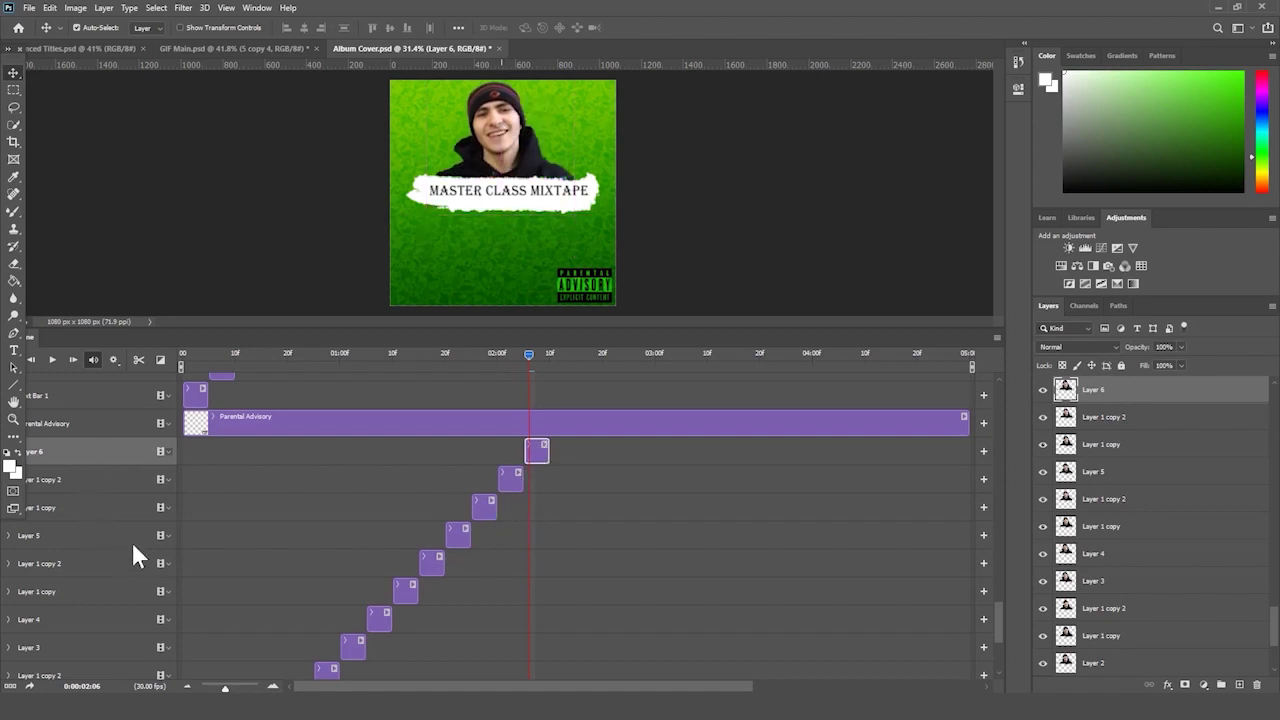
left_click(70, 551)
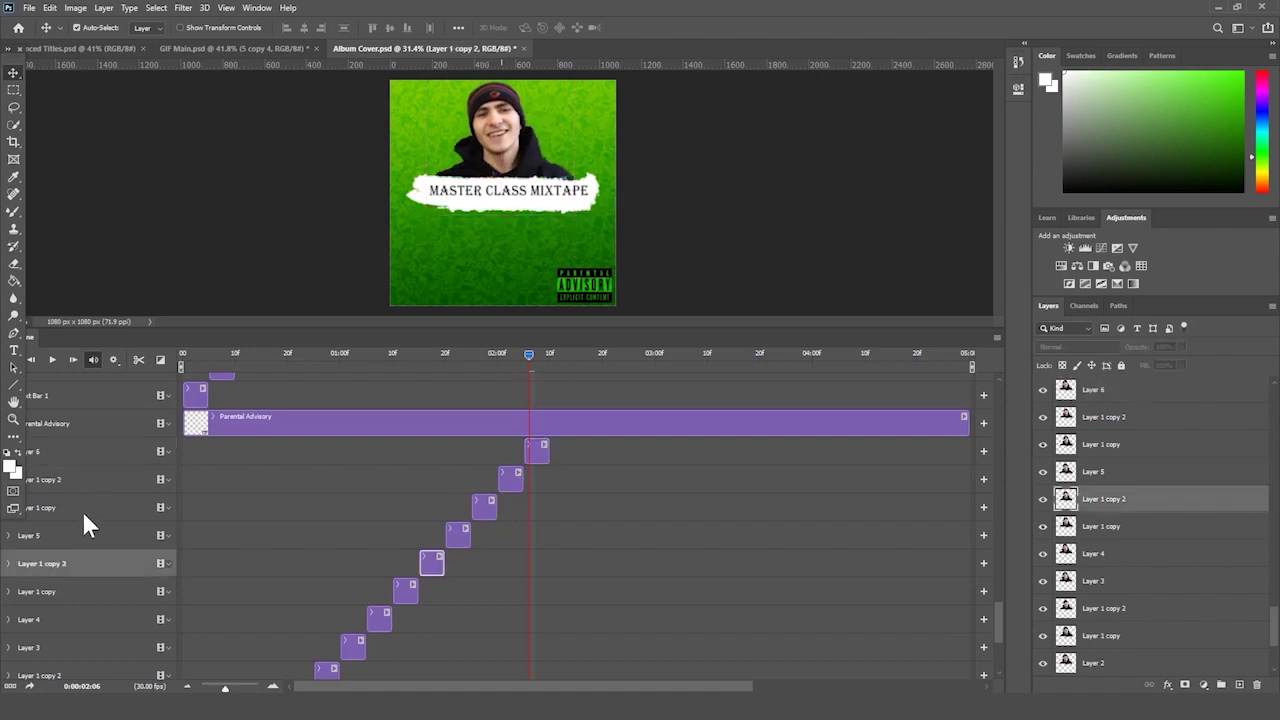
left_click(82, 509)
left_click(81, 535)
key("alt+]")
key("alt+]")
key("alt+]")
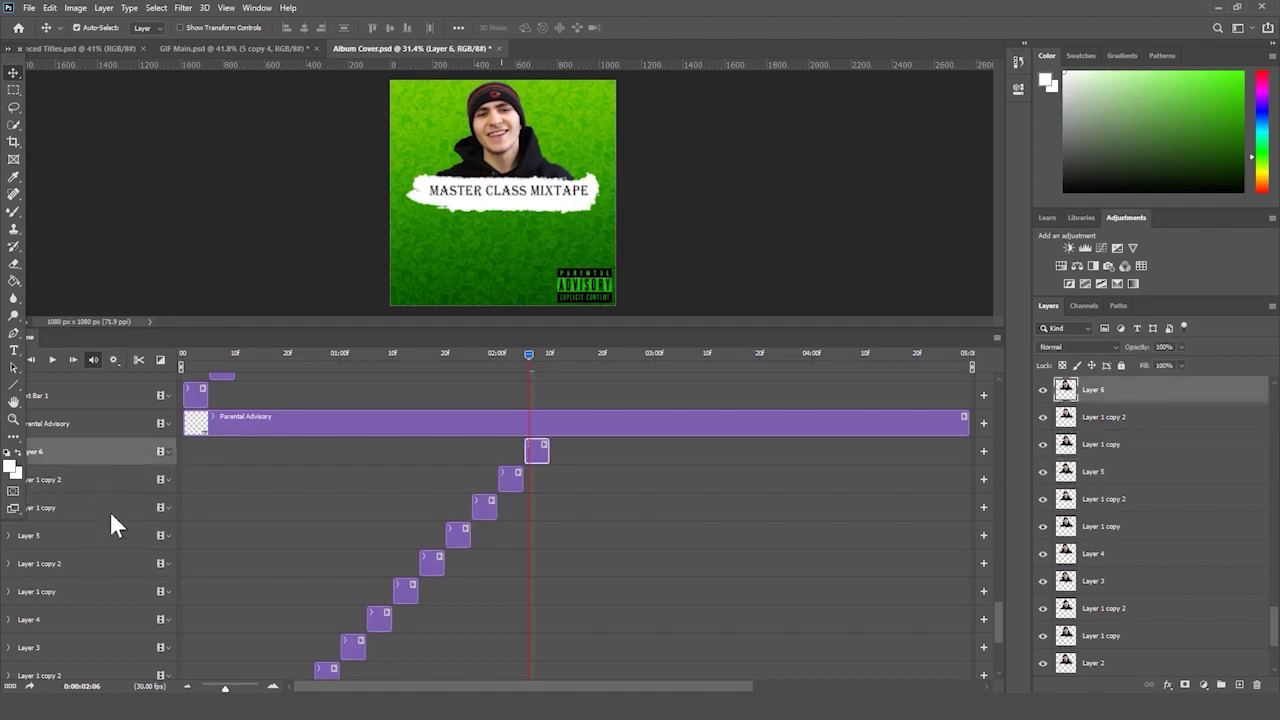
left_click(88, 677, "shift")
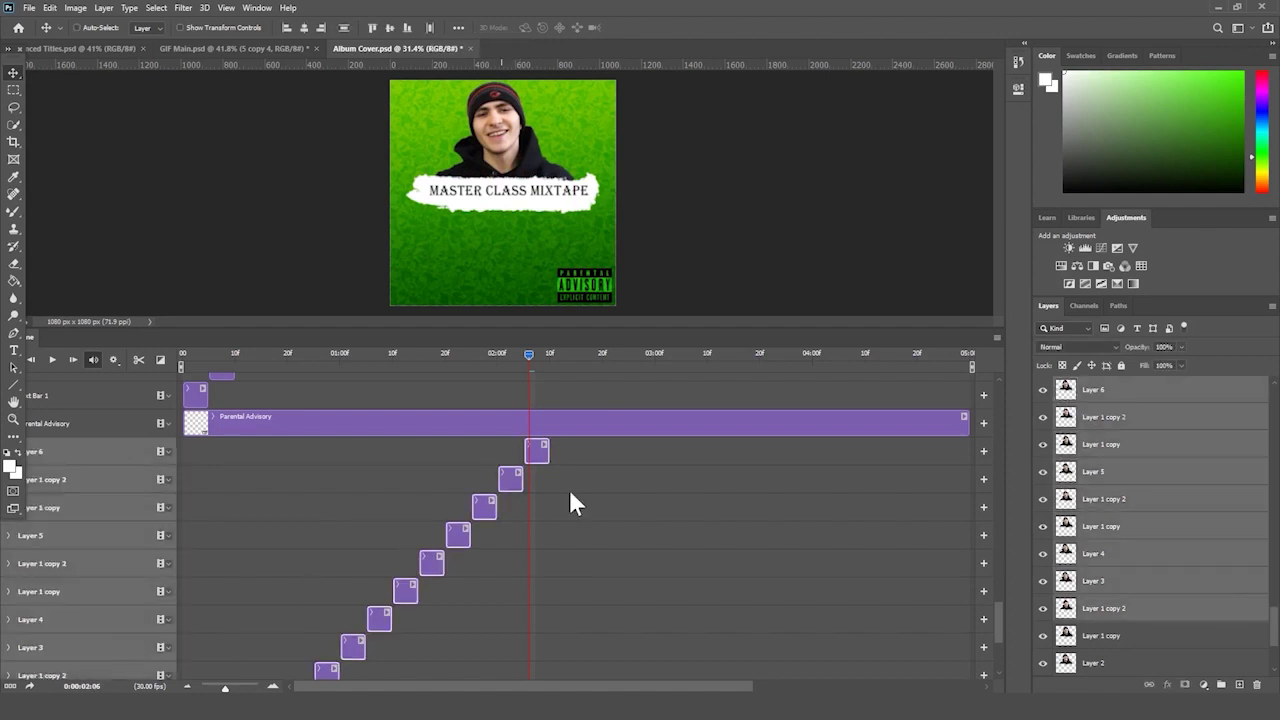
- Duplicate the selected frame layers and shift the copied clips later in the timeline
left_click_drag(490, 507, 360, 507)
left_click_drag(205, 680, 563, 632)
scroll(560, 600, "down", 3)
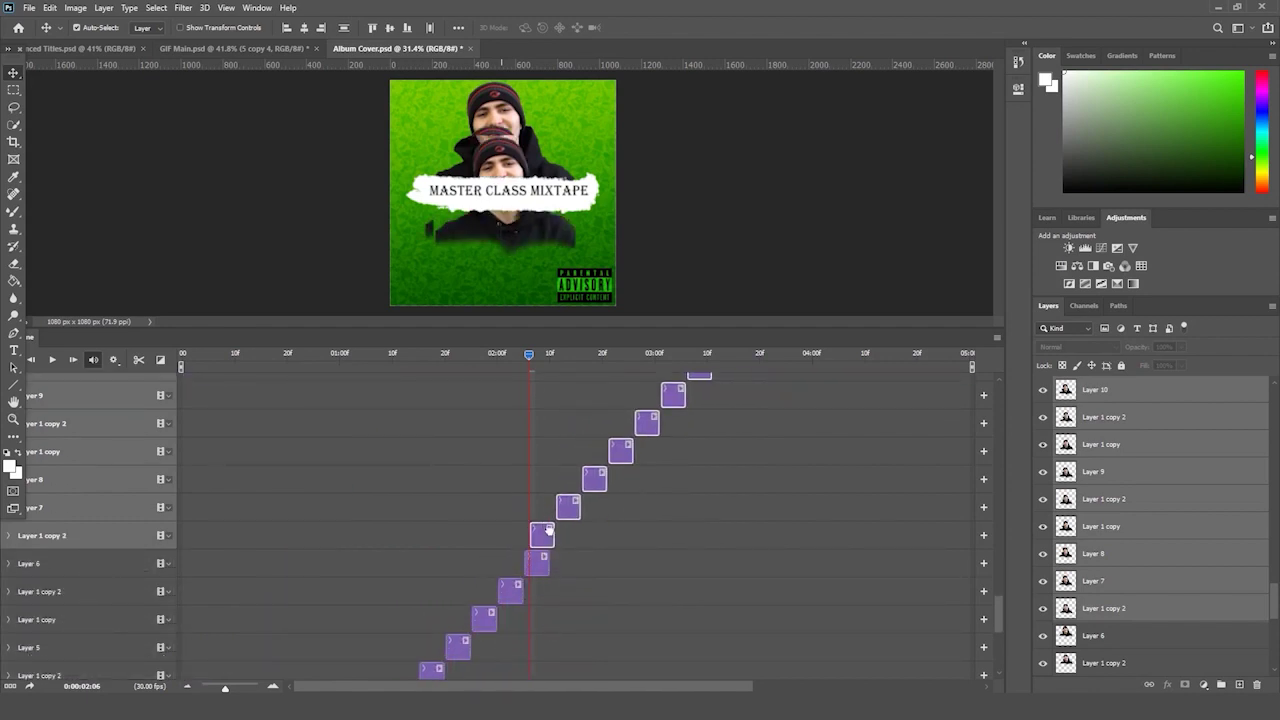
left_click_drag(548, 531, 569, 531)
left_click_drag(550, 355, 558, 356)
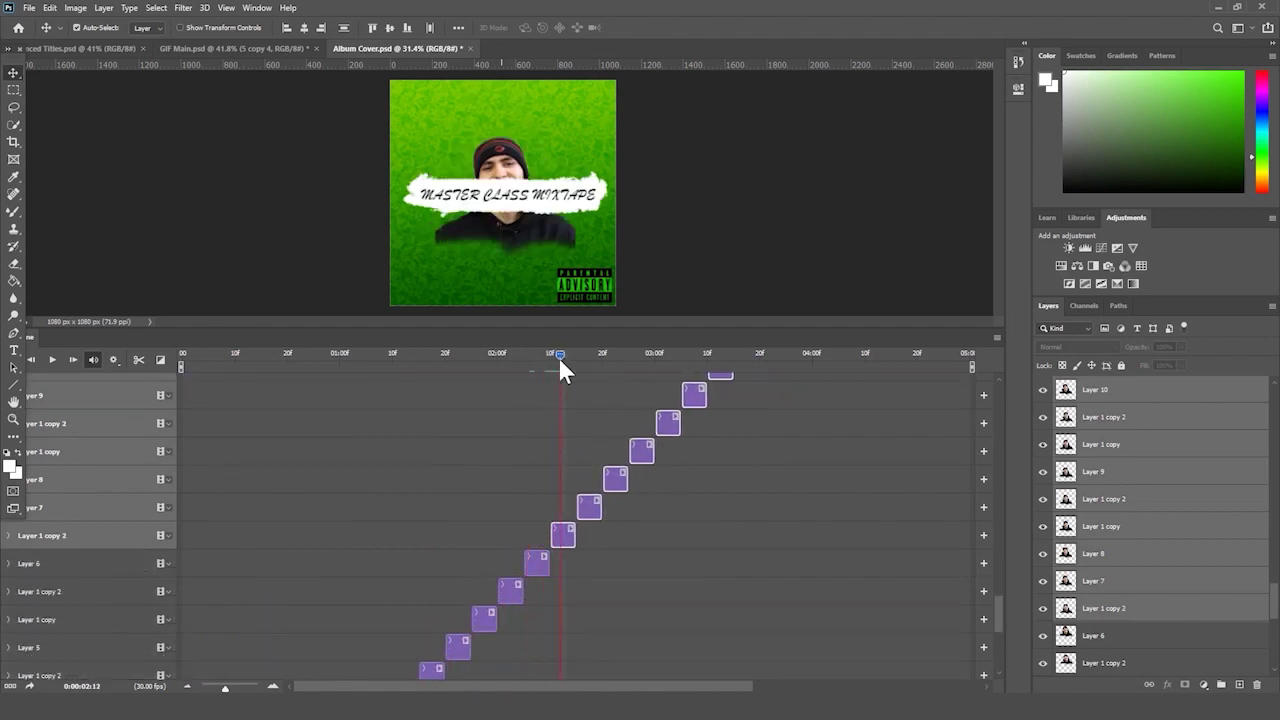
left_click(572, 546)
left_click(564, 536)
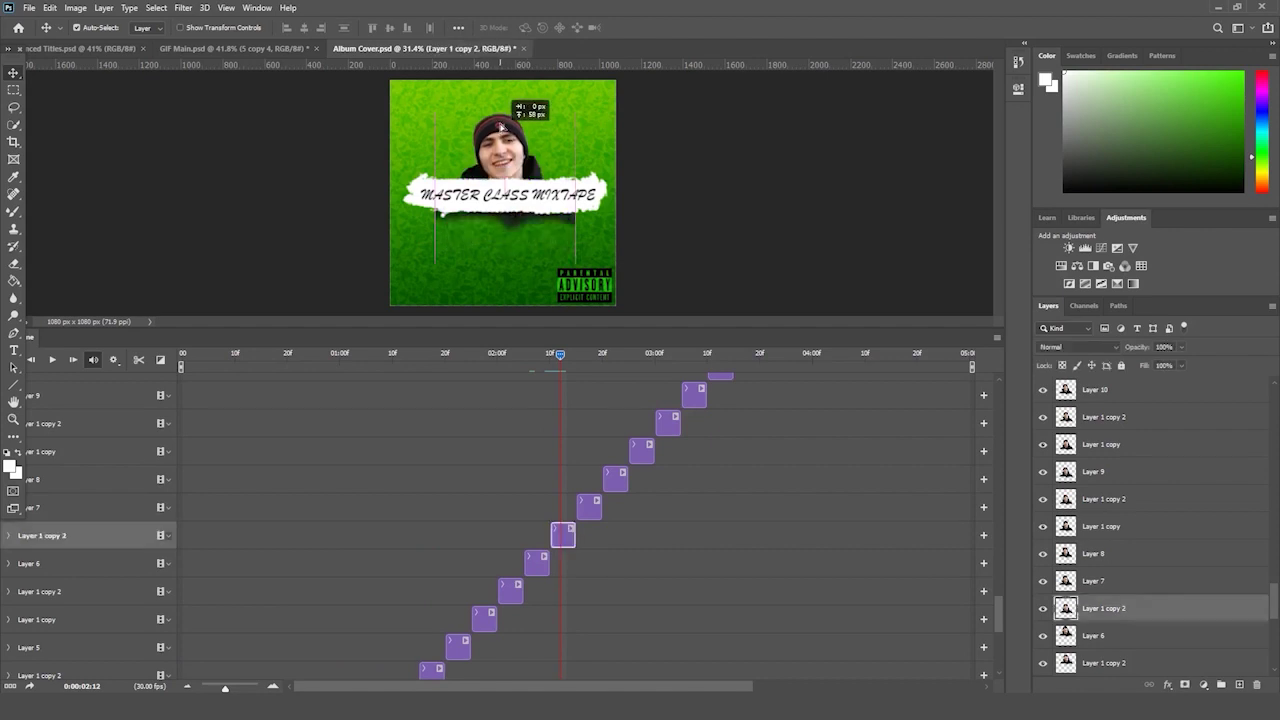
- Dock the timeline panel back at the bottom, enlarge it, and save at 0:00:02:27
left_click(581, 355)
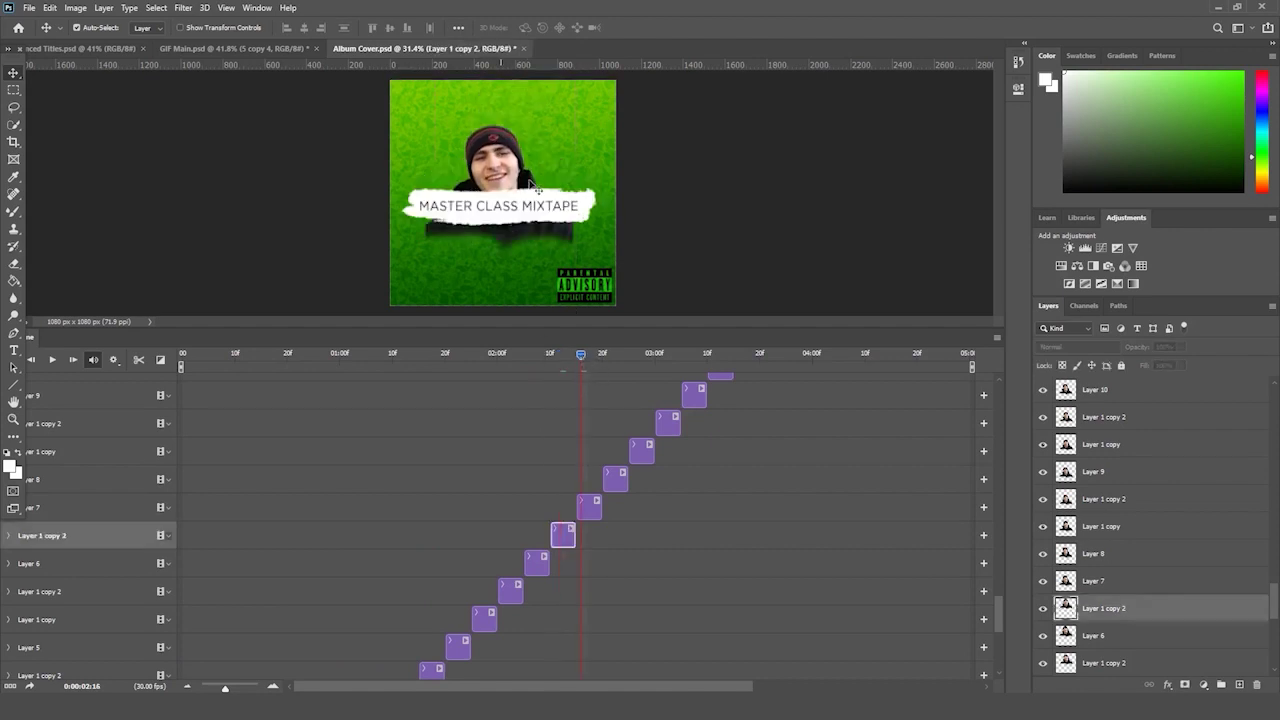
key("alt+bracketright")
left_click_drag(612, 346, 514, 688)
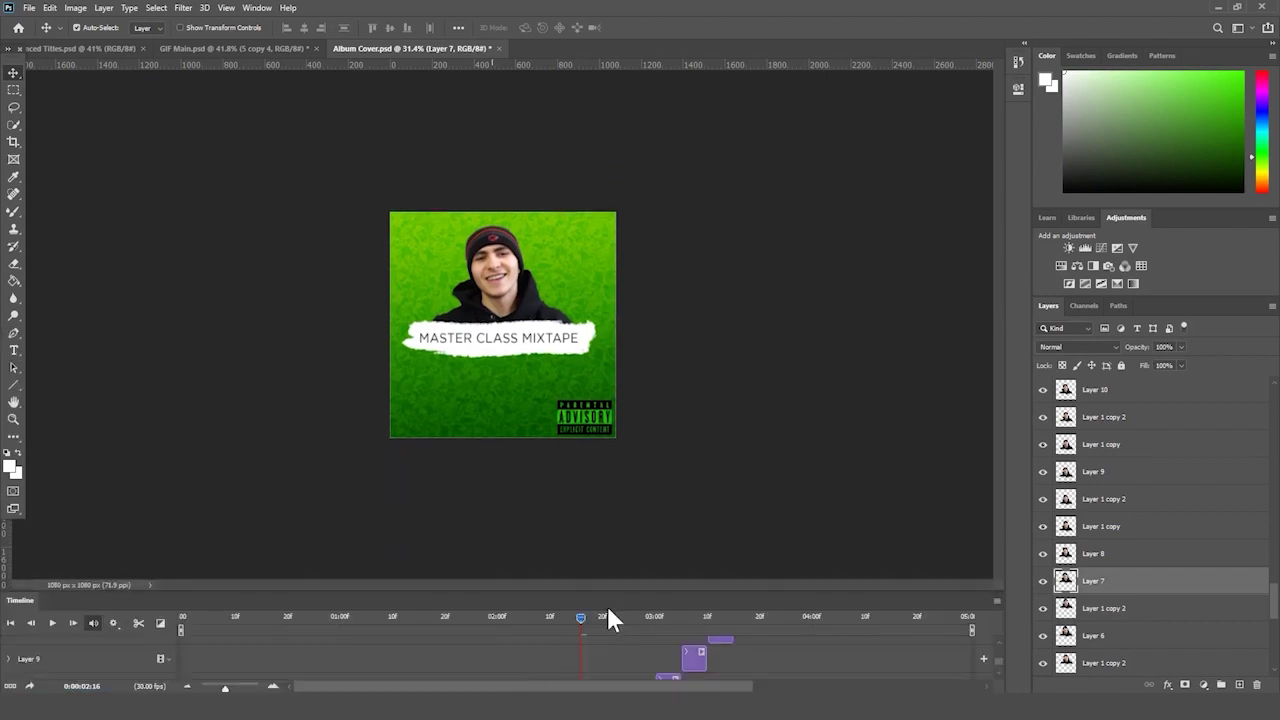
left_click_drag(657, 590, 621, 407)
left_click(623, 521)
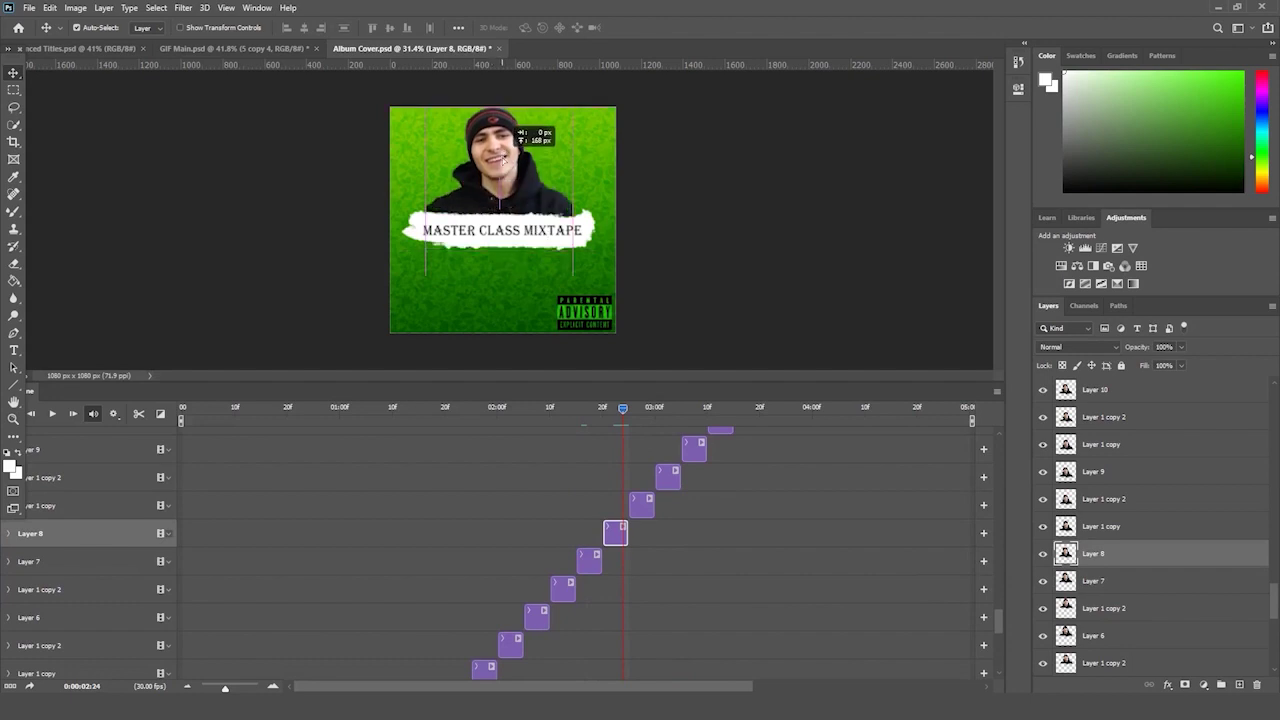
left_click(640, 407)
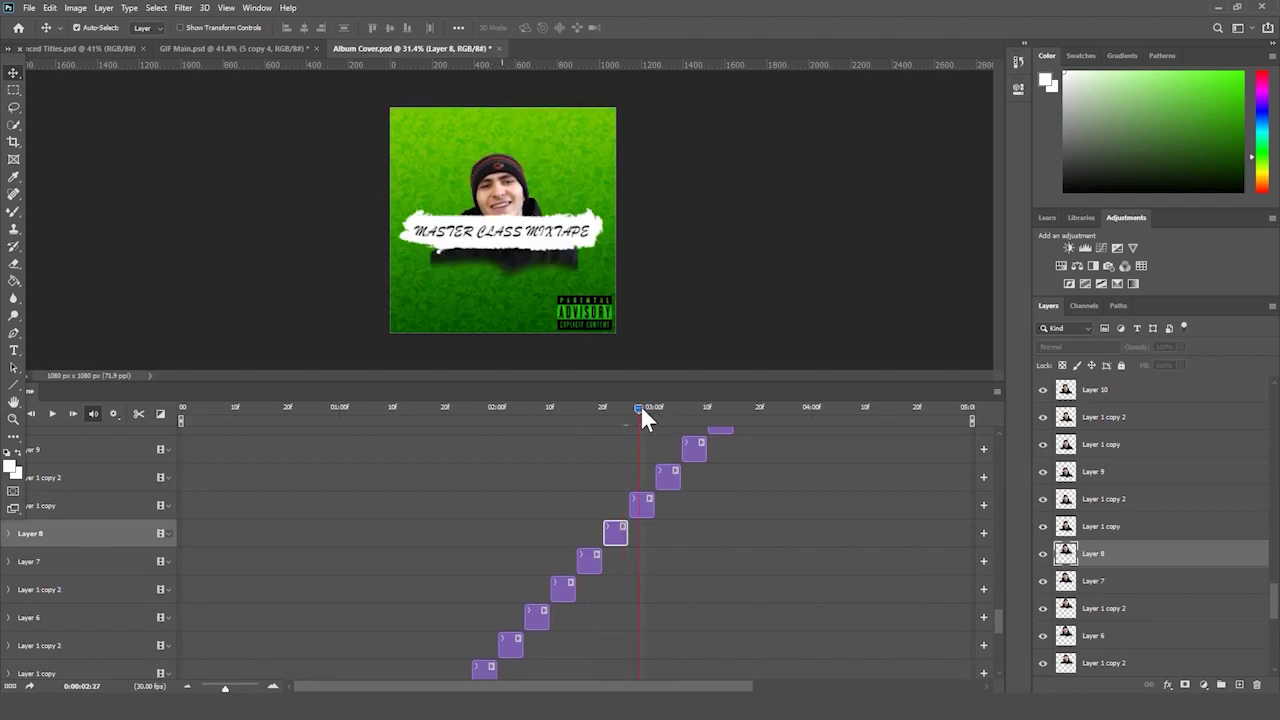
key("ctrl+s")
- Raise the Layer 1 copy face higher and step through the frames from 03:02 to 03:06
left_click(637, 497)
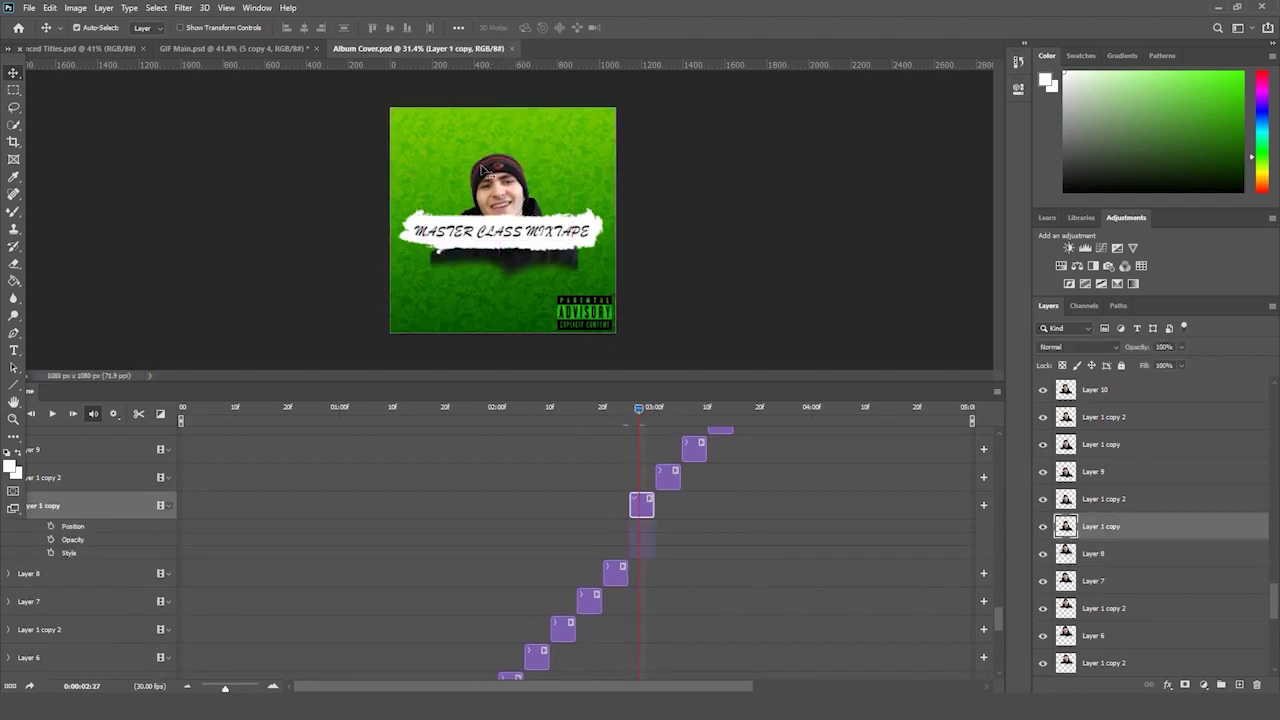
left_click_drag(500, 205, 500, 157)
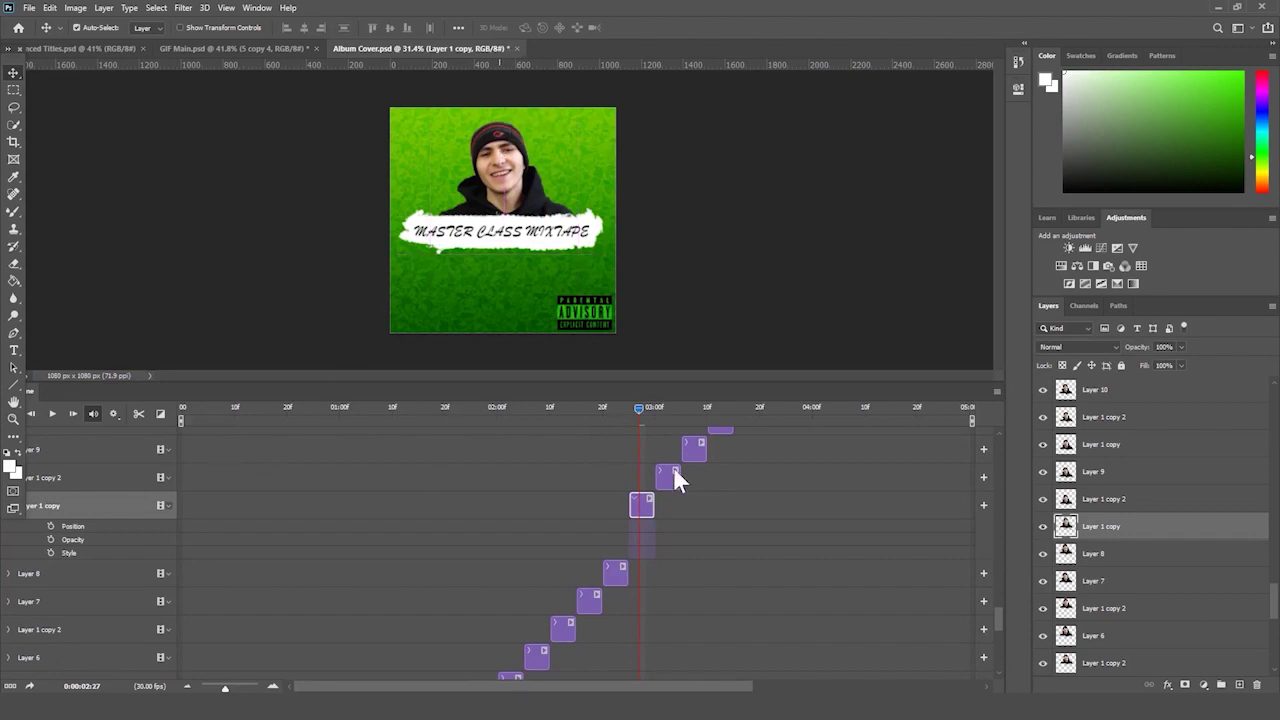
left_click(664, 408)
left_click(665, 478)
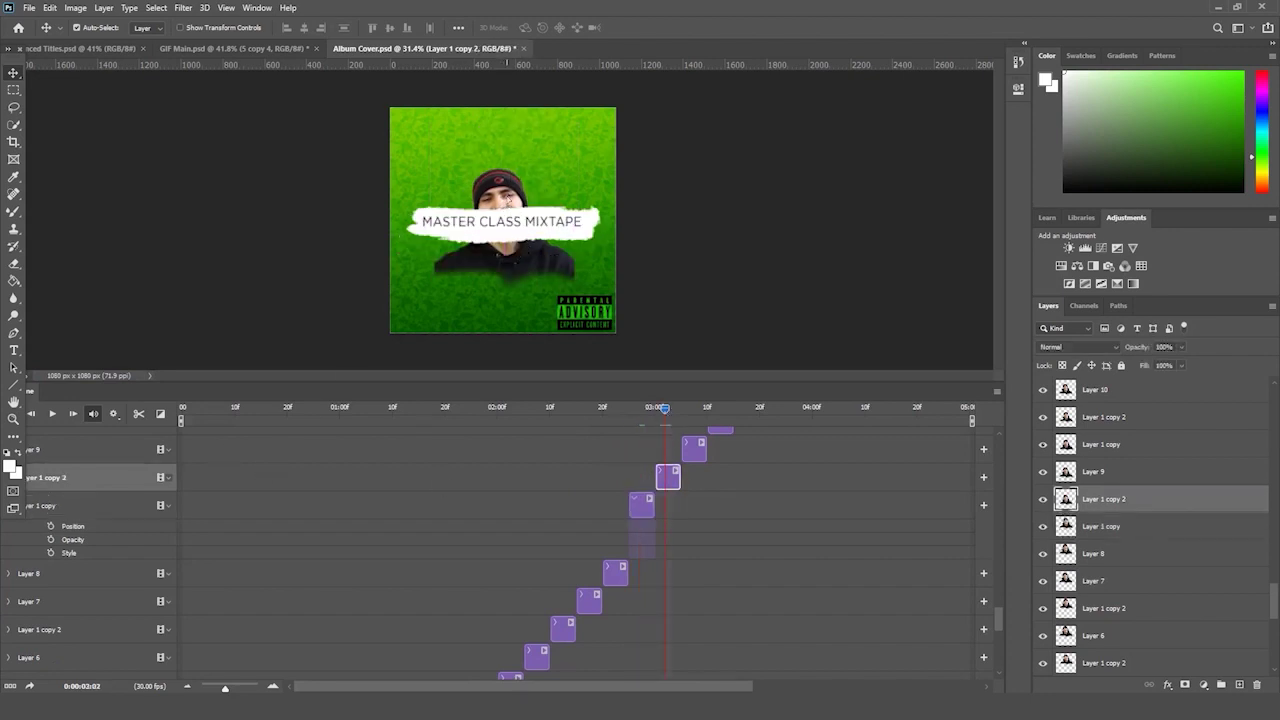
left_click(686, 409)
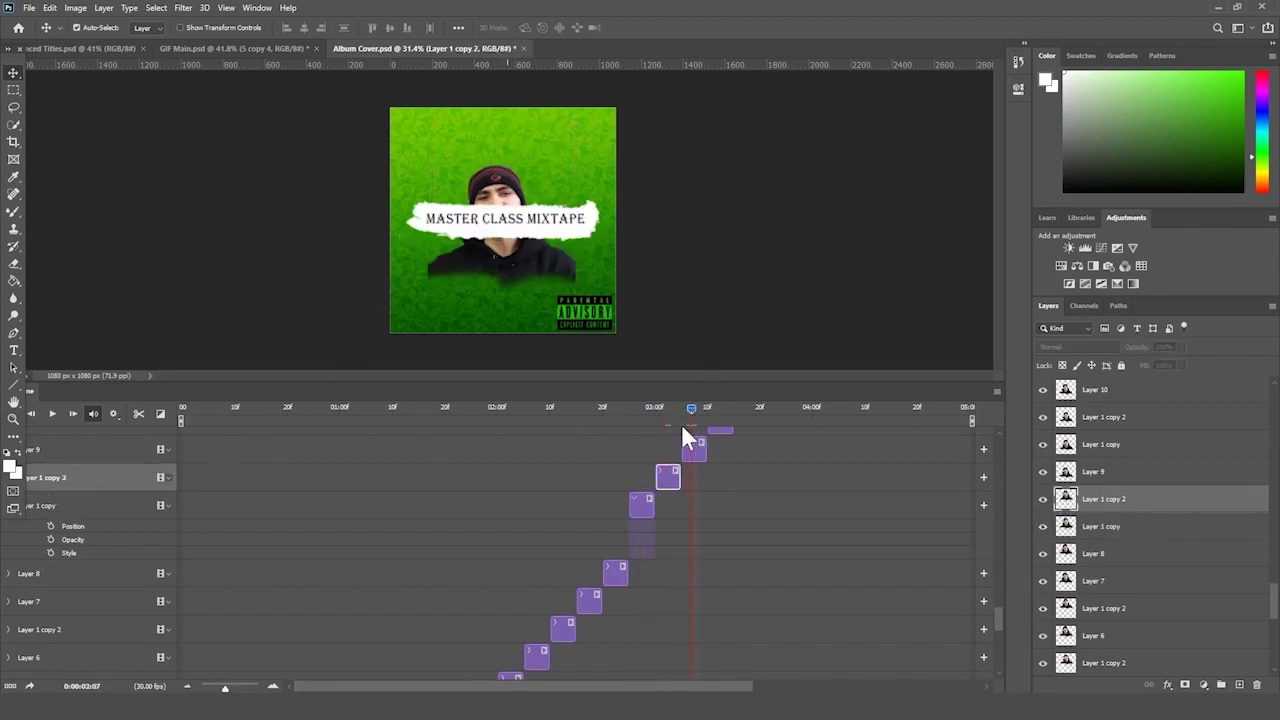
left_click(690, 447)
left_click(718, 408)
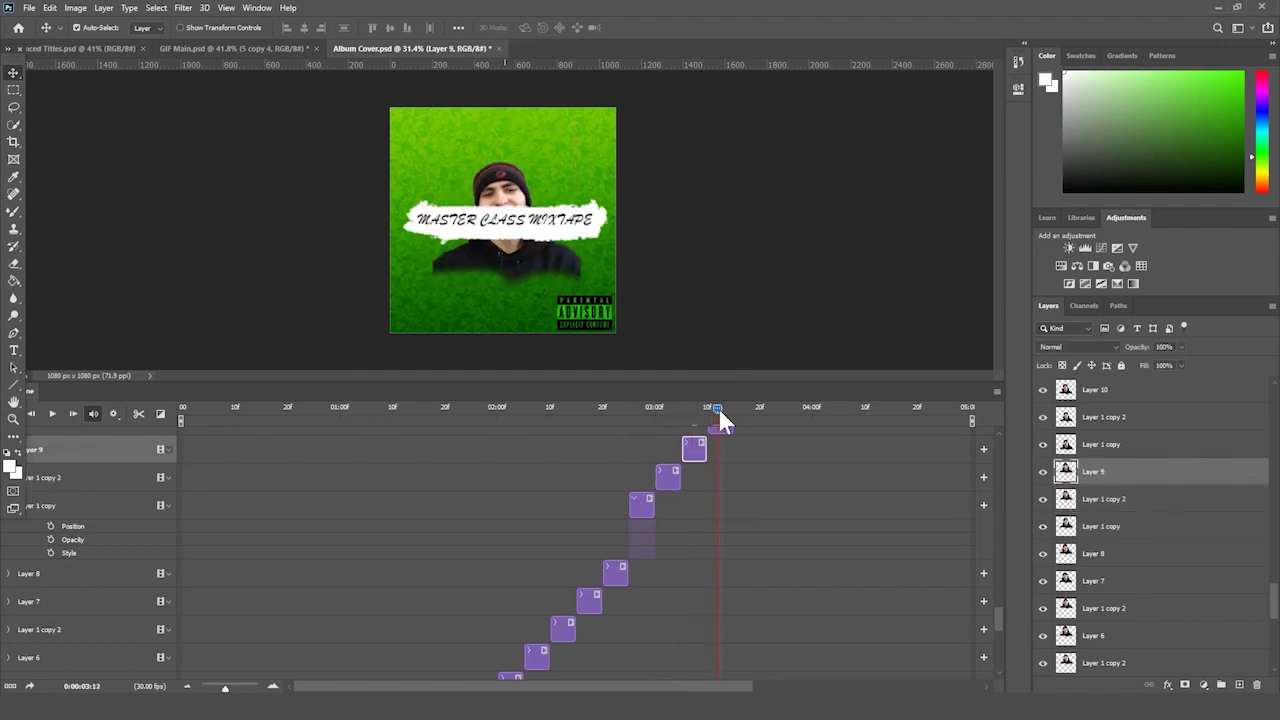
key("alt+bracketright")
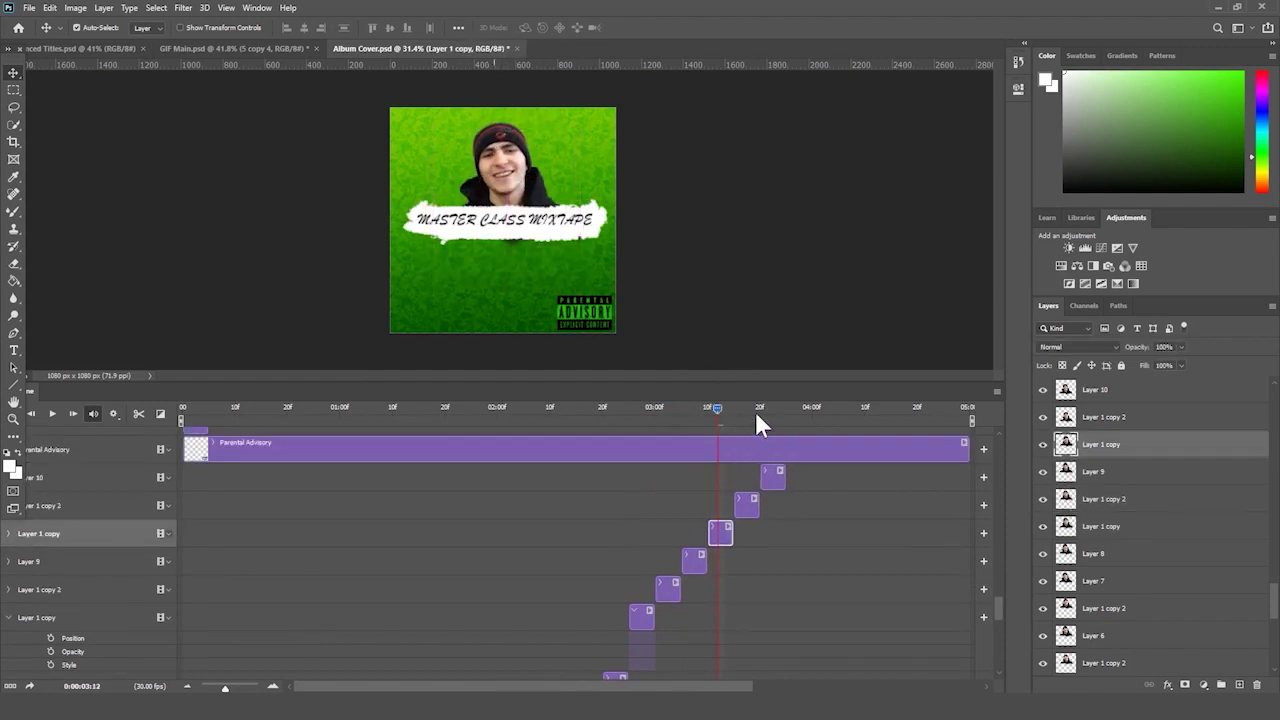
- Collapse the Layer 1 copy track and move through frames 03:17 to 03:22
left_click(742, 409)
left_click(167, 620)
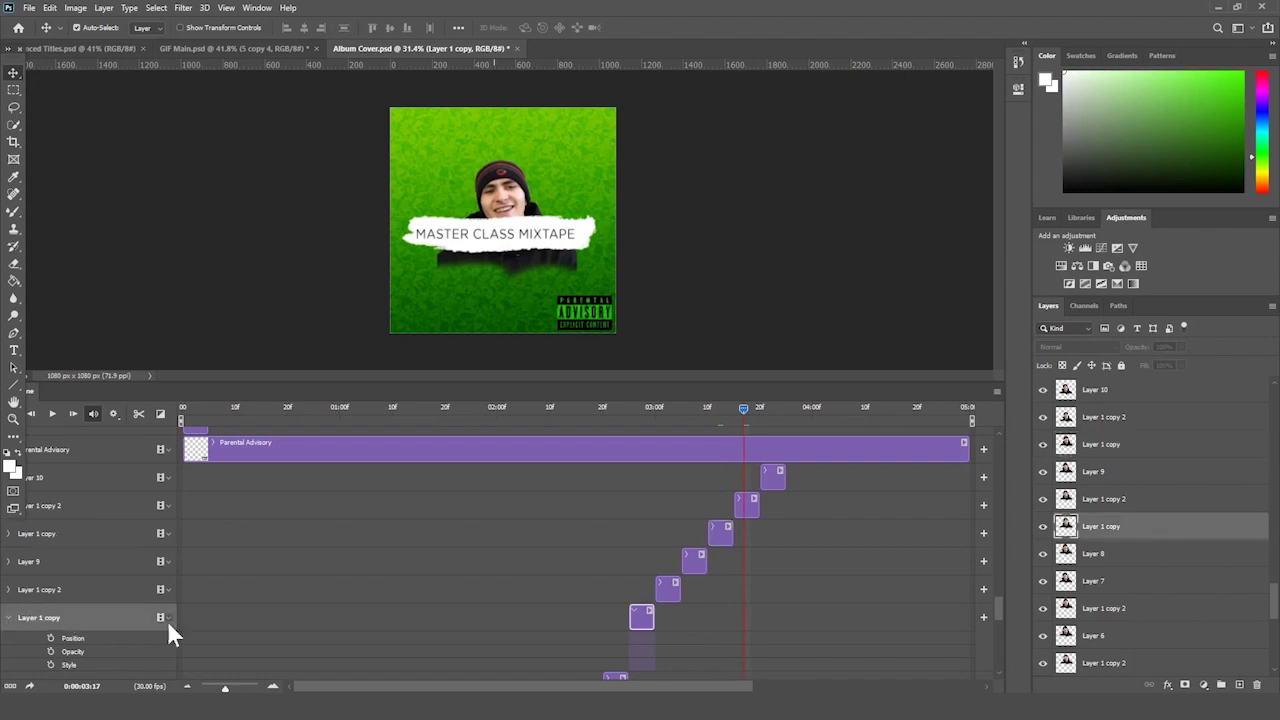
left_click(8, 618)
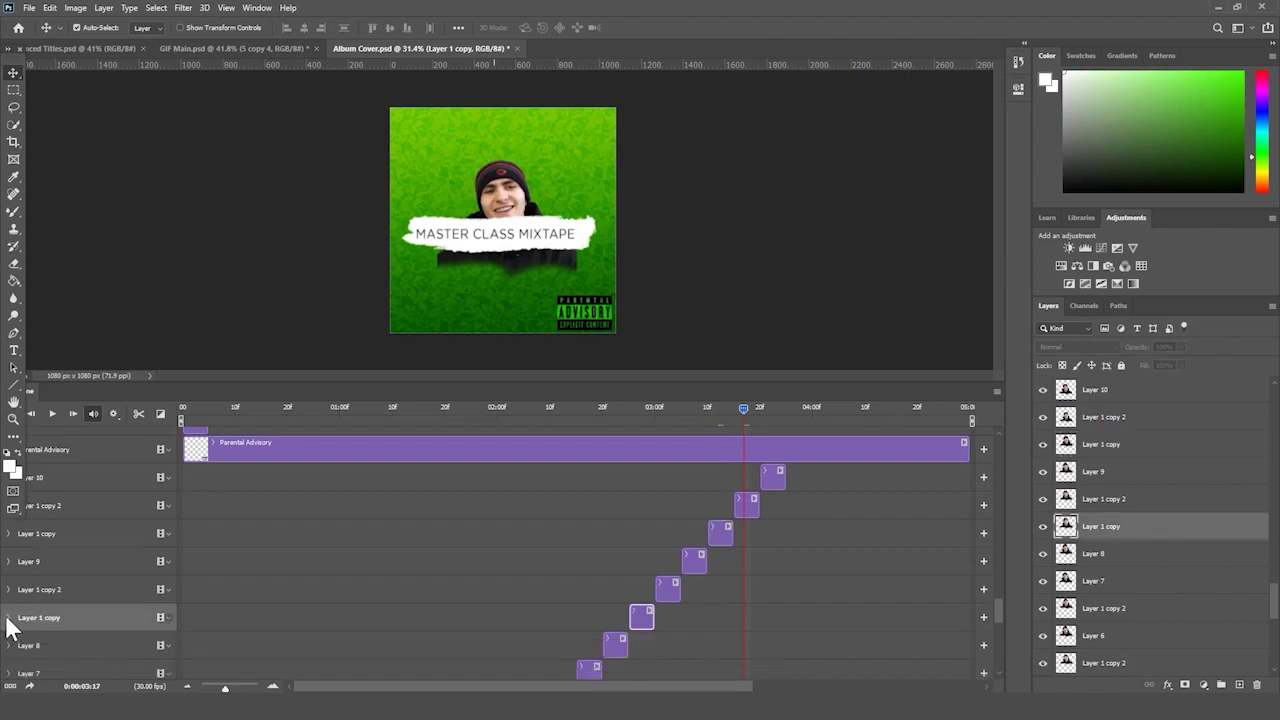
left_click(746, 505)
left_click(766, 409)
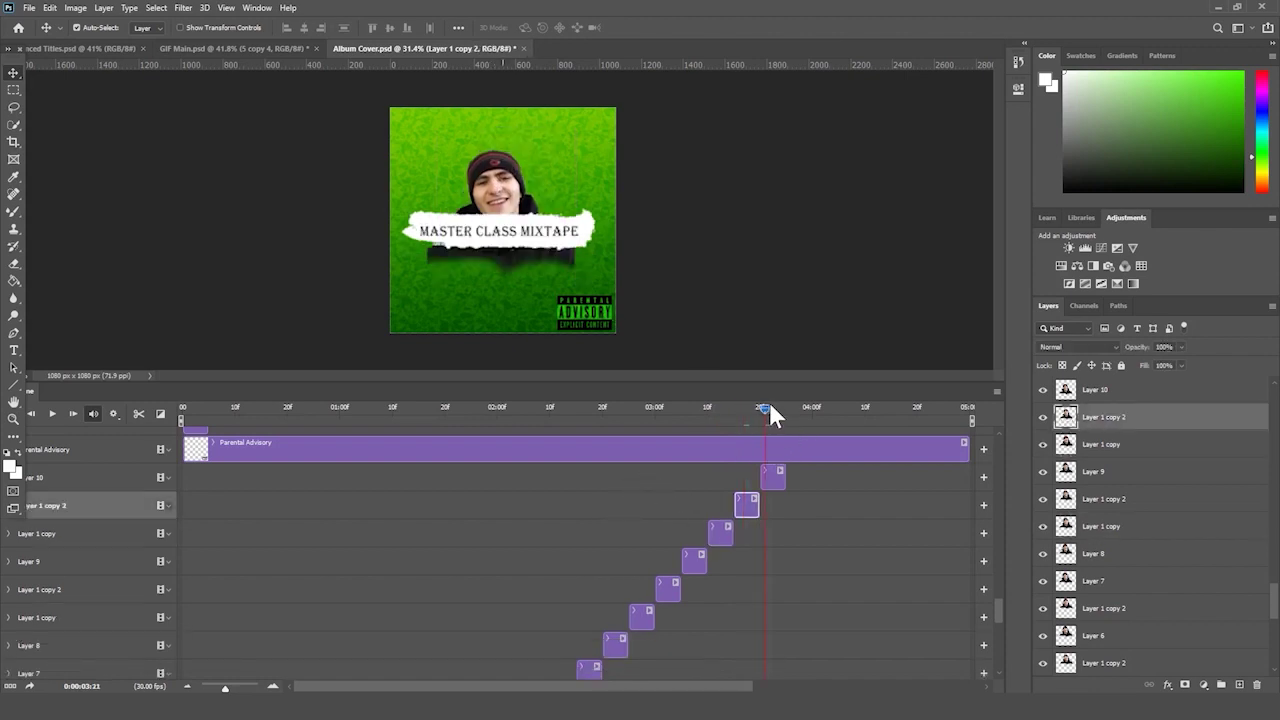
left_click(772, 477)
key("Right")
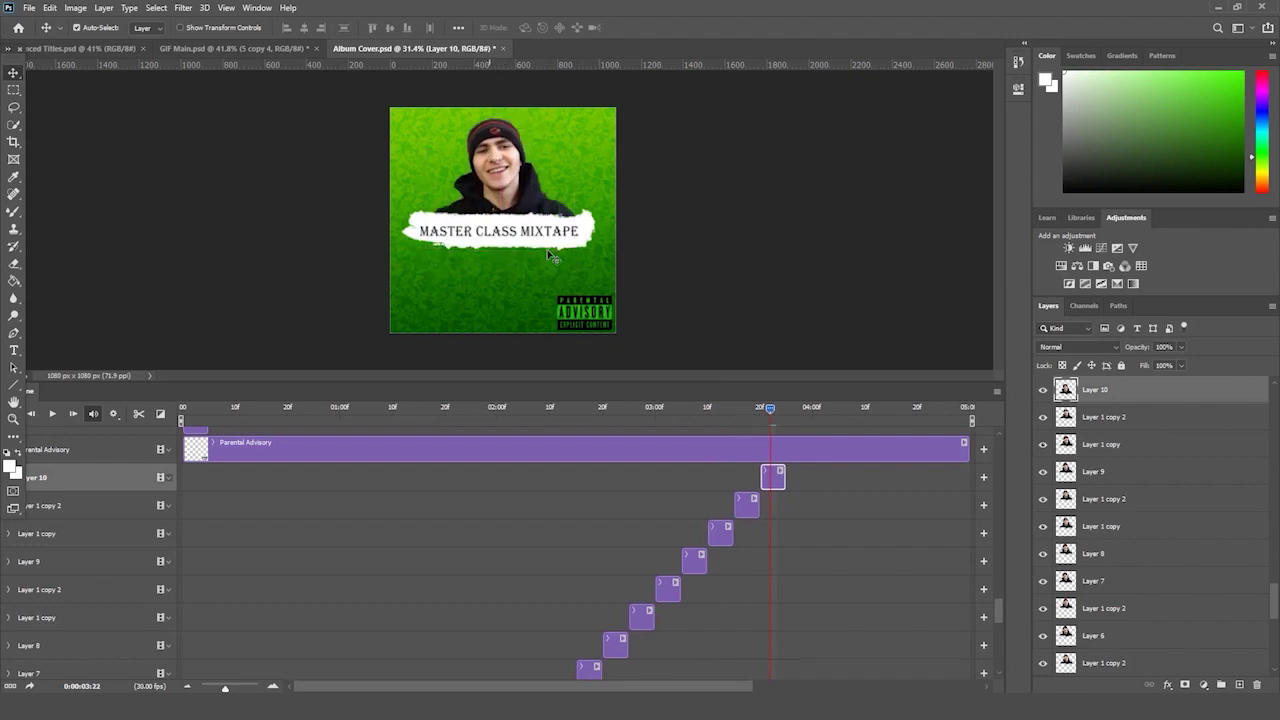
- Duplicate the three frame layers to start at 03:22, raising the new Layer 1 copy
left_click(722, 534, "shift")
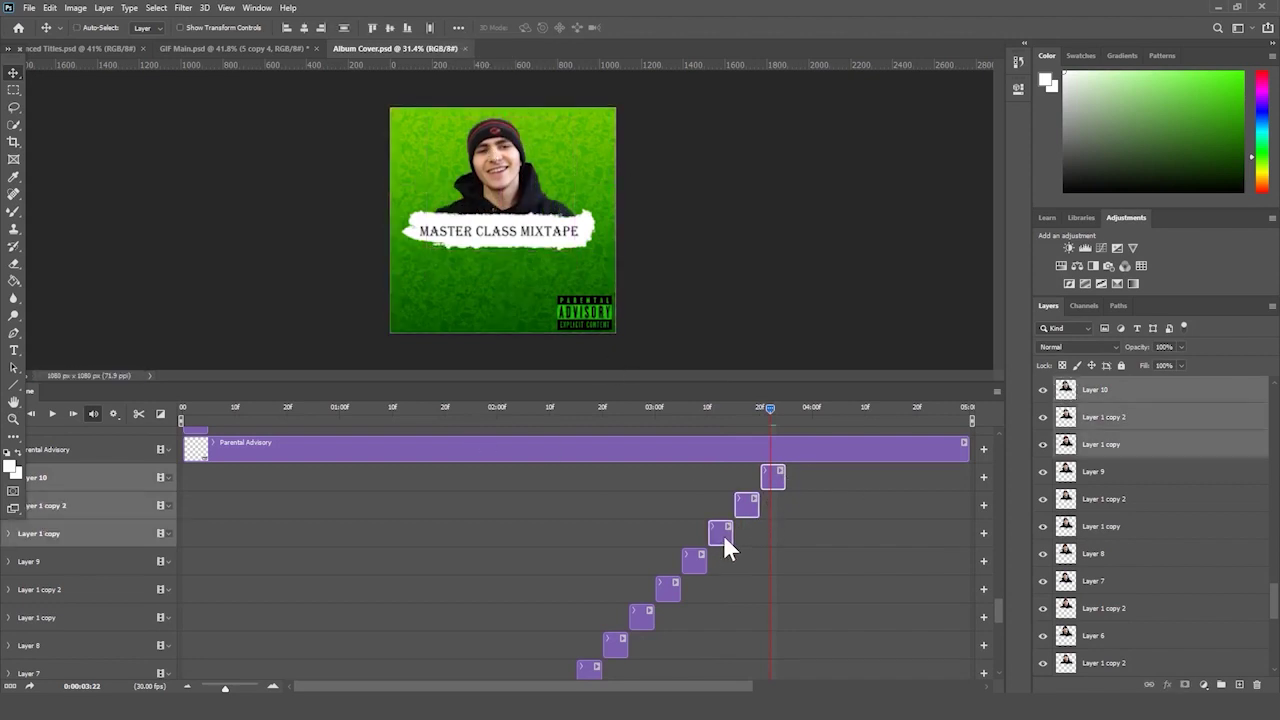
key("ctrl+j")
left_click_drag(184, 528, 788, 530)
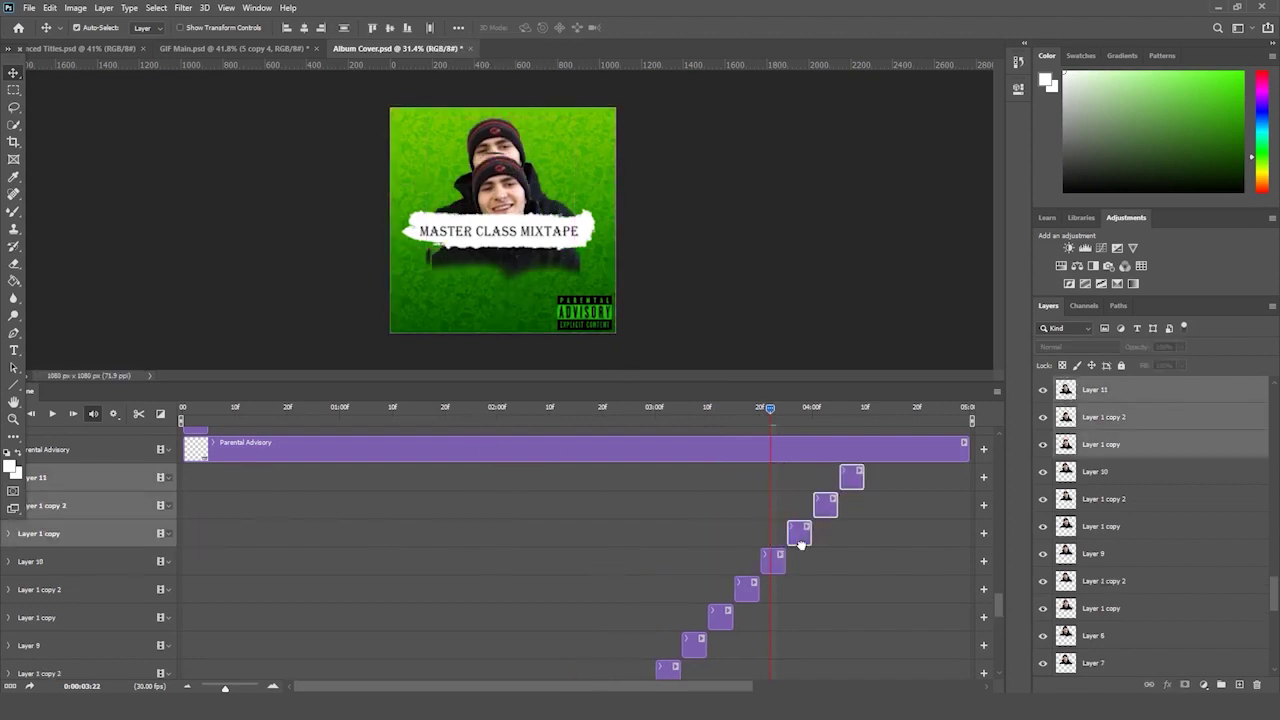
left_click(792, 410)
left_click(799, 531)
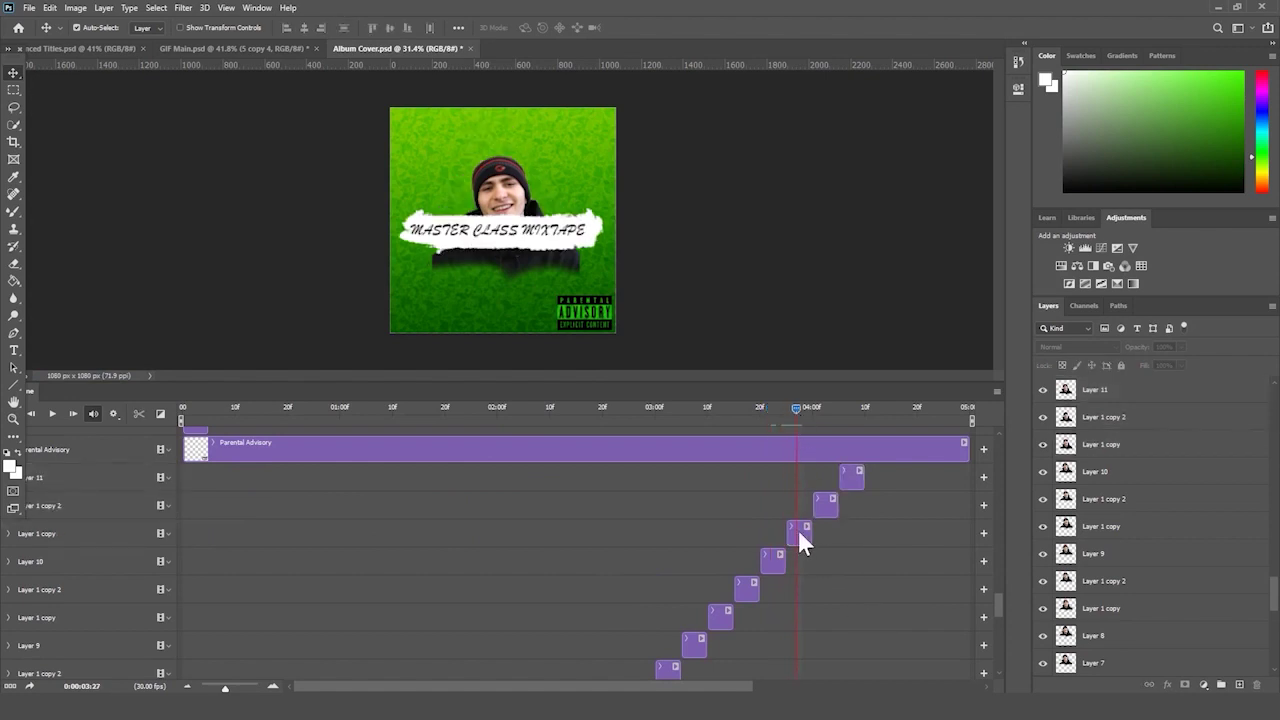
left_click_drag(507, 206, 507, 163)
- Raise the Layer 11 figure 211 px higher at the 04:10 frame
left_click(823, 409)
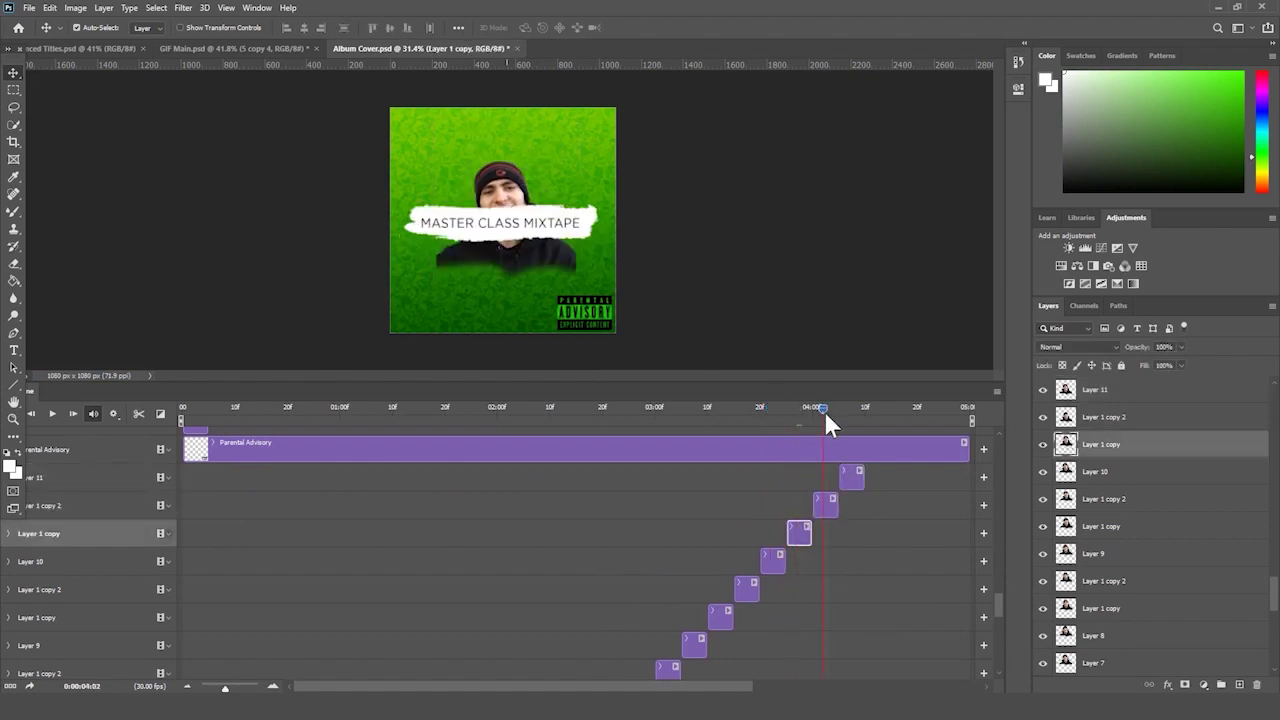
left_click(491, 188)
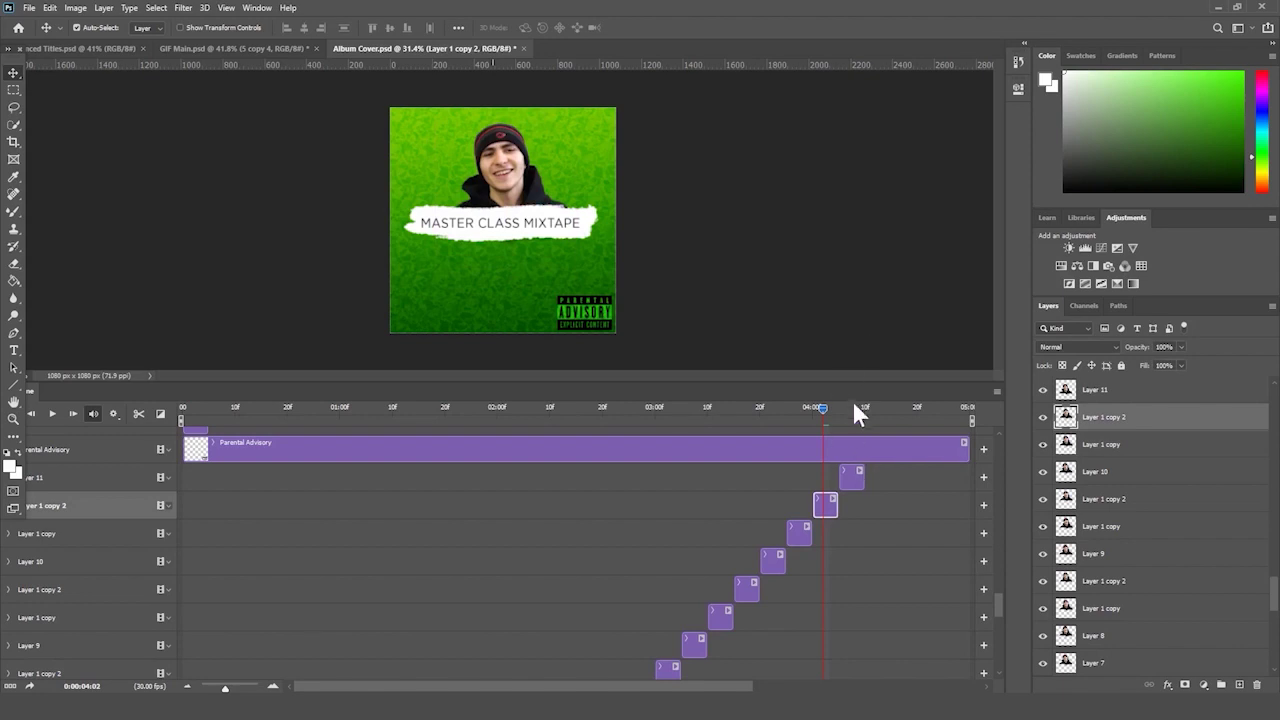
left_click(852, 472)
left_click_drag(520, 185, 520, 106)
left_click(858, 494)
left_click(850, 478)
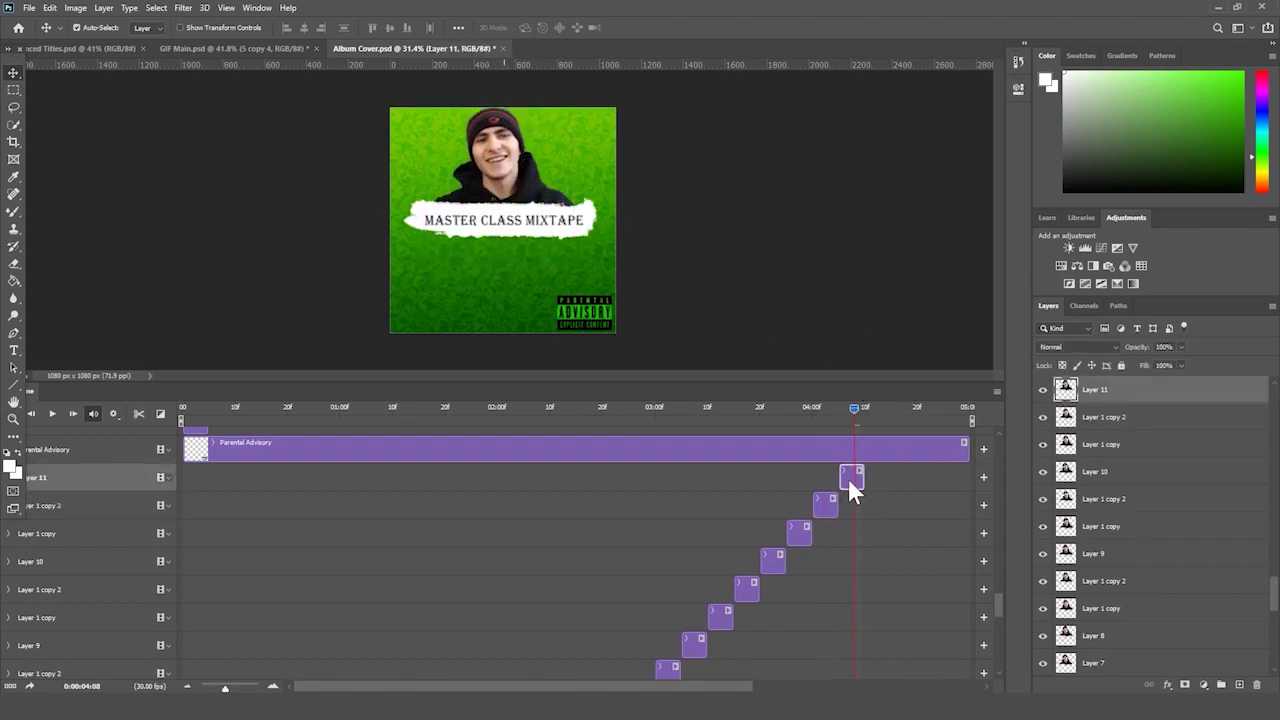
- Paste three more frame copies after Layer 11, raising figures at 04:12 and 04:17
key("ctrl+v")
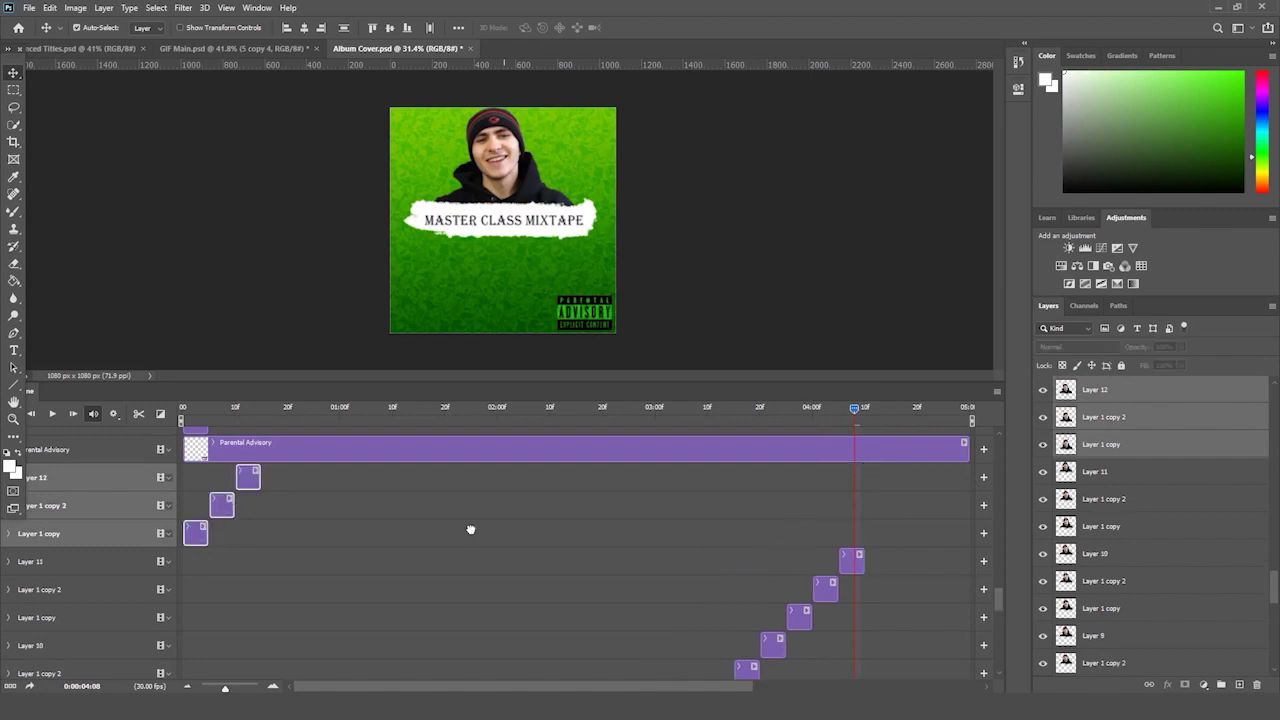
left_click_drag(470, 529, 885, 545)
left_click(920, 562)
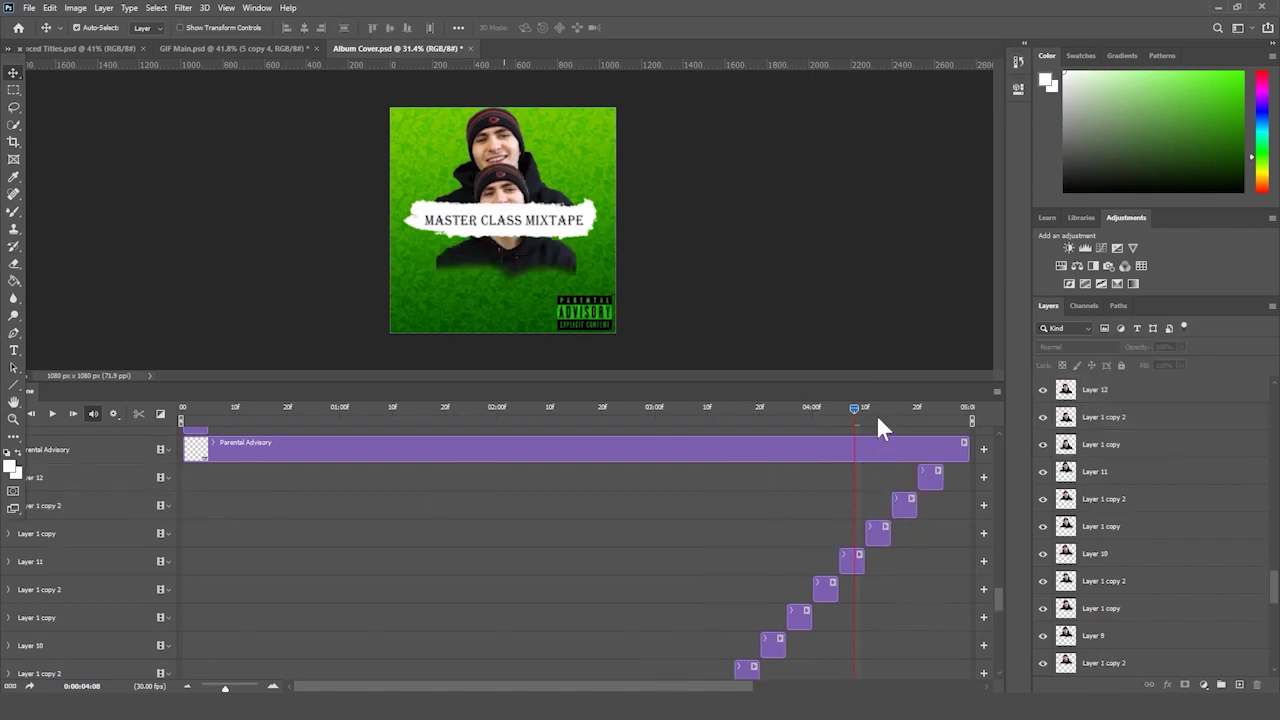
left_click(873, 407)
left_click(881, 538)
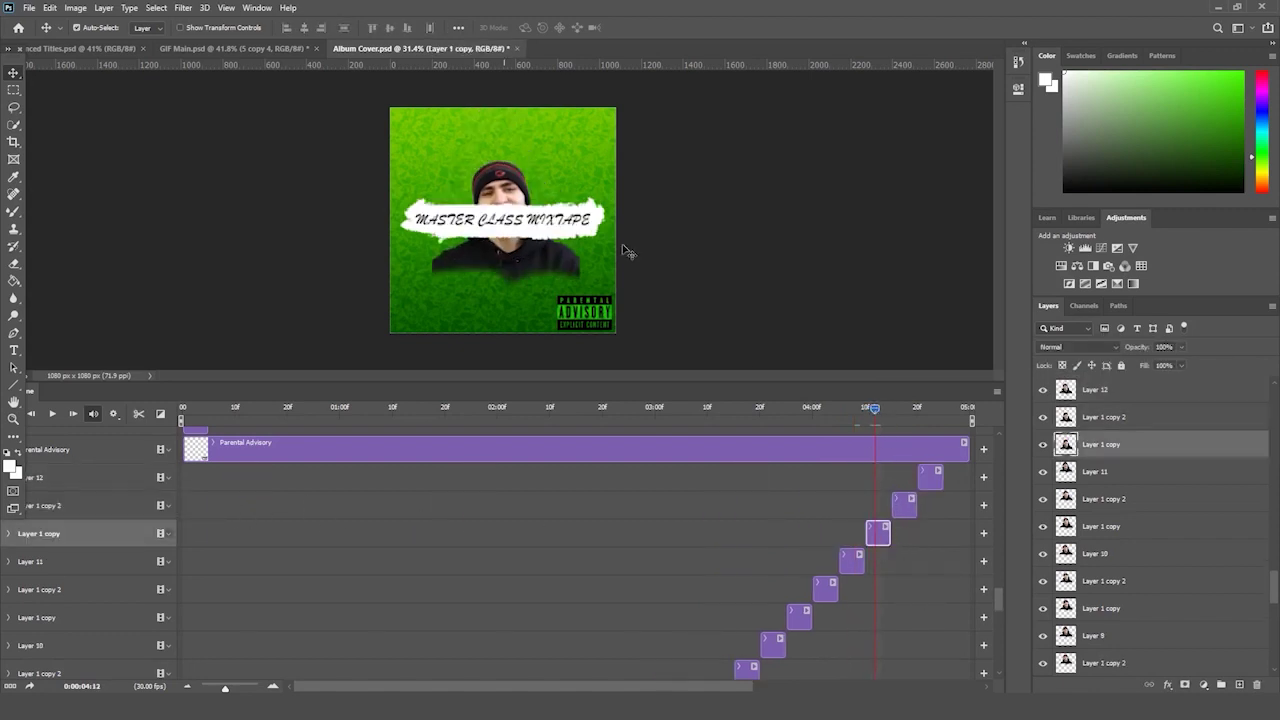
left_click_drag(502, 163, 502, 118)
left_click(901, 408)
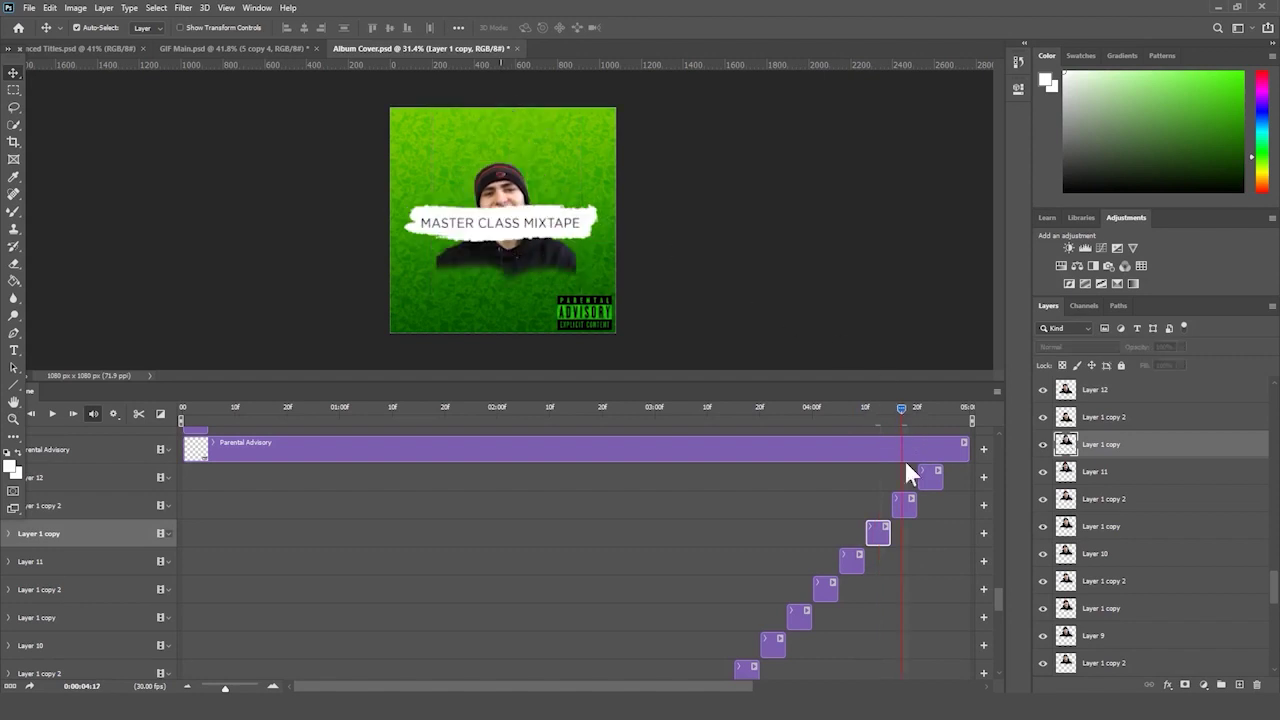
left_click(904, 505)
left_click_drag(495, 199, 497, 131)
- Duplicate Layer 12 as Layer 13, place it at 04:21, and raise it at 04:28
left_click(922, 410)
left_click(540, 177)
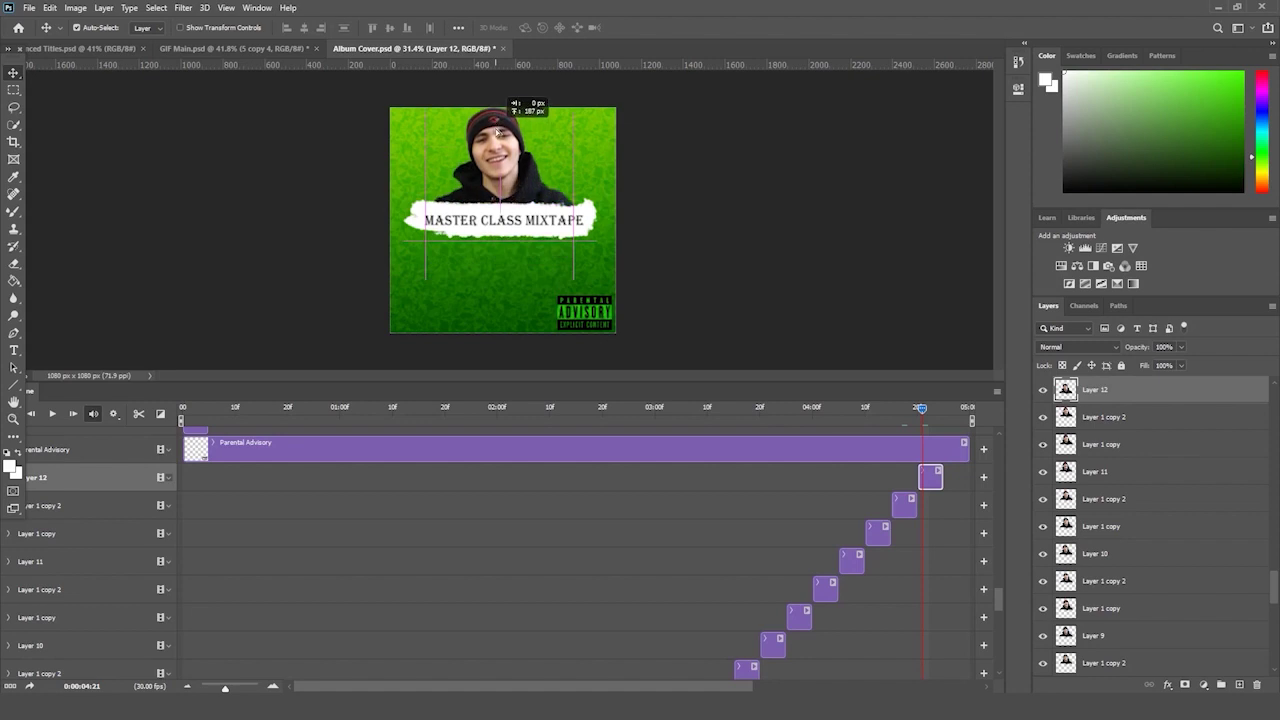
key("ctrl+alt+shift+e")
left_click_drag(697, 489, 940, 487)
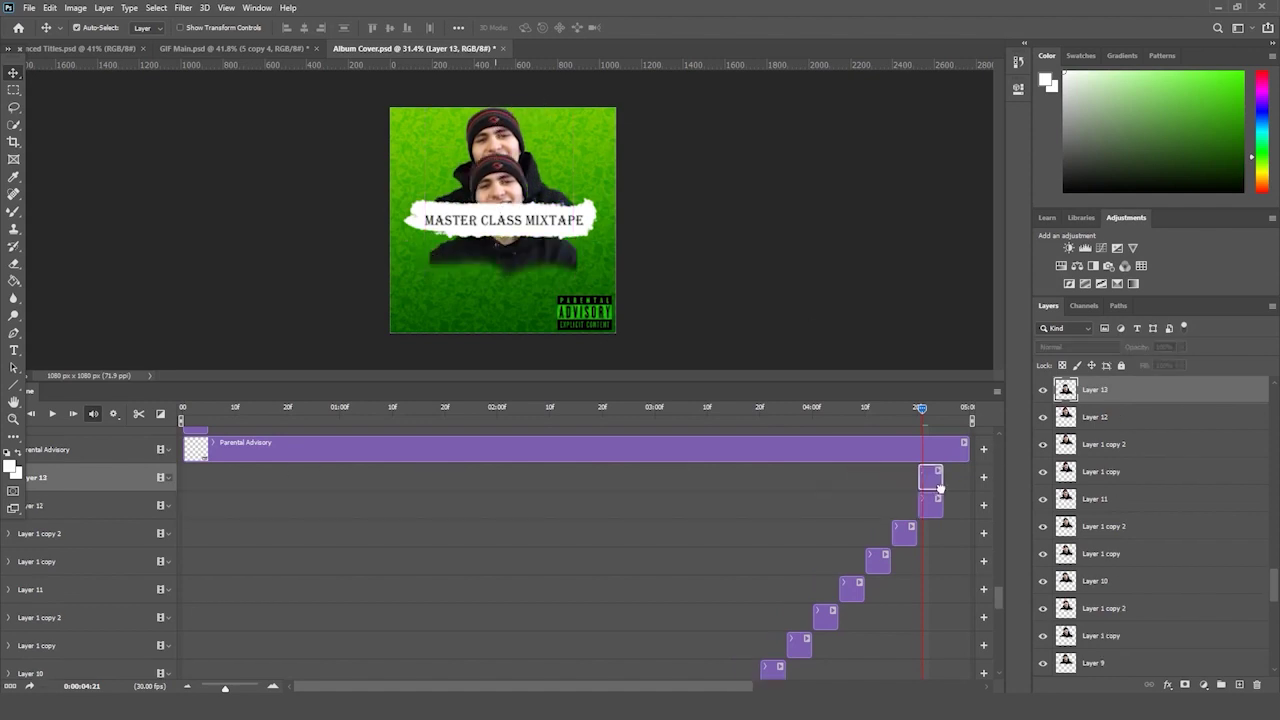
left_click(958, 407)
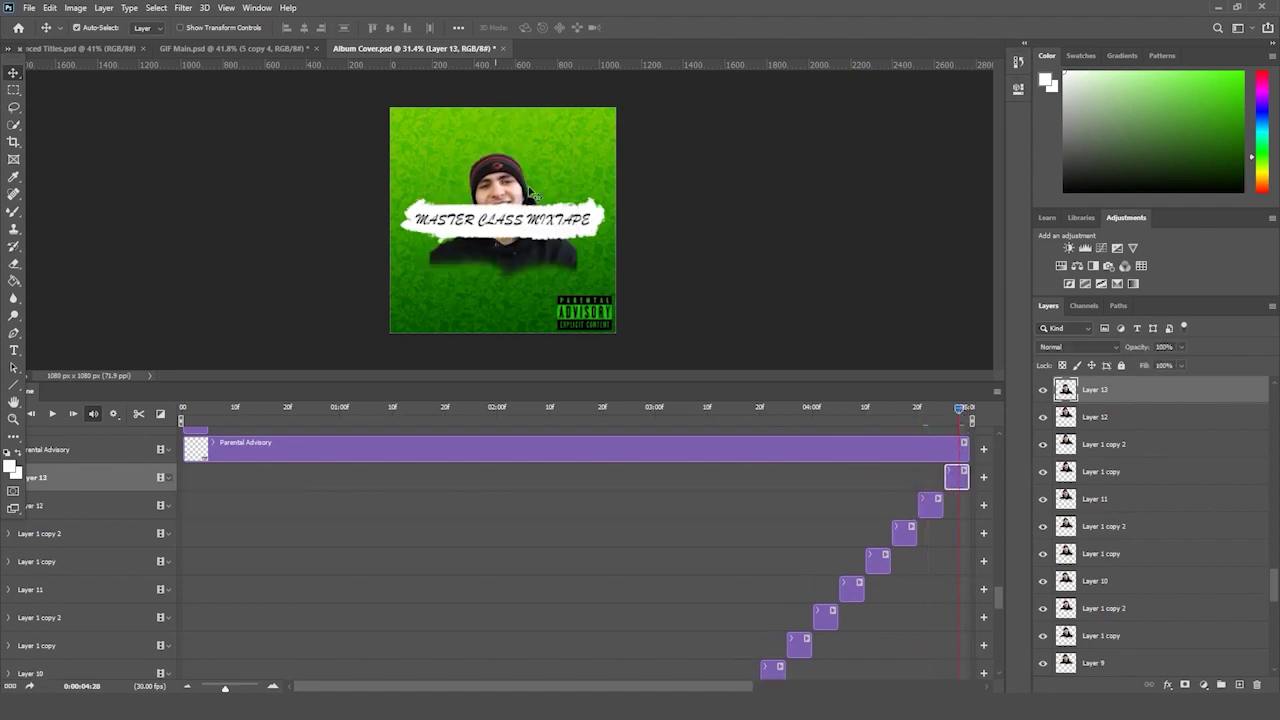
left_click_drag(492, 205, 495, 147)
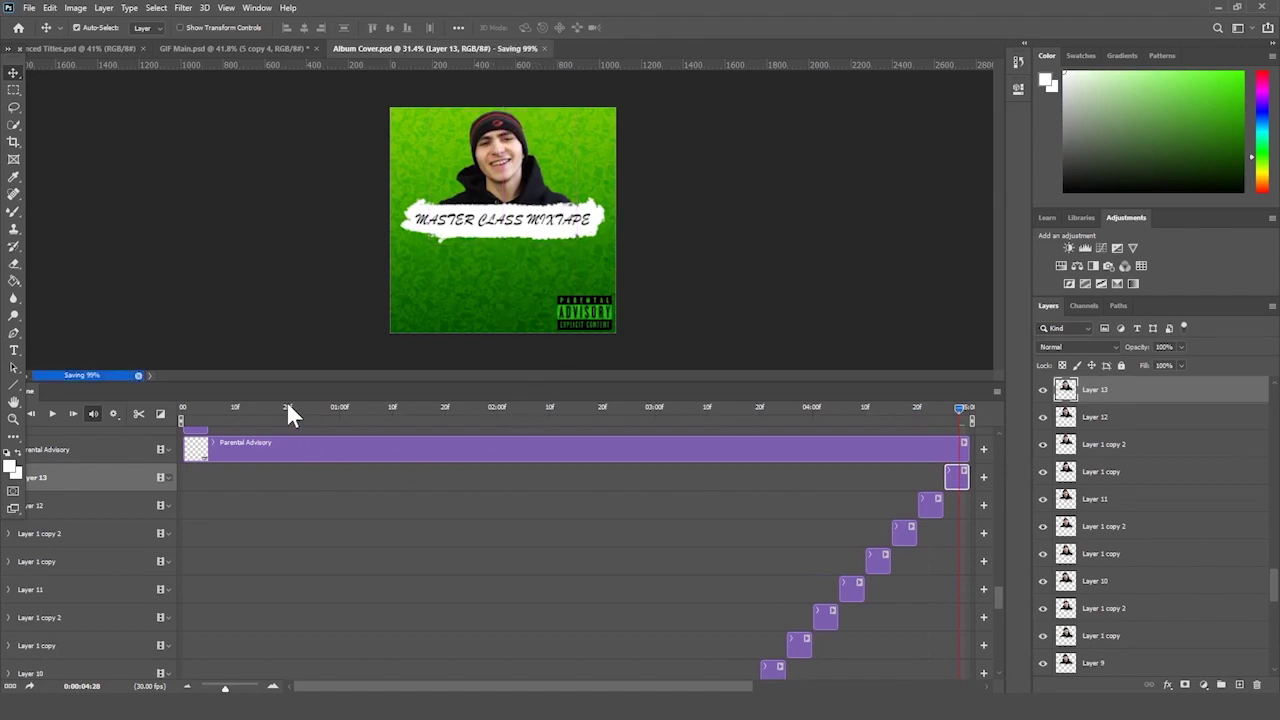
left_click_drag(284, 407, 130, 413)
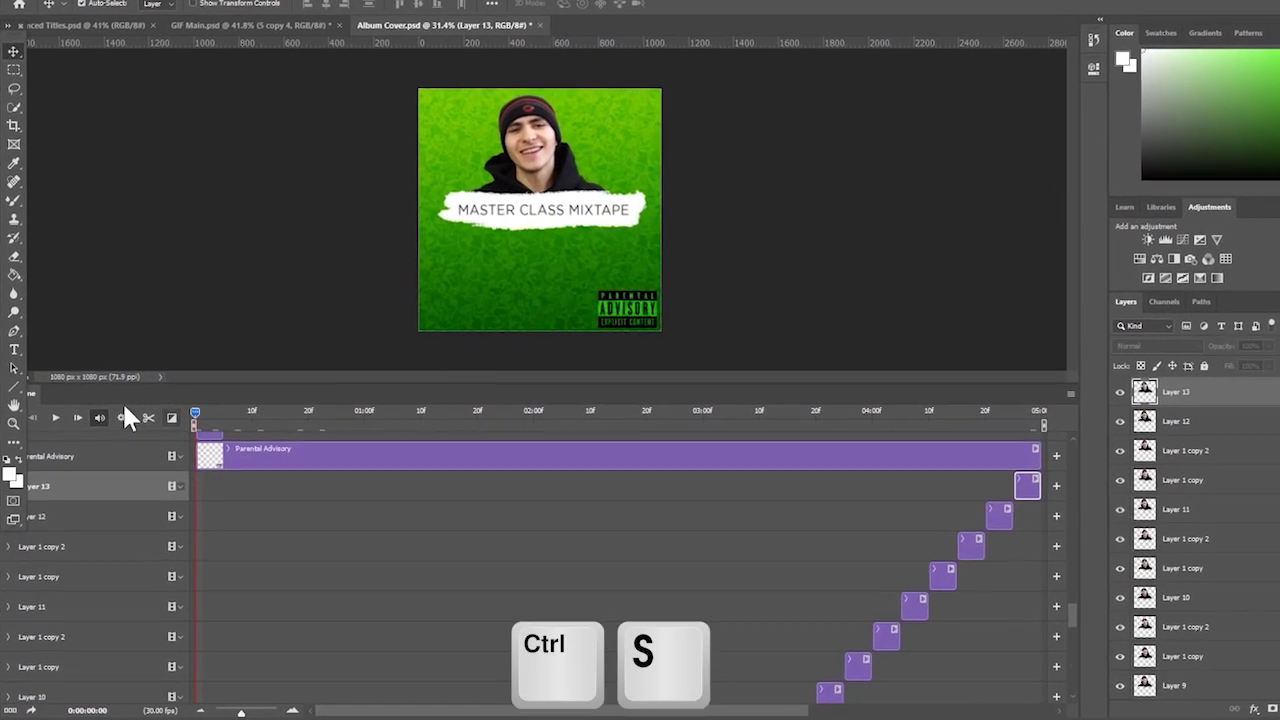
key("space")
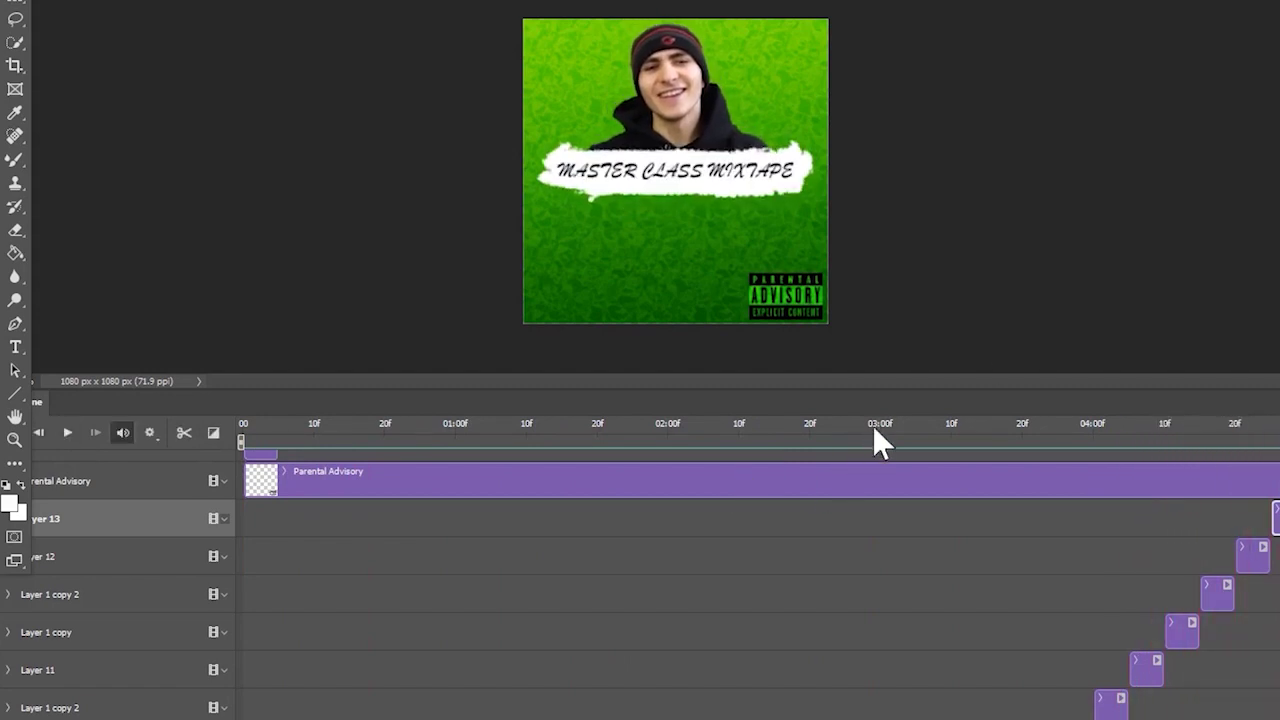
left_click(540, 425)
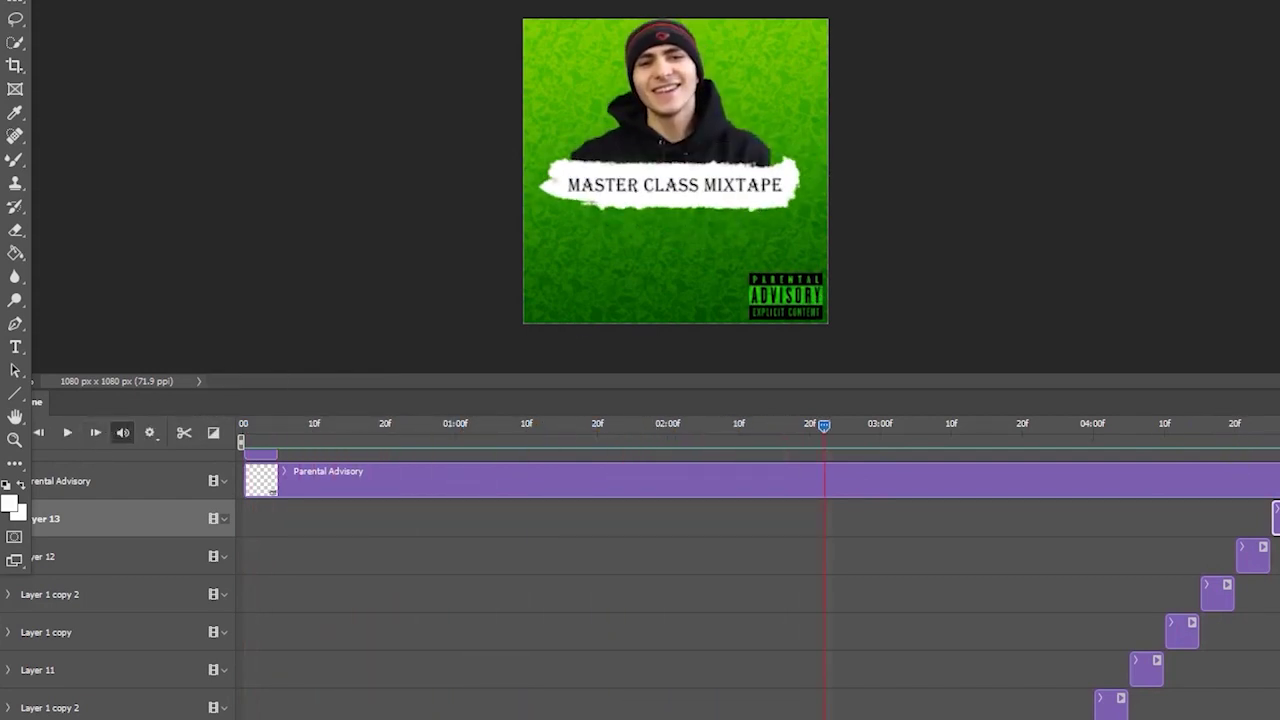
key("shift+Tab")
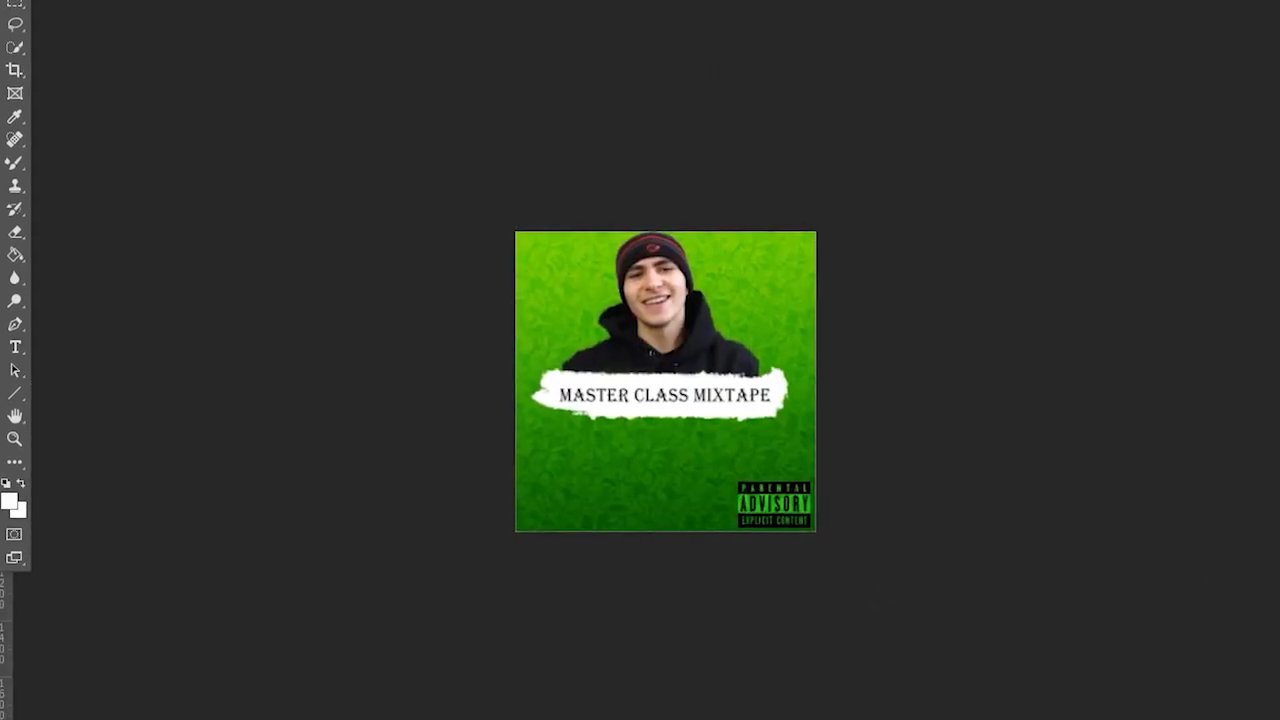
left_click(330, 2)
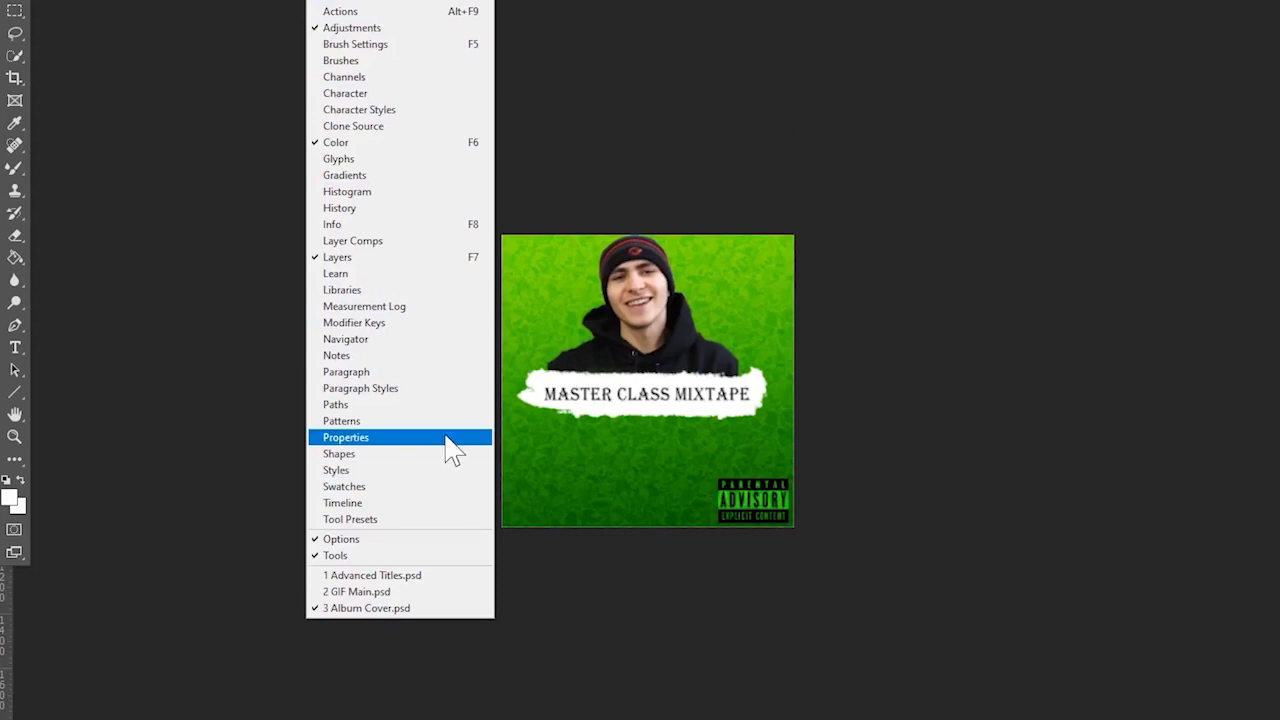
left_click(433, 492)
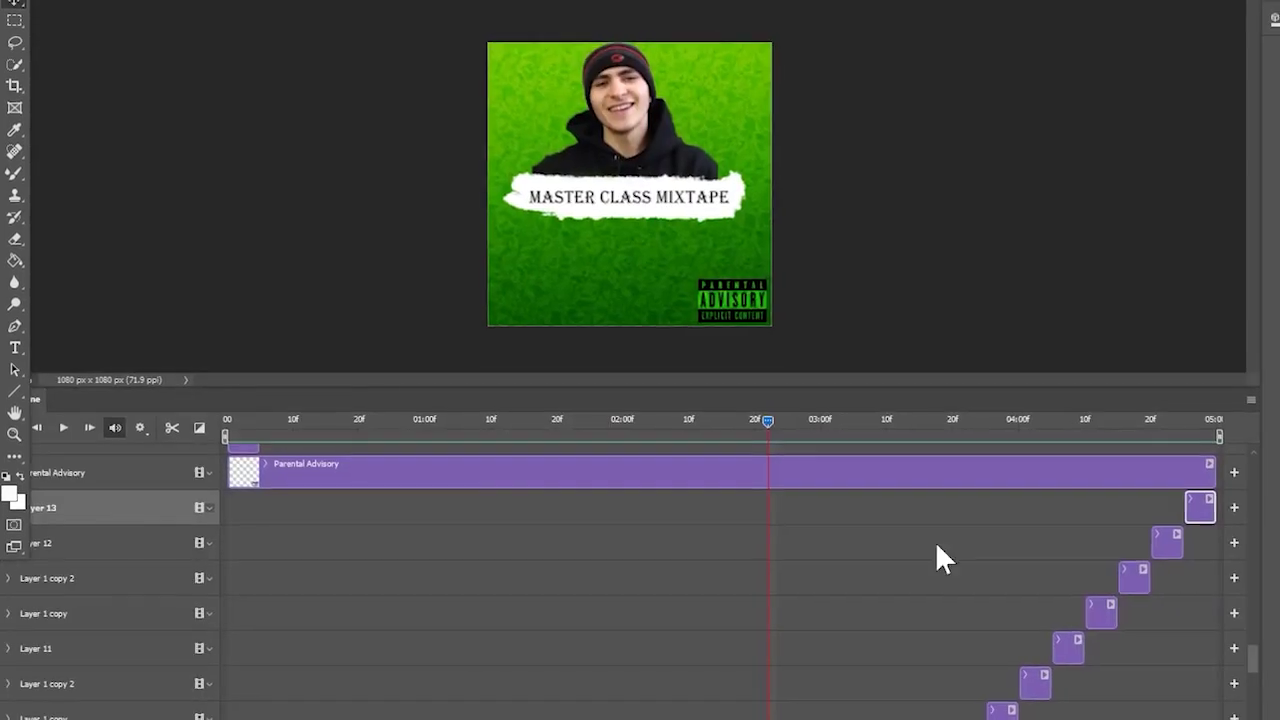
scroll(943, 571, "down", 10)
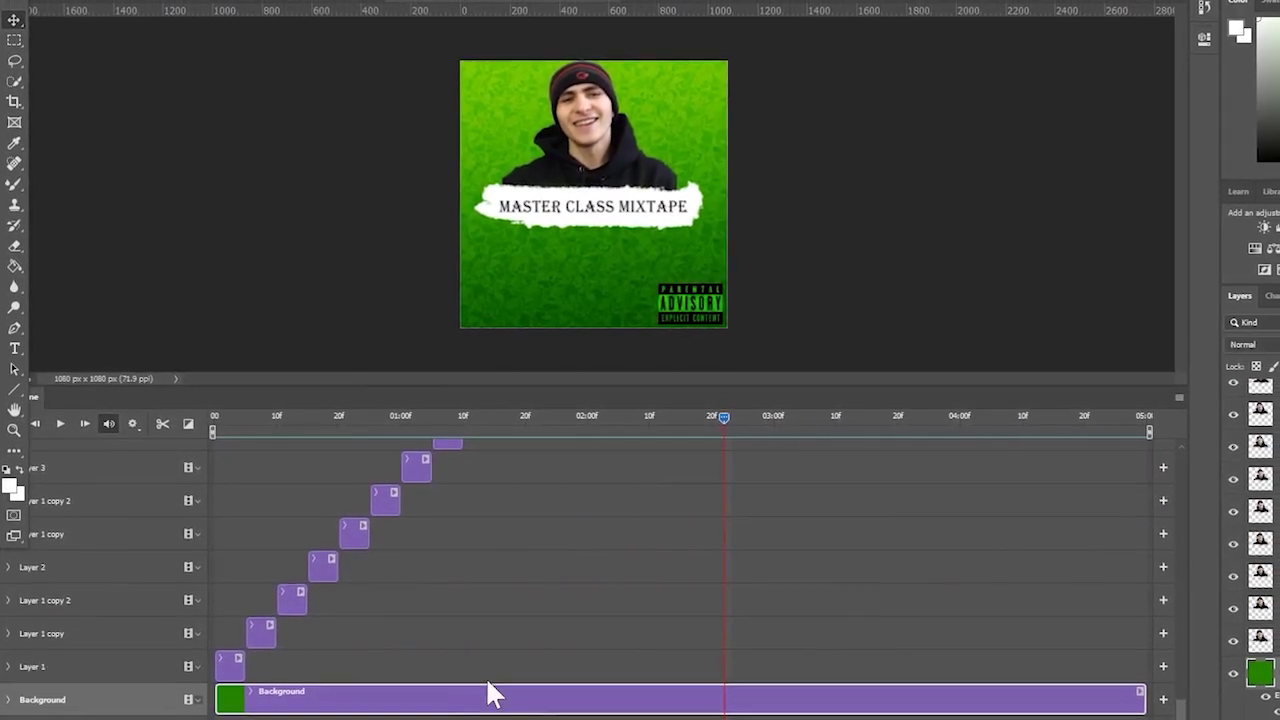
left_click(490, 697)
scroll(525, 650, "up", 10)
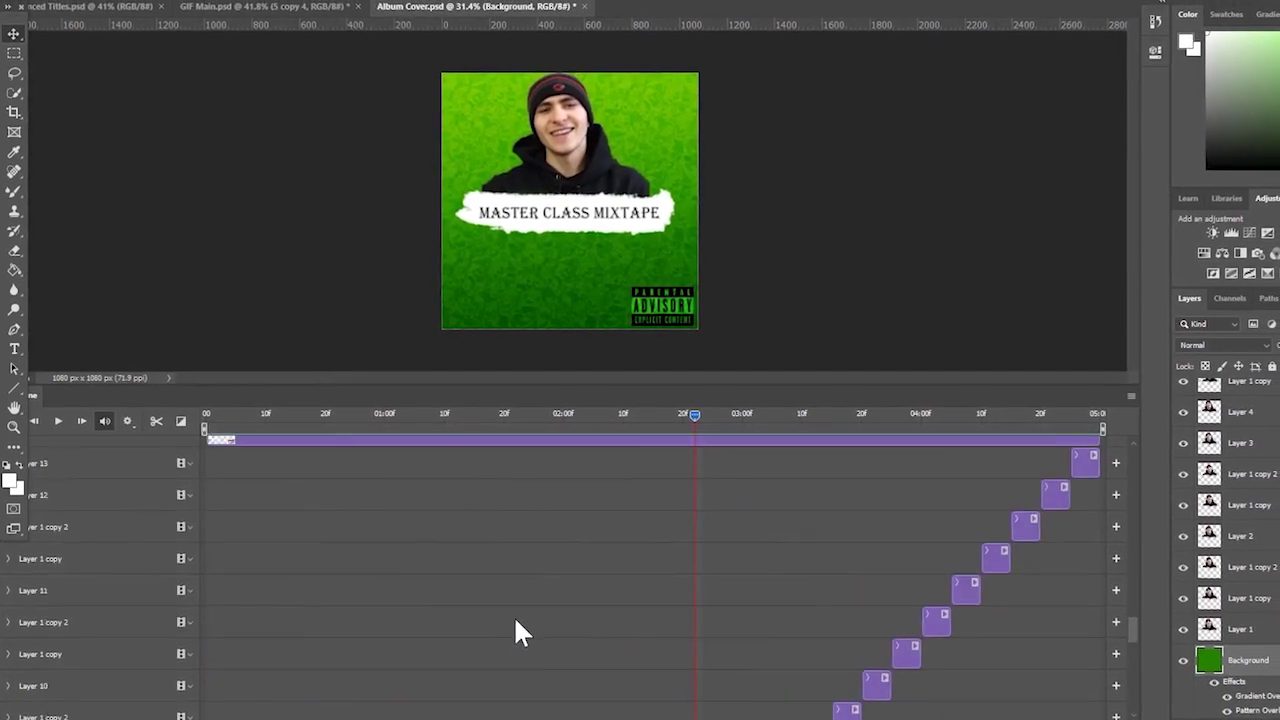
- Shrink the Parental Advisory logo and move it to the bottom centre
left_click(400, 675)
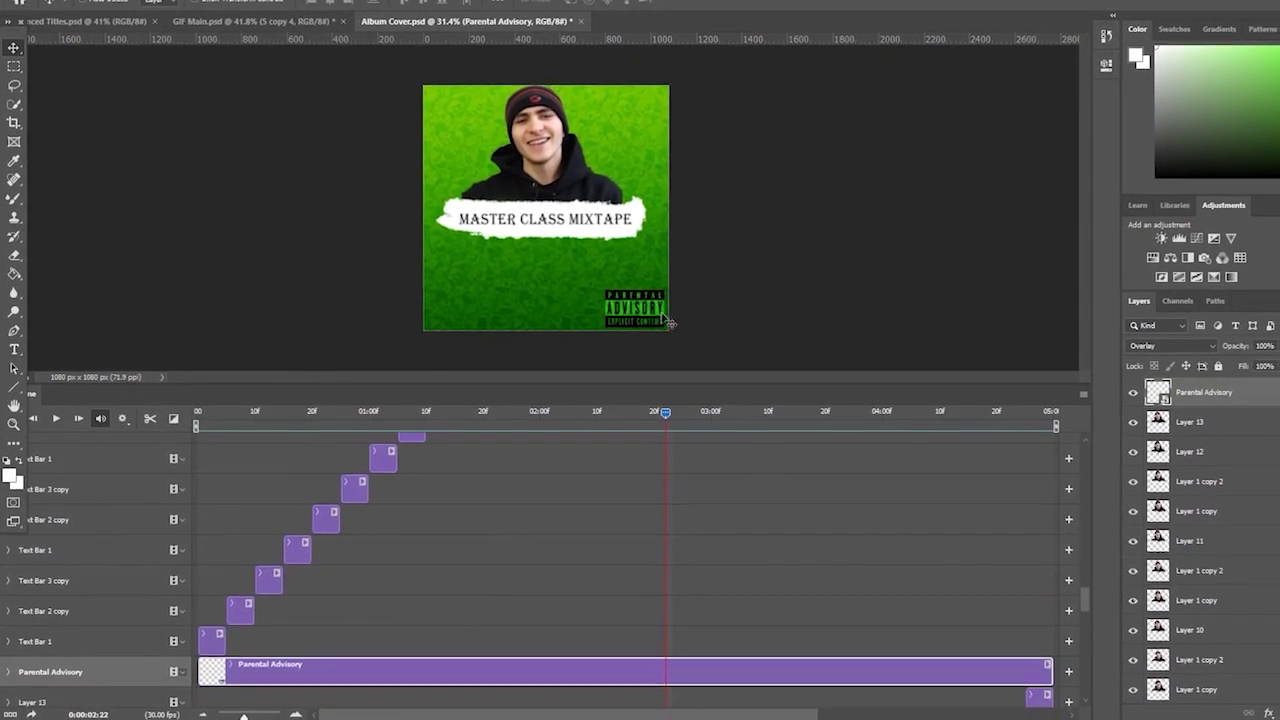
key("ctrl+t")
left_click_drag(648, 292, 515, 290)
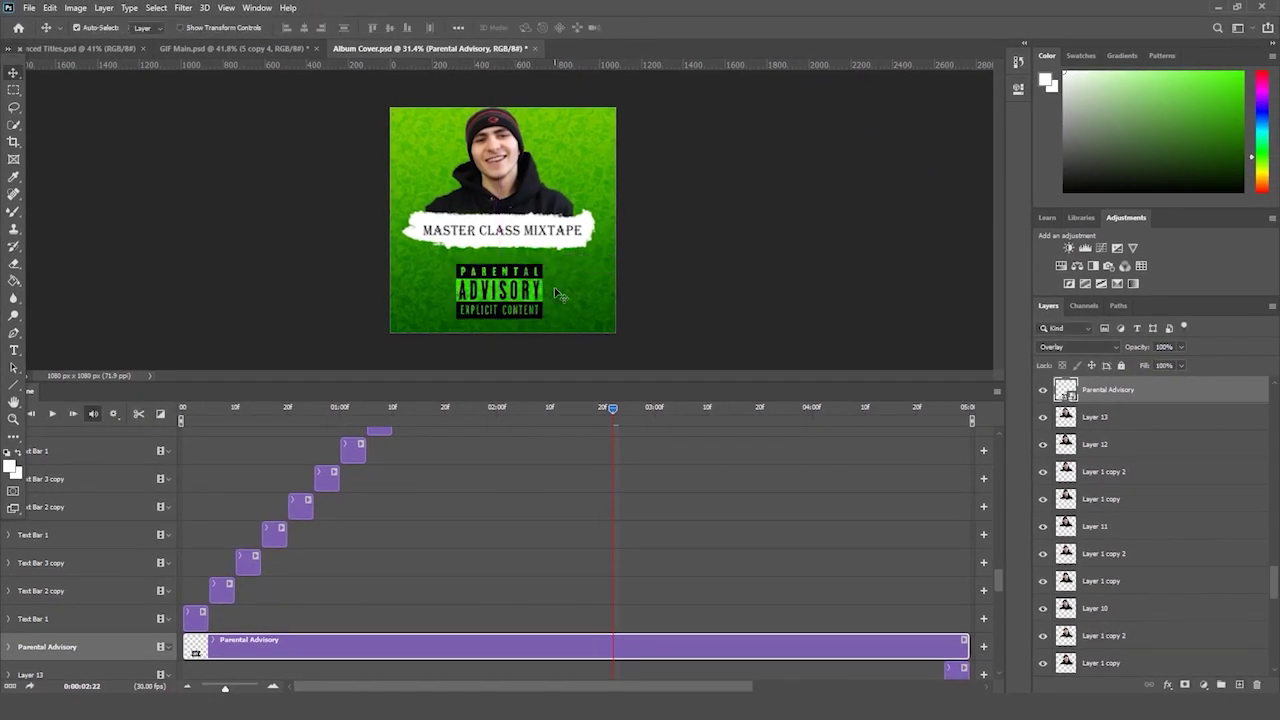
- Play the animation, then stop it back at the first frame
key("space")
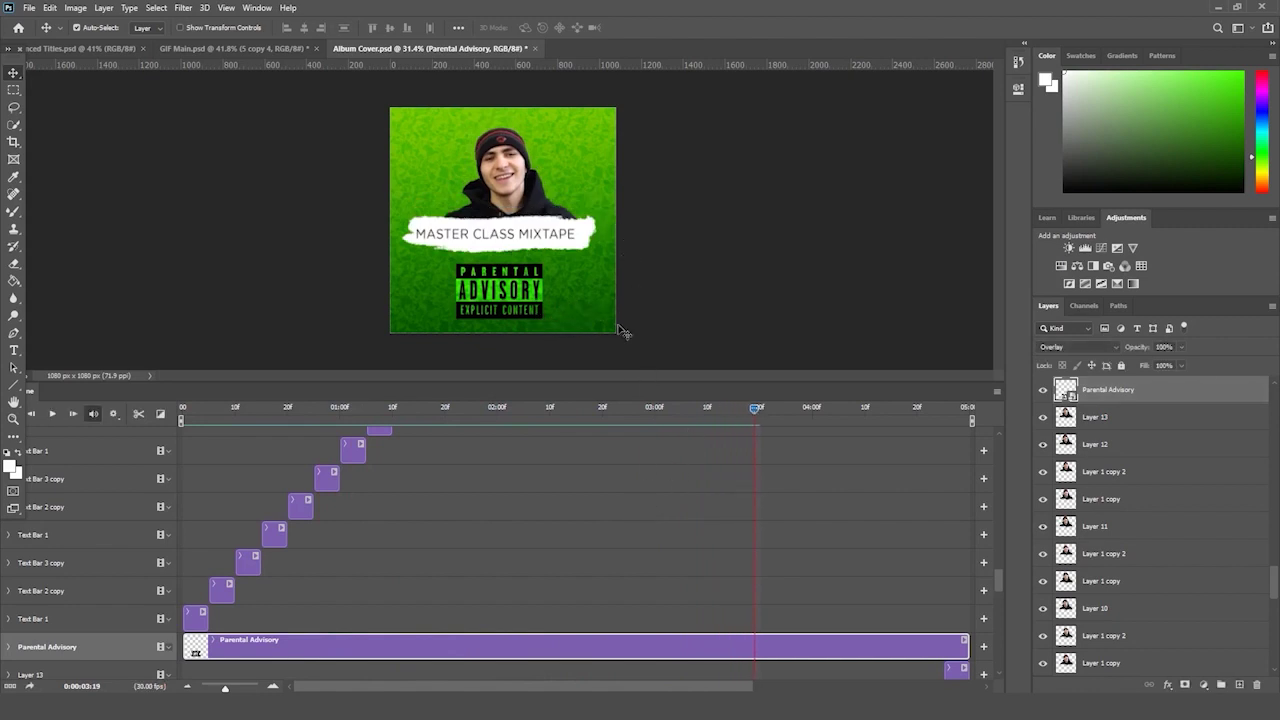
key("space")
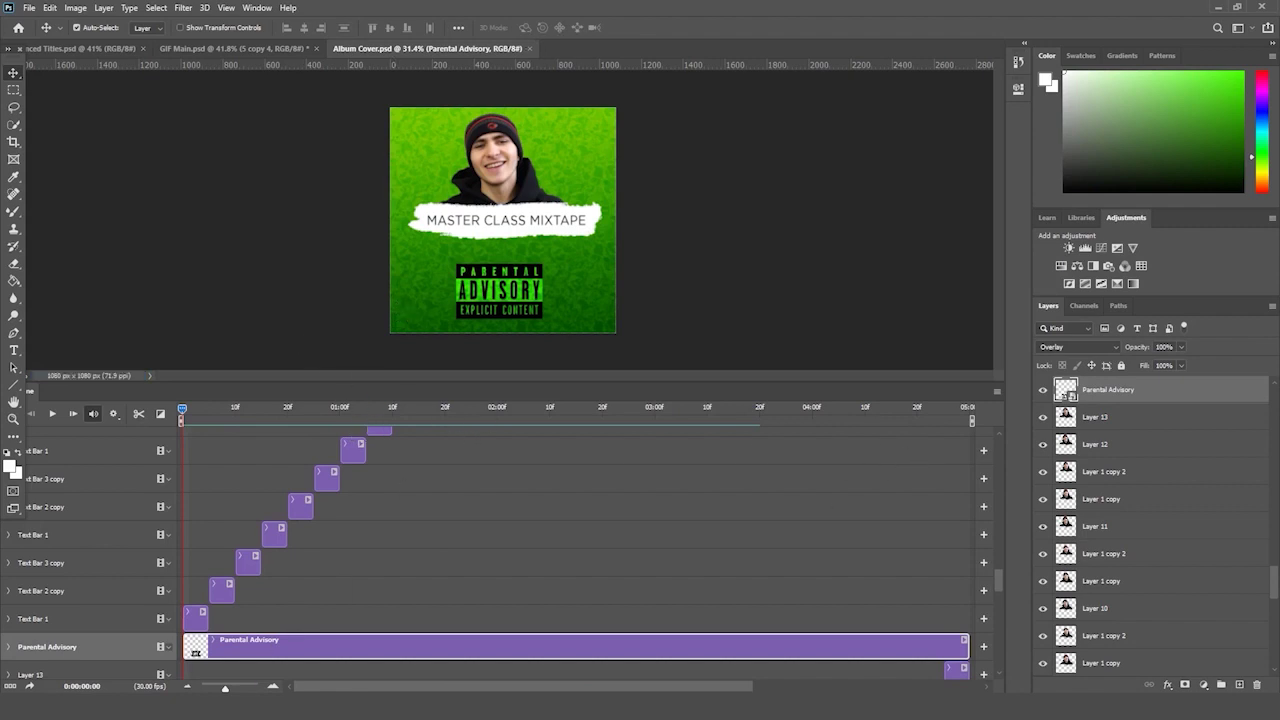
key("alt+Tab")
- Place the SBG1 wood image and stretch it to cover the whole canvas
left_click_drag(651, 295, 310, 303)
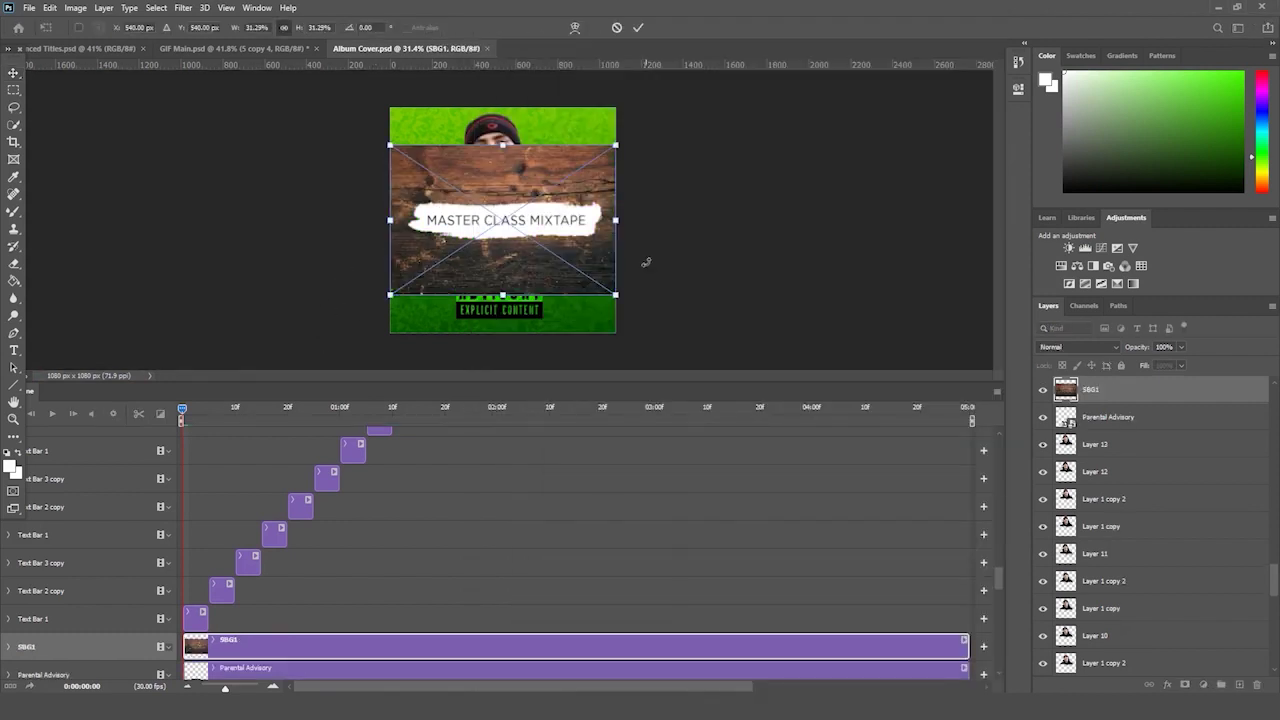
left_click_drag(620, 146, 675, 104)
left_click_drag(366, 320, 322, 348)
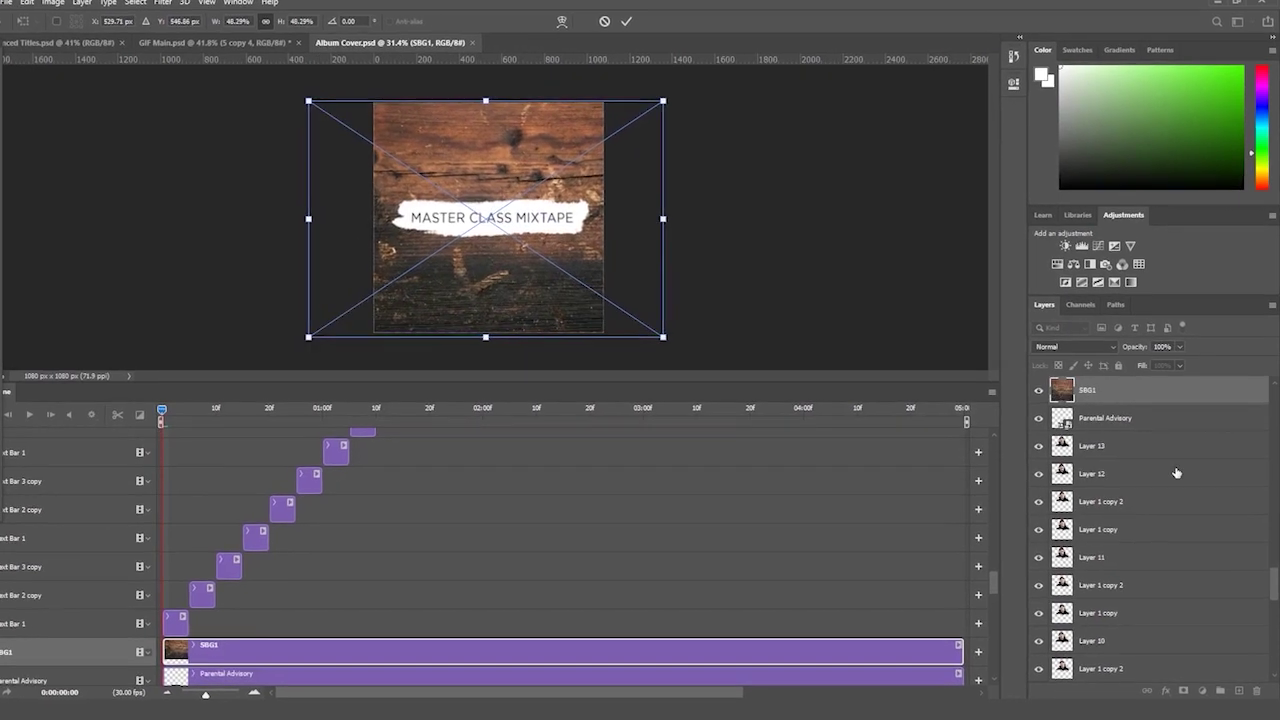
- Move the SBG1 layer to the top of the stack and set it to Overlay
left_click_drag(1137, 410, 1157, 398)
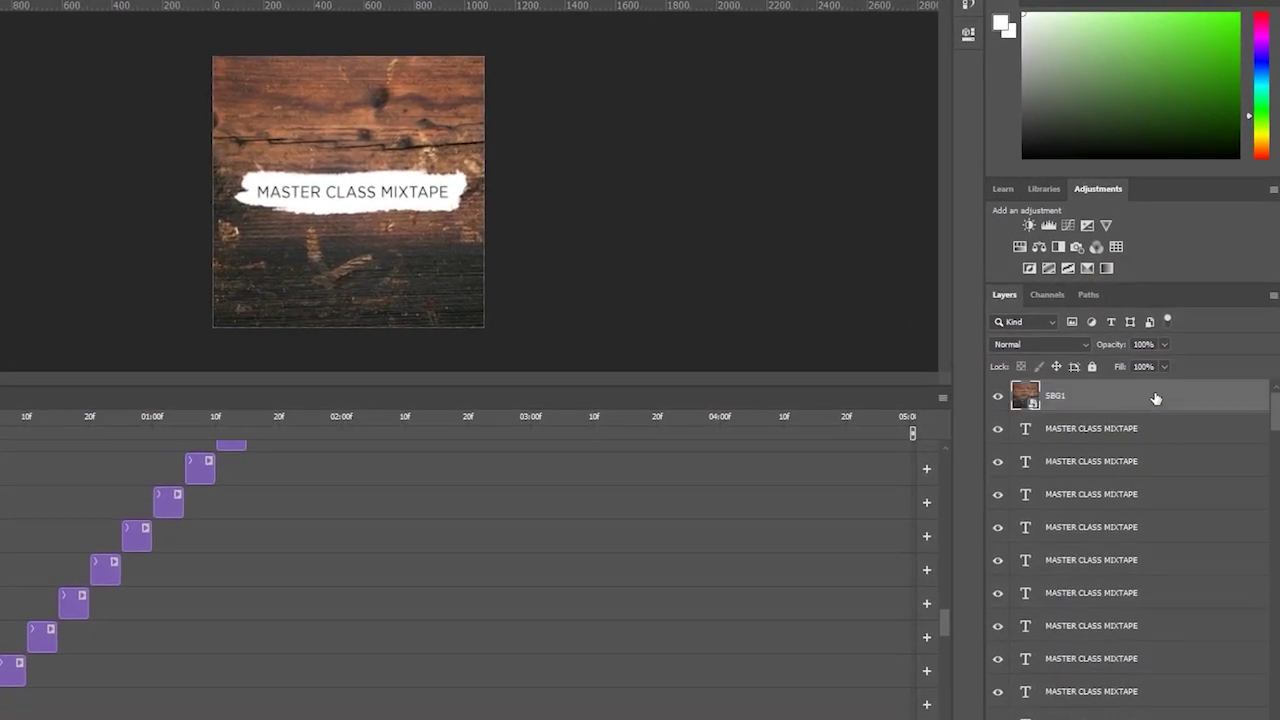
left_click(1060, 344)
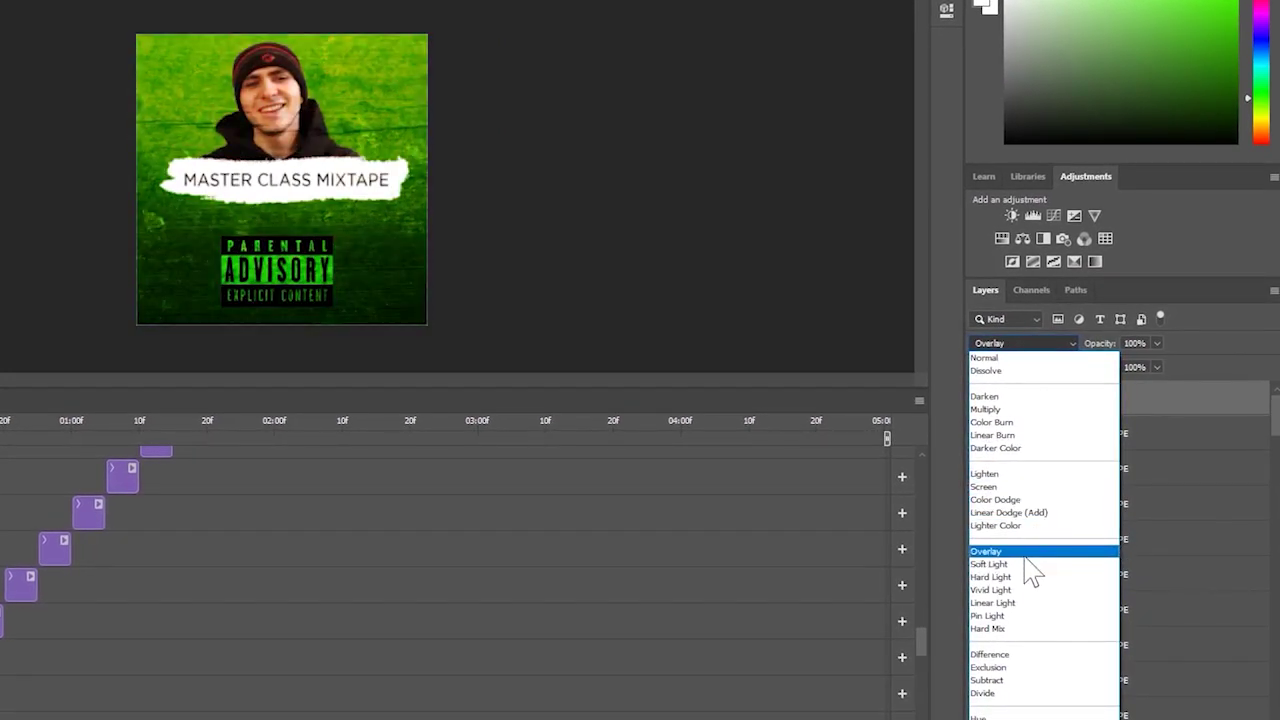
left_click(1025, 555)
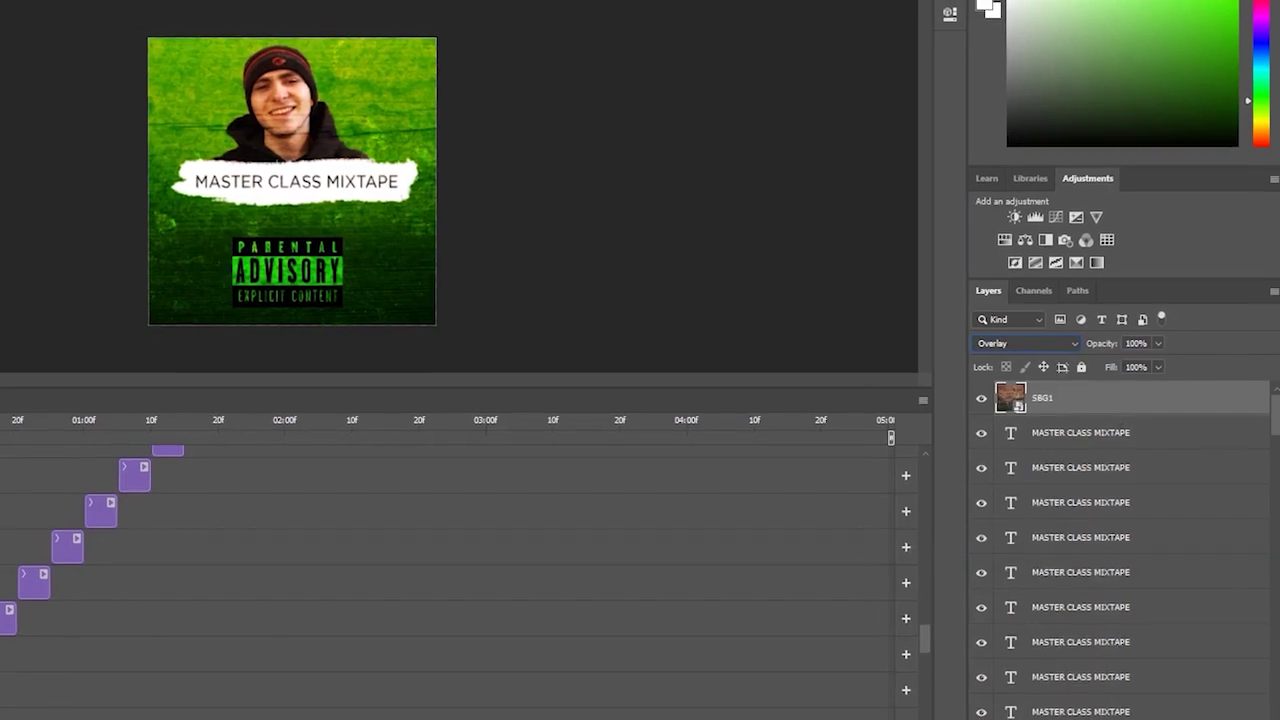
left_click(208, 176)
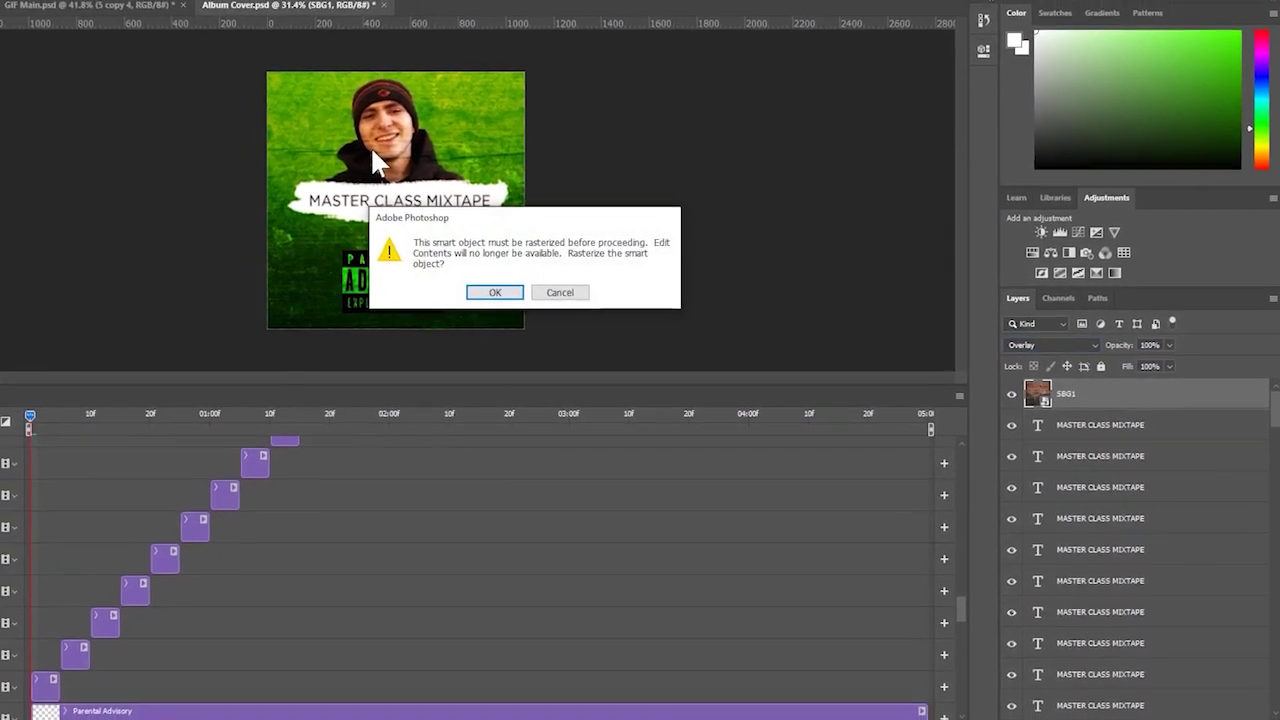
- Rasterize the wood layer, try a 495 px eraser over the face, then undo
key("Return")
left_click(40, 14)
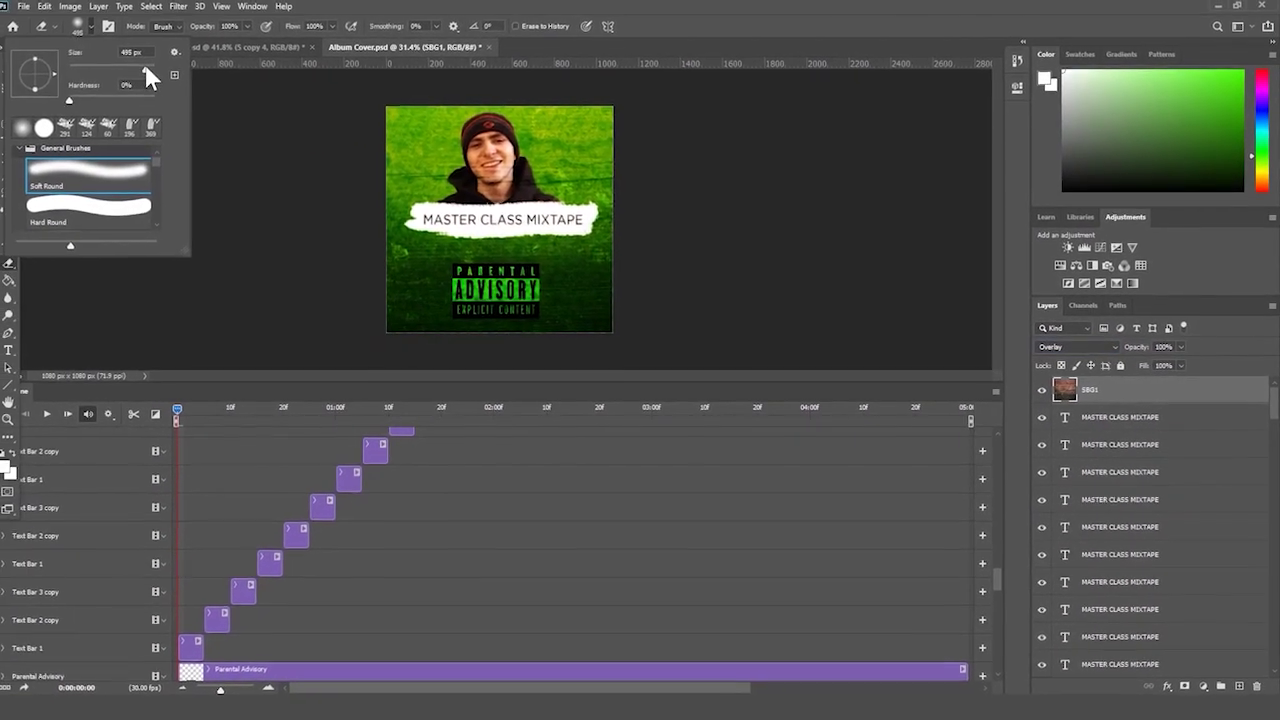
left_click(105, 60)
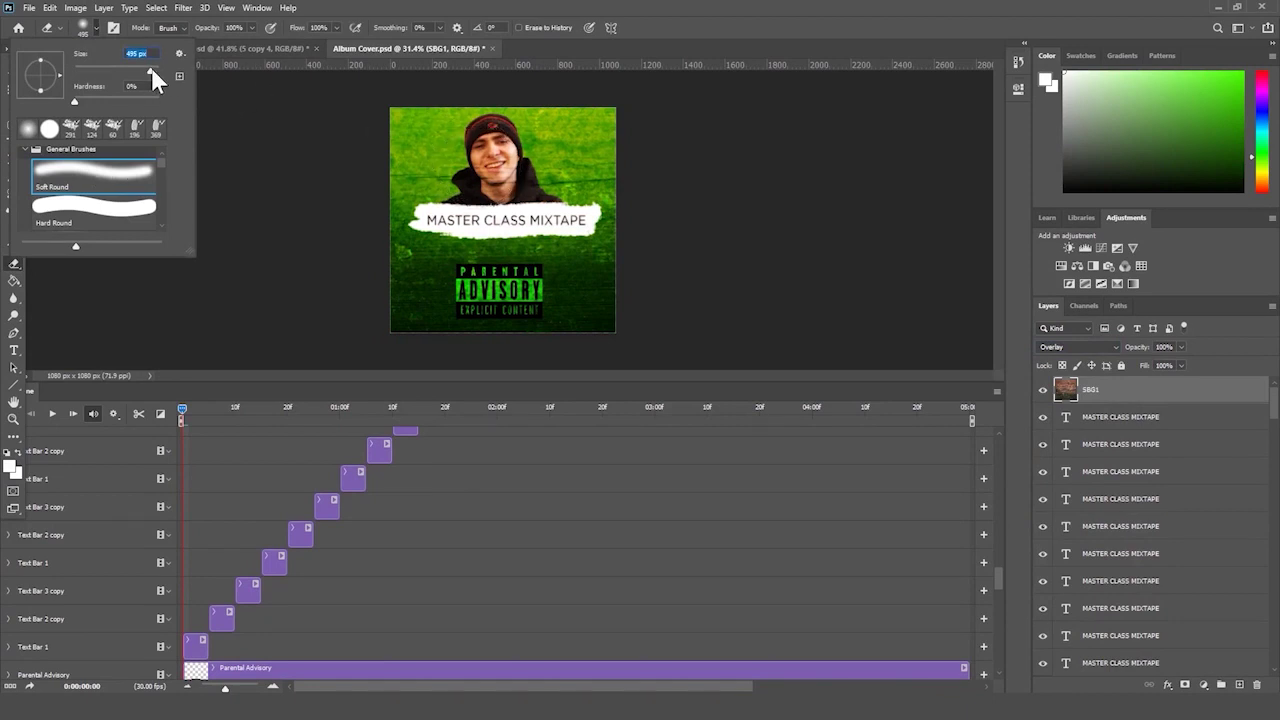
key("Return")
left_click(493, 185)
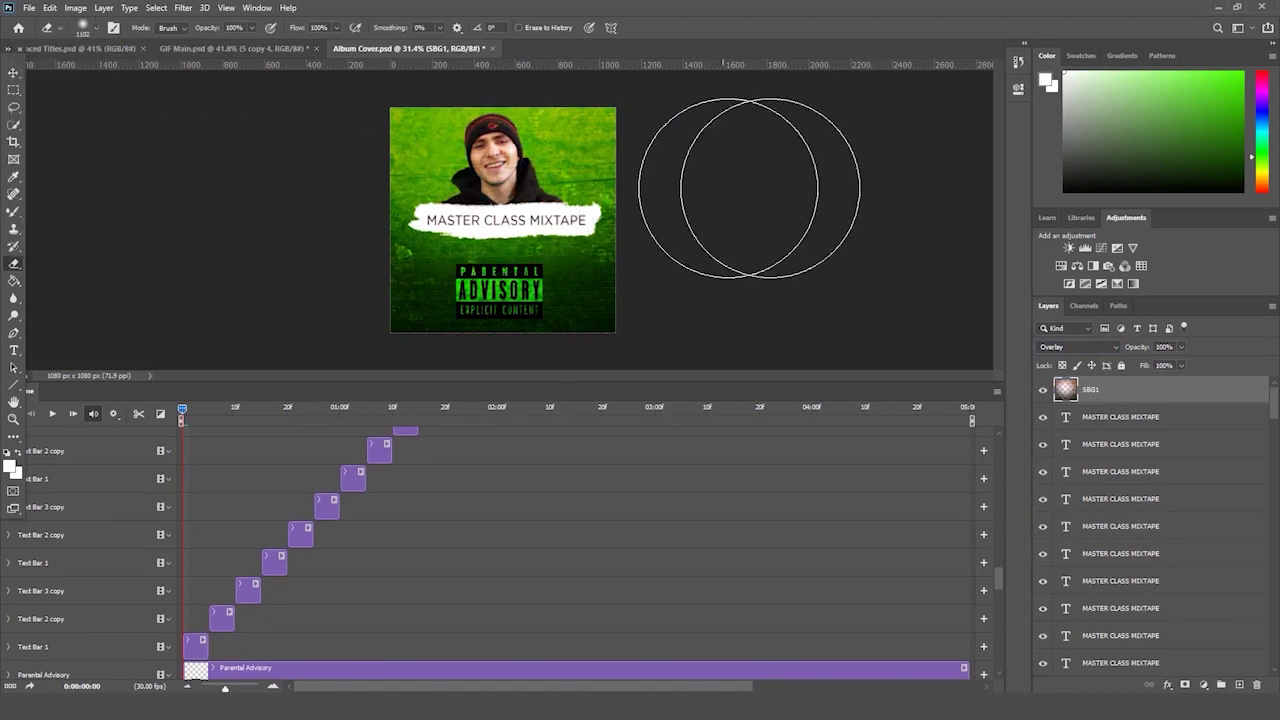
key("ctrl+z")
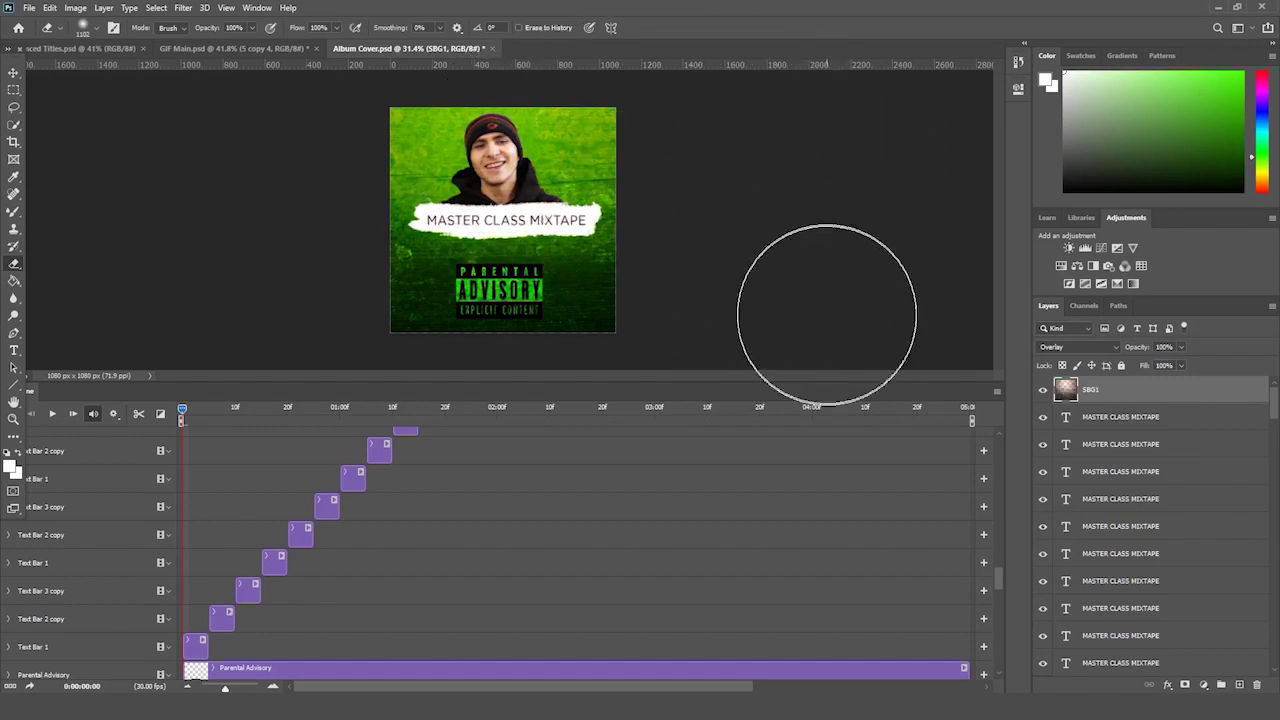
- Fit the album cover to the window and play the animation
left_click(414, 28)
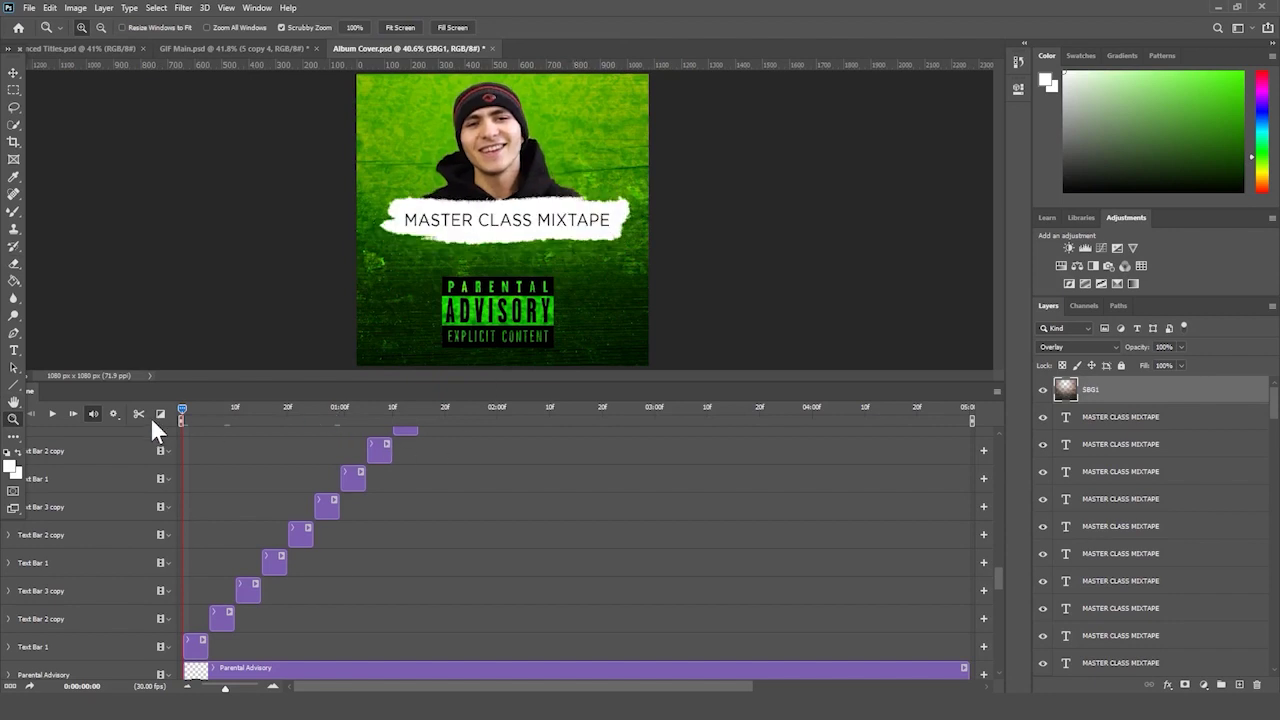
left_click(53, 414)
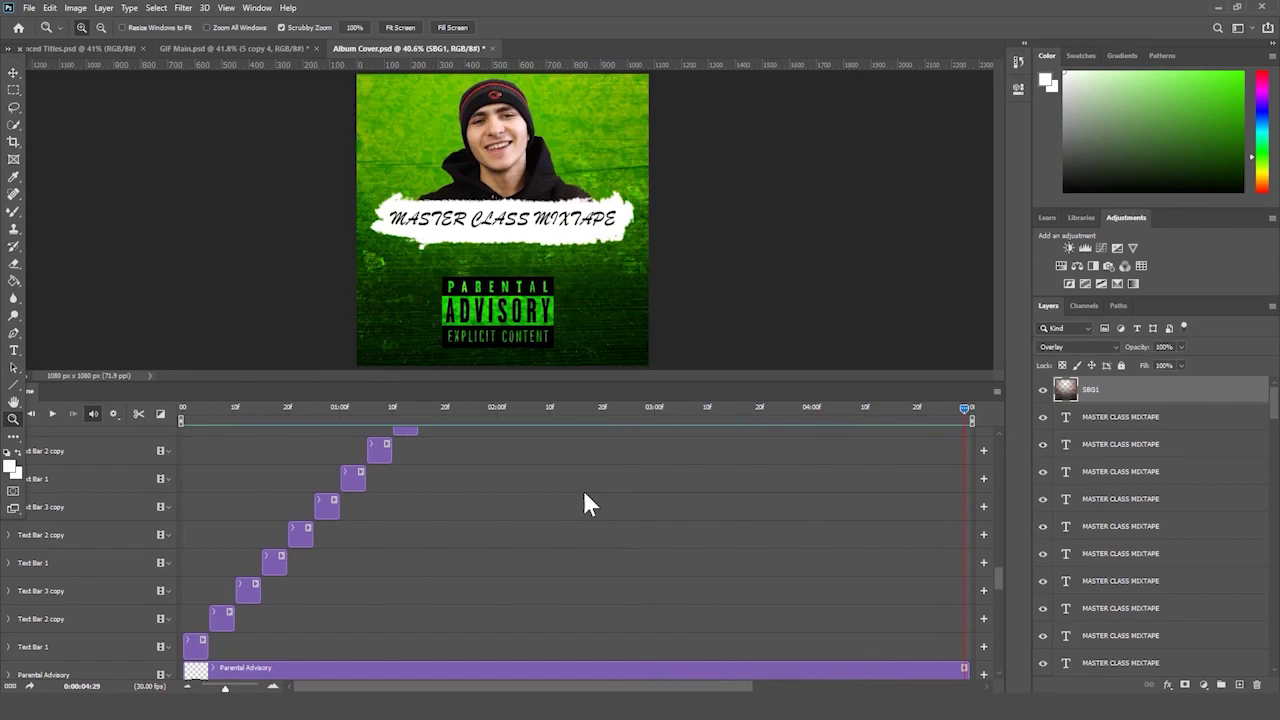
left_click(183, 306, "alt")
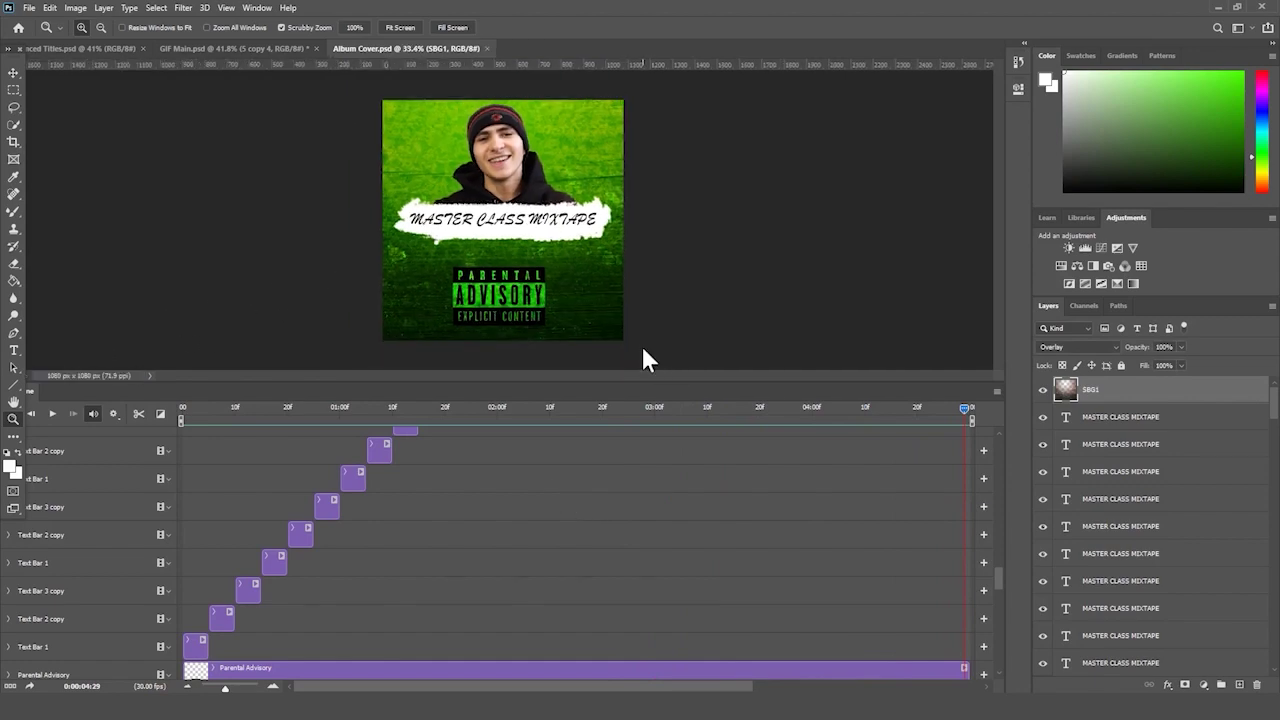
- Save a copy as 'Album Cover' in GIF format, accepting the default GIF options
key("ctrl+shift+s")
left_click(472, 374)
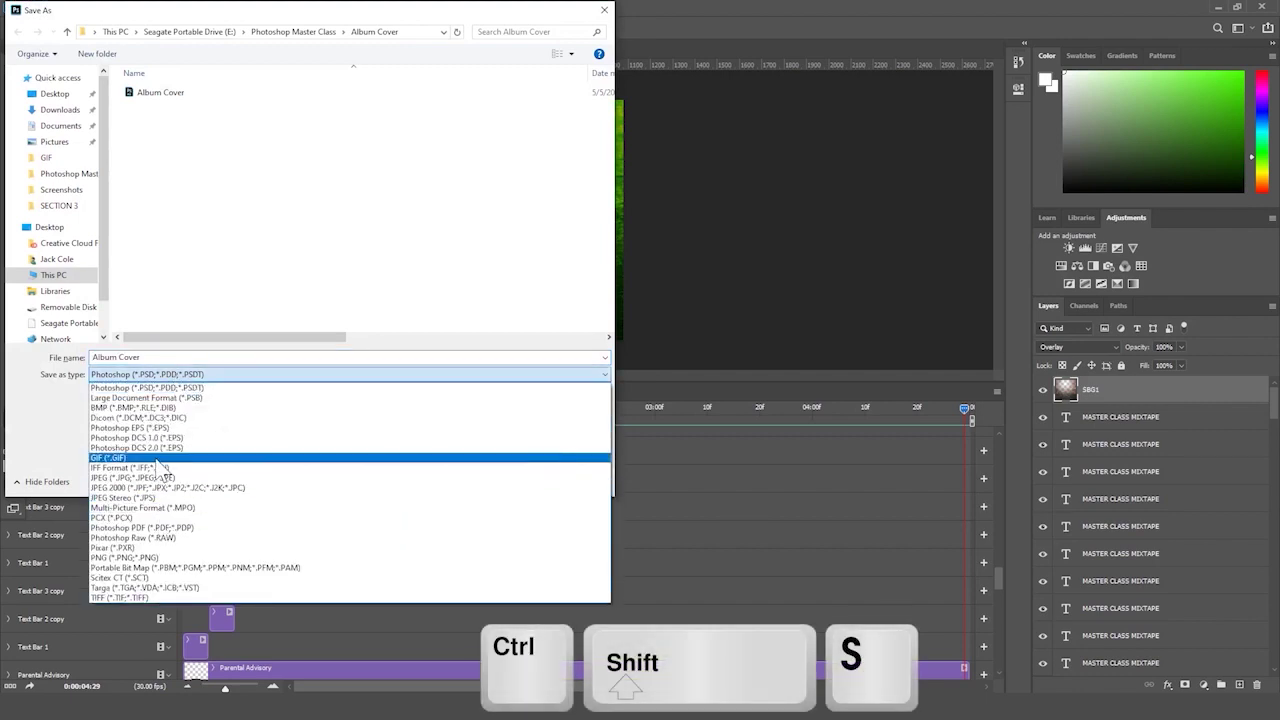
left_click(156, 458)
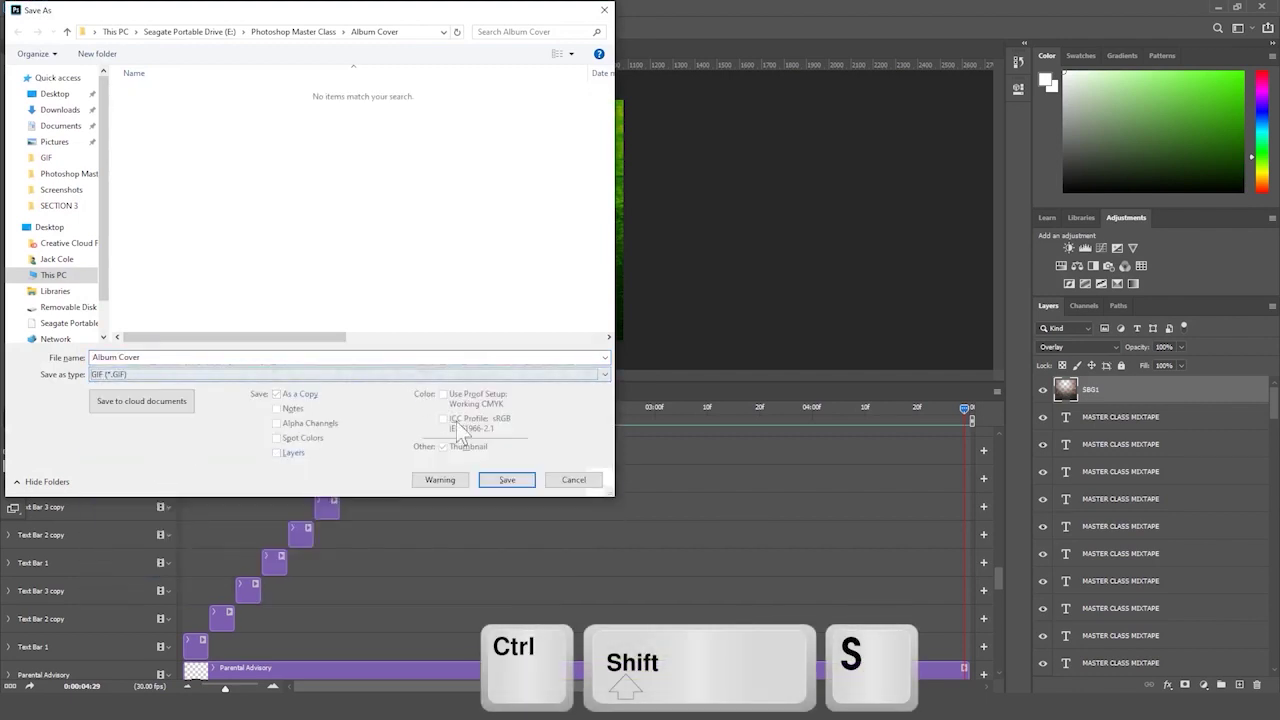
left_click(495, 480)
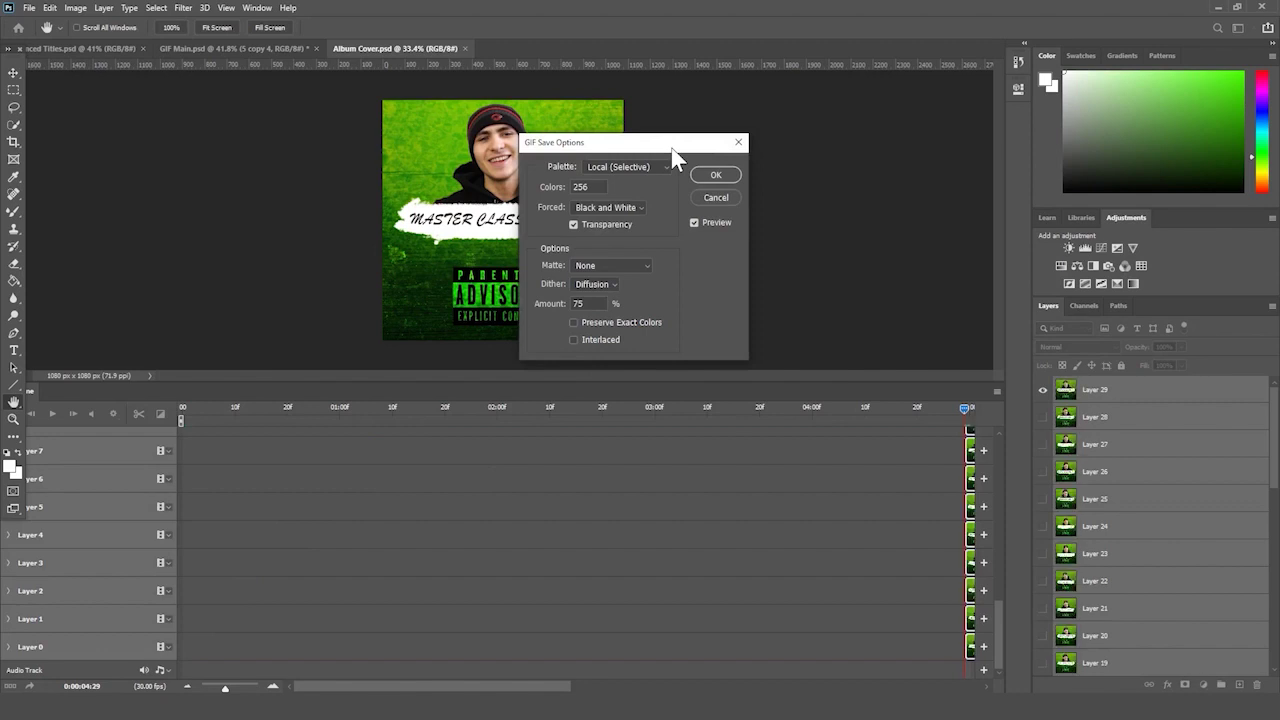
left_click(710, 174)
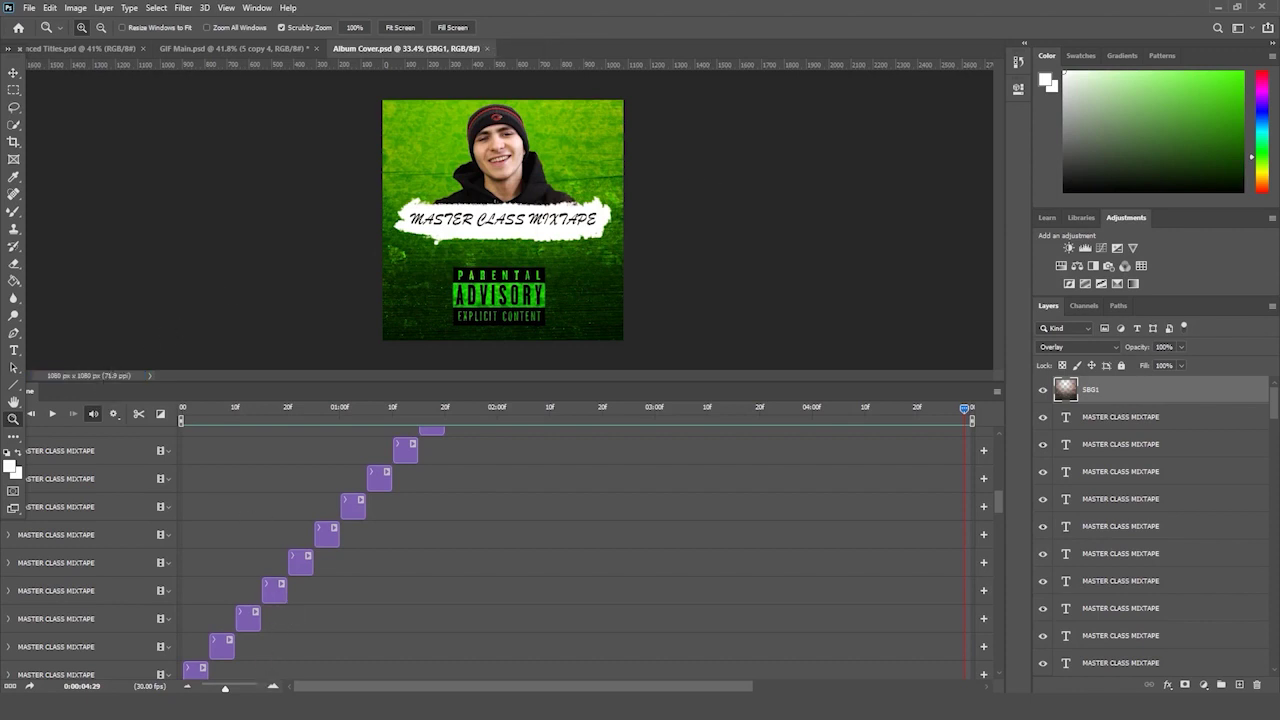
- Open the saved Album Cover GIF from the Album Cover folder
key("alt+Tab")
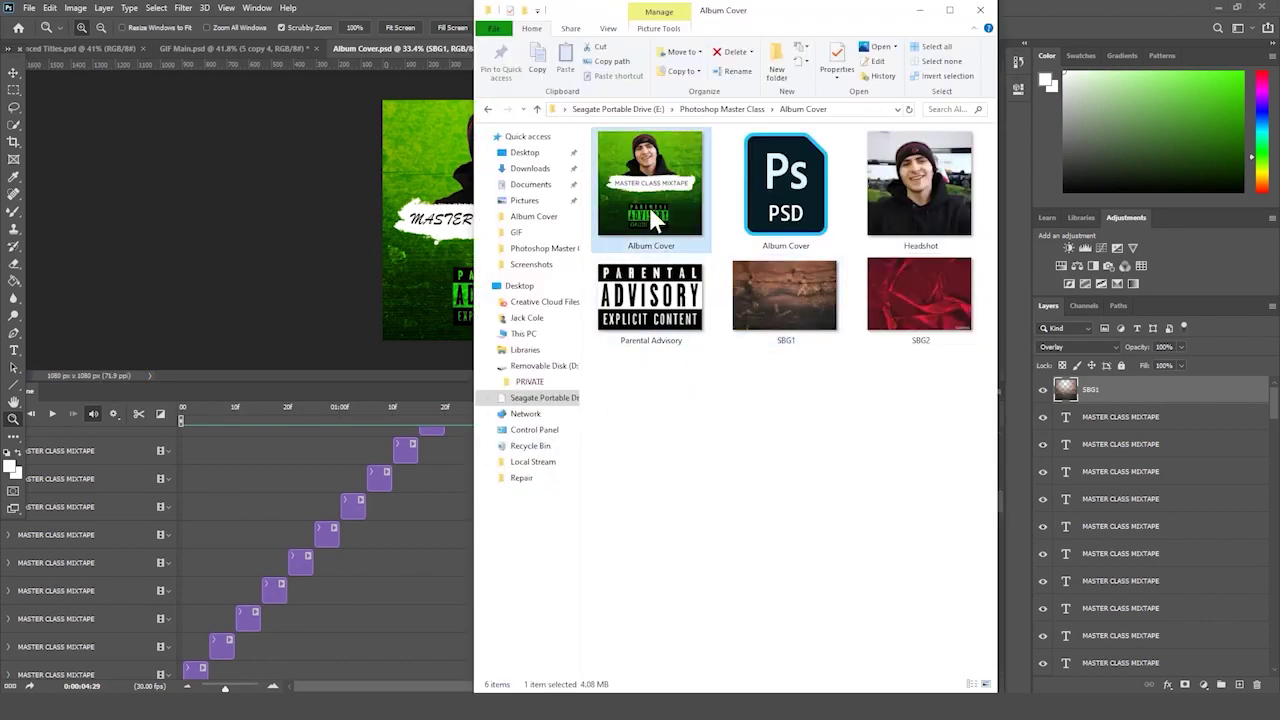
double_click(672, 225)
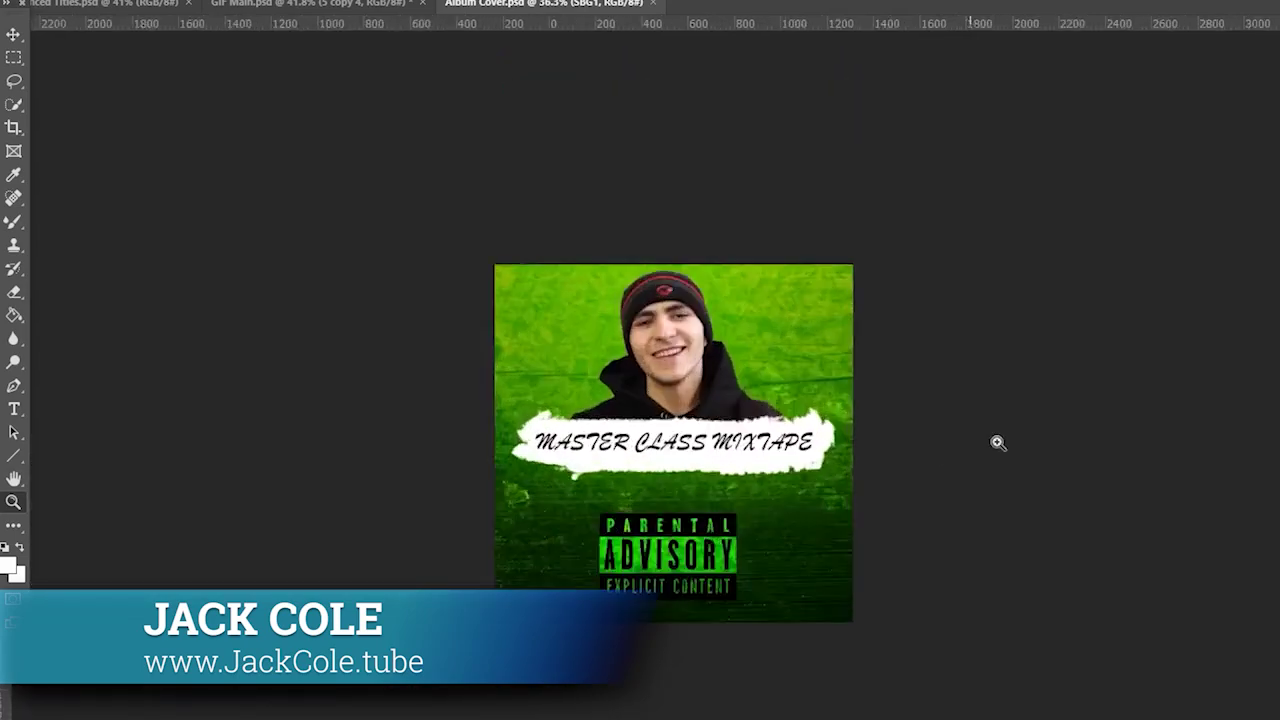
left_click_drag(997, 443, 1025, 437)
left_click_drag(1031, 443, 1019, 471)
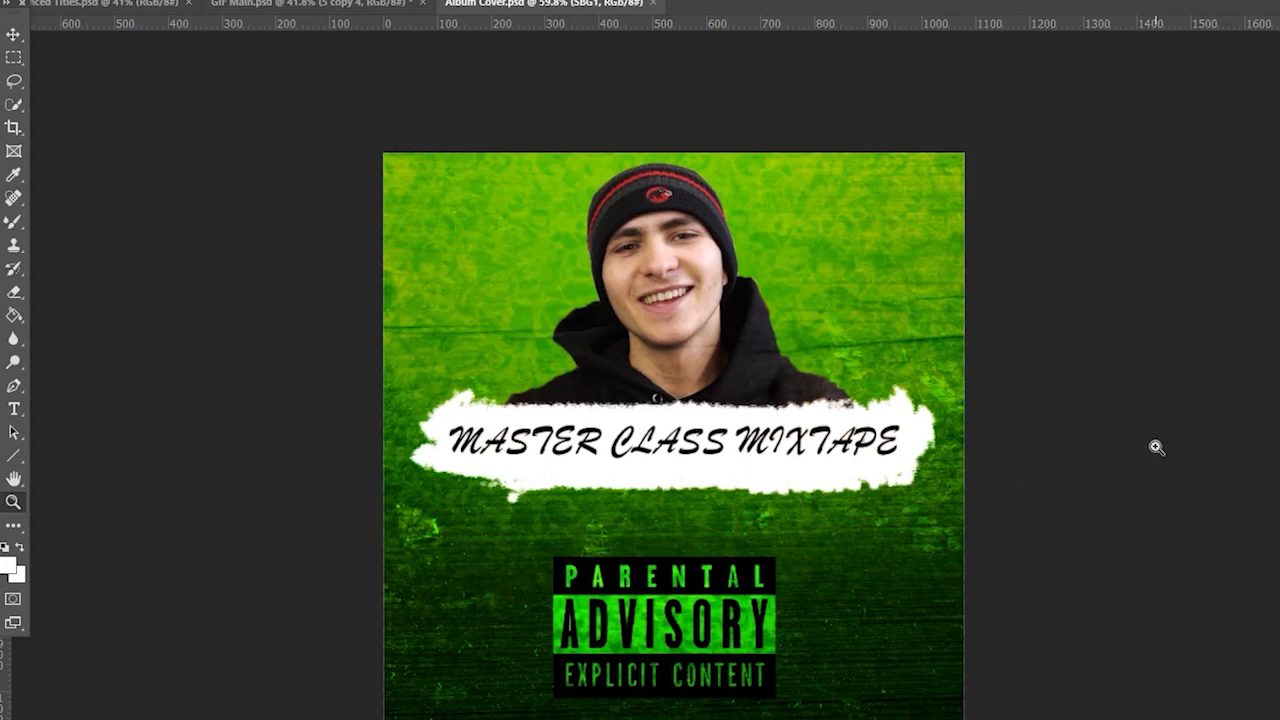
key("ctrl+minus")
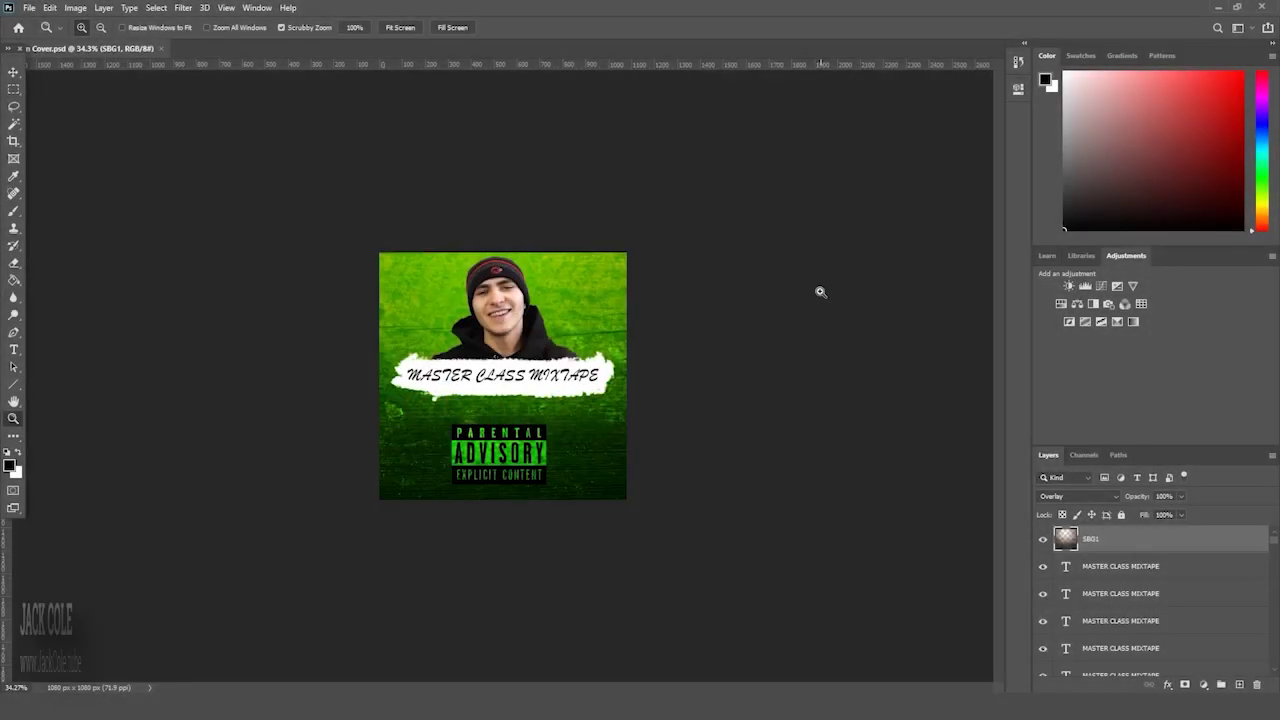
left_click_drag(820, 291, 826, 251)
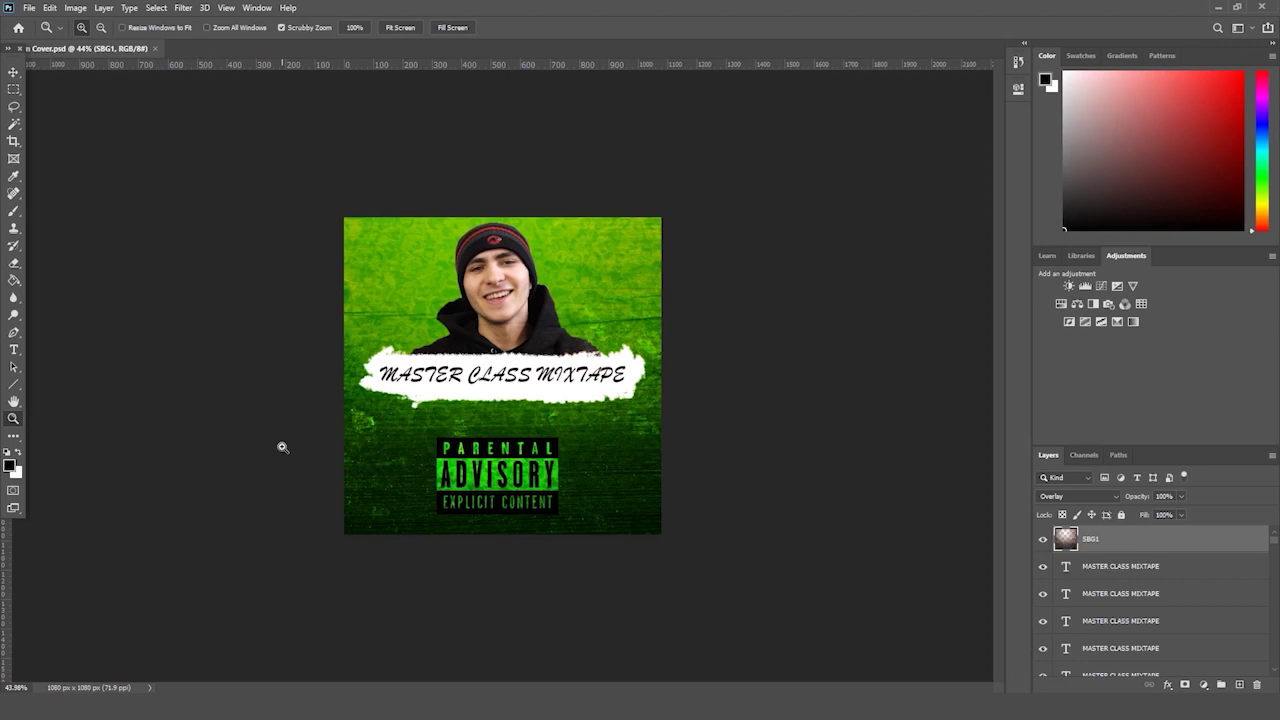
- Create a new blank document and fit the canvas in the window
key("ctrl+minus")
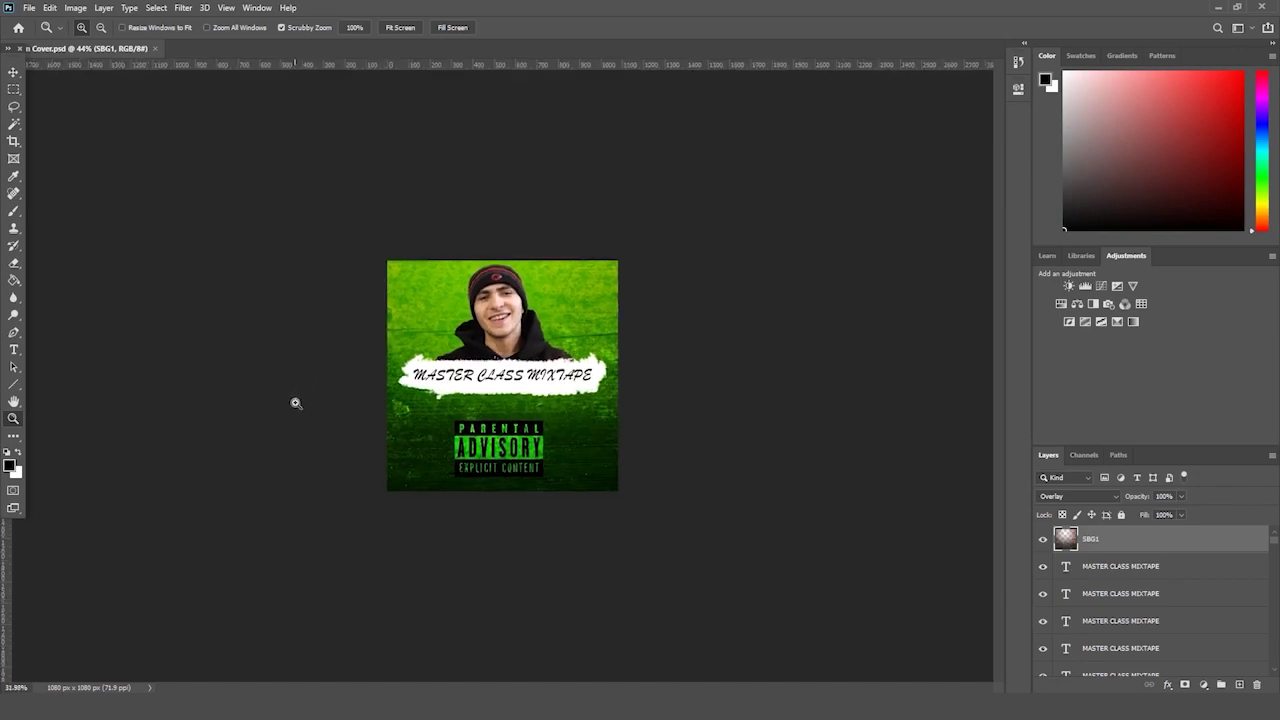
key("ctrl+plus")
left_click(29, 7)
left_click(42, 22)
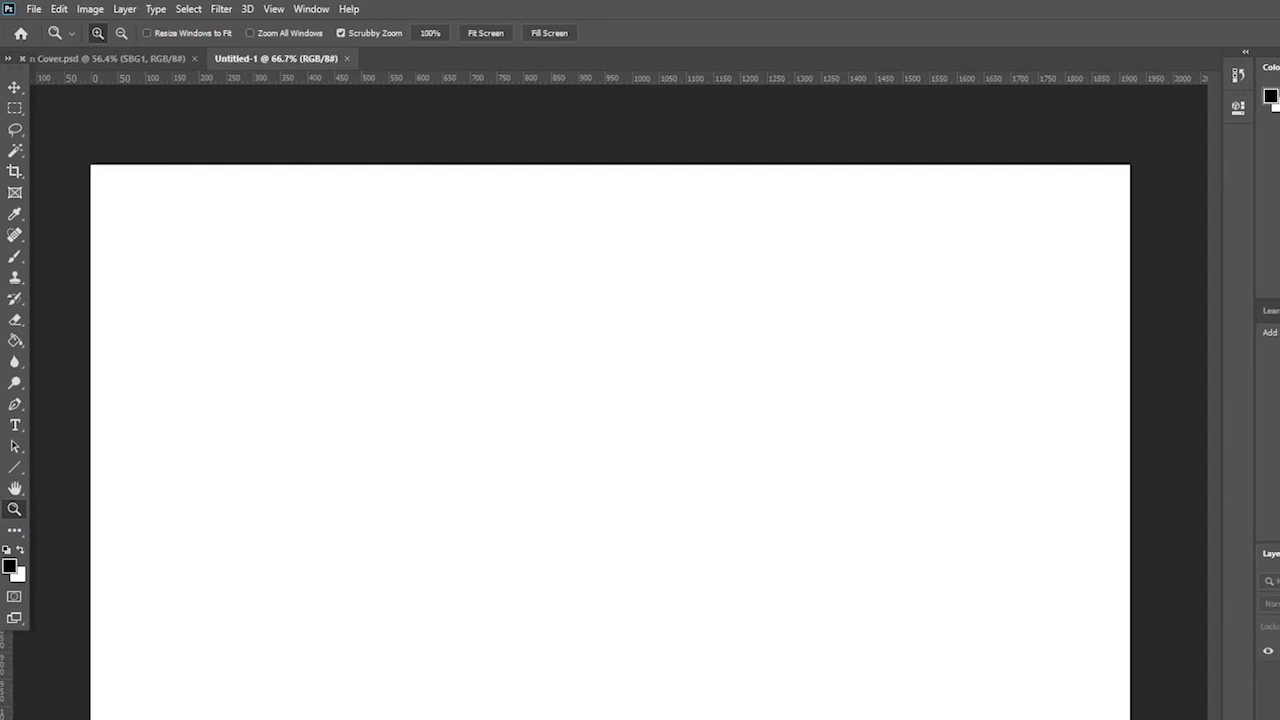
key("ctrl+0")
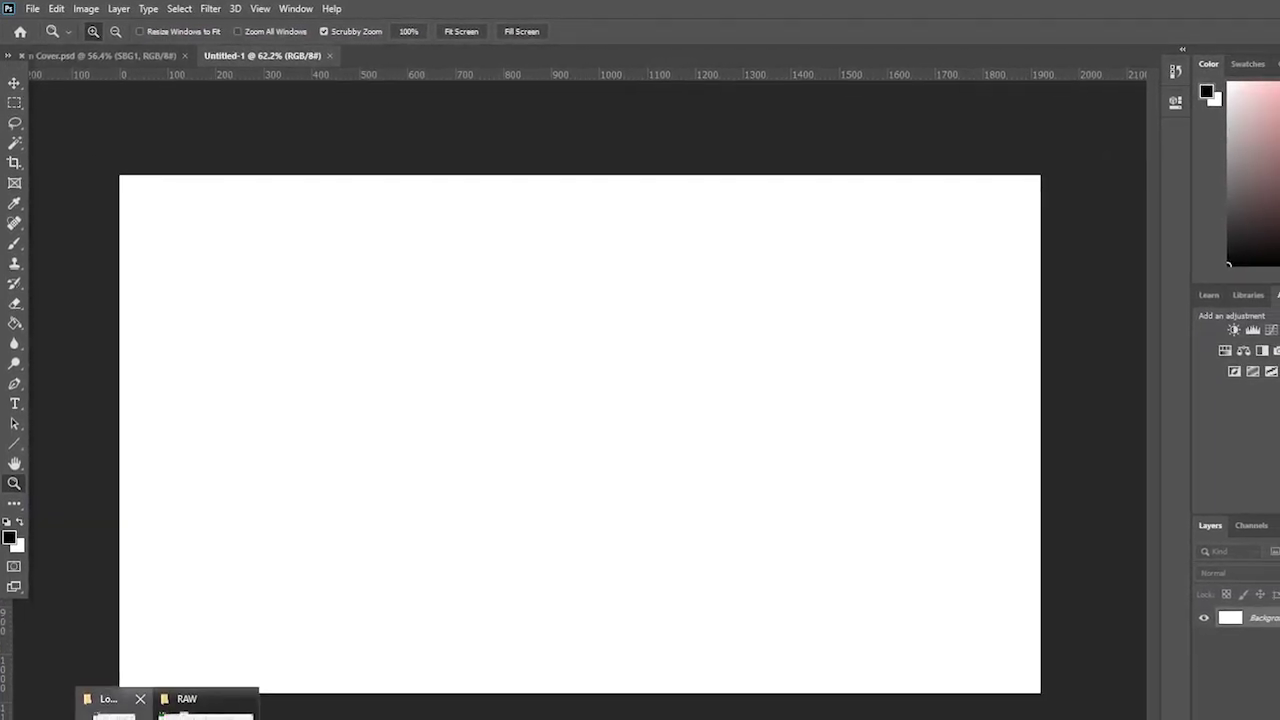
- Drag the four Lower 3rd asset files into the new canvas
left_click(110, 698)
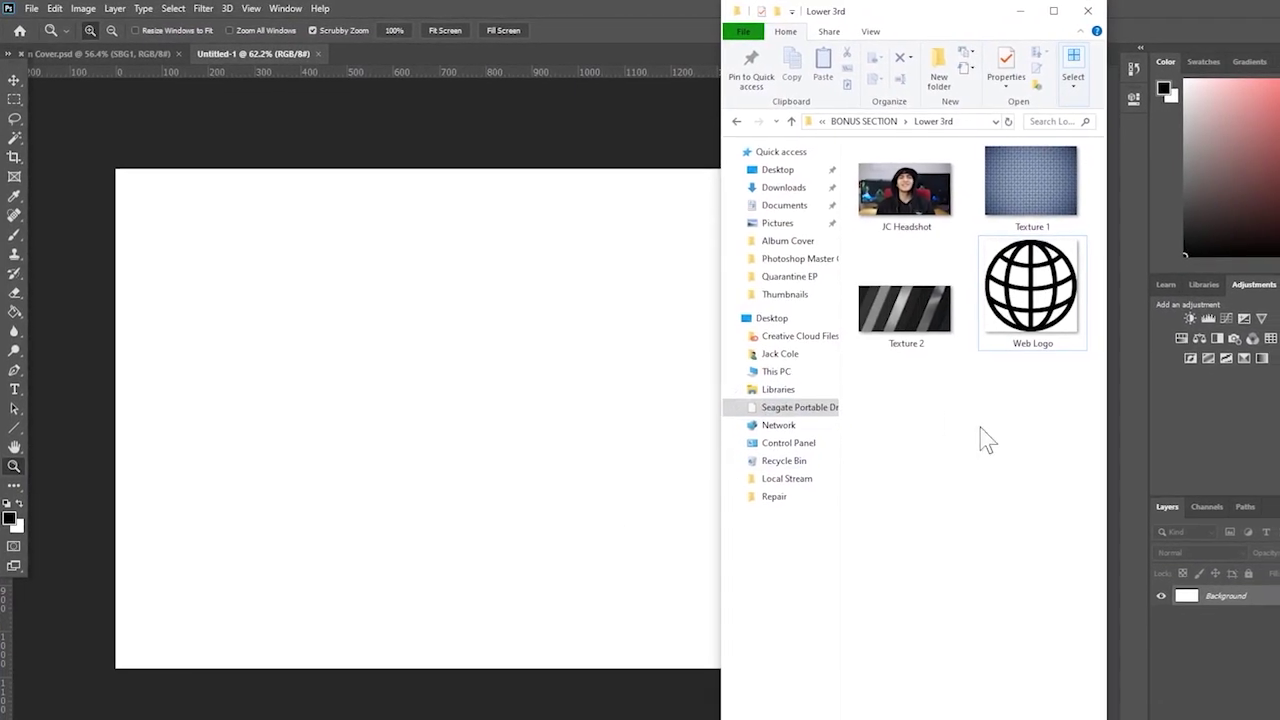
left_click_drag(998, 446, 883, 180)
left_click(903, 437)
left_click_drag(957, 423, 481, 333)
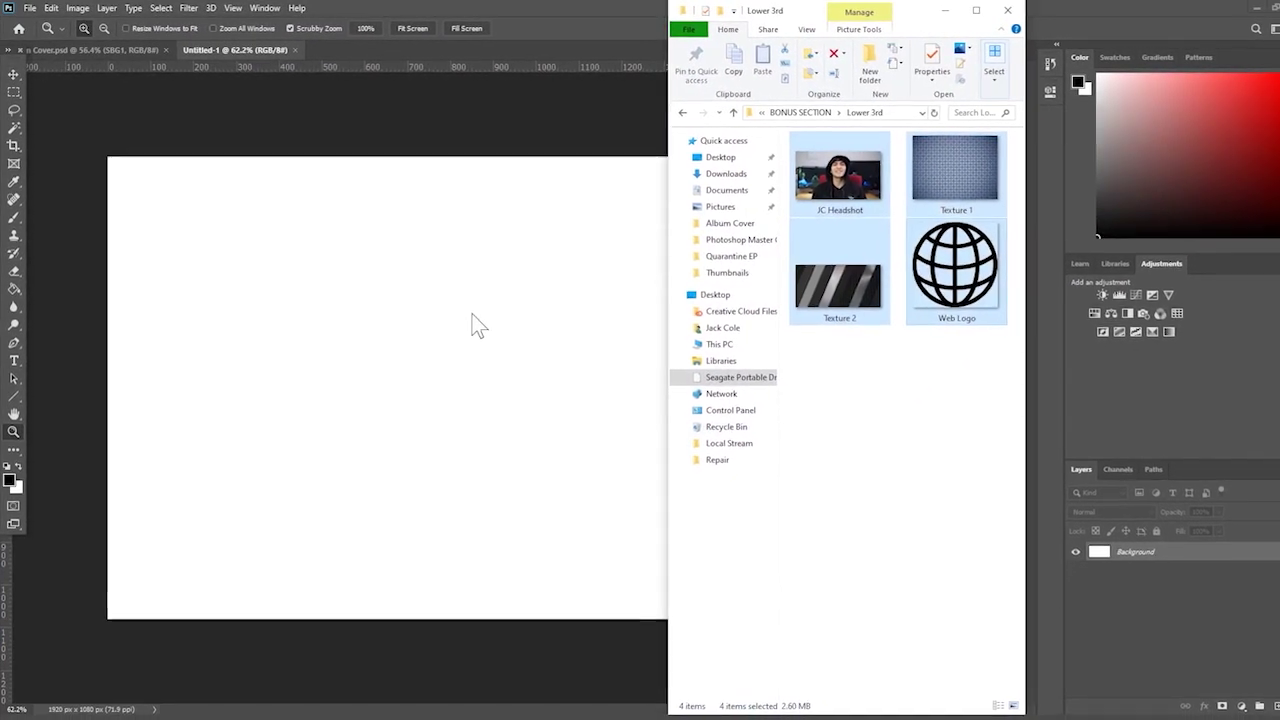
left_click(457, 368)
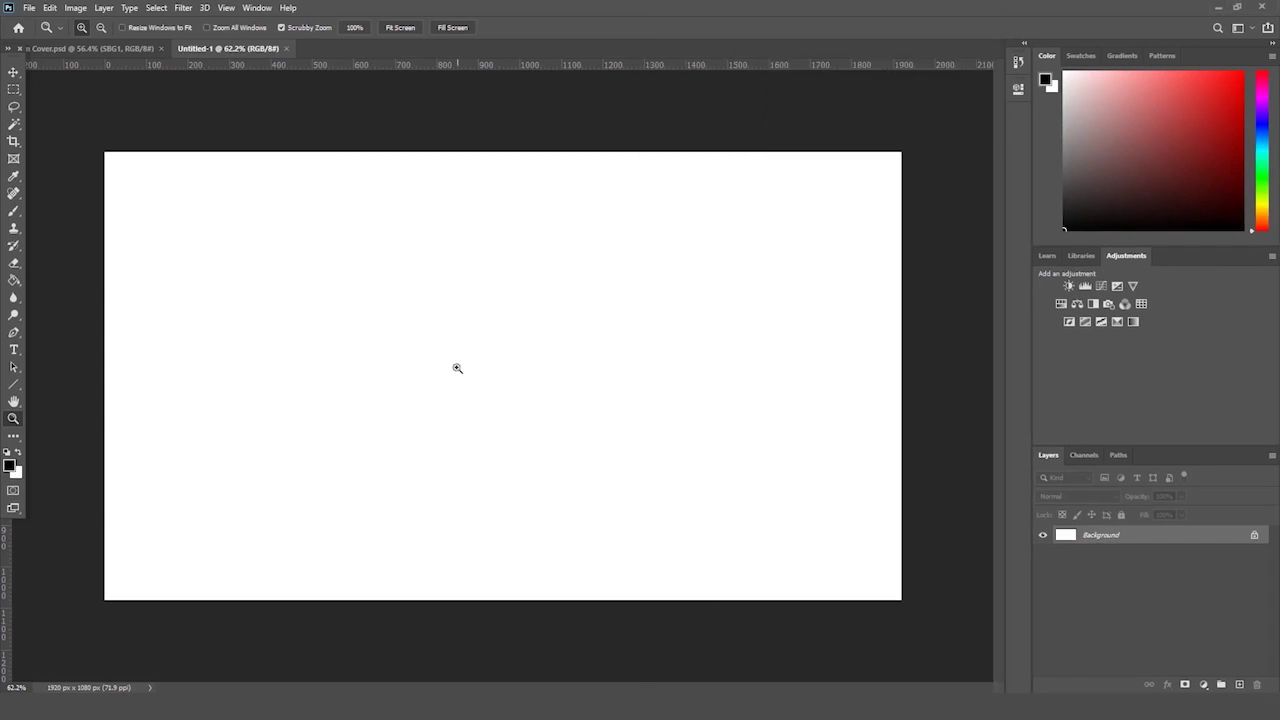
left_click_drag(457, 366, 419, 380)
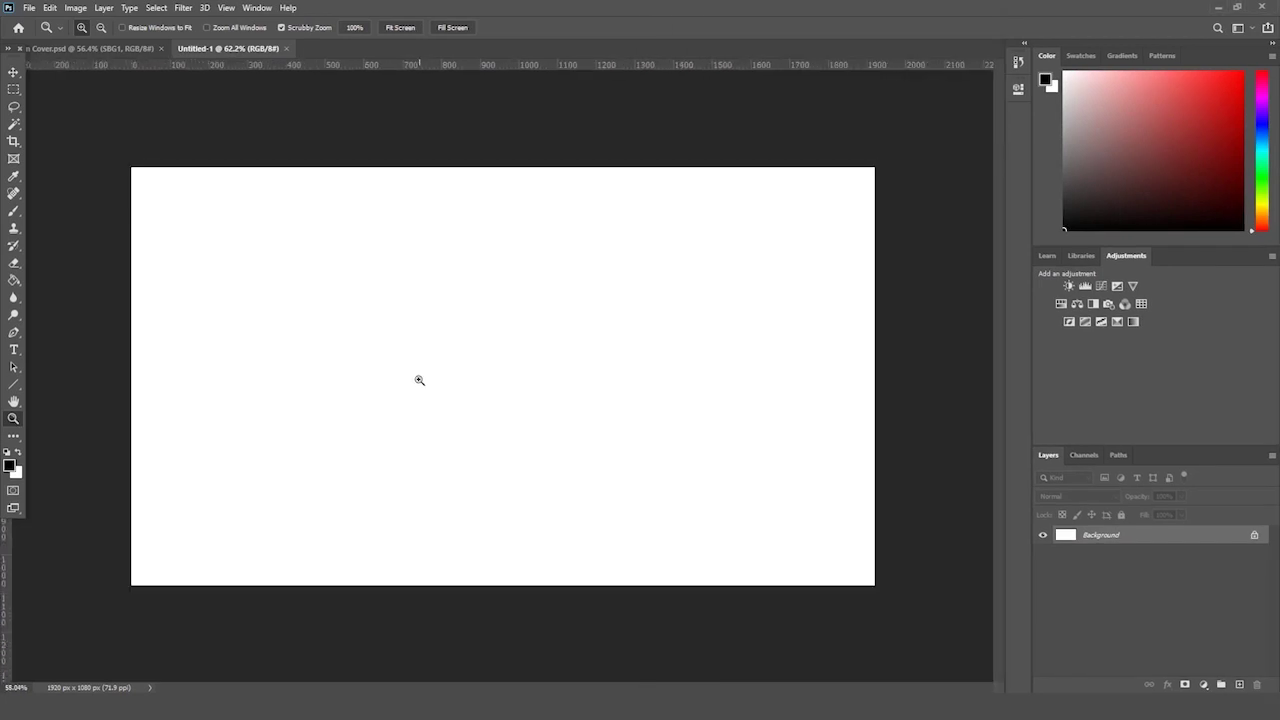
- Unlock the Background layer into an editable Layer 0
left_click(1254, 537)
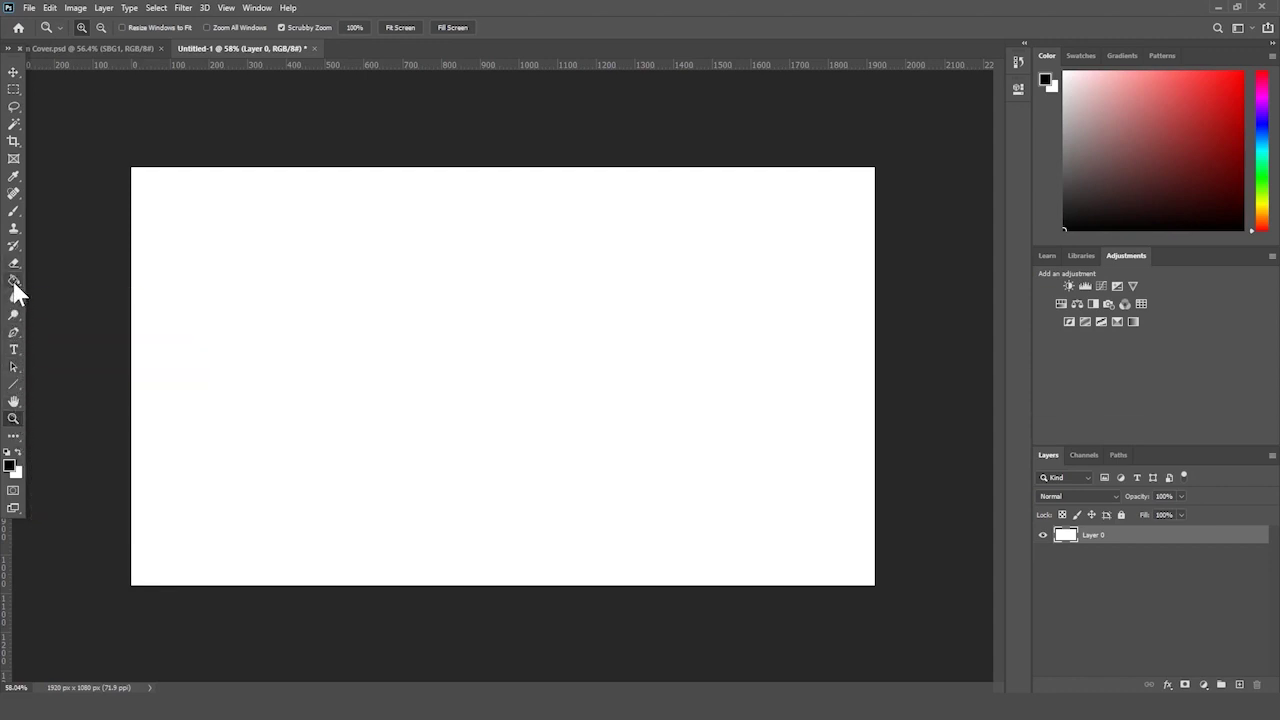
left_click(15, 298)
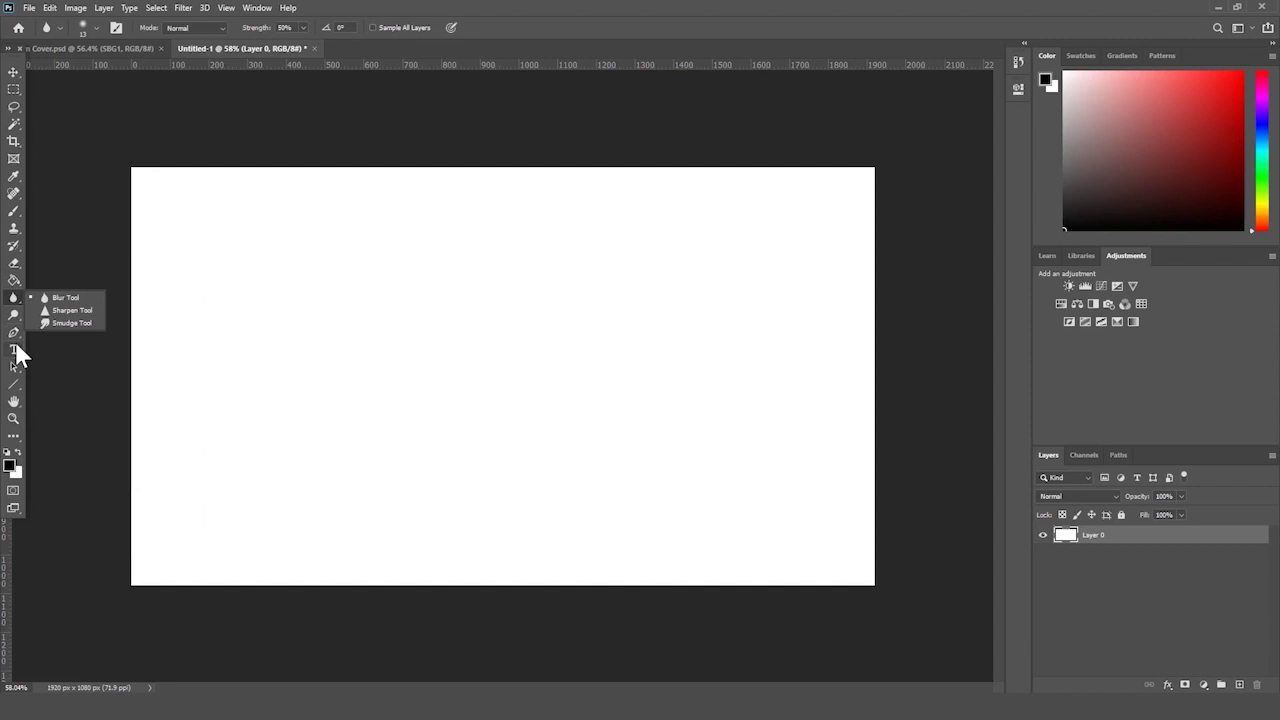
left_click(14, 385)
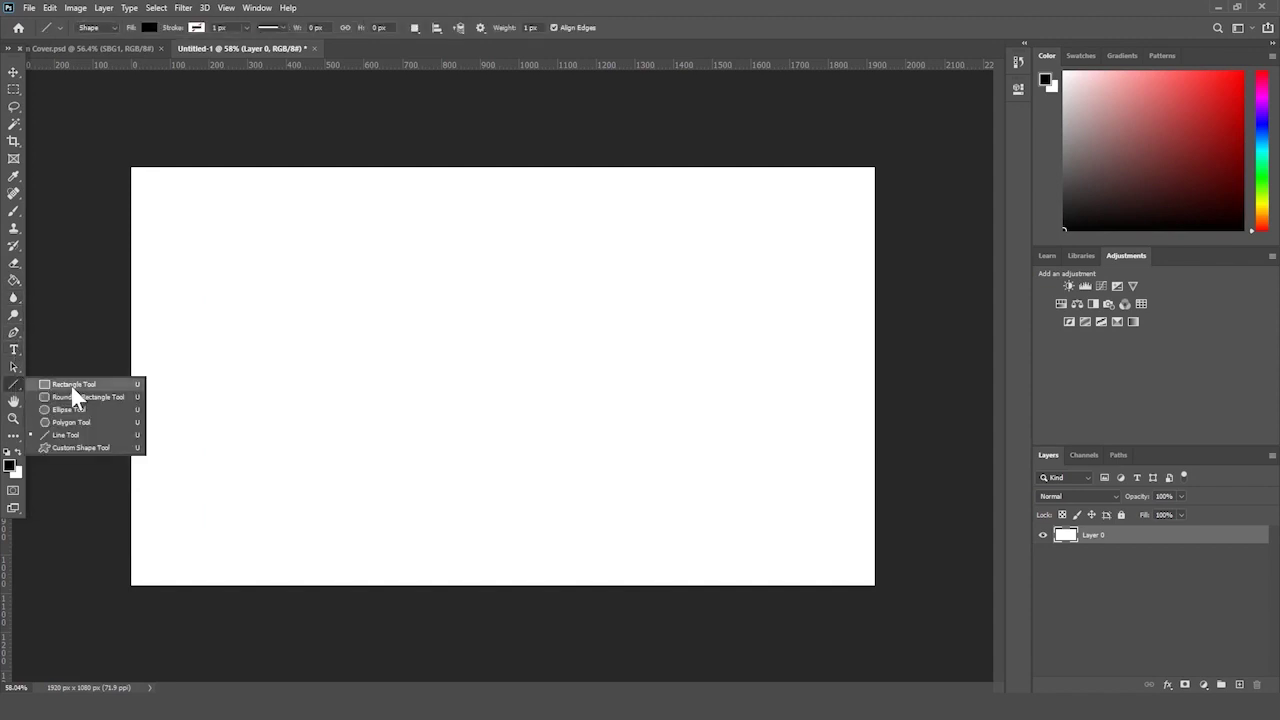
- Draw a black rectangle near the bottom-left and nudge it slightly left
left_click(72, 388)
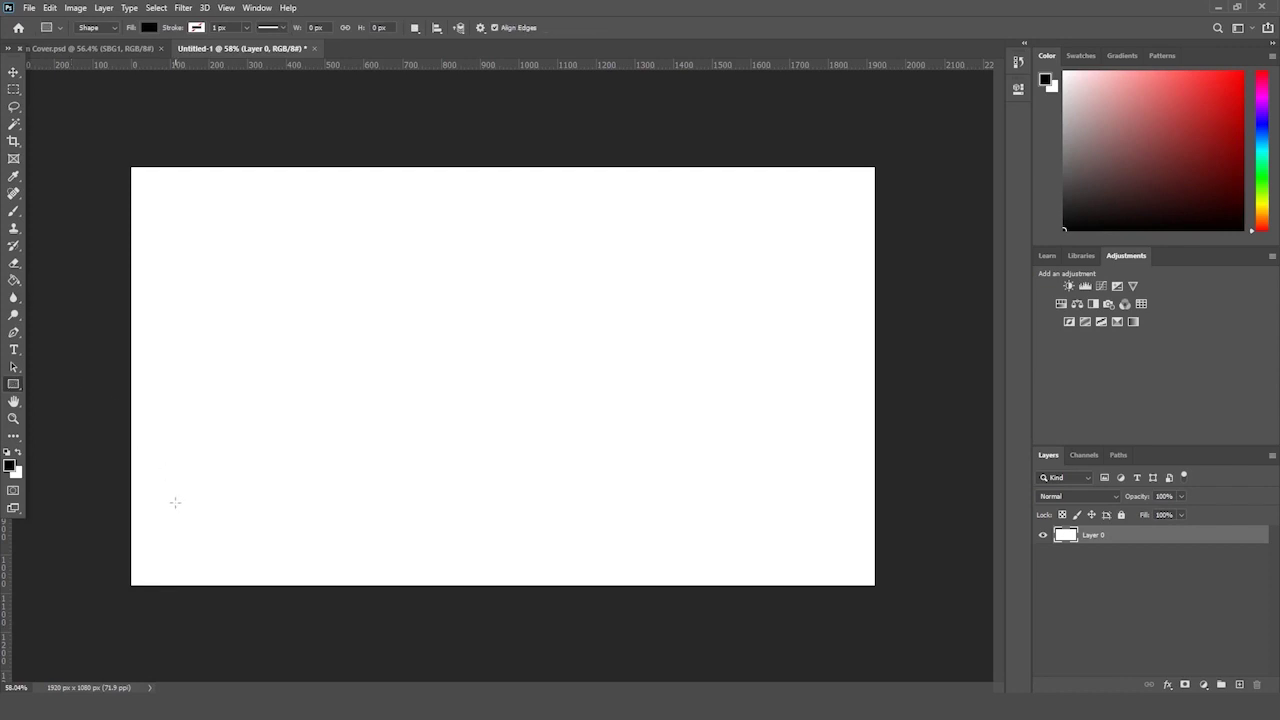
left_click_drag(175, 495, 437, 559)
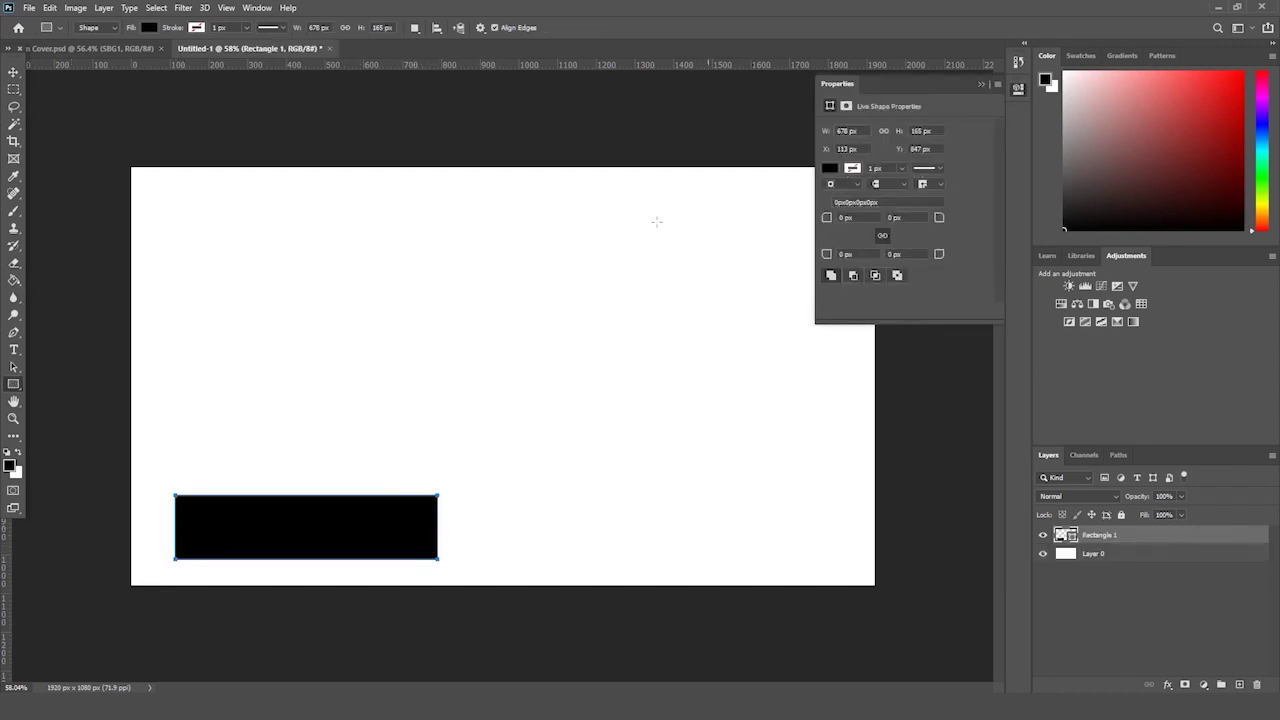
left_click(12, 74)
left_click_drag(352, 531, 331, 536)
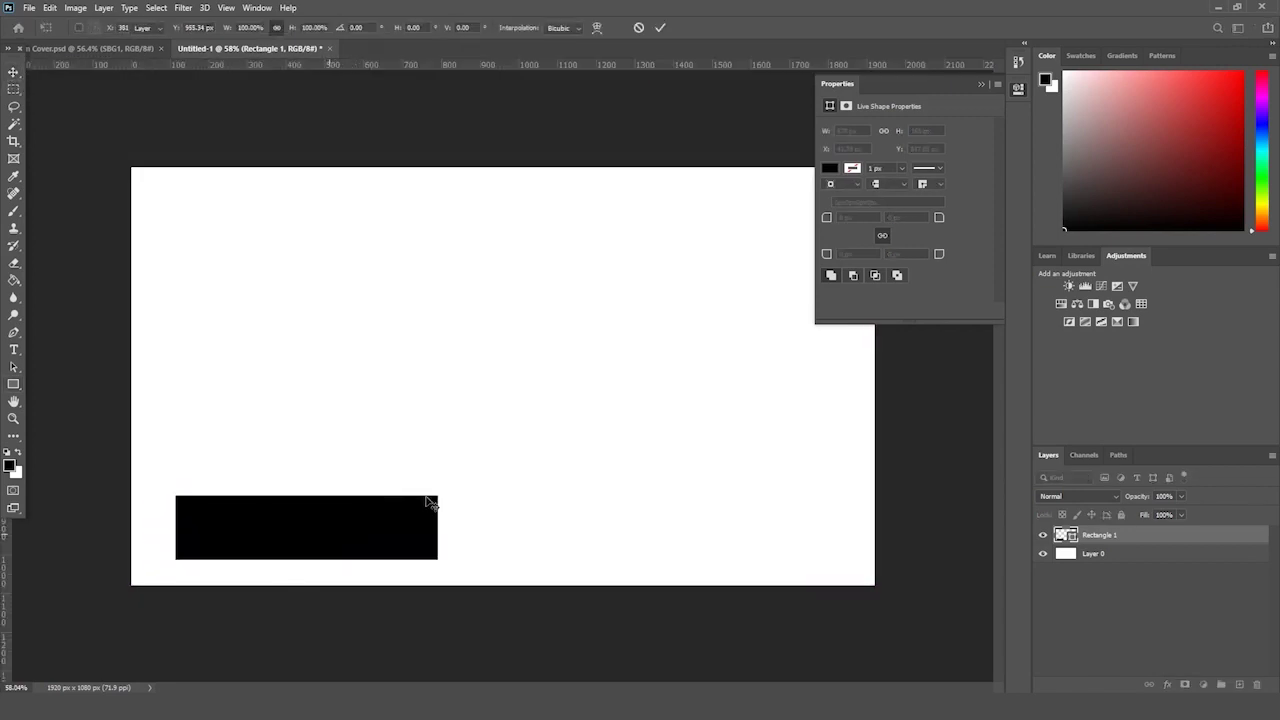
- Duplicate the bar, shrink the copy, then delete that copy
left_click_drag(1138, 535, 1240, 684)
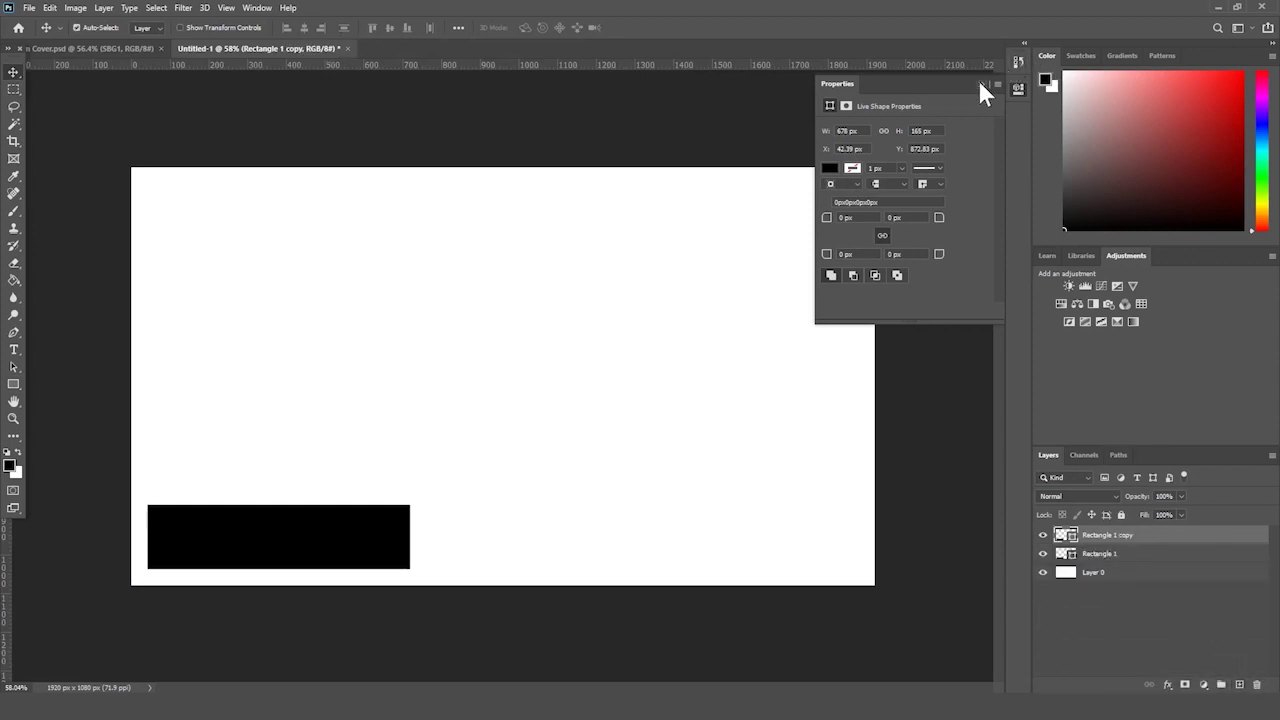
left_click(980, 83)
key("ctrl+t")
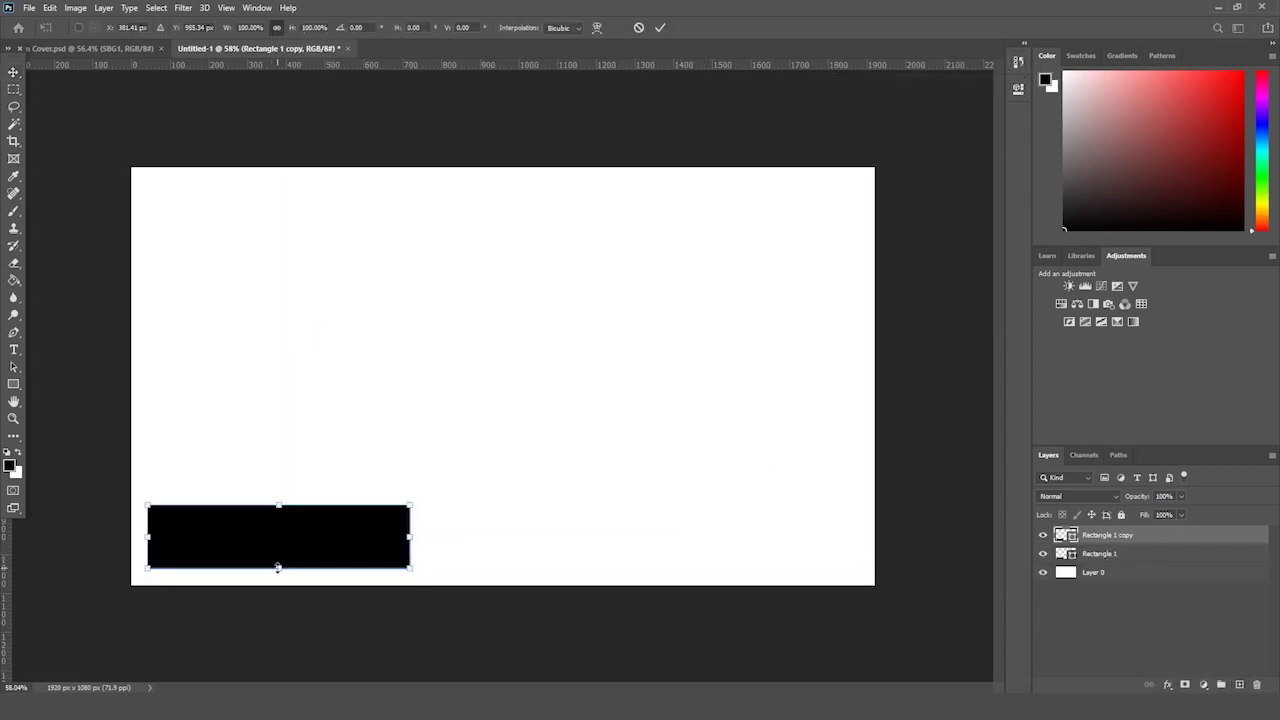
left_click_drag(278, 567, 278, 528)
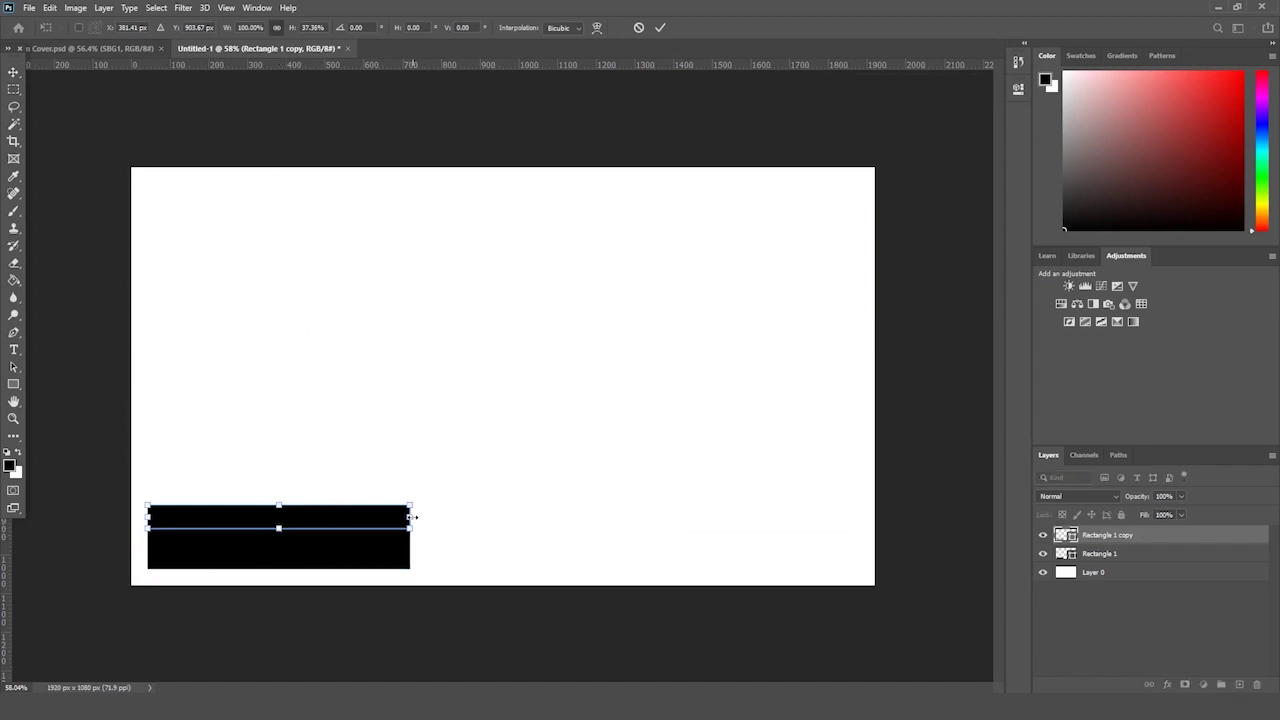
left_click_drag(410, 516, 241, 496)
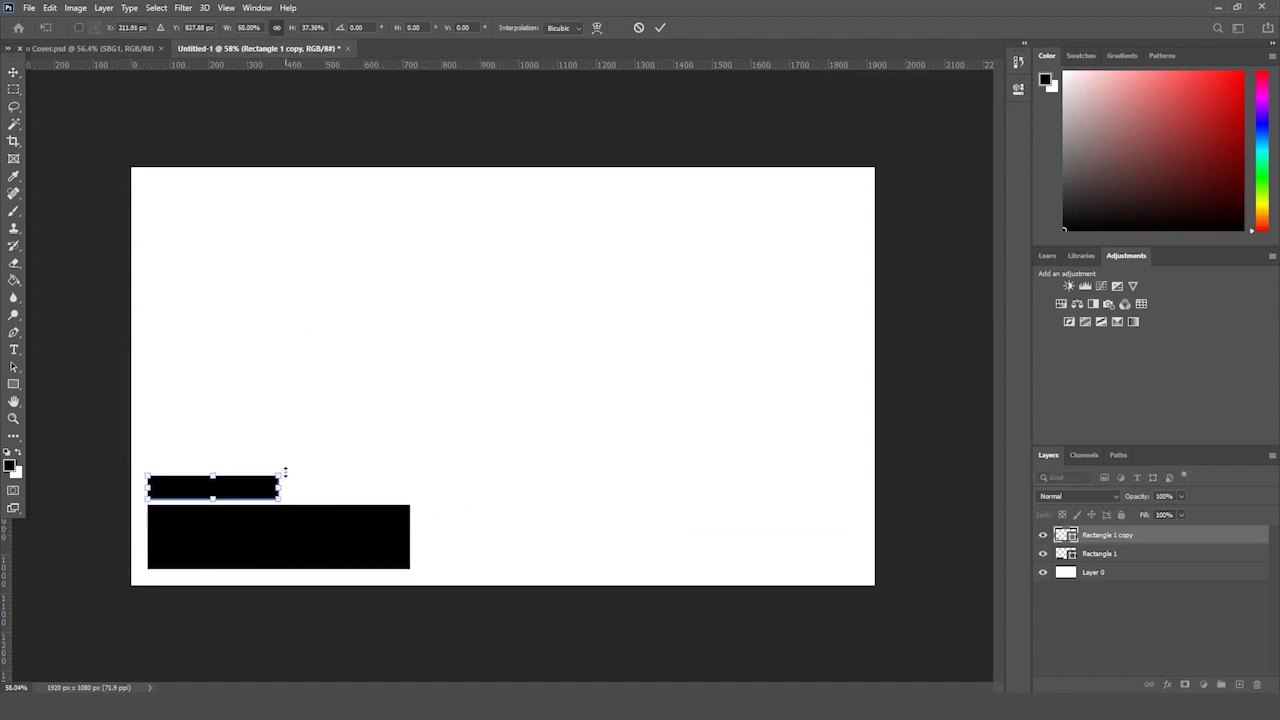
key("Return")
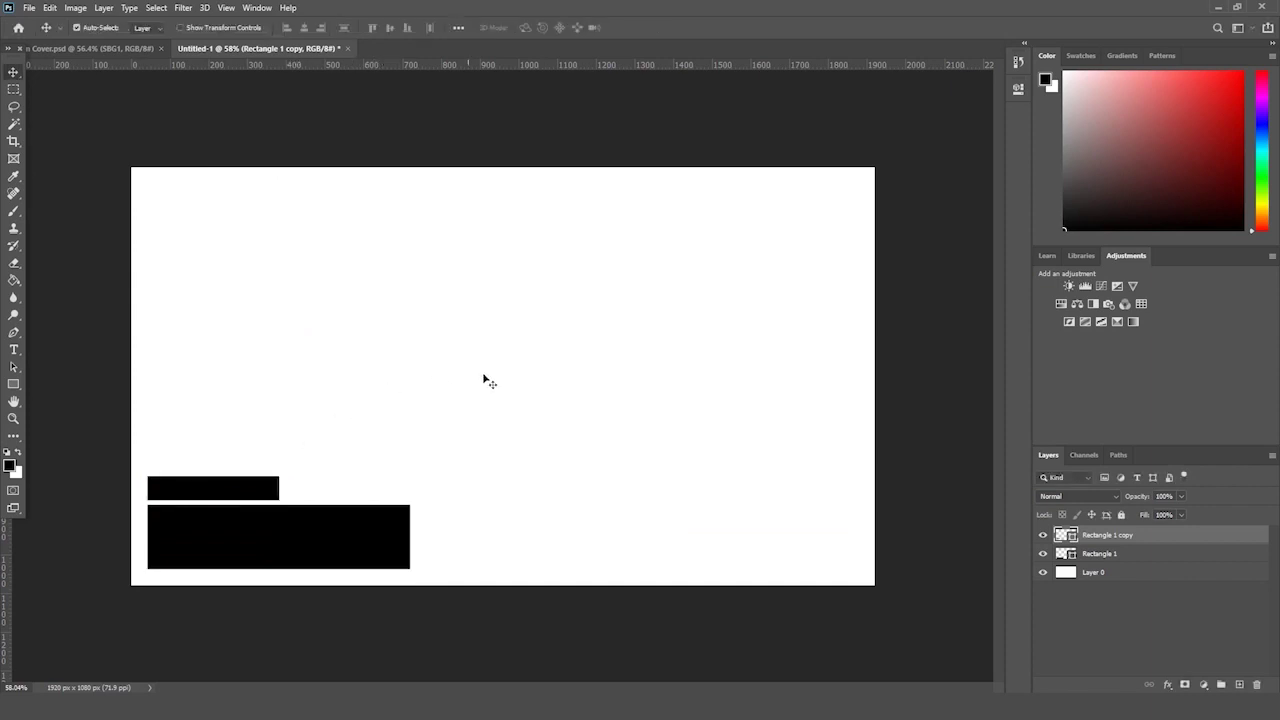
key("Delete")
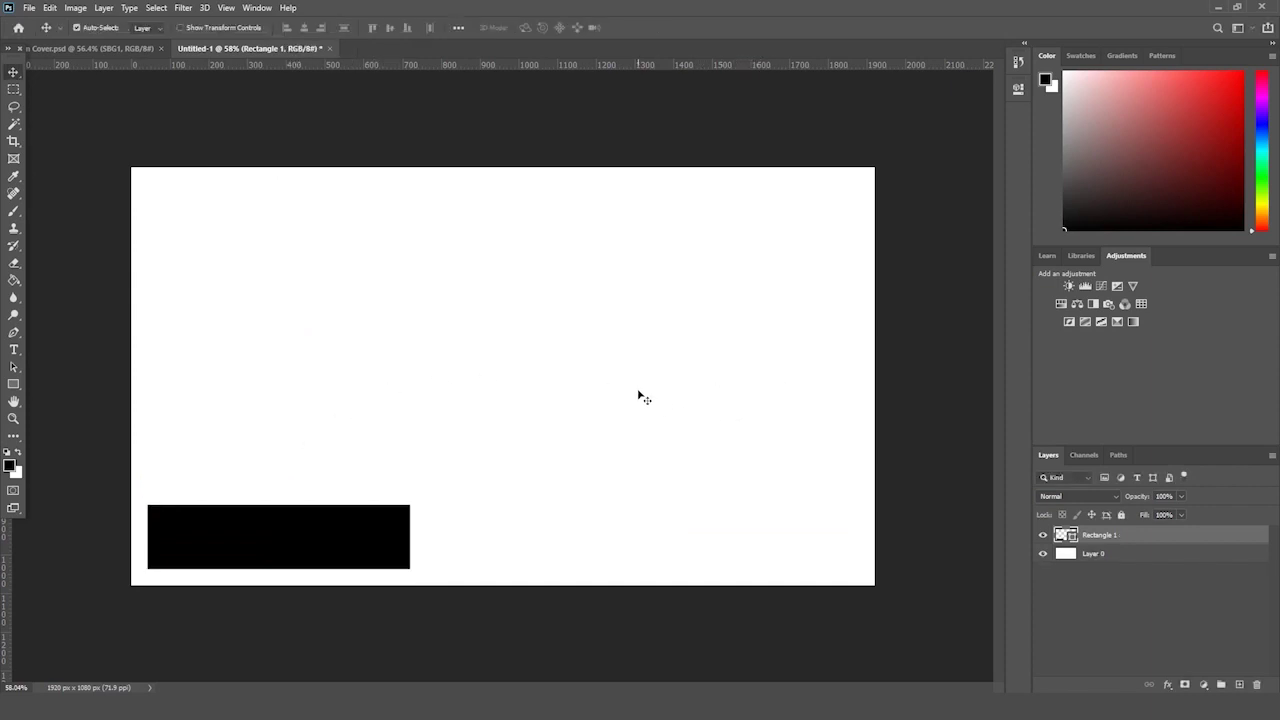
- Scale the black bar proportionally to about 114%
key("ctrl+t")
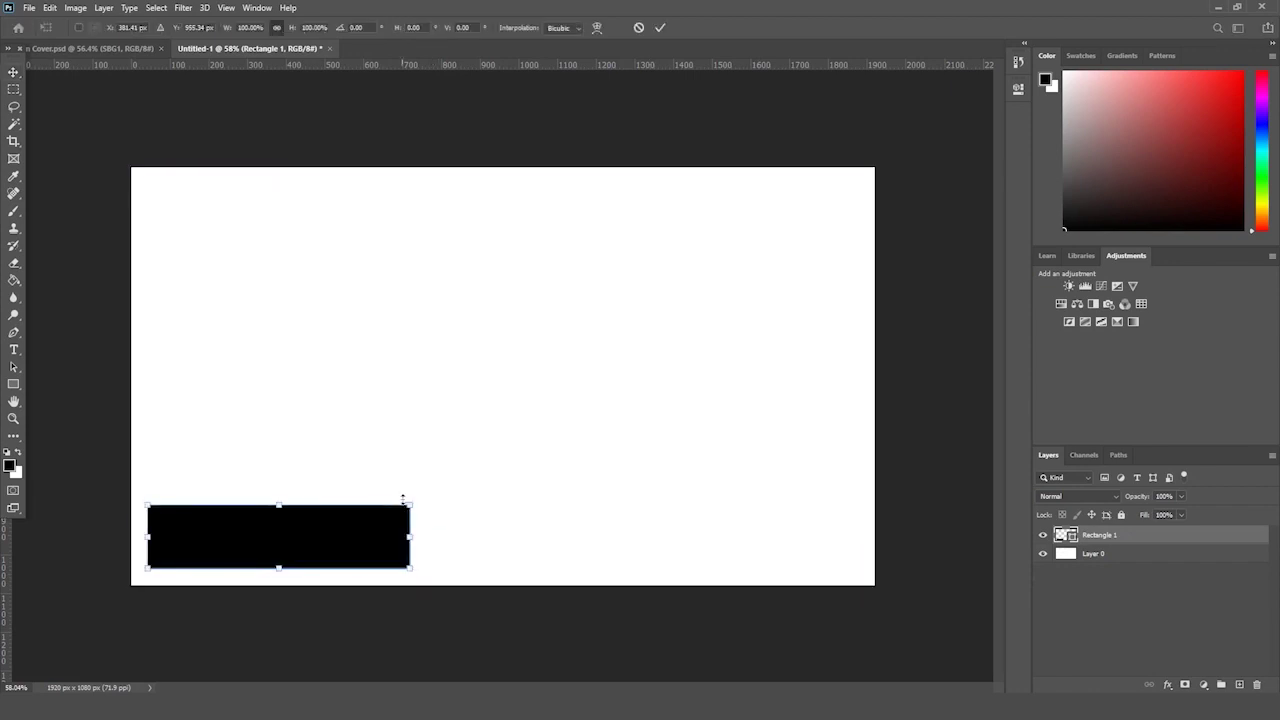
left_click_drag(409, 505, 446, 496)
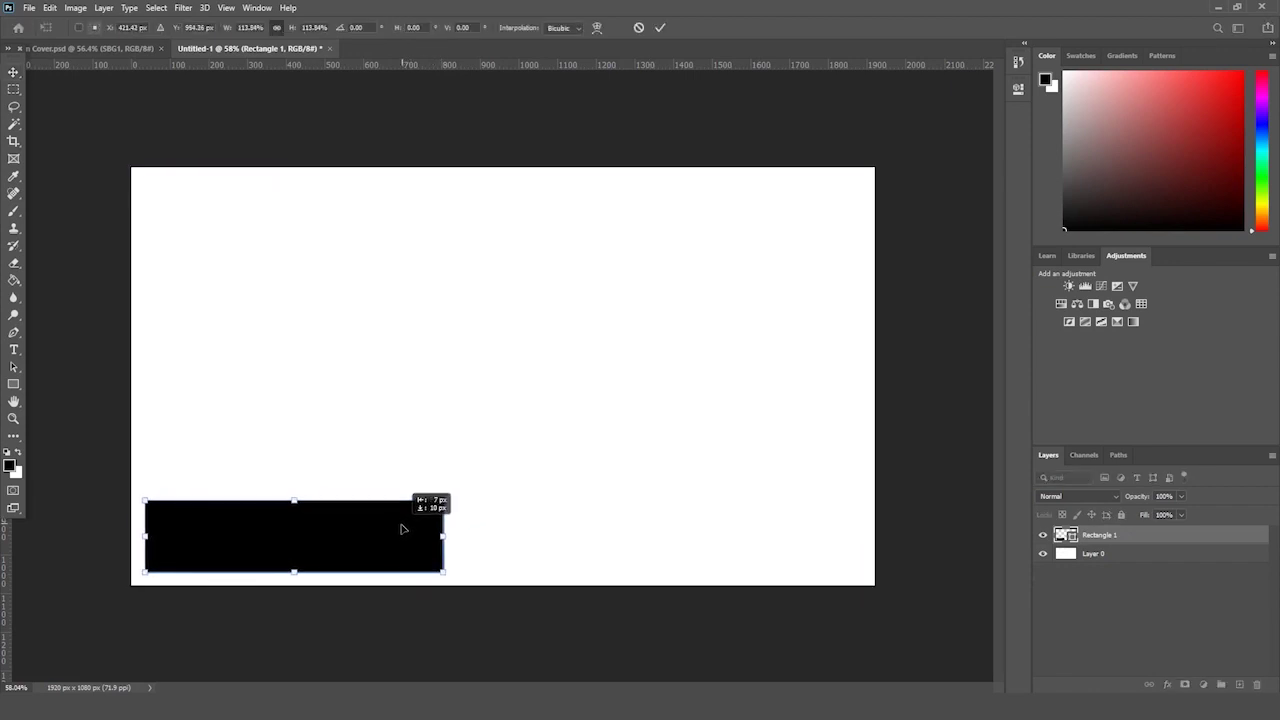
key("Return")
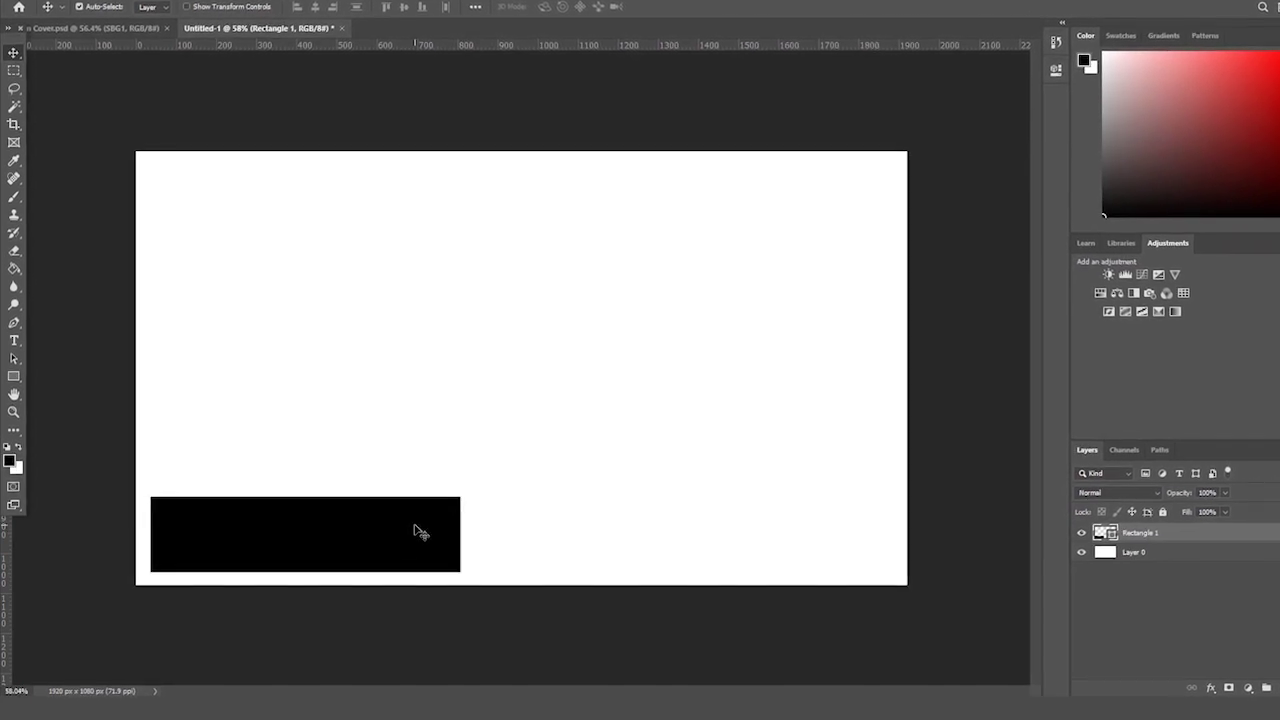
- Duplicate the black bar and narrow the copy into a small square
left_click_drag(1130, 533, 1245, 689)
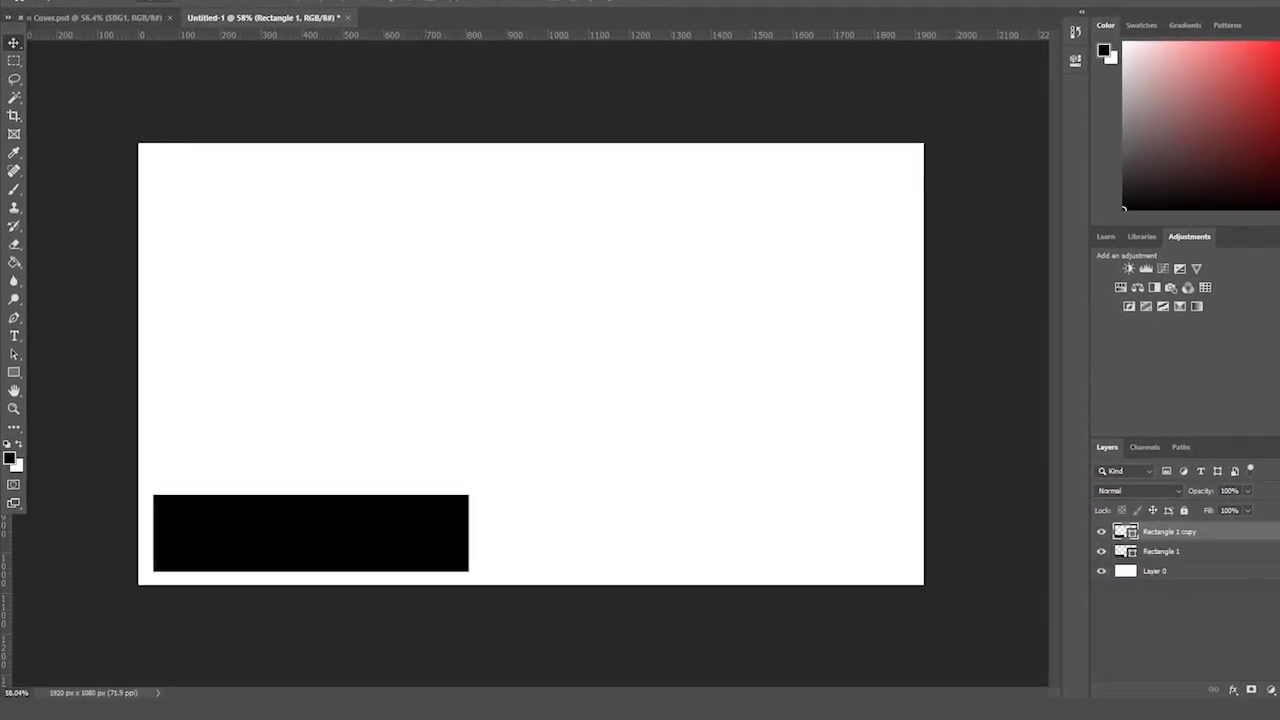
key("ctrl+t")
left_click_drag(466, 533, 214, 495)
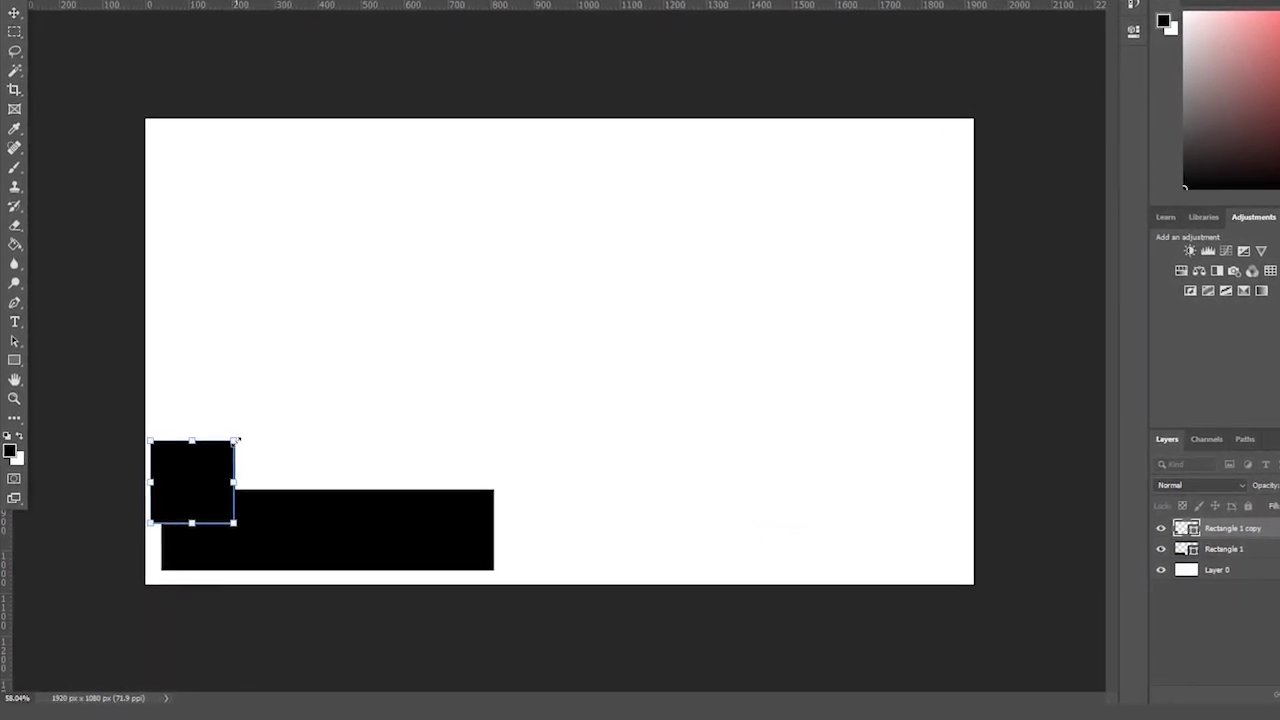
key("Return")
- Move the long bar up-right, then shift both shapes together right and down
left_click(1205, 549)
key("ctrl+t")
left_click_drag(430, 552, 447, 534)
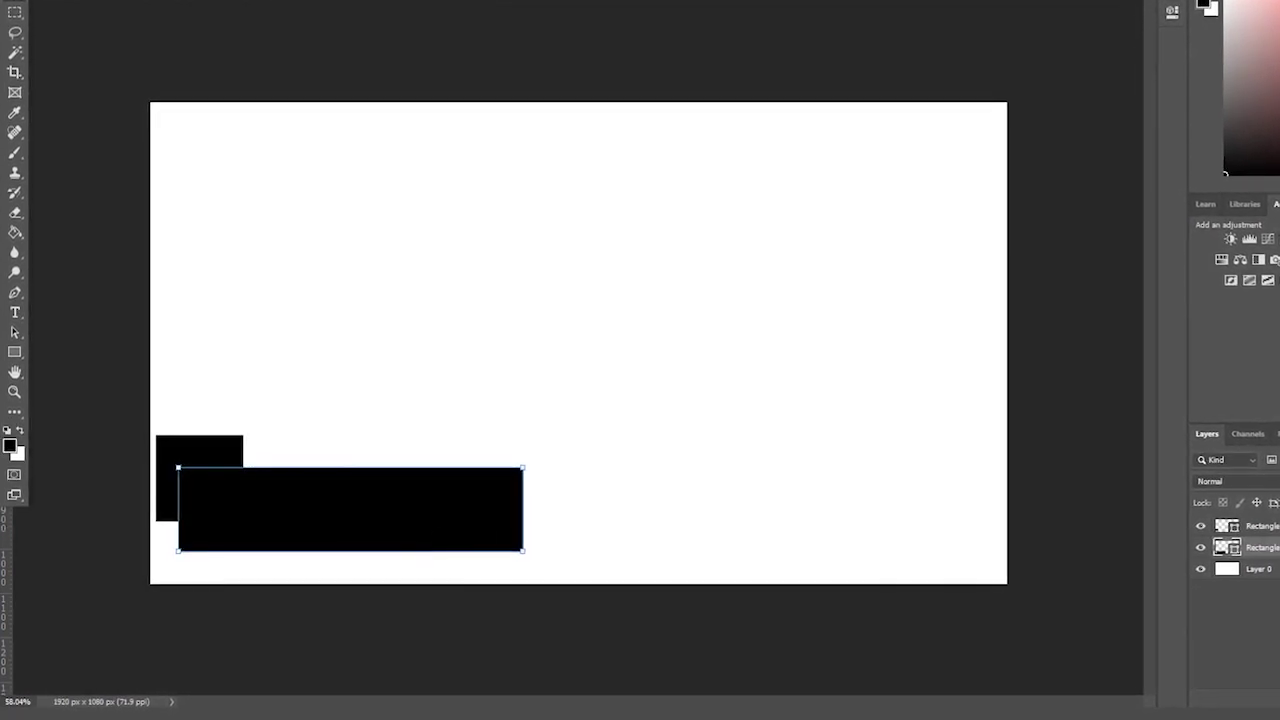
key("ctrl+t")
key("Return")
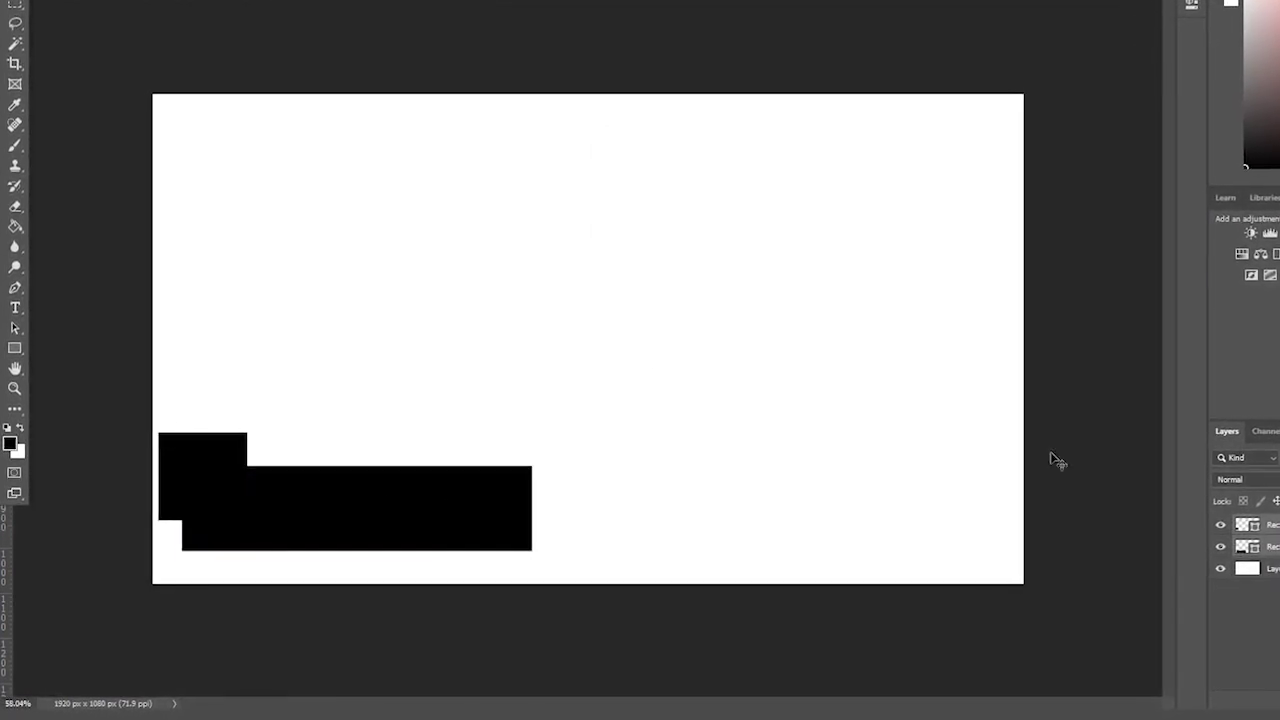
key("ctrl+t")
left_click_drag(434, 471, 449, 491)
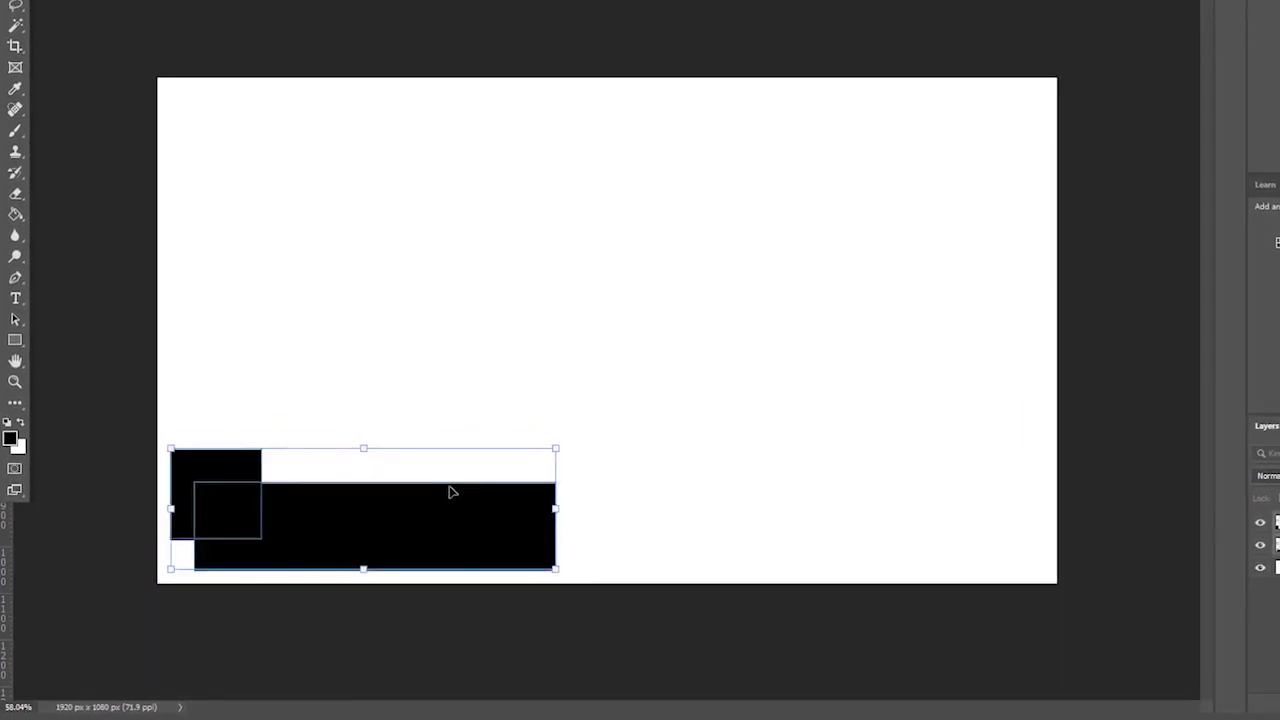
key("Return")
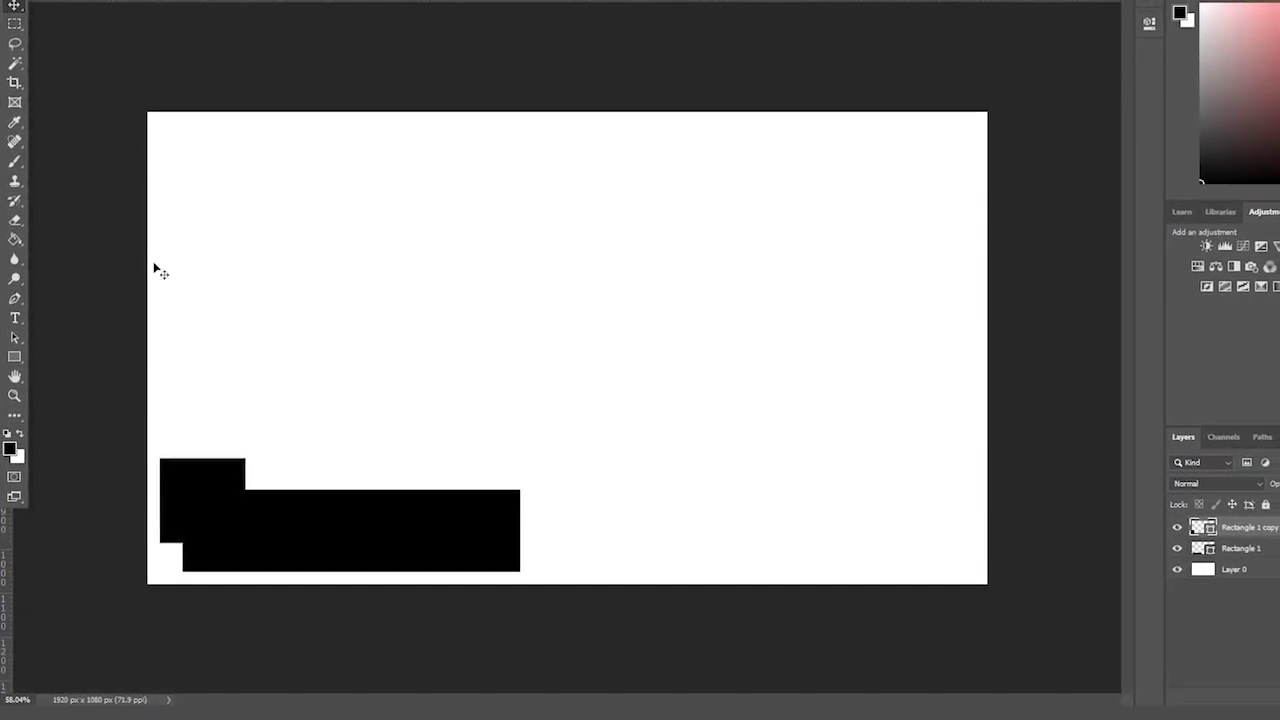
left_click(15, 355)
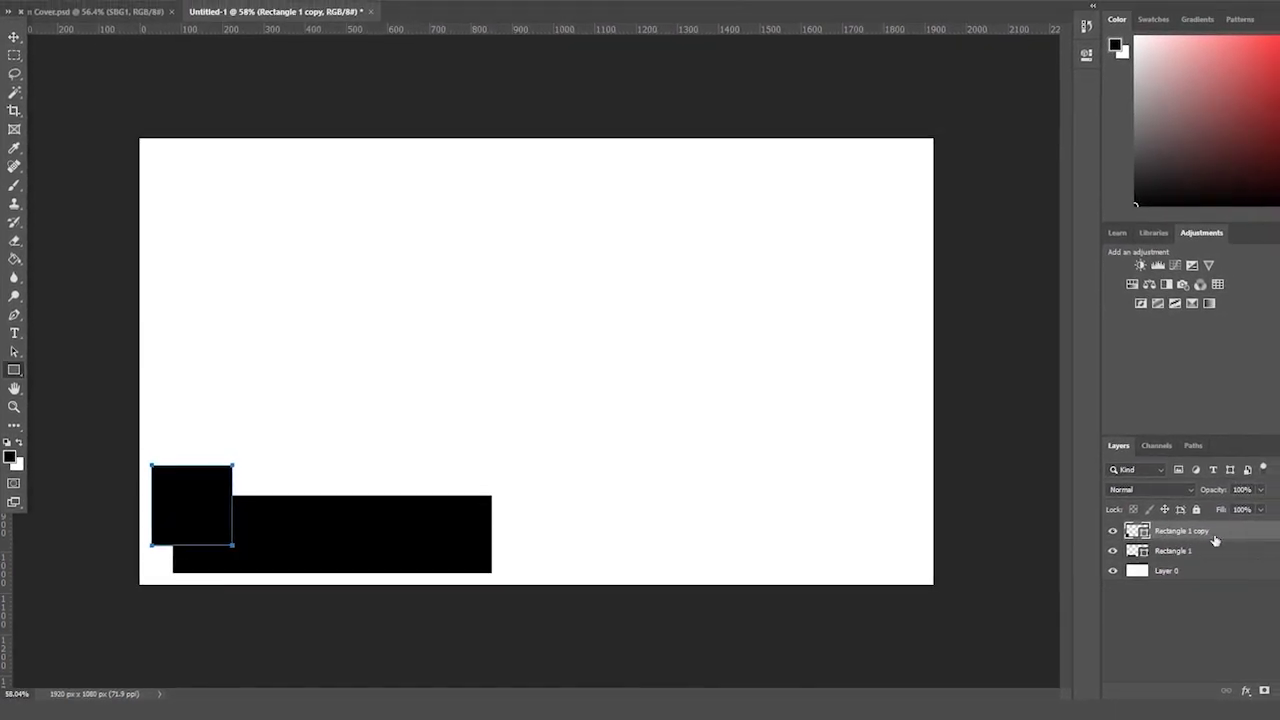
- Give the square a dark grey fill from the Color Picker
left_click(152, 3)
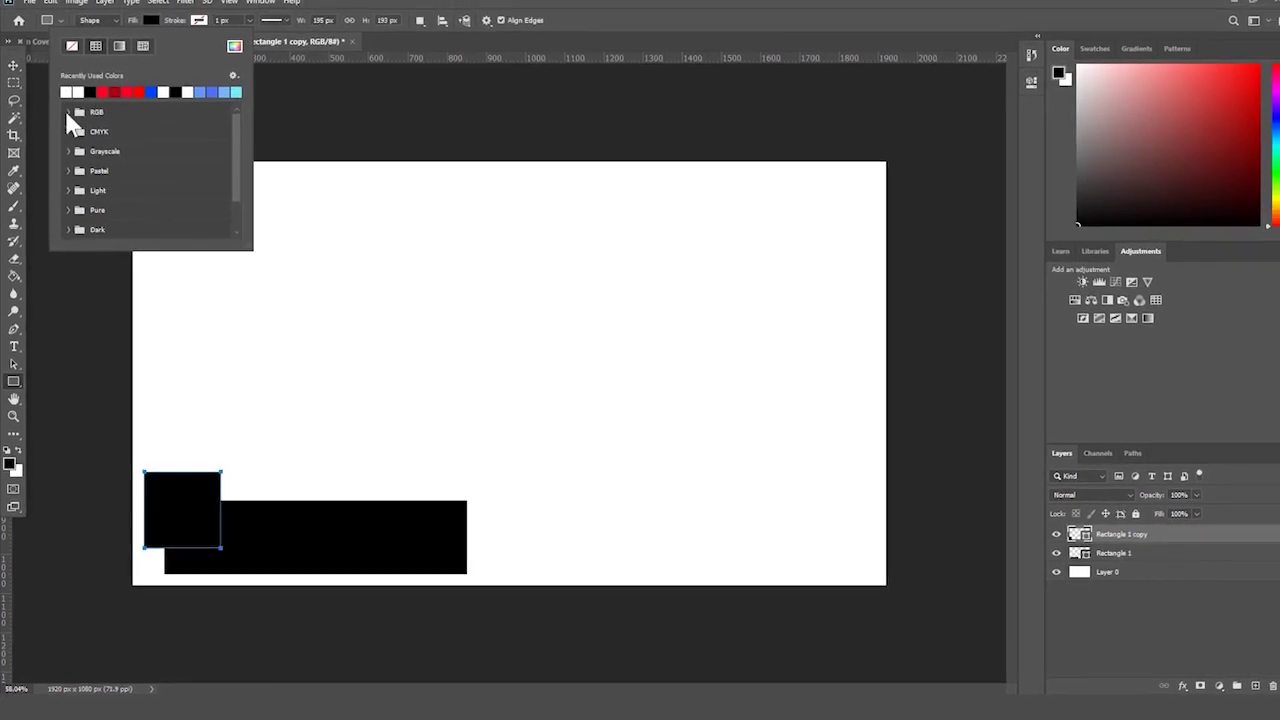
left_click(234, 47)
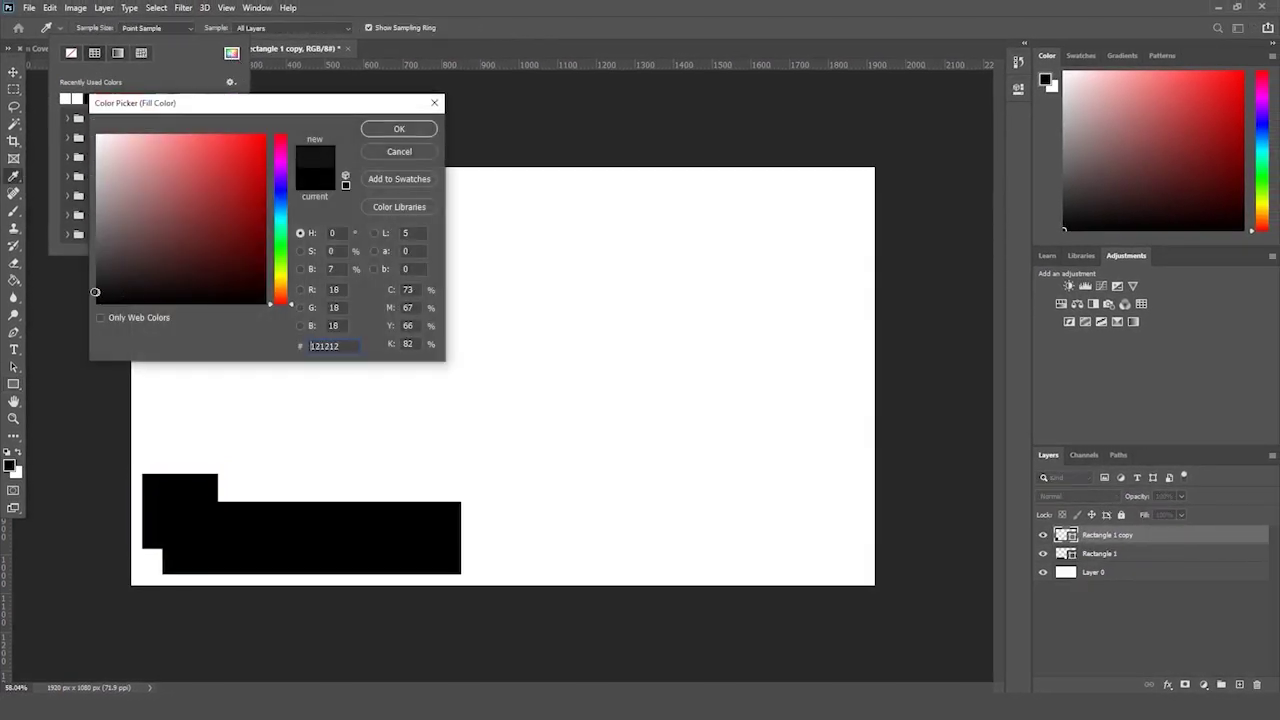
key("Return")
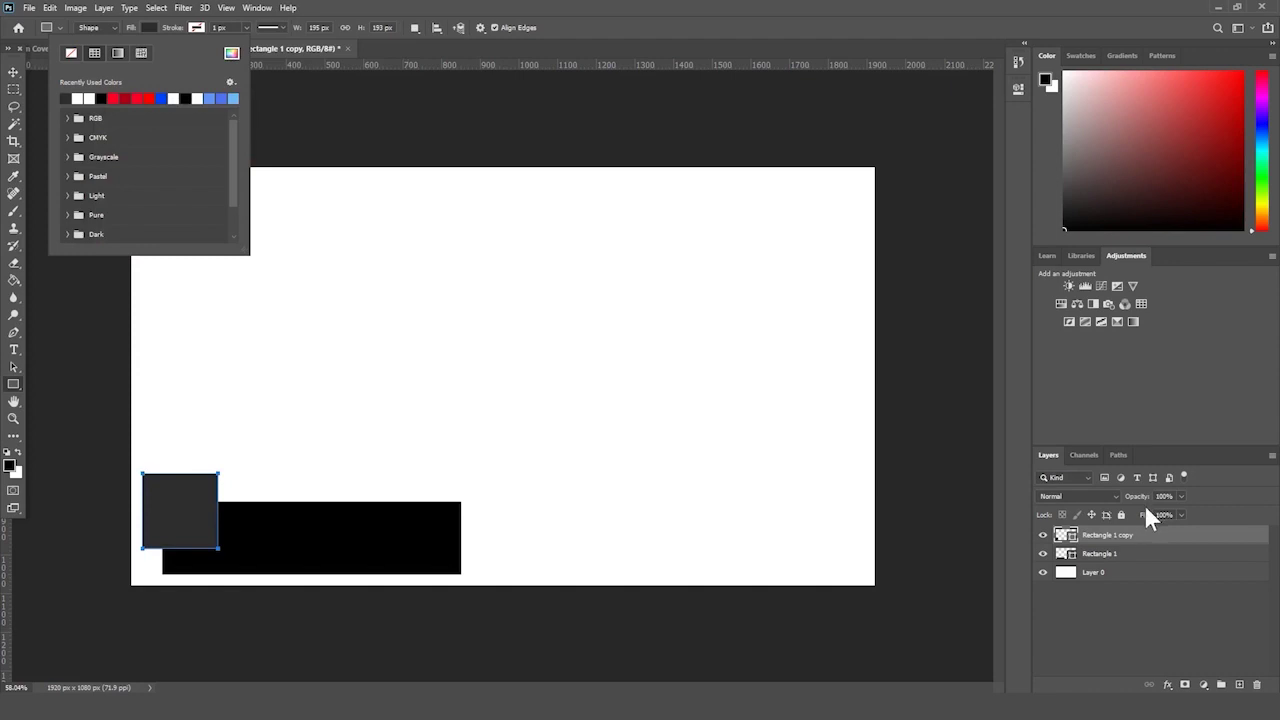
left_click(1142, 543)
- Change the Rectangle 1 bar's fill to an off-black shade
left_click(14, 89)
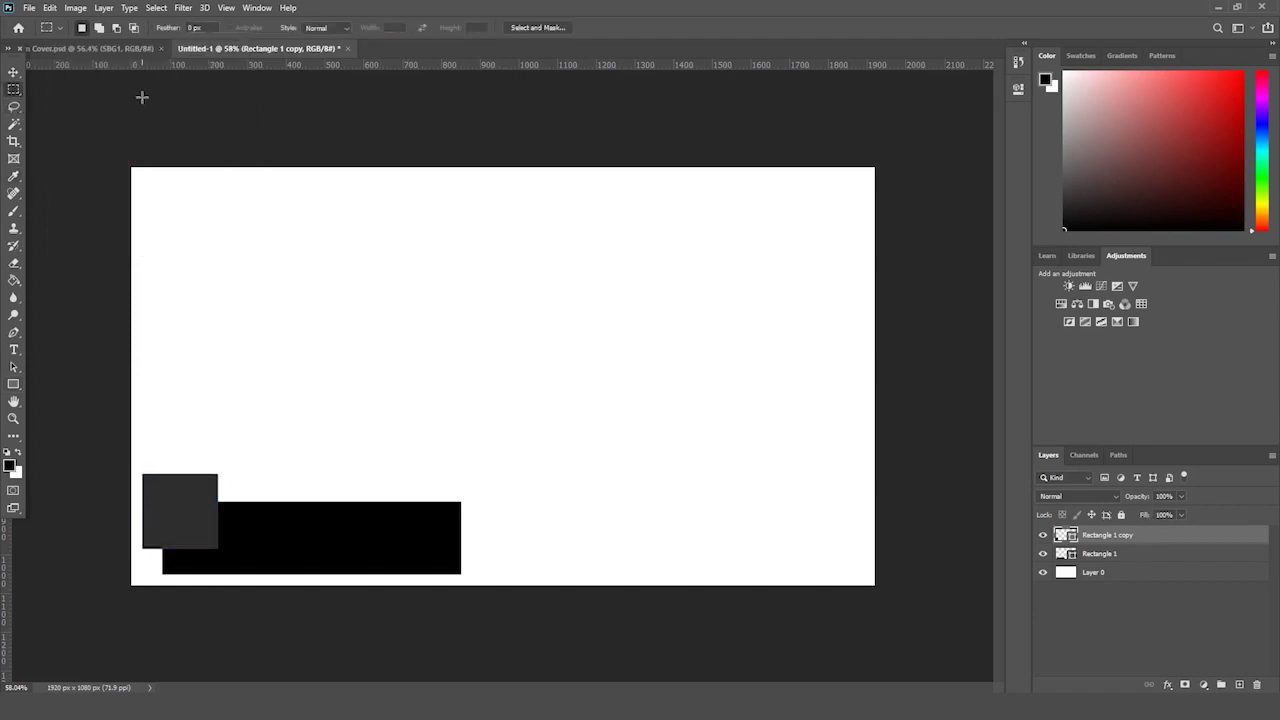
left_click(1119, 556)
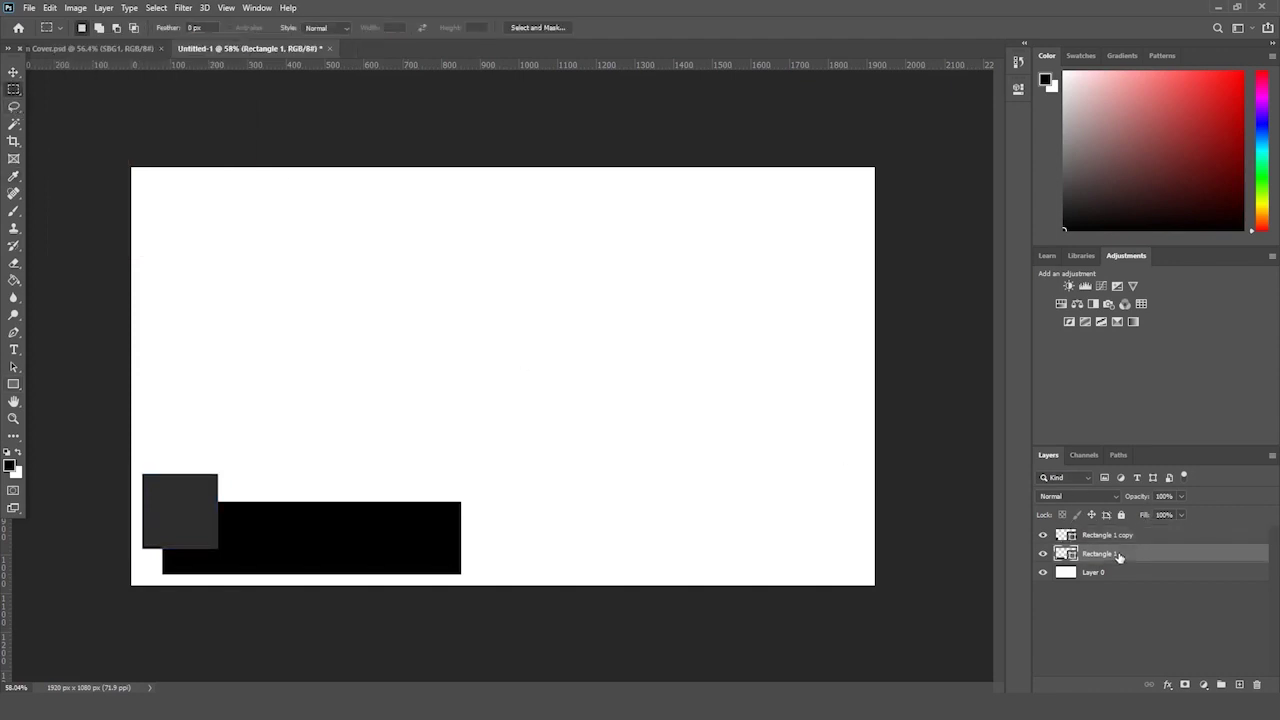
left_click(13, 385)
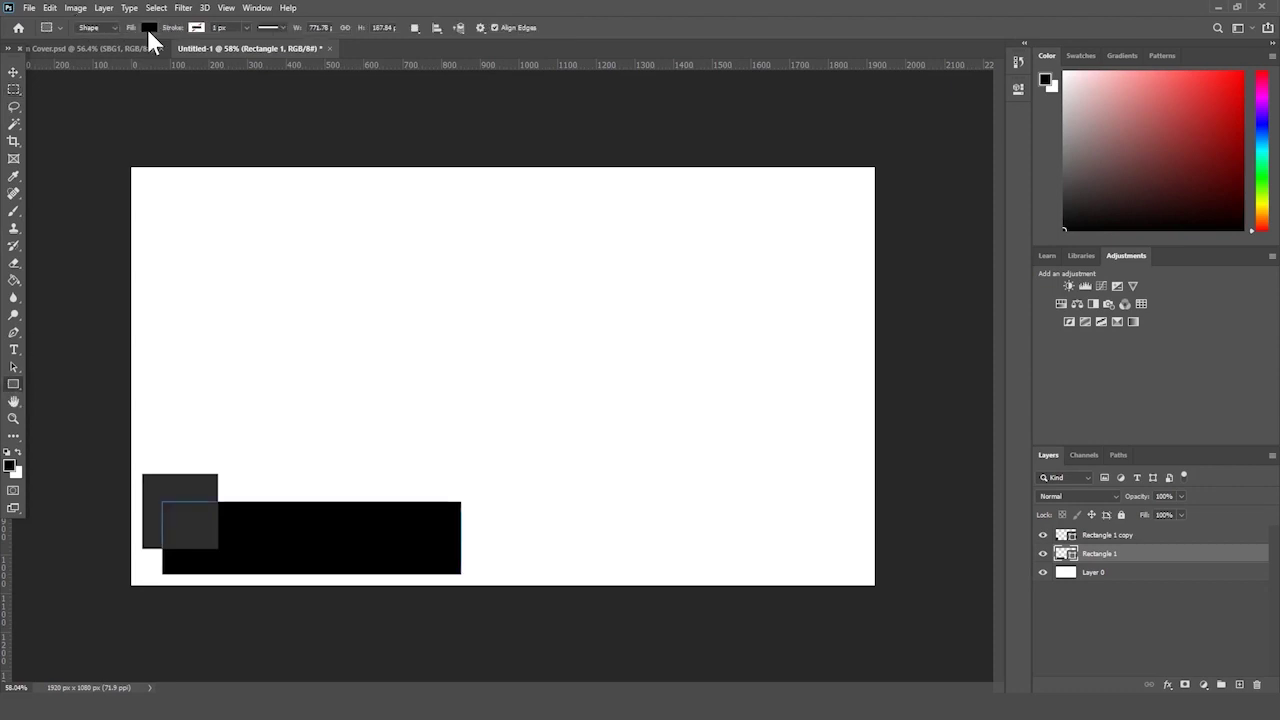
left_click(148, 28)
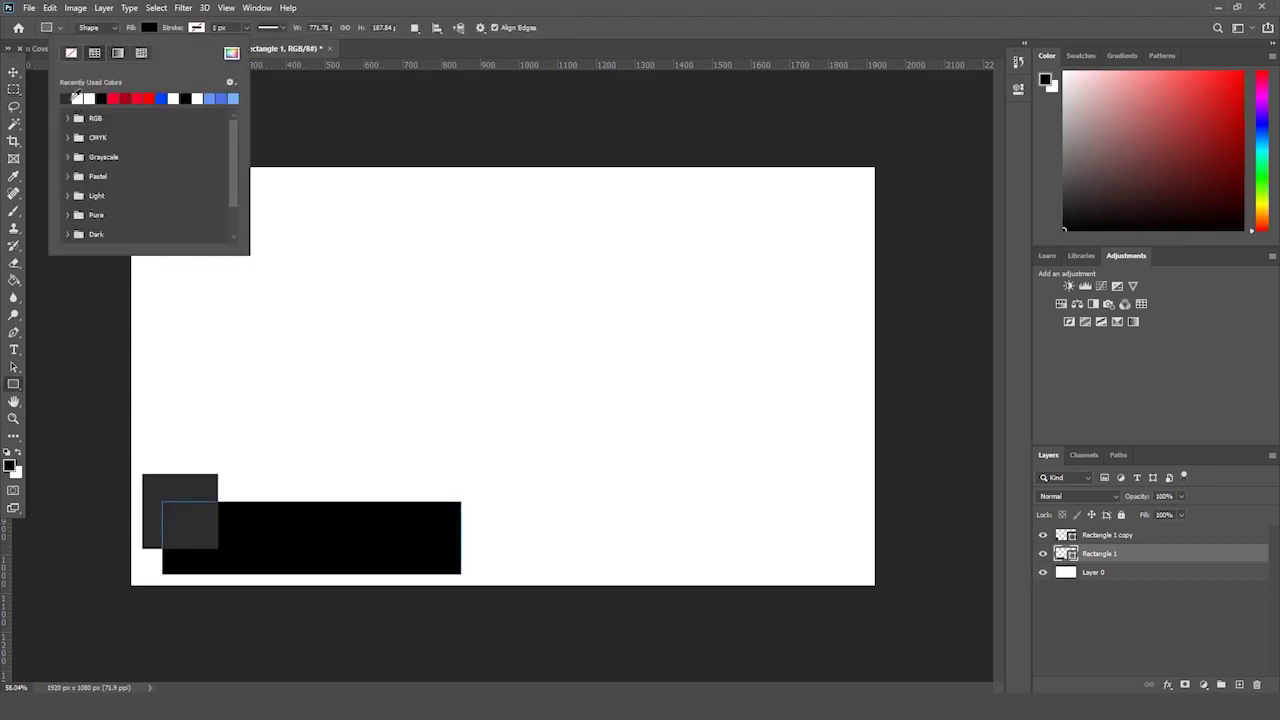
left_click(229, 55)
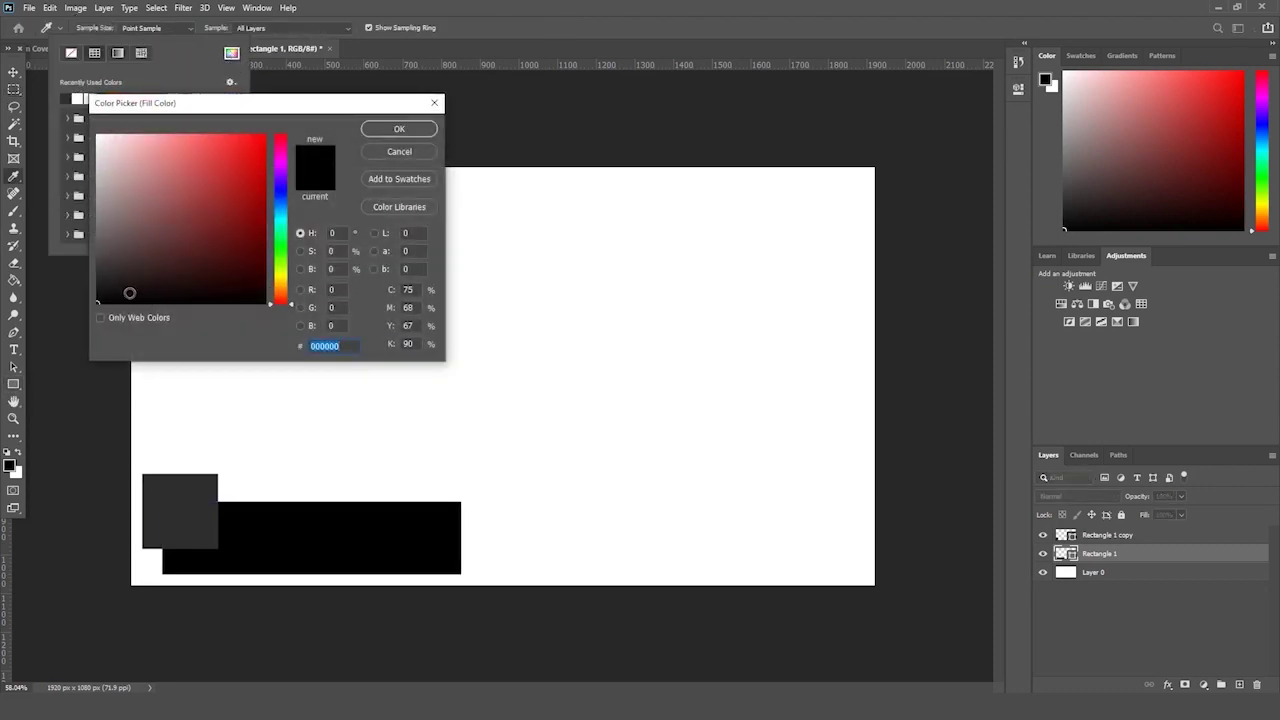
key("Return")
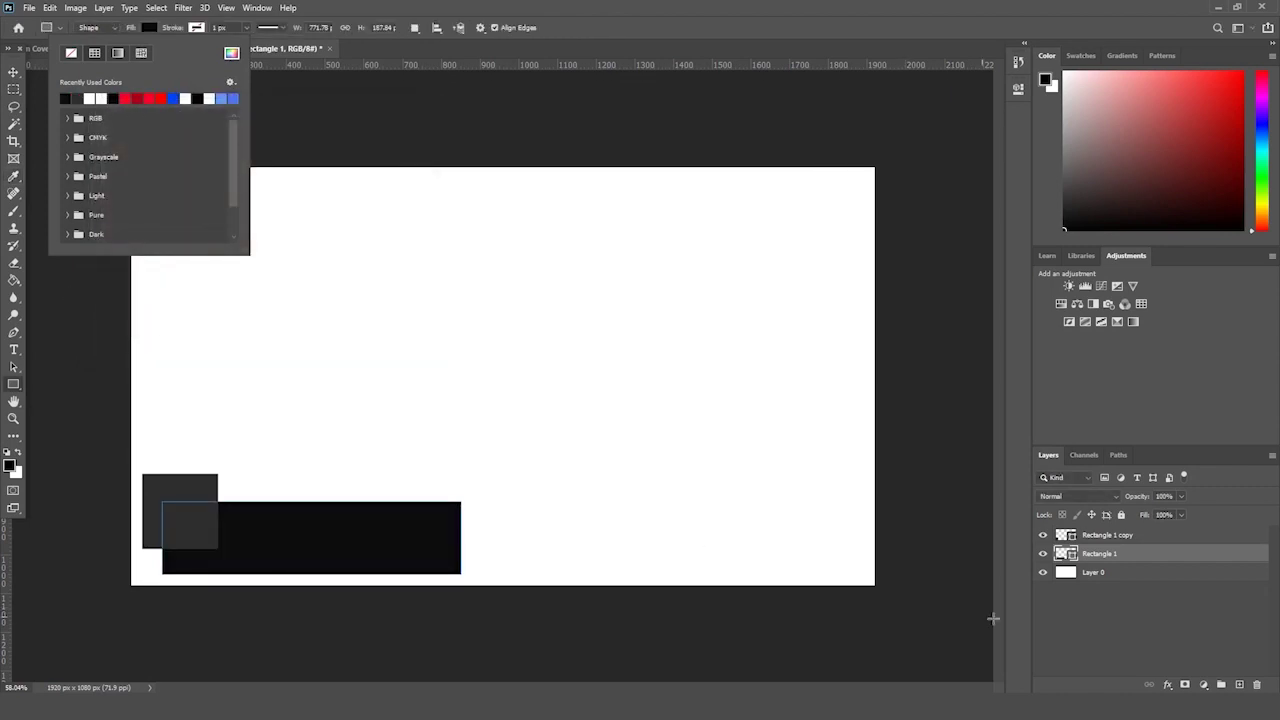
left_click(1079, 637)
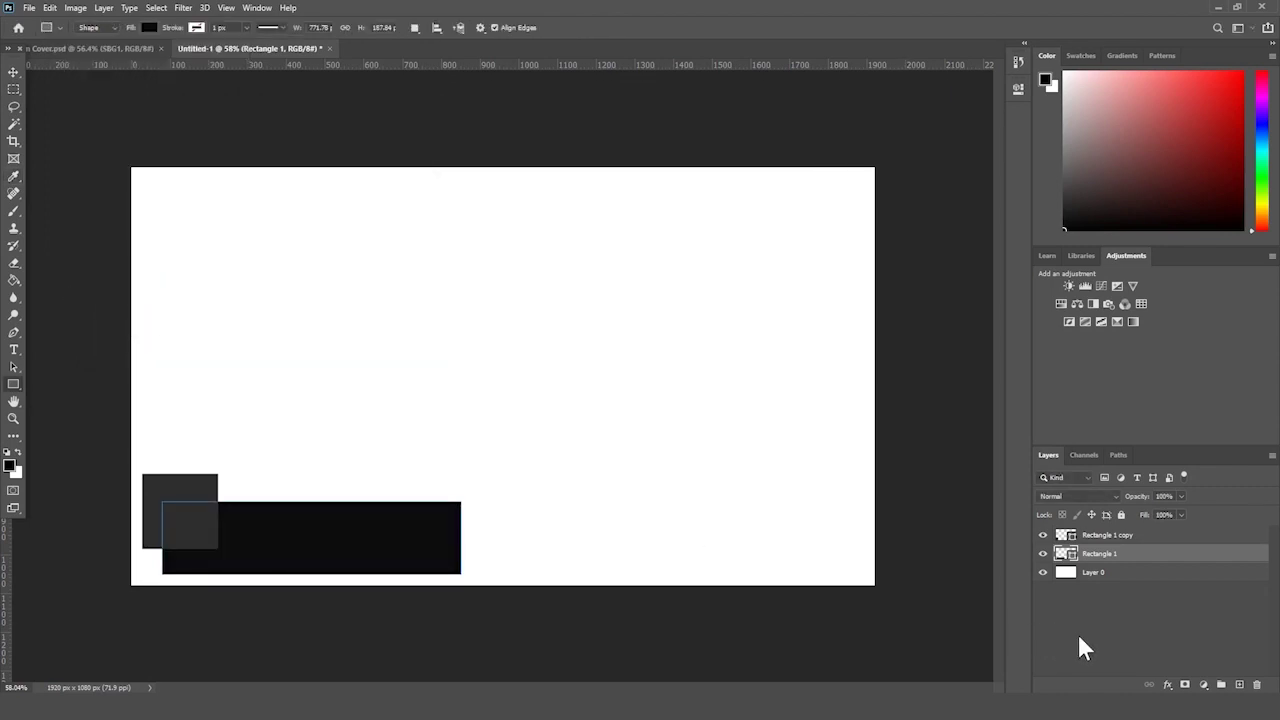
left_click(13, 418)
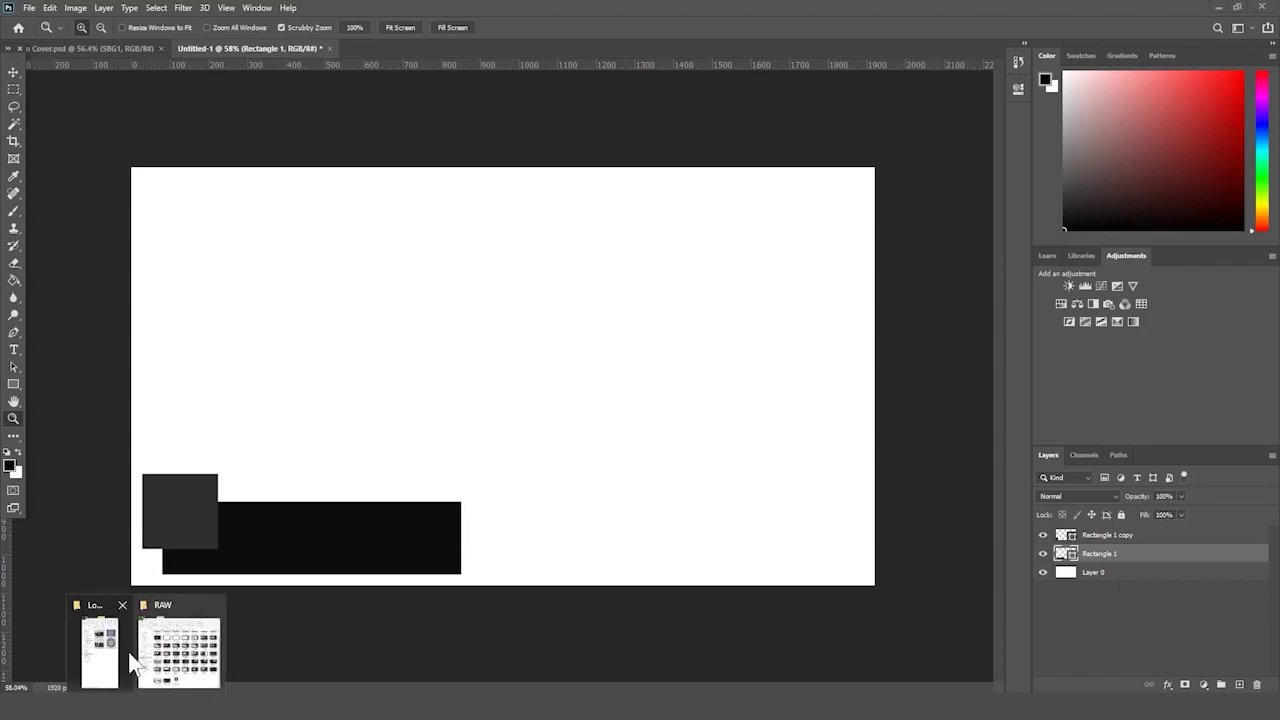
- Deselect the four files in the Lower 3rd folder window and return to Photoshop
left_click(125, 660)
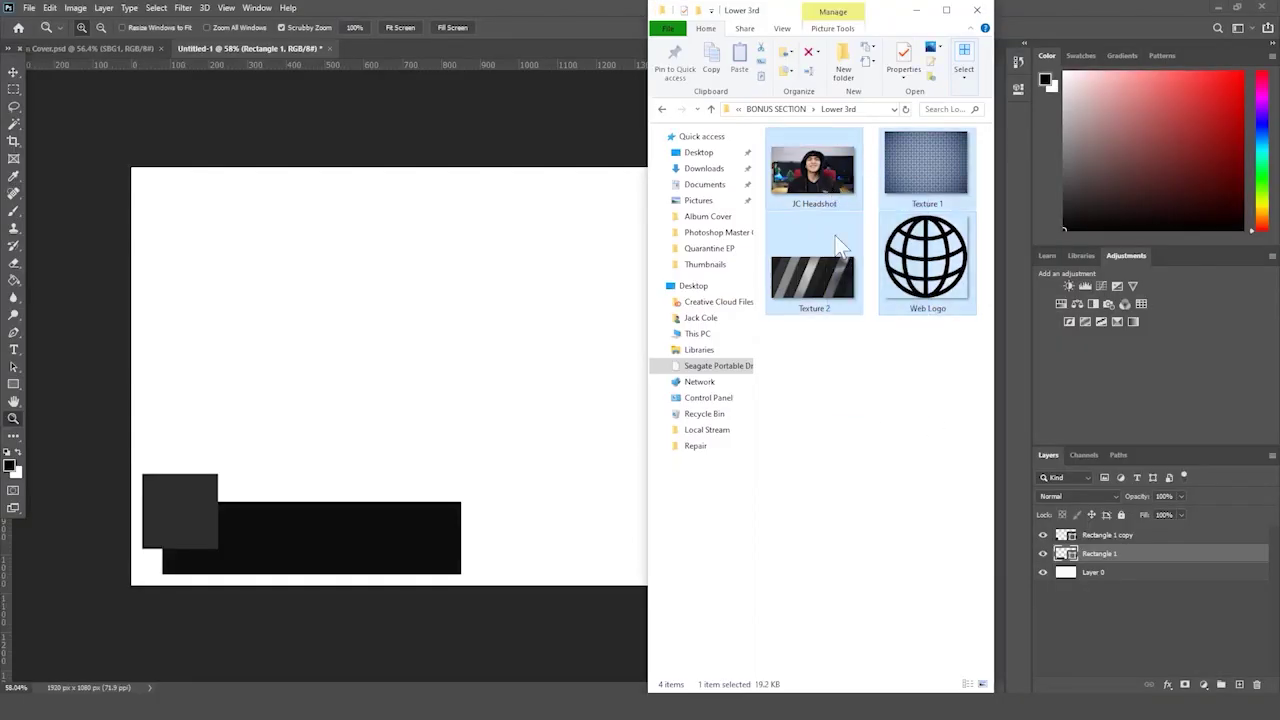
left_click(845, 381)
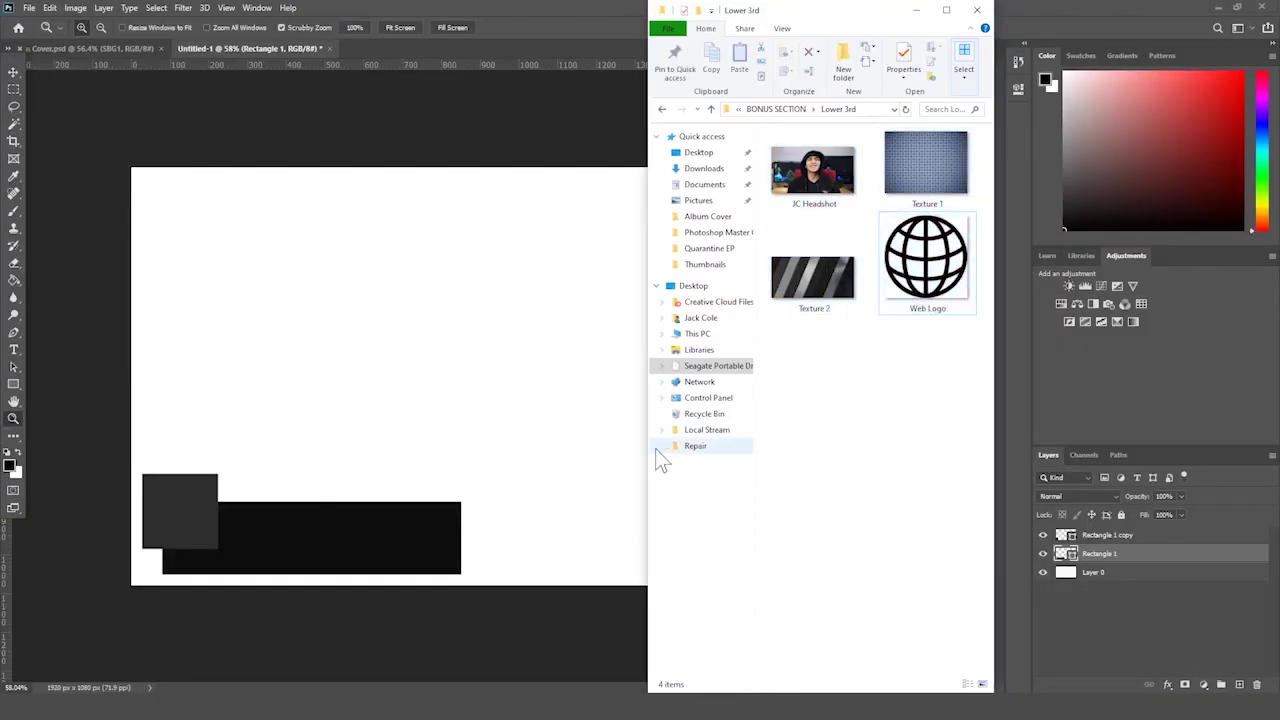
left_click(459, 352)
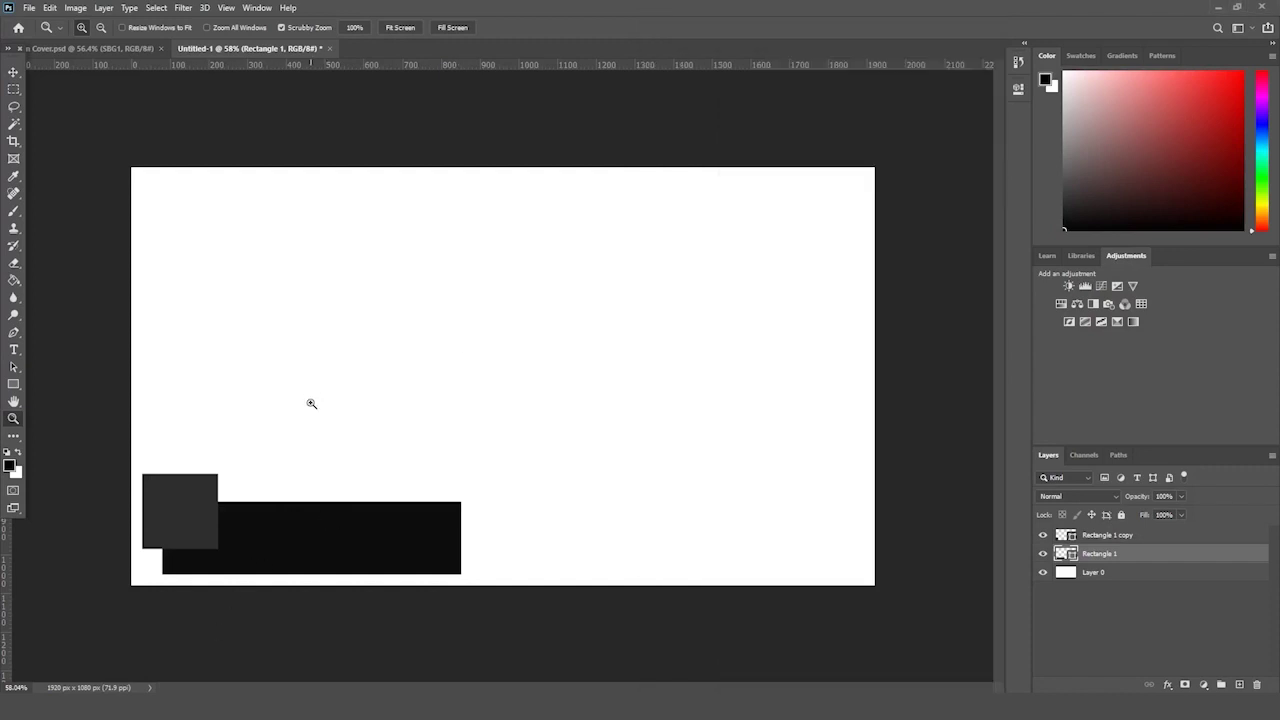
- Scale the Rectangle 1 copy square to about 79% and place it over the bar's left end
left_click_drag(177, 494, 197, 486)
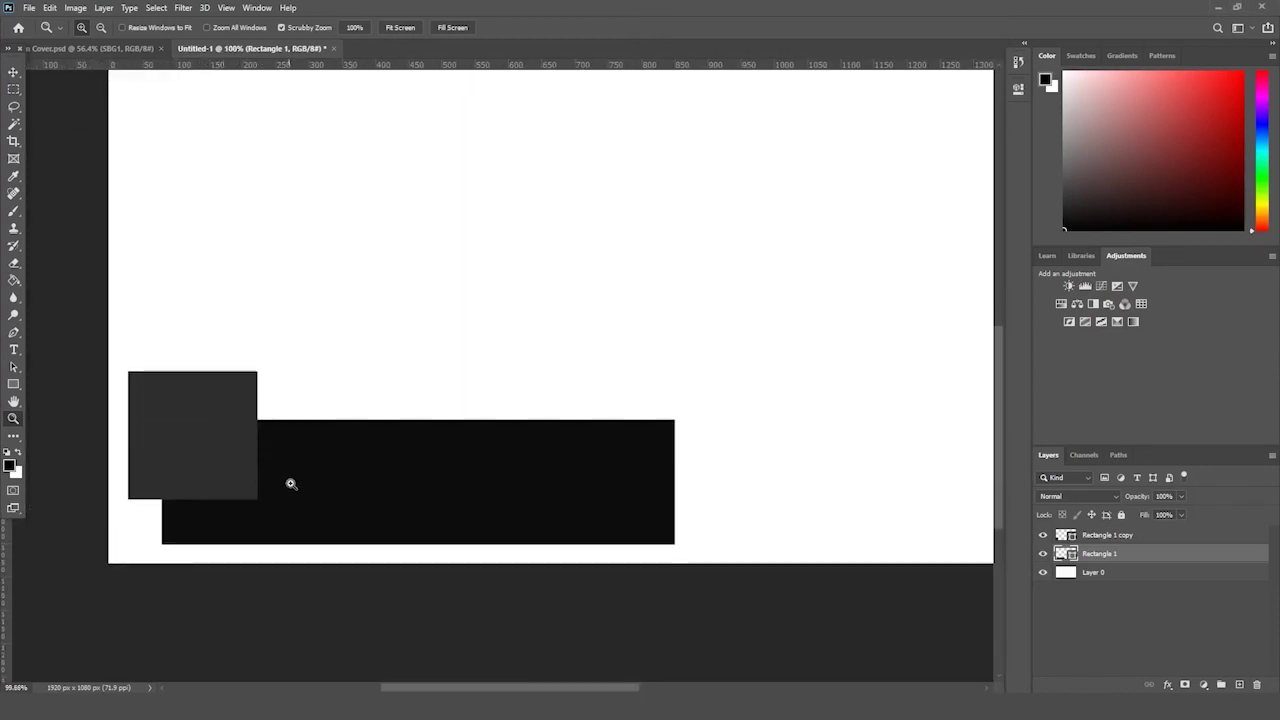
left_click_drag(352, 465, 347, 472)
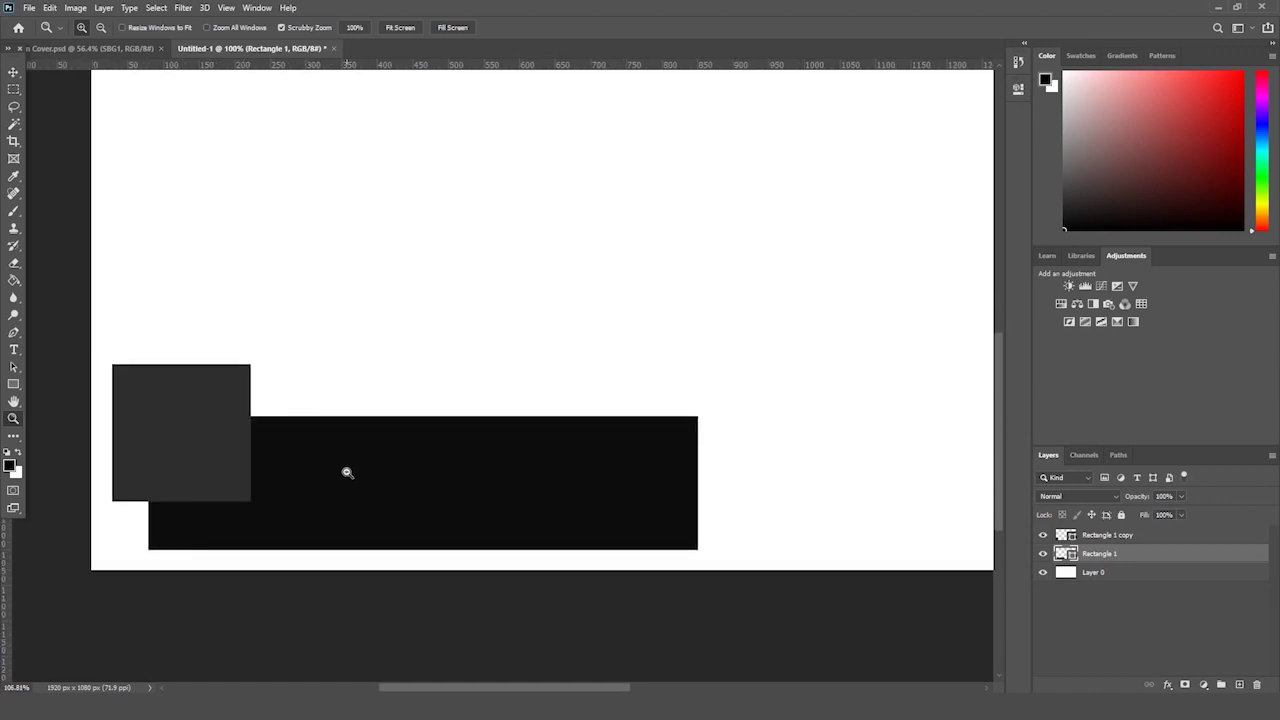
left_click(1144, 540)
key("ctrl+t")
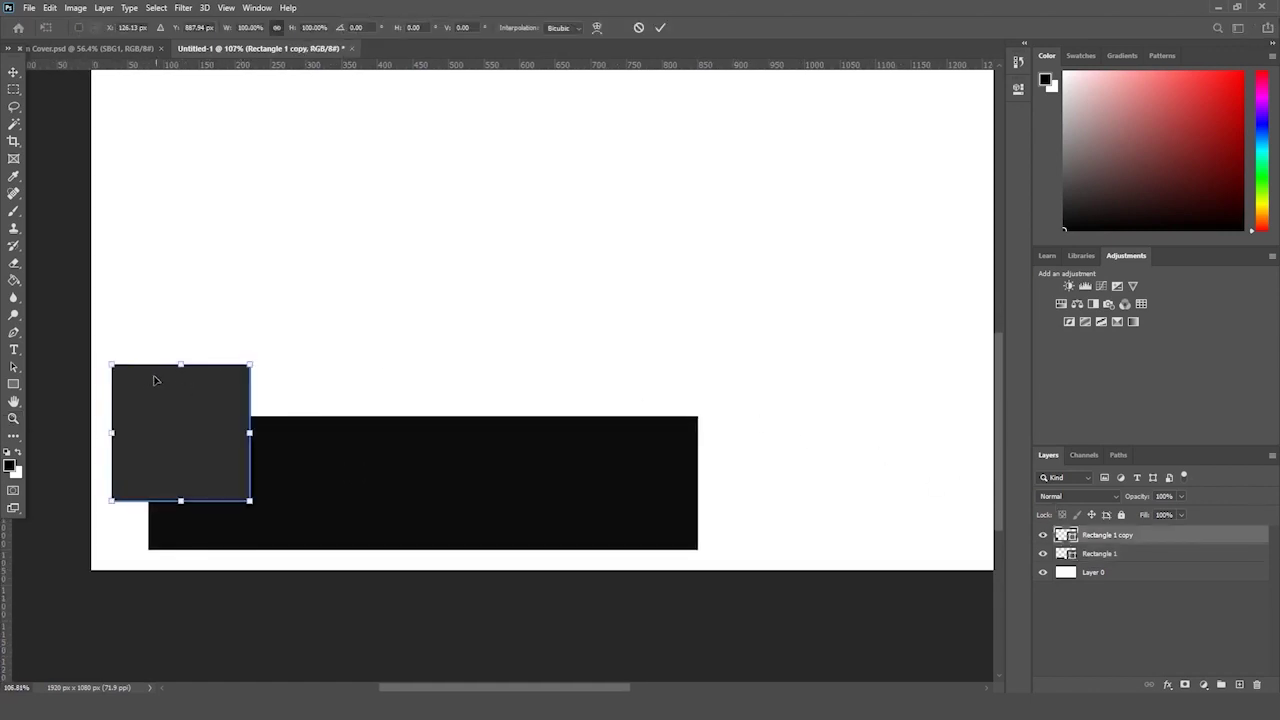
left_click_drag(113, 364, 171, 421)
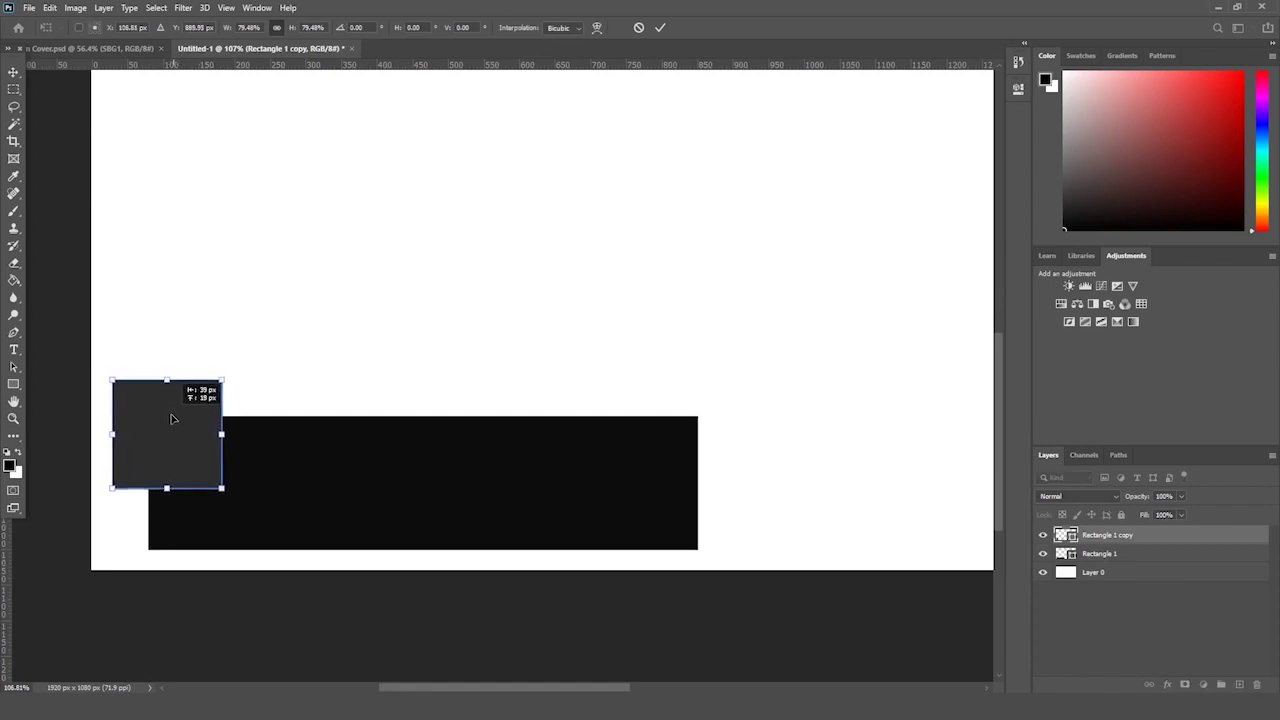
key("Return")
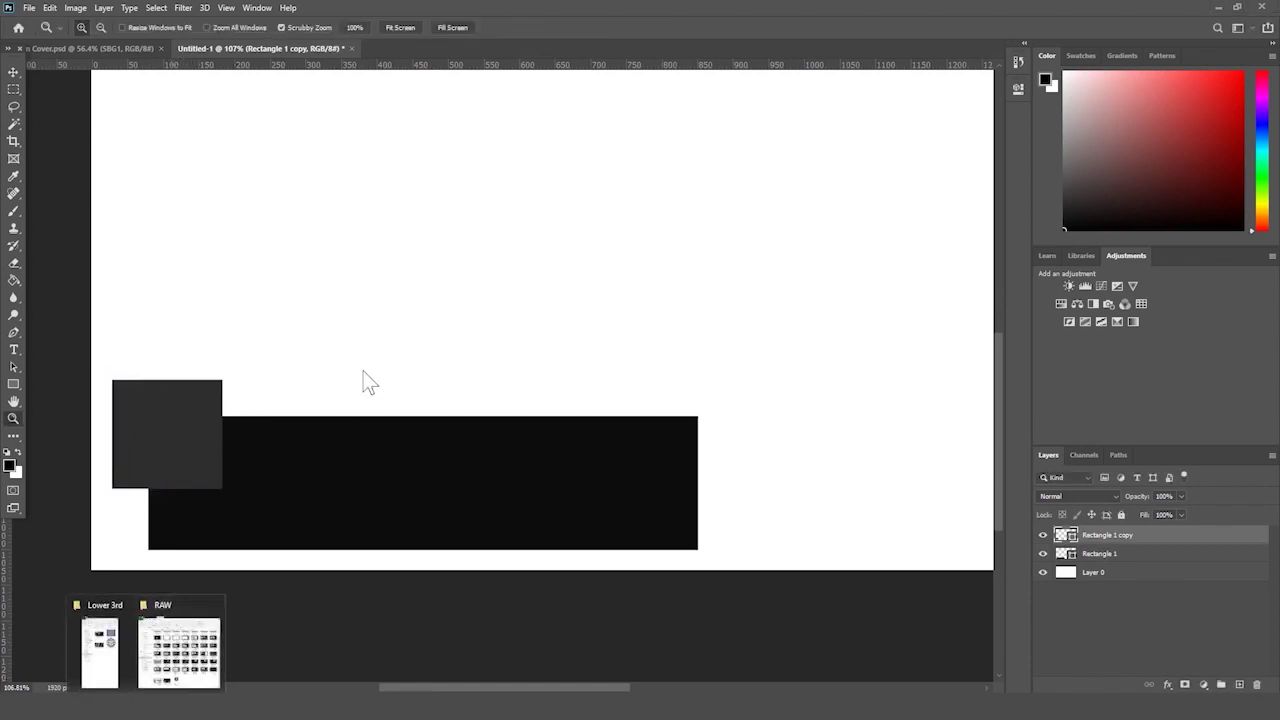
- Close the Lower 3rd and RAW folder windows and open a taller new File Explorer window
left_click(124, 602)
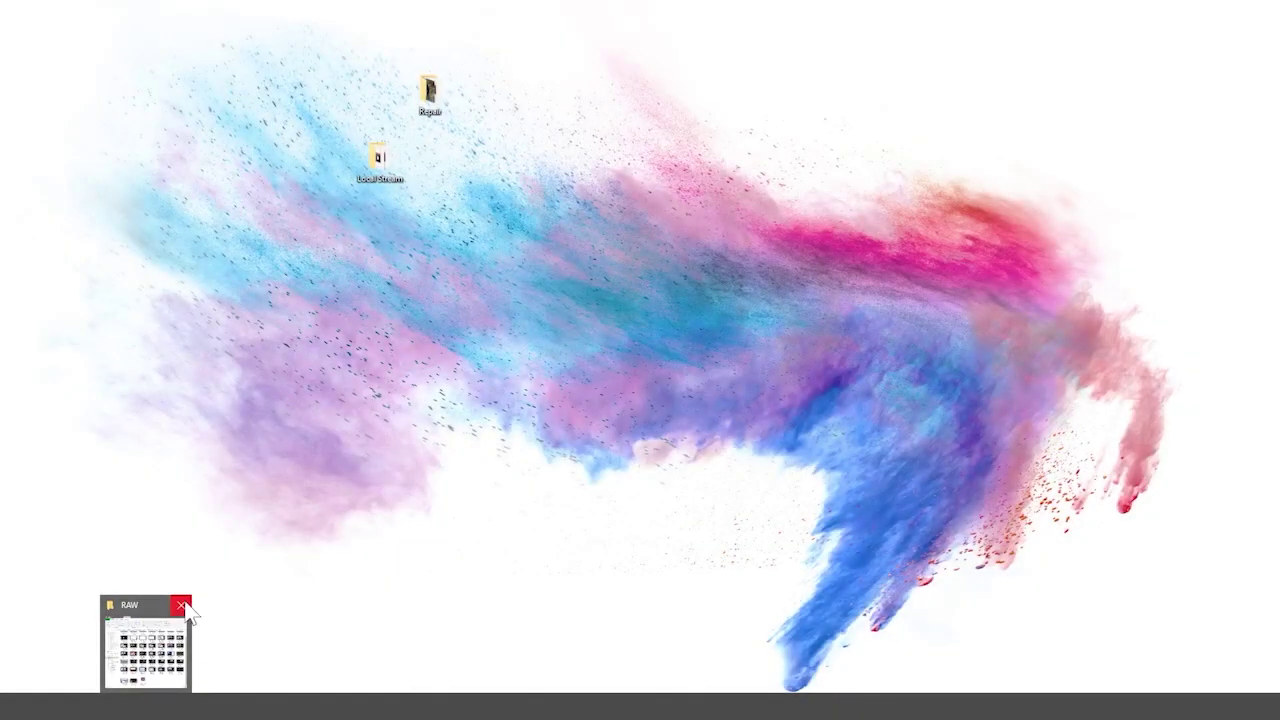
left_click(181, 604)
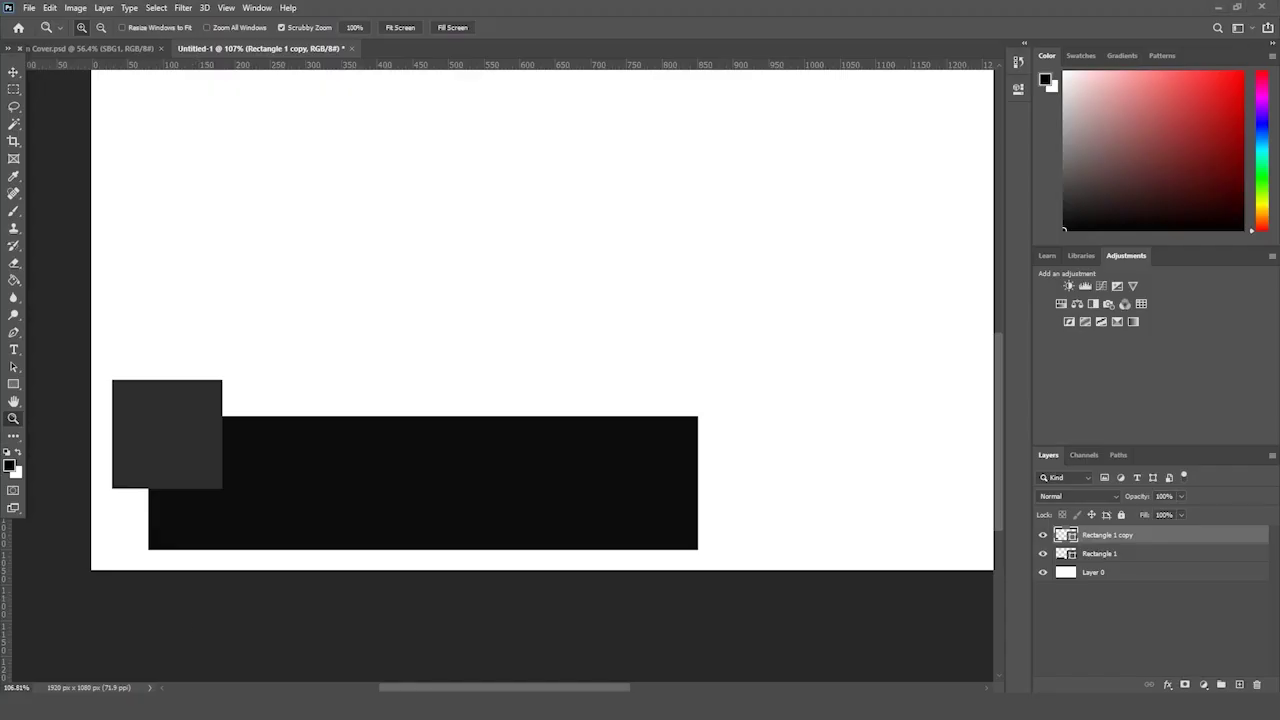
key("super+e")
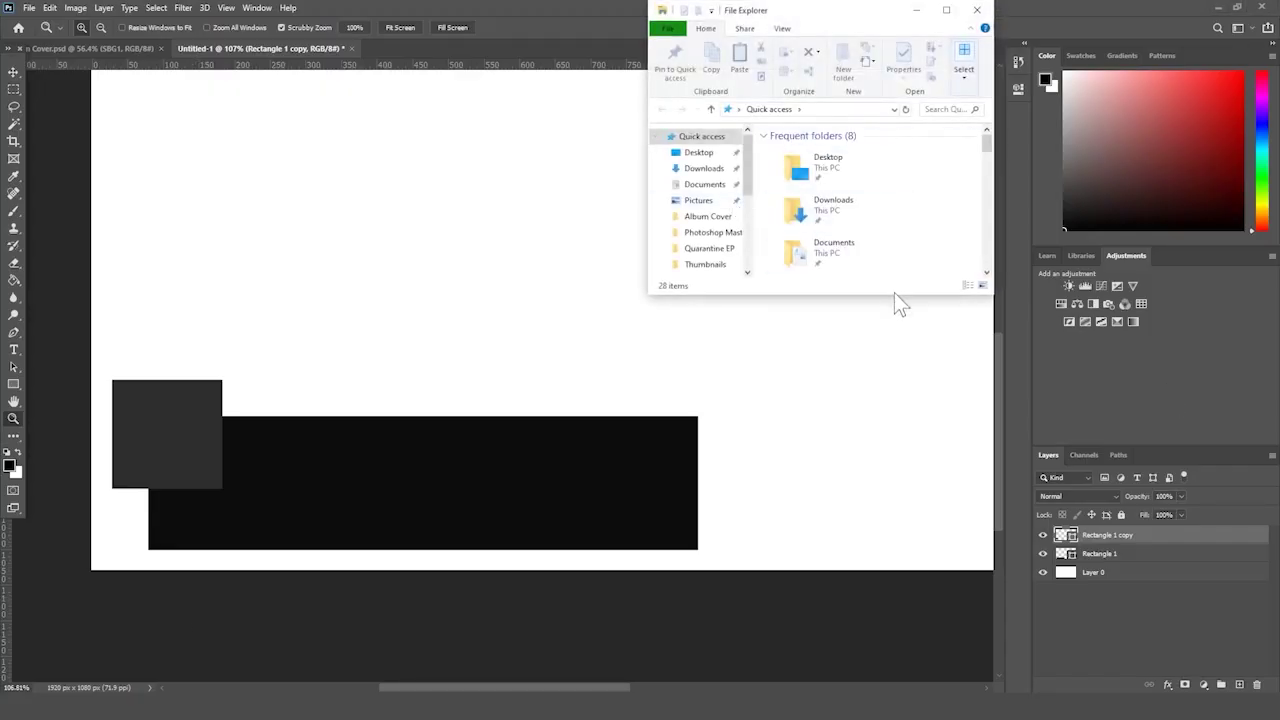
left_click_drag(894, 299, 888, 692)
- Browse to Seagate Portable Drive > Photoshop Master Class > BONUS SECTION > Lower 3rd and drop JC Headshot onto the canvas
left_click(718, 365)
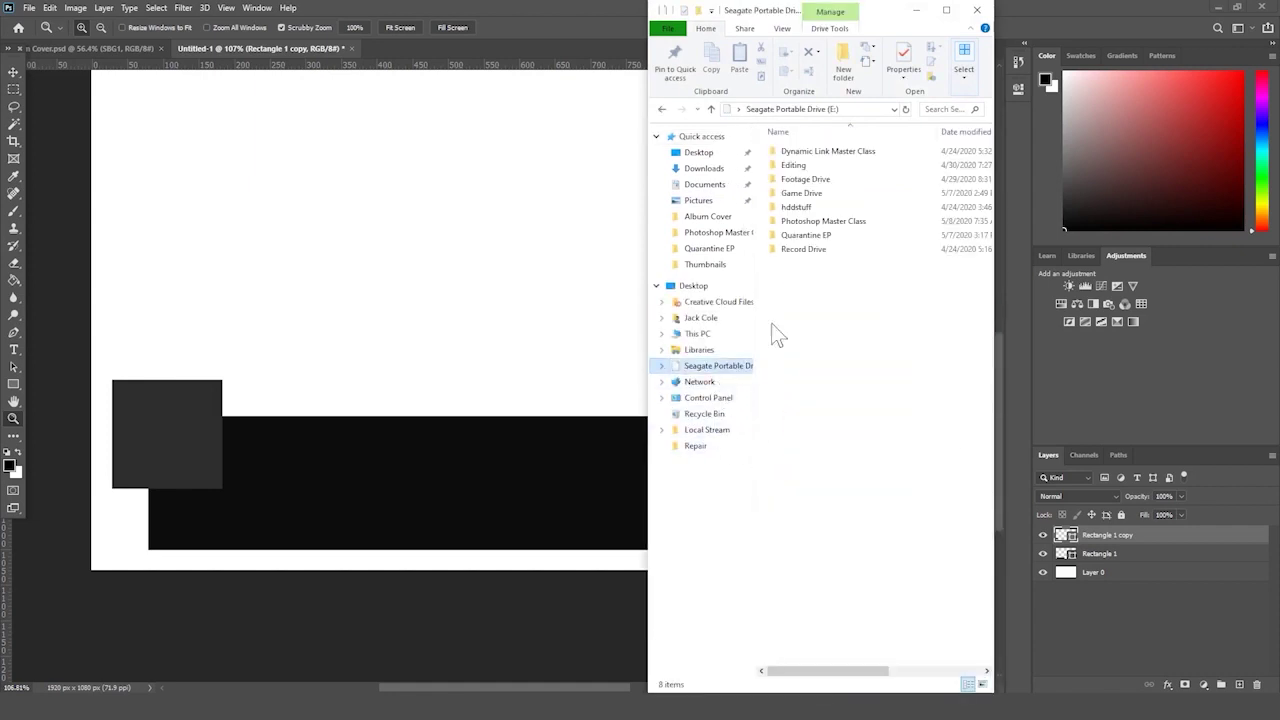
double_click(826, 221)
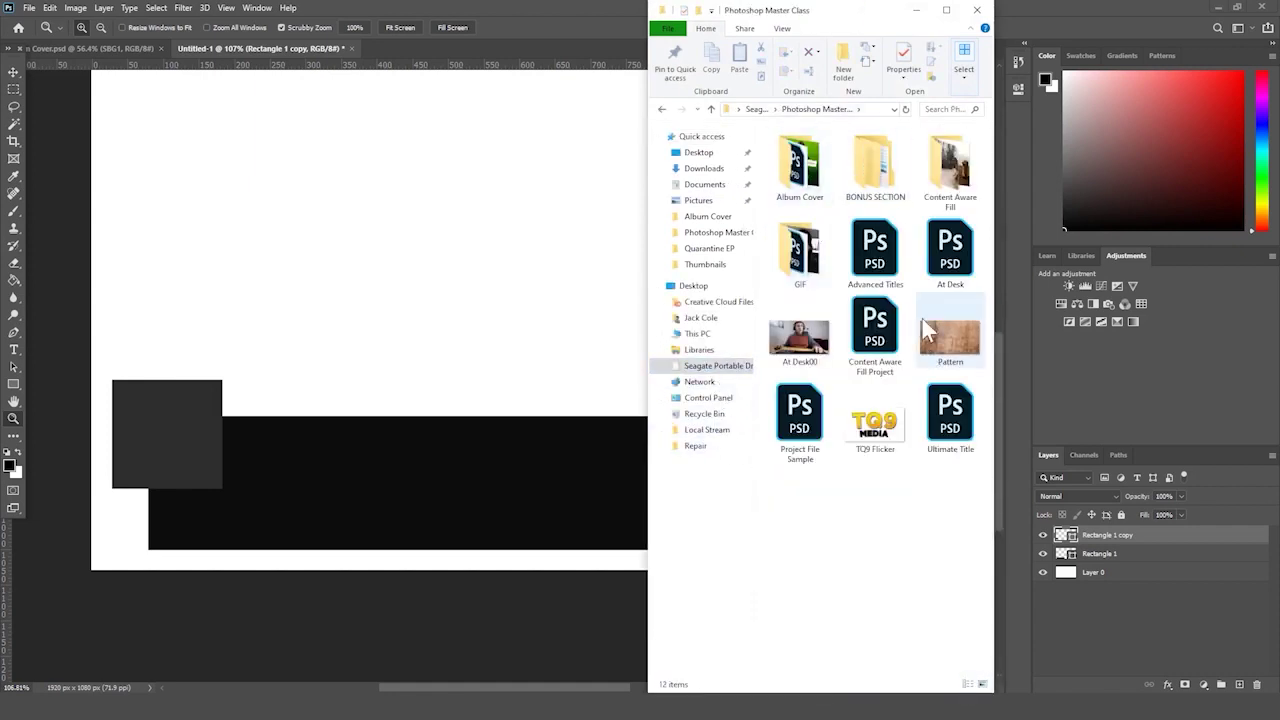
double_click(878, 168)
double_click(814, 163)
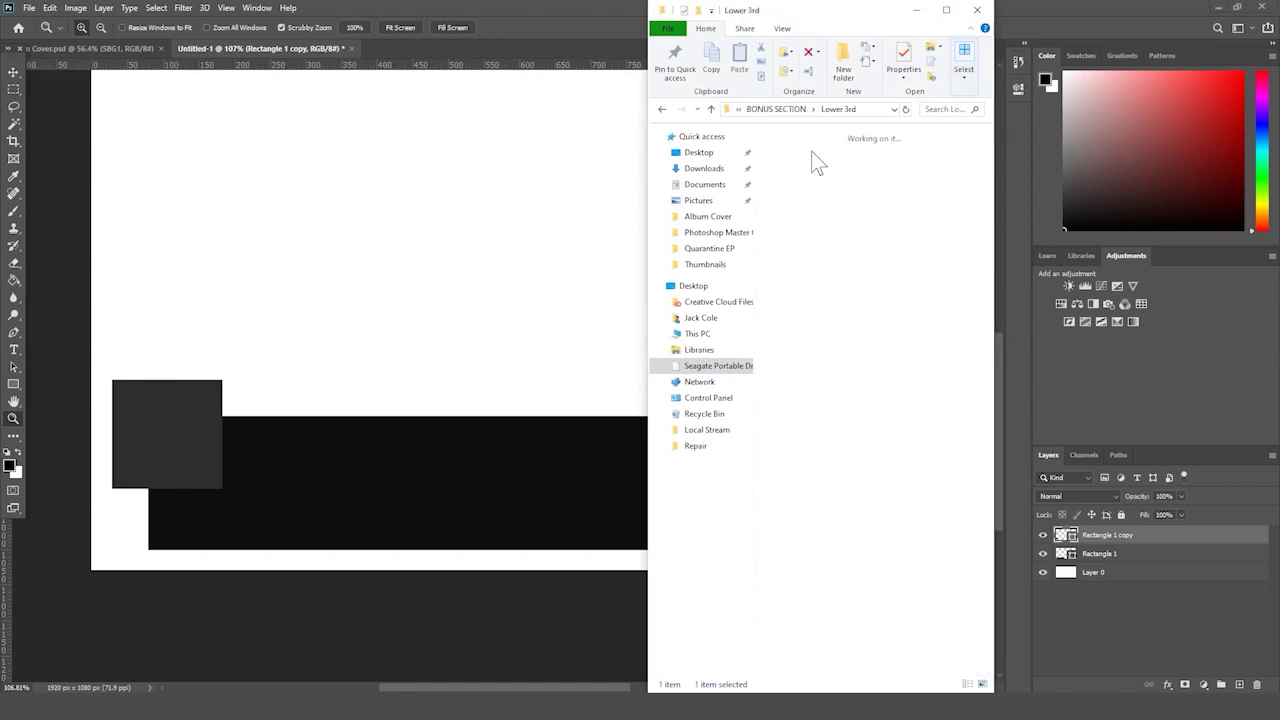
scroll(826, 232, "up", 3, "ctrl")
left_click(850, 180)
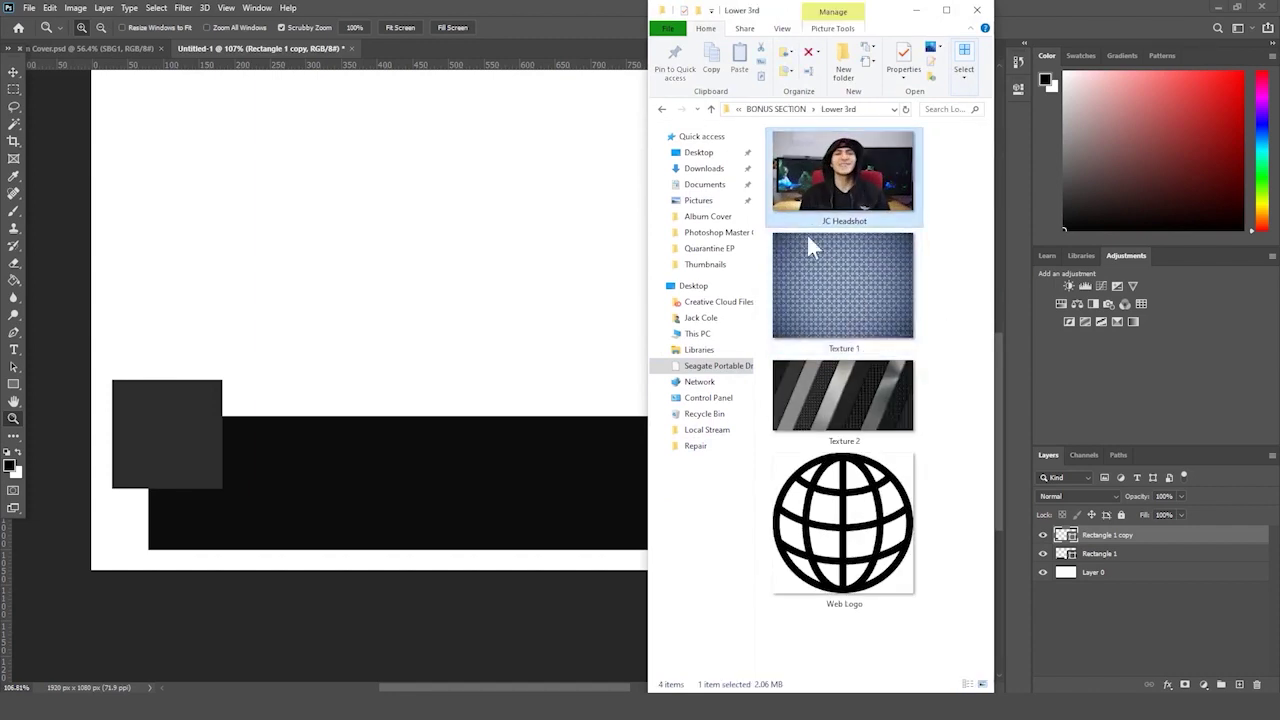
left_click_drag(287, 430, 287, 430)
- Commit the placed headshot and scale it down toward the bottom-left
key("Return")
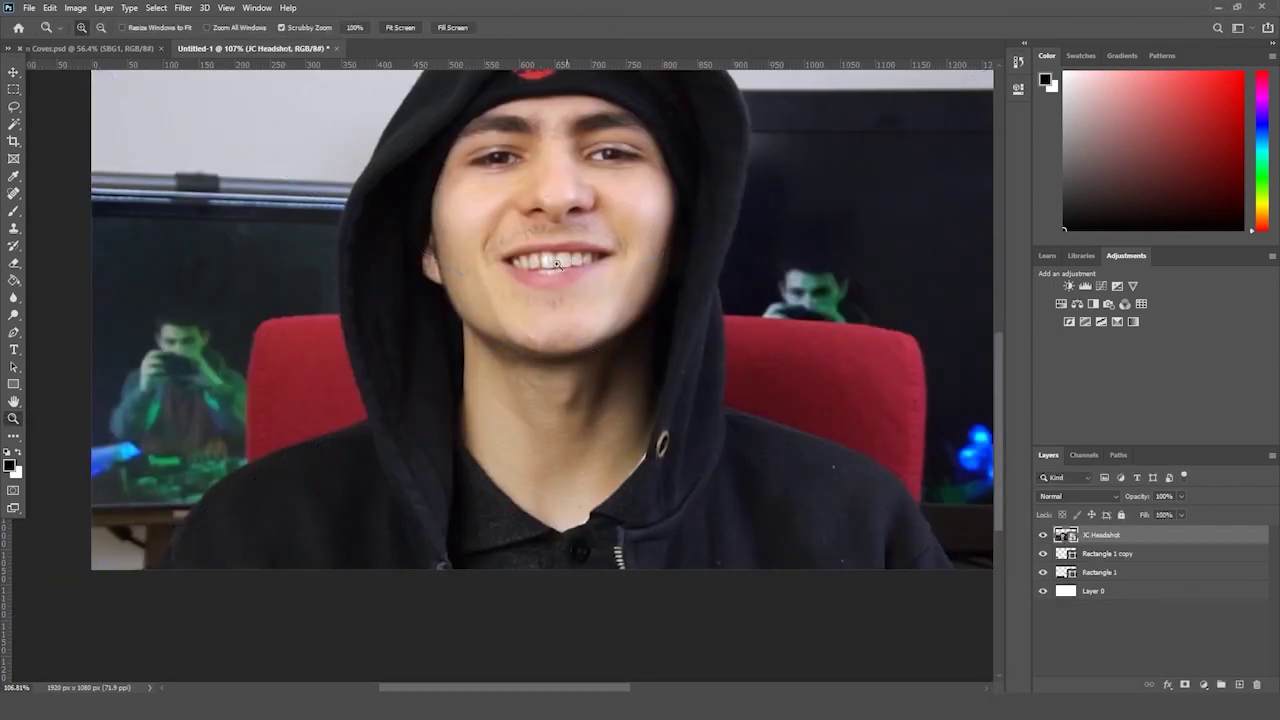
left_click_drag(558, 264, 595, 262)
key("ctrl+t")
key("Return")
key("ctrl+t")
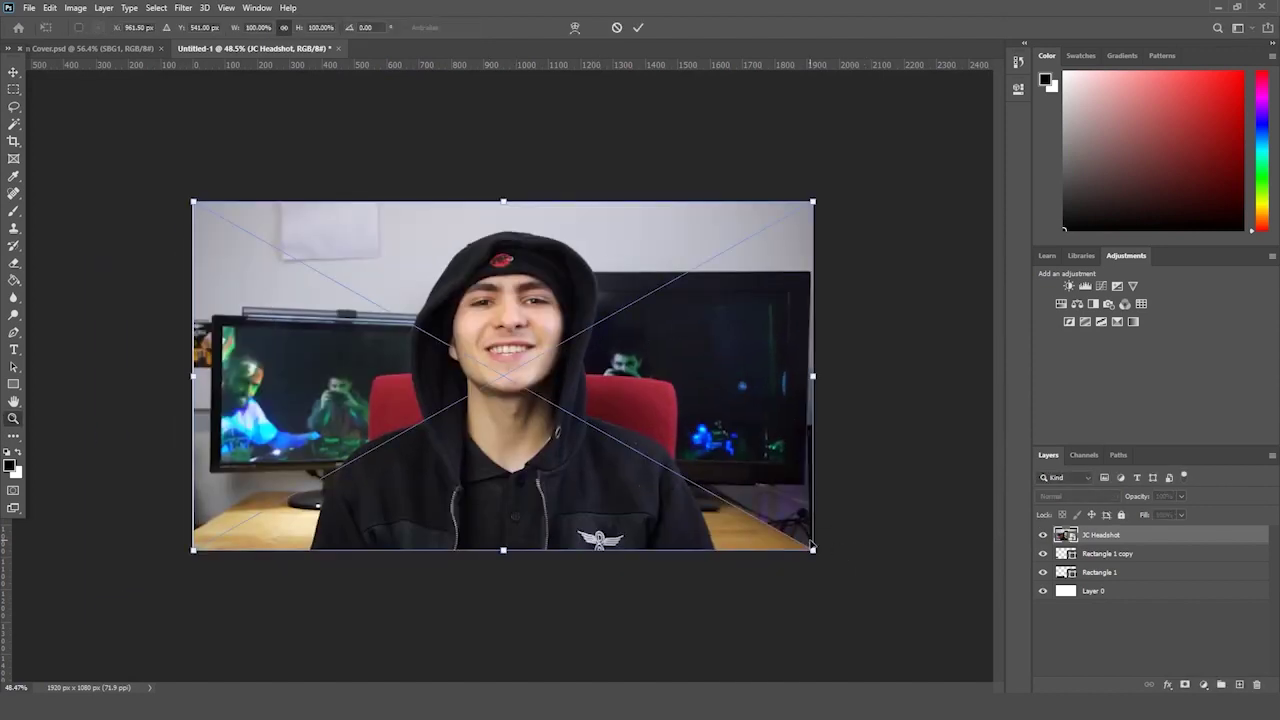
left_click_drag(812, 549, 363, 297)
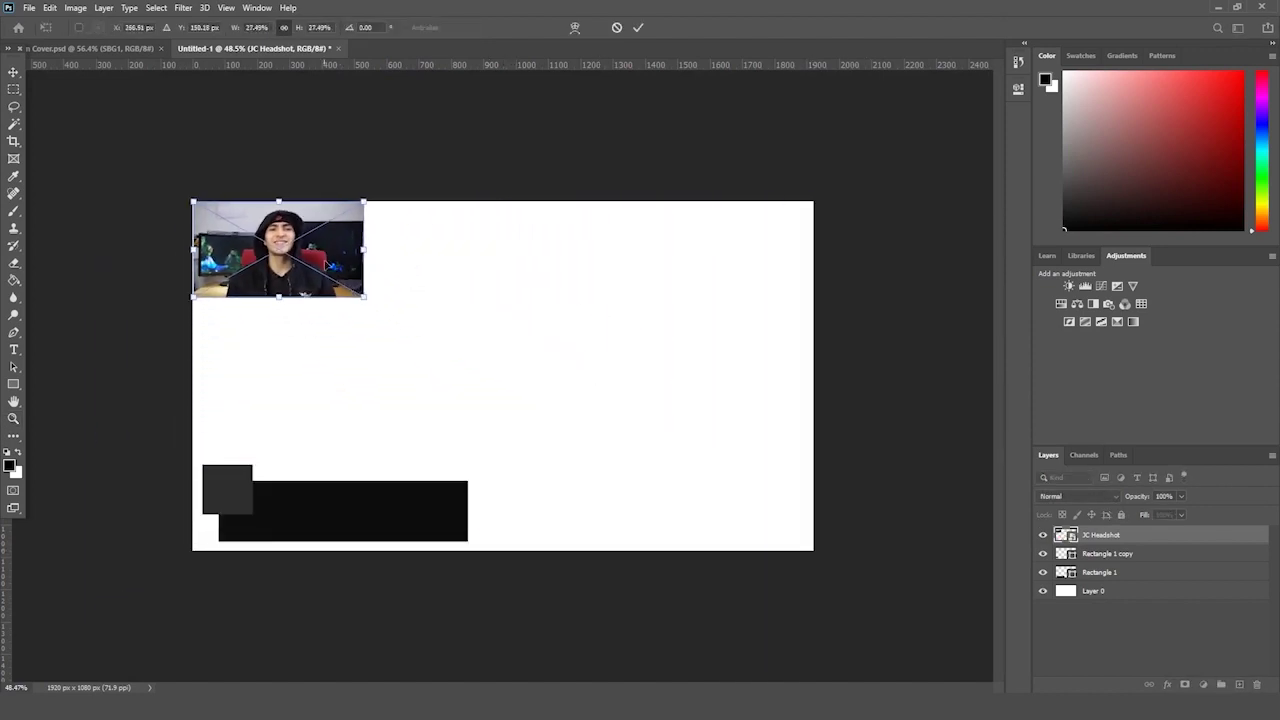
left_click_drag(326, 244, 291, 498)
key("Return")
- Zoom in and move the headshot to the centre of the canvas
key("z")
left_click(574, 383)
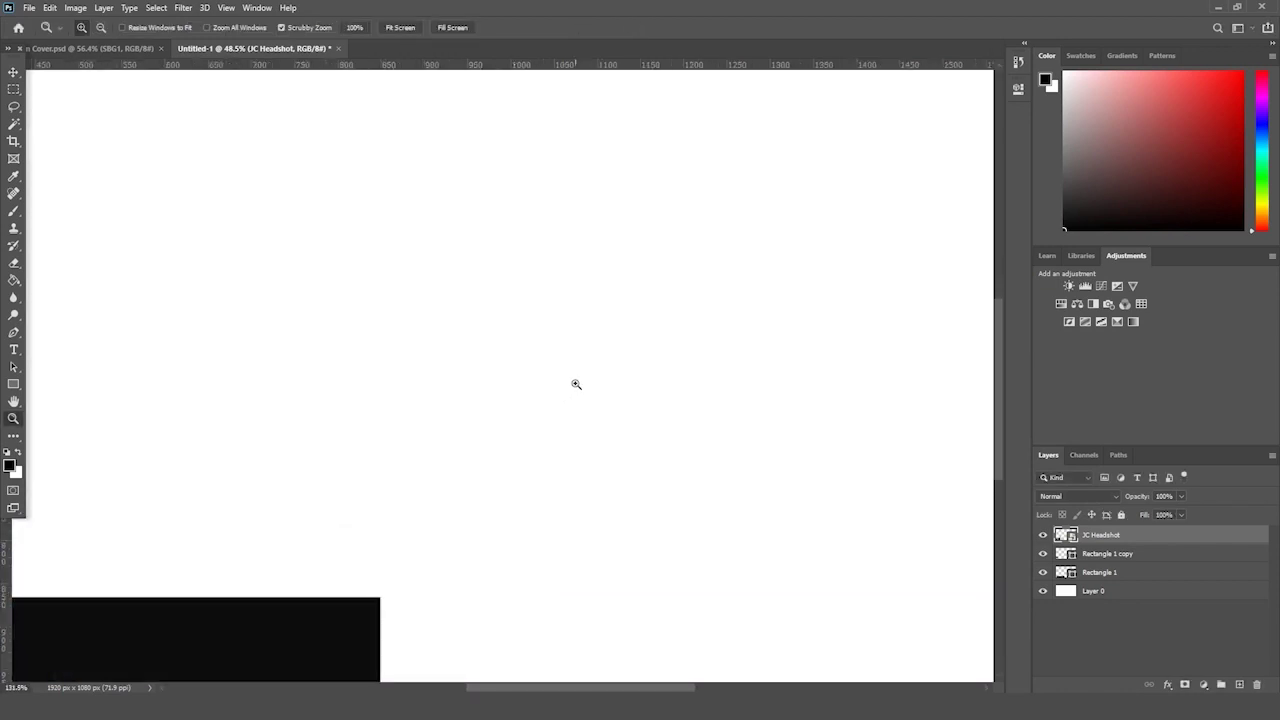
key("v")
left_click_drag(228, 552, 515, 330)
key("z")
- Marquee a square around the face and copy-paste it onto a new layer
left_click(13, 90)
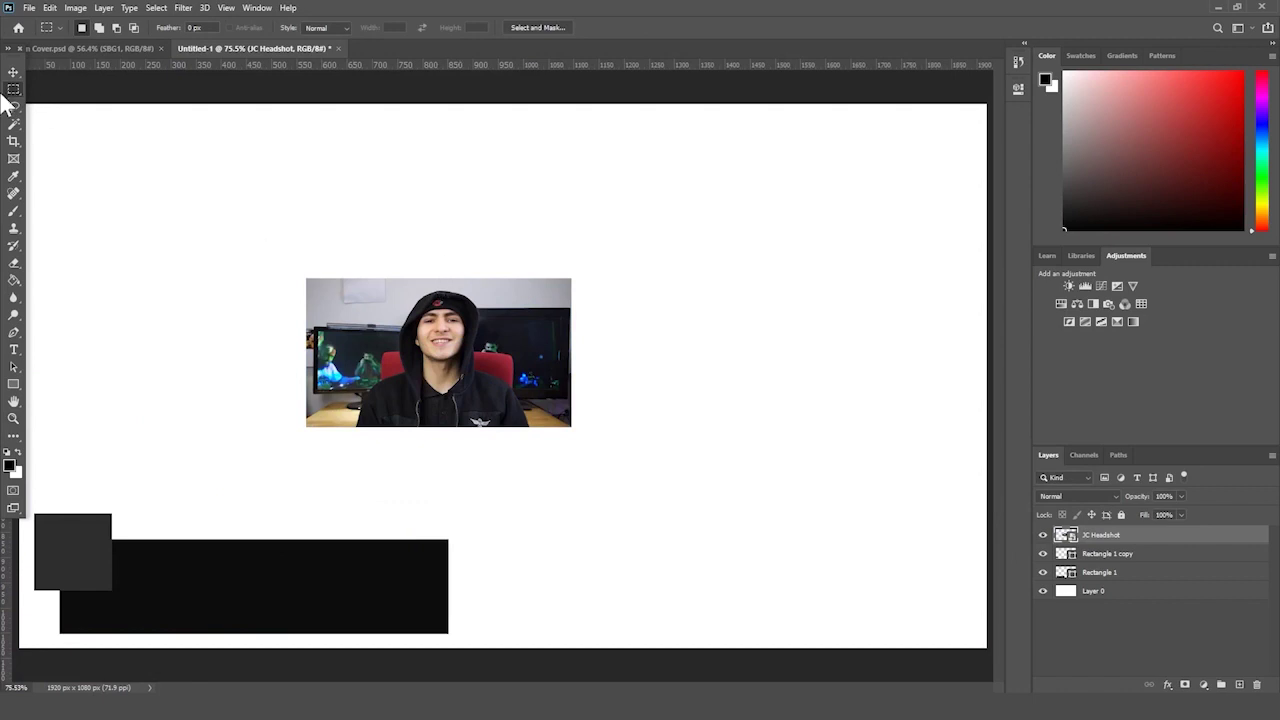
left_click(13, 92)
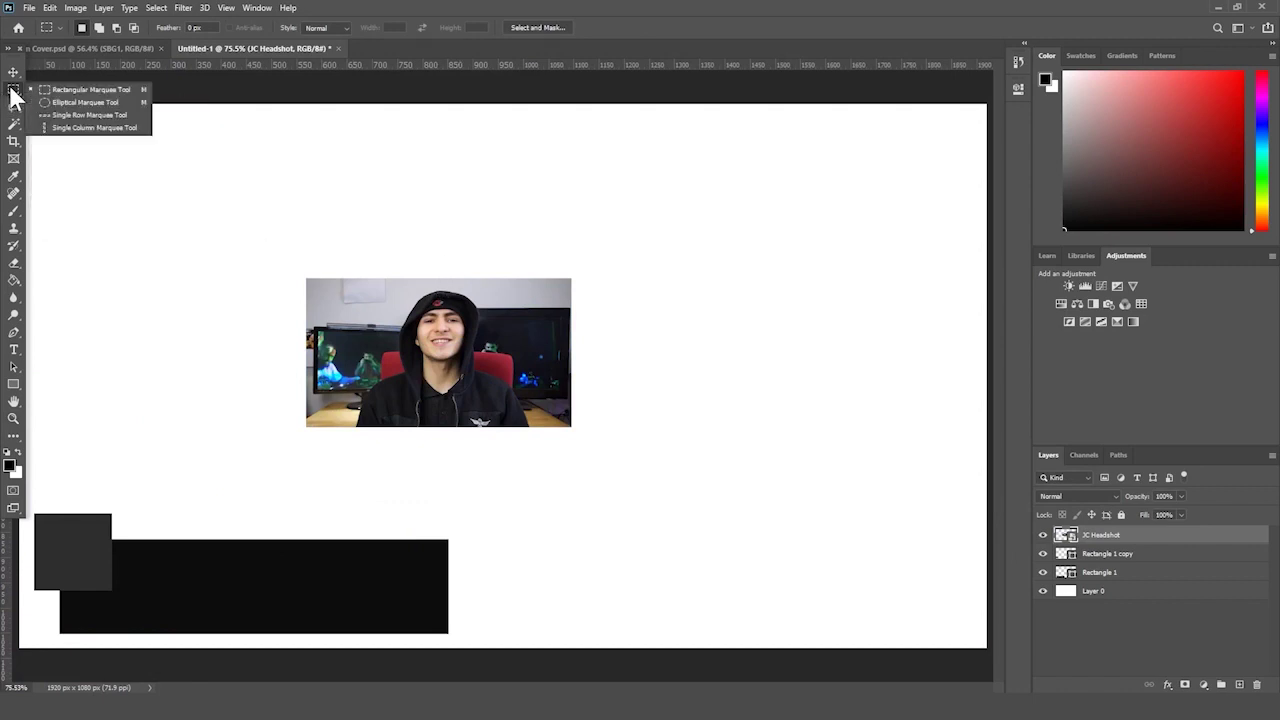
left_click(78, 90)
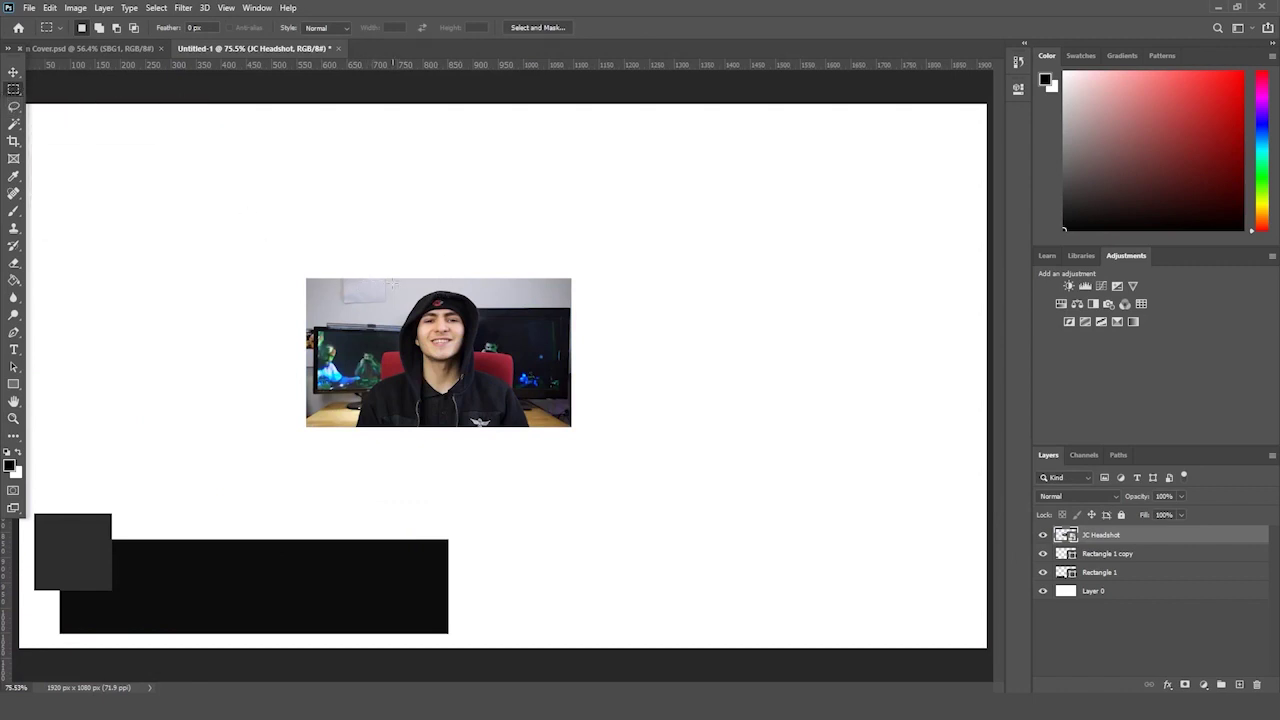
left_click_drag(522, 383, 484, 373)
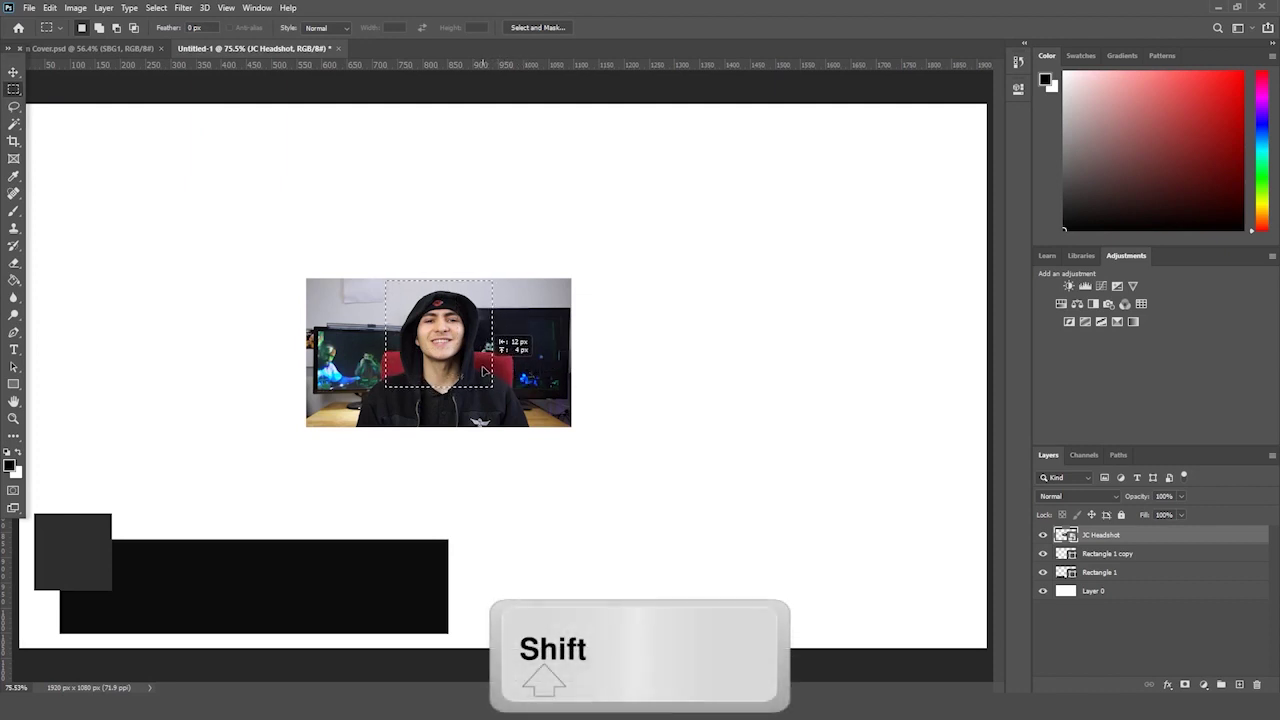
left_click_drag(484, 373, 484, 373)
key("ctrl+c")
key("ctrl+v")
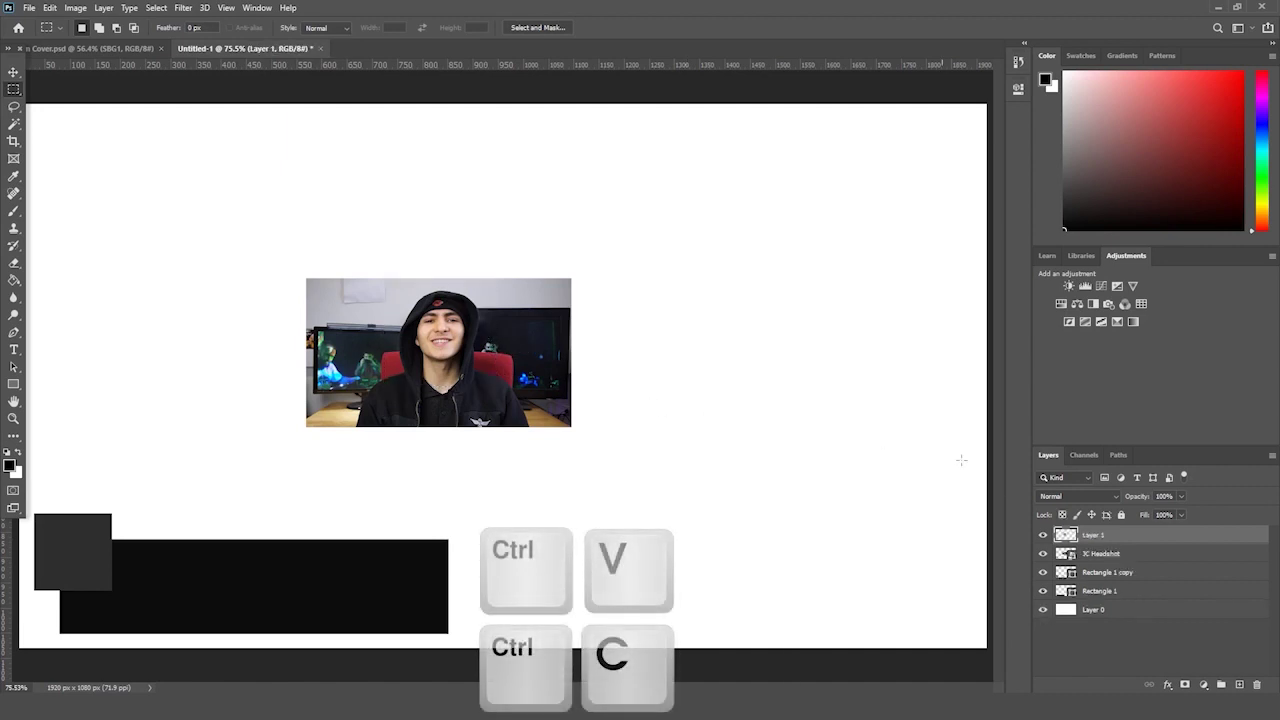
- Delete the original JC Headshot layer and shrink the face crop onto the dark square
left_click(1100, 554)
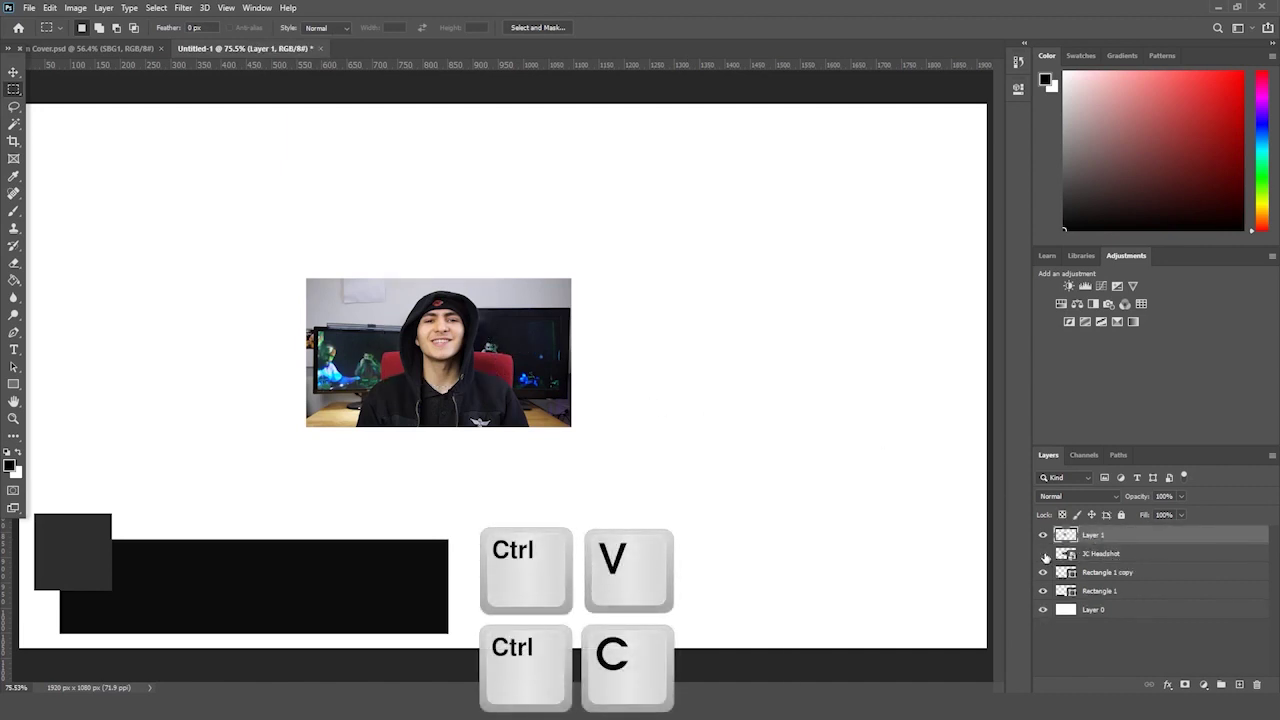
key("Delete")
left_click(1099, 540)
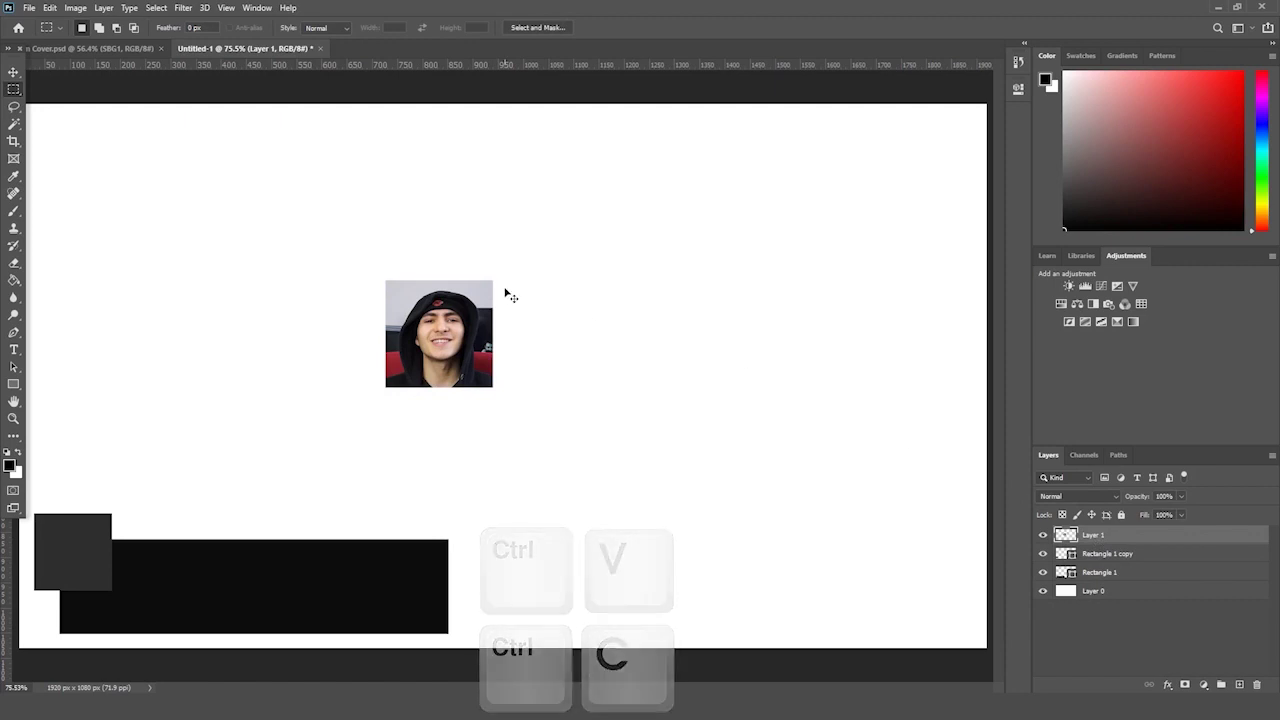
key("ctrl+t")
left_click_drag(494, 276, 87, 548)
key("ctrl+t")
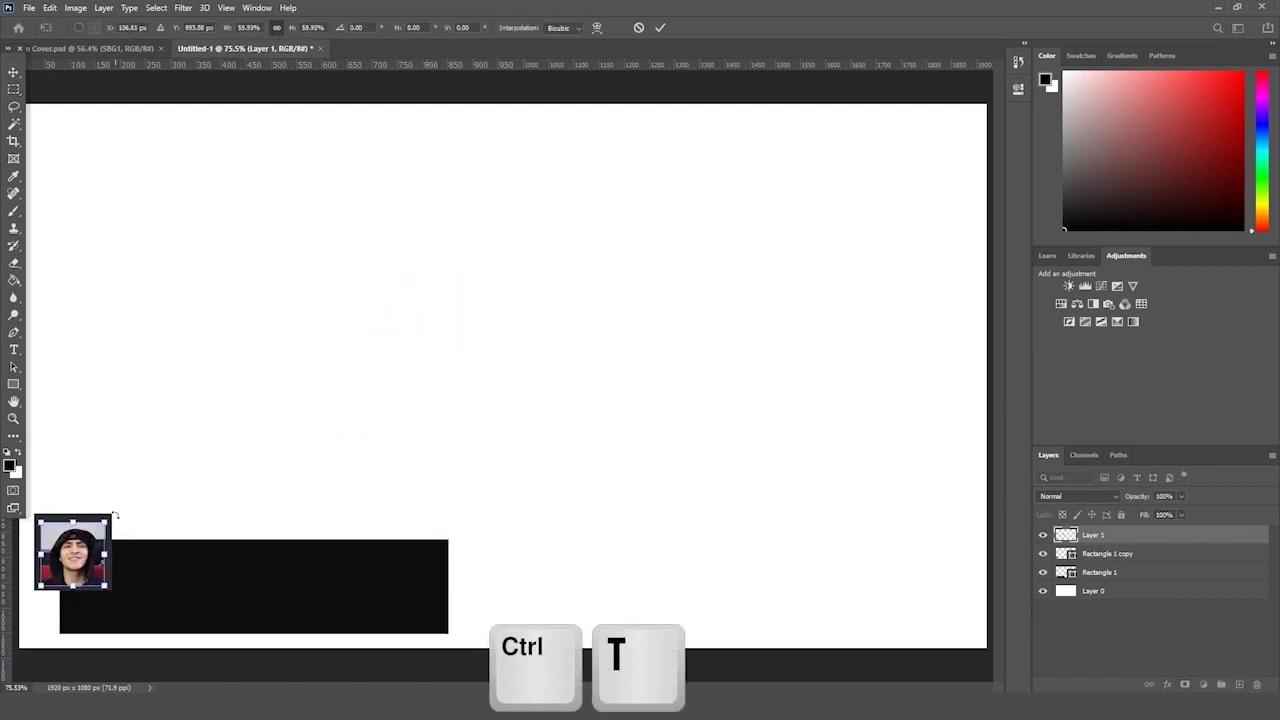
double_click(46, 517)
- Enlarge the face crop to about 107% and position it inside the dark frame
left_click(13, 420)
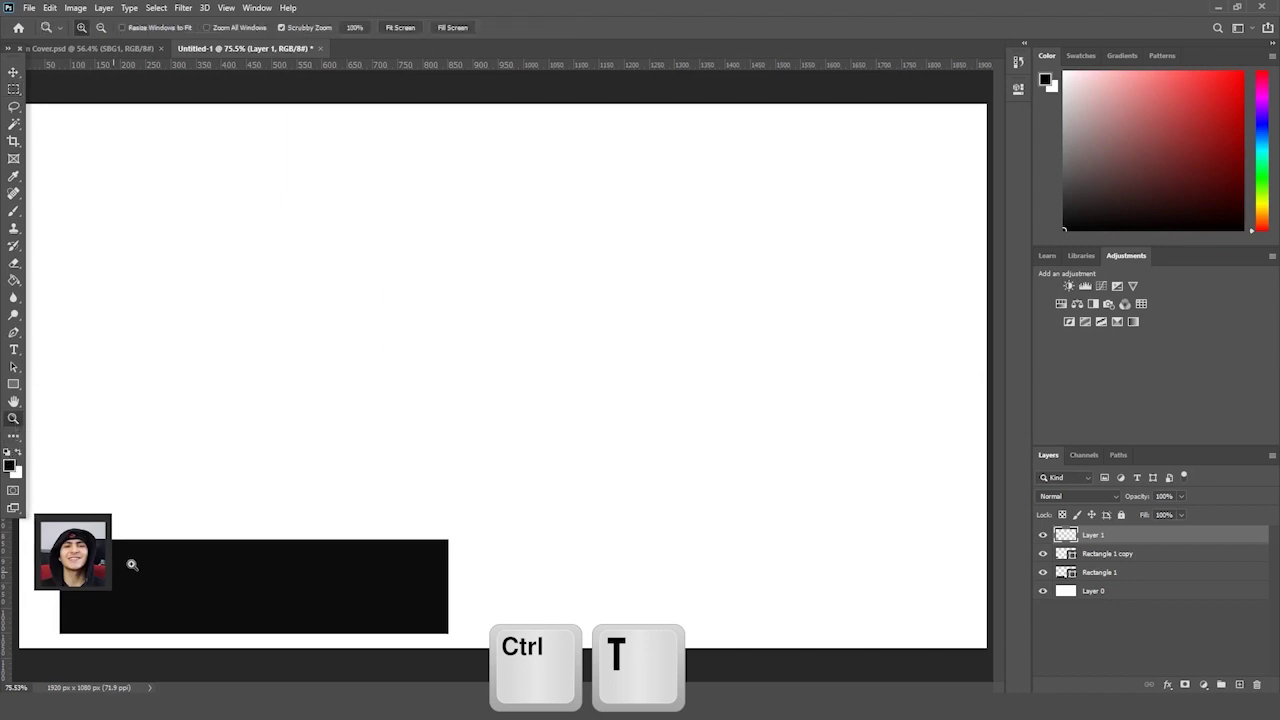
left_click_drag(131, 565, 297, 583)
left_click_drag(429, 689, 360, 689)
scroll(380, 465, "down", 2)
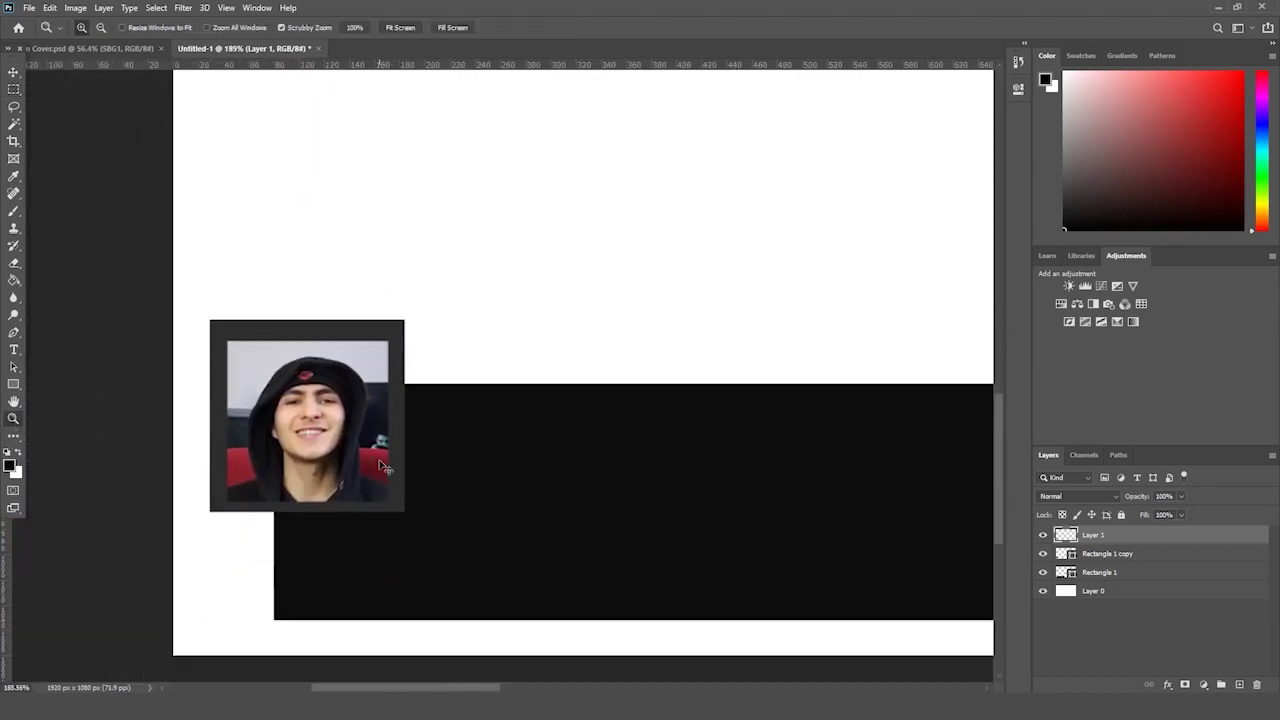
key("ctrl+t")
left_click_drag(388, 341, 399, 328)
left_click_drag(365, 382, 356, 382)
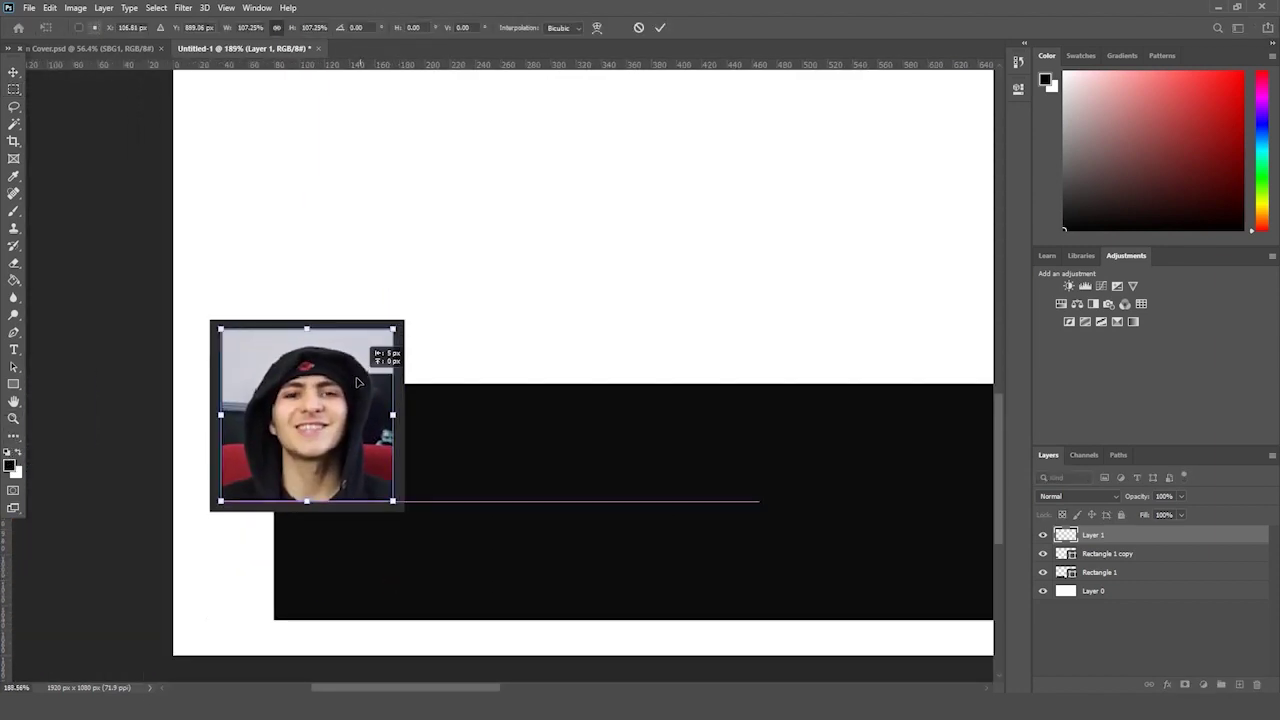
key("Return")
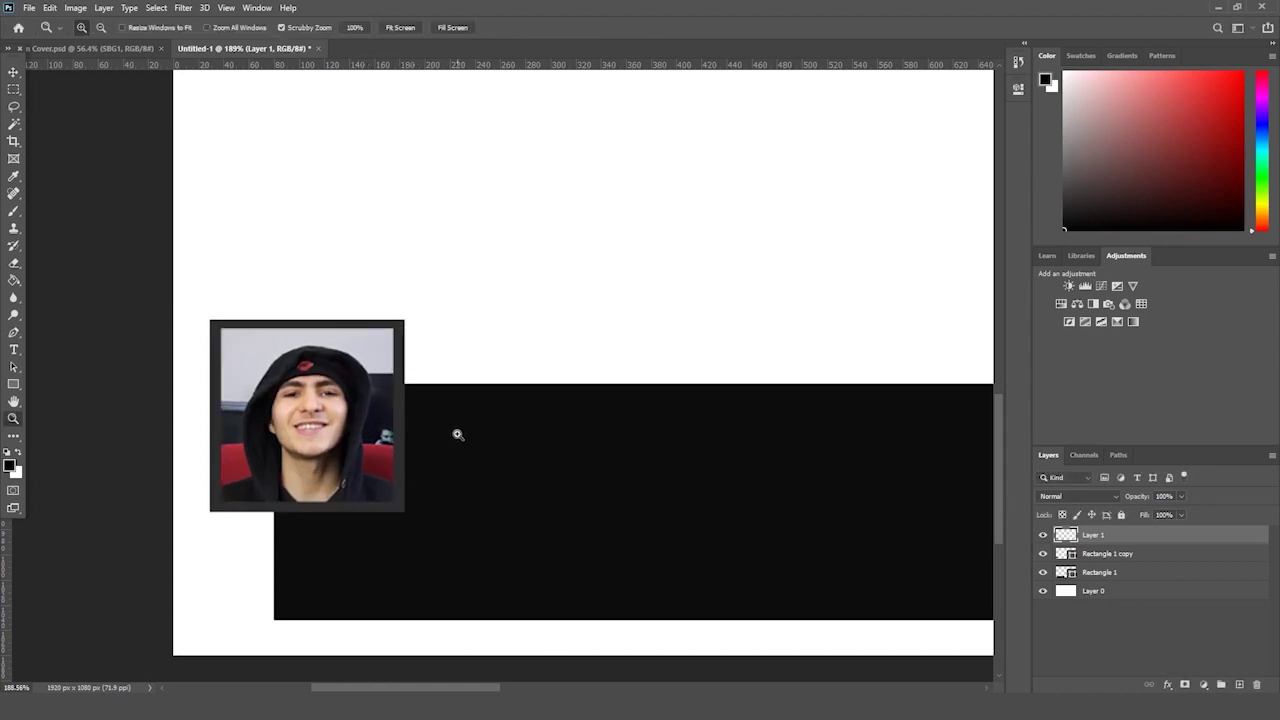
- Enlarge the face photo slightly so it fills the frame
left_click_drag(458, 434, 361, 455)
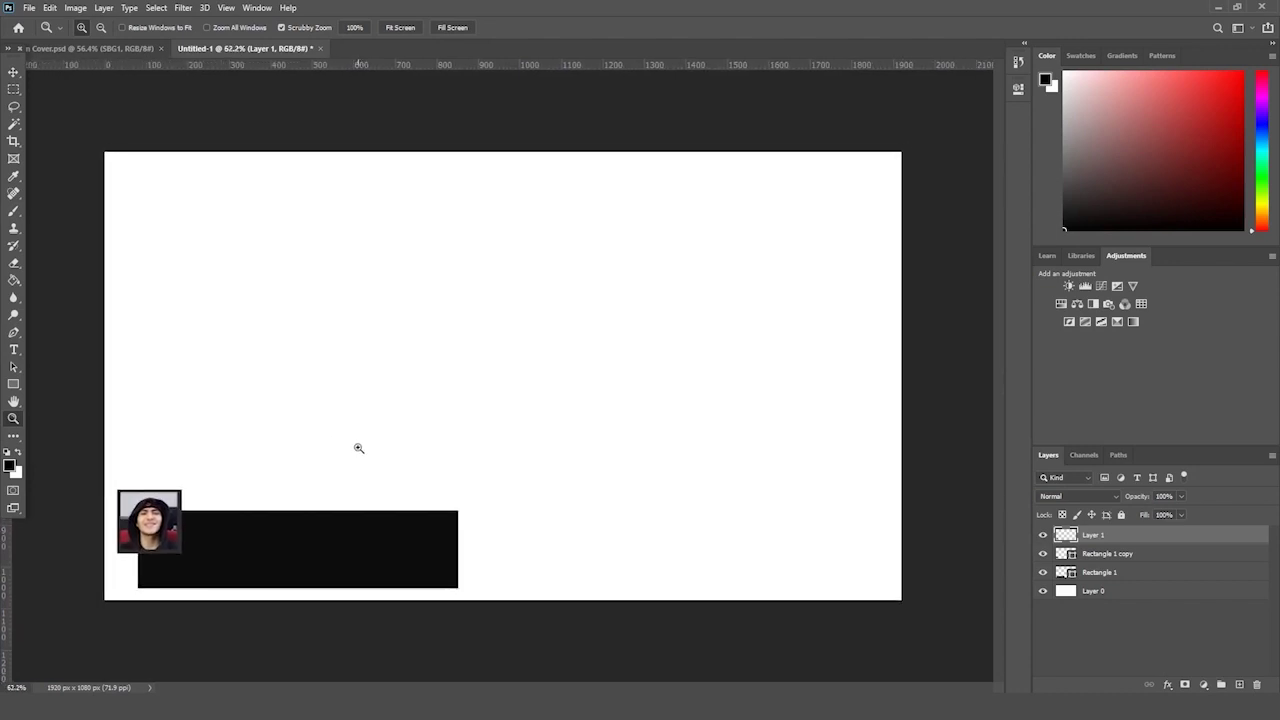
left_click_drag(110, 526, 325, 458)
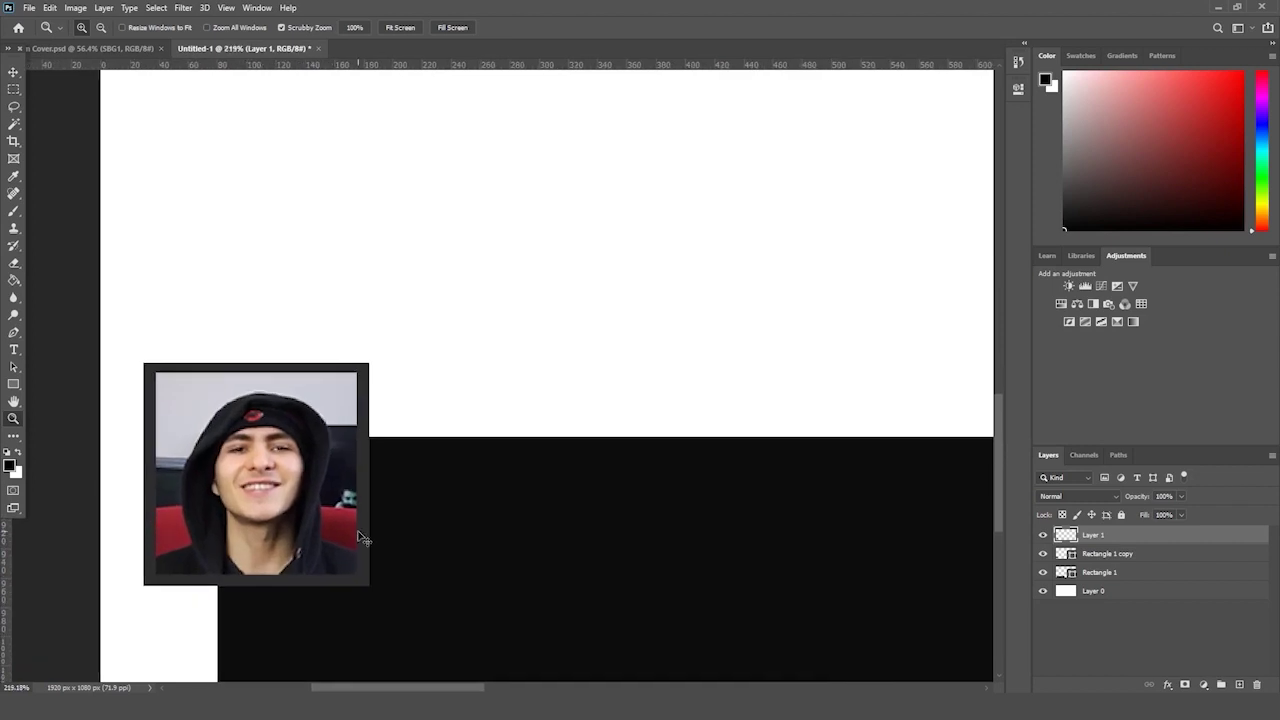
key("ctrl+t")
left_click_drag(357, 576, 358, 578)
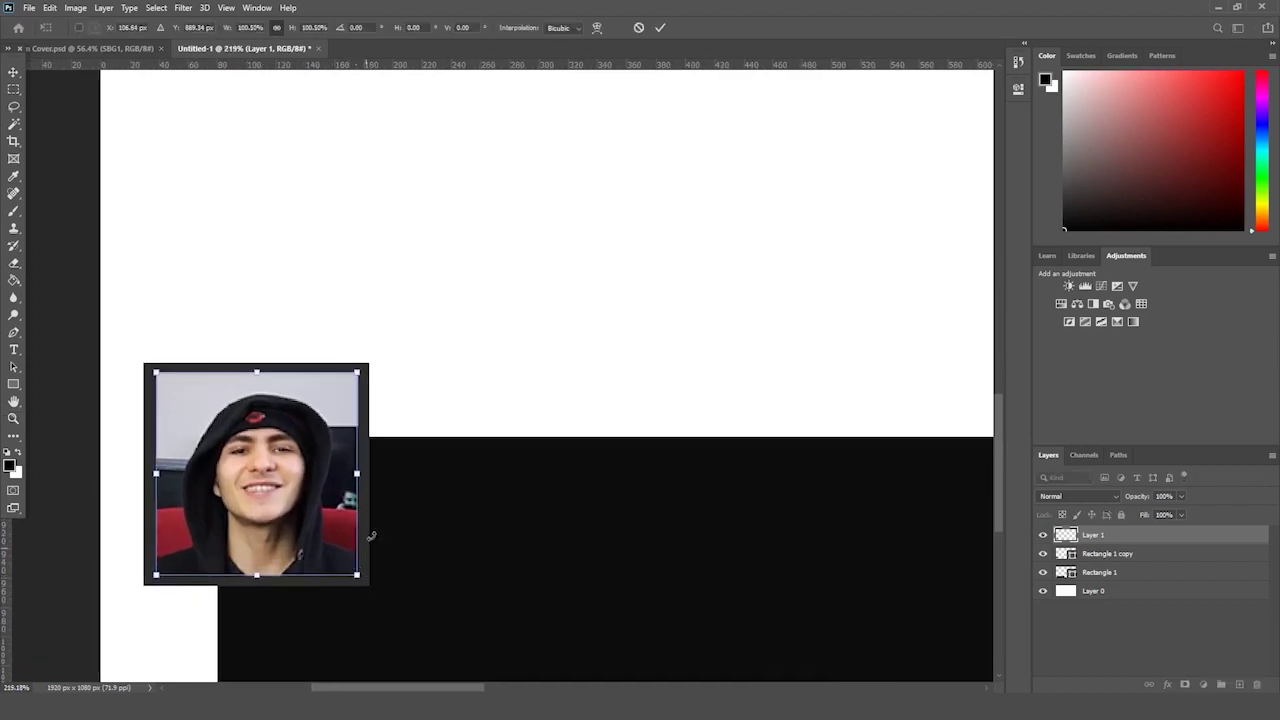
key("Return")
left_click_drag(476, 348, 417, 378)
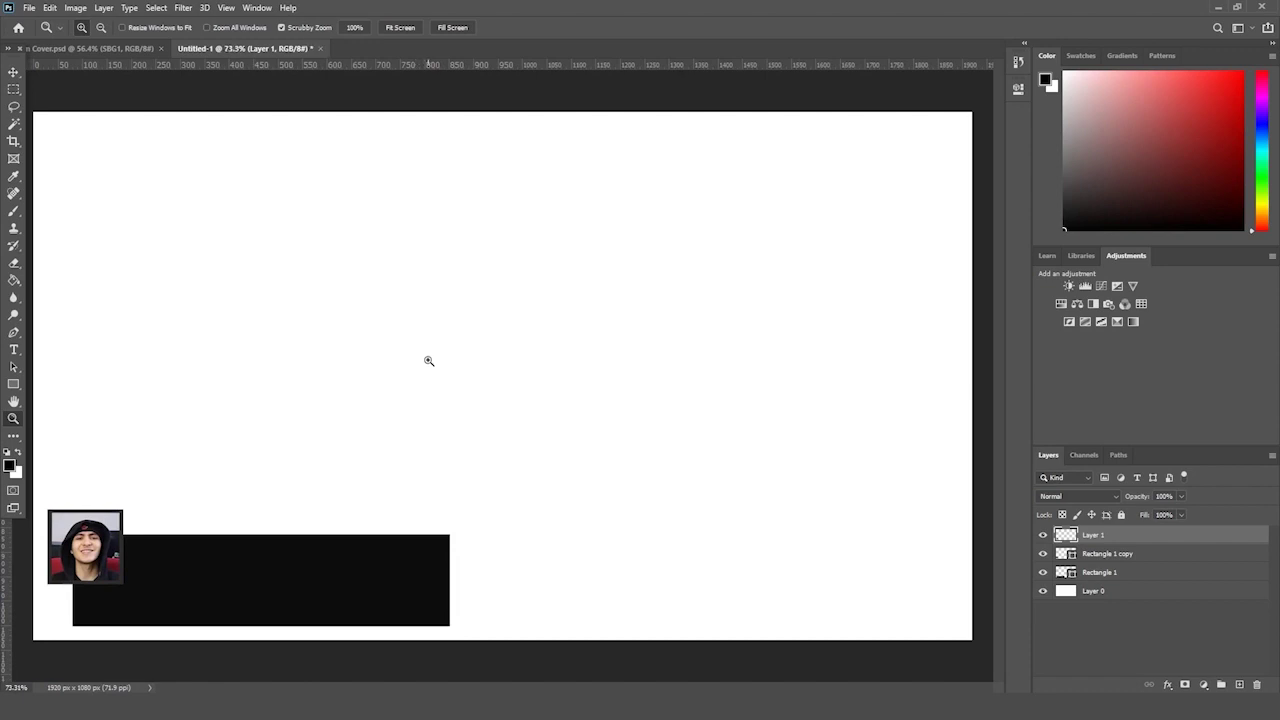
- Try shortening the black bar's Rectangle 1 layer, then undo the height change
left_click(1107, 576)
key("ctrl+t")
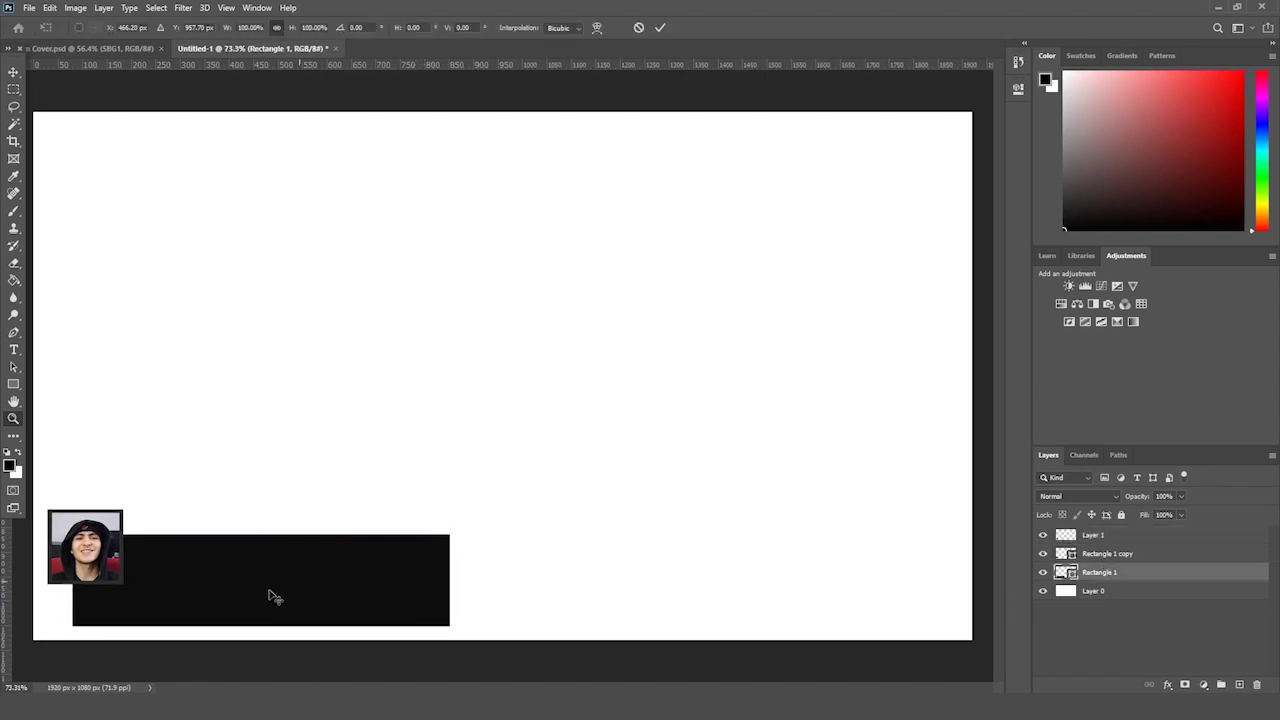
left_click_drag(263, 627, 264, 613)
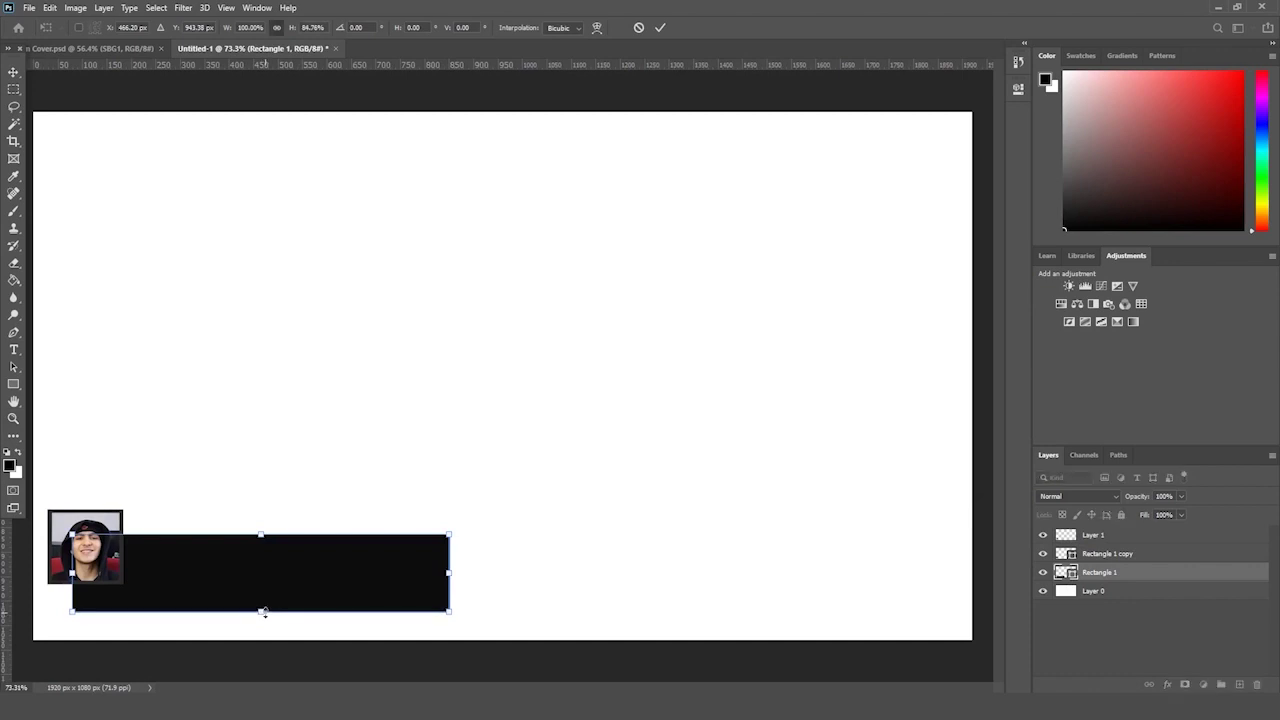
key("Return")
key("z")
key("ctrl+z")
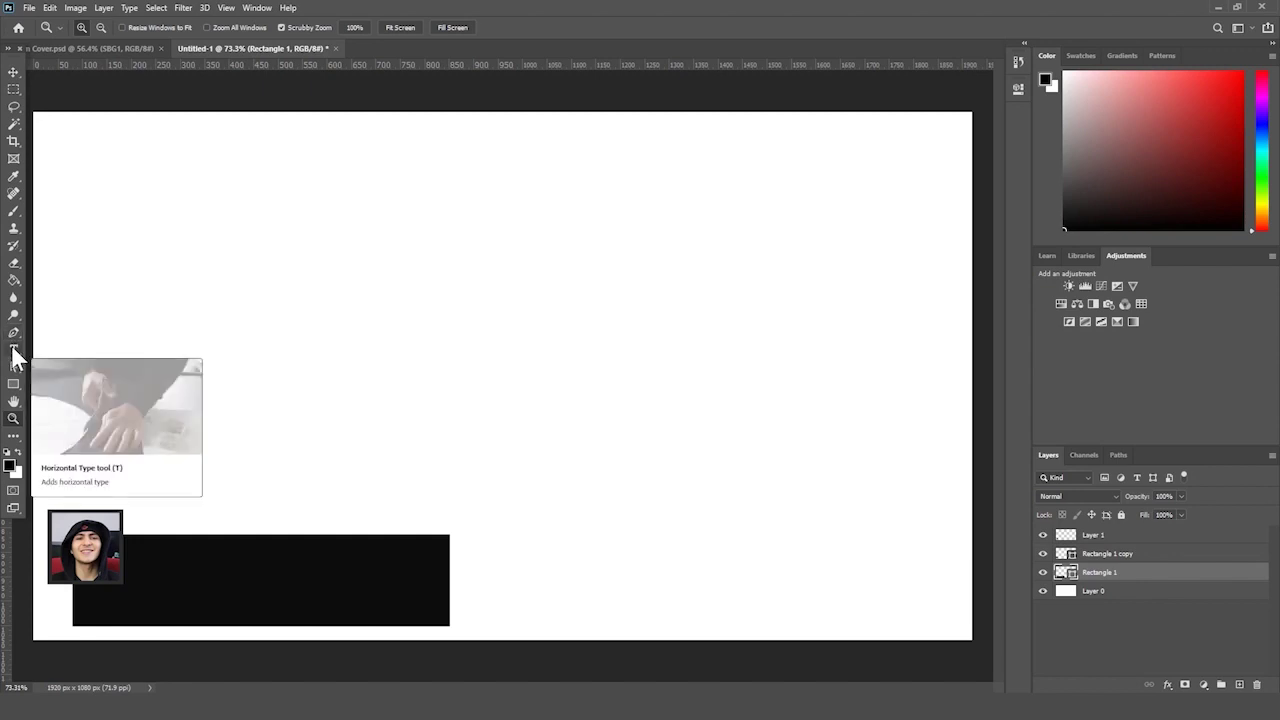
- Start a new text layer near the canvas centre and type the presenter's first name
left_click(13, 350)
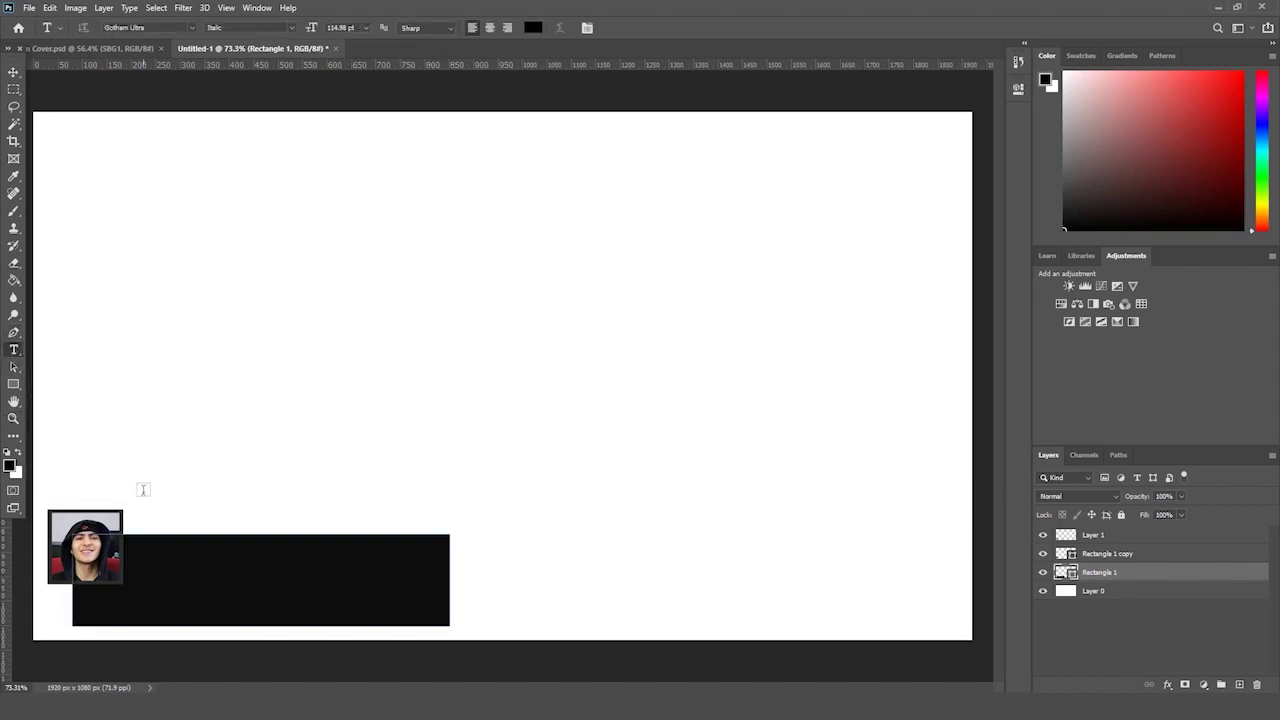
left_click(282, 449)
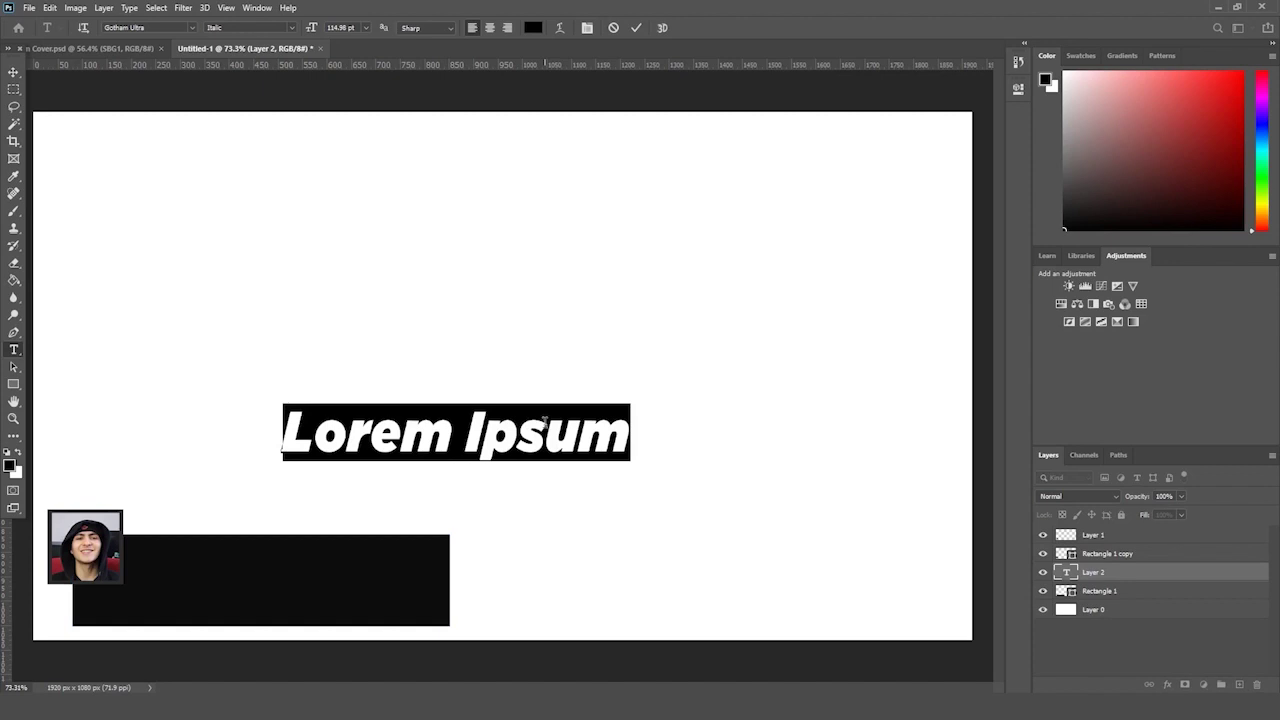
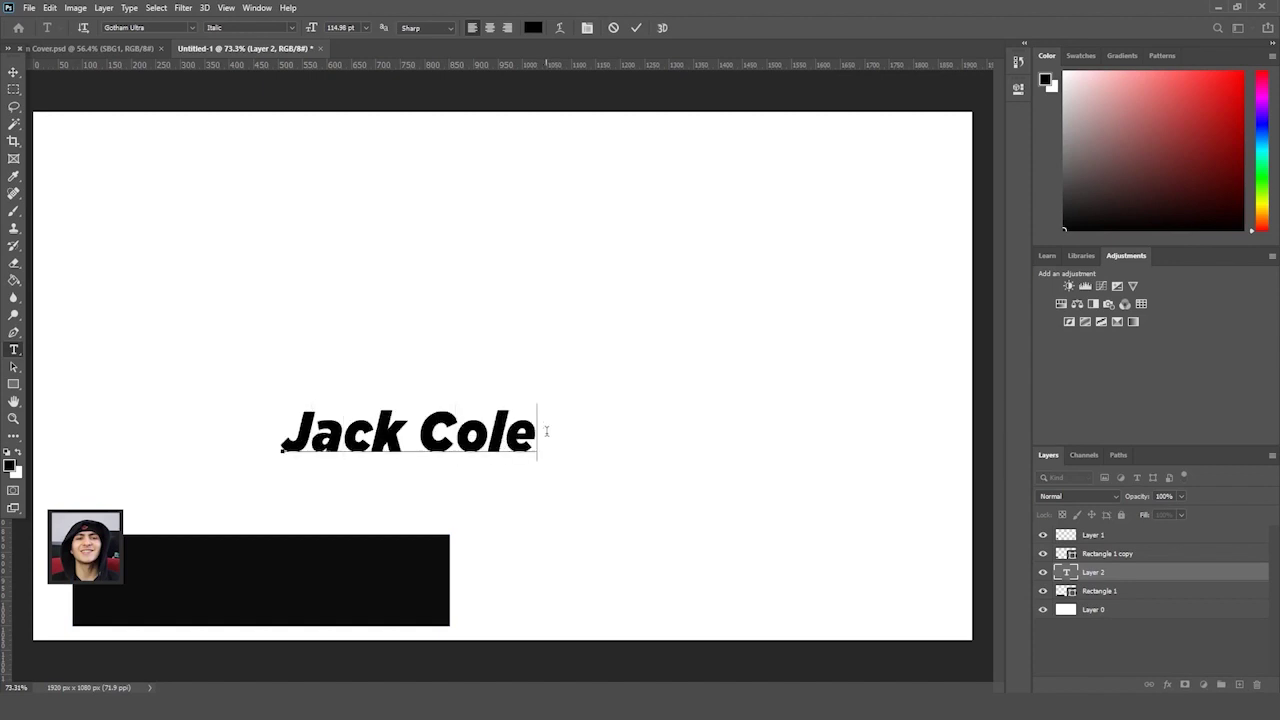
- Select all of the name text and set its colour to white (#ffffff)
left_click(100, 541)
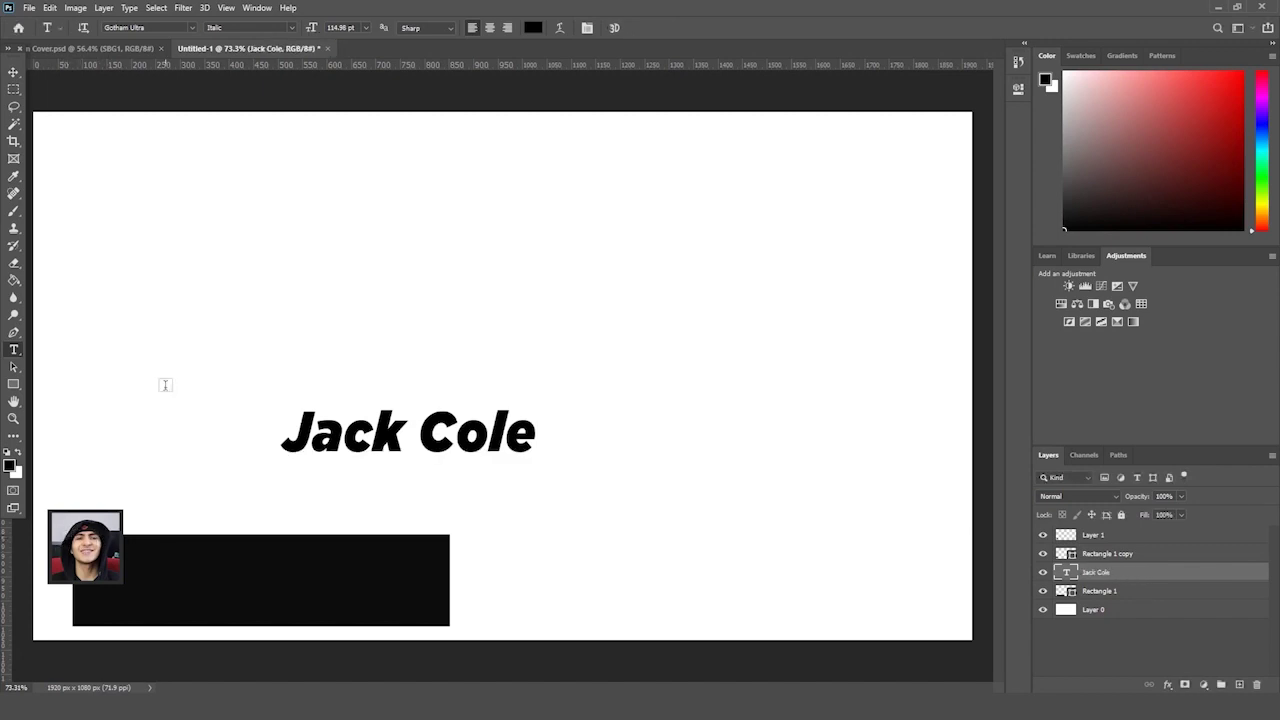
double_click(405, 443)
key("ctrl+a")
left_click(533, 27)
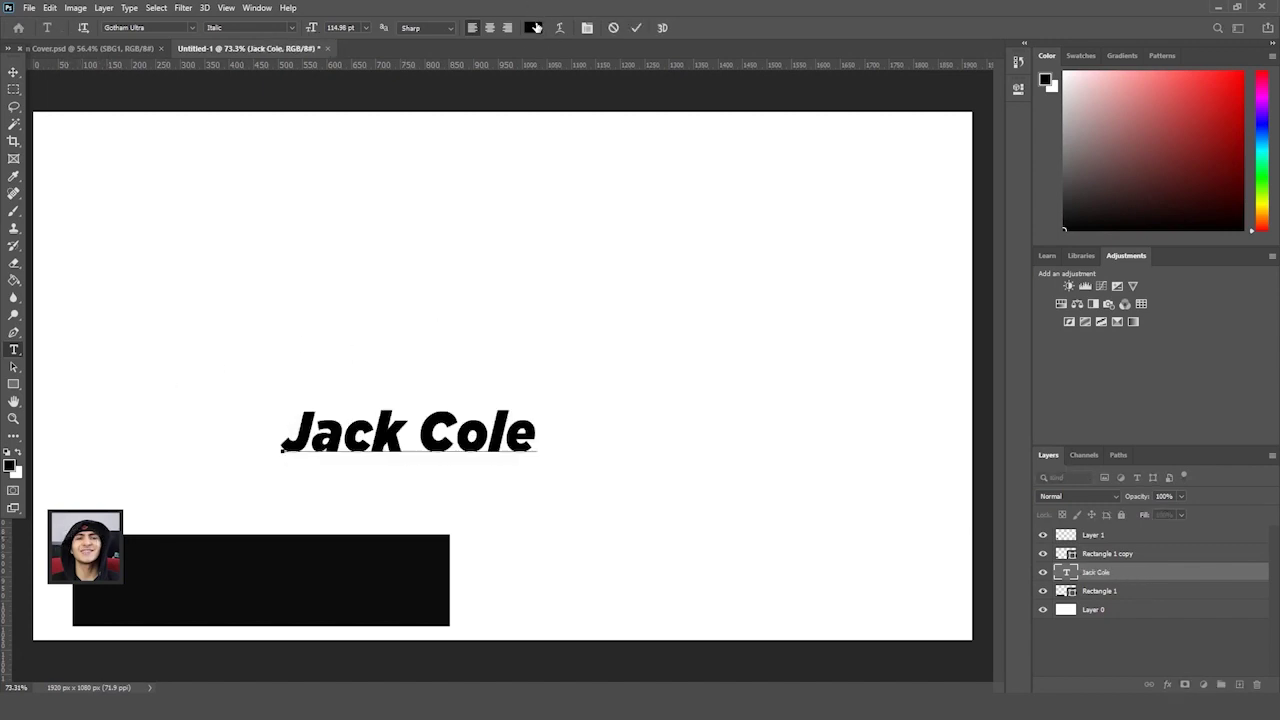
type("ffffff")
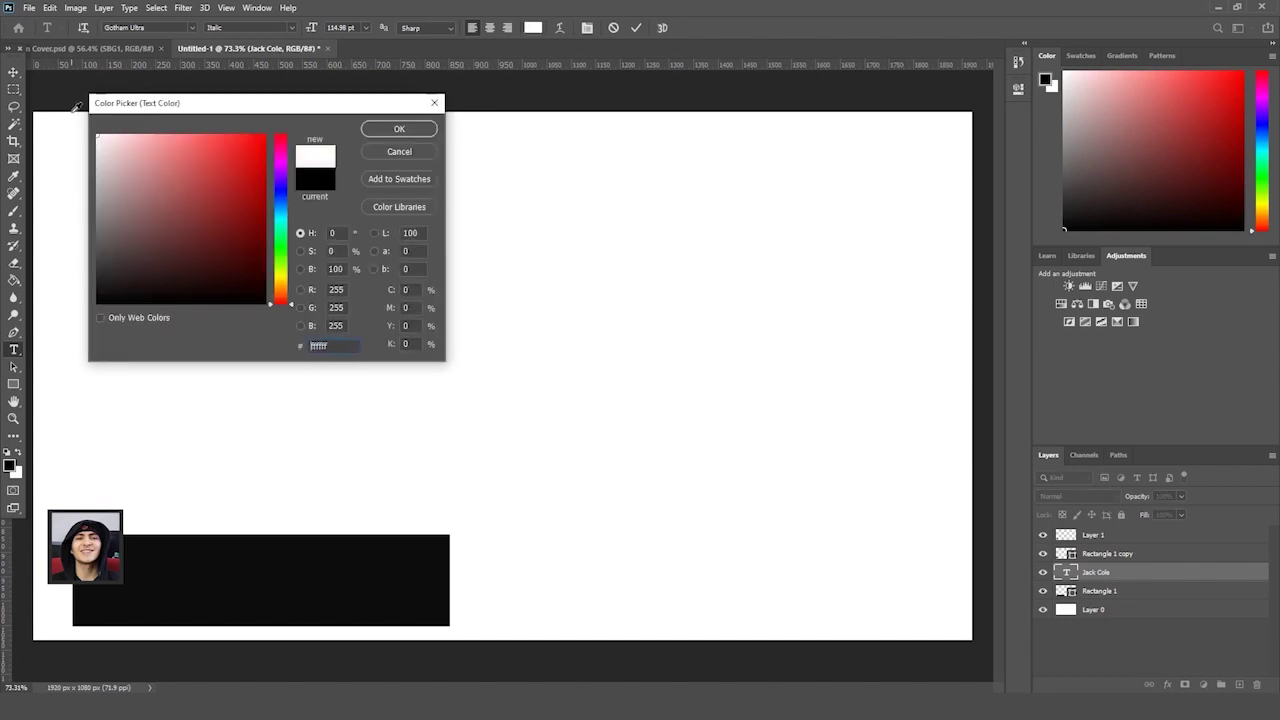
key("Return")
left_click(13, 72)
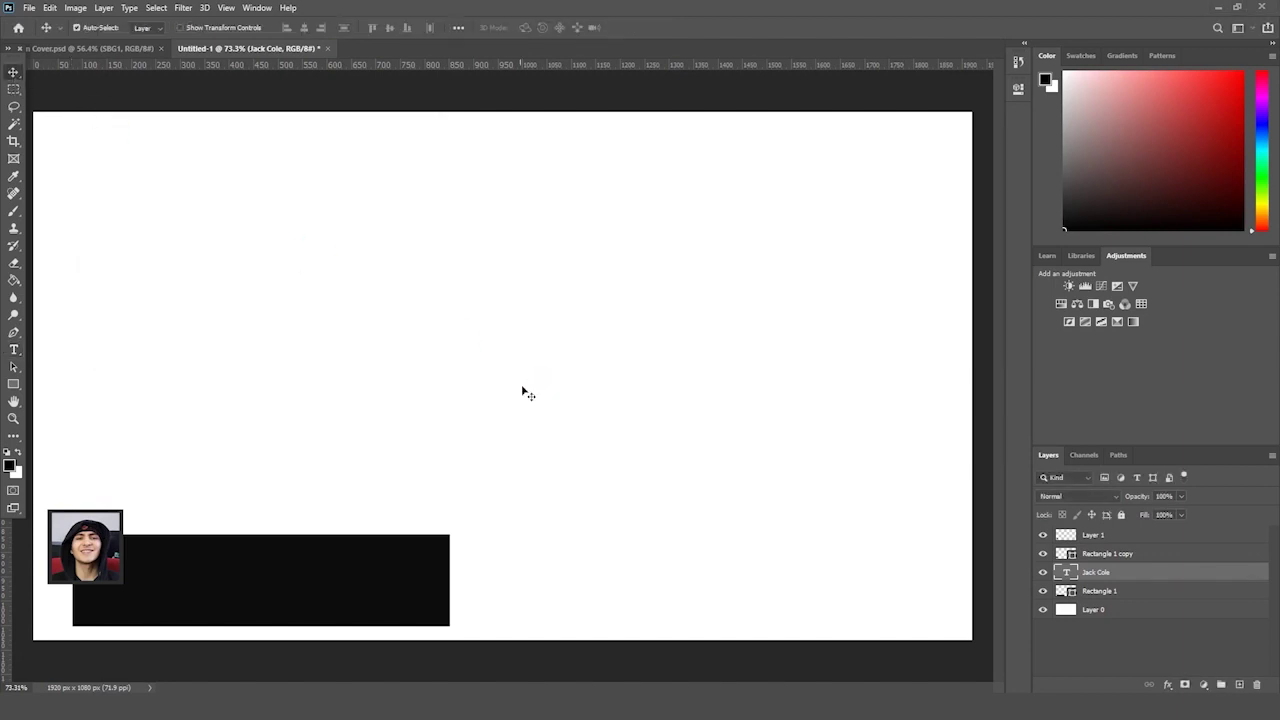
- Move the name text onto the black bar beside the headshot
key("ctrl+t")
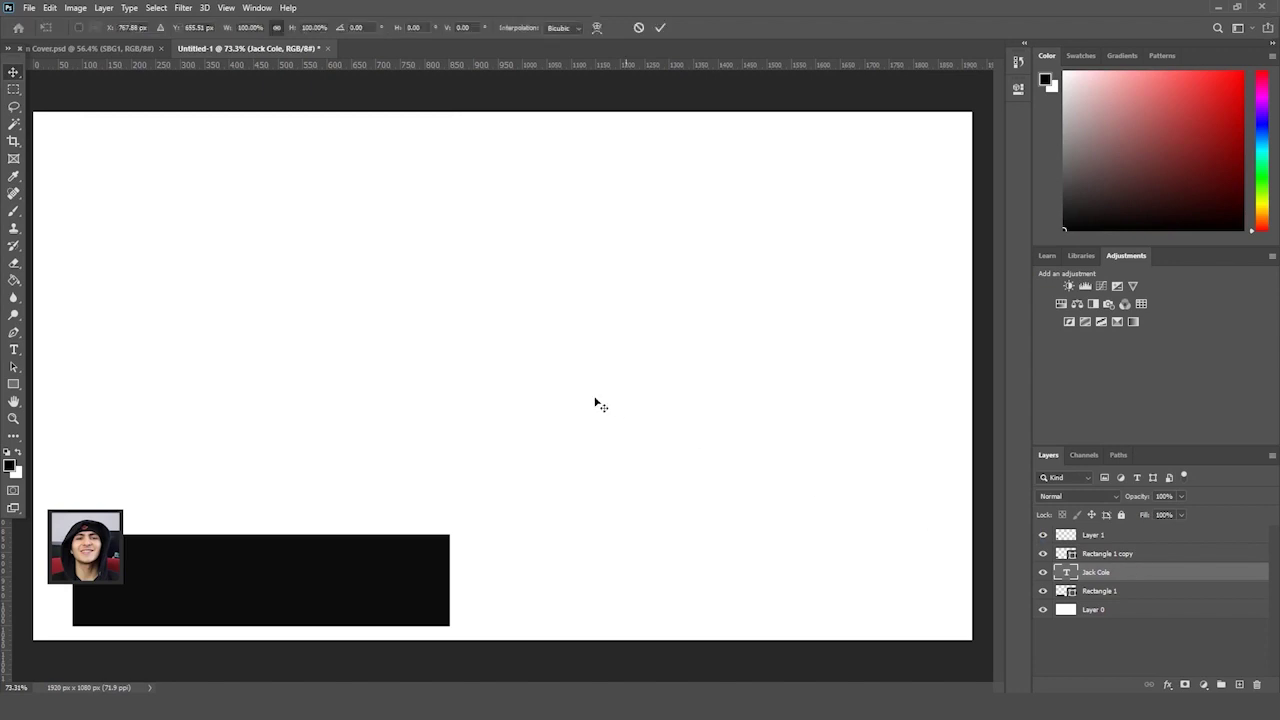
left_click_drag(494, 418, 300, 568)
key("Return")
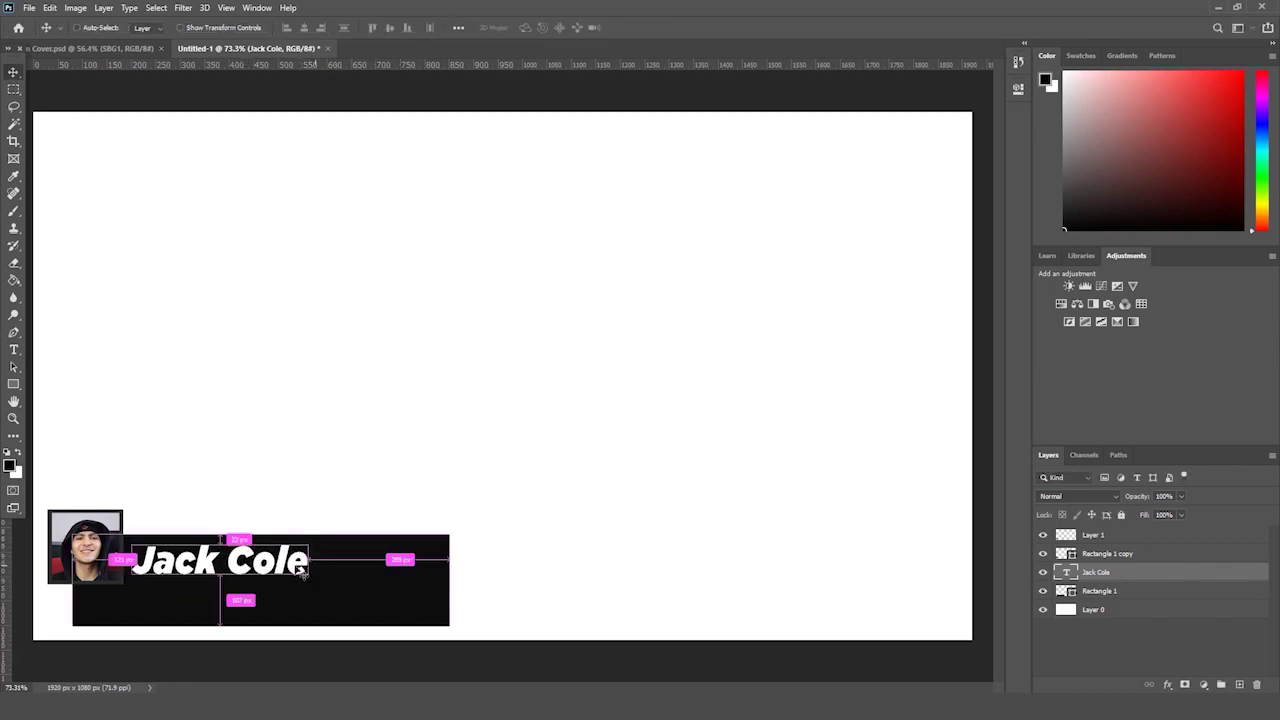
left_click(14, 349)
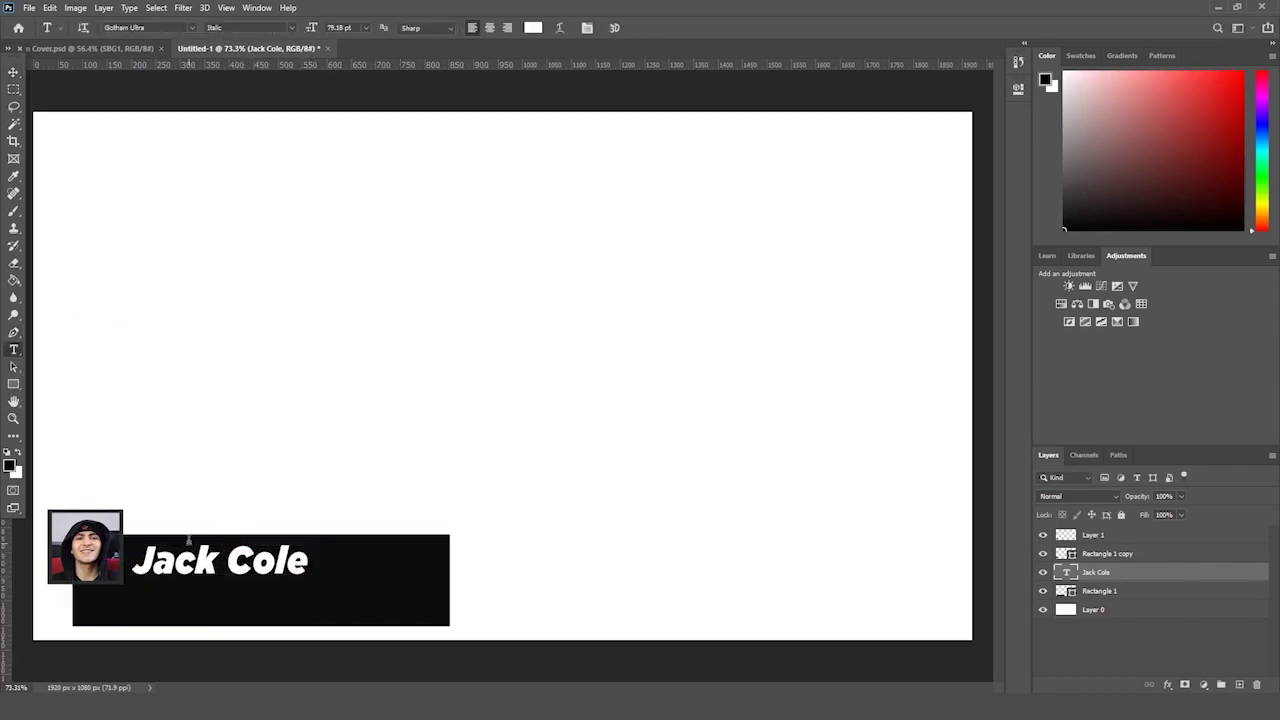
- Change the name's font, trying Gotham Black before settling on Gotham Book
triple_click(213, 549)
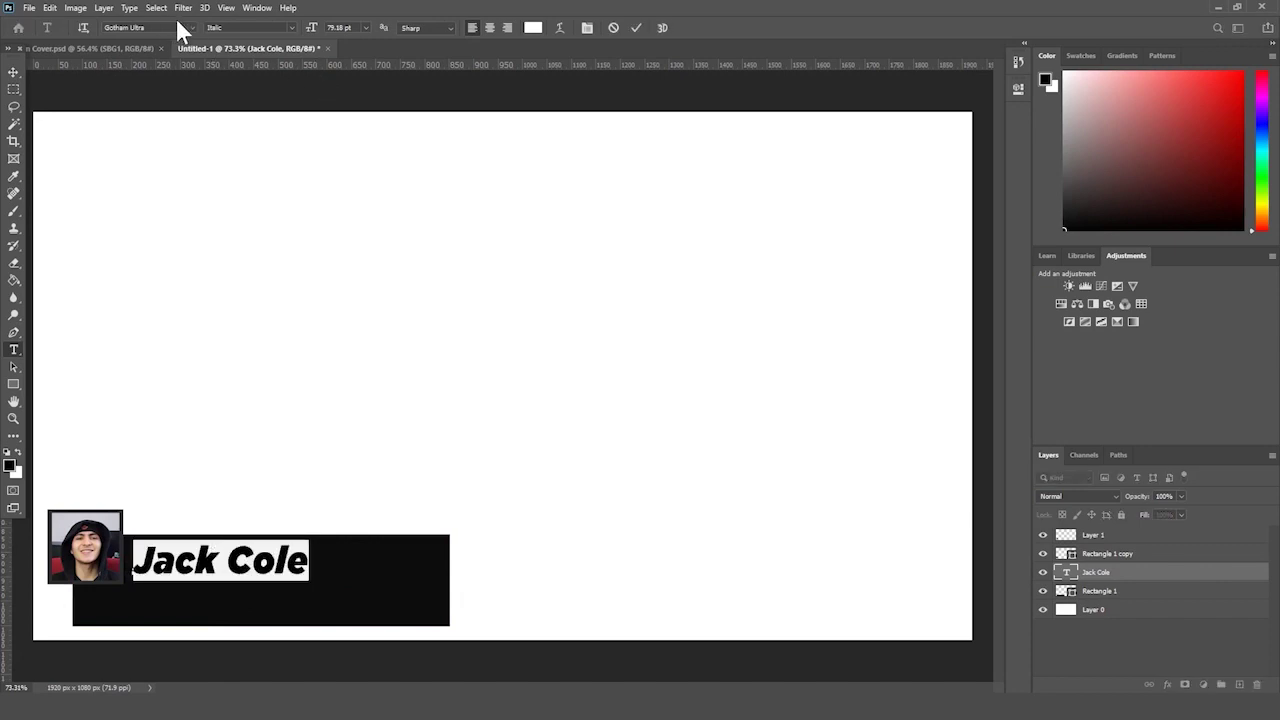
left_click(193, 28)
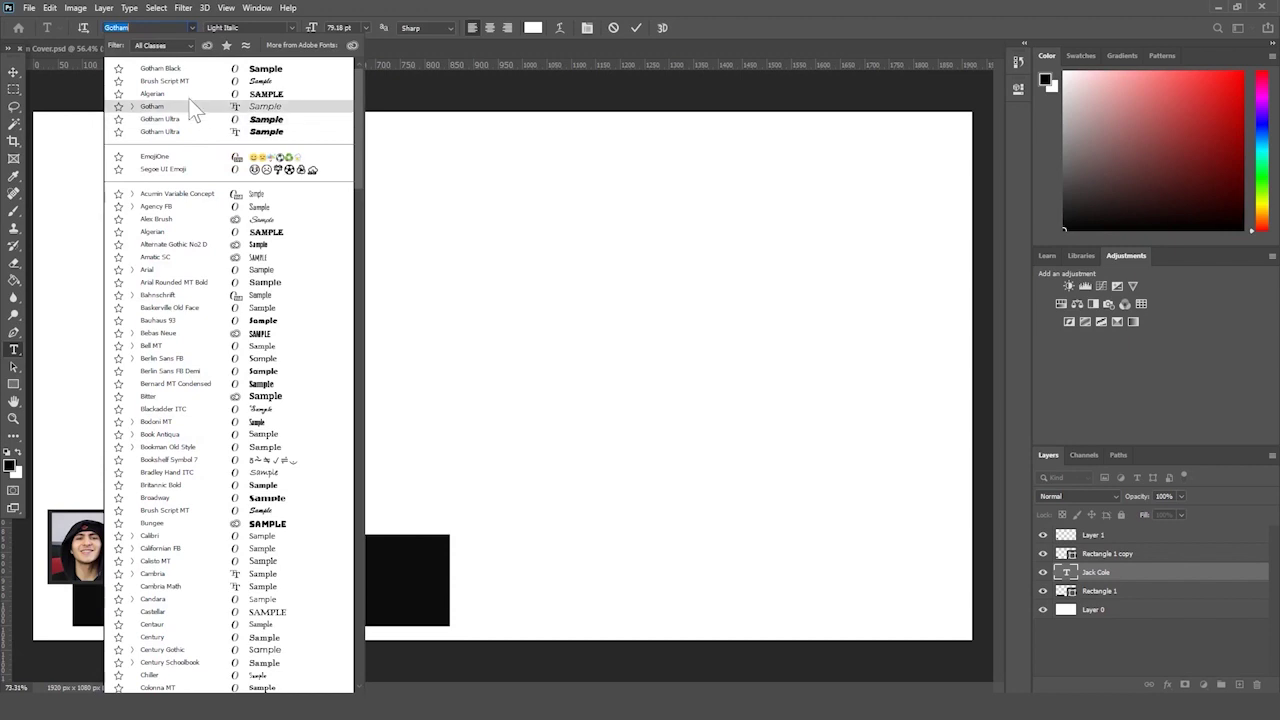
left_click(170, 68)
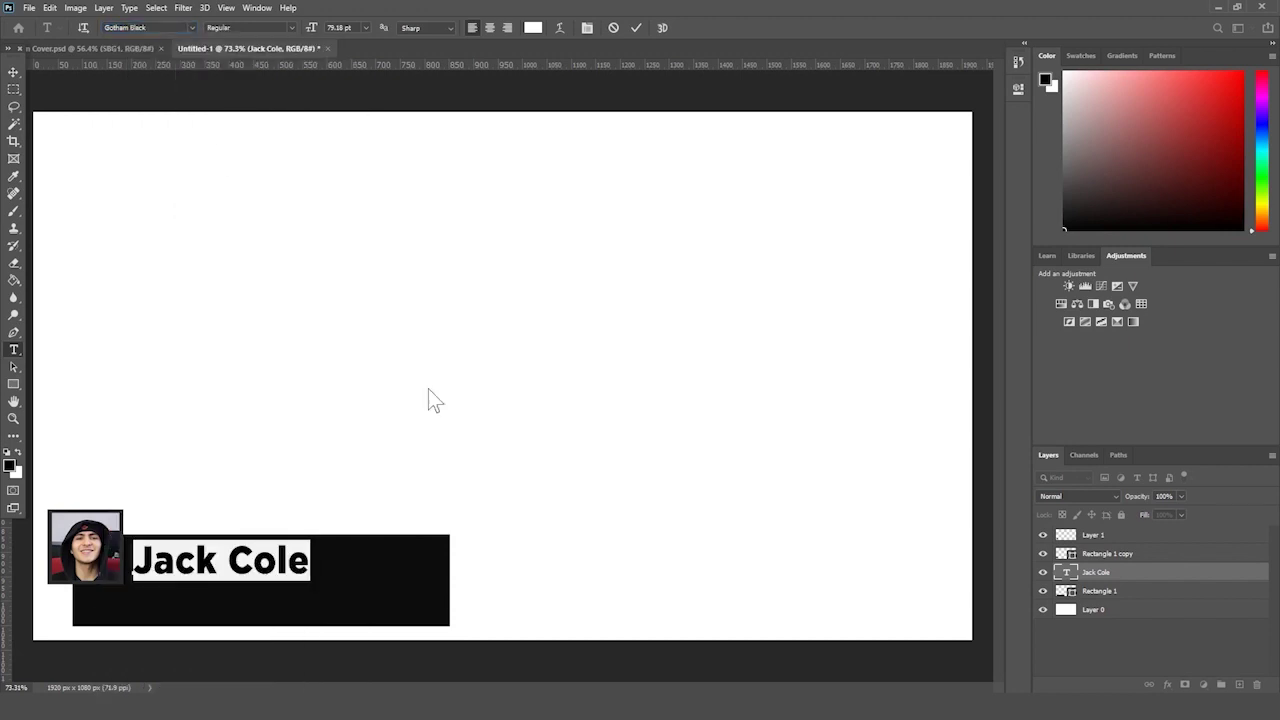
left_click(1174, 571)
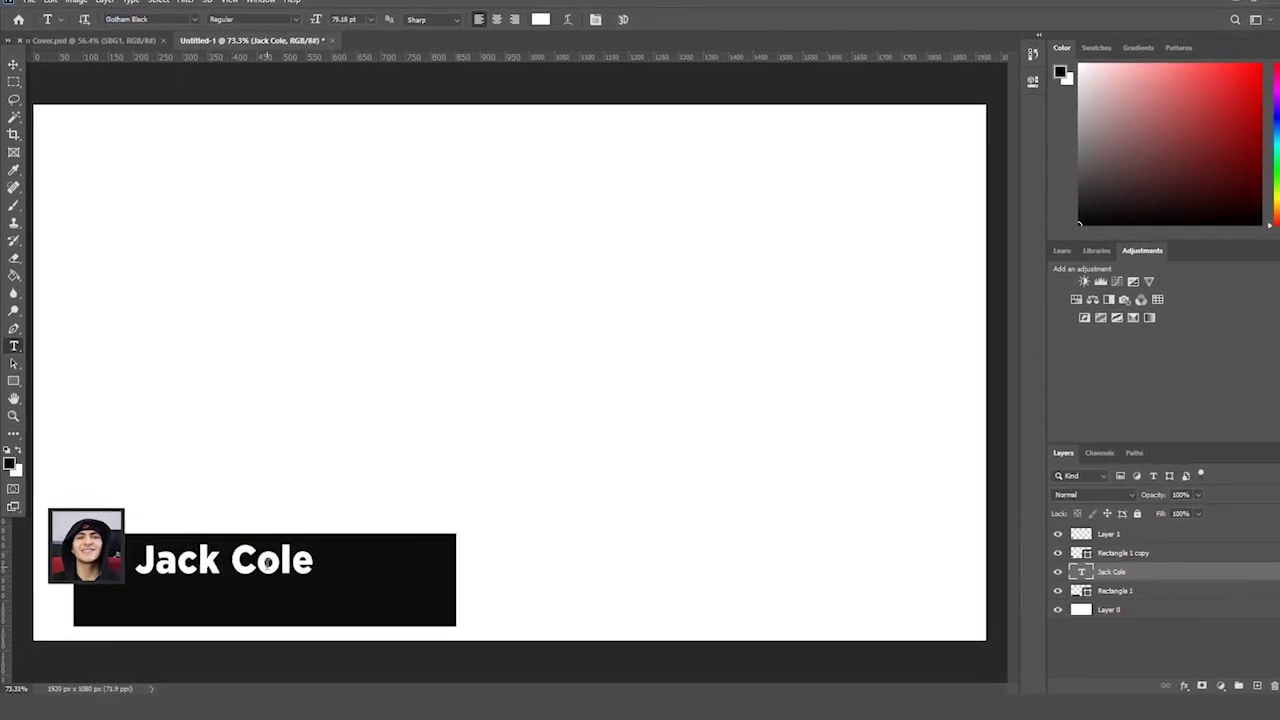
left_click_drag(313, 560, 135, 560)
left_click(197, 14)
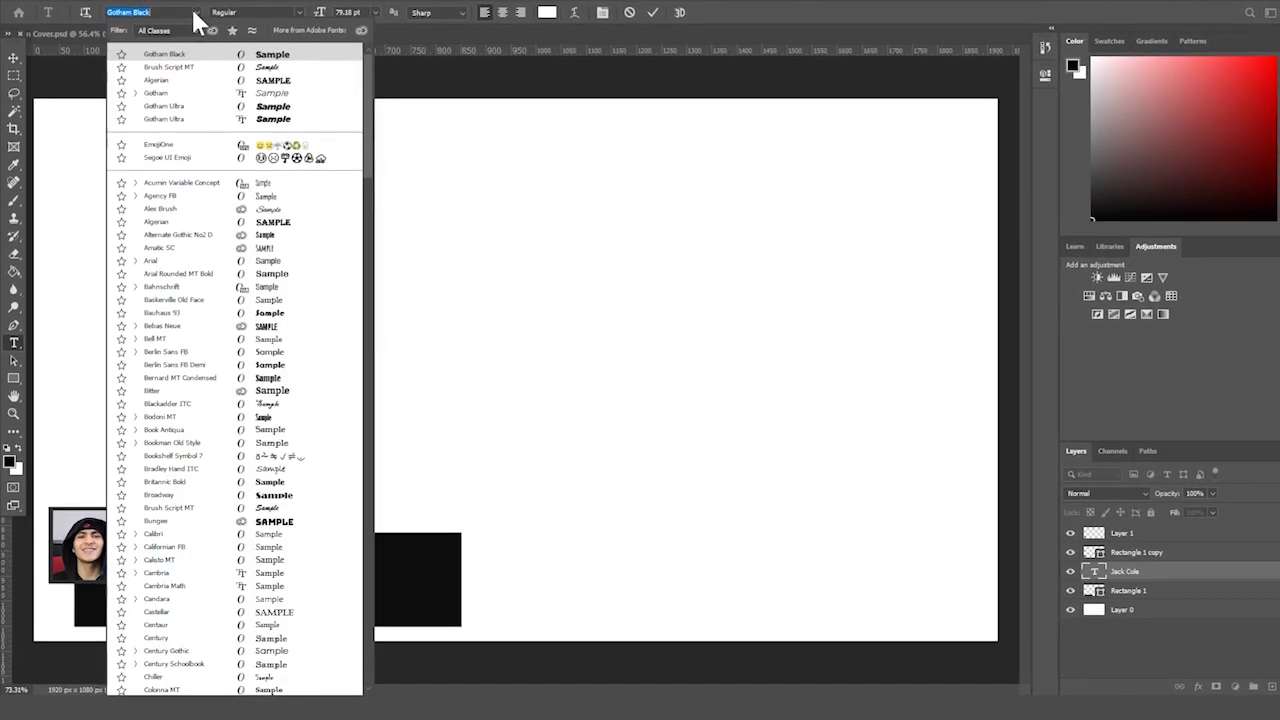
type("gotham")
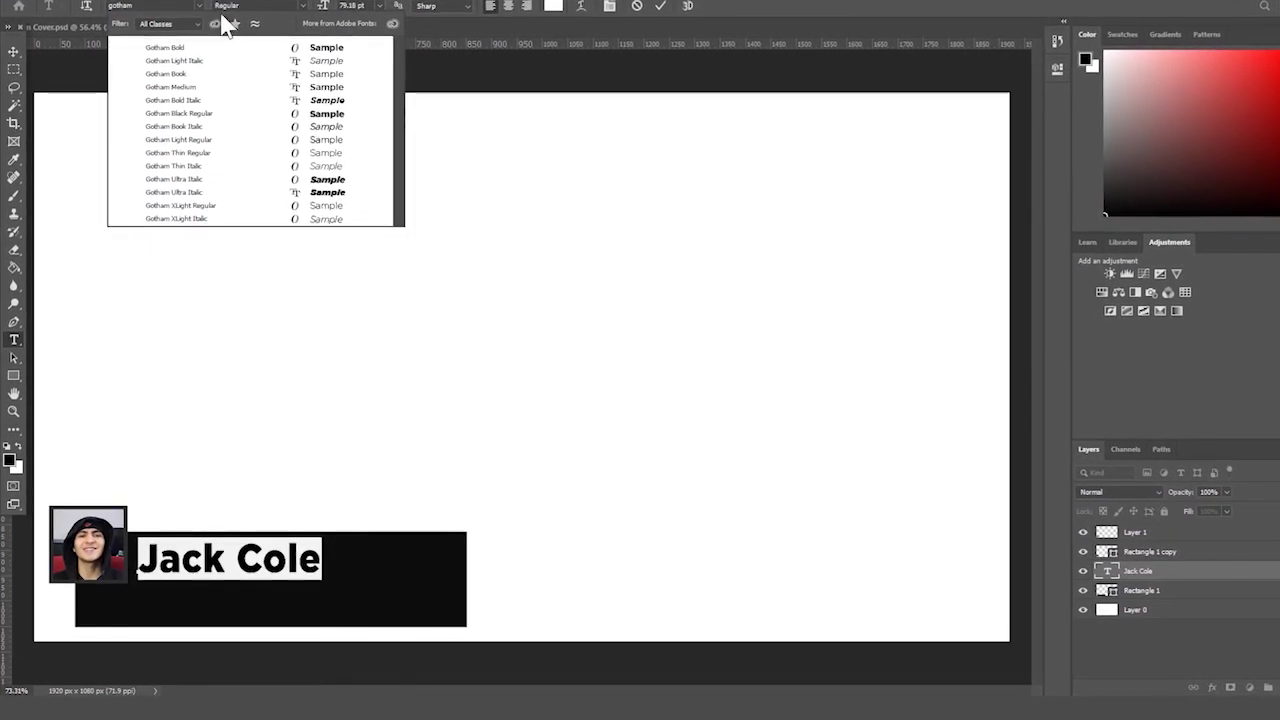
left_click(203, 69)
left_click(14, 42)
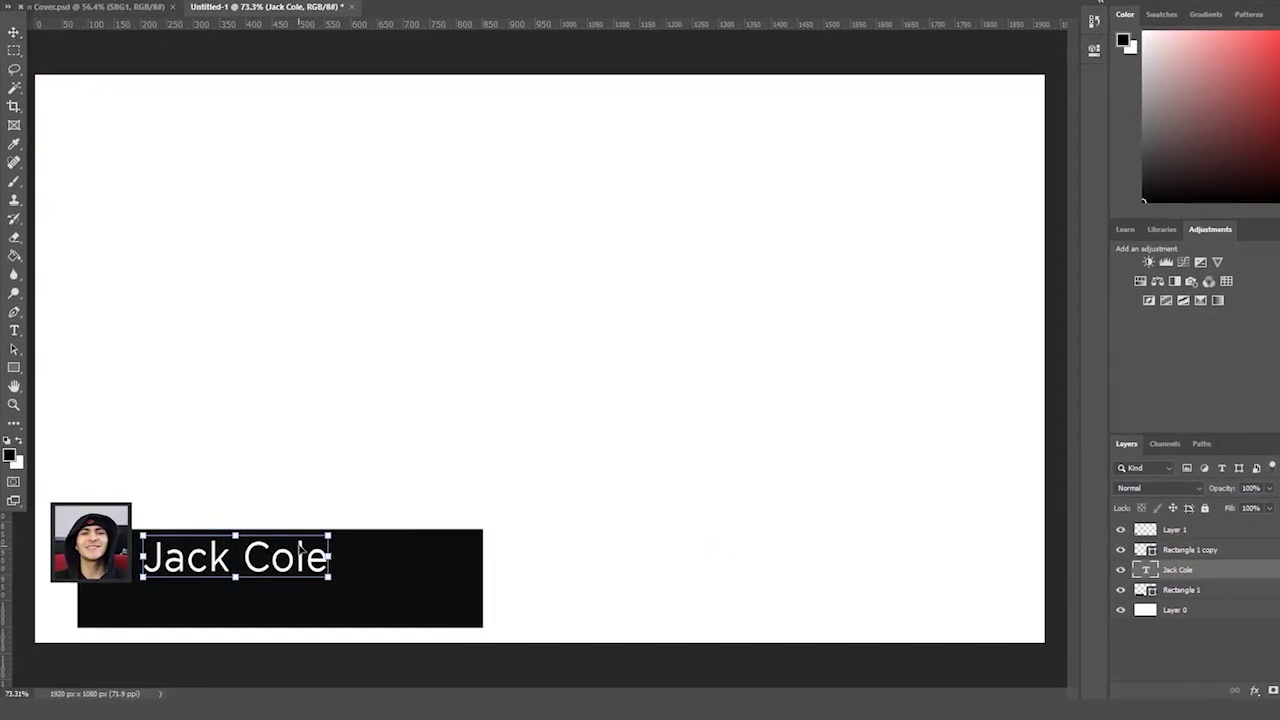
- Shrink the name text to fit the bar and nudge it slightly lower
key("ctrl+t")
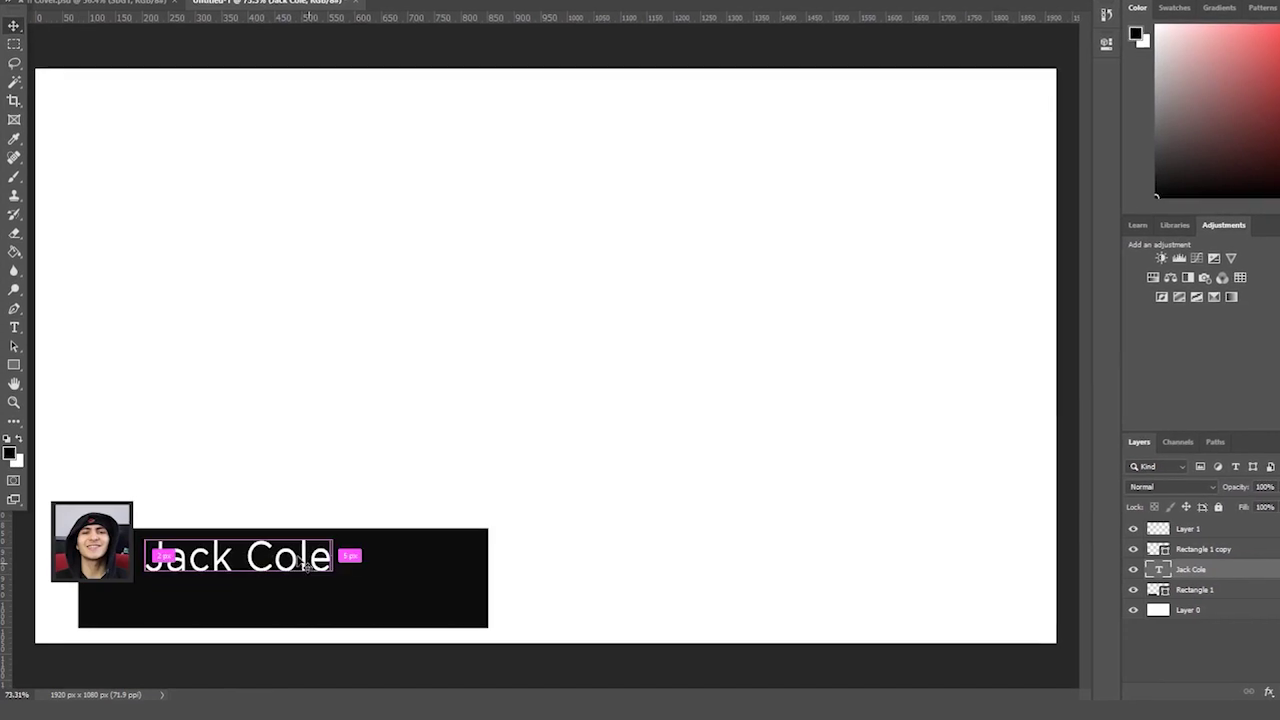
left_click_drag(330, 571, 273, 550)
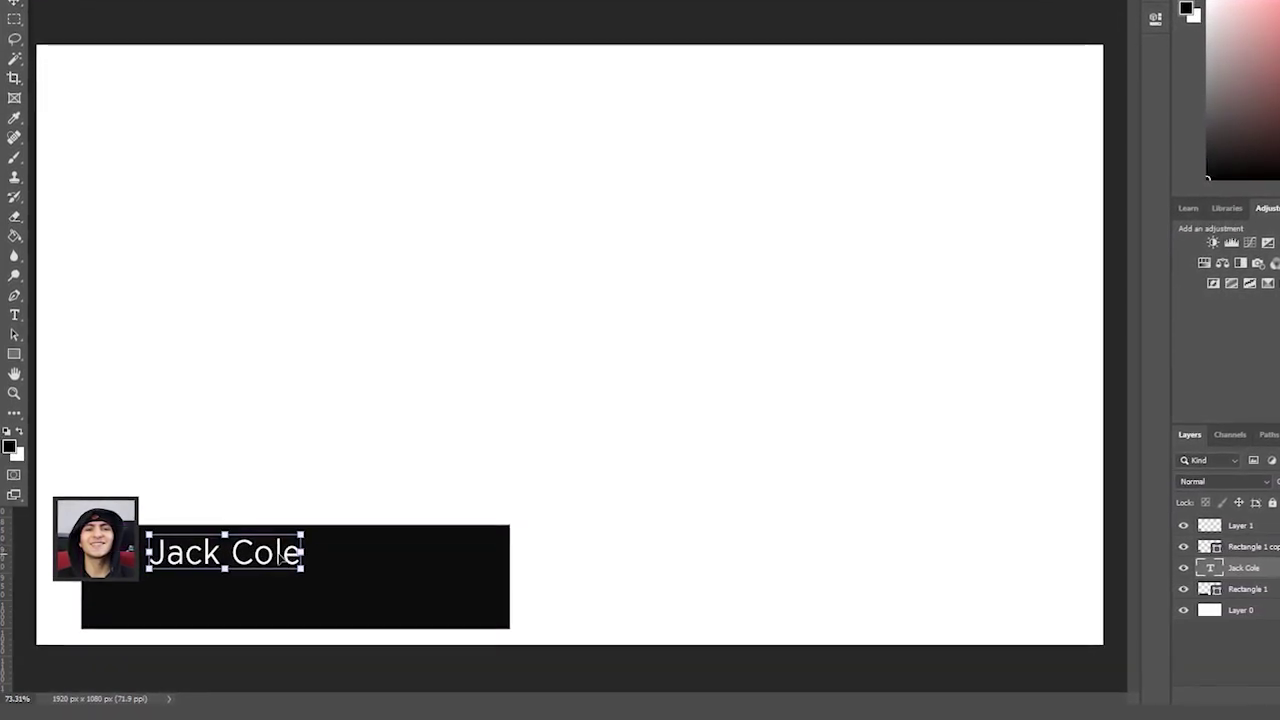
left_click_drag(290, 556, 289, 558)
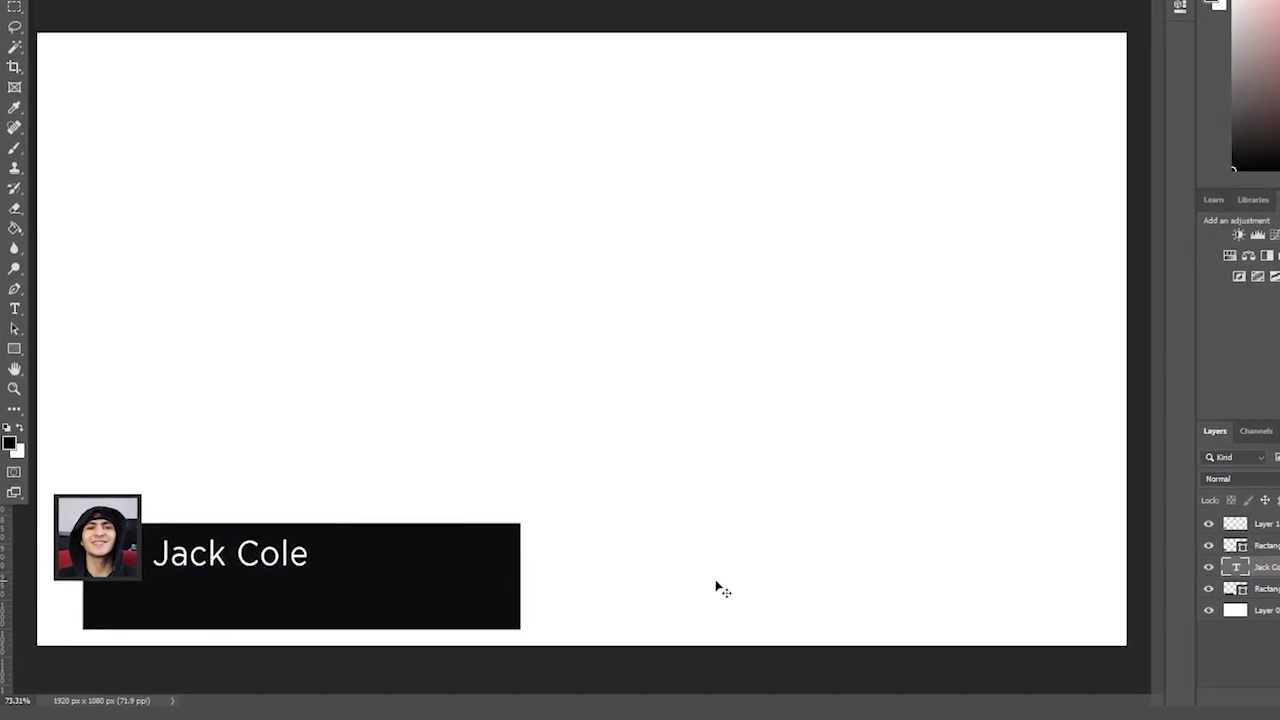
key("ctrl")
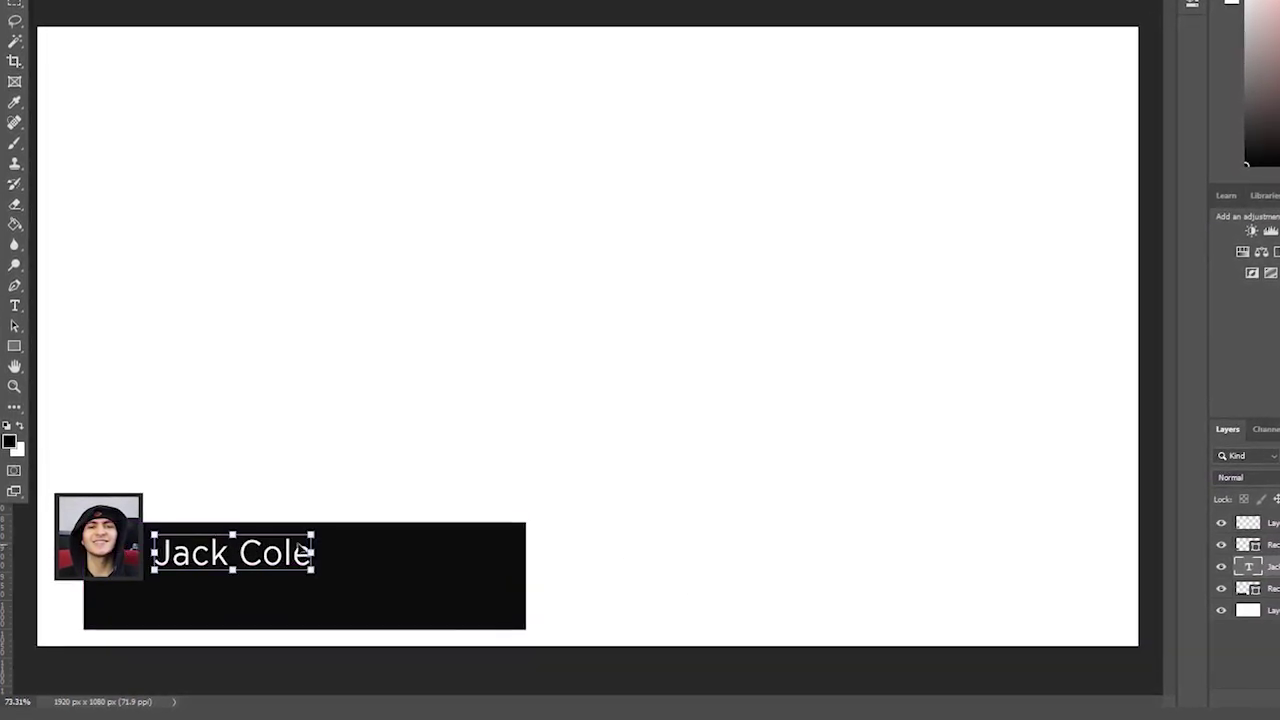
- Enlarge the name slightly, then retype the duplicated name layer as the website address ending 'Cole.tube'
left_click_drag(311, 540, 331, 530)
key("Return")
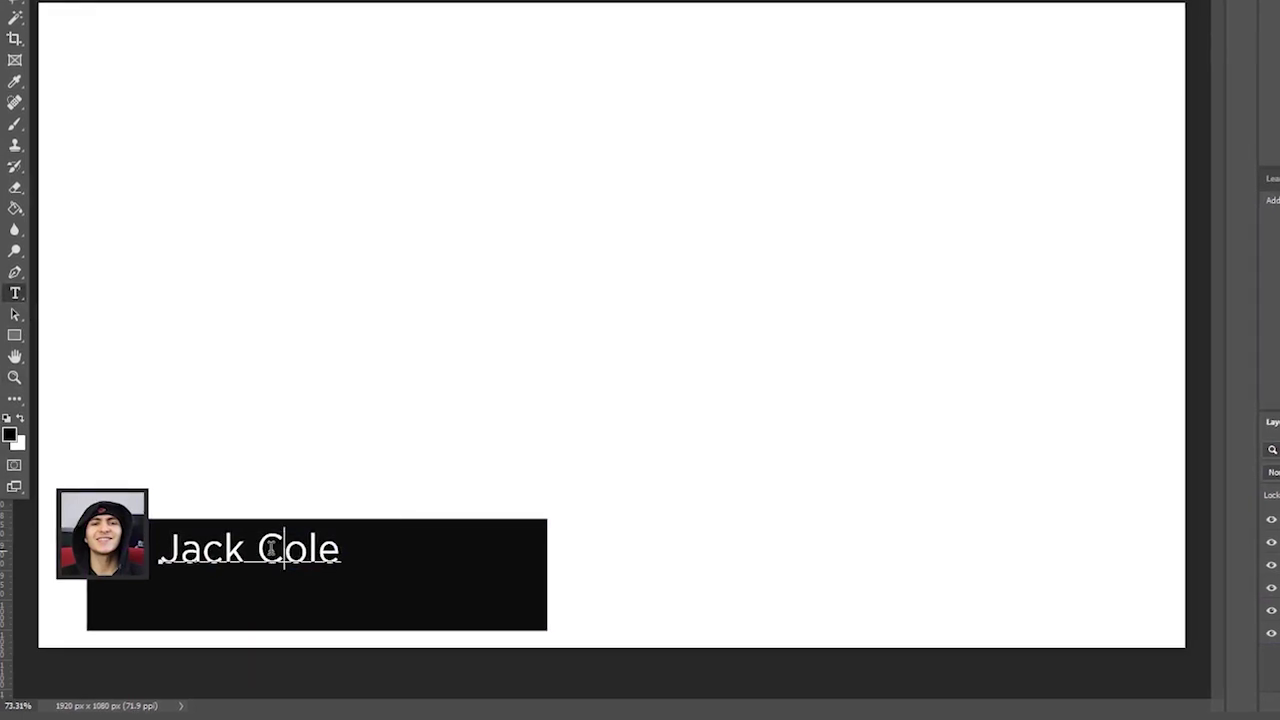
triple_click(274, 545)
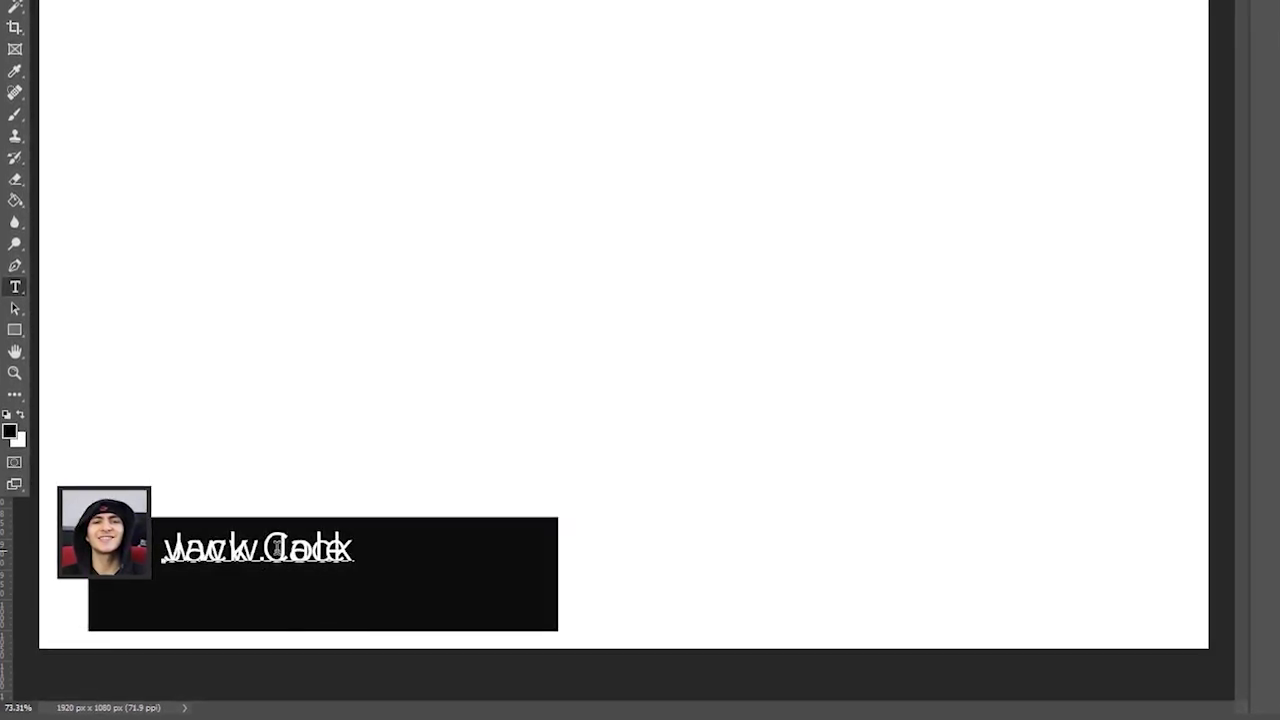
type("Cole.tu")
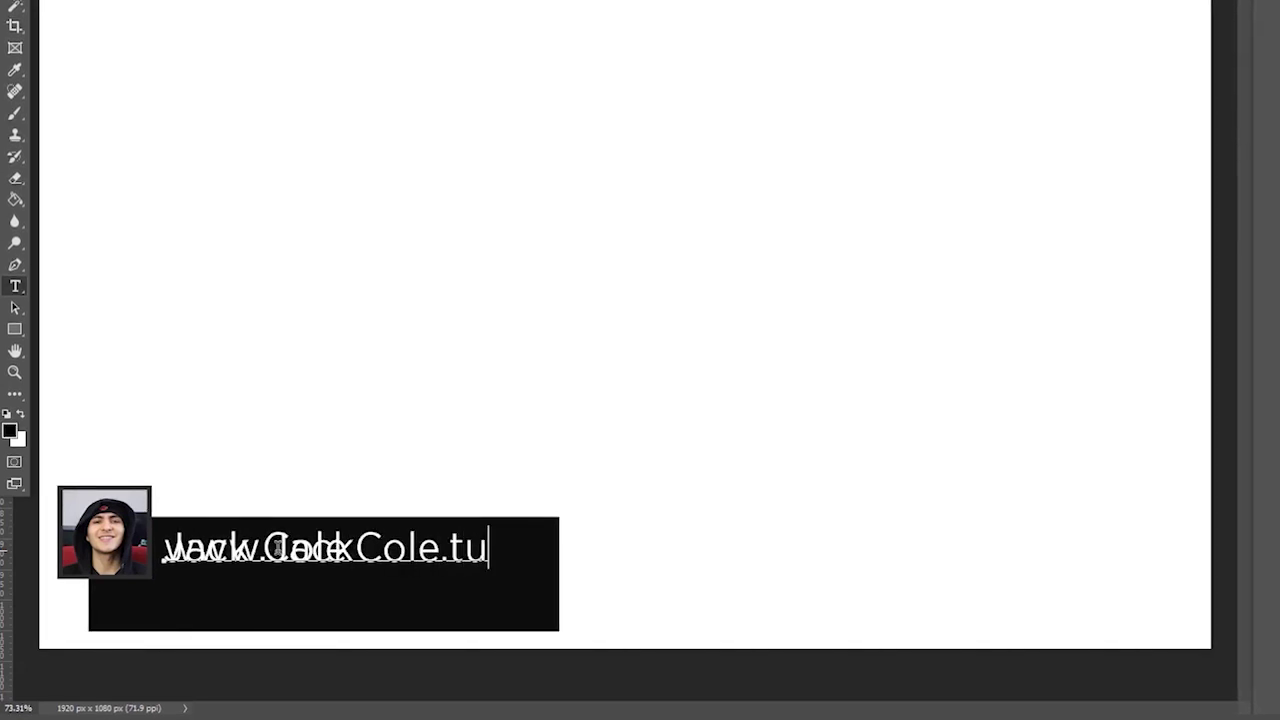
type("be")
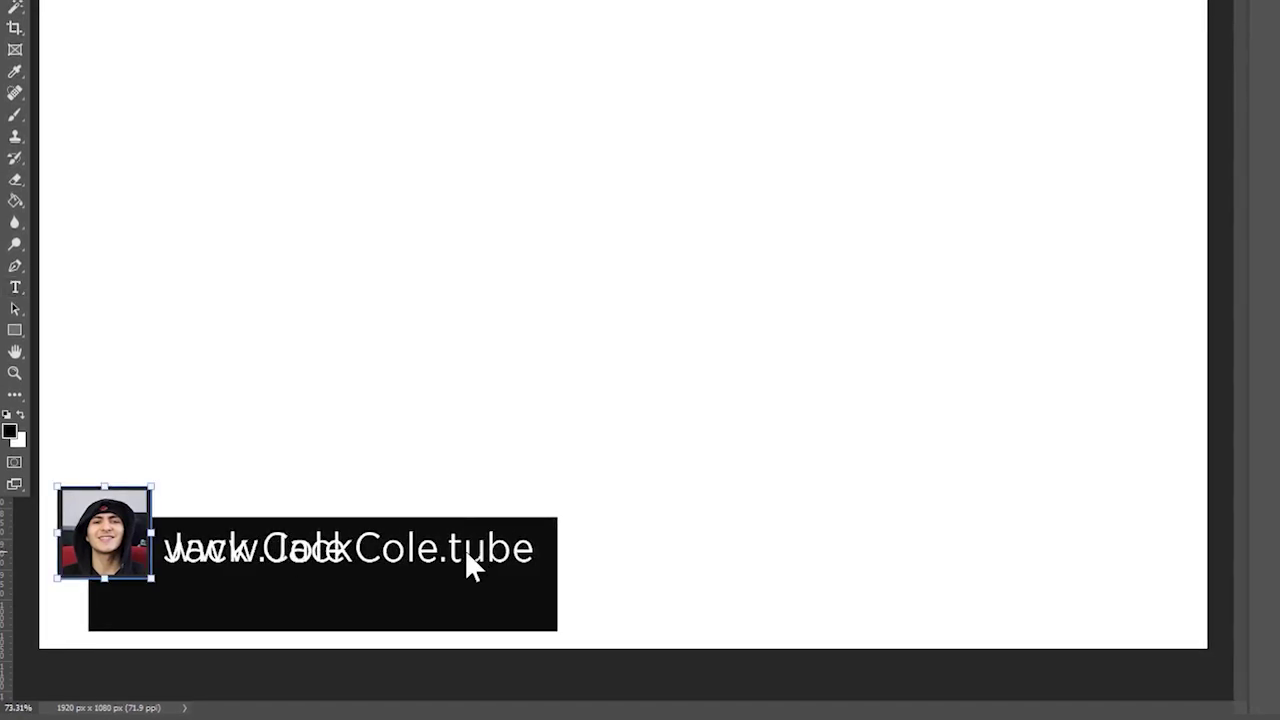
- Move the website line below the name, discarding a trial resize
left_click(488, 553)
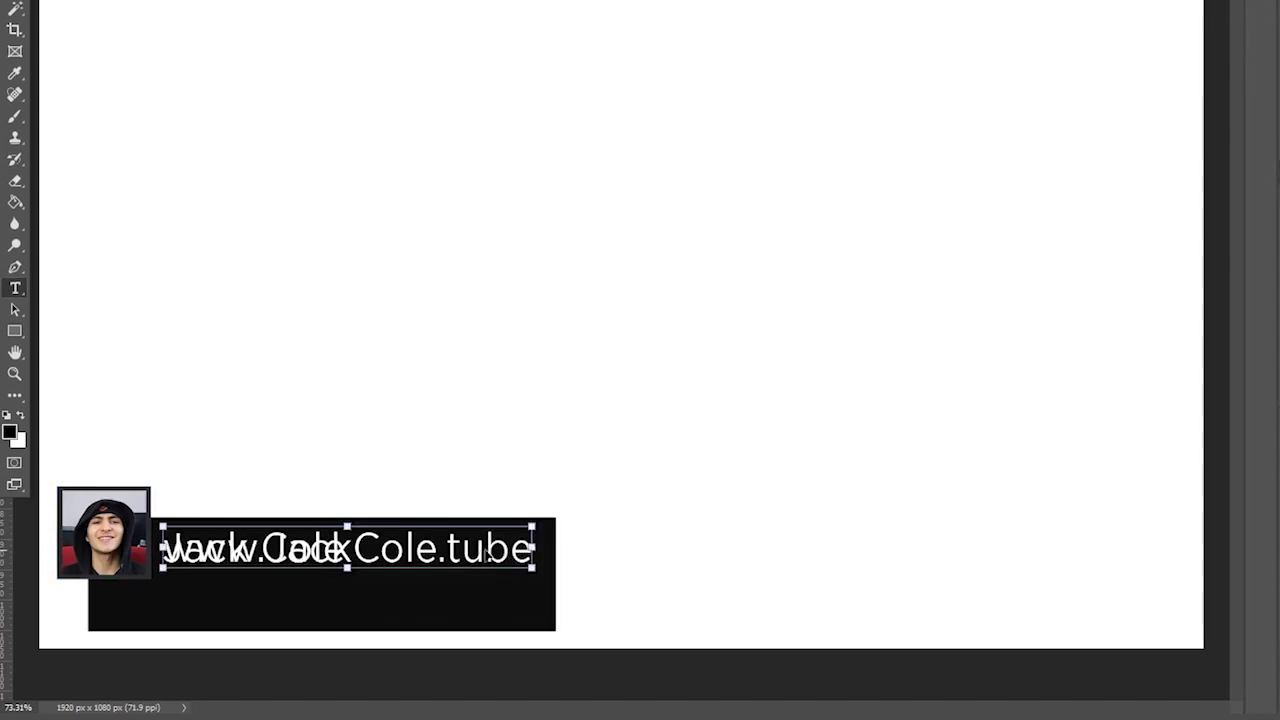
left_click_drag(488, 555, 478, 605)
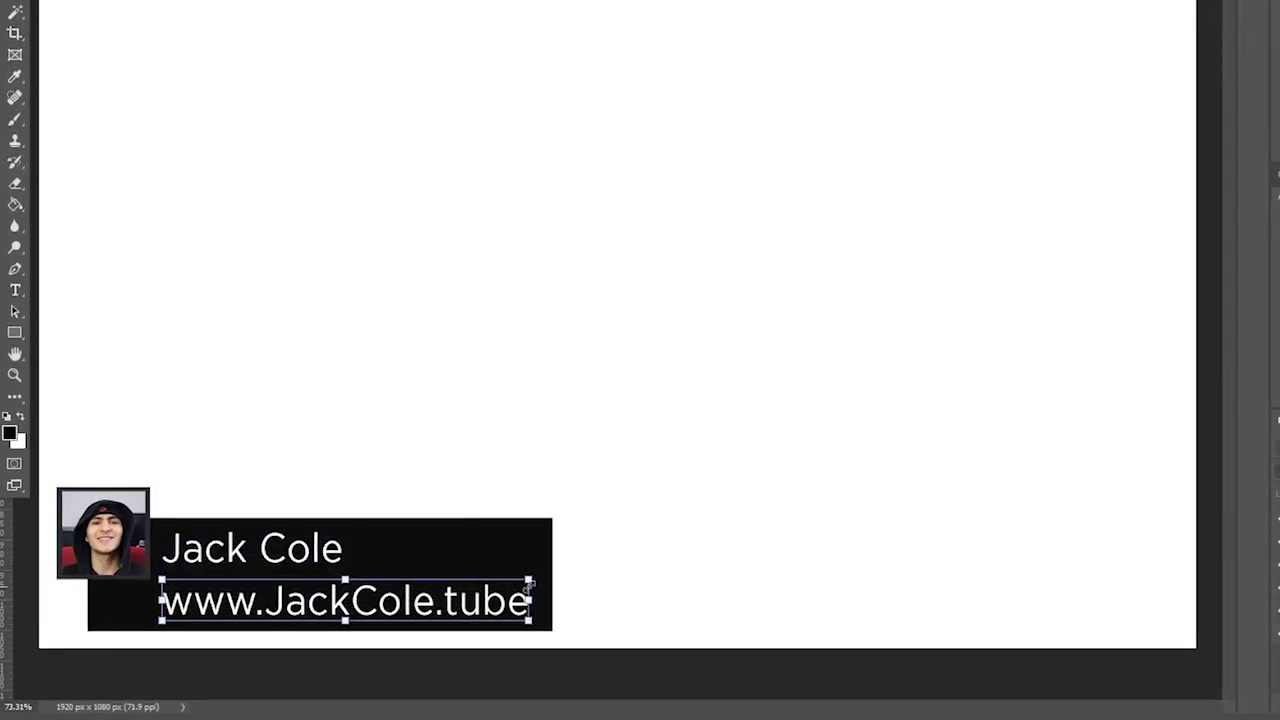
left_click_drag(530, 582, 484, 587)
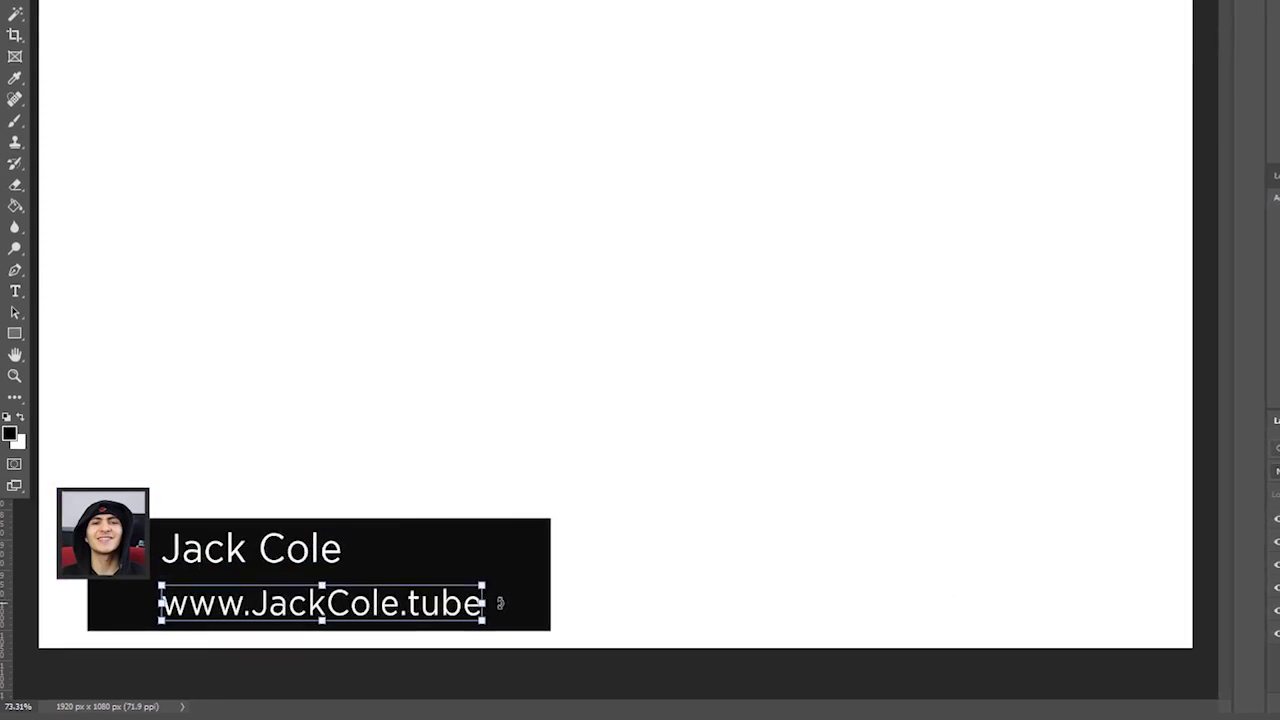
key("ctrl+z")
key("ctrl+z")
key("ctrl+shift+z")
- With the Type tool, select the website line's text, then reselect the whole name text
key("t")
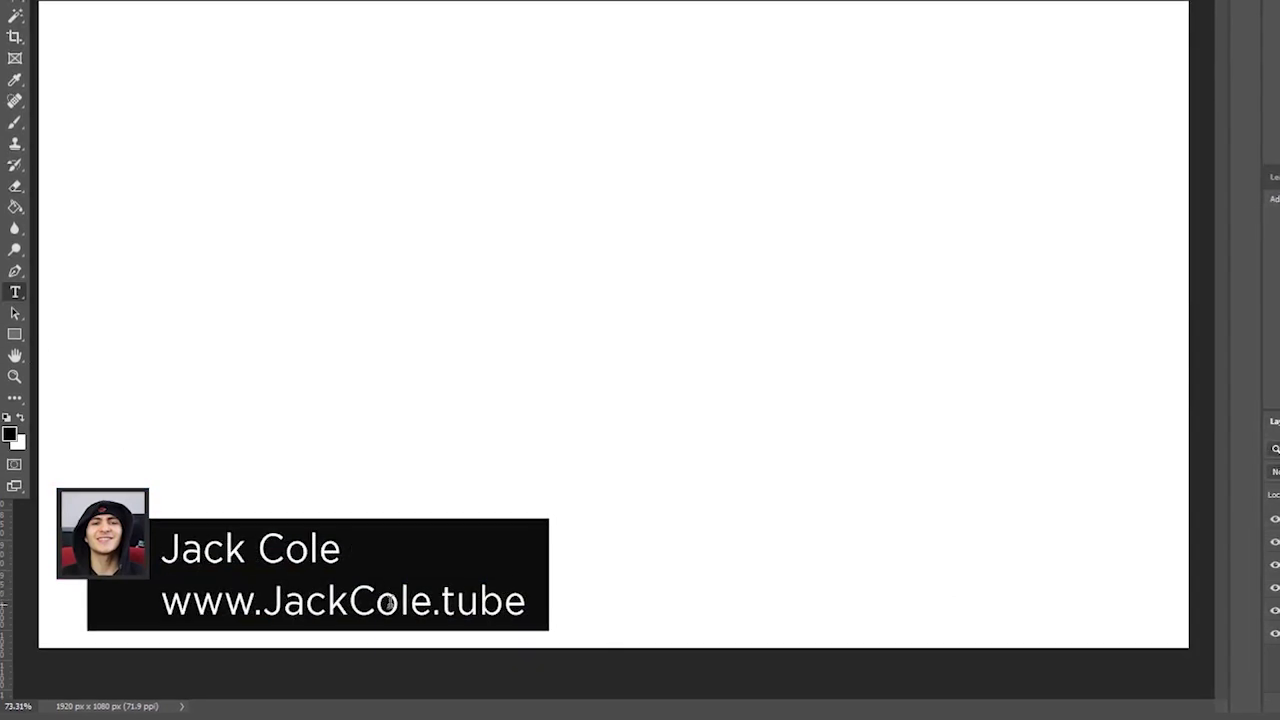
triple_click(388, 602)
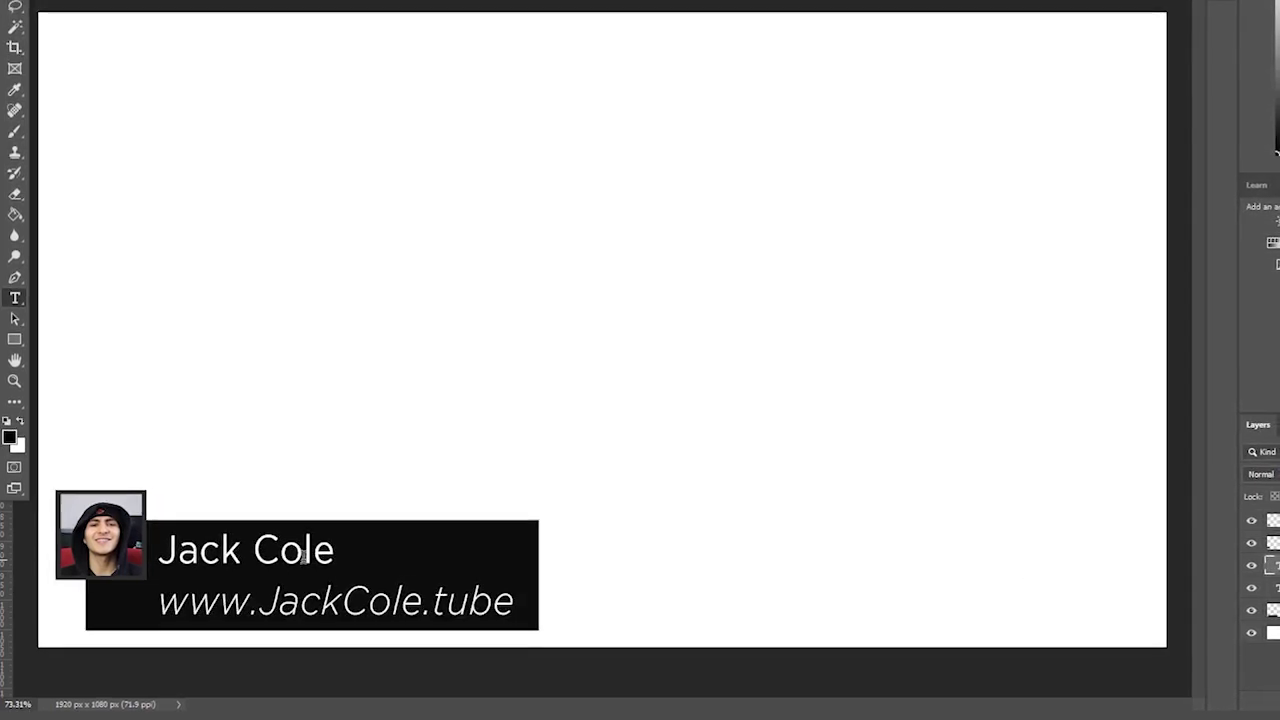
left_click_drag(336, 550, 157, 550)
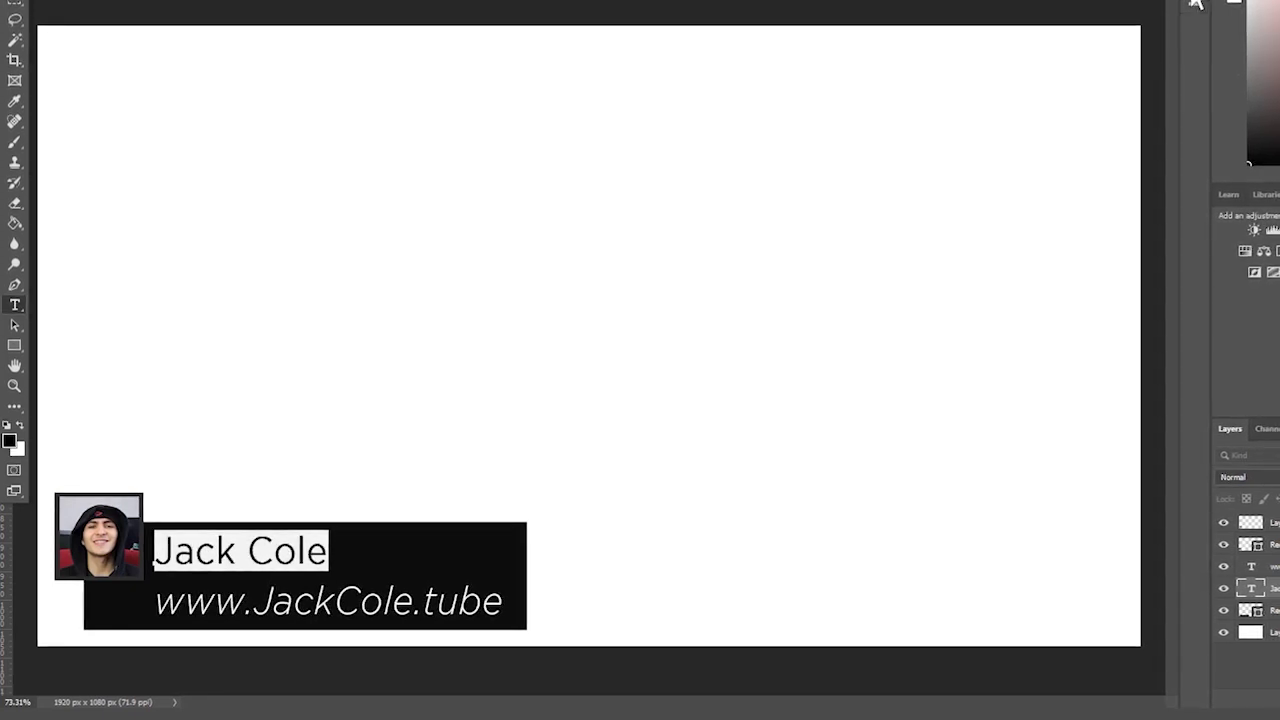
- Open the text Properties and trial changes to the name's line spacing, then undo them
left_click(1195, 4)
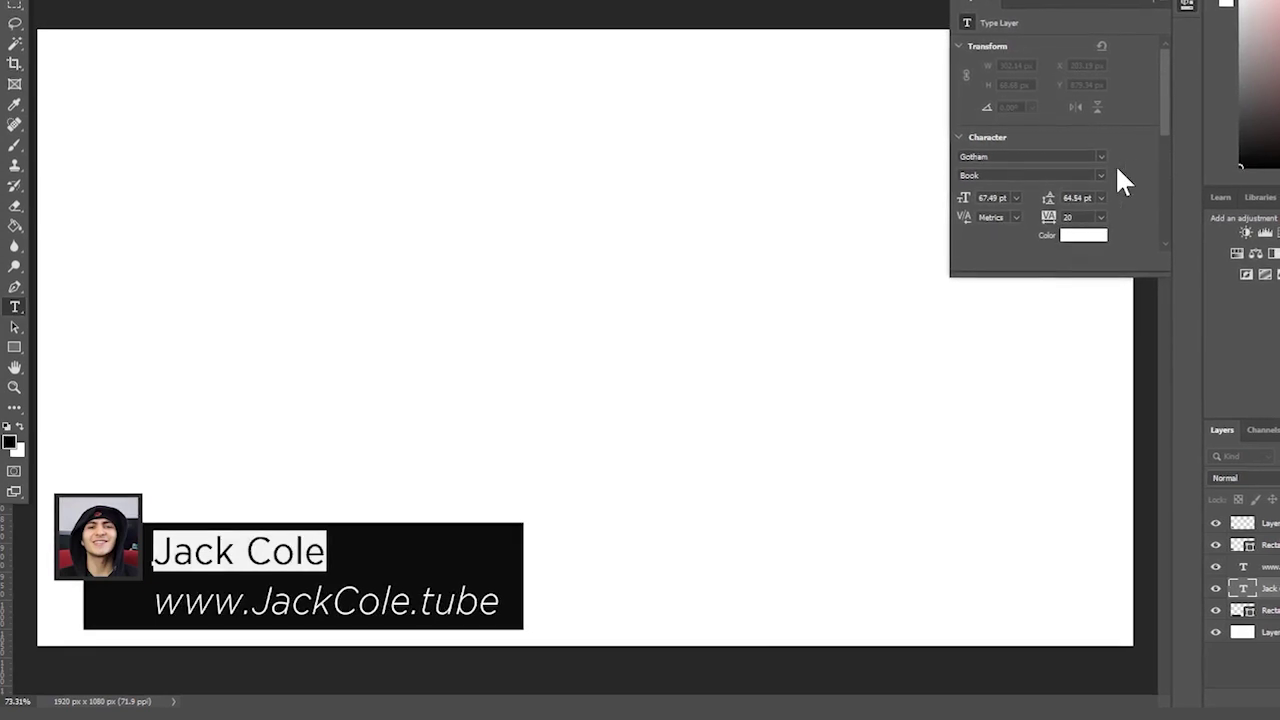
left_click_drag(1048, 198, 1040, 198)
left_click_drag(960, 200, 950, 222)
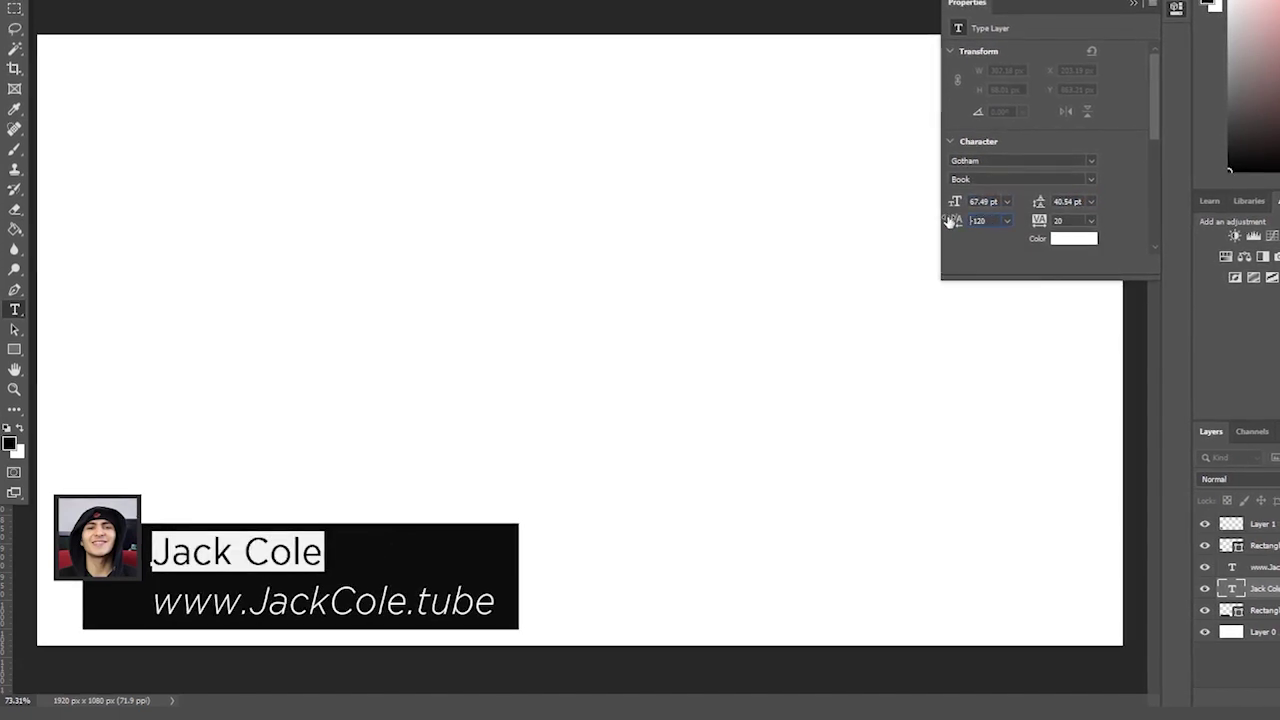
key("ctrl+z")
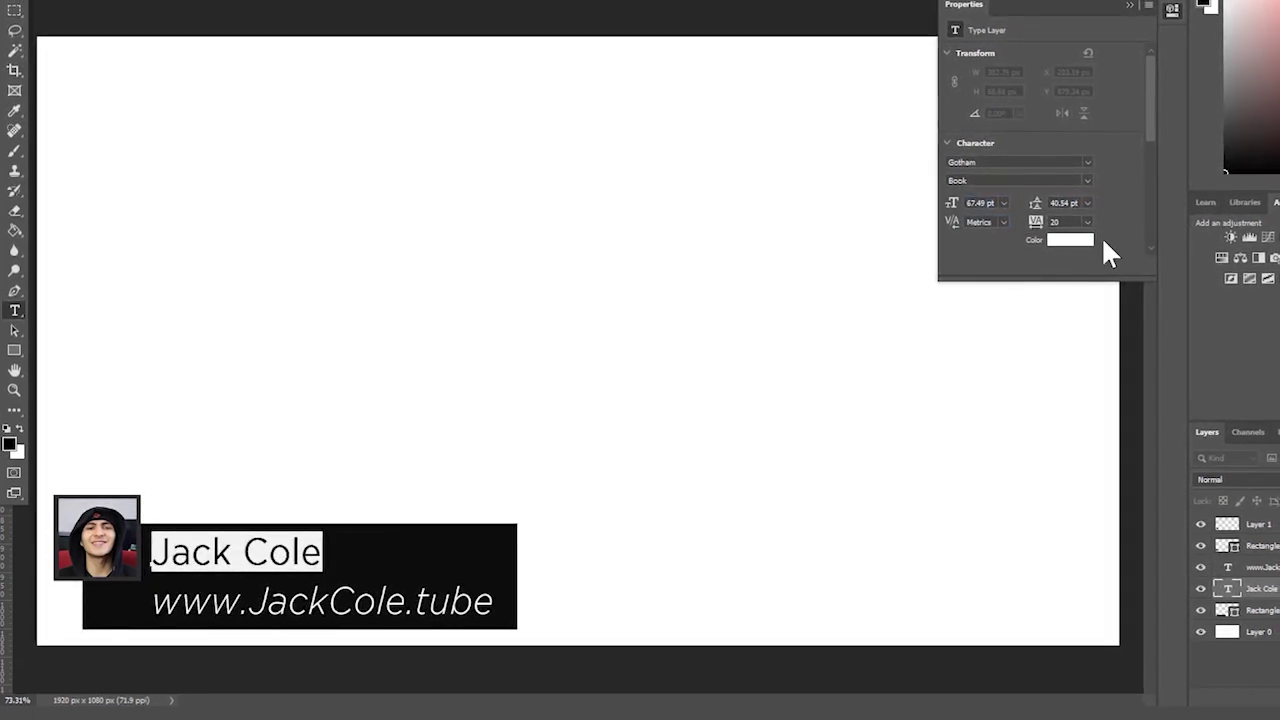
- Experiment with wider letter spacing on the name, undo it, then widen it again
left_click_drag(1040, 221, 1055, 226)
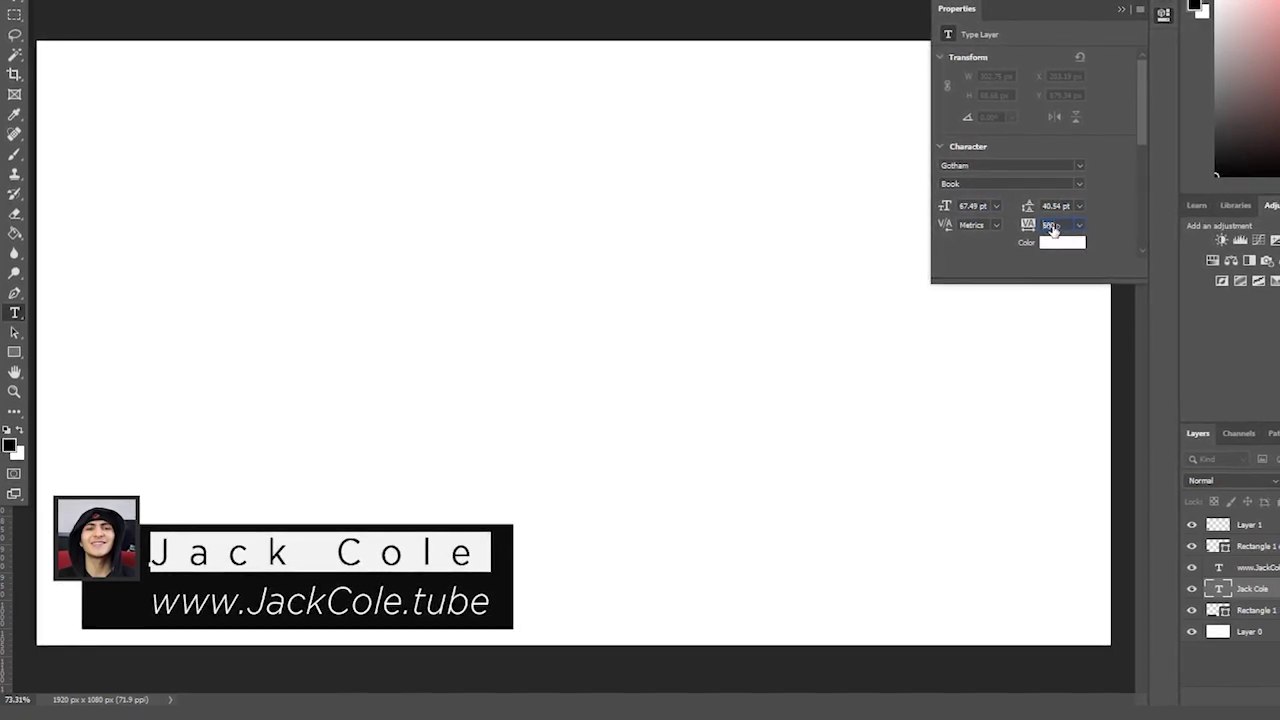
key("Up")
key("Up")
key("Up")
key("Up")
key("Up")
key("Up")
key("Up")
key("Up")
key("Up")
key("Up")
key("Up")
key("Up")
key("Up")
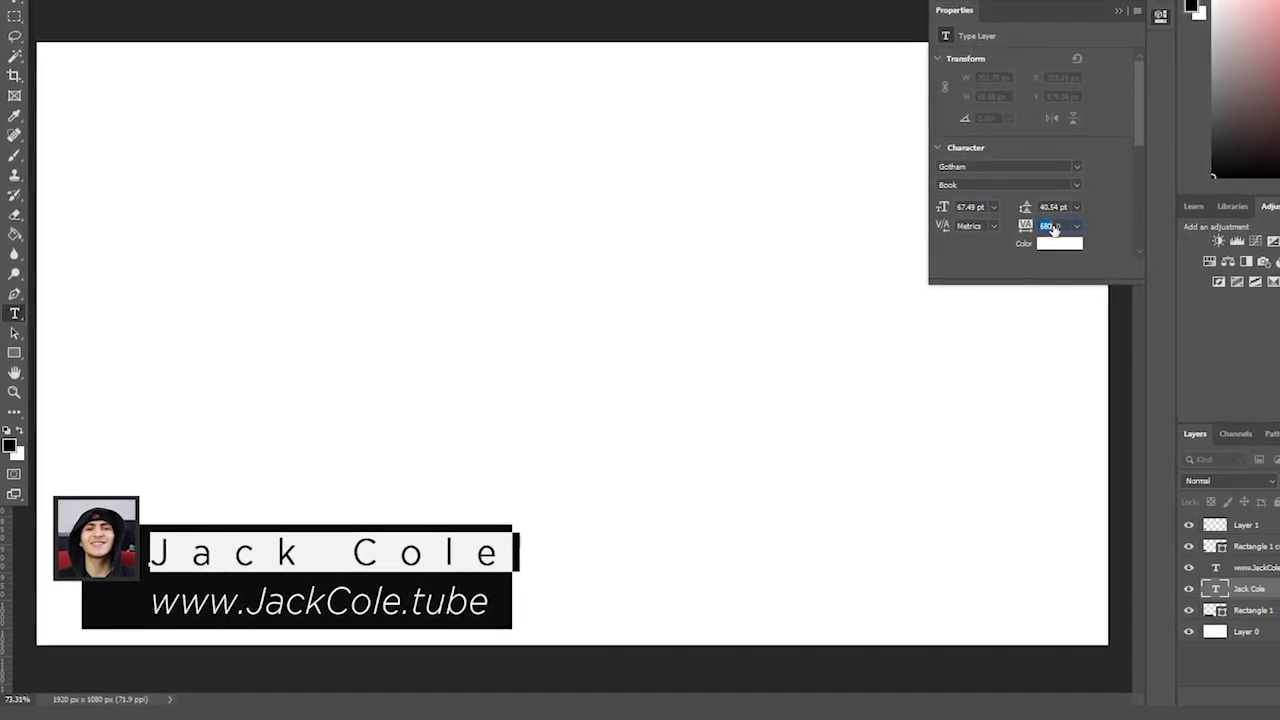
key("Down")
key("Down")
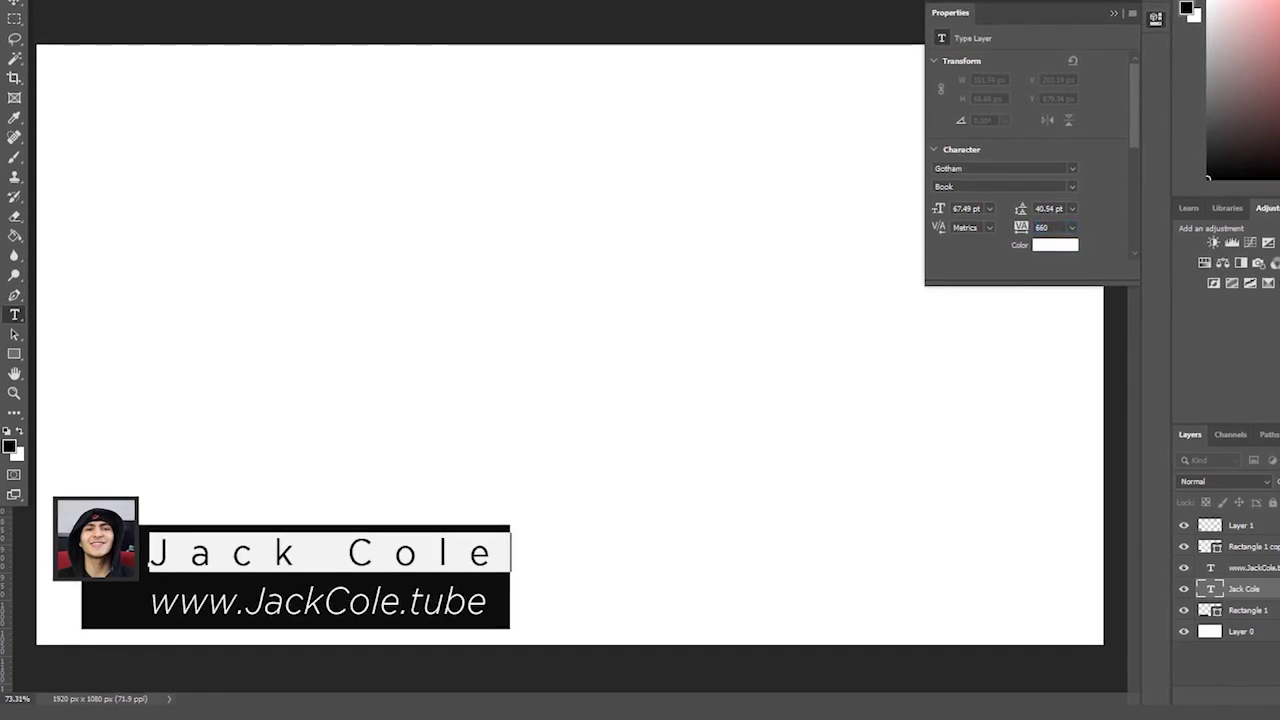
left_click(1014, 511)
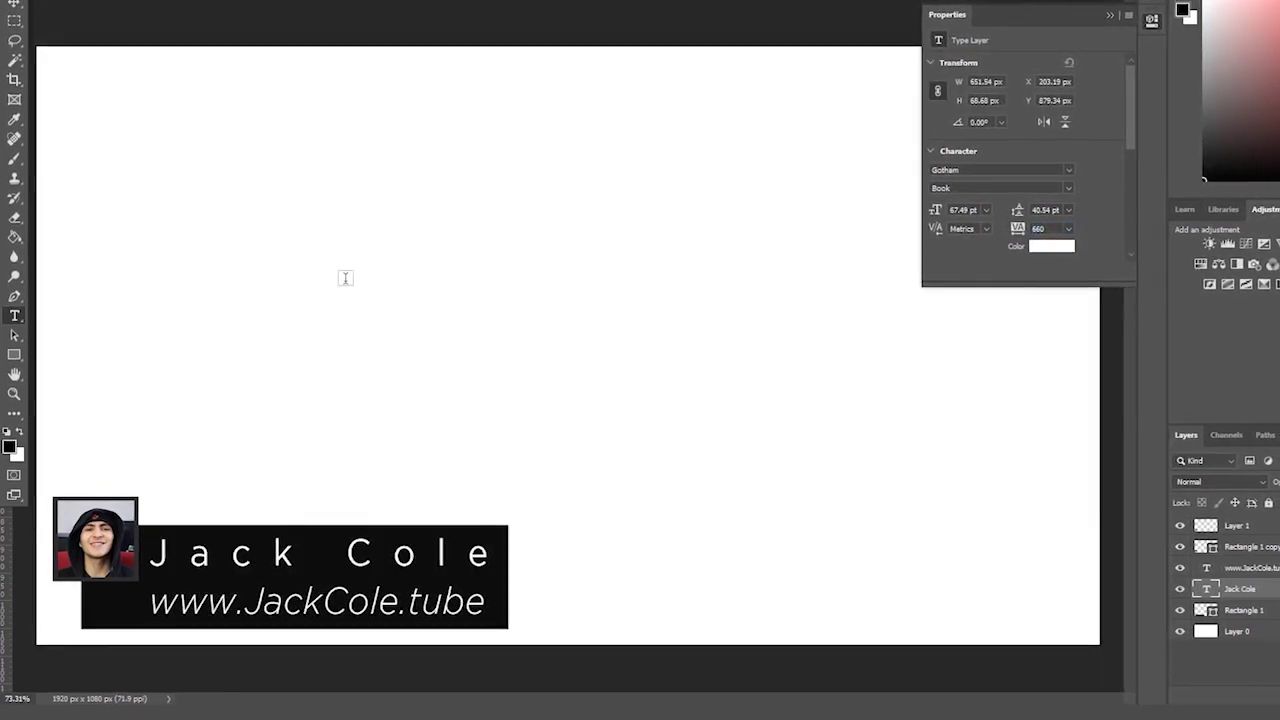
key("ctrl+z")
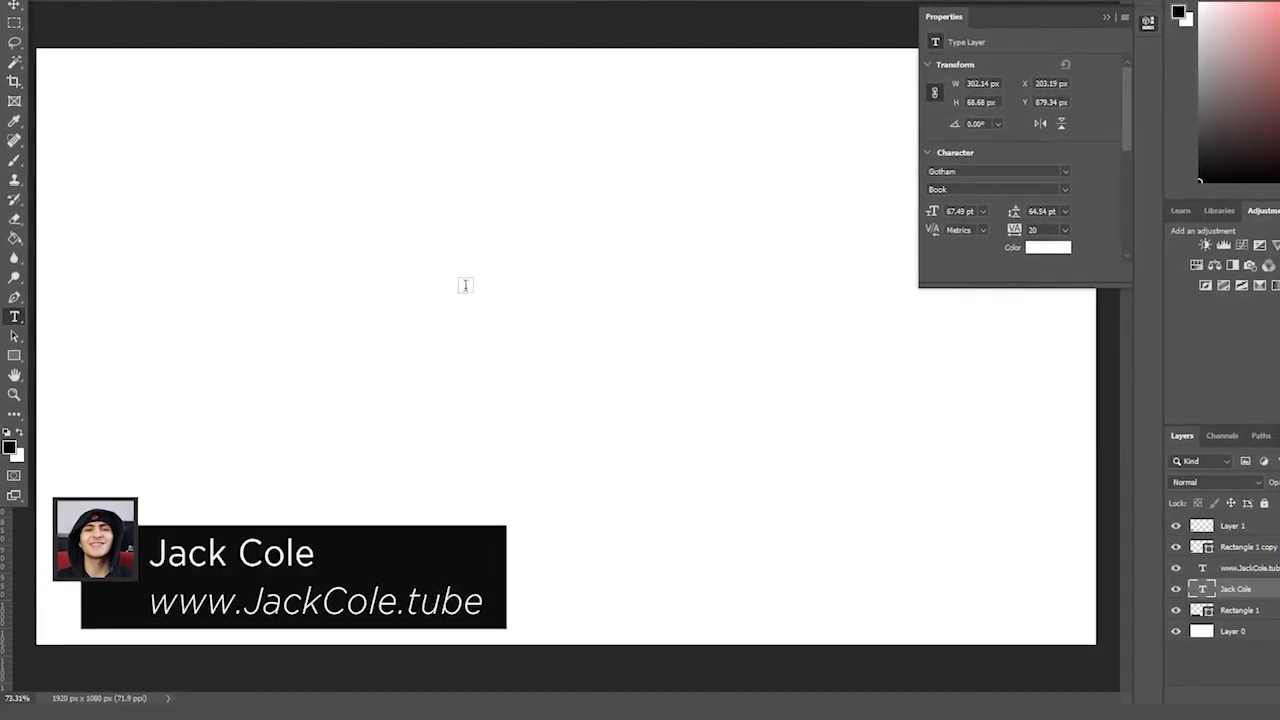
left_click_drag(148, 553, 316, 553)
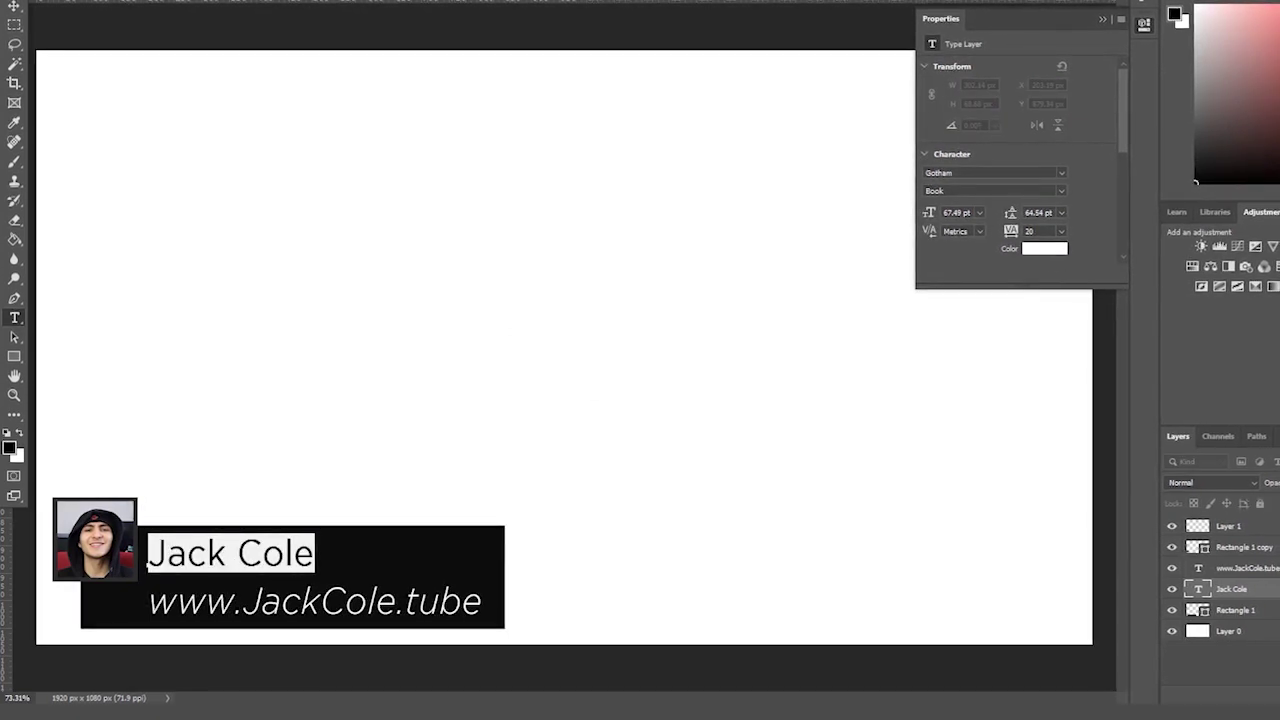
left_click_drag(1012, 231, 1019, 232)
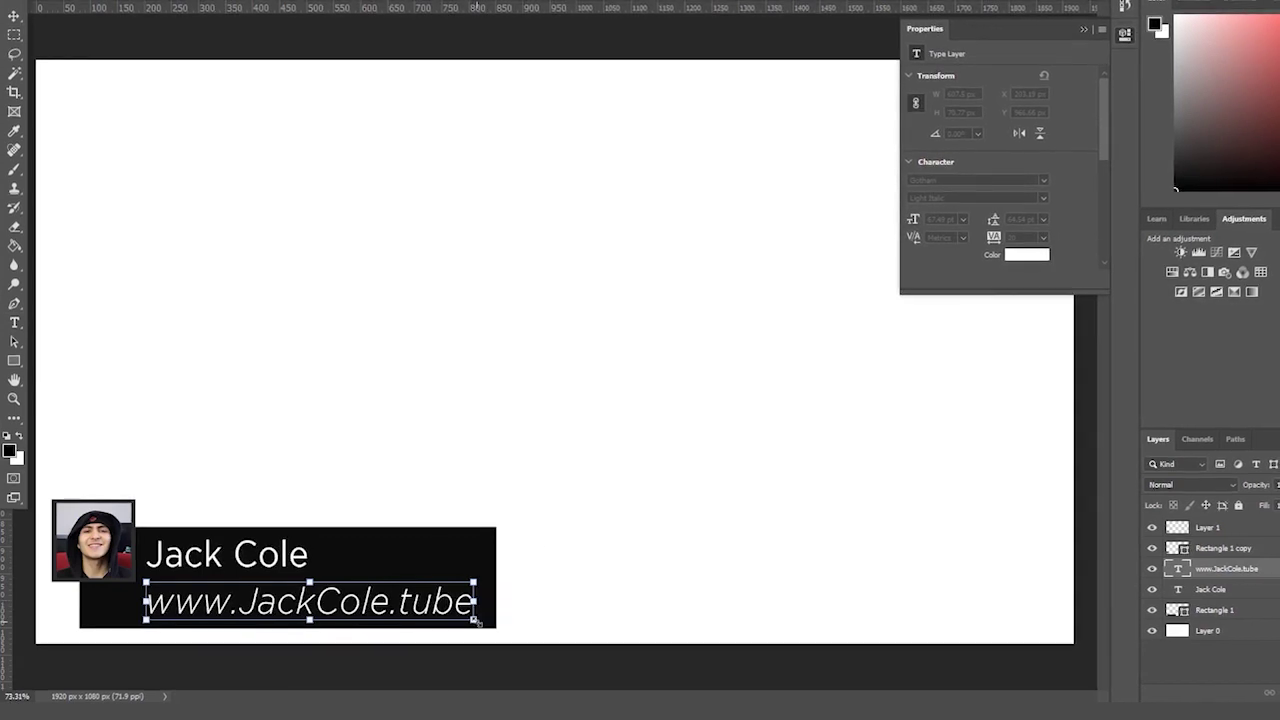
- Shrink the website line and select both text layers together for scaling
left_click_drag(378, 598, 377, 597)
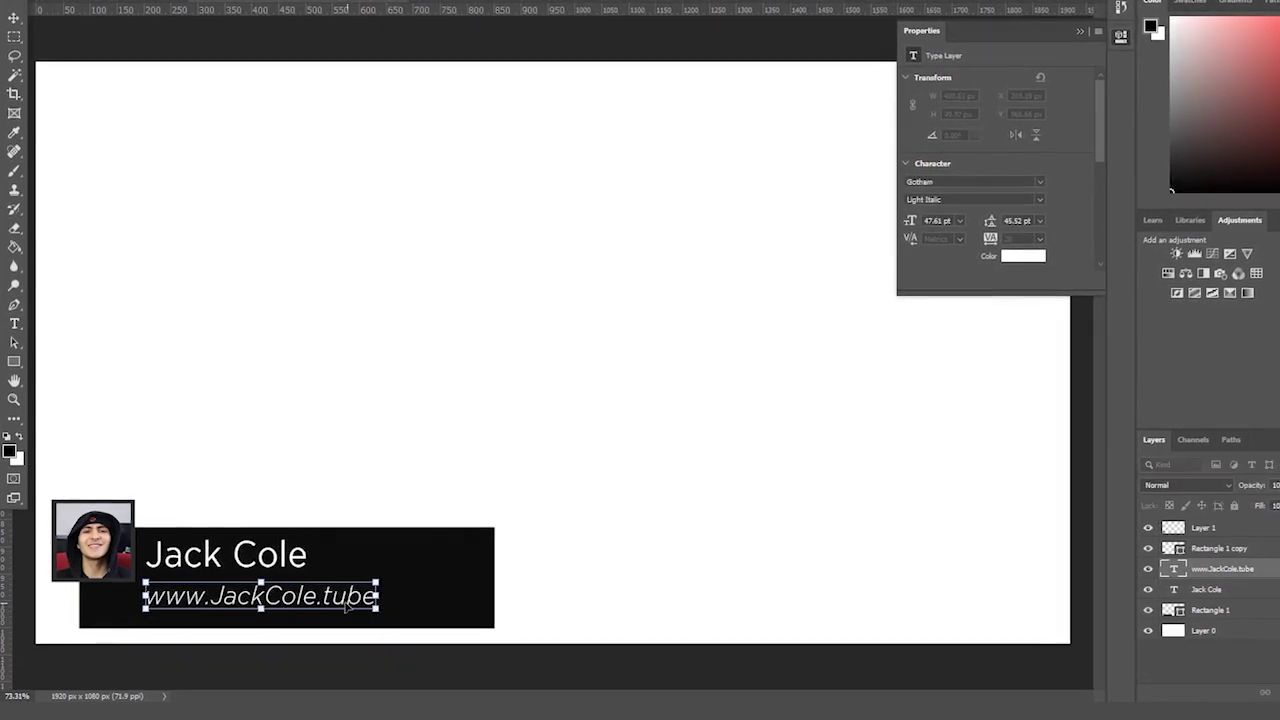
left_click(1205, 589)
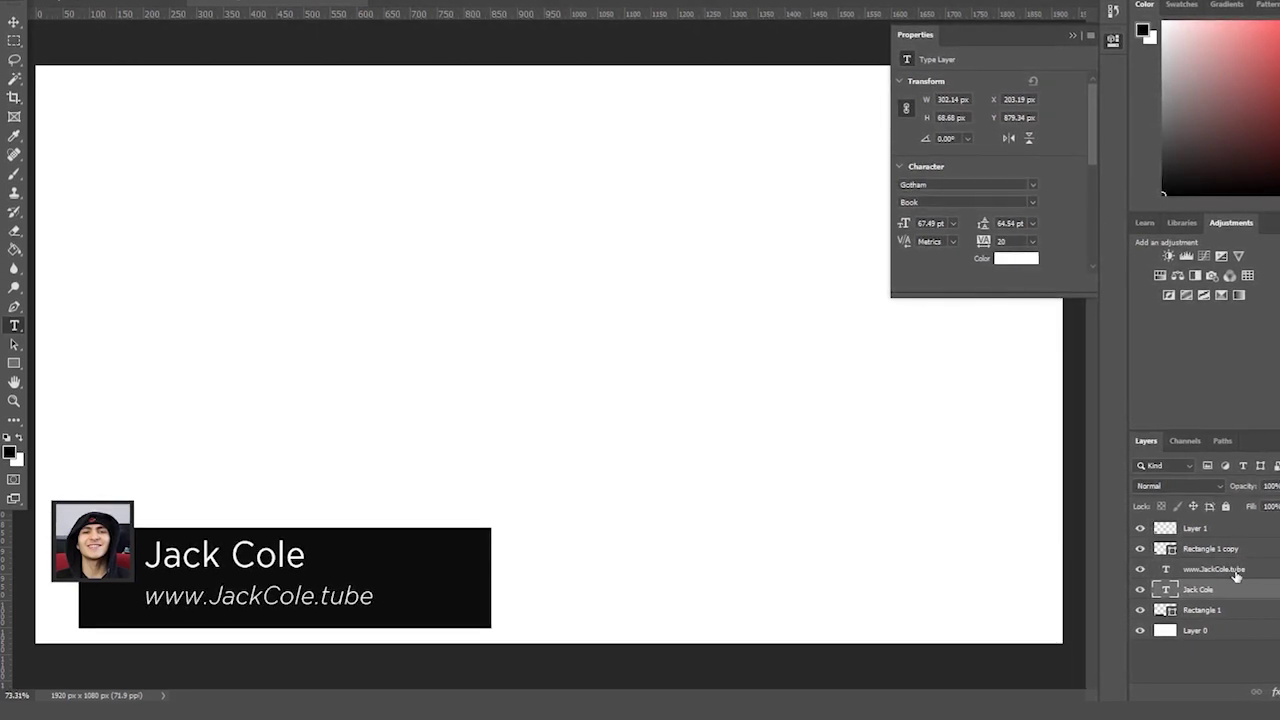
left_click(378, 601, "shift")
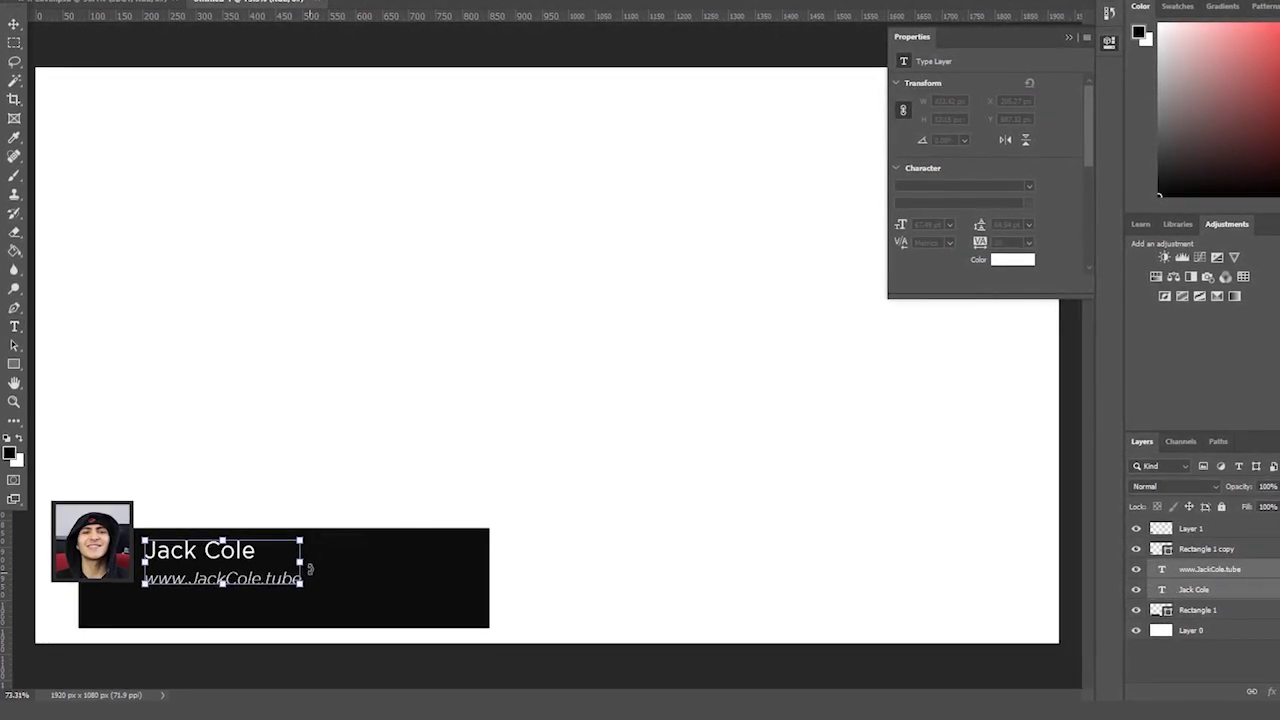
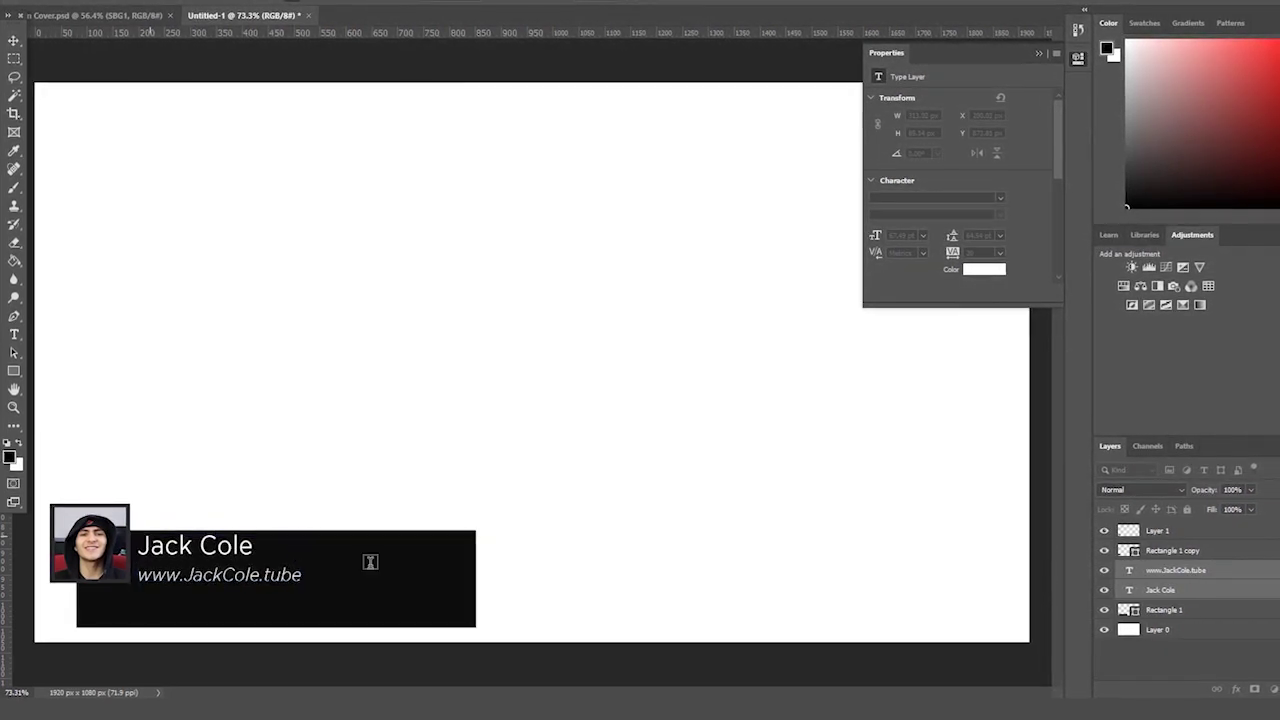
- Narrow the black name plate to fit the text and shift the plate and text down slightly
left_click(1176, 614)
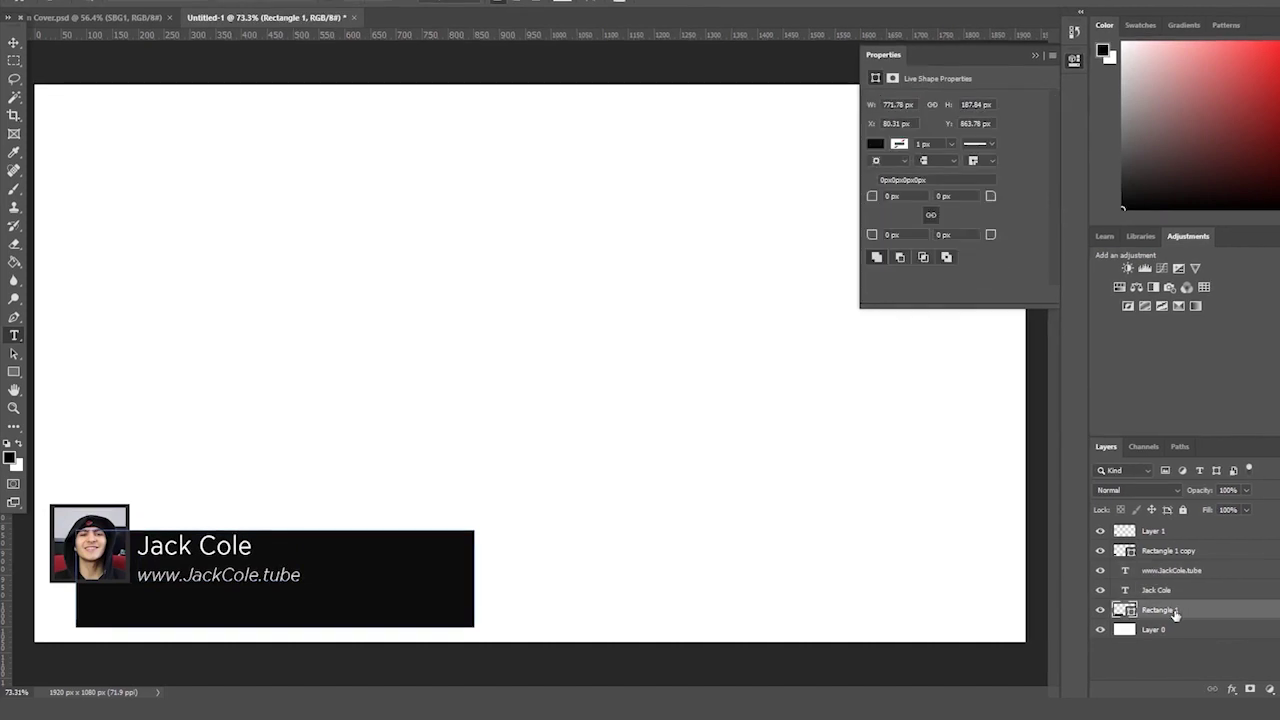
key("ctrl+t")
left_click_drag(455, 625, 330, 590)
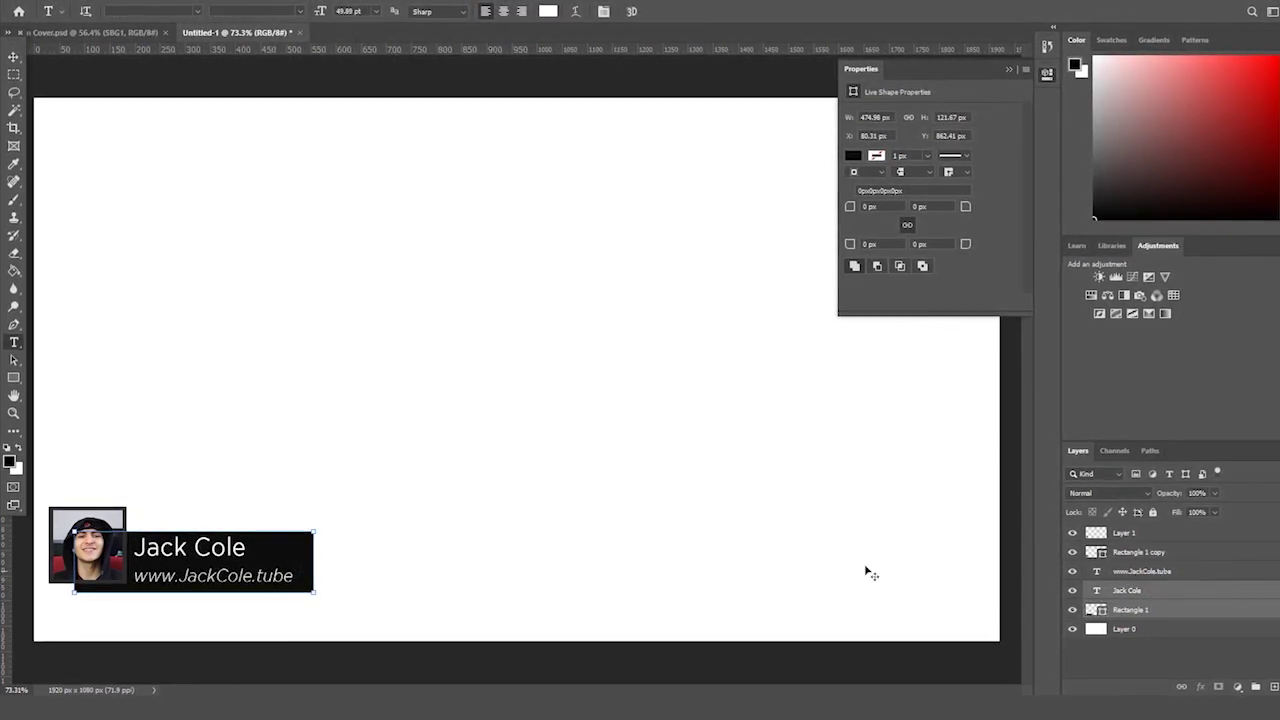
key("ctrl+t")
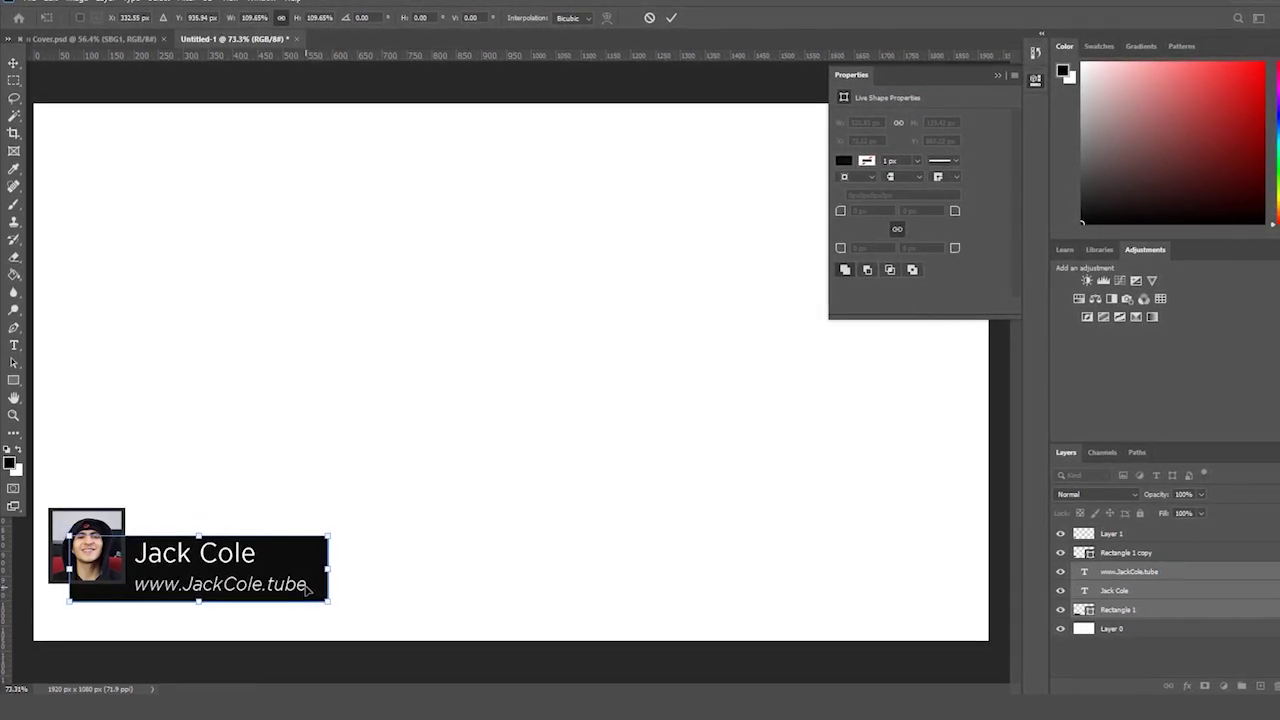
left_click_drag(279, 565, 270, 576)
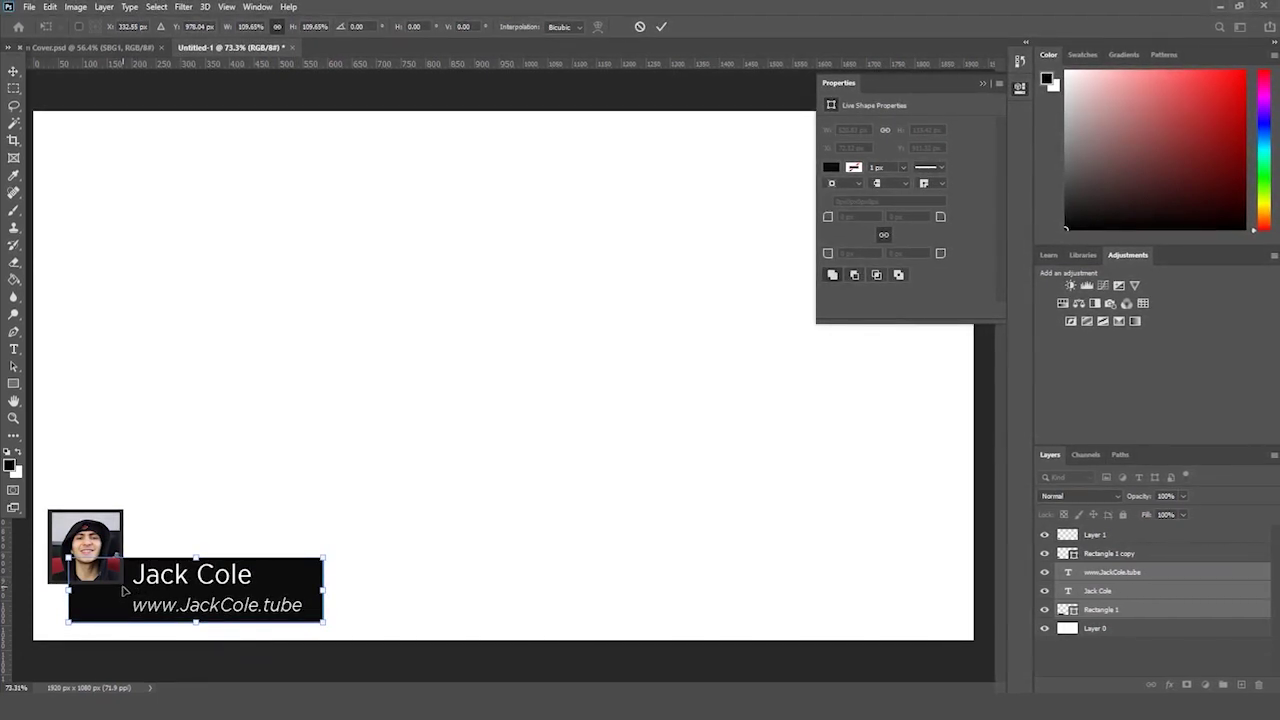
key("Return")
key("t")
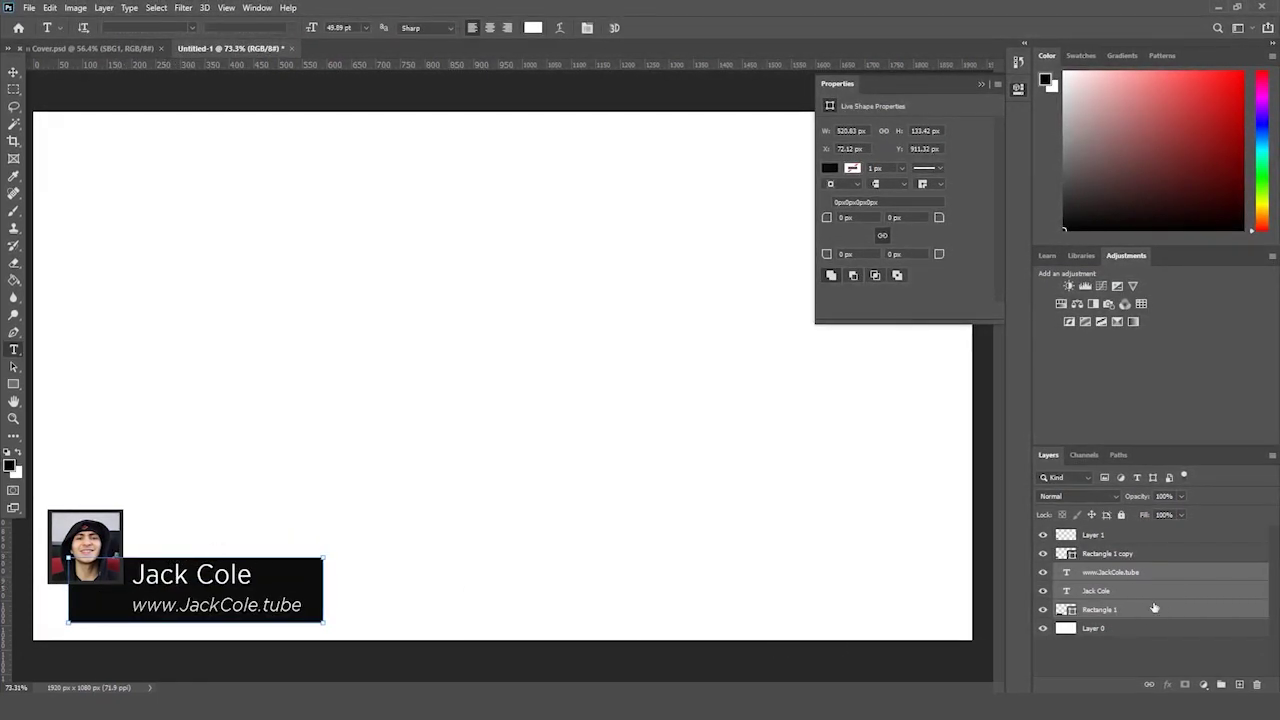
- Try scaling Layer 1 through Rectangle 1 together, then cancel the transform
left_click(1136, 603)
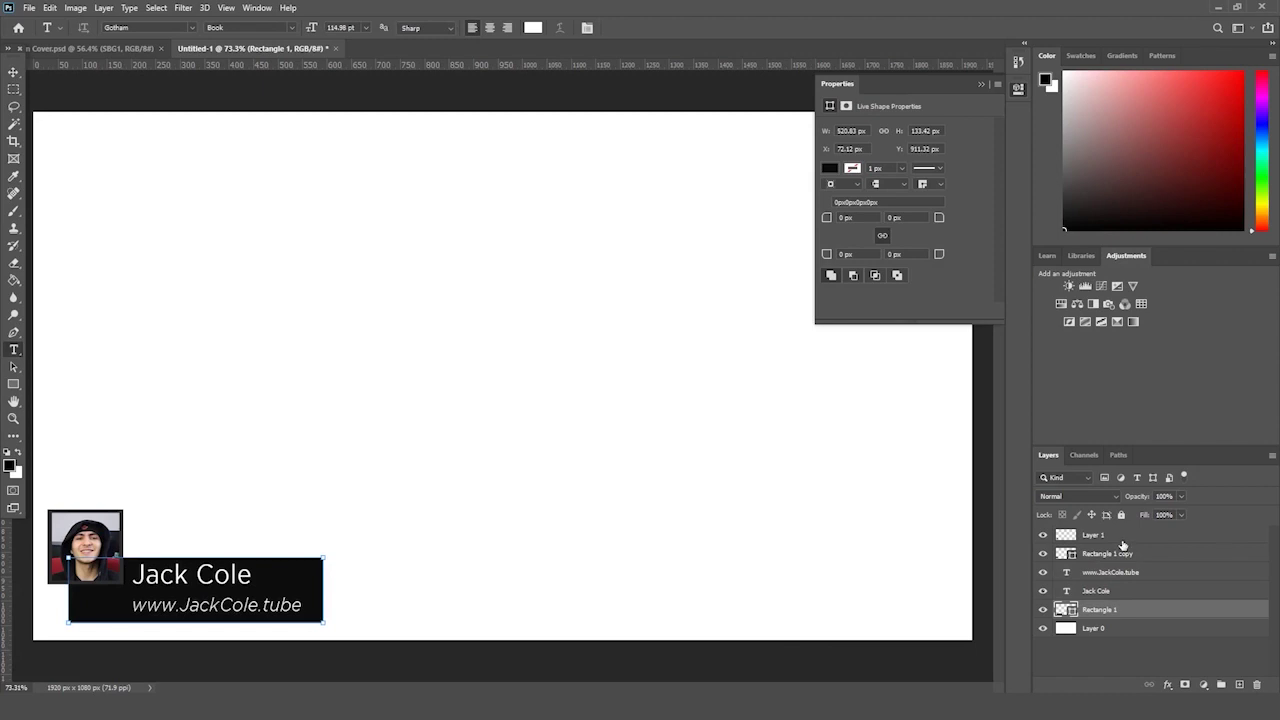
left_click(1122, 545, "shift")
key("ctrl+t")
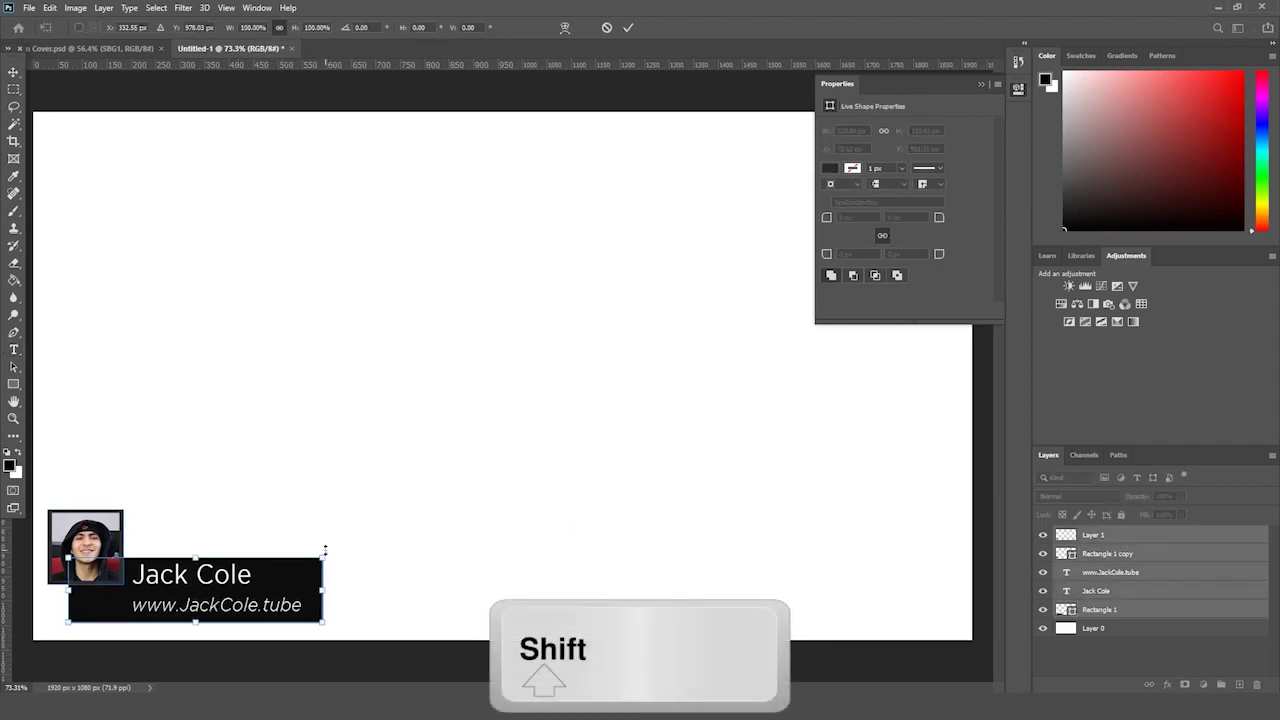
left_click_drag(325, 549, 338, 552)
key("Escape")
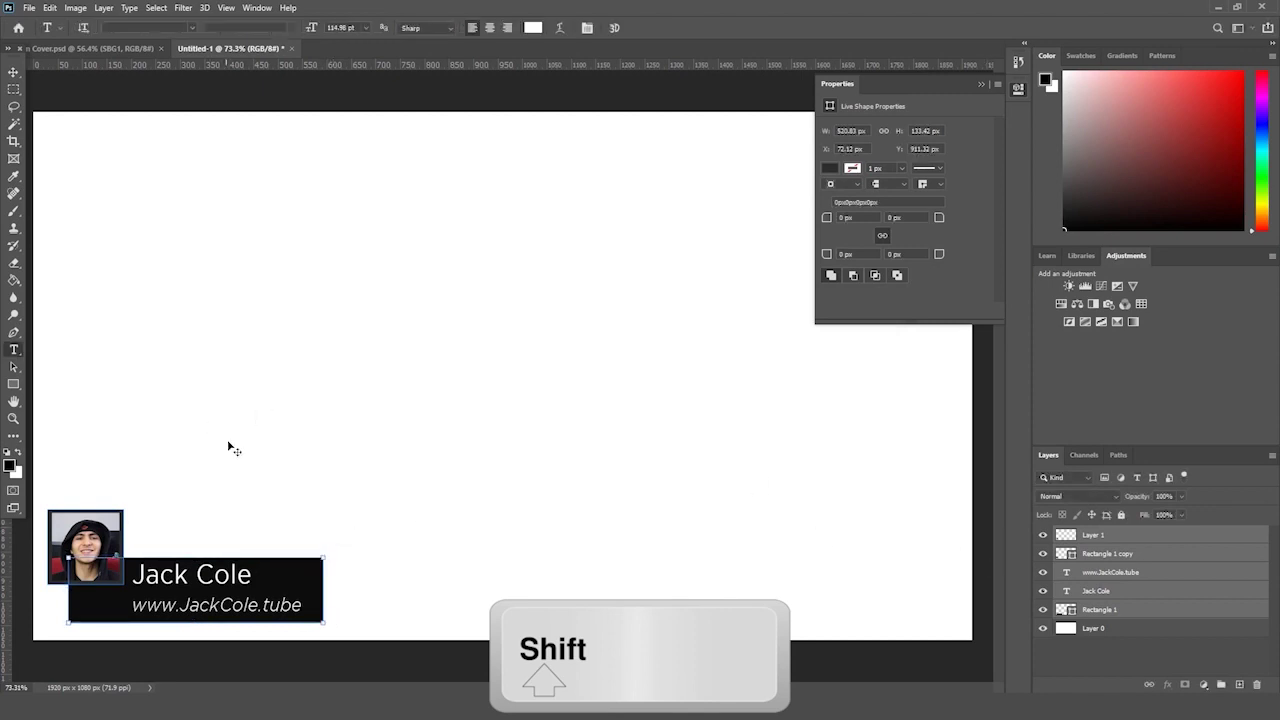
key("ctrl+t")
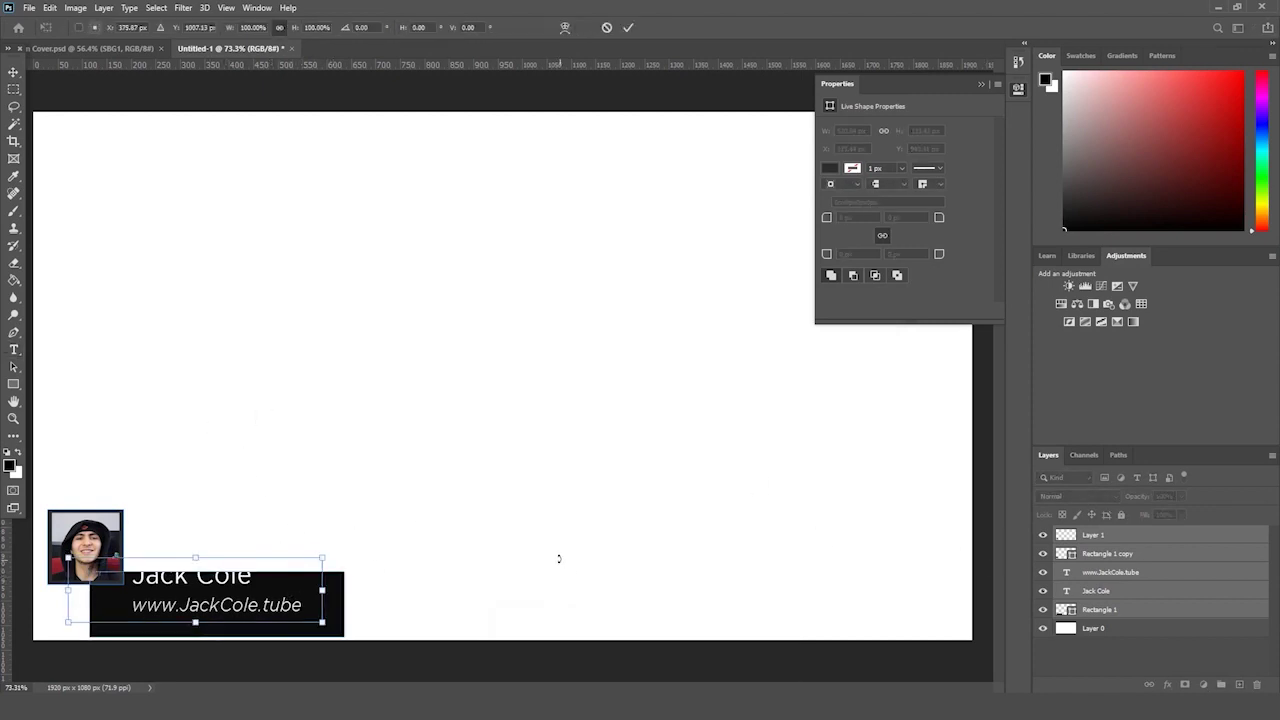
key("Escape")
key("t")
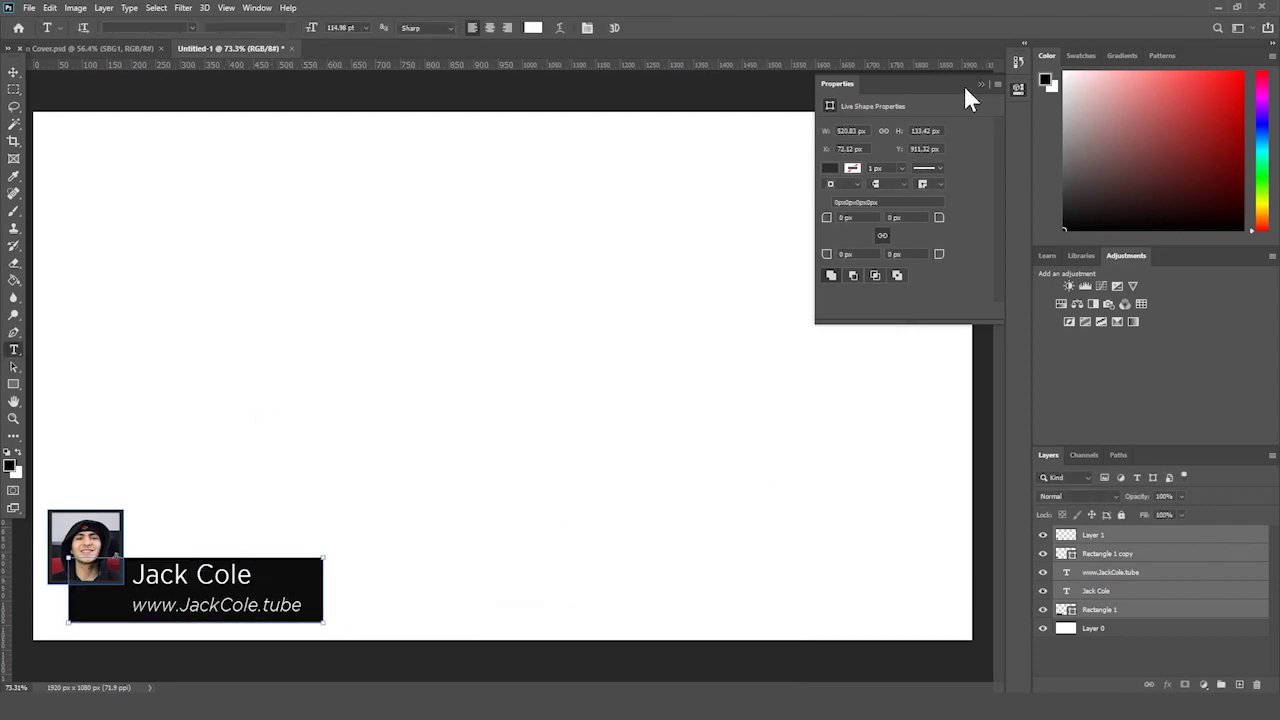
left_click(981, 85)
left_click(13, 72)
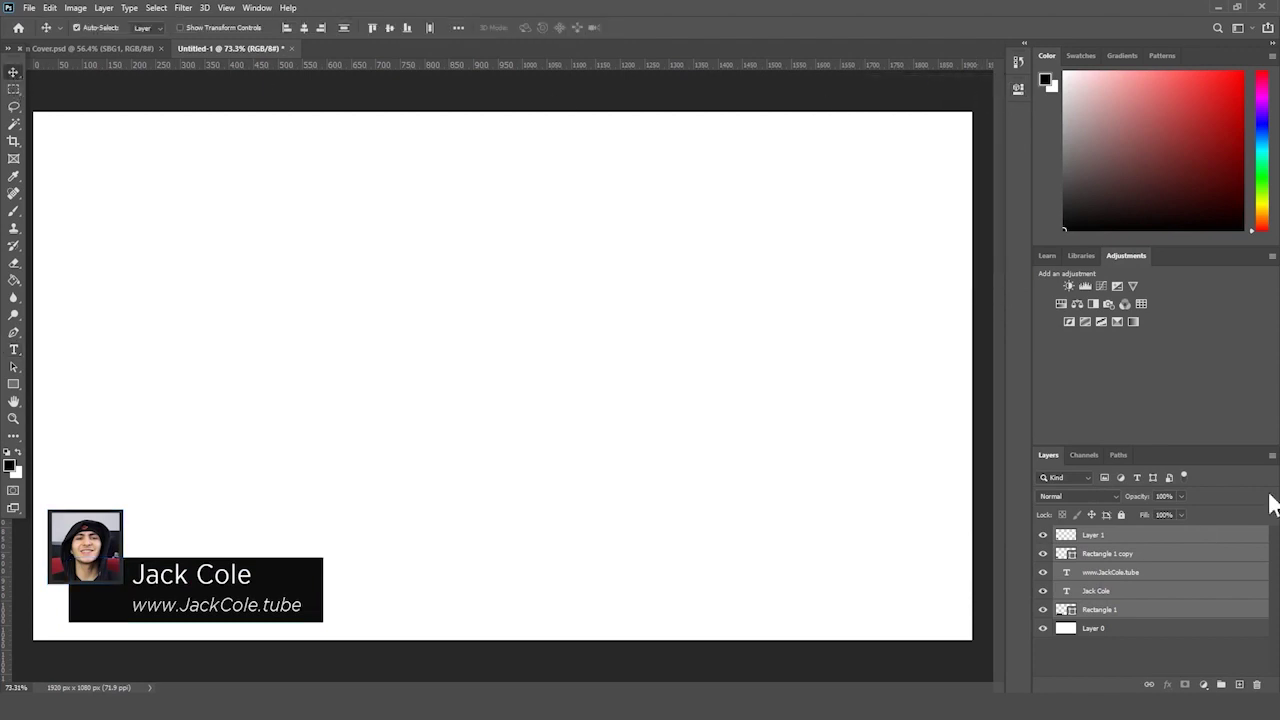
- Move the photo and name plate right and enlarge them to about 124%
left_click(1095, 628)
left_click(1100, 609)
left_click(1122, 537, "shift")
key("ctrl+t")
left_click_drag(262, 534, 261, 531)
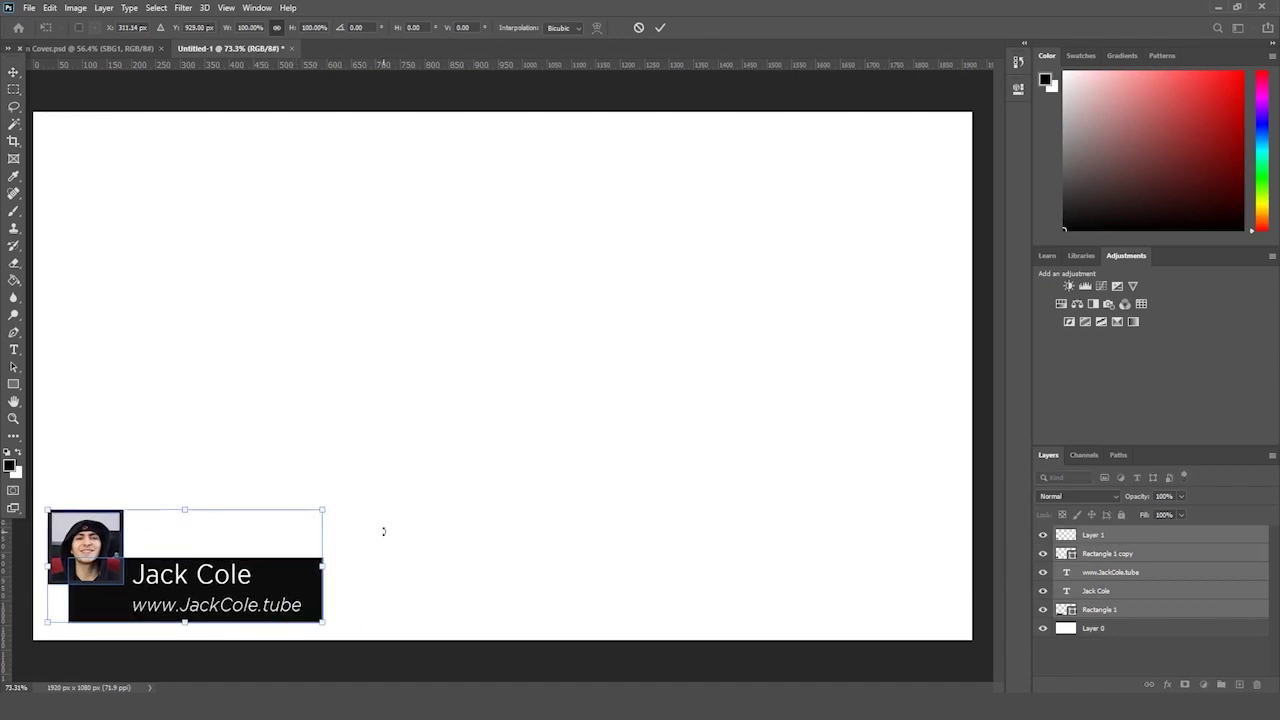
left_click_drag(323, 621, 328, 624)
left_click_drag(323, 508, 388, 486)
key("Return")
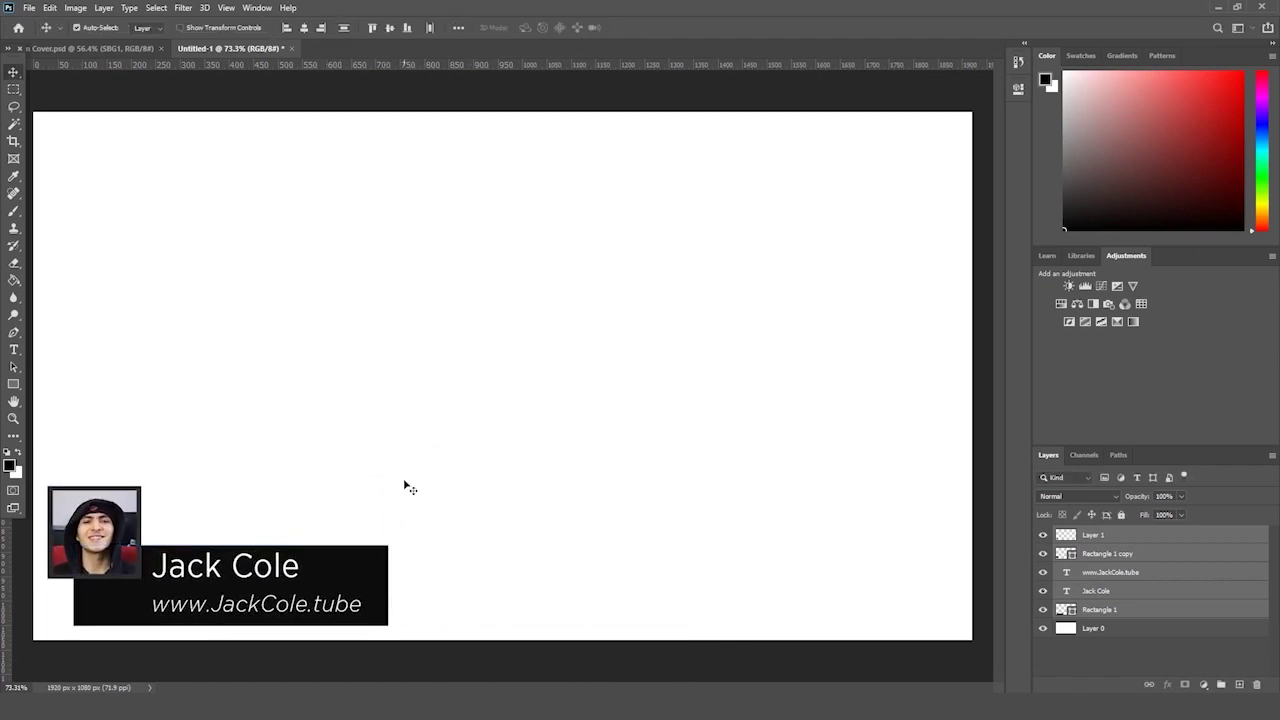
left_click(1175, 637)
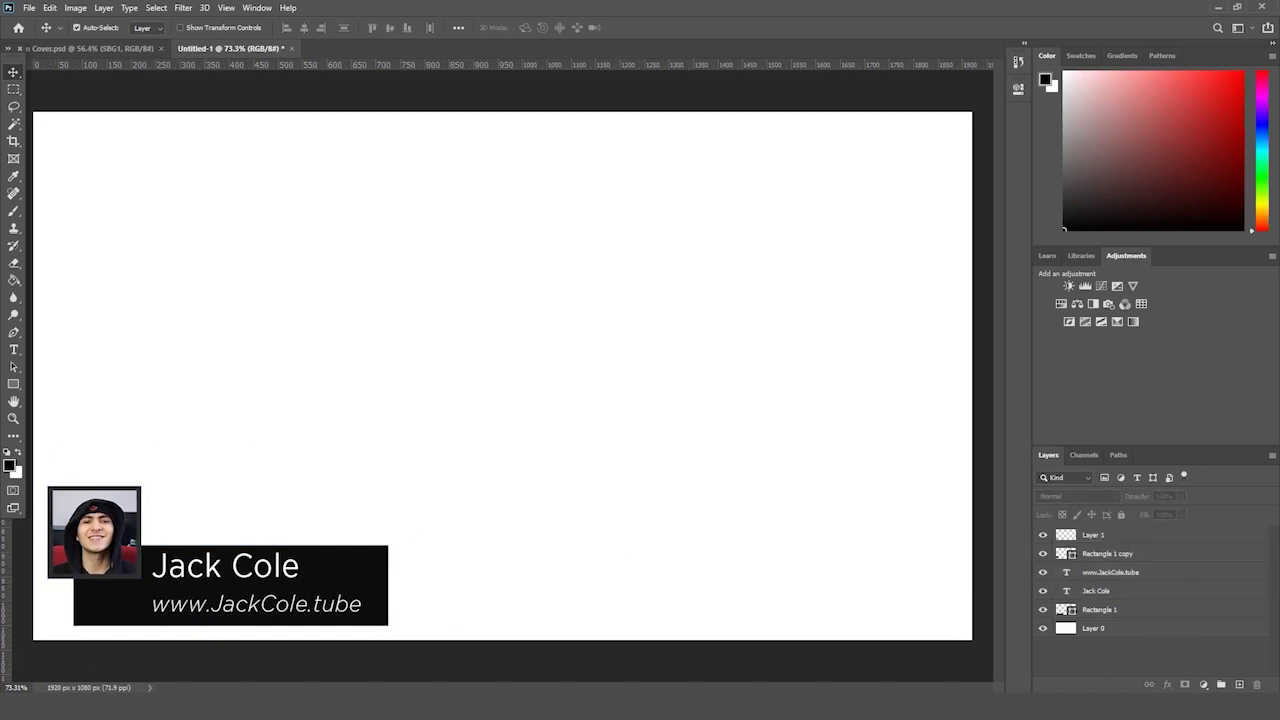
- Place the Web Logo globe on the canvas and give it a white Color Overlay
key("alt+Tab")
scroll(805, 430, "down", 2)
left_click(885, 612)
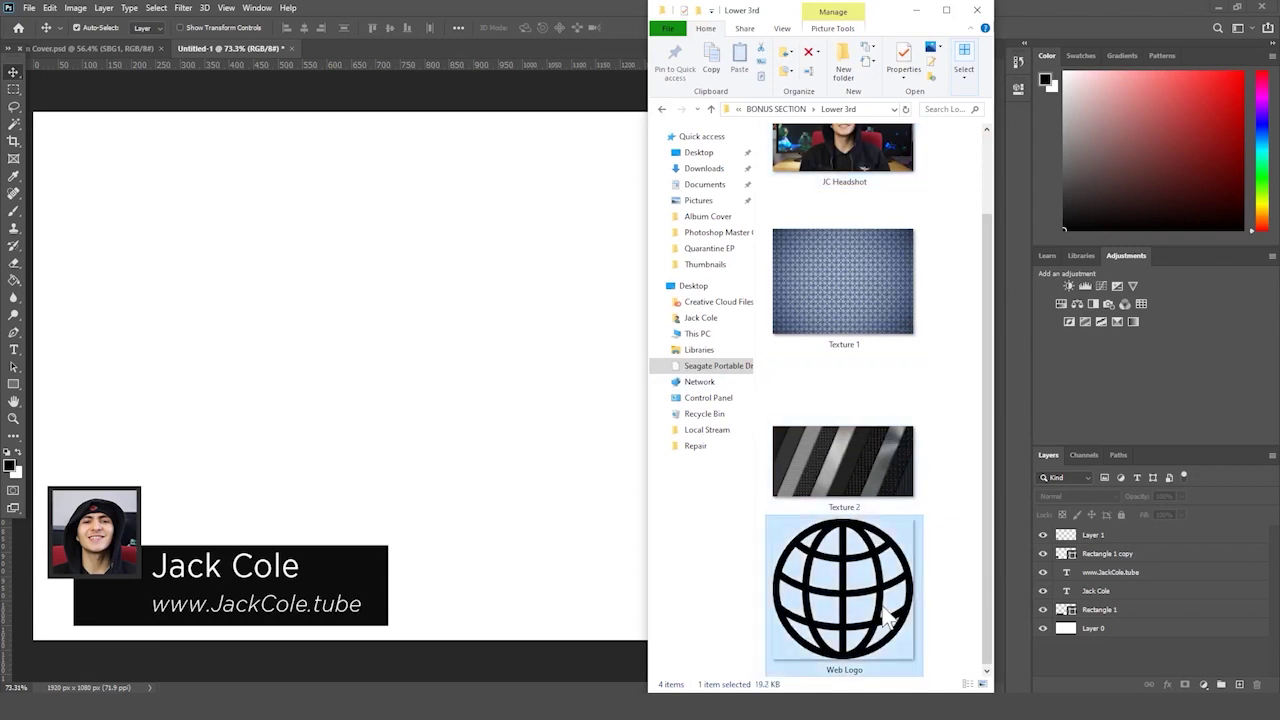
left_click_drag(840, 590, 340, 518)
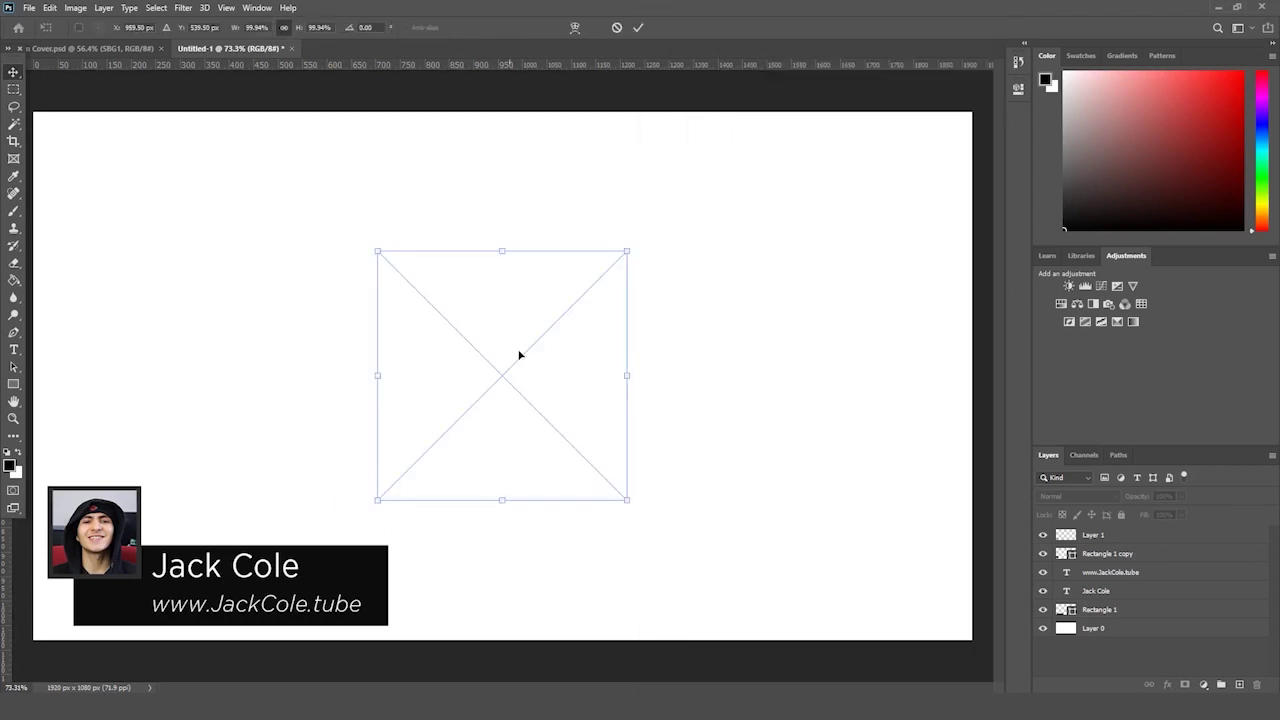
key("Return")
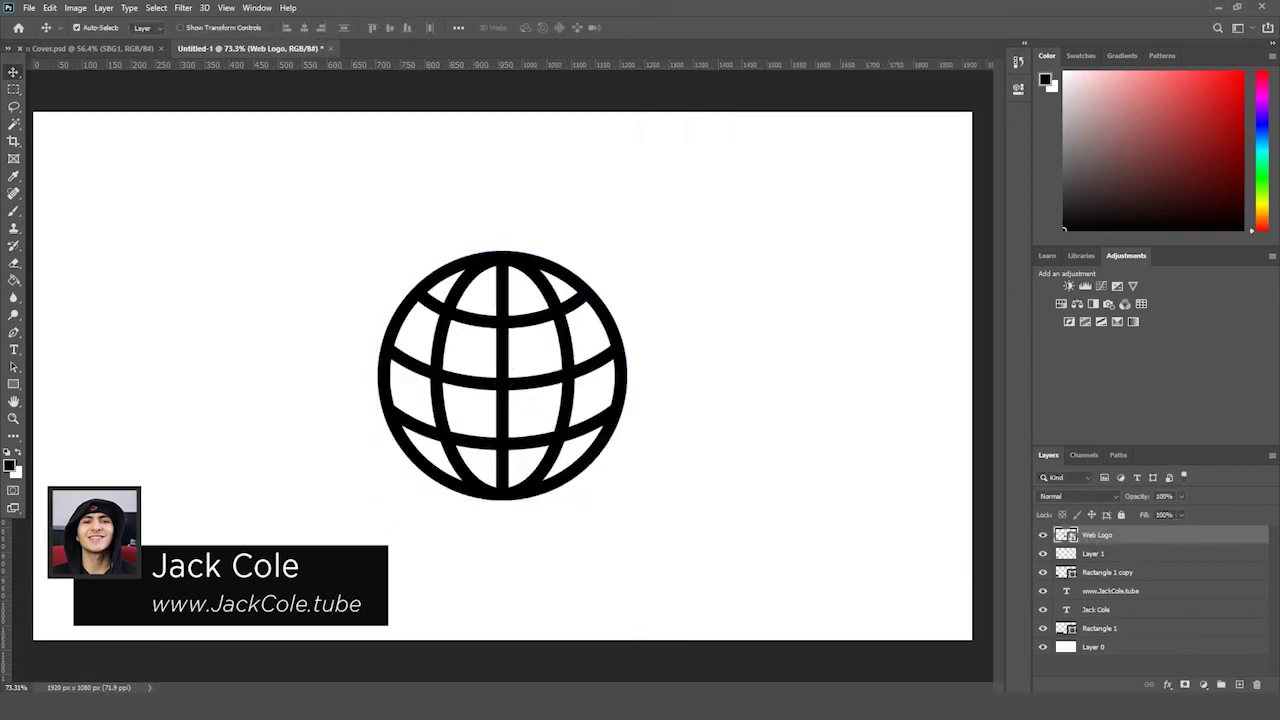
left_click(1168, 686)
left_click(1190, 634)
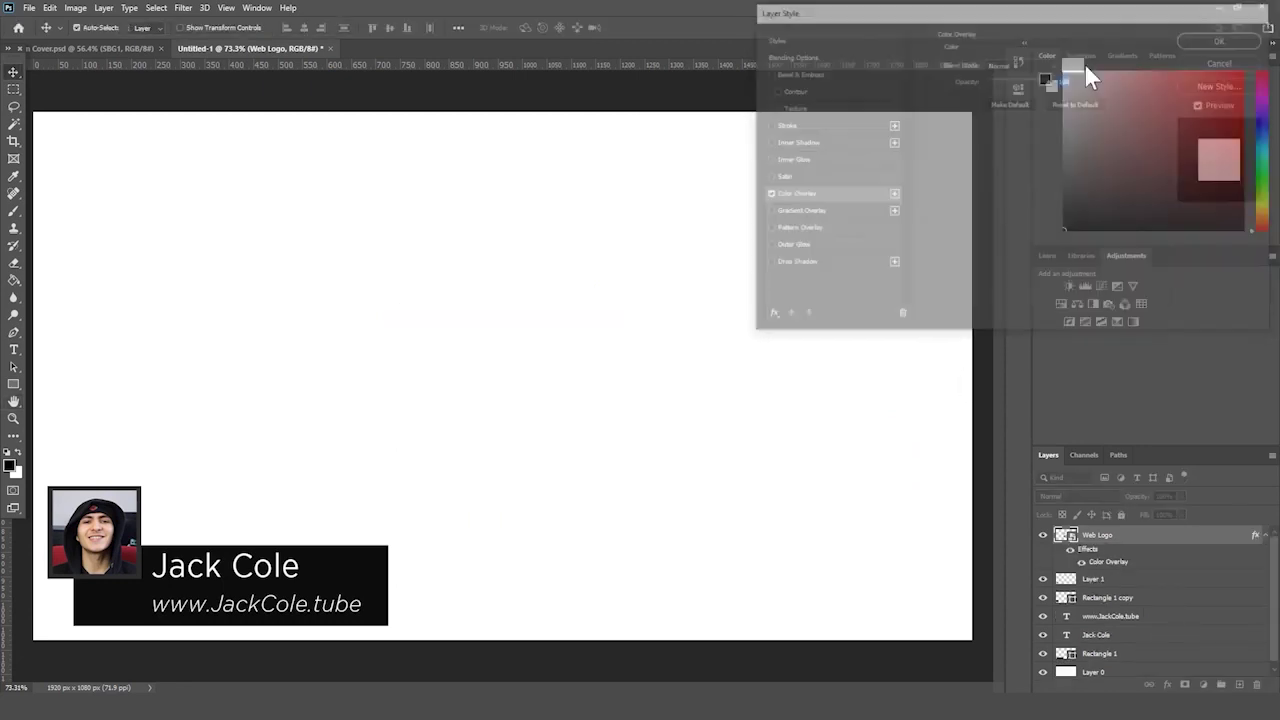
- Shrink the globe to icon size beside the web address
key("ctrl+t")
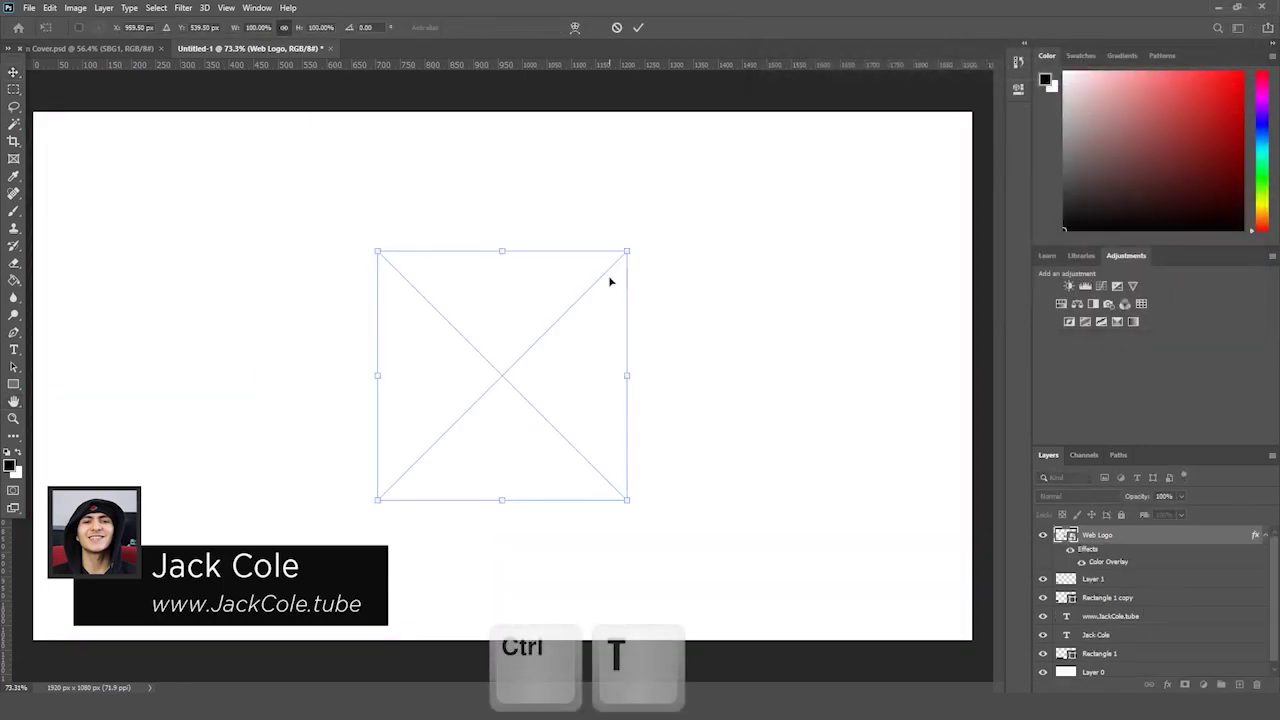
left_click_drag(623, 250, 127, 583)
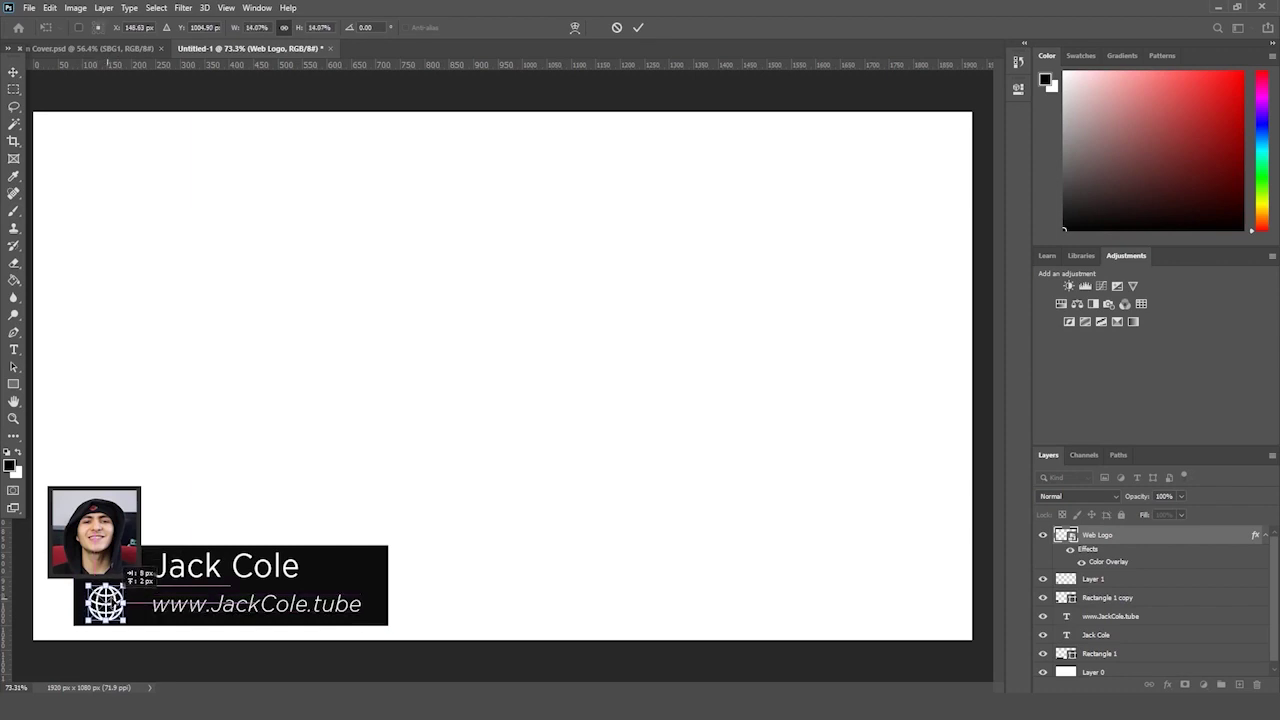
key("Return")
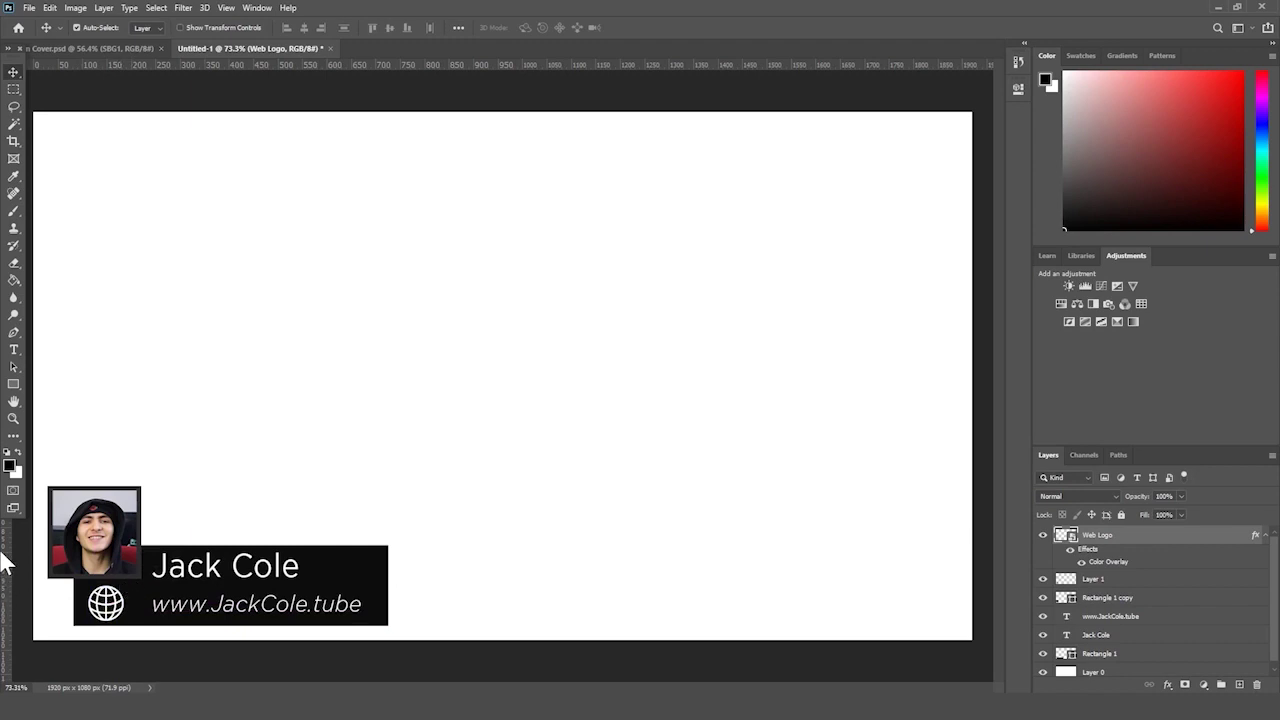
left_click(13, 418)
left_click_drag(138, 535, 407, 668)
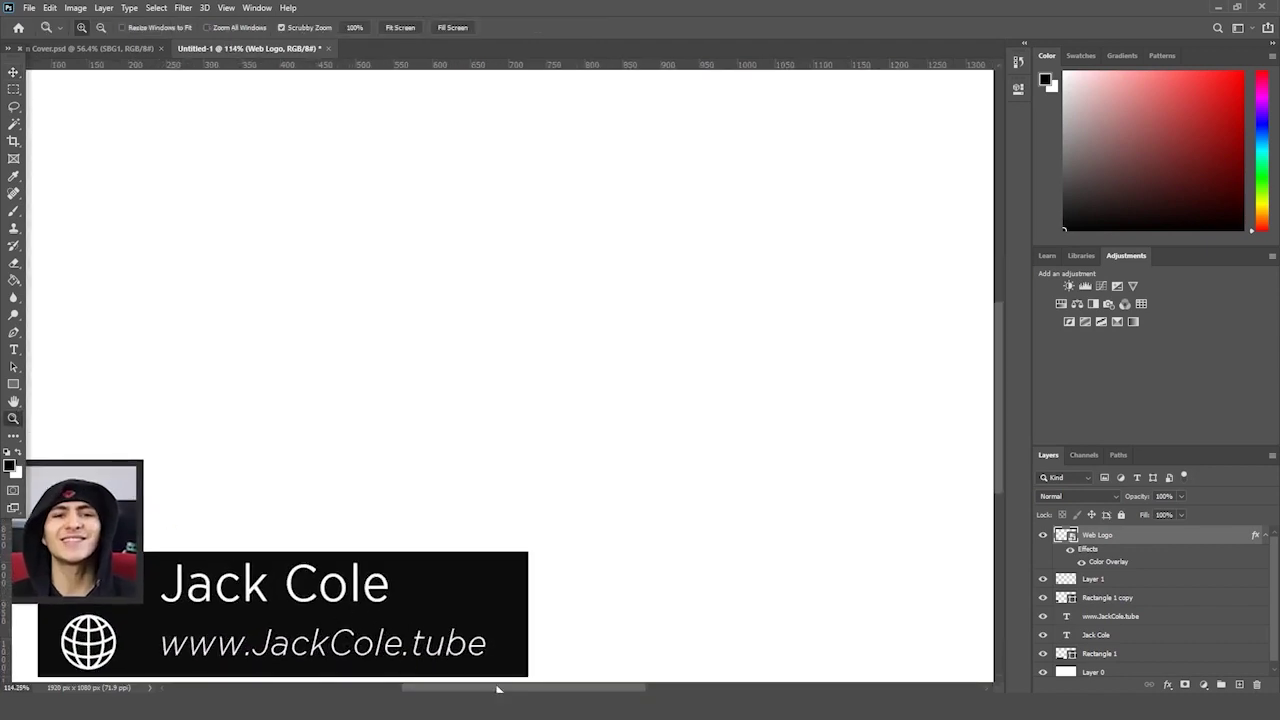
- Shrink the globe and fine-tune its size next to the URL
left_click_drag(497, 688, 445, 688)
left_click_drag(433, 600, 430, 558)
scroll(438, 592, "down", 3)
left_click_drag(285, 443, 318, 462)
key("Return")
key("z")
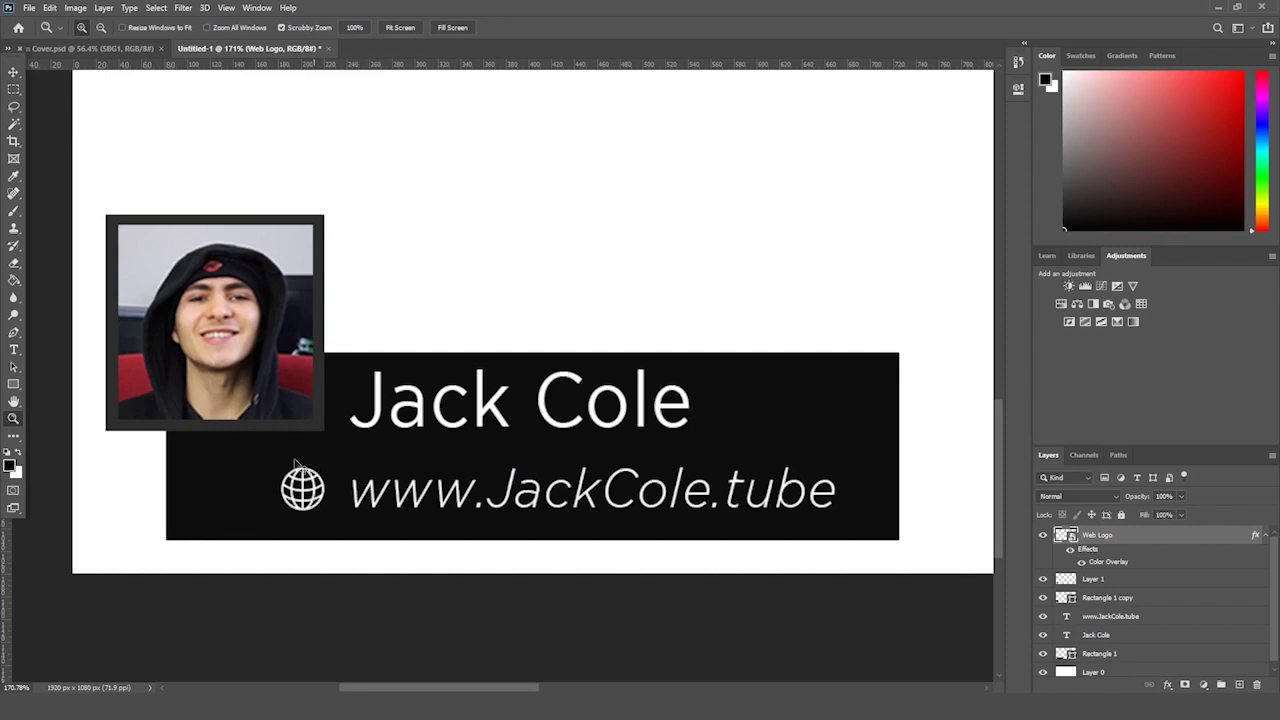
key("ctrl+t")
left_click_drag(327, 512, 332, 515)
key("Return")
key("z")
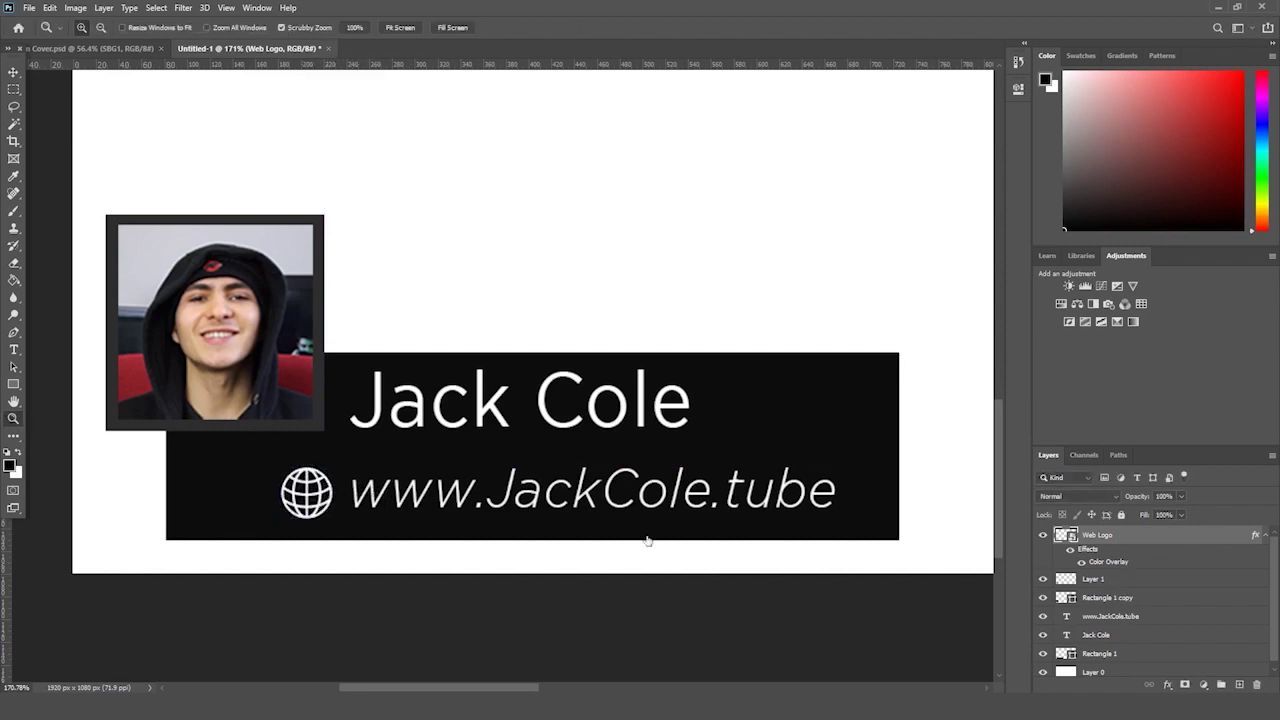
- Scale the globe and web address together to fill the name bar
left_click(615, 505, "ctrl")
key("ctrl+t")
key("Return")
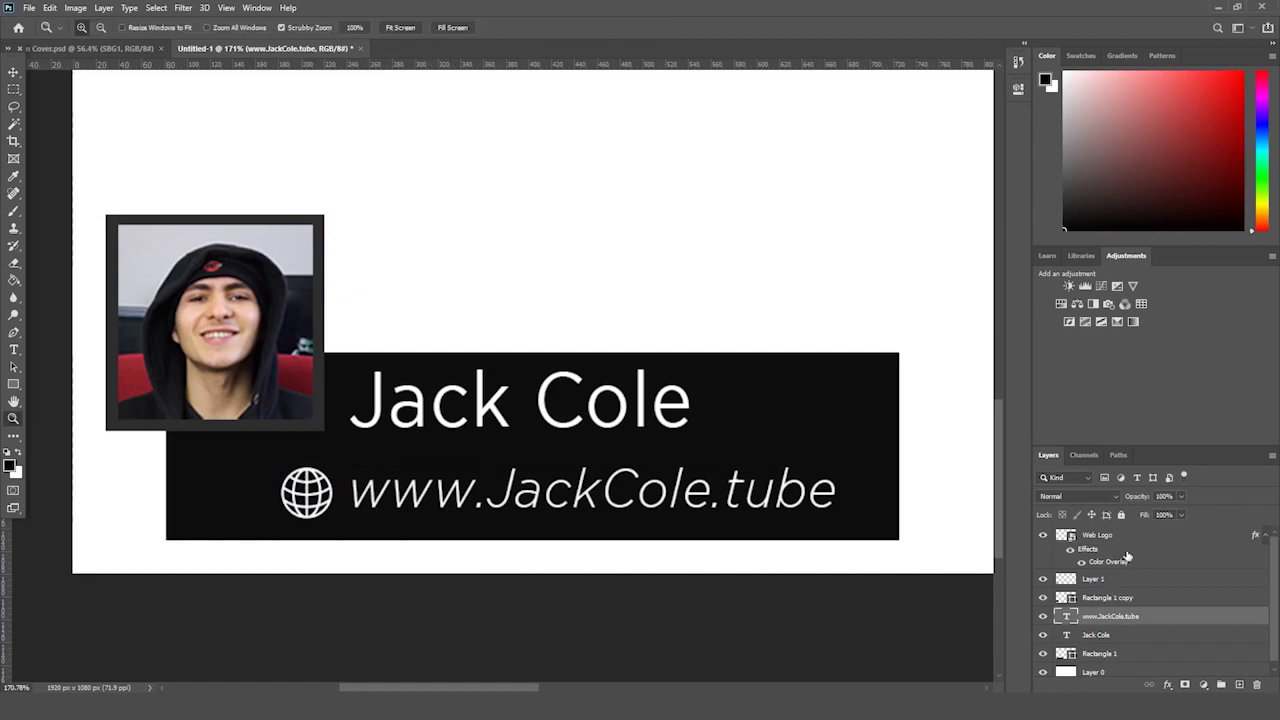
left_click(306, 490, "ctrl+shift")
key("ctrl+t")
left_click_drag(280, 467, 177, 451)
left_click_drag(836, 520, 858, 506)
key("Return")
key("z")
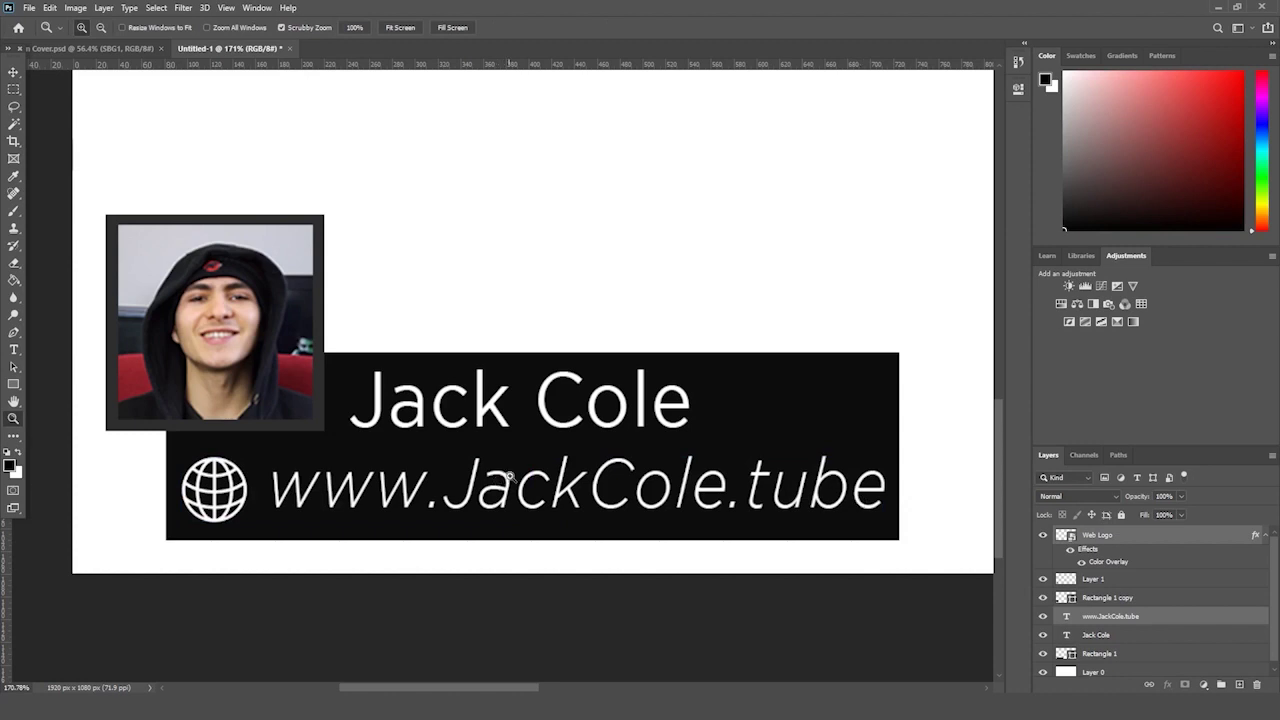
left_click_drag(500, 480, 457, 491)
left_click_drag(544, 380, 573, 399)
- Delete the globe logo, try enlarging the web address, then undo those changes
left_click(1068, 535)
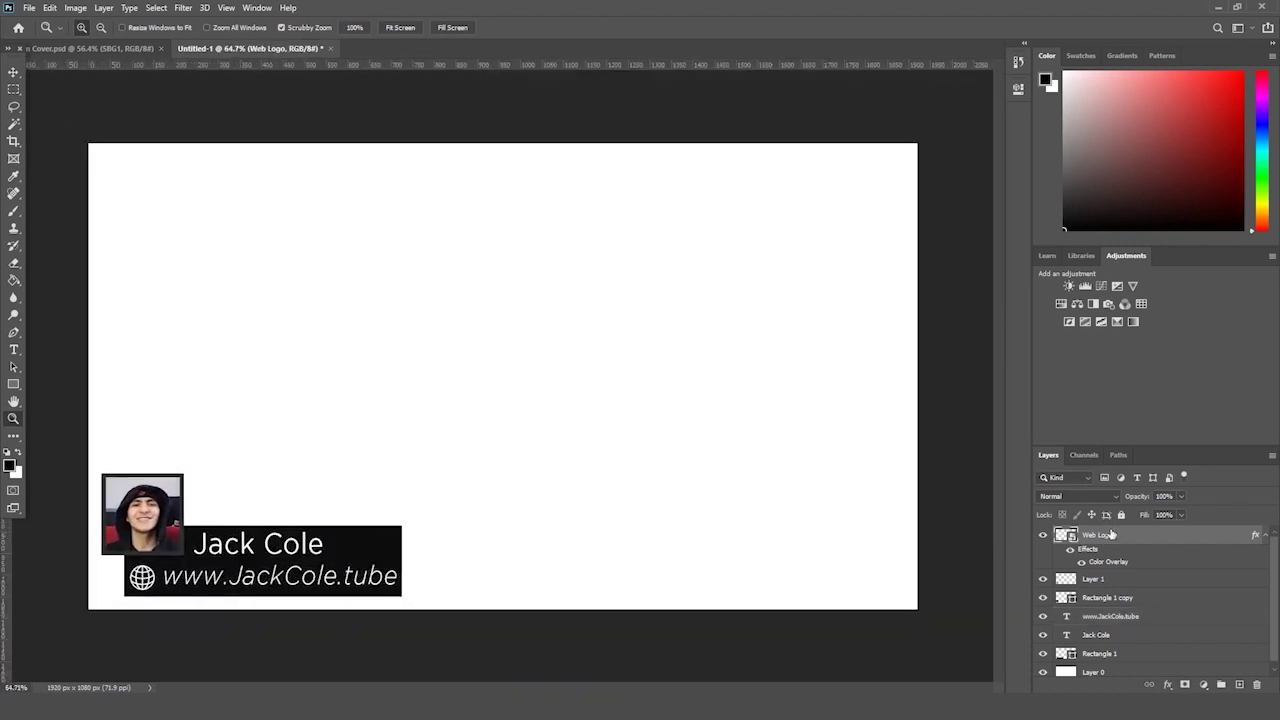
key("Delete")
left_click_drag(208, 604, 257, 585)
key("ctrl+t")
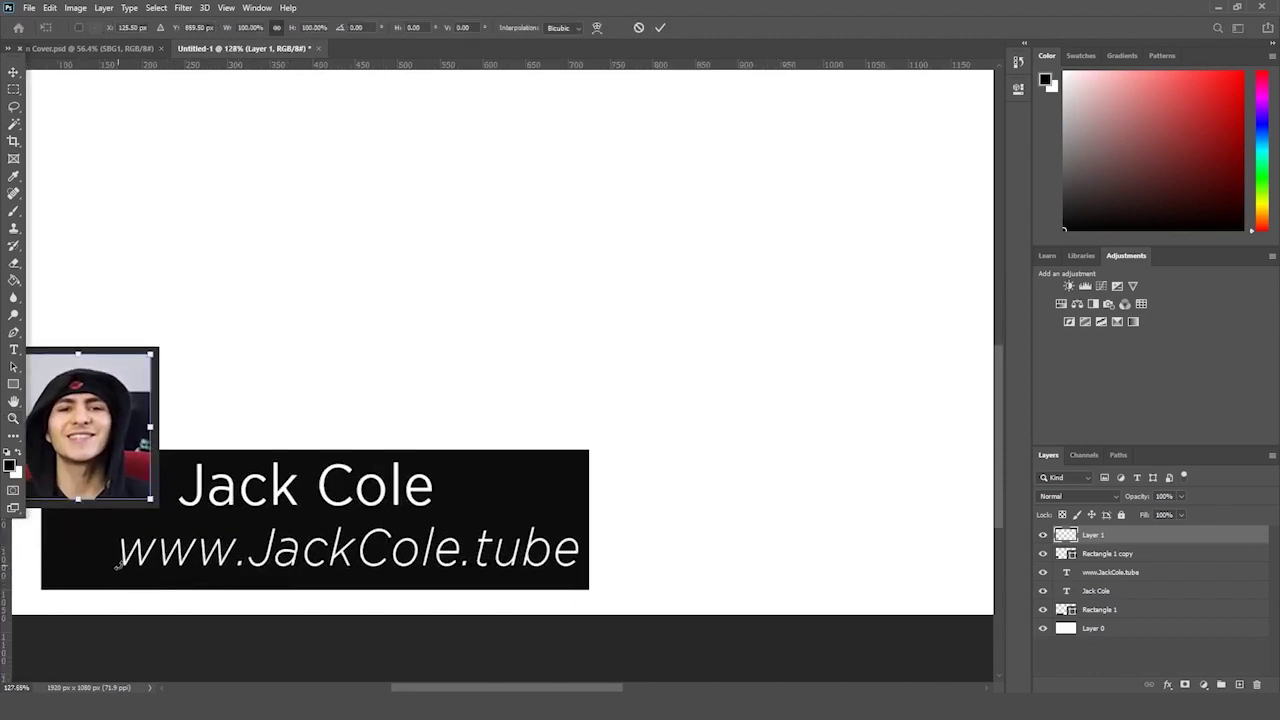
key("Return")
key("z")
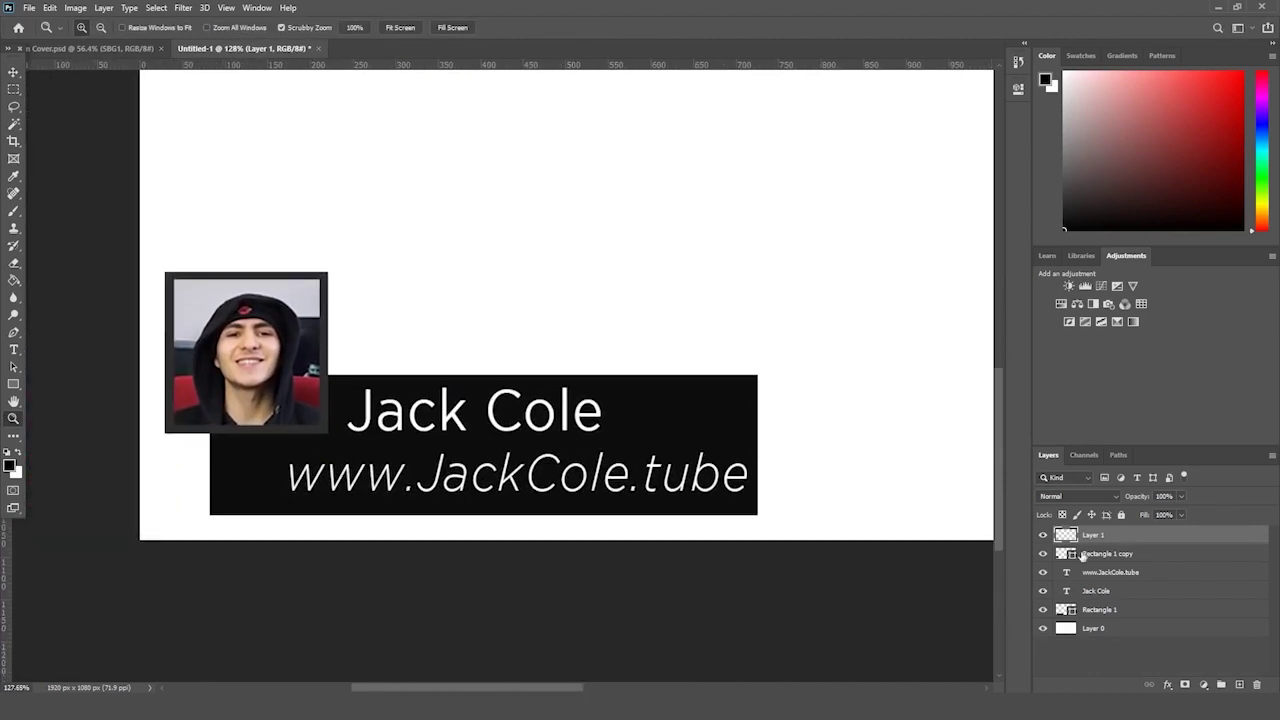
left_click(1131, 572)
key("ctrl+t")
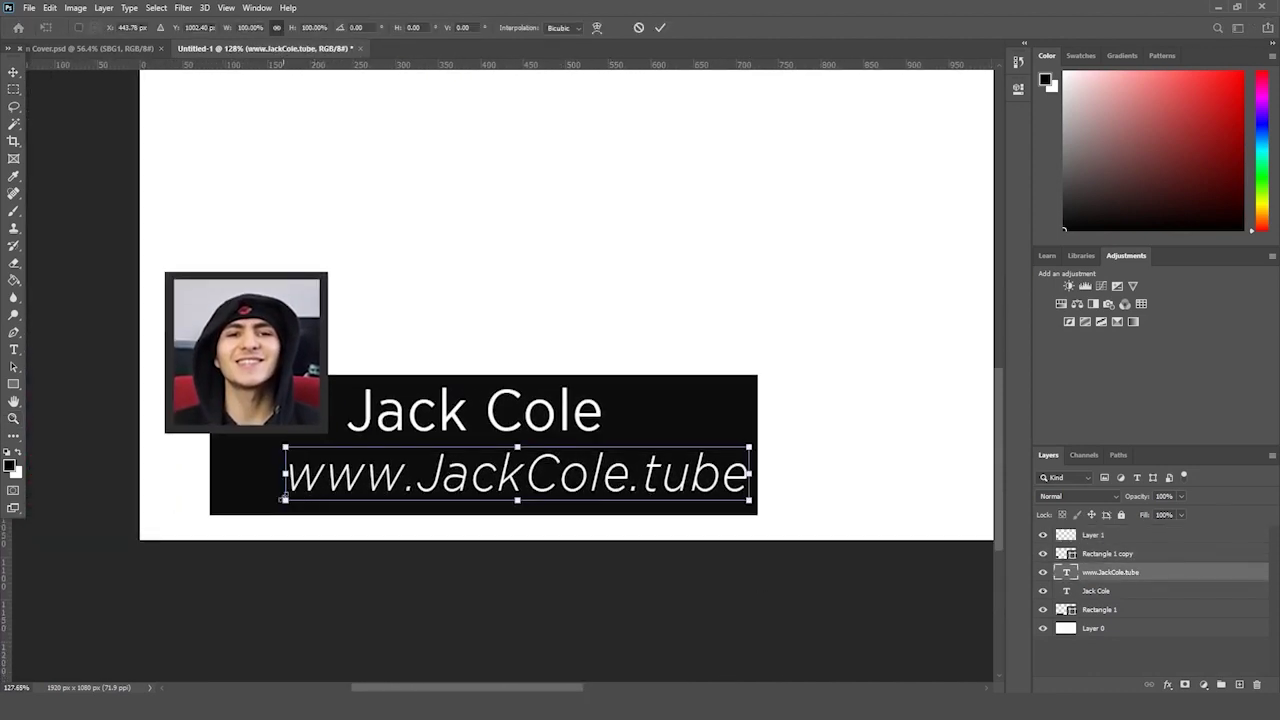
left_click_drag(284, 498, 214, 524)
key("Return")
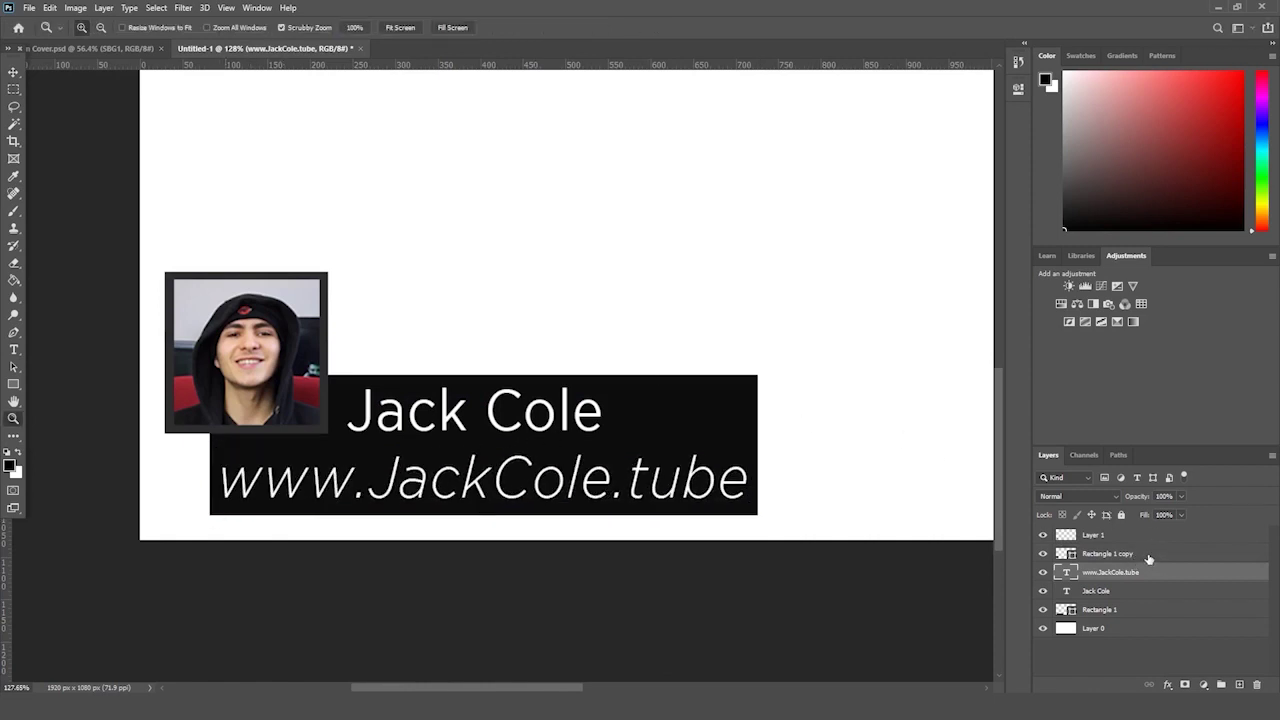
key("ctrl+z")
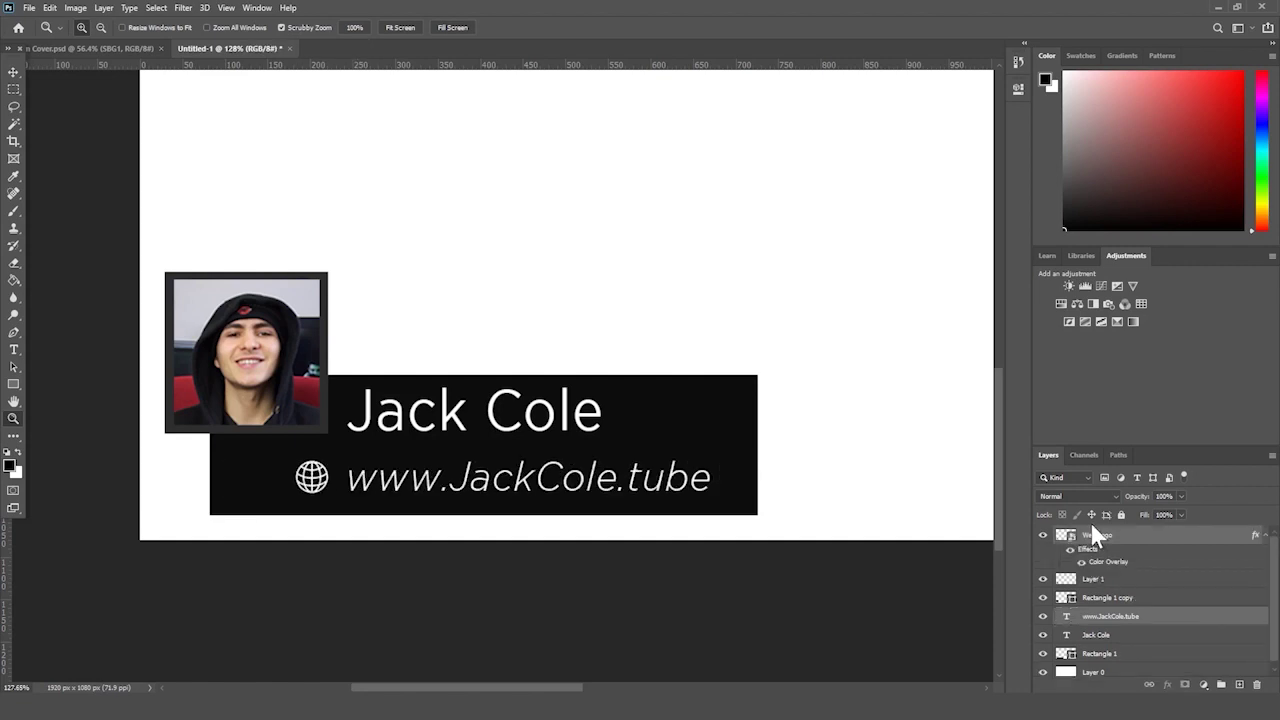
key("ctrl+z")
key("ctrl+z")
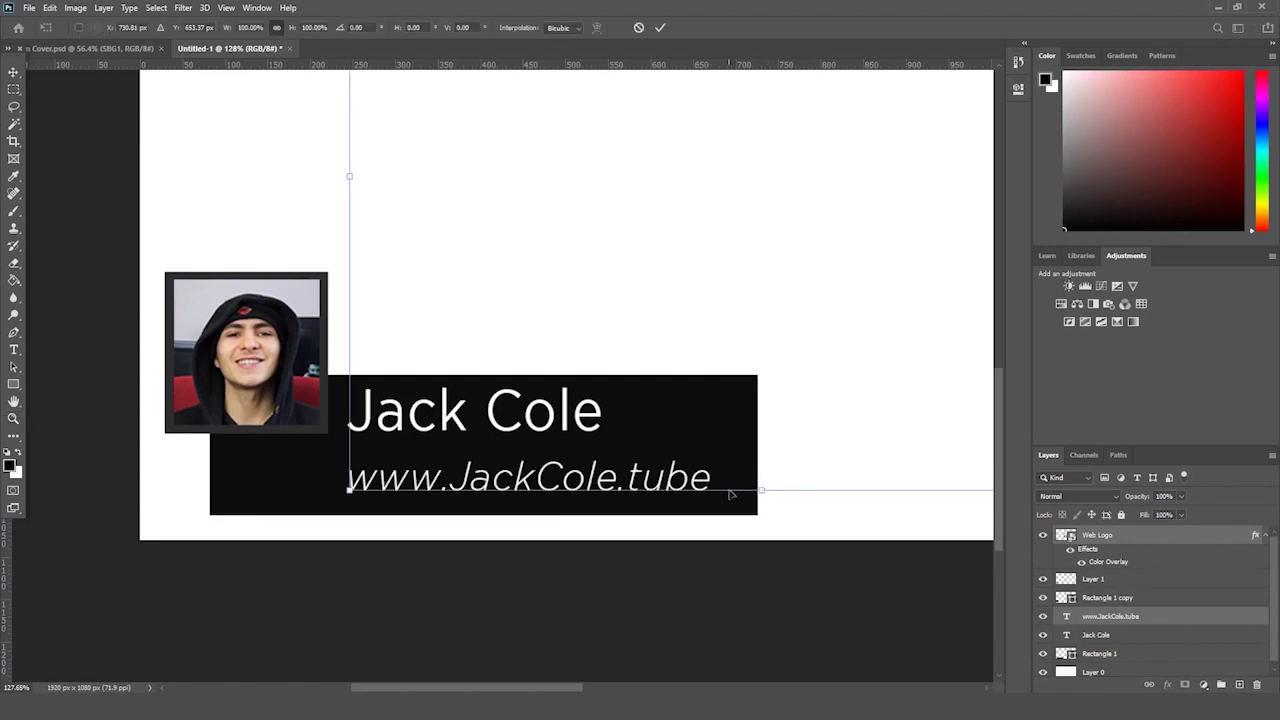
- Delete the globe icon layer and scale the web address up to fill the box
left_click(1112, 557)
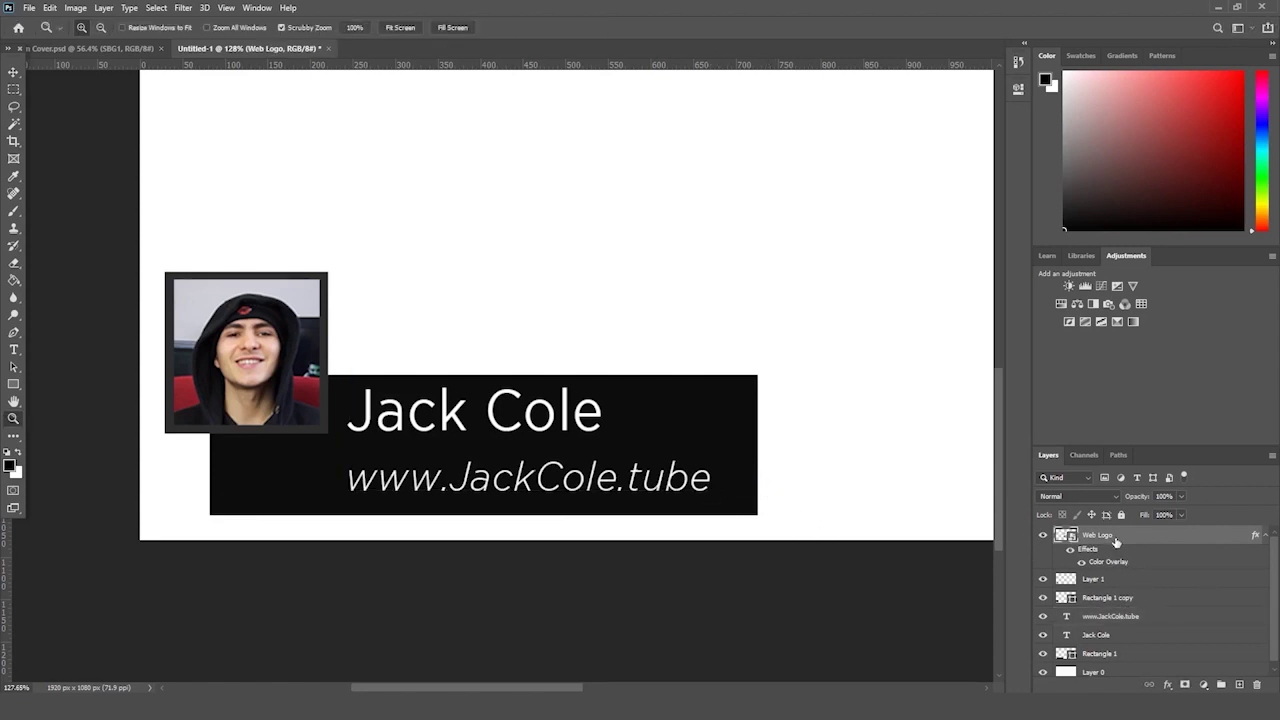
key("Delete")
left_click(1110, 553)
key("ctrl+t")
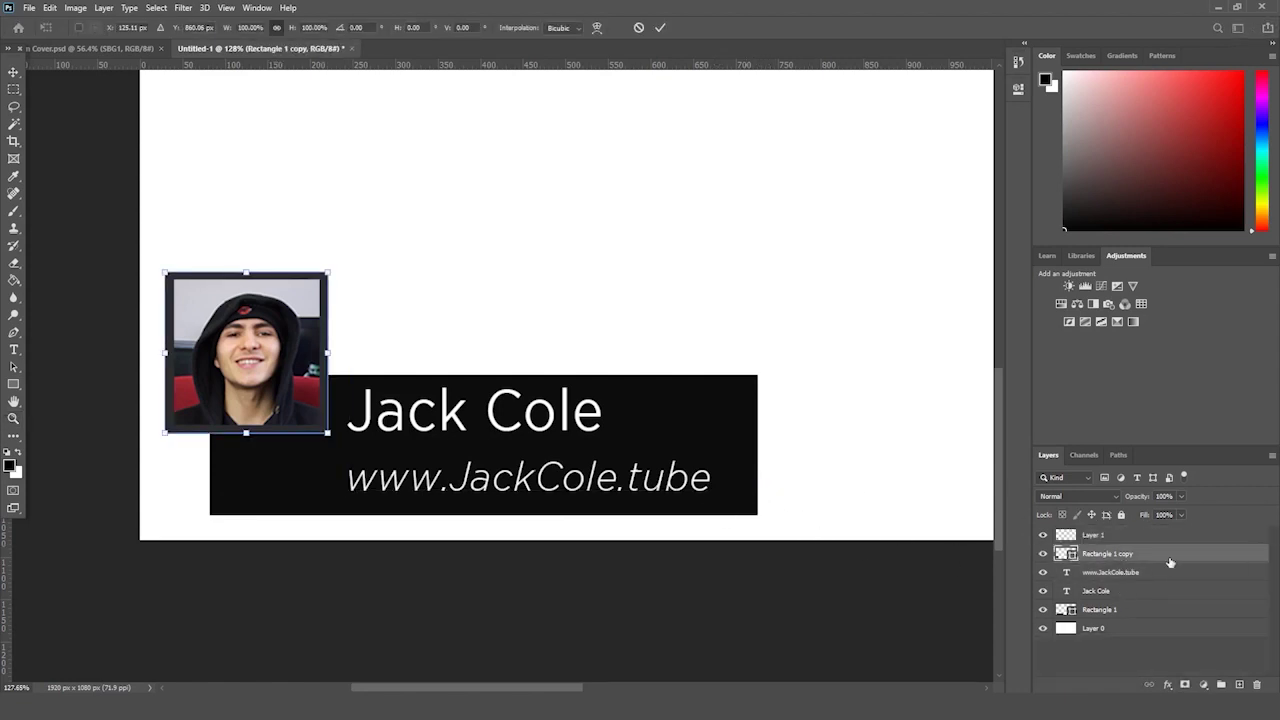
left_click(1130, 573)
key("ctrl+t")
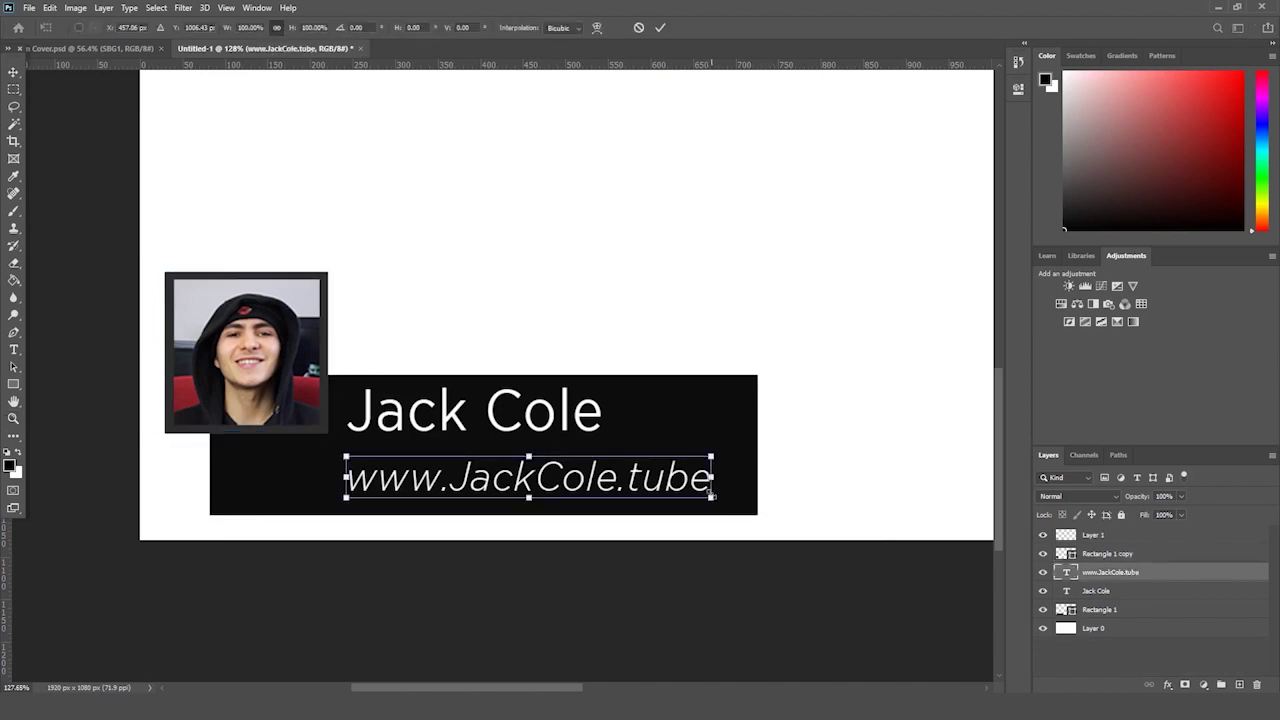
left_click_drag(711, 493, 749, 489)
key("Return")
key("z")
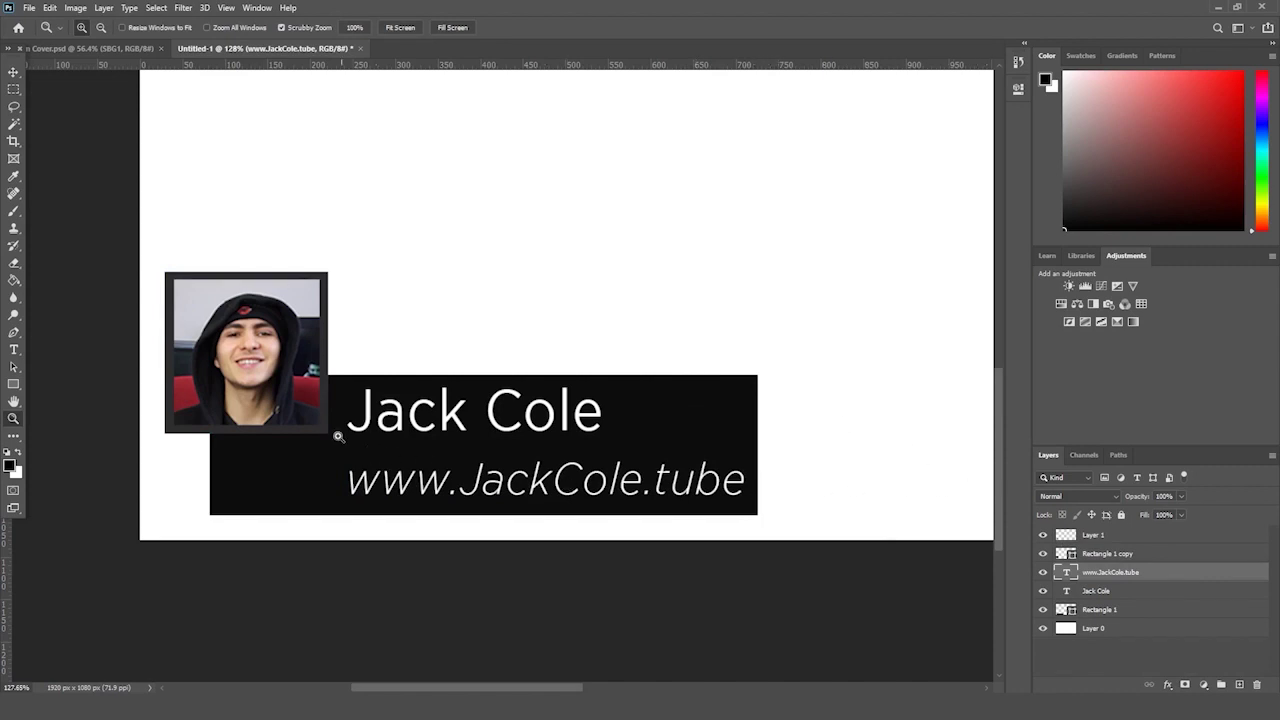
left_click_drag(625, 461, 563, 434)
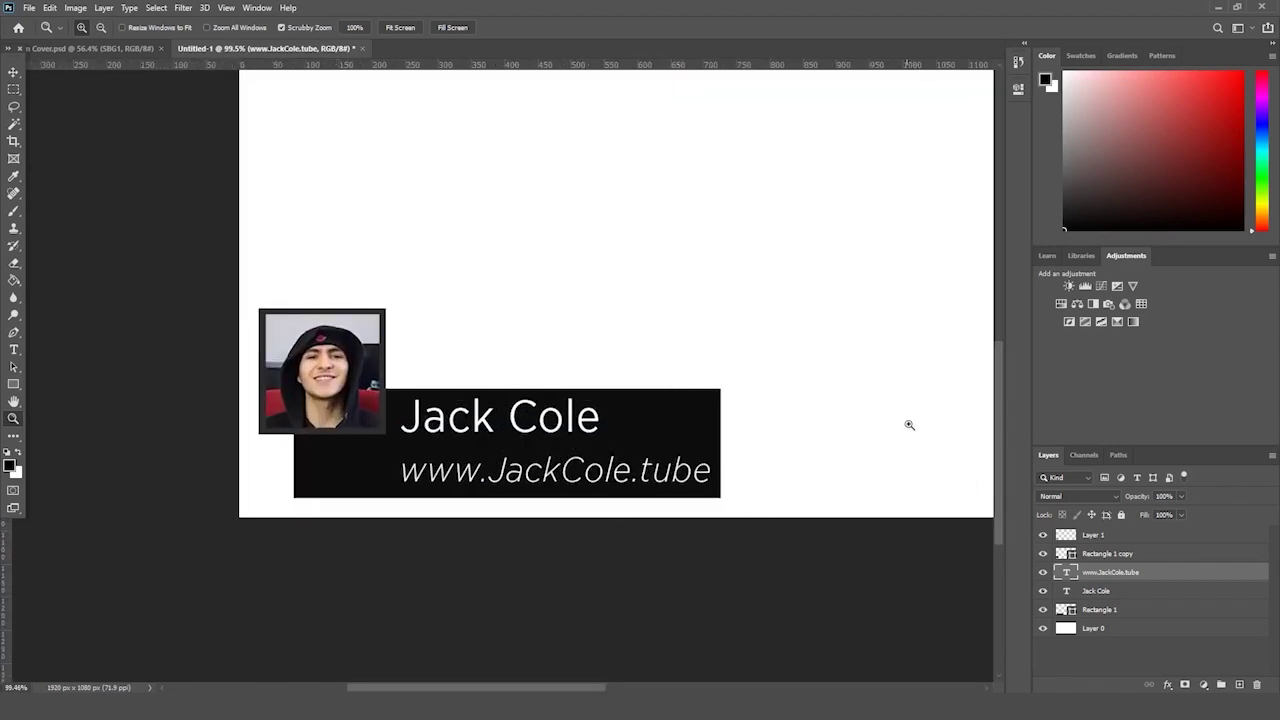
- Pull the black box's left edge right so it starts beside the photo
left_click(1112, 605)
key("ctrl+t")
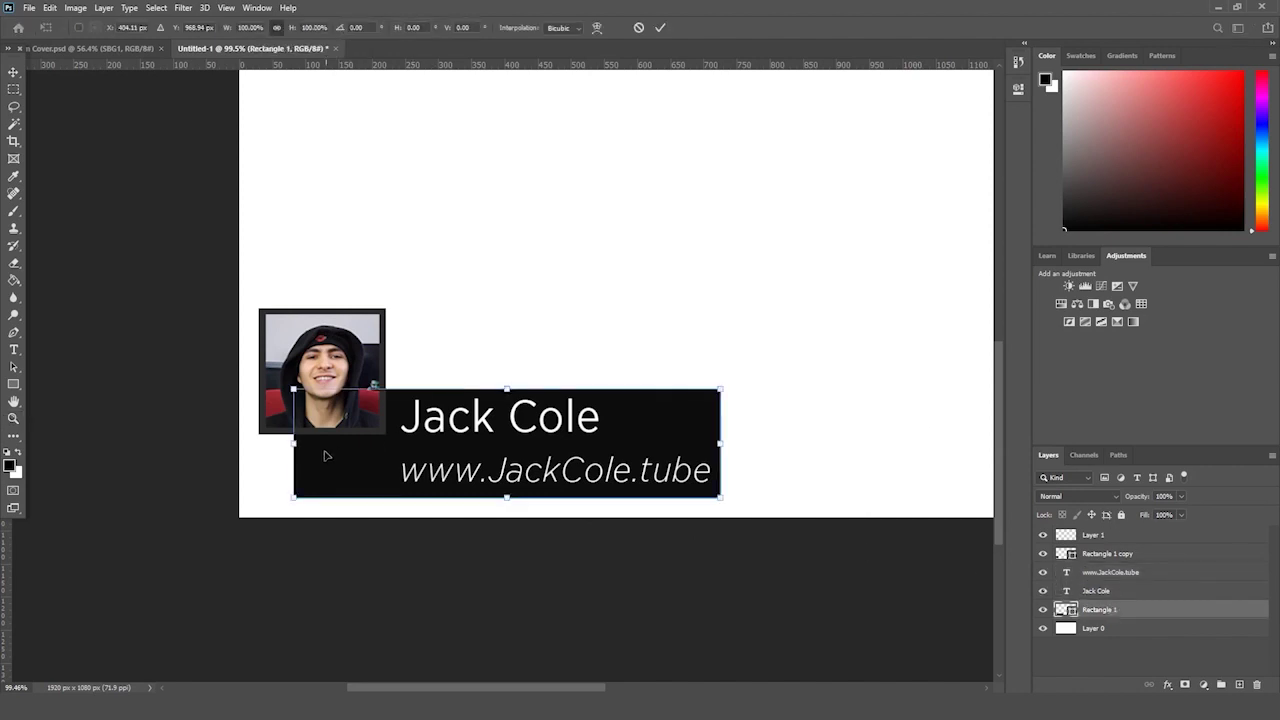
left_click_drag(294, 443, 393, 443)
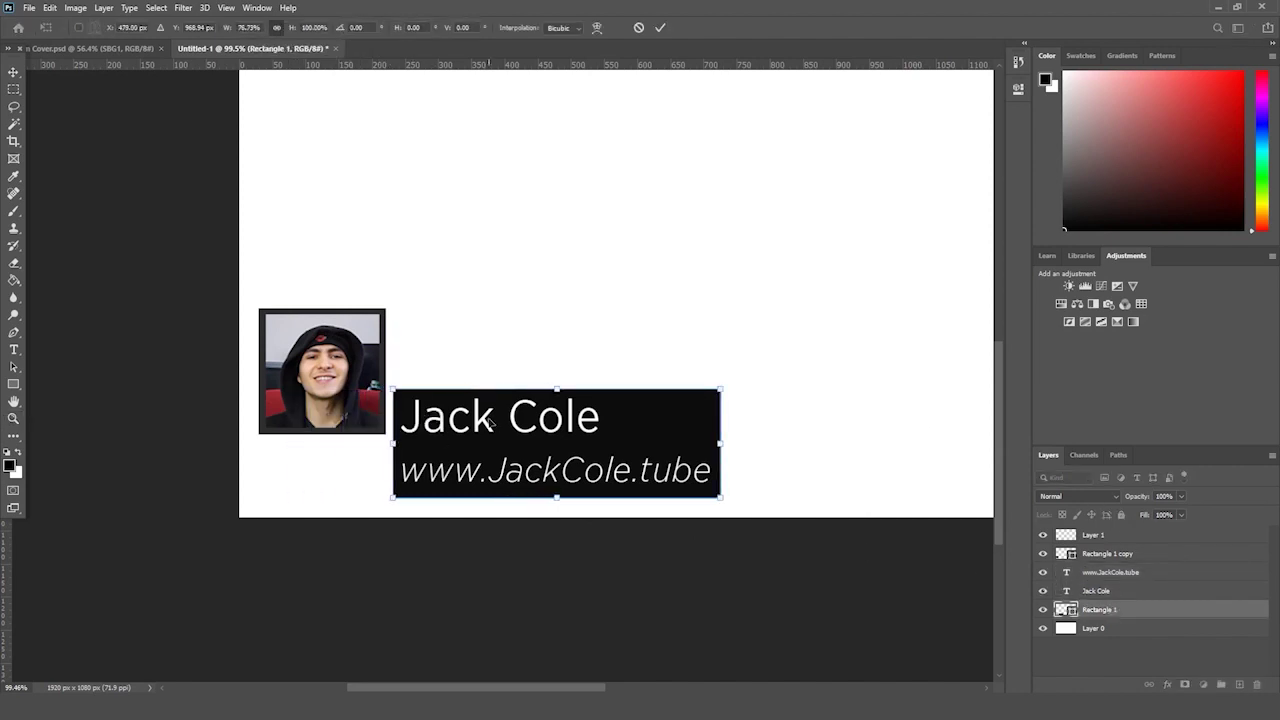
key("Return")
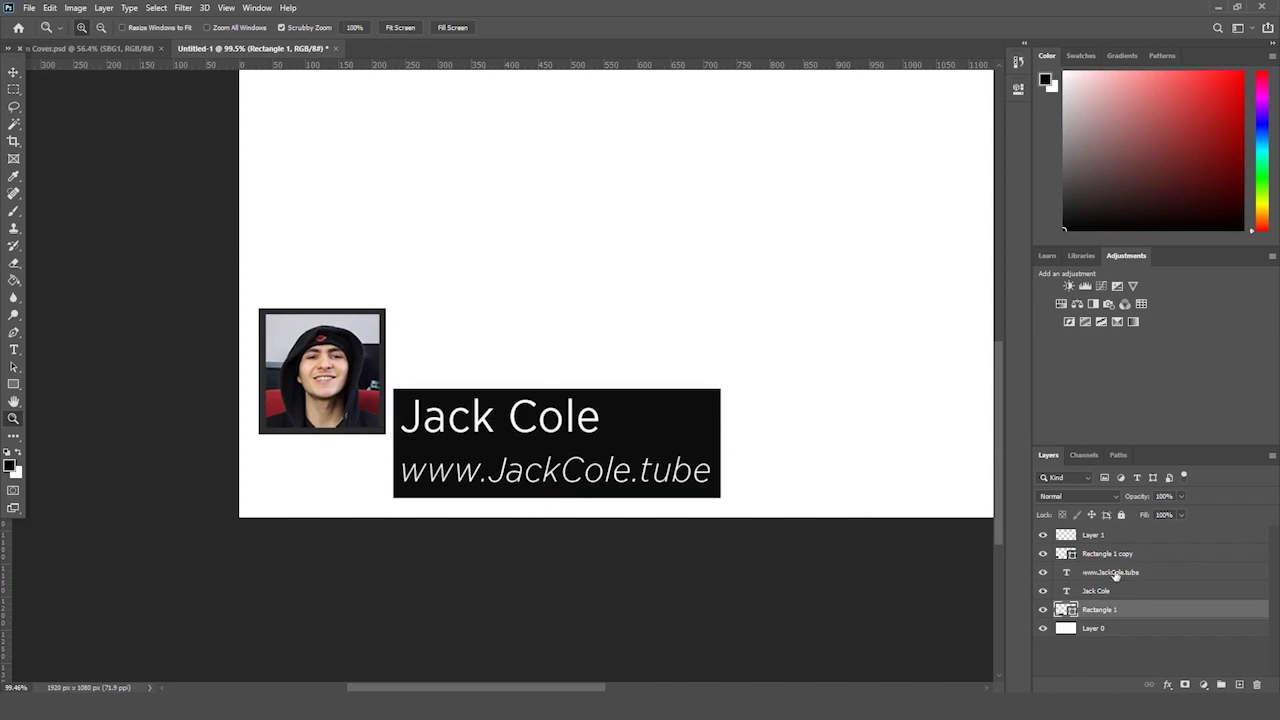
- Move the name text to the right side of the black box
left_click(1129, 592)
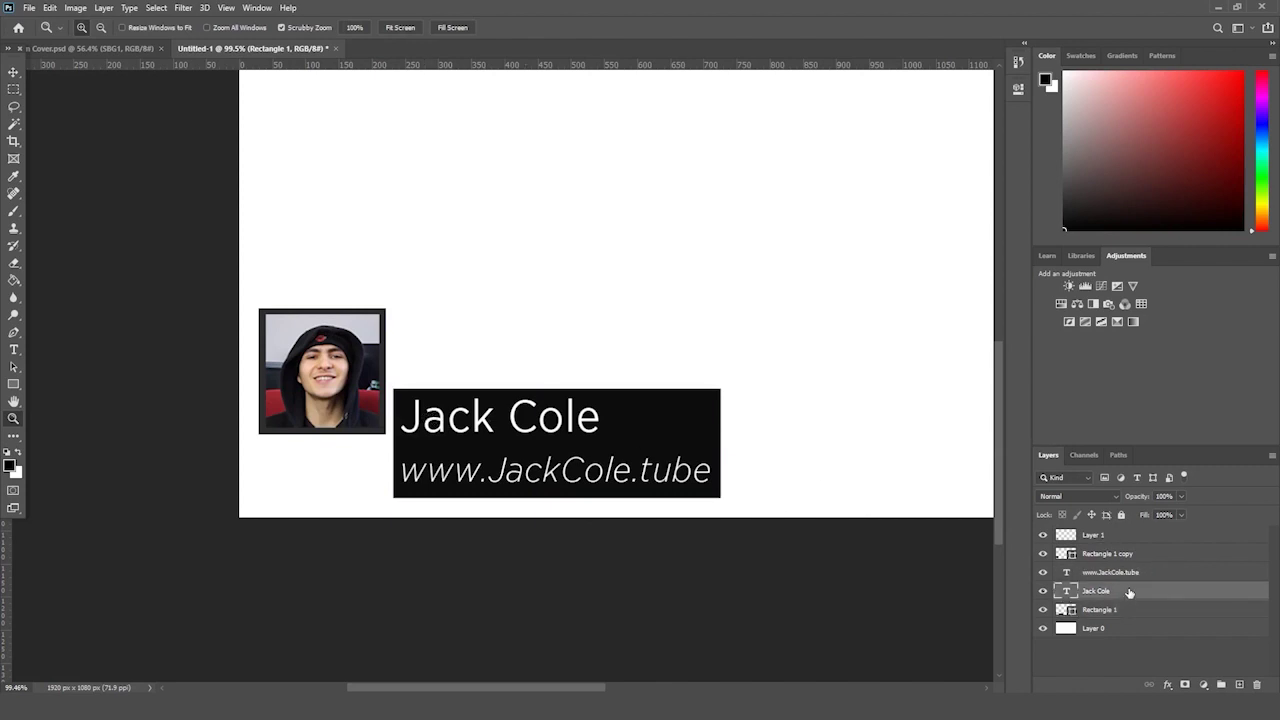
key("Escape")
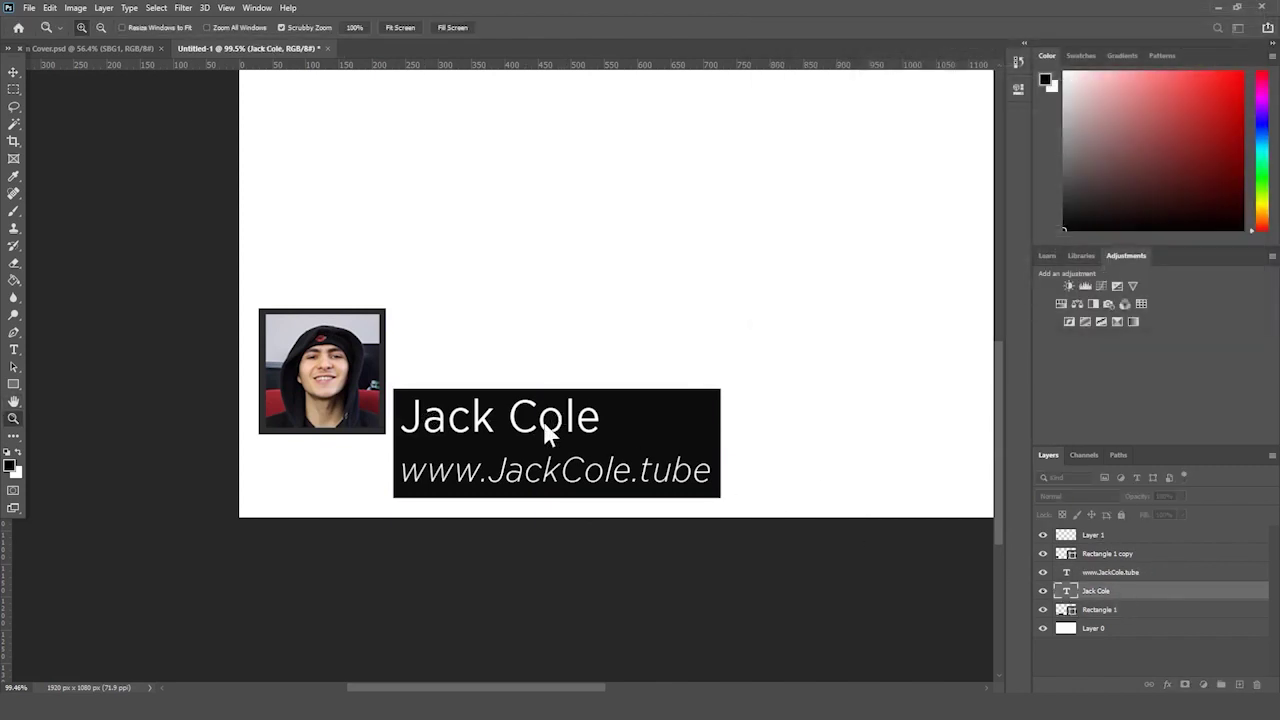
key("ctrl+t")
left_click_drag(563, 423, 675, 423)
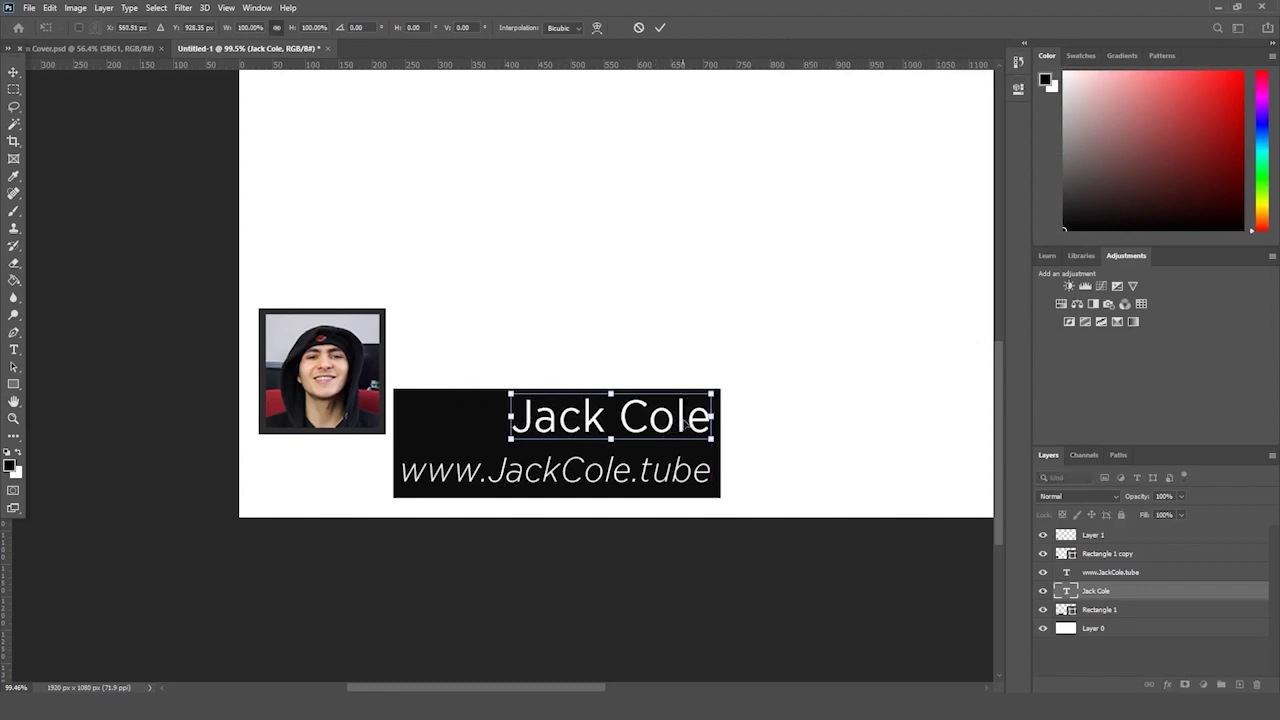
key("Return")
key("ctrl+t")
left_click_drag(511, 433, 494, 438)
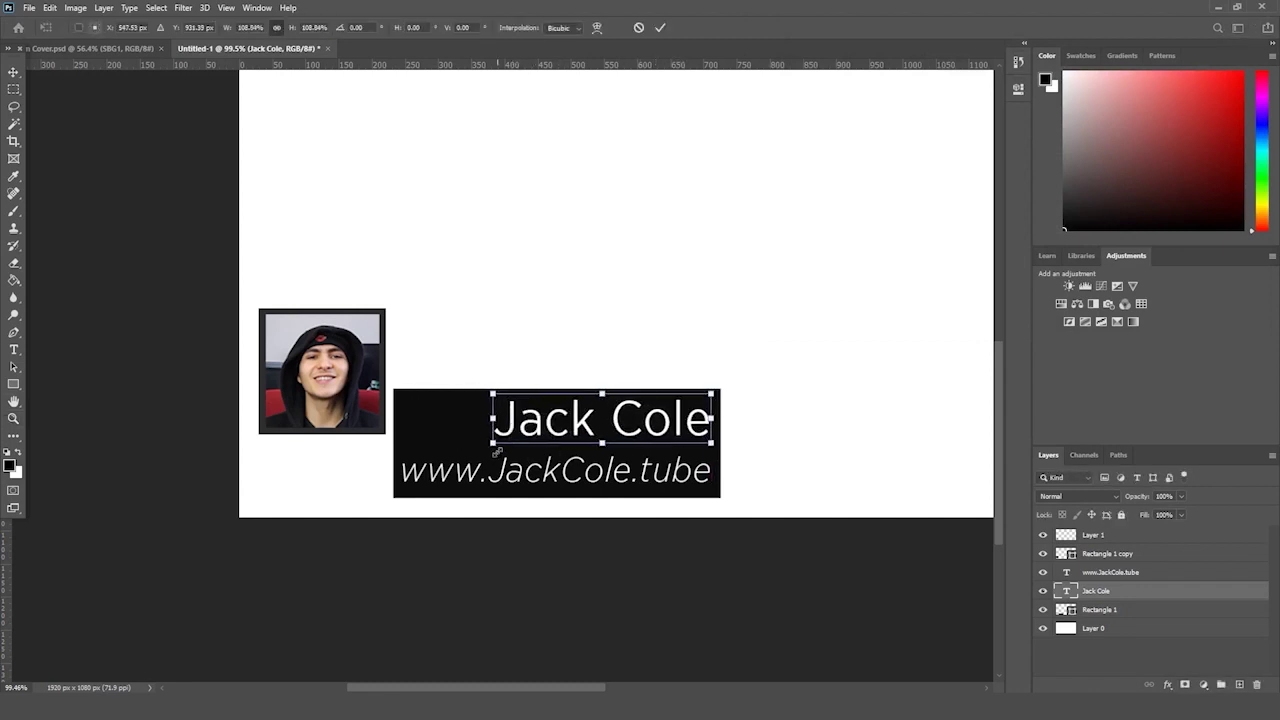
key("Return")
key("ctrl+z")
- Set the name text to Medium weight
left_click(14, 349)
left_click_drag(712, 420, 544, 215)
left_click(293, 27)
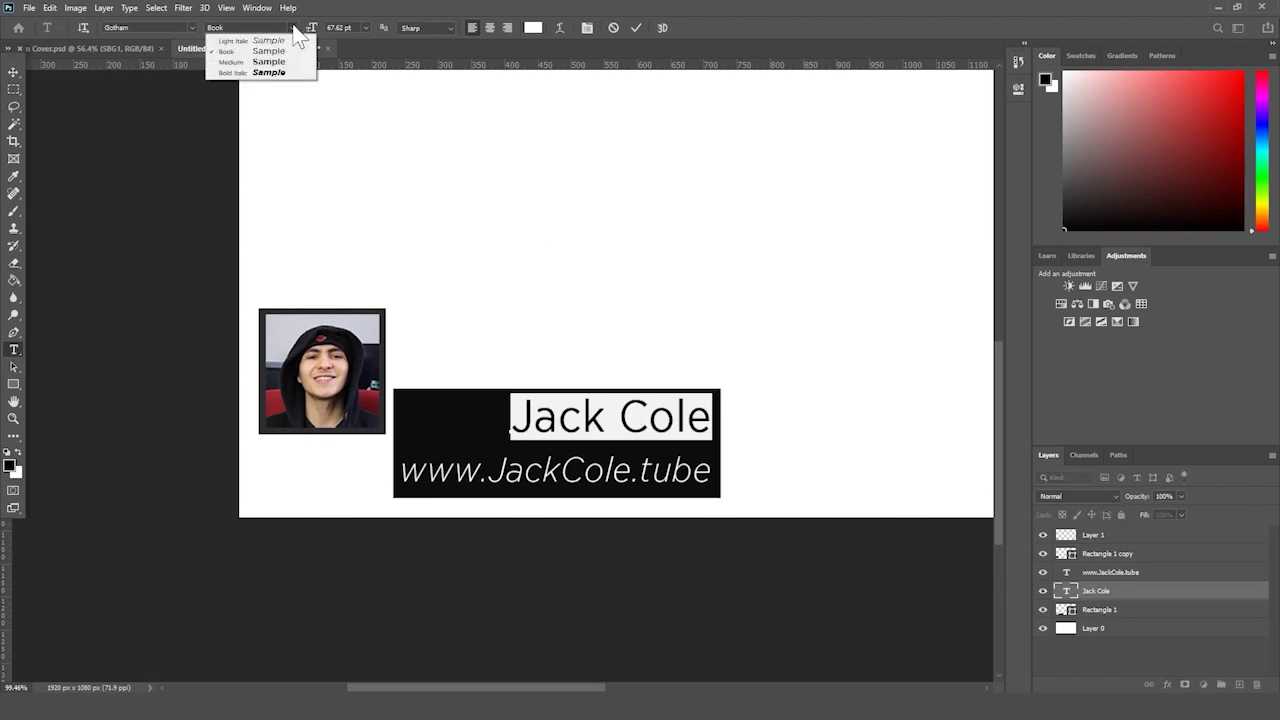
left_click(267, 77)
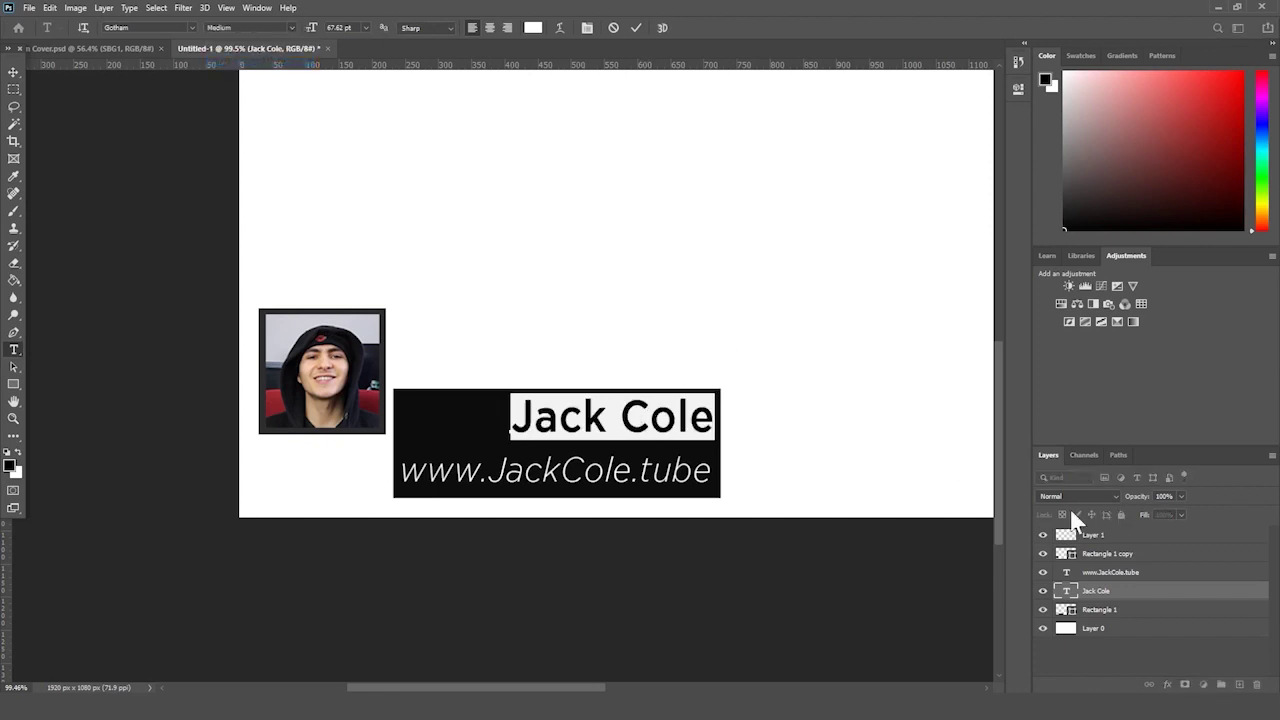
left_click(1119, 593)
key("ctrl+t")
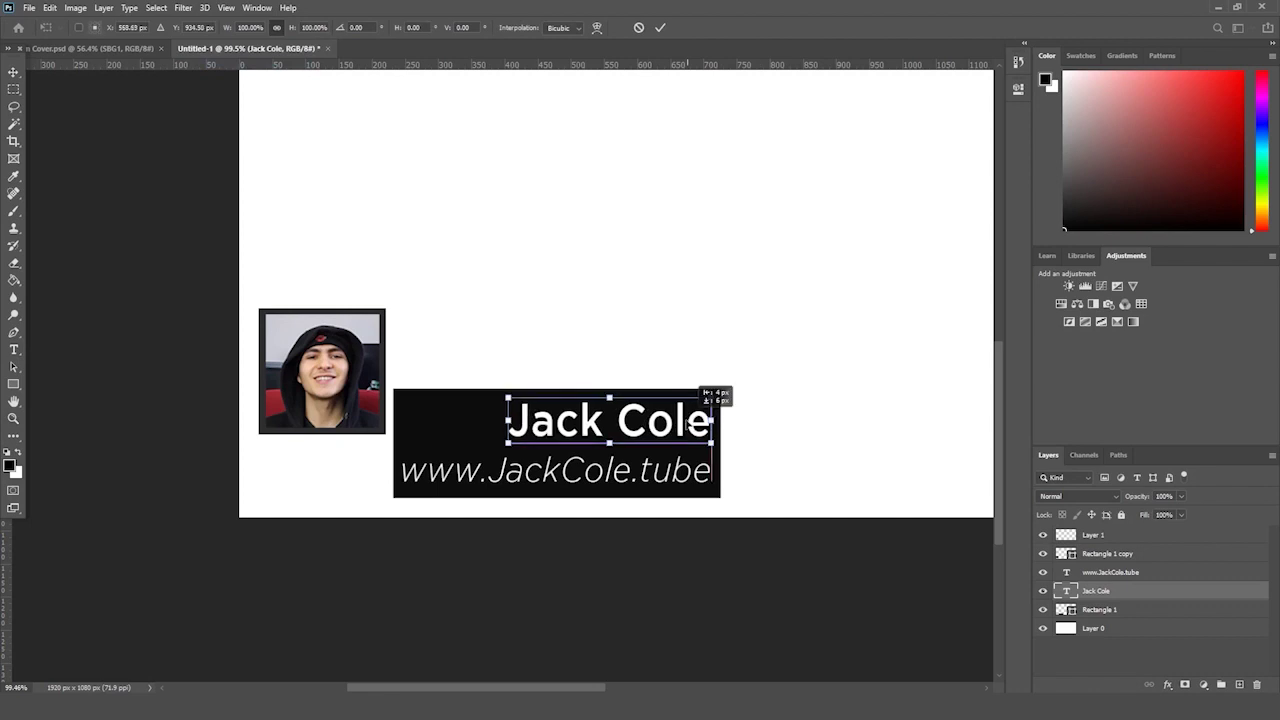
key("Return")
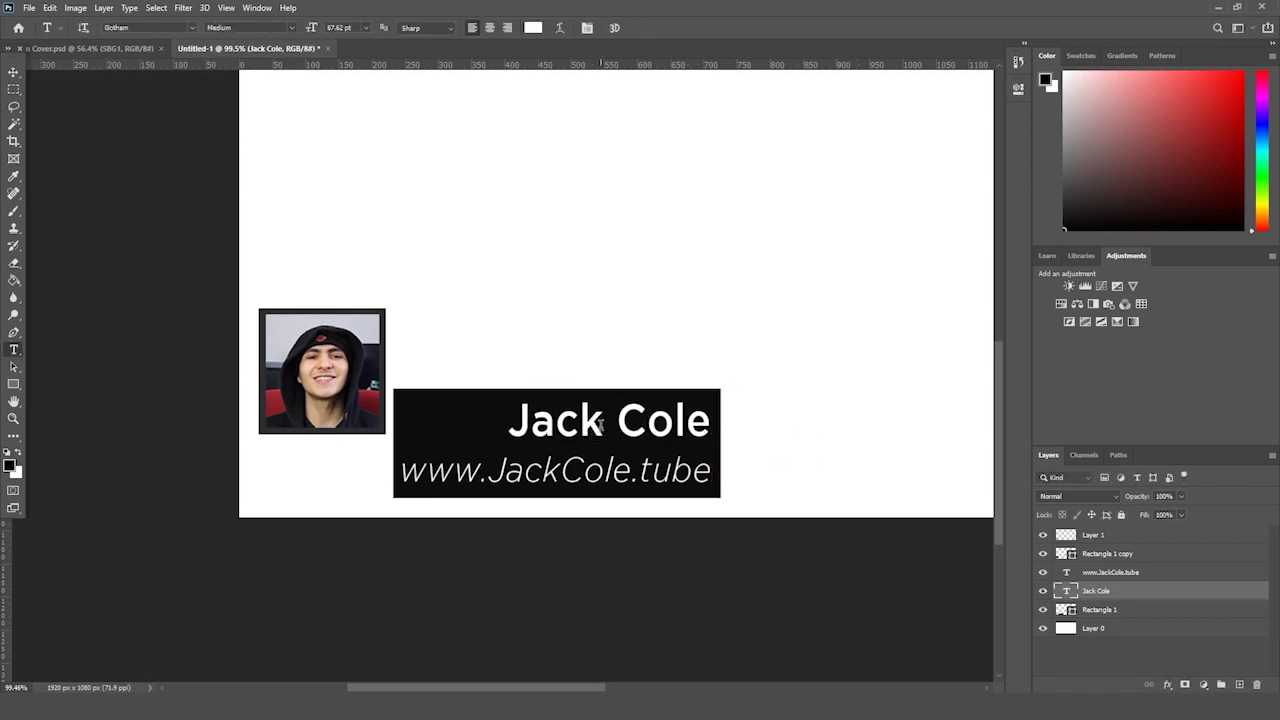
- Set the web address font to Gotham Light Regular
triple_click(586, 470)
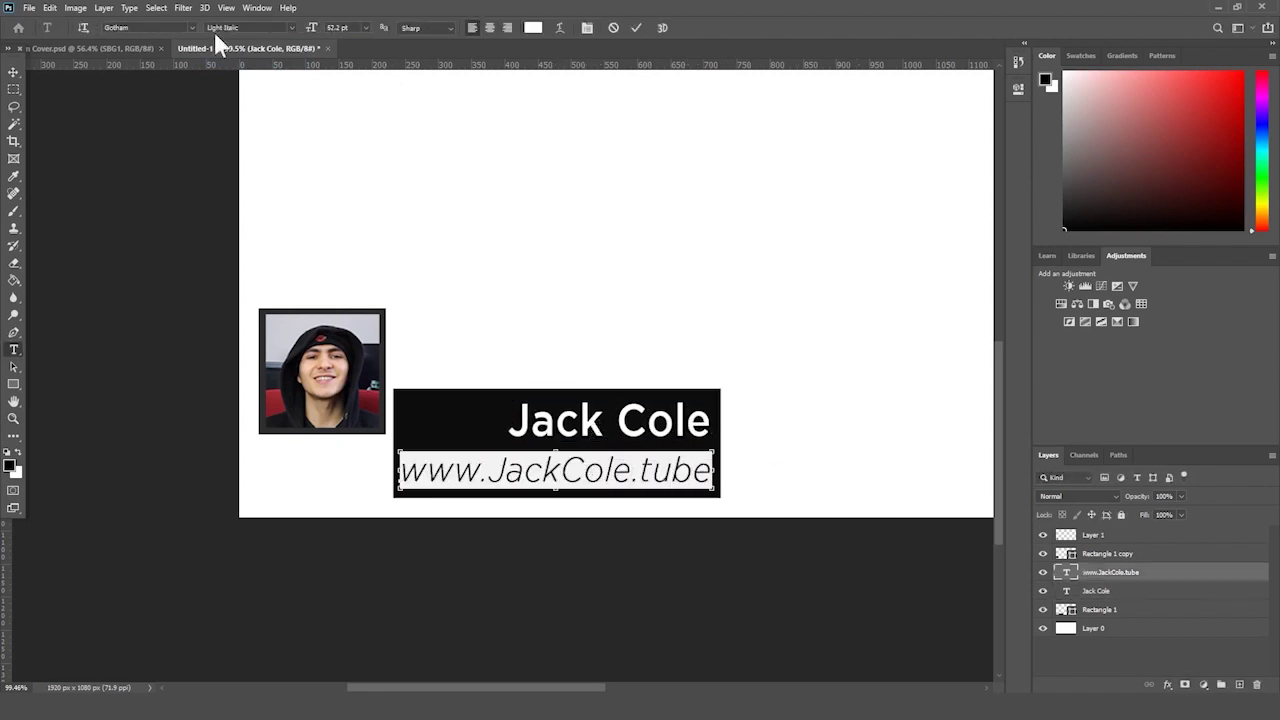
left_click(194, 27)
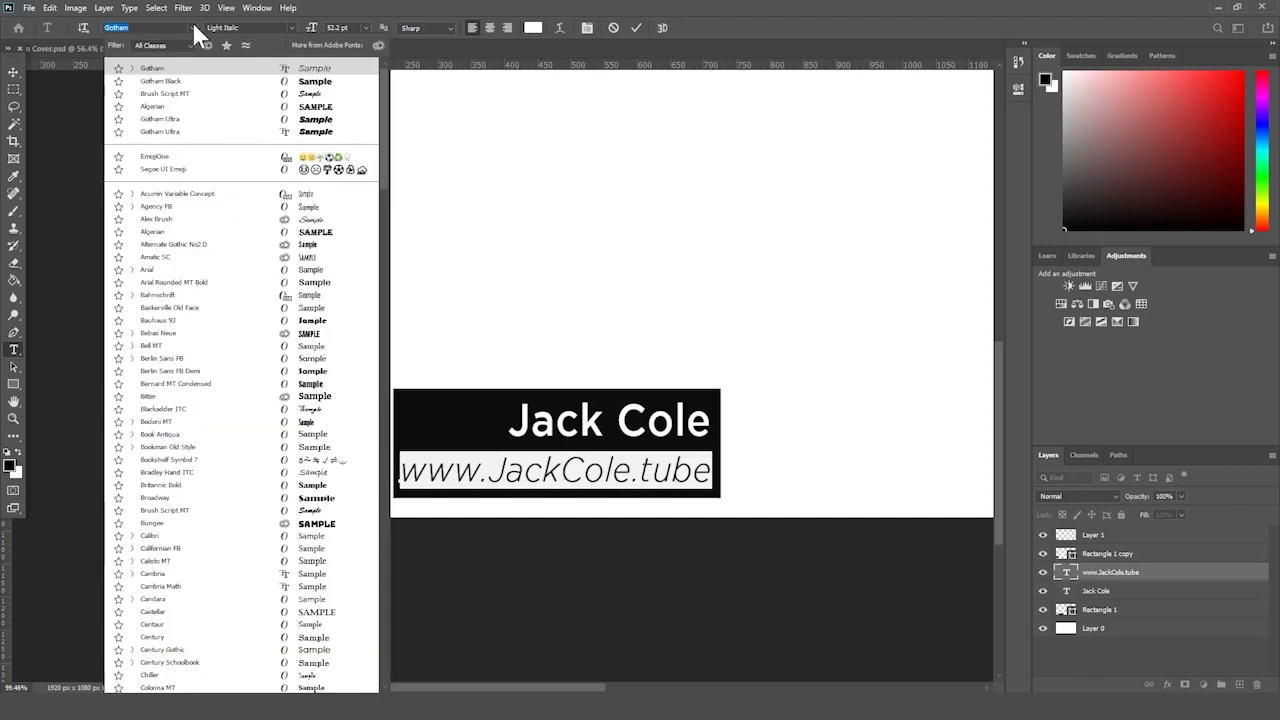
type("gotham")
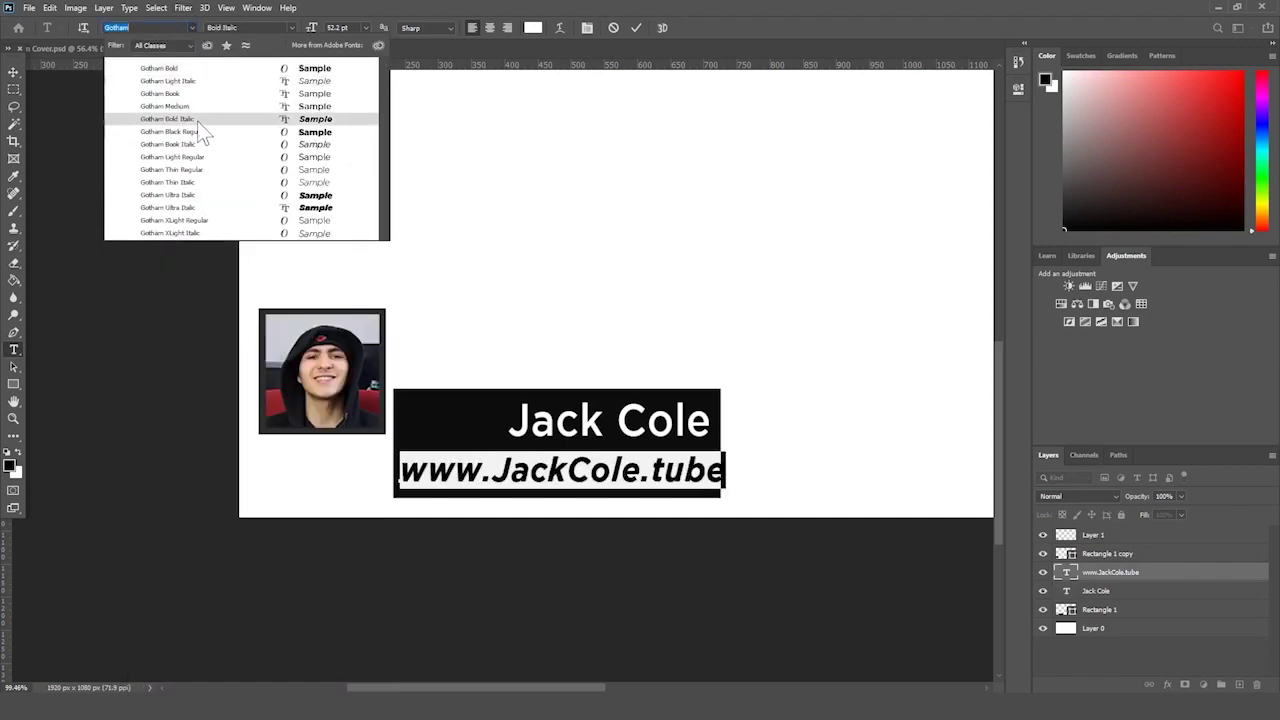
left_click(200, 157)
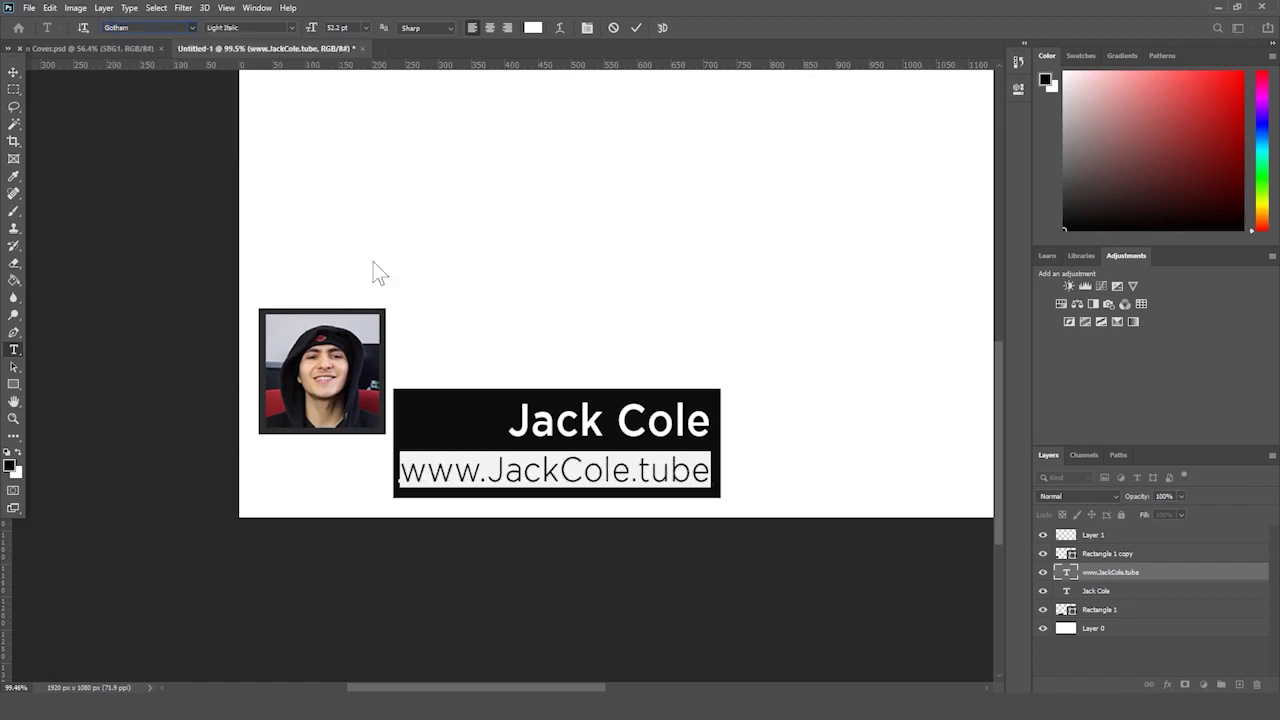
left_click(1140, 571)
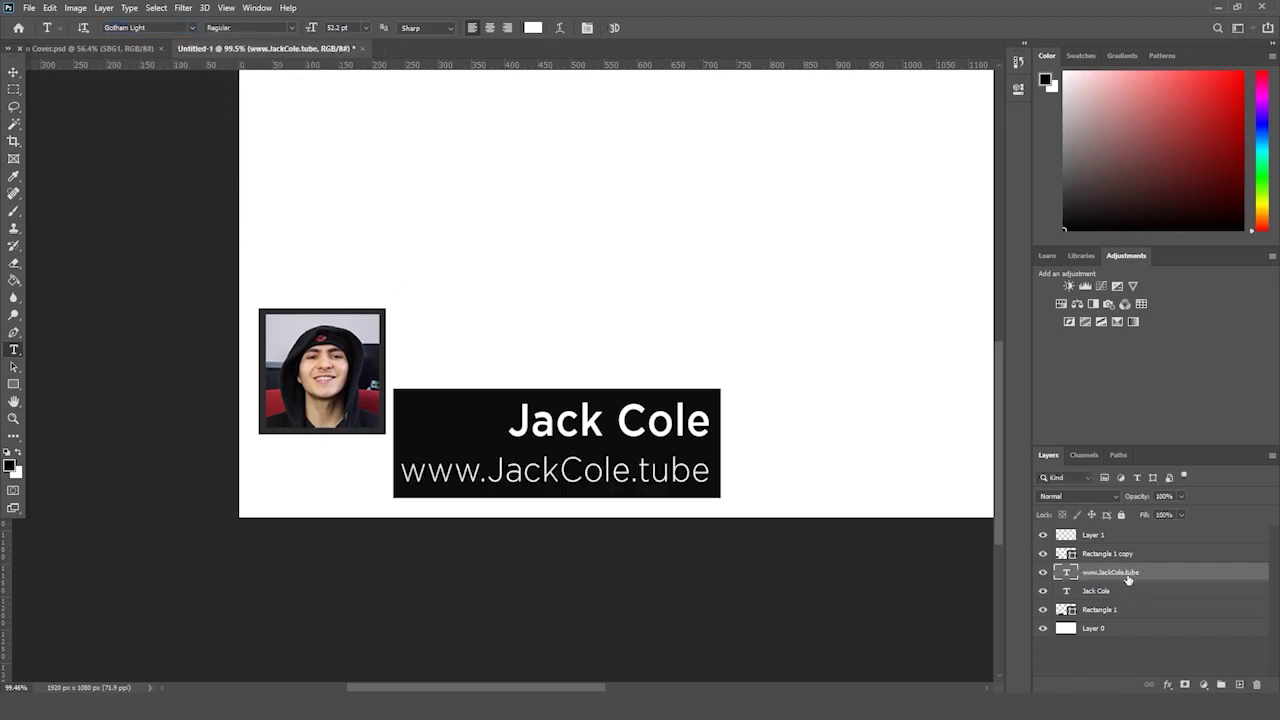
- Move the black box and name text together about 95 px left and slightly up
left_click(1108, 610, "ctrl")
left_click(1108, 592, "ctrl")
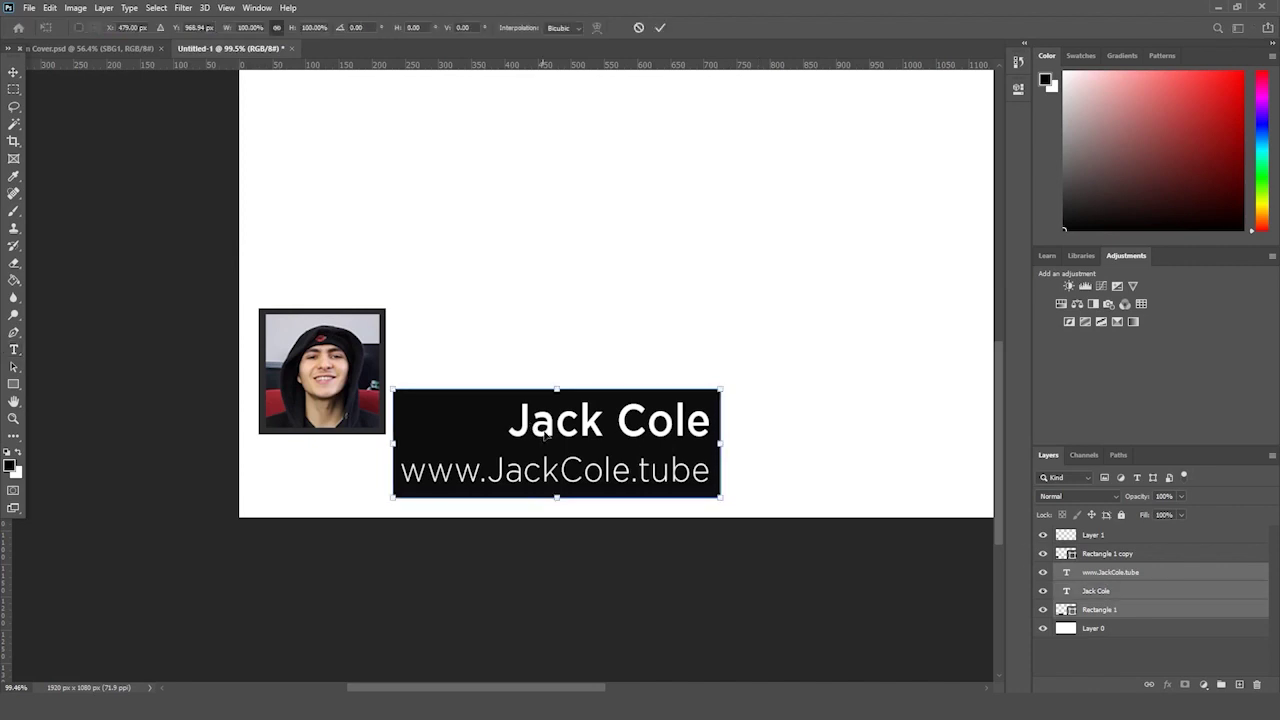
key("ctrl+t")
left_click_drag(648, 428, 513, 433)
key("Return")
key("t")
key("ctrl+t")
key("Return")
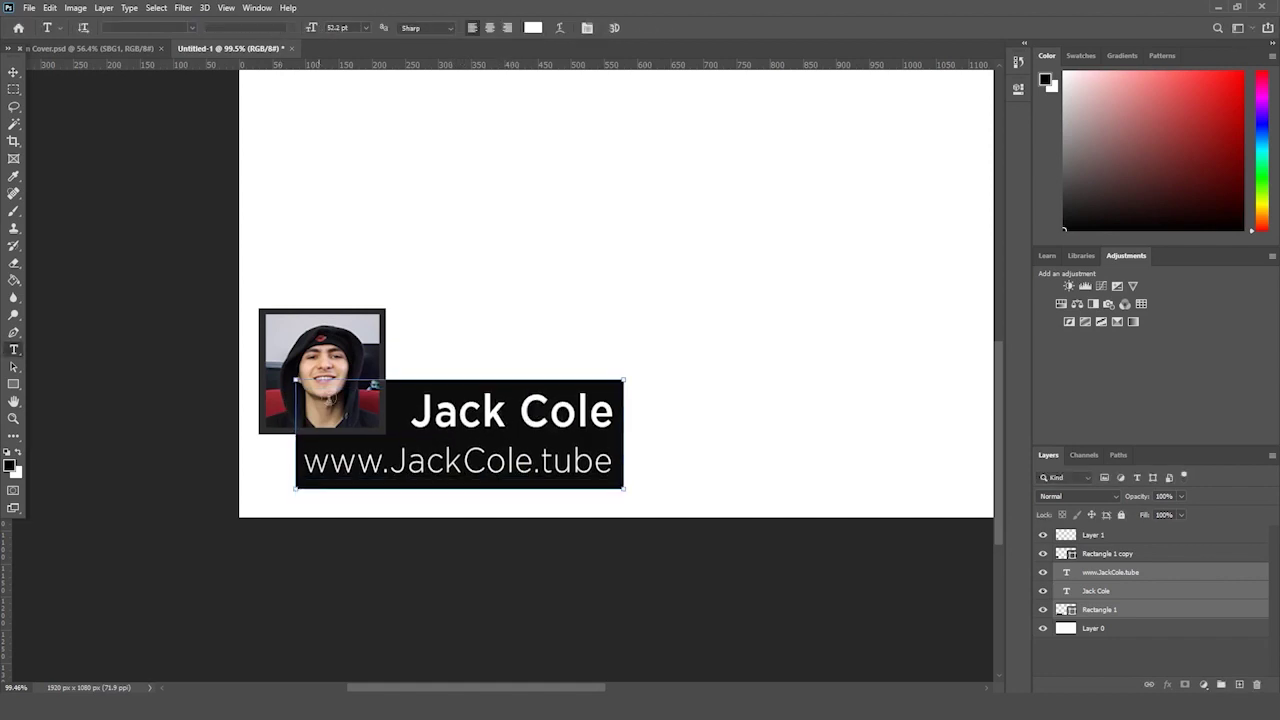
key("z")
left_click_drag(196, 359, 188, 377)
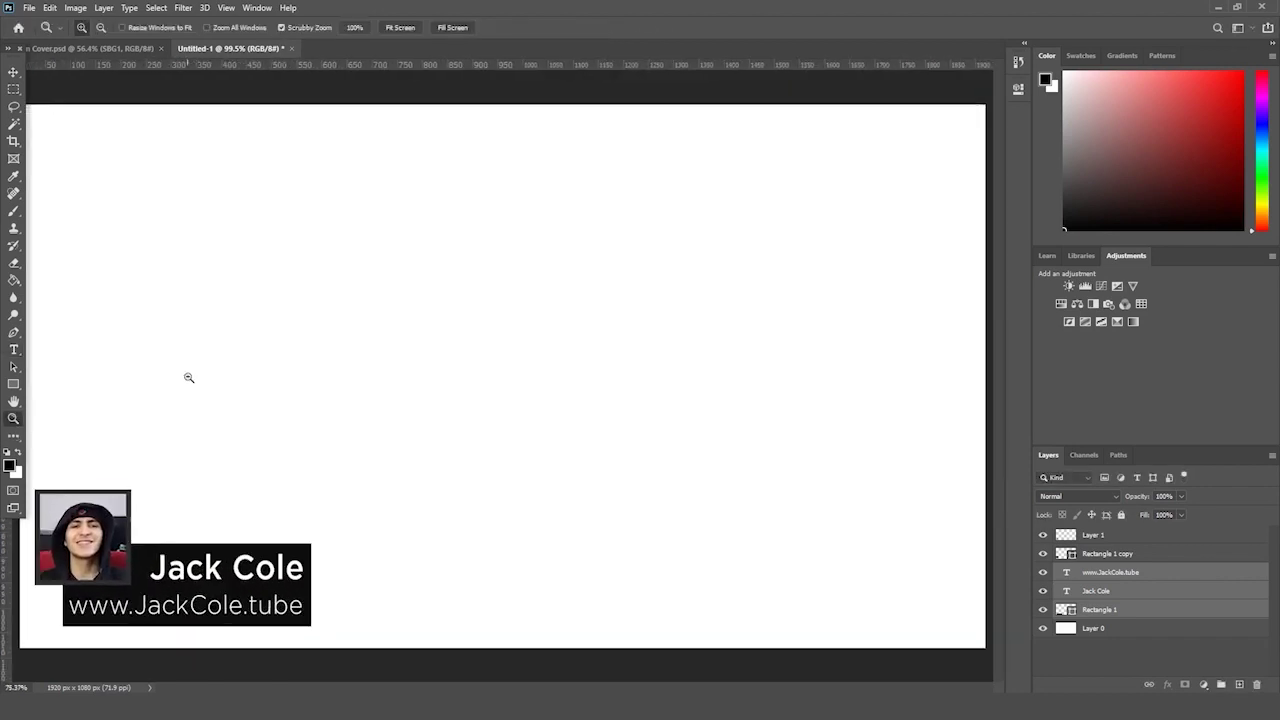
left_click_drag(782, 554, 675, 567)
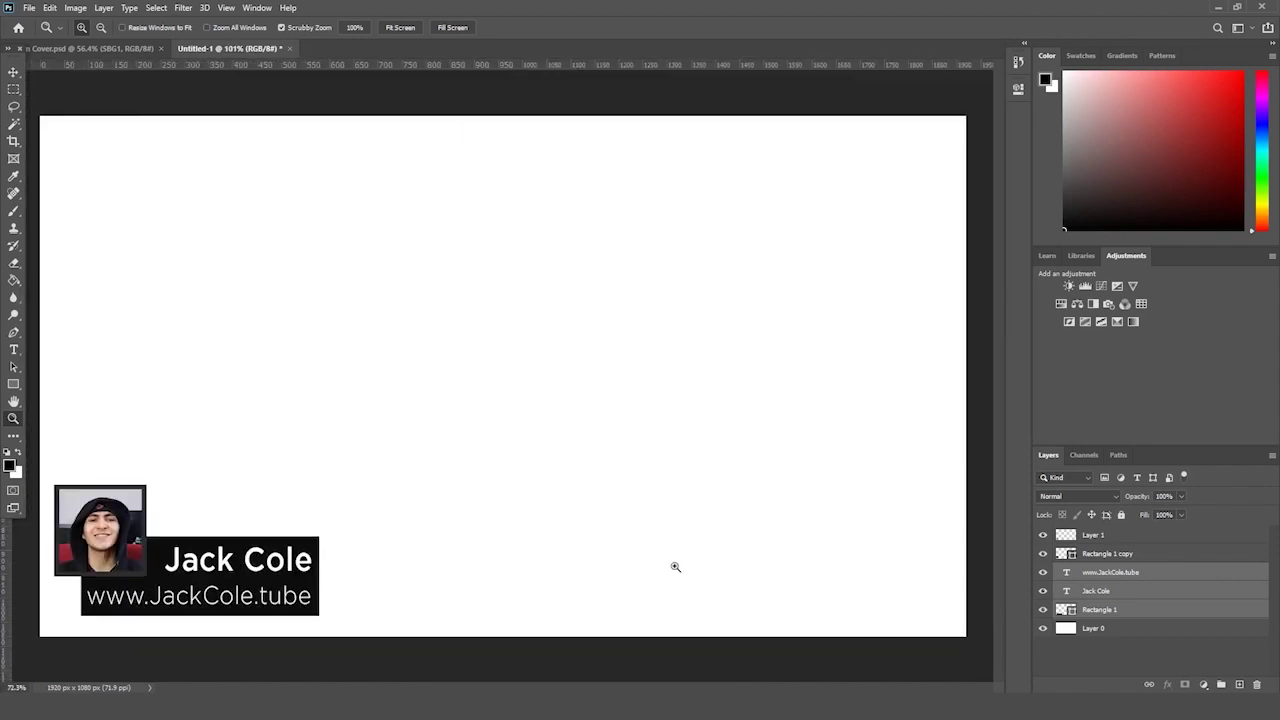
- Enlarge the name text to about 102% and fit the whole canvas in view
left_click(1131, 586)
key("ctrl+t")
left_click_drag(161, 542, 154, 540)
key("Return")
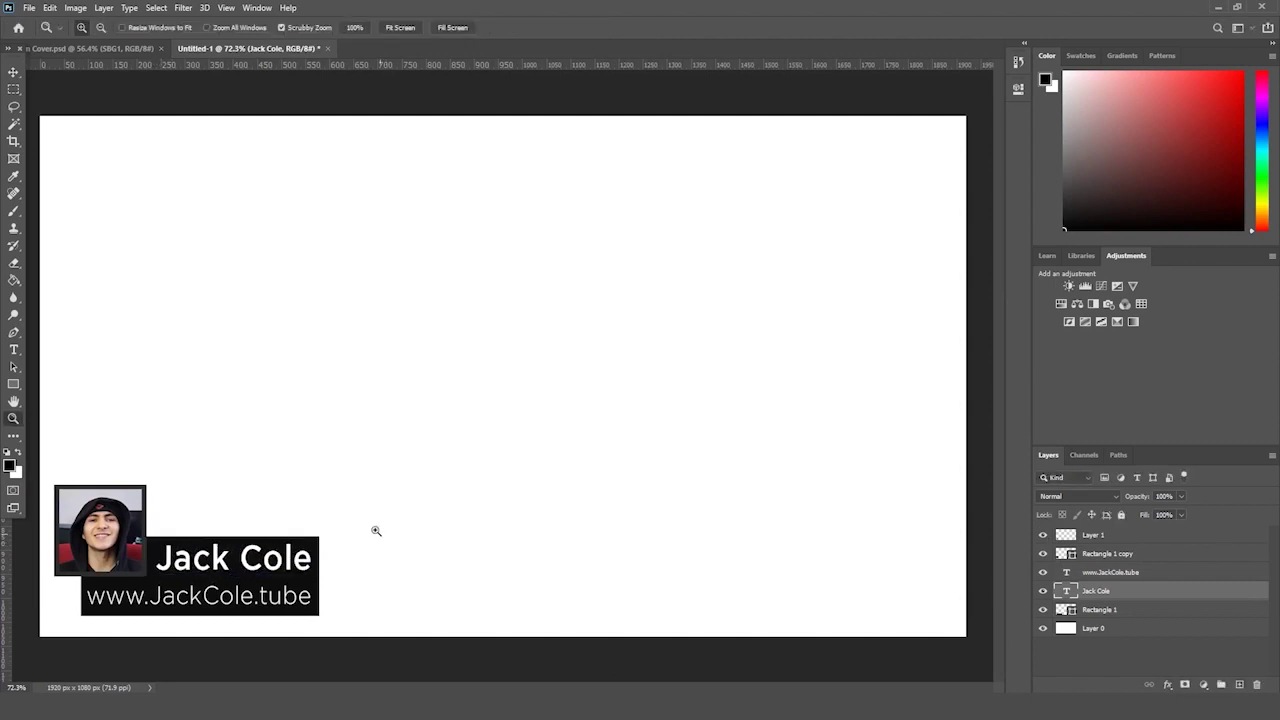
left_click_drag(397, 424, 395, 426)
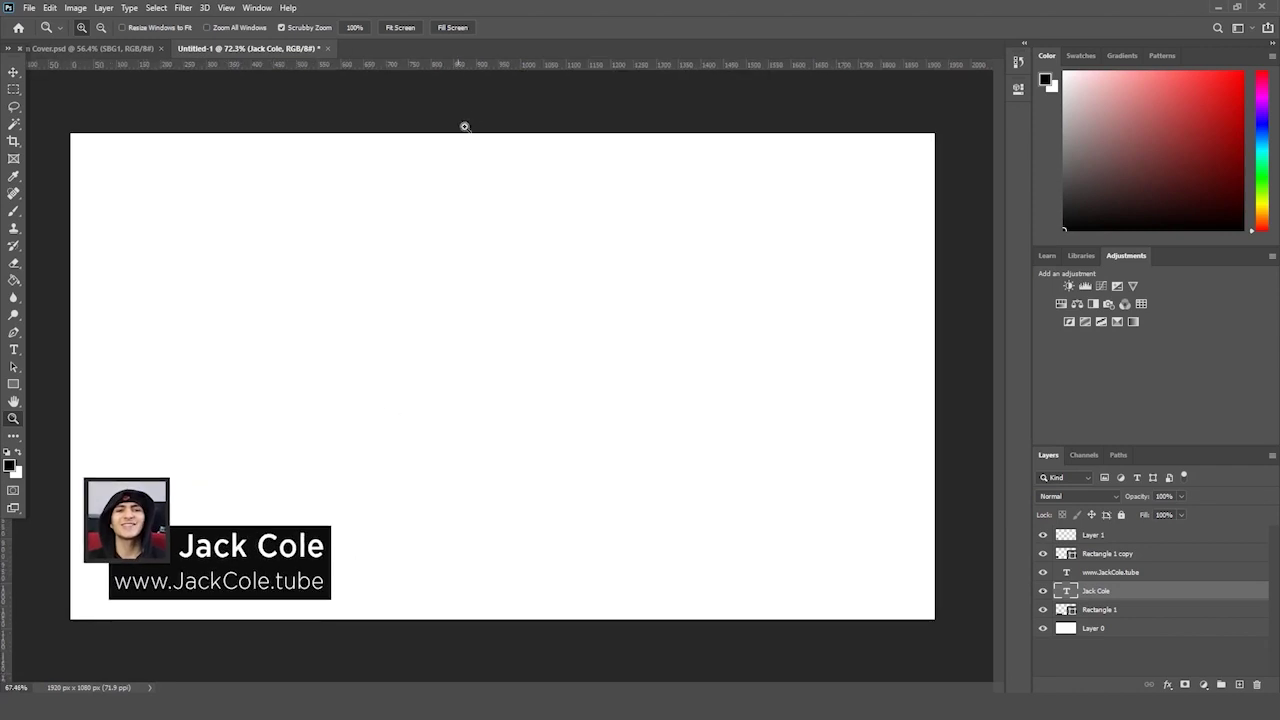
left_click(401, 28)
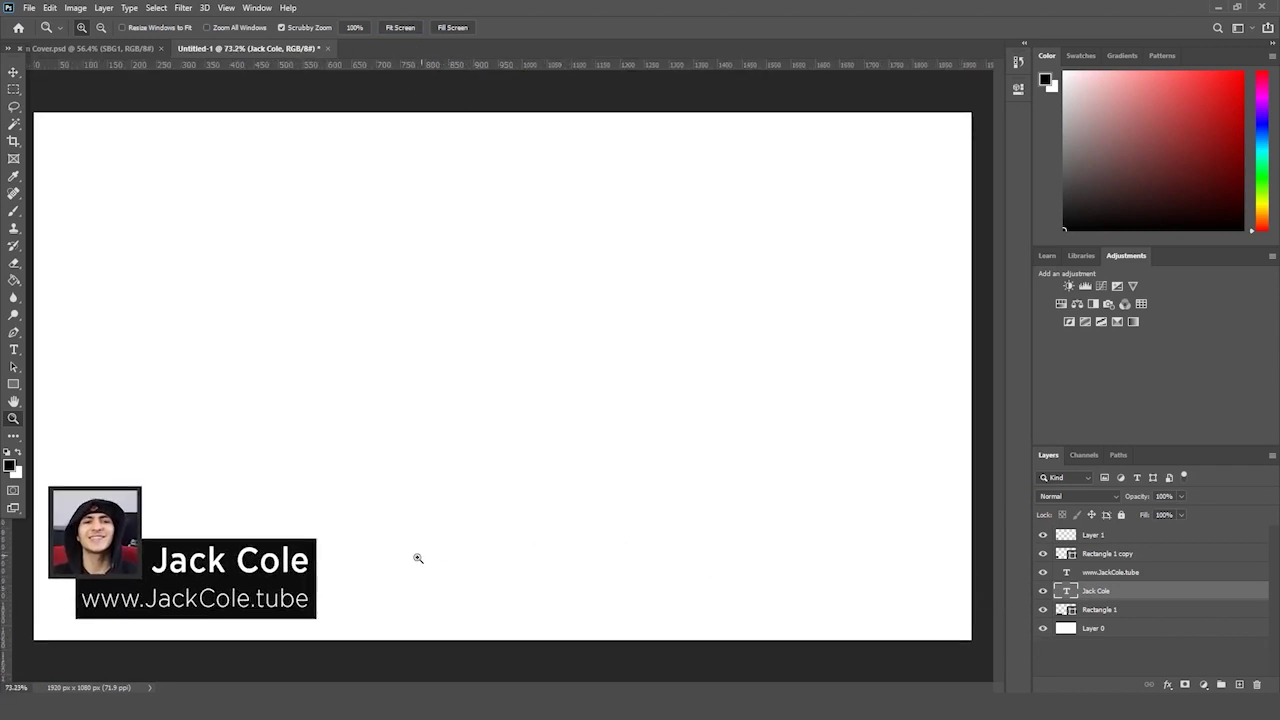
left_click_drag(316, 556, 315, 557)
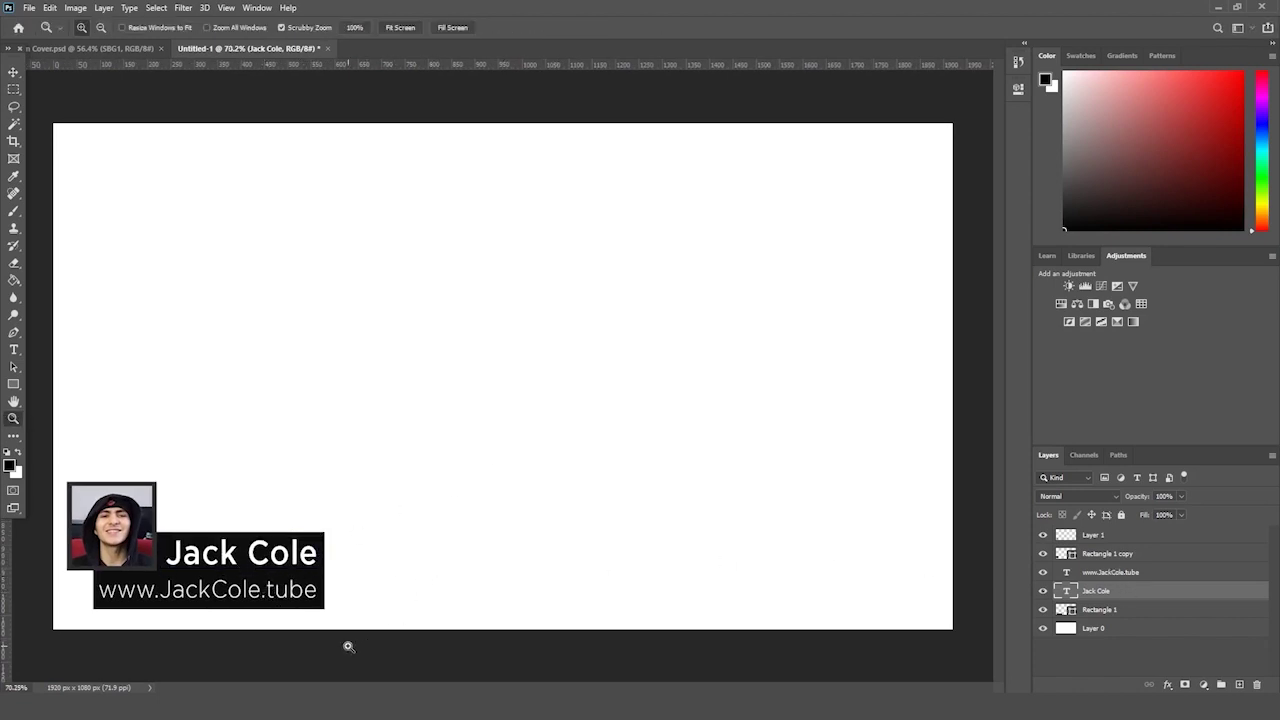
left_click(200, 590, "ctrl")
key("ctrl+t")
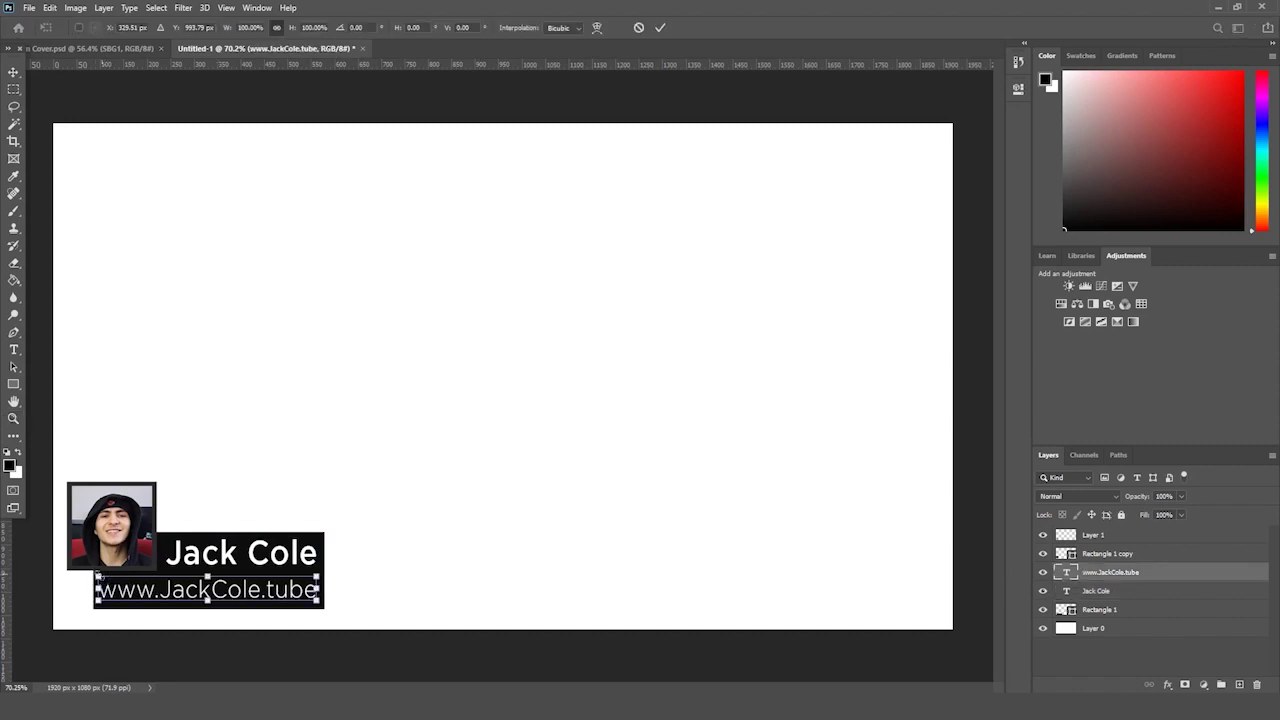
left_click_drag(96, 571, 119, 580)
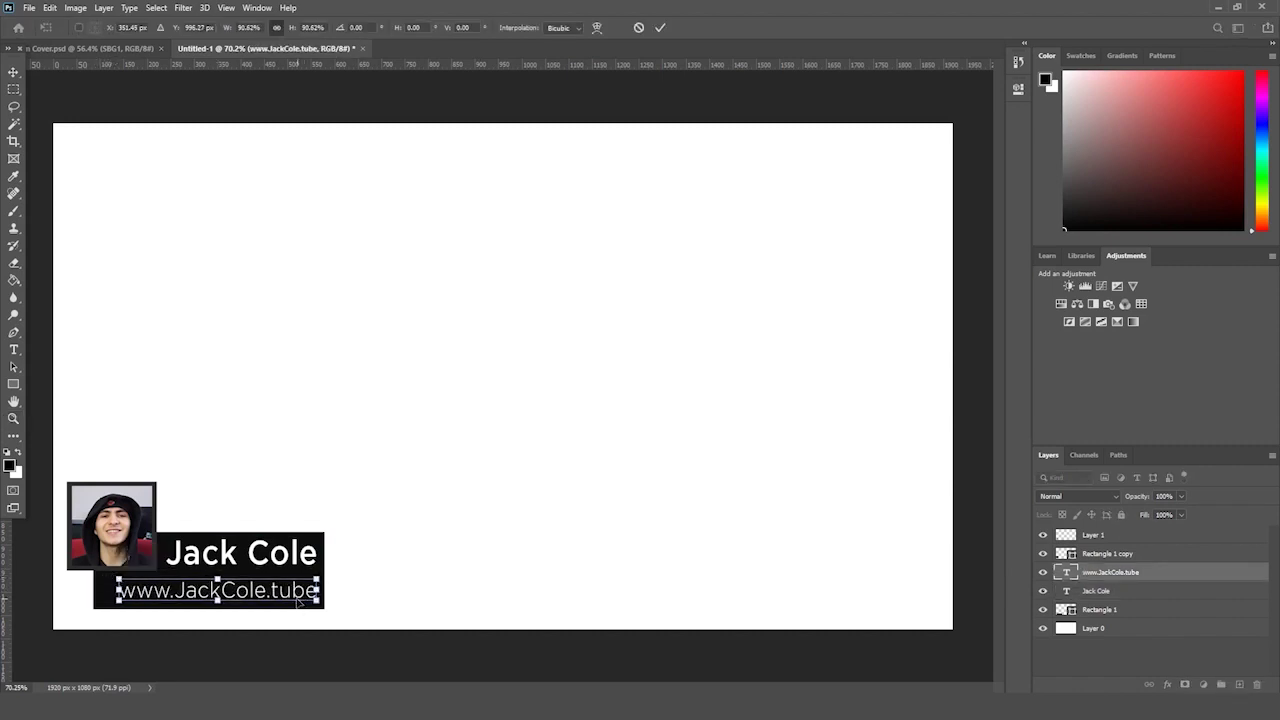
left_click_drag(284, 591, 297, 591)
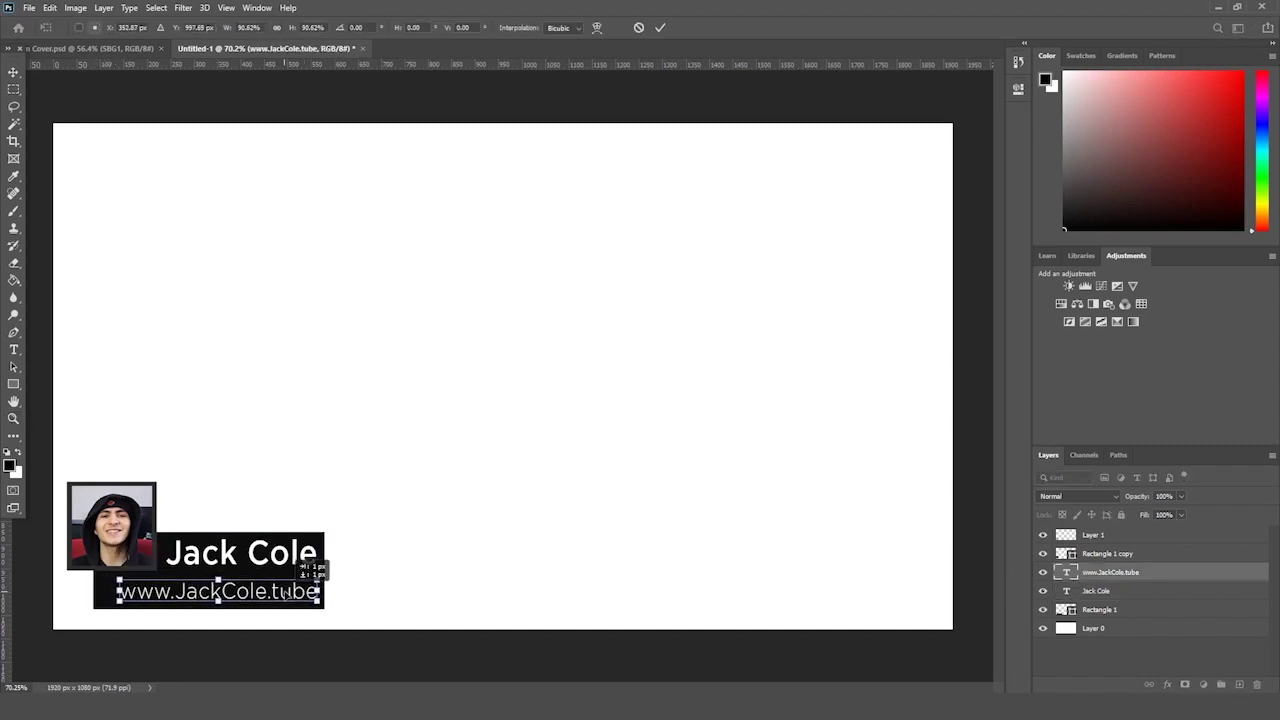
key("Return")
key("z")
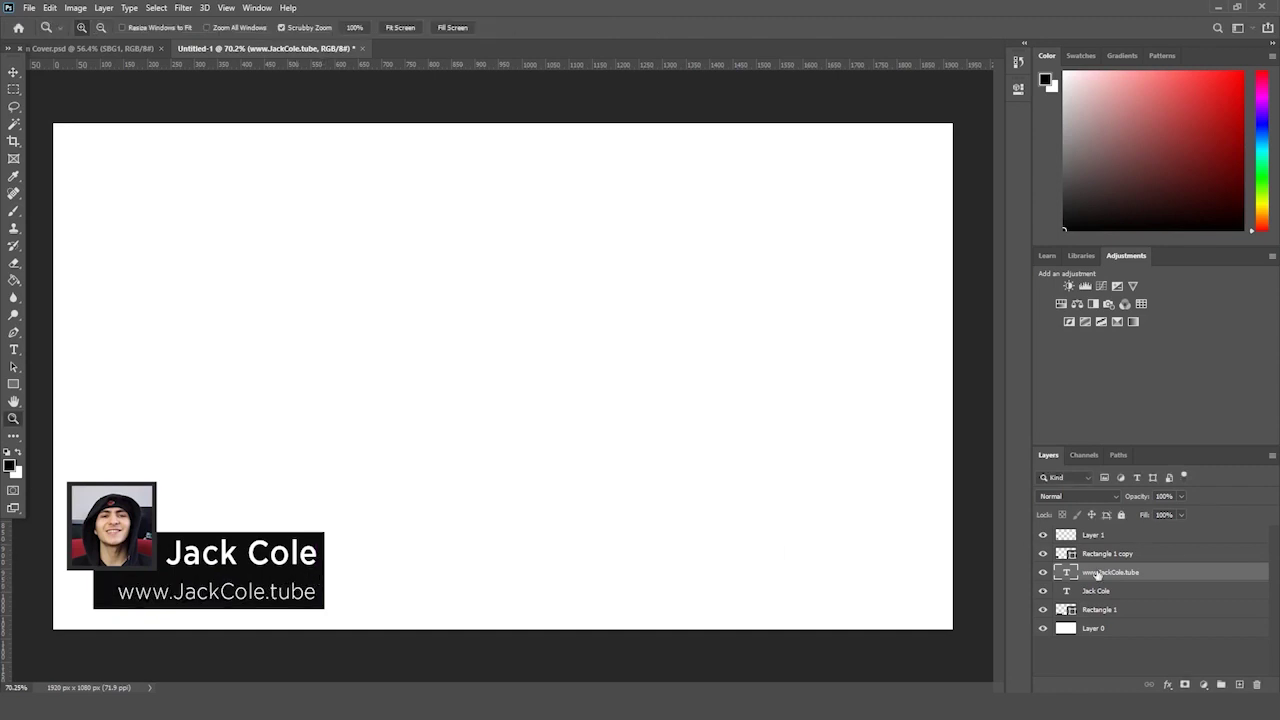
- Pull Rectangle 1's left edge in so the dark bar fits the text
left_click(1100, 611)
key("ctrl+t")
left_click_drag(94, 570, 112, 571)
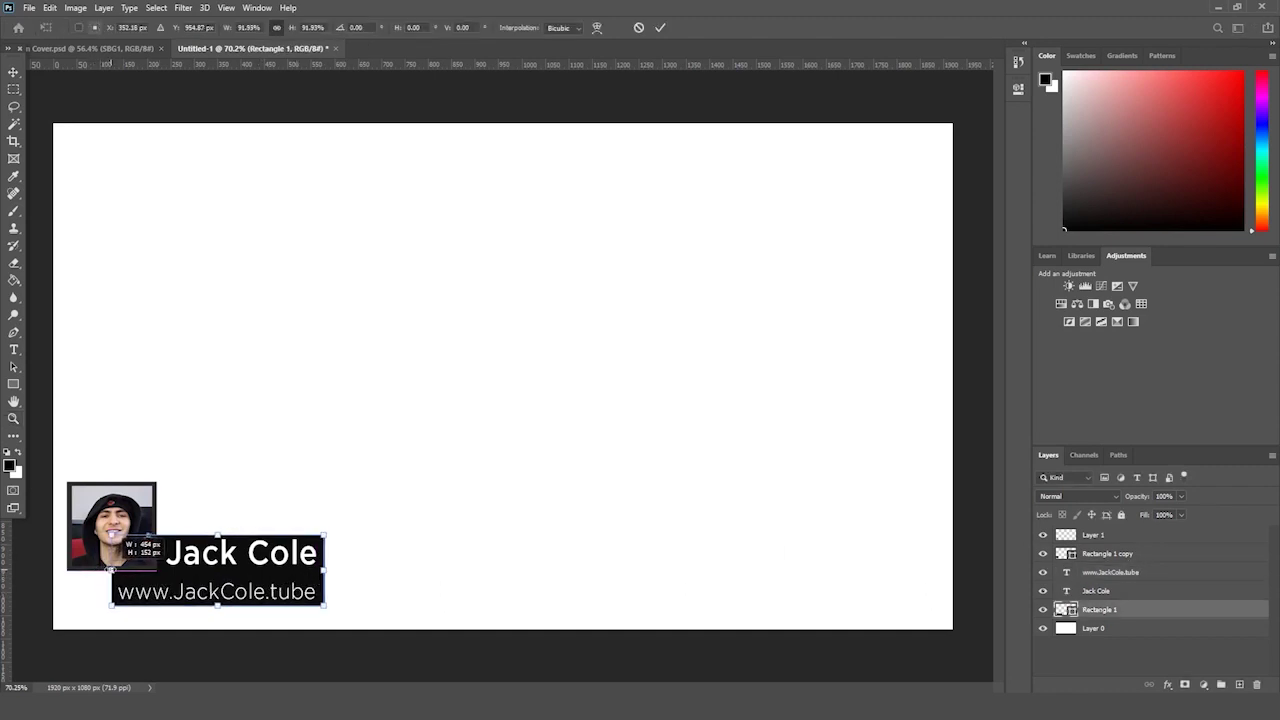
key("Return")
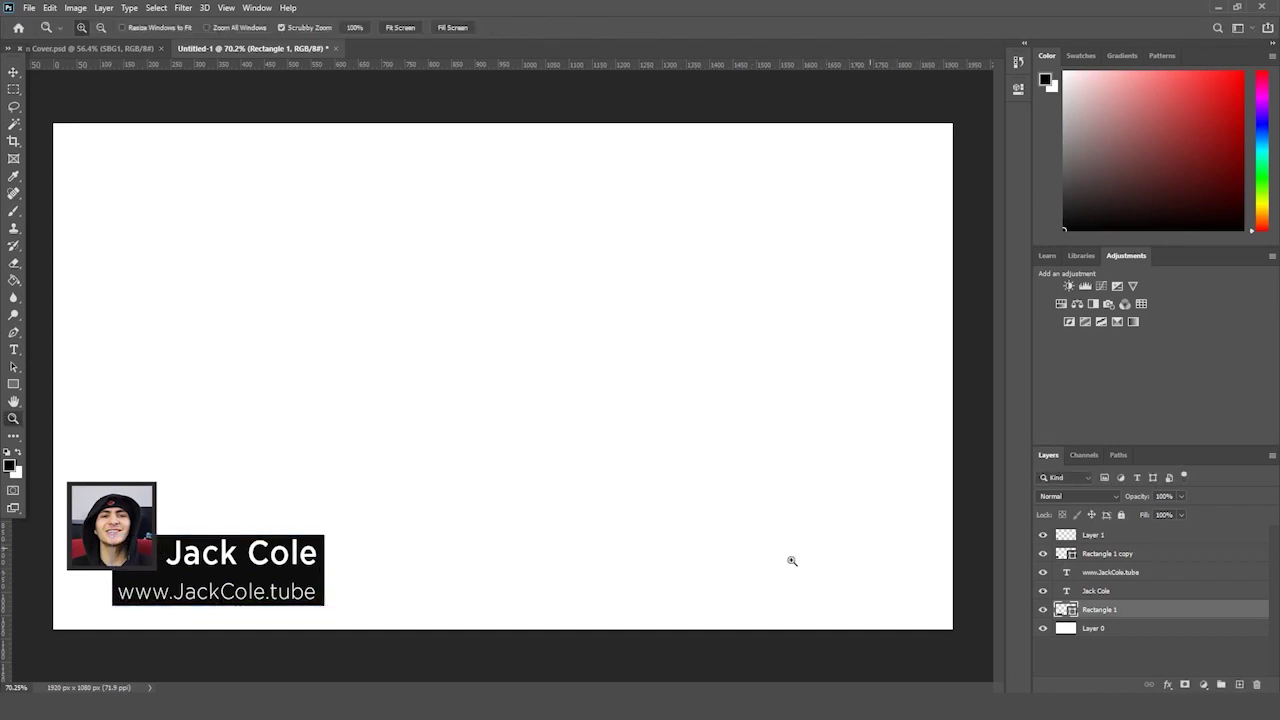
- Scale the rectangle and both text layers up about 113%, then switch to the Lower 3rd folder
left_click(1112, 572, "shift")
key("ctrl+t")
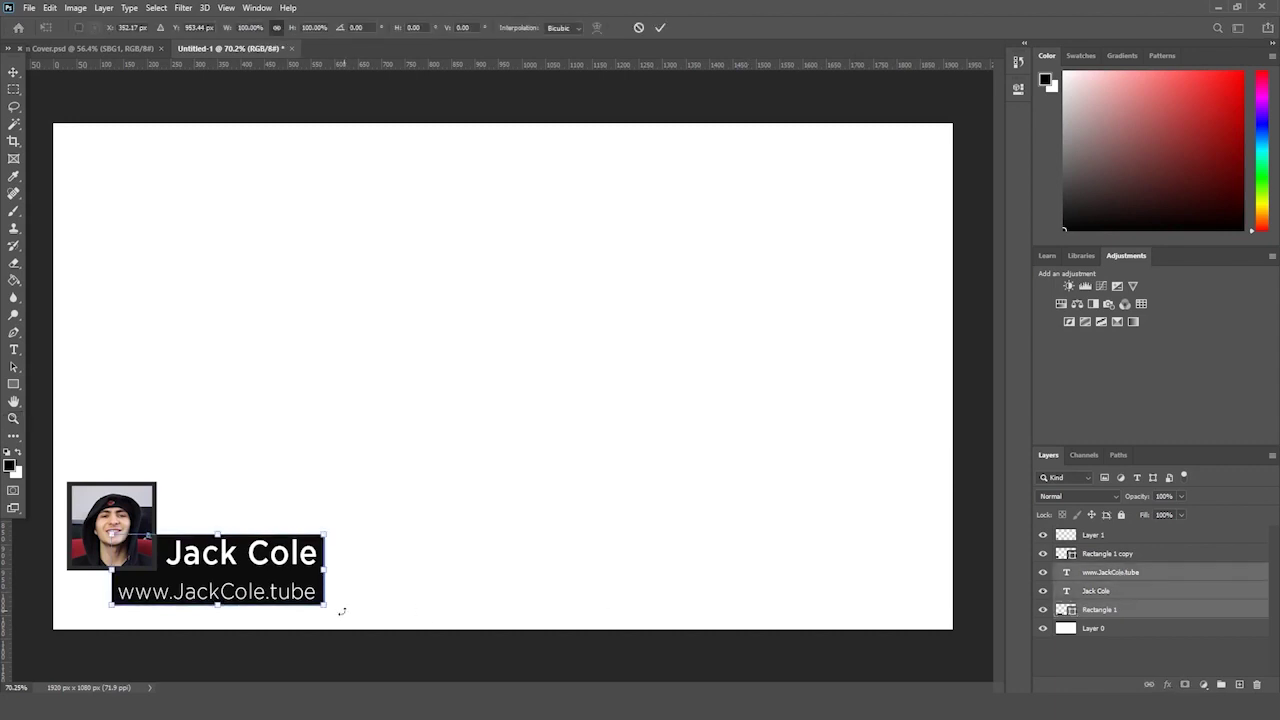
left_click_drag(325, 606, 319, 605)
key("Return")
key("z")
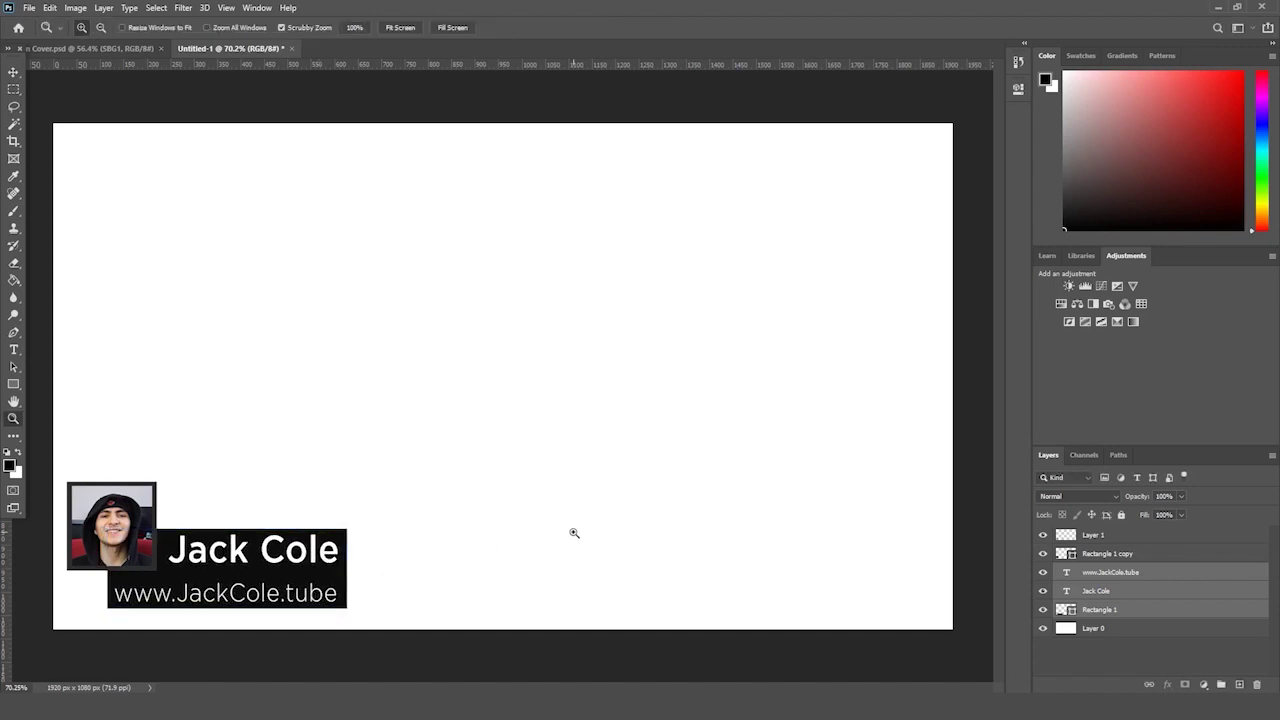
left_click(1164, 577)
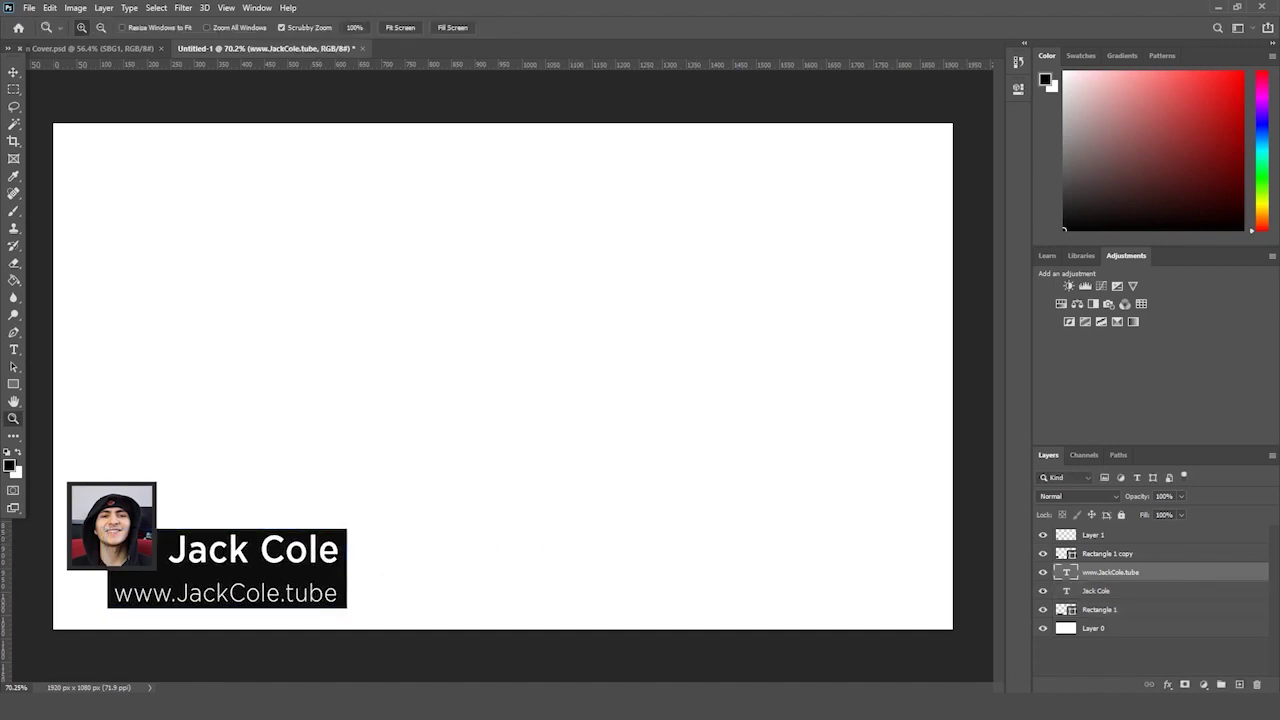
key("alt+Tab")
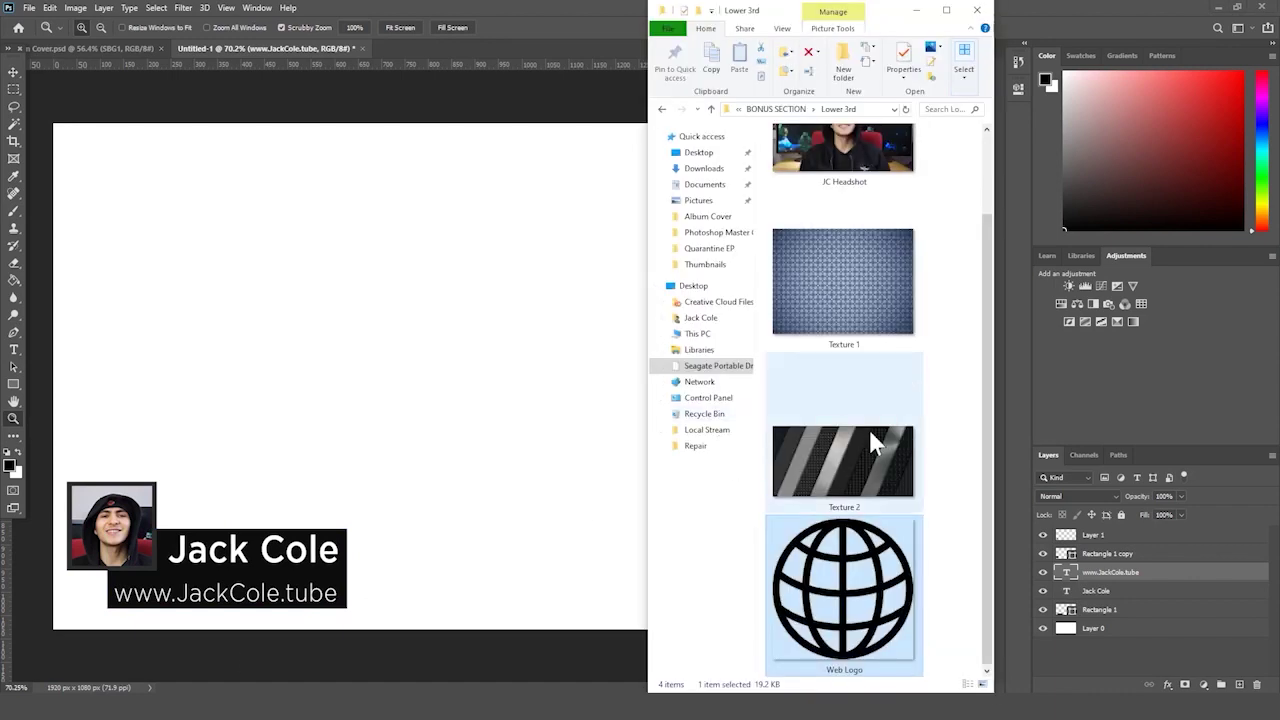
- Place Texture 2 over the name block, scaled to about 113%
left_click(868, 445)
left_click_drag(850, 455, 405, 525)
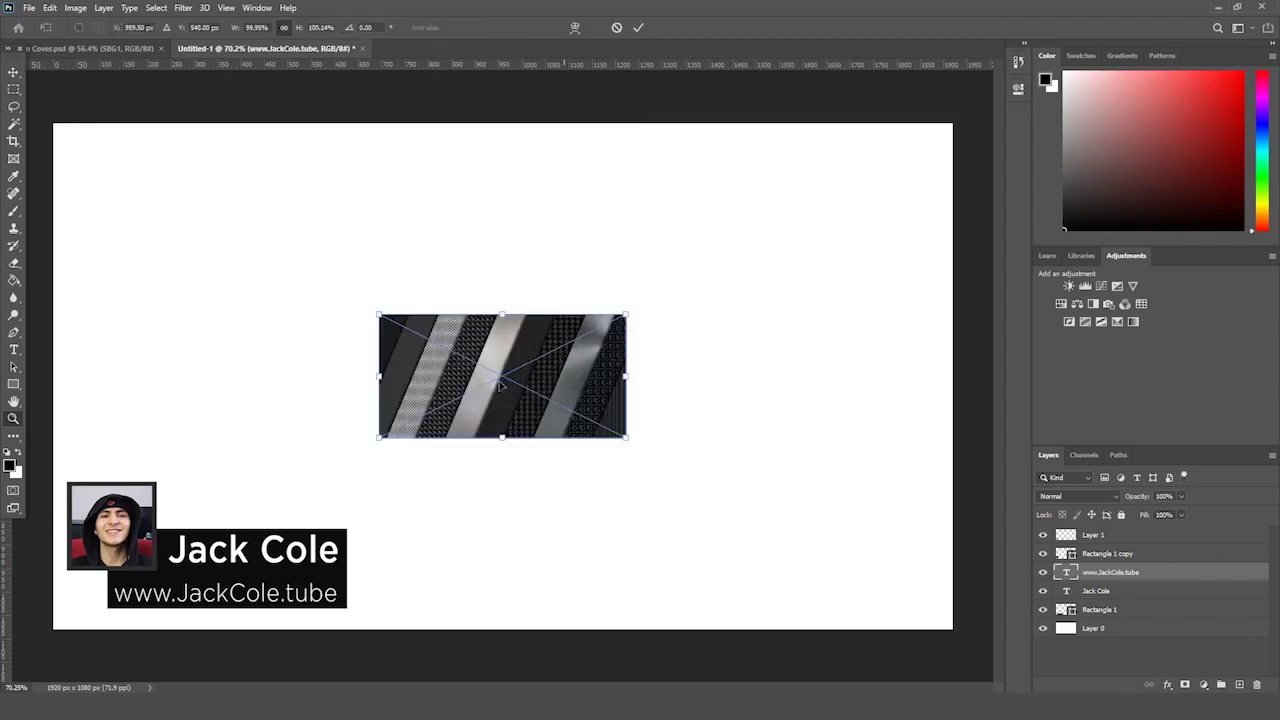
left_click_drag(455, 390, 236, 530)
left_click_drag(314, 601, 350, 618)
key("Return")
- Move the Texture 2 layer beneath the name text and blend it in Overlay mode
left_click_drag(1124, 575, 1118, 618)
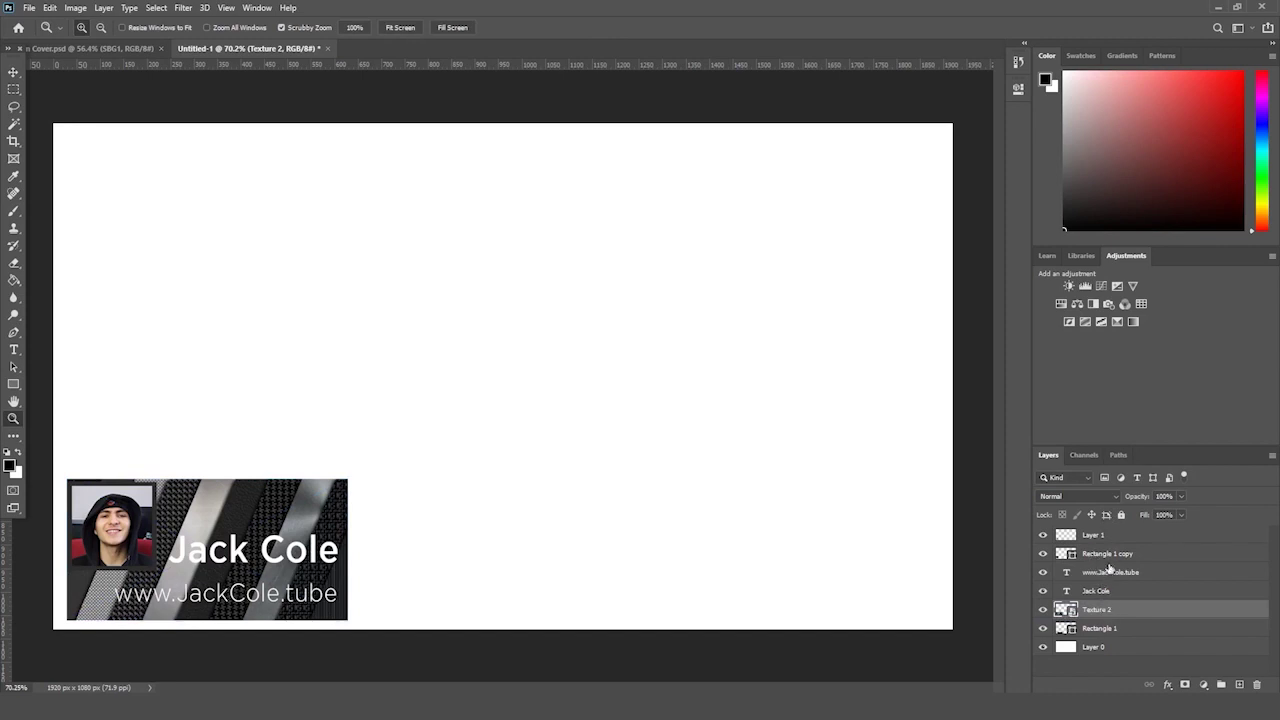
left_click_drag(1115, 552, 1103, 568)
left_click(1101, 611)
left_click(1075, 491)
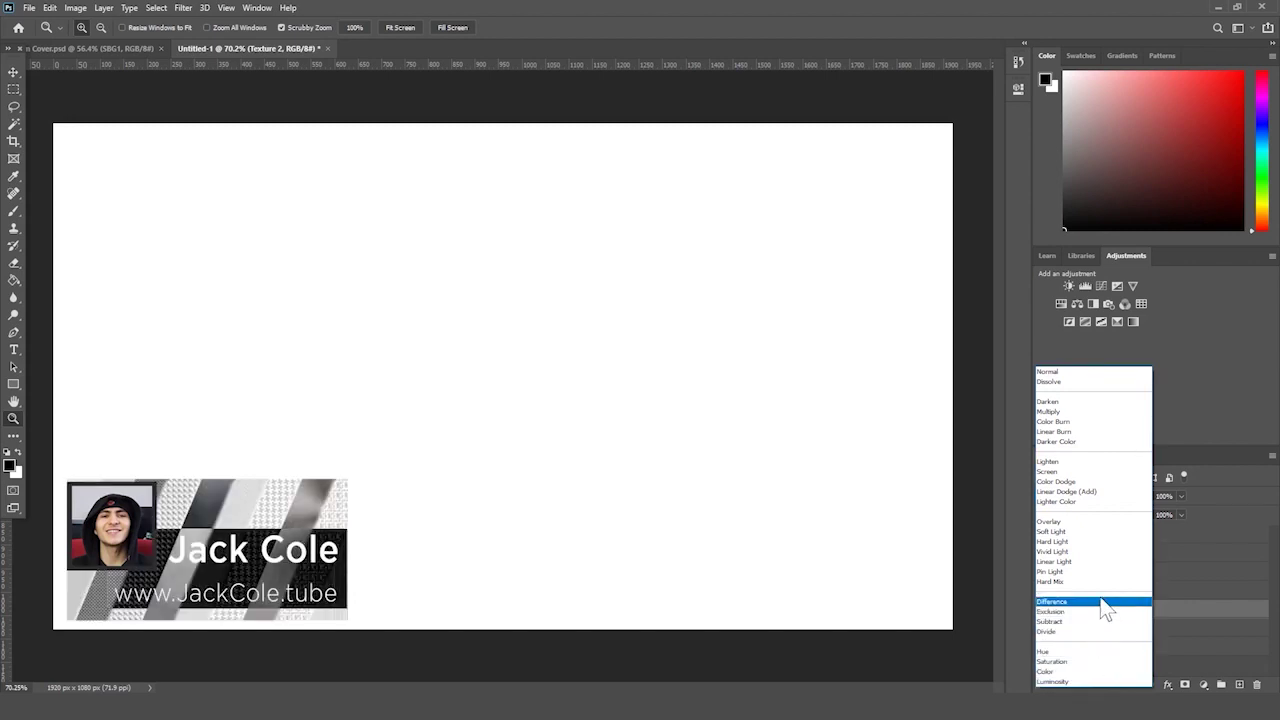
left_click(1112, 527)
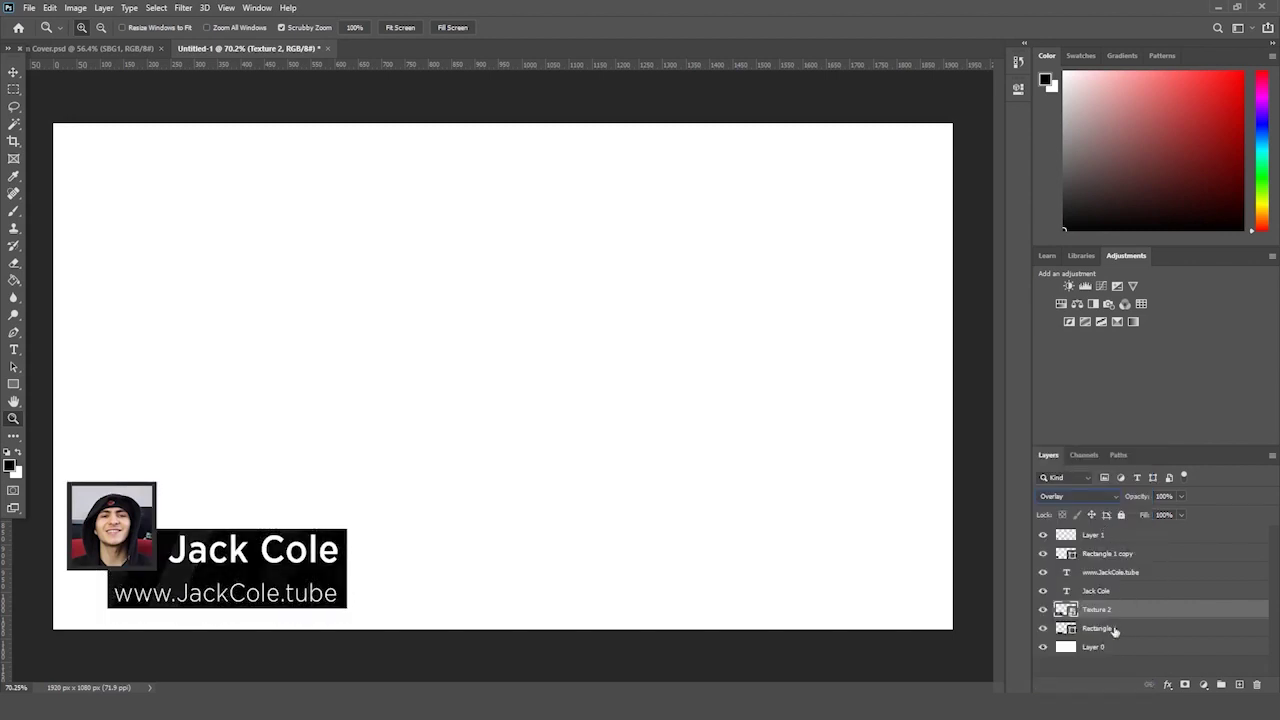
left_click_drag(359, 427, 348, 437)
- Place Texture 1 over the lower canvas, trying Lighter Color blend at about 15% opacity
key("alt+Tab")
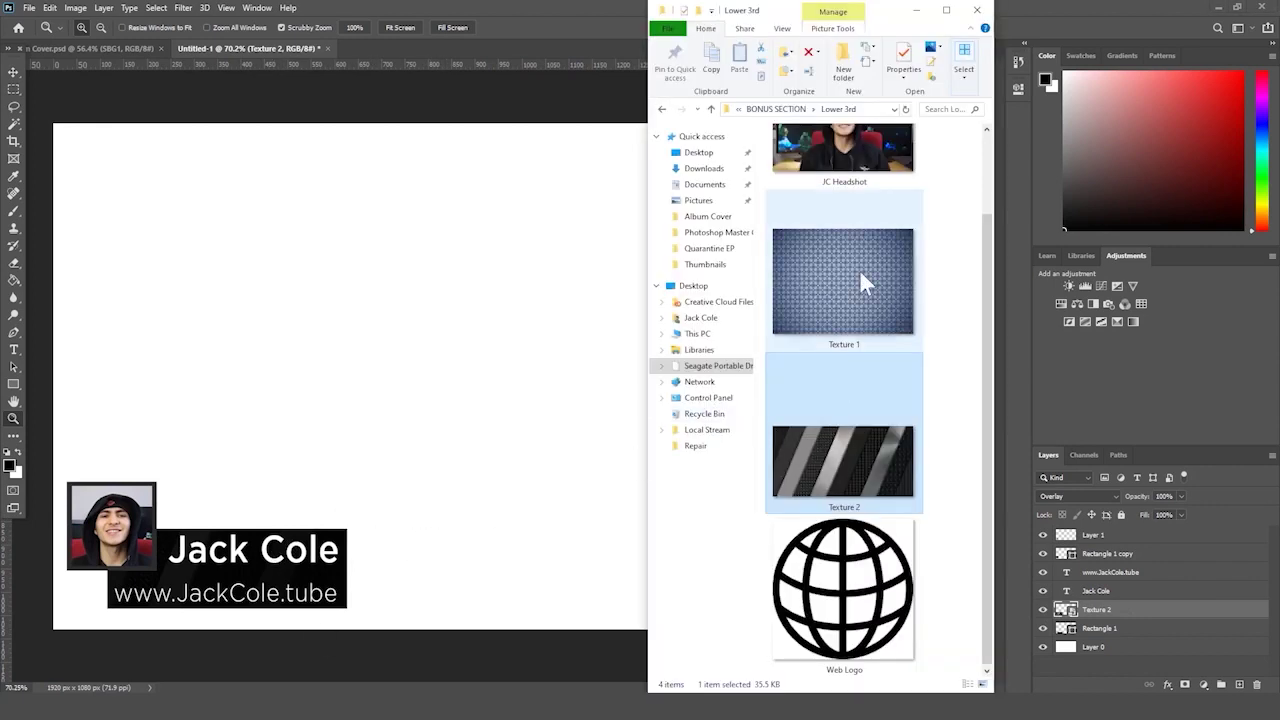
left_click_drag(859, 269, 388, 504)
left_click_drag(630, 385, 466, 499)
key("Return")
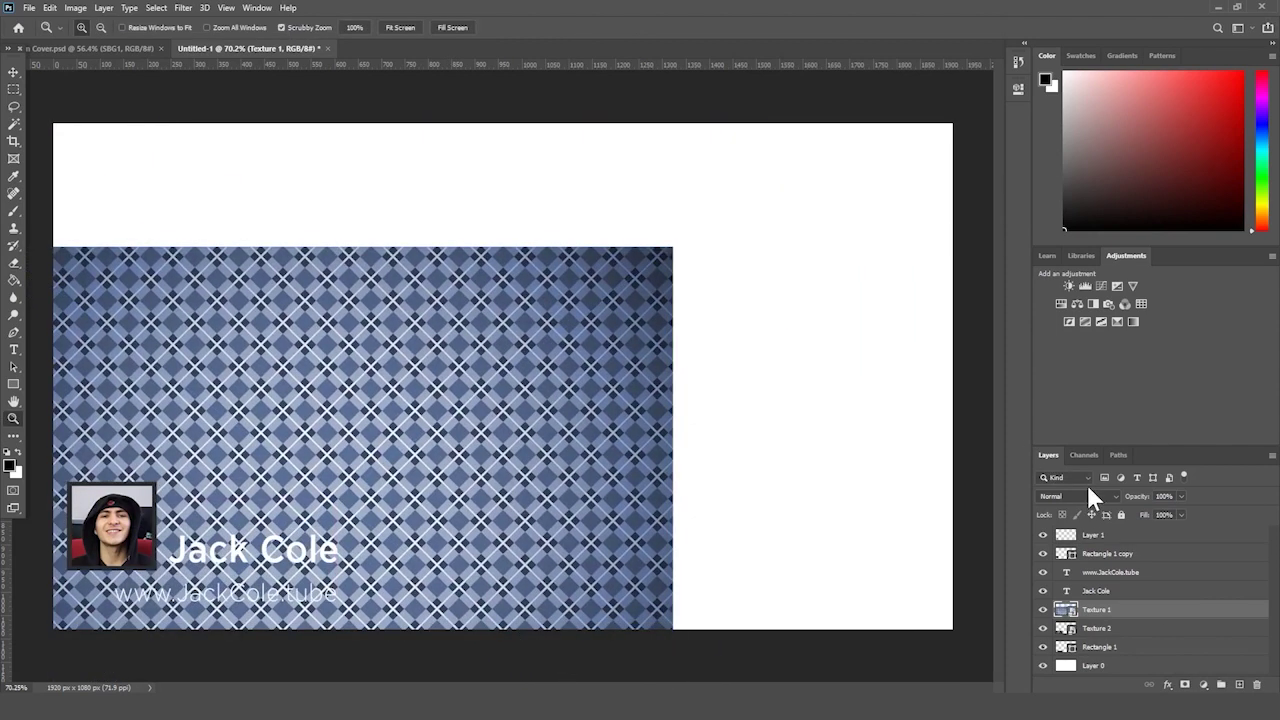
left_click(1088, 490)
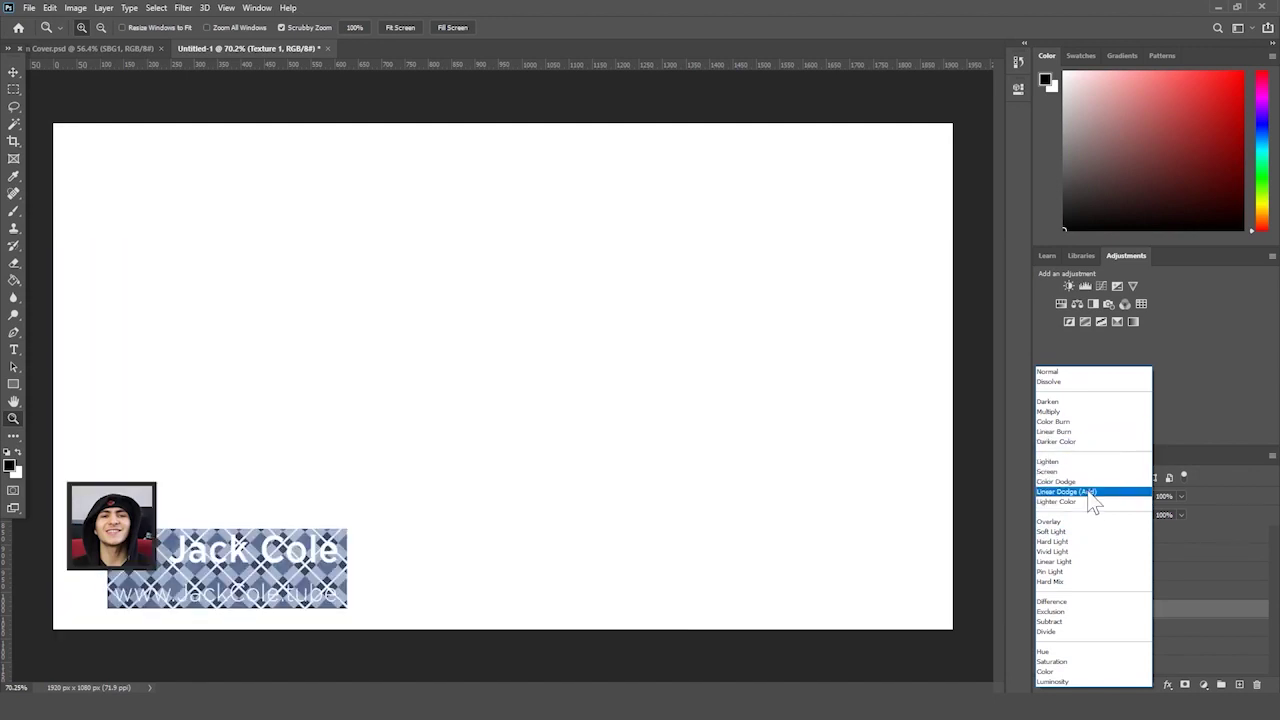
left_click(1088, 501)
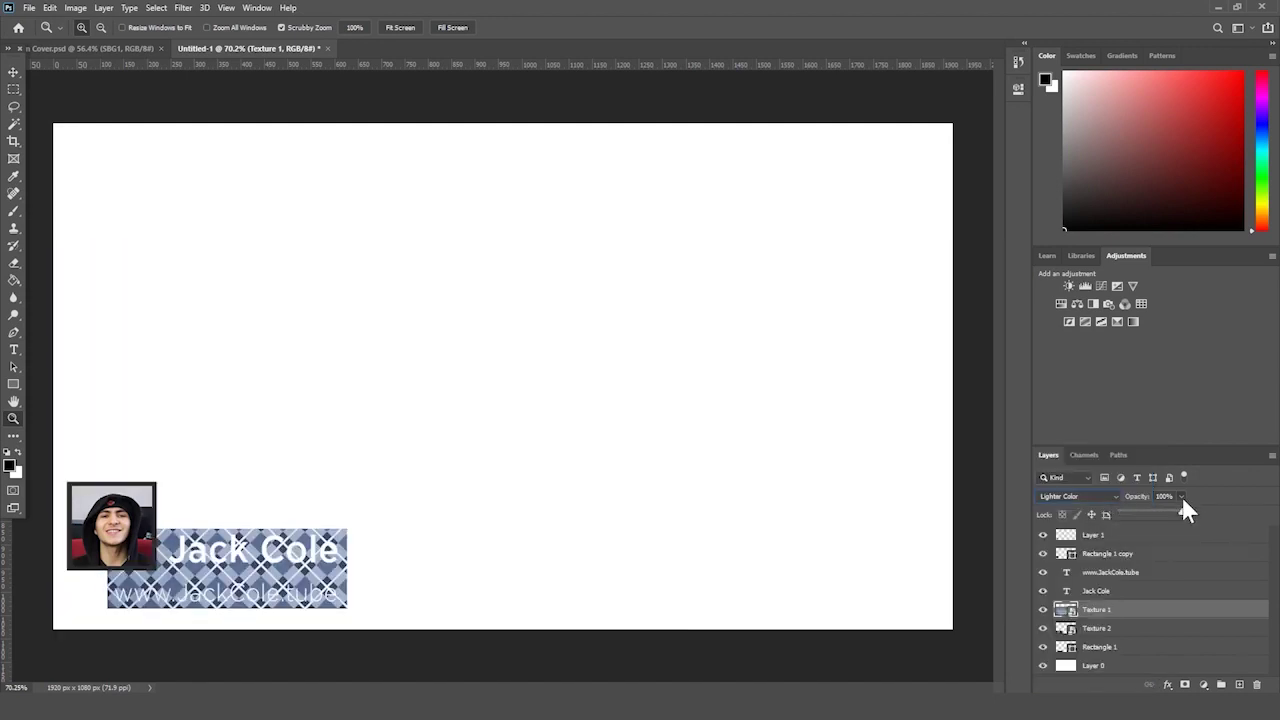
left_click_drag(1158, 512, 1132, 508)
- Delete the Texture 2 layer and set Texture 1 to Vivid Light at 50% opacity
left_click(1118, 628)
key("Delete")
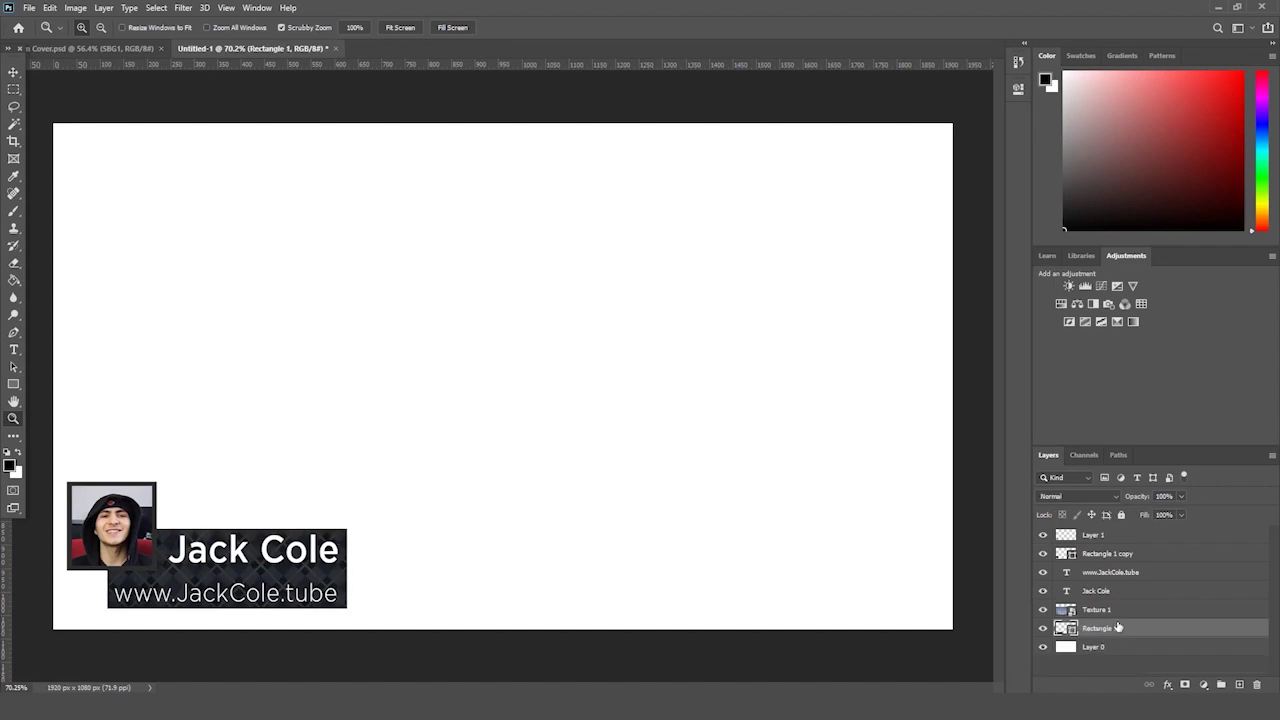
left_click(1118, 610)
left_click(1105, 498)
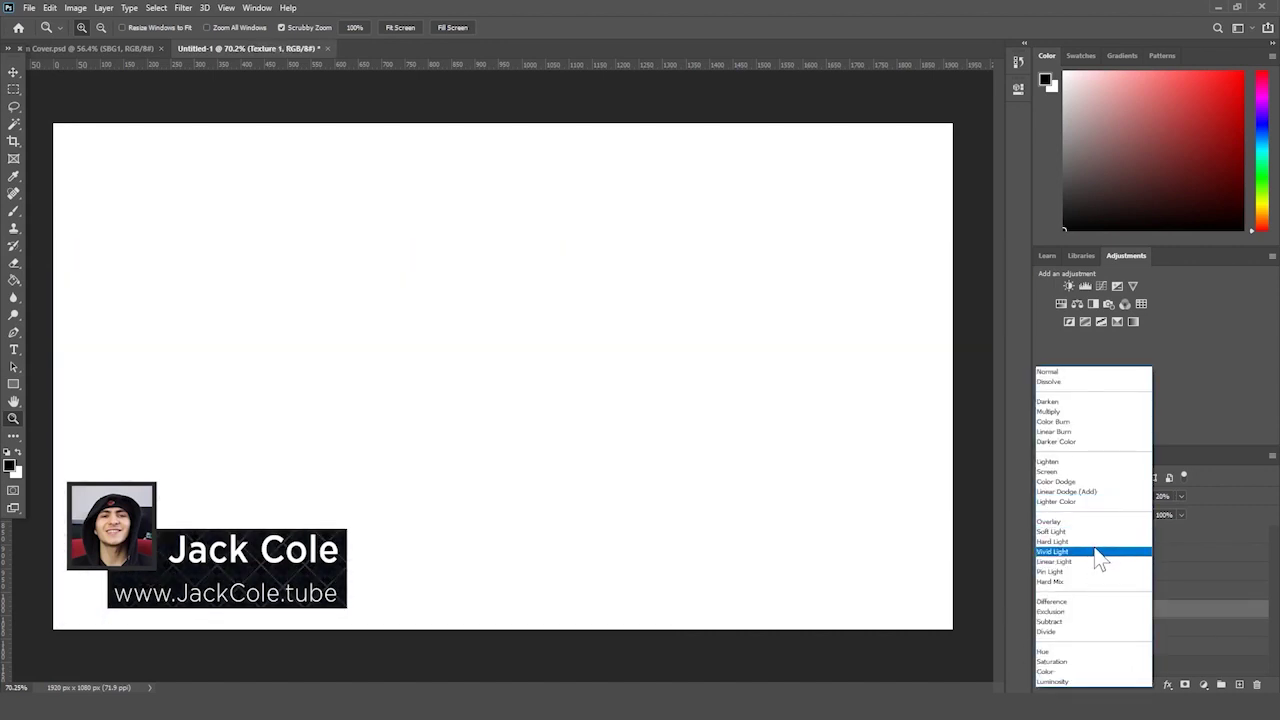
left_click(1104, 552)
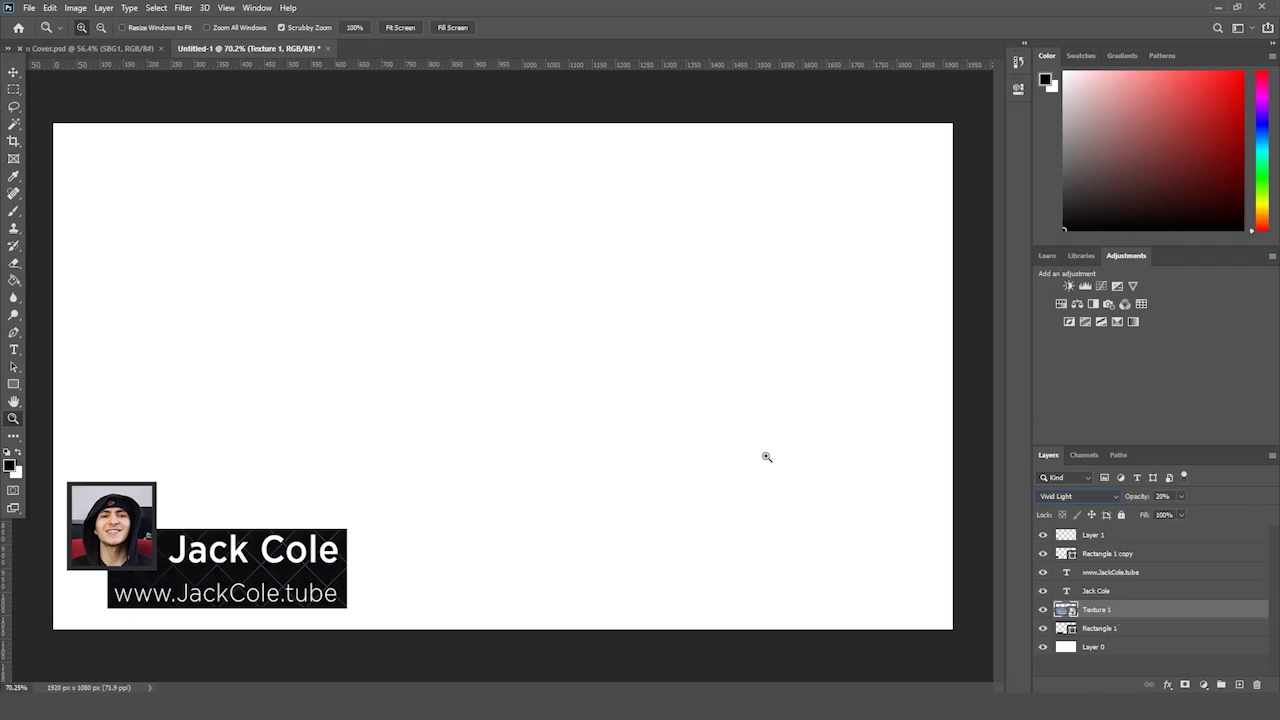
left_click_drag(1138, 498, 1144, 498)
left_click_drag(398, 504, 414, 494)
scroll(636, 688, "left", 5)
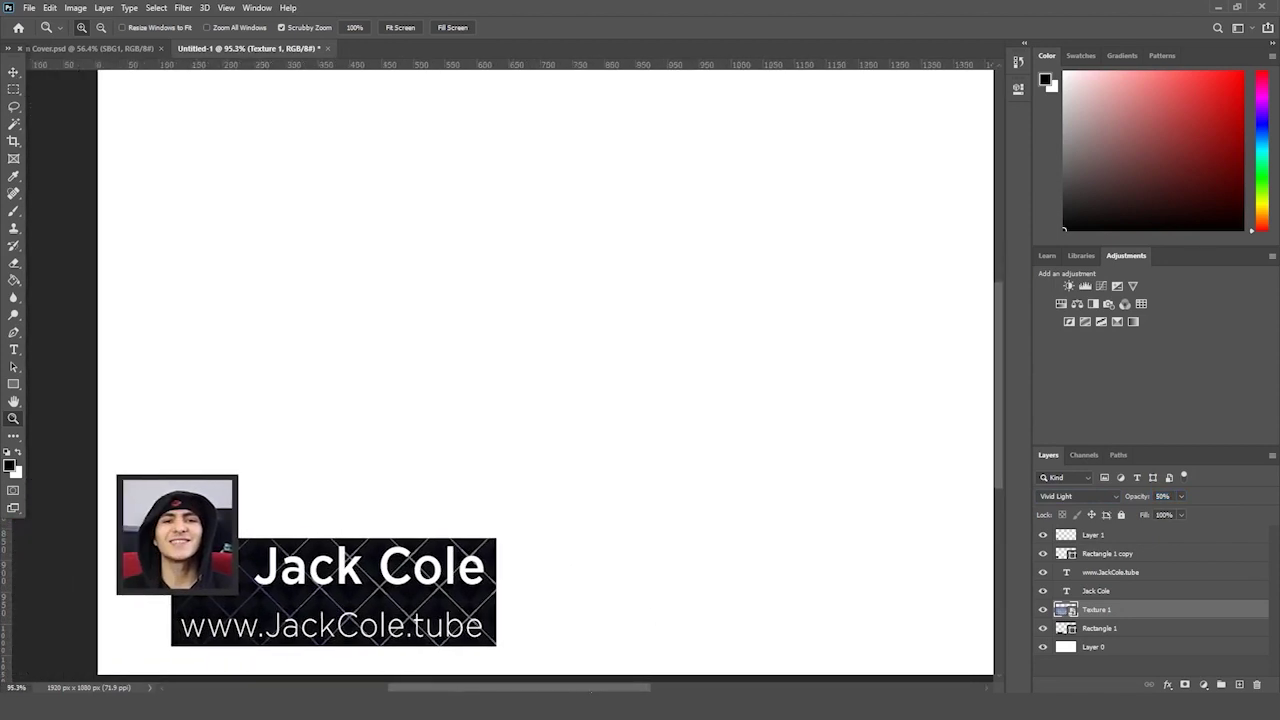
scroll(634, 537, "down", 3)
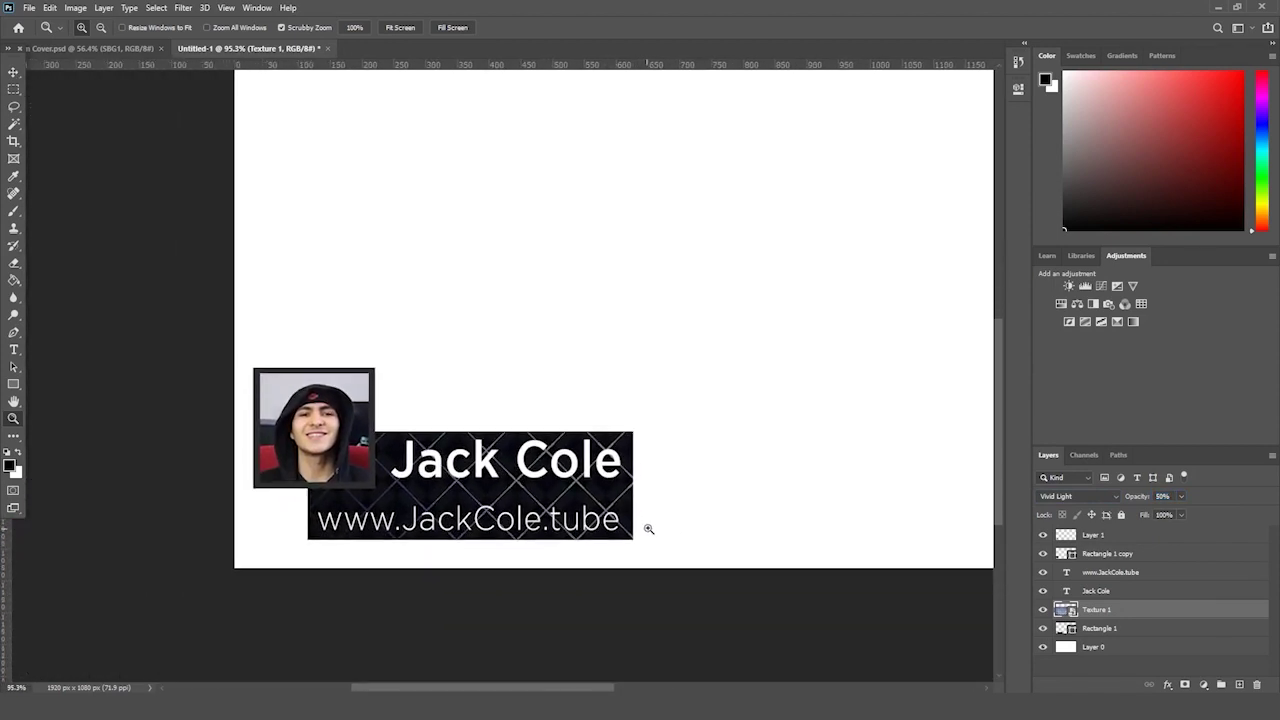
left_click(14, 262)
left_click(441, 472)
key("Return")
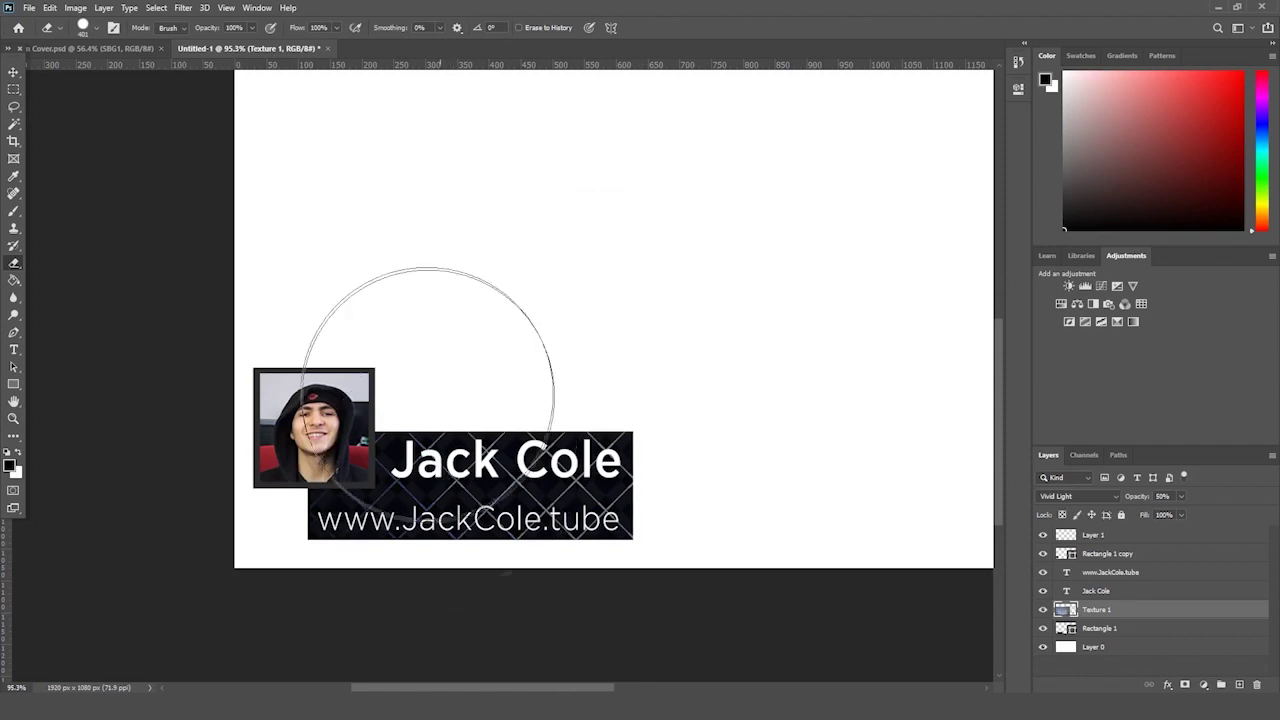
left_click(88, 27)
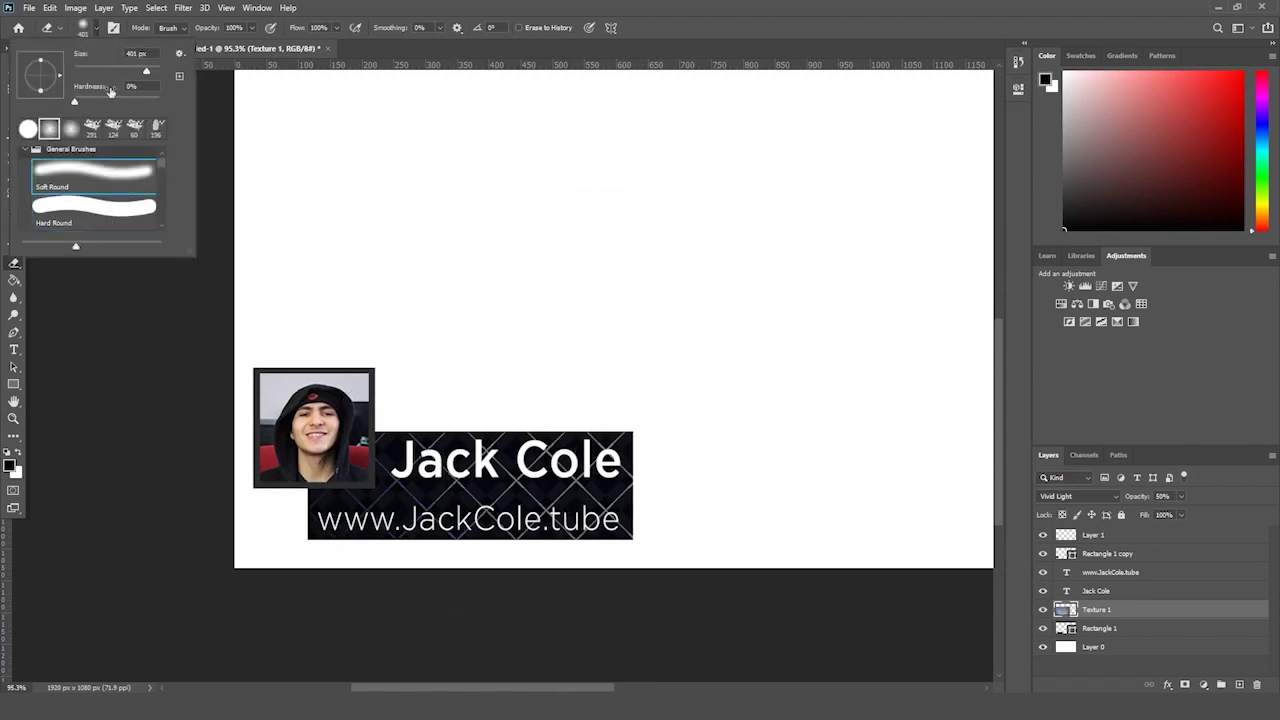
left_click(405, 462)
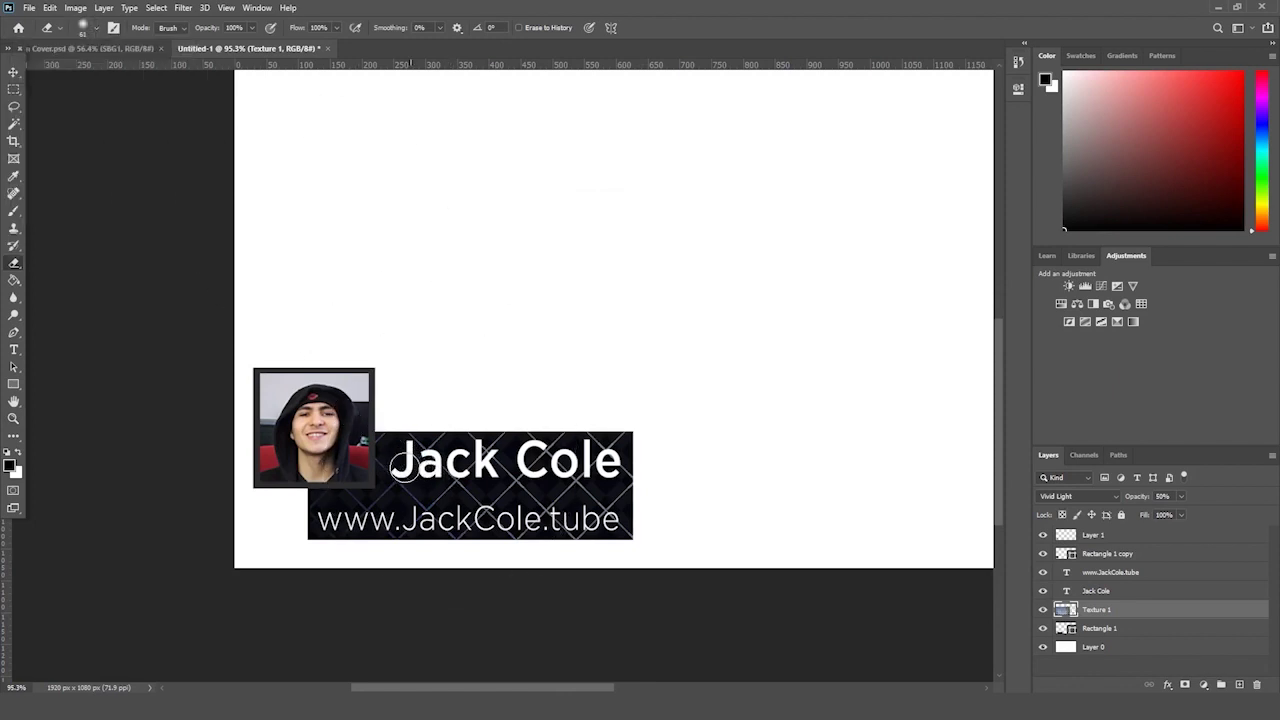
left_click(96, 30)
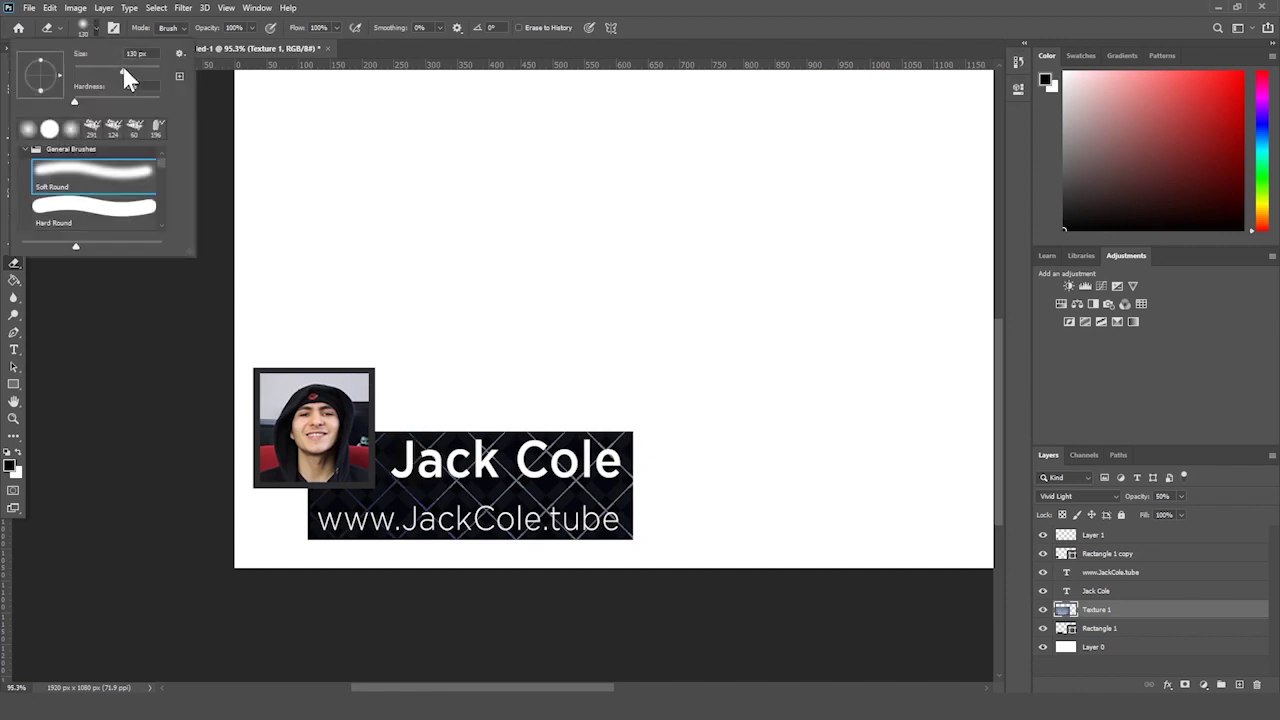
left_click(386, 457)
left_click_drag(440, 465, 600, 470)
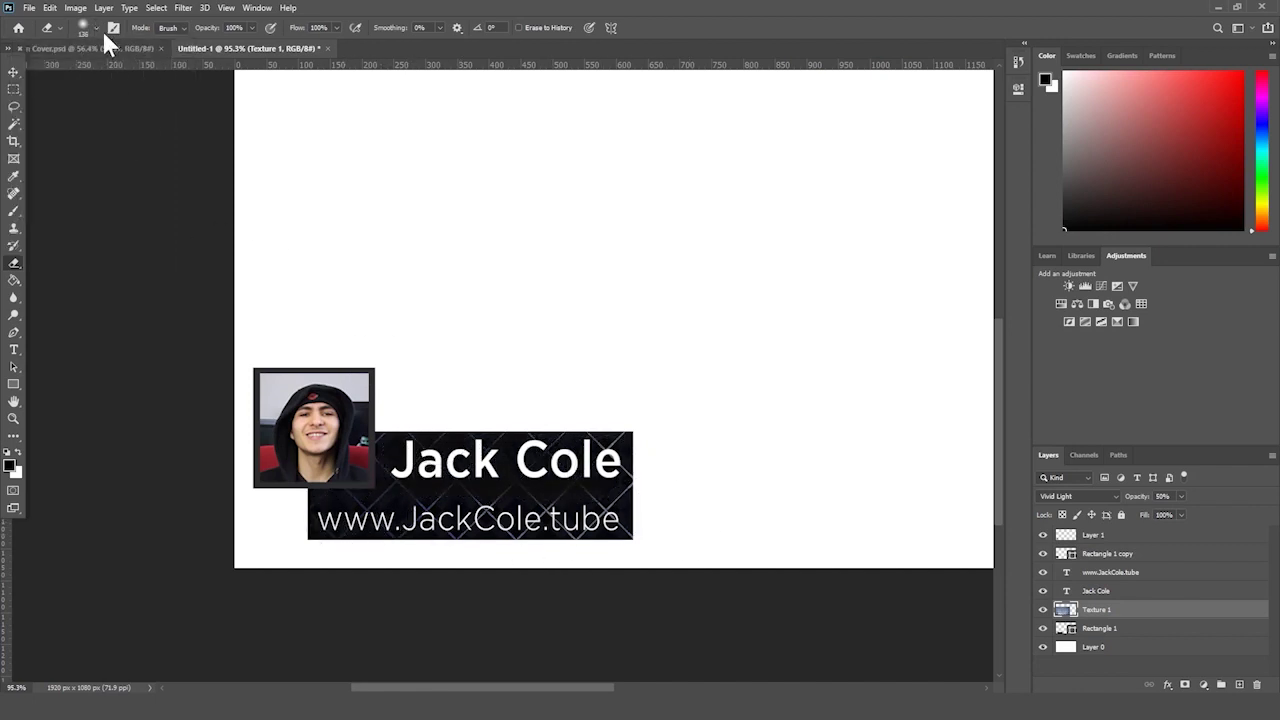
left_click(96, 30)
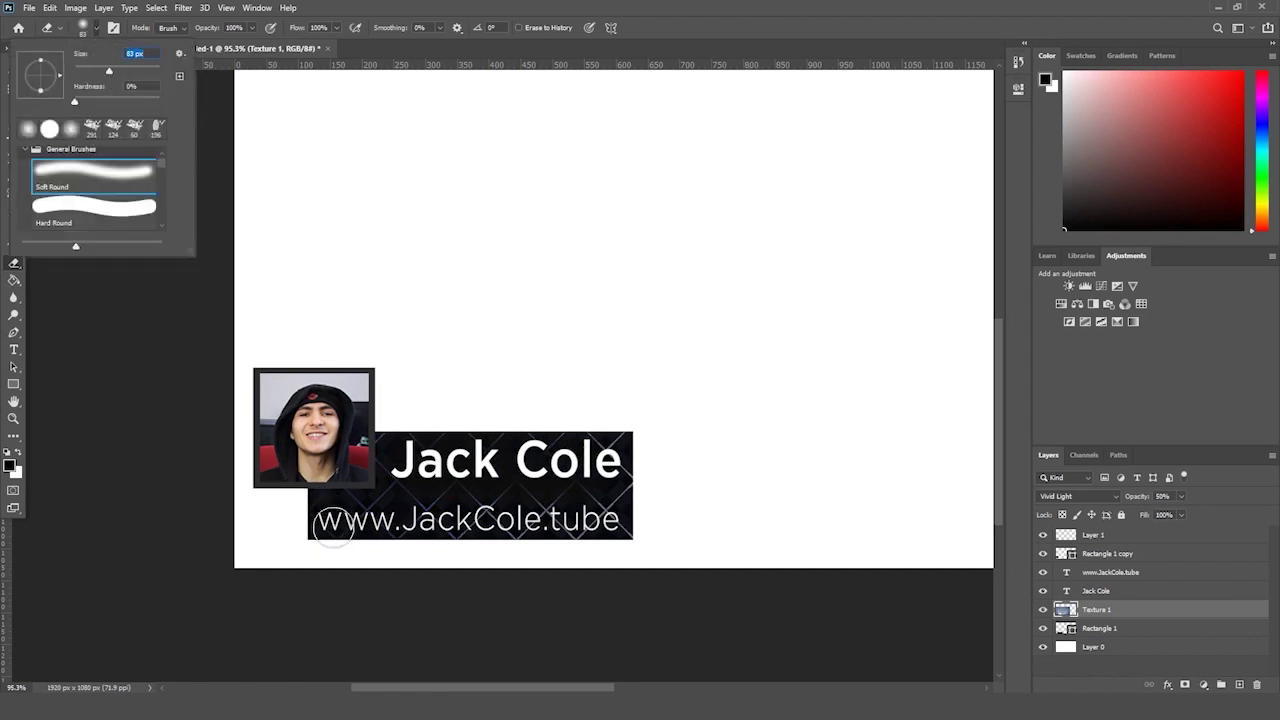
left_click(335, 520)
left_click_drag(343, 520, 617, 514)
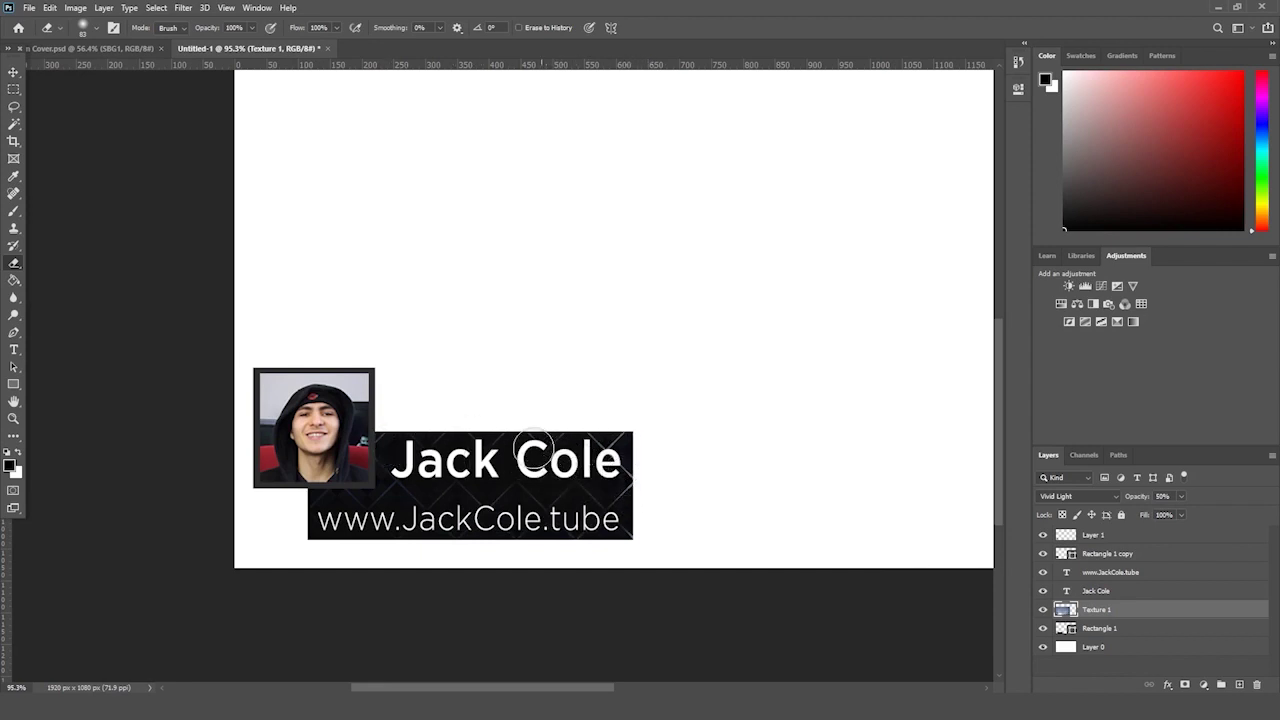
left_click(1122, 556)
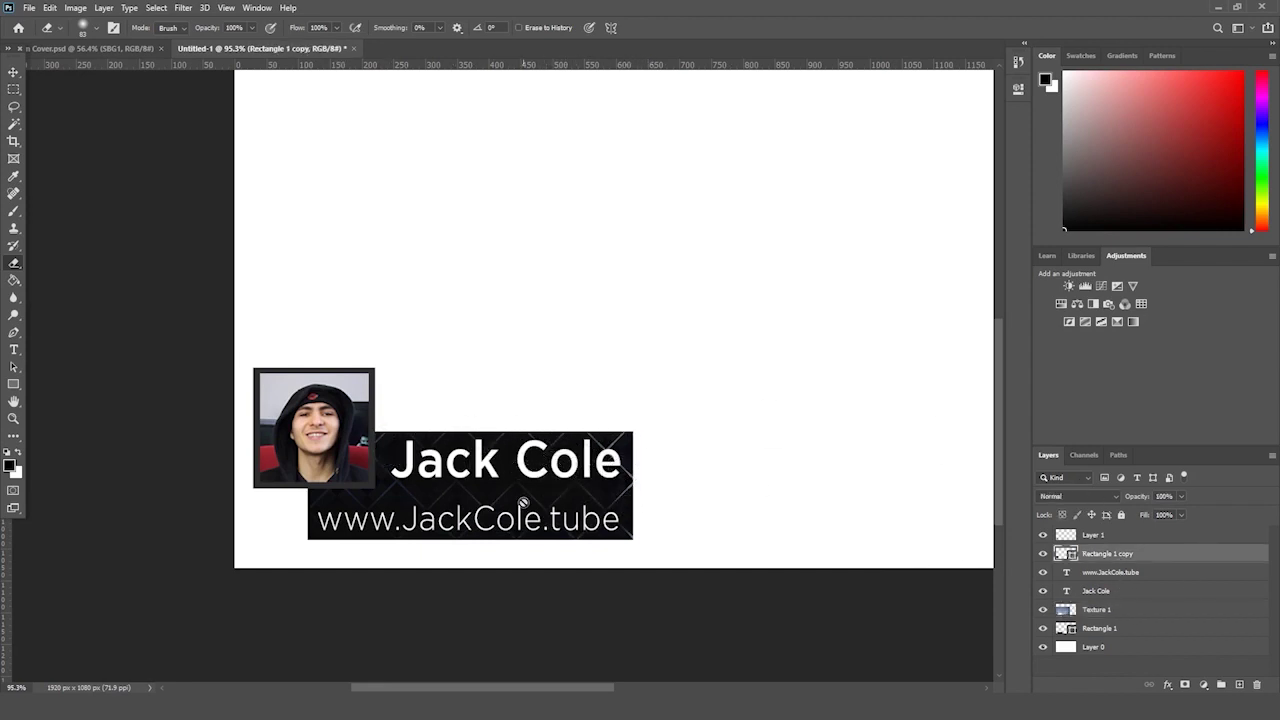
- Shrink the photo and its frame to about 76% and shift them about 15 px up-left
left_click(1124, 537, "shift")
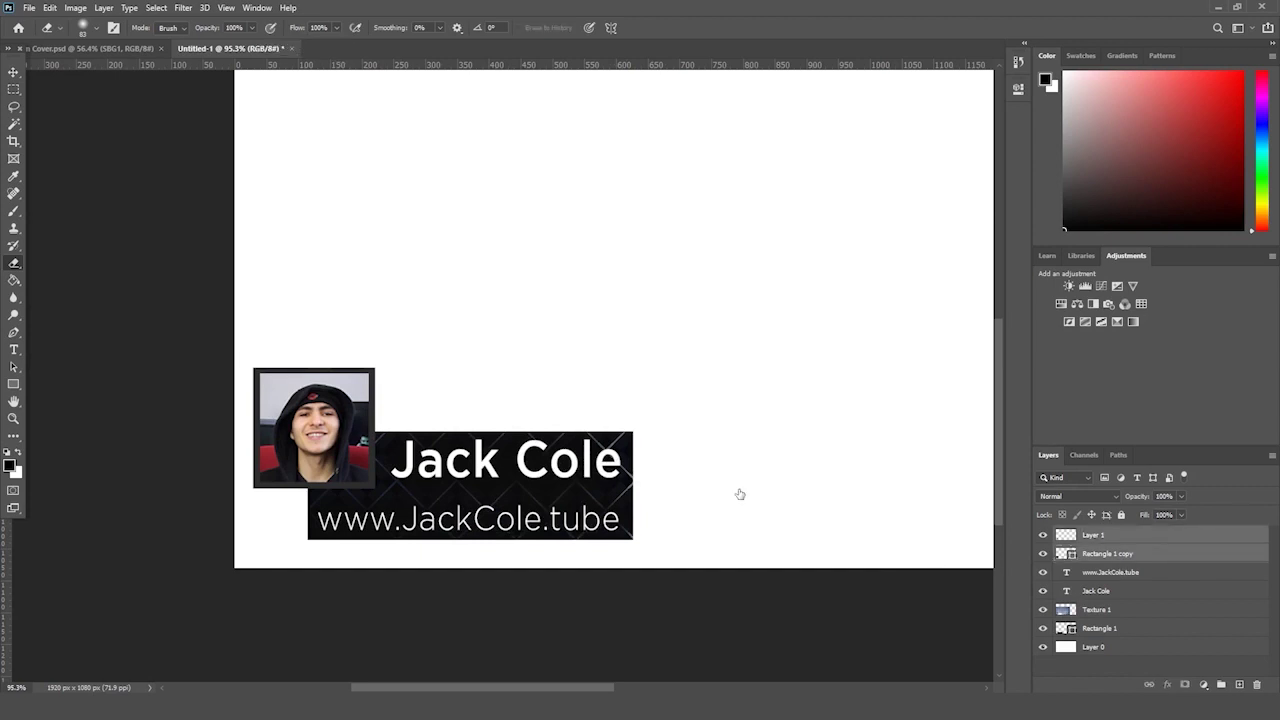
key("ctrl+t")
left_click_drag(376, 489, 355, 483)
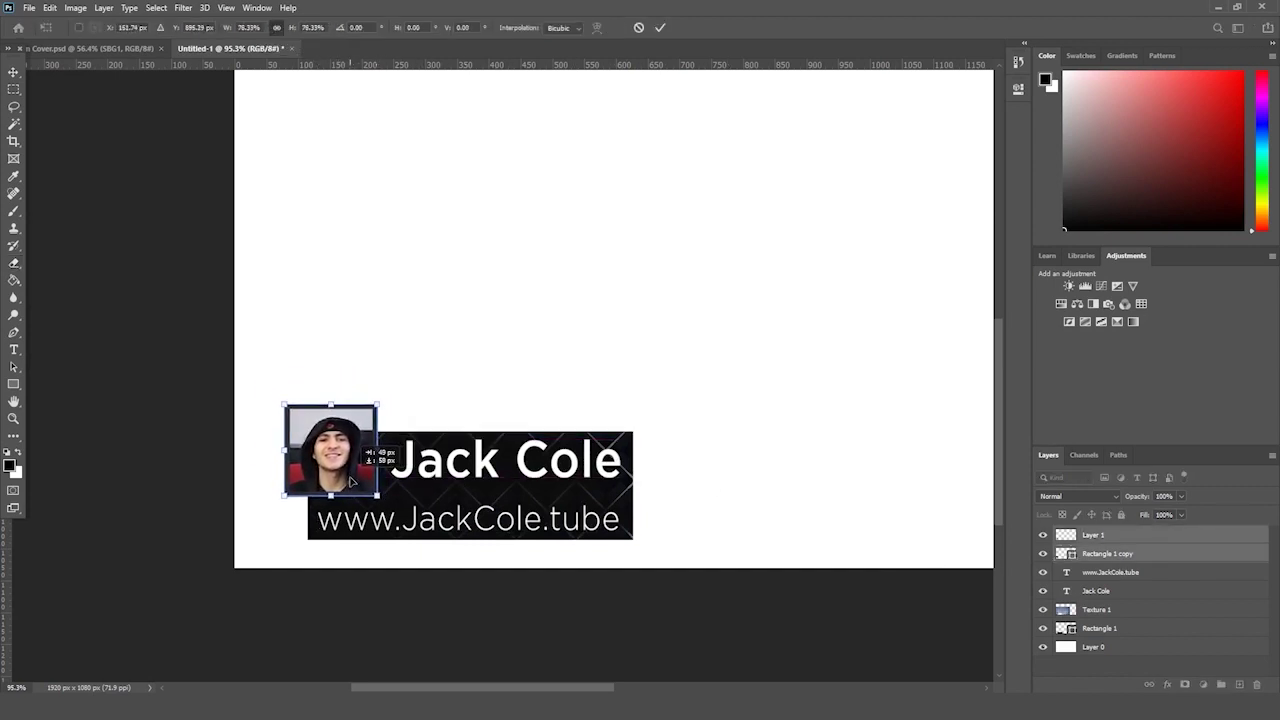
key("Escape")
key("e")
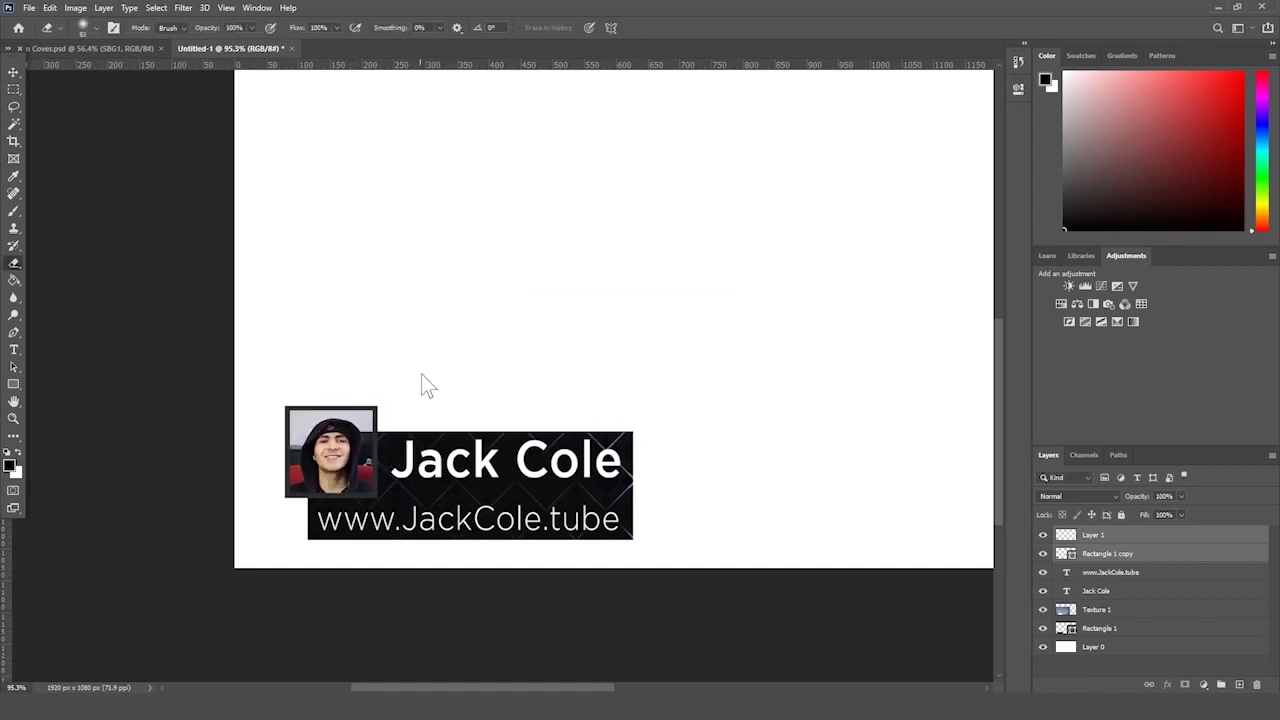
left_click(421, 381)
left_click(630, 268)
key("ctrl+t")
left_click_drag(354, 437, 338, 425)
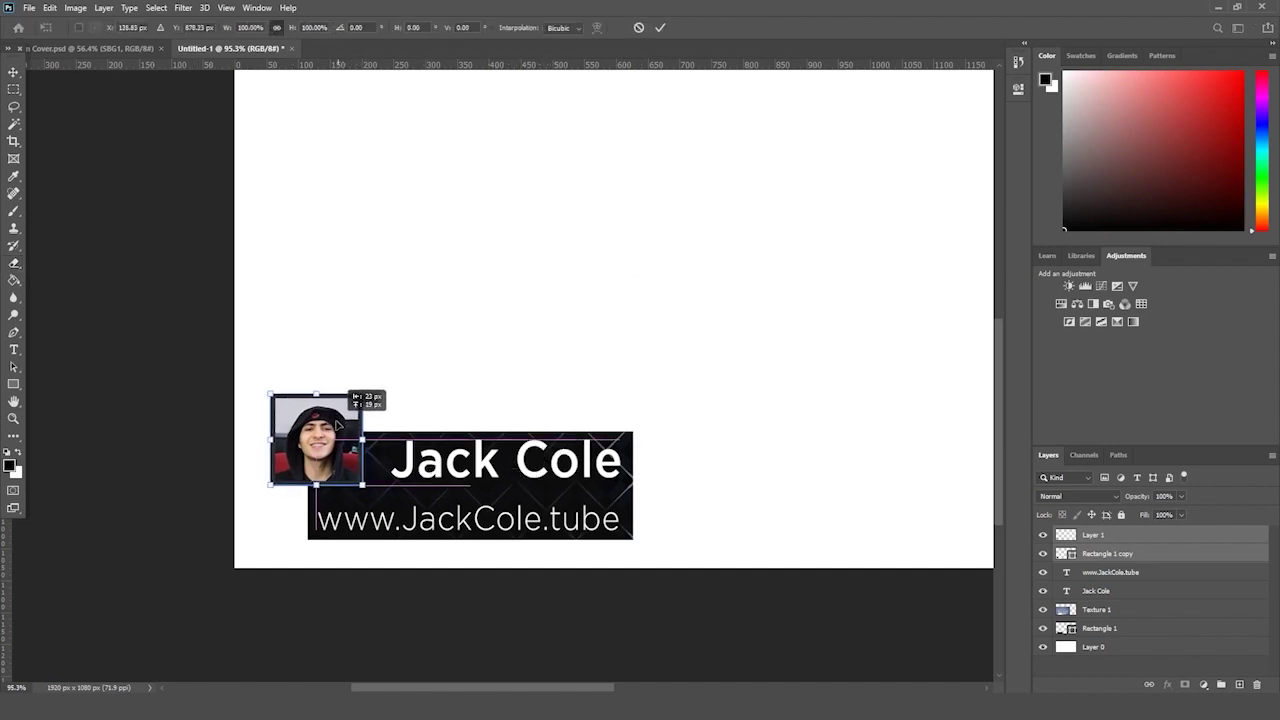
key("Return")
key("e")
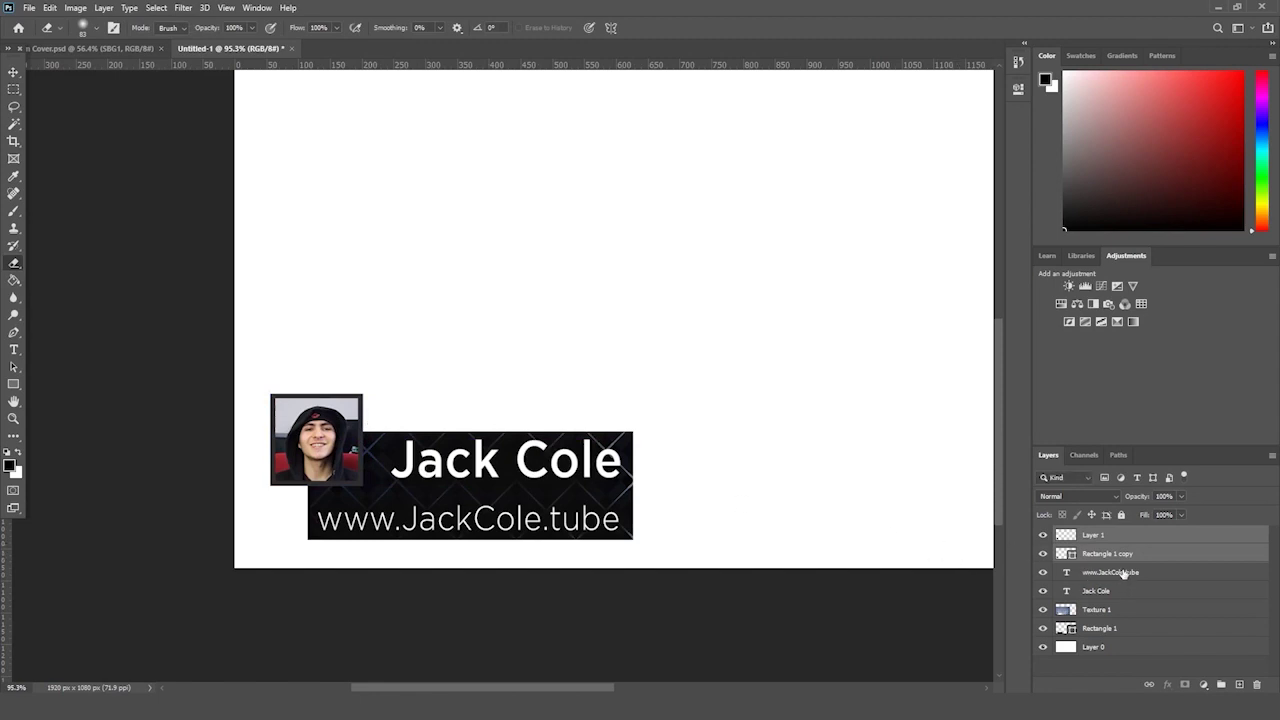
left_click(1124, 573)
key("ctrl+t")
left_click_drag(518, 520, 527, 511)
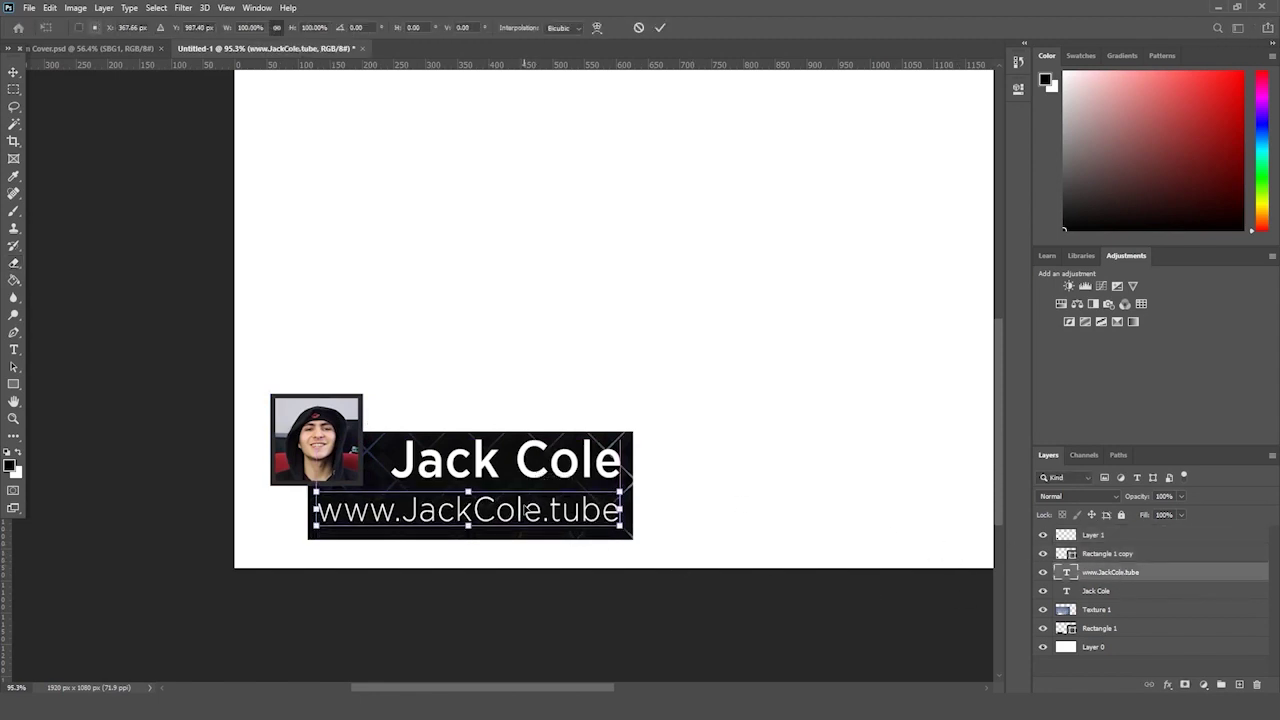
key("Return")
- Shorten the Rectangle 1 name box by raising its bottom edge
left_click(1120, 612)
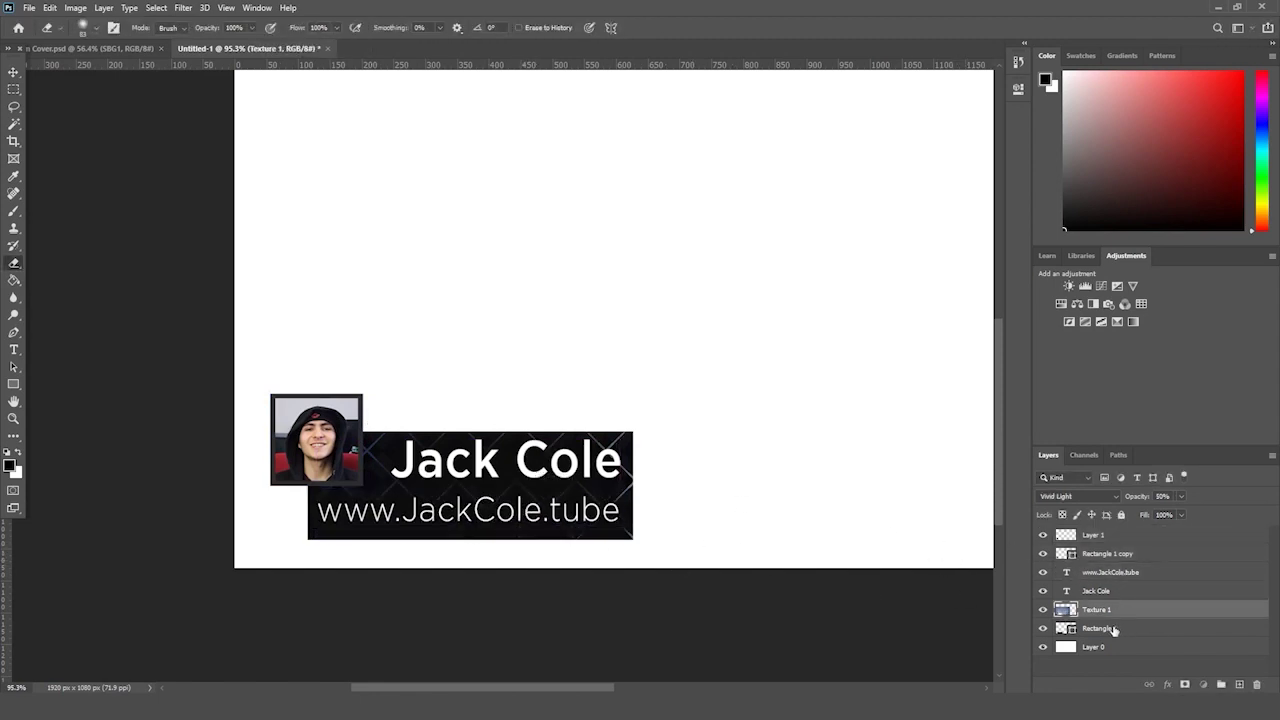
left_click(1112, 628)
key("ctrl+t")
left_click_drag(470, 539, 470, 529)
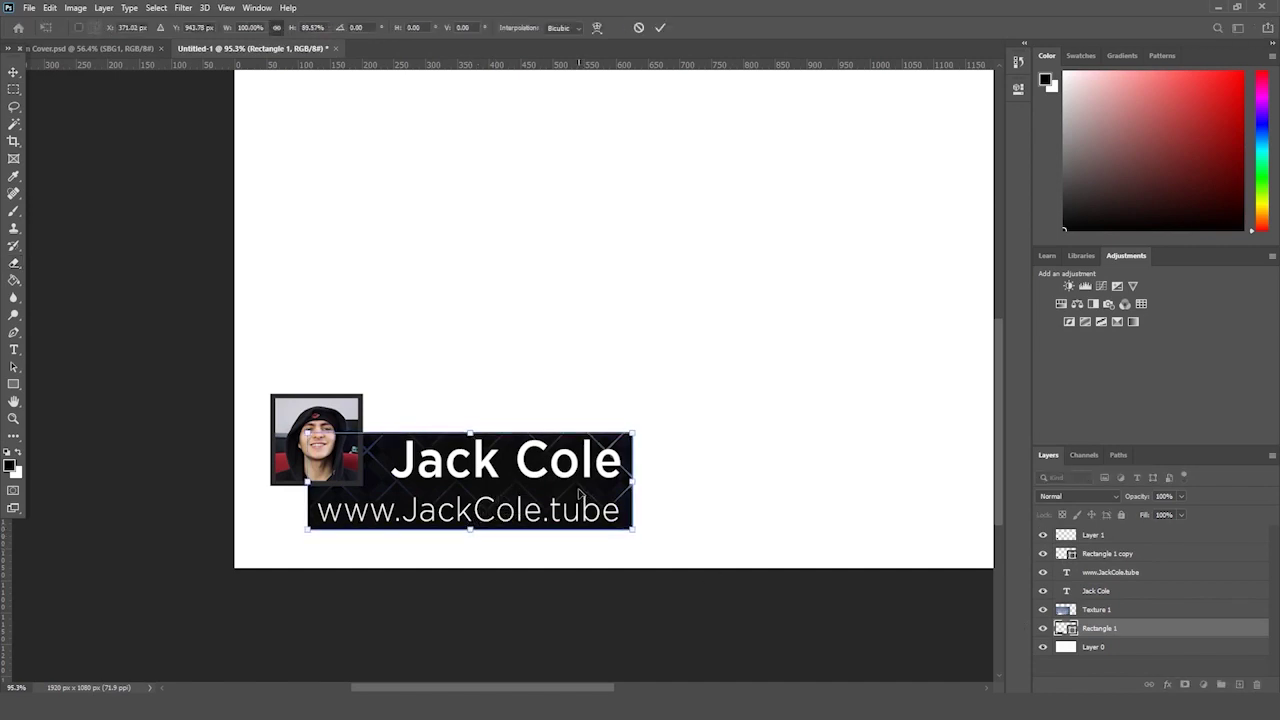
key("Return")
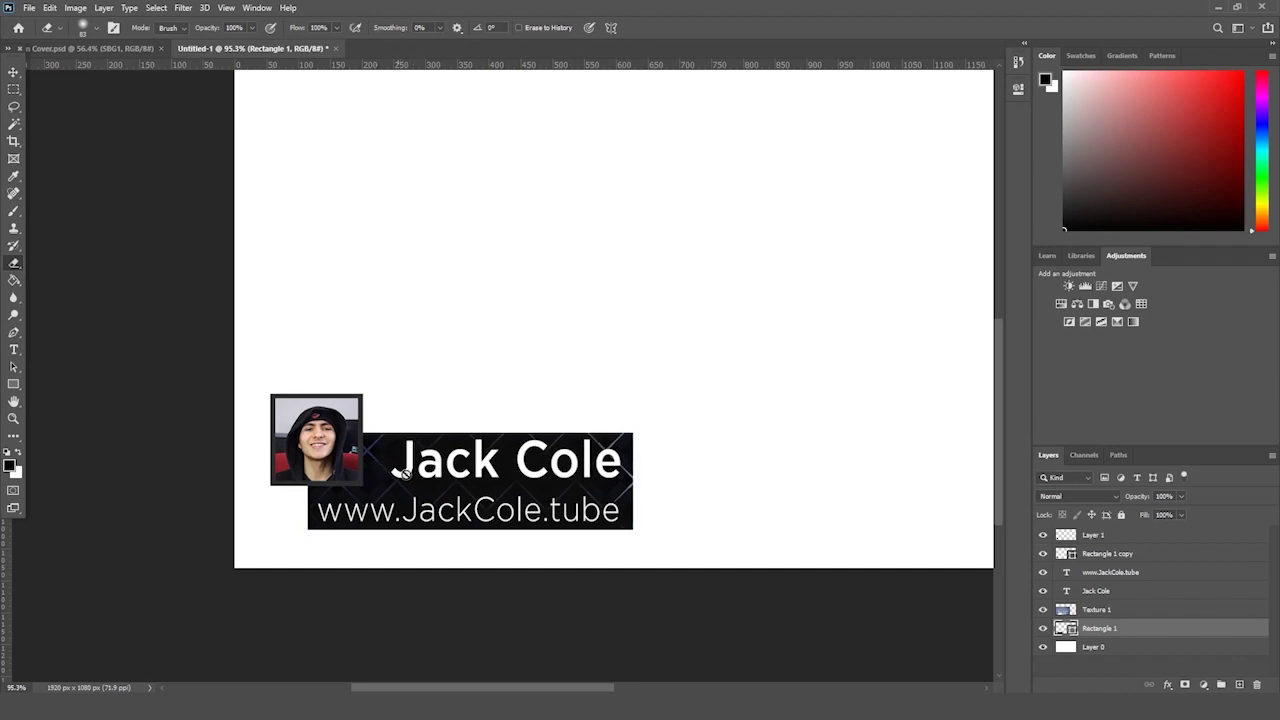
- Duplicate Texture 1 and move the copy to the top of the layer stack
left_click(1114, 611)
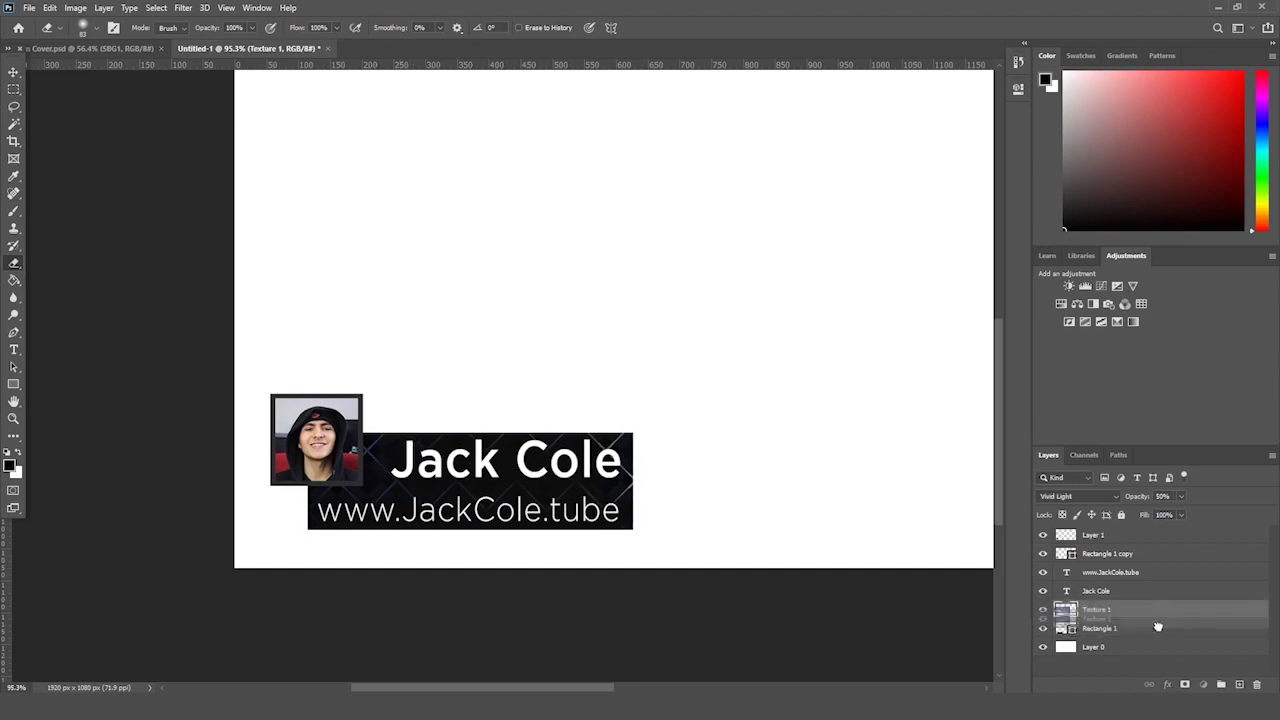
key("ctrl+j")
left_click_drag(1125, 621, 1092, 568)
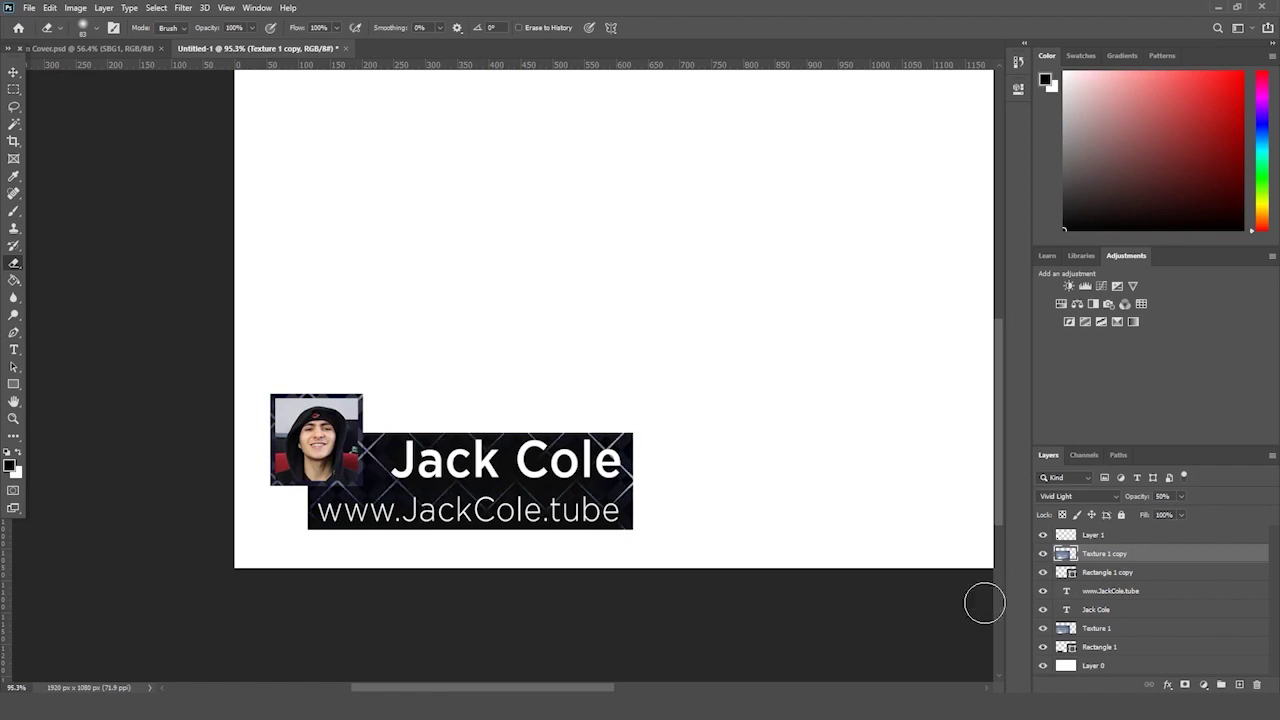
left_click(14, 418)
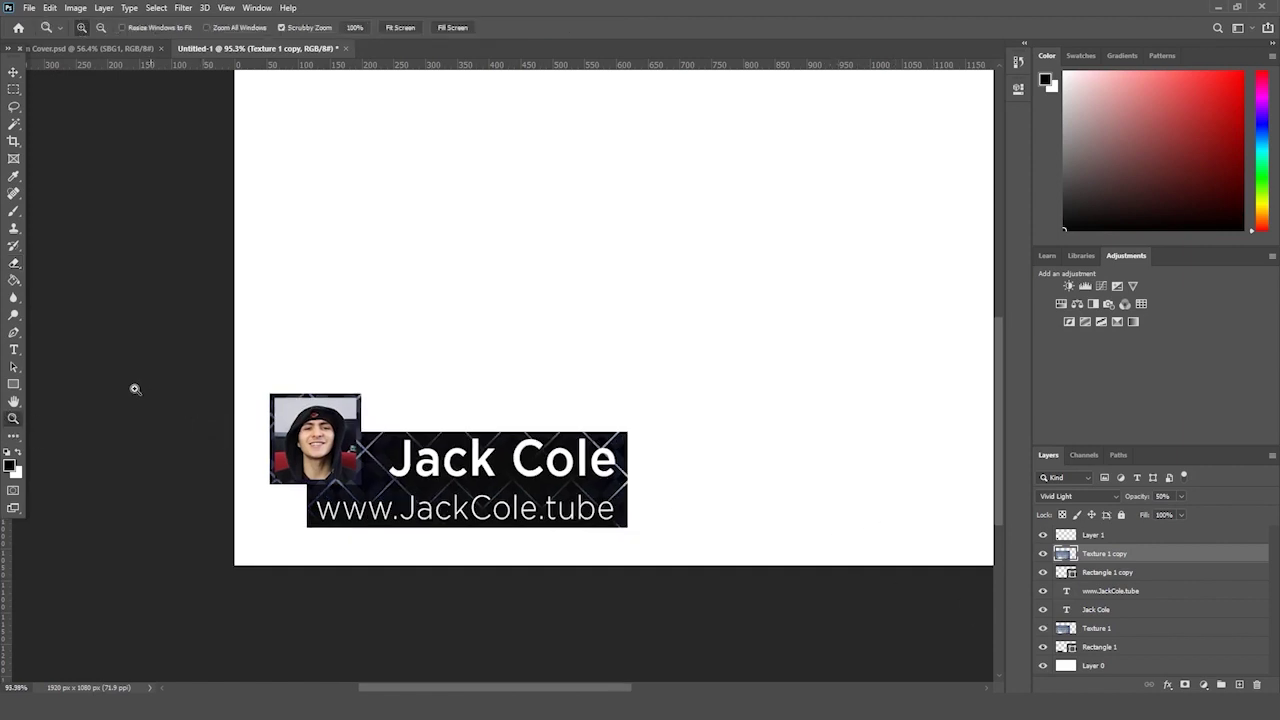
scroll(344, 441, "down", 3)
left_click(1055, 630)
key("Delete")
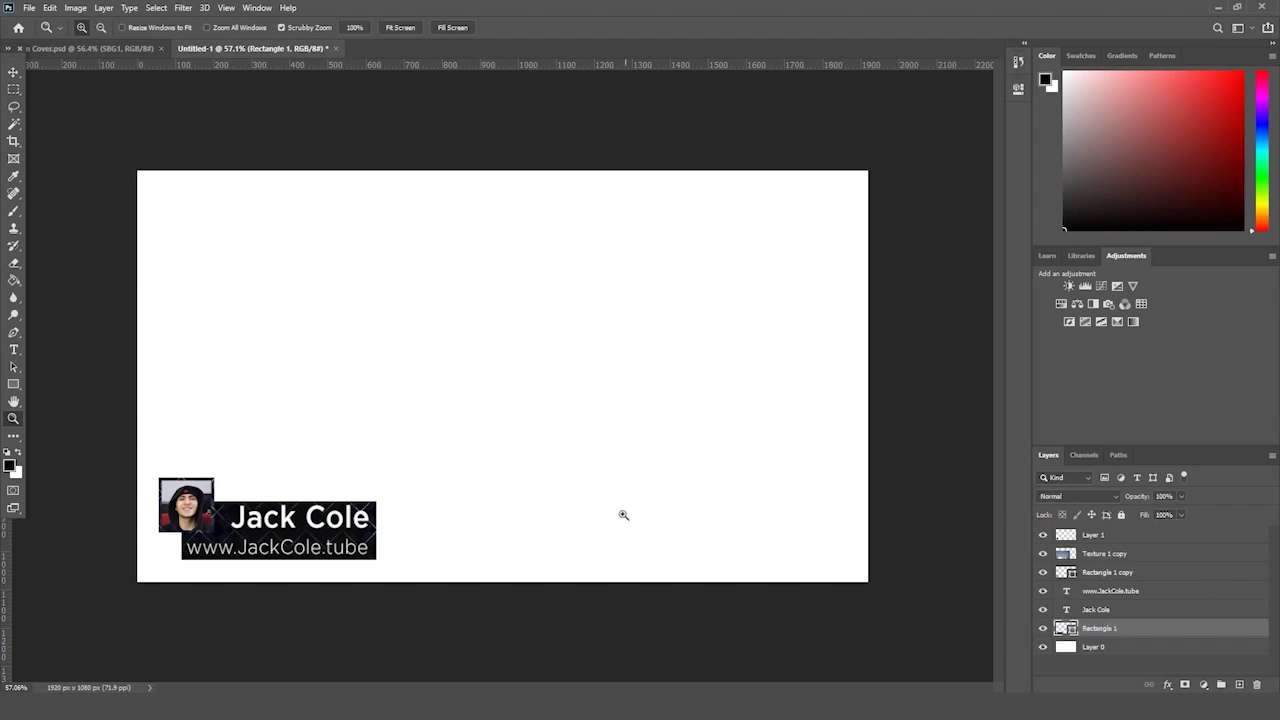
scroll(509, 507, "up", 2)
scroll(509, 507, "down", 1)
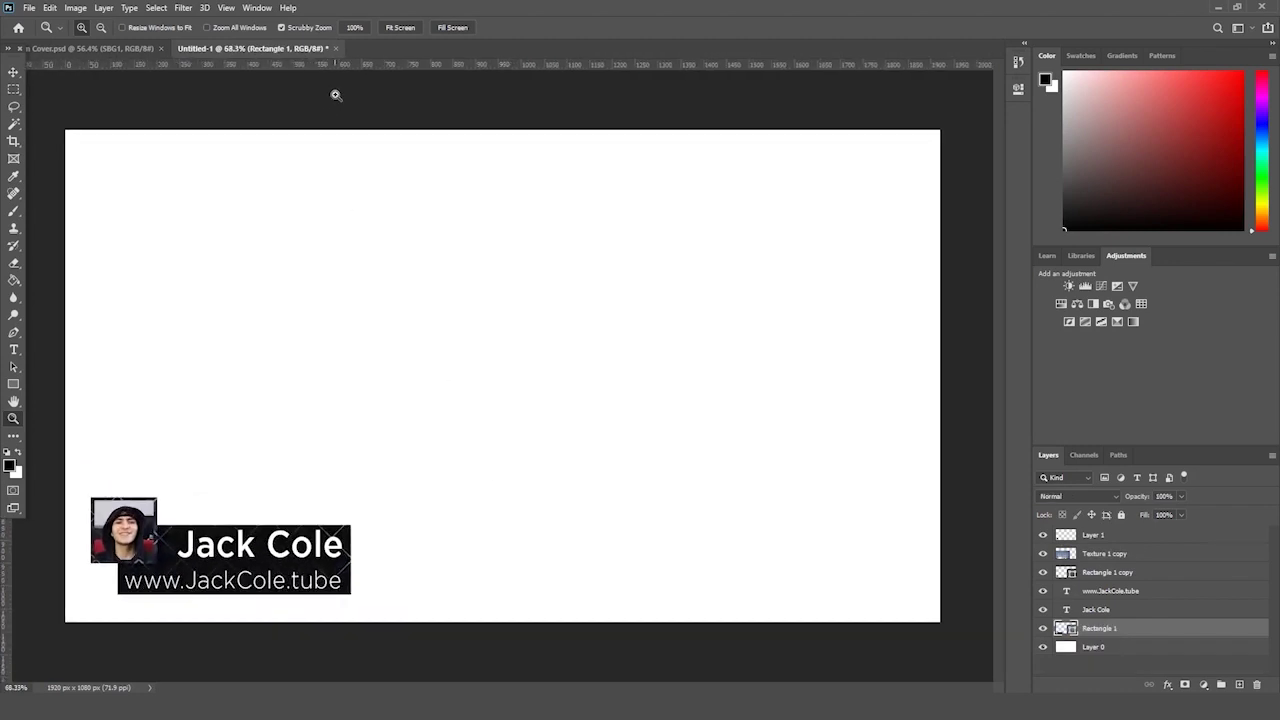
left_click(396, 28)
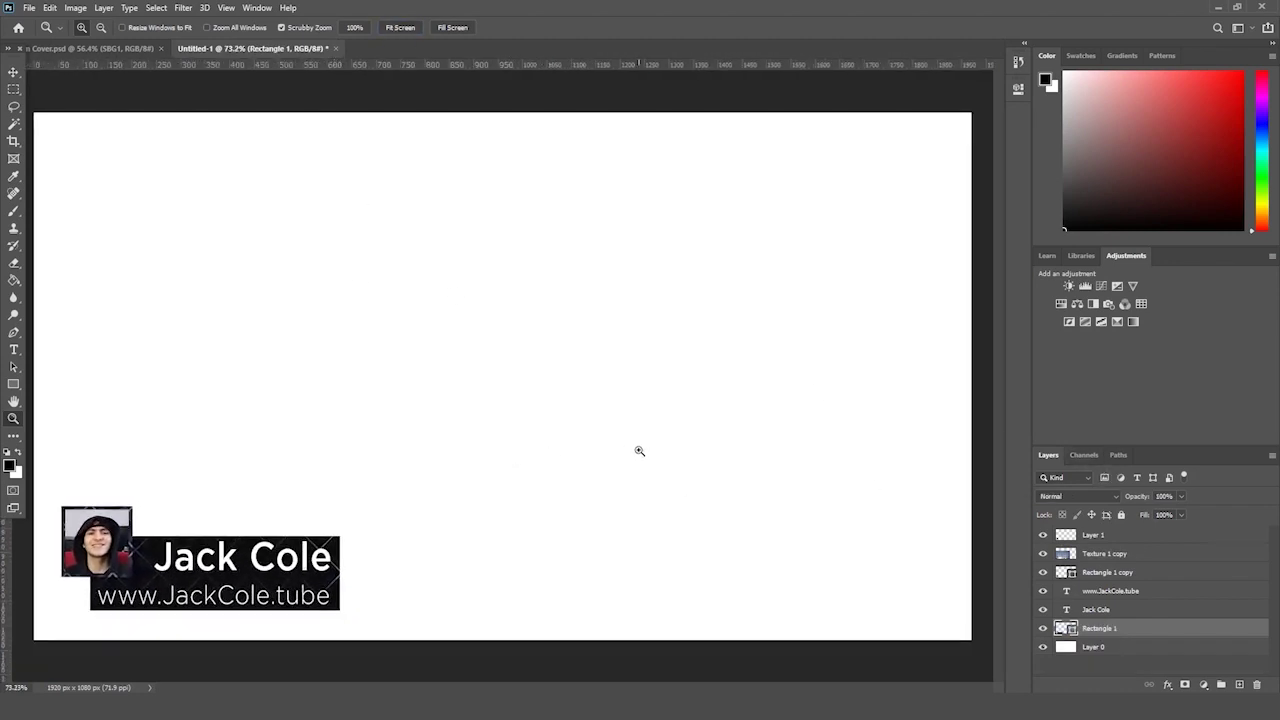
scroll(640, 451, "down", 1)
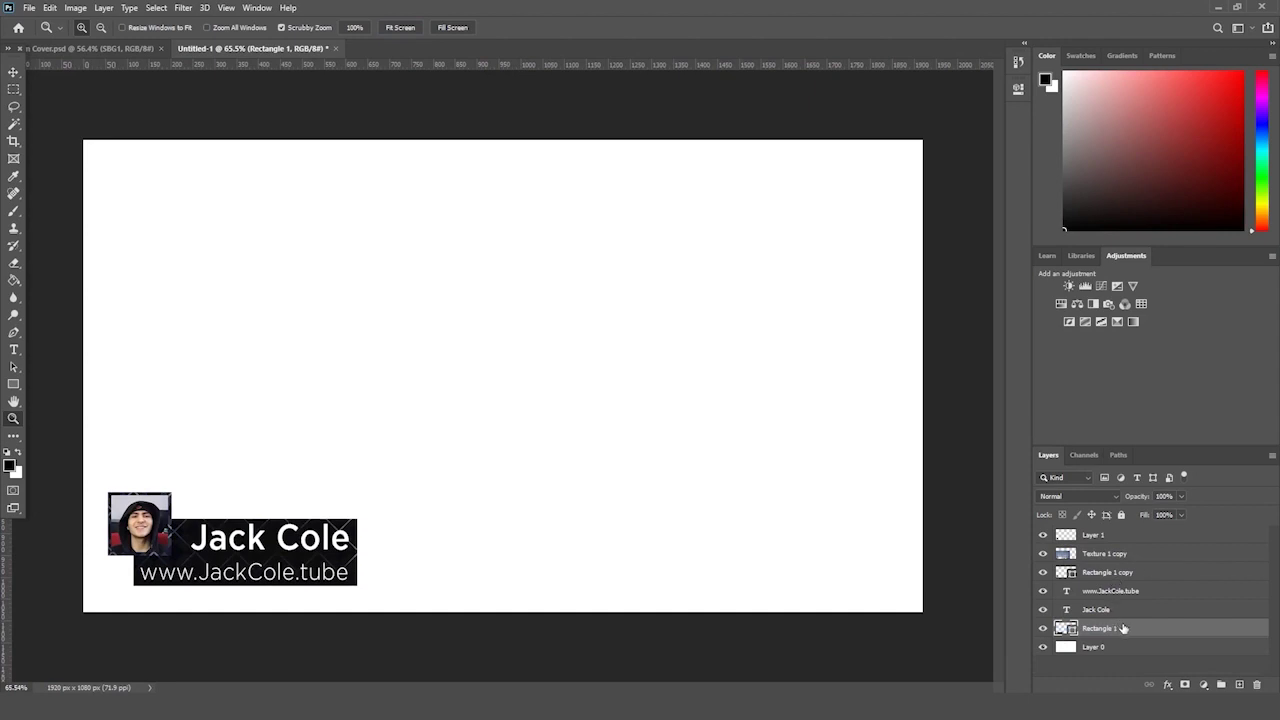
left_click(1137, 556)
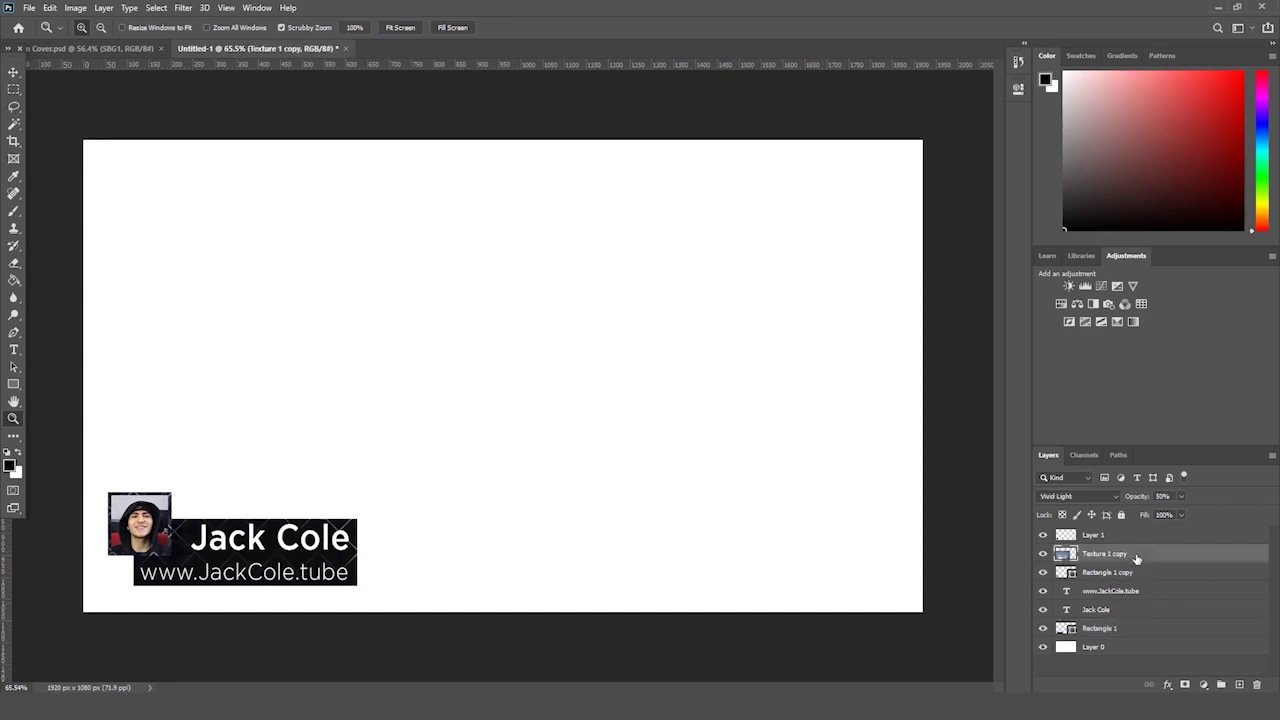
left_click(14, 124)
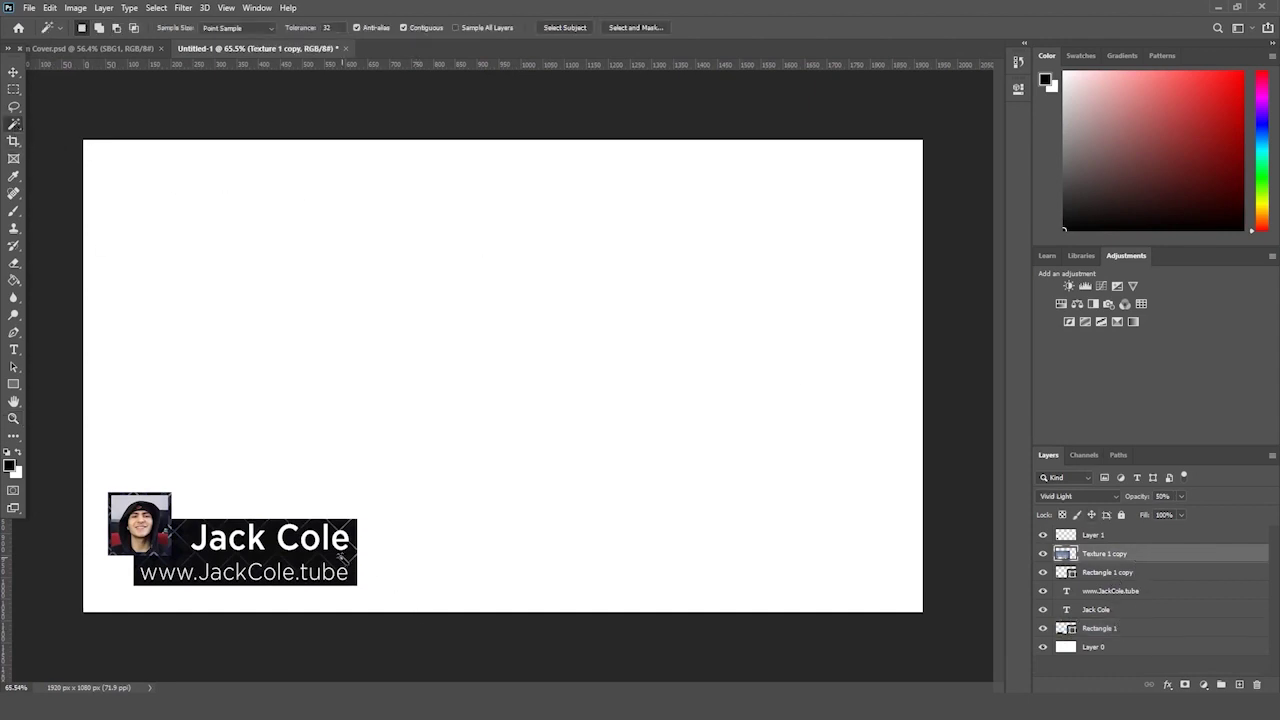
left_click(1118, 628)
left_click(324, 550)
key("Return")
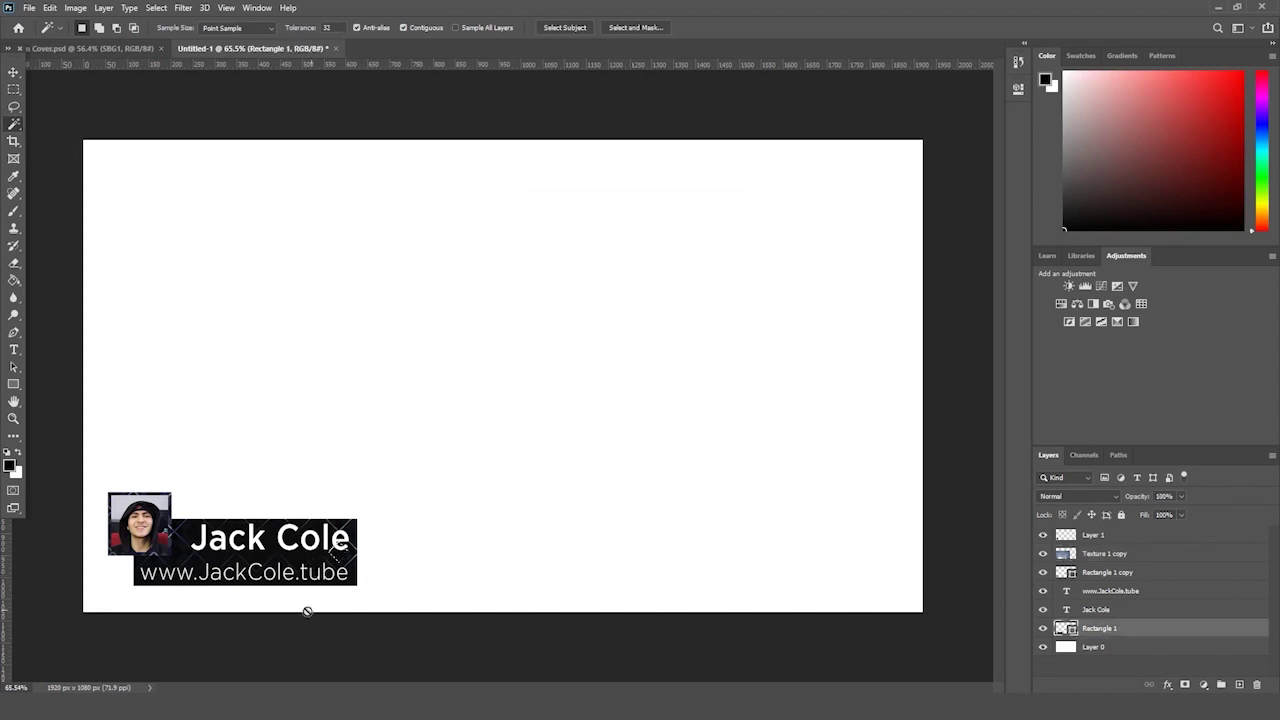
left_click(285, 561)
key("Return")
left_click(14, 262)
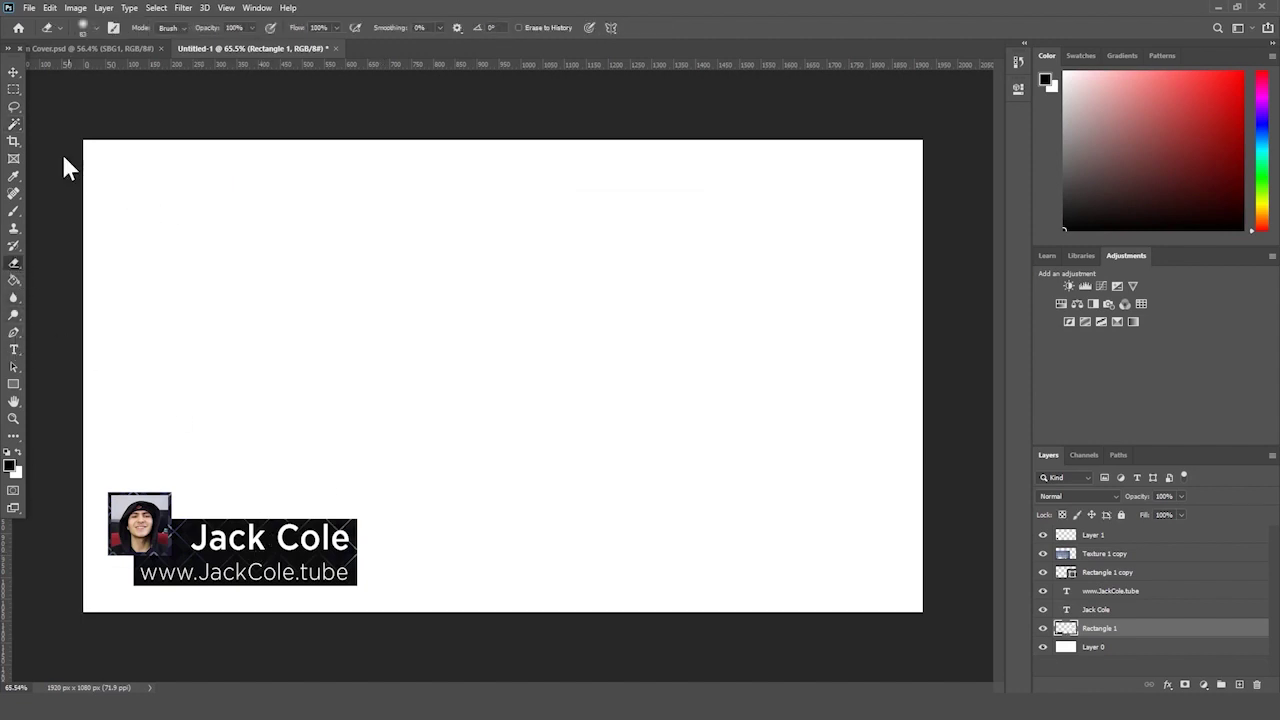
left_click(14, 125)
left_click(289, 565)
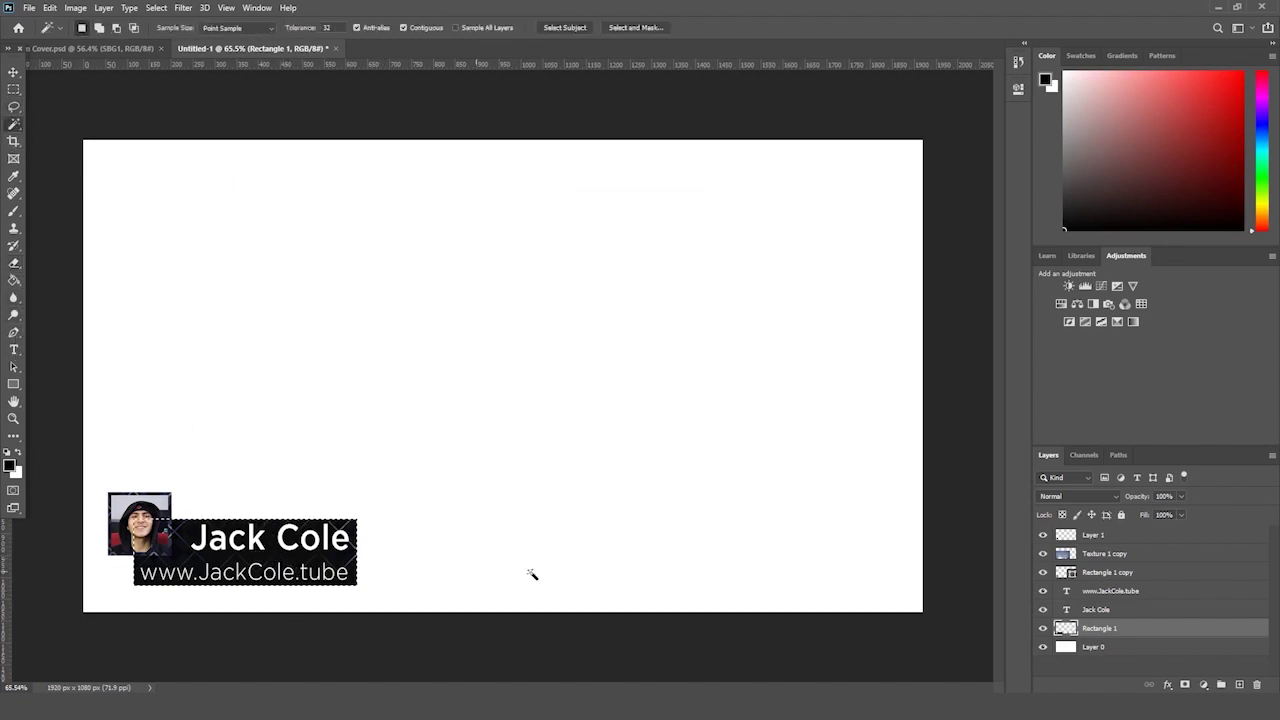
left_click(1120, 570)
left_click(14, 262)
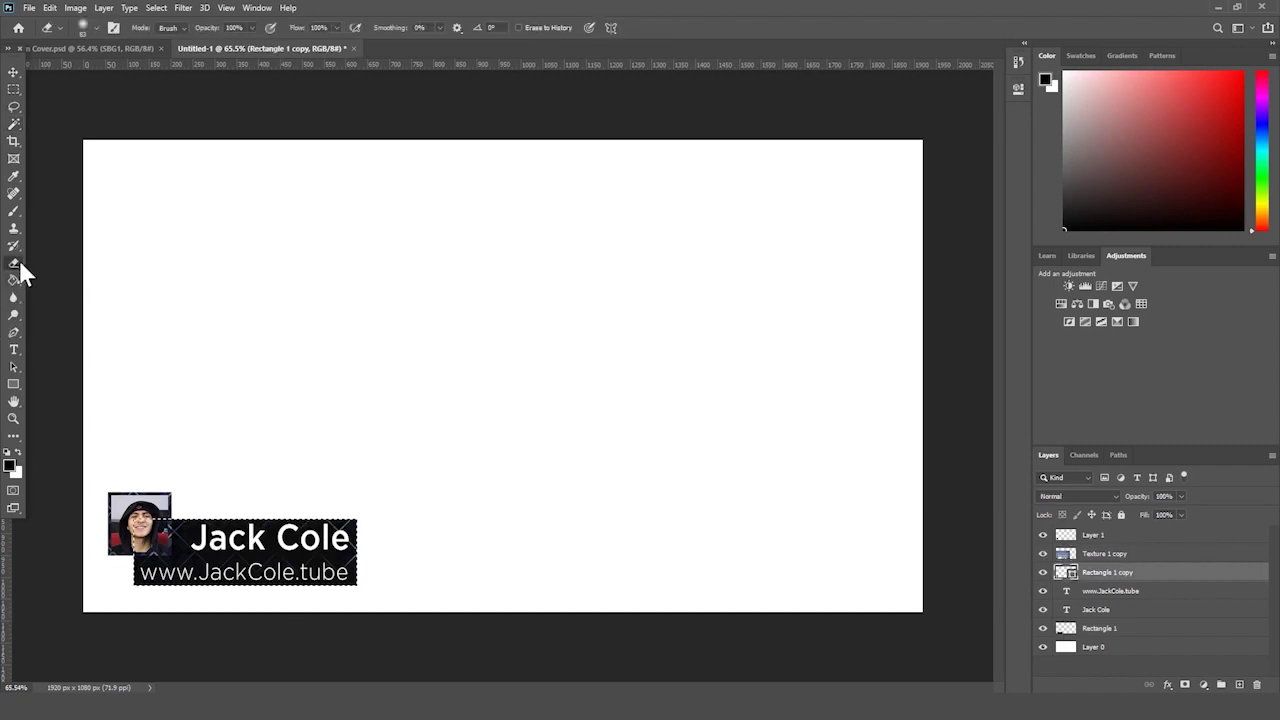
left_click(14, 125)
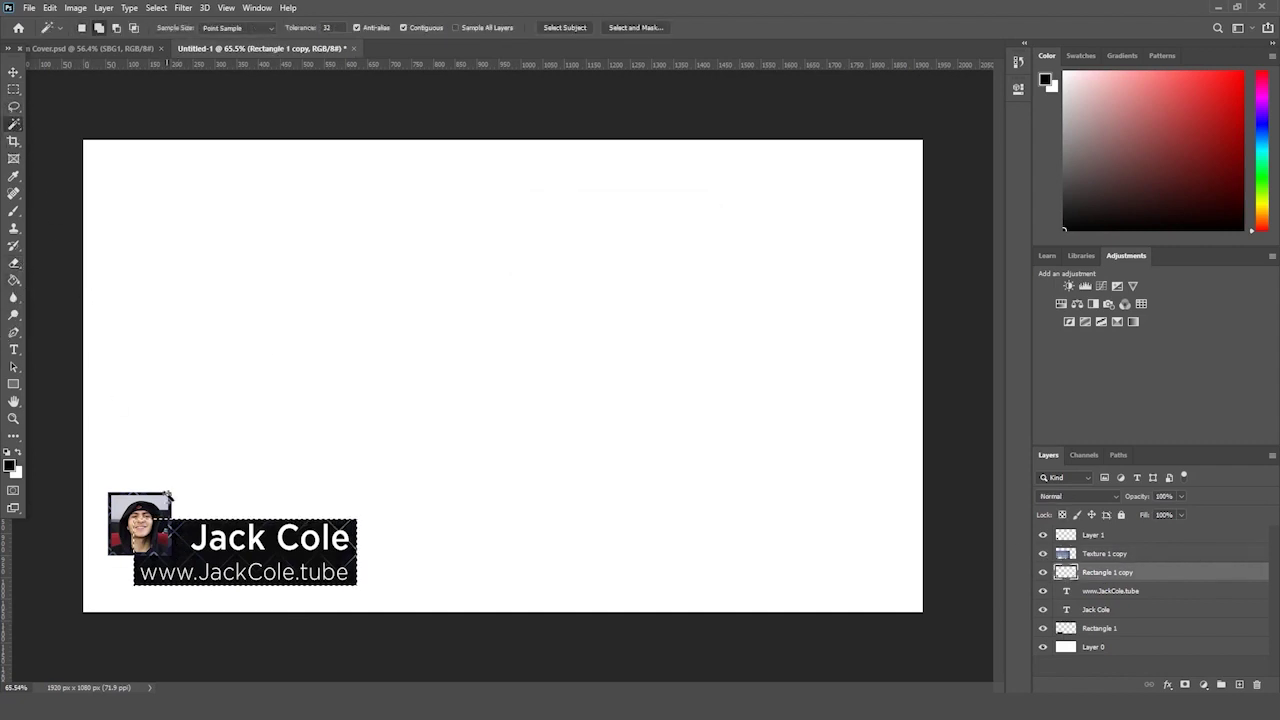
left_click(173, 496, "shift")
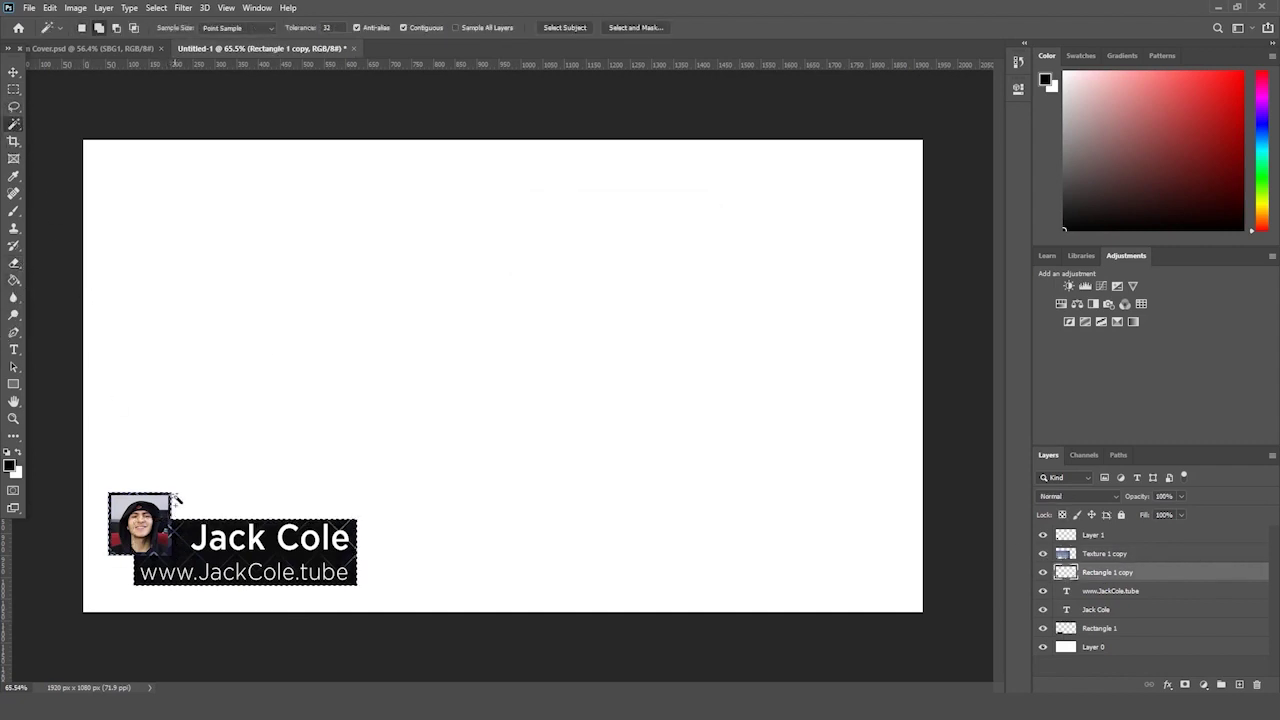
left_click(1143, 554)
key("ctrl+c")
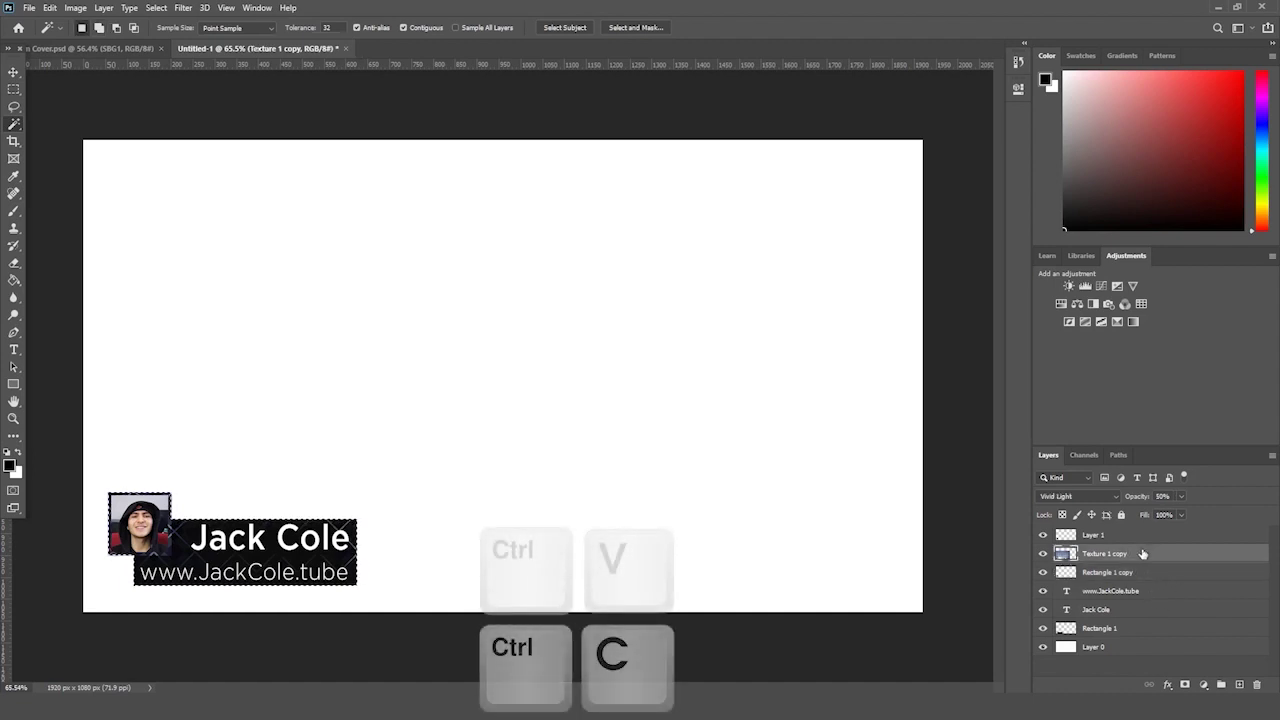
key("ctrl+v")
left_click(1112, 555)
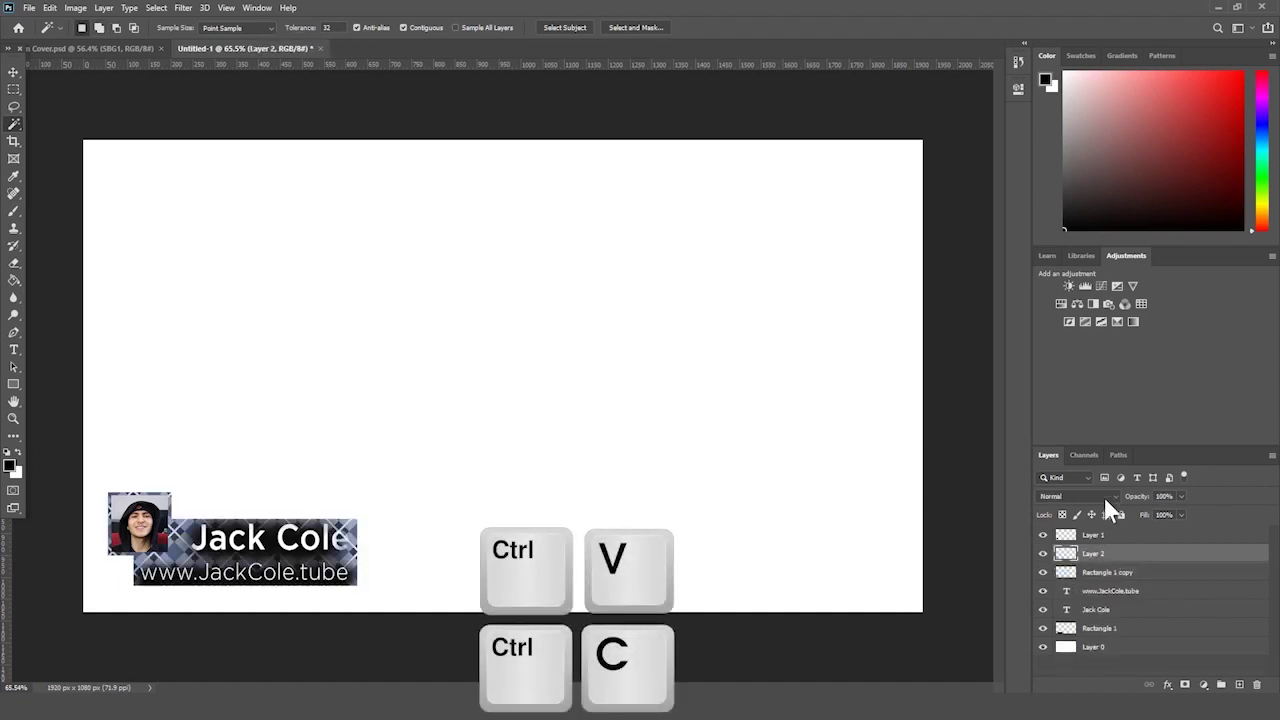
left_click(1102, 494)
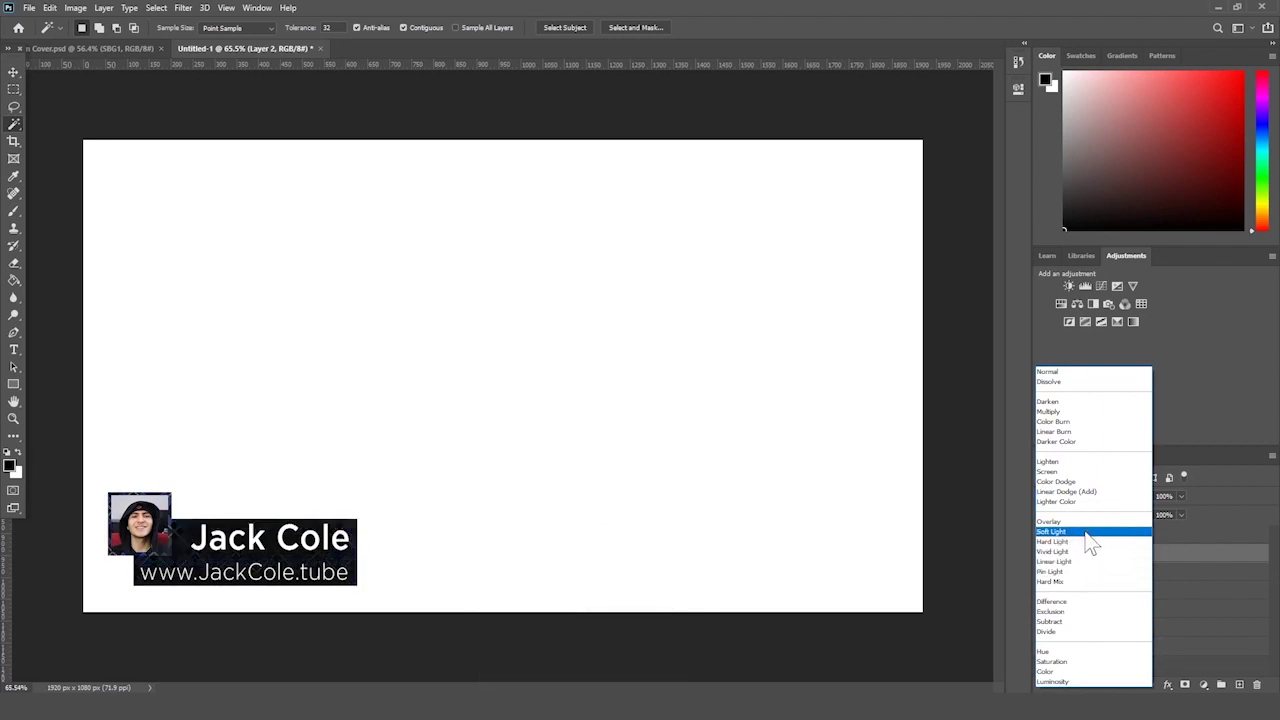
left_click(1086, 533)
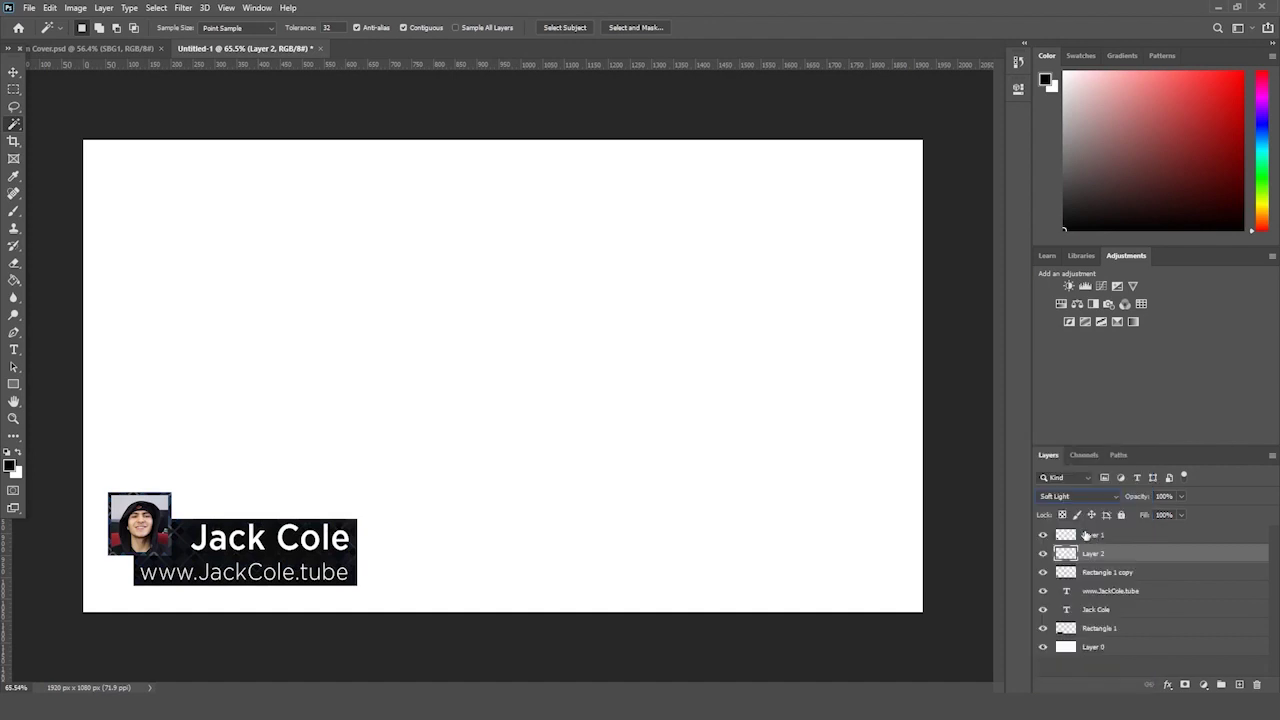
left_click(1135, 572)
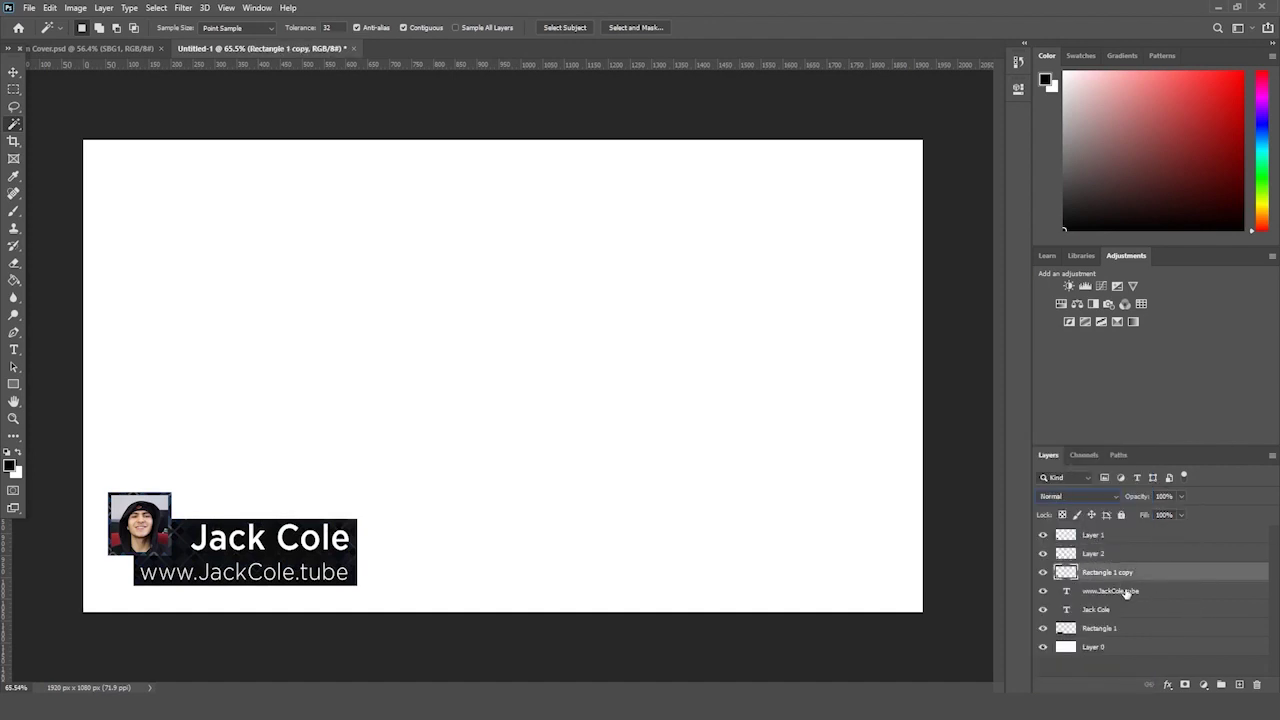
left_click(1120, 627)
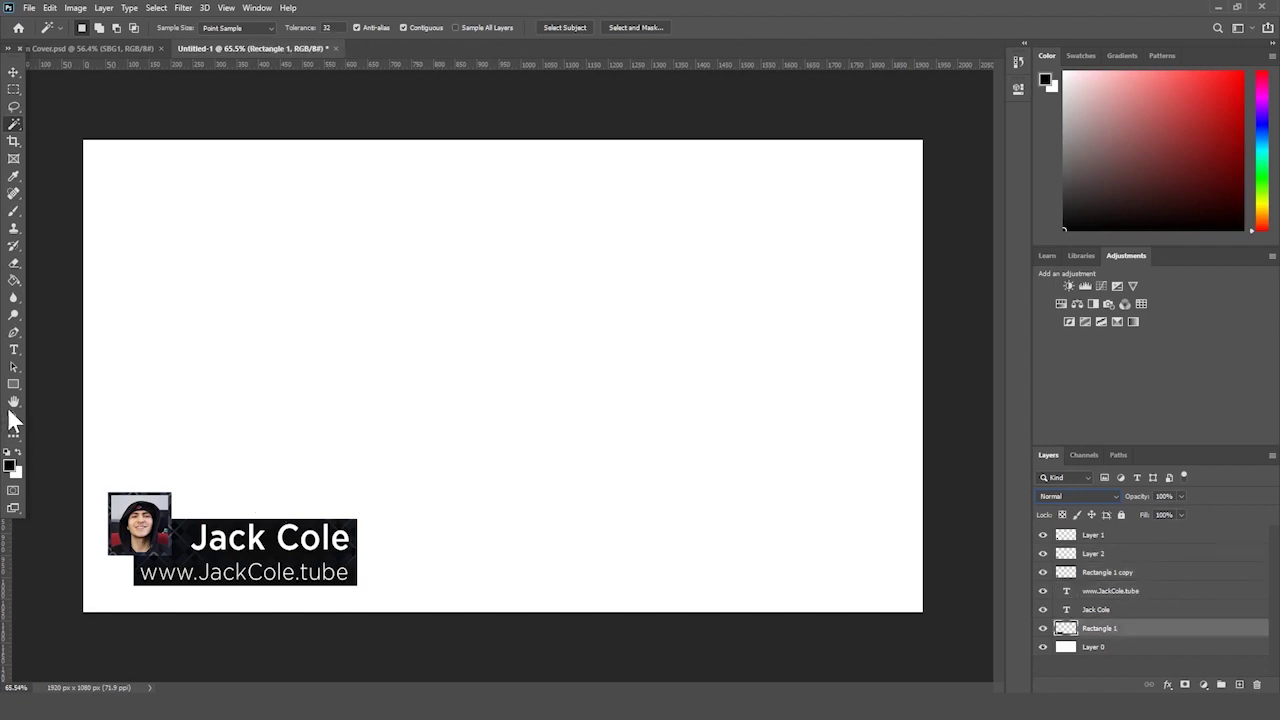
left_click(14, 402)
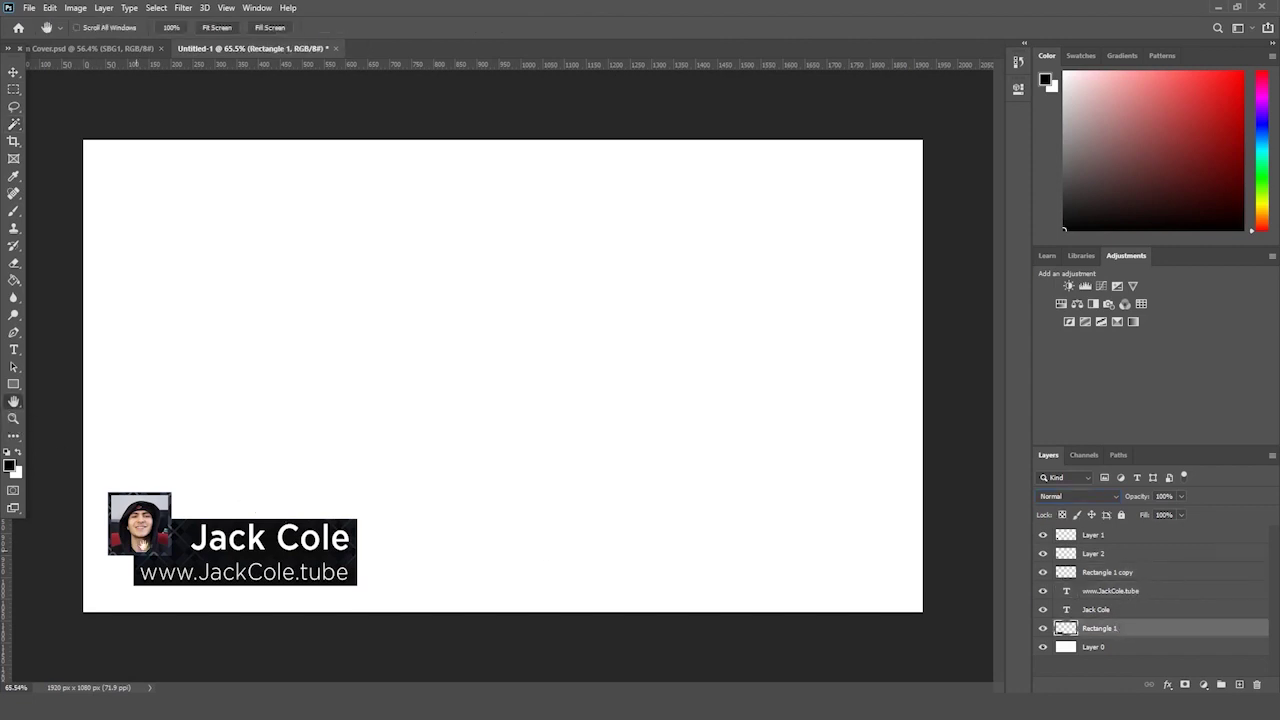
- Zoom in on the banner and scale the name and URL text slightly smaller
left_click(14, 418)
left_click_drag(193, 581, 285, 518)
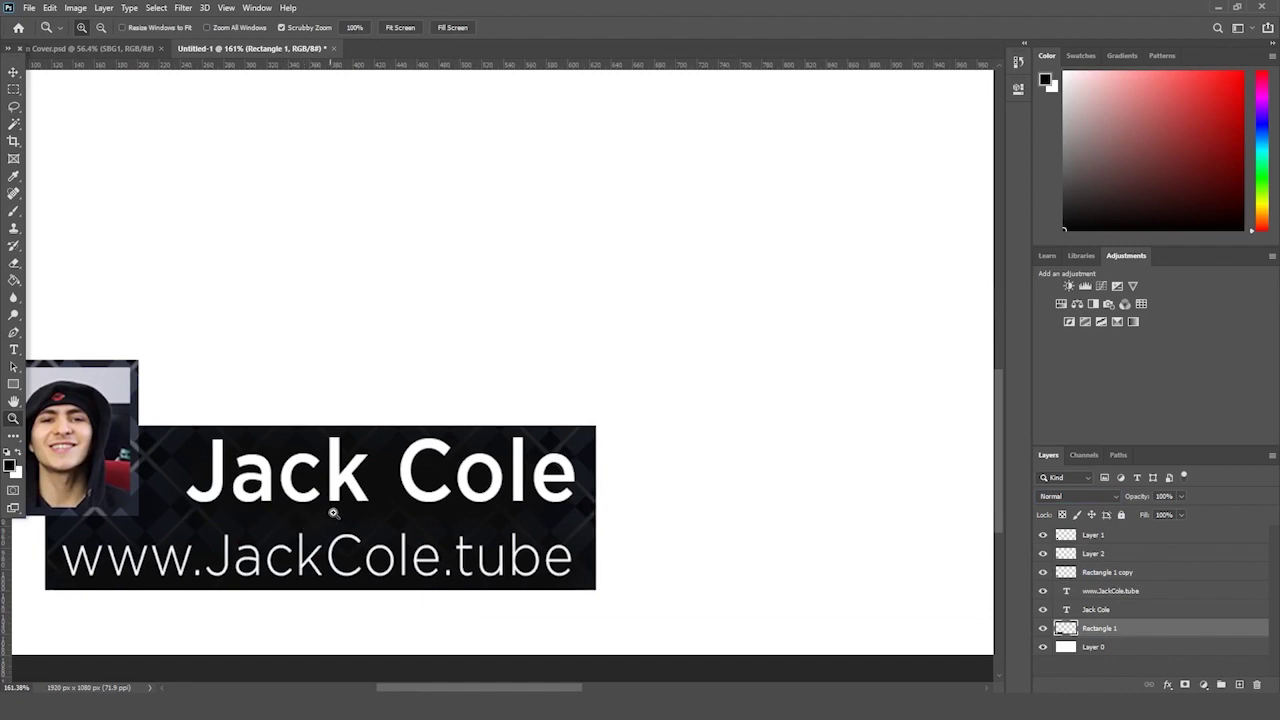
left_click(1110, 591)
left_click(1100, 609, "shift")
key("ctrl+t")
left_click_drag(586, 580, 552, 580)
key("Return")
key("z")
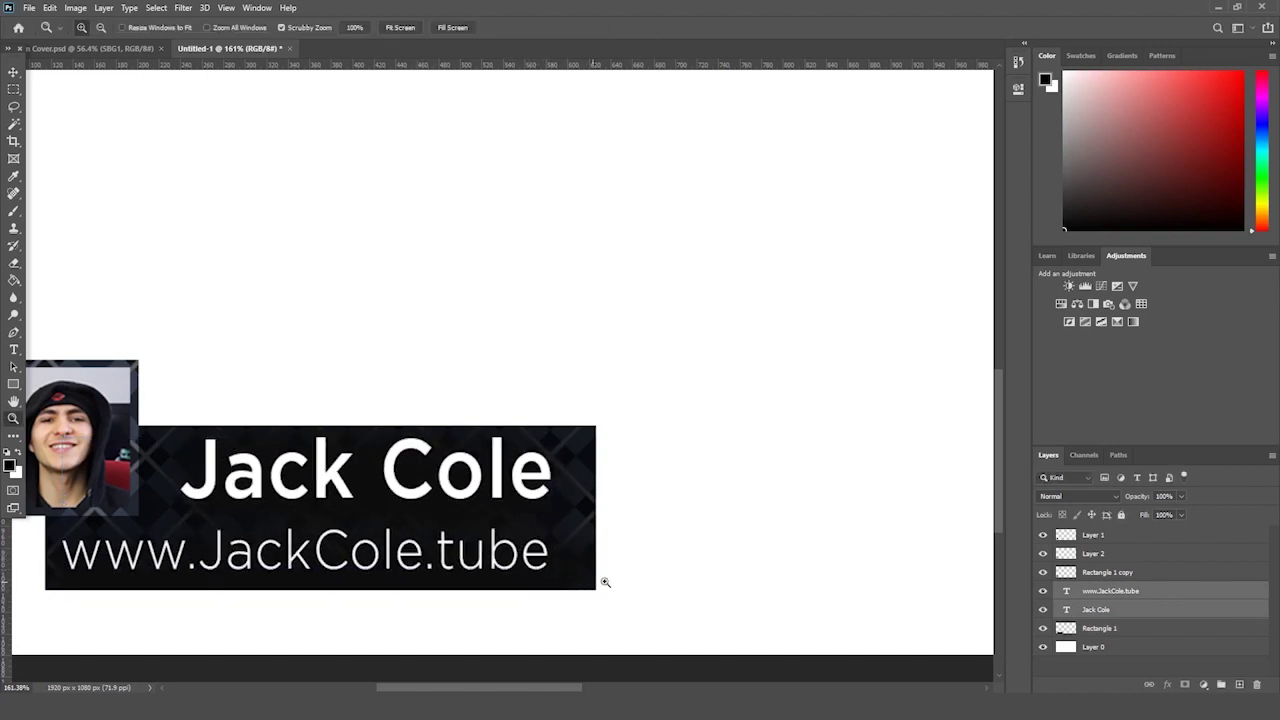
- Narrow the Rectangle 1 banner slightly from its right end
left_click(594, 515, "ctrl")
key("ctrl+t")
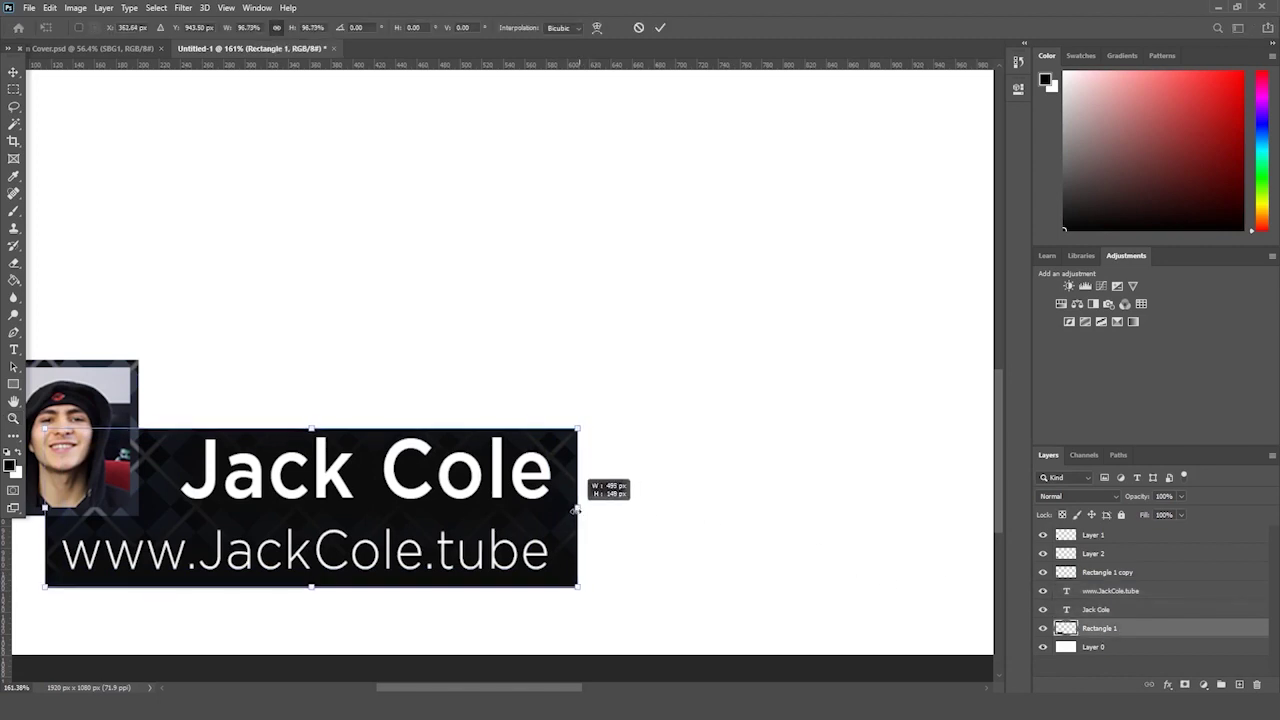
left_click_drag(598, 504, 575, 507)
key("Return")
- Draw a Pen triangle at the banner's bottom-right, make it a selection, and delete that corner
left_click(13, 333)
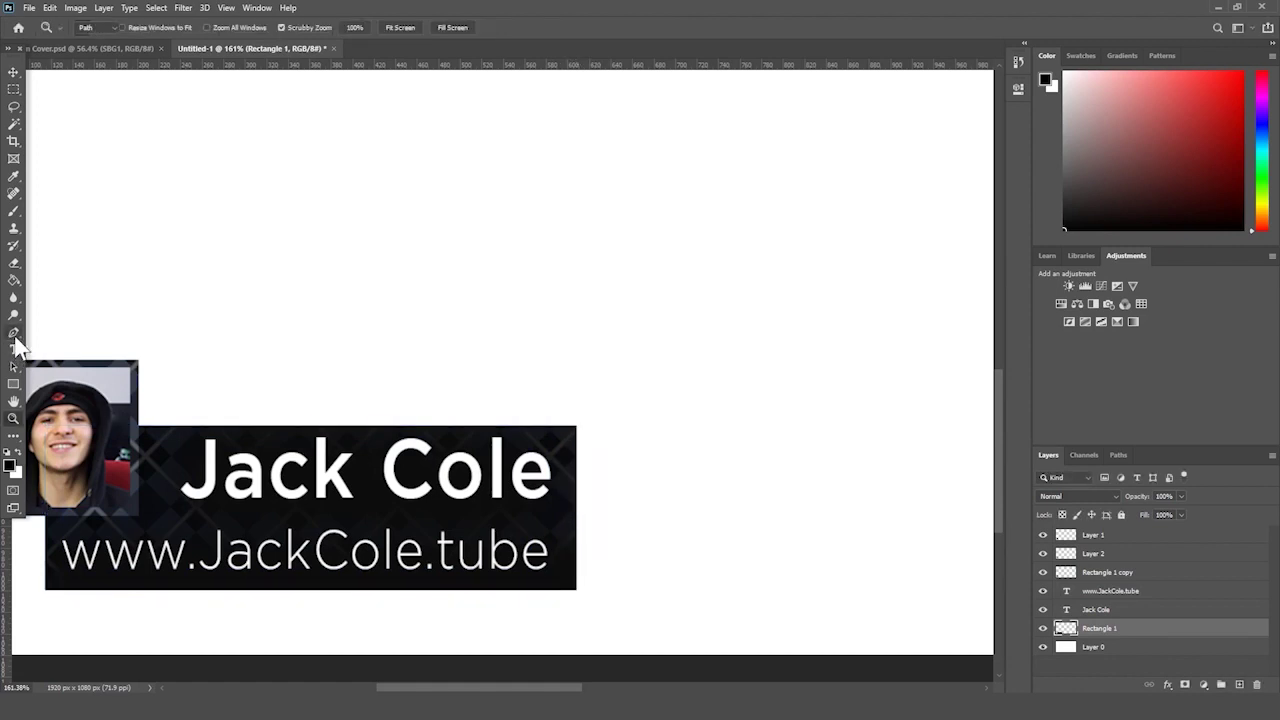
left_click(585, 541)
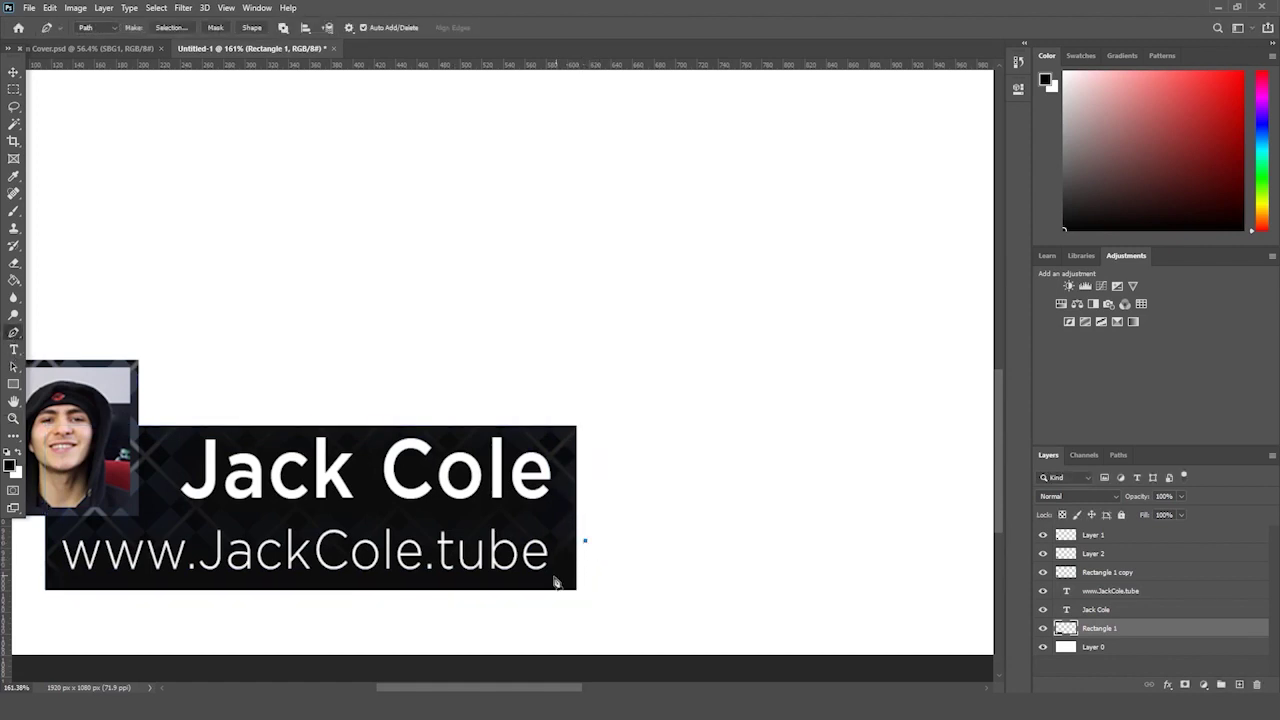
left_click(510, 616)
left_click(600, 616)
left_click(585, 541)
right_click(580, 578)
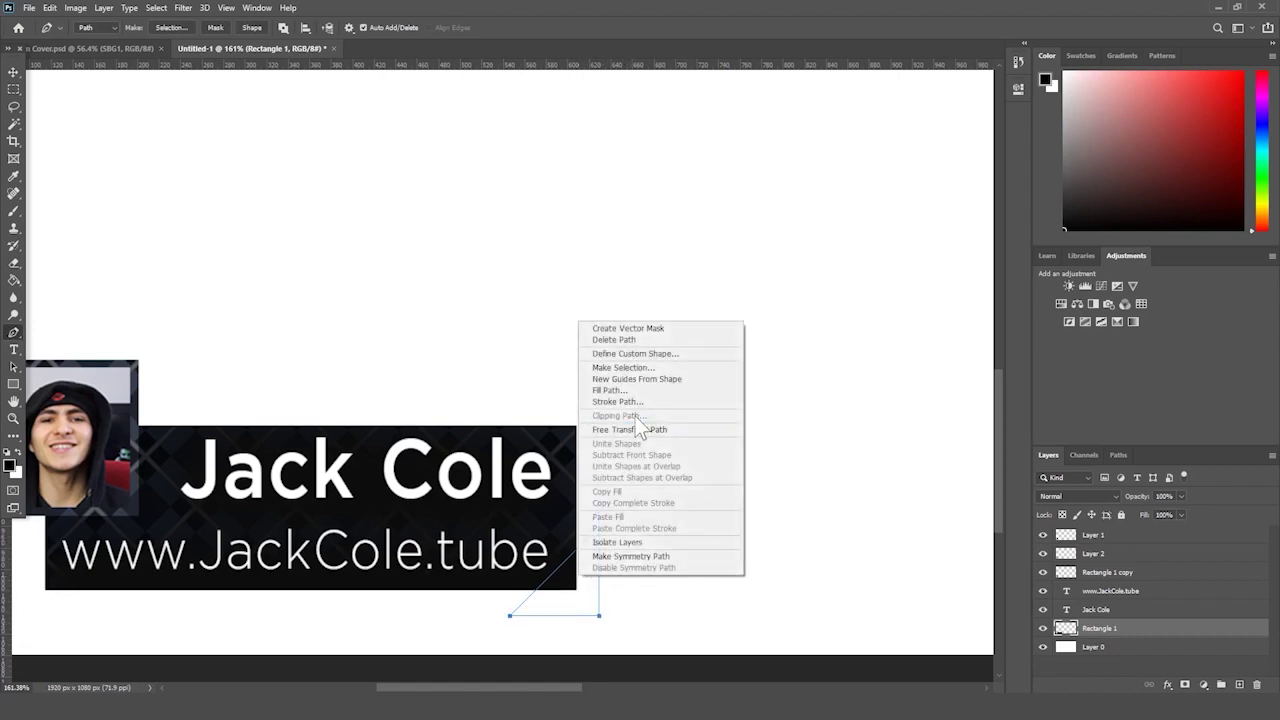
left_click(641, 368)
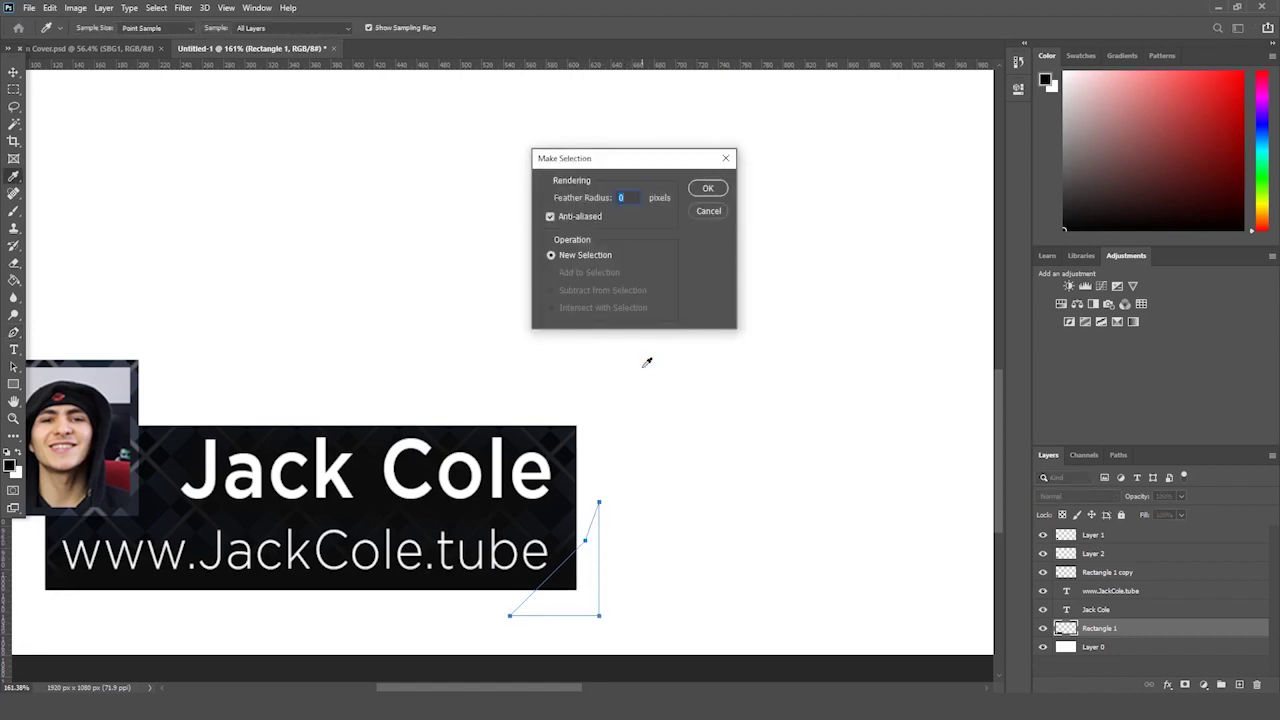
key("Return")
key("Delete")
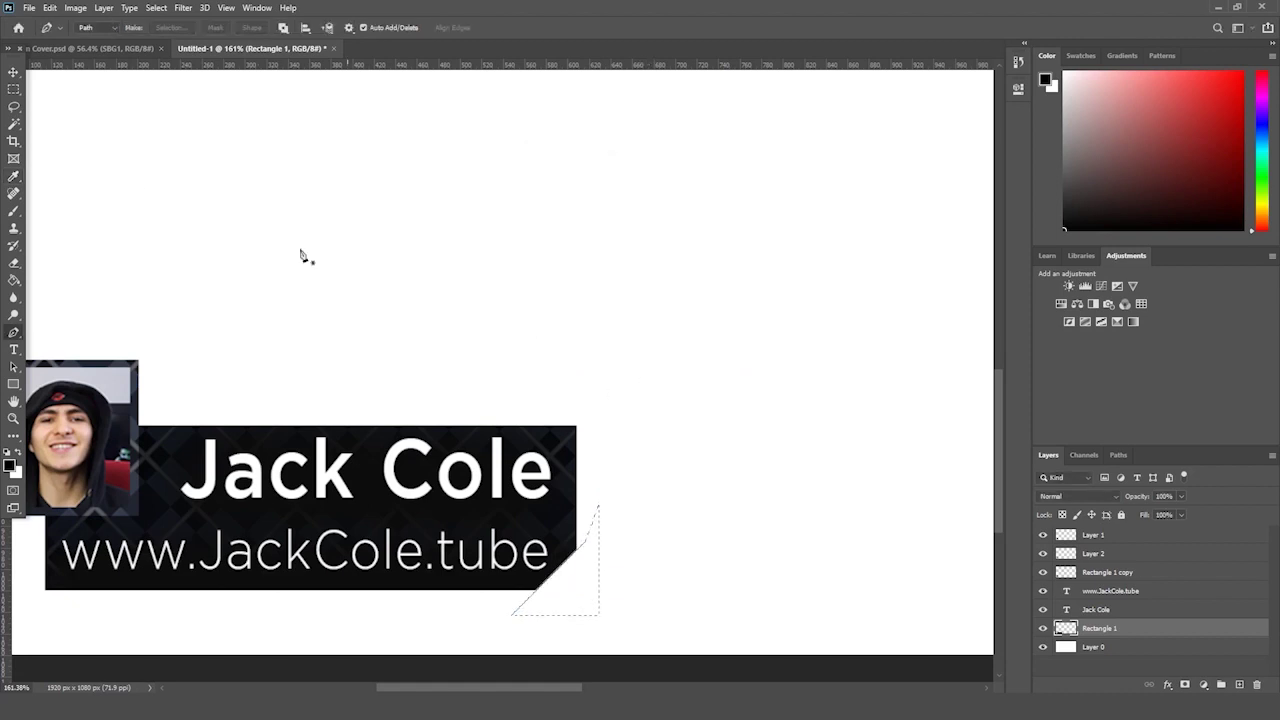
- Deselect and begin a Pen path above the photo frame's corner
left_click(14, 89)
left_click(368, 367)
scroll(501, 676, "left", 5)
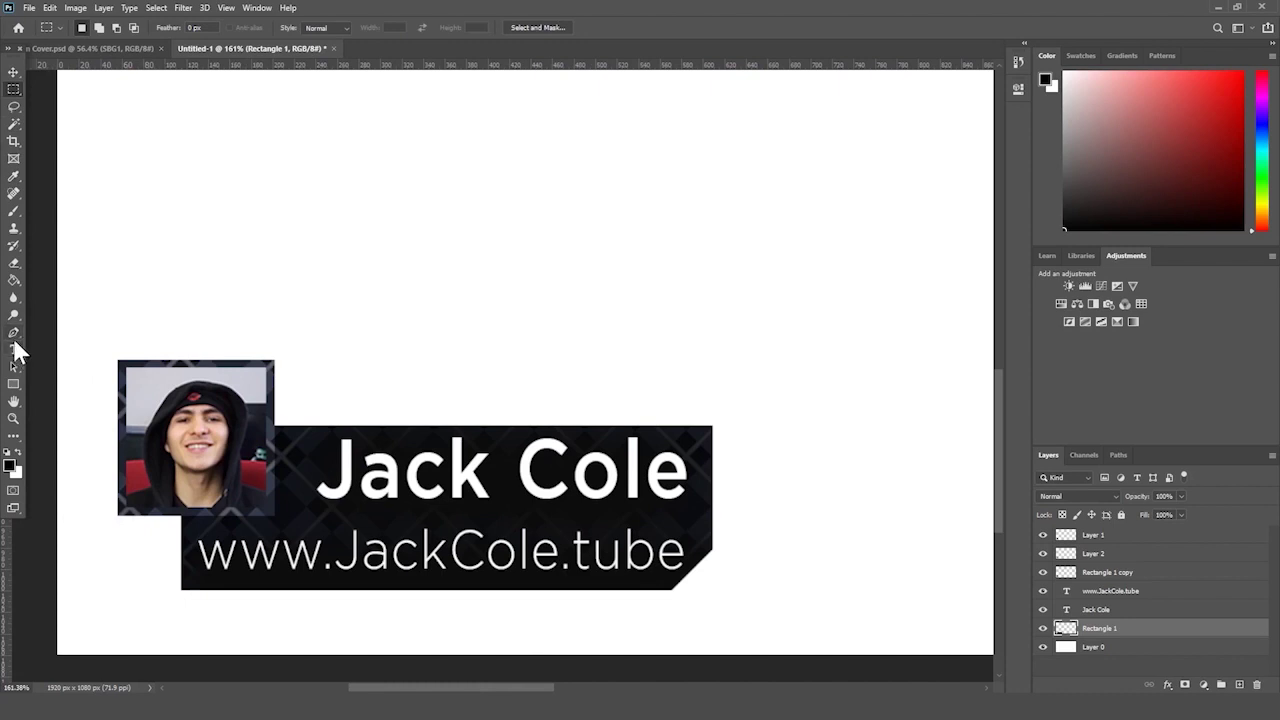
left_click(14, 334)
left_click(140, 346)
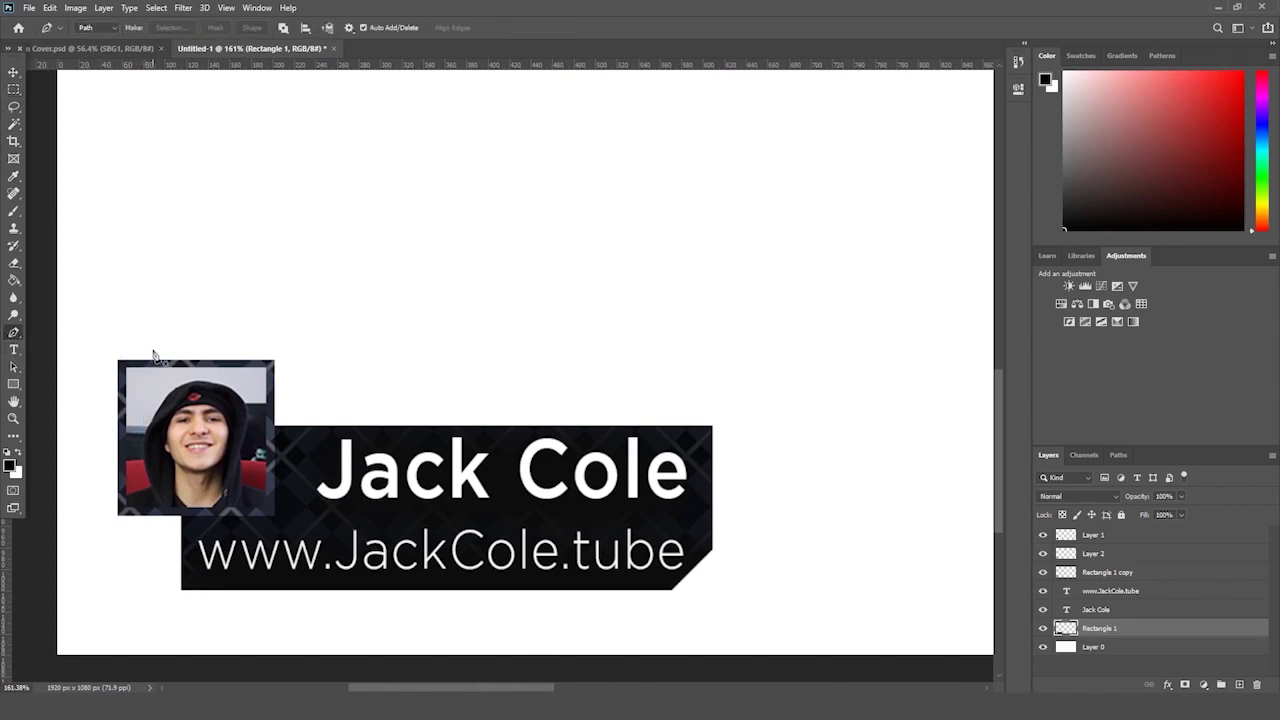
- Draw a triangular Pen path over the photo frame's top-left corner and make it a selection
left_click_drag(127, 380, 102, 412)
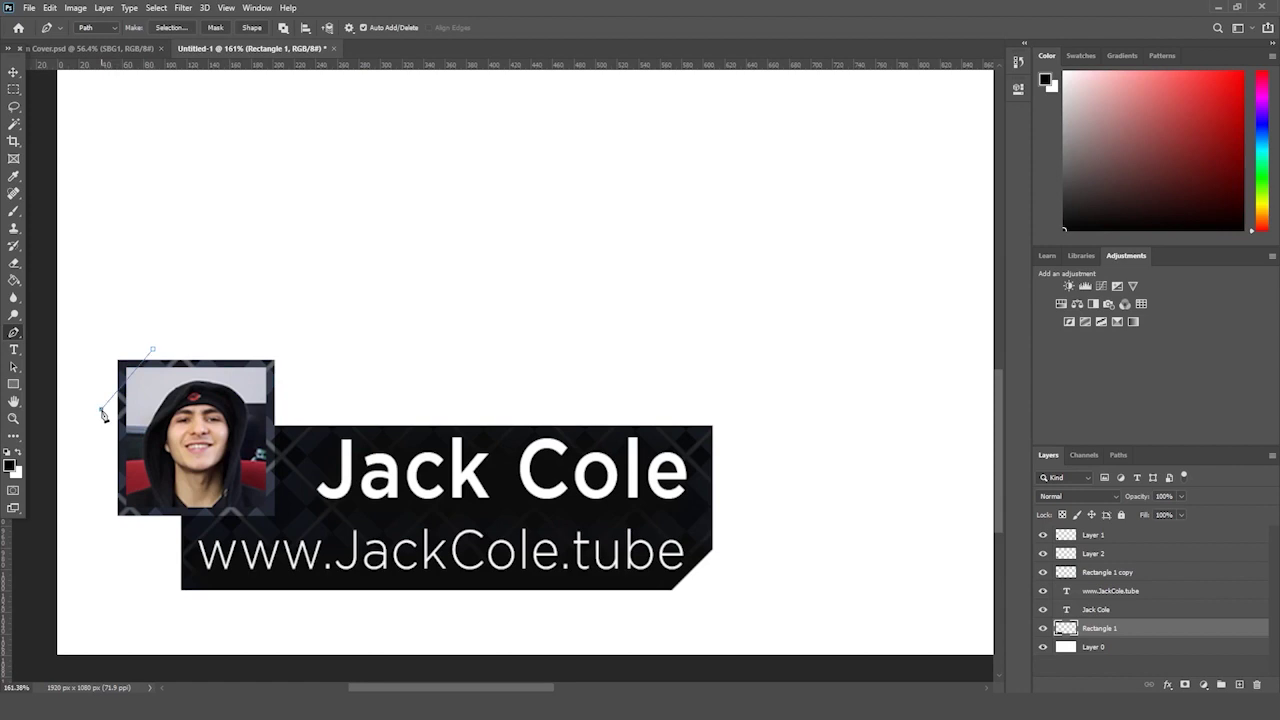
left_click(103, 317)
left_click(139, 329)
right_click(135, 344)
left_click(178, 388)
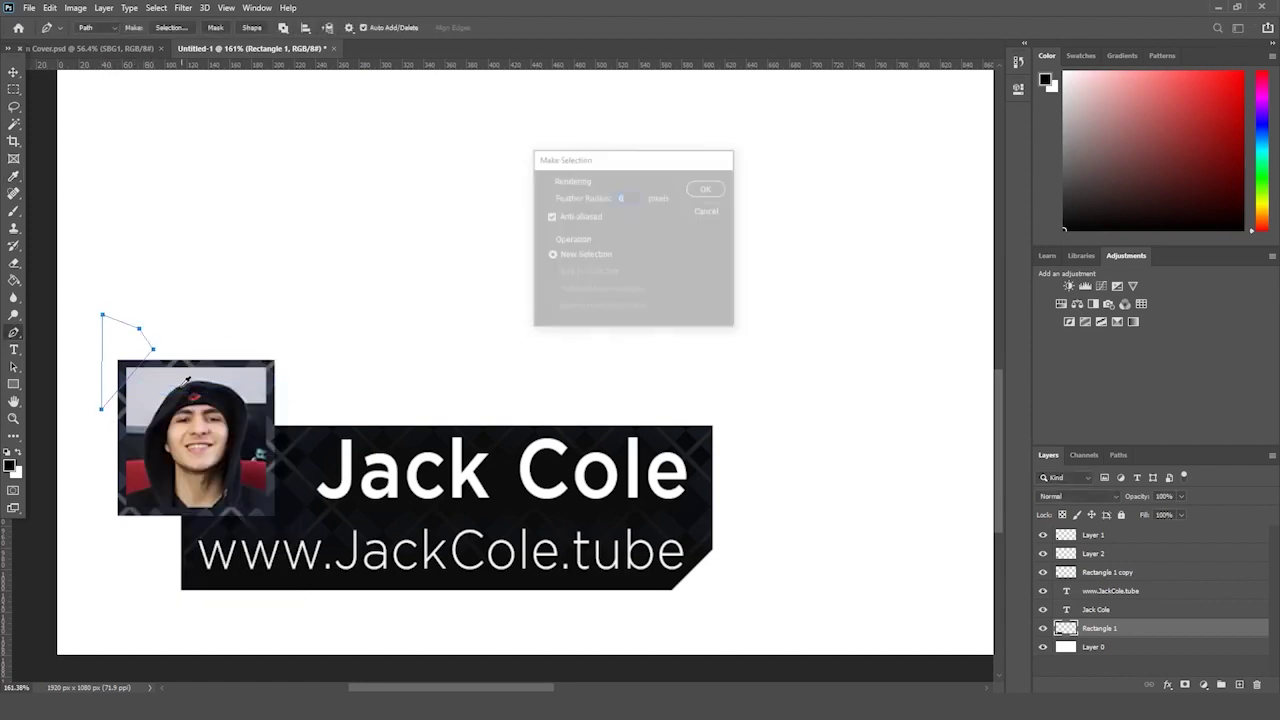
key("Return")
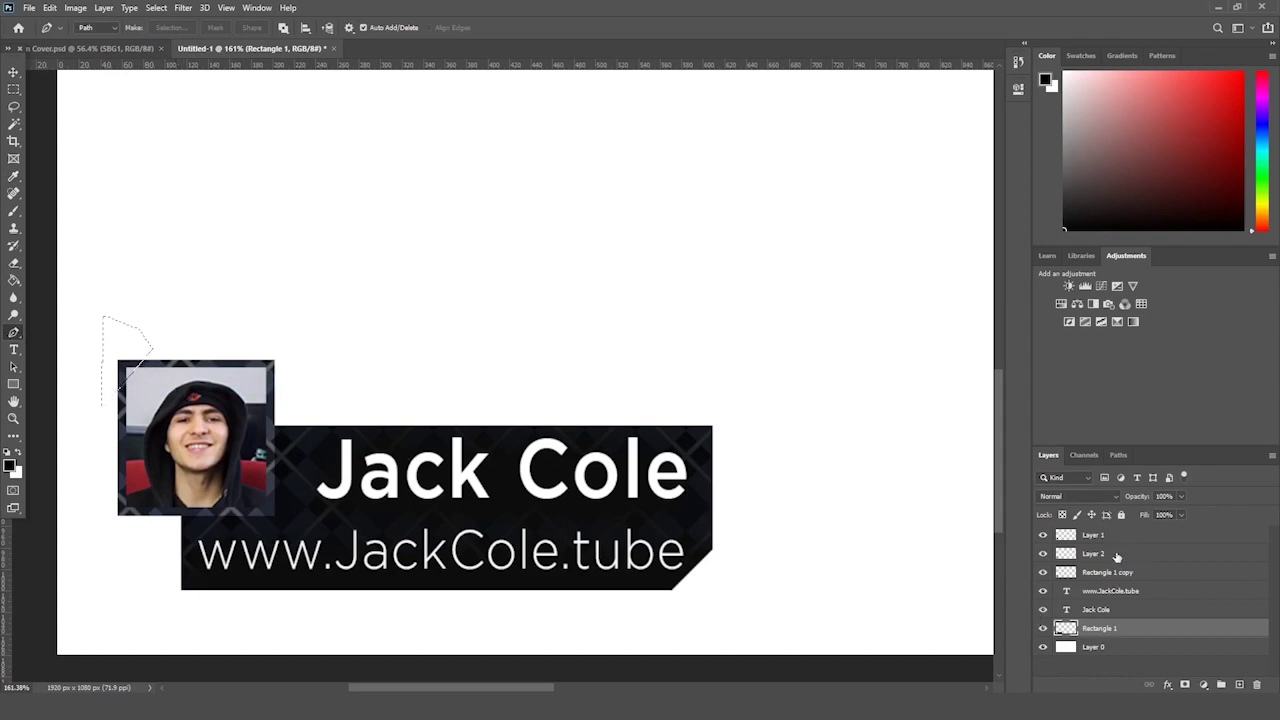
- Pick the Rectangle 1 copy frame layer, deselect, and zoom out to the whole canvas
left_click(1117, 555)
left_click(1112, 539)
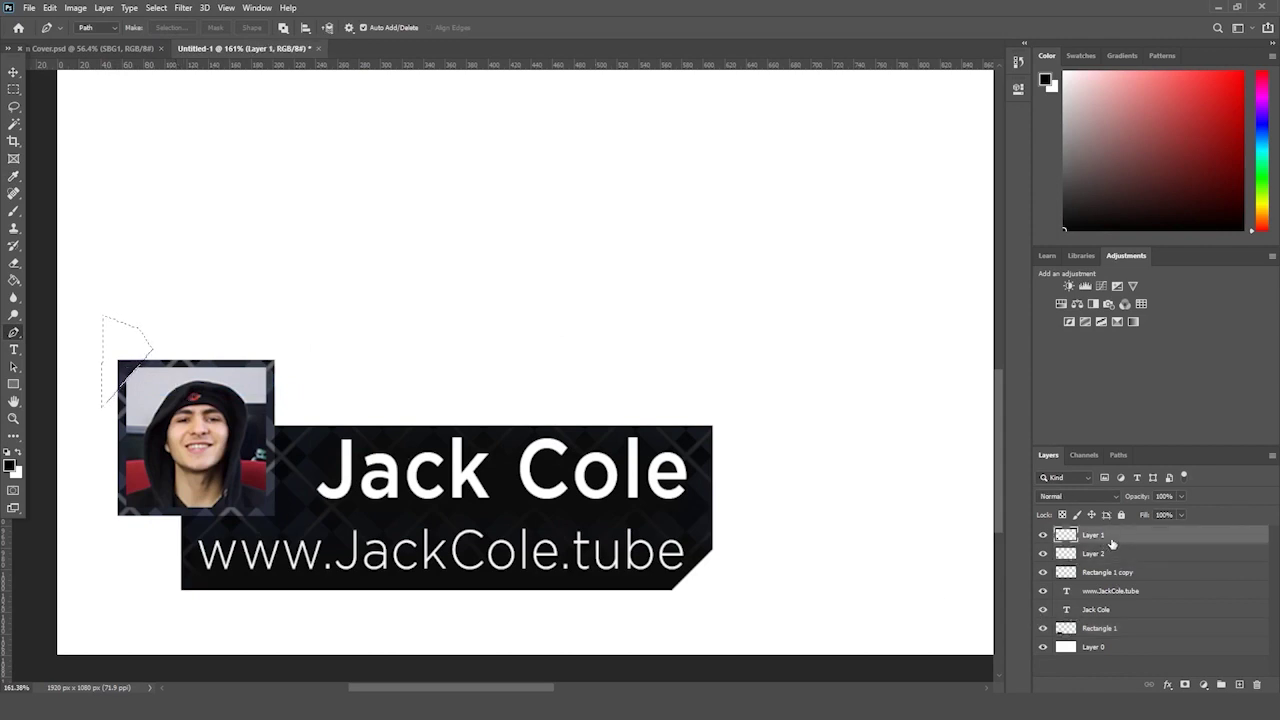
left_click(1105, 558)
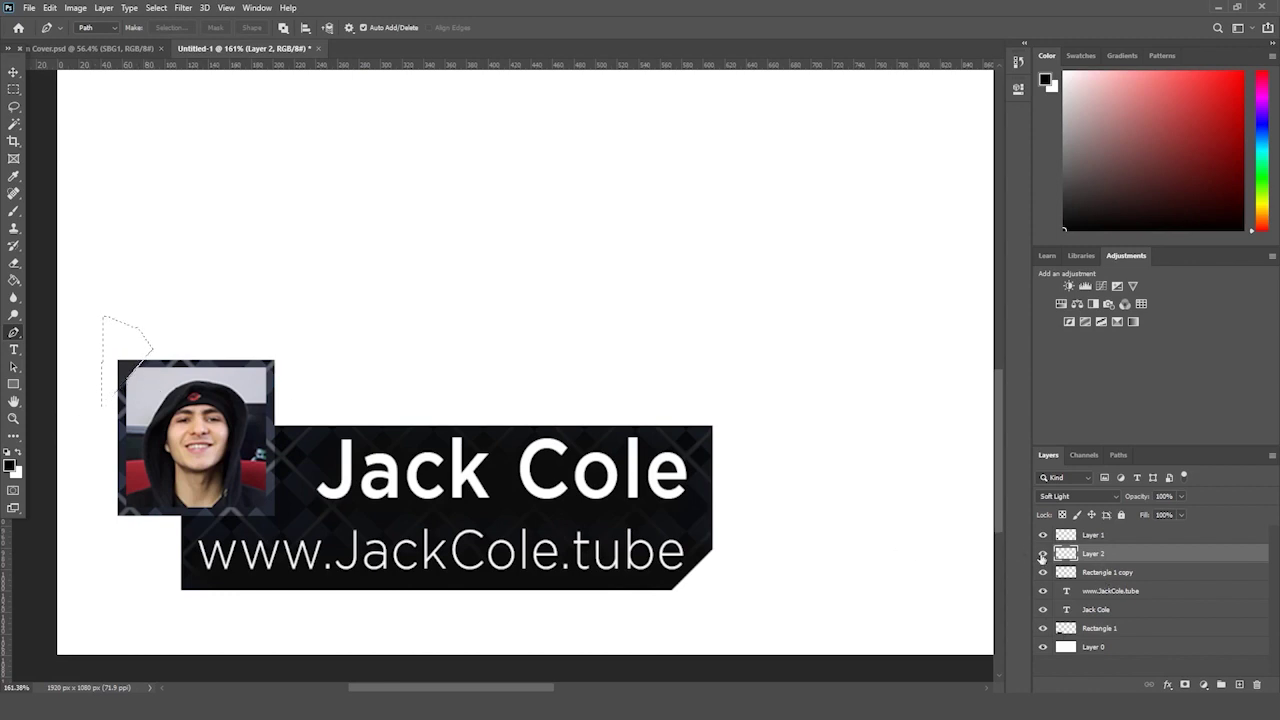
left_click(1115, 573)
left_click(13, 89)
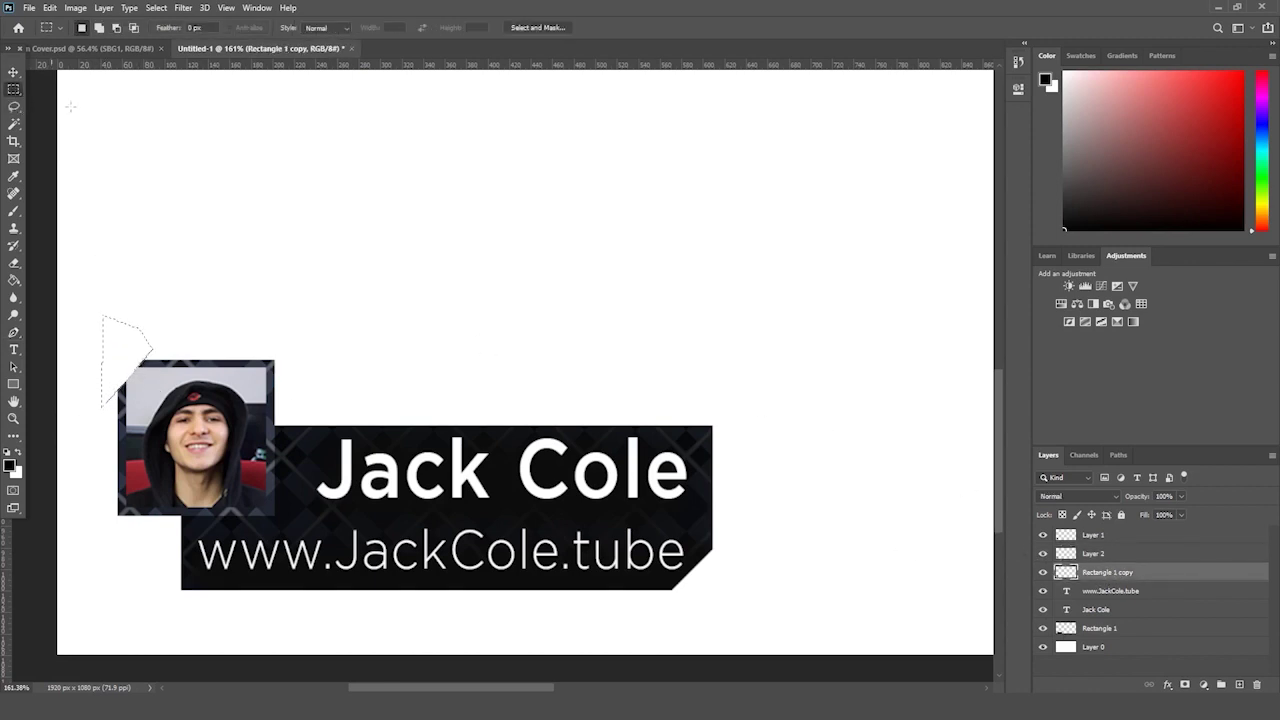
left_click(252, 252)
left_click(13, 418)
key("ctrl+0")
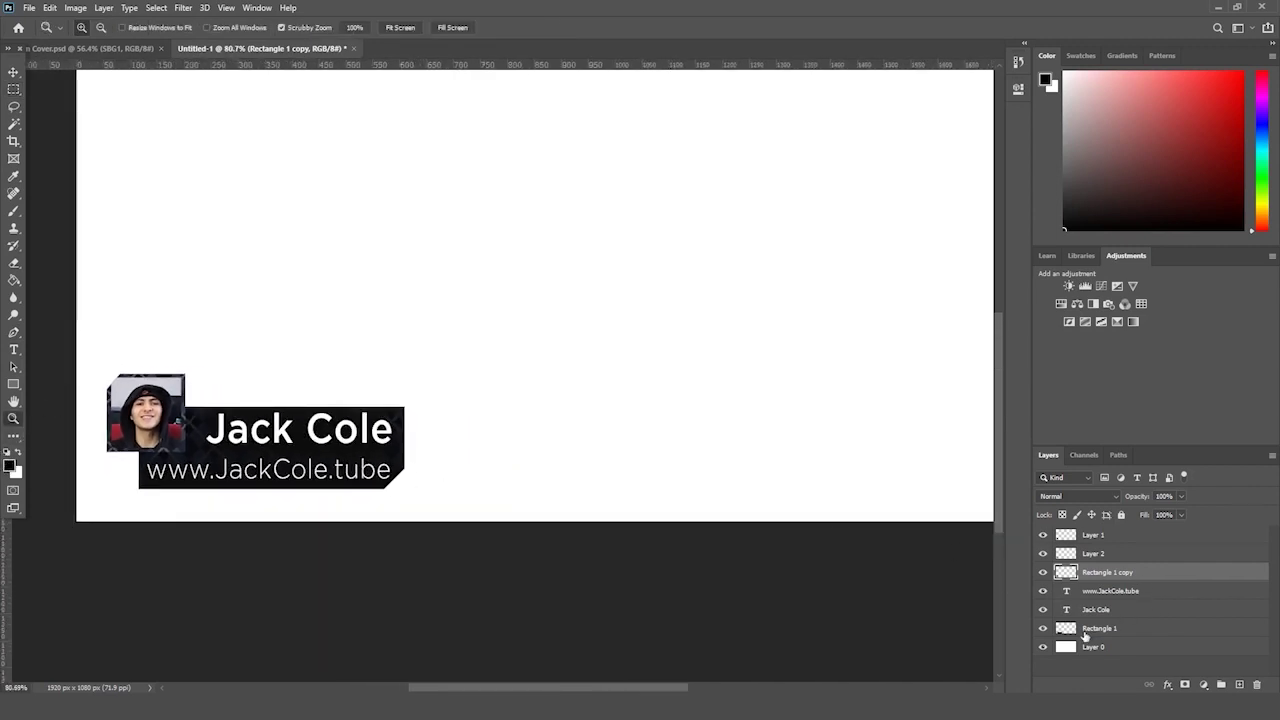
left_click_drag(513, 518, 431, 534)
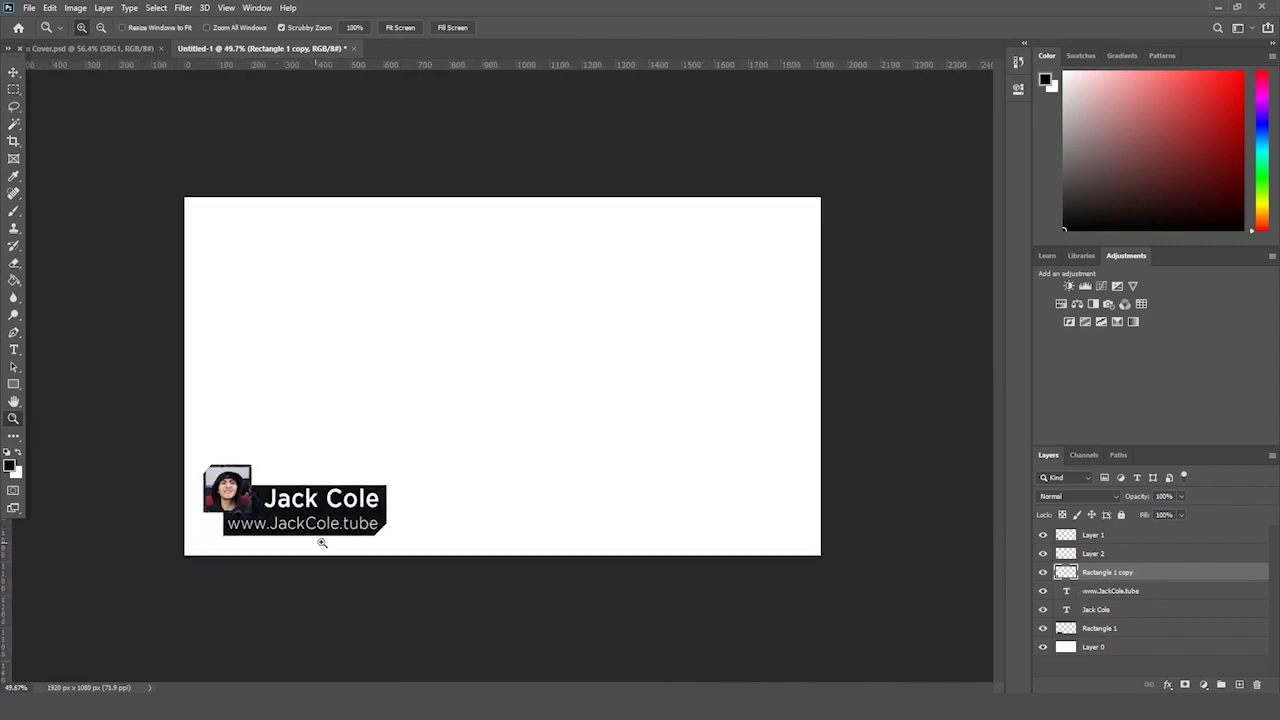
- Zoom in on the banner and toggle the Layer 2 and photo frame overlays to compare them
left_click_drag(322, 542, 336, 536)
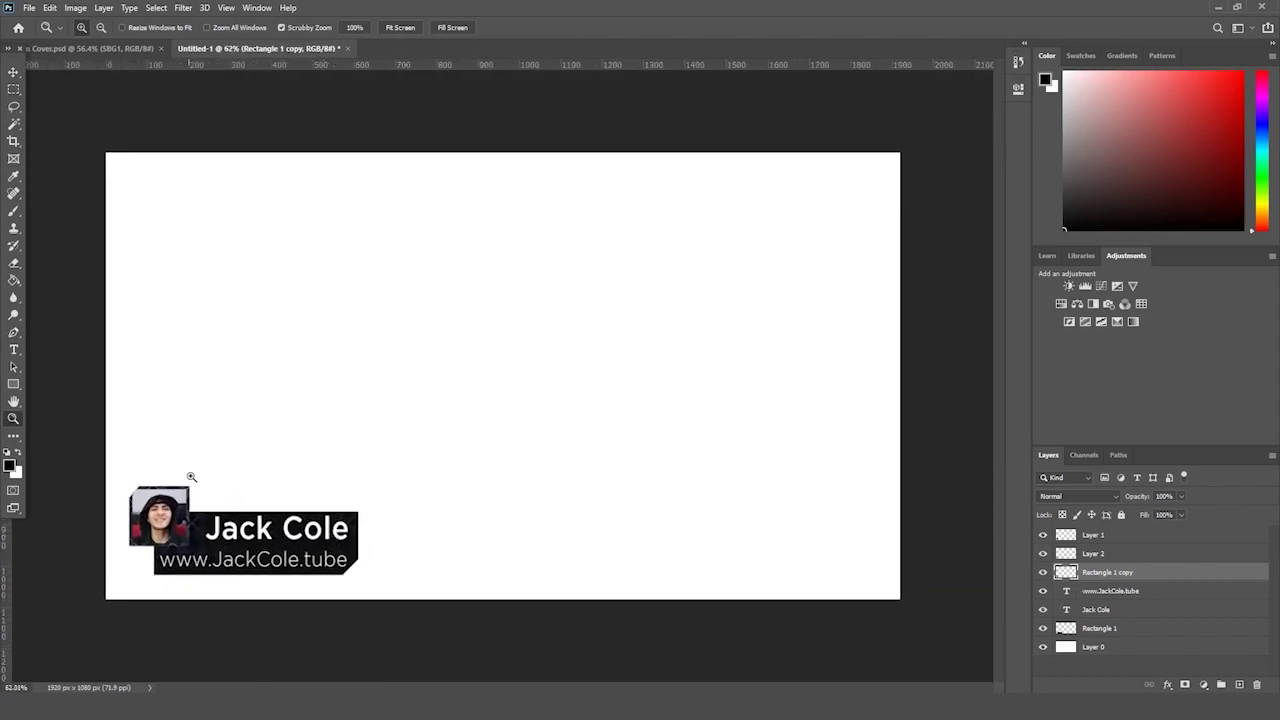
left_click_drag(191, 477, 220, 466)
left_click_drag(550, 691, 521, 691)
left_click_drag(482, 520, 492, 514)
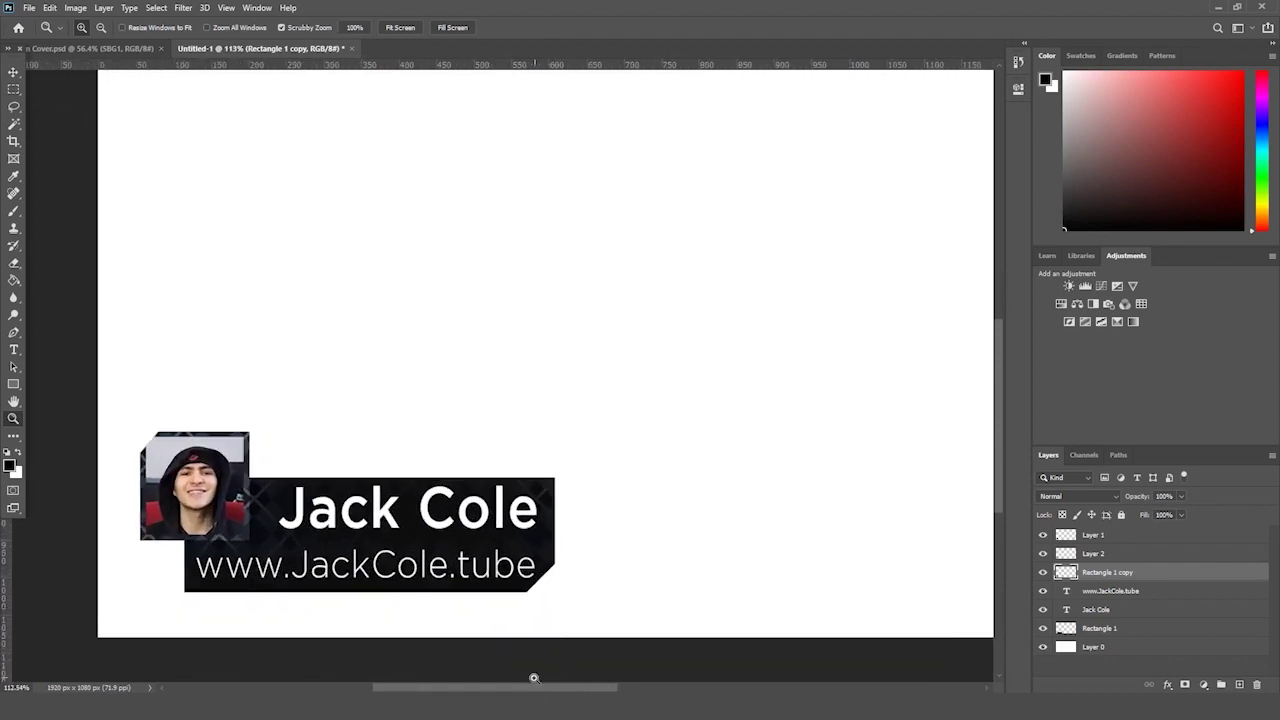
left_click_drag(533, 688, 516, 688)
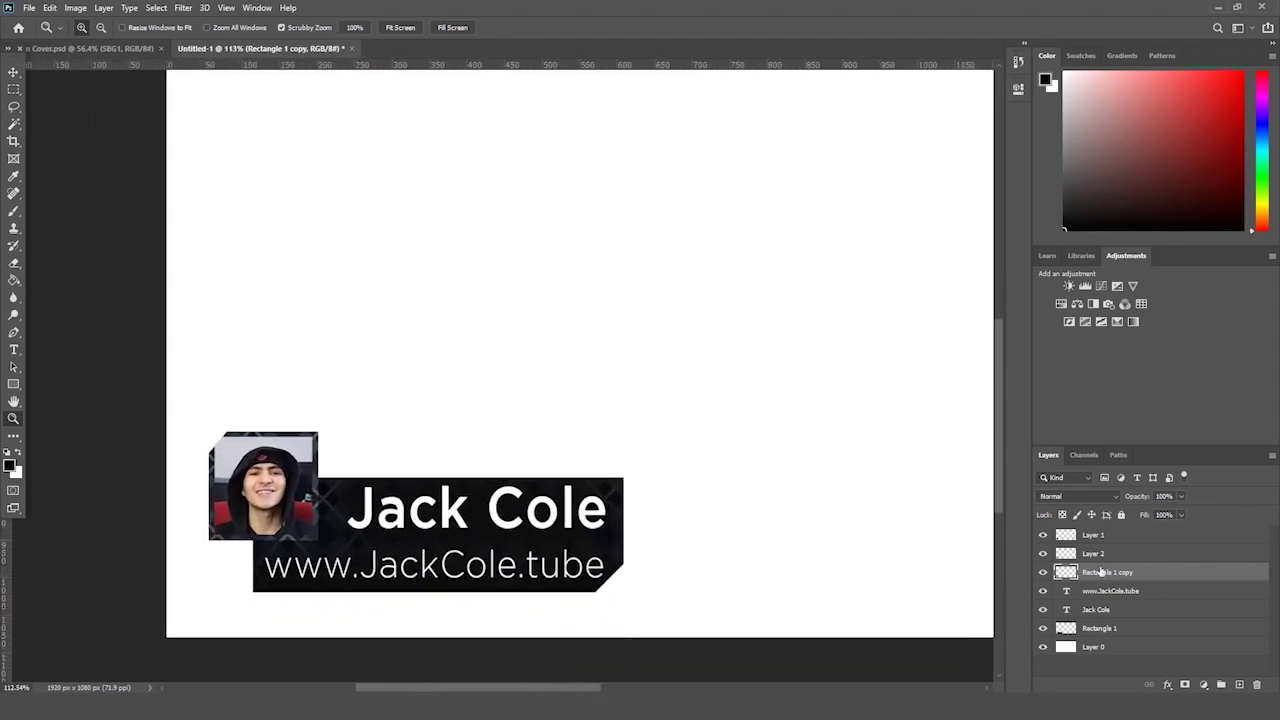
left_click(1104, 631)
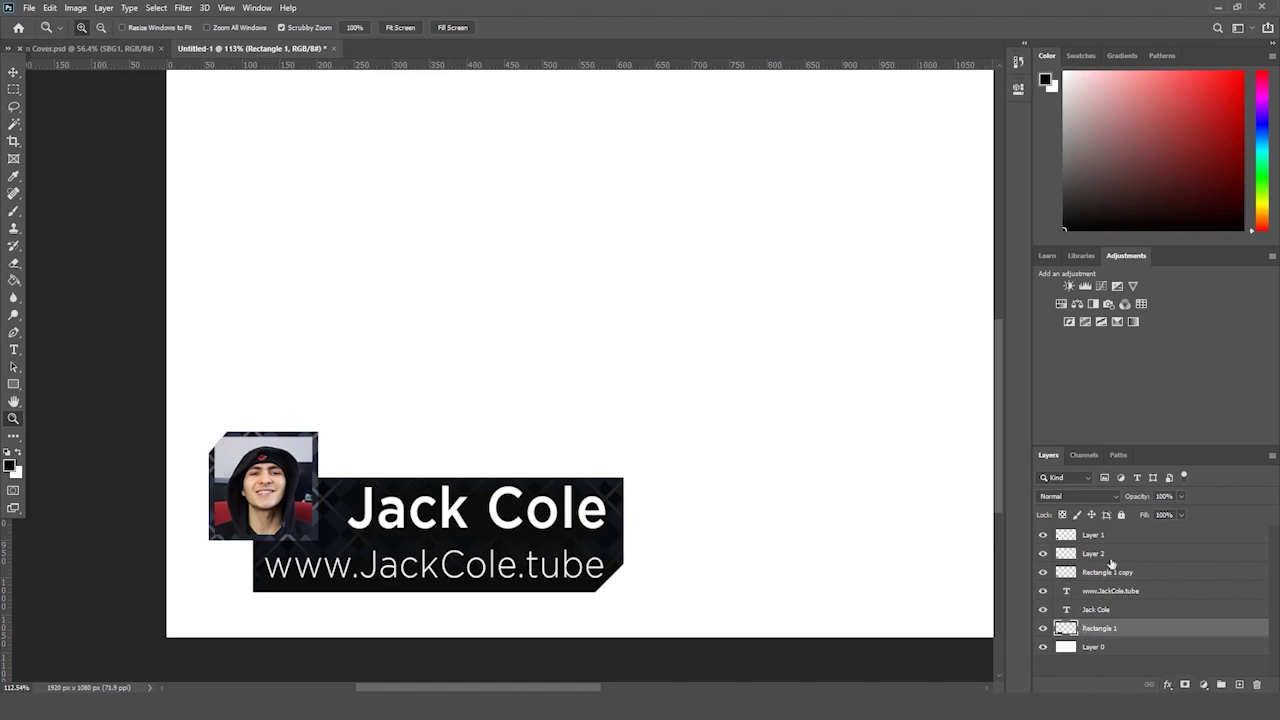
left_click(1043, 554)
left_click(1043, 556)
left_click(1043, 572)
left_click(1043, 572)
- Group the banner layers from Layer 1 to Rectangle 1 as 'Lower 3rd Main' and bring up Save As
left_click(1107, 536, "shift")
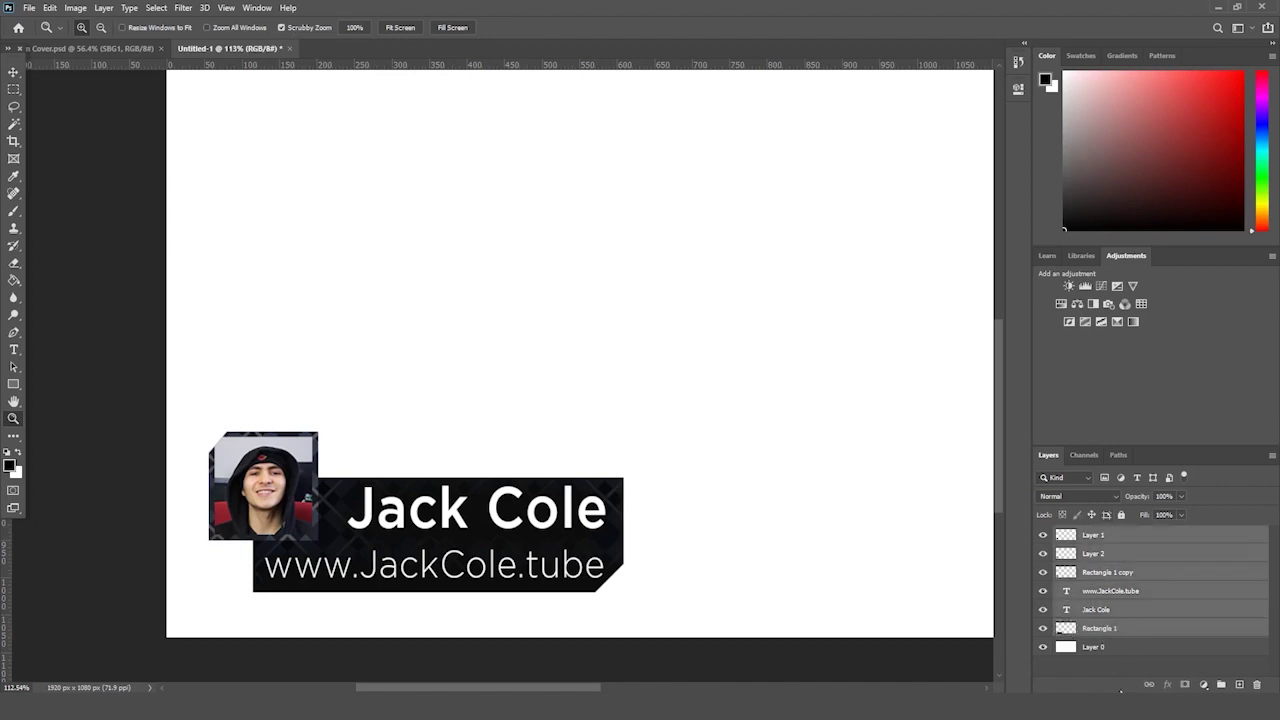
left_click_drag(1104, 628, 1222, 684)
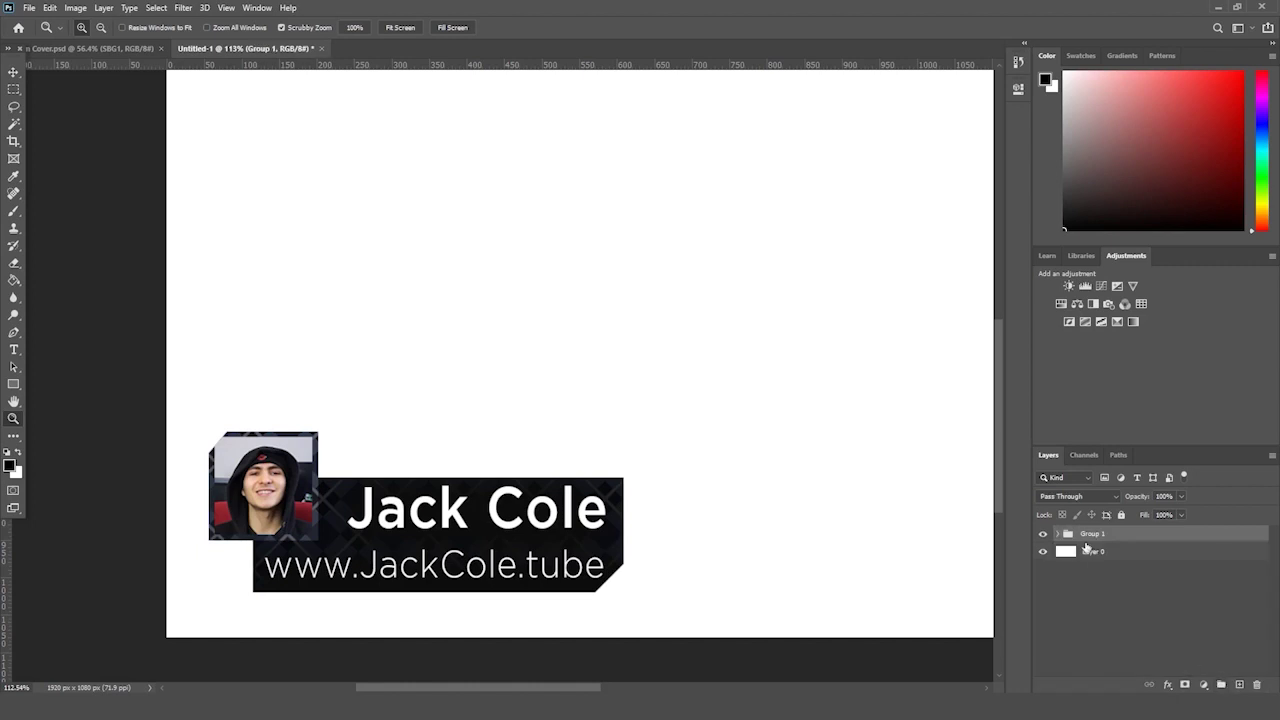
double_click(1094, 533)
key("Return")
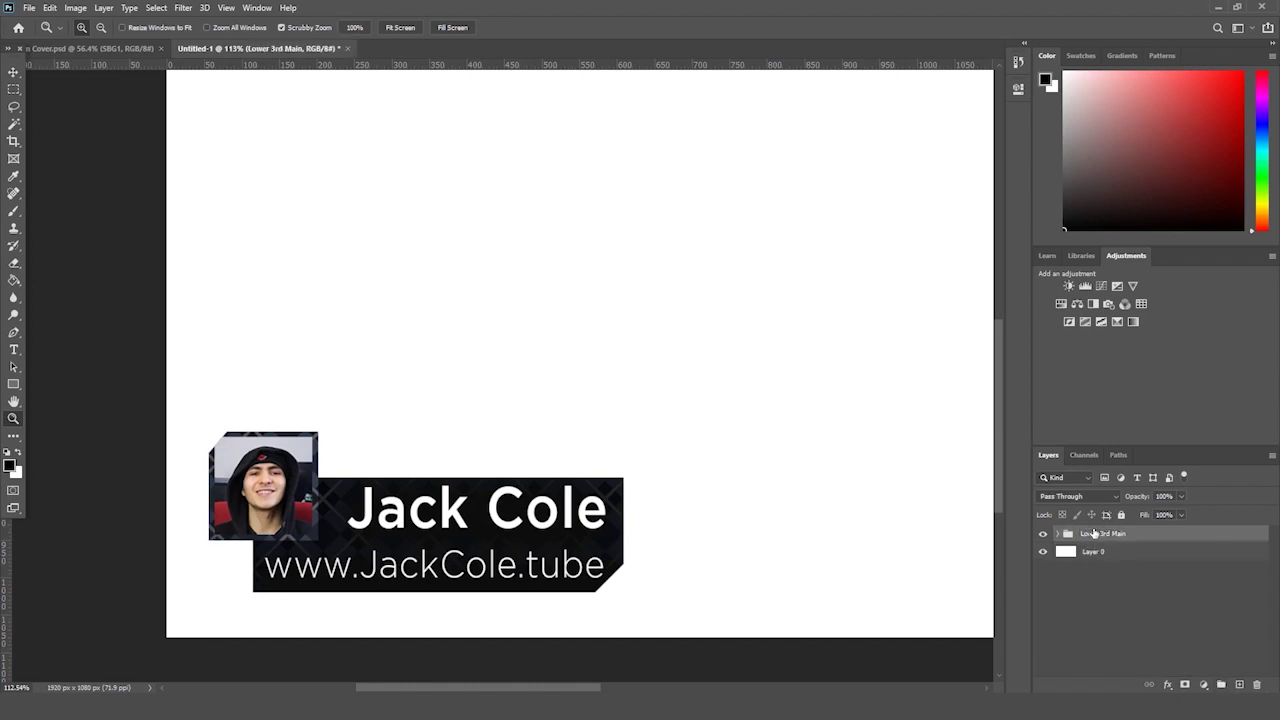
key("ctrl+s")
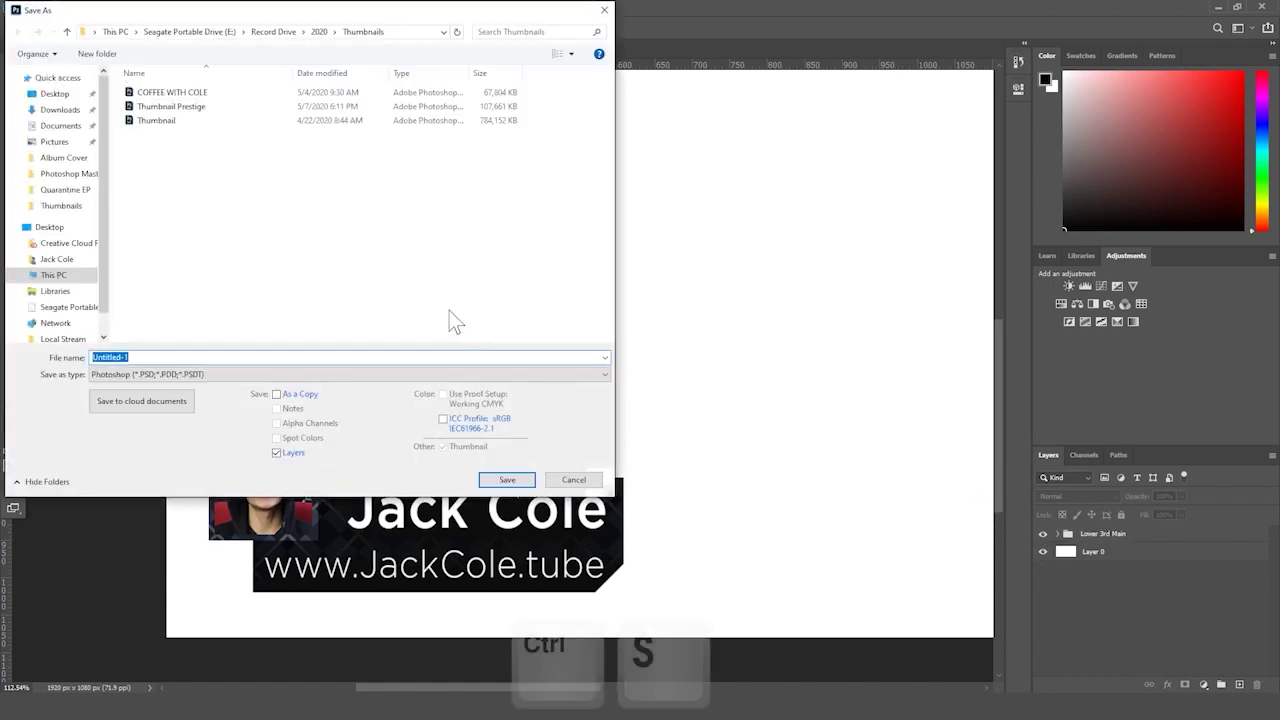
- Save the file as 'Lower 3rd' in Photoshop Master Class > BONUS SECTION > Lower 3rd on the portable drive
left_click(319, 31)
left_click(273, 31)
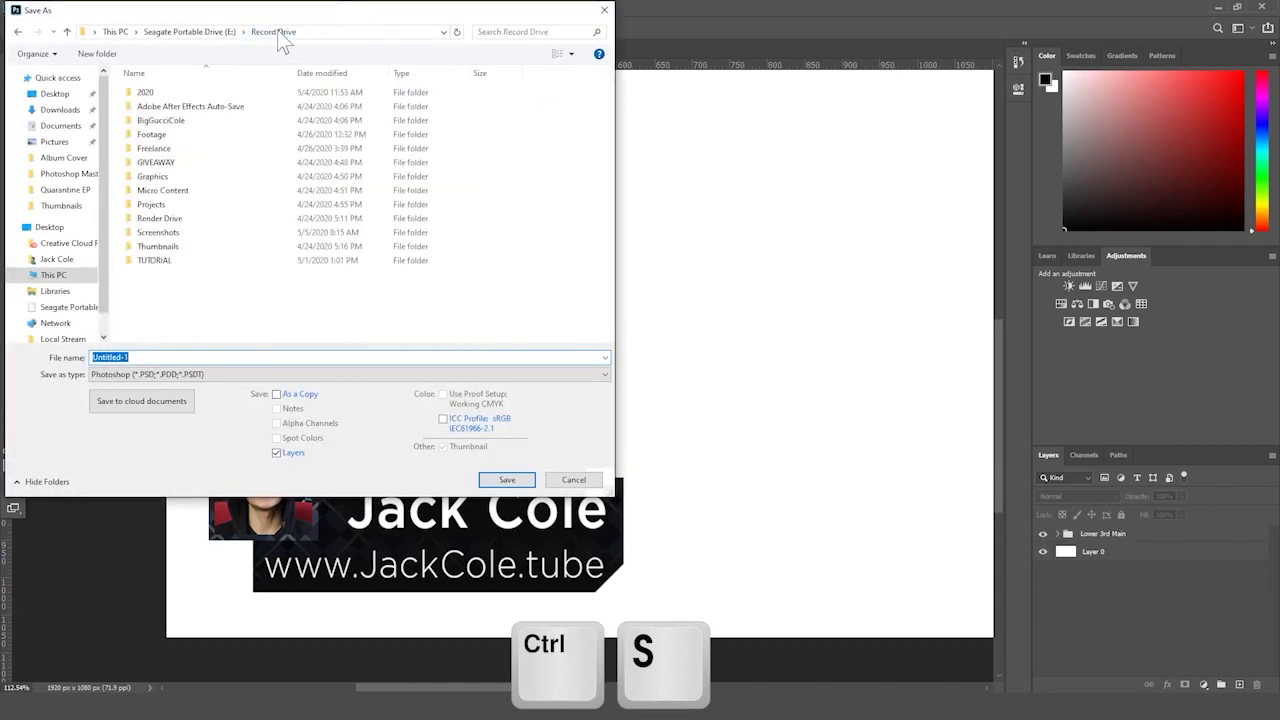
left_click(187, 31)
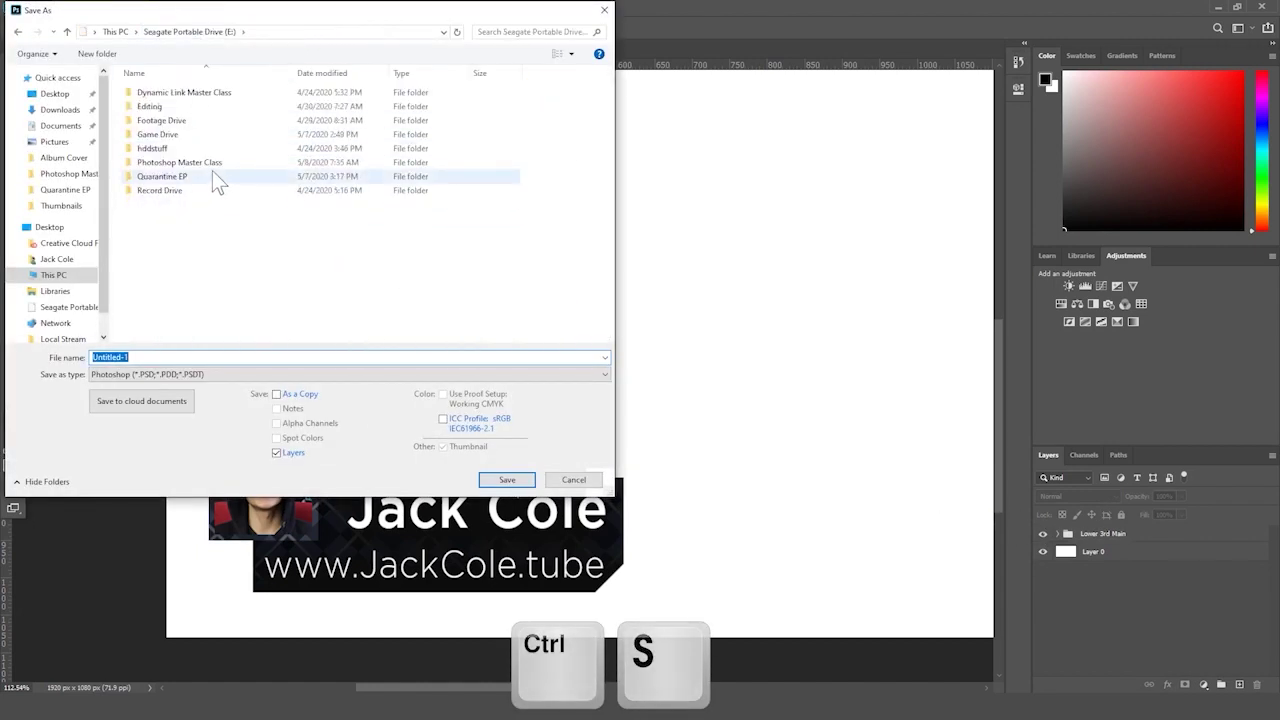
left_click(220, 164)
double_click(222, 166)
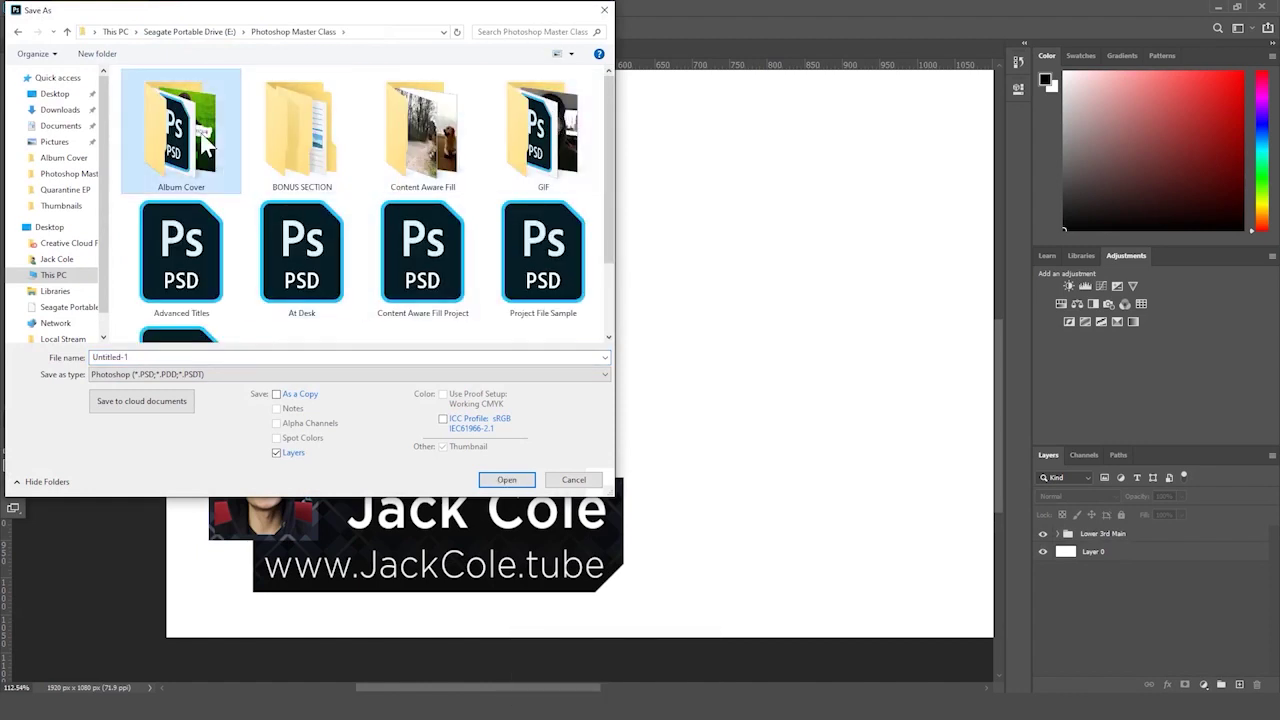
double_click(300, 112)
double_click(193, 96)
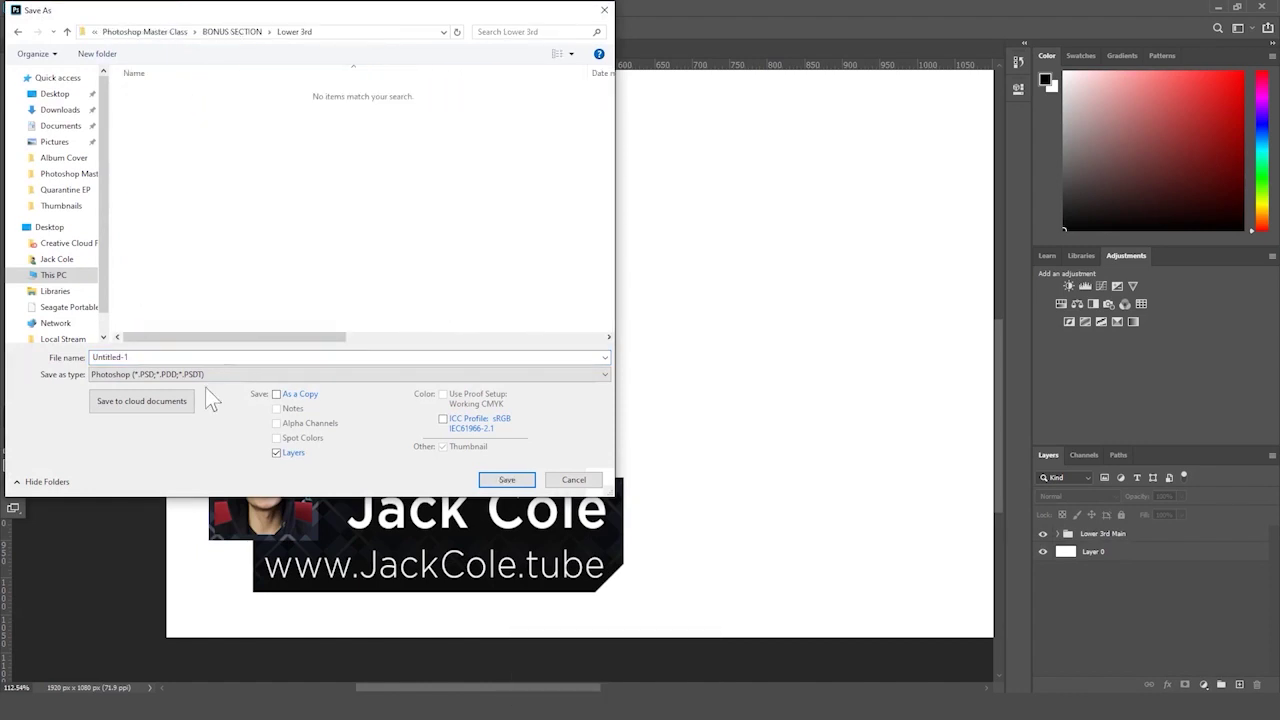
left_click(226, 356)
type("Lower 3rd")
key("Return")
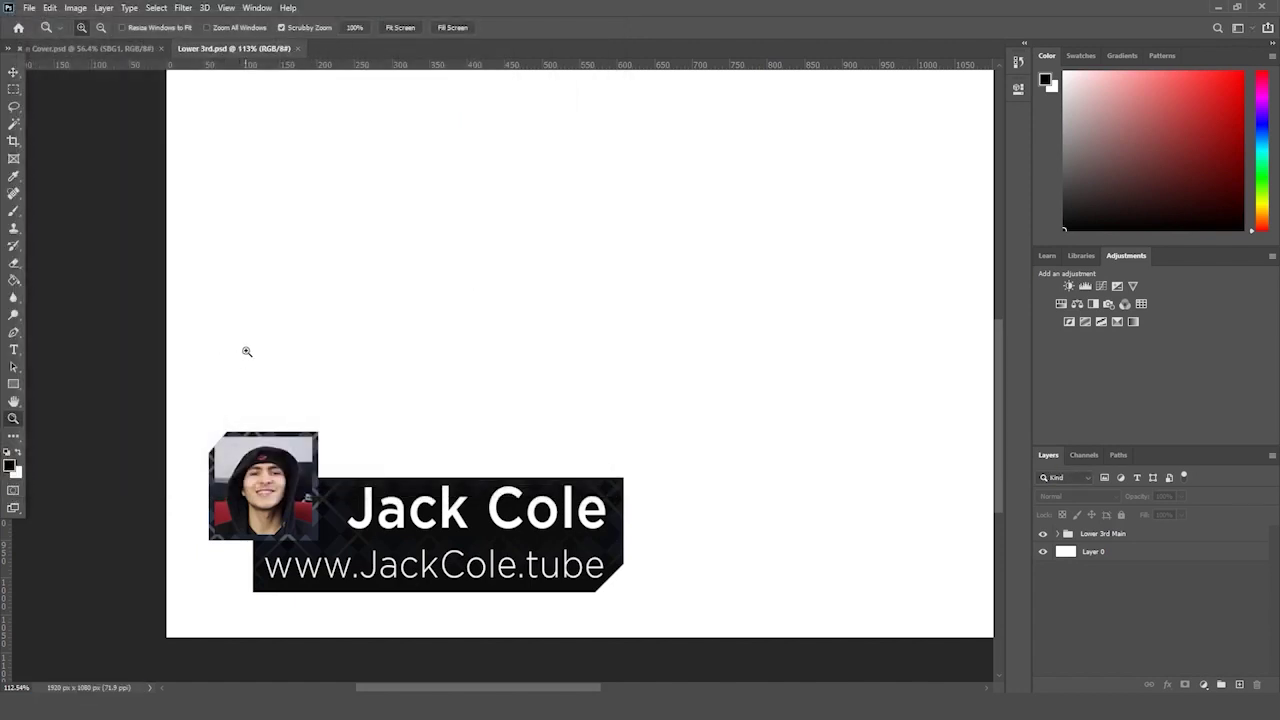
- Make the Lower 3rd Main group's drop shadow larger and softer, Size 72 px
left_click(1123, 538)
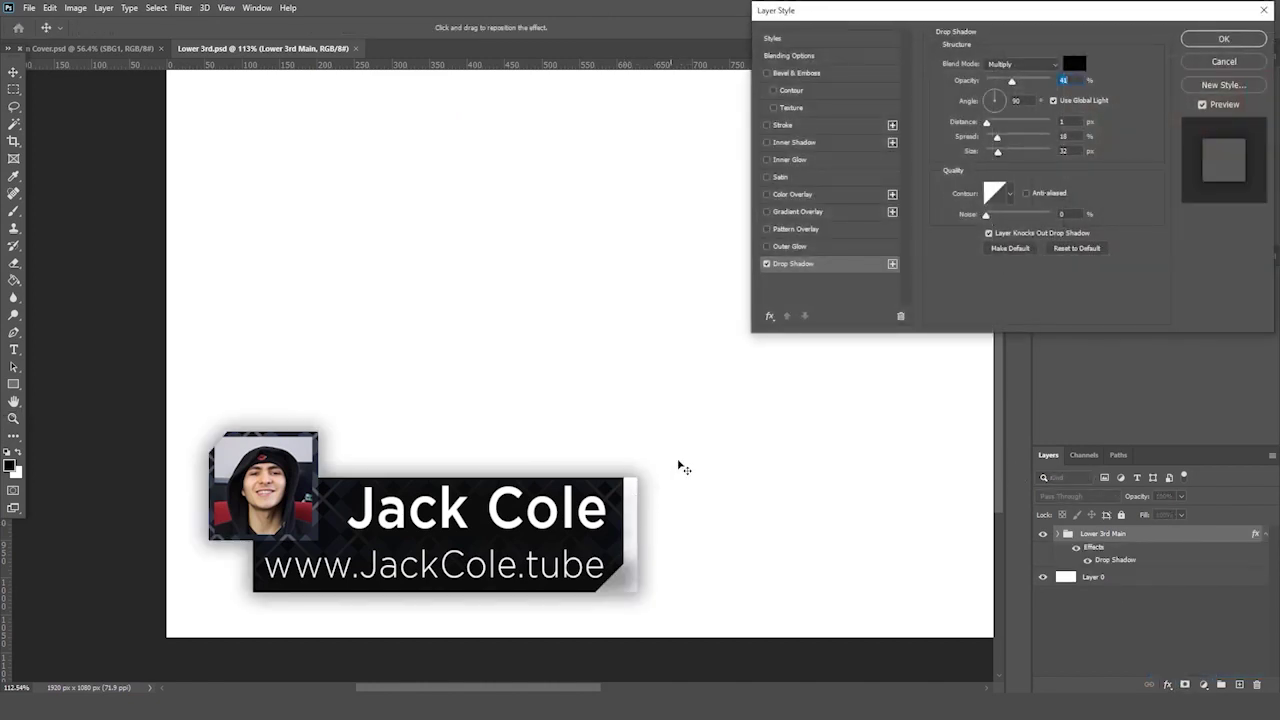
left_click_drag(997, 151, 1003, 152)
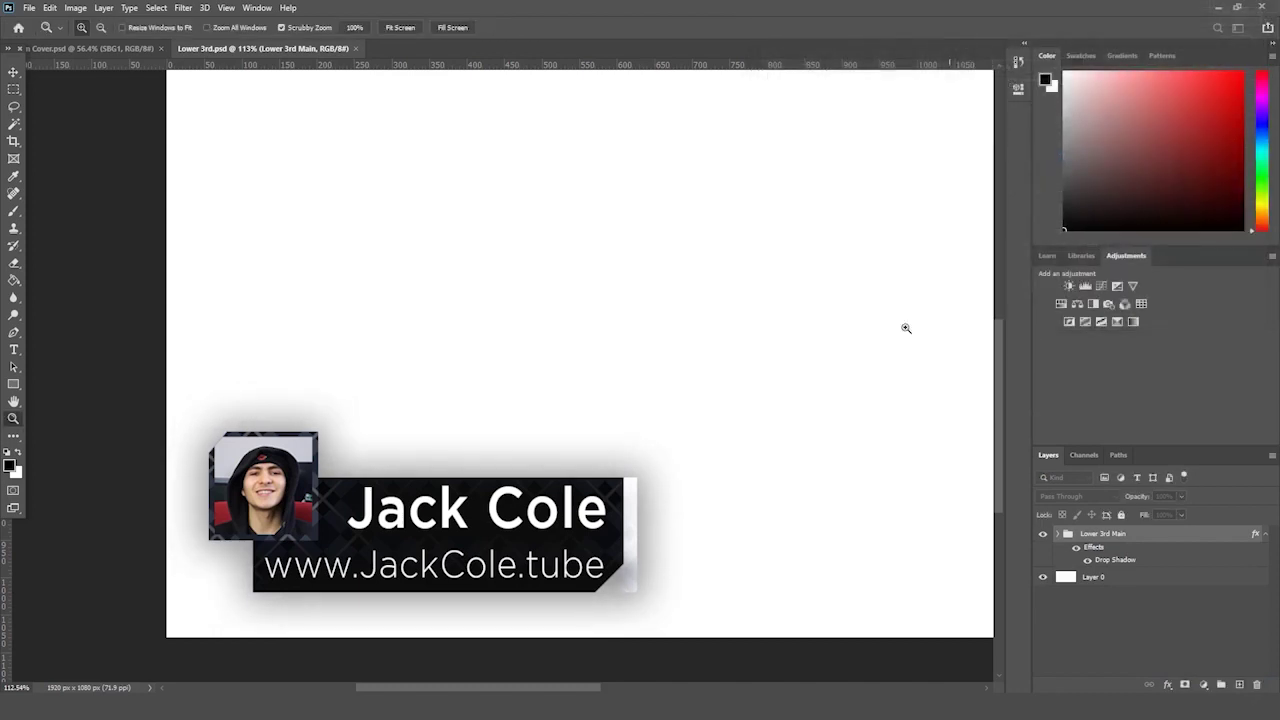
left_click(1059, 534)
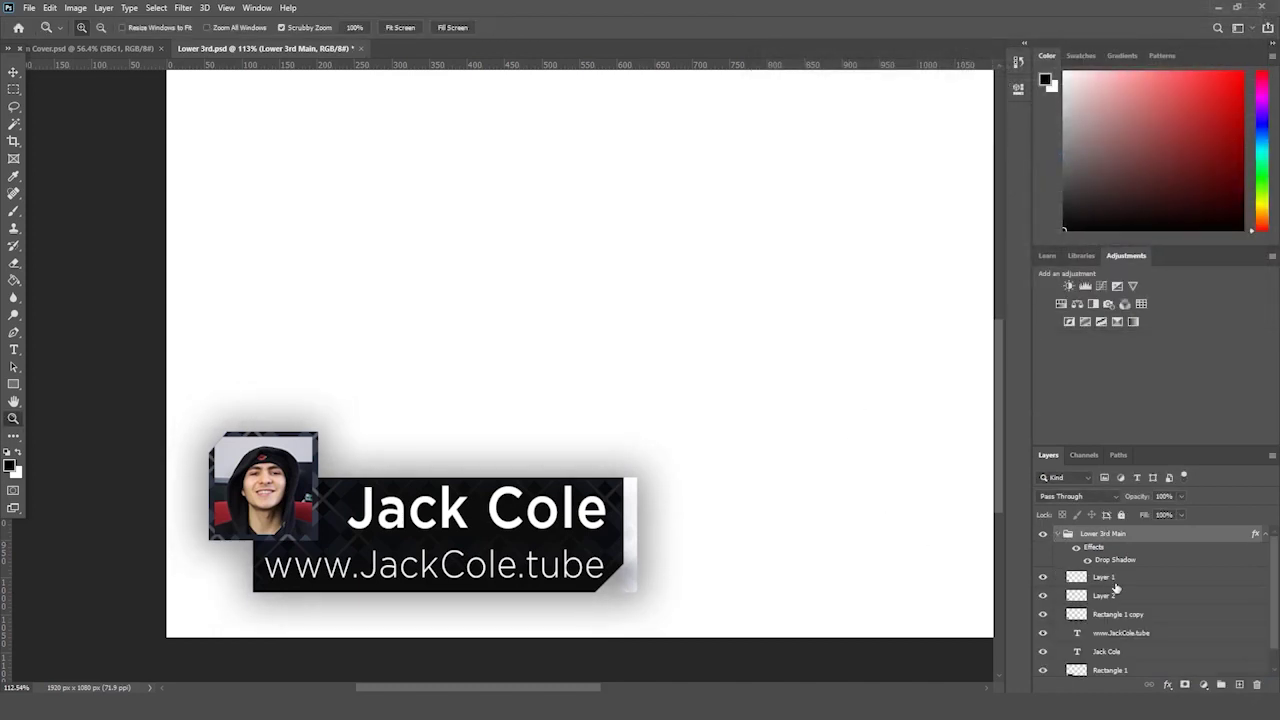
scroll(1116, 589, "down", 1)
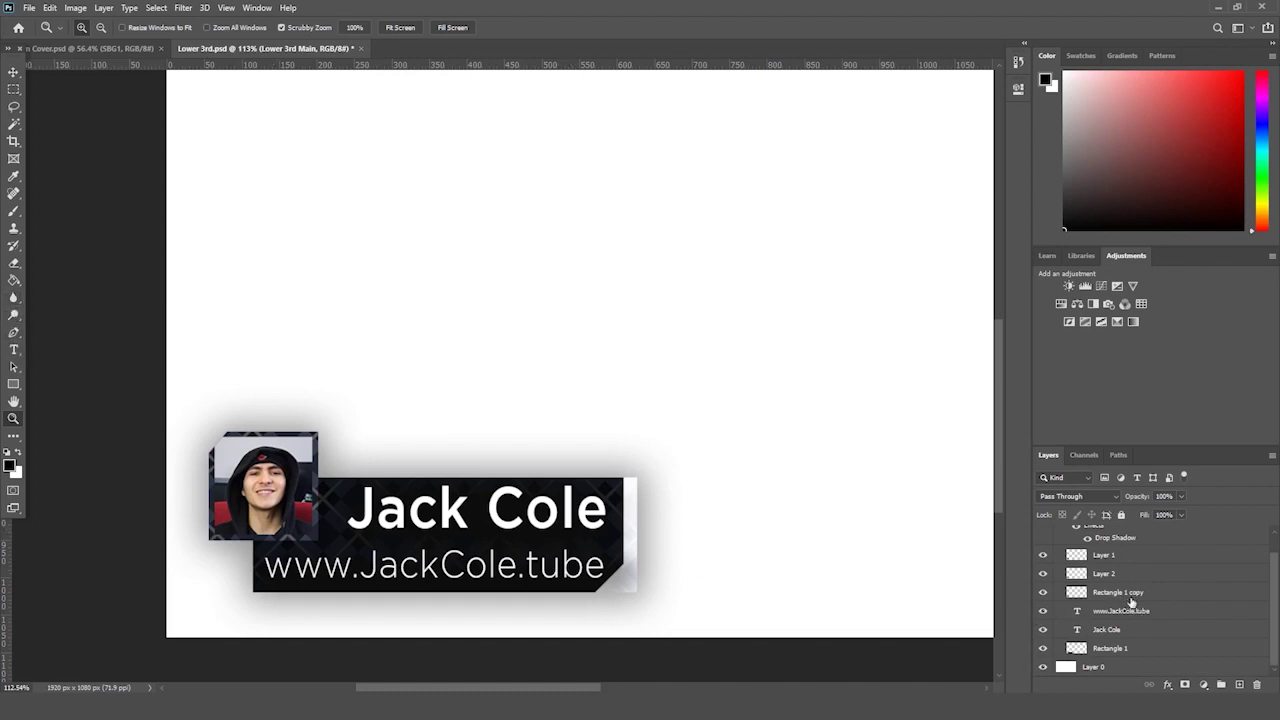
- Erase the white strip along the banner's right edge on Layer 2
left_click(1043, 592)
left_click(1043, 592)
left_click(1043, 574)
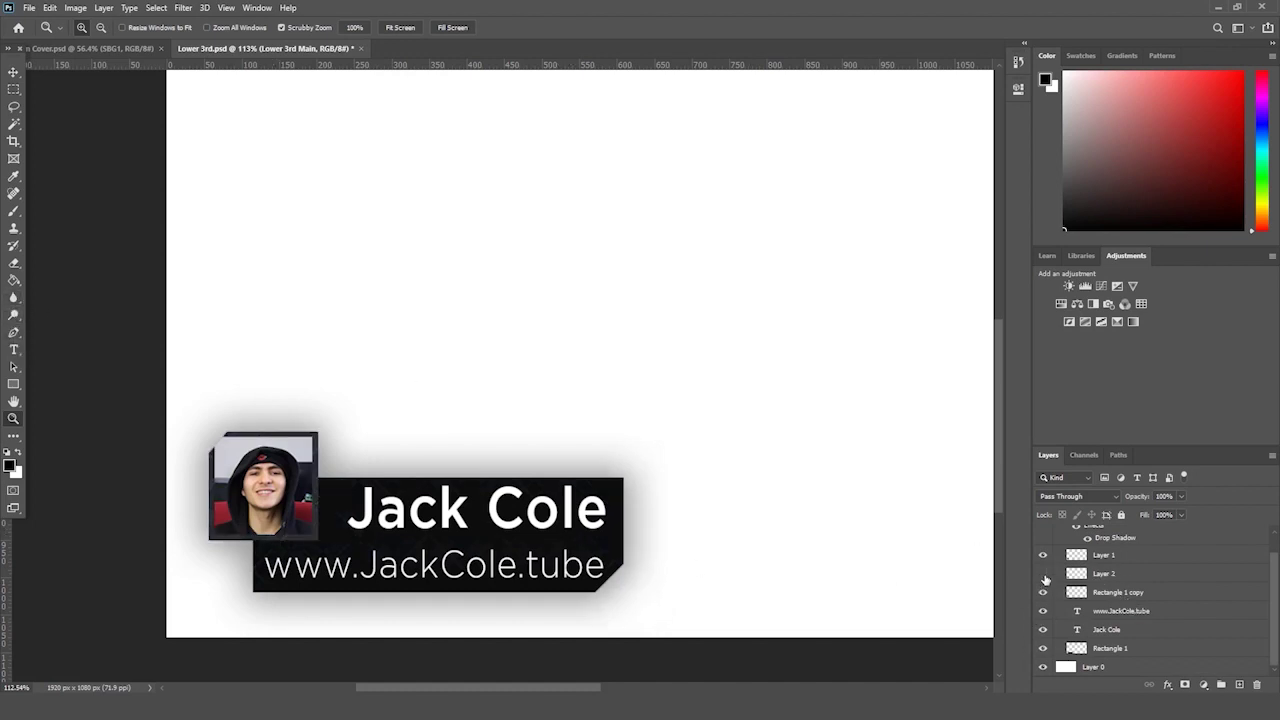
left_click(1043, 574)
left_click(1134, 577)
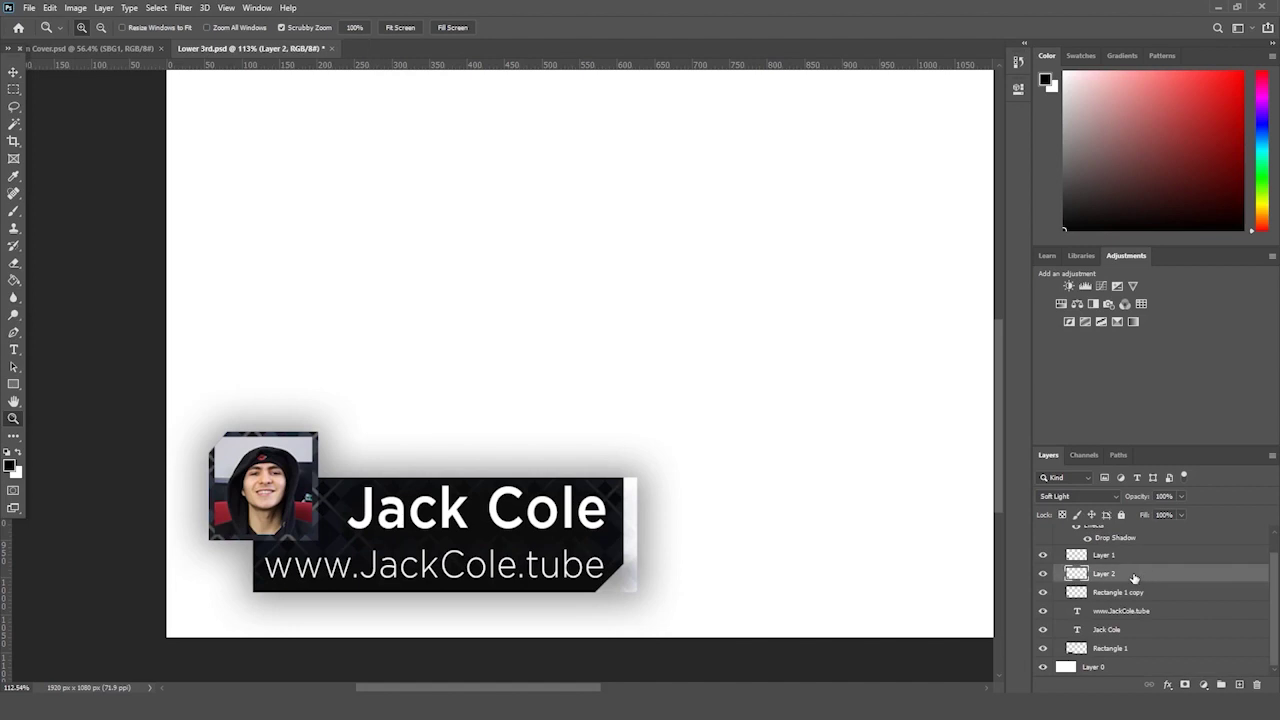
left_click(14, 263)
mouse_move(625, 606)
left_mouse_down()
mouse_move(651, 537)
mouse_move(651, 477)
mouse_move(652, 541)
left_mouse_up()
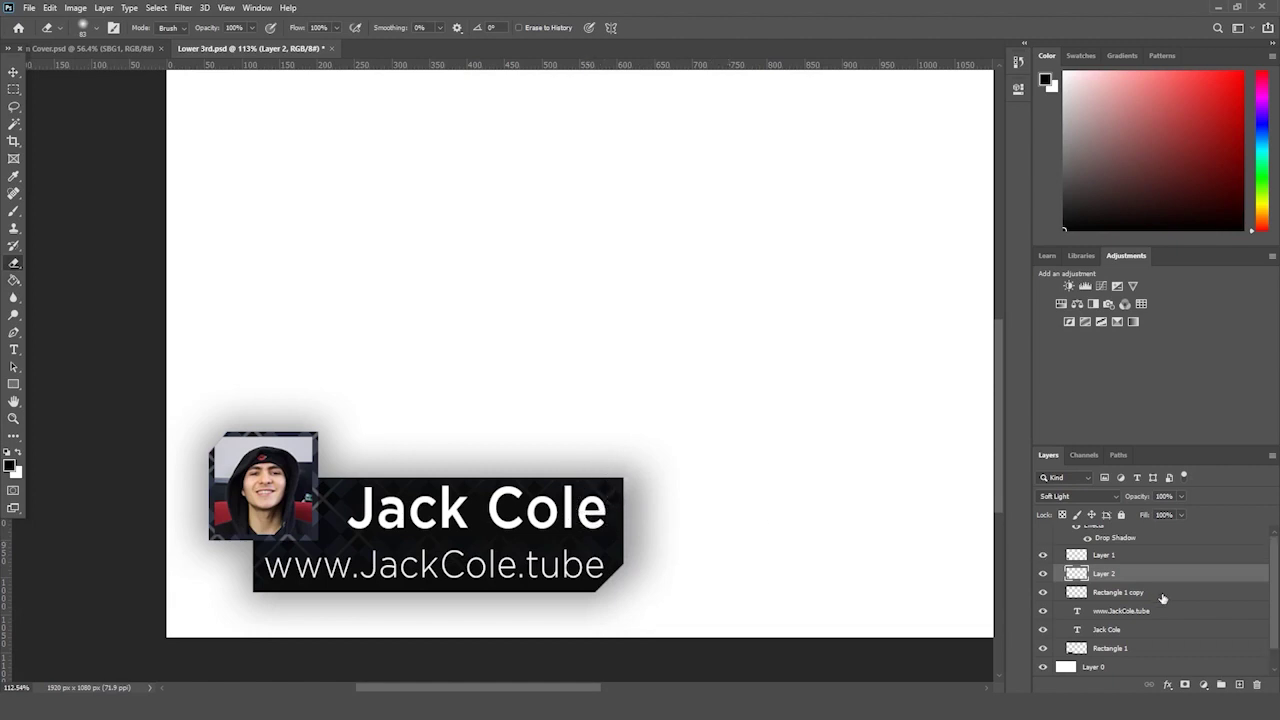
- Add a Drop Shadow effect to the Rectangle 1 copy photo box layer
scroll(1143, 597, "up", 1)
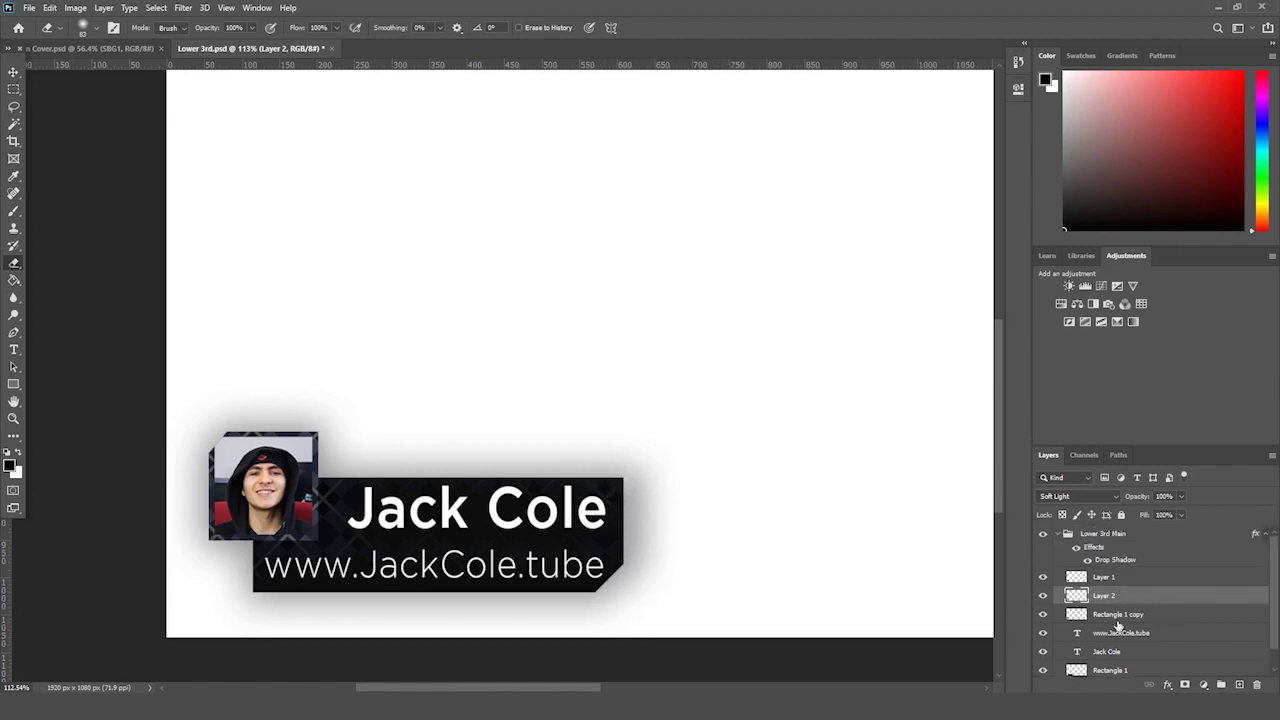
left_click(1127, 616)
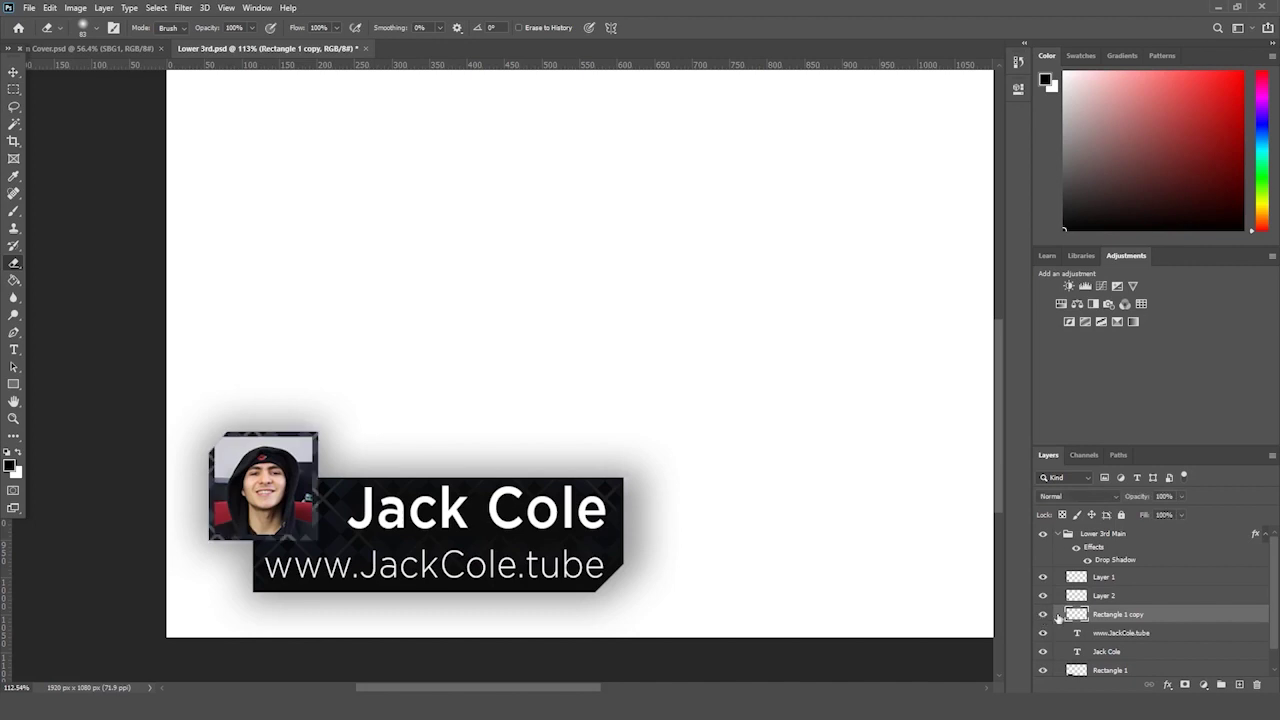
left_click(1167, 684)
left_click(1186, 677)
- Reset the photo box shadow to defaults, then apply it at 100% opacity and 120° angle
left_click(1085, 248)
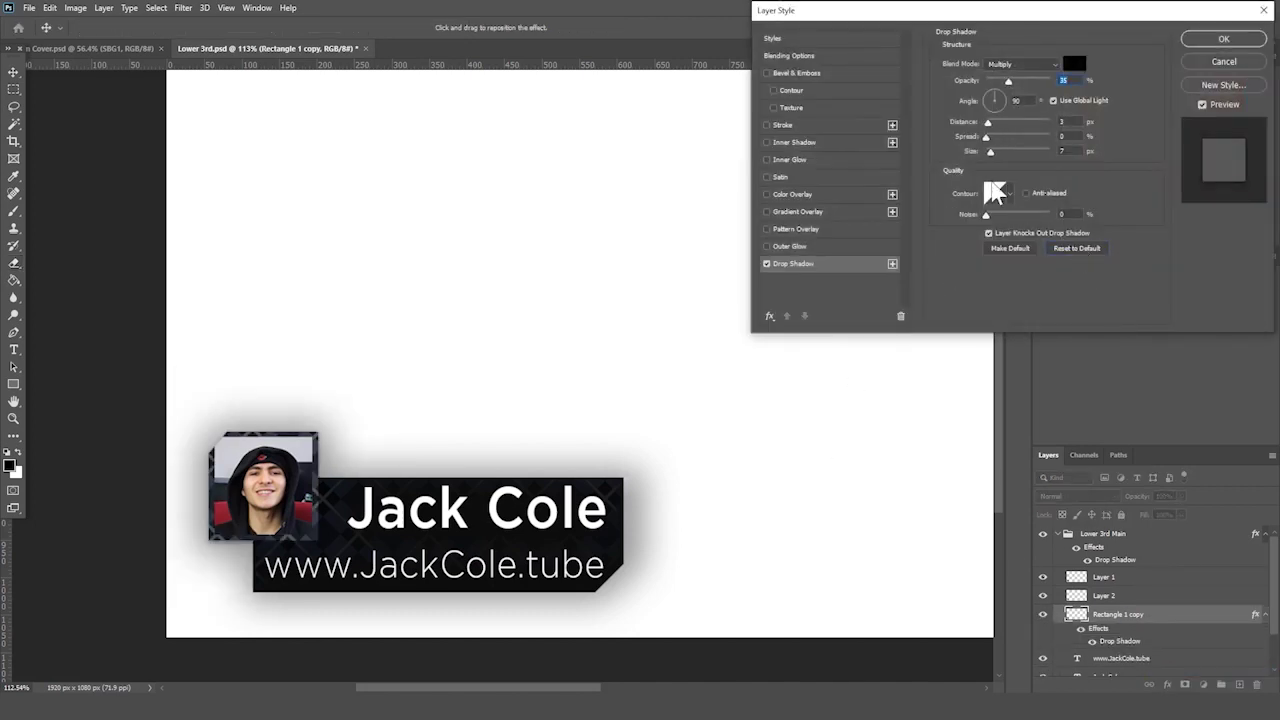
left_click_drag(994, 140, 1006, 140)
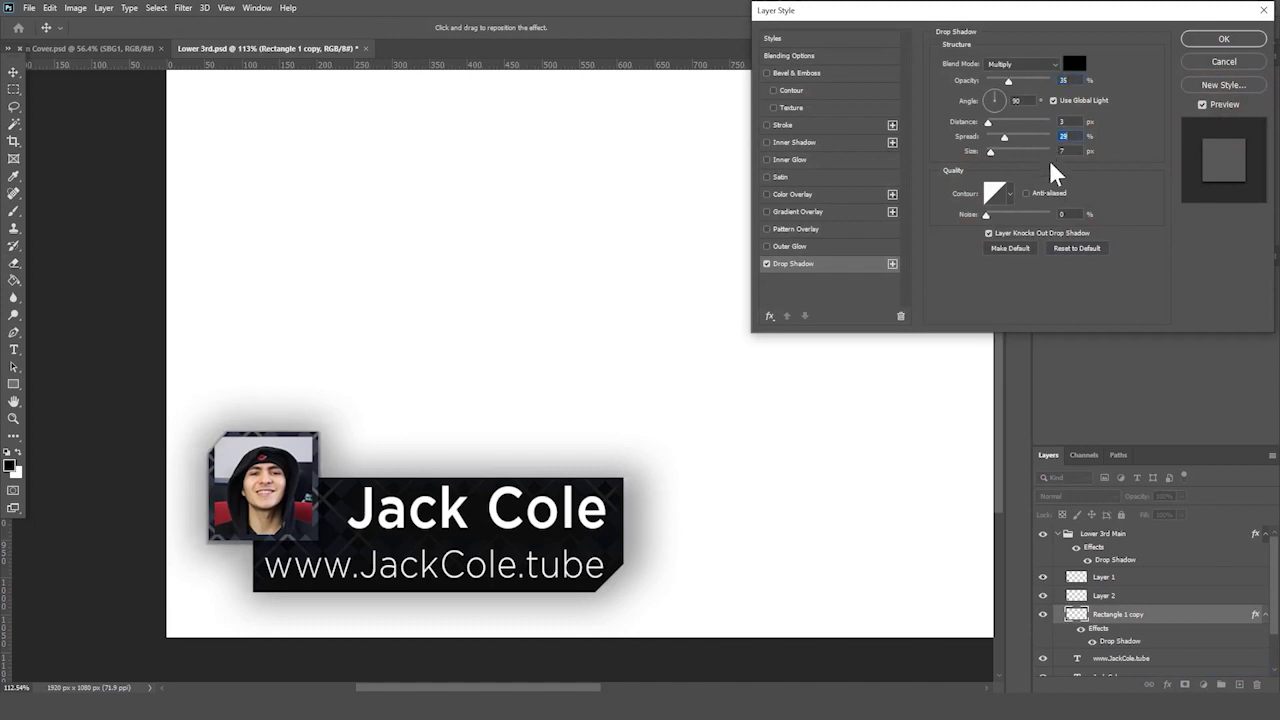
left_click(1077, 248)
left_click_drag(1031, 80, 1049, 80)
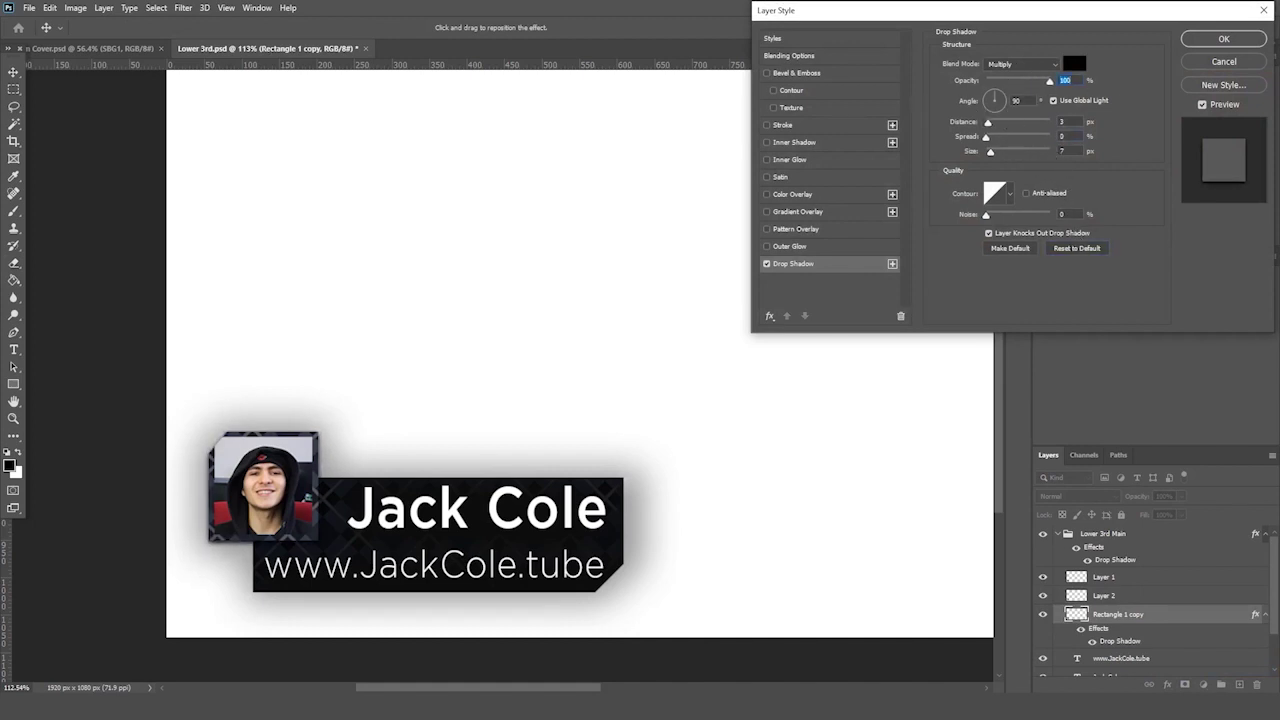
double_click(1016, 100)
type("120")
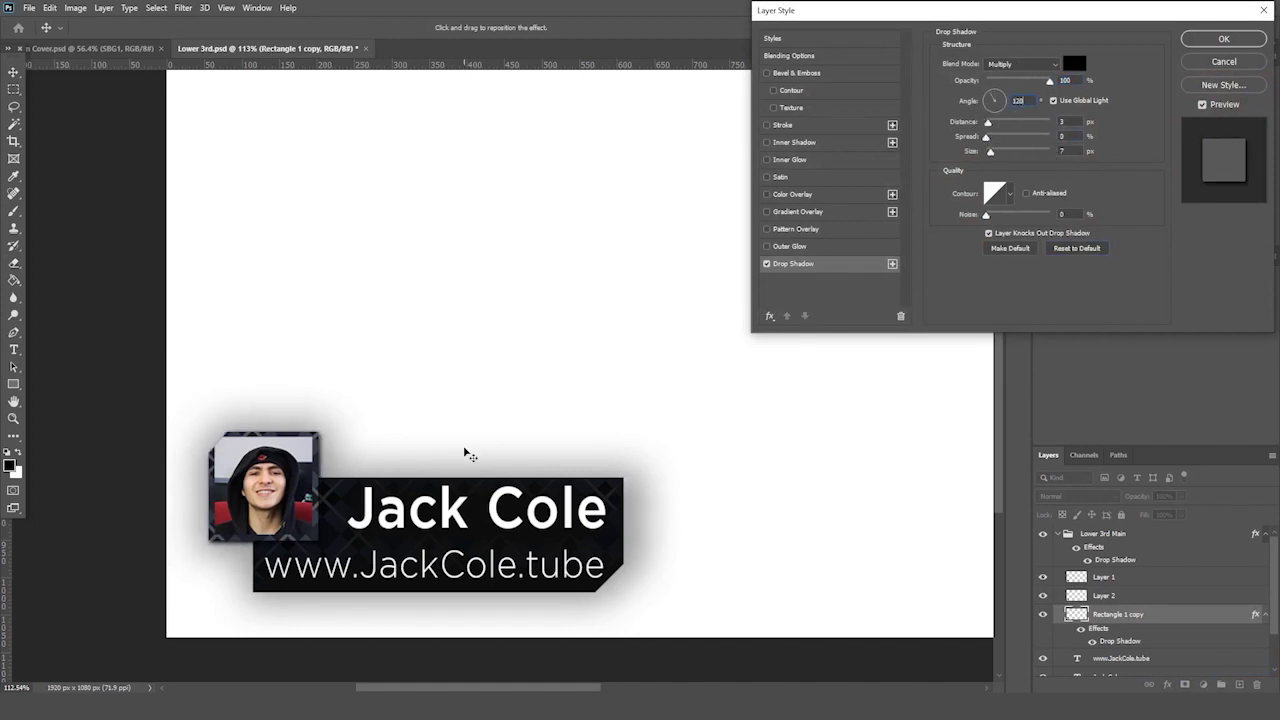
key("Return")
left_click(14, 418)
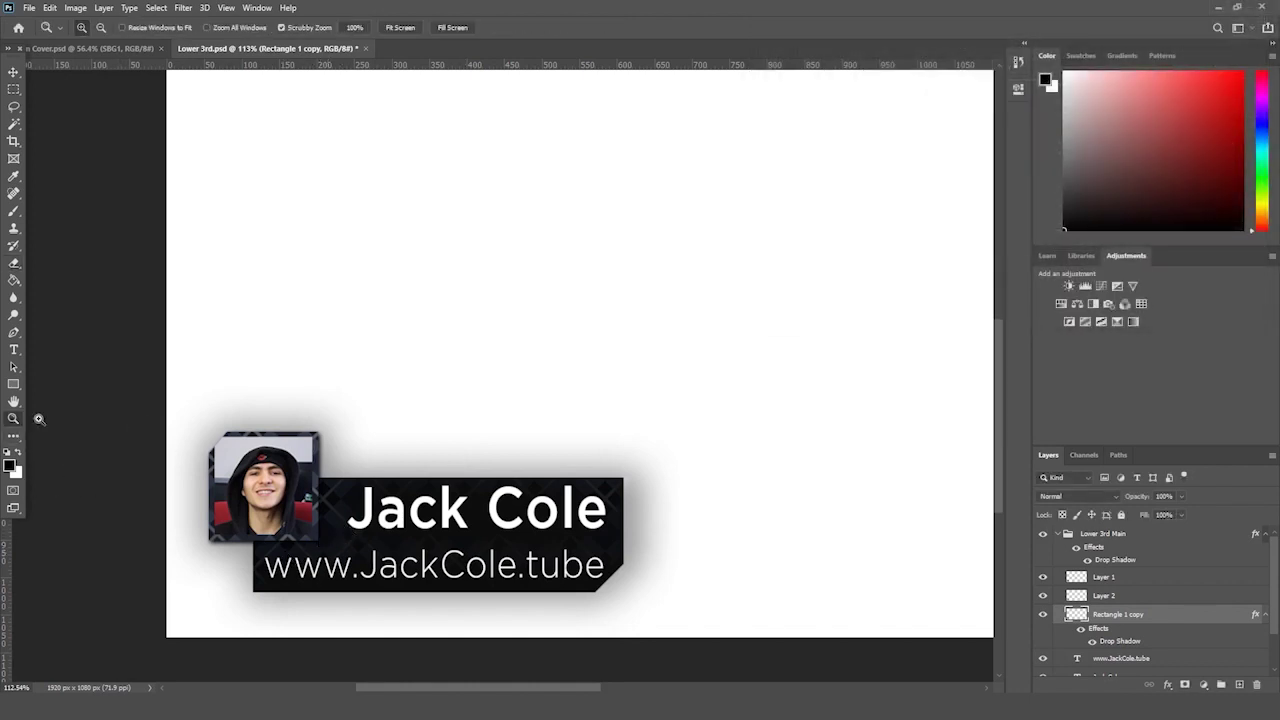
left_click(174, 419, "alt")
left_click_drag(174, 419, 172, 419)
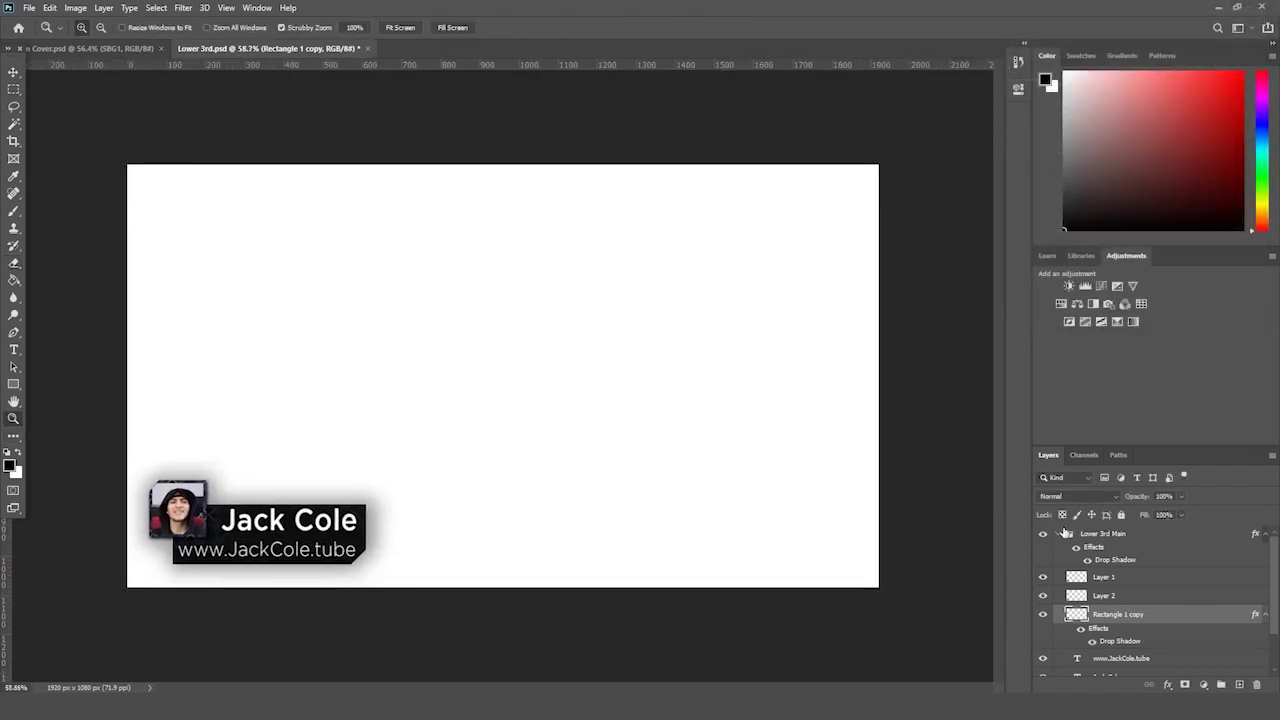
- Scale the Lower 3rd Main group up to about 117% and hide the white background layer
left_click(1068, 534)
key("ctrl+t")
left_click_drag(371, 567, 374, 557)
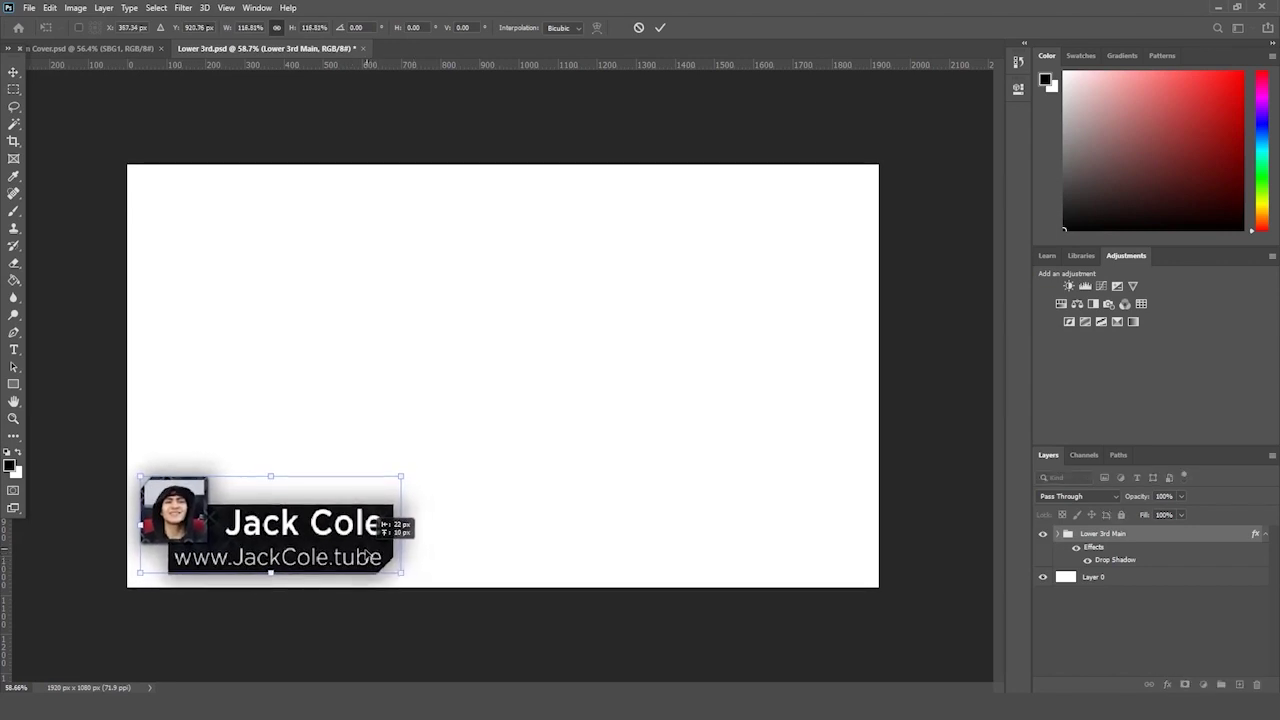
key("Return")
scroll(467, 467, "up", 2)
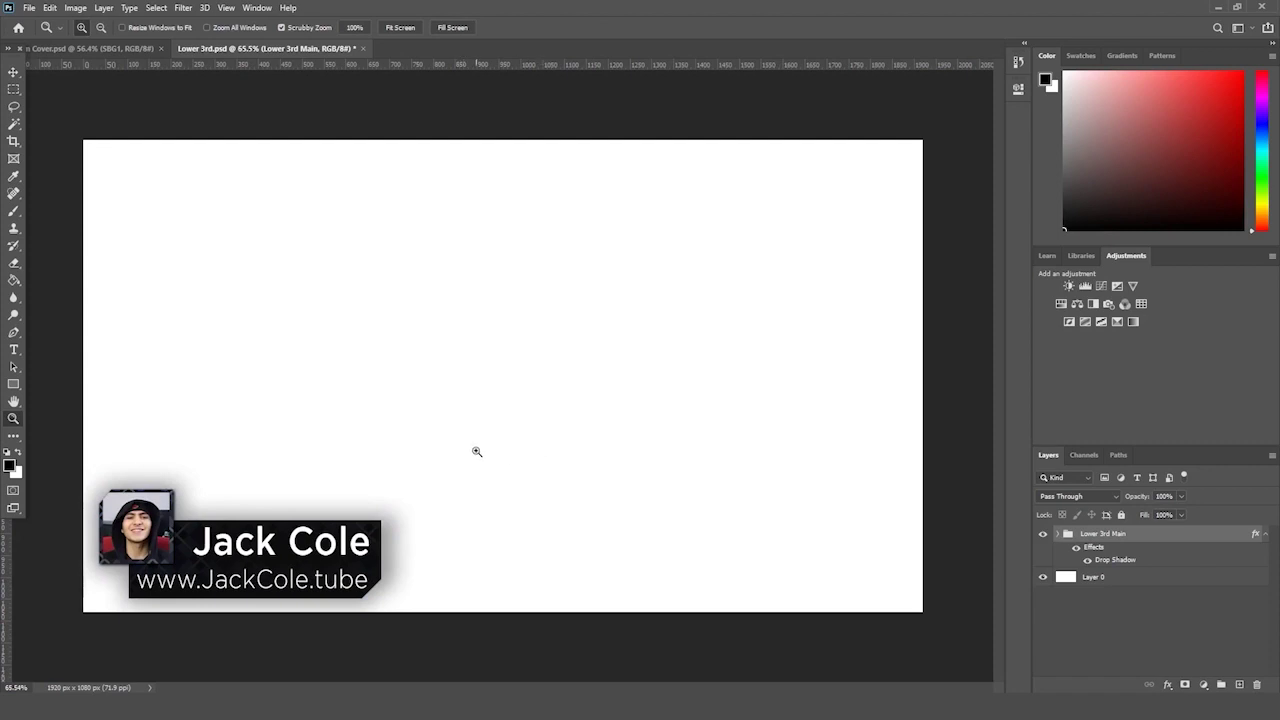
left_click_drag(483, 449, 471, 455)
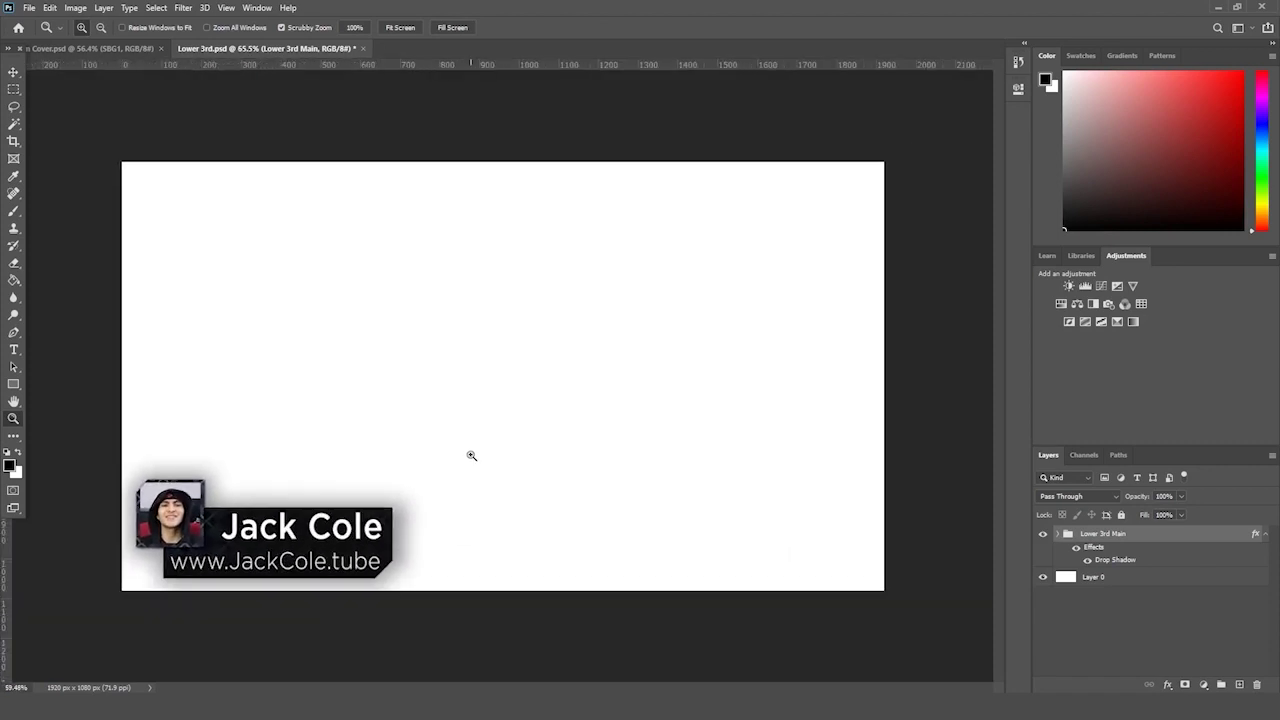
left_click(1043, 576)
- Save a transparent PNG copy named 'JC Lower 3rd' with the default PNG options
left_click_drag(600, 537, 604, 536)
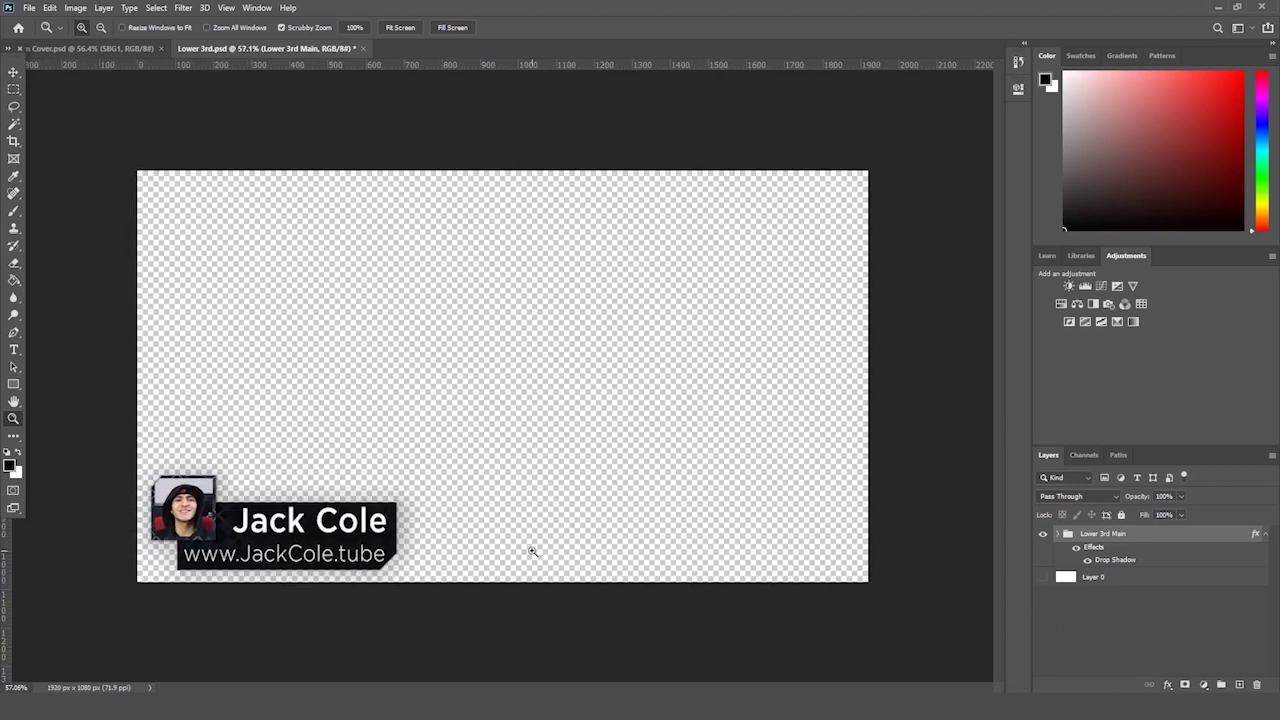
key("ctrl+shift+s")
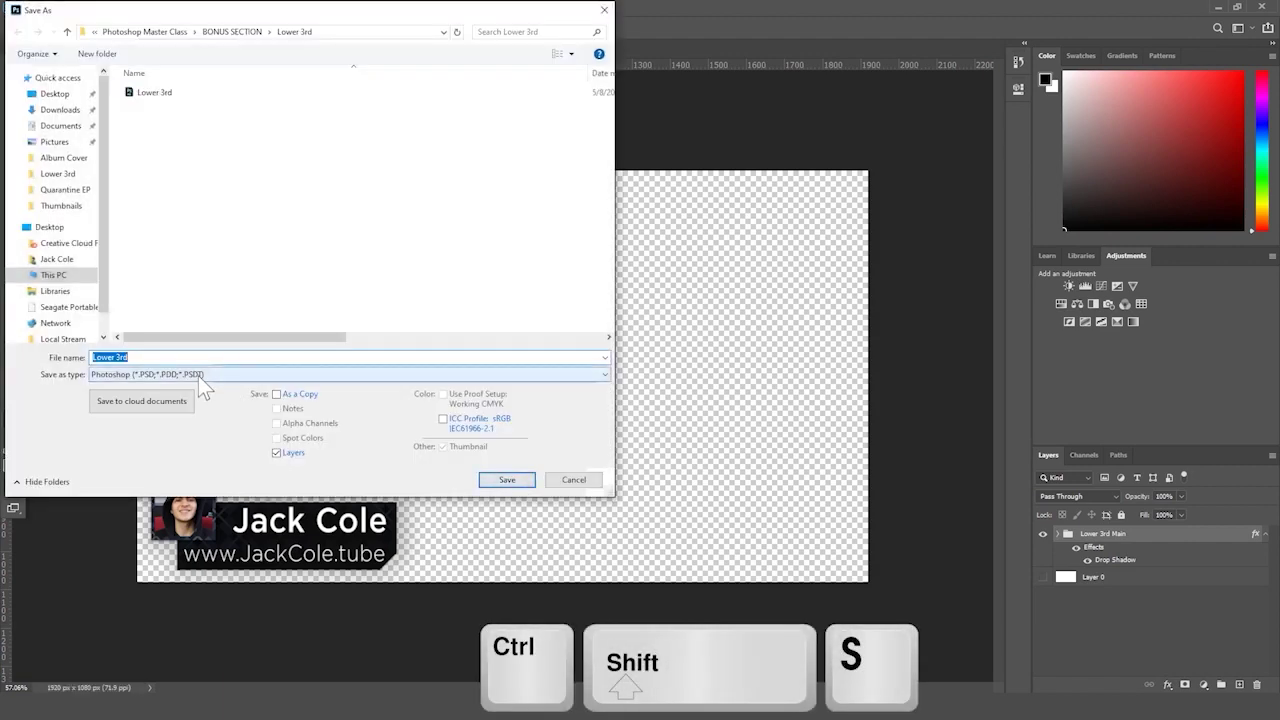
left_click(198, 376)
left_click(133, 557)
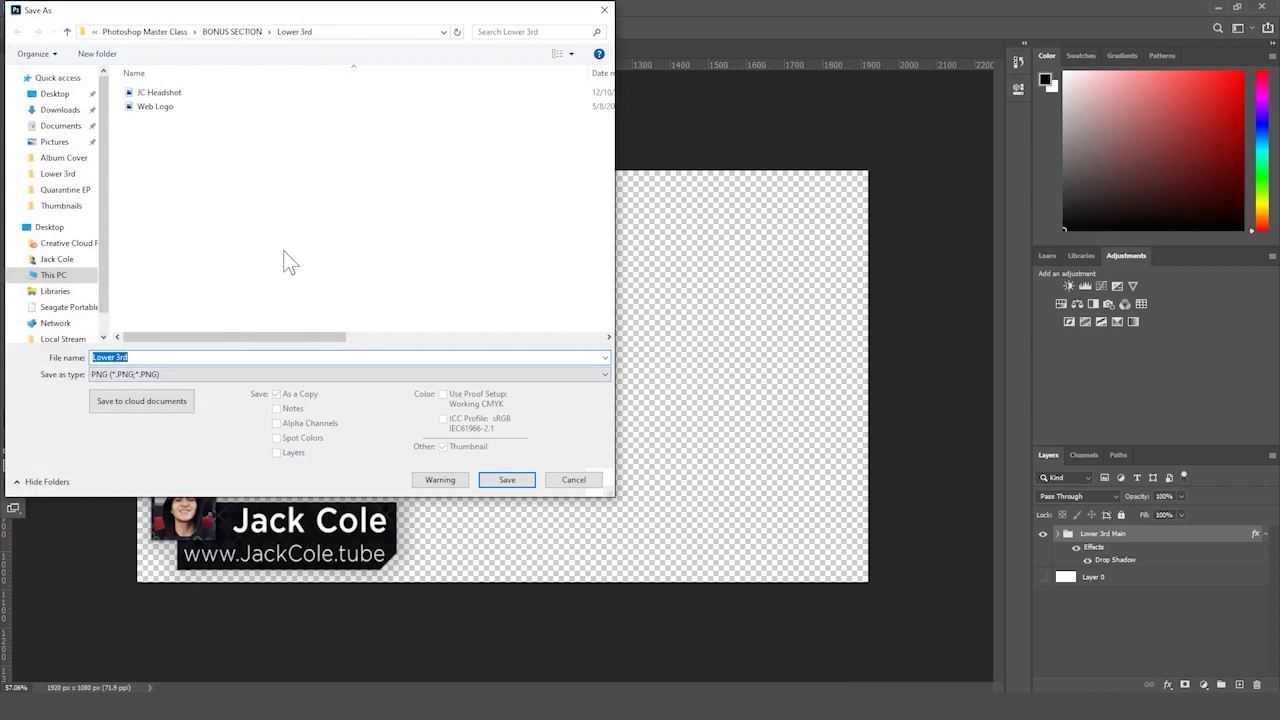
type("JC Lowe")
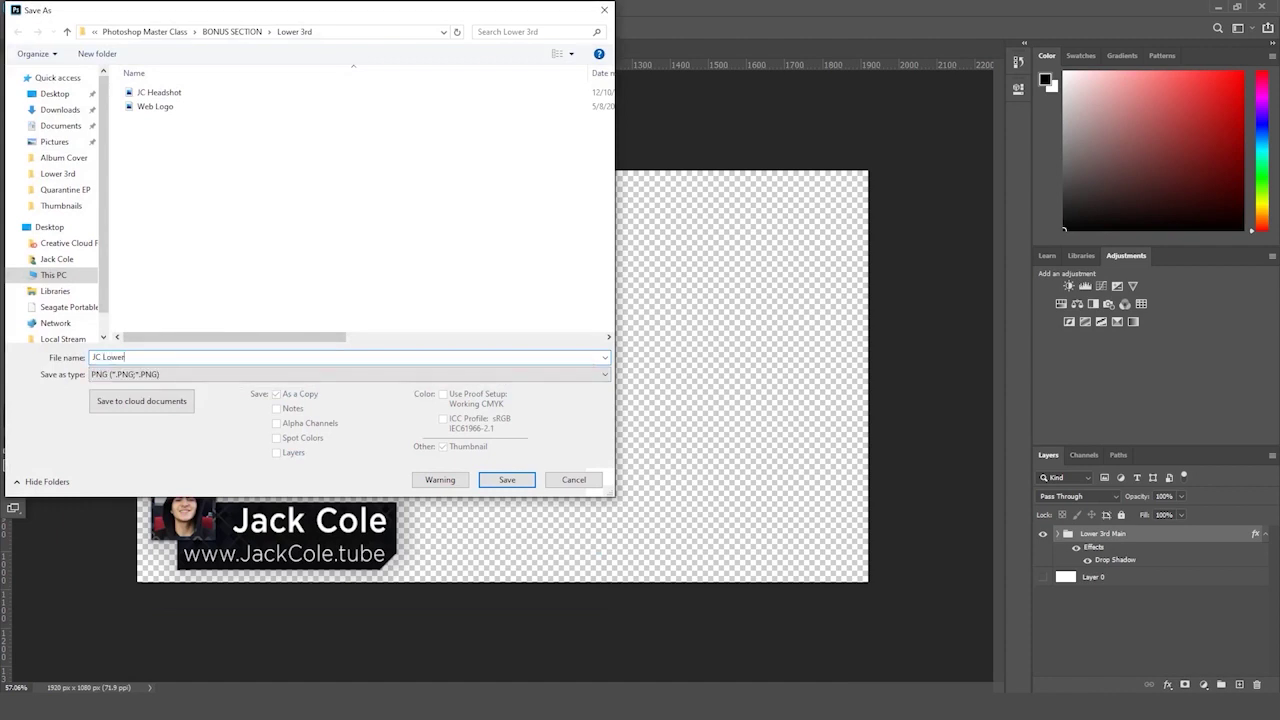
key("Return")
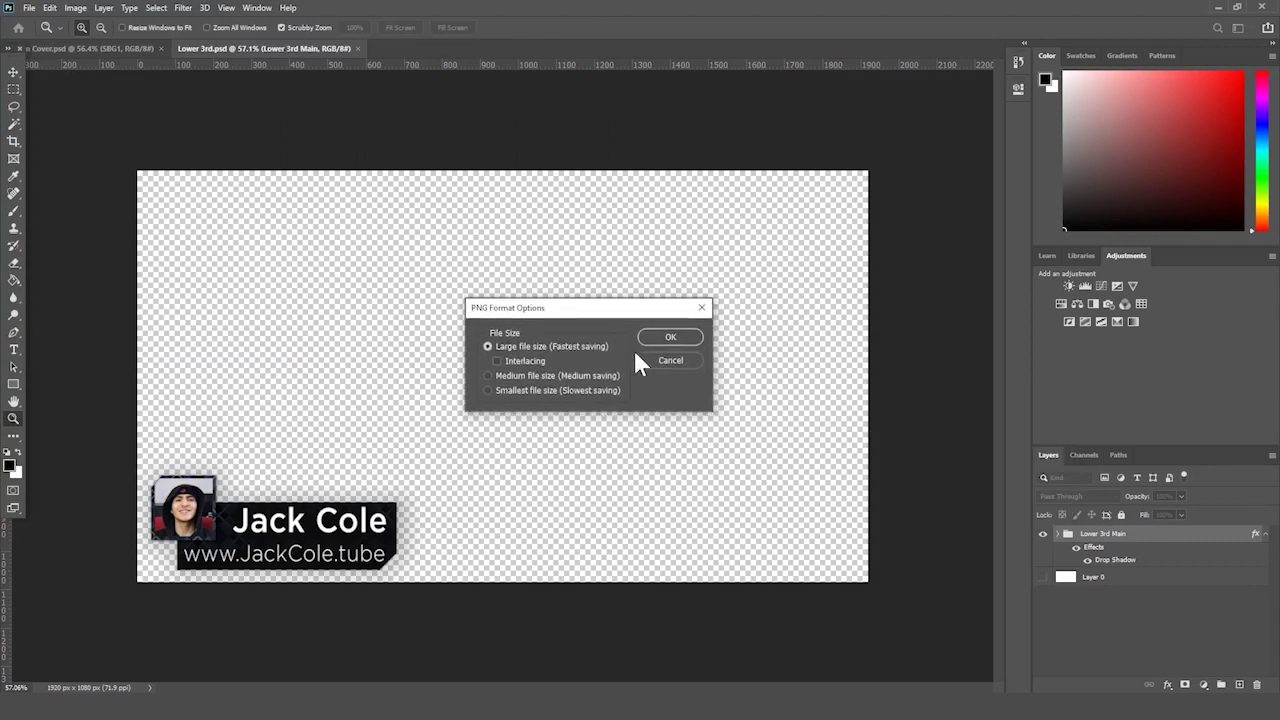
left_click(645, 340)
- Preview JC Lower 3rd.png from its Explorer folder in Photos, then close the preview
key("alt+Tab")
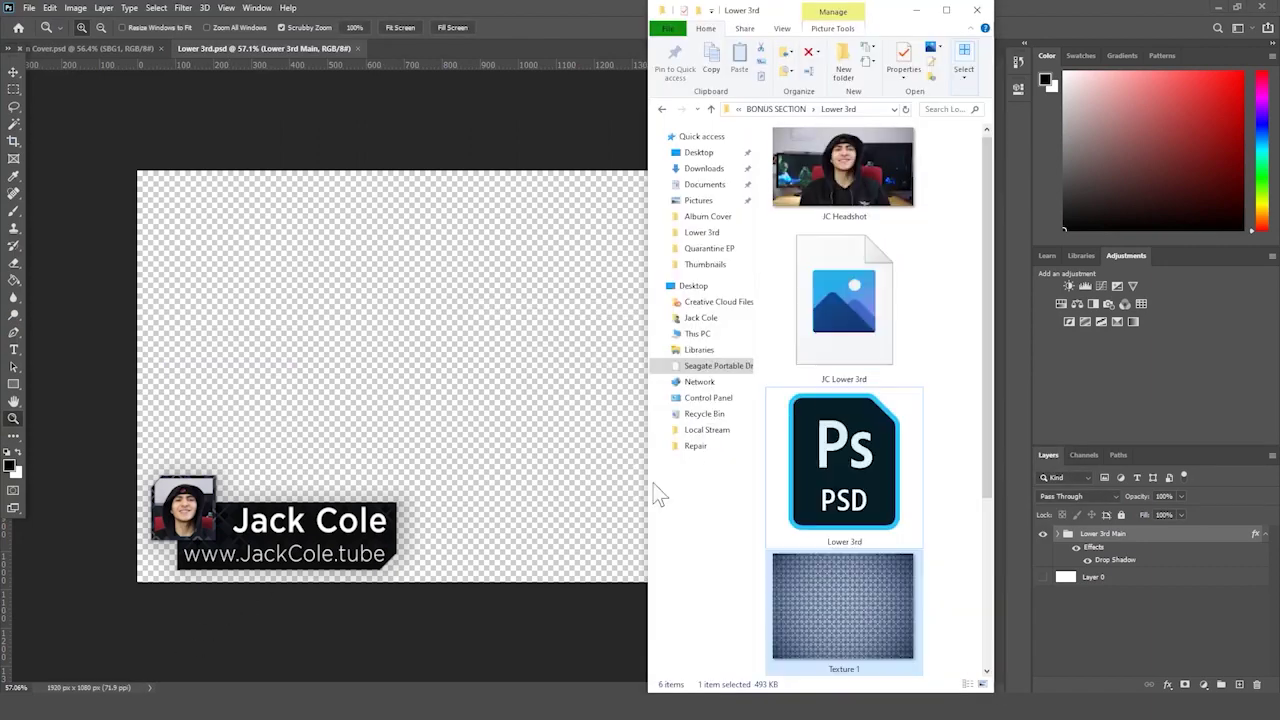
scroll(880, 400, "down", 2)
scroll(880, 400, "up", 2)
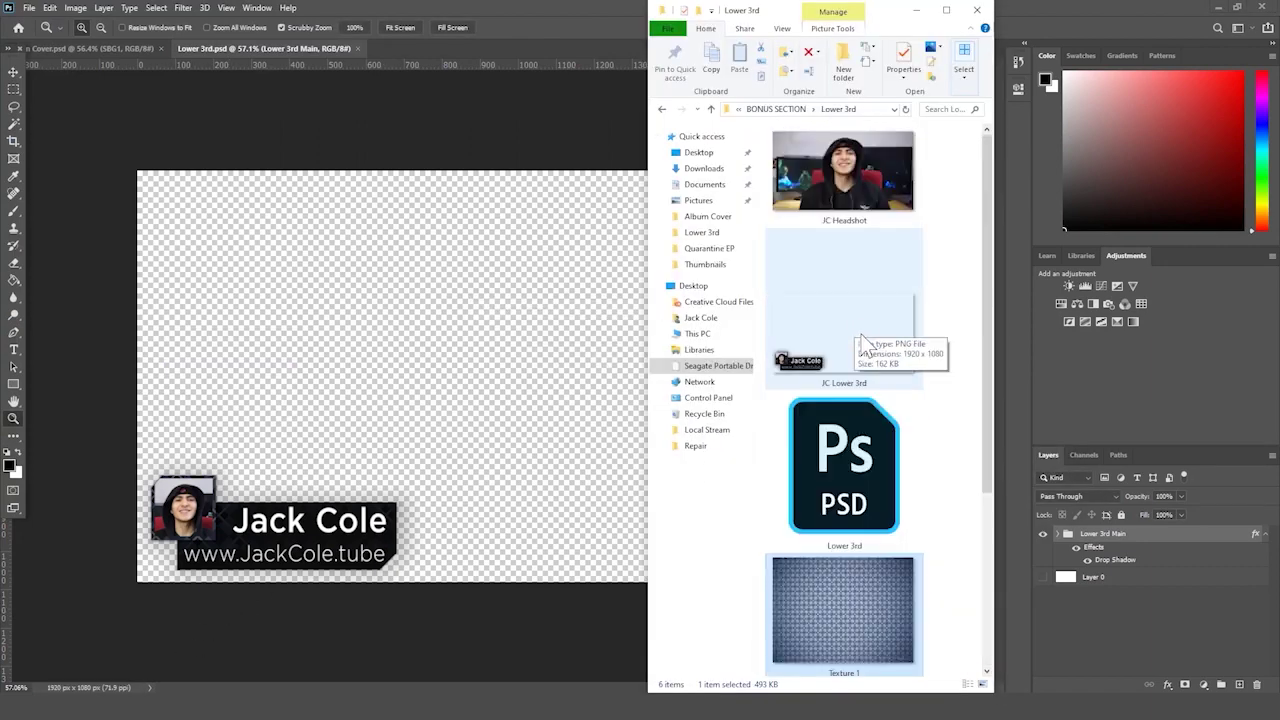
double_click(812, 372)
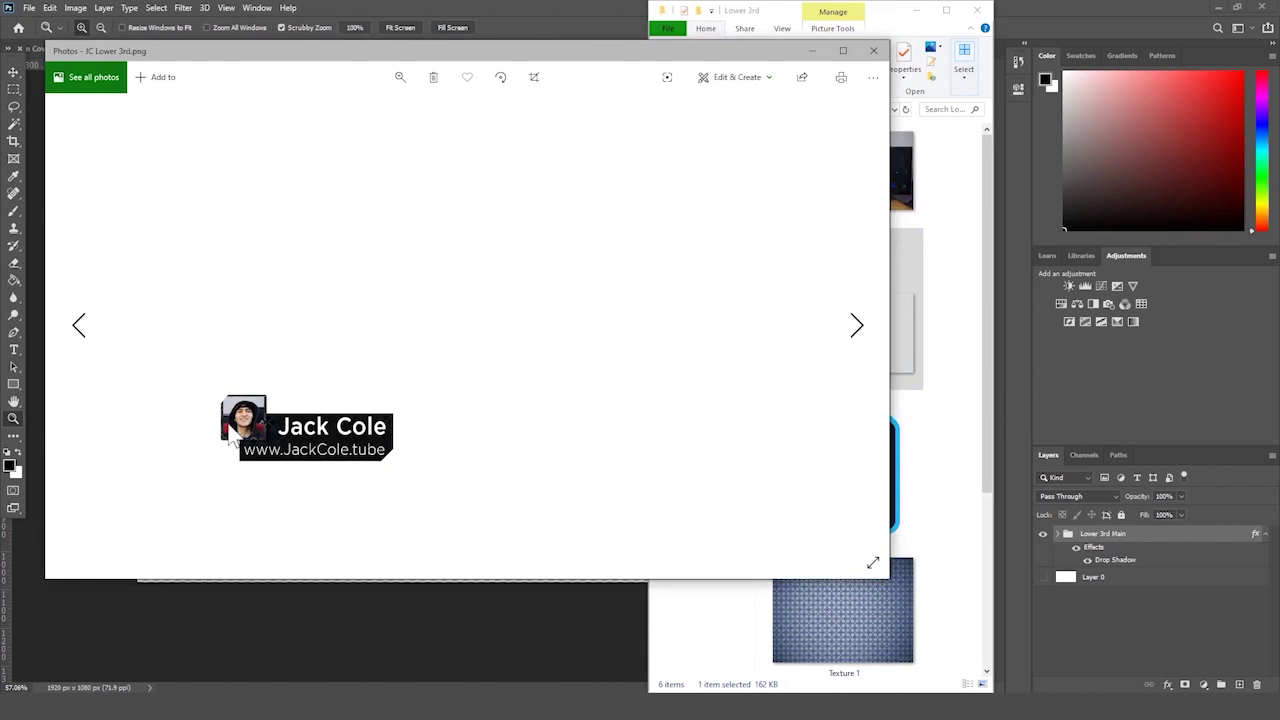
left_click(874, 51)
- Zoom and pan around the finished lower third, then float the Explorer window over Photoshop
left_click(475, 381)
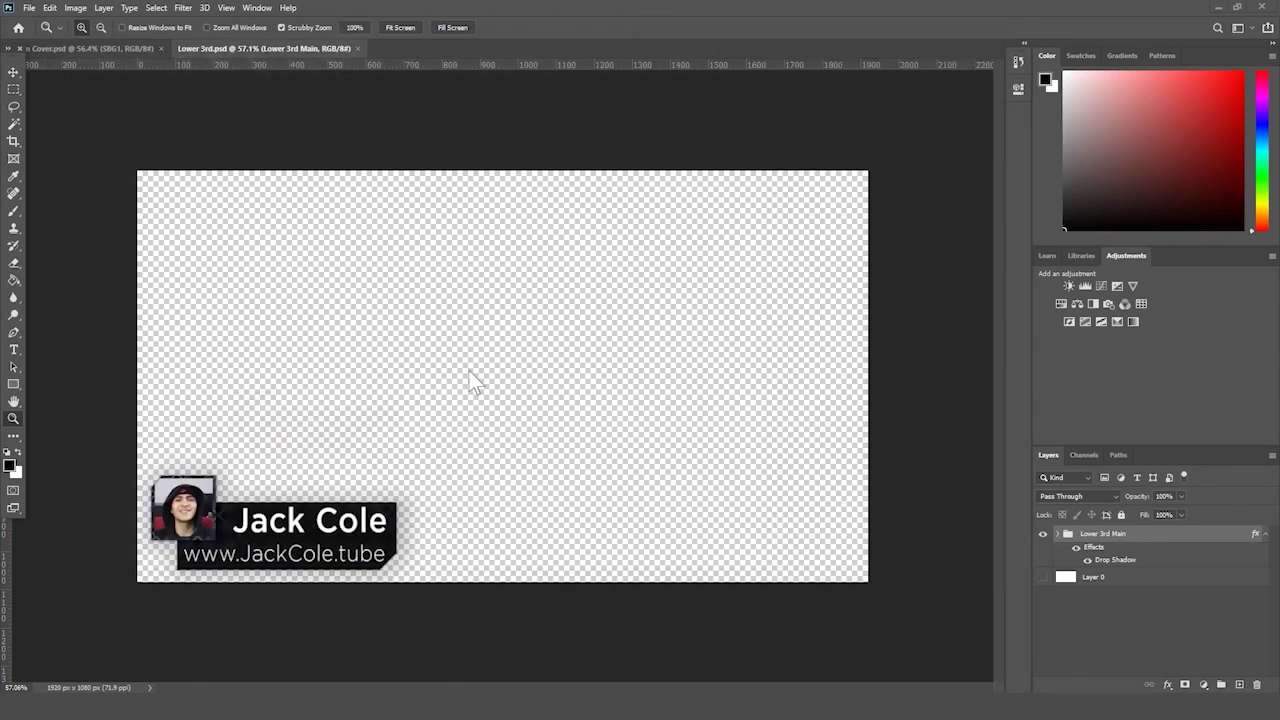
scroll(538, 335, "down", 1)
scroll(538, 335, "up", 3)
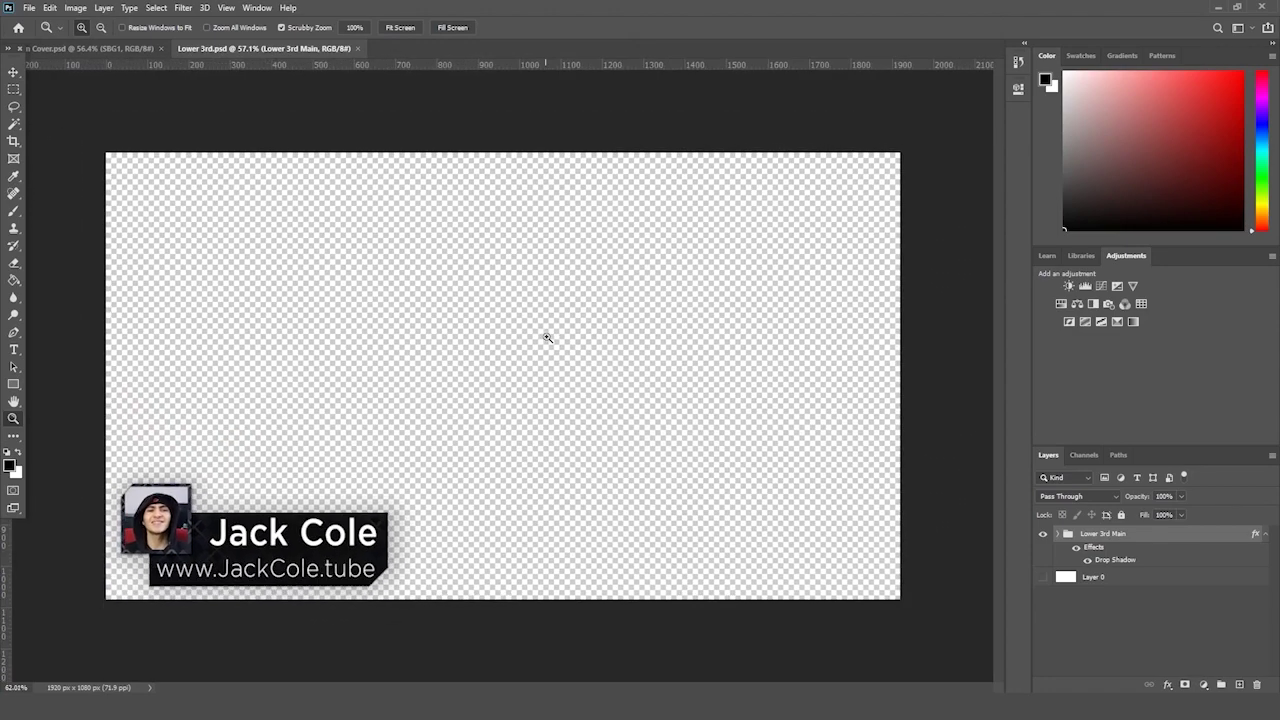
scroll(547, 343, "up", 4)
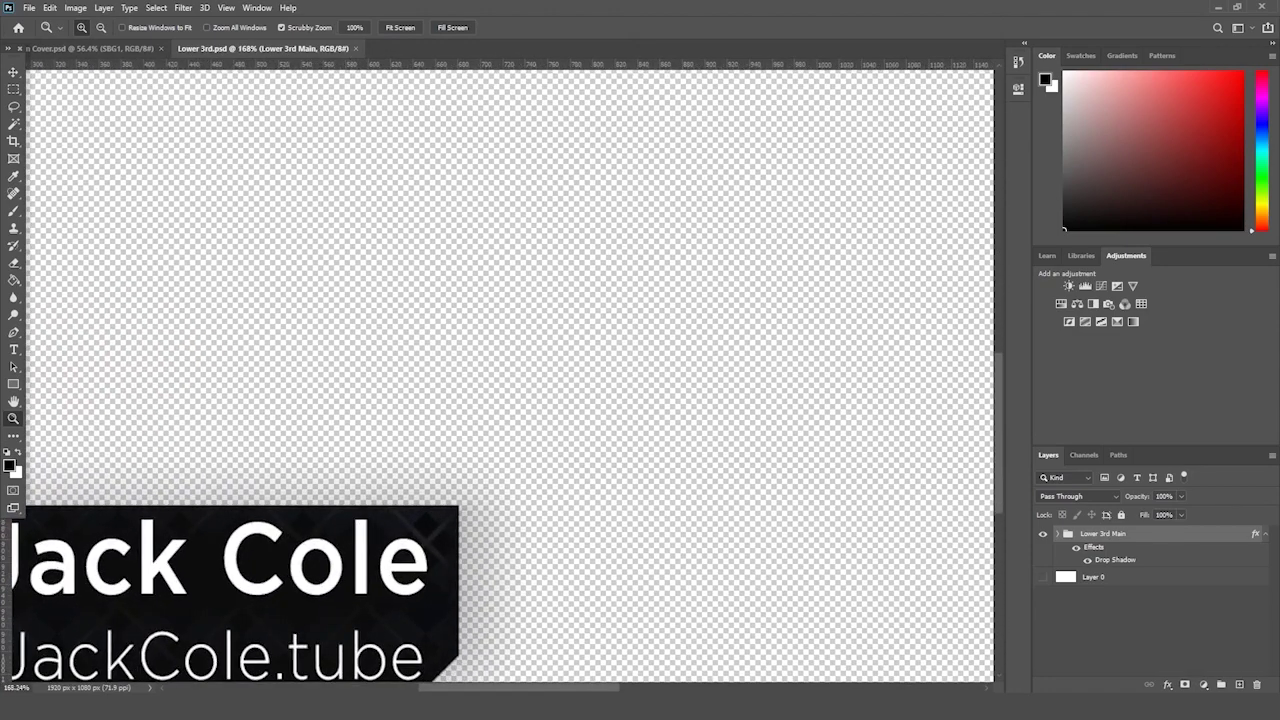
left_click_drag(563, 689, 491, 689)
scroll(512, 531, "left", 2)
scroll(512, 531, "down", 1)
scroll(571, 409, "down", 2)
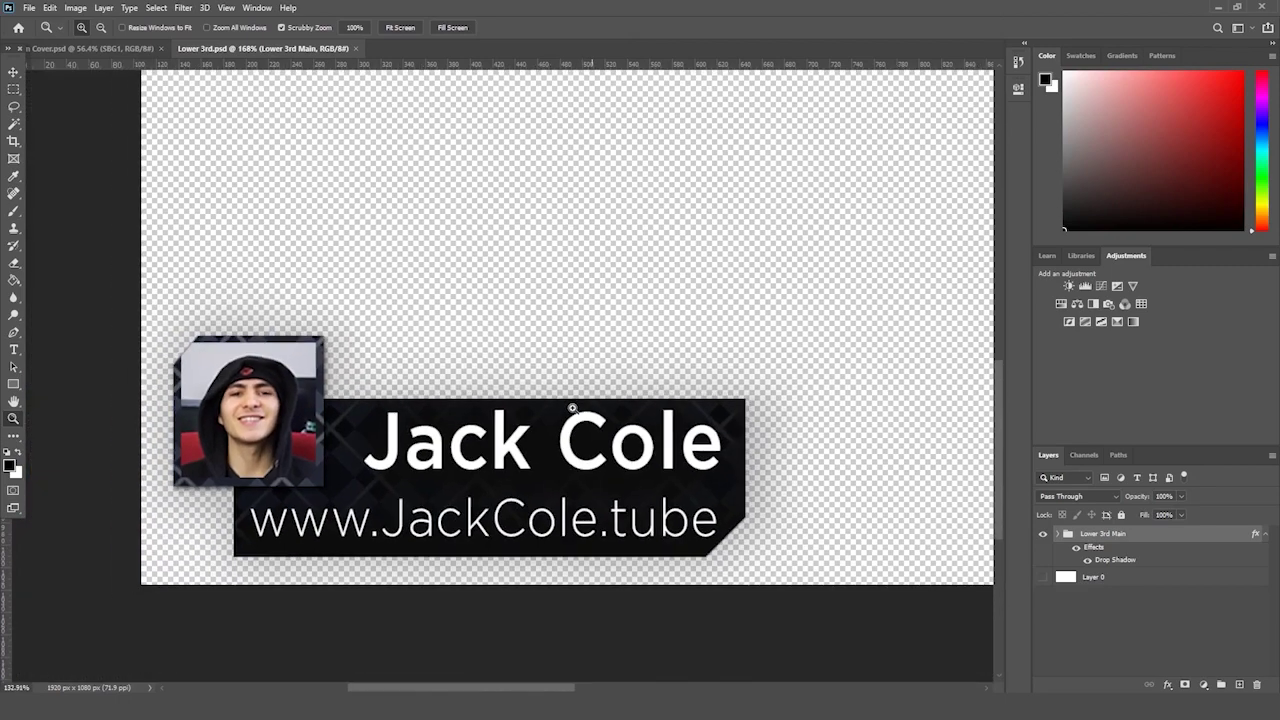
scroll(505, 397, "down", 2)
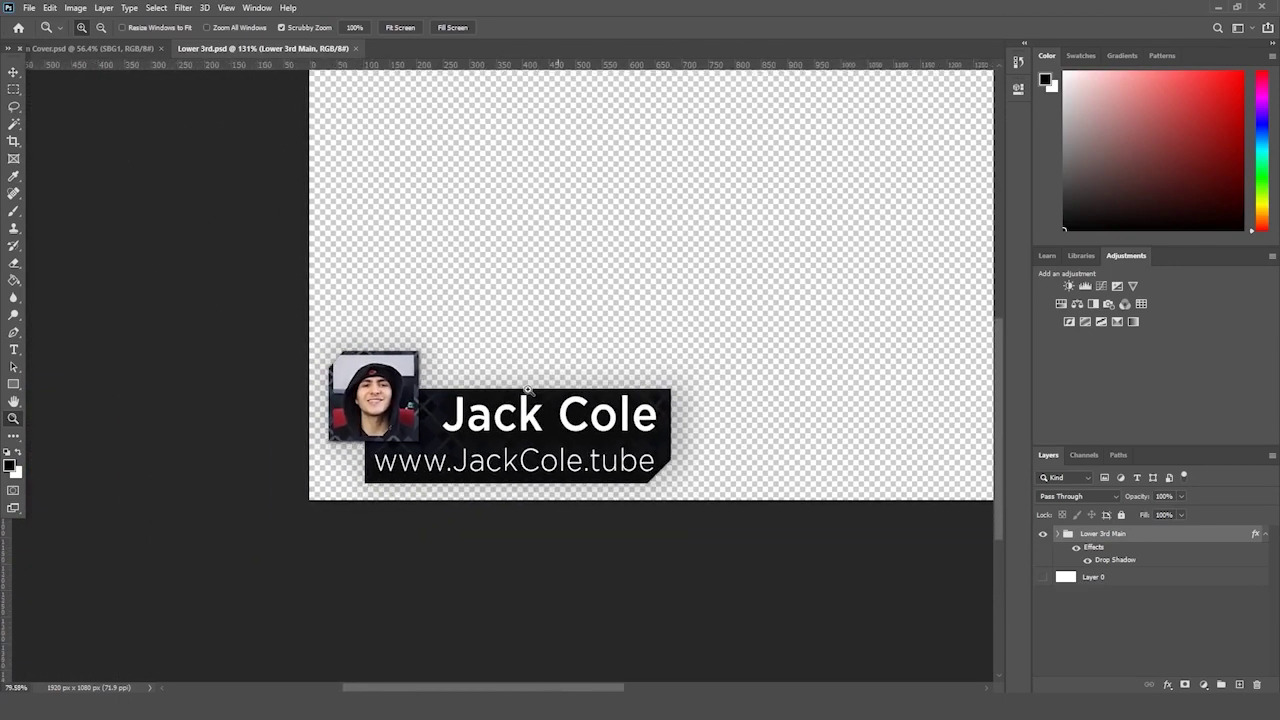
scroll(514, 394, "right", 2)
scroll(526, 397, "left", 2)
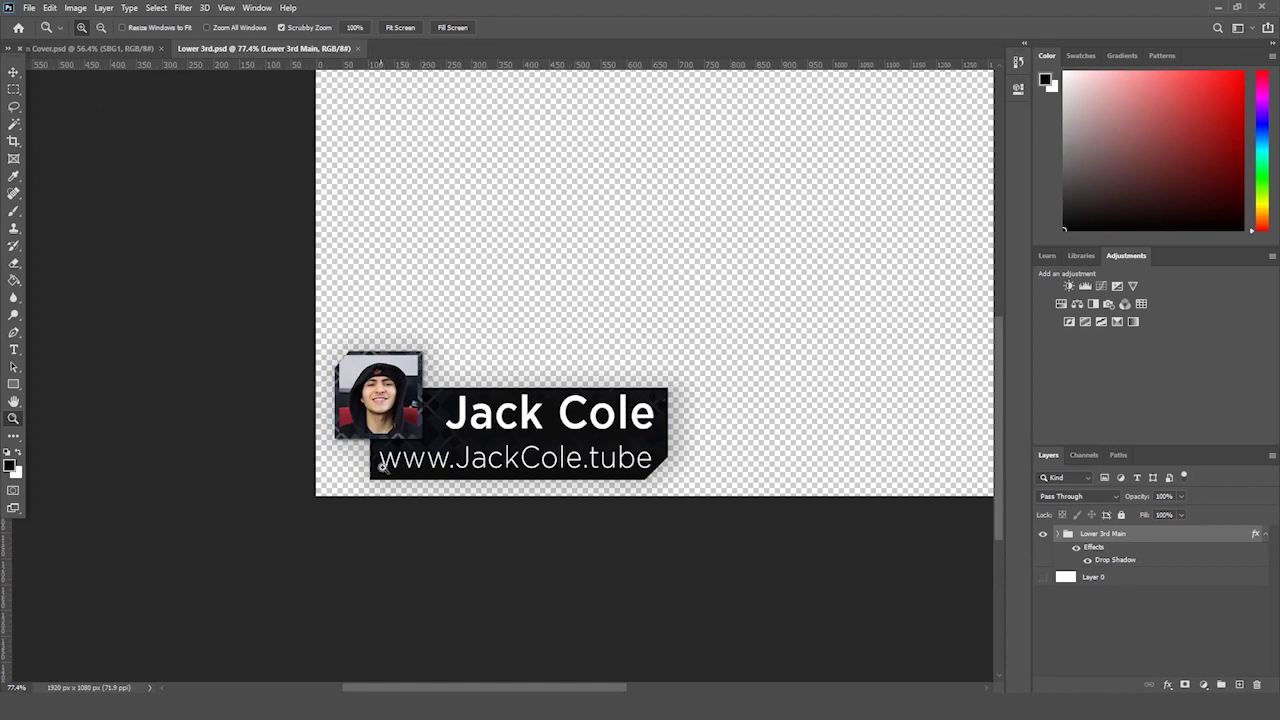
scroll(650, 383, "down", 3)
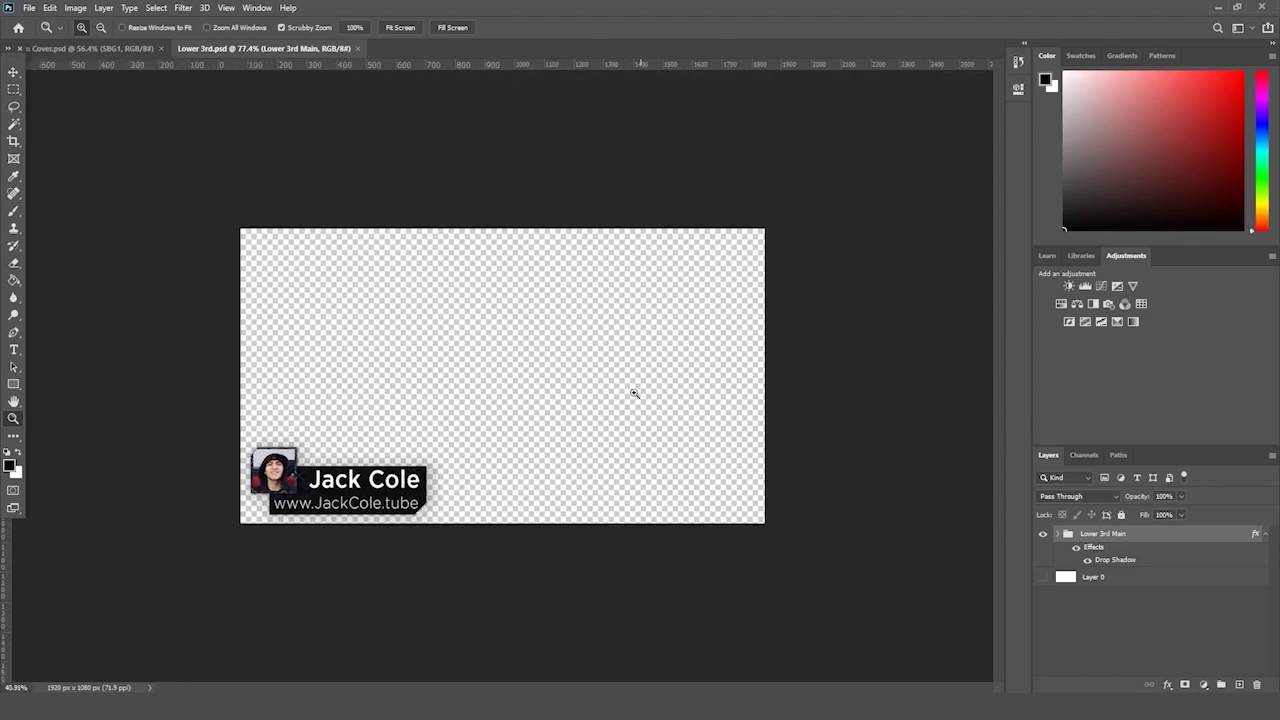
scroll(640, 391, "up", 1)
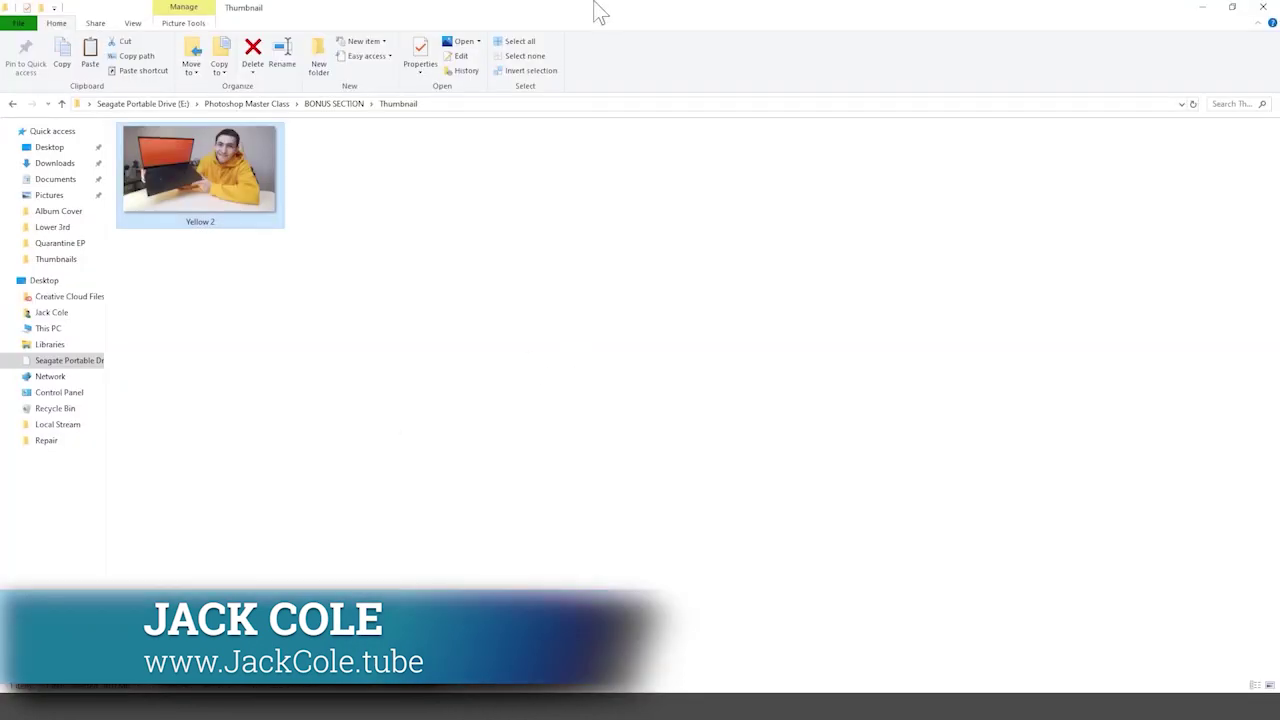
left_click_drag(600, 12, 672, 115)
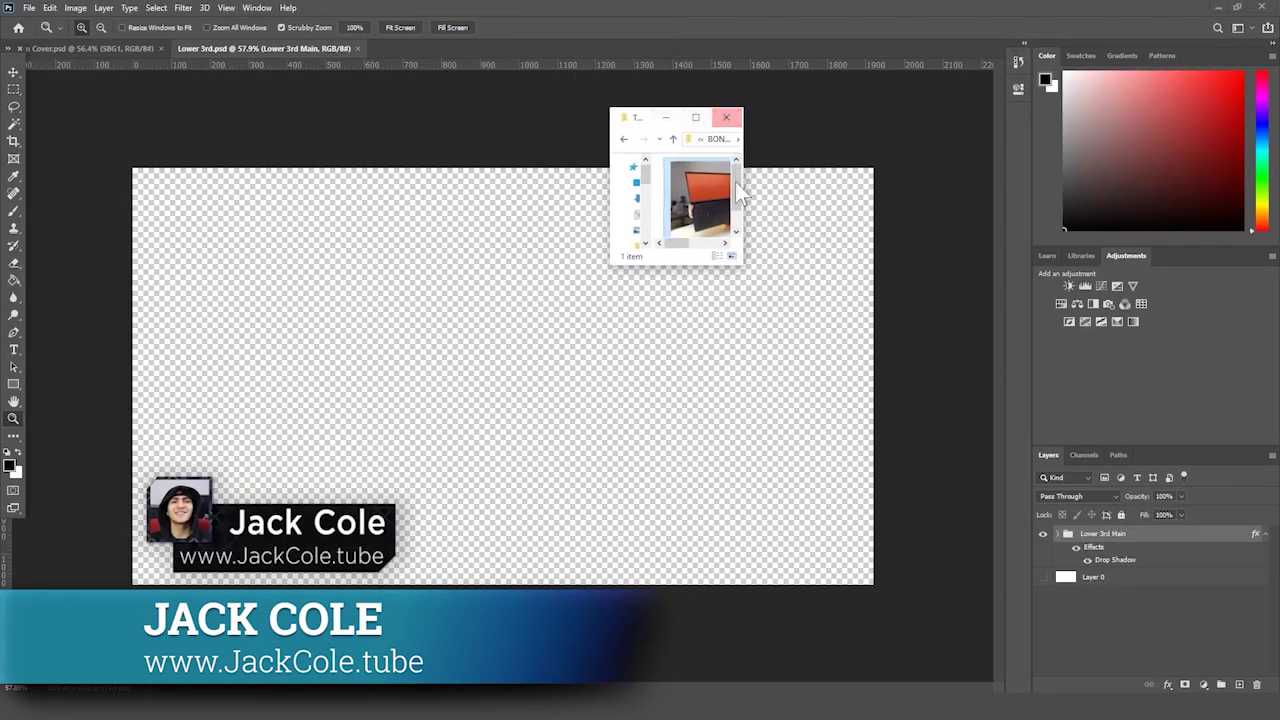
- Resize the Thumbnail folder window beside Photoshop, select the Yellow 2 photo, and return to Photoshop
left_click_drag(745, 268, 1068, 692)
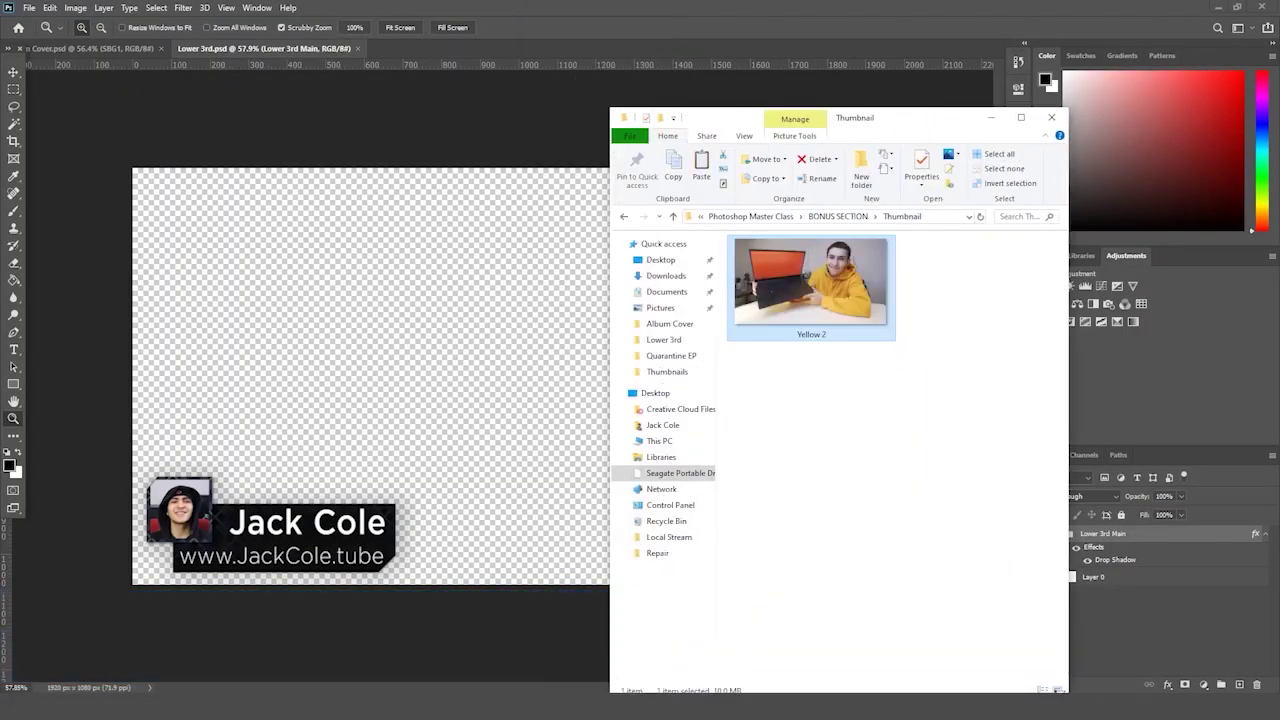
left_click_drag(938, 112, 938, 2)
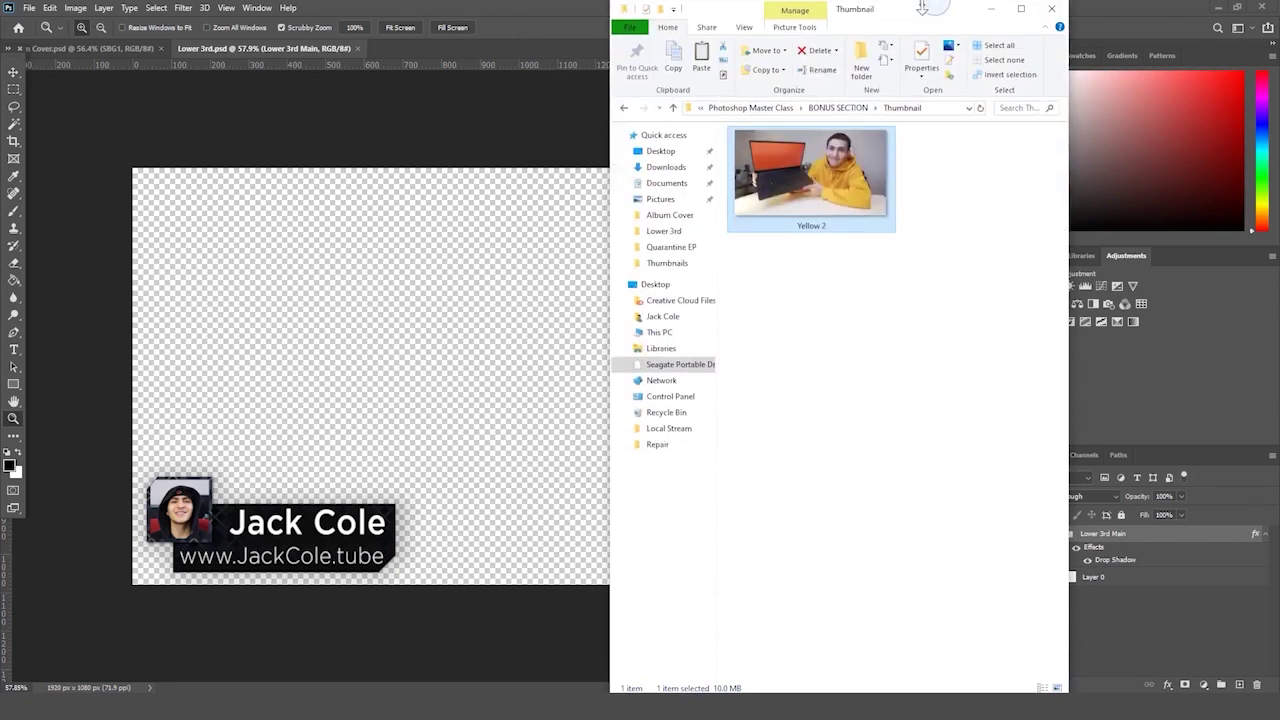
left_click(965, 232)
left_click_drag(1069, 183, 989, 193)
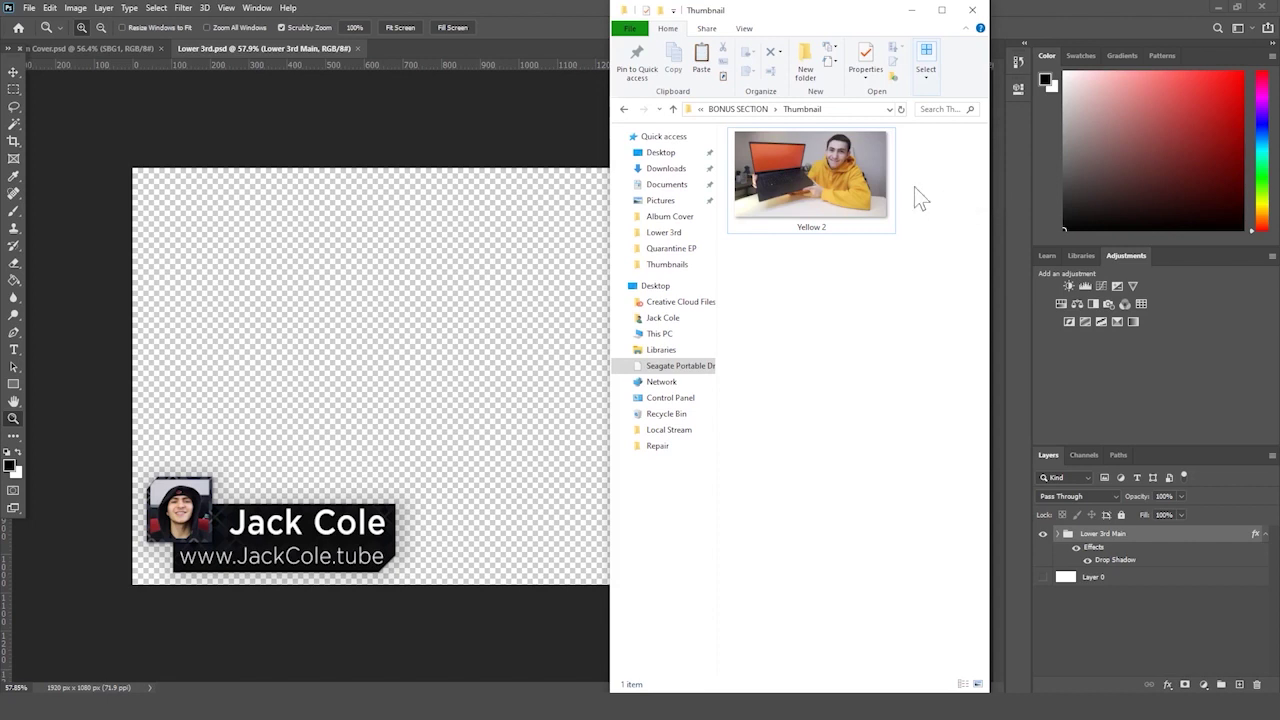
left_click_drag(938, 340, 727, 112)
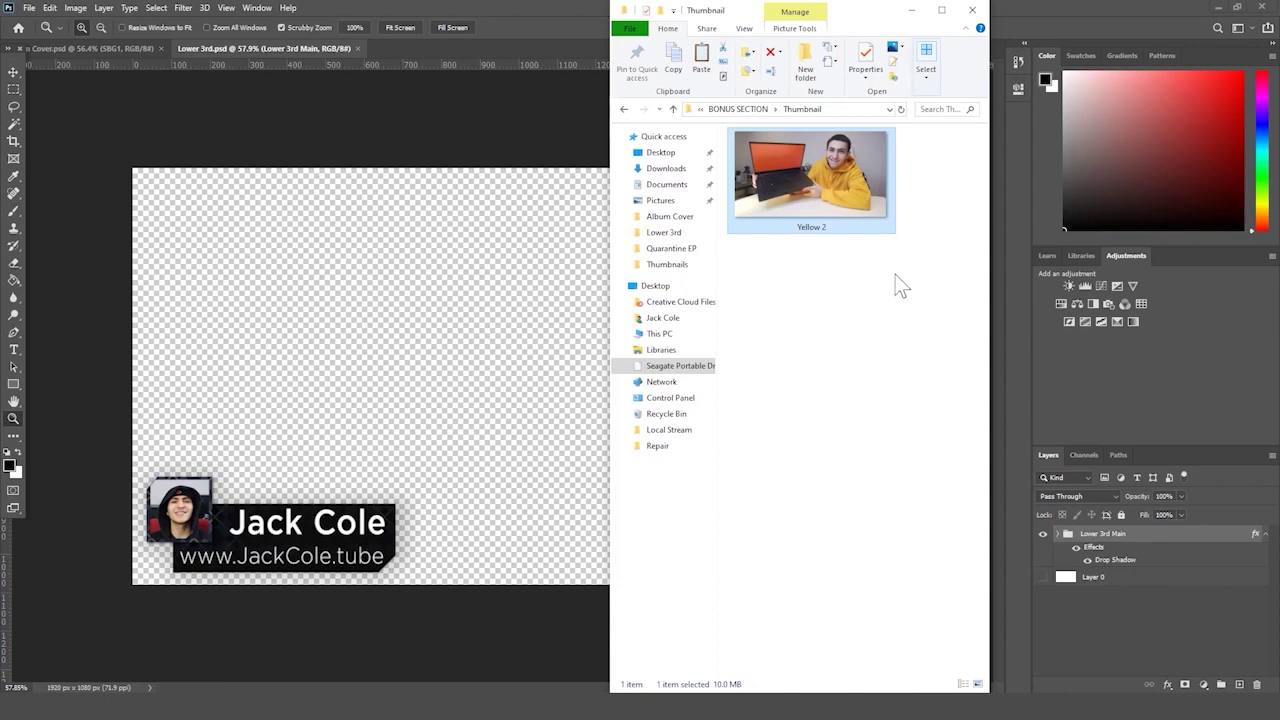
left_click(560, 106)
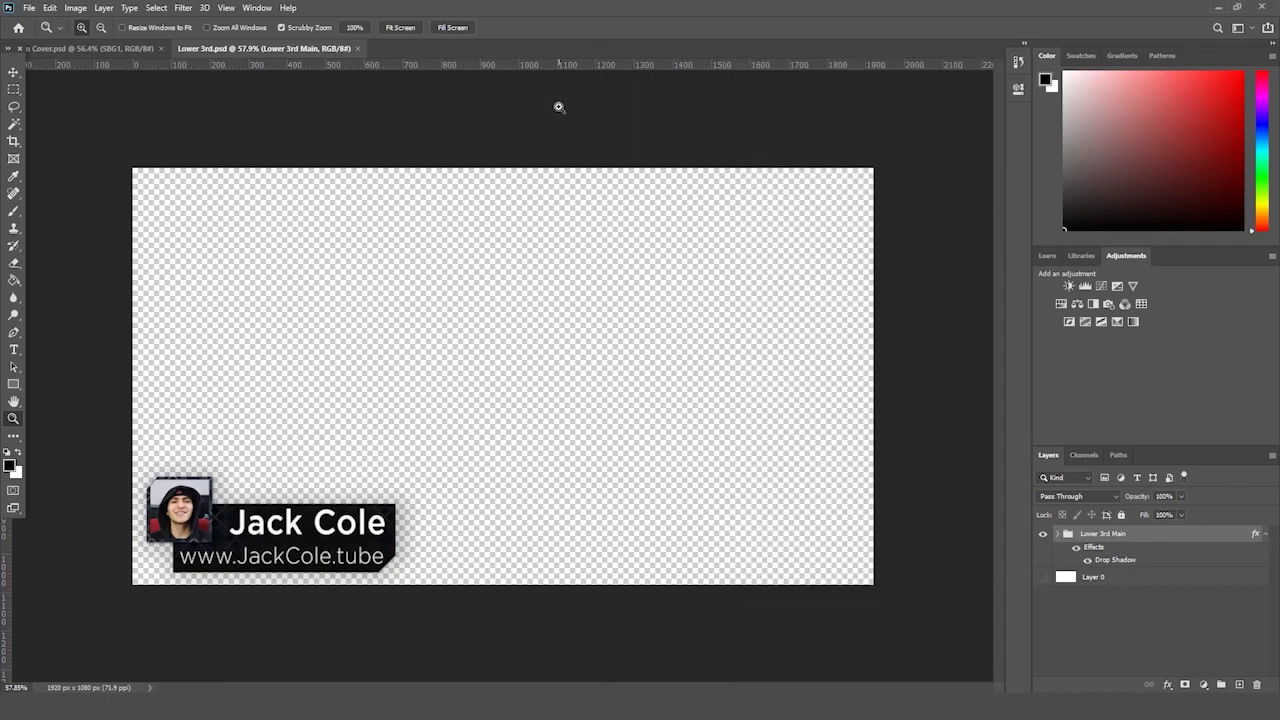
- Create a new blank 1920×1080 document
left_click(28, 8)
left_click(28, 8)
left_click(28, 8)
left_click(40, 21)
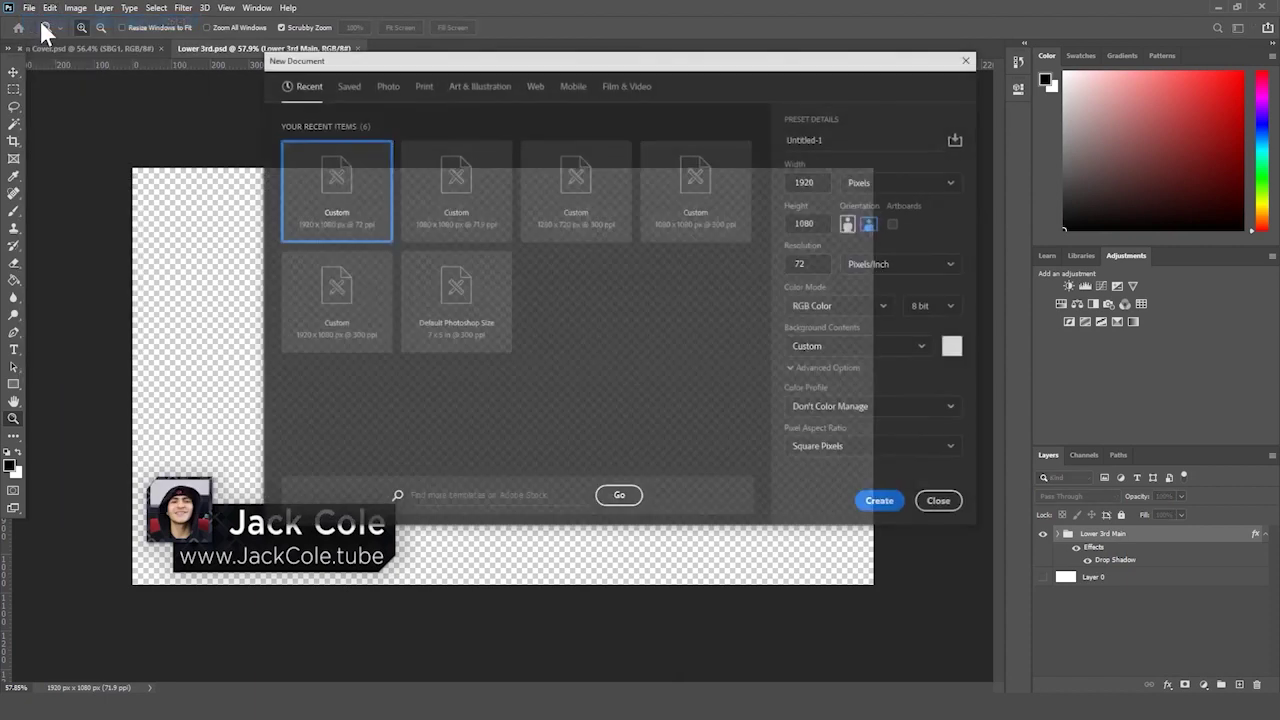
left_click(895, 503)
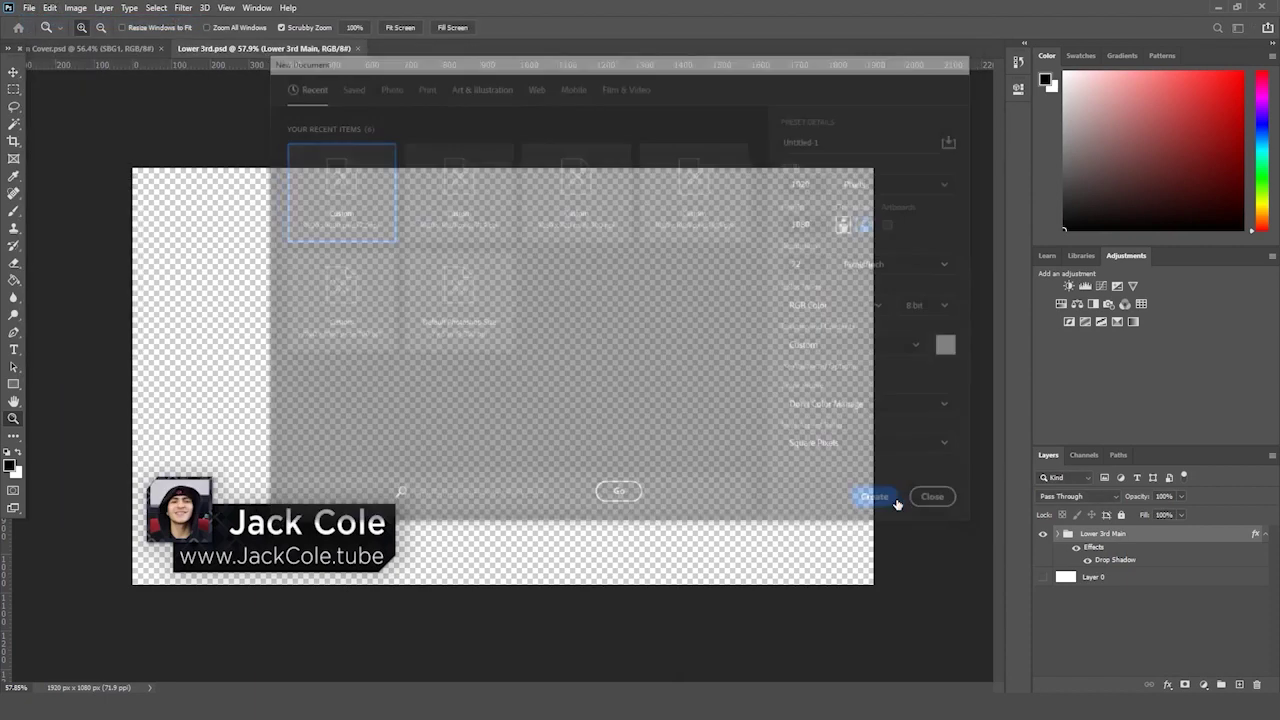
- Place the Yellow 2 photo from the Thumbnail folder into the new document as its own layer
left_click(70, 648)
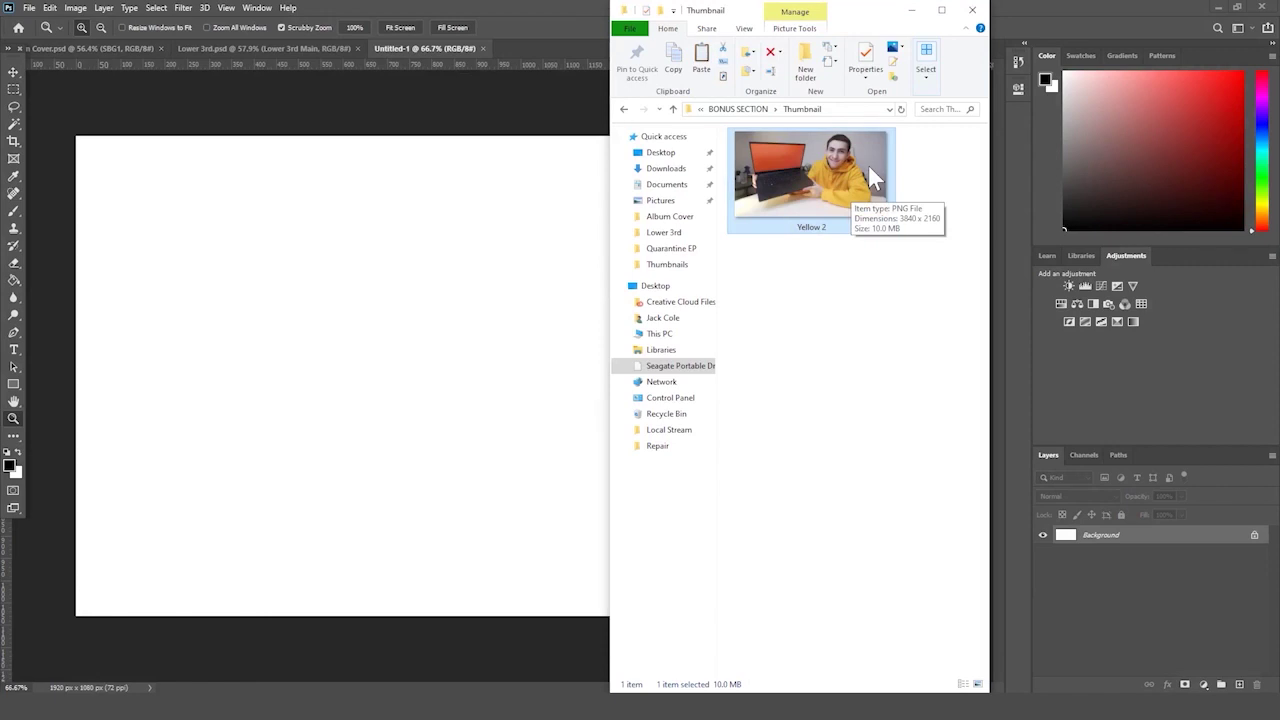
left_click_drag(868, 164, 454, 330)
key("Return")
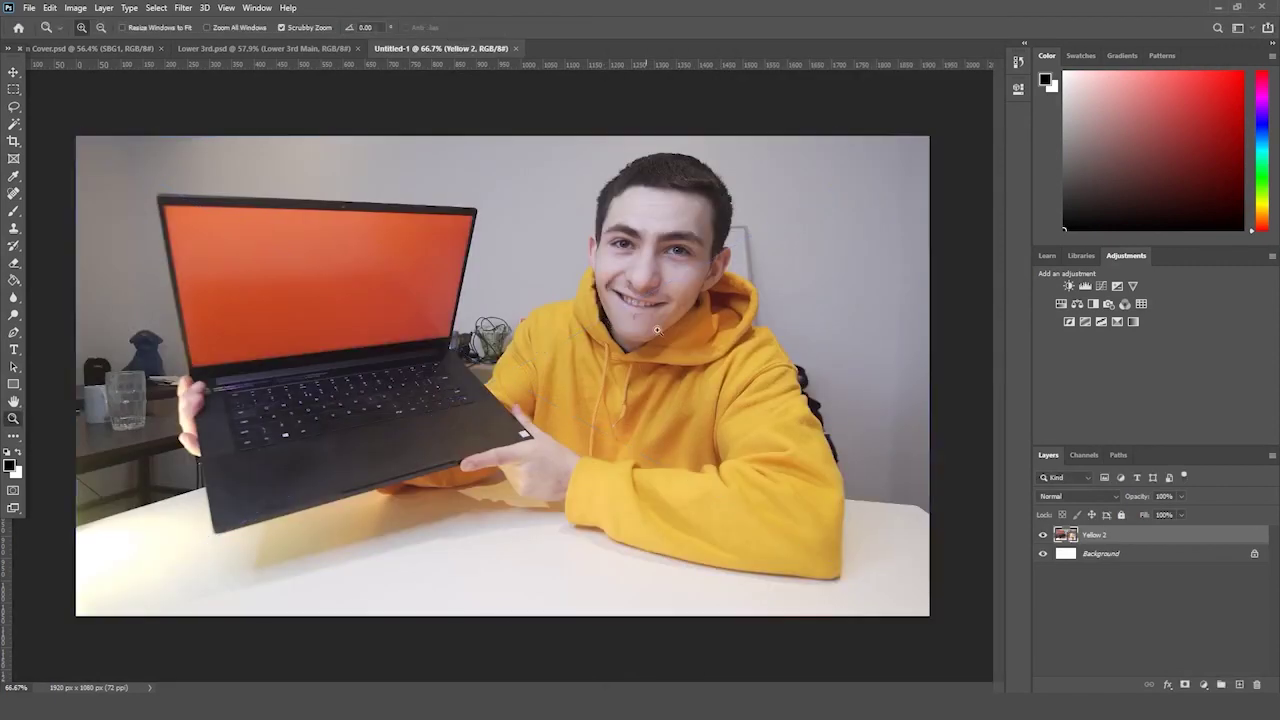
left_click_drag(707, 342, 698, 345)
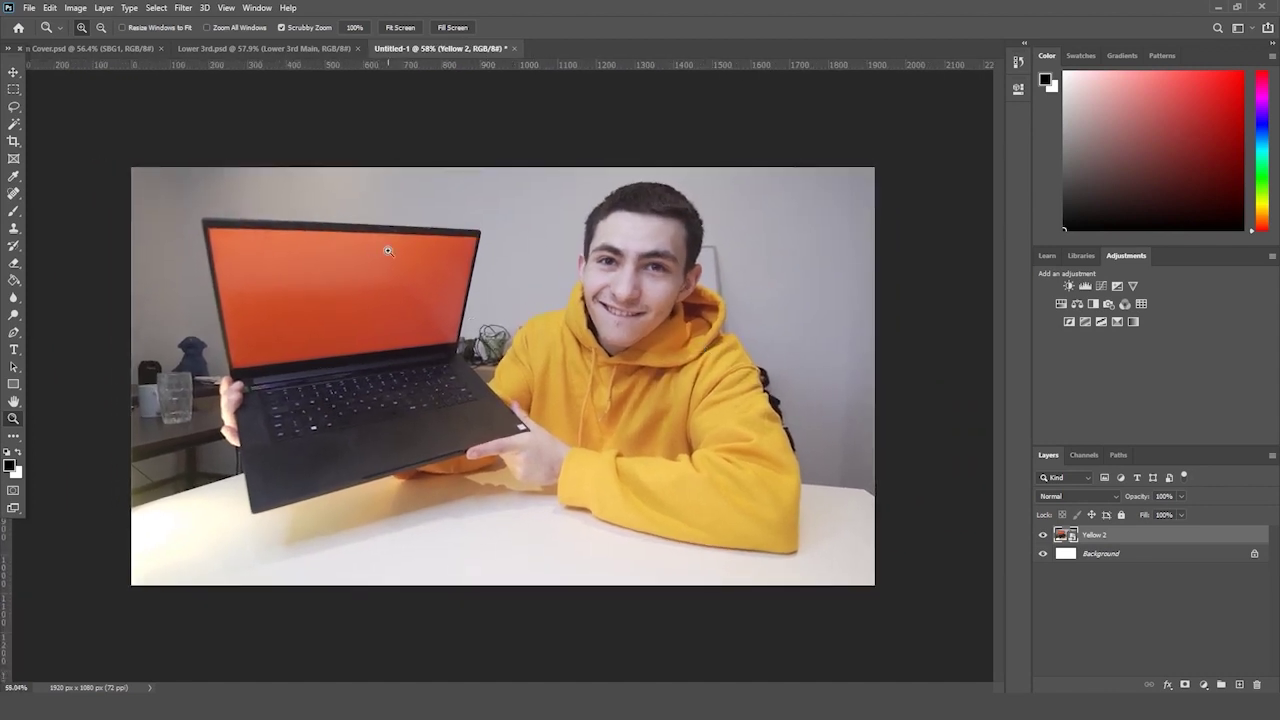
- Add a Brightness/Contrast adjustment over the photo with Contrast 34 and Brightness -10
left_click_drag(340, 241, 365, 233)
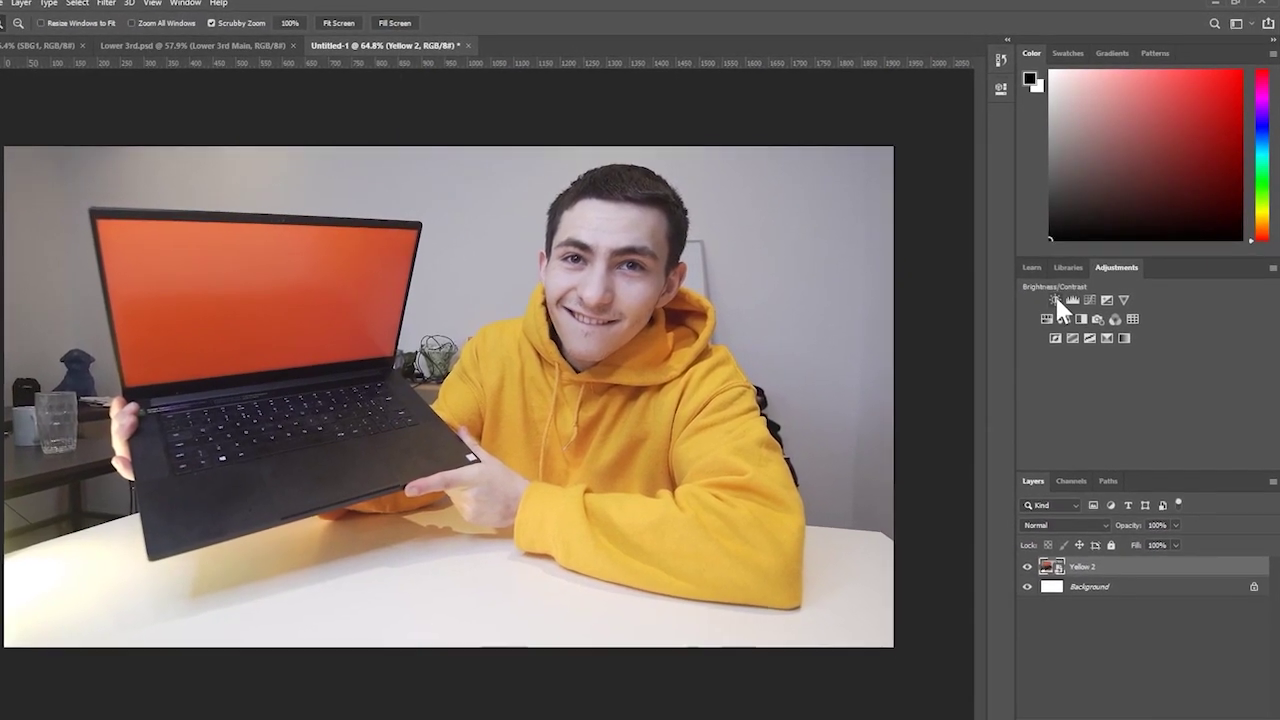
left_click(1058, 297)
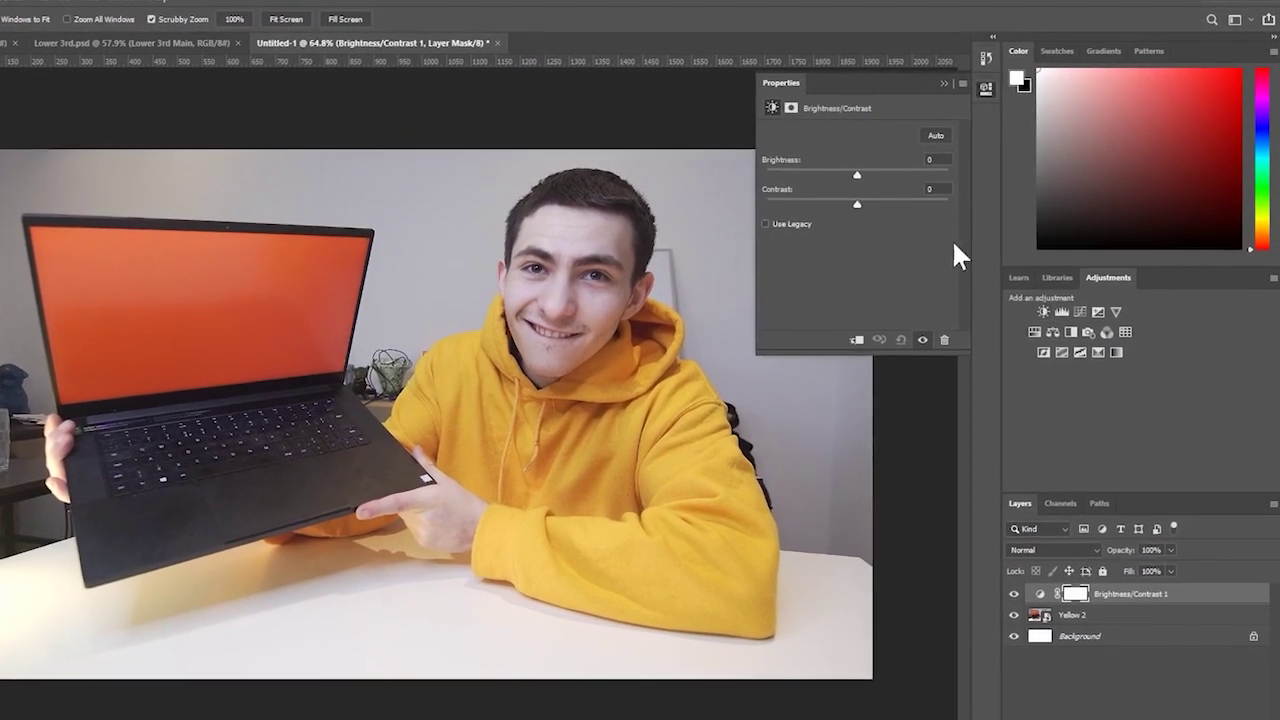
left_click_drag(847, 205, 848, 213)
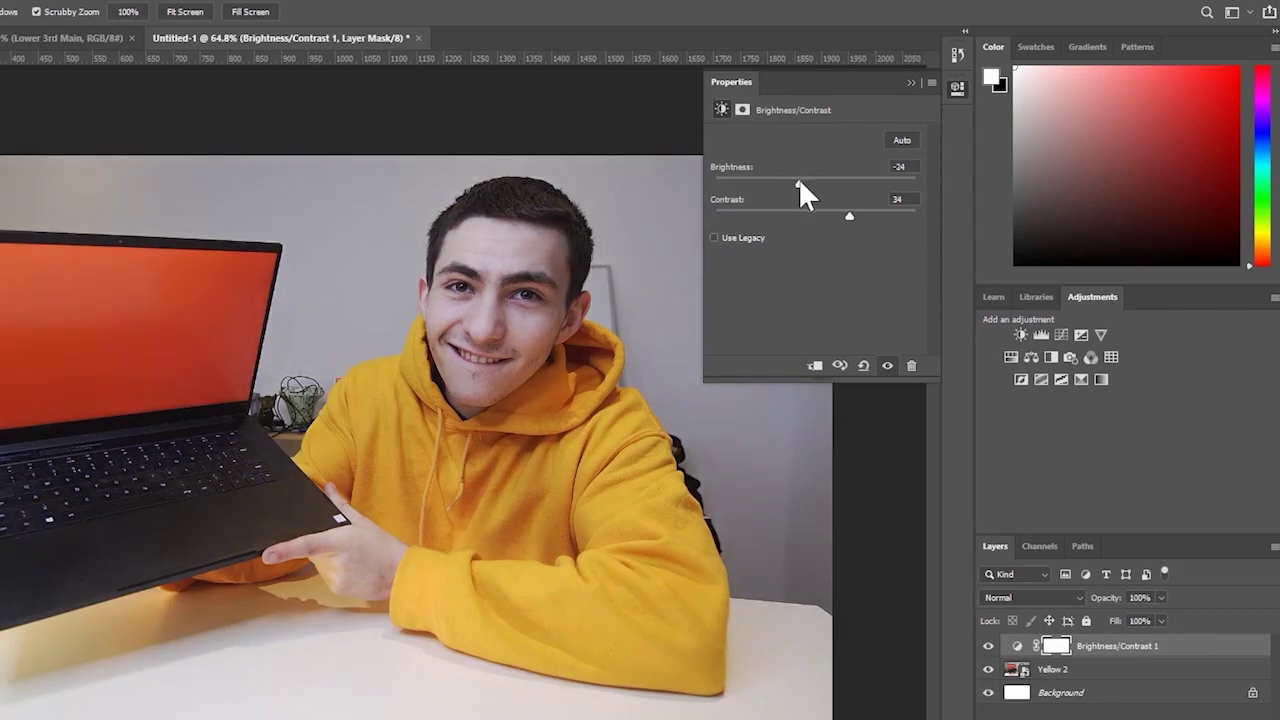
left_click_drag(801, 178, 808, 180)
scroll(282, 477, "down", 2)
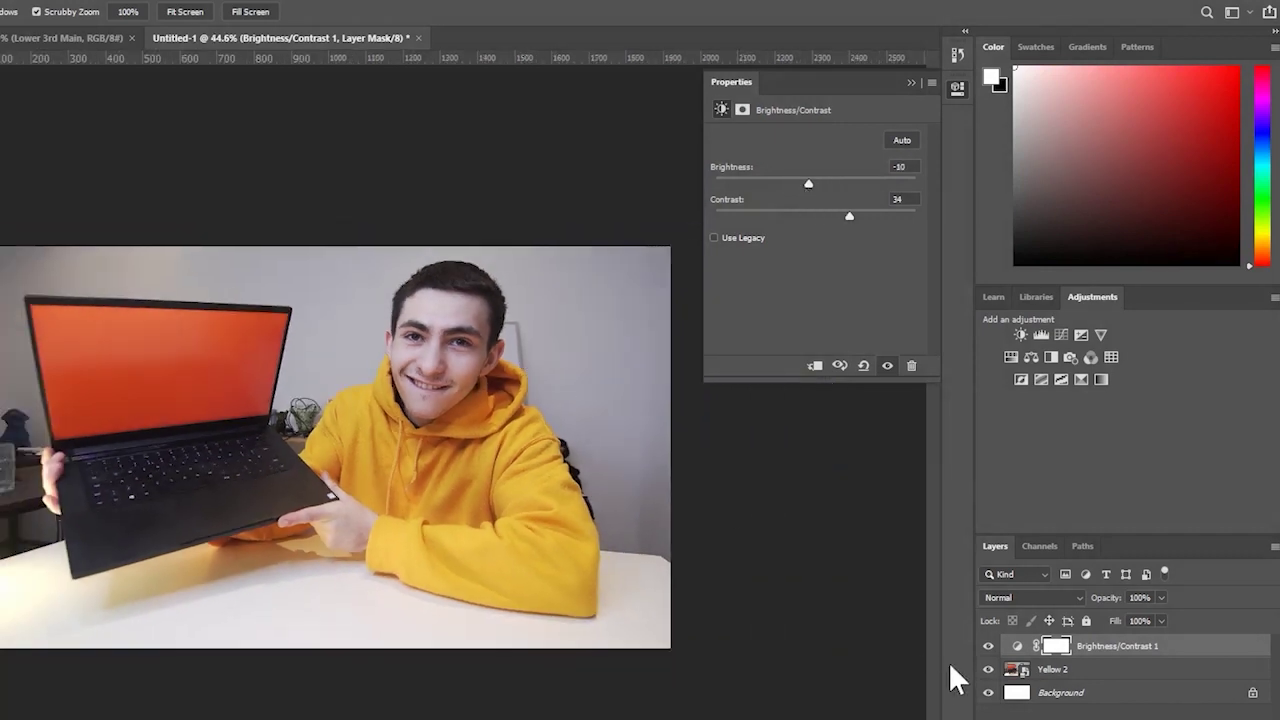
- Toggle the Brightness/Contrast 1 layer's visibility to compare before and after, leaving it on
left_click(988, 647)
left_click(989, 647)
left_click(989, 648)
left_click(989, 647)
left_click(989, 647)
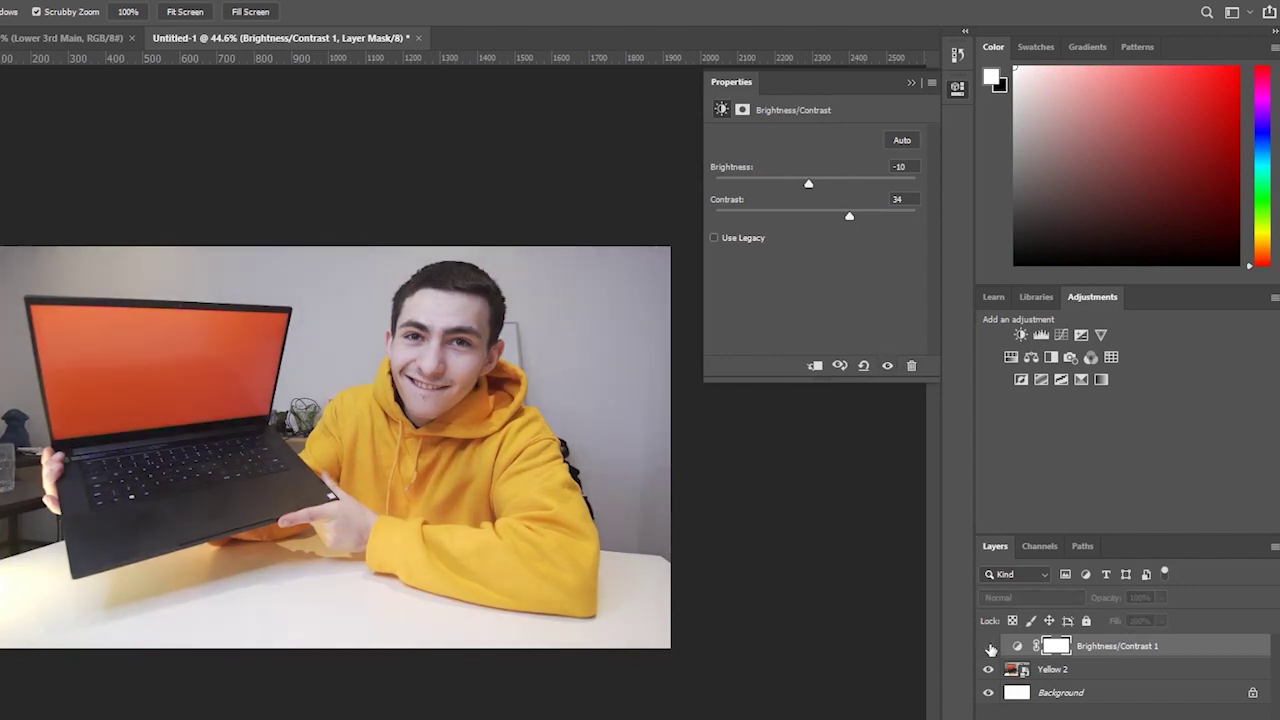
left_click(989, 647)
left_click(912, 82)
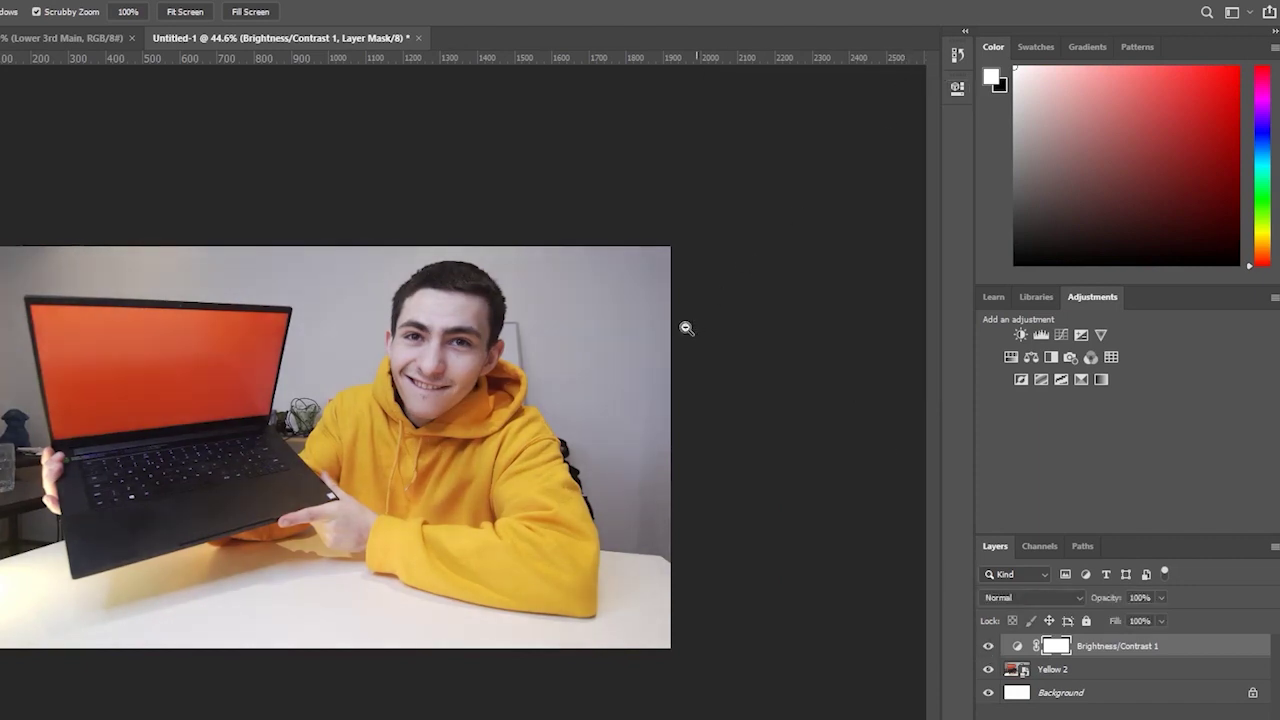
- Make Yellow 2 the active layer and zoom closely onto the laptop's screen
left_click_drag(686, 326, 780, 389)
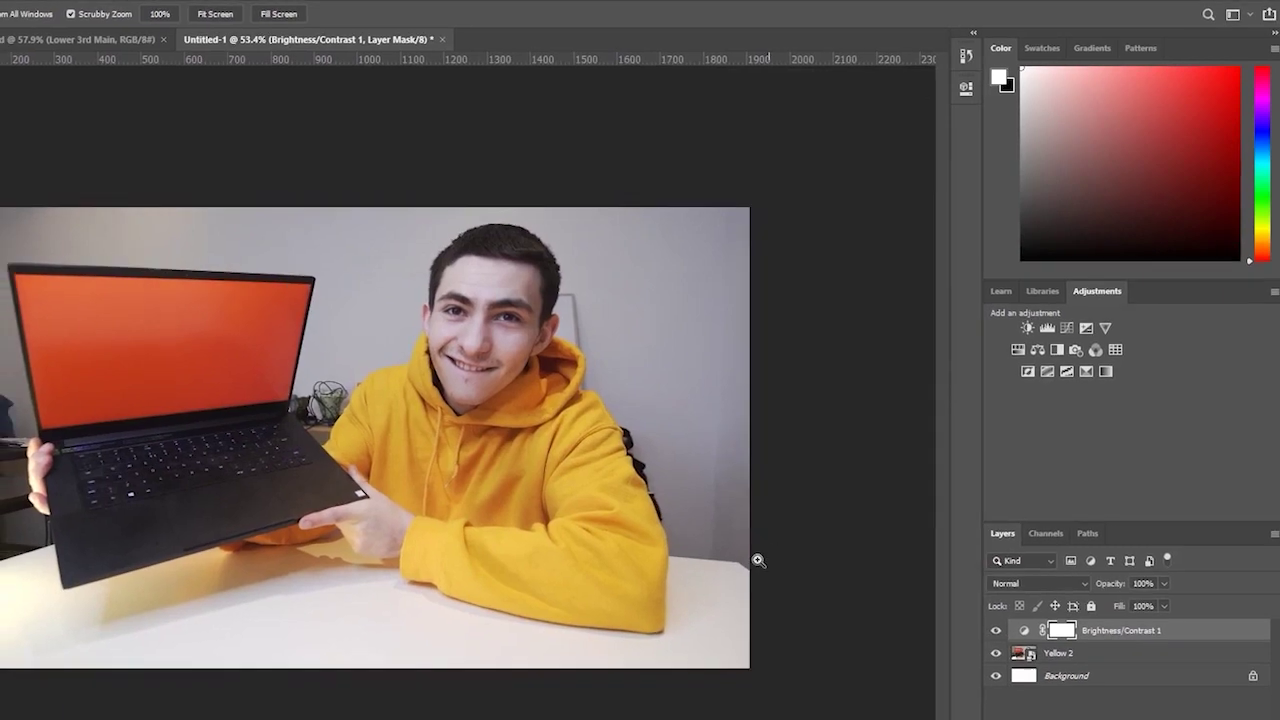
left_click_drag(757, 560, 783, 537)
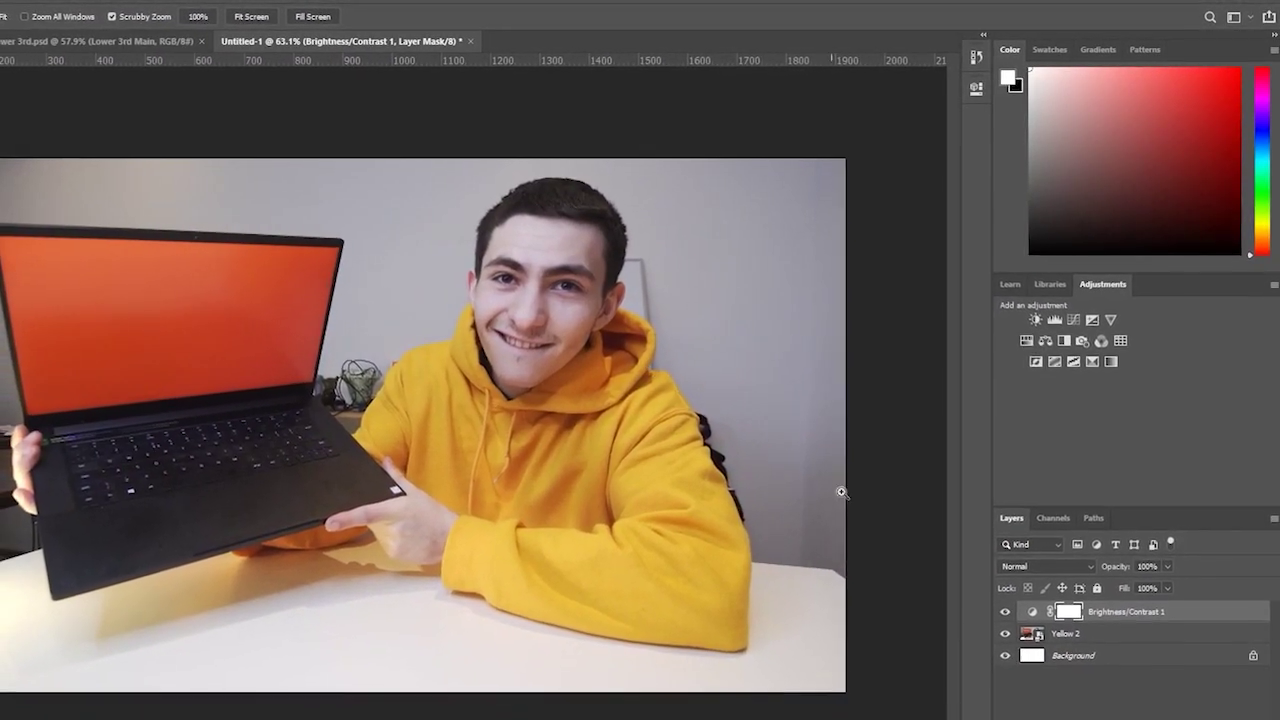
left_click(1068, 638)
left_click_drag(238, 333, 310, 323)
left_click_drag(30, 207, 79, 202)
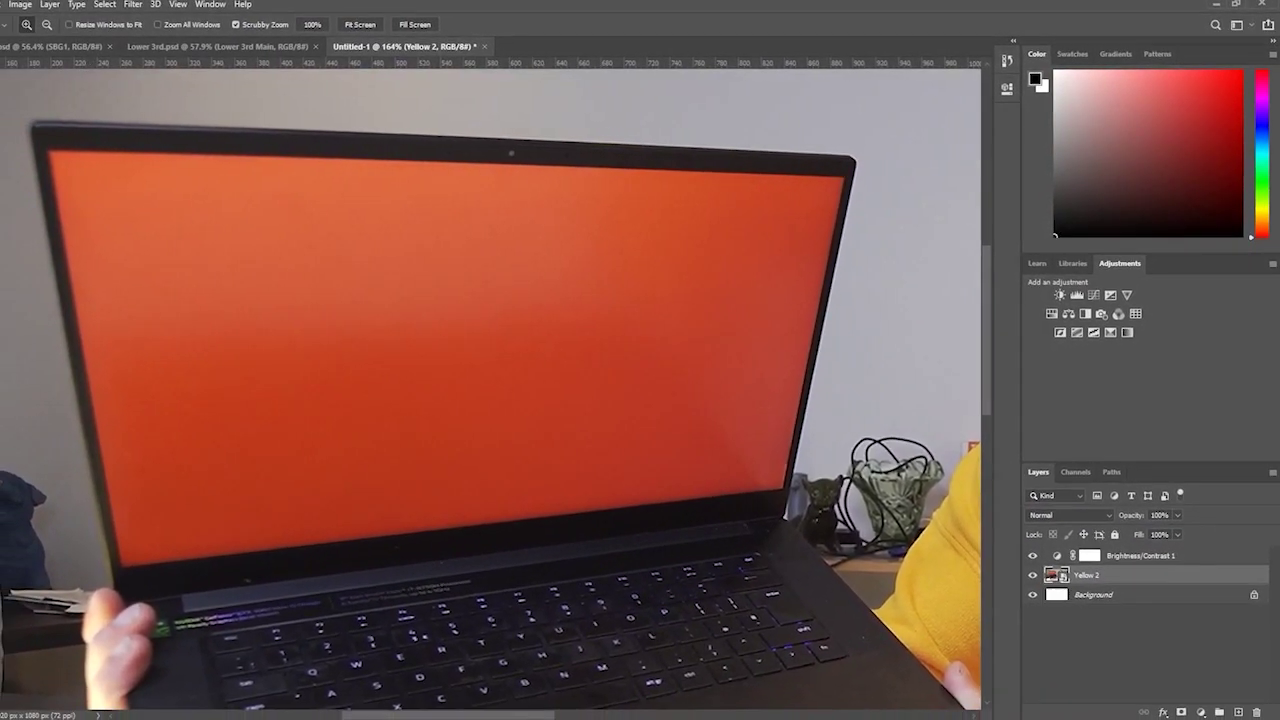
- Select the orange laptop screen by colour, rasterize Yellow 2, and clear the selection to white
key("w")
left_click(308, 253)
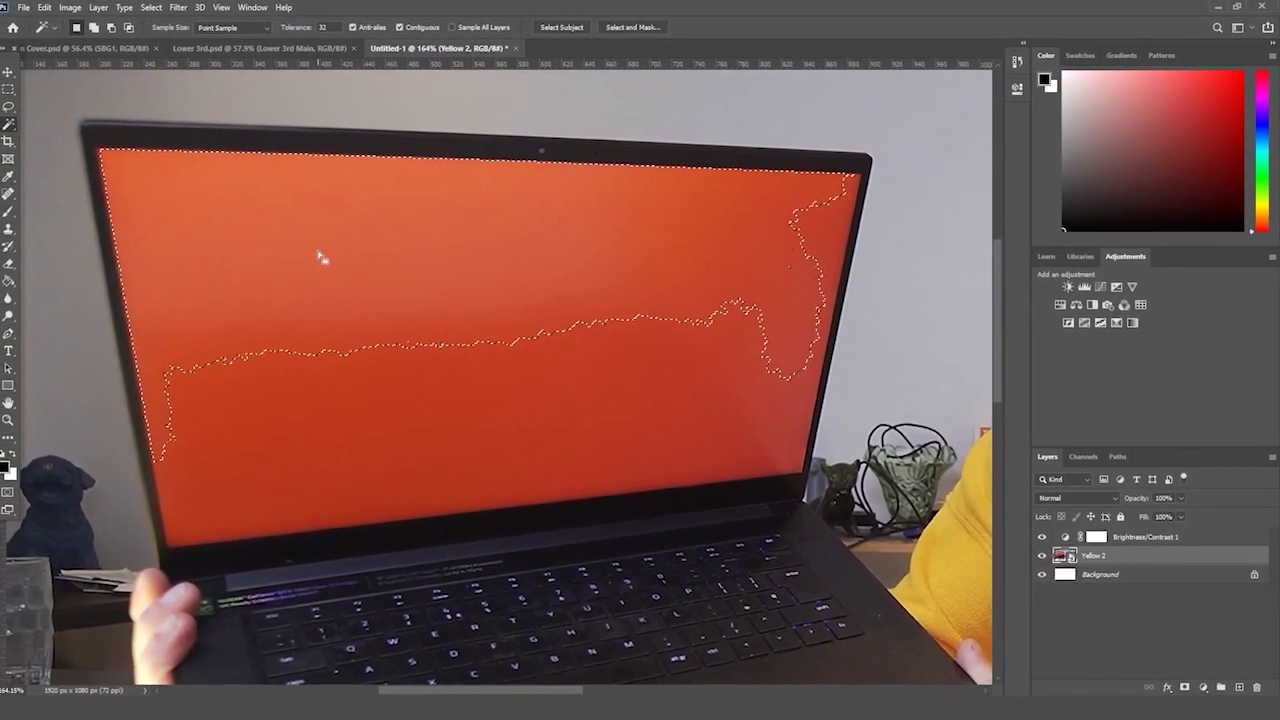
left_click(377, 398, "shift")
left_click(800, 429, "shift")
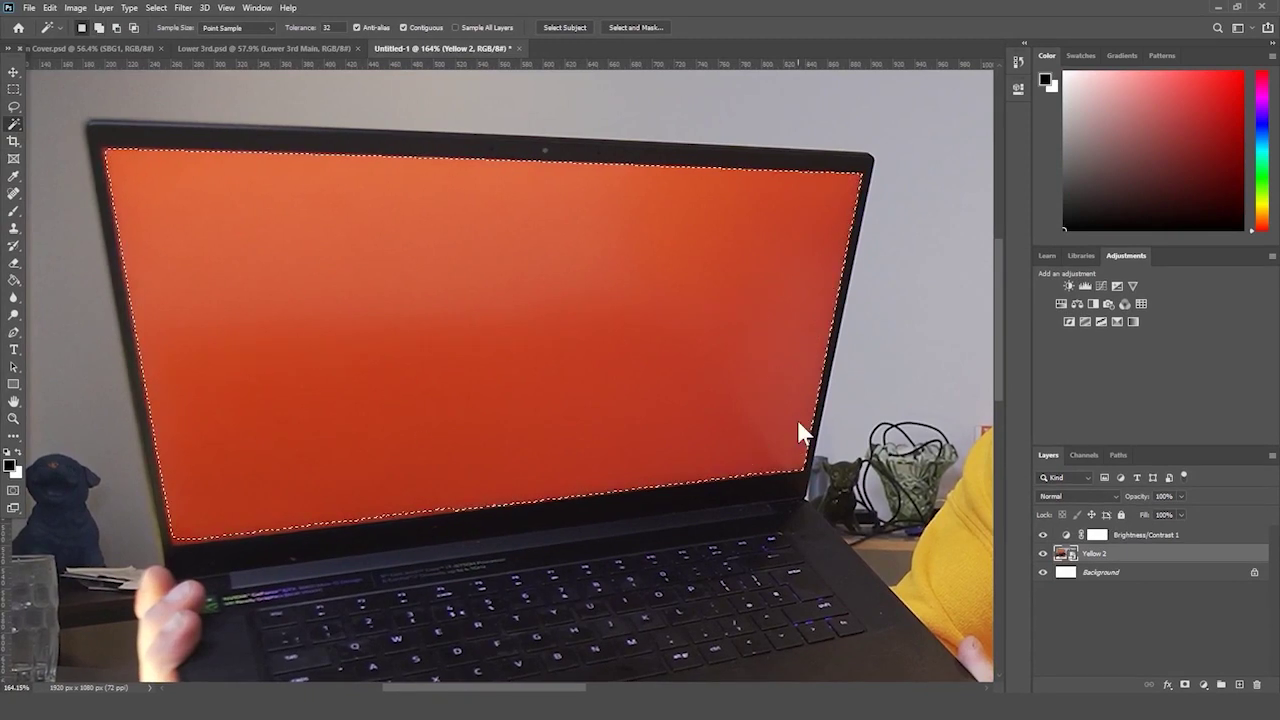
right_click(16, 133)
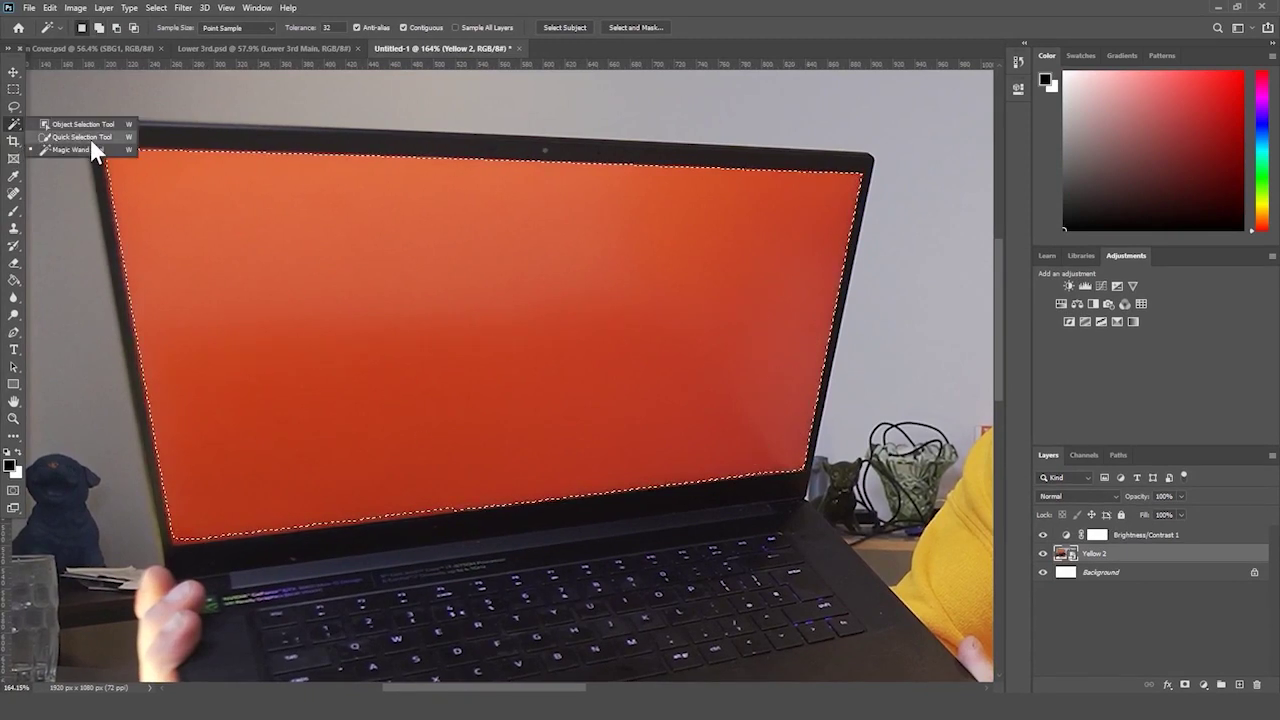
left_click(100, 151)
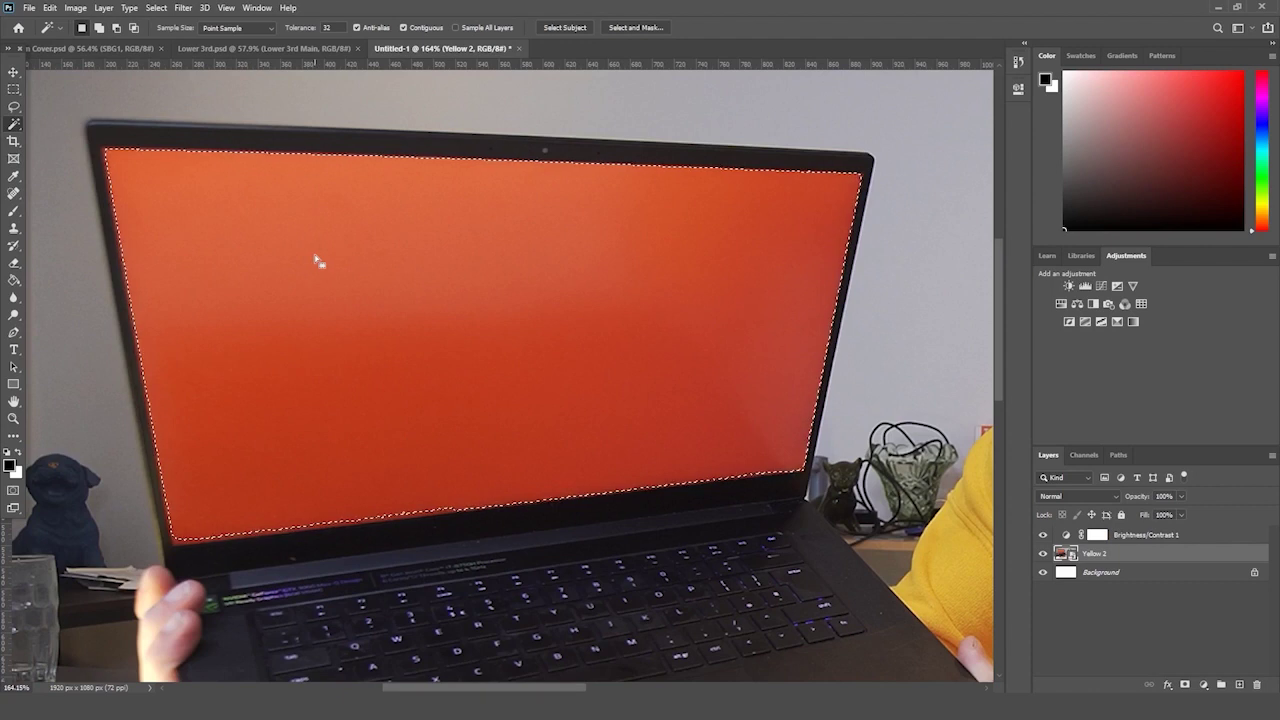
left_click(14, 259)
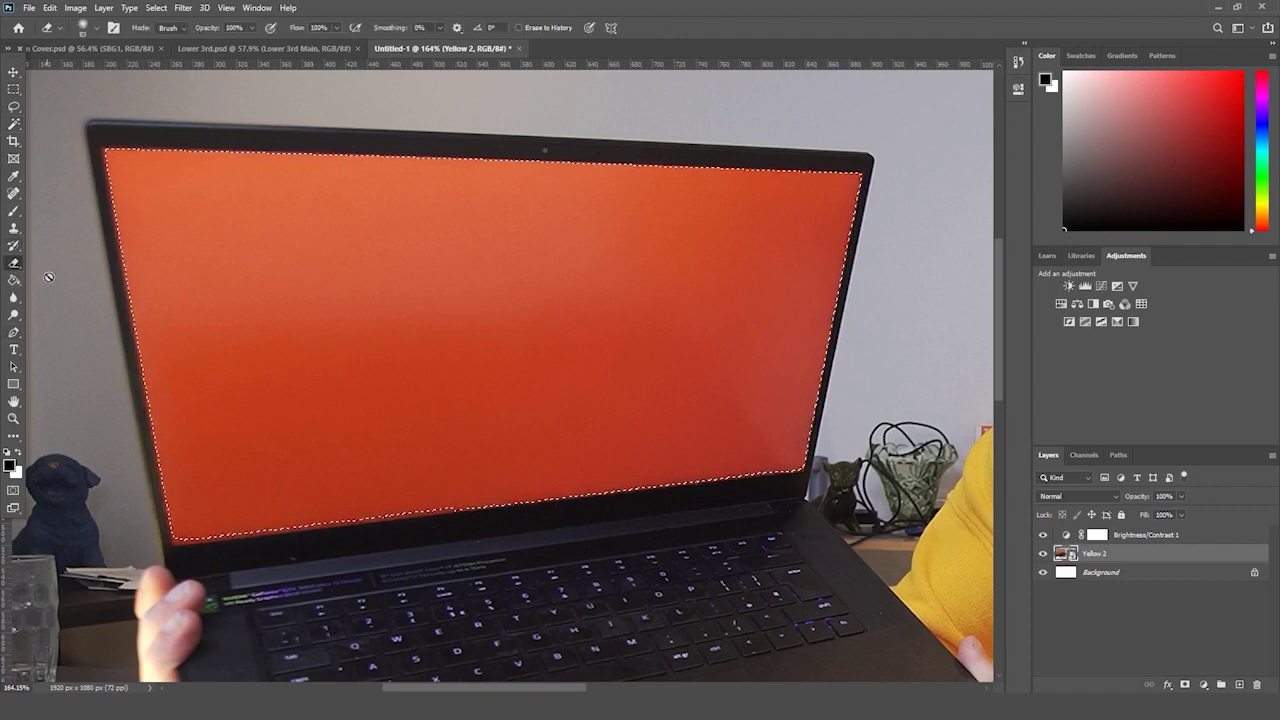
left_click(55, 268)
key("Return")
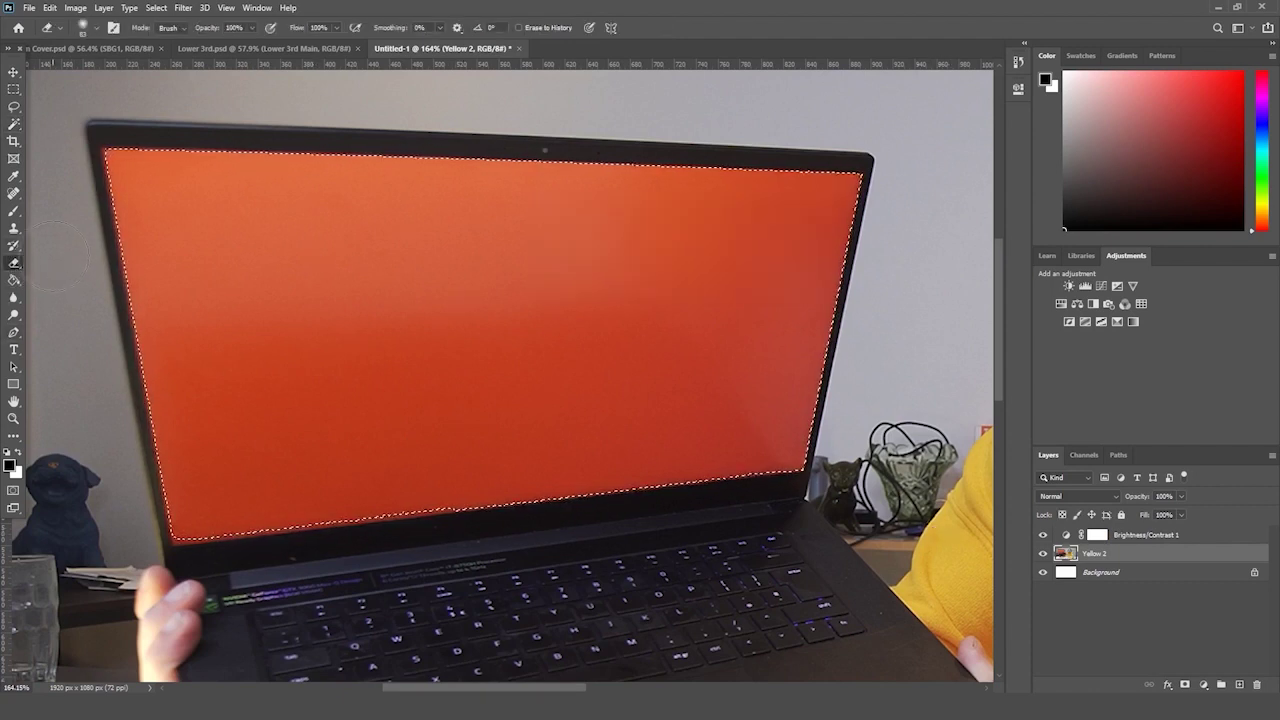
key("Delete")
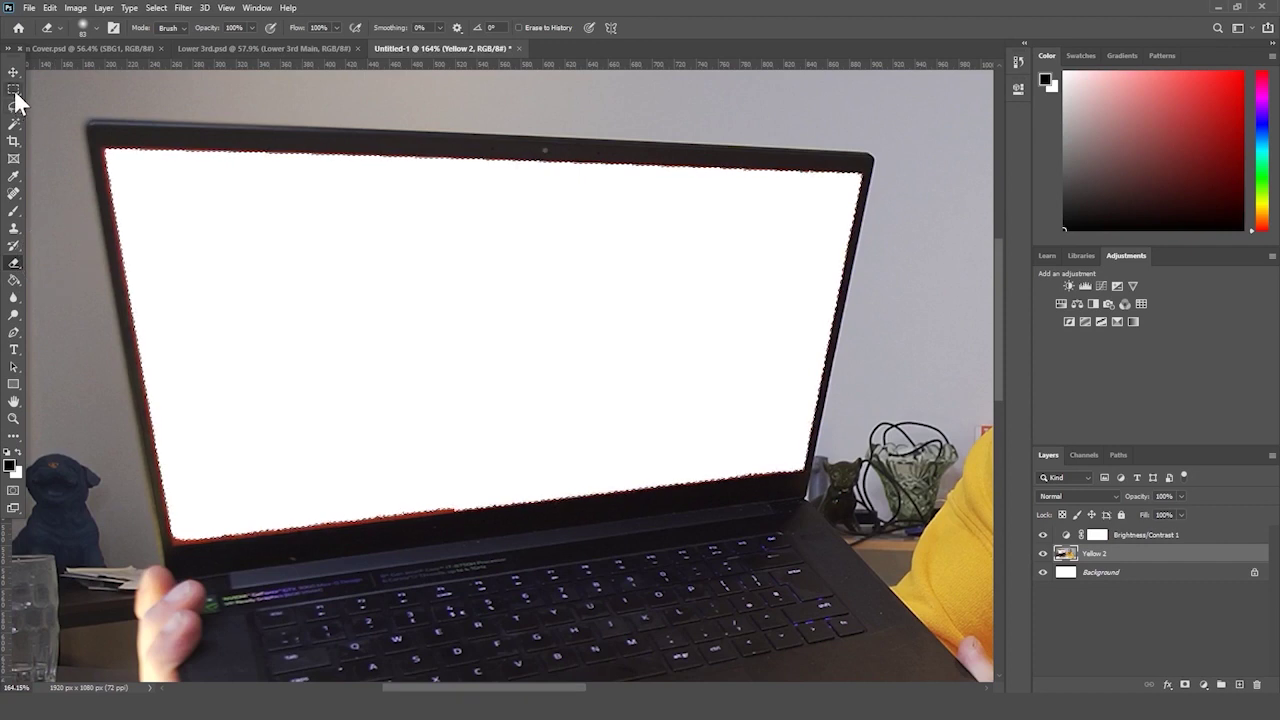
- Compare the white clearing with undo/redo, then deselect and revert to the orange screen
key("ctrl+z")
key("ctrl+shift+z")
left_click(16, 86)
left_click(158, 103)
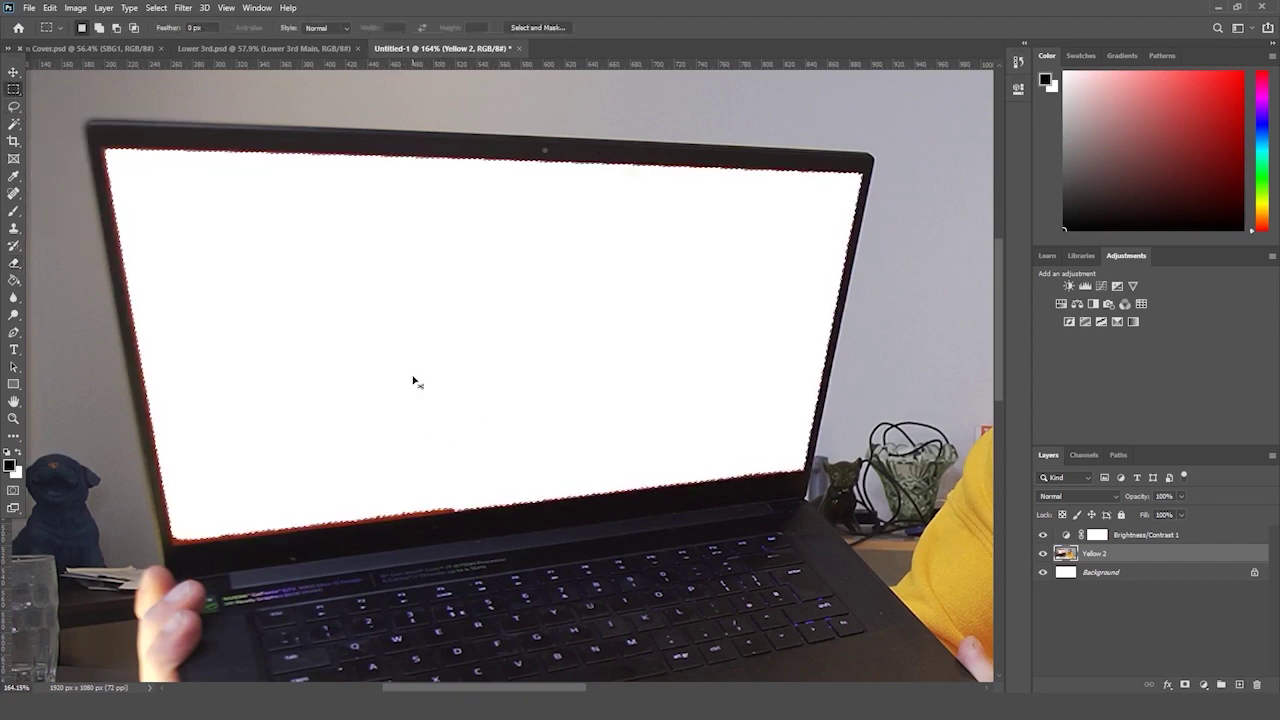
key("ctrl+z")
key("ctrl+z")
key("ctrl+z")
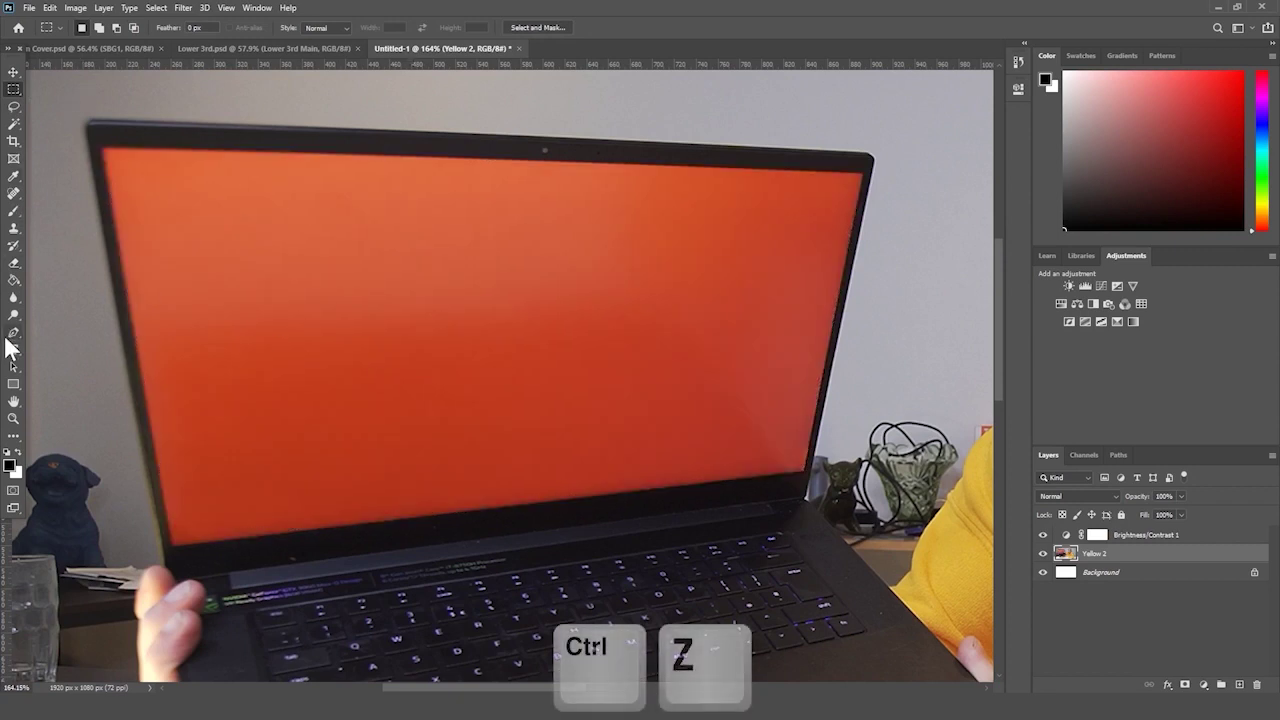
- Trace a closed Pen path through the screen's four corners
left_click(14, 333)
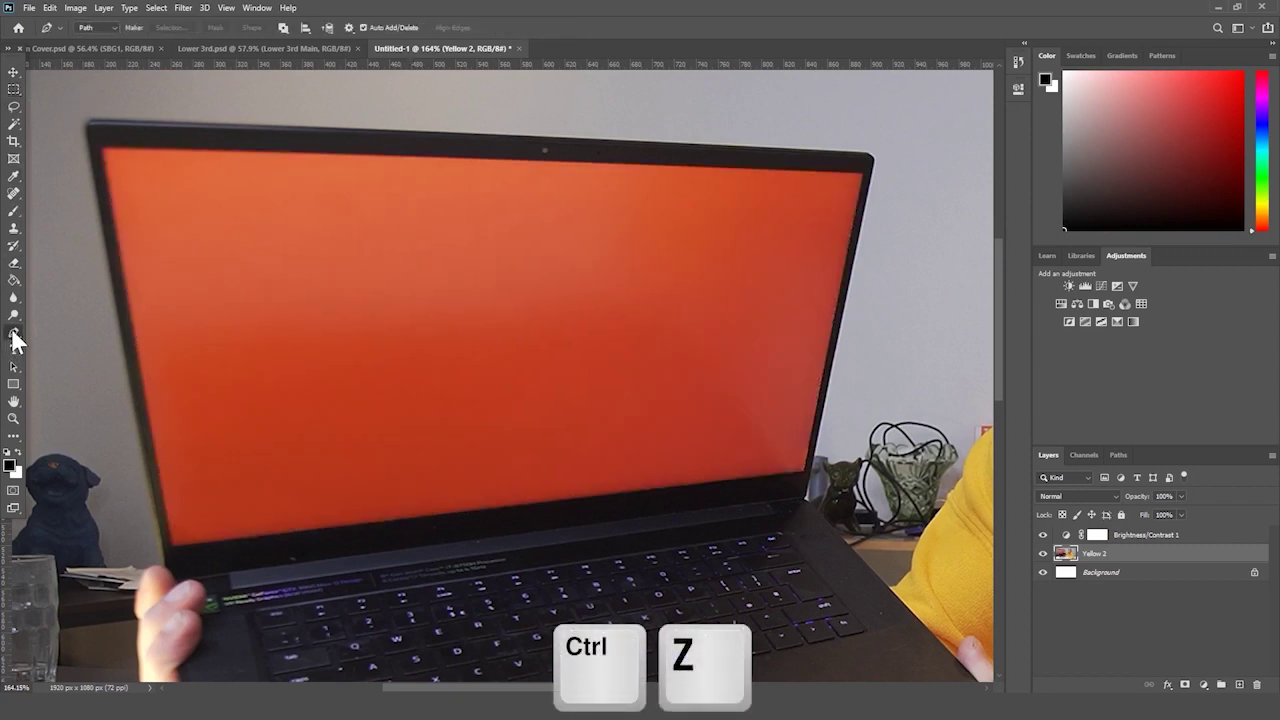
left_click(172, 548)
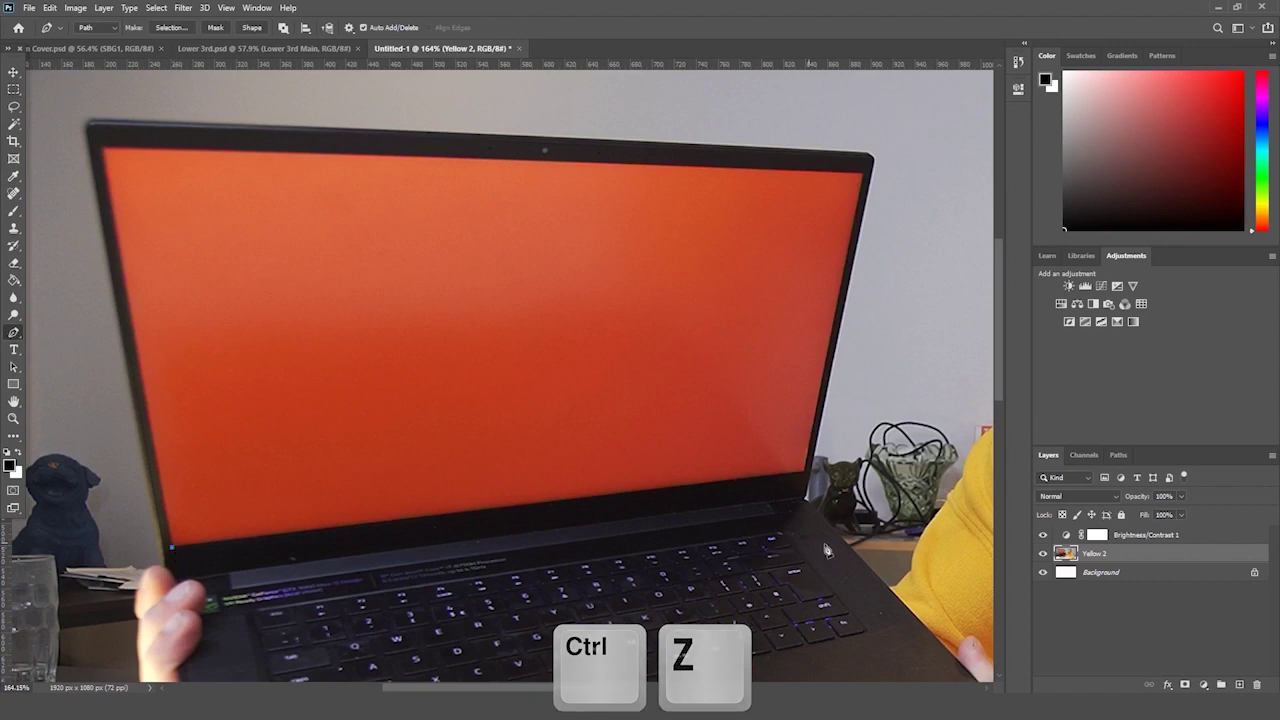
left_click(806, 476)
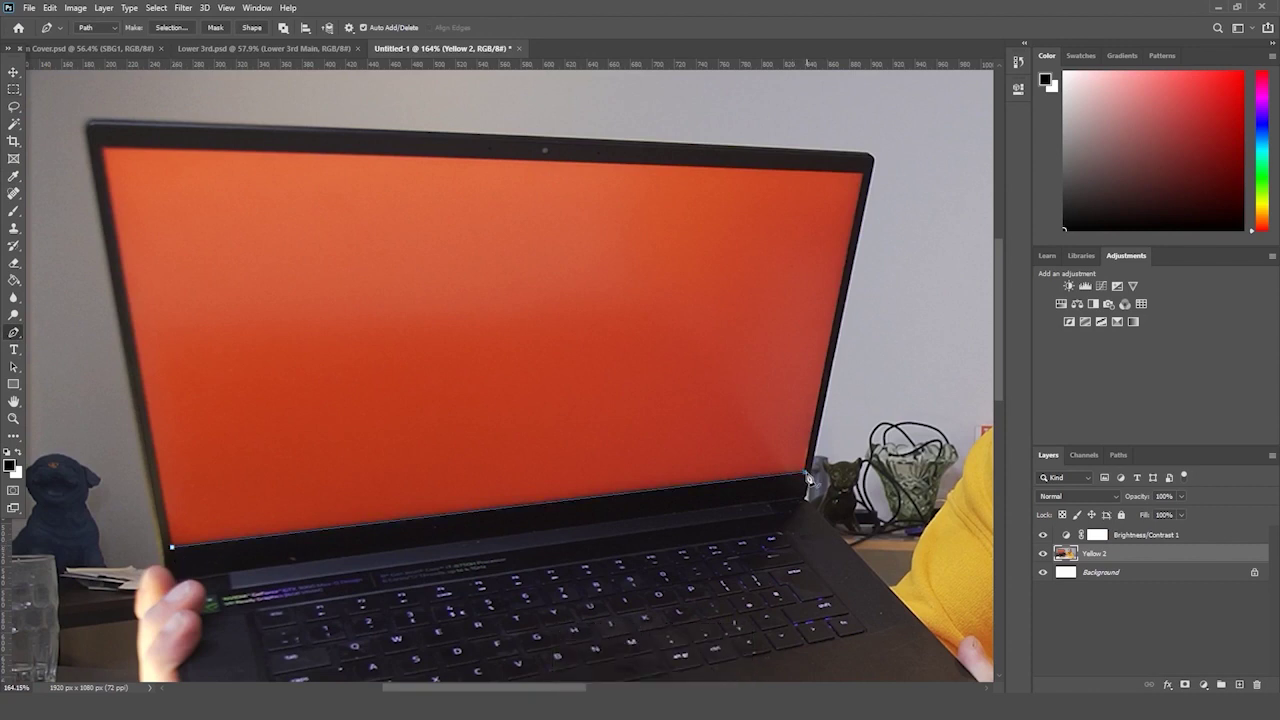
left_click(865, 173)
left_click(97, 145)
left_click(173, 549)
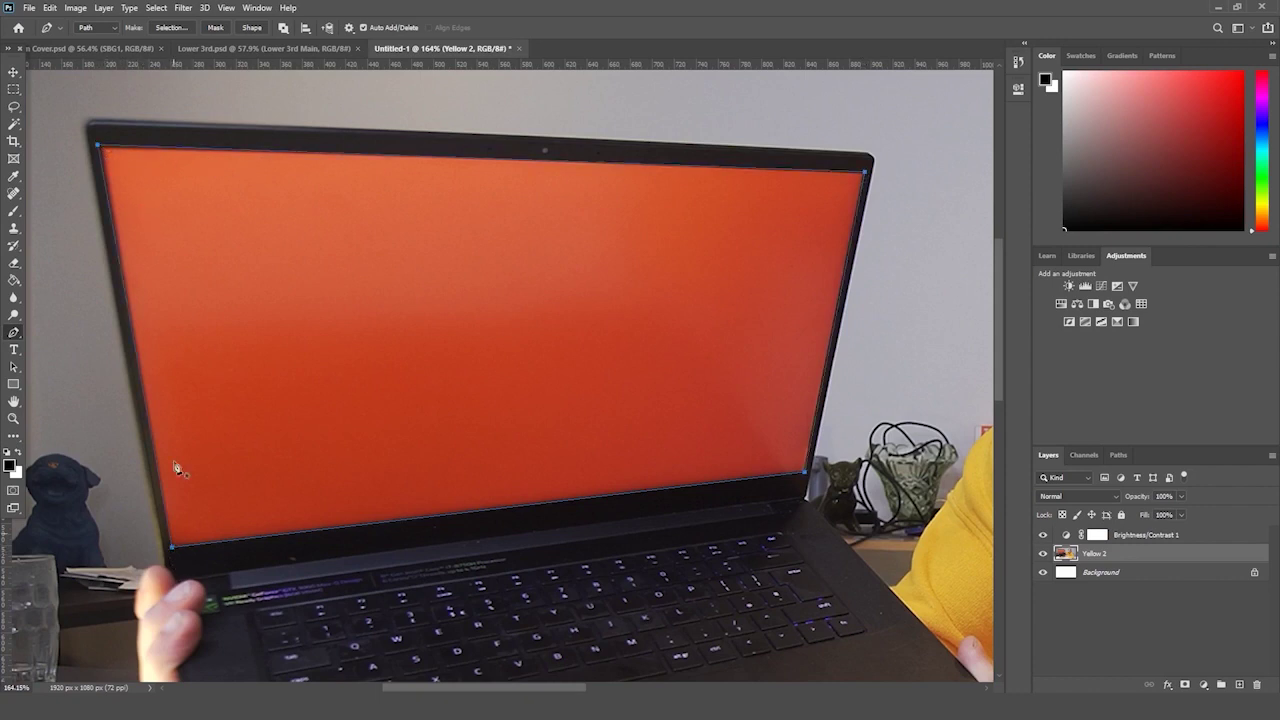
- Convert the corner path to a selection, clear the screen to white, and view the photo at about 72%
right_click(262, 315)
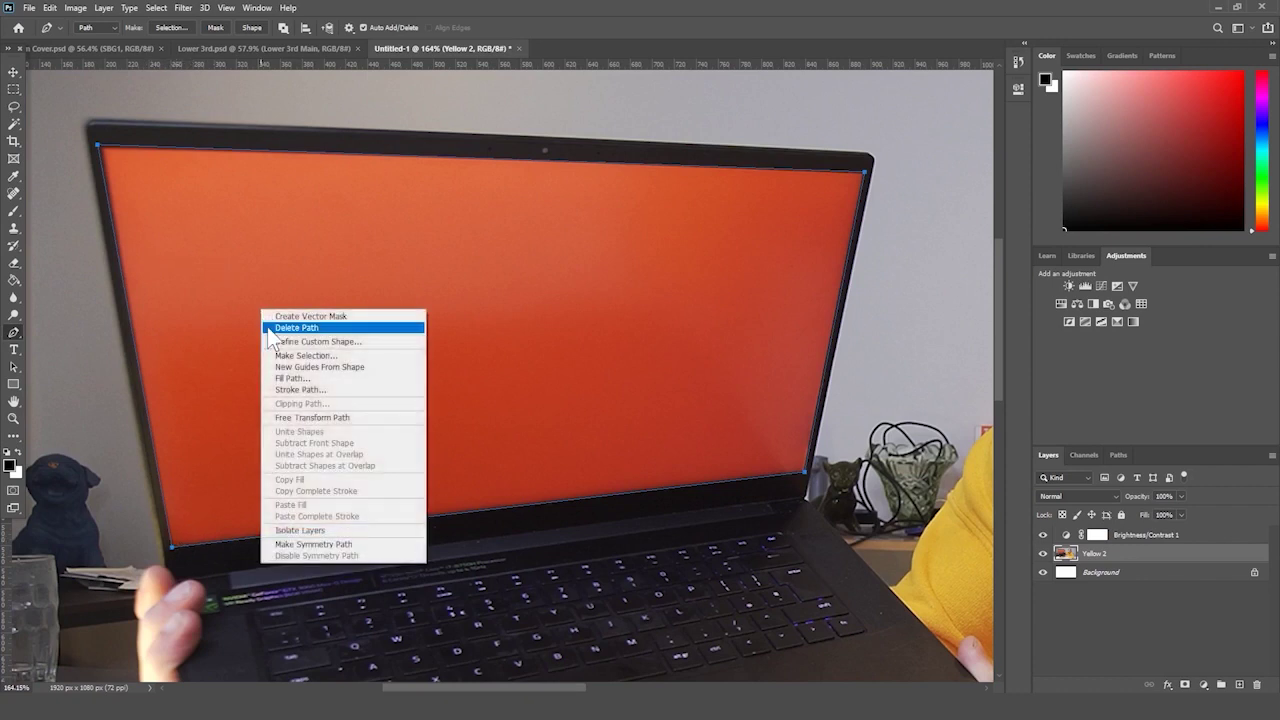
left_click(320, 360)
key("Return")
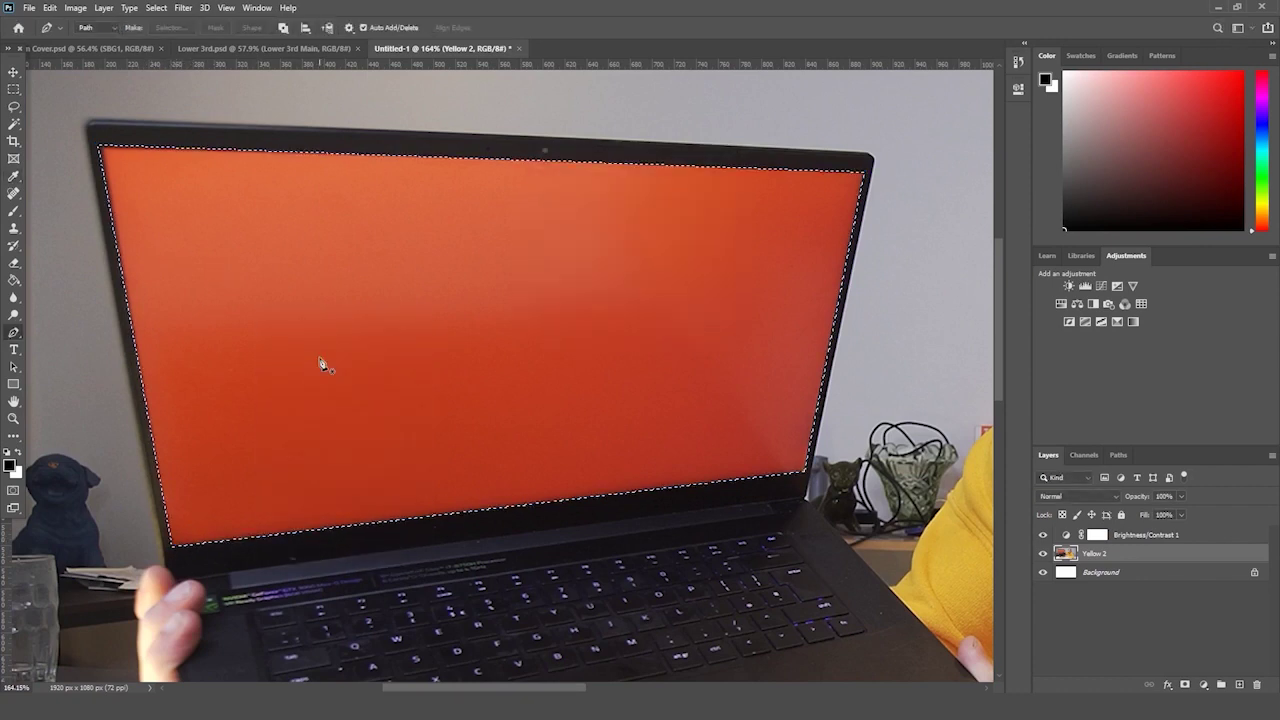
key("Delete")
left_click(12, 90)
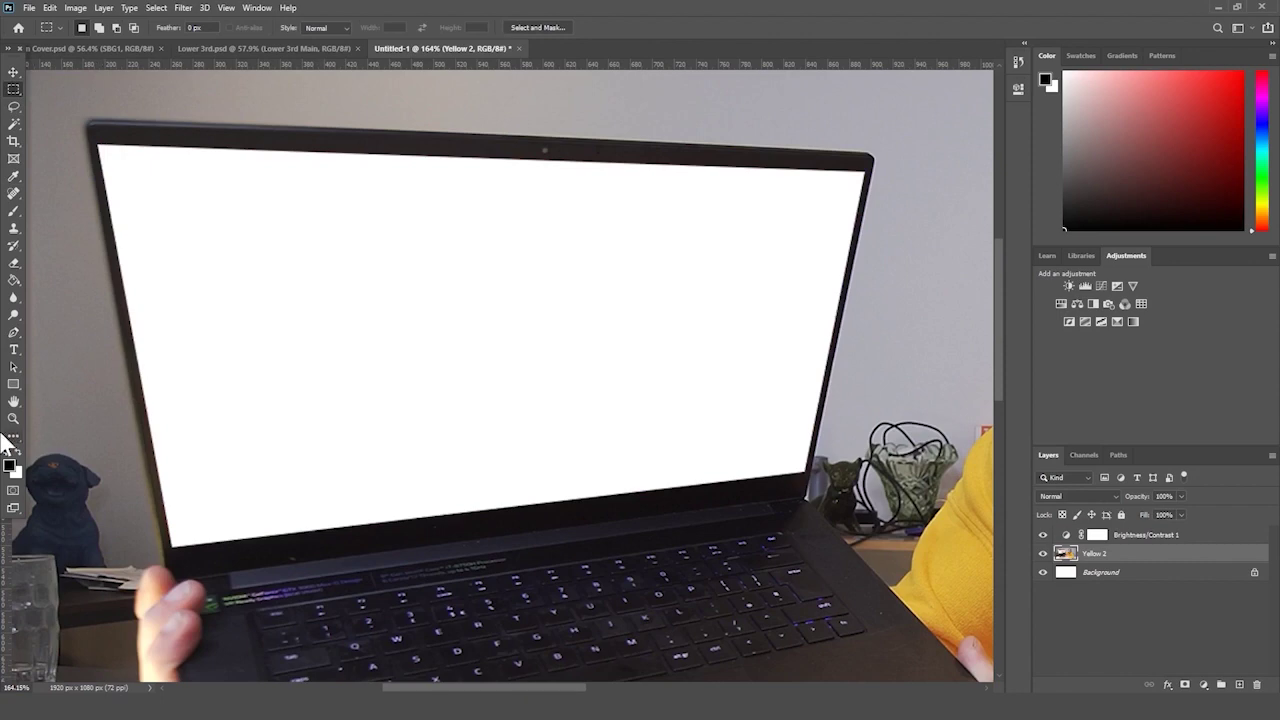
left_click(13, 418)
key("ctrl+0")
left_click_drag(131, 373, 139, 331)
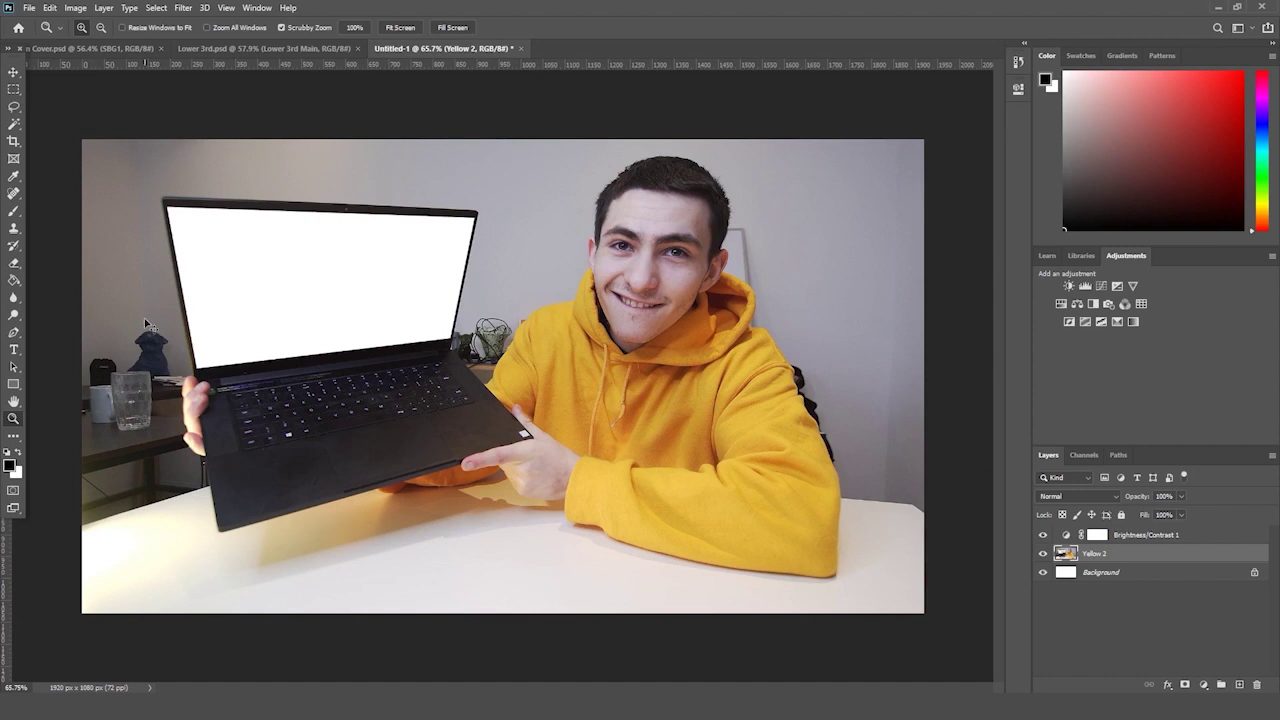
- Undo the white fill and apply a 100-pixel Gaussian Blur to the screen, then deselect
key("ctrl+z")
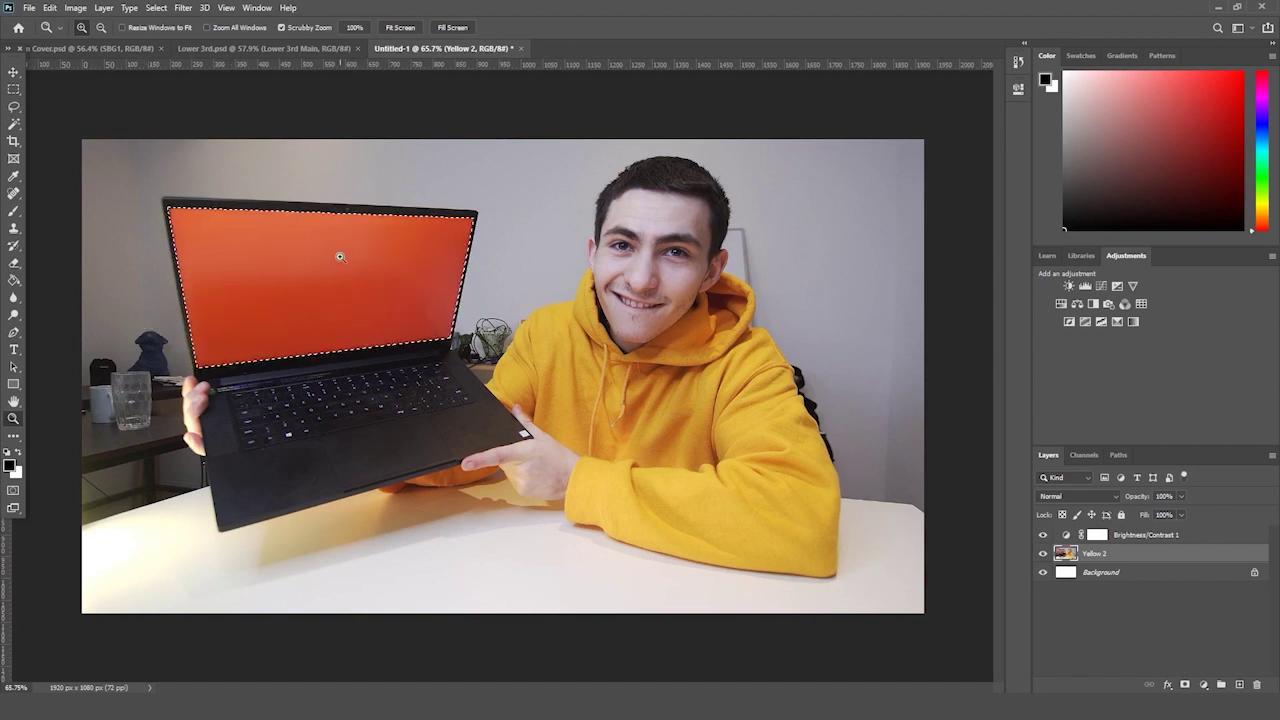
left_click(184, 8)
mouse_move(254, 148)
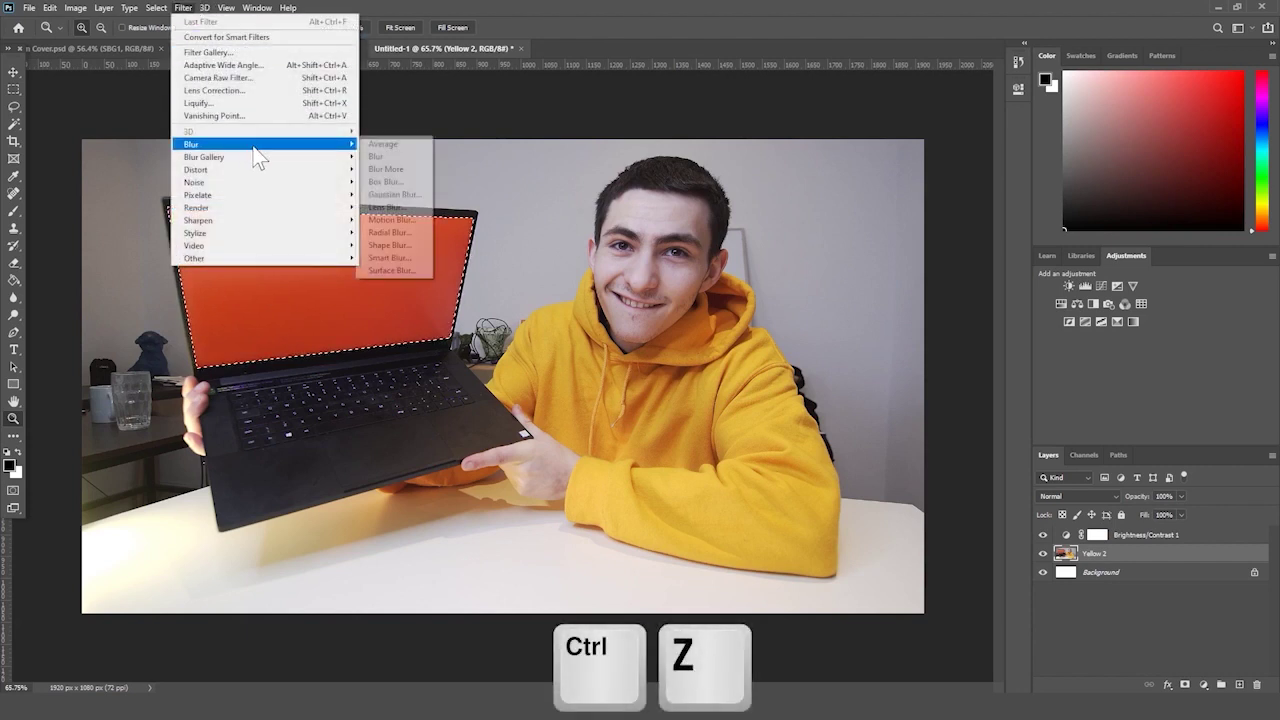
left_click(393, 194)
left_click_drag(836, 252, 868, 253)
type("100")
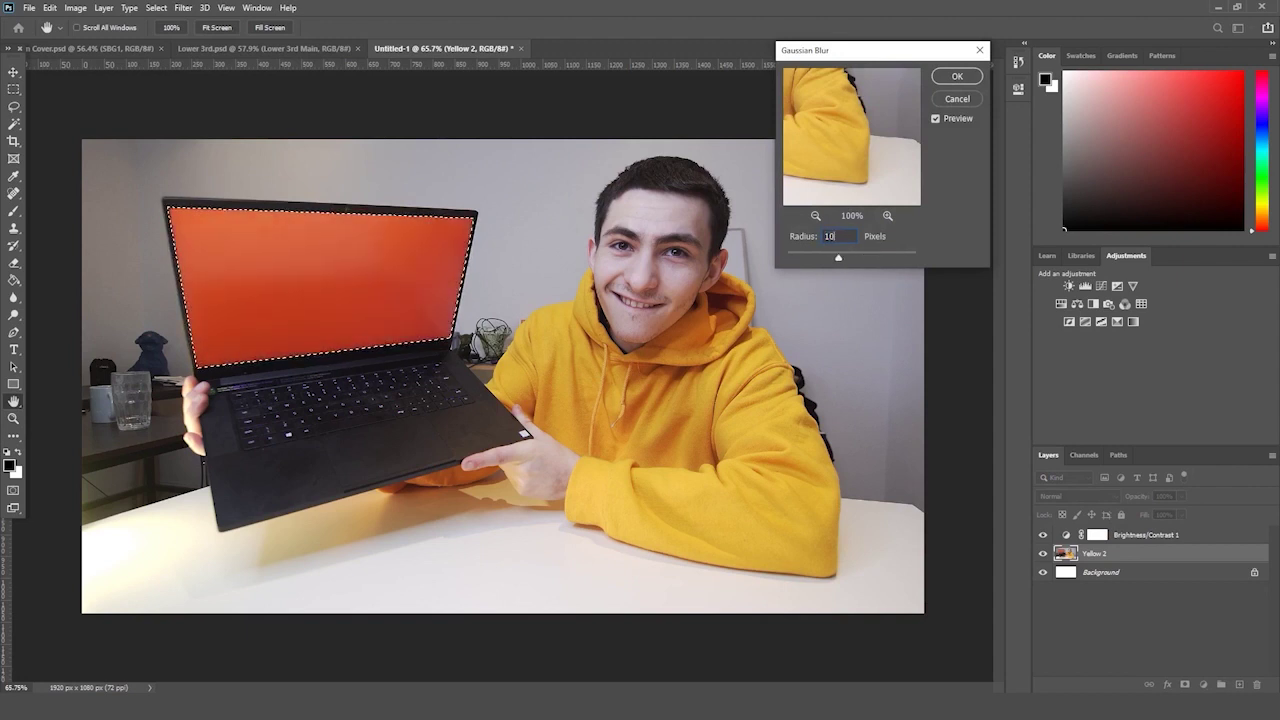
key("Return")
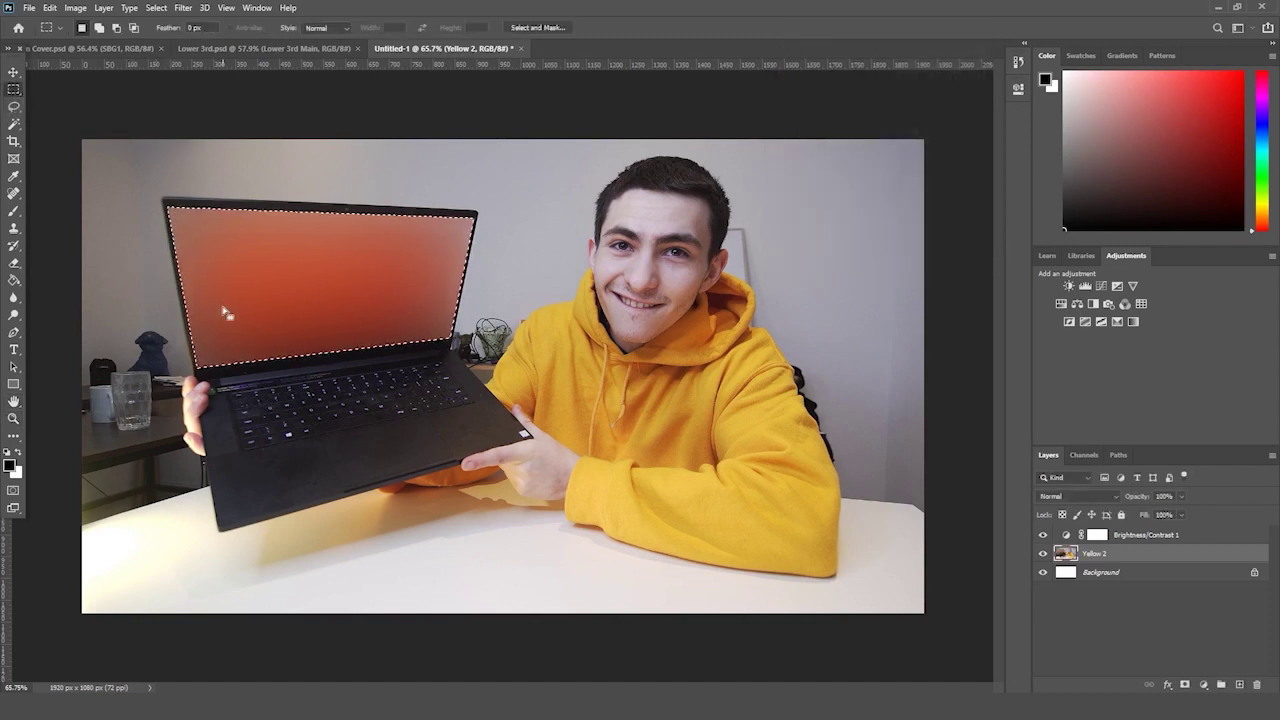
key("ctrl+d")
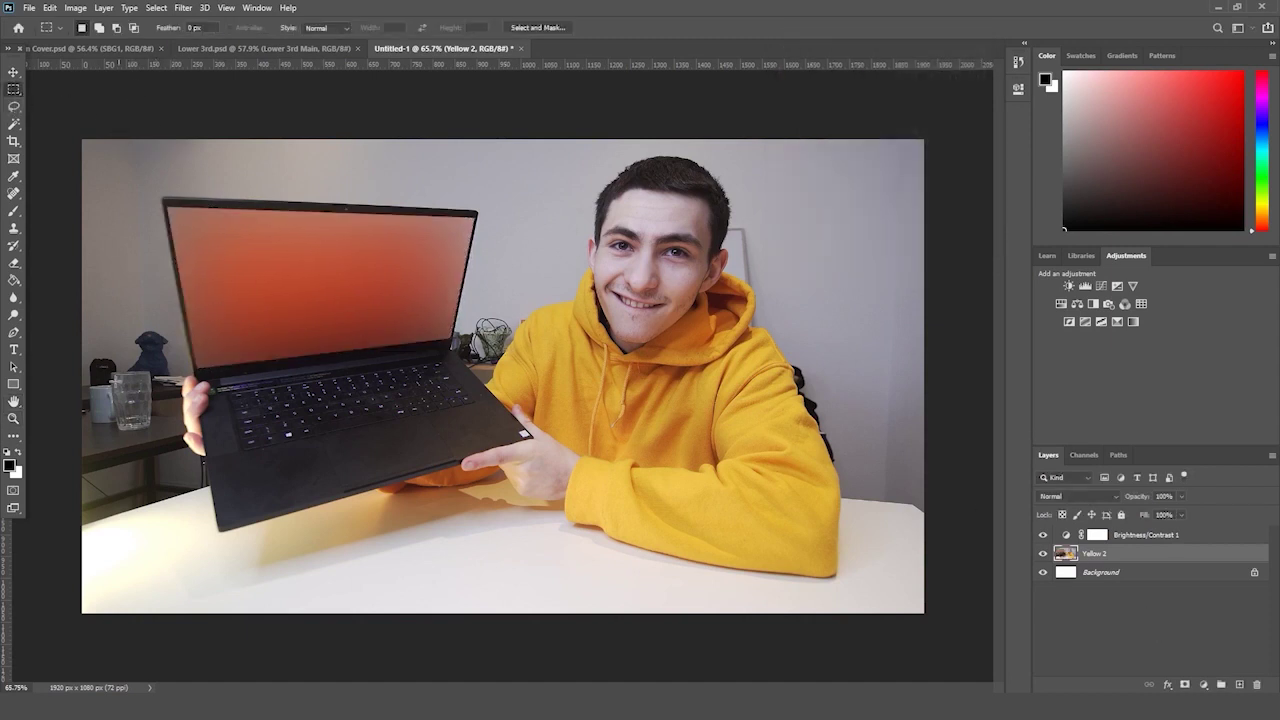
- Zoom the view to about 65% to review the blurred screen
left_click(14, 418)
left_click_drag(230, 390, 220, 387)
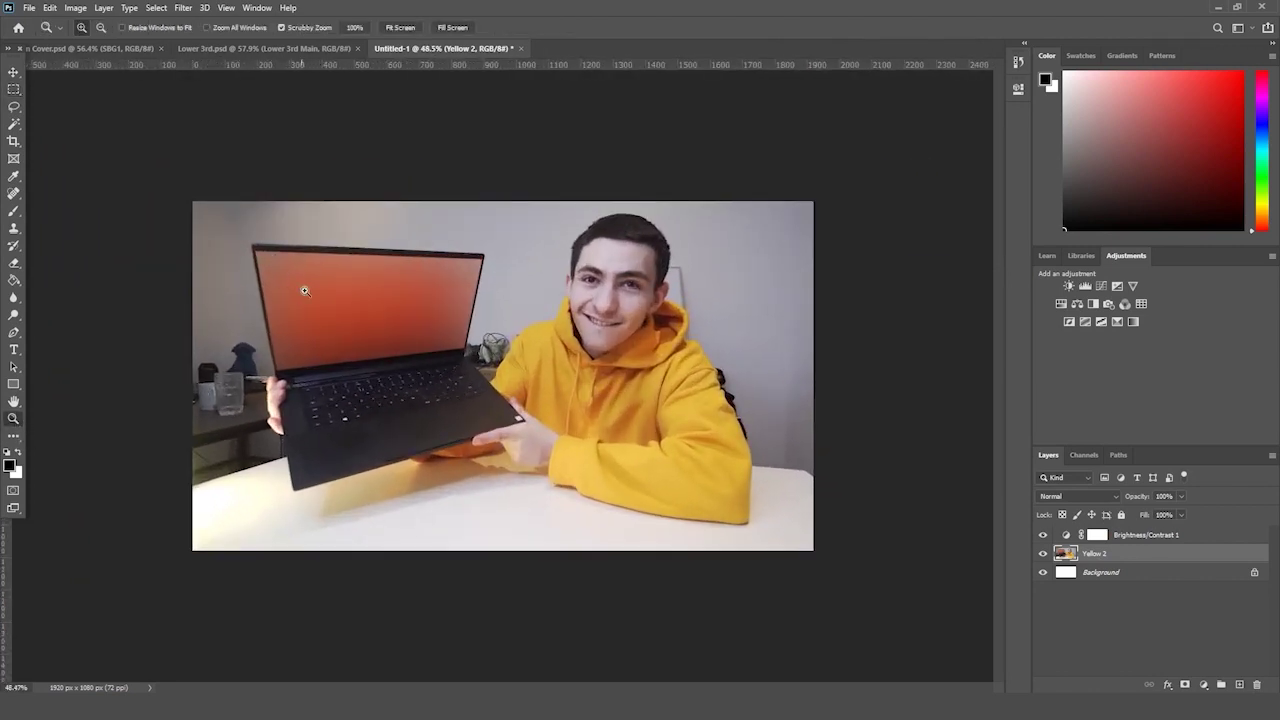
left_click_drag(387, 327, 399, 327)
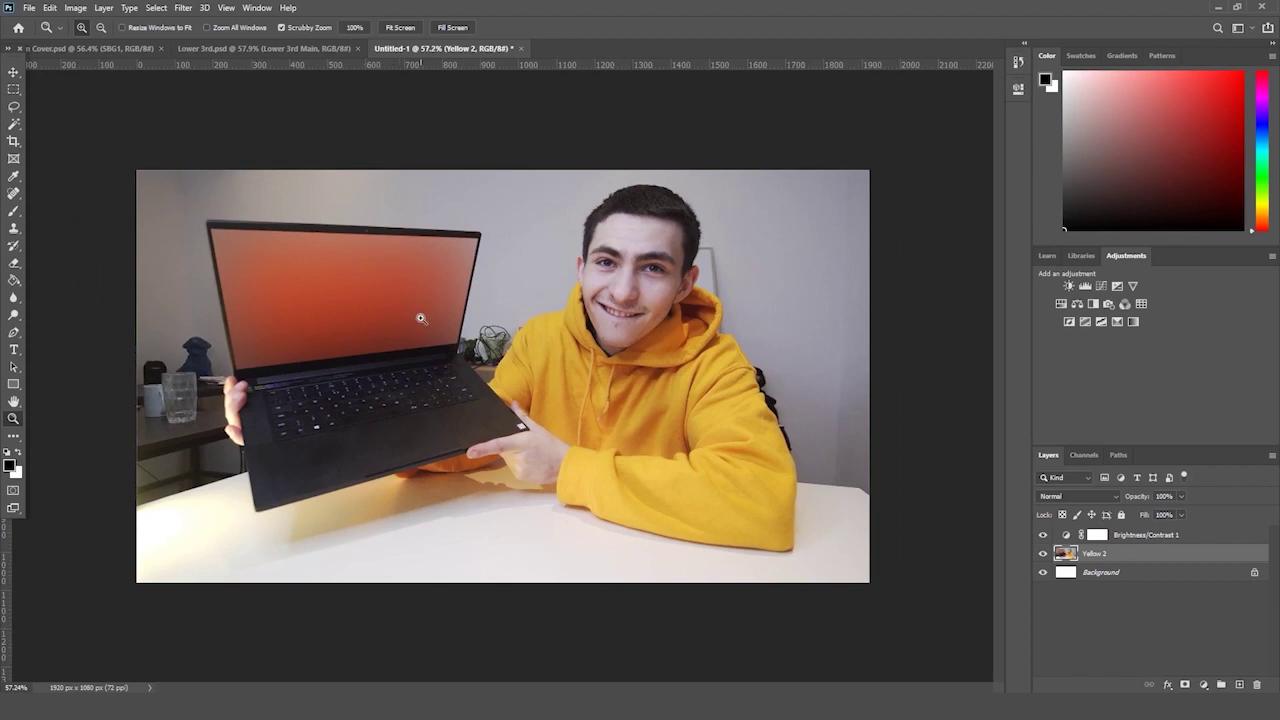
left_click_drag(505, 275, 496, 276)
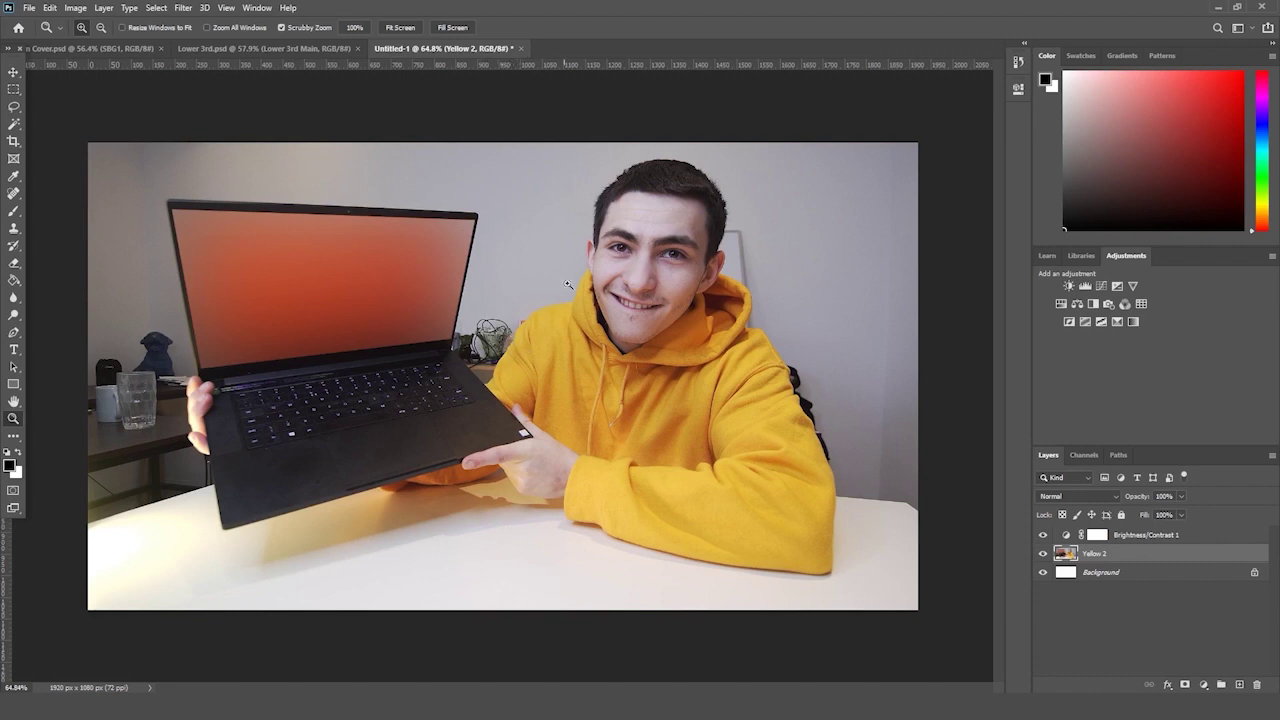
- Add a Vibrance adjustment above Brightness/Contrast 1 and set Vibrance to +73
left_click(1128, 536)
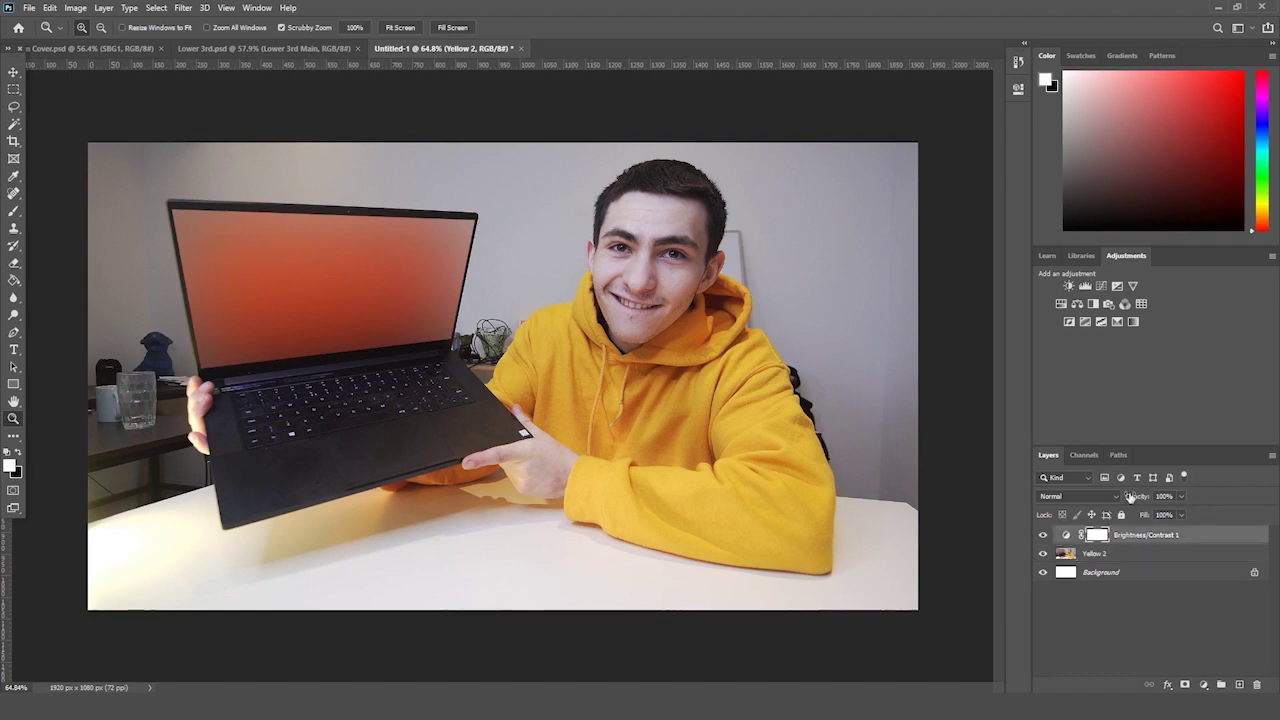
left_click(1134, 284)
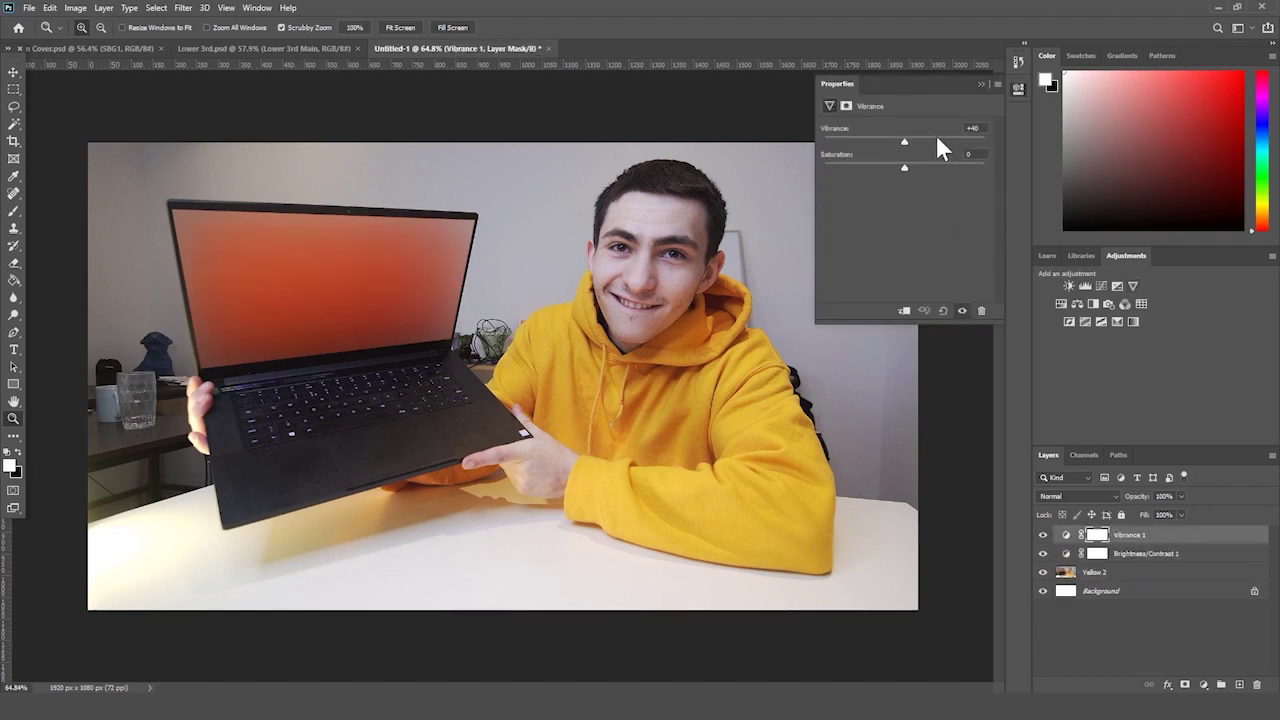
left_click_drag(957, 146, 985, 141)
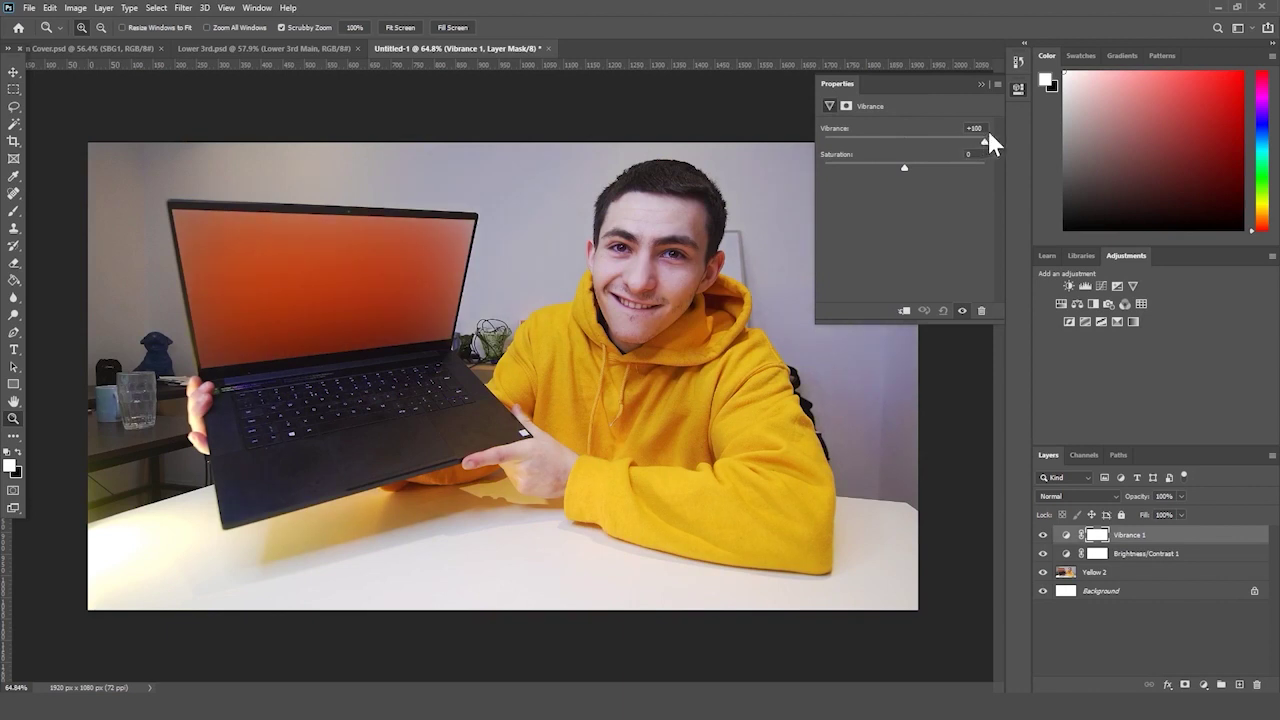
left_click_drag(698, 346, 678, 358)
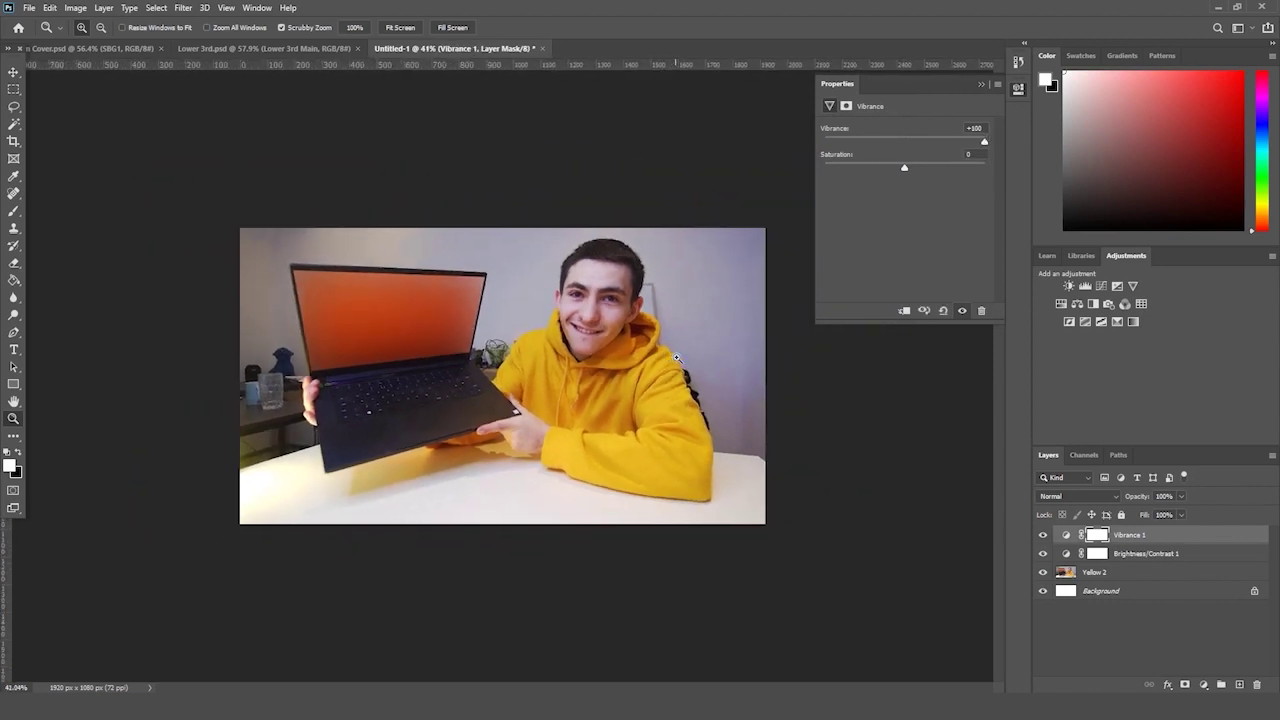
left_click_drag(958, 148, 966, 150)
- Toggle the Vibrance layer off and on to compare, then select the Yellow 2 photo layer
left_click(1043, 535)
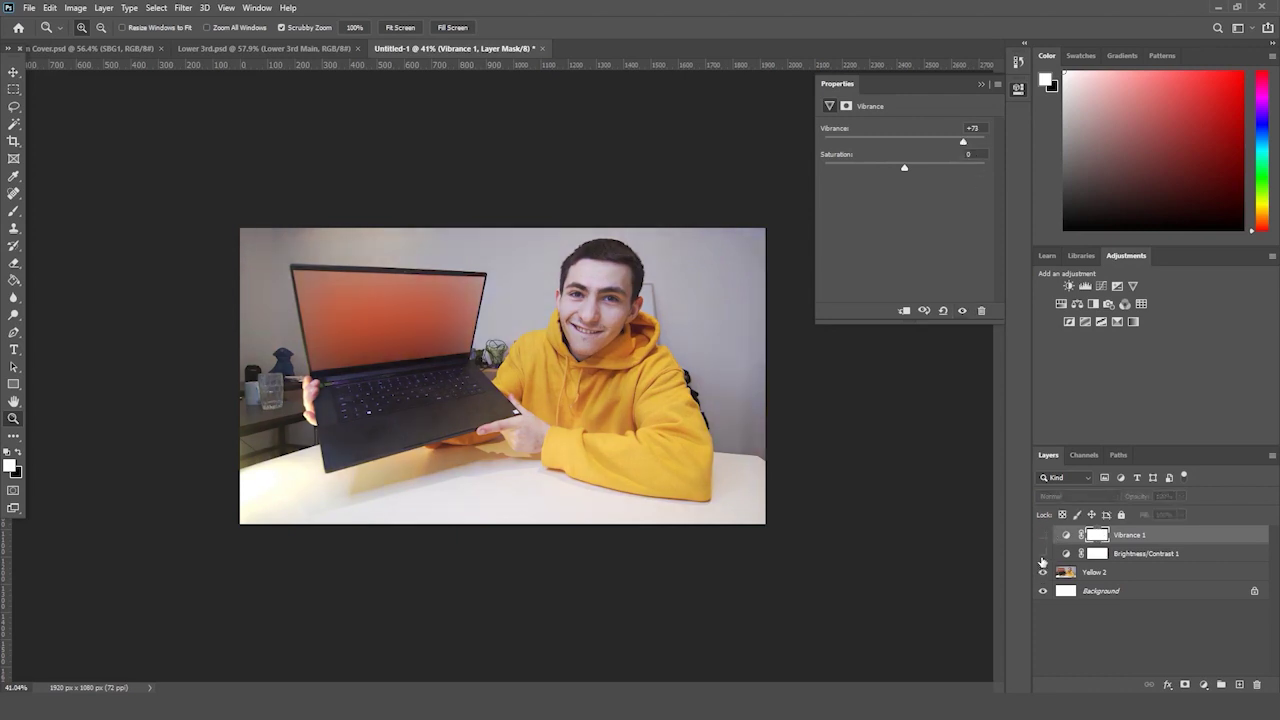
left_click_drag(1043, 555, 1044, 534)
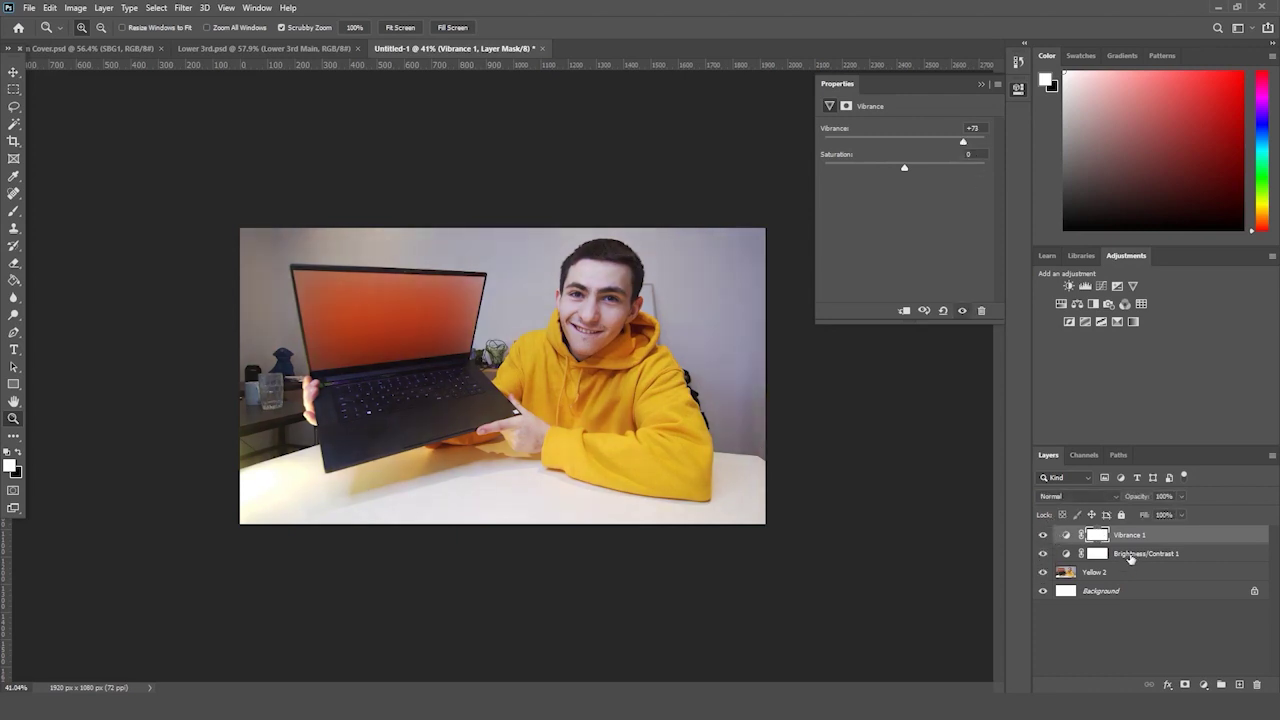
left_click_drag(698, 369, 785, 393)
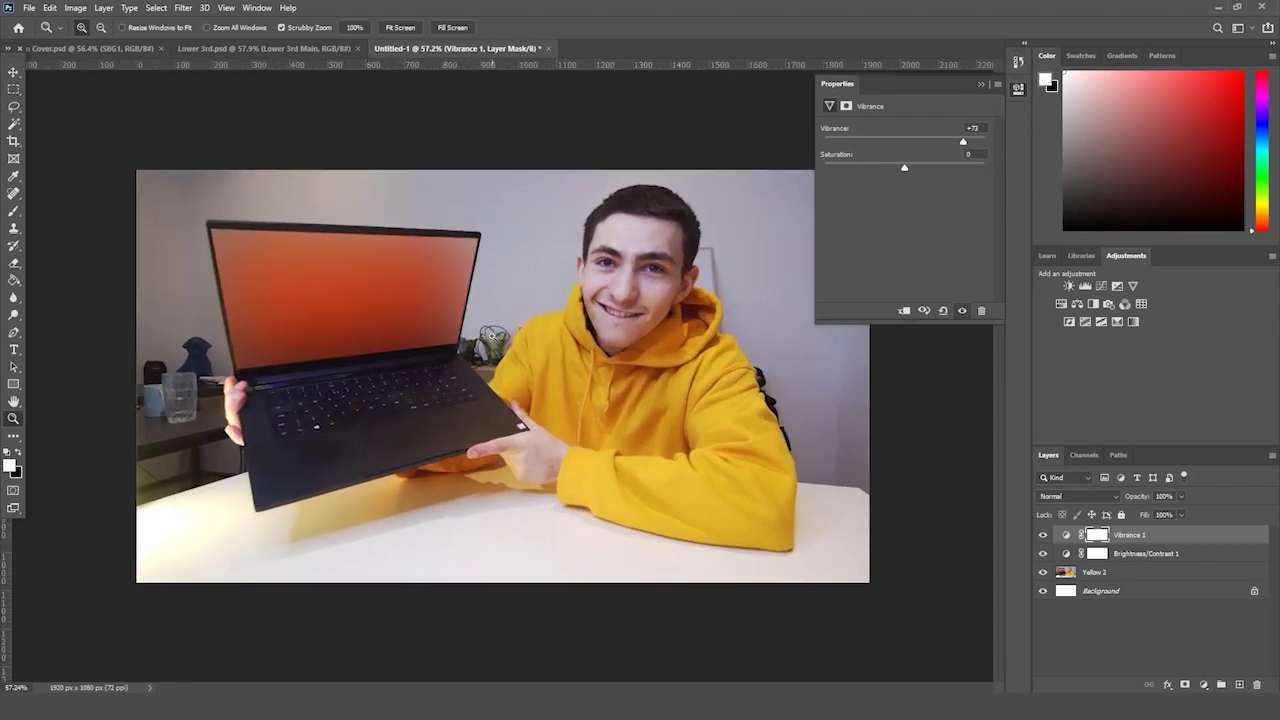
left_click_drag(486, 338, 491, 326)
key("ctrl+minus")
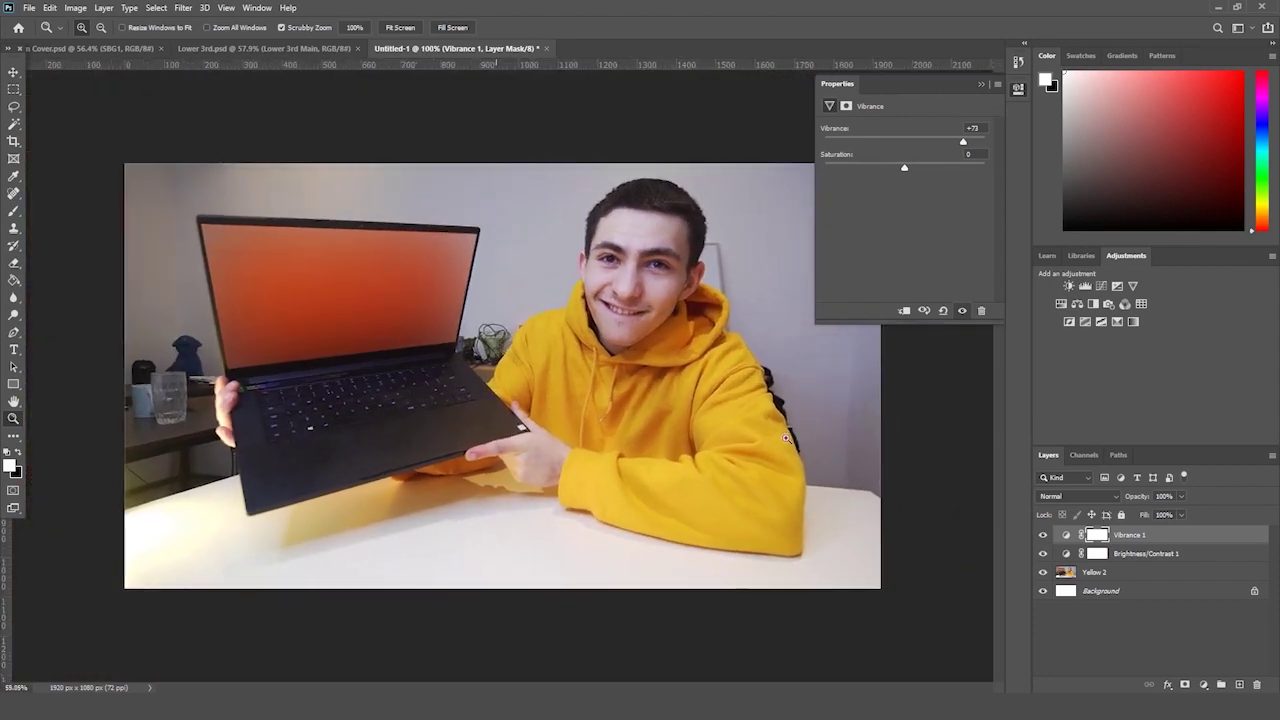
left_click(1094, 572)
- Duplicate Yellow 2, then quick-select the glass, table and walls around the man and delete them from the copy
left_click(979, 85)
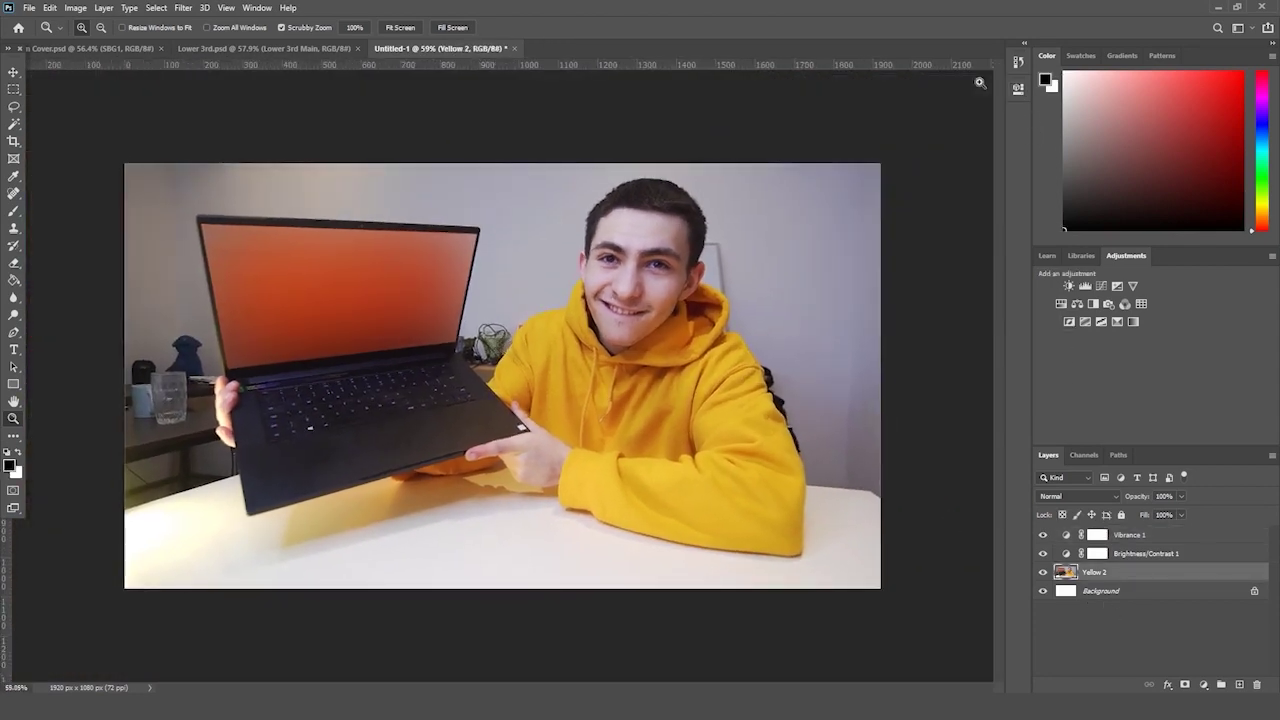
left_click_drag(1098, 572, 1238, 683)
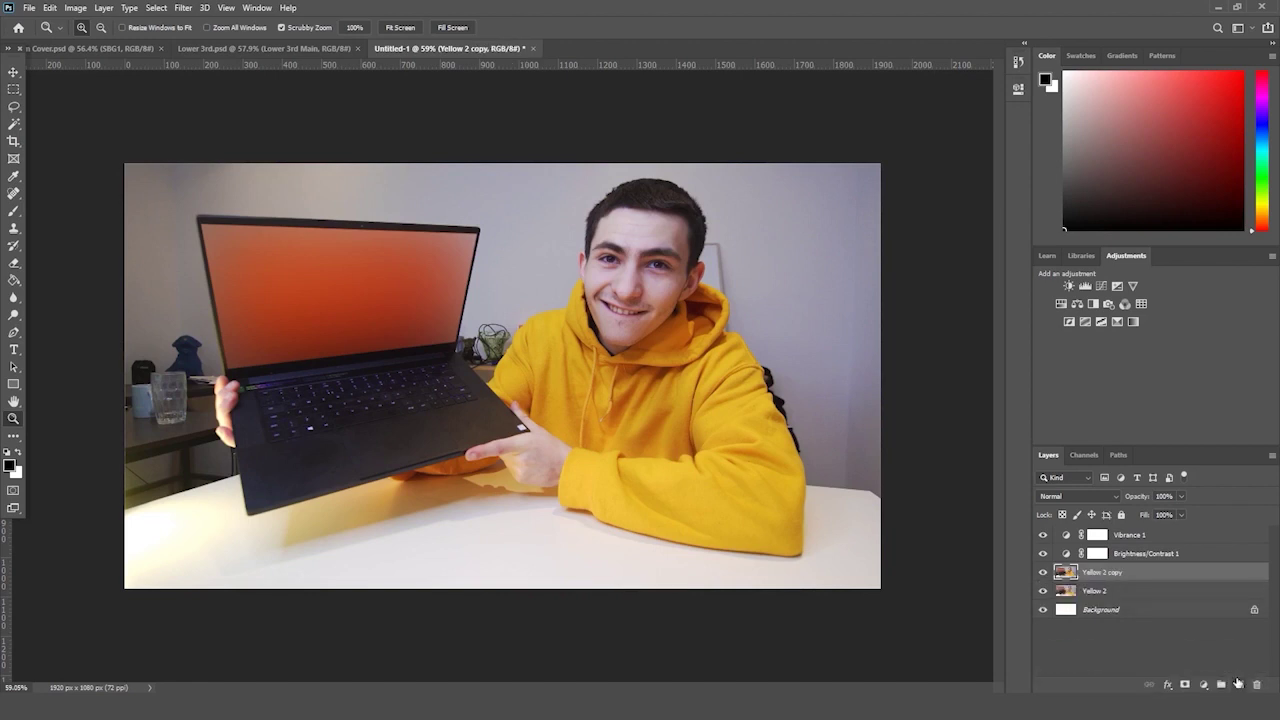
left_click(13, 125)
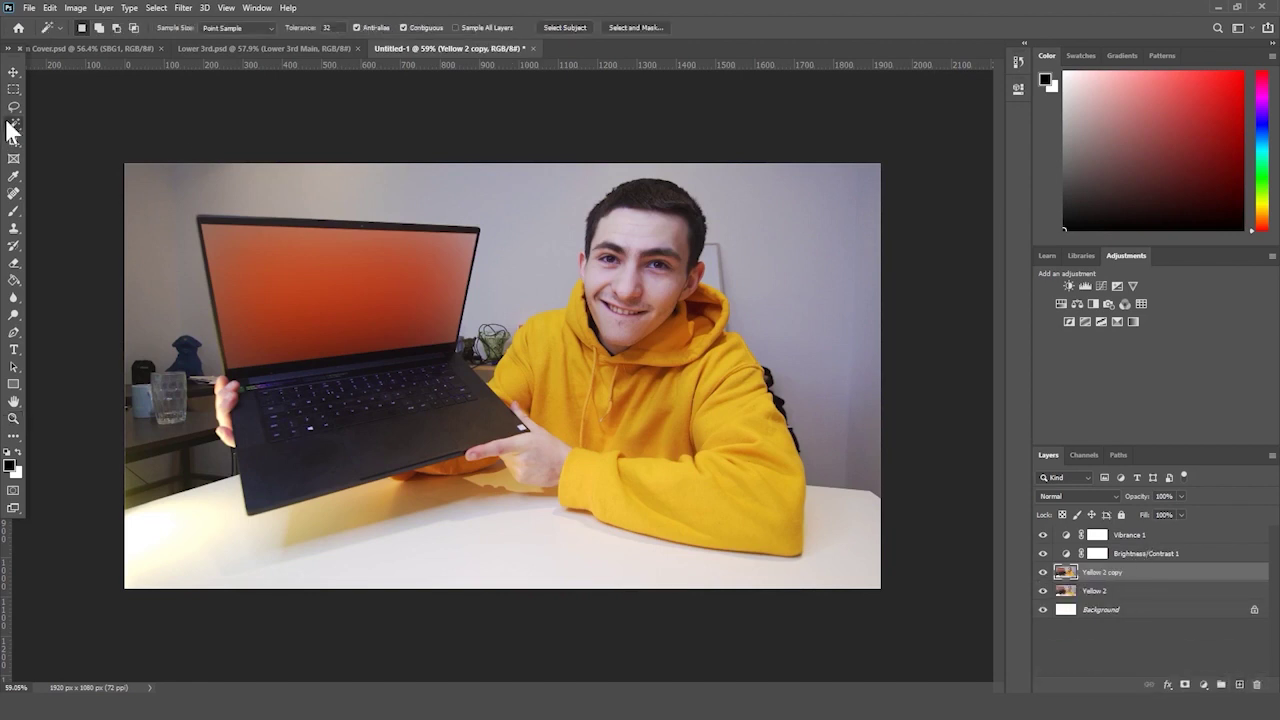
left_click(82, 137)
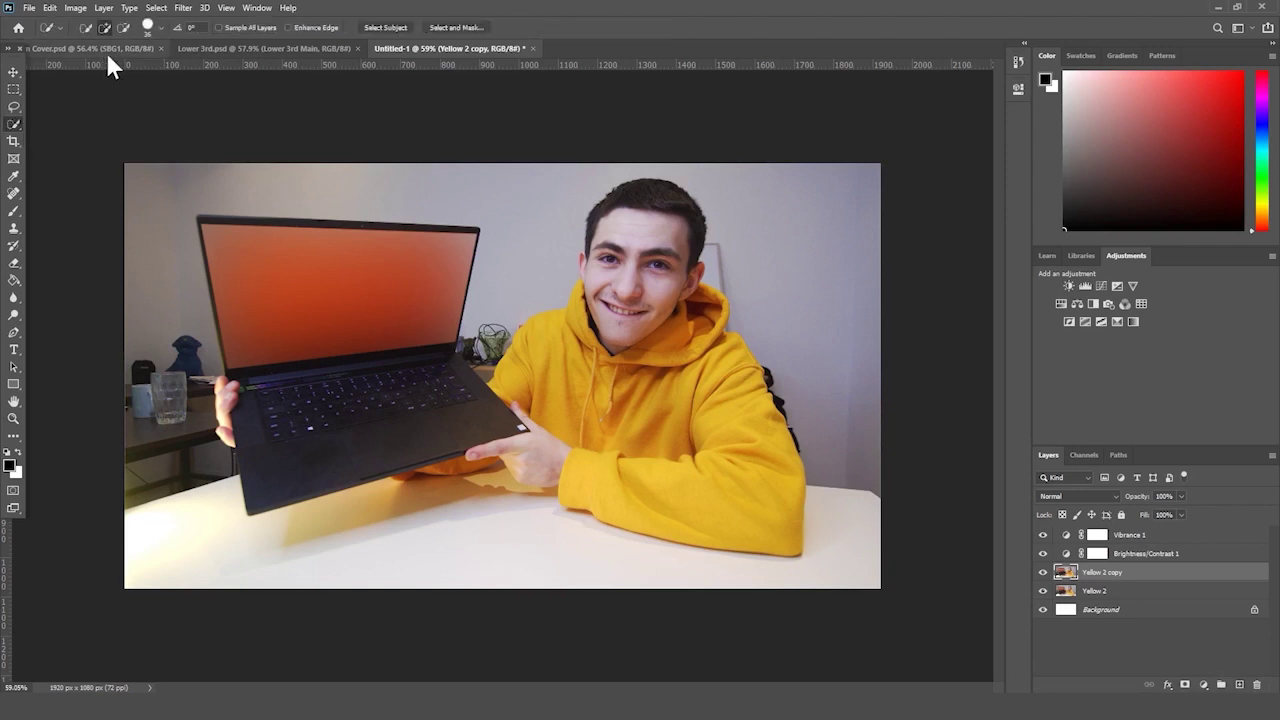
mouse_move(142, 392)
left_mouse_down()
mouse_move(149, 443)
mouse_move(166, 457)
left_mouse_up()
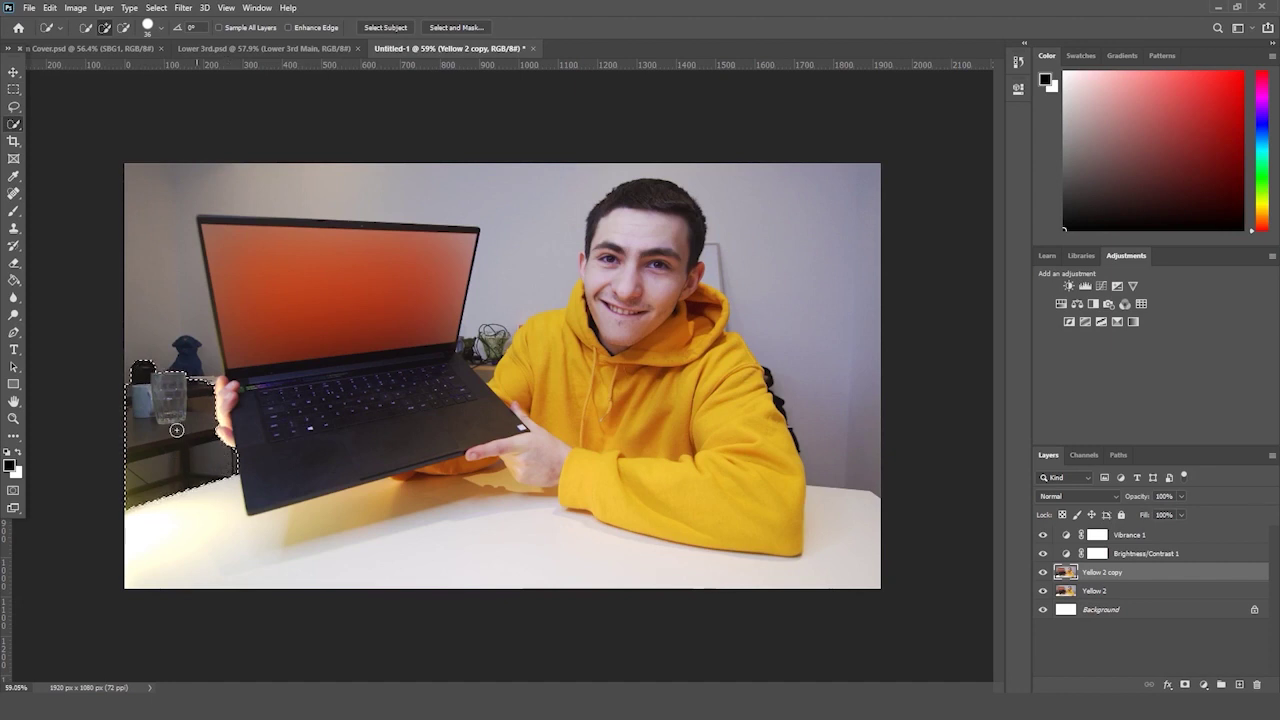
left_click_drag(199, 375, 196, 339)
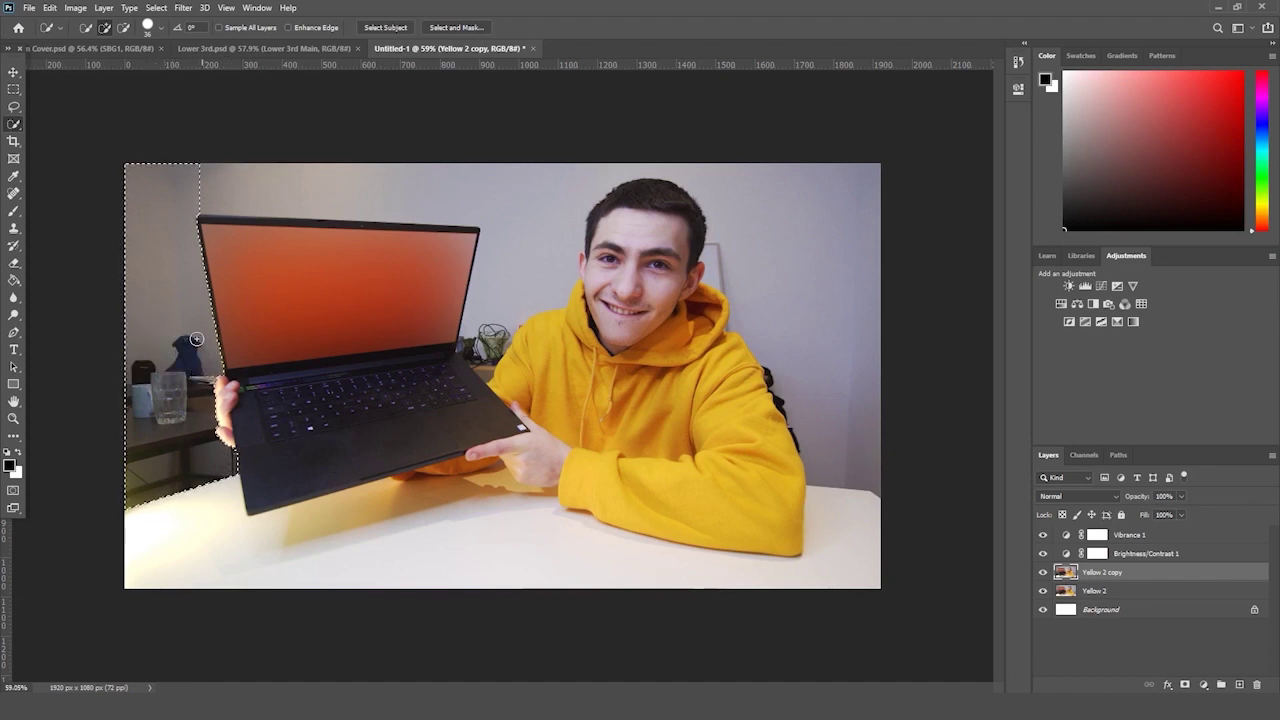
left_click_drag(452, 185, 523, 211)
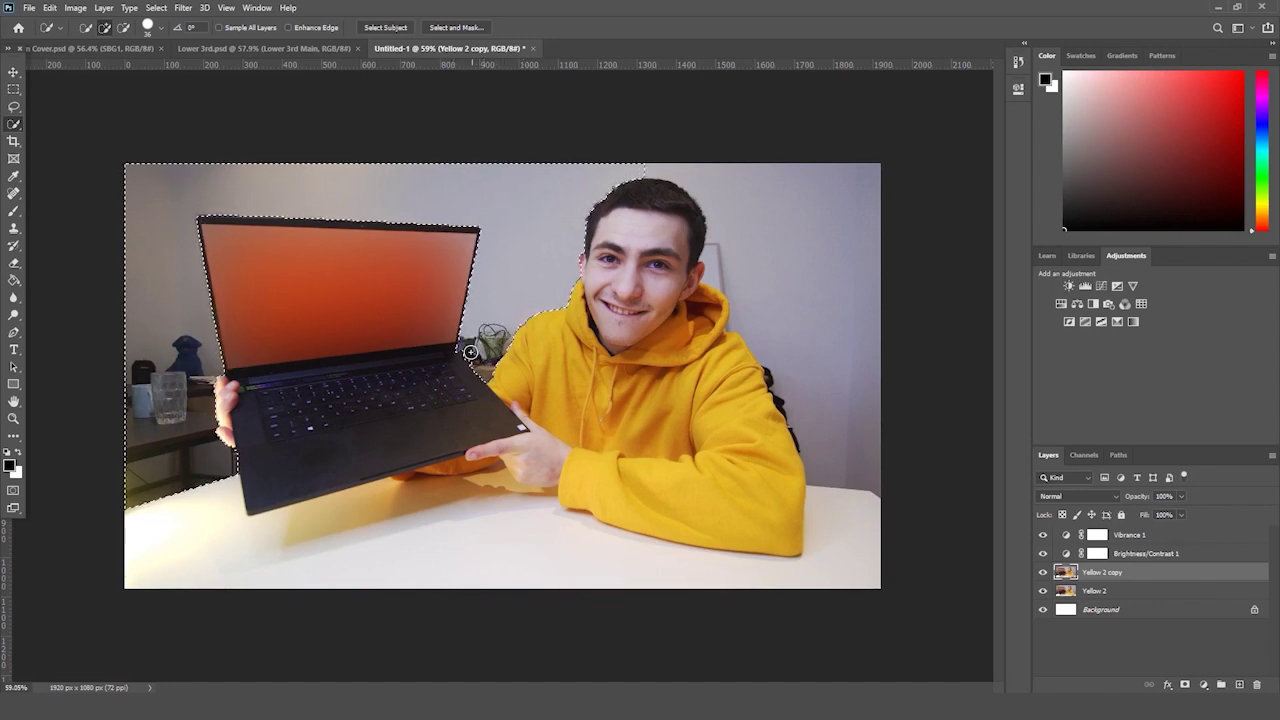
left_click_drag(662, 222, 763, 181)
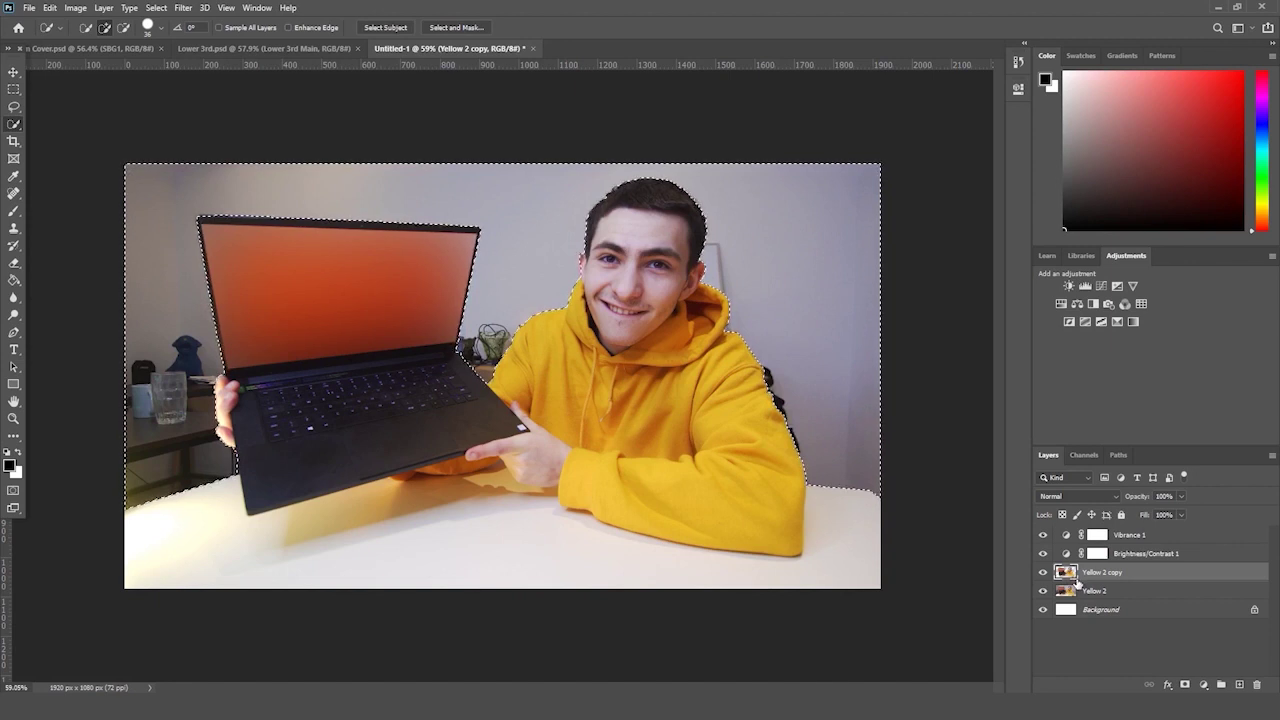
key("m")
key("ctrl+d")
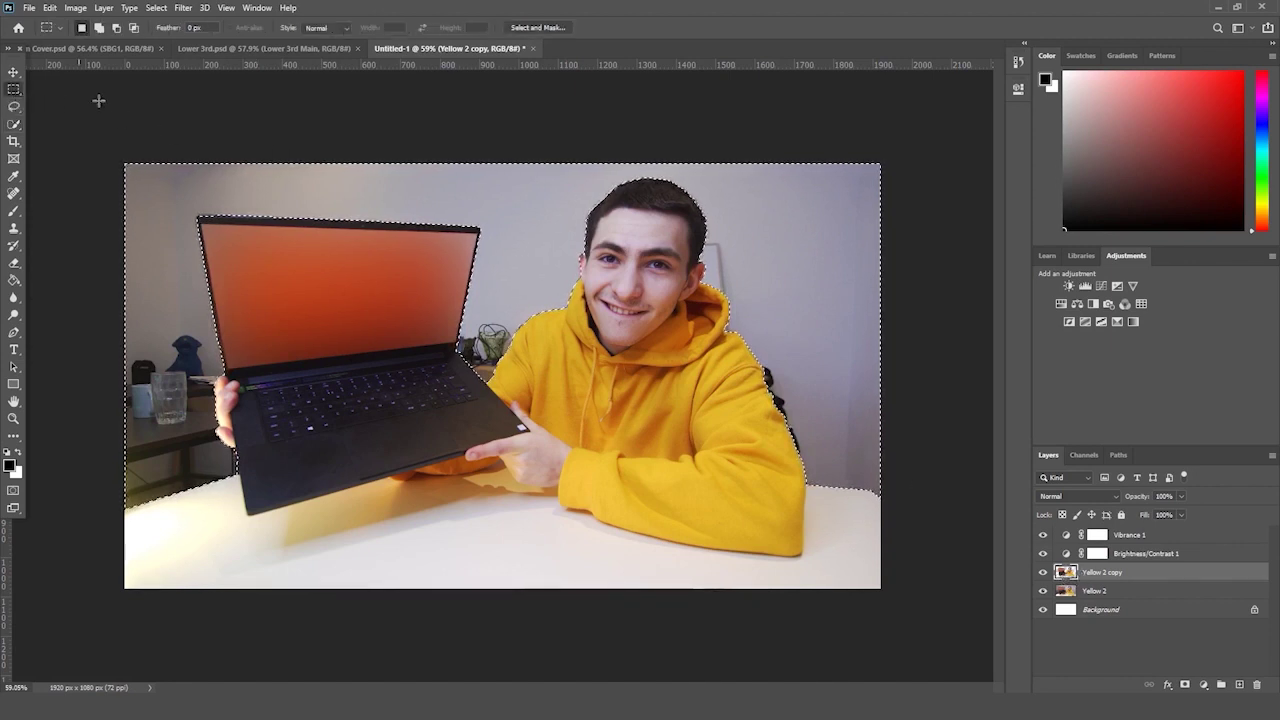
- Add a Vibrance adjustment above the original Yellow 2 with Saturation at -100
left_click(1135, 592)
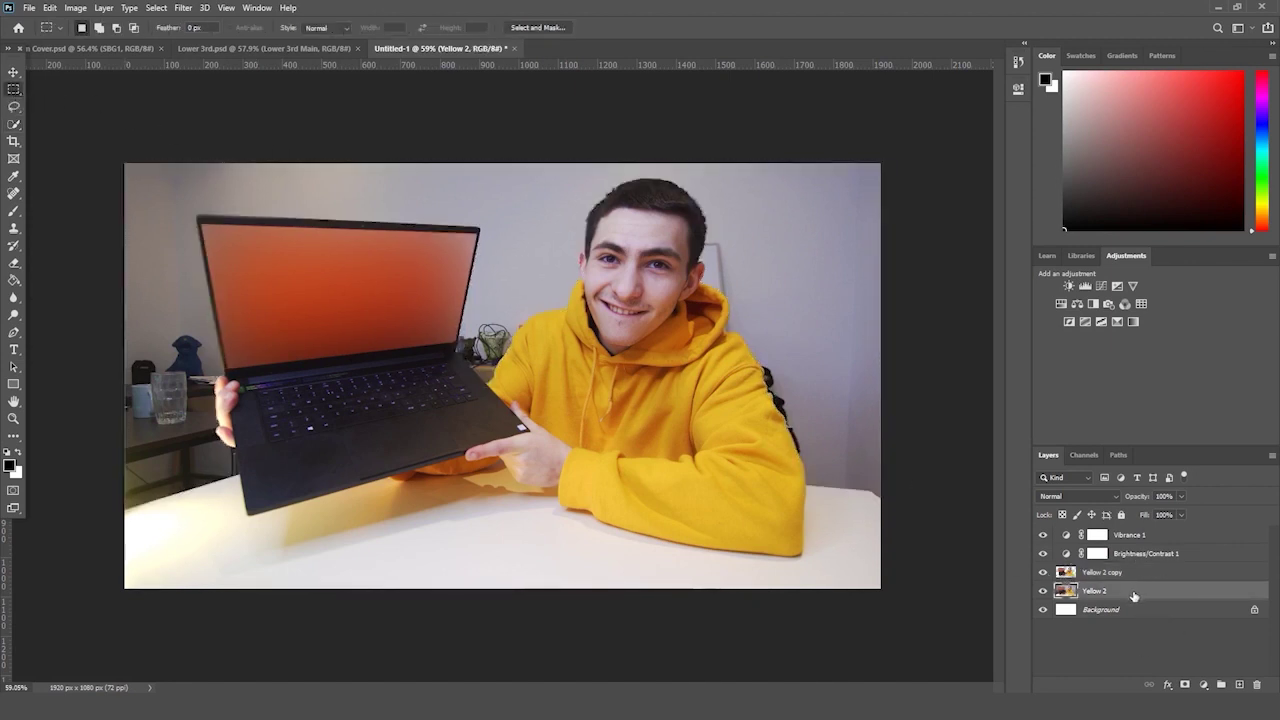
left_click(1134, 286)
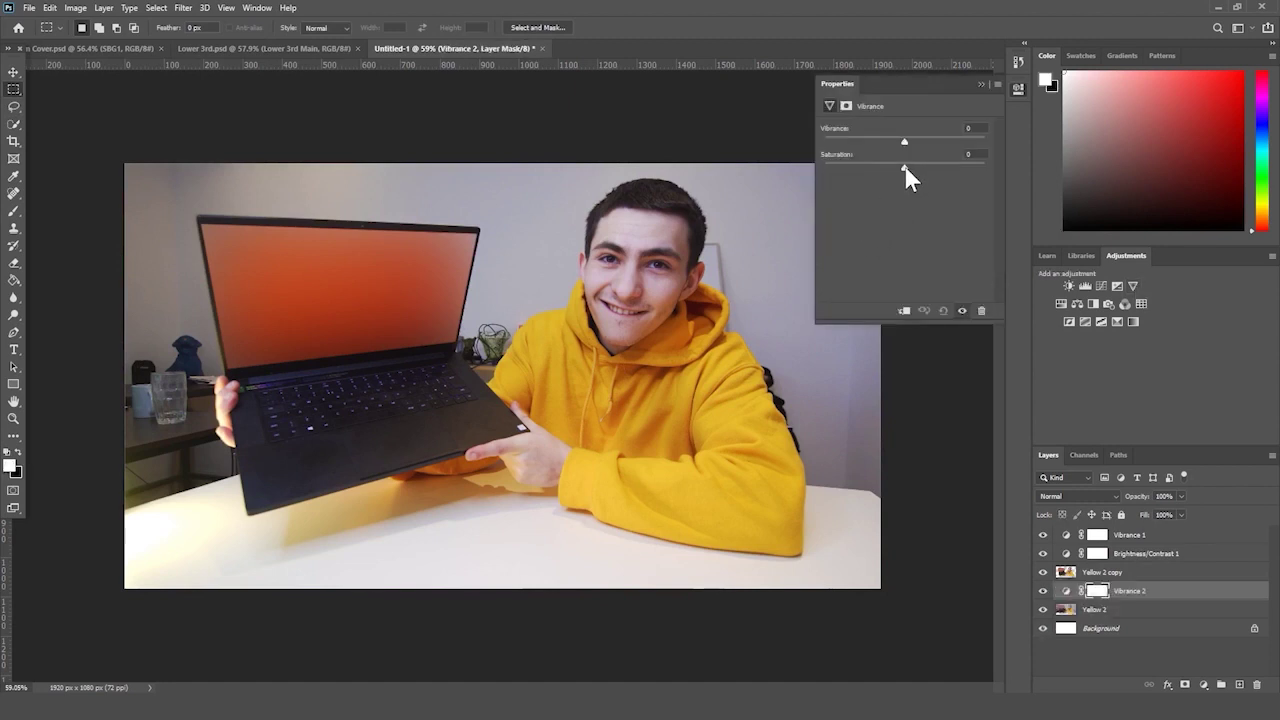
left_click_drag(904, 168, 757, 185)
left_click(13, 419)
left_click_drag(221, 342, 194, 363)
left_click(986, 86)
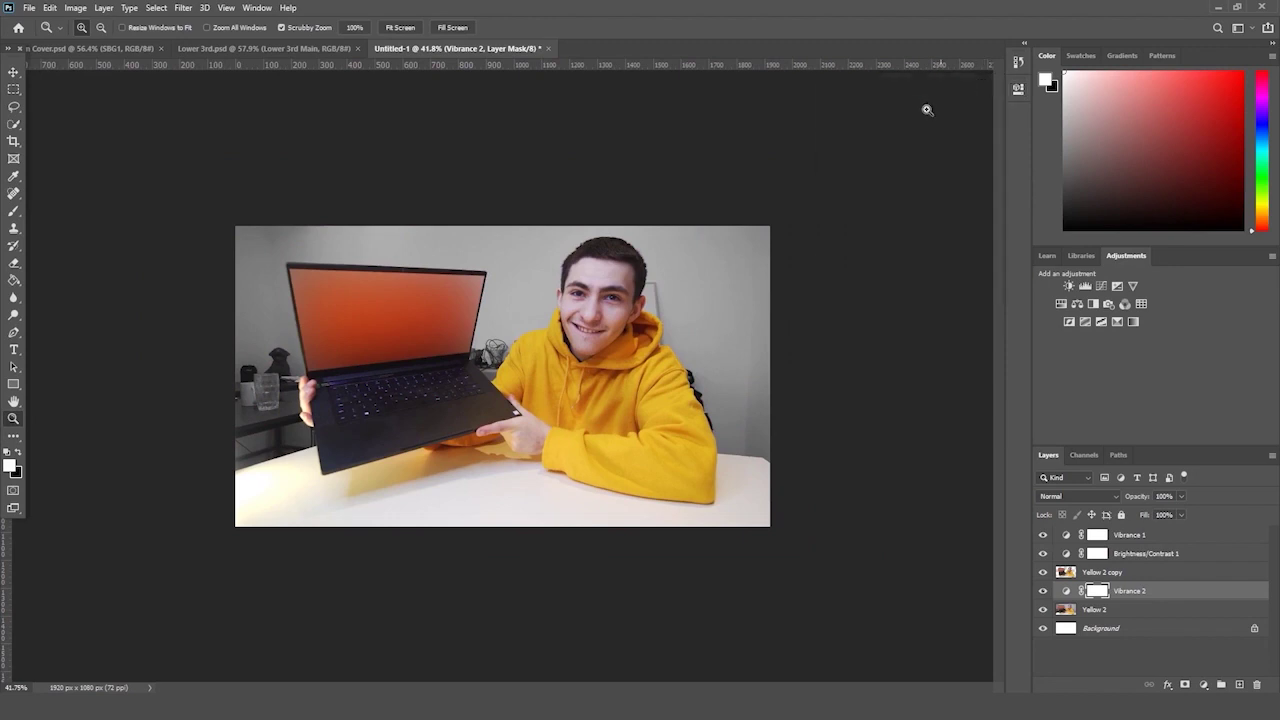
- Select the Yellow 2 layer and bring up the Filter > Blur menu
left_click_drag(816, 190, 803, 197)
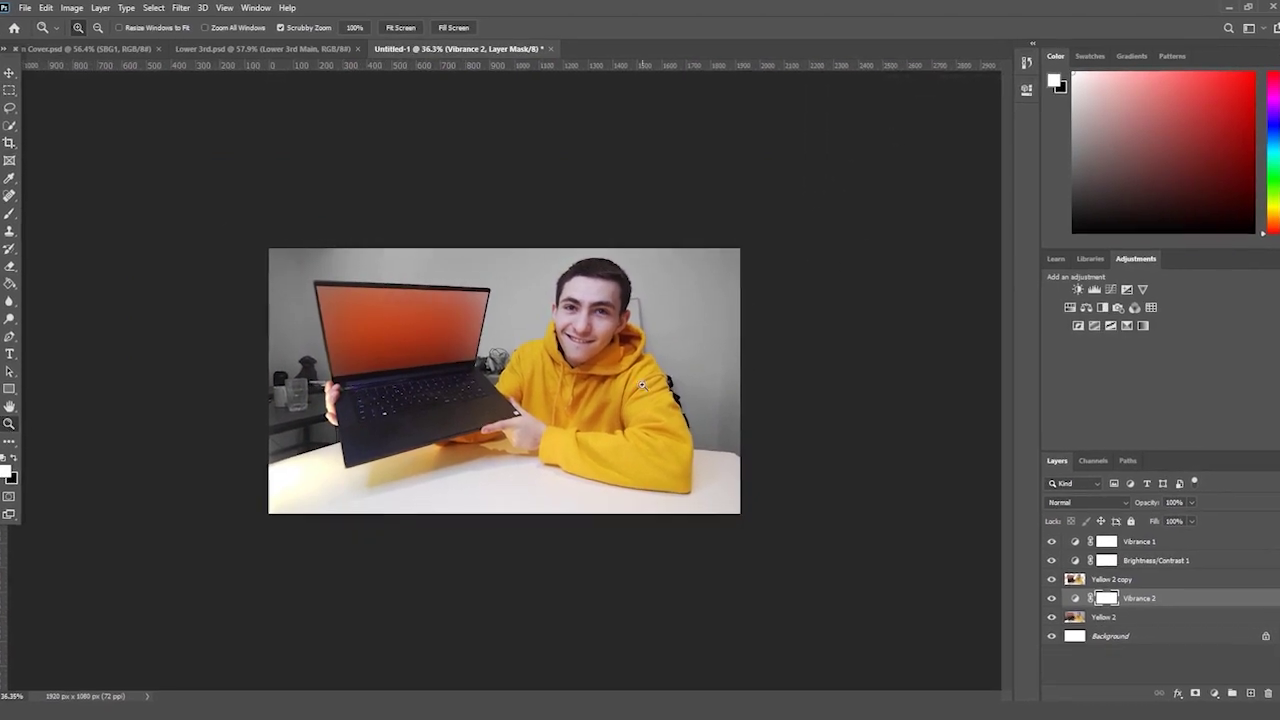
left_click(403, 315)
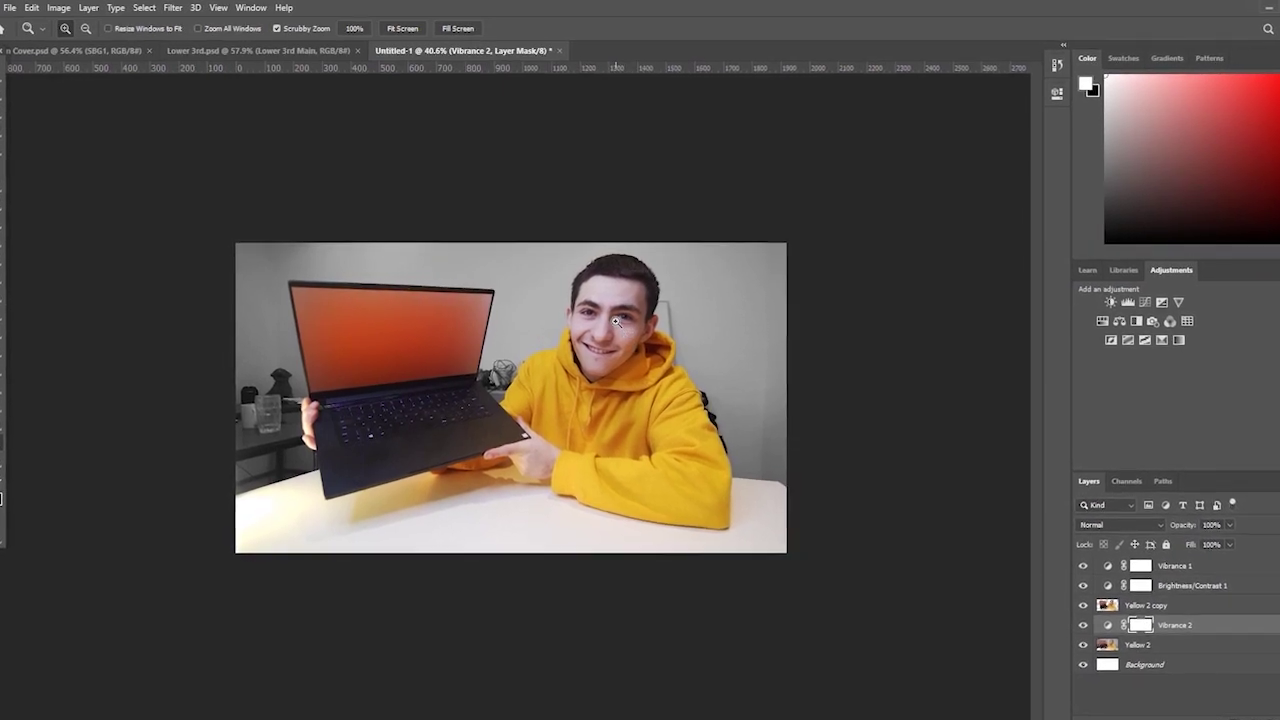
left_click(1165, 655)
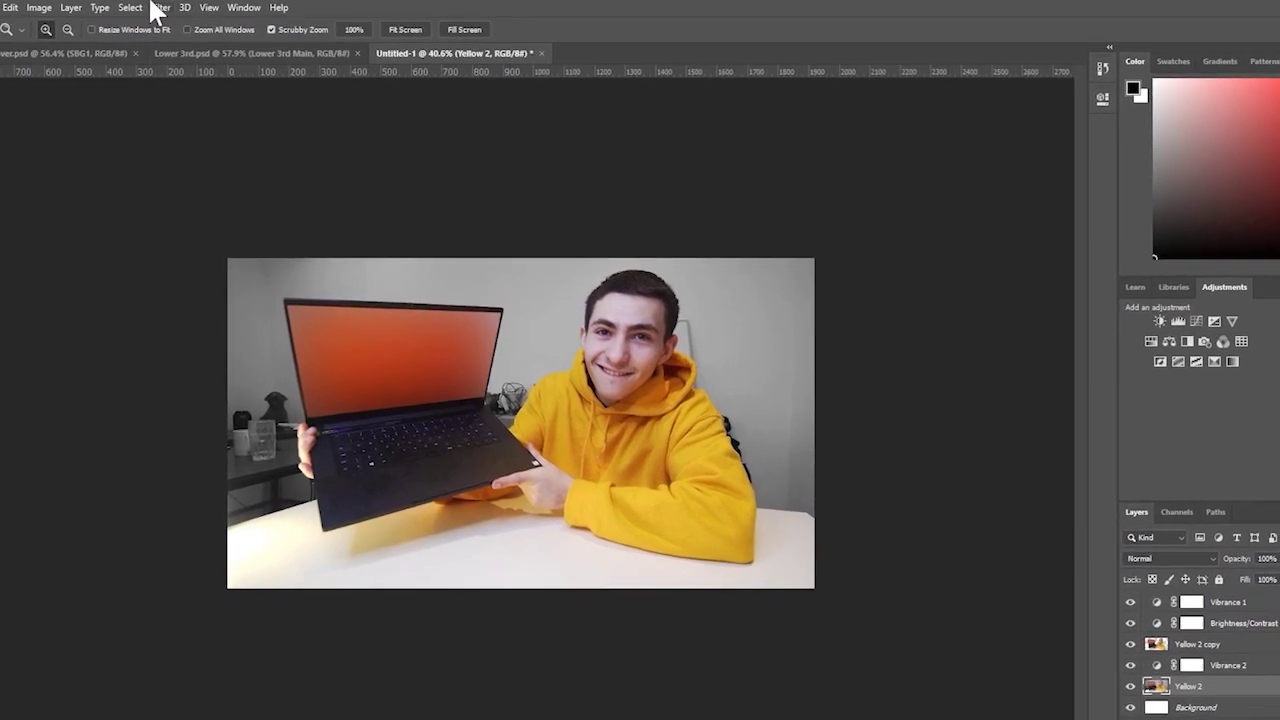
left_click(159, 7)
- Apply a Gaussian Blur with a 100-pixel radius to the Yellow 2 layer
mouse_move(287, 164)
left_click(420, 221)
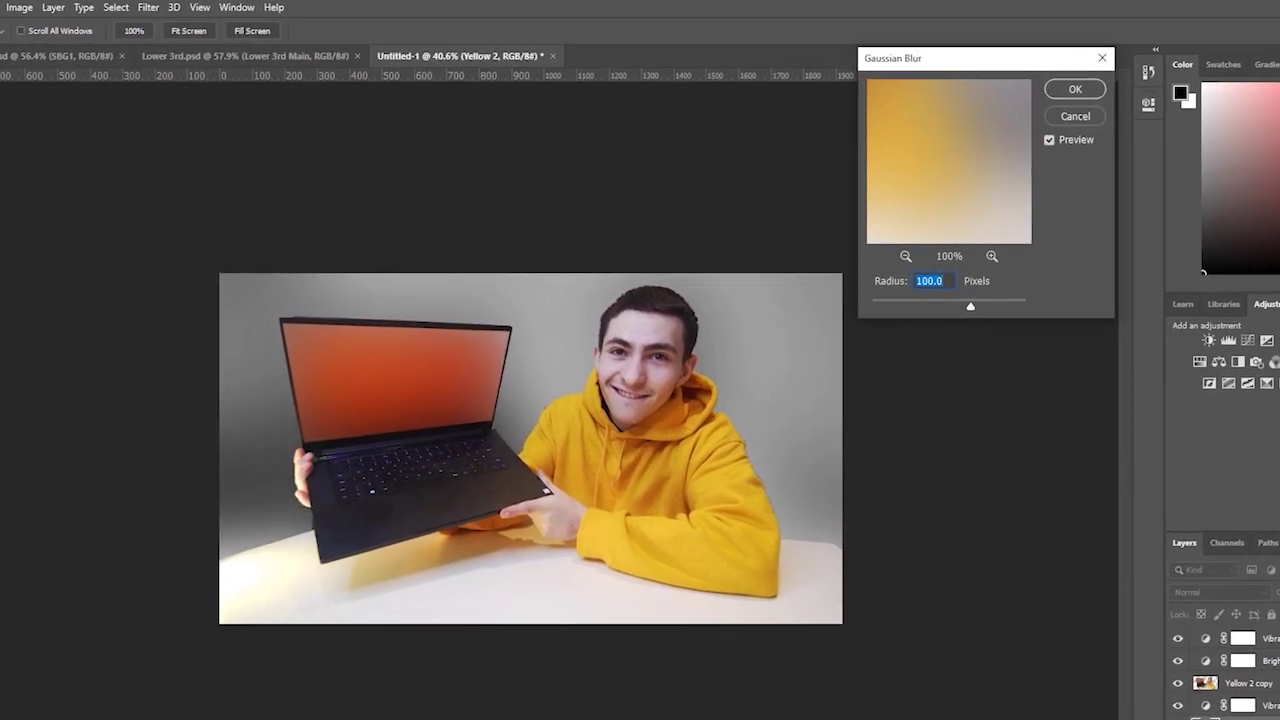
type("40")
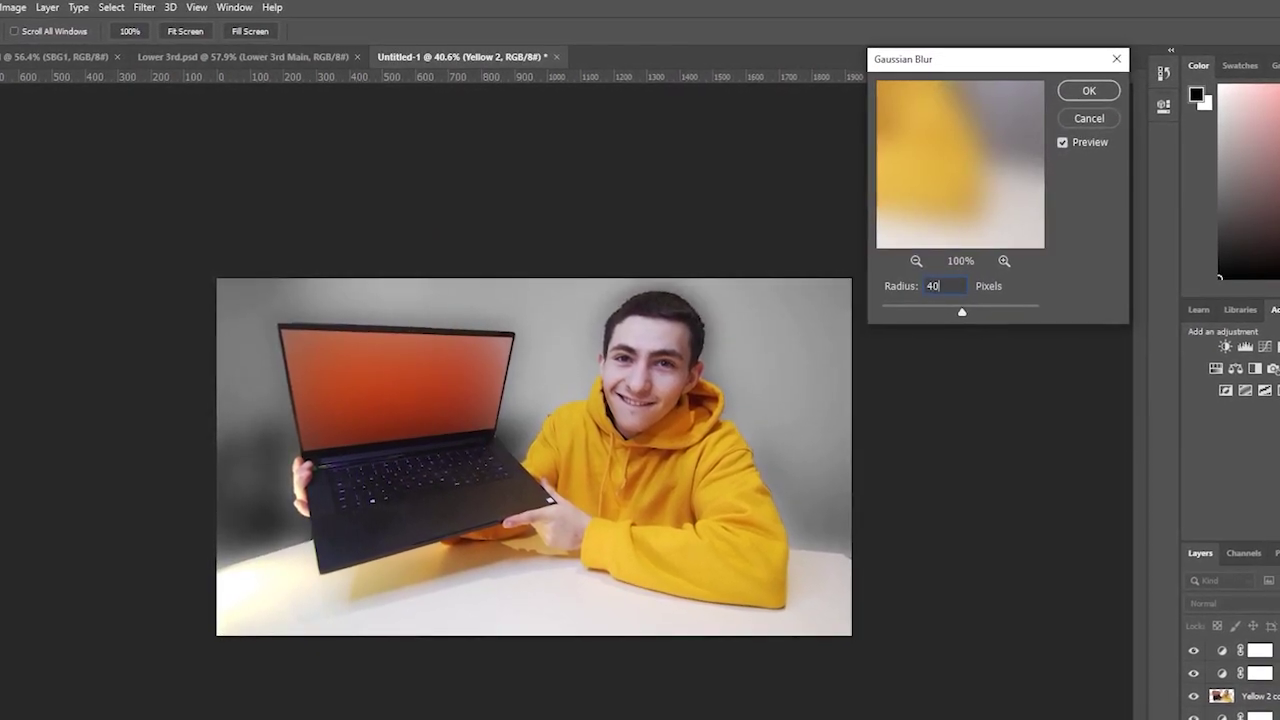
type("100")
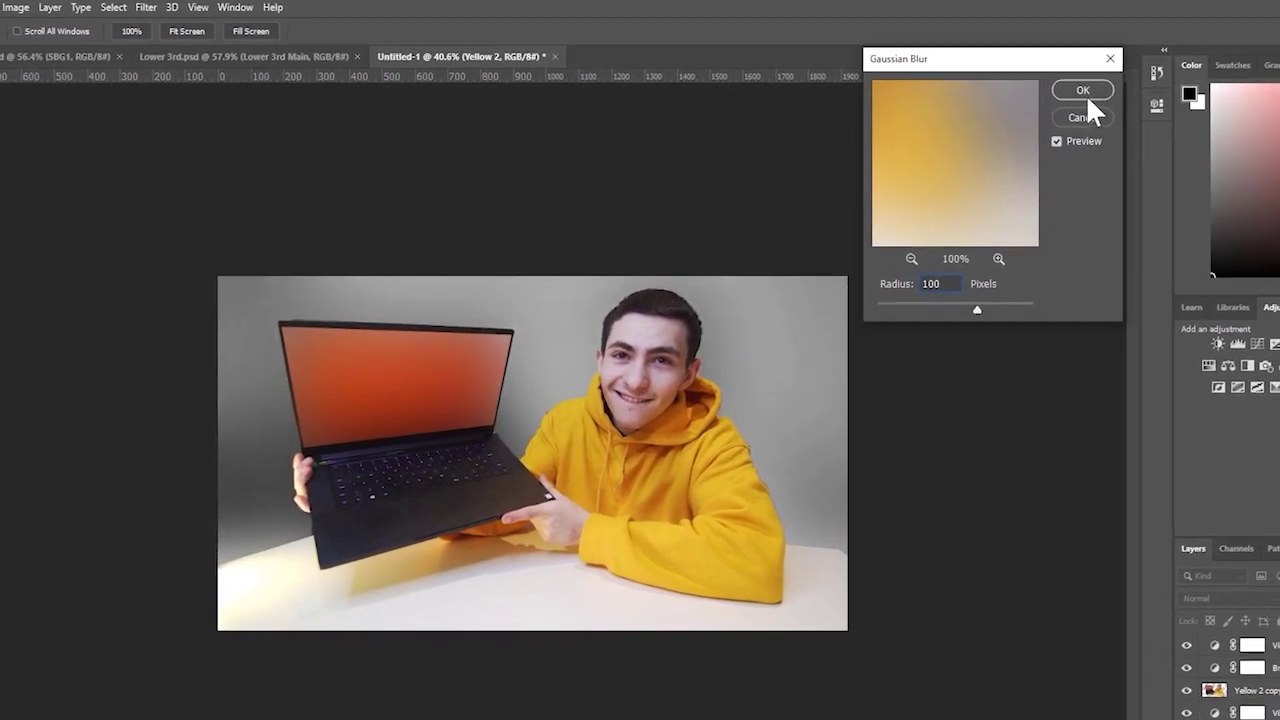
left_click(1090, 91)
key("z")
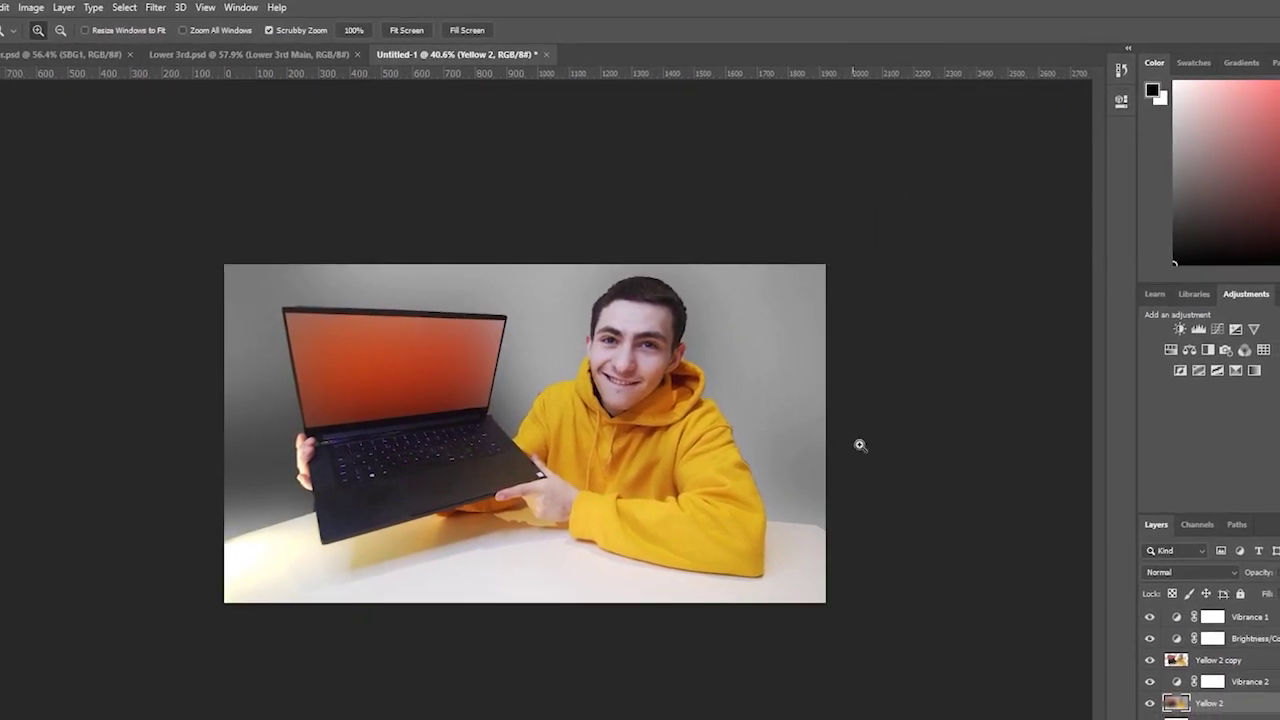
left_click_drag(860, 443, 874, 354)
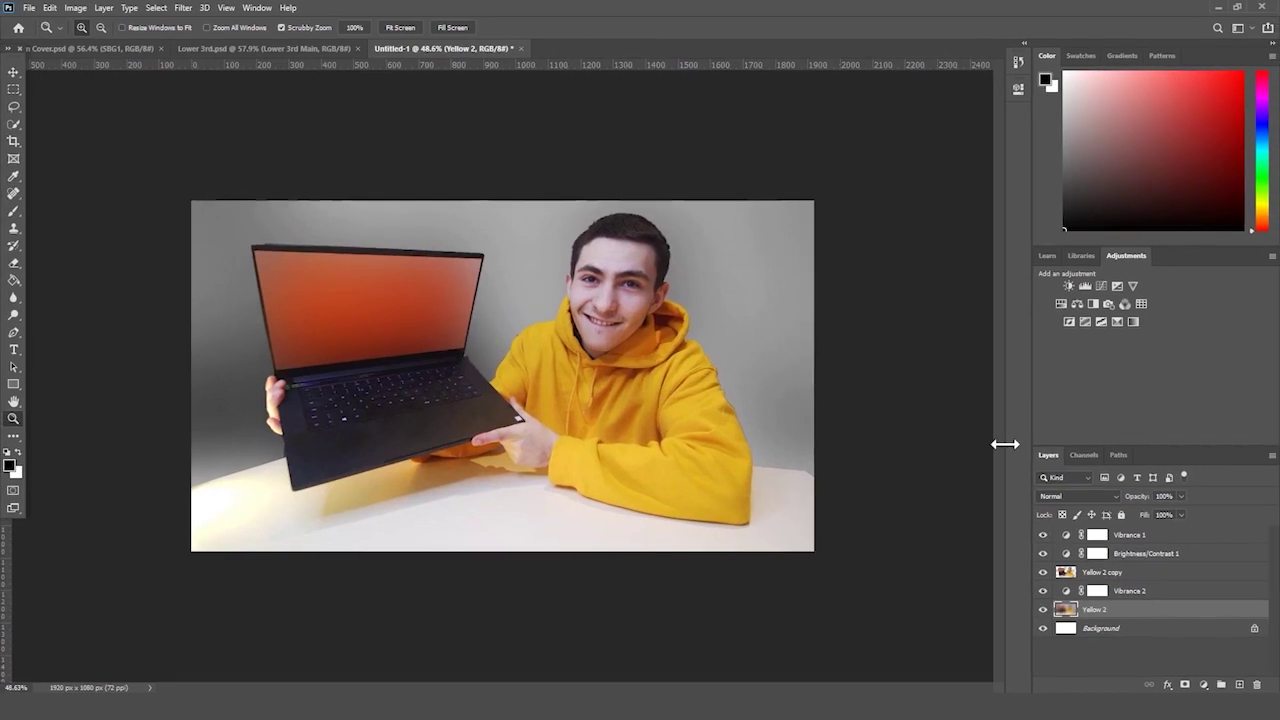
- Add a drop shadow to Yellow 2 copy with size 43 px and opacity 38%
left_click(1145, 574)
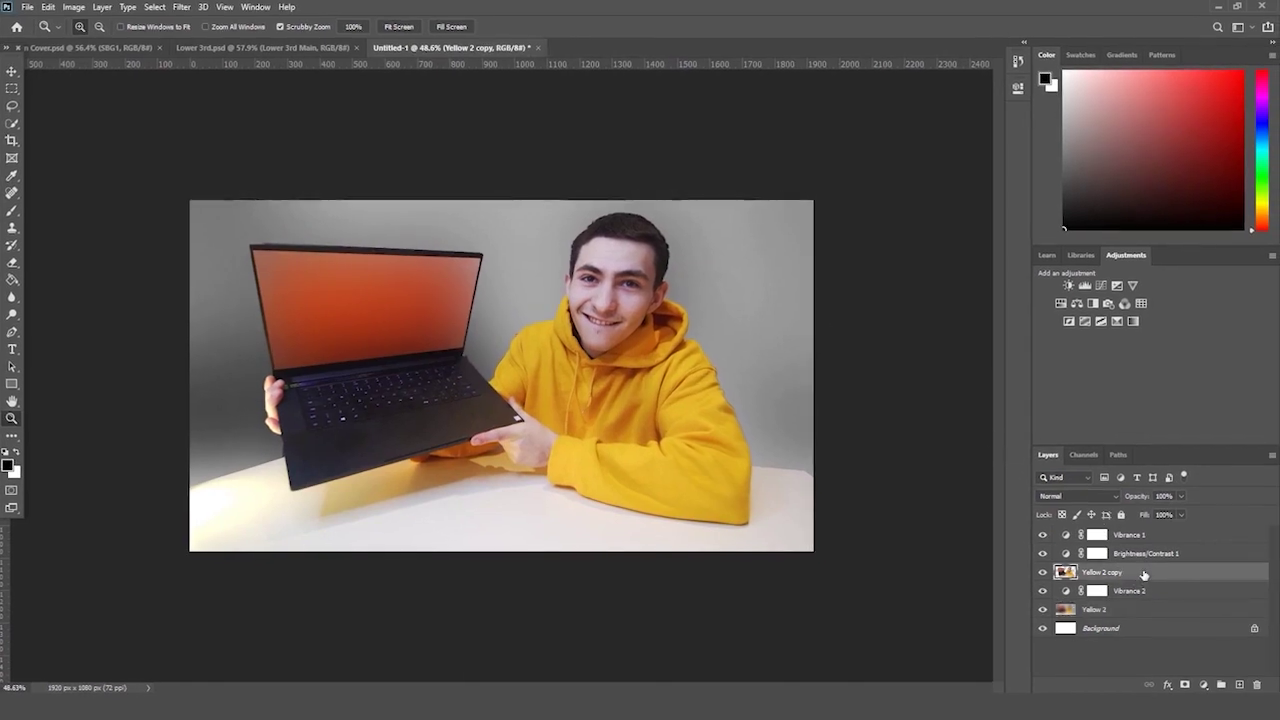
left_click(1043, 572)
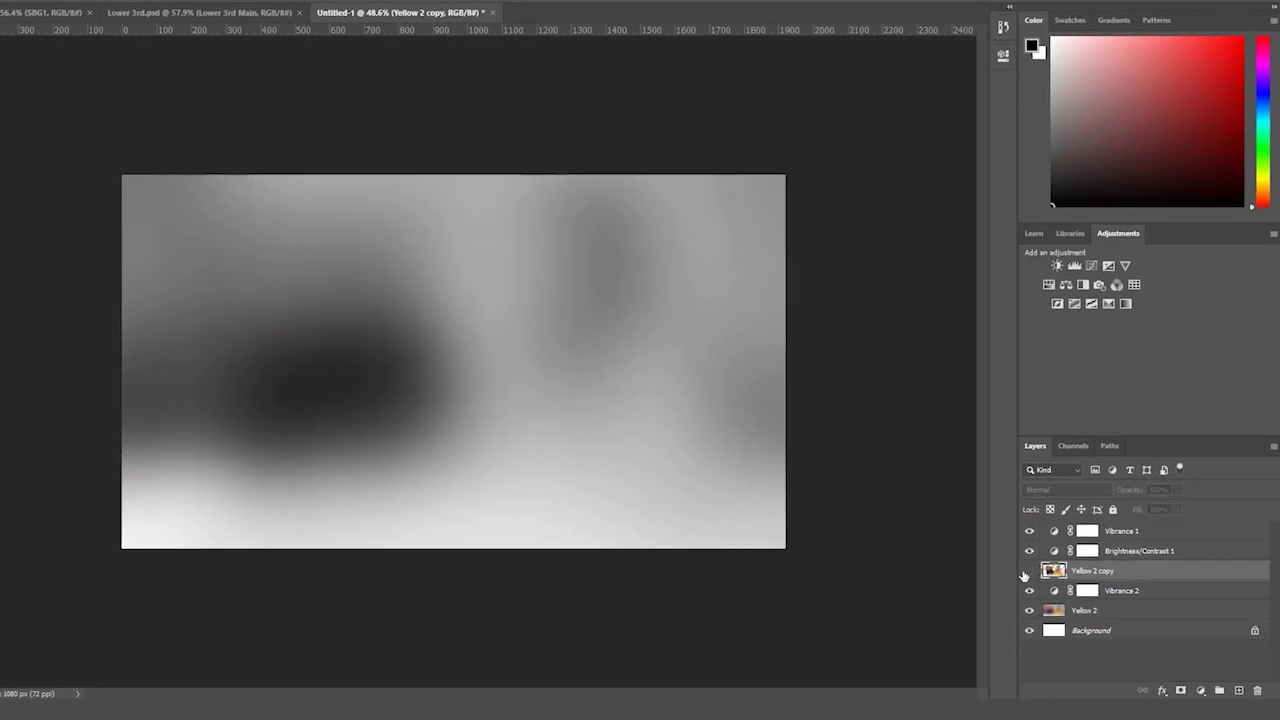
left_click(1027, 572)
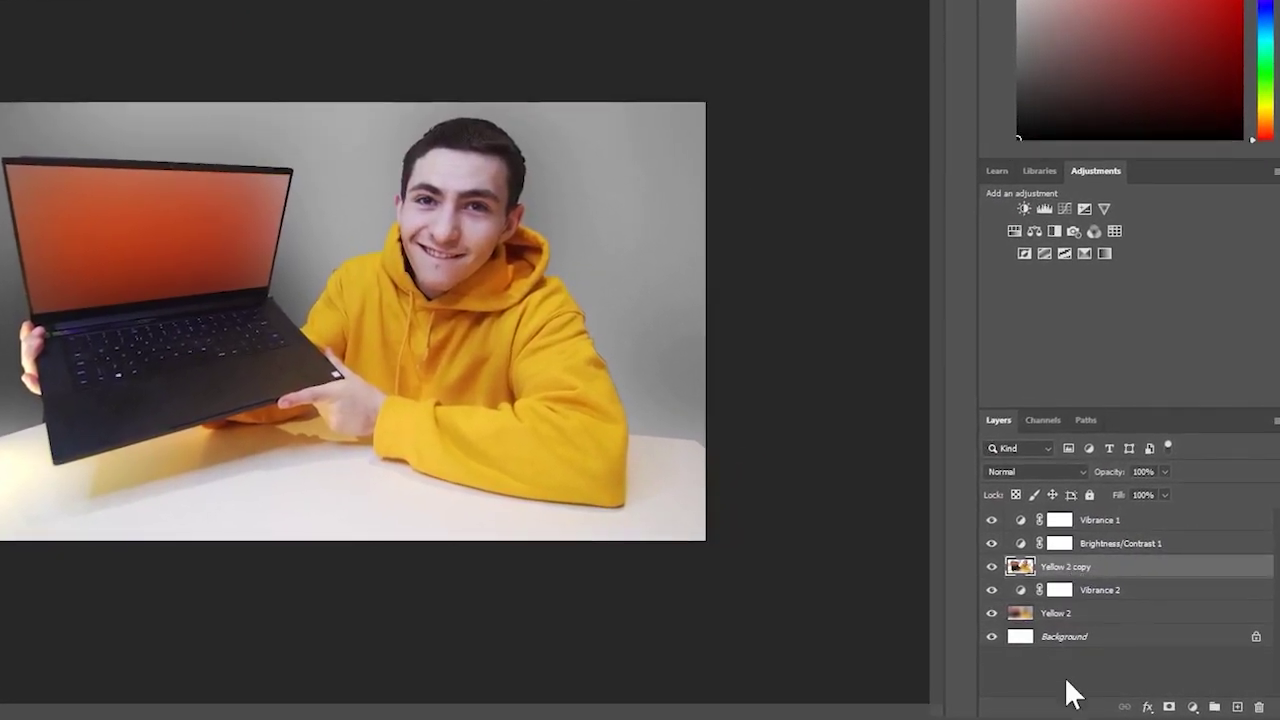
left_click(1146, 706)
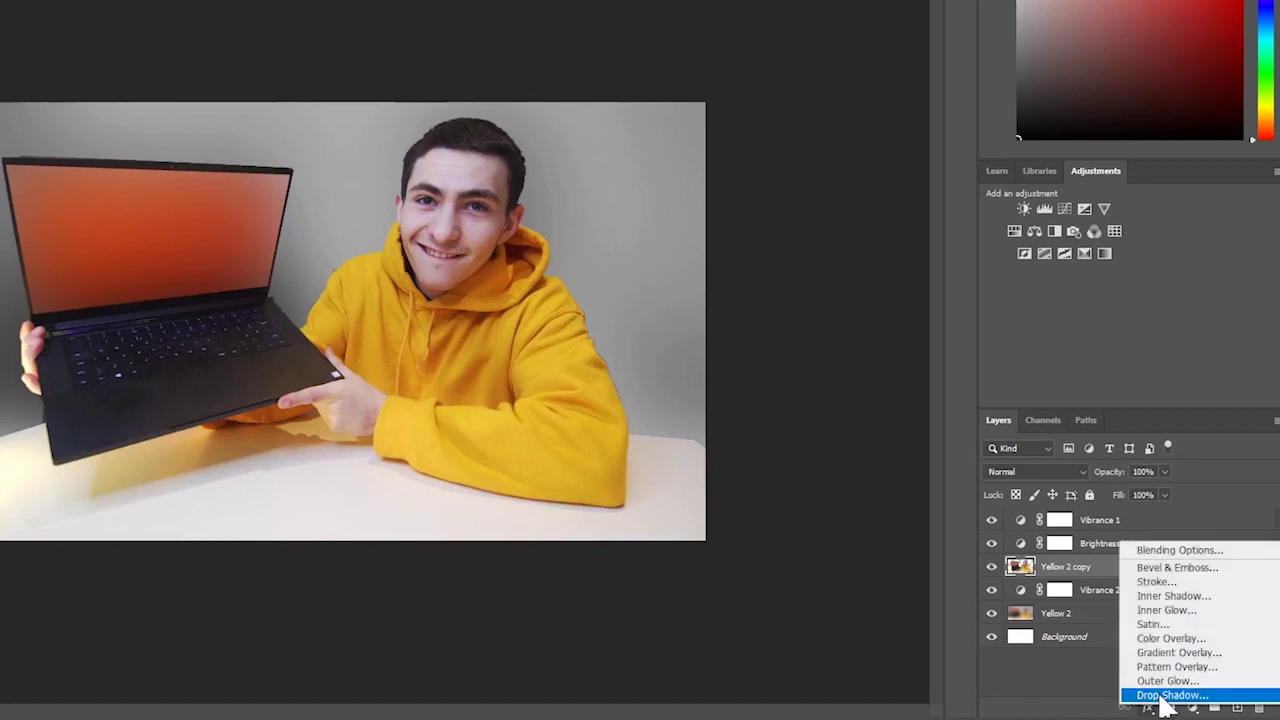
left_click(1166, 695)
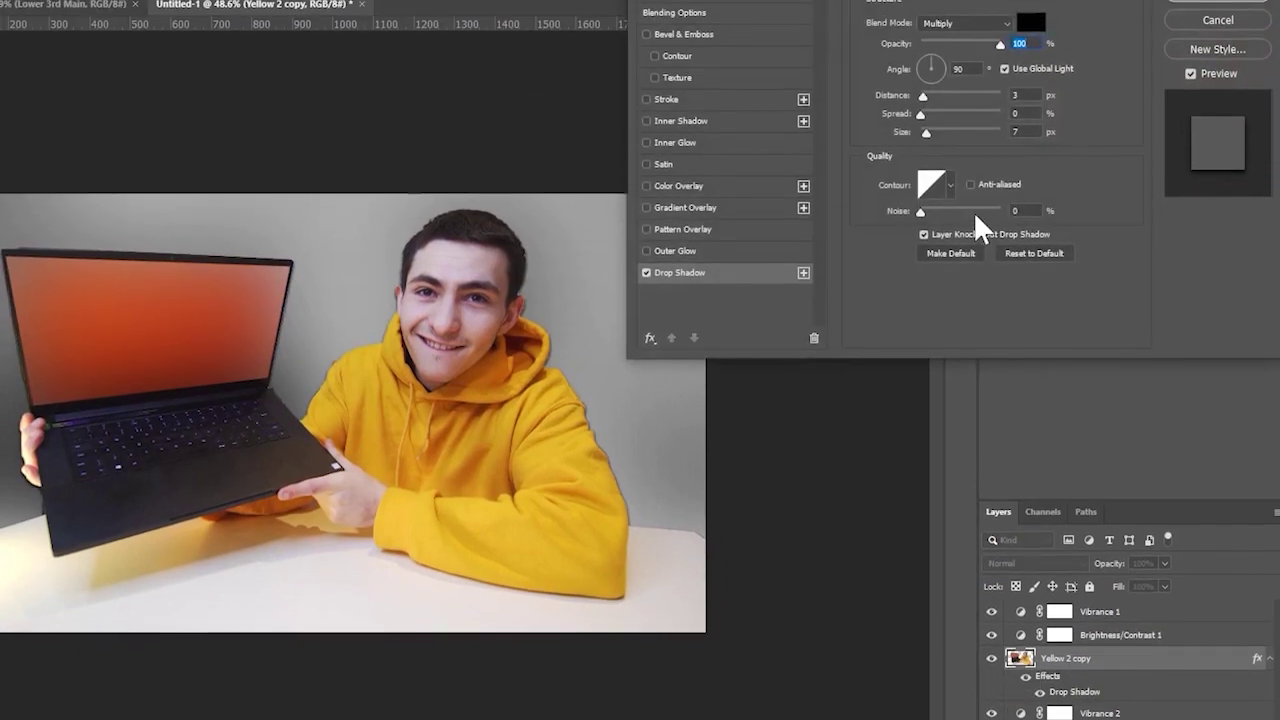
left_click_drag(926, 133, 941, 133)
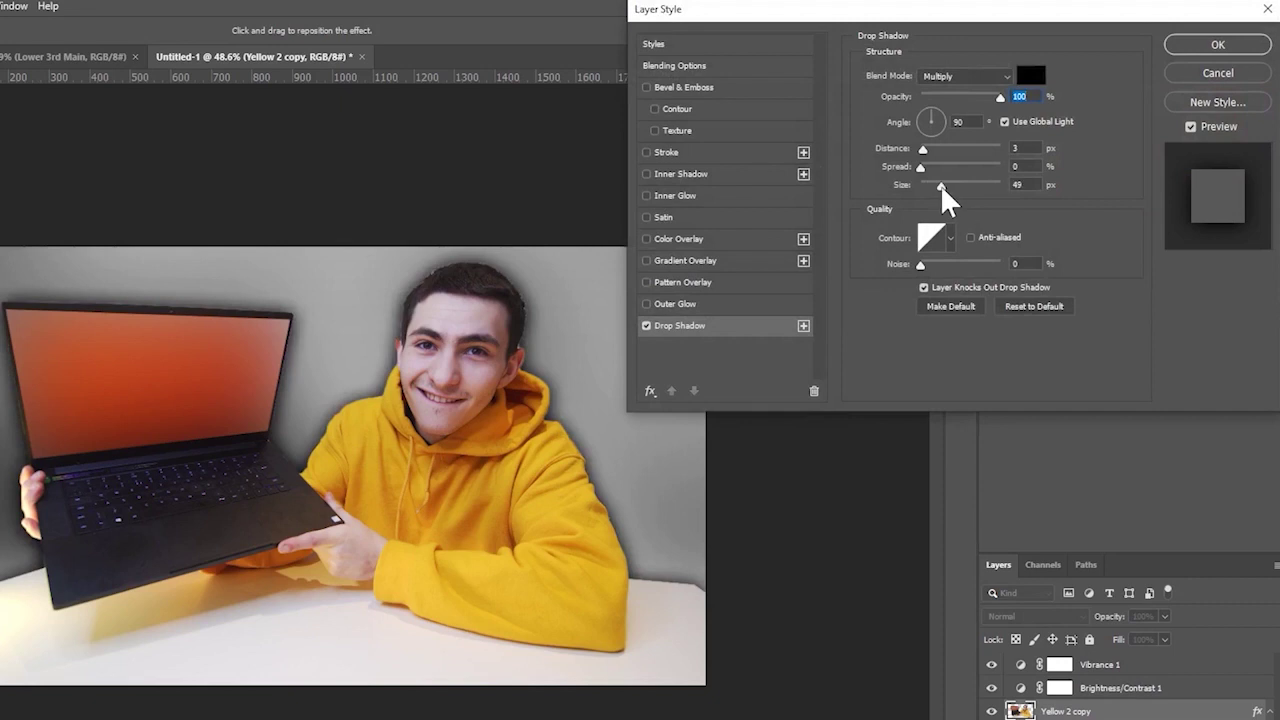
left_click_drag(941, 186, 932, 170)
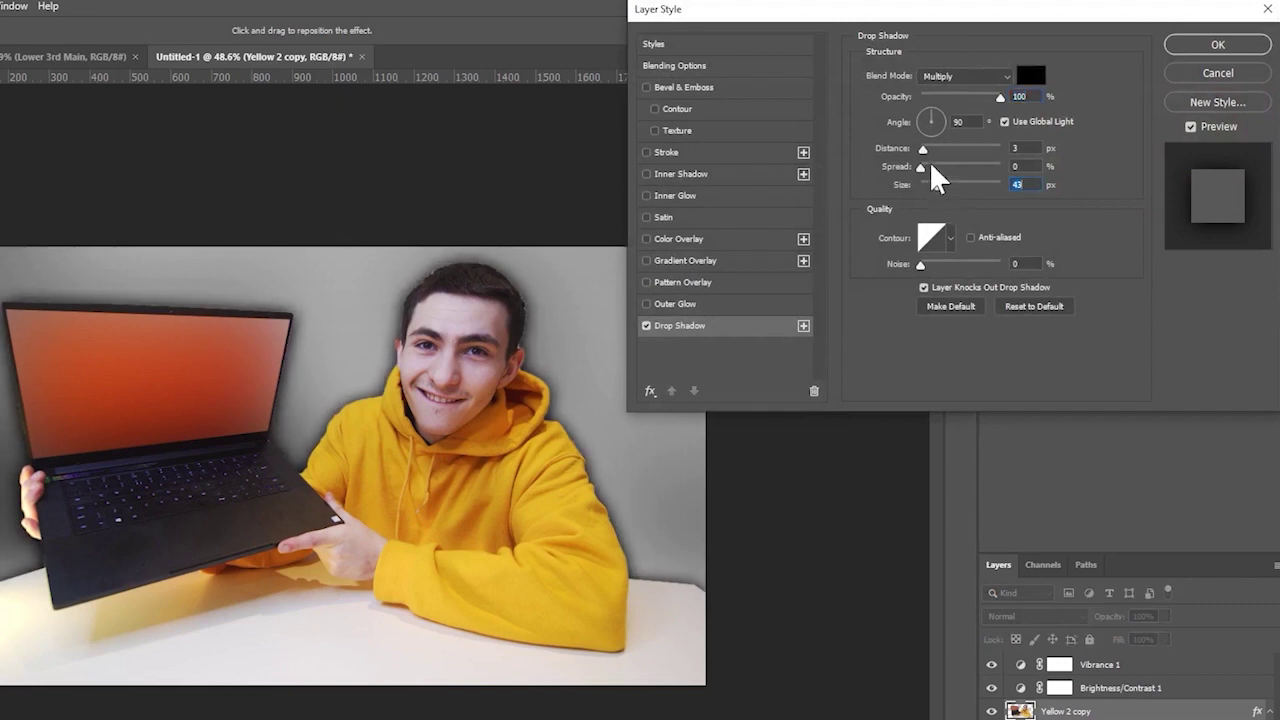
left_click_drag(1000, 97, 960, 123)
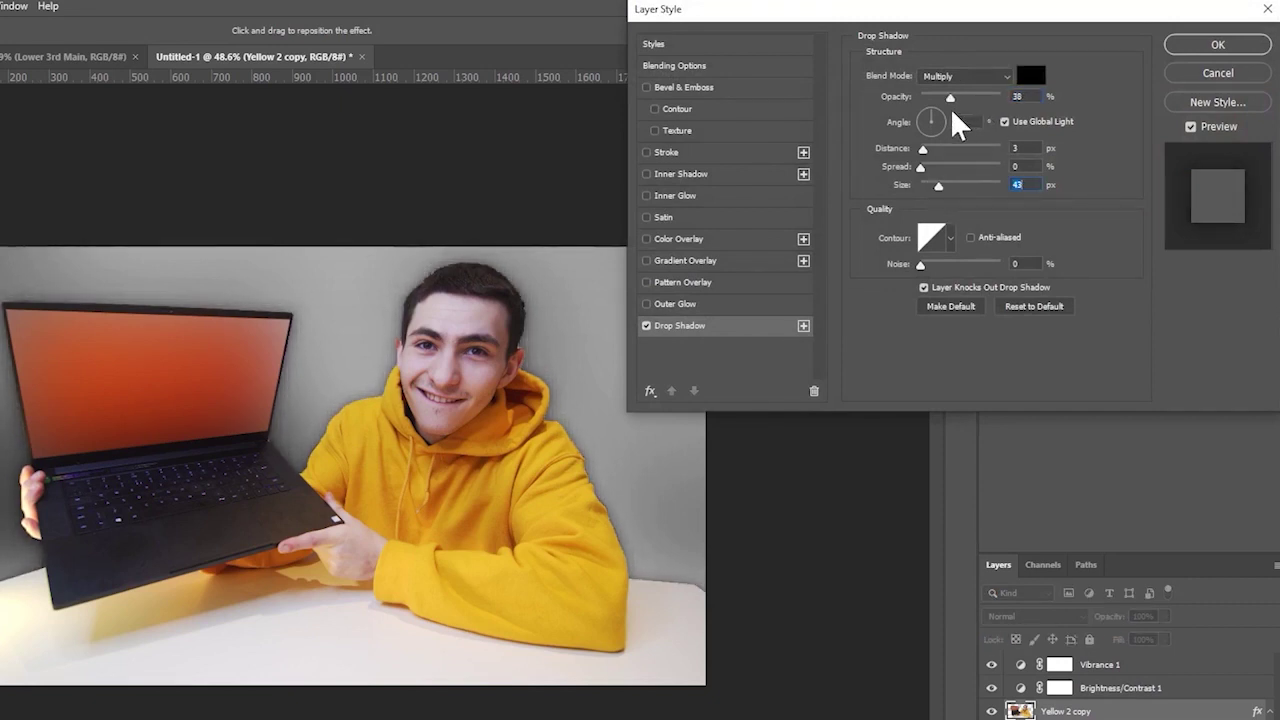
key("Return")
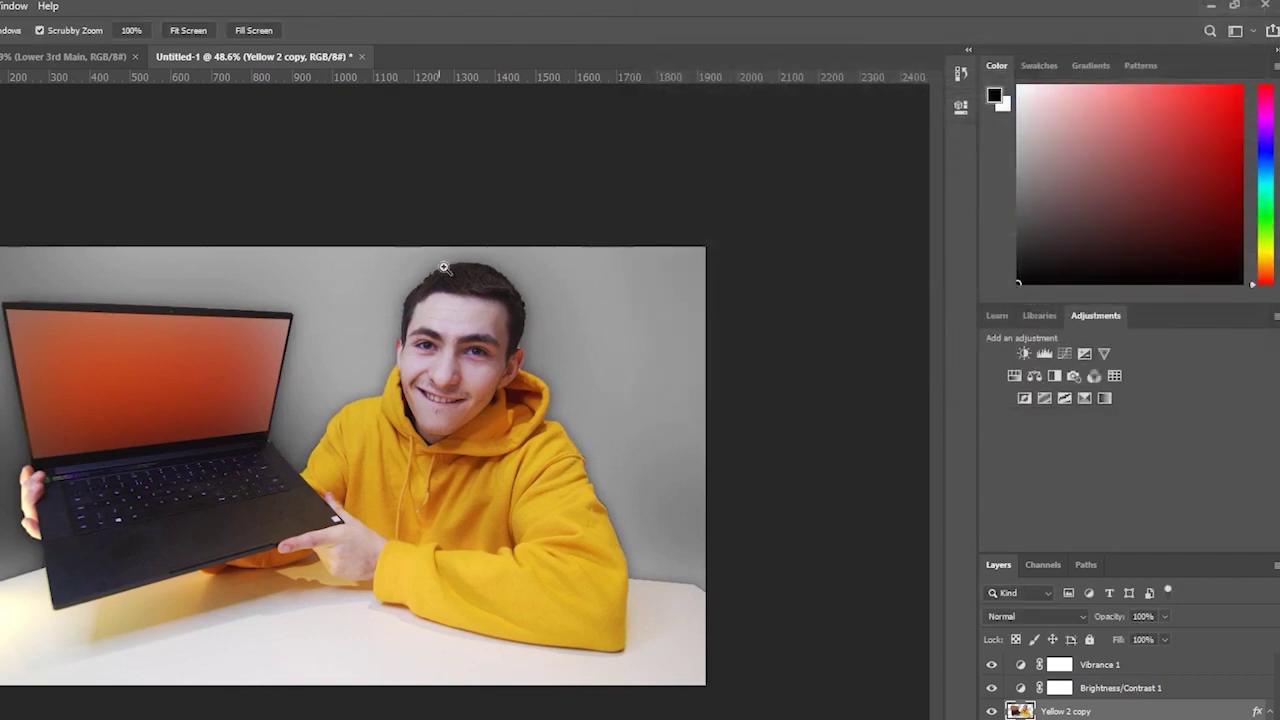
left_click(444, 268, "alt")
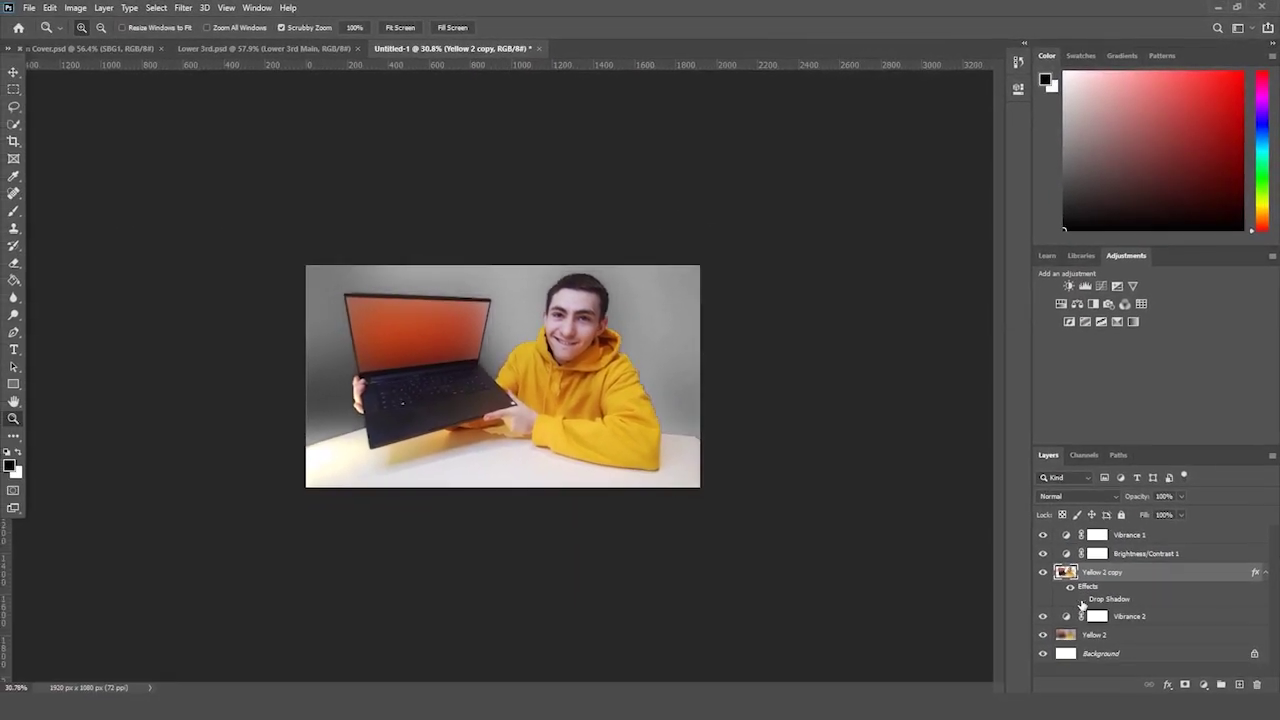
- Add a text layer over the hoodie reading 'Place Holder'
left_click(1081, 599)
left_click_drag(774, 430, 803, 417)
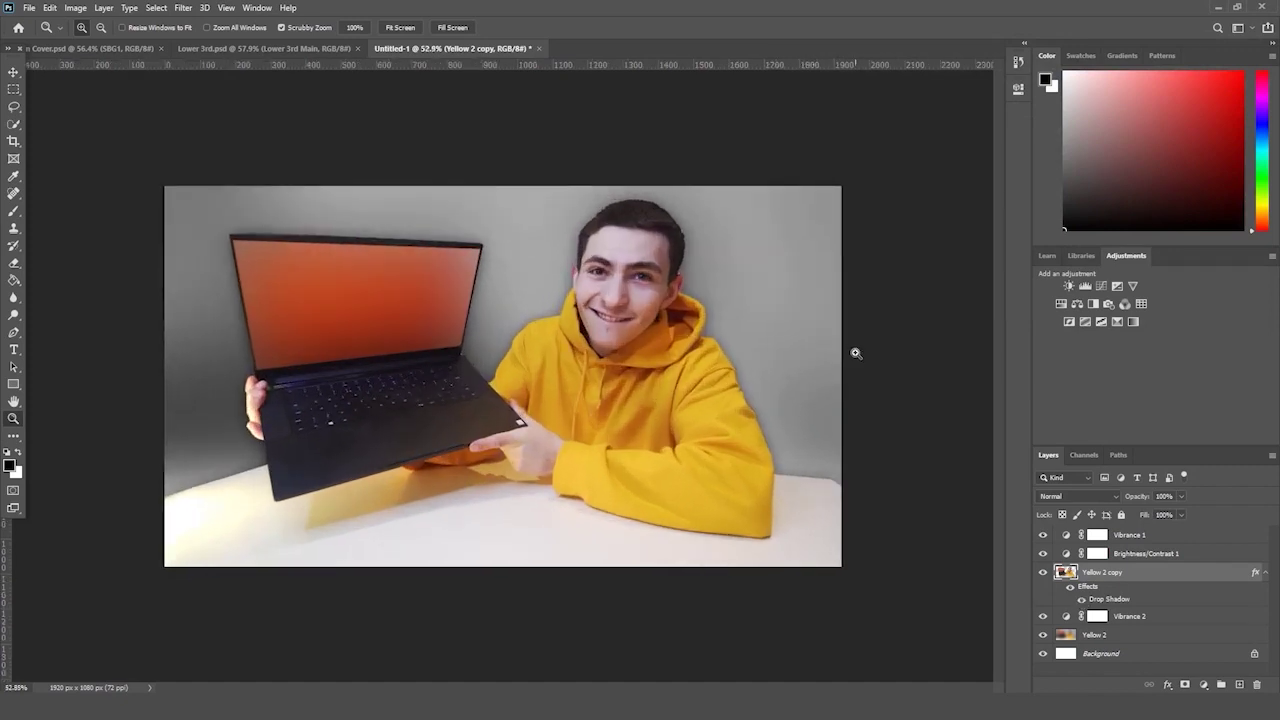
left_click_drag(814, 363, 823, 359)
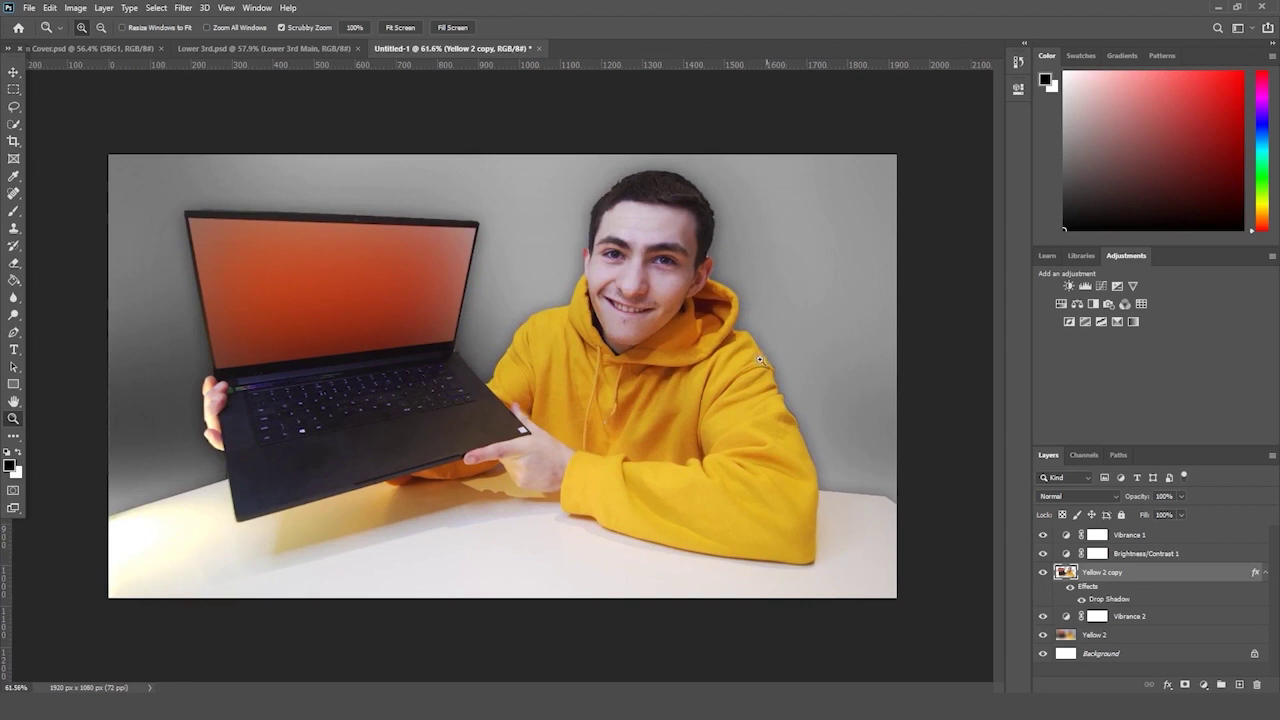
left_click(14, 352)
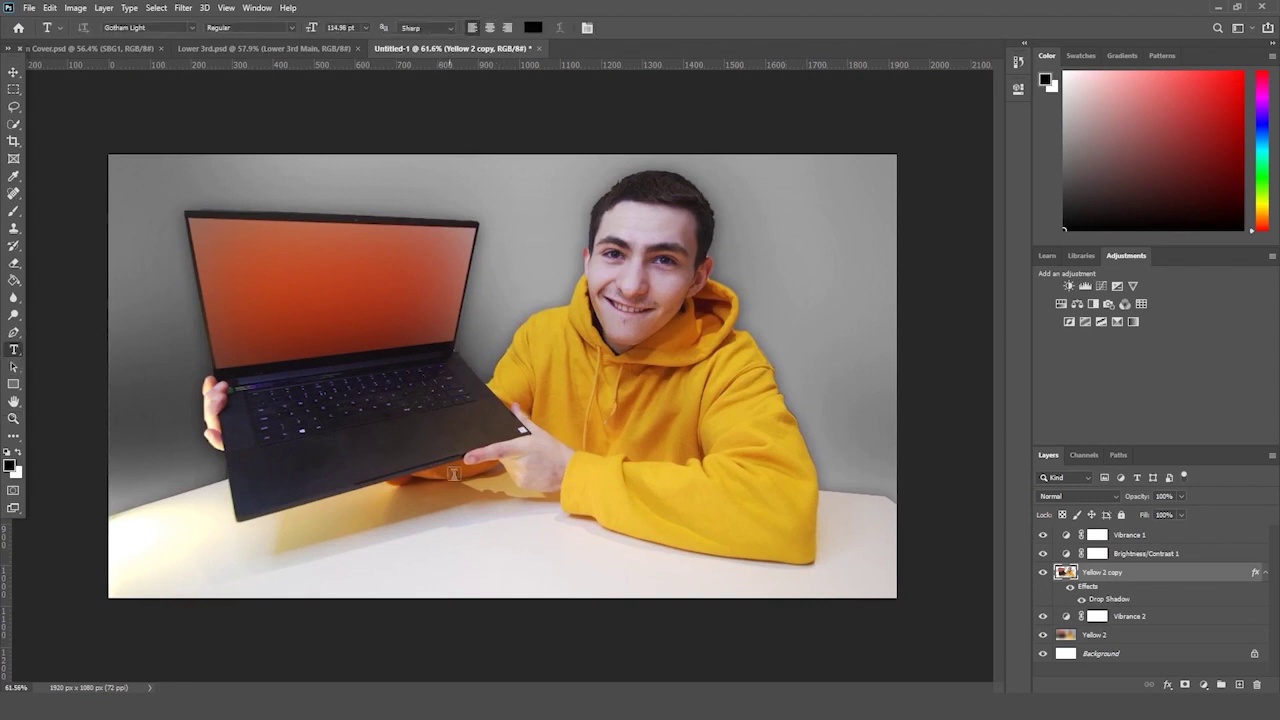
left_click(530, 410)
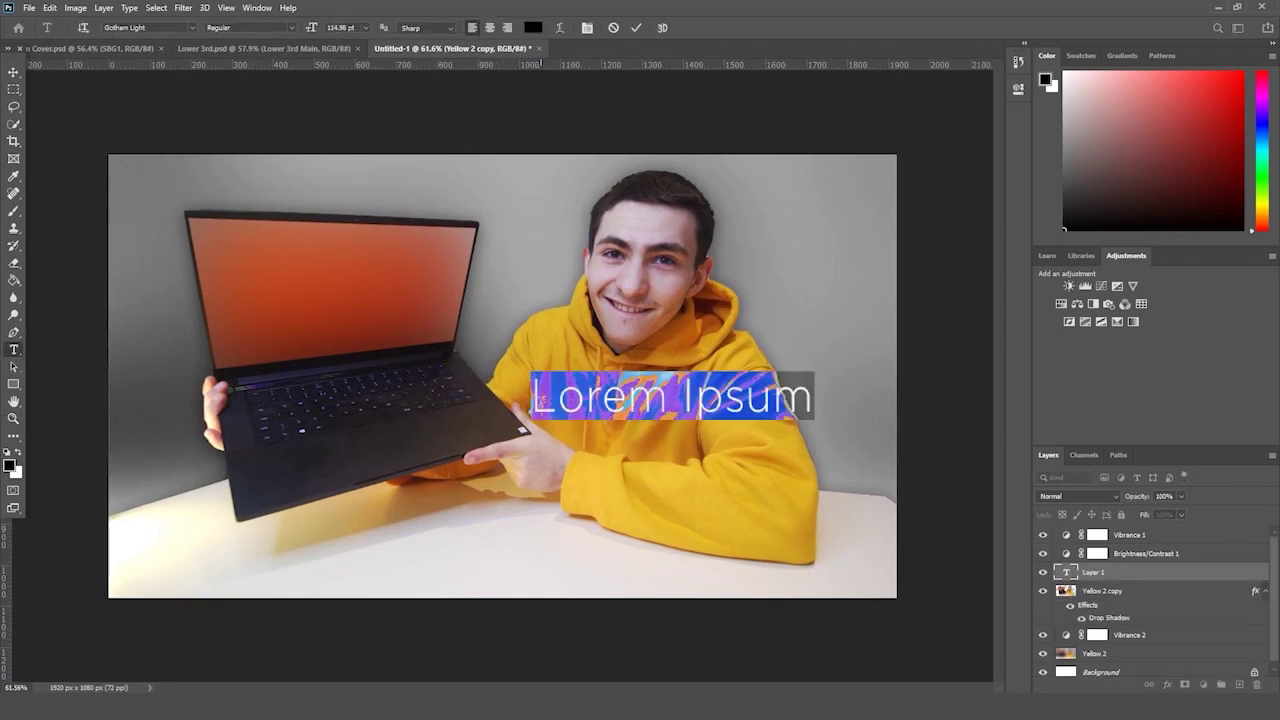
key("BackSpace")
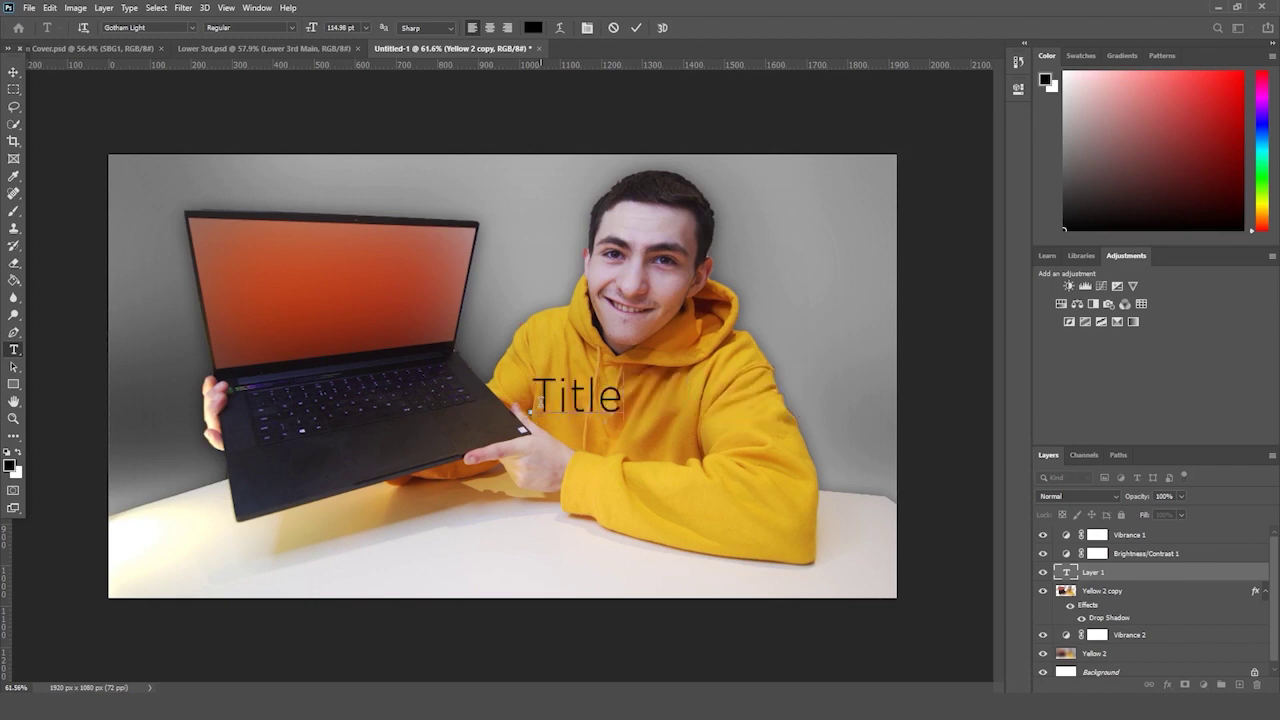
type("Title Holdwer")
key("ctrl+a")
type("P")
key("ctrl+a")
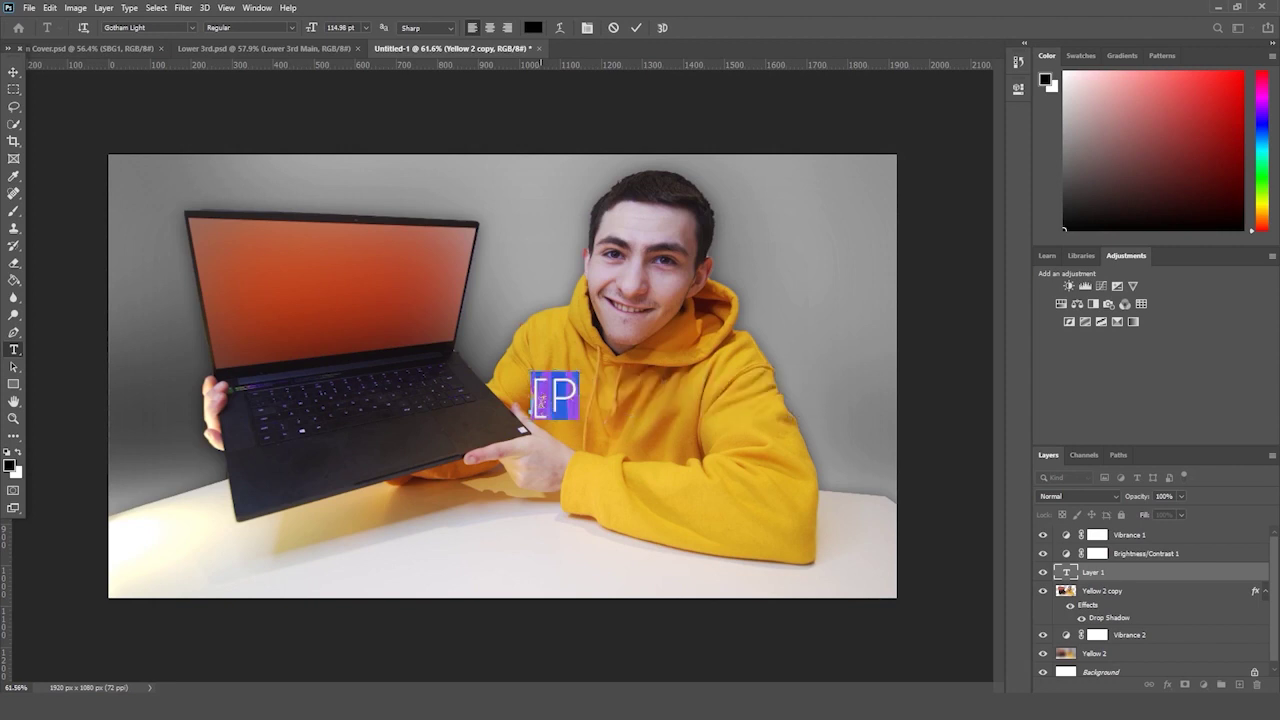
type("Place Holder")
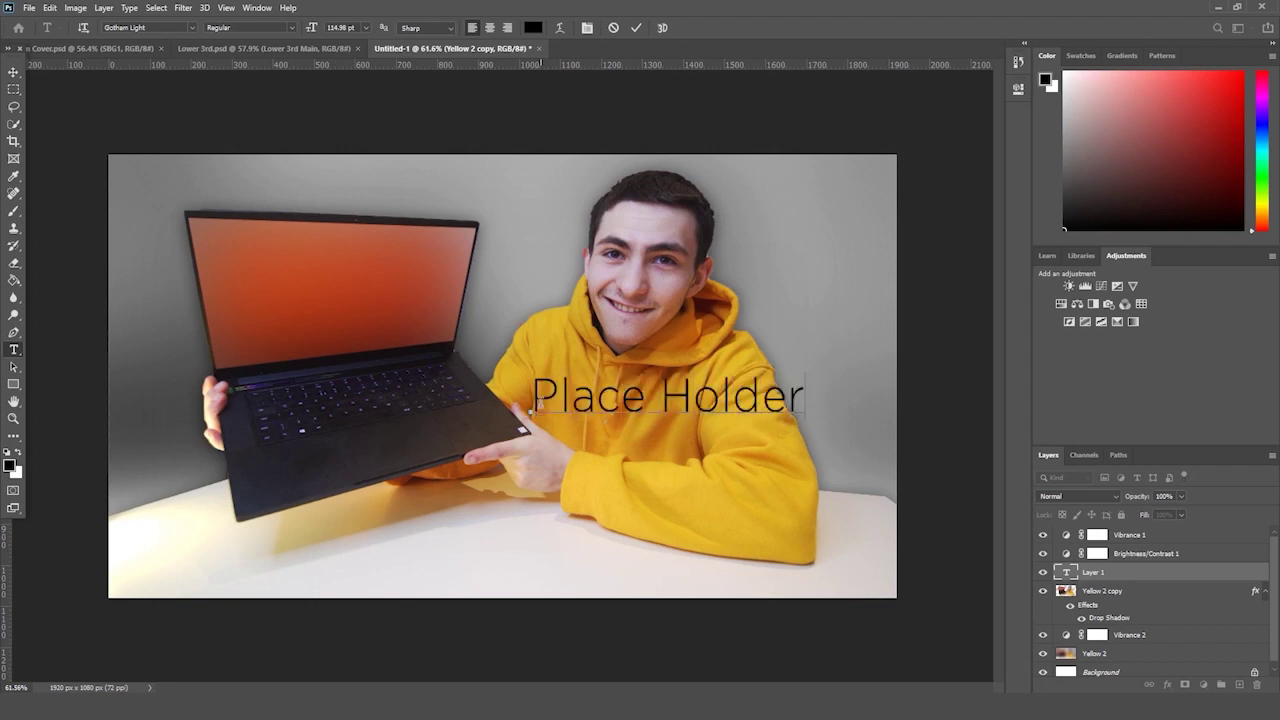
- Set the title font to Gotham Black
key("ctrl+a")
left_click(145, 27)
type("gotha")
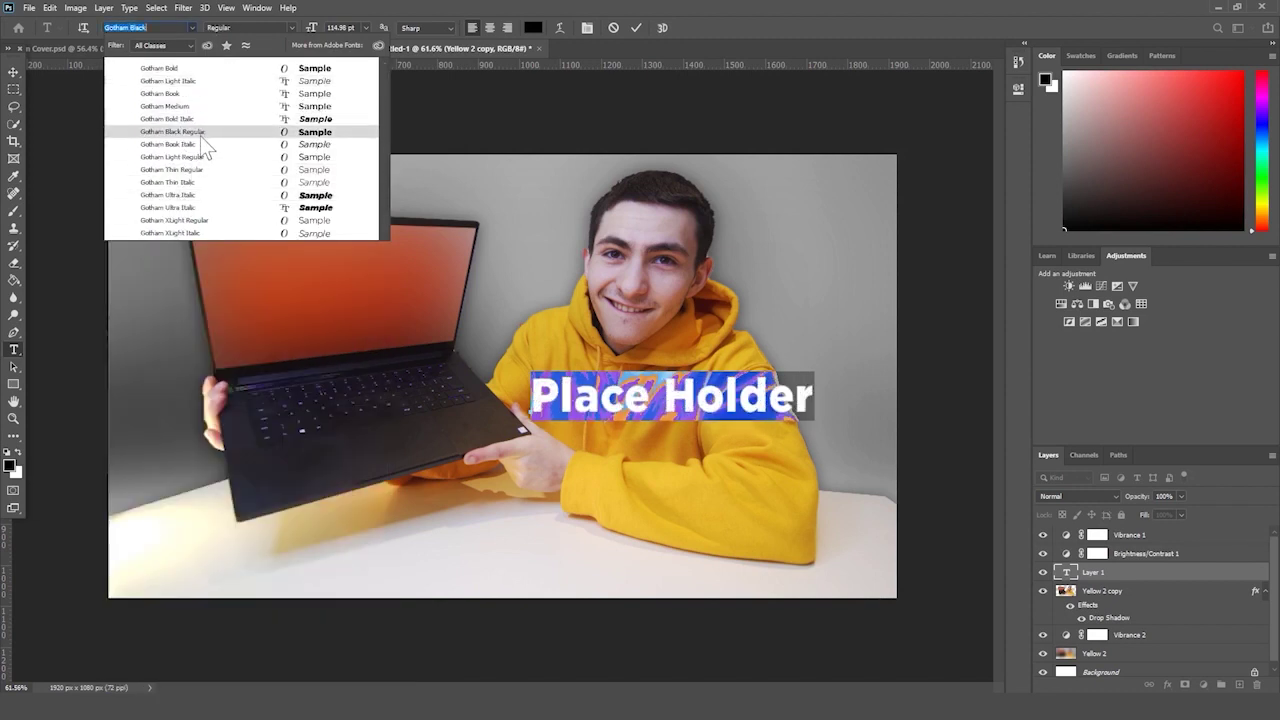
left_click(200, 134)
left_click(1130, 573)
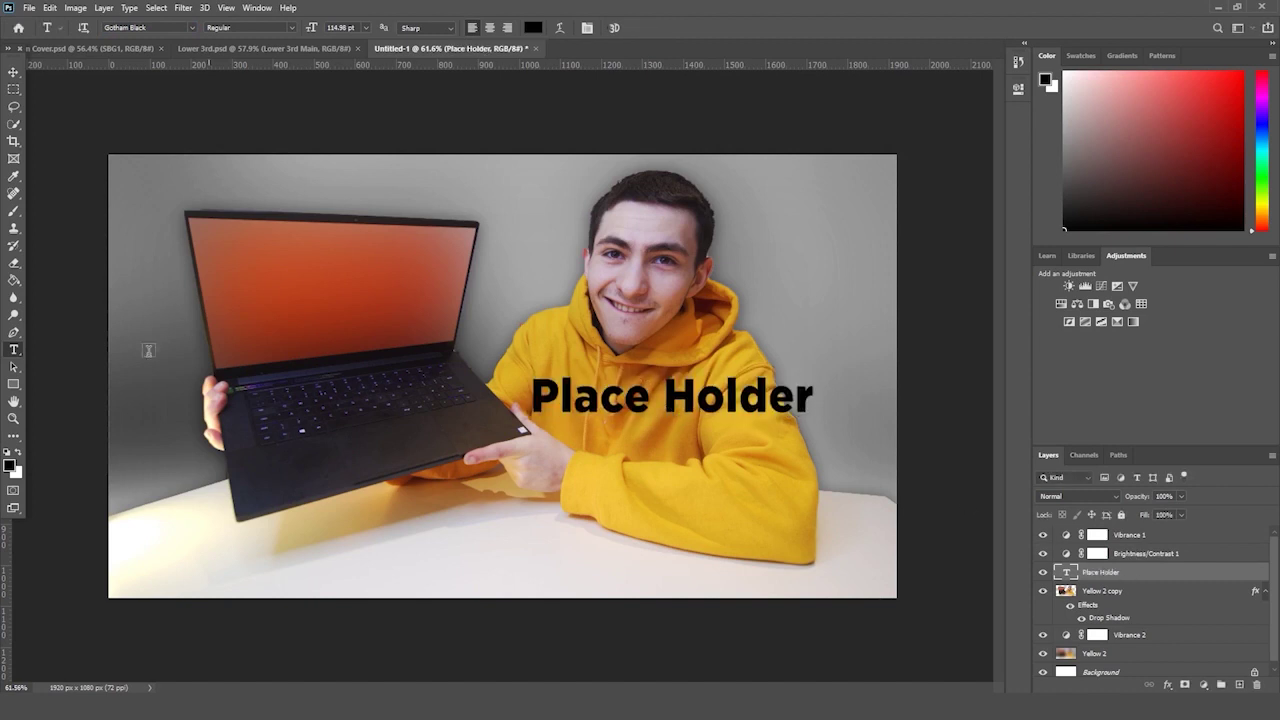
- Retype the title in capitals as 'PLACE HOLDER' and nudge it slightly left
triple_click(708, 418)
type("PLAC")
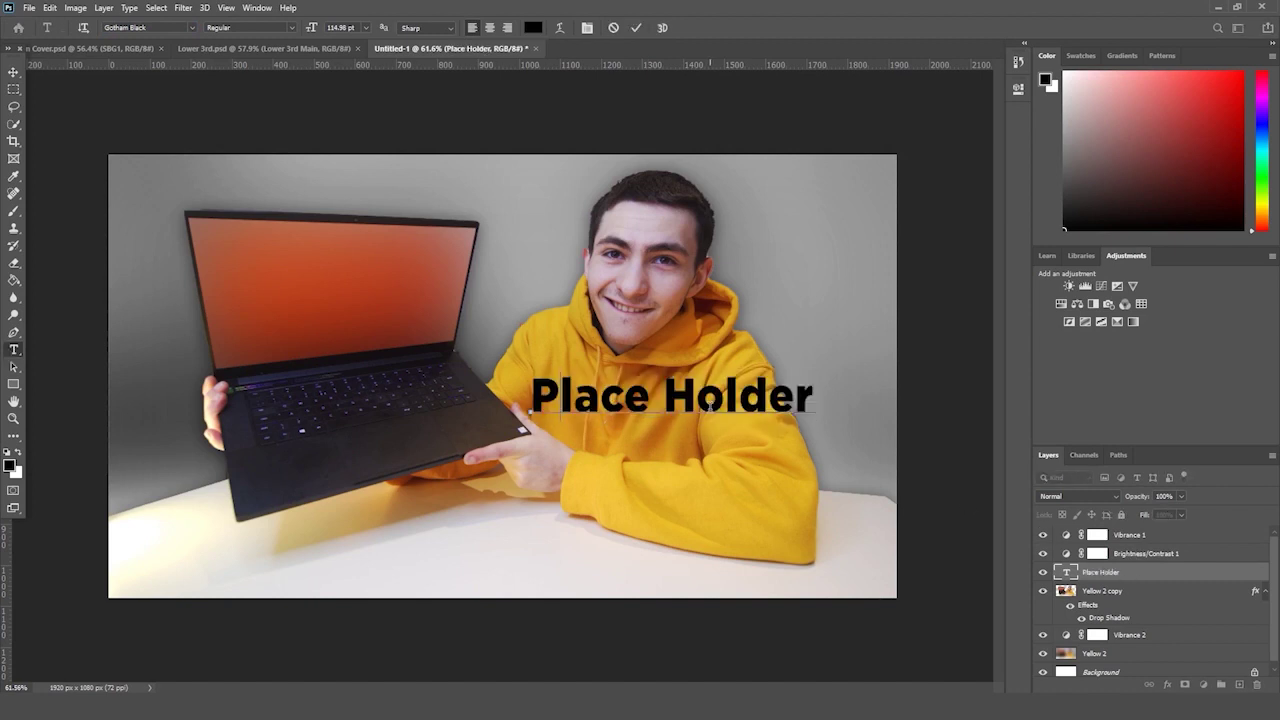
type("E HOLDER")
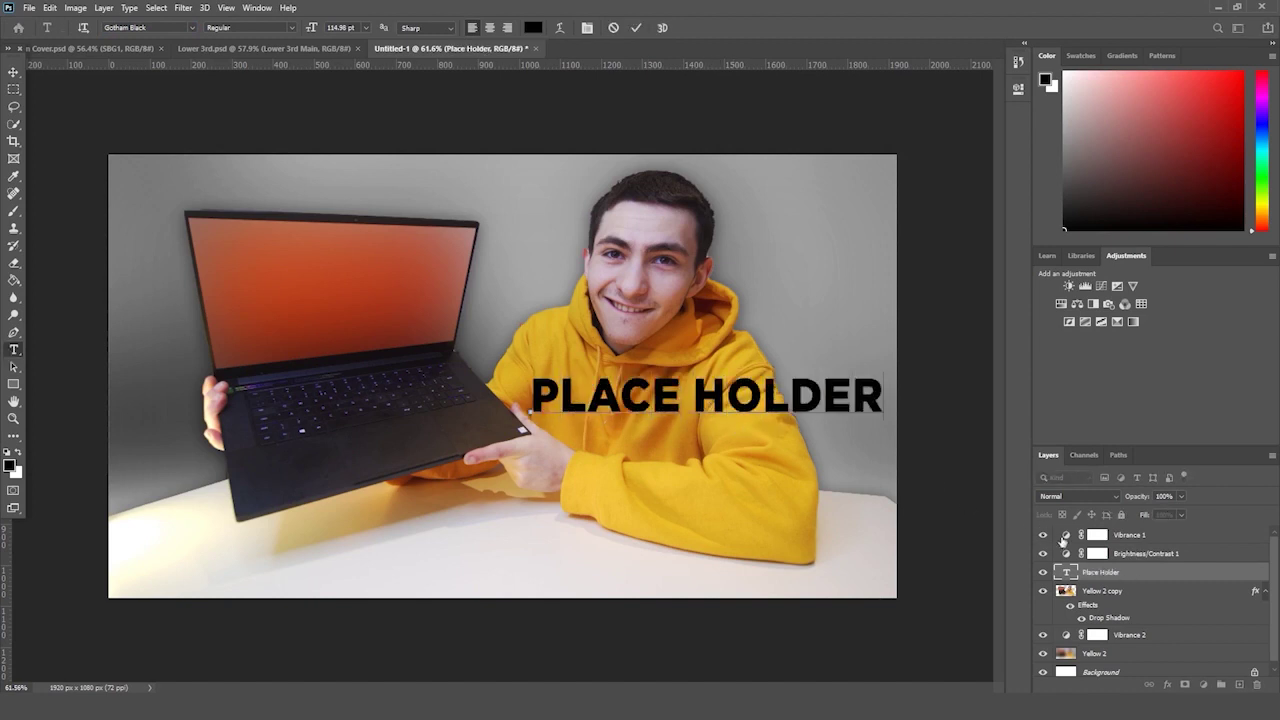
key("ctrl+Return")
key("ctrl+t")
left_click_drag(821, 398, 806, 398)
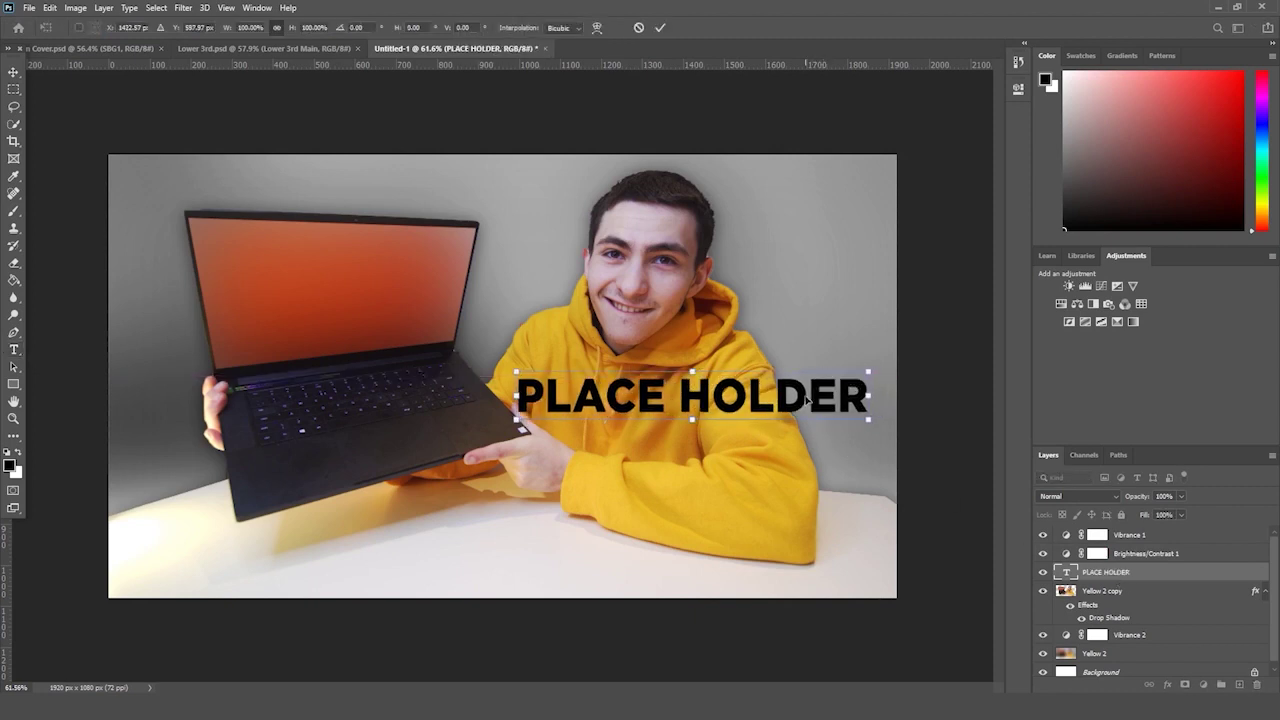
key("Return")
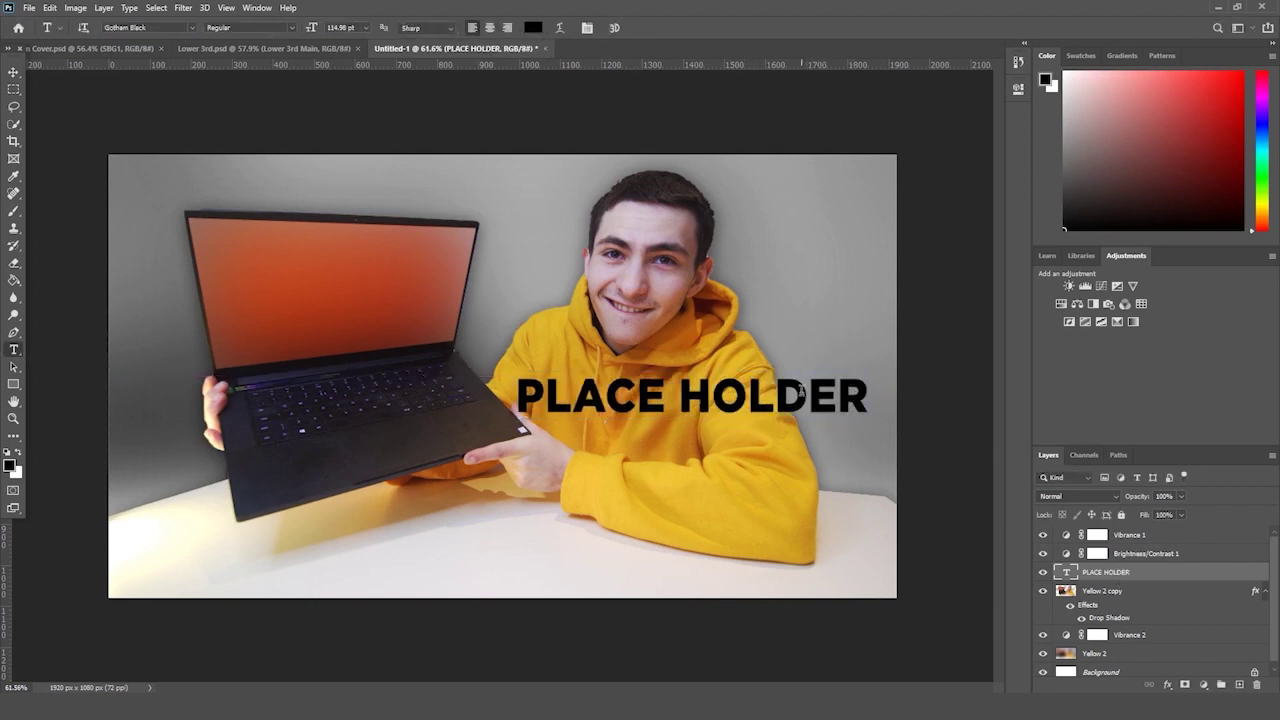
- Colour the title text white (#ffffff)
triple_click(818, 393)
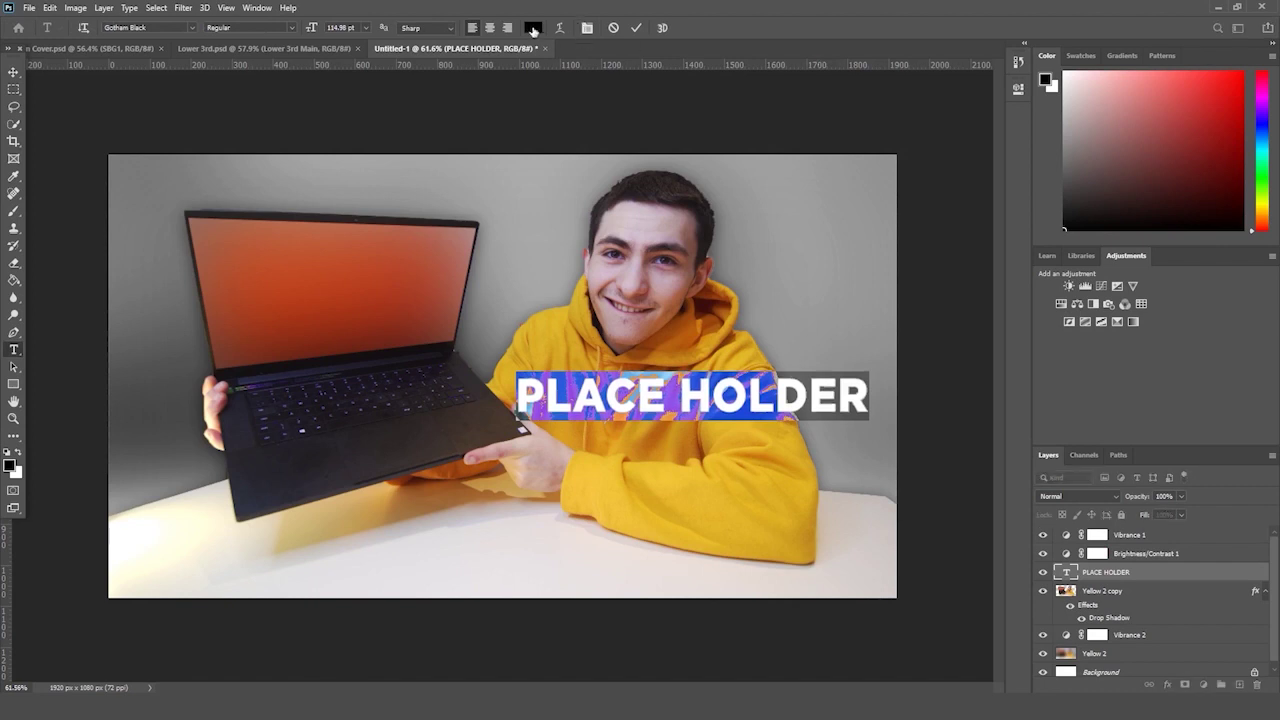
left_click(533, 27)
type("ffffff")
key("Return")
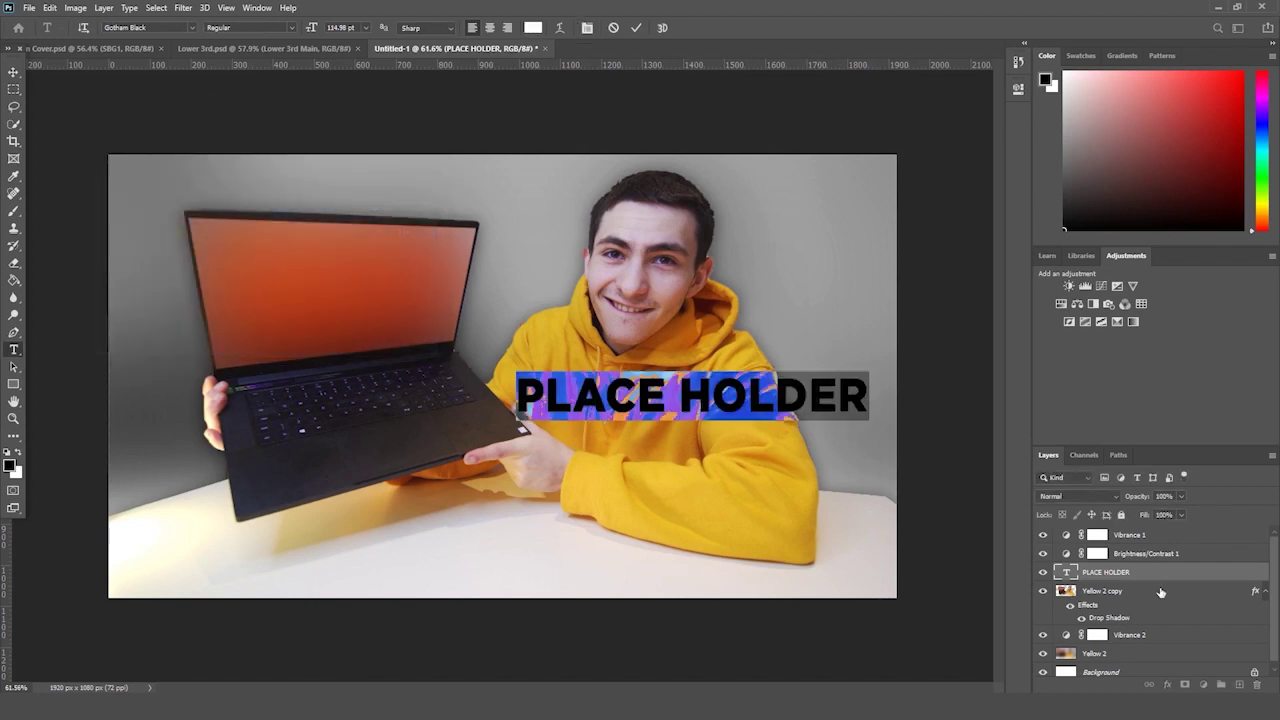
left_click(1155, 576)
left_click(1166, 686)
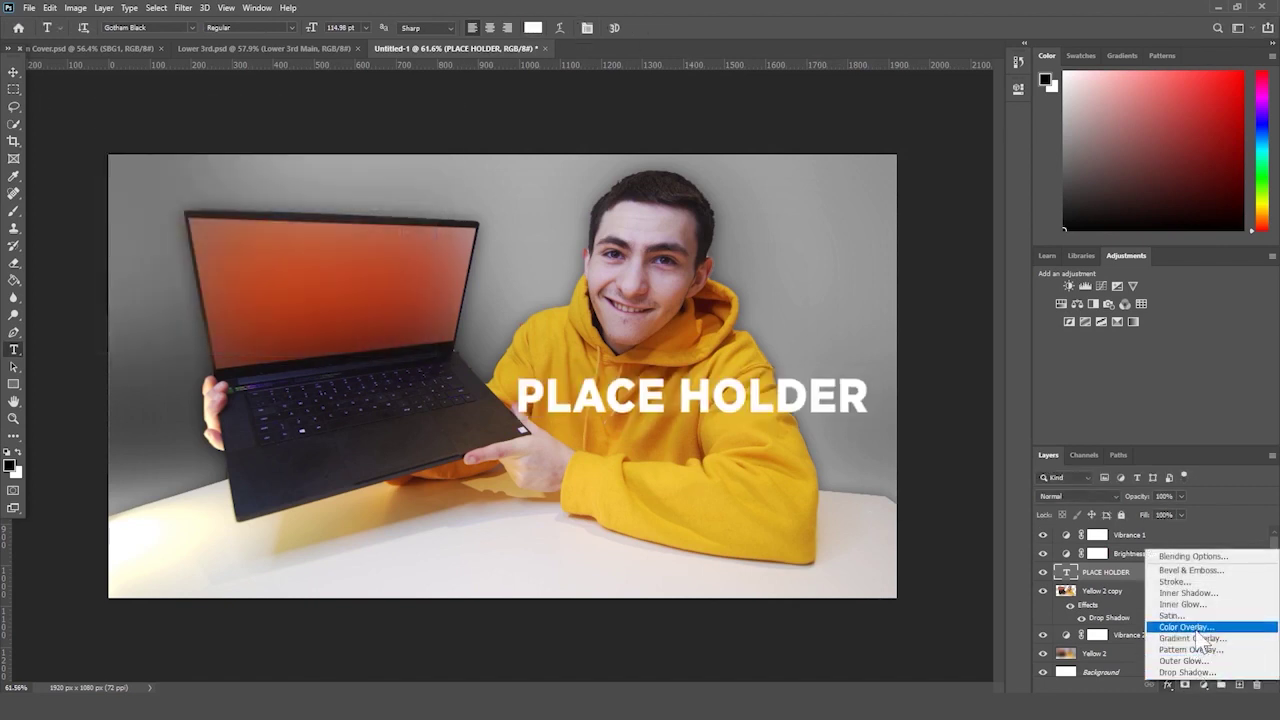
- Give the title a 100% opacity drop shadow and a gradient overlay
left_click(1204, 674)
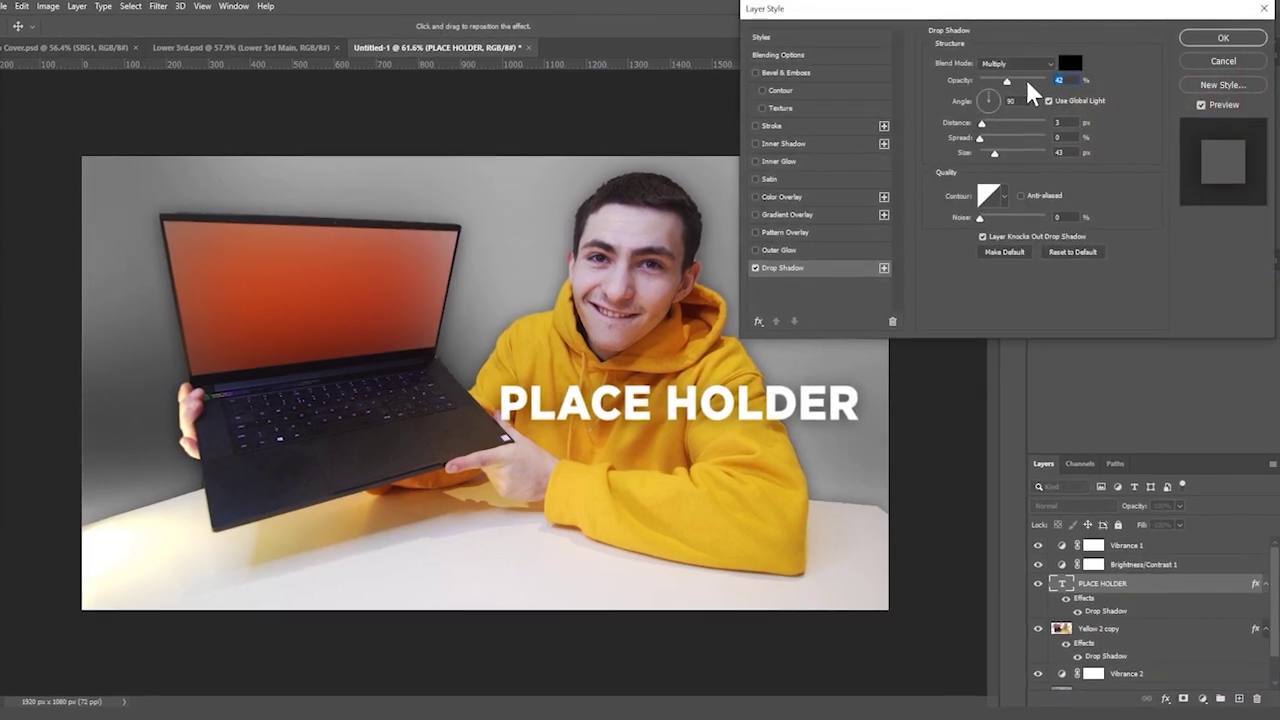
left_click_drag(1029, 86, 1046, 82)
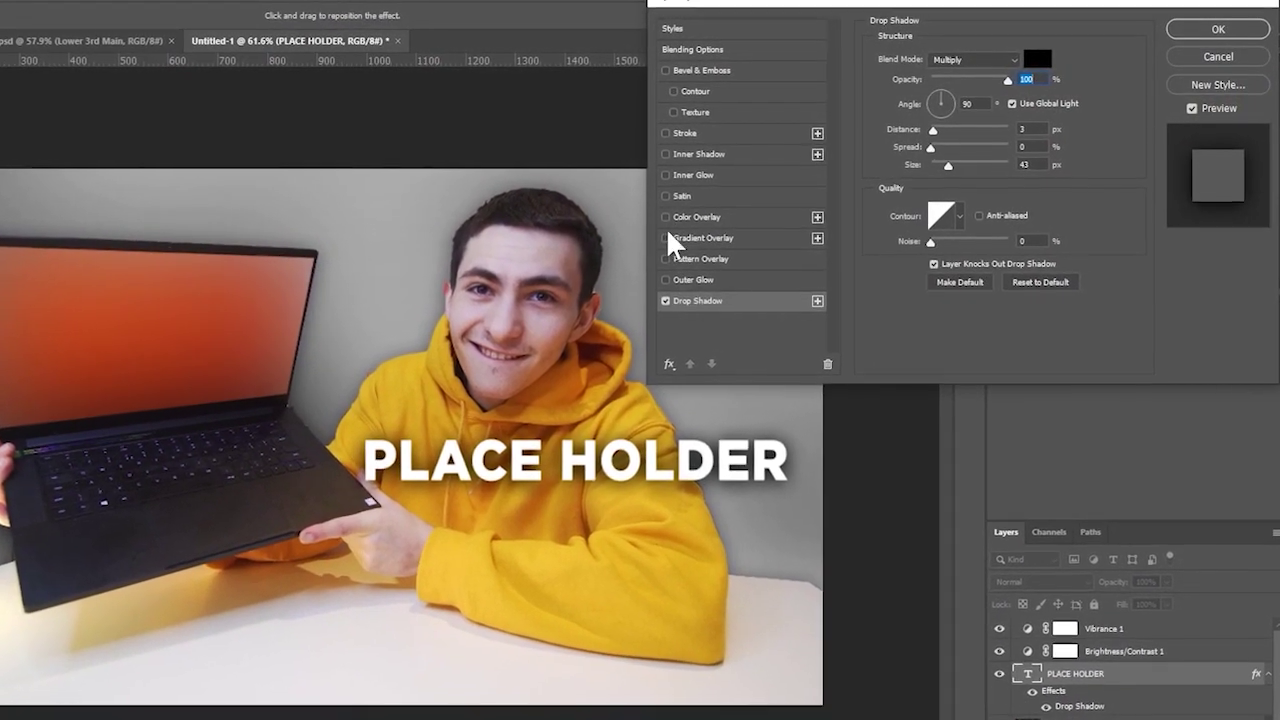
left_click(675, 236)
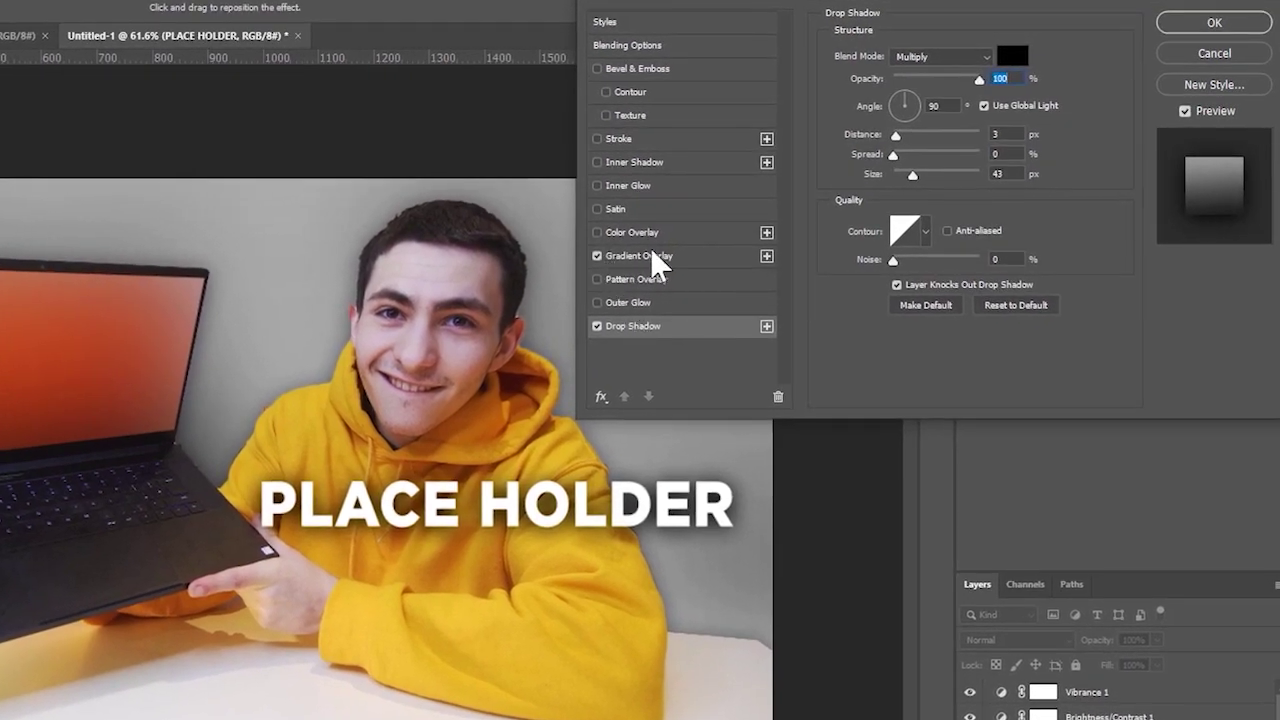
left_click(655, 258)
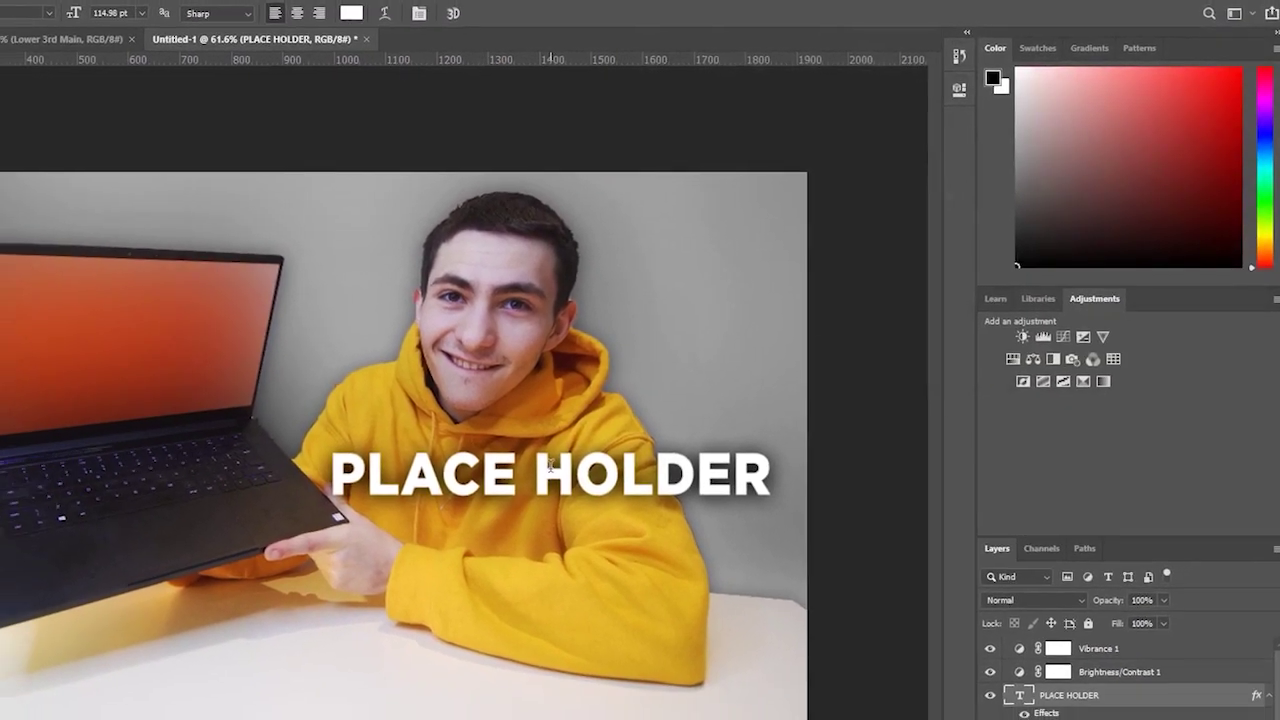
- Colour the title with the hoodie's yellow and reopen its Gradient Overlay settings
left_click_drag(748, 492, 288, 492)
left_click(308, 10)
left_click(676, 486)
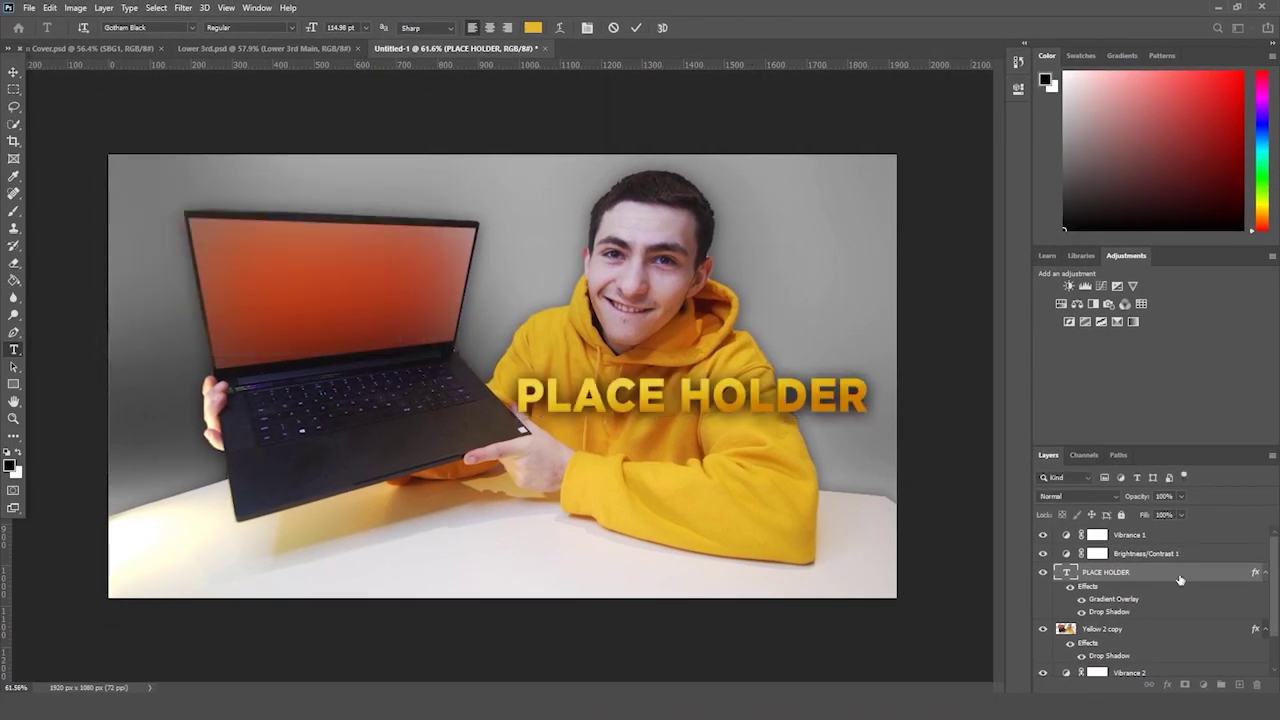
double_click(1126, 600)
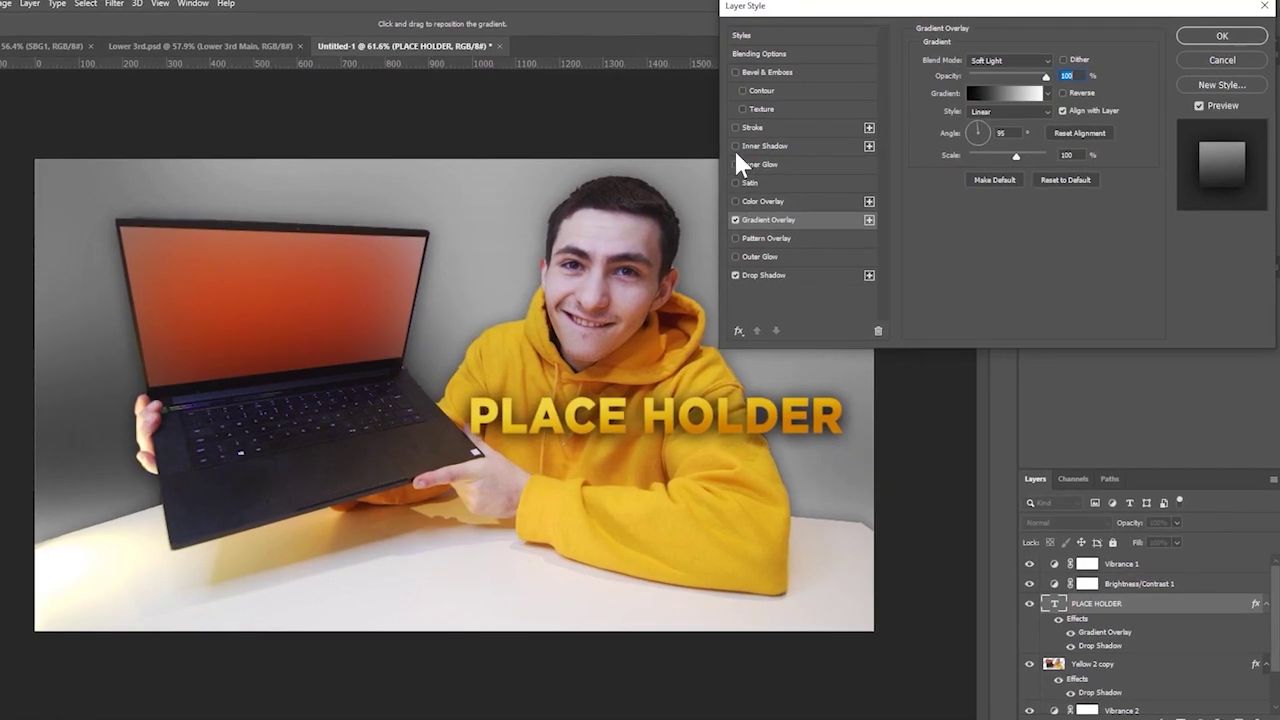
- Add an inner shadow to the title with angle 120, size 9 px and 29% opacity
left_click(752, 146)
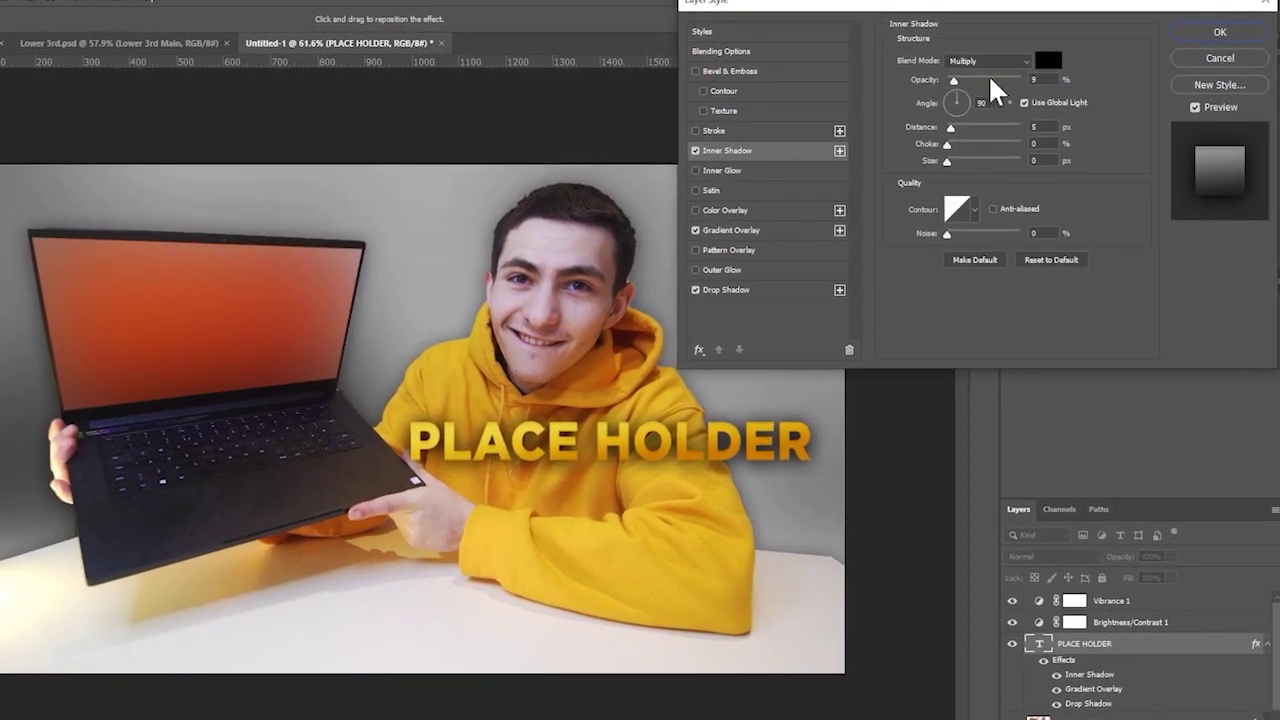
left_click(990, 78)
left_click(941, 88)
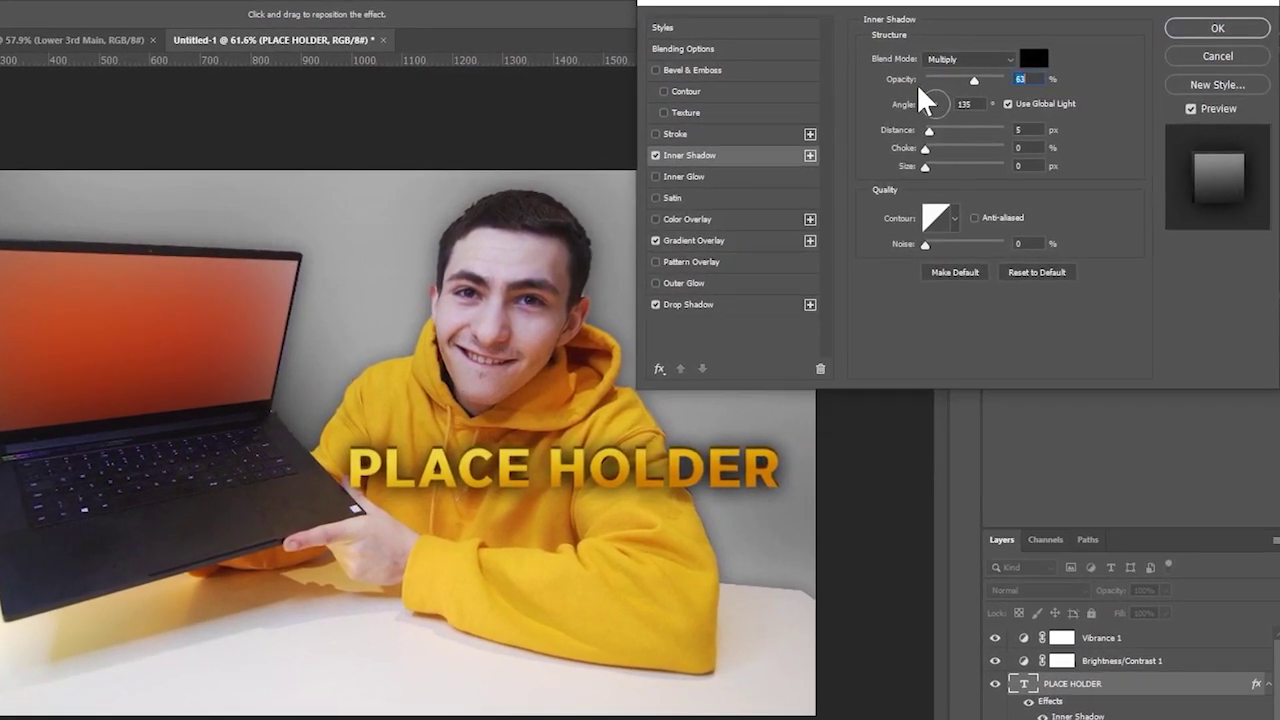
key("Tab")
type("120")
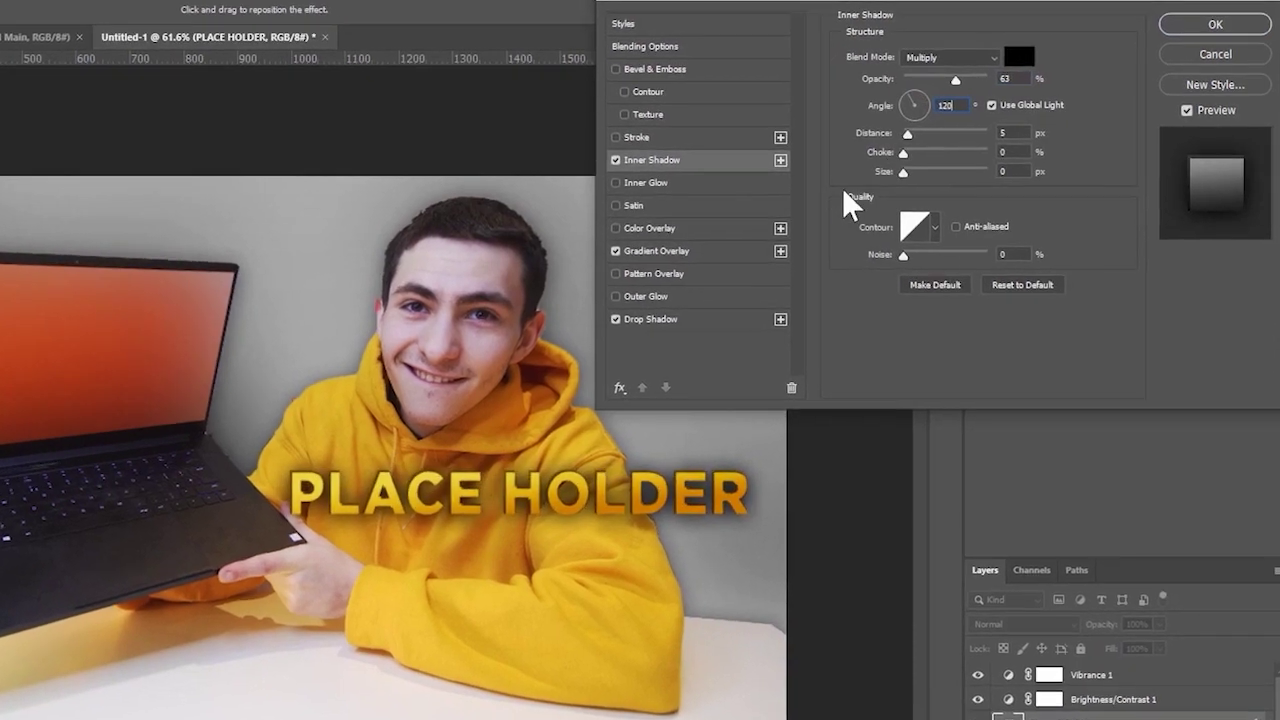
left_click(909, 172)
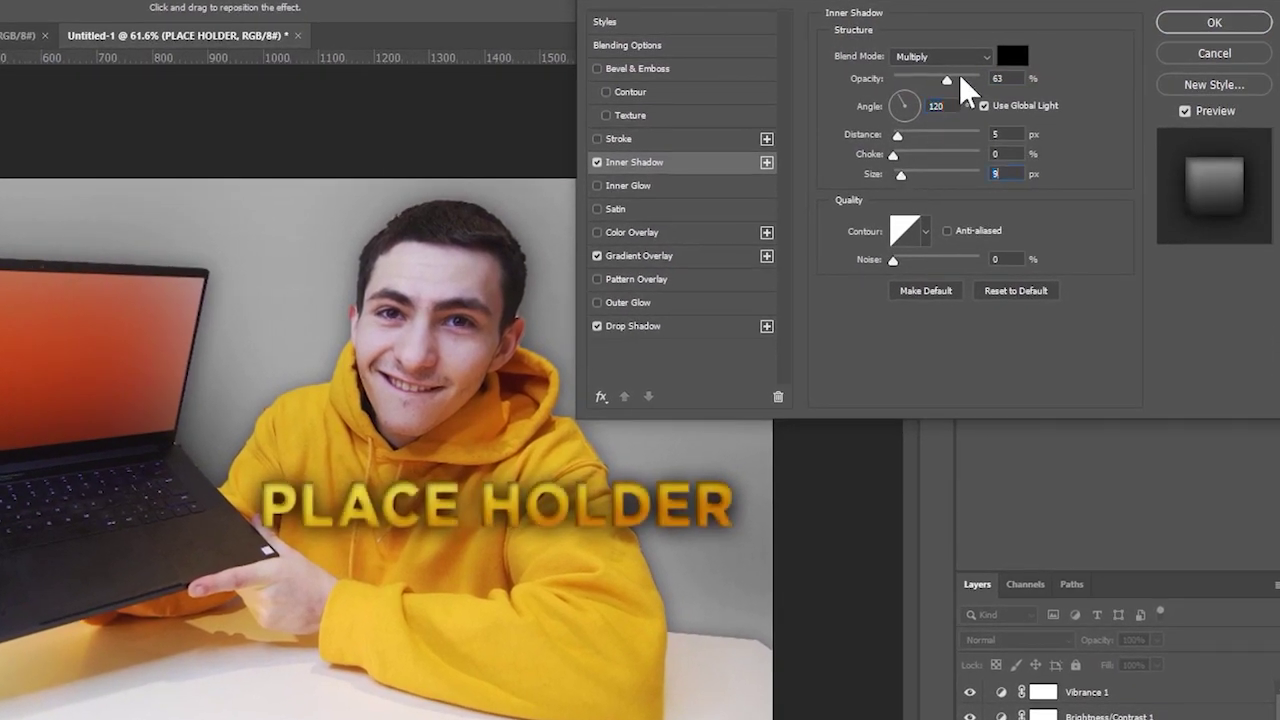
left_click_drag(961, 76, 920, 84)
- Add a black 6 px outside stroke, raise the drop shadow to 11 px distance and 28% spread
left_click(629, 139)
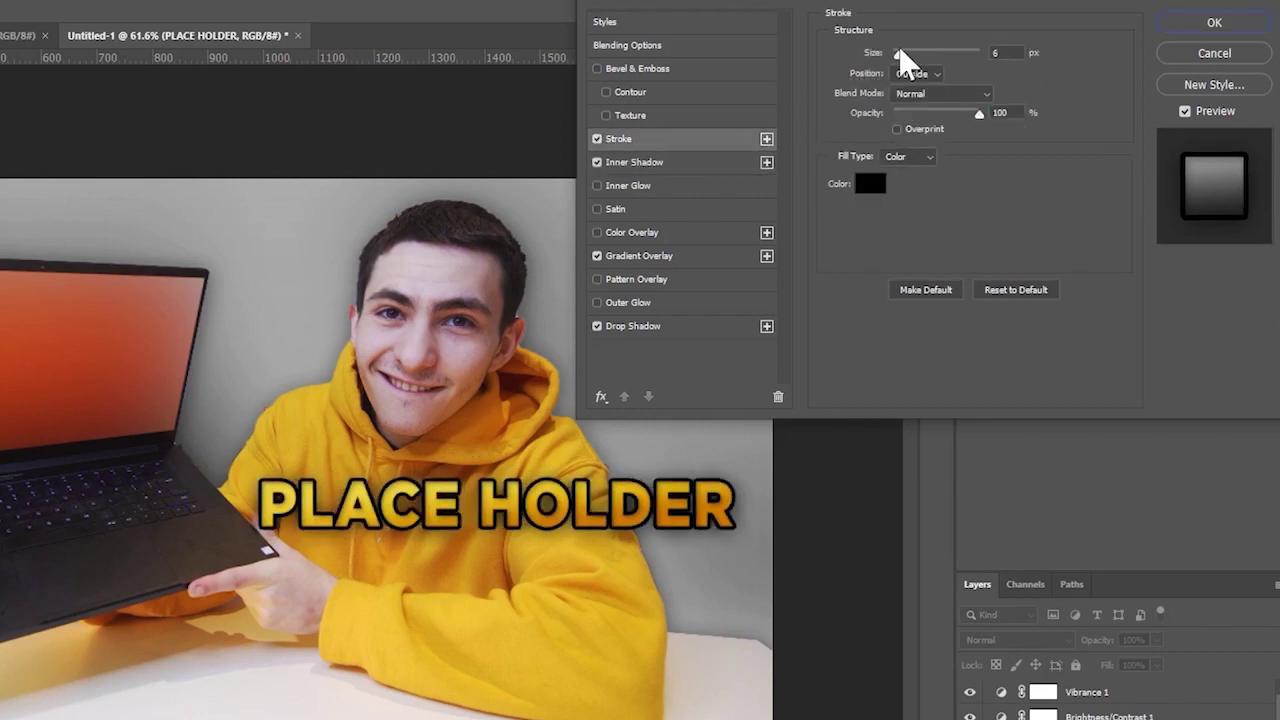
left_click(876, 188)
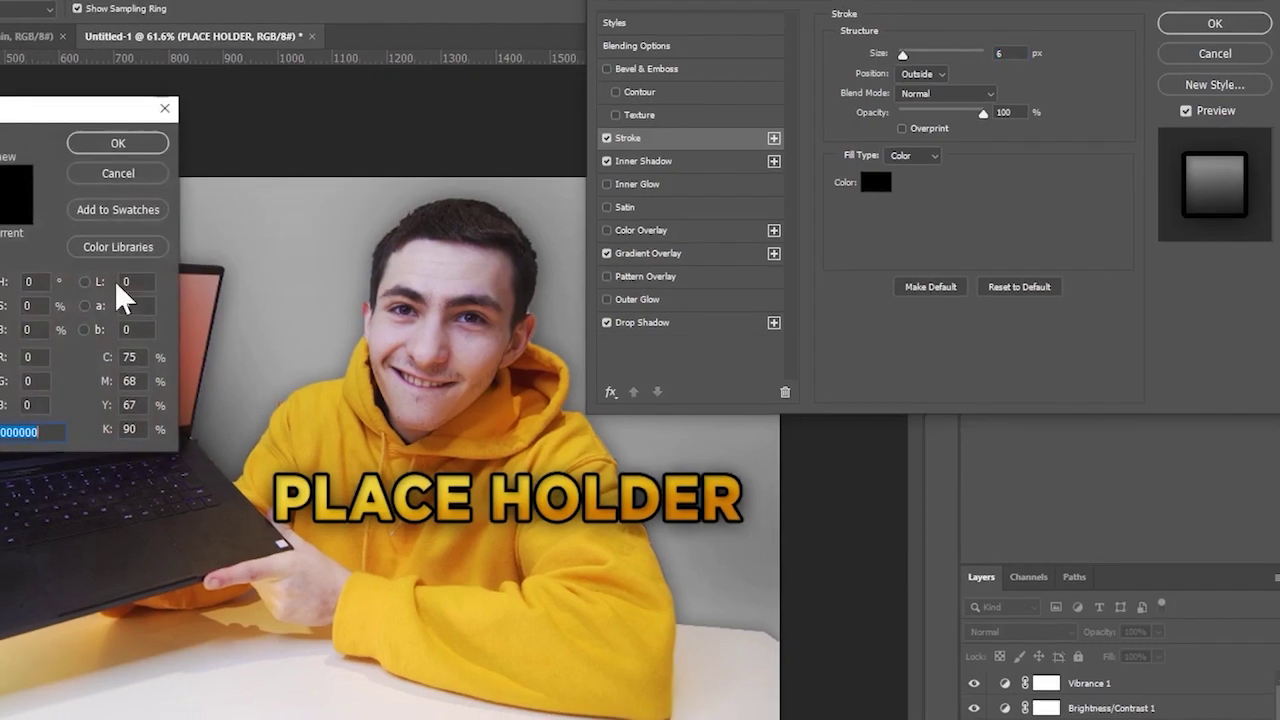
type("ffffff")
left_click_drag(38, 254, 0, 311)
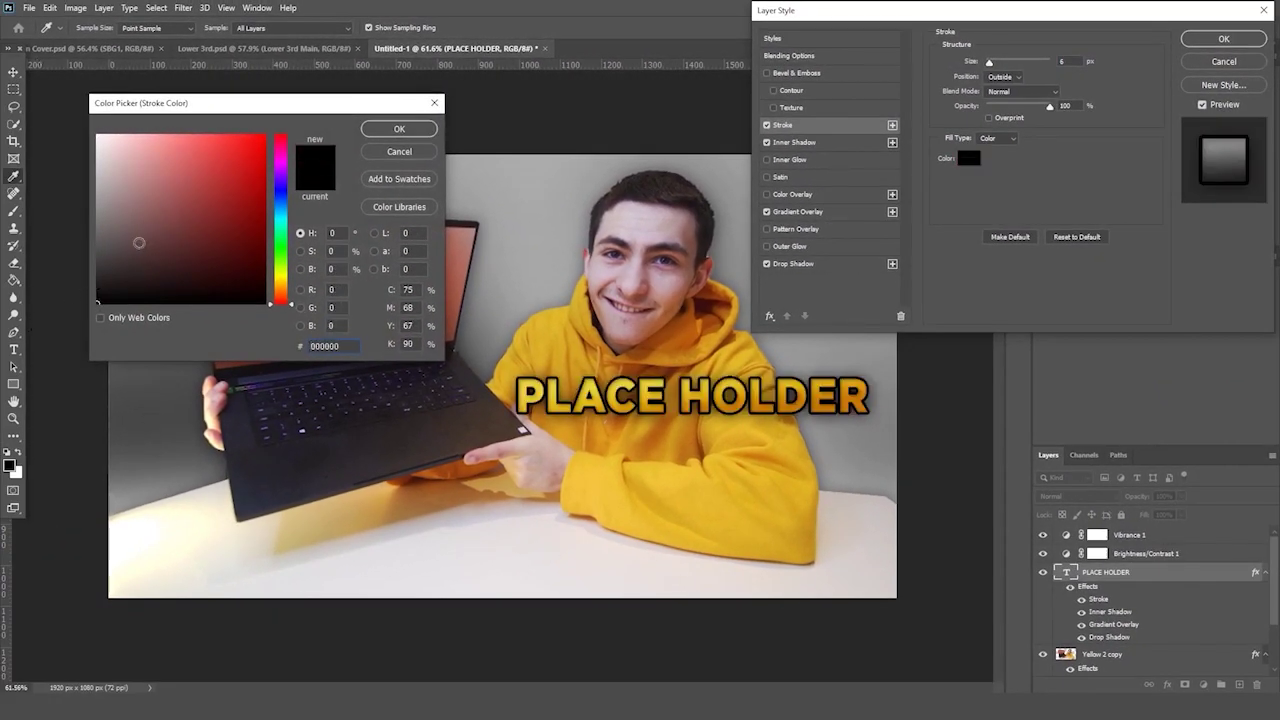
key("Return")
left_click(826, 264)
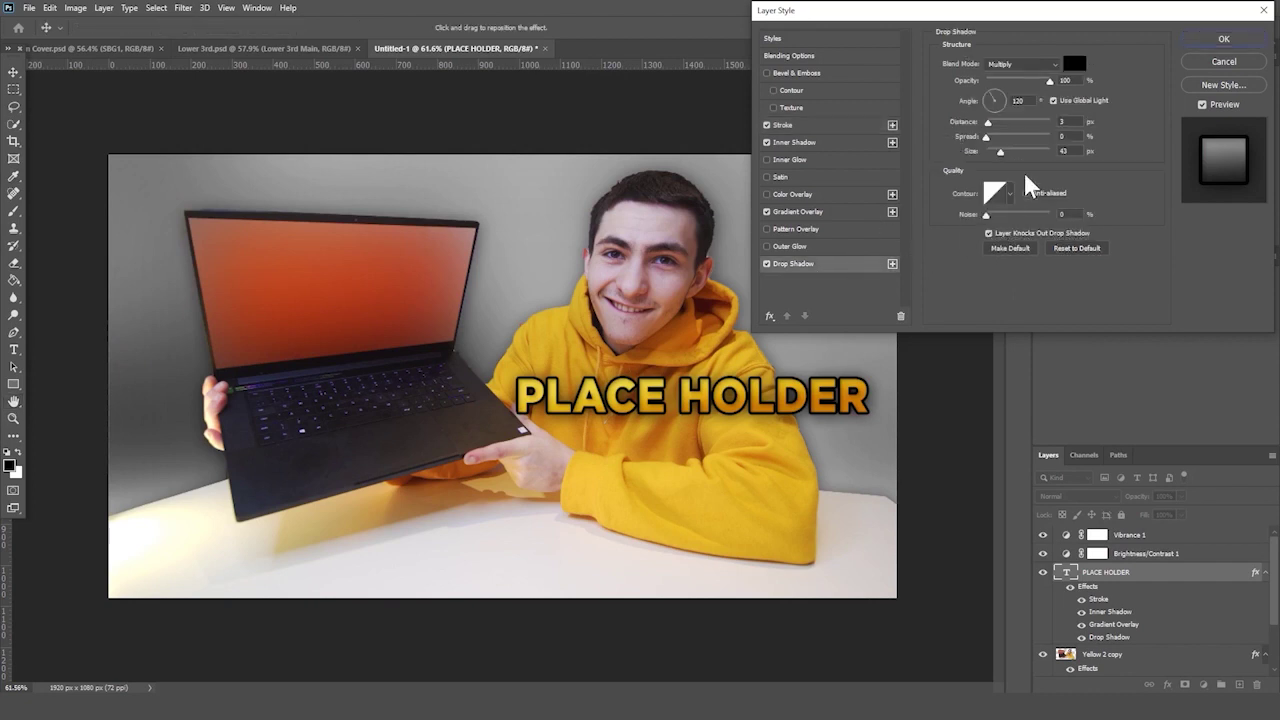
left_click_drag(1005, 140, 992, 126)
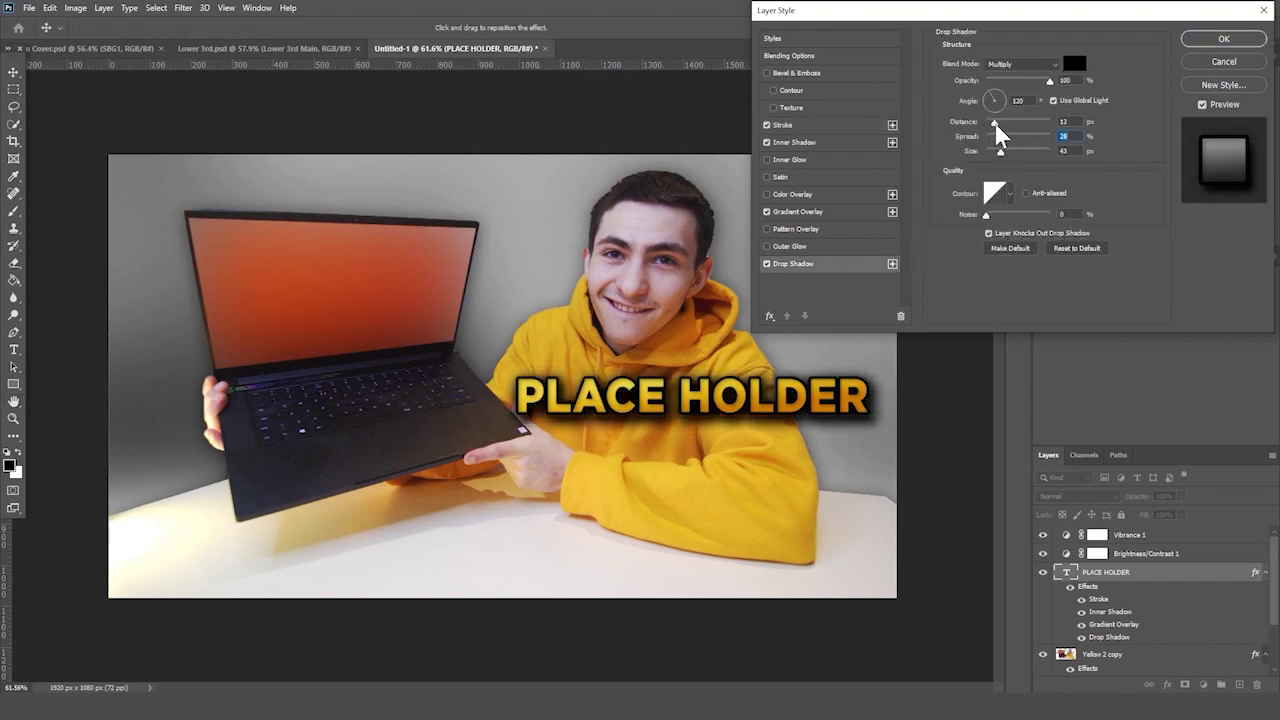
key("Return")
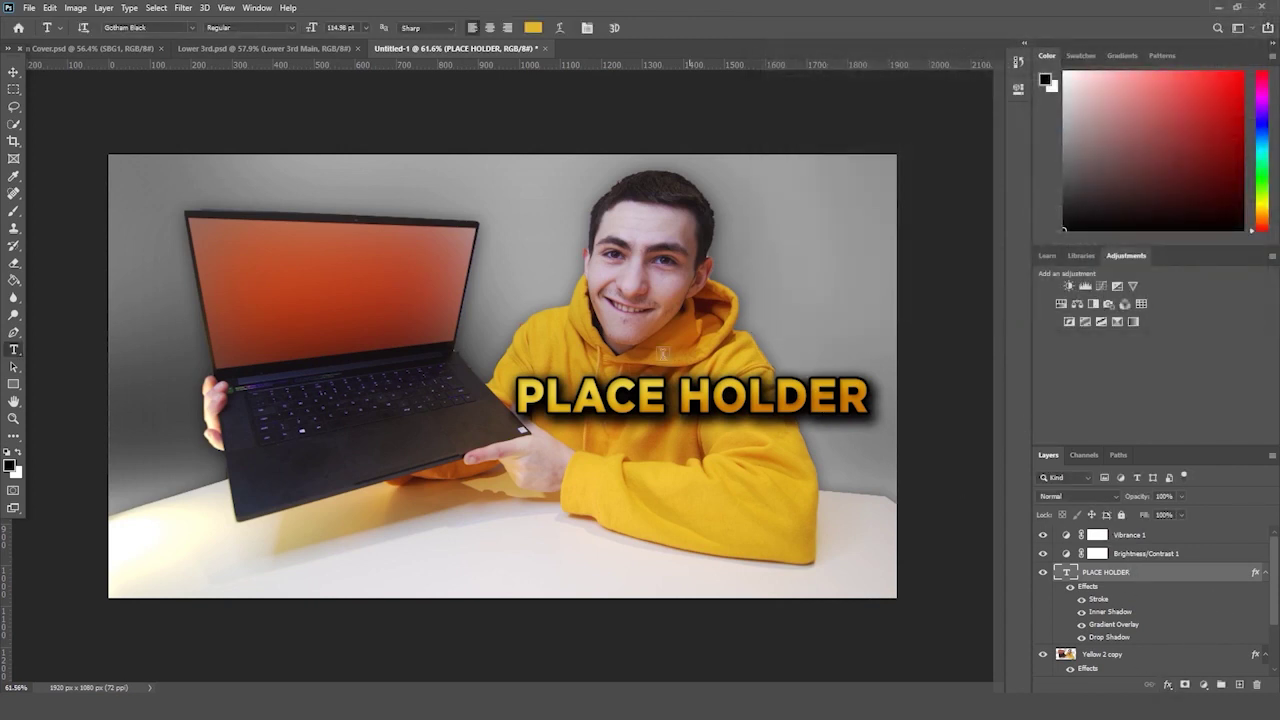
- Enlarge the title over the laptop, split it after PLACE and centre-align the lines
key("ctrl+t")
left_click_drag(867, 372, 529, 265)
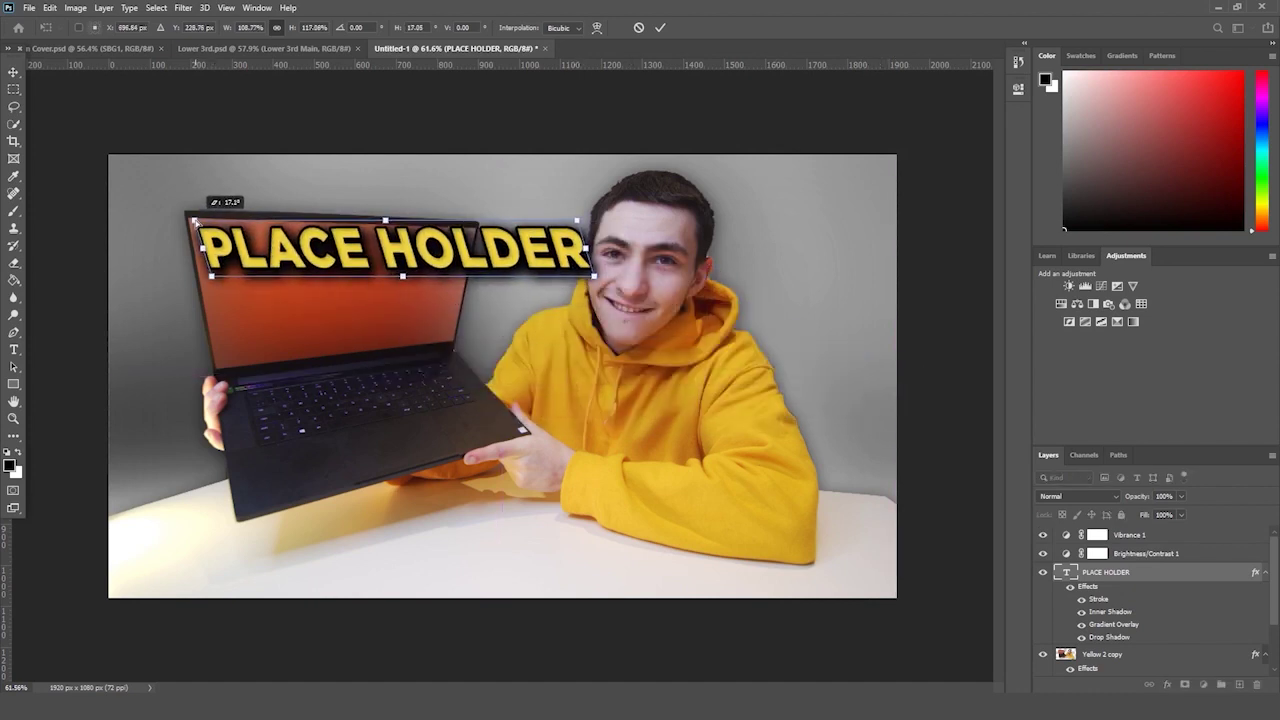
key("Return")
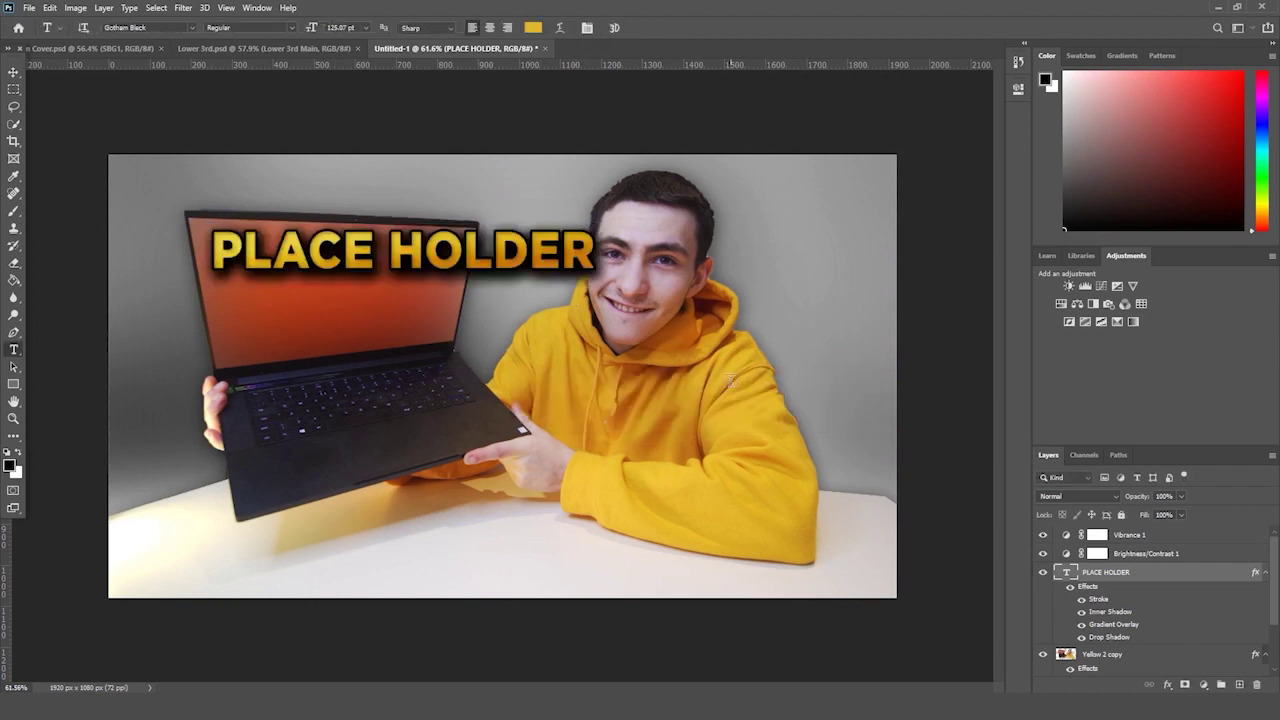
left_click(388, 248)
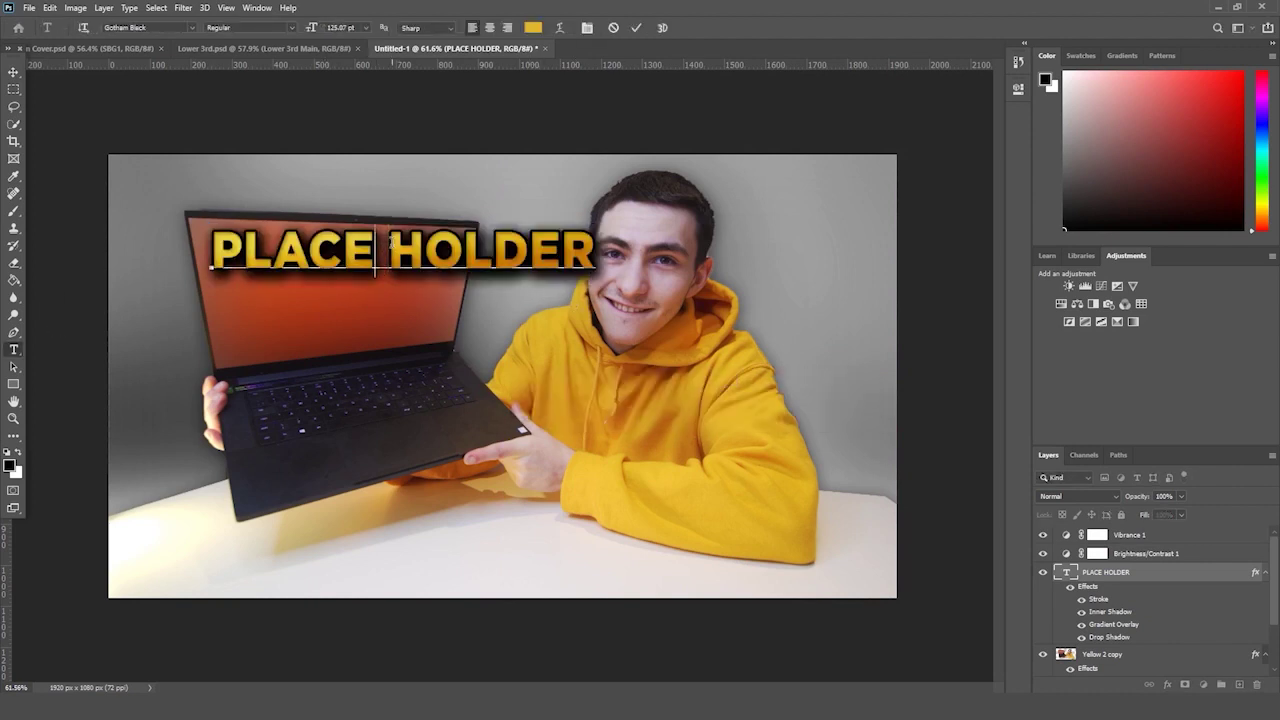
key("Return")
key("ctrl+a")
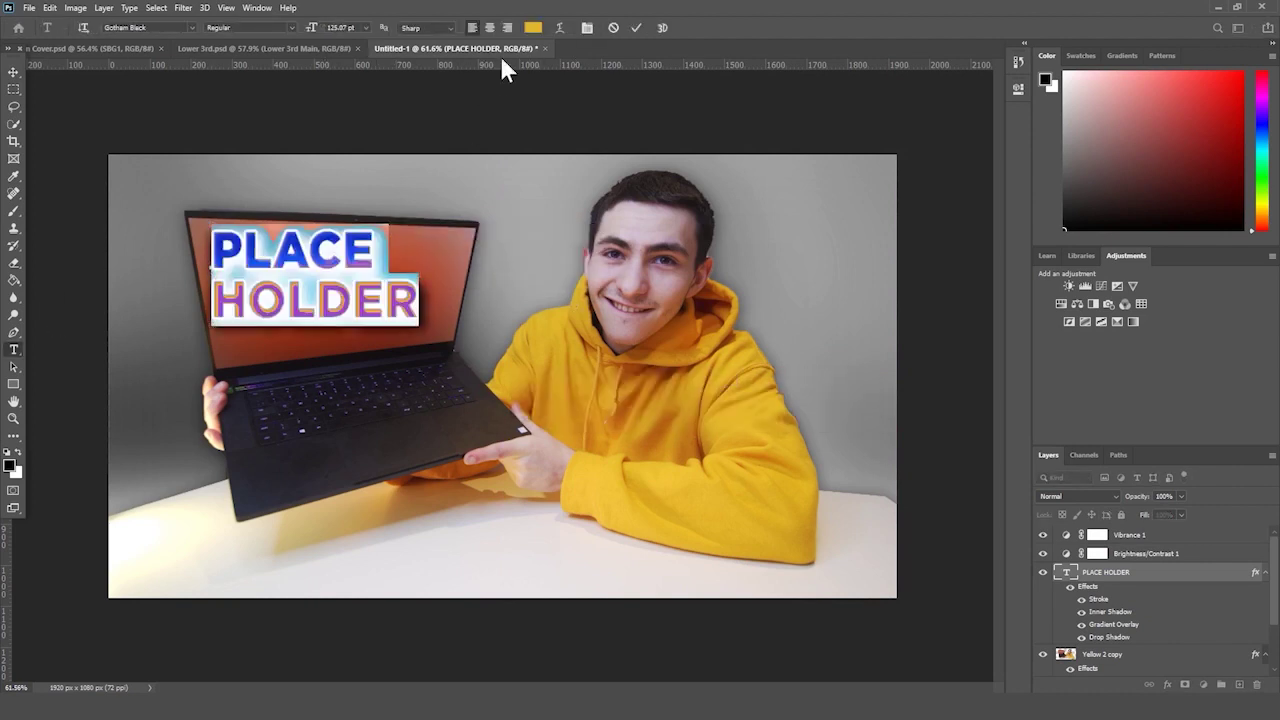
left_click(490, 28)
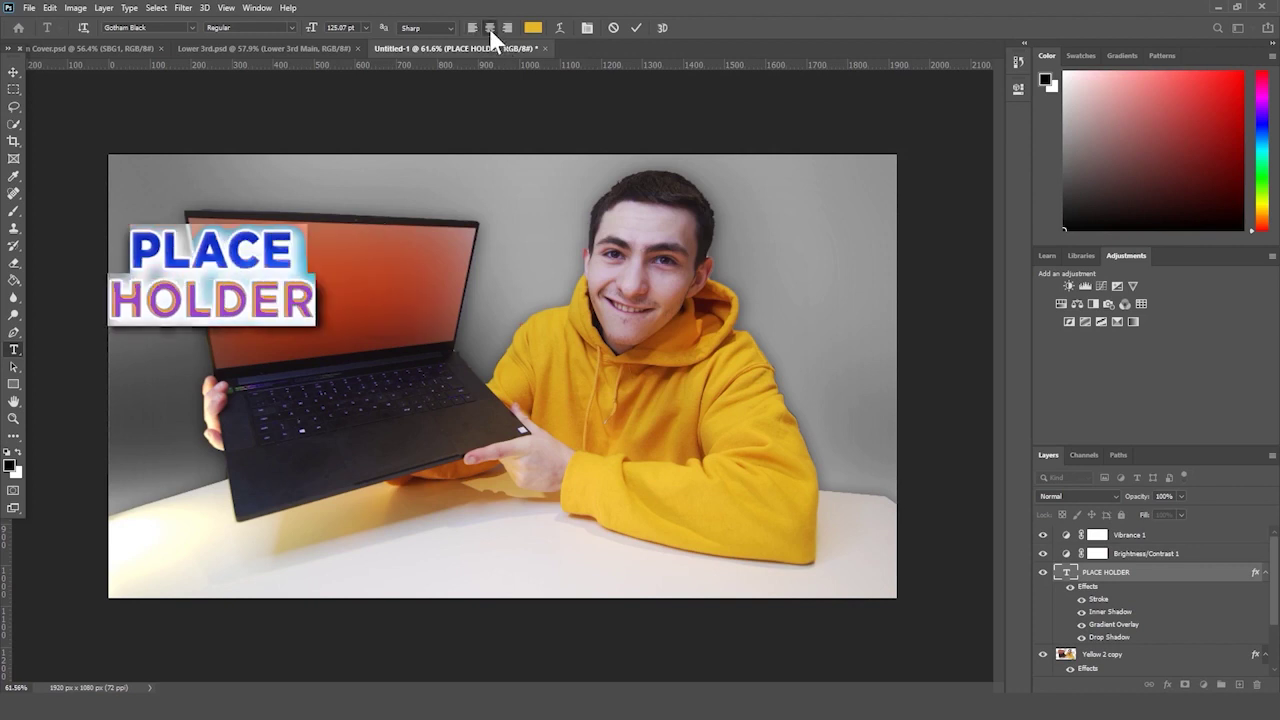
- Move the two-line title onto the laptop screen
left_click(14, 72)
key("ctrl+t")
key("ctrl+r")
key("ctrl+r")
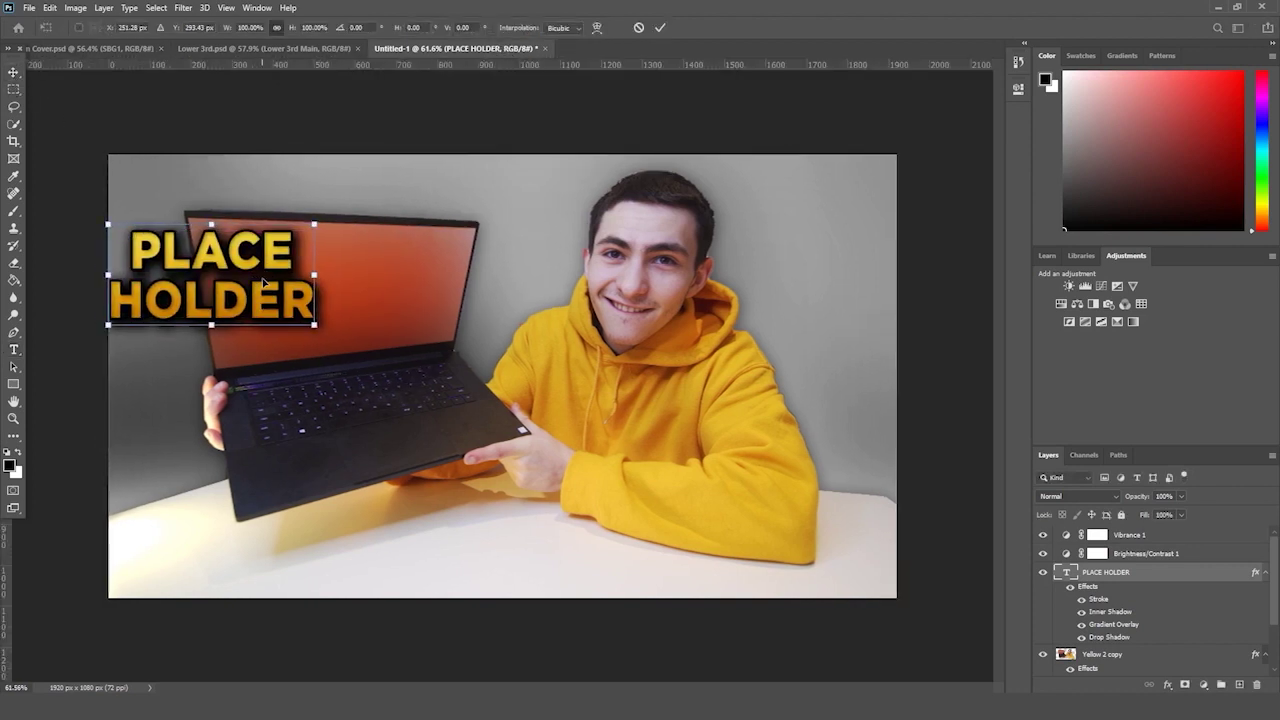
left_click_drag(258, 287, 391, 318)
key("Return")
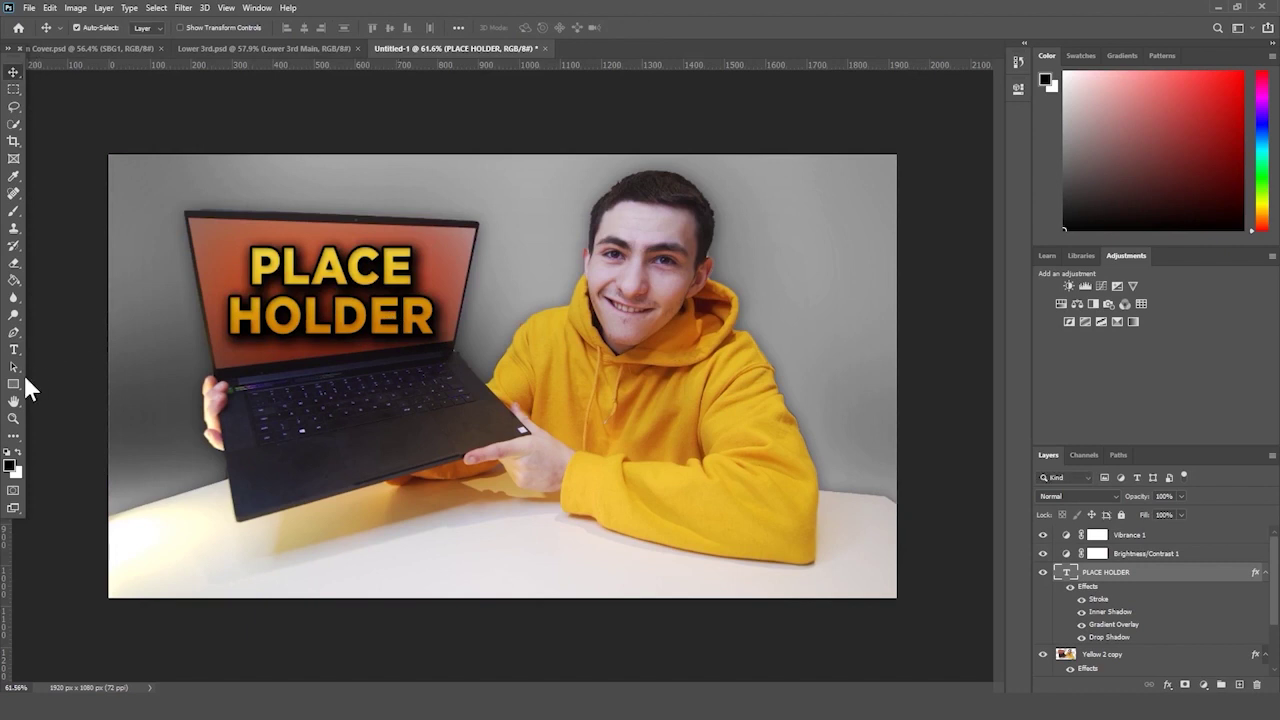
- Add TITLE as a third line and scale the title down to fit the laptop screen
left_click(14, 349)
left_click(432, 313)
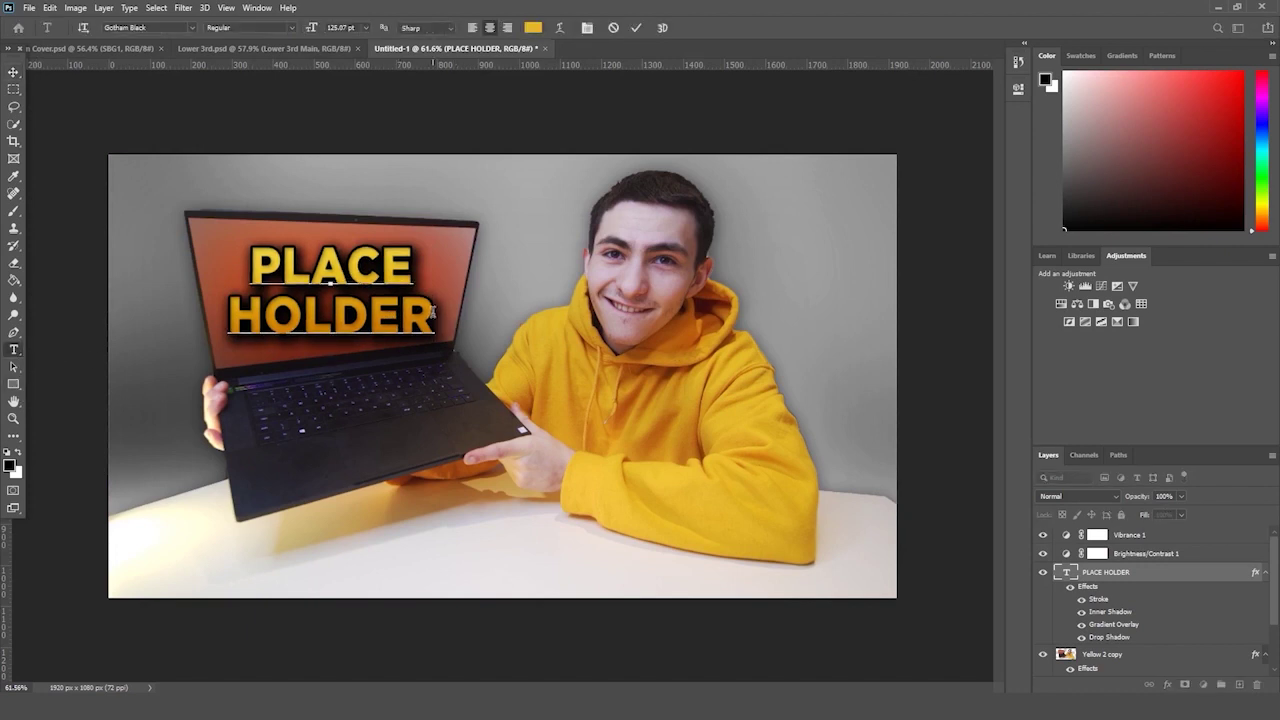
key("Return")
type("tit")
key("BackSpace")
key("BackSpace")
key("BackSpace")
key("BackSpace")
type("Ti")
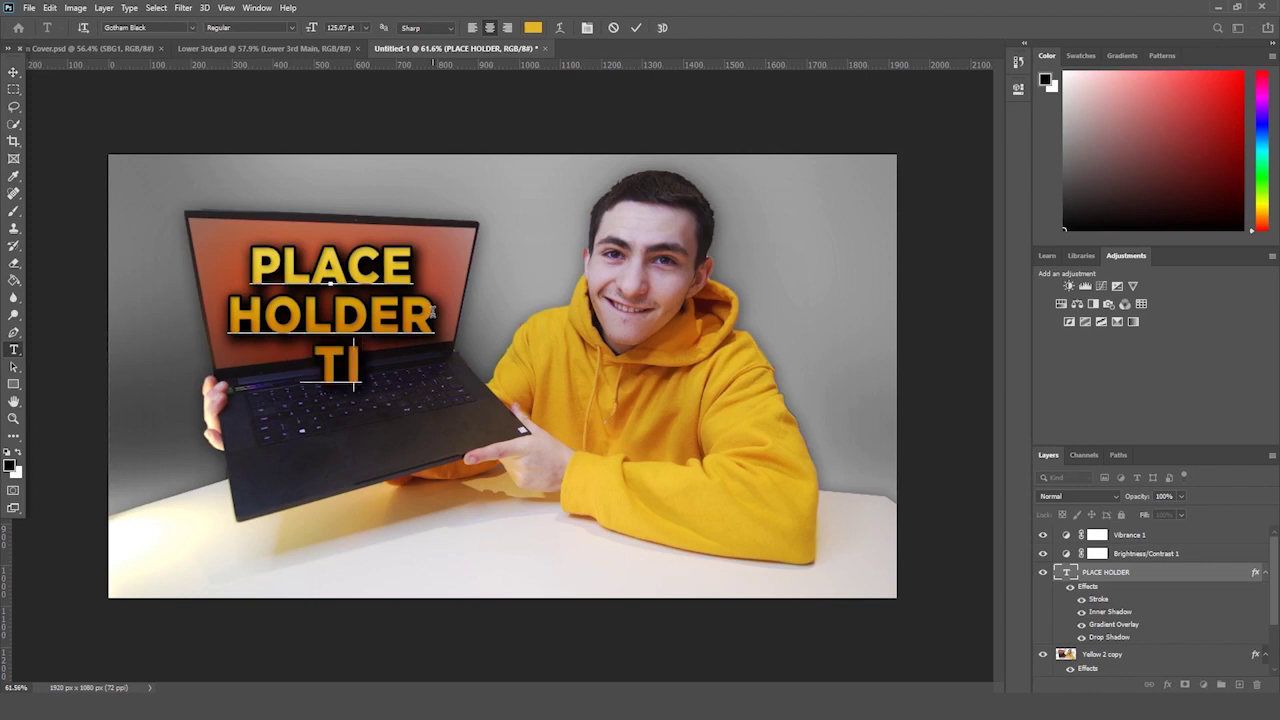
key("BackSpace")
key("BackSpace")
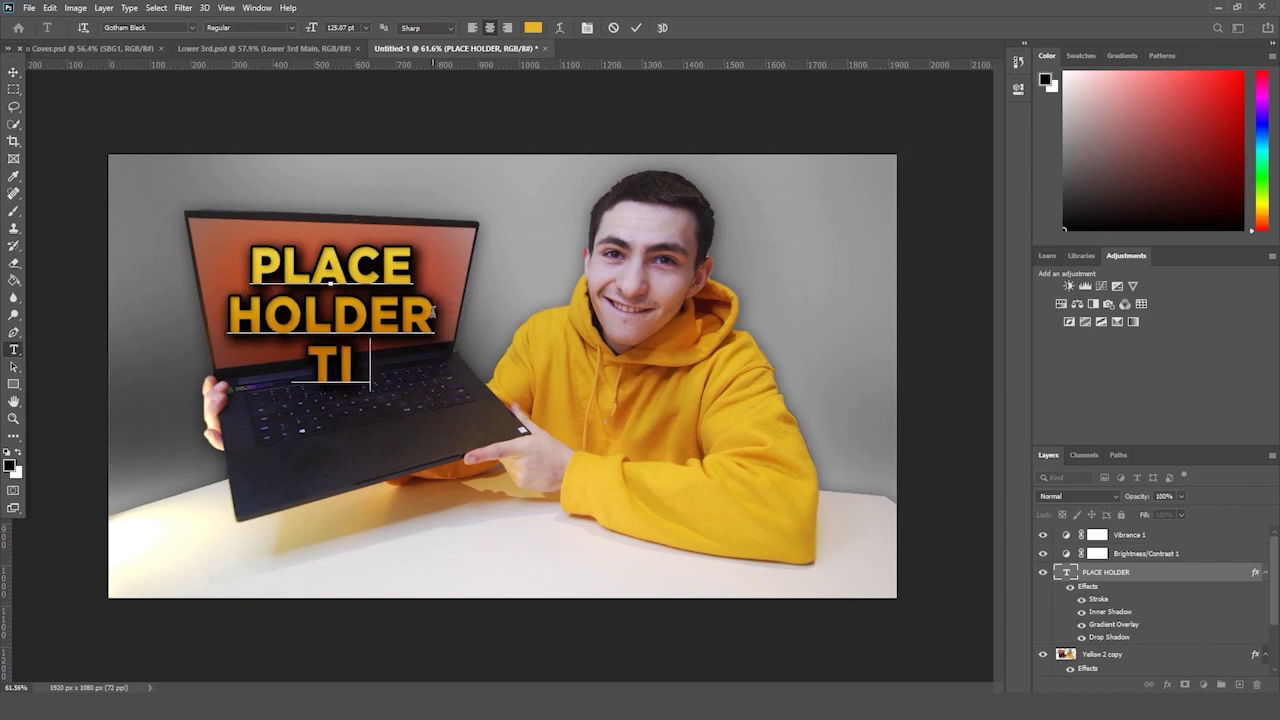
type("TITLE")
key("ctrl+Return")
key("ctrl+t")
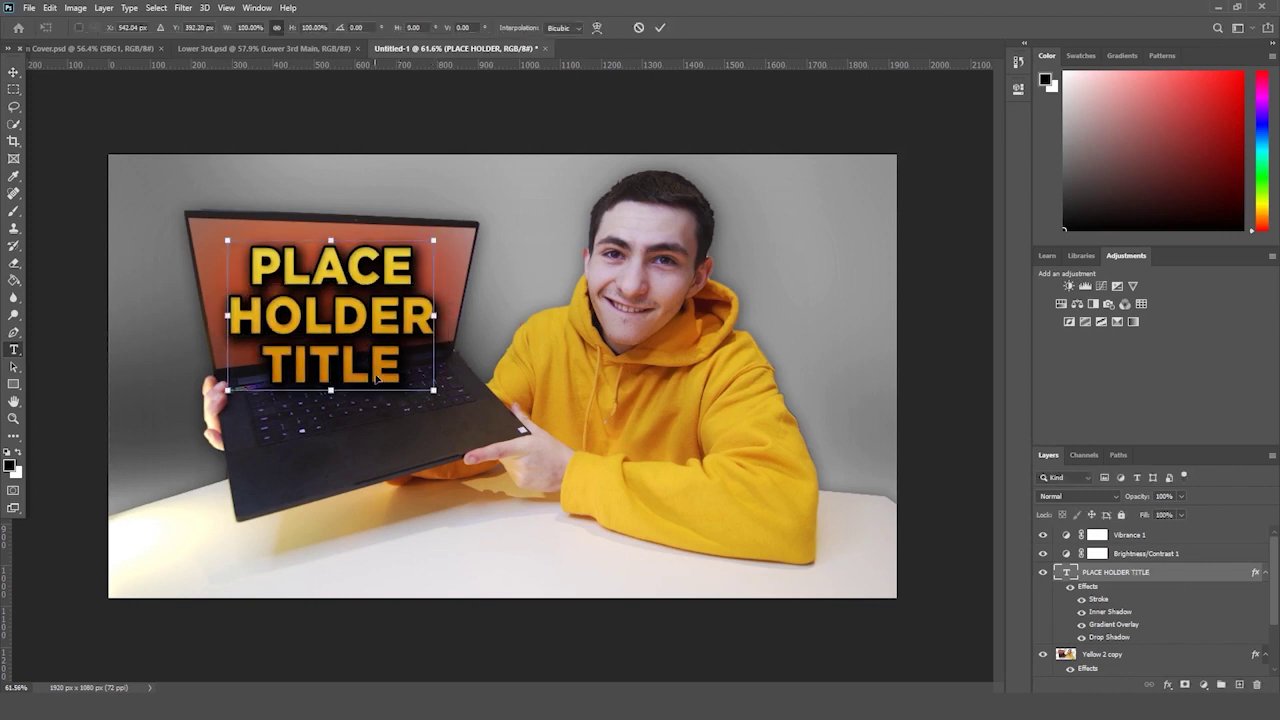
left_click_drag(440, 394, 398, 327)
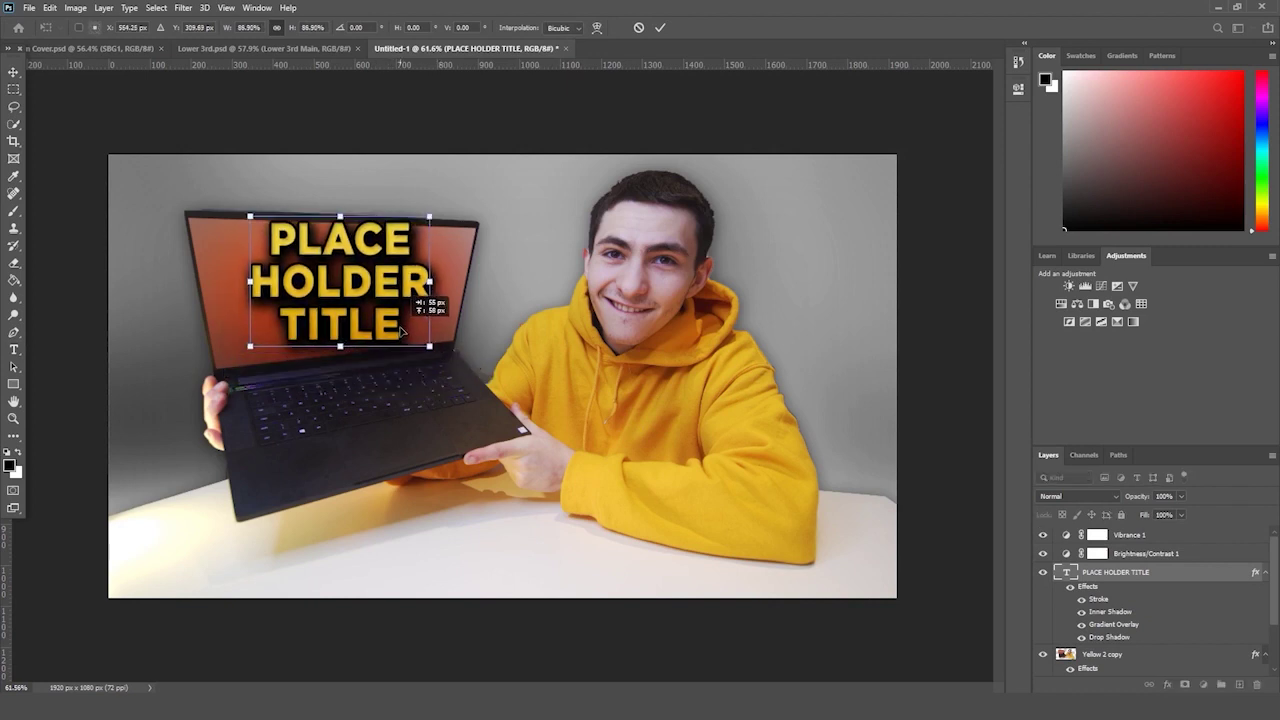
key("Return")
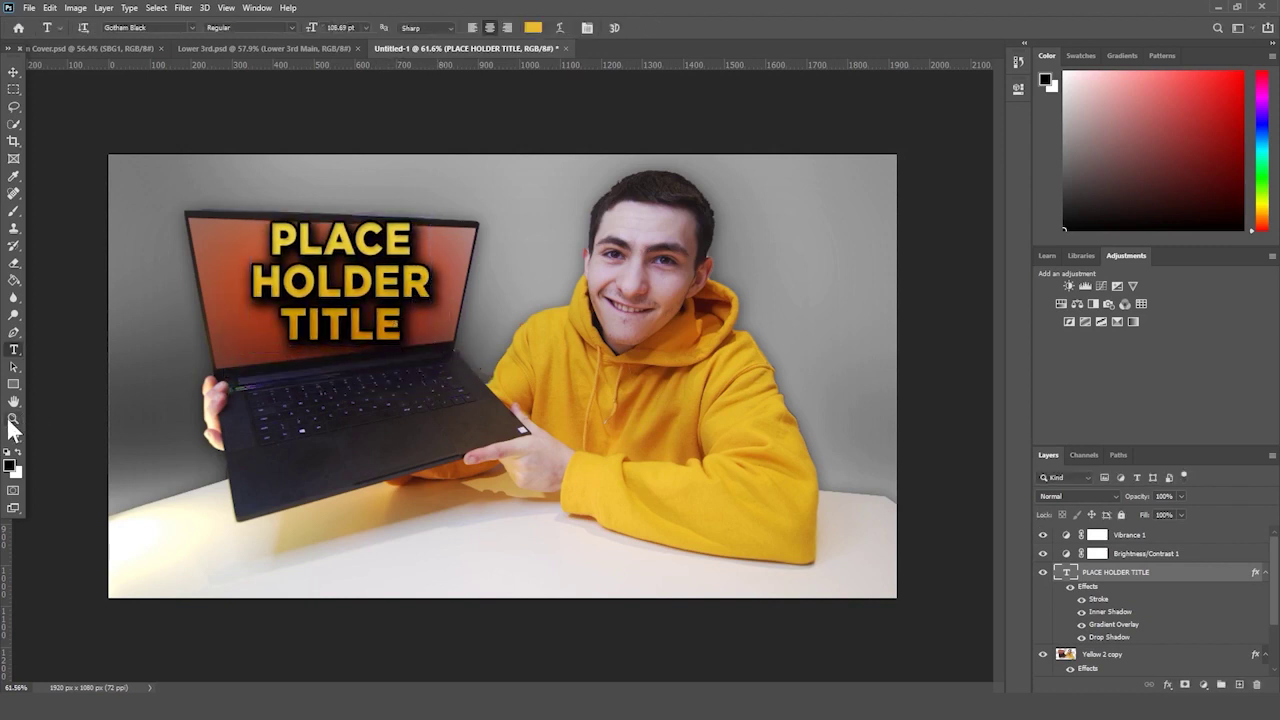
- Duplicate the title layer, hide the original and select the PLACE HOLDER TITLE copy
left_click(13, 420)
left_click_drag(502, 376, 452, 346)
key("ctrl+t")
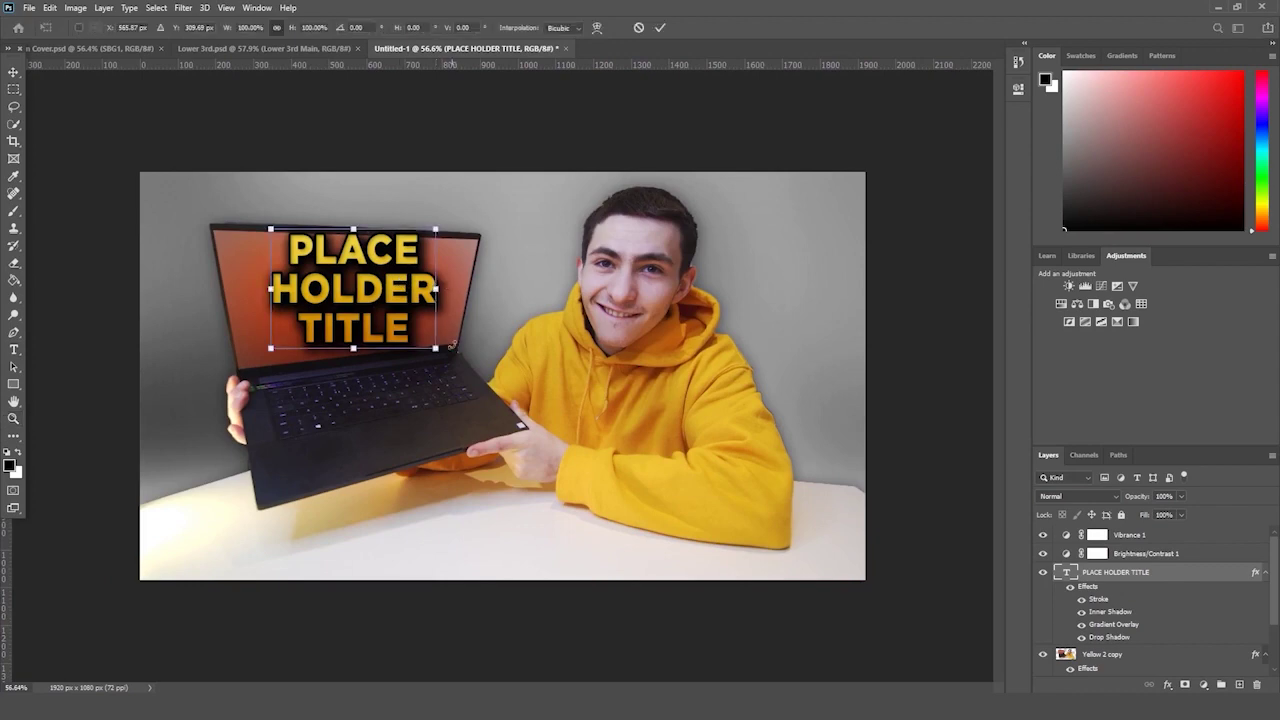
key("Return")
left_click_drag(1120, 572, 1237, 687)
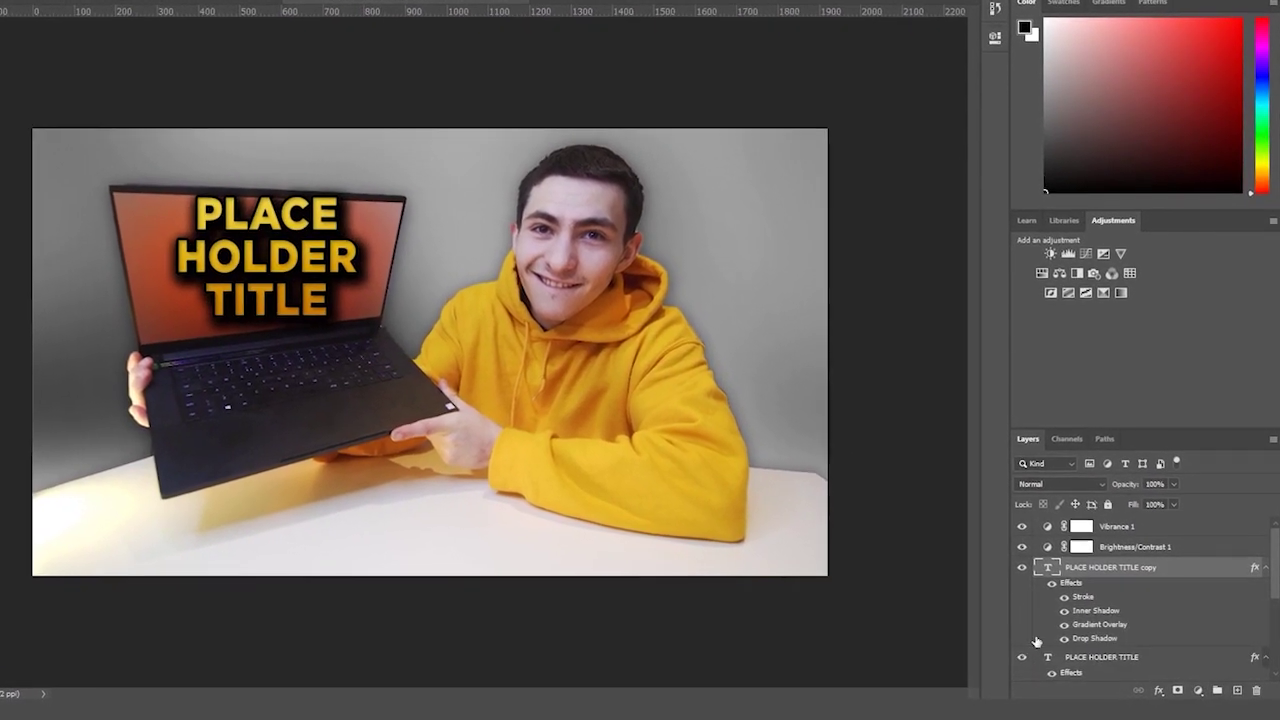
left_click(1021, 657)
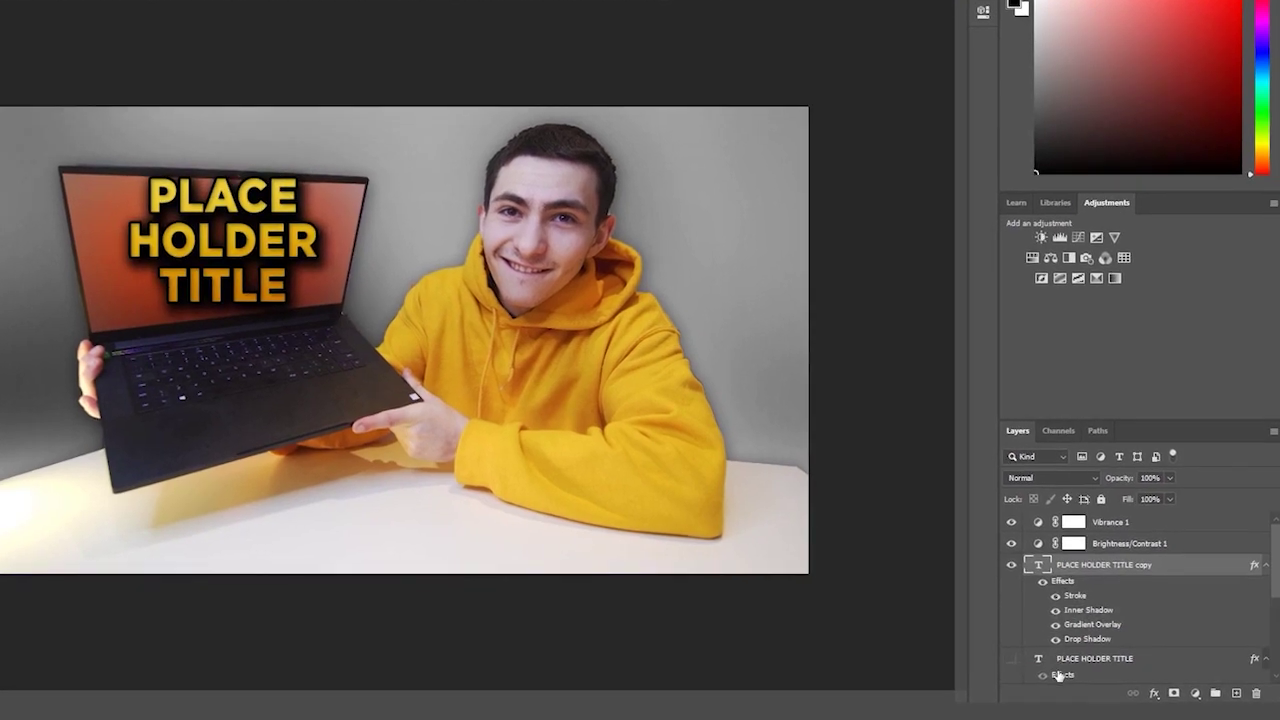
left_click(1060, 677)
scroll(1100, 620, "down", 2)
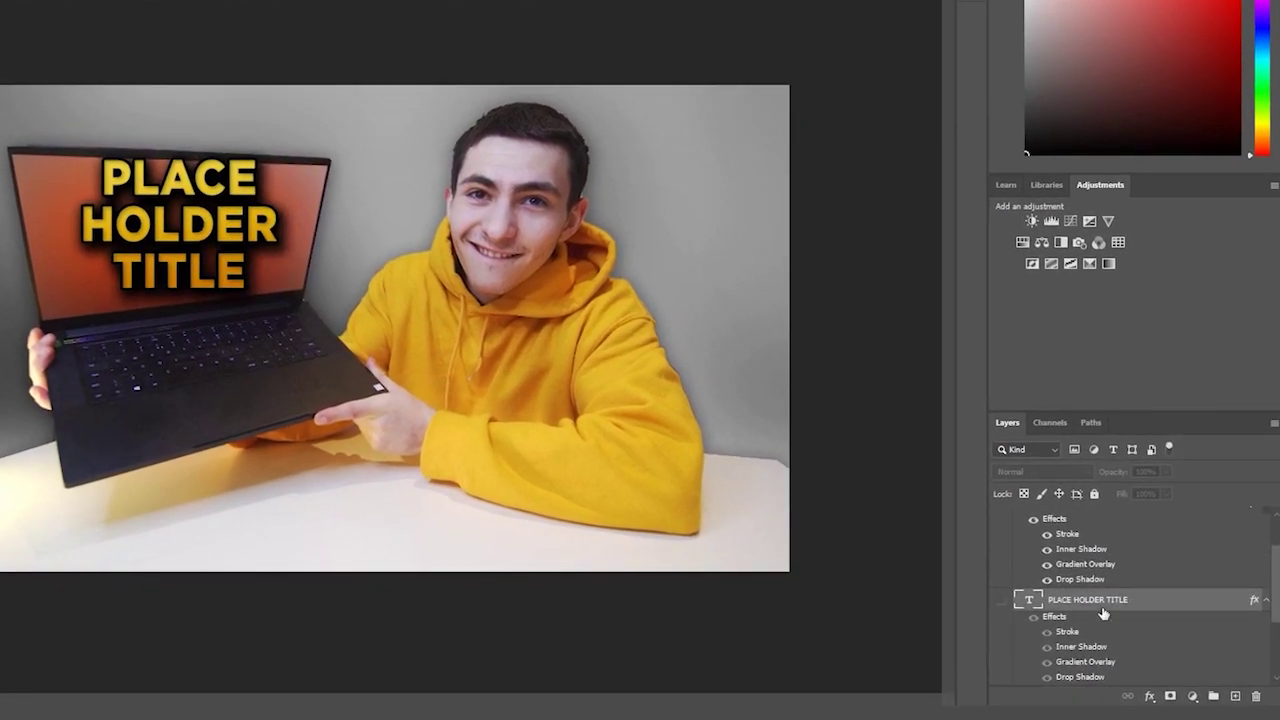
scroll(1103, 613, "up", 2)
left_click(1100, 550)
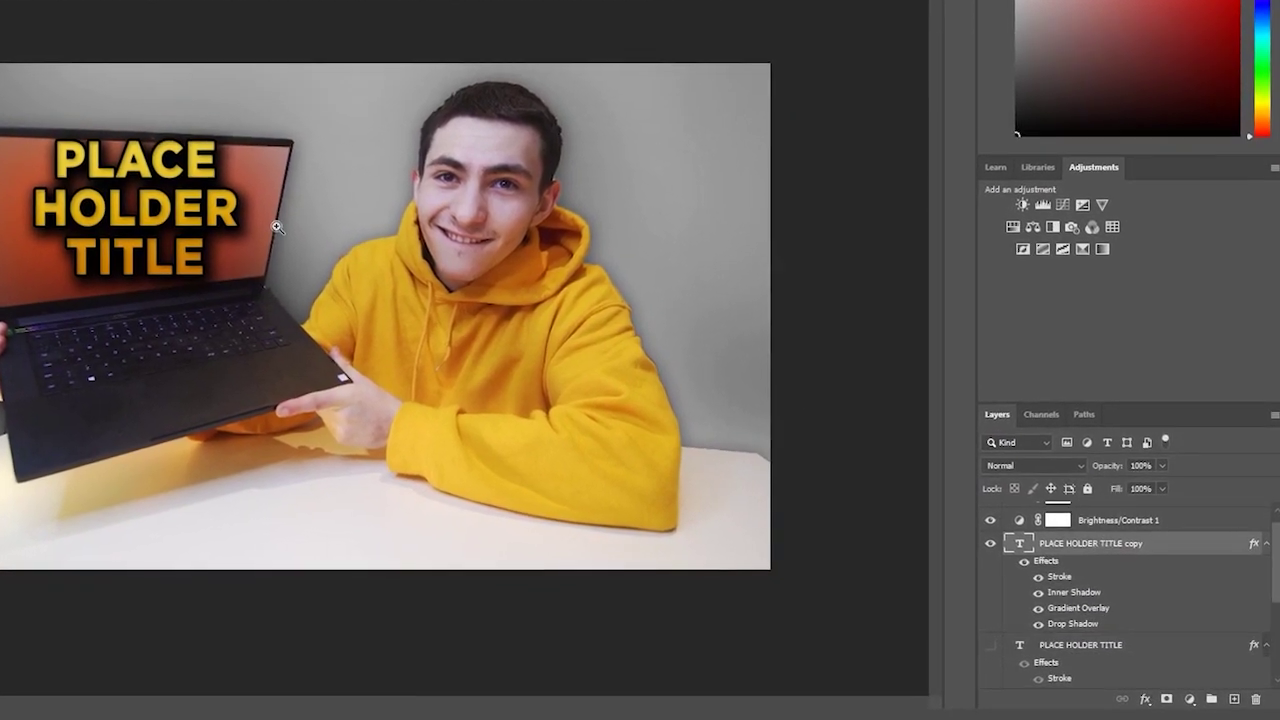
- Convert the PLACE HOLDER TITLE copy layer into a smart object
key("ctrl+t")
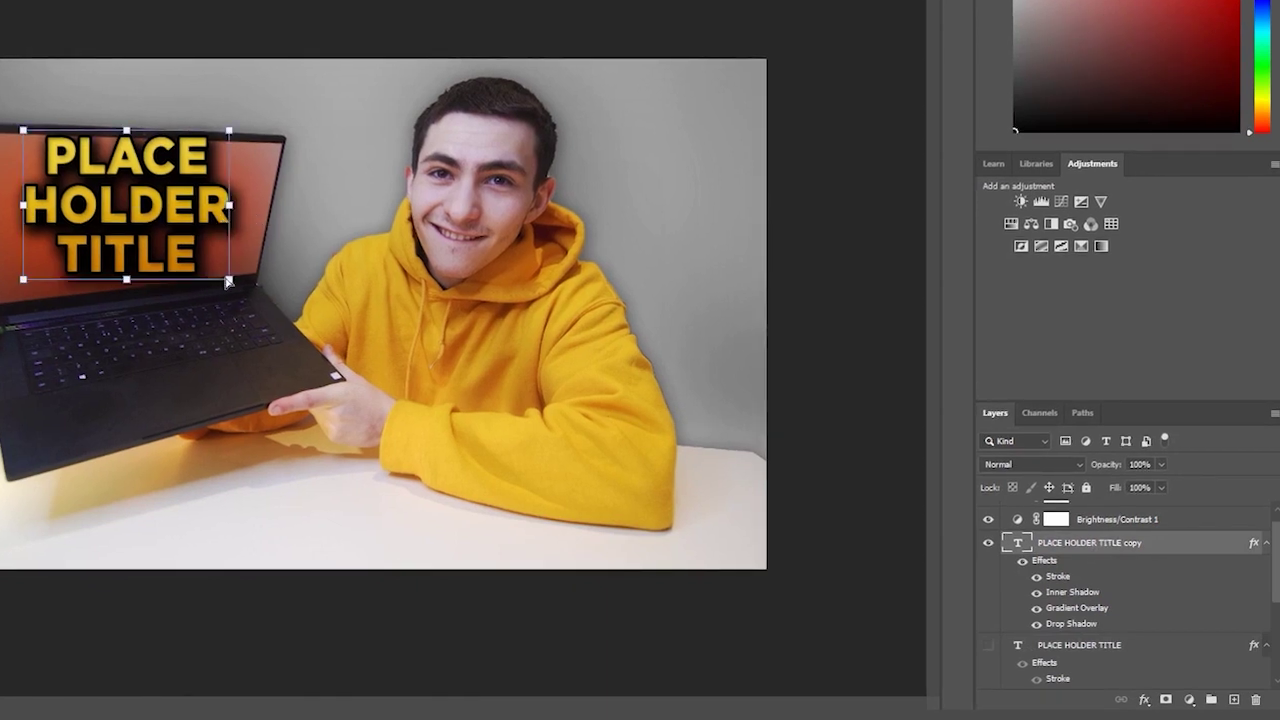
key("Return")
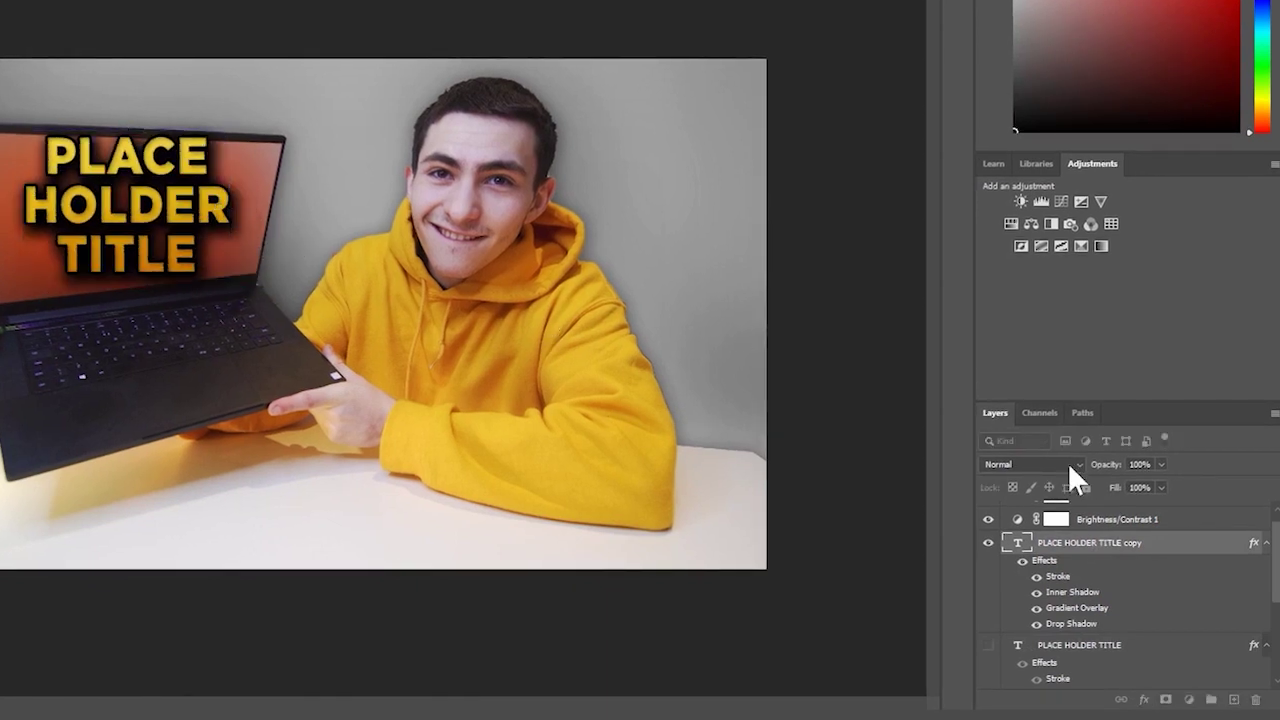
right_click(1098, 547)
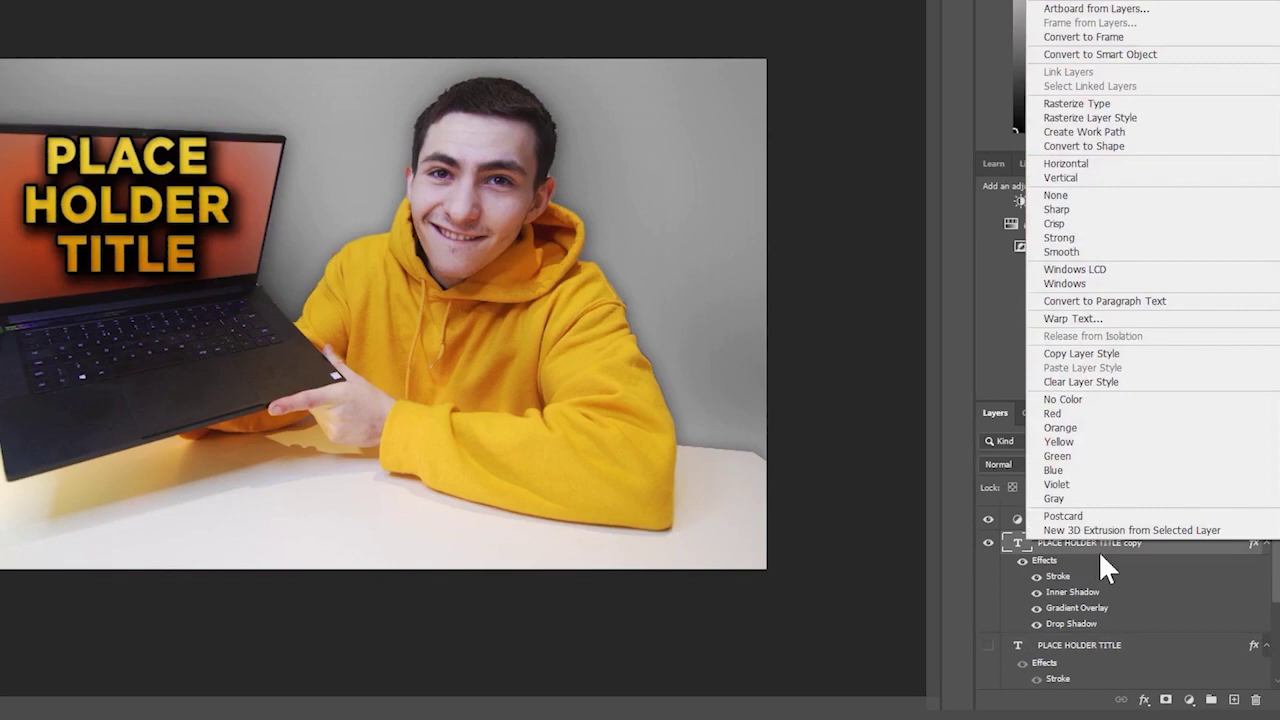
left_click(1125, 49)
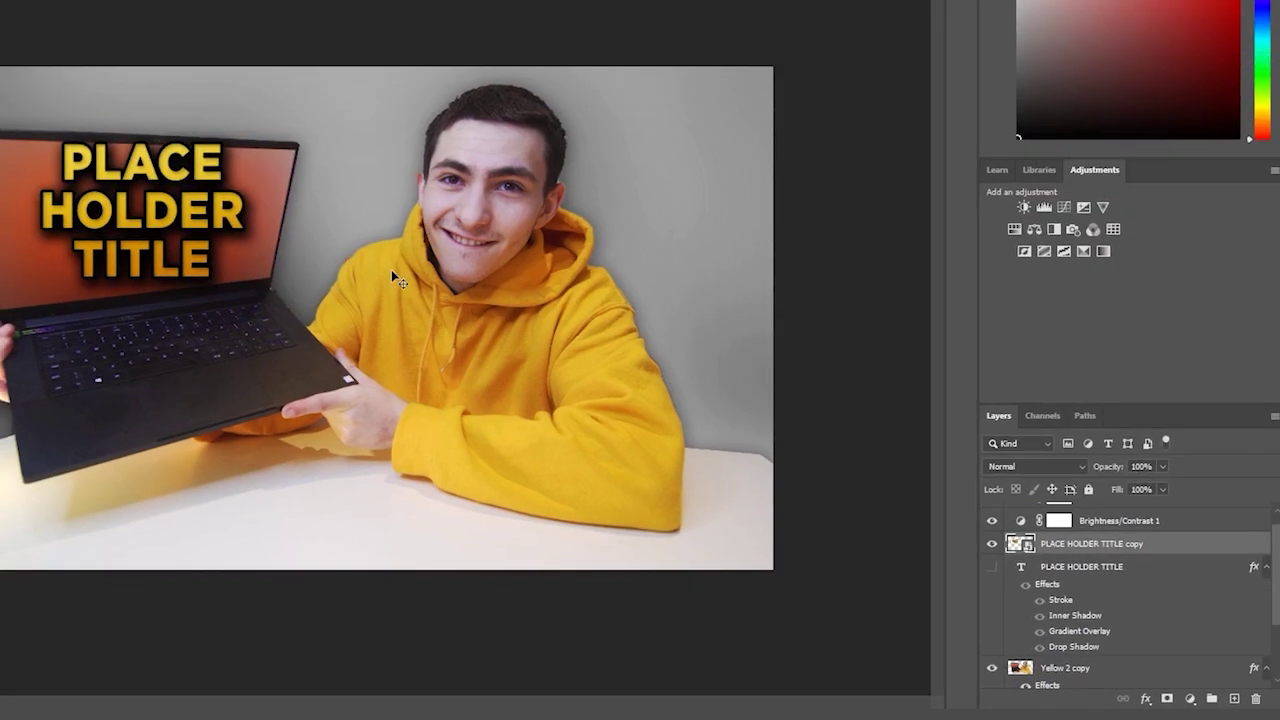
- Distort the title's four corners onto the laptop screen corners and stretch it taller
key("ctrl+t")
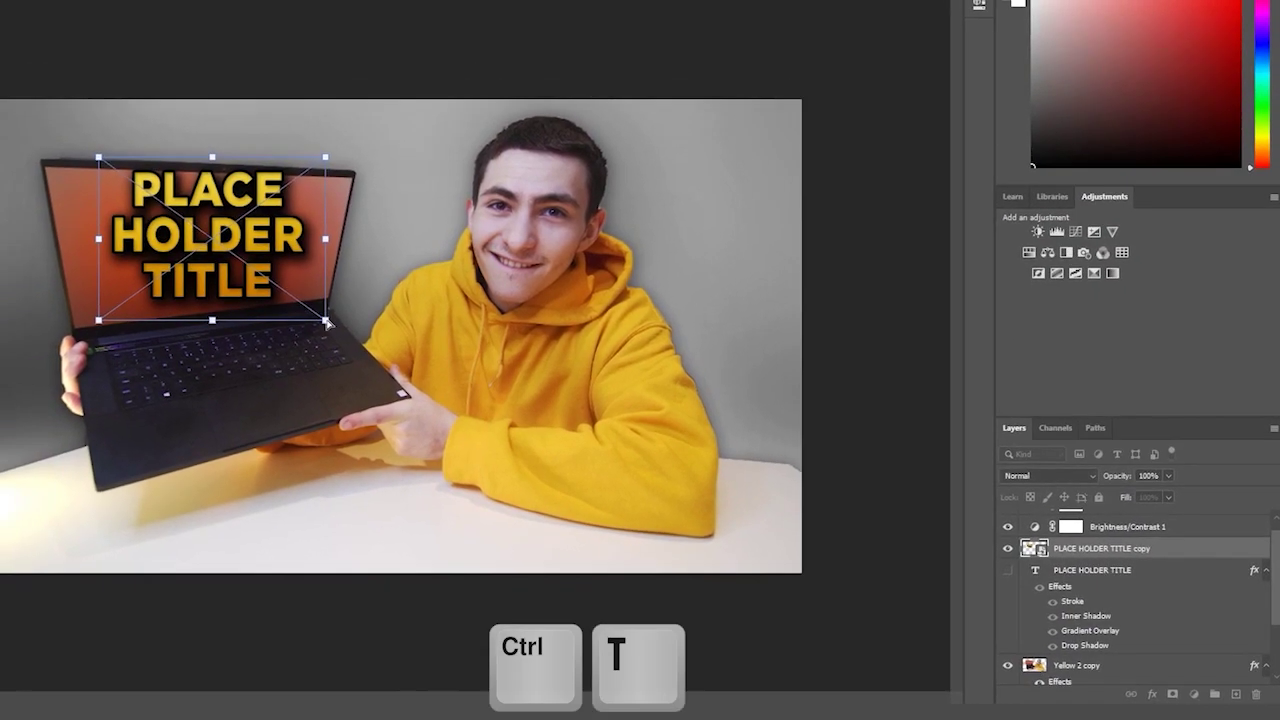
left_click_drag(343, 280, 352, 304)
left_click_drag(135, 328, 110, 338)
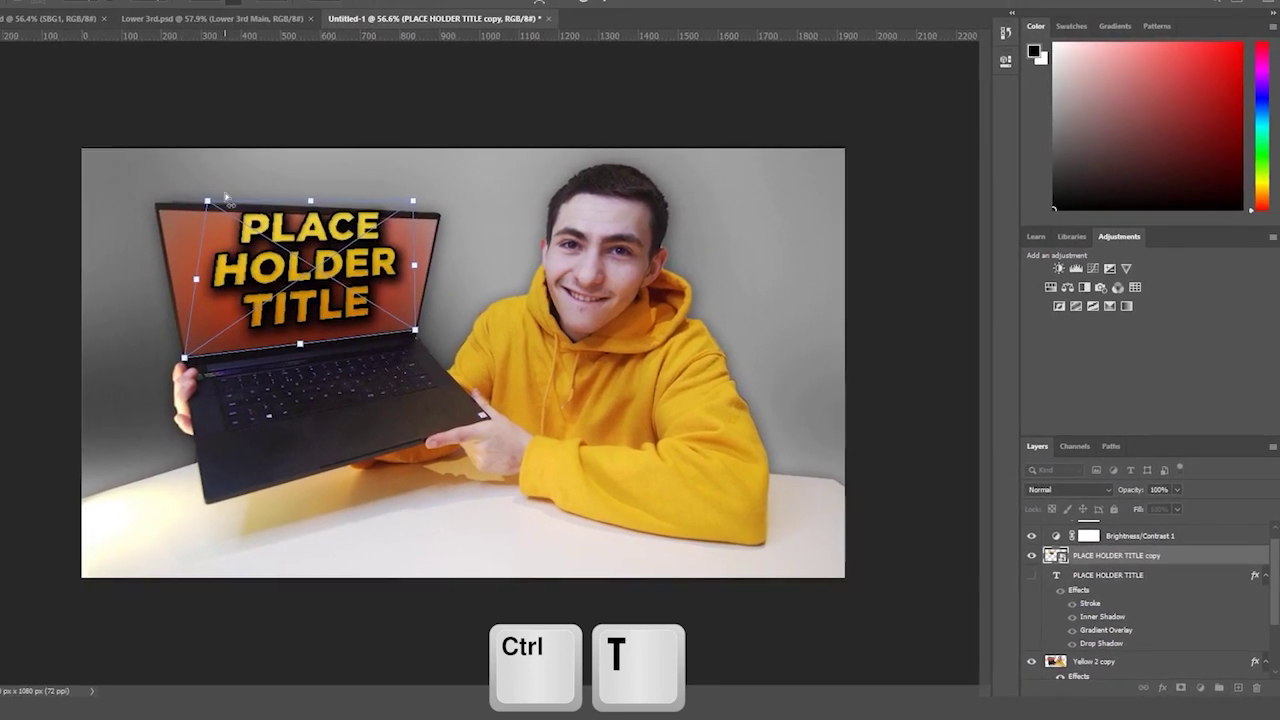
left_click_drag(226, 197, 210, 228)
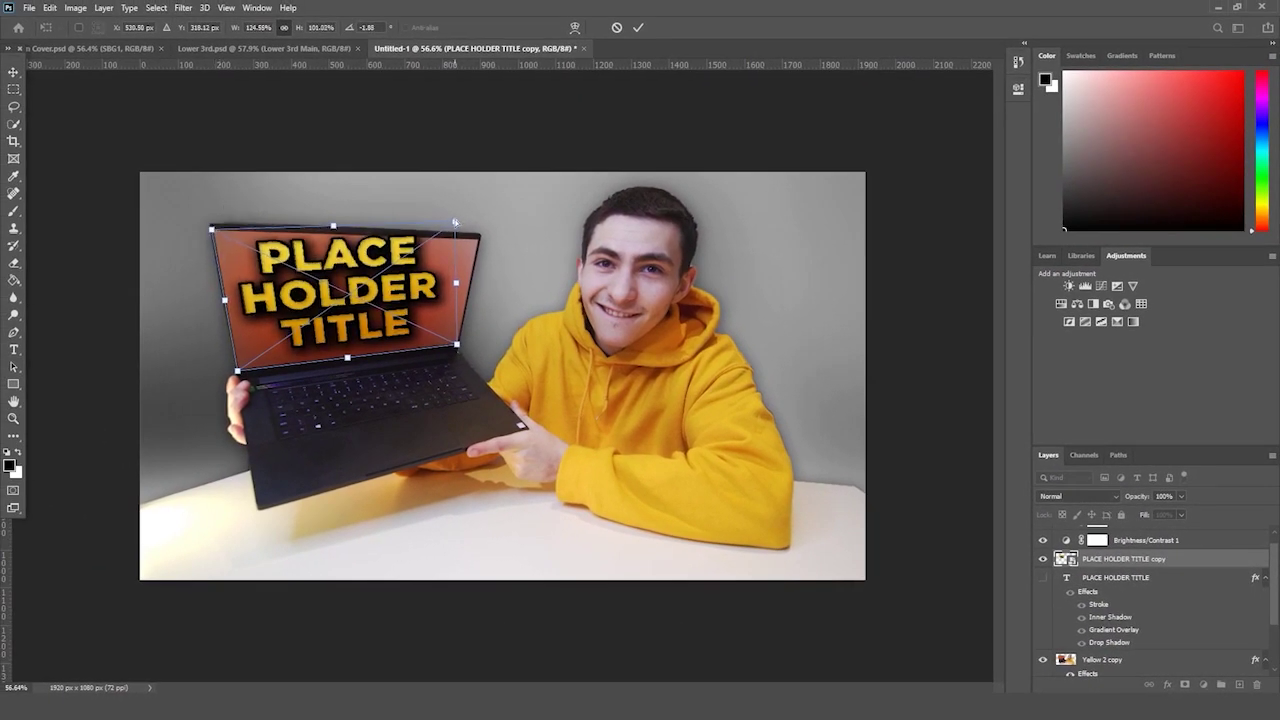
left_click_drag(455, 222, 481, 240)
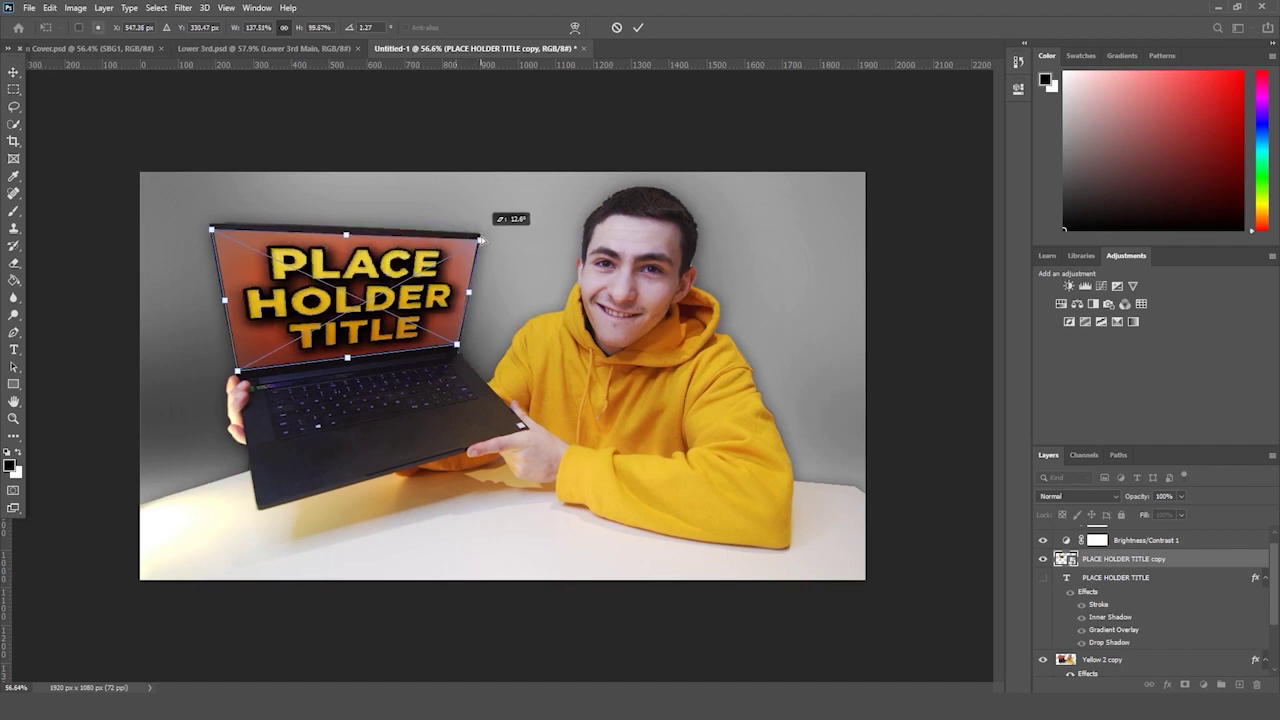
left_click_drag(481, 240, 481, 237)
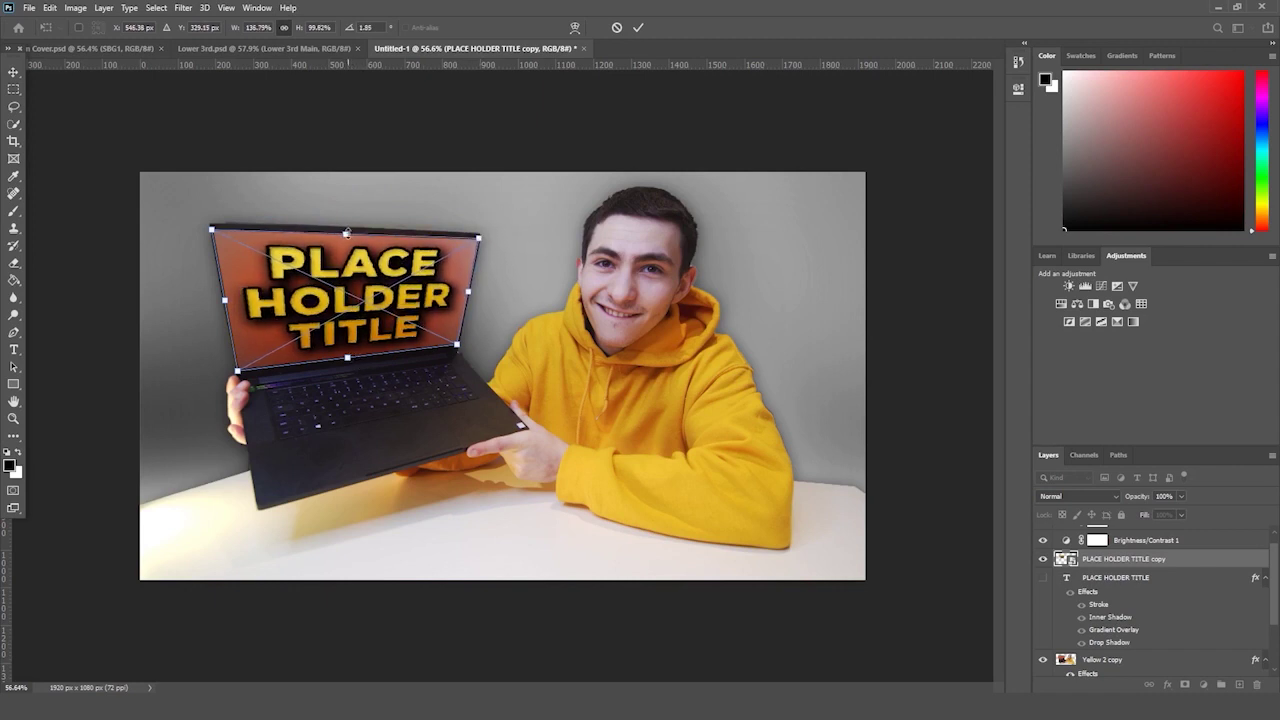
left_click_drag(346, 233, 345, 224)
left_click_drag(345, 355, 348, 368)
key("Return")
- Enlarge the title further so it overhangs the laptop screen, and reposition it
key("z")
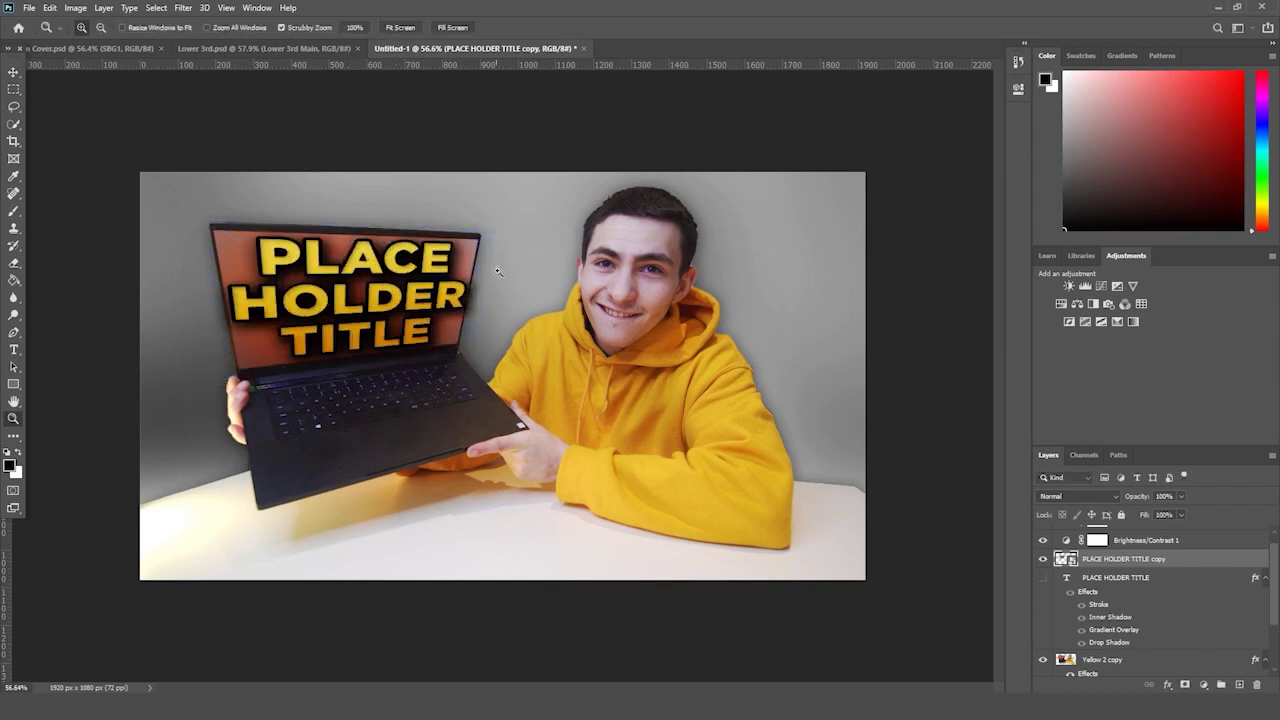
left_click_drag(498, 271, 470, 272)
key("ctrl+t")
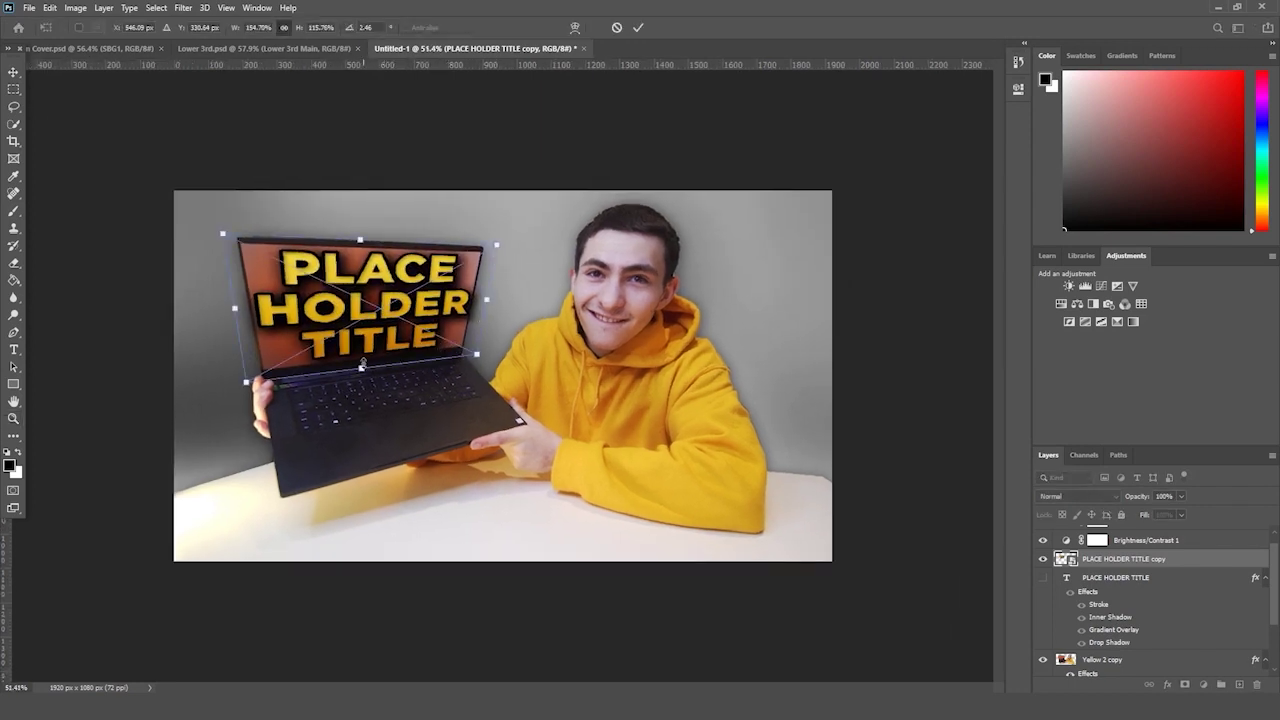
left_click_drag(362, 367, 360, 376)
left_click_drag(398, 290, 397, 306)
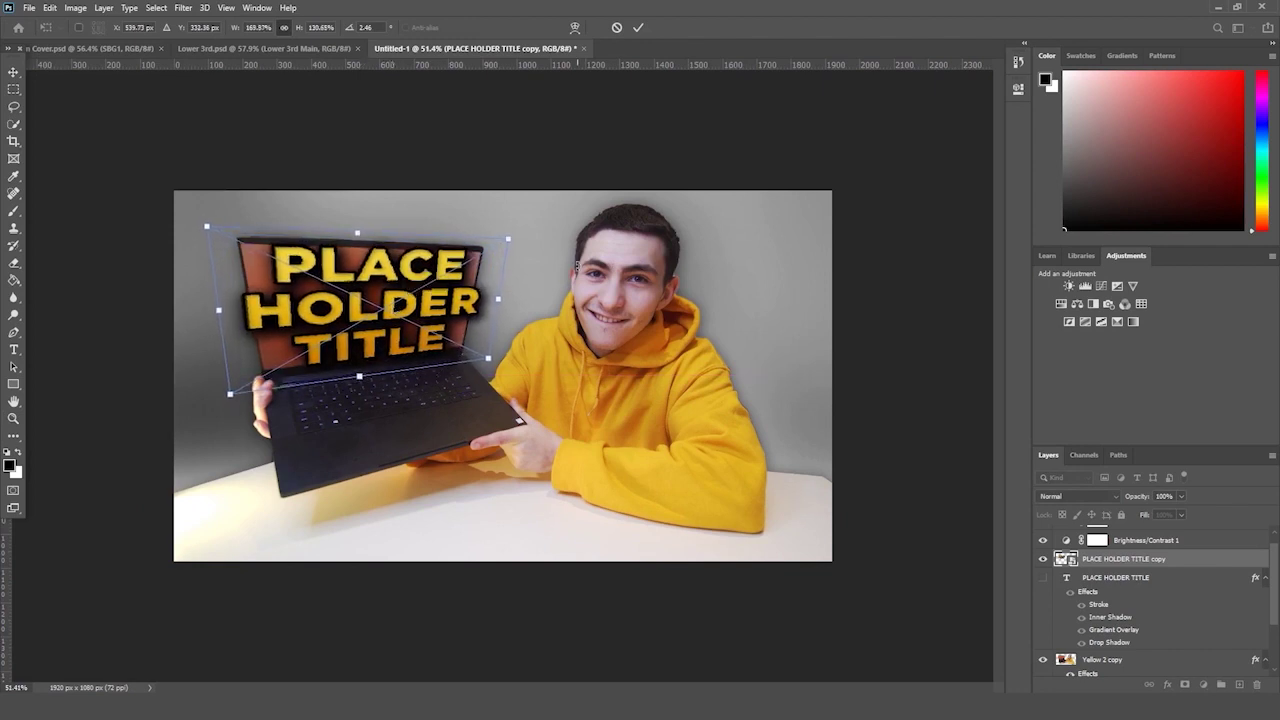
key("Return")
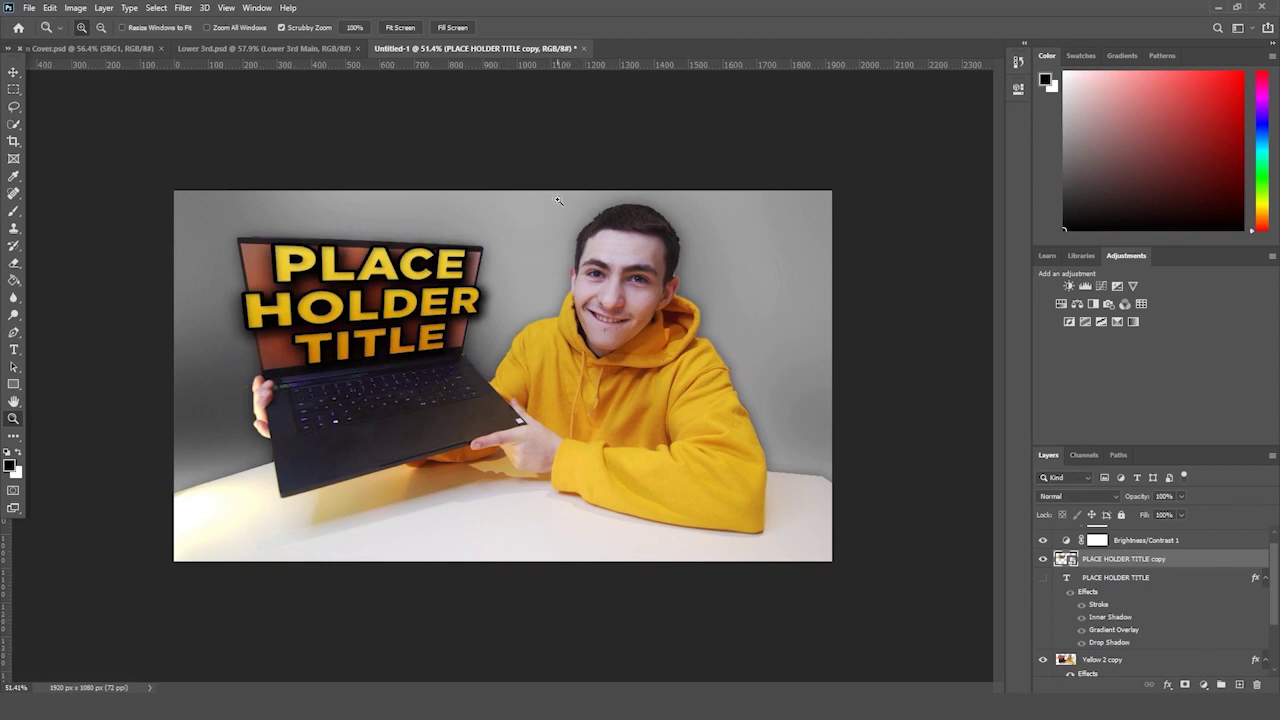
left_click_drag(589, 184, 574, 186)
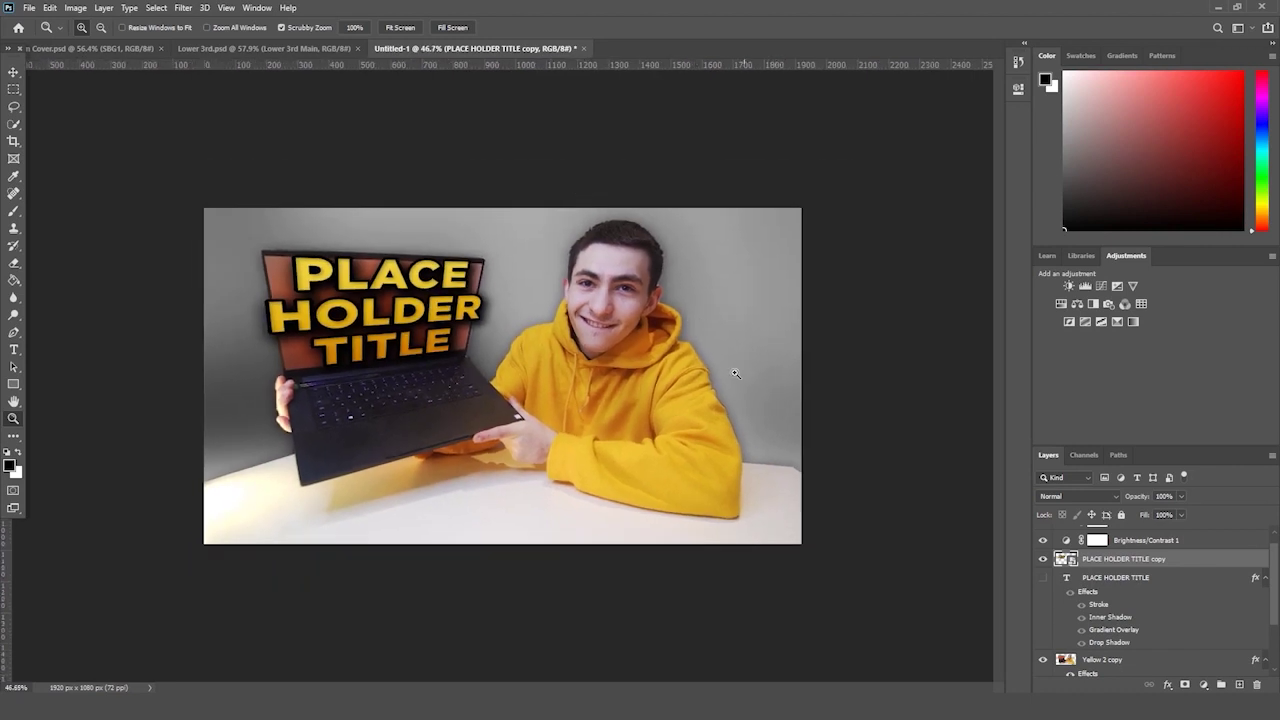
left_click_drag(735, 374, 726, 378)
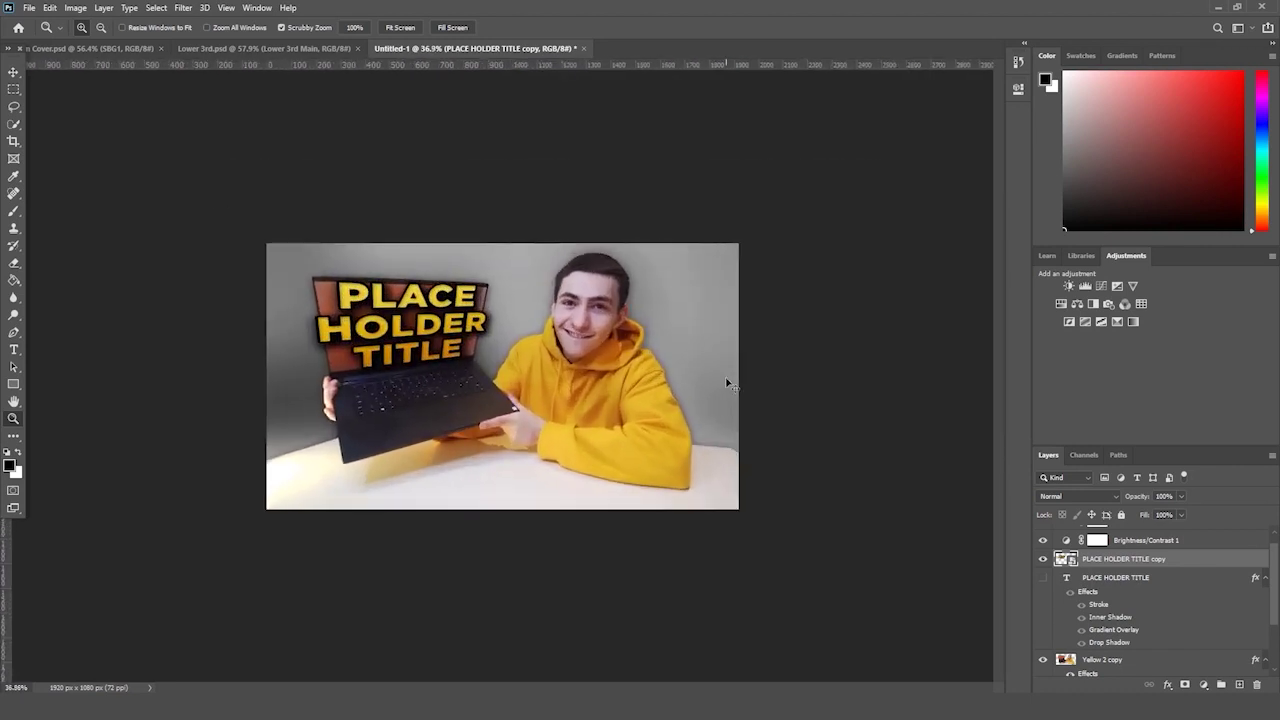
- Save the banner as Thumbnail.psd in BONUS SECTION > Thumbnail, accepting the default format options
key("ctrl+s")
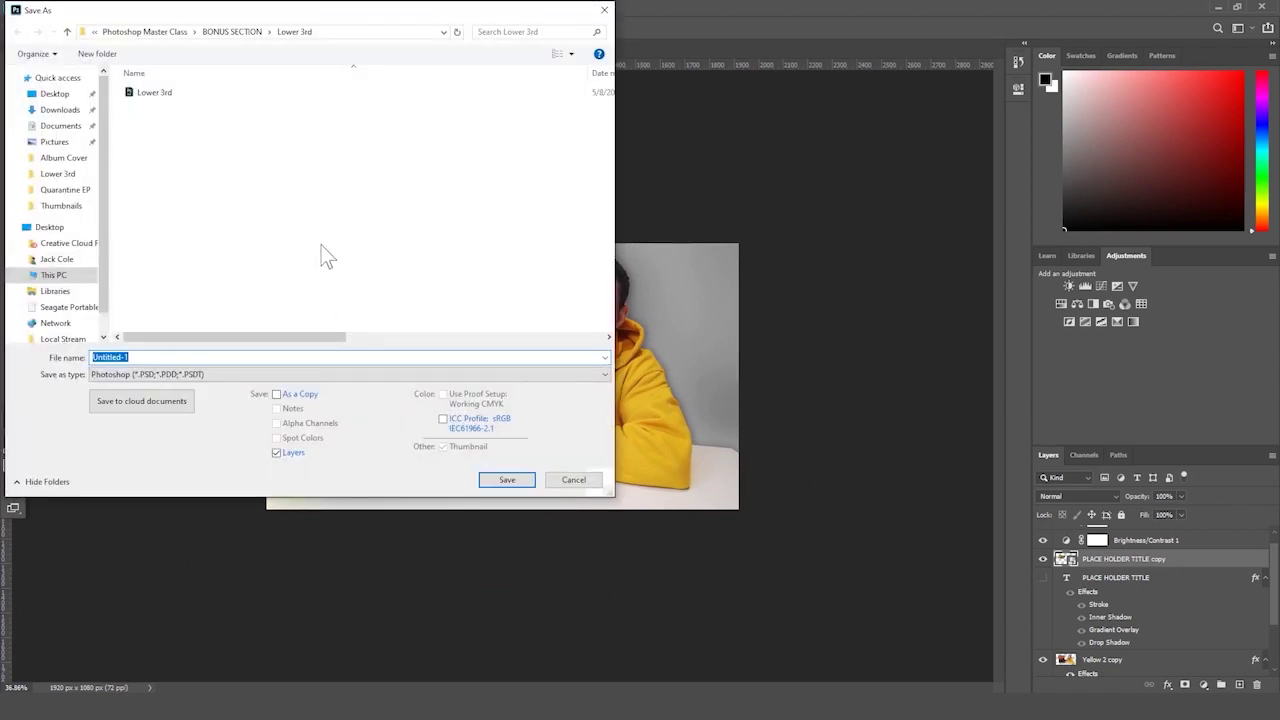
left_click(240, 32)
left_click(197, 106)
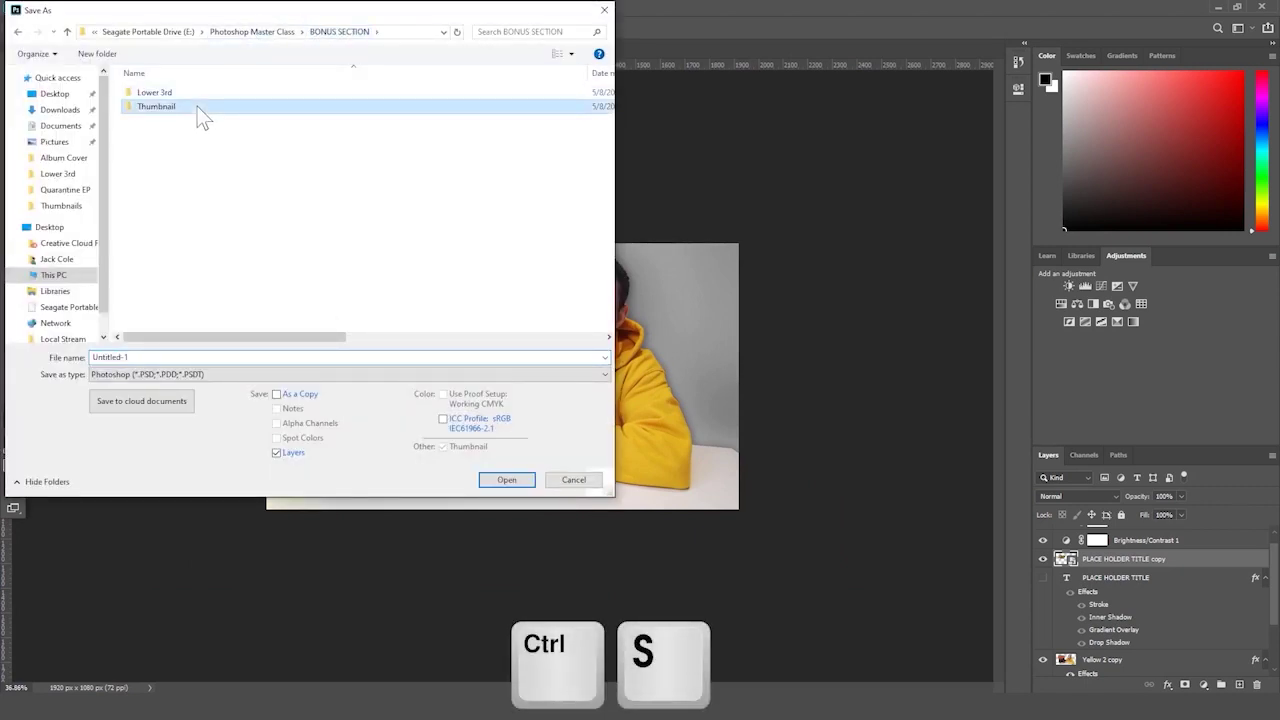
double_click(197, 106)
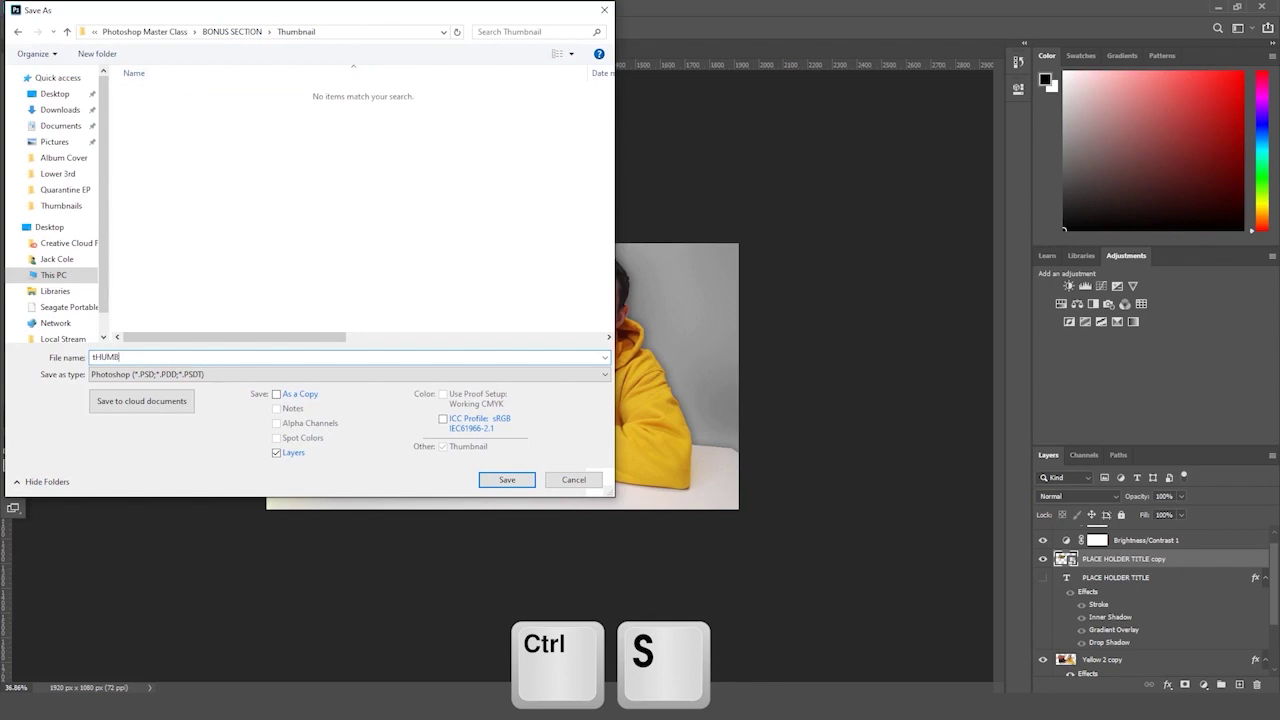
type("Thumbnail")
key("Return")
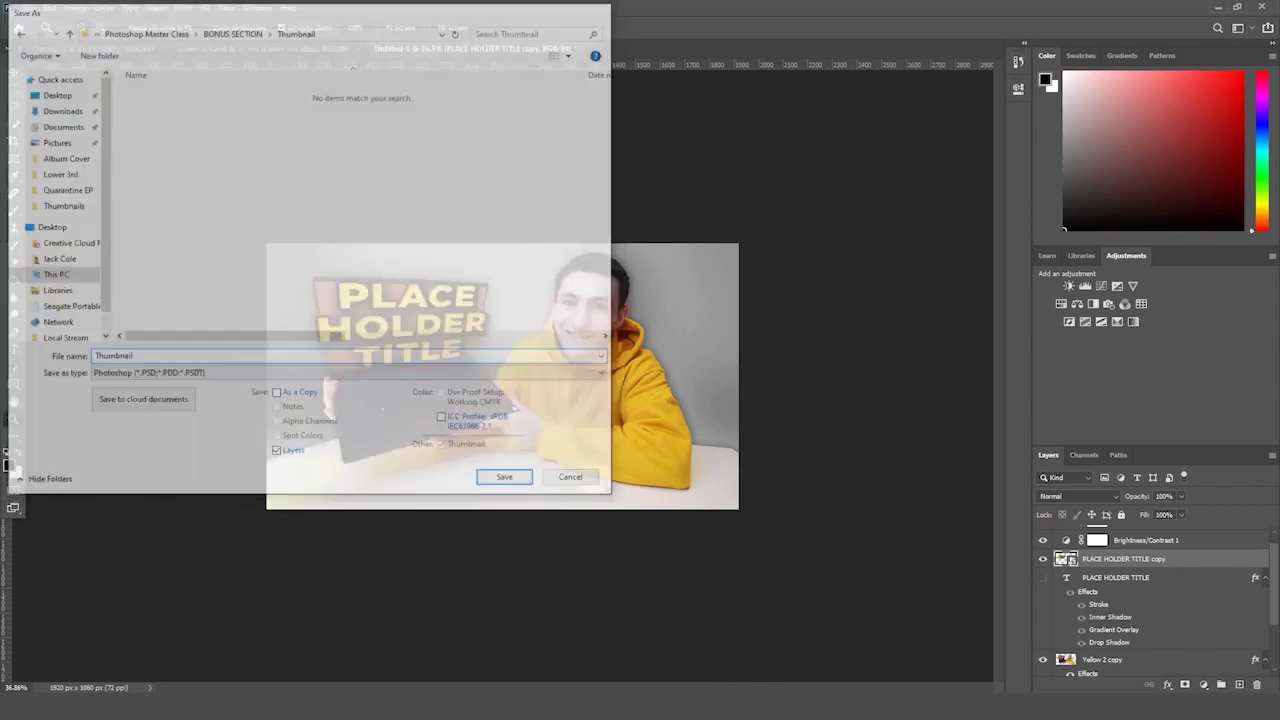
key("Return")
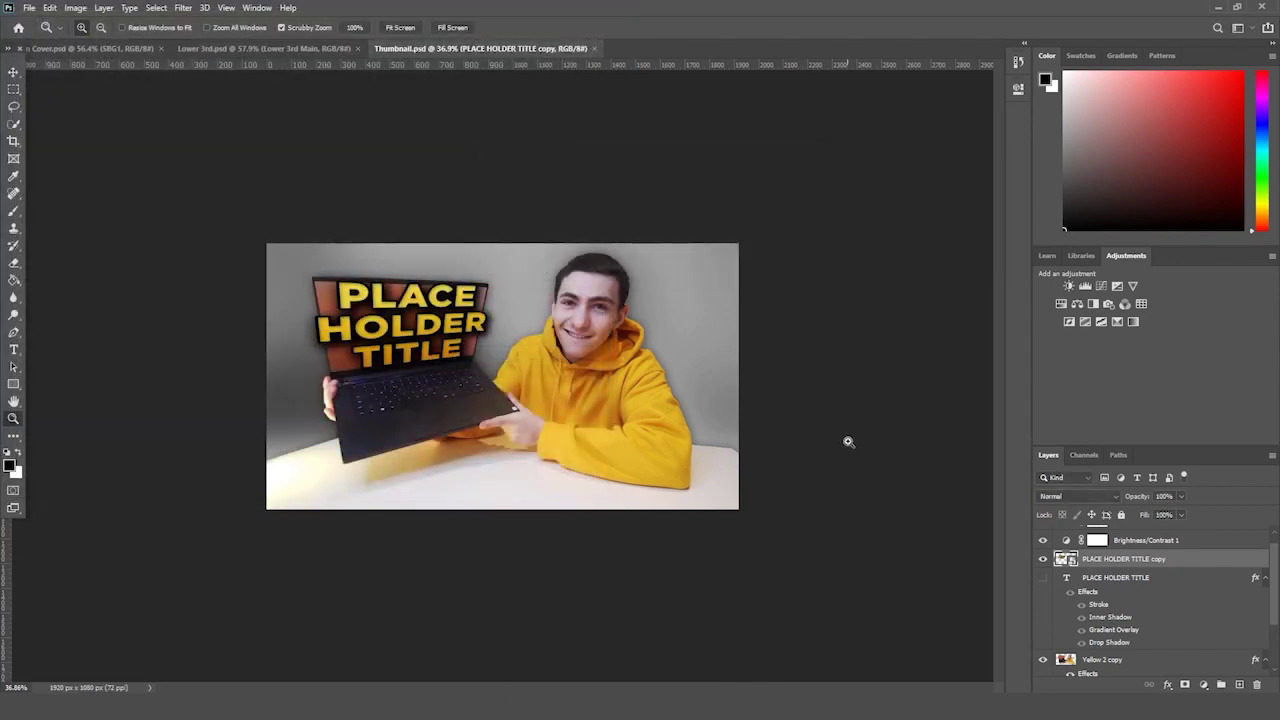
- Expand the Layers panel and select both the Yellow 2 copy and Yellow 2 layers
scroll(1192, 658, "up", 1)
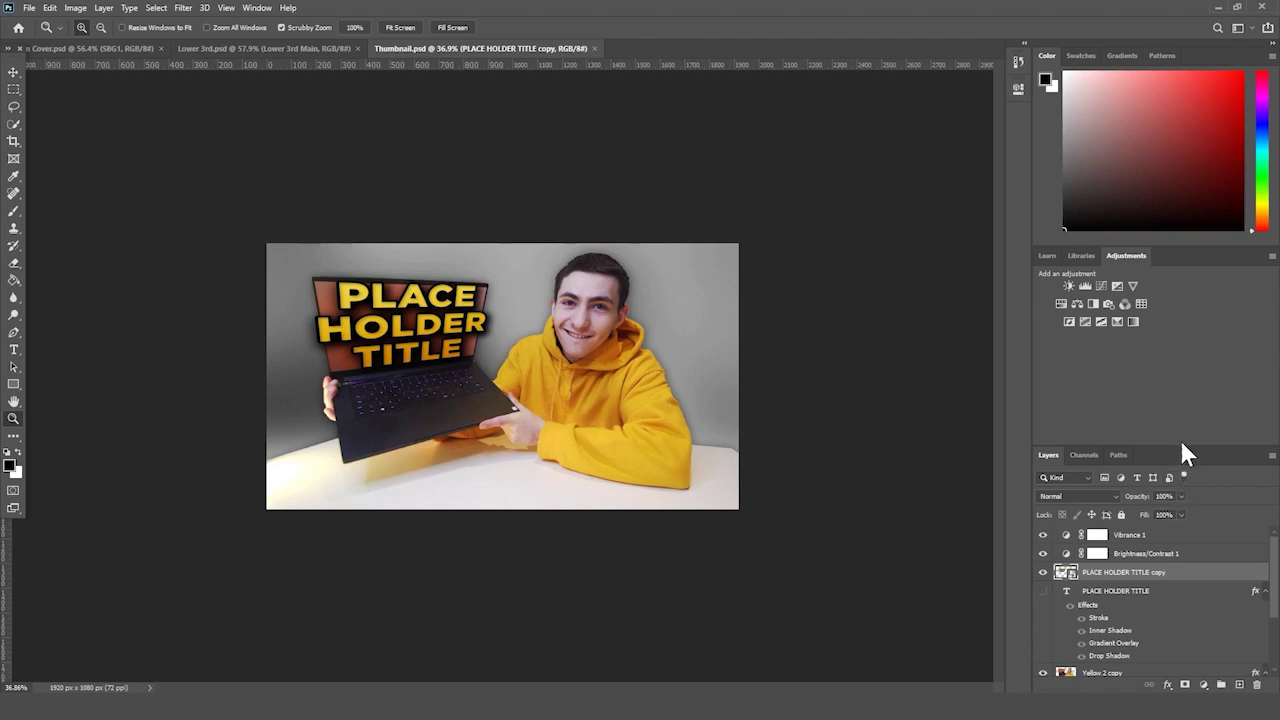
left_click_drag(1181, 446, 1167, 318)
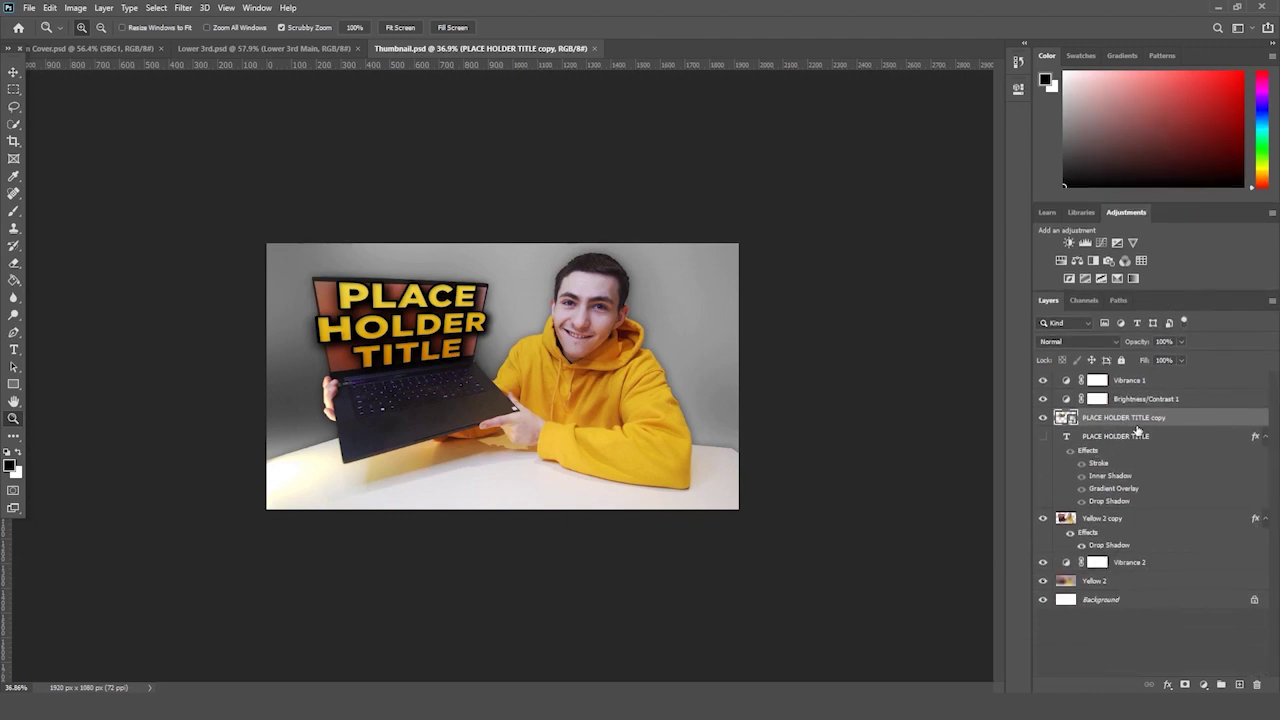
left_click(1113, 519, "ctrl")
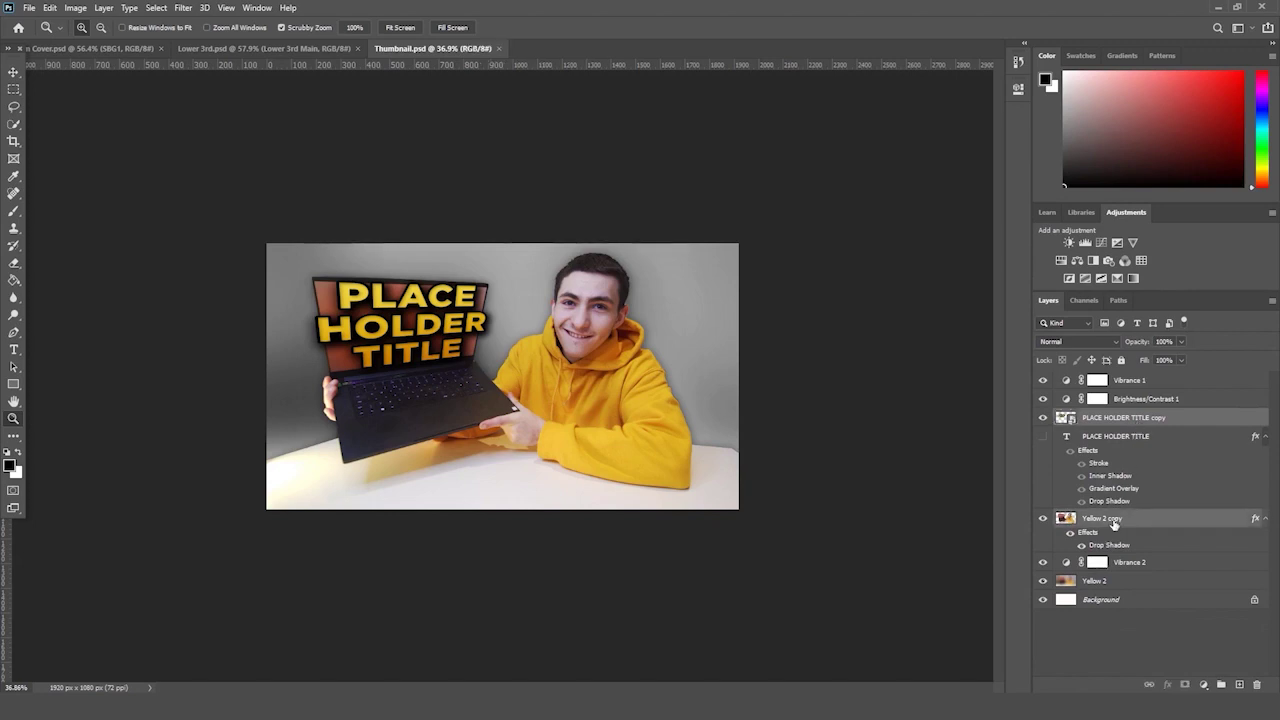
key("shift")
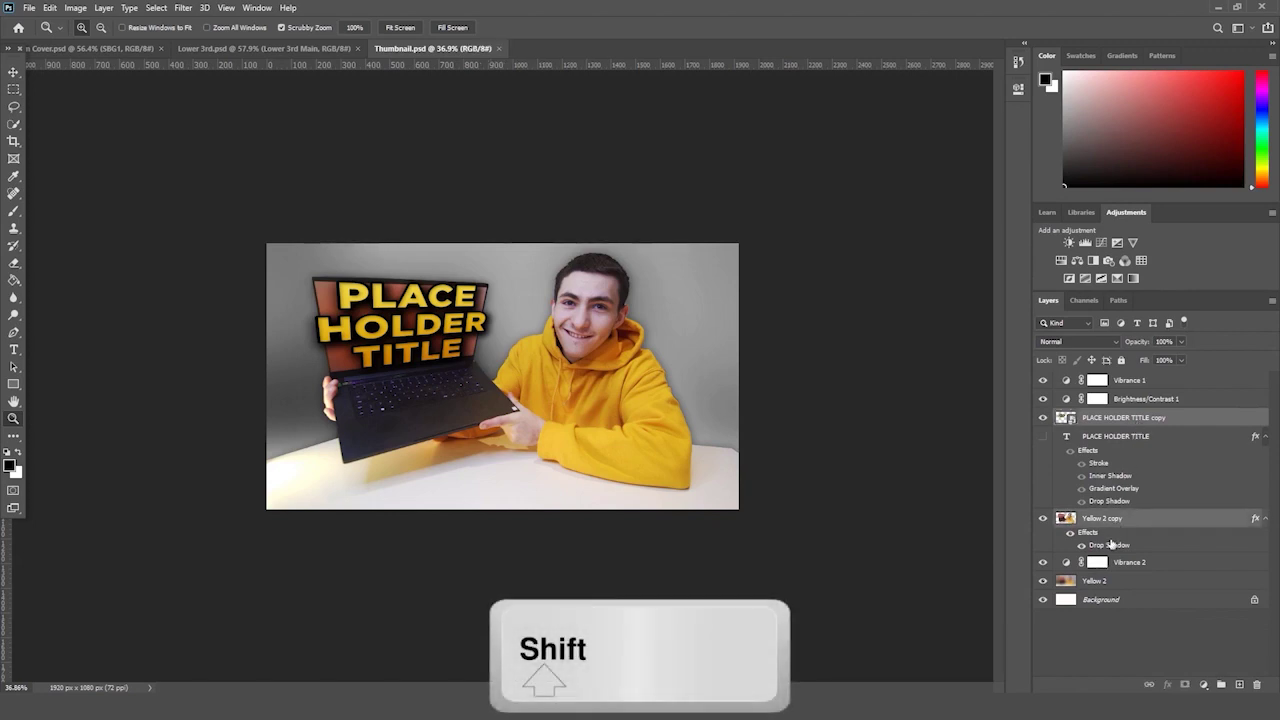
left_click(1104, 581, "shift")
- Scale the selected photo and title layers to about 116% and nudge them right and down
key("ctrl+t")
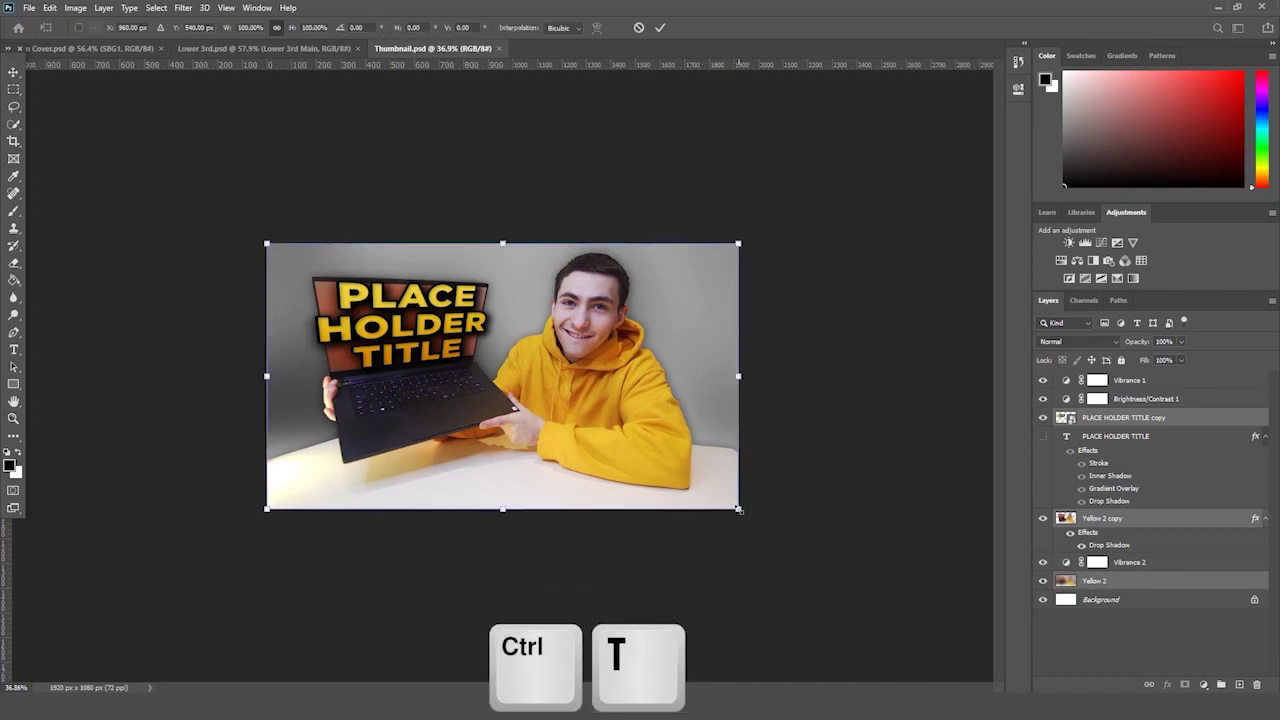
left_click_drag(738, 509, 767, 524)
left_click_drag(267, 242, 218, 216)
left_click_drag(600, 297, 613, 310)
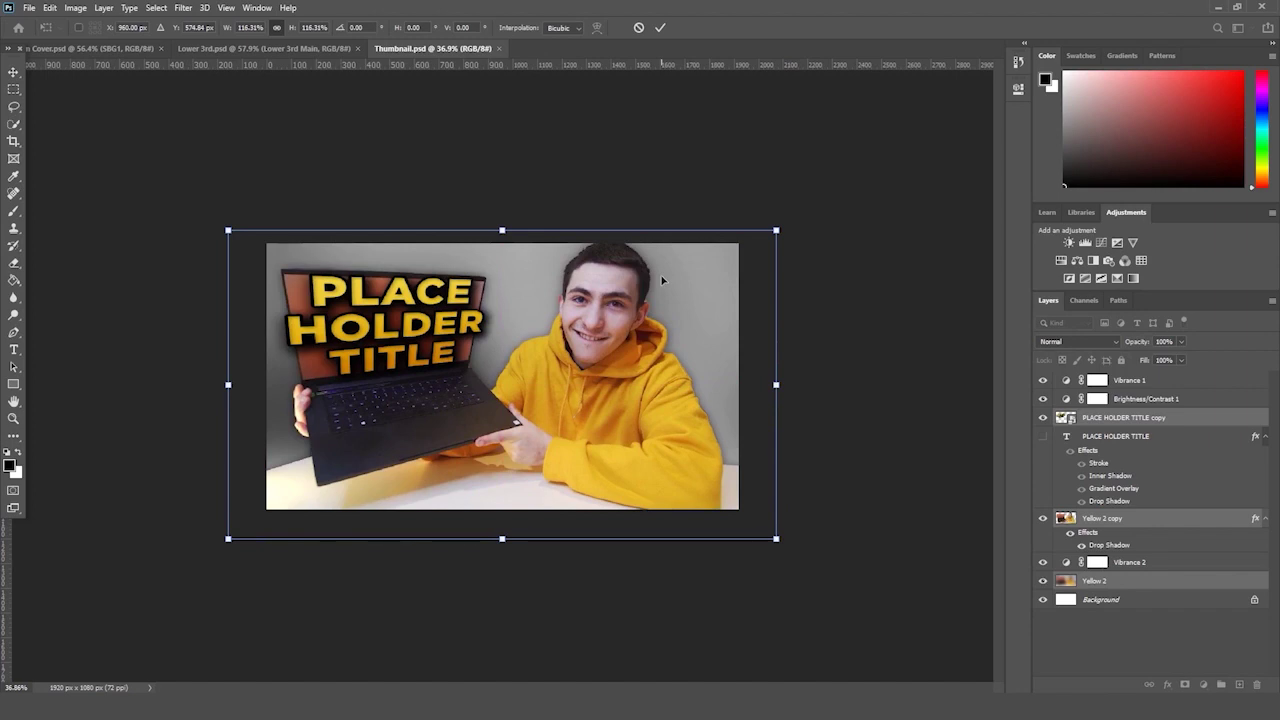
key("Return")
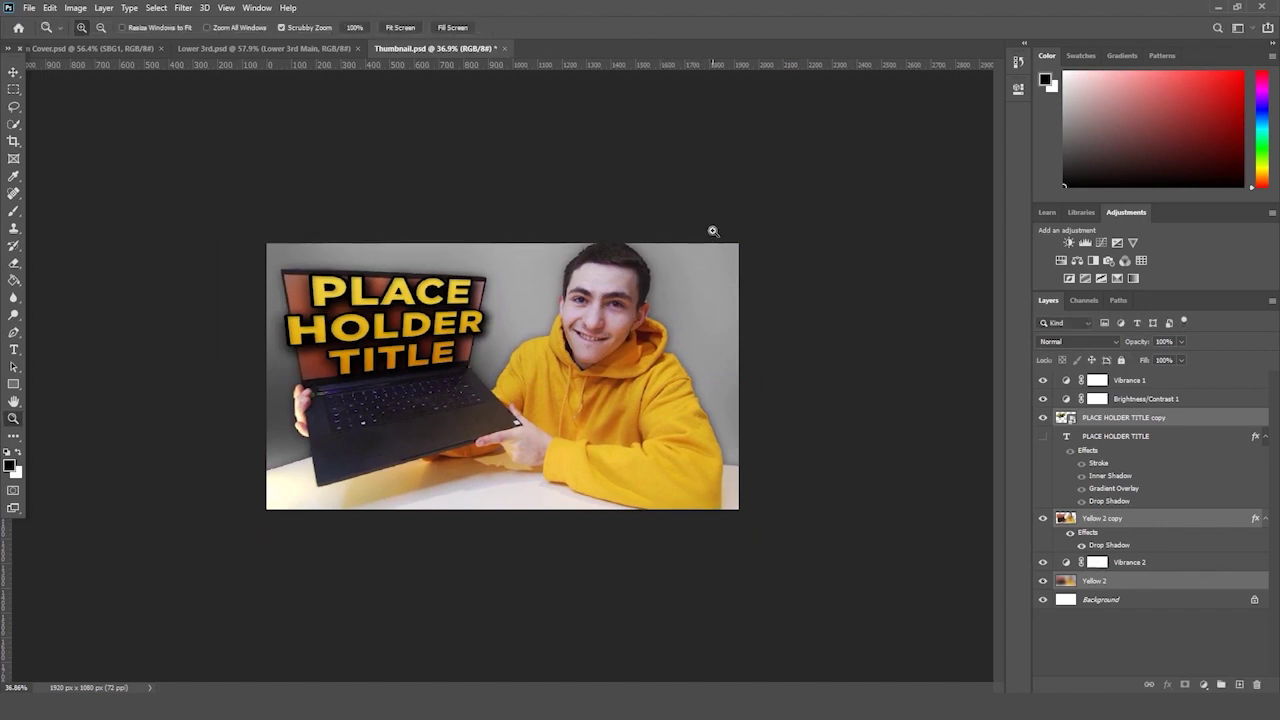
left_click_drag(696, 241, 685, 257)
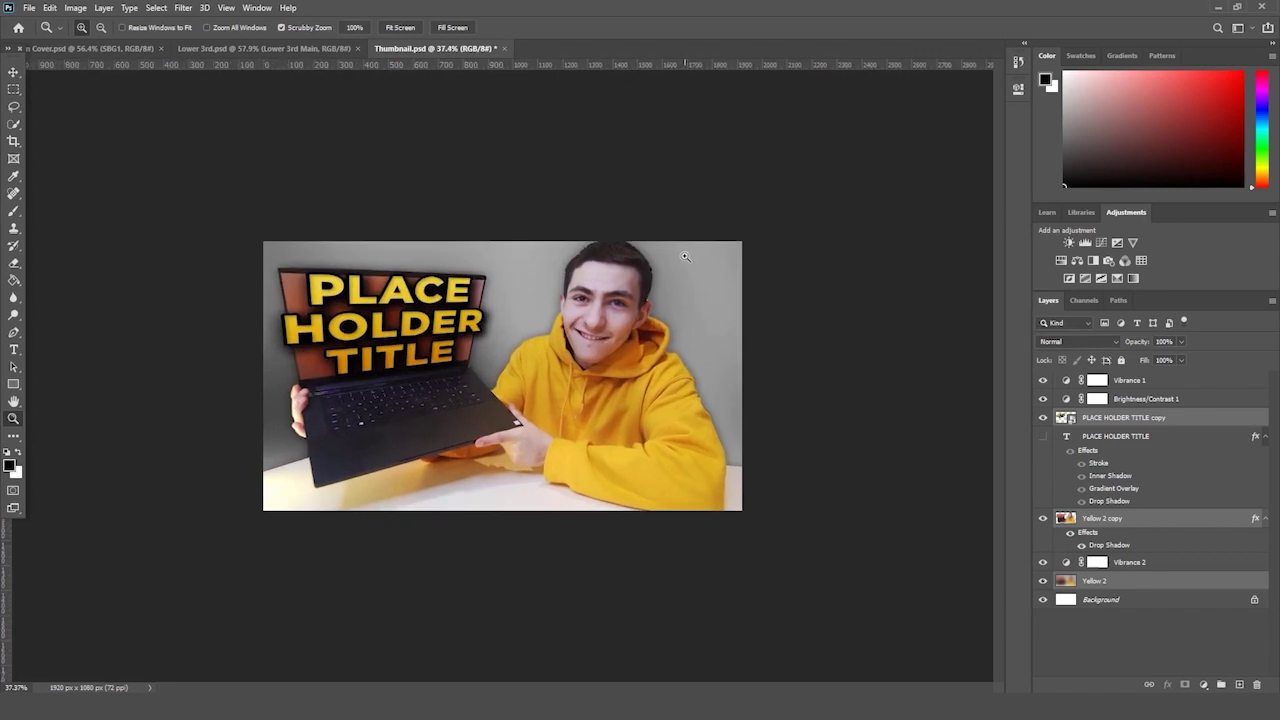
left_click(1105, 418)
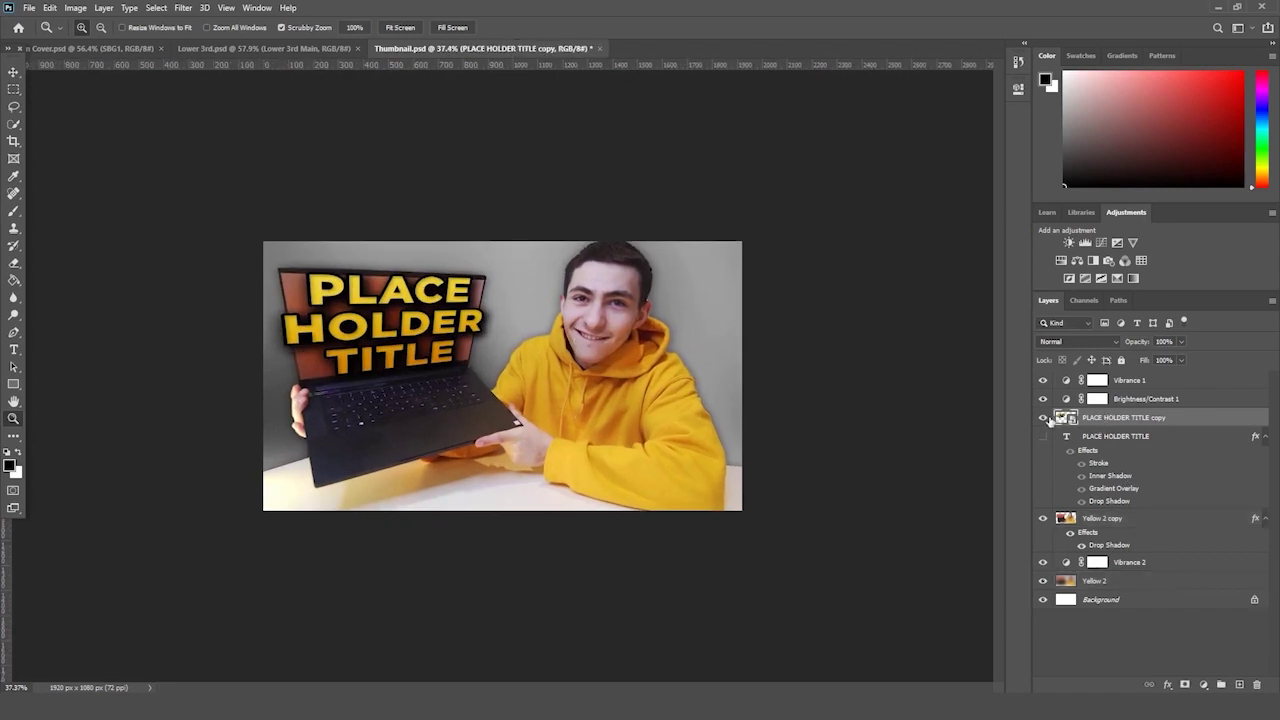
left_click(1043, 418)
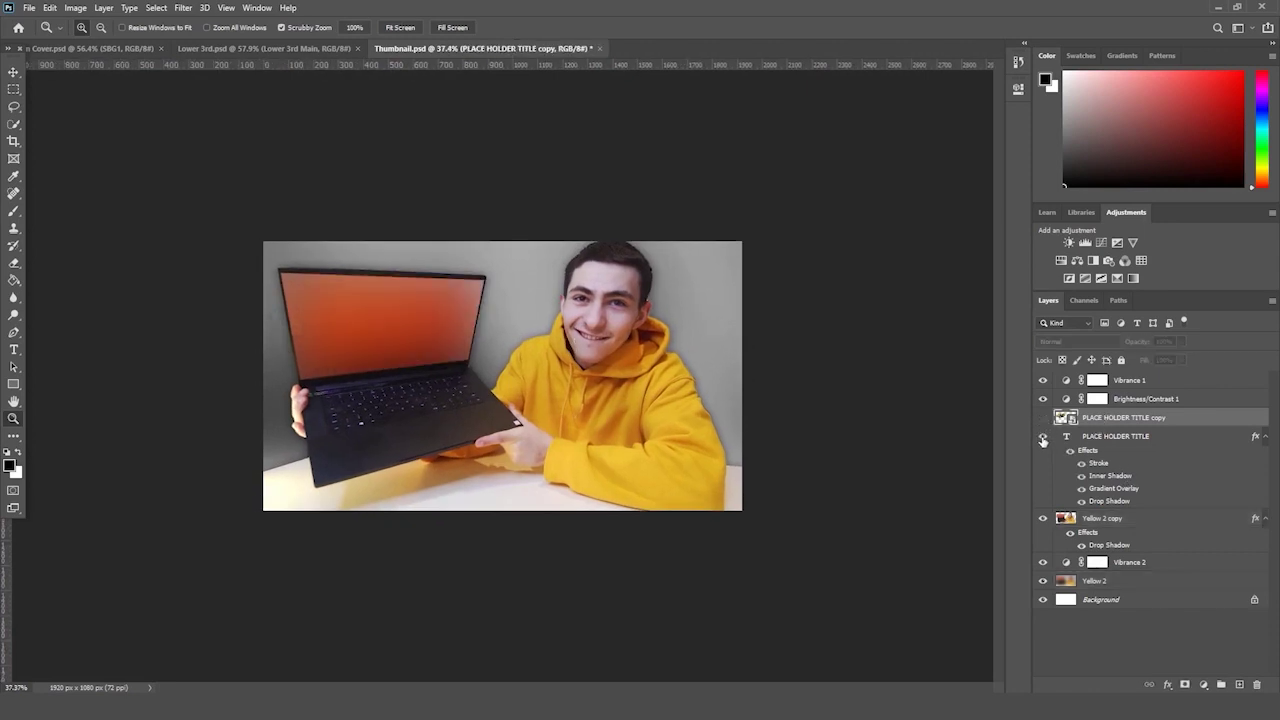
left_click(1043, 438)
left_click(1110, 449)
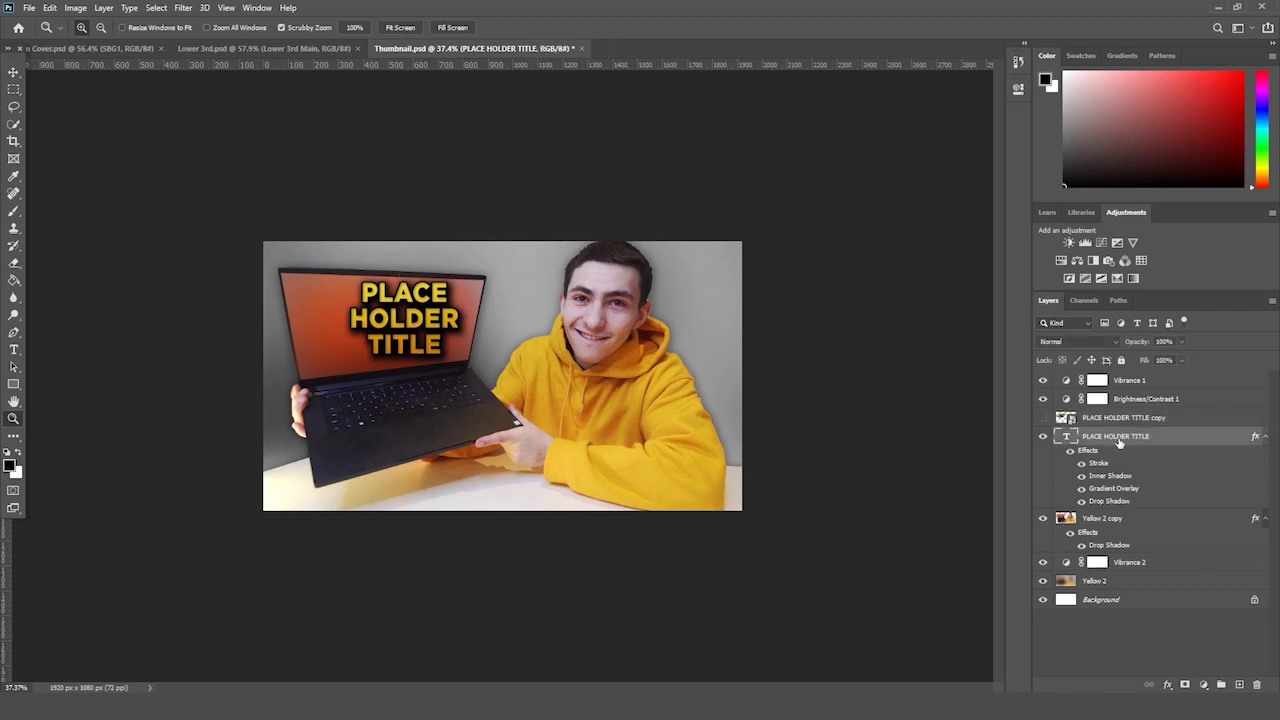
right_click(1135, 443)
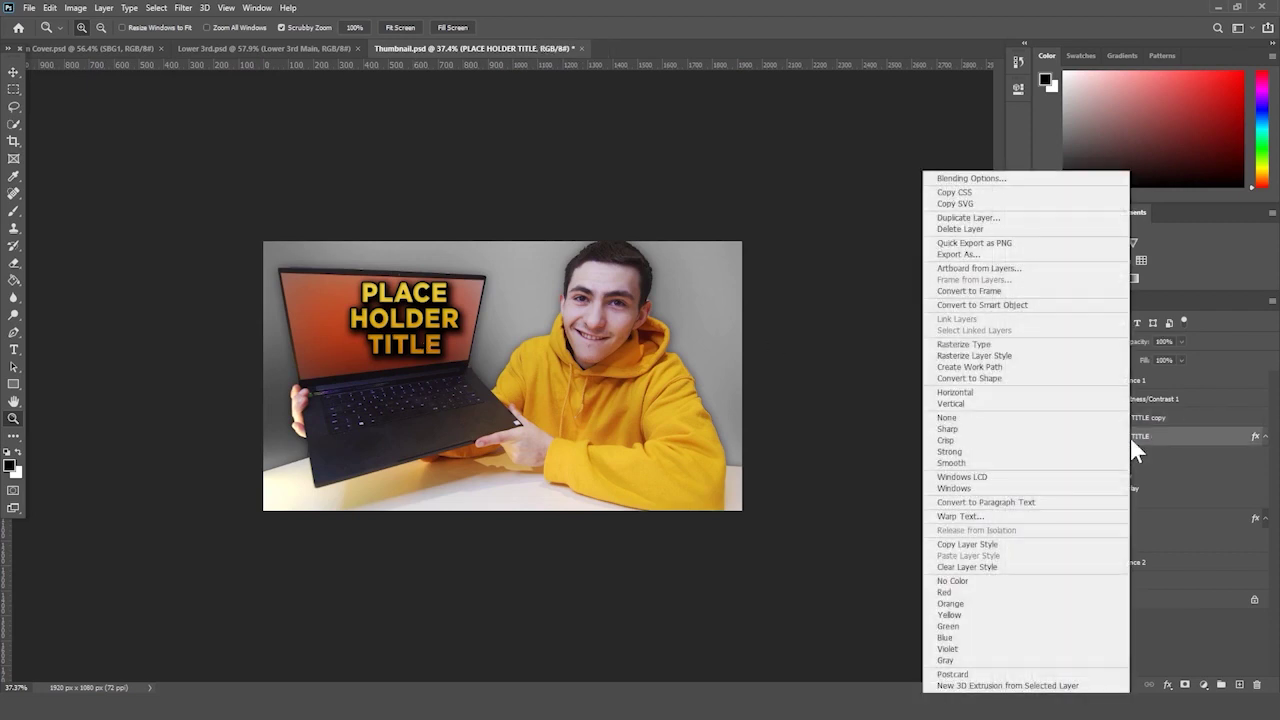
left_click(1174, 437)
left_click(1043, 437)
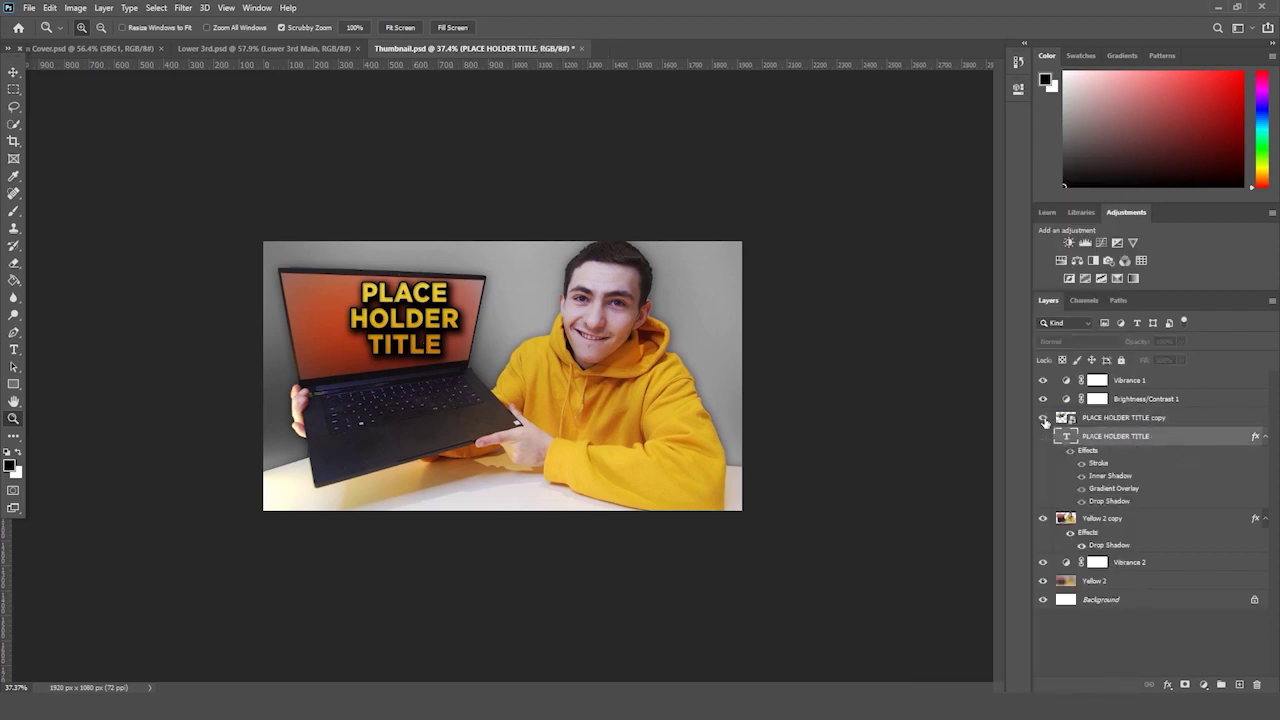
left_click(1043, 417)
left_click(1132, 420)
left_click_drag(577, 382, 562, 402)
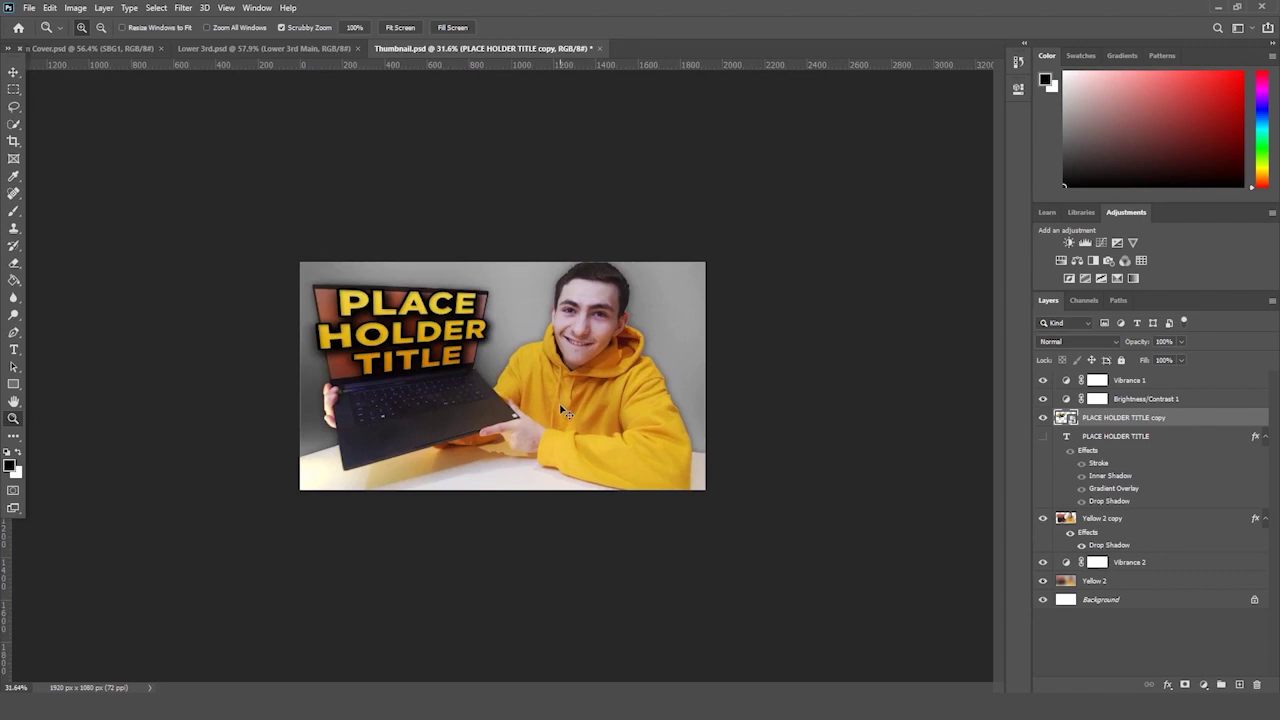
left_click_drag(555, 399, 538, 390)
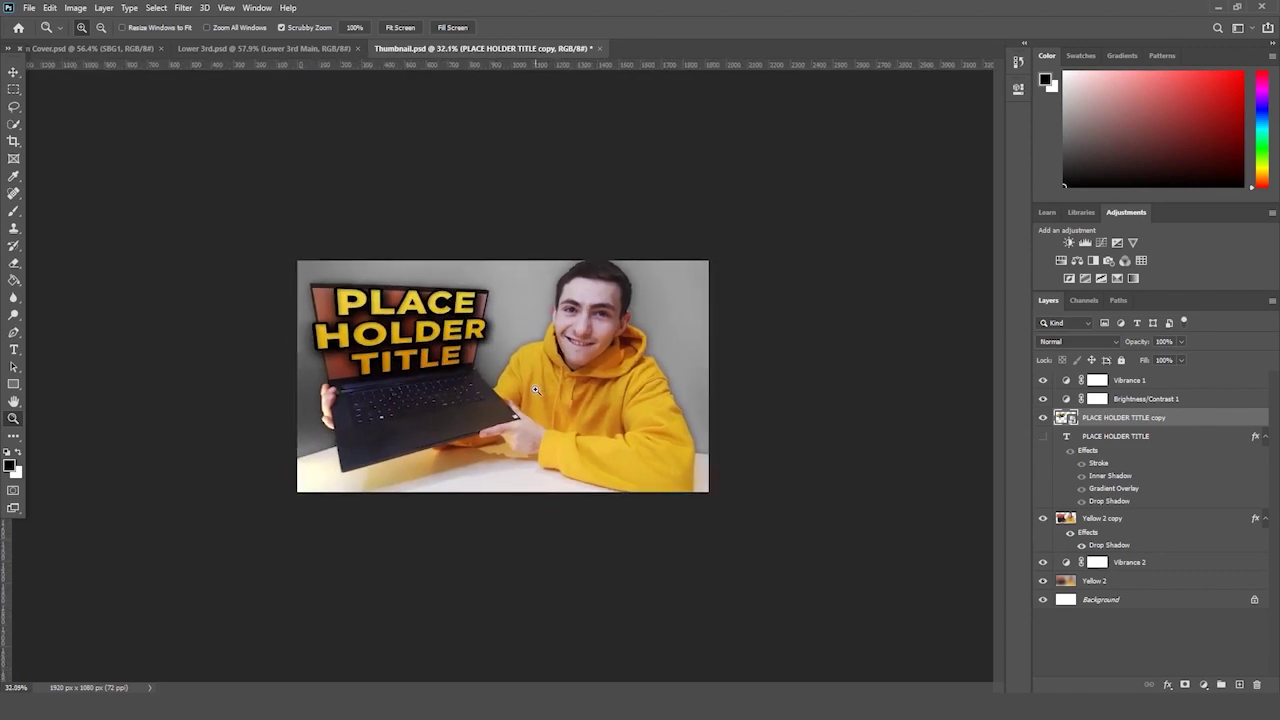
left_click_drag(556, 347, 585, 320)
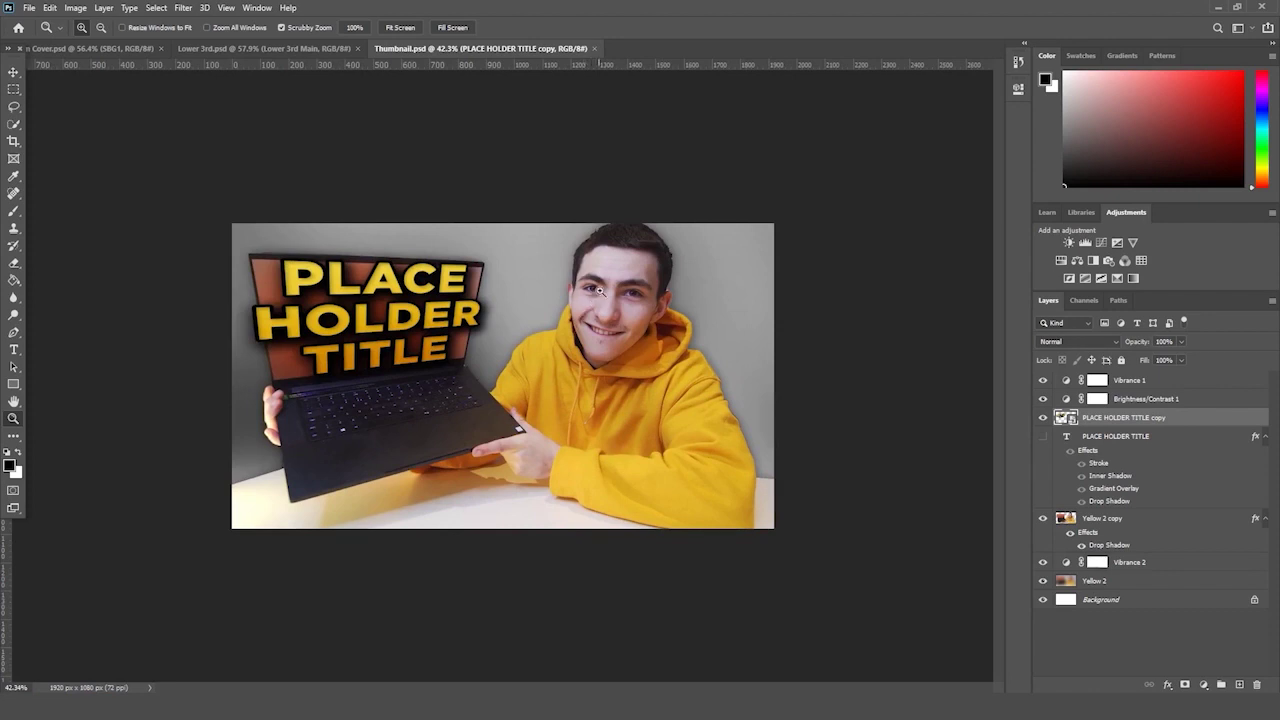
left_click_drag(600, 291, 659, 248)
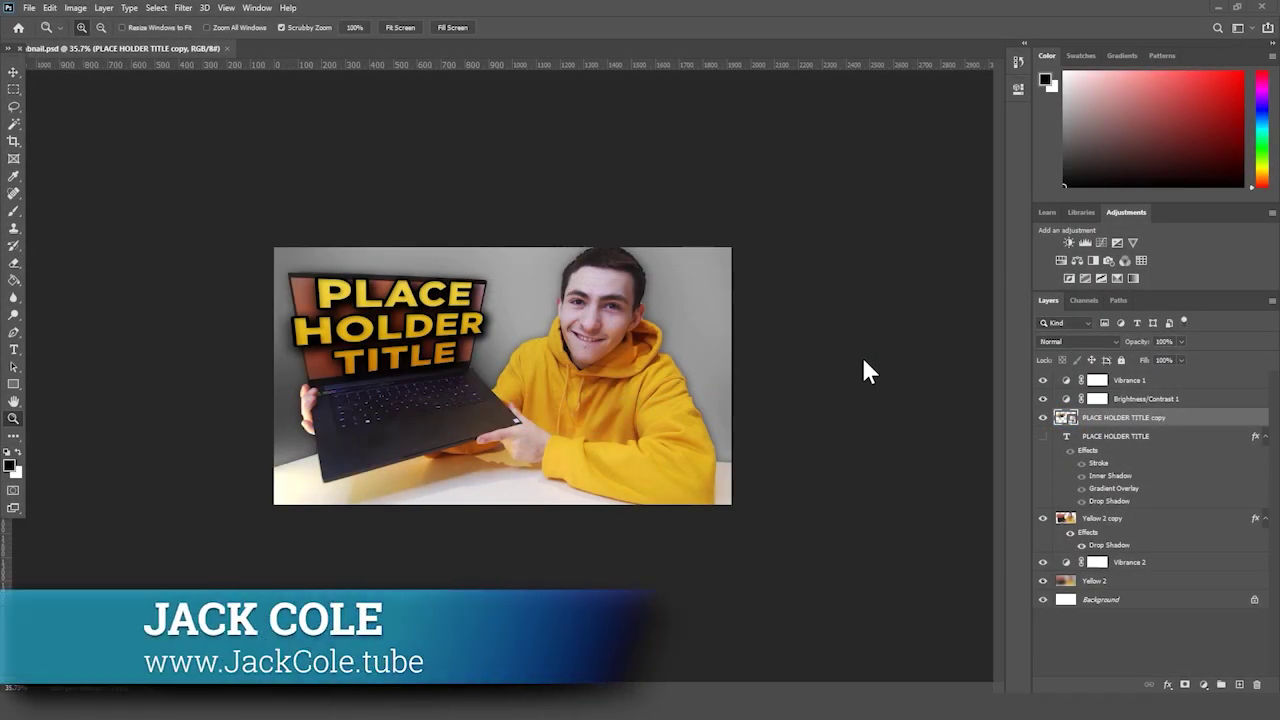
left_click_drag(857, 363, 713, 374)
left_click_drag(705, 376, 742, 380)
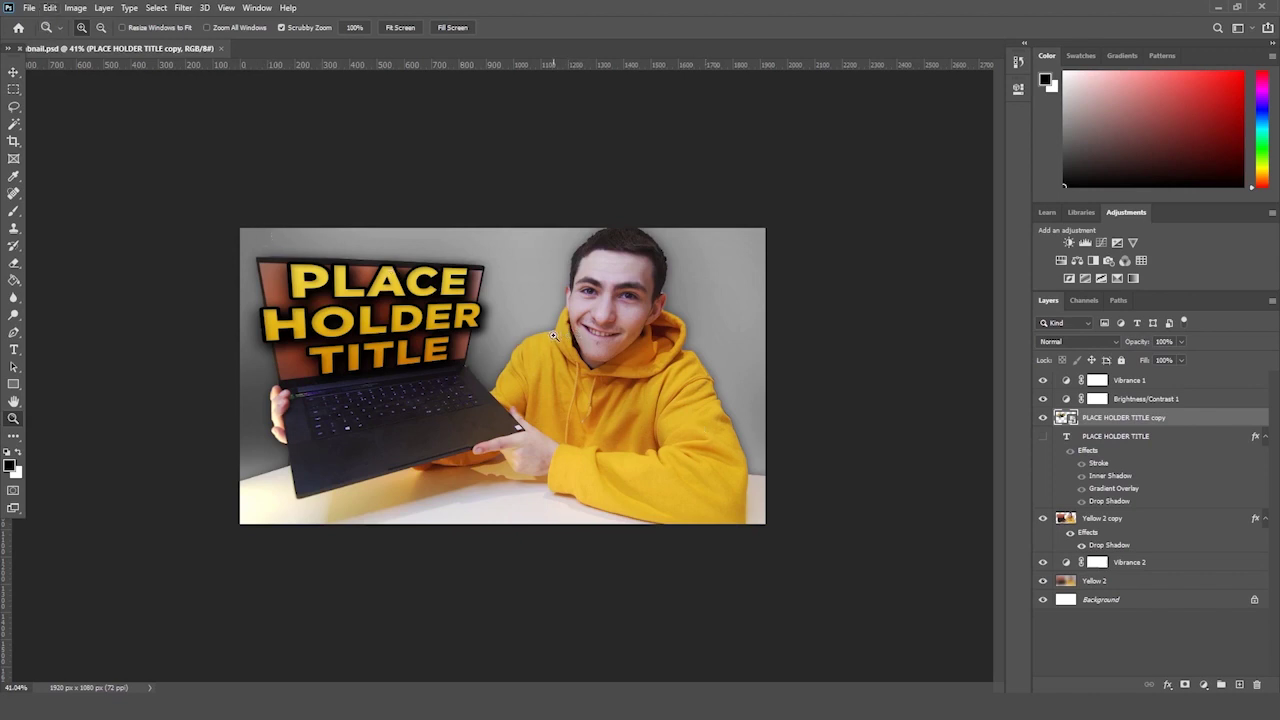
left_click(31, 8)
- Start a new document, close the Facebook tab, and check Google's 820 × 312 cover size
left_click(42, 24)
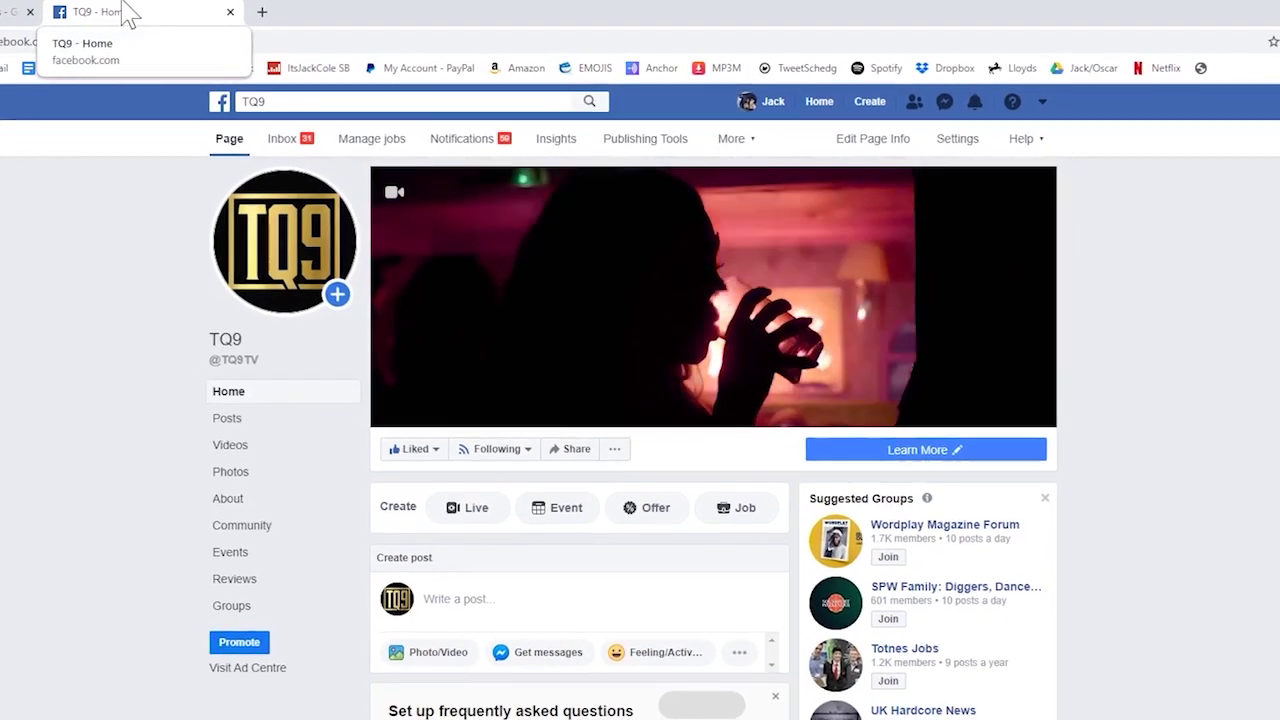
middle_click(178, 12)
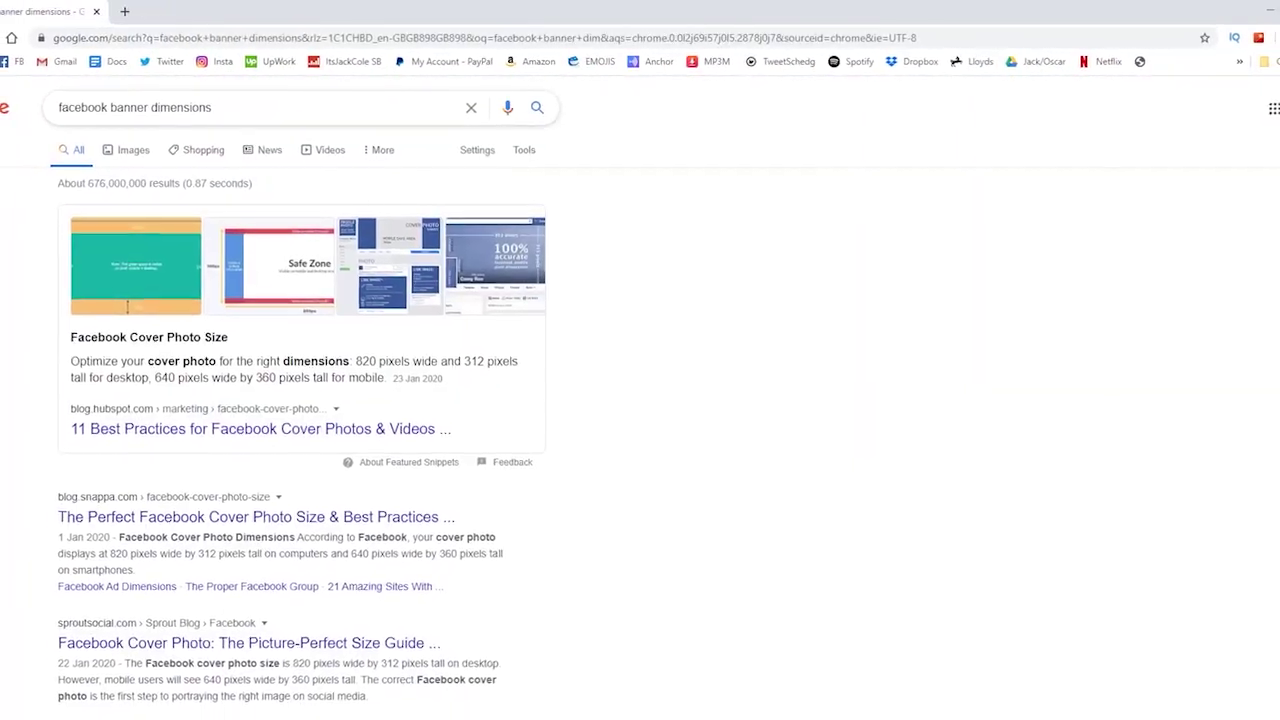
triple_click(142, 105)
left_click(755, 307)
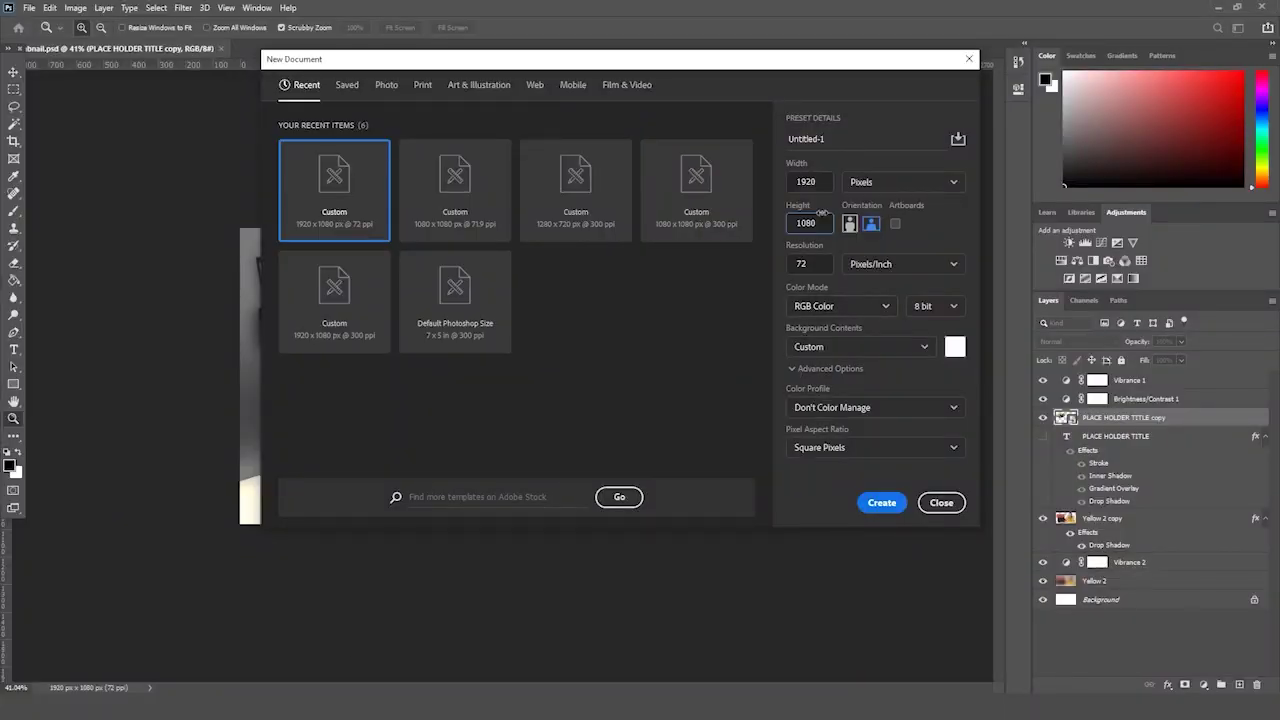
- Create a new 820 × 312 px document, then select the camera photo in the banner images folder
double_click(806, 181)
type("820")
key("Tab")
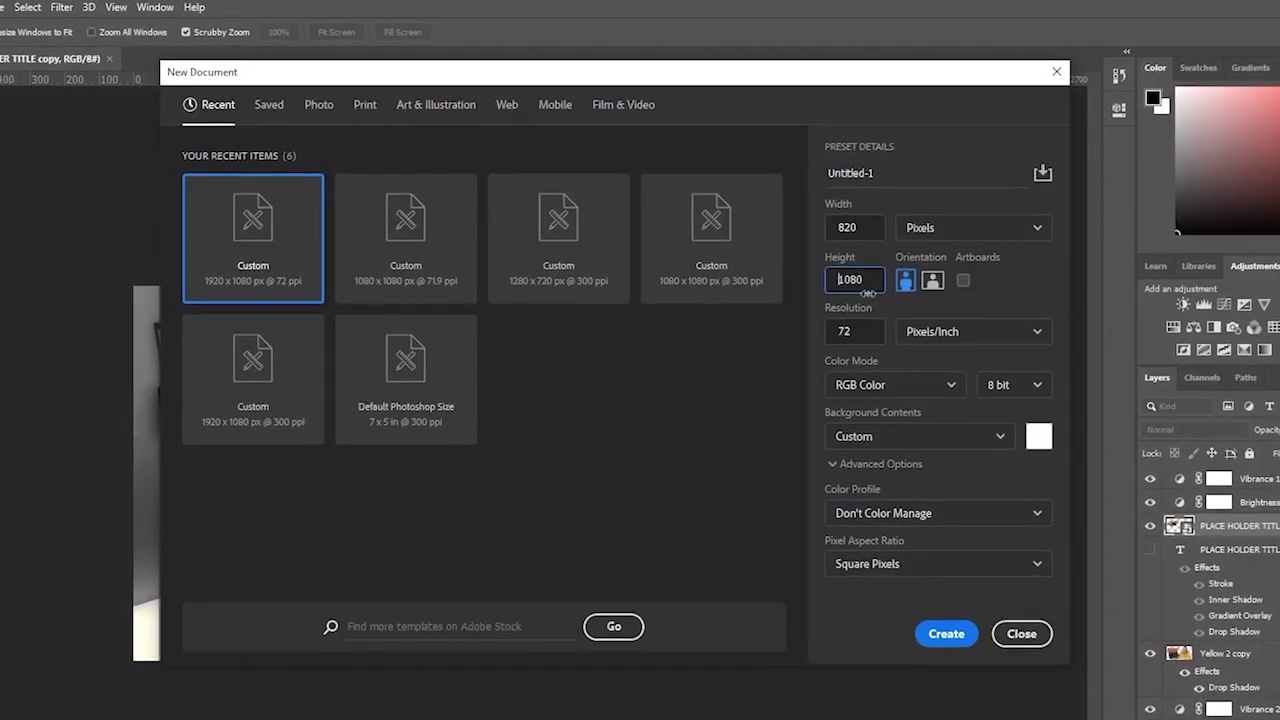
type("312")
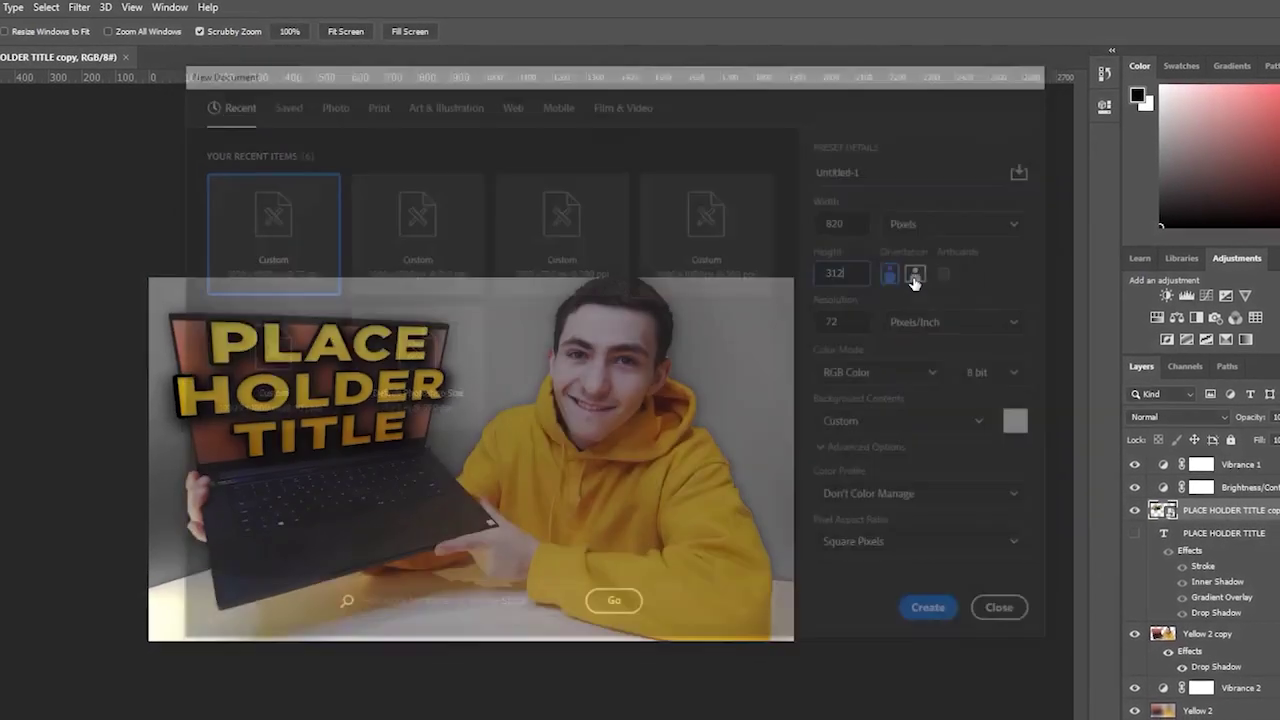
key("Return")
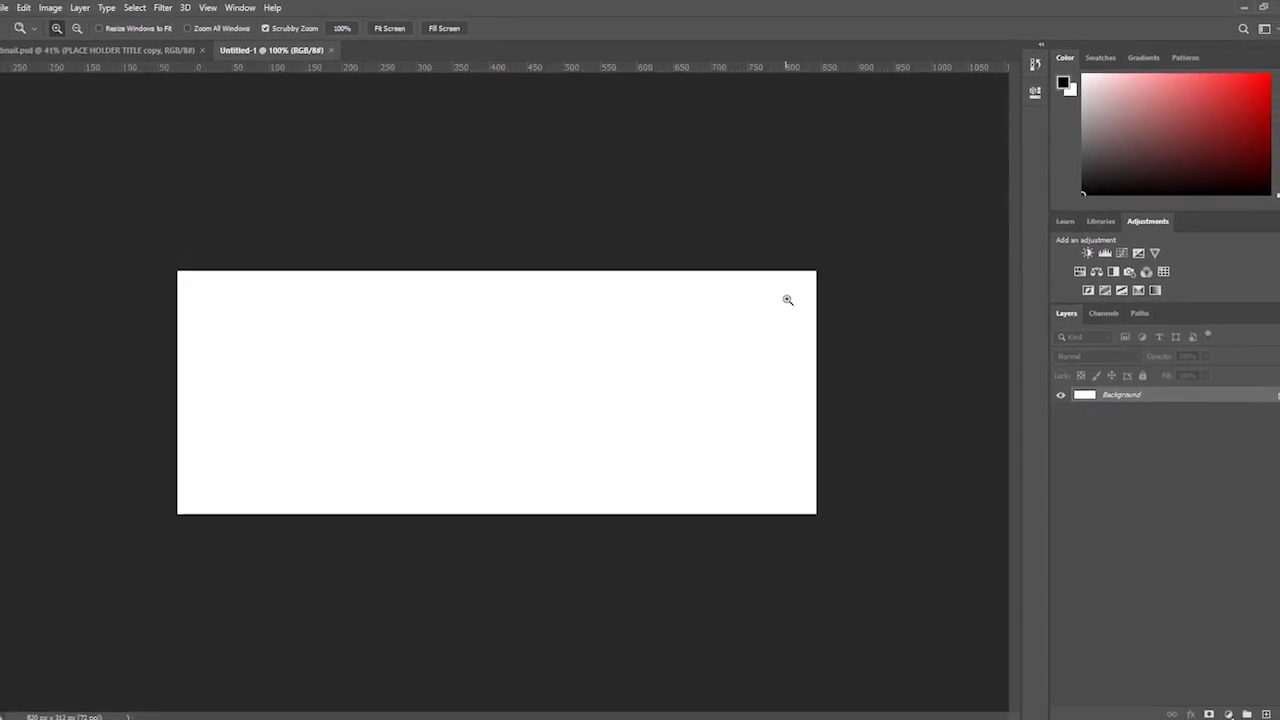
left_click_drag(791, 286, 786, 287)
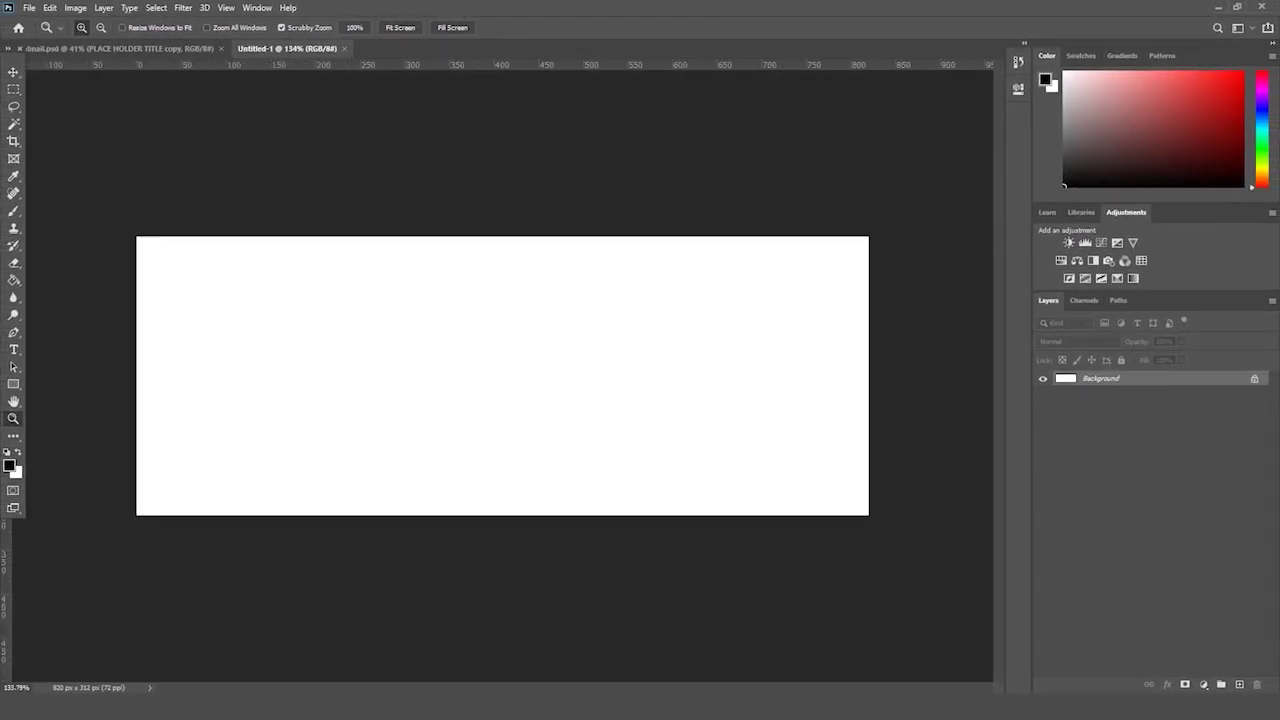
key("alt+Tab")
left_click(457, 290)
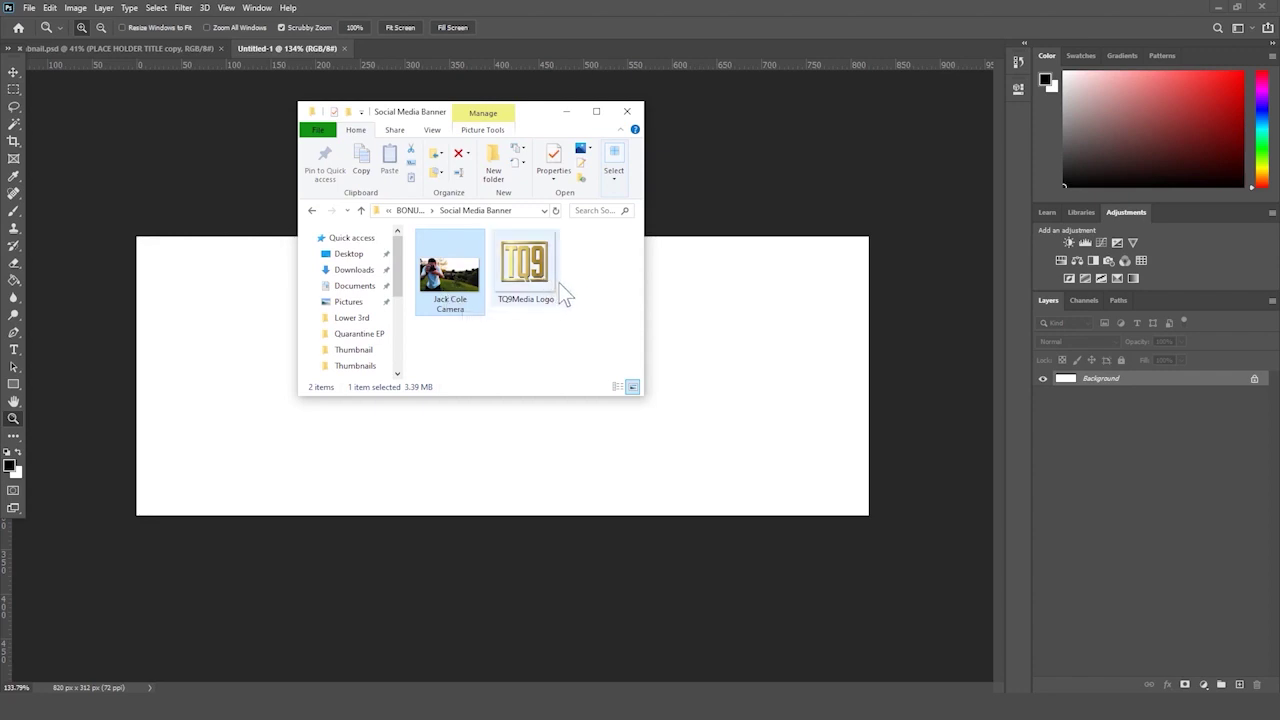
- Place the camera photo at the banner's top-left and enlarge it to fill the canvas
left_click_drag(548, 365, 514, 329)
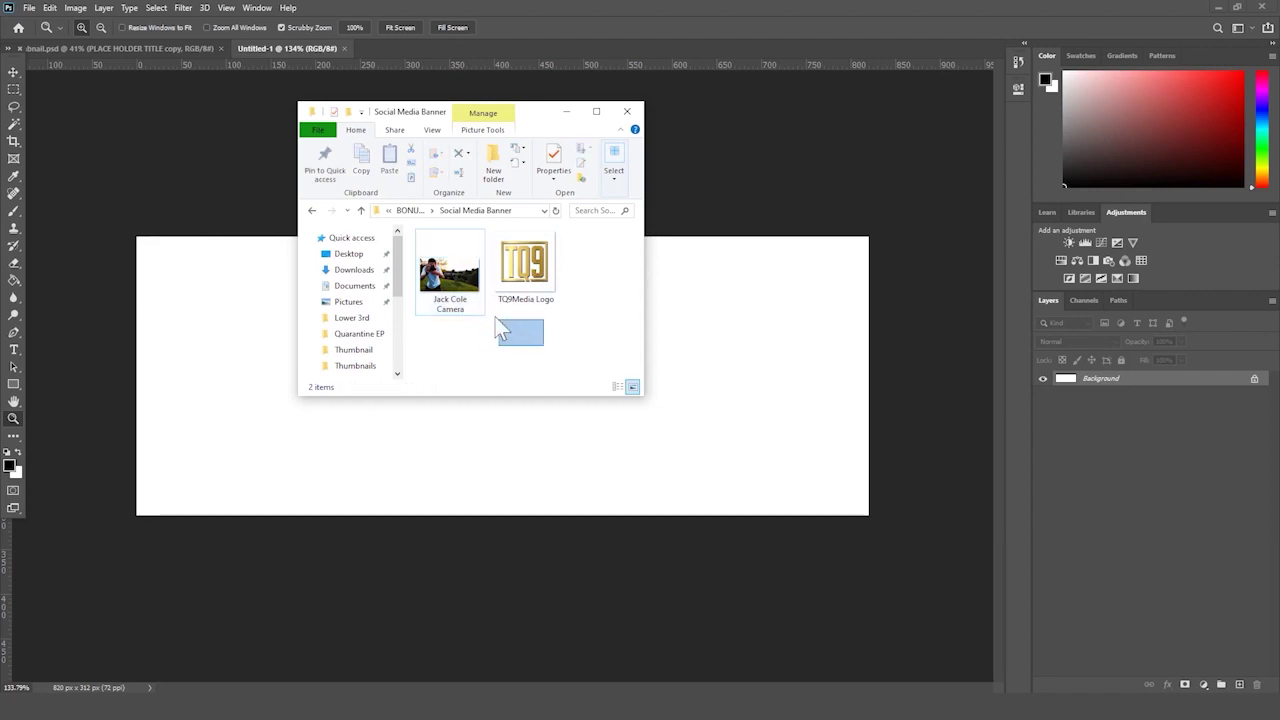
left_click(450, 272)
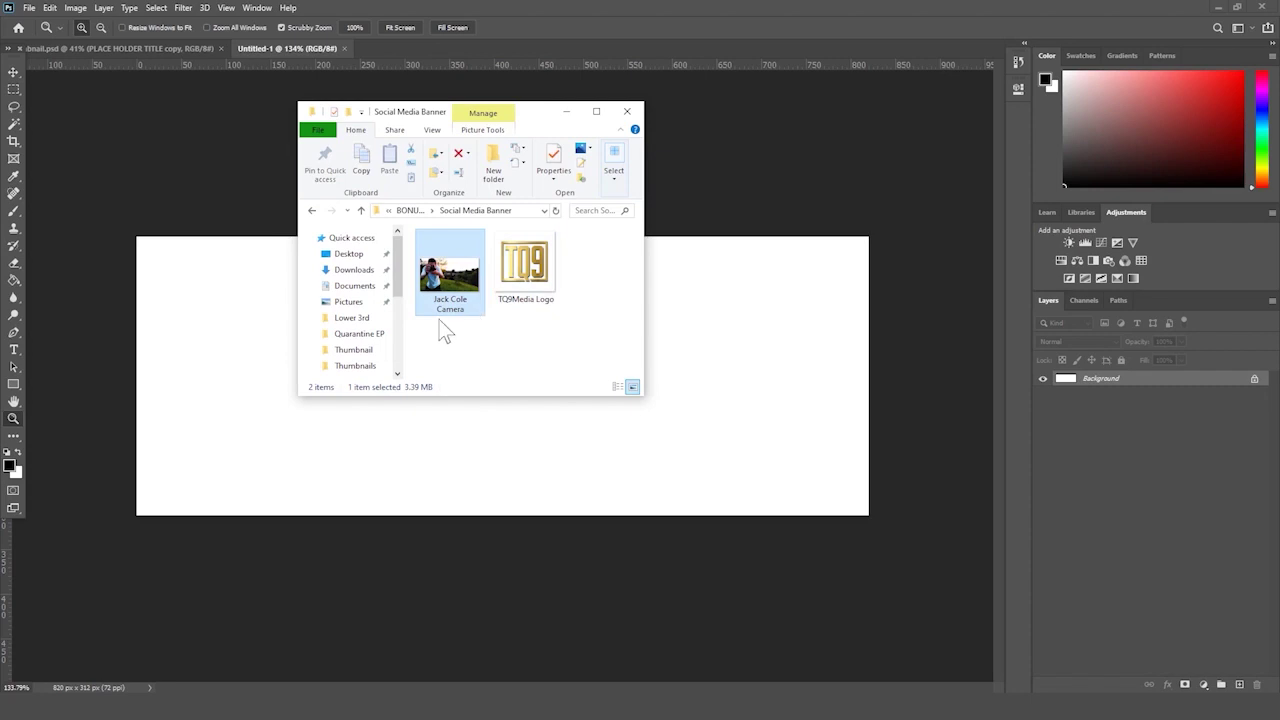
left_click_drag(448, 285, 475, 515)
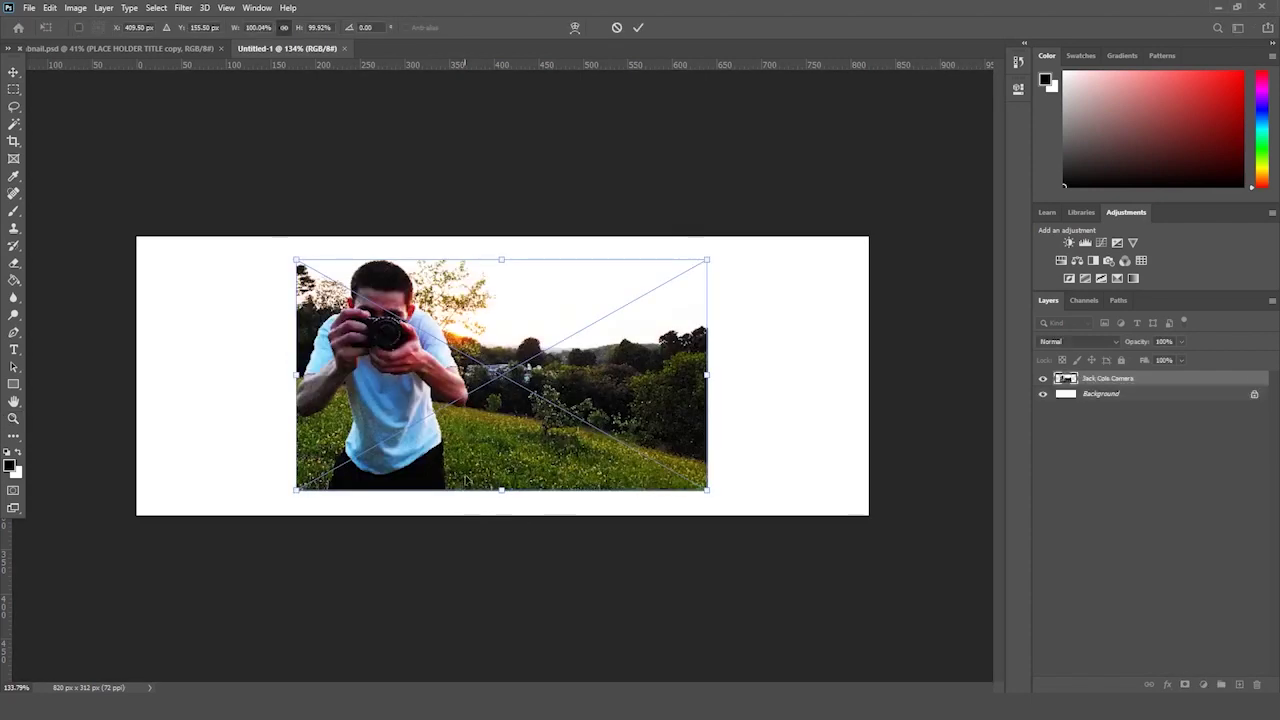
left_click_drag(594, 345, 434, 323)
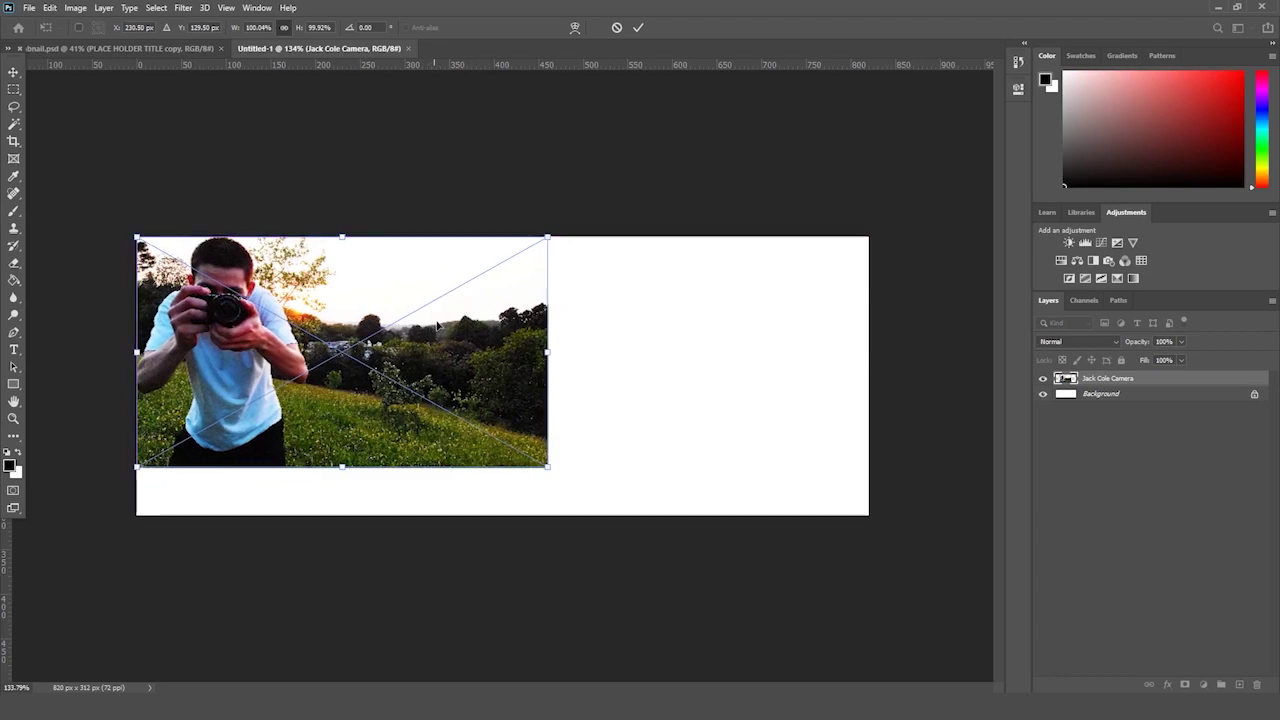
left_click_drag(550, 467, 902, 597)
key("Return")
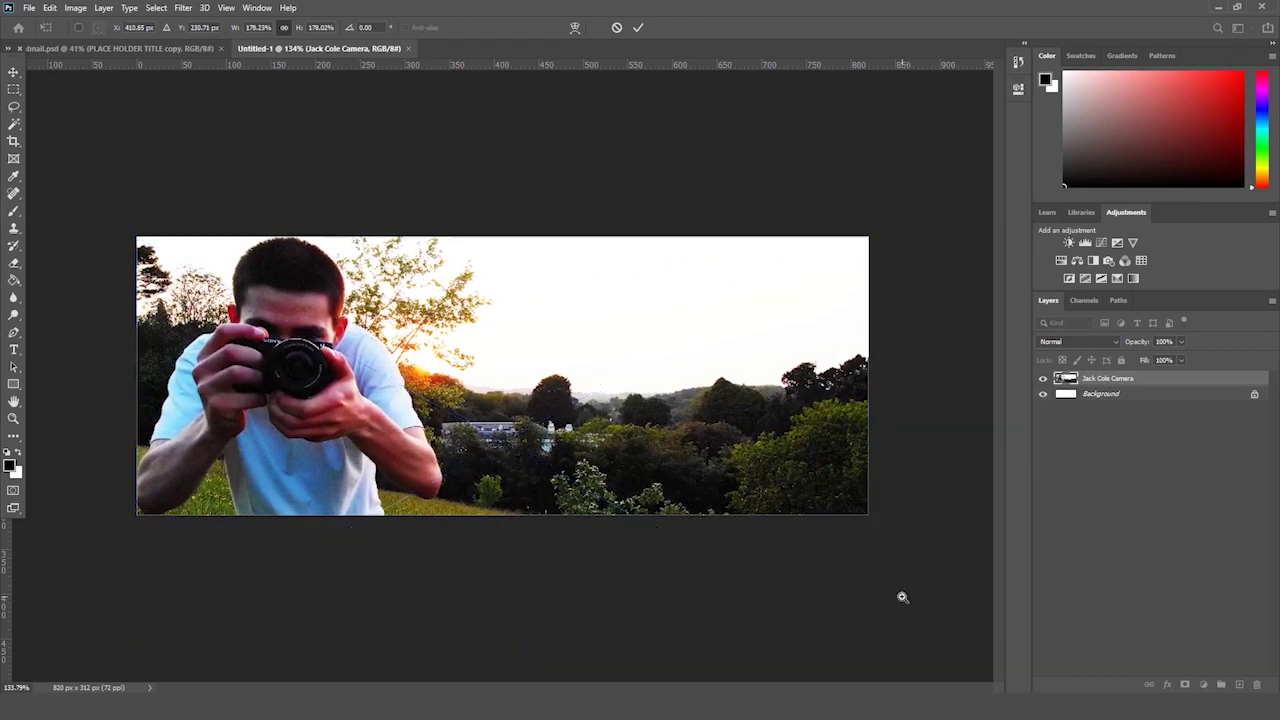
key("z")
left_click_drag(610, 452, 606, 457)
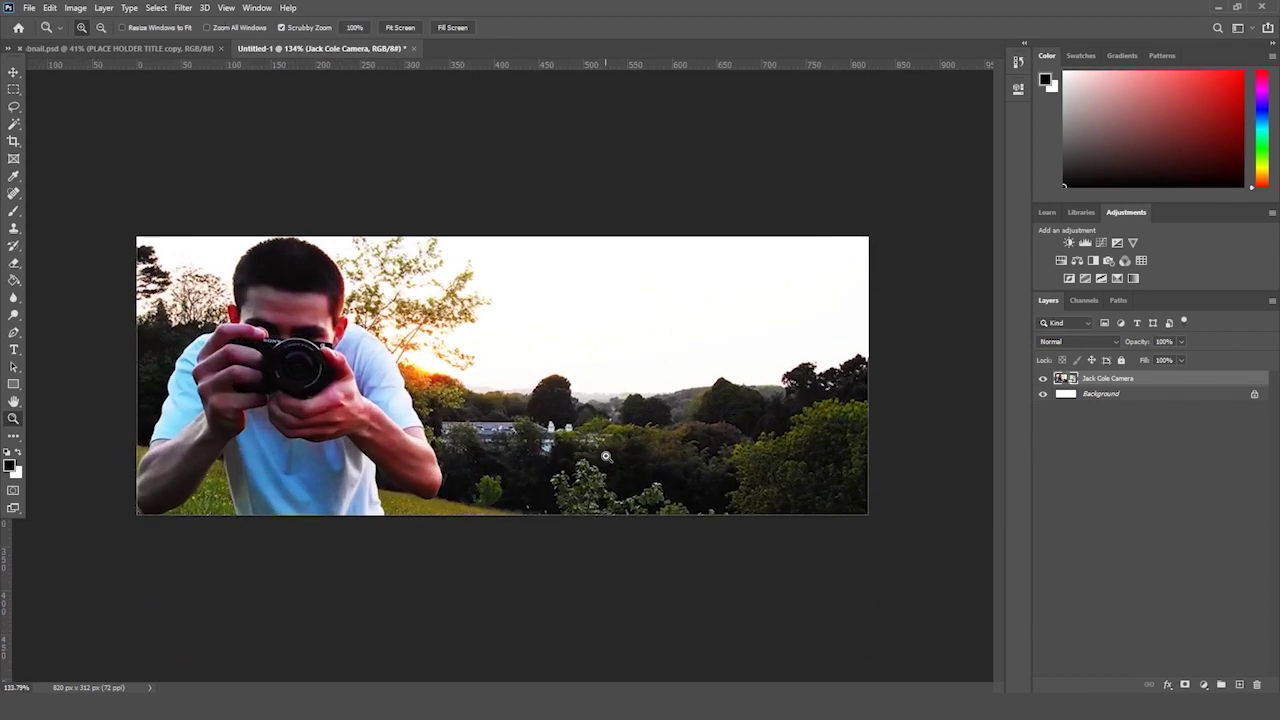
left_click_drag(463, 513, 455, 521)
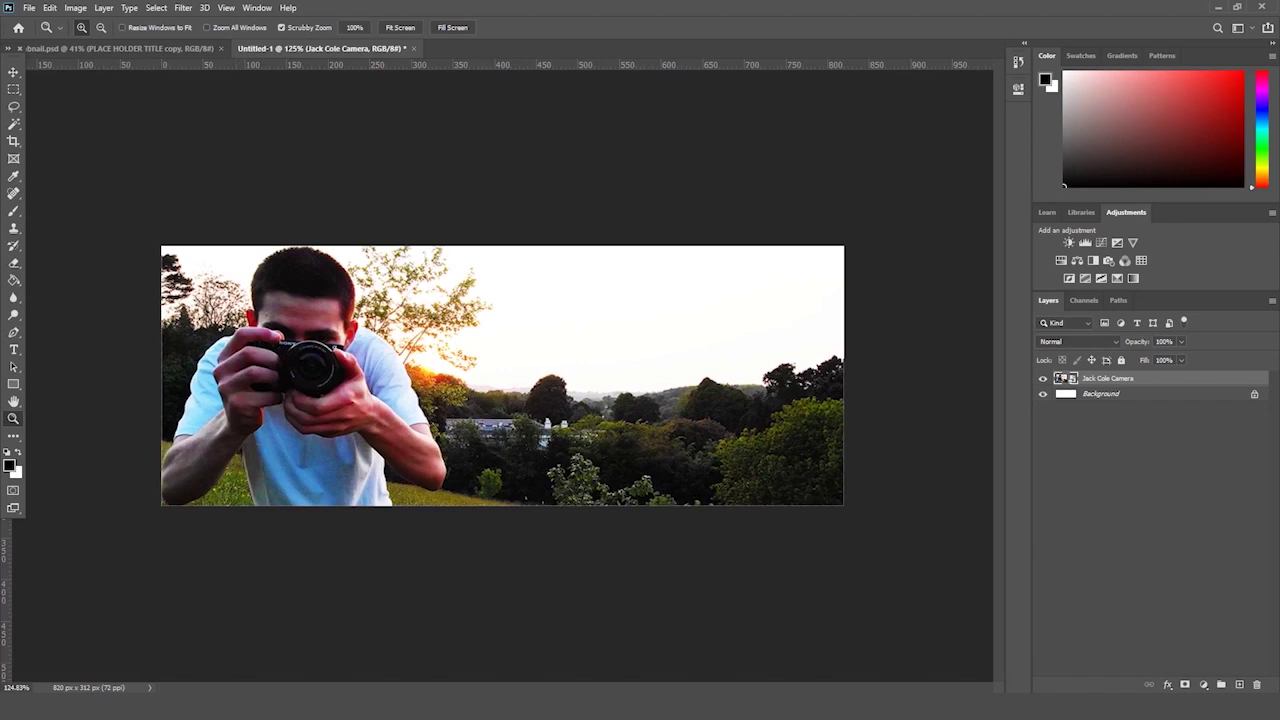
- Place and scale the TQ9 logo, then delete the logo layer again
left_click(145, 655)
left_click(525, 270)
left_click(745, 388)
left_click_drag(587, 298, 722, 354)
key("Return")
key("z")
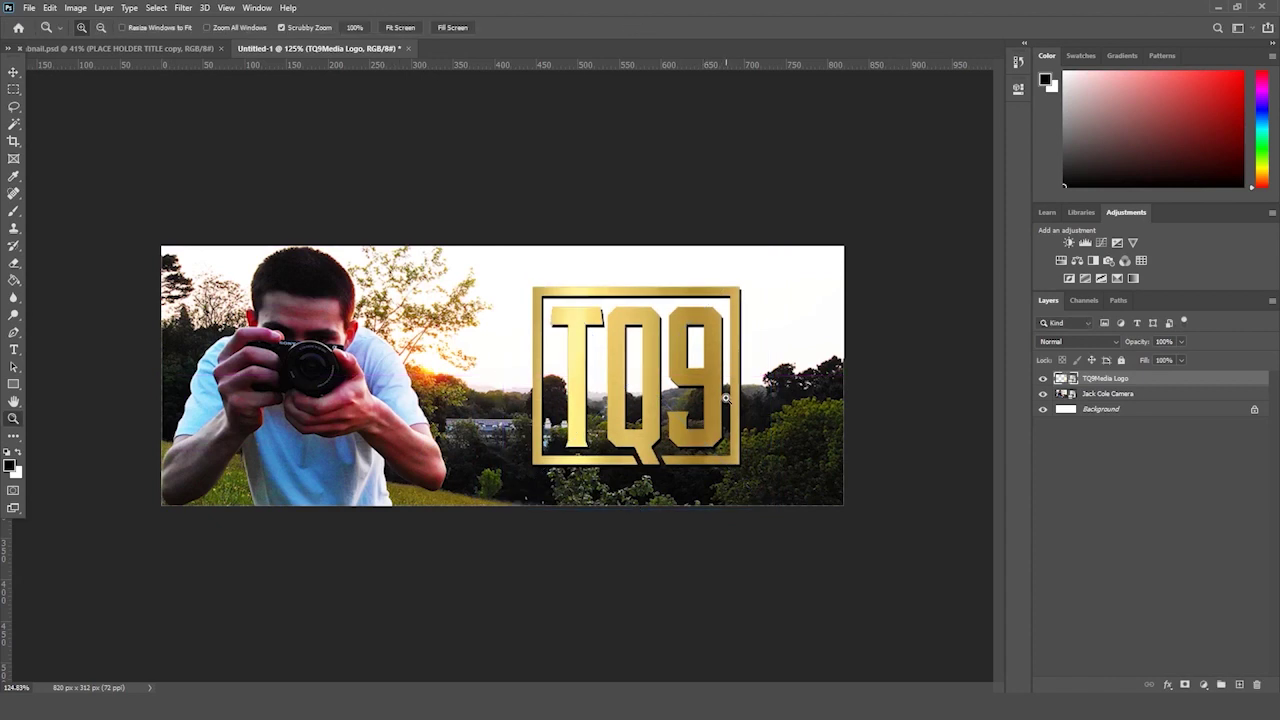
key("Delete")
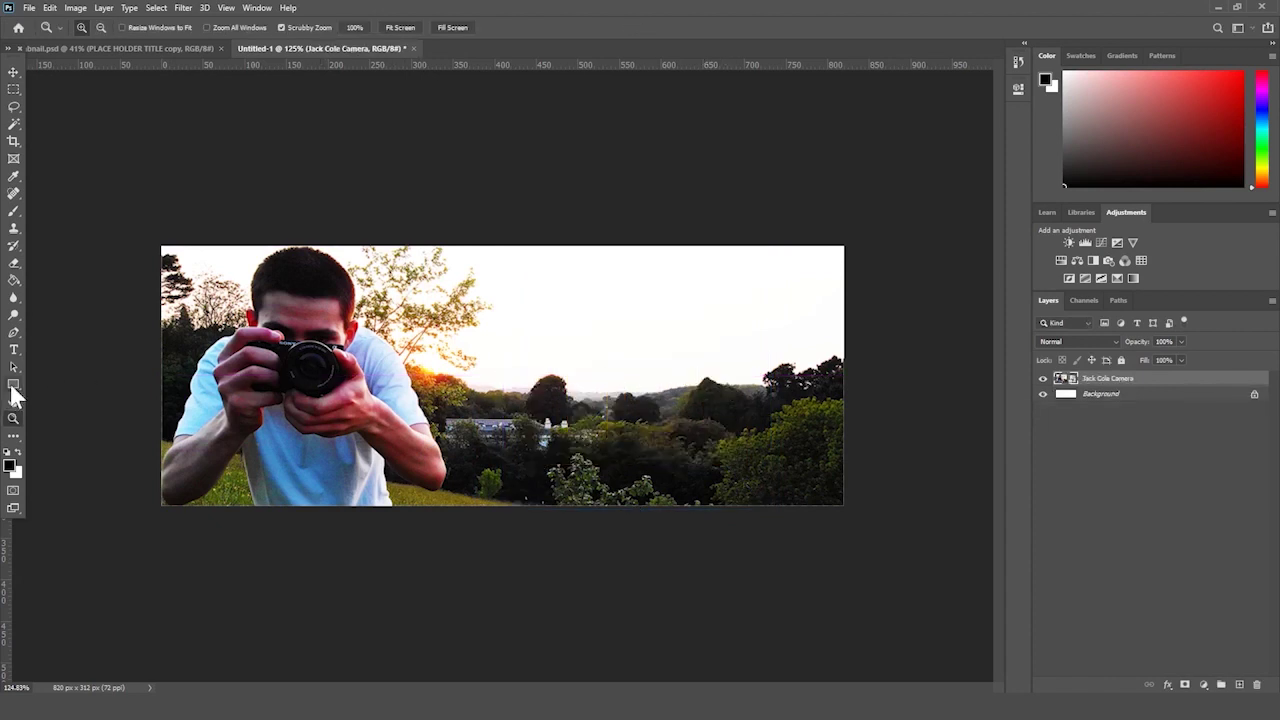
left_click_drag(13, 385, 13, 388)
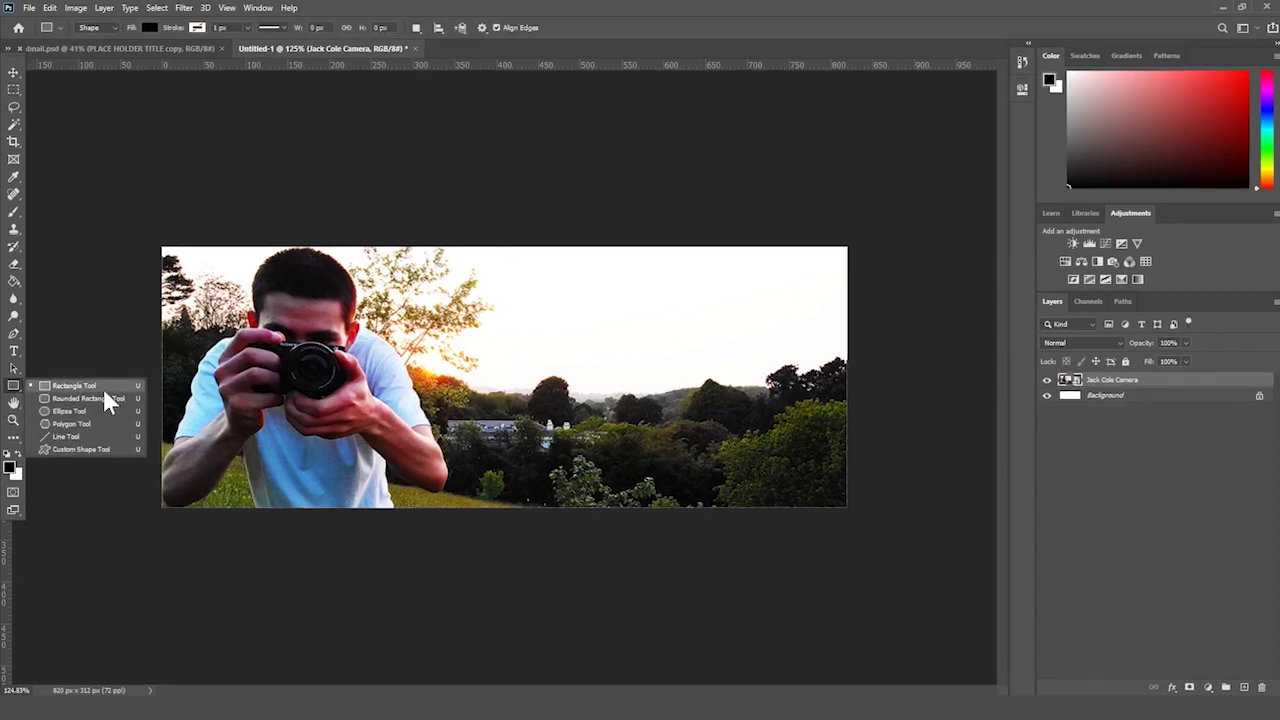
- Draw a rectangle covering the banner's right side beside the camera photo
left_click_drag(103, 388, 75, 386)
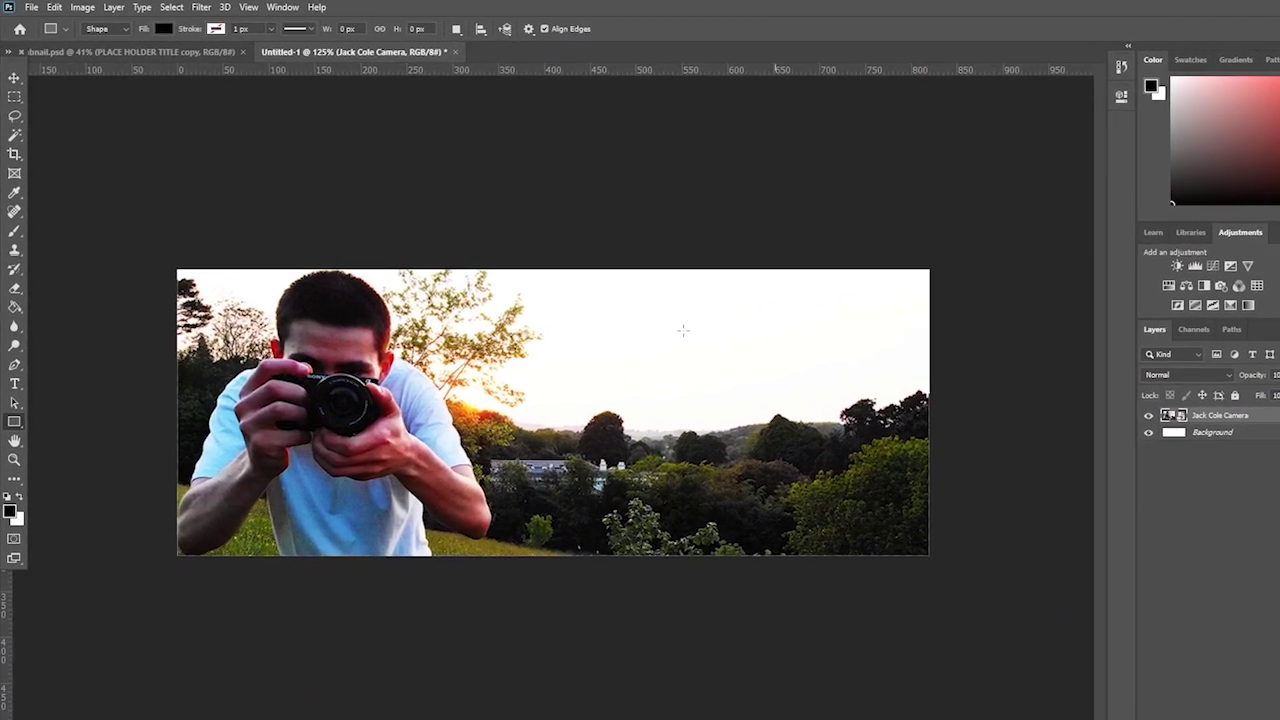
left_click_drag(515, 226, 918, 592)
left_click_drag(985, 634, 1007, 642)
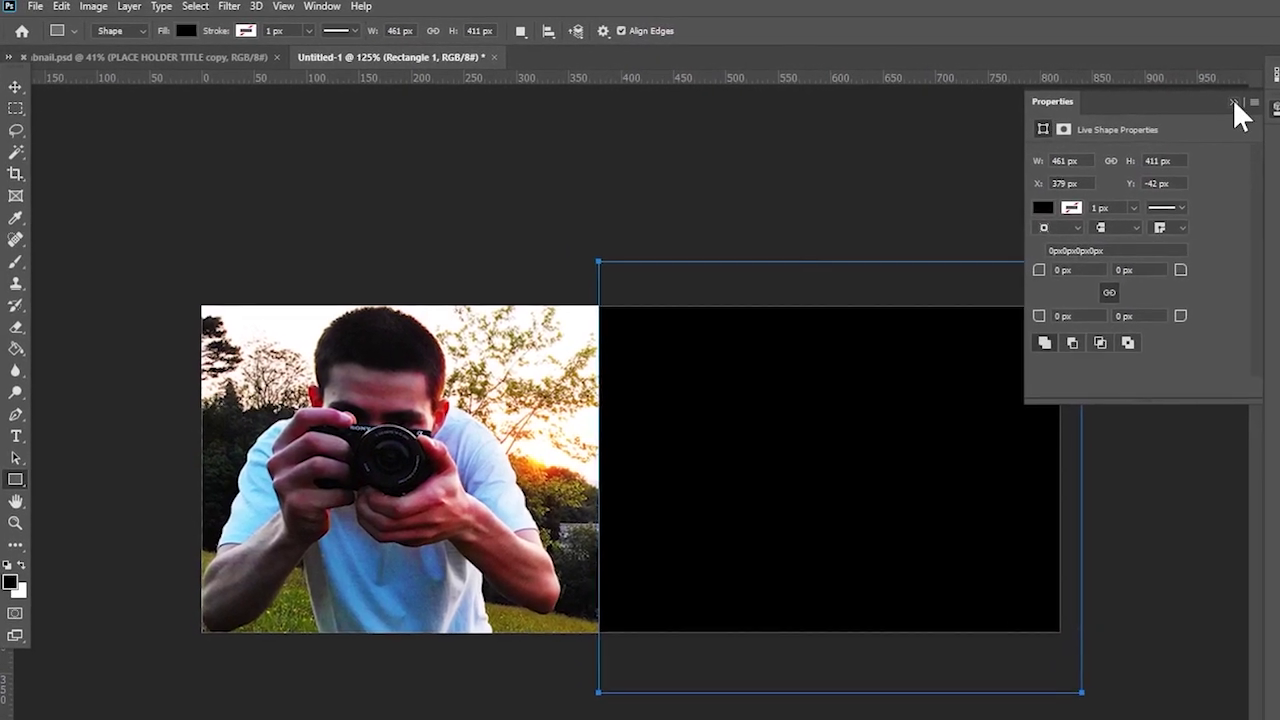
left_click(1215, 100)
- Try an olive green sampled from the photo's grass as the rectangle's fill
left_click(182, 30)
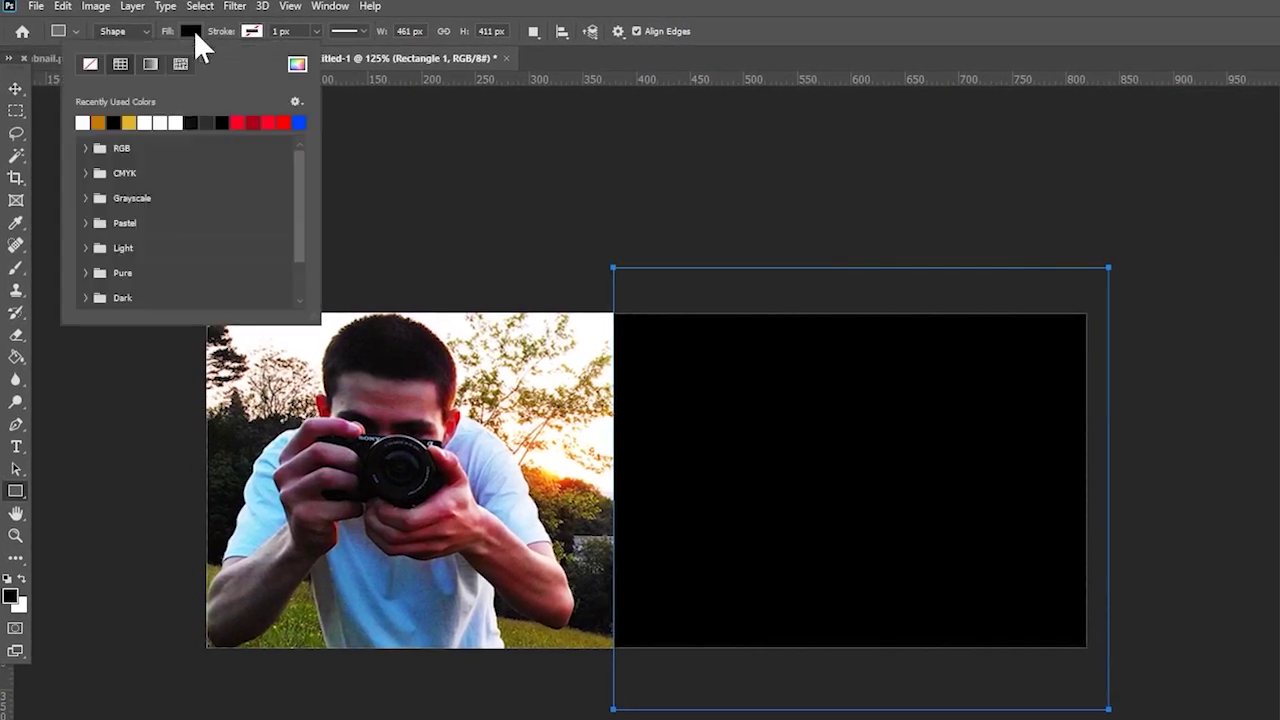
left_click(551, 636)
left_click(866, 338)
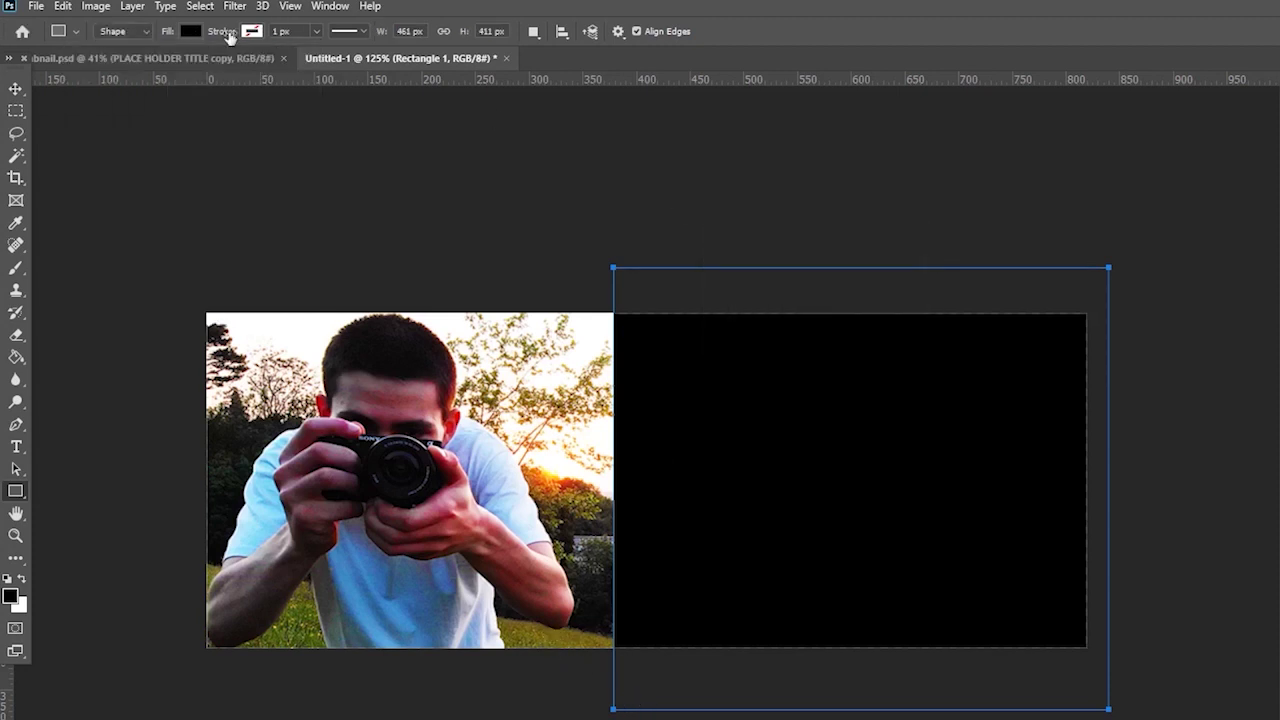
left_click(192, 30)
left_click(297, 64)
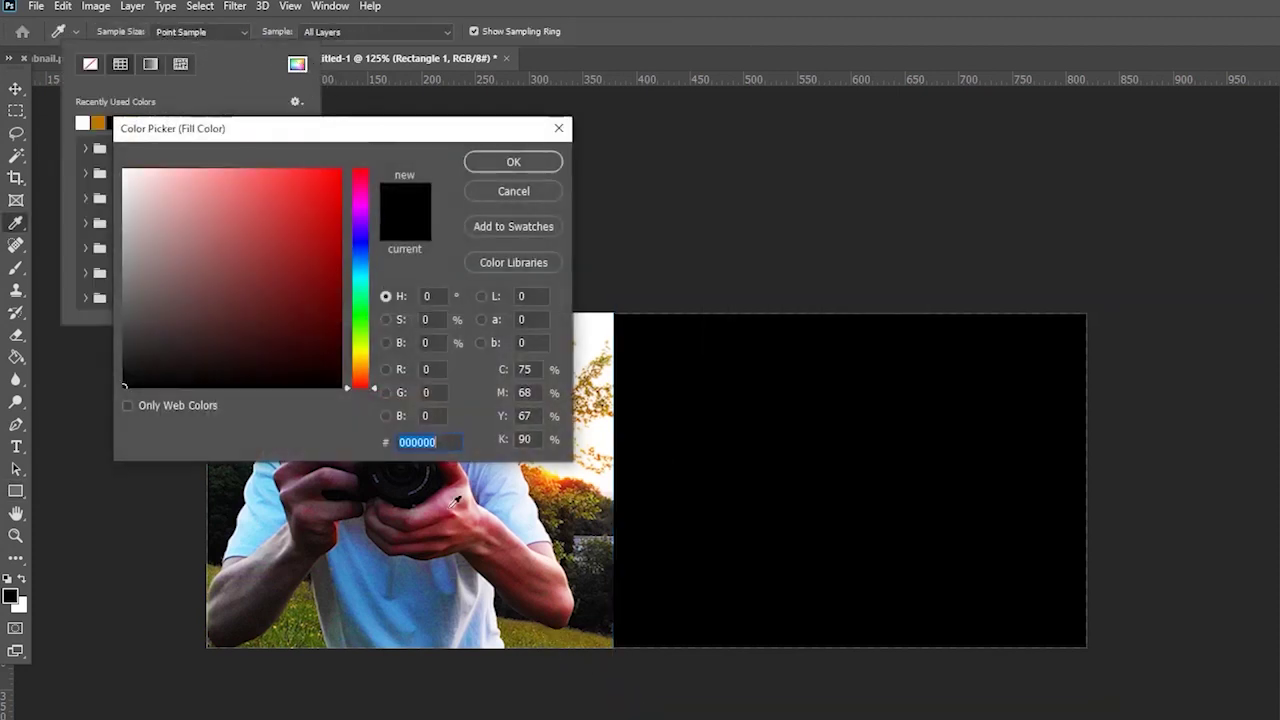
left_click(297, 624)
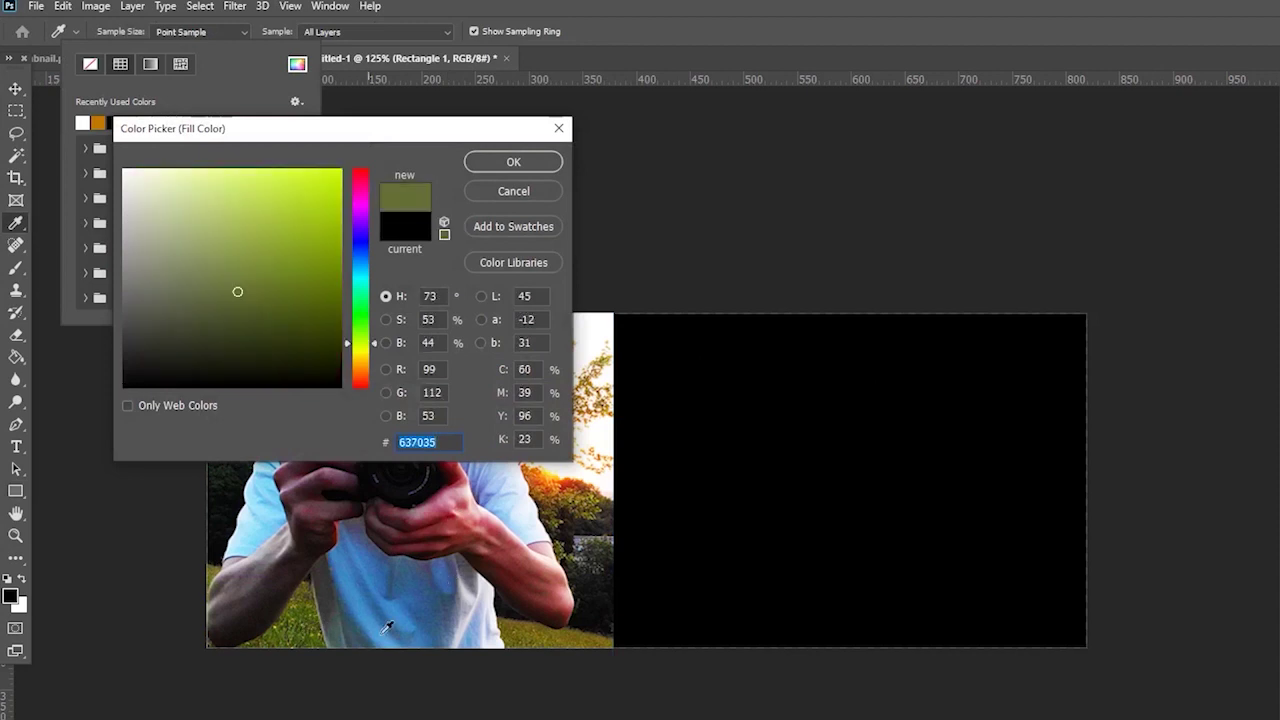
left_click(506, 161)
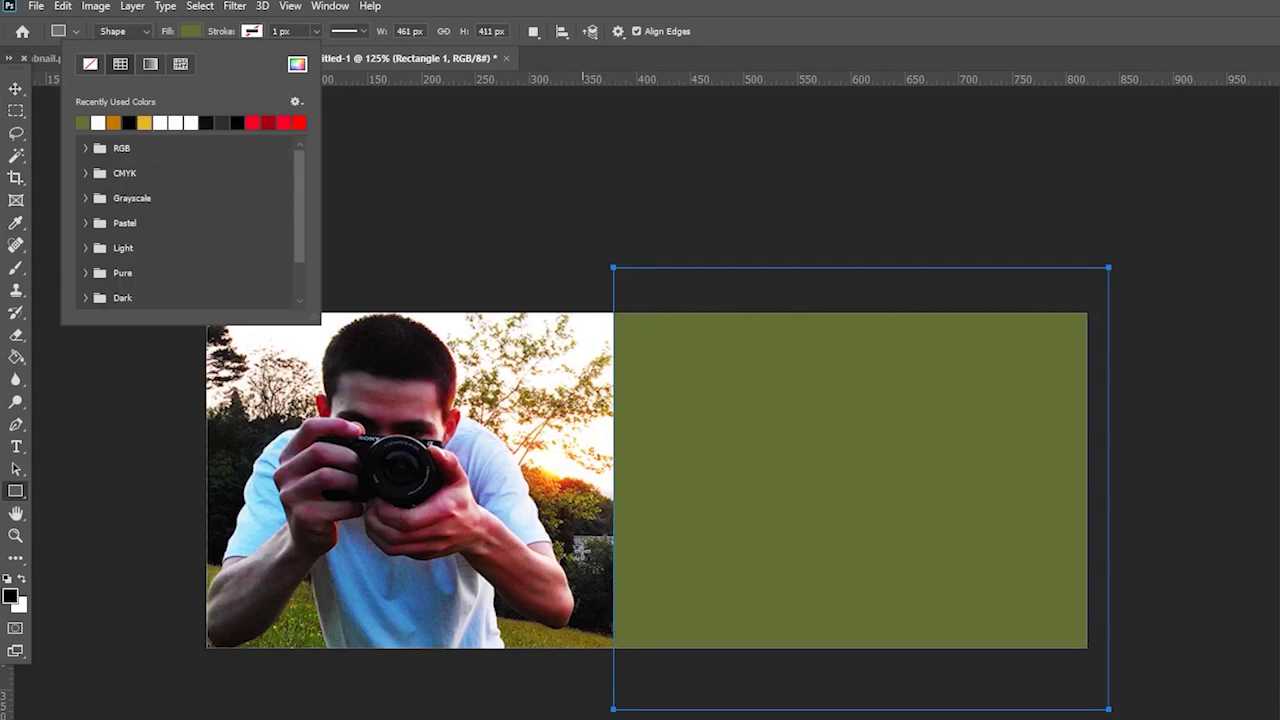
left_click(855, 330)
left_click(866, 332)
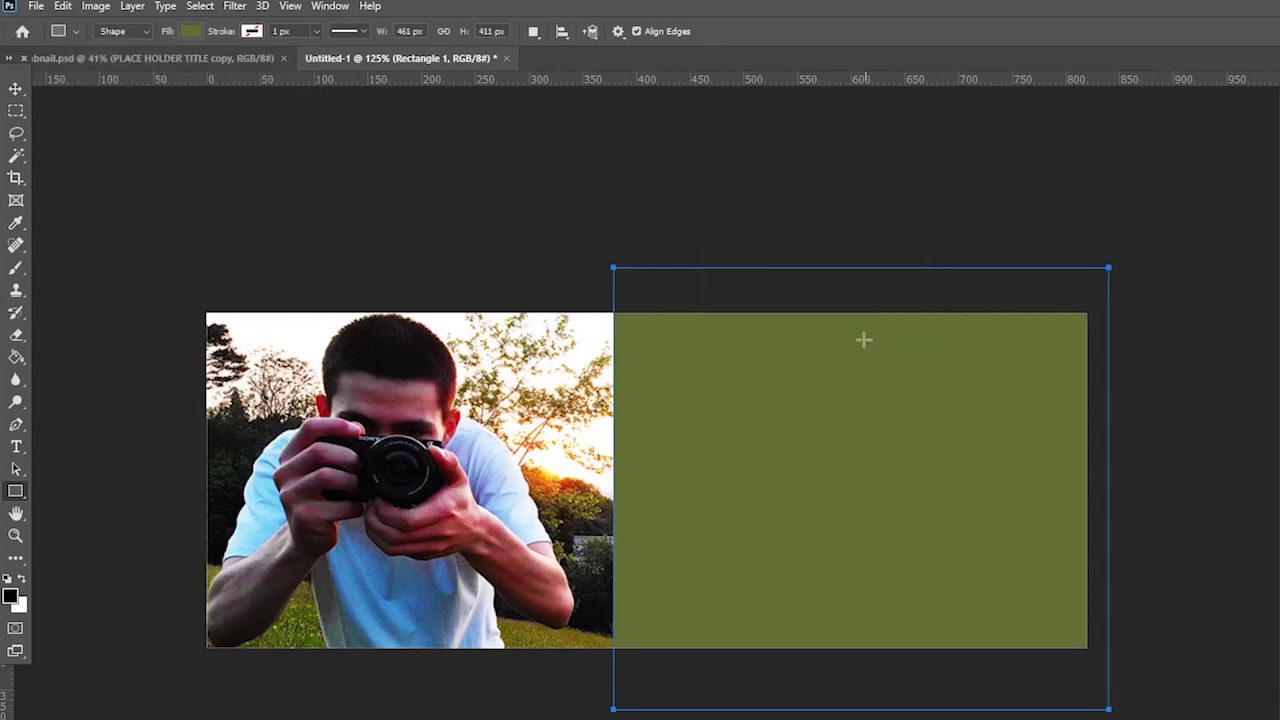
- Set the rectangle's fill colour to yellow #fed120
left_click(195, 33)
left_click(297, 64)
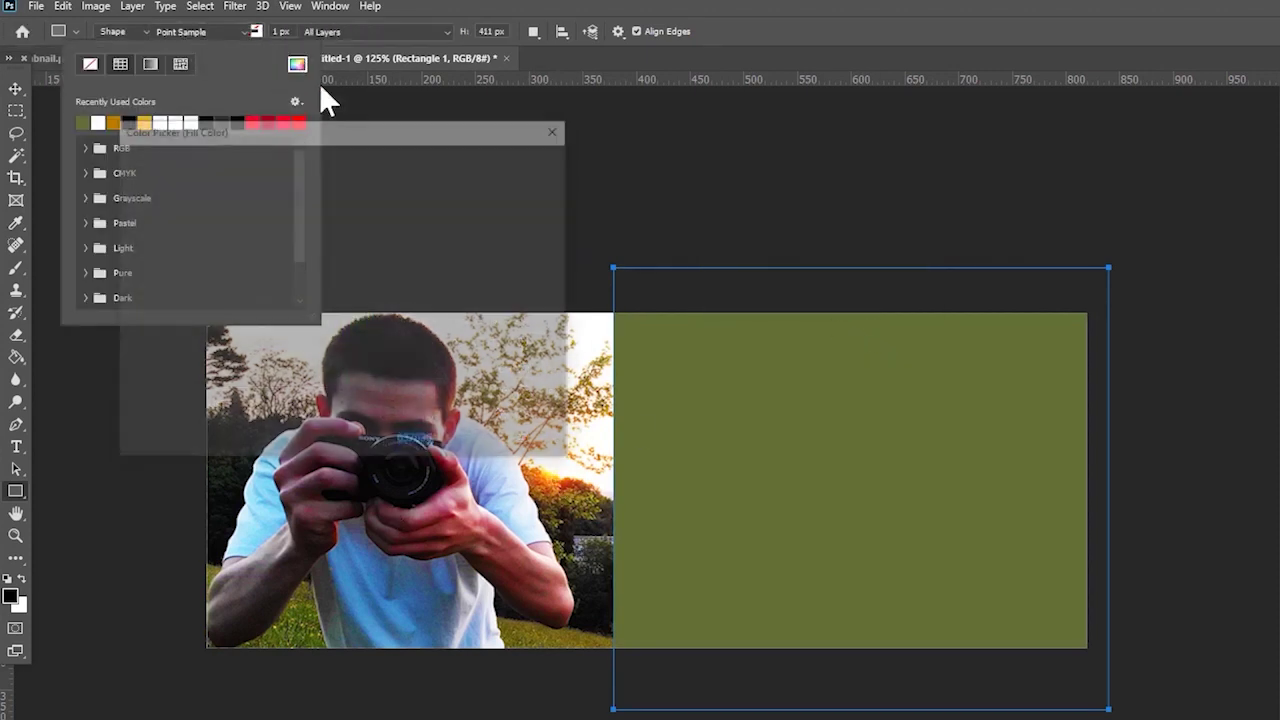
type("fed120")
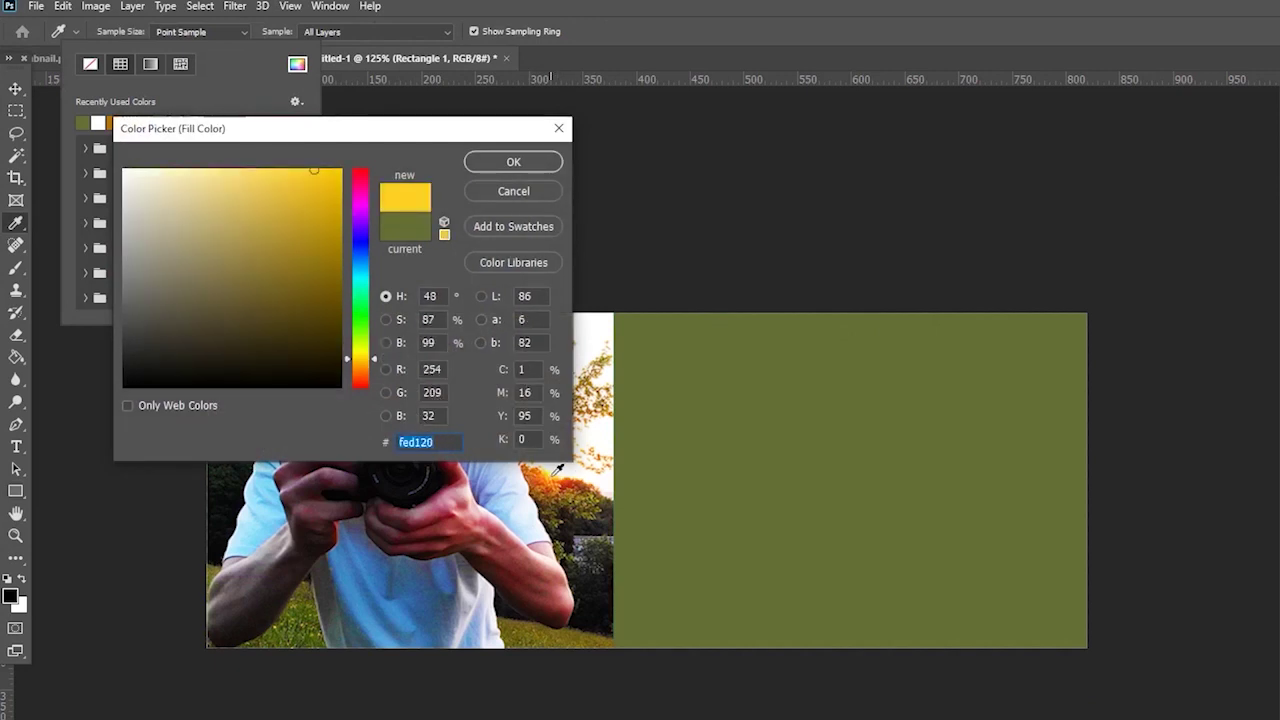
left_click(487, 165)
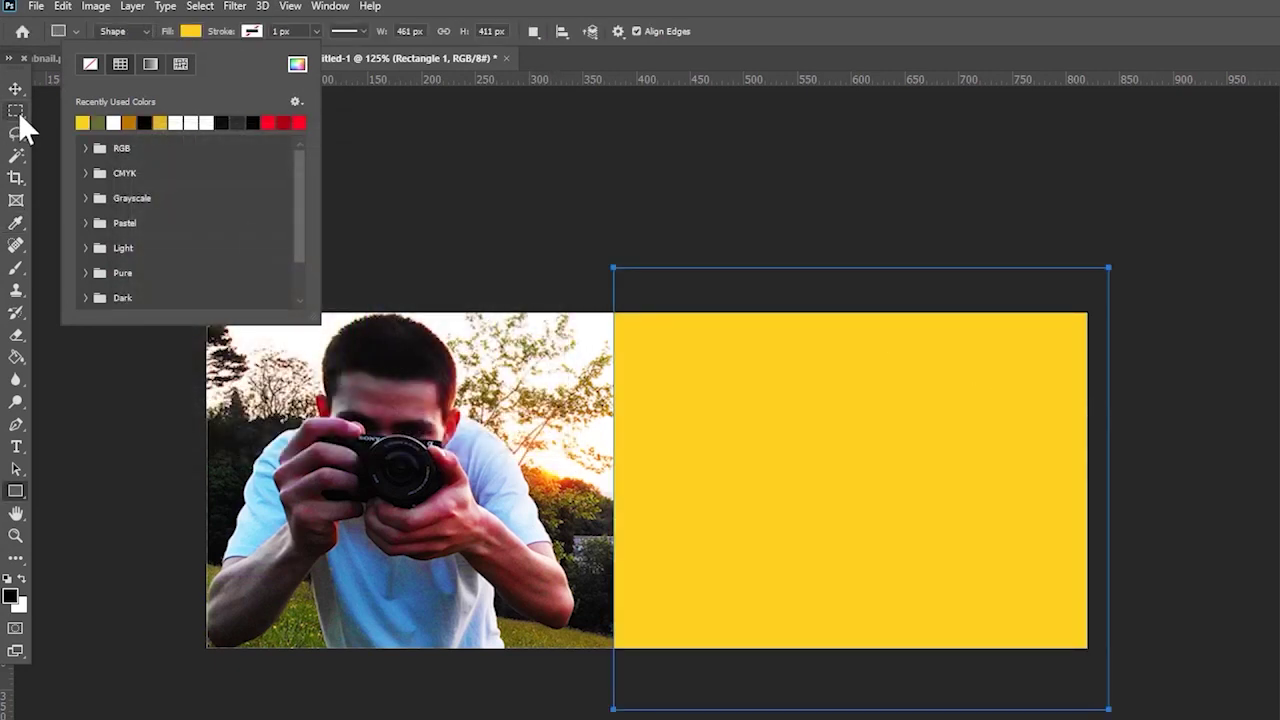
key("Return")
key("m")
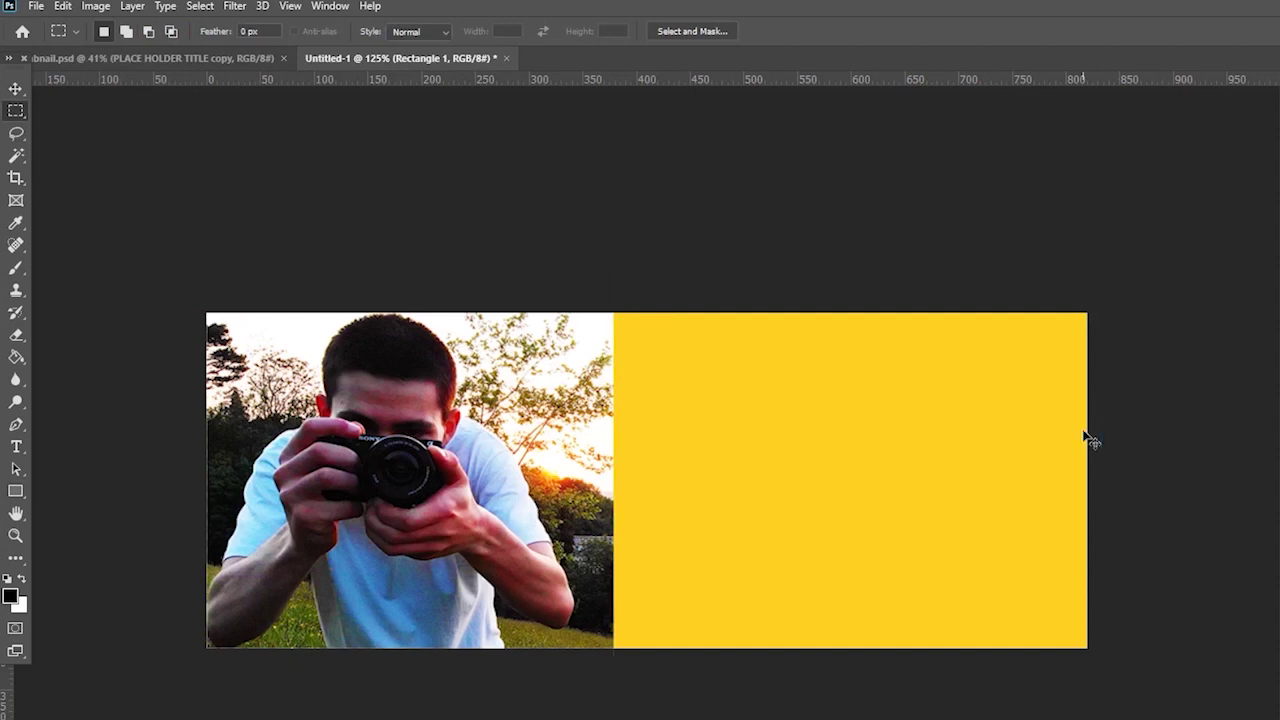
key("ctrl+t")
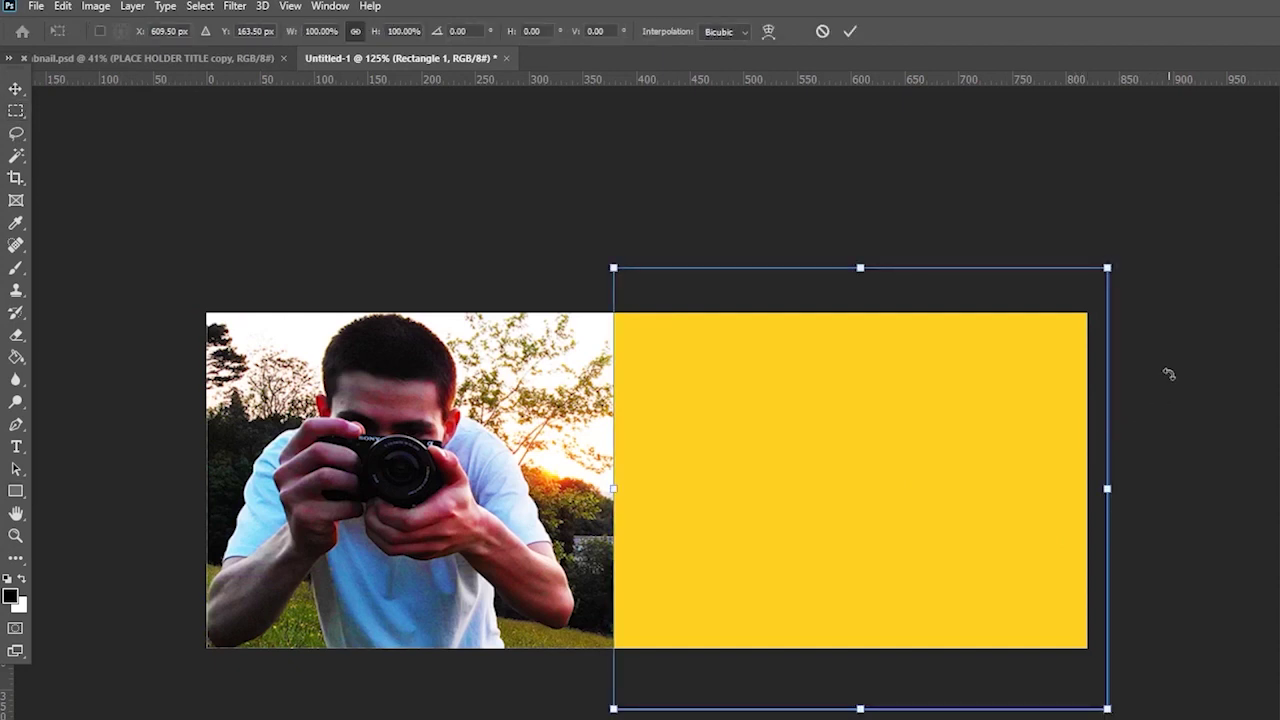
- Rotate the yellow rectangle 15°, enlarge it and reposition it beside the photo
left_click_drag(1175, 366, 1172, 365)
left_click_drag(1154, 356, 1167, 434)
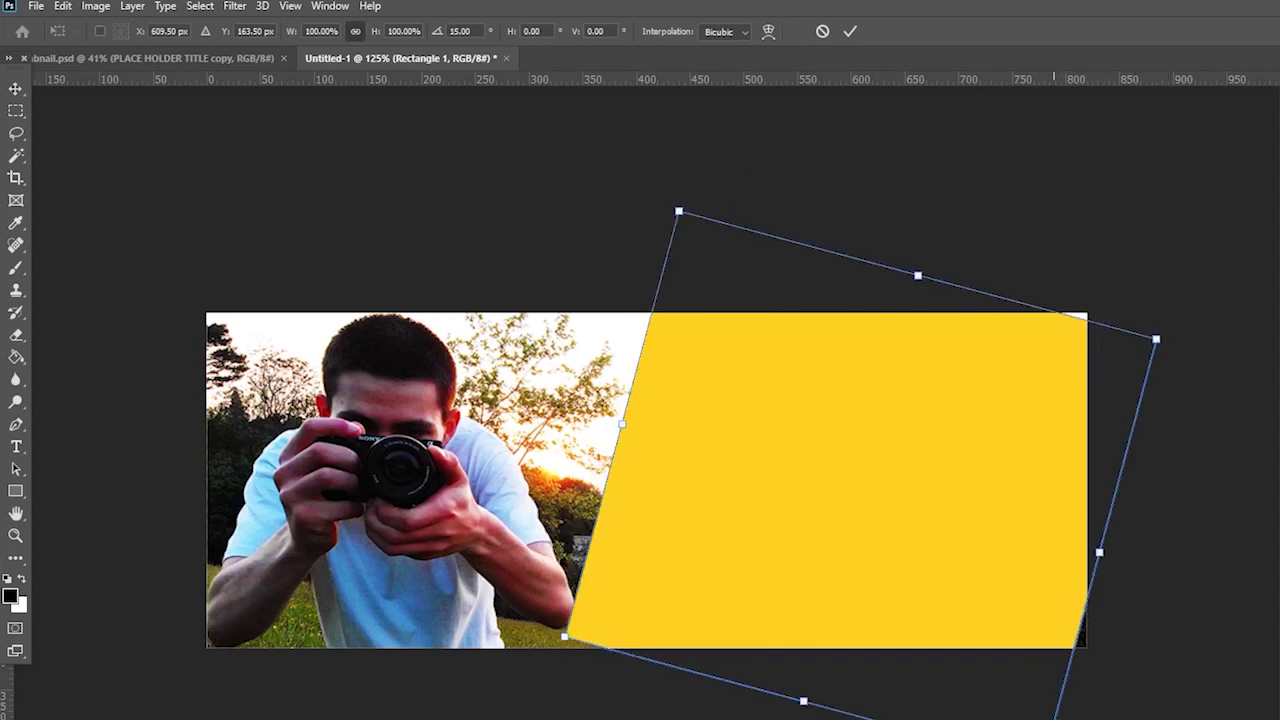
left_click_drag(1045, 715, 1112, 719)
left_click_drag(1036, 618, 1020, 588)
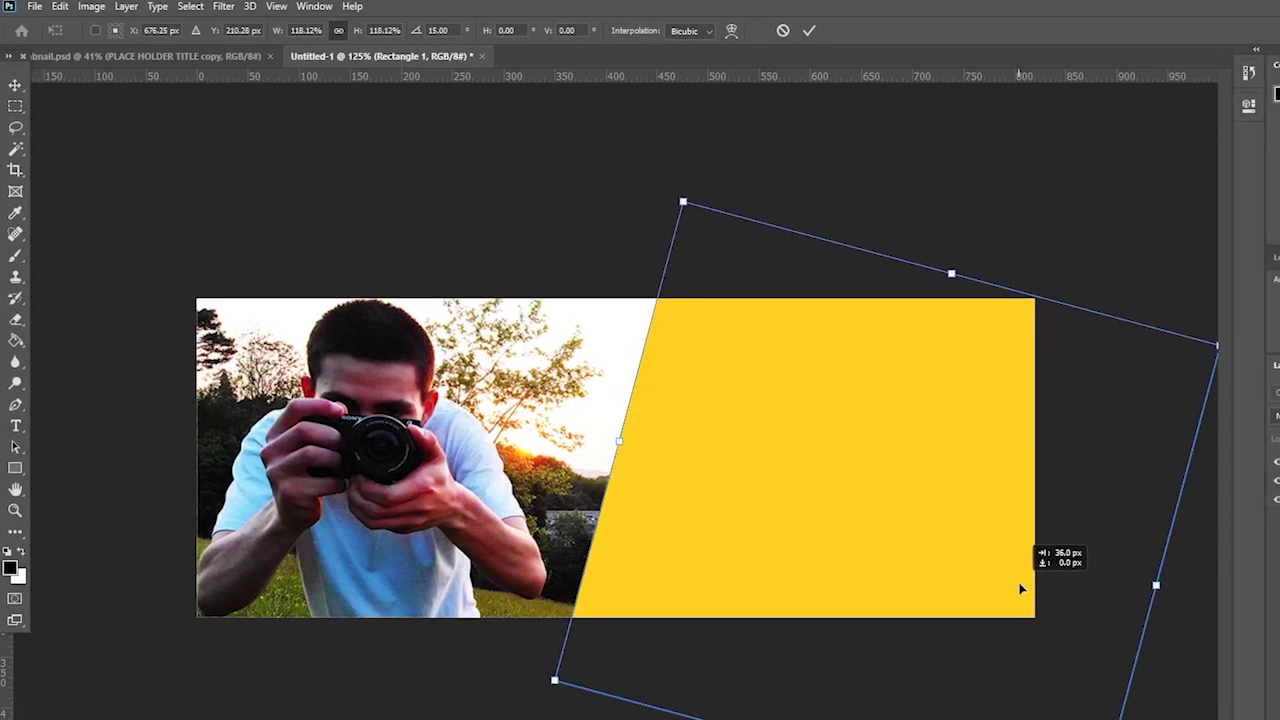
key("Return")
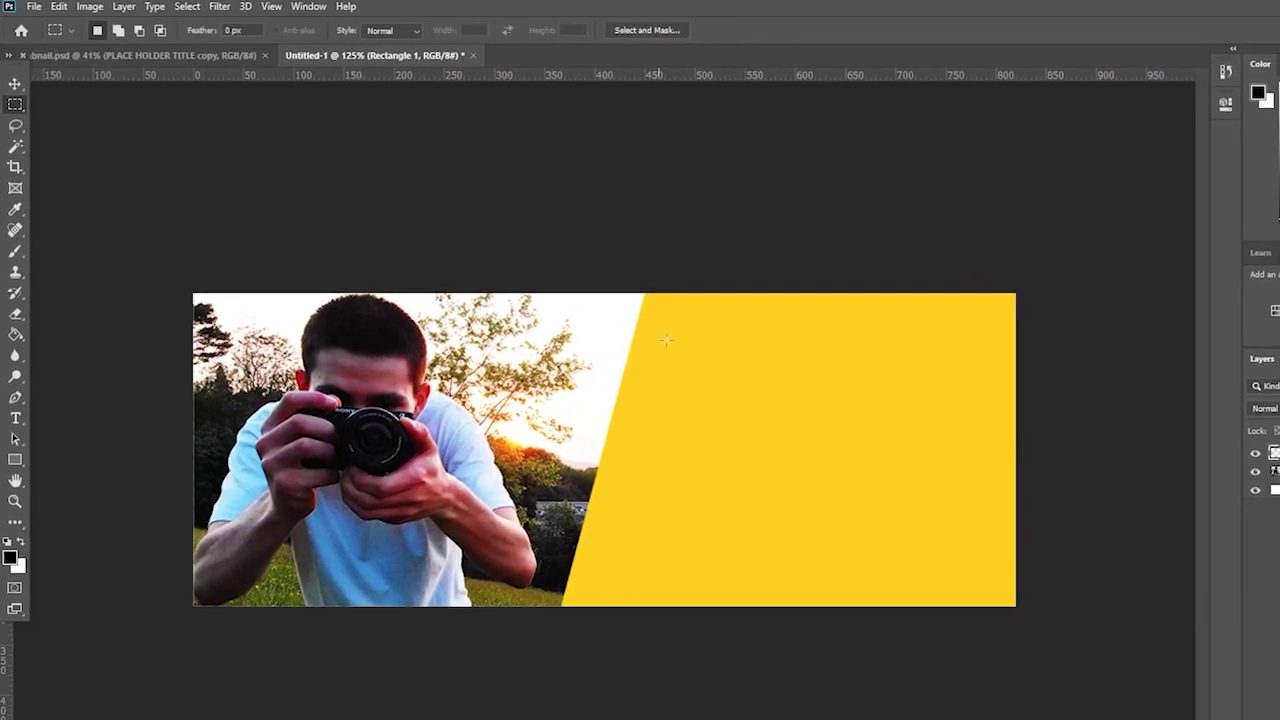
- Nudge the tilted yellow panel slightly right and duplicate the Rectangle 1 layer
left_click(15, 501)
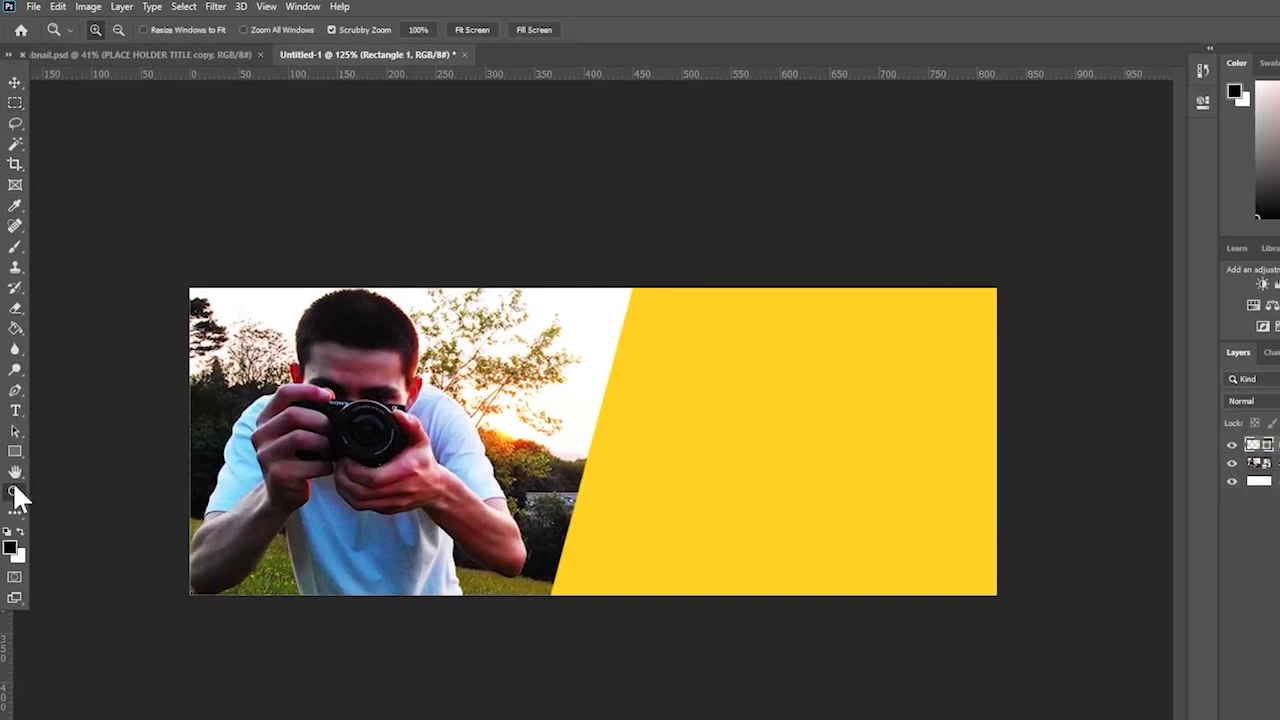
left_click(240, 474, "alt")
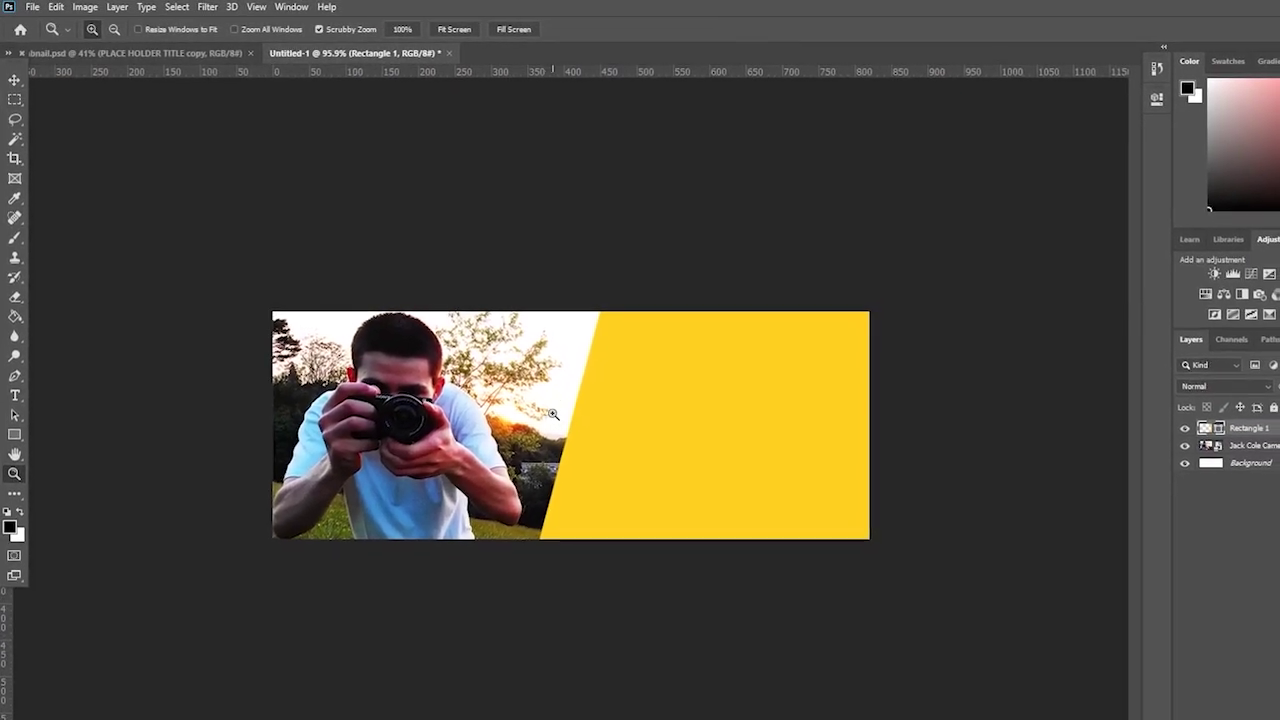
key("ctrl+t")
left_click_drag(636, 384, 640, 380)
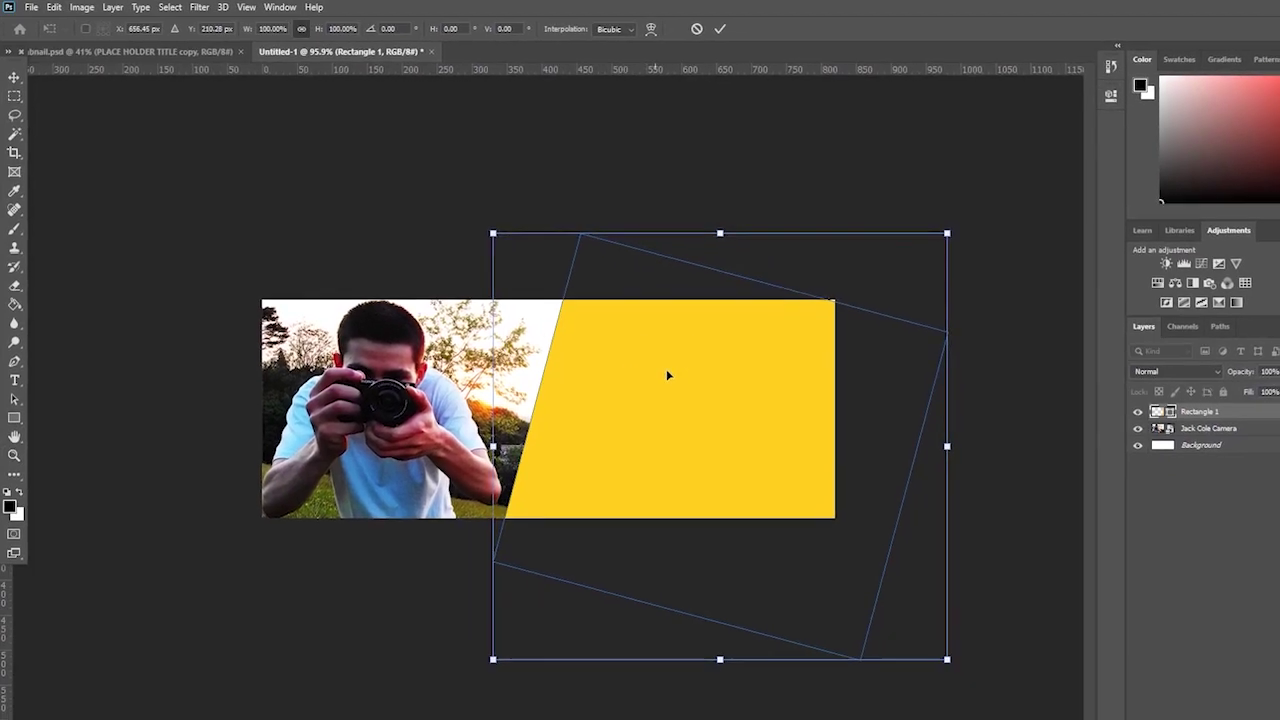
key("Return")
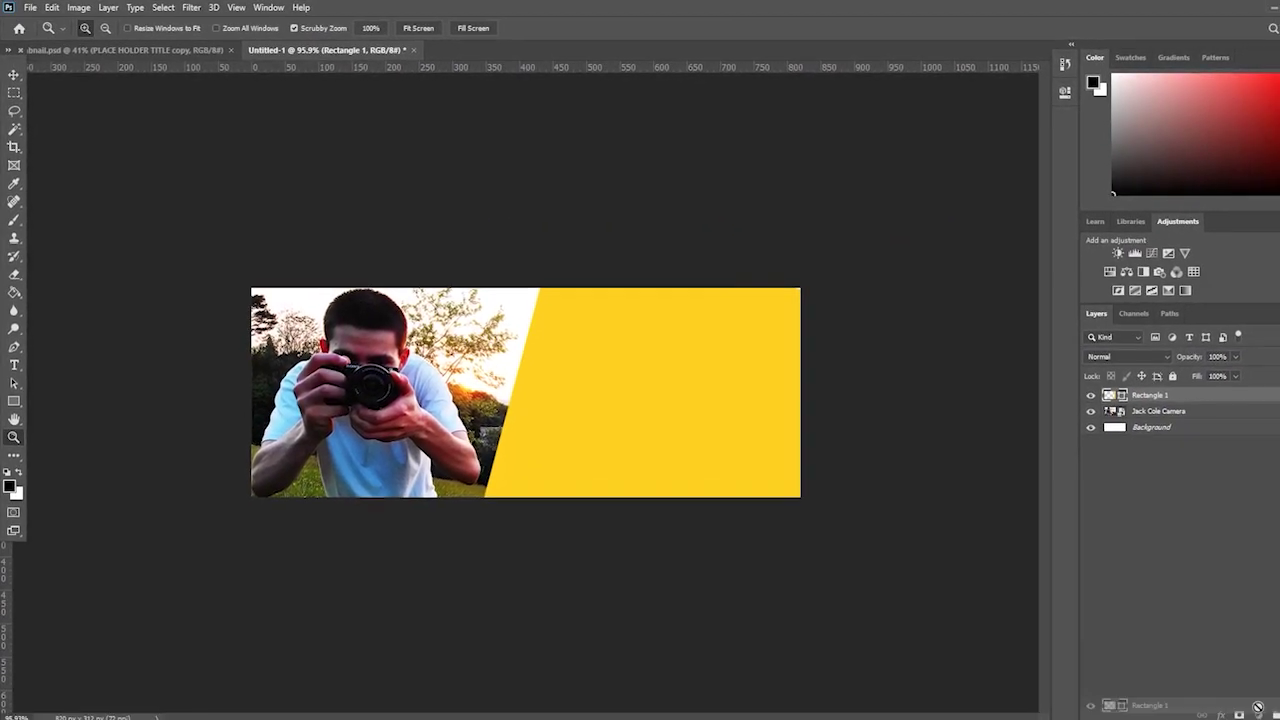
left_click_drag(1175, 403, 1279, 719)
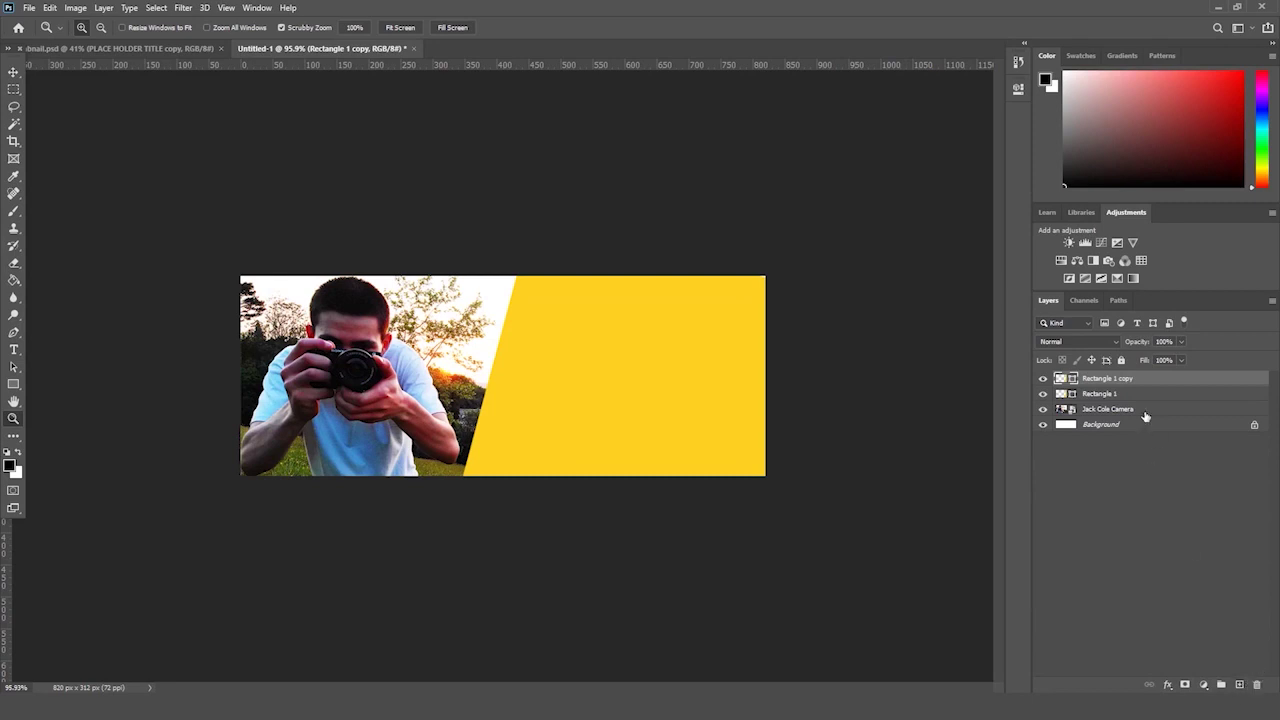
- Replace the first copy with a fresh Rectangle 1 duplicate and move it to the banner's left edge
key("Delete")
left_click_drag(1100, 381, 1240, 685)
key("ctrl+t")
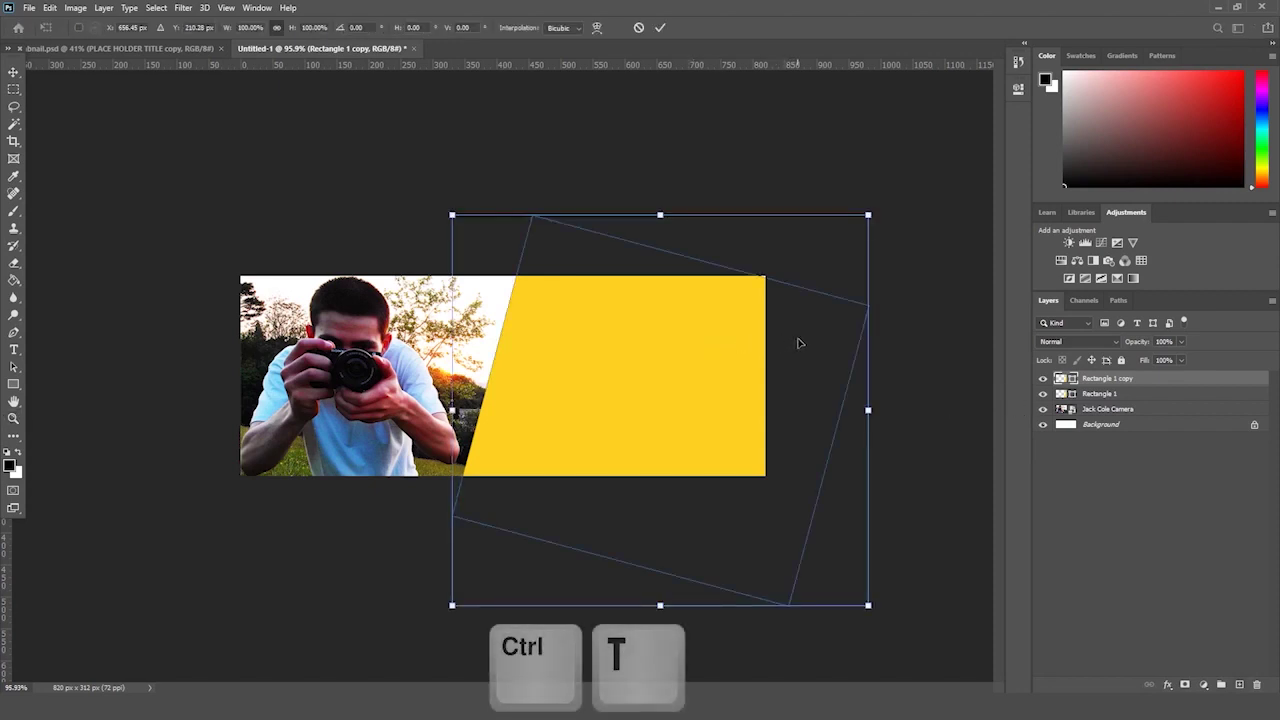
left_click_drag(794, 343, 490, 357)
left_click_drag(324, 363, 244, 343)
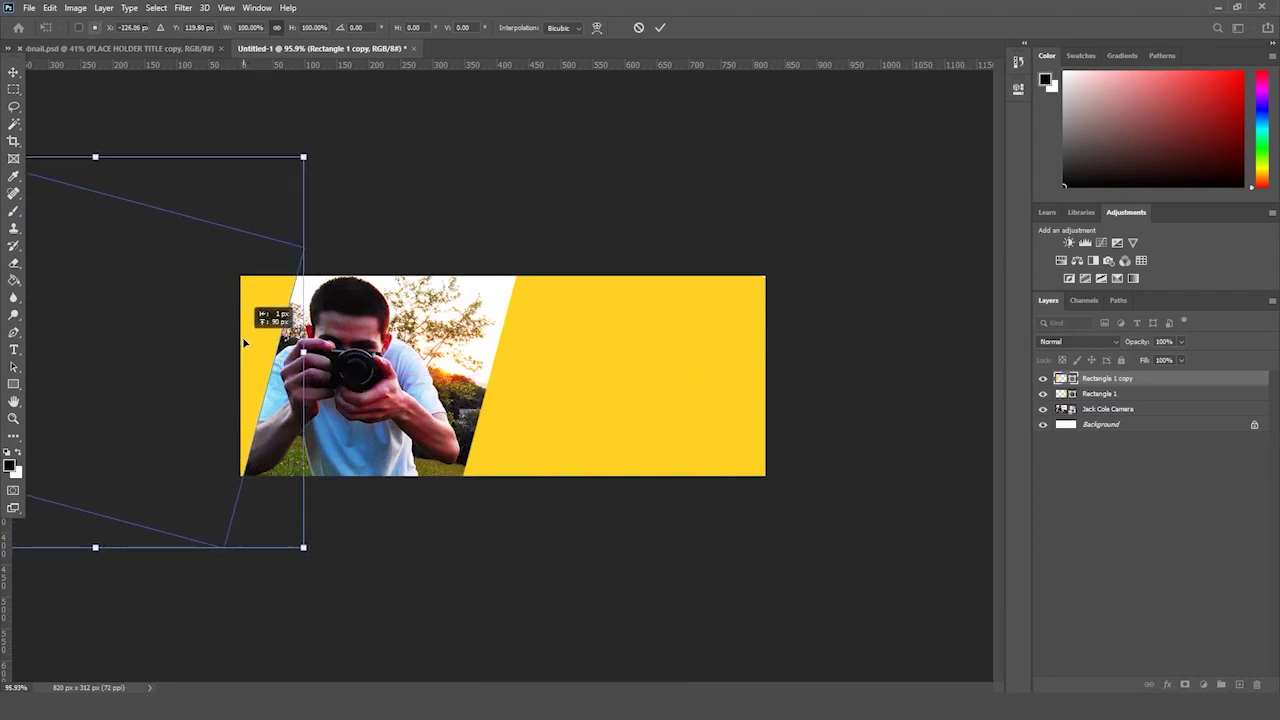
key("Return")
key("z")
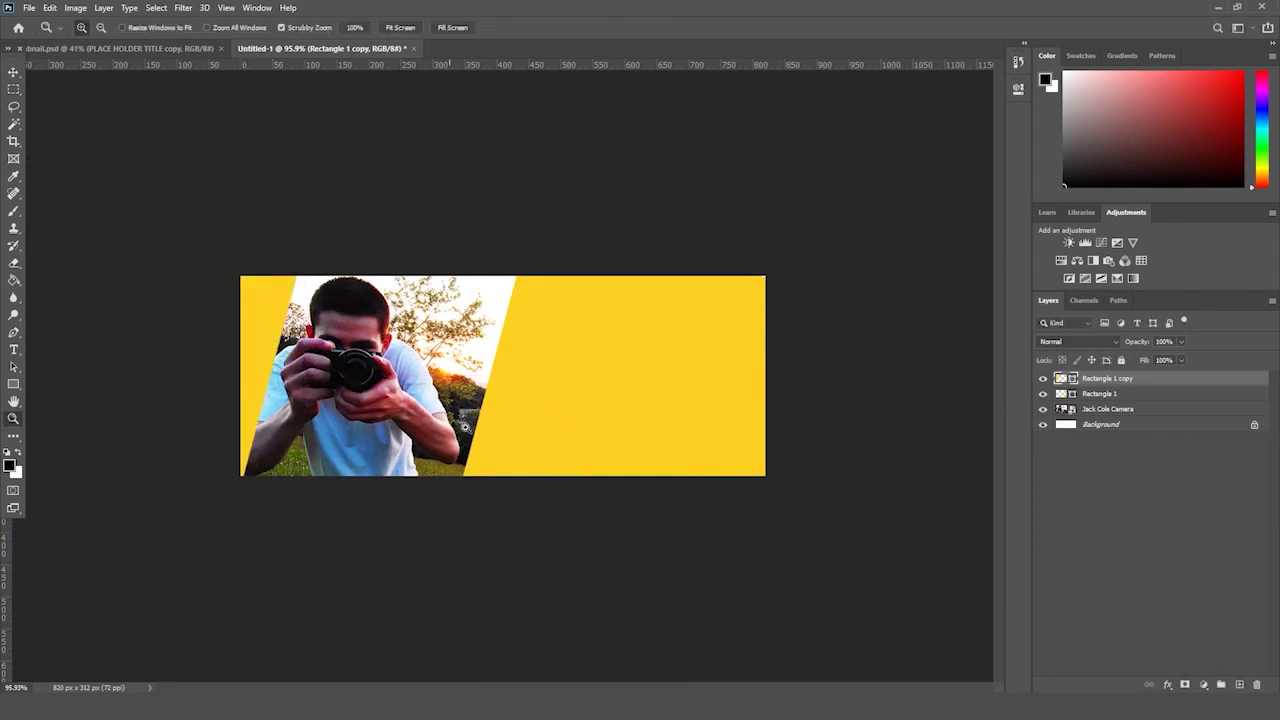
left_click(1134, 408)
- Nudge the camera photo slightly right and enlarge it from its corner
key("ctrl+t")
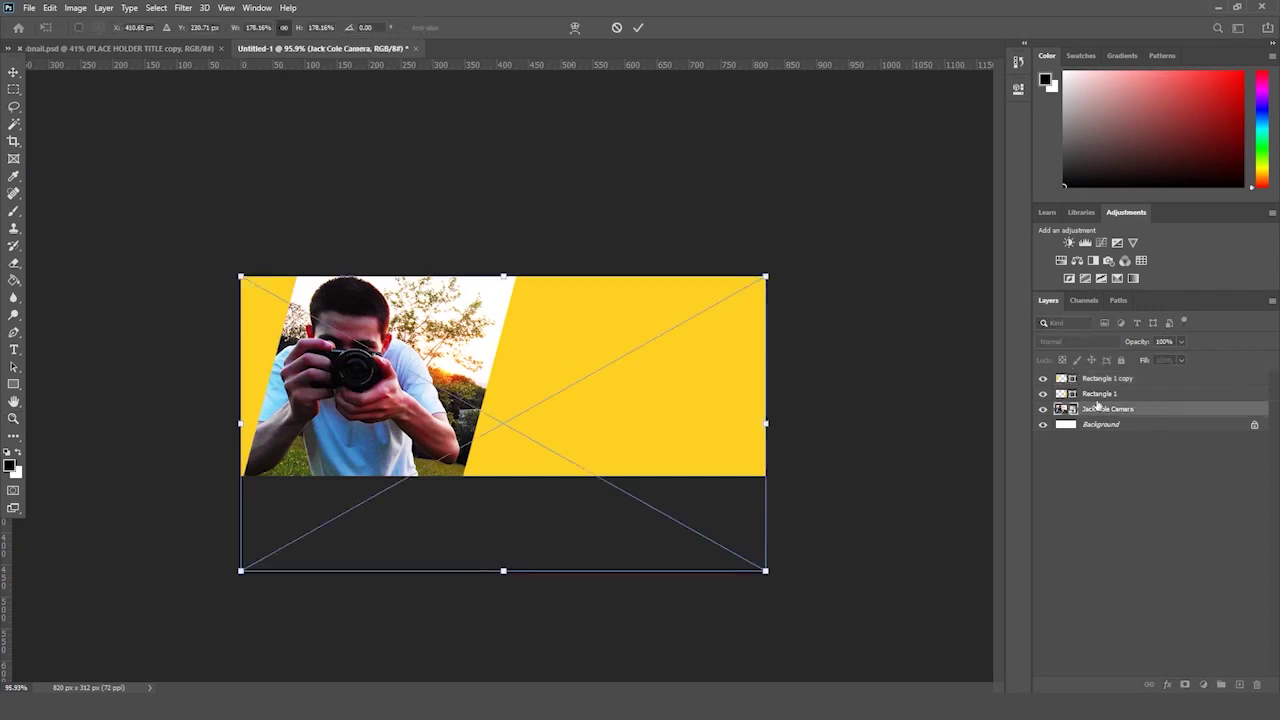
left_click_drag(379, 336, 388, 336)
key("Return")
left_click_drag(553, 406, 546, 400)
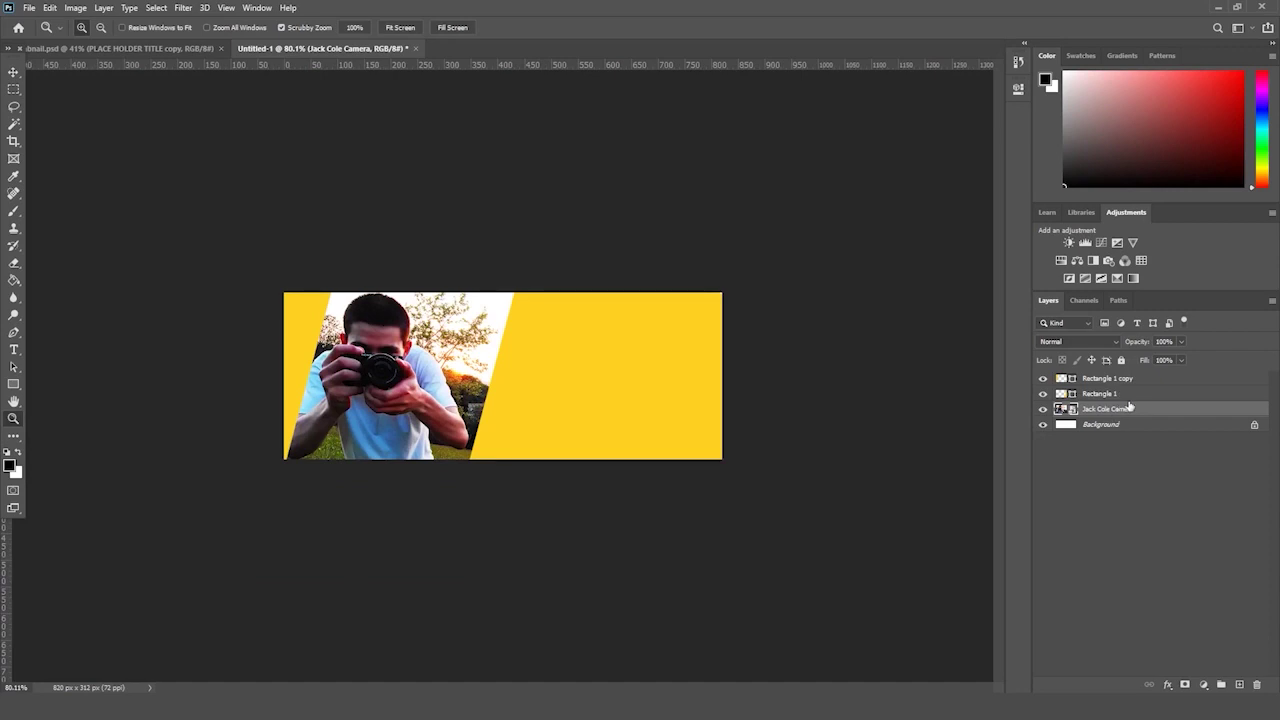
key("ctrl+t")
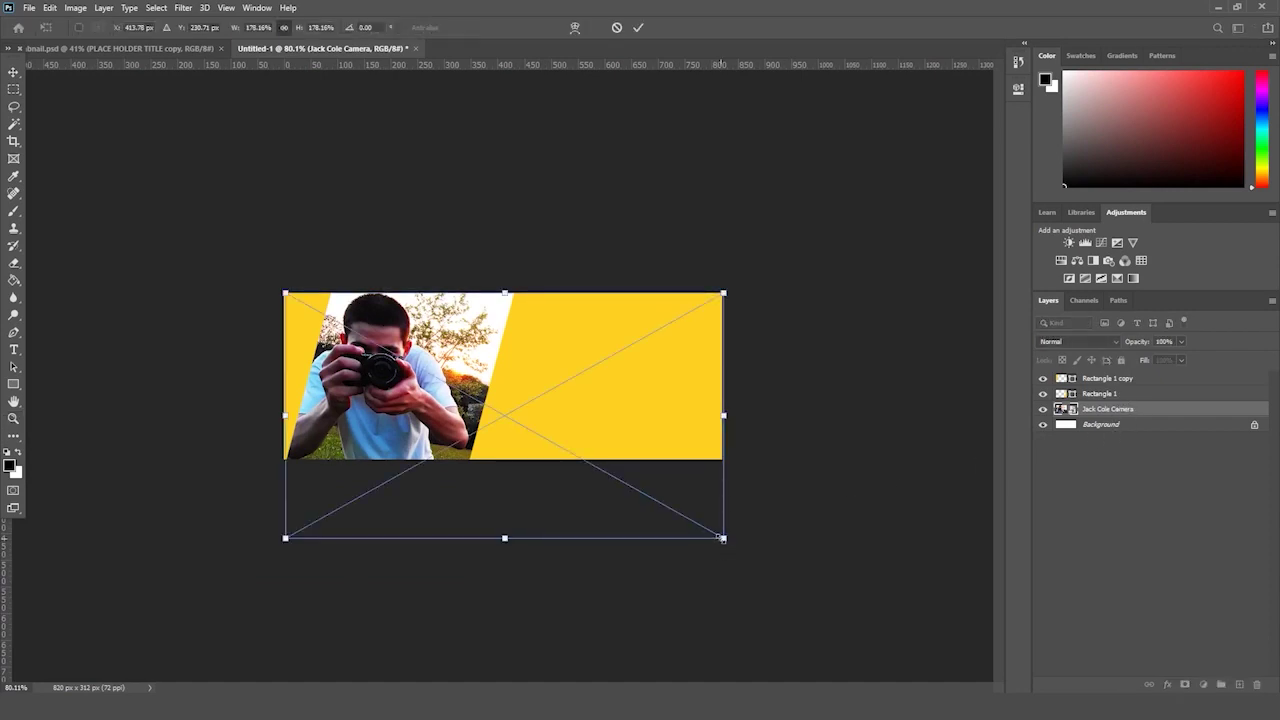
left_click_drag(722, 538, 767, 560)
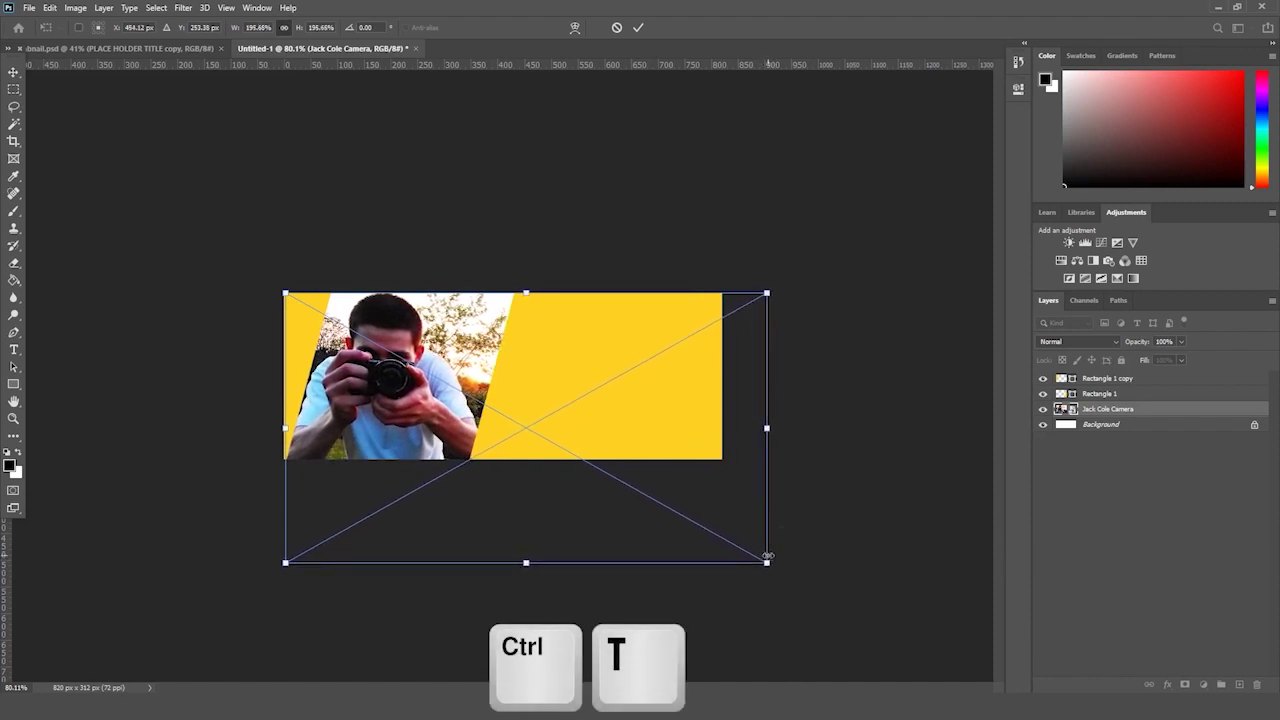
key("Return")
key("z")
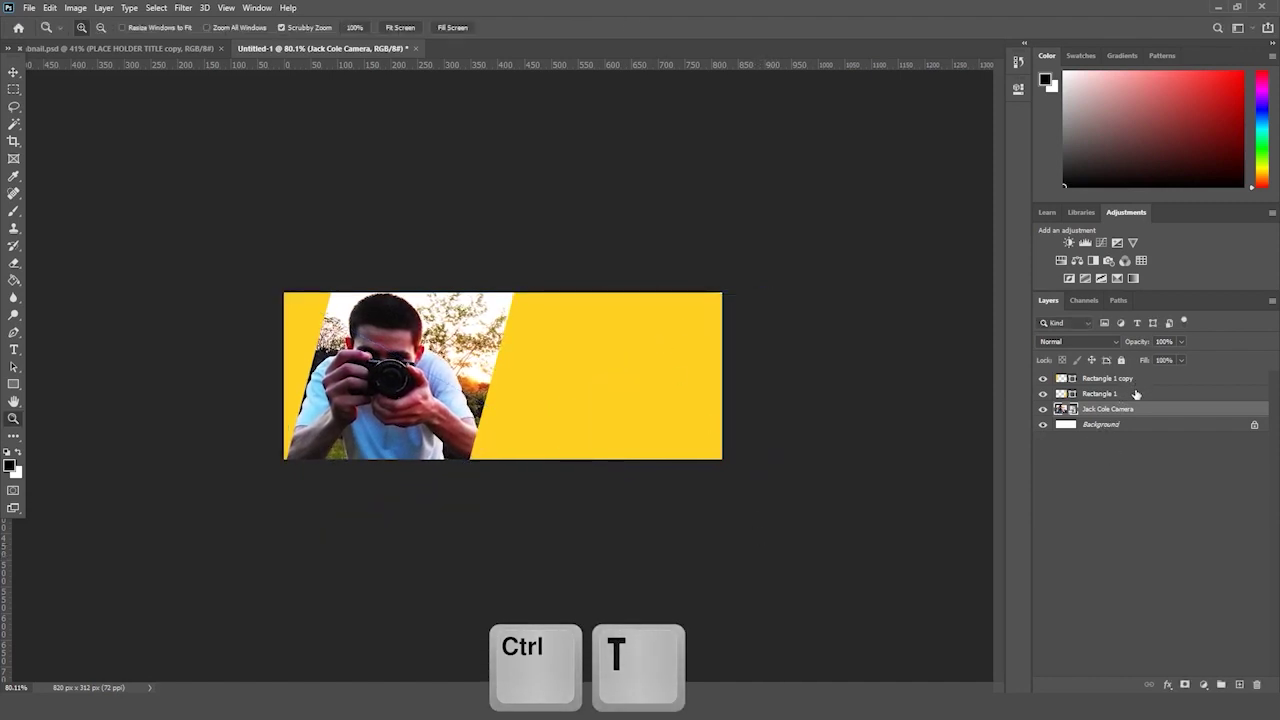
- Shift the Rectangle 1 copy panel up and left, then rotate and enlarge the yellow panels
left_click(1128, 393)
key("ctrl+t")
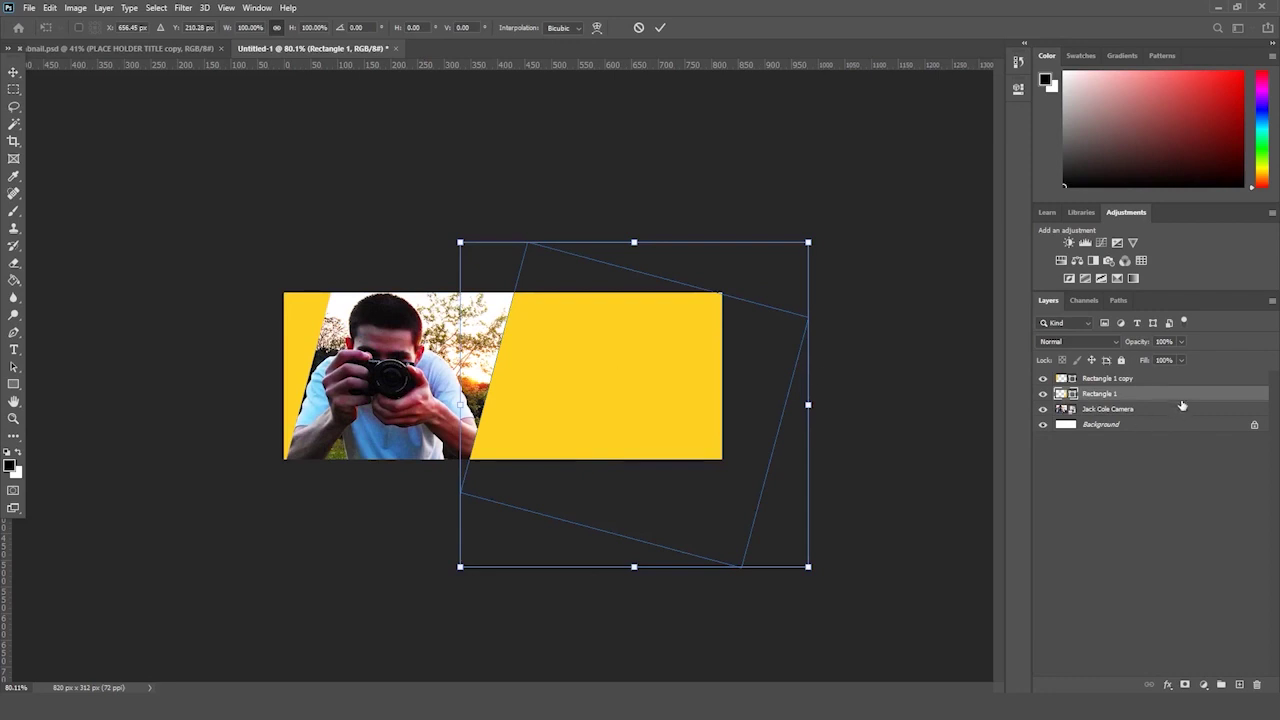
left_click(1171, 379)
key("ctrl+t")
left_click_drag(409, 310, 414, 328)
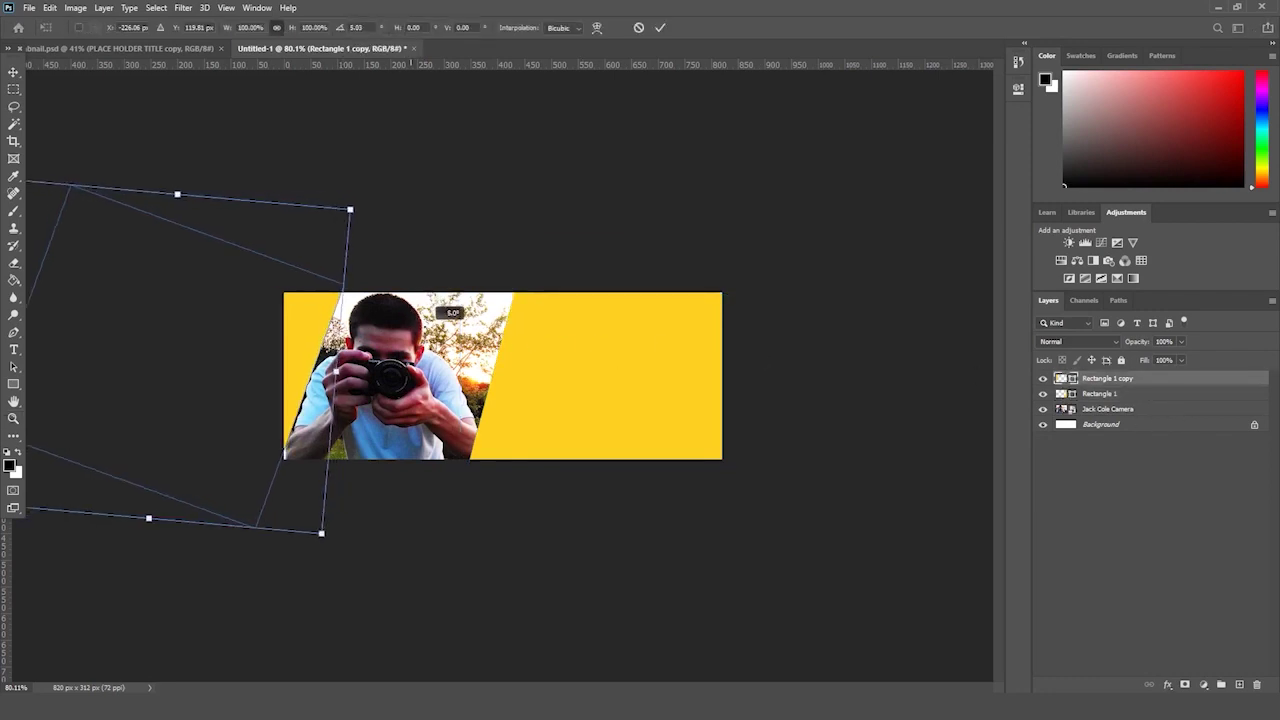
key("ctrl+z")
left_click_drag(307, 406, 298, 397)
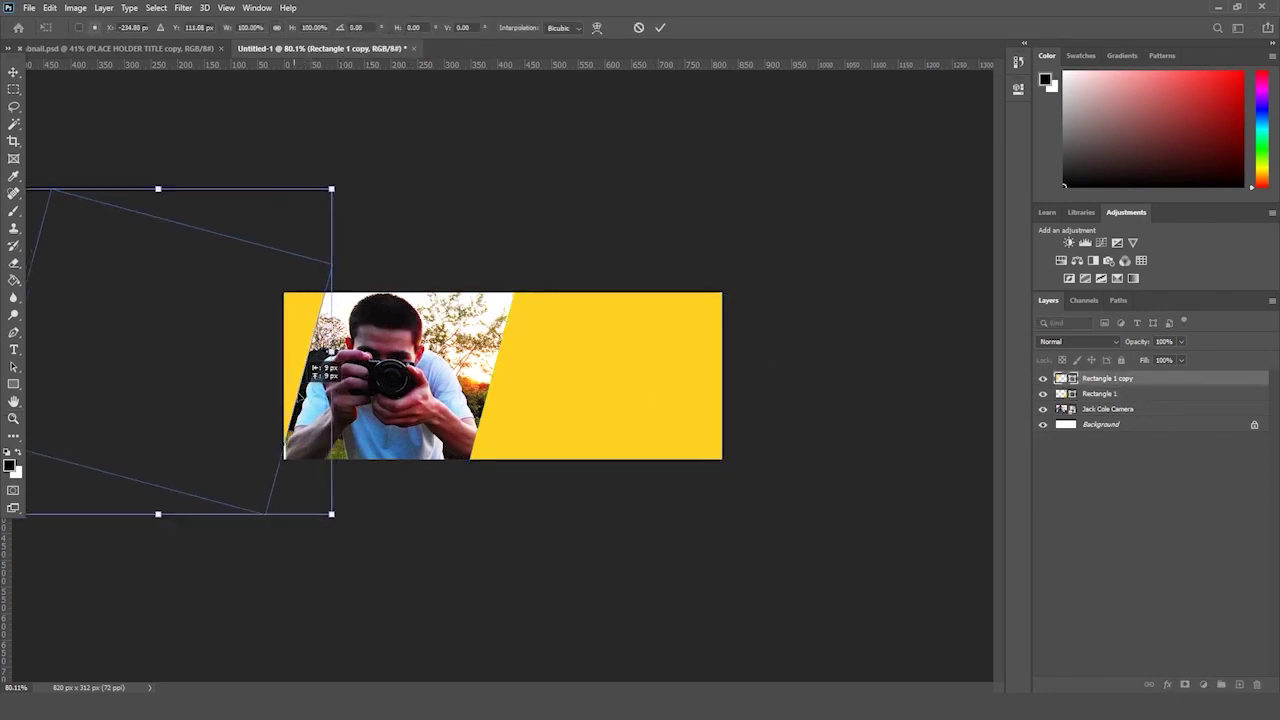
key("Return")
key("z")
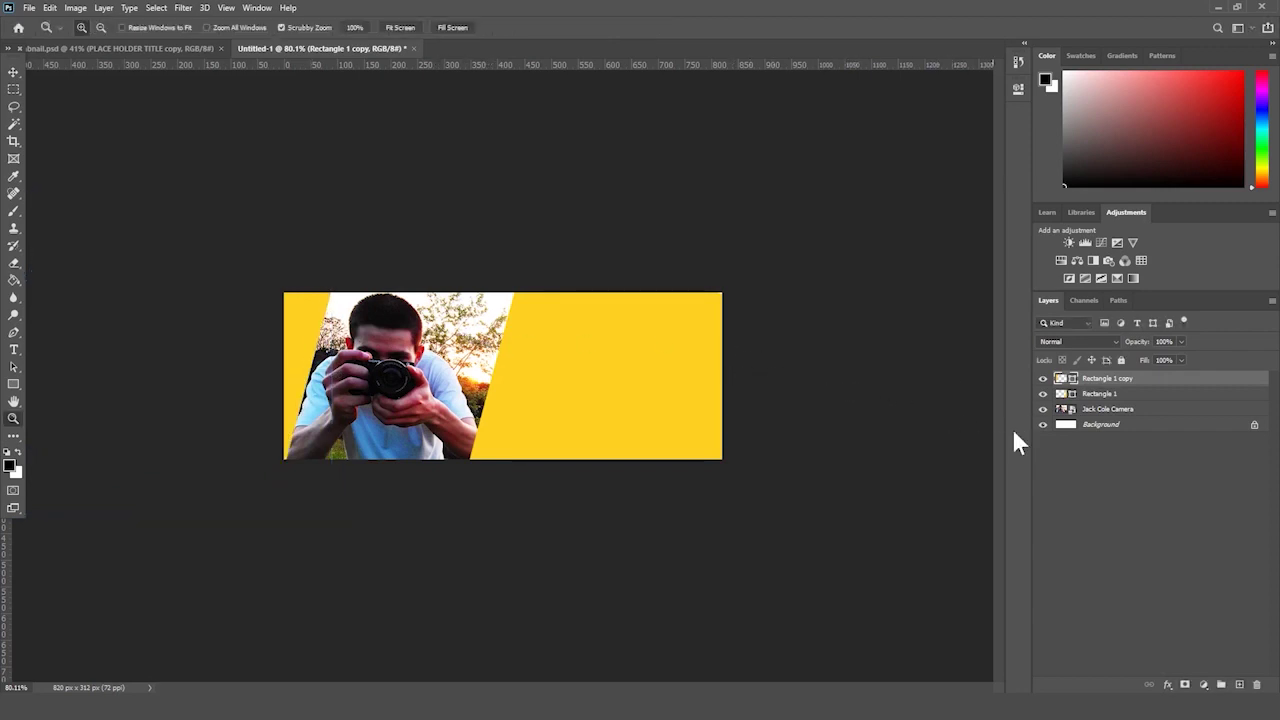
left_click_drag(812, 342, 911, 351)
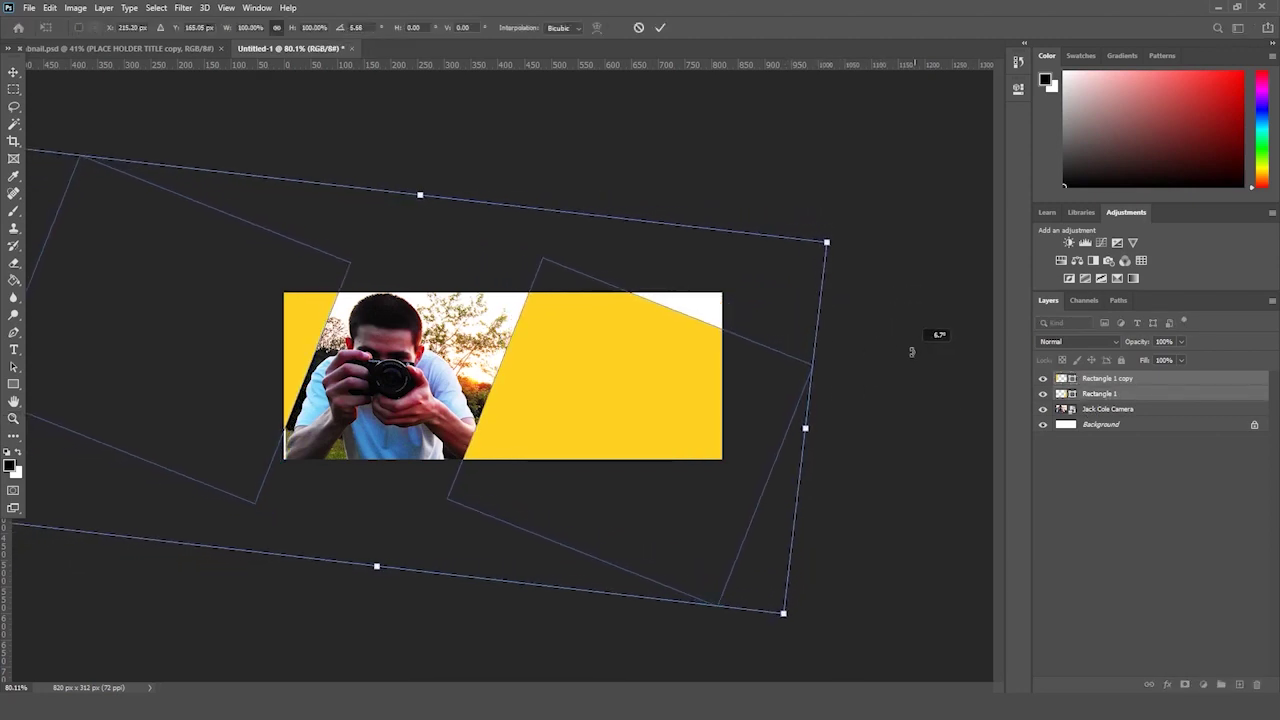
left_click_drag(826, 238, 821, 274)
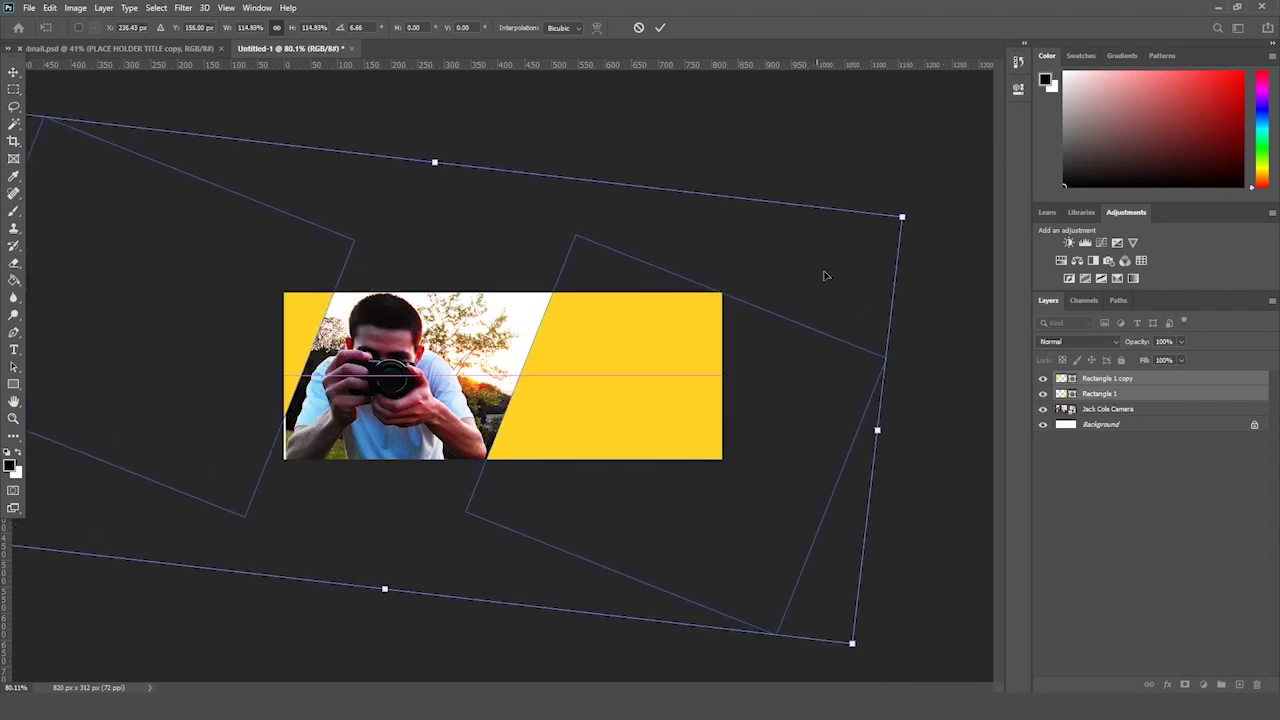
key("Return")
left_click(1158, 410)
key("ctrl+t")
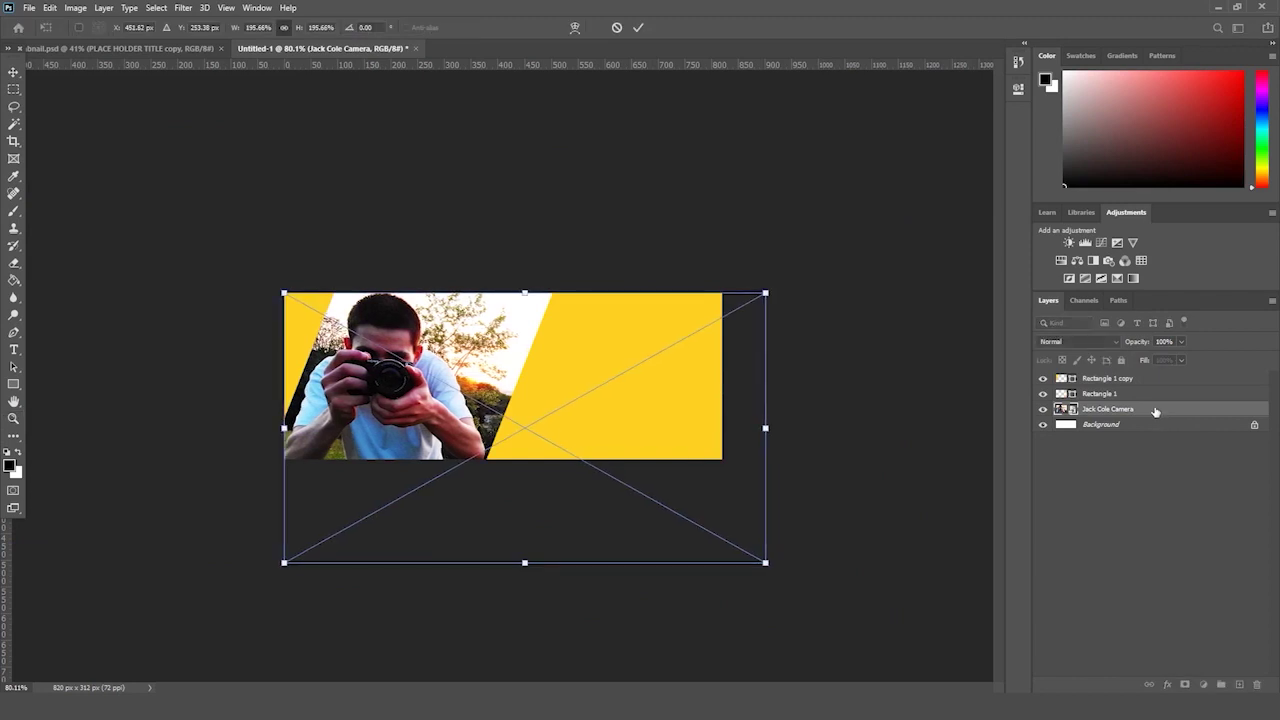
key("Escape")
key("z")
left_click(351, 466)
key("ctrl+t")
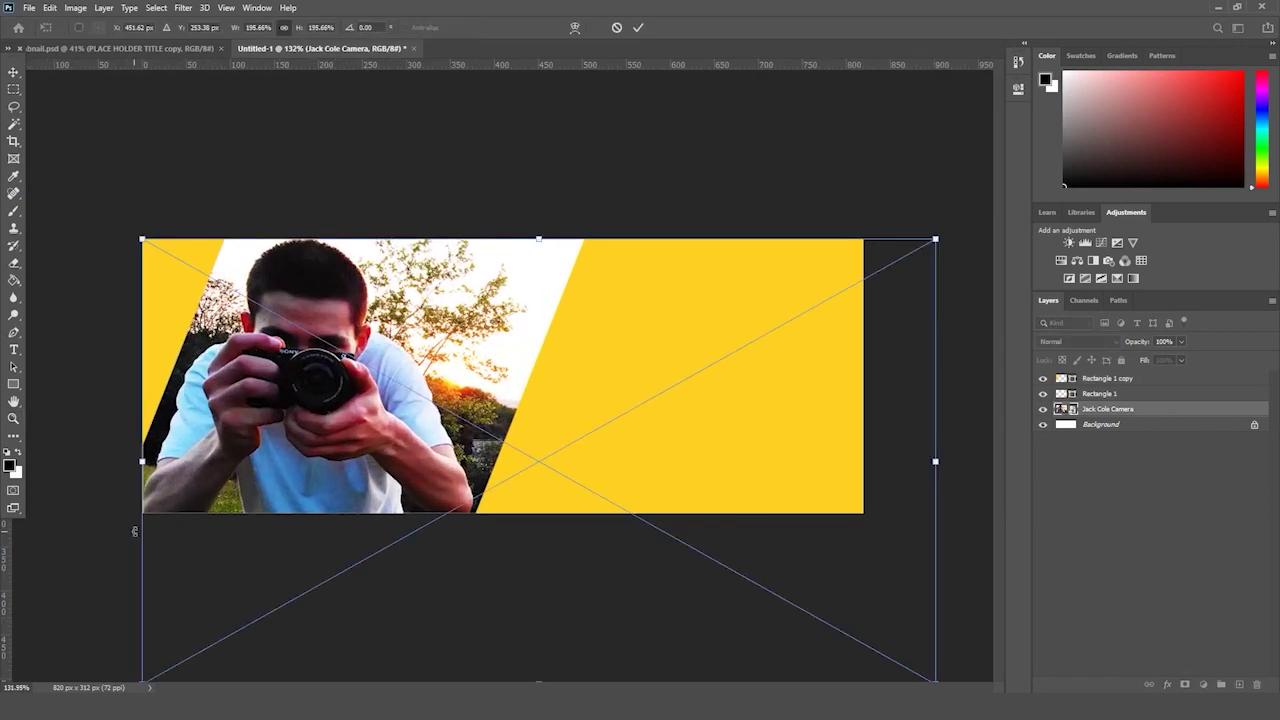
key("Escape")
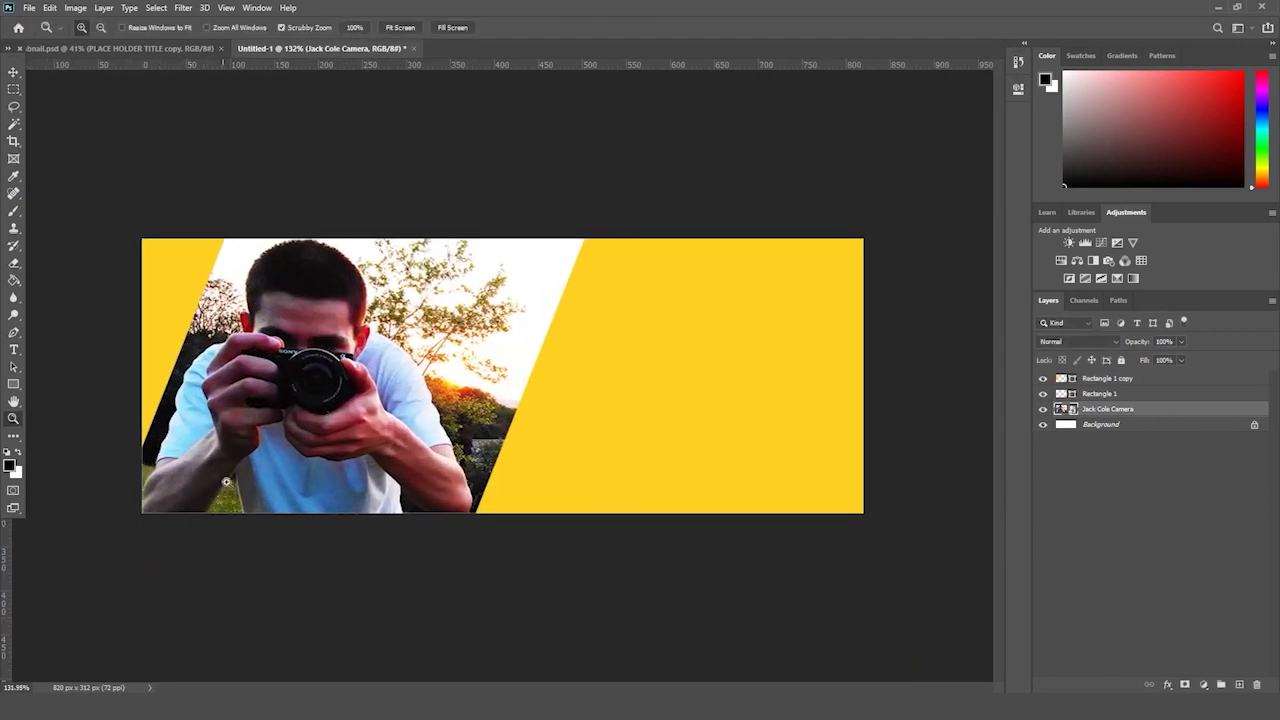
left_click_drag(226, 481, 255, 498)
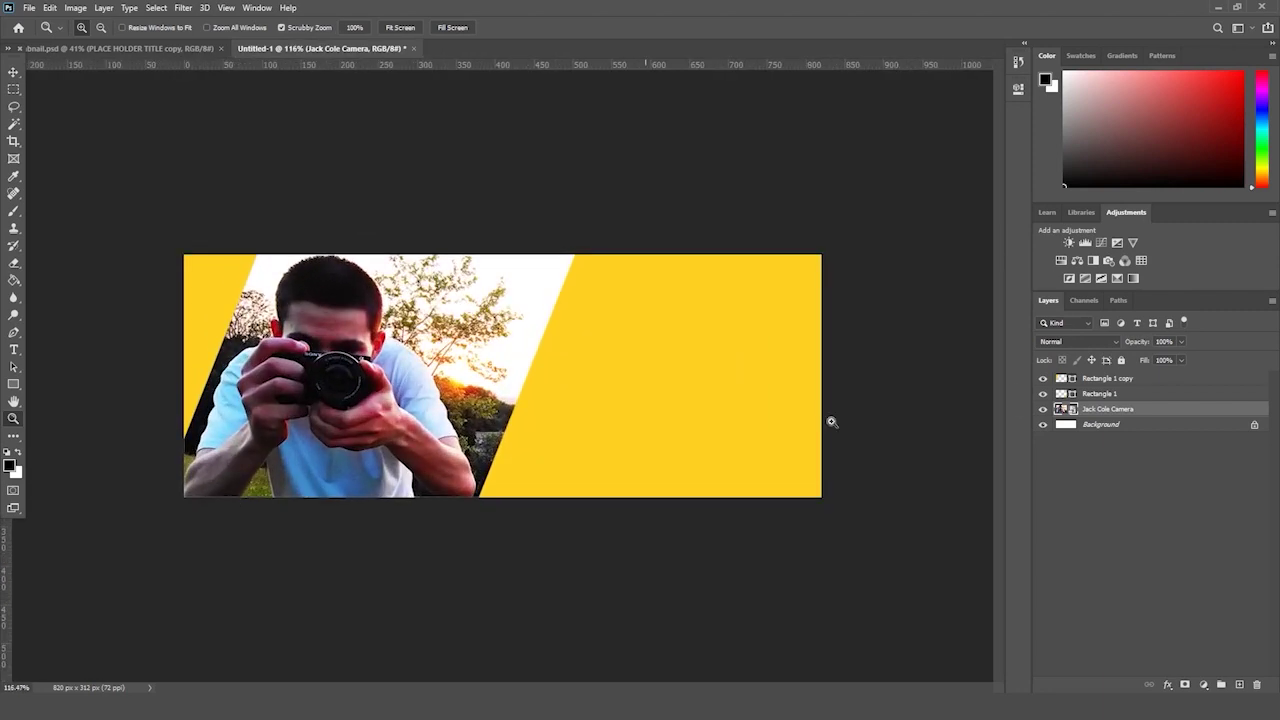
- Nudge the Rectangle 1 panel left and scale it to about 105%
left_click(1100, 380)
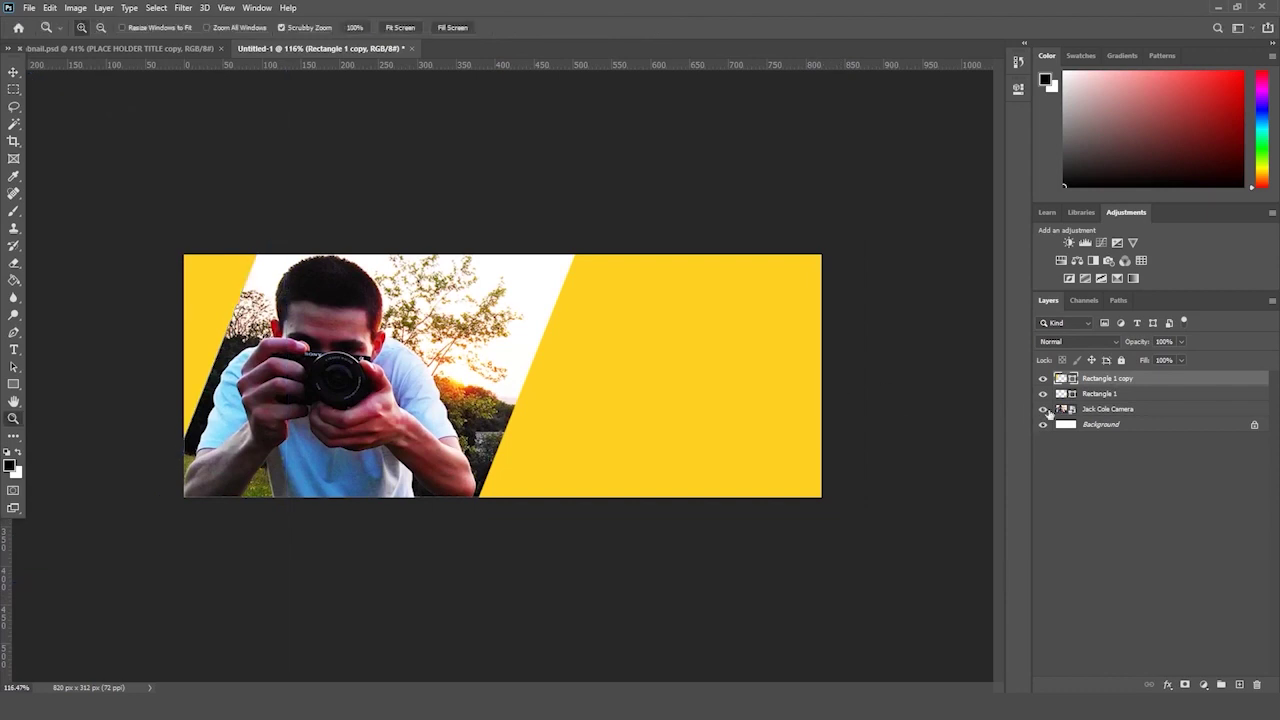
left_click(1124, 394)
key("ctrl+t")
key("shift+Left")
key("shift+Left")
key("shift+Left")
key("shift+Left")
key("shift+Left")
key("shift+Left")
key("shift+Left")
key("shift+Left")
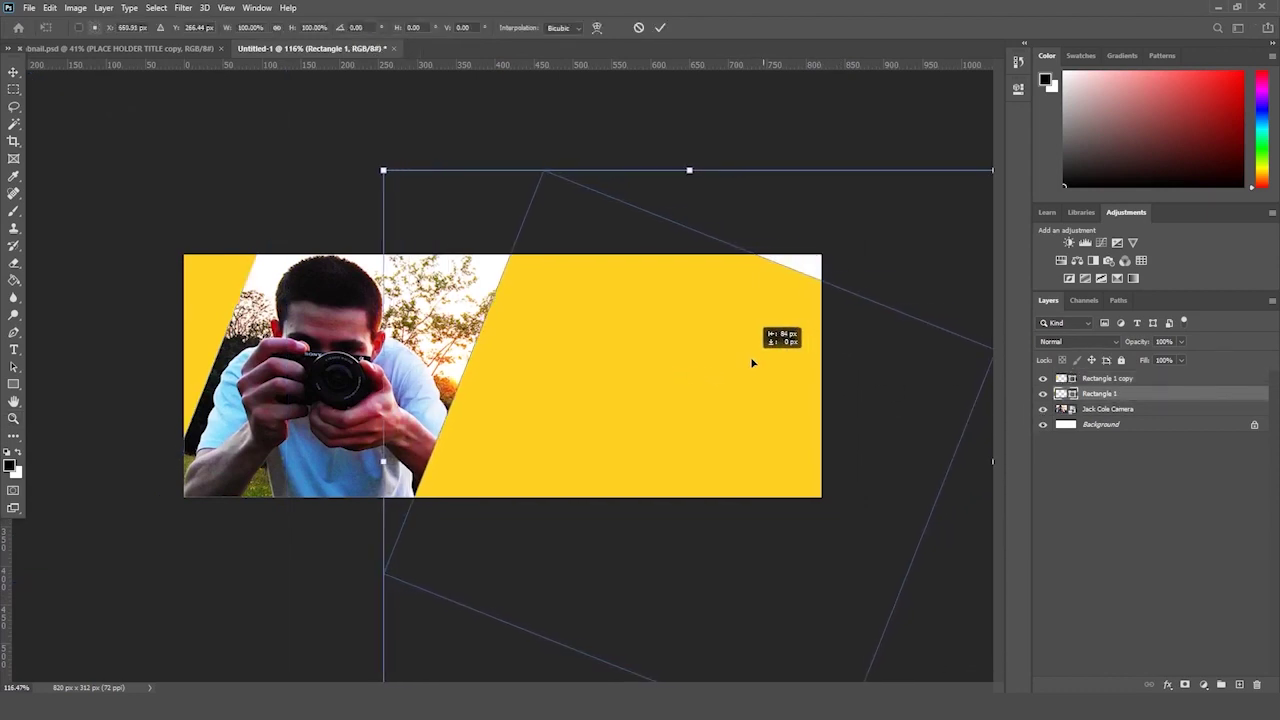
scroll(748, 340, "down", 4)
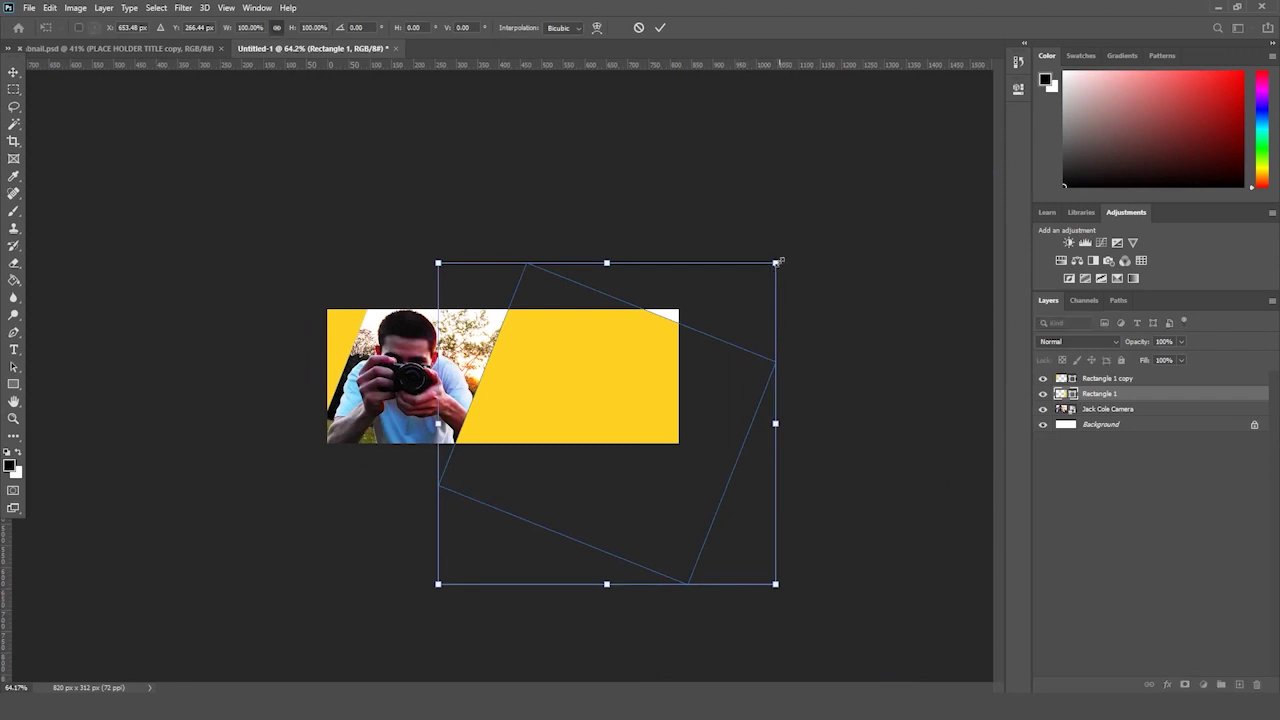
left_click_drag(779, 261, 806, 253)
left_click_drag(733, 301, 730, 305)
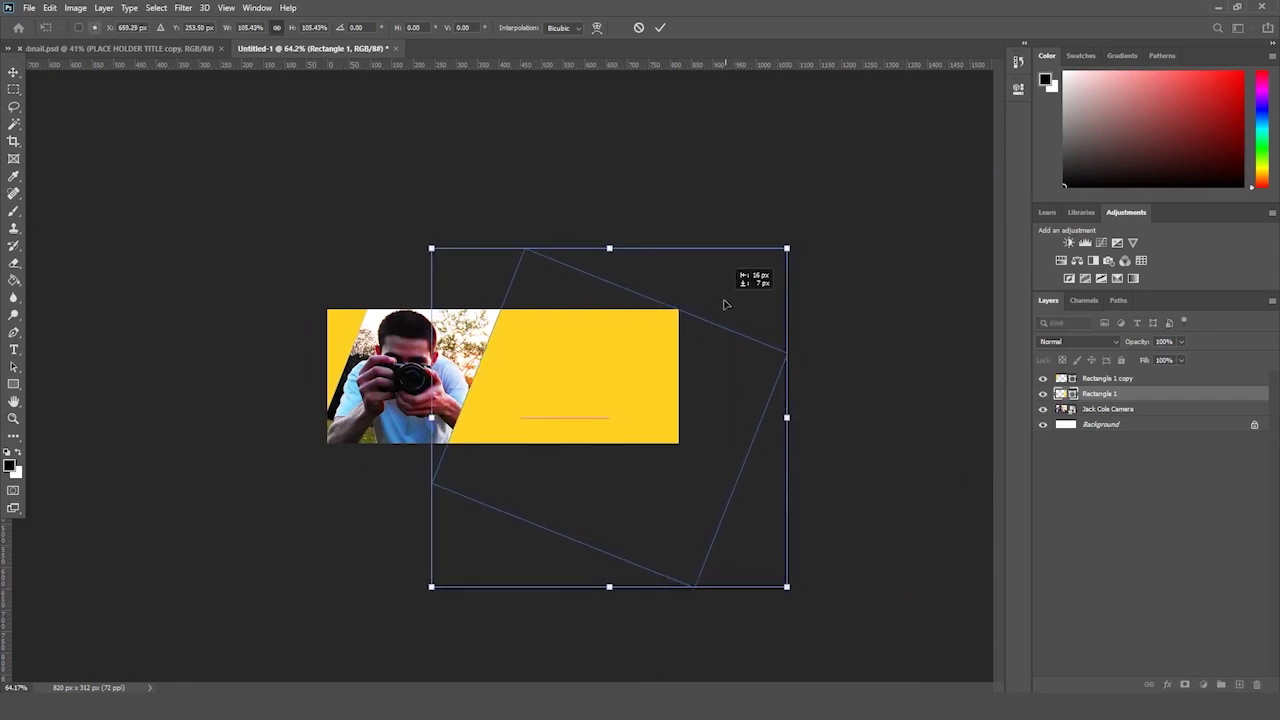
key("Return")
key("z")
left_click(577, 349)
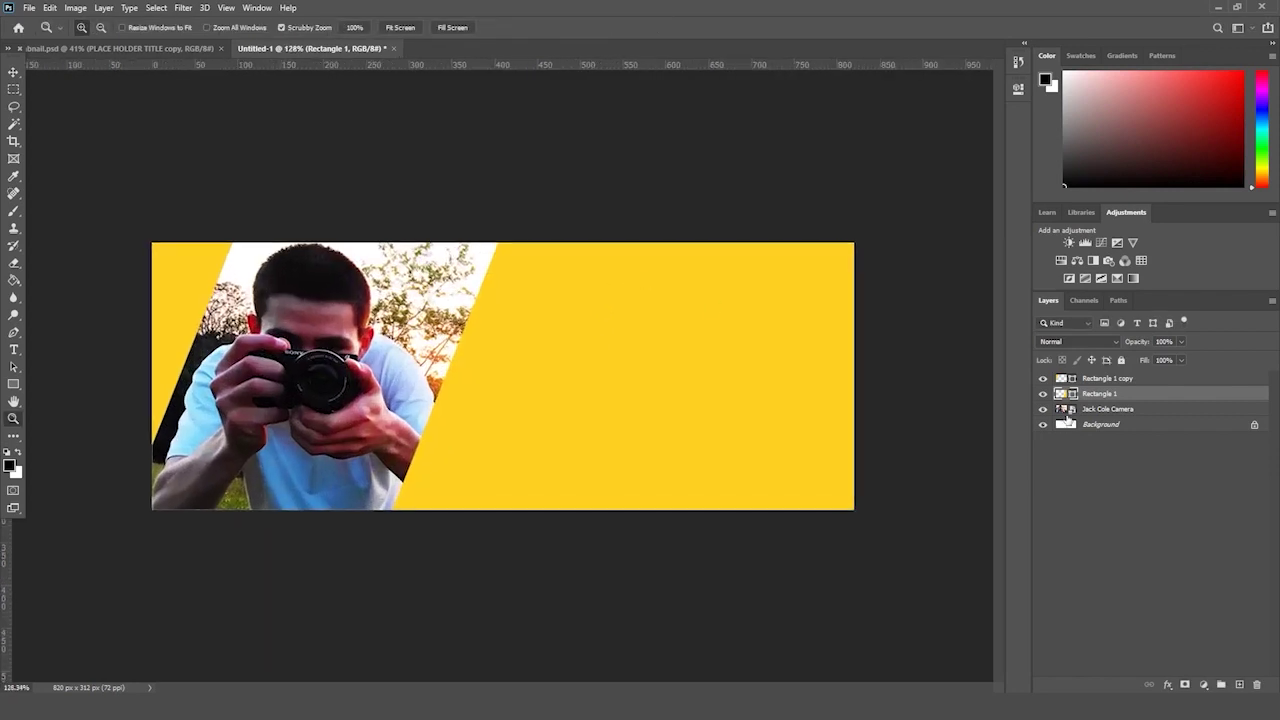
- Hide the right yellow panel and use Quick Selection with a smaller brush on the photo layer
left_click(1043, 394)
left_click(1108, 410)
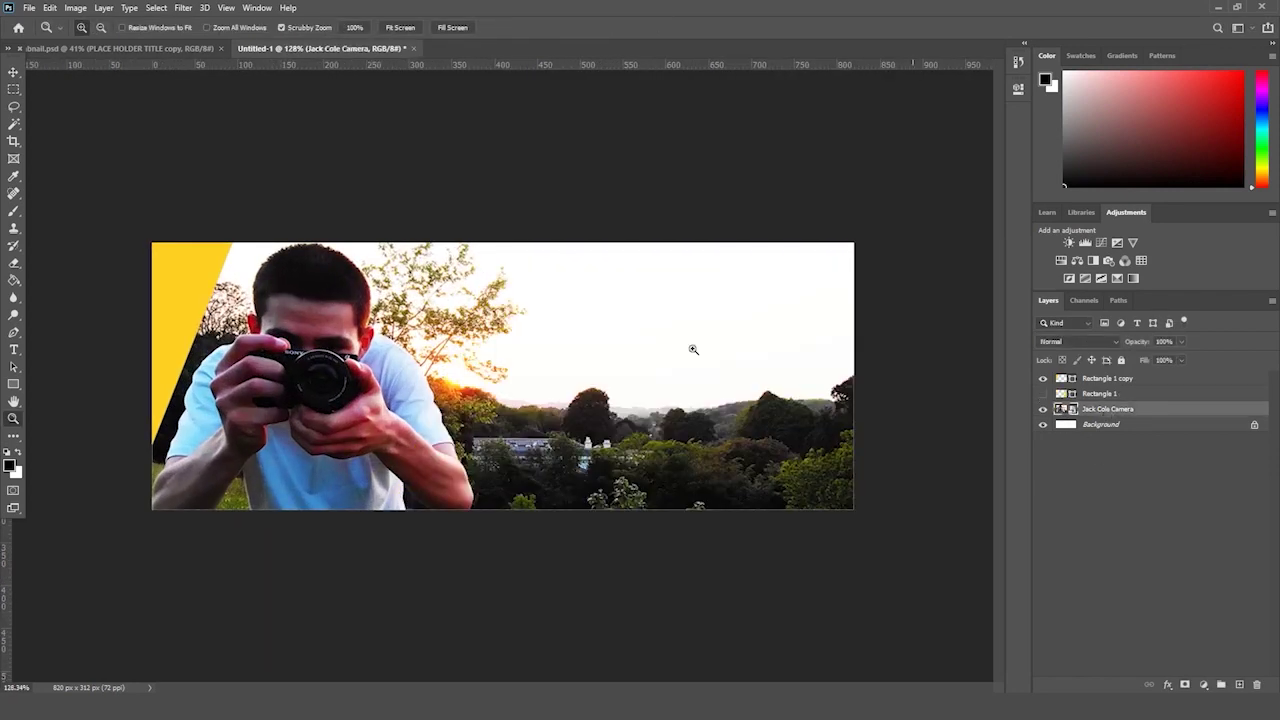
left_click(14, 124)
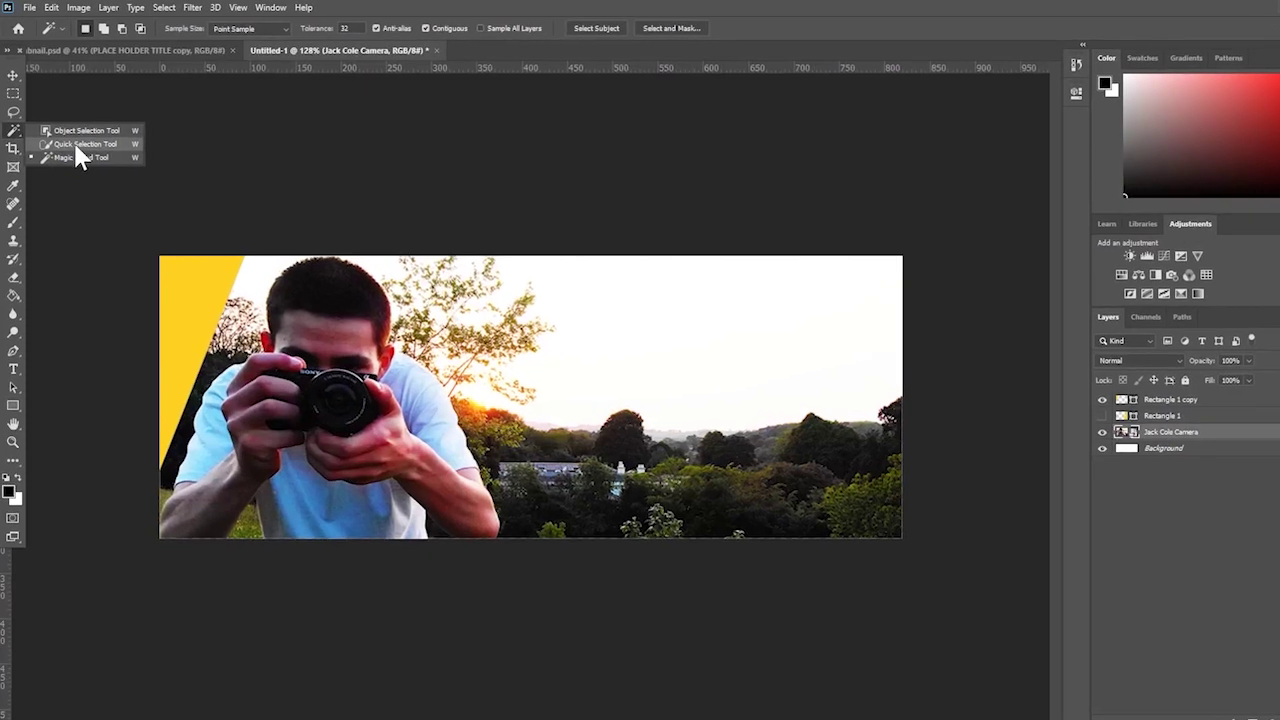
left_click(72, 142)
left_click(152, 27)
left_click_drag(140, 70, 106, 70)
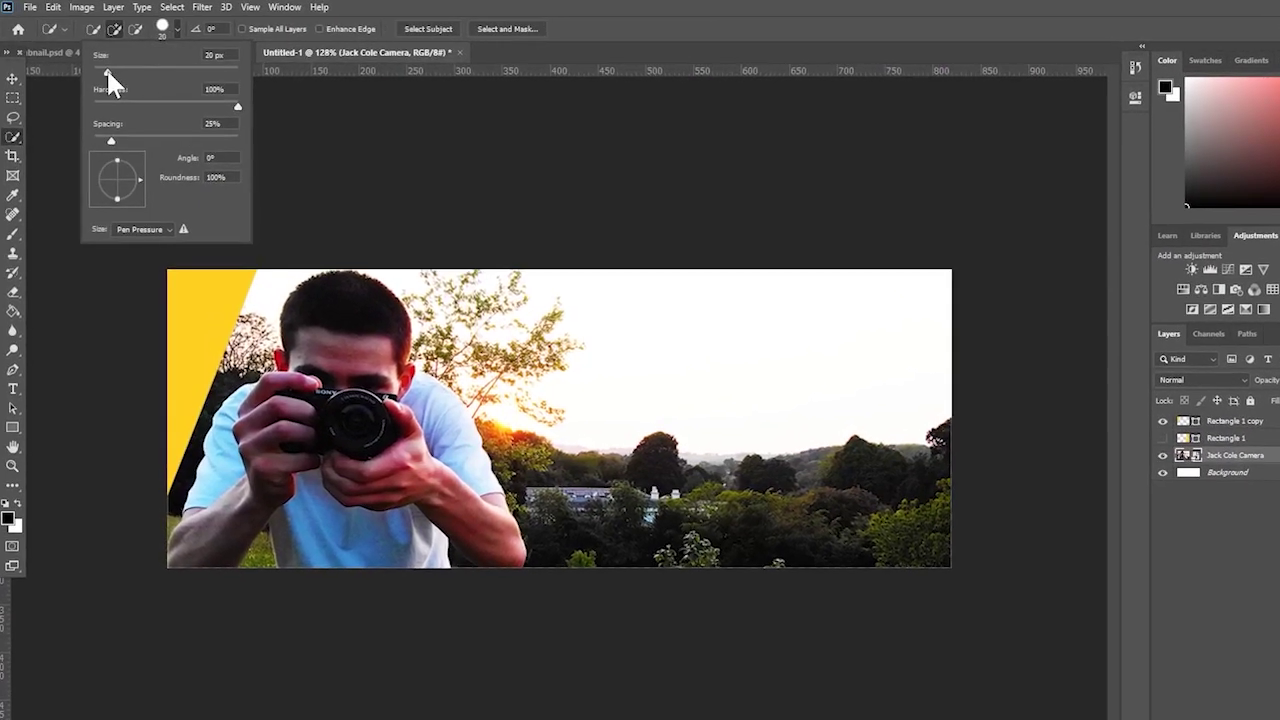
- Select the hands and arm under the camera and paste them onto a new layer
left_click(571, 554)
left_click(507, 549)
left_click_drag(507, 549, 431, 504)
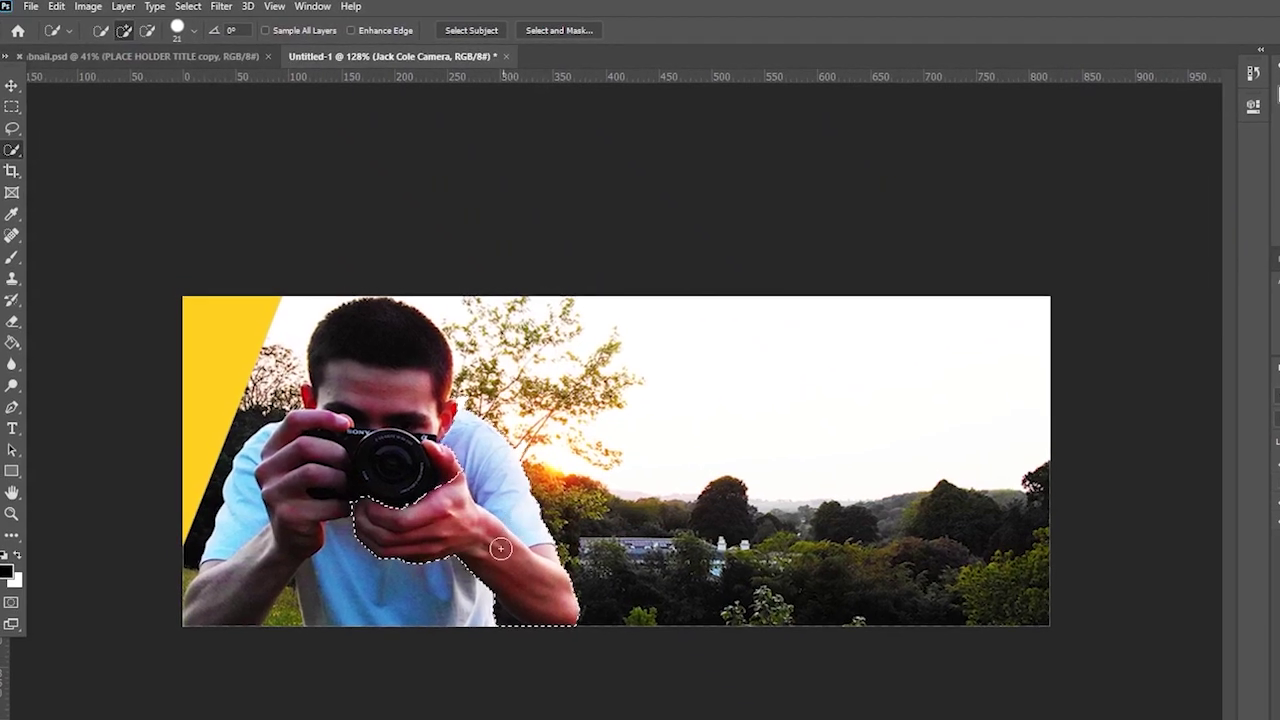
left_click(478, 548)
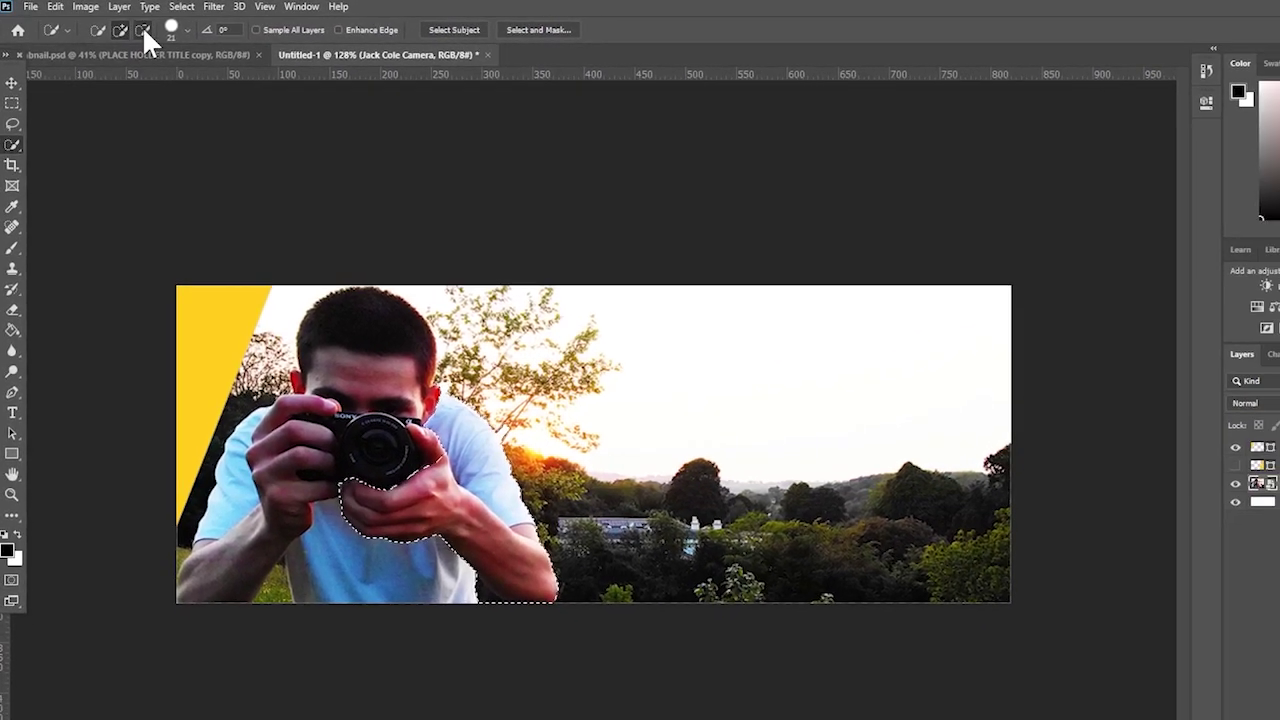
left_click(142, 26)
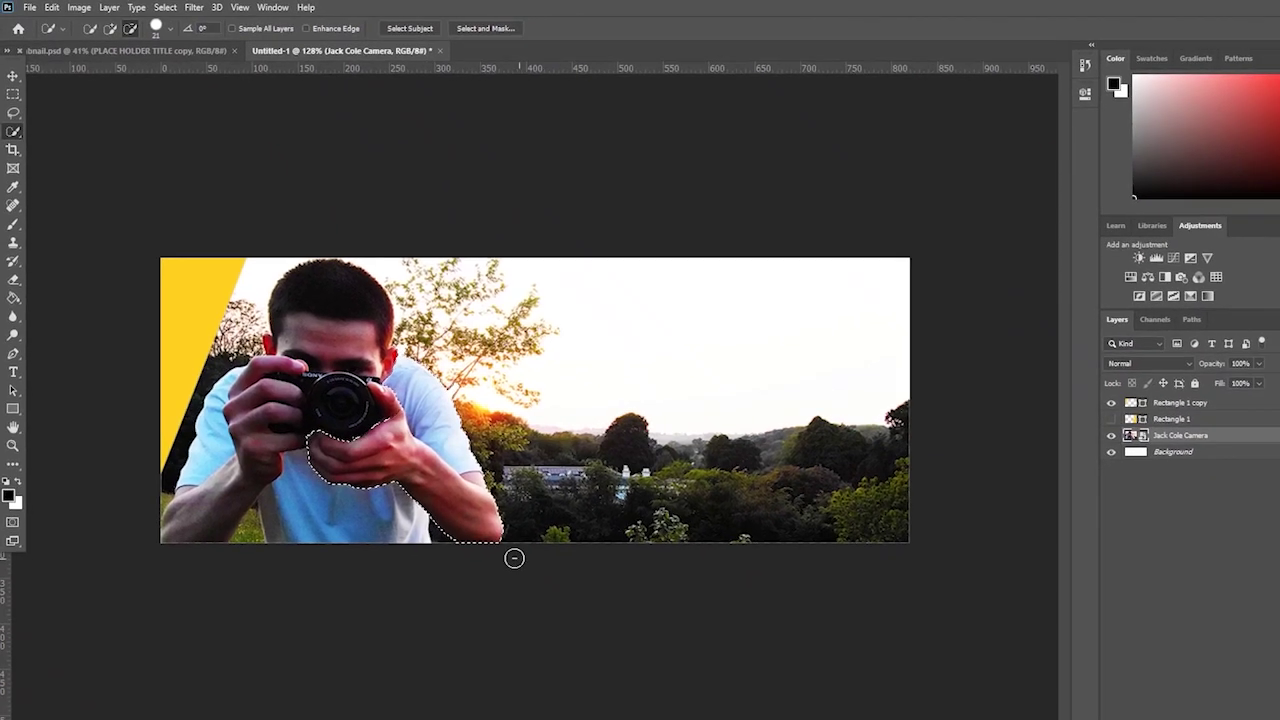
key("ctrl+c")
key("ctrl+v")
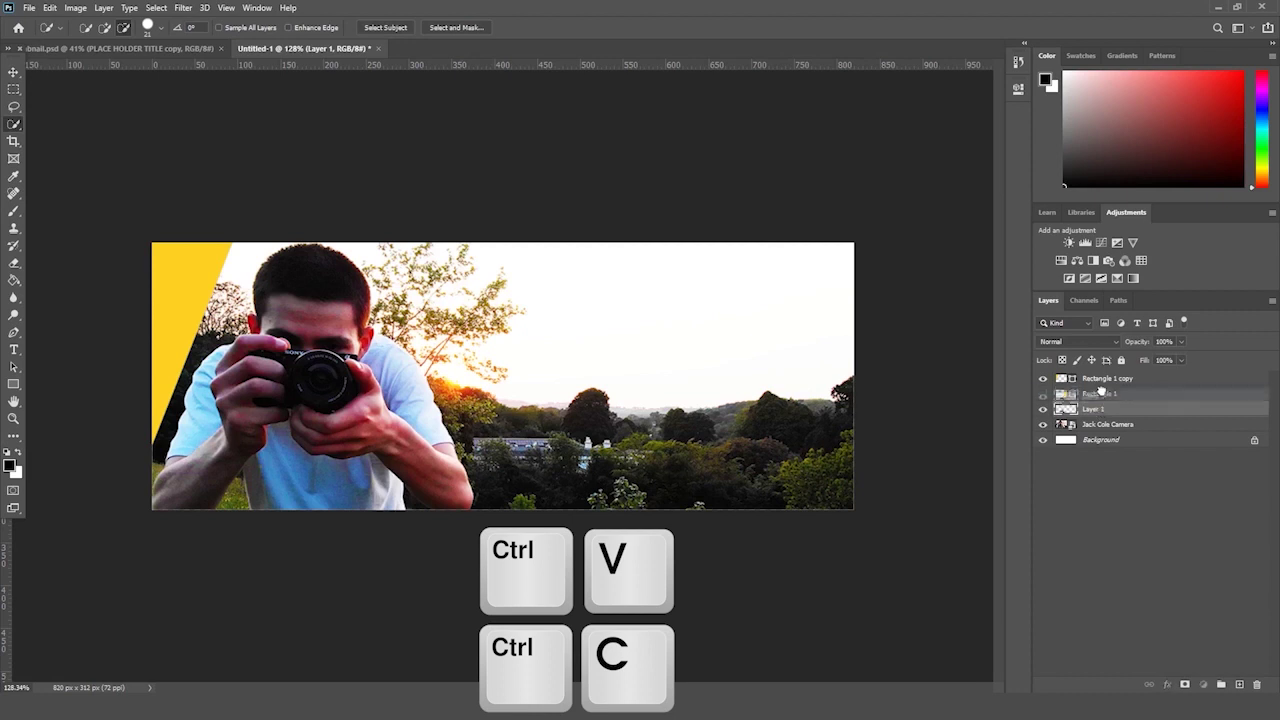
- Move Layer 1 to the top of the stack and show Rectangle 1 again
left_click_drag(1107, 375, 1106, 378)
left_click(1042, 410)
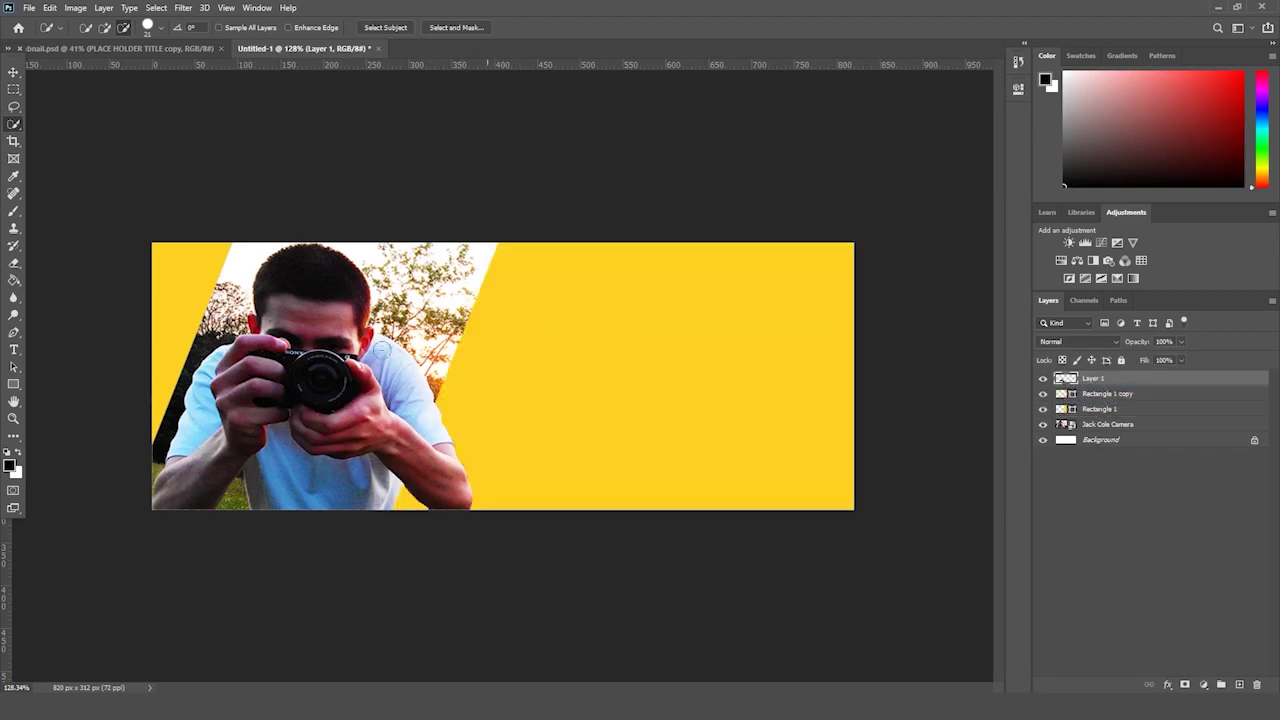
left_click(13, 418)
left_click_drag(180, 375, 494, 446)
left_click(1099, 425)
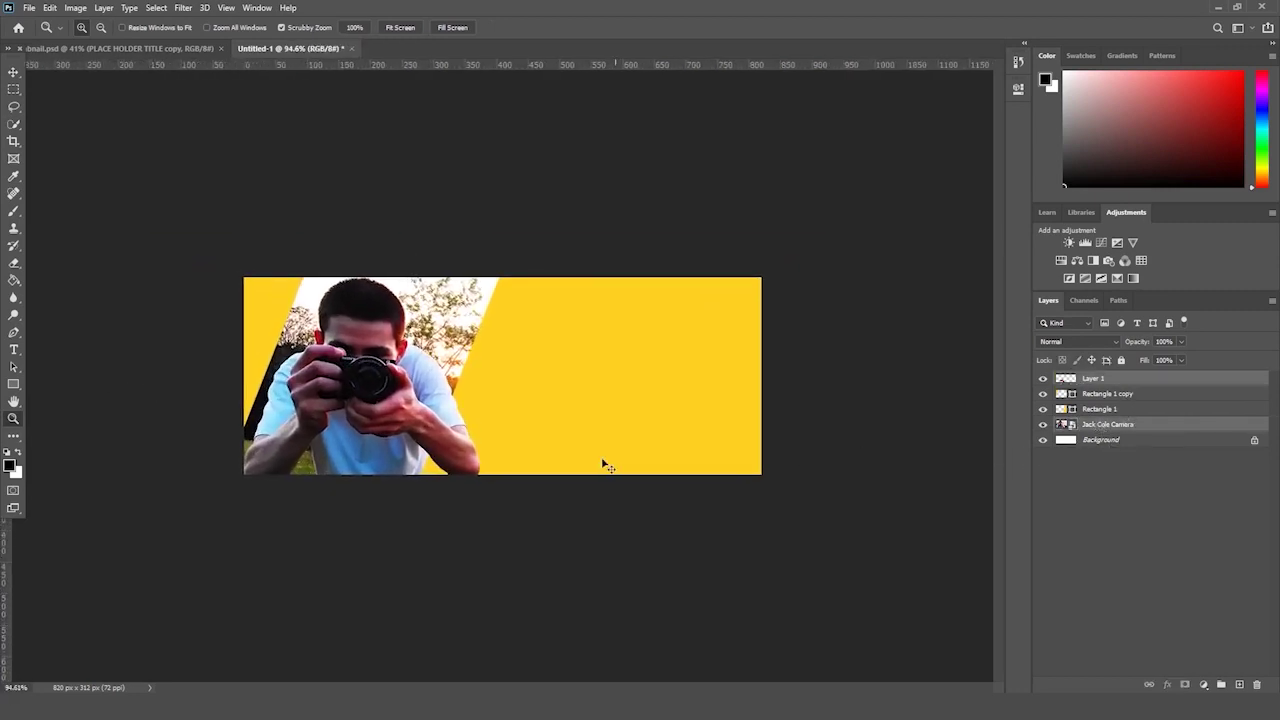
key("ctrl+t")
left_click_drag(808, 597, 808, 594)
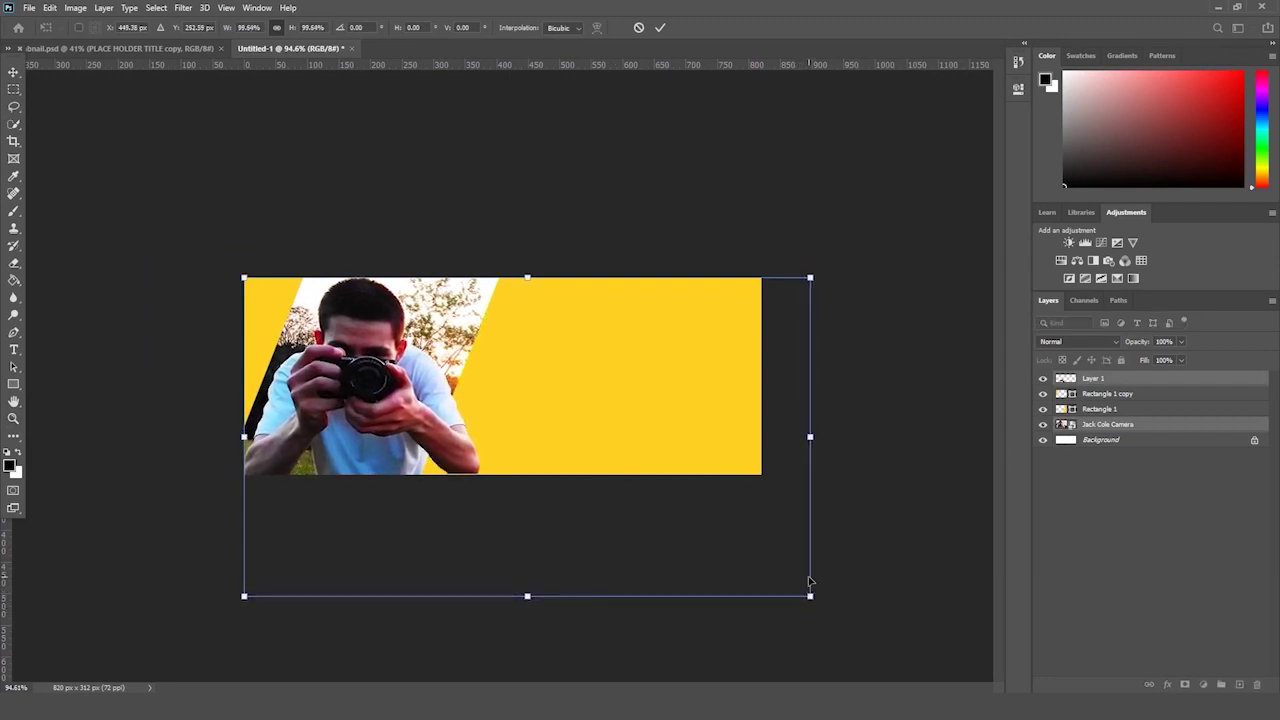
key("ctrl+z")
left_click_drag(678, 414, 696, 385)
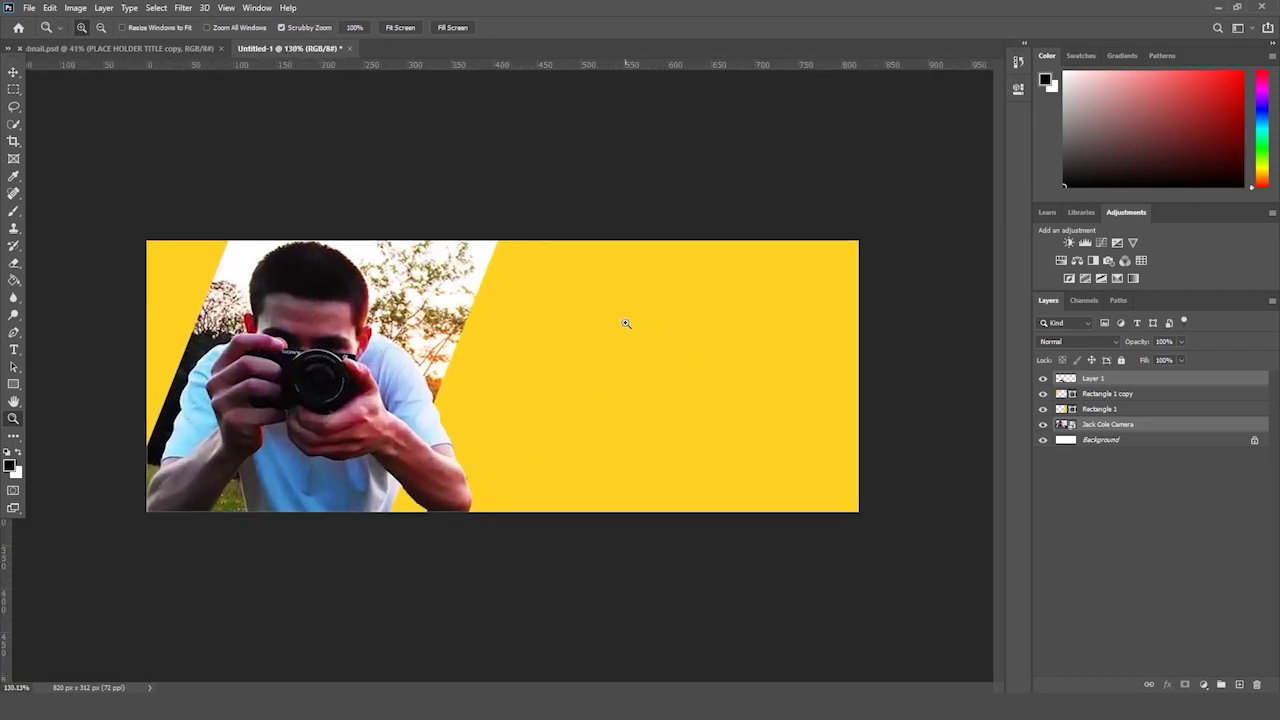
left_click(1116, 379)
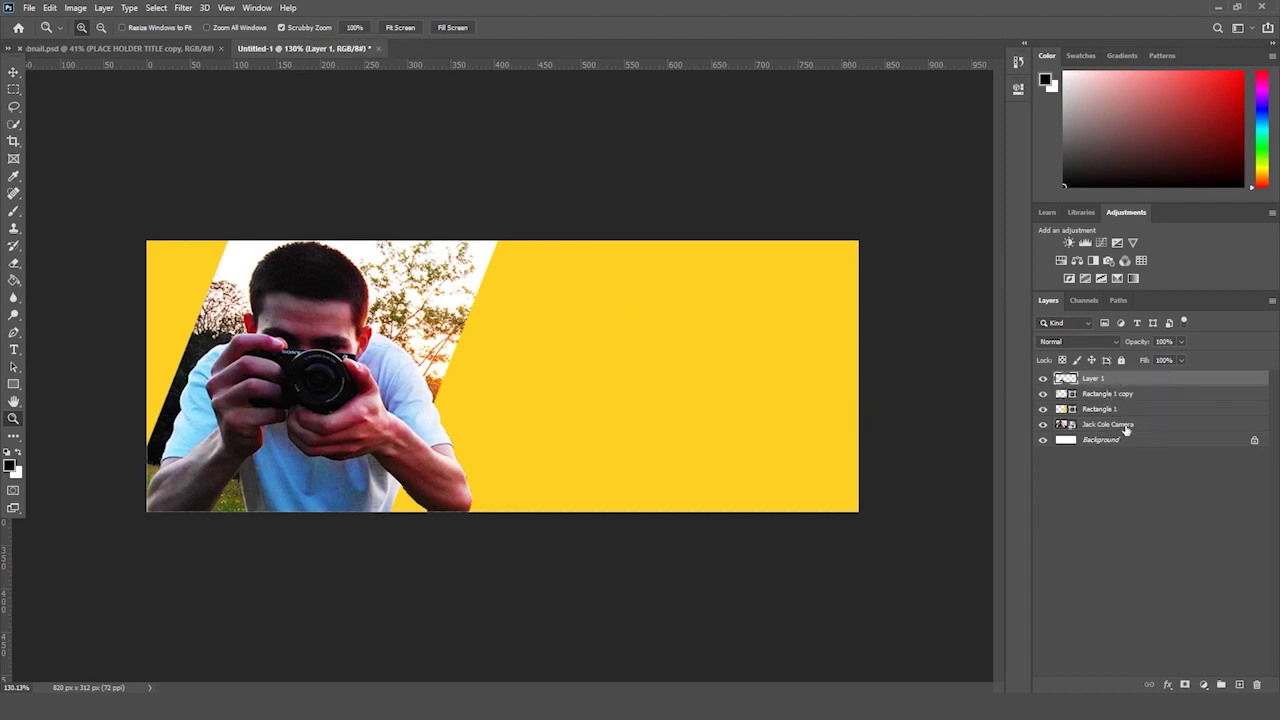
left_click(1166, 686)
left_click(1183, 678)
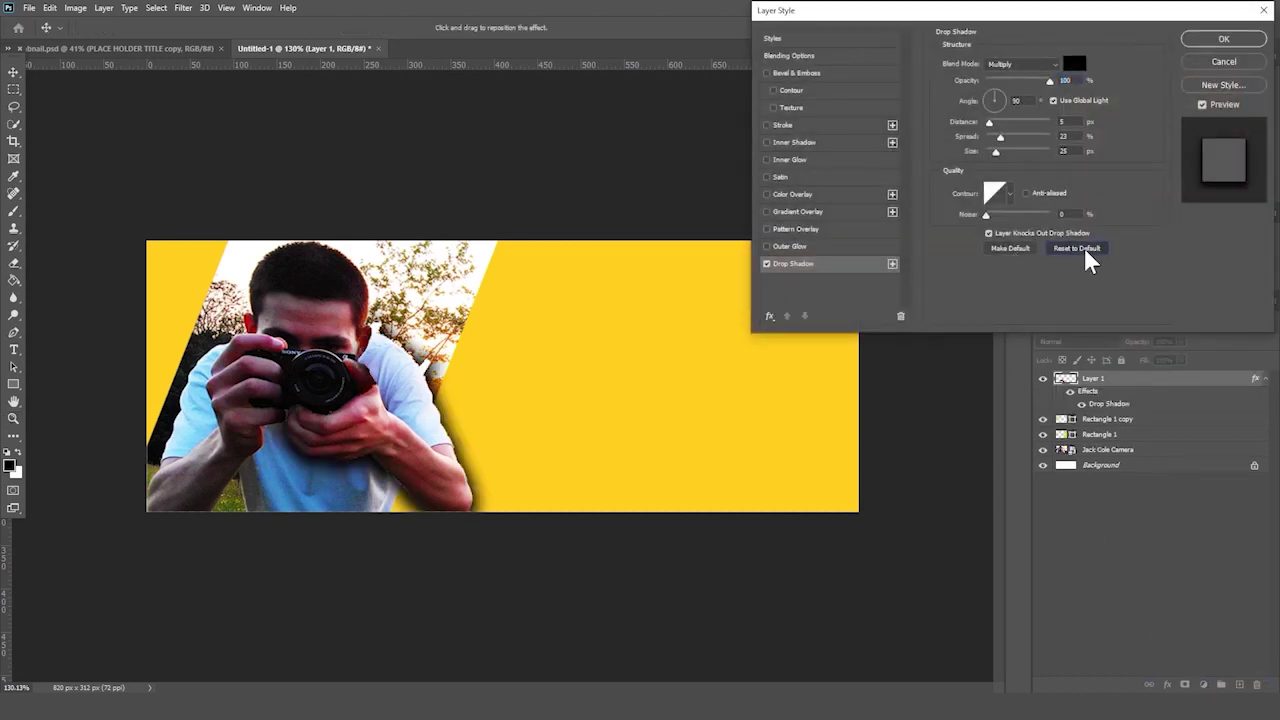
left_click(1005, 151)
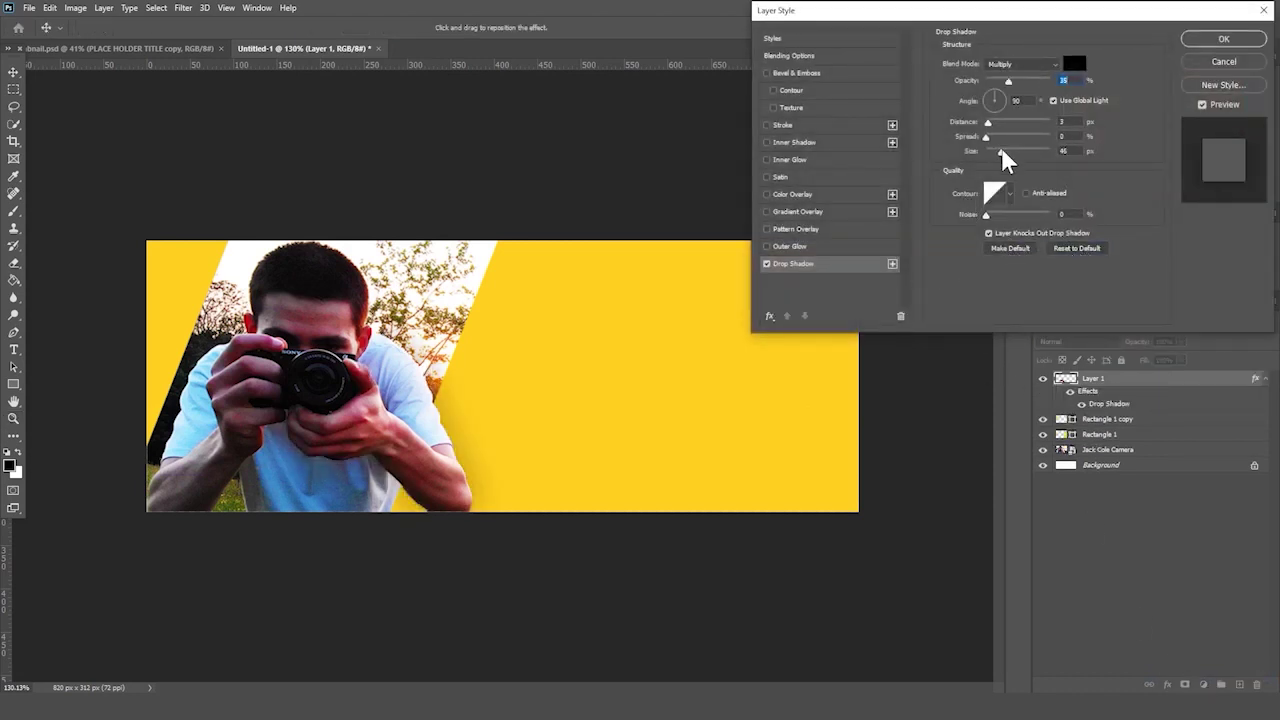
left_click(767, 263)
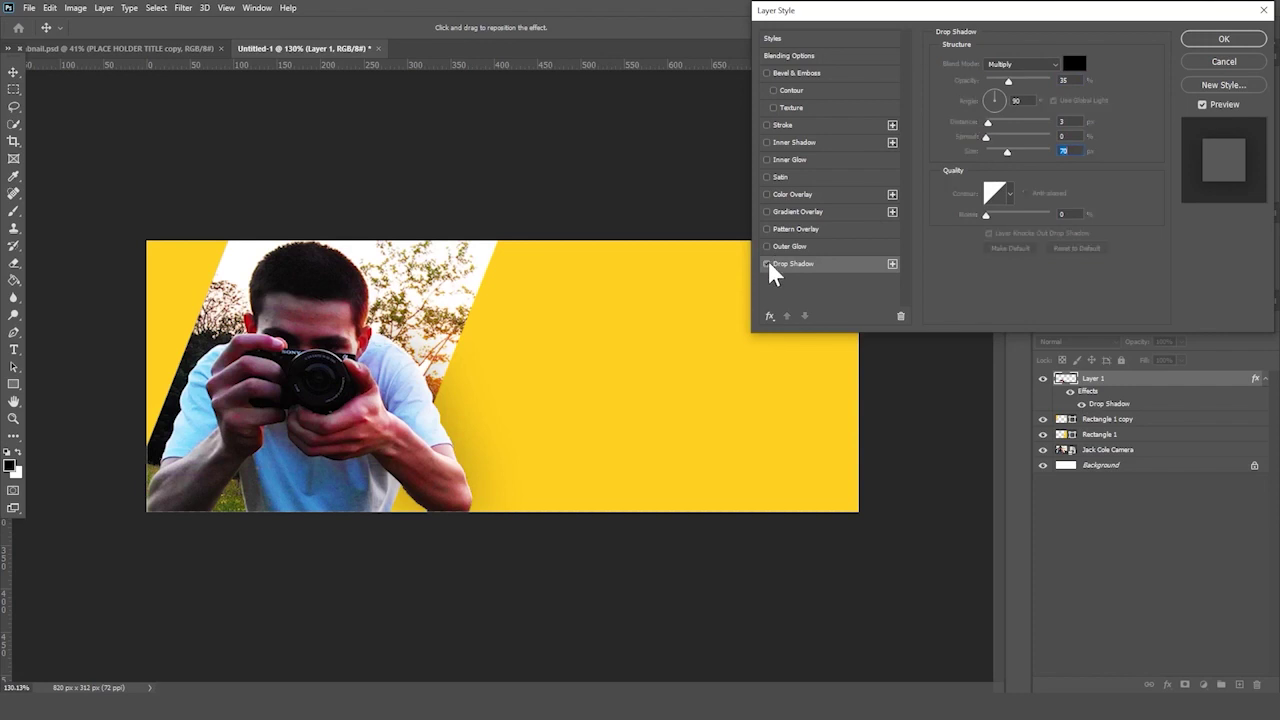
left_click(768, 264)
left_click_drag(1008, 82, 1038, 85)
key("Return")
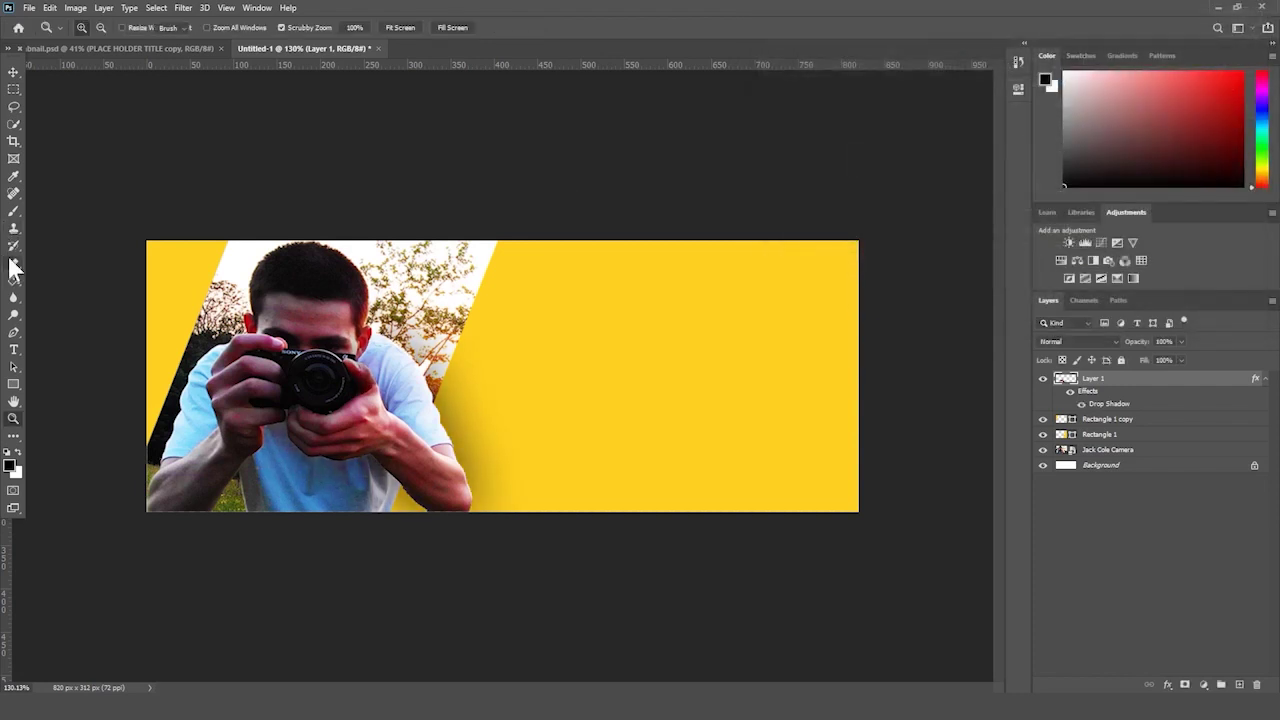
left_click(13, 264)
left_click(90, 27)
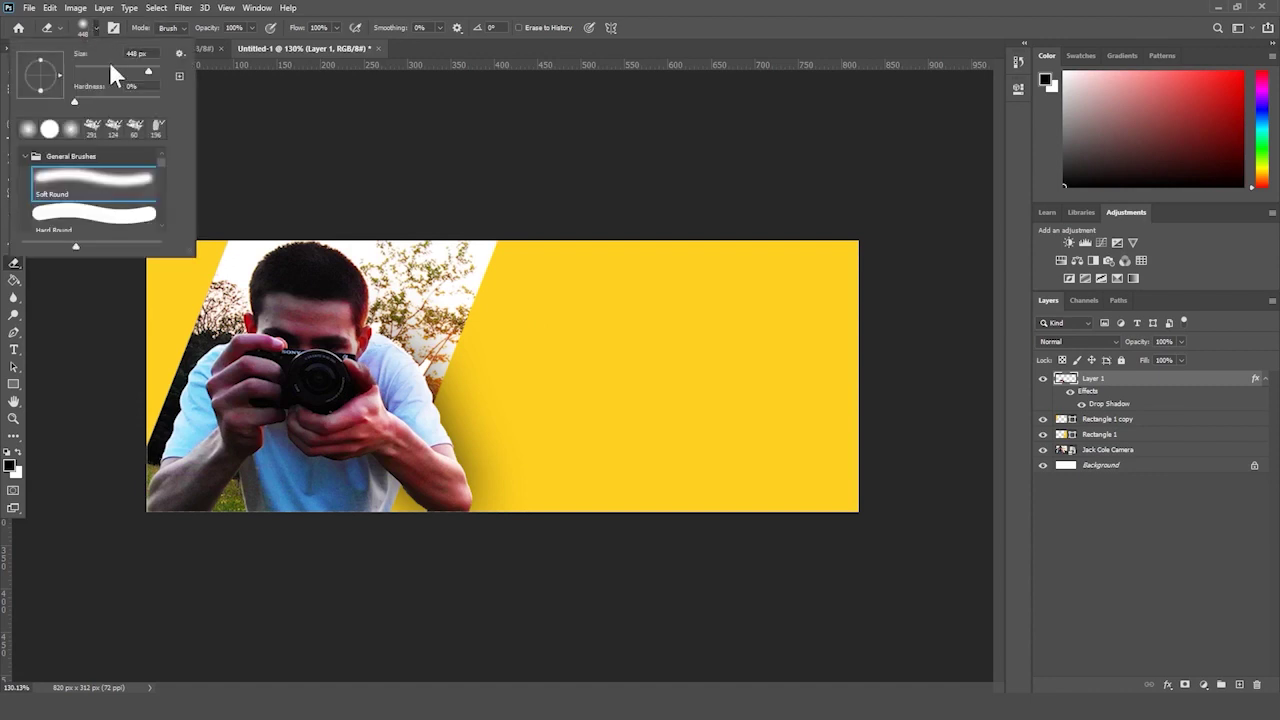
left_click(94, 213)
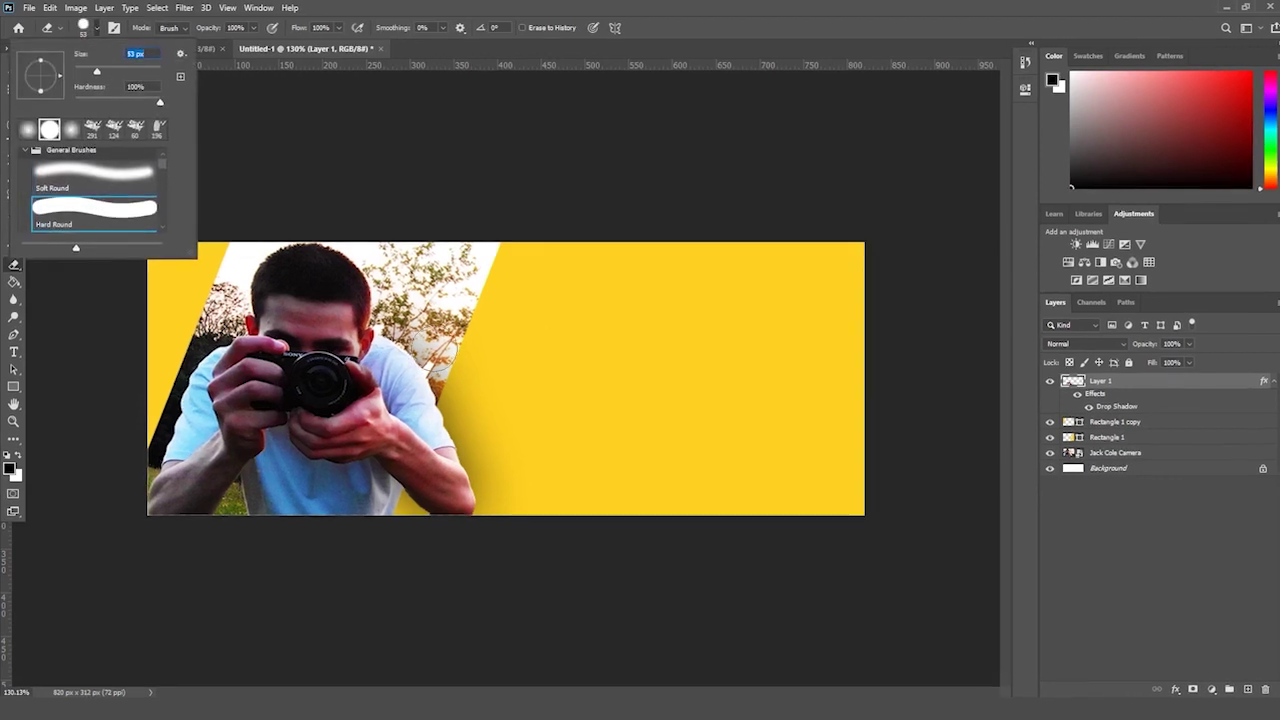
key("Return")
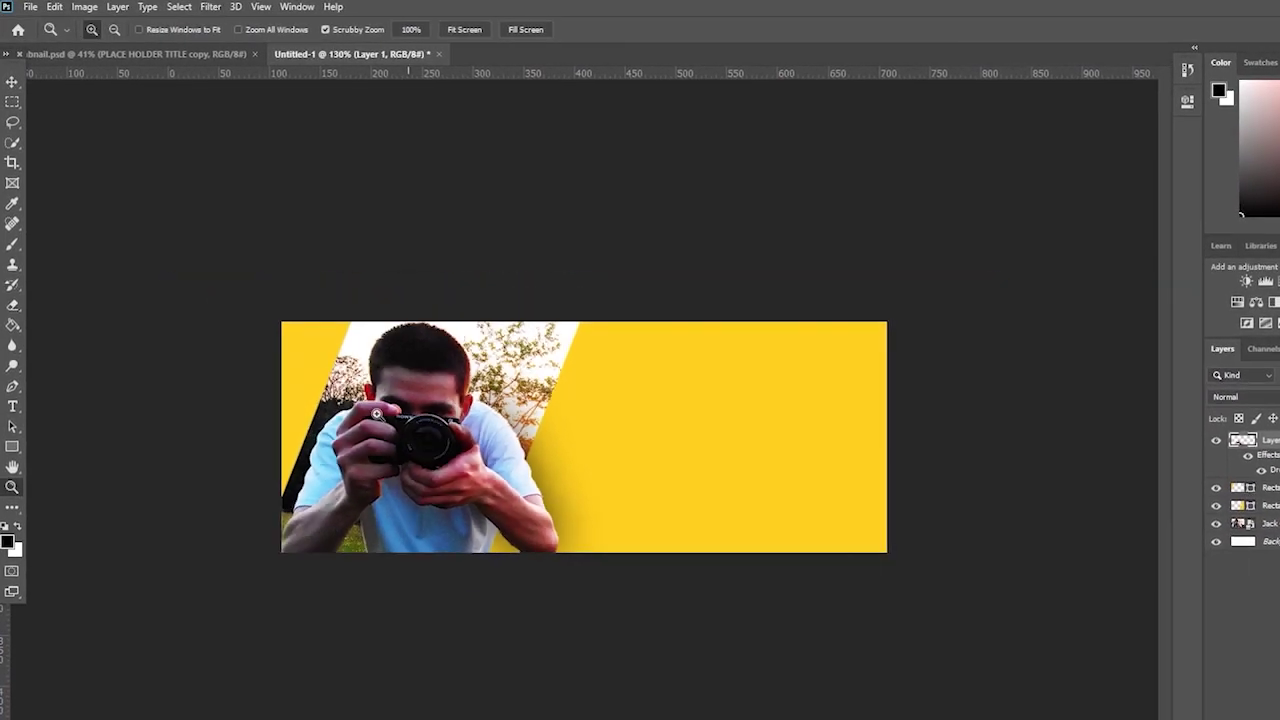
left_click_drag(376, 414, 437, 594)
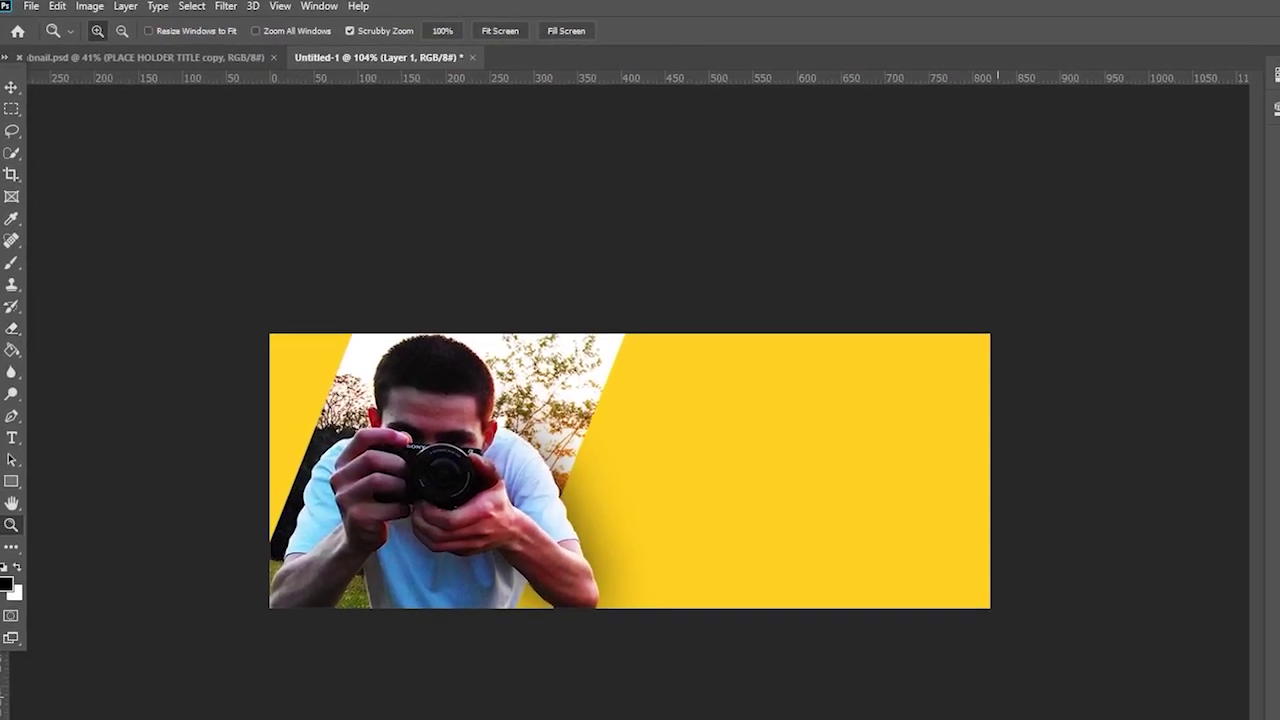
- Place the TQ9Media Logo file on the banner and size it on the right side
key("alt+Tab")
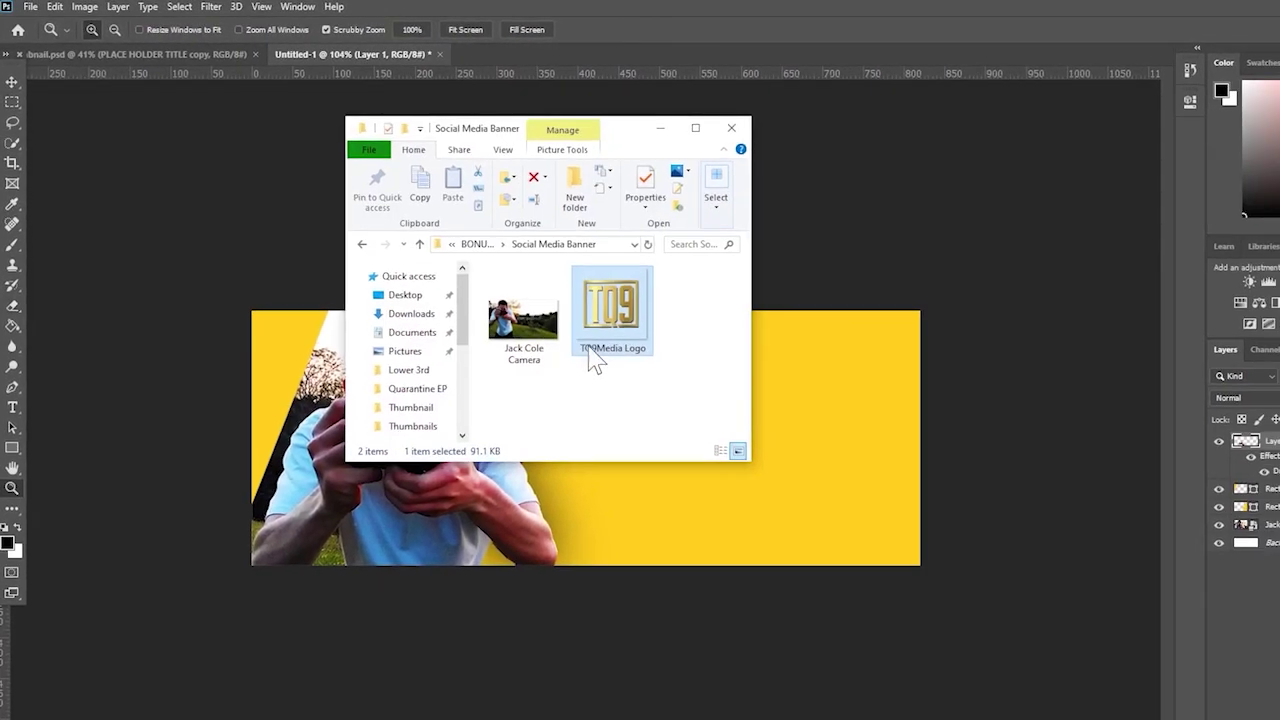
left_click_drag(595, 362, 773, 406)
left_click_drag(614, 437, 787, 439)
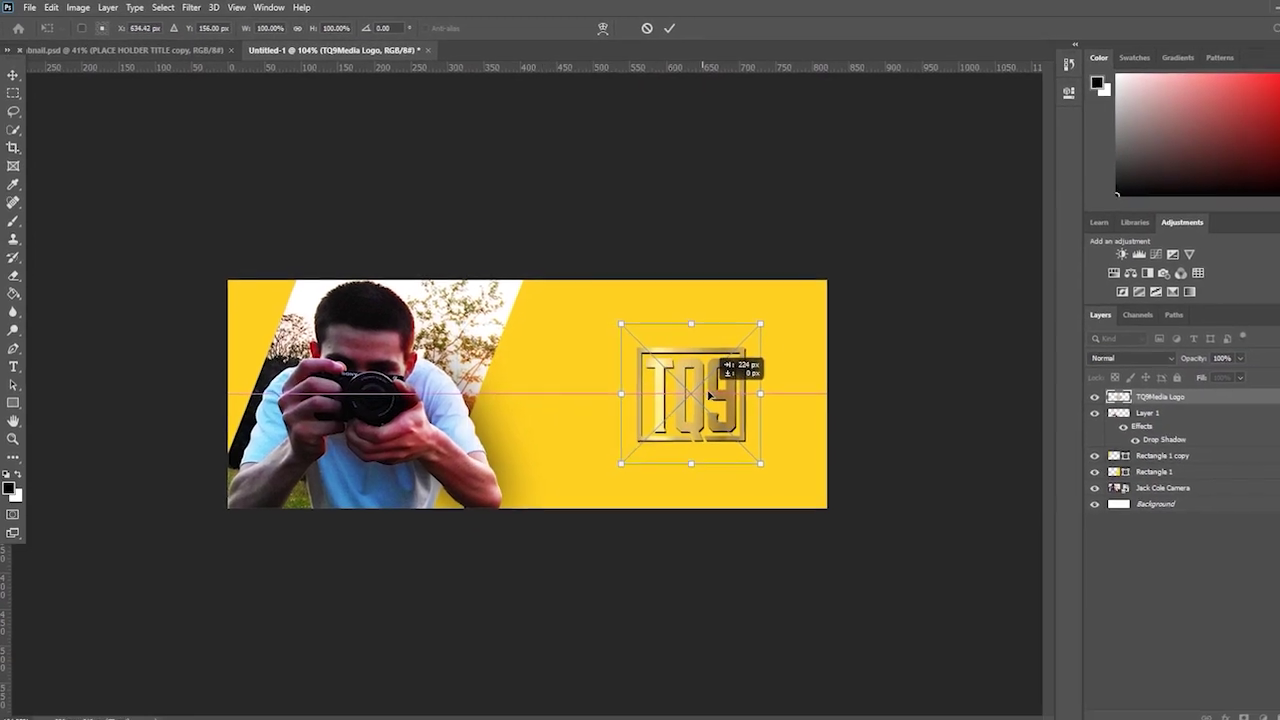
left_click_drag(708, 396, 684, 396)
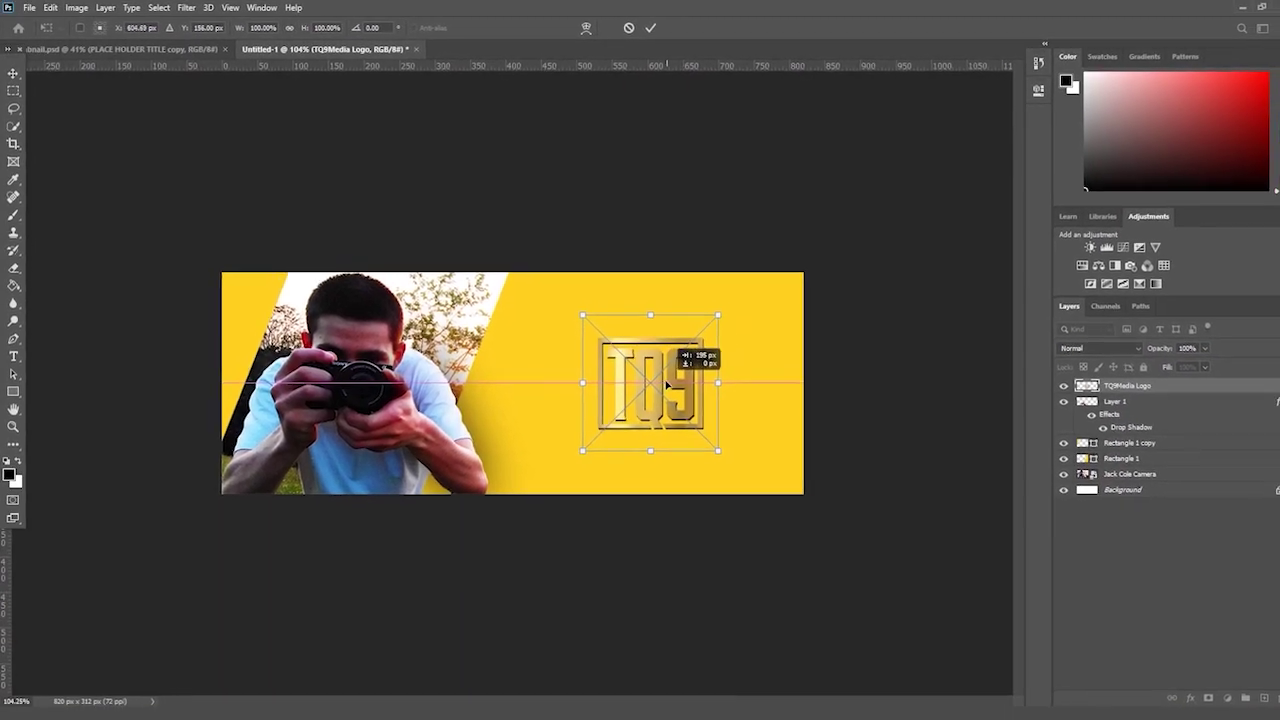
left_click_drag(731, 302, 697, 369)
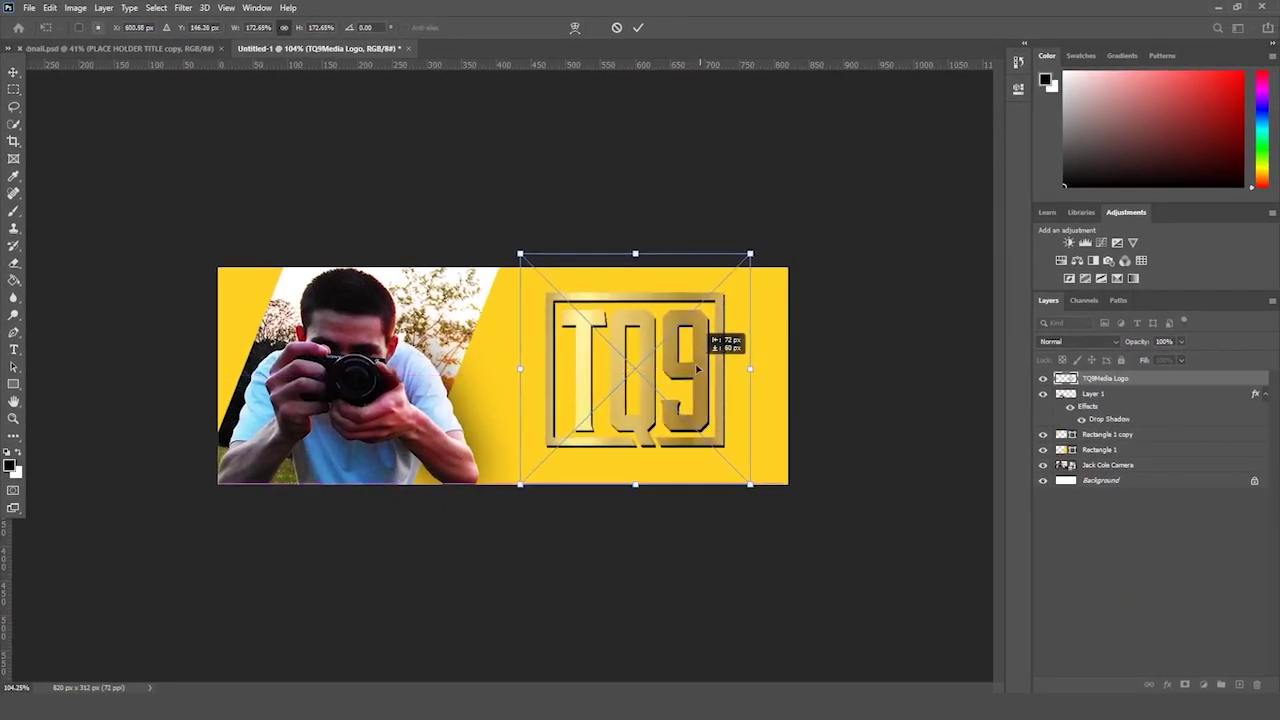
left_click_drag(750, 486, 686, 410)
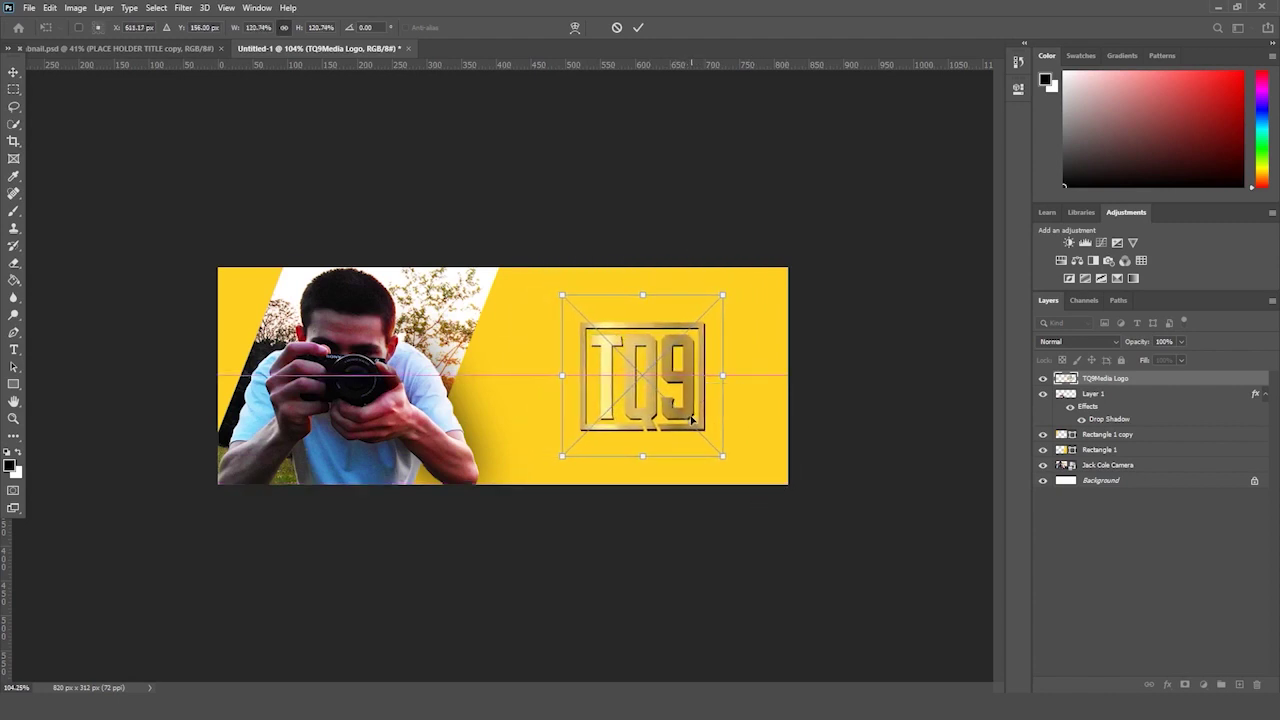
- Remove the placed logo and bring up File > Open Recent
key("ctrl+z")
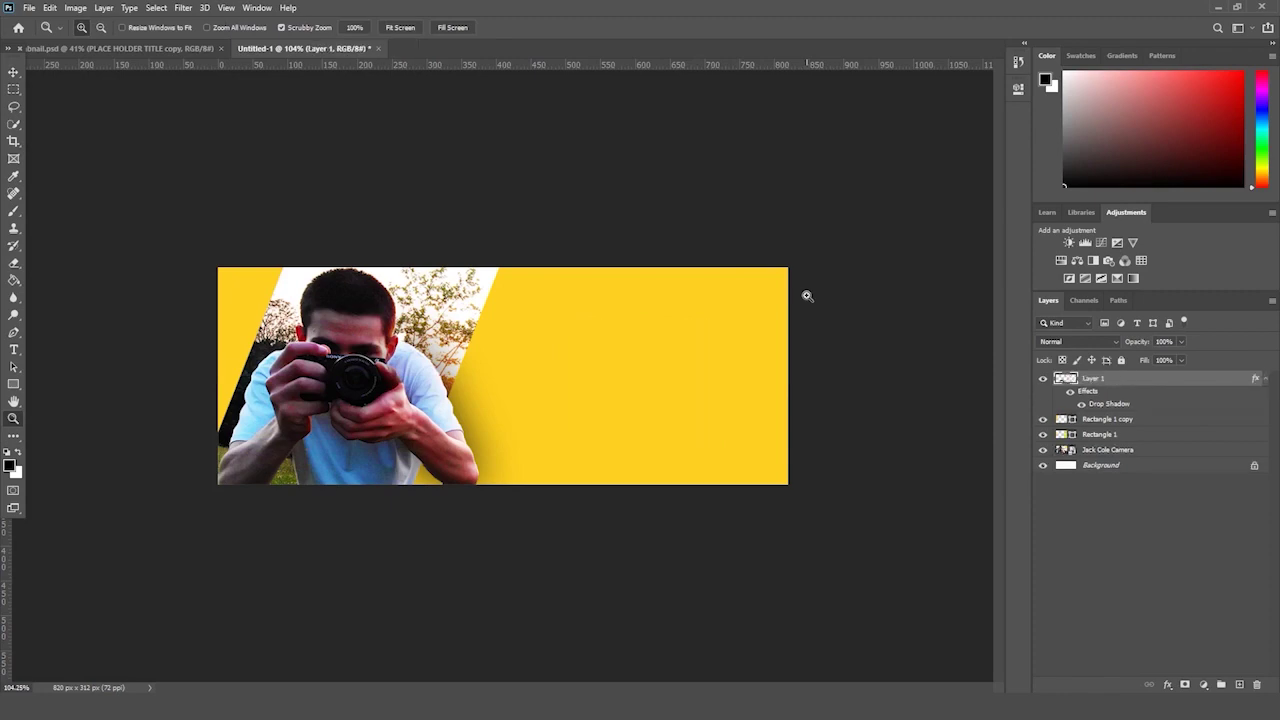
left_click(29, 7)
mouse_move(60, 88)
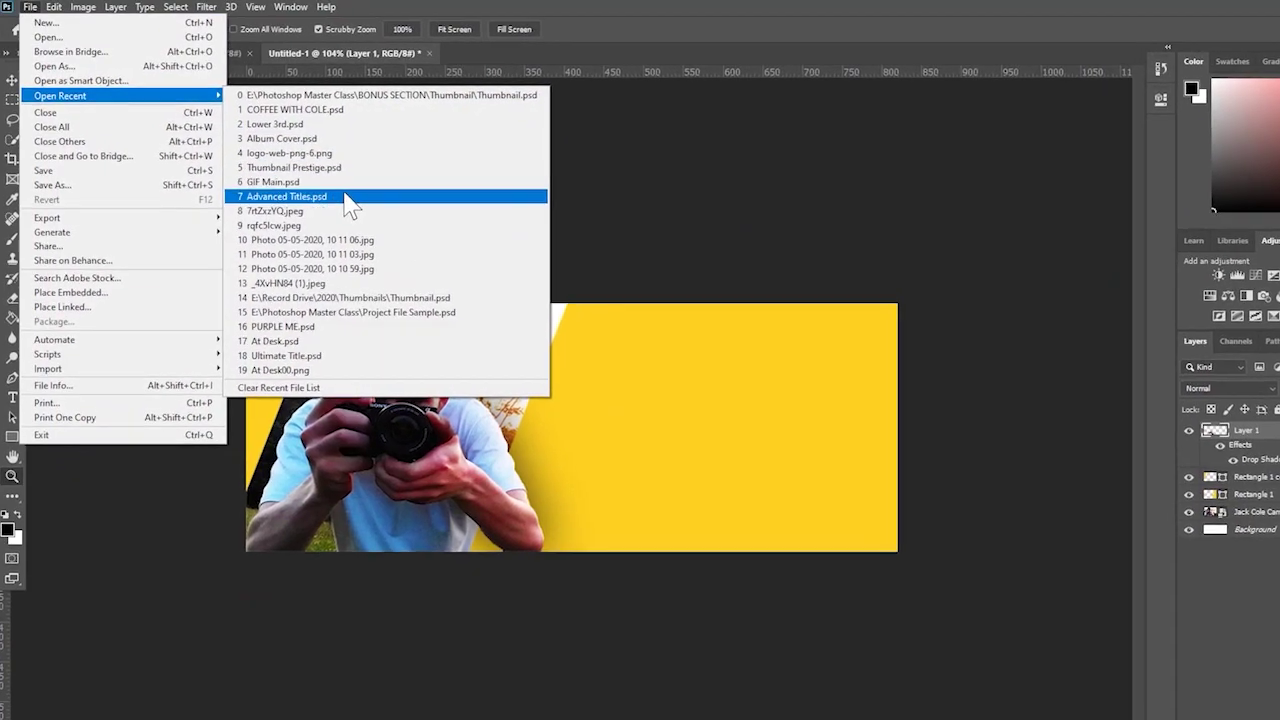
- Open Advanced Titles.psd and drag the TQ9 and MEDIA text into the banner
left_click(350, 198)
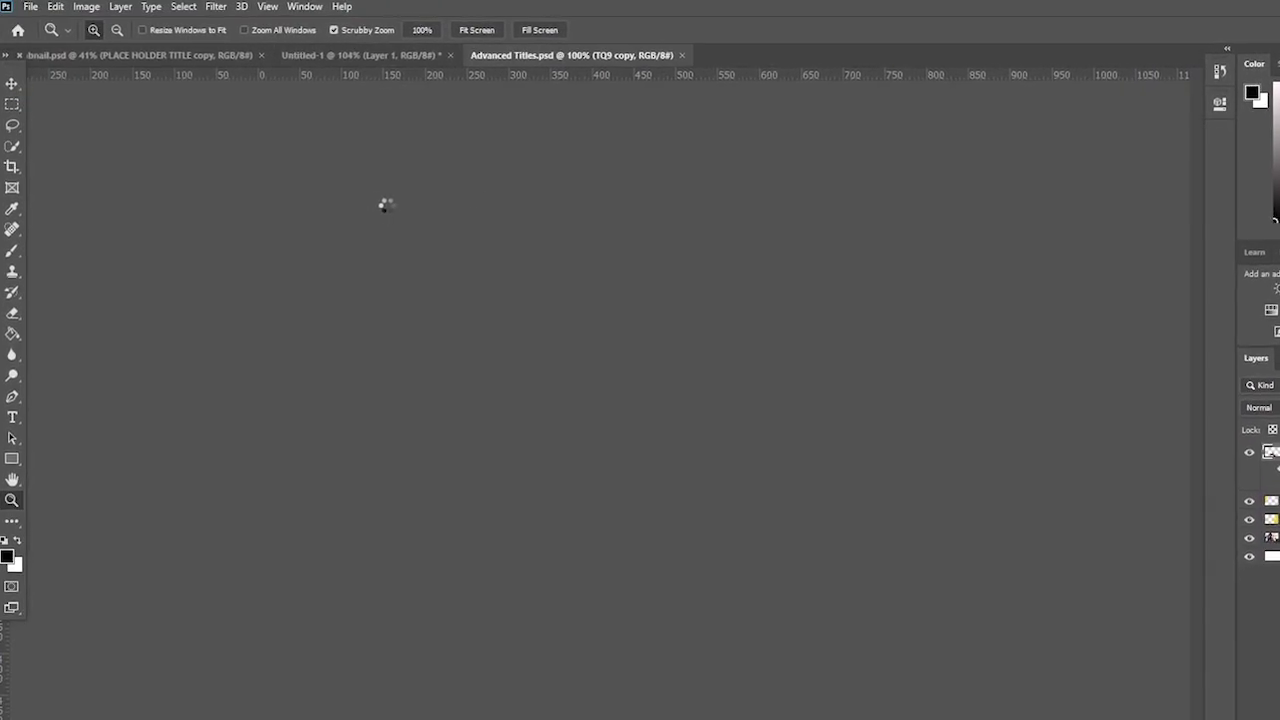
key("ctrl+0")
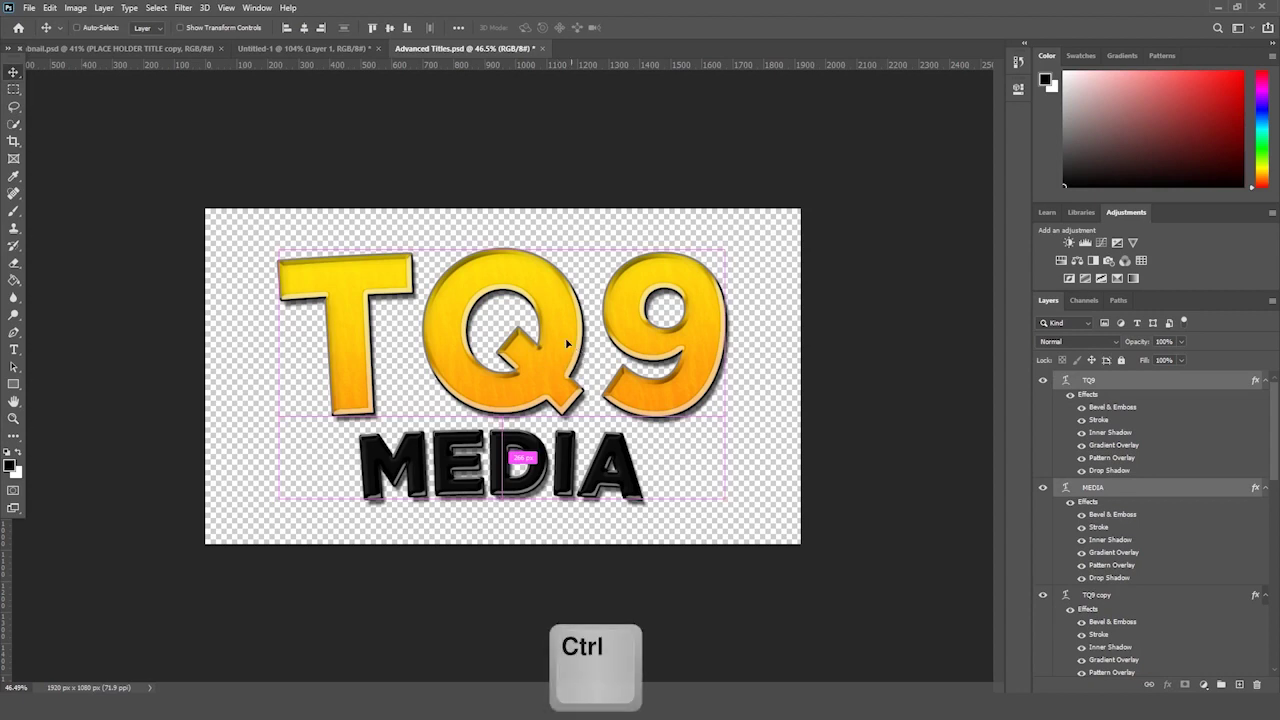
left_click_drag(573, 348, 518, 370)
key("ctrl+semicolon")
left_click(13, 418)
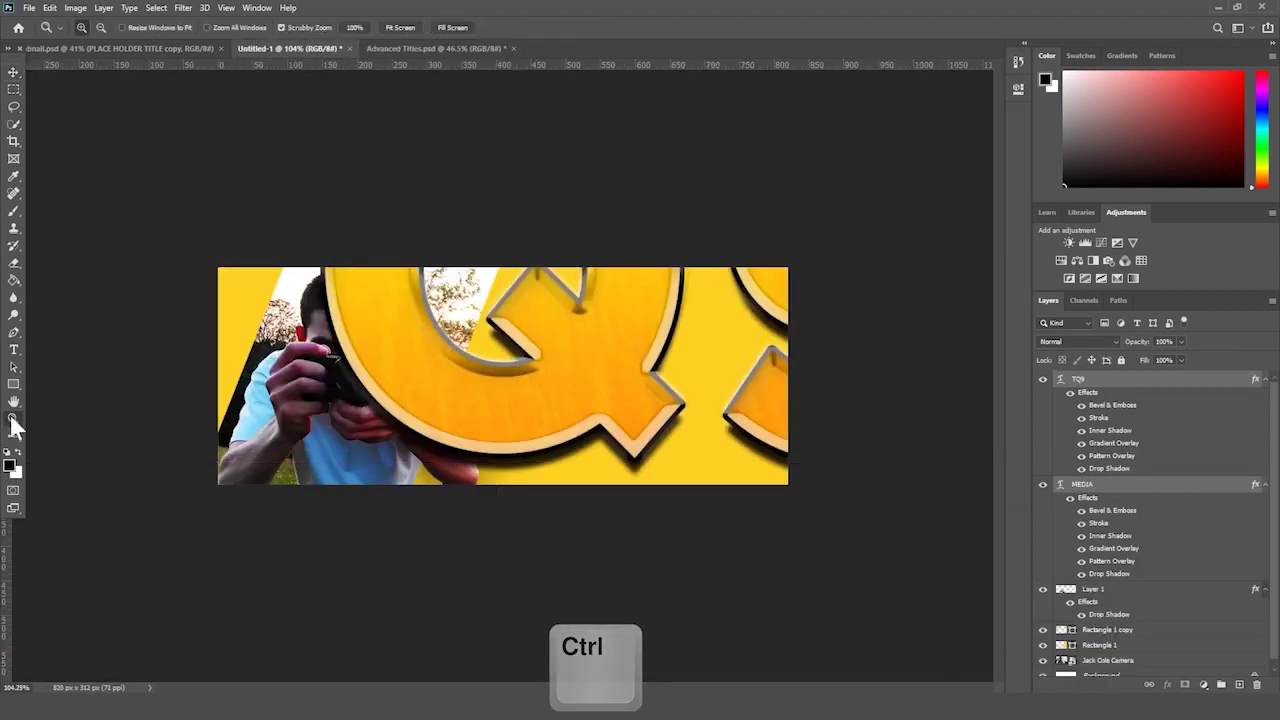
key("ctrl+minus")
key("ctrl+minus")
key("ctrl+minus")
scroll(733, 335, "down", 2)
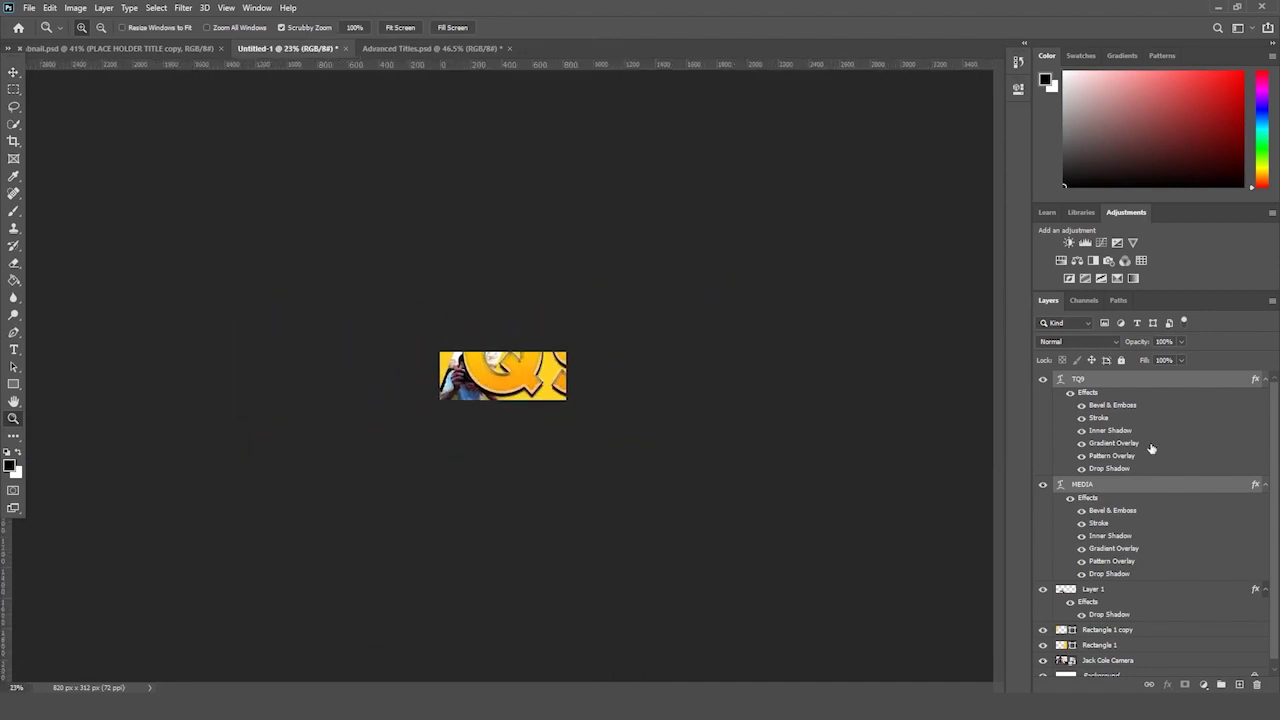
- Trial-shrink the title text to about a fifth, then undo it
key("ctrl+t")
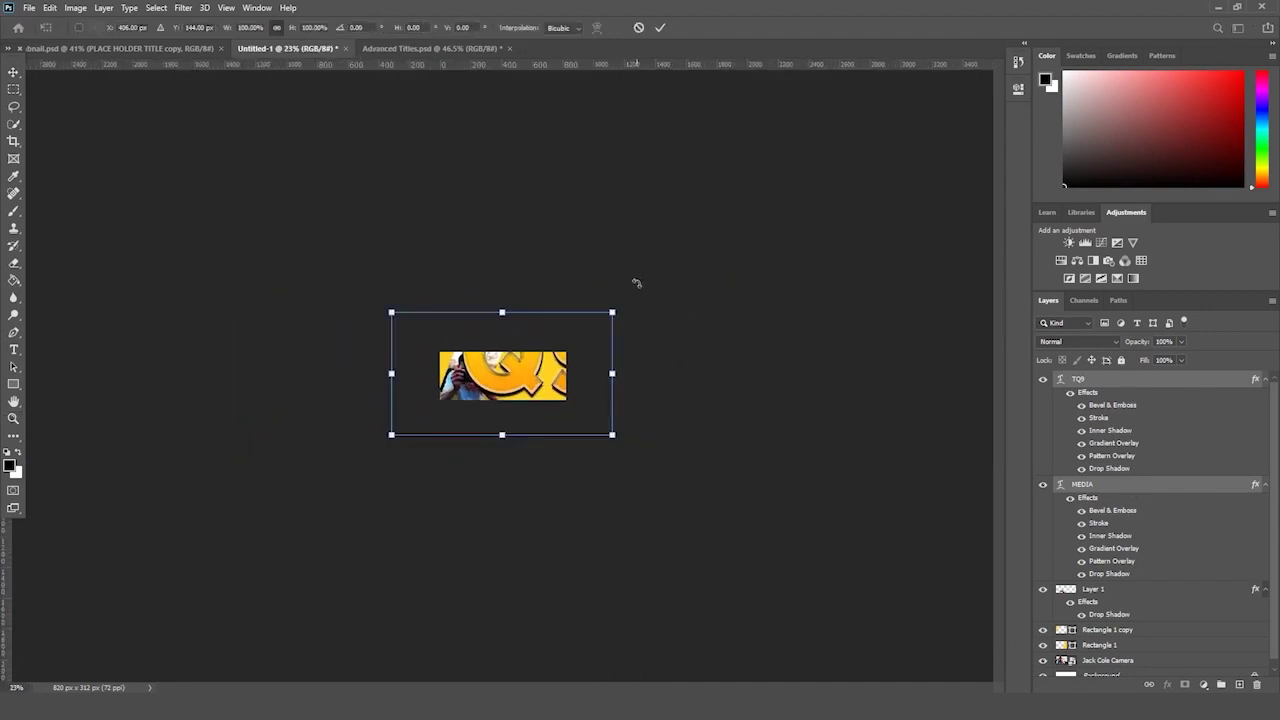
left_click_drag(608, 315, 436, 412)
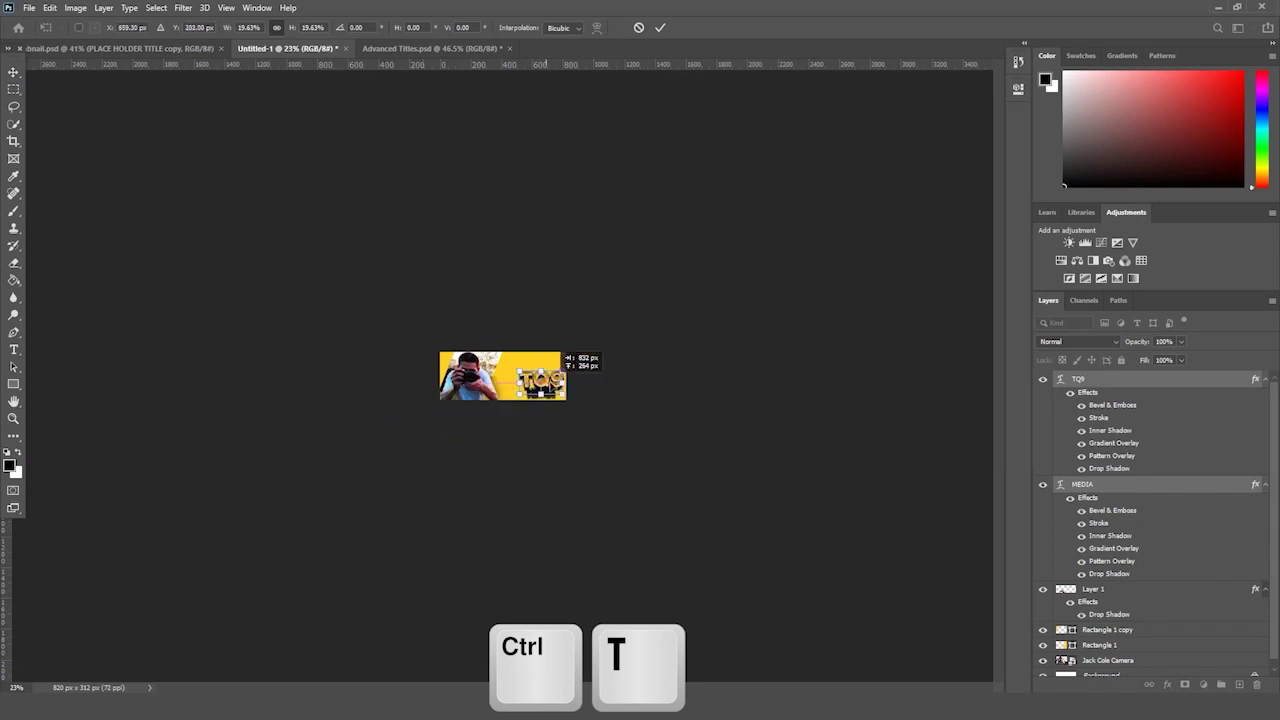
key("Return")
left_click_drag(555, 360, 663, 322)
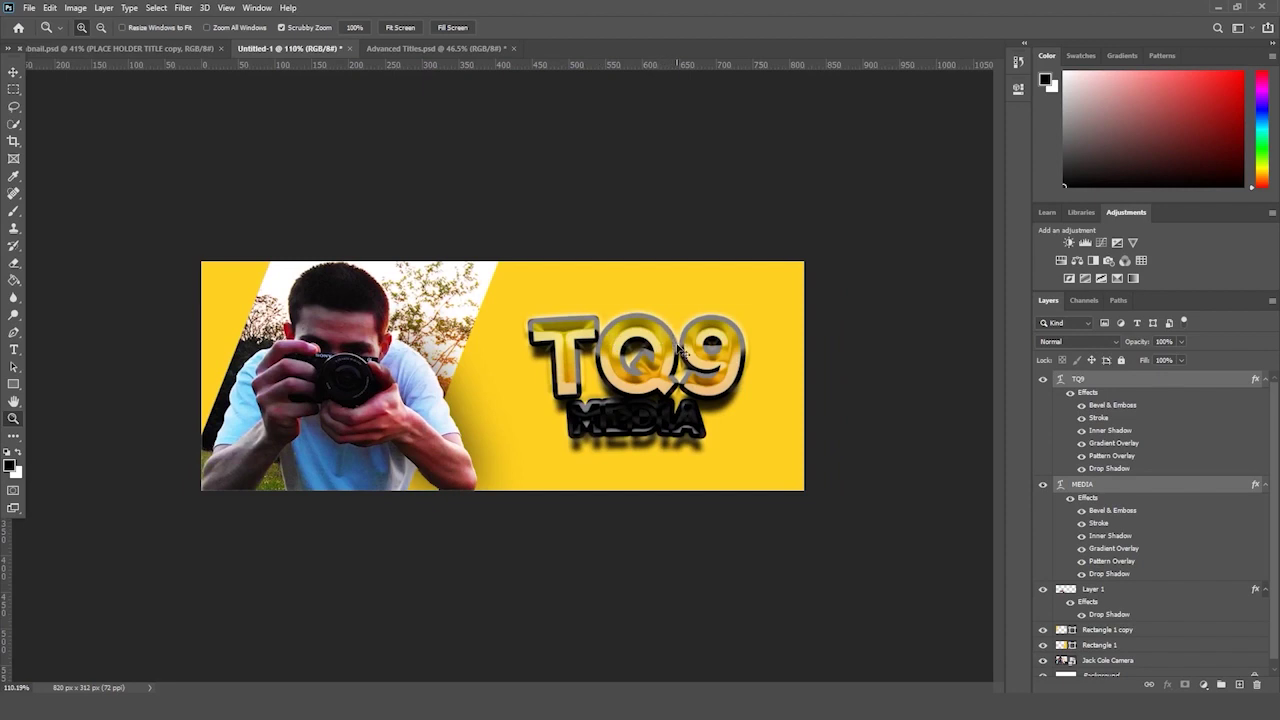
key("ctrl+z")
left_click_drag(680, 348, 633, 352)
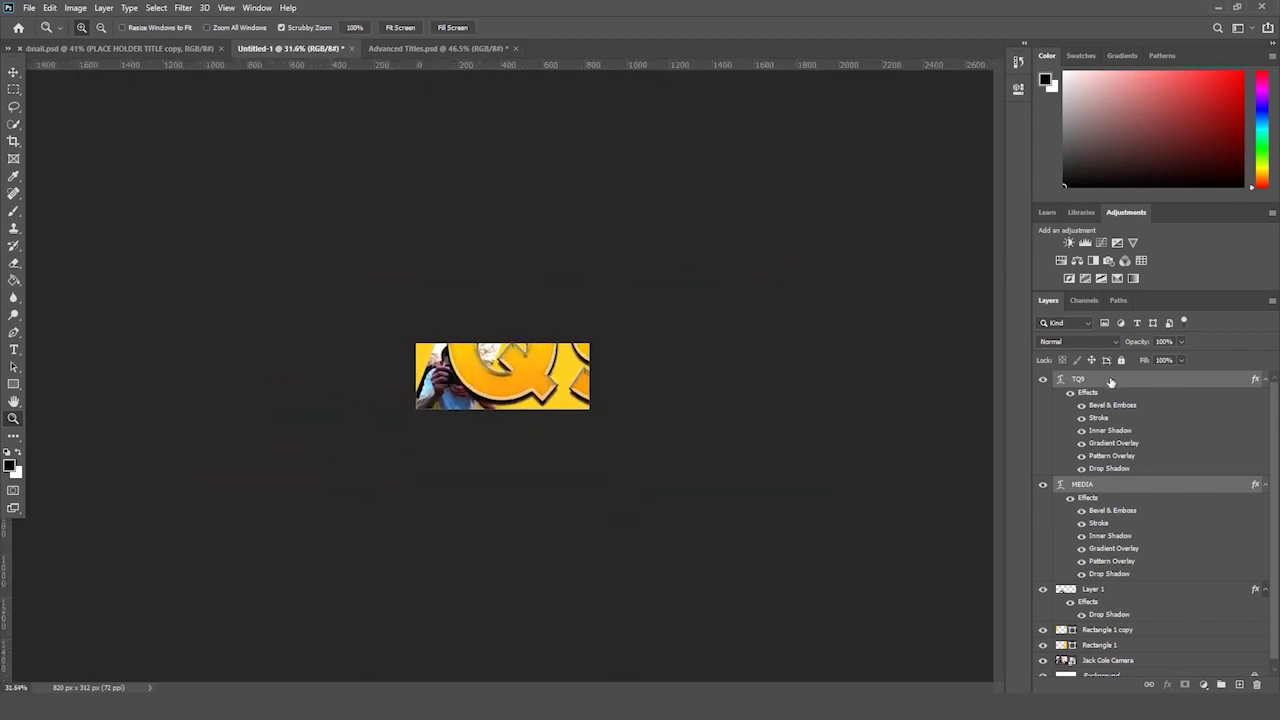
- Convert TQ9 and MEDIA into one smart object and shrink it to about a quarter
right_click(1110, 382)
left_click(1025, 307)
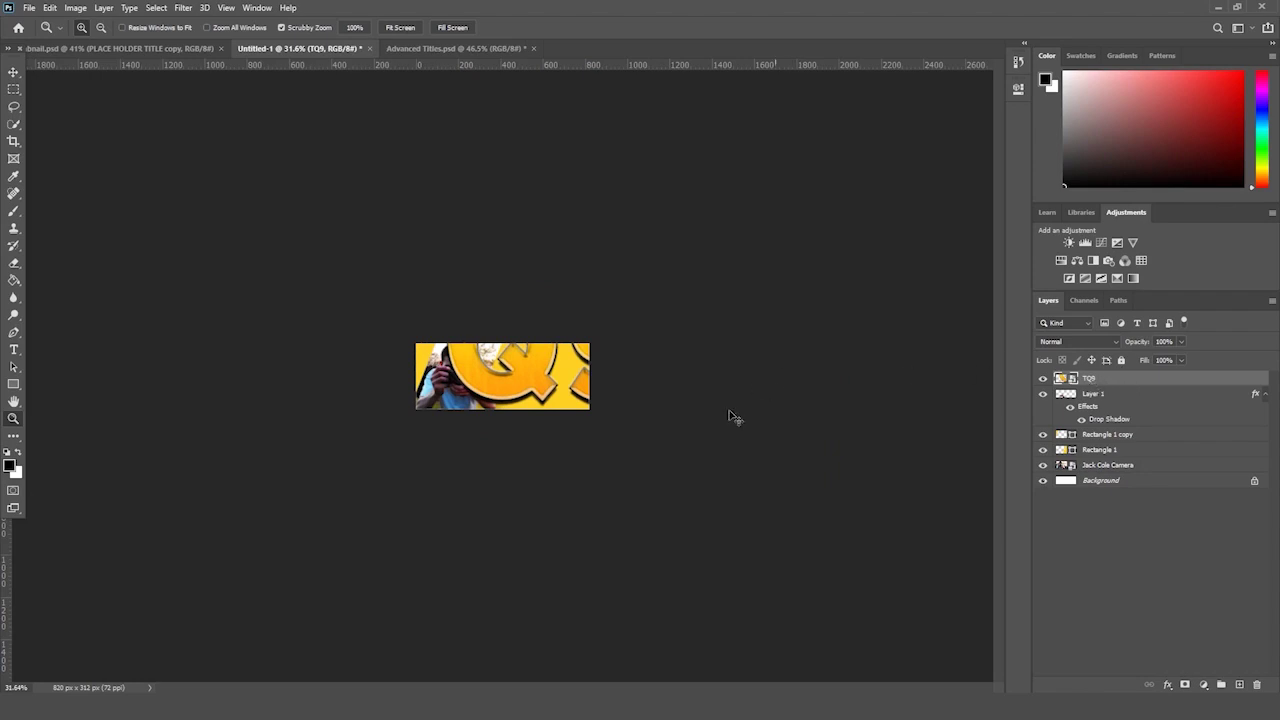
key("ctrl+t")
left_click_drag(655, 462, 548, 394)
key("Return")
key("z")
left_click(637, 319)
left_click_drag(637, 319, 640, 320)
- Nudge the TQ9 MEDIA title up slightly on the right yellow panel
key("ctrl+t")
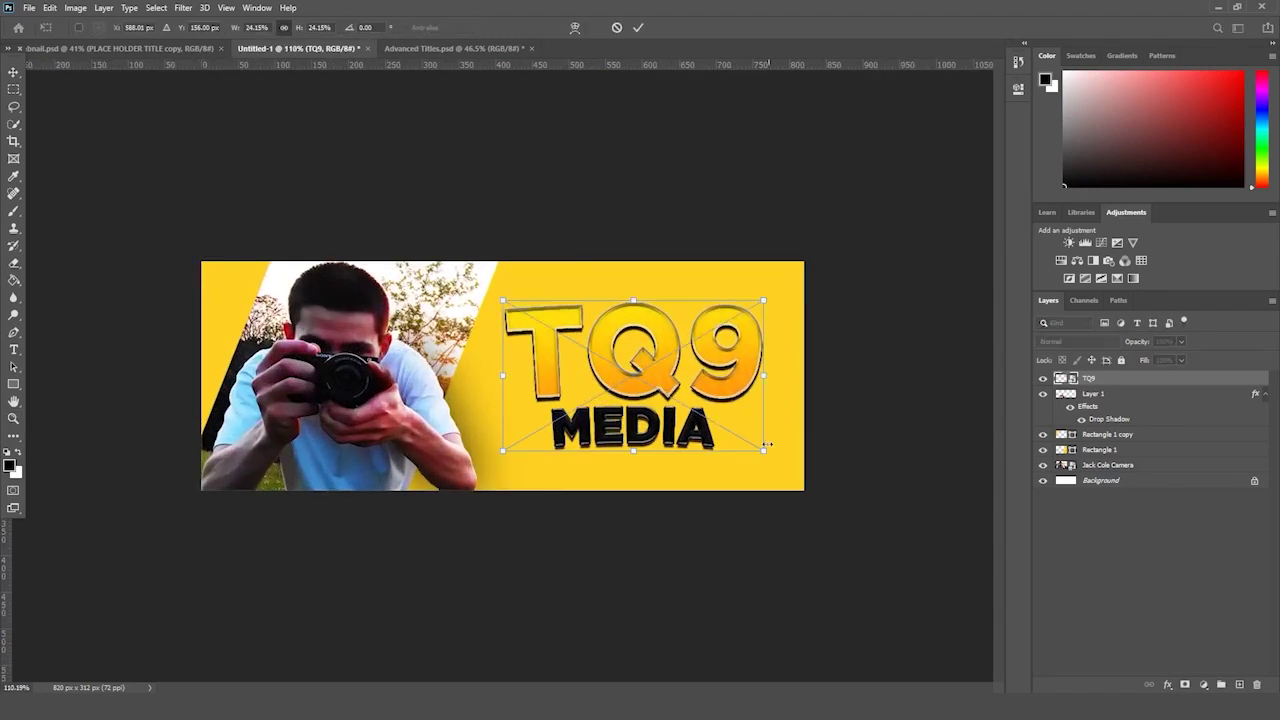
left_click_drag(723, 429, 728, 426)
key("Return")
key("z")
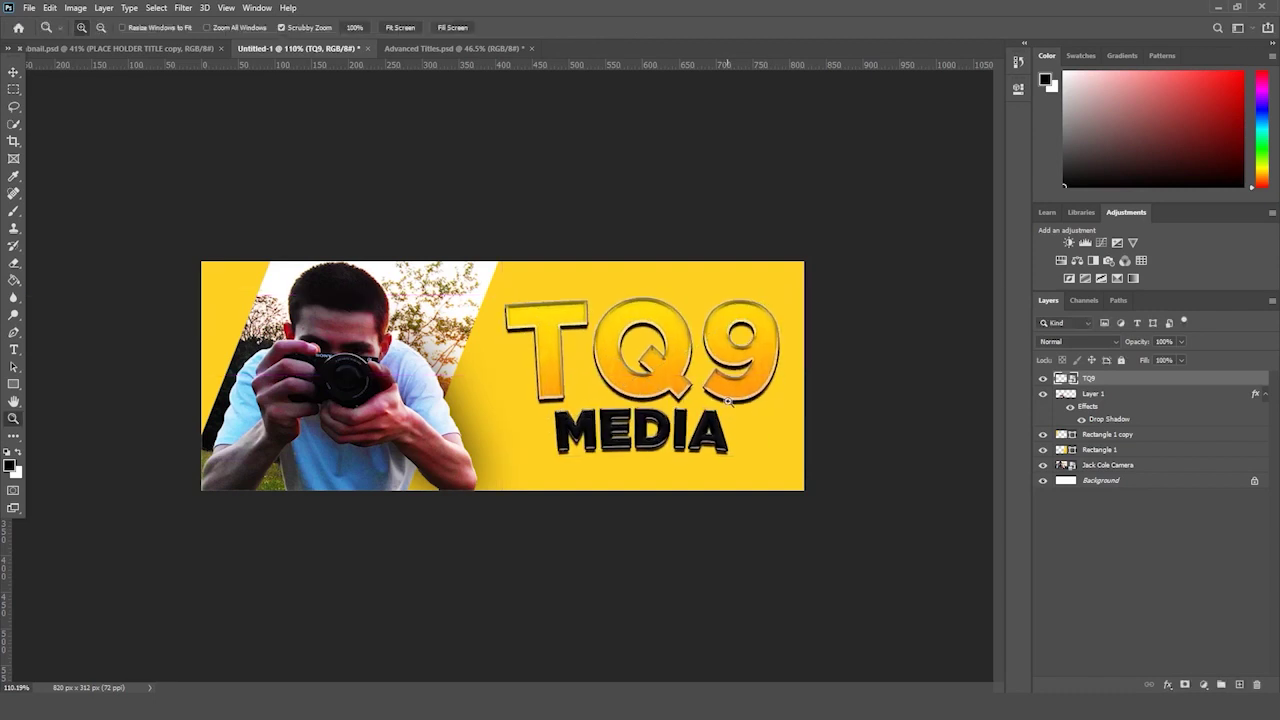
left_click_drag(777, 270, 882, 389)
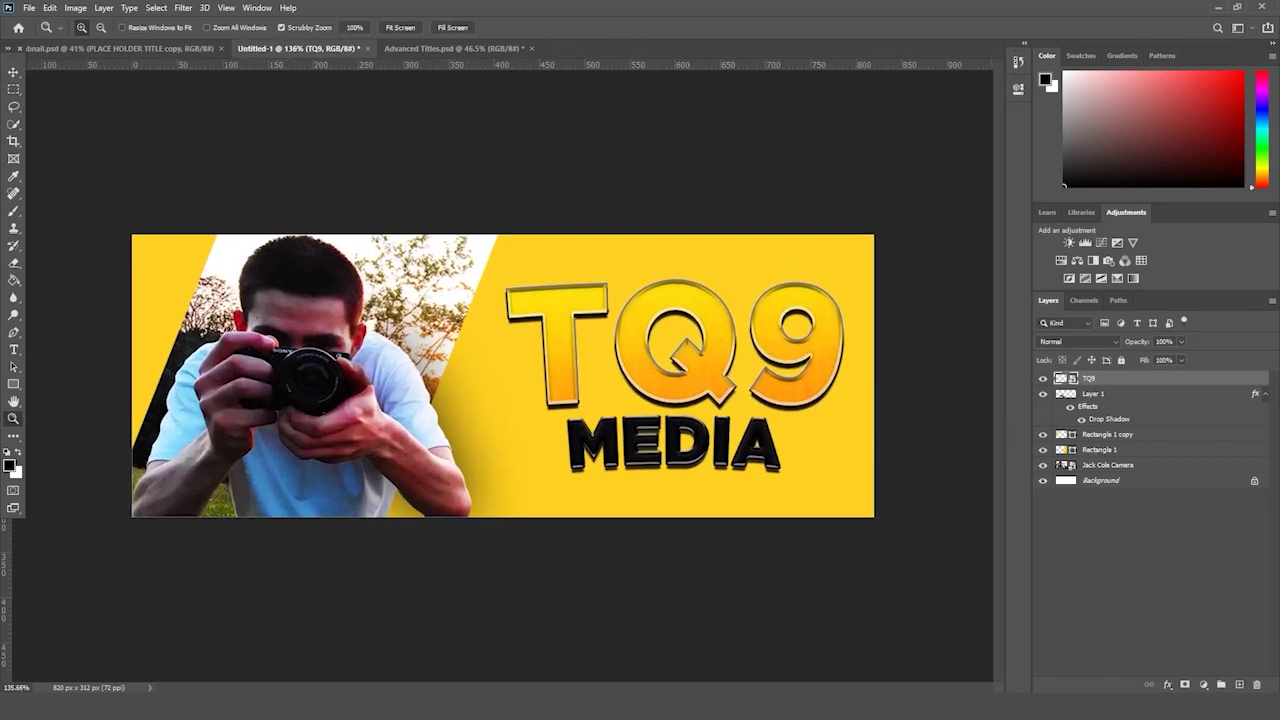
left_click(1167, 685)
- Add a drop shadow at about 51% opacity to the TQ9 title
left_click(1190, 679)
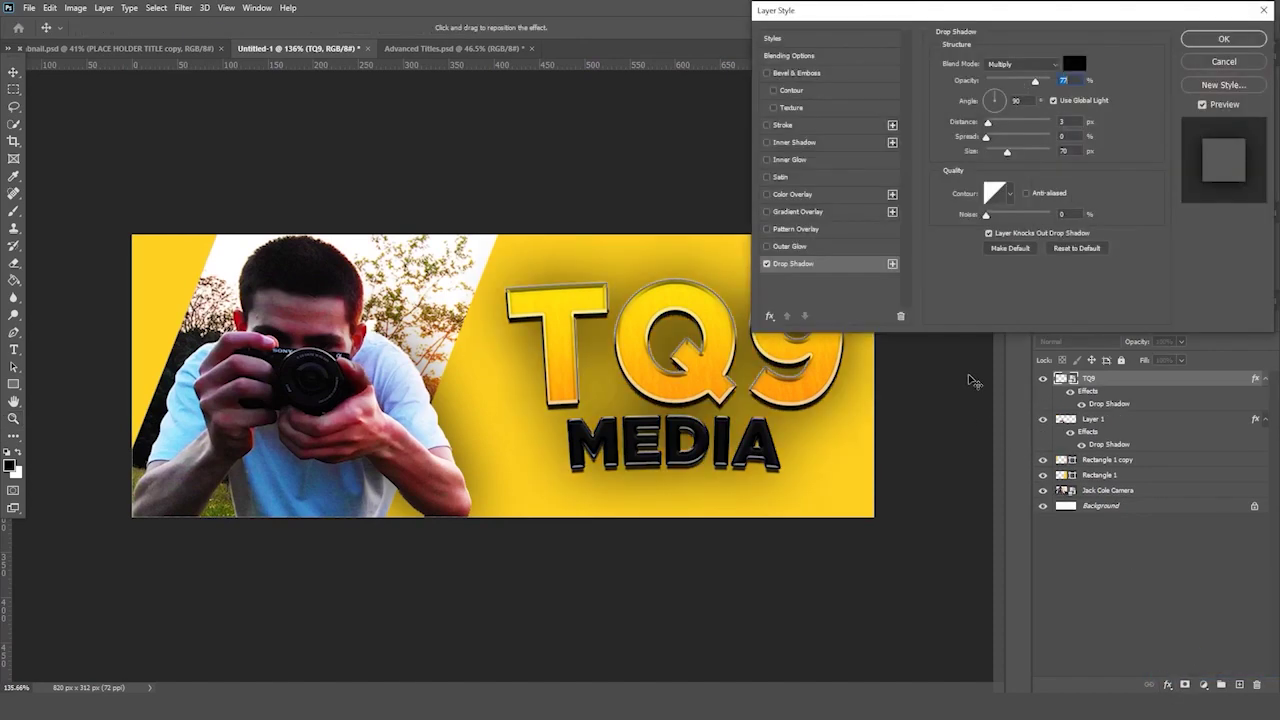
left_click_drag(1035, 80, 1019, 82)
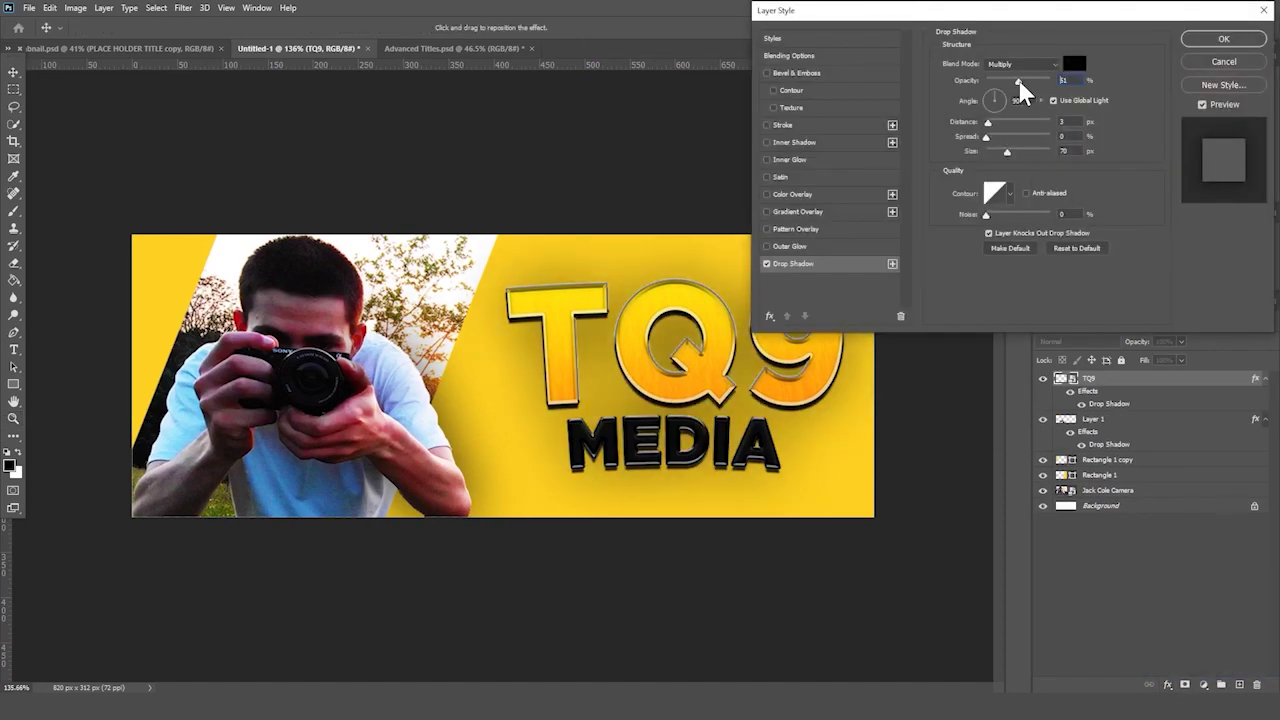
key("Return")
left_click_drag(891, 286, 817, 285)
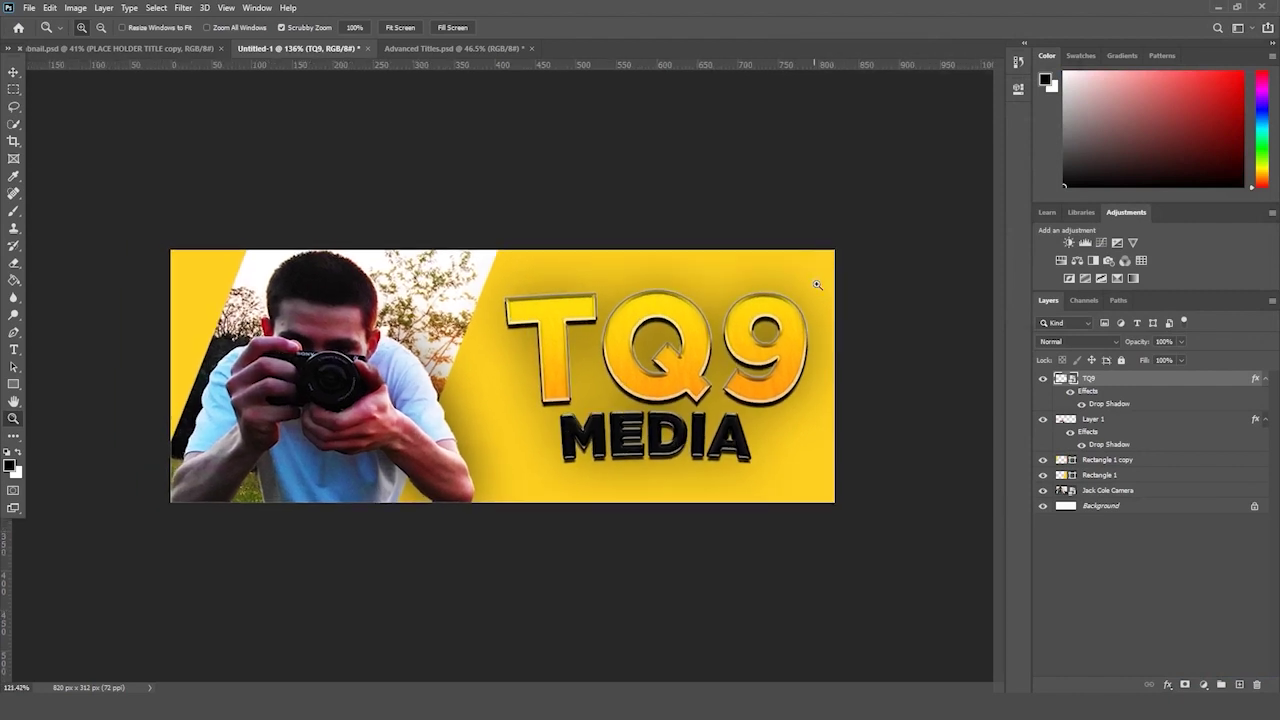
- Group Rectangle 1 and Rectangle 1 copy into a group named SOLID
left_click(1117, 476)
left_click(1122, 461, "shift")
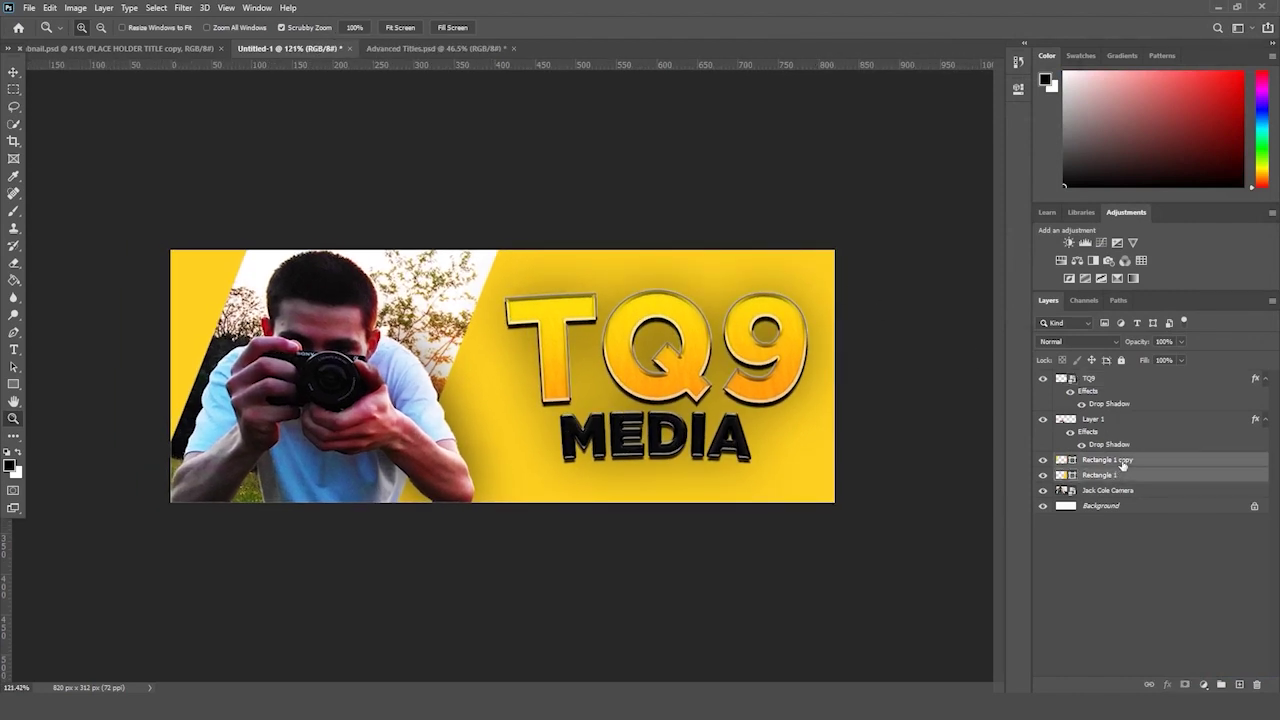
left_click_drag(1122, 462, 1220, 684)
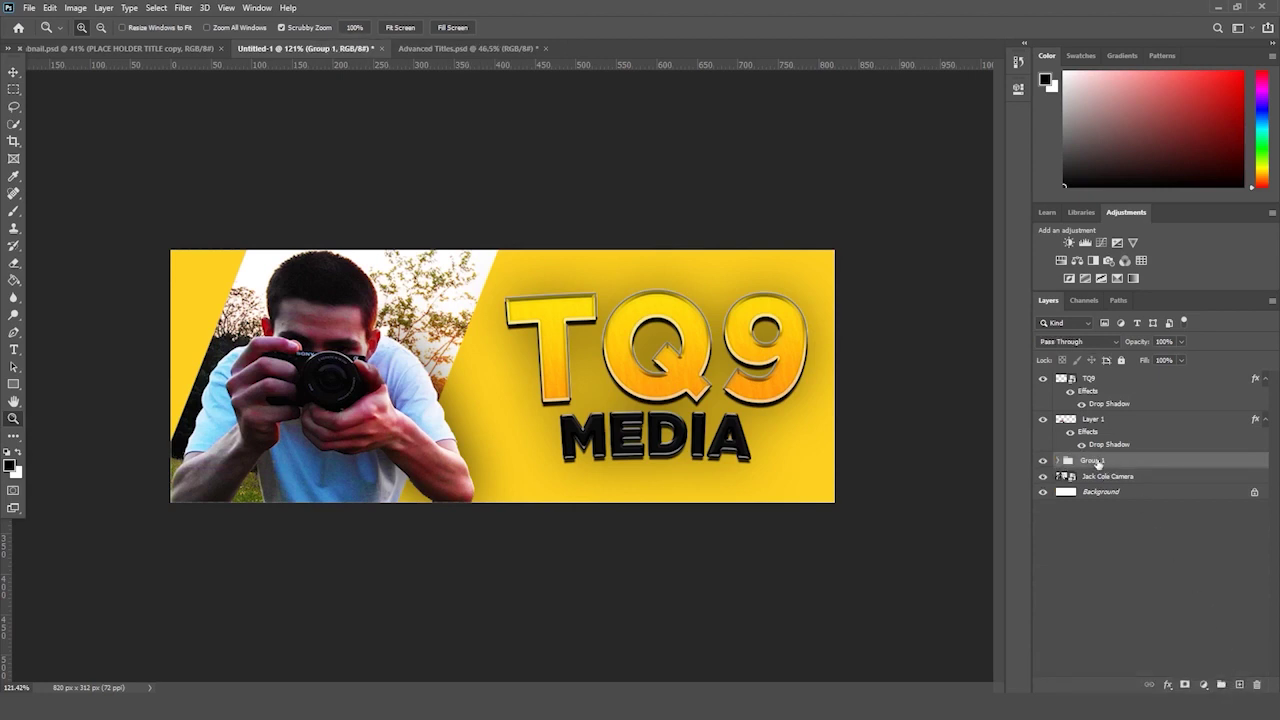
double_click(1095, 461)
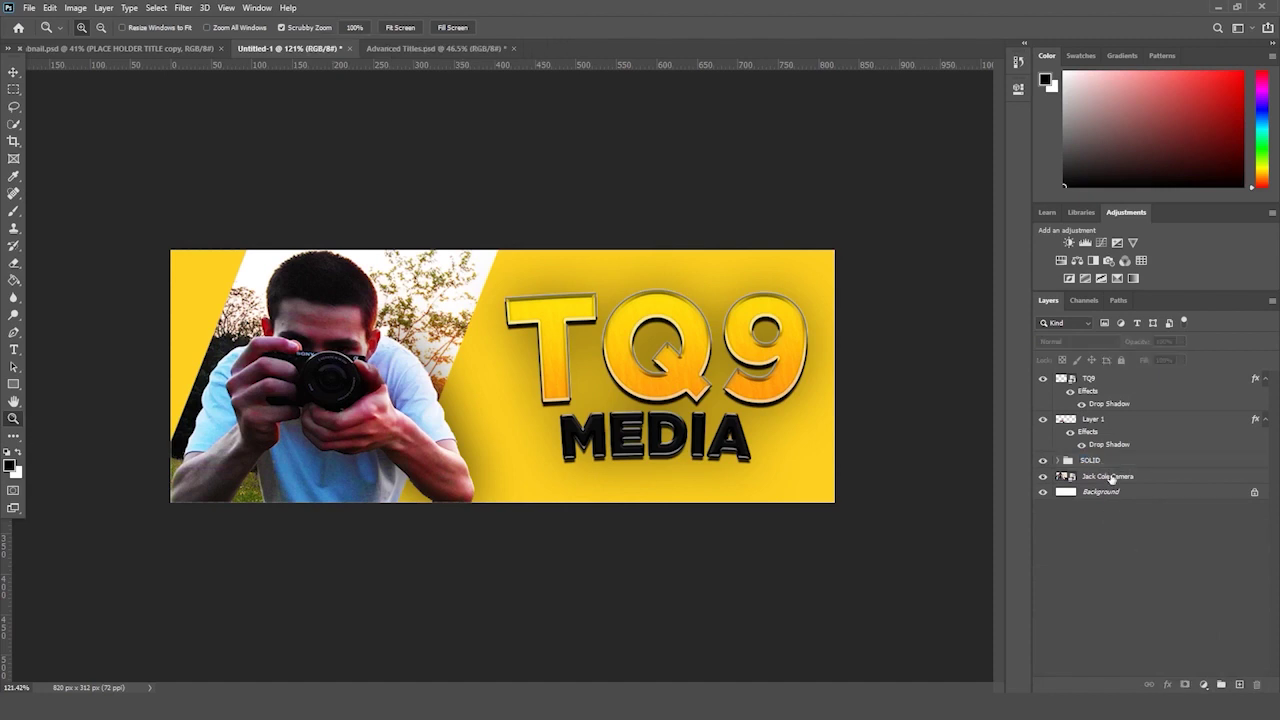
key("Return")
left_click(1167, 685)
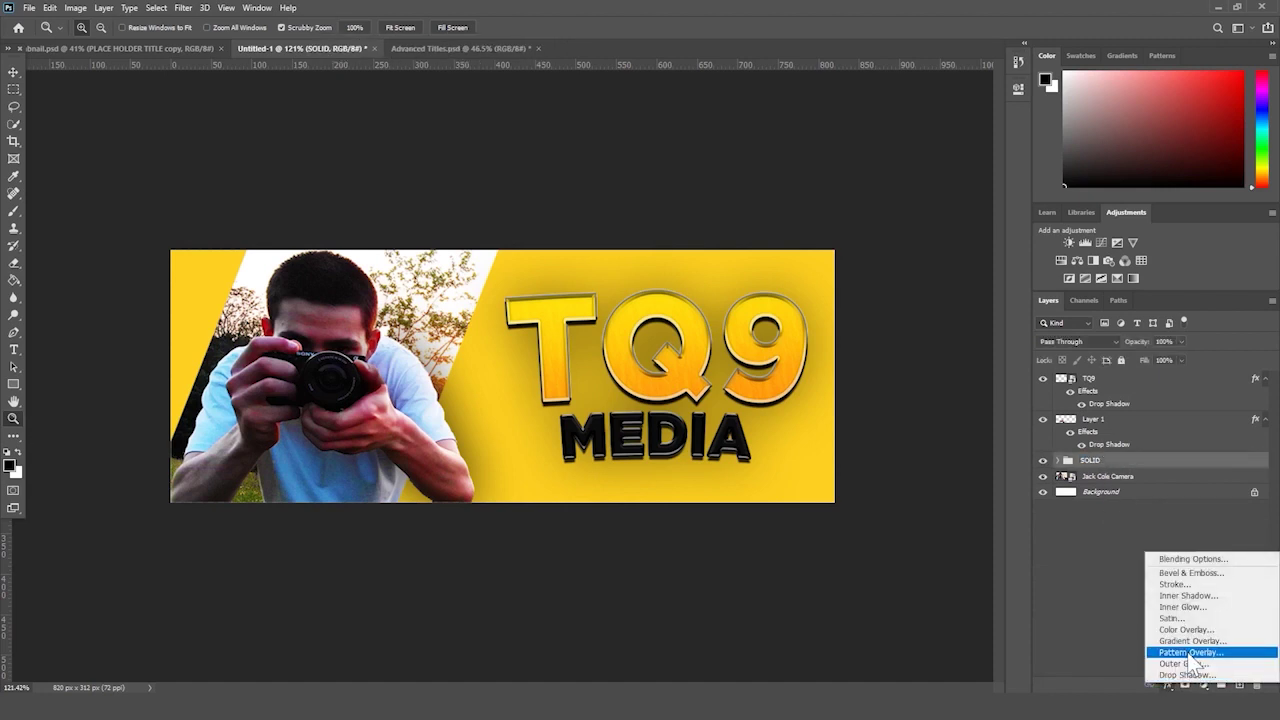
- Give SOLID a 100% opacity pattern overlay at about 59% scale plus a Soft Light gradient overlay
left_click(1188, 652)
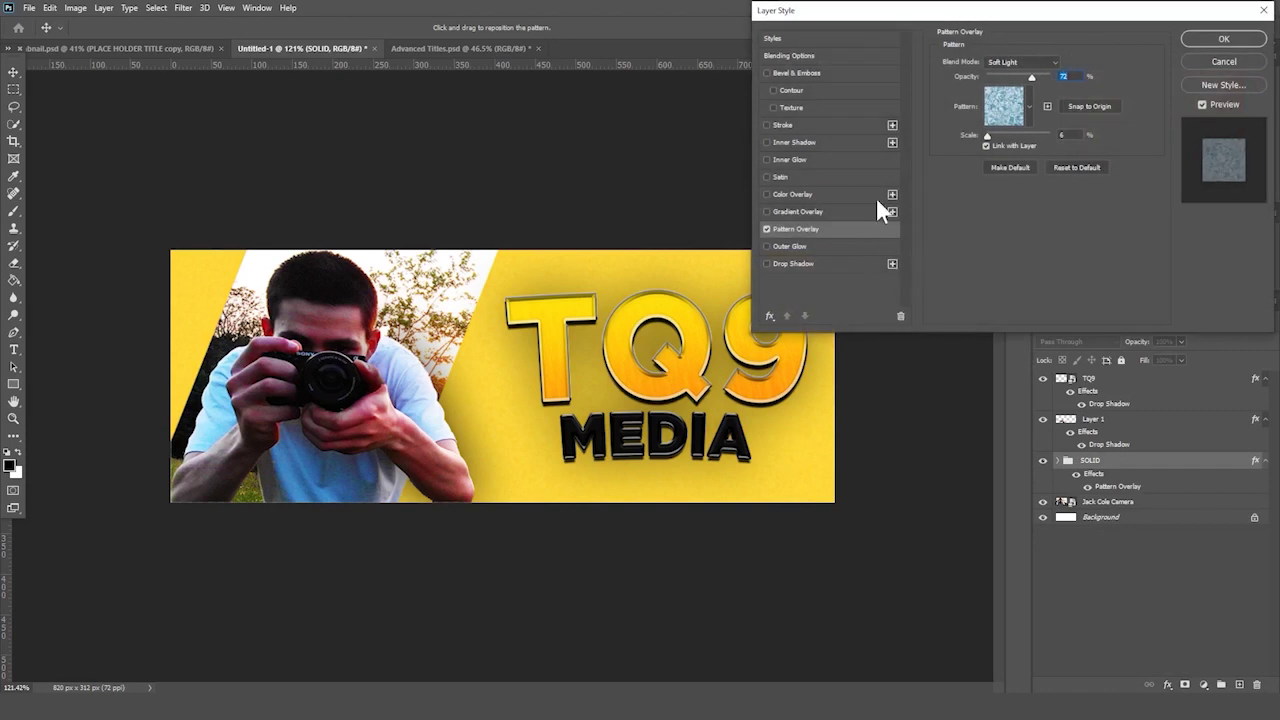
left_click_drag(1028, 76, 1049, 76)
left_click_drag(1006, 133, 1003, 134)
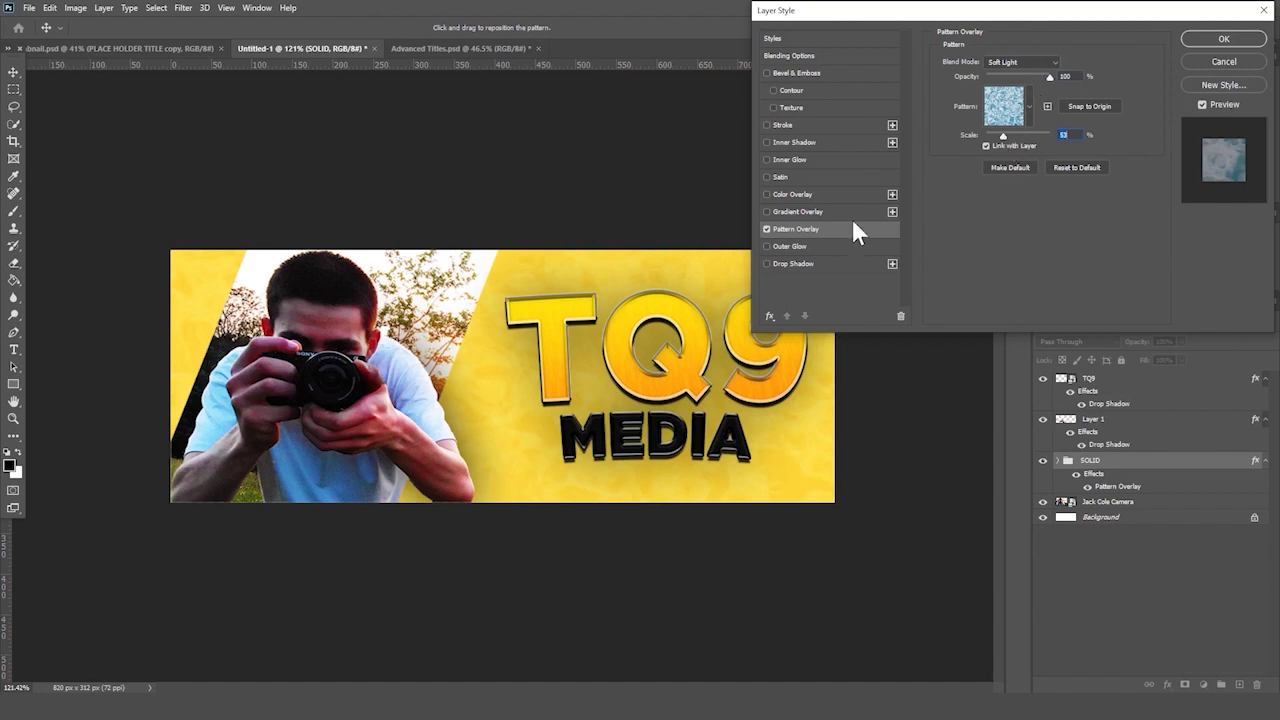
left_click(786, 213)
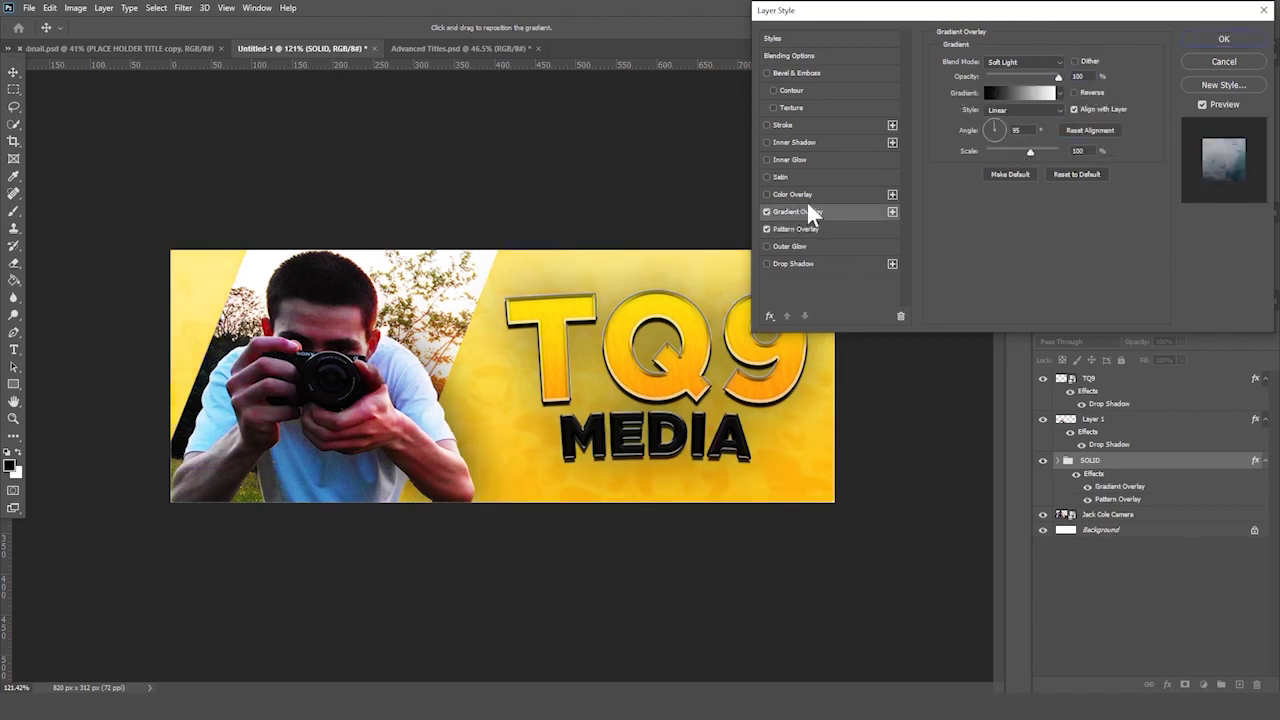
key("Return")
key("z")
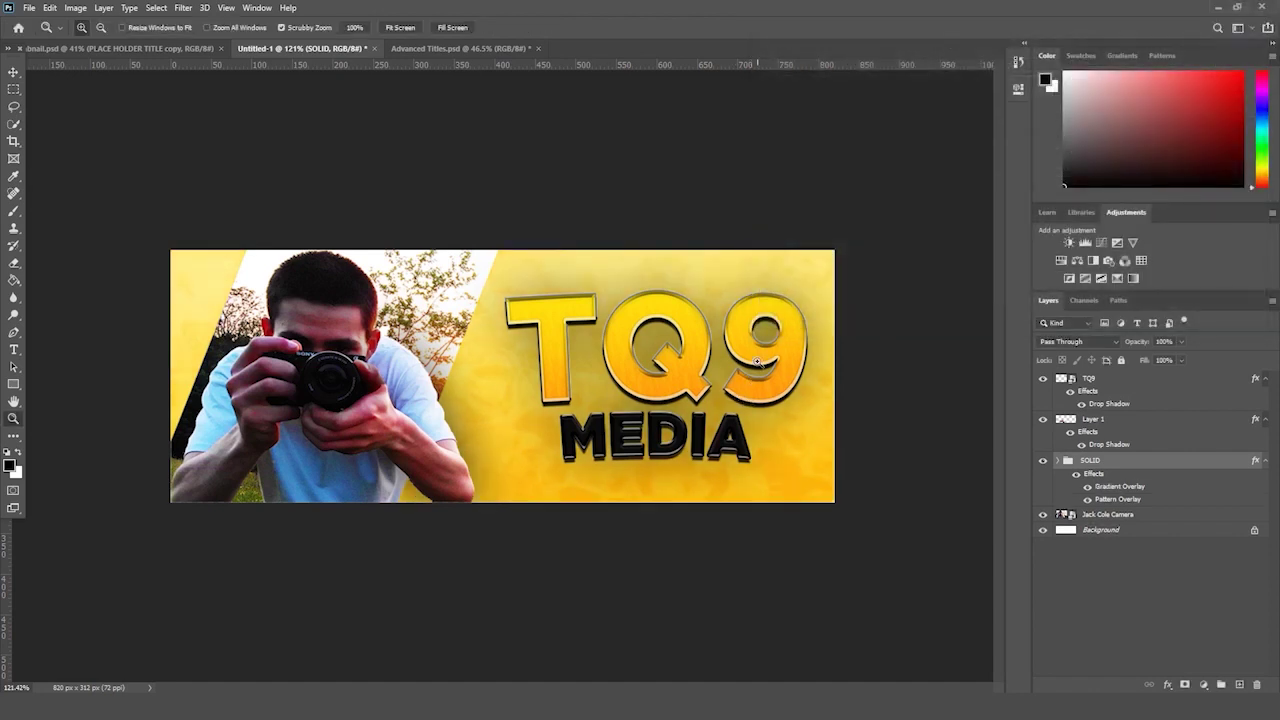
left_click_drag(758, 362, 752, 353)
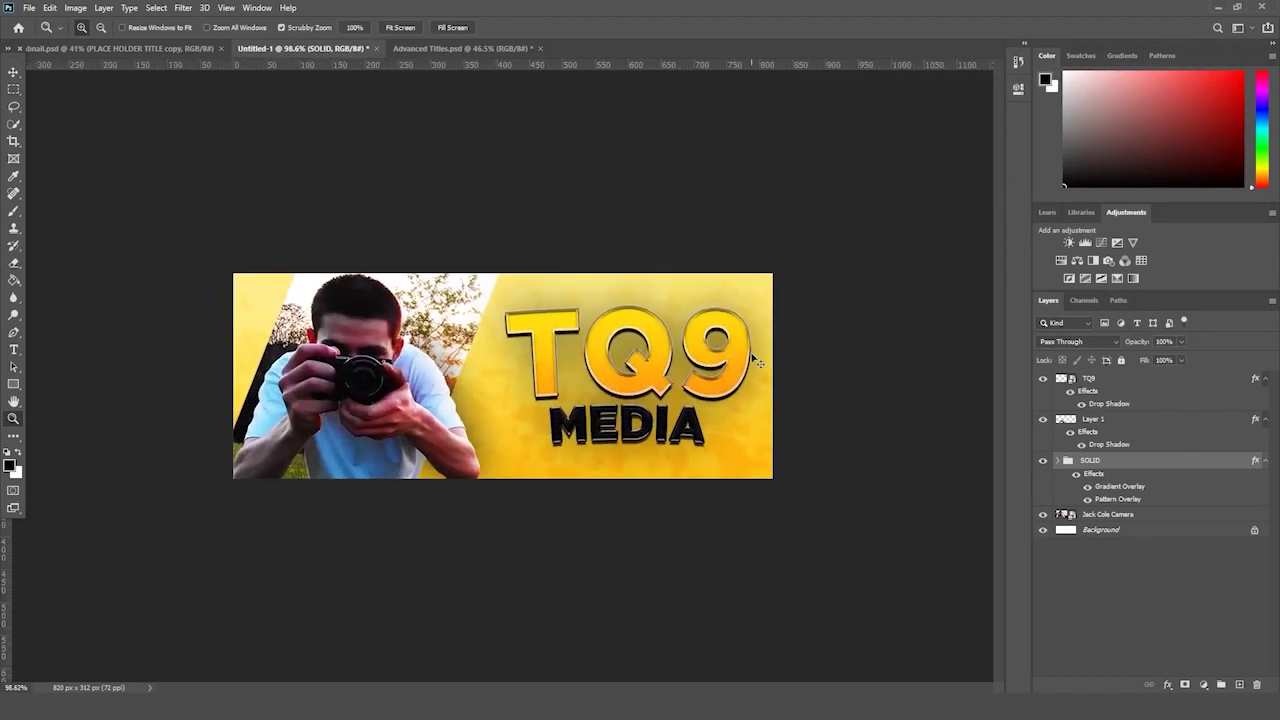
- Save FB Social Banner.psd to E:\Photoshop Master Class\BONUS SECTION\Social Media Banner with Maximize Compatibility
key("ctrl+s")
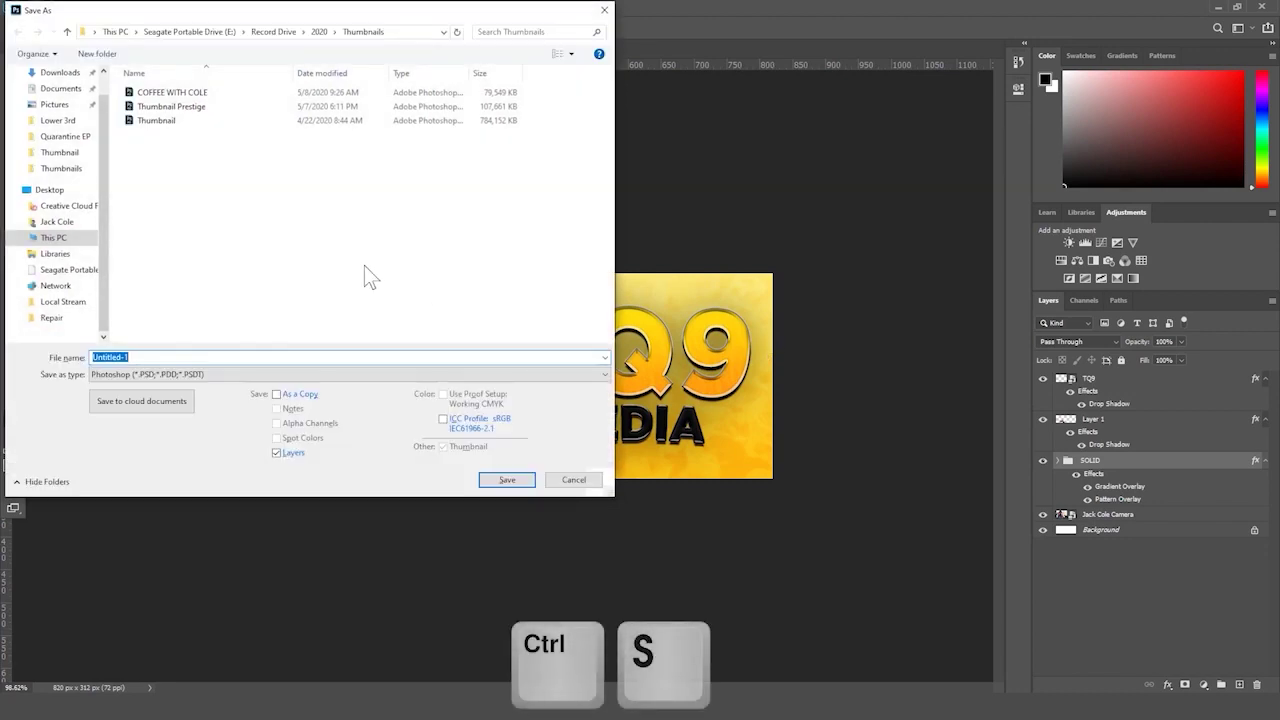
left_click(215, 32)
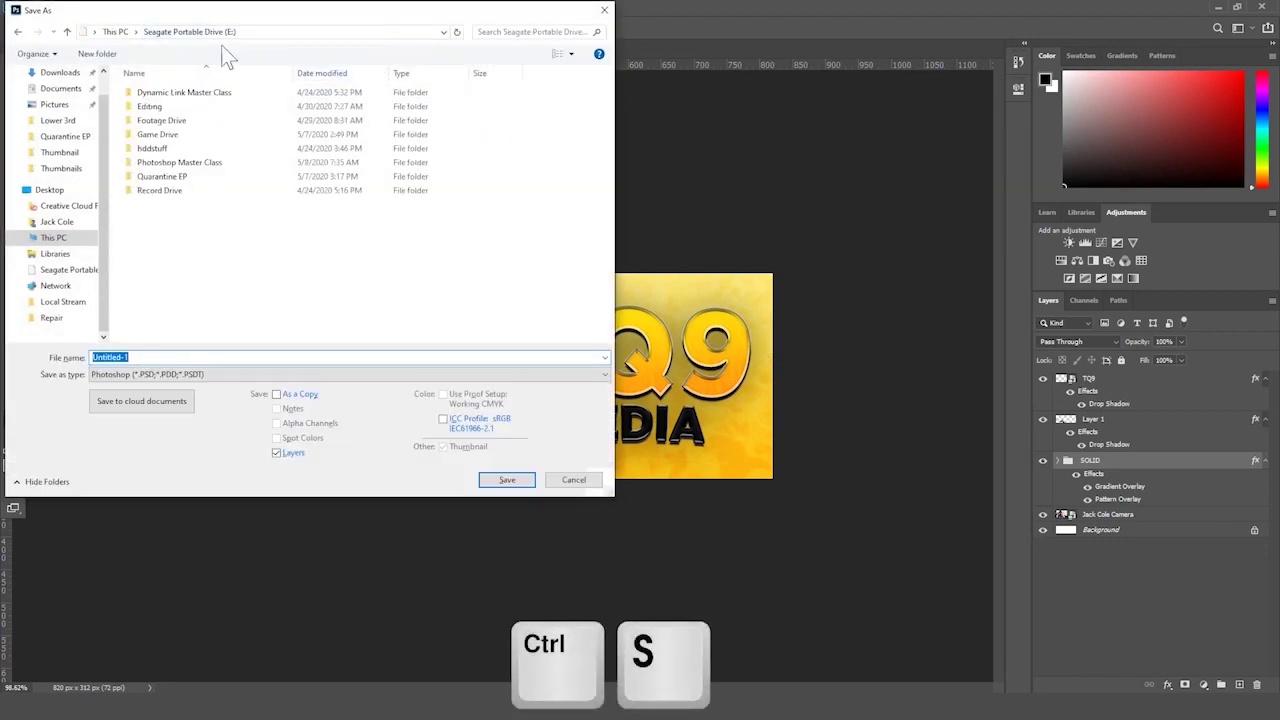
double_click(219, 169)
double_click(310, 135)
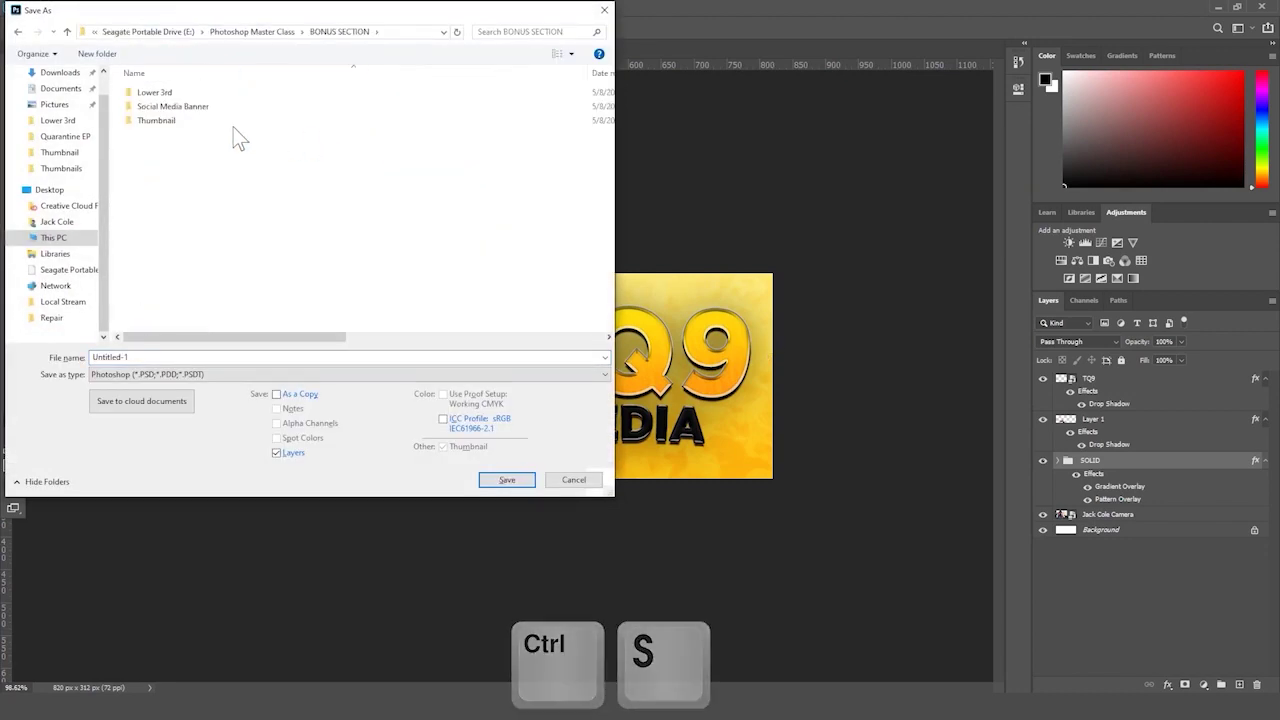
left_click(230, 122)
double_click(231, 106)
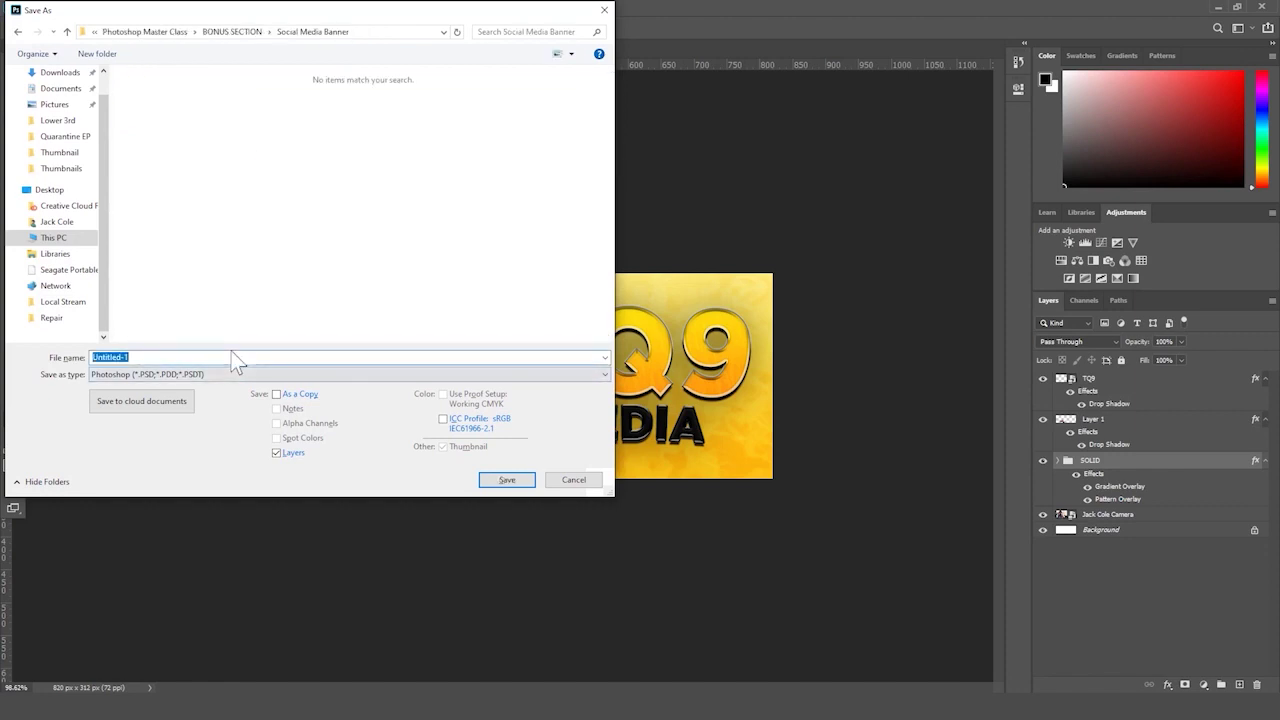
type("FB Social Banner")
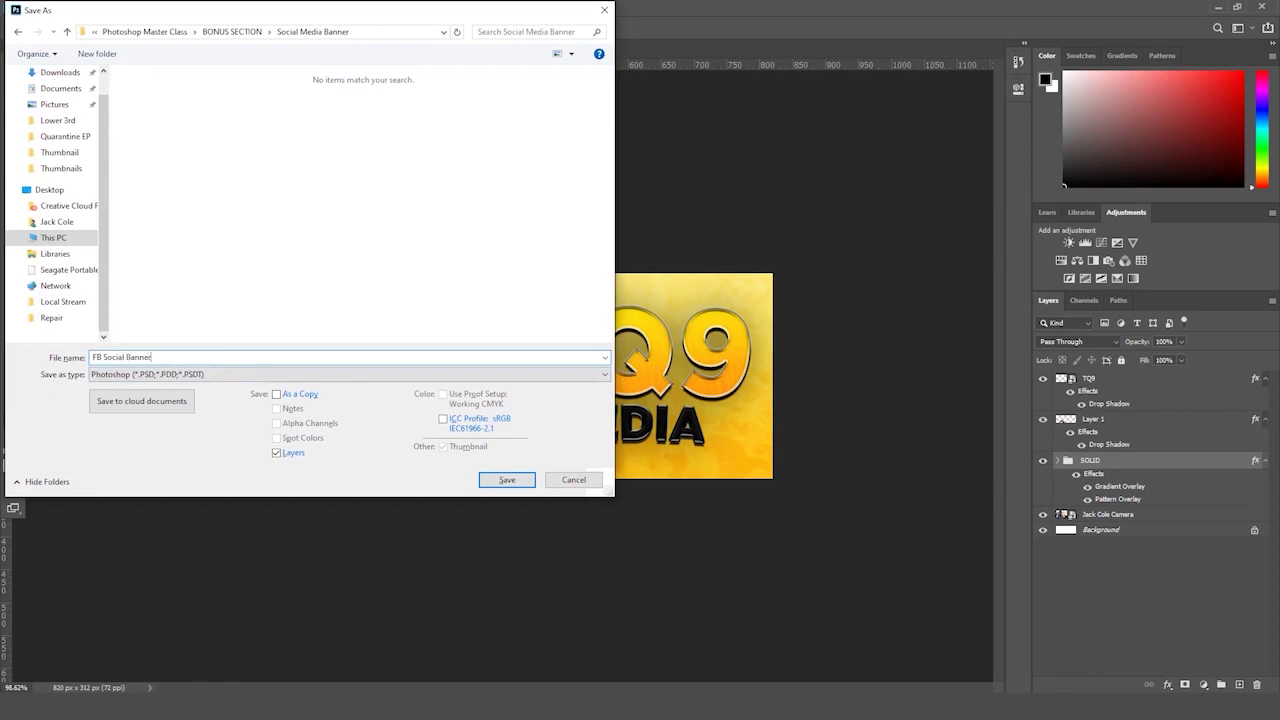
key("Return")
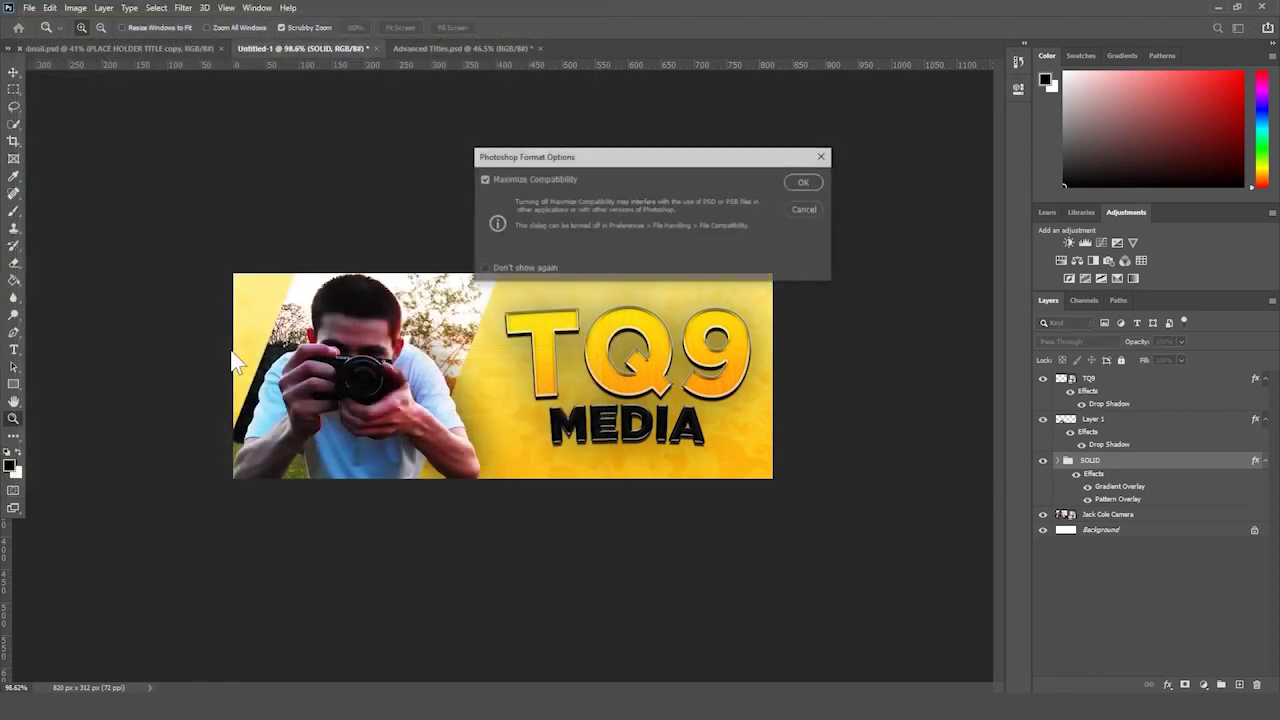
key("Return")
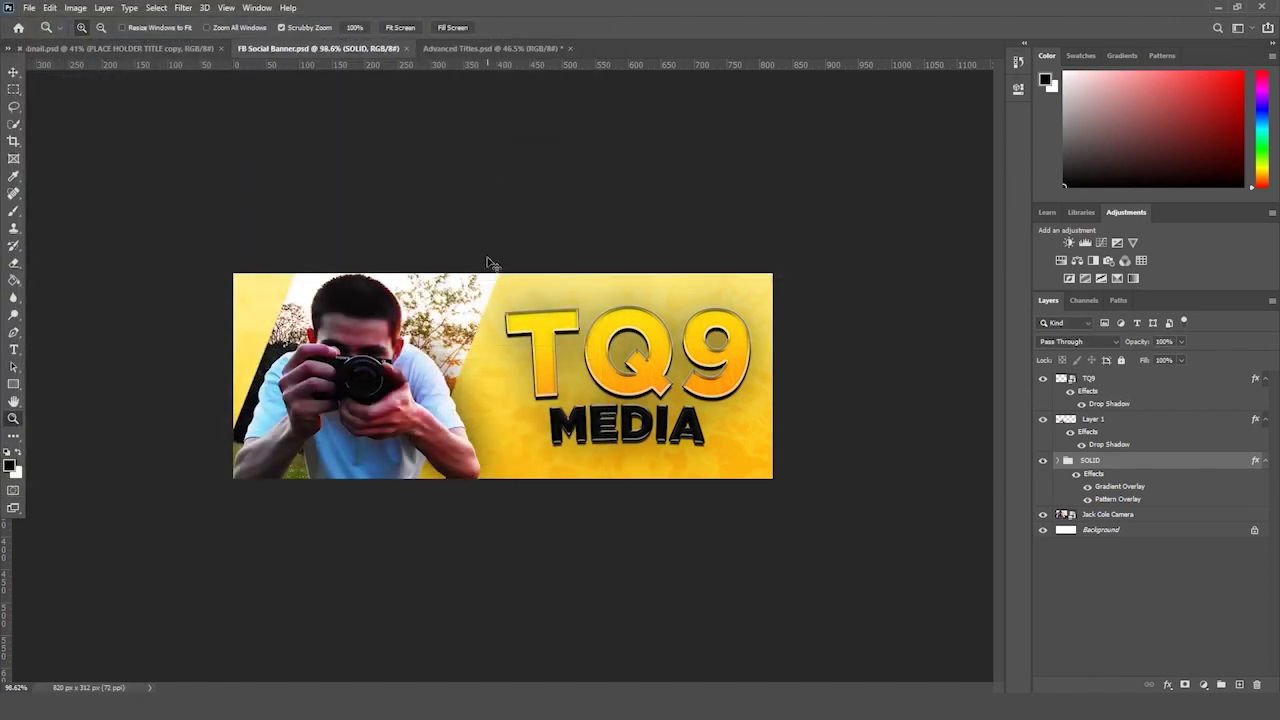
- Expand SOLID and give Rectangle 1 a drop shadow at 100% opacity
left_click_drag(807, 424, 653, 457)
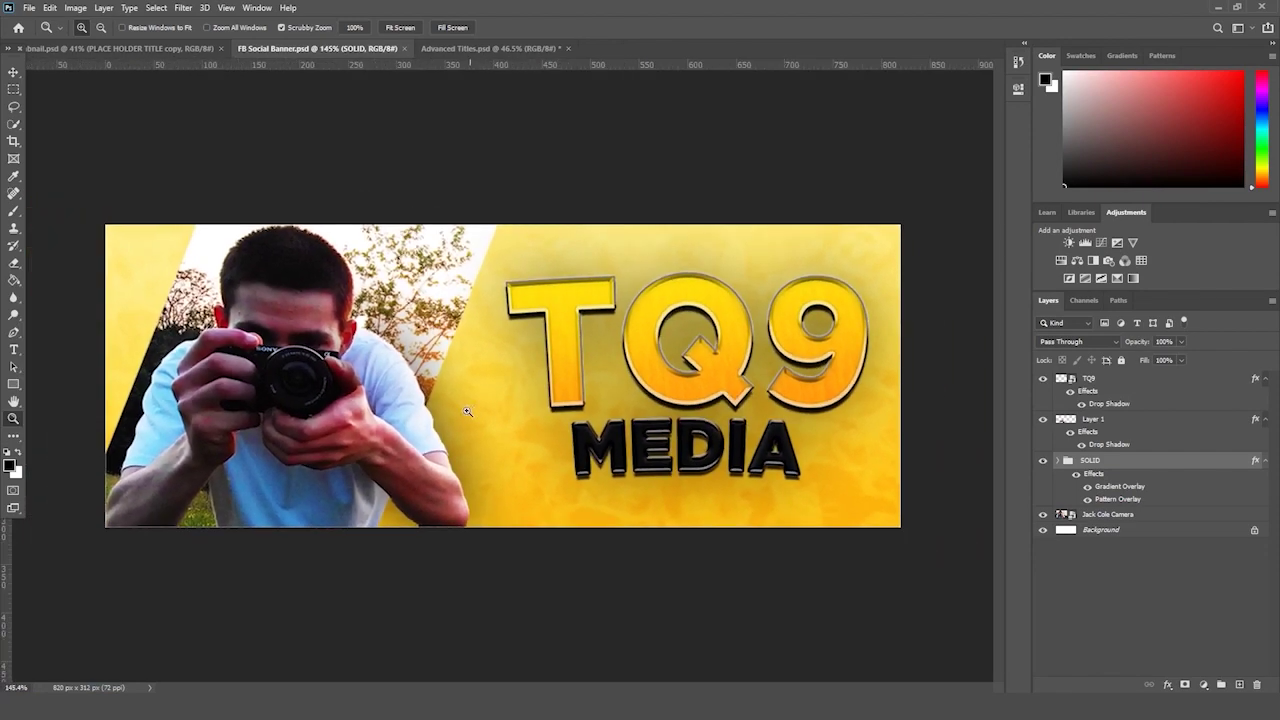
left_click_drag(467, 411, 450, 418)
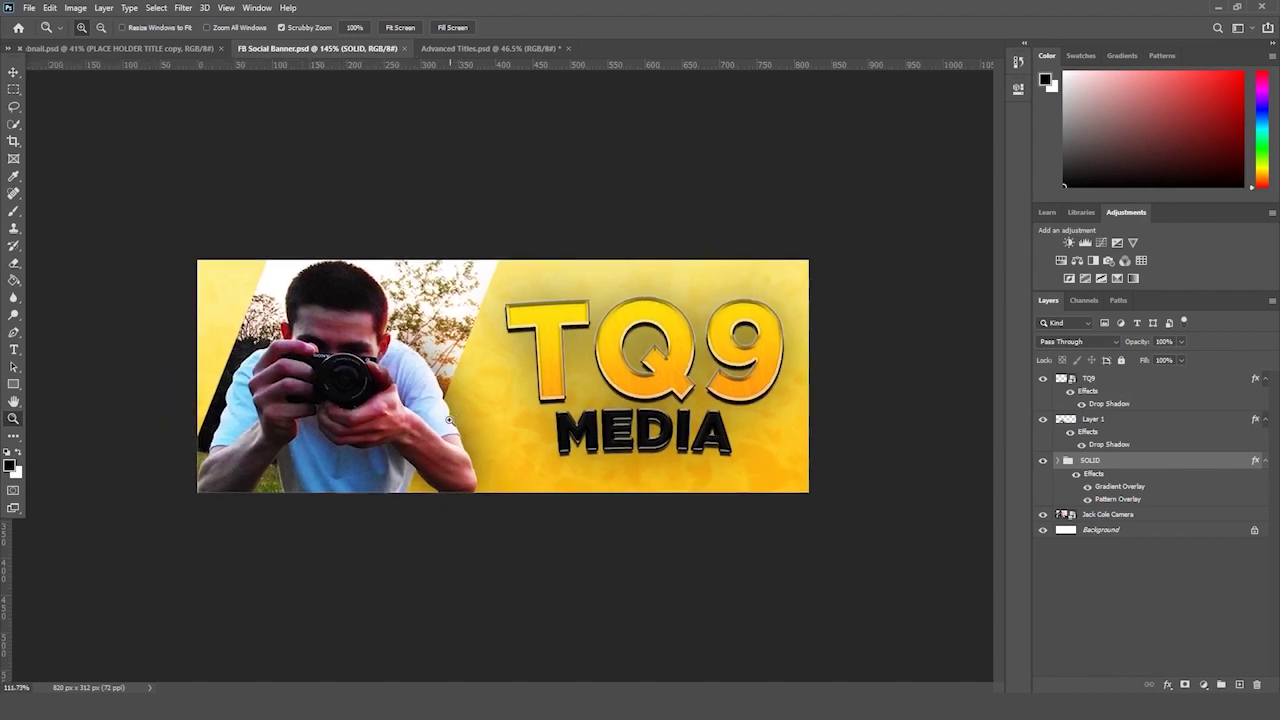
scroll(914, 437, "up", 2)
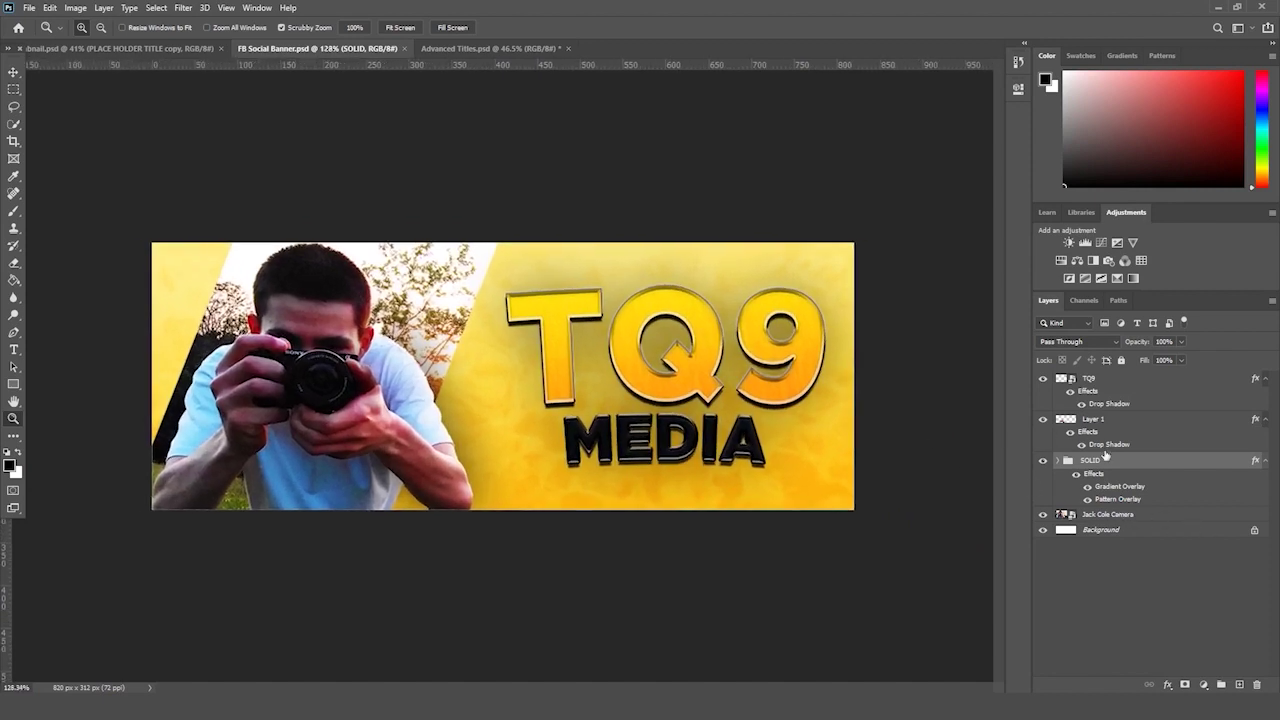
left_click(1058, 462)
left_click(1106, 529)
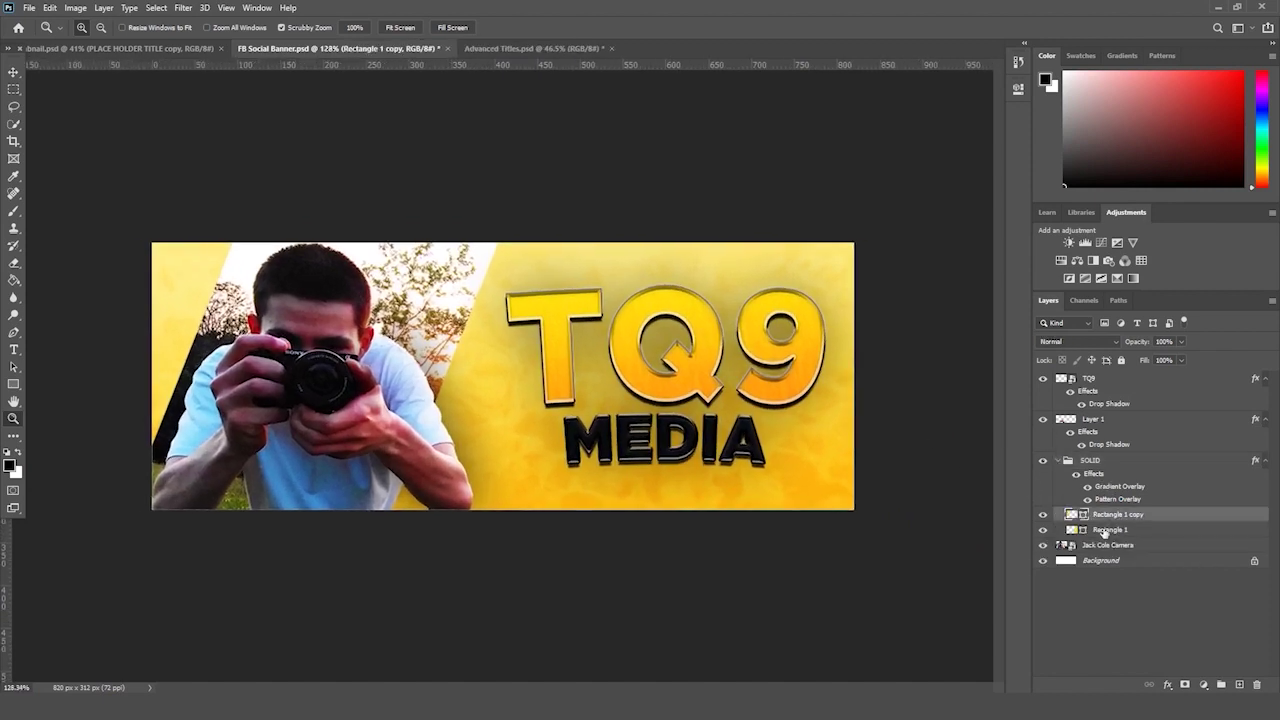
left_click(1168, 686)
left_click(1180, 684)
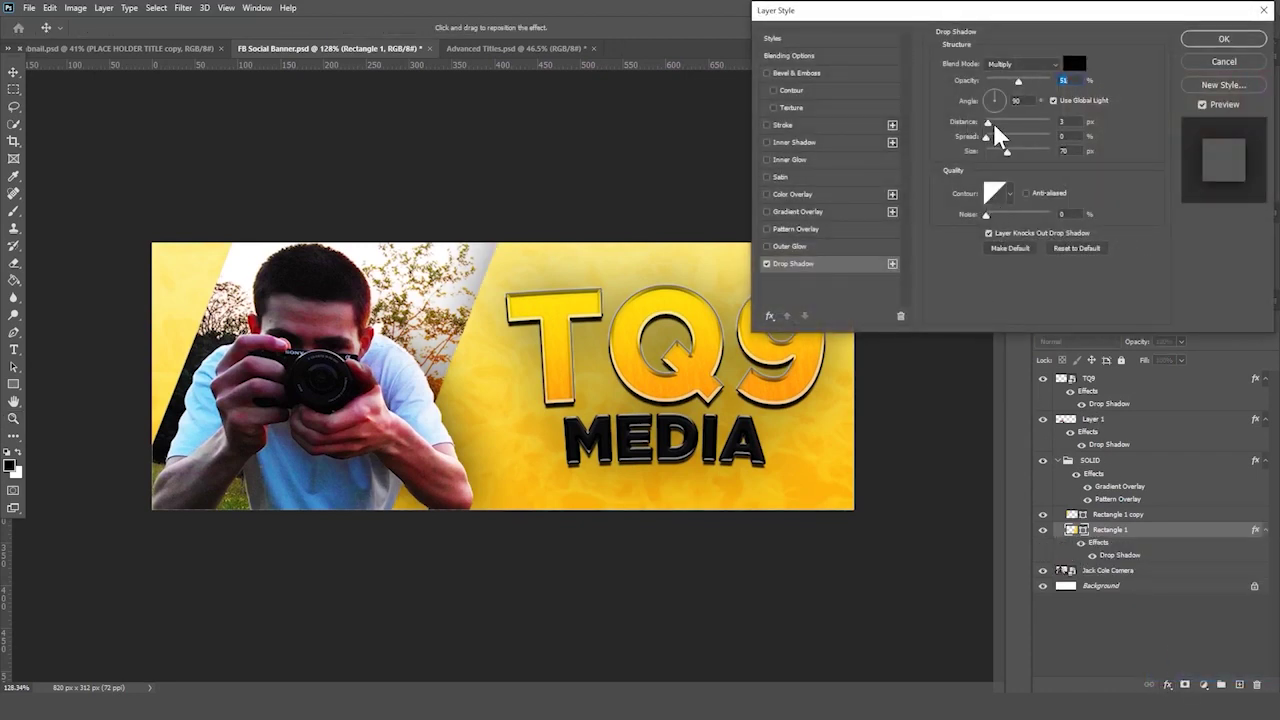
type("100")
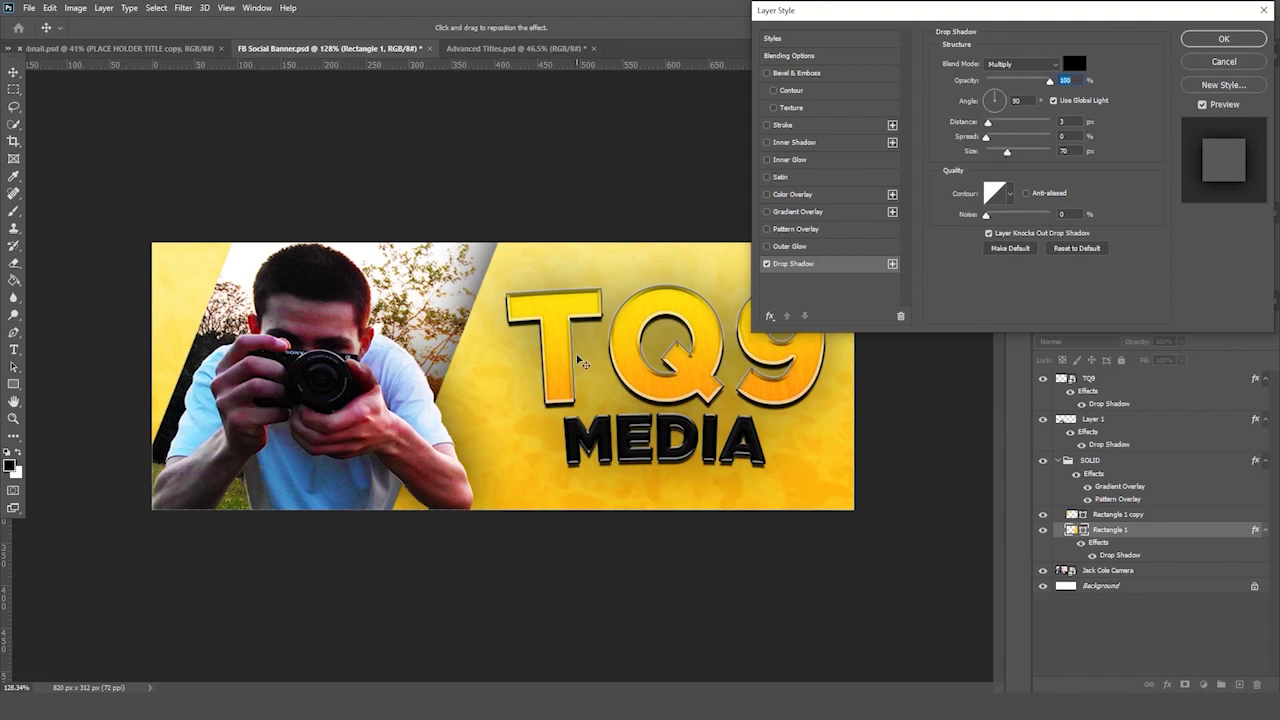
key("Return")
key("z")
left_click_drag(551, 342, 504, 390)
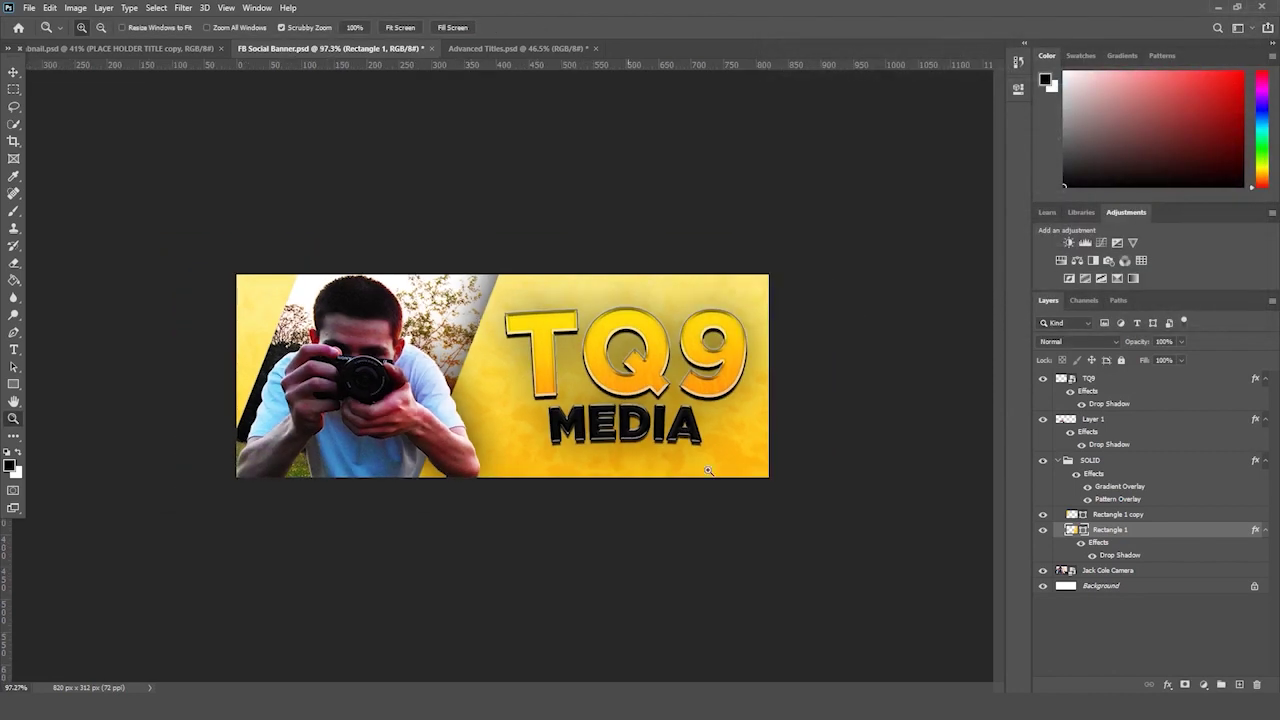
- Add a drop shadow to Rectangle 1 copy with default settings
left_click(1125, 515)
left_click(1167, 686)
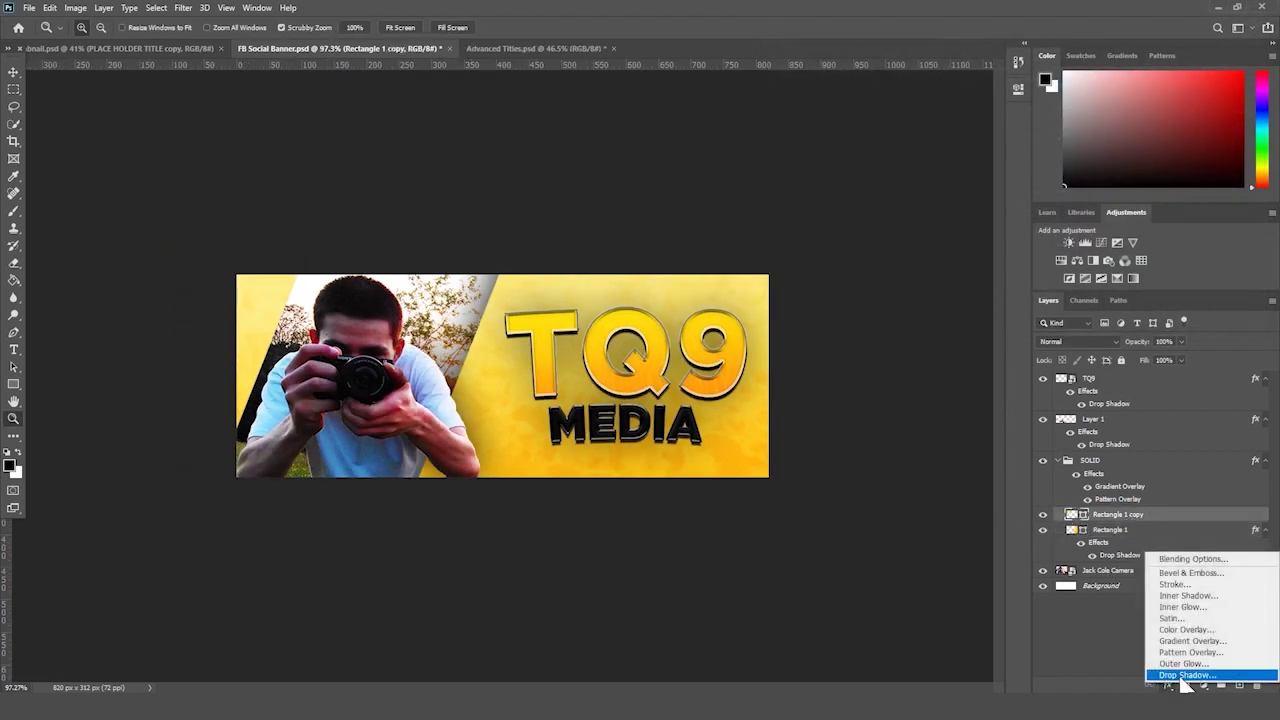
left_click(1085, 673)
key("Return")
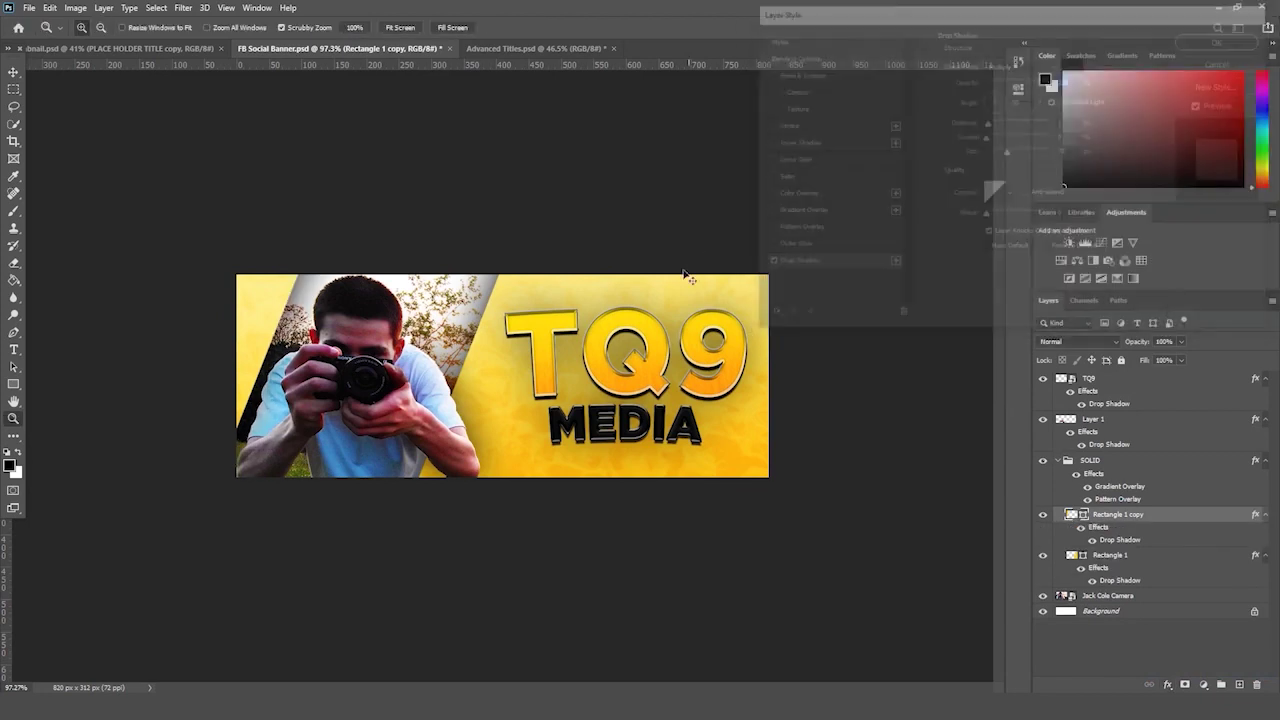
left_click_drag(686, 277, 633, 280)
- Save a copy of the banner as a JPEG at maximum quality 12
key("ctrl+shift+s")
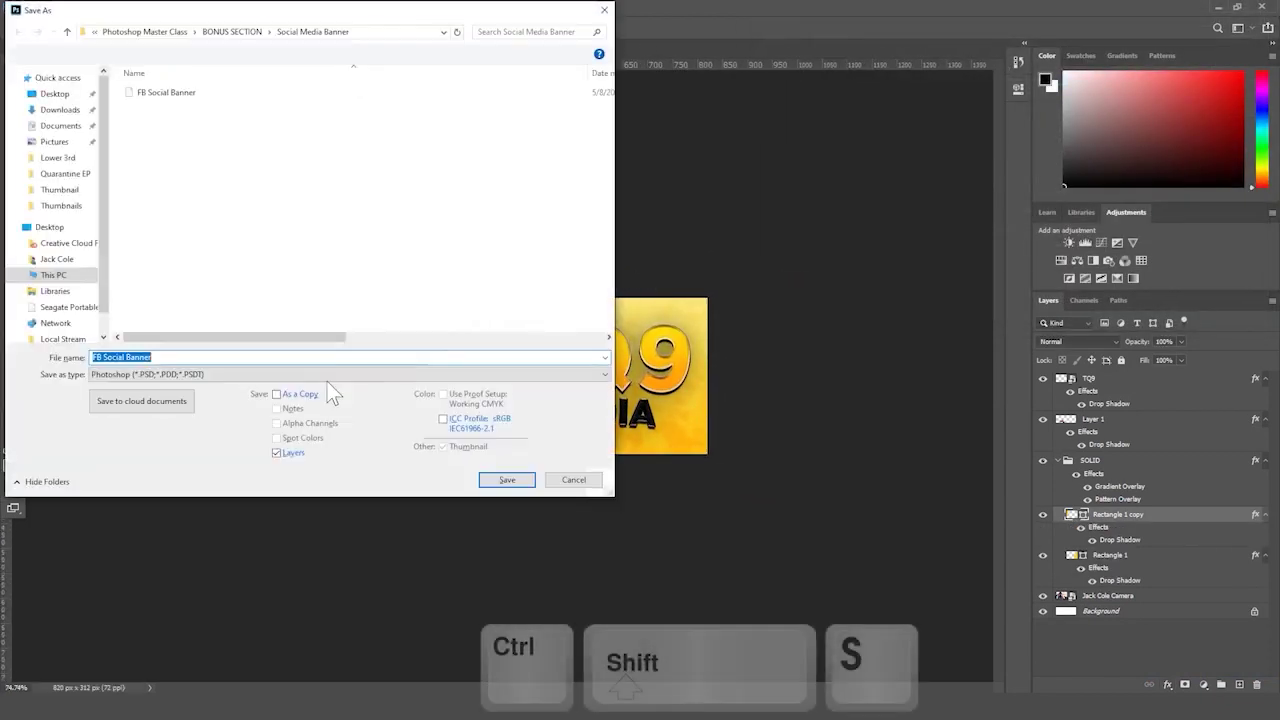
left_click(290, 375)
left_click(170, 478)
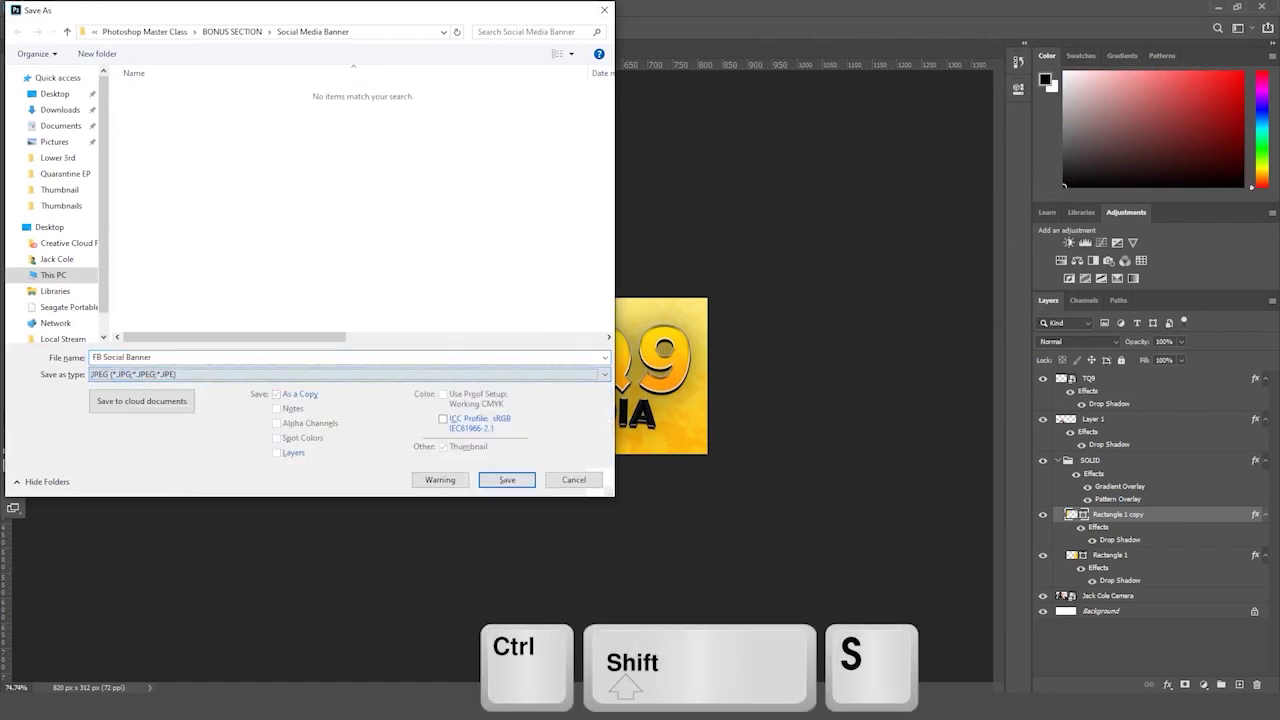
key("Return")
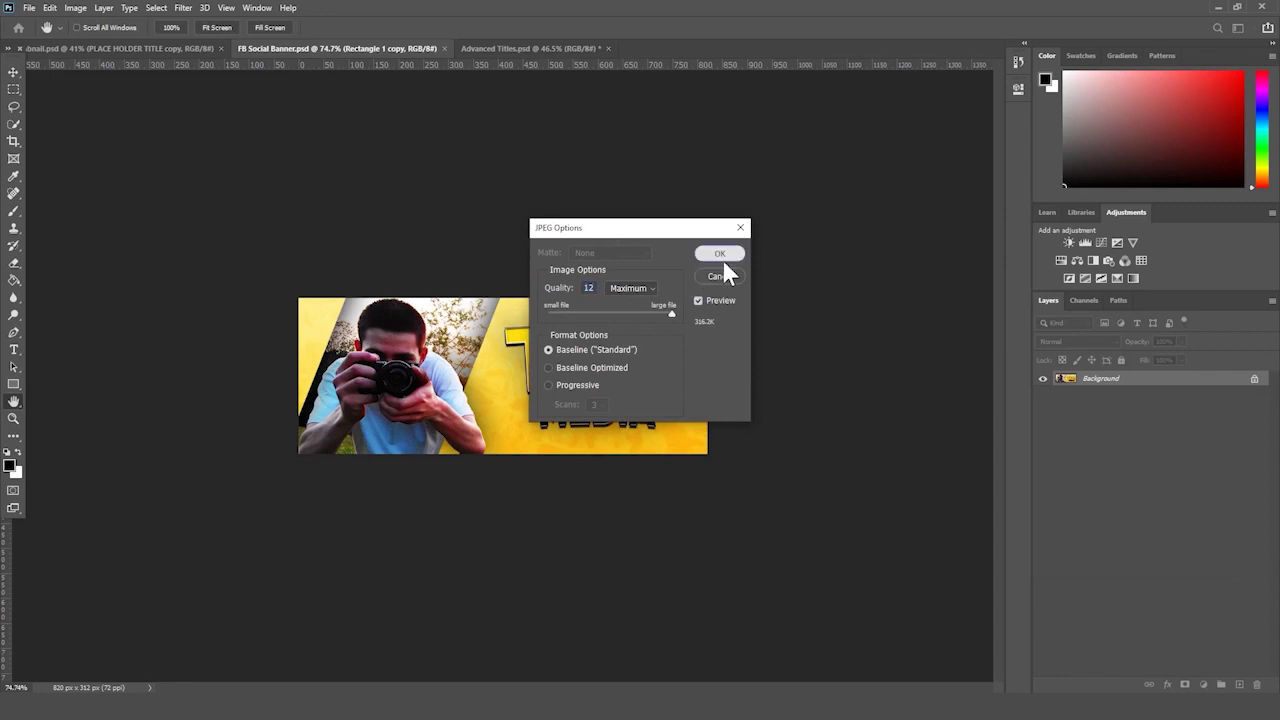
left_click(722, 259)
- Open FB Social Banner.jpg from the Social Media Banner folder
key("alt+Tab")
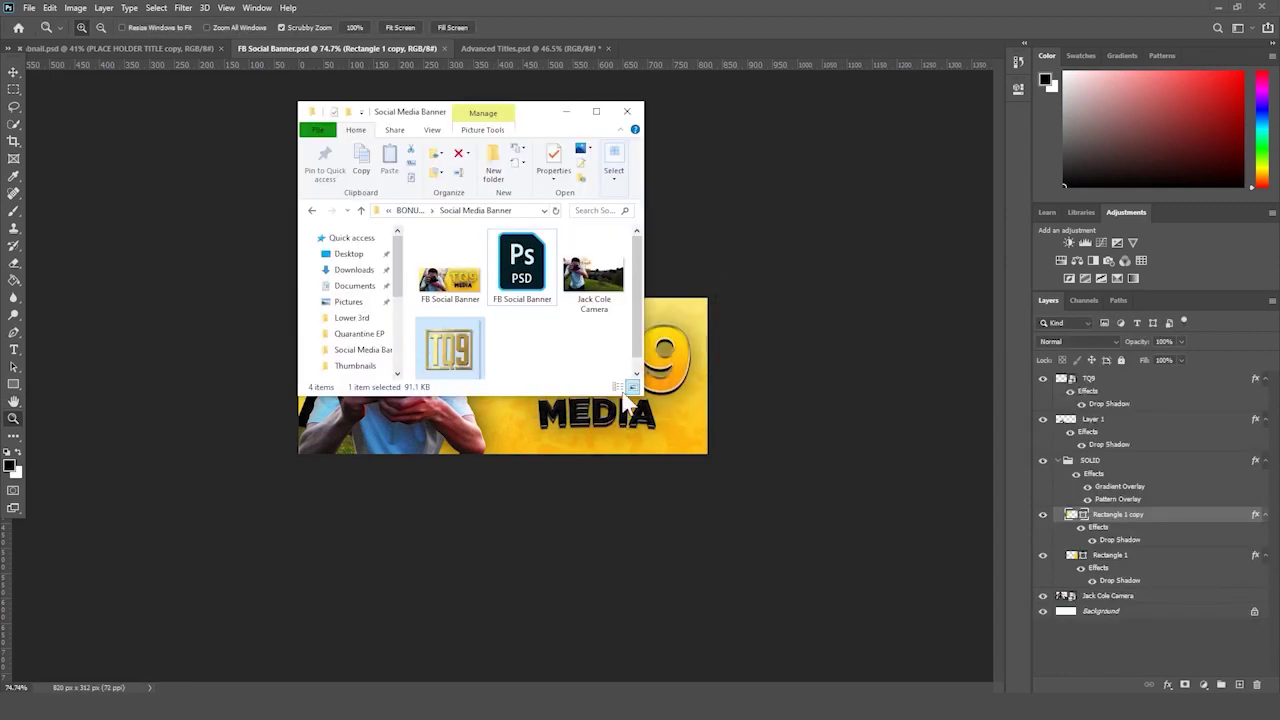
double_click(592, 122)
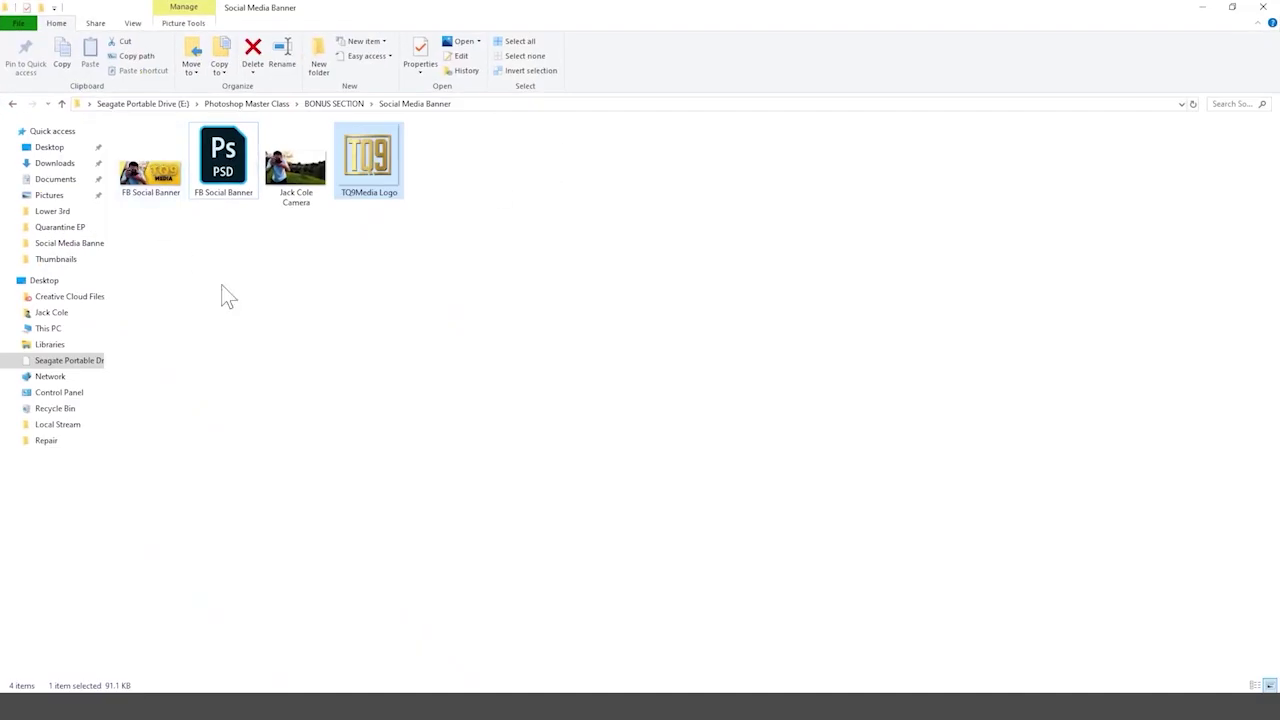
scroll(223, 294, "up", 2, "ctrl")
double_click(206, 243)
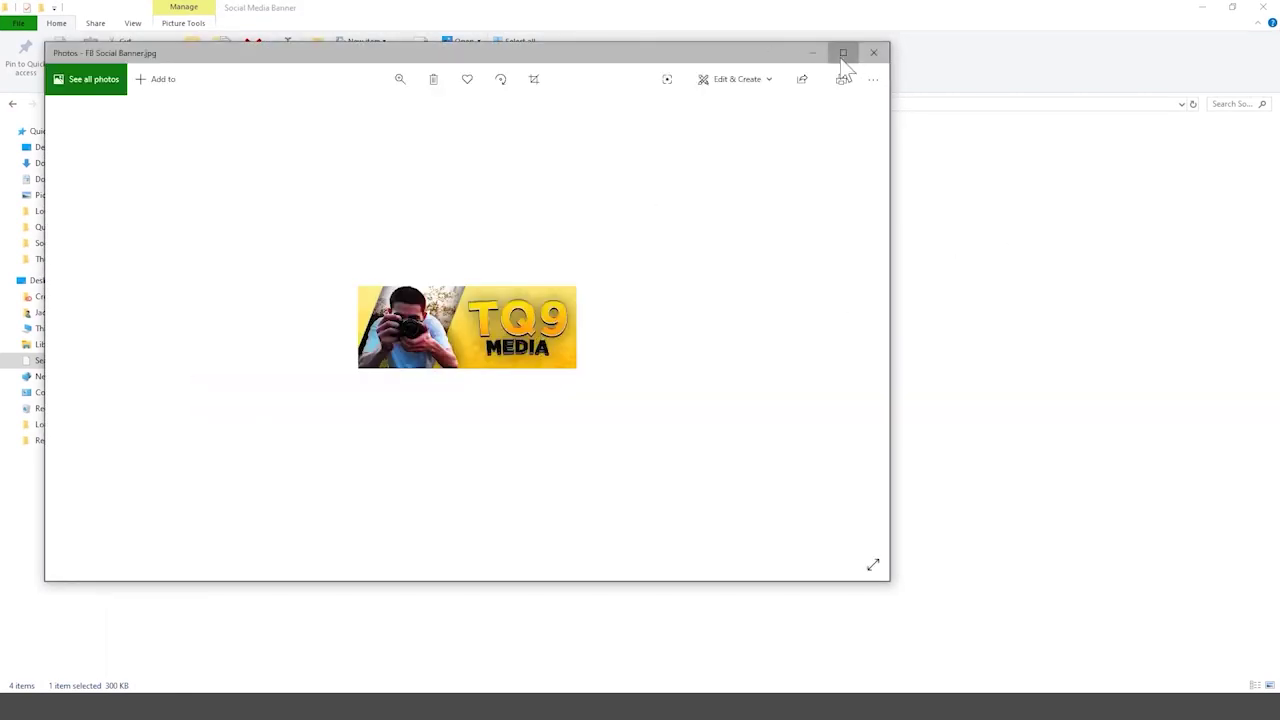
- Resize the Photos window and zoom in on FB Social Banner.jpg to inspect the TQ9 MEDIA panel
left_click(843, 52)
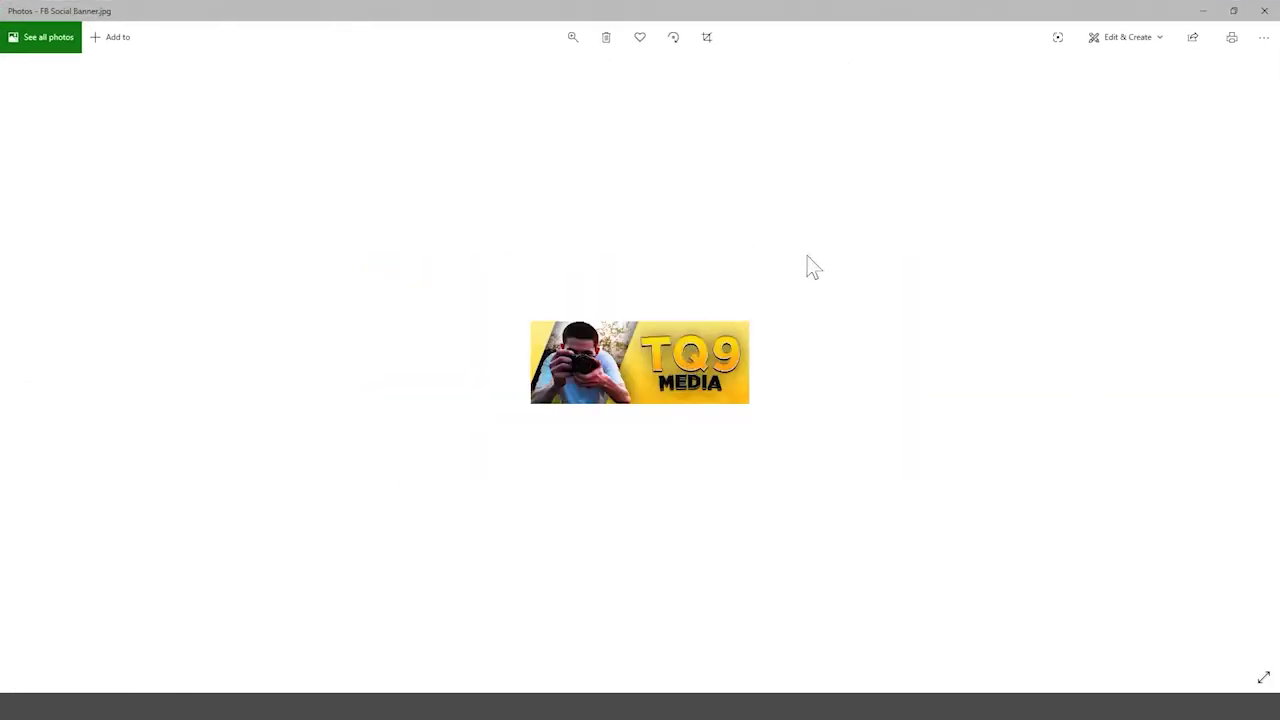
left_click_drag(640, 10, 610, 75)
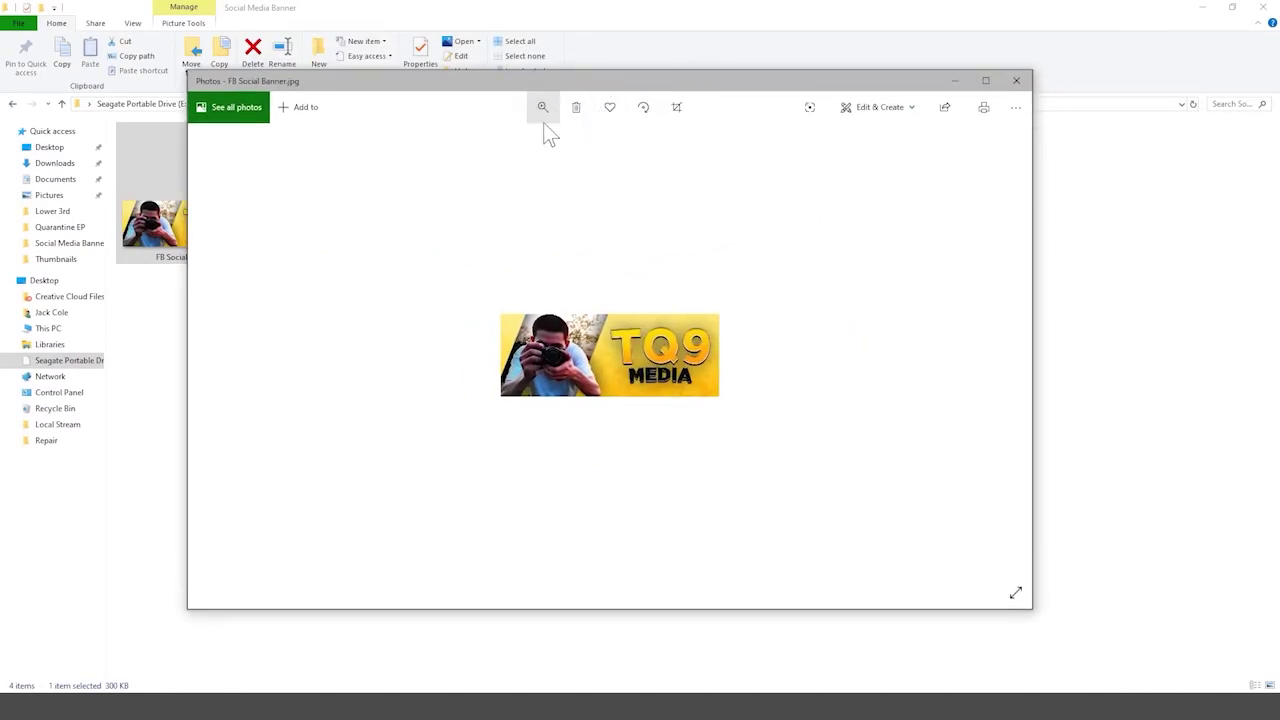
left_click_drag(525, 143, 583, 142)
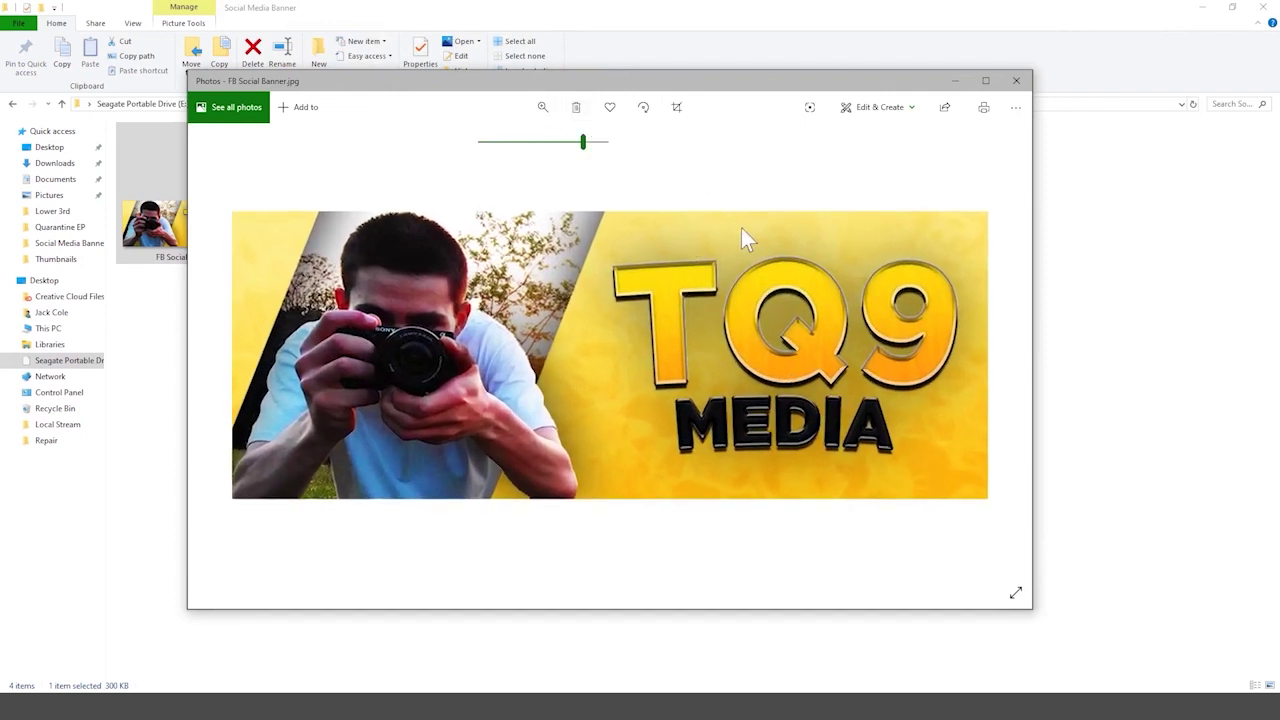
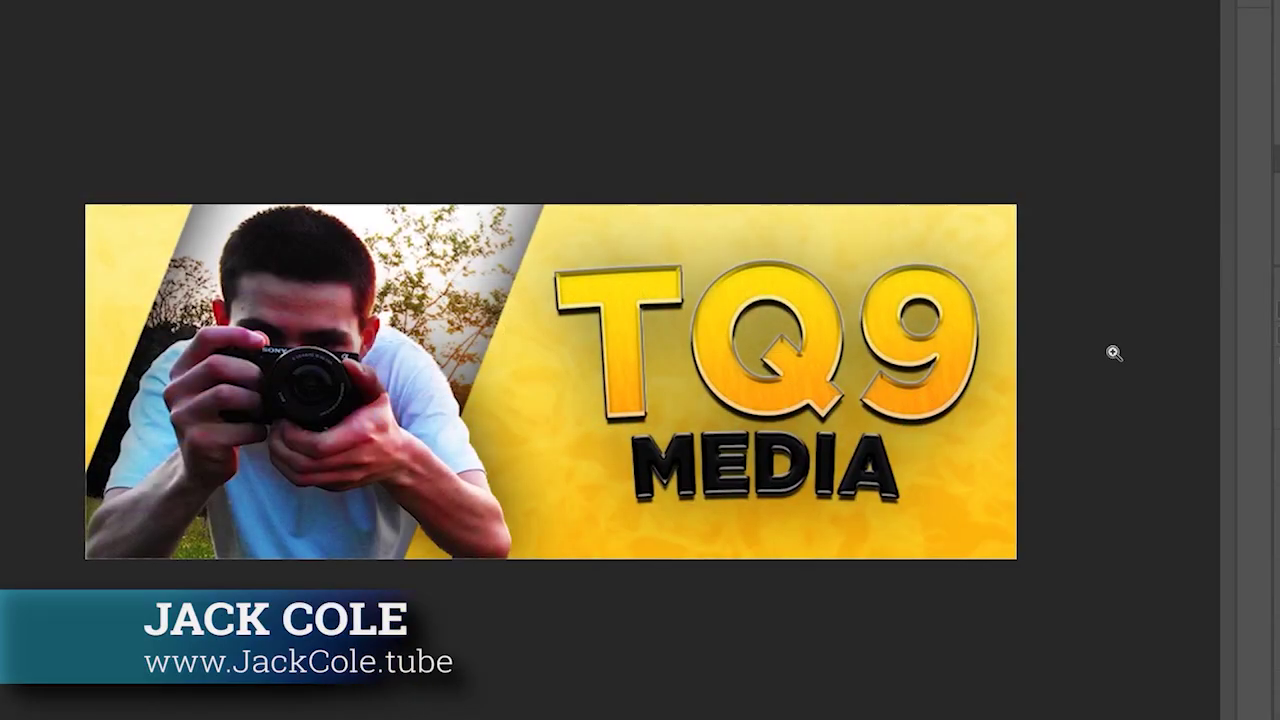
- Check the story poster size in the web browser, confirming the 1080 px width
left_click_drag(1114, 351, 1014, 360)
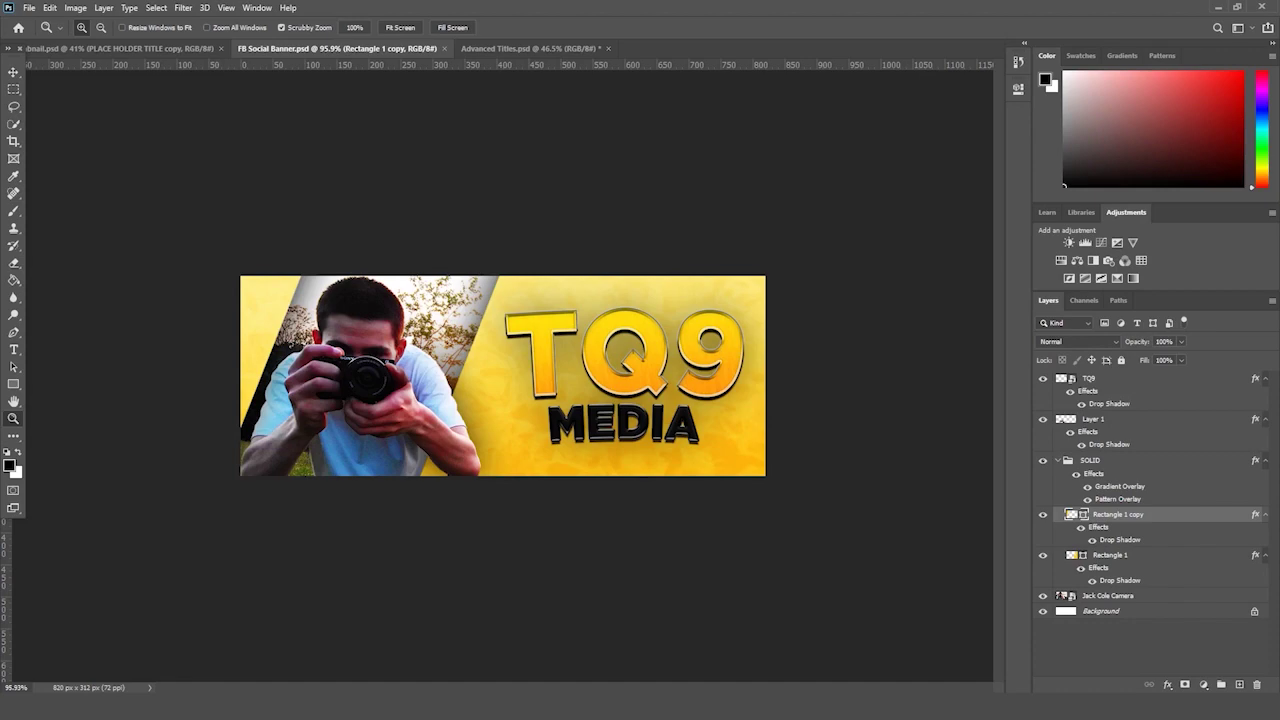
right_click(220, 657)
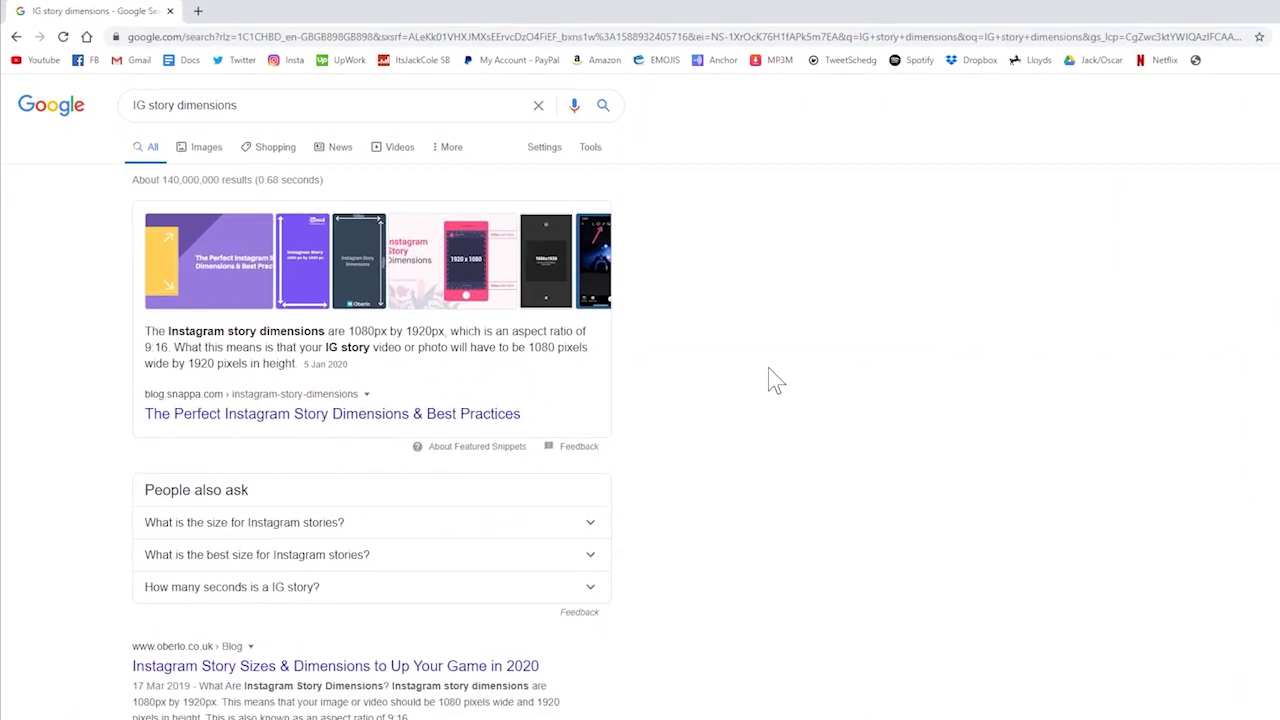
triple_click(190, 105)
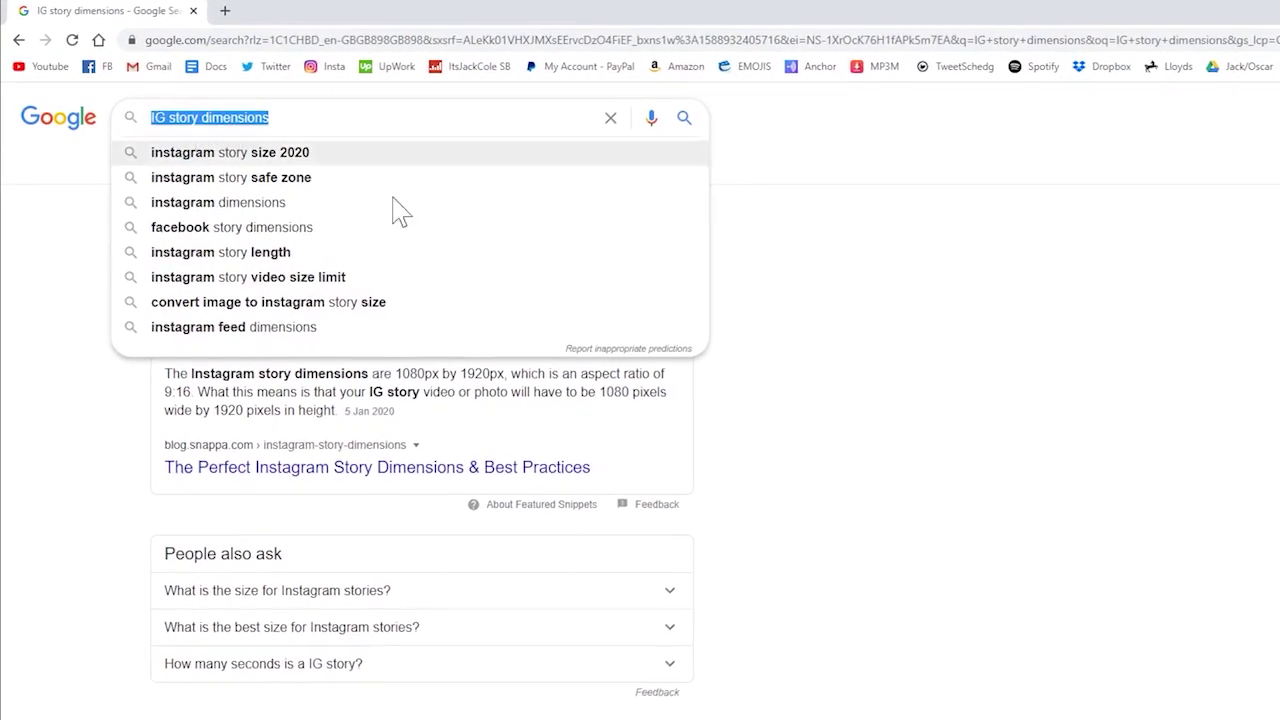
left_click(1017, 346)
left_click_drag(397, 373, 412, 373)
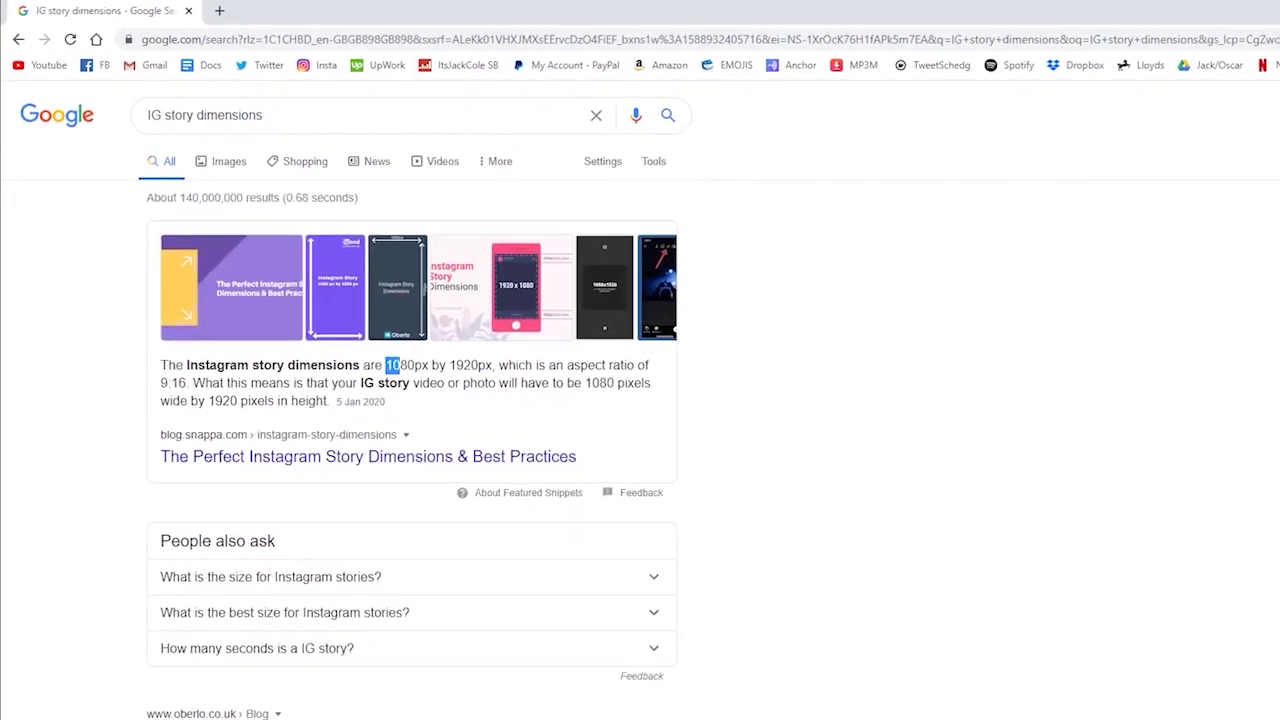
left_click(381, 540)
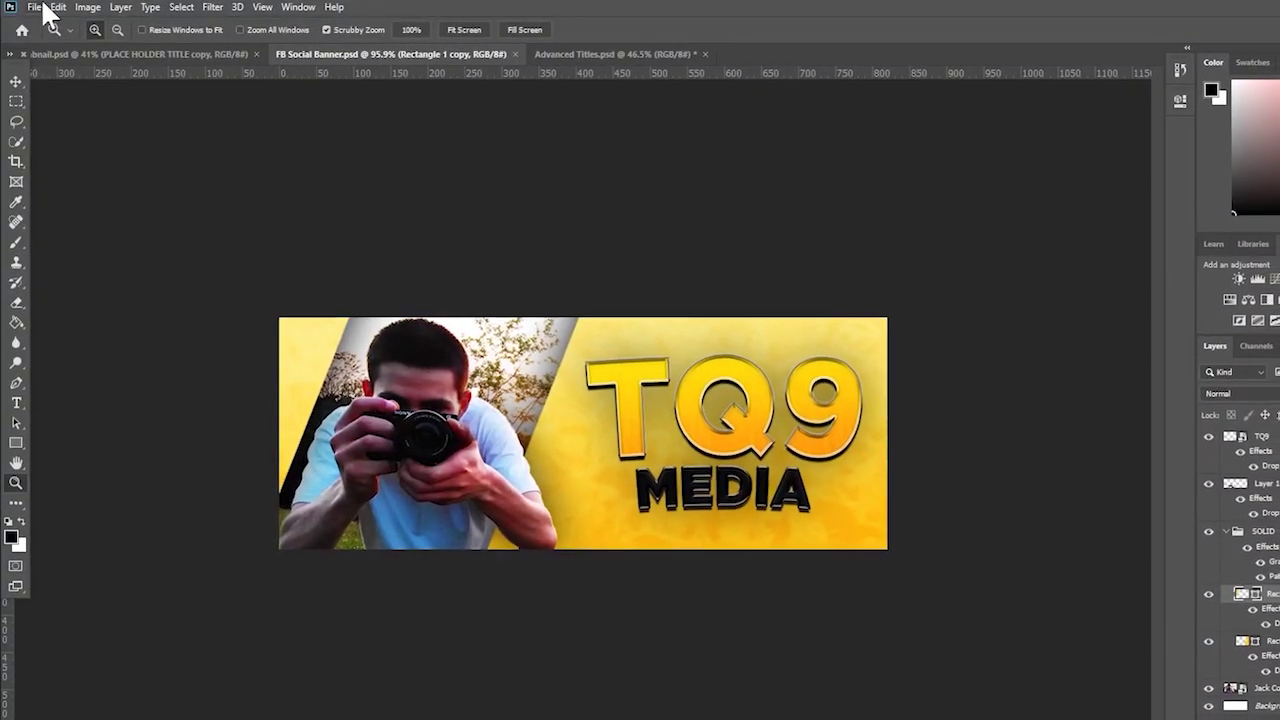
- Create a new 1080×1920 px document and unlock its background as Layer 0
left_click(52, 7)
mouse_move(34, 7)
left_click(47, 30)
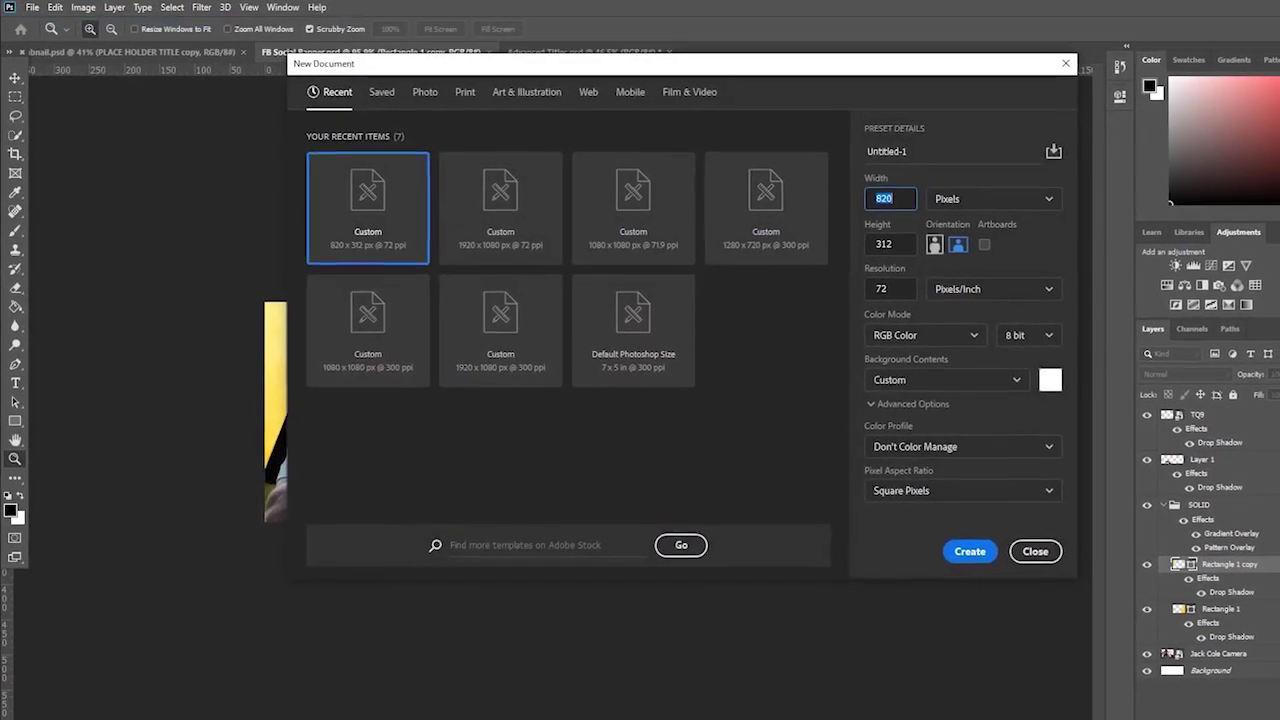
type("1")
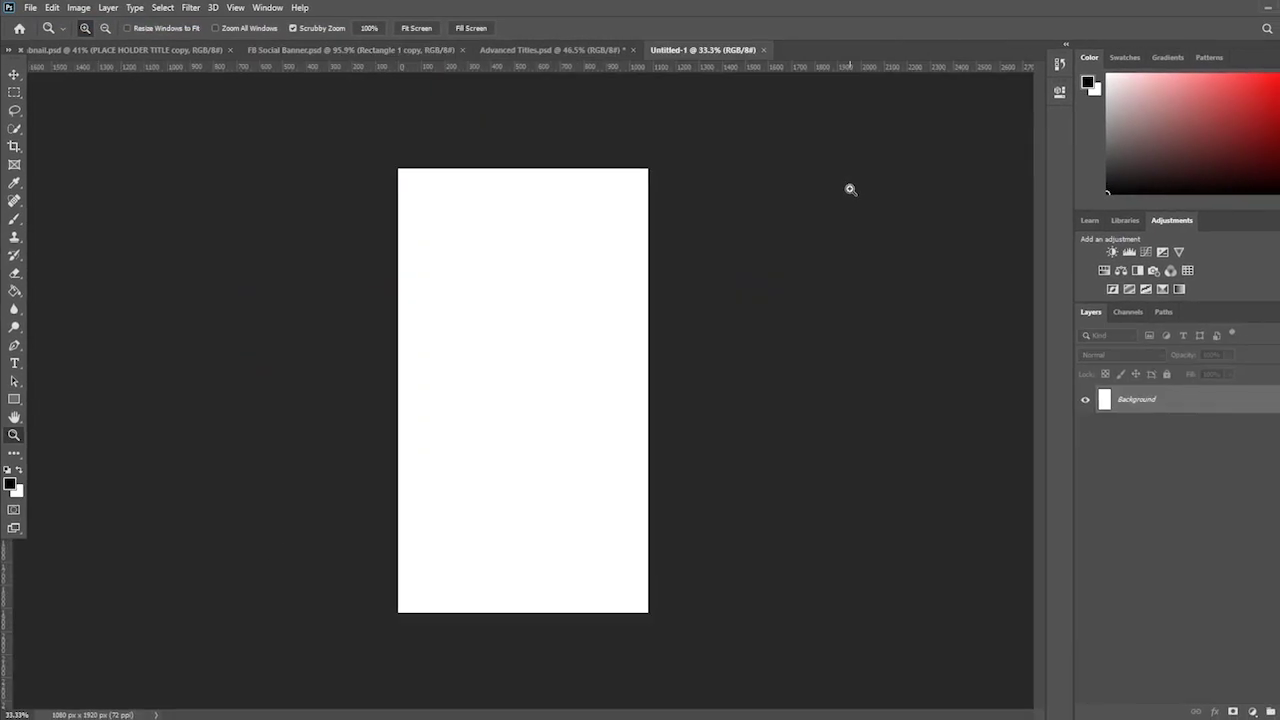
left_click_drag(731, 266, 722, 267)
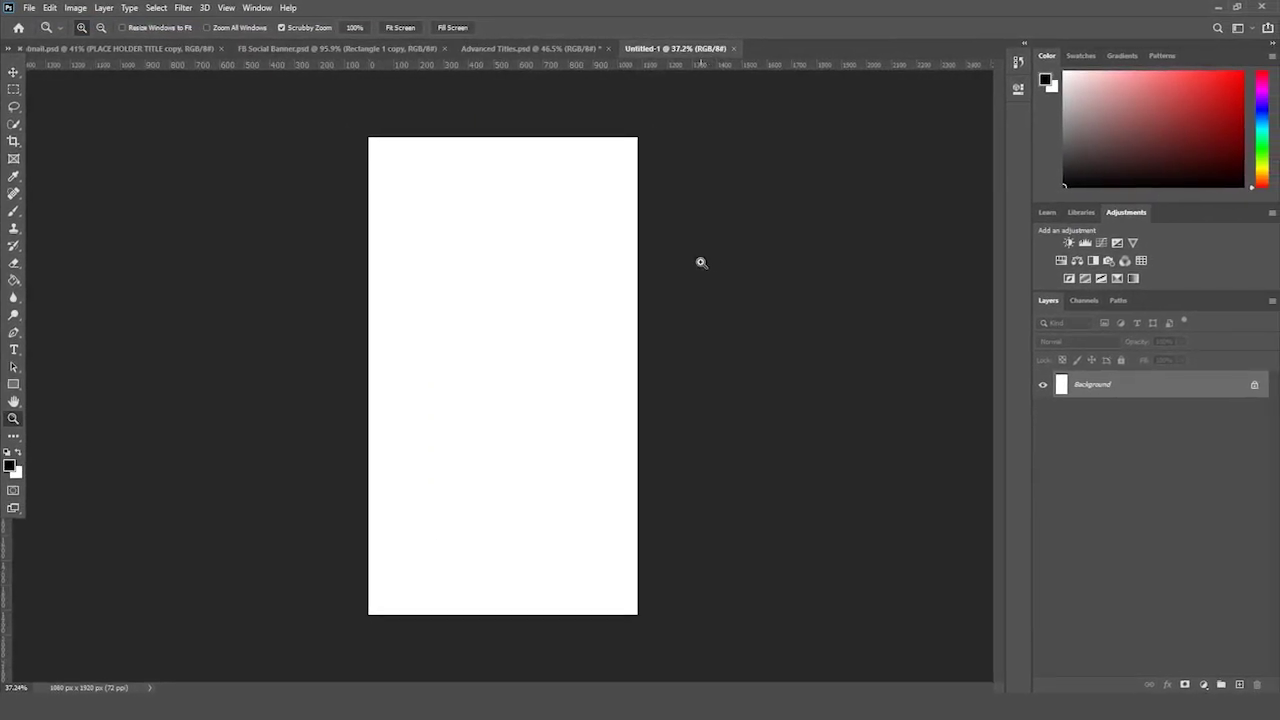
left_click(1255, 386)
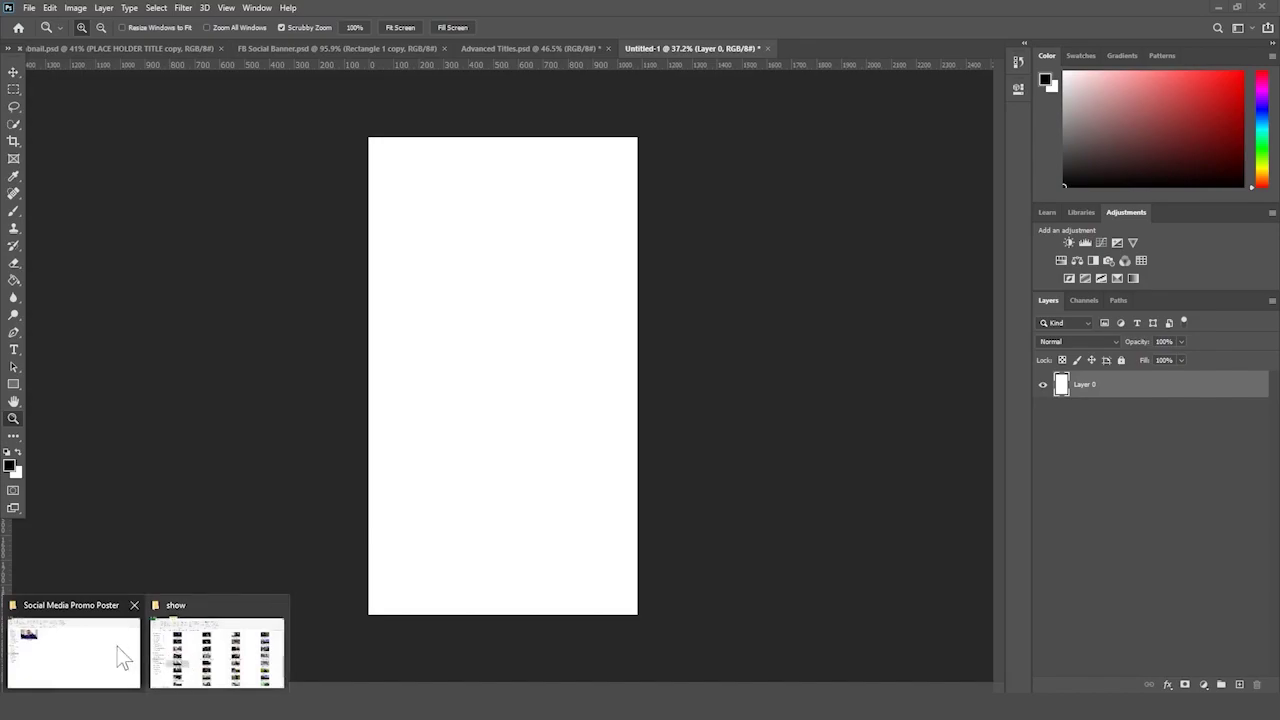
- Locate the Phone Lens0 photo in the Social Media Promo Poster folder, then return to Untitled-1
left_click(123, 658)
left_click(200, 175)
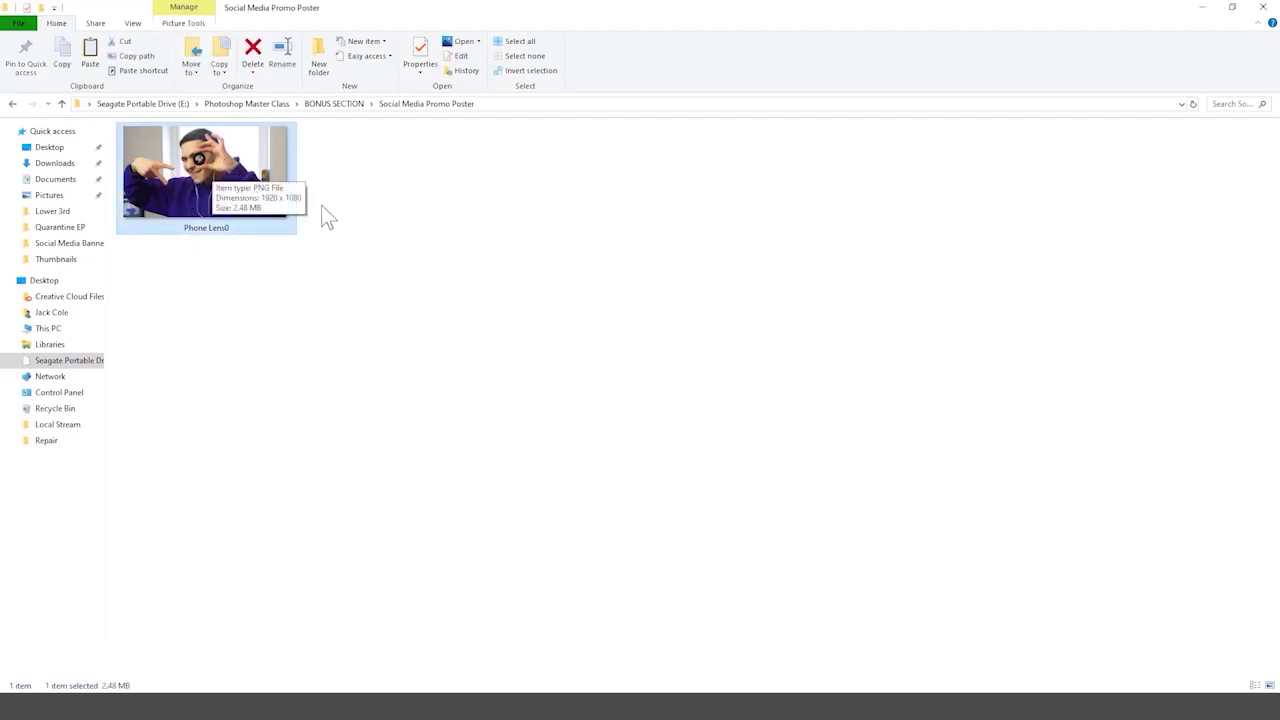
left_click(400, 707)
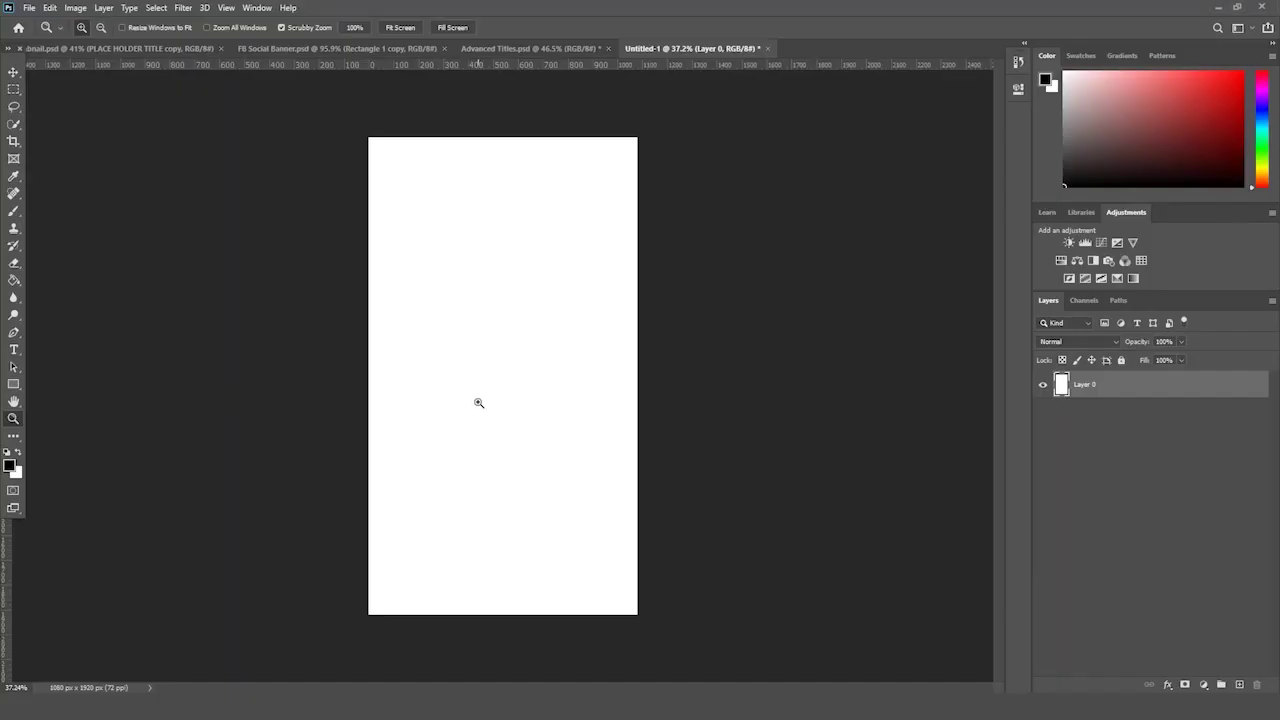
left_click(405, 48)
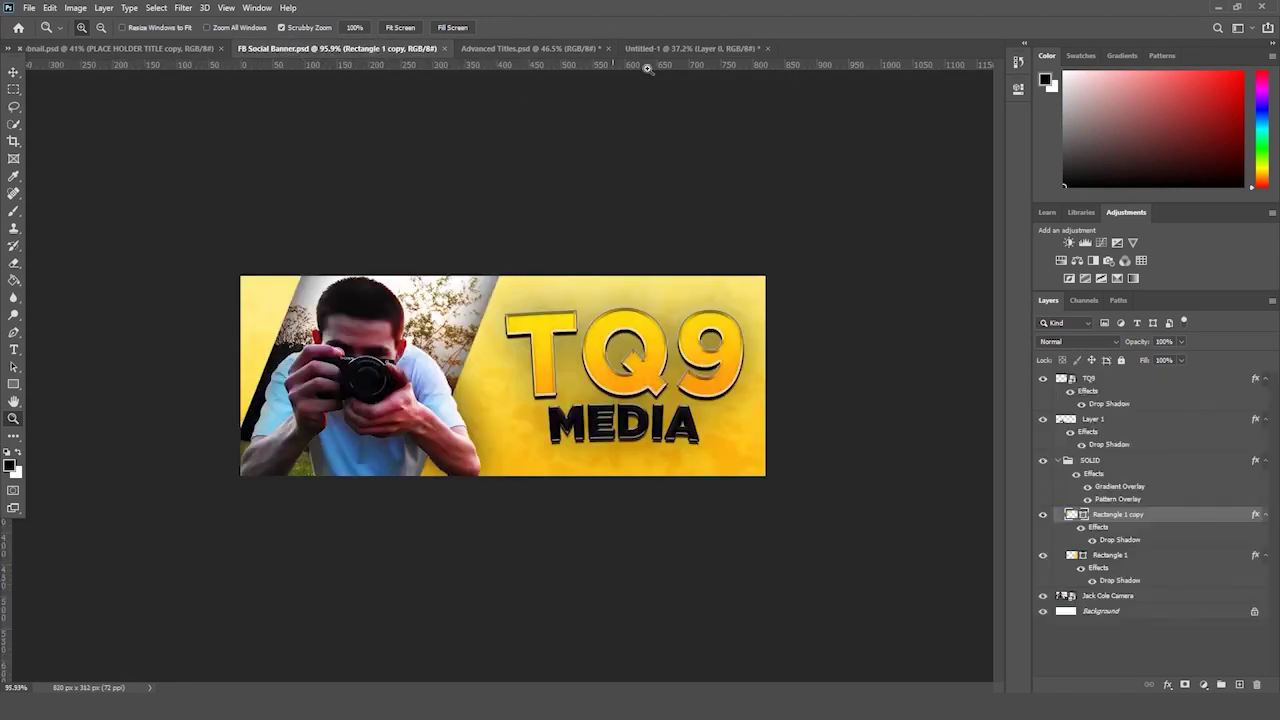
left_click(677, 46)
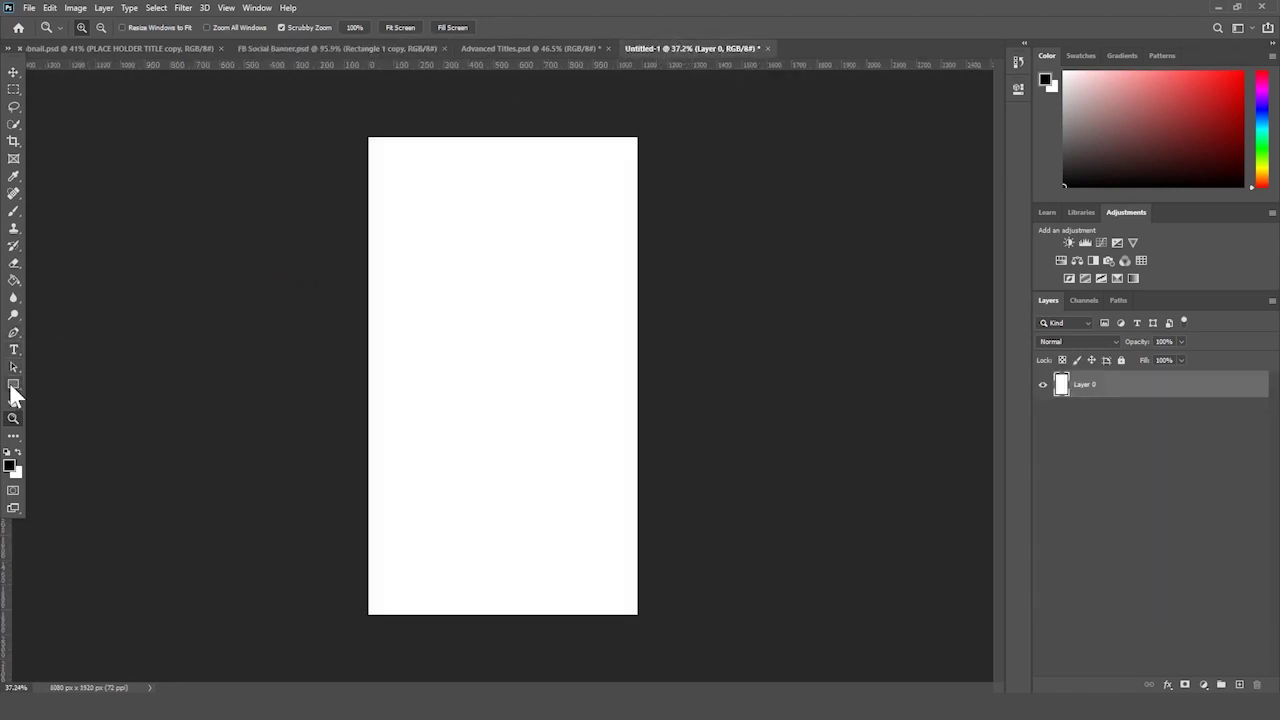
- Choose the Rectangle tool and set the foreground colour to vivid purple #7800FF
left_click_drag(13, 390, 90, 388)
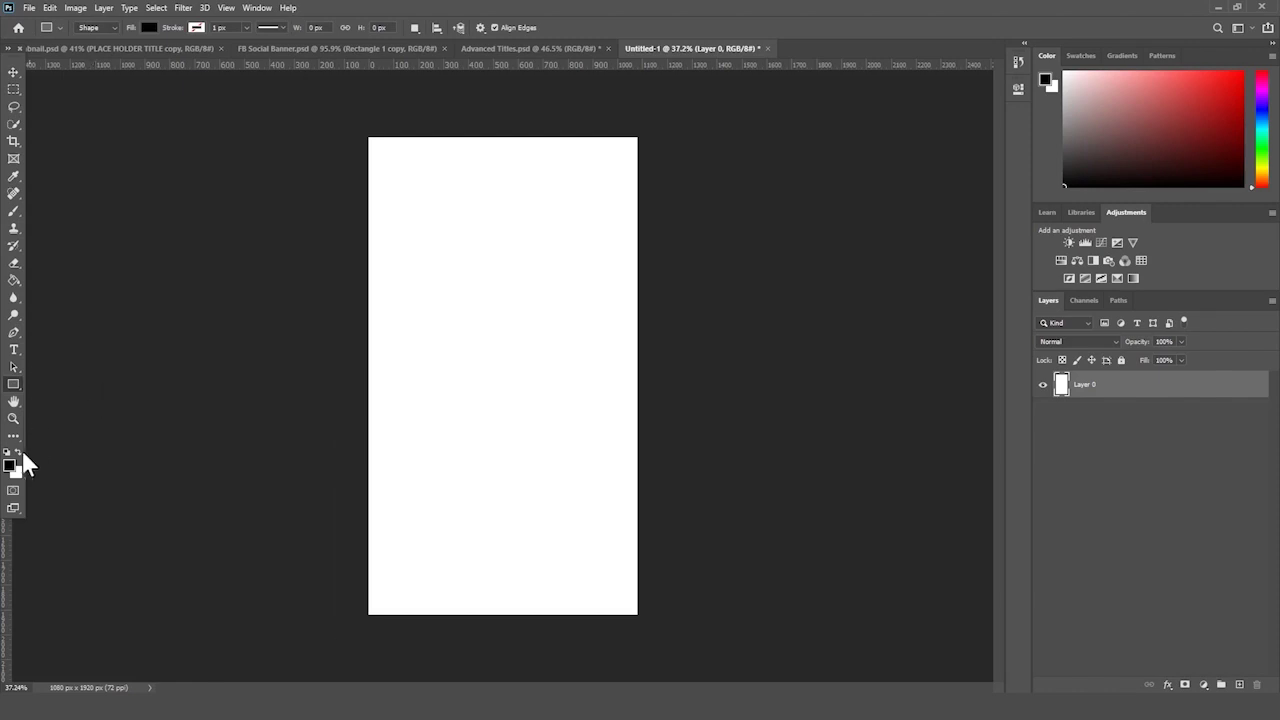
left_click(10, 466)
left_click(289, 178)
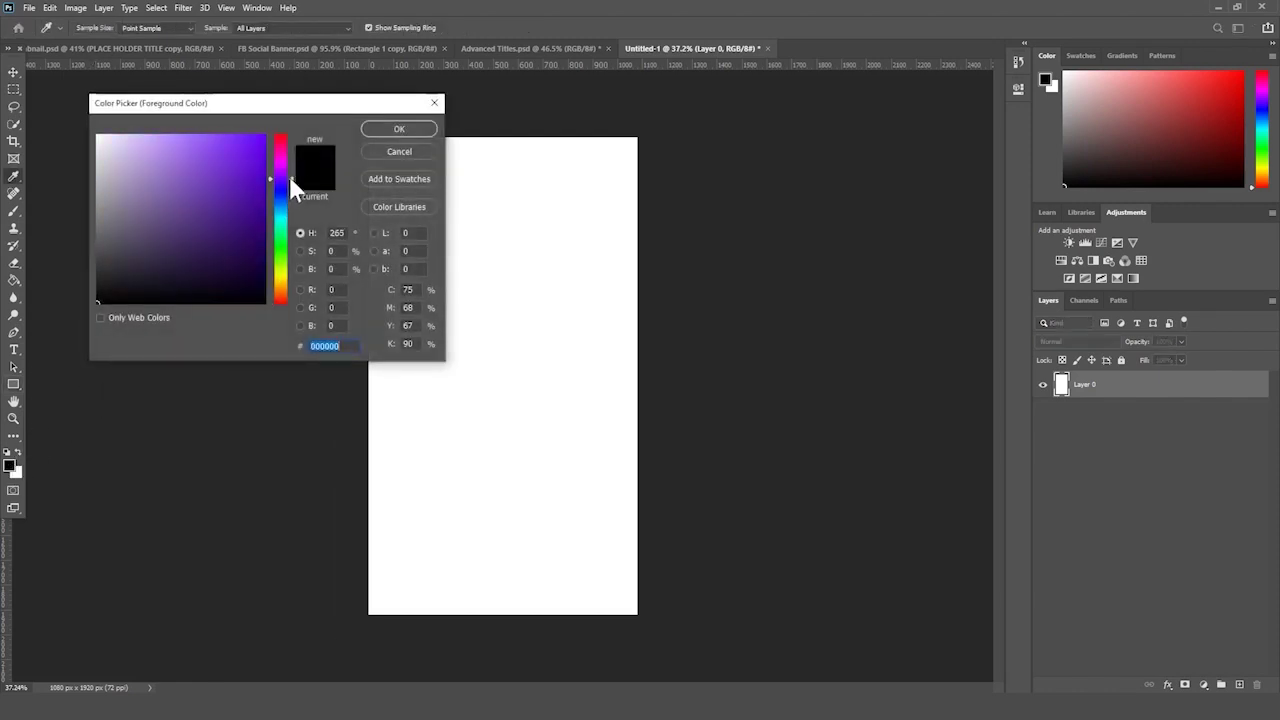
left_click(264, 136)
left_click(366, 129)
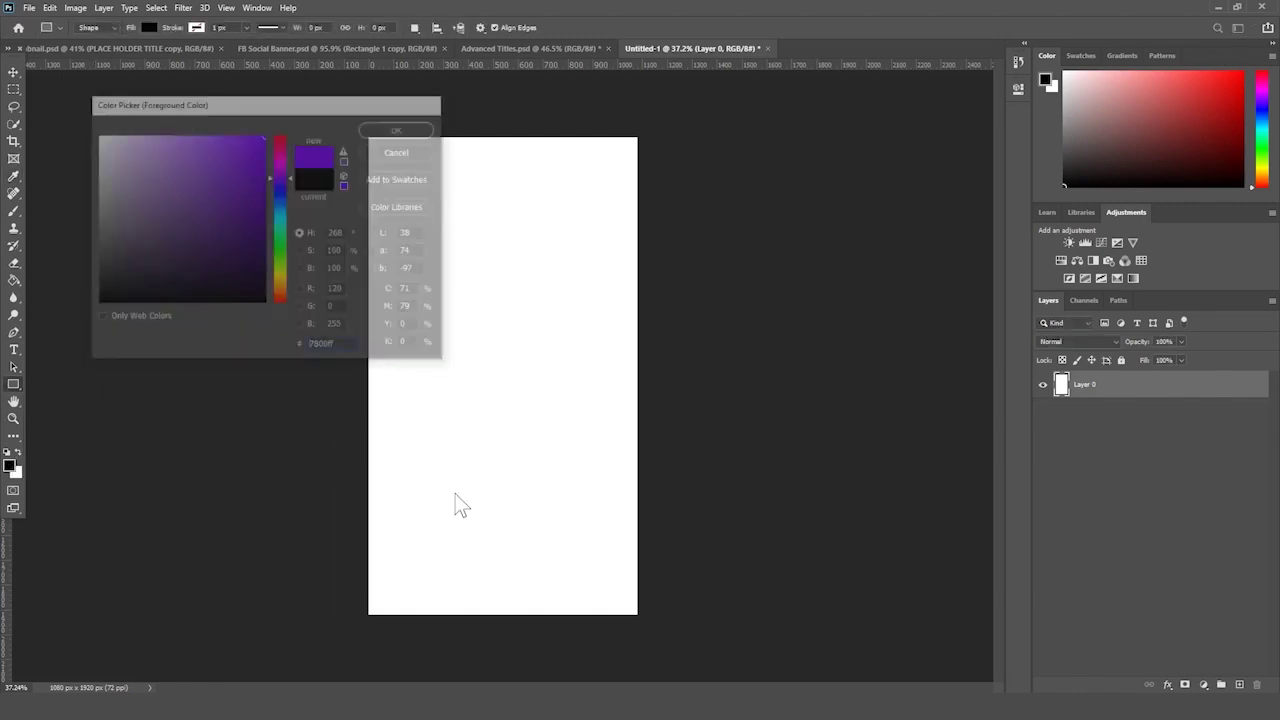
left_click(105, 645)
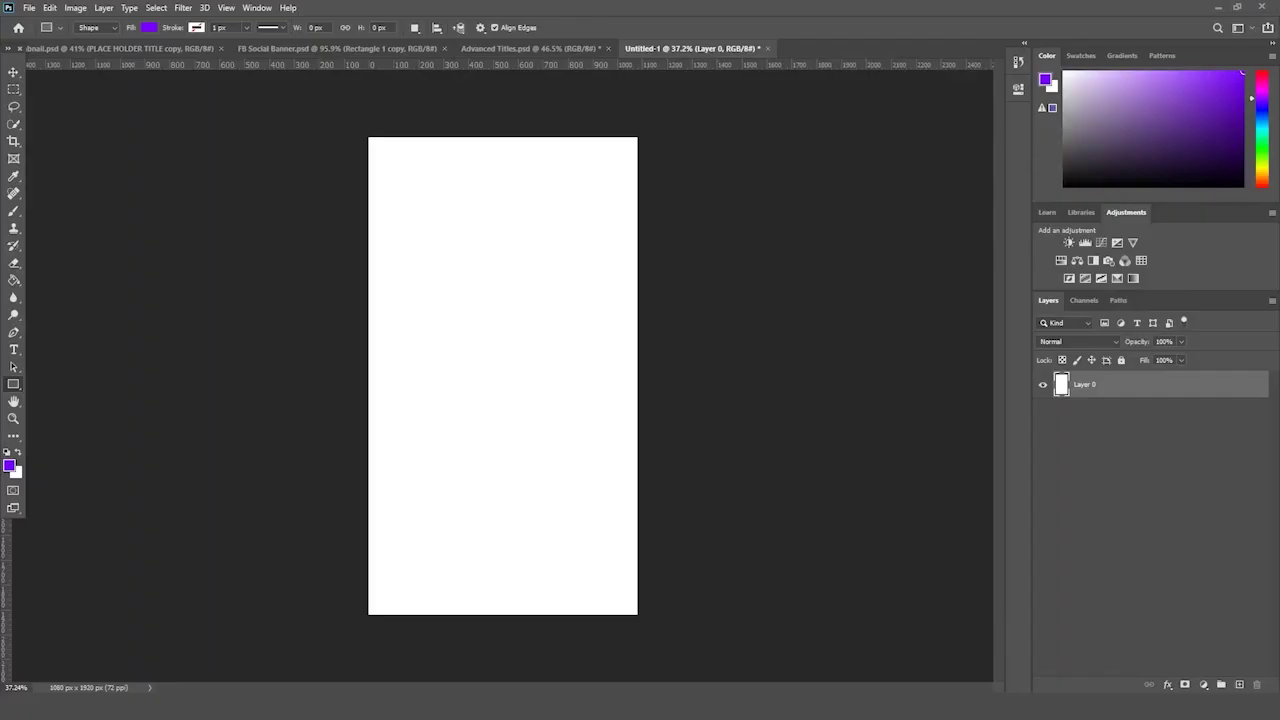
- Draw a purple rectangle on the lower canvas and resize it to the canvas width
left_click_drag(321, 349, 643, 628)
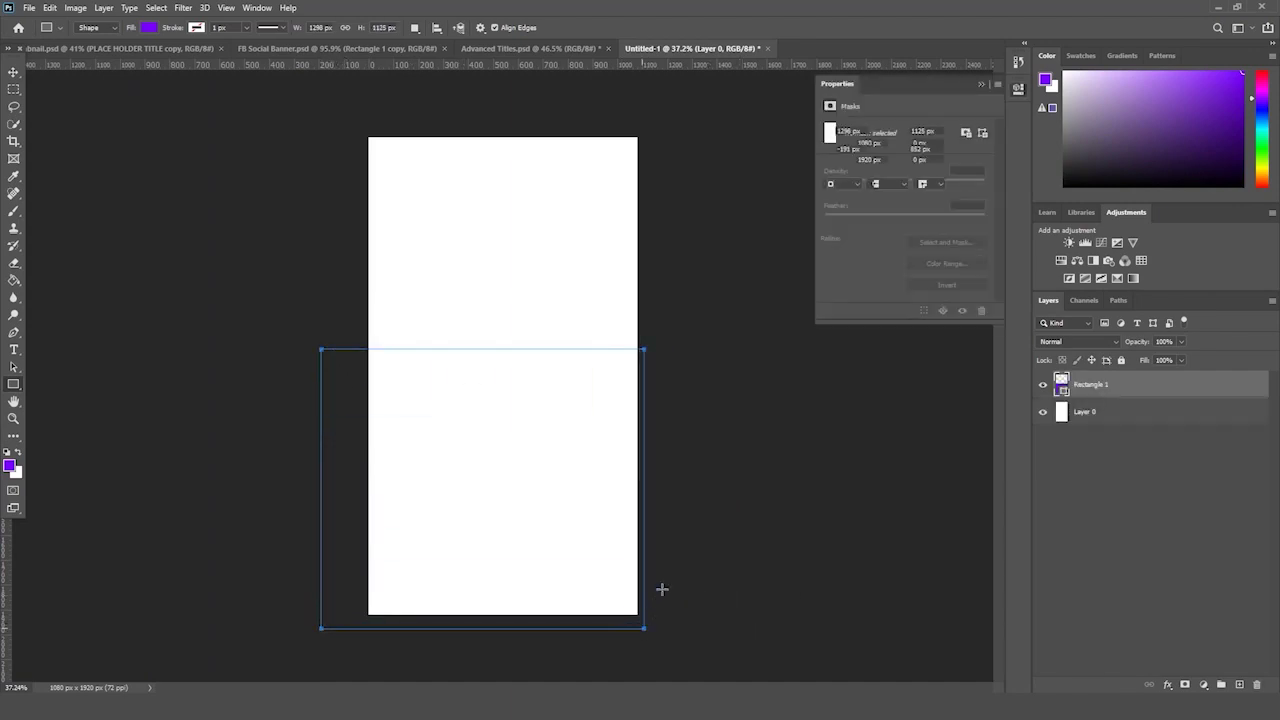
key("ctrl+t")
left_click_drag(528, 389, 587, 402)
left_click_drag(690, 627, 677, 615)
left_click_drag(677, 481, 637, 481)
key("Return")
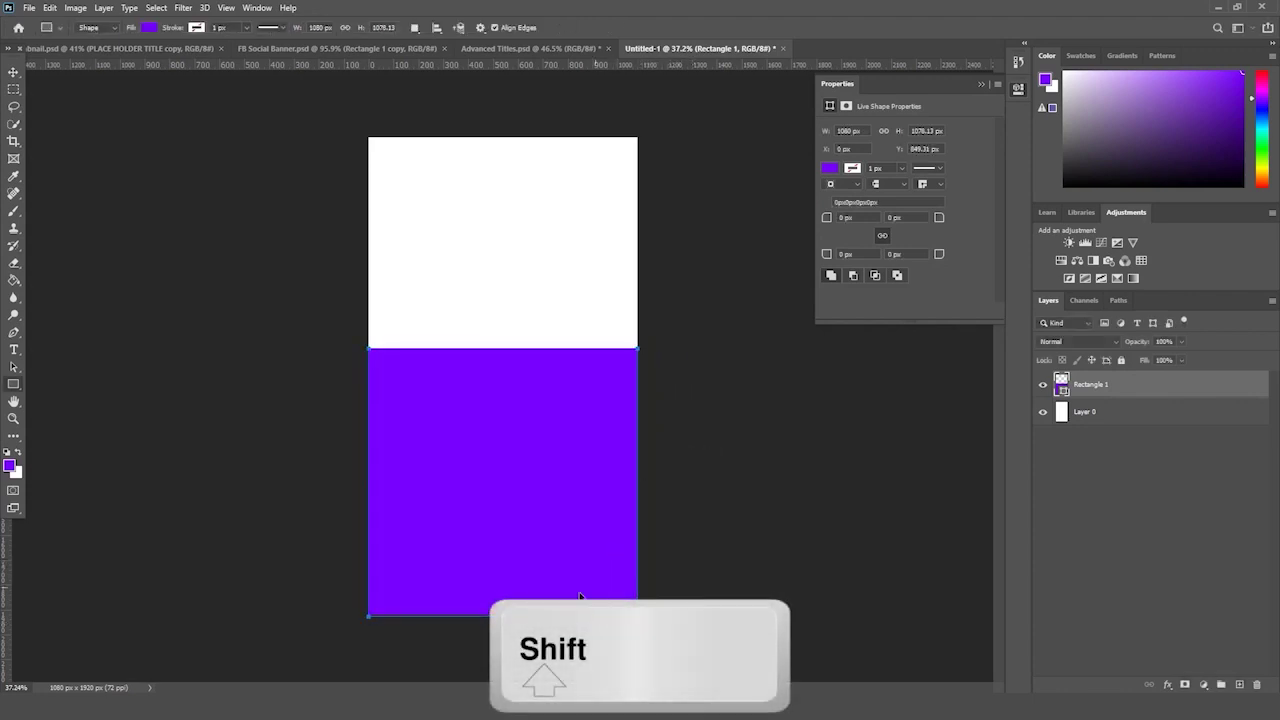
key("ctrl+t")
left_click_drag(502, 614, 502, 612)
key("Return")
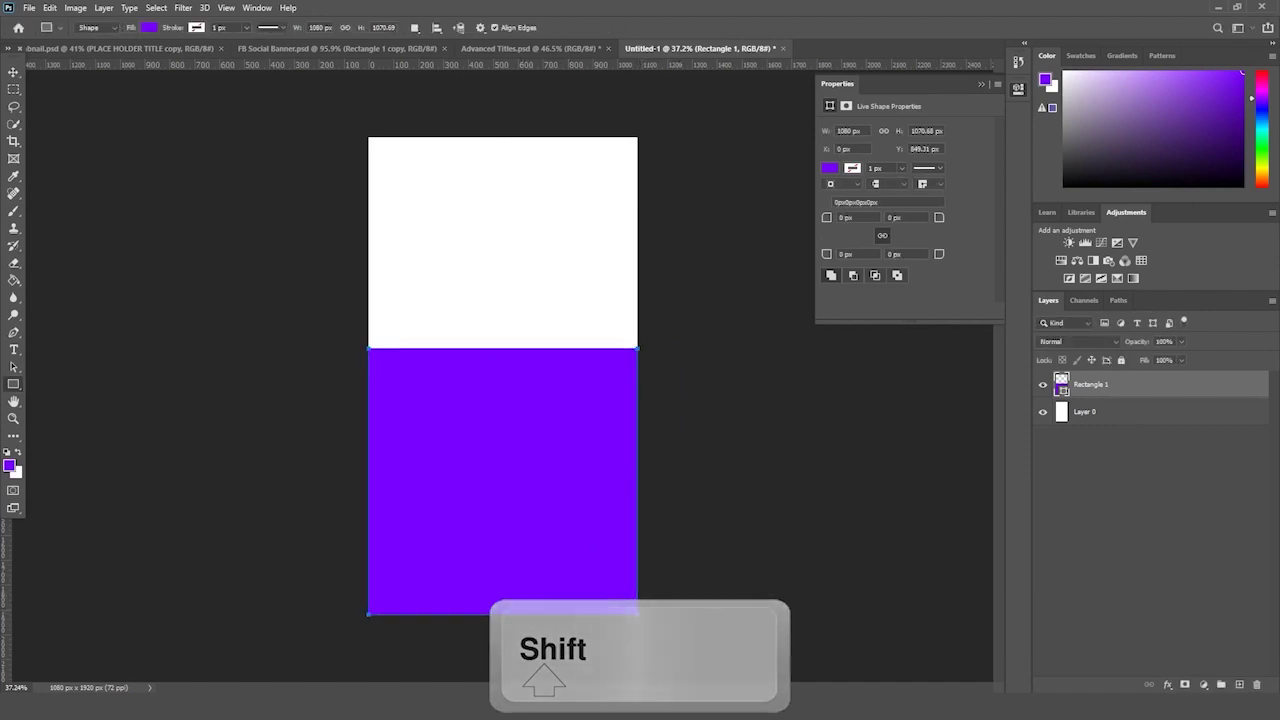
left_click(980, 84)
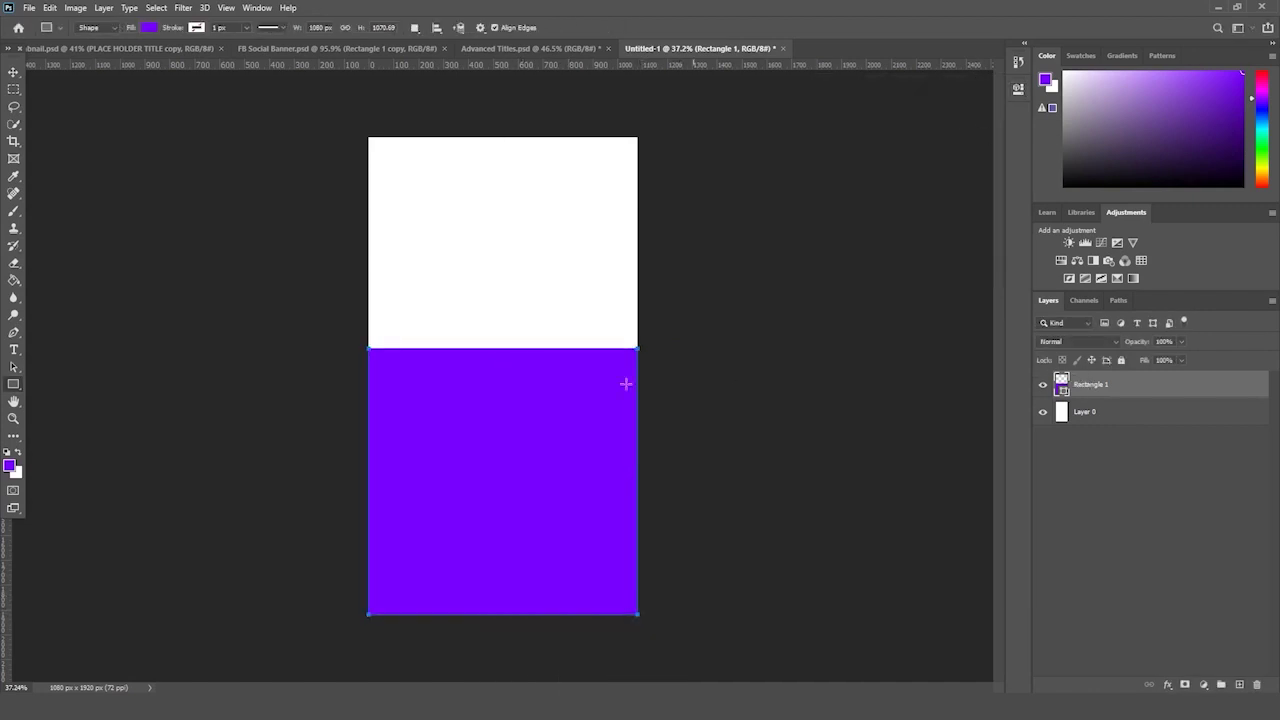
- Stretch the rectangle's top edge to mid-canvas so it fills the bottom half
key("ctrl+t")
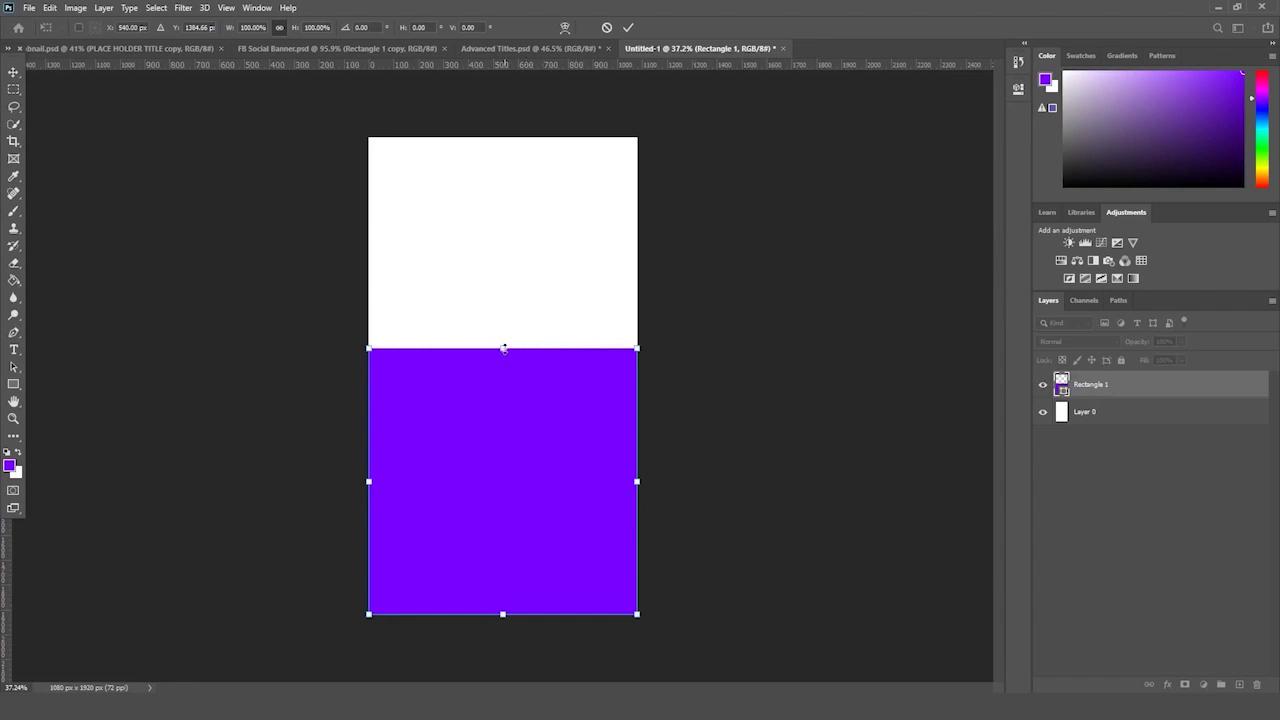
key("Return")
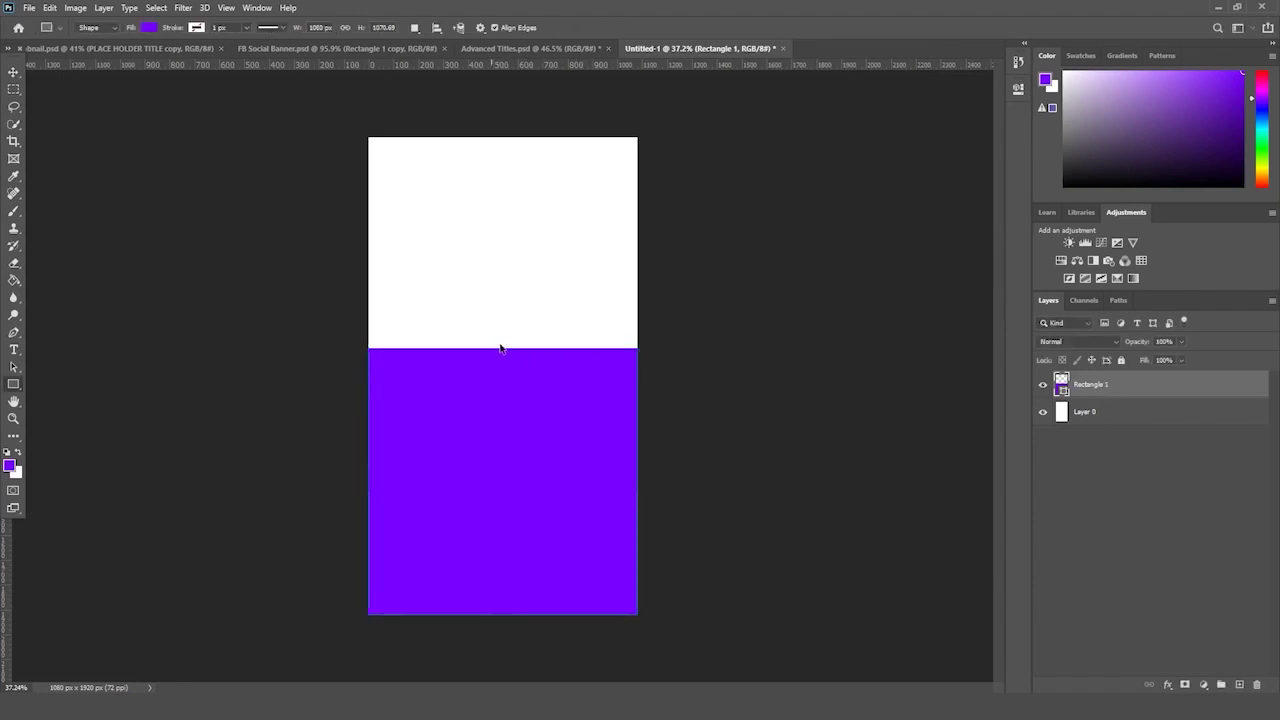
key("ctrl+t")
left_click_drag(502, 348, 766, 374)
key("Return")
- Duplicate the rectangle and move the copy up to fill the top half
left_click_drag(1148, 386, 1239, 684)
key("ctrl+t")
left_click_drag(569, 410, 566, 197)
key("Return")
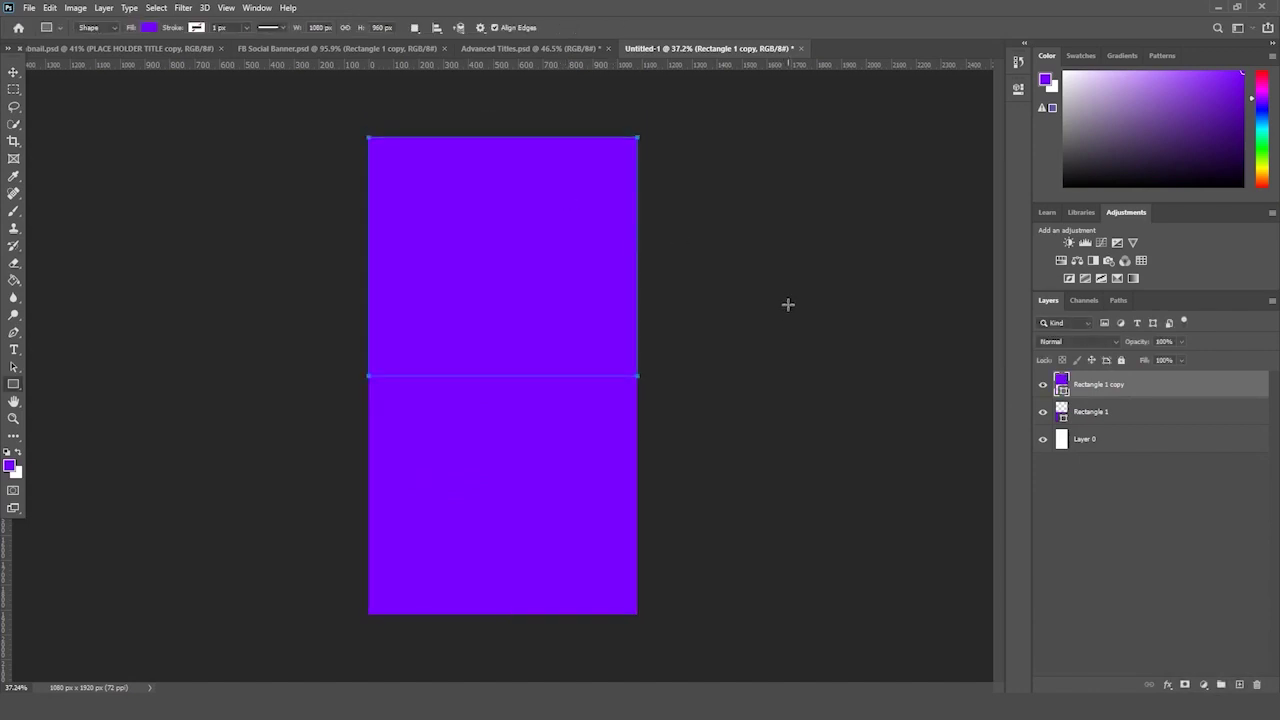
left_click(14, 72)
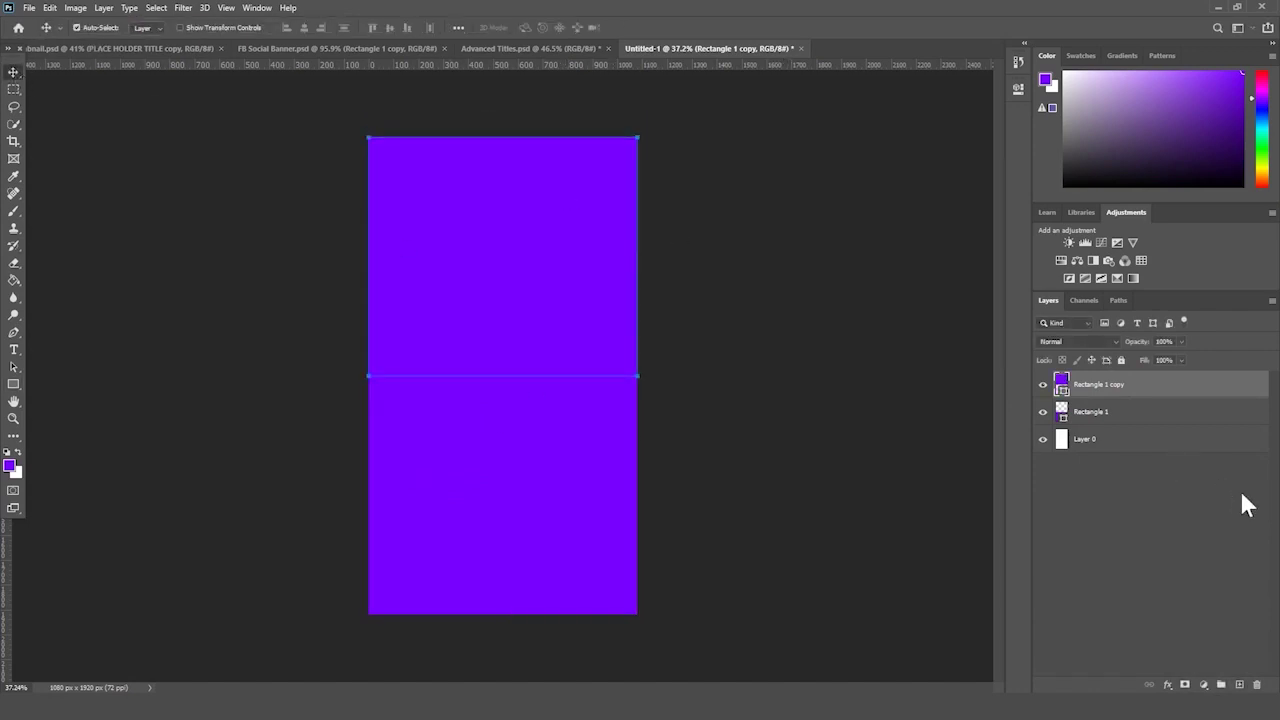
left_click(1173, 455)
- Move Rectangle 1 copy upward, opening a white band across the poster's middle
left_click(1124, 412)
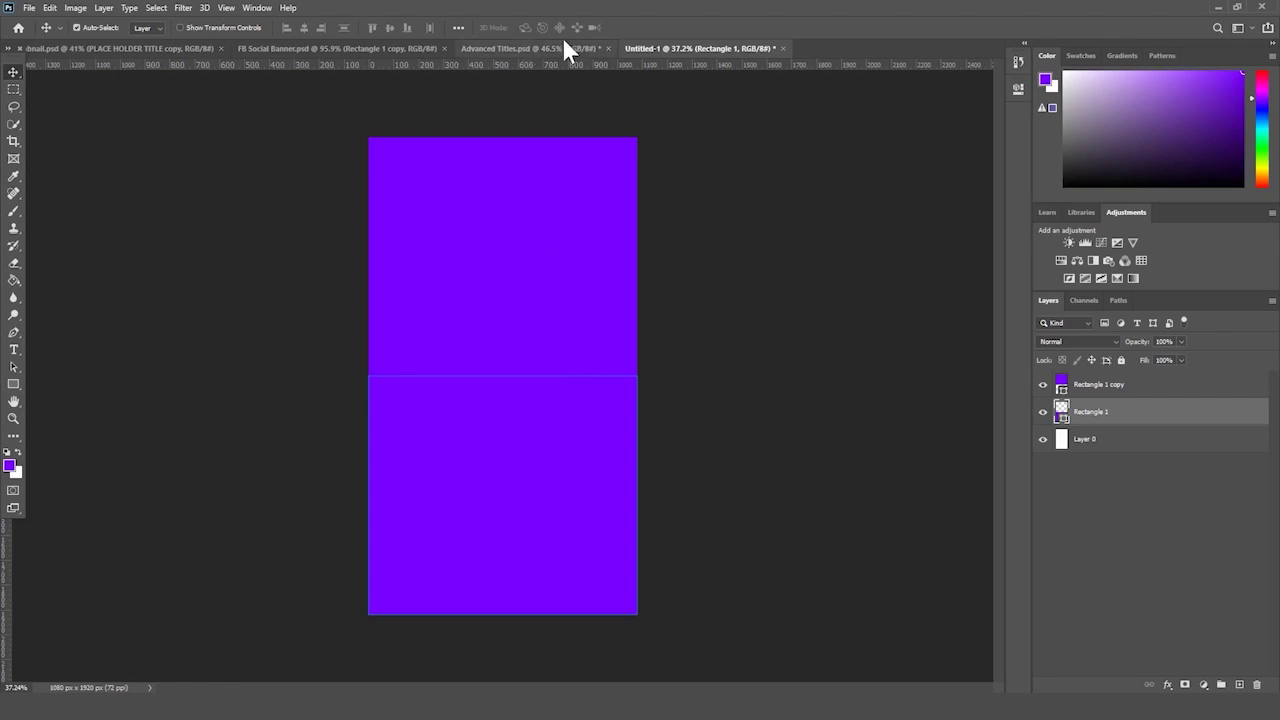
left_click(1122, 387)
key("ctrl+t")
key("Return")
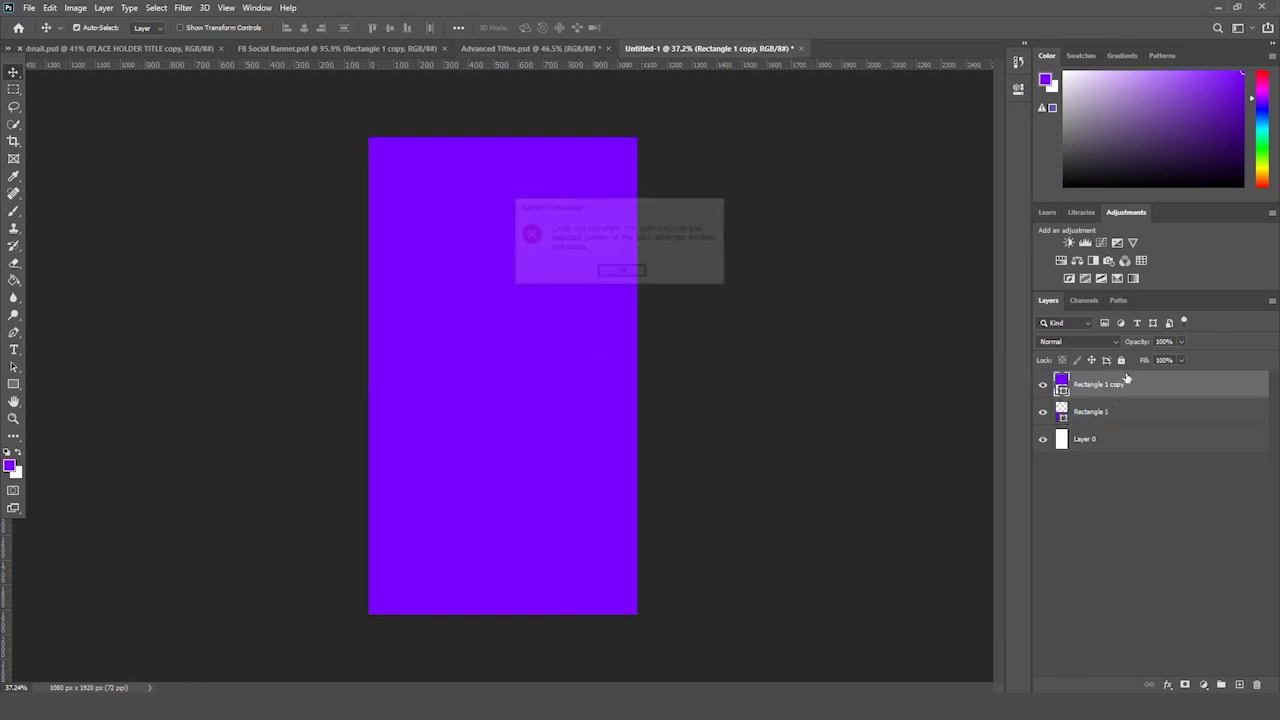
key("ctrl+t")
left_click_drag(514, 283, 548, 213)
key("Return")
key("ctrl+t")
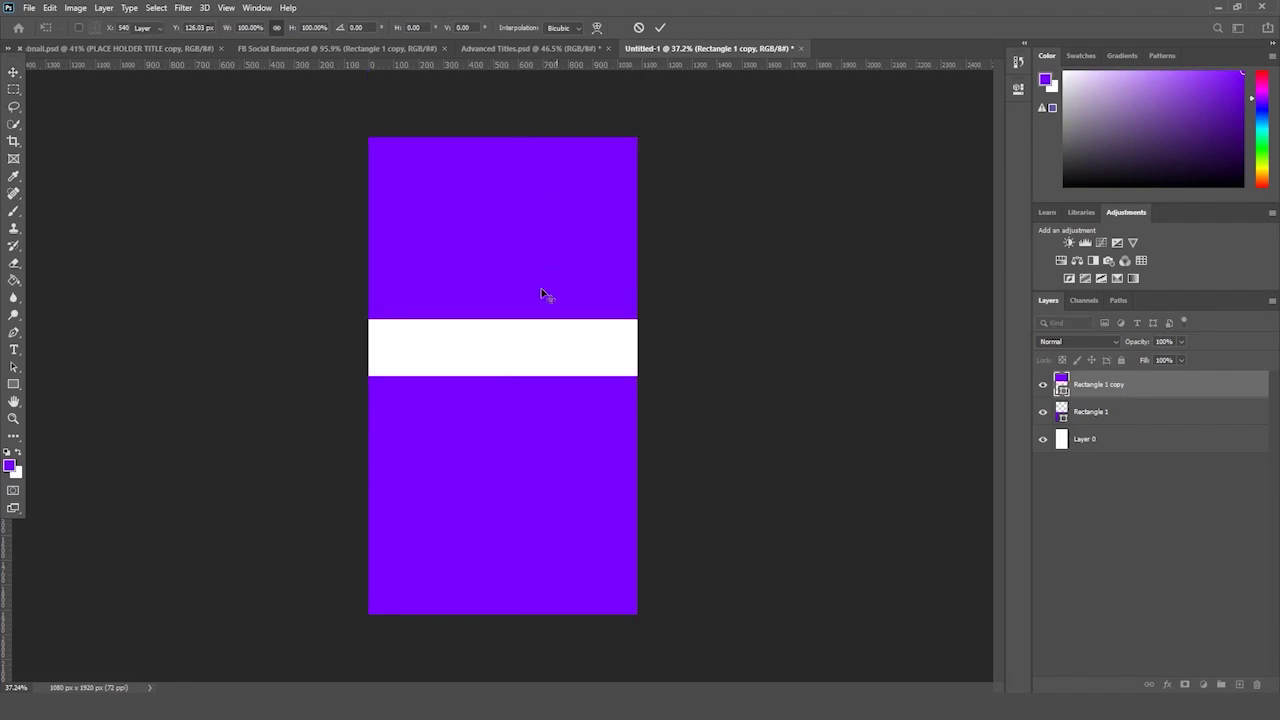
key("Return")
- Drag the Phone Lens0 photo from the folder into the poster and place it higher up
mouse_move(150, 705)
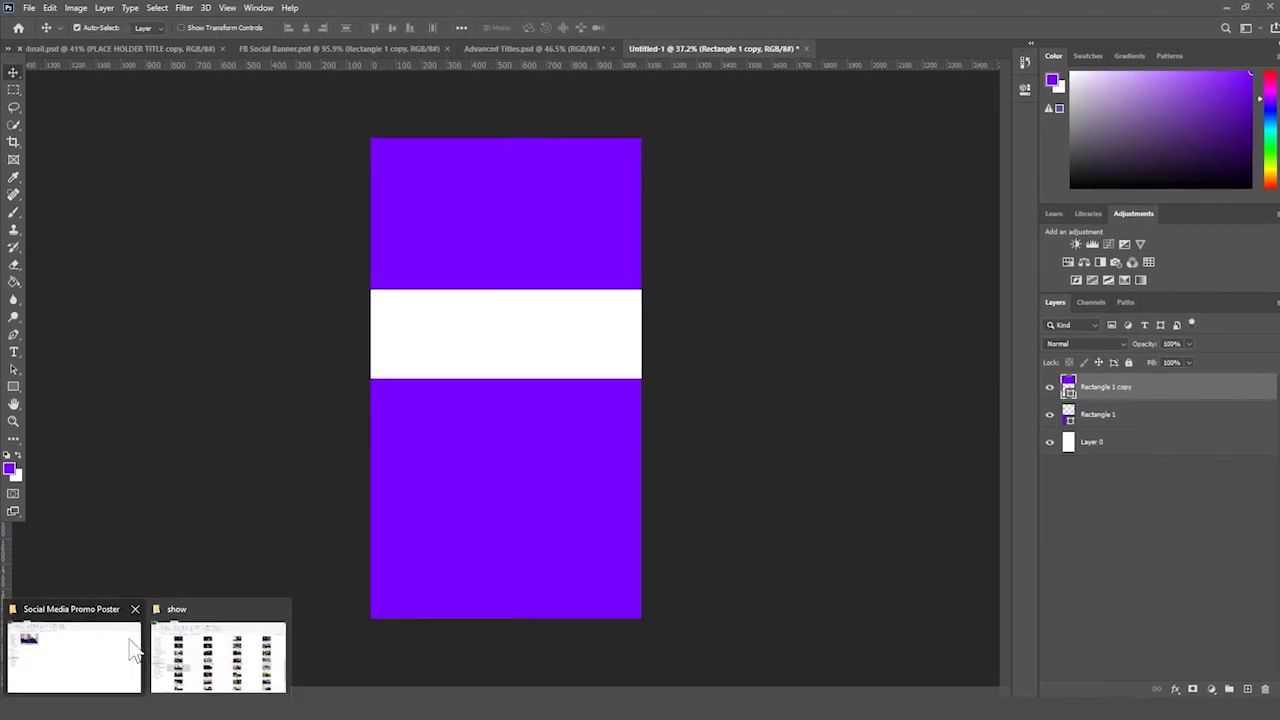
left_click(135, 650)
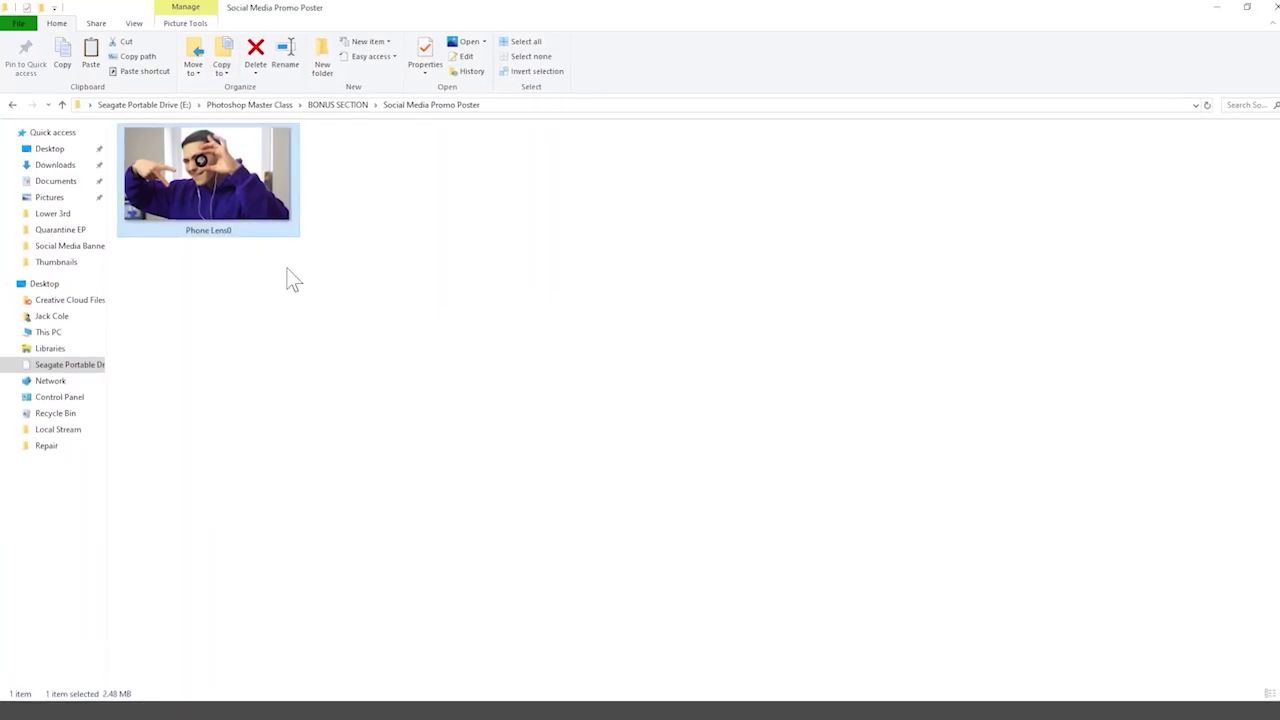
left_click_drag(230, 215, 498, 473)
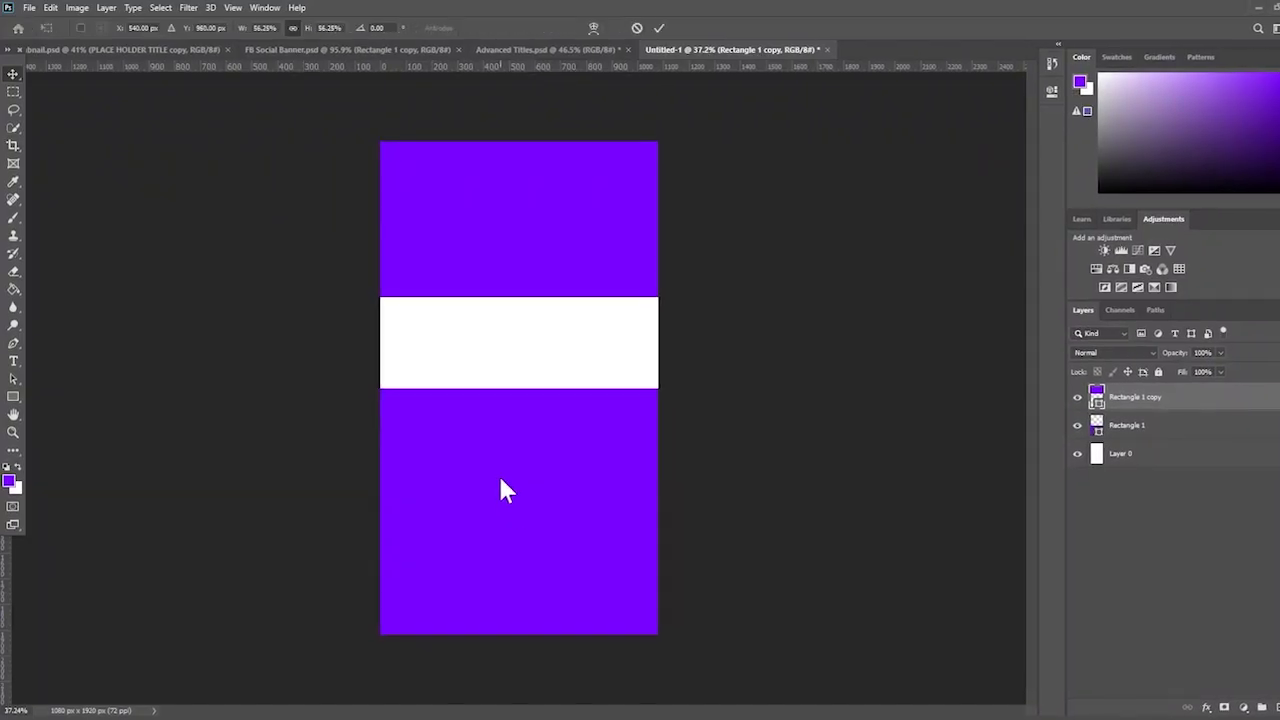
left_click_drag(569, 425, 569, 344)
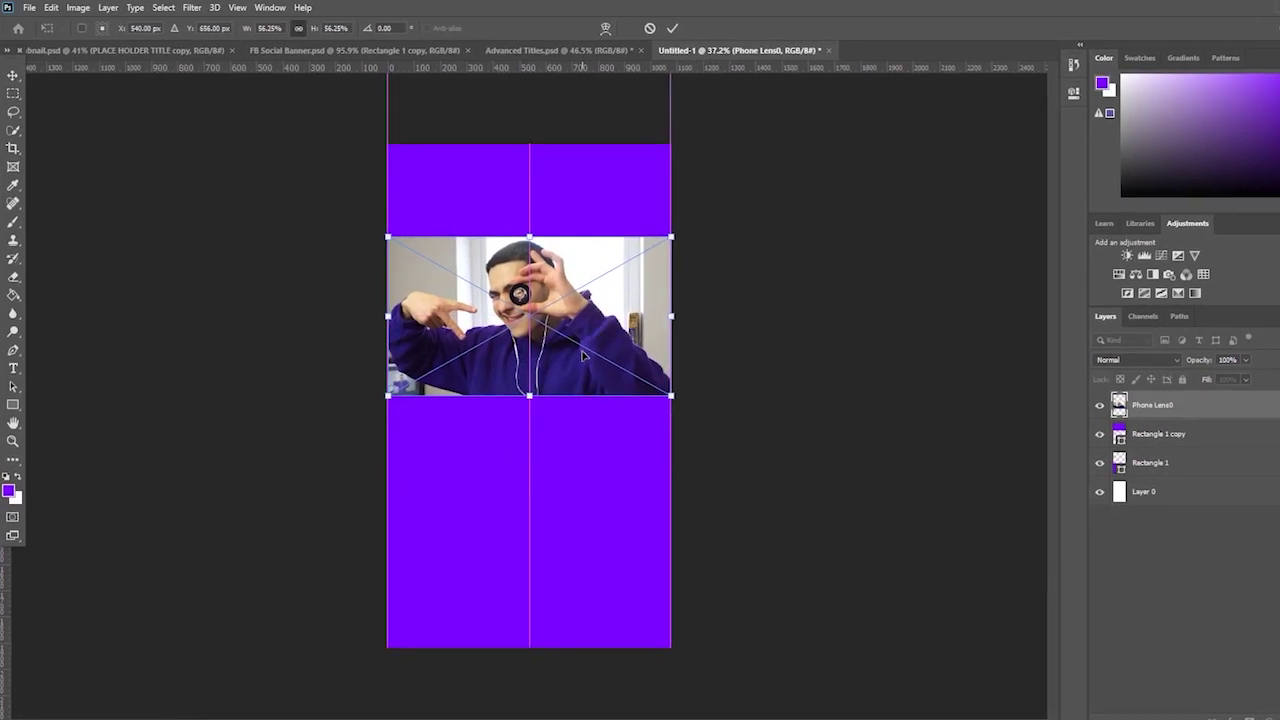
key("Return")
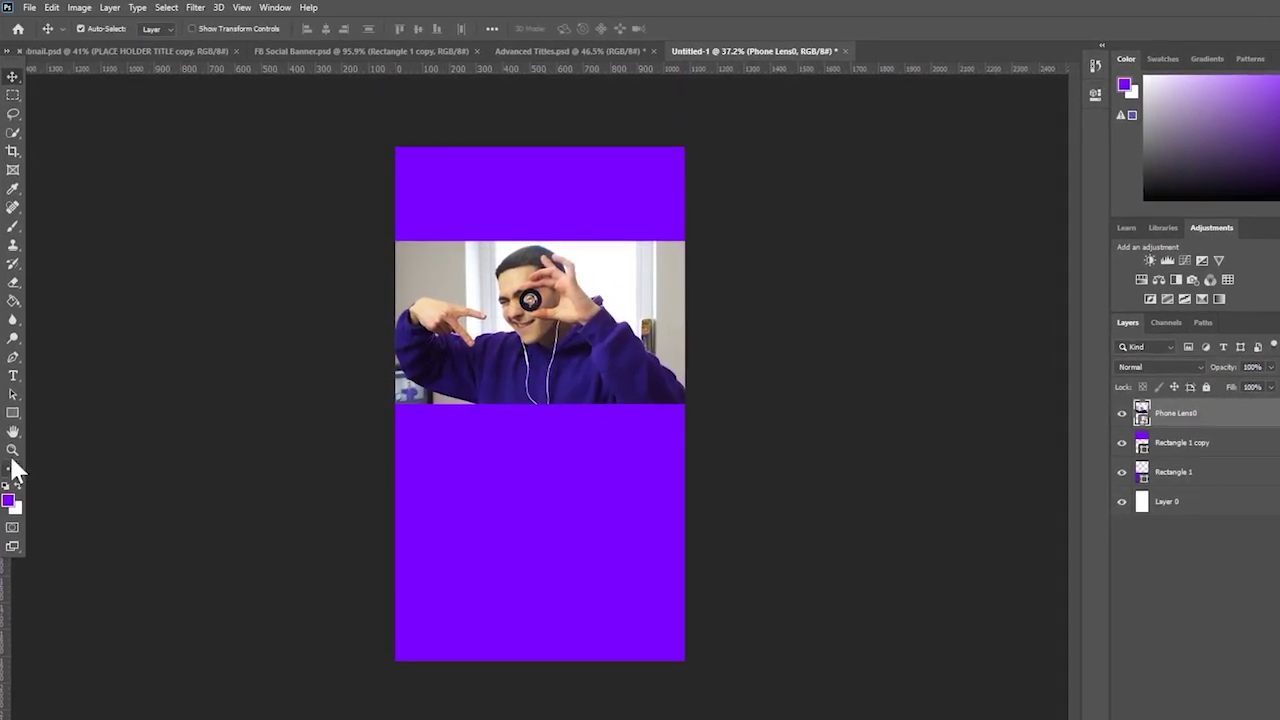
- Zoom in on the poster and pick the Quick Selection tool
left_click(12, 447)
left_click_drag(369, 369, 383, 372)
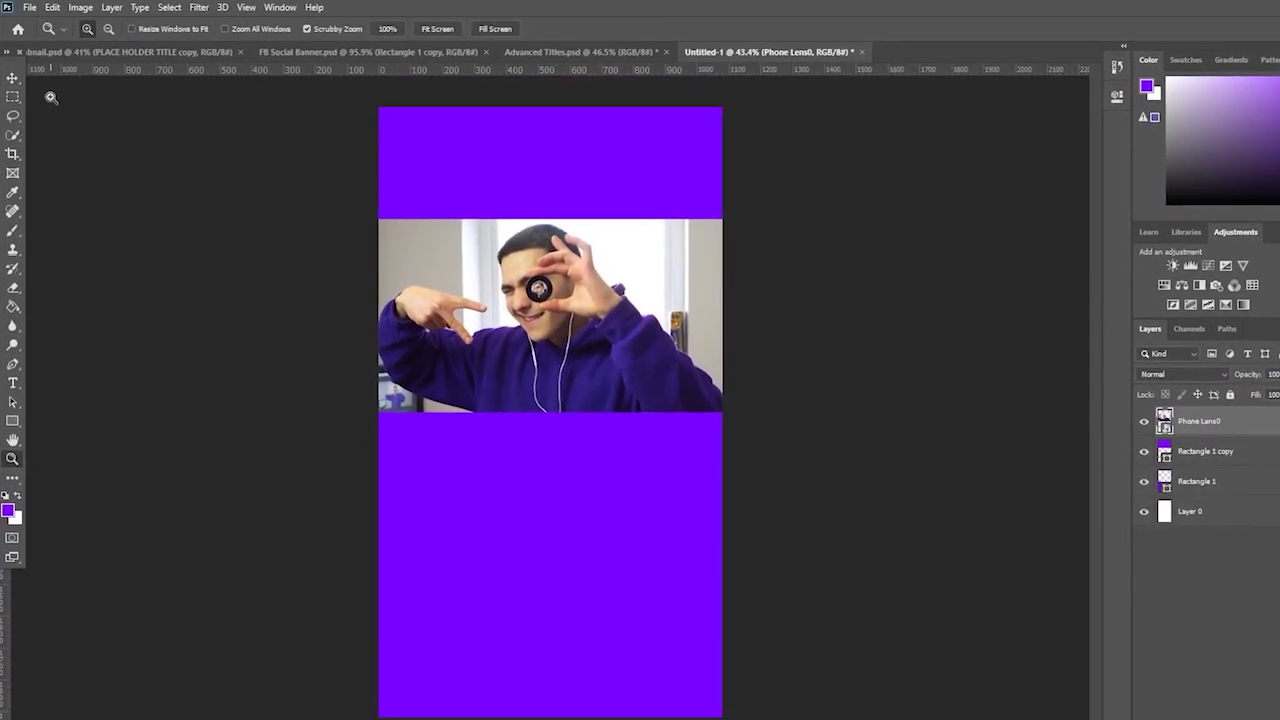
left_click(14, 133)
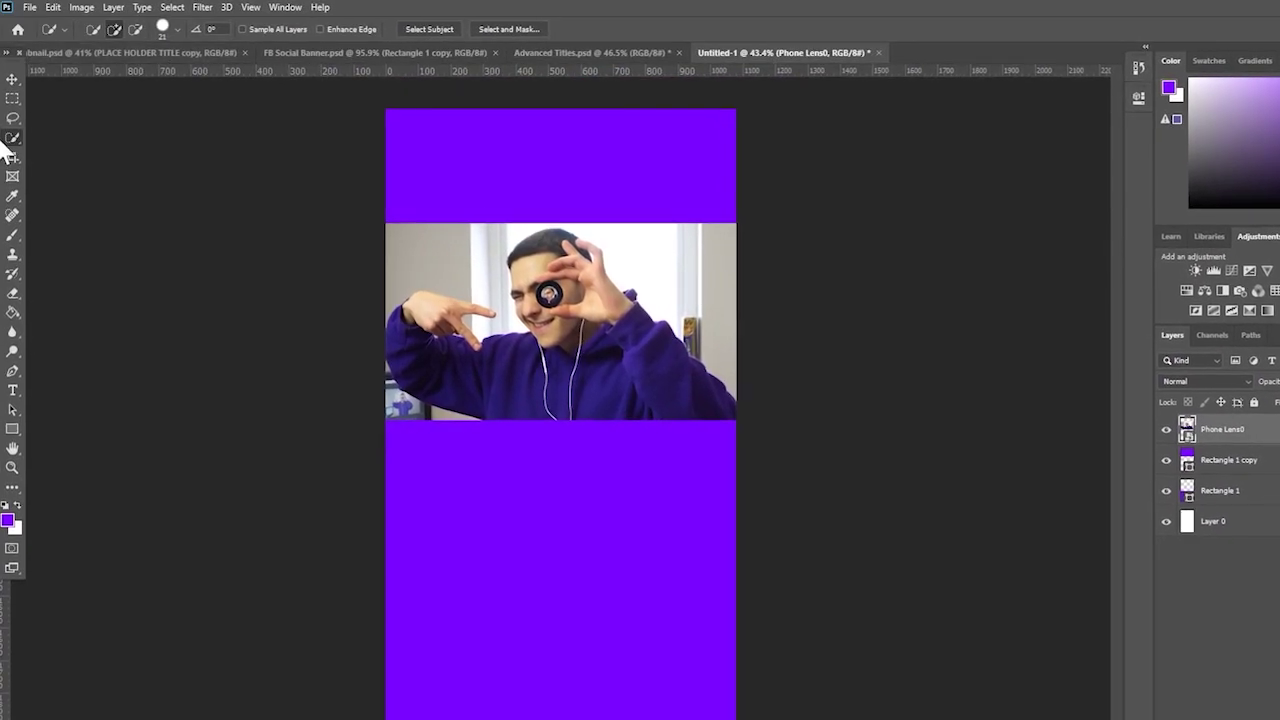
- Quick-select the man, undo the stray background, and copy him onto a new layer
right_click(13, 138)
left_click(88, 155)
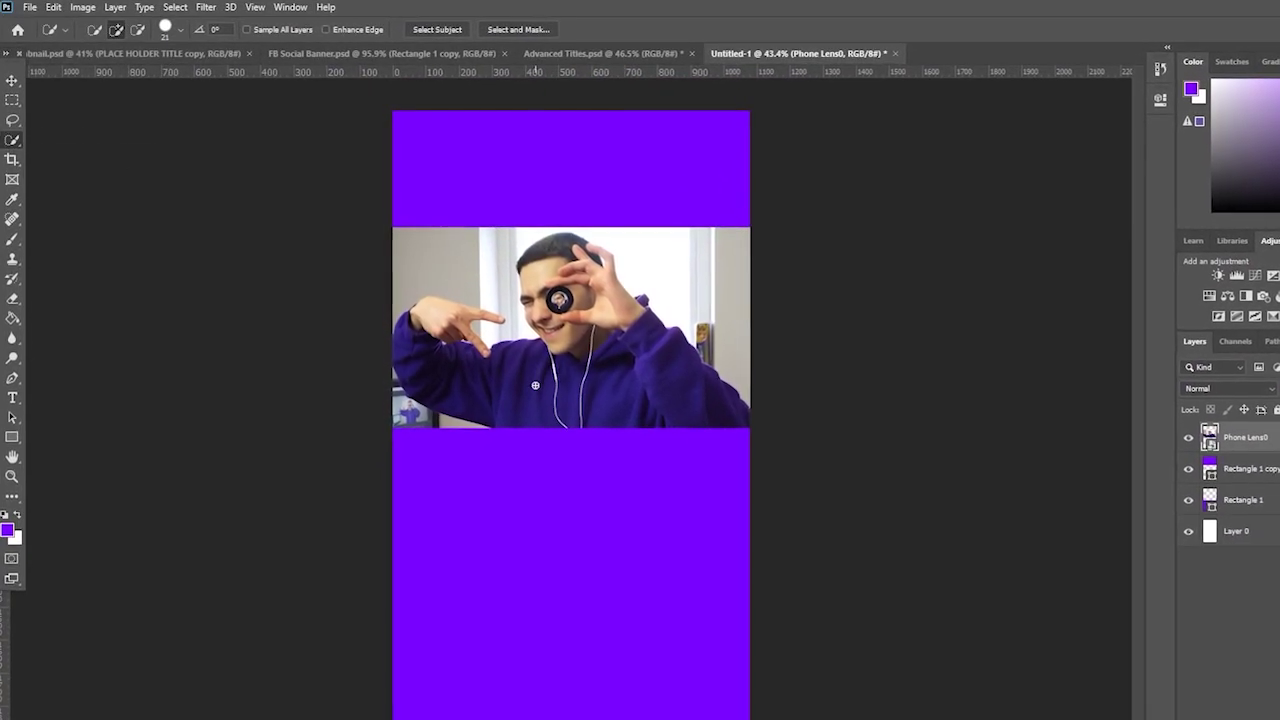
mouse_move(510, 400)
left_mouse_down()
mouse_move(445, 379)
mouse_move(450, 323)
mouse_move(472, 405)
mouse_move(594, 394)
mouse_move(614, 380)
mouse_move(563, 260)
mouse_move(563, 284)
mouse_move(567, 266)
mouse_move(648, 351)
mouse_move(666, 353)
mouse_move(658, 321)
left_mouse_up()
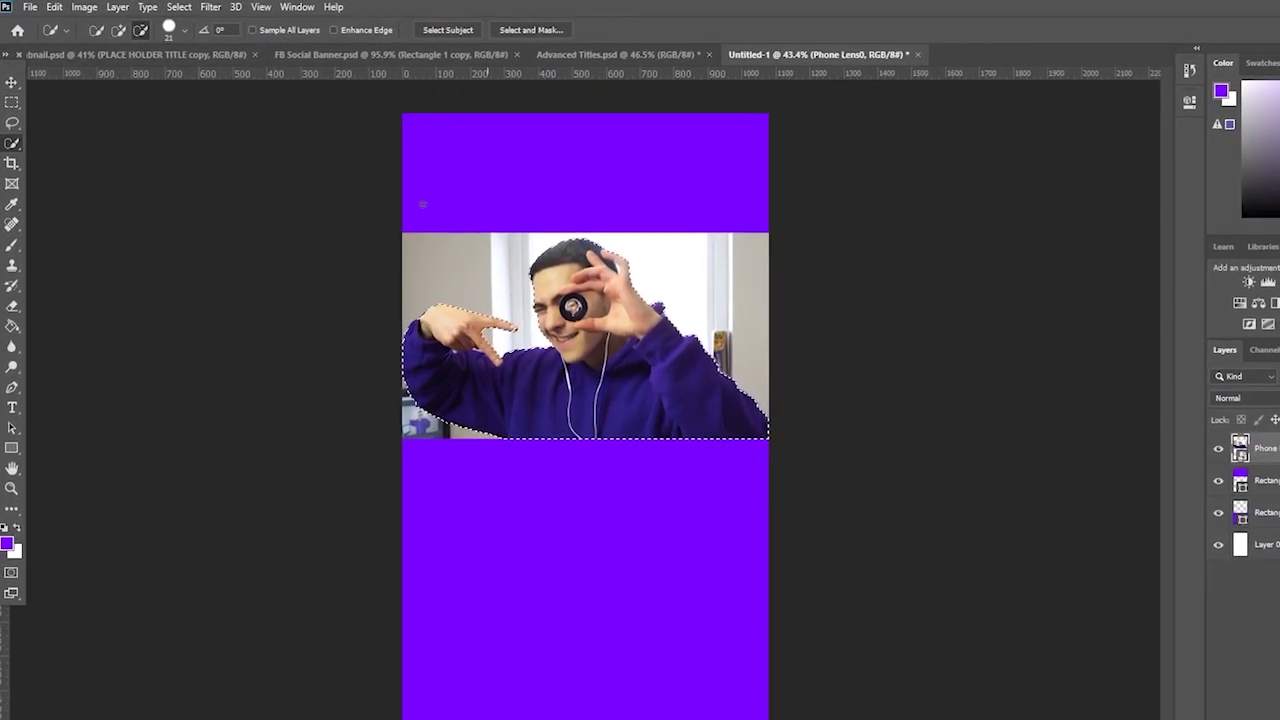
left_click(117, 30)
left_click_drag(400, 290, 464, 239)
key("ctrl+z")
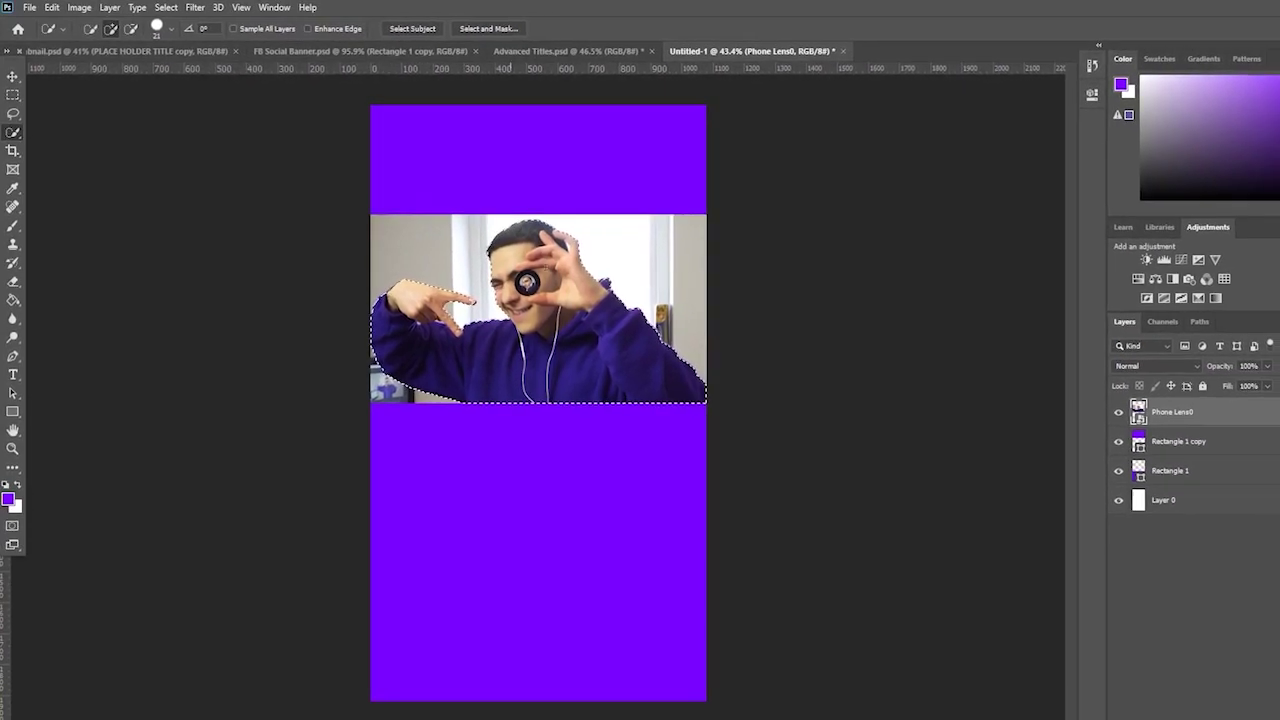
key("ctrl+j")
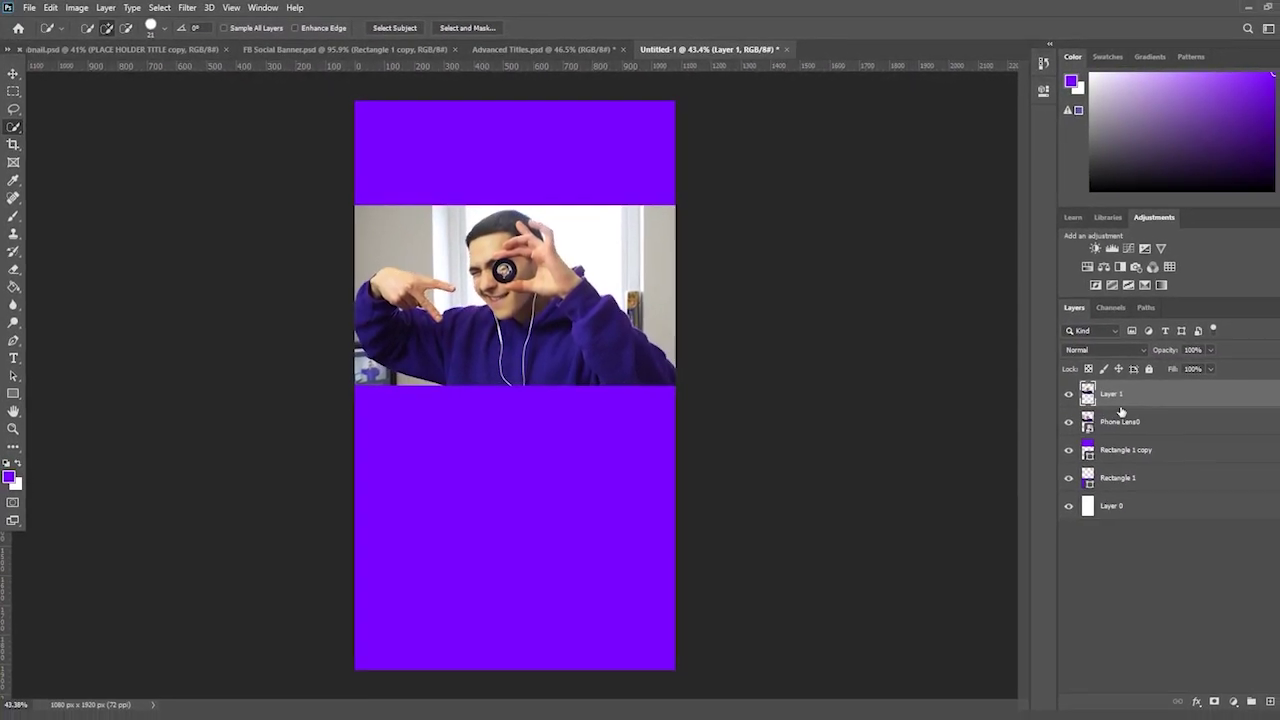
- Hide and delete the original Phone Lens0 layer
left_click(1056, 417)
left_click(1125, 415)
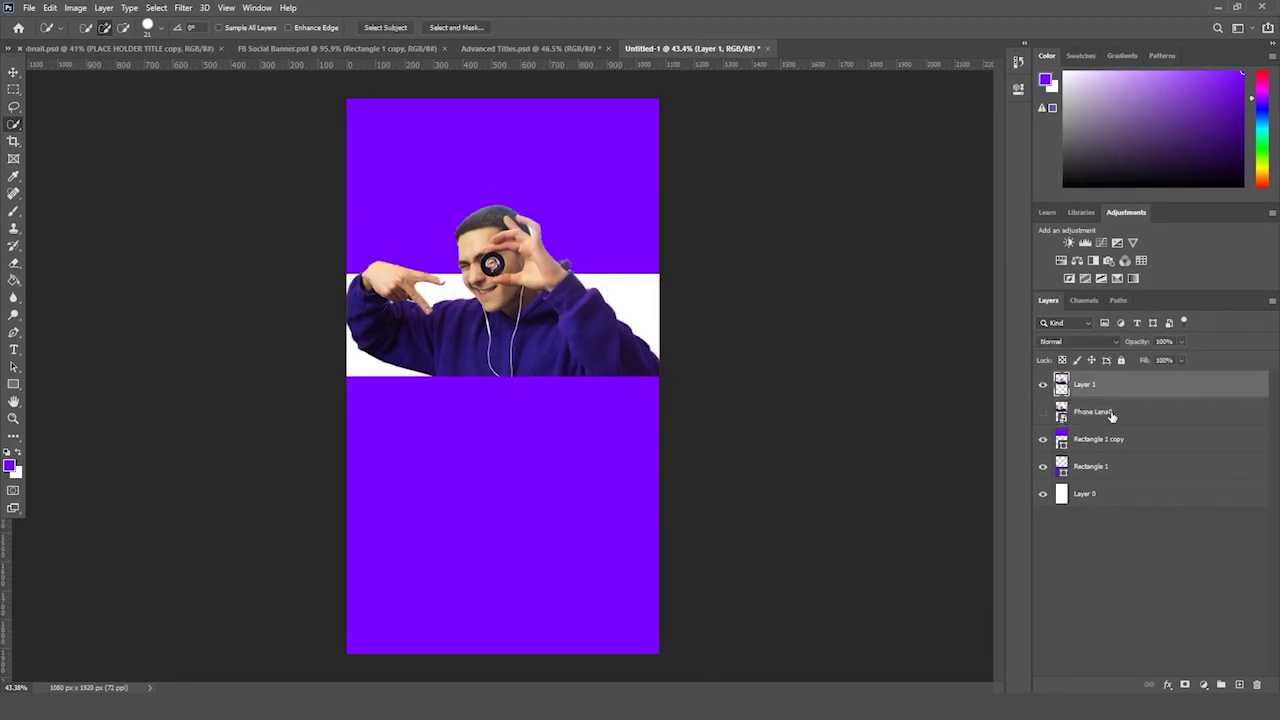
key("Delete")
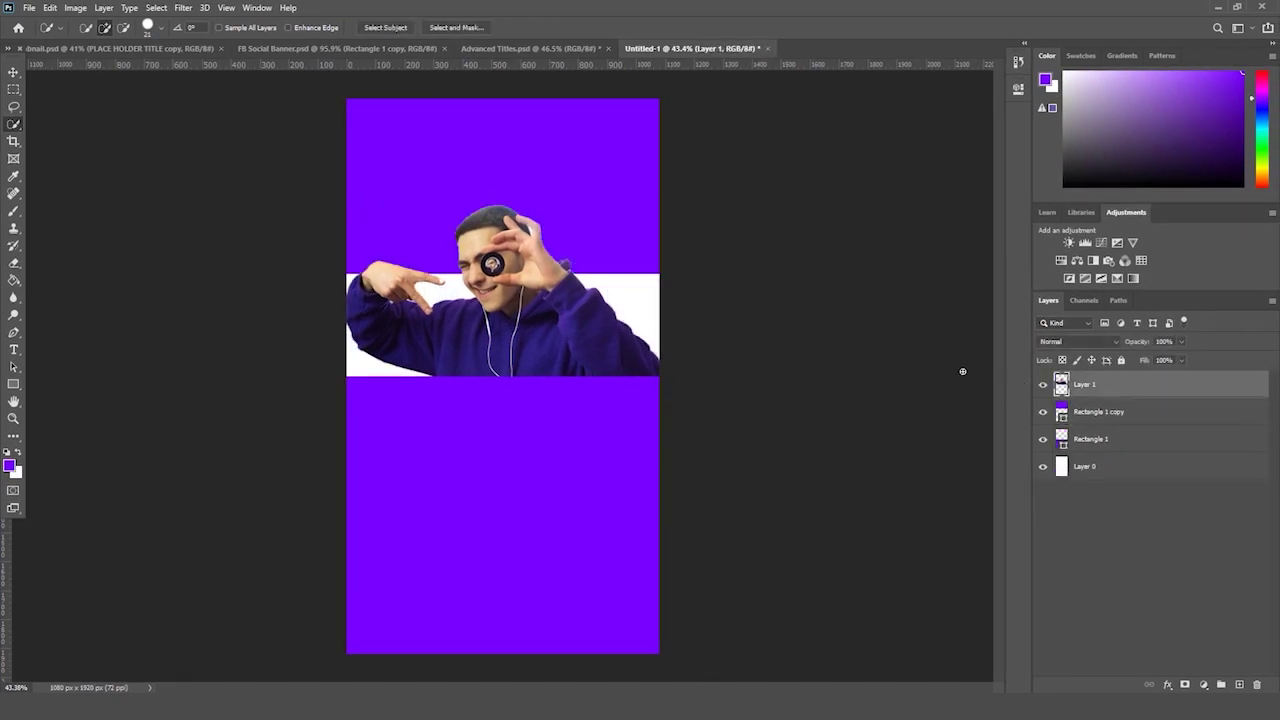
- Start moving the top purple band, Rectangle 1 copy, down the canvas
left_click(13, 418)
left_click_drag(151, 369, 136, 385)
left_click_drag(531, 270, 566, 256)
left_click(1108, 411)
key("ctrl+t")
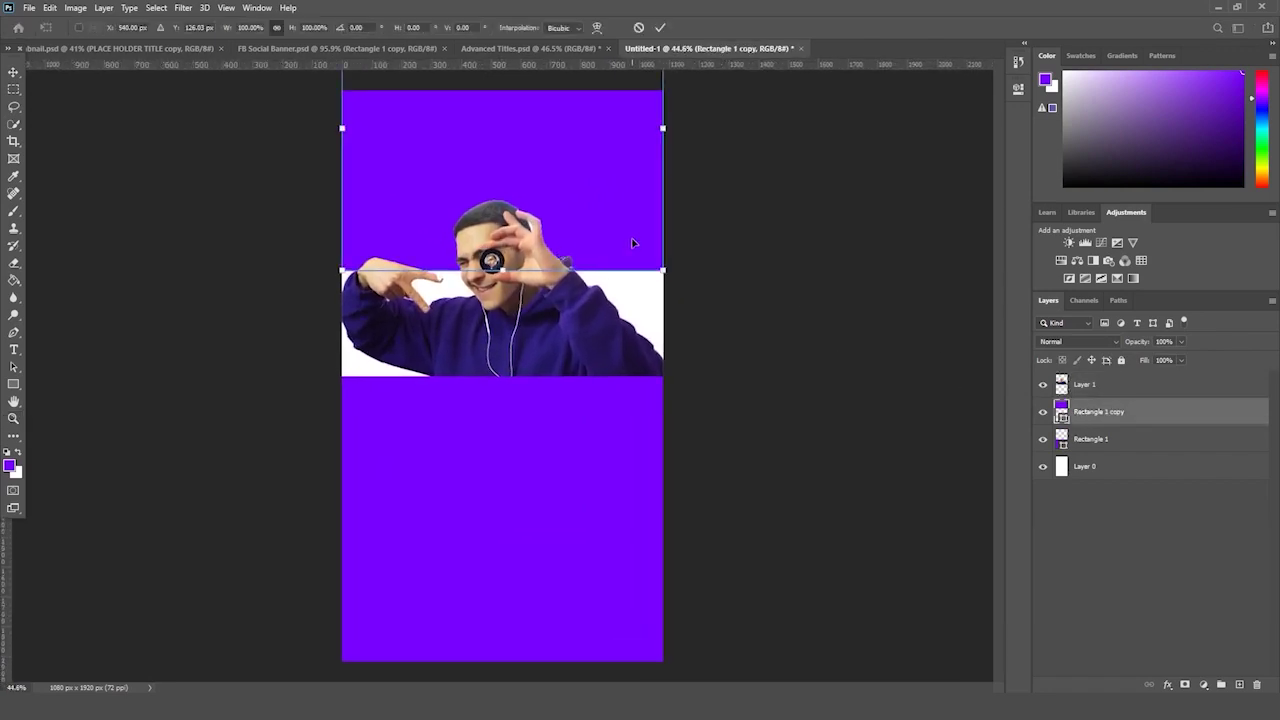
left_click_drag(626, 226, 614, 214)
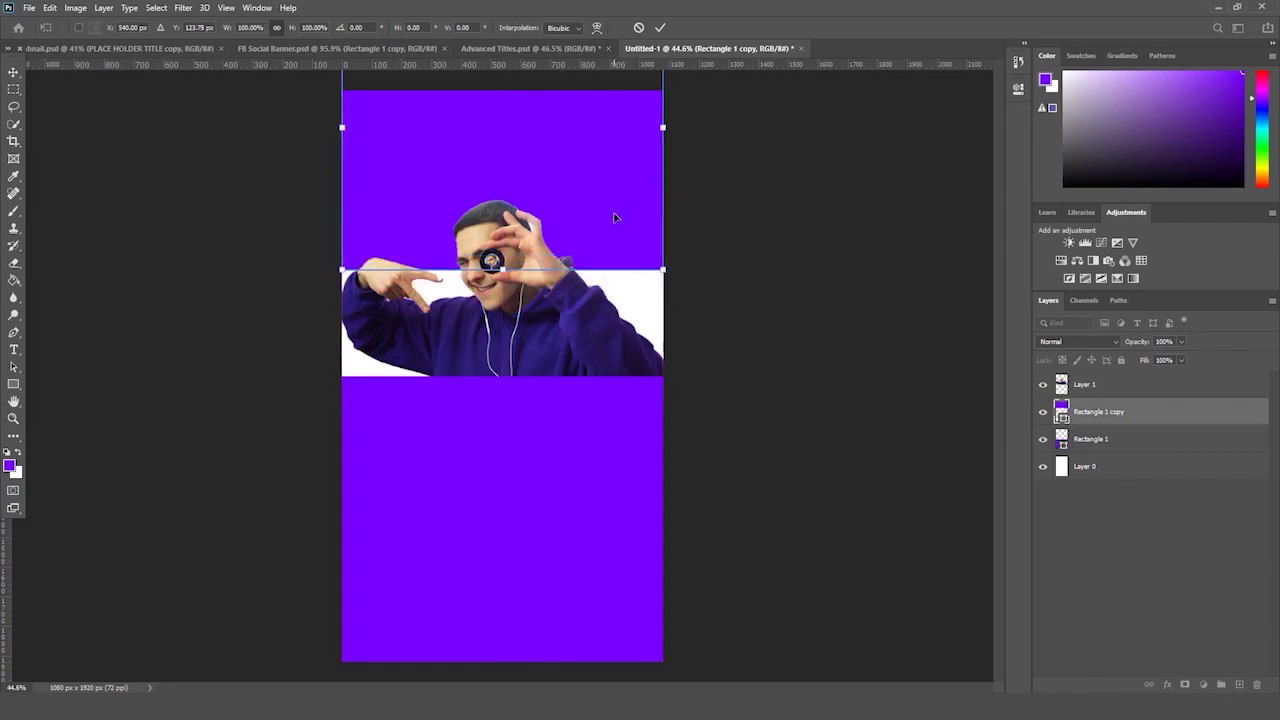
- Commit the top band's lower position and zoom out to see the whole poster
key("Return")
key("z")
key("ctrl+minus")
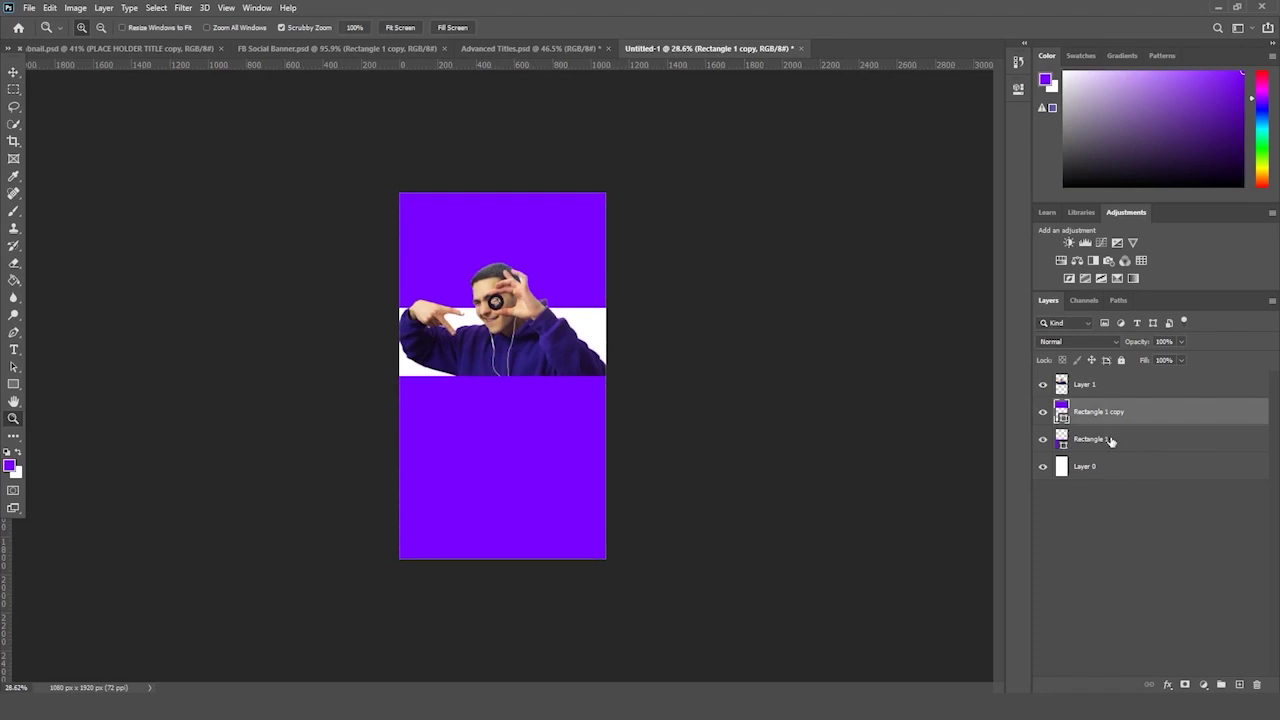
- Give the cut-out man's Layer 1 a Drop Shadow at 100% opacity, 70 px size
left_click(1140, 394)
left_click_drag(795, 384, 818, 375)
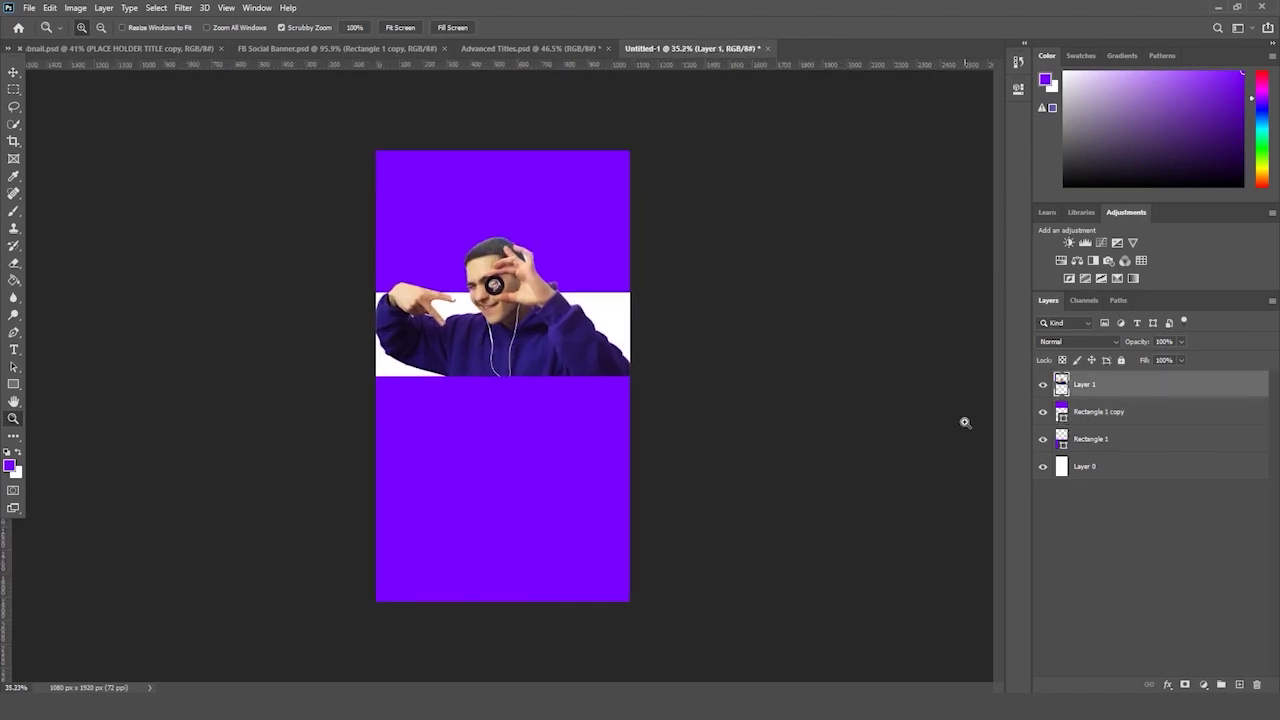
left_click_drag(907, 432, 917, 428)
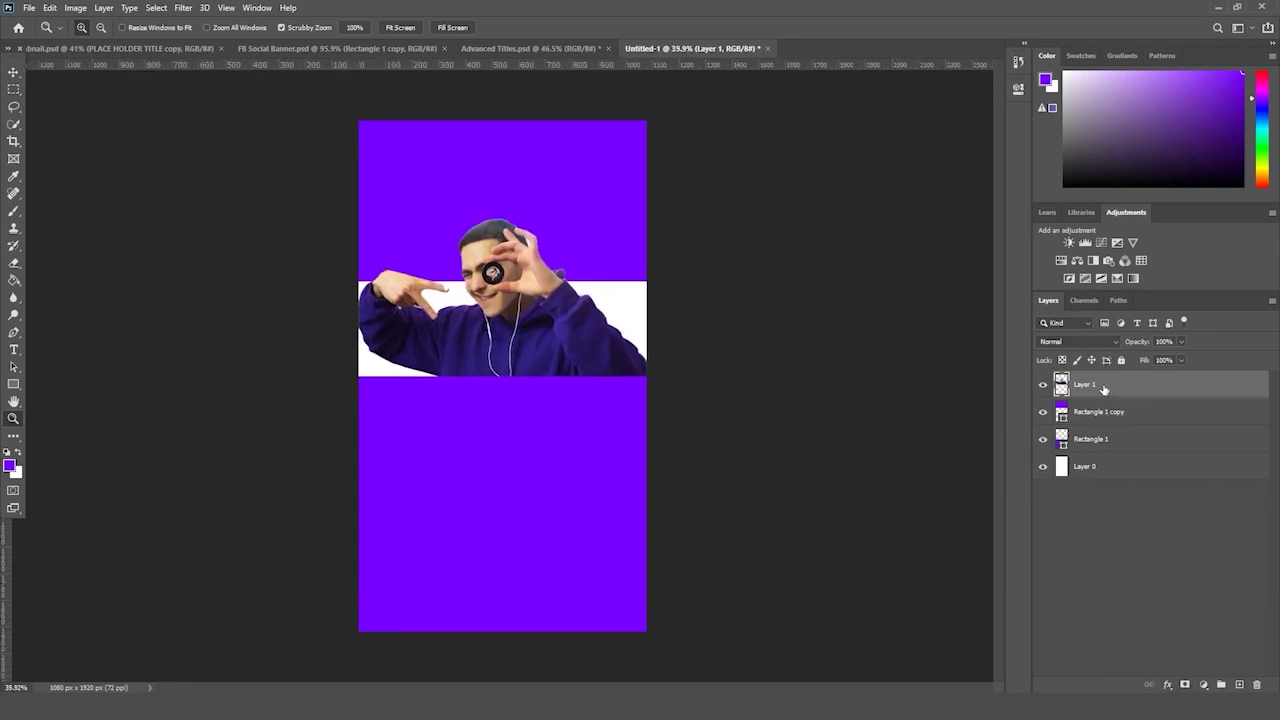
left_click(1042, 386)
left_click(1042, 386)
left_click(1168, 686)
left_click(1171, 682)
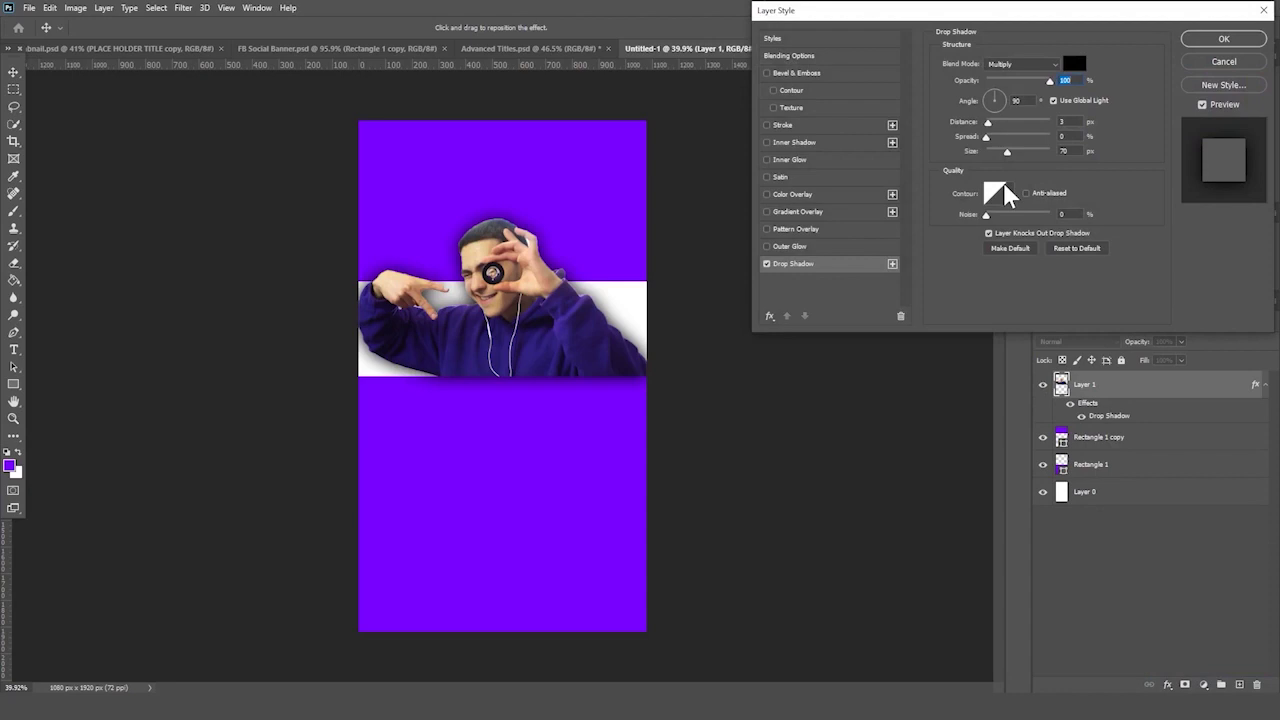
key("Return")
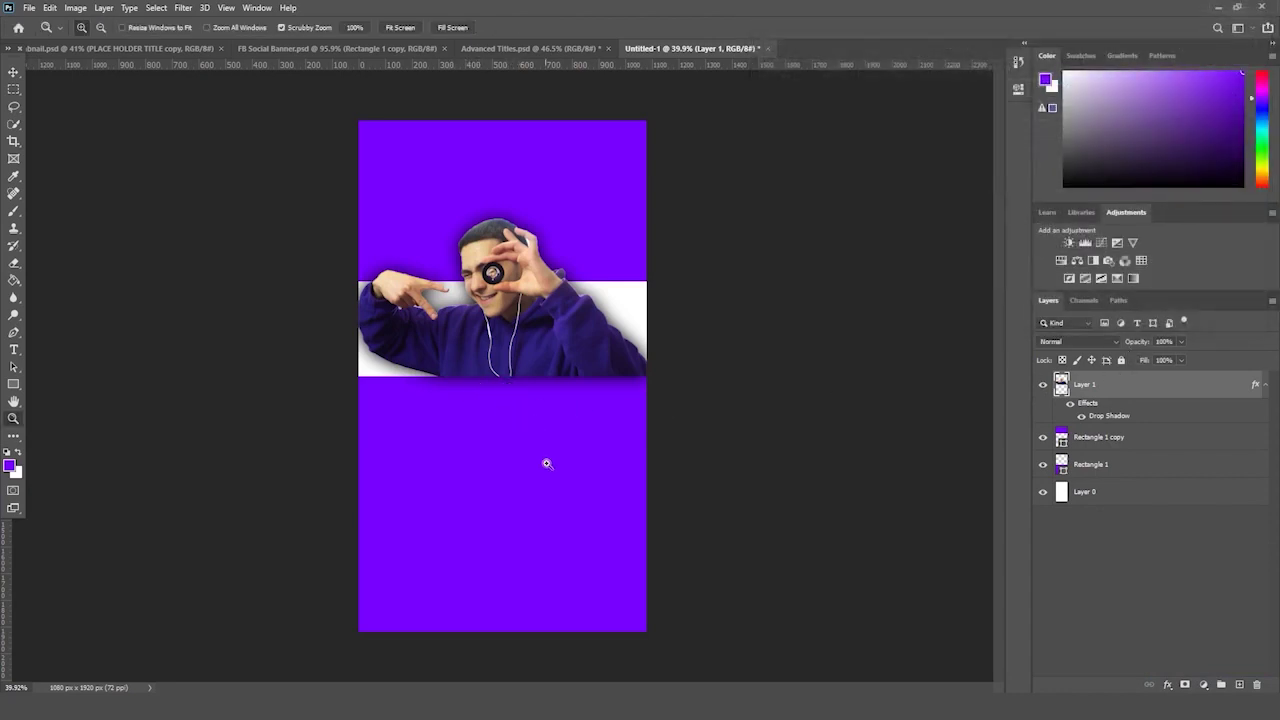
- Restack the layers so the top purple band sits beneath the man's layer
left_click(1110, 467)
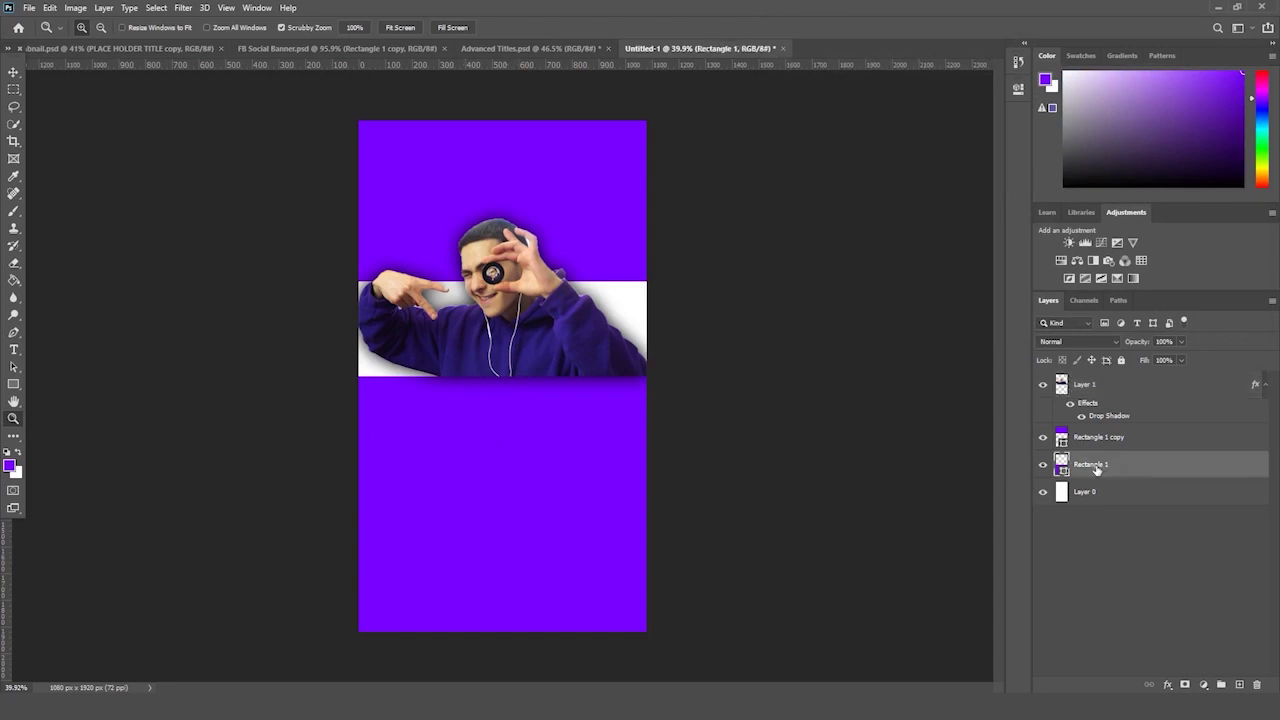
left_click(1103, 394)
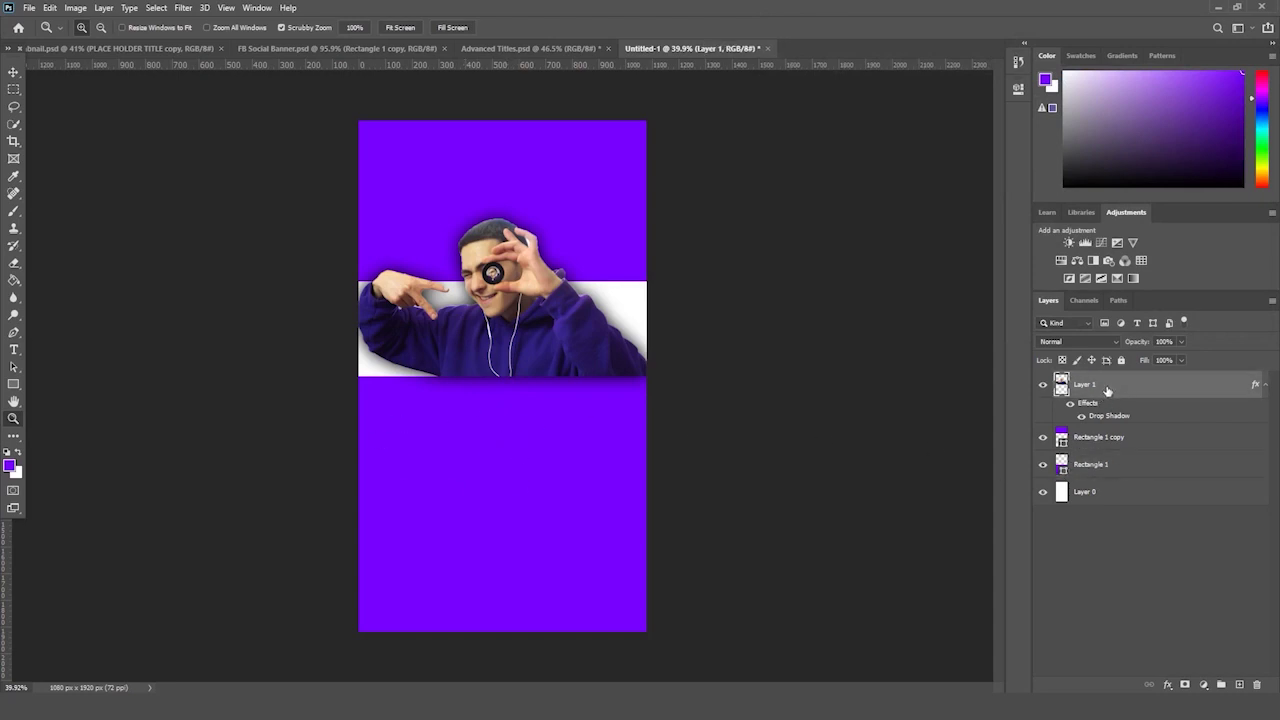
left_click_drag(1107, 391, 1116, 482)
left_click(1110, 386)
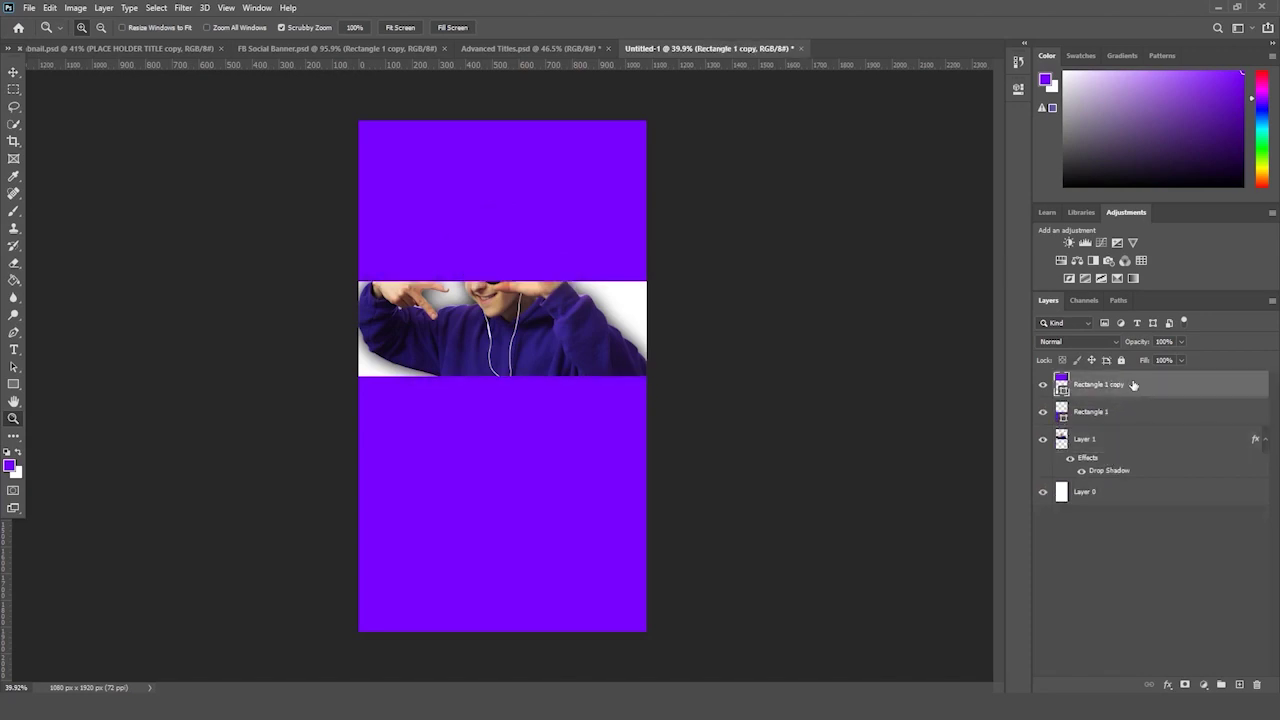
left_click_drag(1127, 384, 1126, 462)
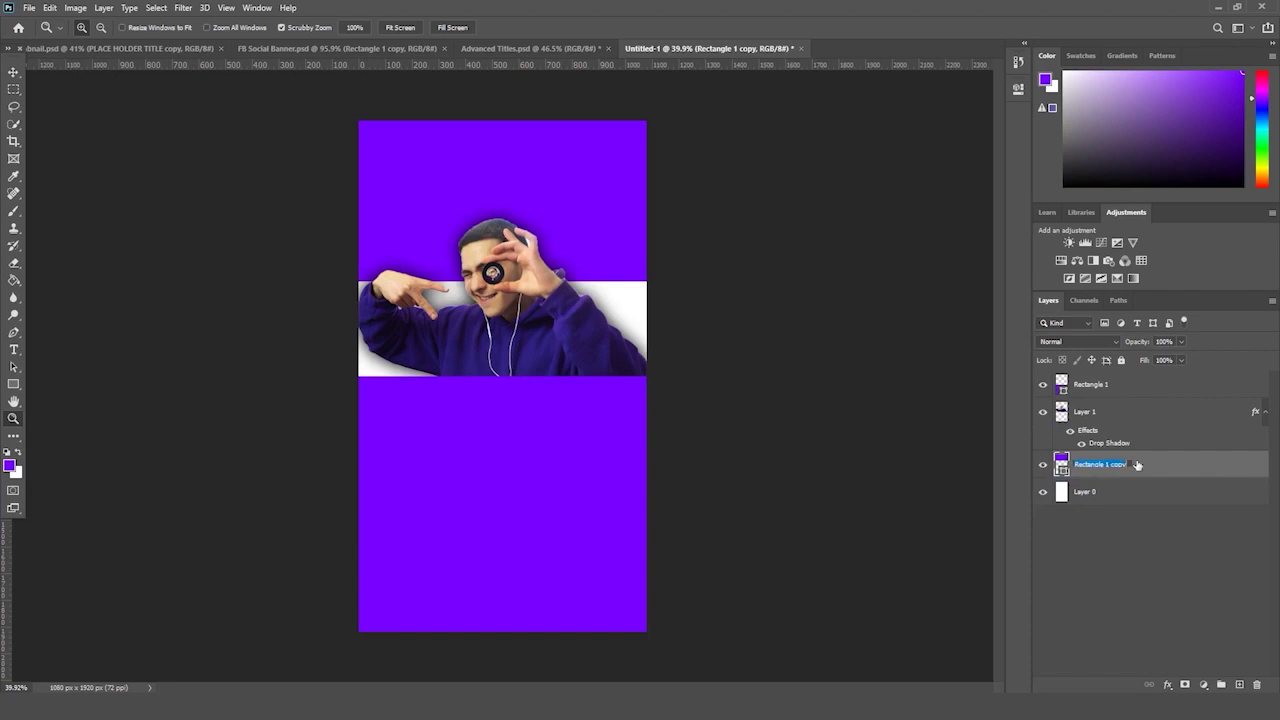
- Rename the band layer Rectangle 2 and the man's layer to his first name
left_click(1126, 465)
key("Return")
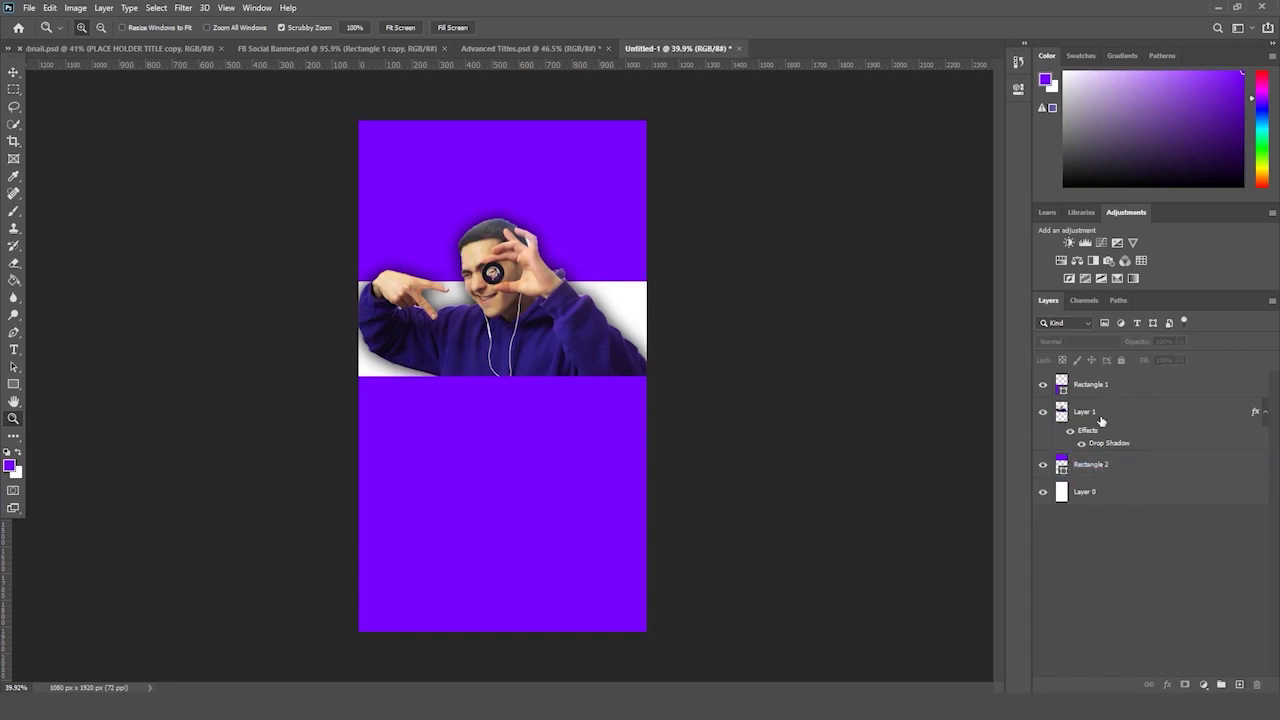
left_click(1090, 413)
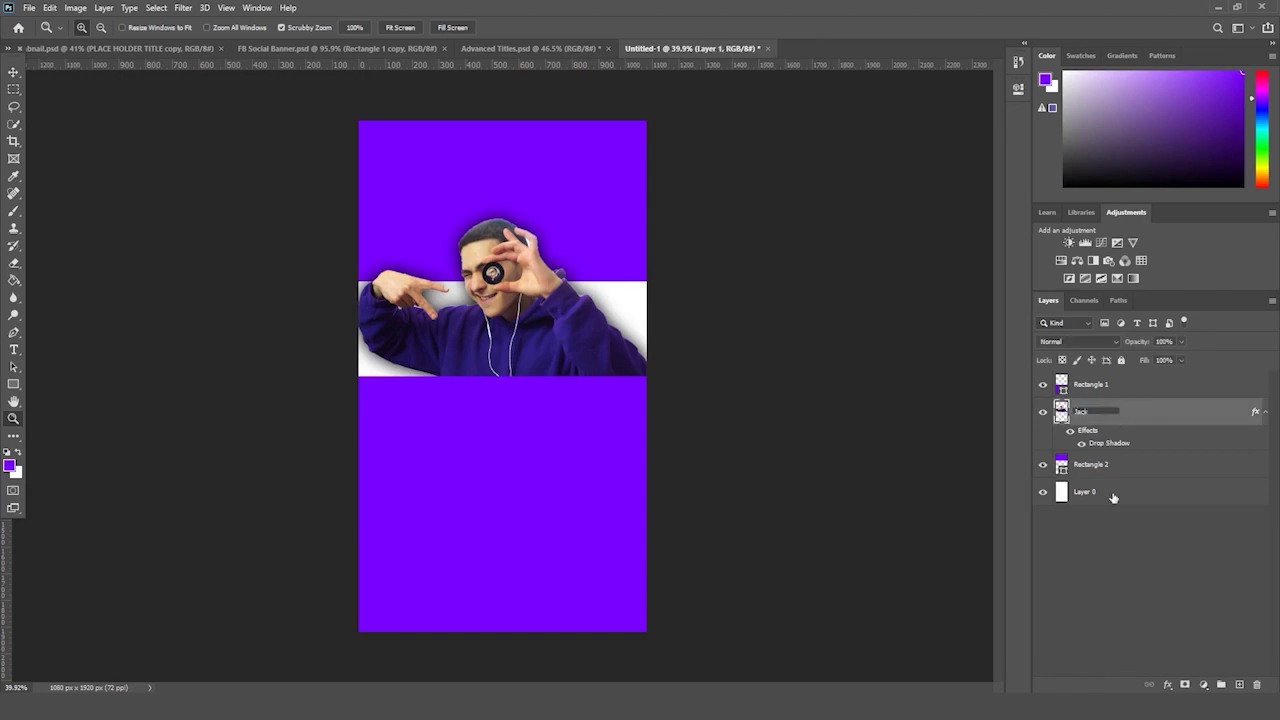
key("Return")
left_click(1110, 384)
left_click(1119, 468)
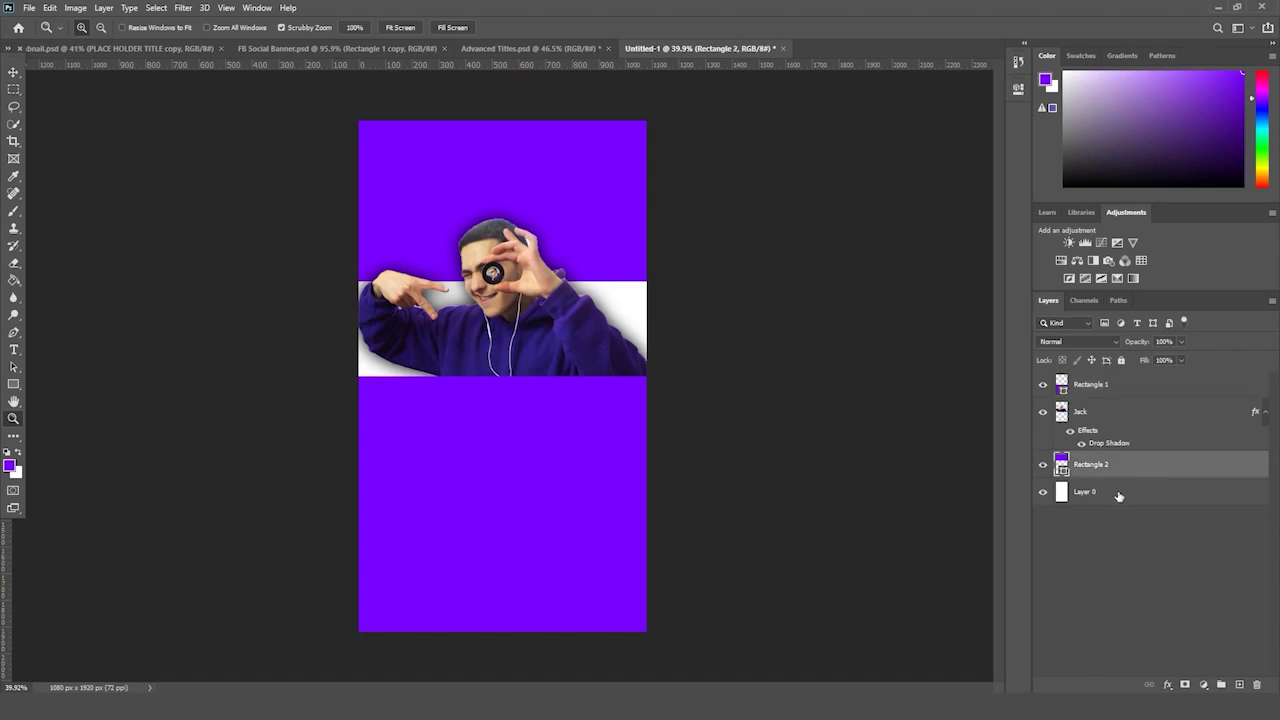
left_click_drag(469, 292, 486, 292)
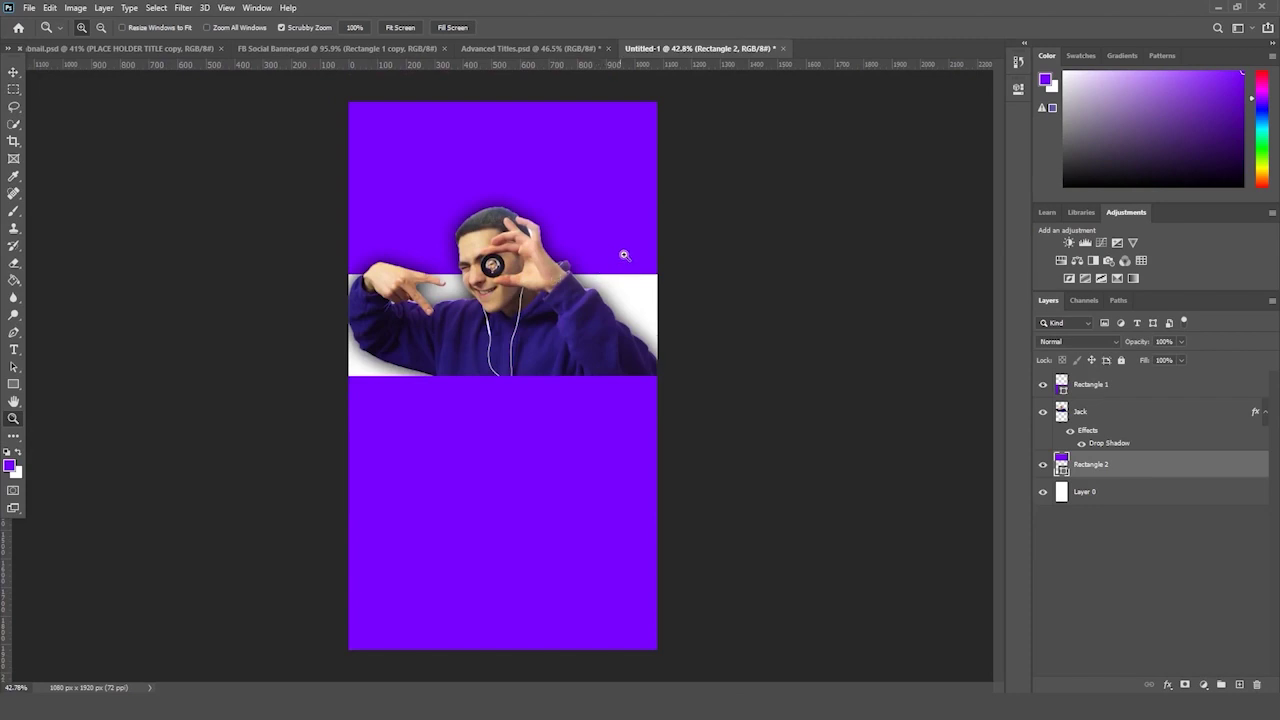
- Add a Soft Light Pattern Overlay with the brown Grass texture to Rectangle 2
left_click_drag(794, 354, 794, 346)
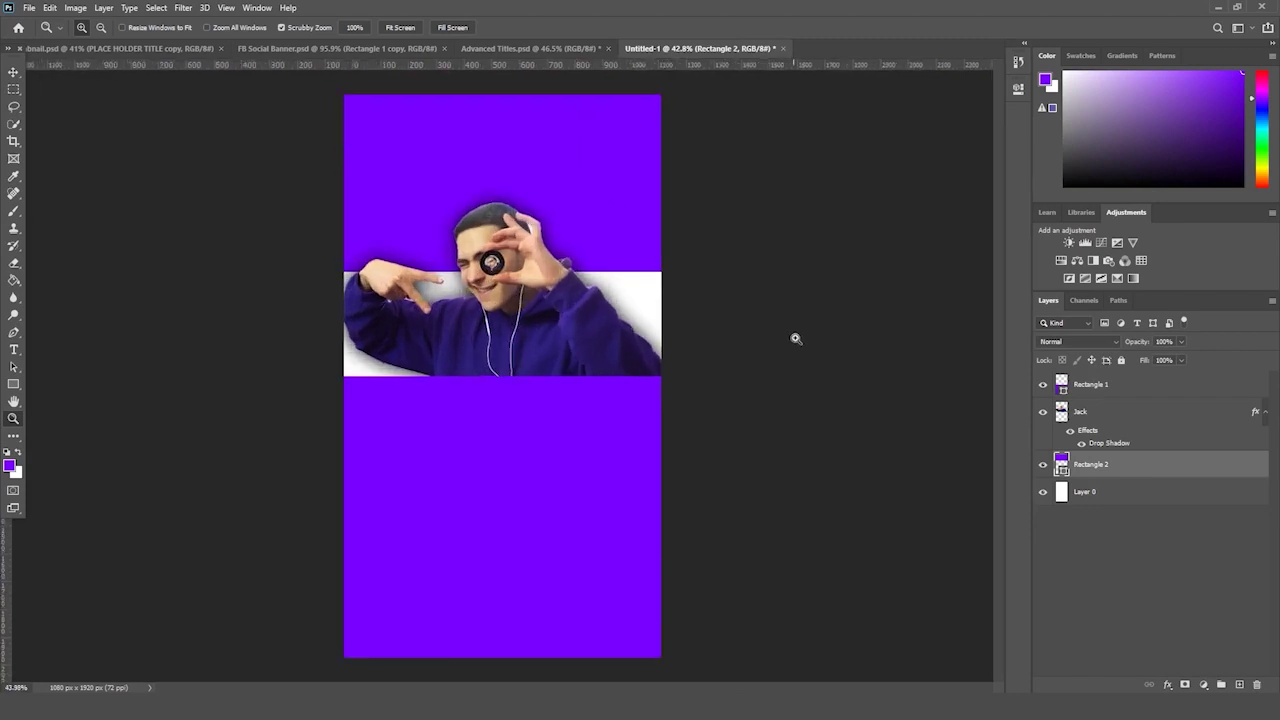
left_click_drag(893, 432, 888, 430)
left_click(1168, 685)
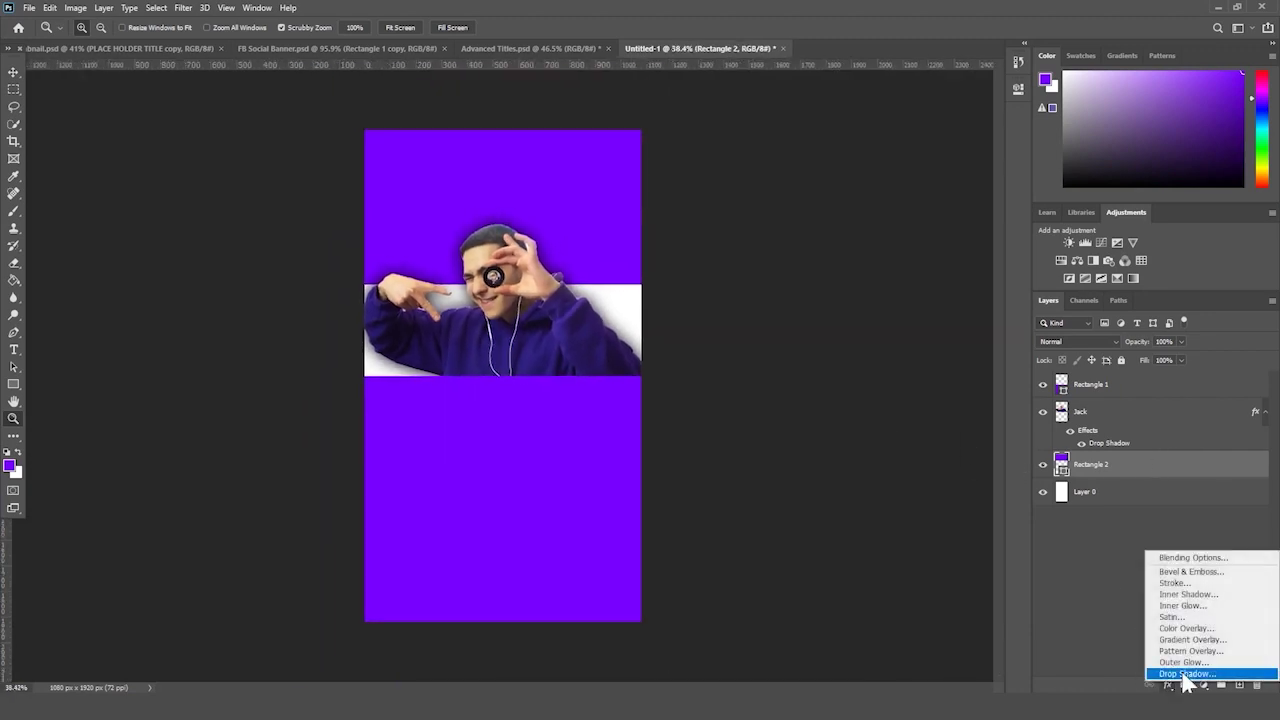
left_click(842, 345)
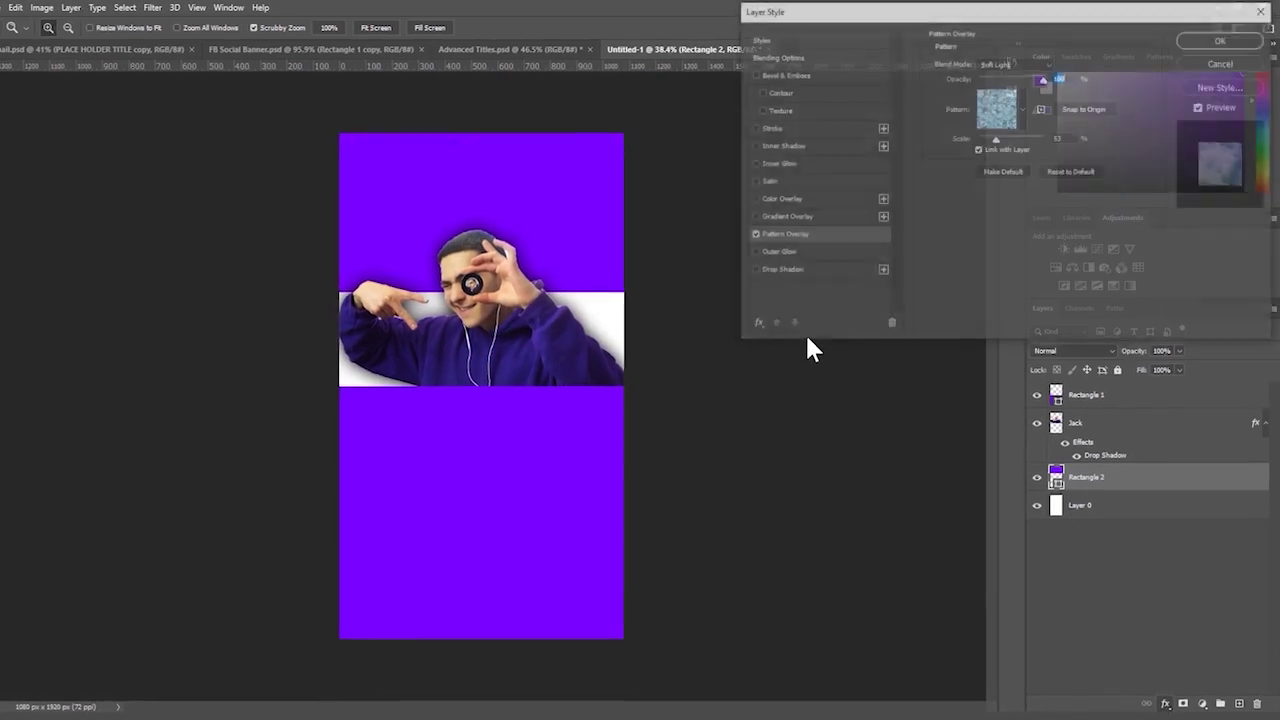
left_click(1015, 104)
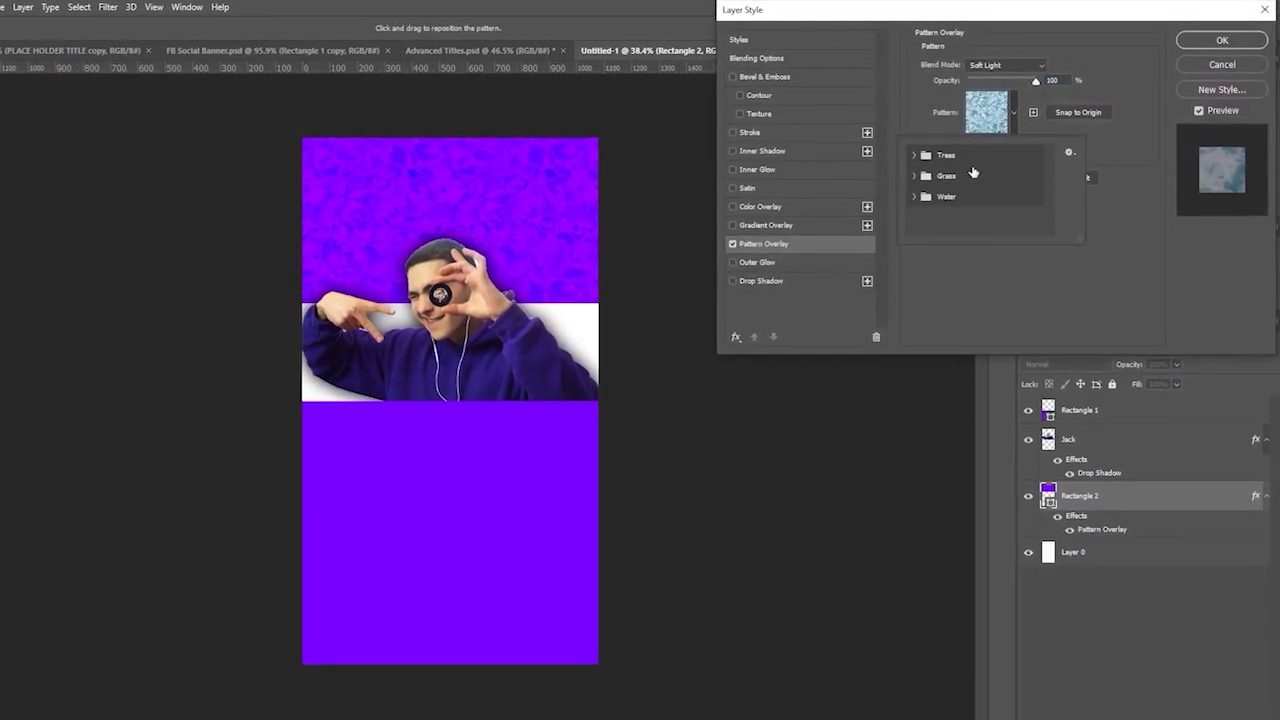
left_click(918, 174)
left_click(935, 195)
left_click(945, 203)
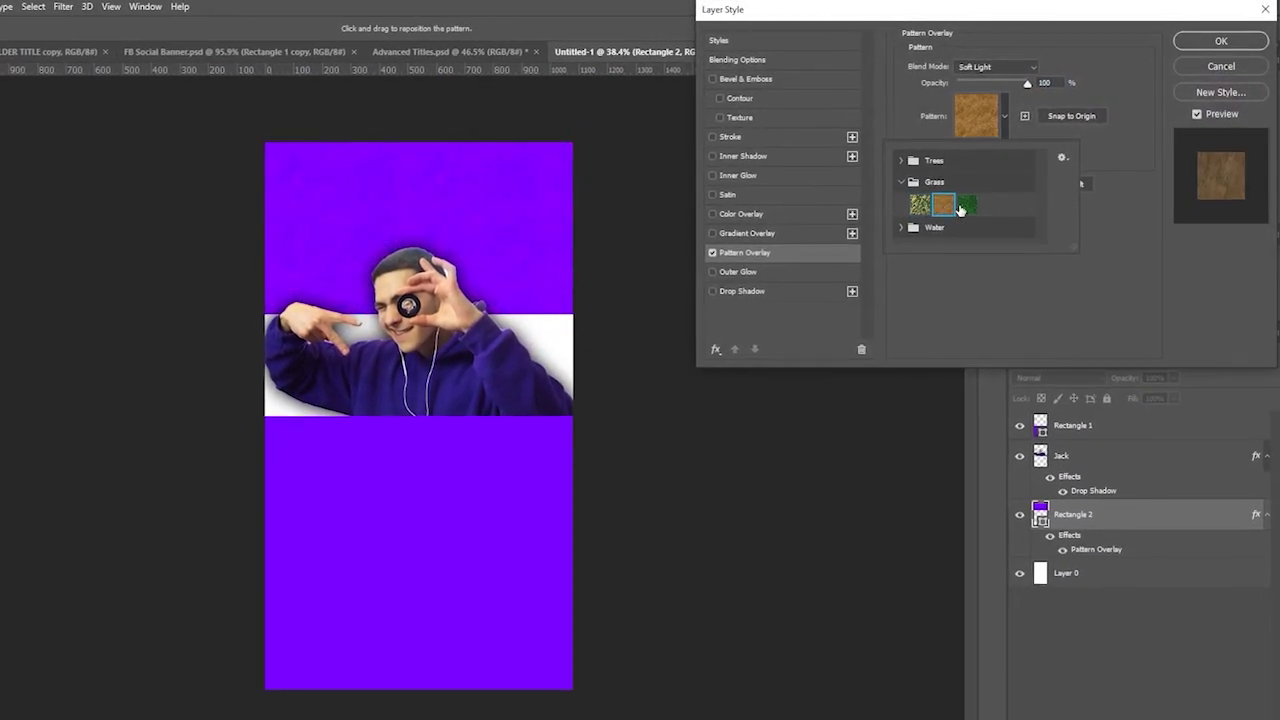
left_click(969, 203)
left_click(945, 203)
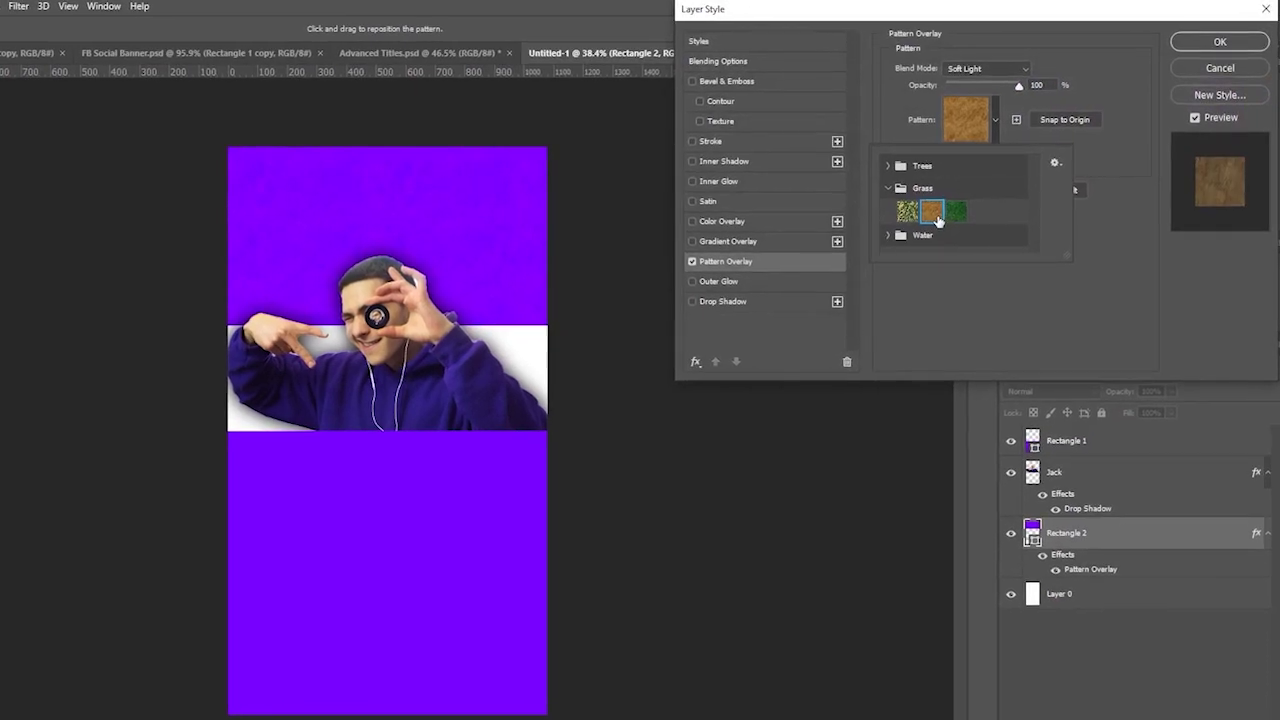
left_click(1058, 132)
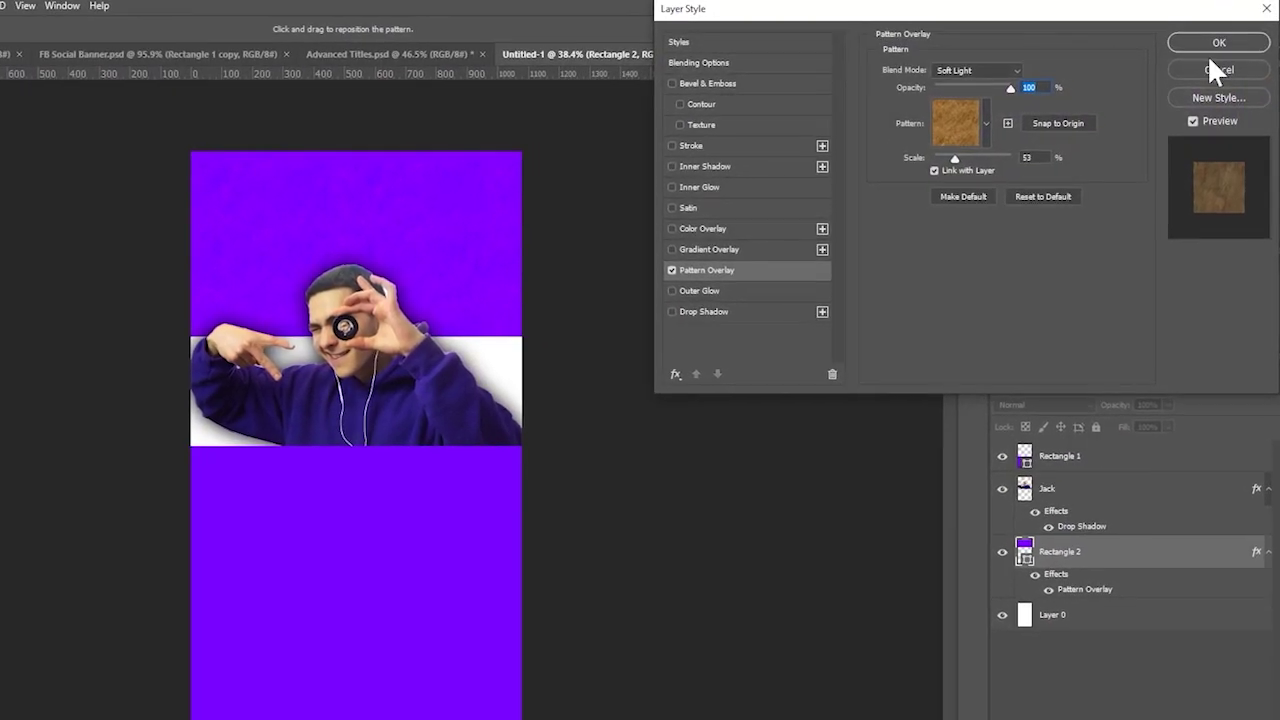
left_click(1219, 42)
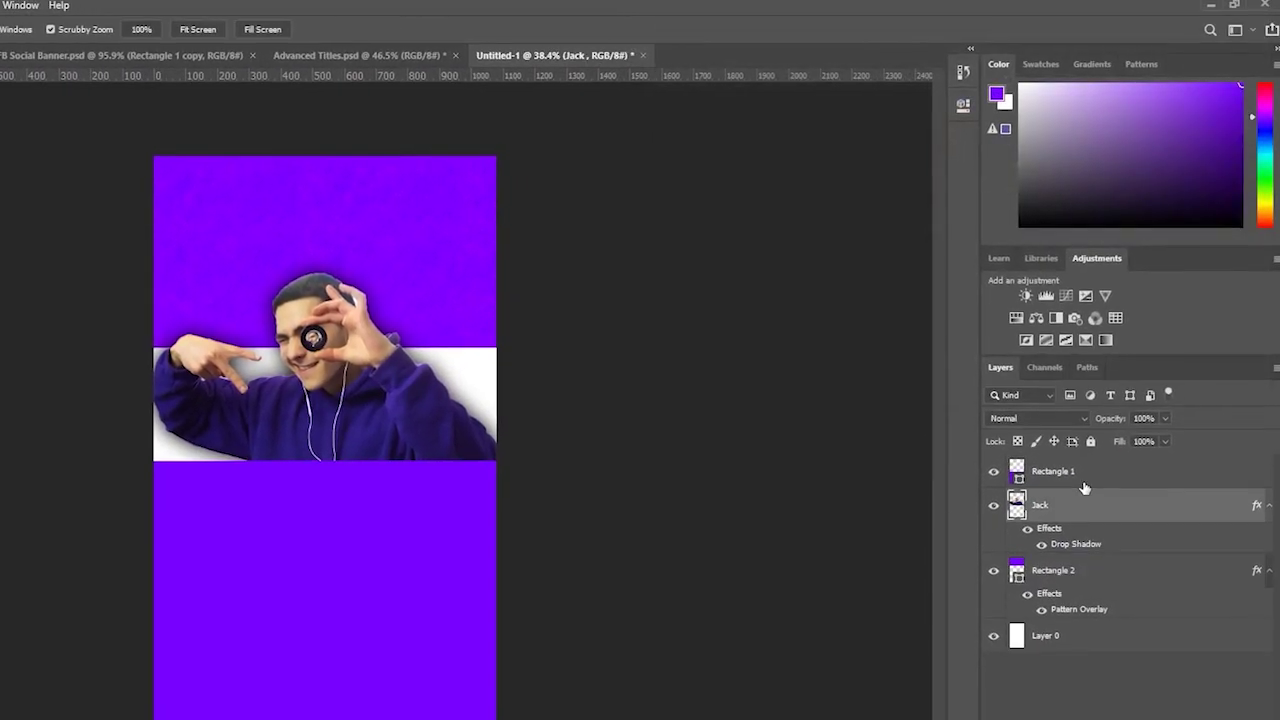
left_click(1085, 467)
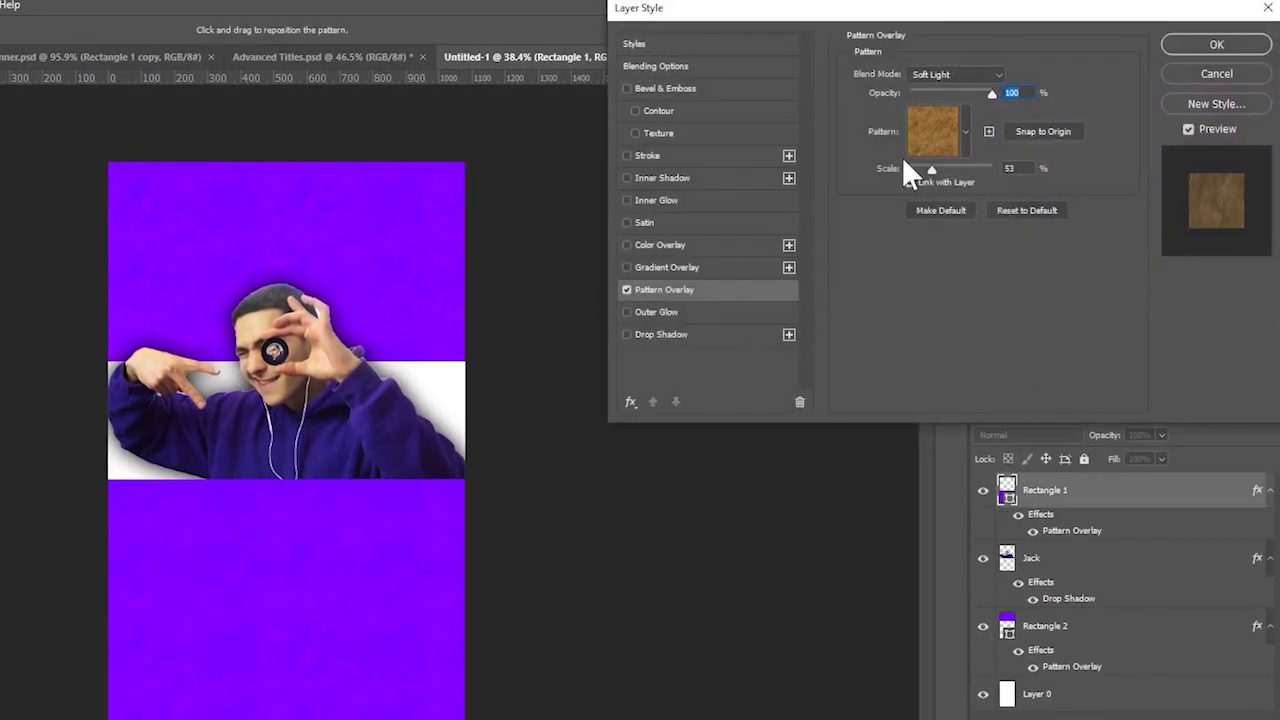
- Add a Gradient Overlay at 50% opacity to Rectangle 1
left_click(676, 271)
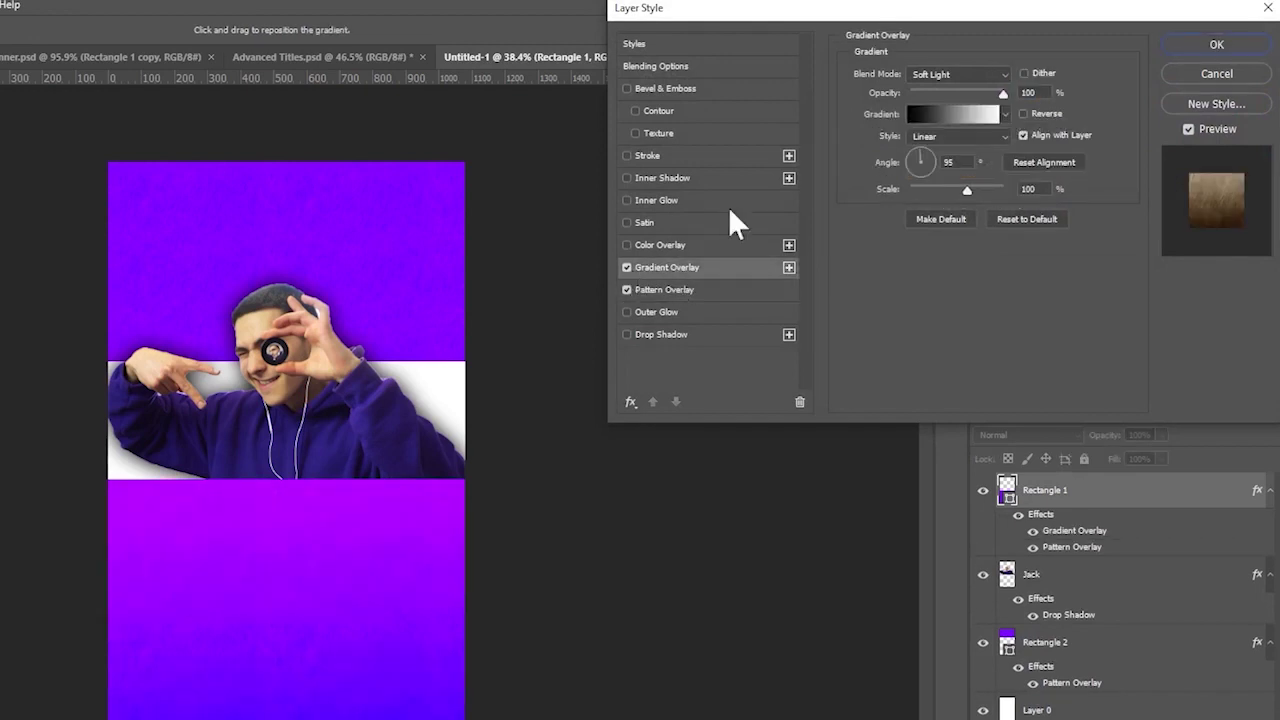
left_click_drag(1002, 93, 962, 103)
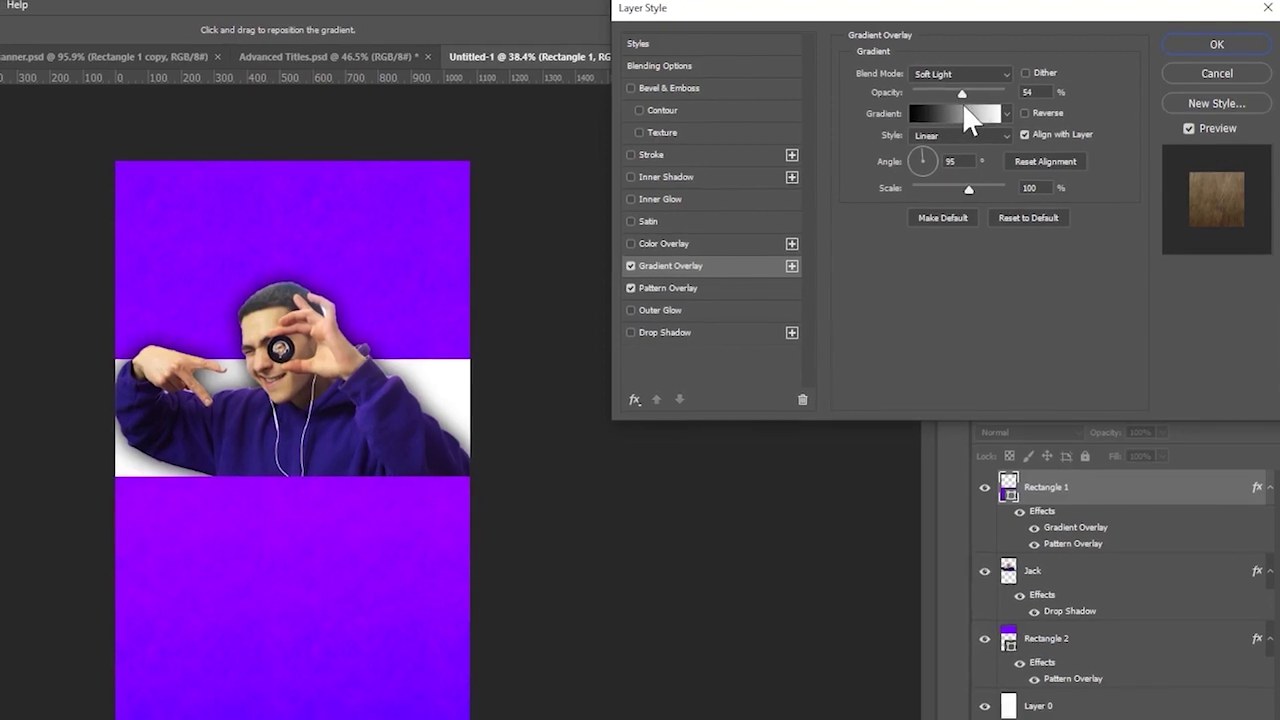
double_click(1030, 92)
type("50")
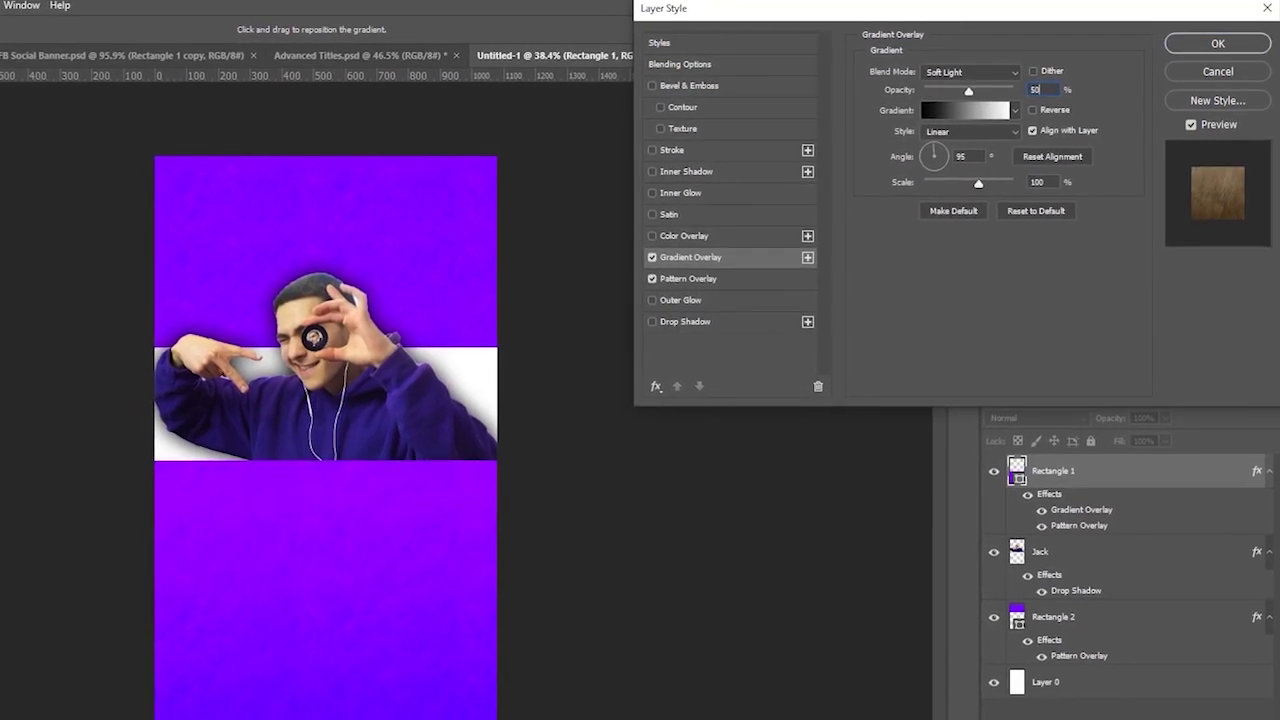
left_click(1218, 43)
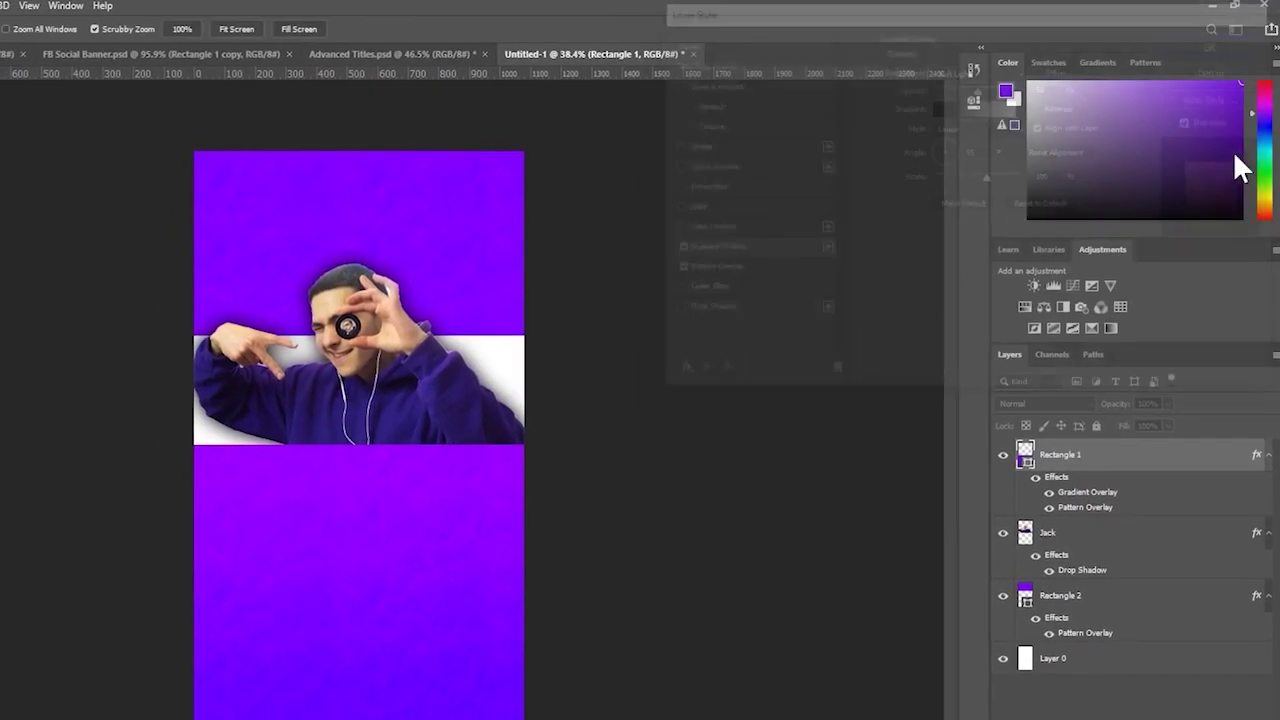
- Add a 50% opacity Gradient Overlay to Rectangle 2, angled about -95°
left_click(1090, 596)
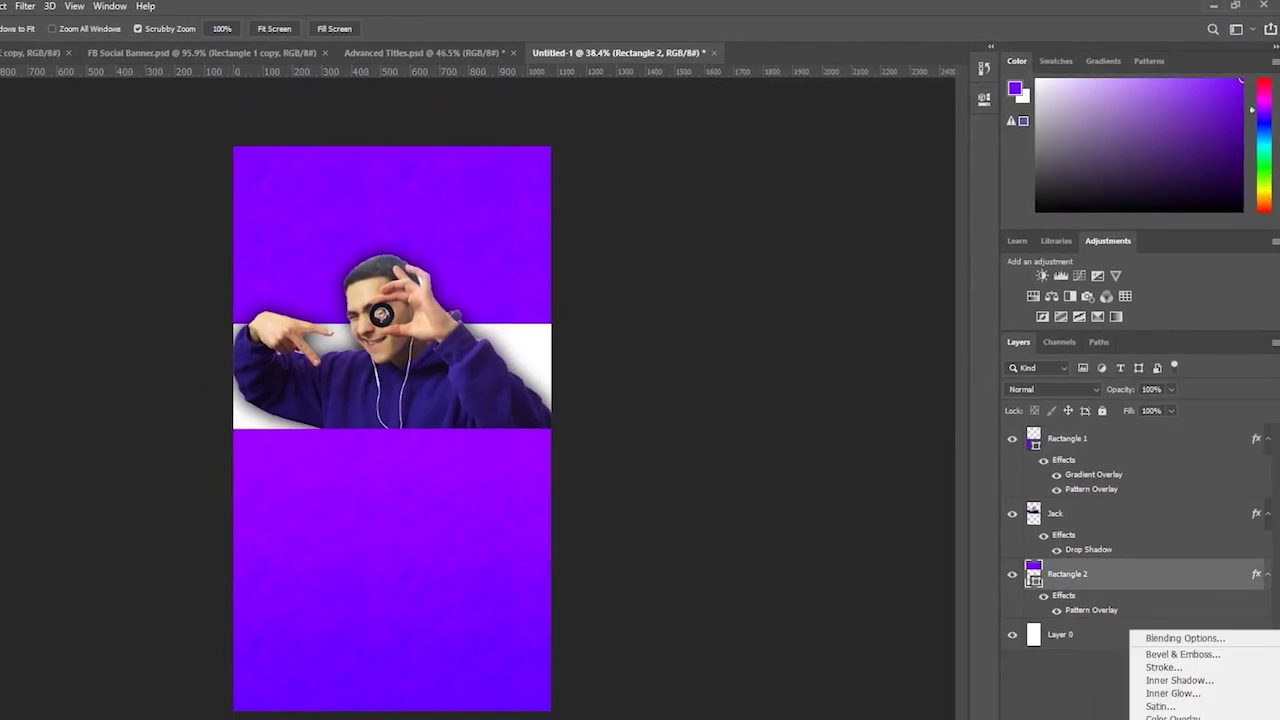
left_click(1180, 719)
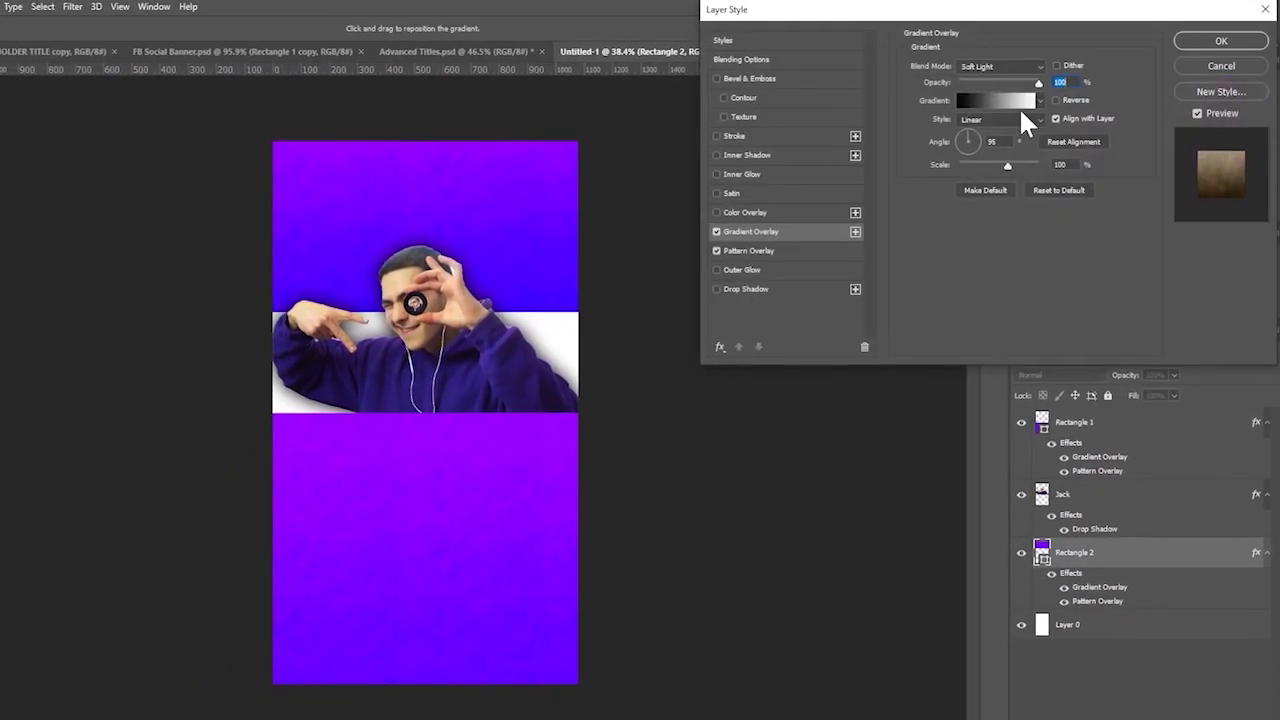
type("50")
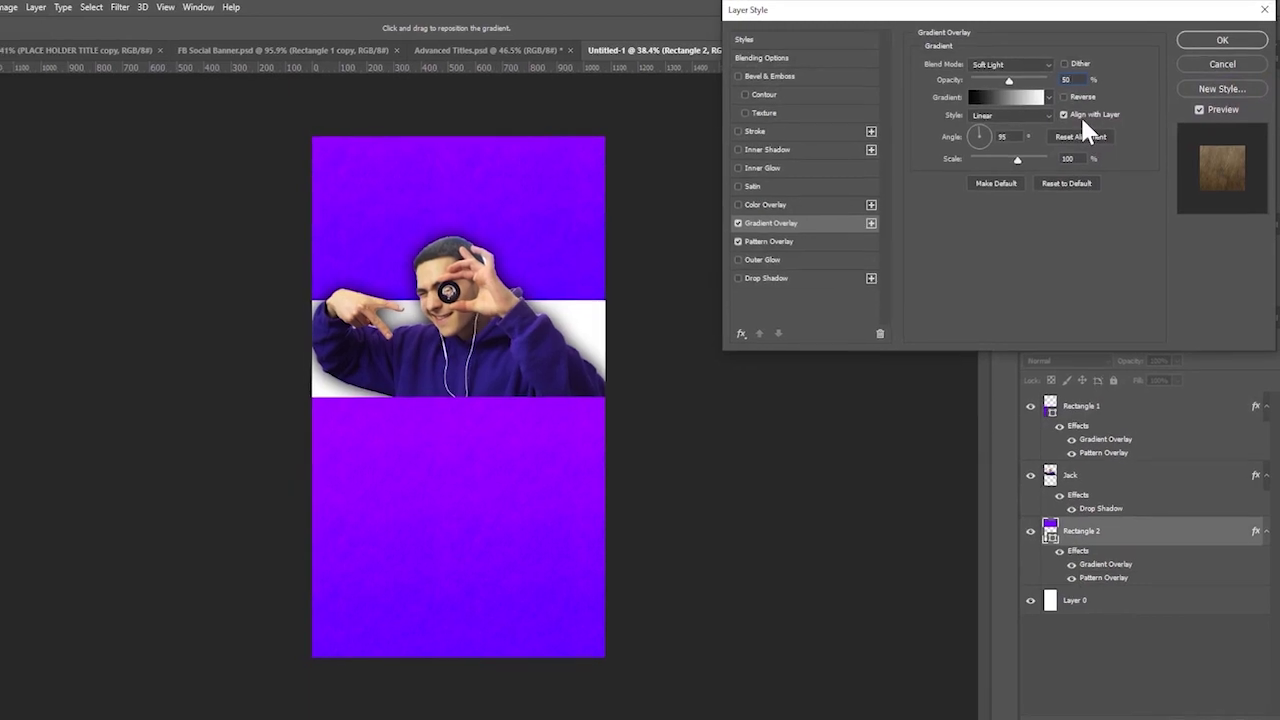
left_click(976, 142)
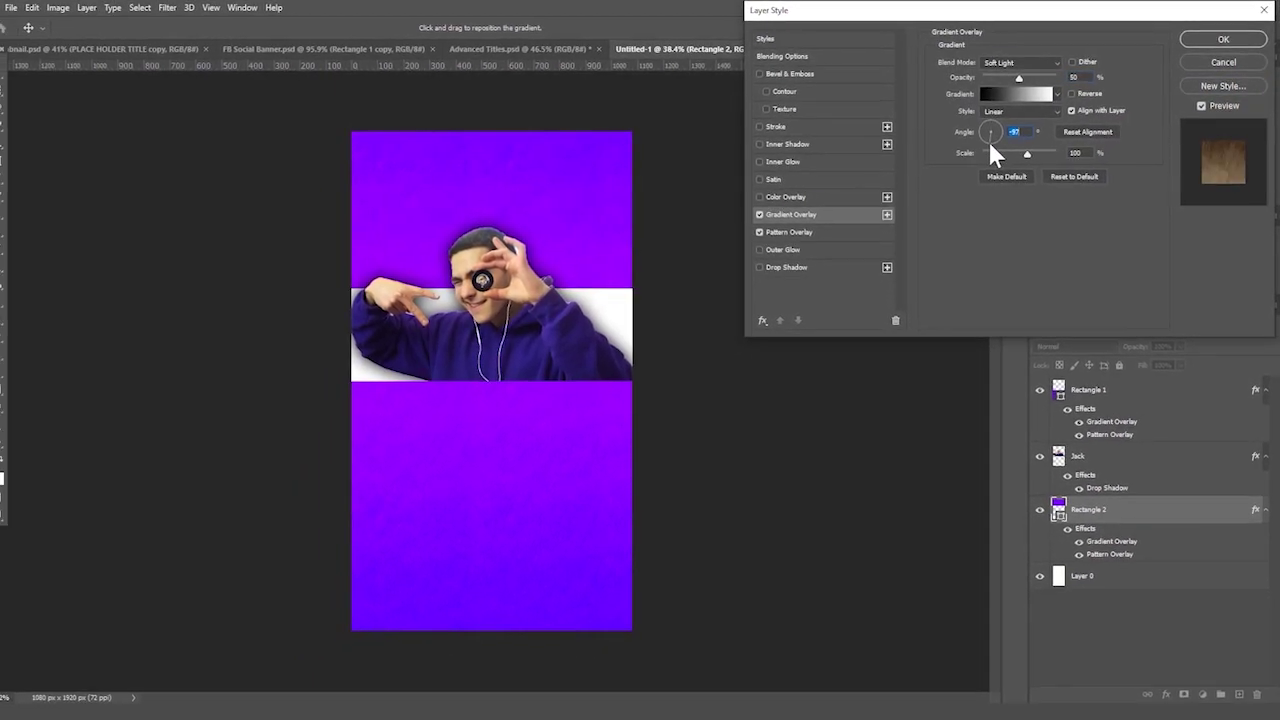
left_click(989, 138)
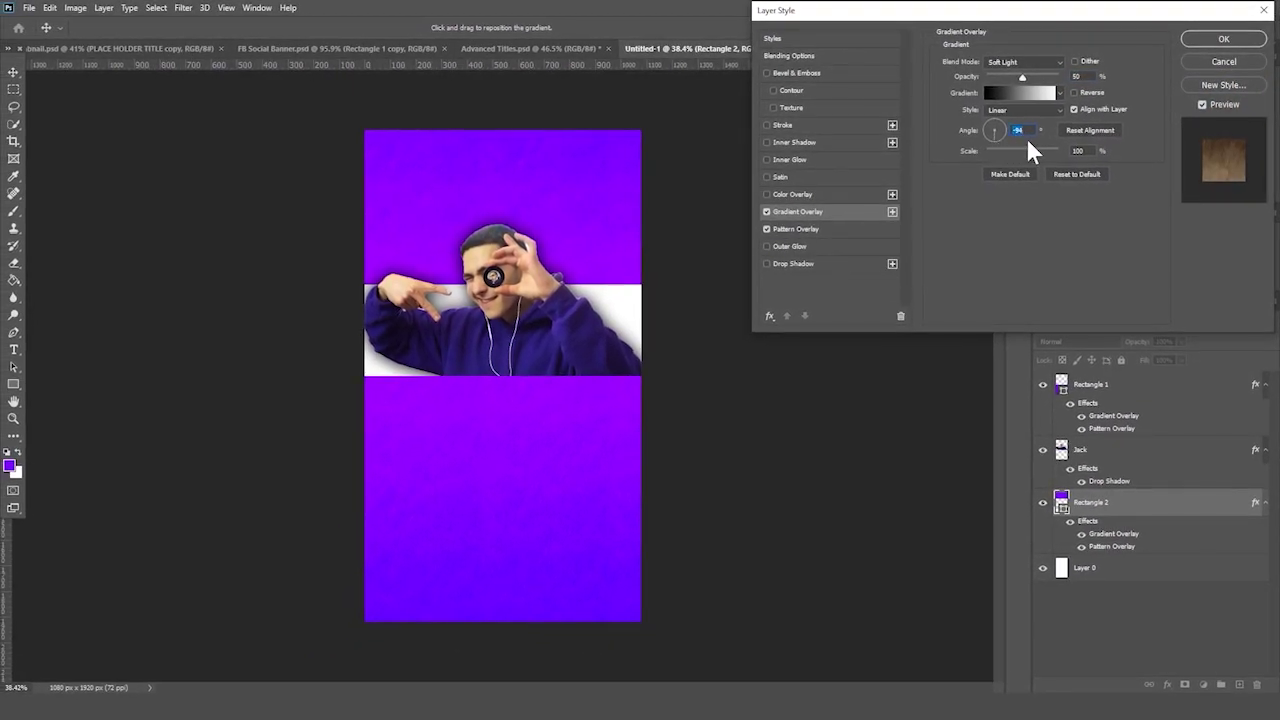
type("90")
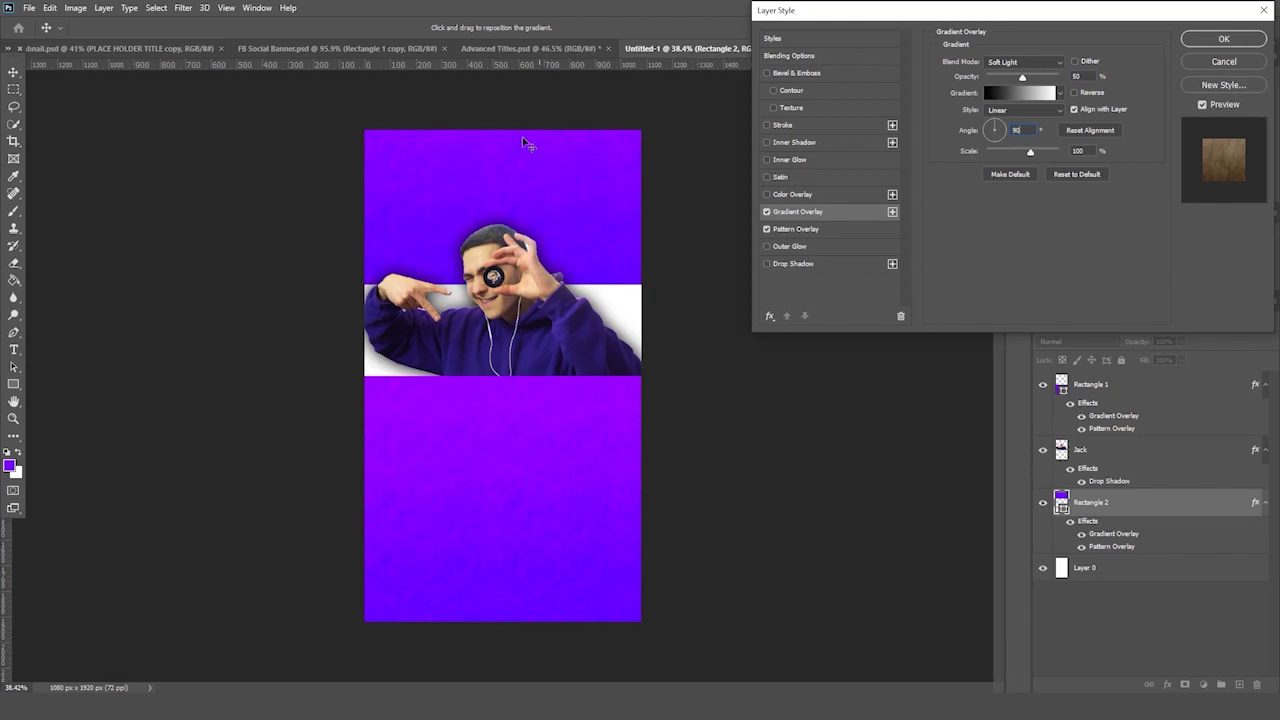
left_click(993, 143)
left_click_drag(993, 153, 993, 154)
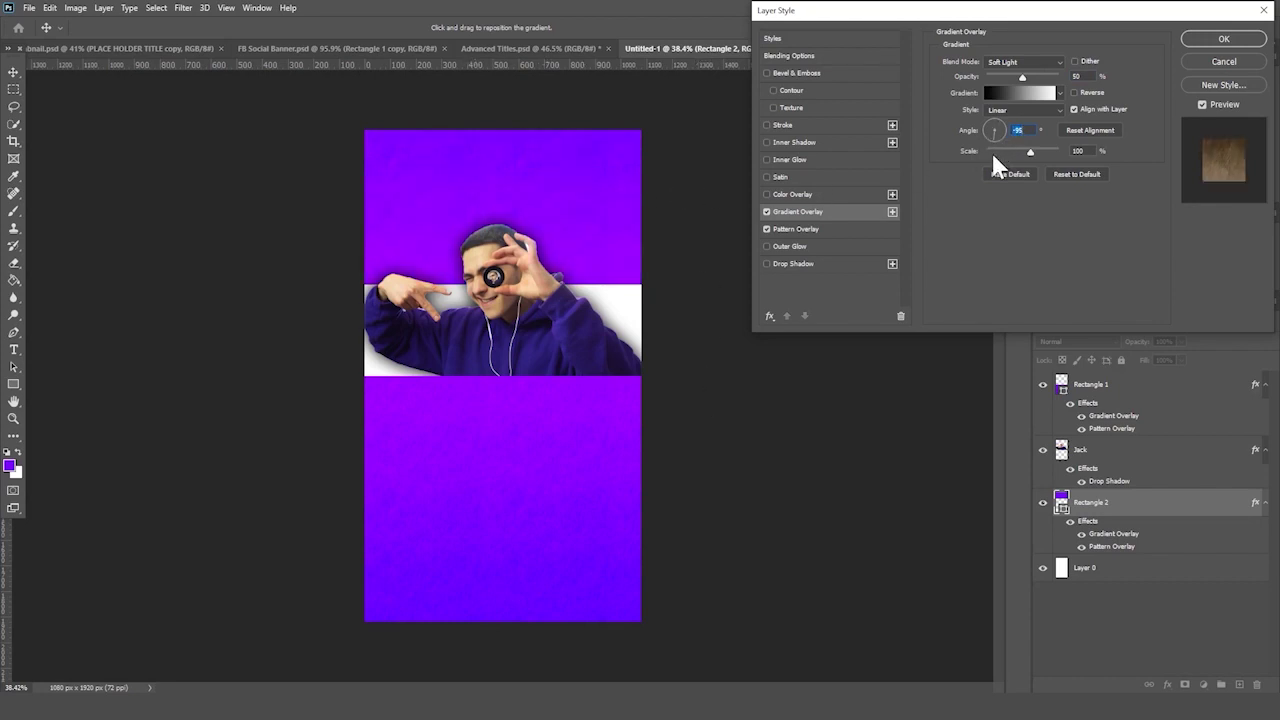
key("Return")
key("z")
left_click_drag(253, 374, 254, 389)
- Add a Brightness/Contrast 1 adjustment layer with brightness 0 and contrast 20
left_click(1097, 404)
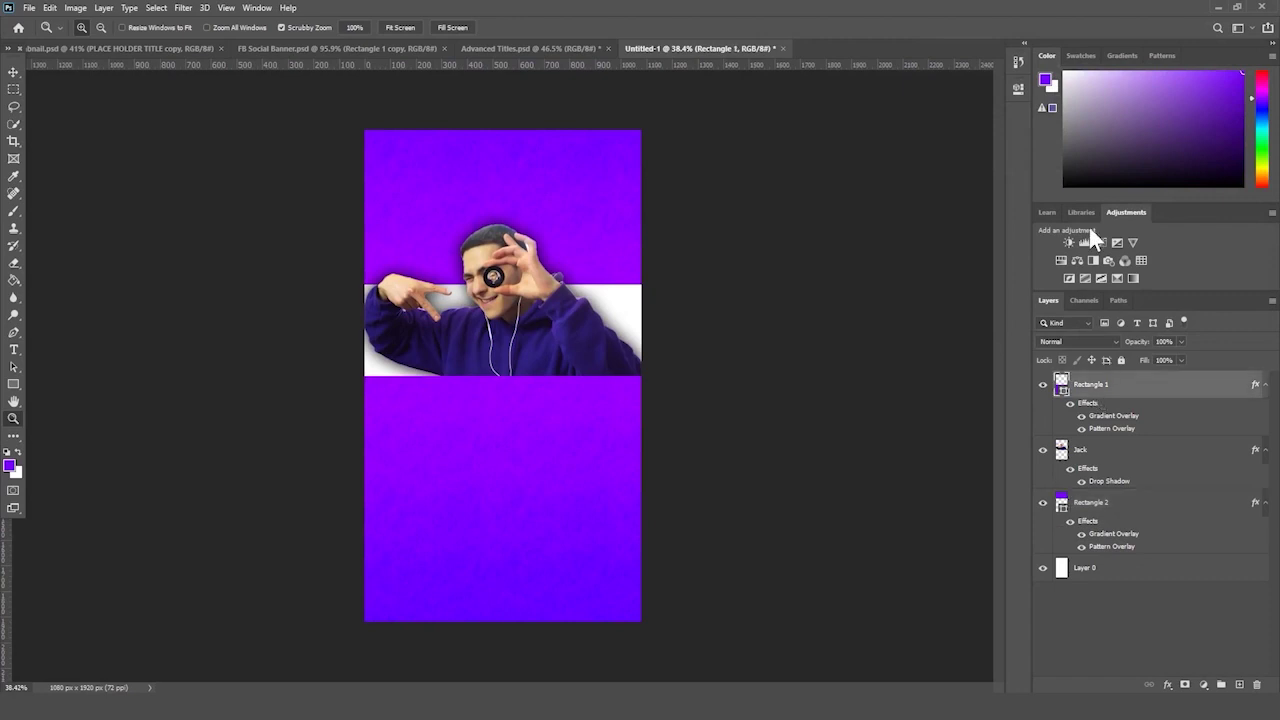
left_click(1069, 242)
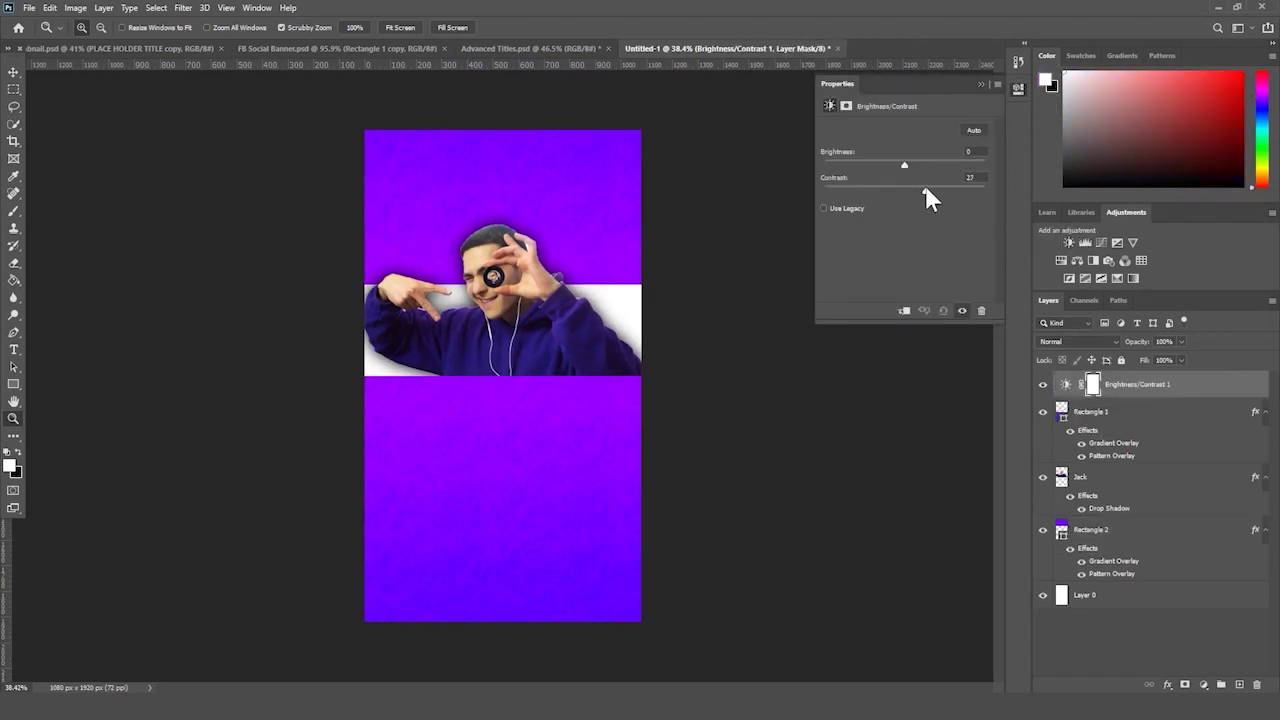
left_click_drag(921, 193, 919, 190)
left_click_drag(703, 287, 701, 301)
left_click(1103, 532)
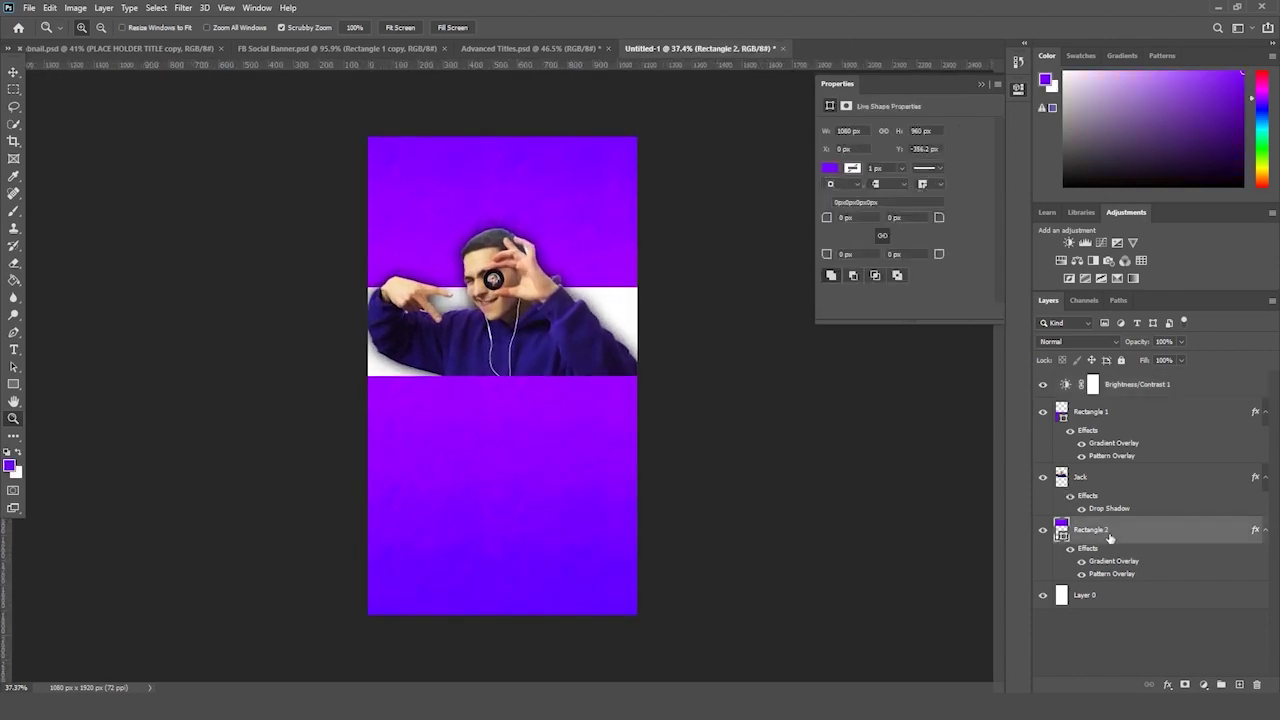
- Add a large, soft drop shadow to Rectangle 2
left_click(1167, 685)
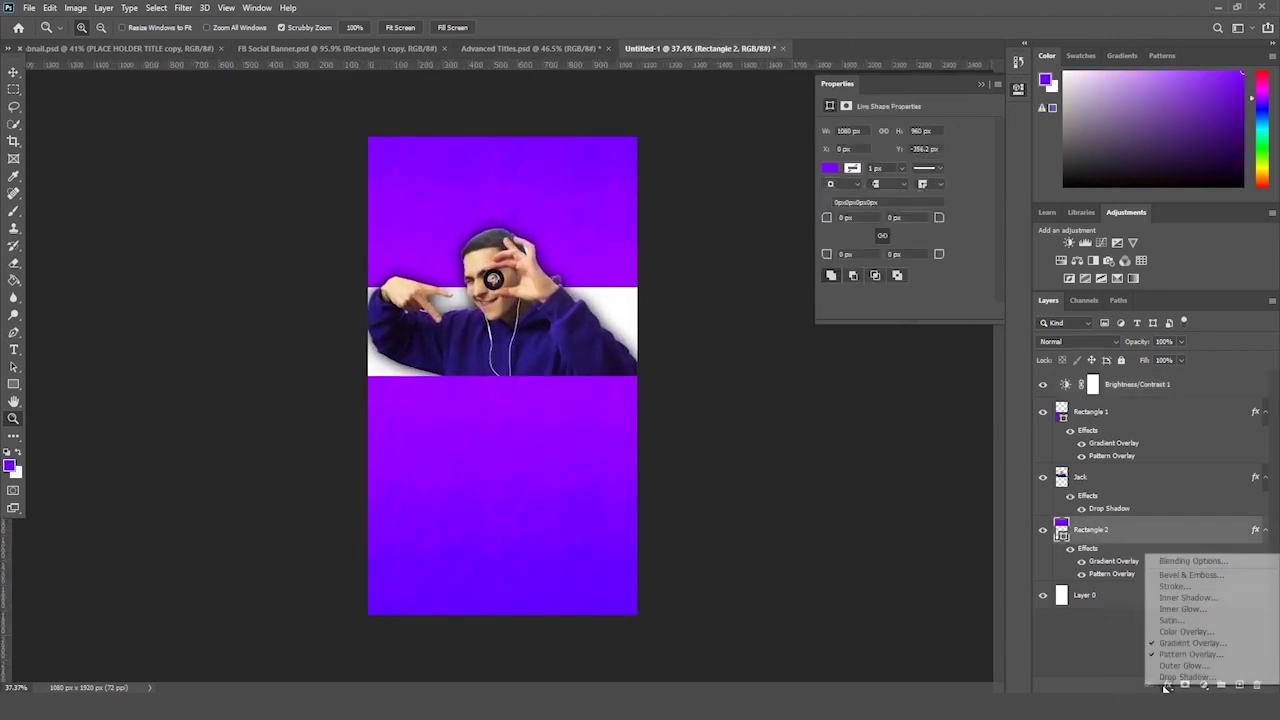
left_click(1170, 686)
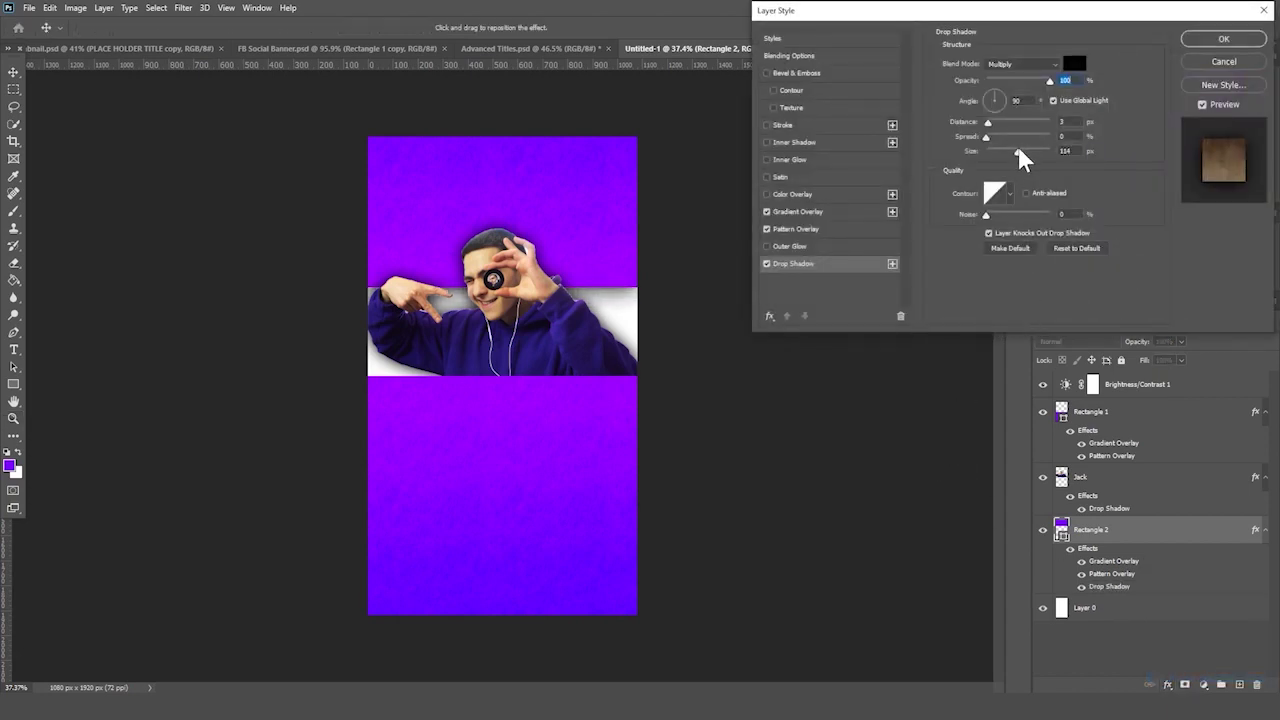
double_click(1063, 150)
key("Return")
- Give Rectangle 1 a matching larger, softer drop shadow
left_click(1134, 426)
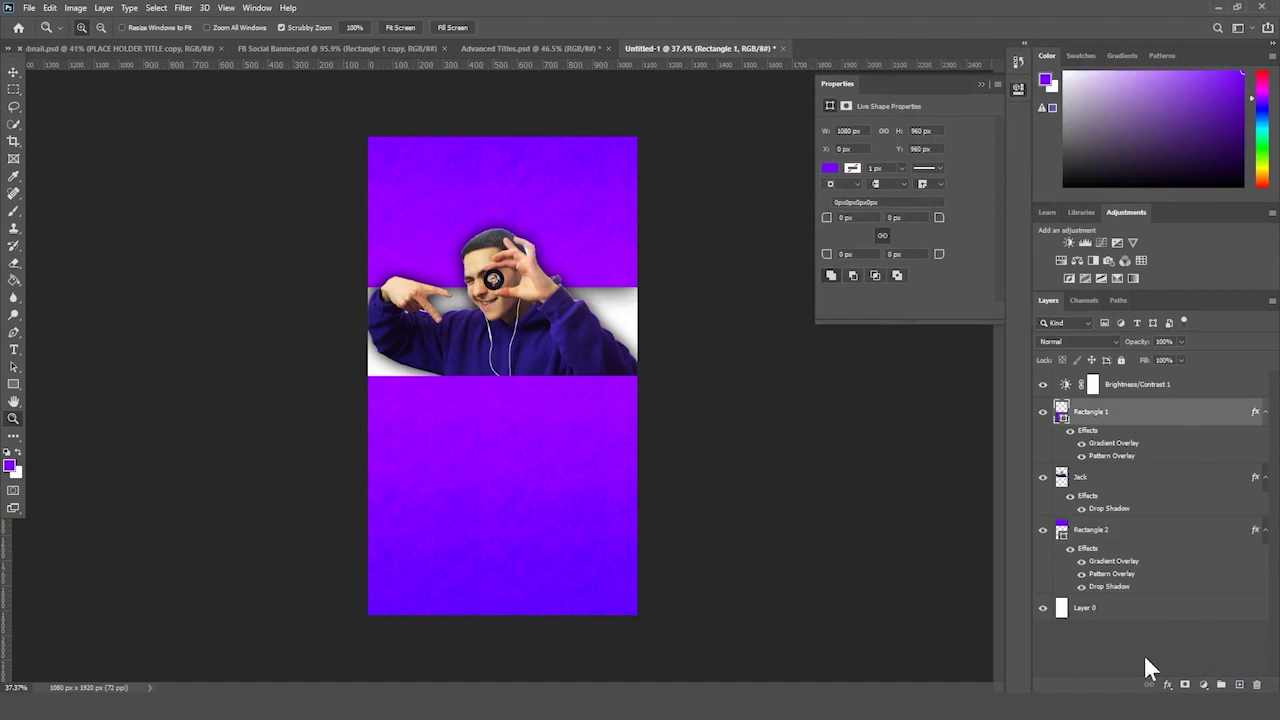
left_click(1167, 685)
left_click(1195, 640)
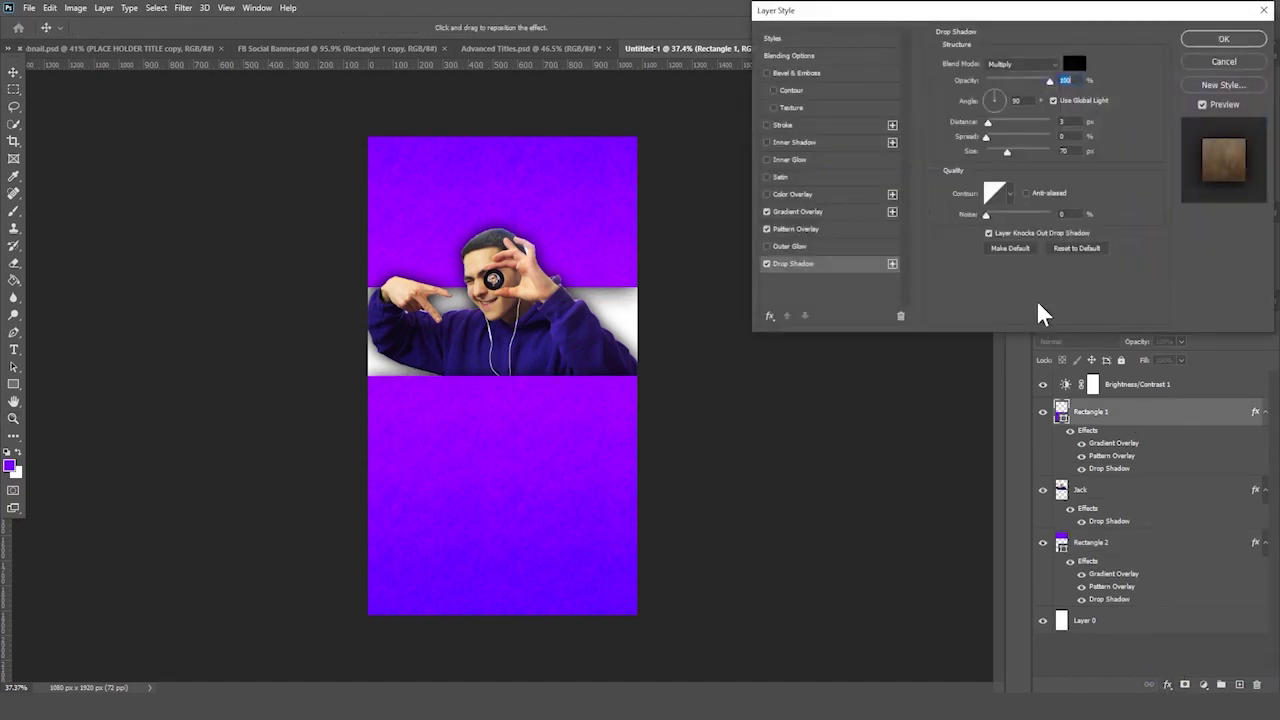
left_click_drag(1005, 152, 1005, 152)
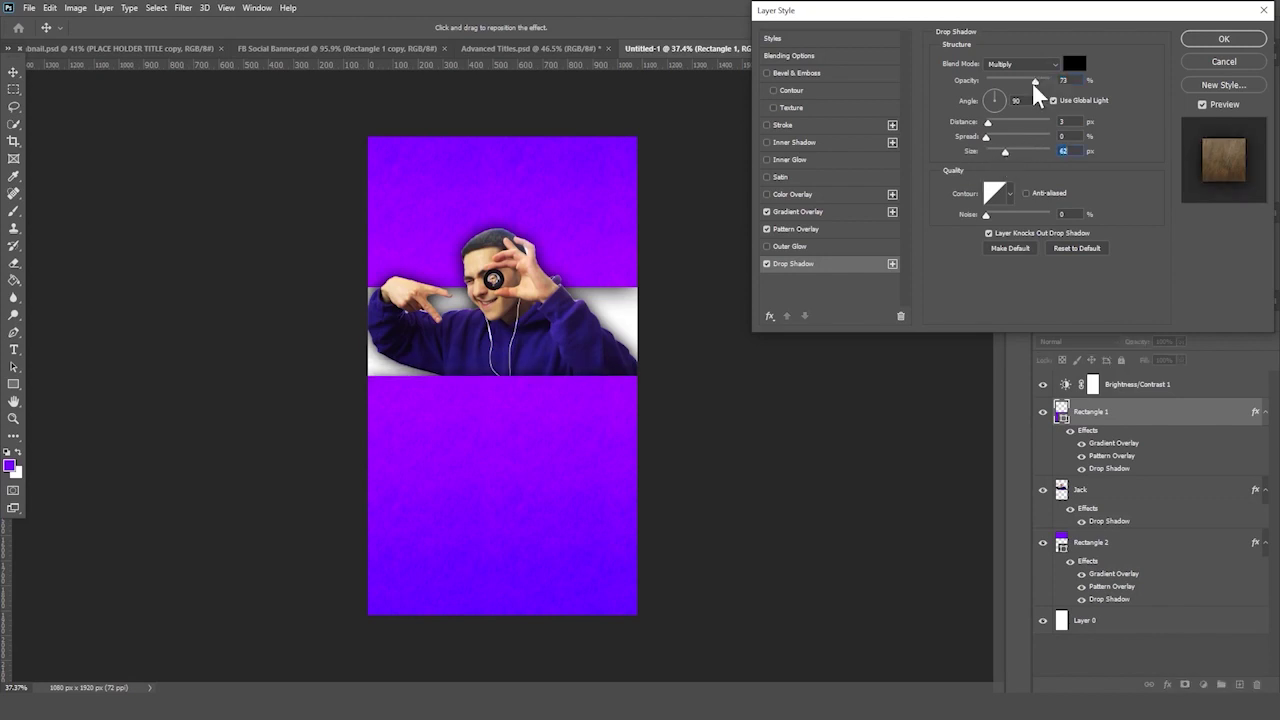
key("Return")
- Close the shape Properties panel, reframe the poster view, and add a new empty layer
key("z")
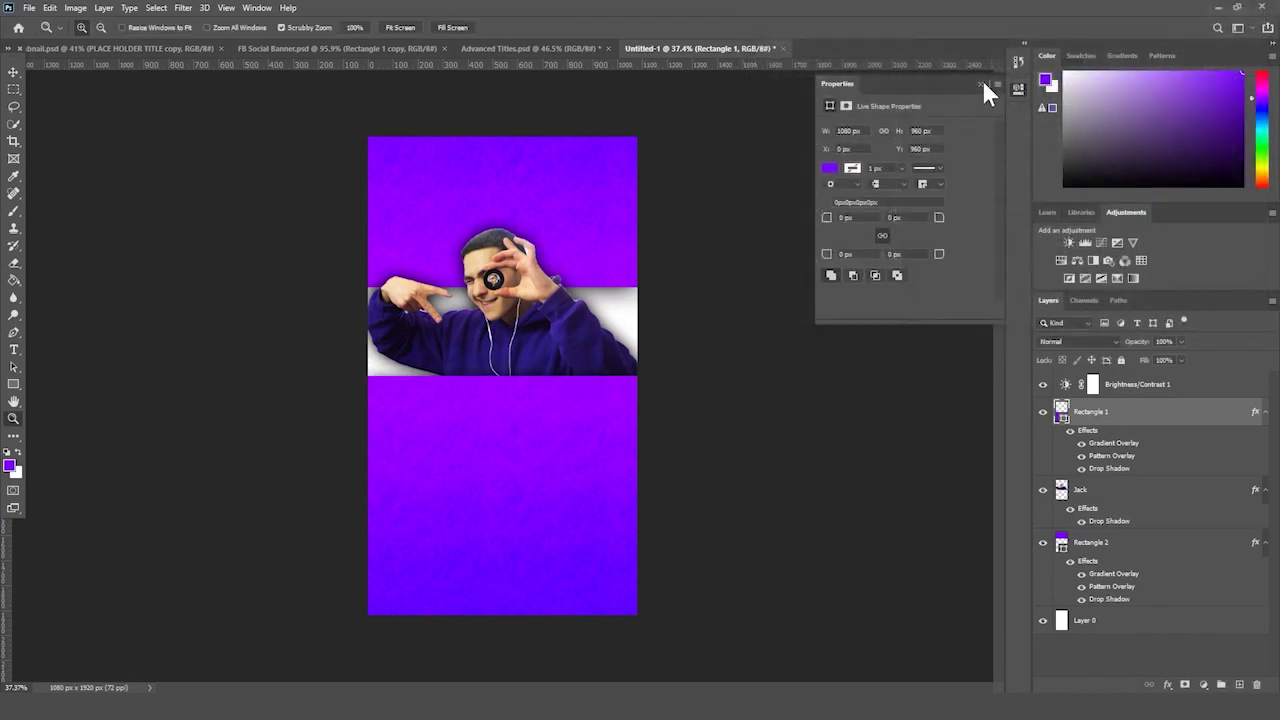
left_click(981, 84)
left_click_drag(726, 249, 726, 279)
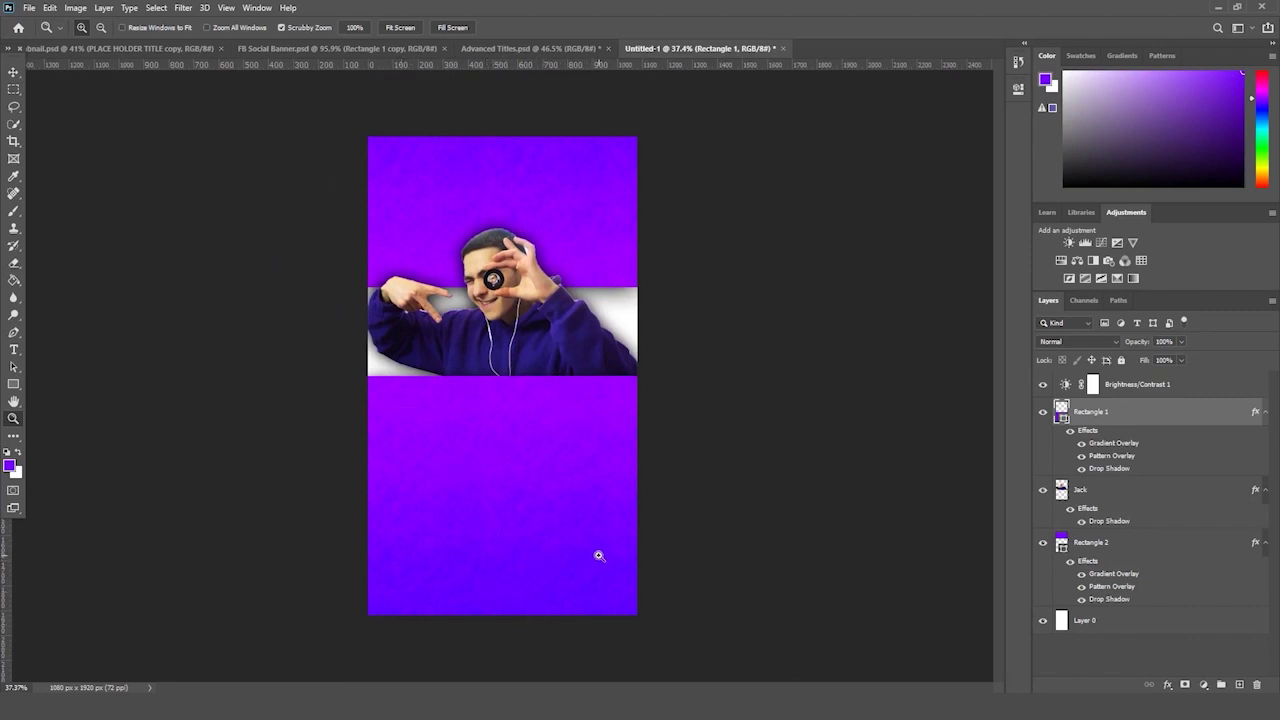
left_click_drag(632, 335, 740, 337)
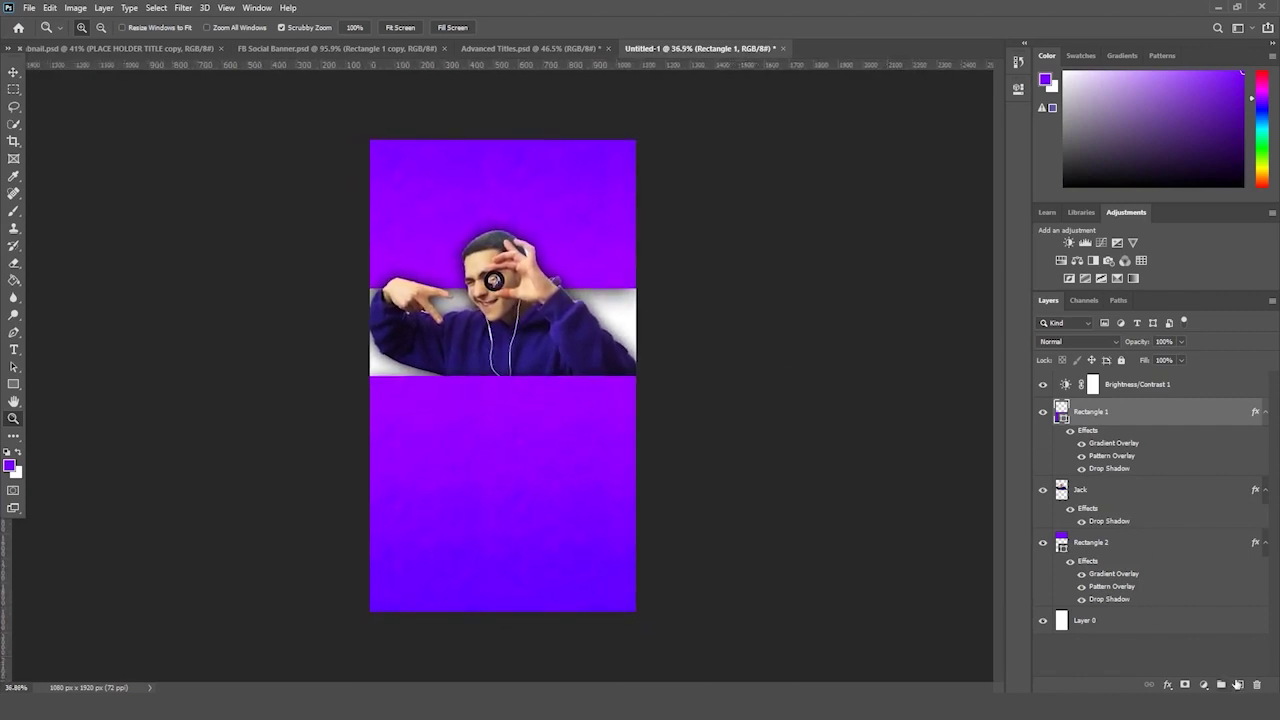
left_click(1239, 686)
- Move Layer 1 just above Layer 0 and fill it with light lavender #c29cff
left_click_drag(1130, 412, 1124, 640)
left_click(14, 280)
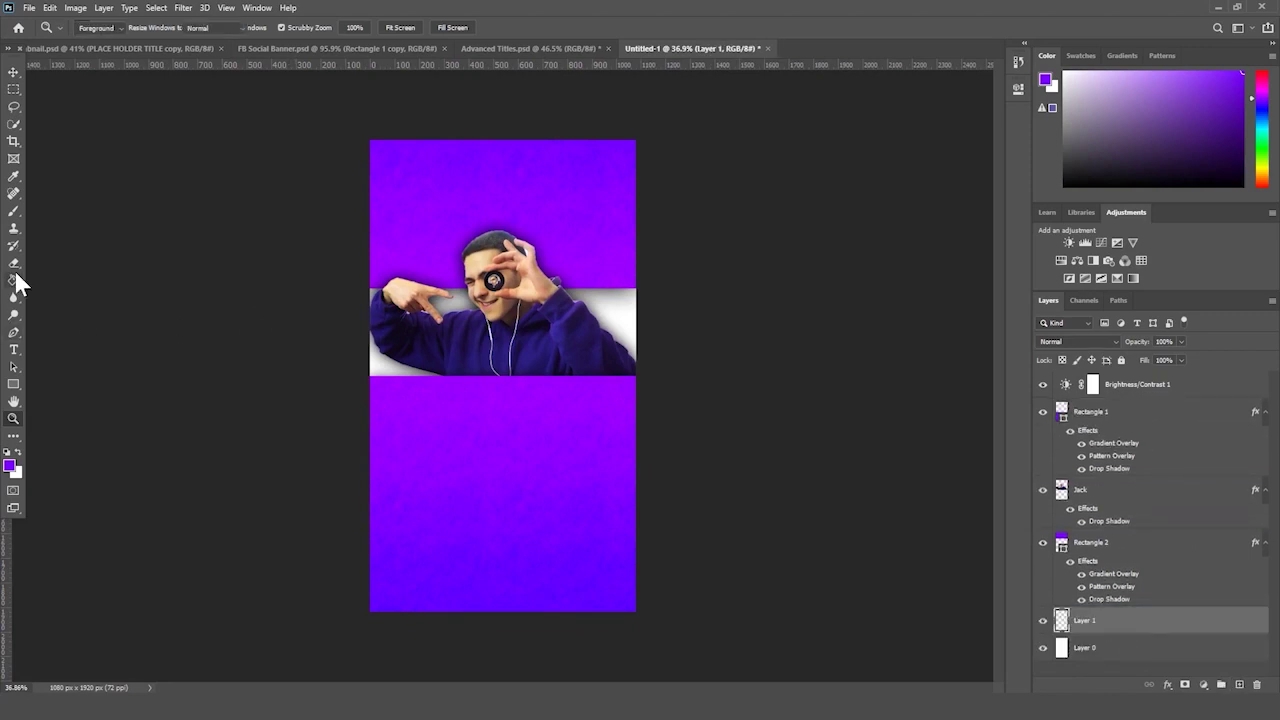
left_click(9, 465)
left_click(158, 140)
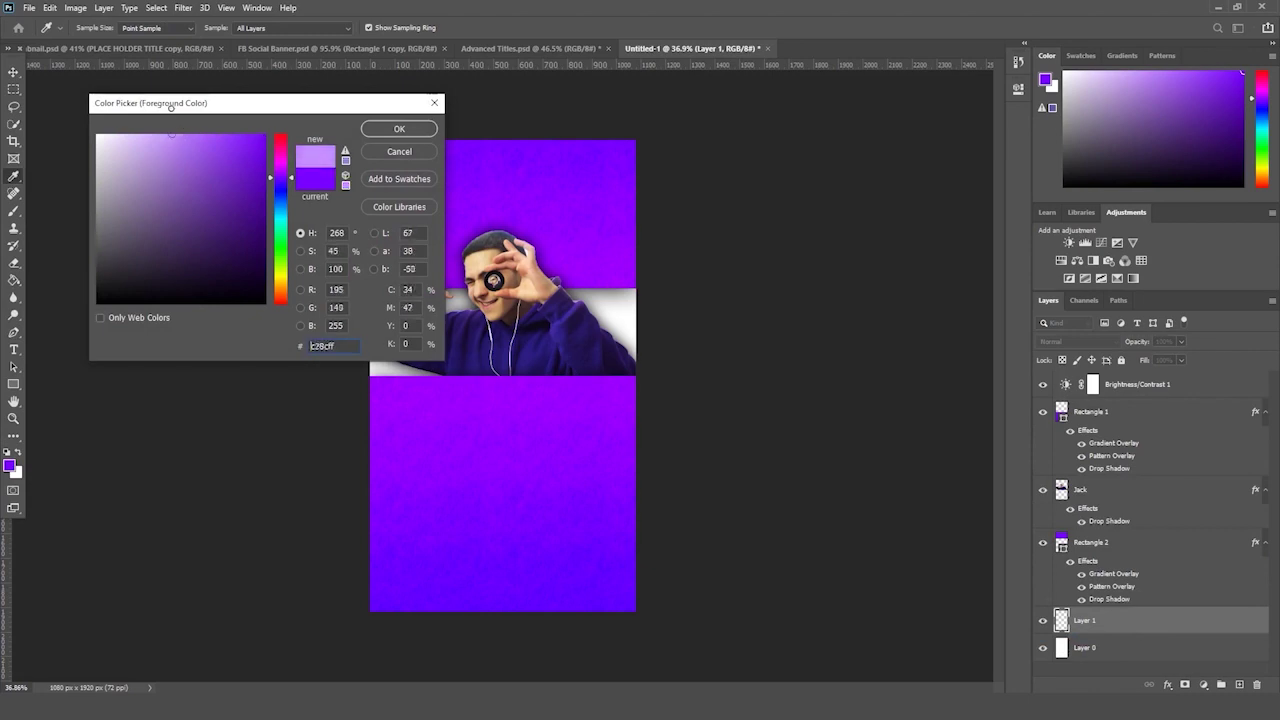
left_click(399, 129)
left_click(384, 372)
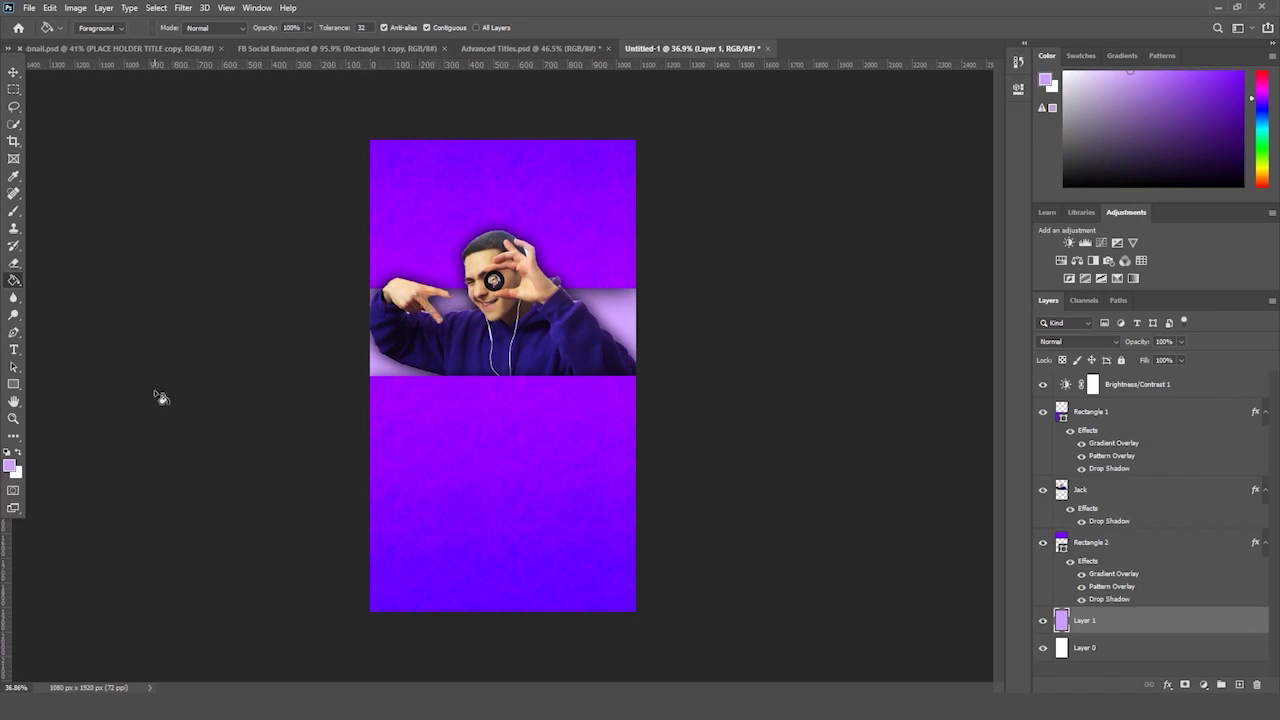
- Add a new text line on the lower poster coloured white (#ffffff)
left_click(14, 349)
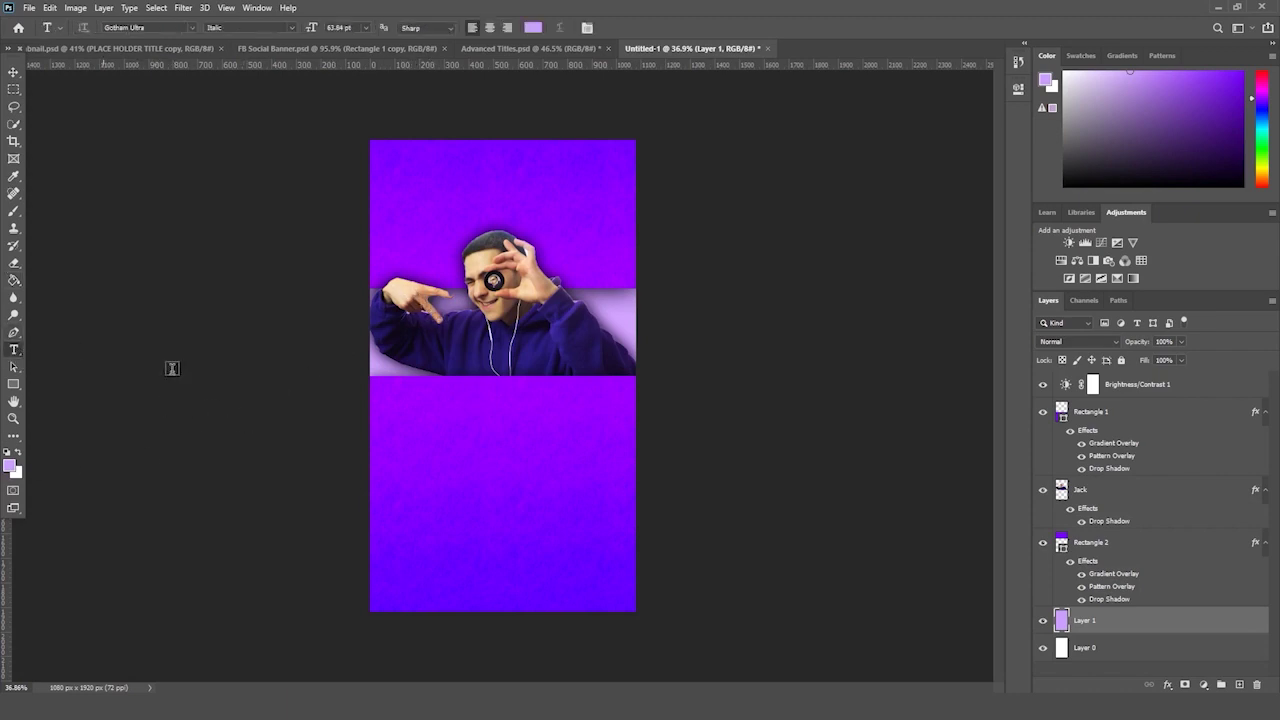
left_click(437, 485)
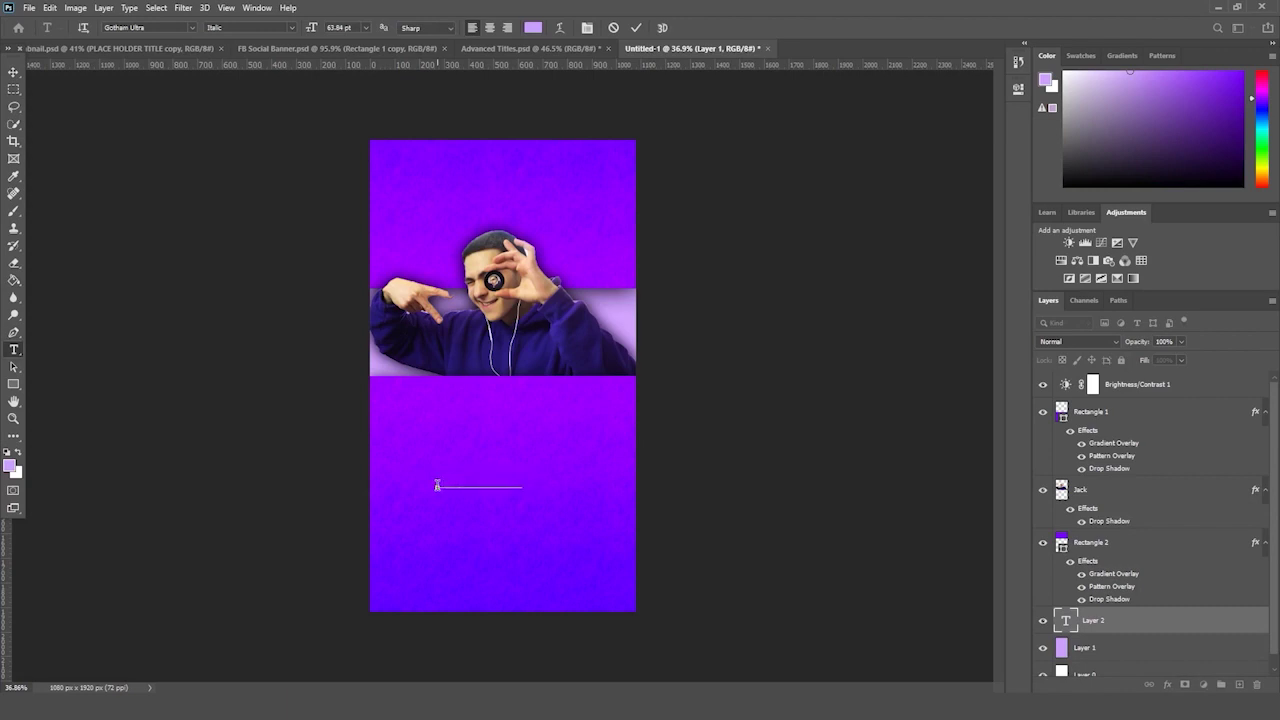
left_click_drag(437, 485, 521, 485)
left_click(532, 27)
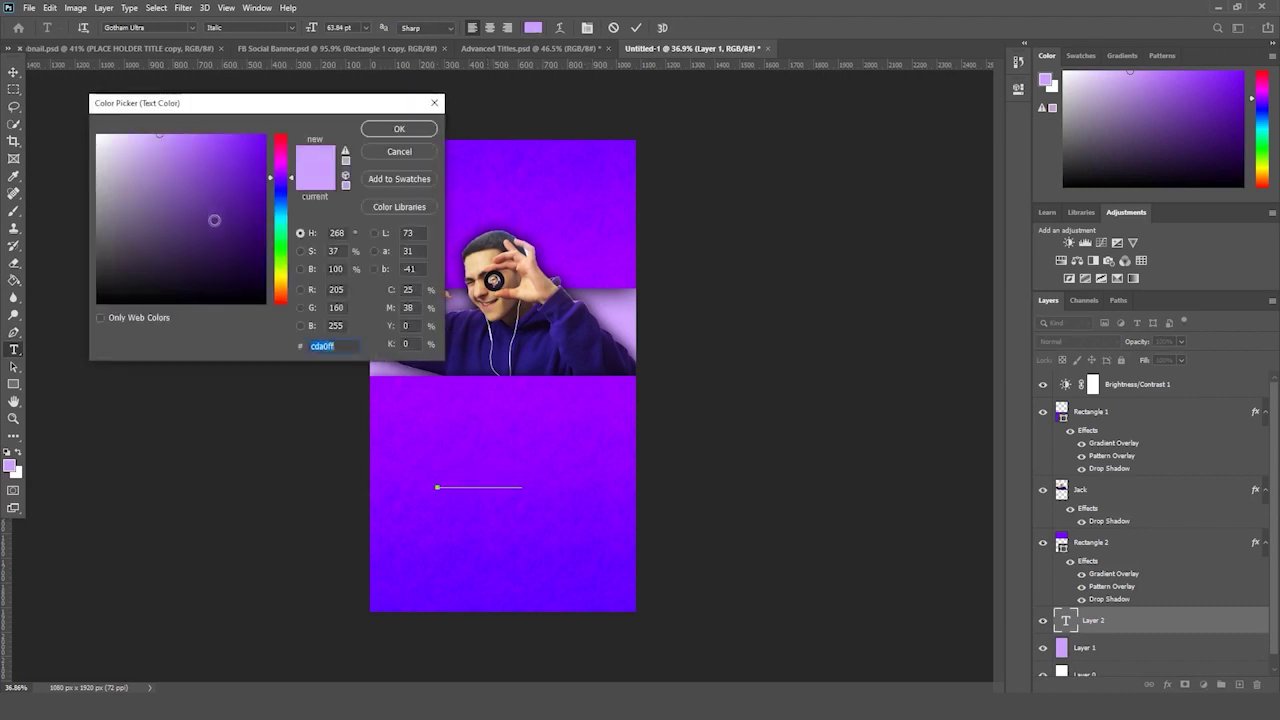
type("ffffff")
key("Return")
left_click(1133, 627)
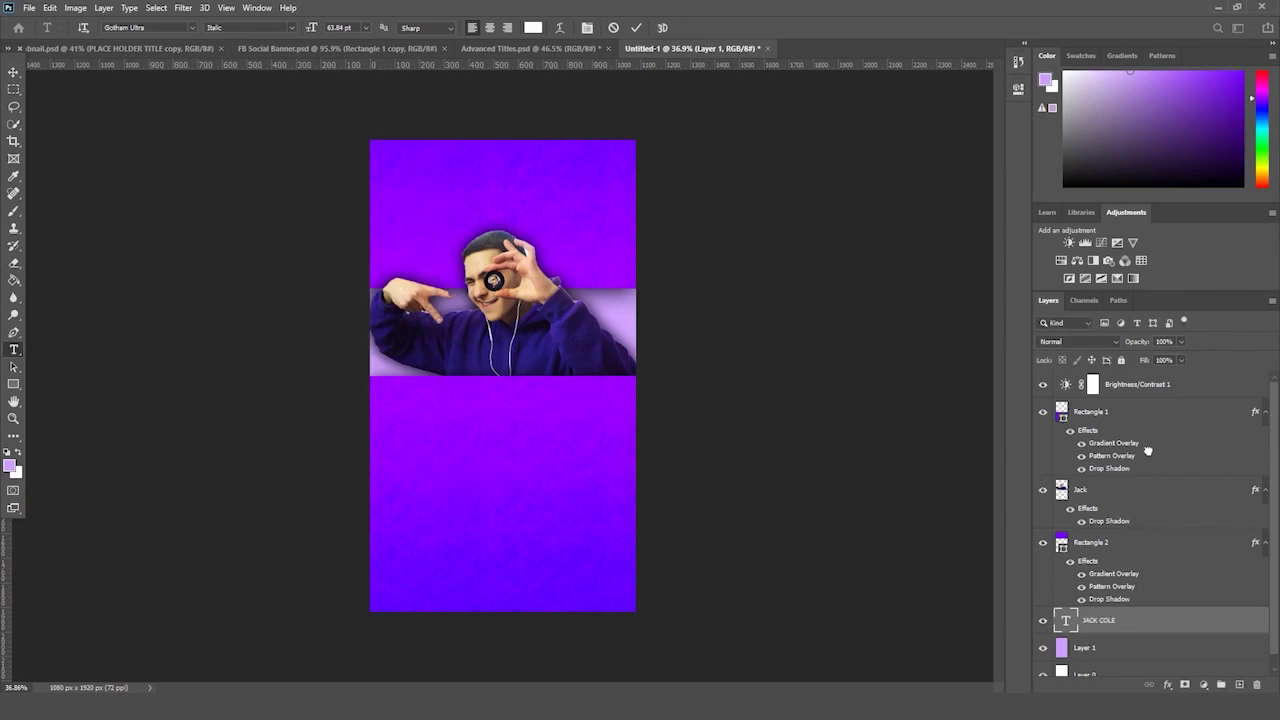
- Move the text layer above Rectangle 1, enlarge it, and place it at the top centre
left_click_drag(1117, 571, 1100, 425)
key("ctrl+t")
left_click_drag(543, 456, 654, 438)
left_click_drag(629, 486, 585, 222)
key("Return")
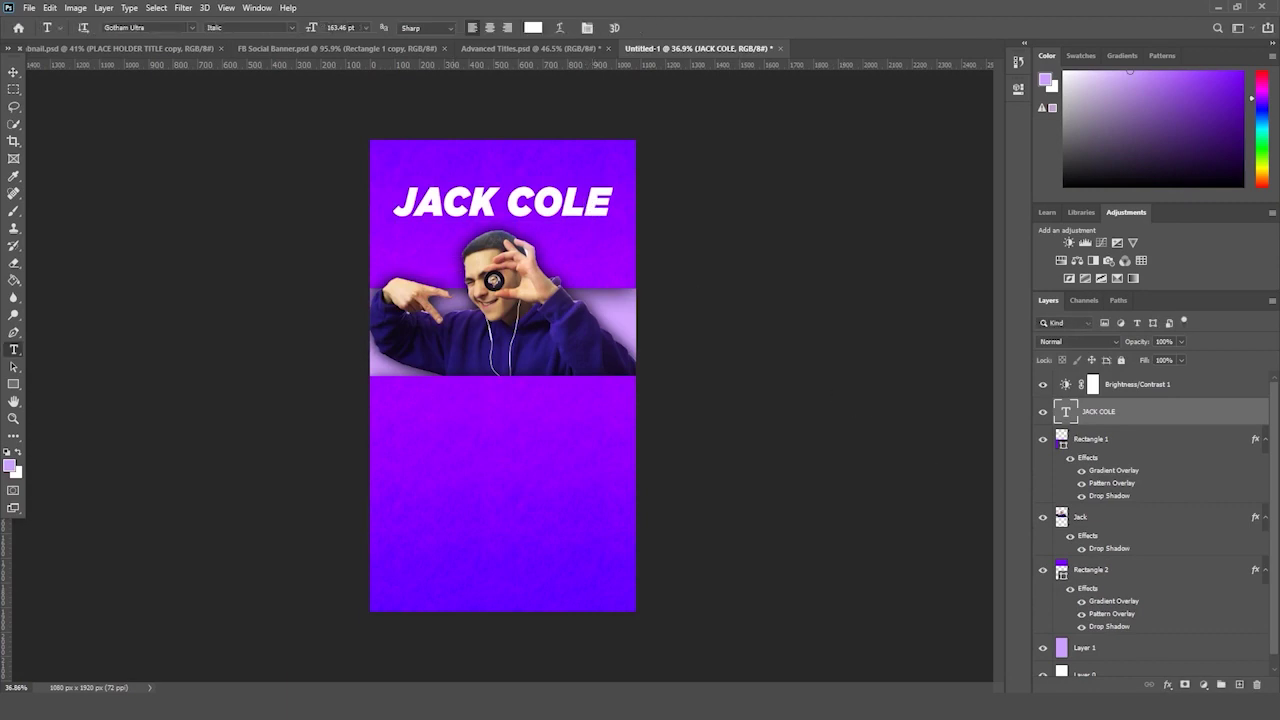
- Retype the text as 'THE BIG EVENT' and shrink it to about three-quarter size
triple_click(515, 200)
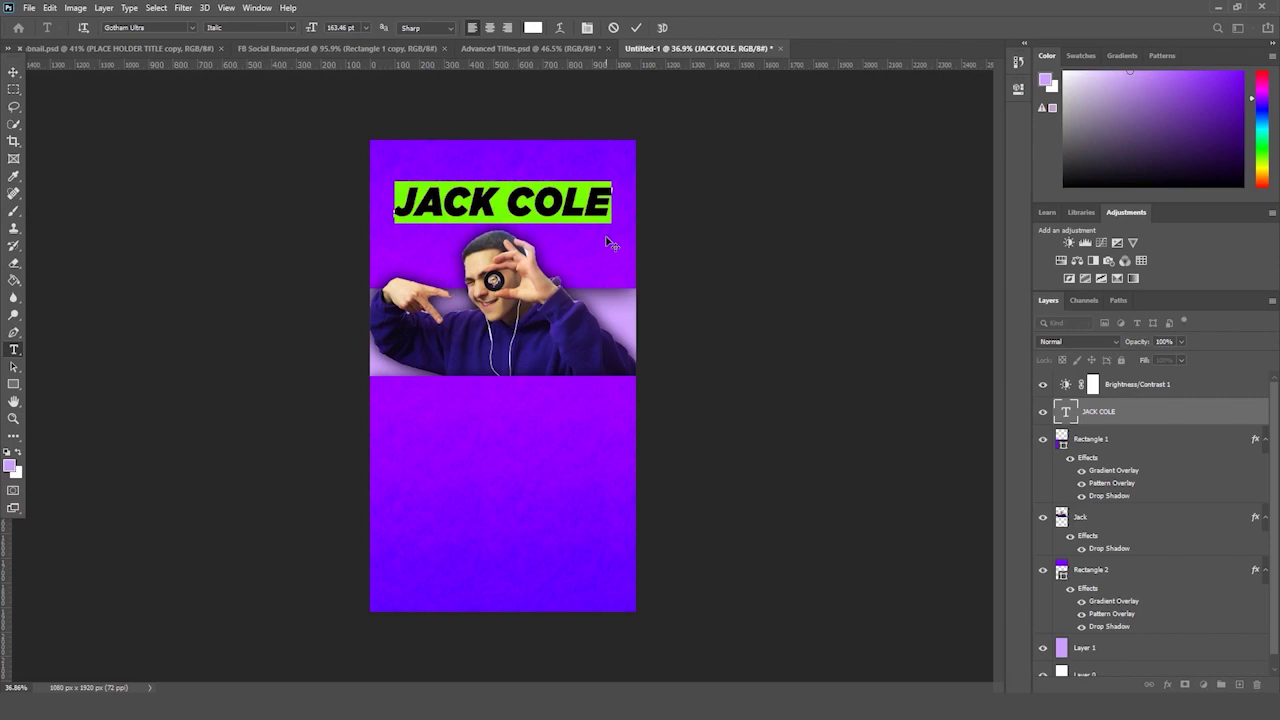
type("THE BIG EVENT")
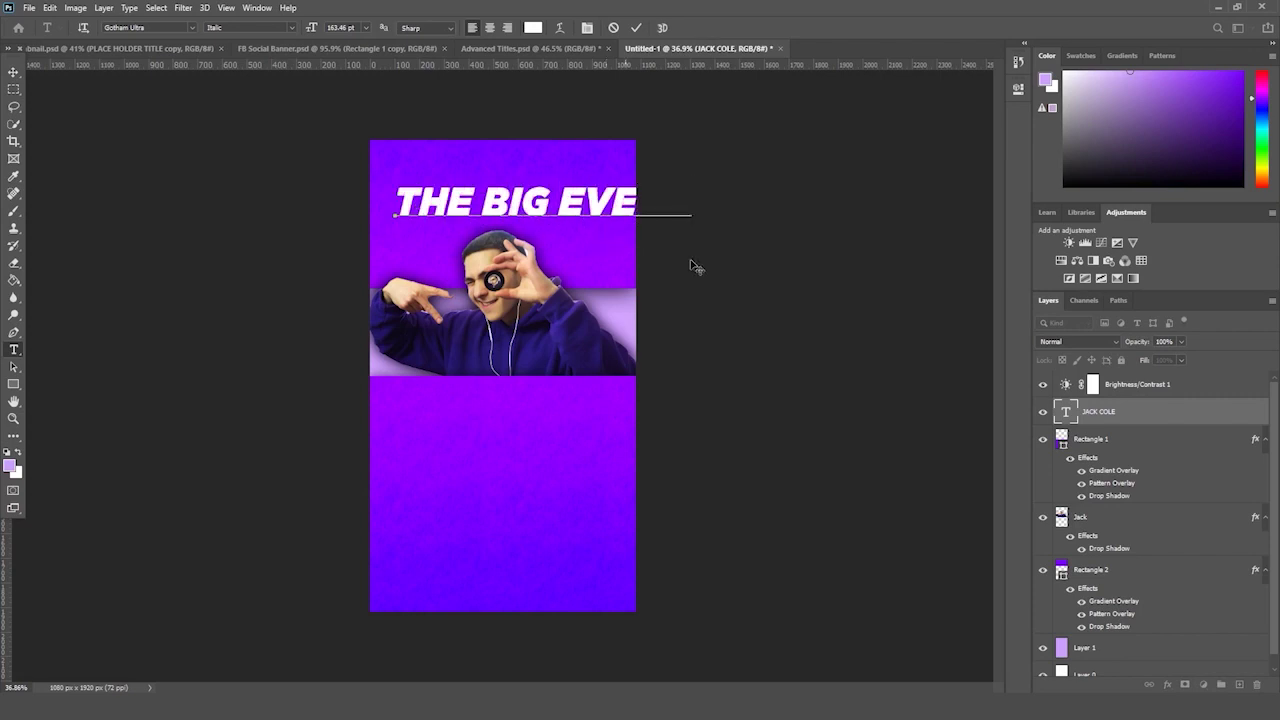
key("ctrl+Return")
key("ctrl+t")
left_click_drag(692, 178, 634, 180)
key("Return")
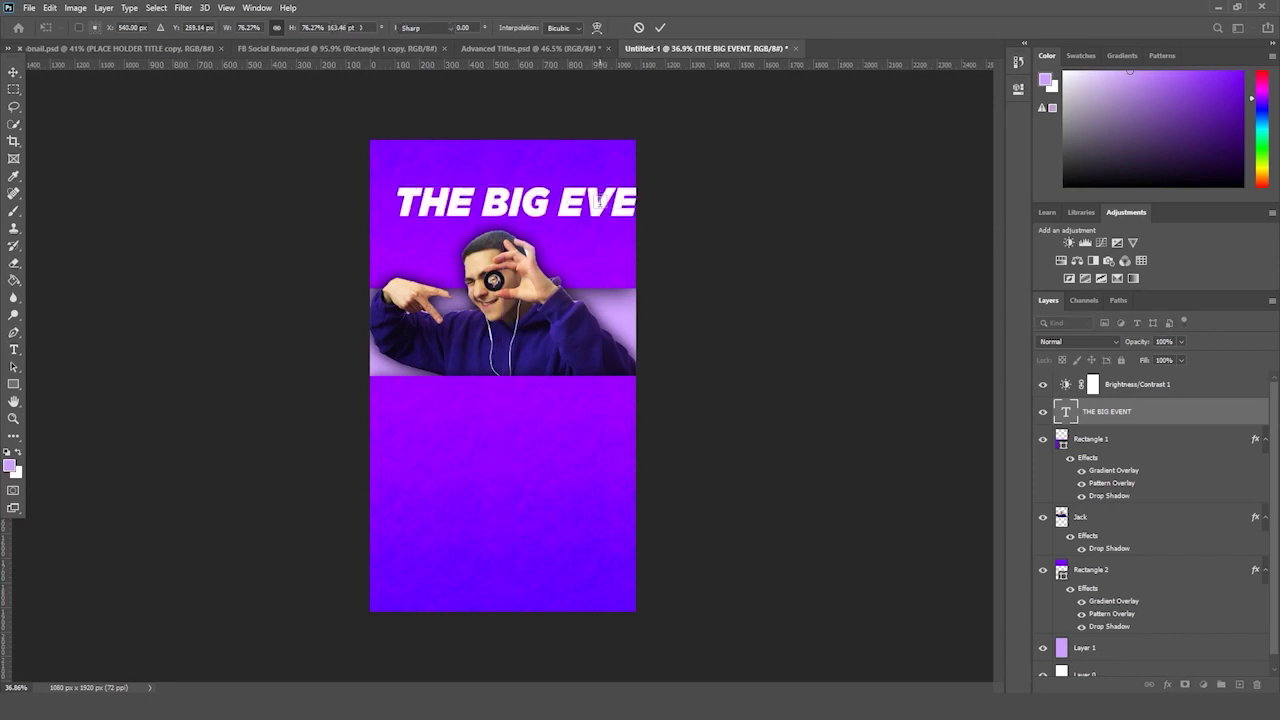
- Break the title after 'THE BIG' onto two lines and move it to the upper-left
key("t")
left_click(514, 204)
key("Return")
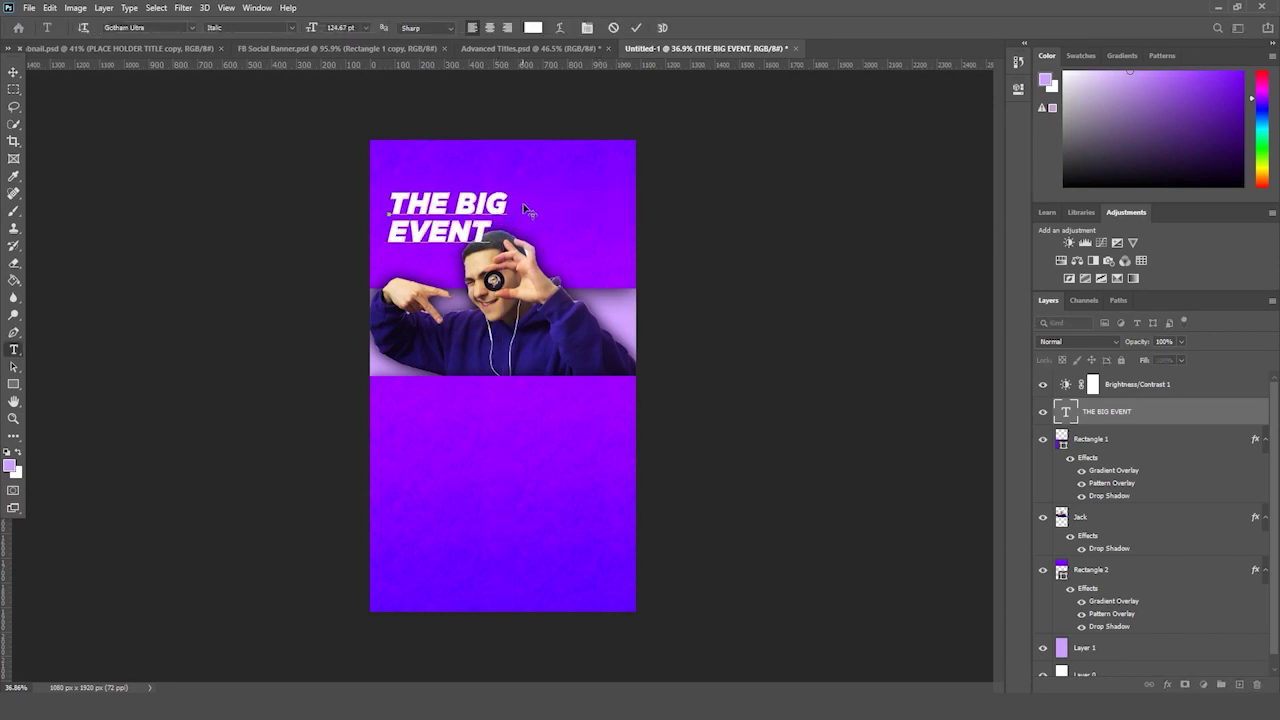
key("ctrl+a")
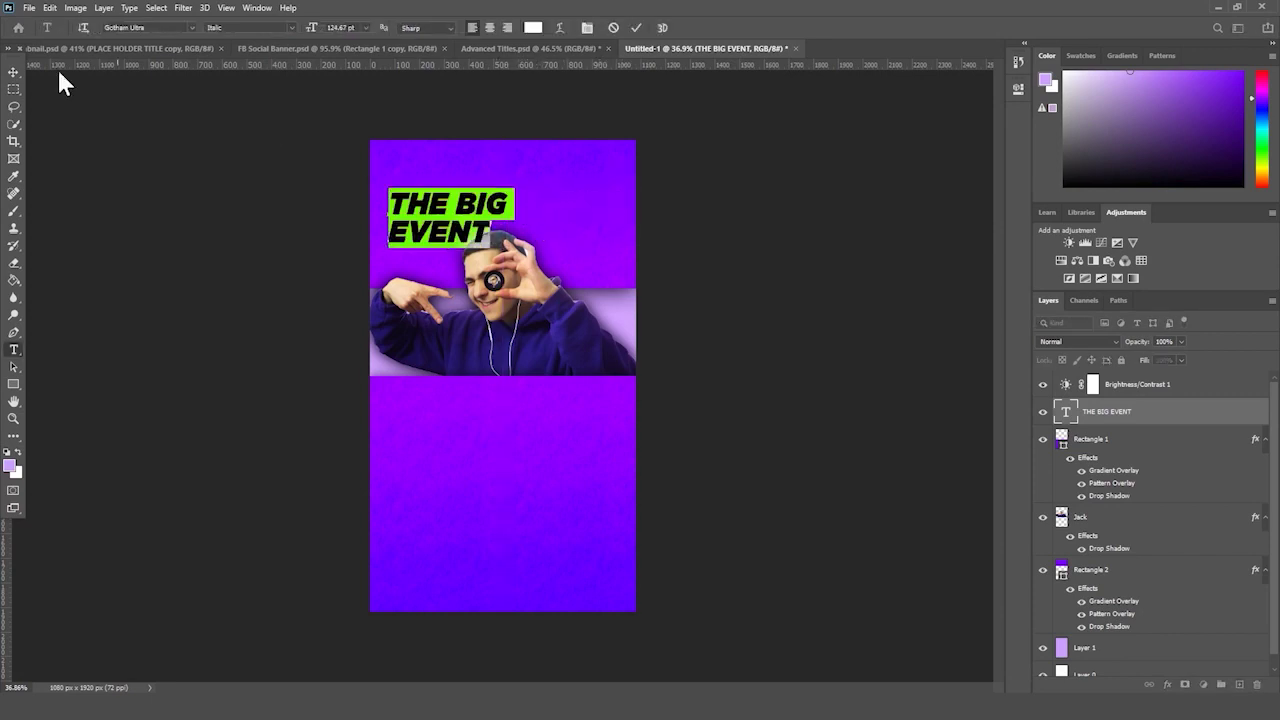
left_click(13, 72)
key("ctrl+t")
left_click_drag(474, 204, 470, 188)
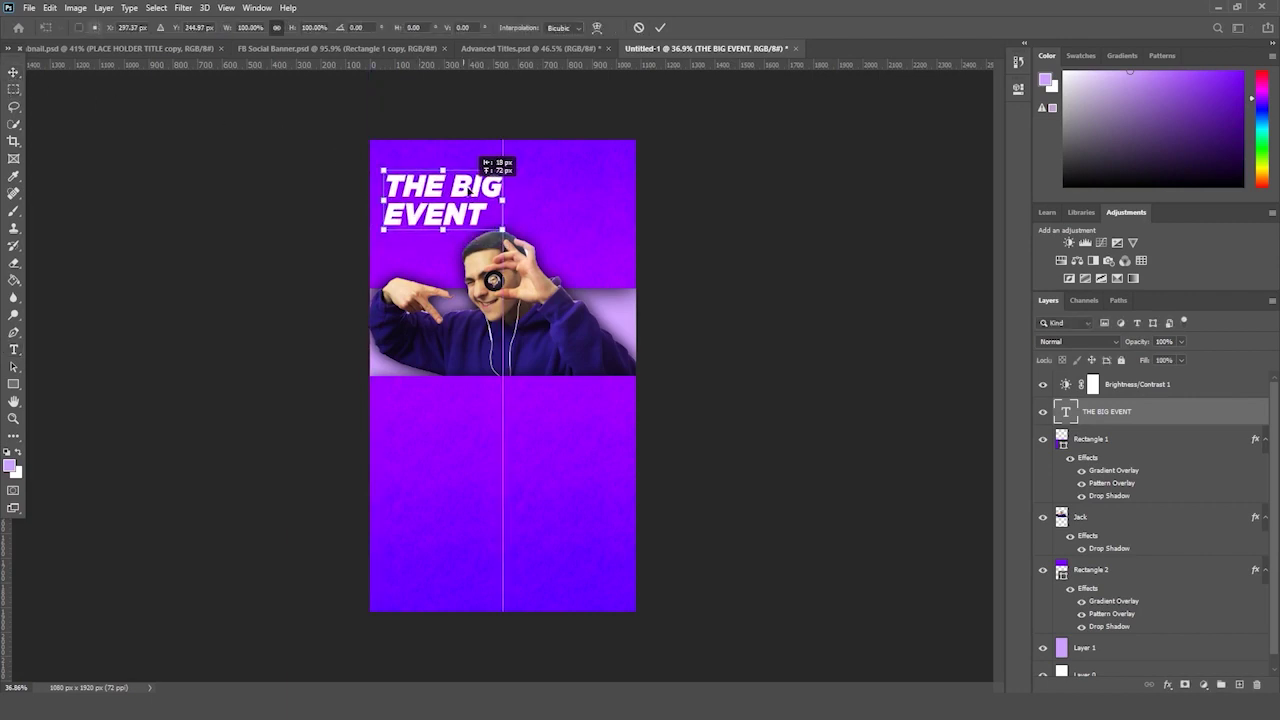
key("Return")
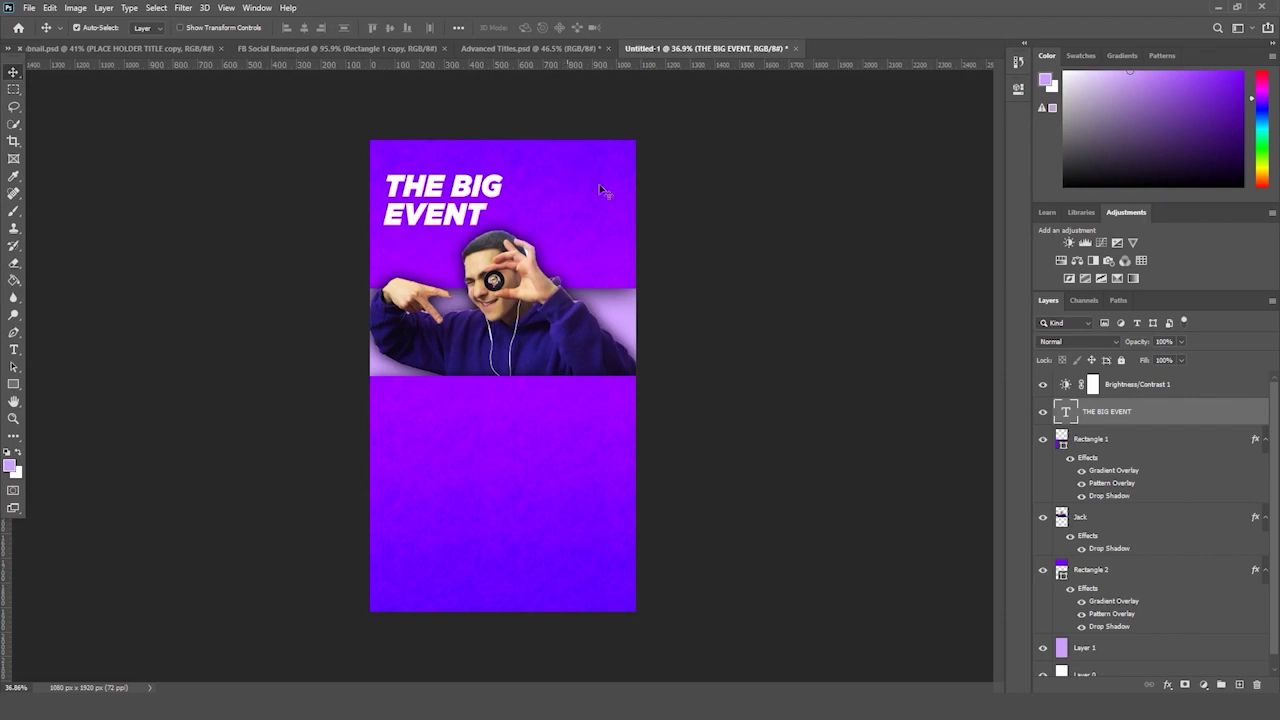
- Duplicate THE BIG EVENT title and move the copy to the right
key("ctrl+j")
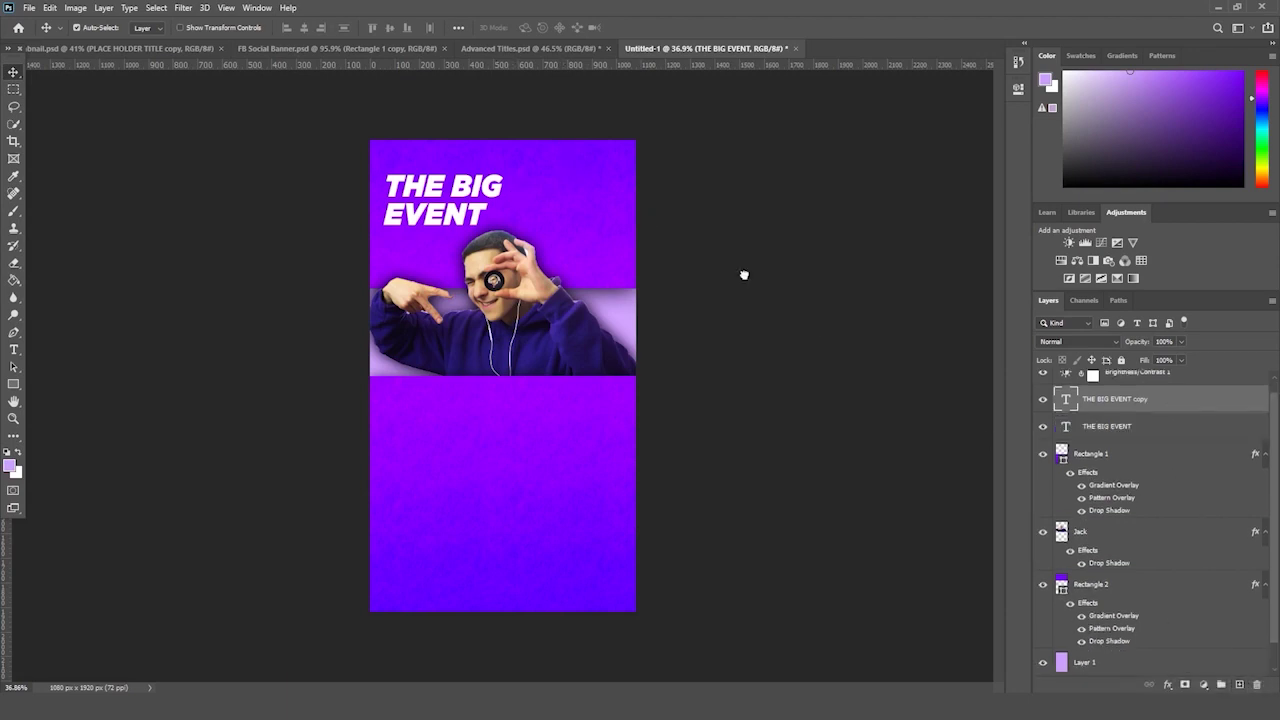
key("ctrl+t")
left_click_drag(492, 212, 623, 194)
key("Return")
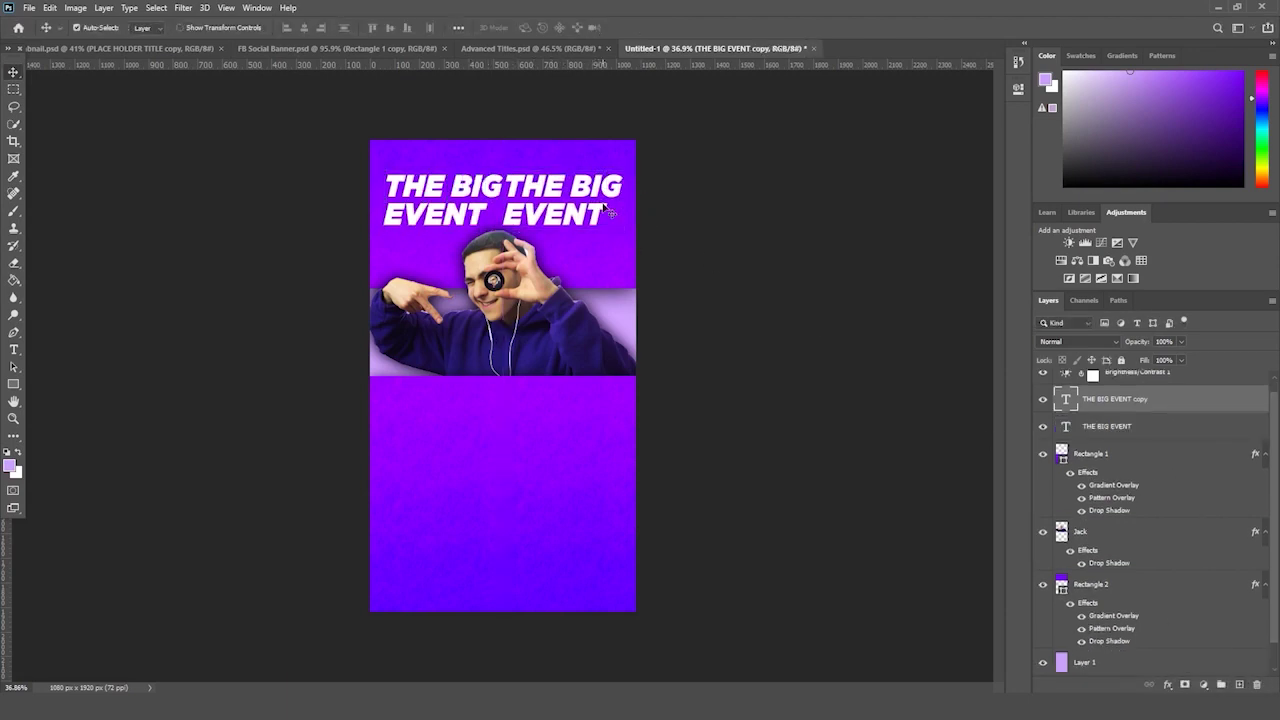
- Retype the copy as 'COMING' / 'SOON' on two lines and right-align it
left_click(14, 349)
left_click(513, 190)
key("ctrl+a")
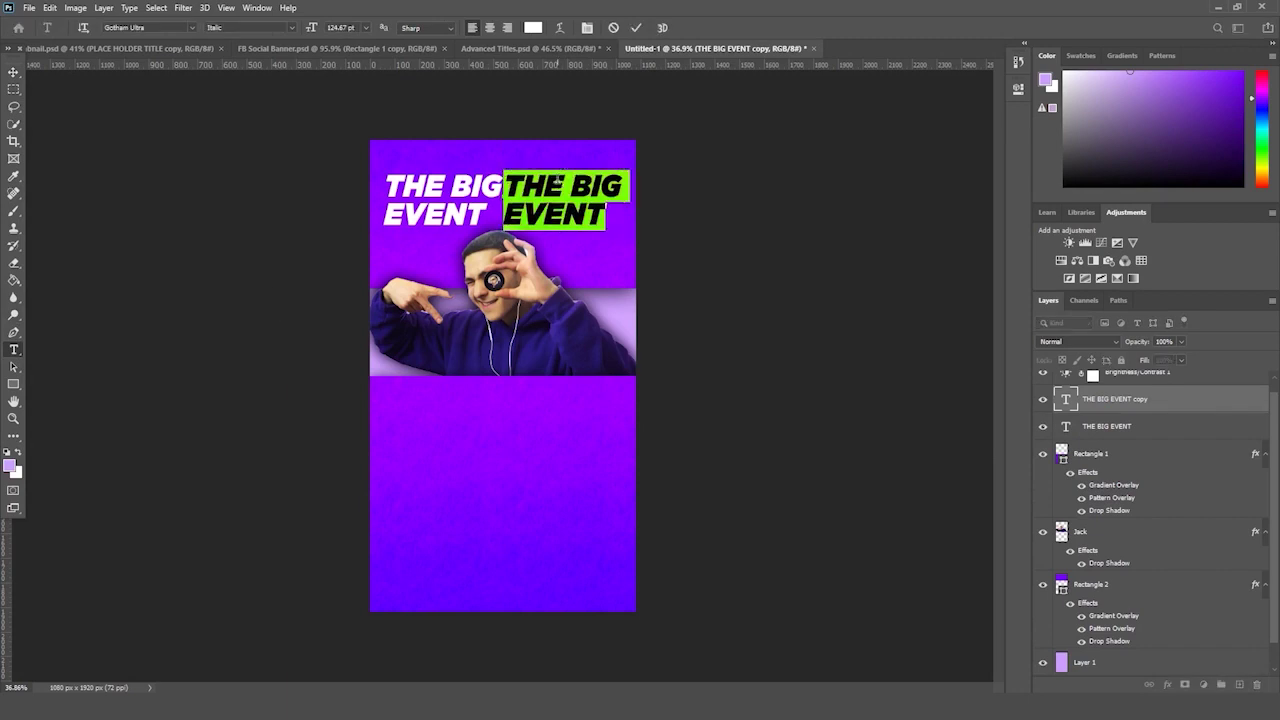
type("COM")
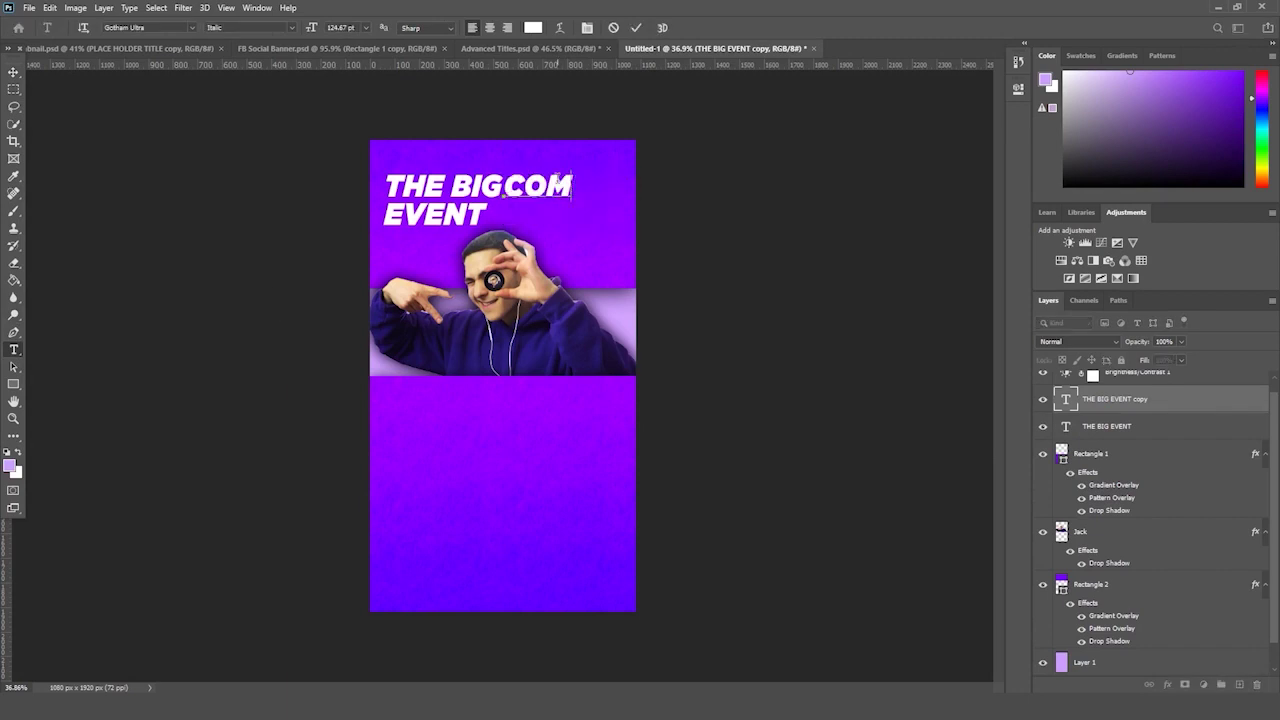
type("ING")
key("Return")
type("SOON")
key("ctrl+a")
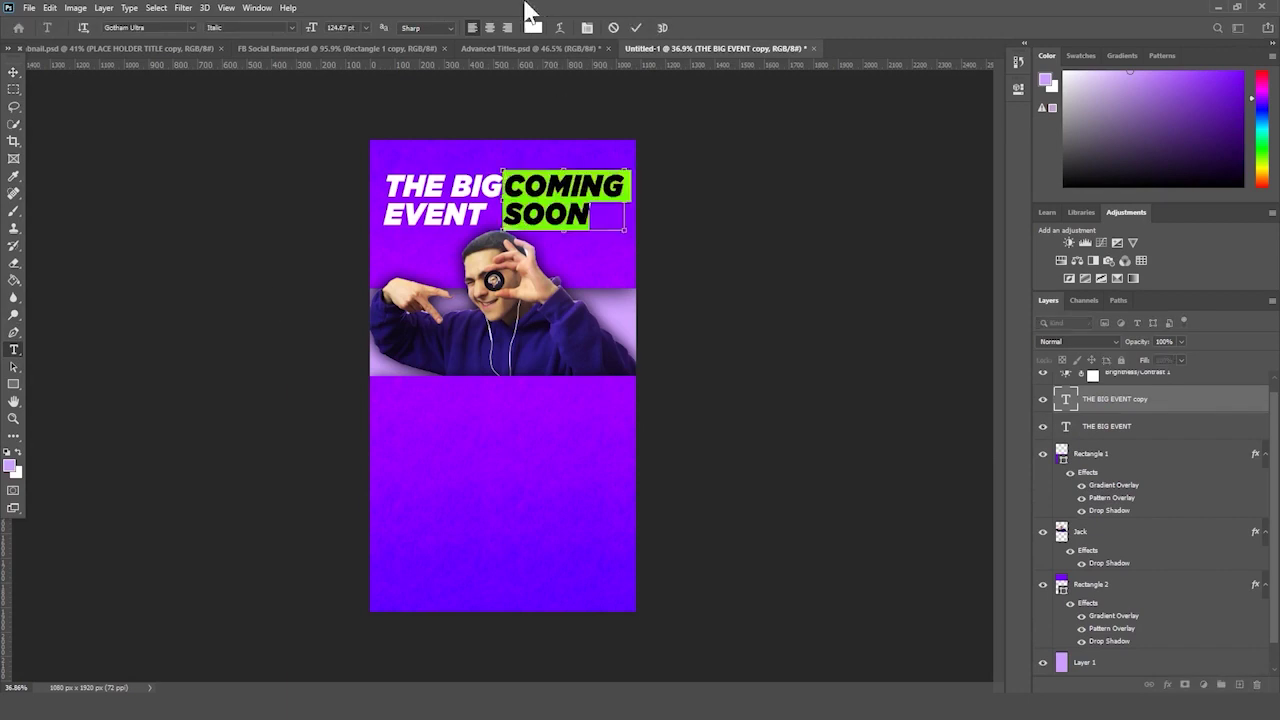
left_click(506, 27)
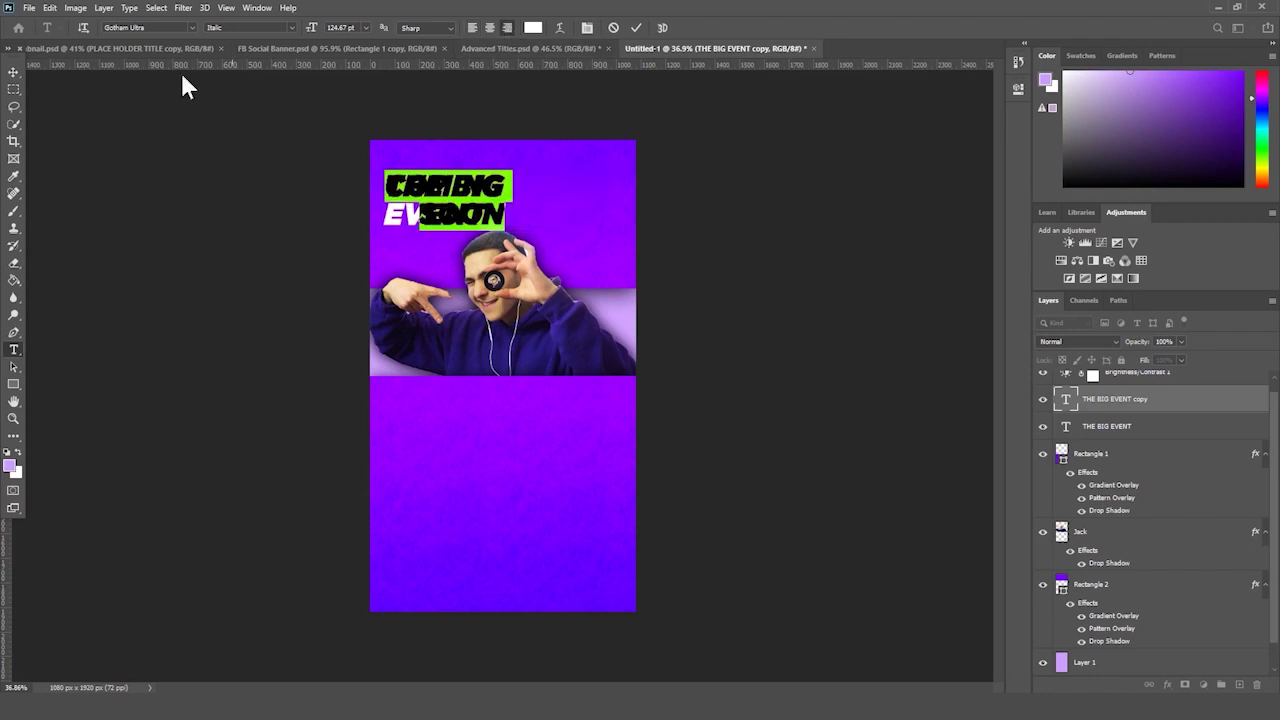
left_click(13, 72)
- Place COMING SOON beside THE BIG EVENT and centre both title blocks on the poster
key("ctrl+t")
left_click_drag(497, 200, 619, 203)
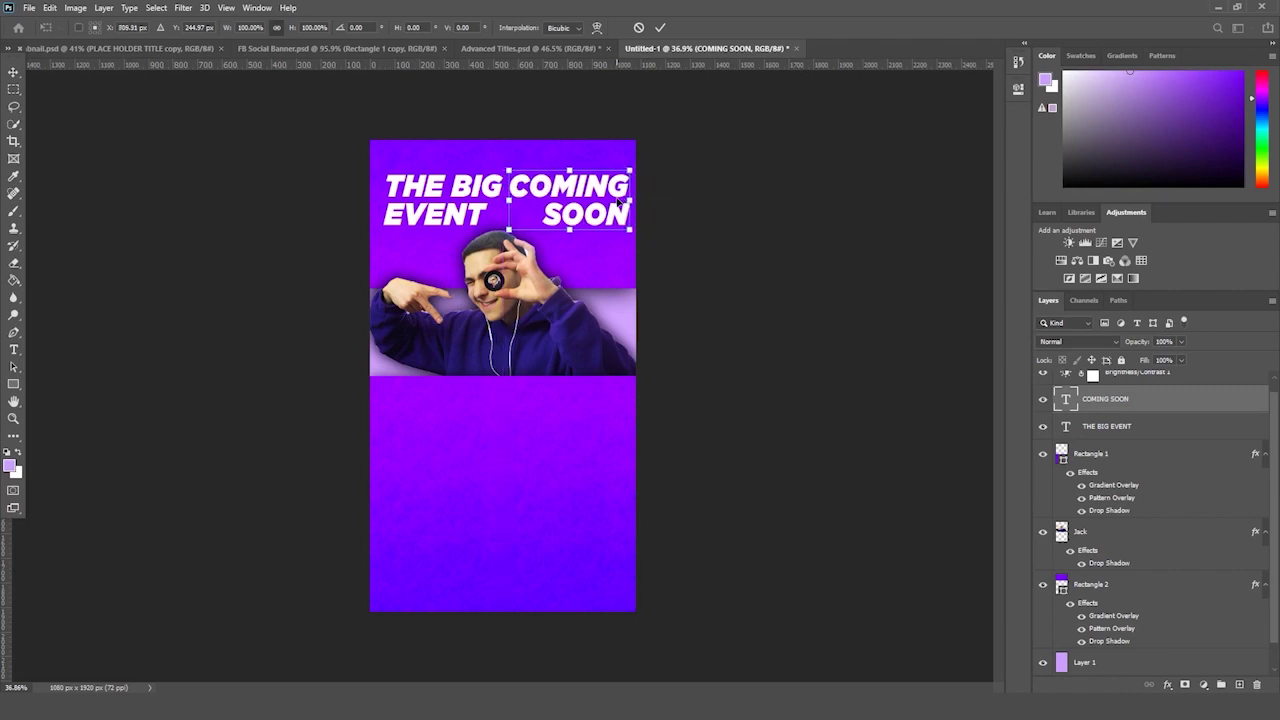
key("Return")
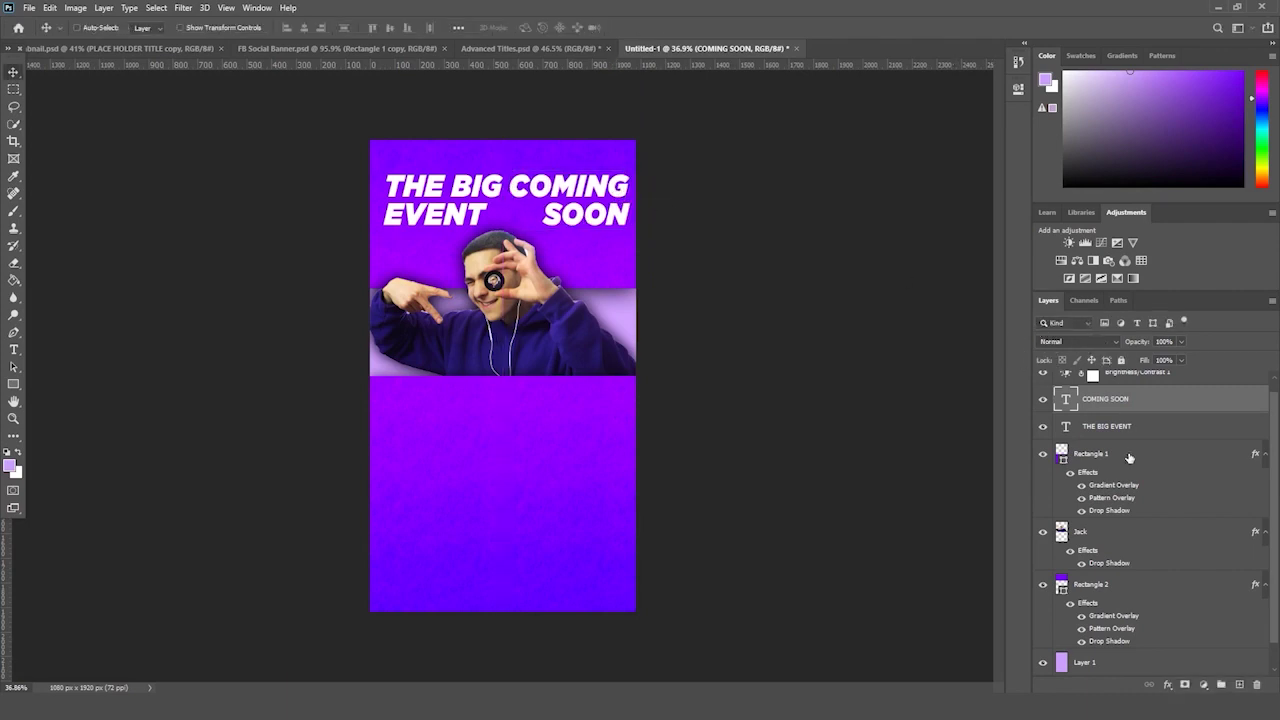
left_click(1126, 435, "shift")
key("ctrl+t")
left_click_drag(580, 203, 577, 198)
key("Return")
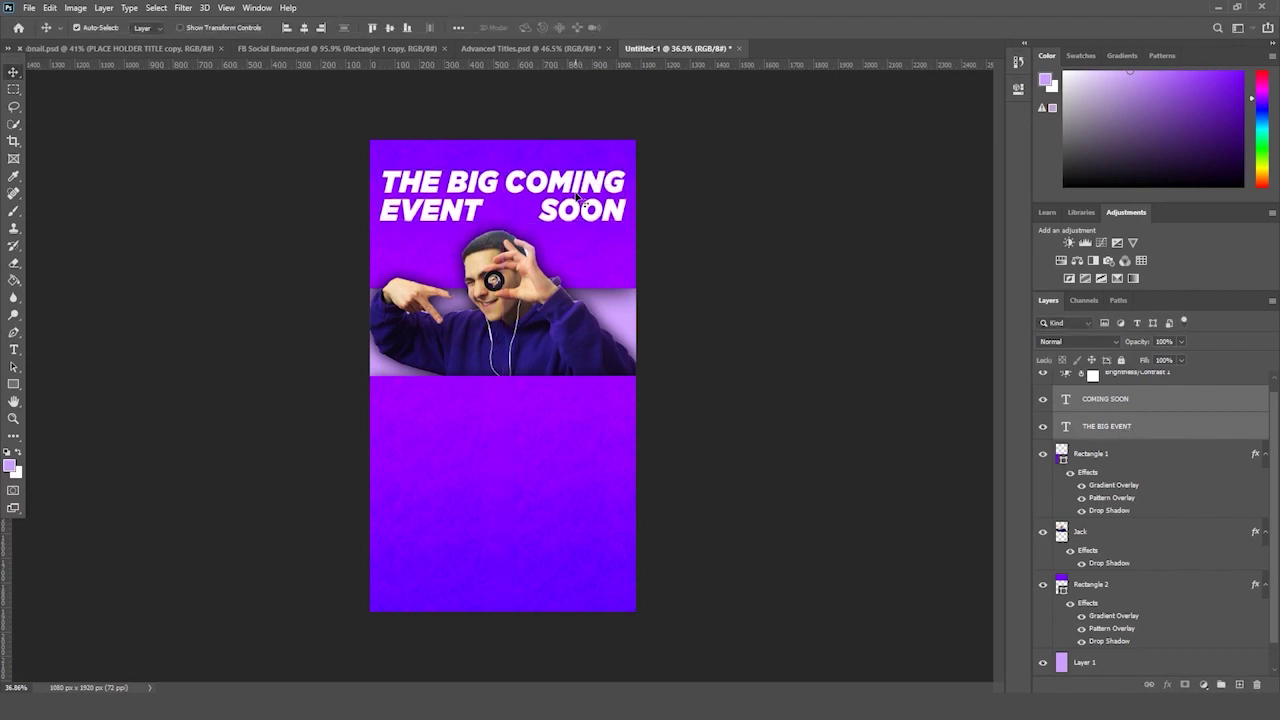
key("ctrl+t")
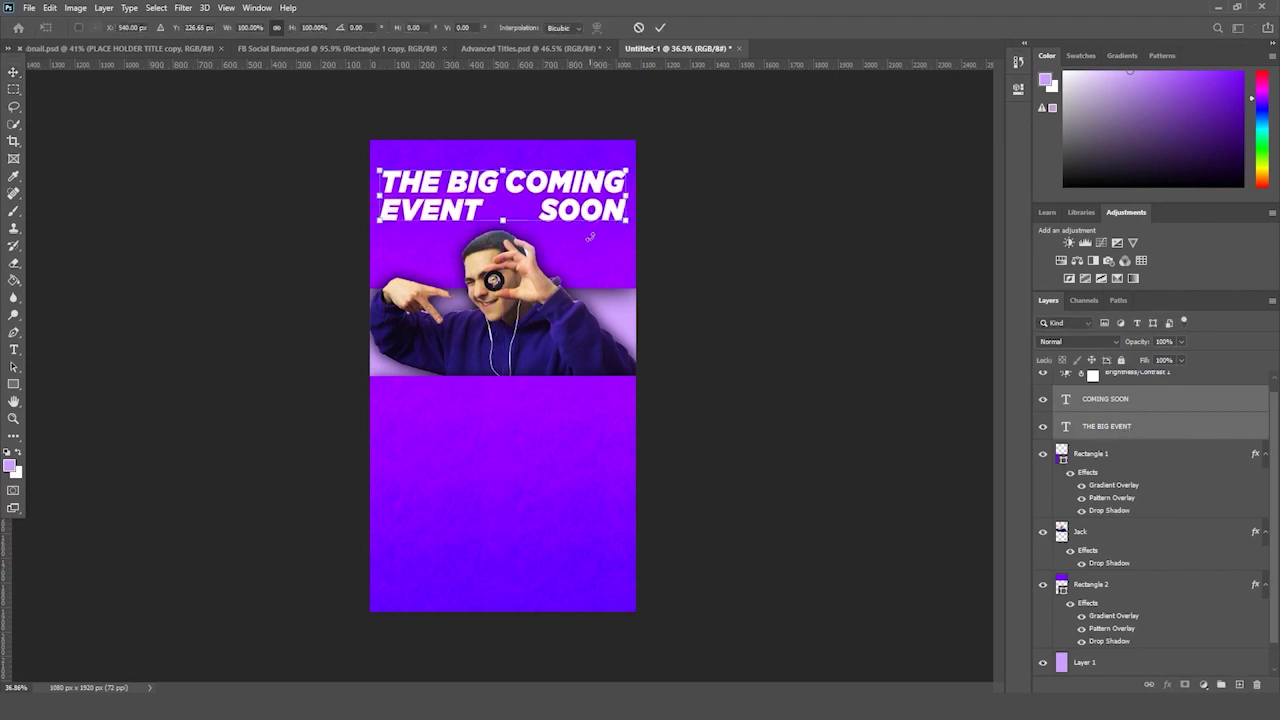
key("Return")
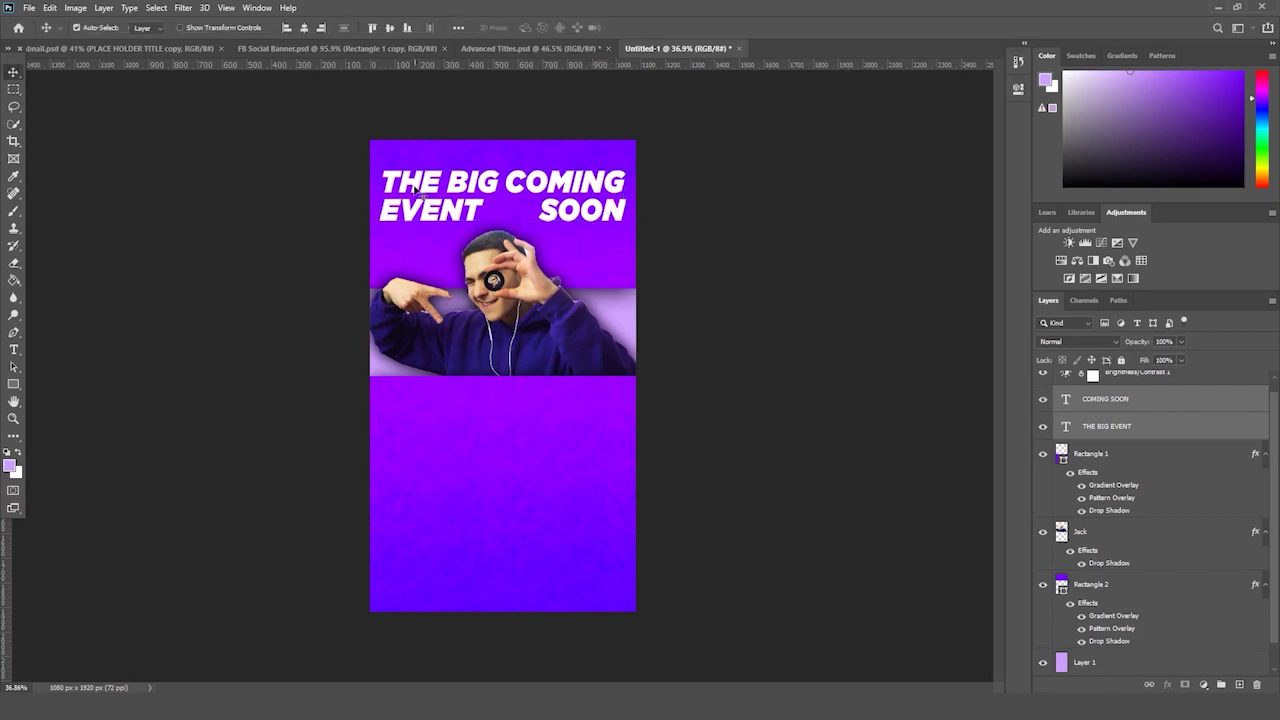
- Shrink THE BIG EVENT and COMING SOON slightly toward the centre
left_click(550, 258)
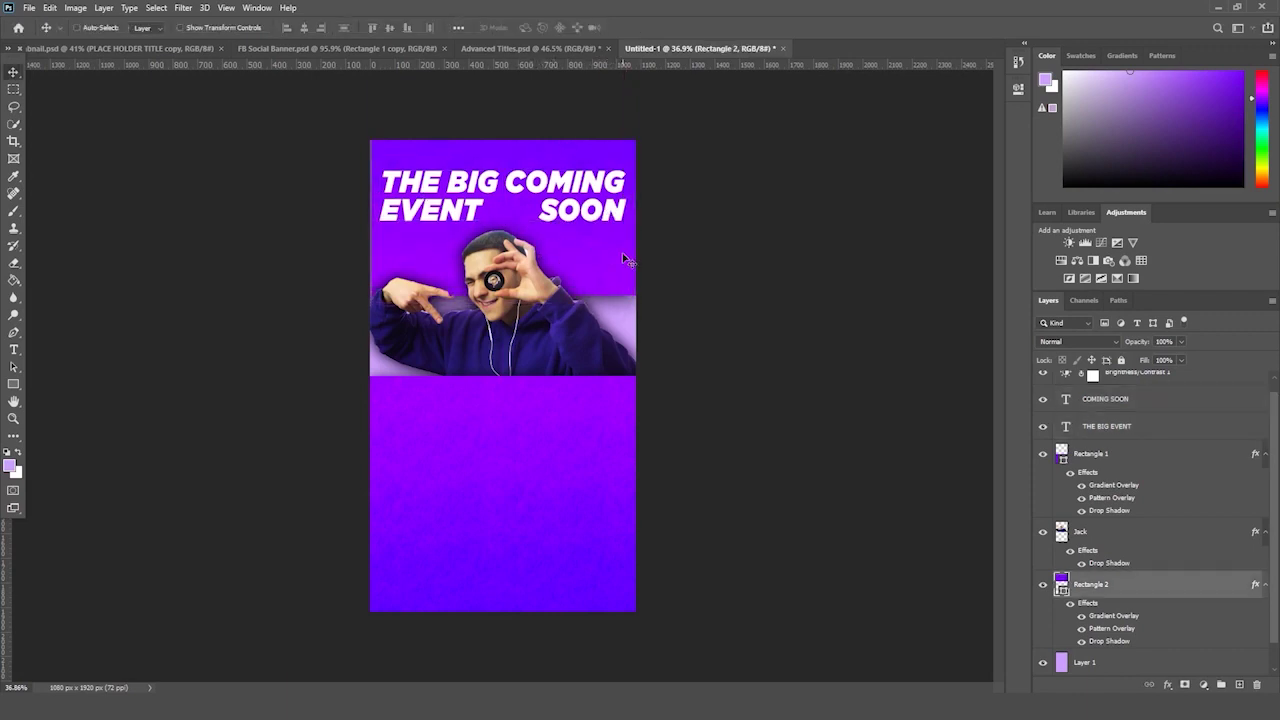
key("ctrl+t")
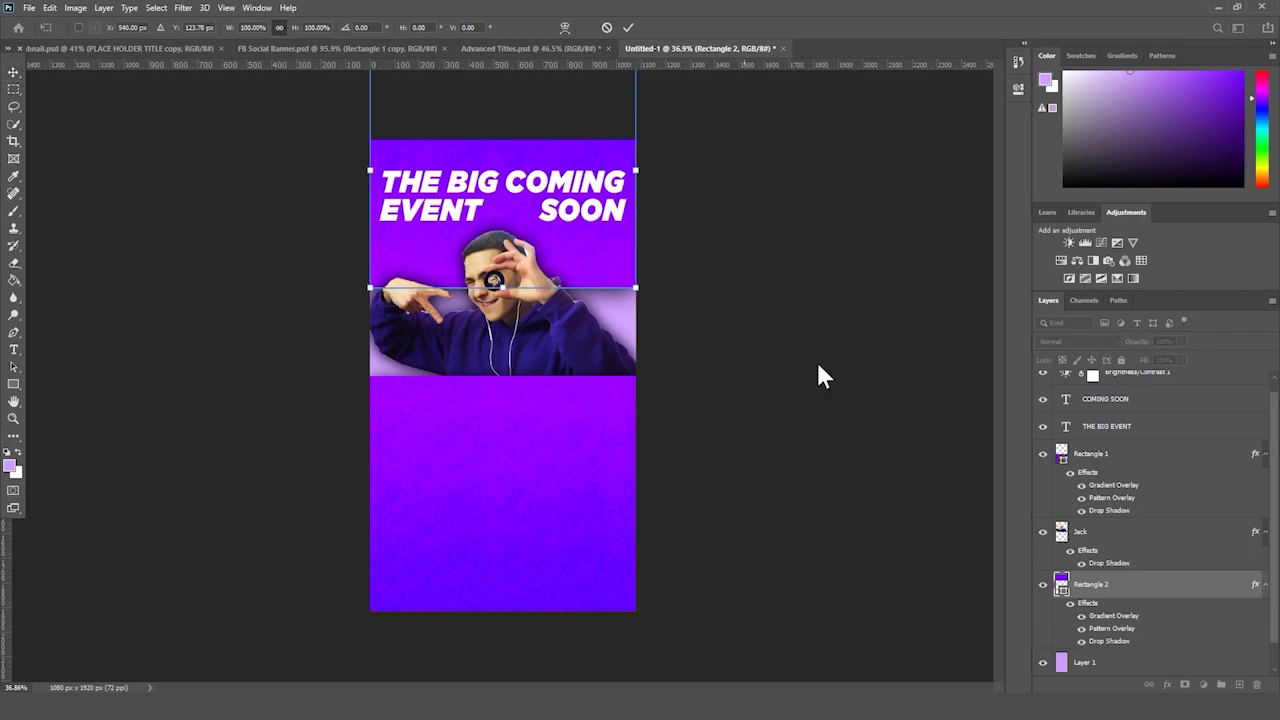
key("Return")
scroll(1136, 465, "up", 1)
left_click(1134, 432)
left_click(1138, 414, "shift")
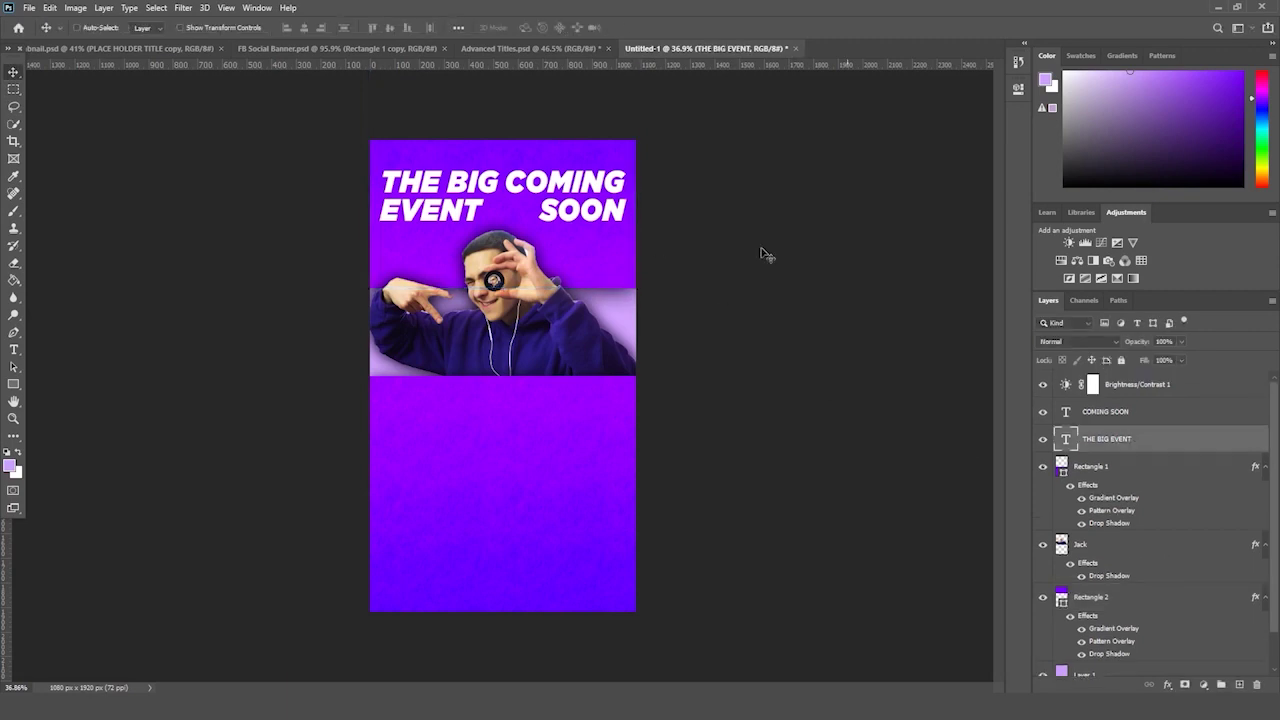
key("ctrl+t")
left_click_drag(617, 222, 610, 213)
key("Return")
- Toggle the print-colour proof preview to check the poster's colours
key("ctrl+t")
key("ctrl+y")
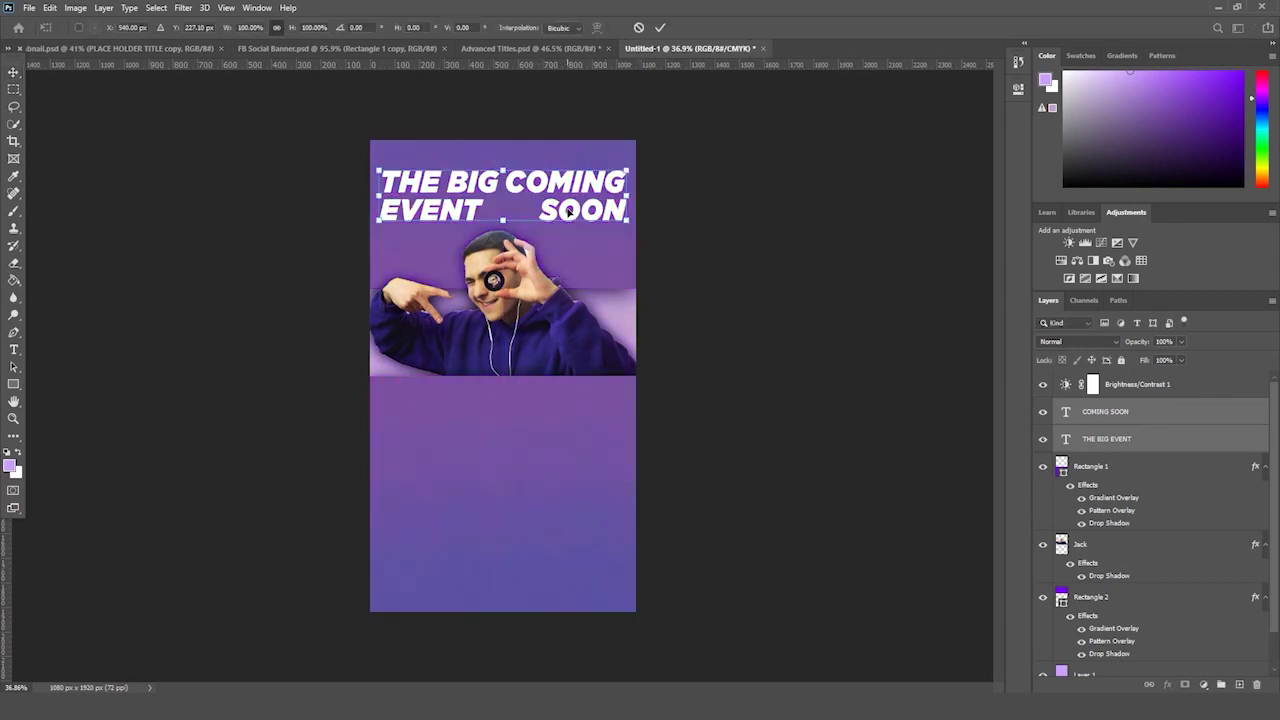
key("ctrl+y")
key("Return")
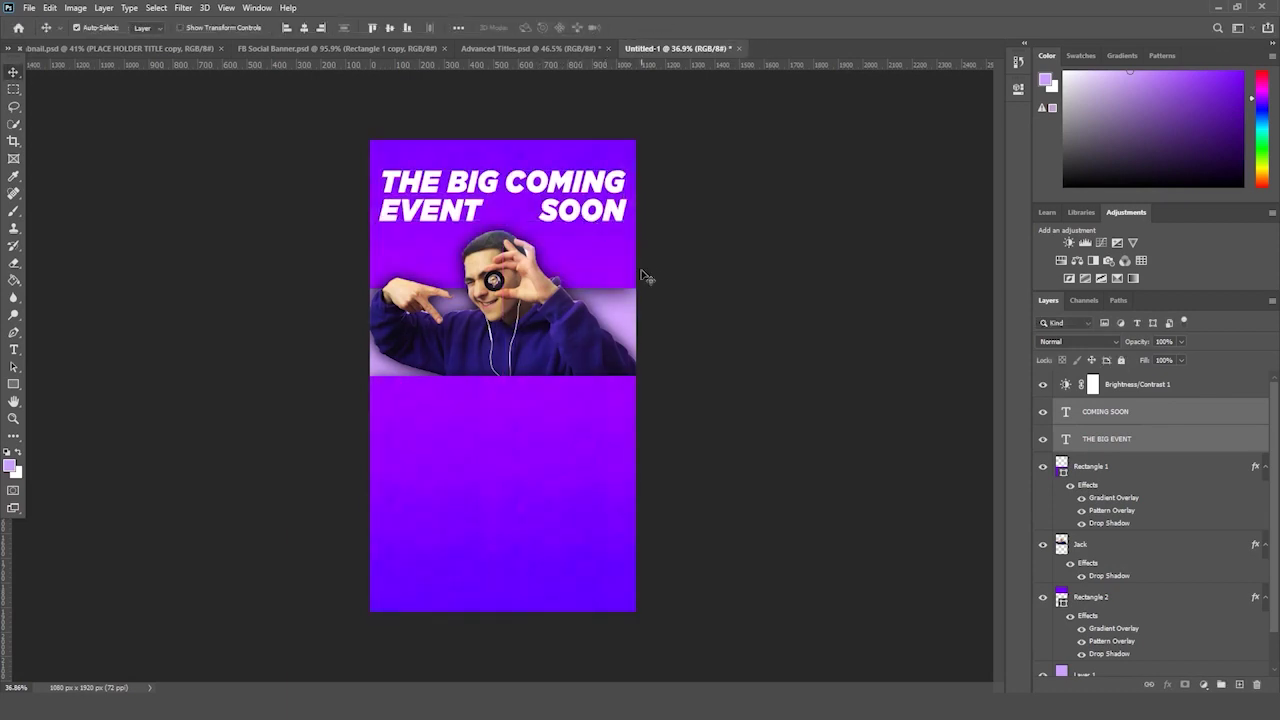
key("ctrl+y")
key("ctrl+y")
- Enlarge the Jack cut-out photo of the man to about 111%
left_click(1097, 548)
key("ctrl+t")
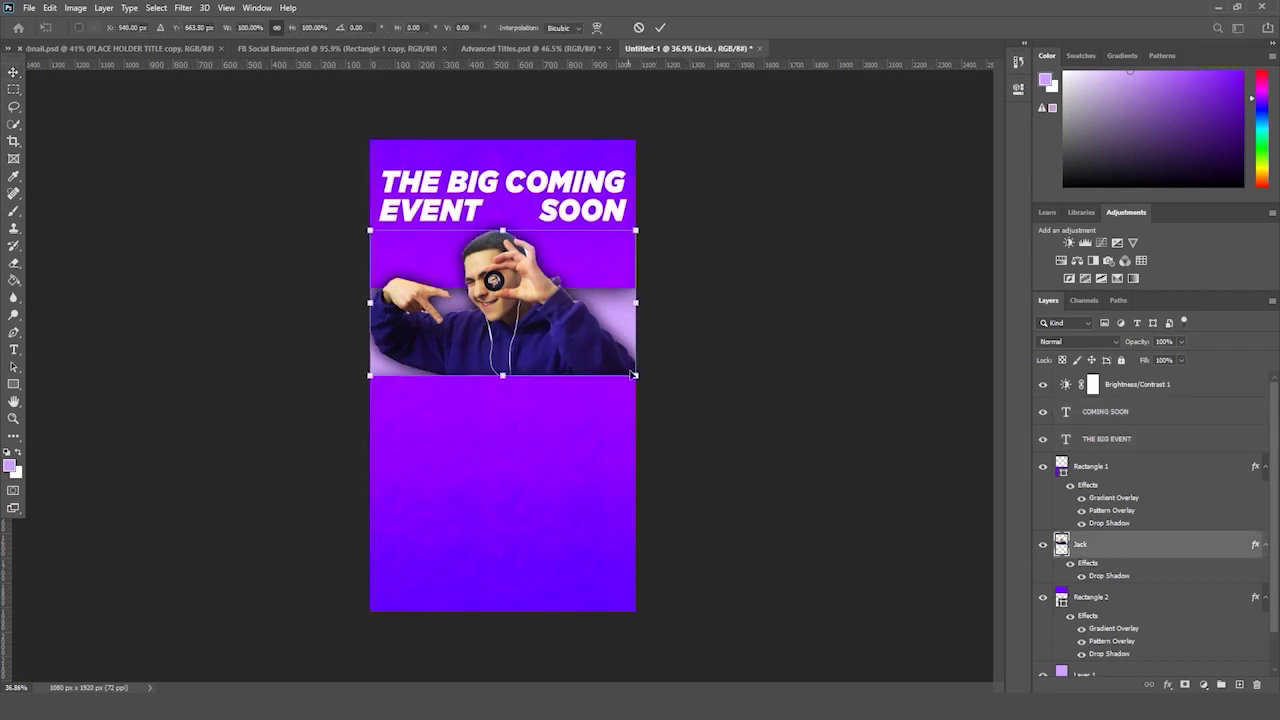
left_click_drag(636, 380, 672, 393)
key("ctrl+t")
key("ctrl+t")
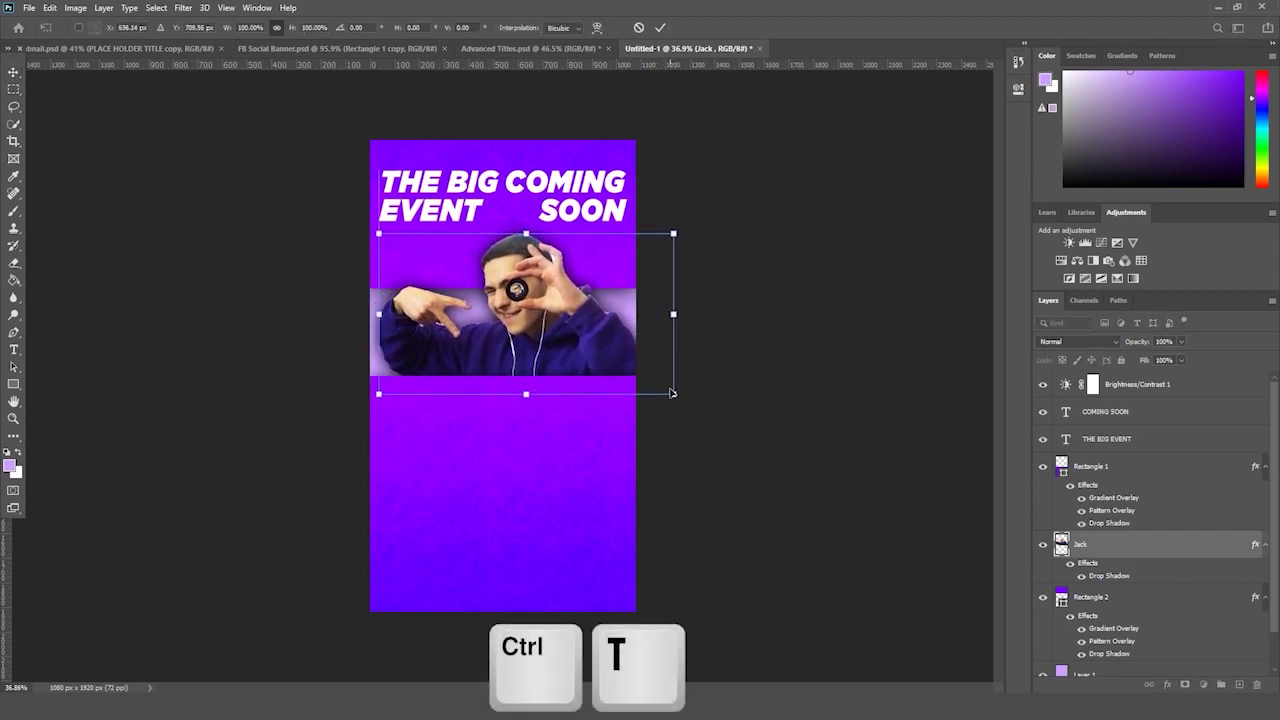
key("Return")
- Nudge both title blocks slightly down
left_click(1137, 437)
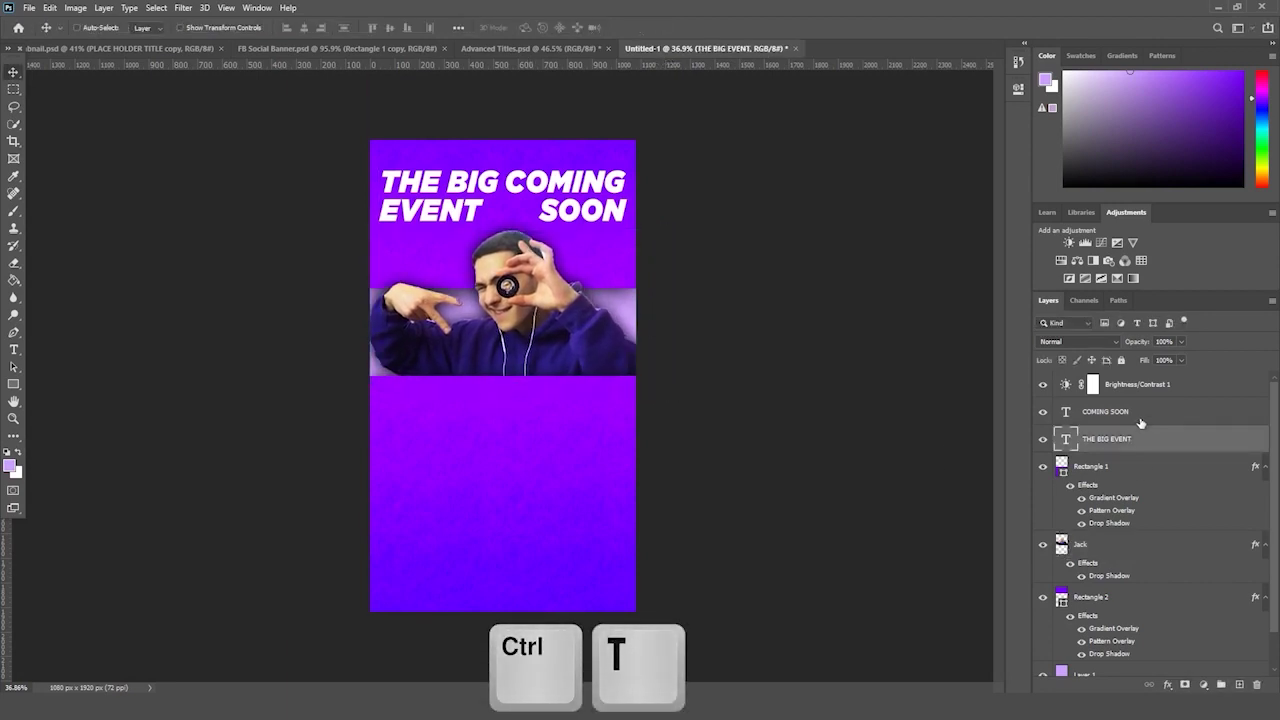
key("ctrl+t")
left_click_drag(566, 226, 557, 200)
key("Return")
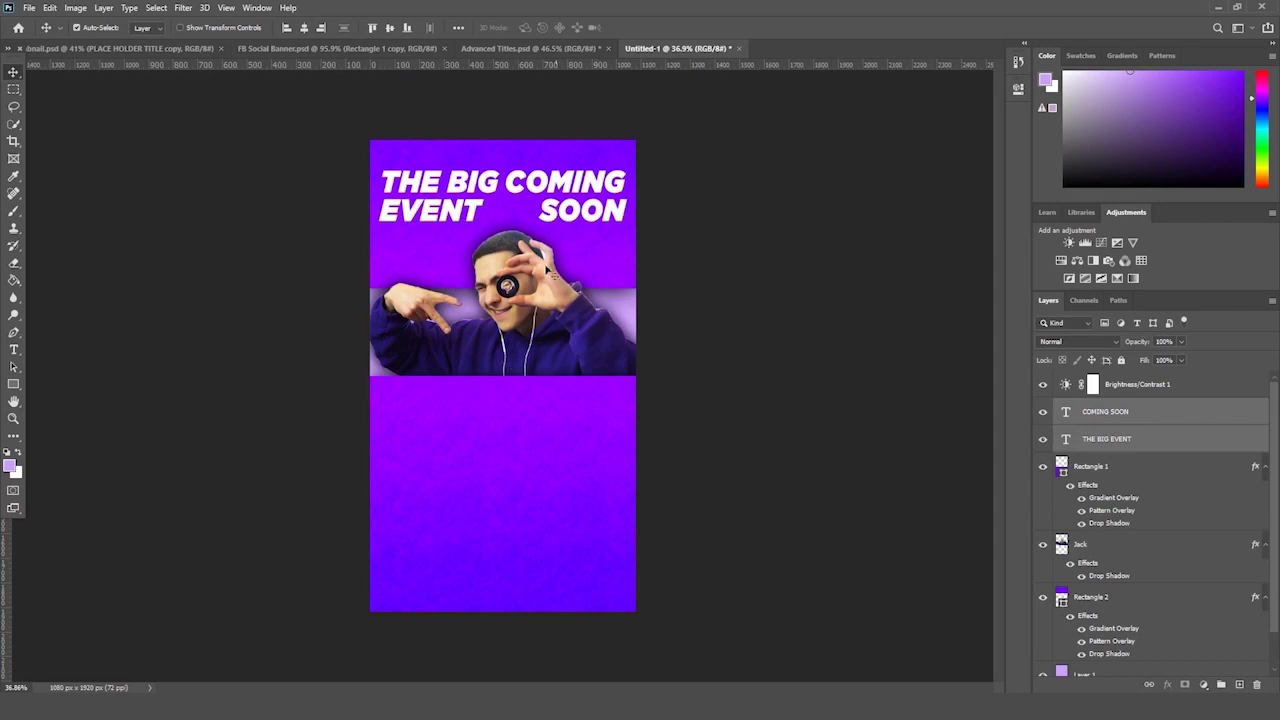
- Save as Promo Poster Verticle.psd in the Social Media Promo Poster folder, then reorder the title layers
key("ctrl+s")
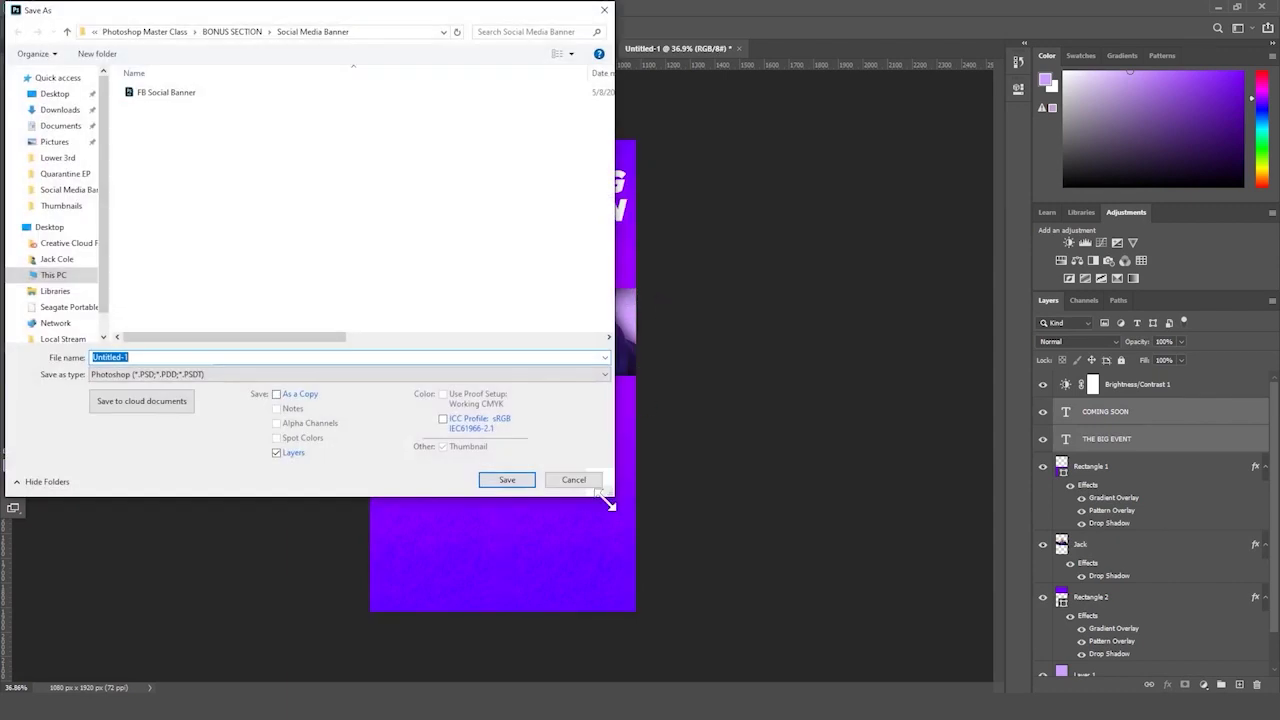
left_click(239, 31)
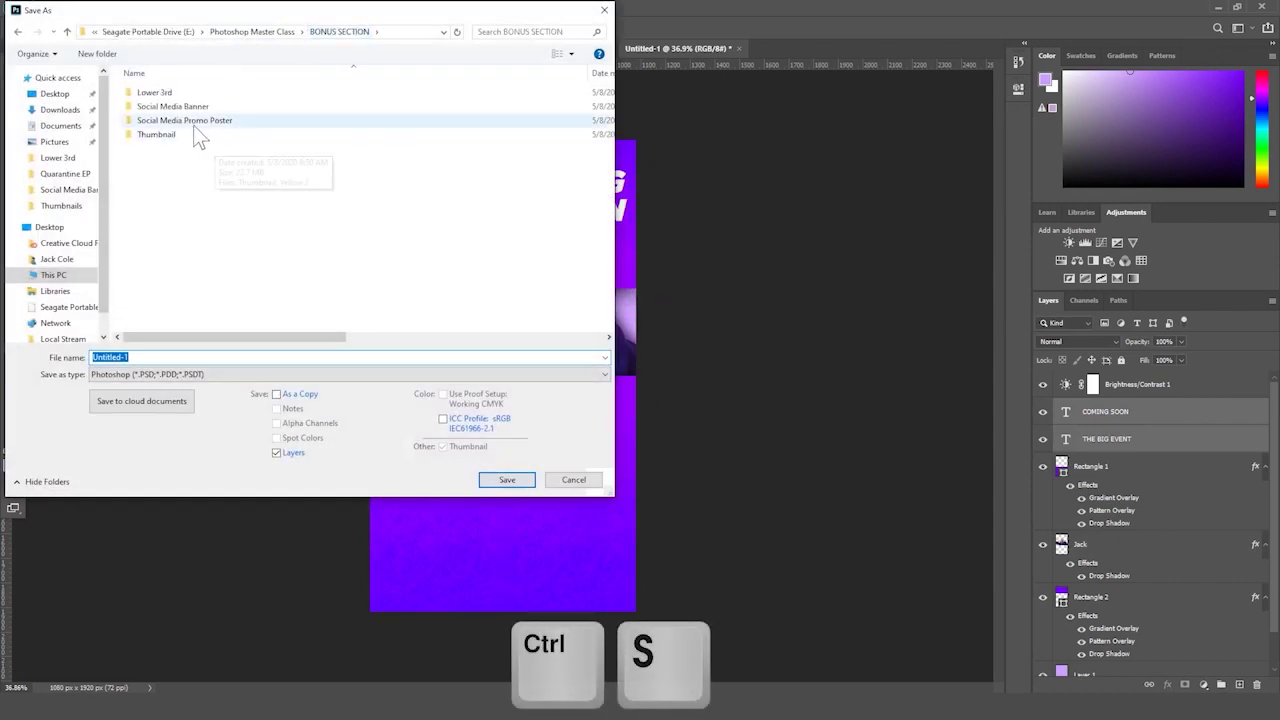
left_click(230, 121)
double_click(232, 121)
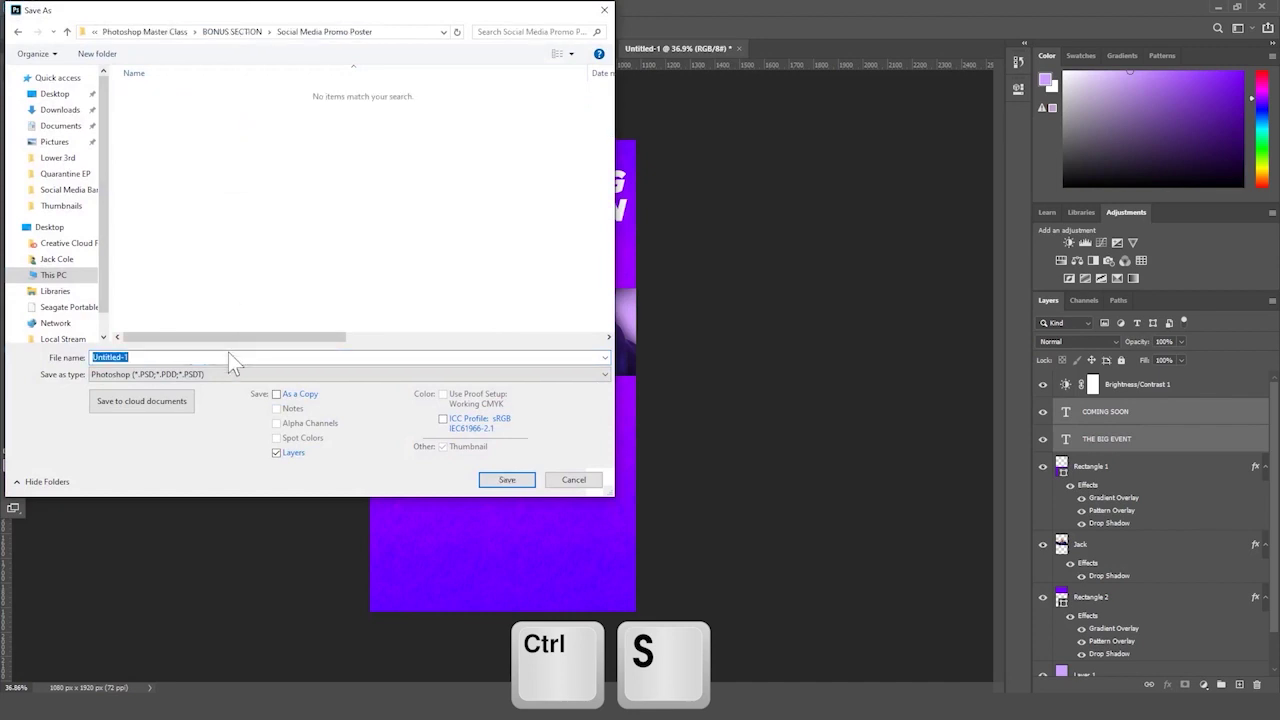
type("Promo Poster Ver")
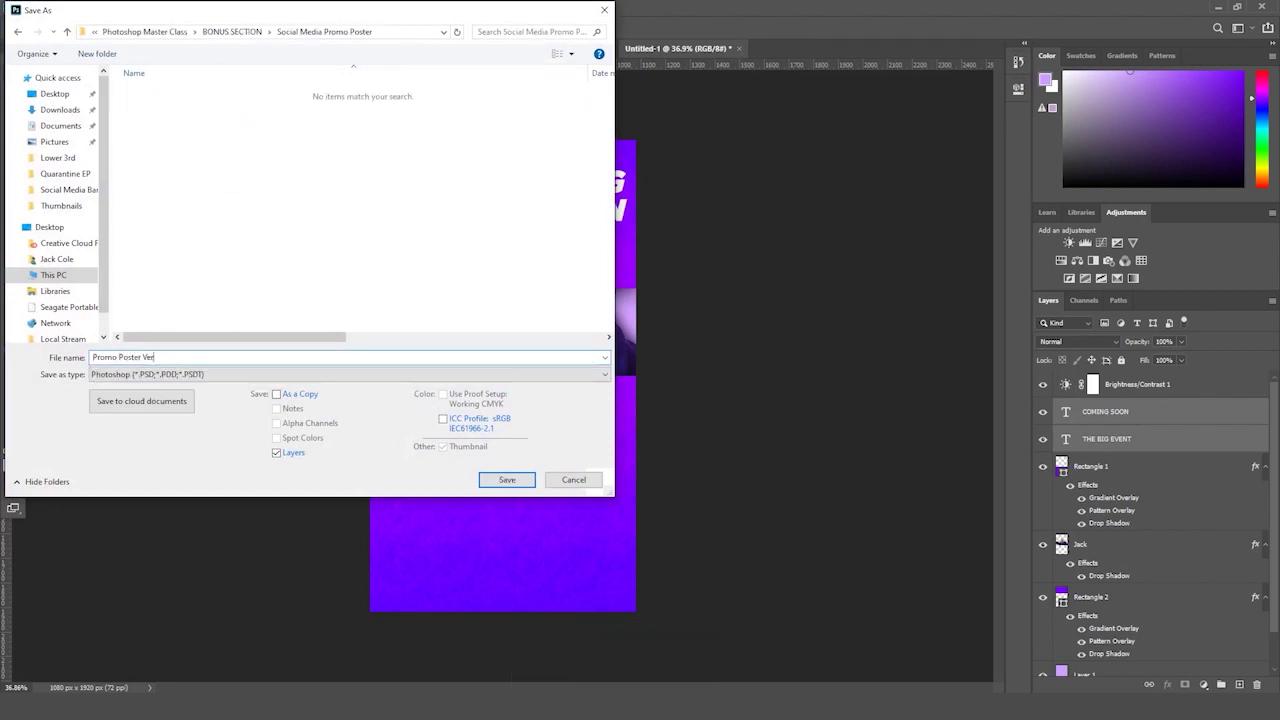
type("ticle")
key("Return")
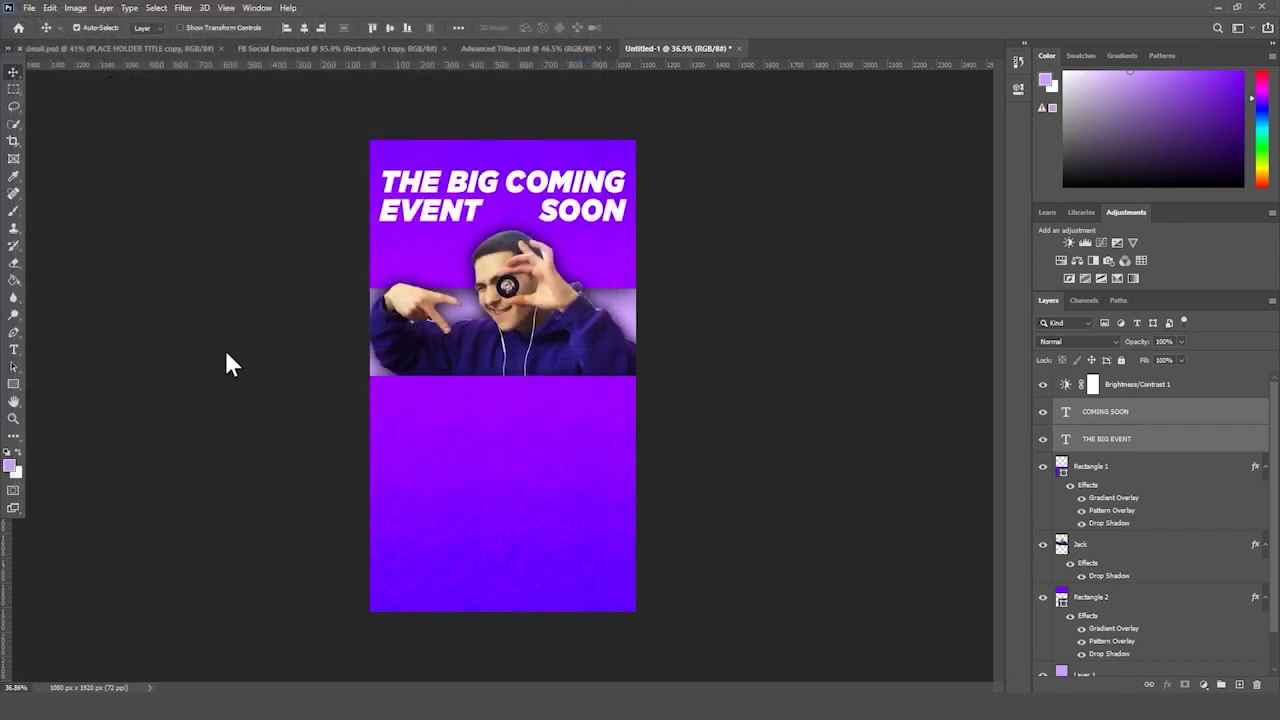
key("Return")
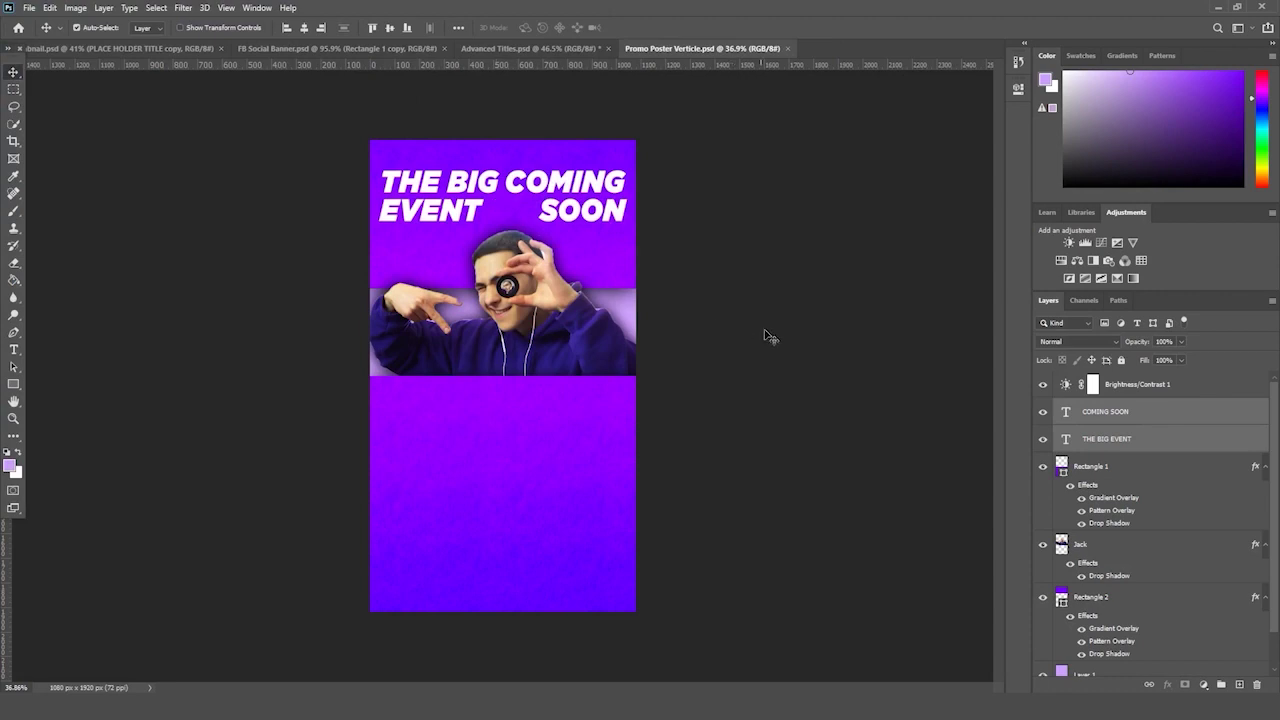
left_click_drag(1114, 433, 1239, 685)
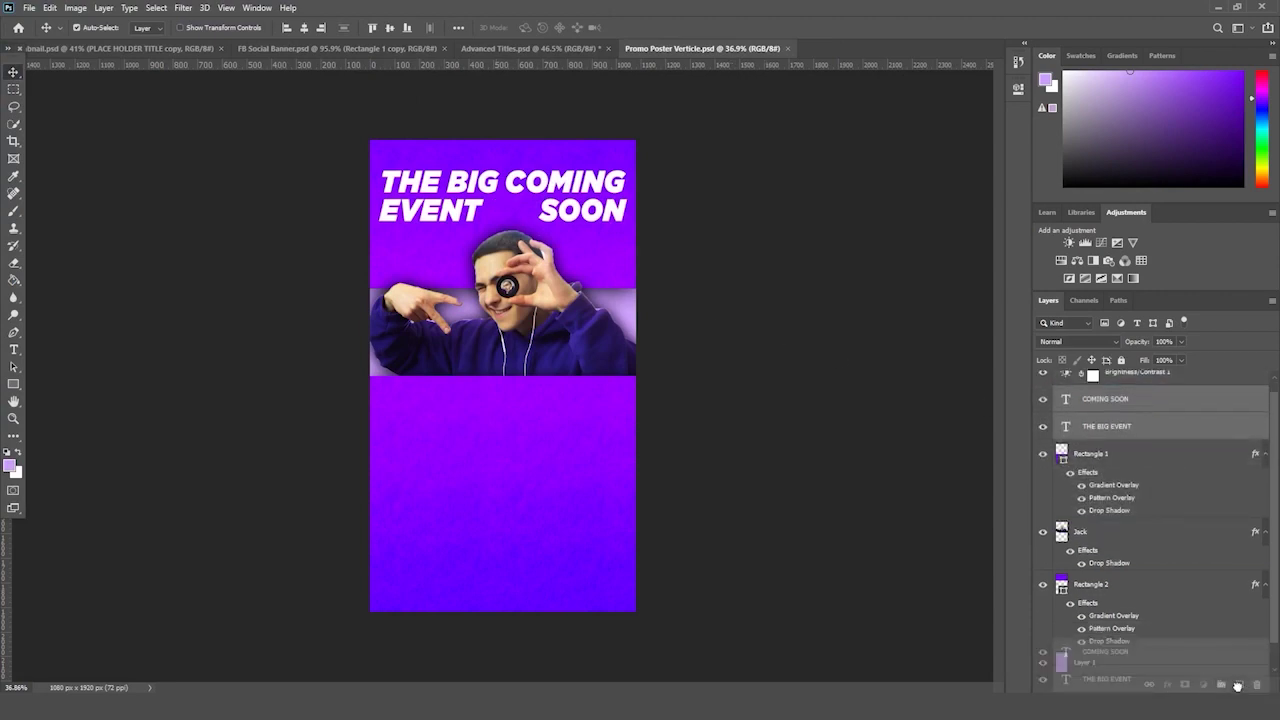
- Convert the two title copy layers into one smart object placed below THE BIG EVENT
left_click(1116, 453)
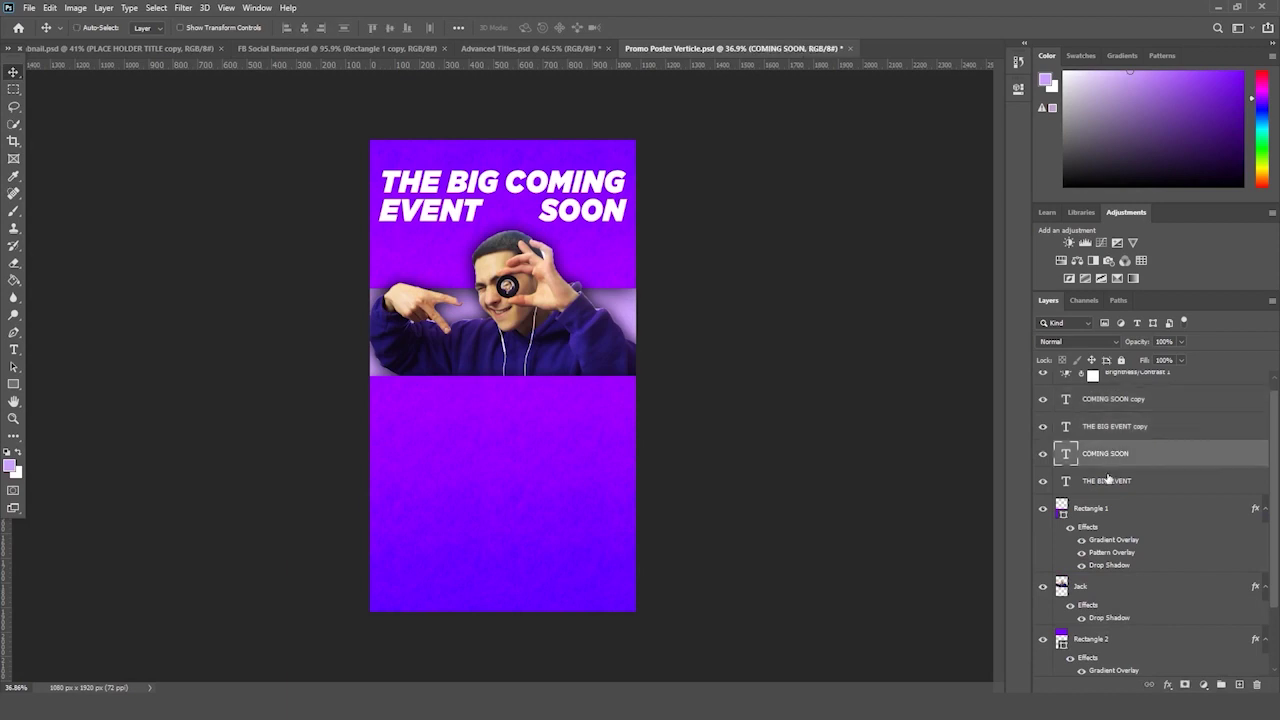
left_click(1132, 430)
left_click(1131, 403, "shift")
right_click(1131, 403)
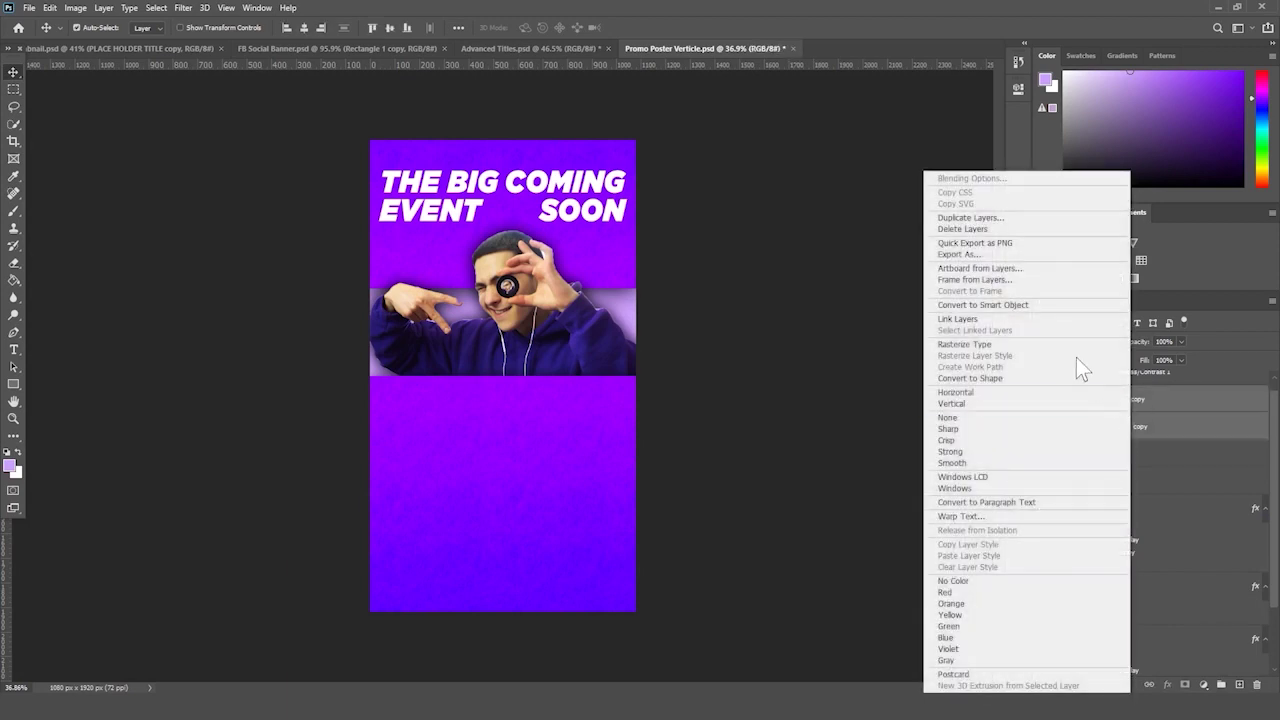
left_click(1038, 306)
left_click_drag(1138, 401, 1134, 464)
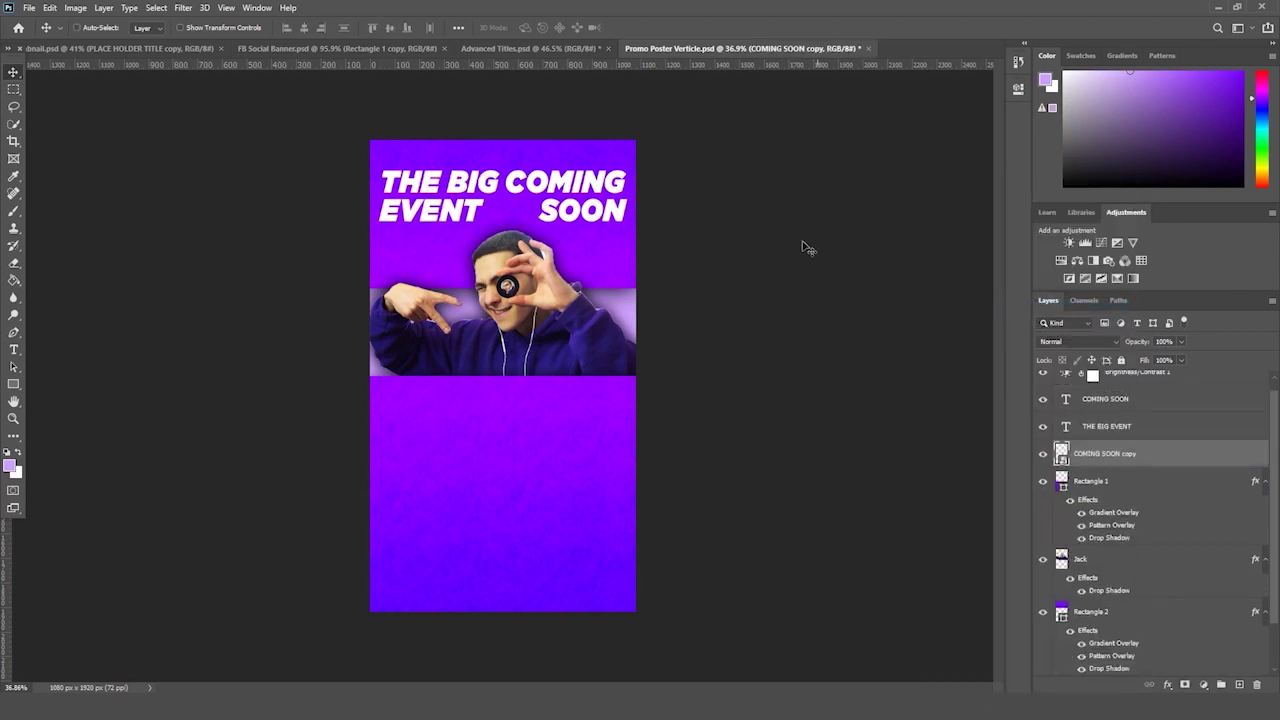
- Enlarge the title smart object to about 105.74% and set its blend mode to Soft Light
key("ctrl+t")
left_click_drag(630, 223, 639, 230)
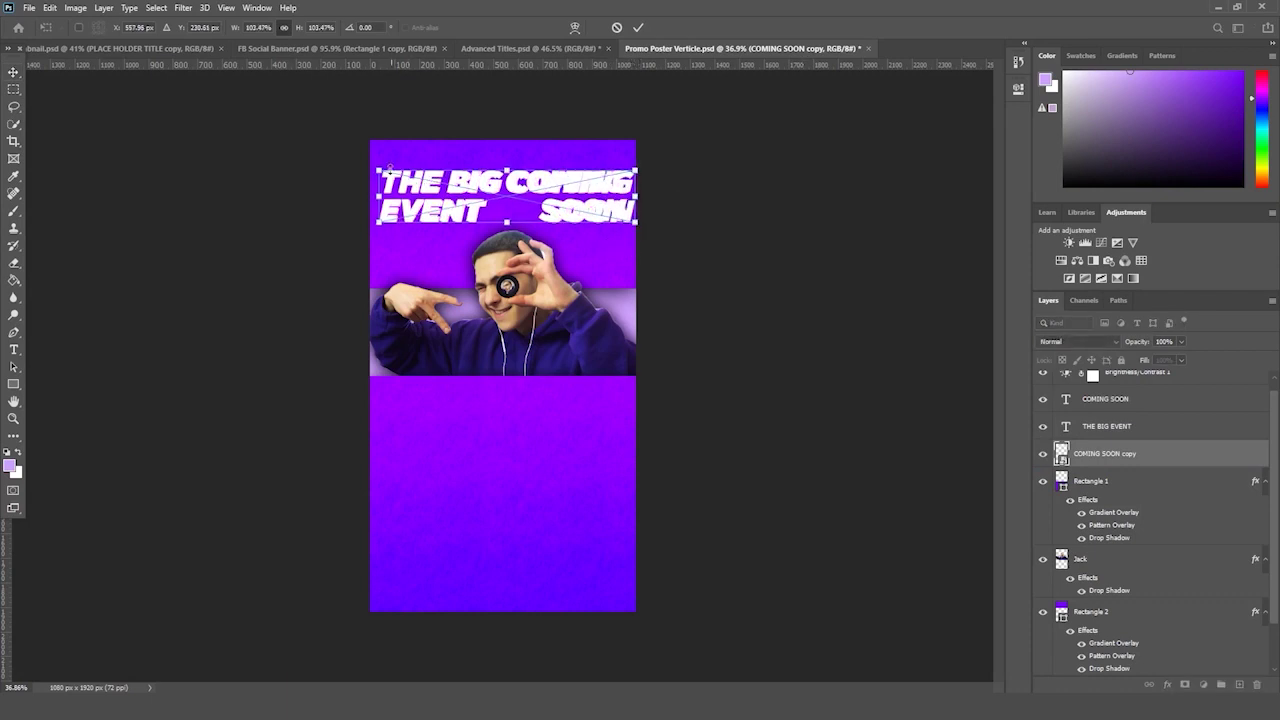
left_click_drag(390, 168, 384, 165)
key("Return")
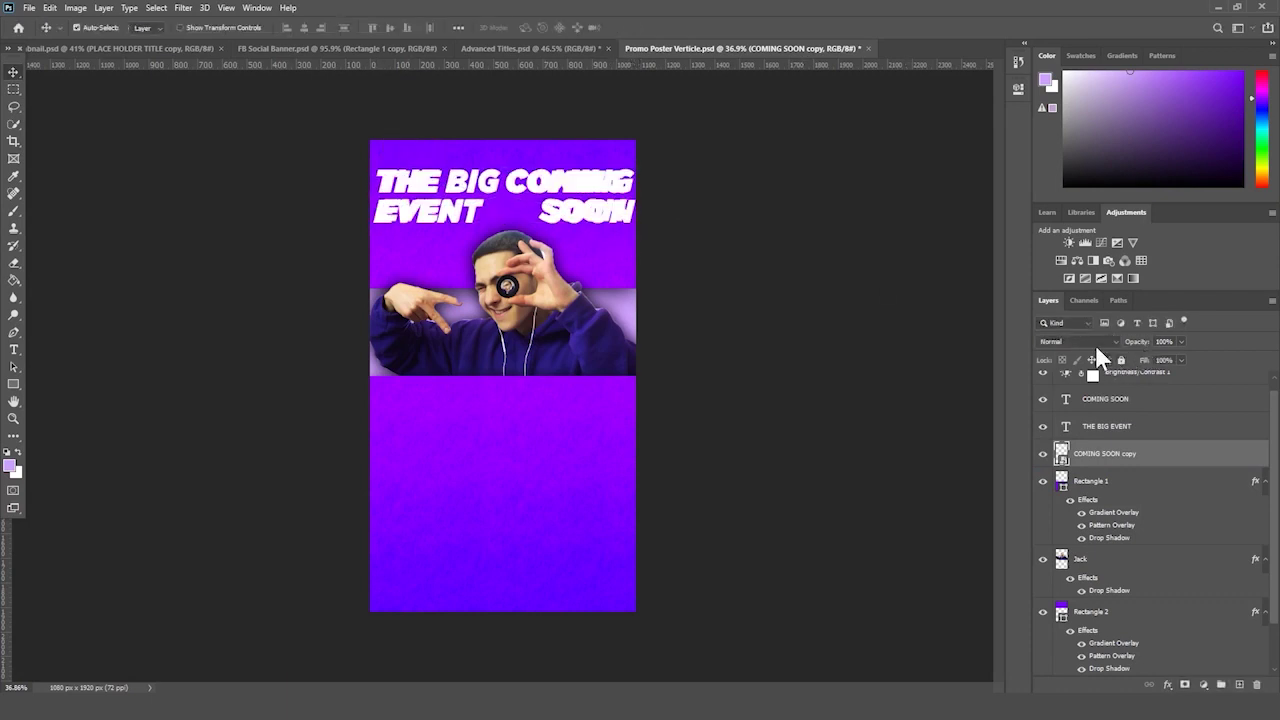
left_click(1090, 342)
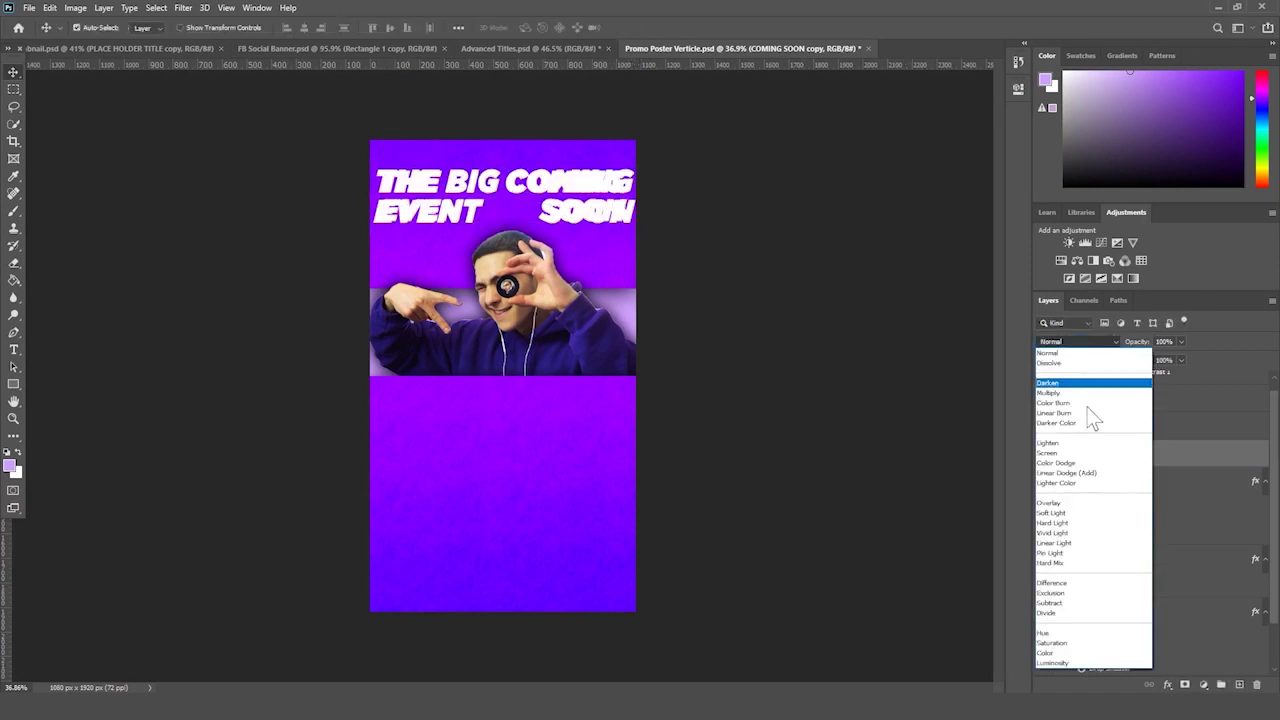
left_click(1052, 512)
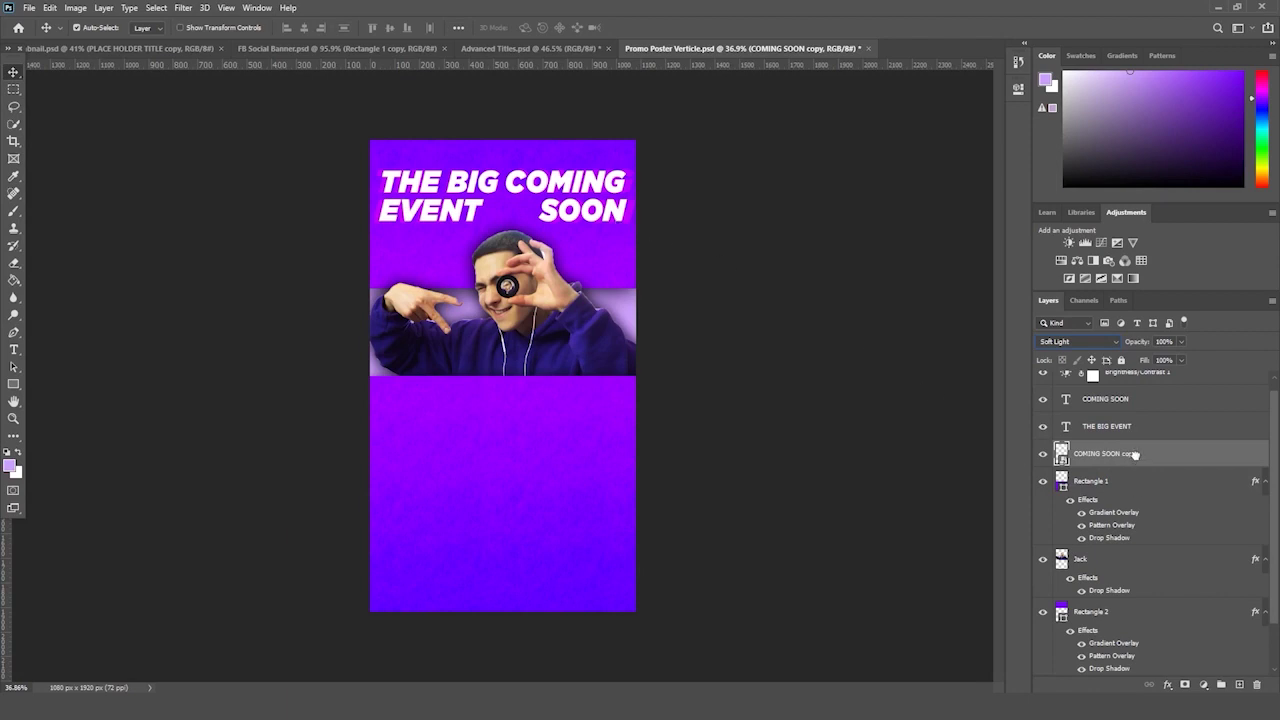
- Duplicate the Soft Light title copy and nudge the duplicate slightly lower
key("ctrl+j")
key("ctrl+t")
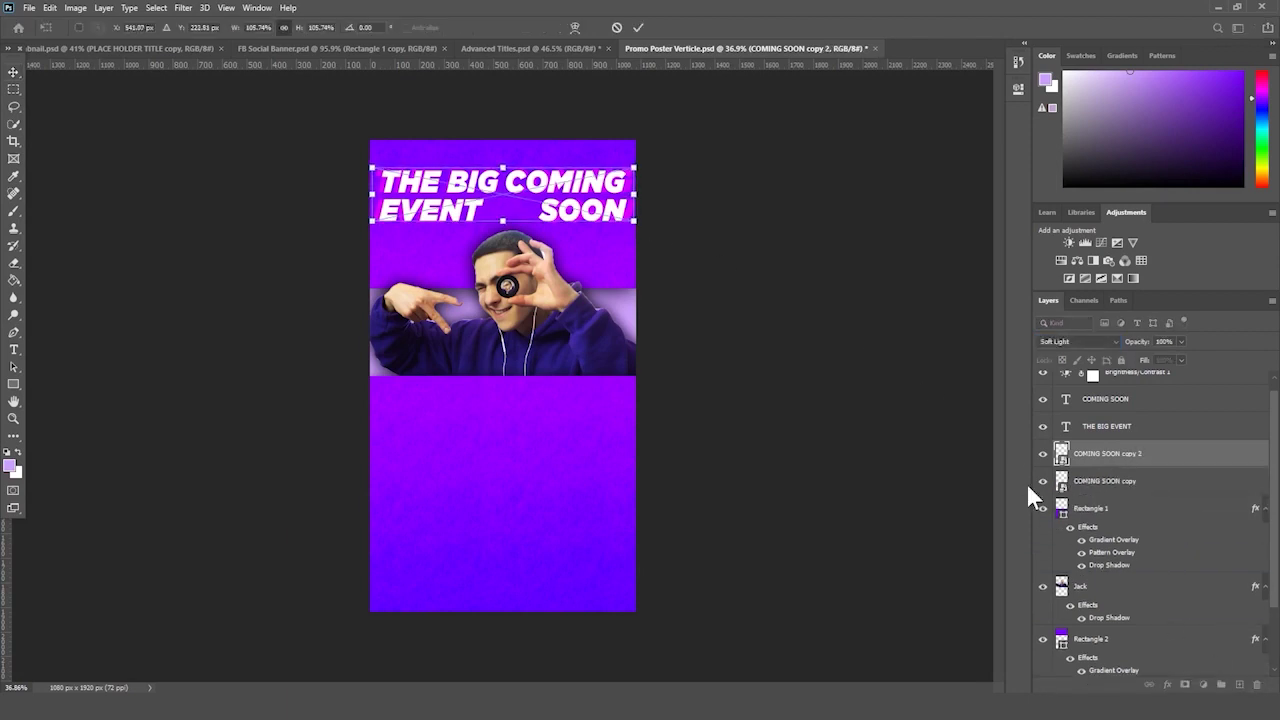
key("Return")
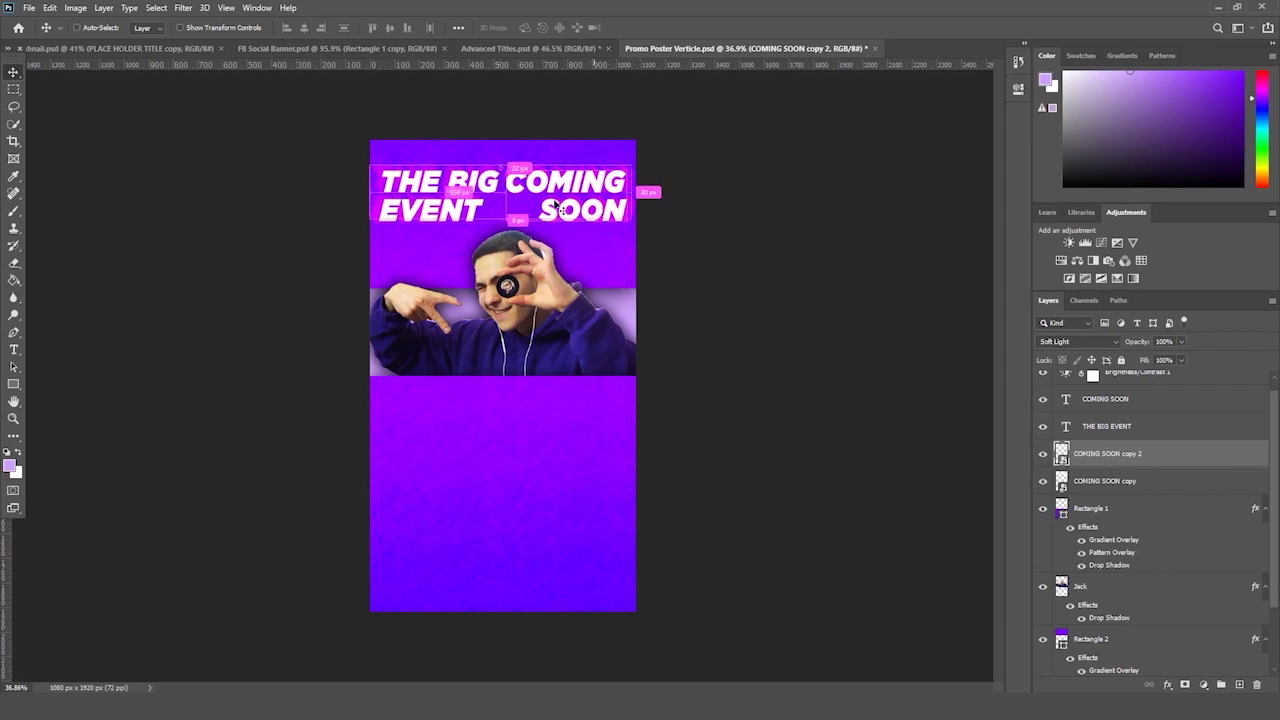
key("ctrl+t")
left_click_drag(558, 190, 561, 194)
key("Return")
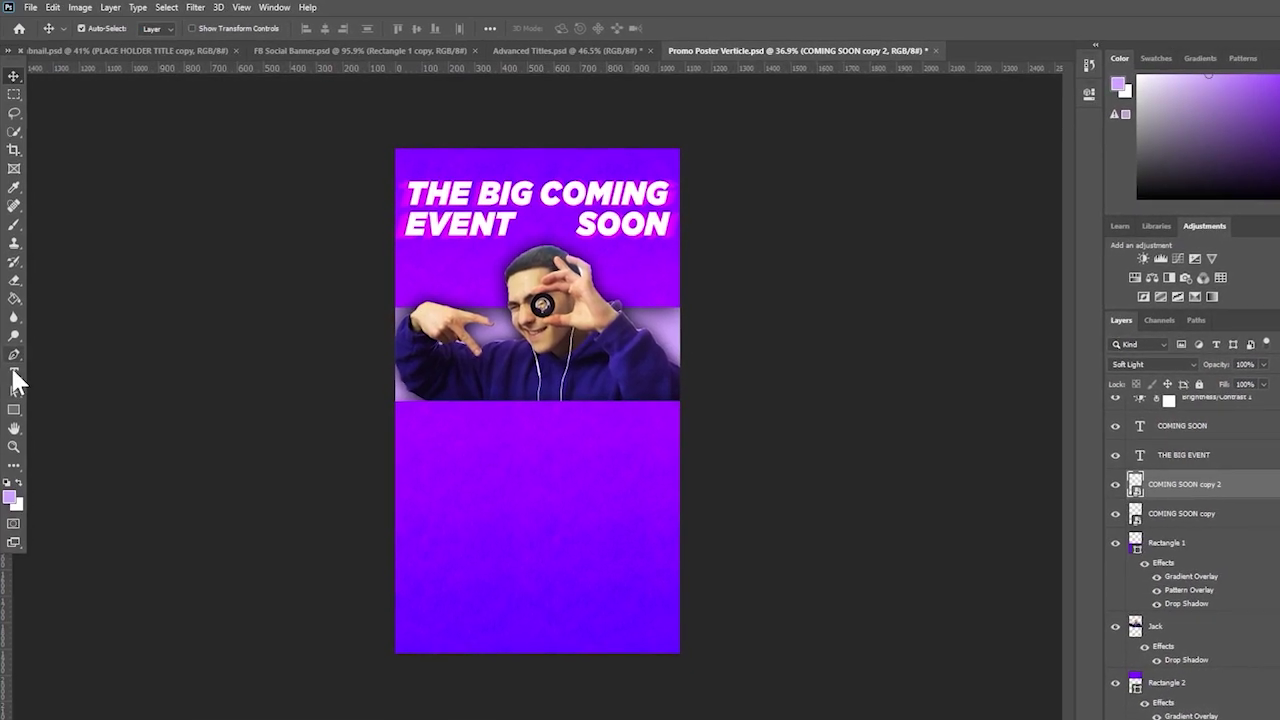
- Try recolouring the COMING SOON text light grey, then discard the change
left_click(14, 372)
left_click_drag(548, 193, 676, 236)
left_click(573, 28)
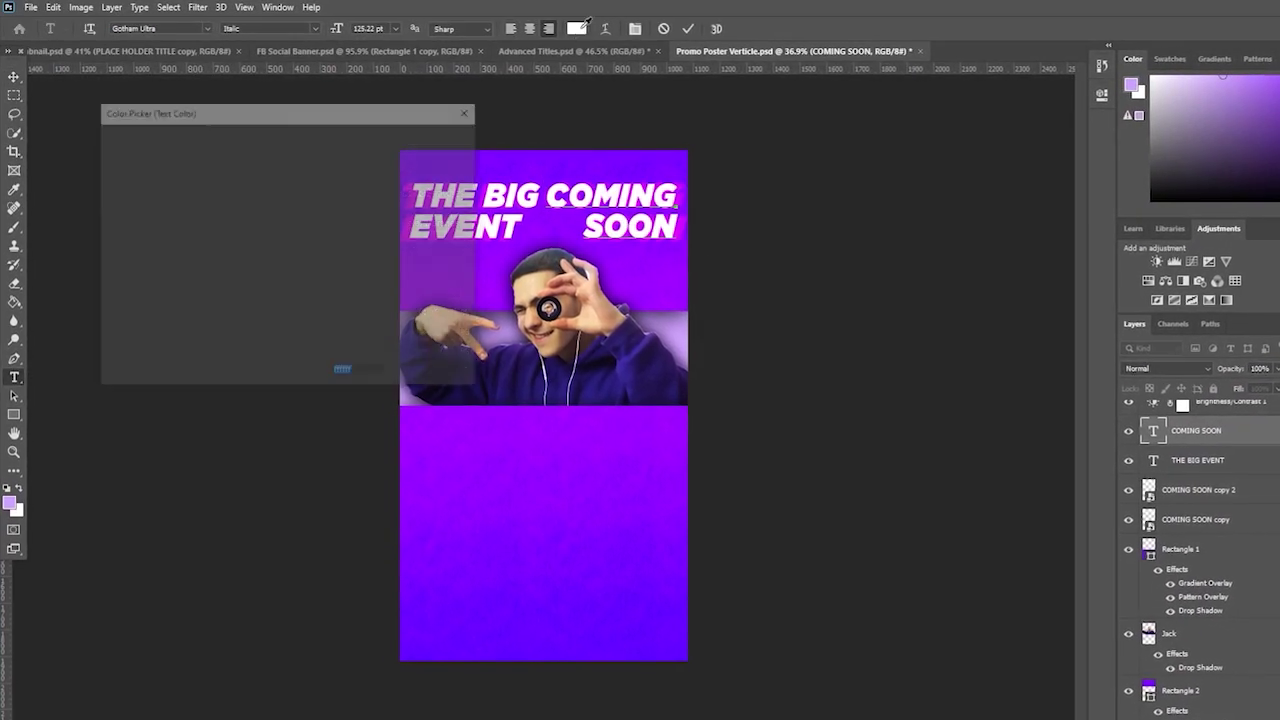
left_click_drag(89, 172, 104, 207)
key("Return")
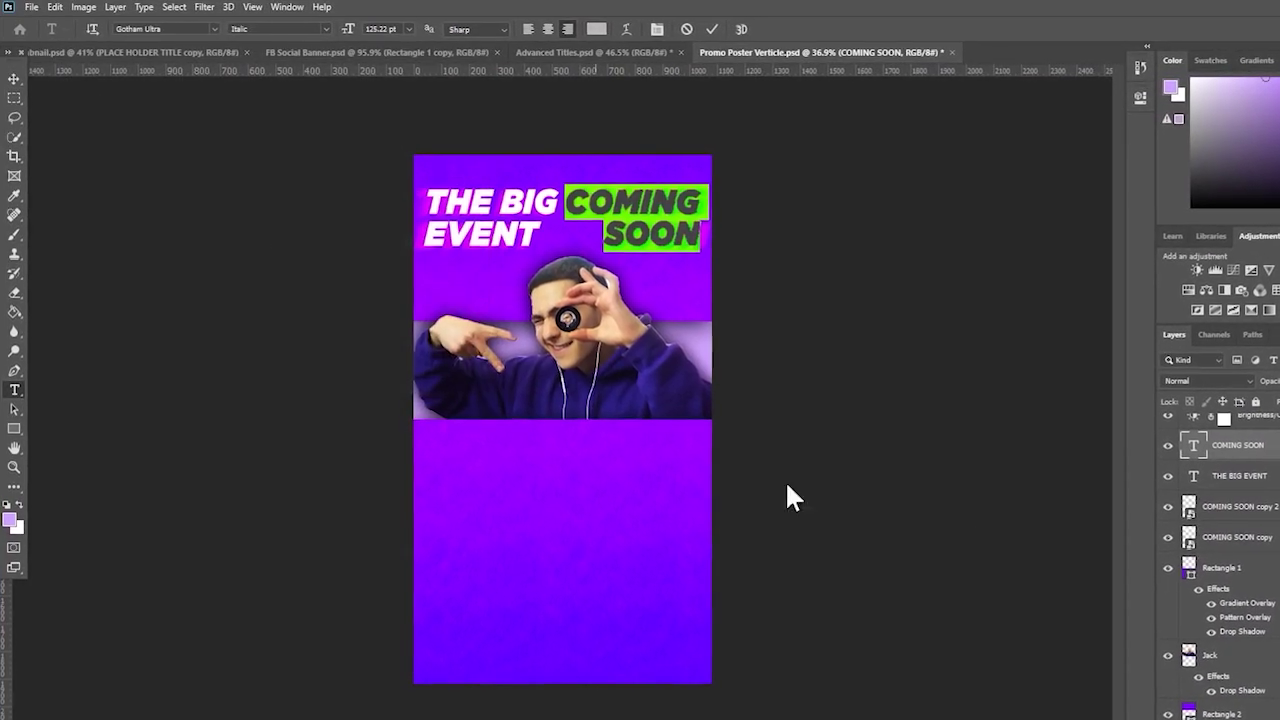
key("ctrl+h")
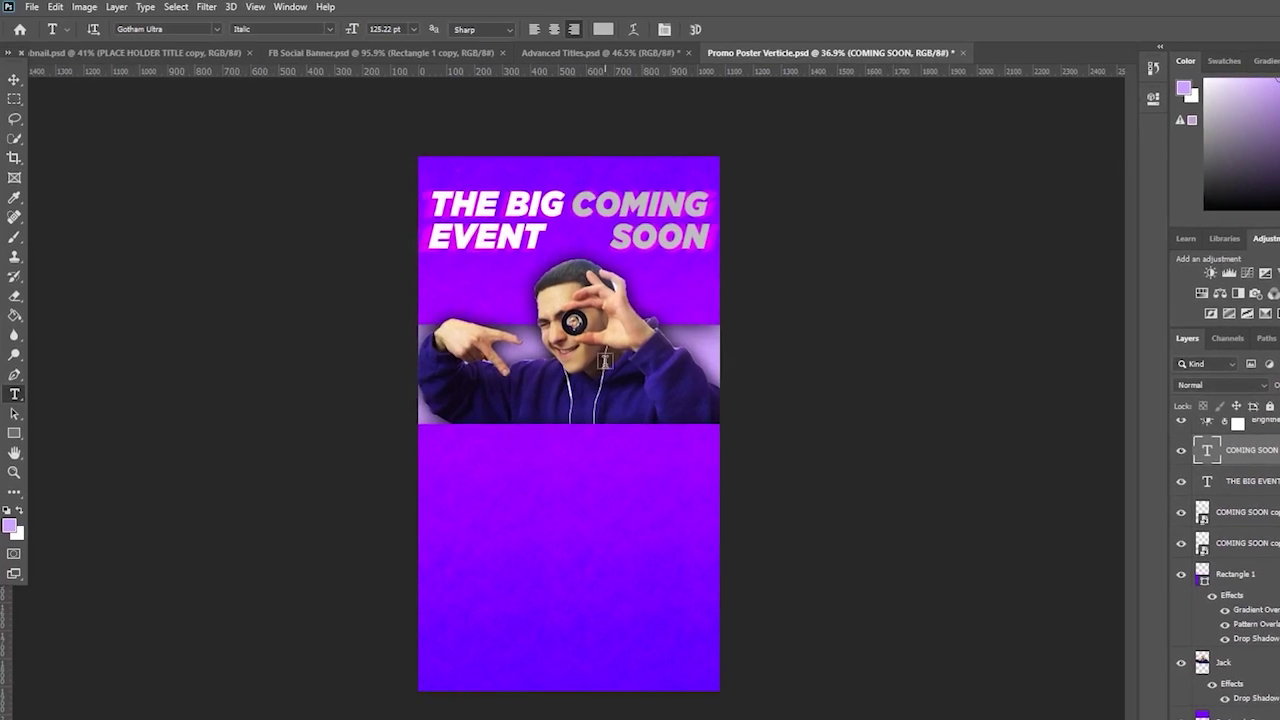
key("Escape")
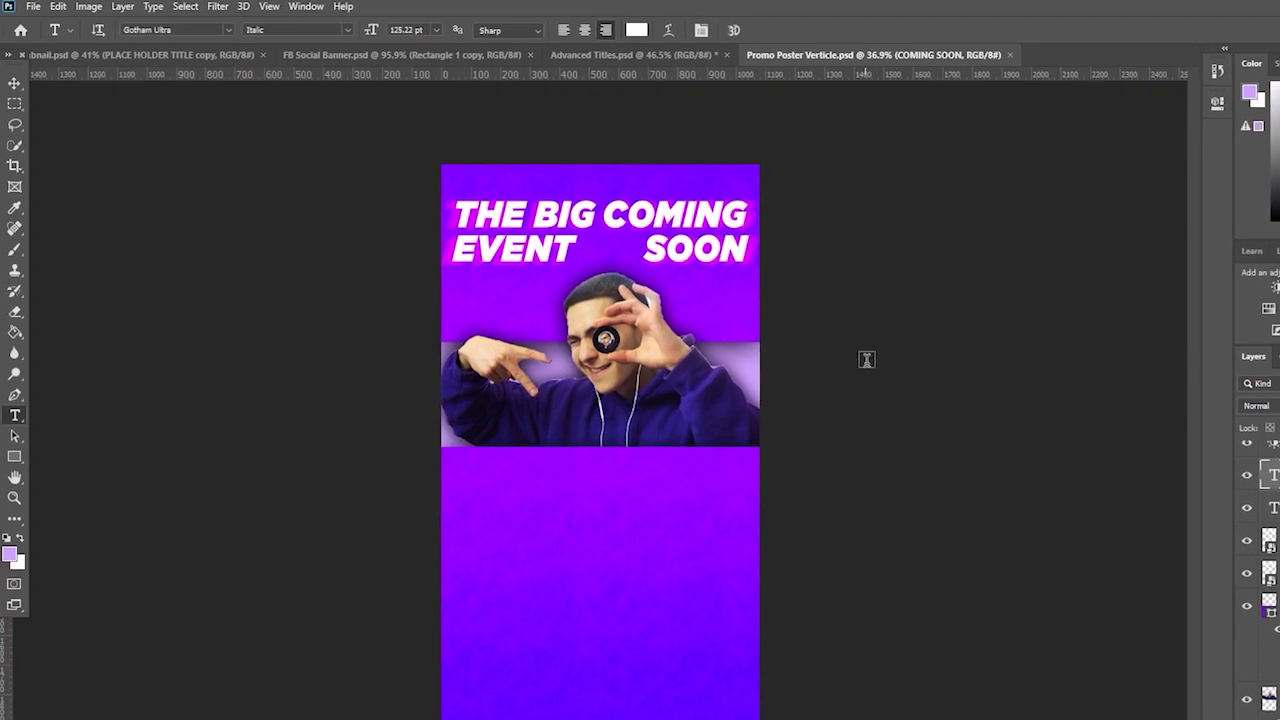
- Move the white COMING SOON text lower, then delete that layer and zoom in on the poster
left_click(1268, 478)
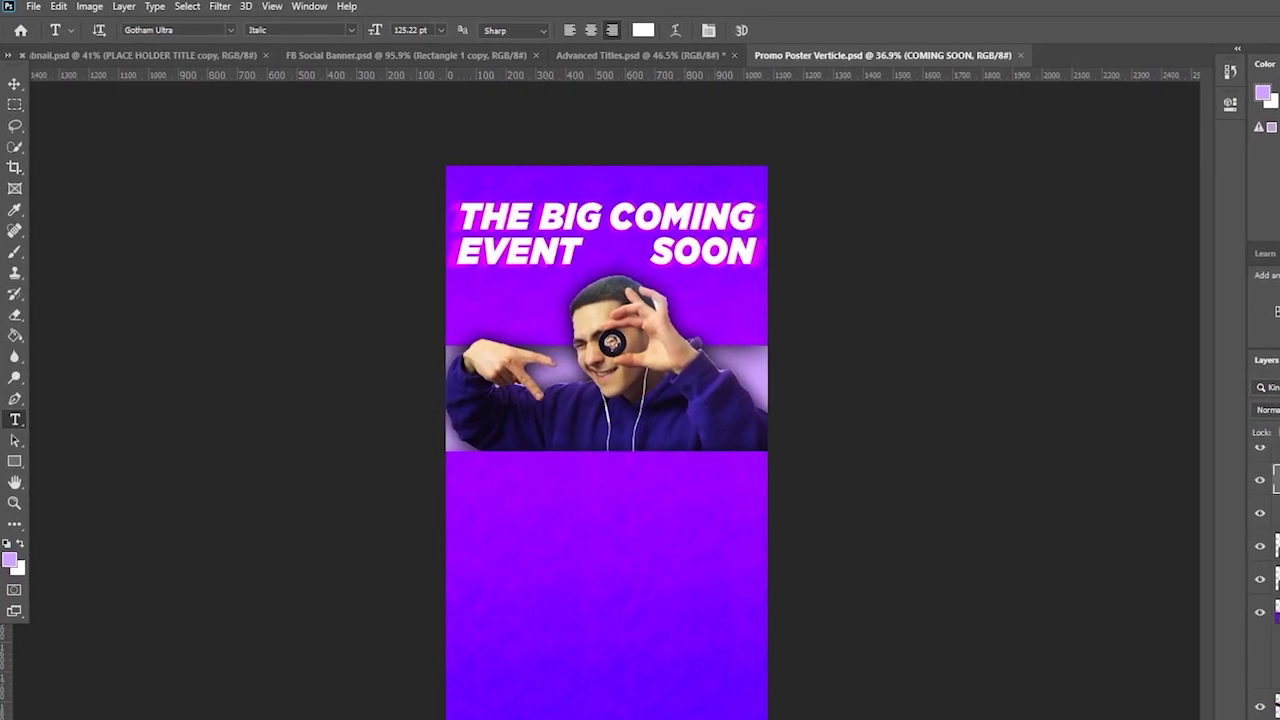
key("ctrl+t")
left_click_drag(697, 250, 705, 285)
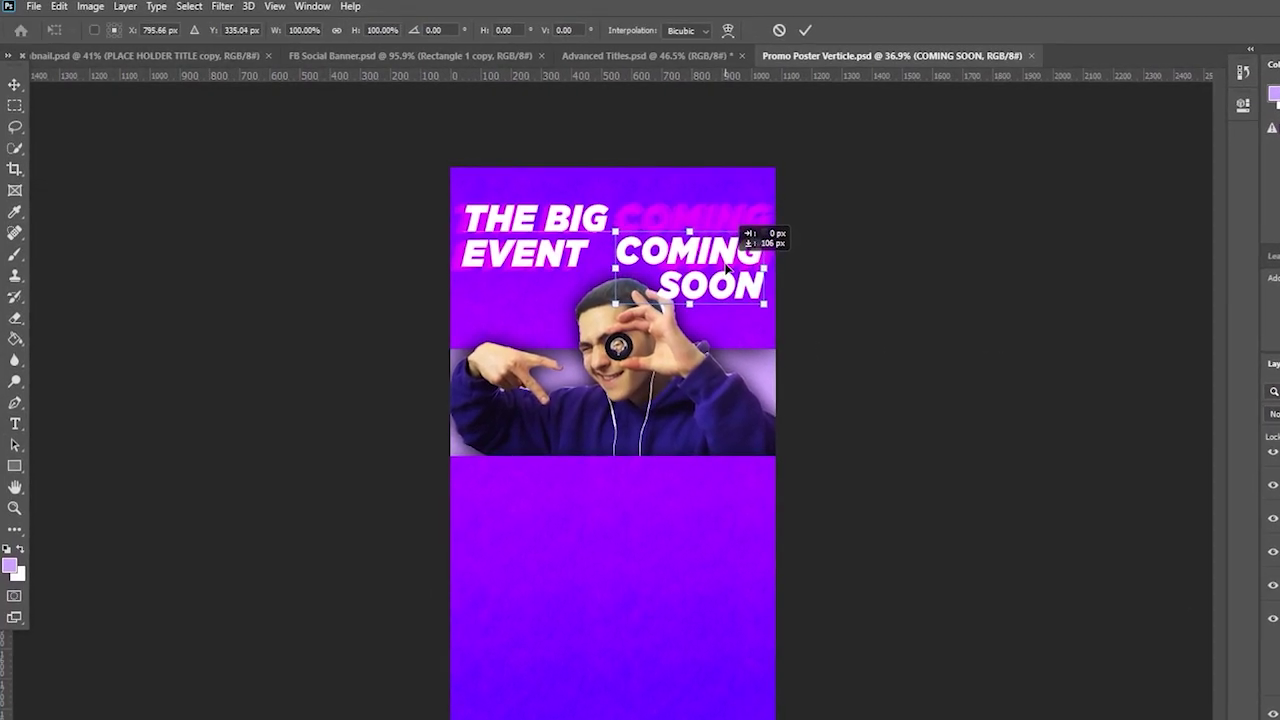
key("Return")
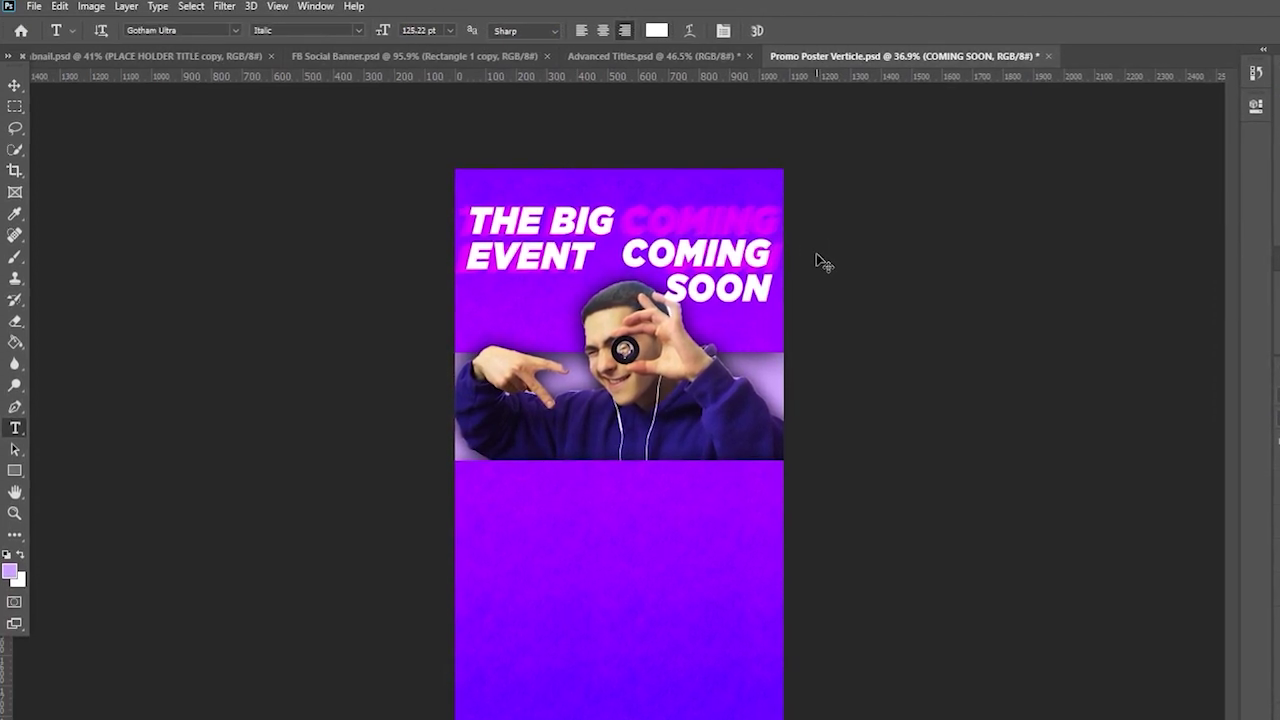
key("Delete")
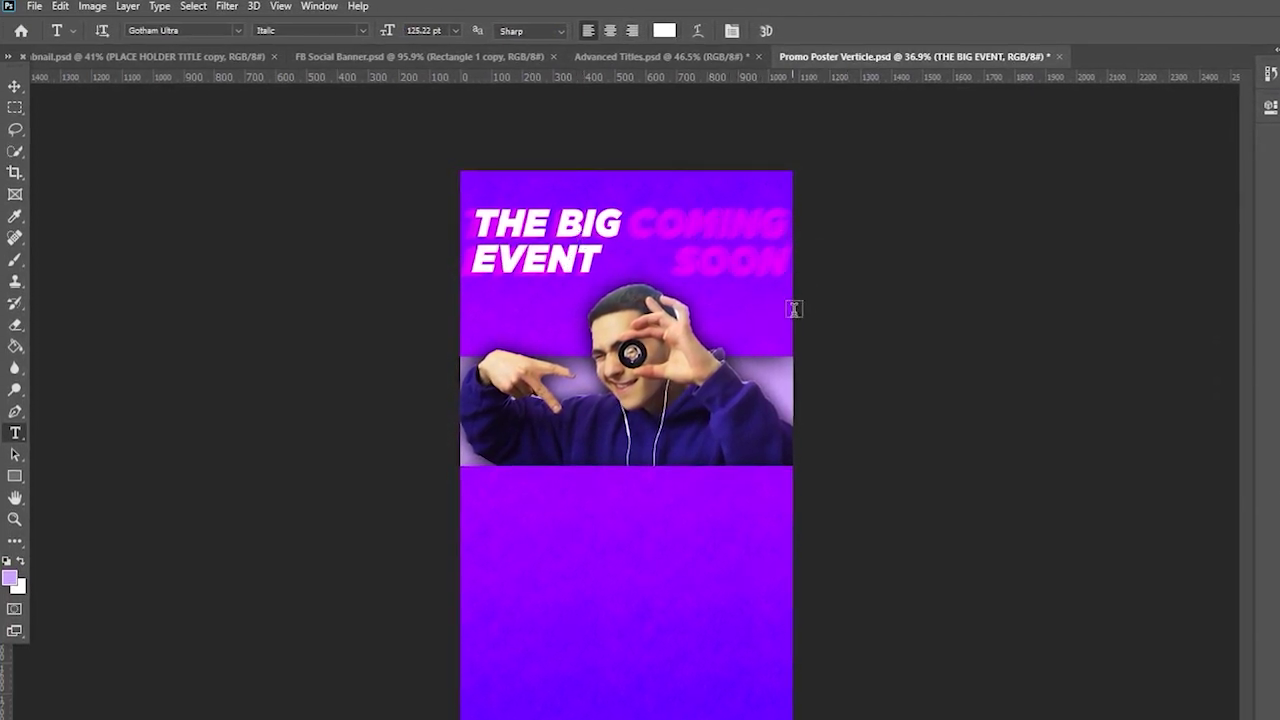
left_click(15, 519)
left_click_drag(303, 403, 311, 397)
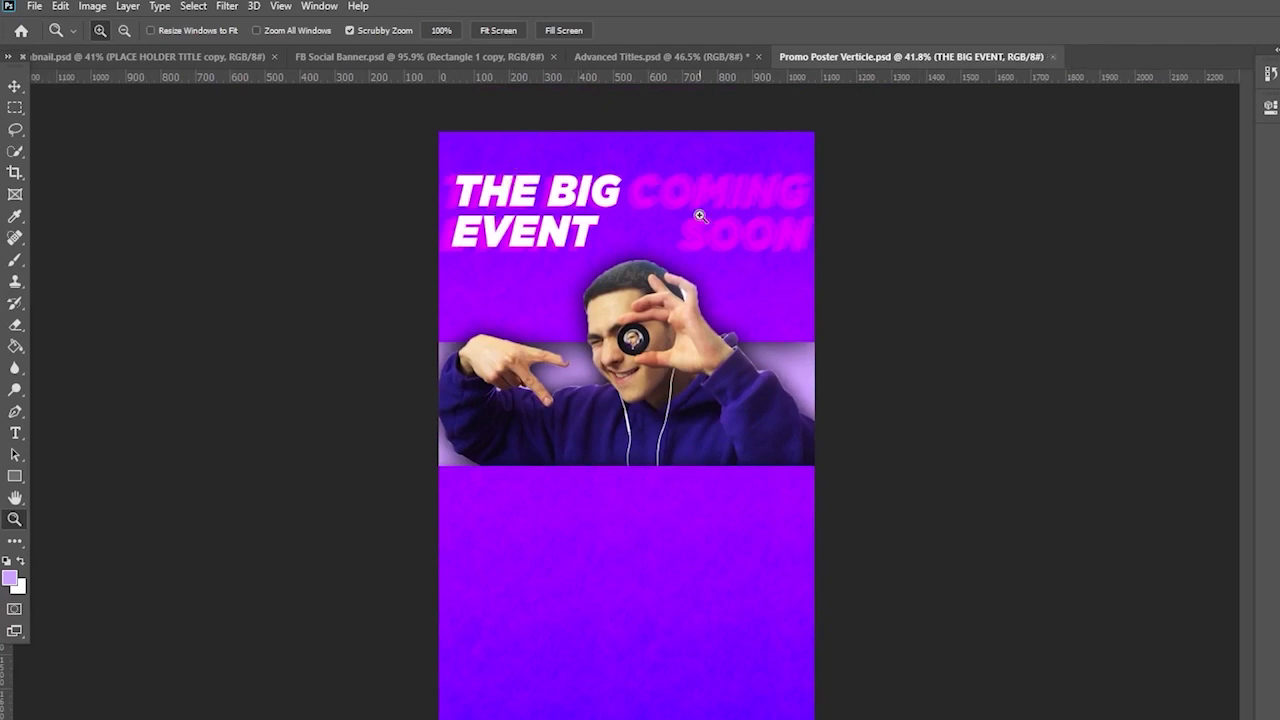
left_click_drag(790, 267, 782, 284)
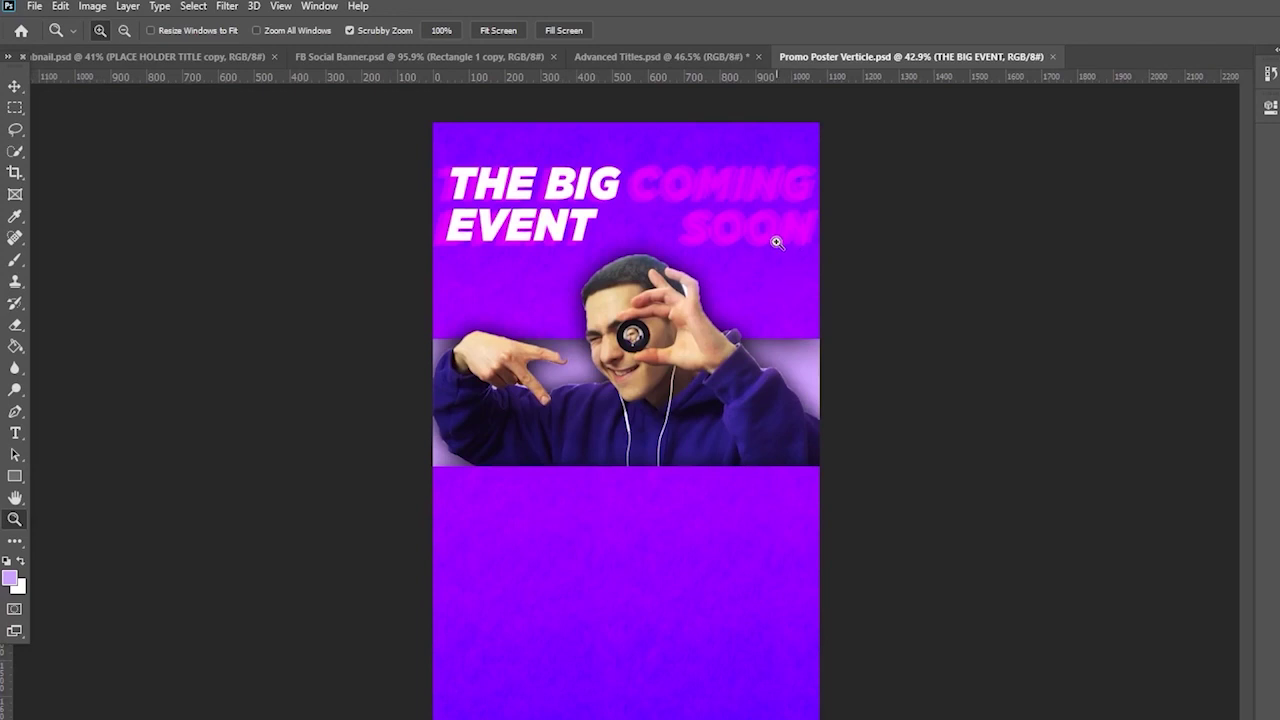
- Type a new SATURDAY 5TH text line in the lower part of the poster
left_click(15, 432)
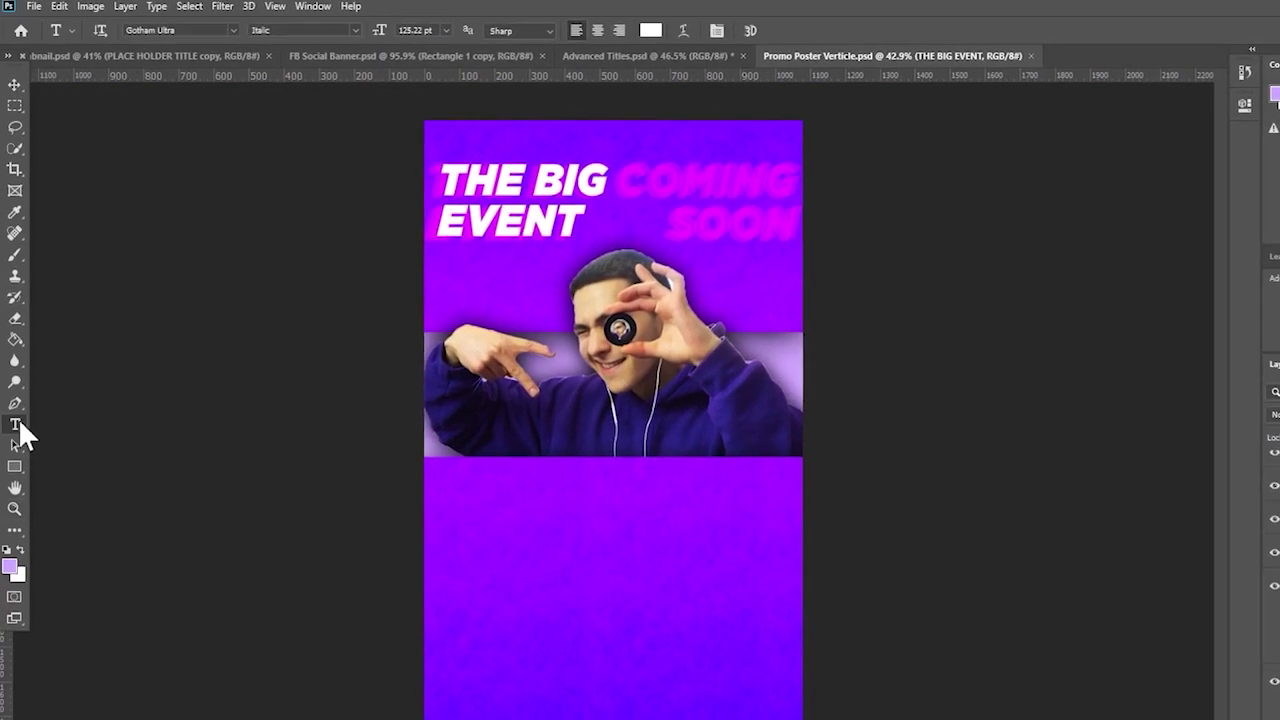
left_click(526, 603)
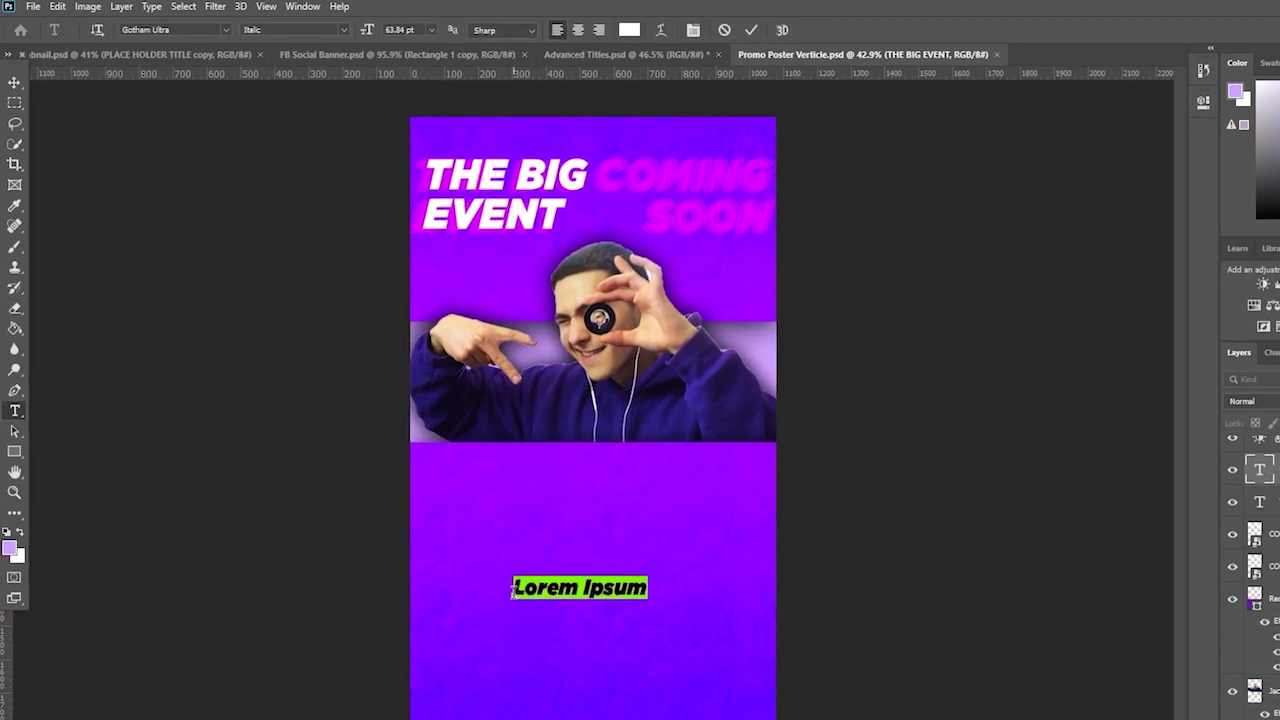
type("SA")
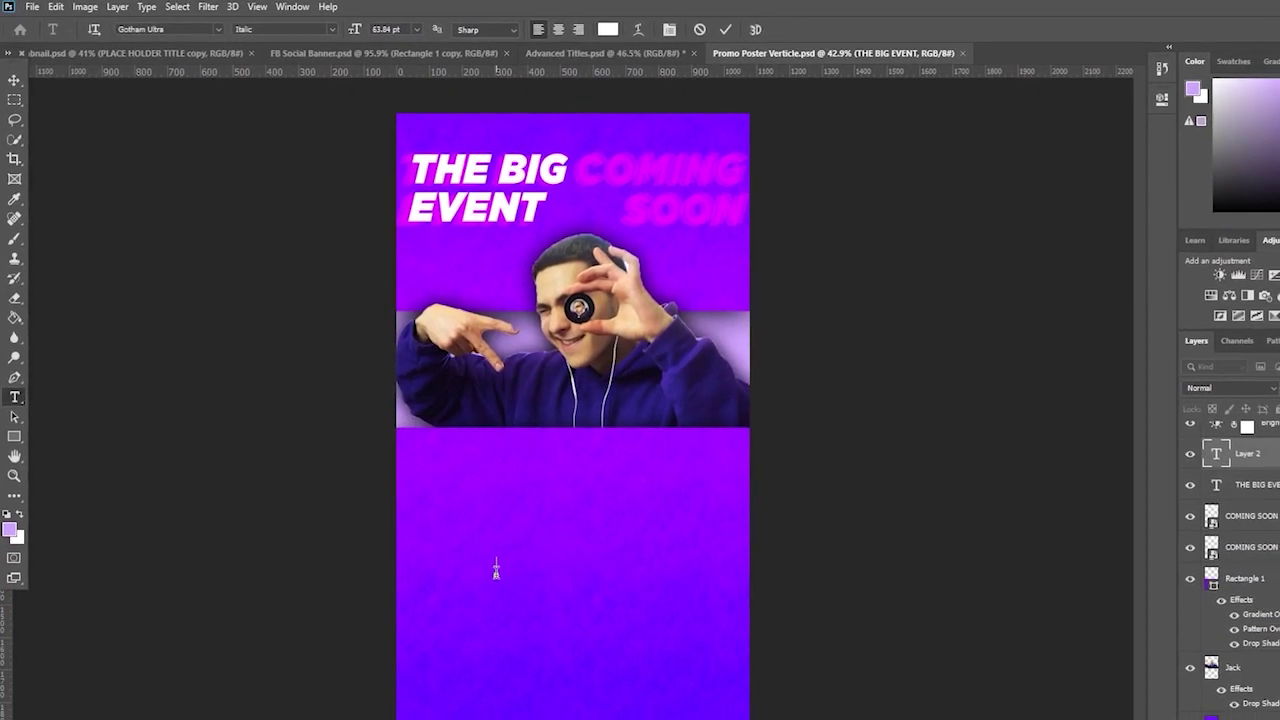
type("TURF")
key("BackSpace")
type("DAY 5")
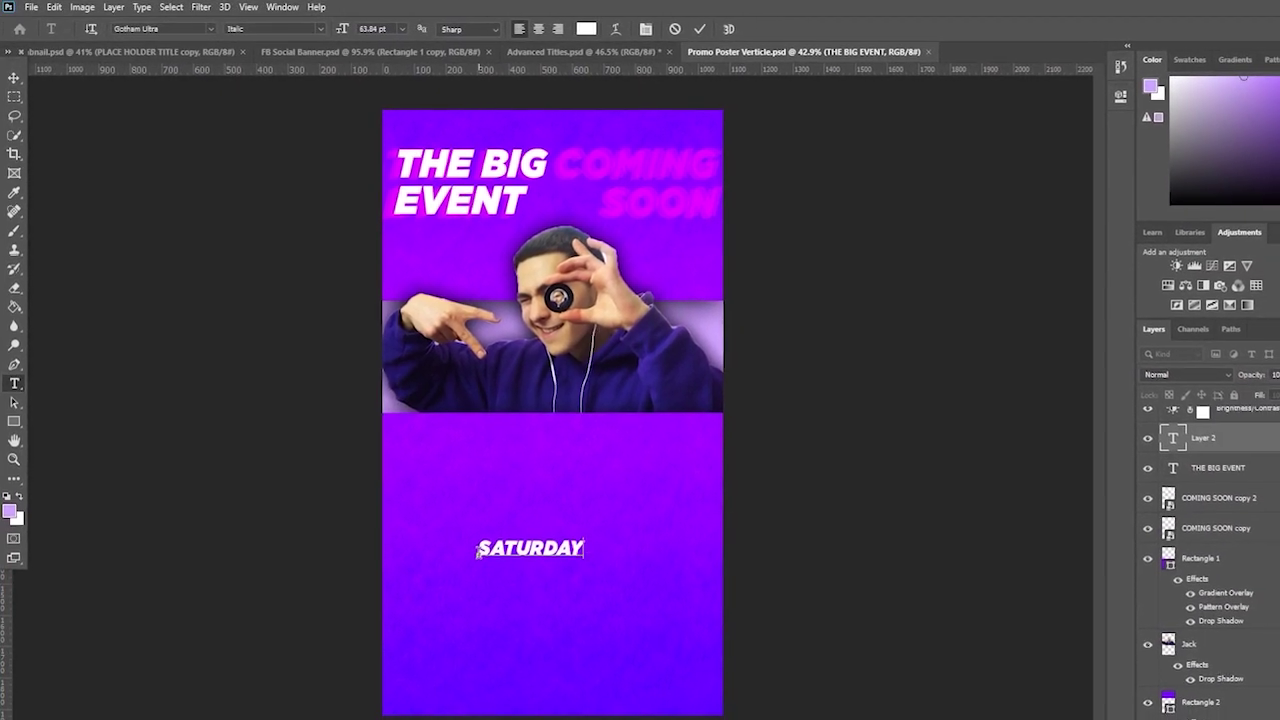
type("THJ")
key("BackSpace")
key("BackSpace")
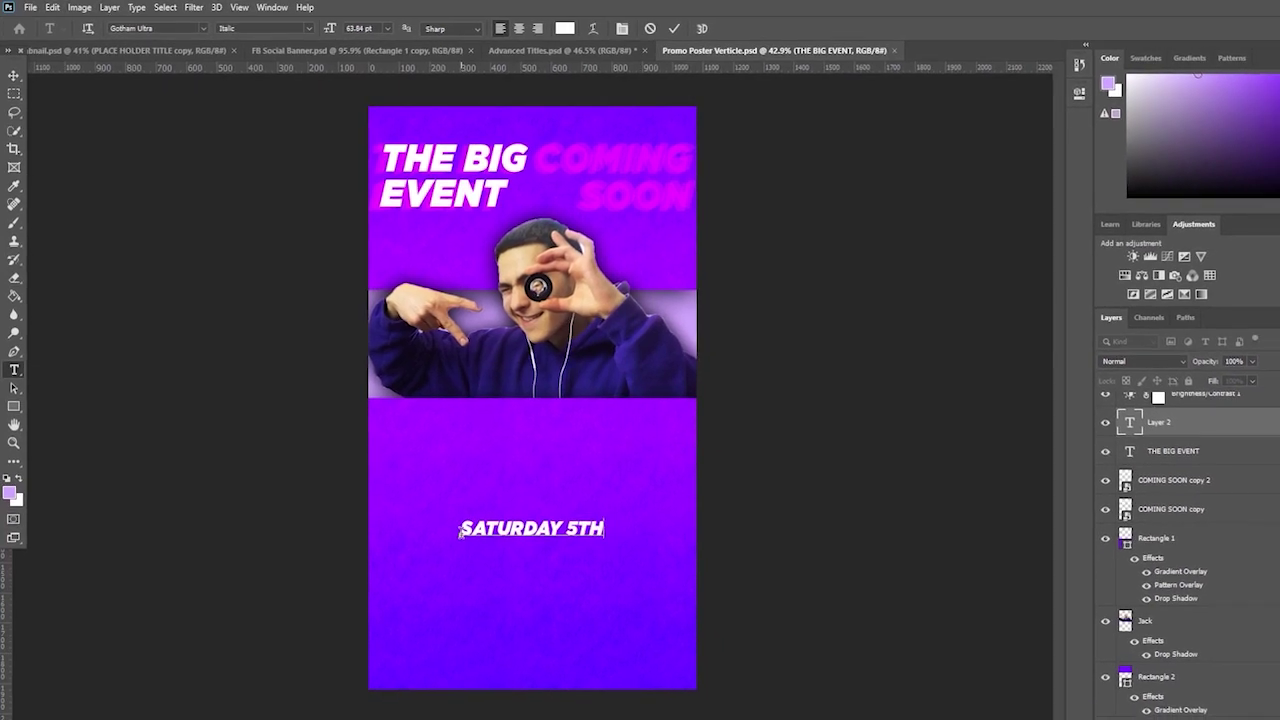
key("BackSpace")
key("BackSpace")
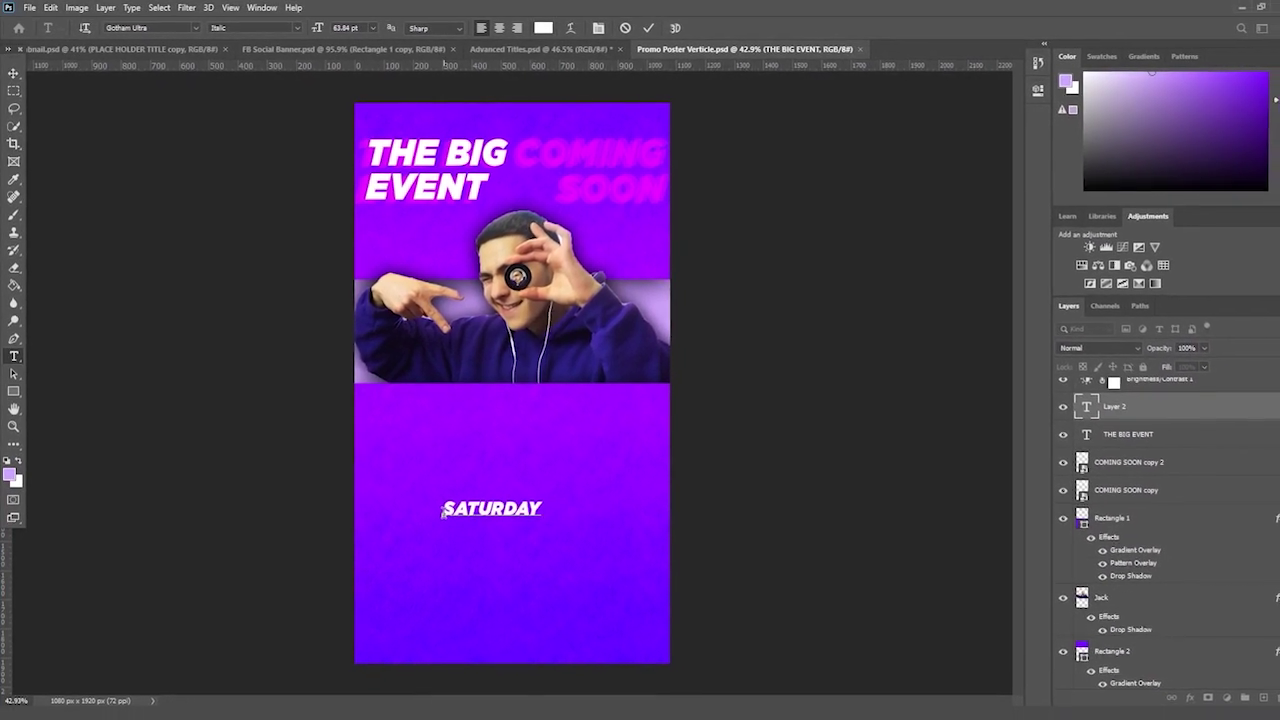
type("5 ")
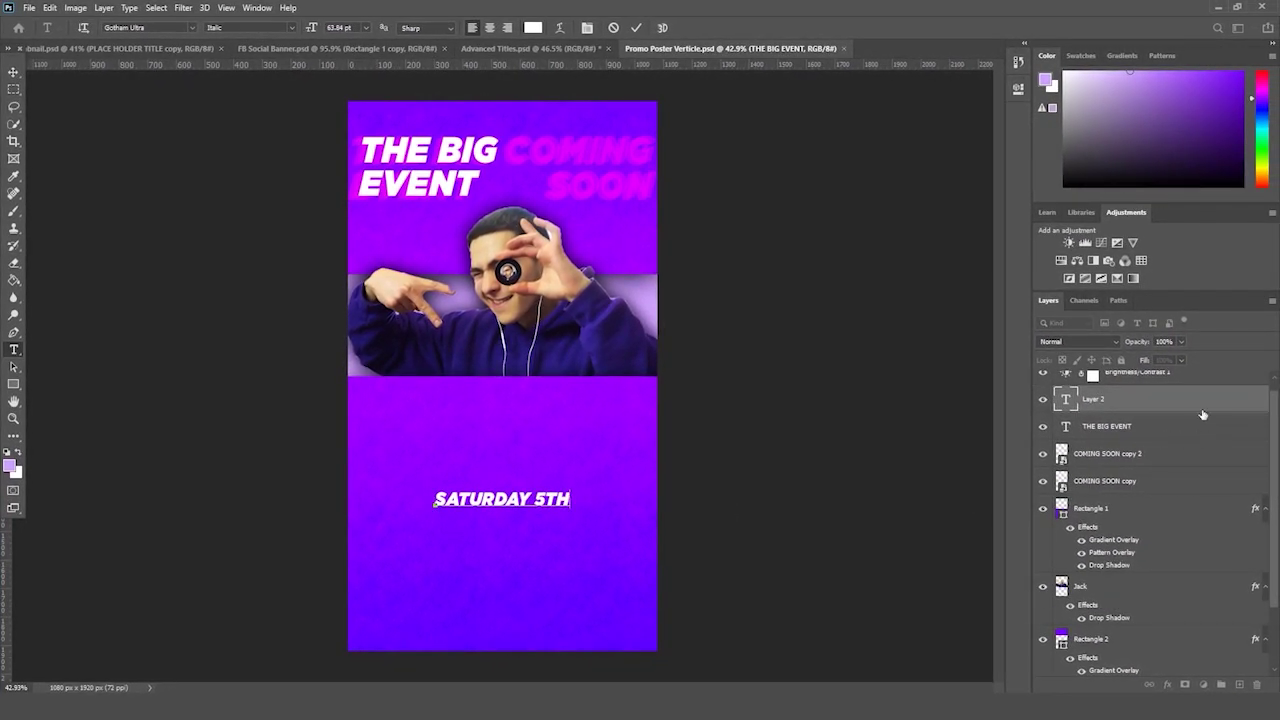
type("H")
key("ctrl+Return")
- Enlarge SATURDAY 5TH across the poster width and set its position
key("ctrl+t")
left_click_drag(571, 510, 600, 486)
key("Return")
key("ctrl+t")
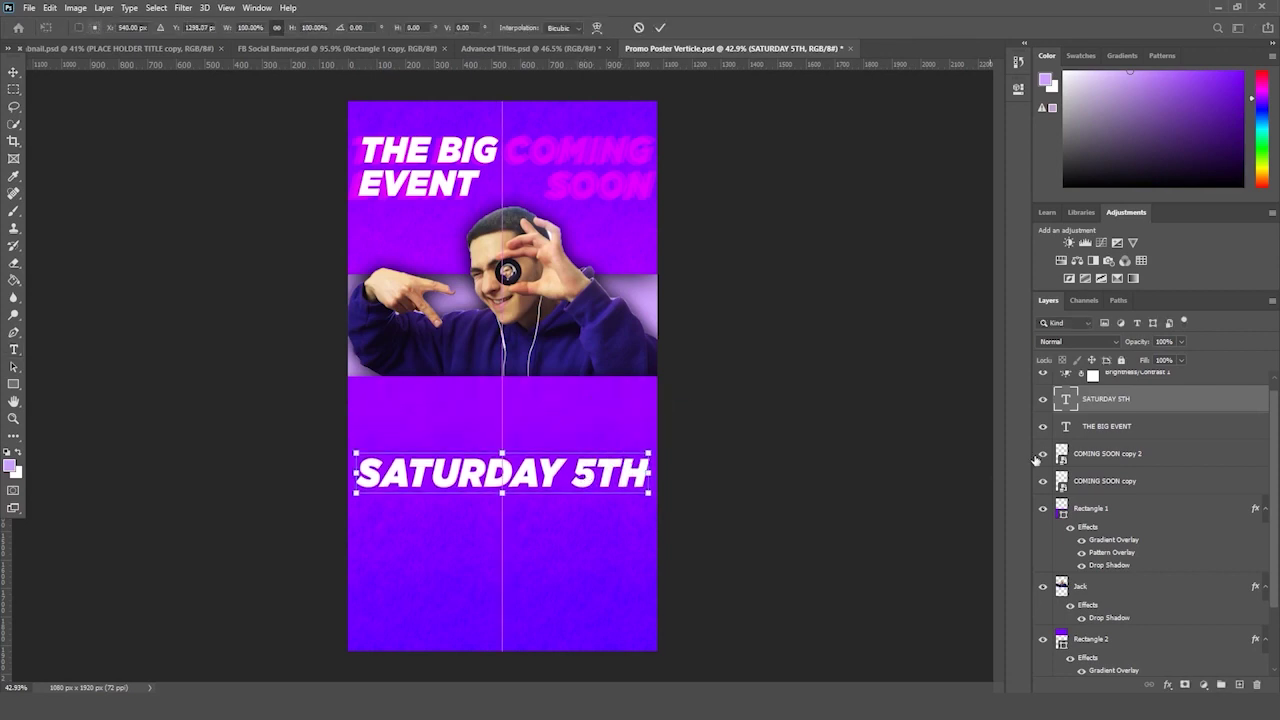
key("Return")
- Duplicate the SATURDAY 5TH line and shrink the copy below it
key("t")
key("ctrl+j")
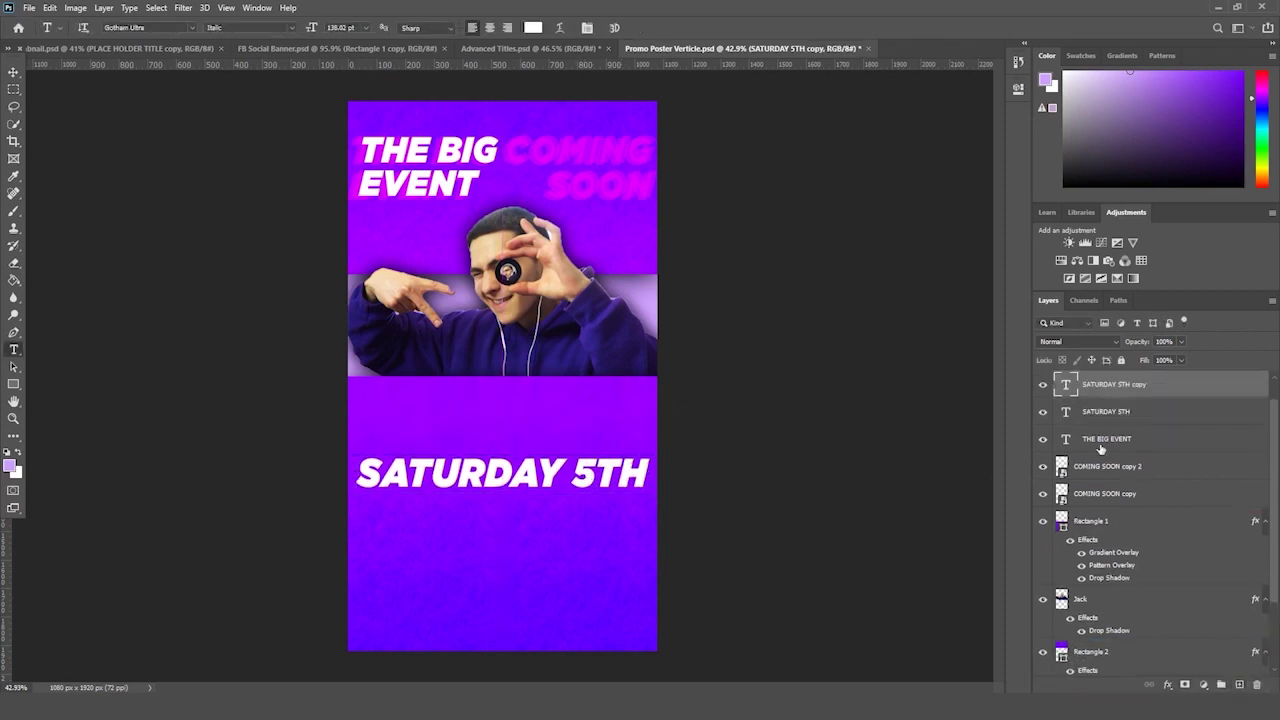
key("ctrl+t")
left_click_drag(653, 452, 543, 517)
key("Return")
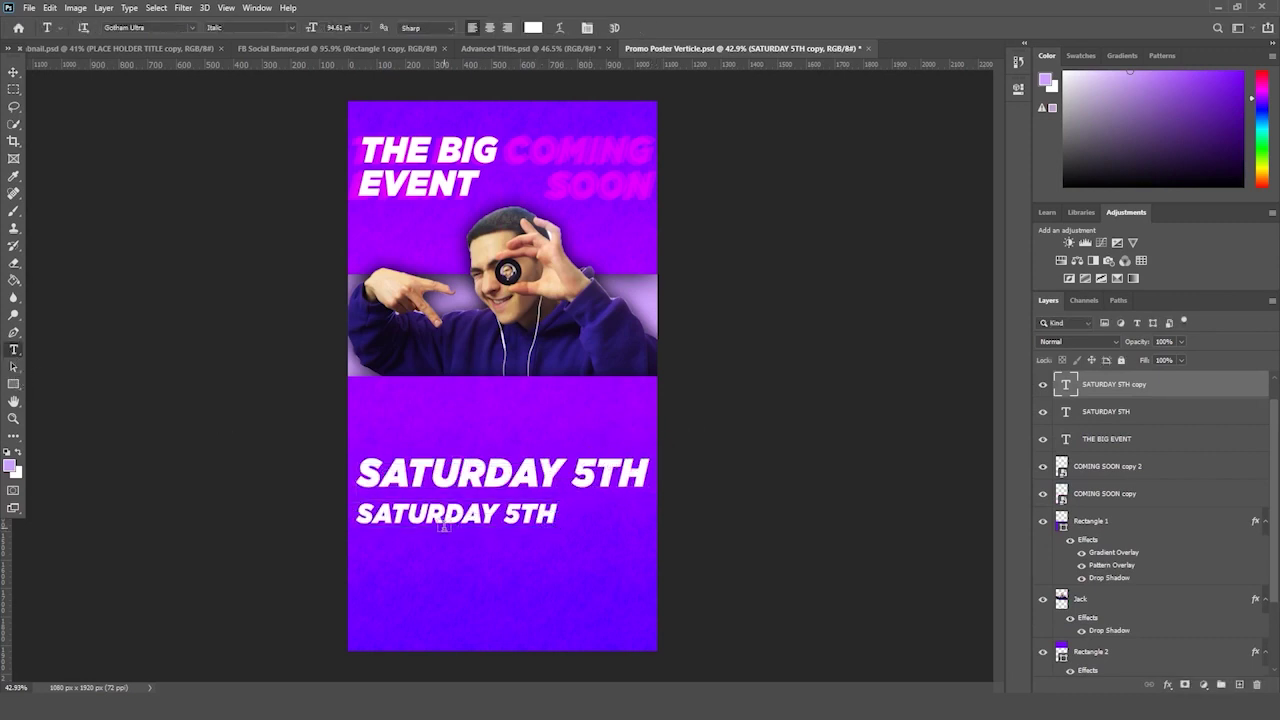
- Retype the copy as BULLWORTHY PARK, then shrink and centre it
triple_click(447, 515)
type("BULLWORTHY PARK")
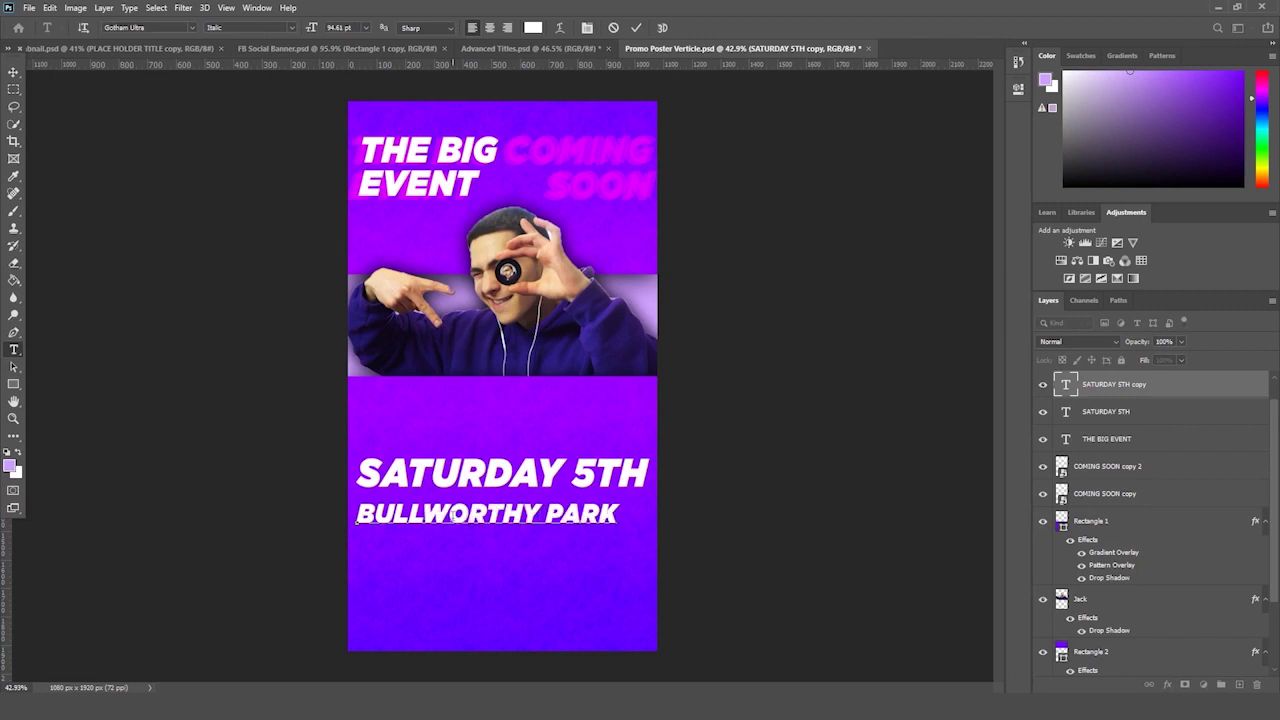
key("ctrl+Return")
key("ctrl+t")
left_click_drag(621, 526, 572, 507)
key("Return")
key("ctrl+t")
key("Return")
- Add '@ ' before BULLWORTHY PARK and re-centre the venue line
key("t")
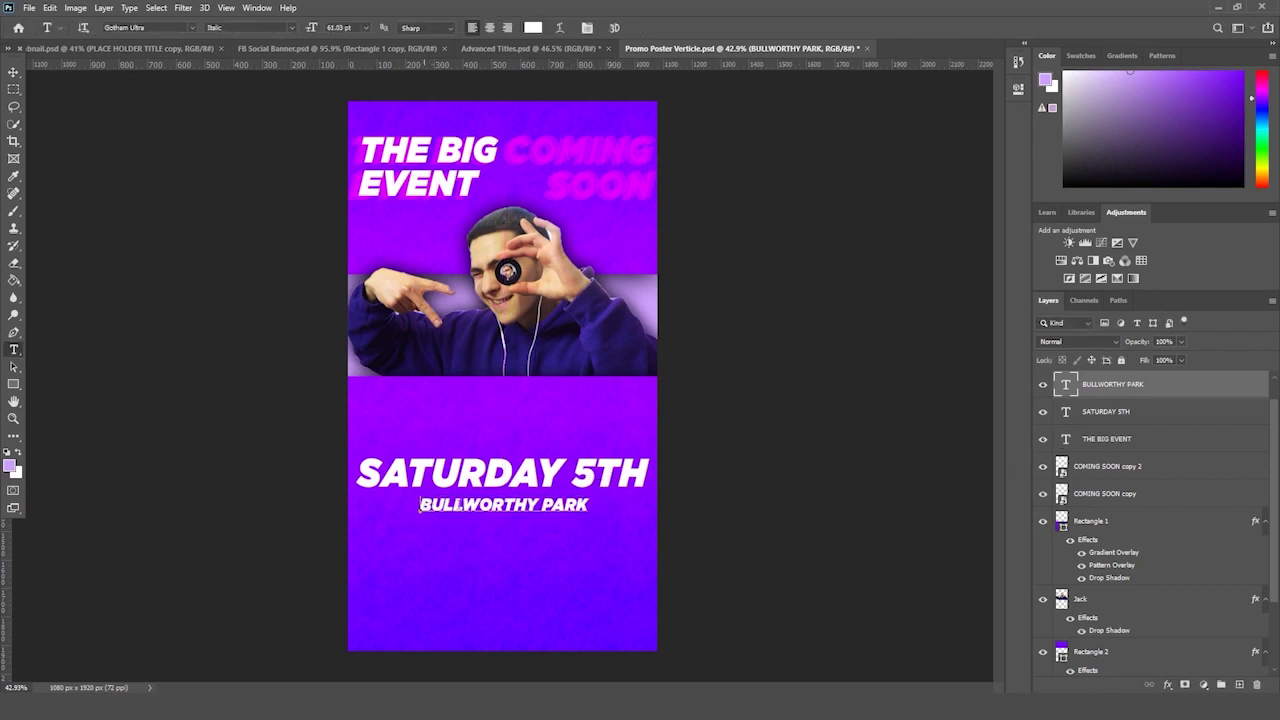
left_click(420, 505)
type("@")
key("ctrl+Return")
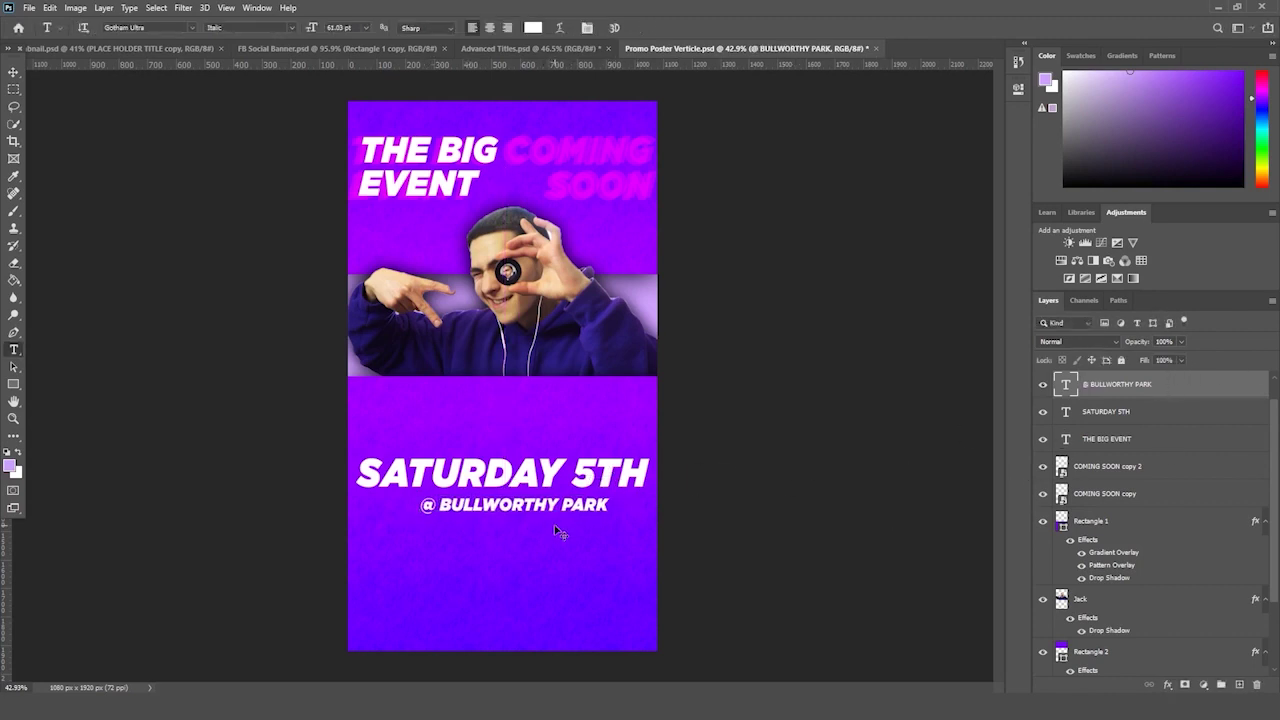
key("ctrl+t")
left_click_drag(596, 512, 587, 511)
key("Return")
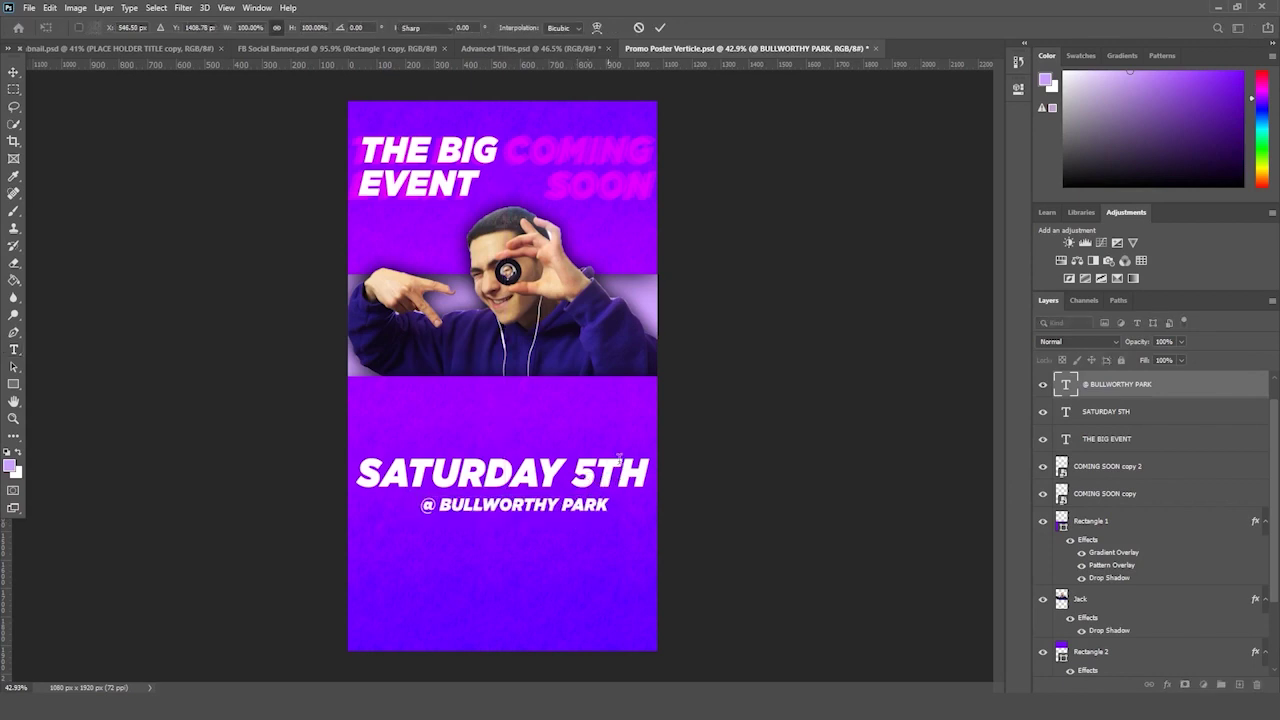
- Prefix the venue with '4PM ' and shift it under SATURDAY 5TH
left_click(414, 505)
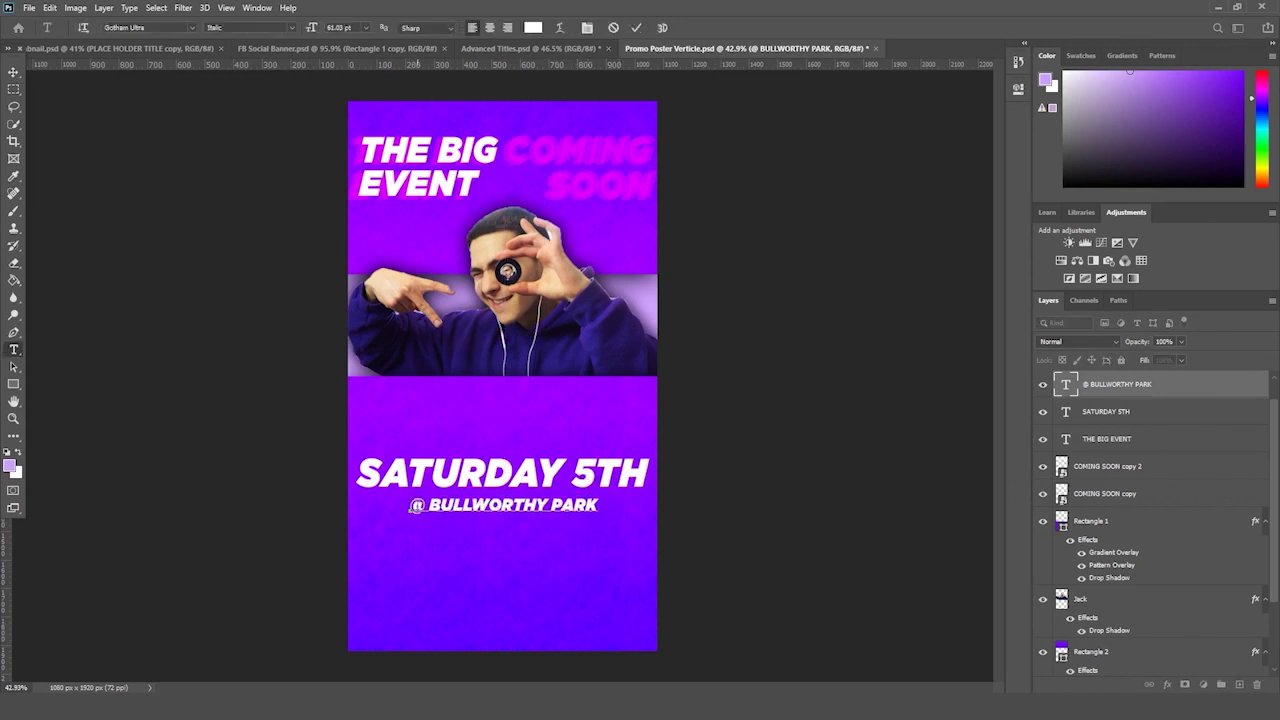
type("4PM")
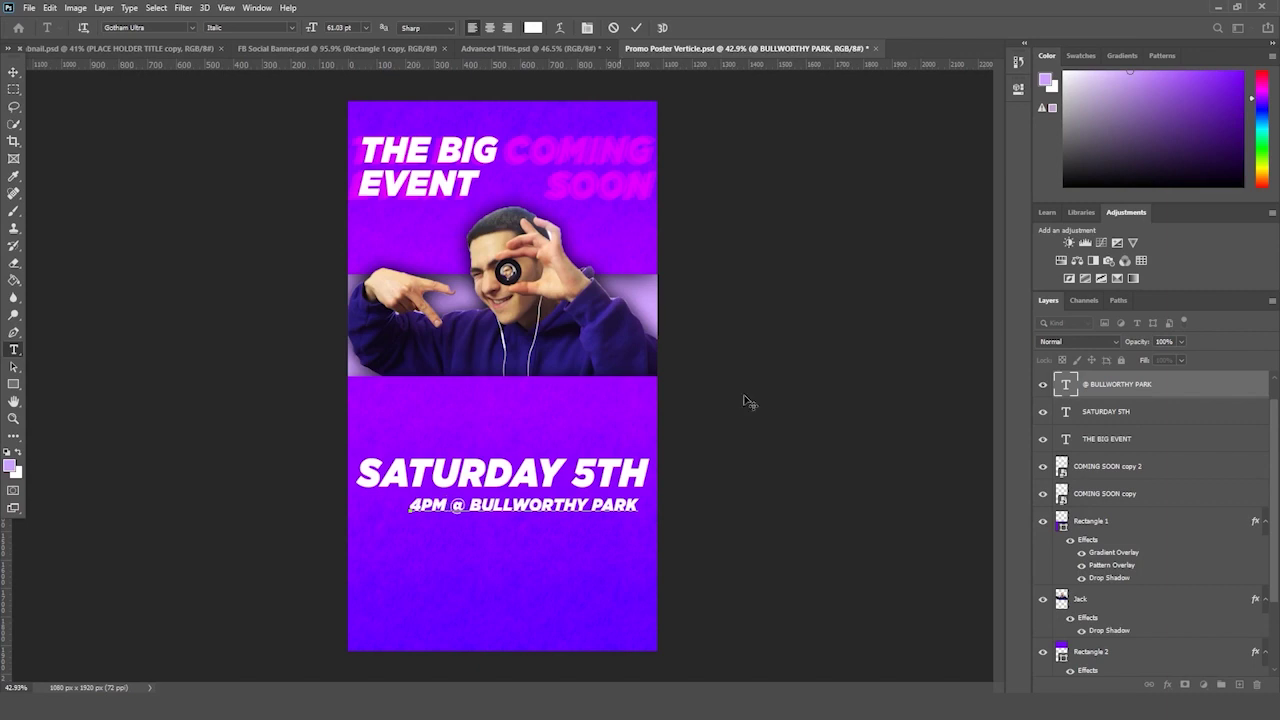
key("ctrl+Return")
key("ctrl+t")
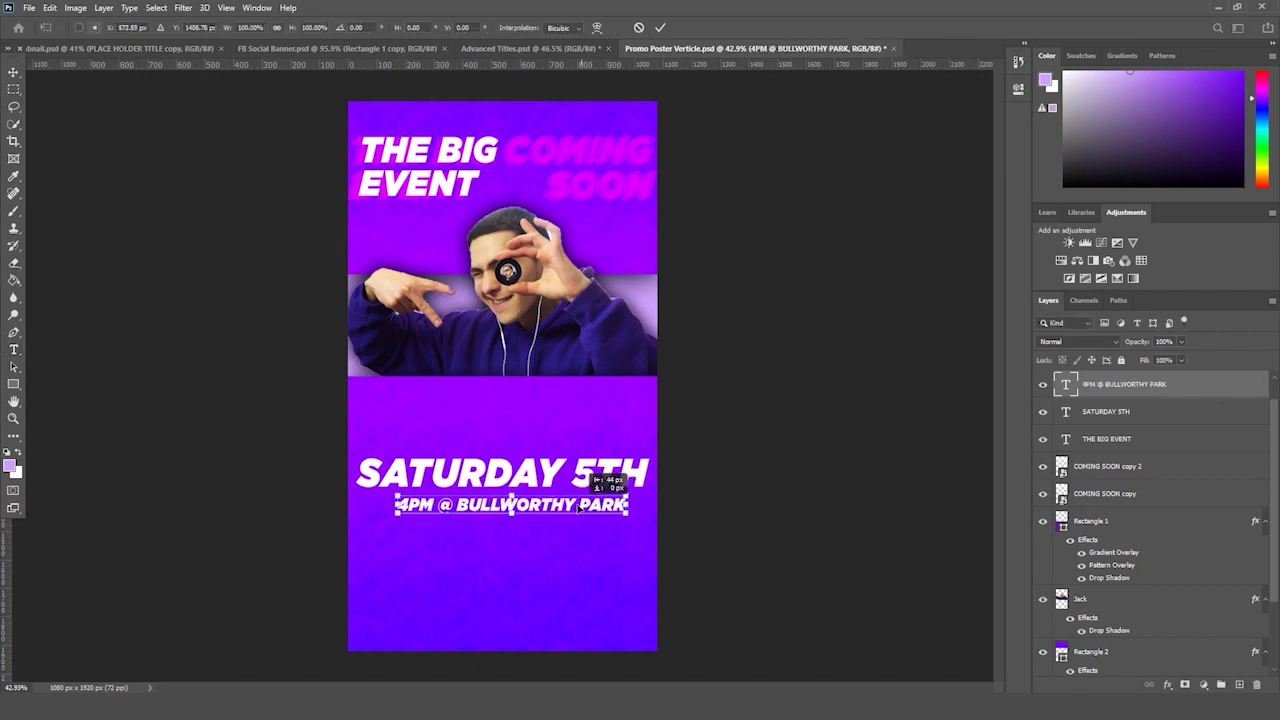
left_click_drag(520, 505, 500, 505)
key("Return")
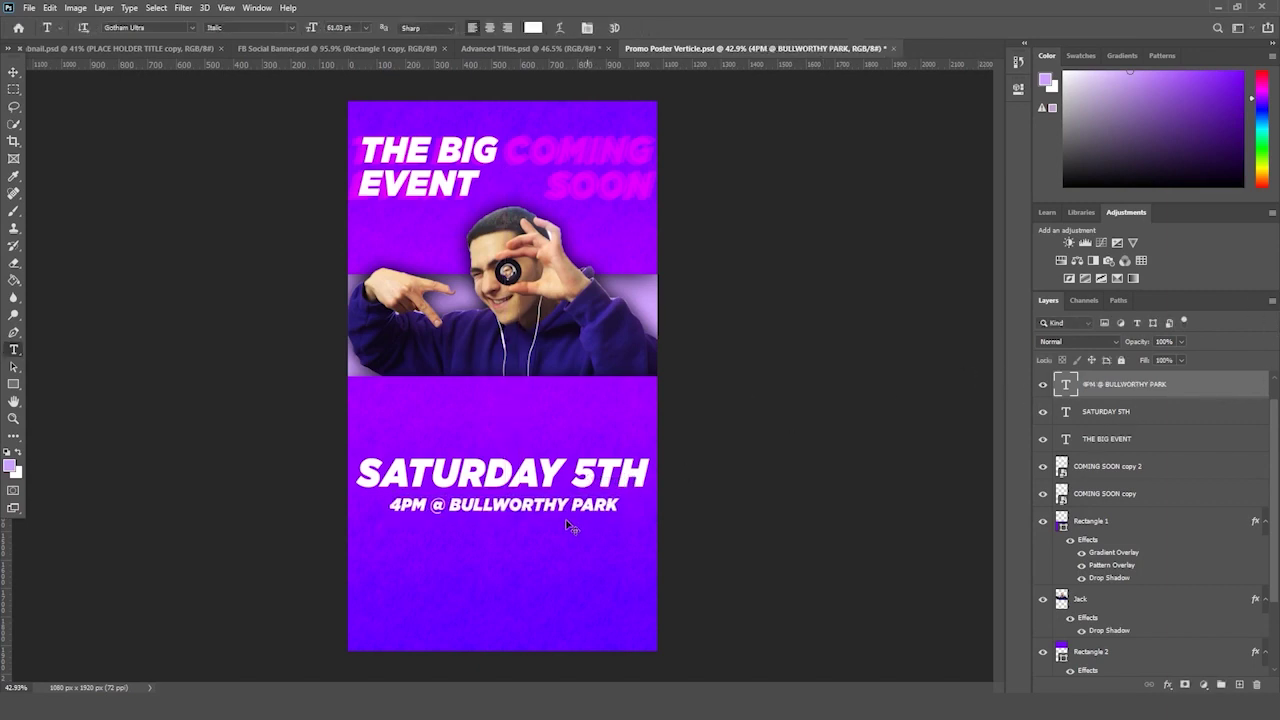
- Move the SATURDAY 5TH and venue lines lower down the poster together
left_click(586, 472, "ctrl+shift")
key("ctrl+t")
left_click_drag(586, 472, 593, 521)
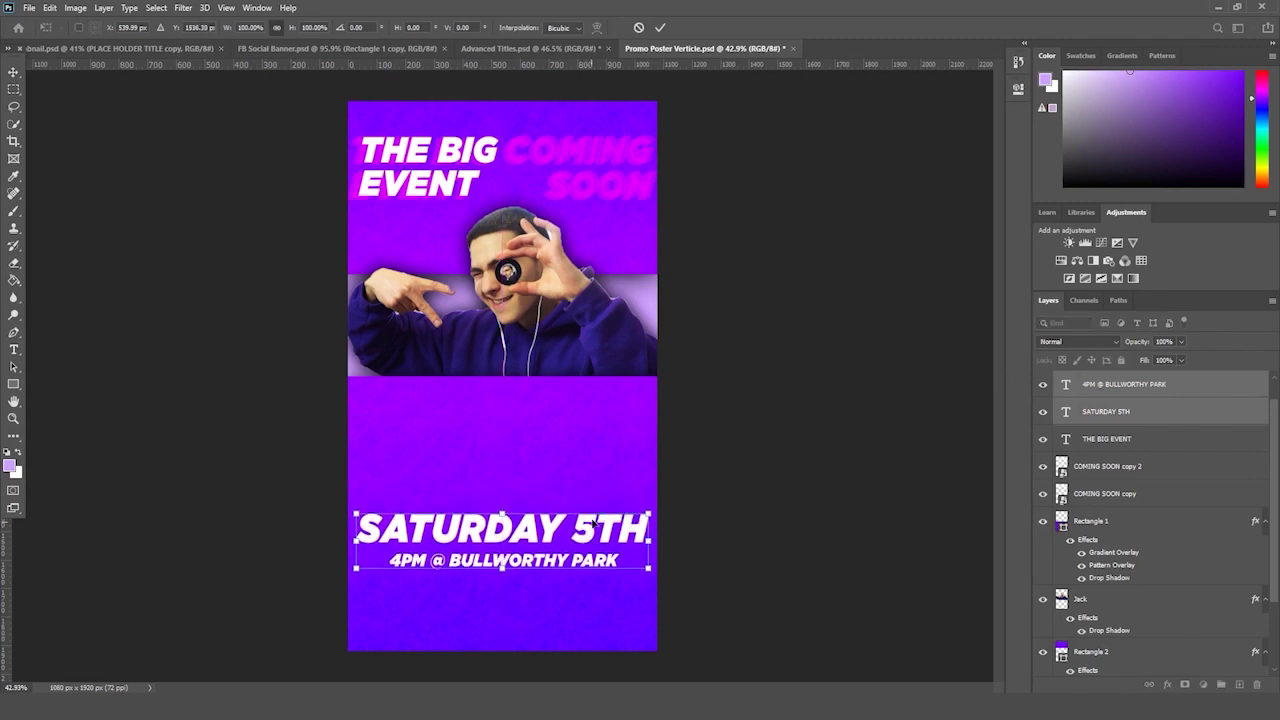
key("Return")
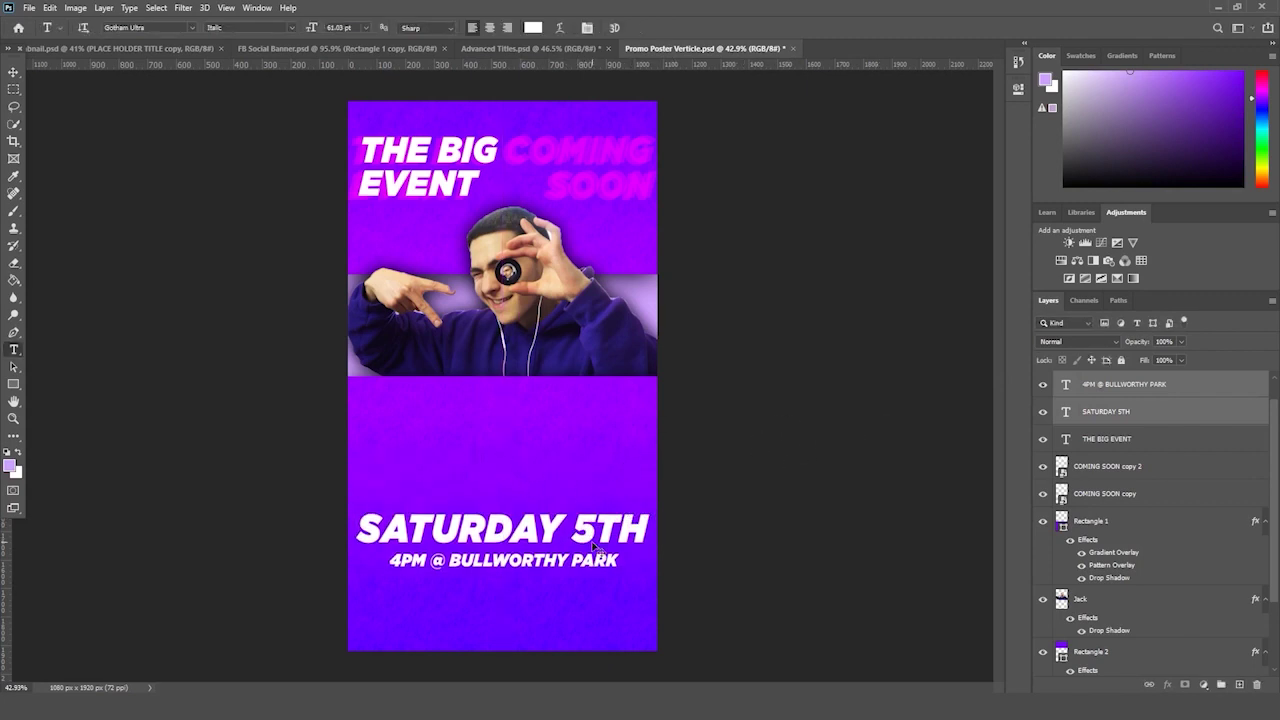
- Nudge the date and venue lines up slightly
key("ctrl+t")
left_click_drag(594, 545, 595, 517)
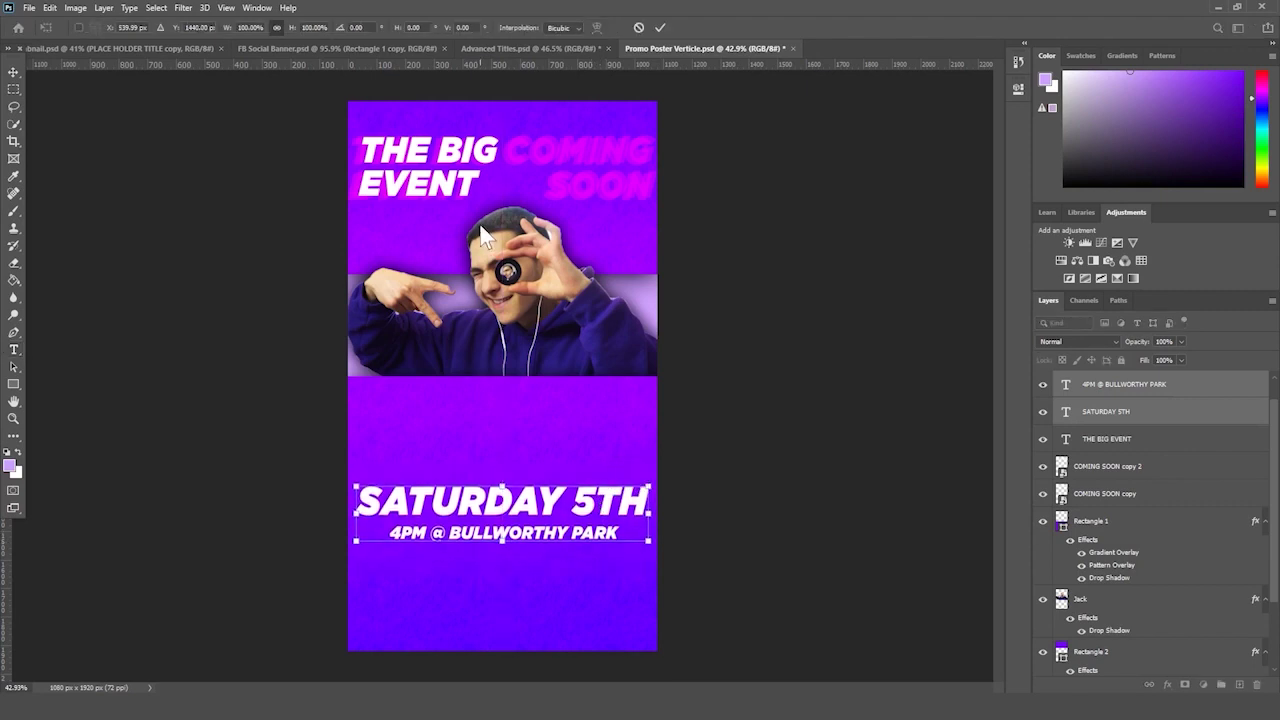
key("Return")
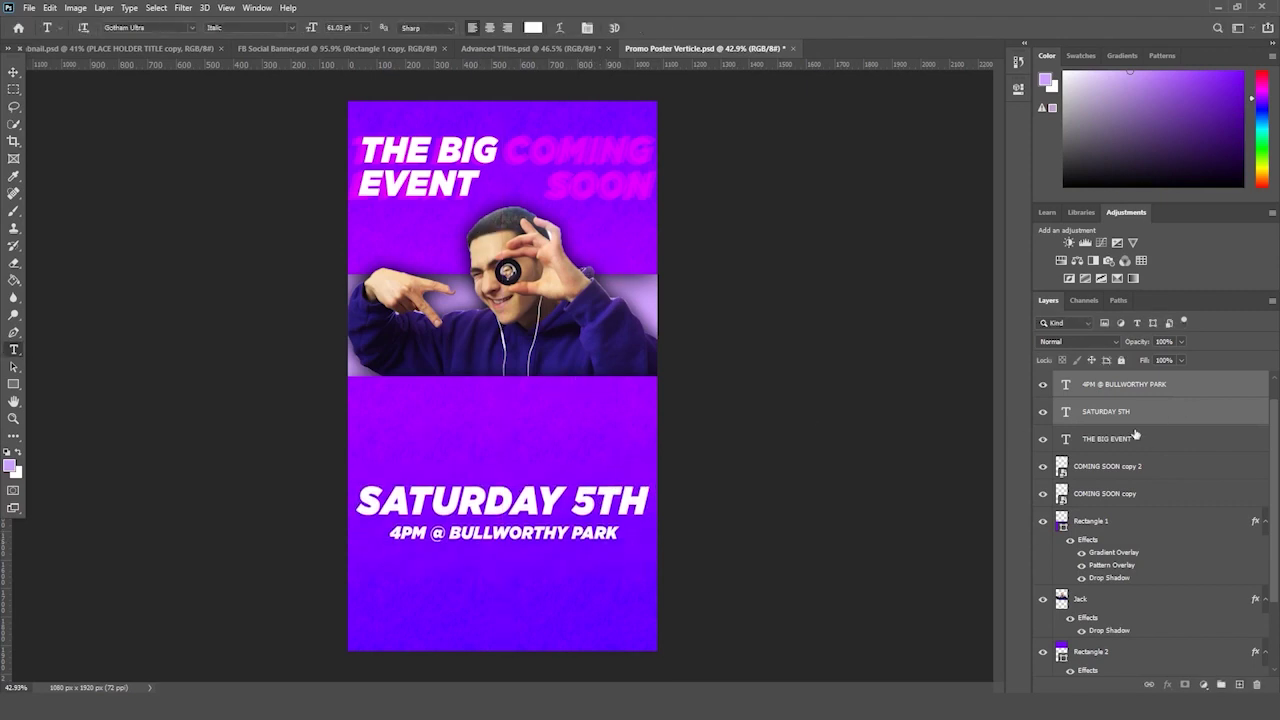
- Duplicate the SATURDAY 5TH layer and move the copy above the original
left_click(1110, 438)
scroll(1140, 442, "down", 1)
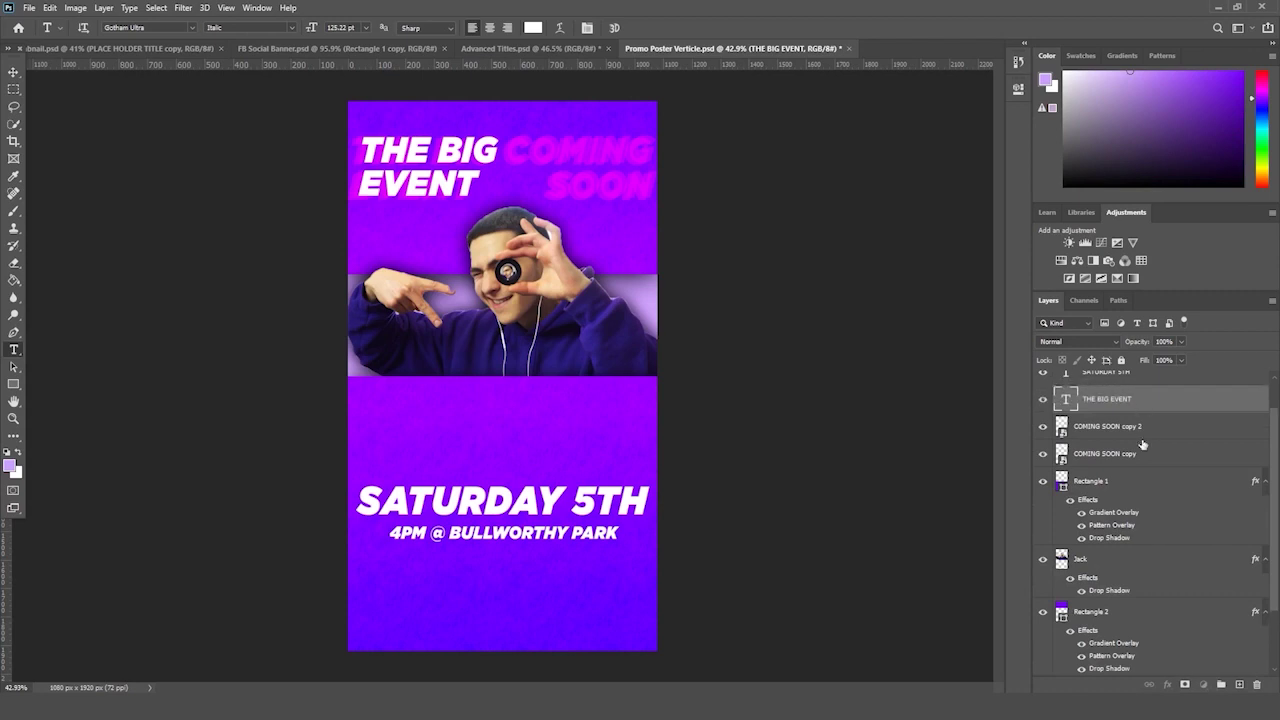
scroll(1142, 444, "up", 2)
left_click(1110, 411)
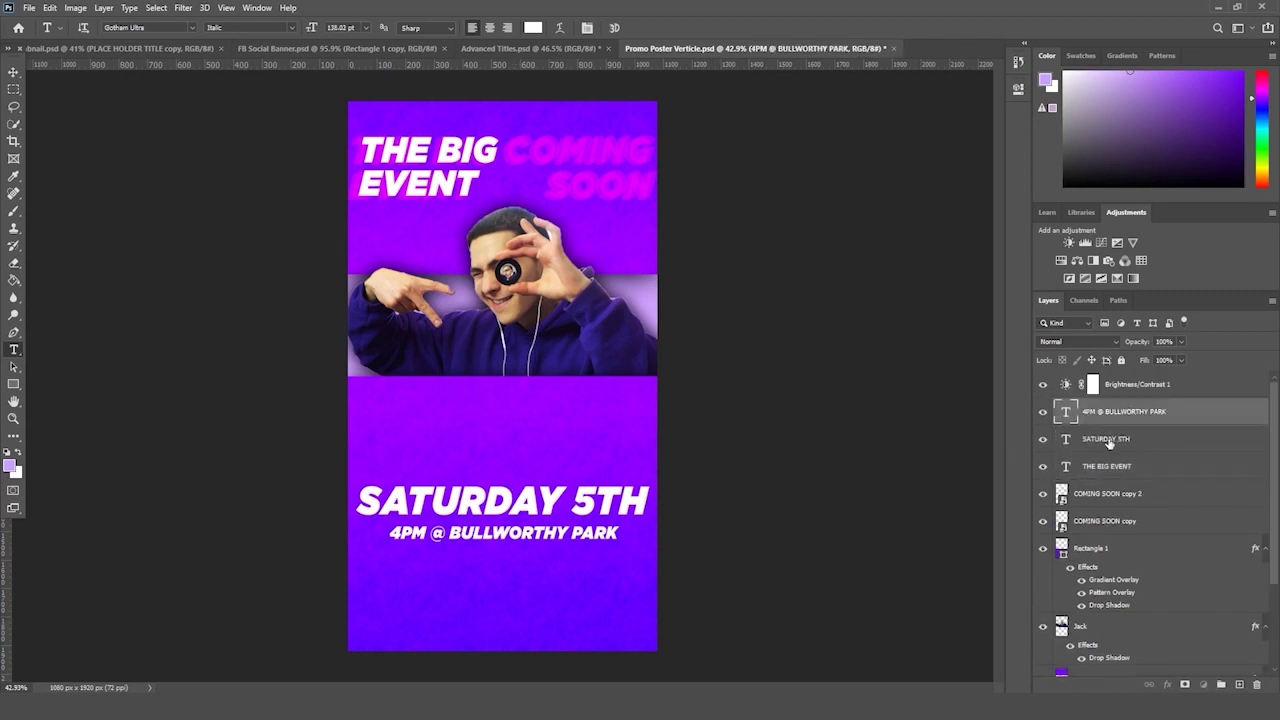
left_click(1090, 438)
left_click_drag(1090, 438, 1239, 684)
left_click_drag(547, 503, 547, 446, "ctrl")
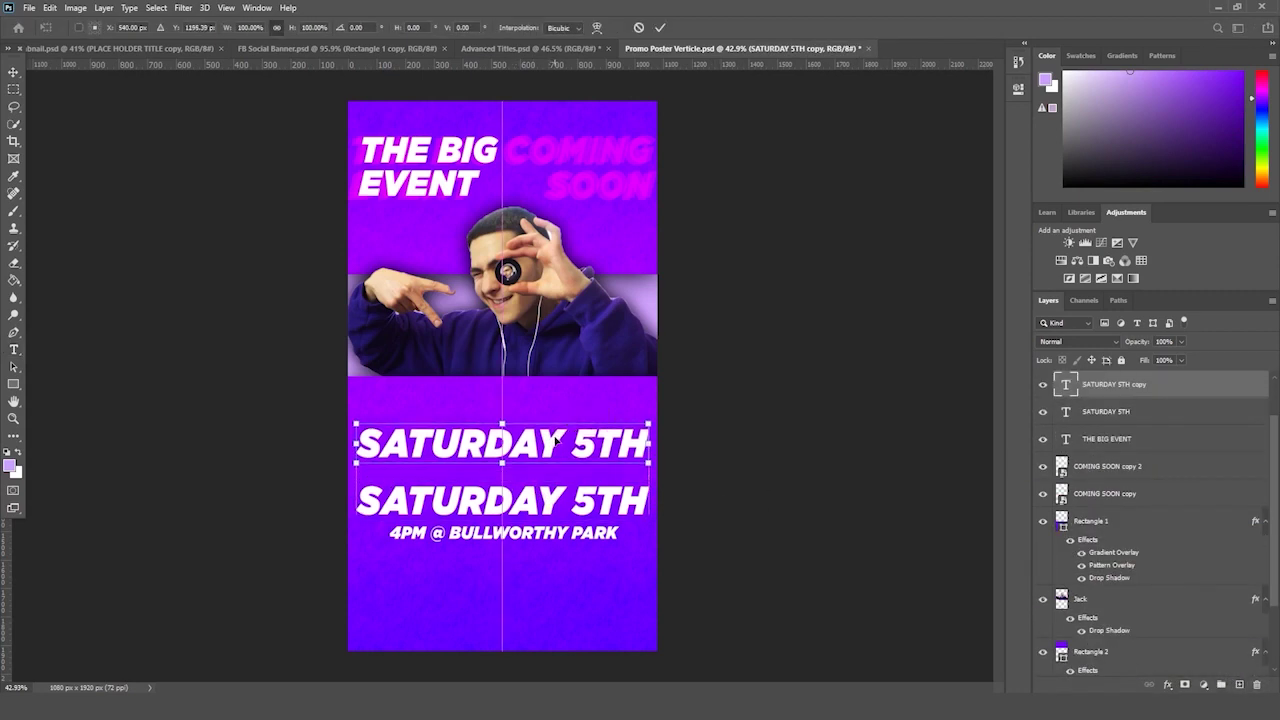
key("ctrl+z")
key("ctrl+shift+z")
- Retype the copy as DON'T MISS IT! and centre the headline horizontally
left_click(548, 440)
key("ctrl+a")
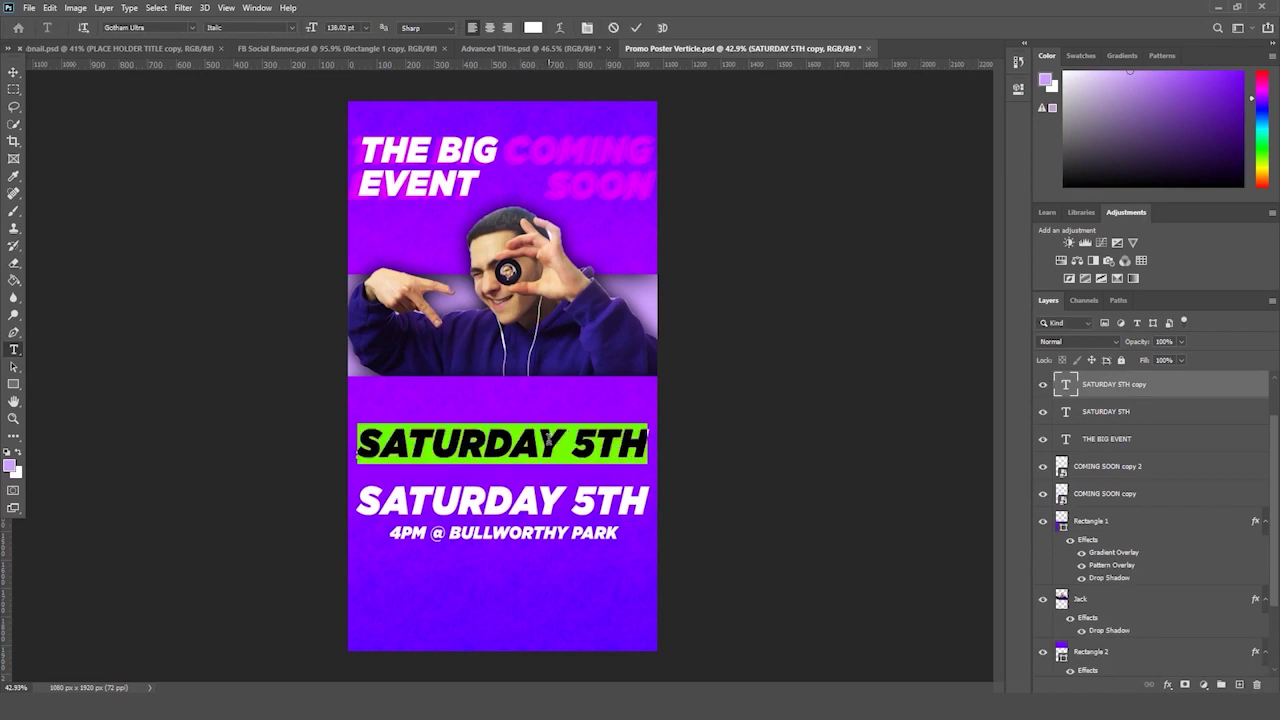
type("DOMN")
key("BackSpace")
key("BackSpace")
type("N’T MISS IT")
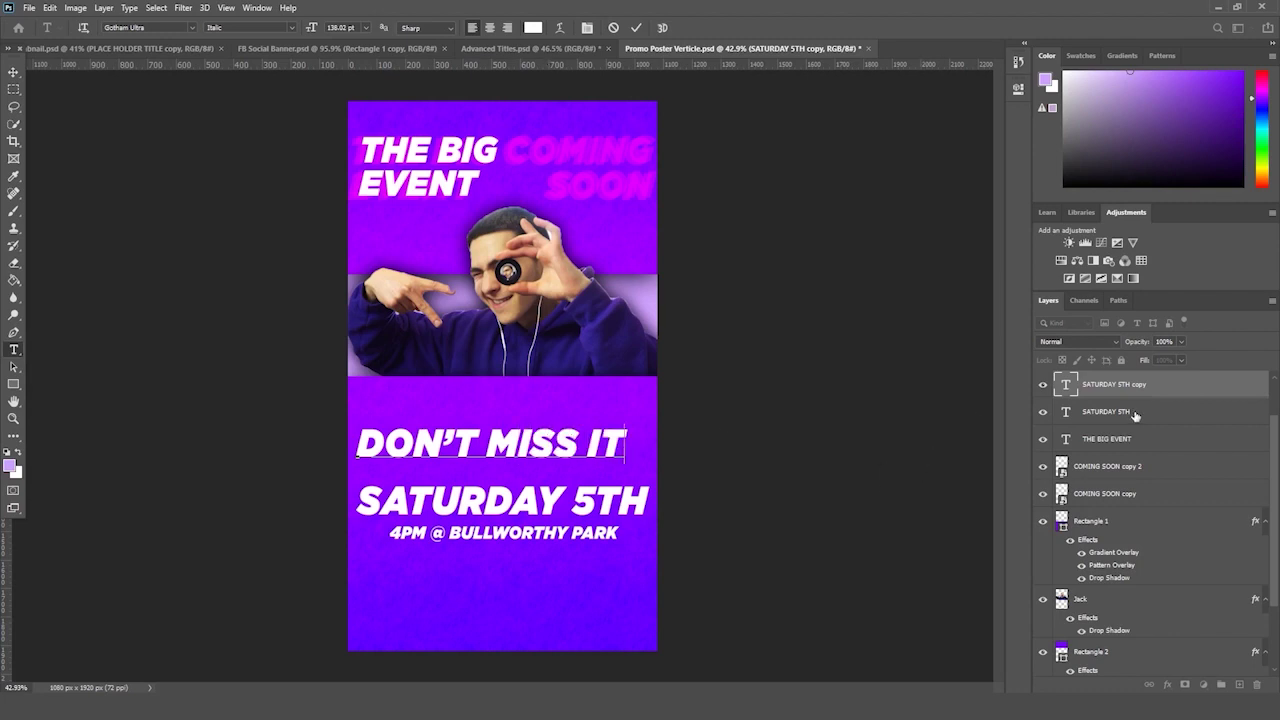
left_click(1147, 393)
key("ctrl+t")
key("Return")
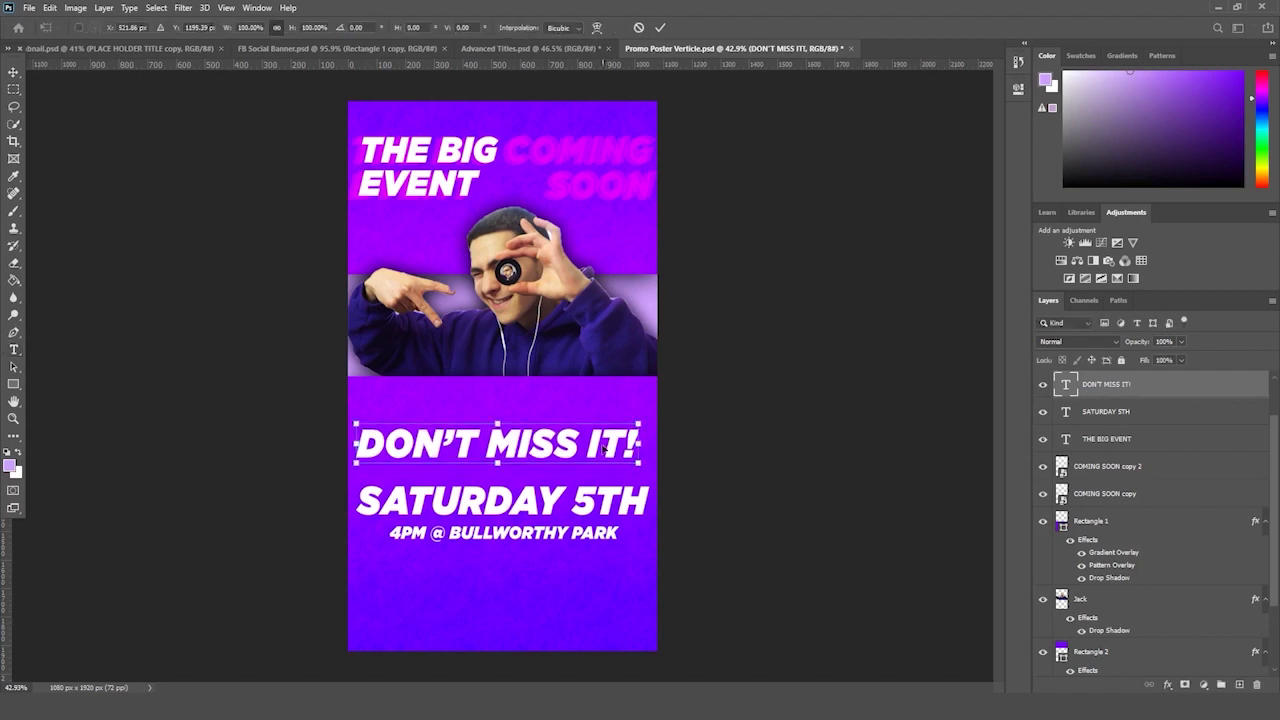
left_click_drag(605, 450, 603, 452)
key("Return")
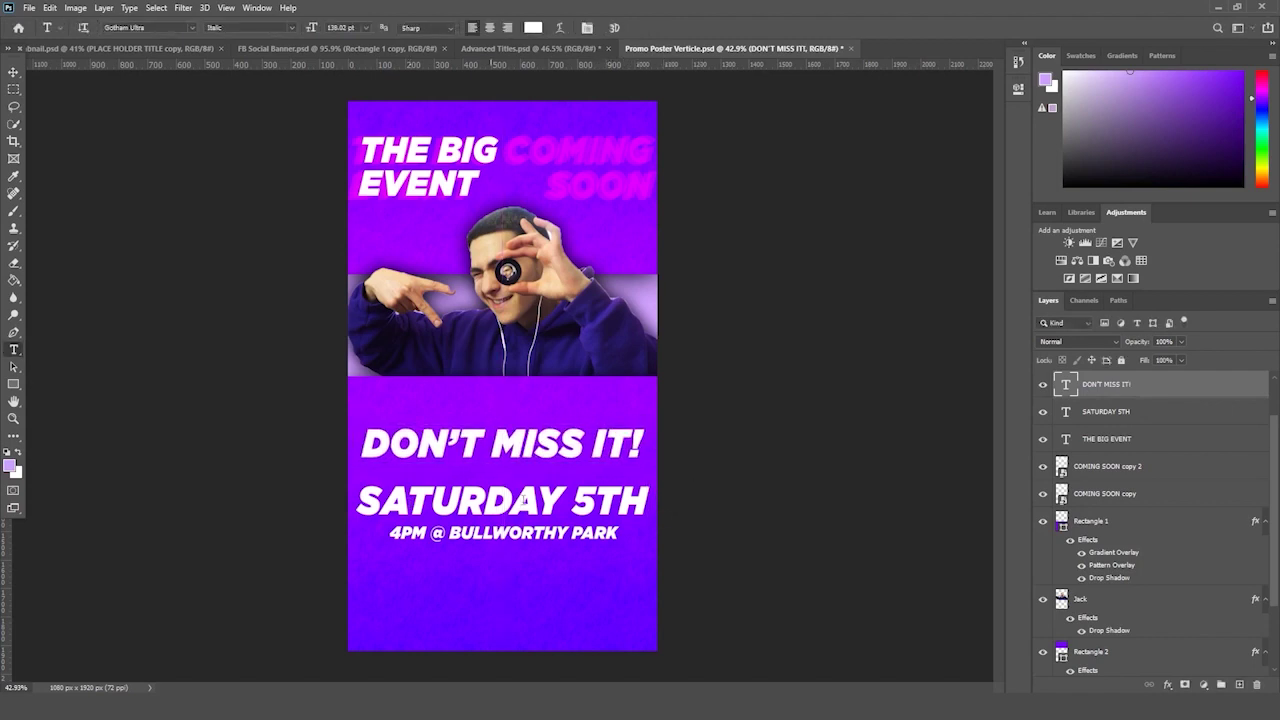
- Scale the SATURDAY 5TH and venue lines down to about 76%
left_click(1130, 438, "ctrl")
key("ctrl+t")
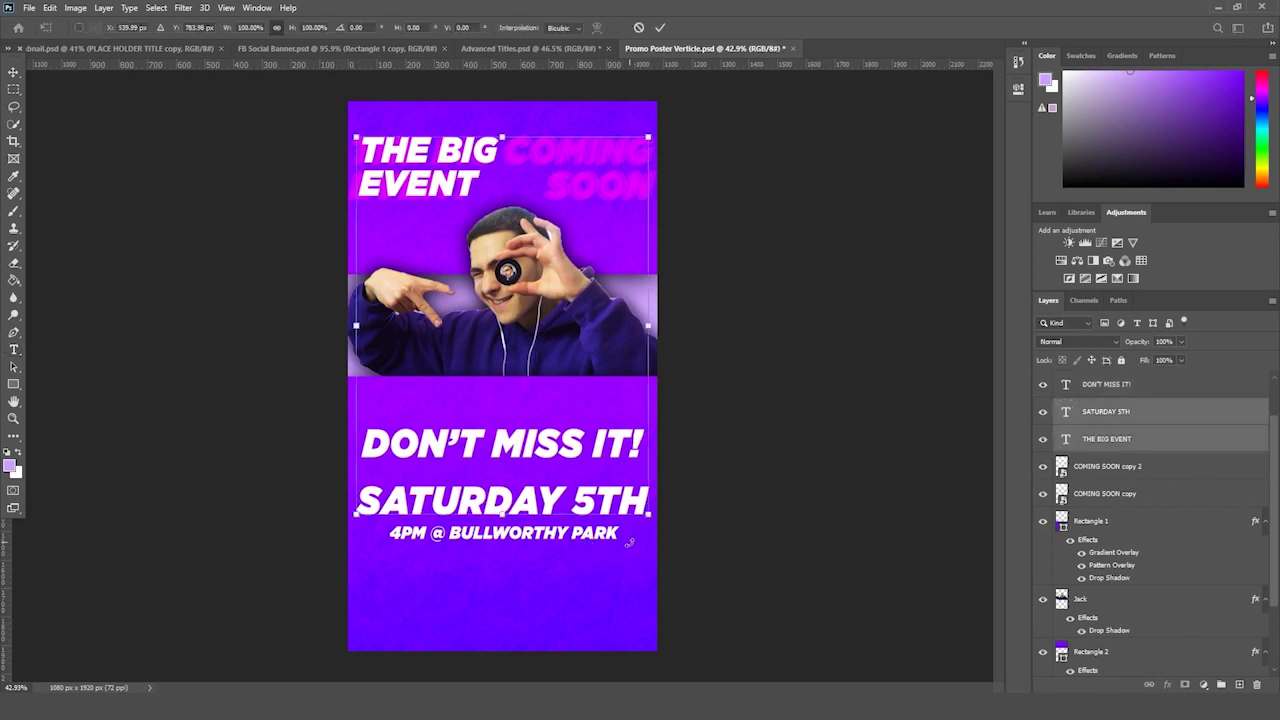
left_click(1136, 411)
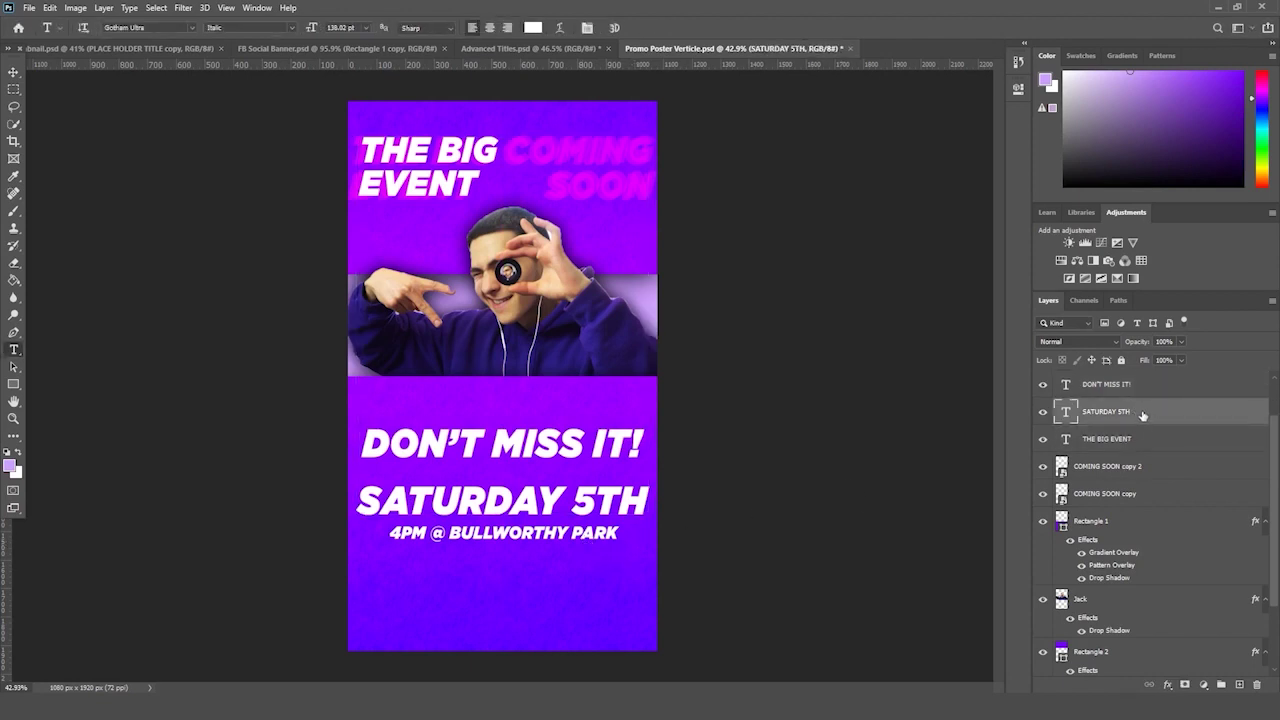
left_click(1139, 388, "ctrl")
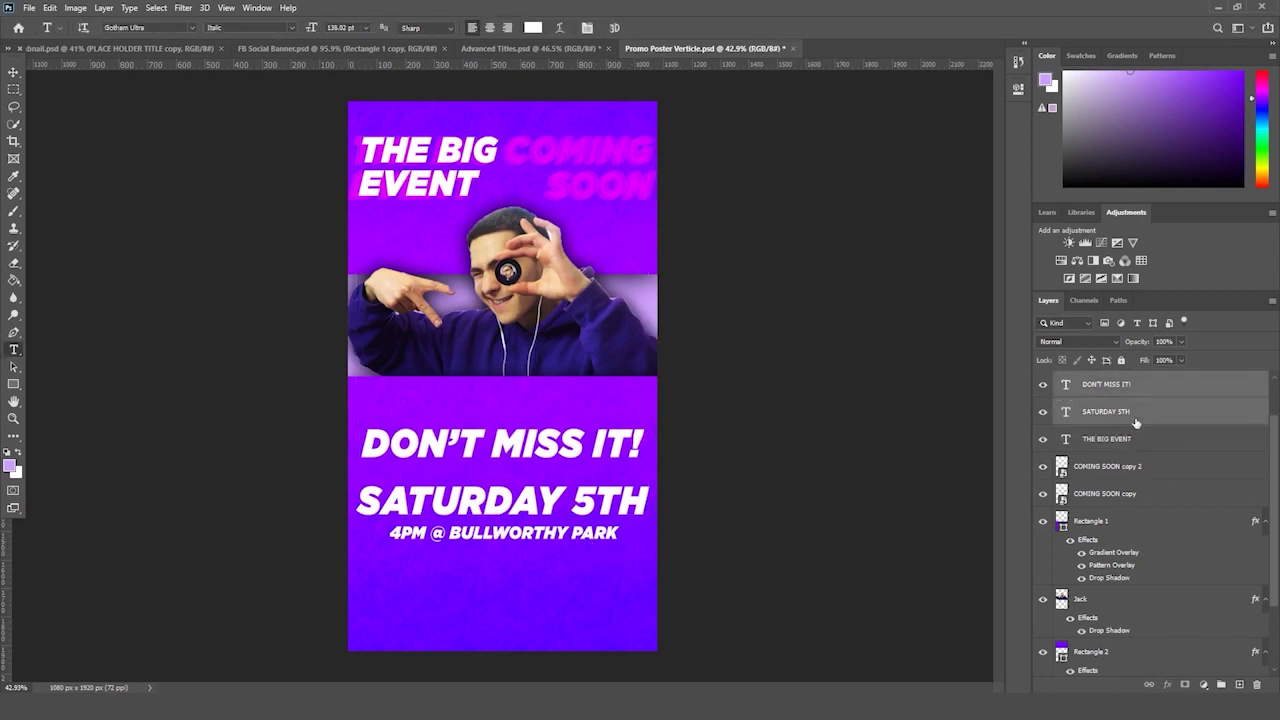
left_click(1136, 423)
scroll(1134, 445, "up", 2)
left_click_drag(1134, 455, 1128, 415)
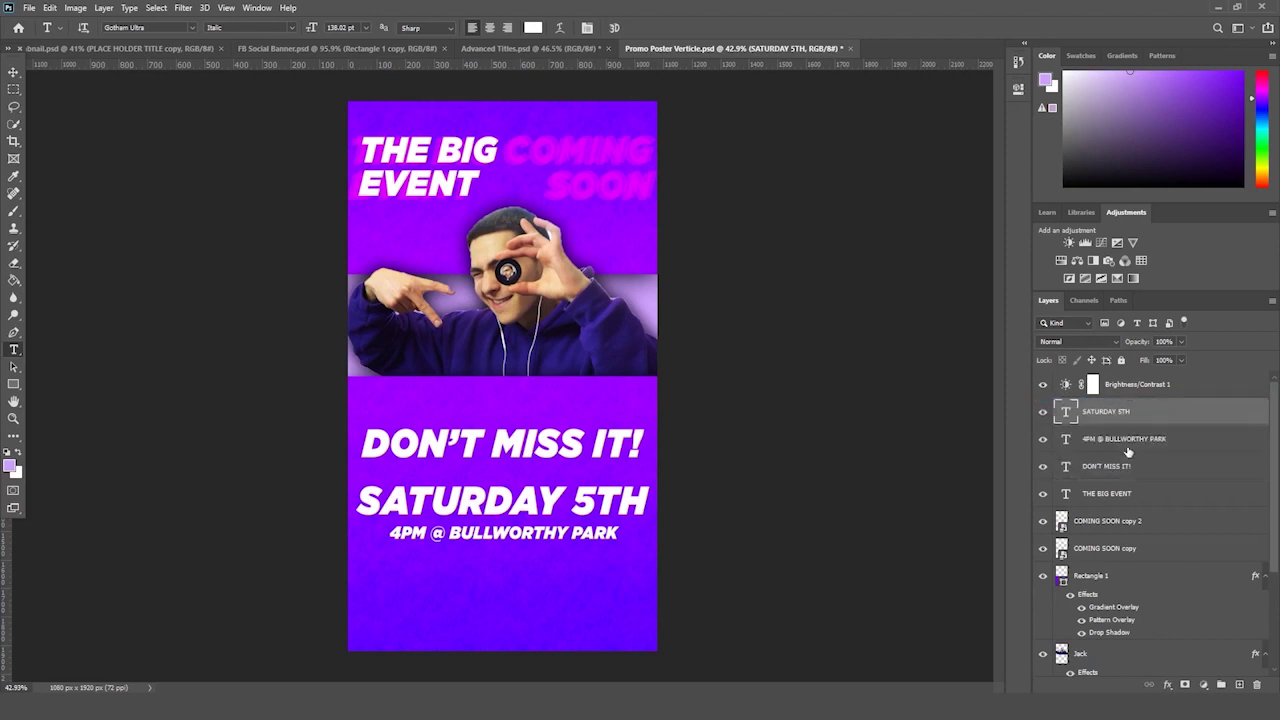
left_click(596, 517, "ctrl+shift")
key("ctrl+t")
left_click_drag(598, 515, 562, 488)
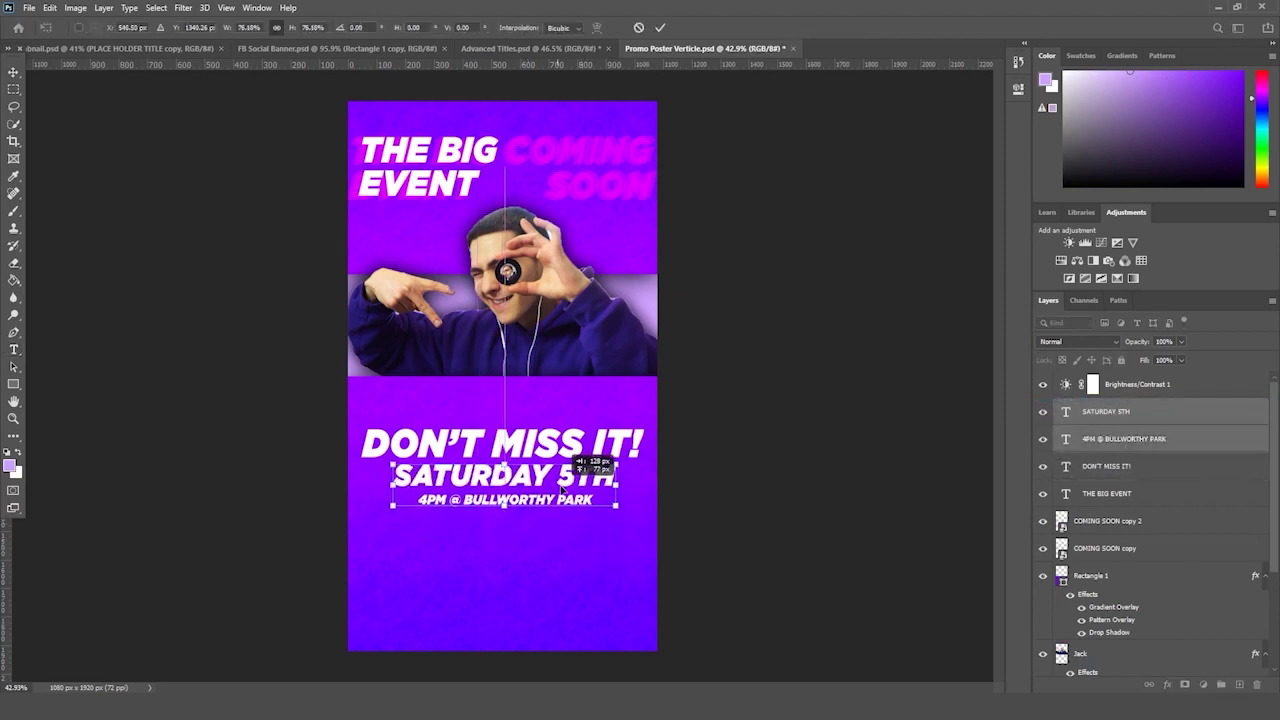
key("Escape")
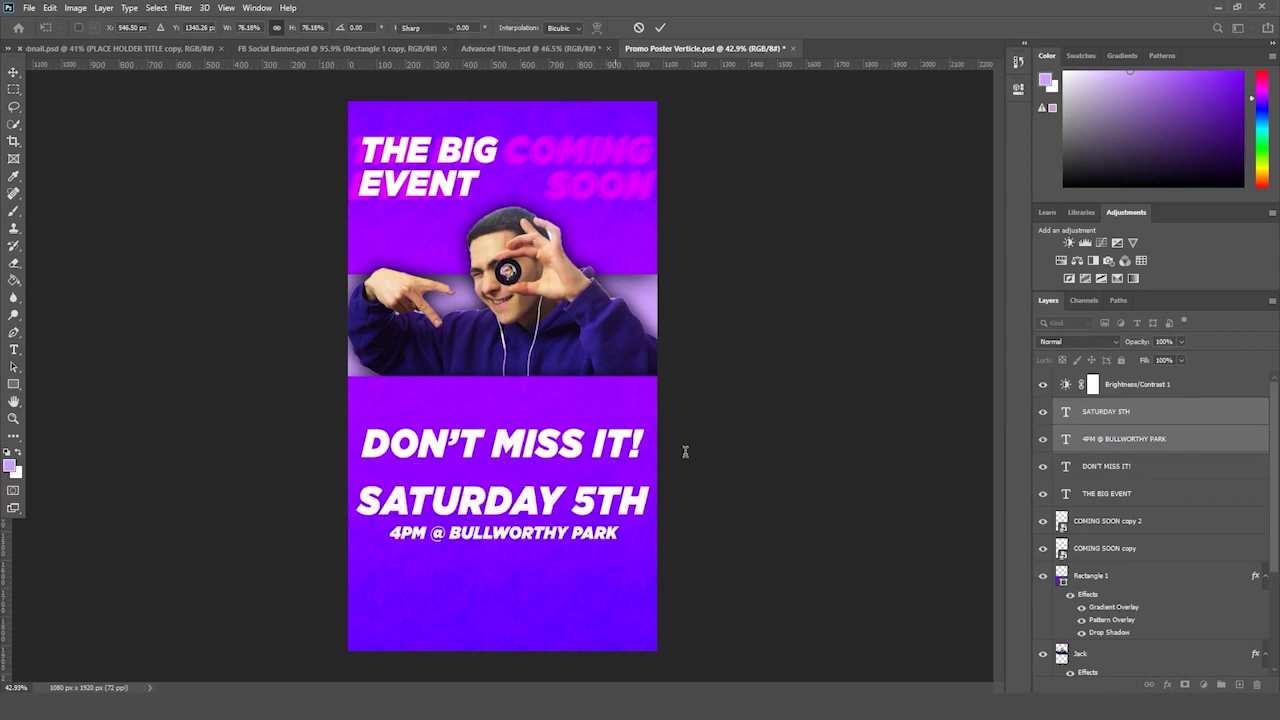
key("Return")
key("ctrl+t")
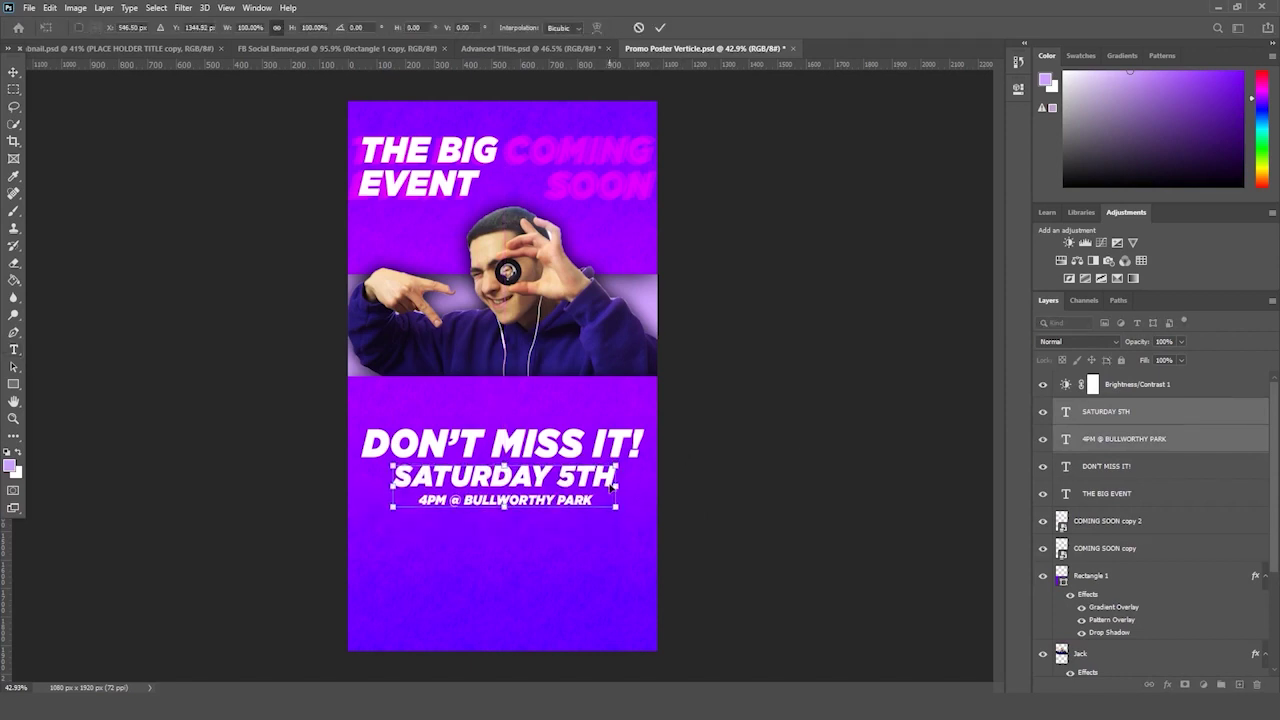
key("Return")
- Move DON'T MISS IT!, the date and the venue lines up toward the photo
left_click(575, 440, "ctrl+shift")
key("ctrl+t")
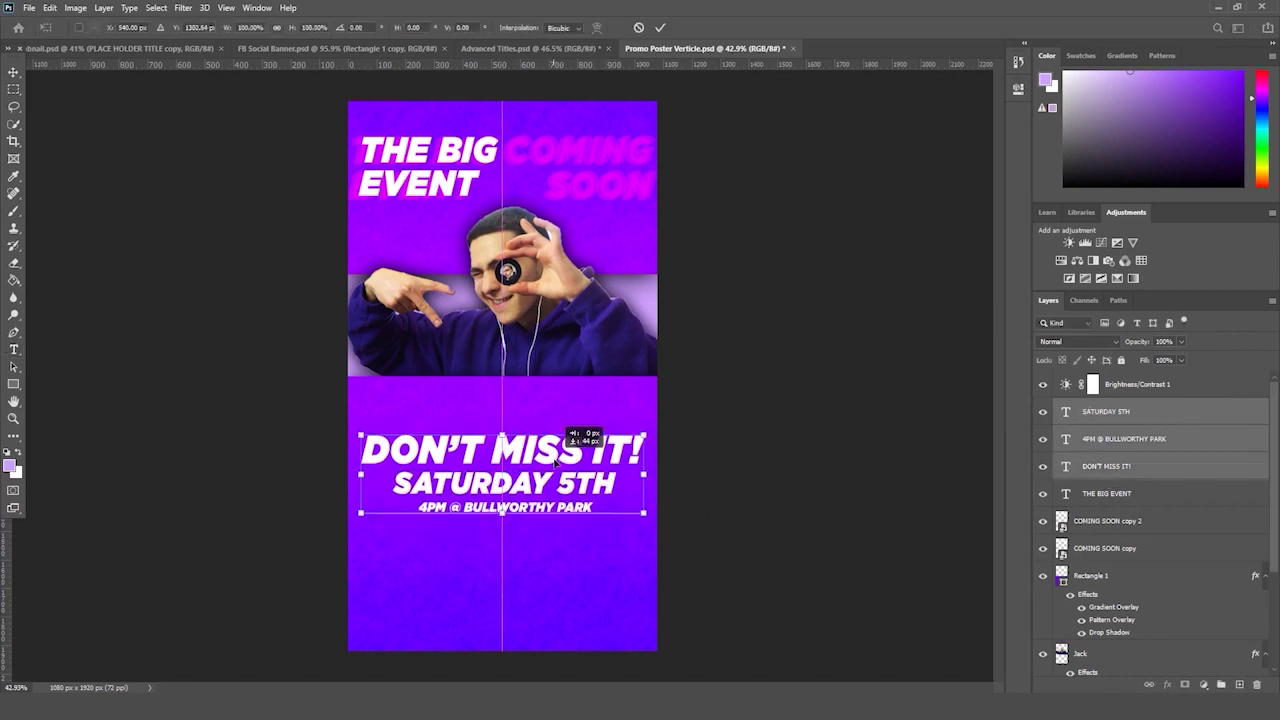
left_click_drag(580, 434, 560, 434)
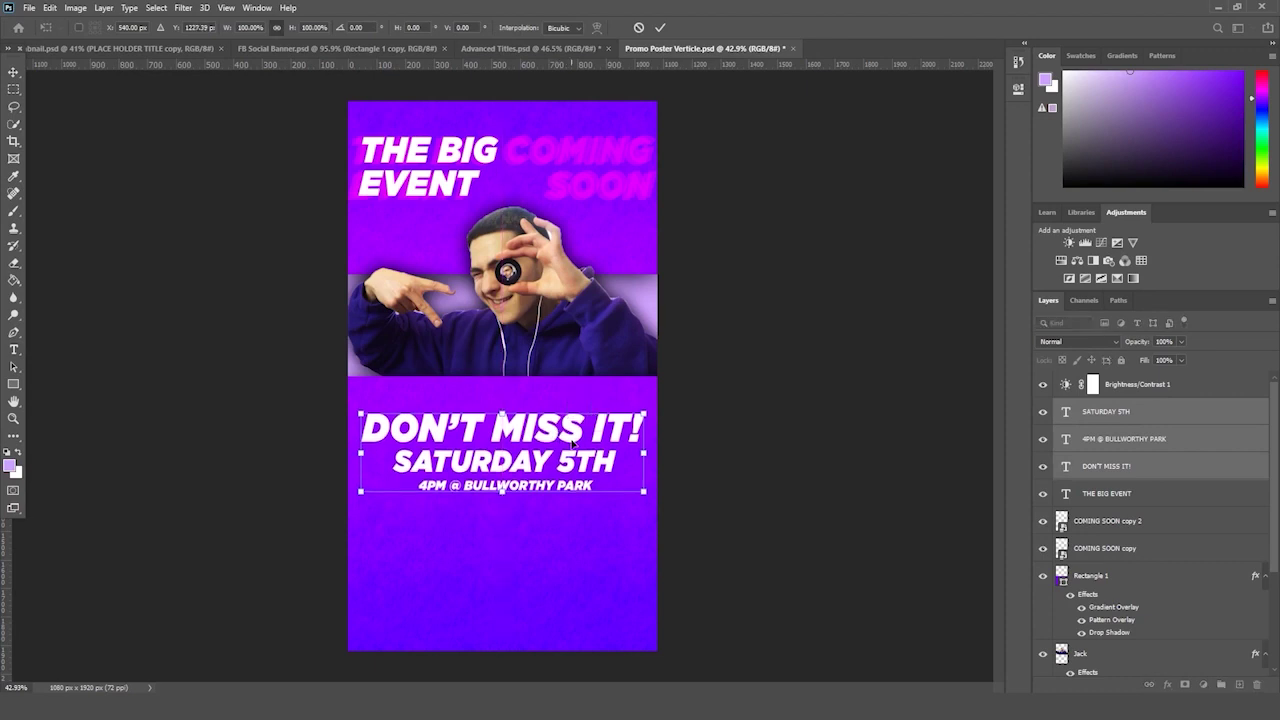
key("Return")
left_click(1155, 411)
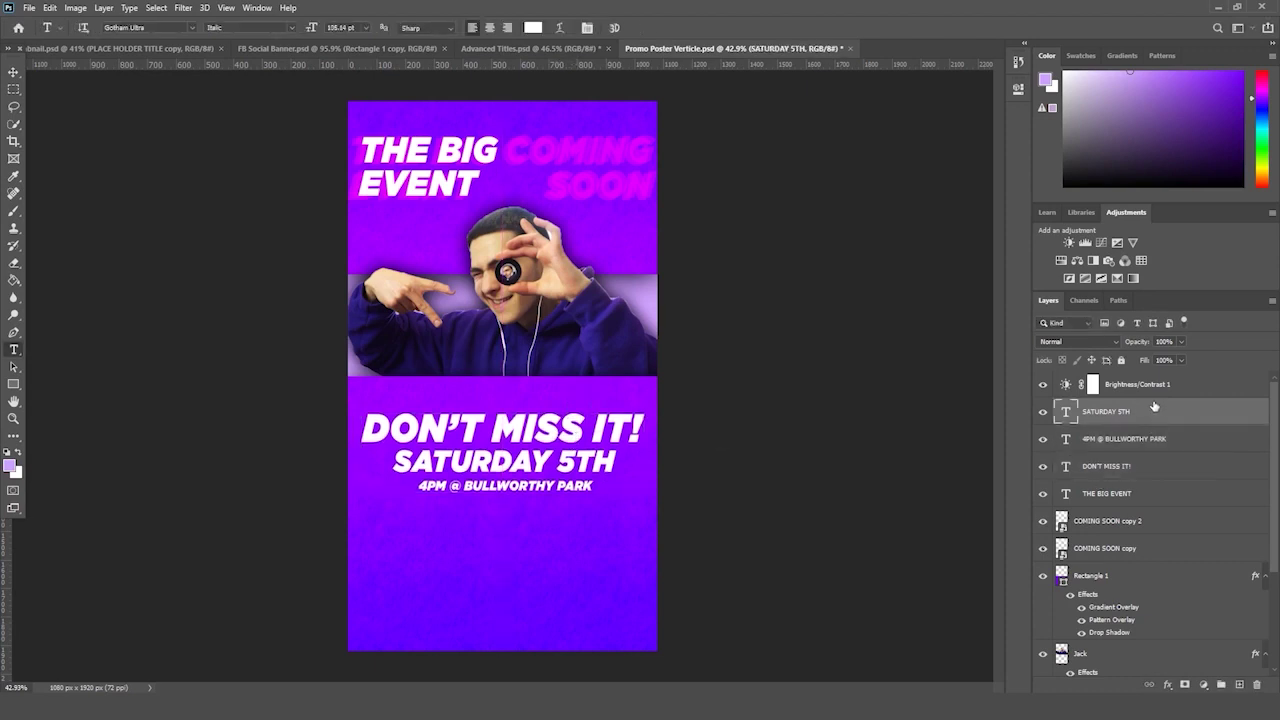
- Duplicate THE BIG EVENT text layer
left_click(1168, 480)
left_click_drag(1143, 493, 1239, 684)
key("ctrl+t")
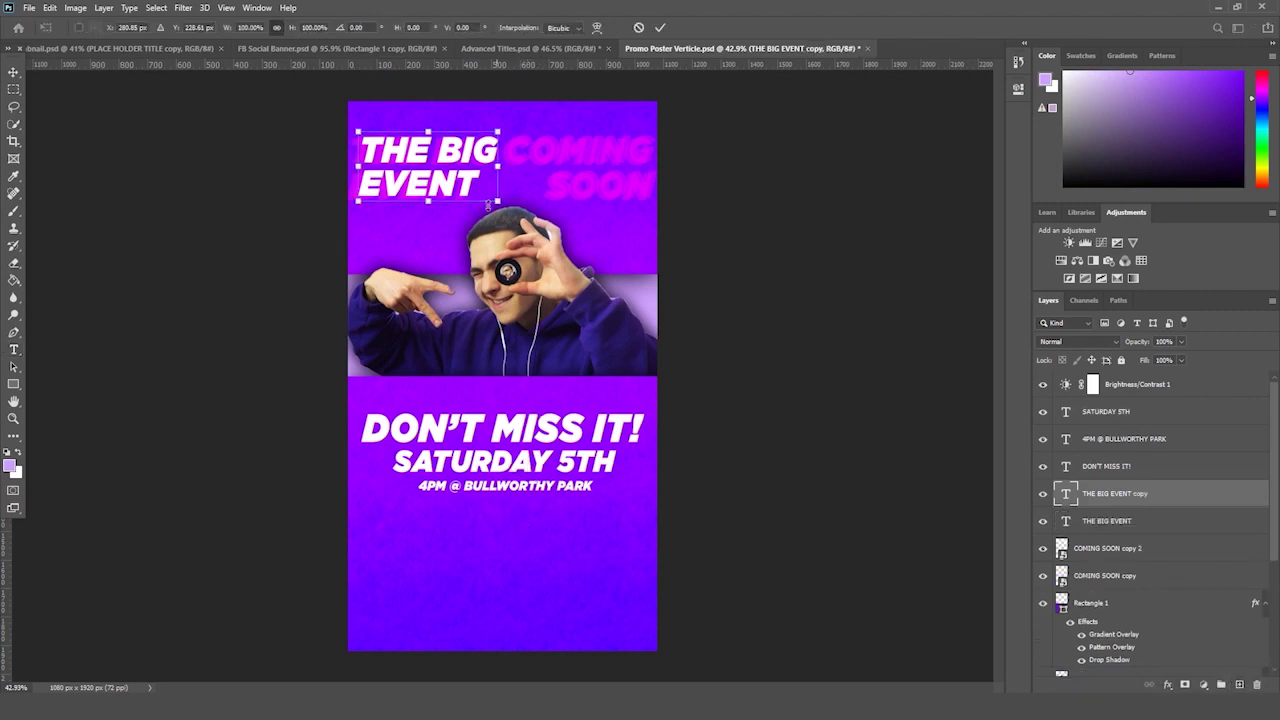
key("Return")
key("t")
- Turn a venue-line copy into a smaller 'Hosted by' line with the host's name, centred below
left_click_drag(1123, 438, 1222, 684)
key("ctrl+t")
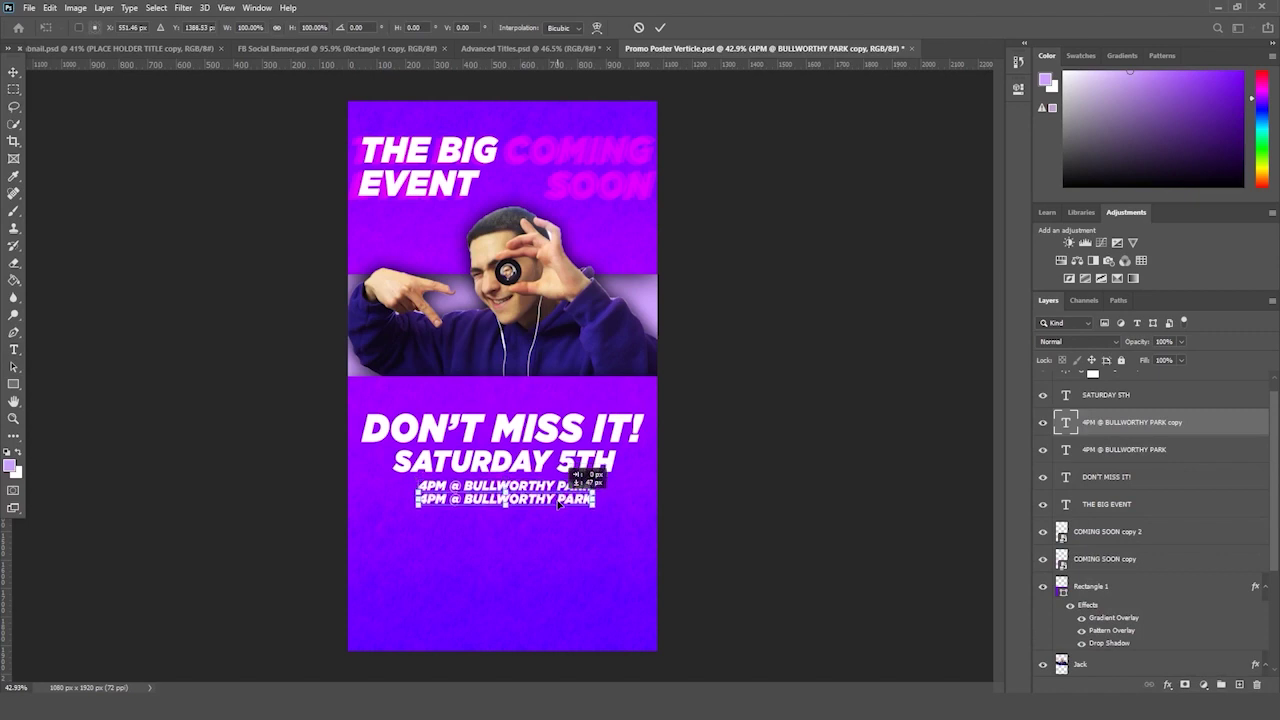
key("shift+Down")
key("shift+Down")
key("shift+Down")
key("shift+Down")
key("shift+Down")
key("shift+Down")
key("shift+Down")
key("Return")
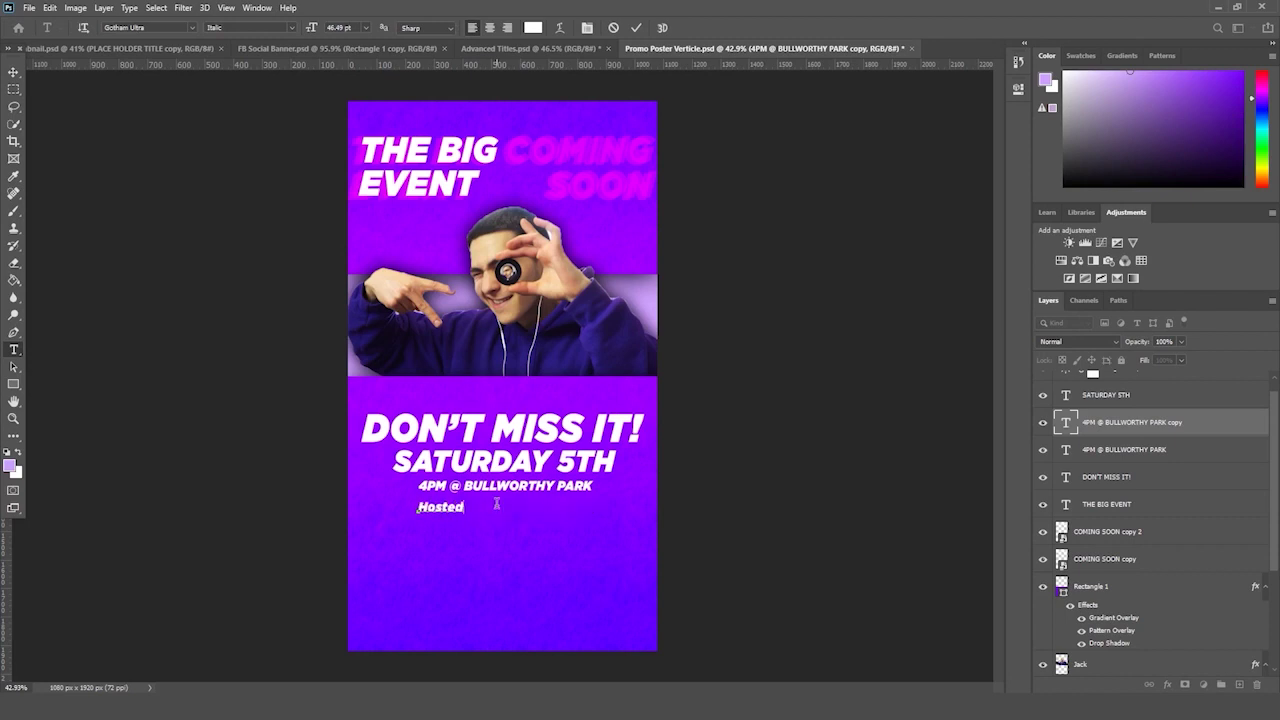
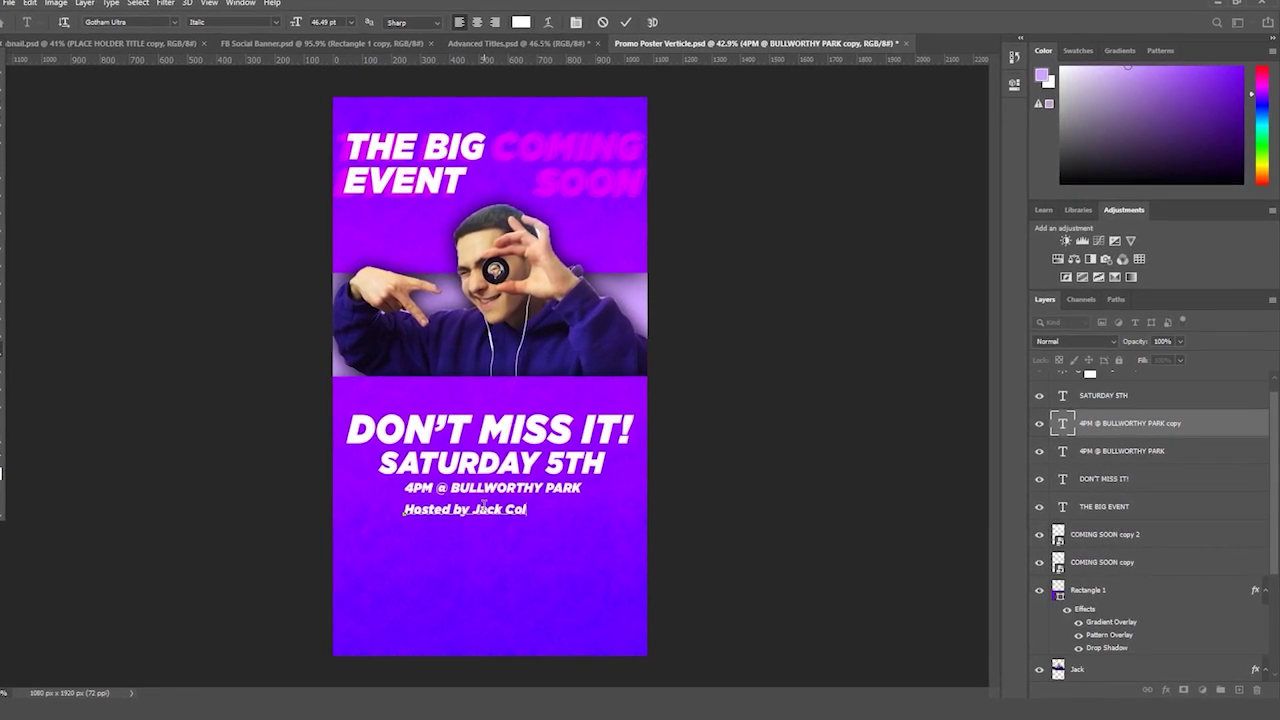
key("ctrl+Return")
key("ctrl+t")
left_click_drag(500, 509, 508, 512)
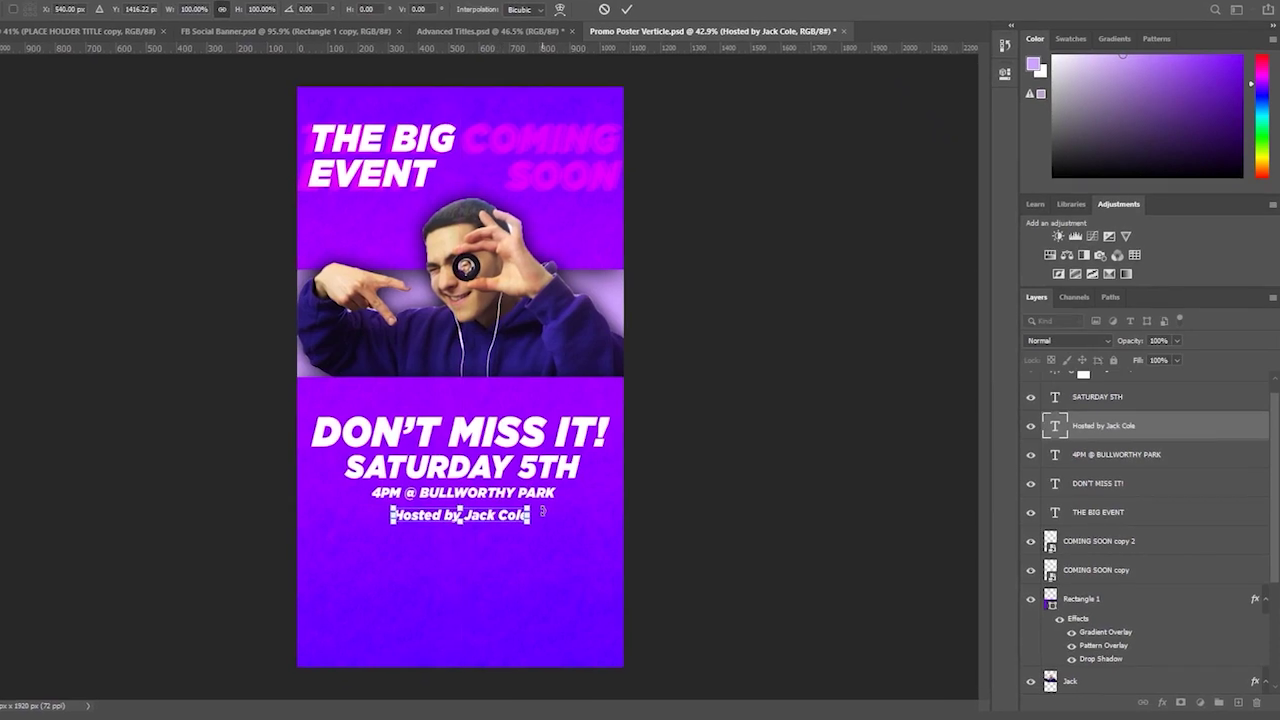
key("Return")
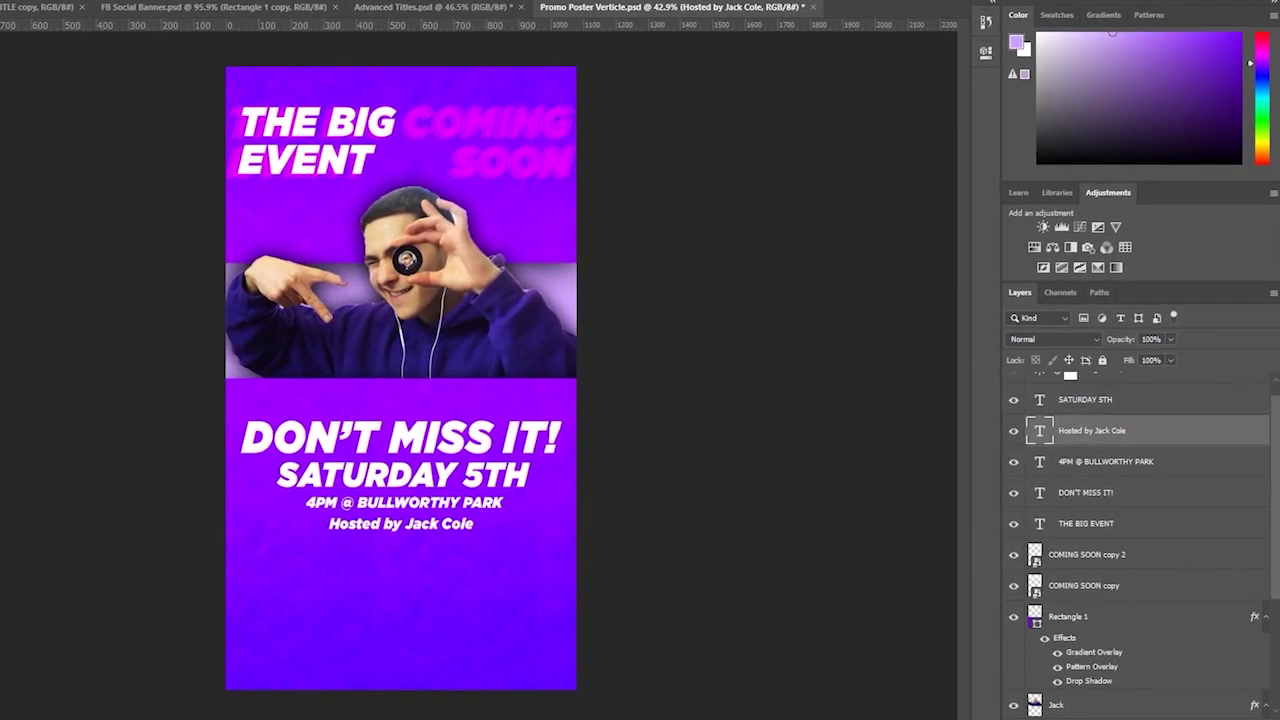
key("ctrl+minus")
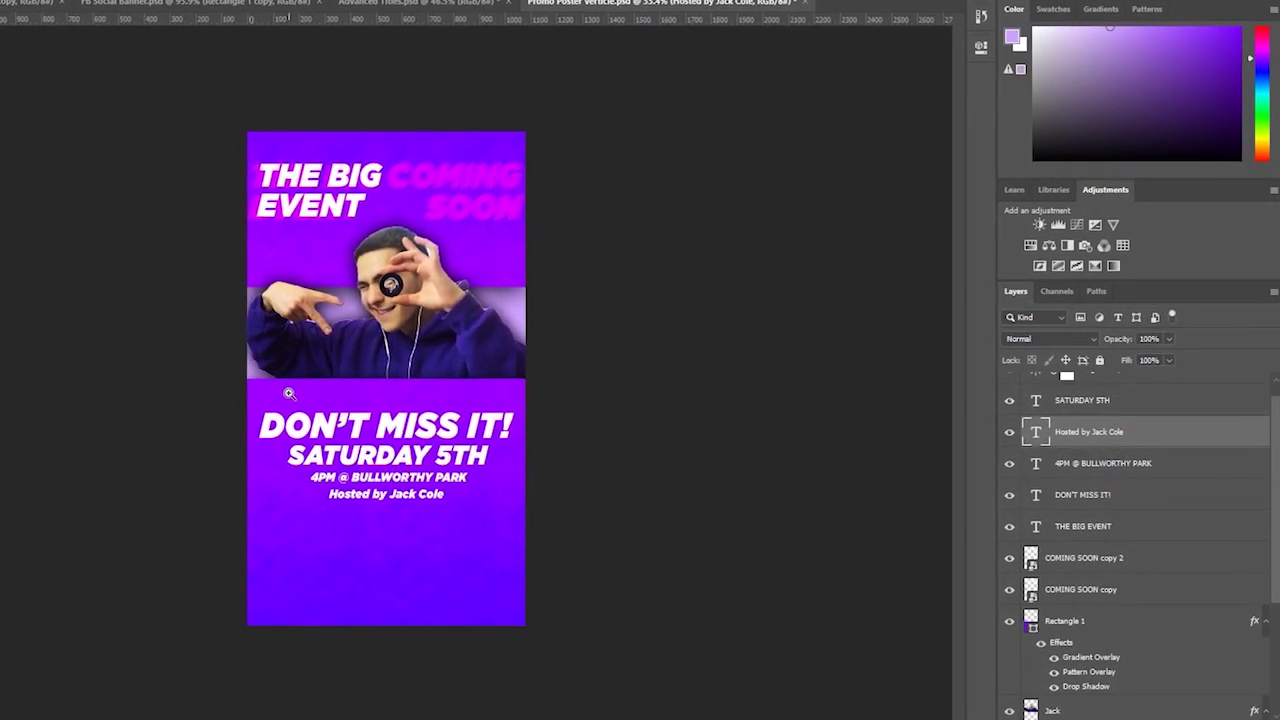
key("ctrl+plus")
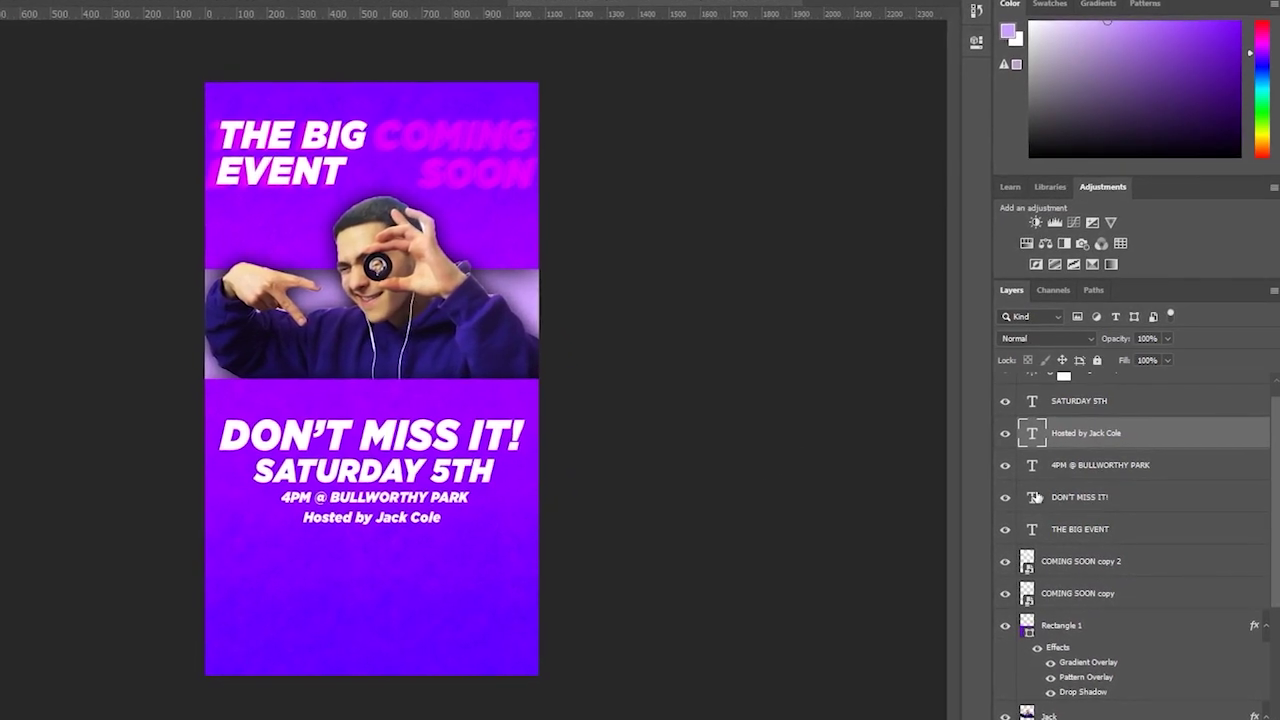
- Duplicate the lower text layers, merge the copies into a Smart Object, and enlarge it slightly
scroll(1080, 500, "up", 1)
left_click(1076, 550)
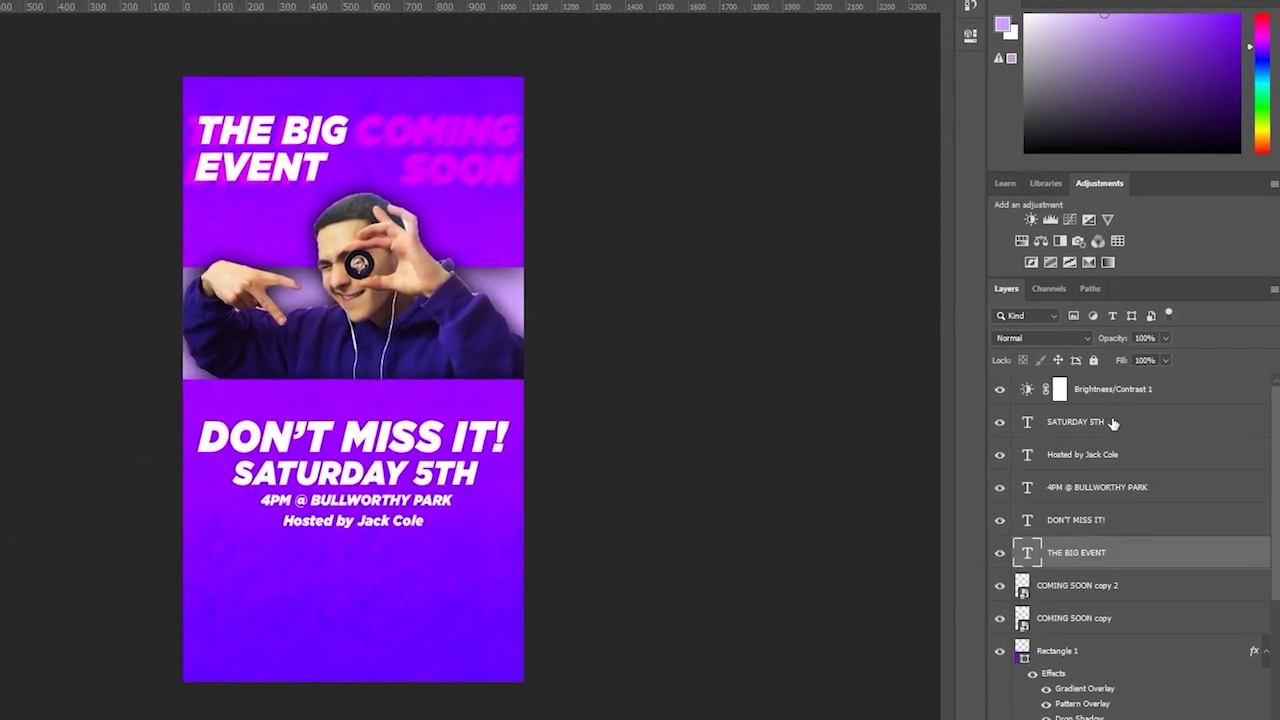
left_click(1113, 423, "shift")
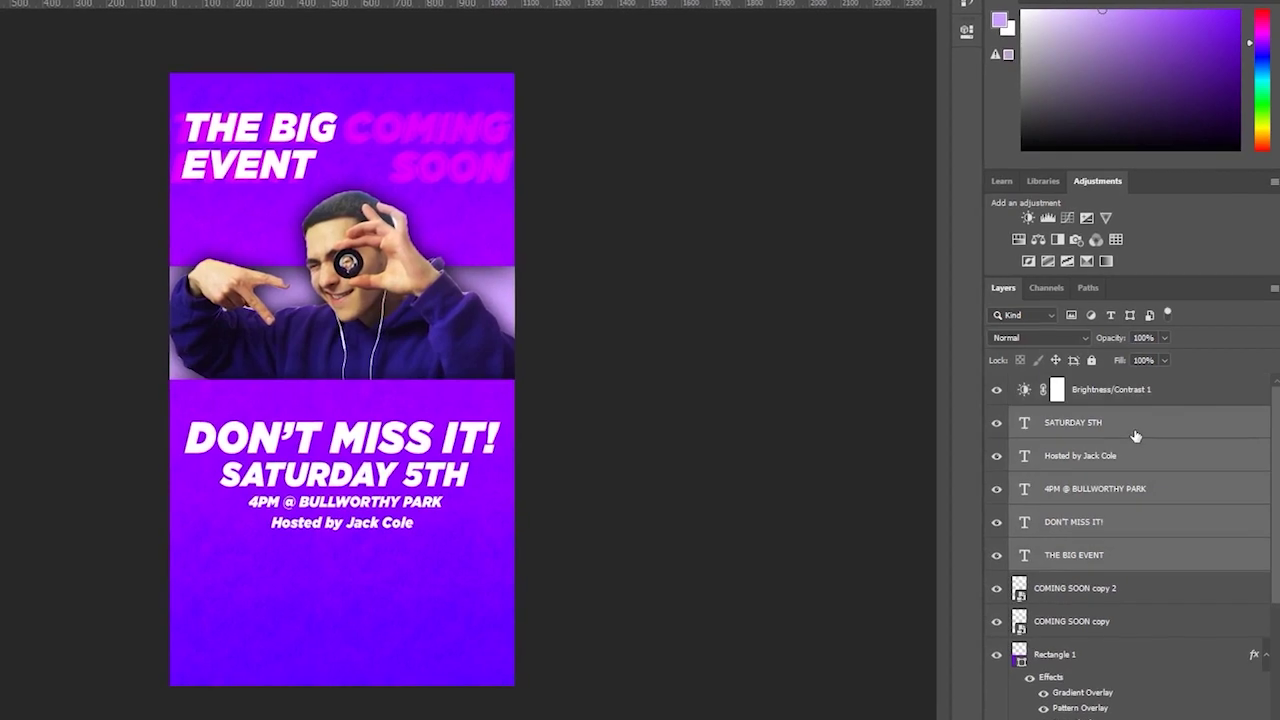
key("ctrl+j")
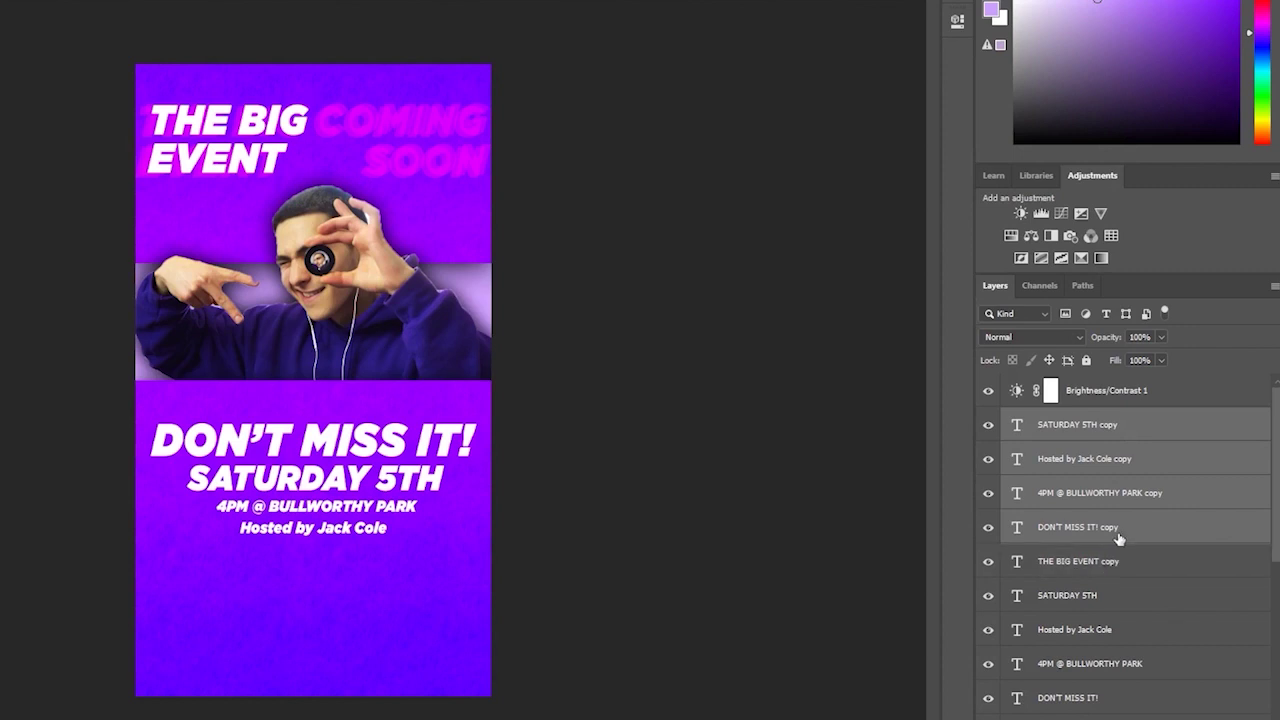
left_click(1117, 563)
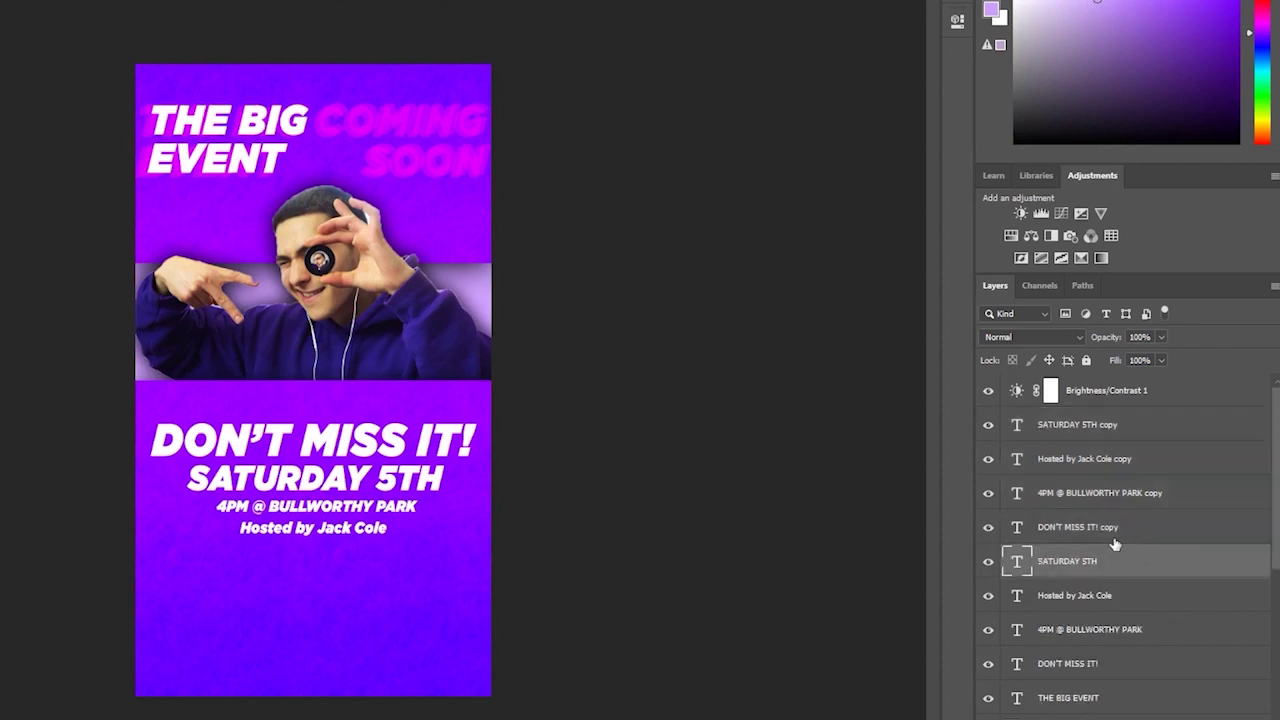
left_click(1113, 440, "shift")
right_click(1113, 440)
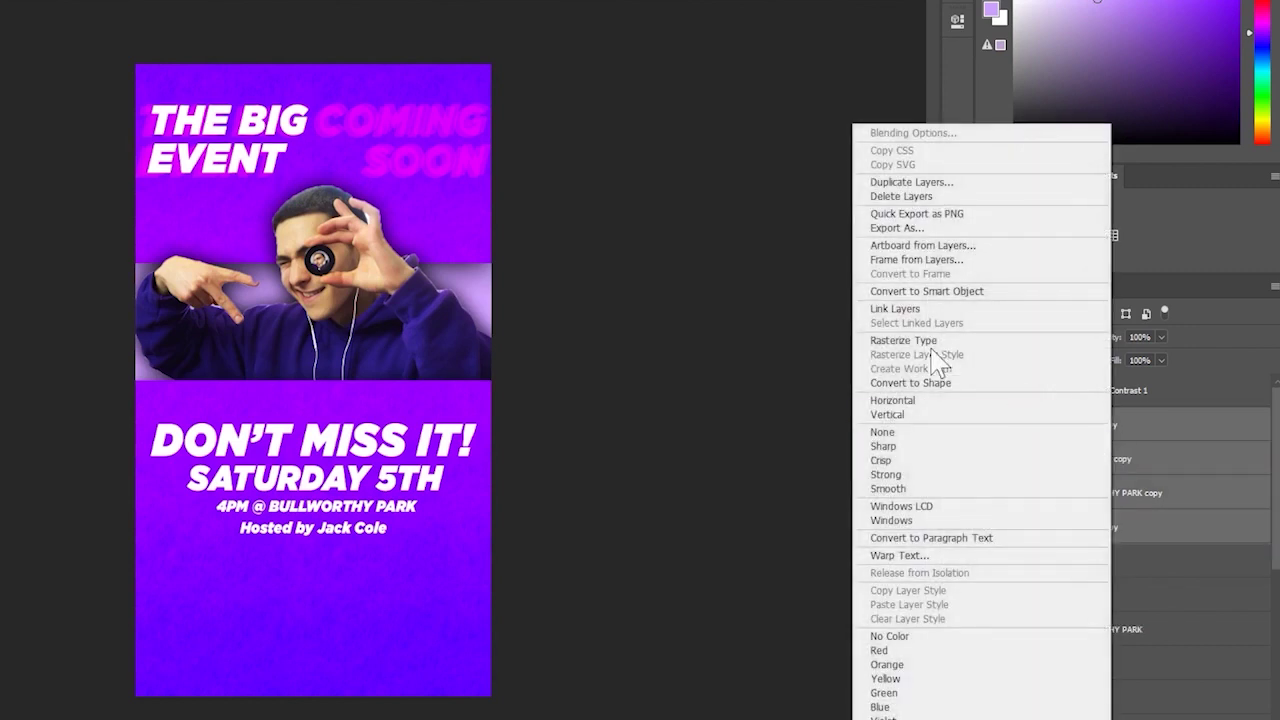
left_click(944, 286)
left_click_drag(476, 537, 480, 539)
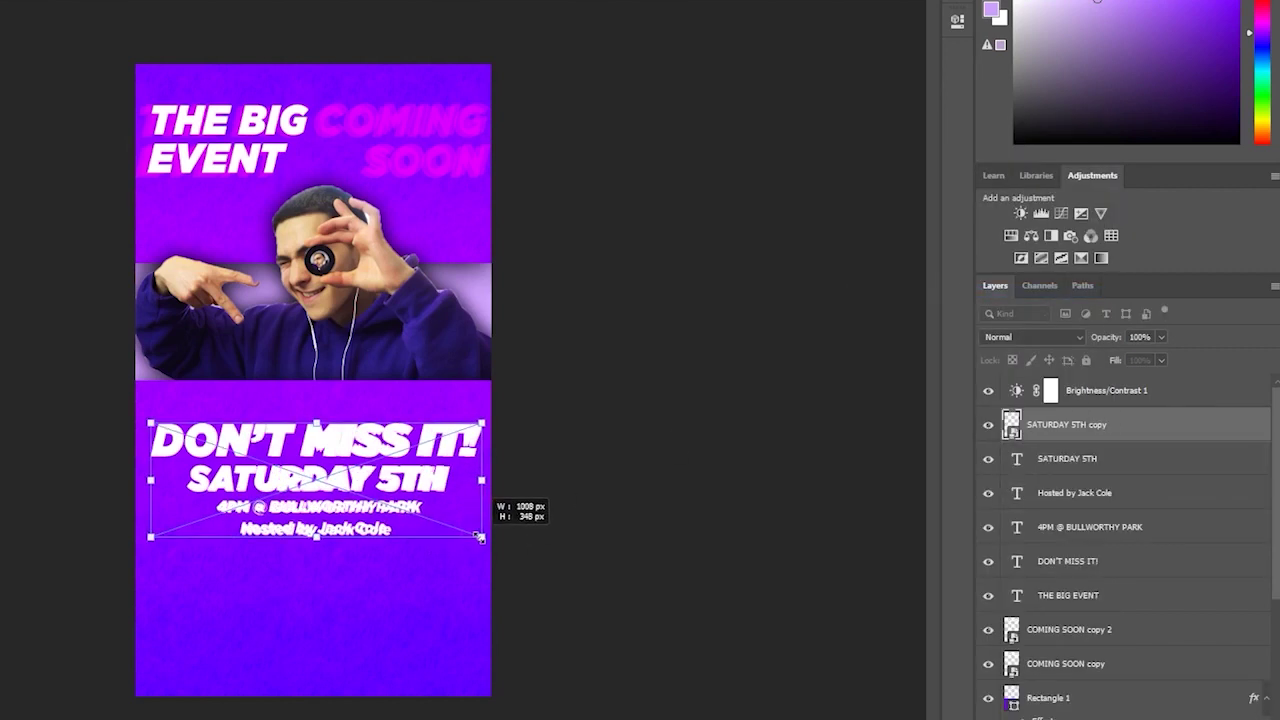
left_click_drag(148, 422, 142, 418)
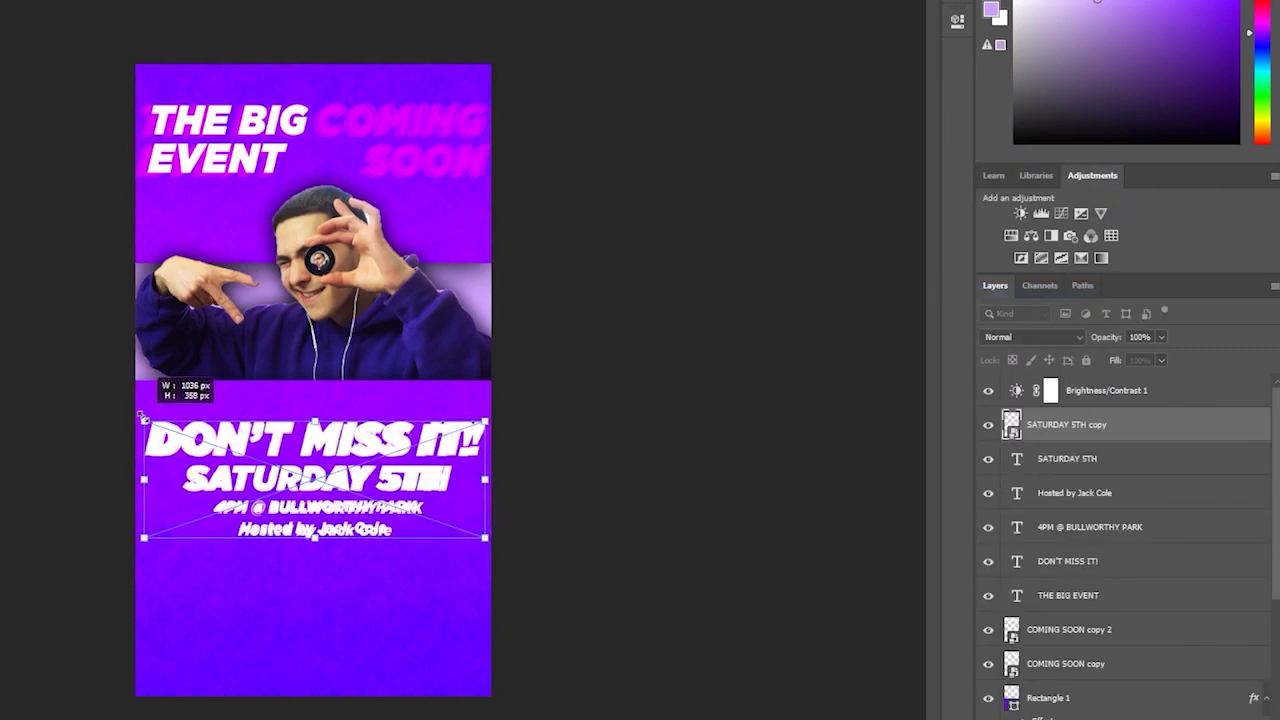
key("Return")
- Place the merged copy beneath the original text with Soft Light blending as a glow
left_click_drag(1087, 424, 1087, 602)
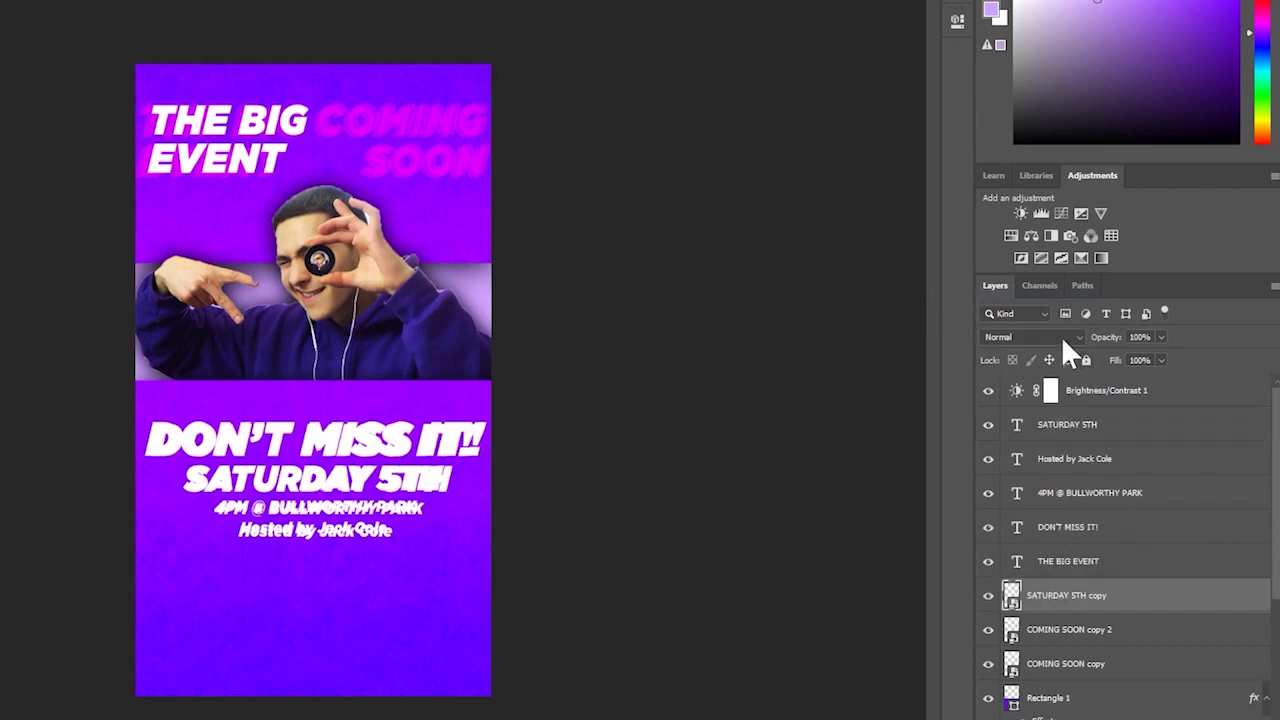
left_click(1061, 336)
left_click(1033, 549)
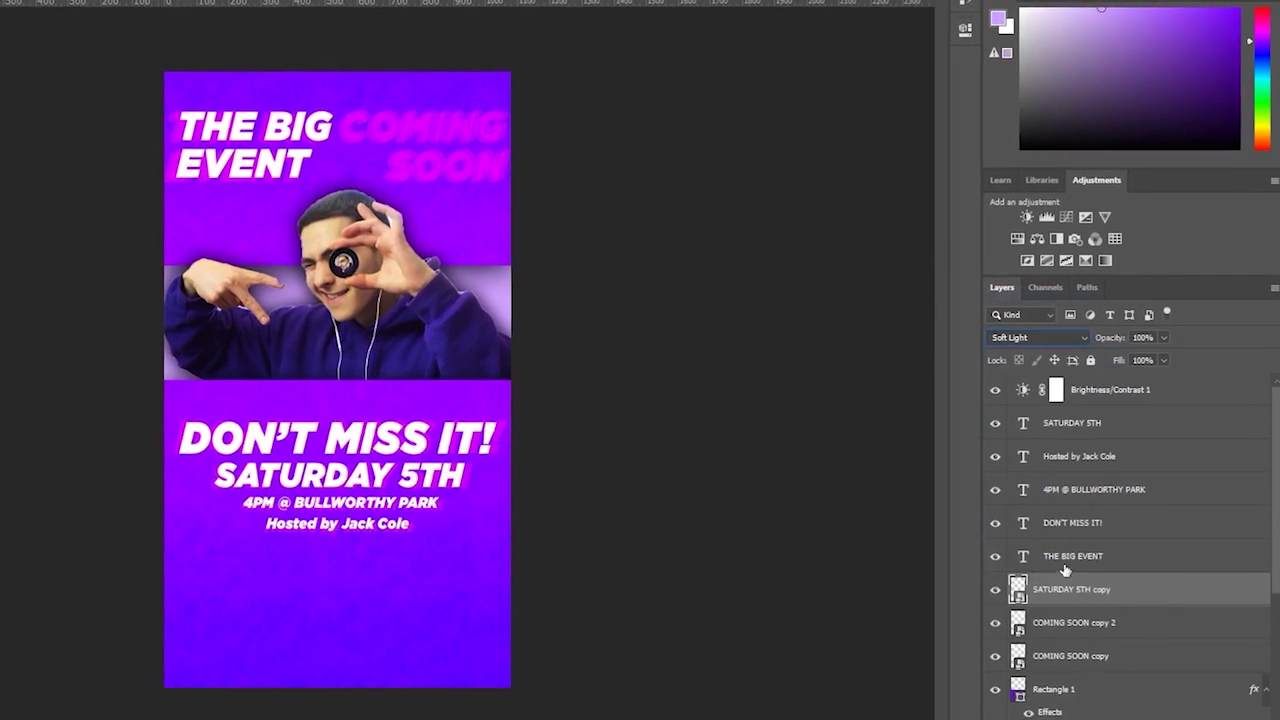
key("ctrl+t")
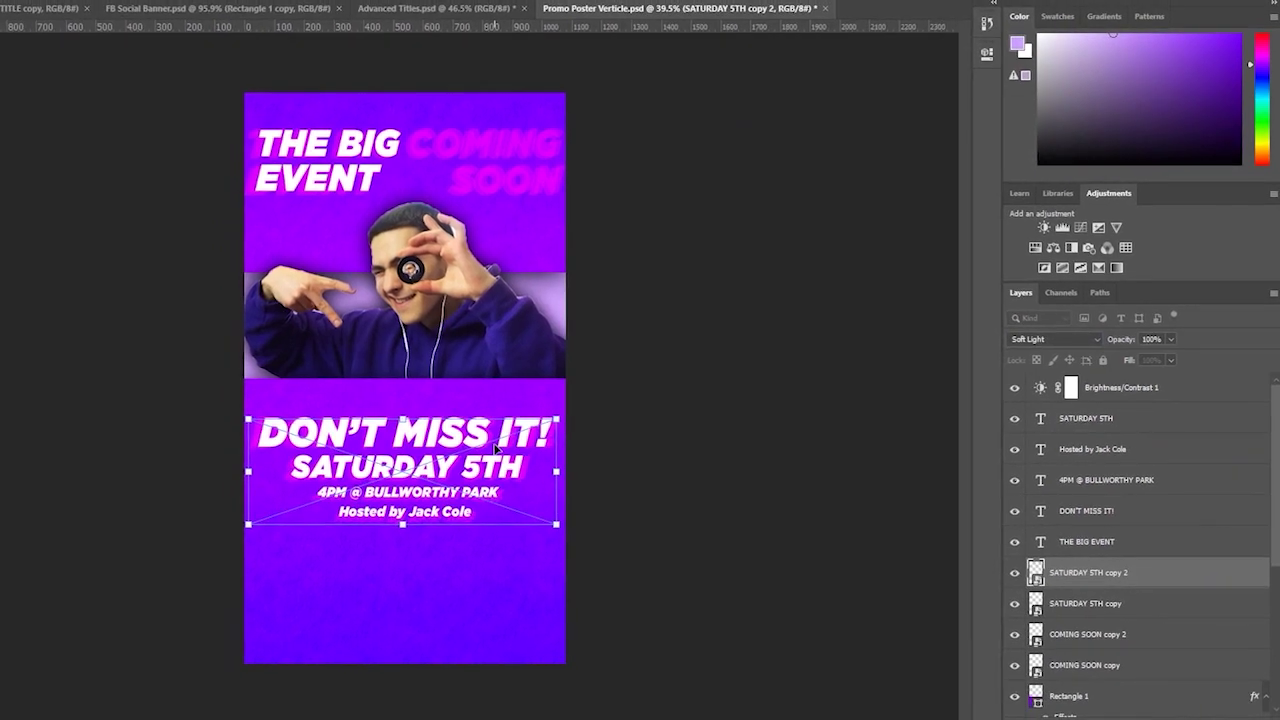
key("Return")
left_click_drag(250, 350, 126, 354)
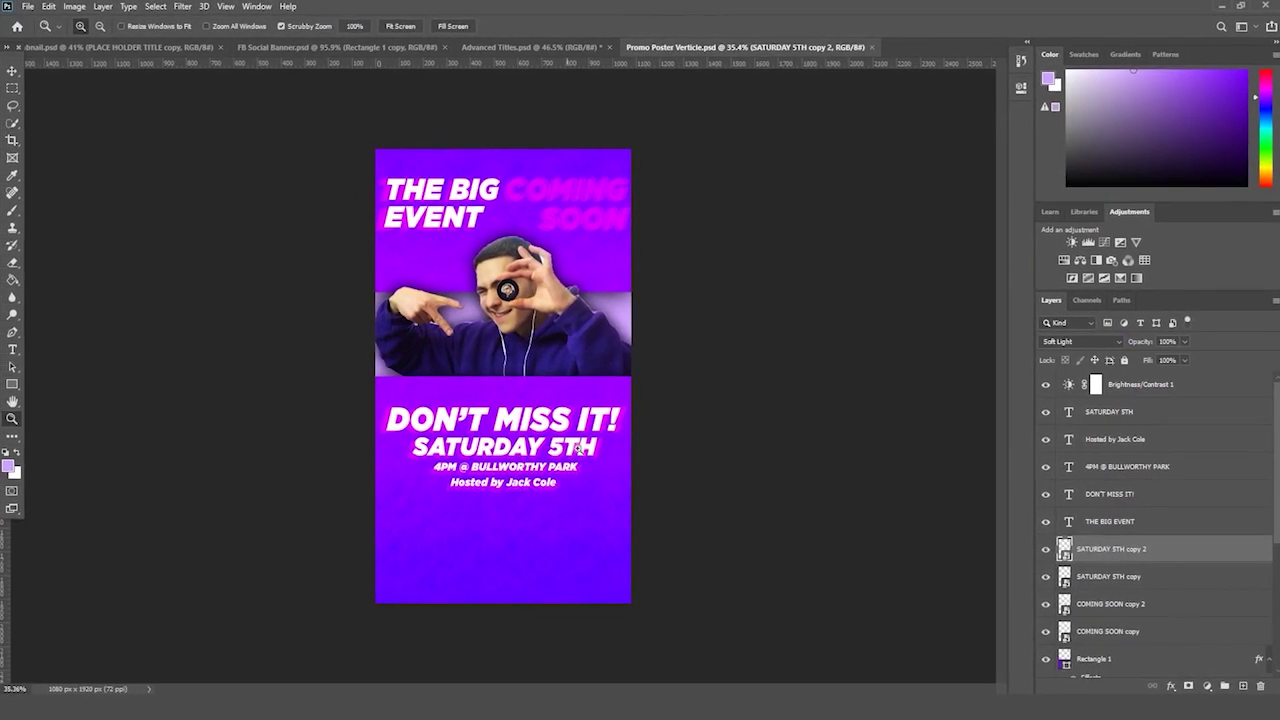
left_click_drag(508, 466, 540, 466)
- Select the SATURDAY 5TH text and pick dark purple #430072 as its colour
left_click(3, 350)
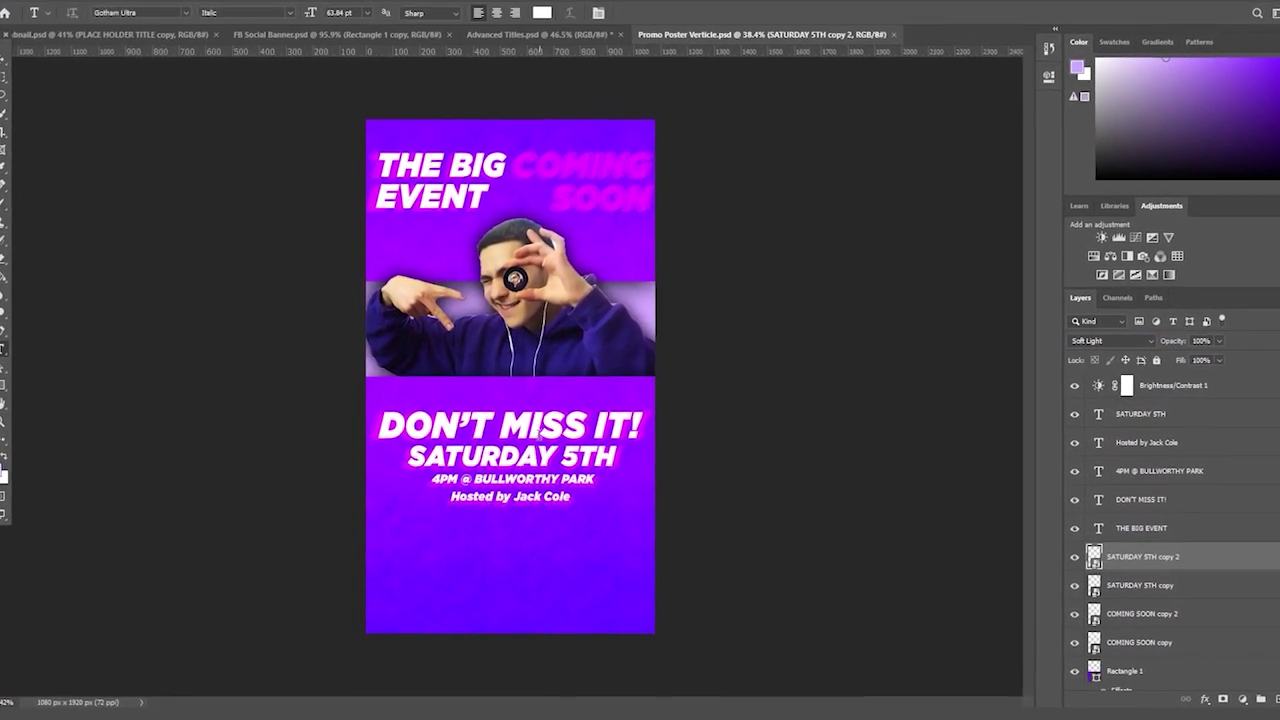
left_click_drag(409, 455, 614, 455)
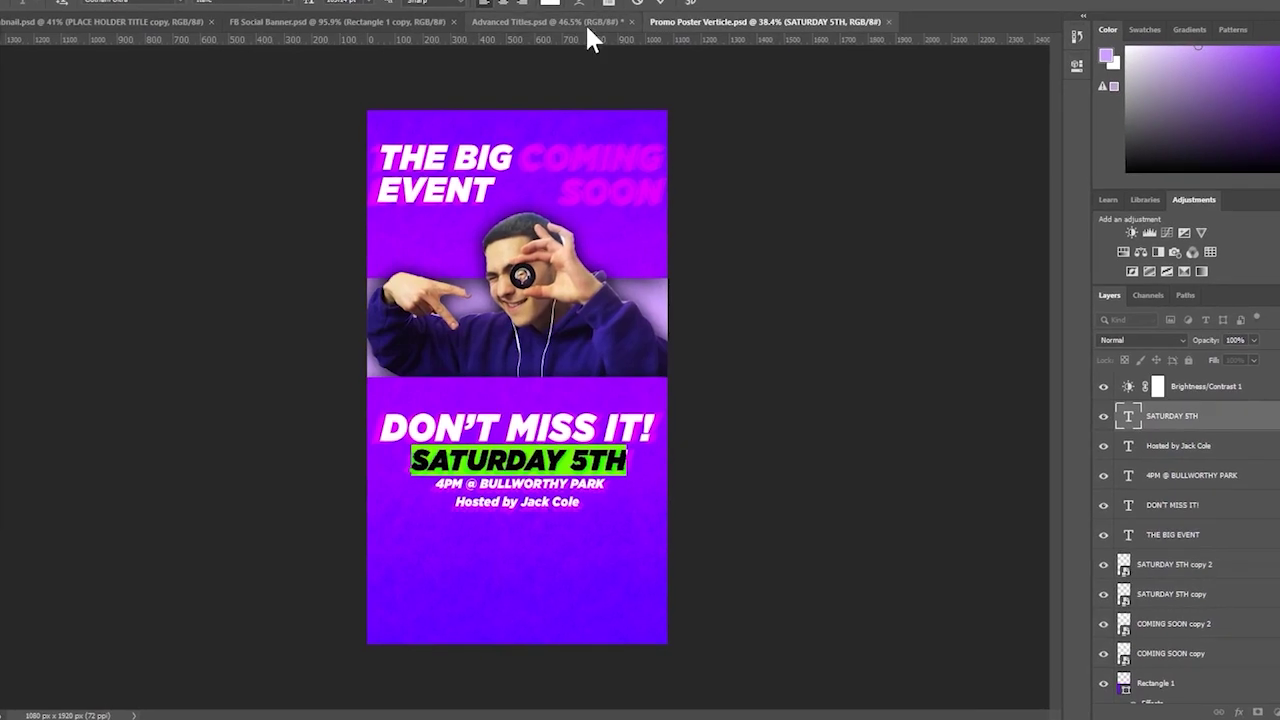
left_click(548, 4)
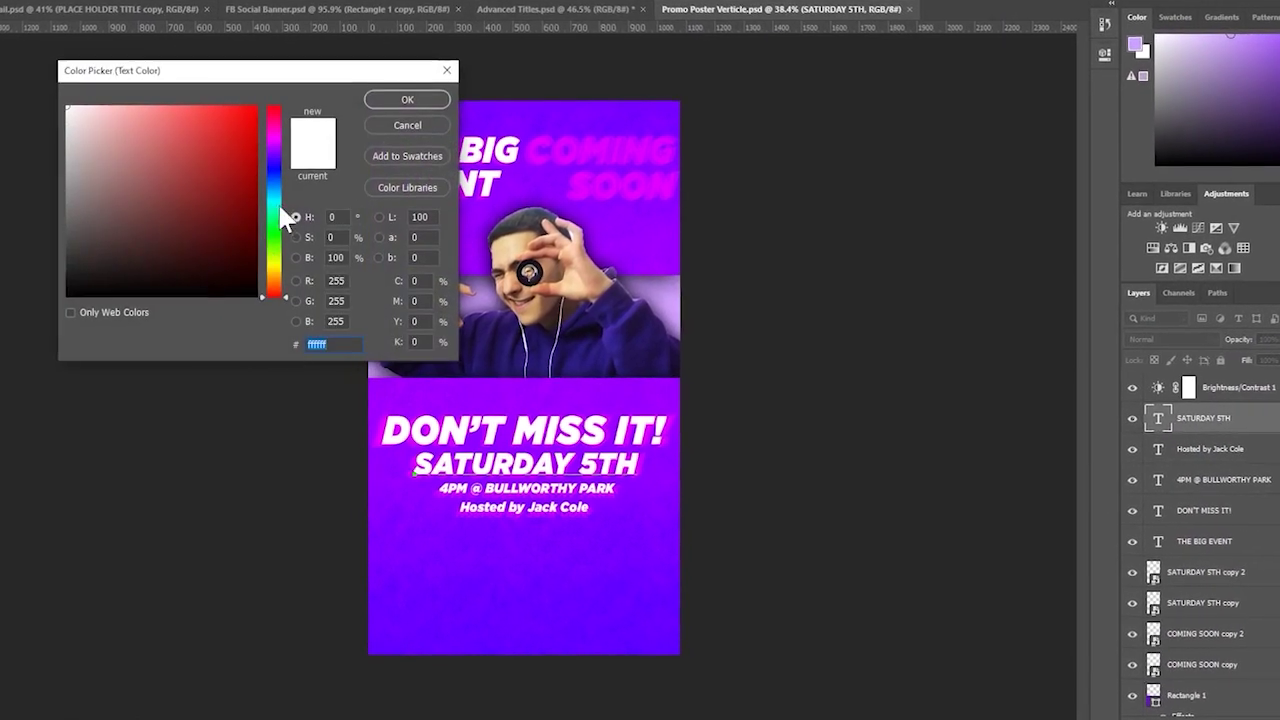
left_click(273, 152)
left_click_drag(203, 218, 299, 208)
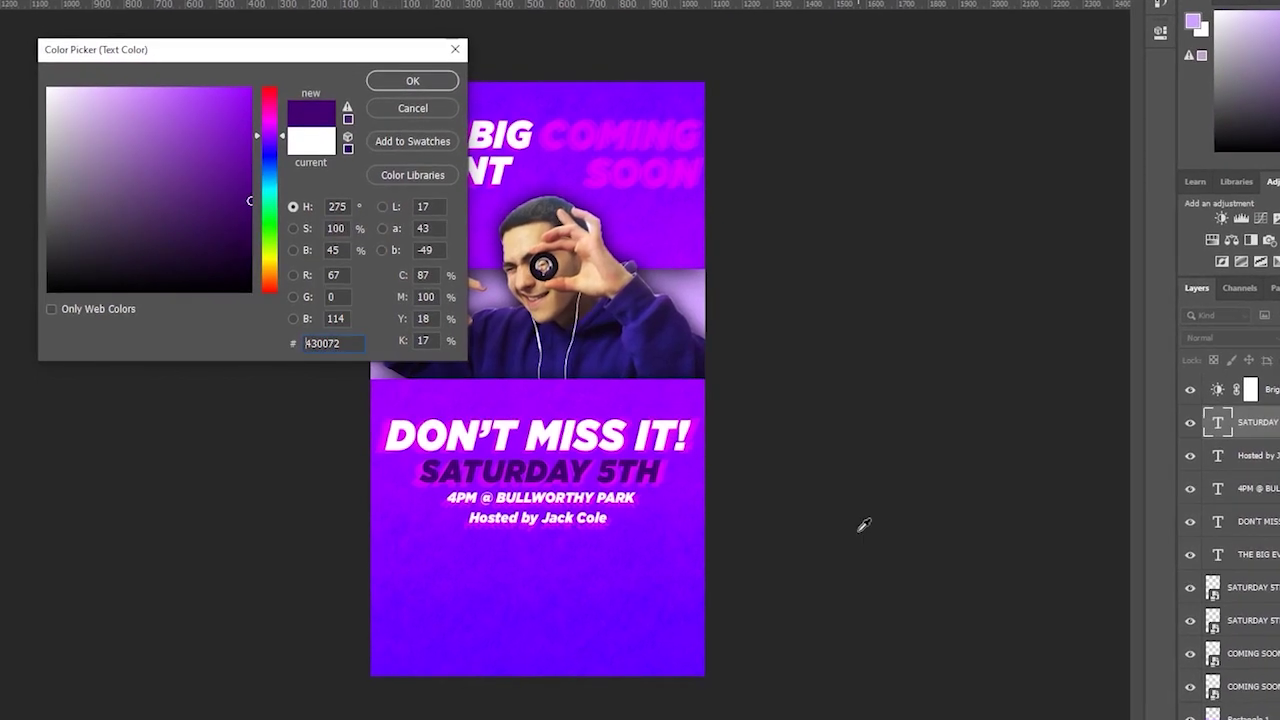
- Apply the dark purple to SATURDAY 5TH and give the host line a sampled purple
key("Return")
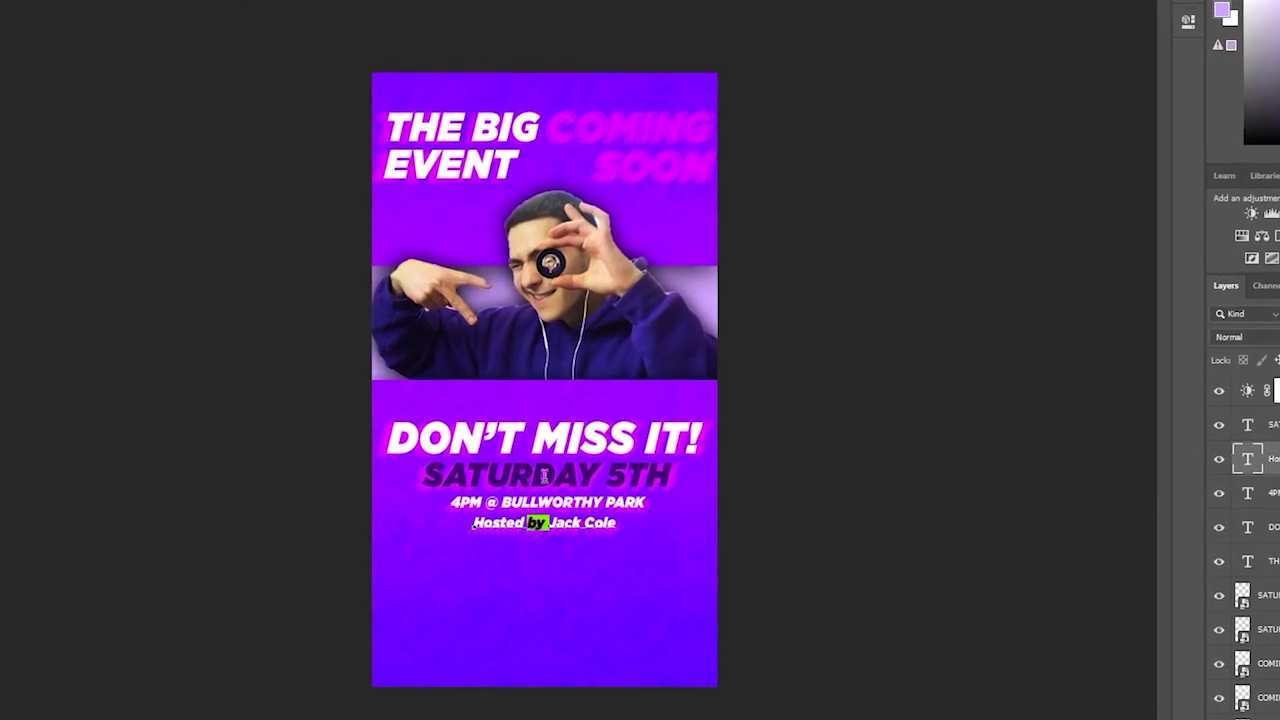
triple_click(533, 517)
left_click(680, 2)
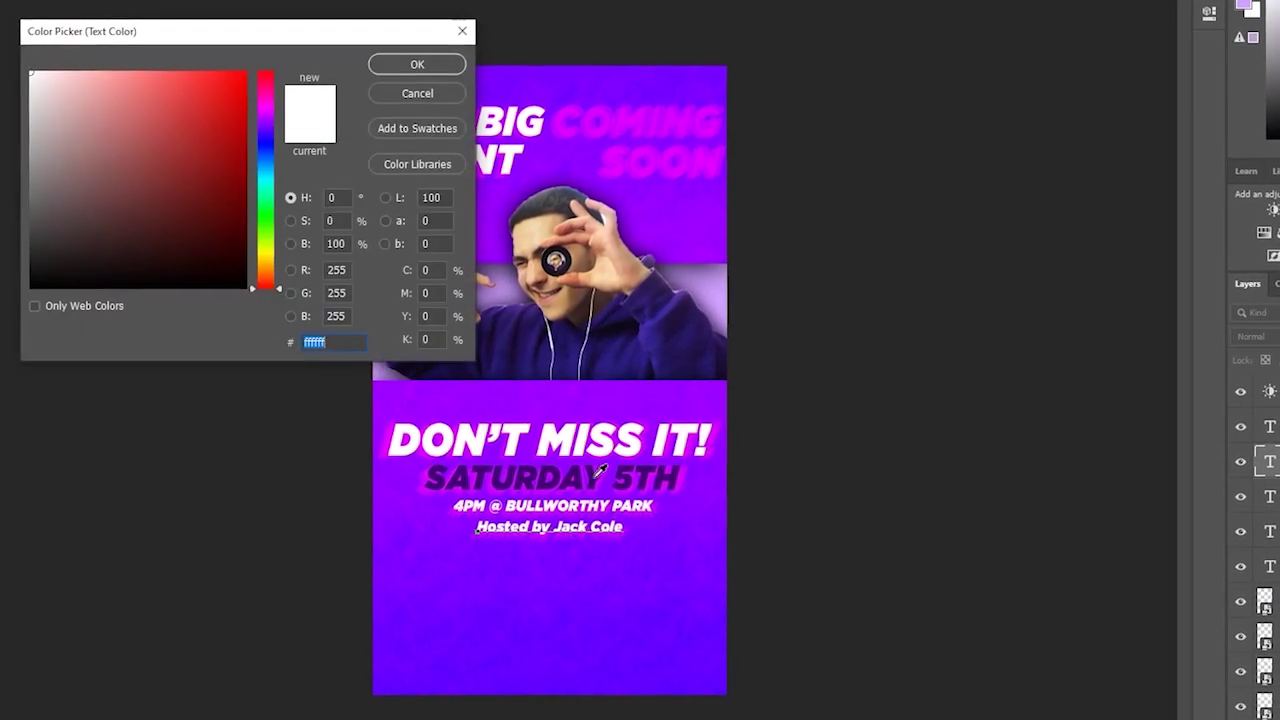
left_click(600, 470)
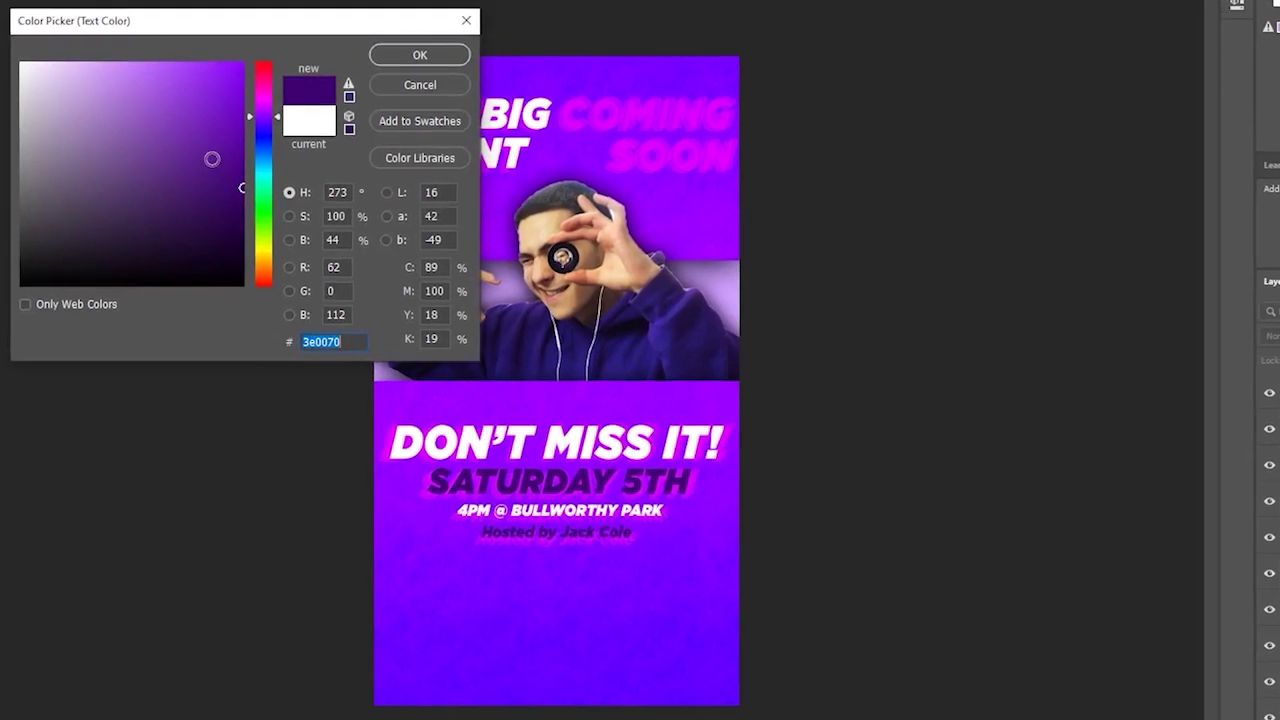
left_click(197, 146)
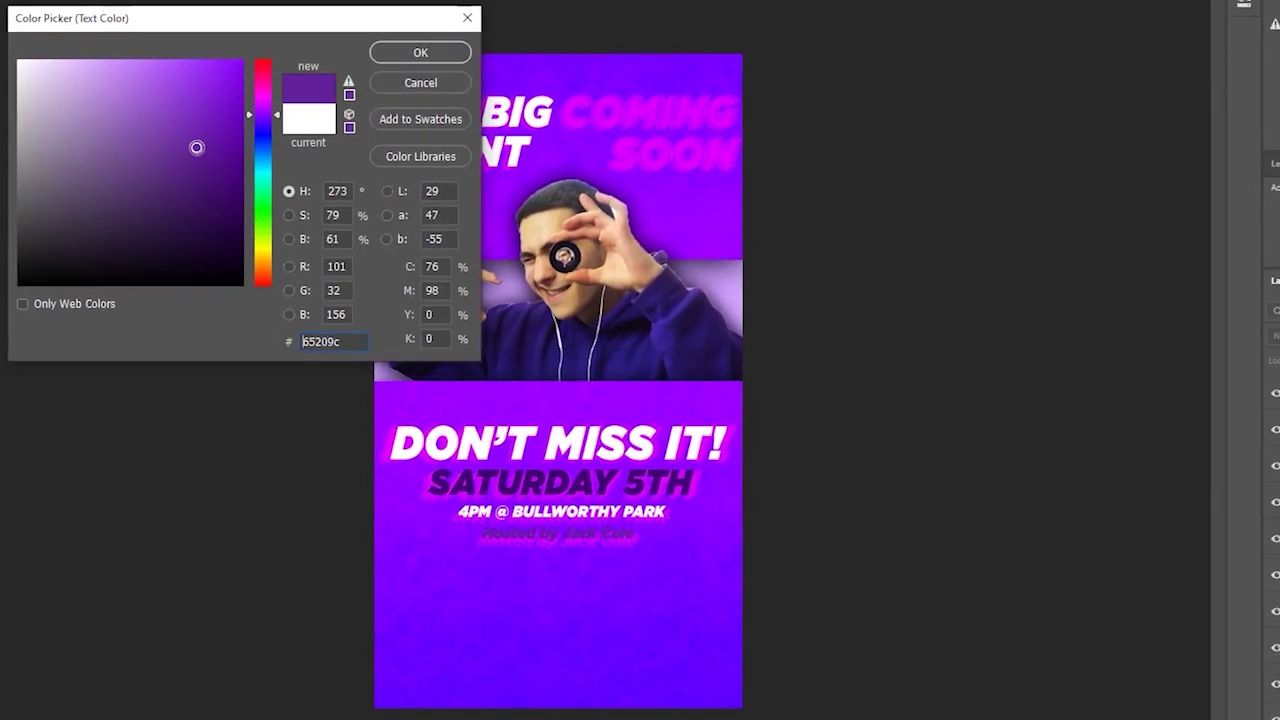
left_click(420, 55)
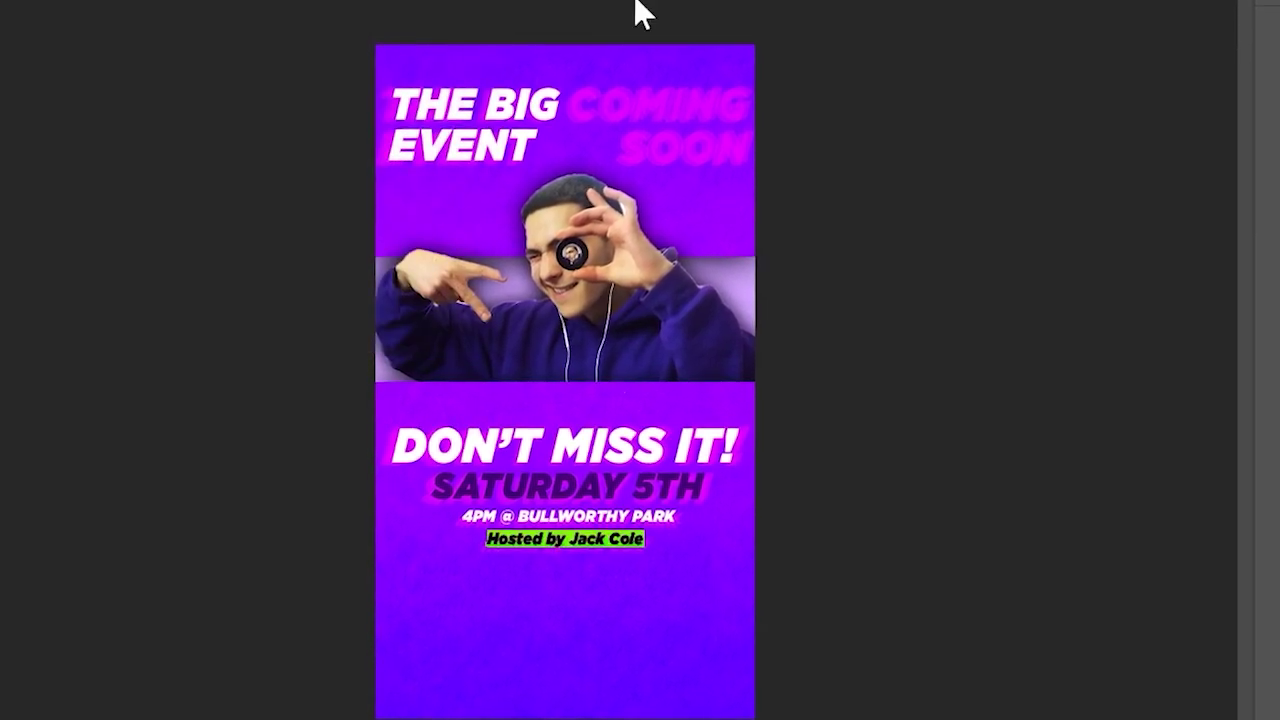
key("ctrl+Return")
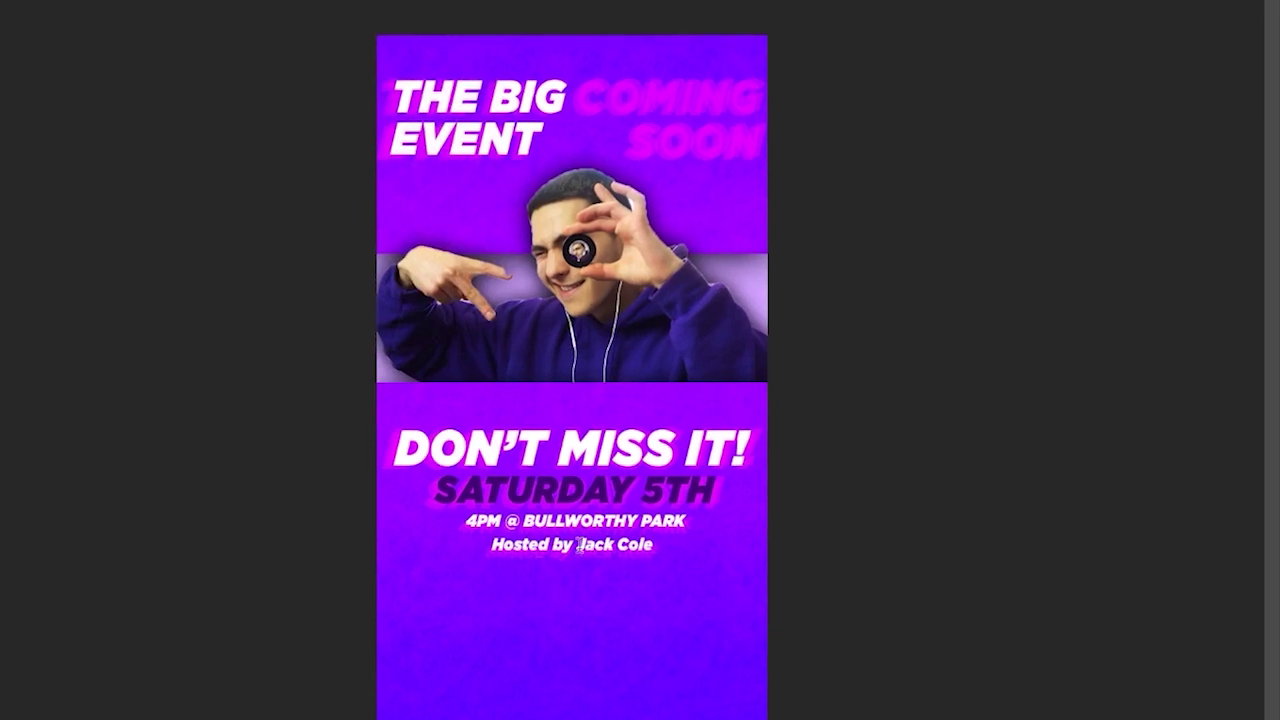
- Recolour the host line to the same dark purple #3e0070 and save Promo Poster Verticle.psd
double_click(592, 543)
key("ctrl+a")
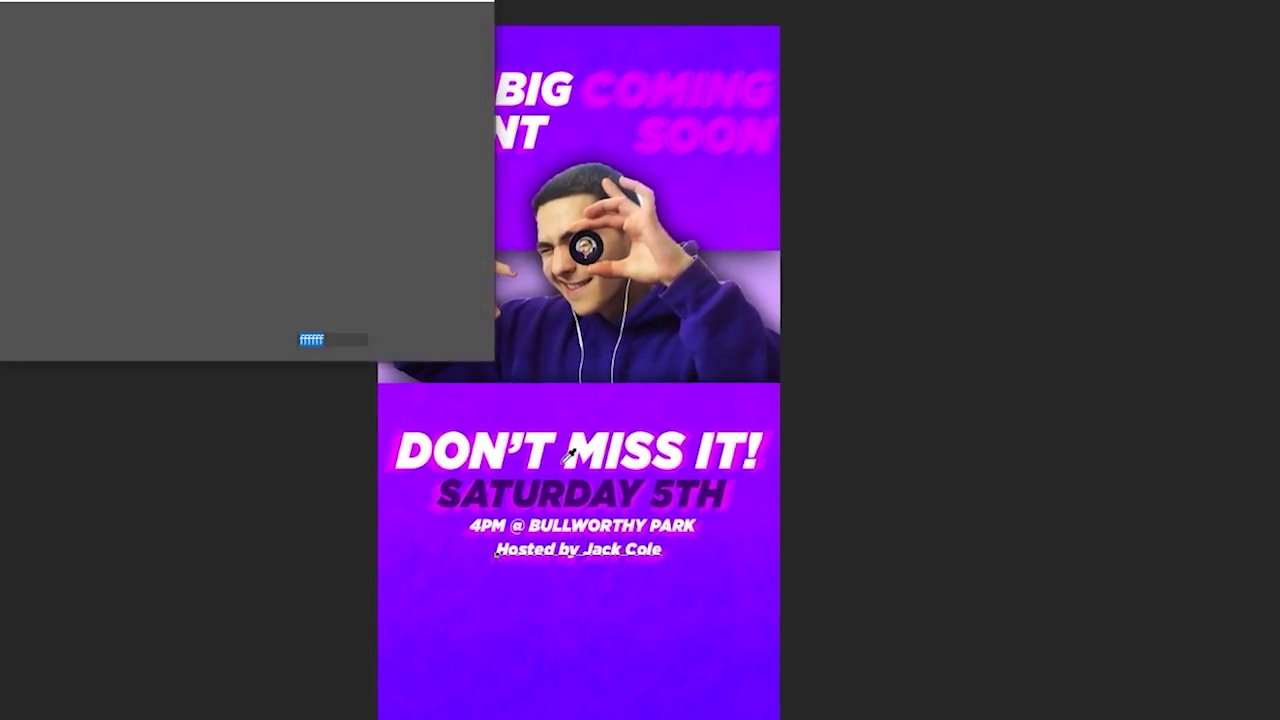
left_click(590, 489)
key("Return")
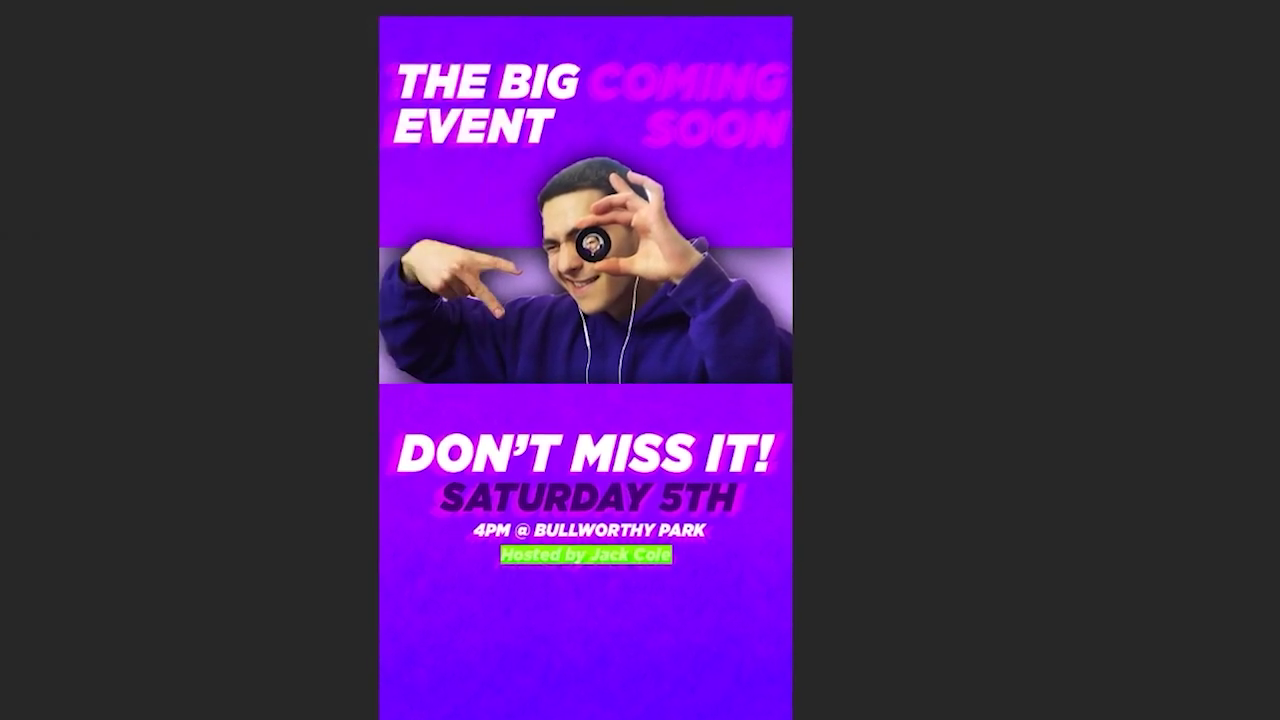
key("ctrl+Return")
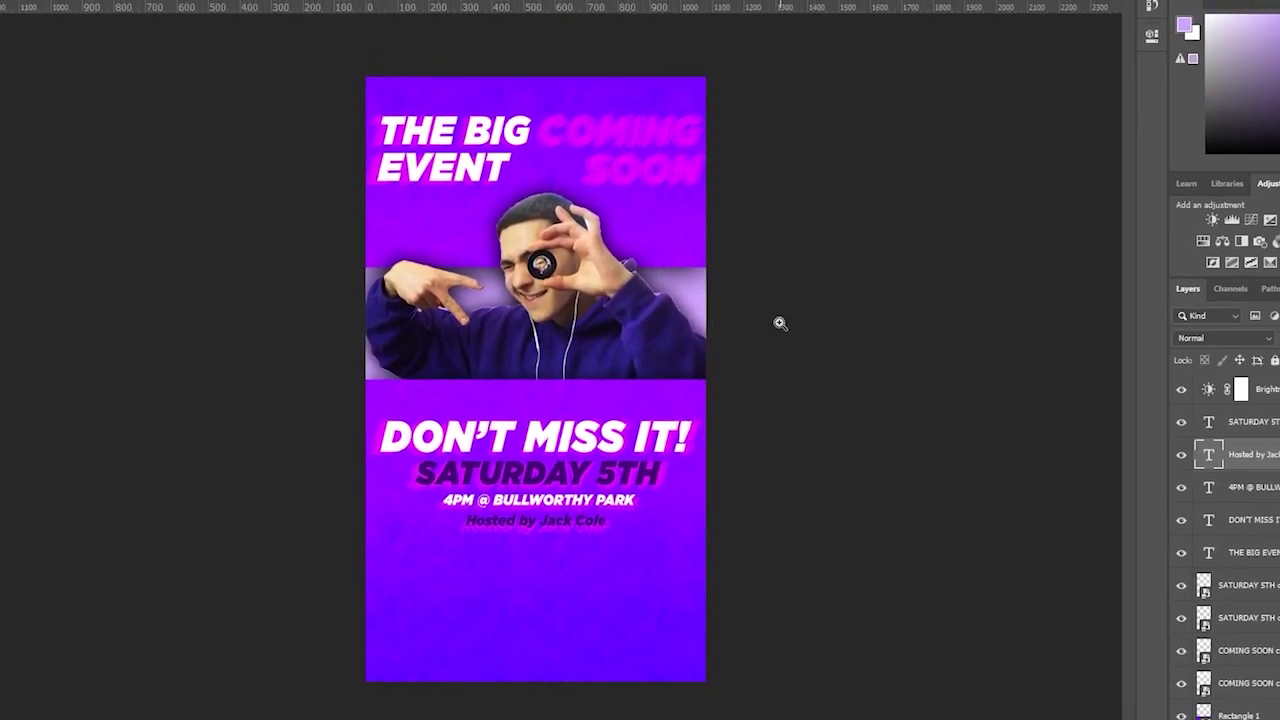
key("ctrl+s")
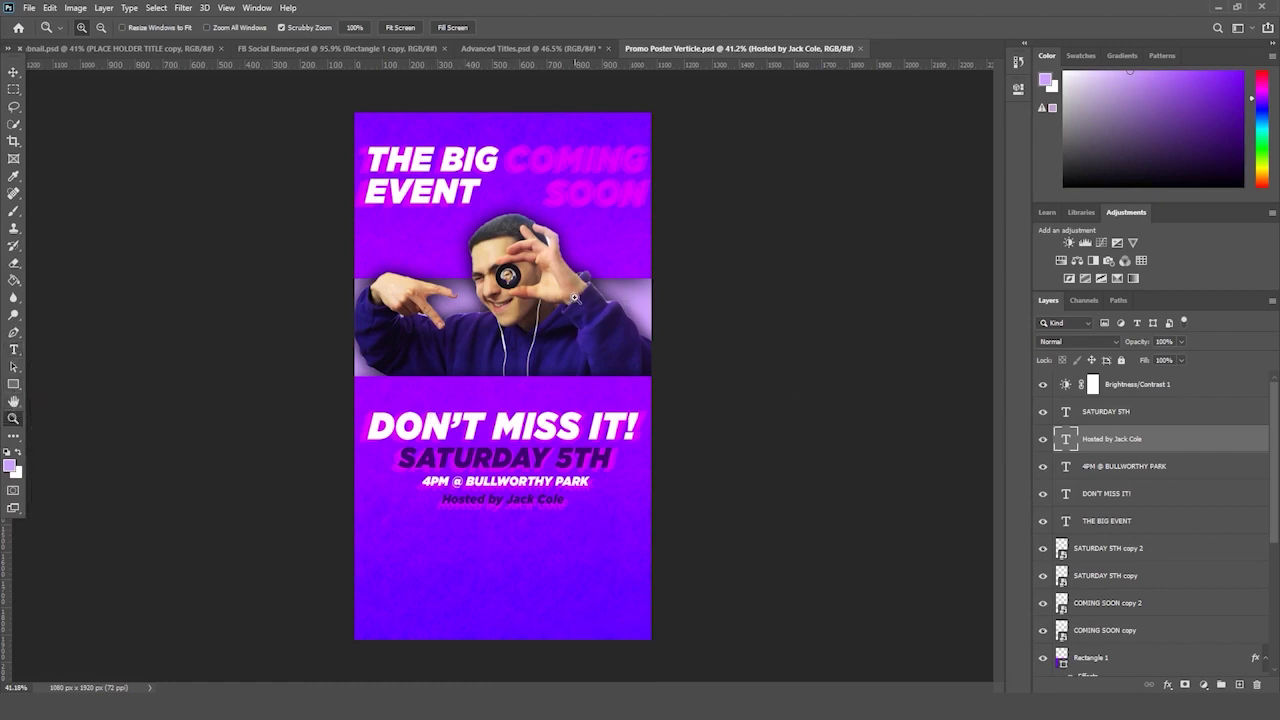
- Duplicate the 4PM @ BULLWORTHY PARK venue text layer
left_click_drag(380, 299, 409, 284)
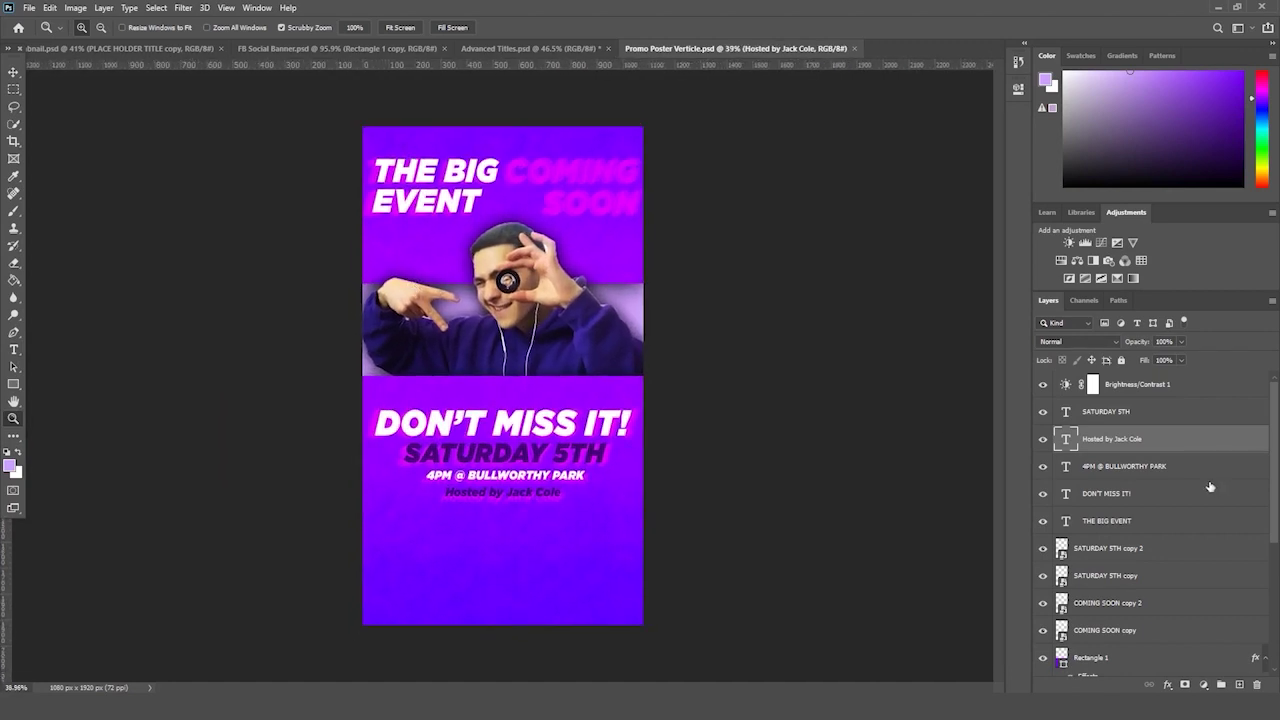
left_click(1150, 399)
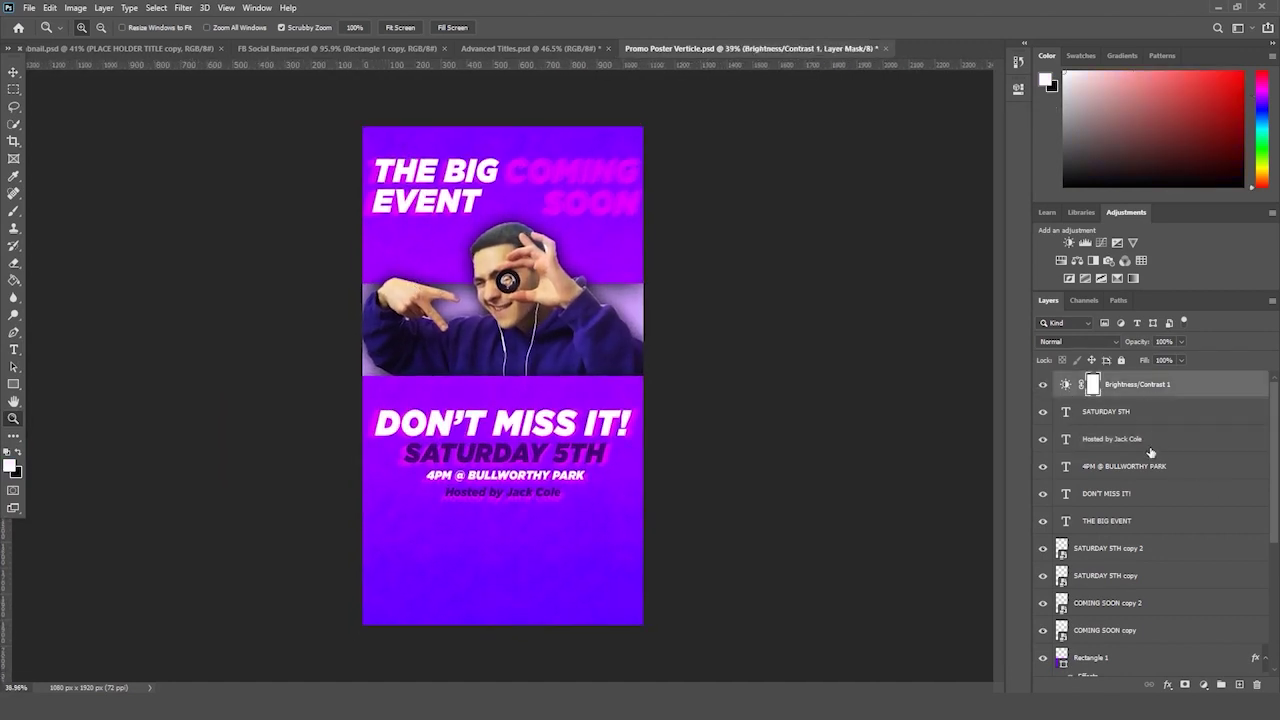
left_click(1153, 451)
left_click(1110, 418)
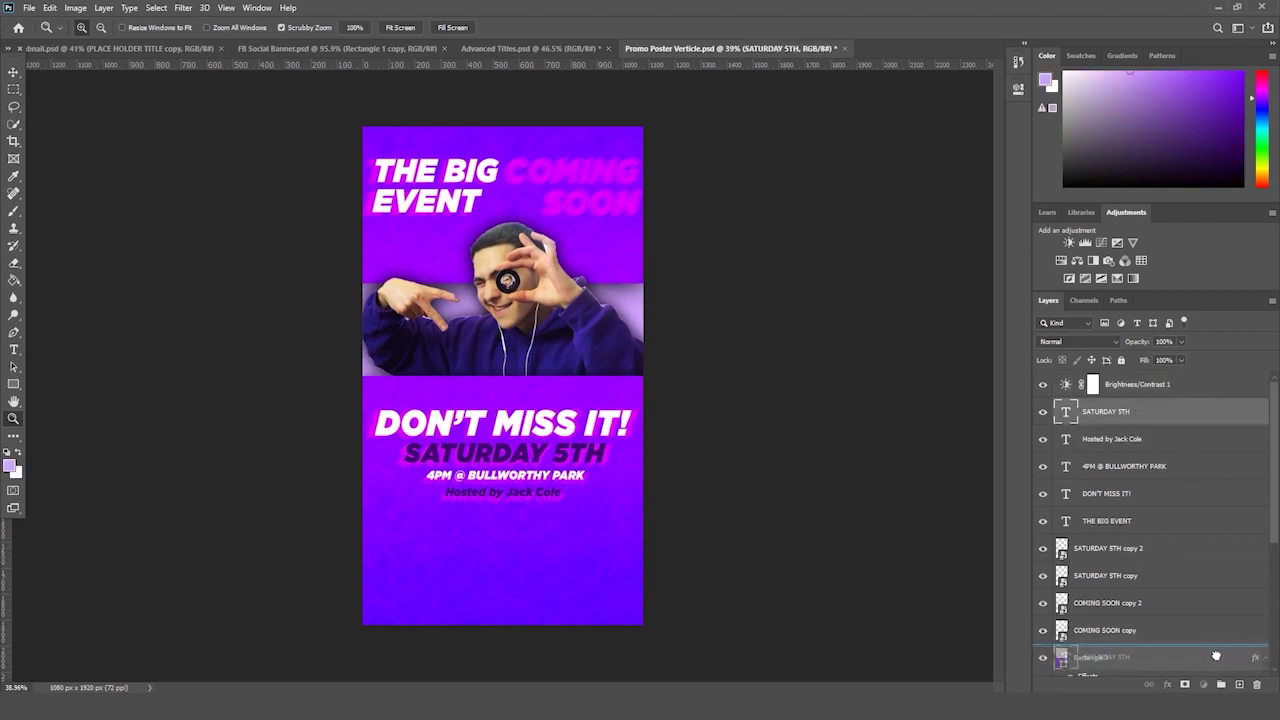
left_click(1121, 497)
left_click(1140, 520)
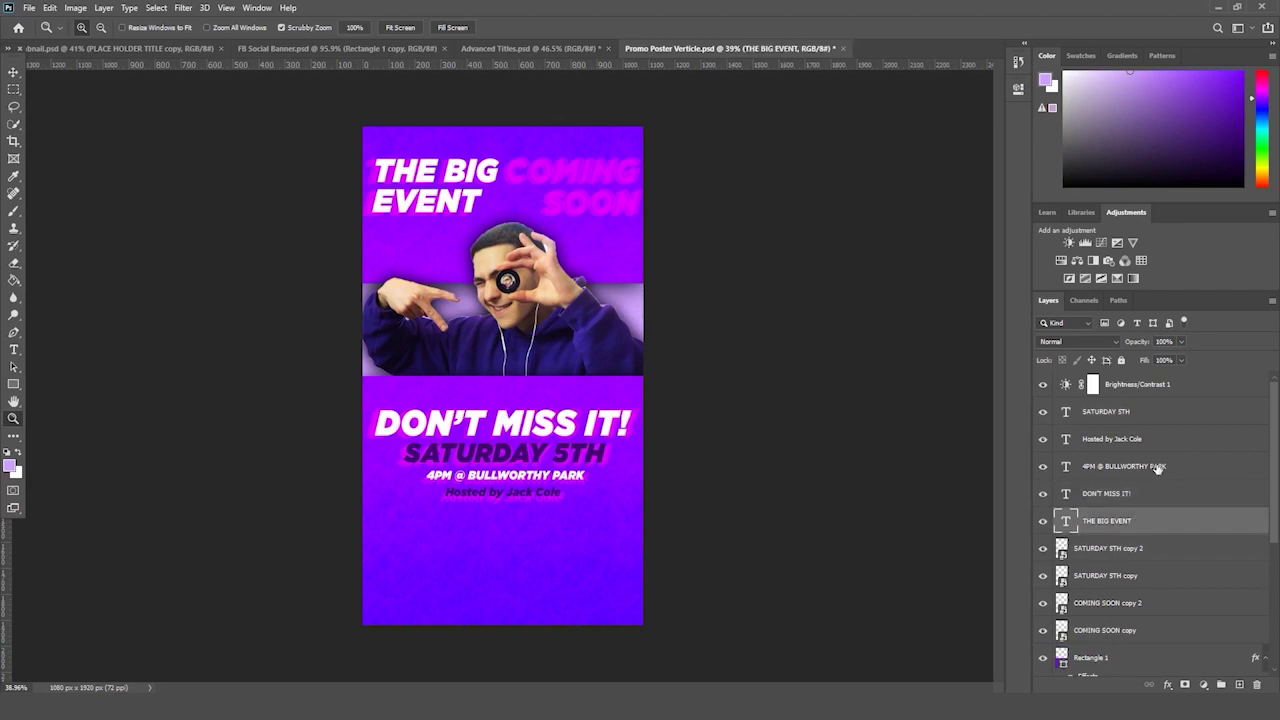
left_click_drag(1157, 466, 1238, 684)
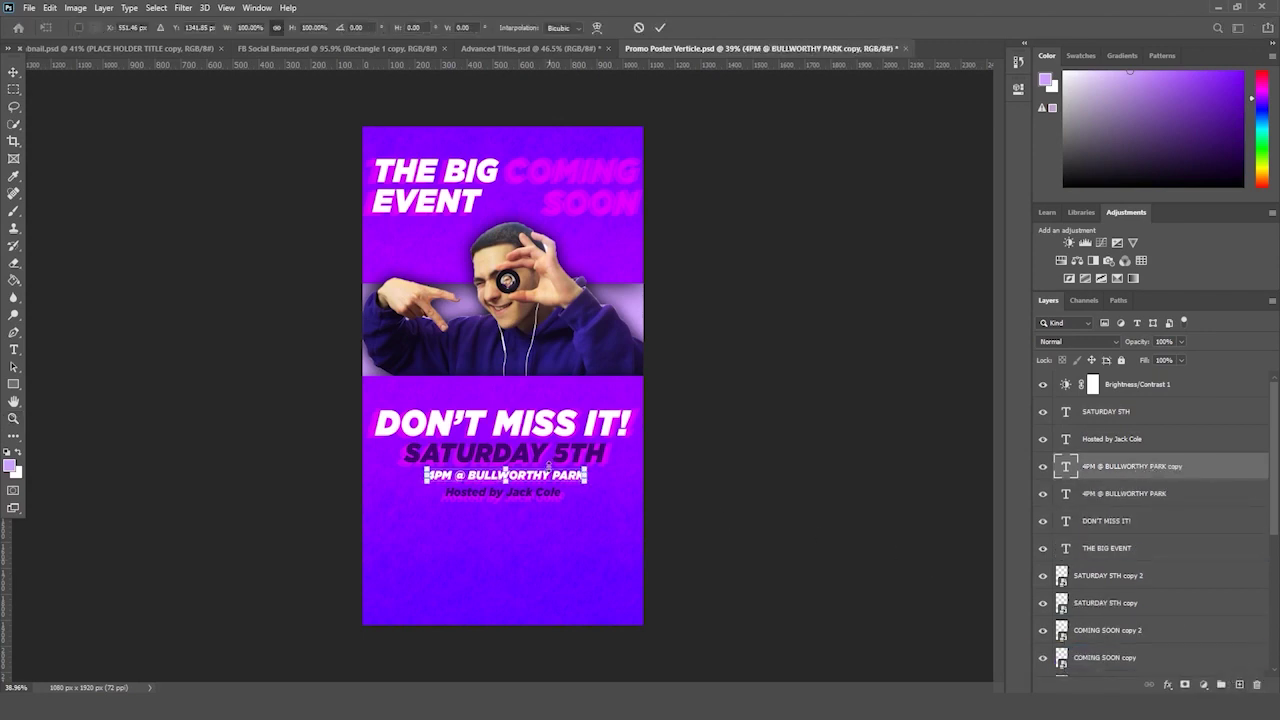
- Move the copied line down, retype it as SWIPE UP, and set it to Gotham Black
left_click_drag(548, 508, 543, 577)
key("Return")
key("z")
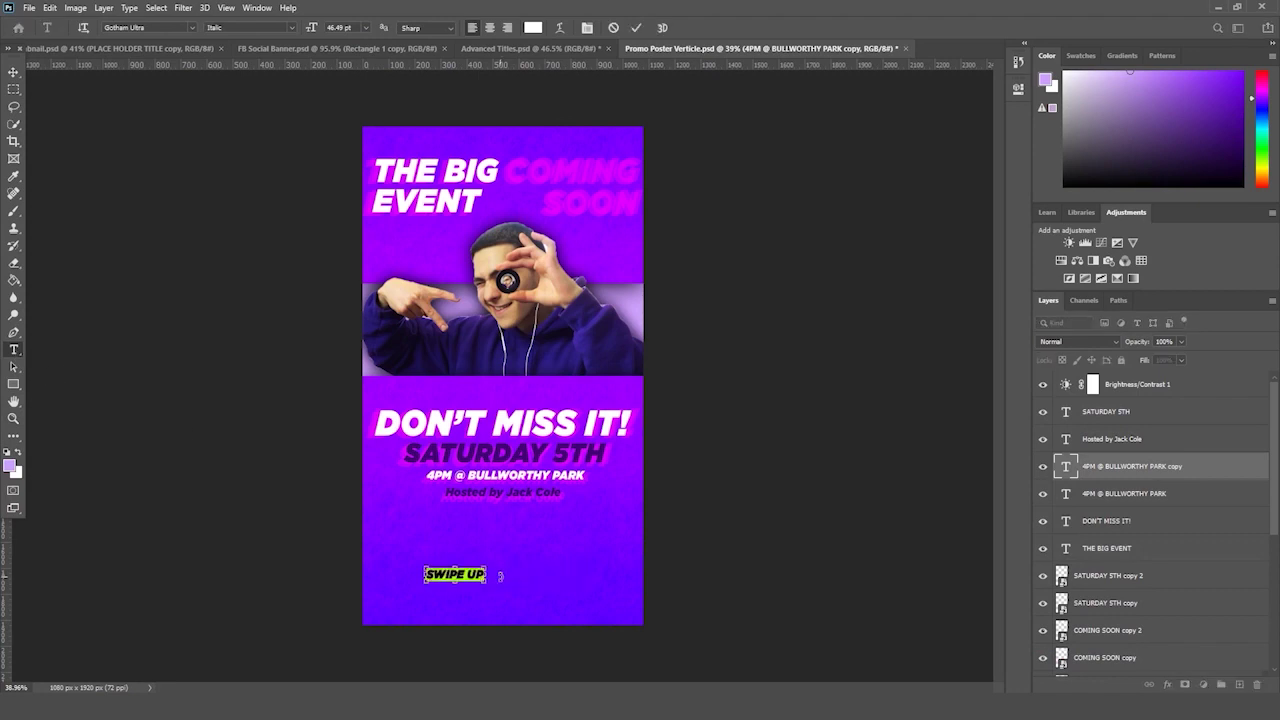
left_click(172, 27)
left_click(196, 27)
left_click(193, 27)
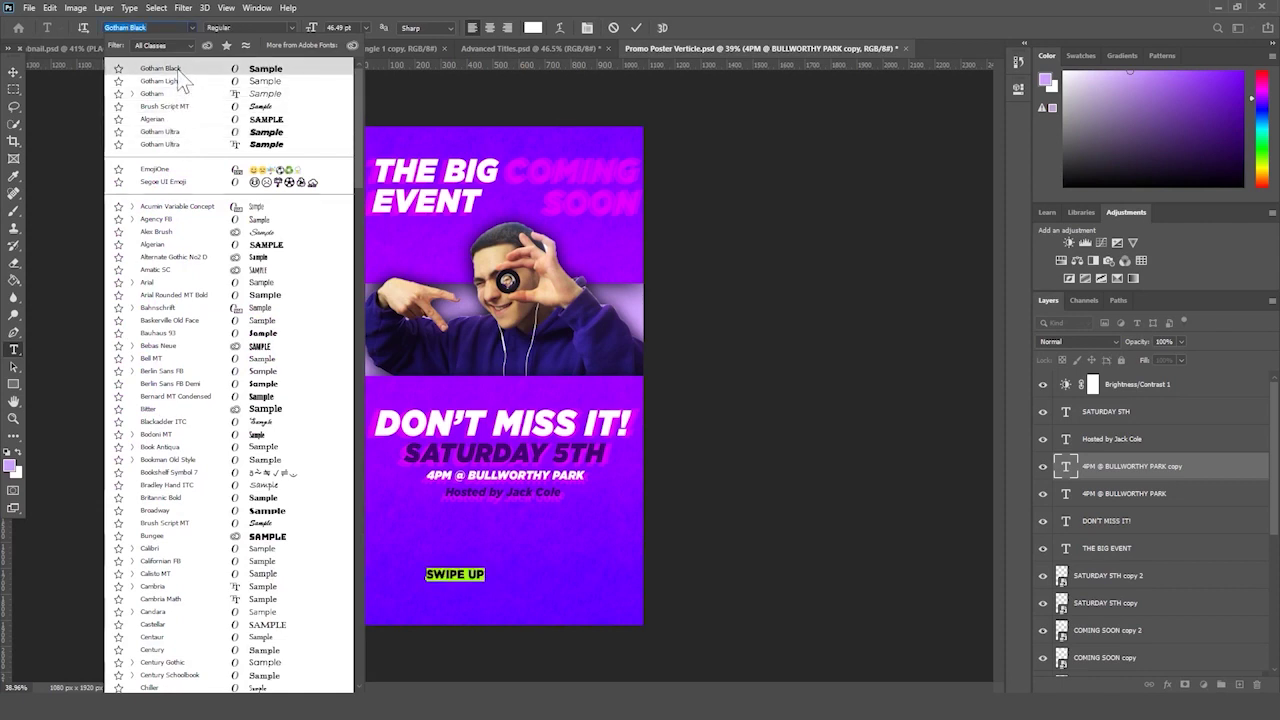
left_click(178, 70)
- Enlarge SWIPE UP and centre it near the poster's bottom edge
key("ctrl+t")
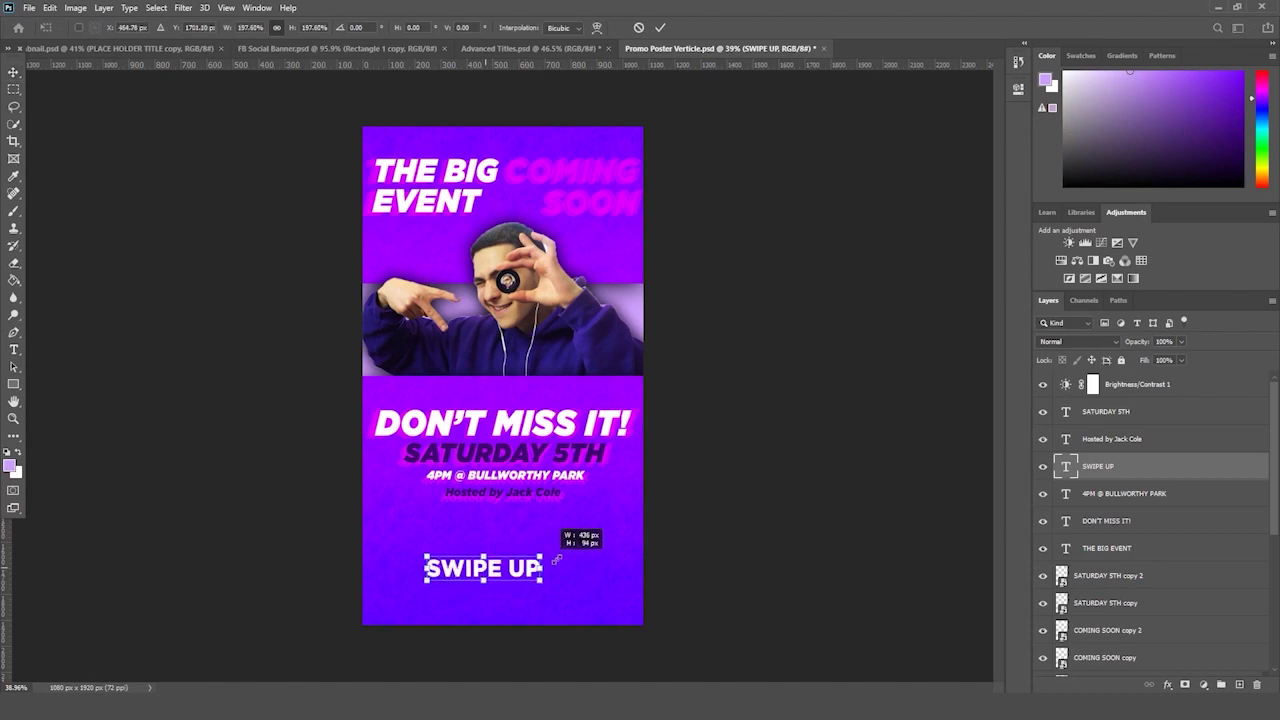
left_click_drag(535, 568, 548, 589)
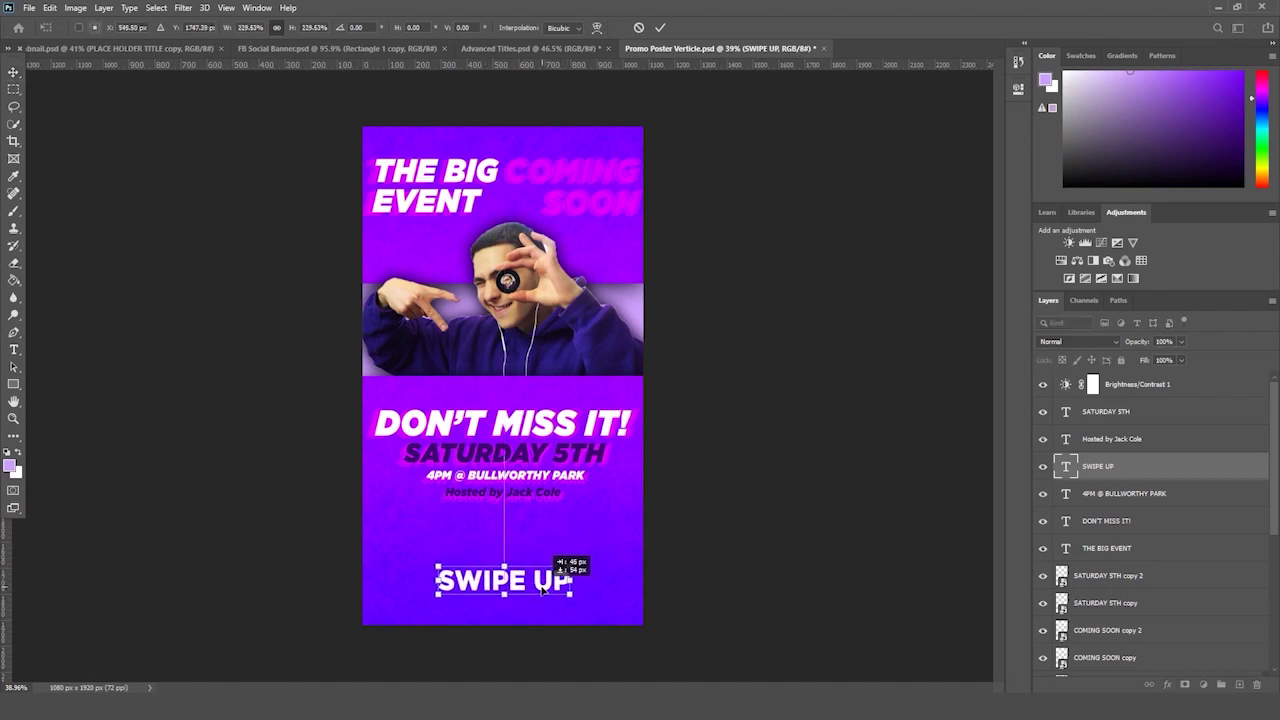
key("Return")
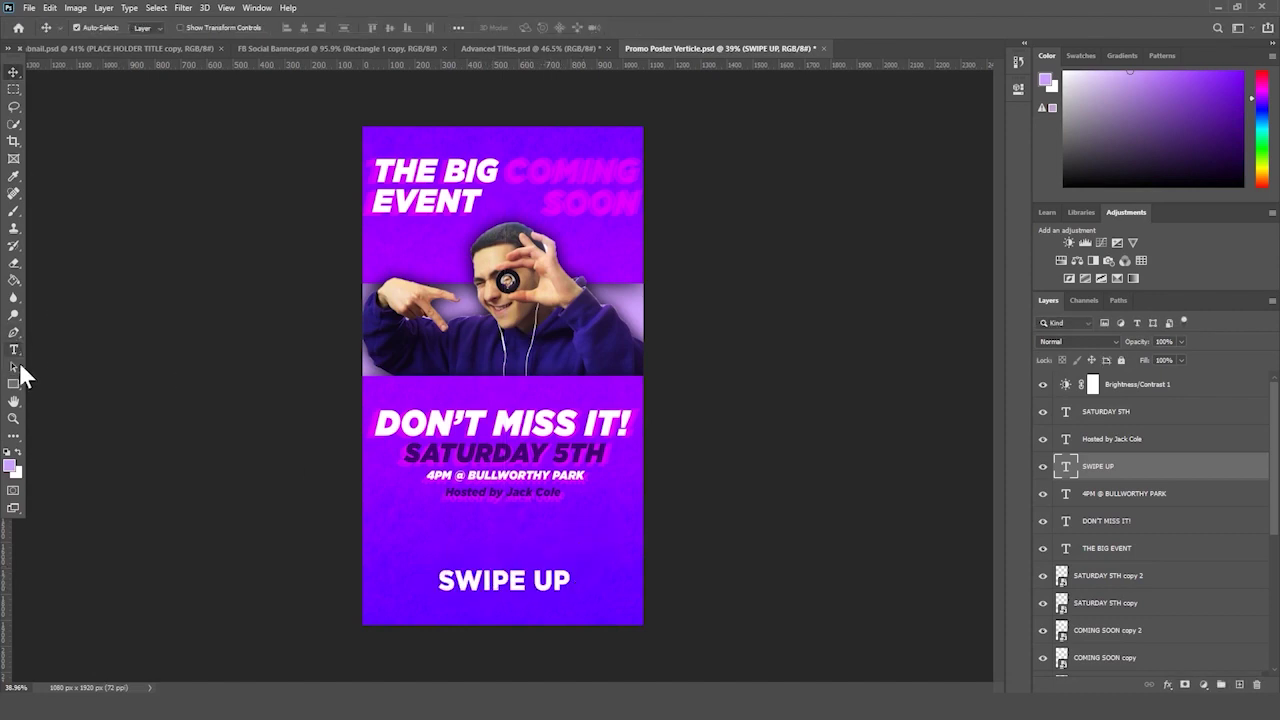
- Switch to custom path drawing and undo a trial path above SWIPE UP
right_click(16, 384)
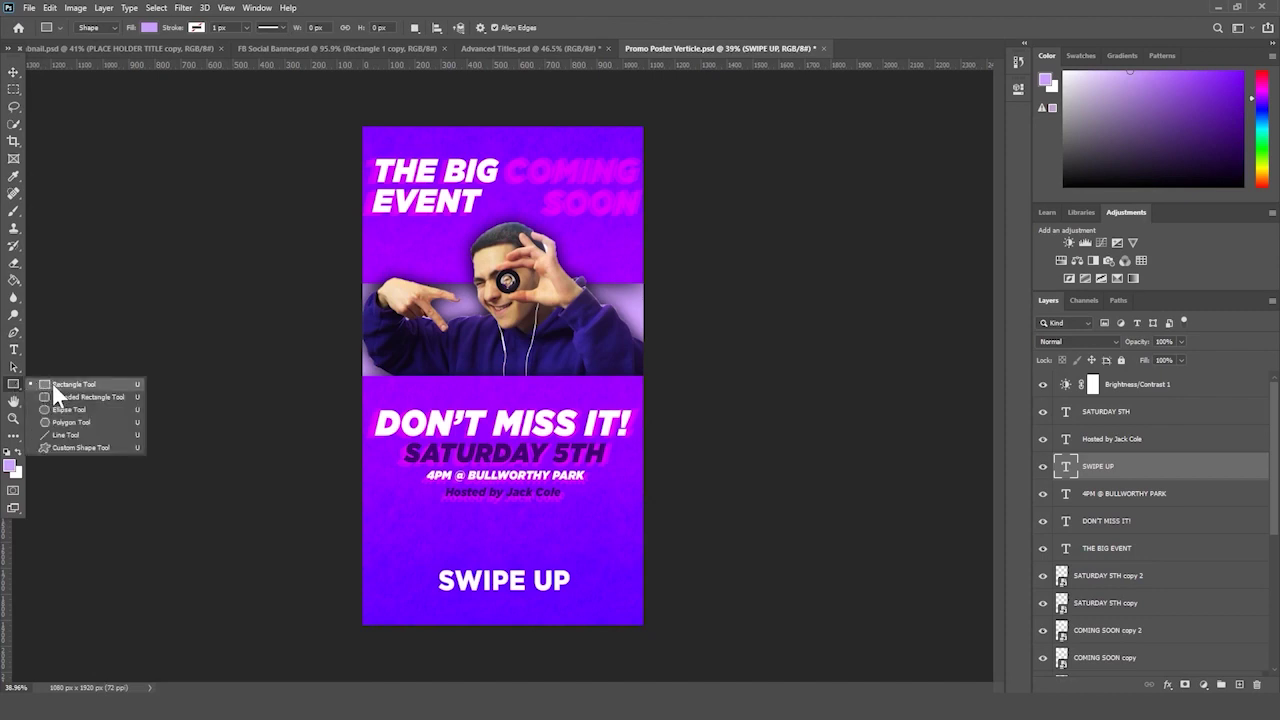
left_click(14, 402)
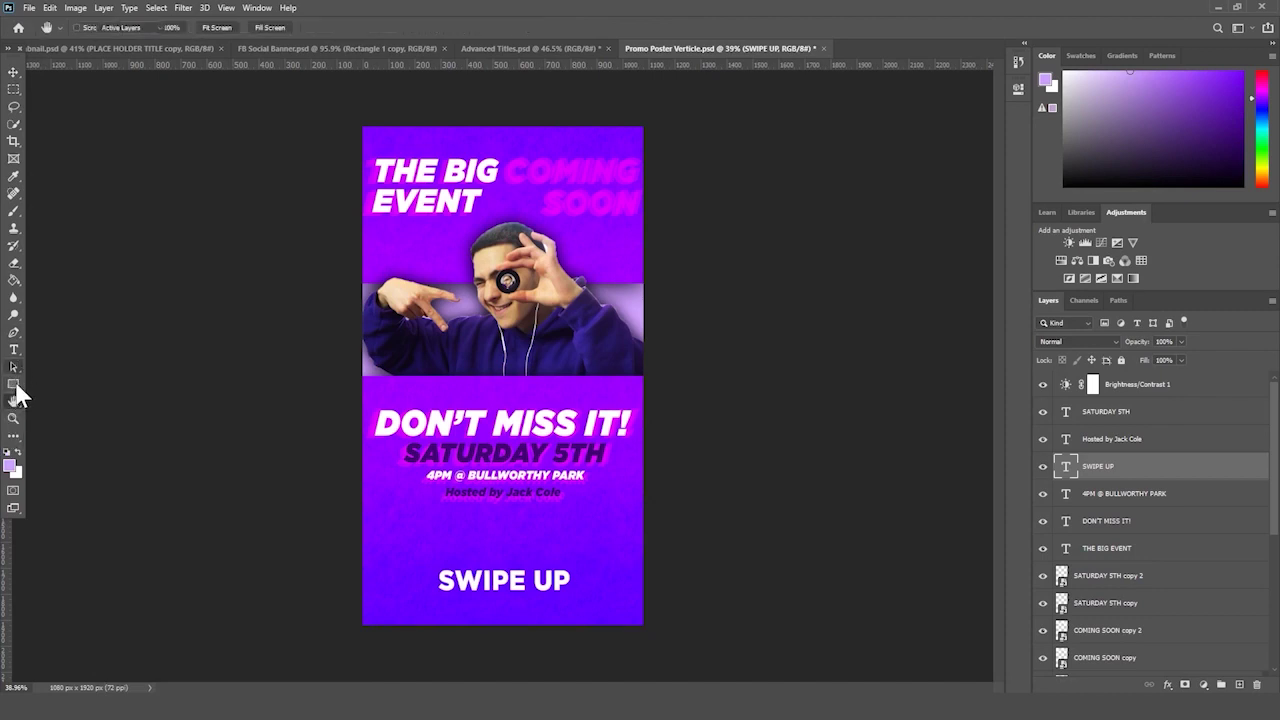
left_click(16, 387)
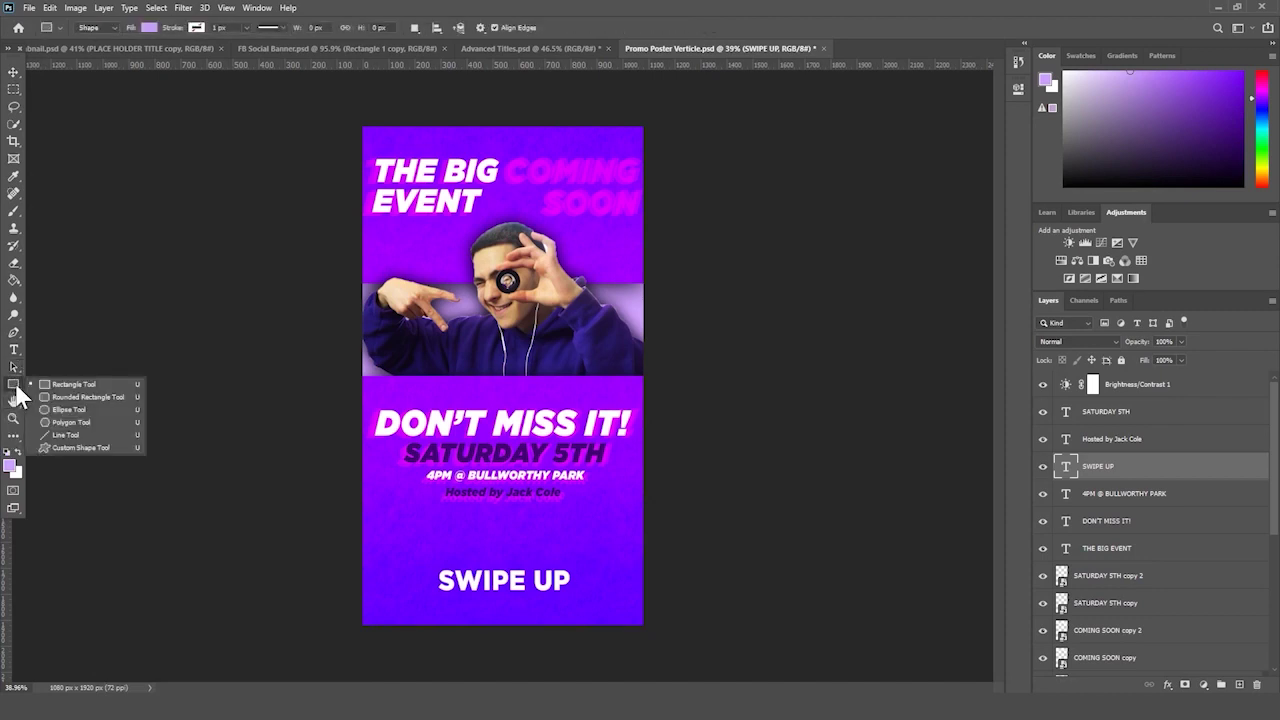
left_click(102, 447)
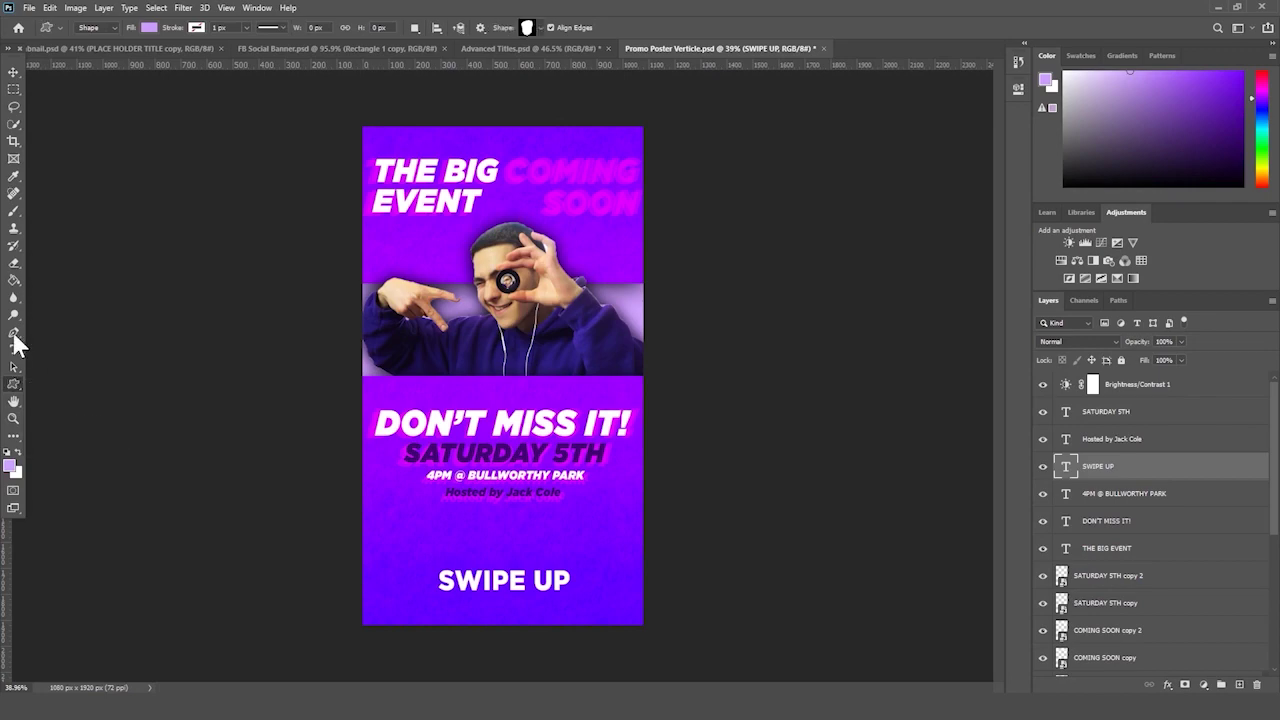
left_click(440, 530)
left_click(495, 530)
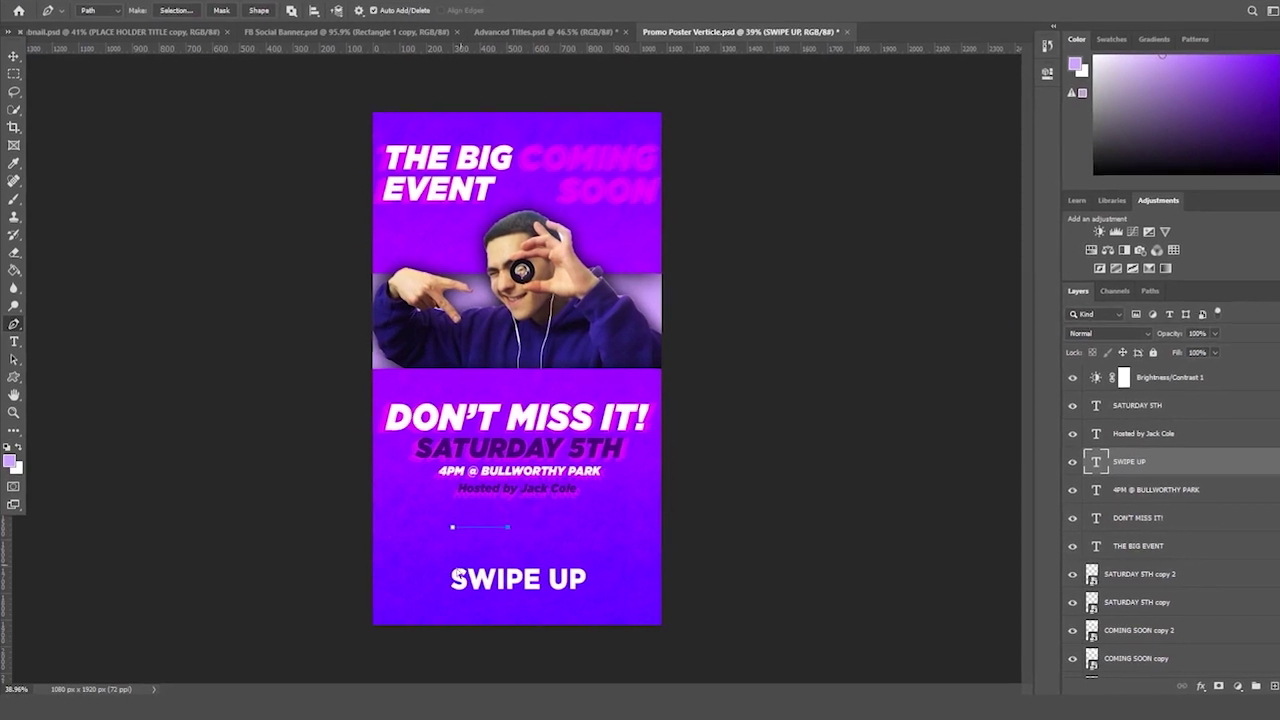
key("ctrl+z")
key("ctrl+z")
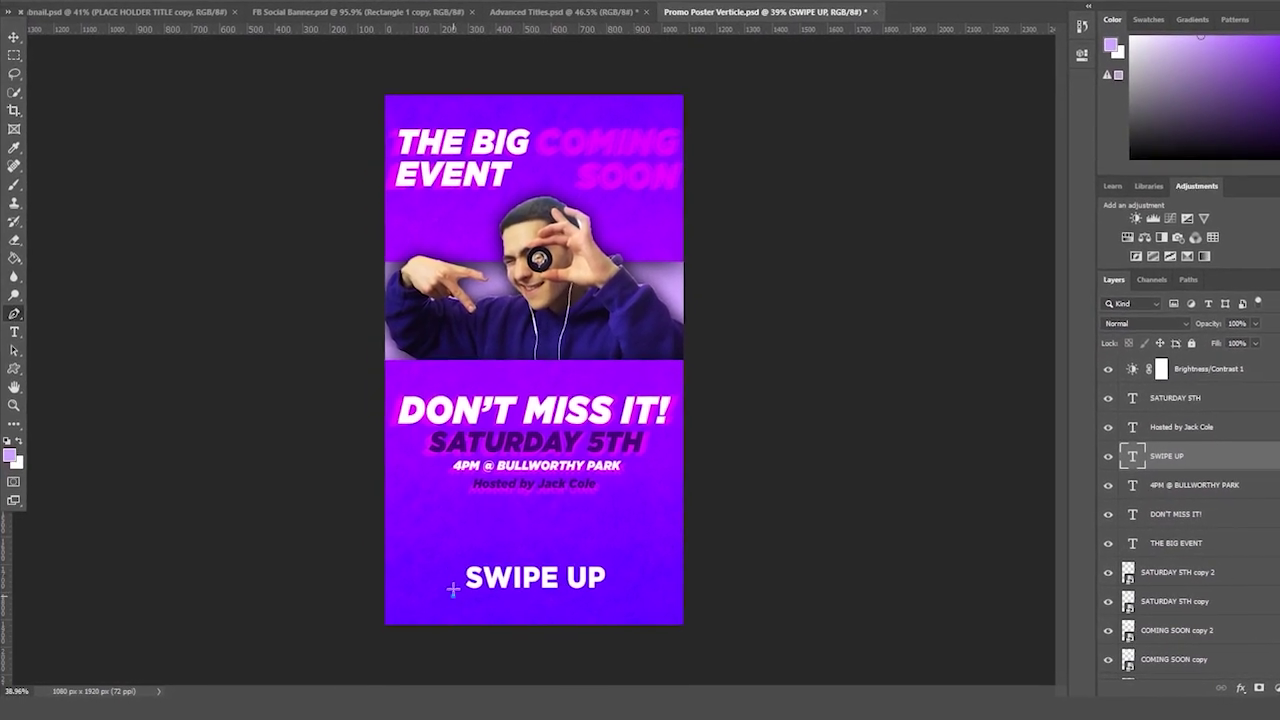
- Draw an upward arrow outline left of SWIPE UP and convert it to a selection
left_click(453, 596)
left_click(453, 548)
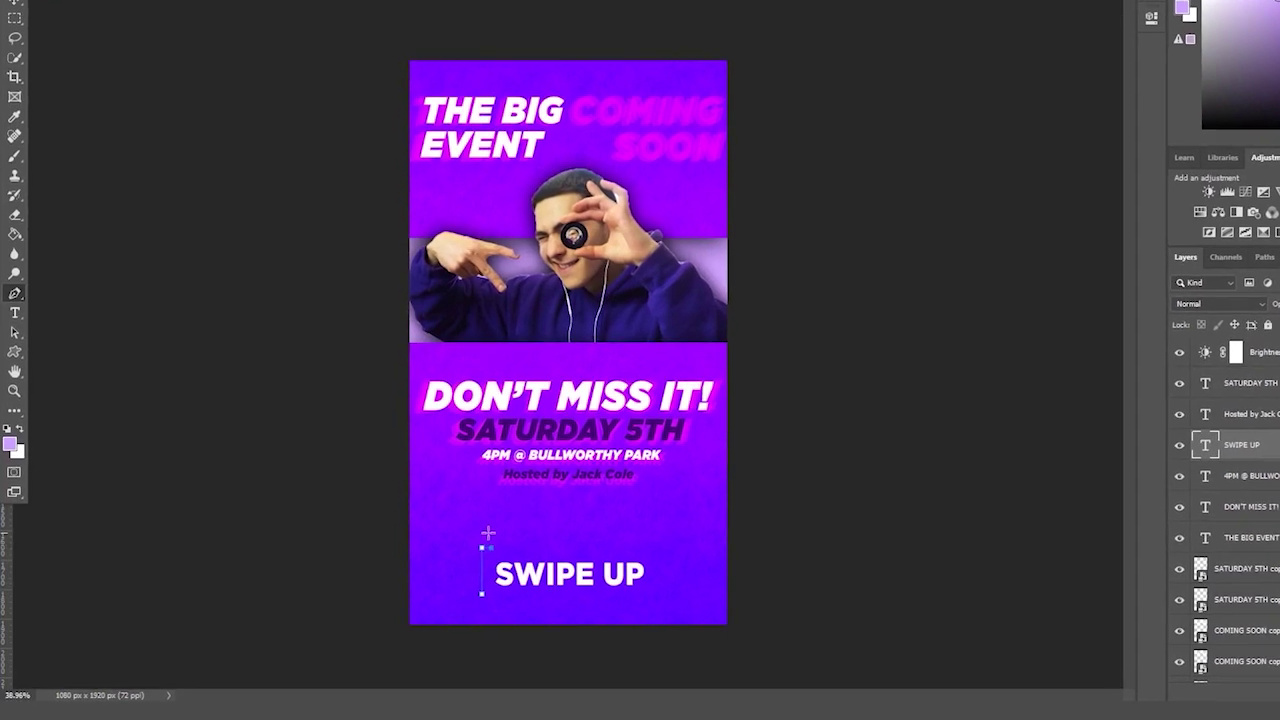
left_click(478, 524)
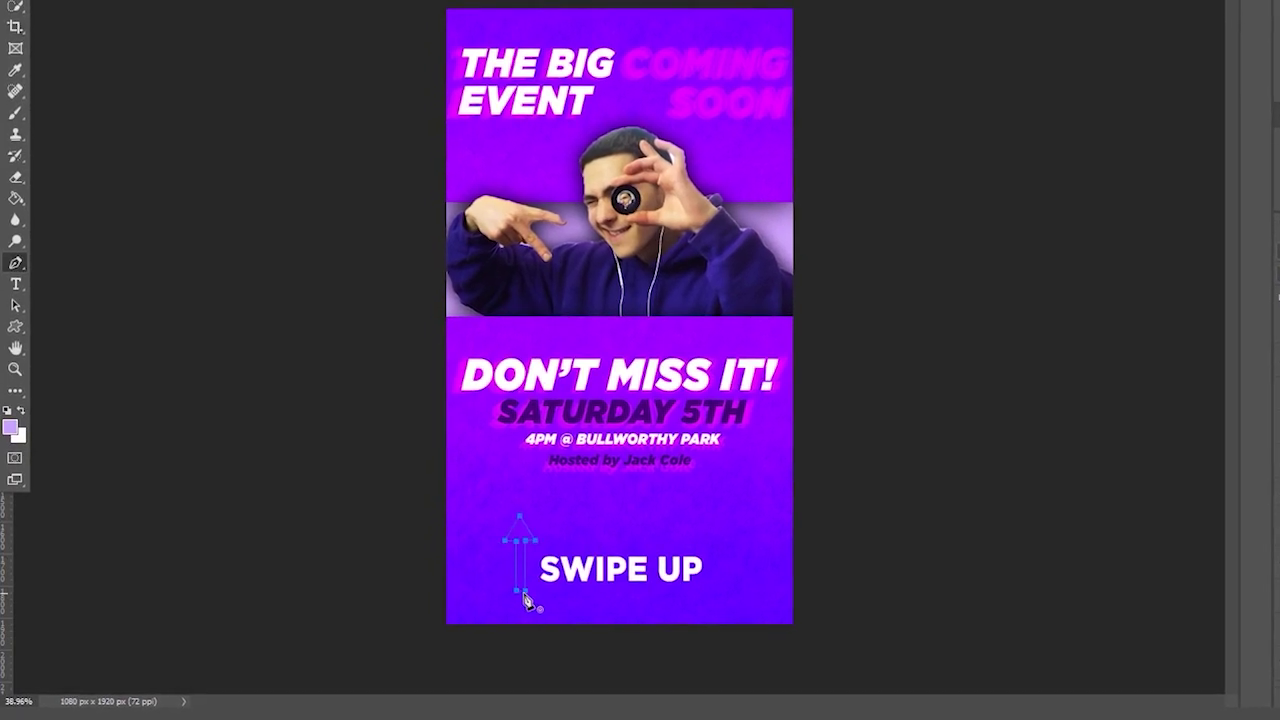
right_click(526, 528)
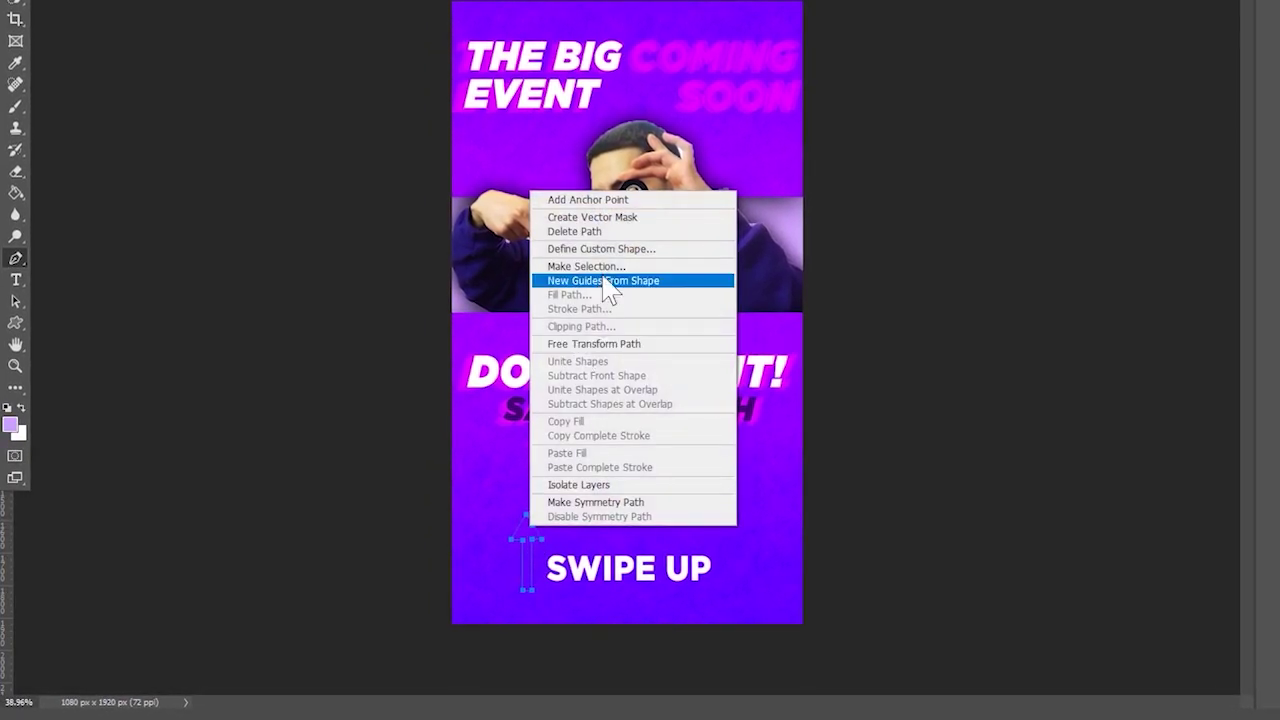
left_click(611, 264)
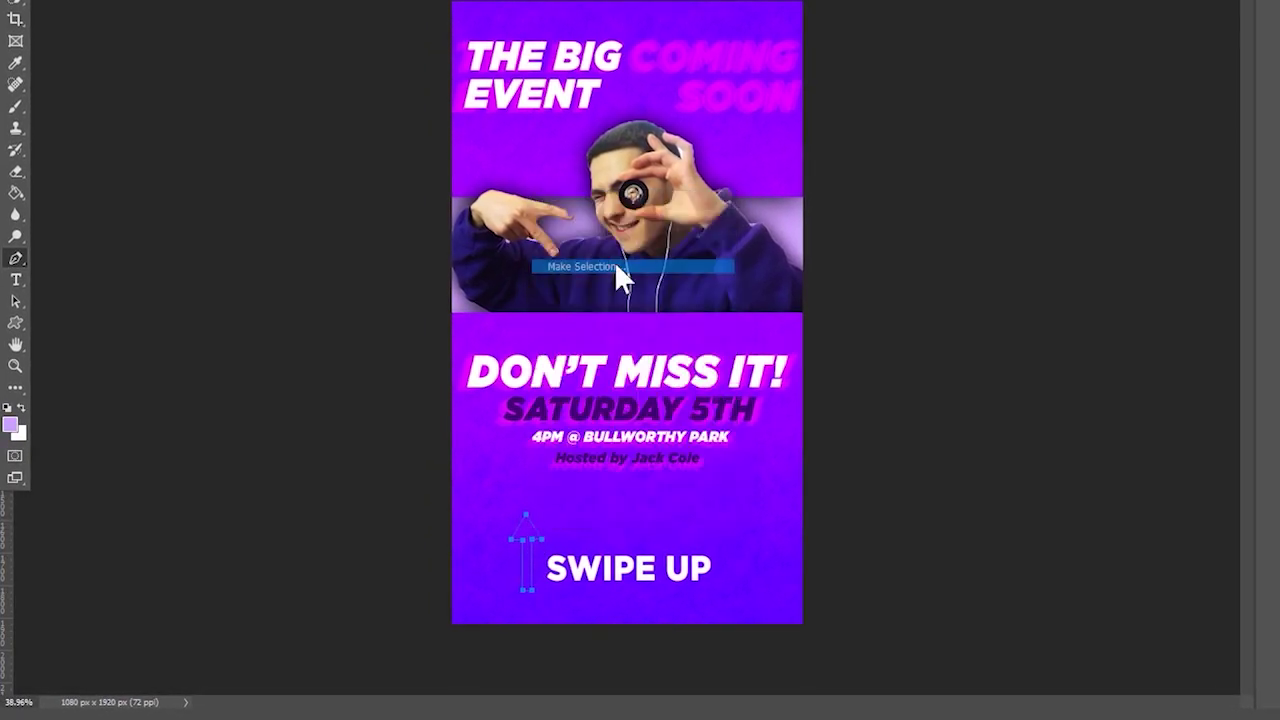
key("Return")
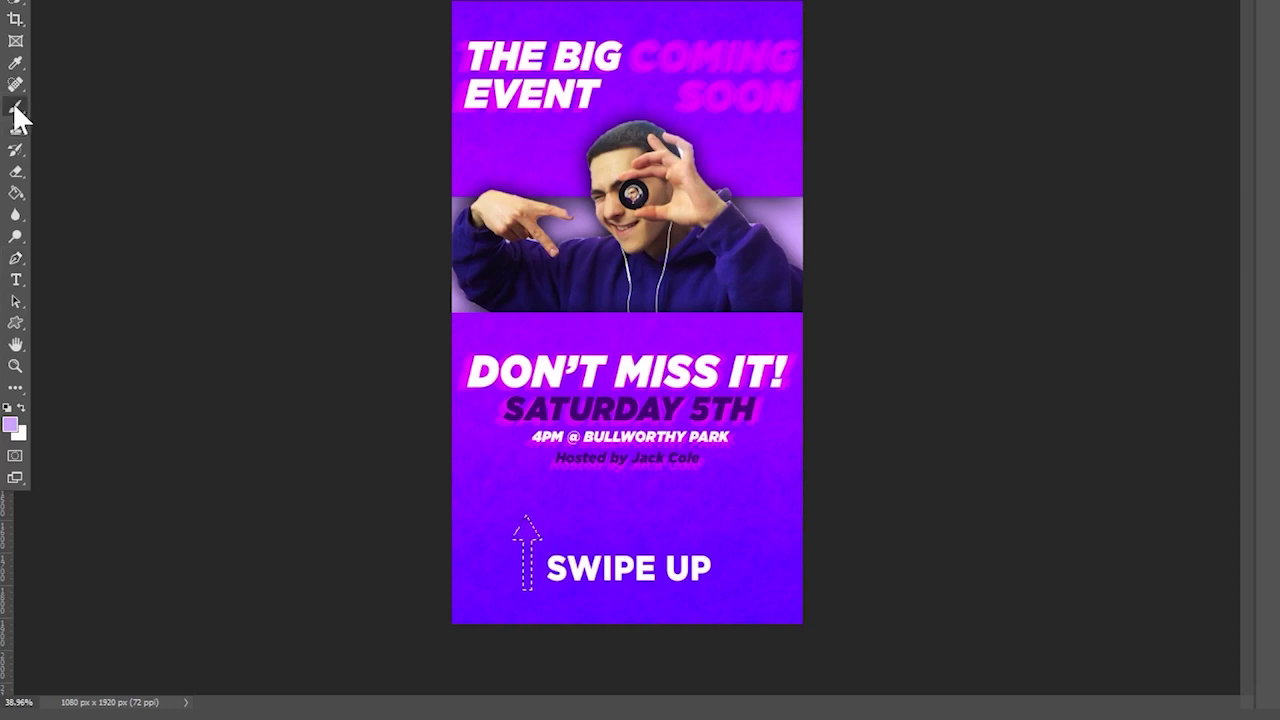
- Fill the arrow selection with white #ffffff
left_click(13, 104)
left_click(12, 426)
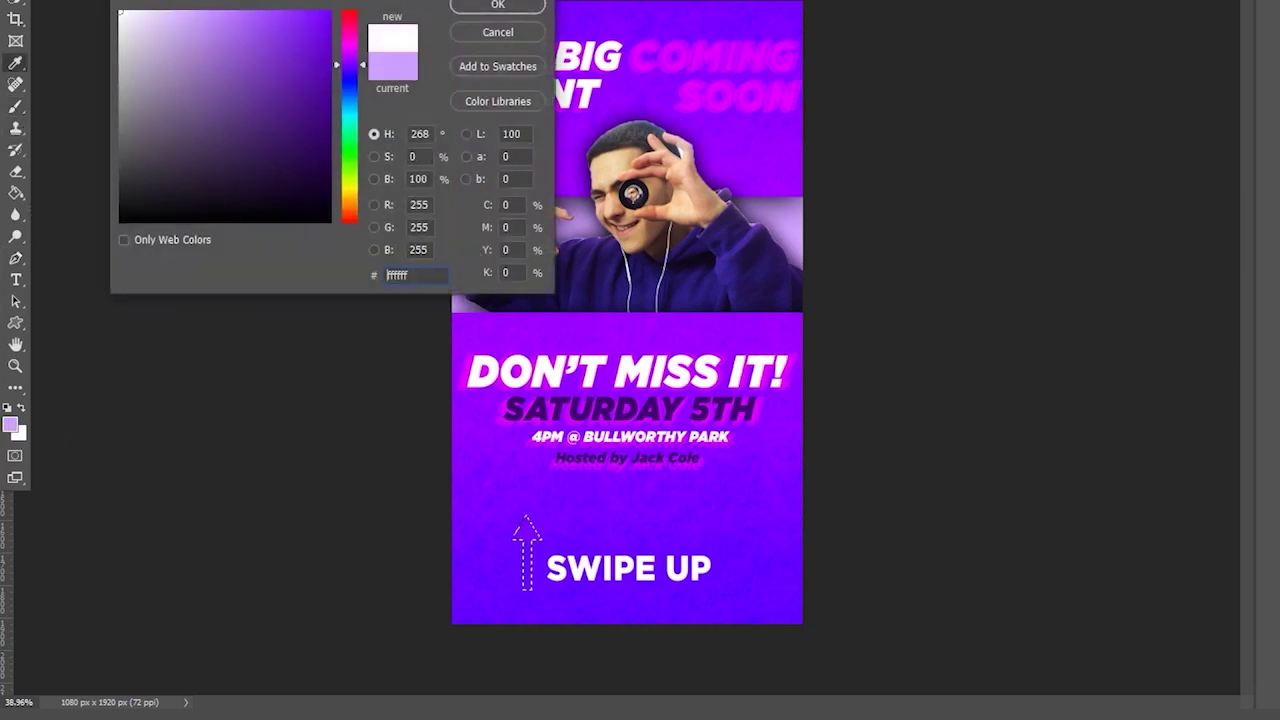
key("Return")
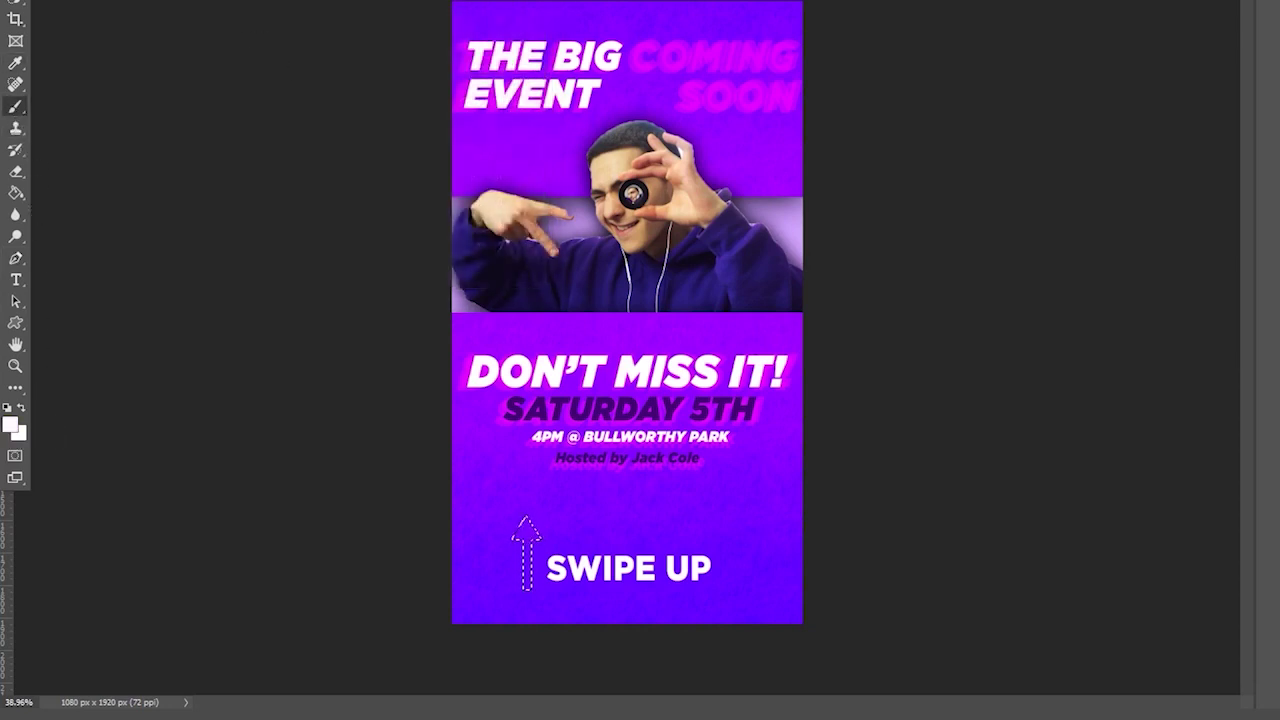
key("alt+BackSpace")
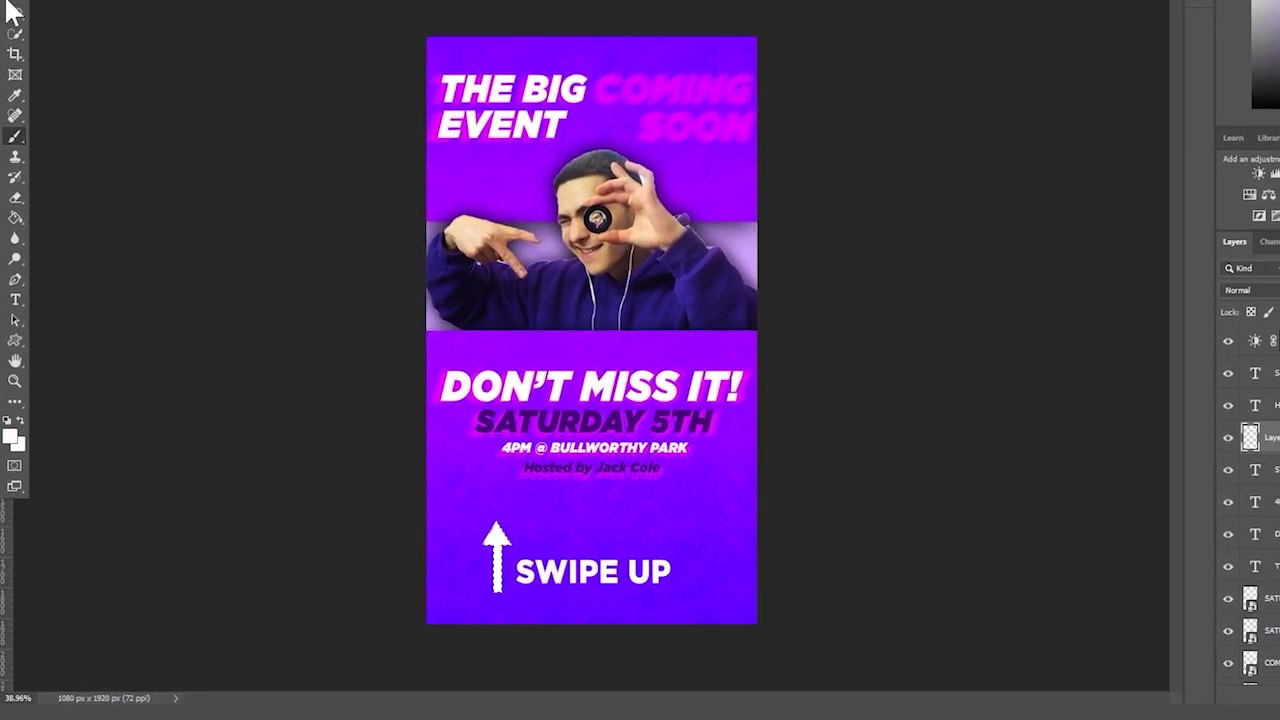
- Shrink the white arrow and lower it slightly beside SWIPE UP
key("ctrl+t")
left_click_drag(486, 523, 463, 566)
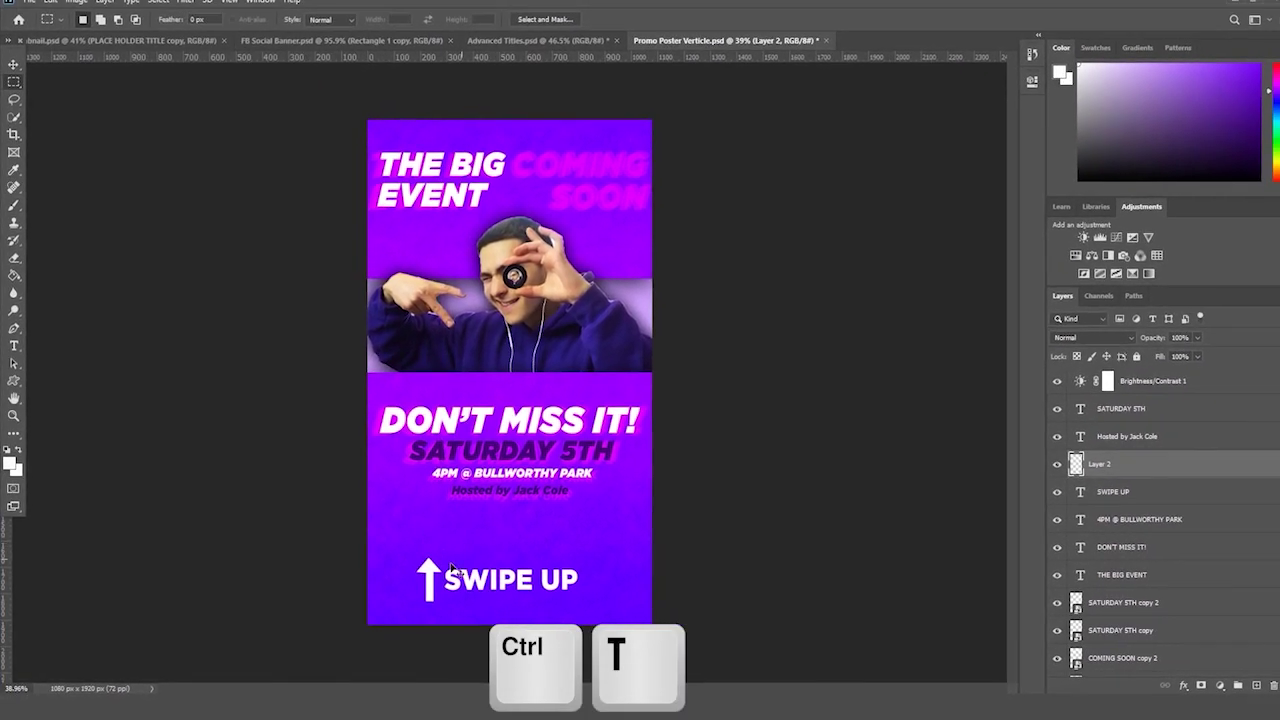
left_click_drag(424, 570, 423, 578)
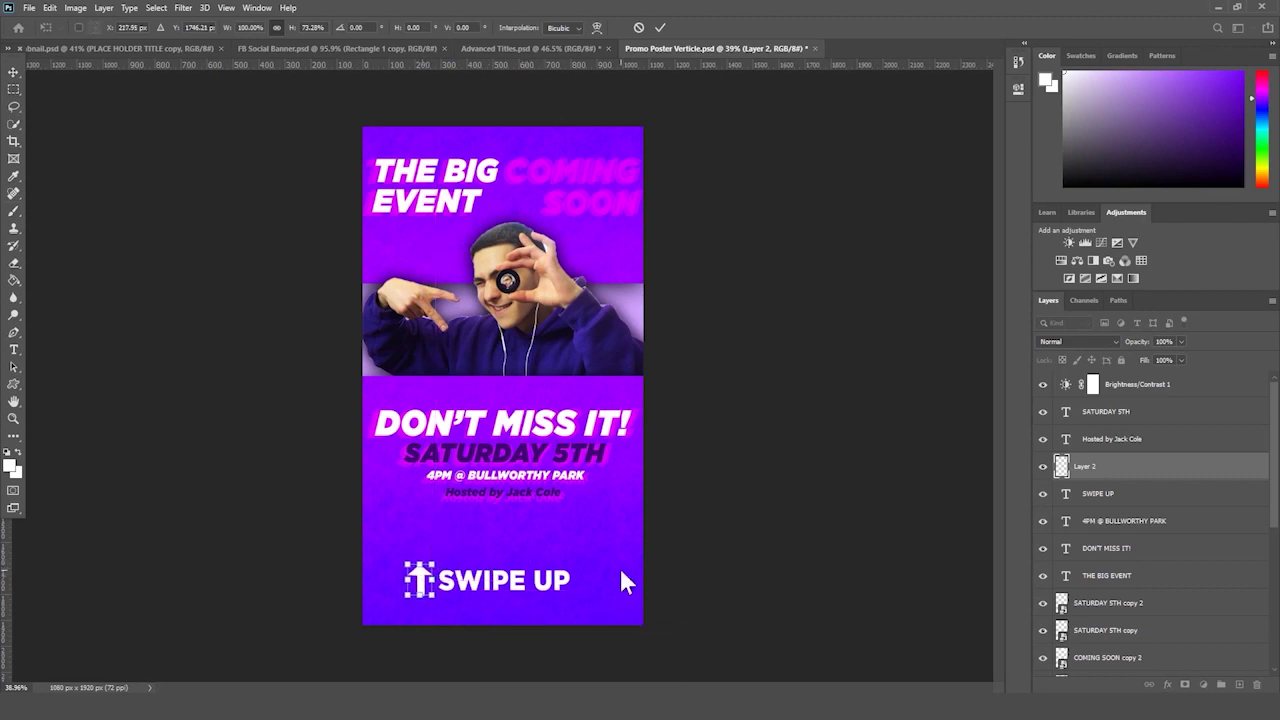
key("Return")
- Duplicate the arrow layer and place the copy right of SWIPE UP
left_click_drag(1135, 466, 1239, 684)
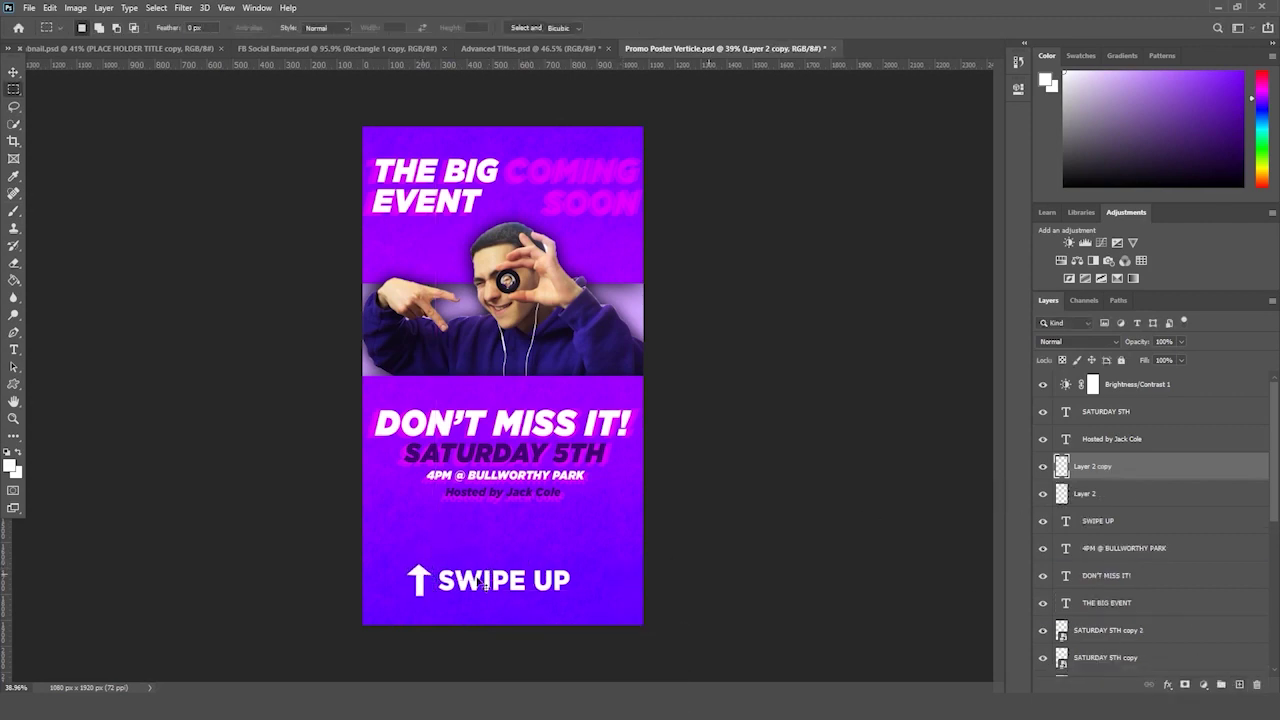
key("ctrl+t")
left_click_drag(418, 578, 592, 579)
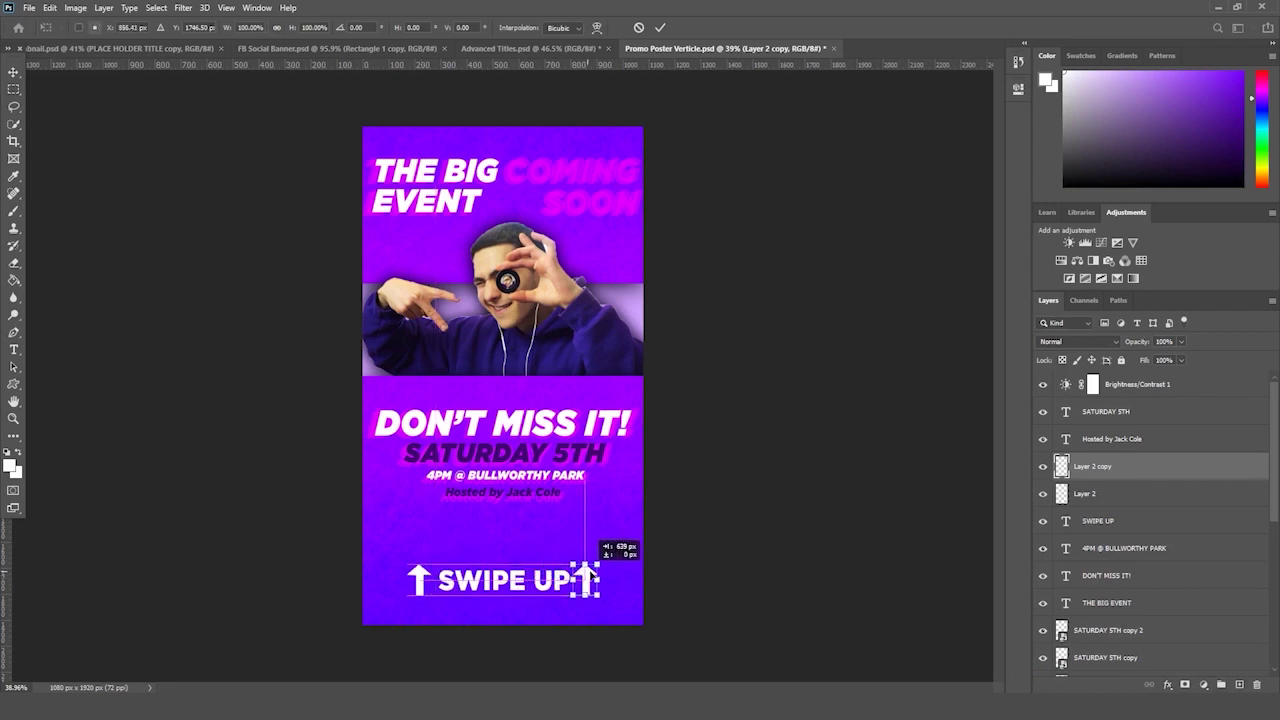
key("Return")
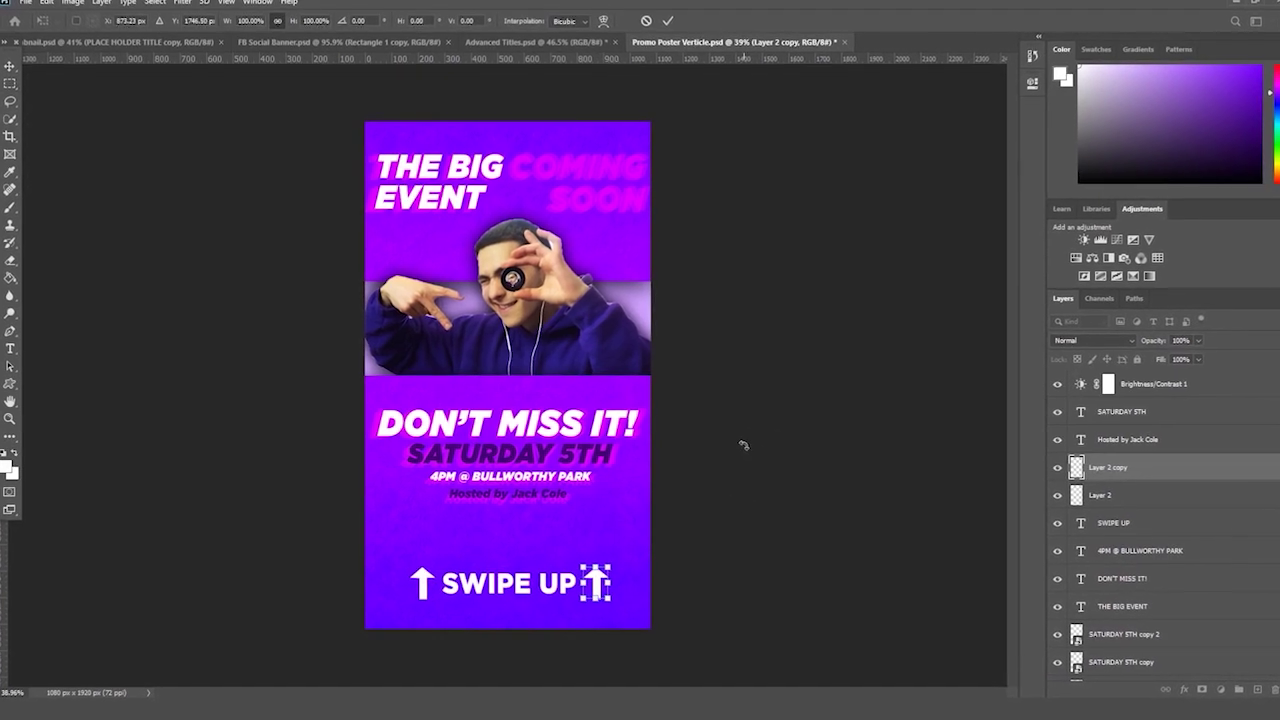
- Confirm the right-hand arrow's placement and clear the leftover selection around it
key("ctrl+t")
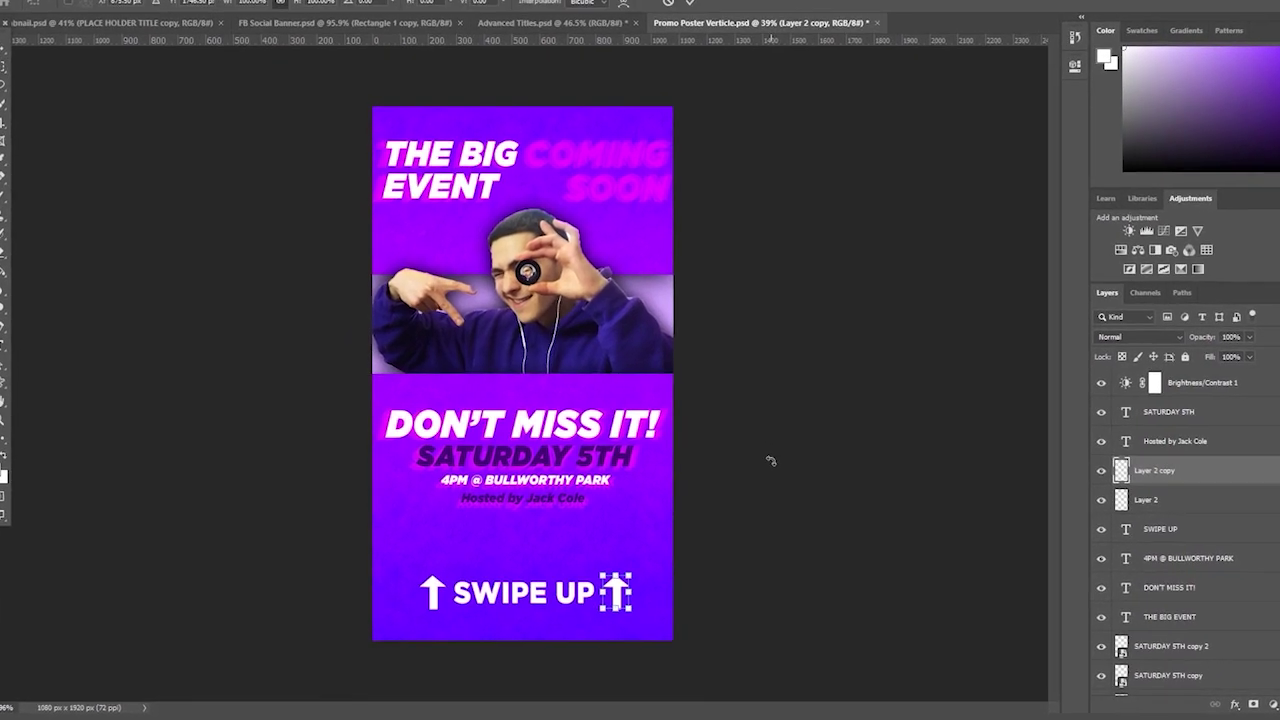
key("Return")
left_click_drag(786, 443, 794, 434)
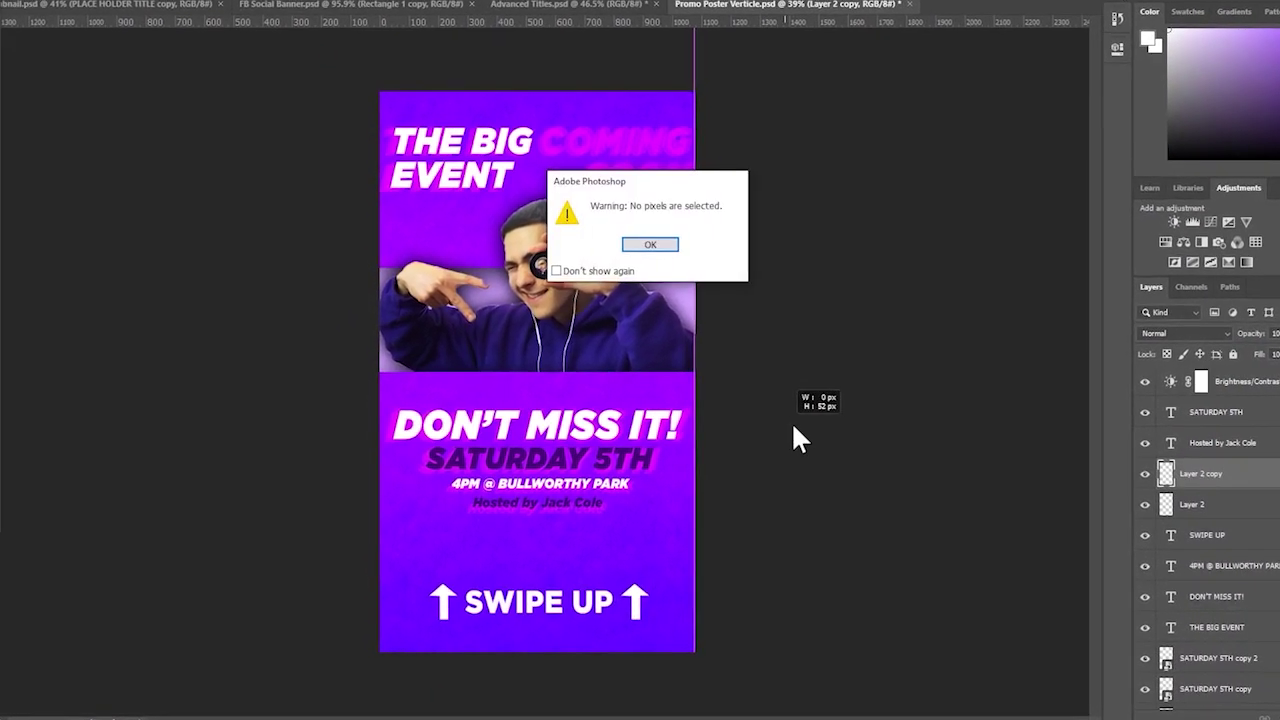
key("Return")
left_click_drag(628, 580, 666, 628)
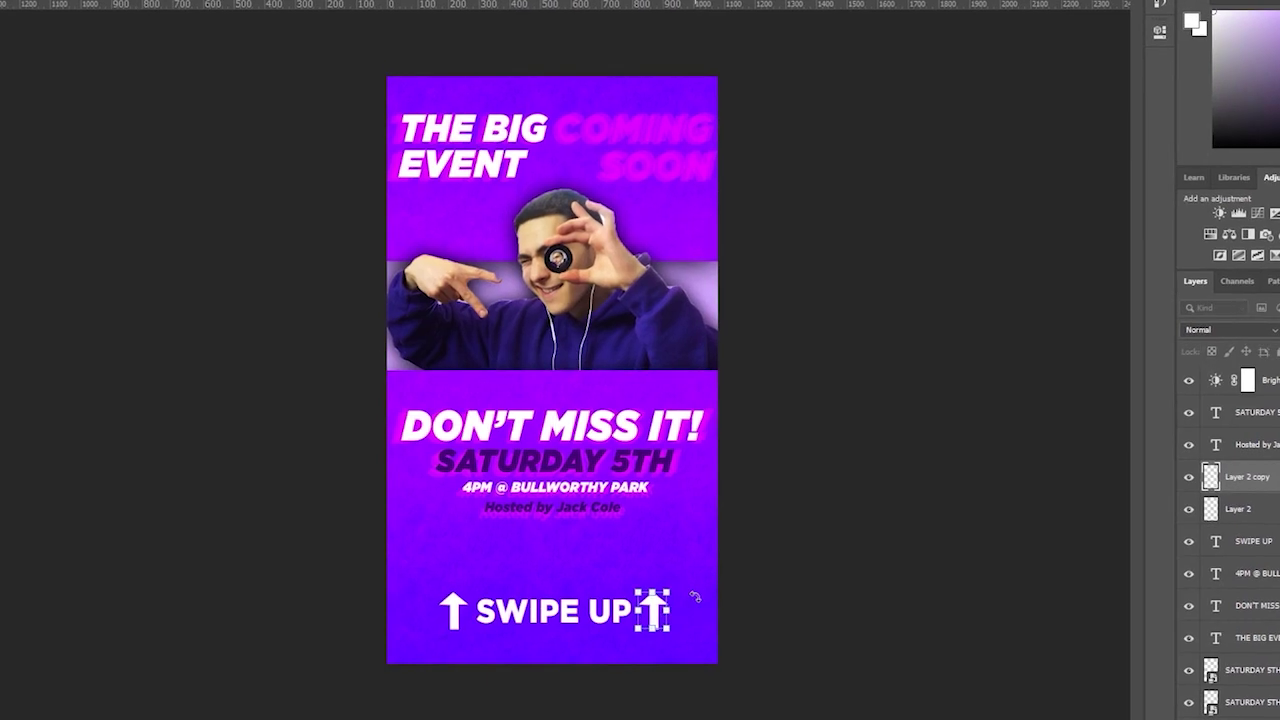
key("ctrl+d")
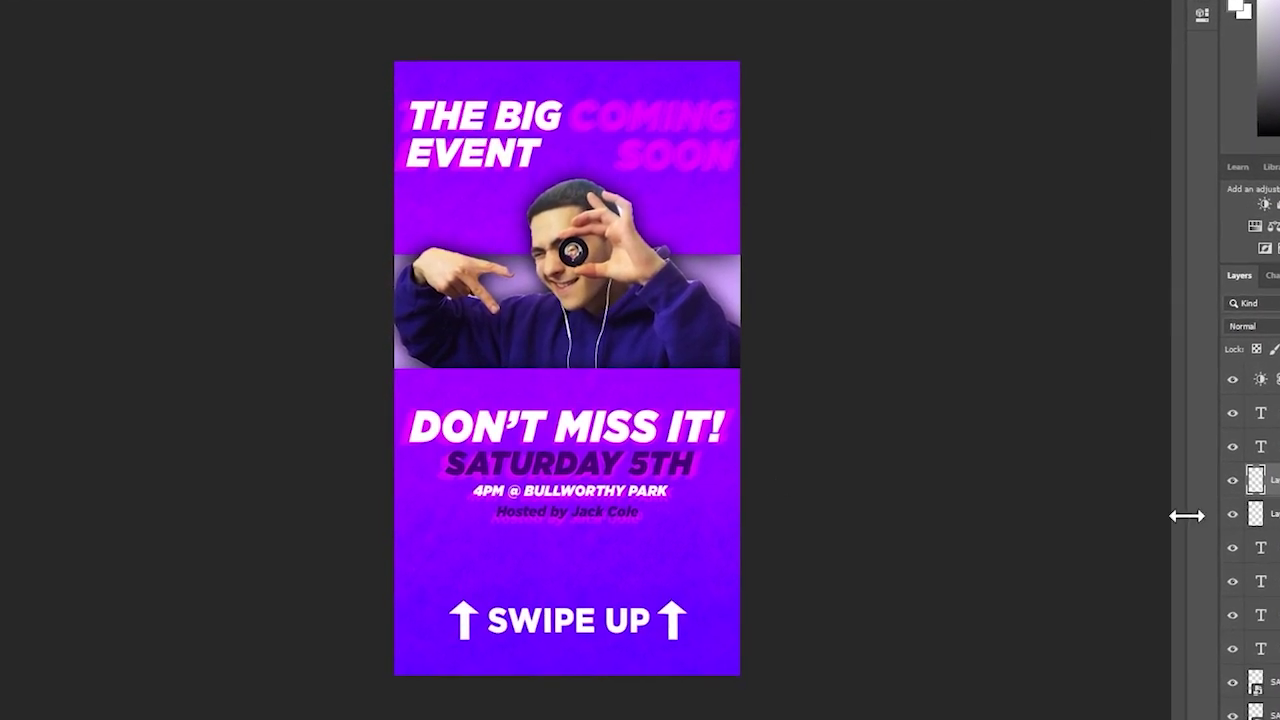